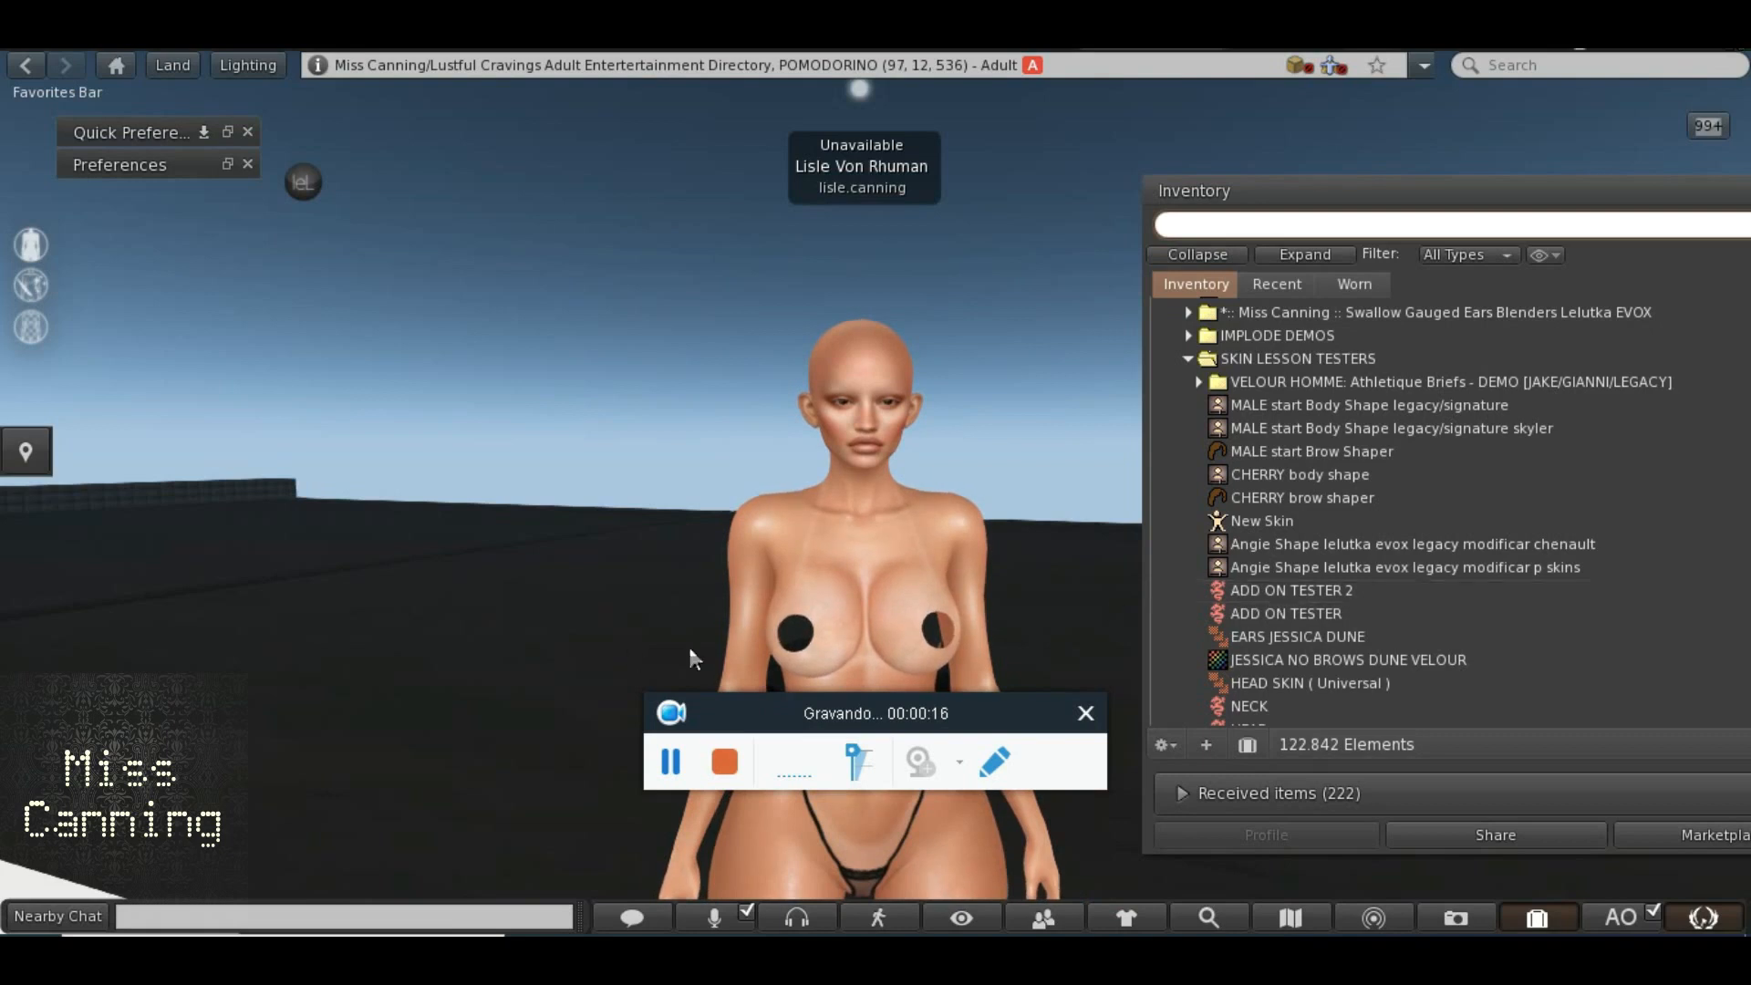
Examine the avatar's body and head skin from the front, side and back, both close up and from a distance
{"action": "left_click_drag", "start_coordinate": [734, 727], "coordinate": [318, 354]}
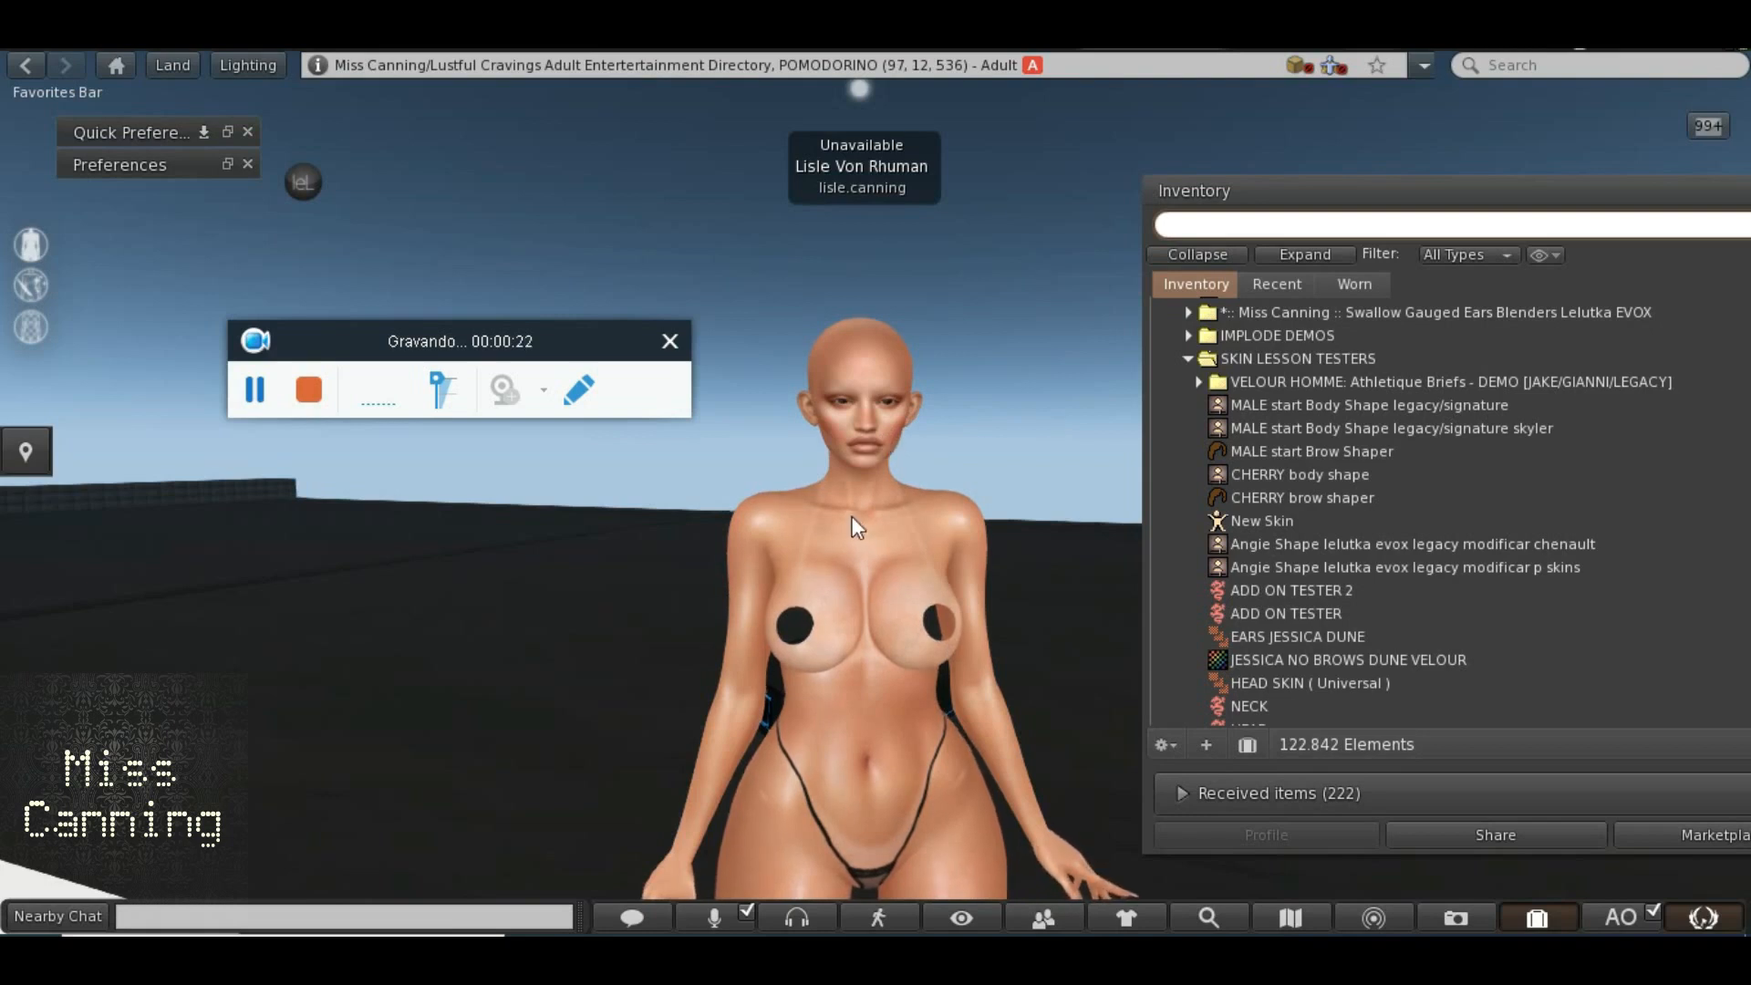
{"action": "left_click", "coordinate": [857, 567]}
{"action": "left_click", "coordinate": [923, 729], "text": "alt"}
{"action": "left_click_drag", "start_coordinate": [866, 639], "coordinate": [887, 481]}
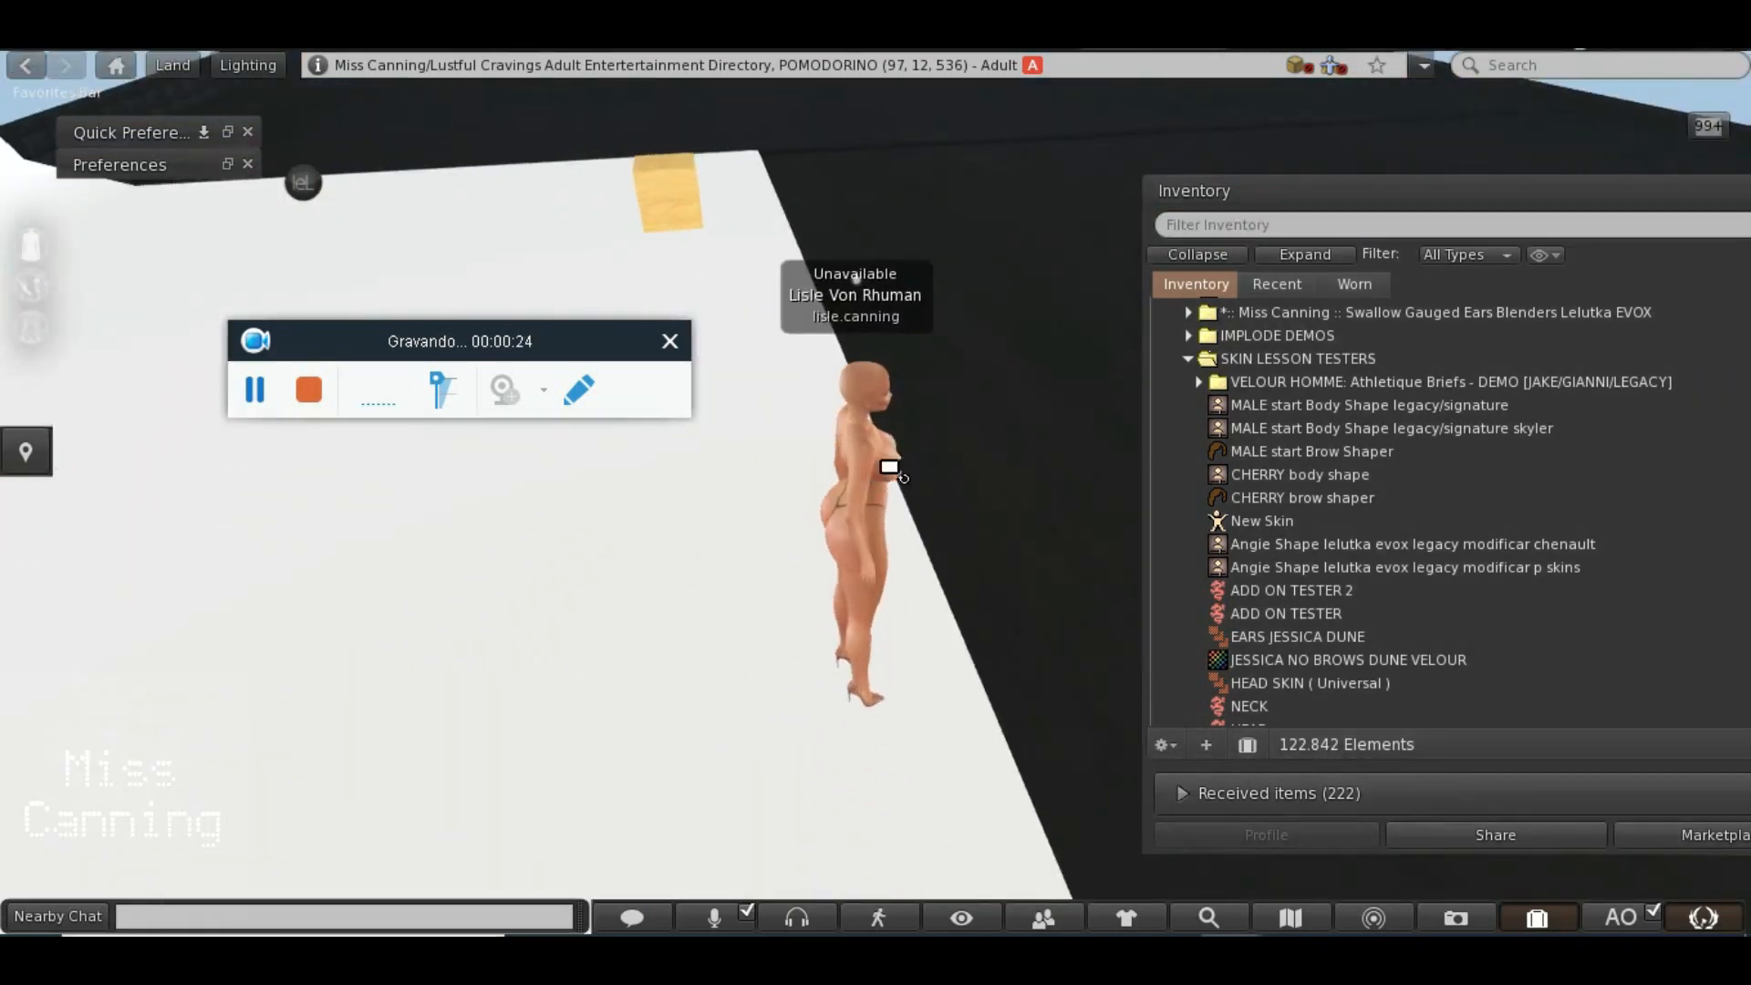
{"action": "left_click_drag", "start_coordinate": [860, 407], "coordinate": [875, 447]}
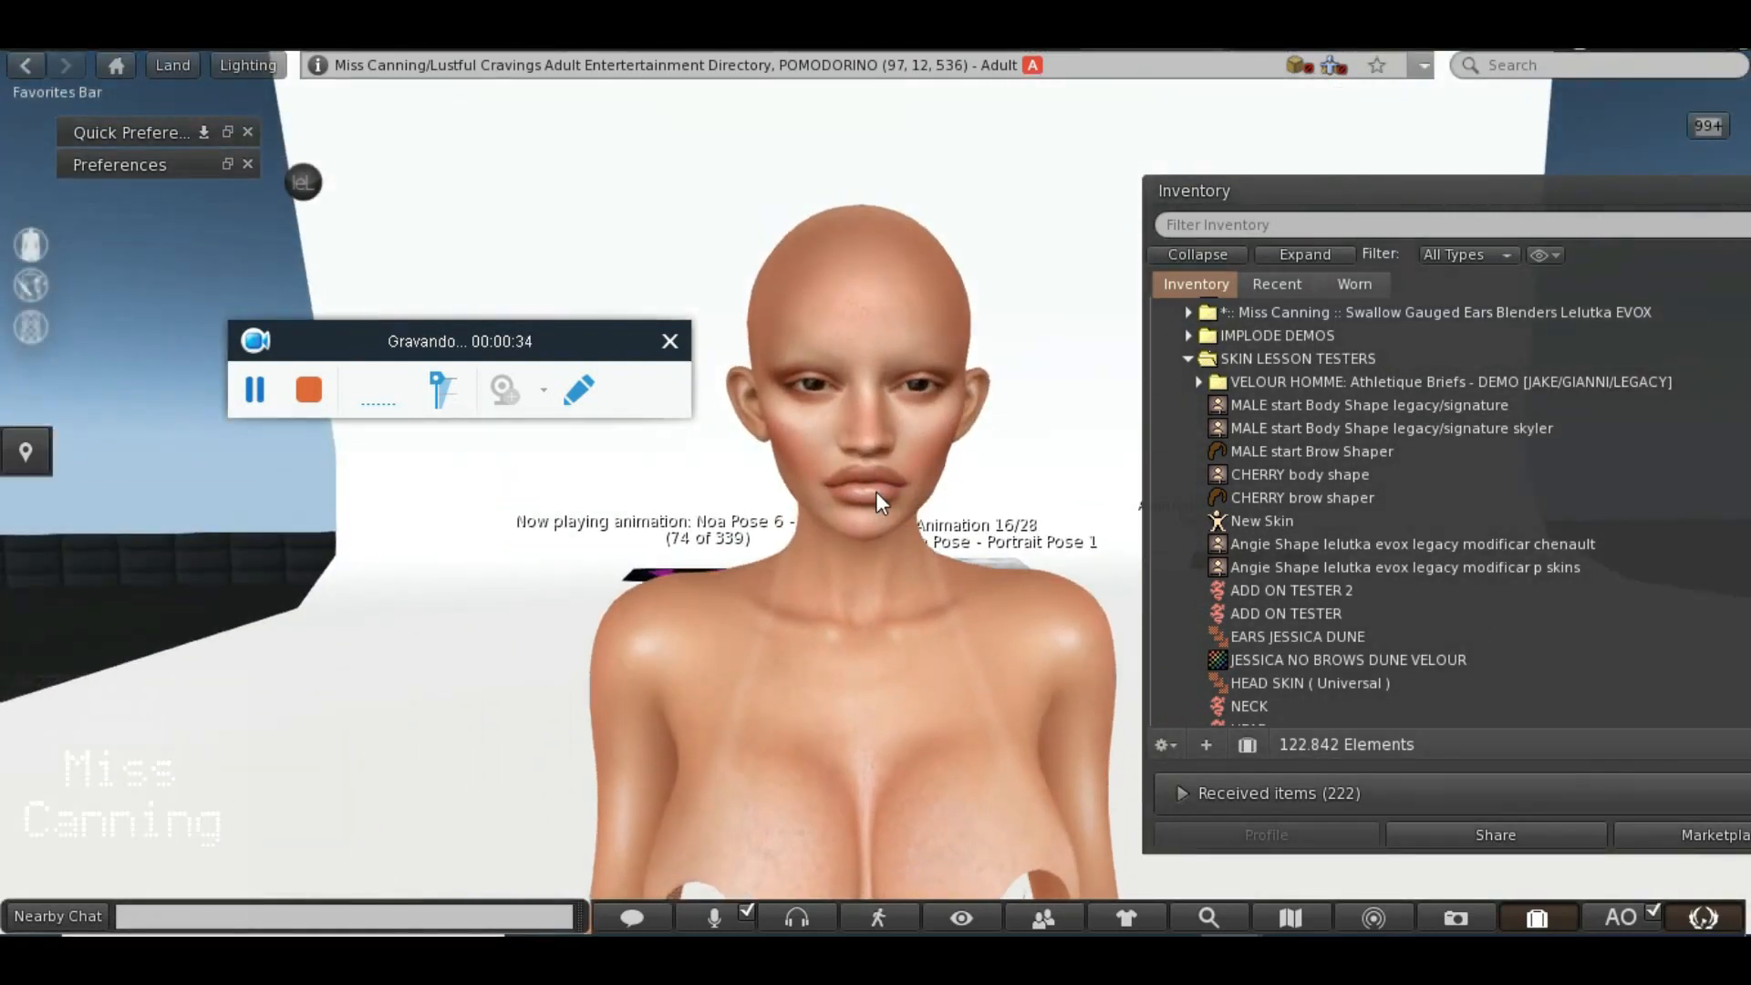
{"action": "scroll", "coordinate": [876, 490], "scroll_direction": "down", "scroll_amount": 3}
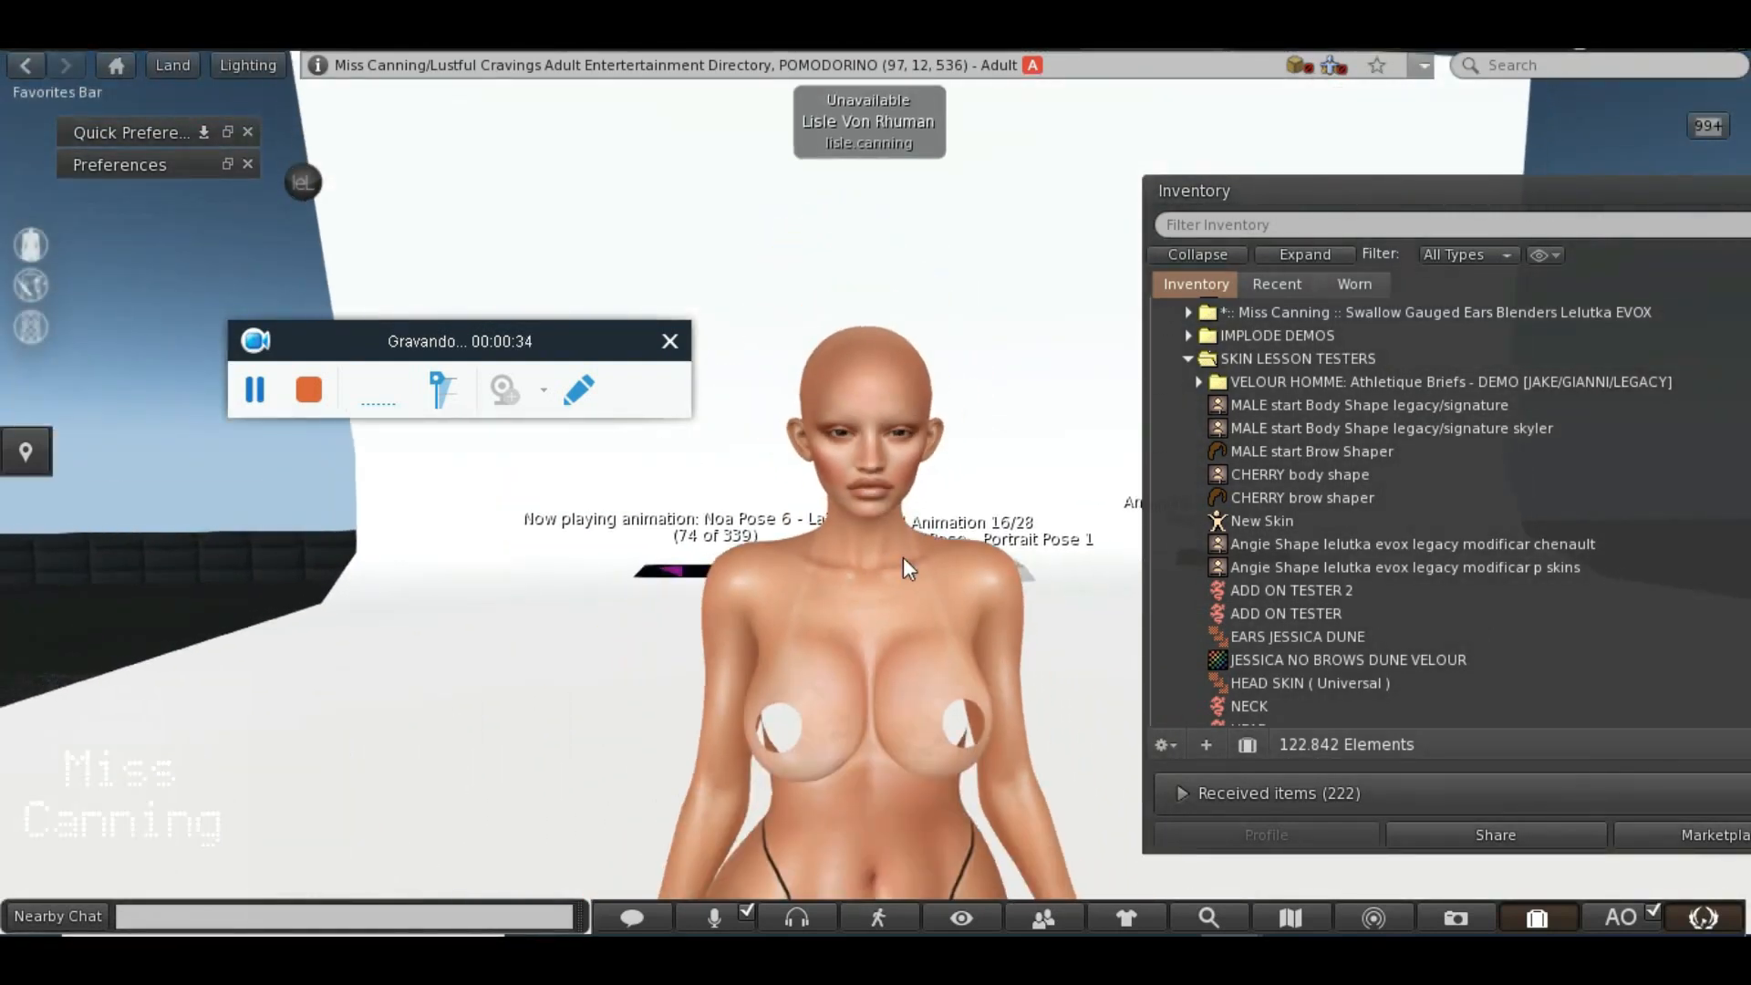
{"action": "scroll", "coordinate": [907, 566], "scroll_direction": "down", "scroll_amount": 2}
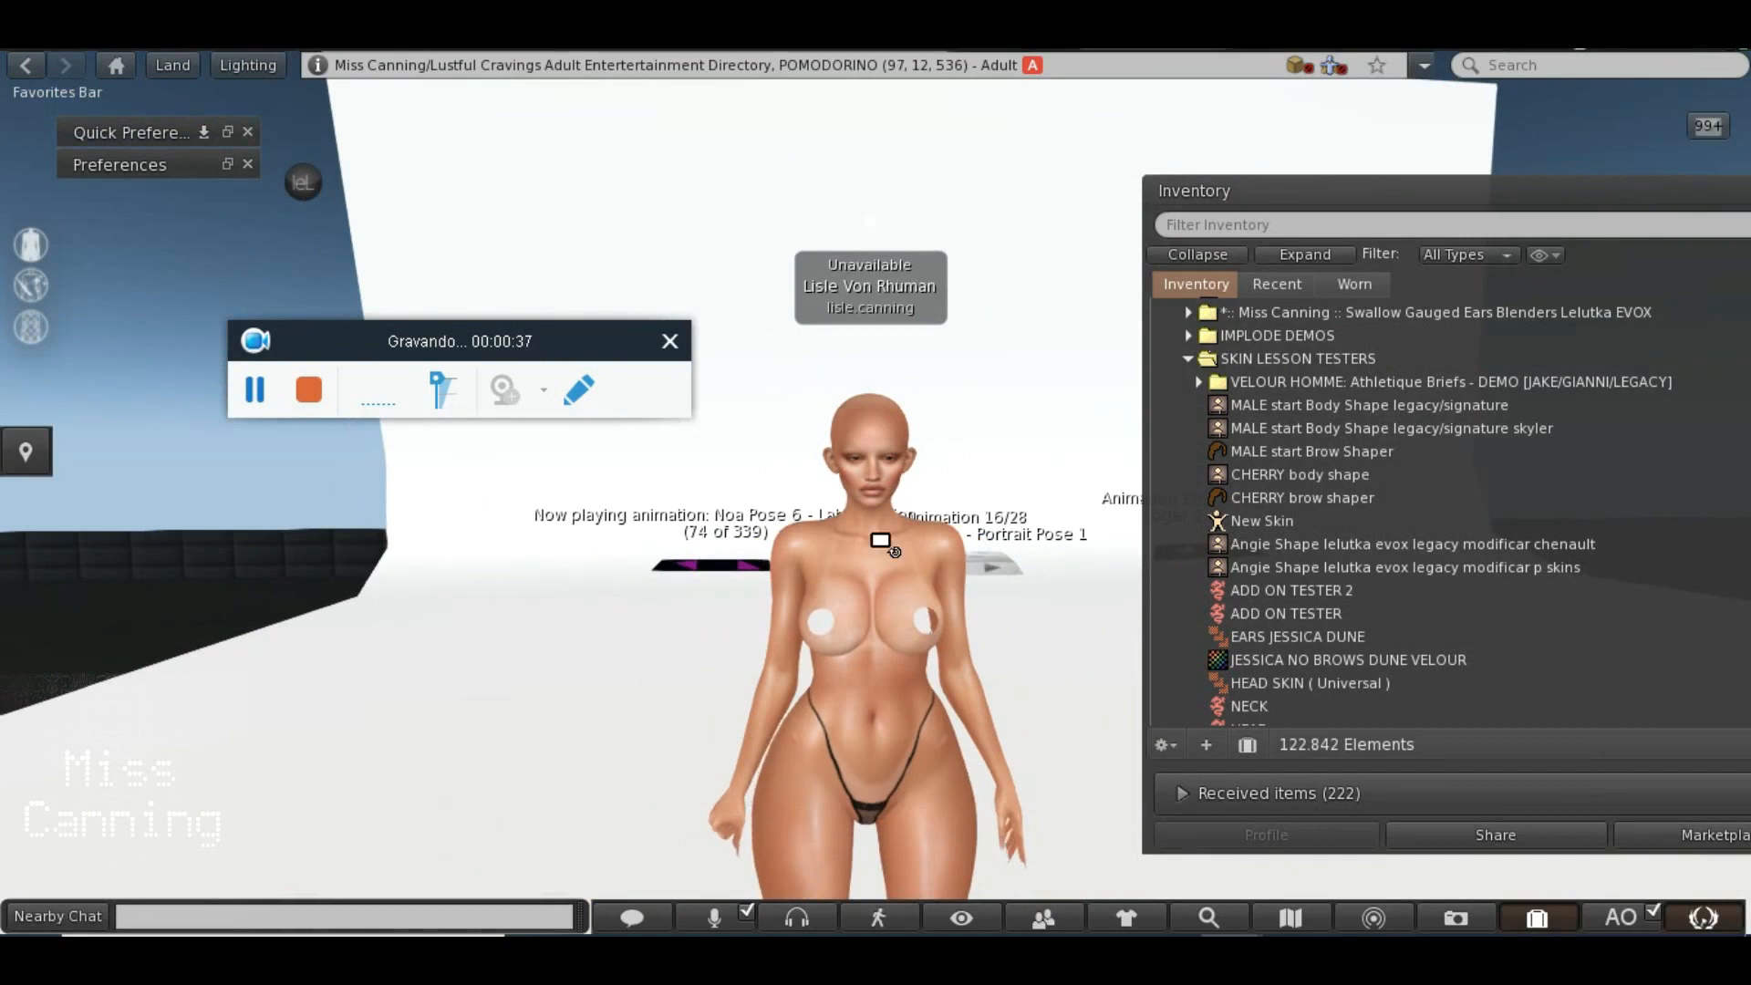
{"action": "left_click", "coordinate": [877, 534], "text": "alt"}
{"action": "left_click_drag", "start_coordinate": [876, 493], "coordinate": [891, 476]}
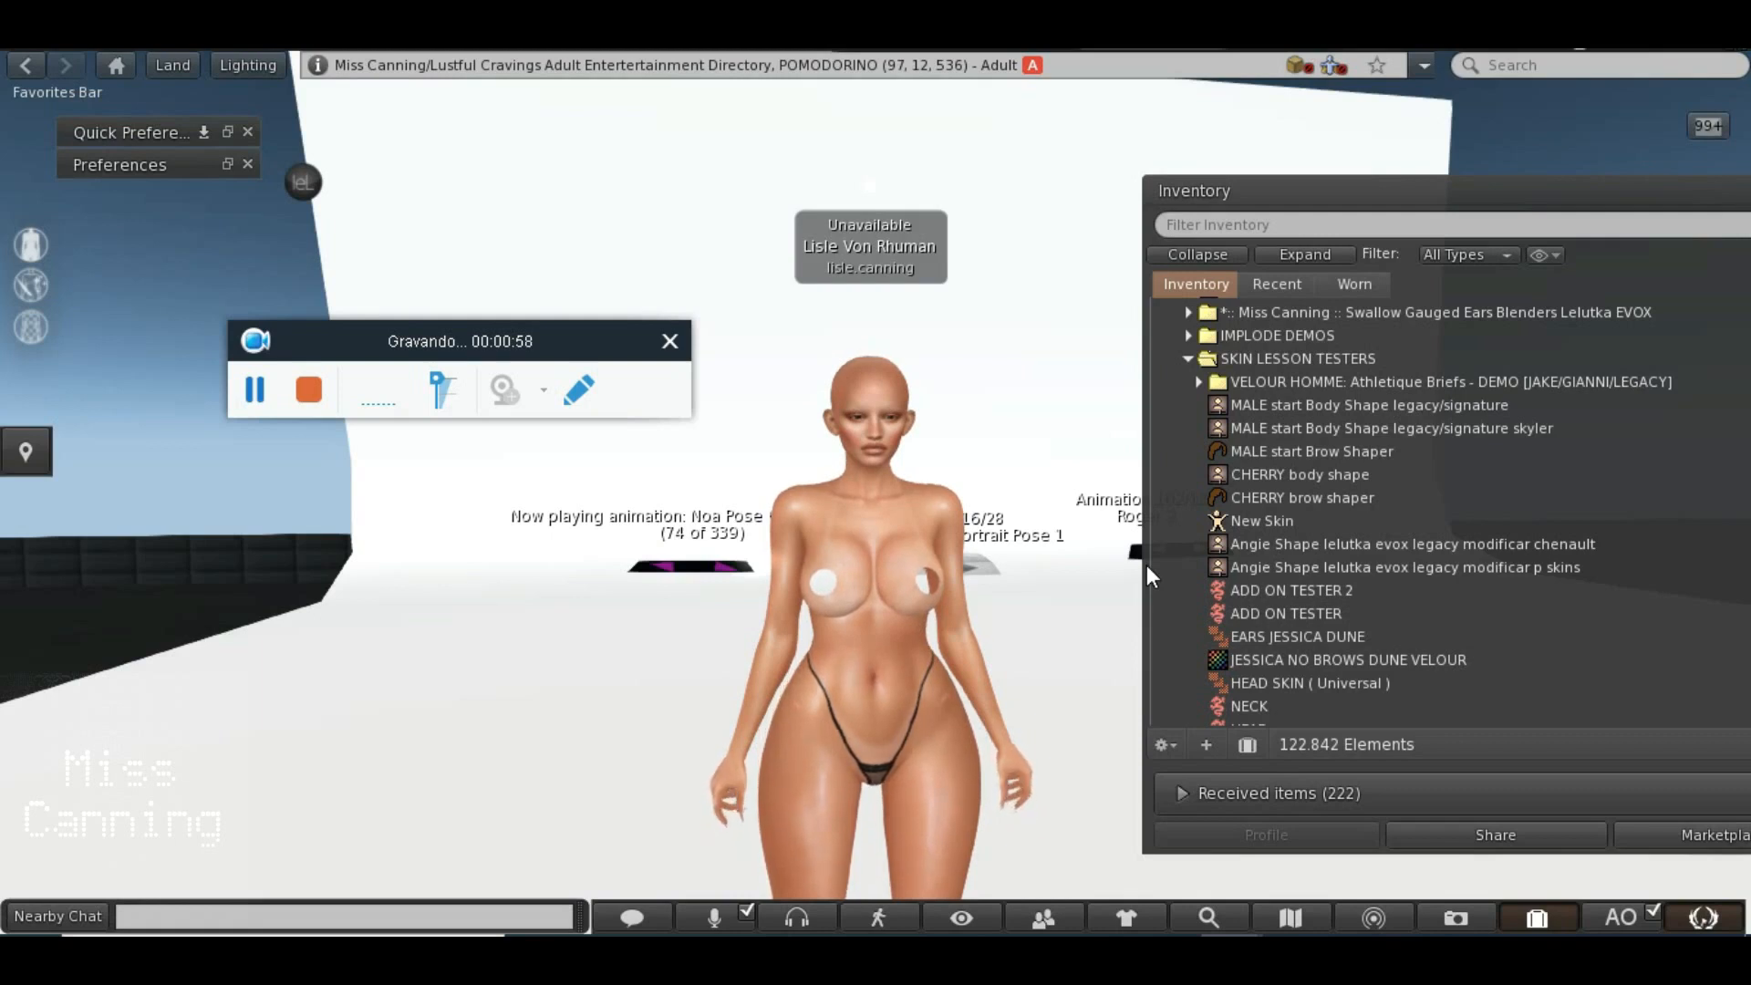
{"action": "scroll", "coordinate": [915, 595], "scroll_direction": "up", "scroll_amount": 3}
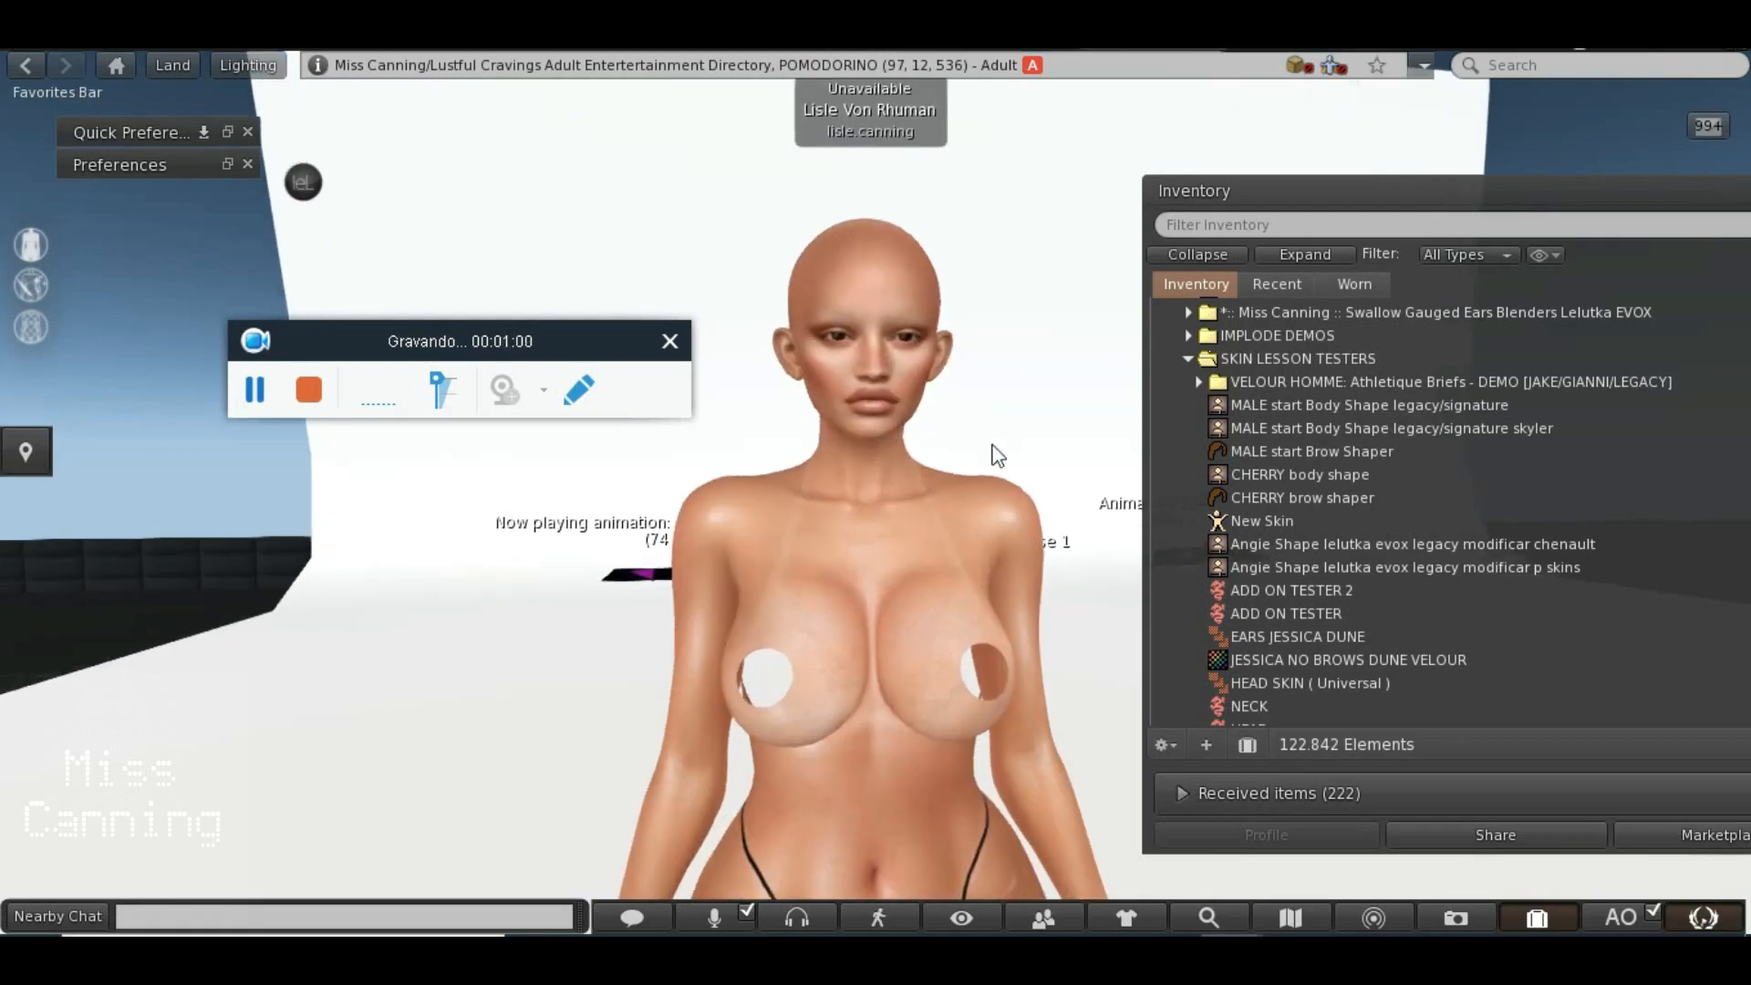
{"action": "left_click_drag", "start_coordinate": [859, 480], "coordinate": [907, 473]}
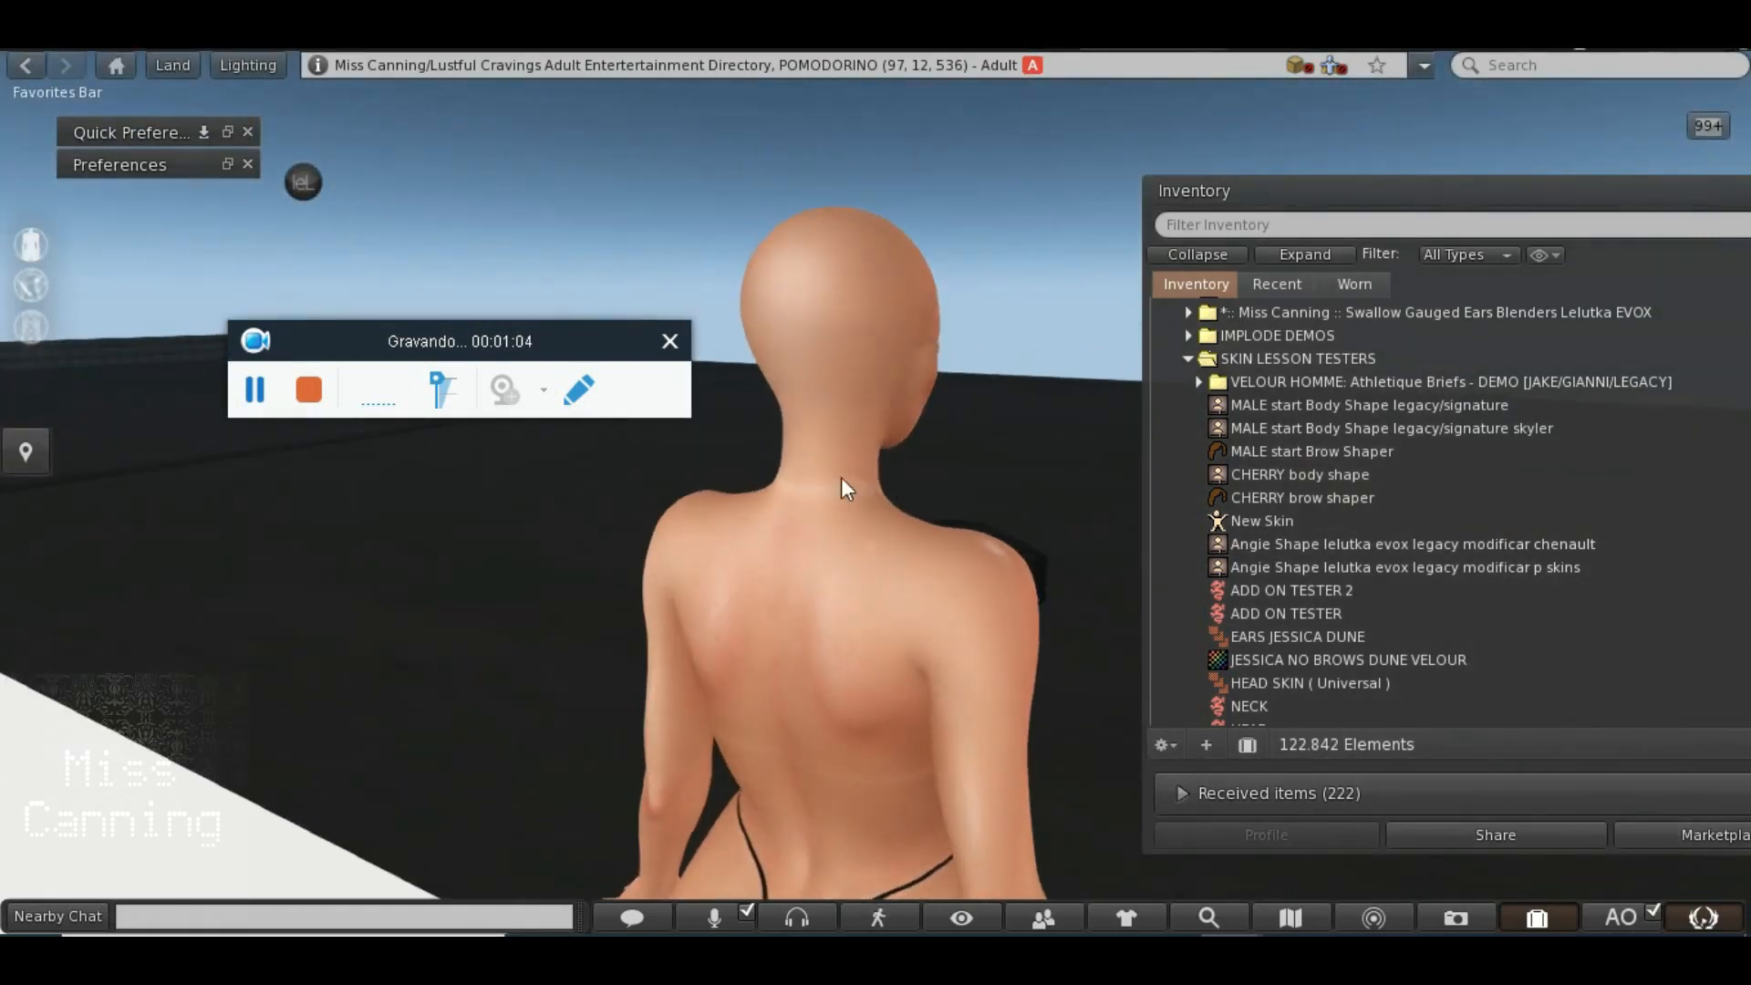
{"action": "left_click_drag", "start_coordinate": [903, 677], "coordinate": [897, 501]}
{"action": "scroll", "coordinate": [898, 501], "scroll_direction": "down", "scroll_amount": 3}
{"action": "left_click_drag", "start_coordinate": [1051, 501], "coordinate": [876, 491]}
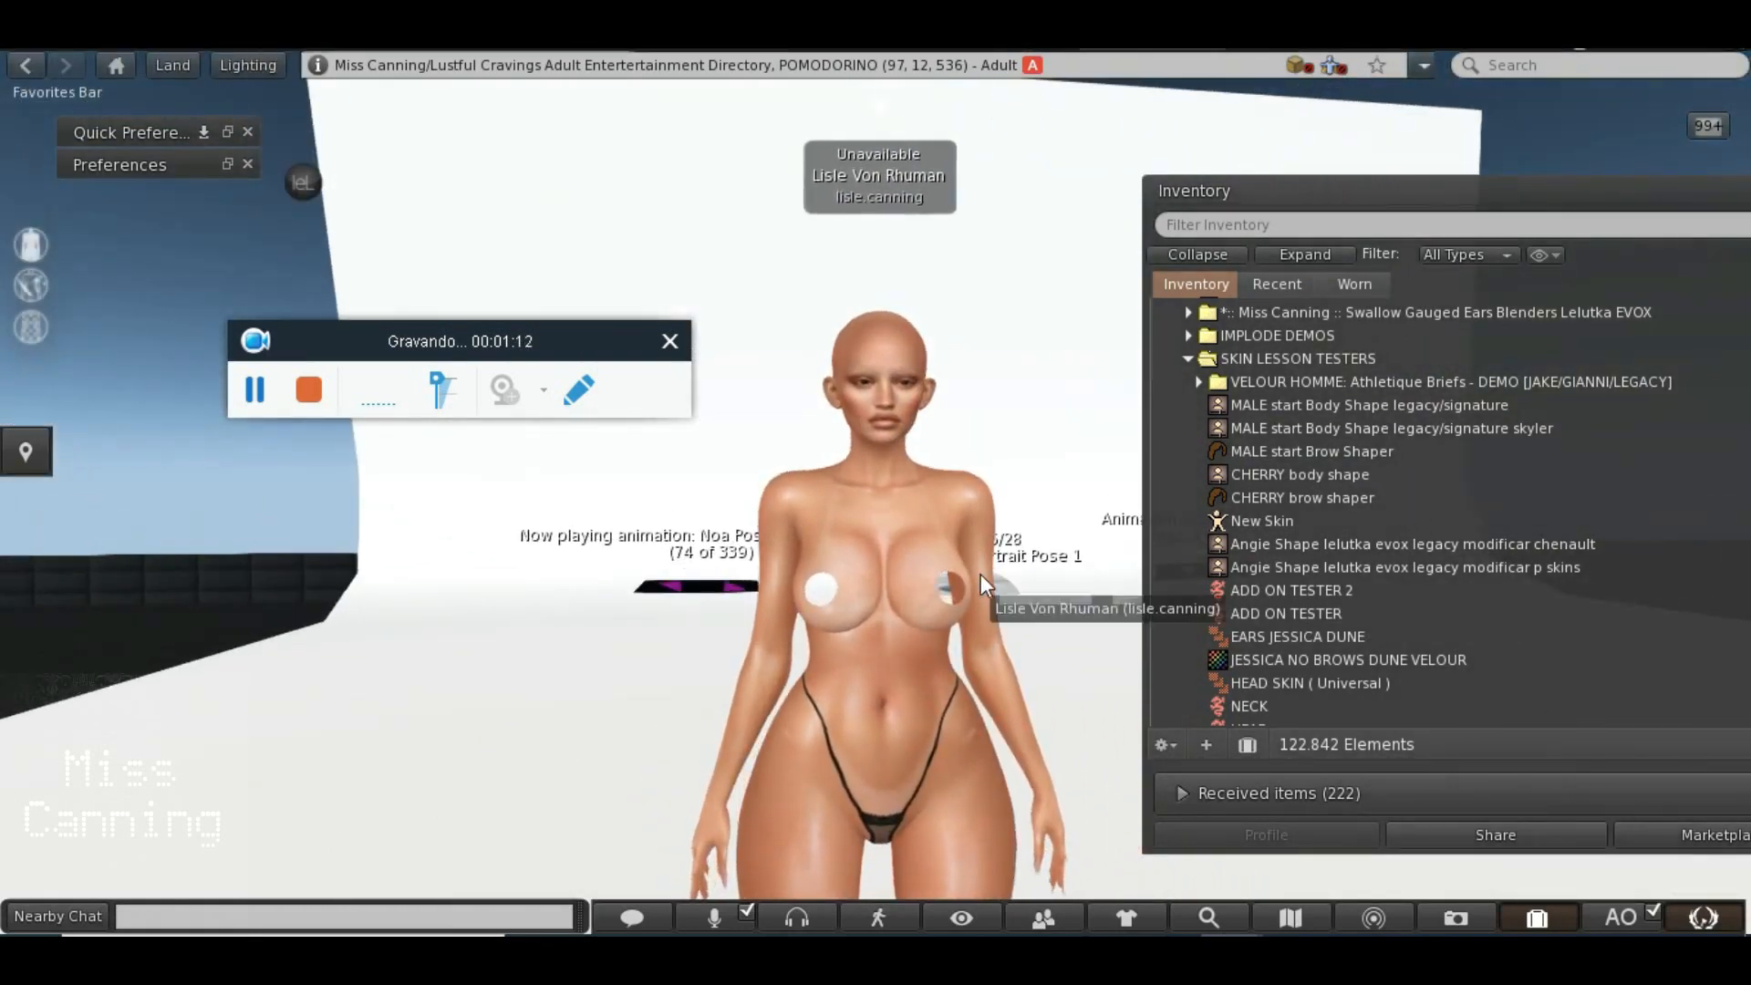
{"action": "scroll", "coordinate": [981, 572], "scroll_direction": "up", "scroll_amount": 1}
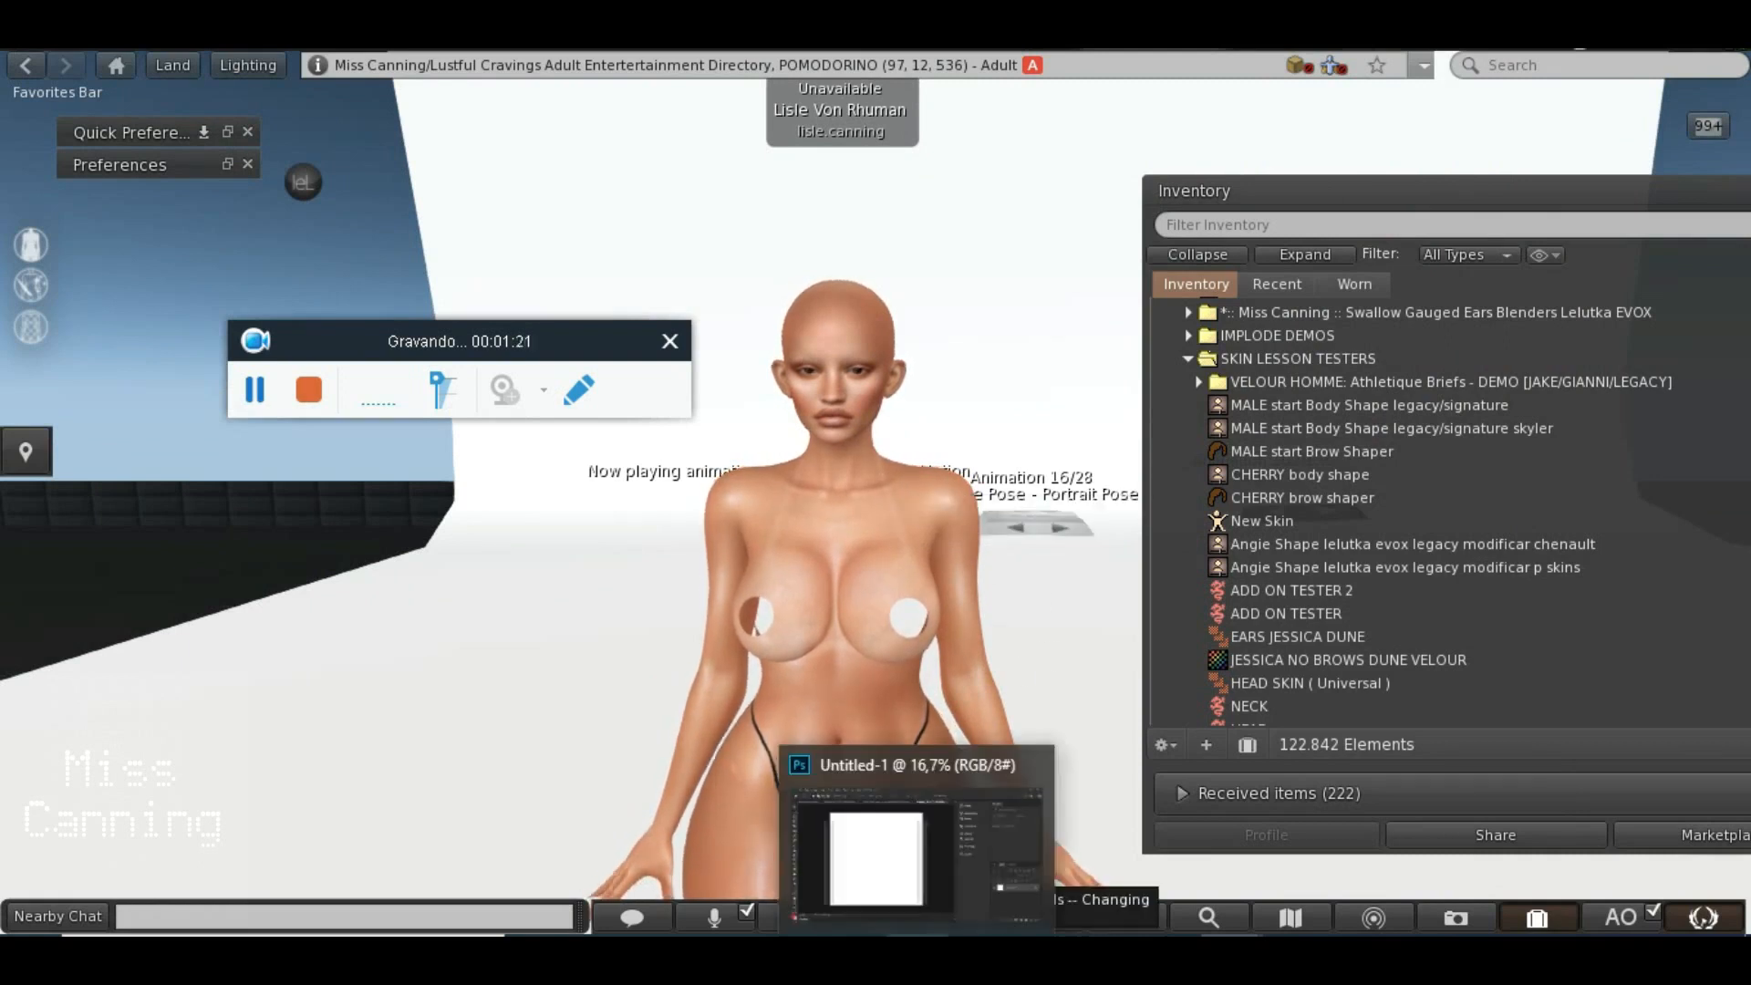
Switch to the blank Untitled-1 document in Photoshop and look over its available 3D commands
{"action": "left_click", "coordinate": [939, 936]}
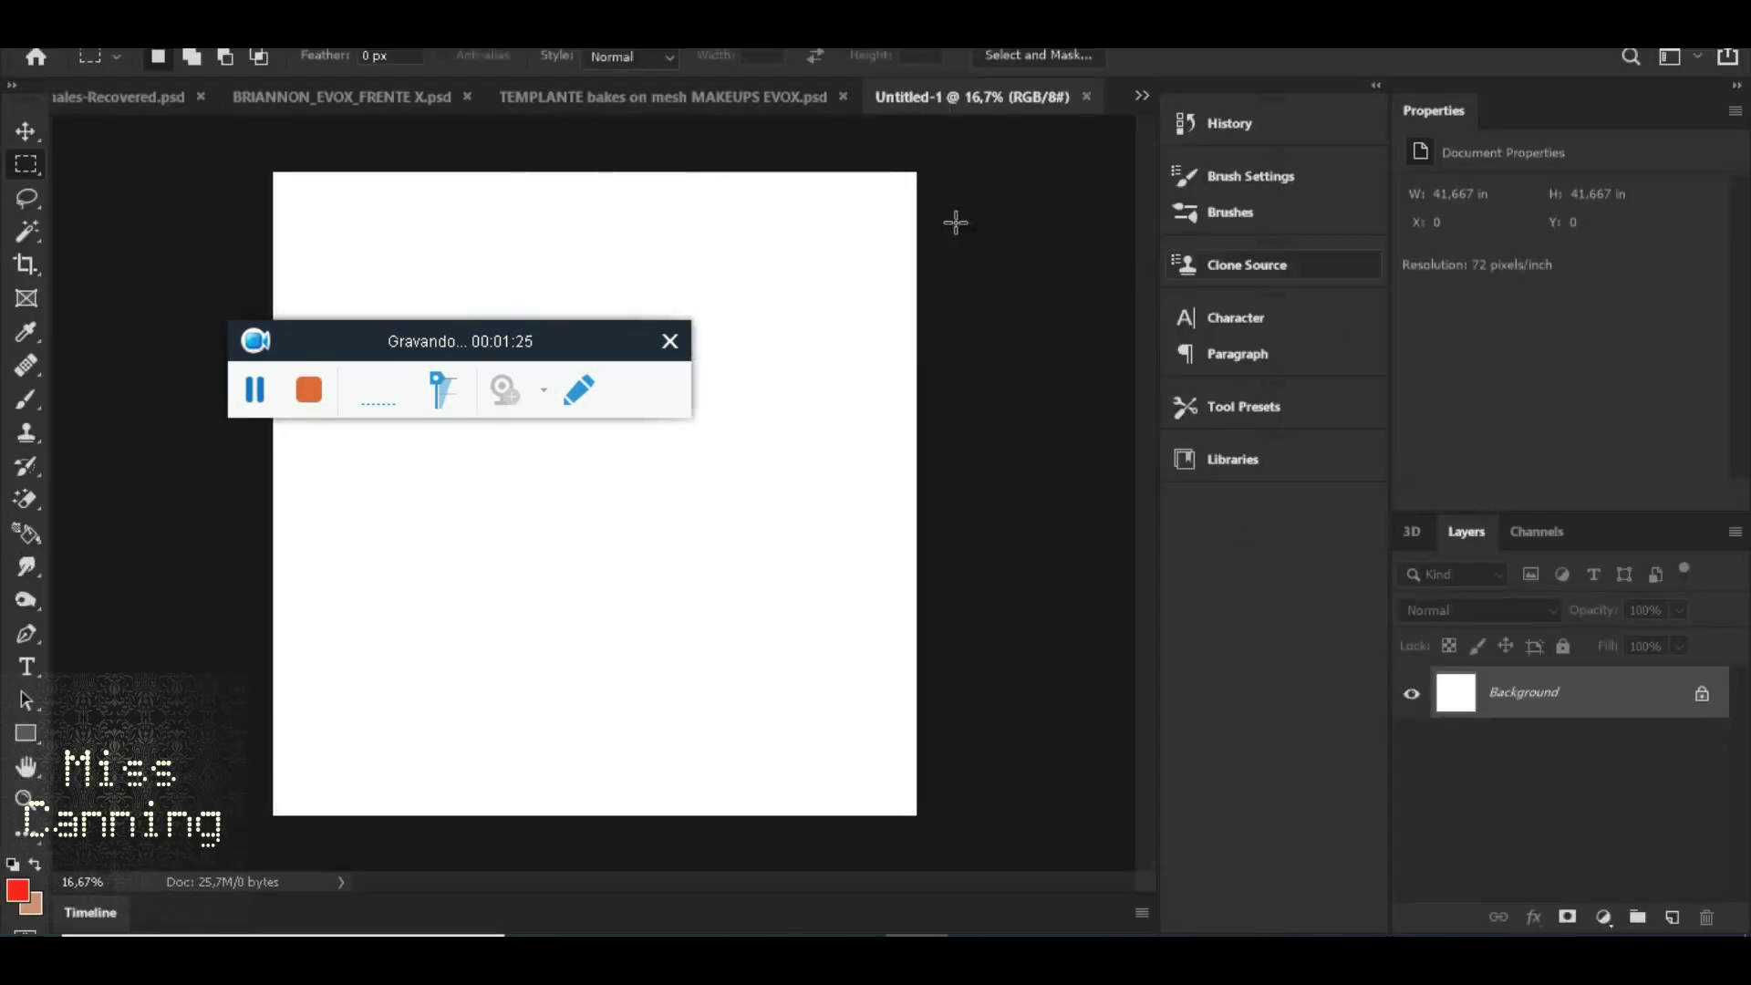
{"action": "left_click_drag", "start_coordinate": [364, 349], "coordinate": [1165, 385]}
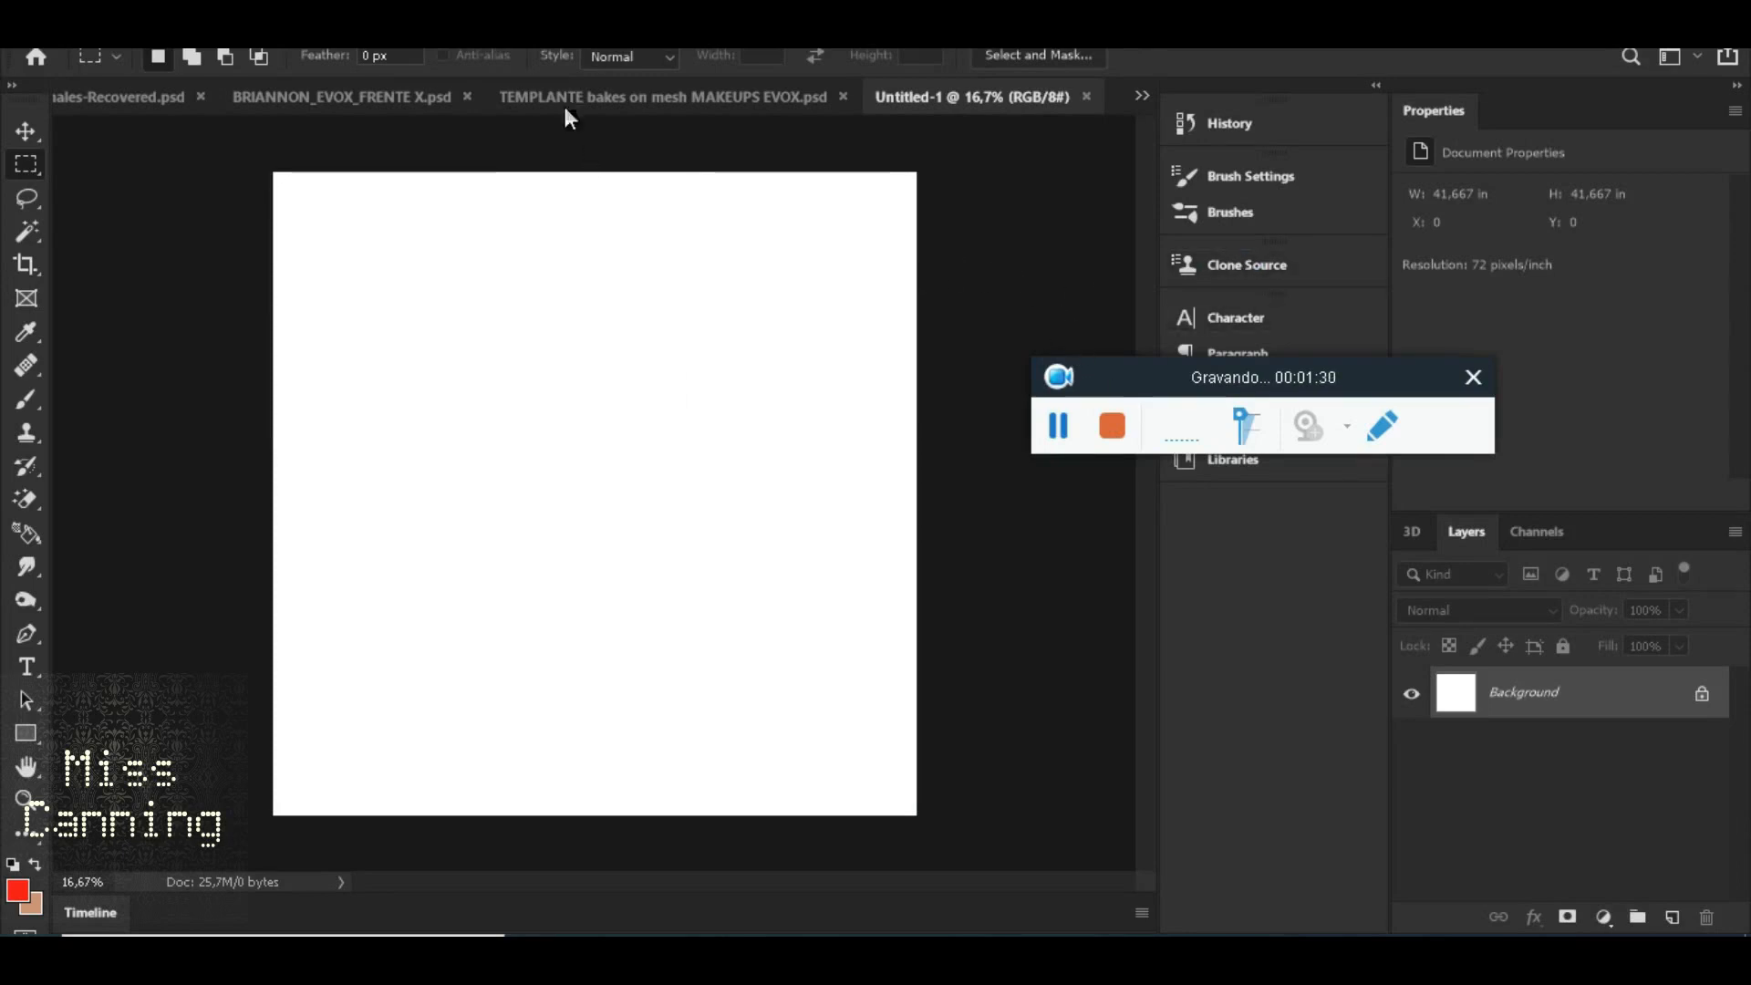
{"action": "left_click", "coordinate": [430, 41]}
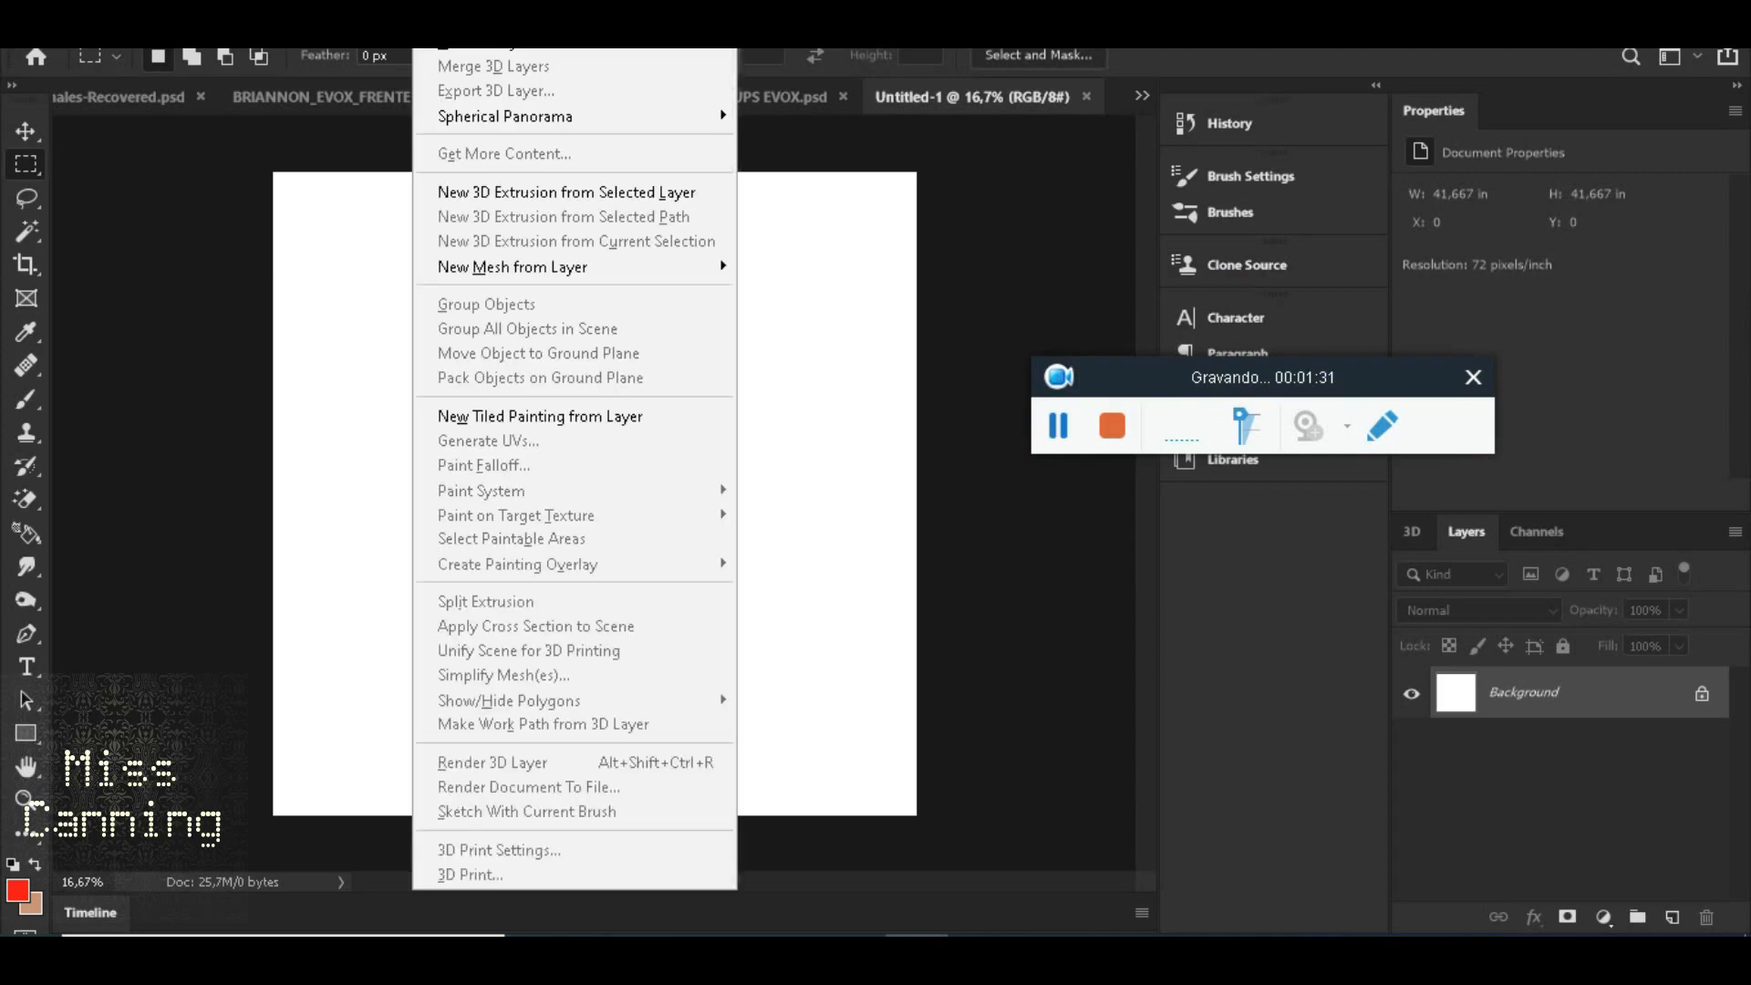
{"action": "left_click", "coordinate": [1053, 244]}
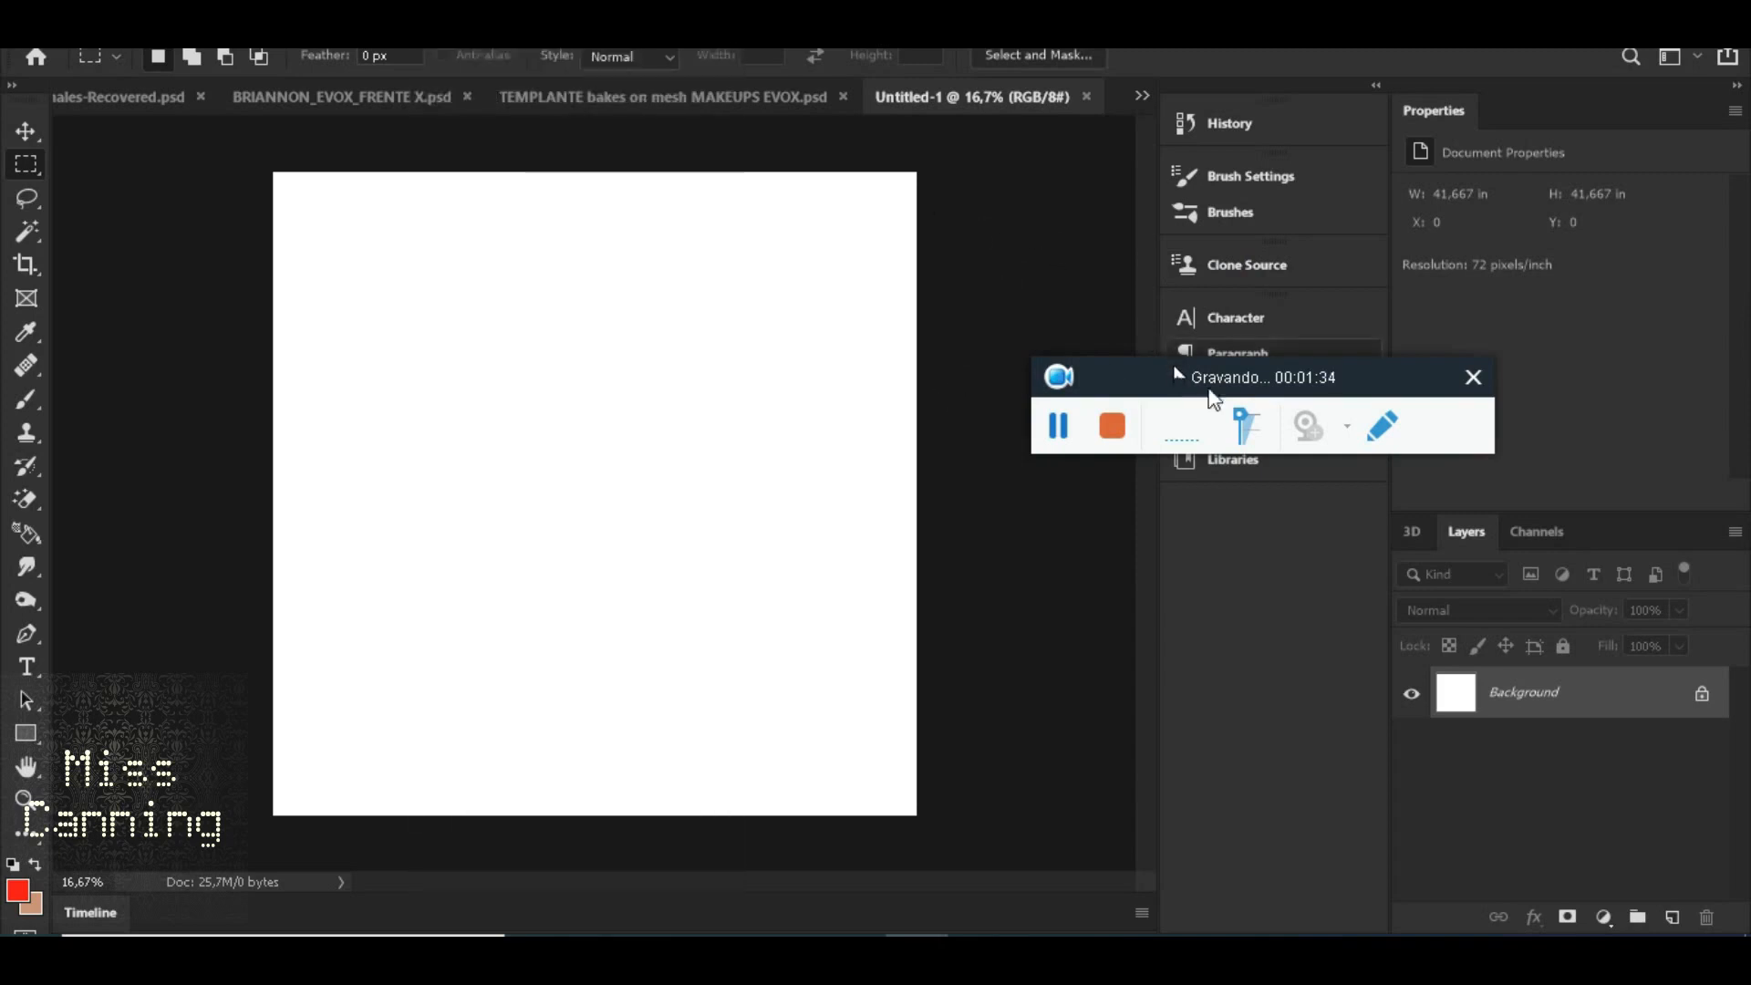
{"action": "left_click_drag", "start_coordinate": [1237, 387], "coordinate": [1145, 293]}
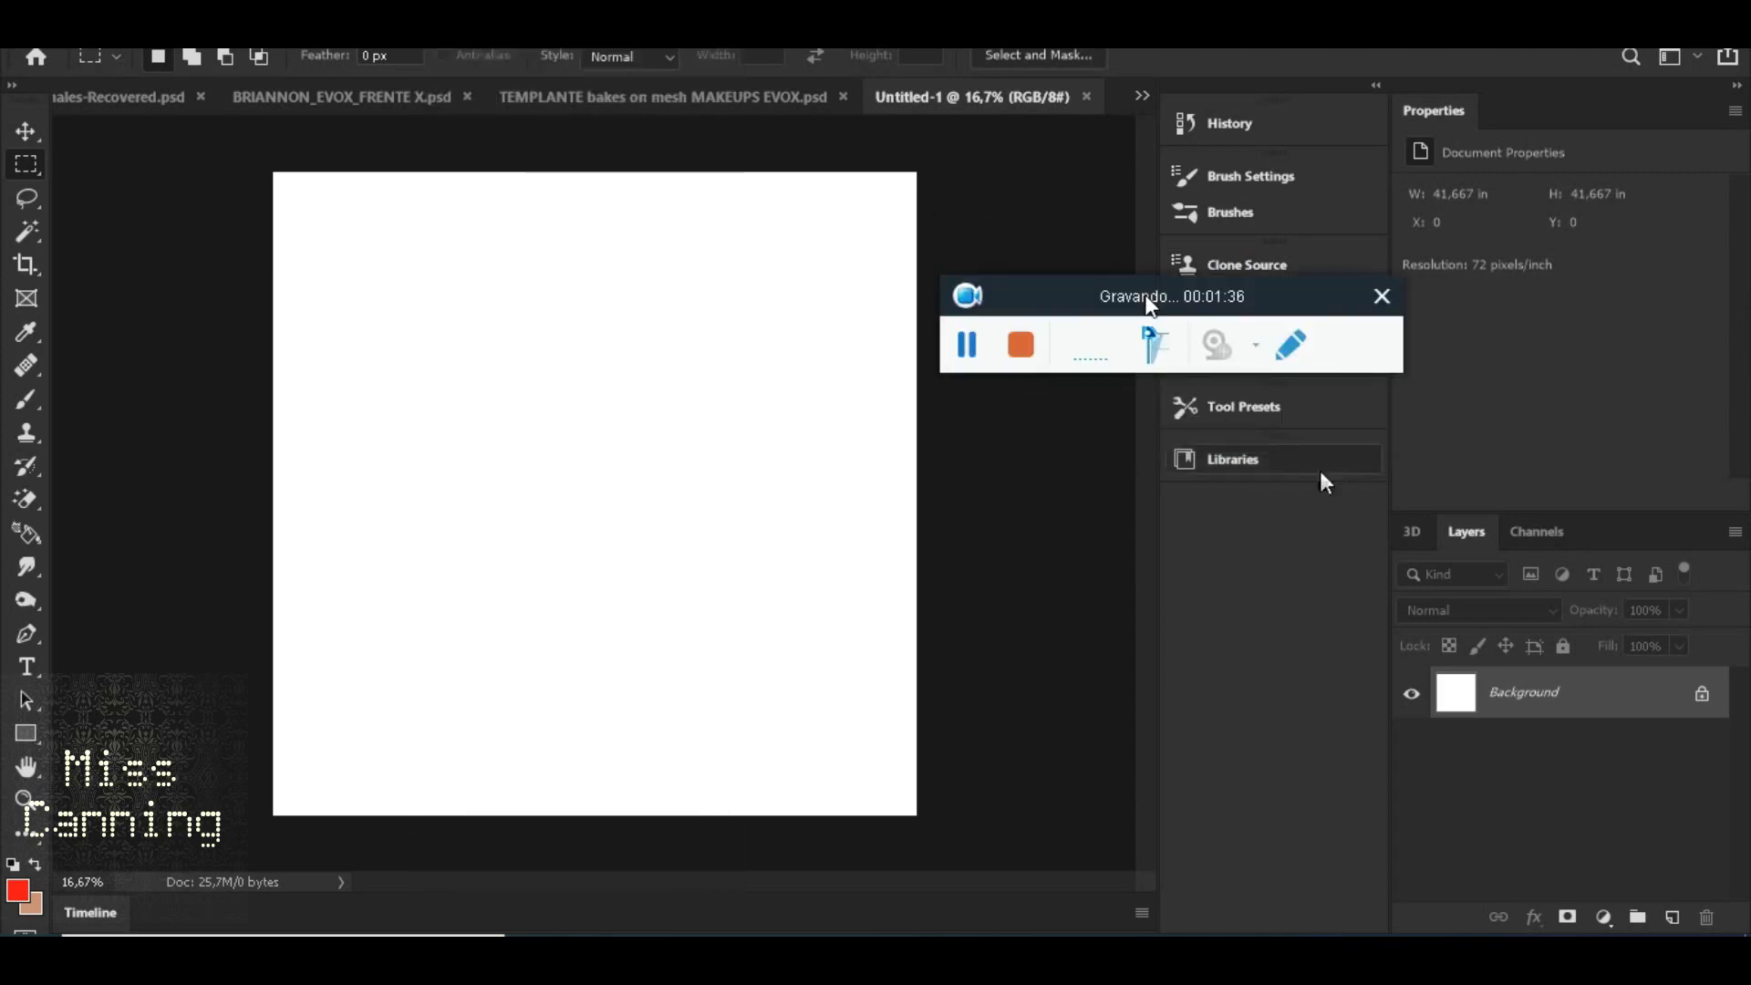
Switch to Blender and look over the empty 3D scene
{"action": "left_click", "coordinate": [1296, 948]}
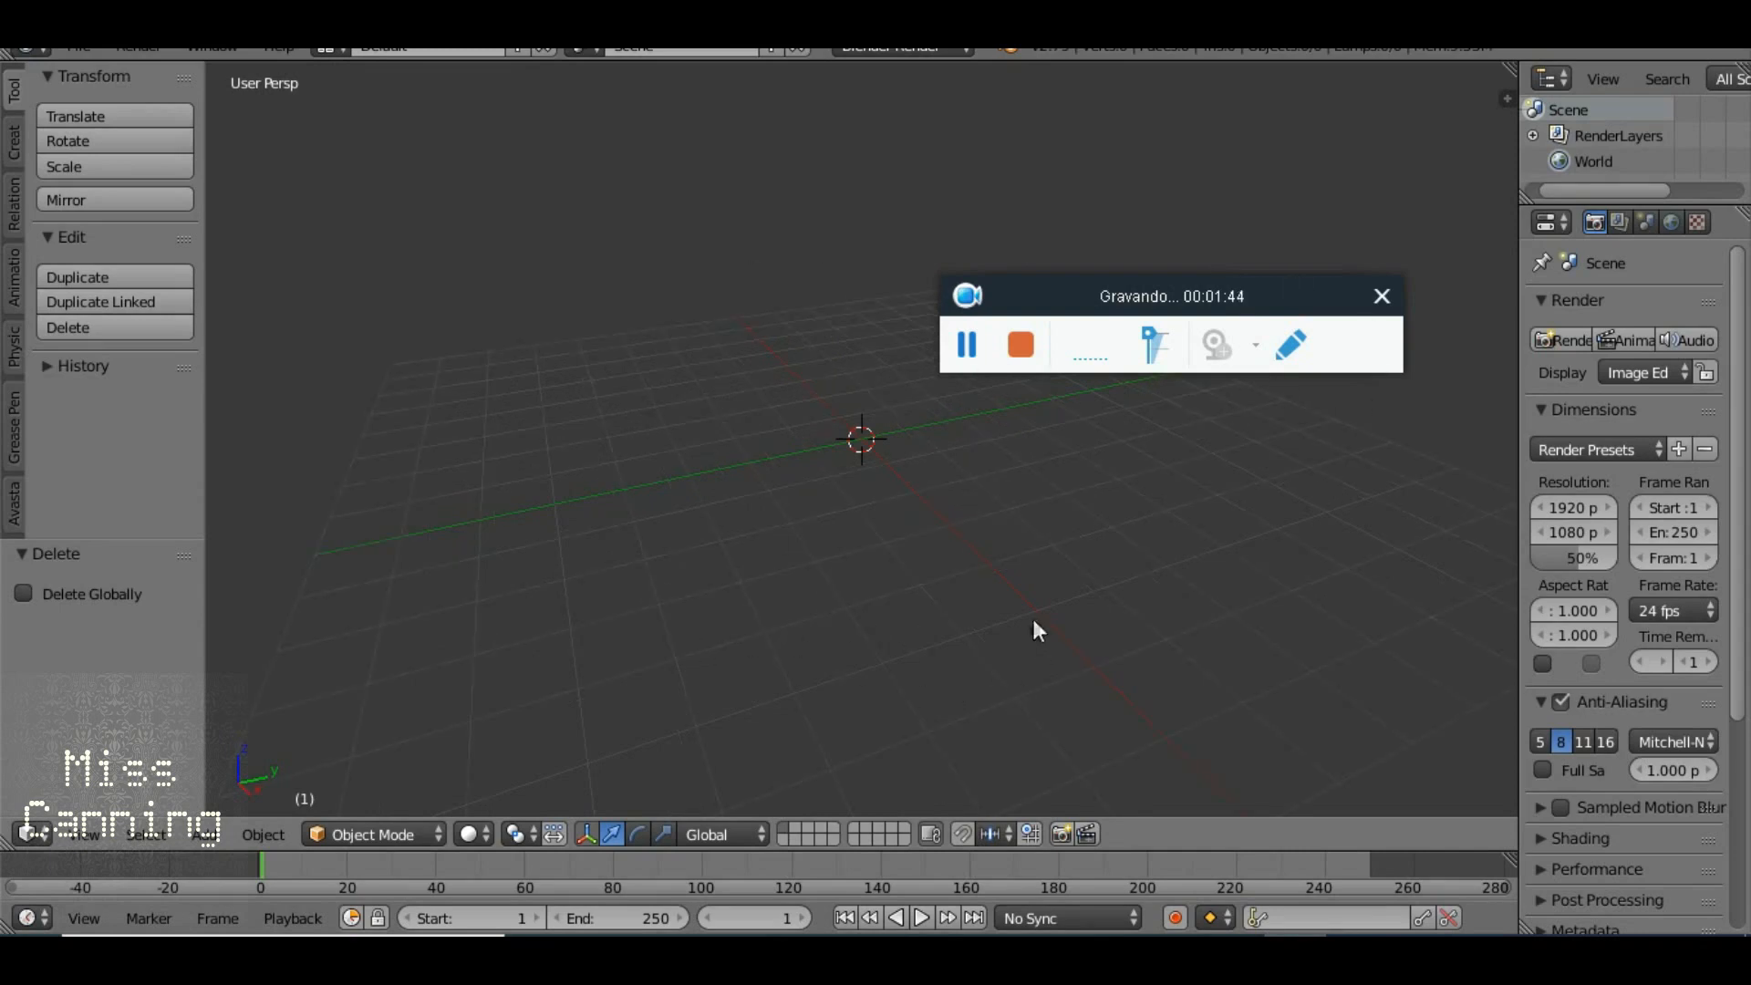
{"action": "mouse_move", "coordinate": [1231, 966]}
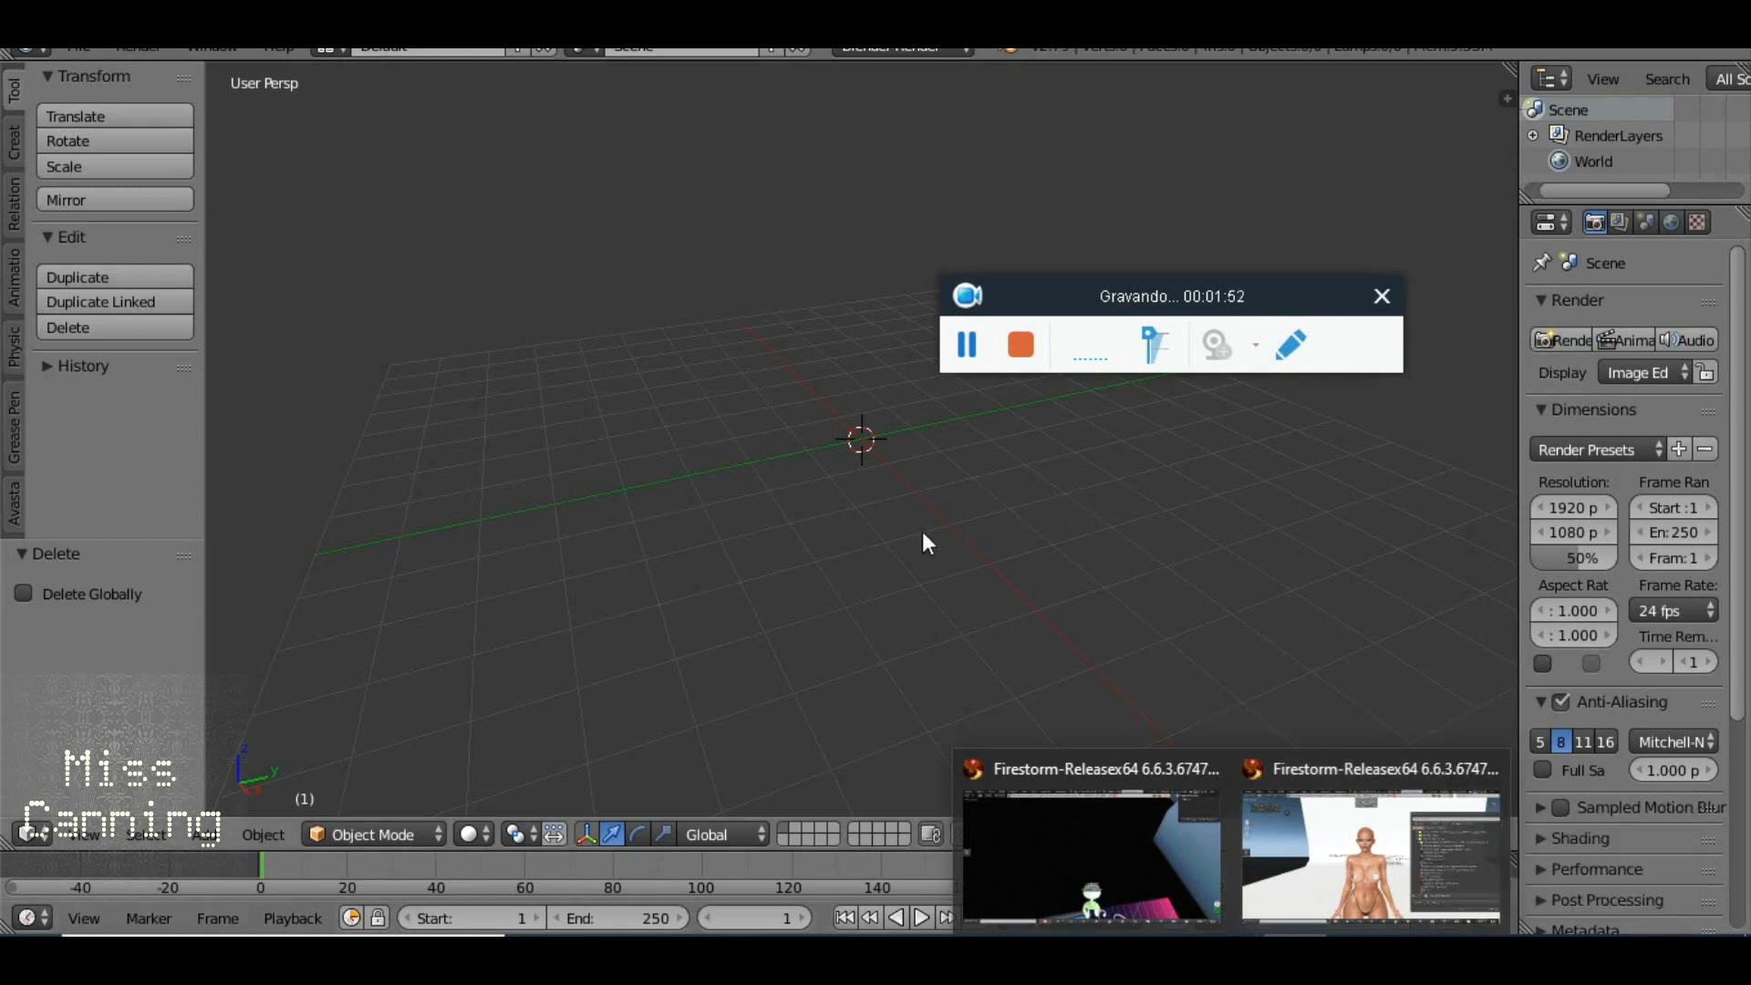
{"action": "left_click_drag", "start_coordinate": [1003, 281], "coordinate": [1147, 234]}
{"action": "left_click_drag", "start_coordinate": [965, 440], "coordinate": [1038, 411]}
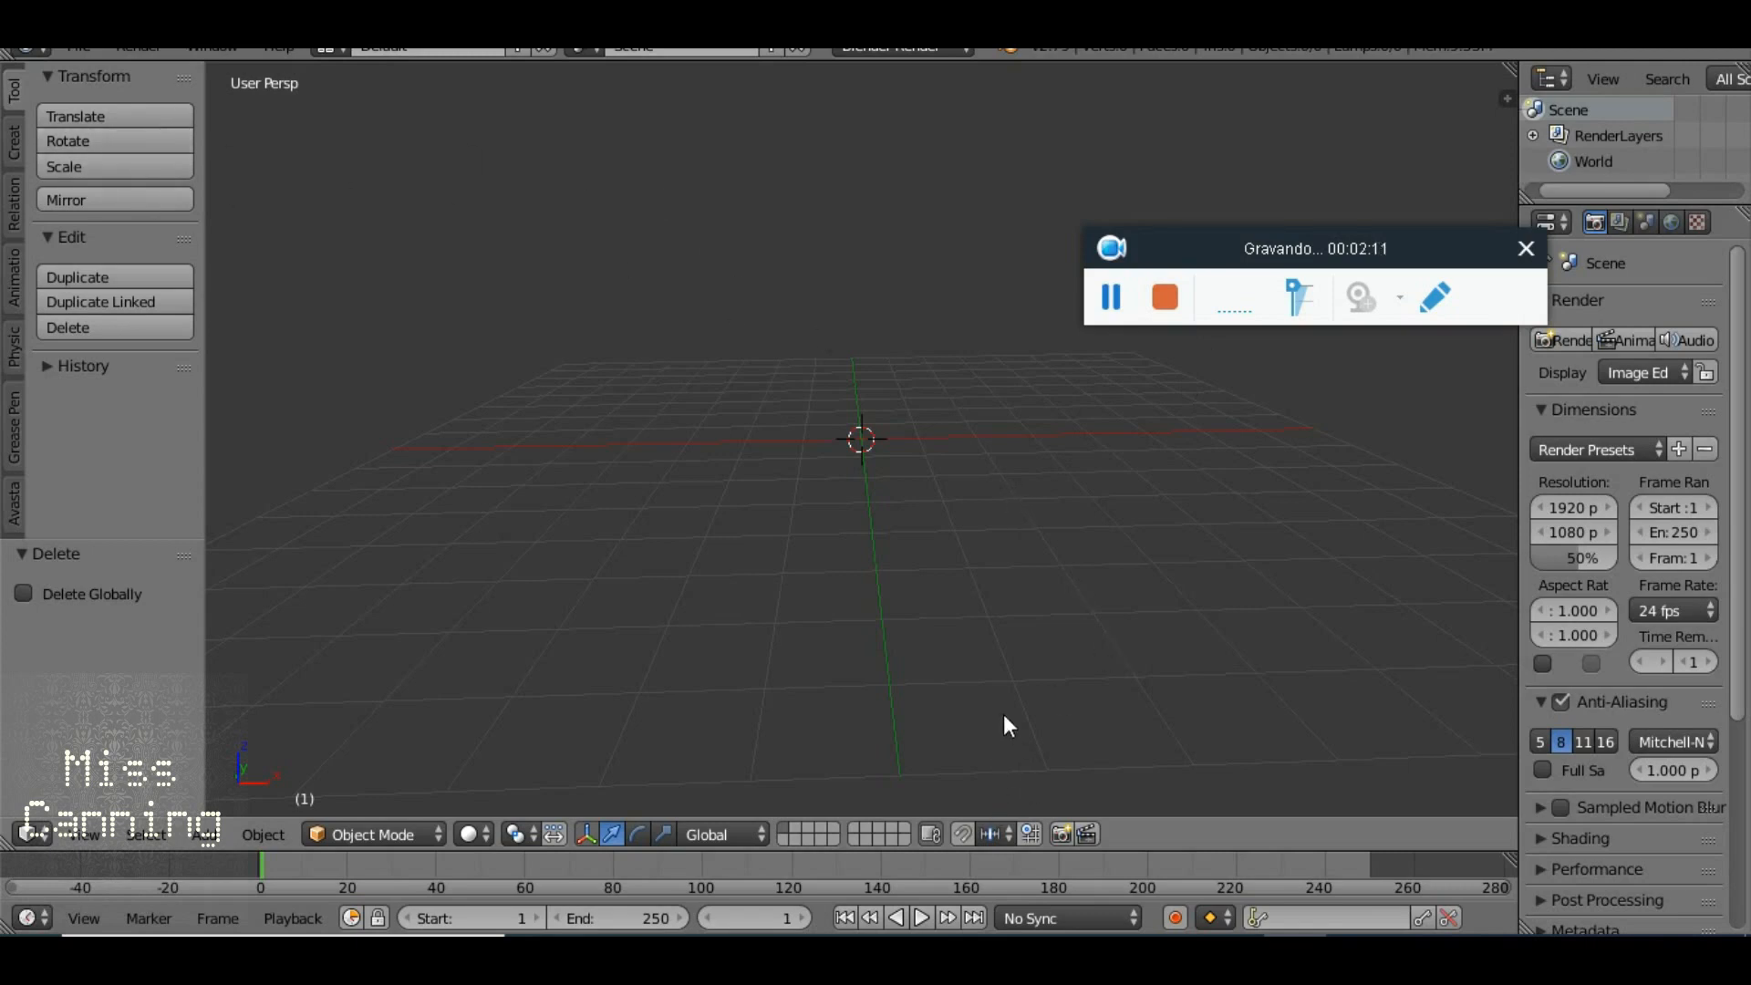
Switch to the ALL MESH BODY KITS folder in File Explorer and open KUPRA OFICIAL KITS FEMALE, ALPHA KIT and its INITHIUM_ALFA_MODEL_V.1.0_09-10-2021 subfolder
{"action": "key", "text": "alt+Tab"}
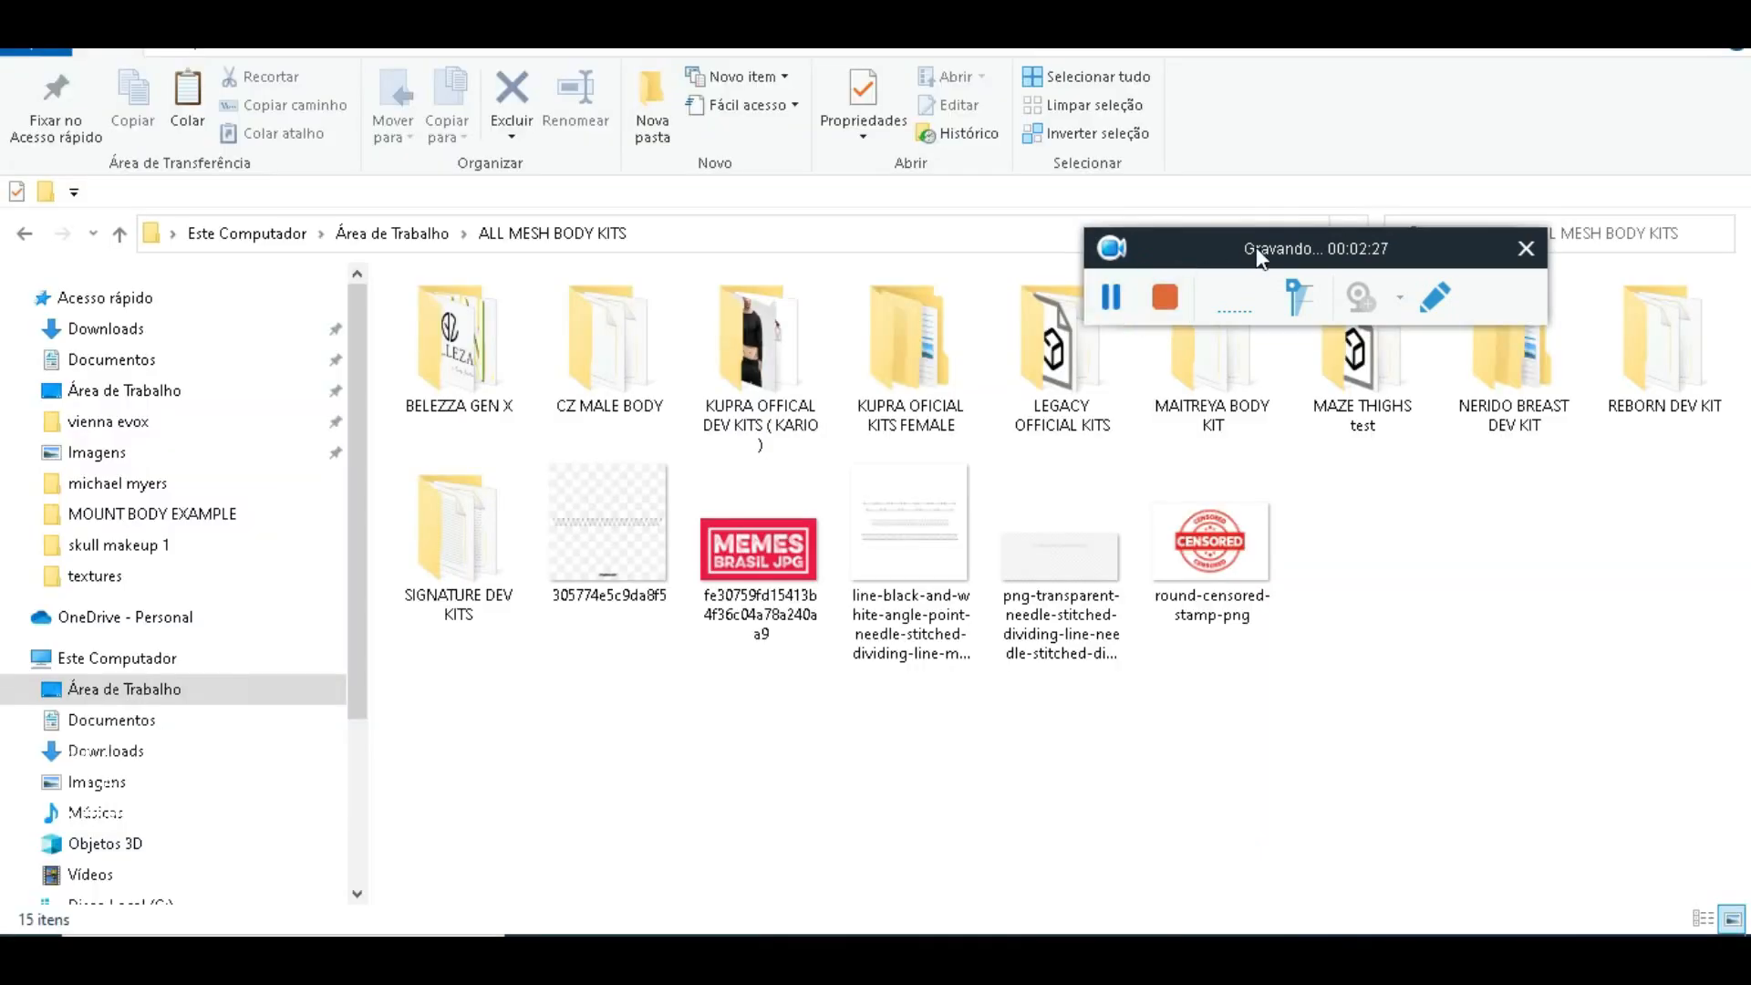
{"action": "left_click_drag", "start_coordinate": [1255, 248], "coordinate": [1350, 663]}
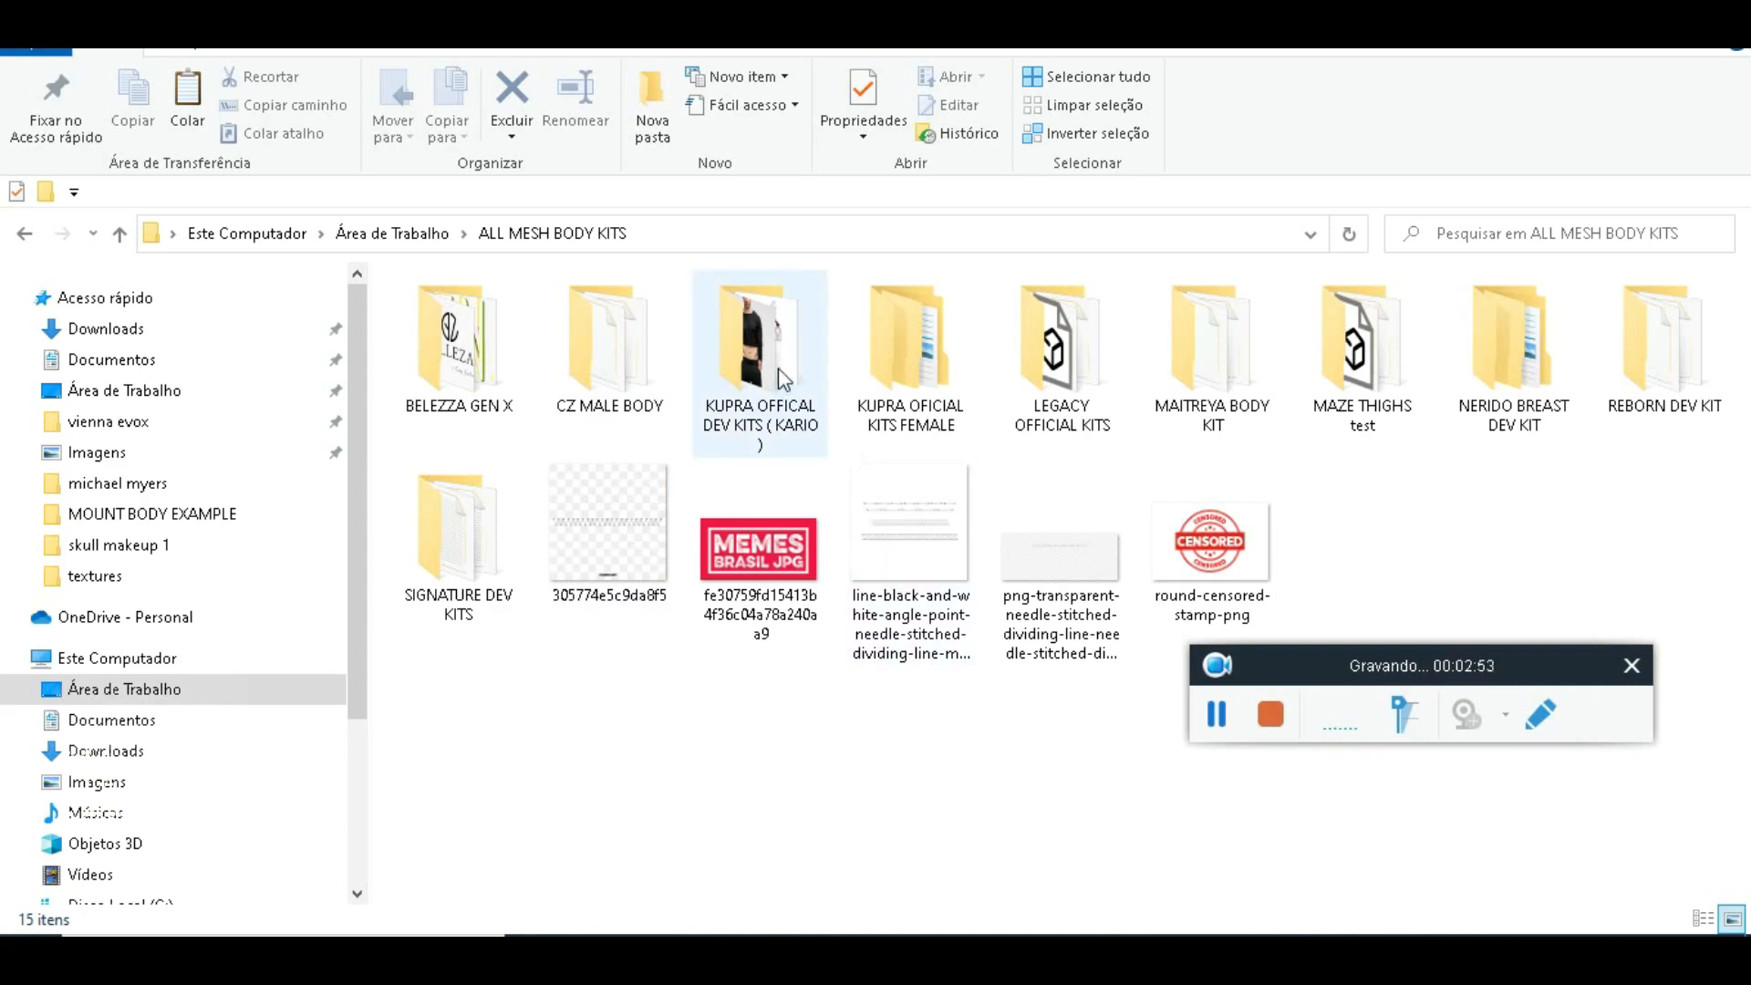
{"action": "left_click", "coordinate": [962, 350]}
{"action": "double_click", "coordinate": [962, 351]}
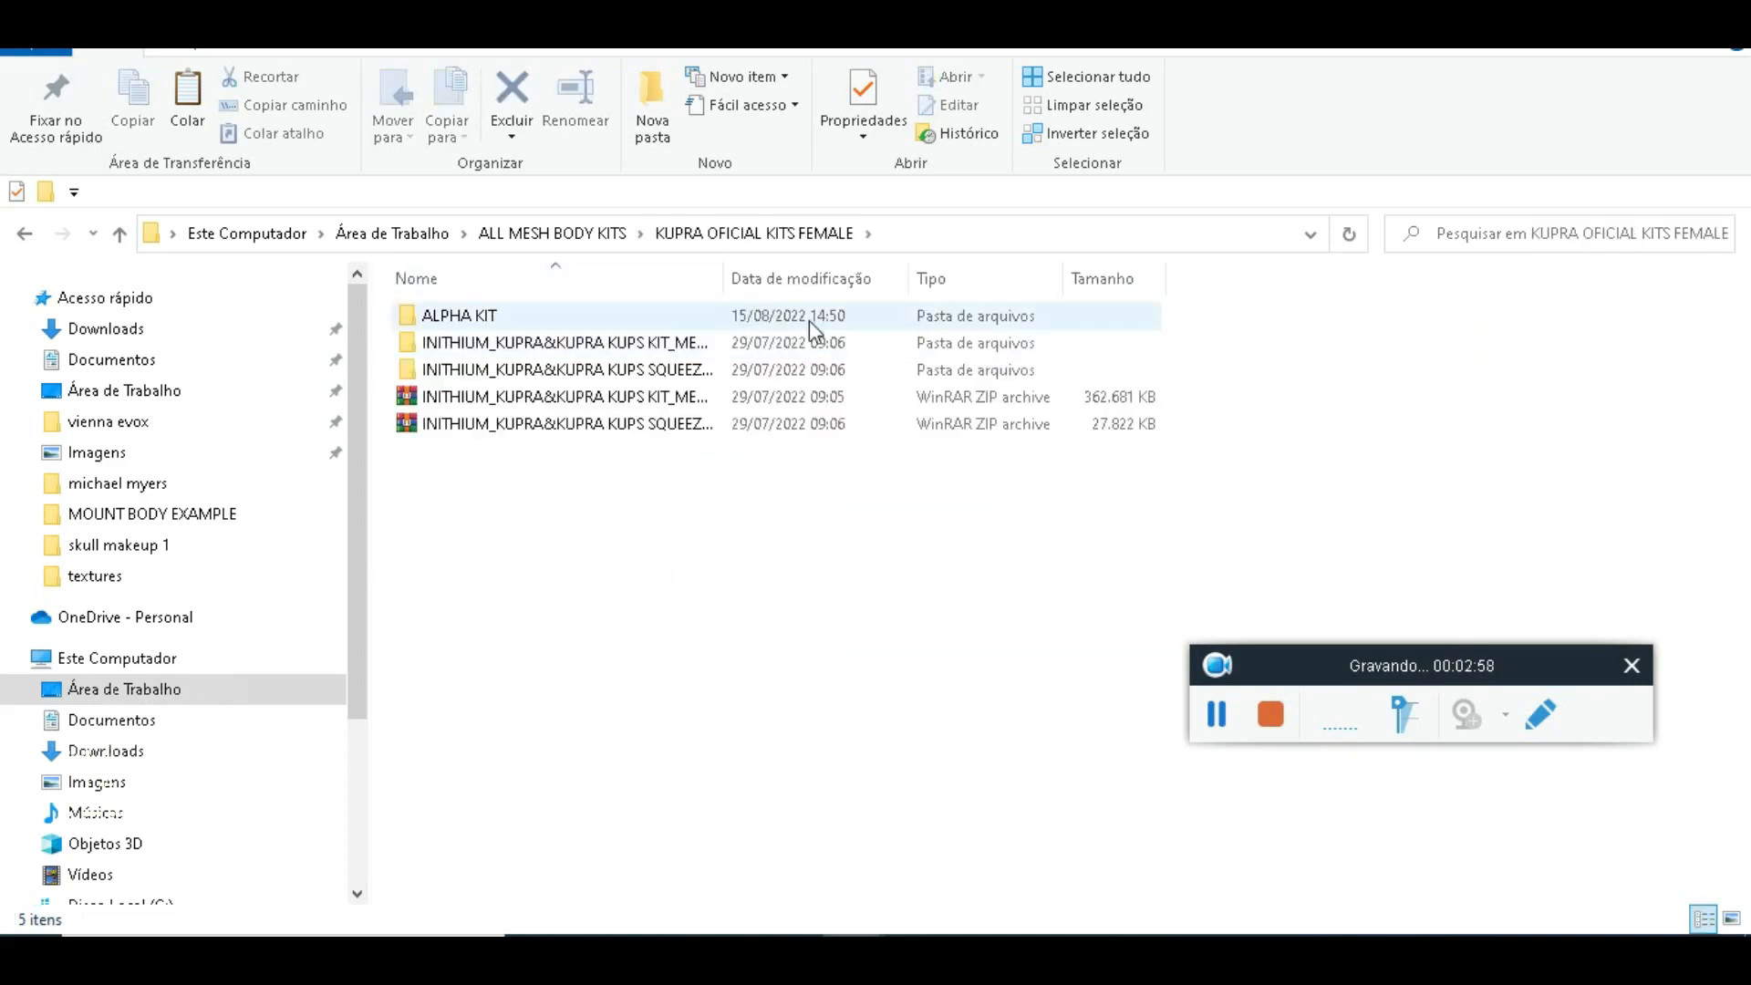
{"action": "left_click_drag", "start_coordinate": [726, 278], "coordinate": [909, 278]}
{"action": "double_click", "coordinate": [501, 315]}
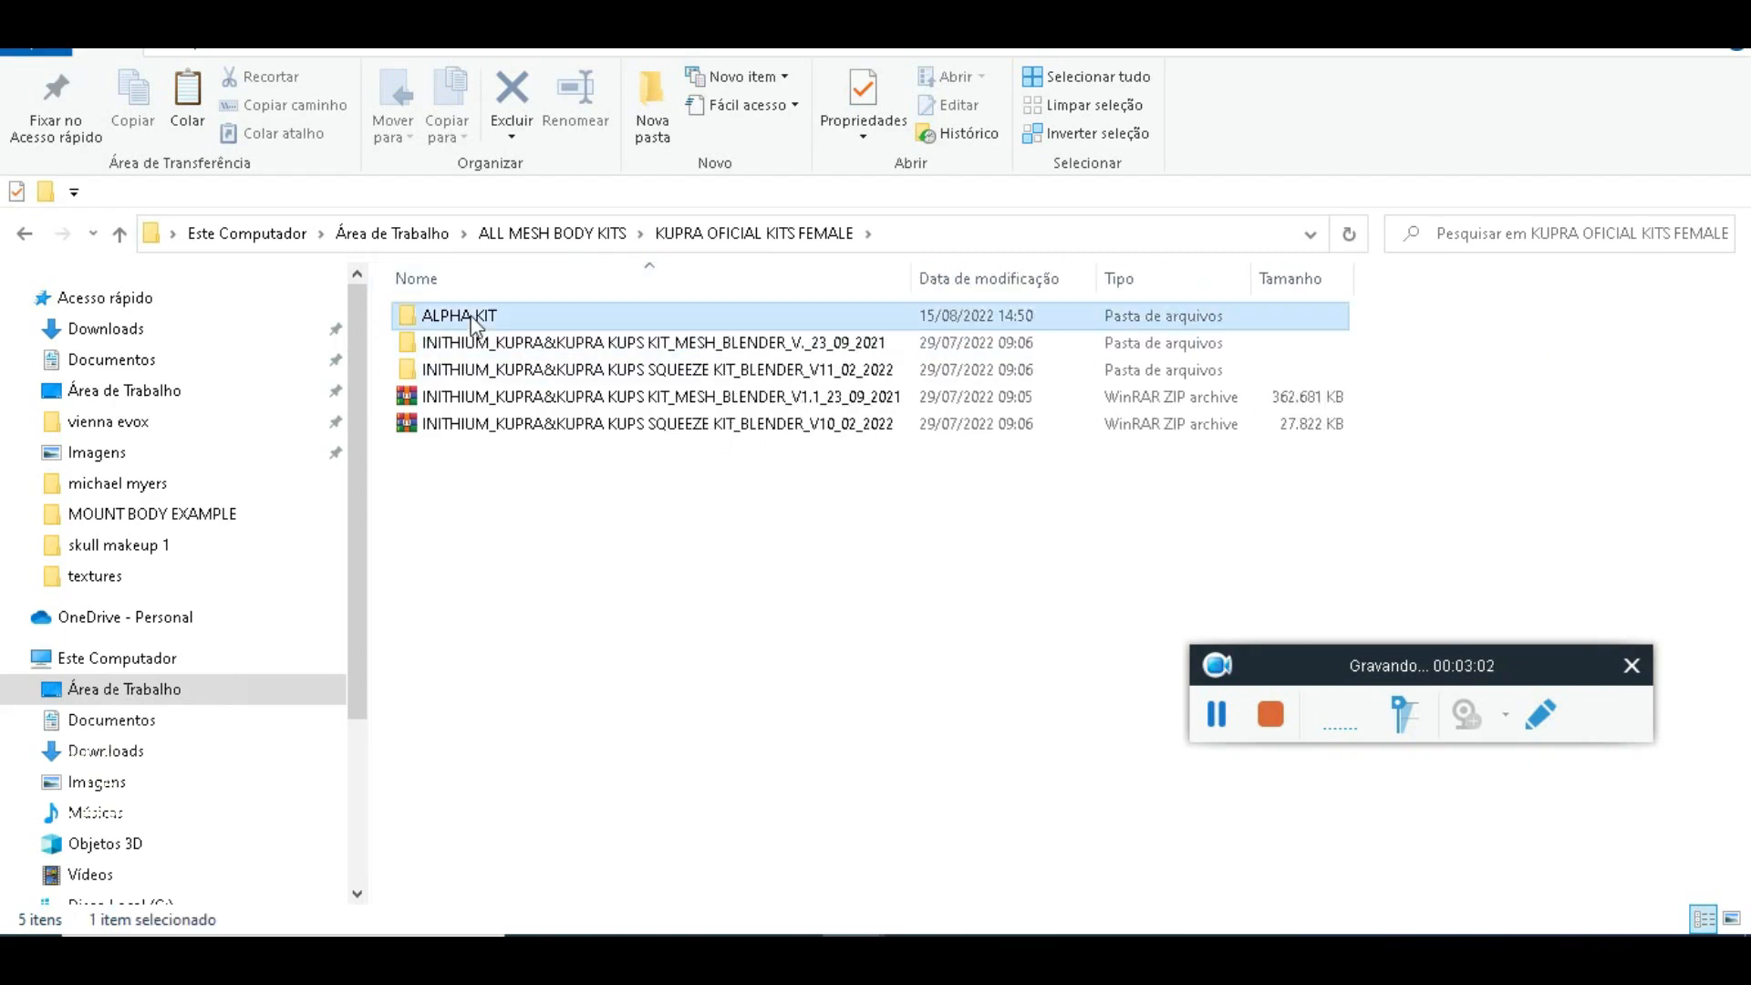
{"action": "double_click", "coordinate": [670, 316]}
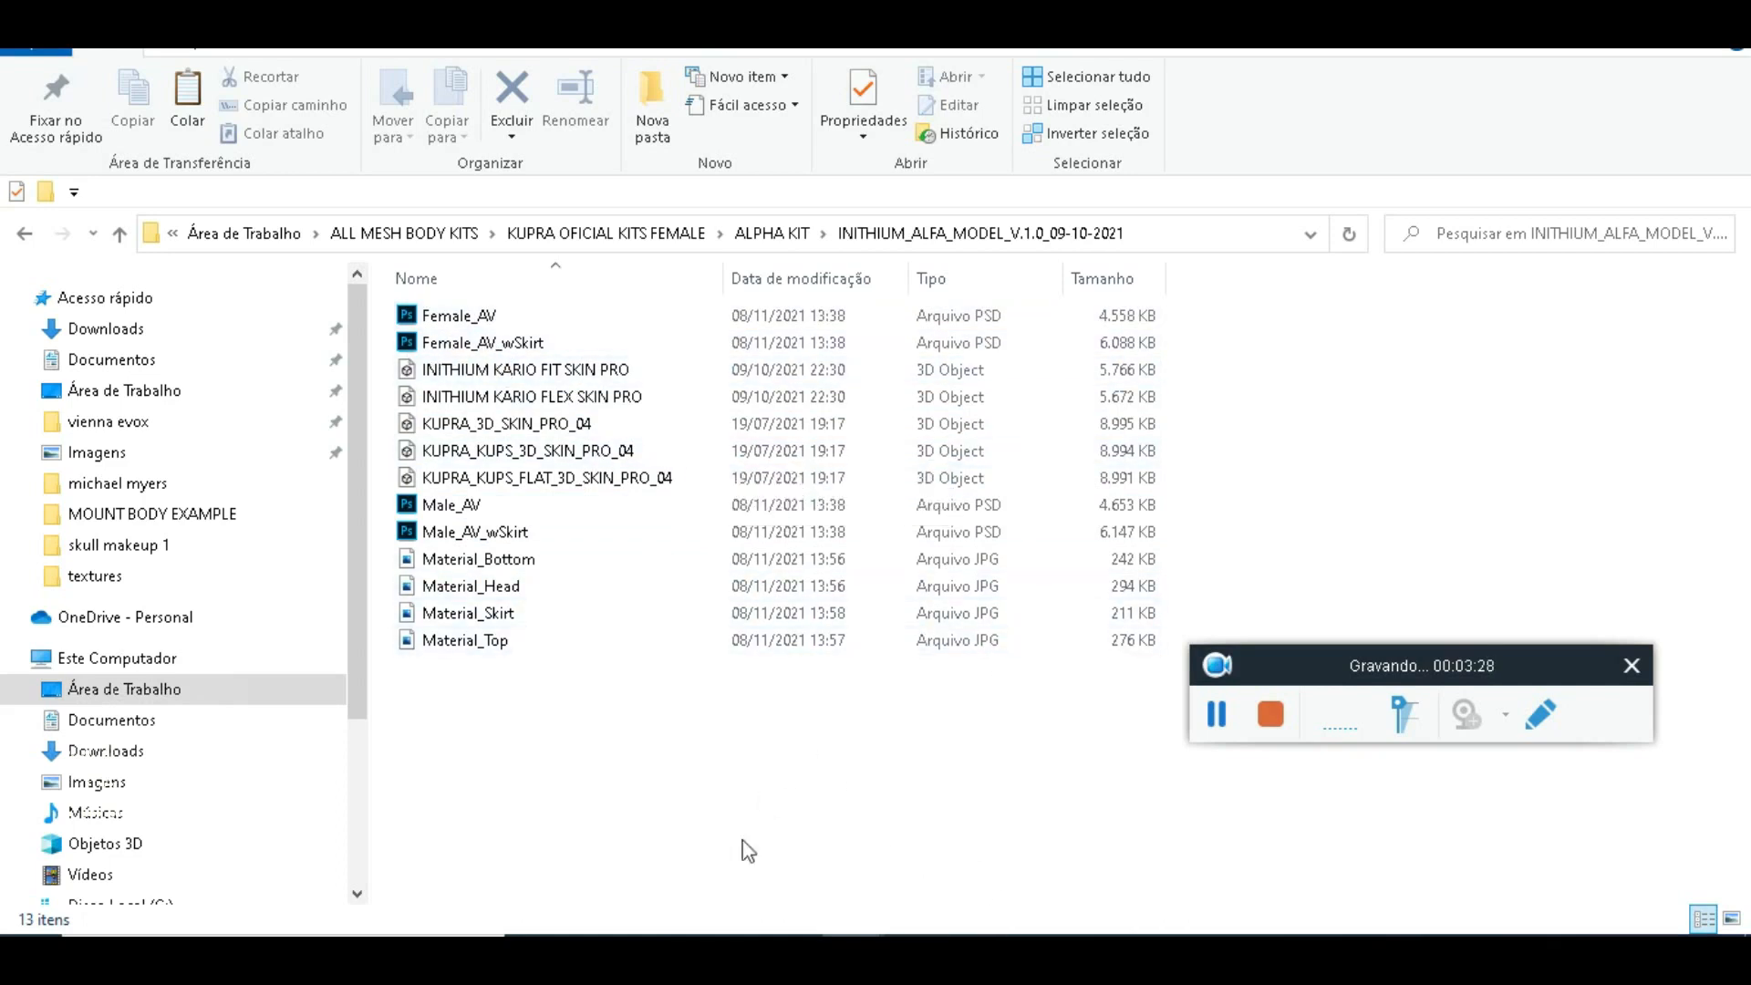
Bring up the MOUNT BODY EXAMPLE folder to show the LeLUTKA HD layer templates and tattoo images
{"action": "mouse_move", "coordinate": [851, 948]}
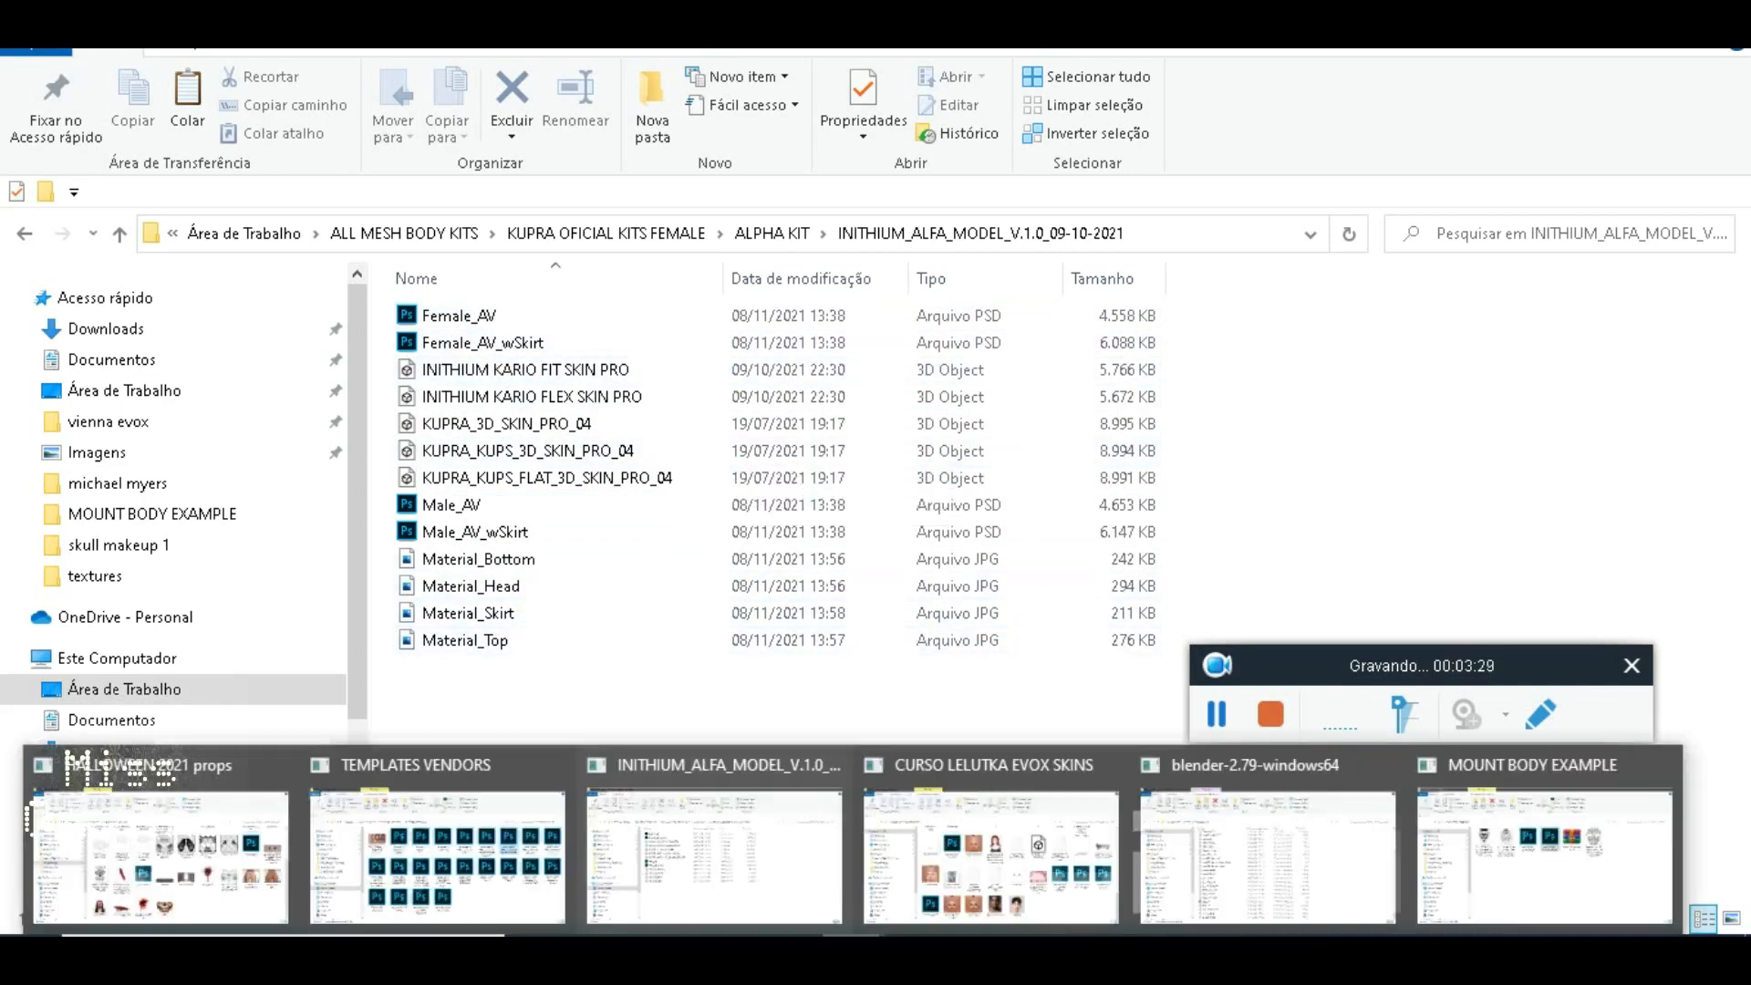
{"action": "left_click", "coordinate": [1479, 885]}
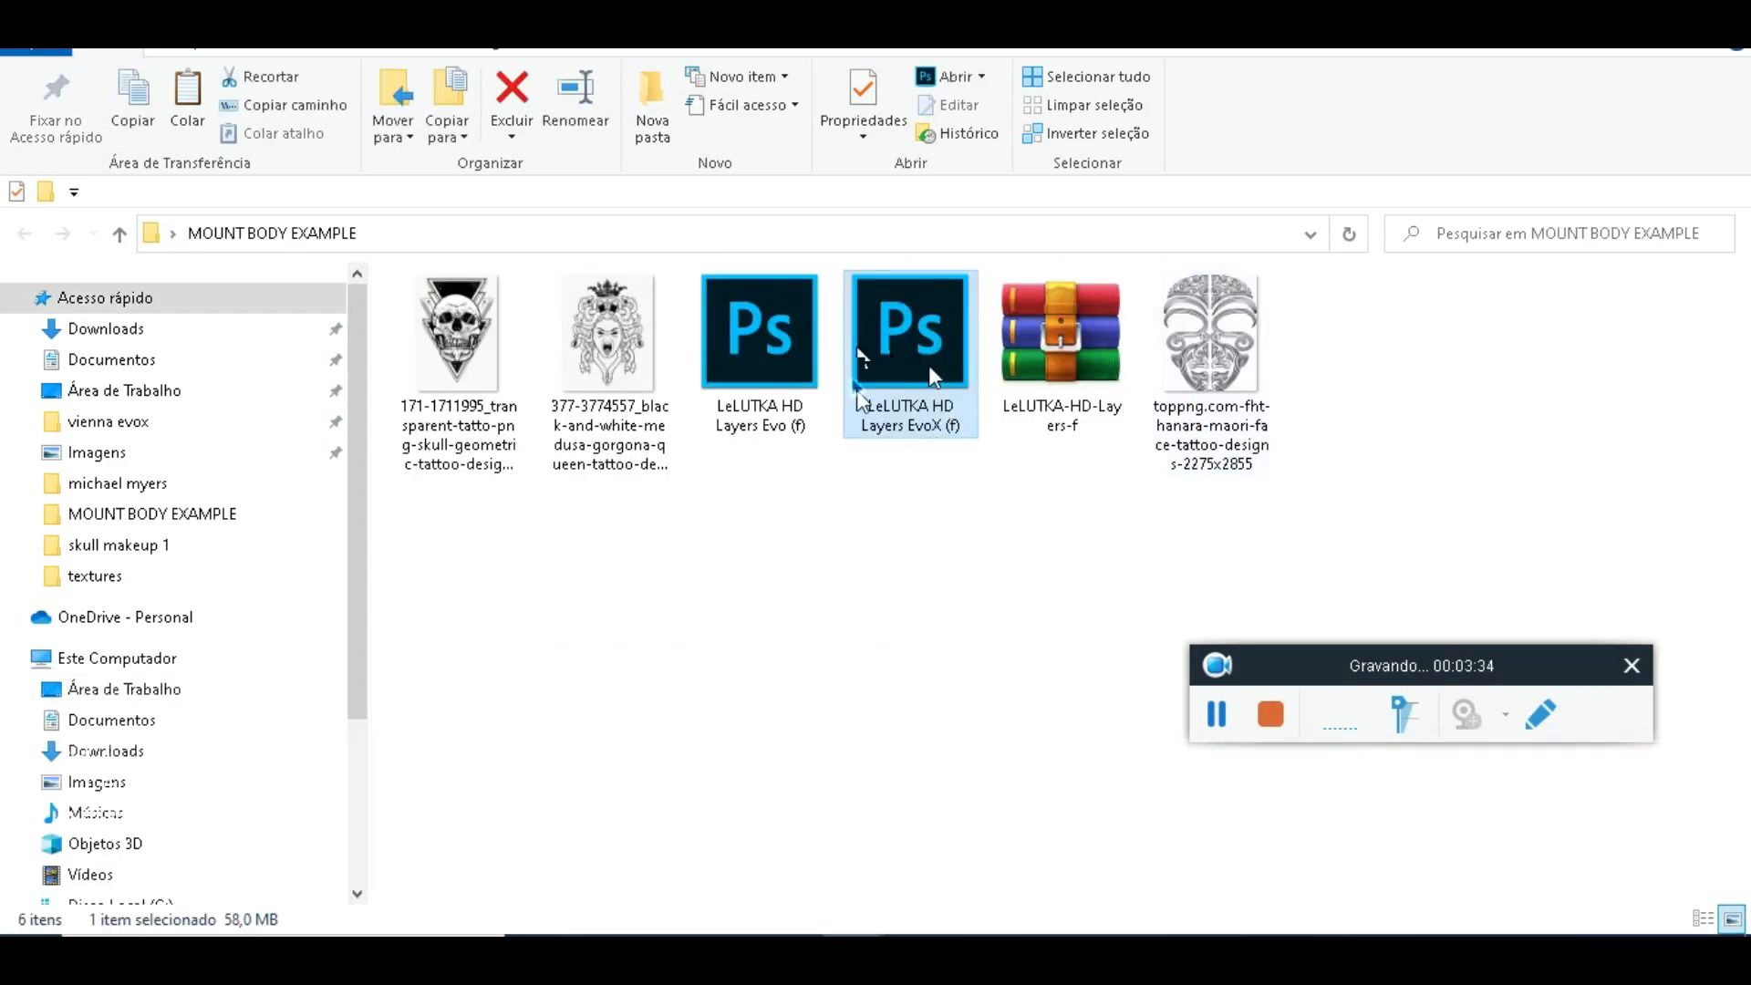
Switch to the LeLUTKA Standard page in Chrome and read its Licencing section
{"action": "mouse_move", "coordinate": [727, 949]}
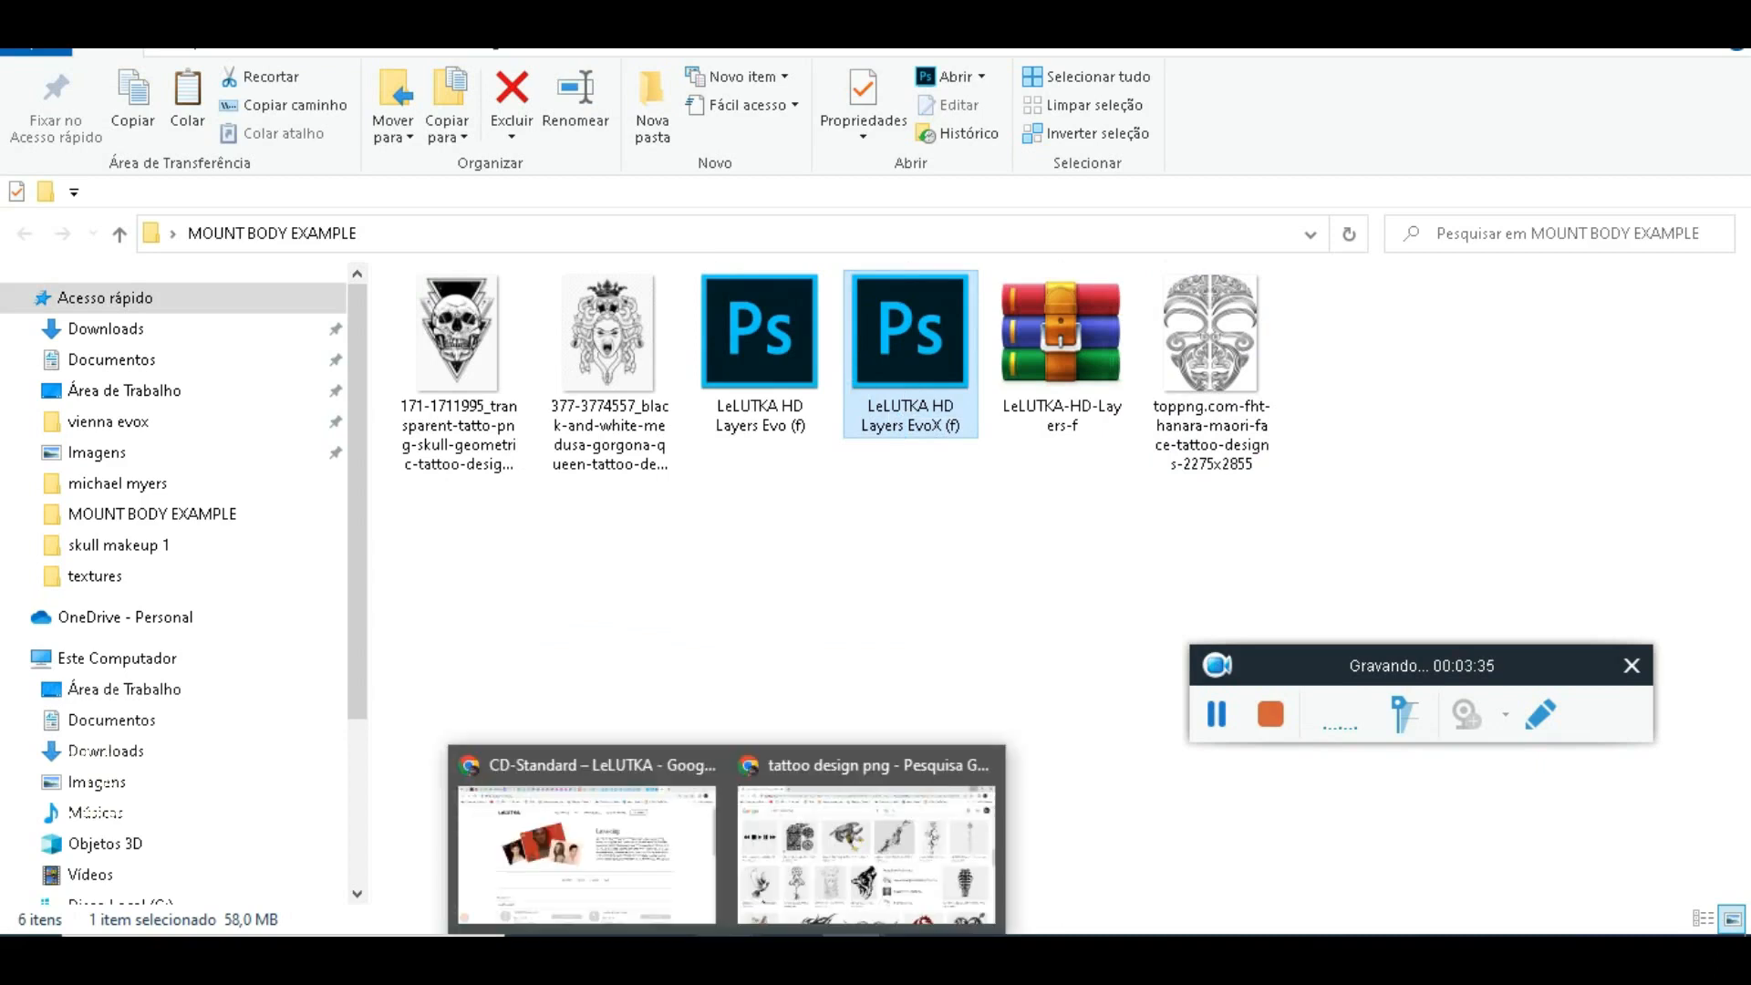
{"action": "left_click", "coordinate": [661, 903]}
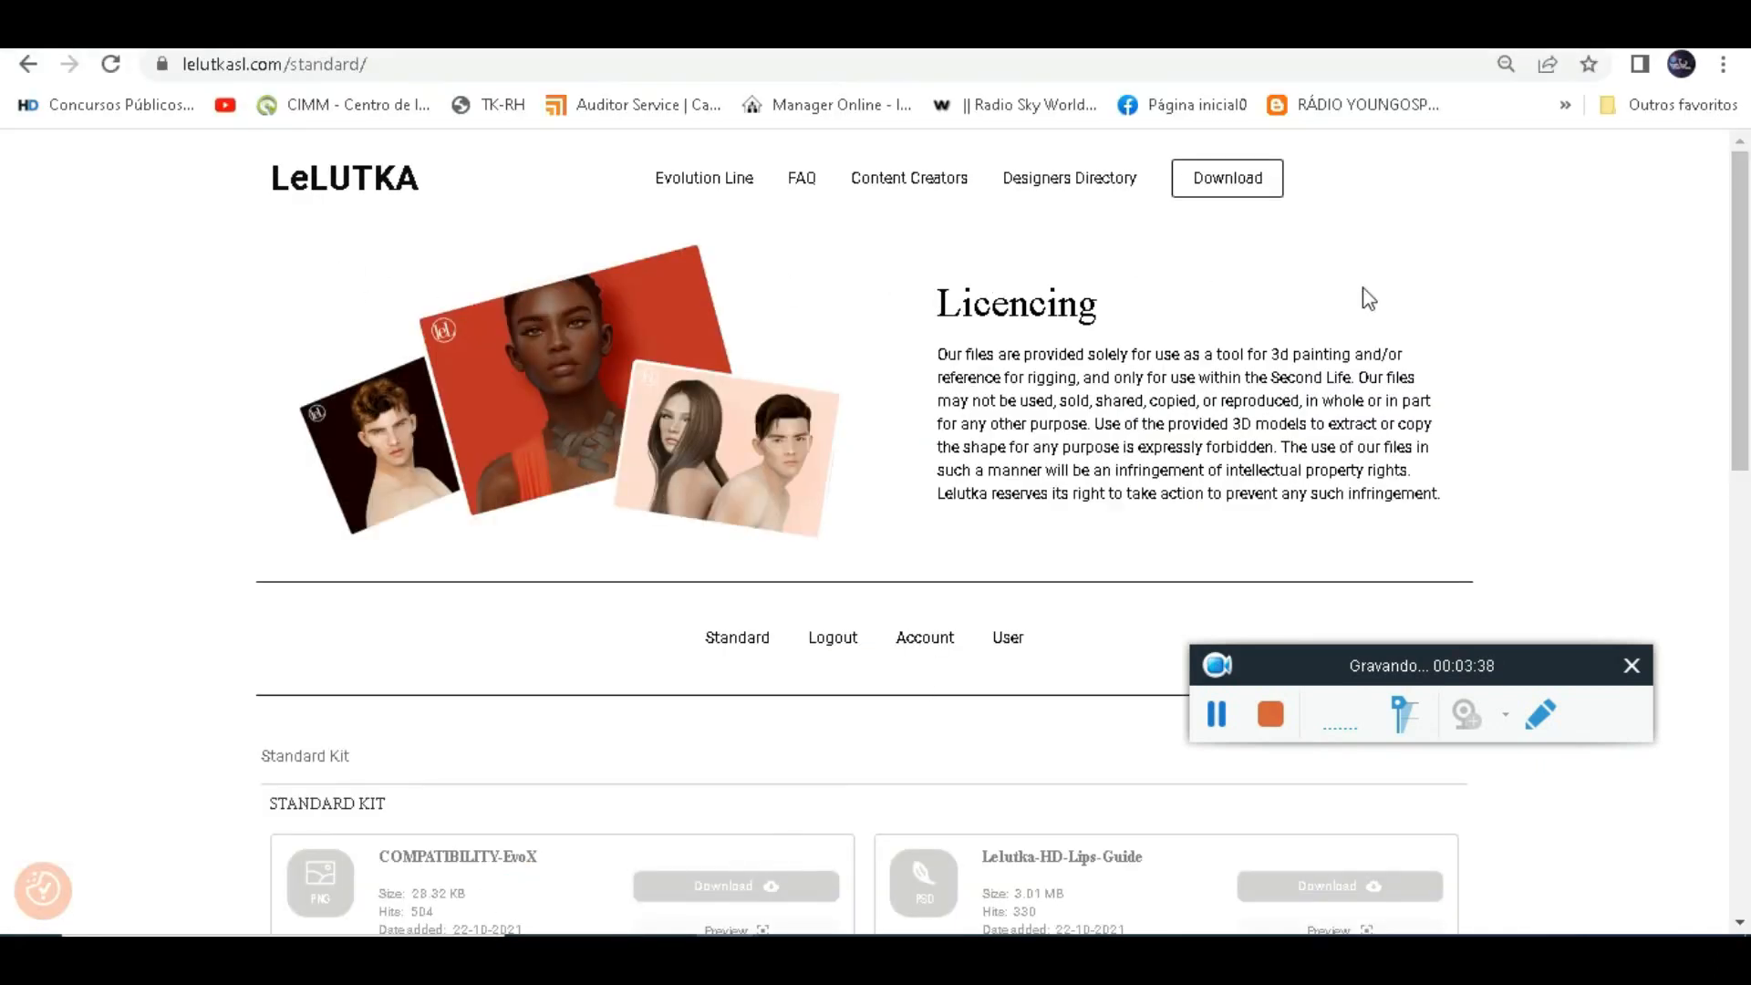
{"action": "left_click_drag", "start_coordinate": [1327, 638], "coordinate": [271, 206]}
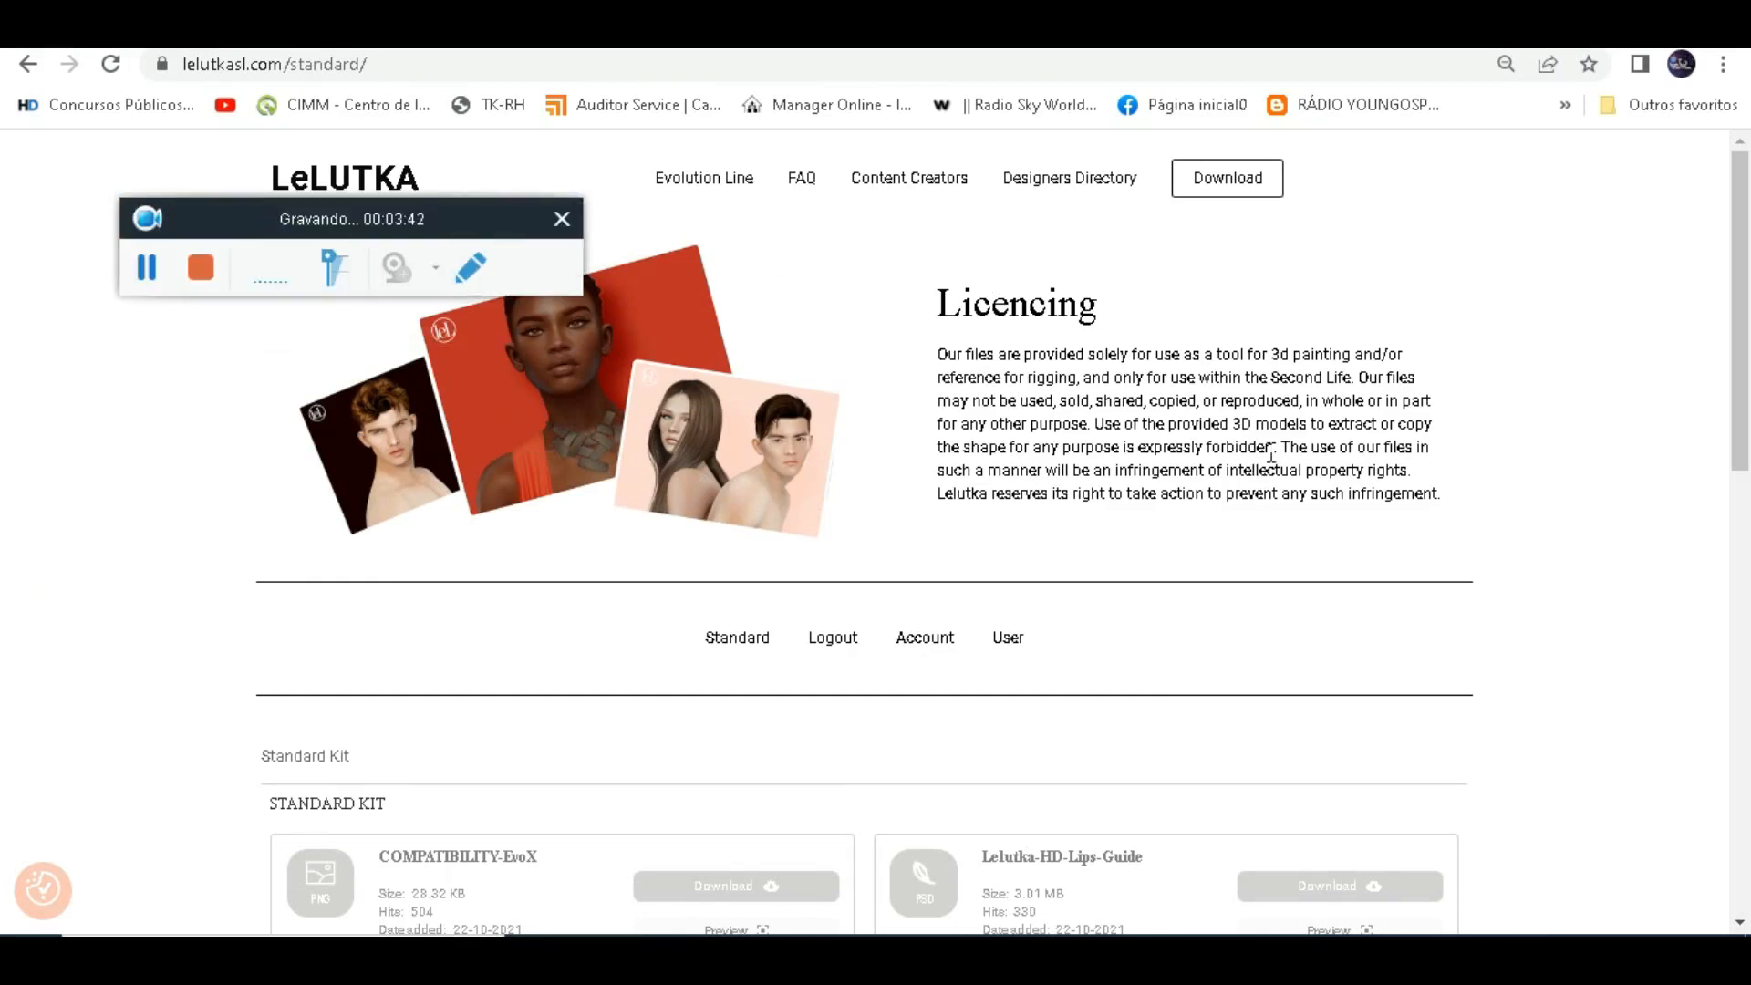
{"action": "left_click", "coordinate": [938, 349]}
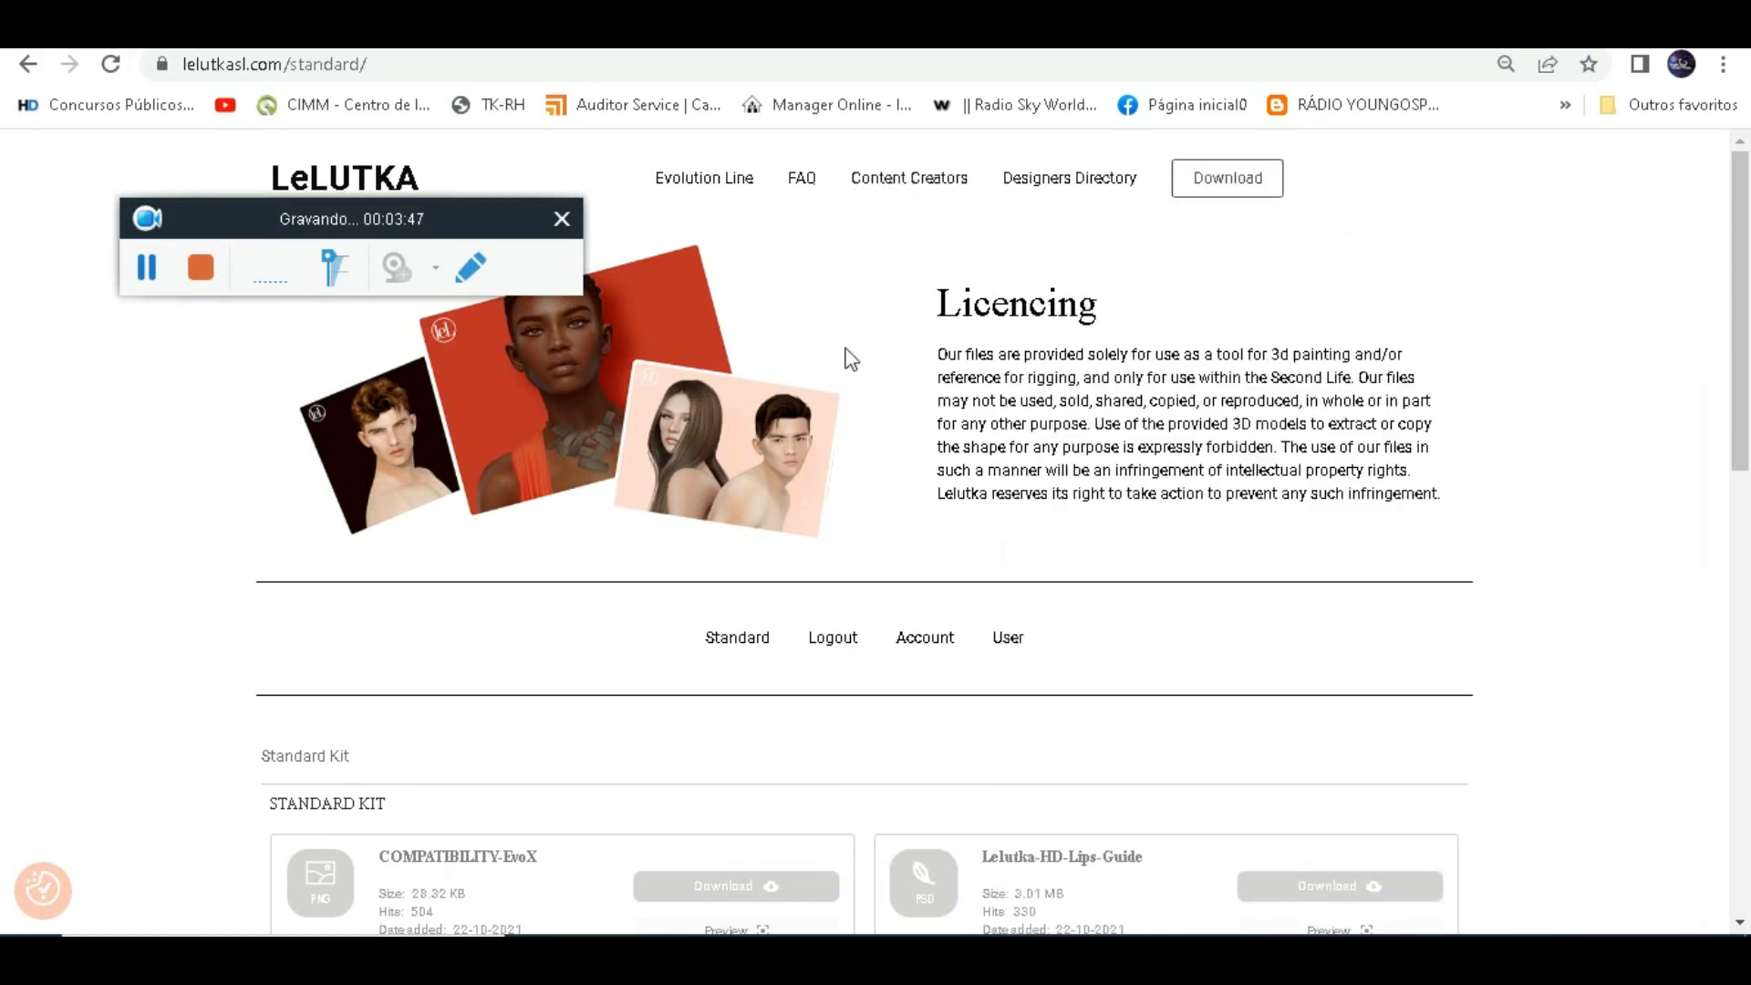
{"action": "left_click_drag", "start_coordinate": [284, 205], "coordinate": [136, 256]}
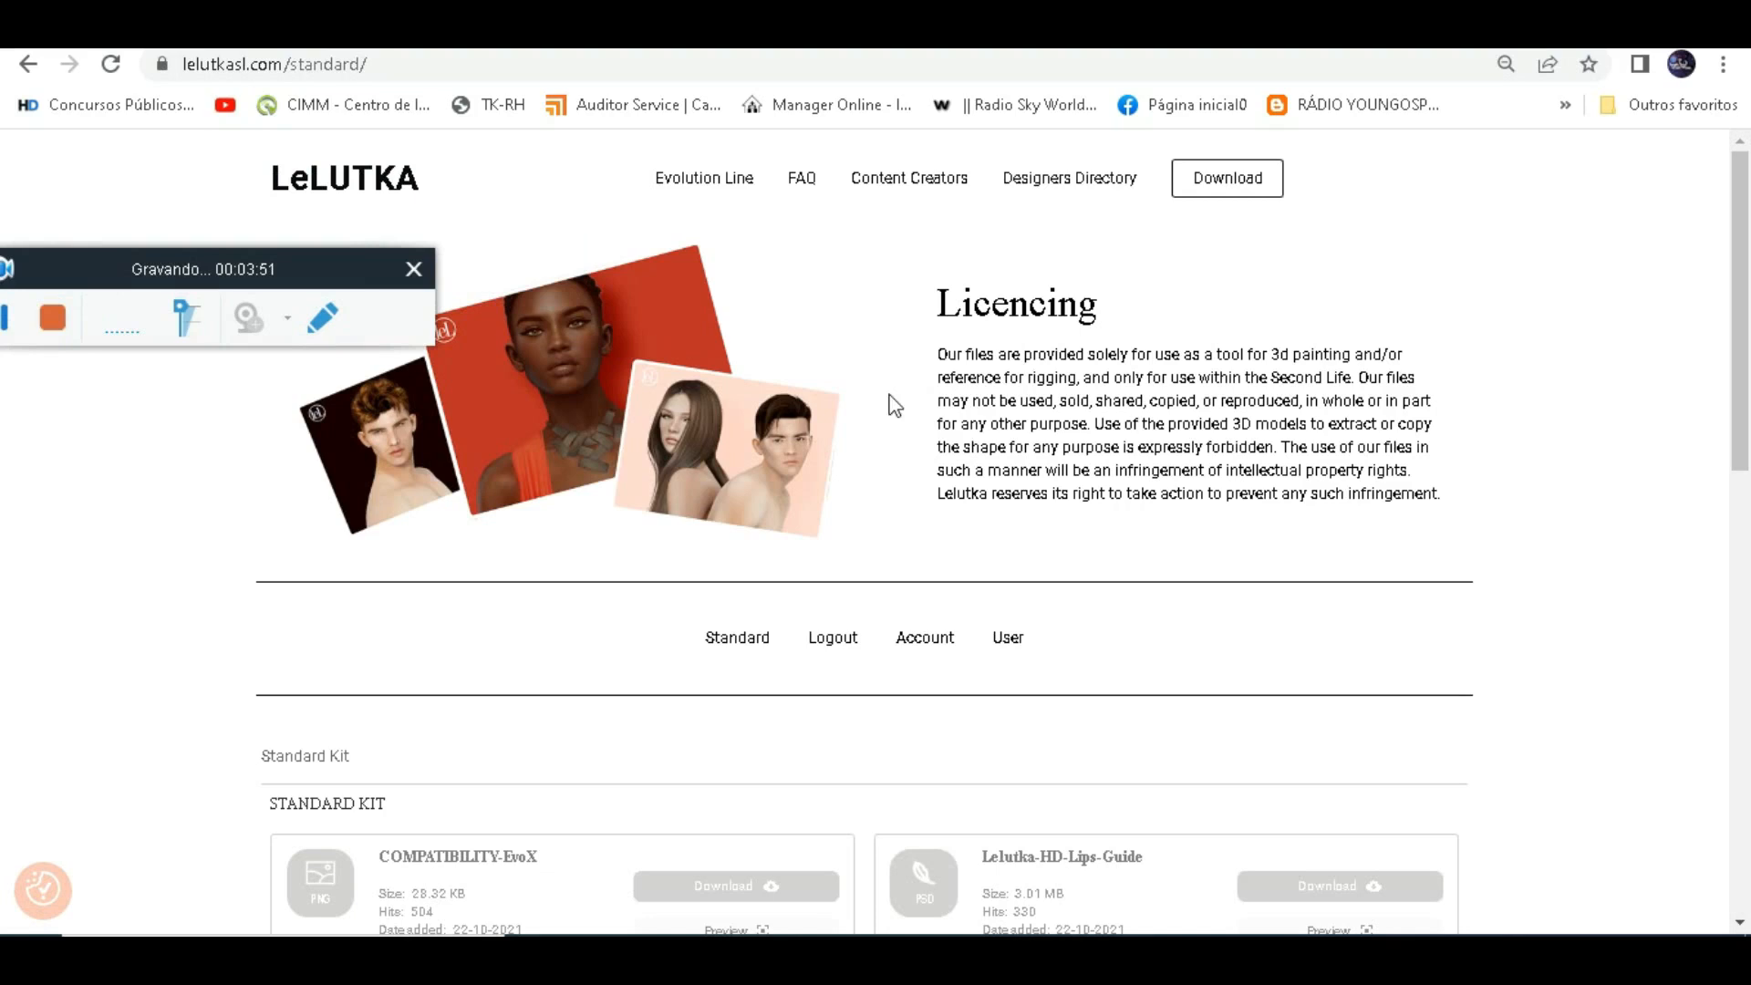
Examine the Standard Kit downloads on the LeLUTKA page, down to the LeLUTKA HD Layers (f) entry
{"action": "scroll", "coordinate": [575, 653], "scroll_direction": "down", "scroll_amount": 5}
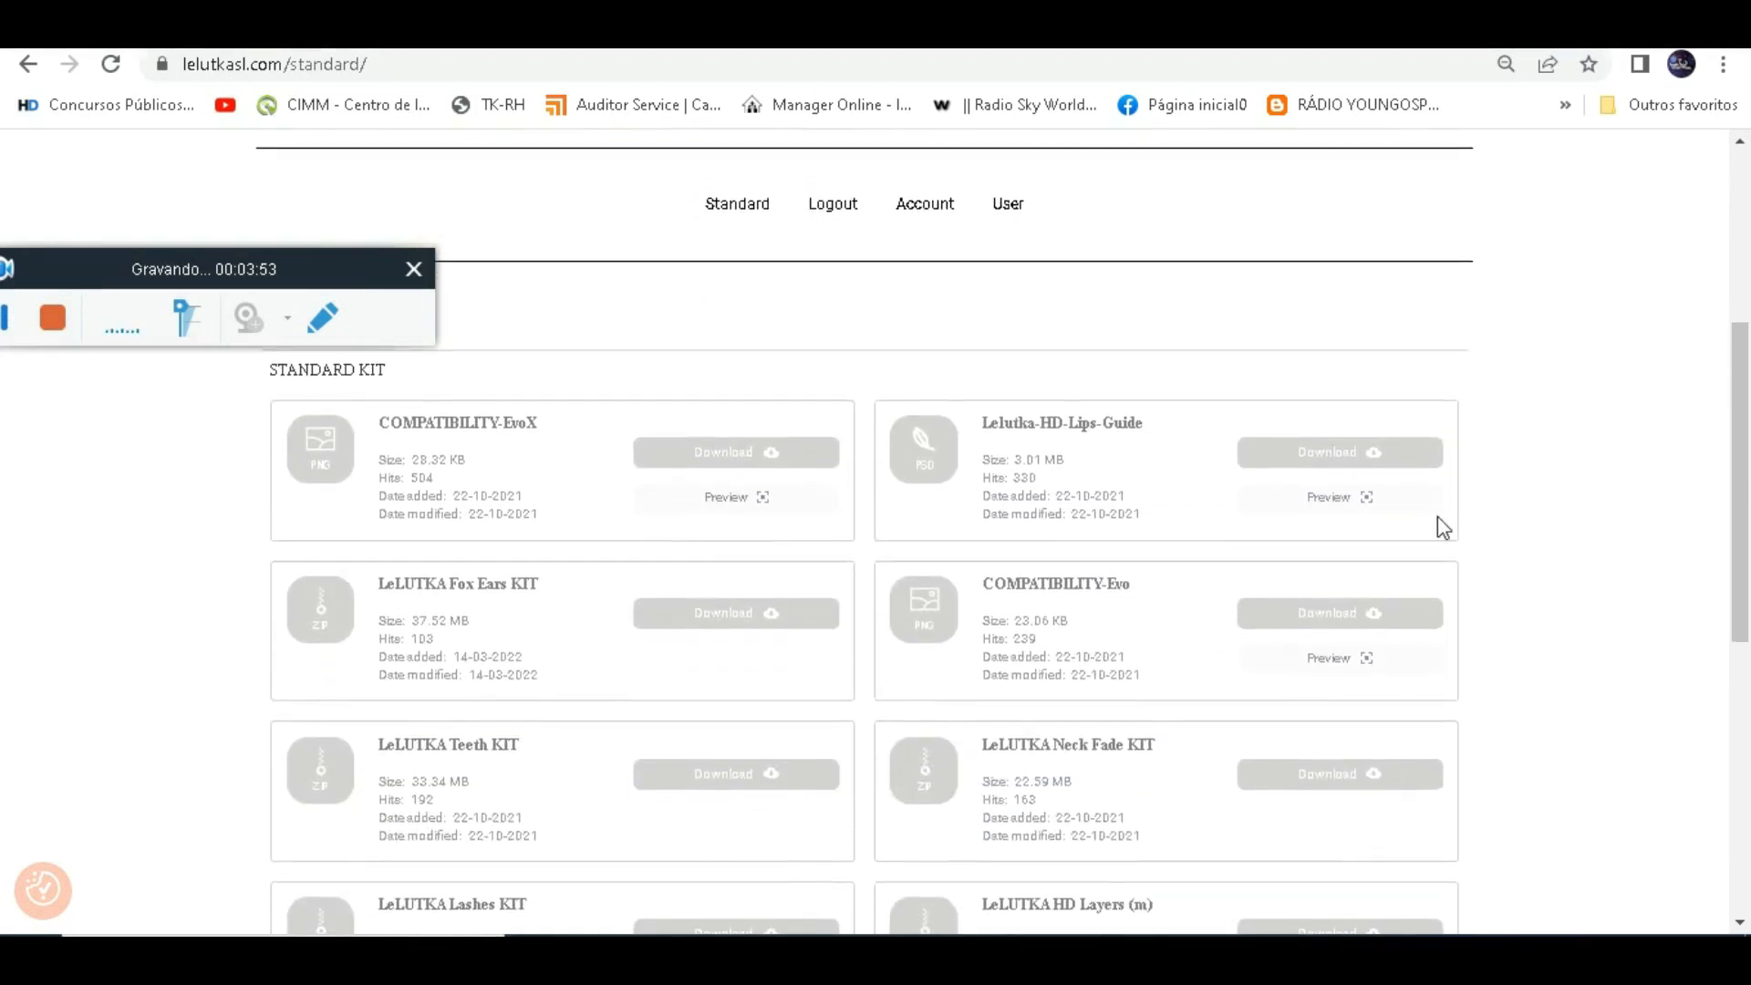
{"action": "scroll", "coordinate": [1438, 516], "scroll_direction": "down", "scroll_amount": 5}
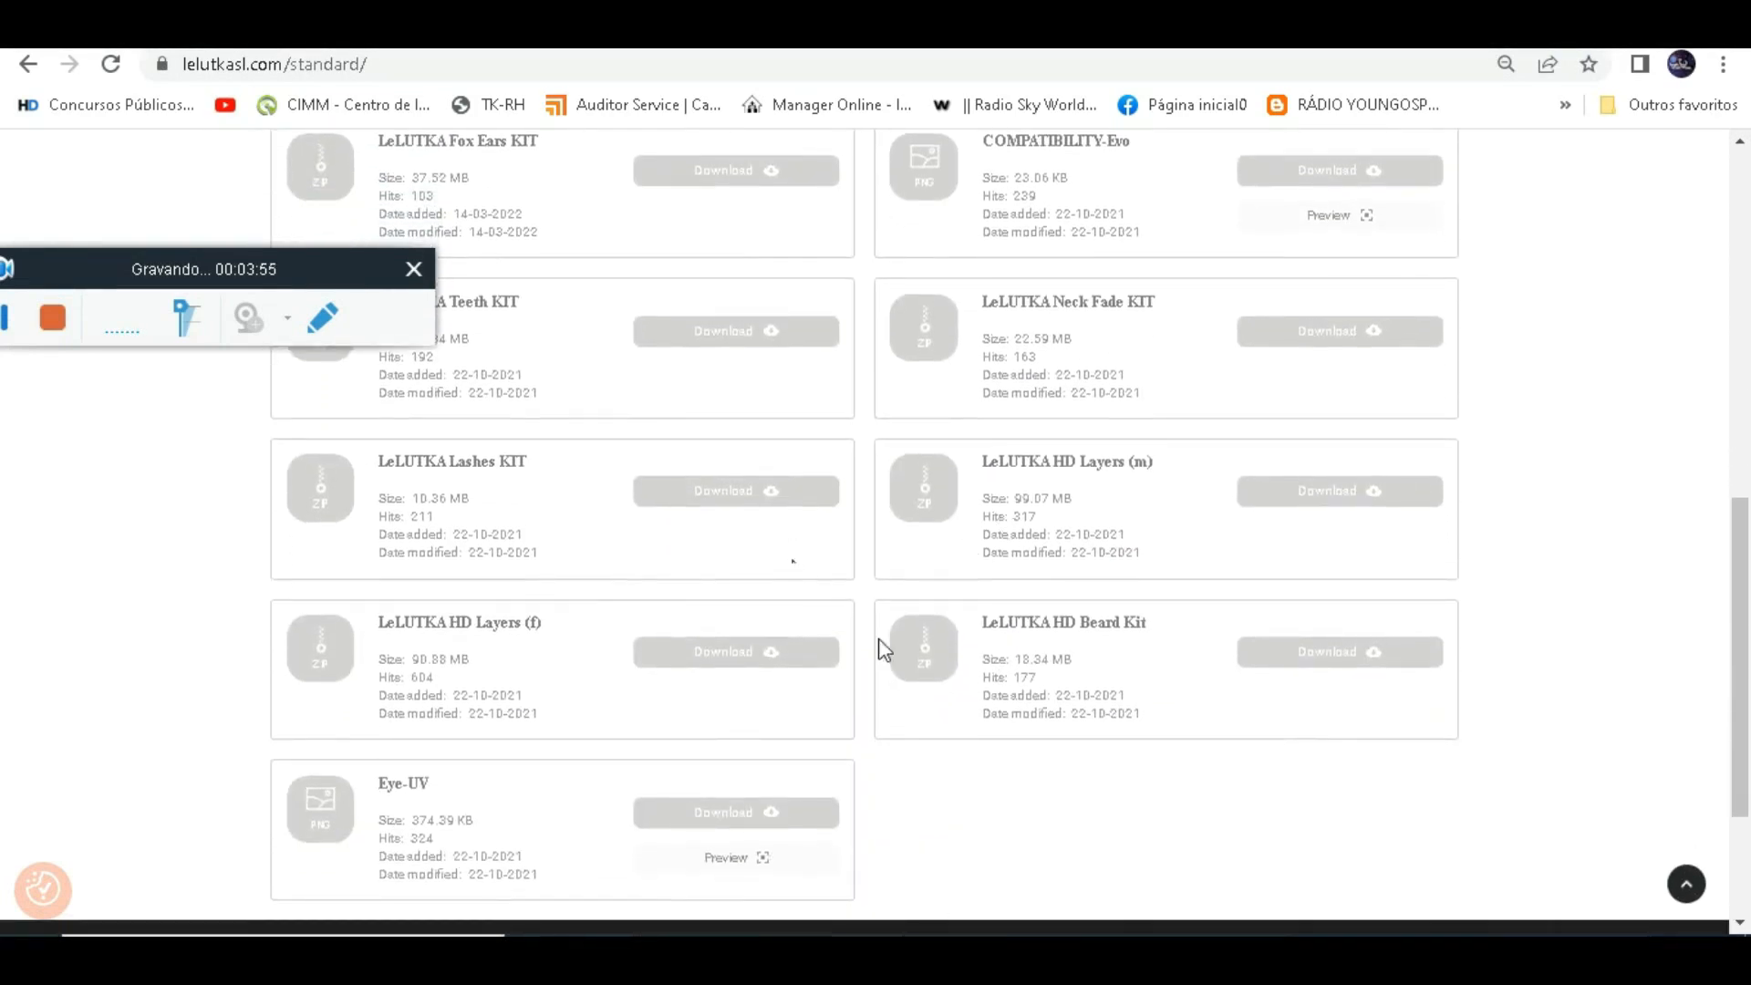
{"action": "scroll", "coordinate": [1329, 676], "scroll_direction": "up", "scroll_amount": 8}
{"action": "scroll", "coordinate": [637, 593], "scroll_direction": "down", "scroll_amount": 2}
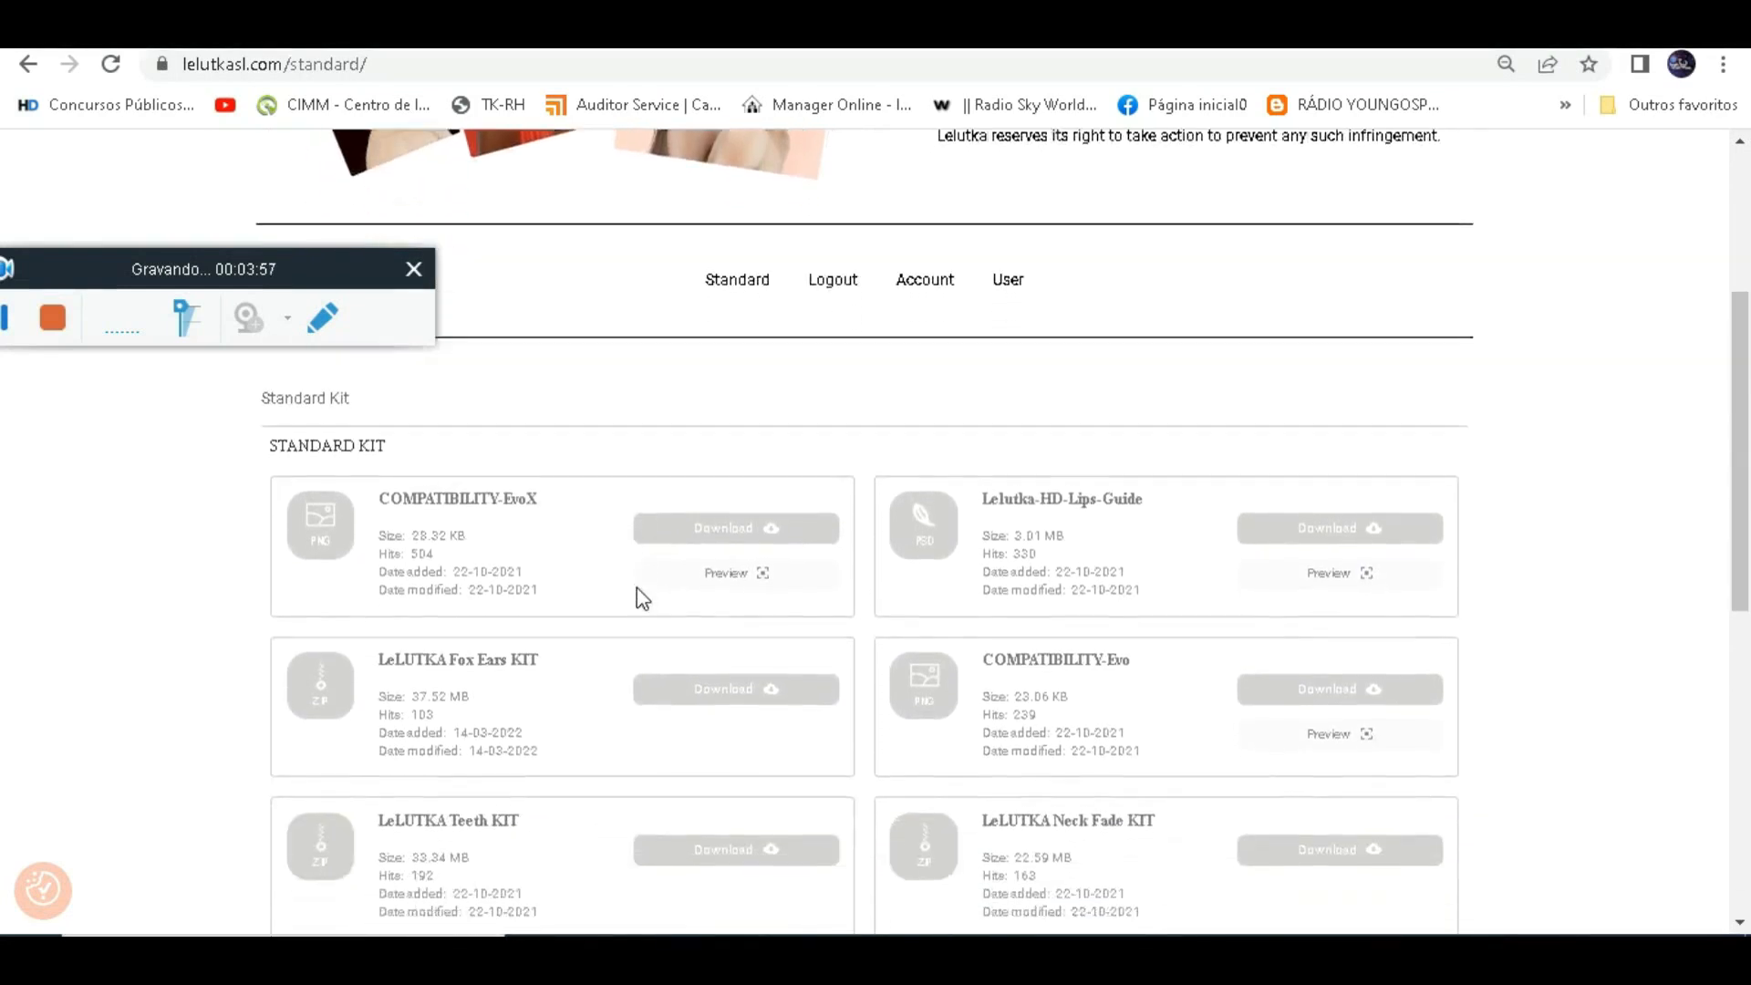
{"action": "scroll", "coordinate": [637, 588], "scroll_direction": "down", "scroll_amount": 5}
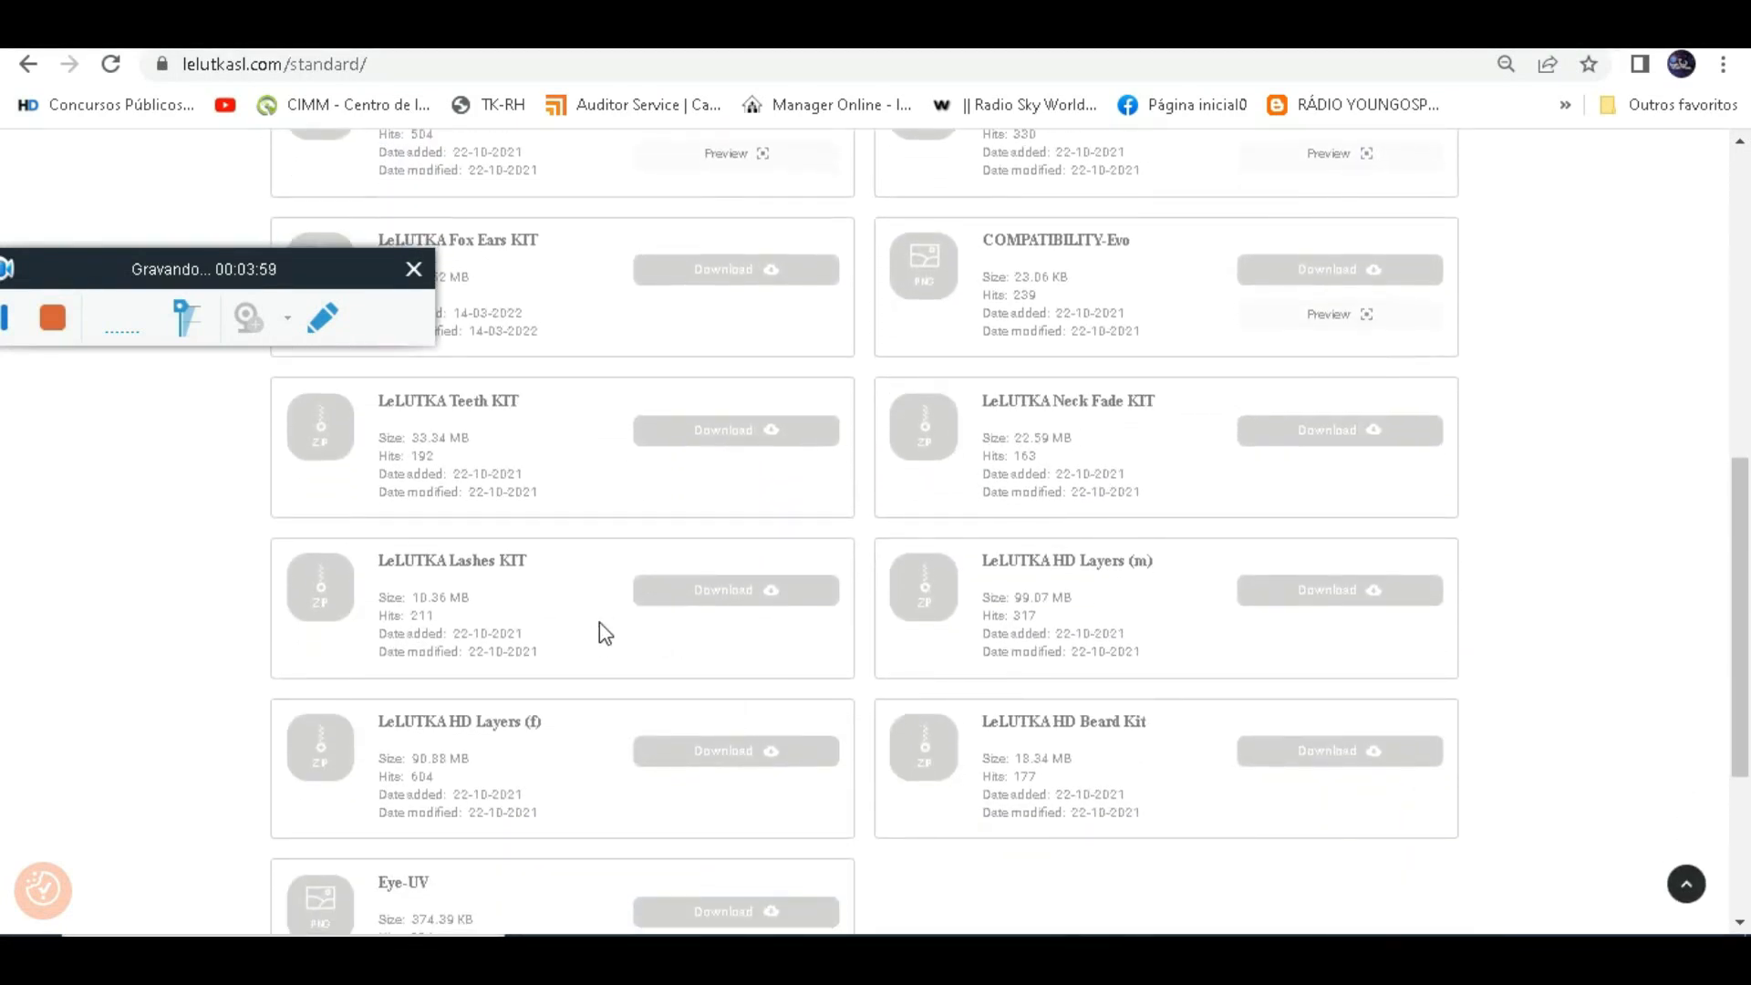
{"action": "scroll", "coordinate": [599, 624], "scroll_direction": "down", "scroll_amount": 1}
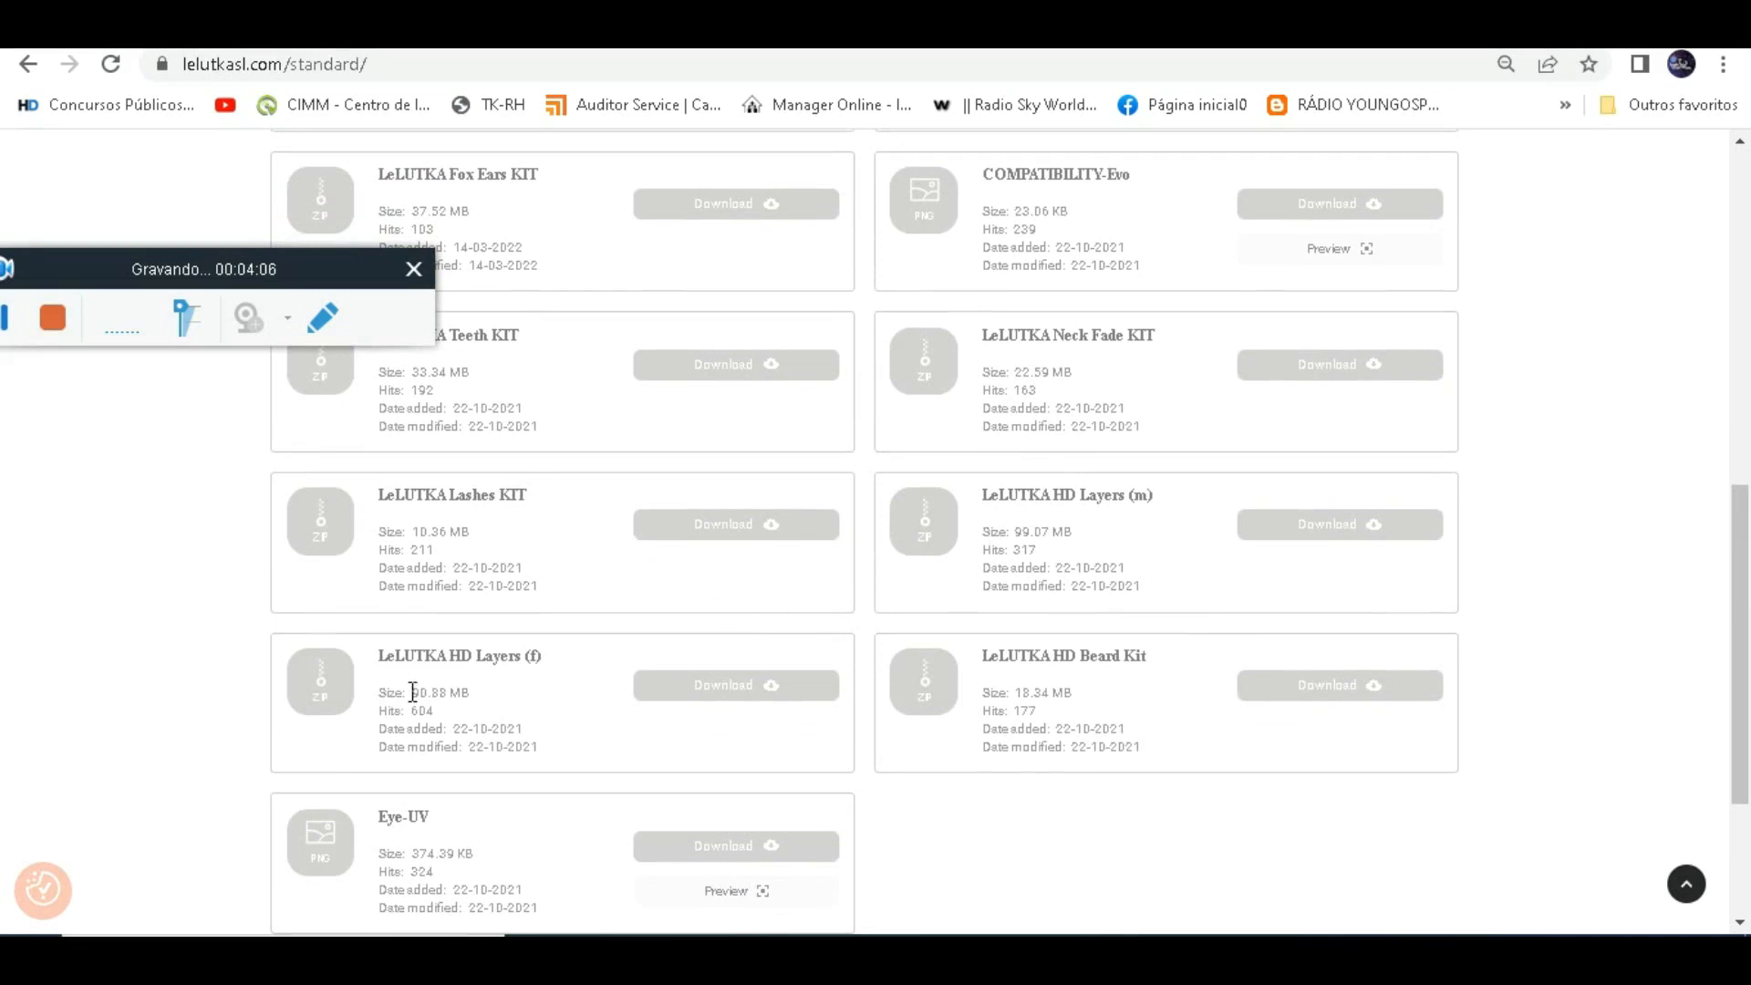
Switch to the MOUNT BODY EXAMPLE folder and open the LeLUTKA HD Layers EvoX (f) file in Adobe Photoshop CC 2019
{"action": "left_click_drag", "start_coordinate": [58, 270], "coordinate": [440, 248]}
{"action": "mouse_move", "coordinate": [860, 941]}
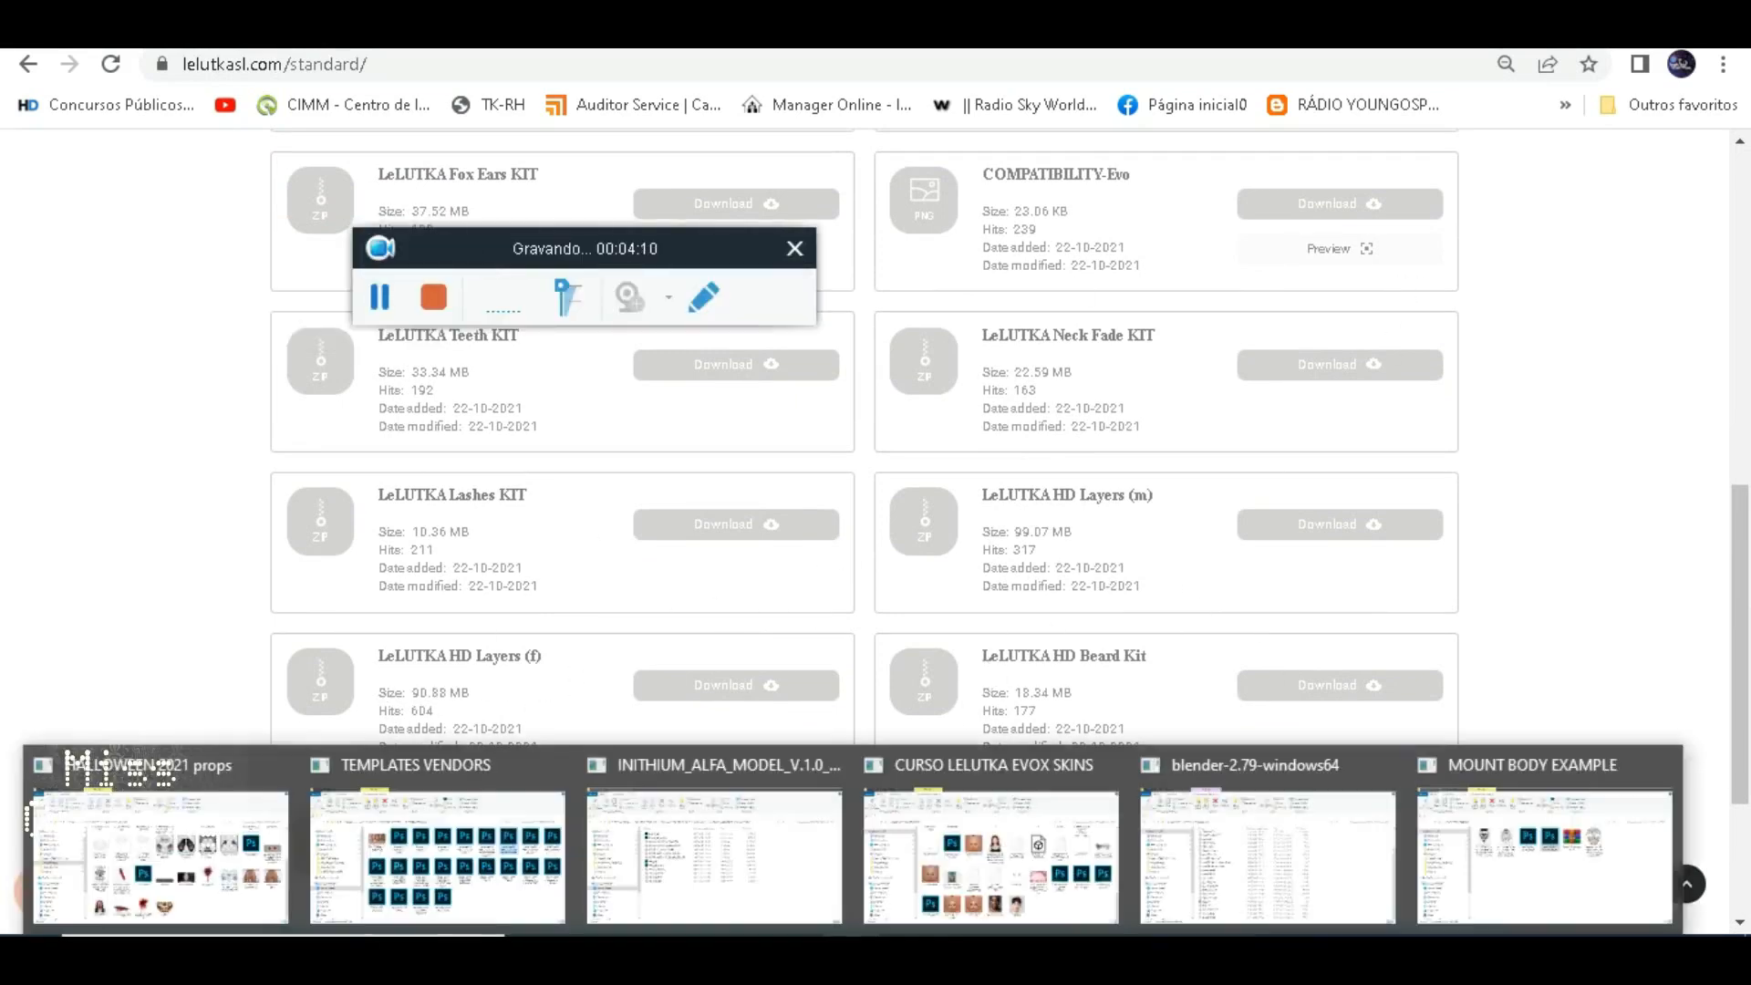
{"action": "left_click", "coordinate": [1529, 874]}
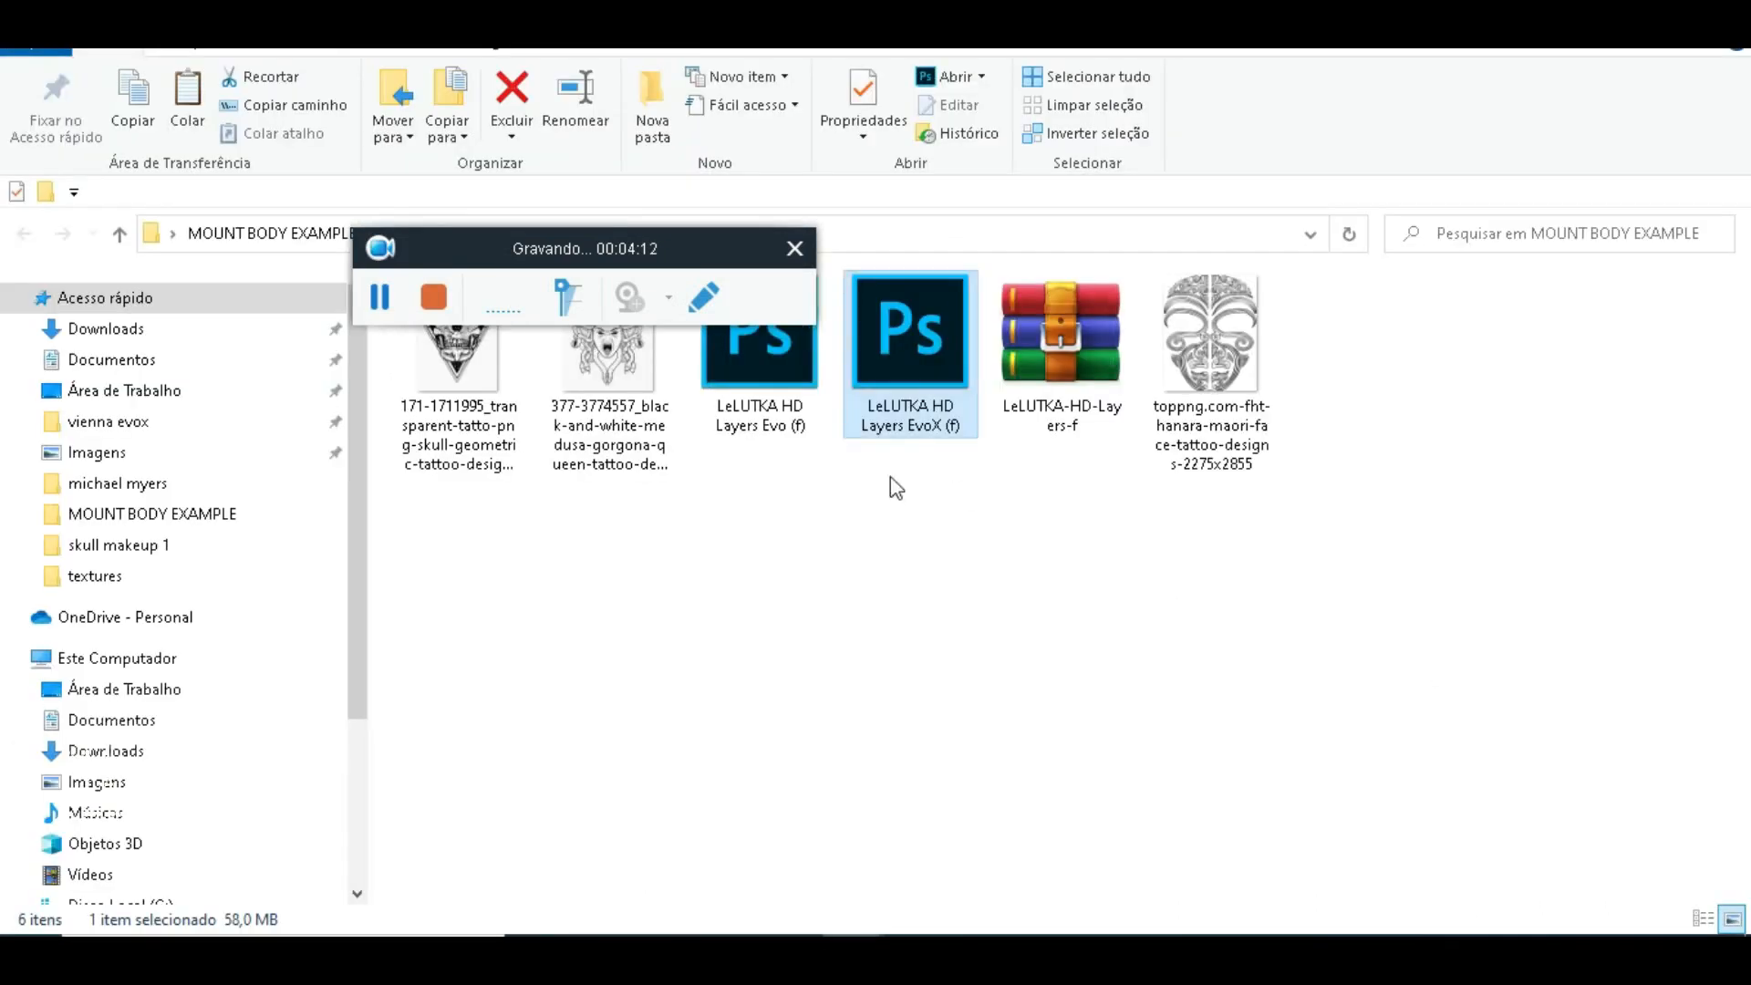
{"action": "right_click", "coordinate": [894, 334]}
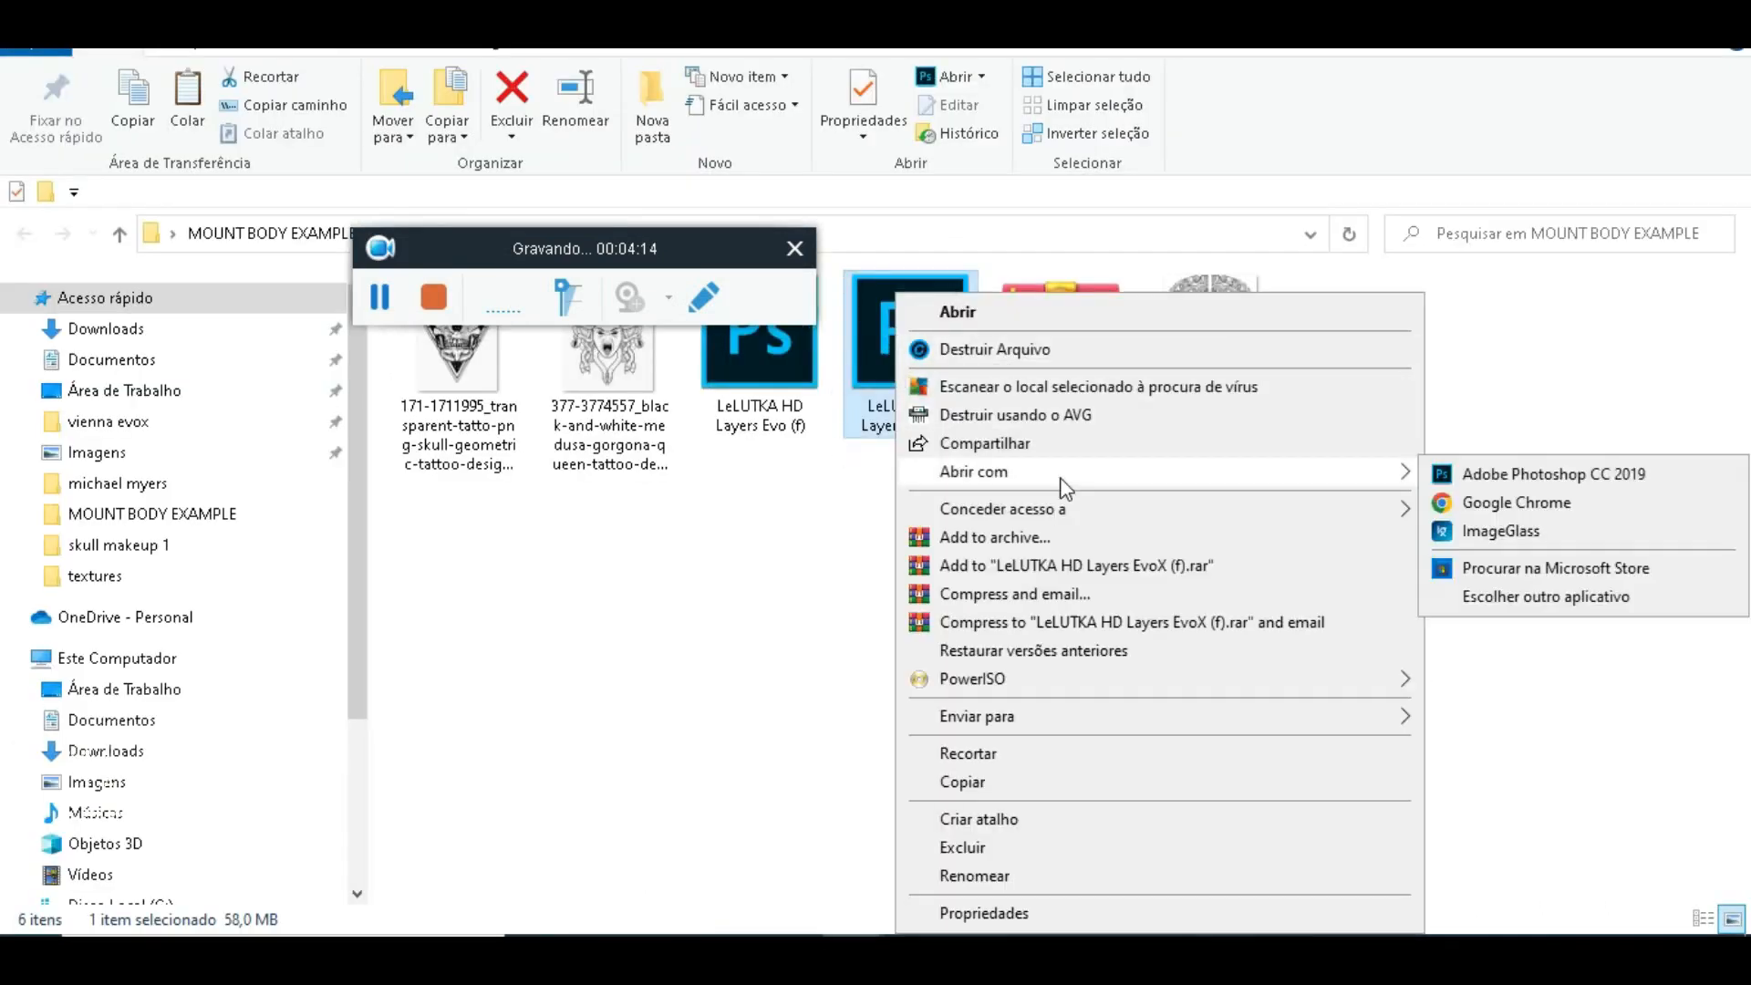
{"action": "mouse_move", "coordinate": [1377, 472]}
{"action": "left_click", "coordinate": [1505, 474]}
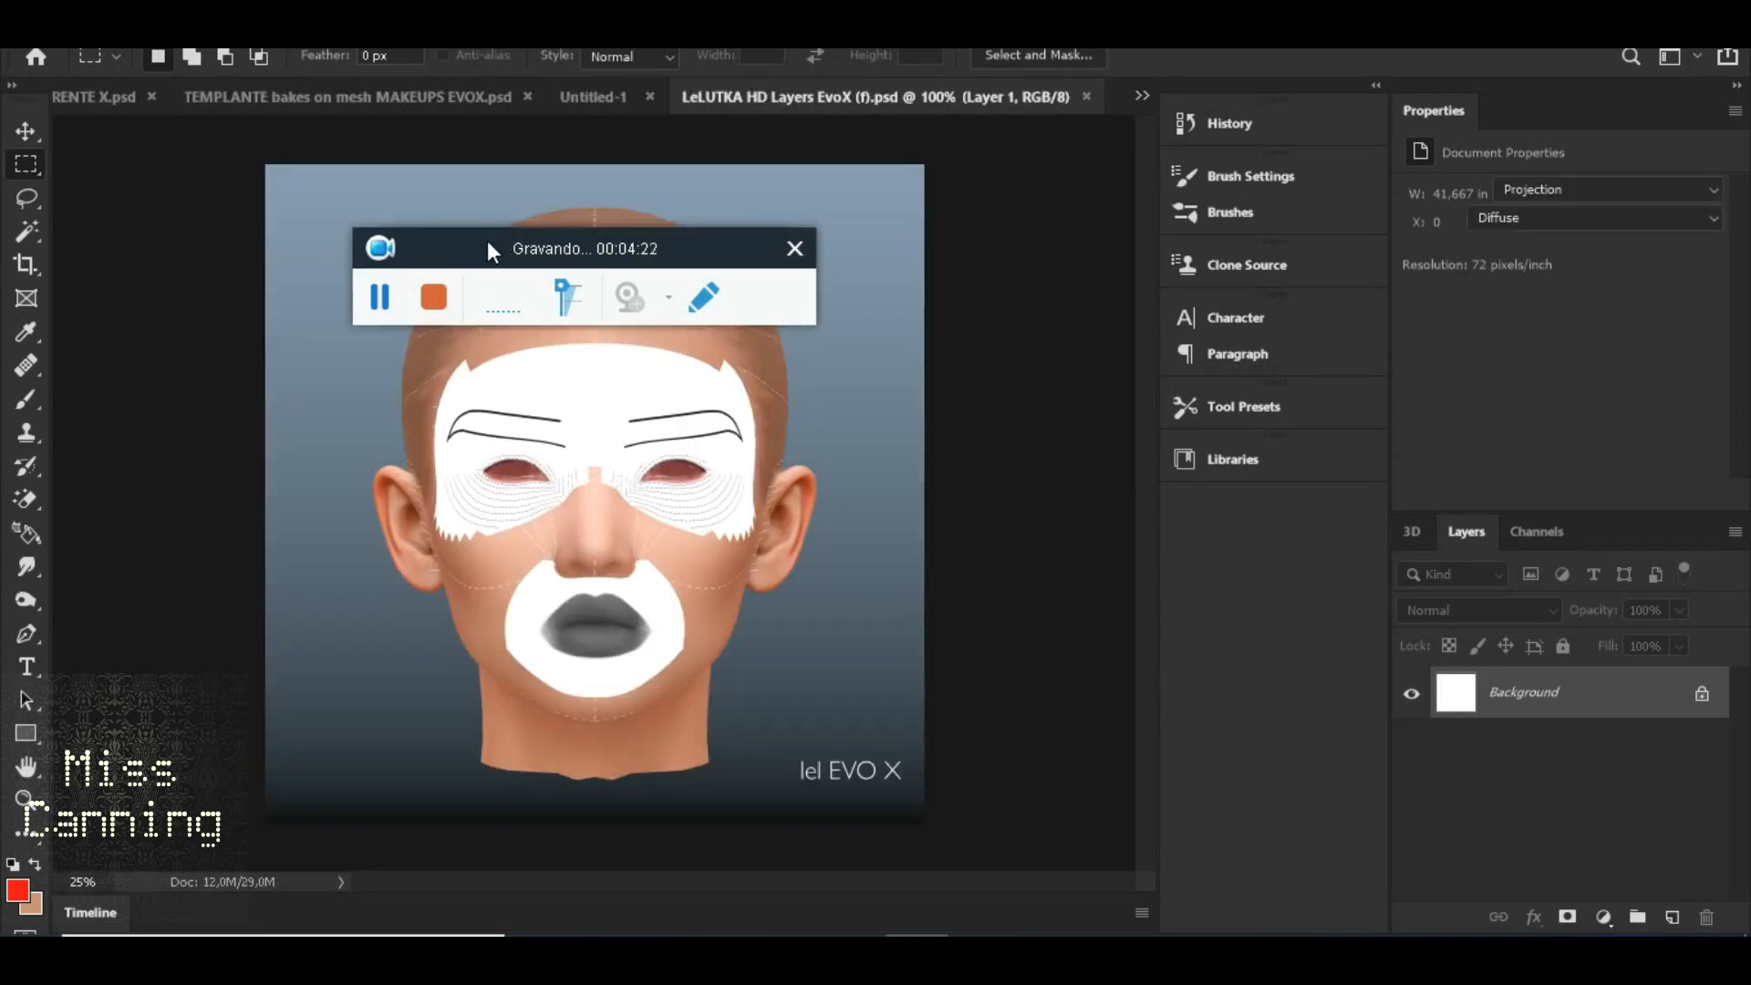
{"action": "left_click_drag", "start_coordinate": [597, 278], "coordinate": [1330, 258]}
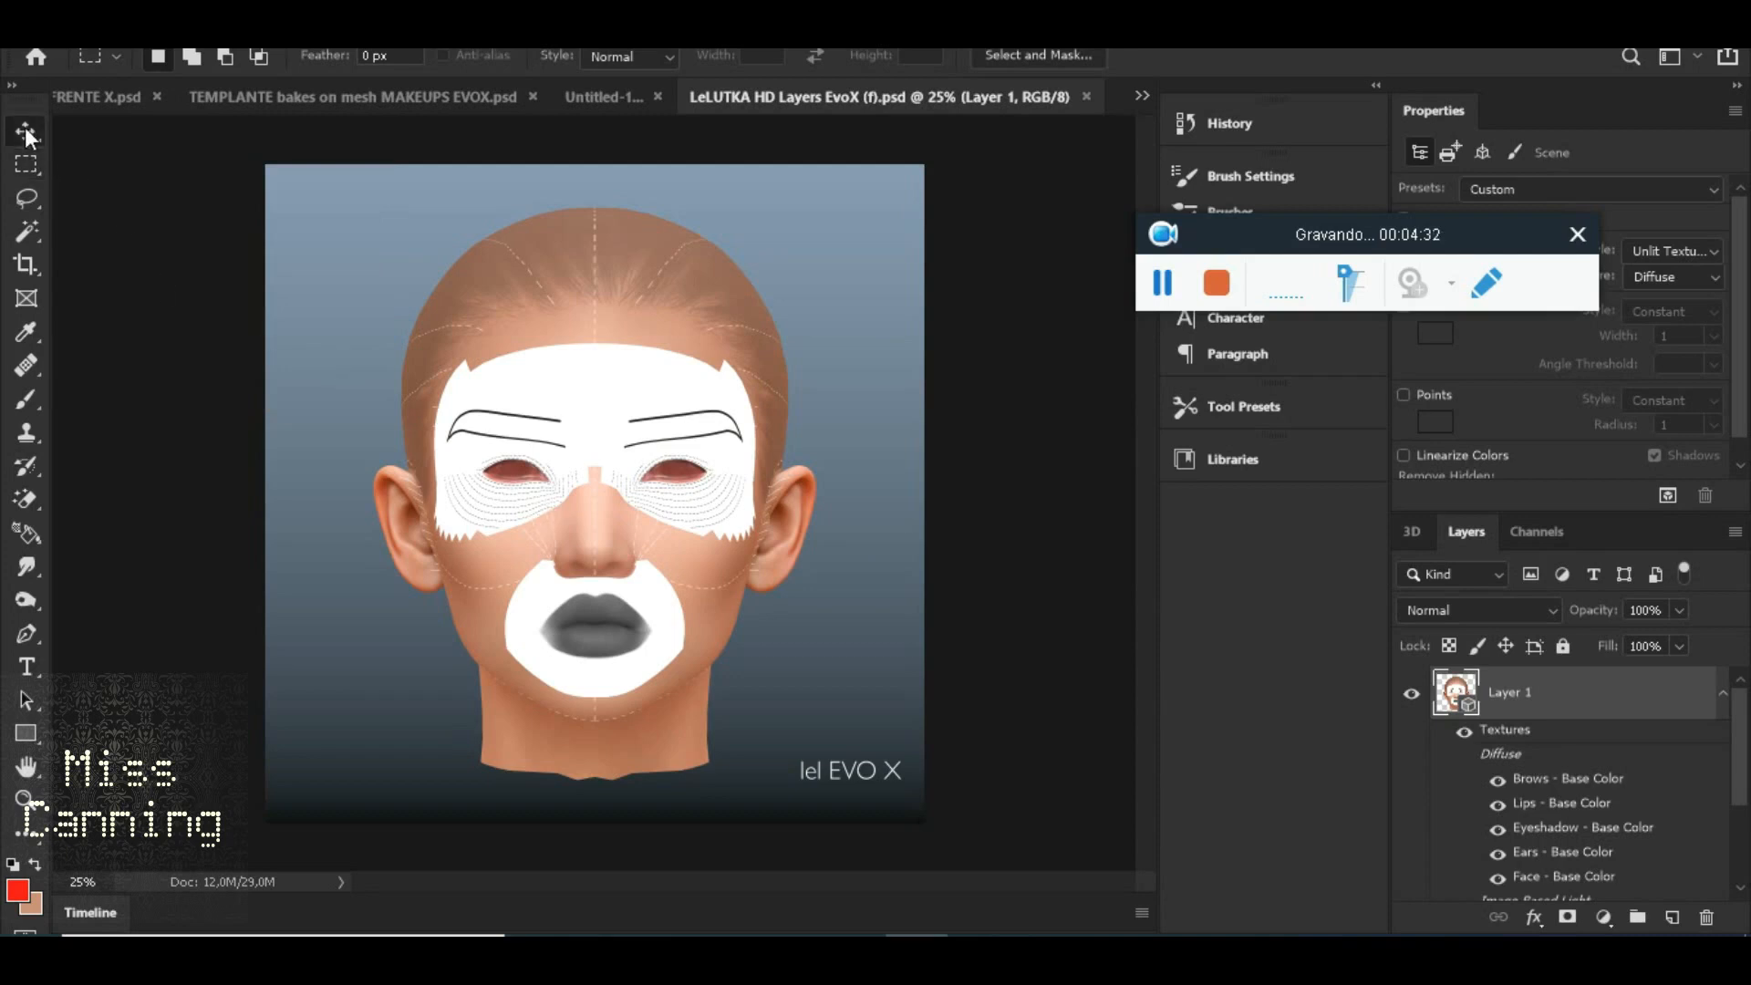
Show the LeLUTKA EvoX head as a 3D object using the Move tool, and return to the Rectangular Marquee tool
{"action": "key", "text": "v"}
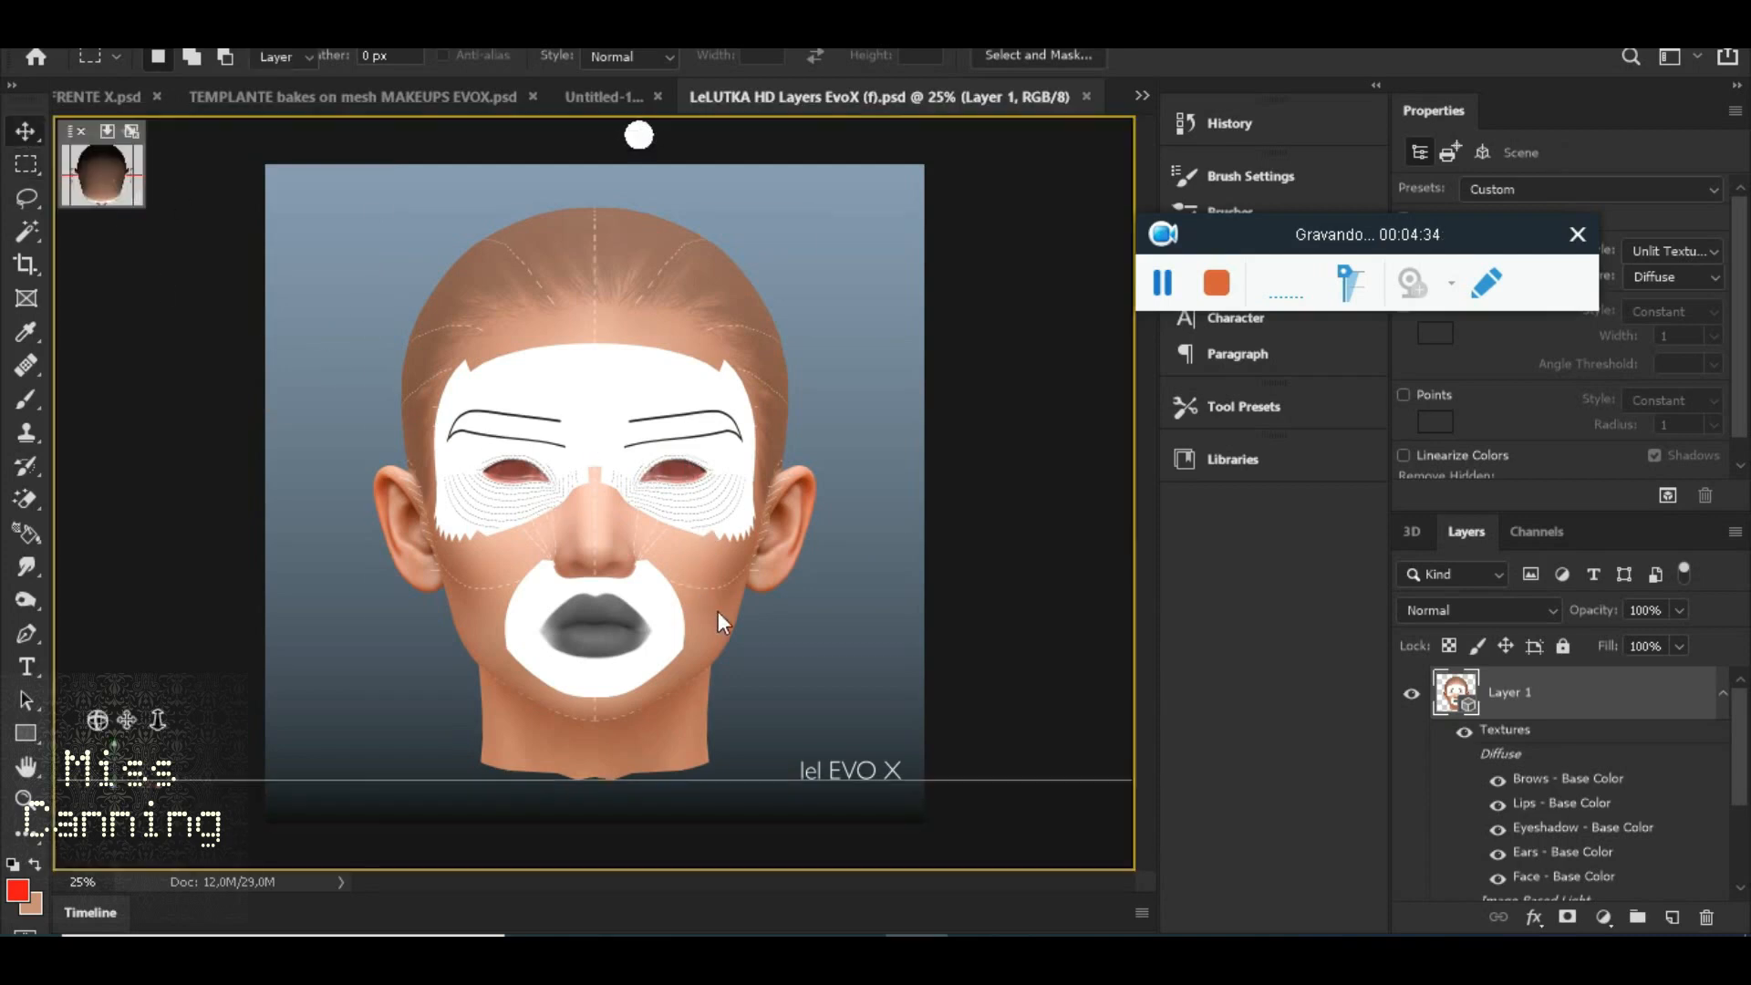
{"action": "mouse_move", "coordinate": [649, 561]}
{"action": "left_mouse_down"}
{"action": "mouse_move", "coordinate": [781, 570]}
{"action": "mouse_move", "coordinate": [648, 401]}
{"action": "mouse_move", "coordinate": [648, 575]}
{"action": "left_mouse_up"}
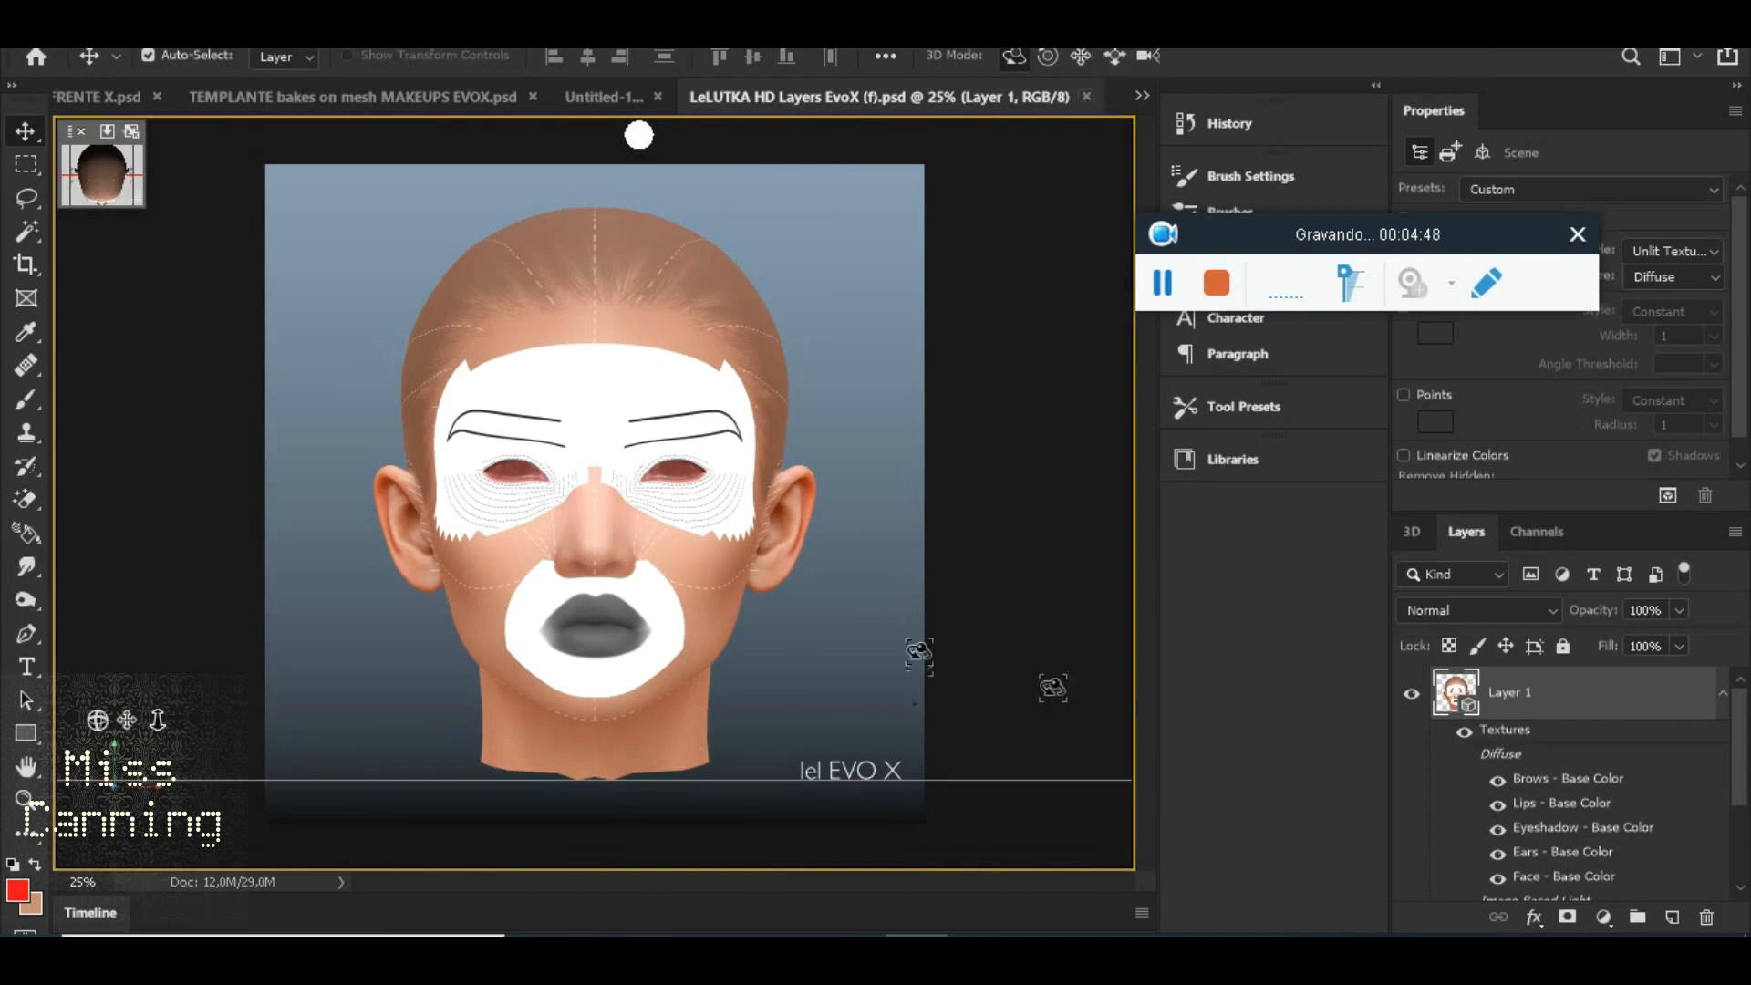
{"action": "left_click", "coordinate": [22, 157]}
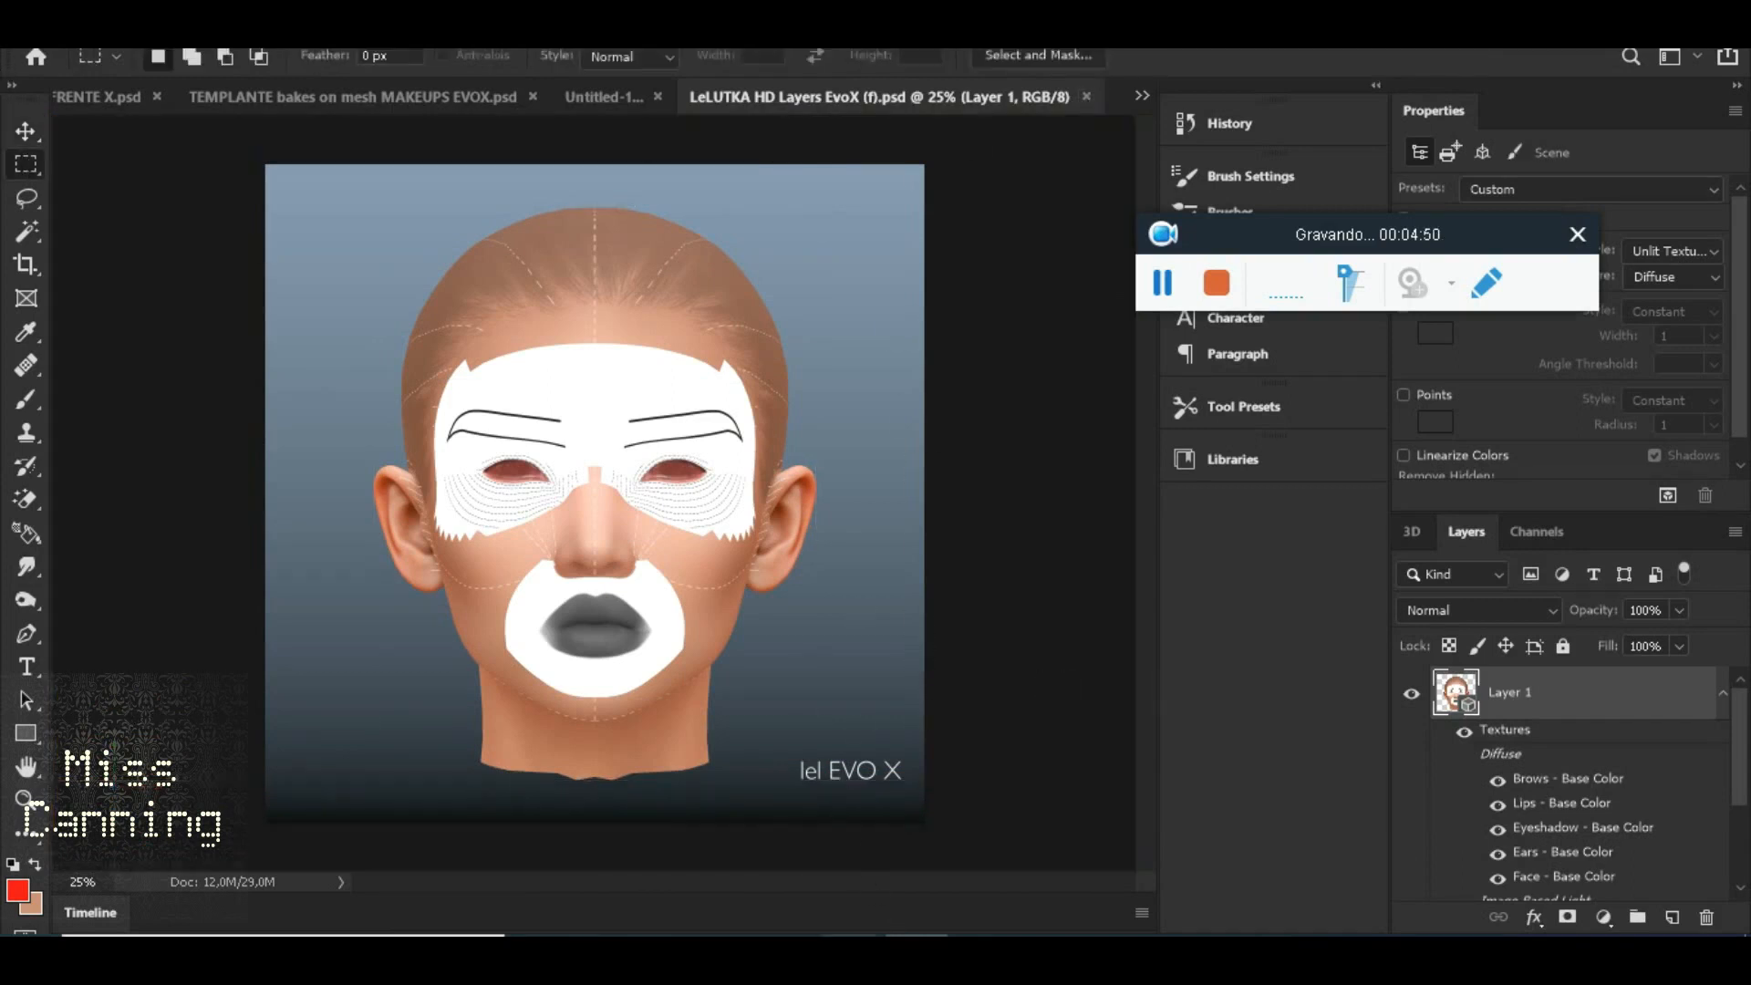
Check the KUPRA model files in the INITHIUM_ALFA_MODEL_V.1.0_09-10-2021 folder in File Explorer and return to Photoshop
{"action": "mouse_move", "coordinate": [1188, 875]}
{"action": "left_click", "coordinate": [774, 802]}
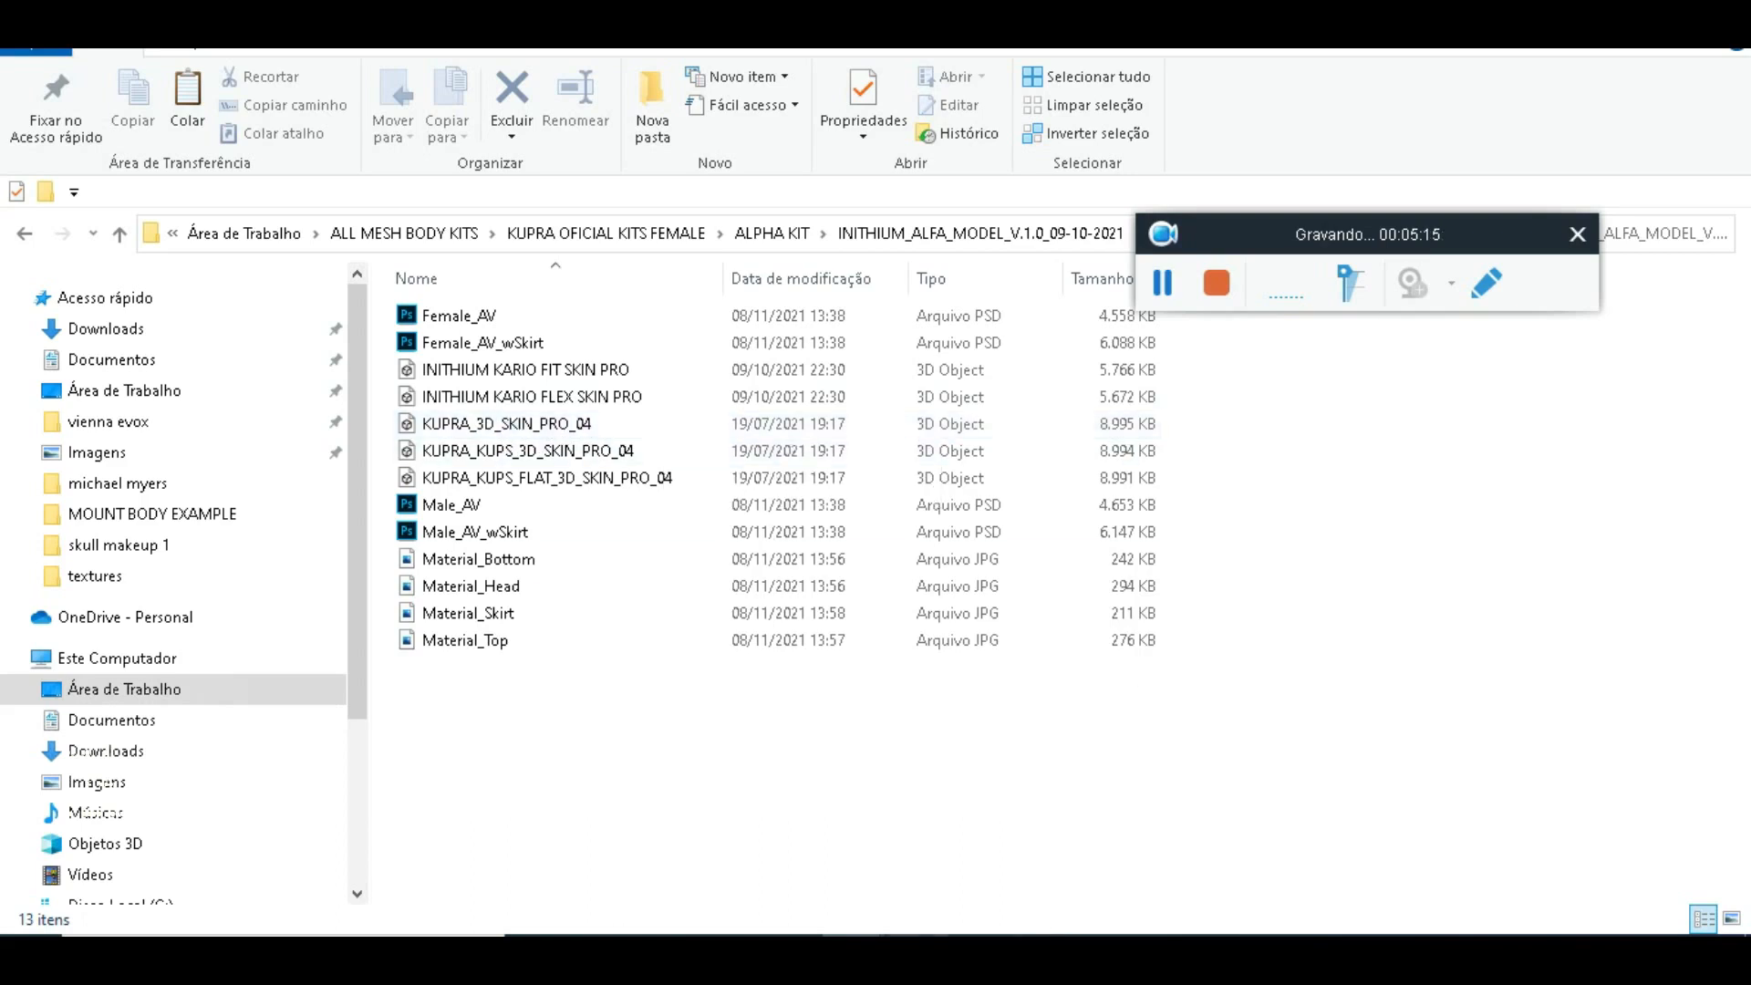
{"action": "left_click", "coordinate": [885, 934]}
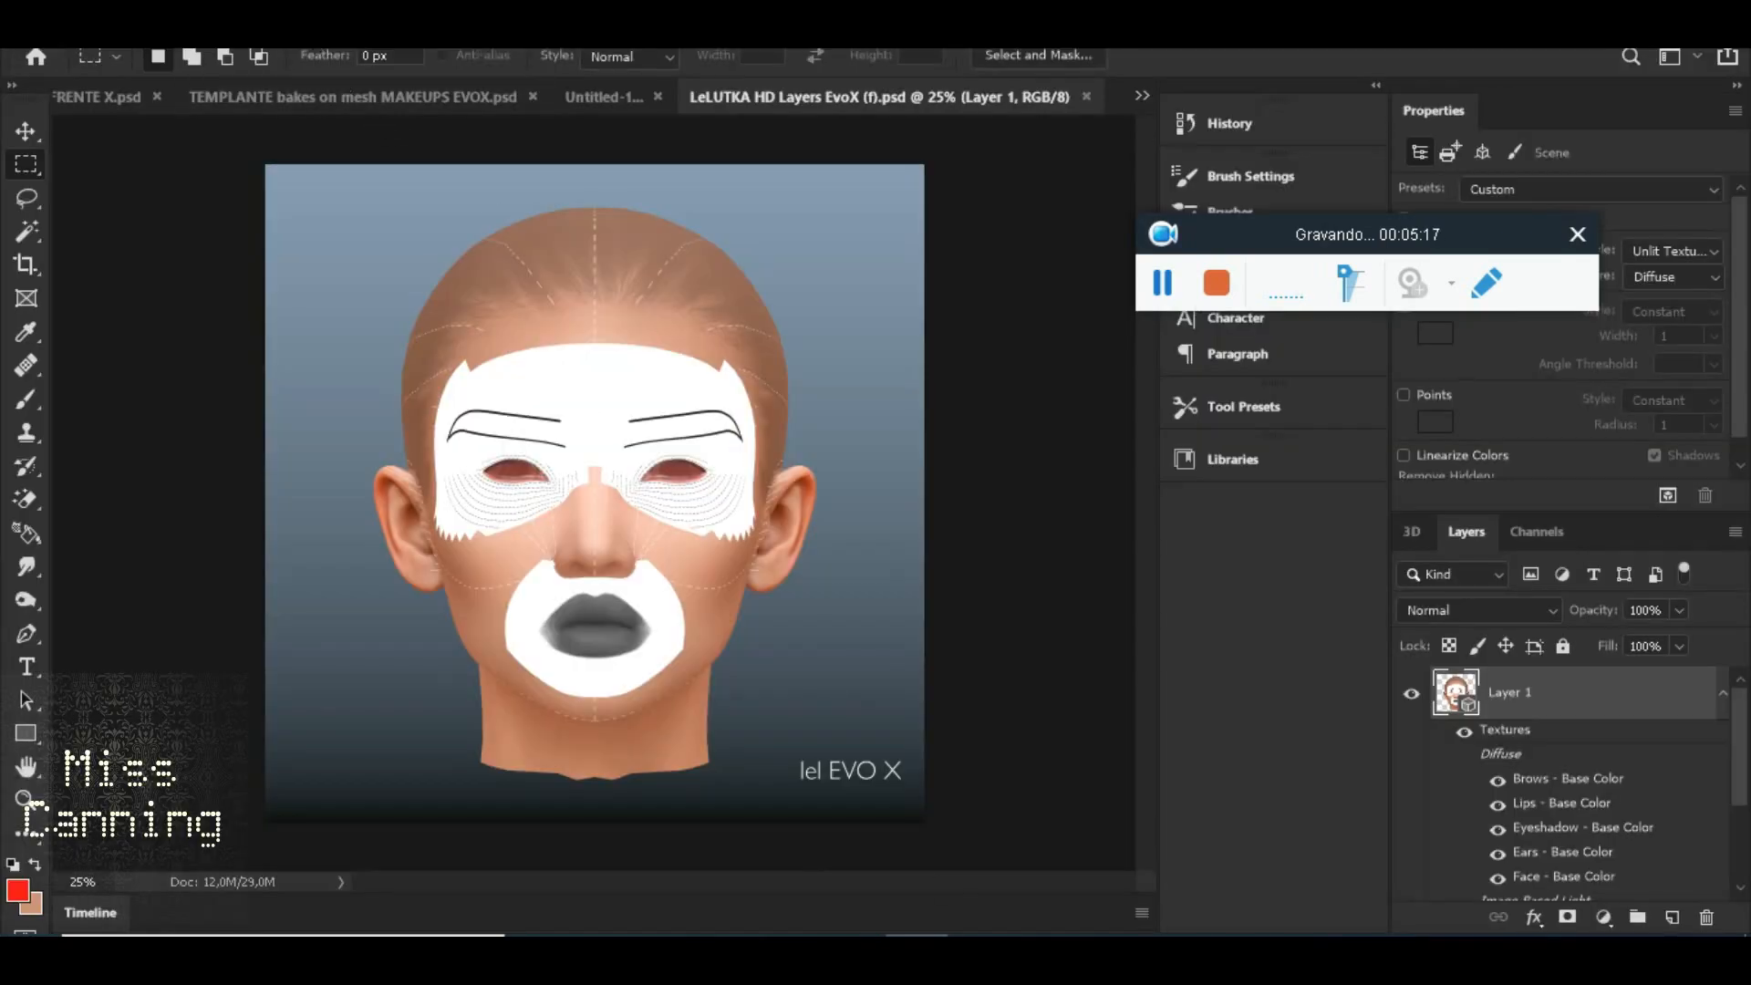
Start a new 3D layer from file and browse to the Desktop's ALL MESH BODY KITS, KUPRA OFICIAL KITS FEMALE, ALPHA KIT, INITHIUM_ALFA_MODEL_V.1.0_09-10-2021 folder
{"action": "left_click", "coordinate": [429, 38]}
{"action": "left_click", "coordinate": [456, 52]}
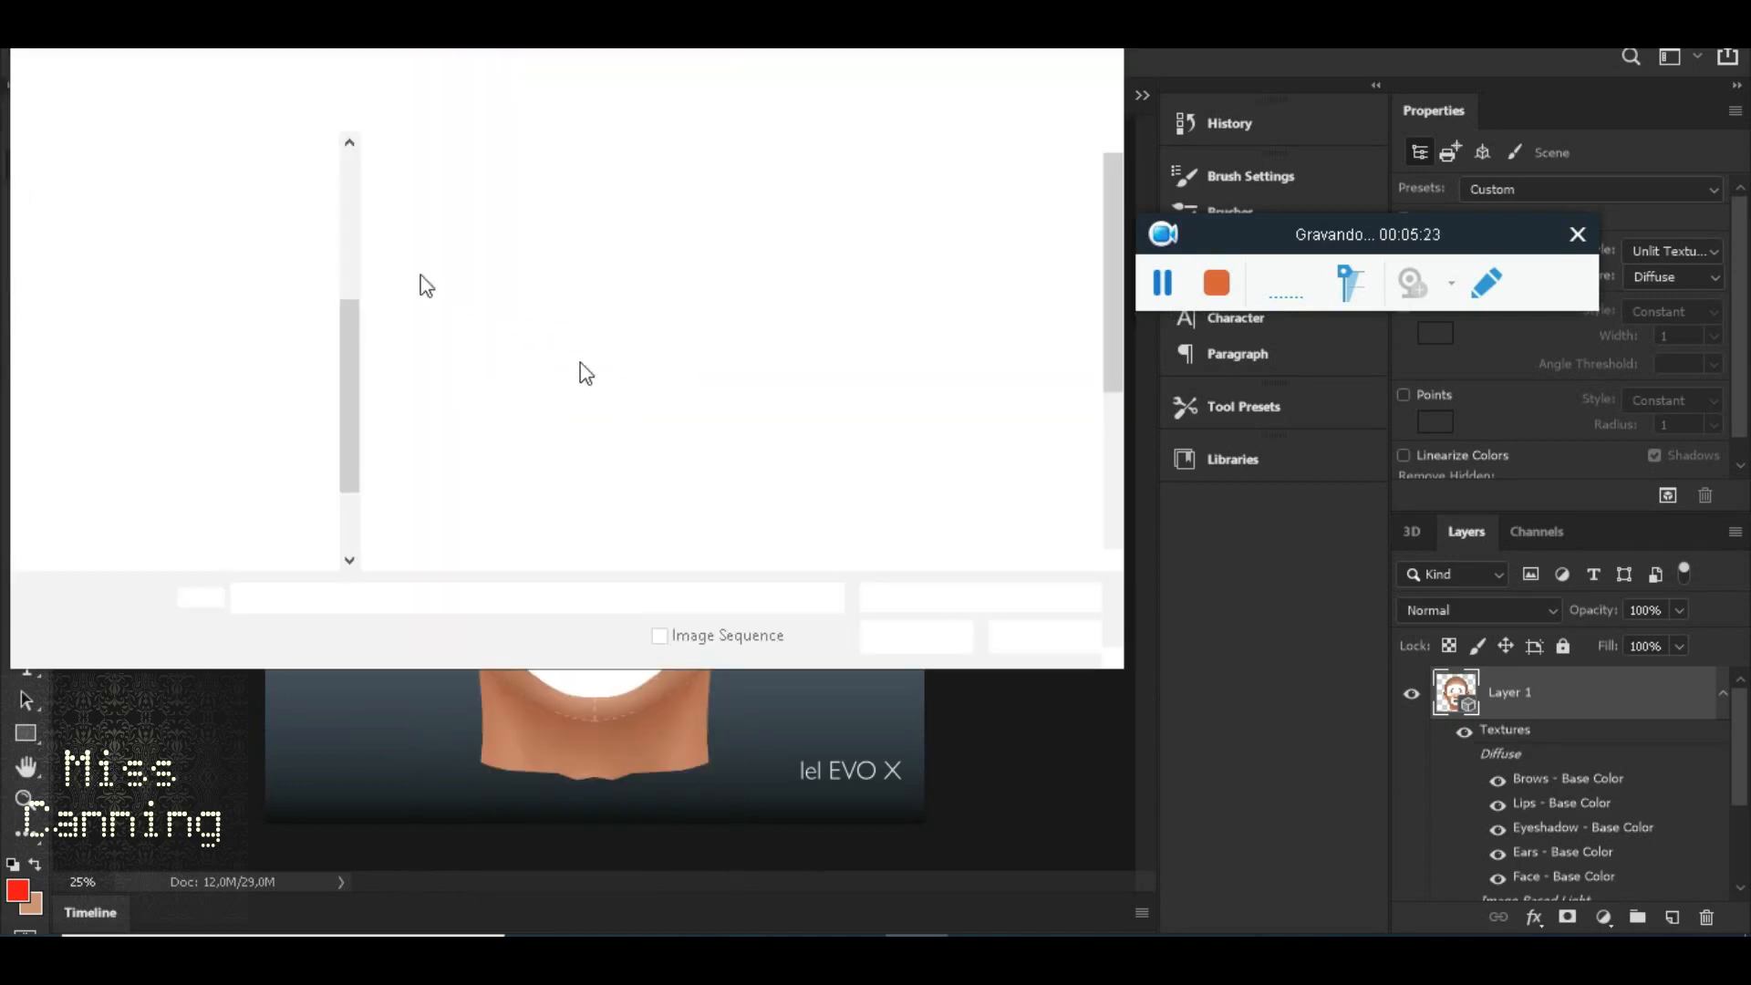
{"action": "left_click_drag", "start_coordinate": [358, 363], "coordinate": [339, 247]}
{"action": "left_click", "coordinate": [145, 174]}
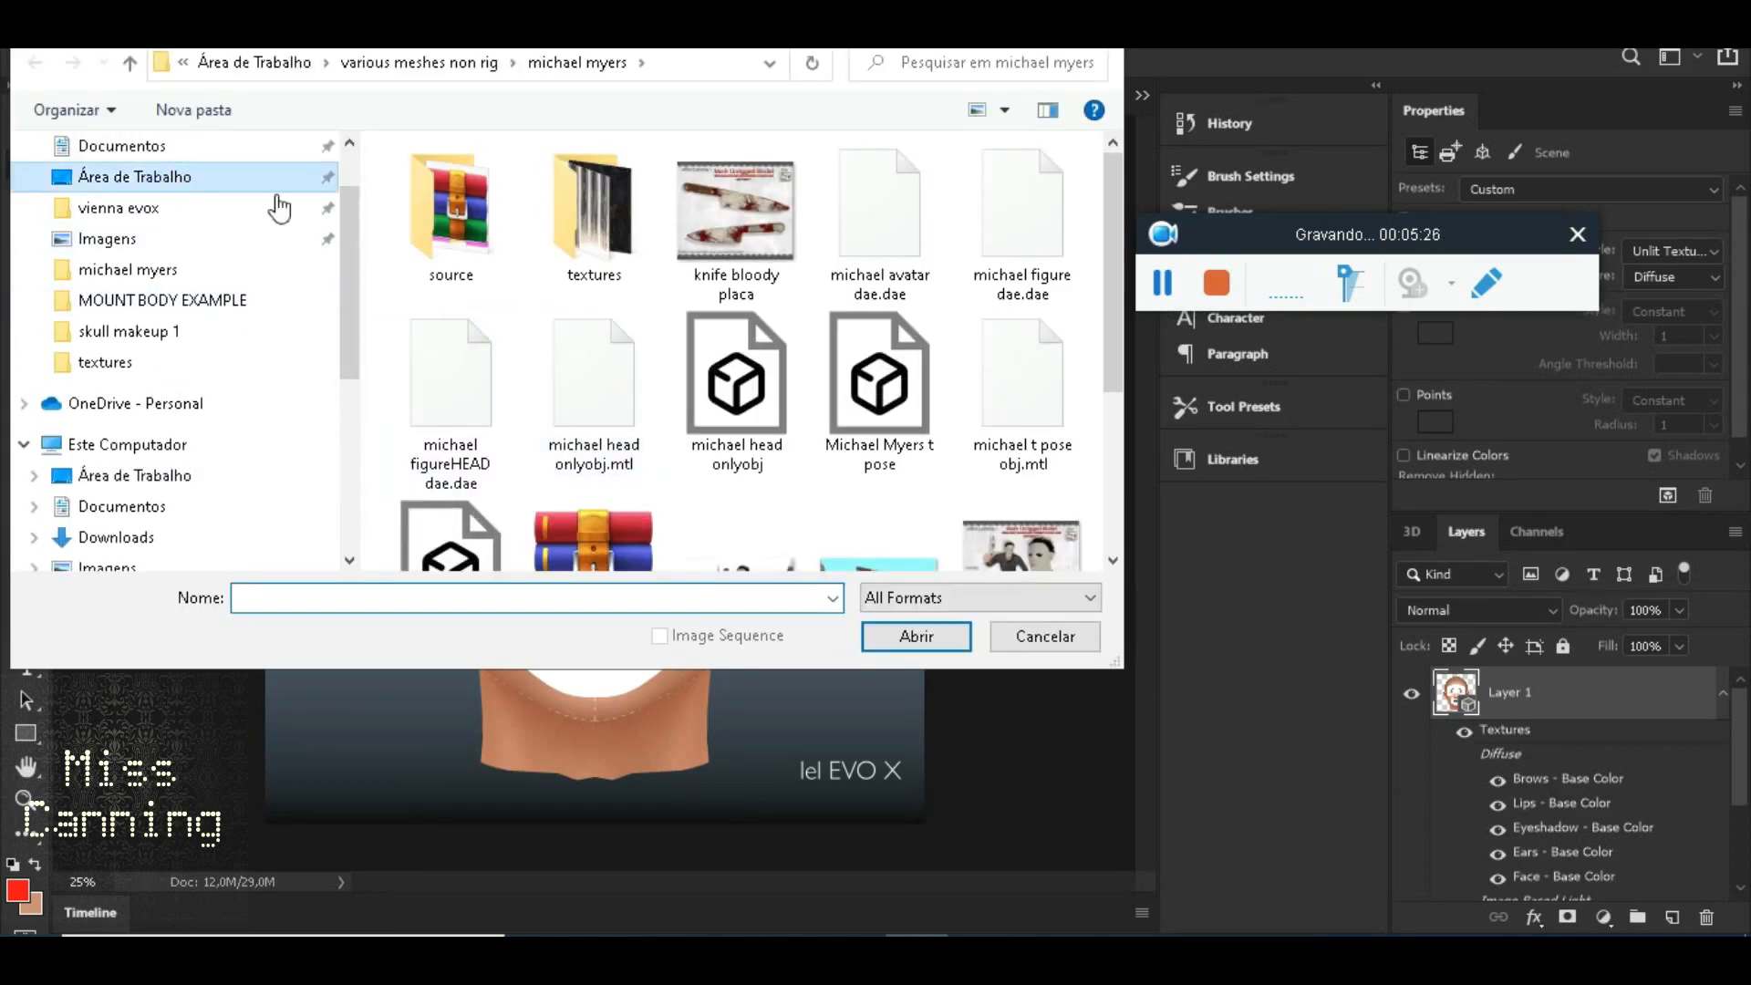
{"action": "scroll", "coordinate": [699, 221], "scroll_direction": "up", "scroll_amount": 10}
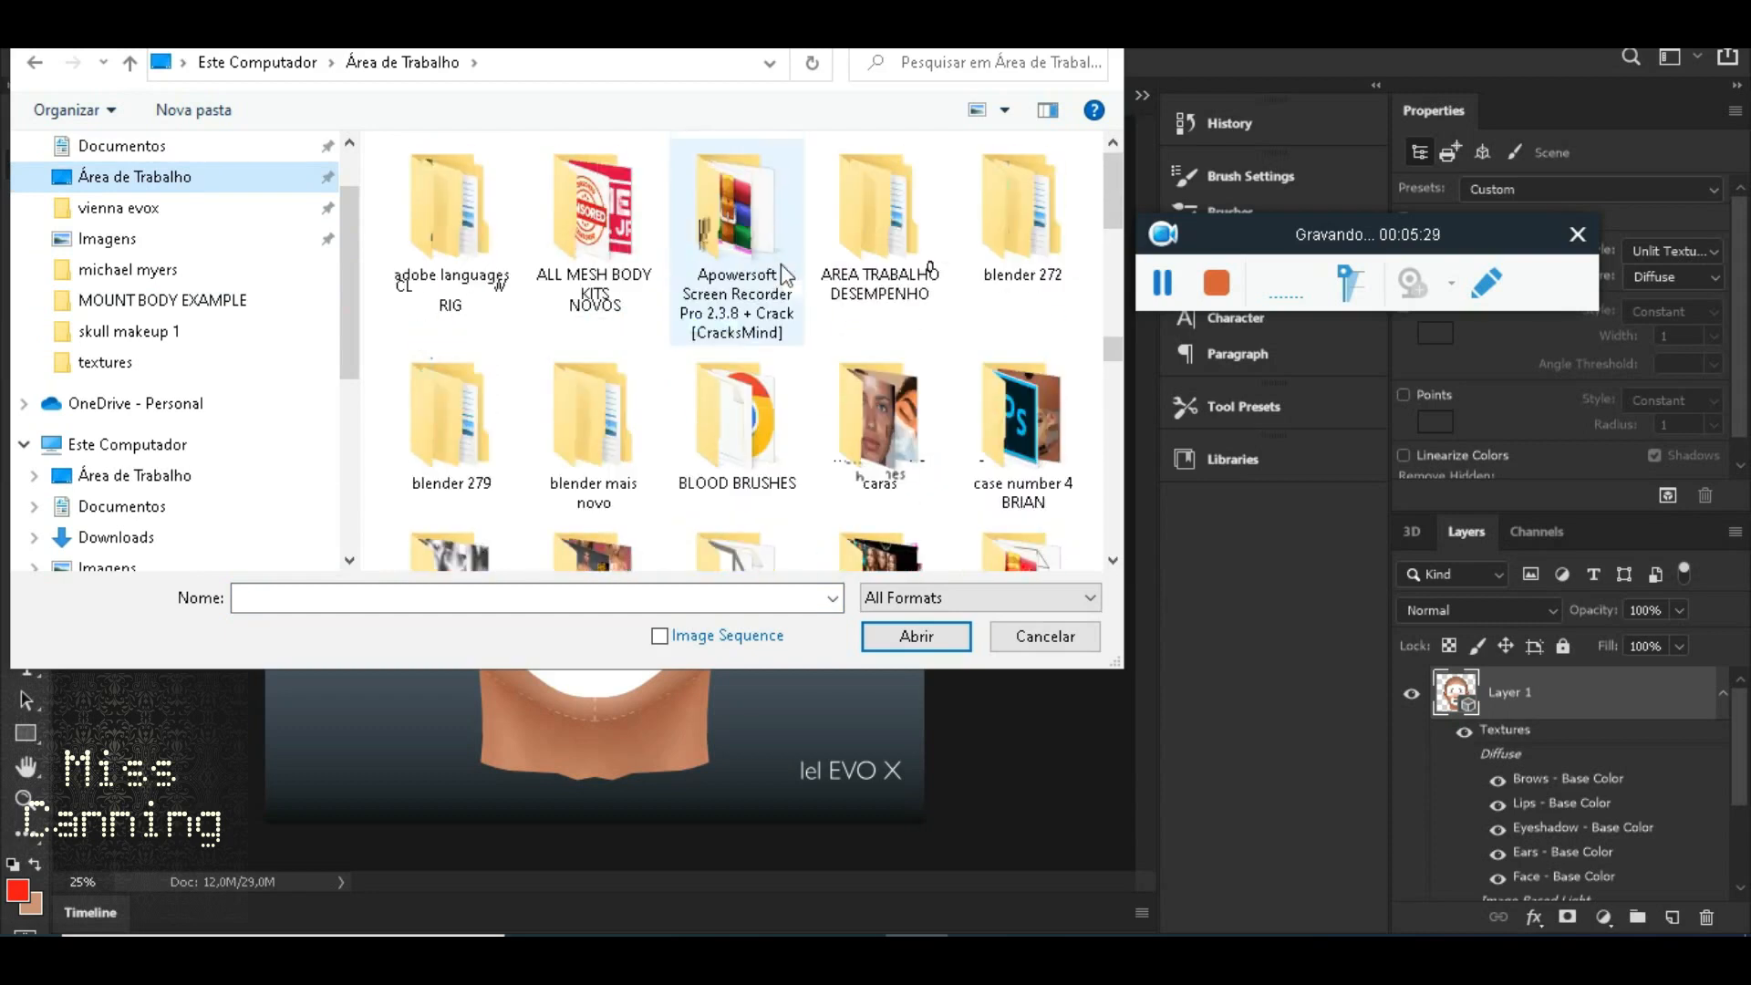
{"action": "double_click", "coordinate": [593, 223]}
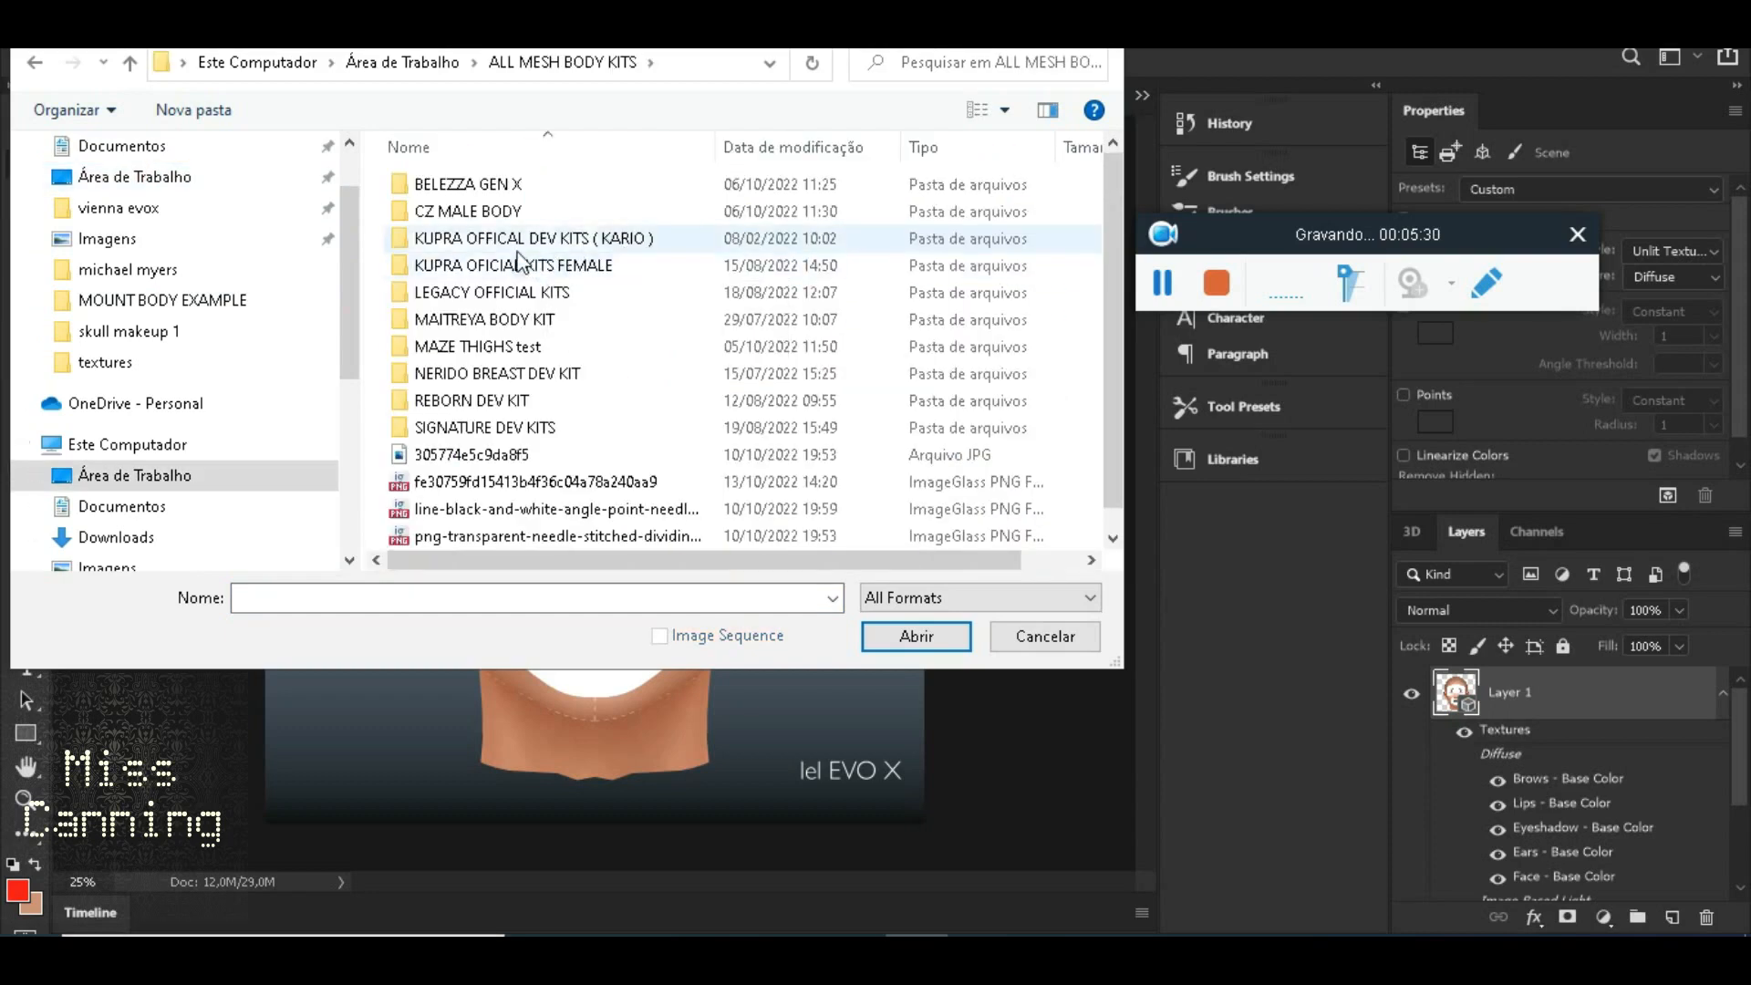
{"action": "double_click", "coordinate": [572, 269]}
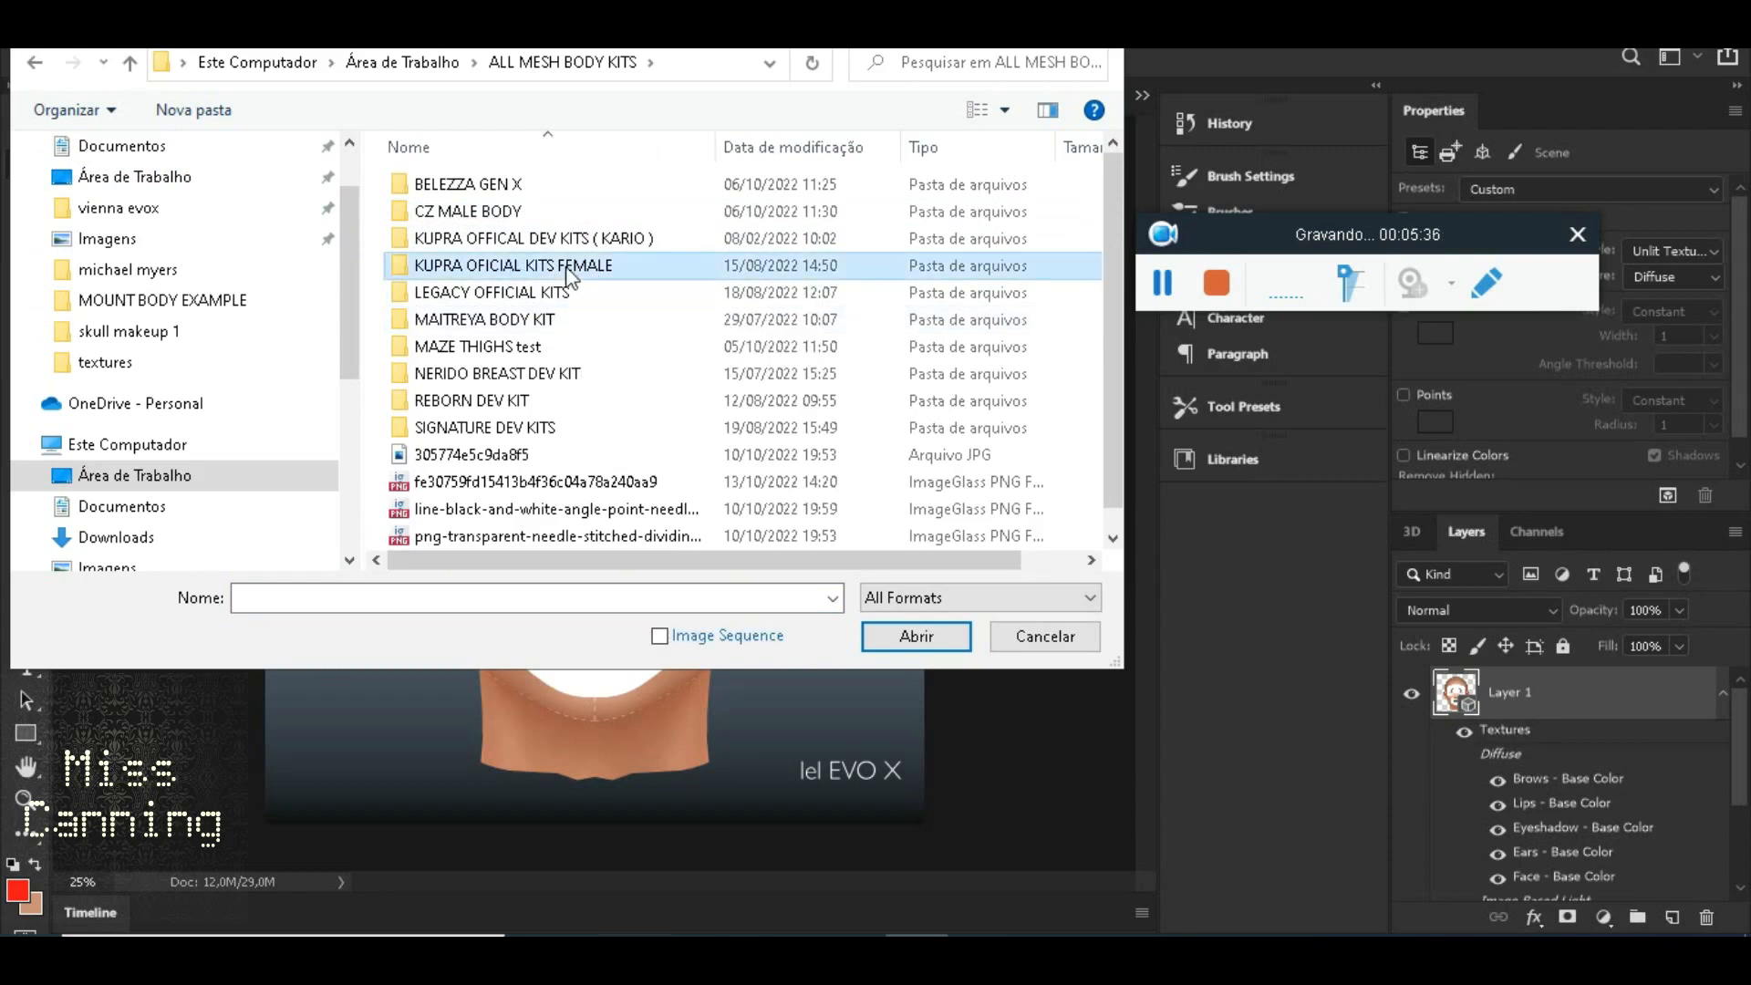
{"action": "double_click", "coordinate": [490, 185]}
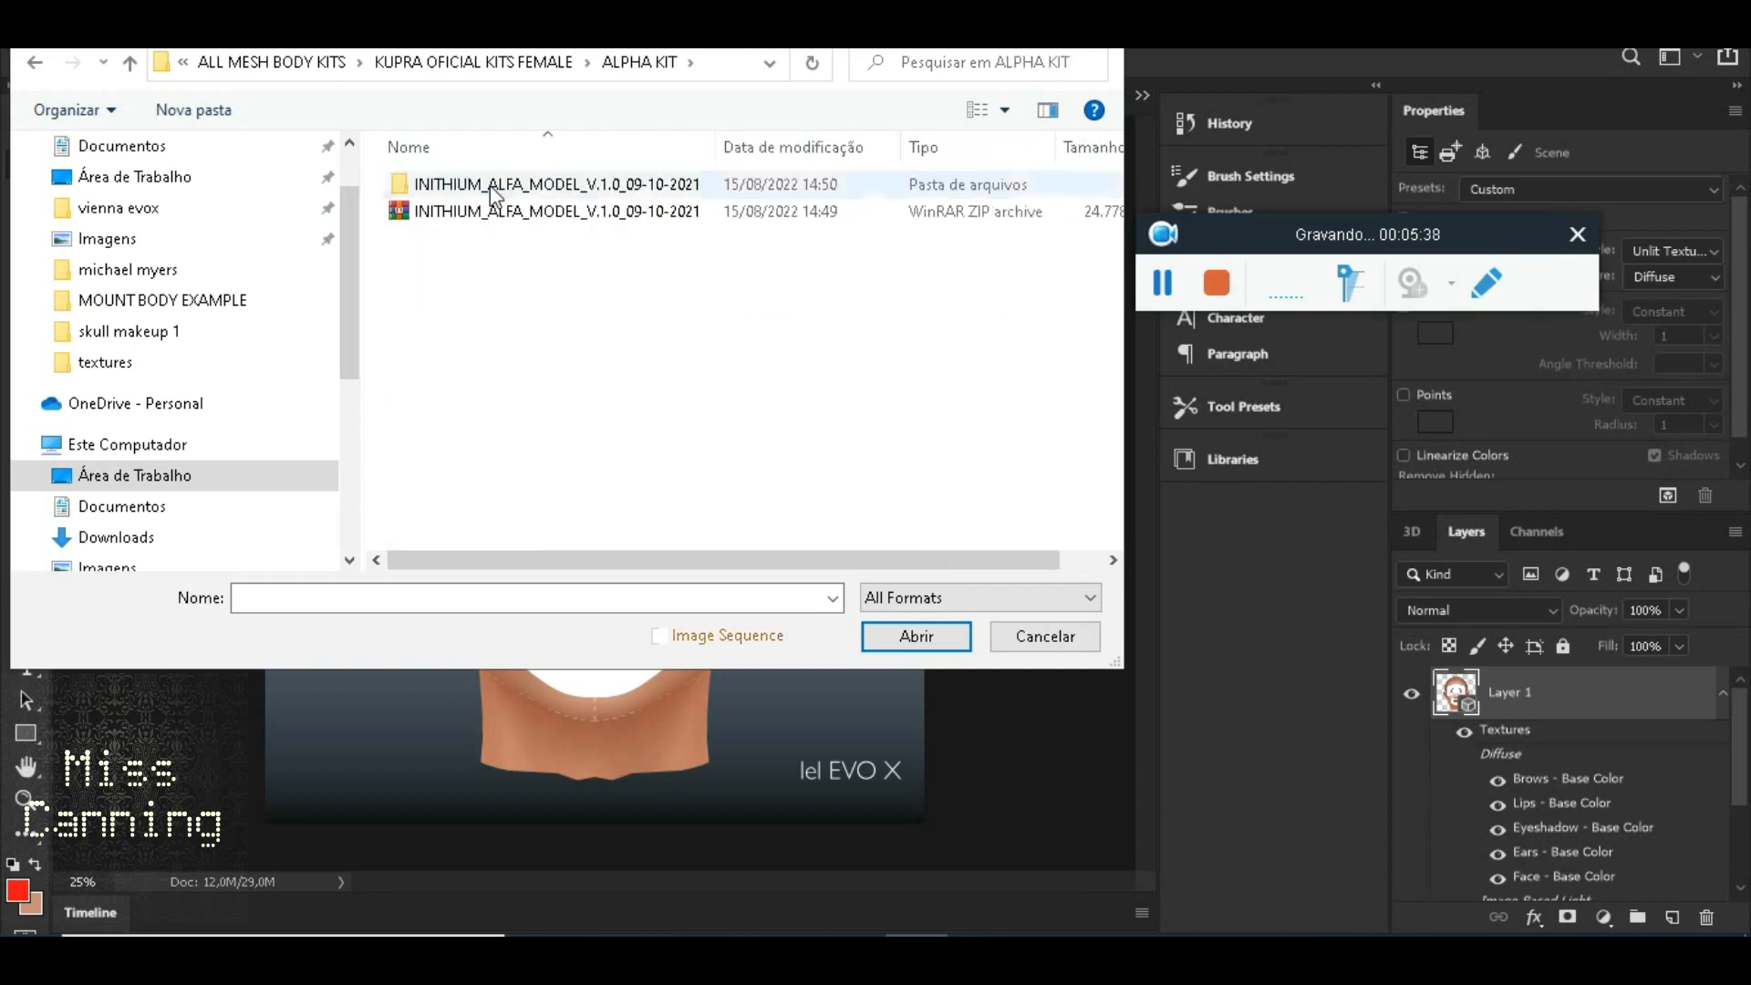
{"action": "double_click", "coordinate": [490, 184]}
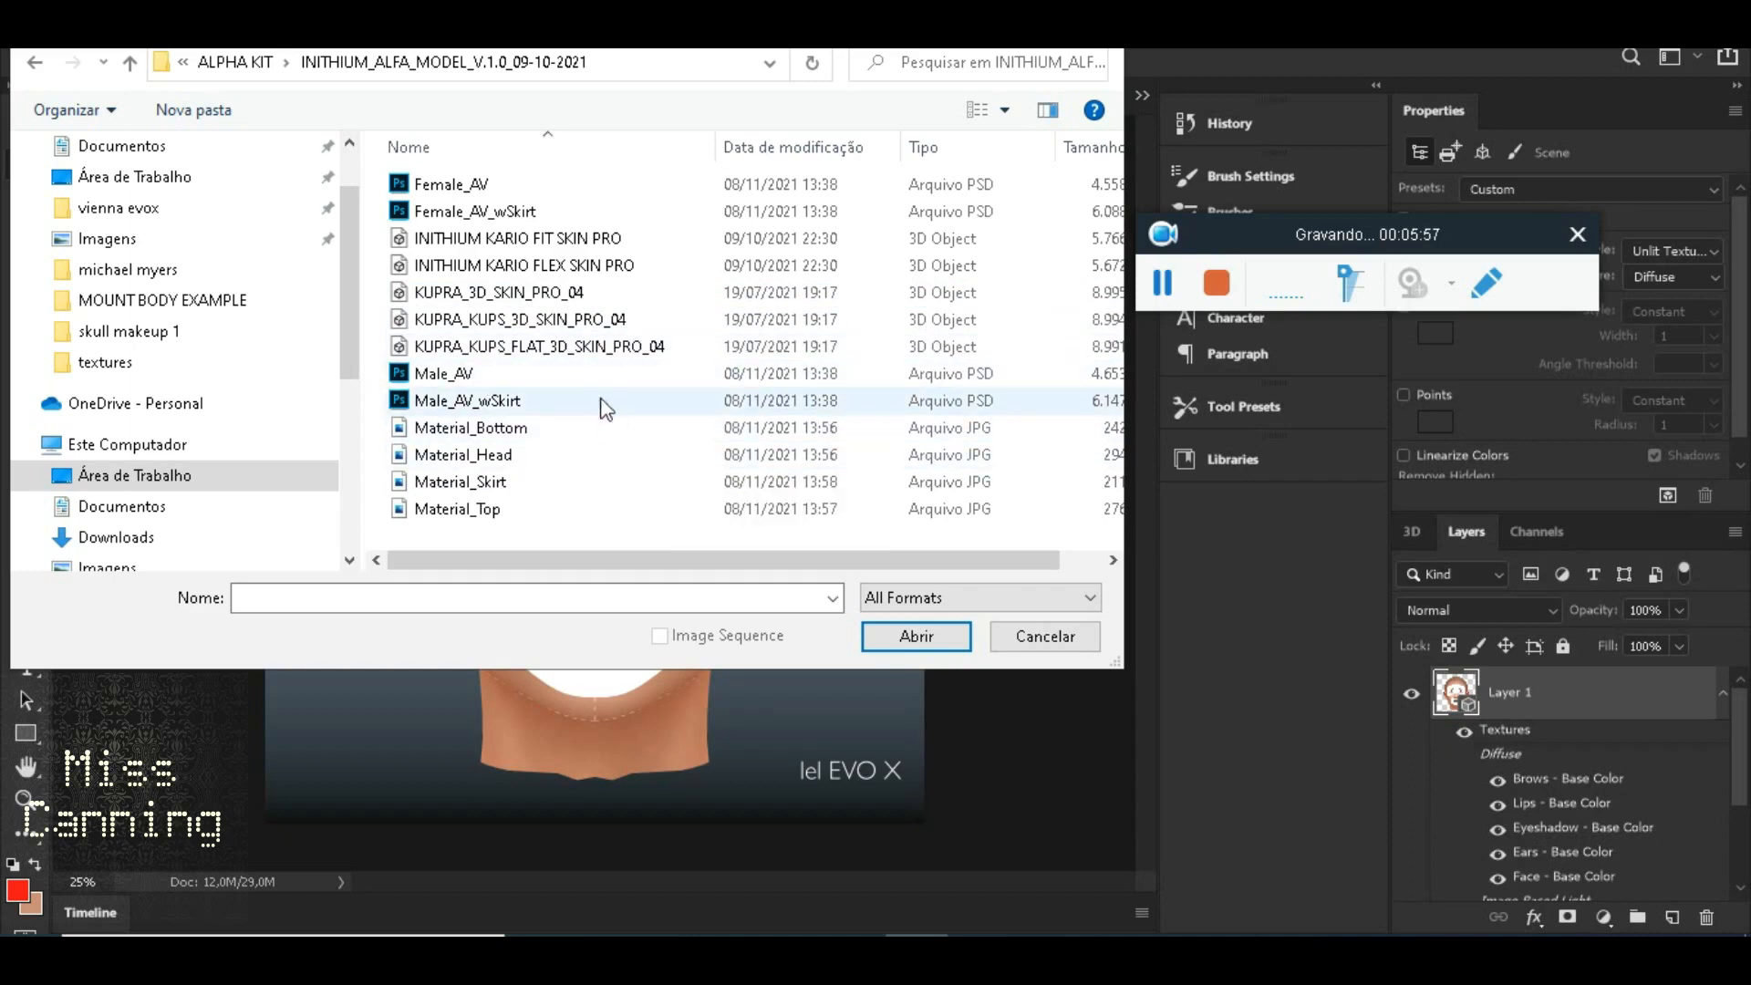
Load the KUPRA_3D_SKIN_PRO_04 model into the head document as a 3D layer, accepting the new scene settings
{"action": "left_click", "coordinate": [539, 294]}
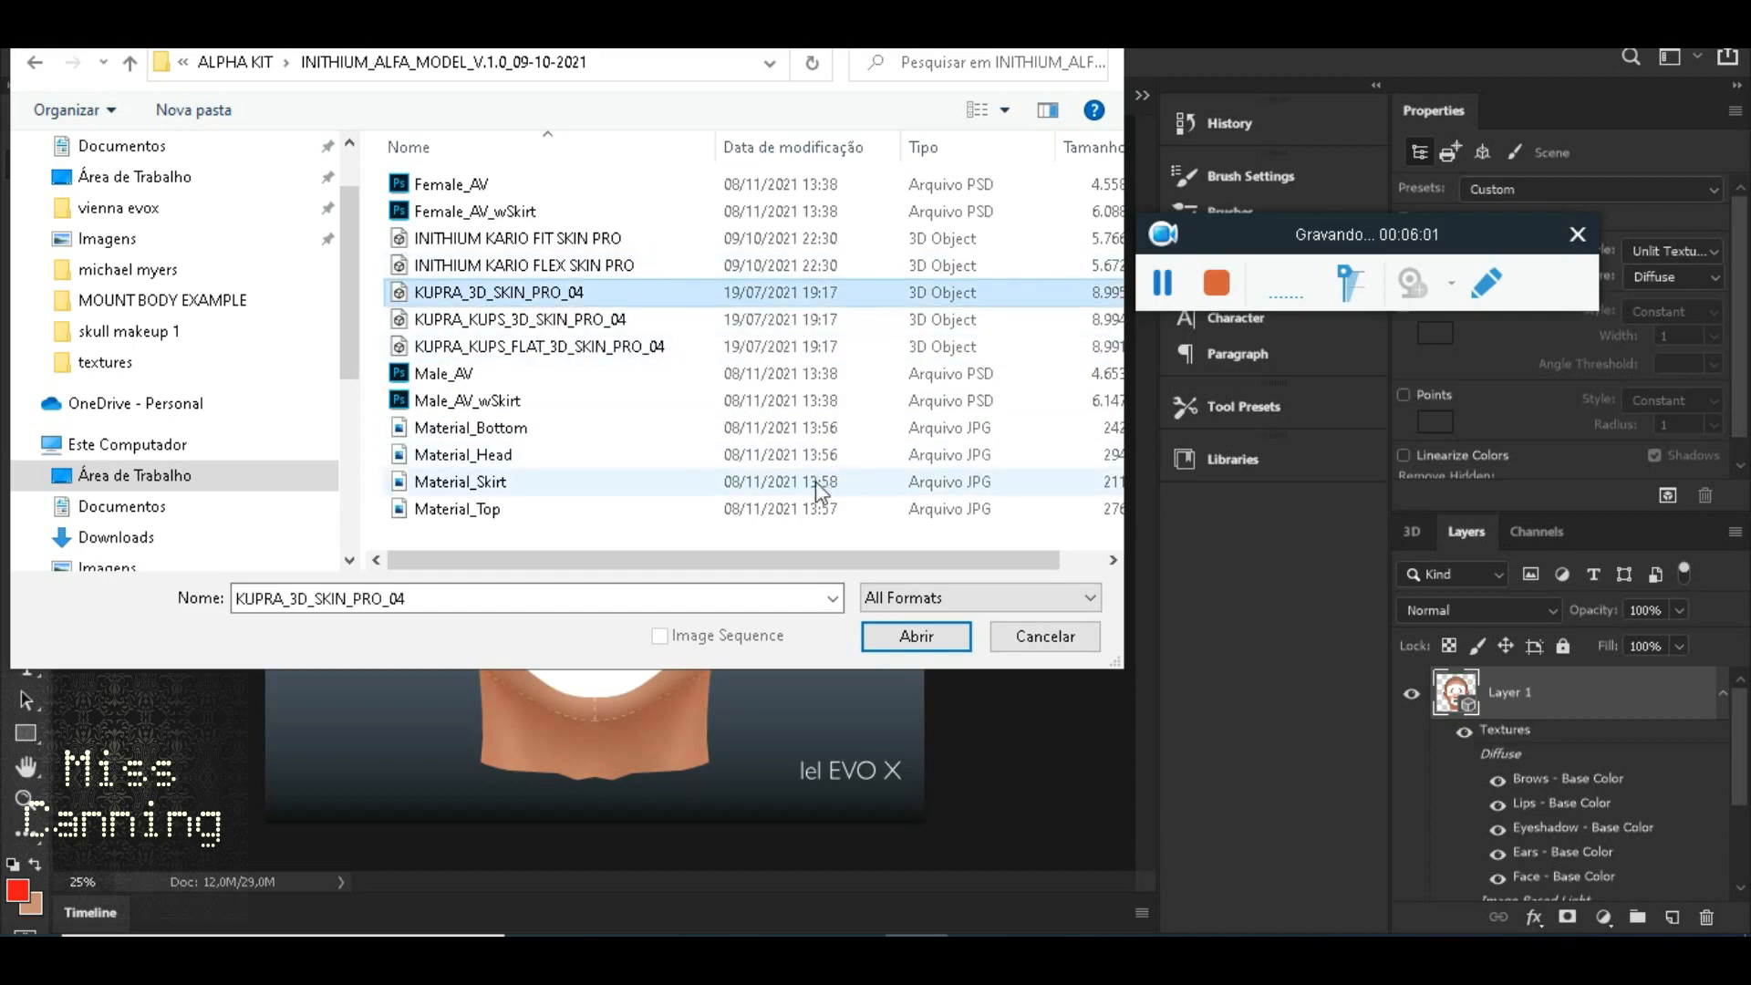
{"action": "left_click", "coordinate": [903, 629]}
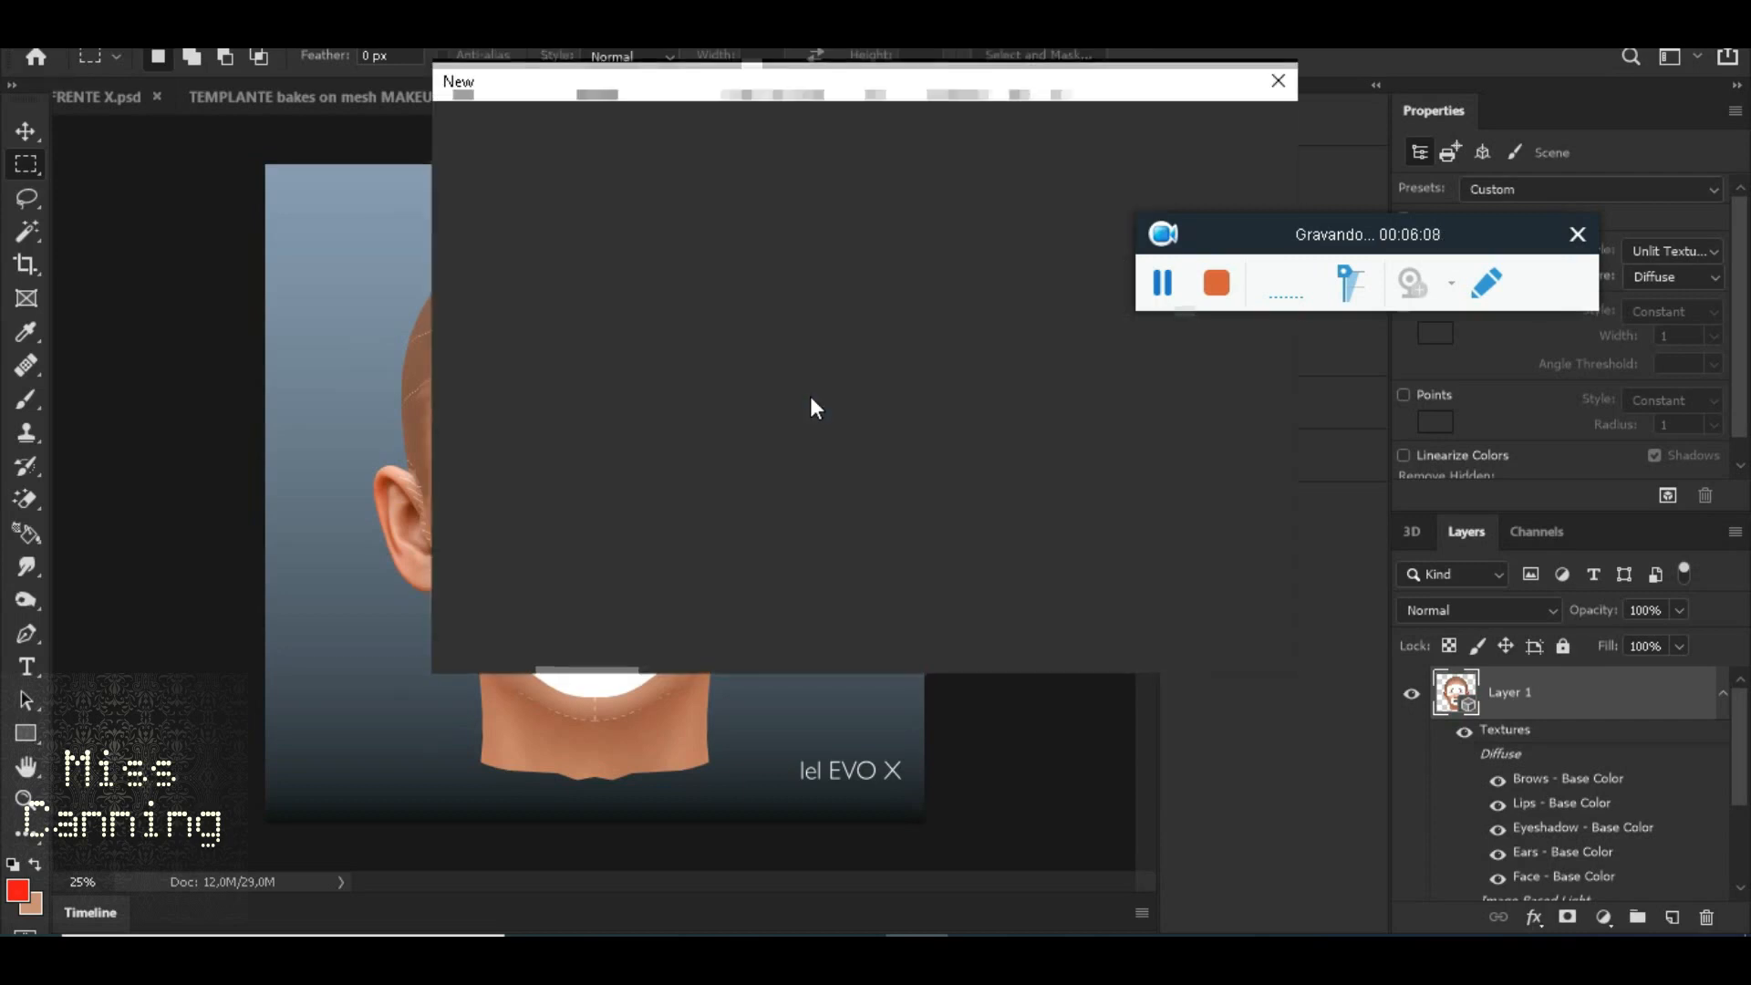
{"action": "left_click", "coordinate": [1209, 132]}
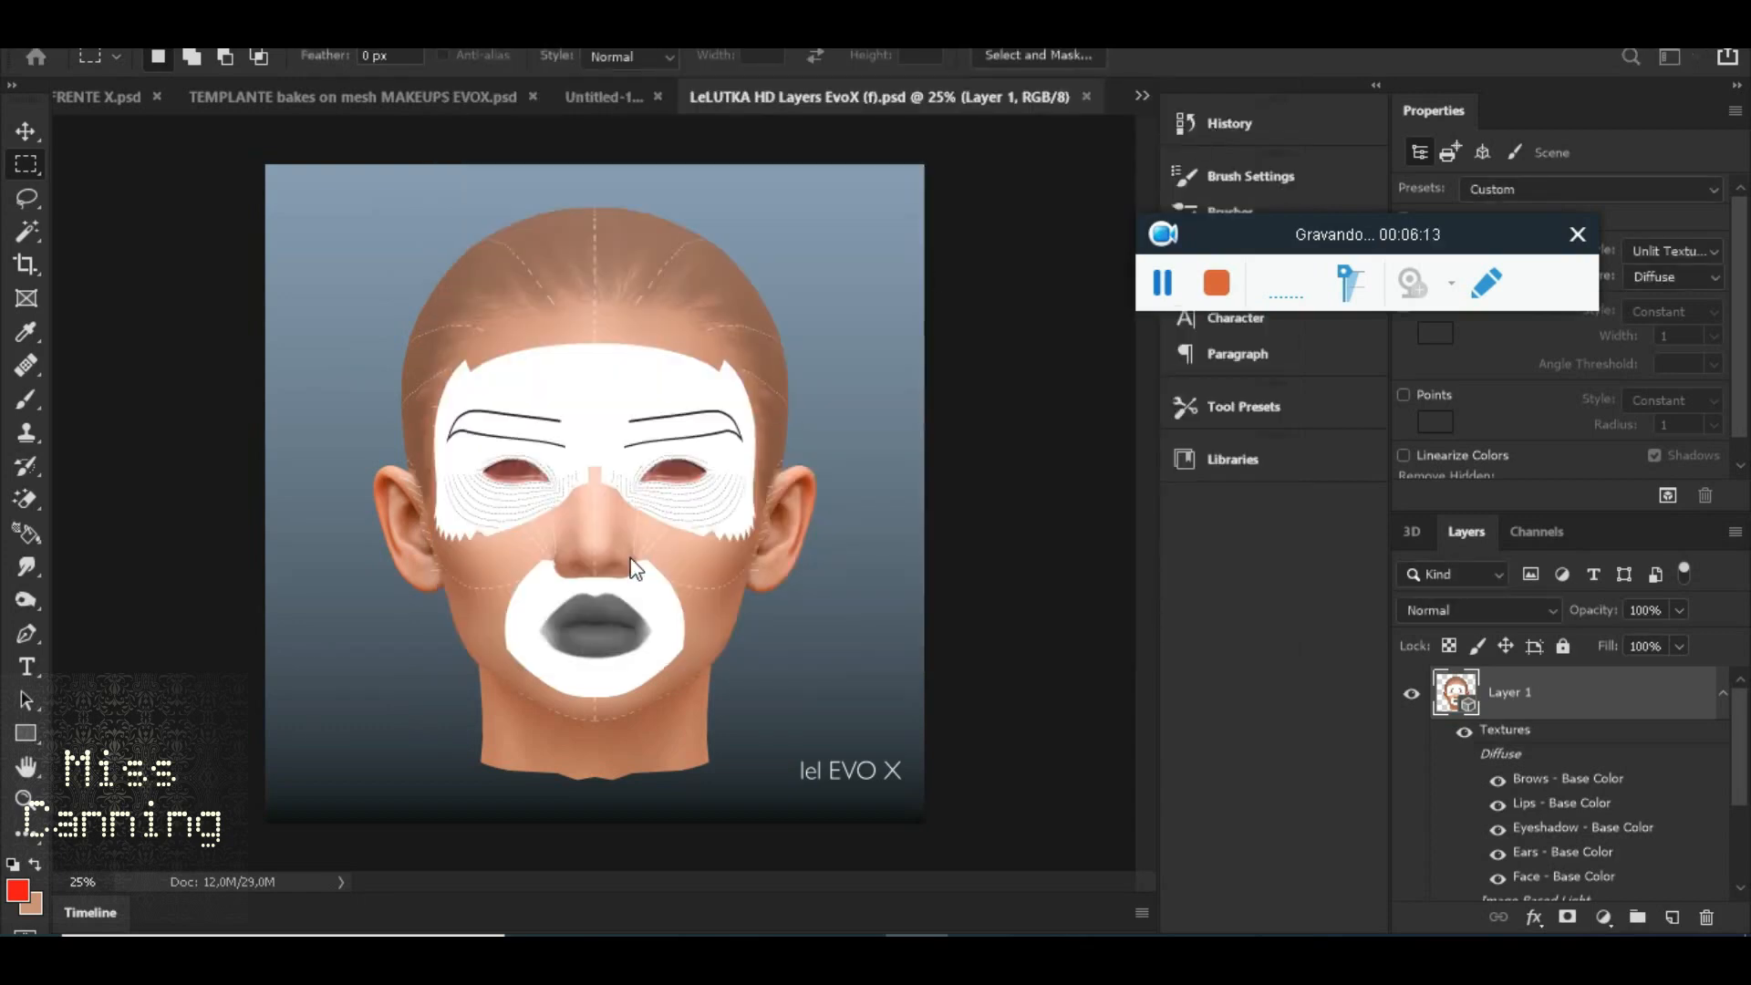
Examine the KUPRA 3D body closely over the head template, zooming in and orbiting it with the Move tool
{"action": "key", "text": "v"}
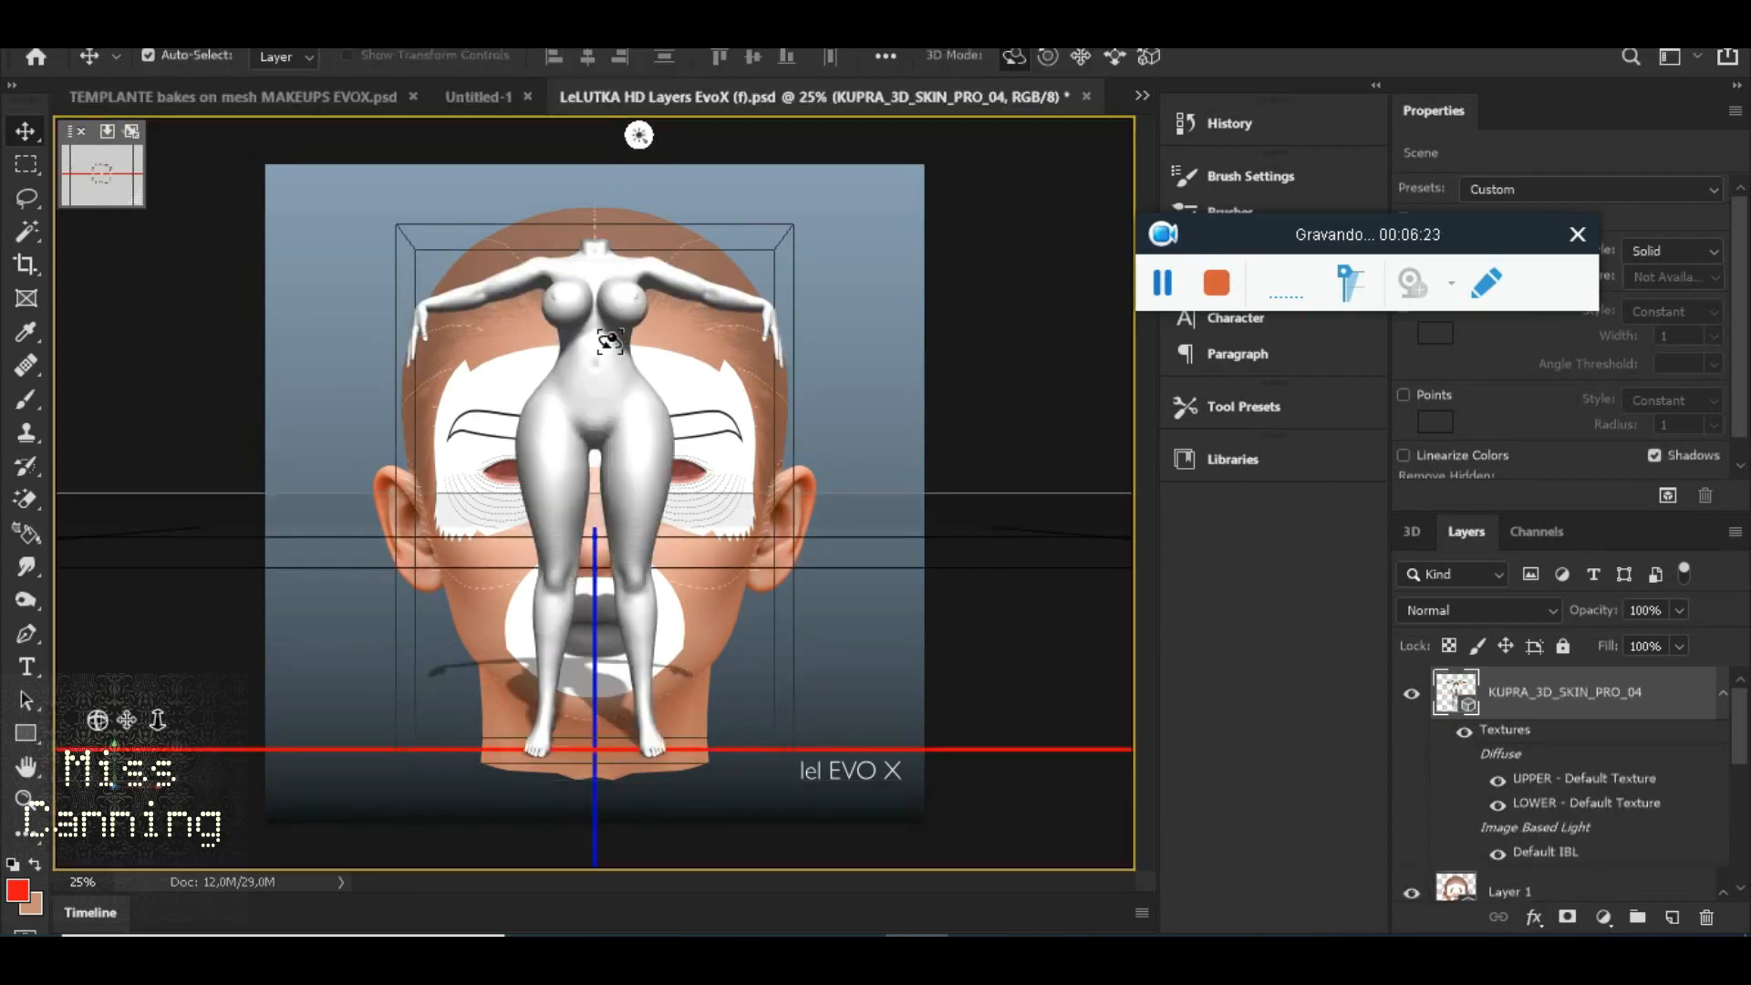
{"action": "mouse_move", "coordinate": [611, 340]}
{"action": "left_mouse_down"}
{"action": "mouse_move", "coordinate": [797, 374]}
{"action": "mouse_move", "coordinate": [967, 368]}
{"action": "mouse_move", "coordinate": [610, 415]}
{"action": "mouse_move", "coordinate": [602, 347]}
{"action": "left_mouse_up"}
{"action": "scroll", "coordinate": [637, 387], "scroll_direction": "up", "scroll_amount": 3}
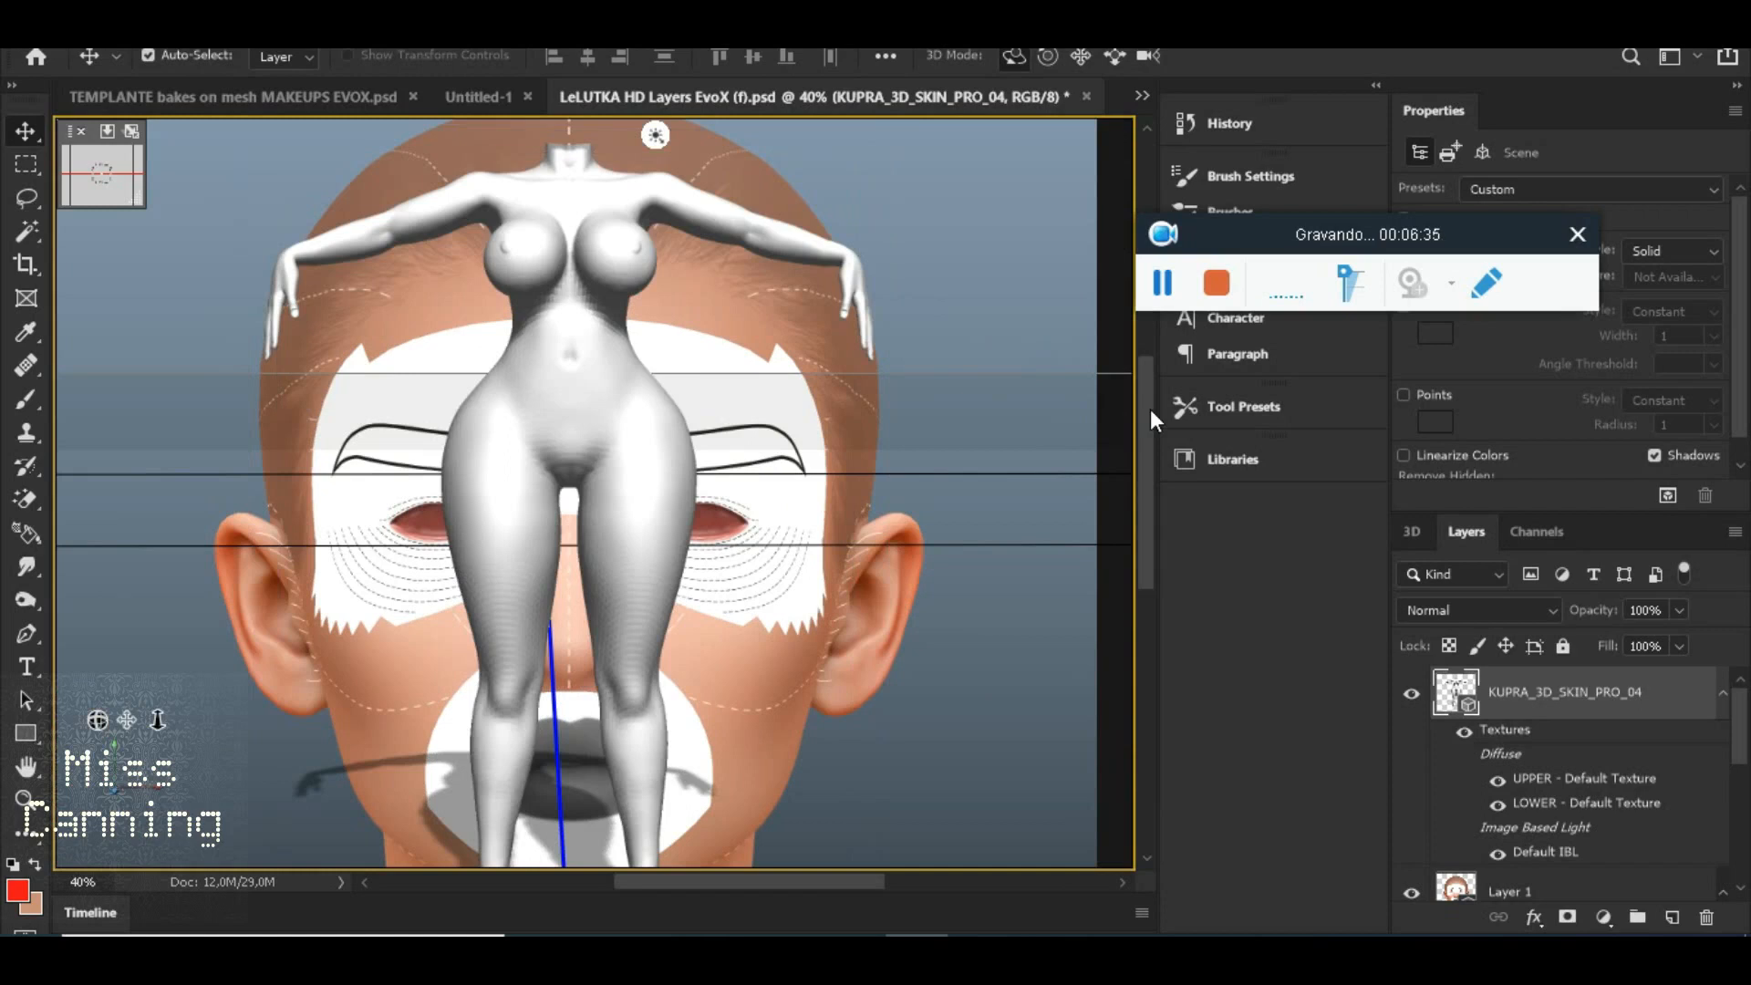
{"action": "left_click_drag", "start_coordinate": [1151, 408], "coordinate": [1142, 361]}
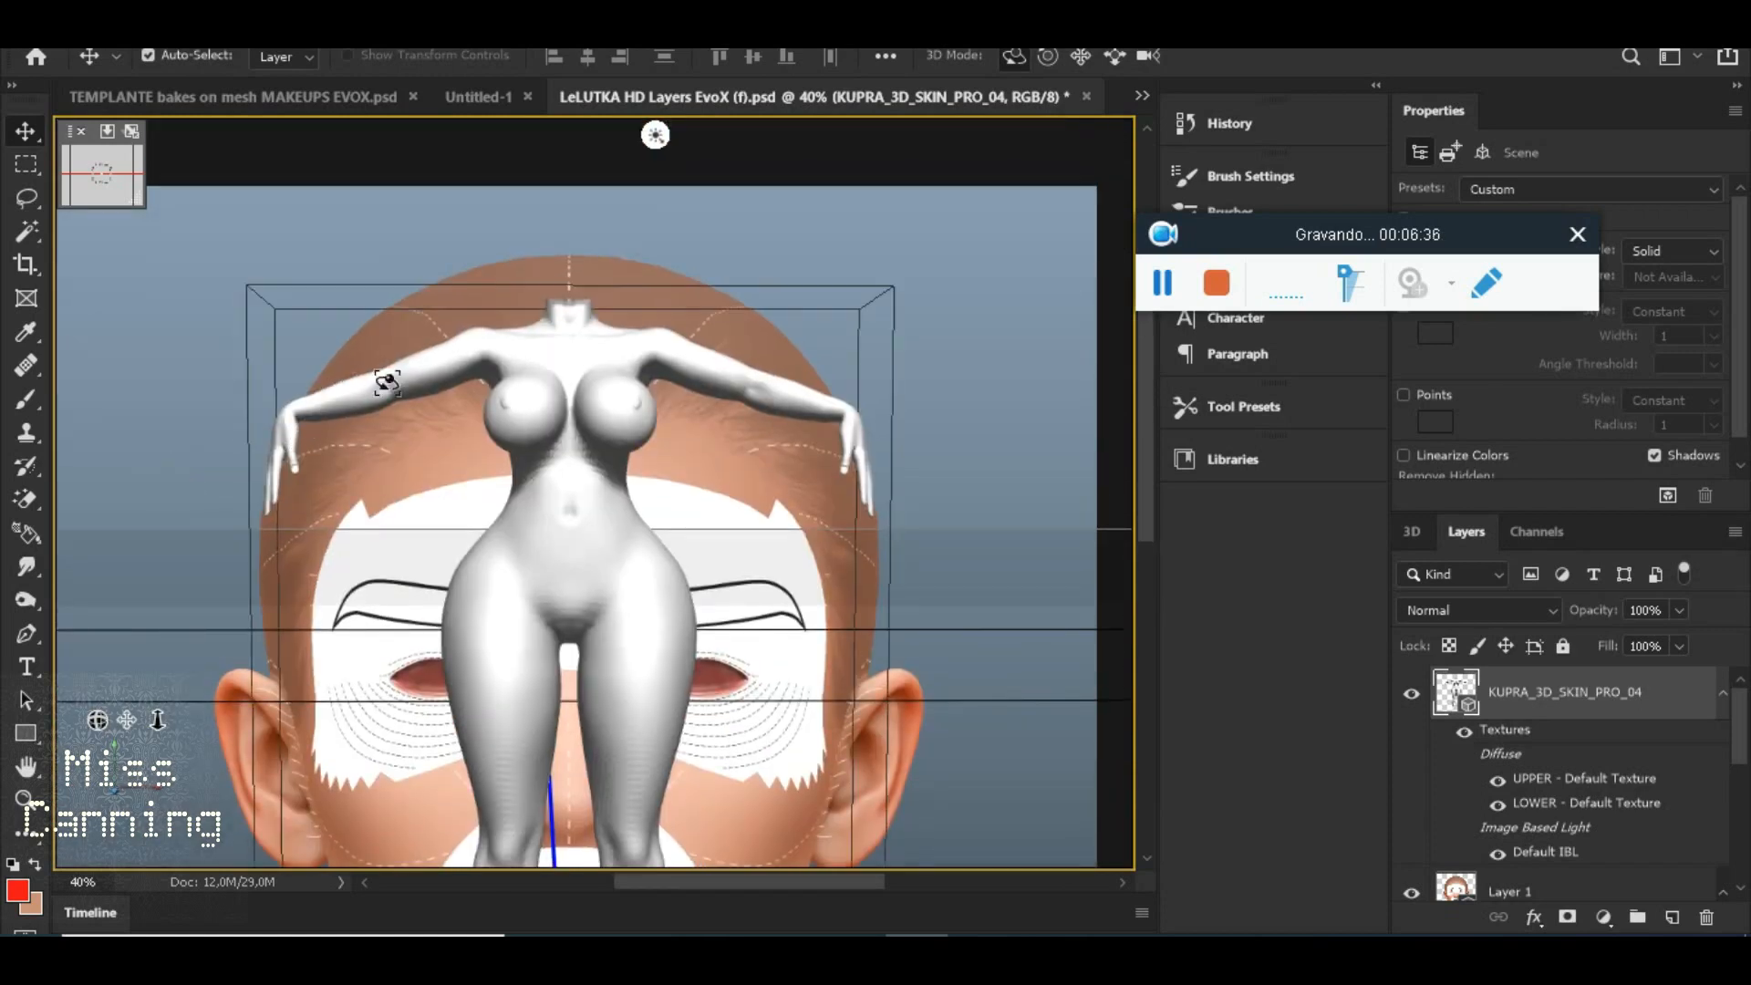
{"action": "left_click_drag", "start_coordinate": [668, 429], "coordinate": [764, 516]}
{"action": "left_click_drag", "start_coordinate": [660, 525], "coordinate": [548, 480]}
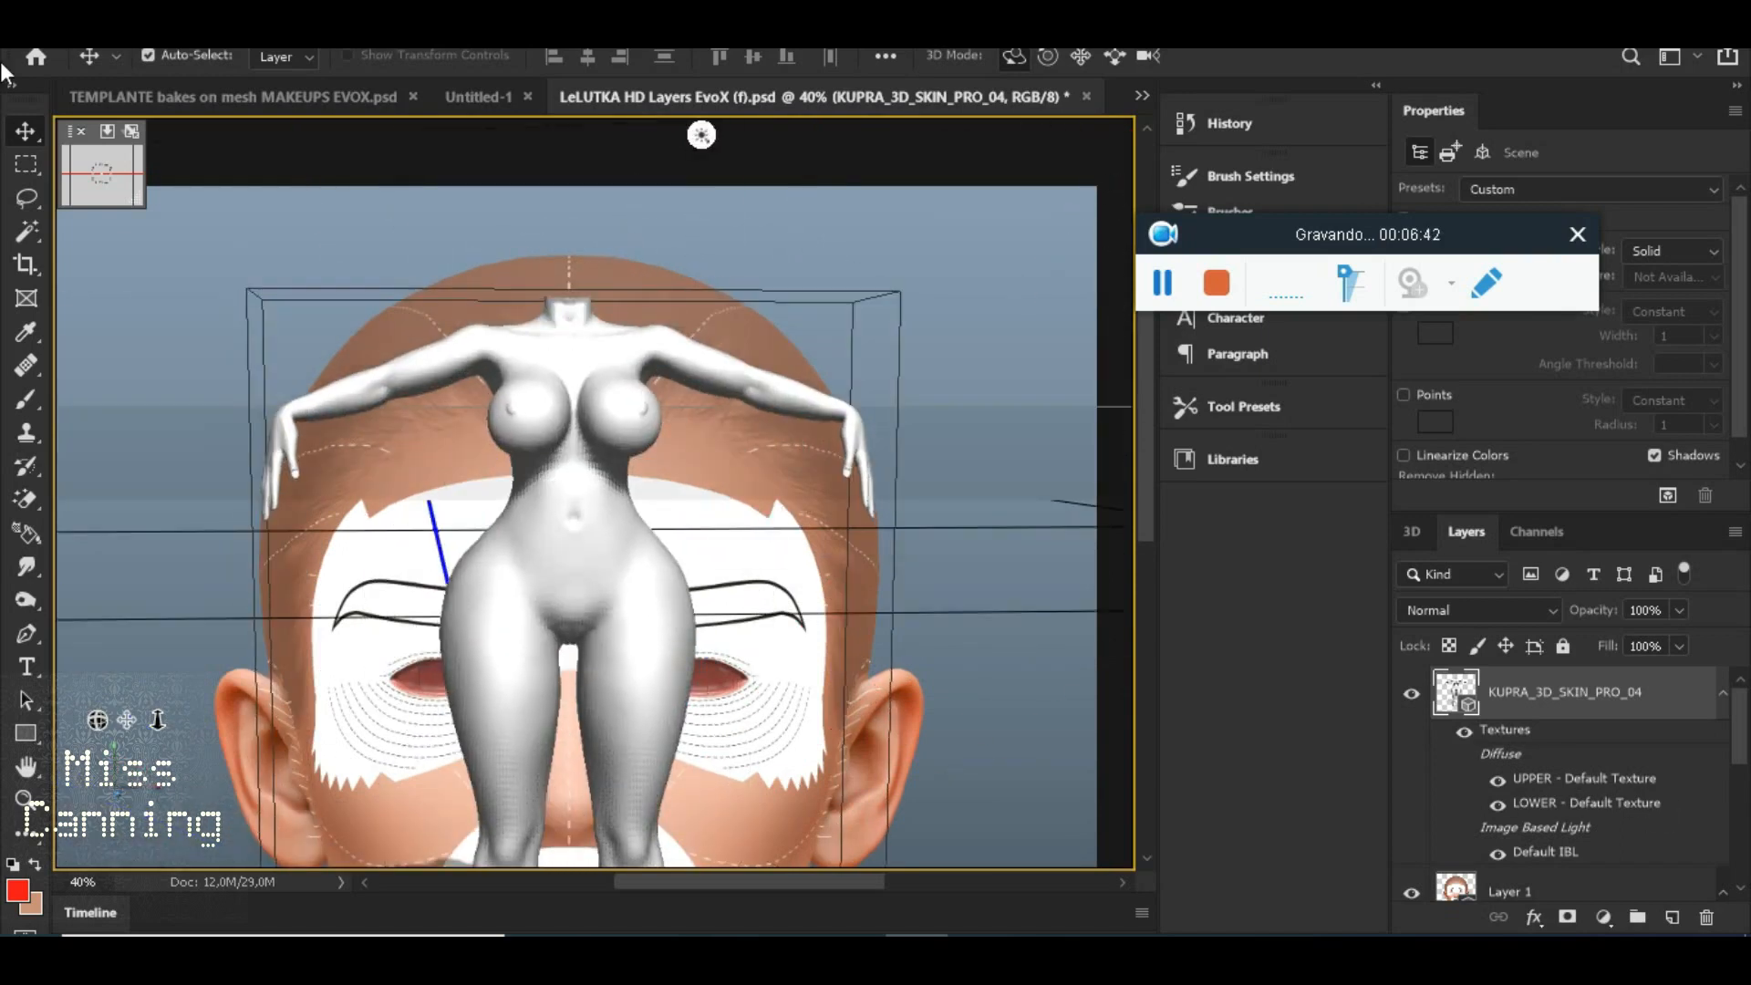
{"action": "left_click", "coordinate": [27, 164]}
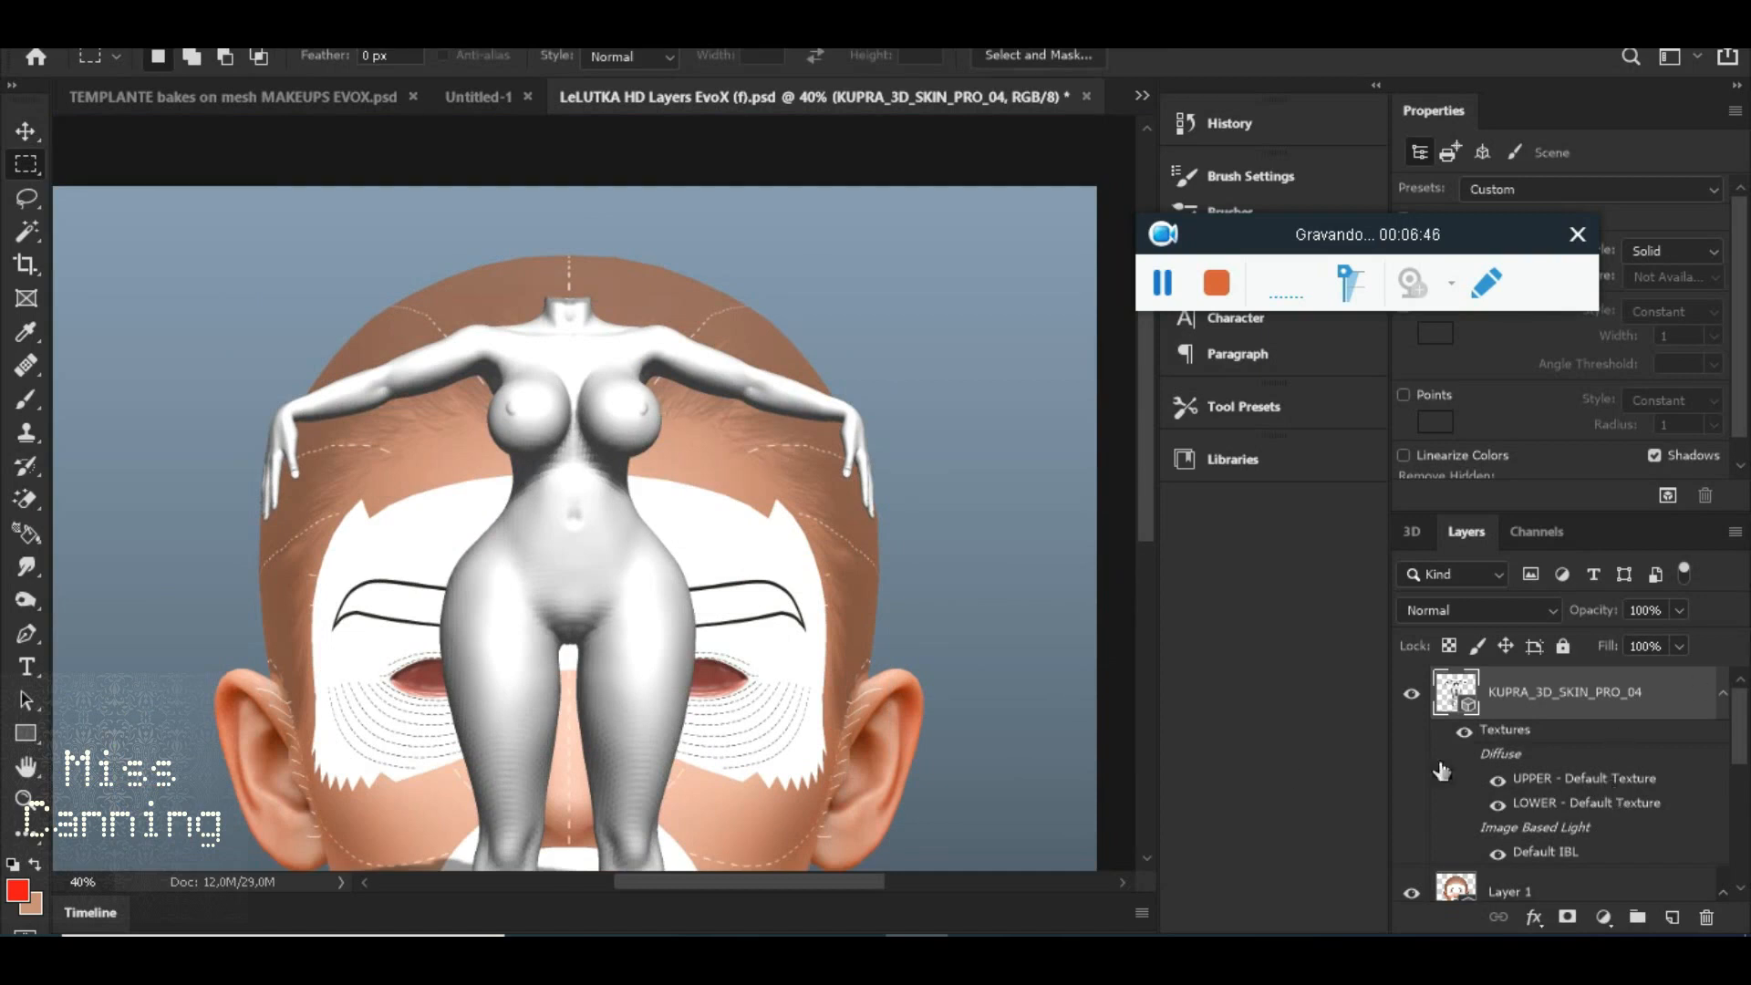
View the UV layouts in the body's UPPER and LOWER Default Texture files, and close the LeLUTKA HD Layers EvoX (f) document
{"action": "double_click", "coordinate": [1548, 783]}
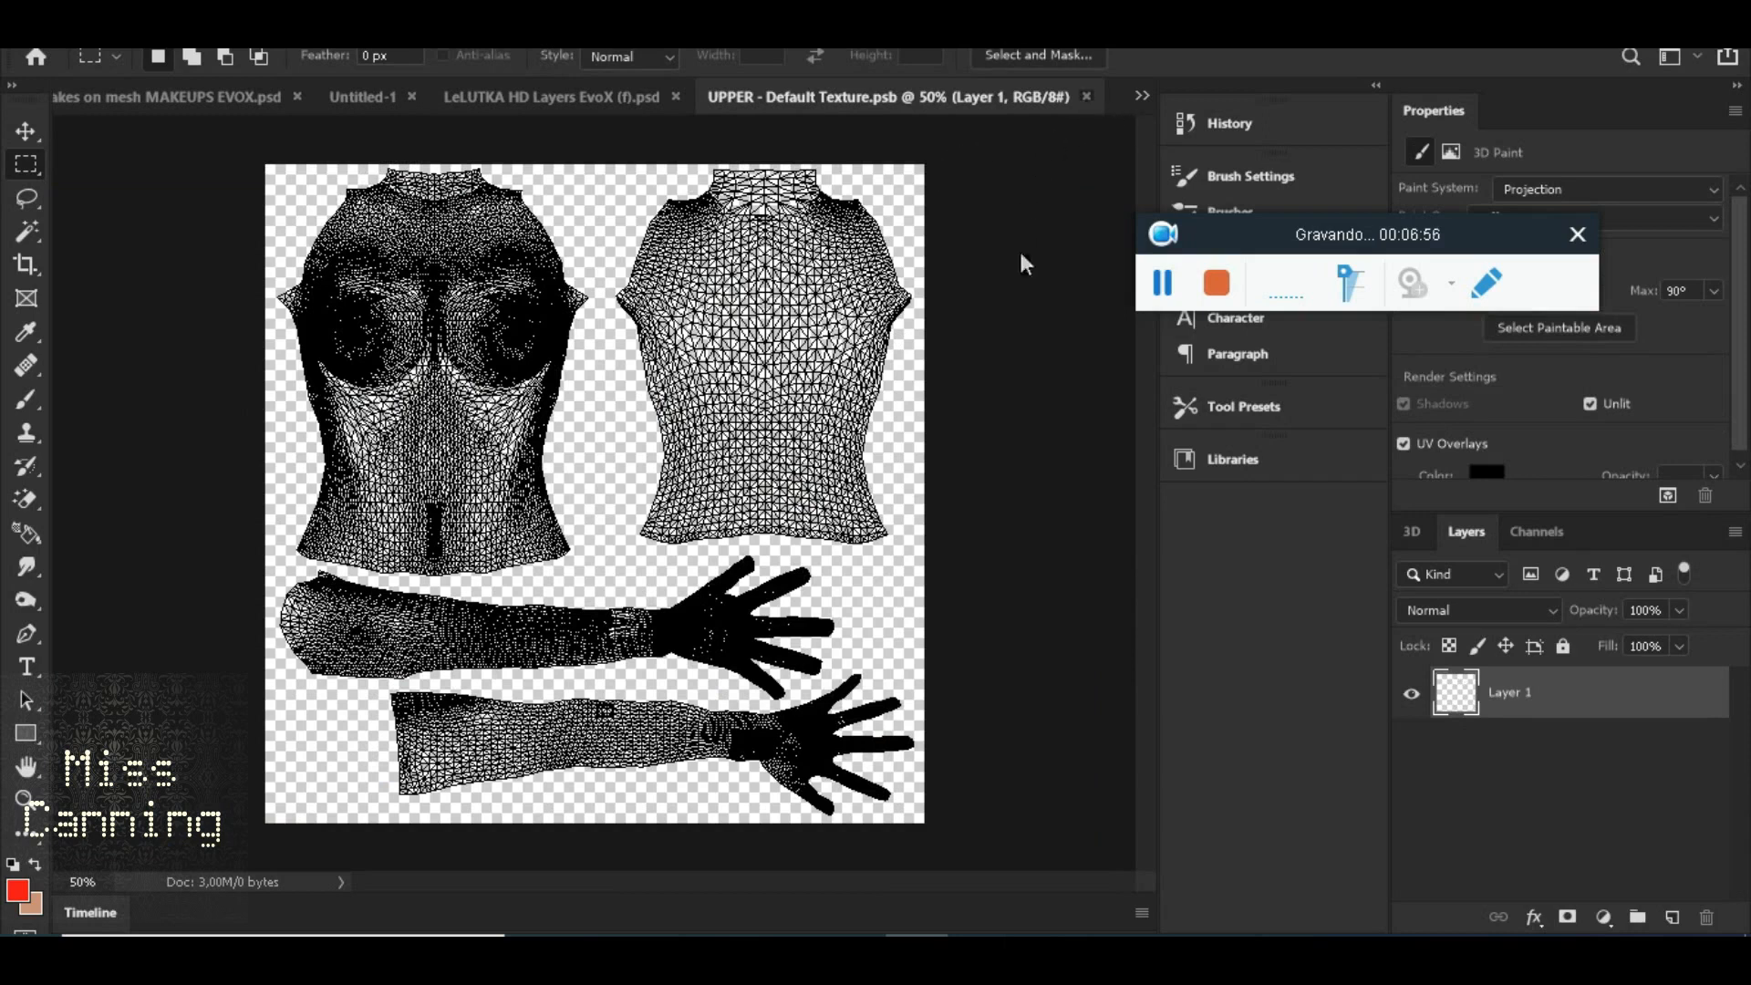
{"action": "key", "text": "ctrl+w"}
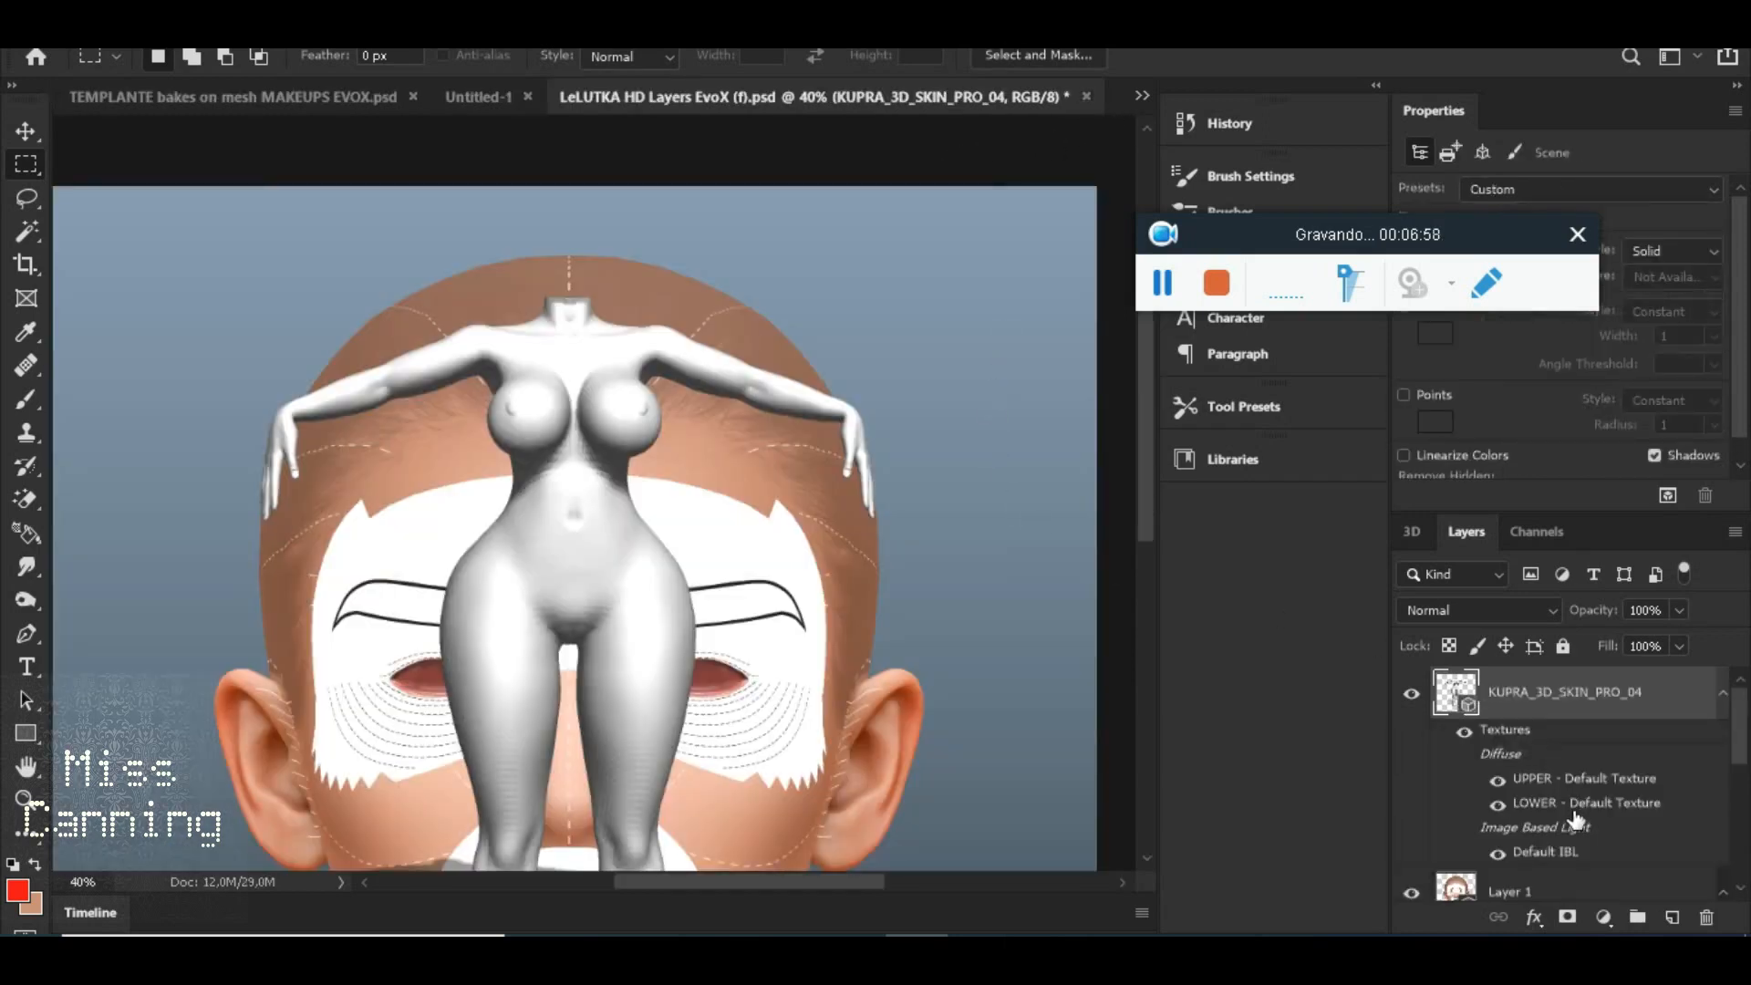
{"action": "double_click", "coordinate": [1564, 804]}
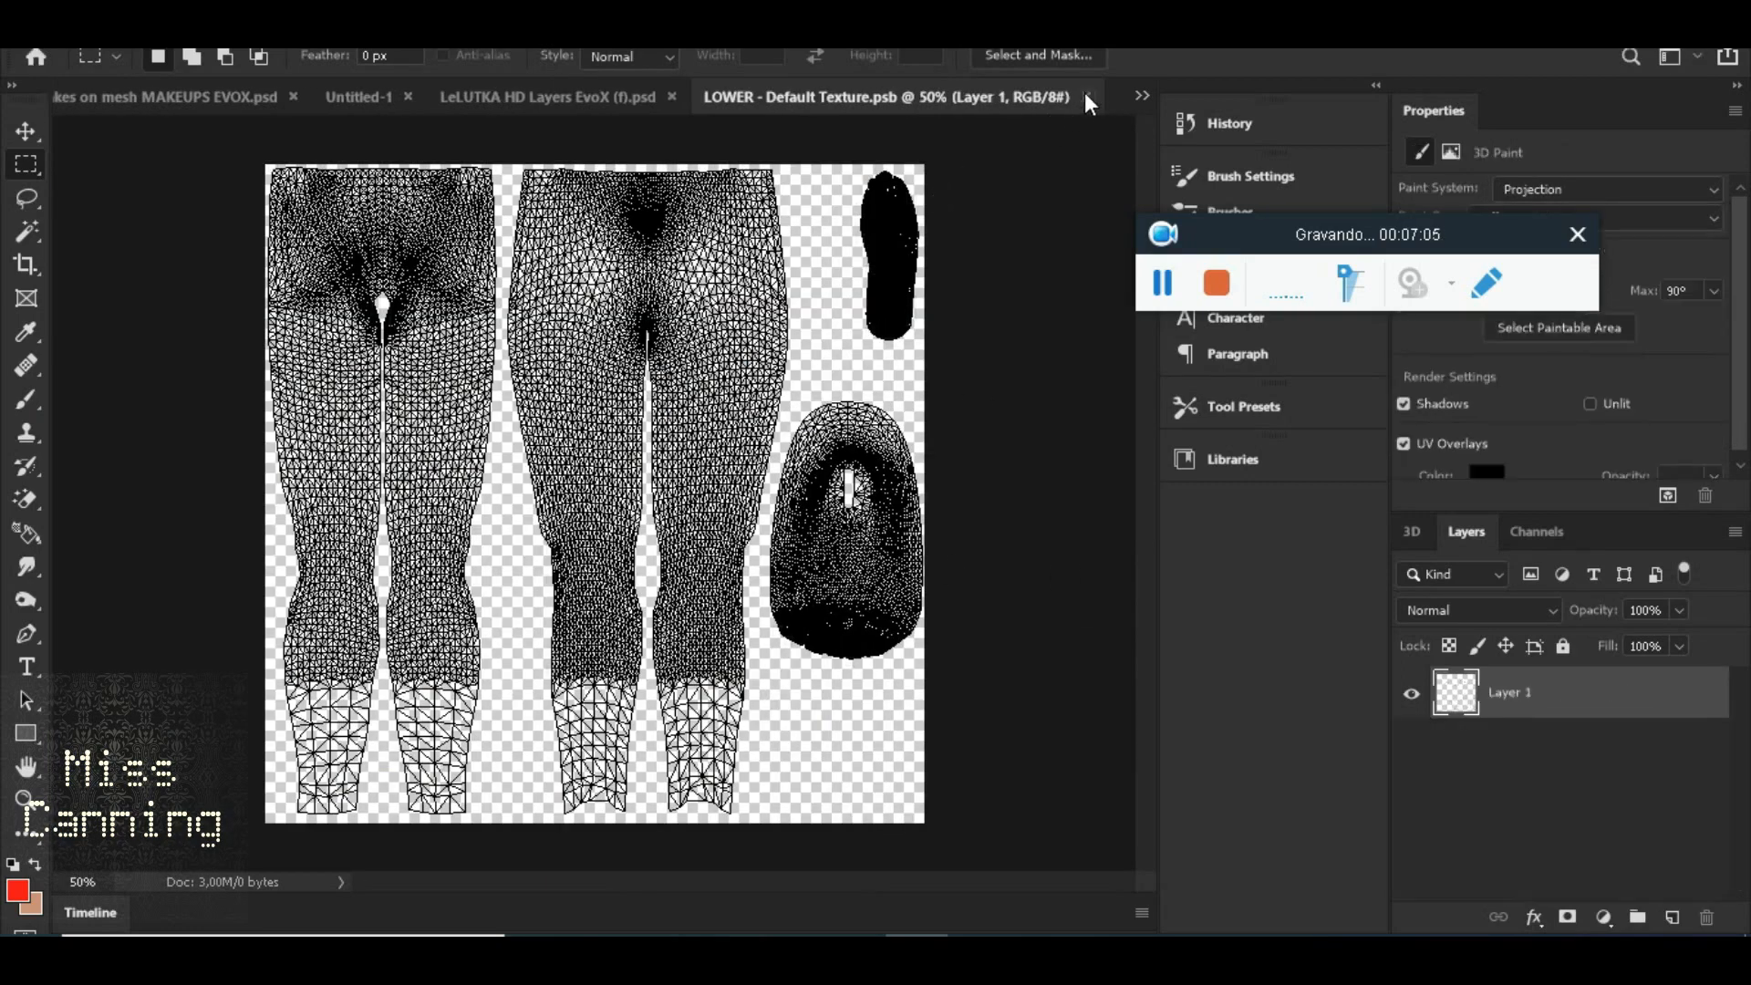
{"action": "key", "text": "ctrl+w"}
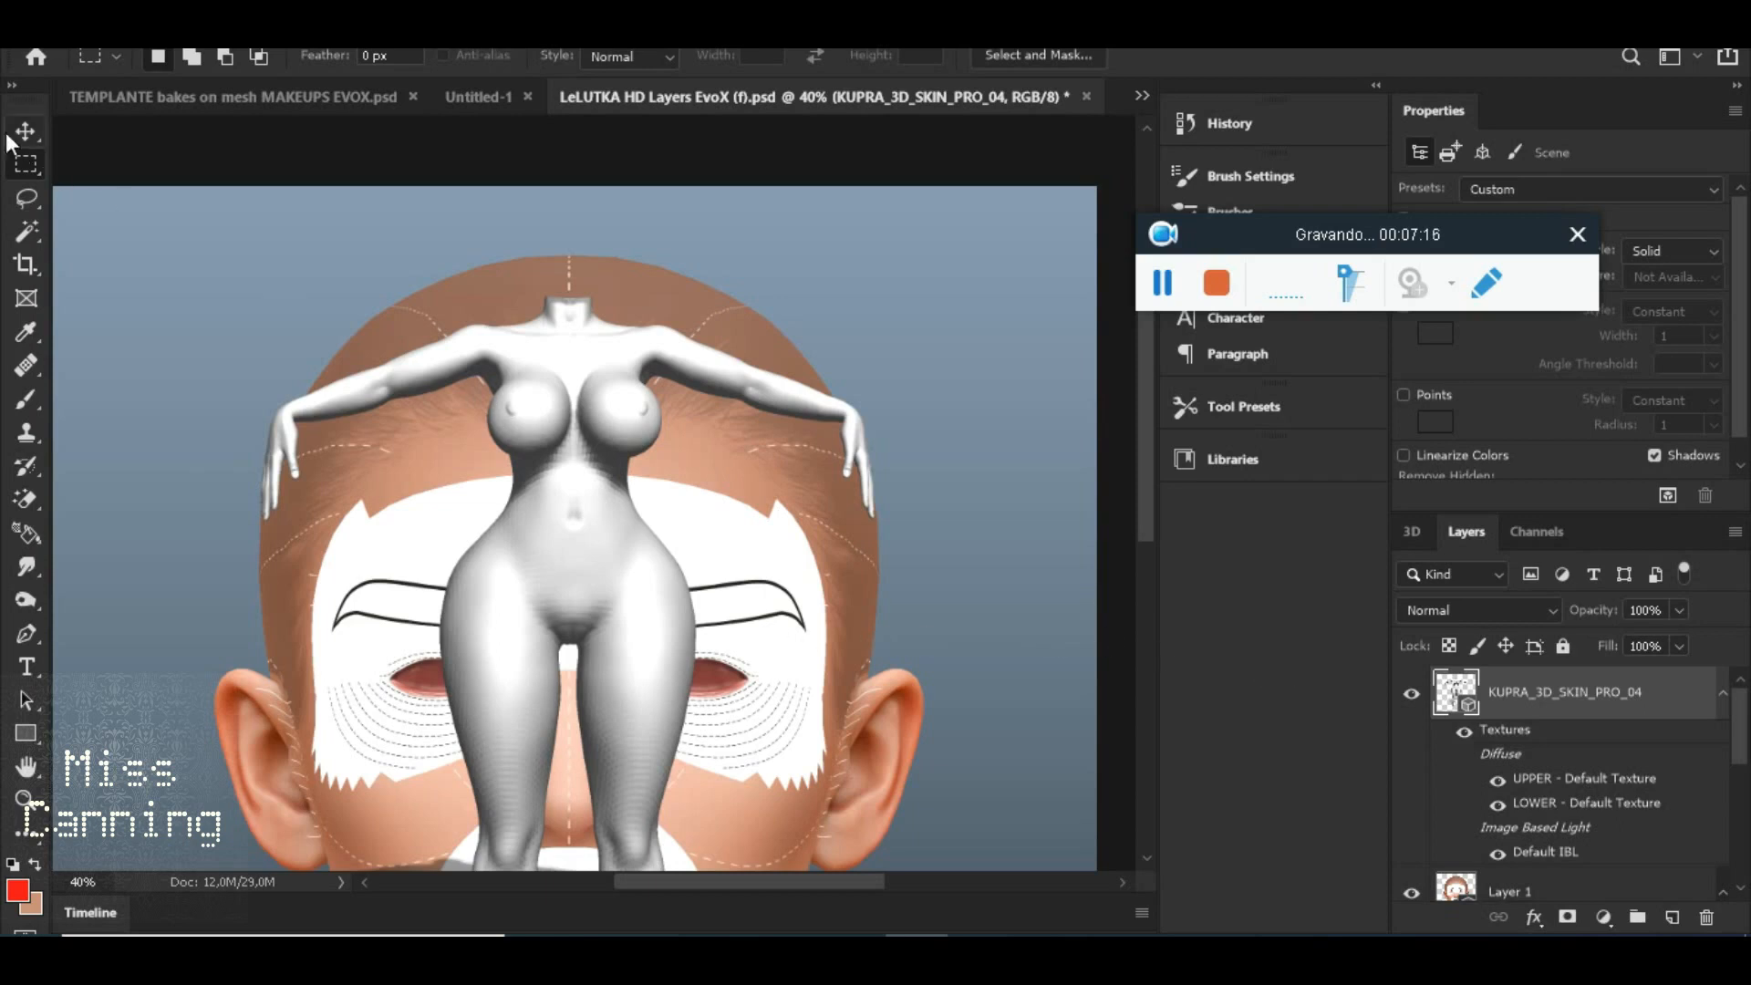
{"action": "left_click", "coordinate": [1086, 89]}
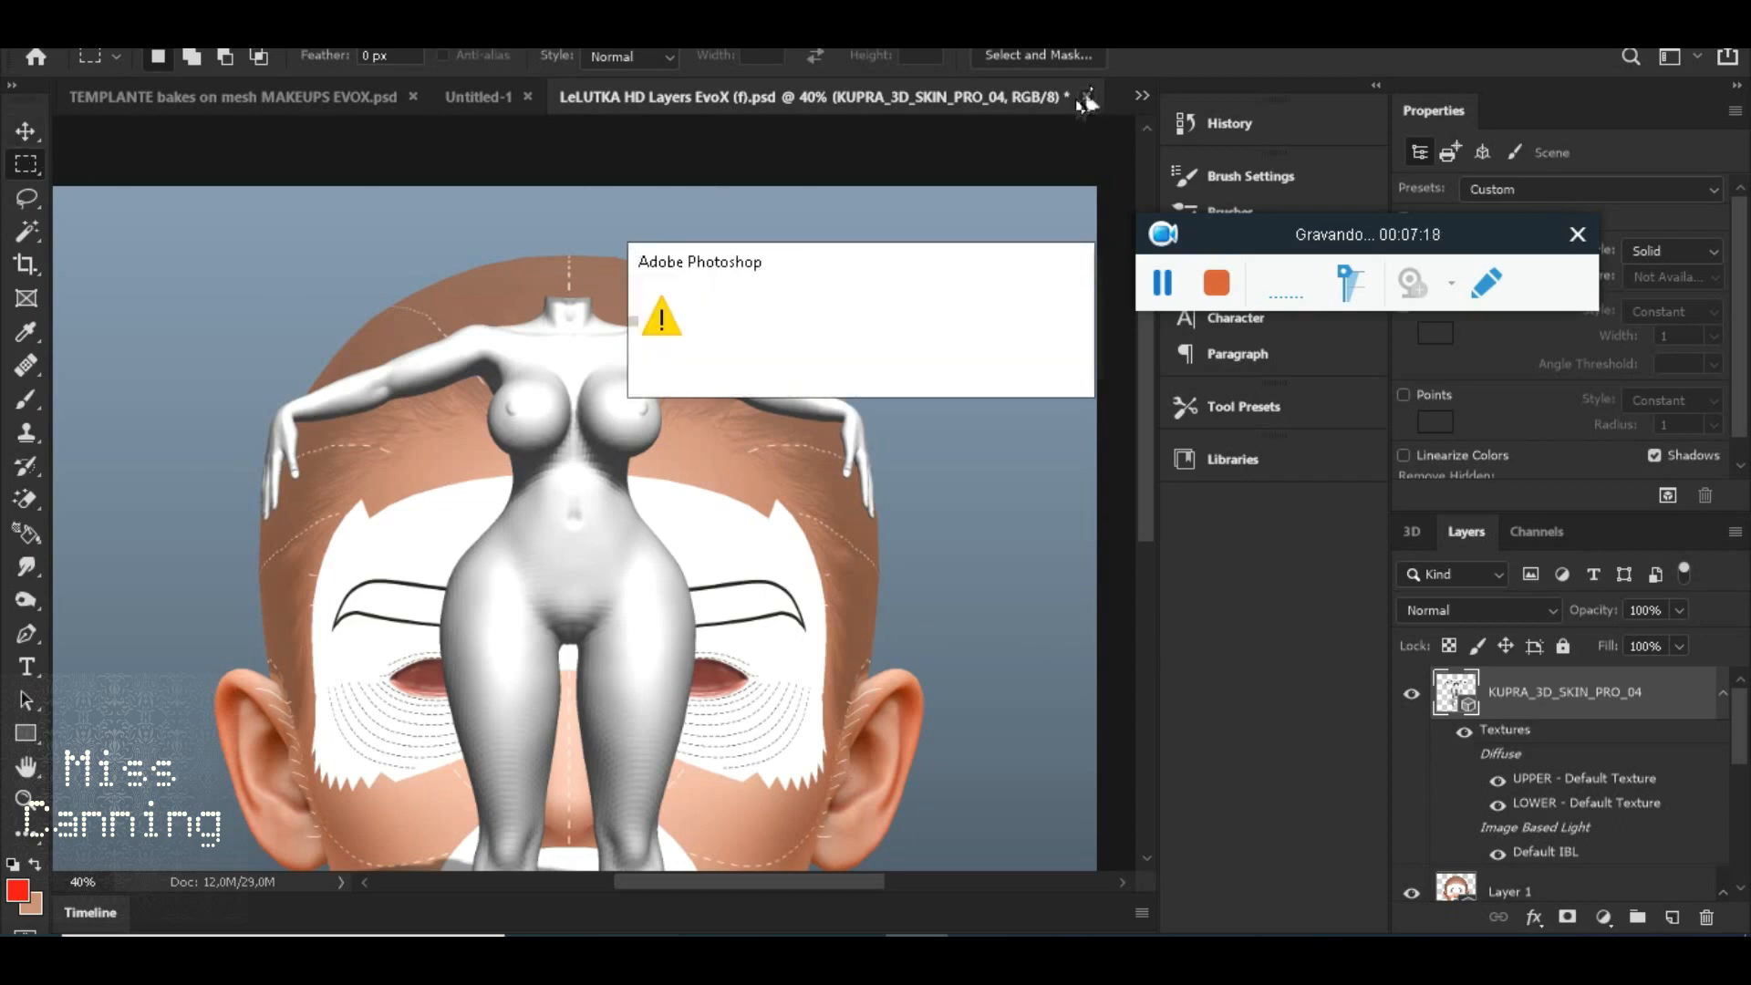
{"action": "left_click", "coordinate": [866, 376]}
Switch to the INITHIUM_ALFA_MODEL folder in File Explorer and check the file type of KUPRA_3D_SKIN_PRO_04 in its properties
{"action": "mouse_move", "coordinate": [850, 935]}
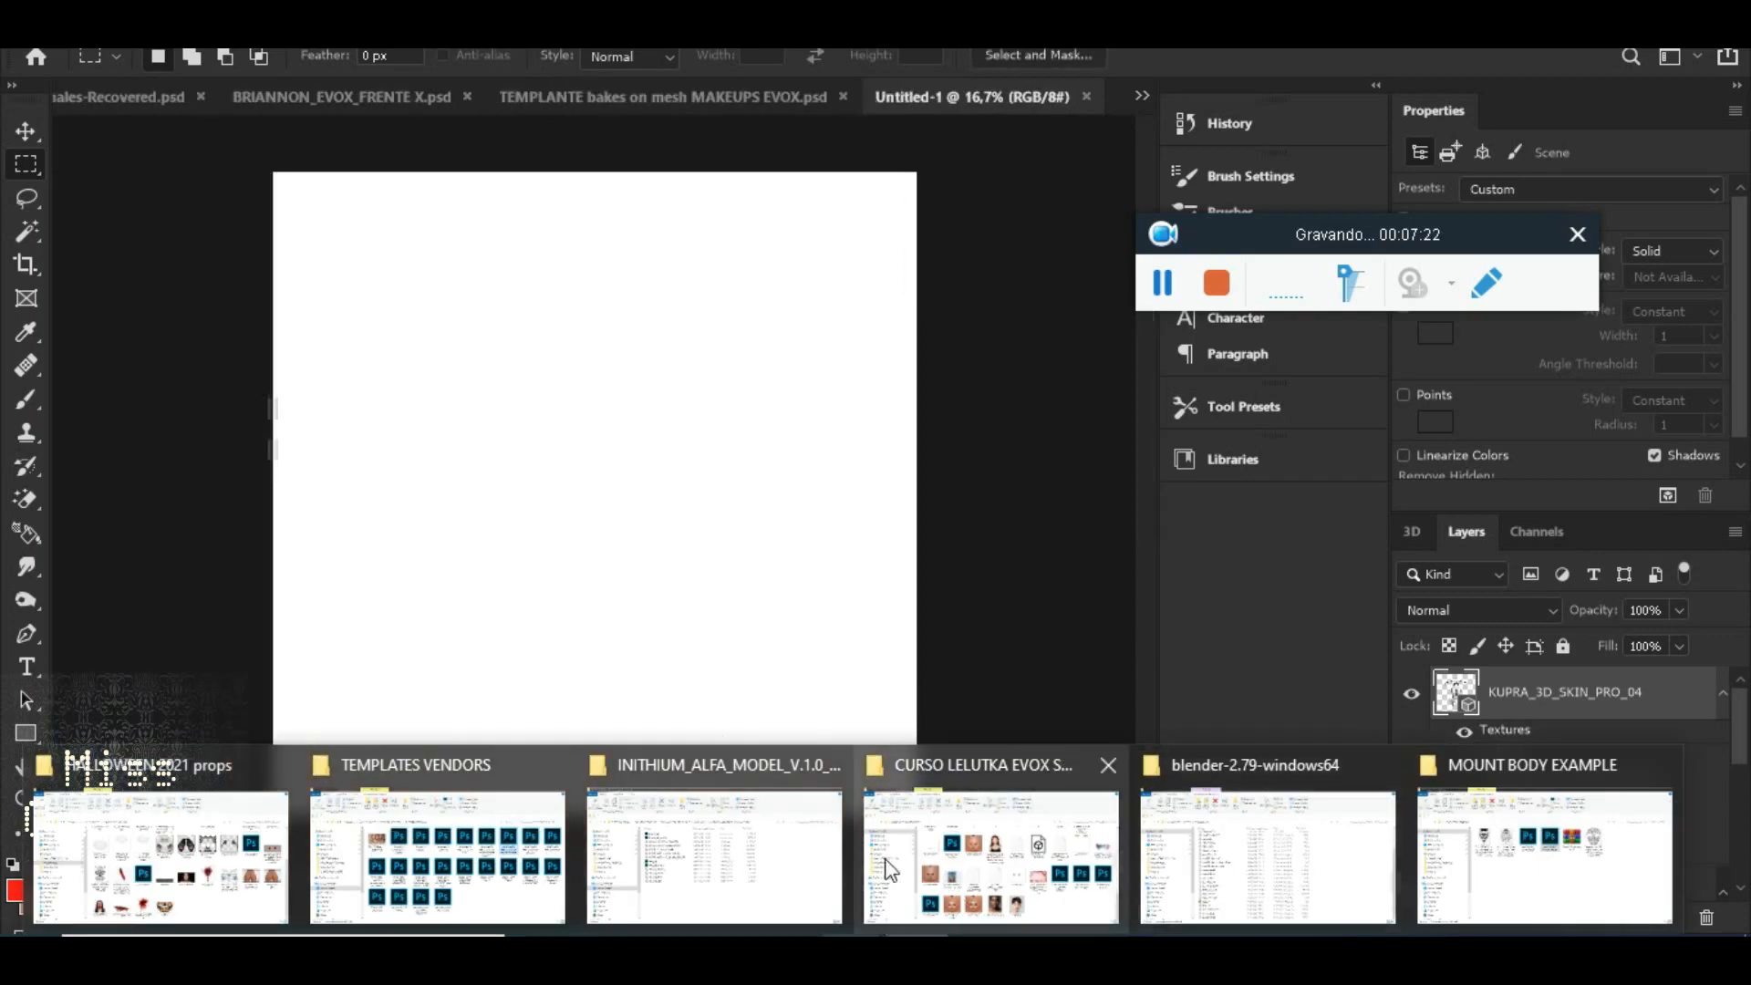
{"action": "left_click", "coordinate": [717, 851]}
{"action": "left_click", "coordinate": [581, 433]}
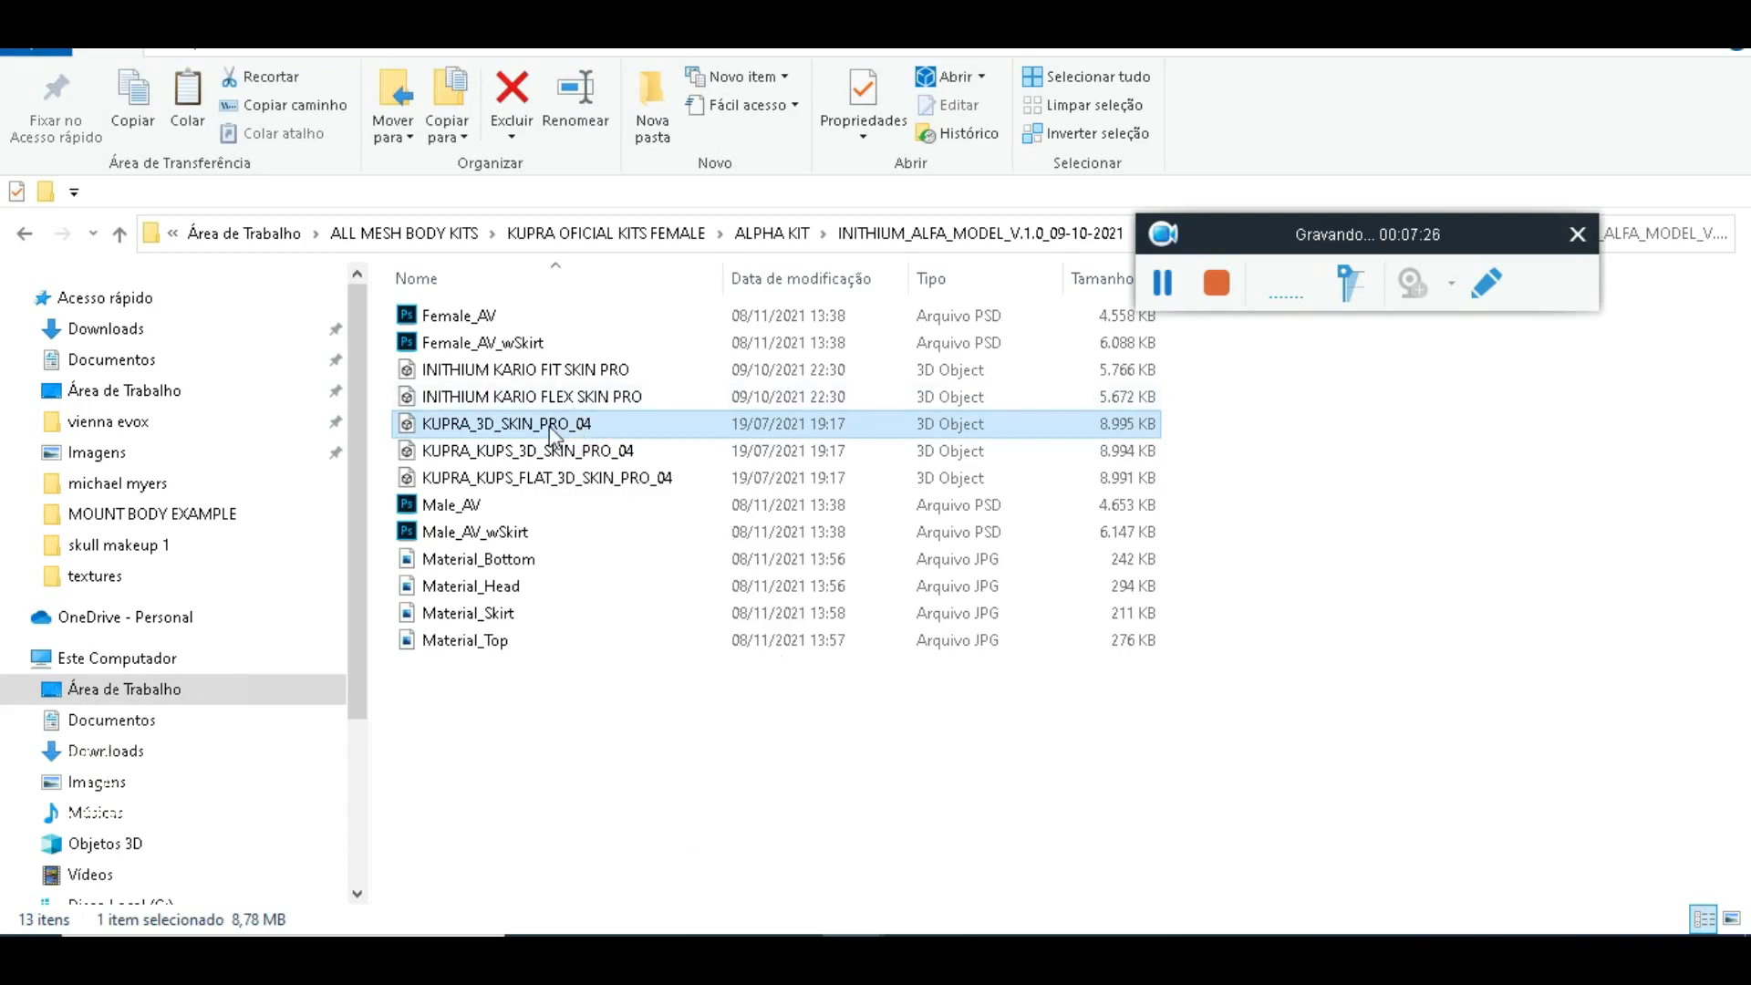
{"action": "right_click", "coordinate": [549, 424]}
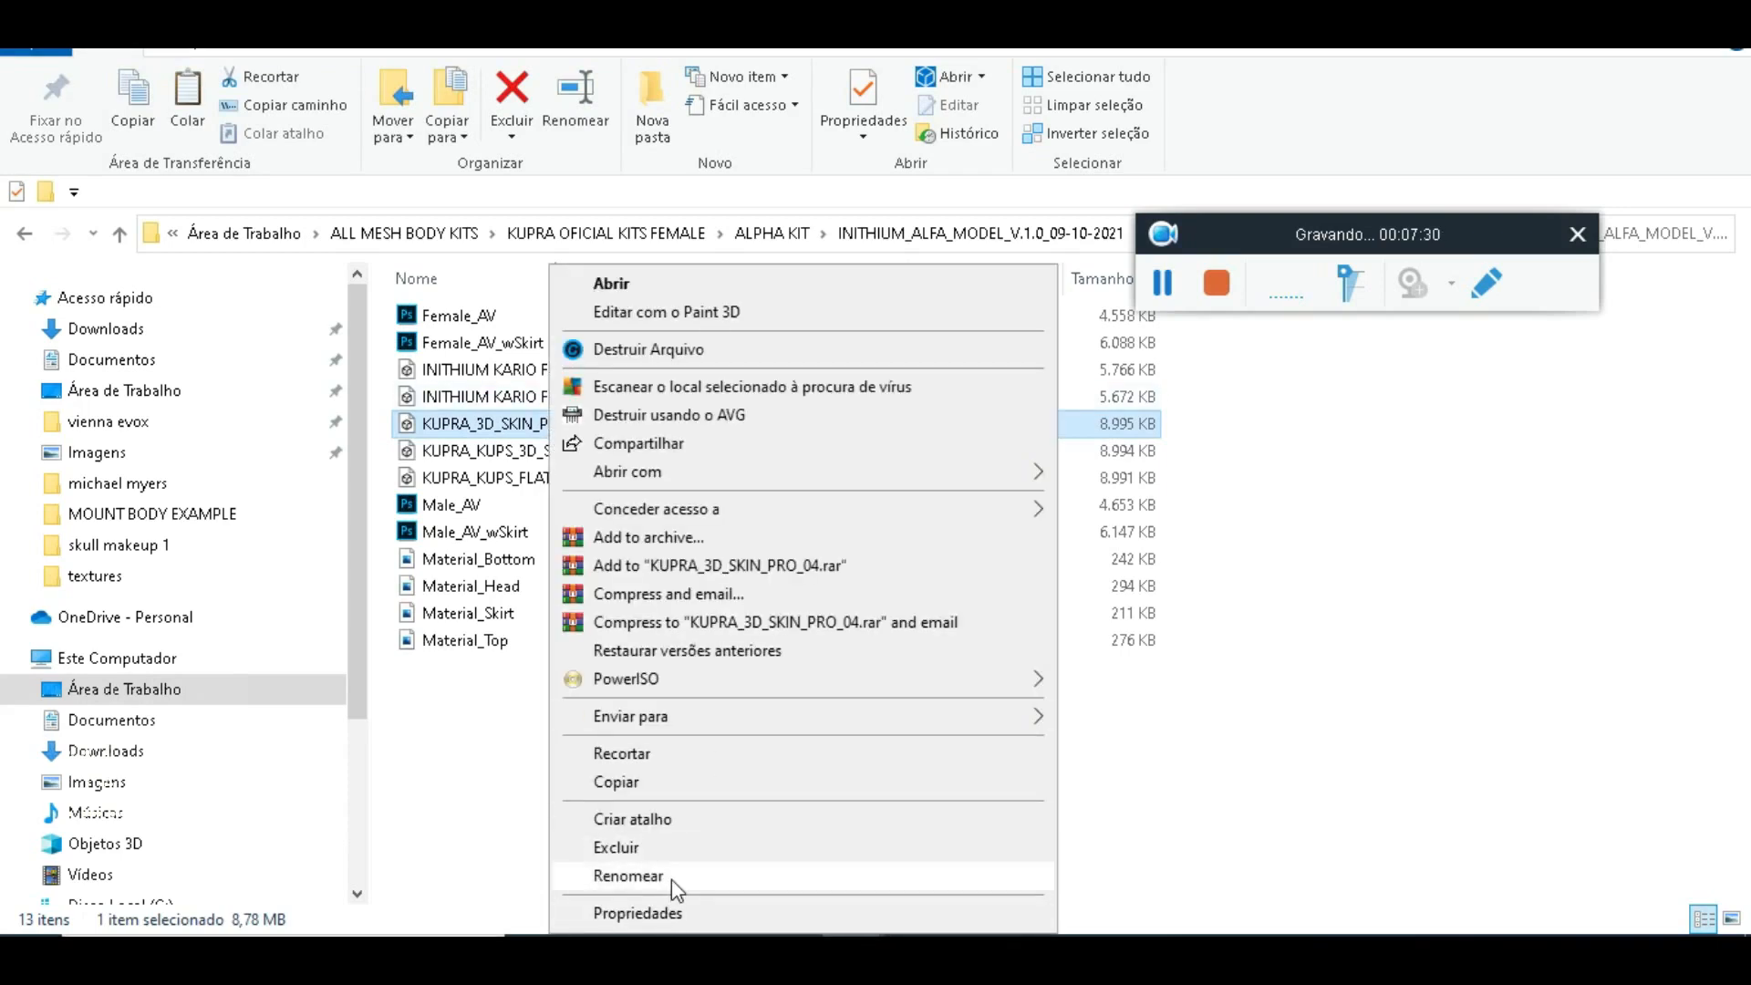
{"action": "left_click", "coordinate": [672, 910]}
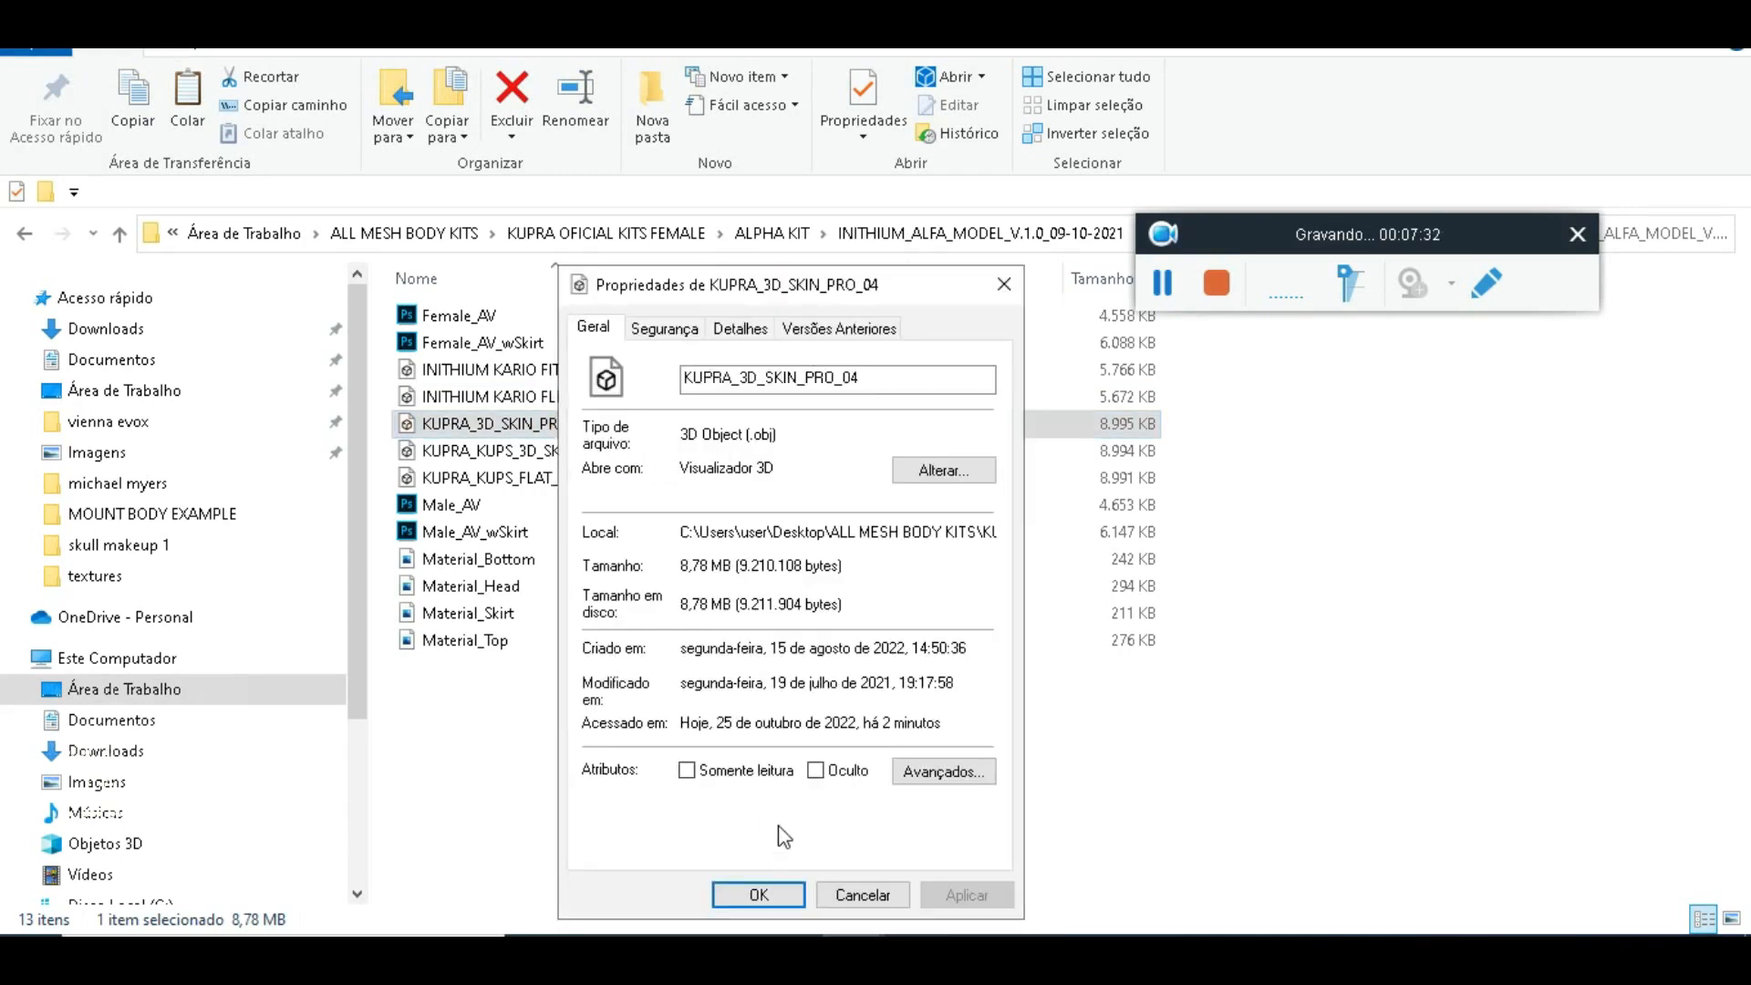
{"action": "left_click", "coordinate": [758, 895]}
{"action": "left_click", "coordinate": [538, 423]}
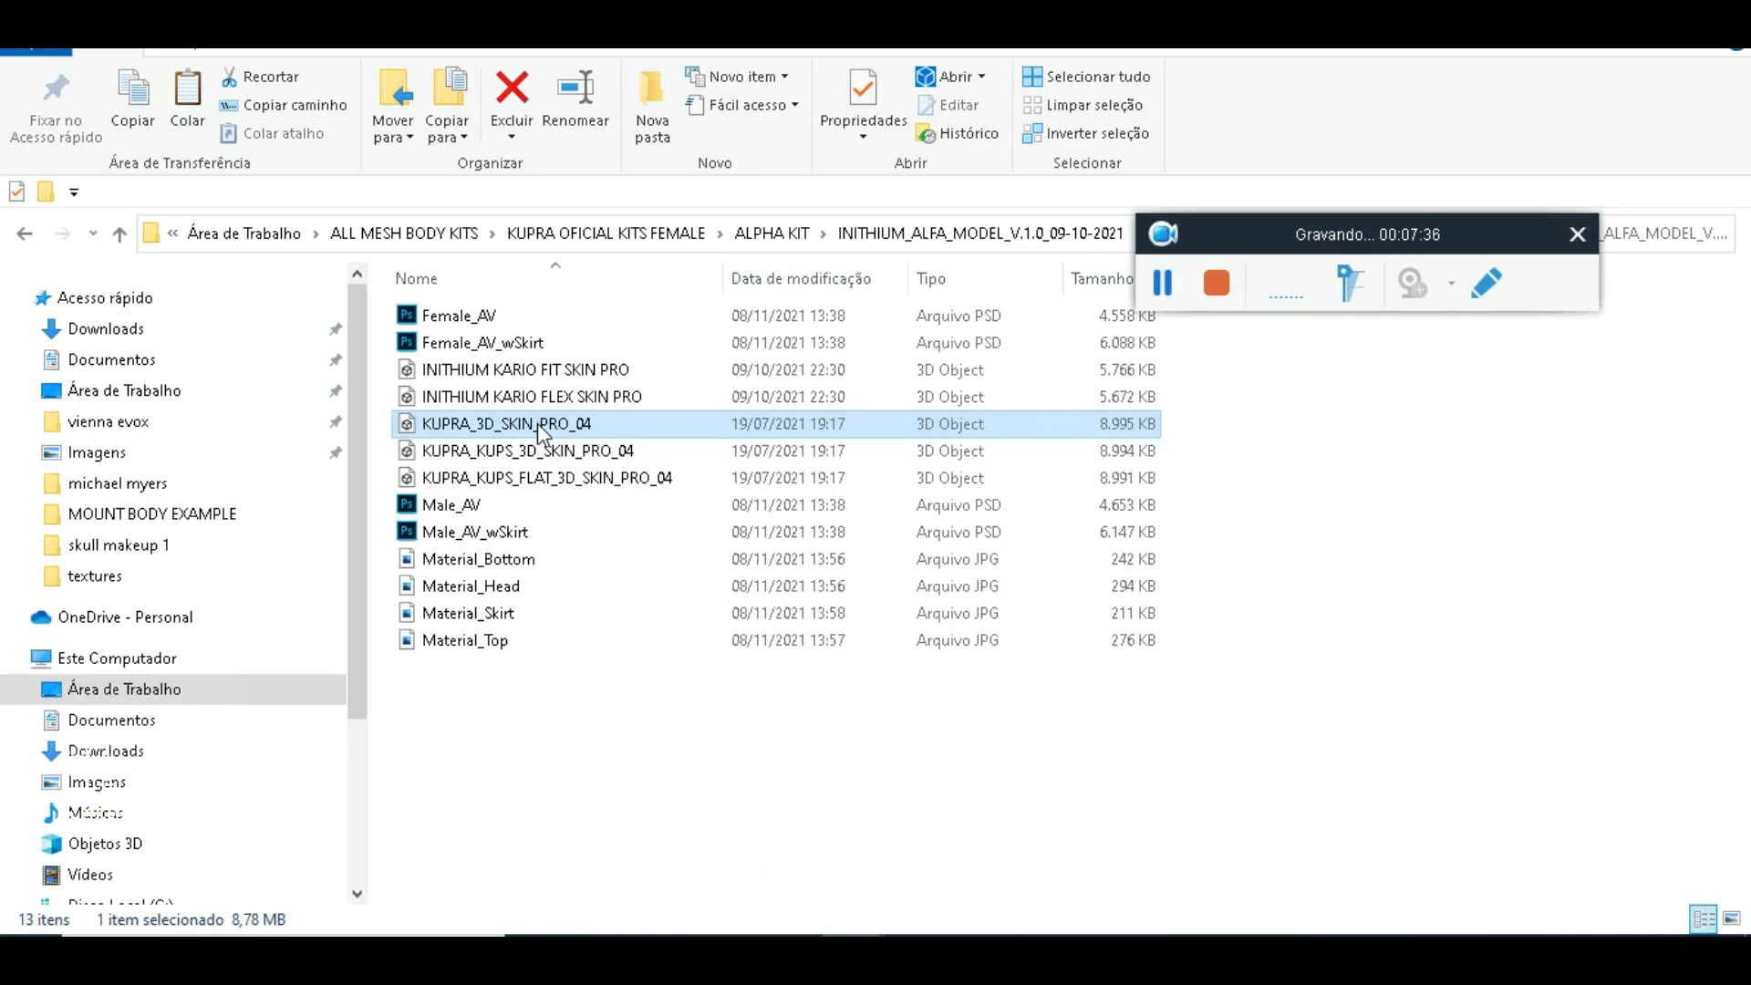
Copy the KUPRA_3D_SKIN_PRO_04 model from the INITHIUM_ALFA_MODEL folder into the MOUNT BODY EXAMPLE folder
{"action": "left_click", "coordinate": [538, 423]}
{"action": "left_click", "coordinate": [584, 558]}
{"action": "double_click", "coordinate": [536, 425]}
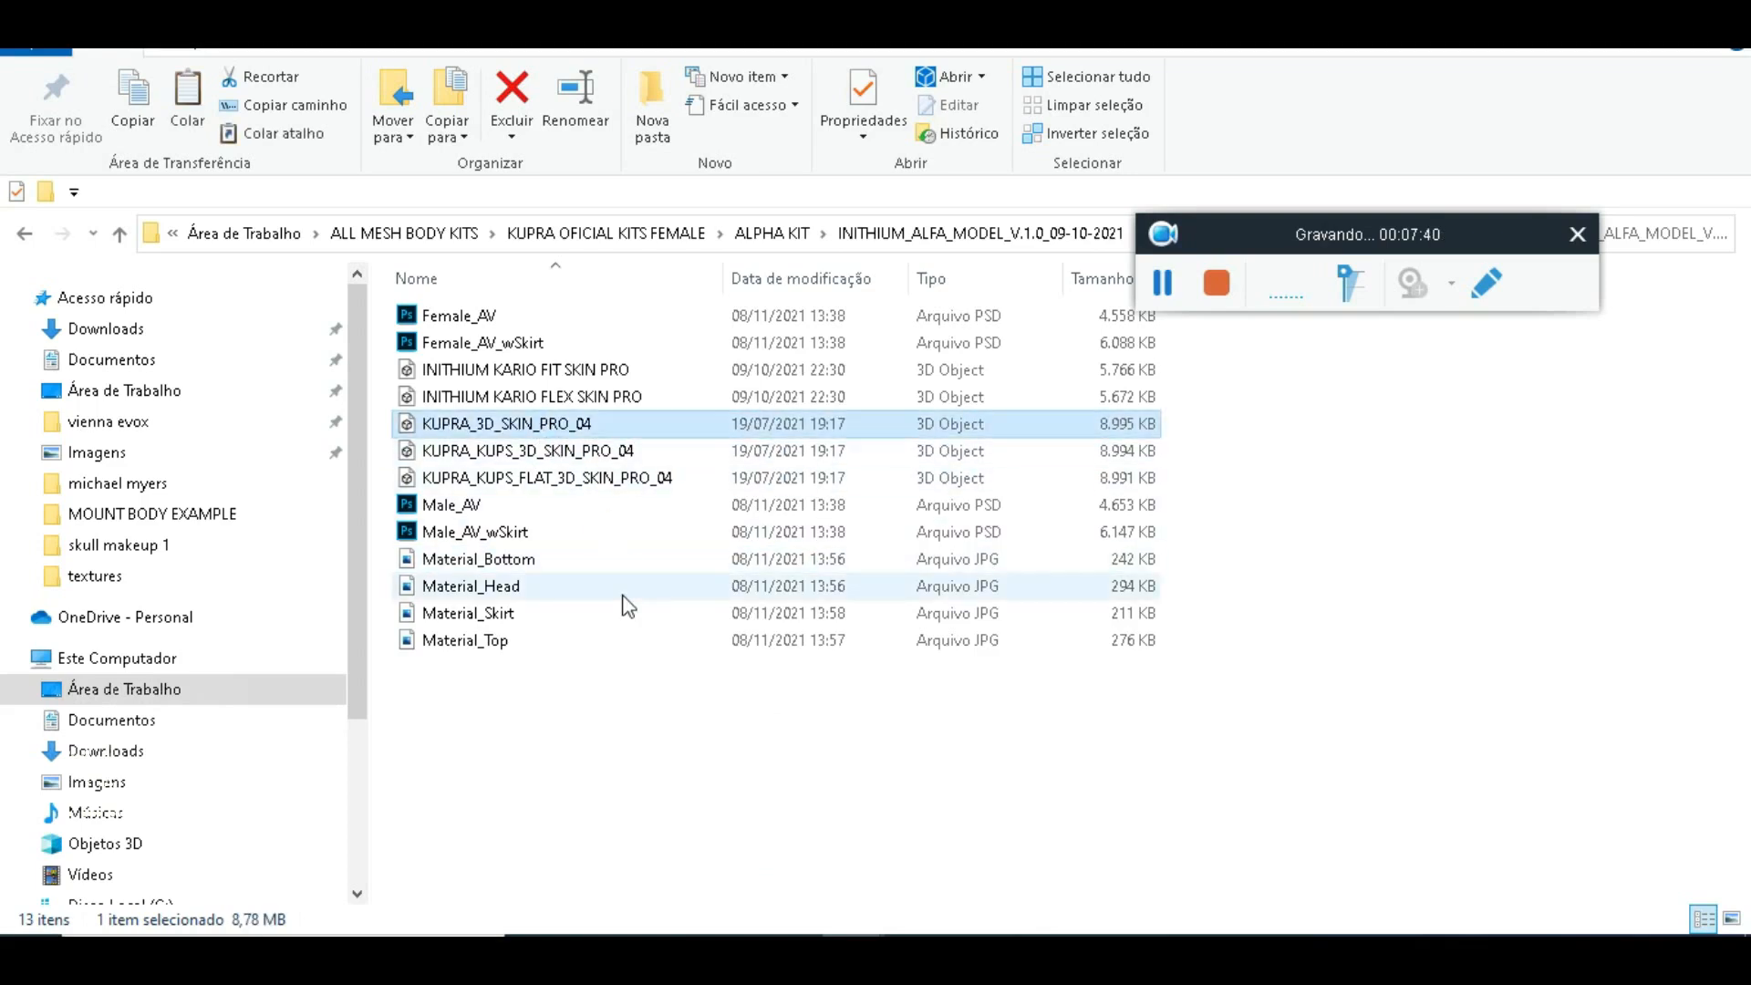
{"action": "mouse_move", "coordinate": [853, 925]}
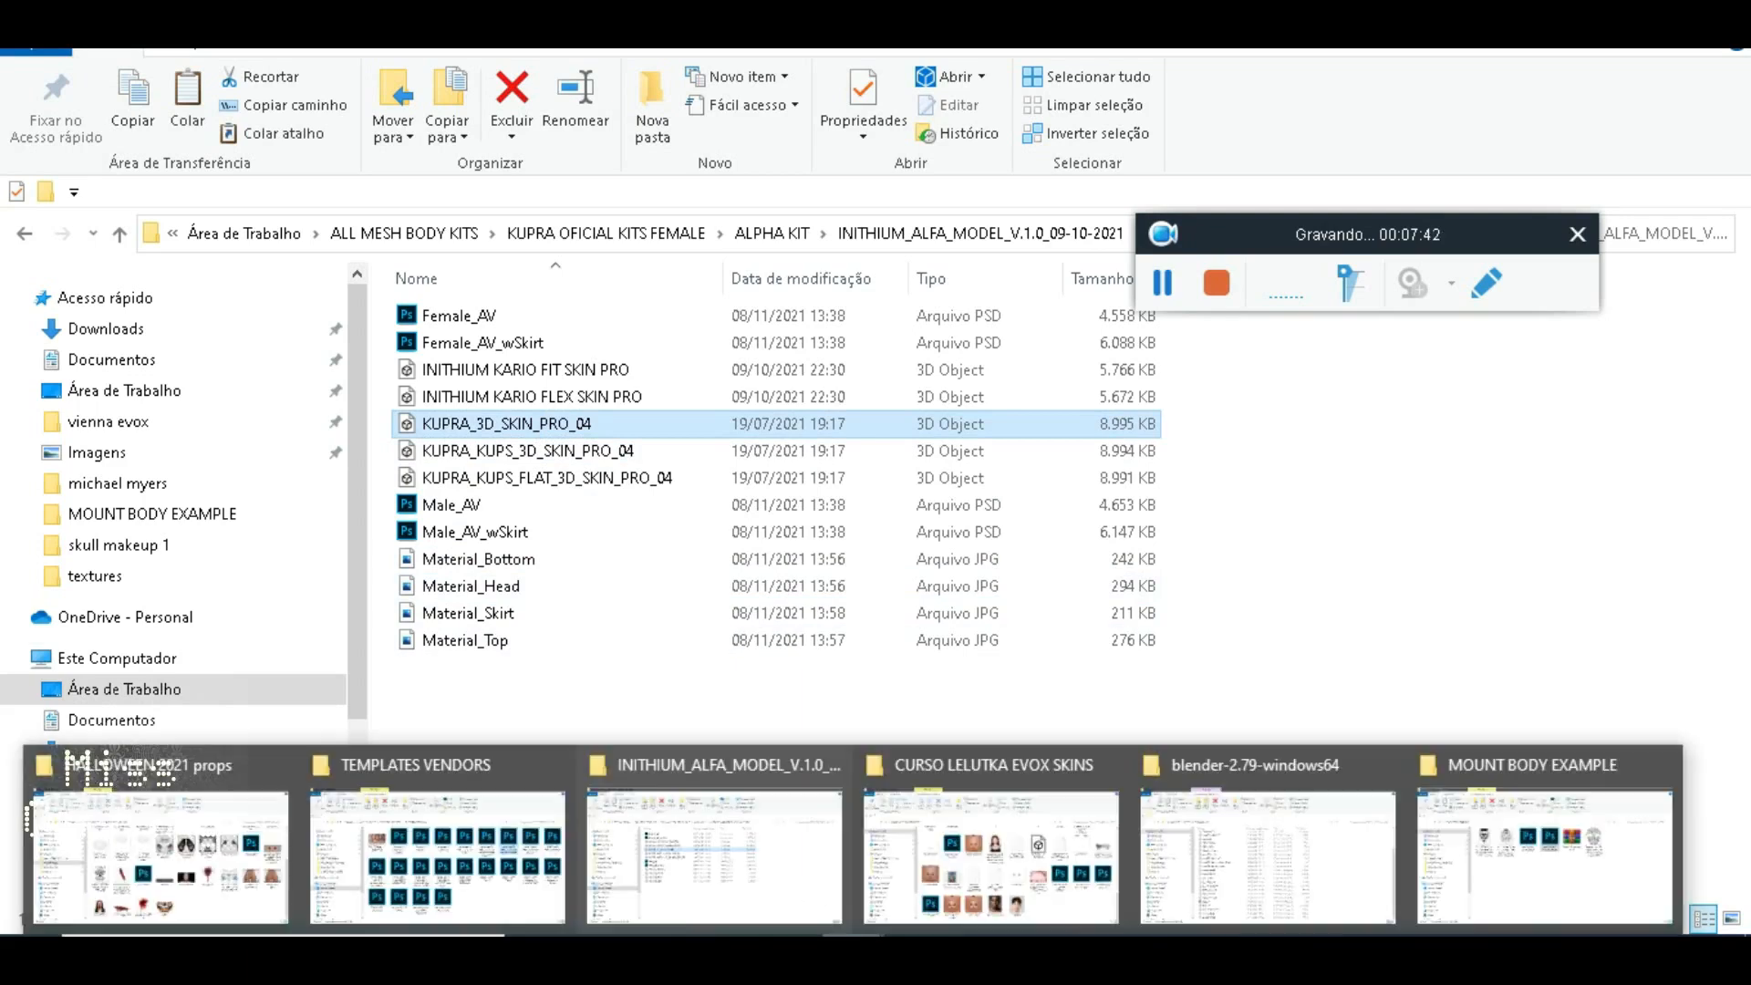
{"action": "left_click", "coordinate": [1514, 857]}
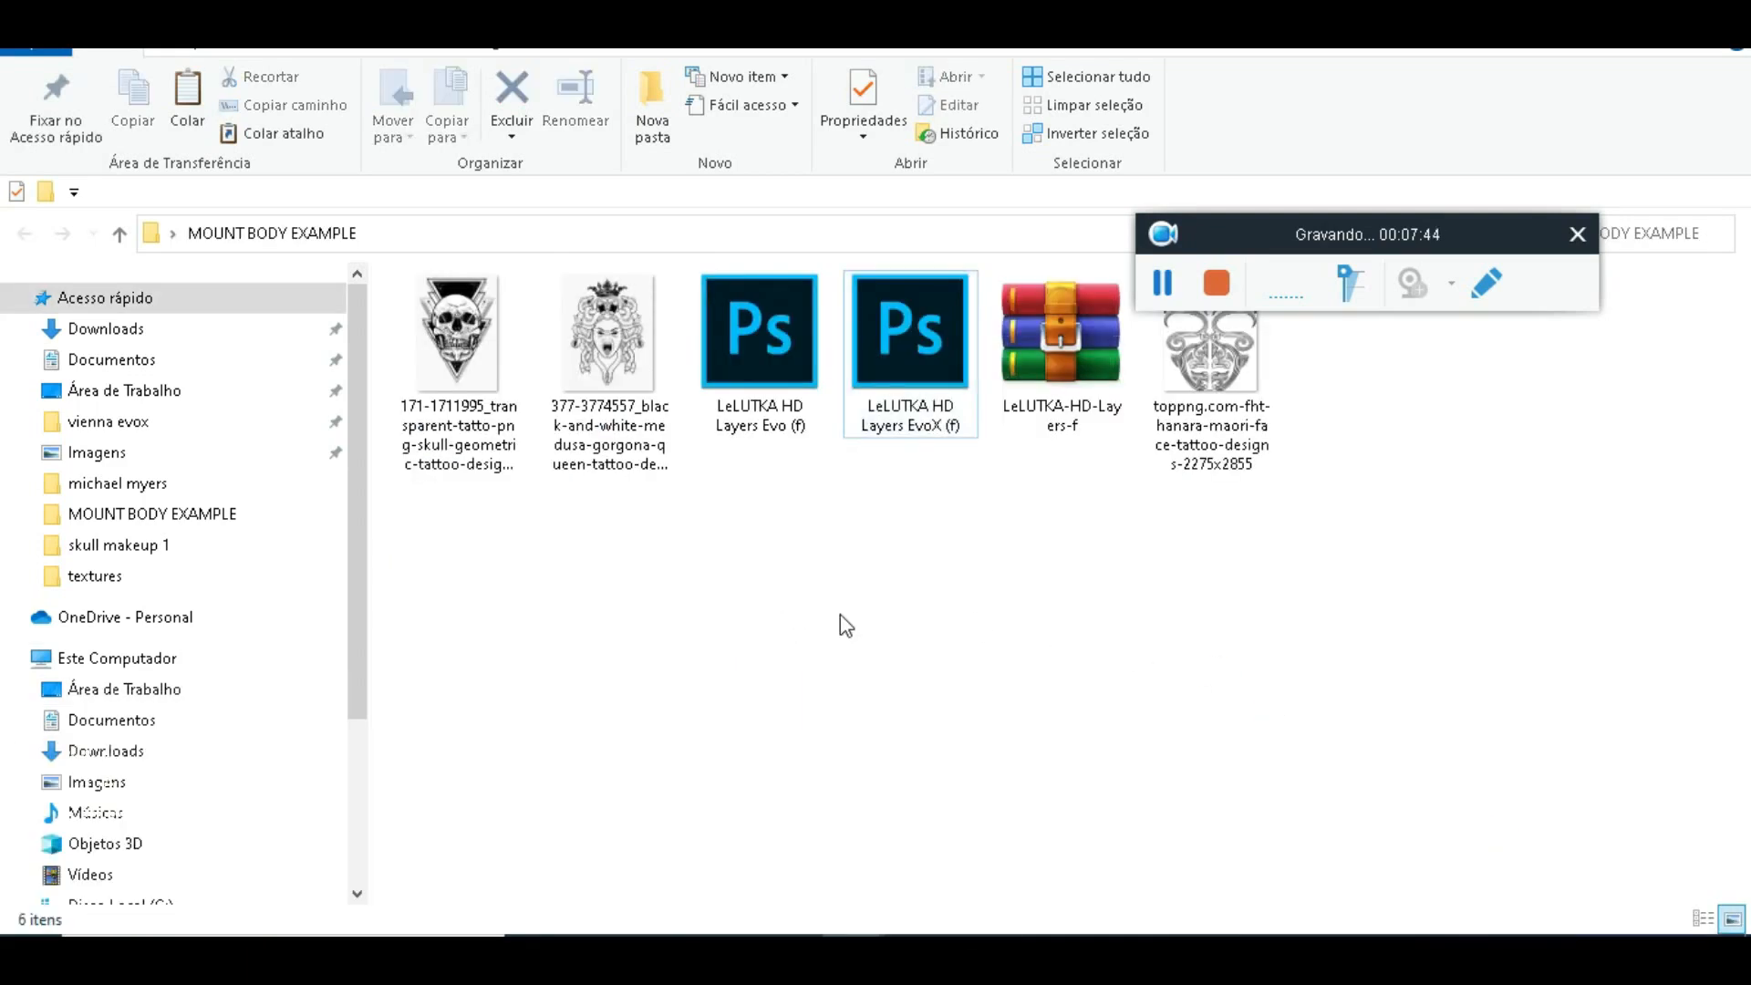
{"action": "key", "text": "ctrl+v"}
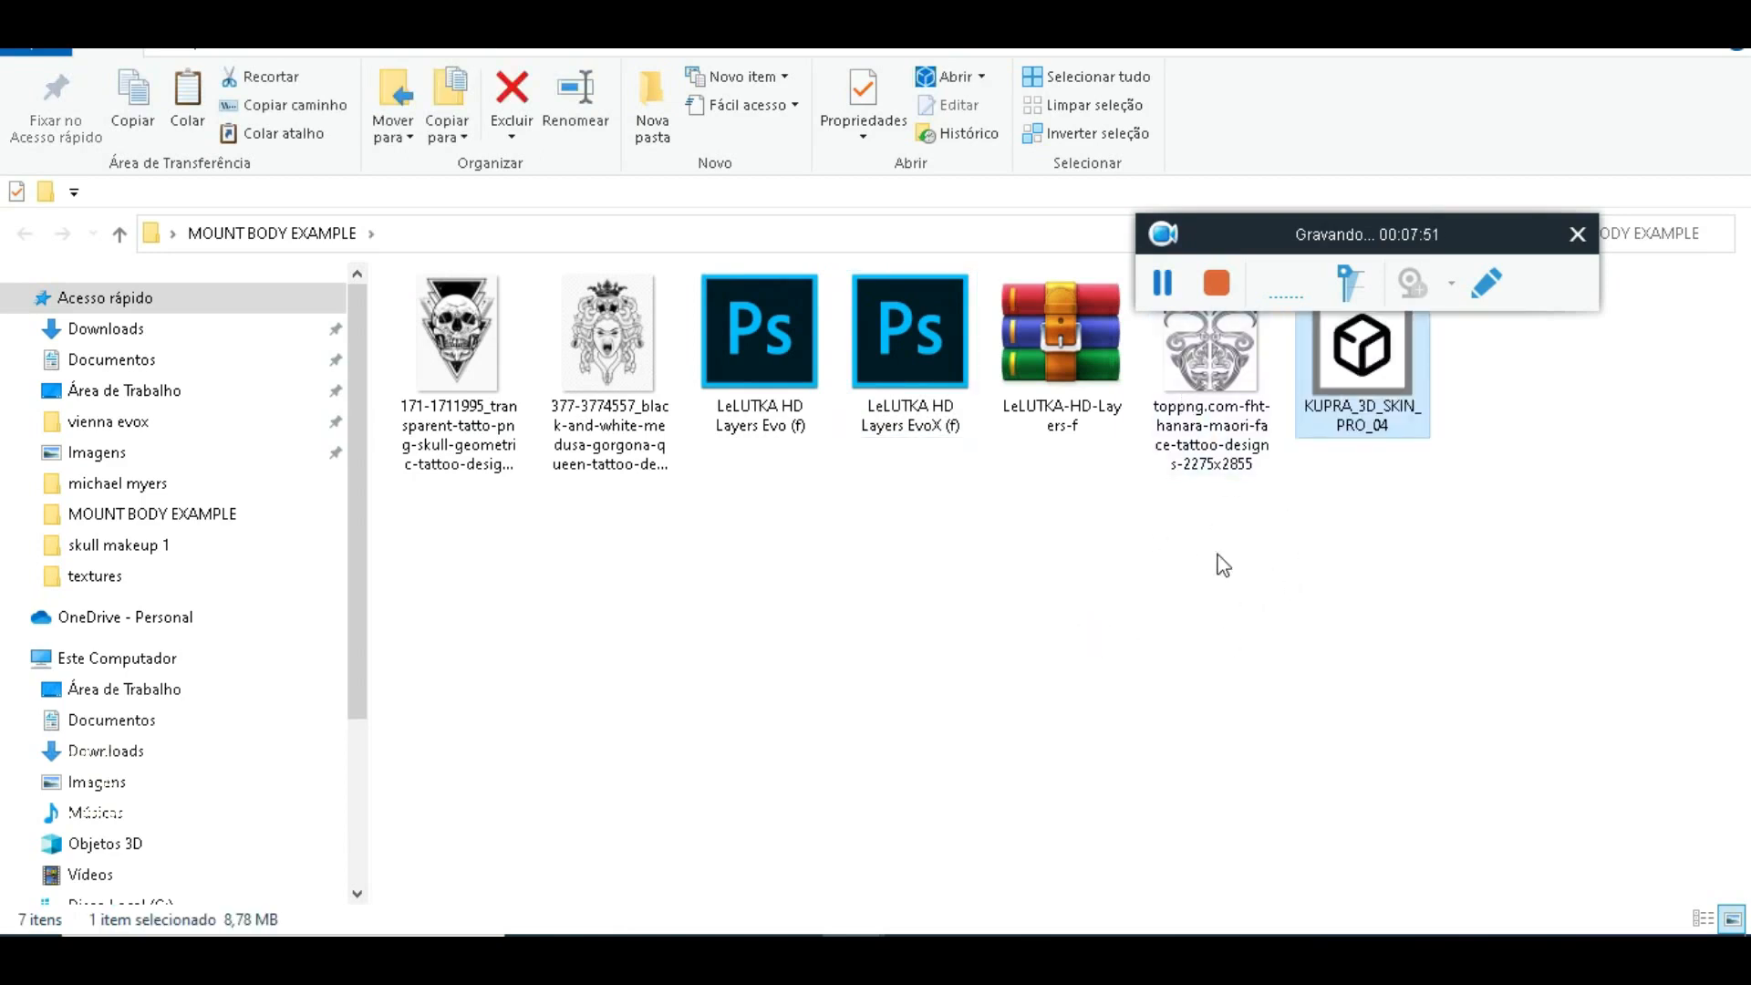
{"action": "left_click_drag", "start_coordinate": [1291, 251], "coordinate": [1286, 586]}
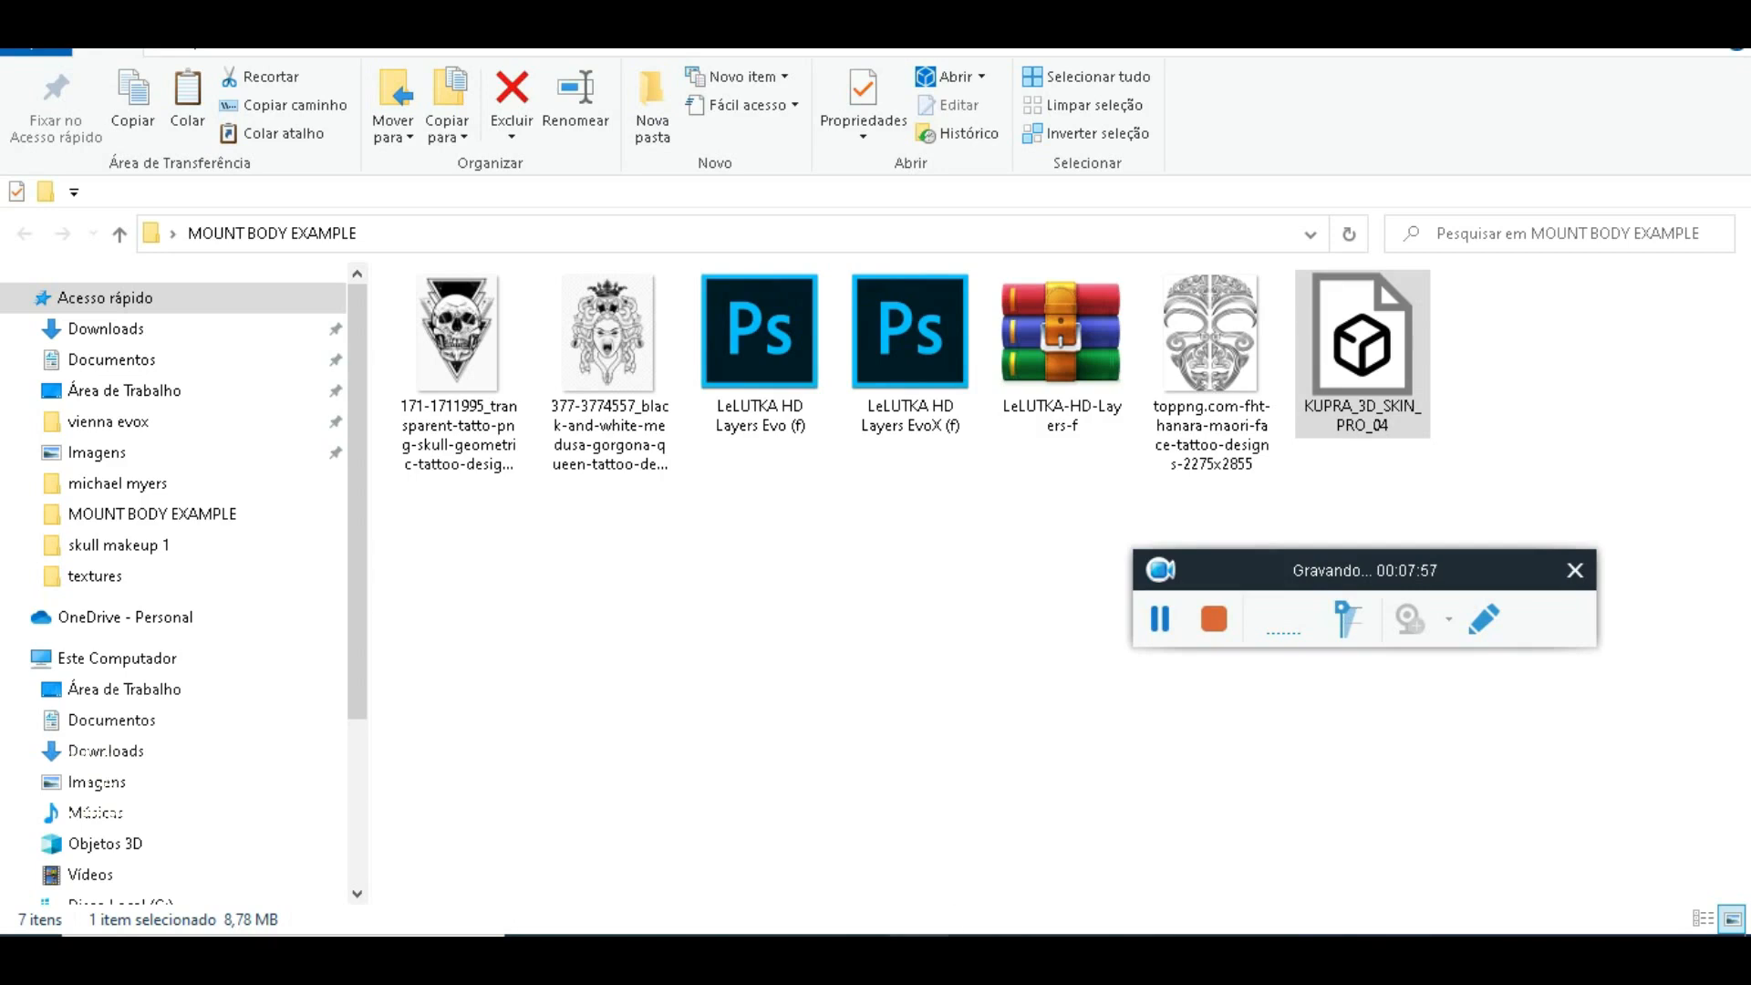
Open LeLUTKA HD Layers EvoX (f) from the MOUNT BODY EXAMPLE folder in Photoshop
{"action": "left_click", "coordinate": [919, 949]}
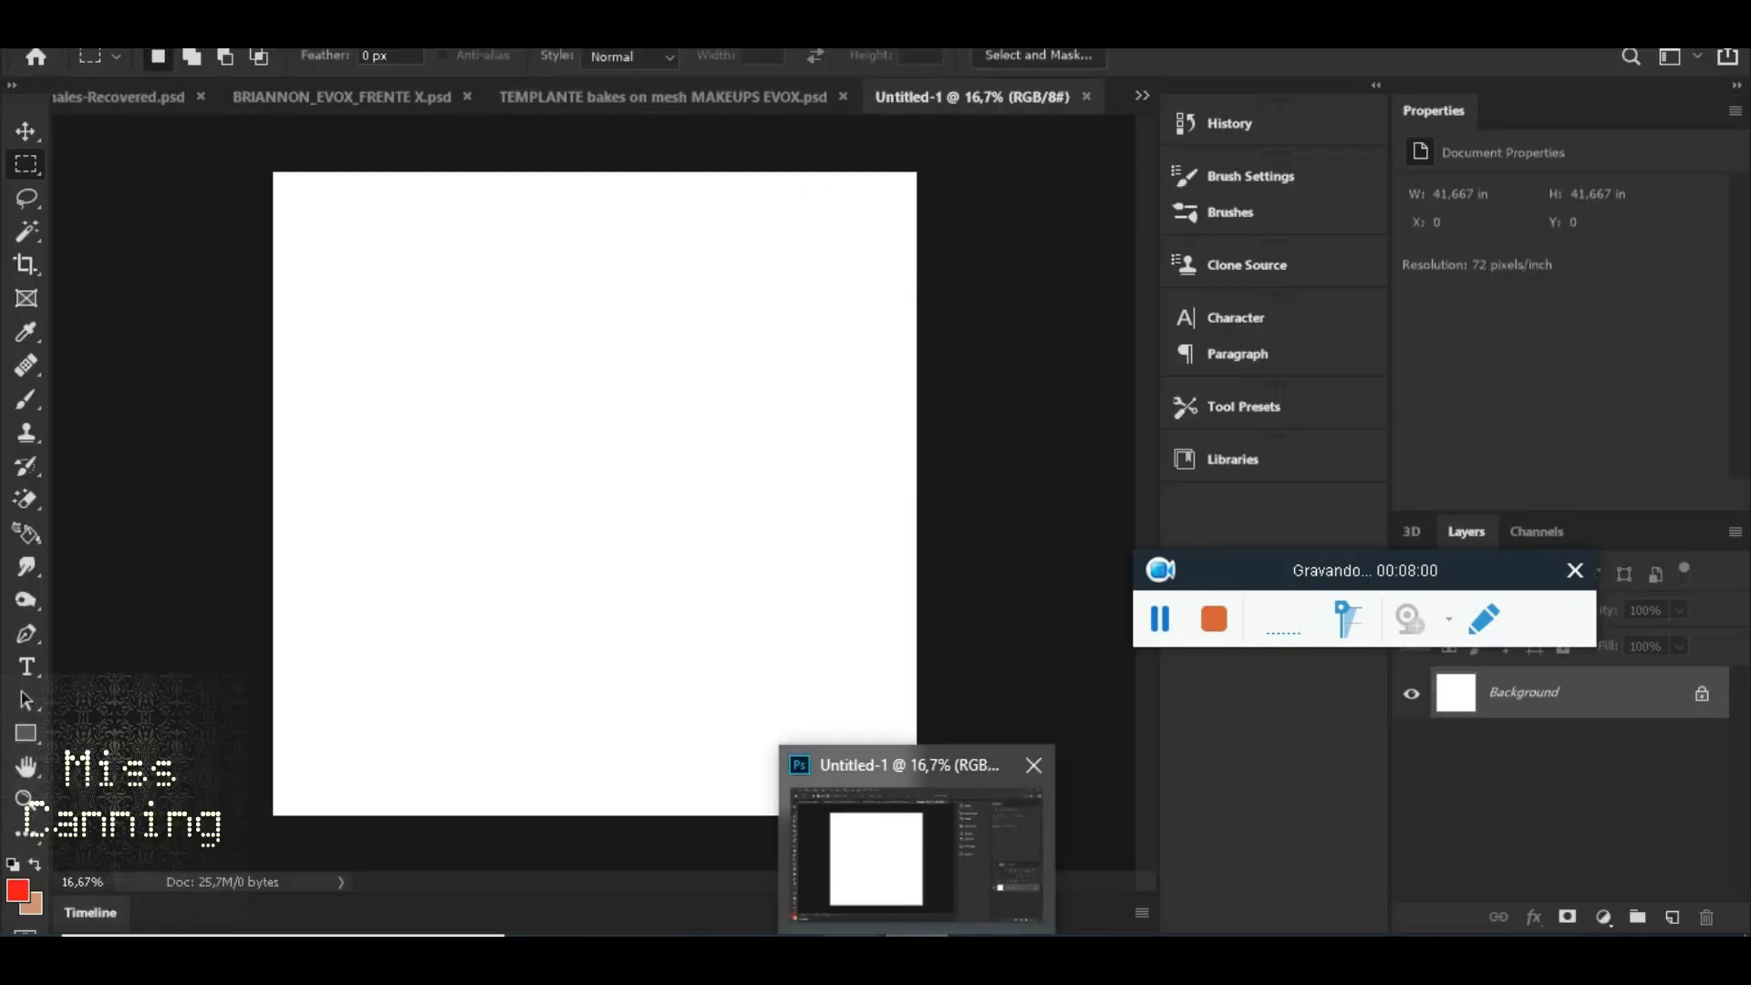
{"action": "left_click", "coordinate": [1559, 849]}
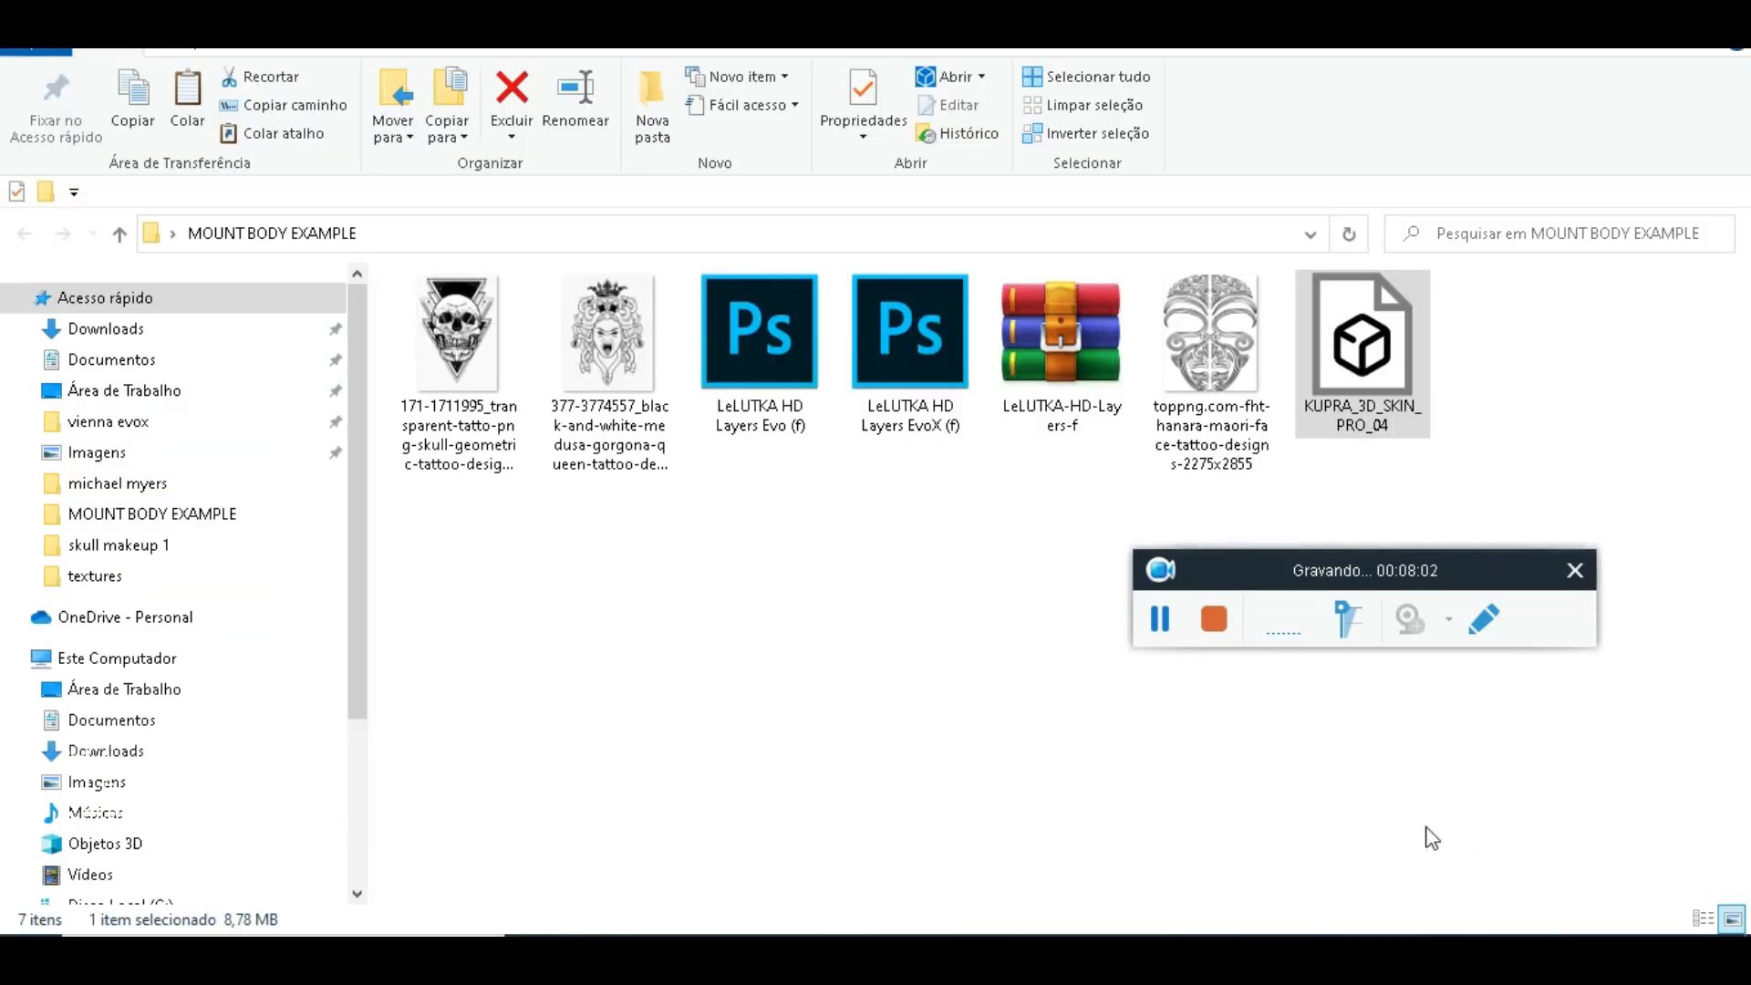
{"action": "left_click", "coordinate": [892, 334]}
{"action": "right_click", "coordinate": [890, 330]}
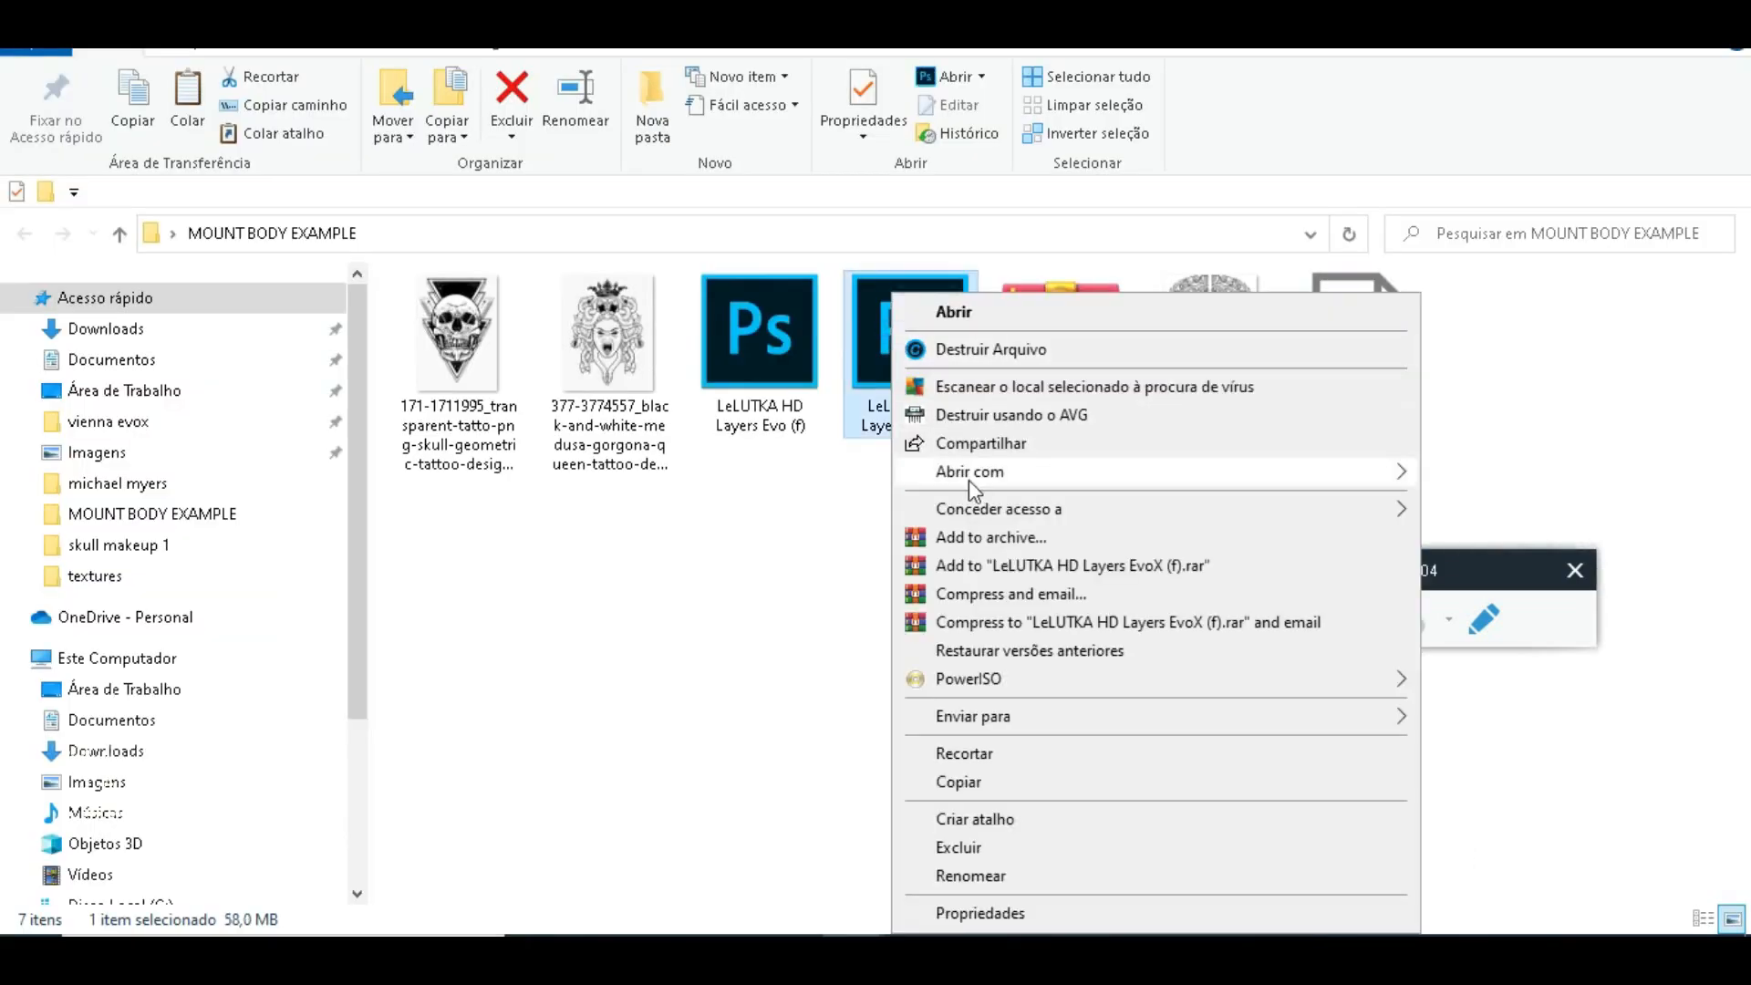
{"action": "mouse_move", "coordinate": [1326, 475]}
{"action": "left_click", "coordinate": [1430, 471]}
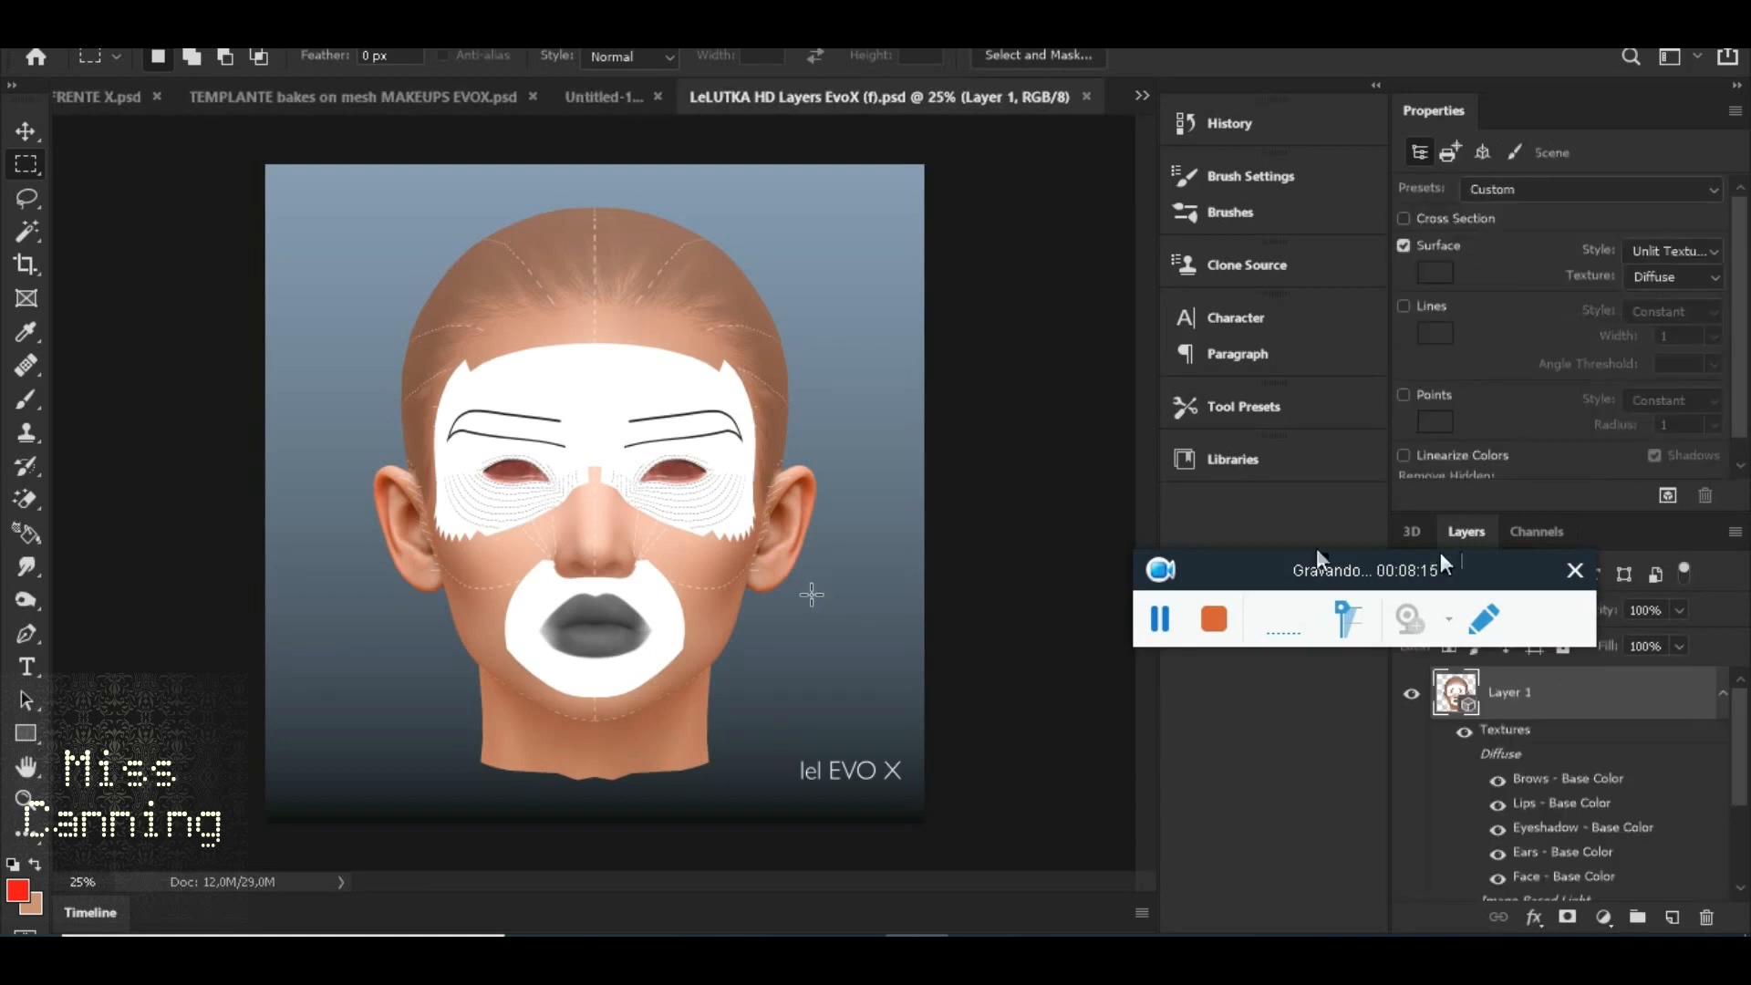
{"action": "left_click_drag", "start_coordinate": [1280, 582], "coordinate": [1322, 290]}
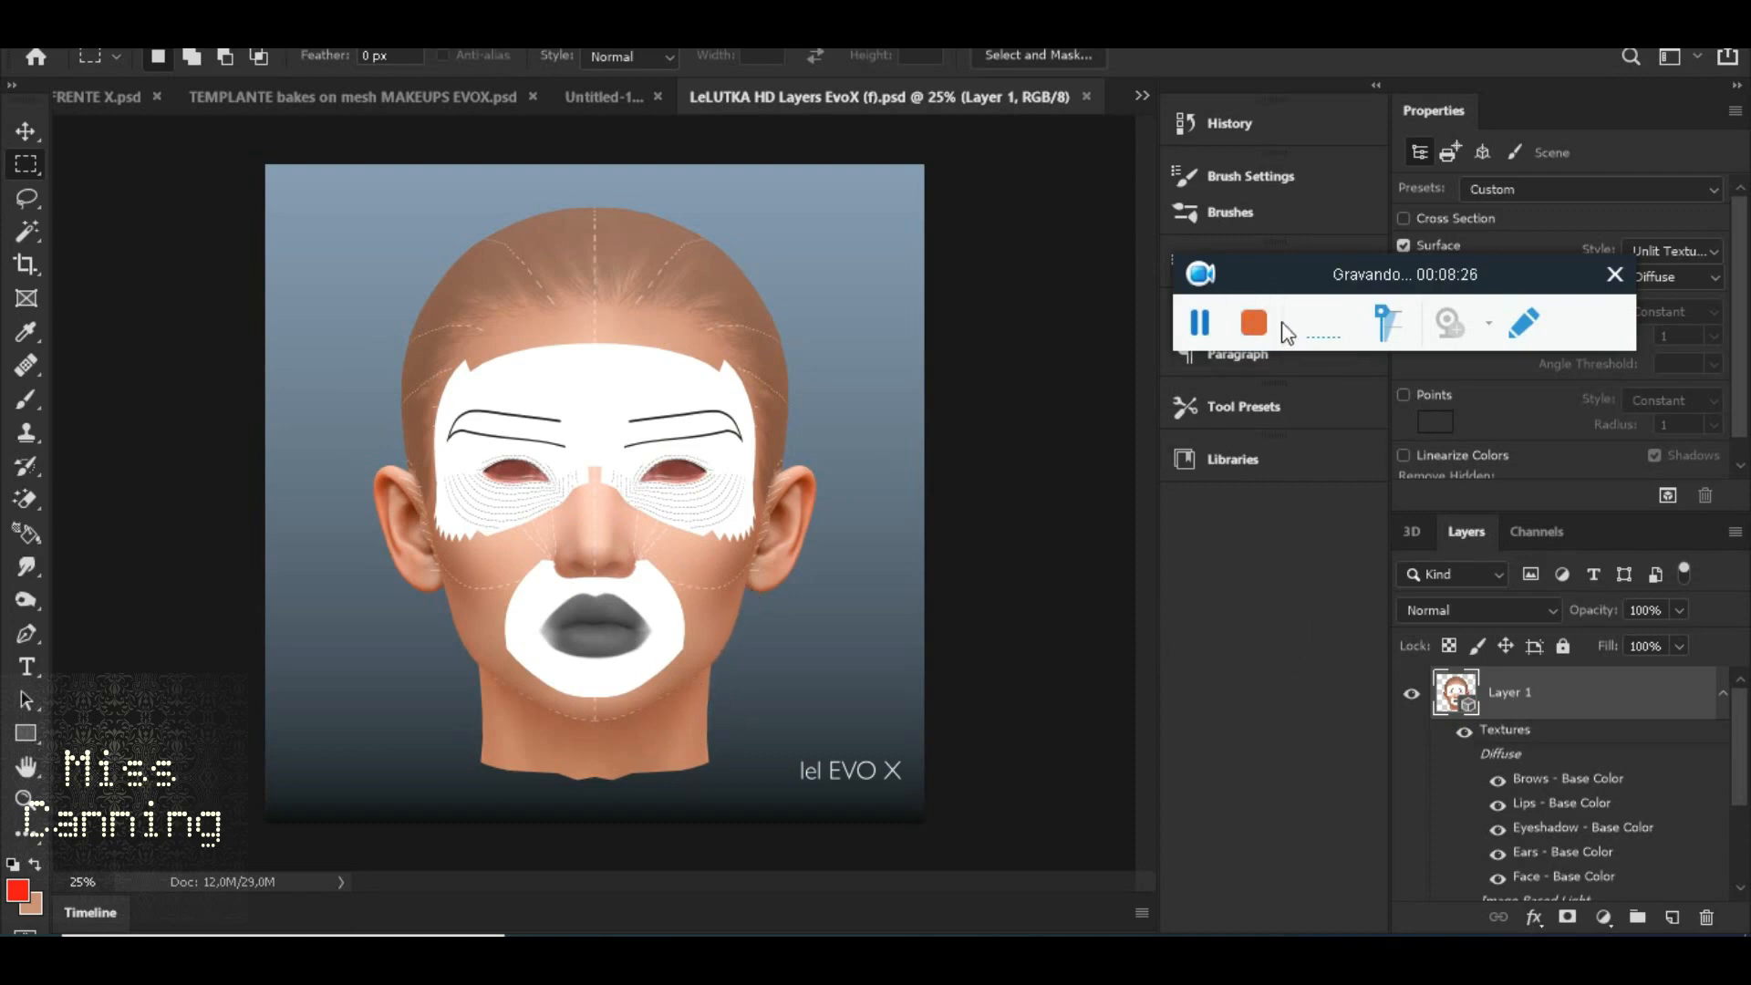
{"action": "left_click_drag", "start_coordinate": [1295, 265], "coordinate": [1294, 184]}
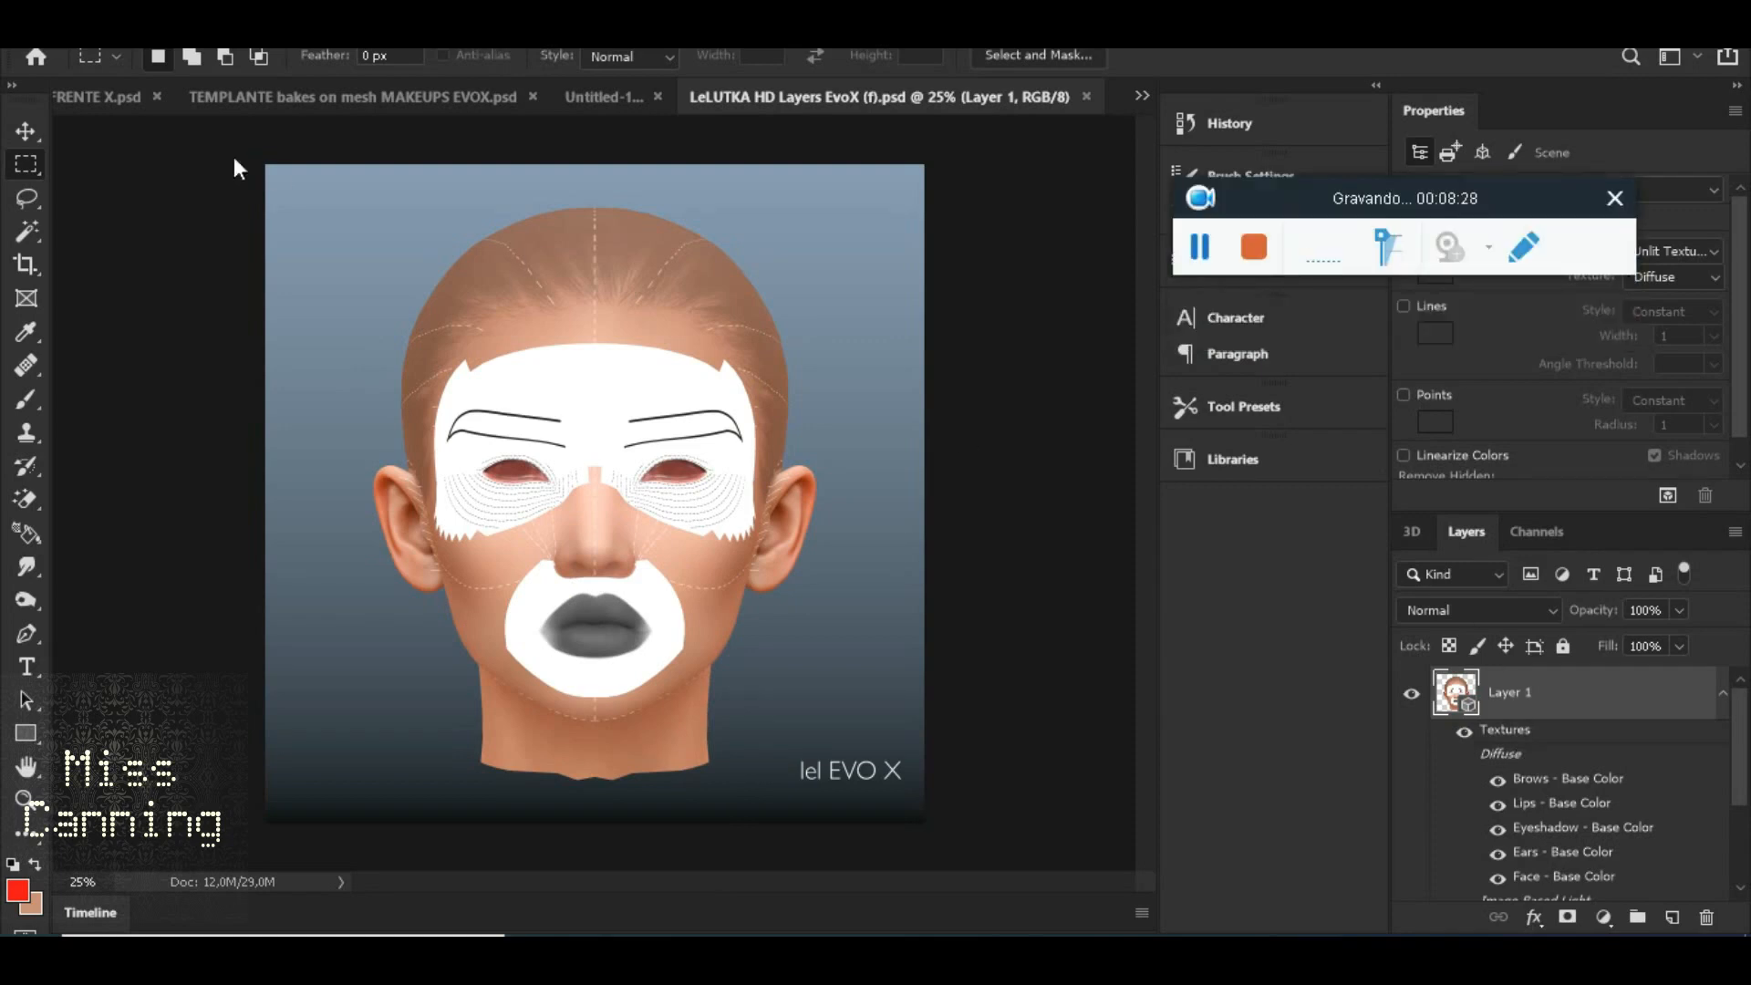
Hide the Brows, Lips and Eyeshadow Base Color textures of the head's 3D layer, with the Move tool active
{"action": "left_click", "coordinate": [29, 130]}
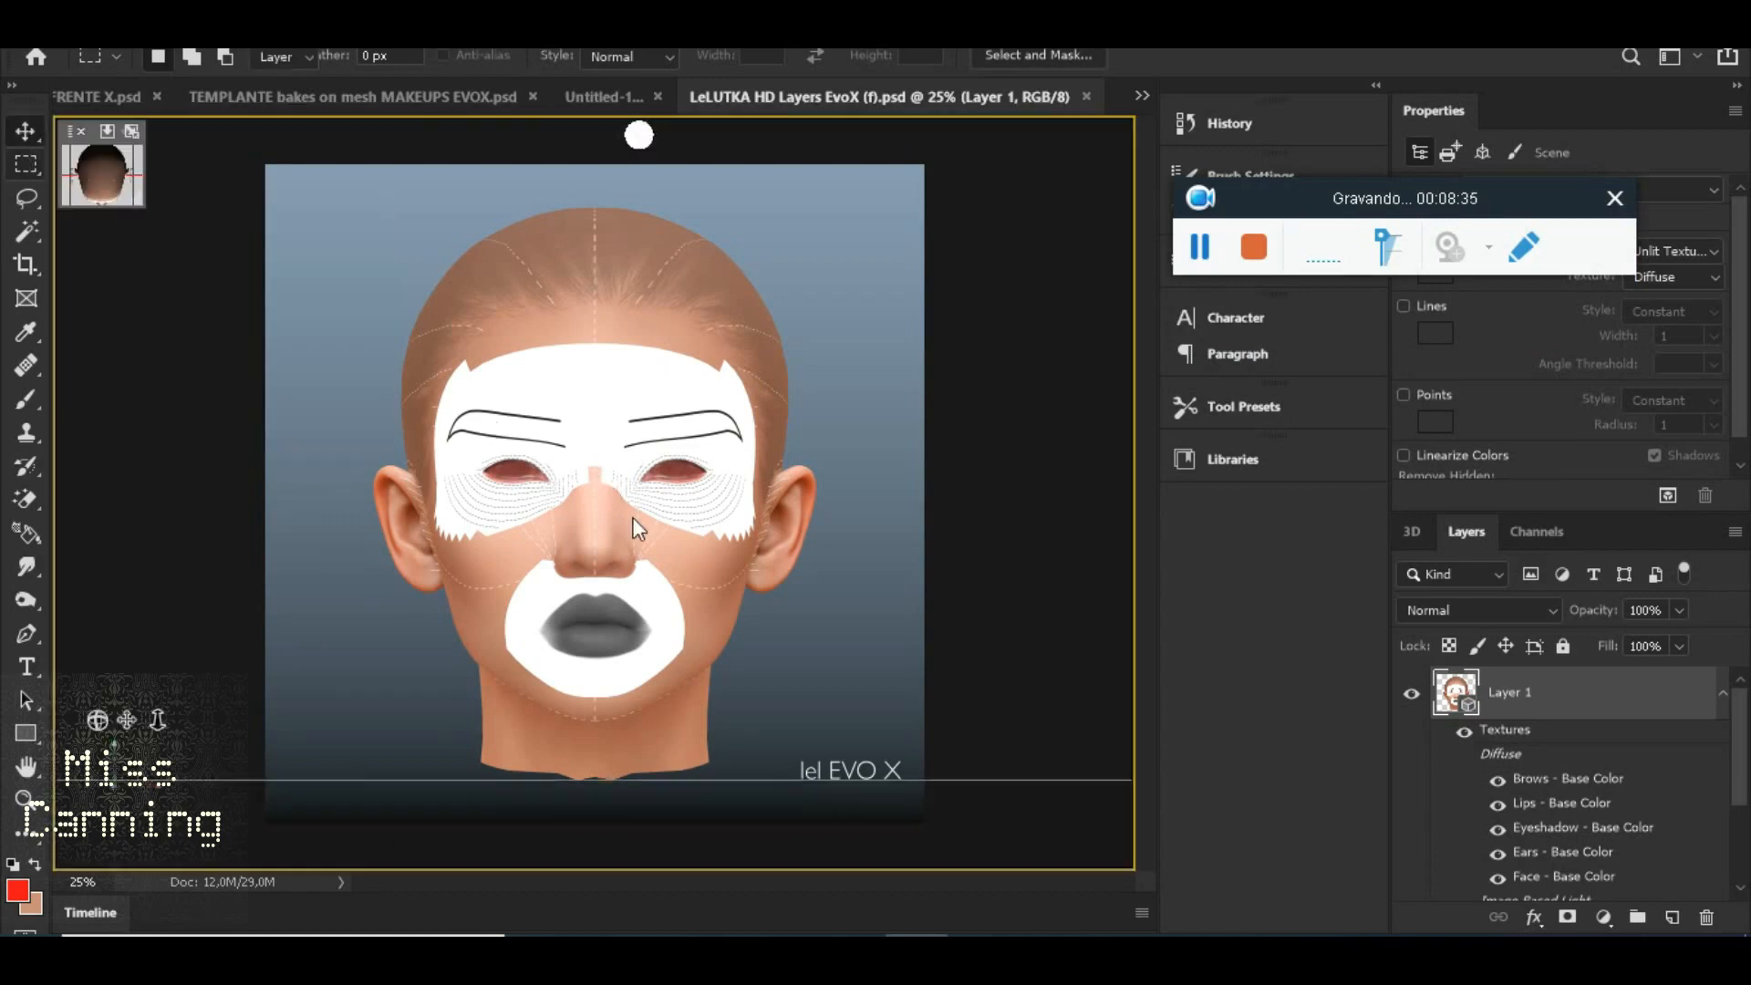
{"action": "mouse_move", "coordinate": [611, 521]}
{"action": "left_mouse_down"}
{"action": "mouse_move", "coordinate": [723, 523]}
{"action": "mouse_move", "coordinate": [580, 527]}
{"action": "mouse_move", "coordinate": [620, 523]}
{"action": "left_mouse_up"}
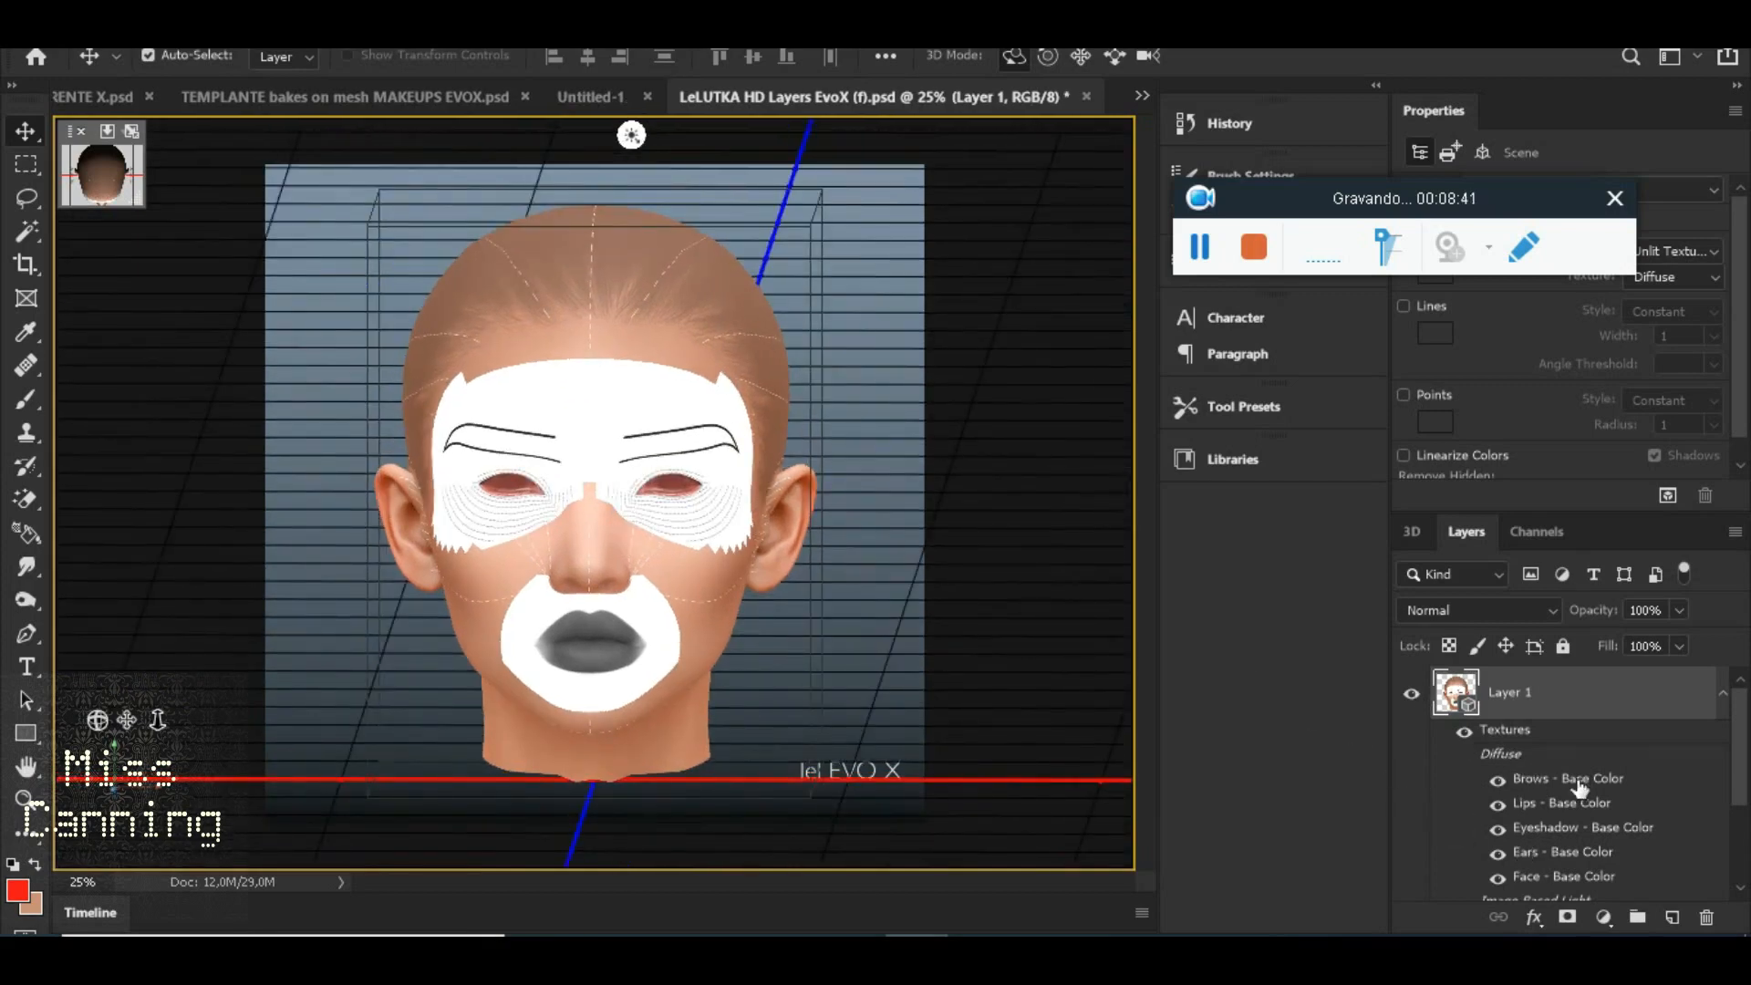
{"action": "scroll", "coordinate": [1591, 785], "scroll_direction": "down", "scroll_amount": 2}
{"action": "scroll", "coordinate": [1592, 785], "scroll_direction": "up", "scroll_amount": 2}
{"action": "left_click", "coordinate": [1498, 802]}
{"action": "left_click", "coordinate": [1498, 828]}
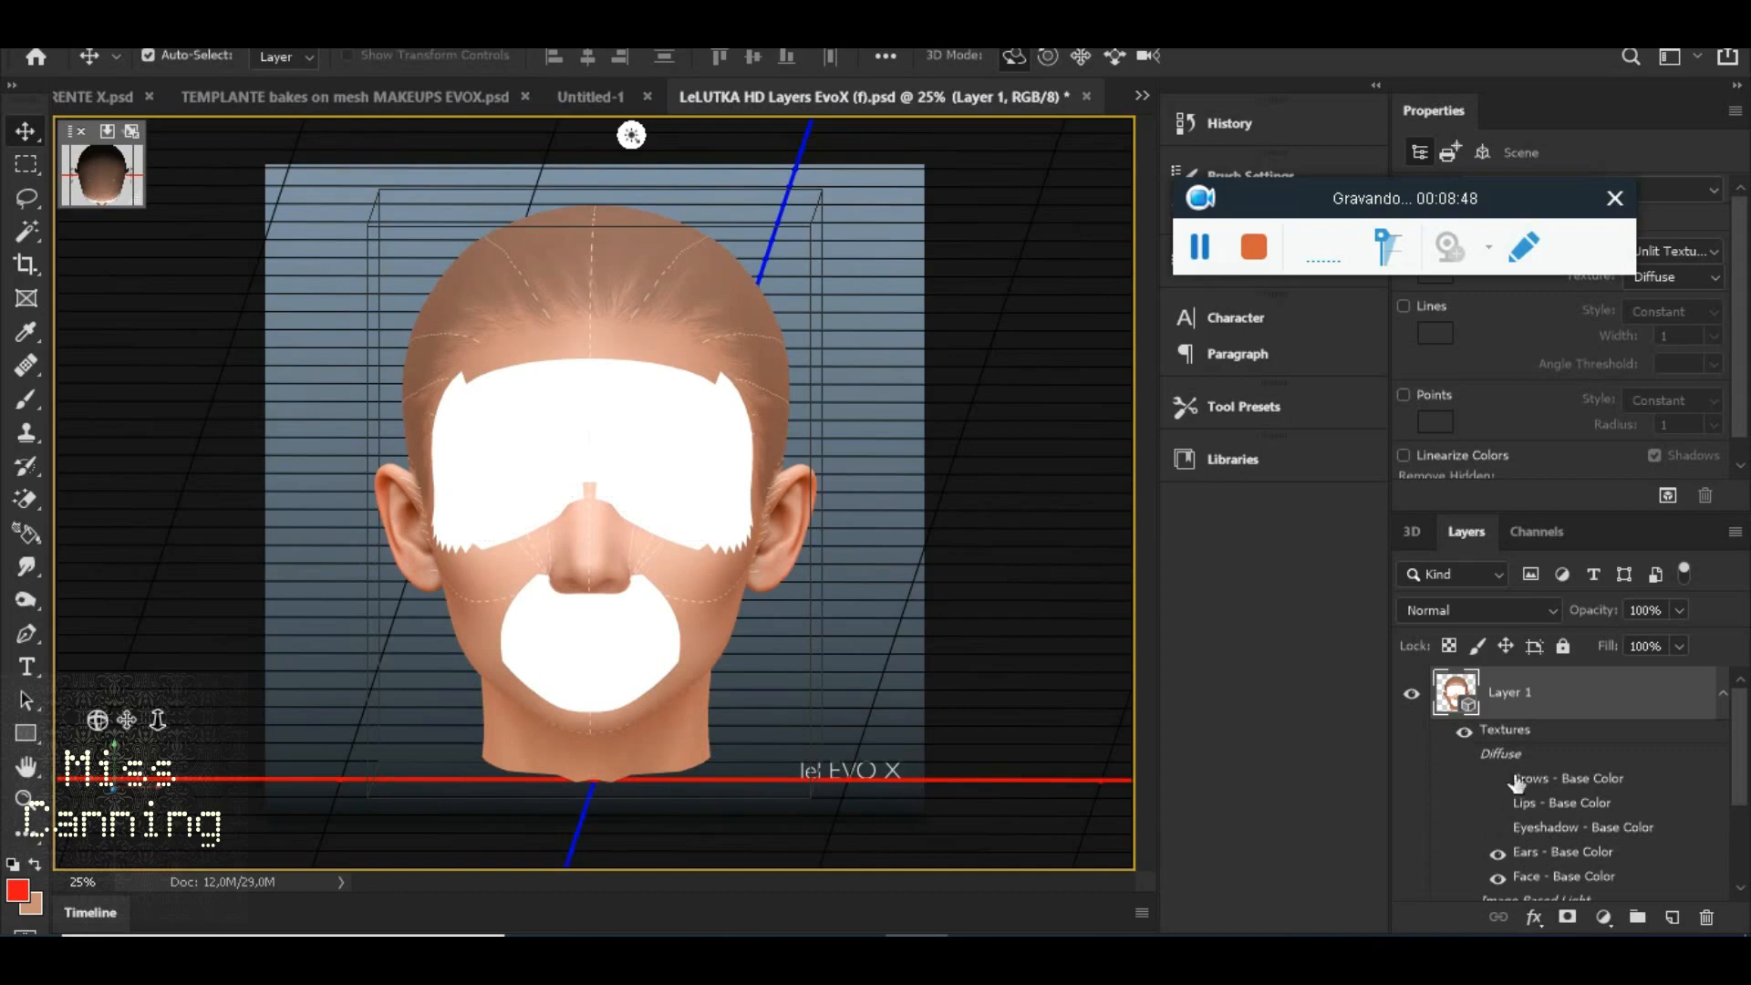
Hide the HDB, HDE and HDL meshes in the 3D scene, keeping the Head mesh, and orbit the head to check it
{"action": "double_click", "coordinate": [1470, 710]}
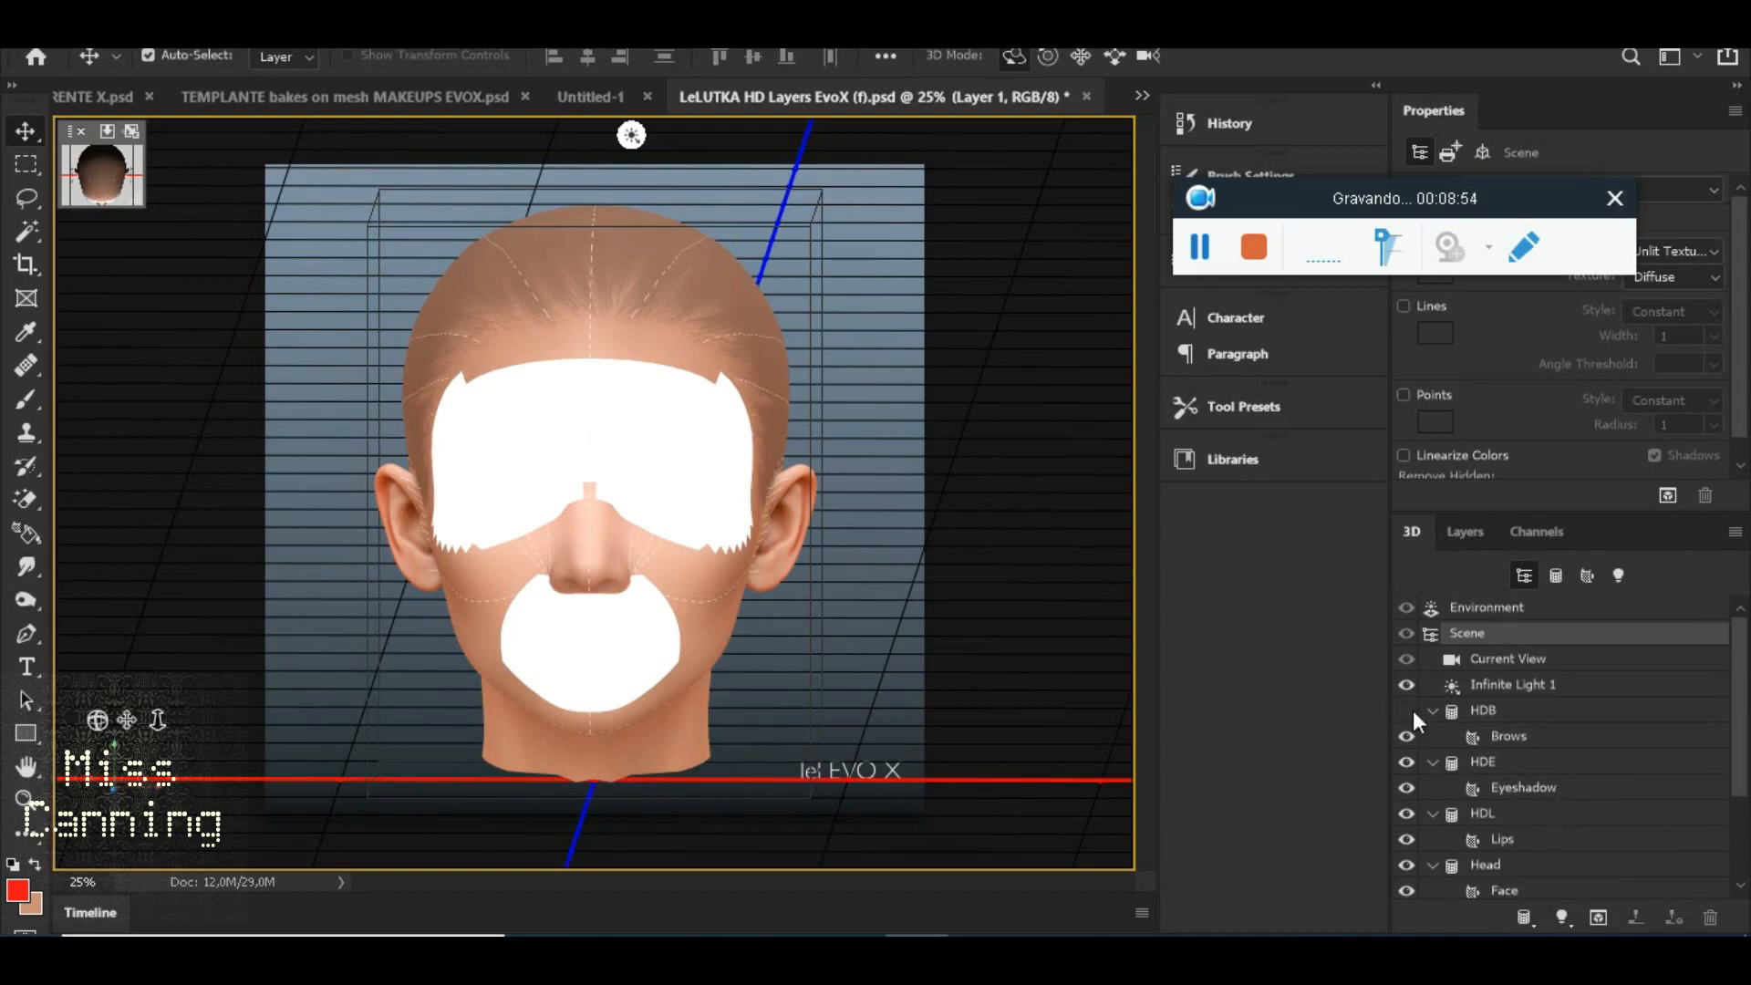
{"action": "left_click", "coordinate": [1408, 764]}
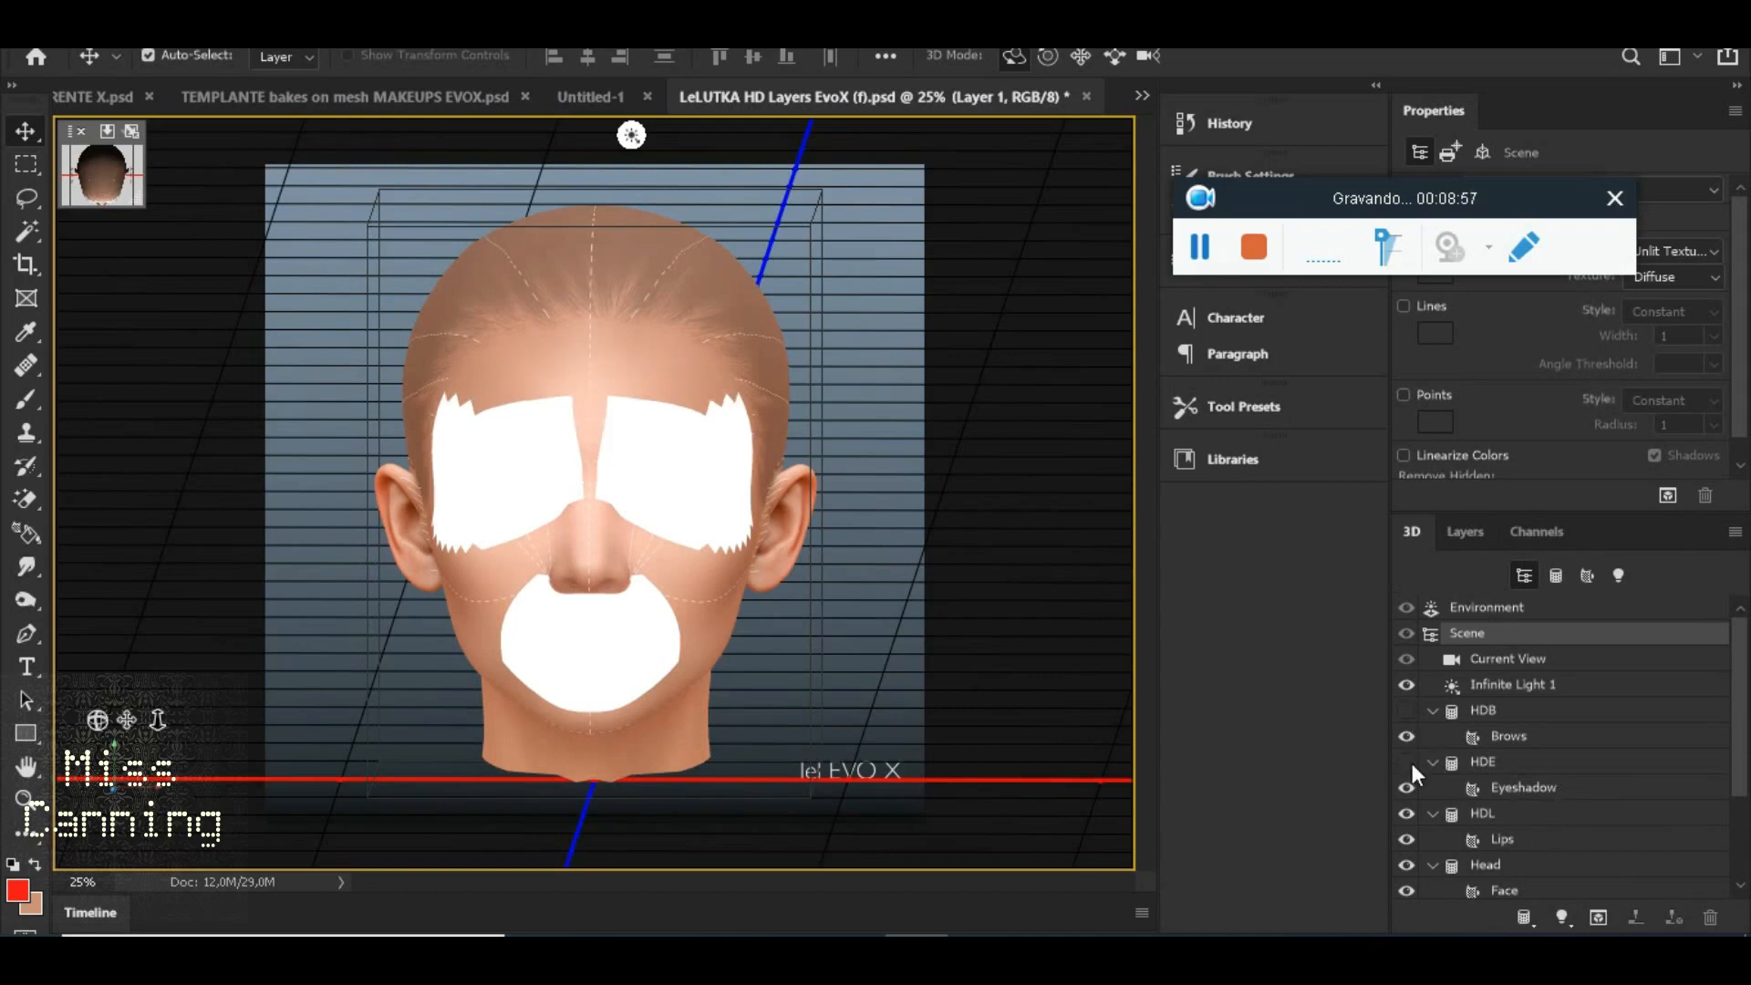
{"action": "left_click", "coordinate": [1408, 814]}
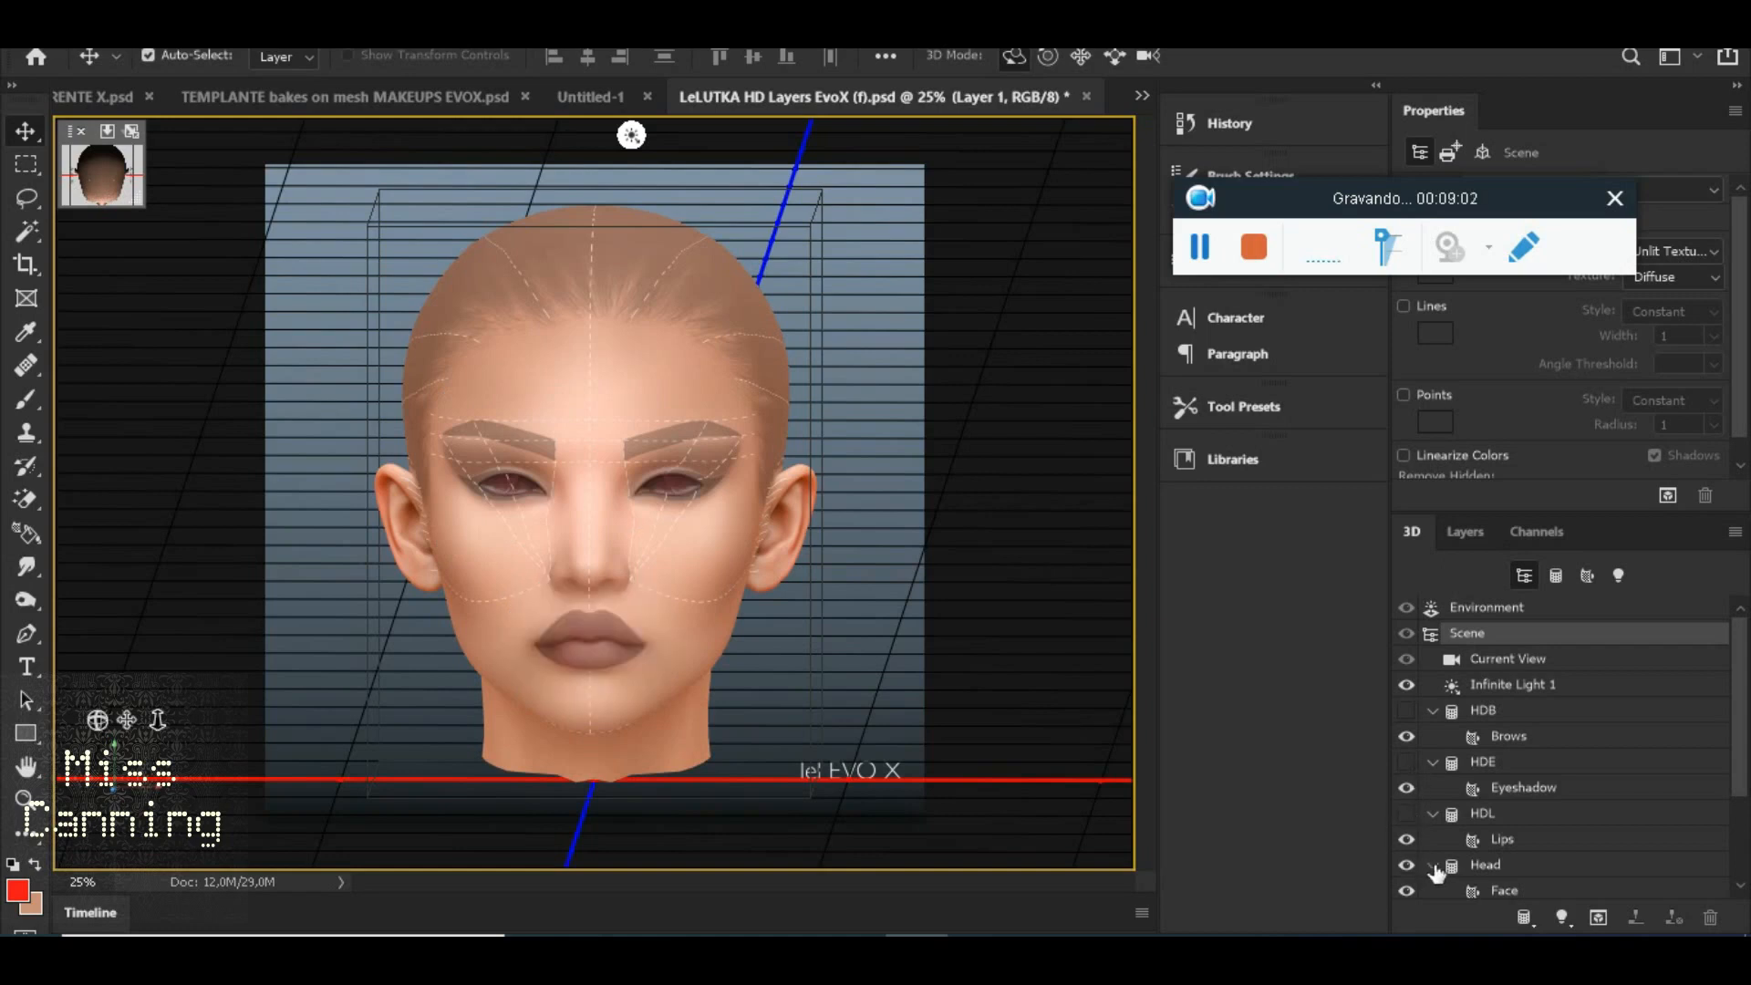
{"action": "left_click_drag", "start_coordinate": [549, 358], "coordinate": [571, 394]}
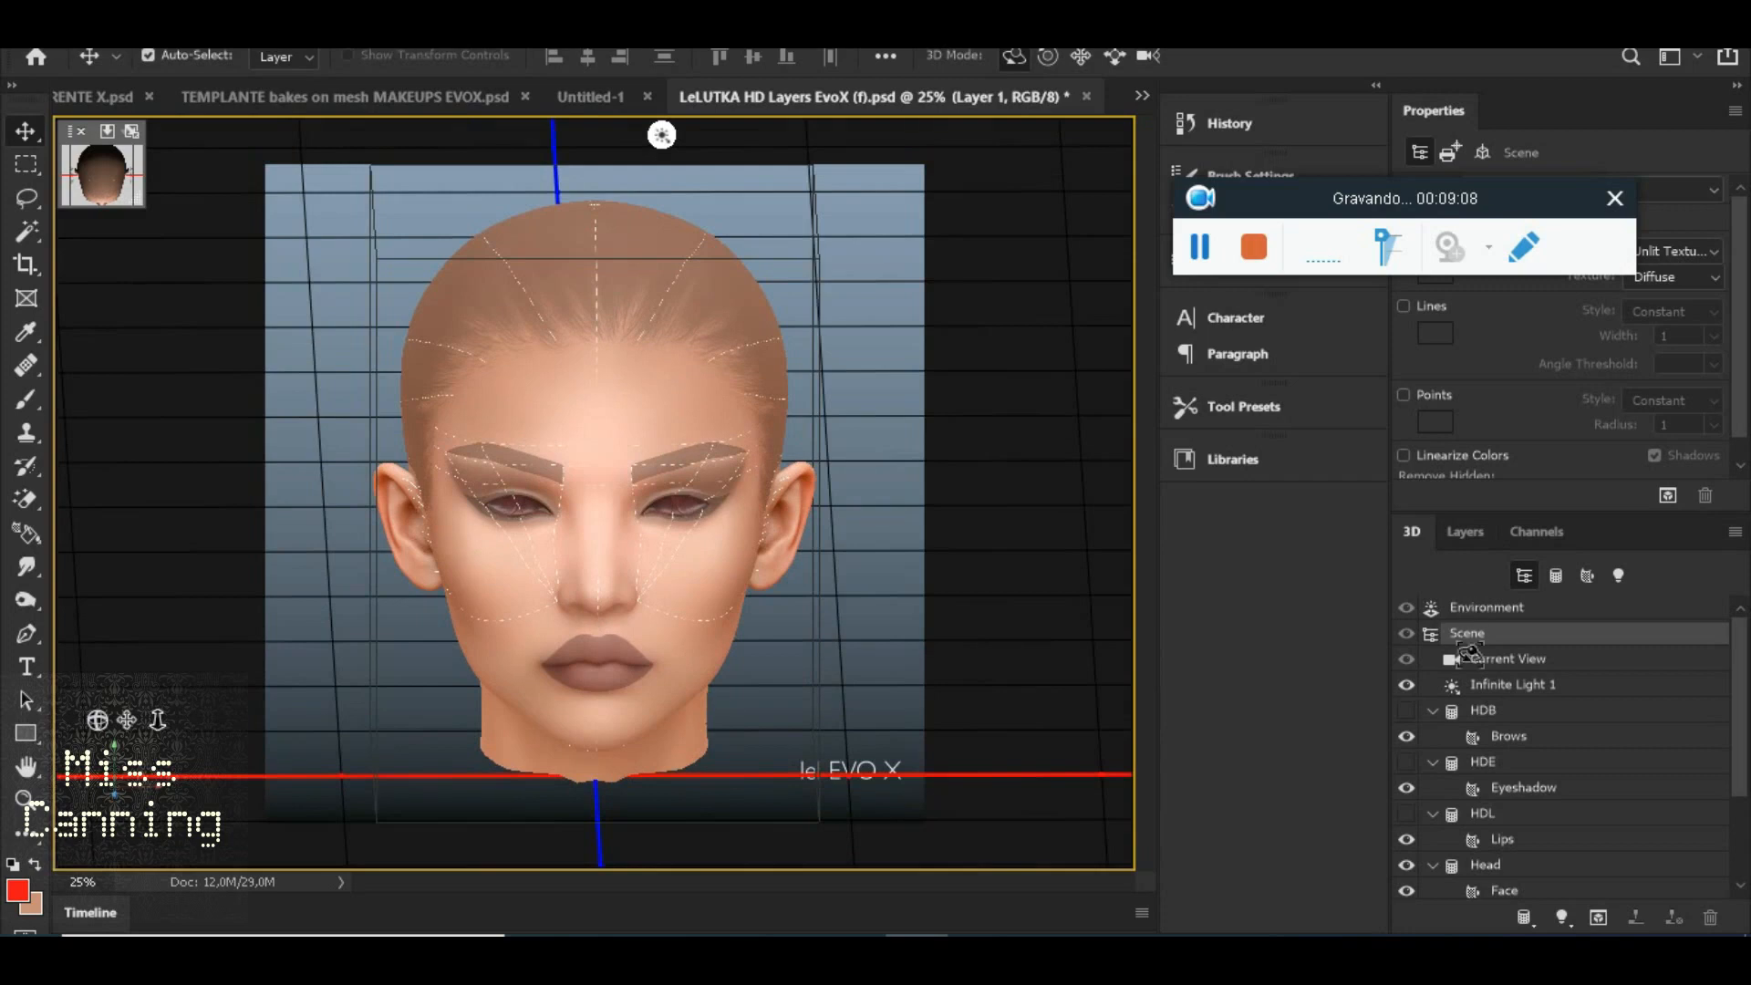
Examine the layers and UV layout of the head's Face - Base Color texture, and close the texture document
{"action": "left_click", "coordinate": [1465, 531]}
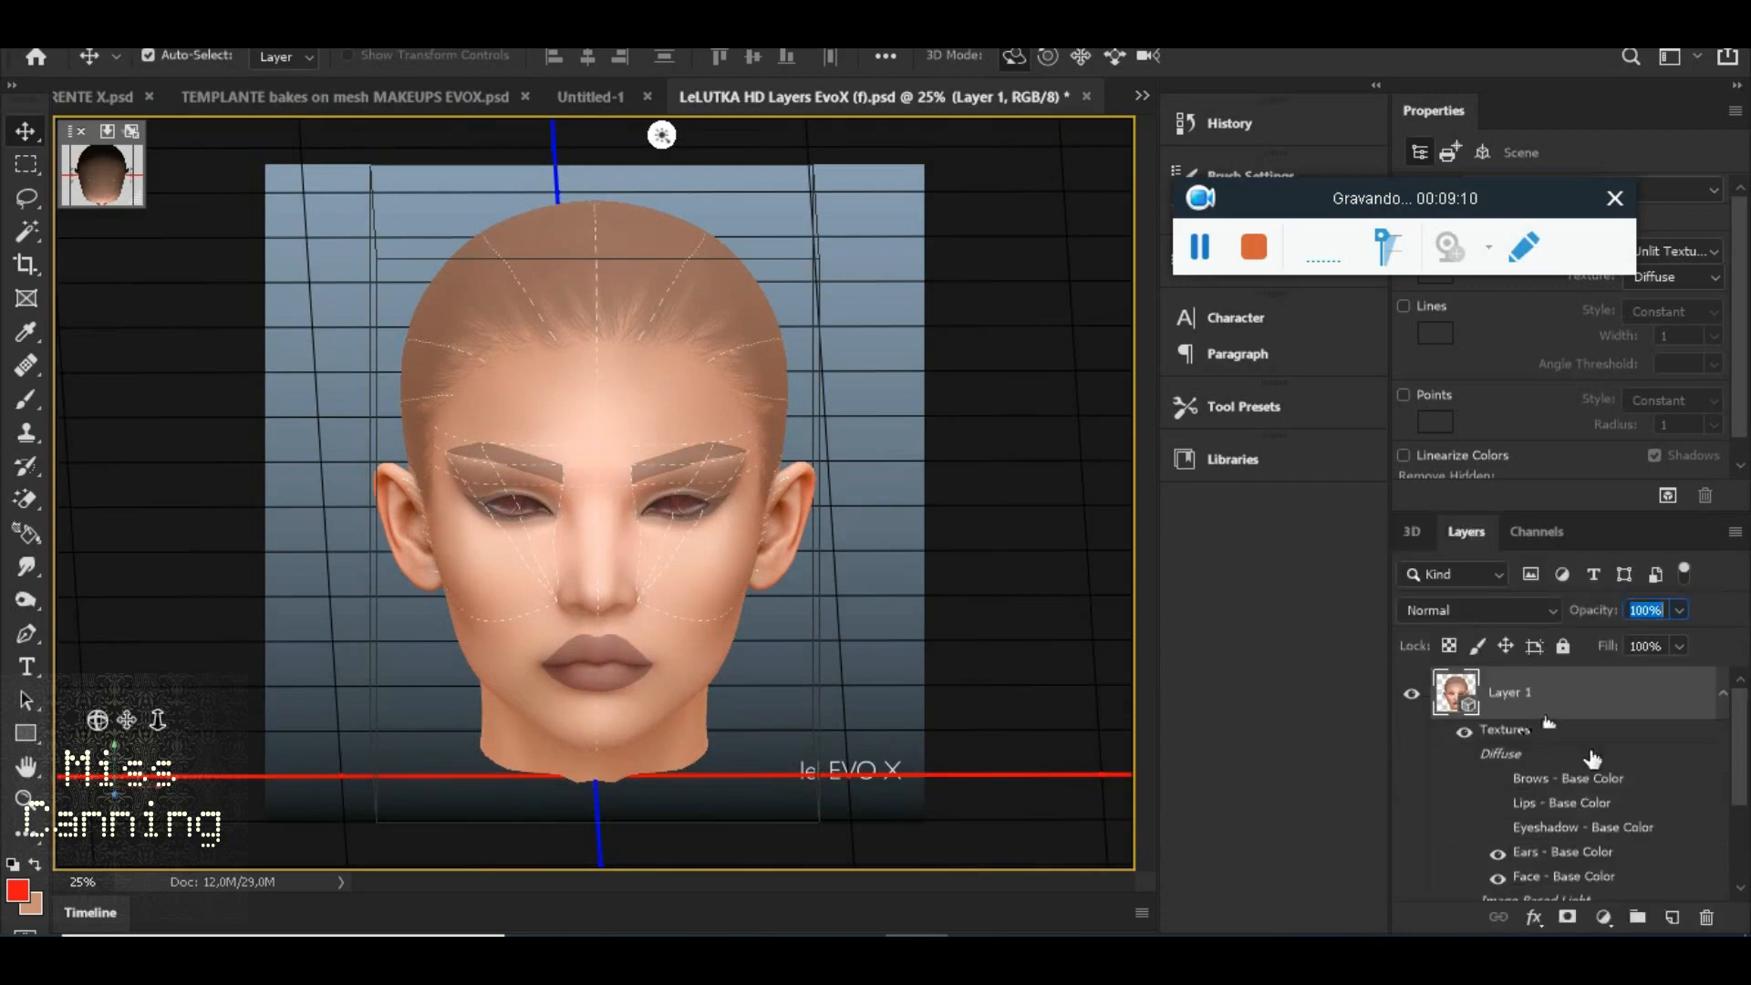
{"action": "scroll", "coordinate": [1610, 784], "scroll_direction": "down", "scroll_amount": 3}
{"action": "scroll", "coordinate": [1592, 811], "scroll_direction": "up", "scroll_amount": 3}
{"action": "left_click_drag", "start_coordinate": [633, 572], "coordinate": [634, 613]}
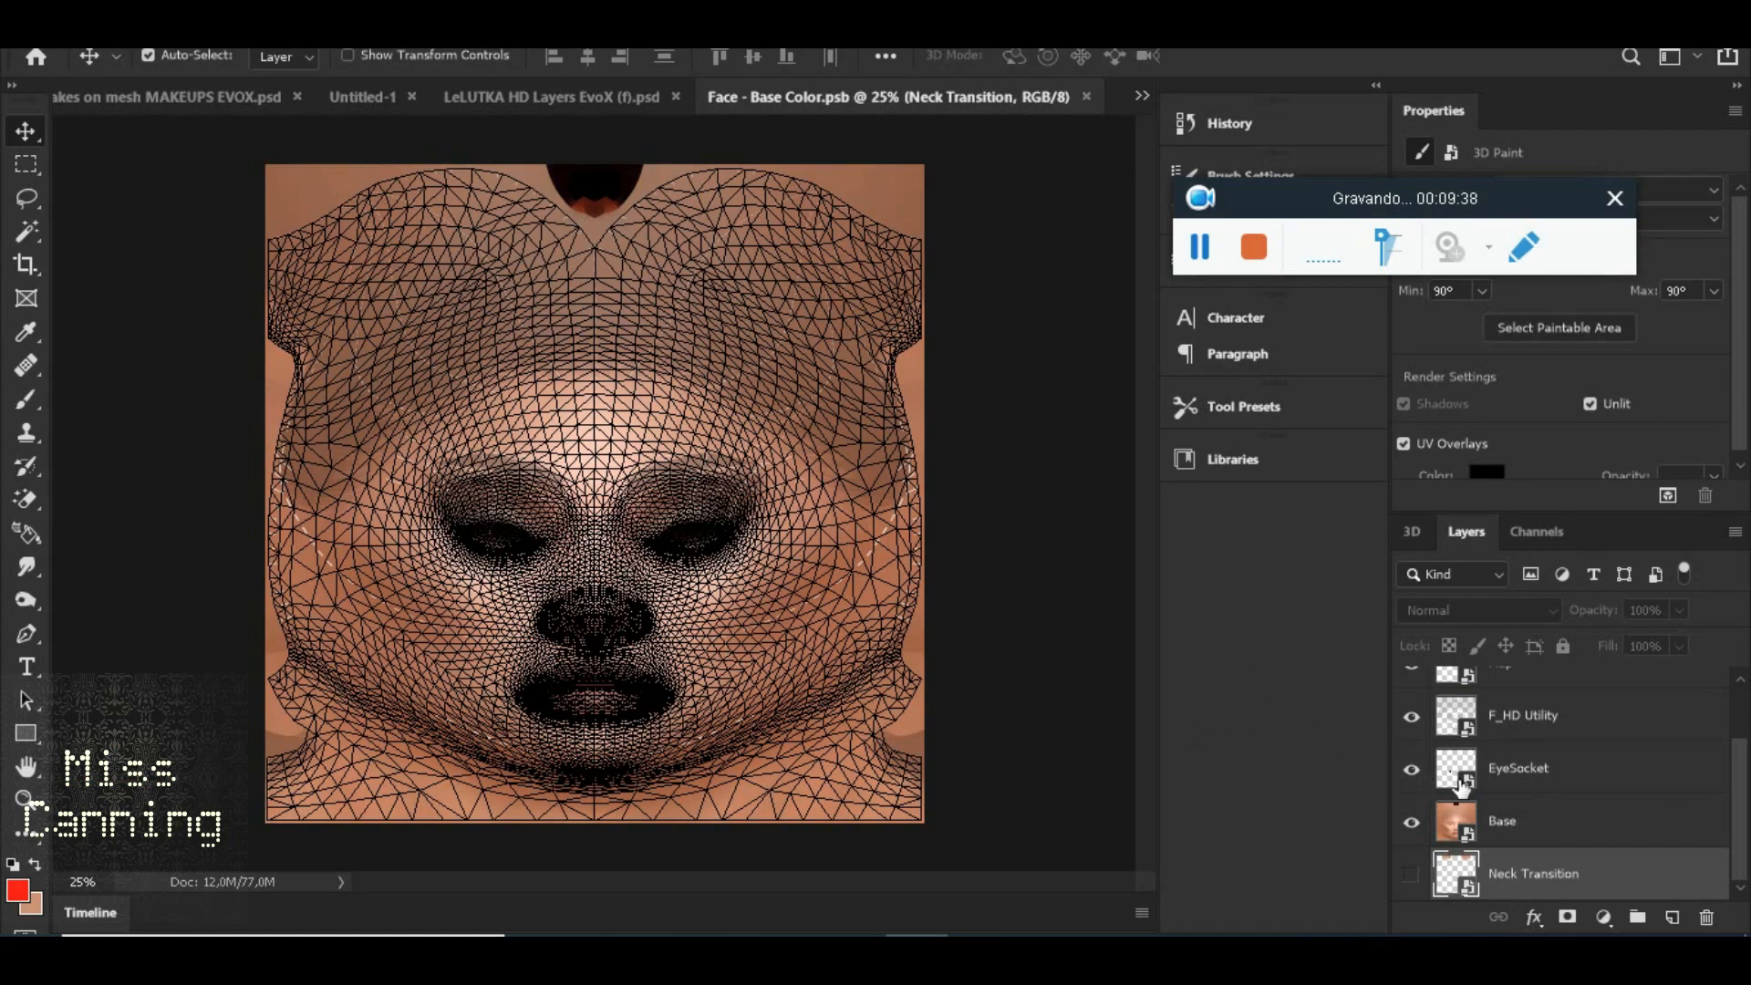
{"action": "scroll", "coordinate": [1461, 790], "scroll_direction": "up", "scroll_amount": 2}
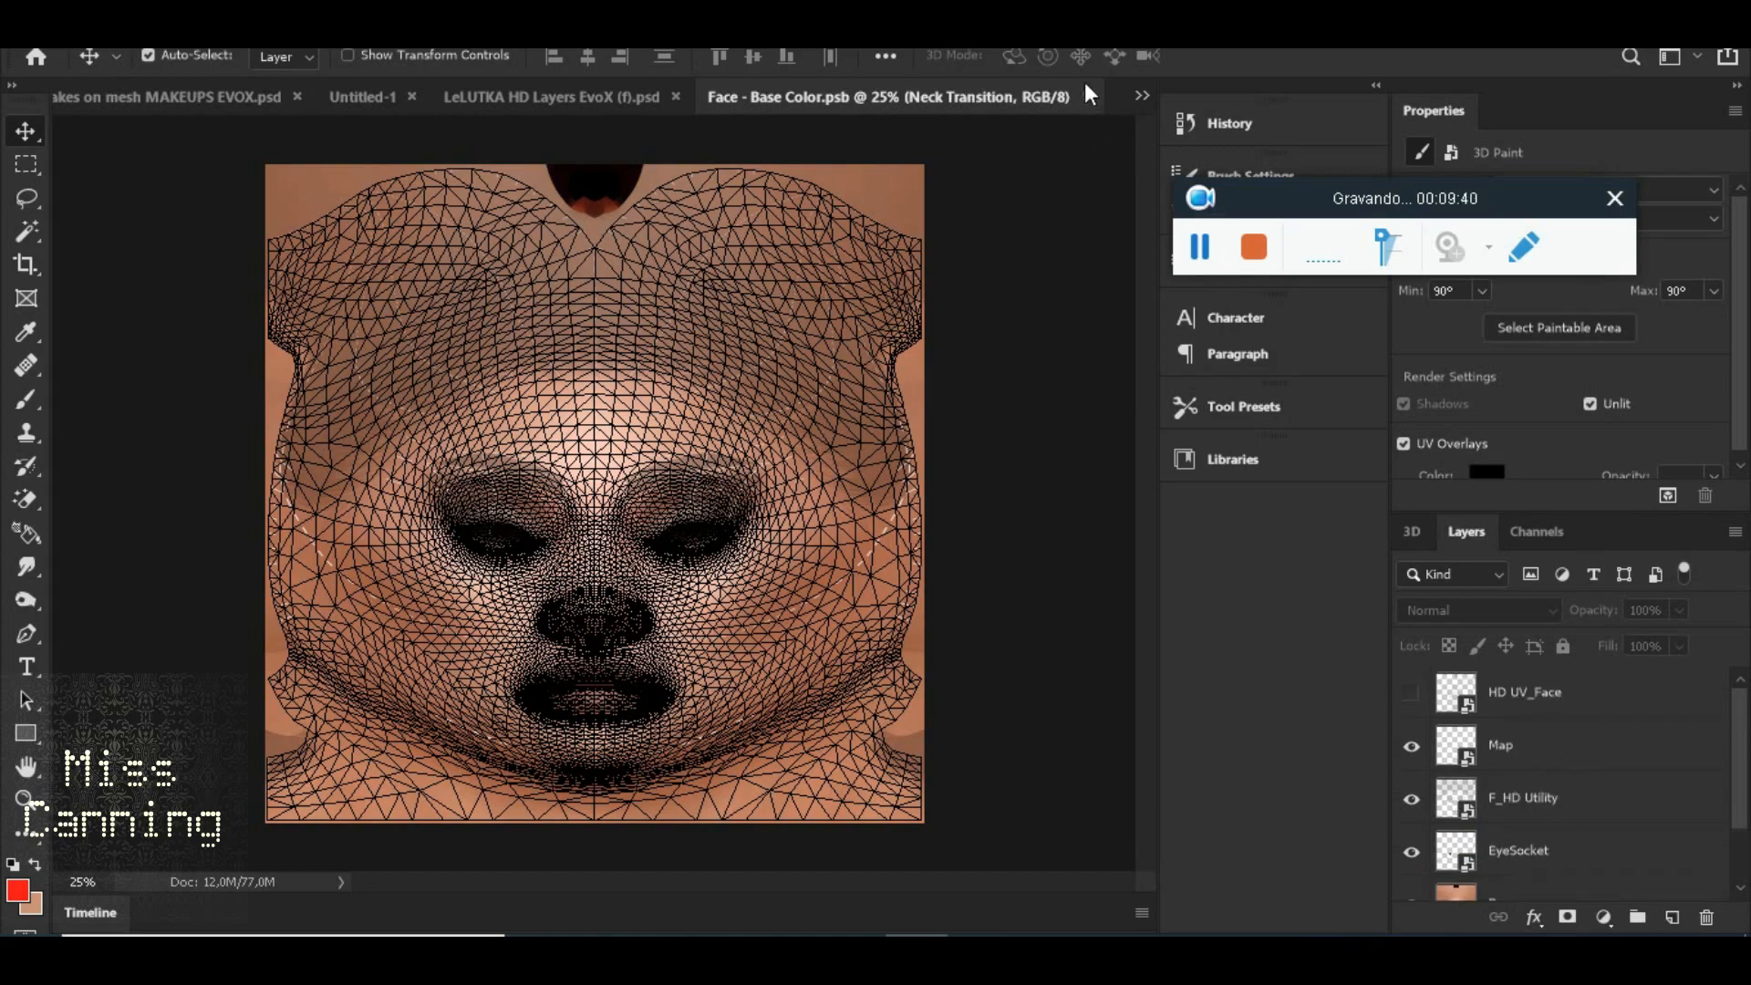
{"action": "key", "text": "ctrl+w"}
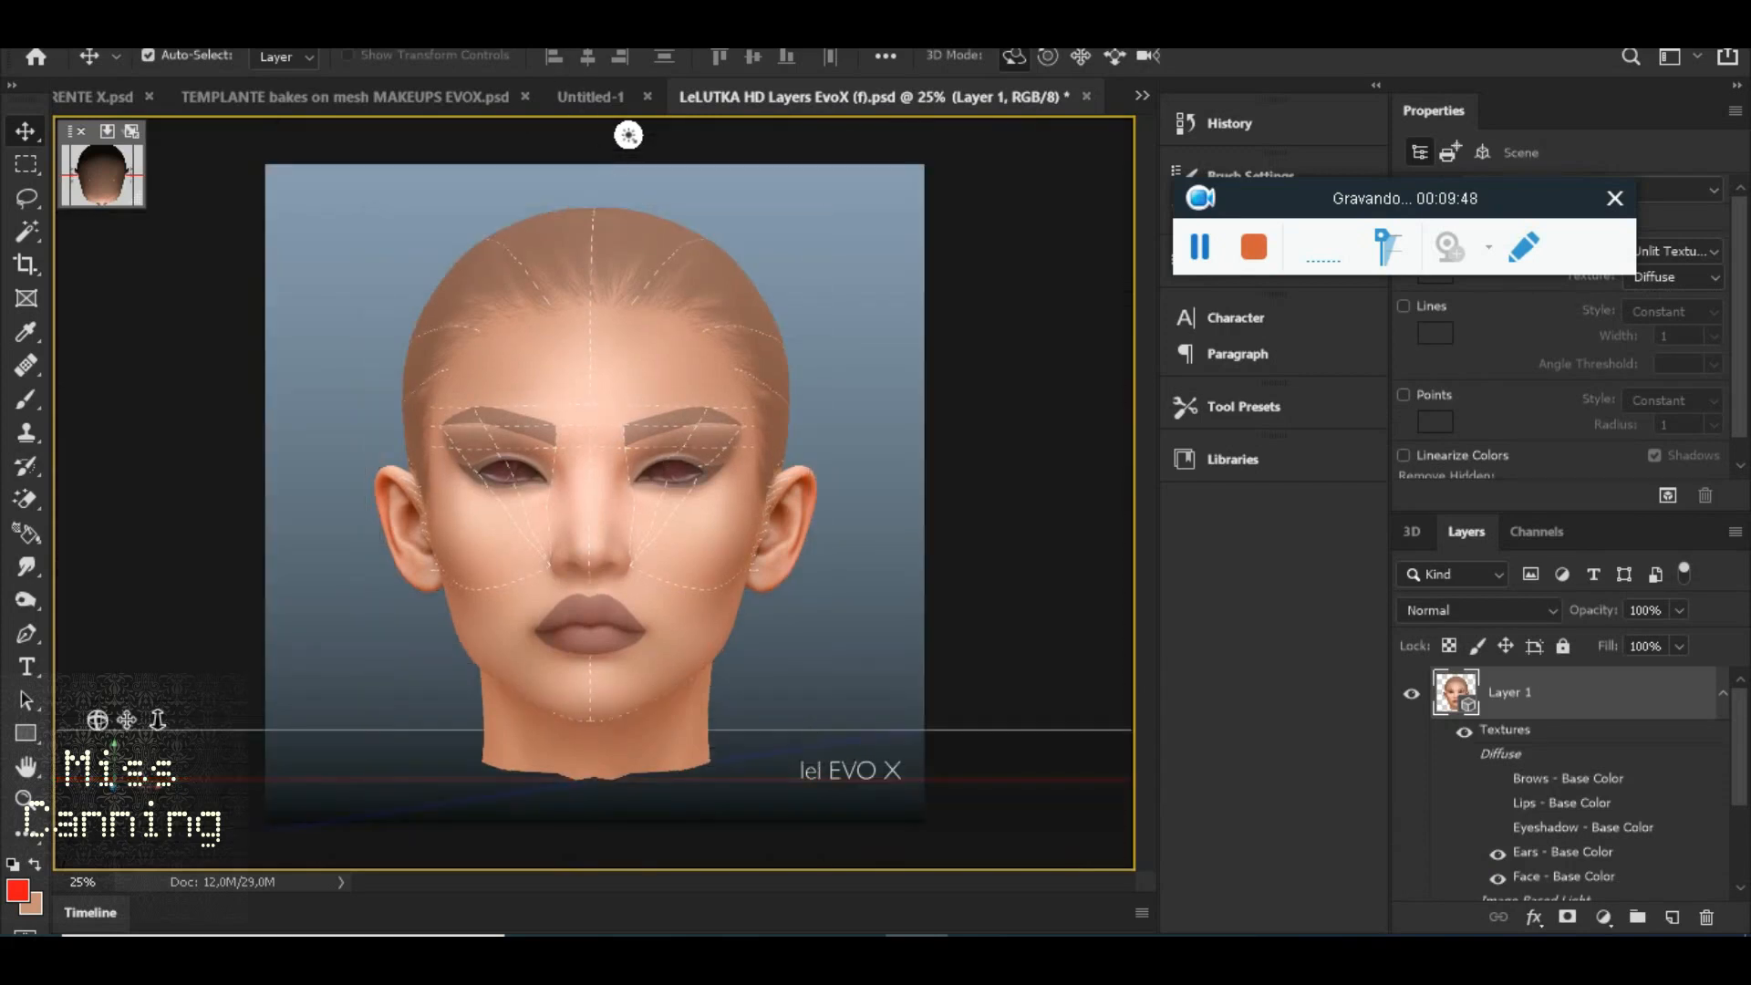
Export the head's 3D layer in Wavefront|OBJ format with PNG as the texture format
{"action": "key", "text": "alt+d"}
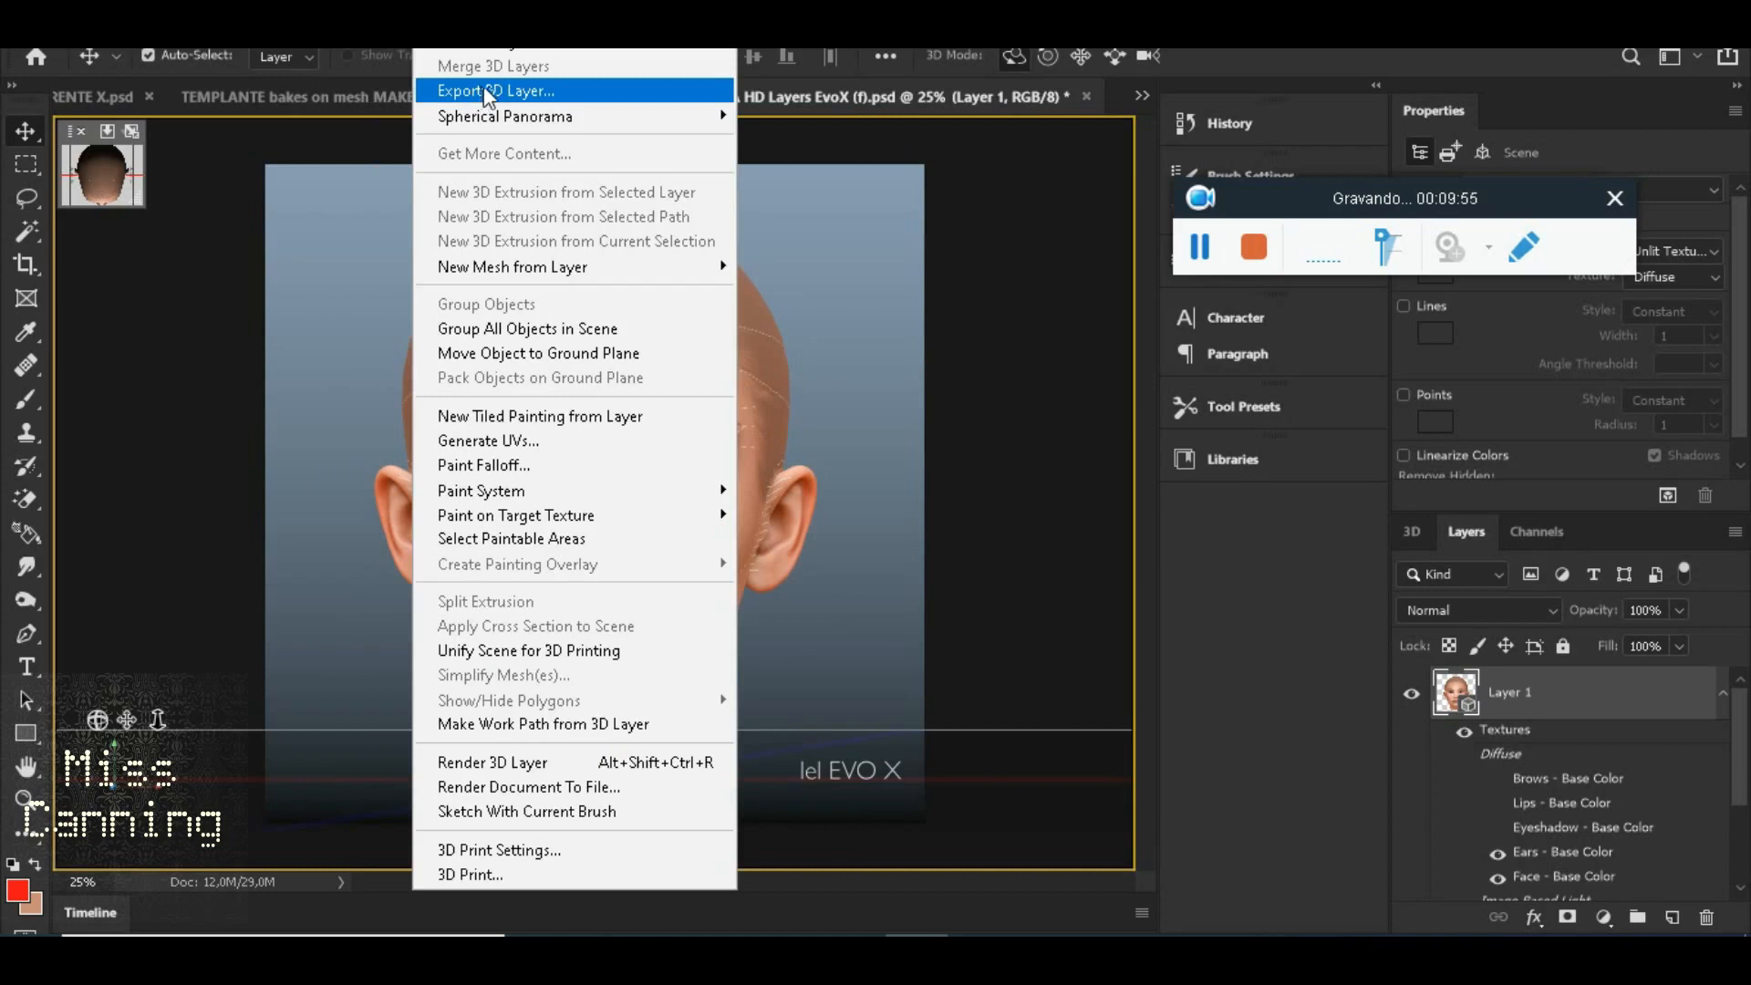
{"action": "left_click", "coordinate": [623, 96]}
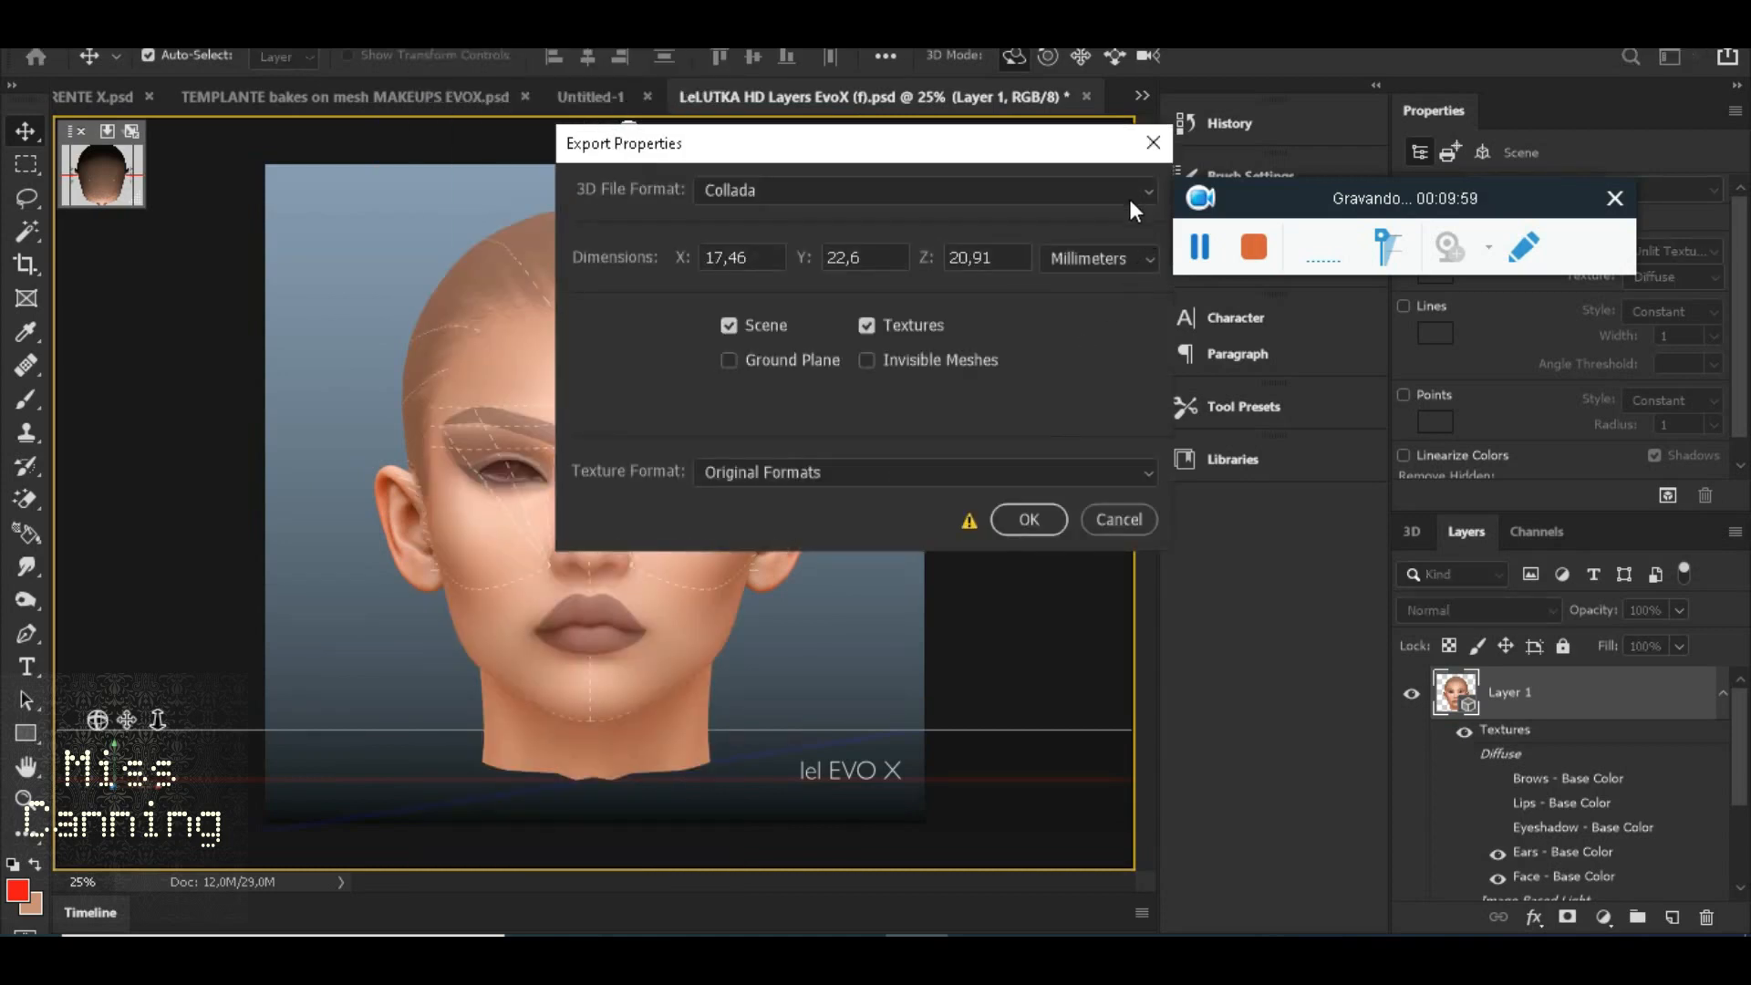
{"action": "left_click", "coordinate": [1127, 194]}
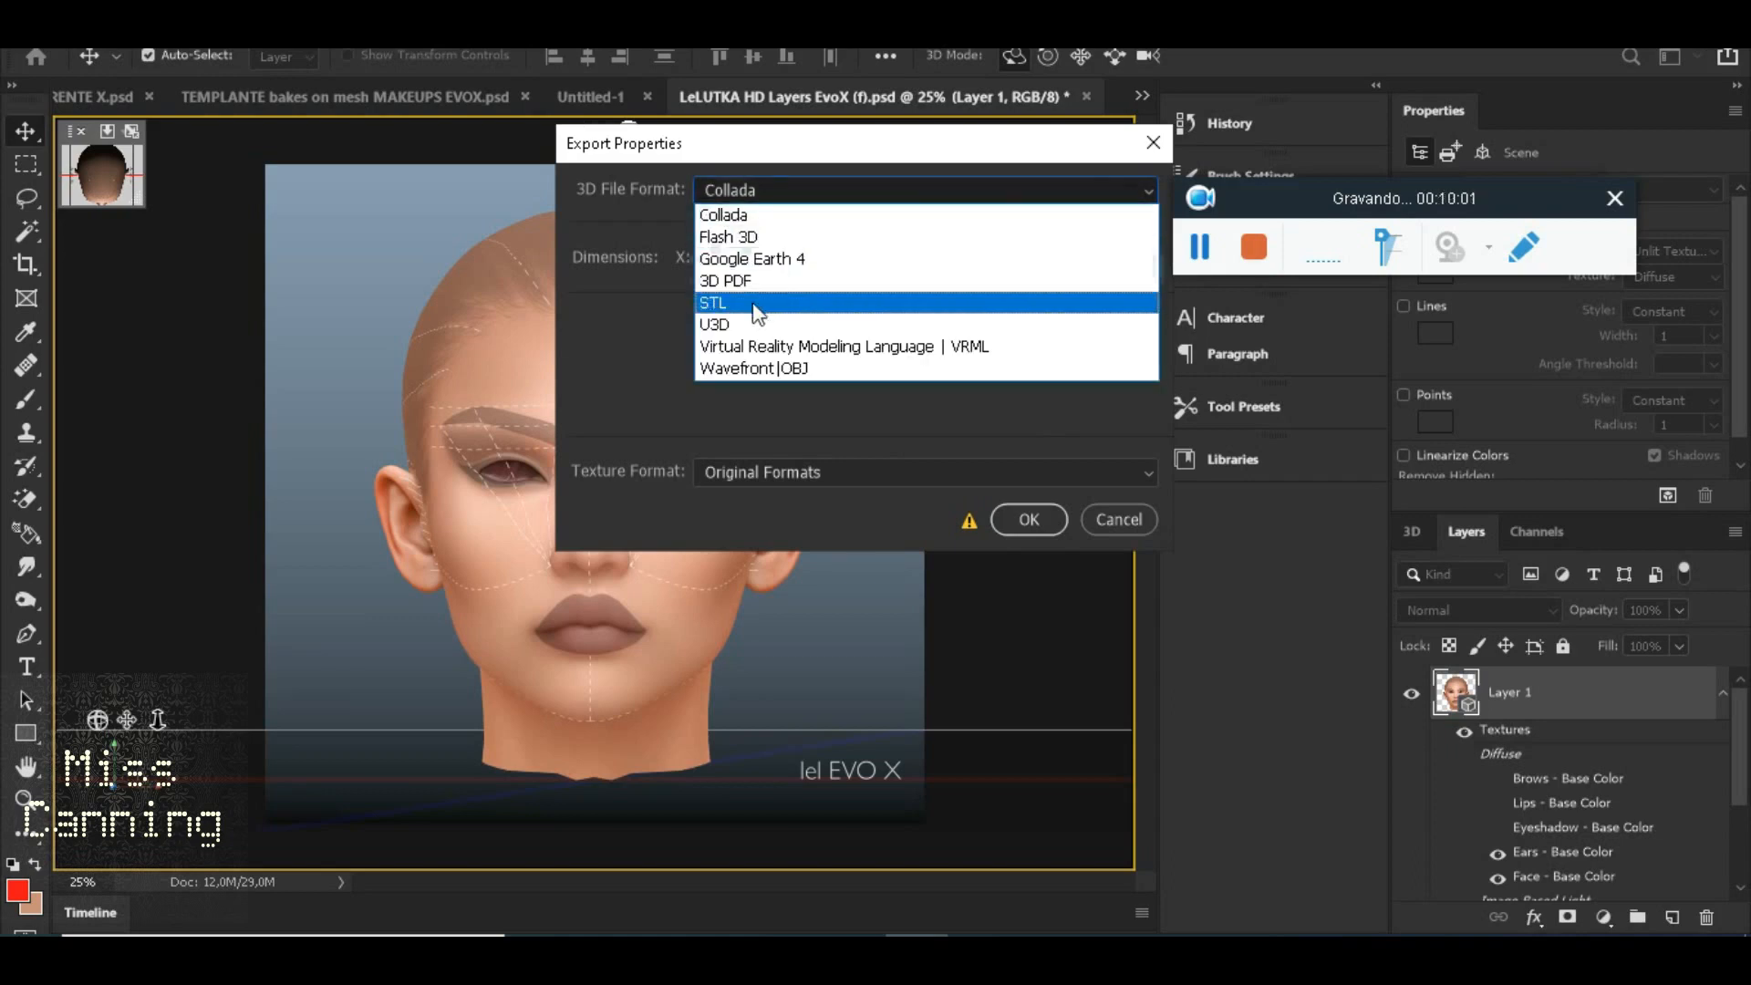
{"action": "left_click", "coordinate": [796, 370]}
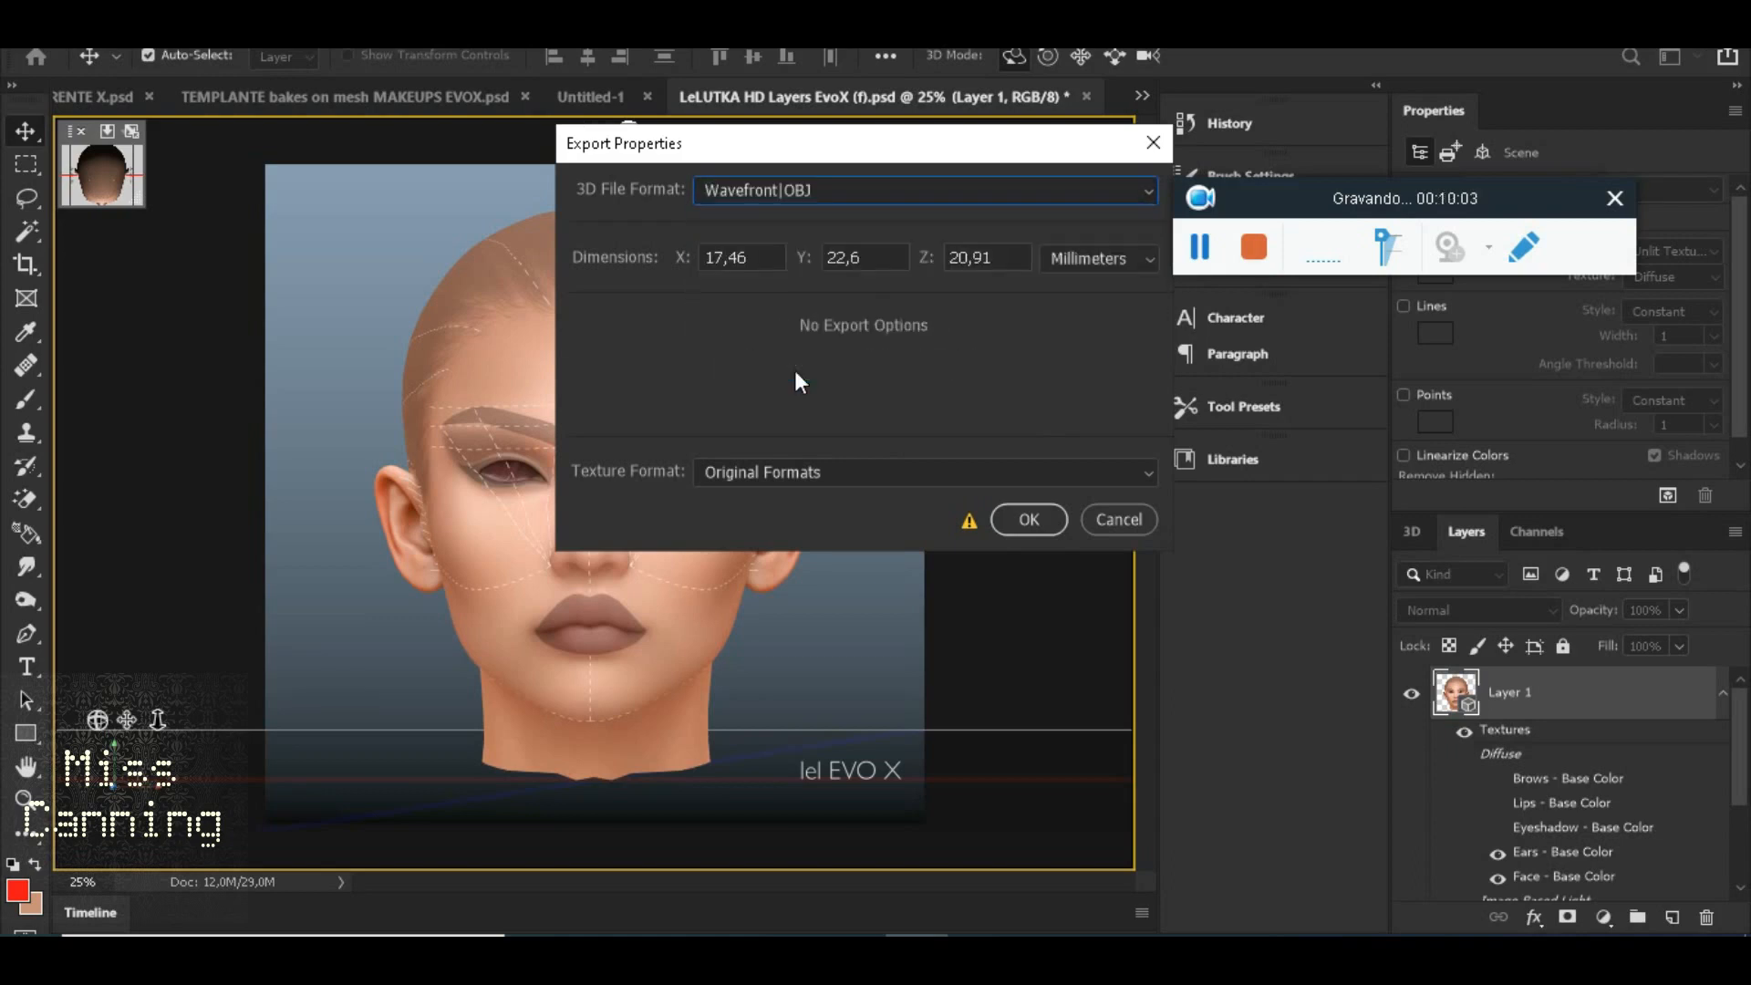
{"action": "left_click", "coordinate": [815, 474]}
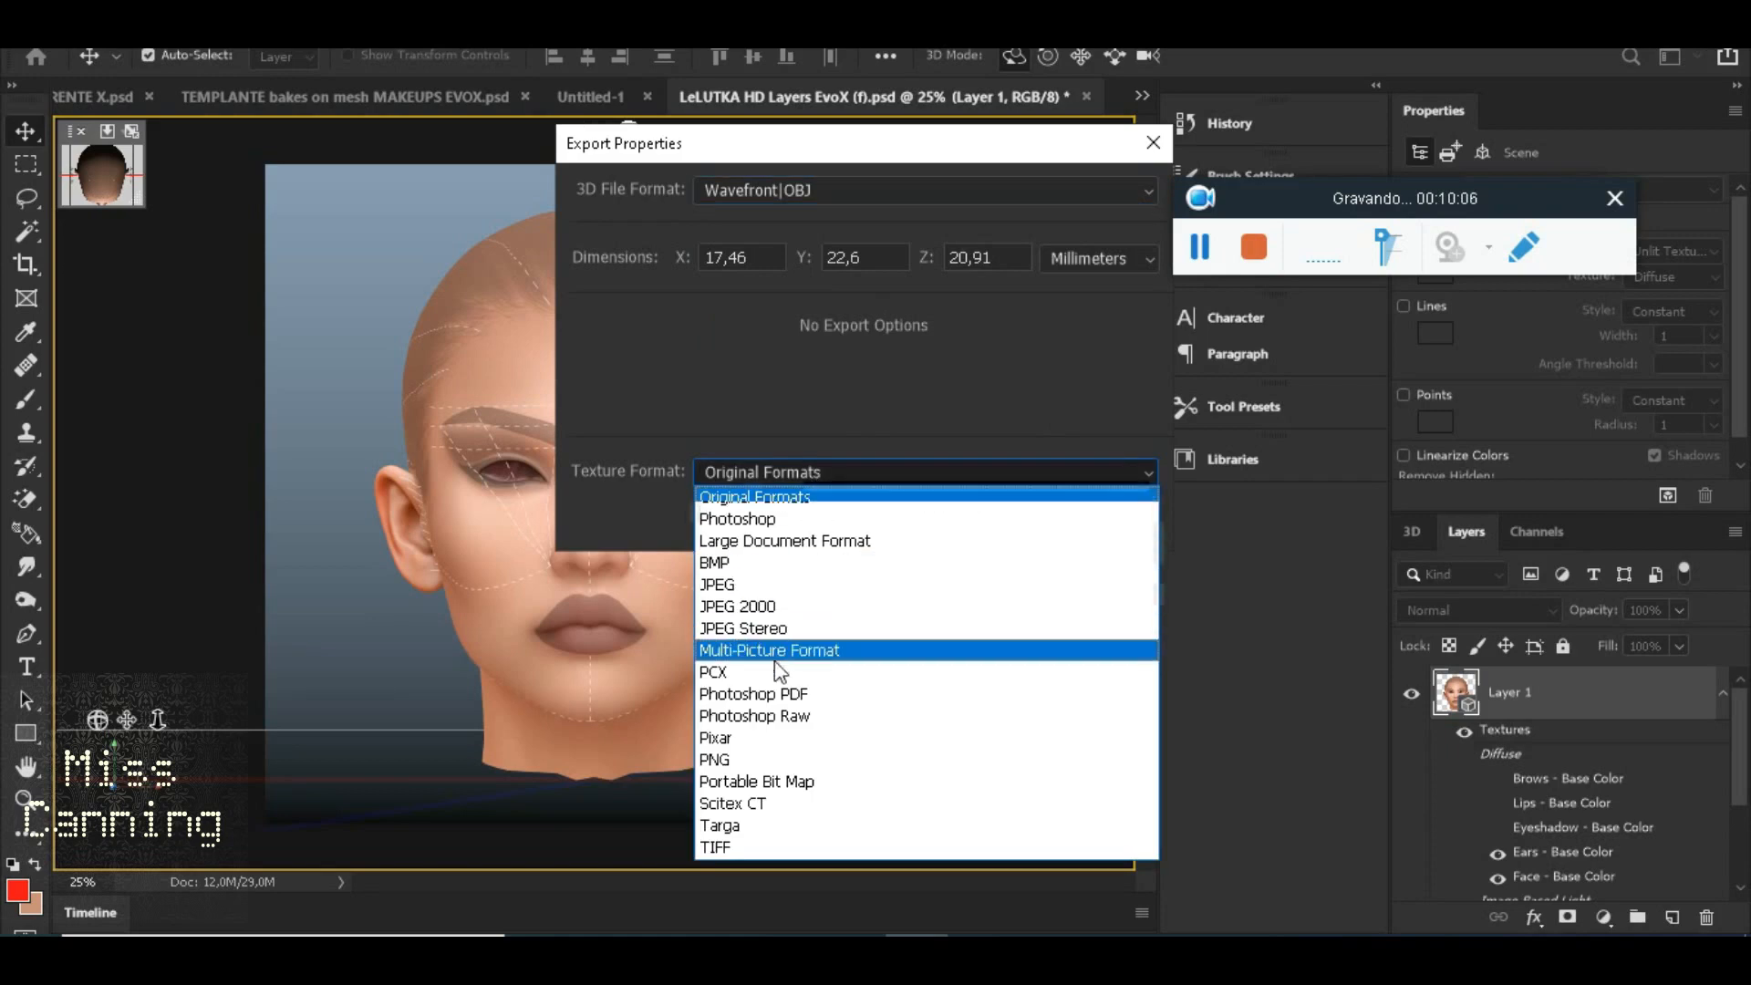
{"action": "left_click", "coordinate": [764, 762]}
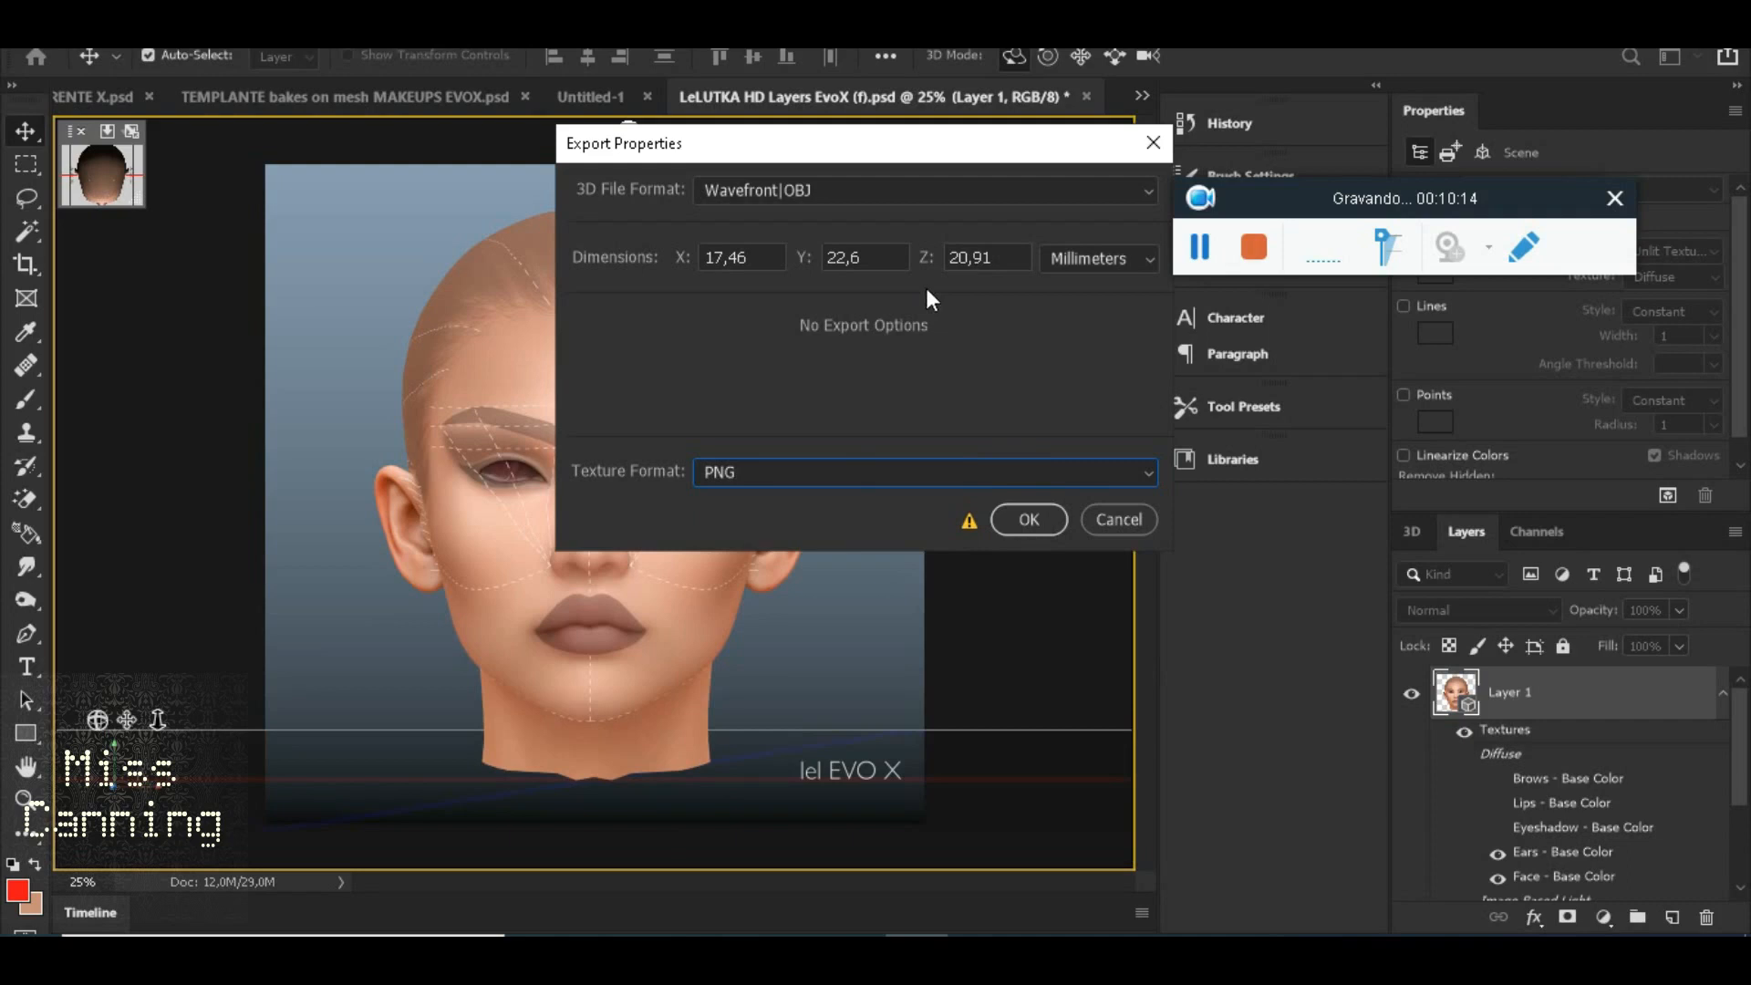
{"action": "left_click", "coordinate": [1032, 520]}
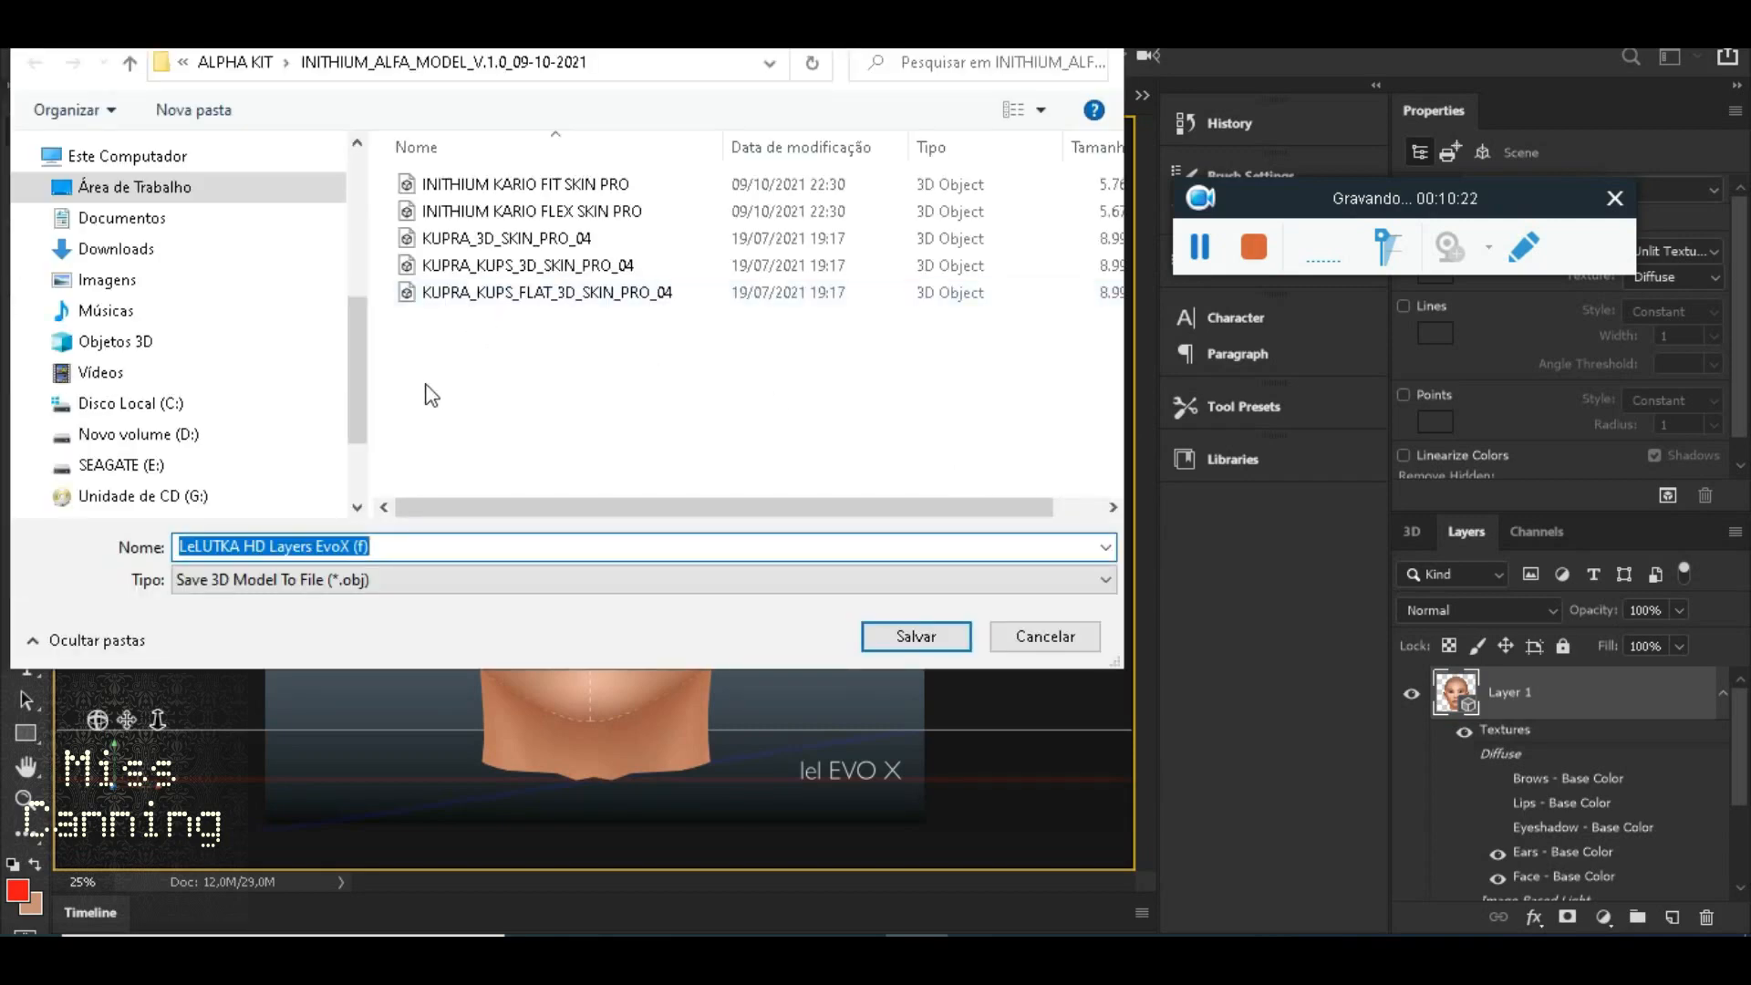
Save the exported model as LeLUTKA HEAD MESH OBJ in the MOUNT BODY EXAMPLE folder
{"action": "left_click_drag", "start_coordinate": [359, 378], "coordinate": [346, 217]}
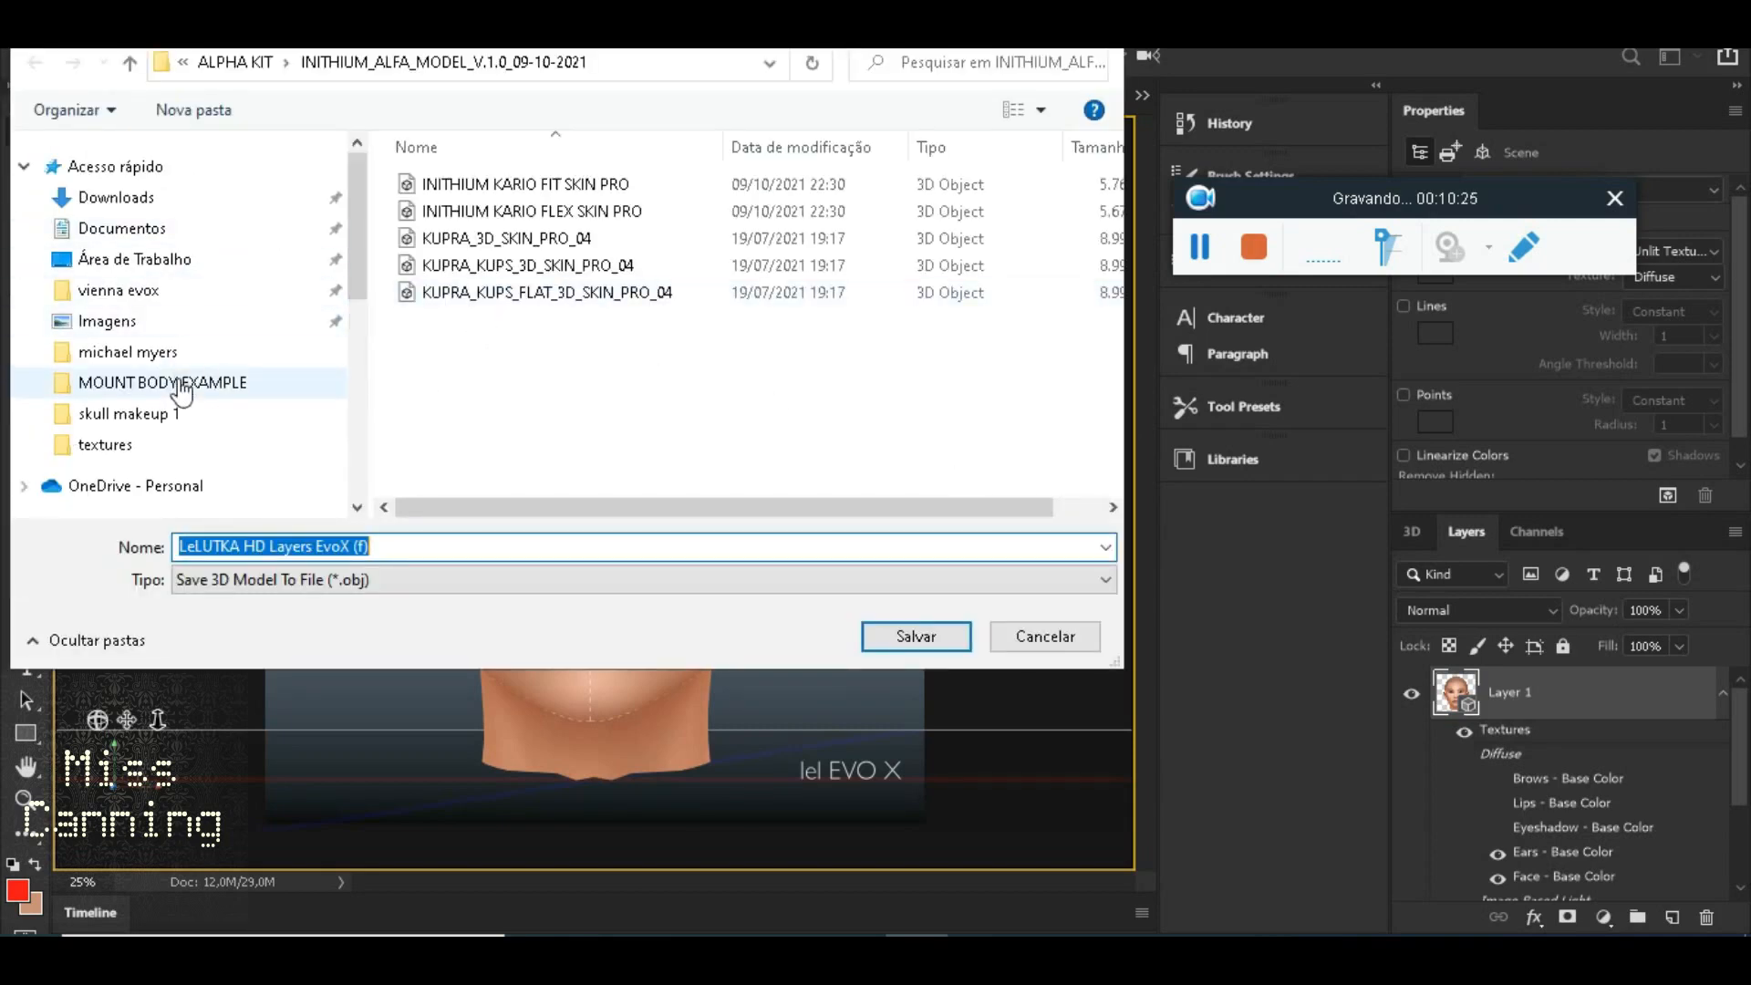
{"action": "left_click", "coordinate": [235, 383]}
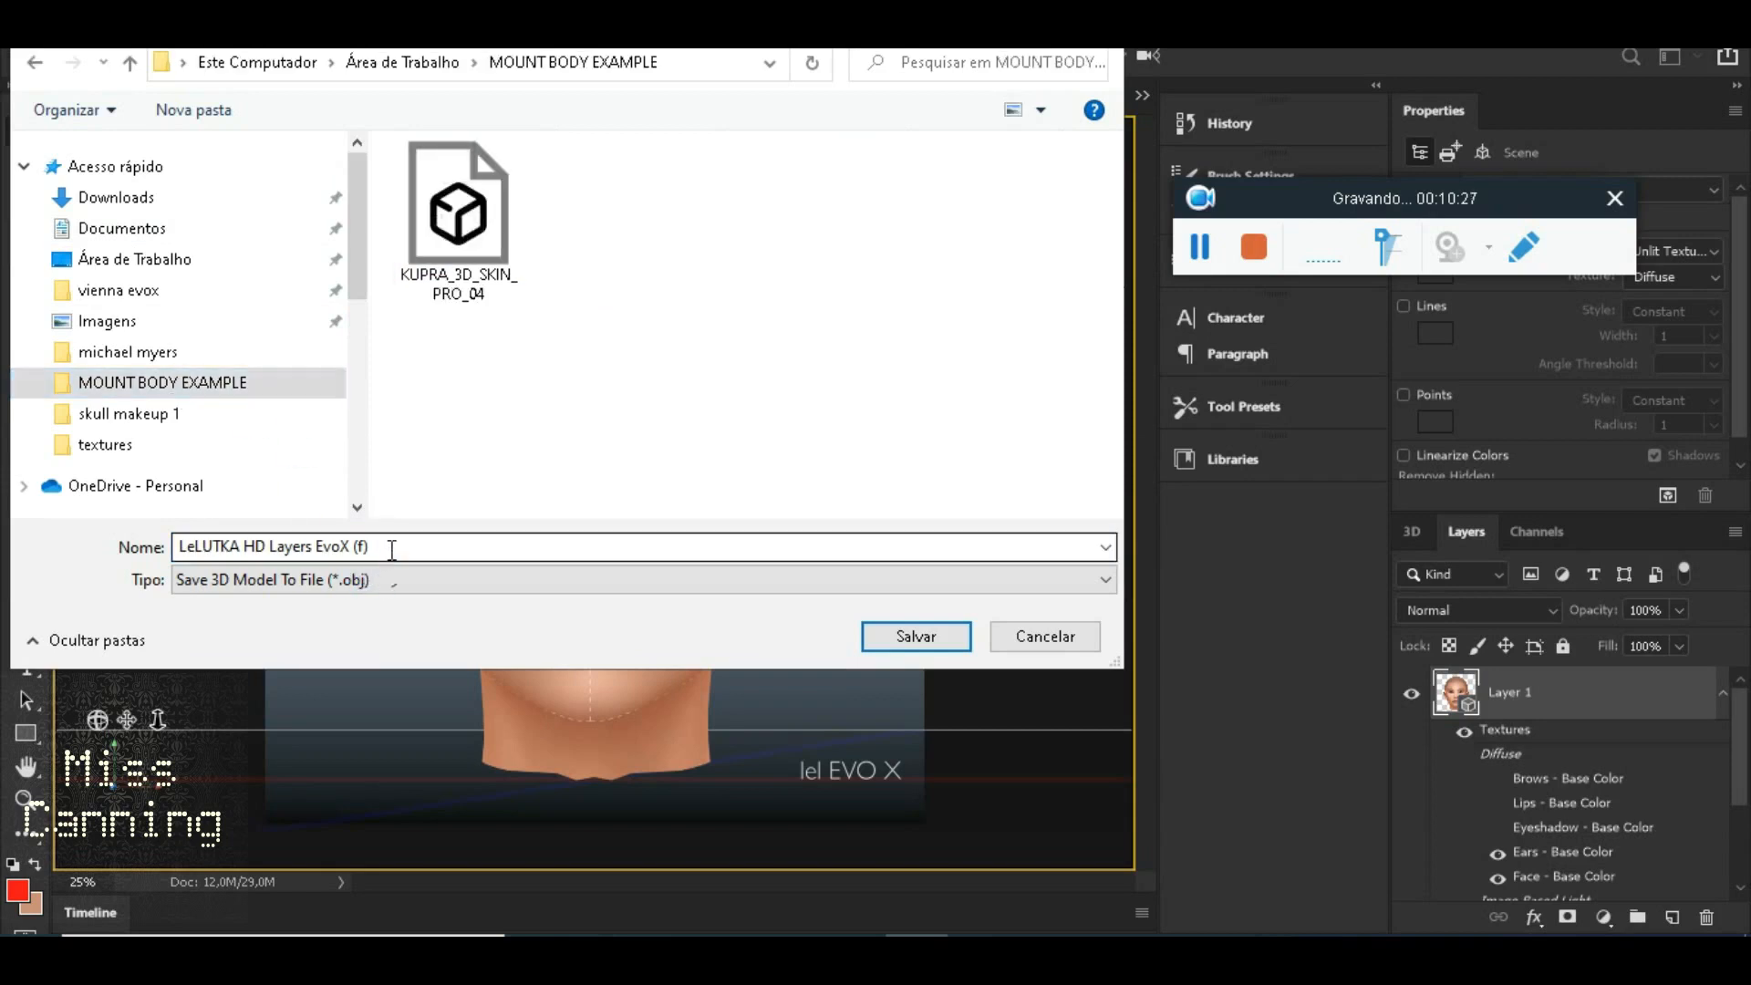
{"action": "left_click", "coordinate": [231, 545]}
{"action": "left_click_drag", "start_coordinate": [244, 545], "coordinate": [444, 546]}
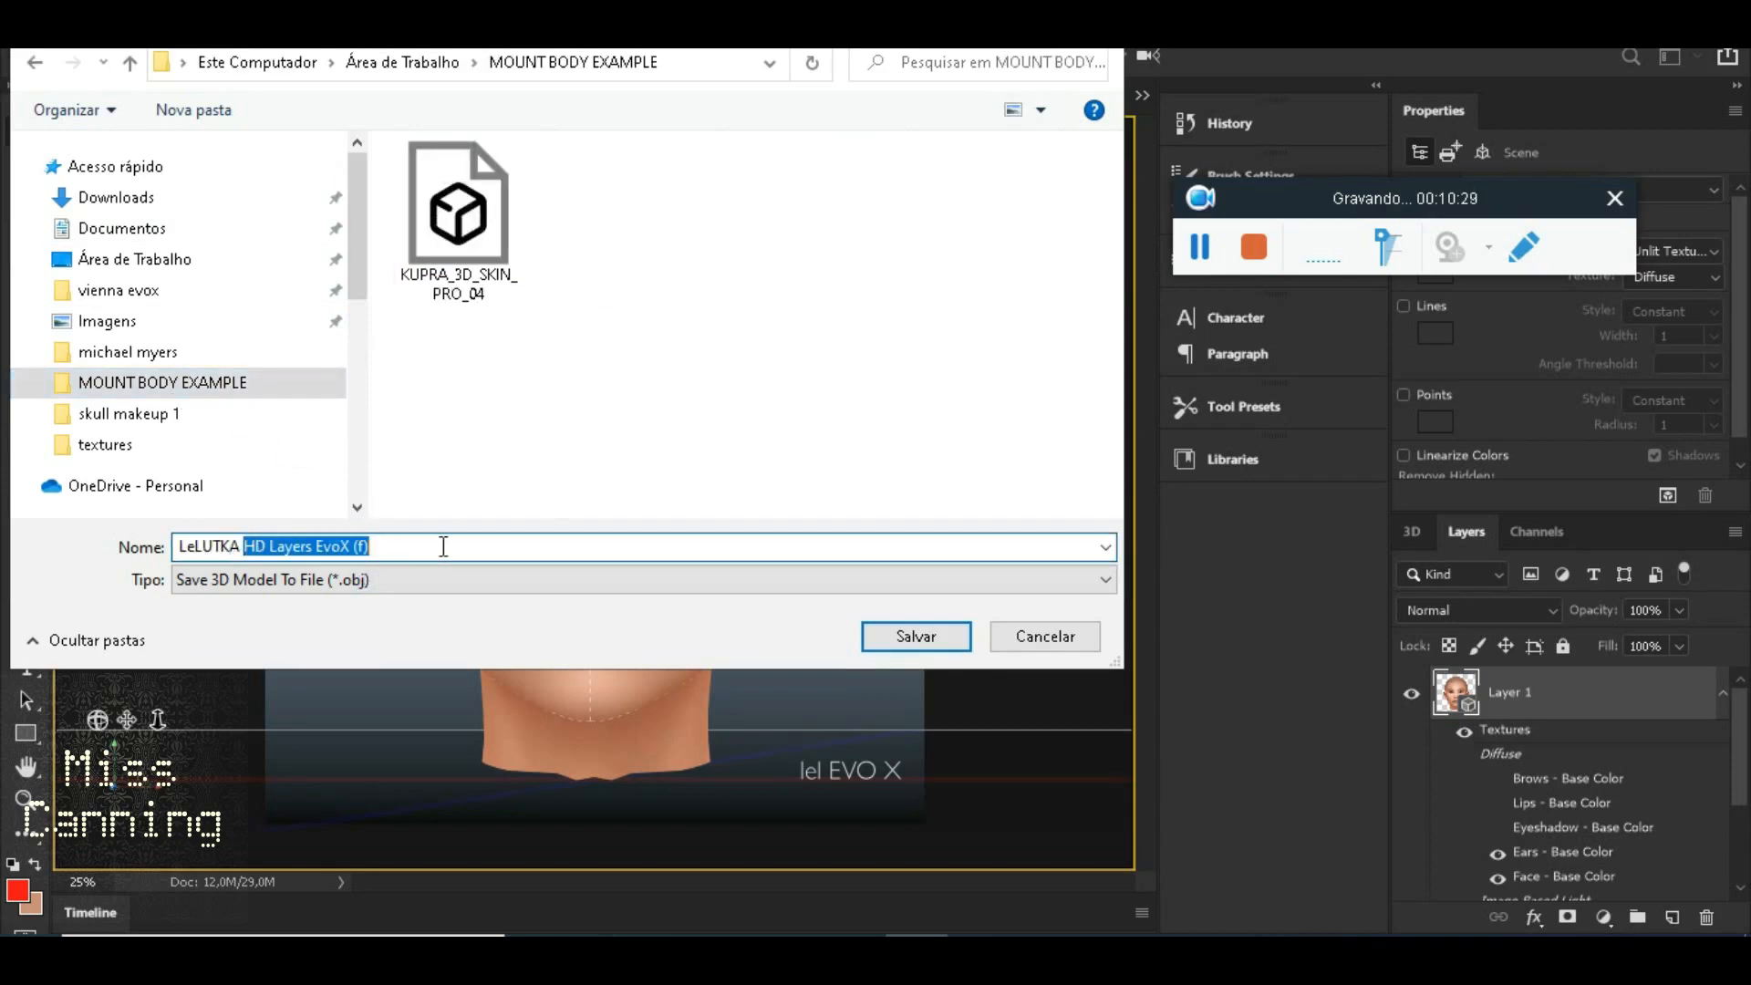
{"action": "type", "text": "HEAD MESH OBJ"}
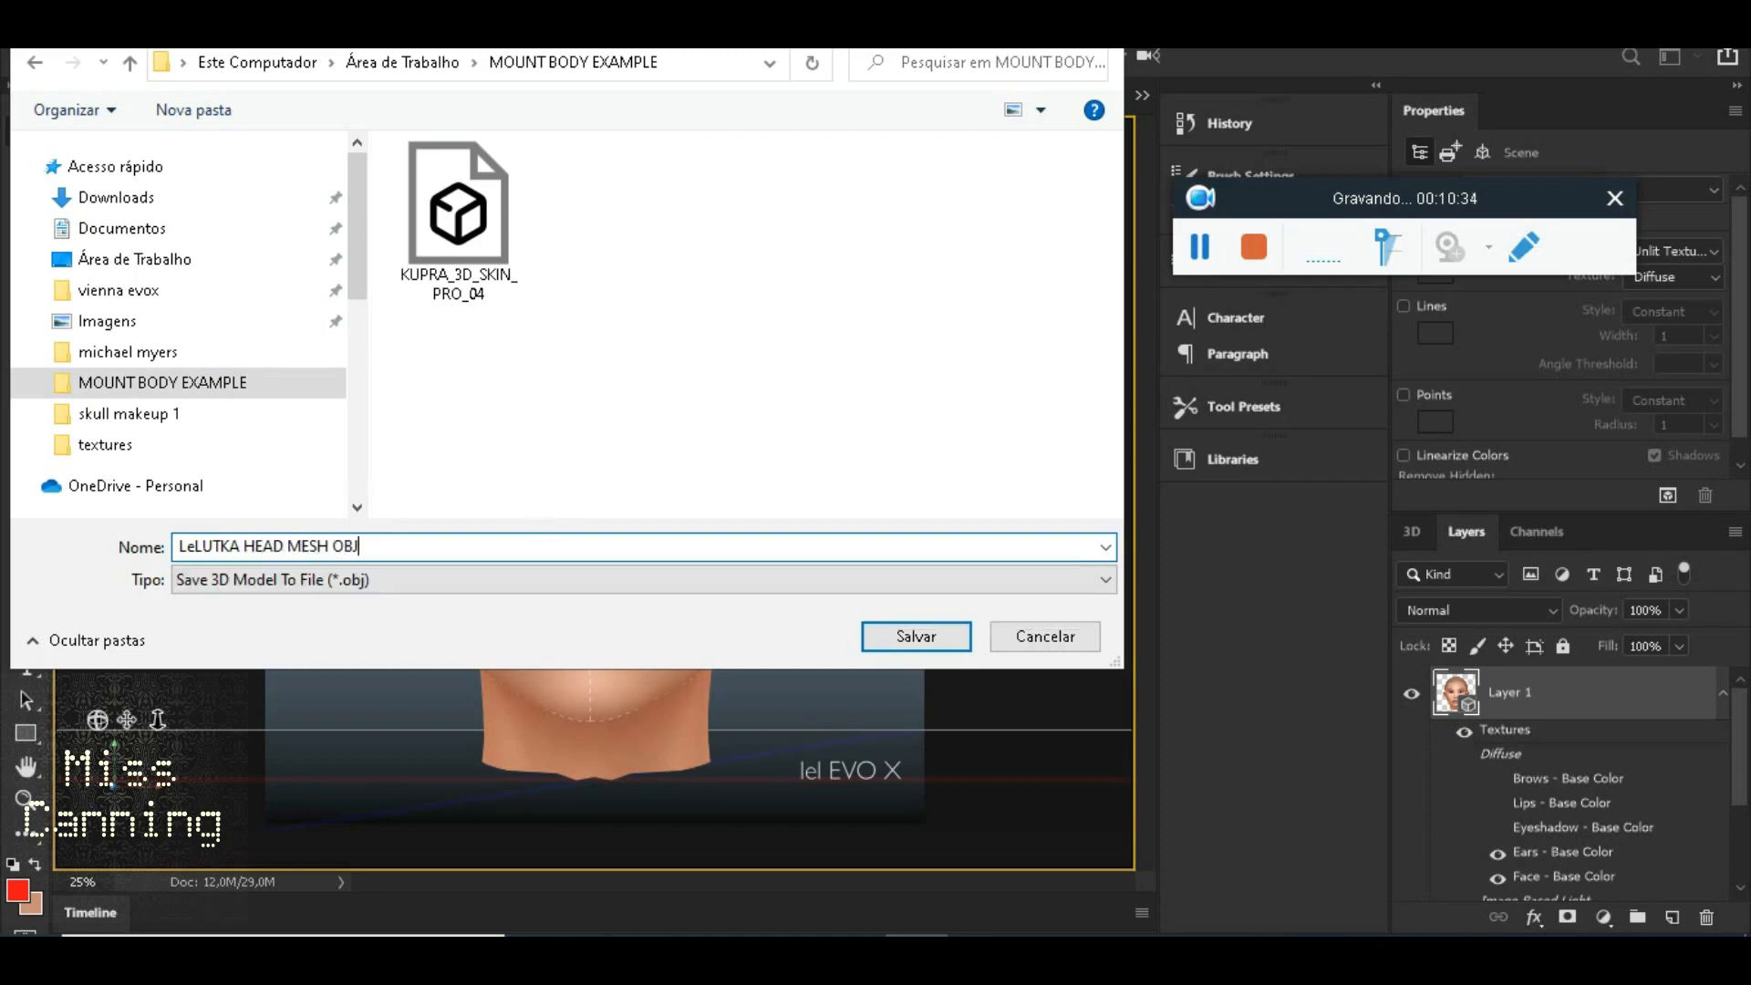
{"action": "left_click", "coordinate": [956, 639]}
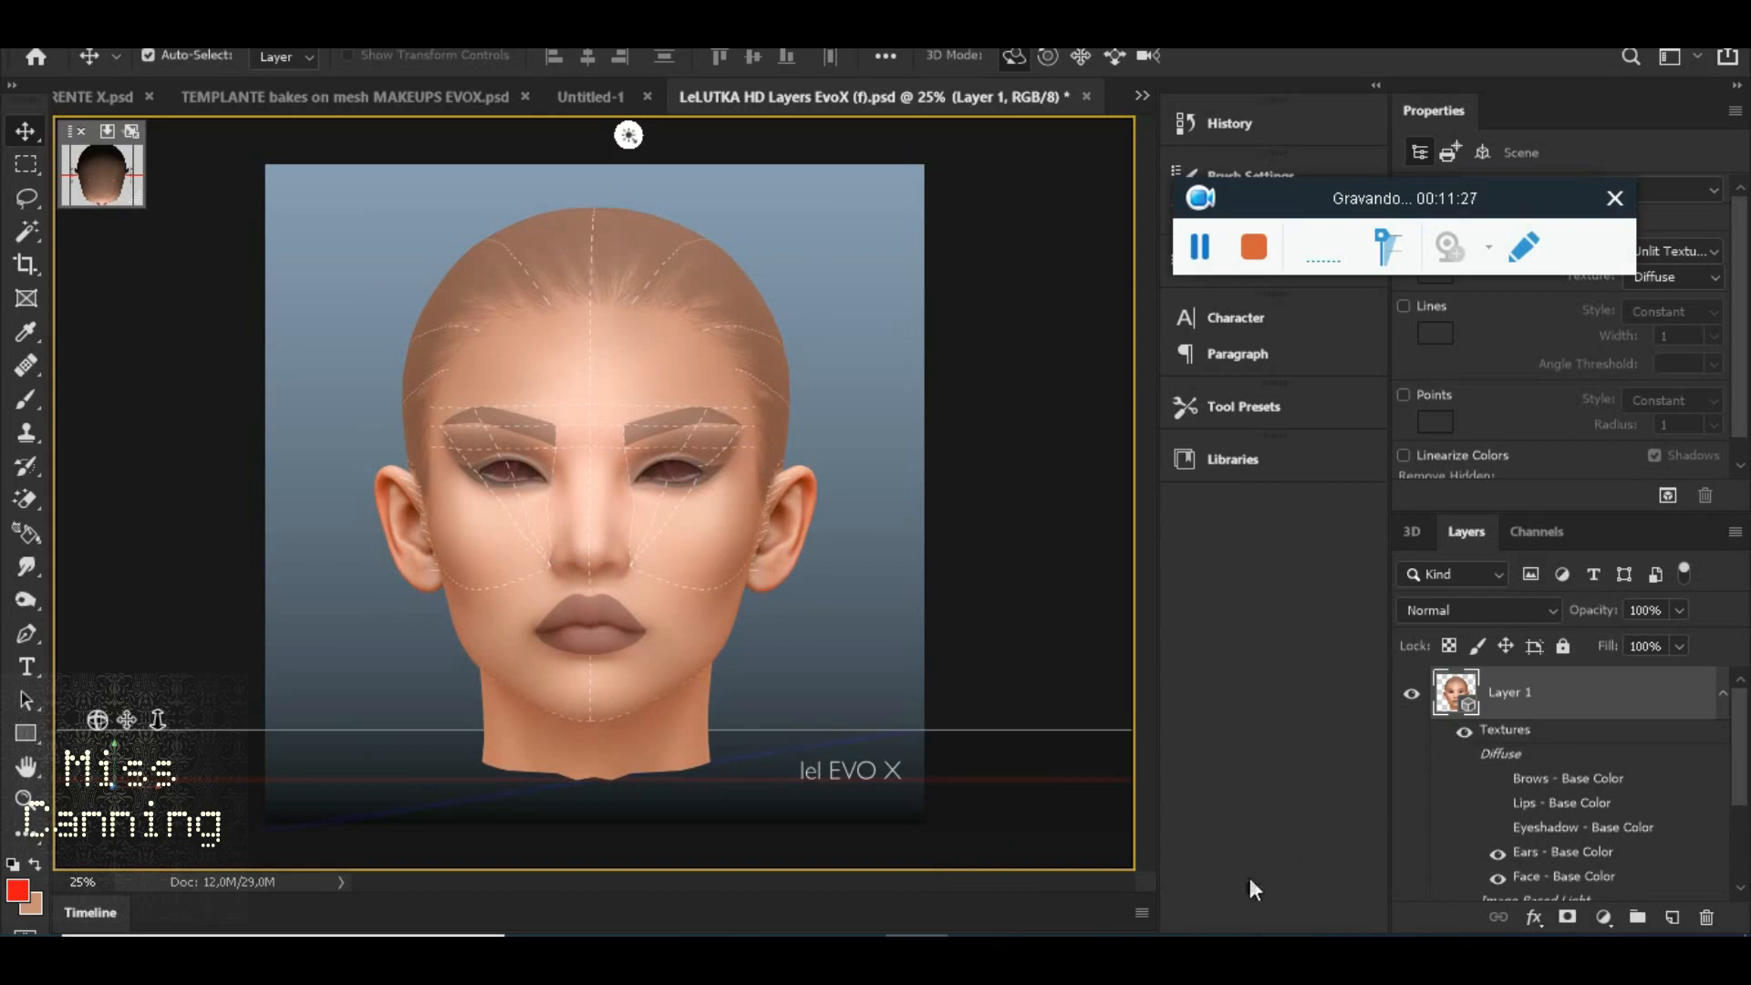
Open the MOUNT BODY EXAMPLE folder and examine the exported head files beside the KUPRA body OBJ
{"action": "mouse_move", "coordinate": [1235, 958]}
{"action": "mouse_move", "coordinate": [851, 935]}
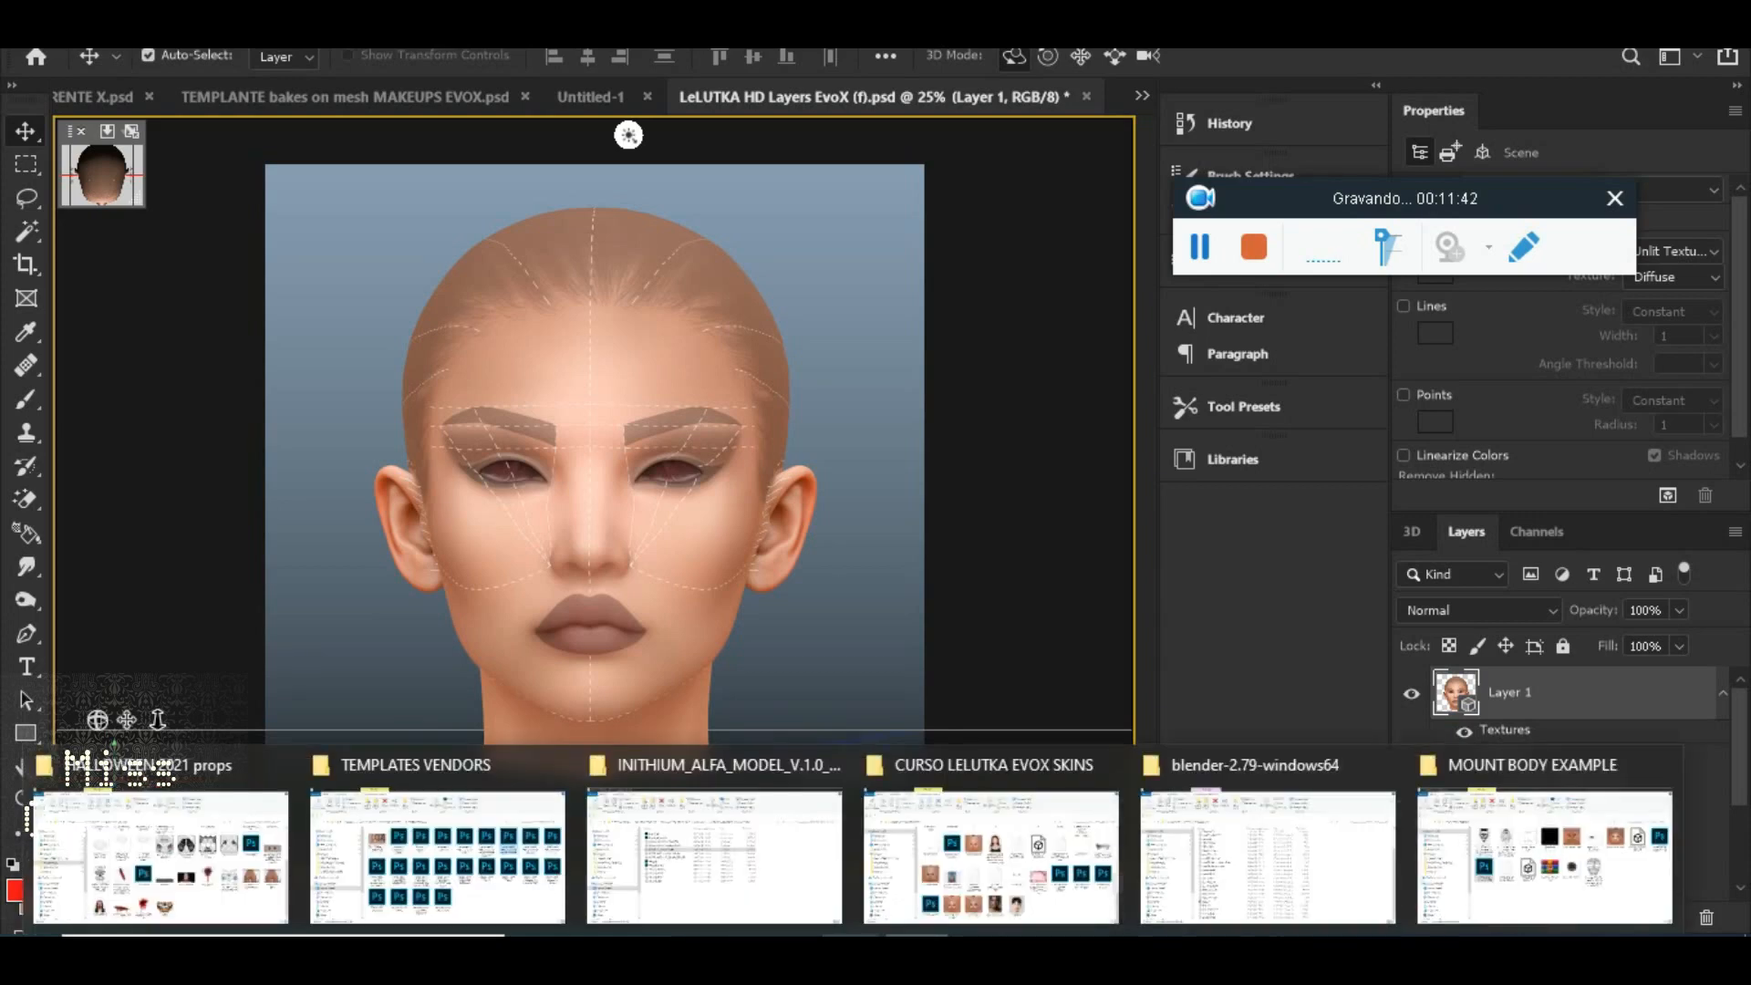
{"action": "left_click", "coordinate": [1528, 871]}
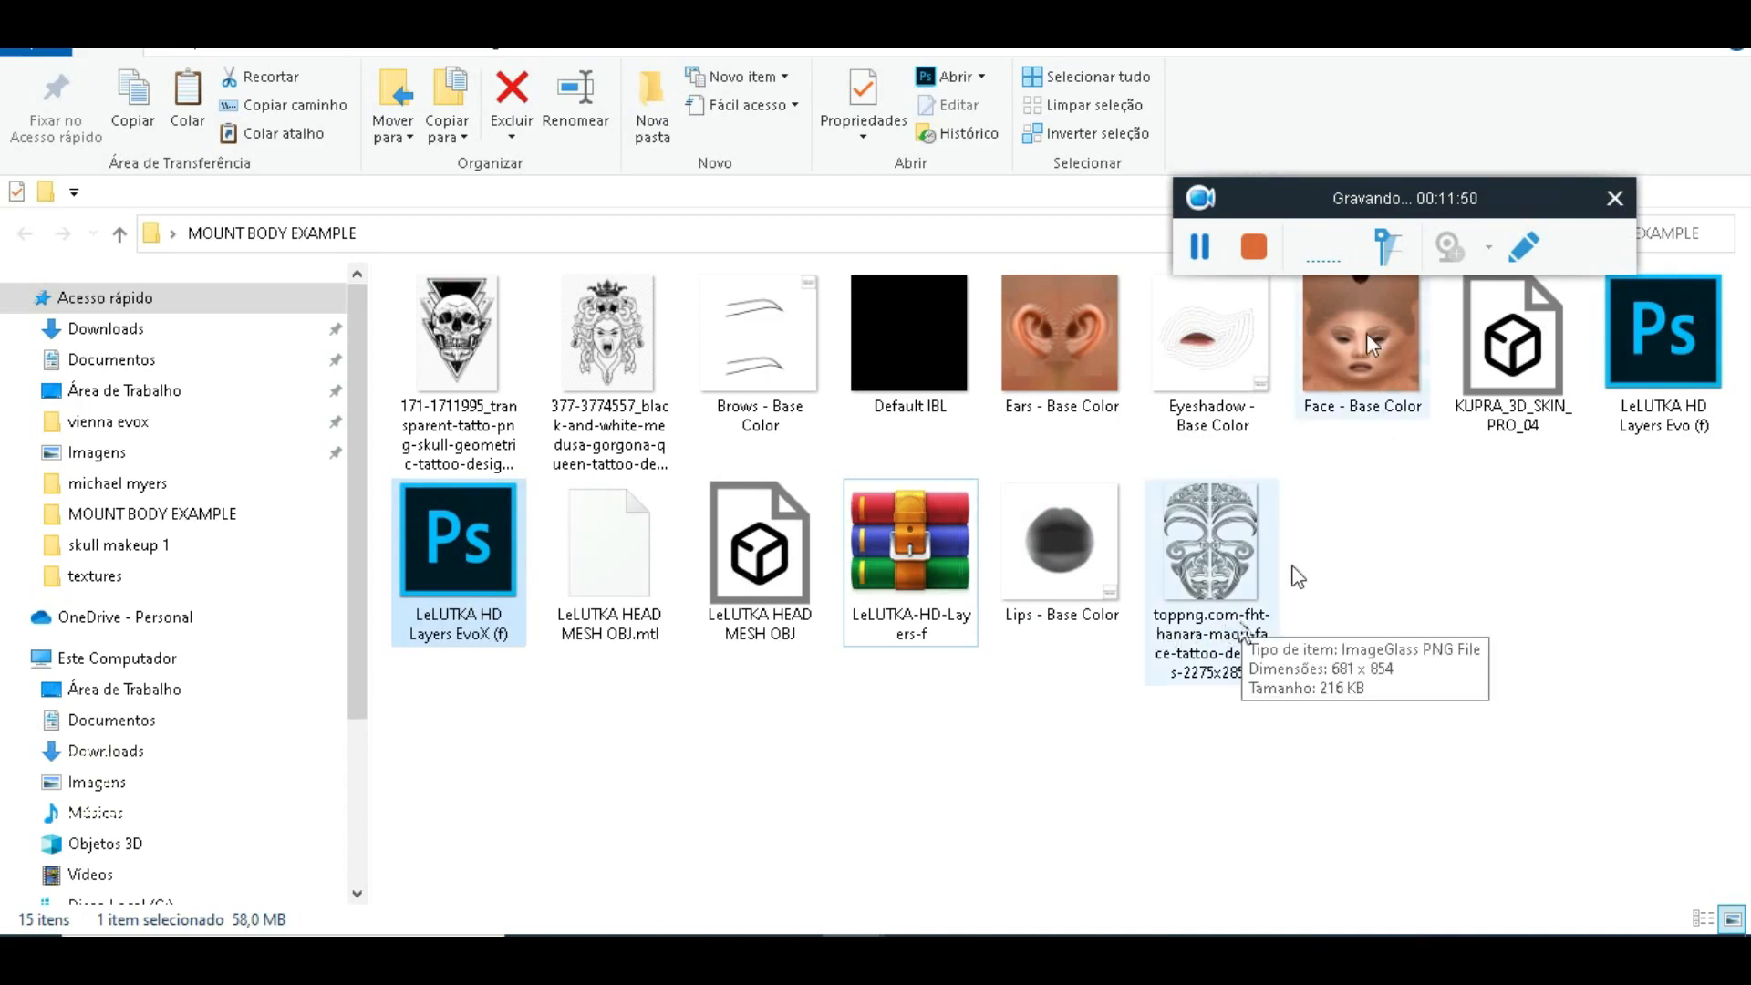
{"action": "left_click_drag", "start_coordinate": [1303, 208], "coordinate": [1419, 521]}
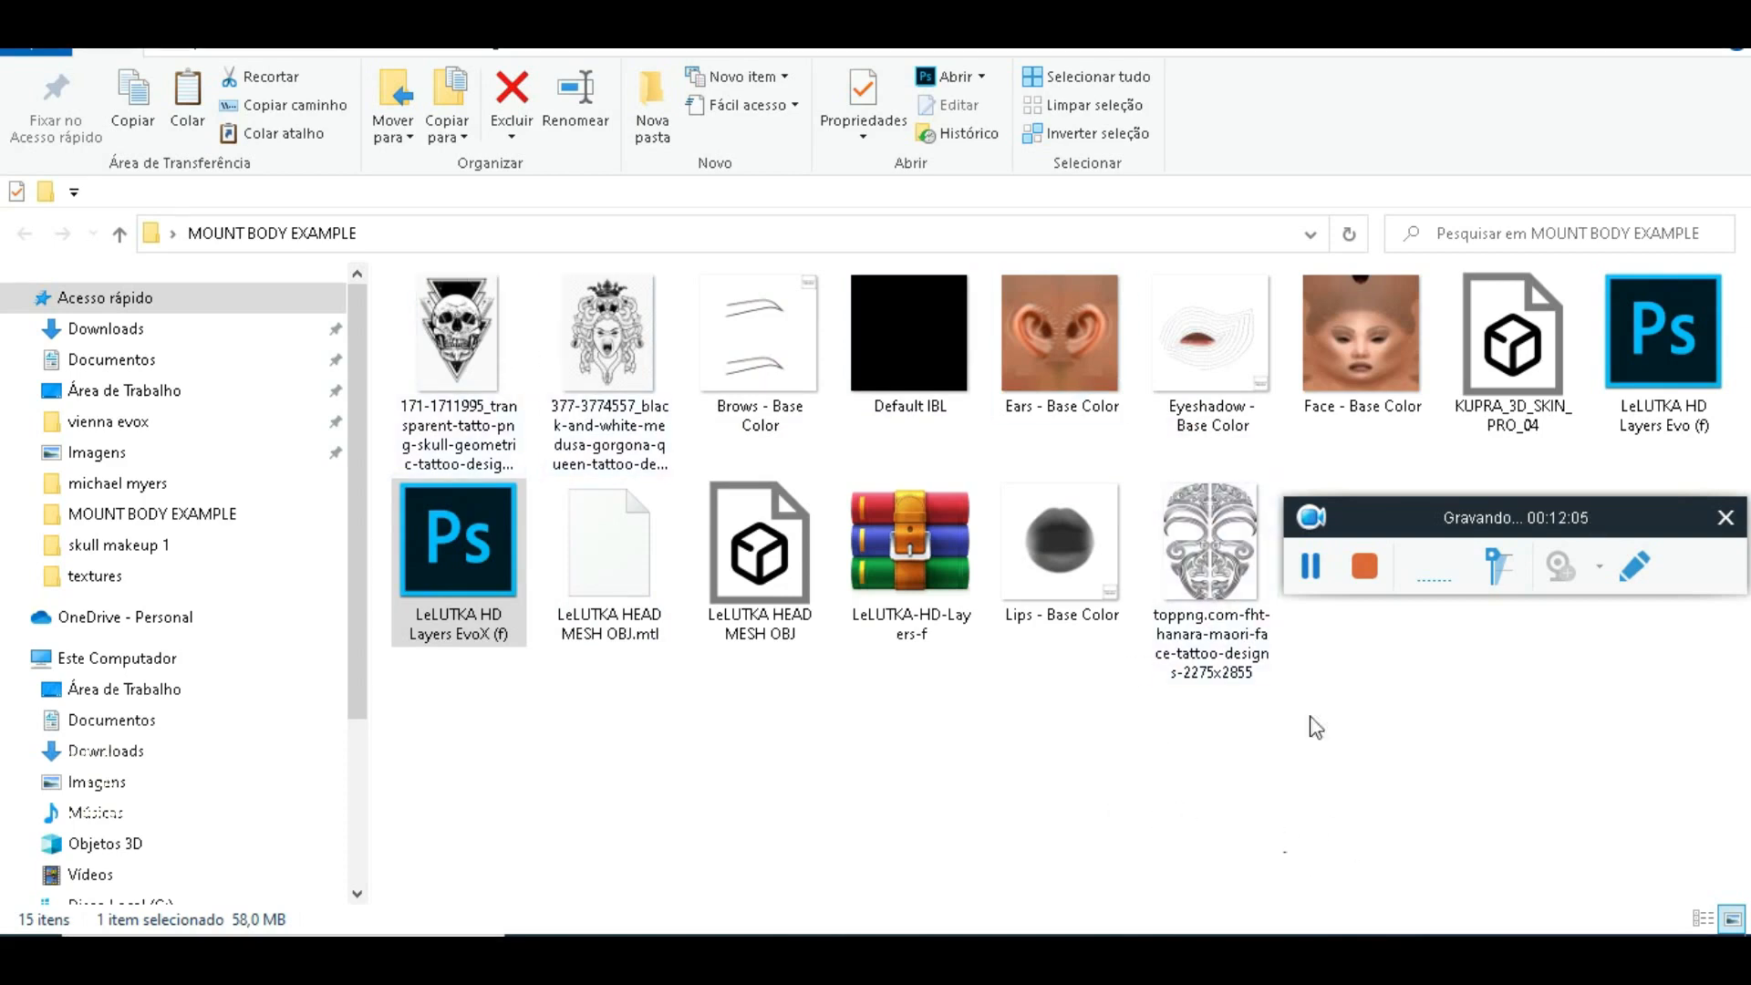
{"action": "left_click_drag", "start_coordinate": [1445, 509], "coordinate": [1299, 416]}
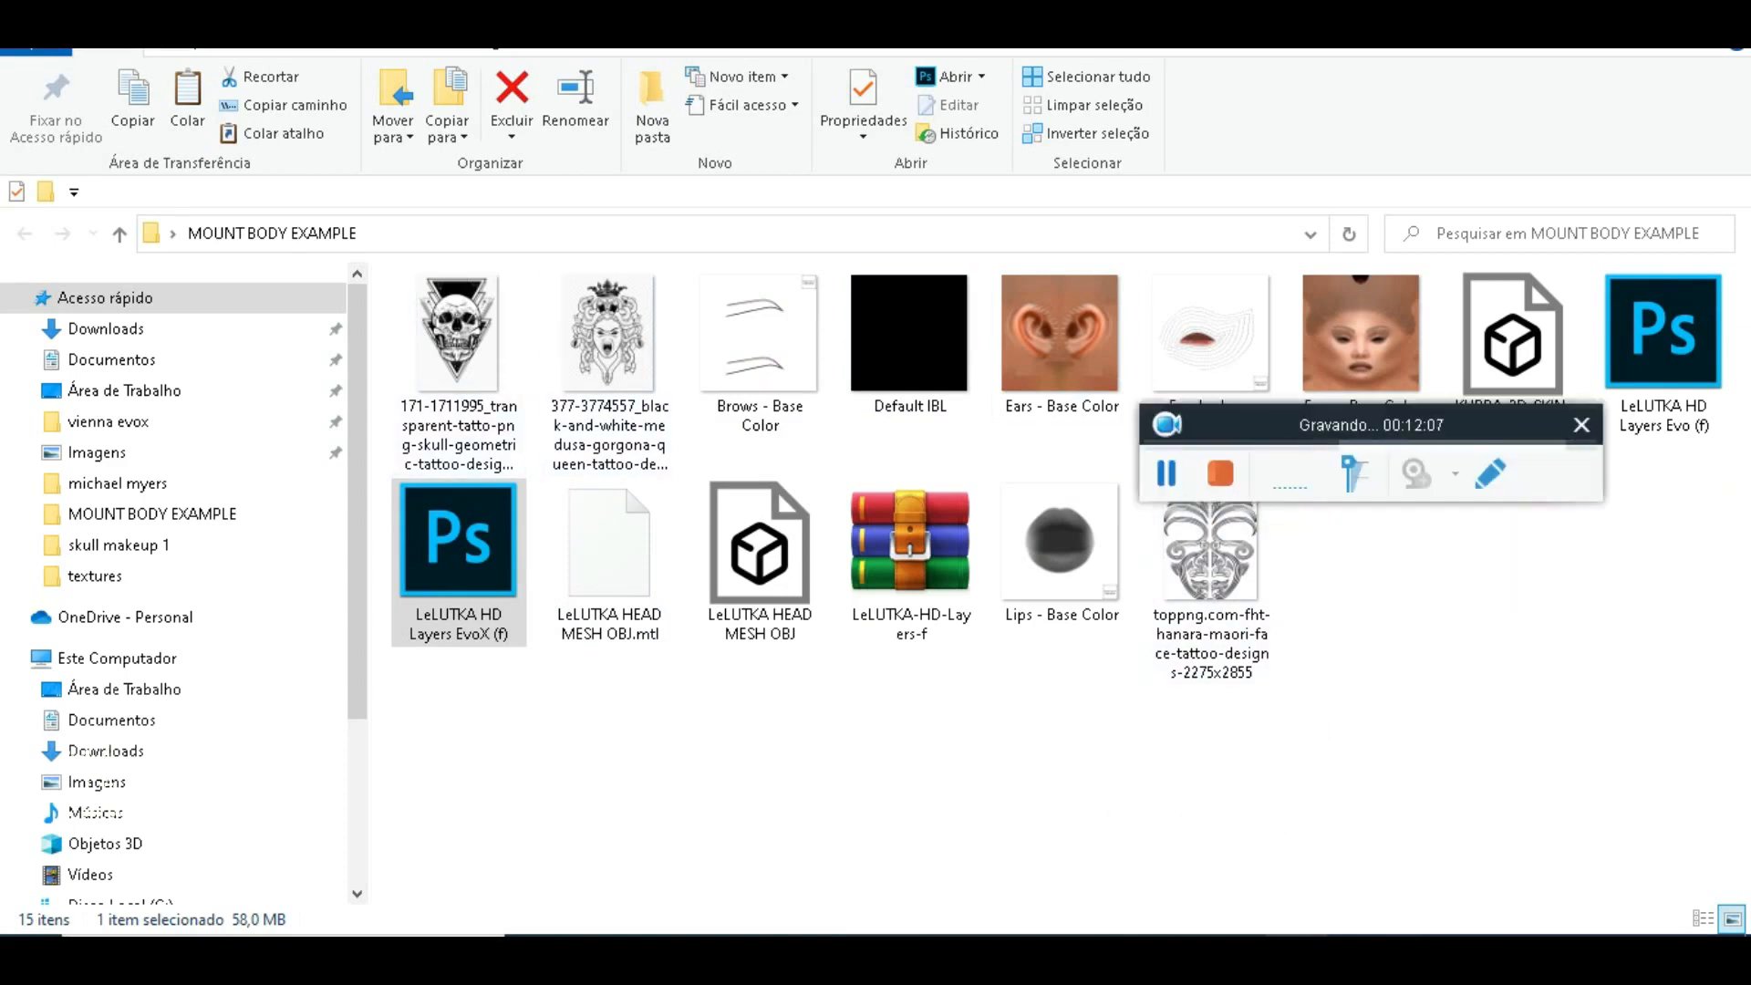
Switch to Blender and import KUPRA_3D_SKIN_PRO_04.obj as Wavefront from the MOUNT BODY EXAMPLE folder on the Desktop
{"action": "left_click", "coordinate": [1284, 948]}
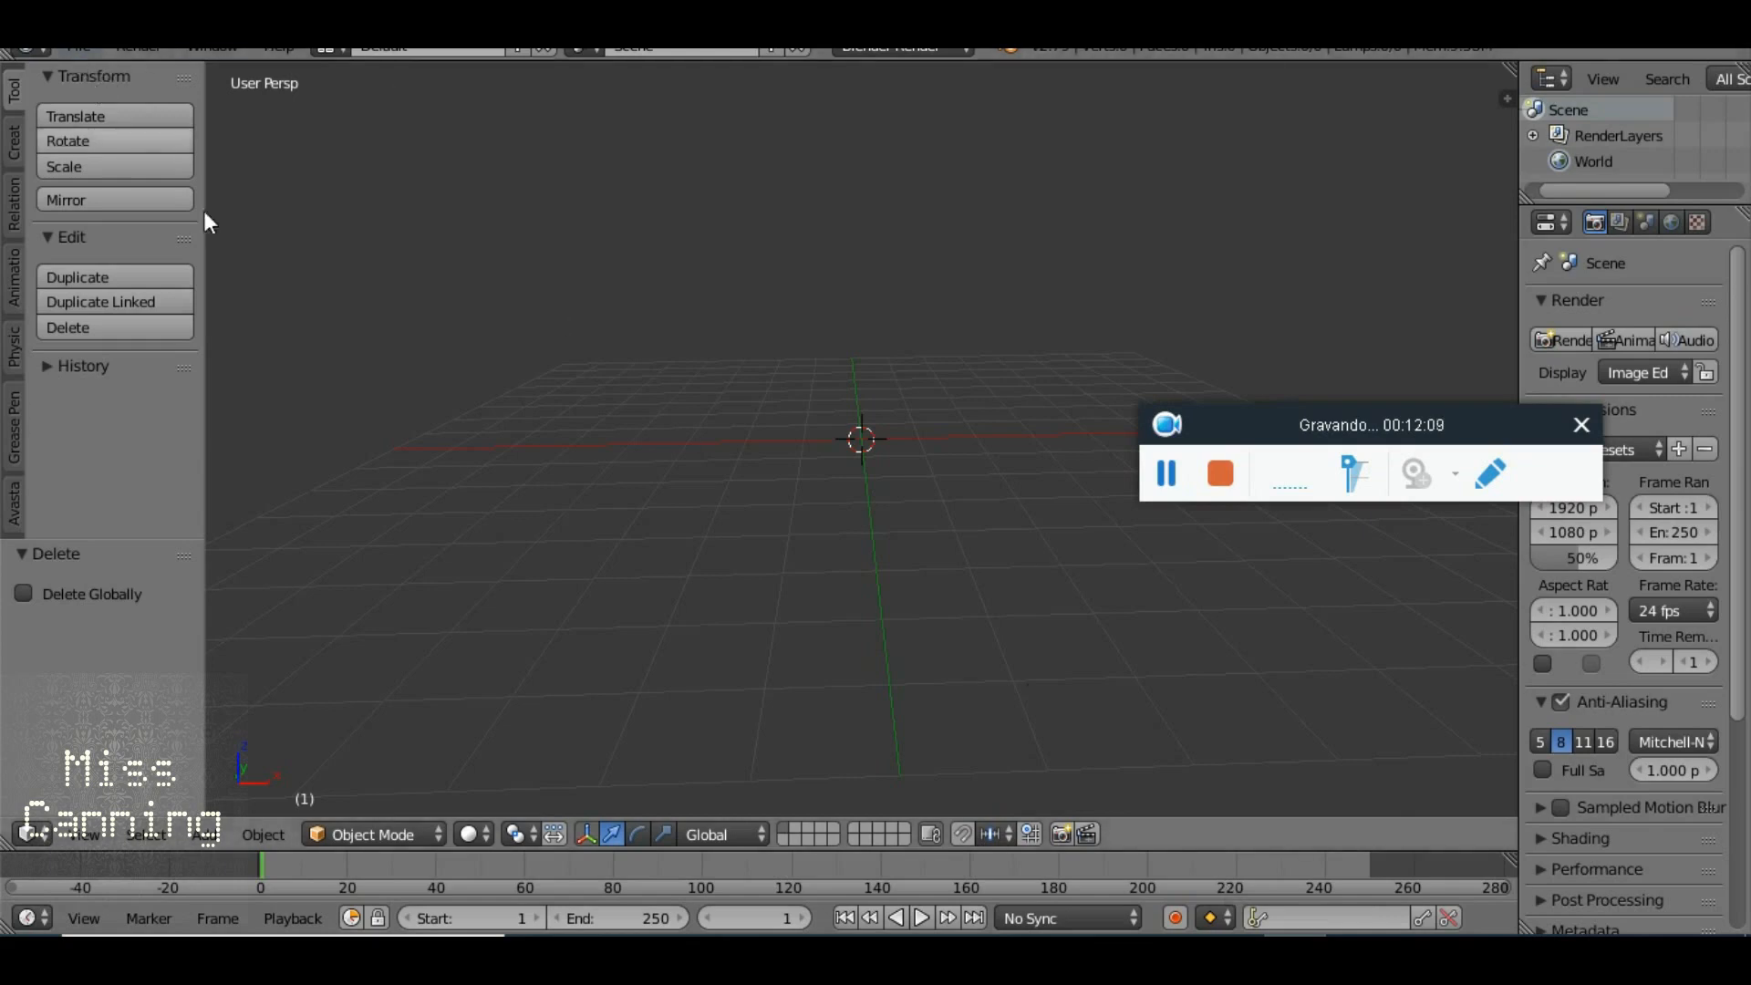
{"action": "left_click_drag", "start_coordinate": [909, 468], "coordinate": [929, 494]}
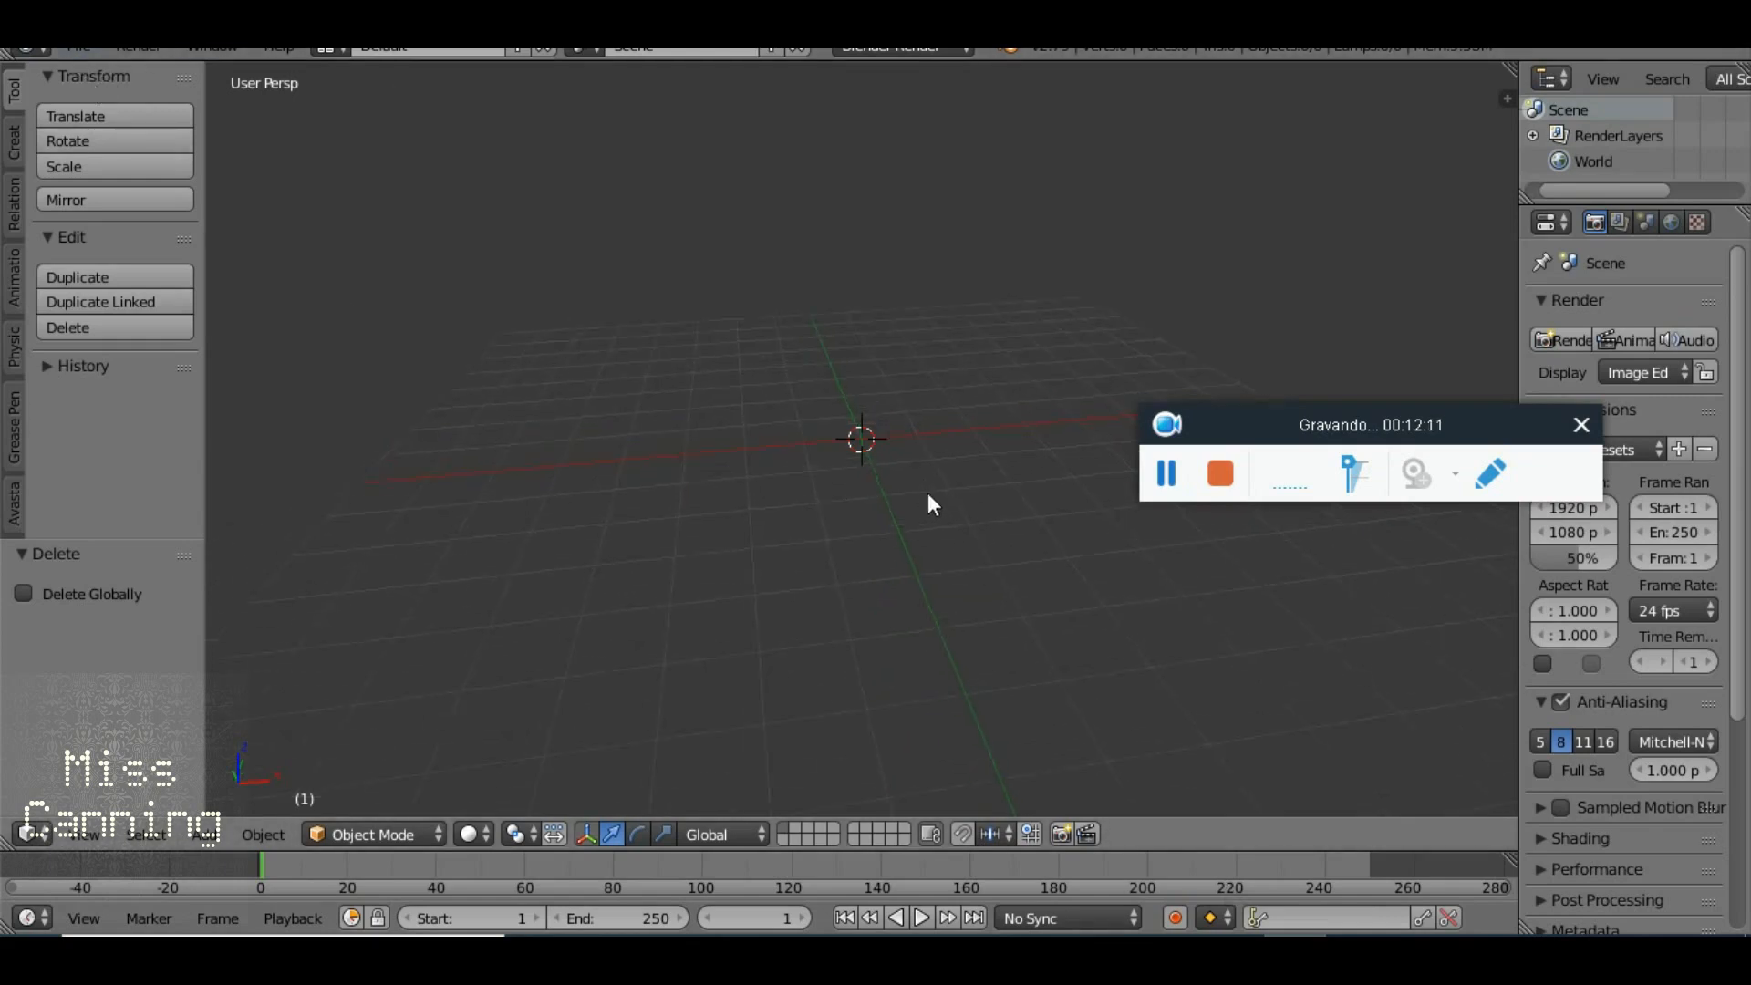
{"action": "left_click_drag", "start_coordinate": [1056, 446], "coordinate": [922, 544]}
{"action": "left_click", "coordinate": [80, 53]}
{"action": "mouse_move", "coordinate": [238, 569]}
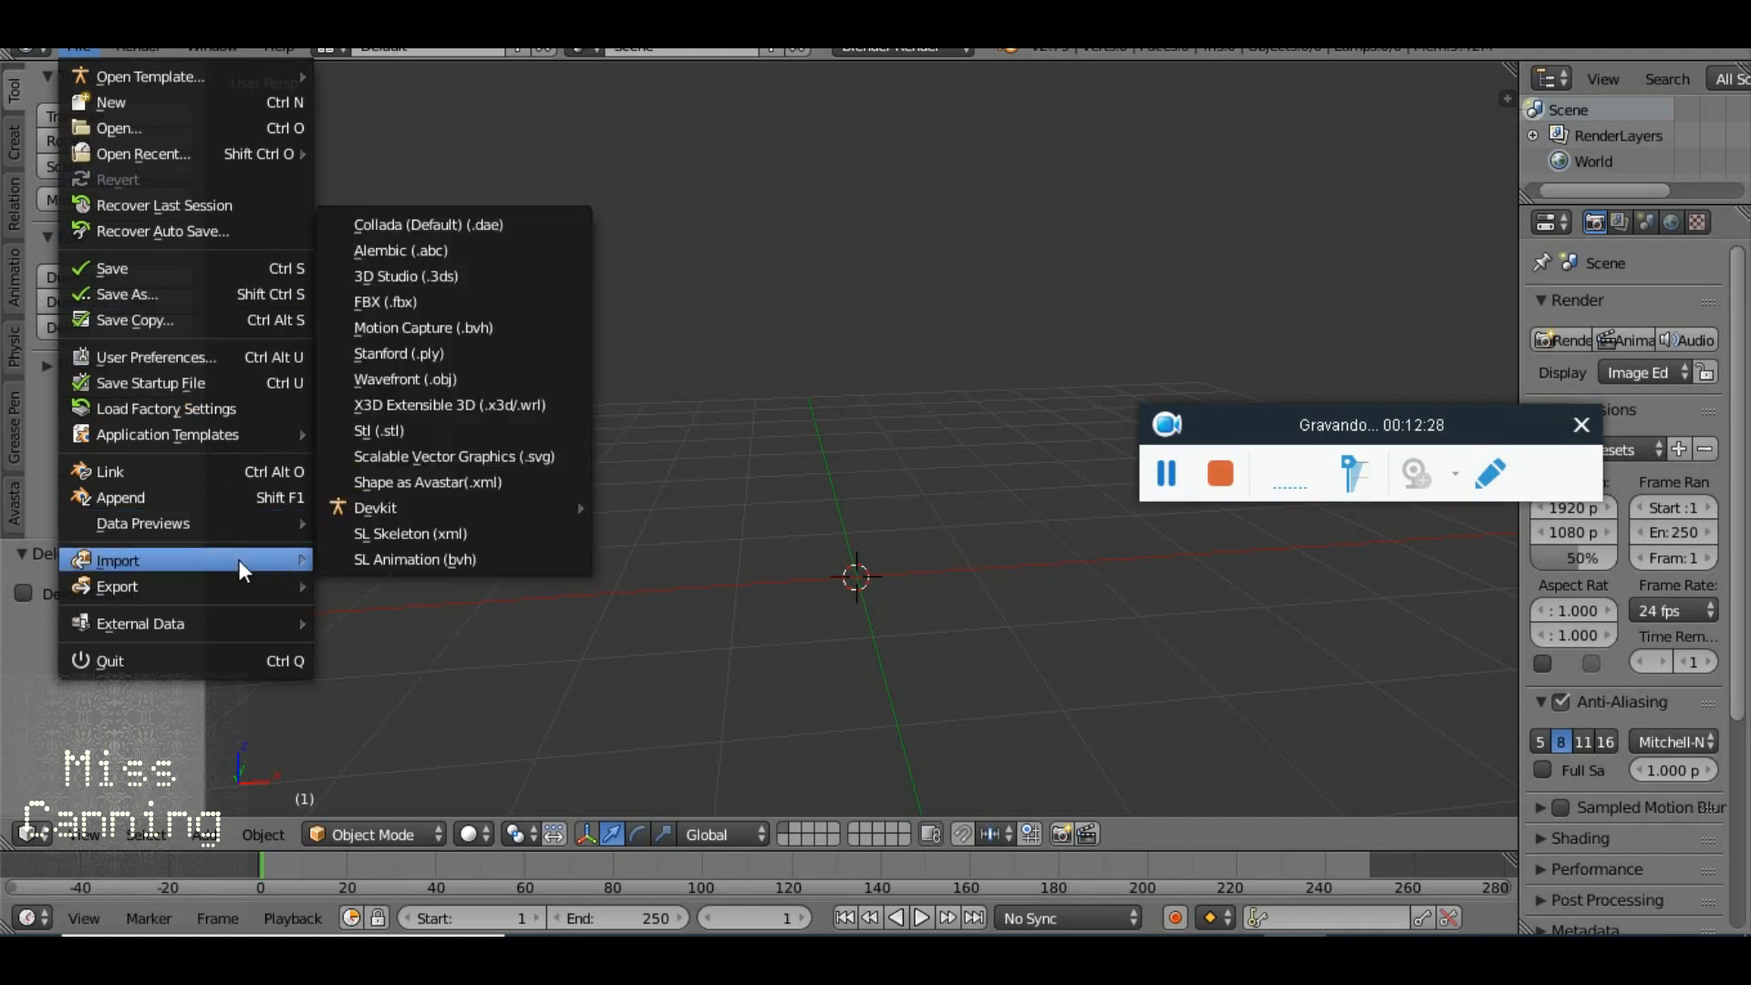
{"action": "left_click", "coordinate": [464, 379]}
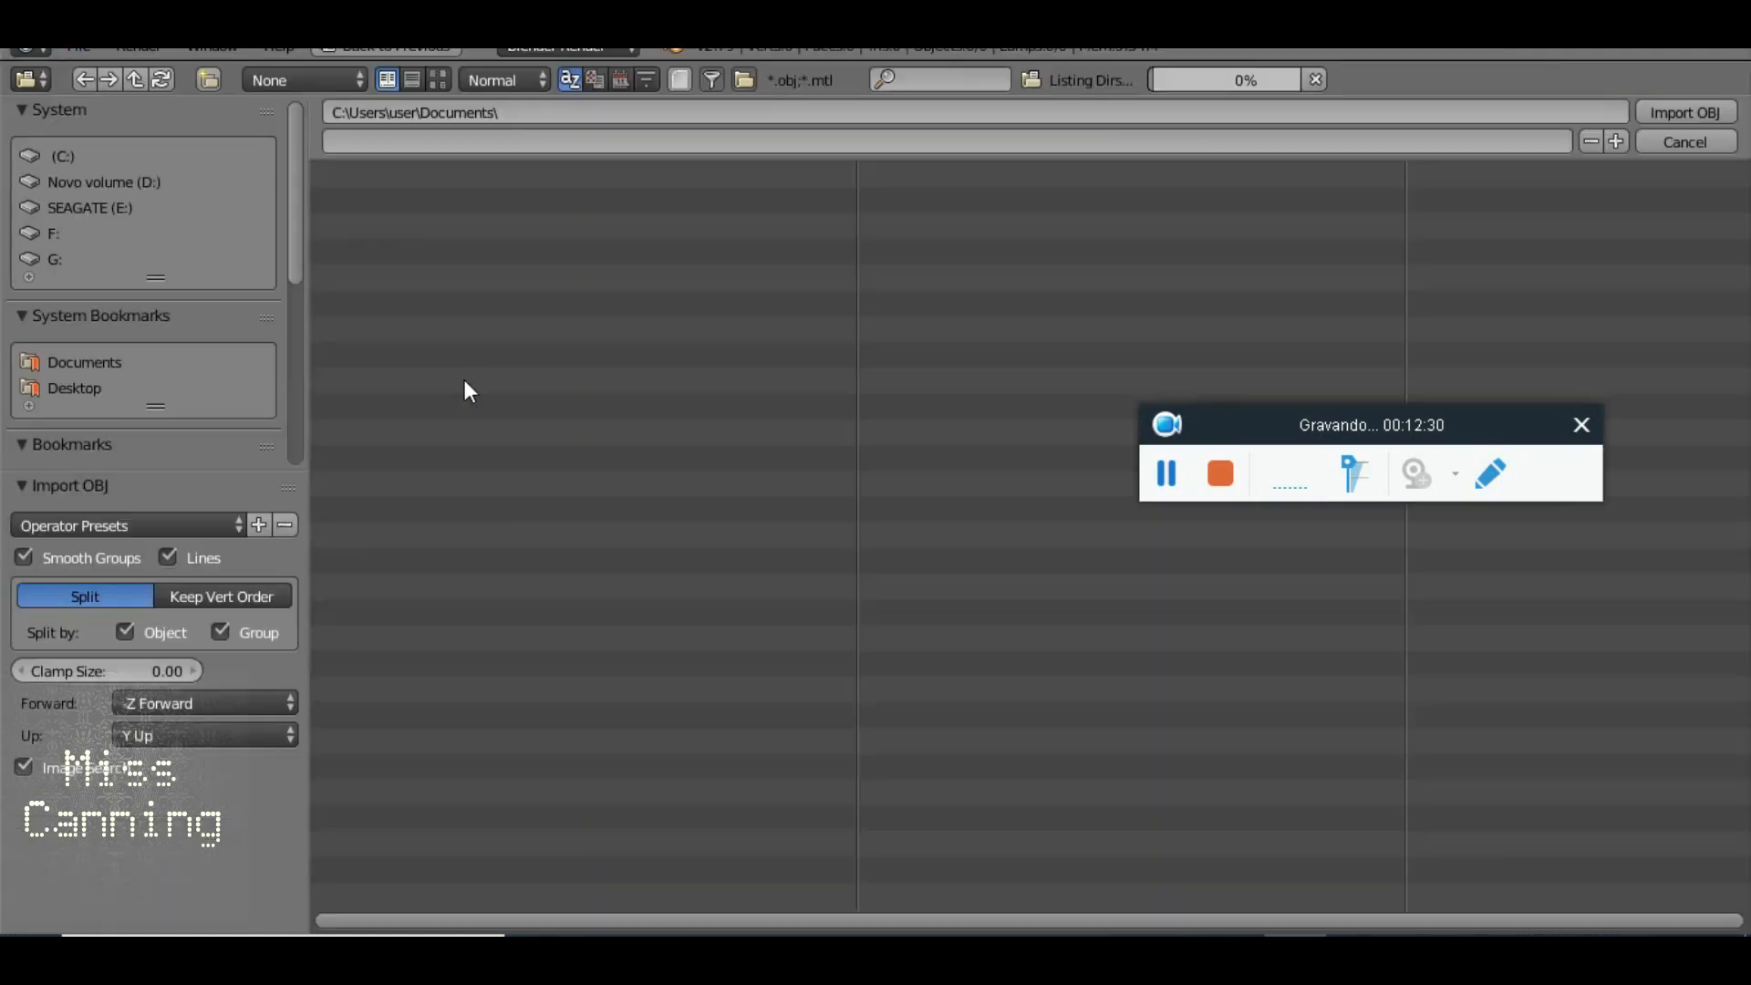
{"action": "left_click", "coordinate": [33, 387]}
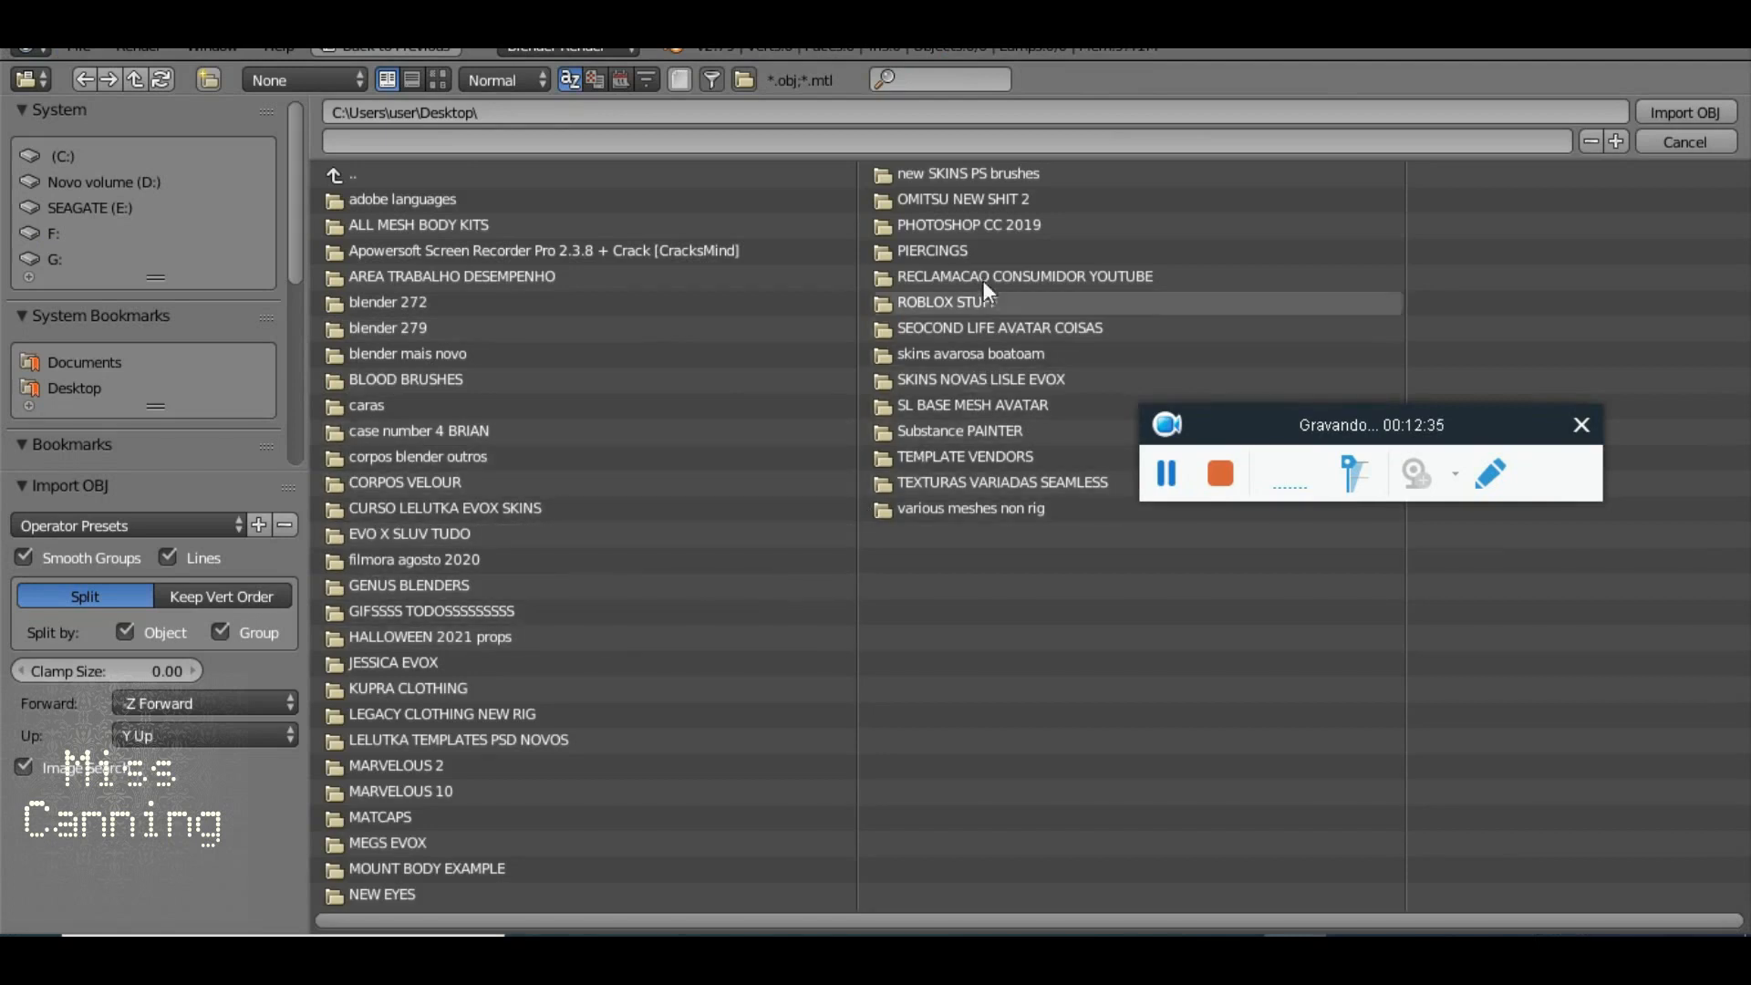
{"action": "left_click", "coordinate": [447, 868]}
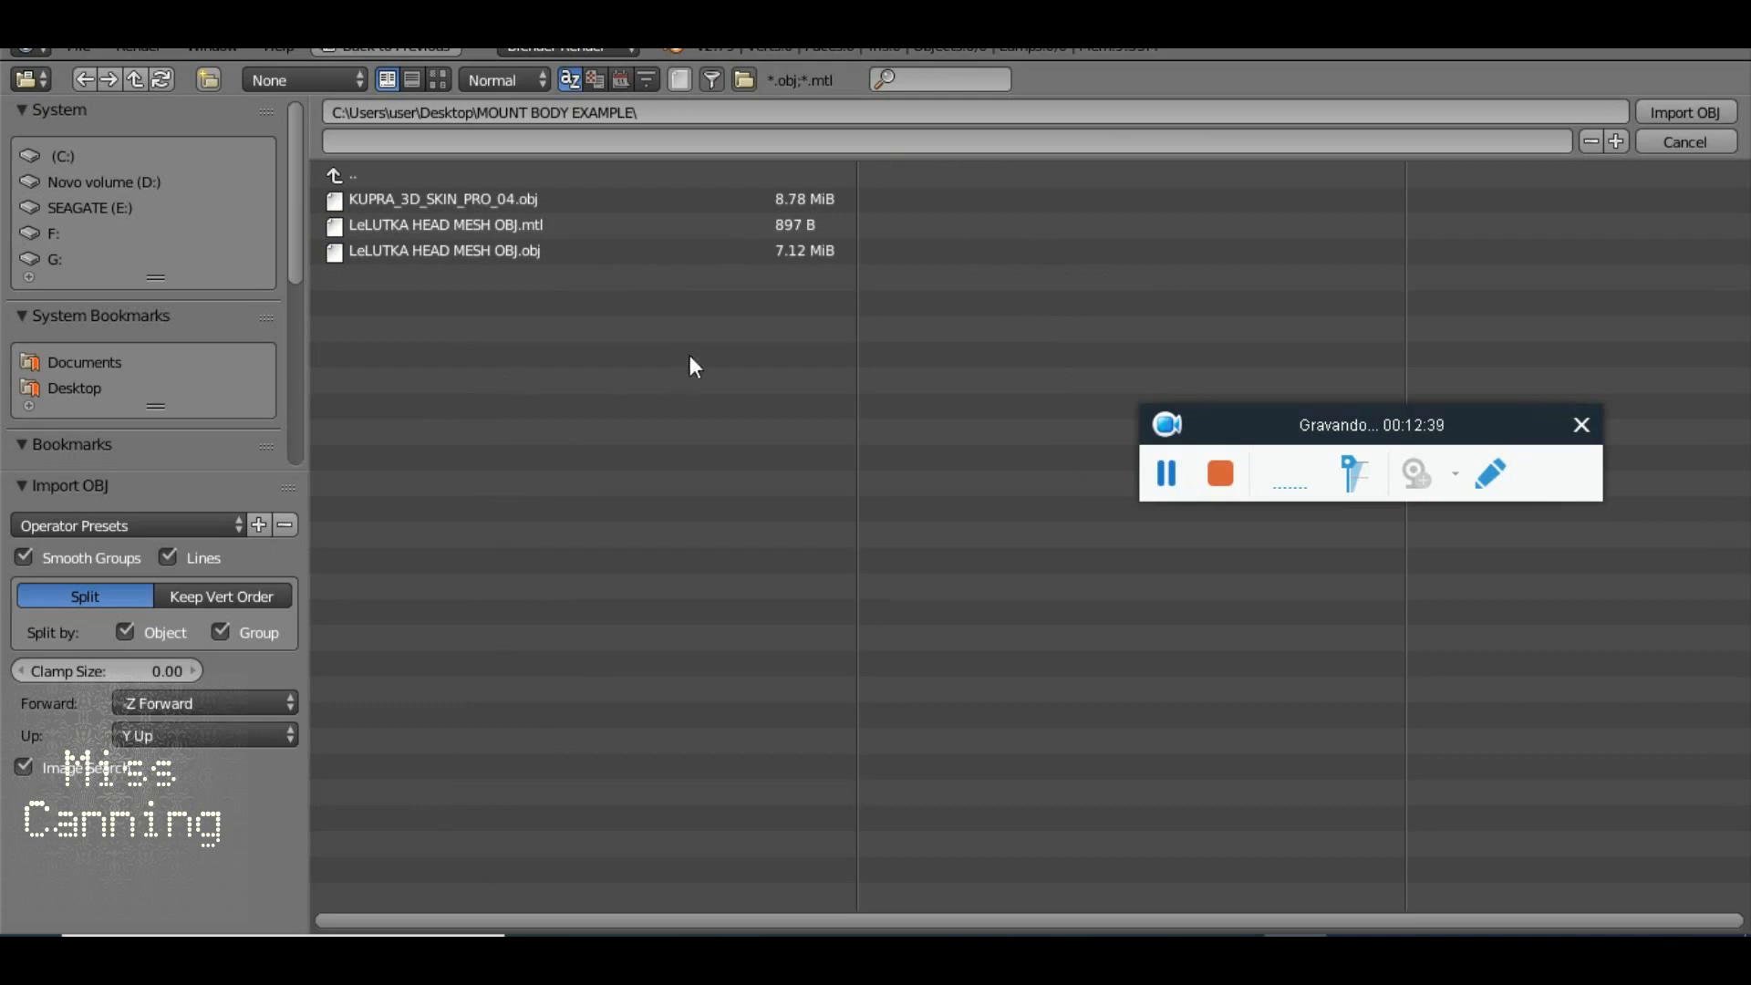
{"action": "left_click", "coordinate": [483, 199]}
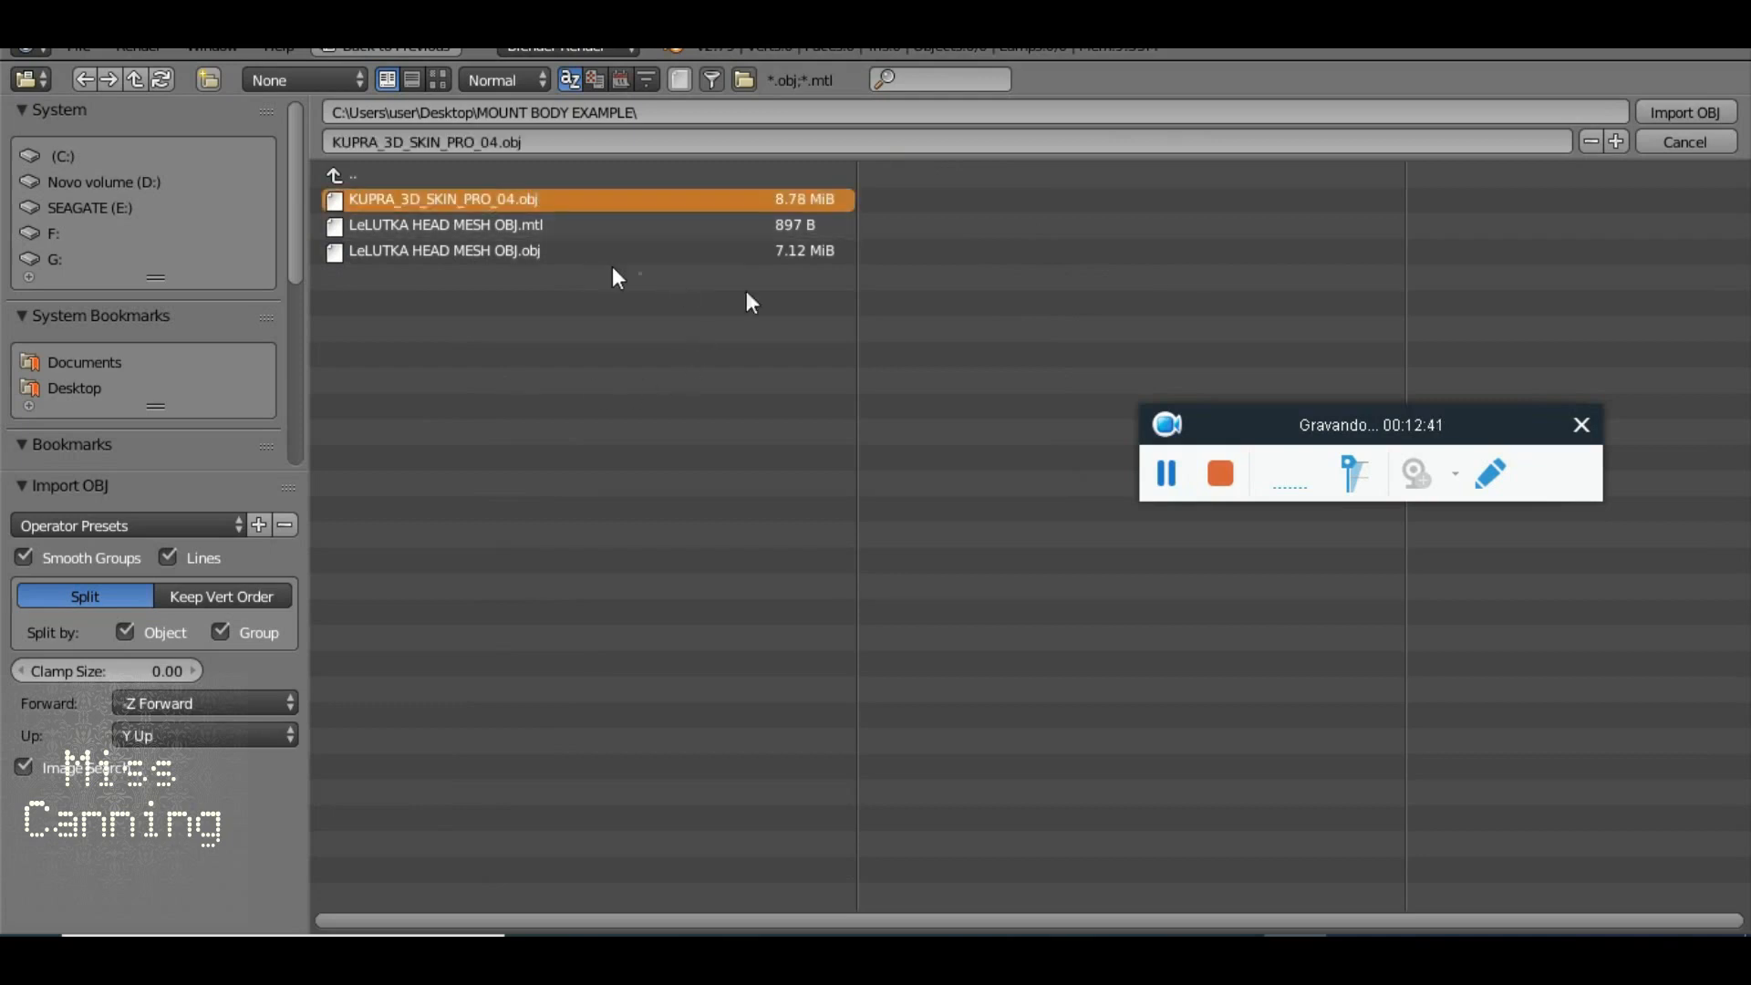
{"action": "left_click", "coordinate": [1661, 106]}
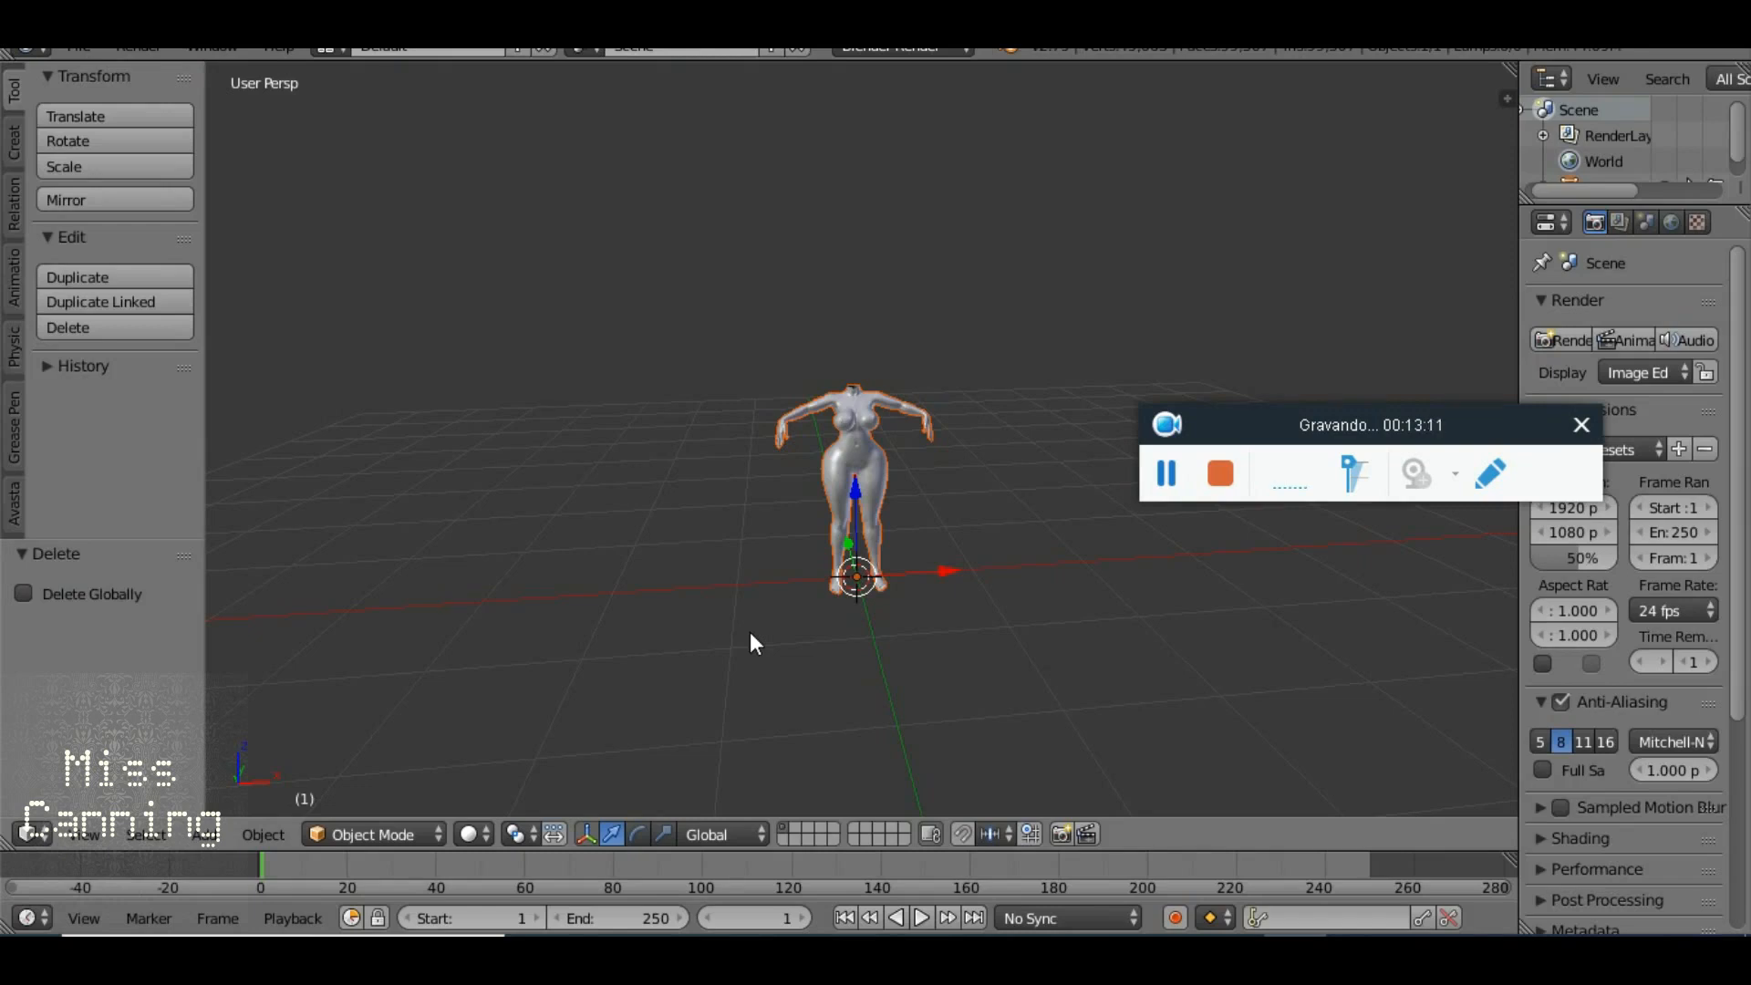
Select the imported KUPRA body mesh in the 3D view and frame it closely
{"action": "scroll", "coordinate": [821, 429], "scroll_direction": "up", "scroll_amount": 6}
{"action": "mouse_move", "coordinate": [842, 451]}
{"action": "left_mouse_down"}
{"action": "mouse_move", "coordinate": [911, 452]}
{"action": "mouse_move", "coordinate": [829, 452]}
{"action": "left_mouse_up"}
{"action": "right_click", "coordinate": [861, 500]}
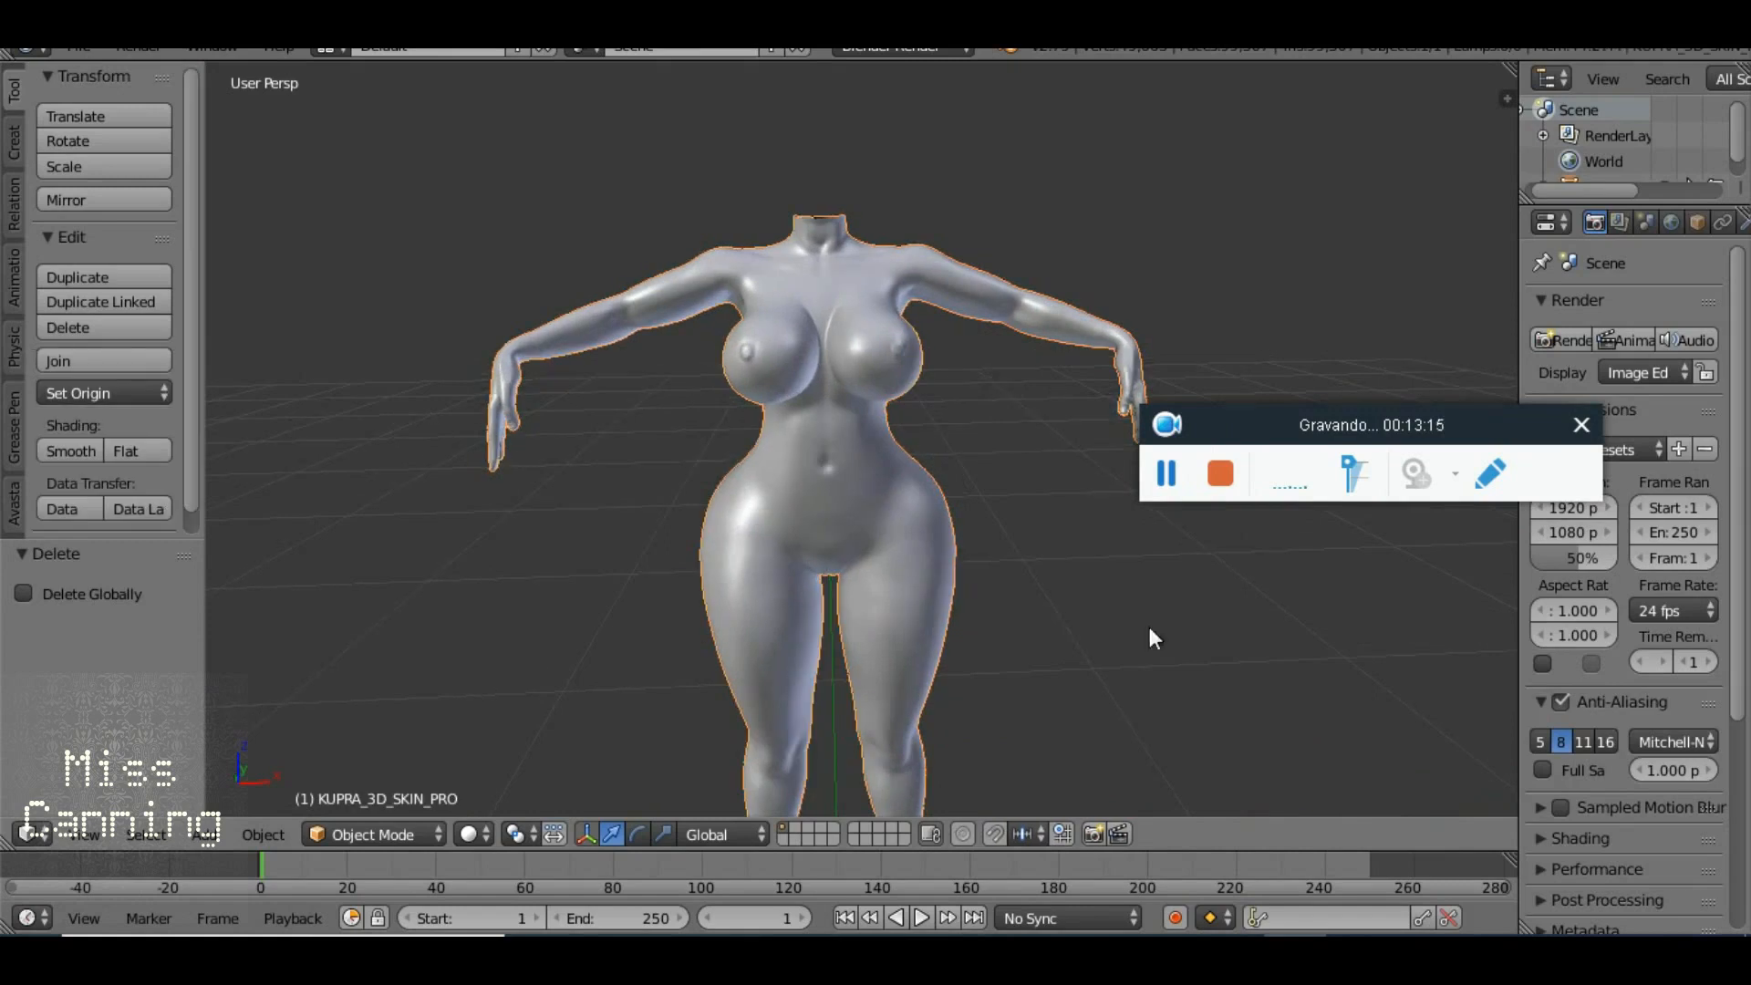
{"action": "left_click_drag", "start_coordinate": [1237, 421], "coordinate": [1294, 241]}
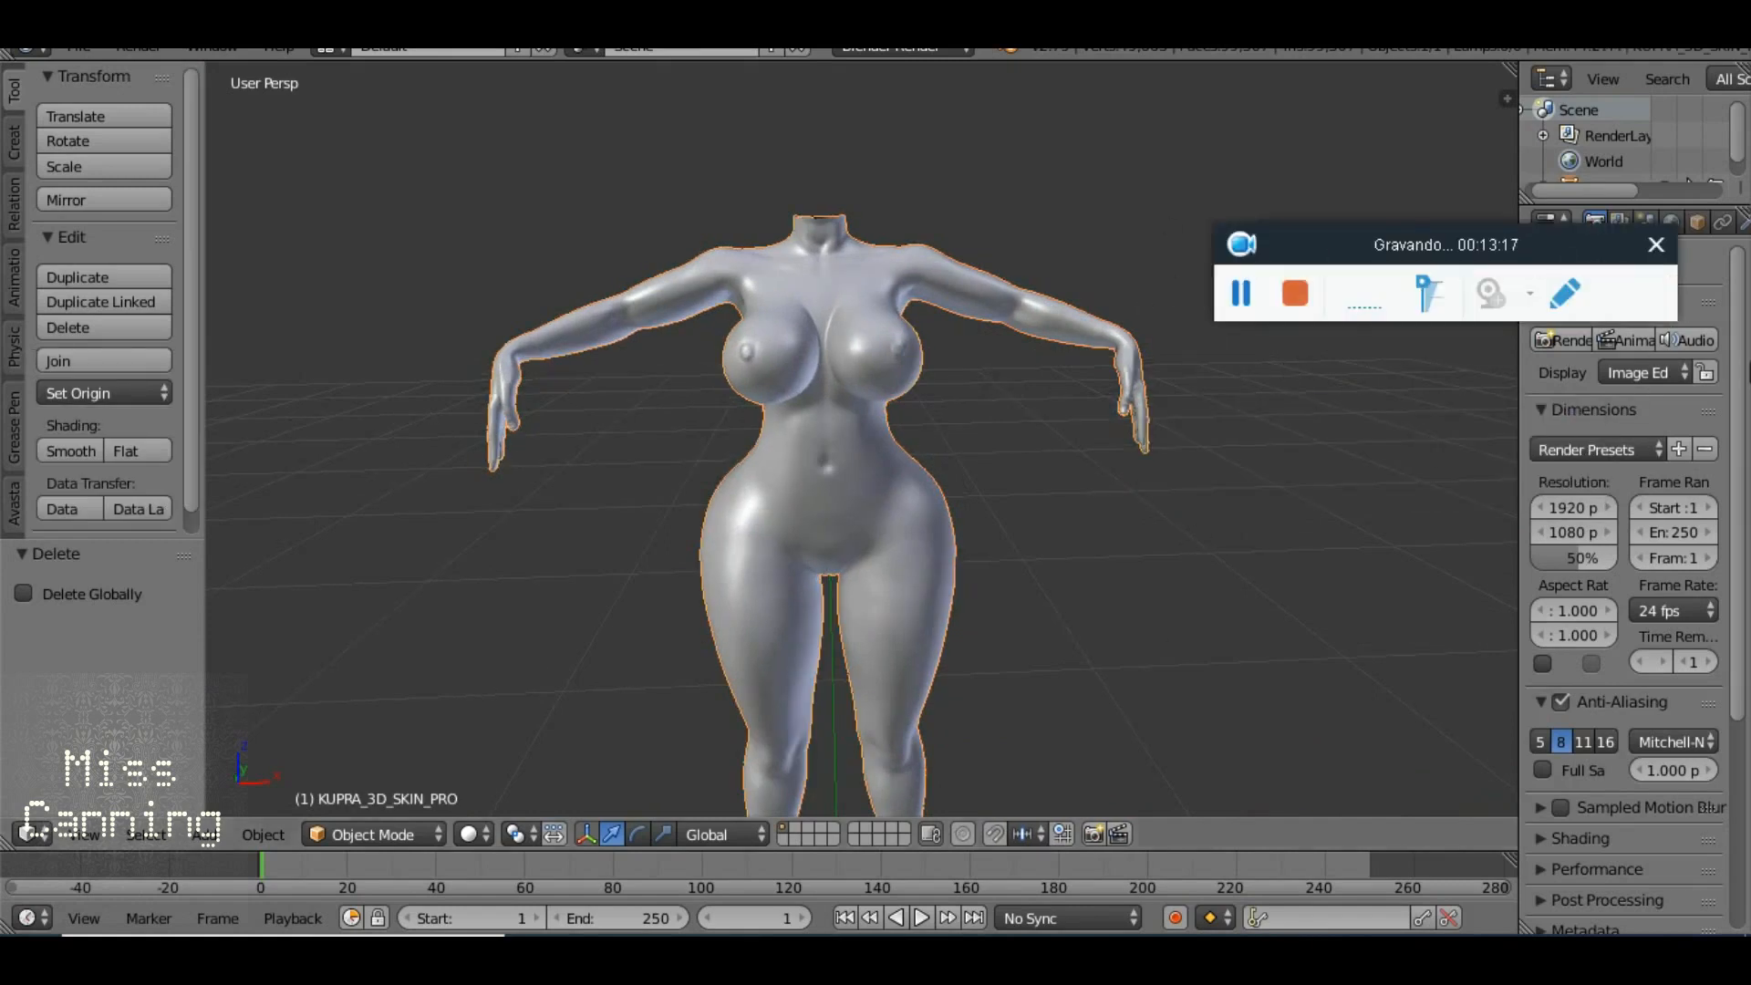
{"action": "left_click_drag", "start_coordinate": [1426, 240], "coordinate": [1129, 107]}
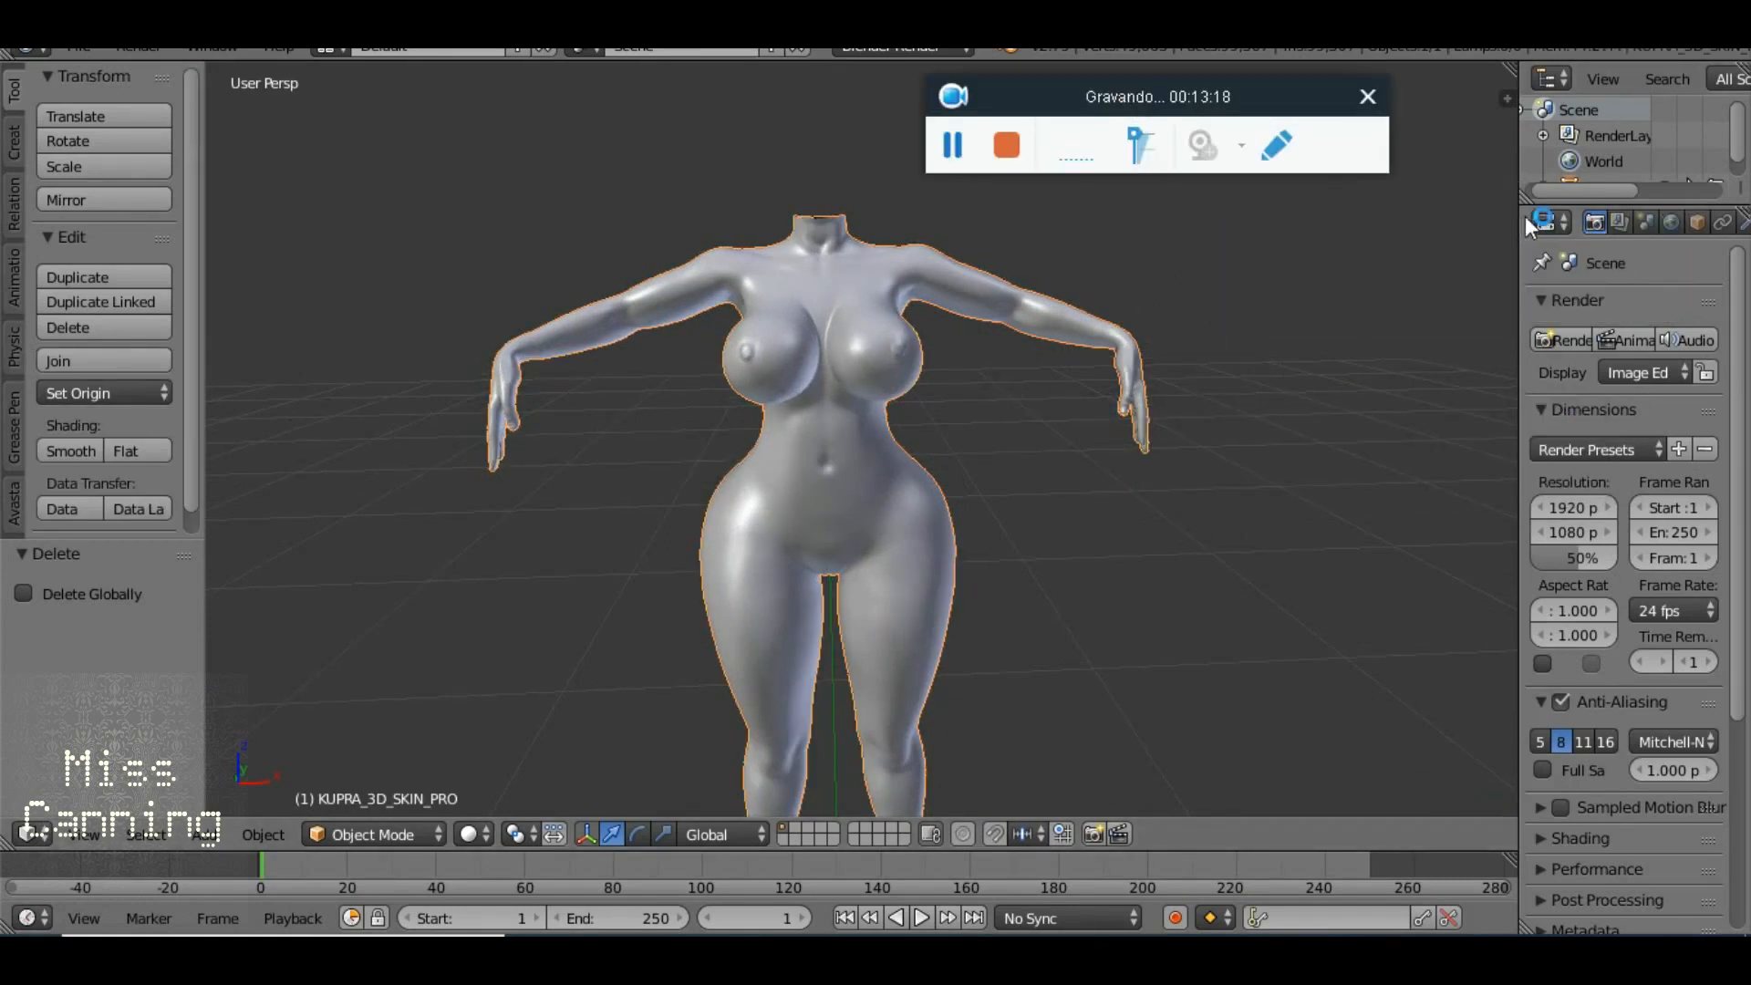
Change the Properties editor into a UV/Image Editor and widen its area
{"action": "left_click", "coordinate": [1550, 221]}
{"action": "mouse_move", "coordinate": [851, 502]}
{"action": "left_mouse_down"}
{"action": "mouse_move", "coordinate": [1059, 489]}
{"action": "mouse_move", "coordinate": [857, 490]}
{"action": "left_mouse_up"}
{"action": "left_click", "coordinate": [1553, 223]}
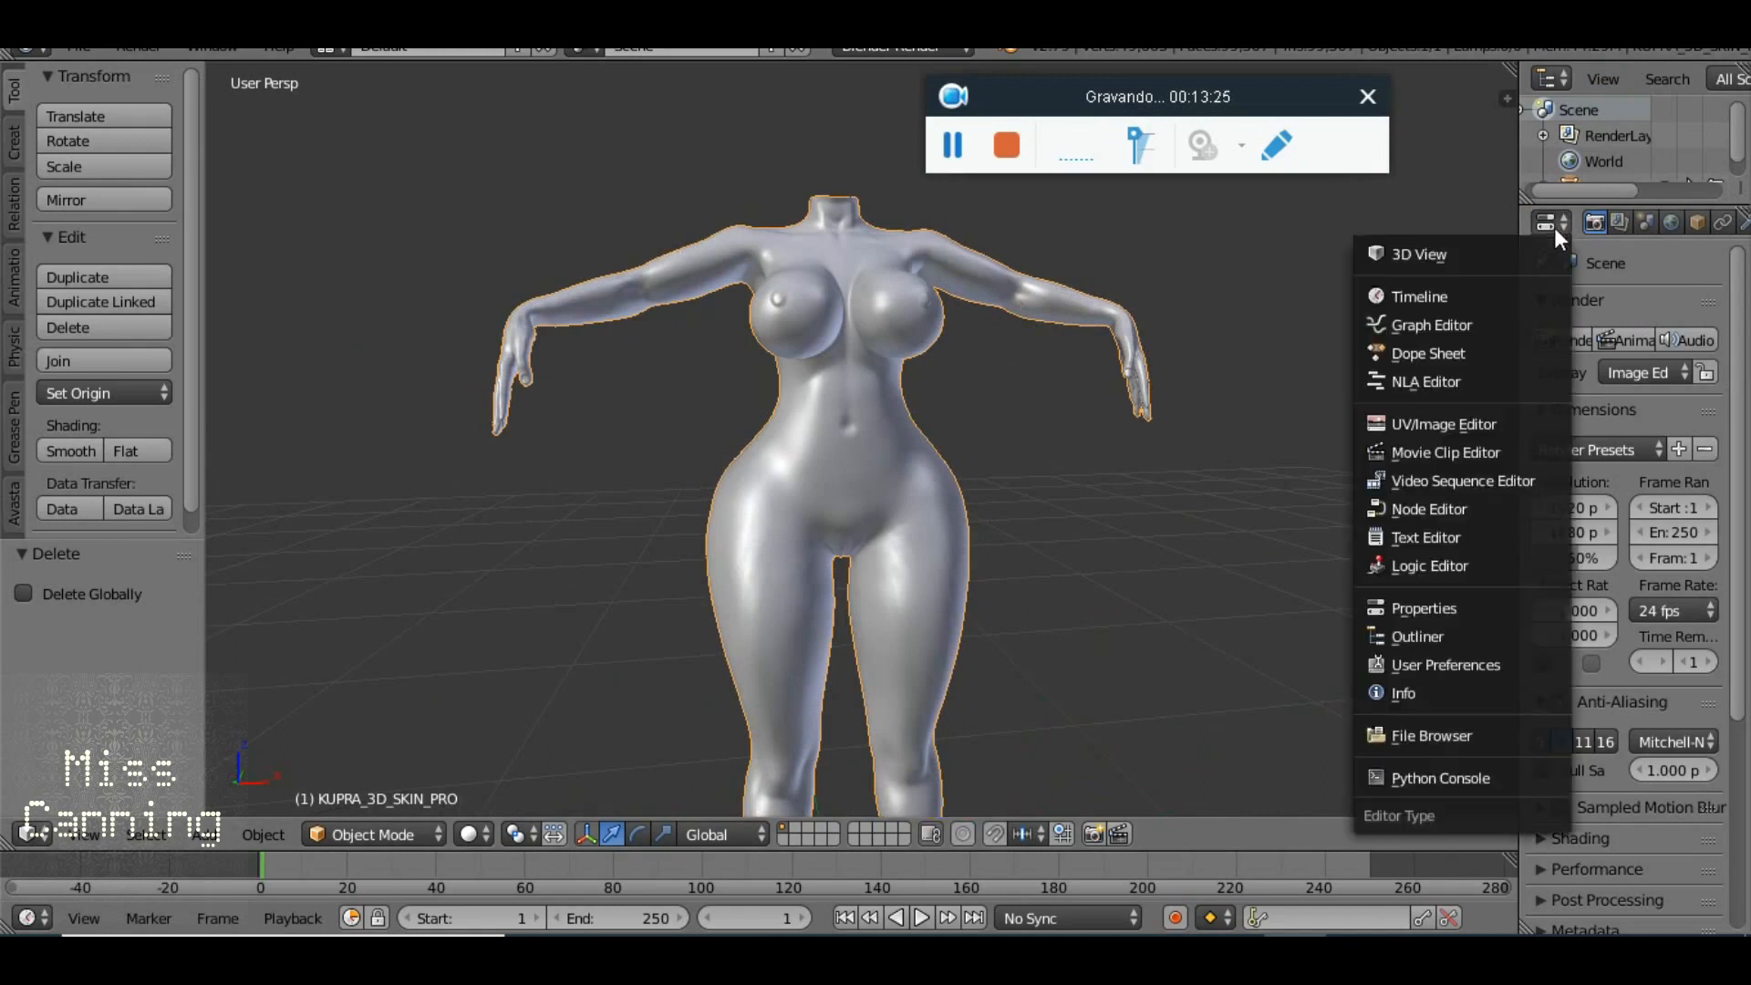
{"action": "left_click", "coordinate": [1459, 423]}
{"action": "left_click_drag", "start_coordinate": [1521, 415], "coordinate": [1150, 490]}
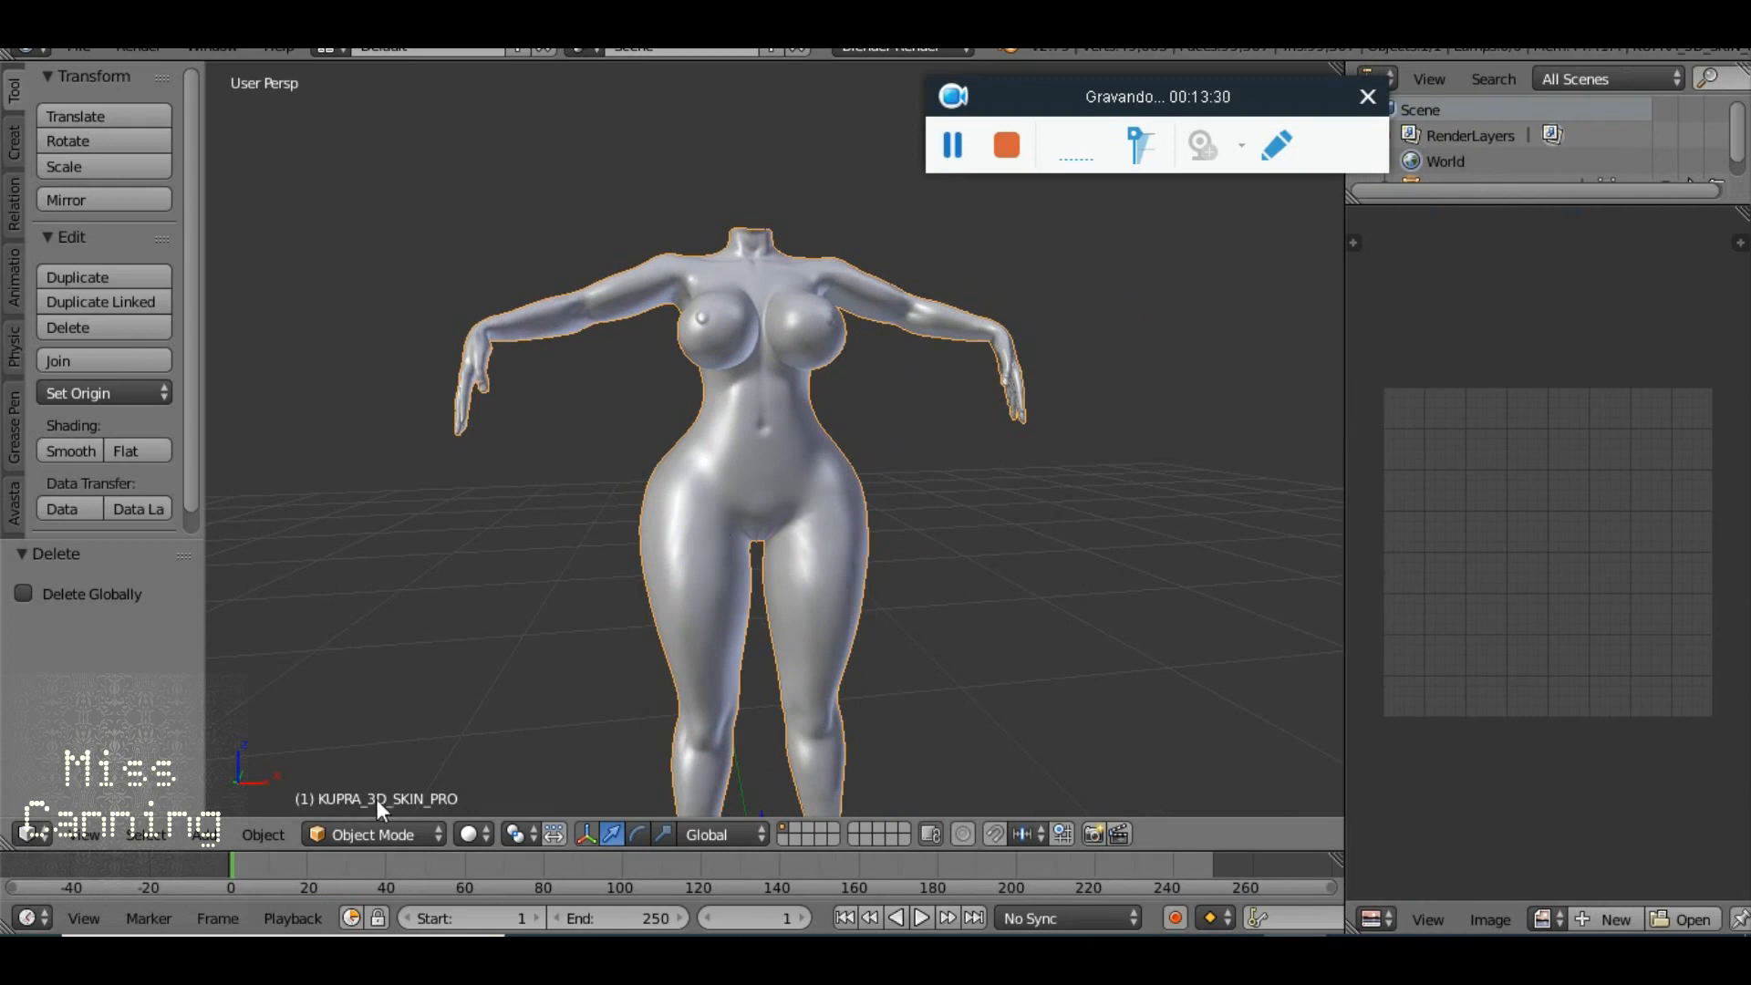
Examine the KUPRA body's UV layout in Edit Mode, and return the body to Object Mode
{"action": "left_click", "coordinate": [385, 834]}
{"action": "left_click", "coordinate": [404, 766]}
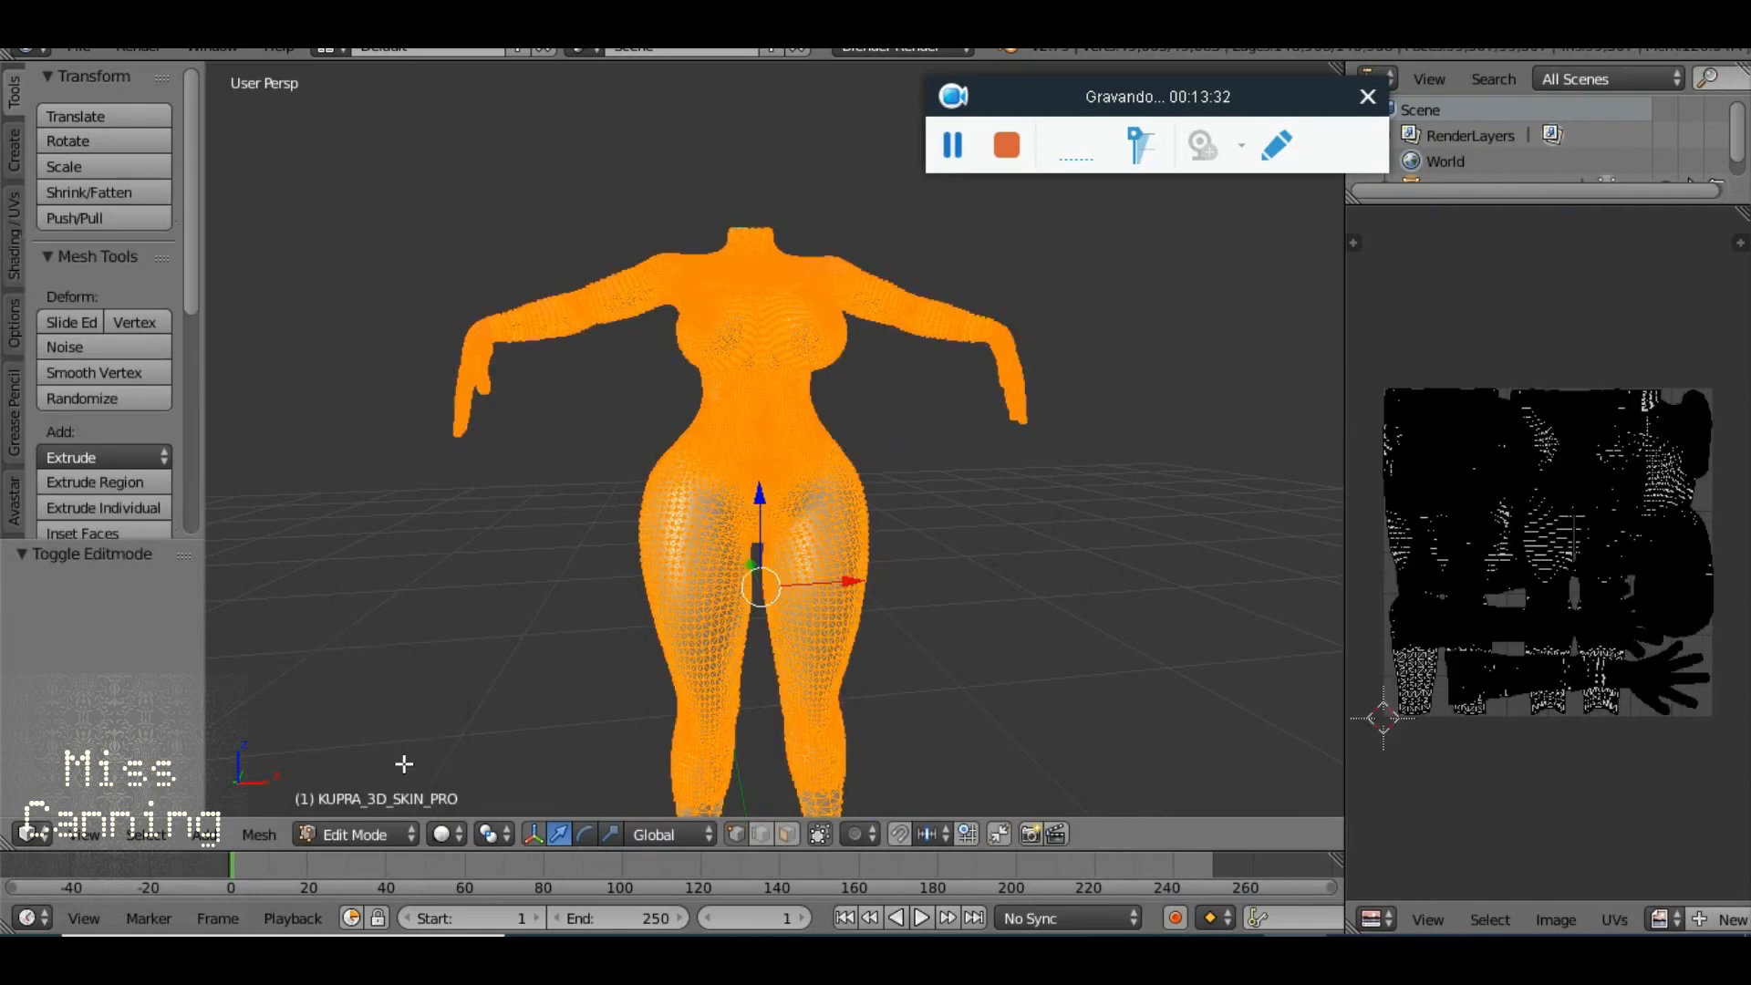
{"action": "scroll", "coordinate": [1669, 562], "scroll_direction": "up", "scroll_amount": 5}
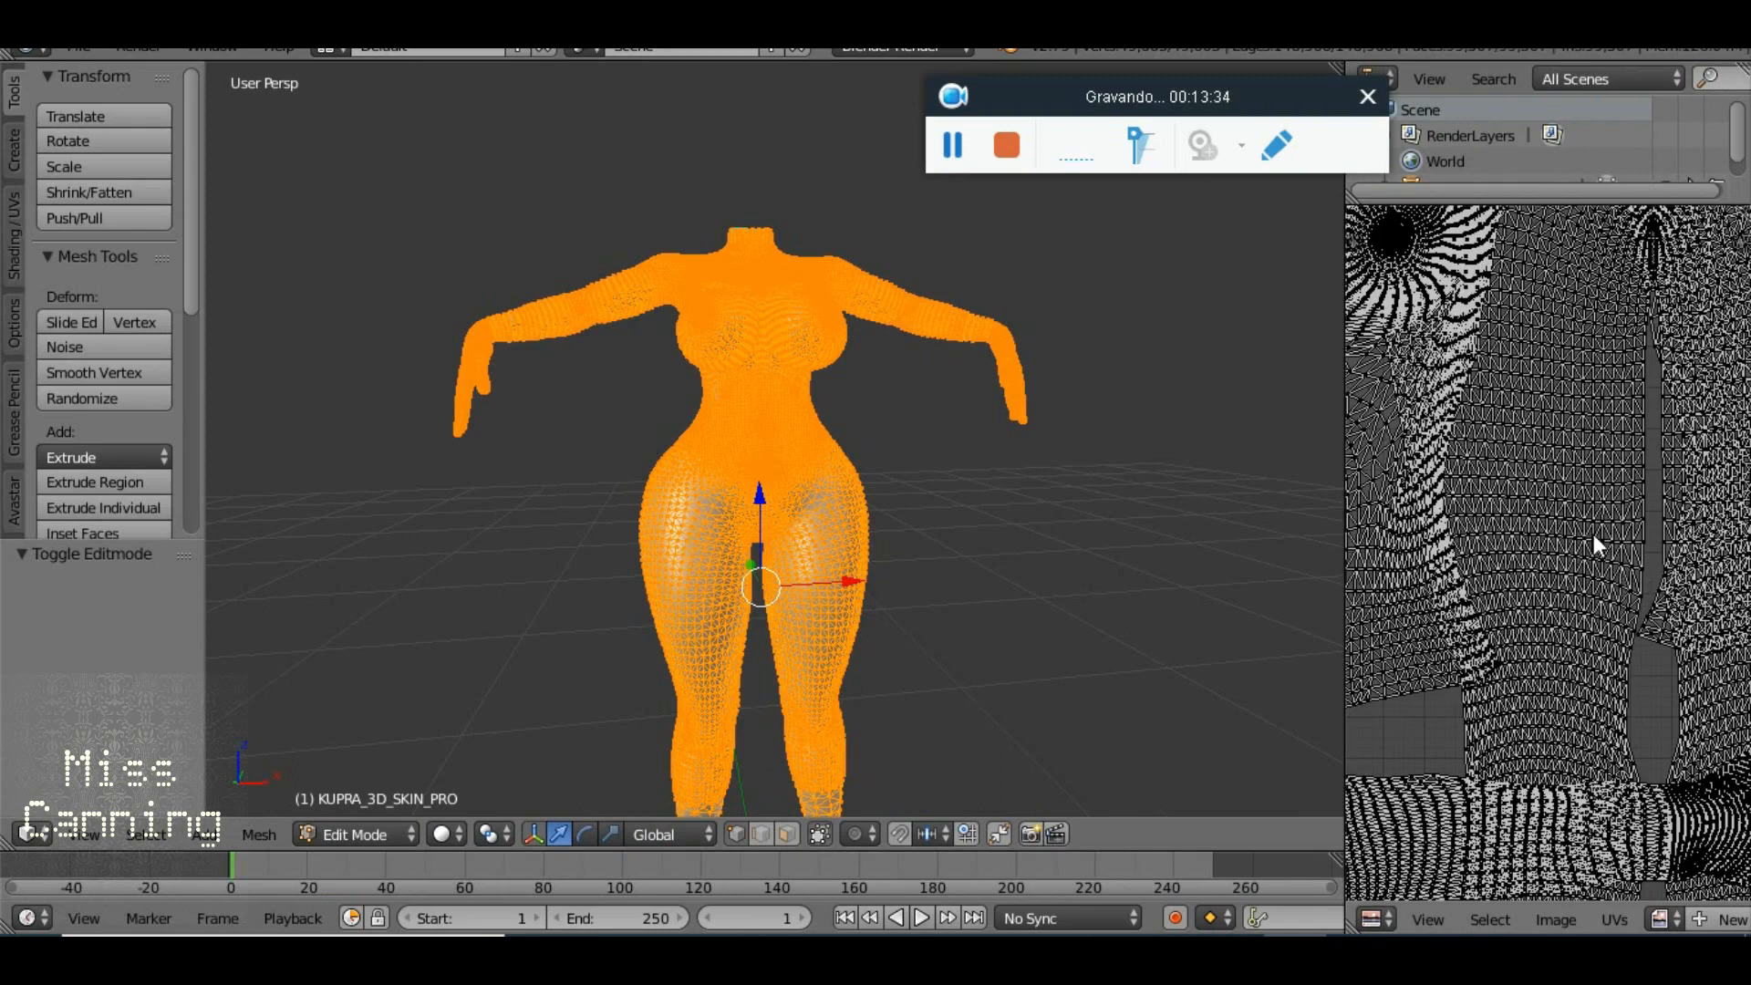
{"action": "scroll", "coordinate": [1594, 533], "scroll_direction": "down", "scroll_amount": 3}
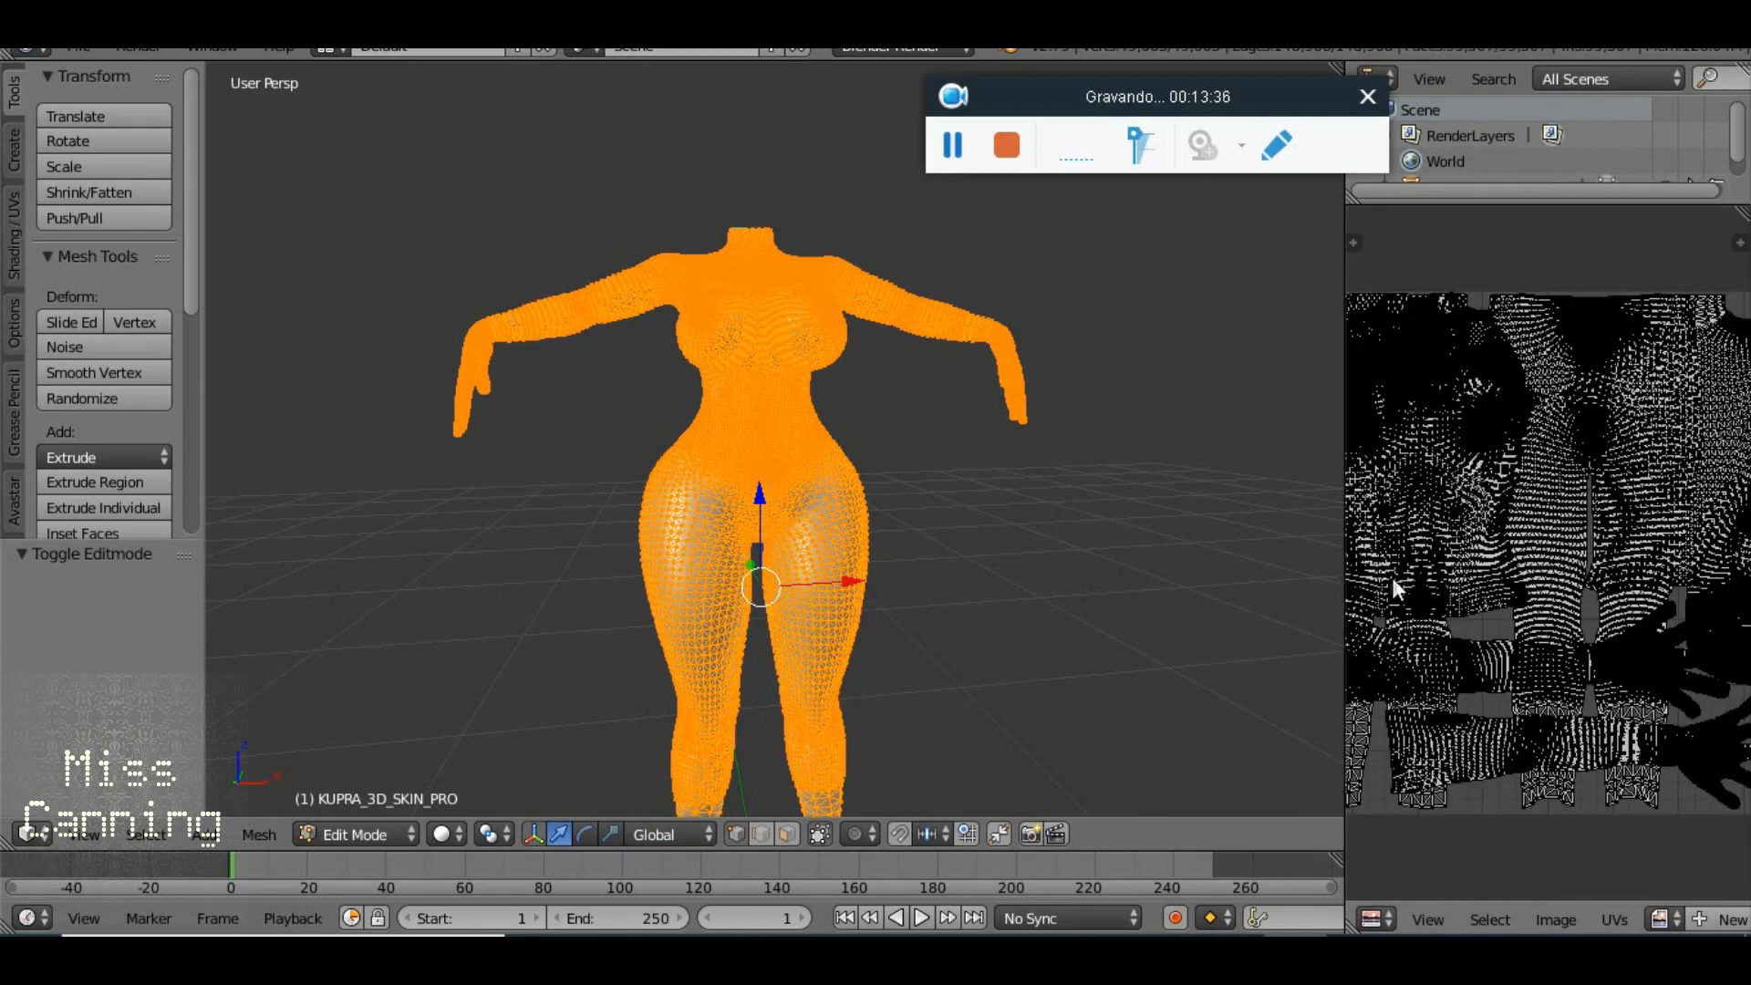
{"action": "left_click_drag", "start_coordinate": [1295, 576], "coordinate": [1192, 579]}
{"action": "scroll", "coordinate": [1477, 612], "scroll_direction": "down", "scroll_amount": 5}
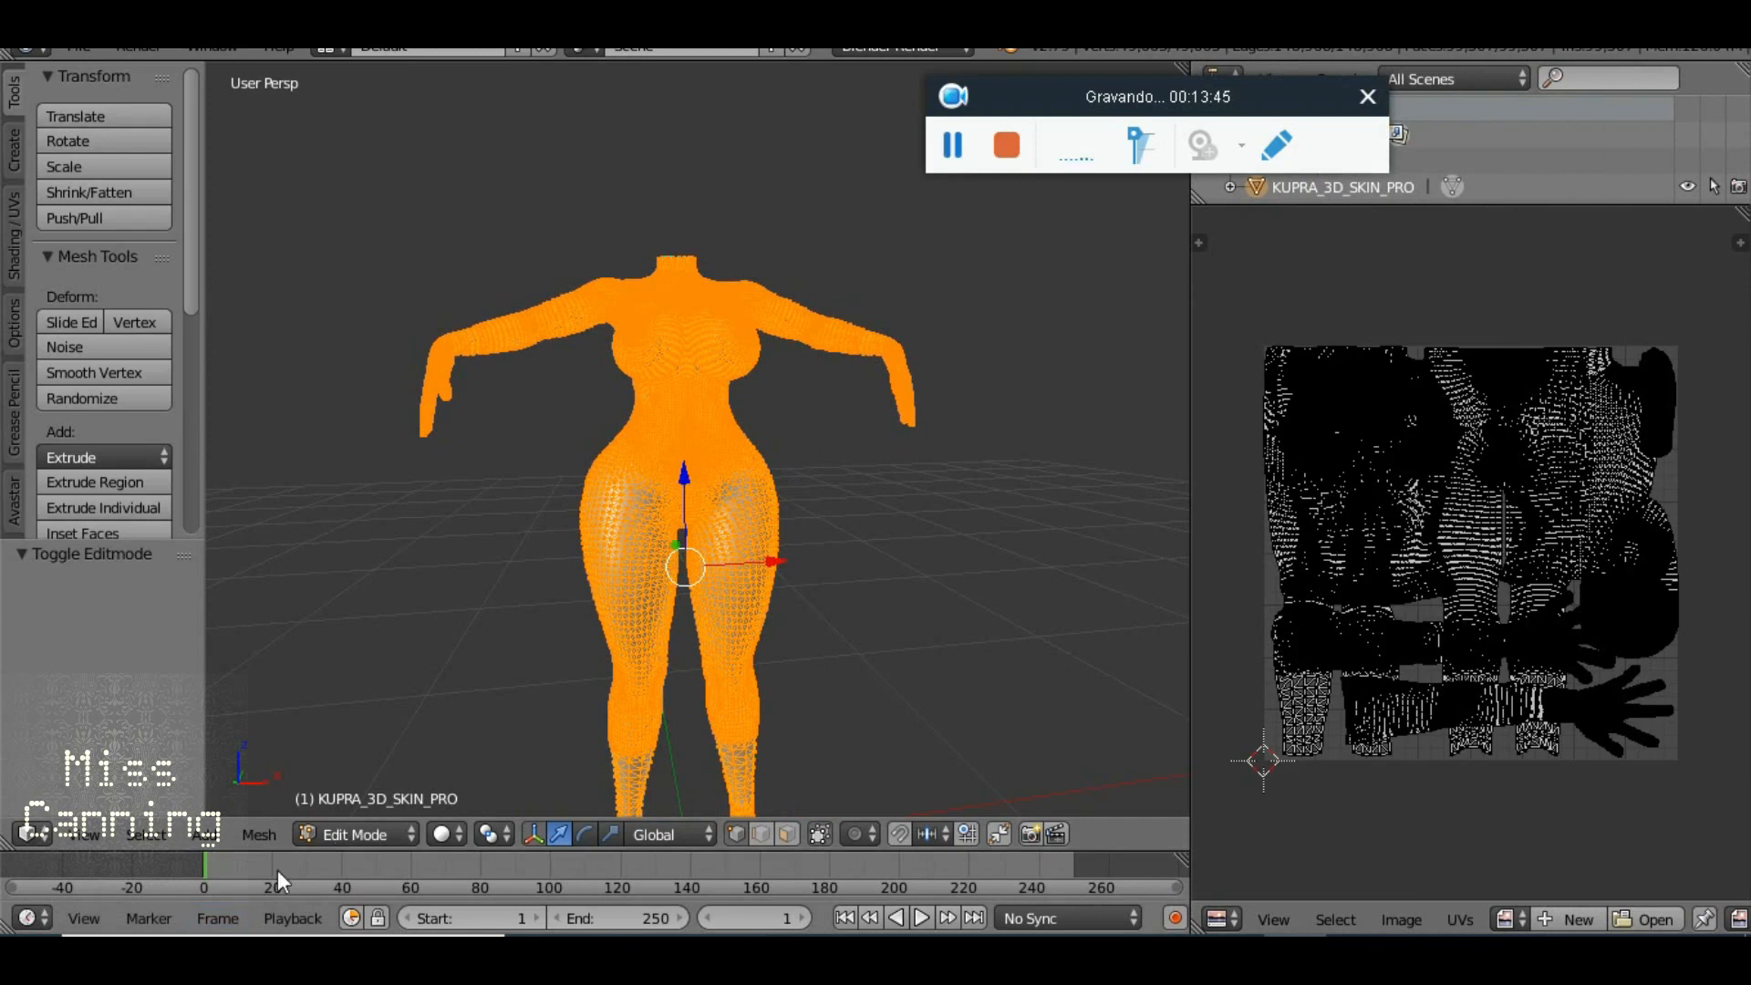
{"action": "left_click", "coordinate": [356, 835]}
{"action": "left_click", "coordinate": [381, 802]}
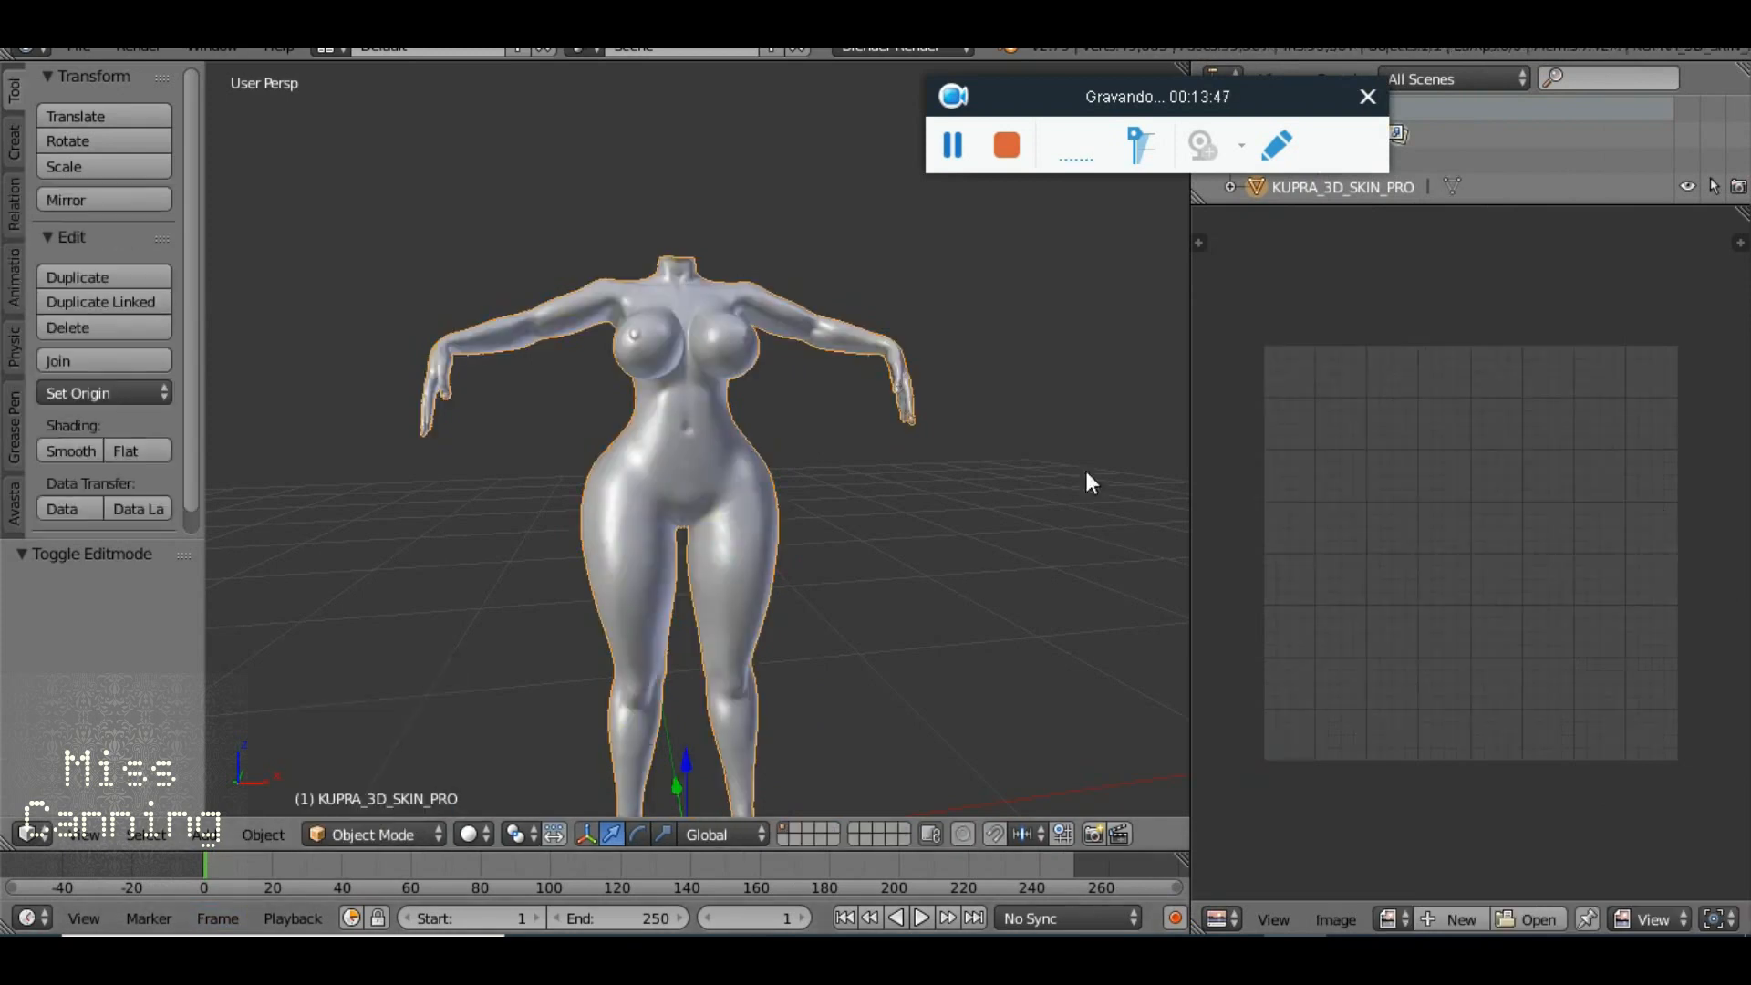
Narrow the UV/Image Editor to give the 3D view more room around the body
{"action": "left_click_drag", "start_coordinate": [1190, 377], "coordinate": [1375, 372]}
{"action": "left_click_drag", "start_coordinate": [1097, 108], "coordinate": [1411, 249]}
{"action": "mouse_move", "coordinate": [764, 454]}
{"action": "left_mouse_down"}
{"action": "mouse_move", "coordinate": [784, 467]}
{"action": "mouse_move", "coordinate": [787, 446]}
{"action": "left_mouse_up"}
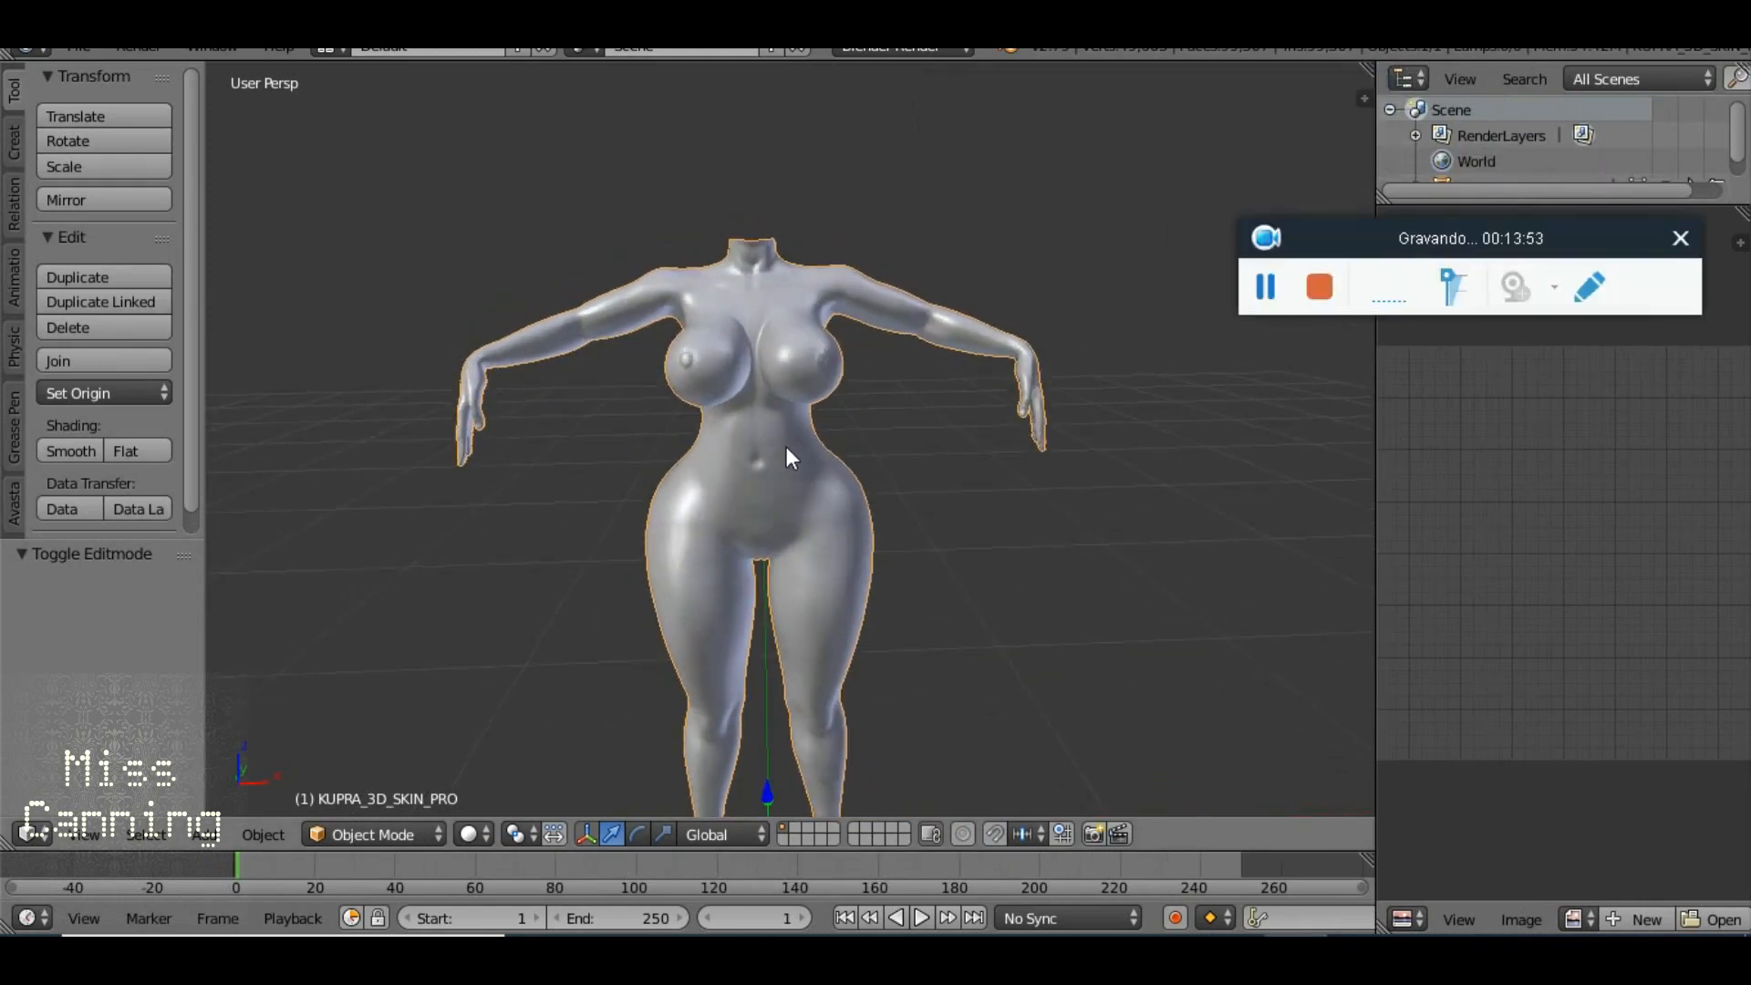
Switch to an empty scene layer and import LeLUTKA HEAD MESH OBJ.obj as Wavefront from MOUNT BODY EXAMPLE
{"action": "left_click", "coordinate": [795, 825]}
{"action": "left_click", "coordinate": [80, 48]}
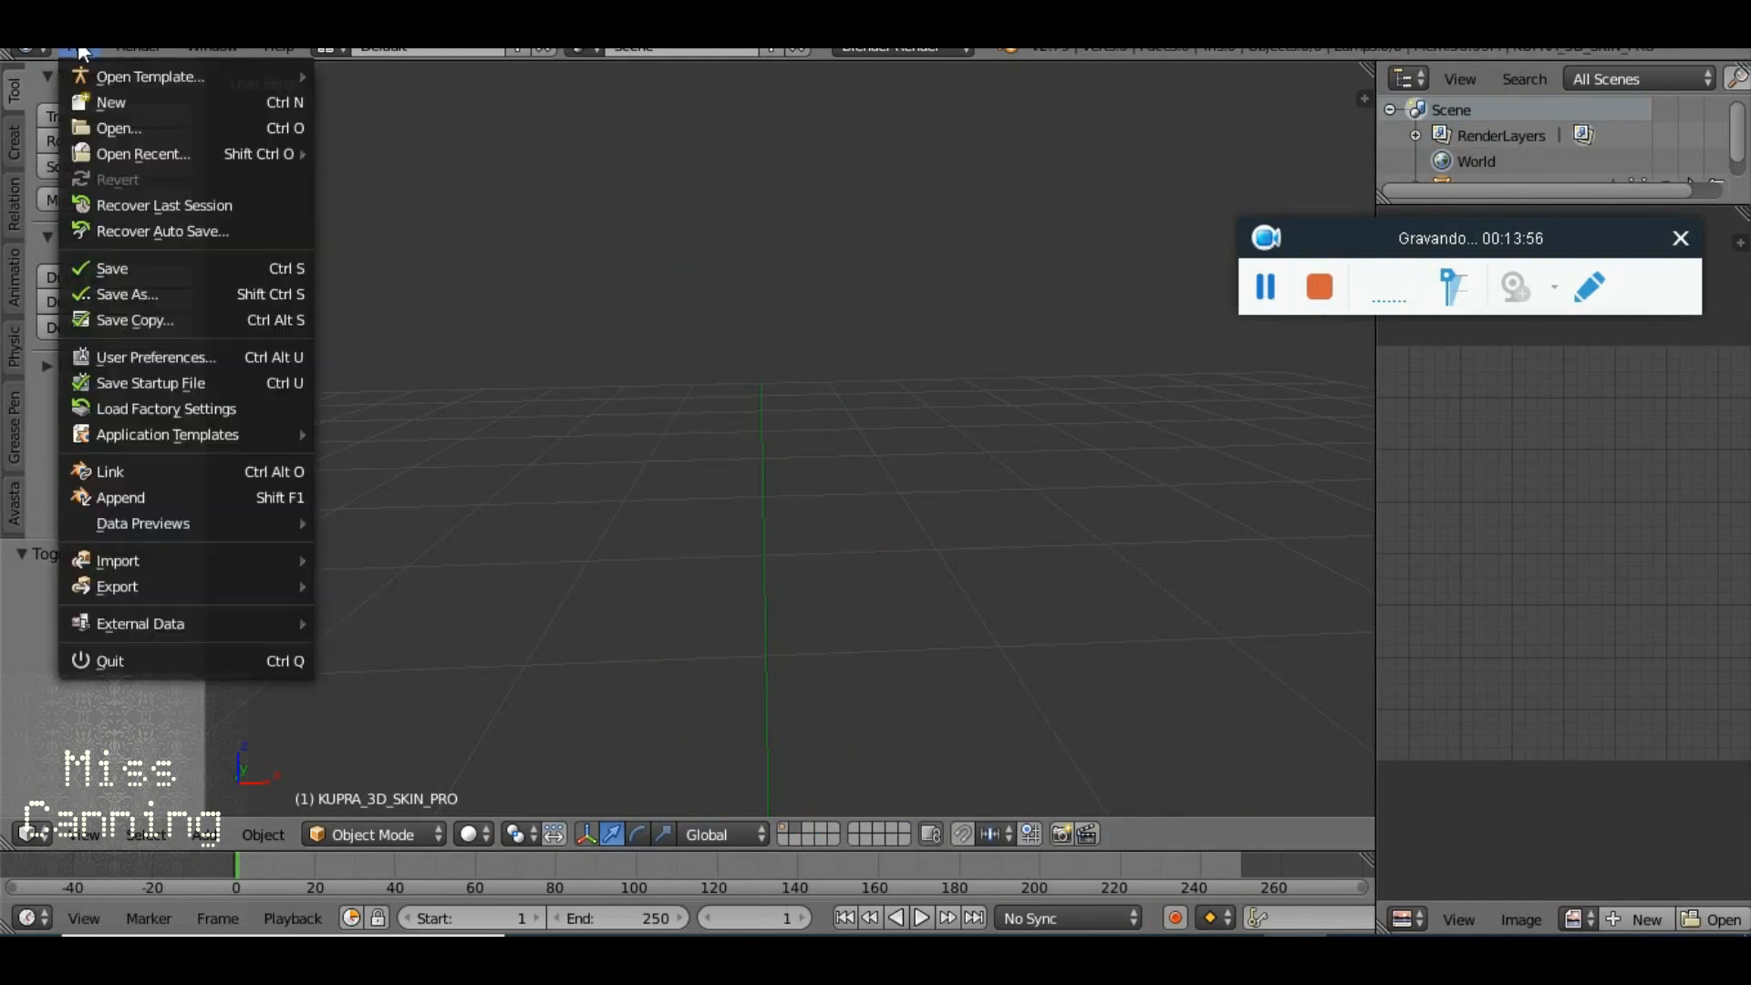
{"action": "mouse_move", "coordinate": [180, 565]}
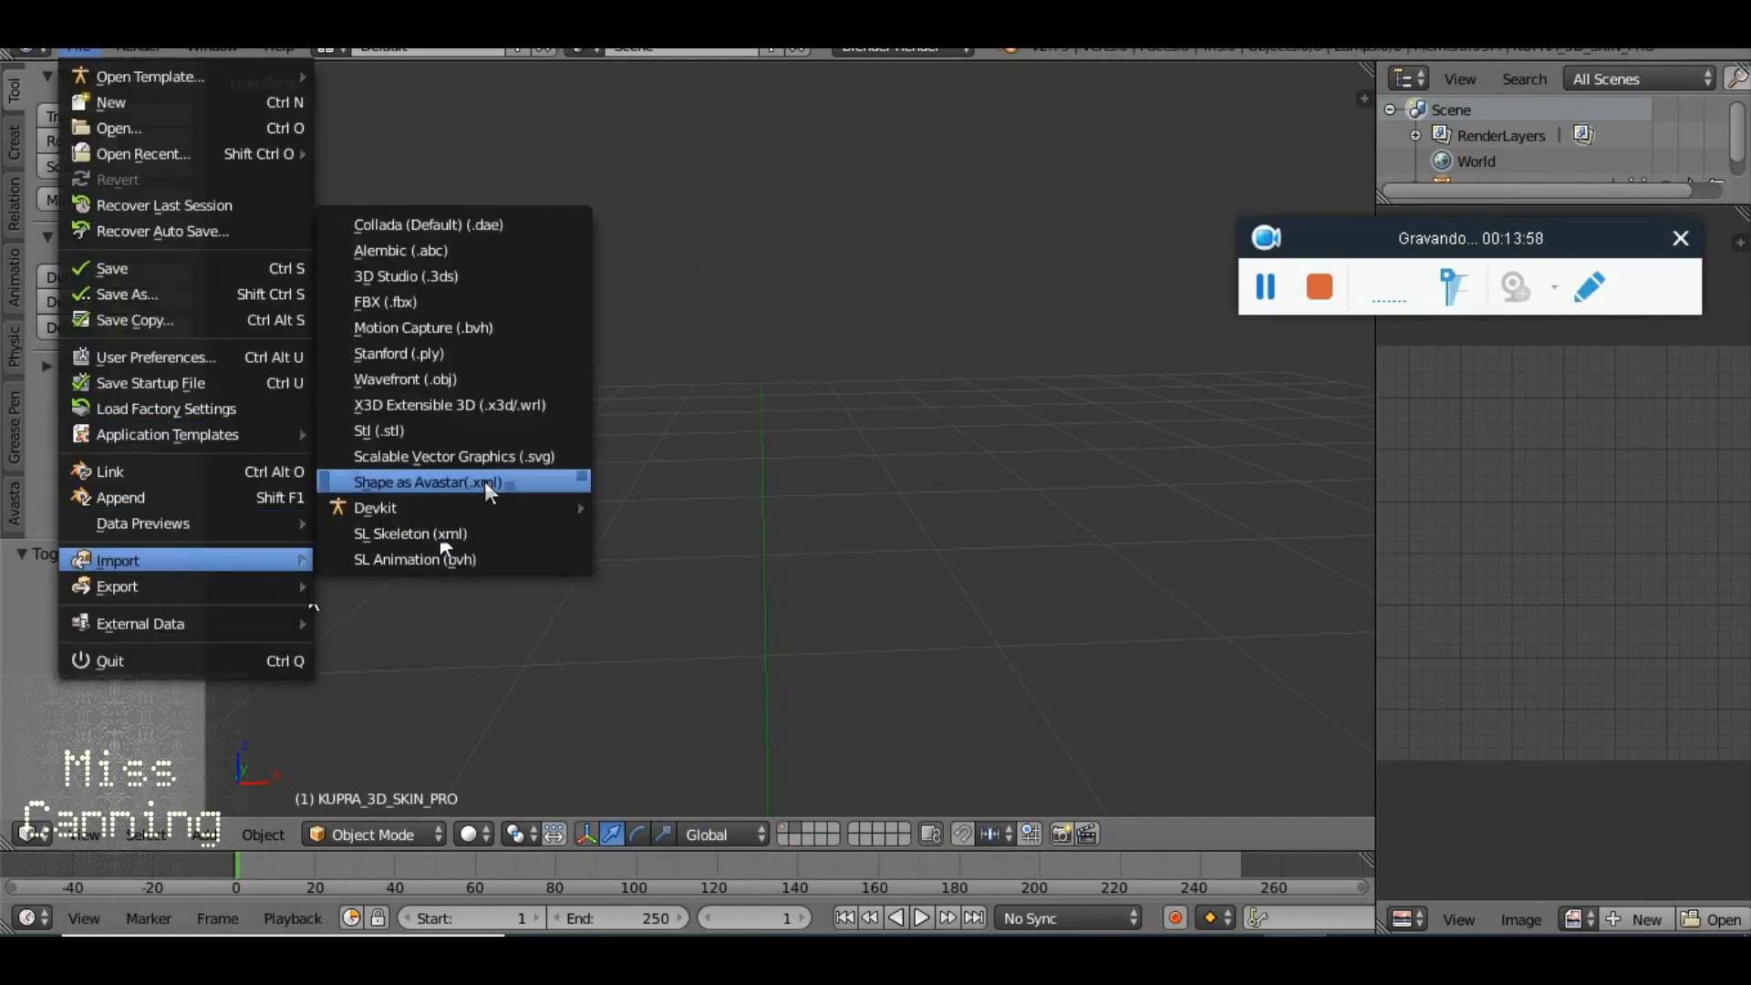
{"action": "left_click", "coordinate": [484, 382]}
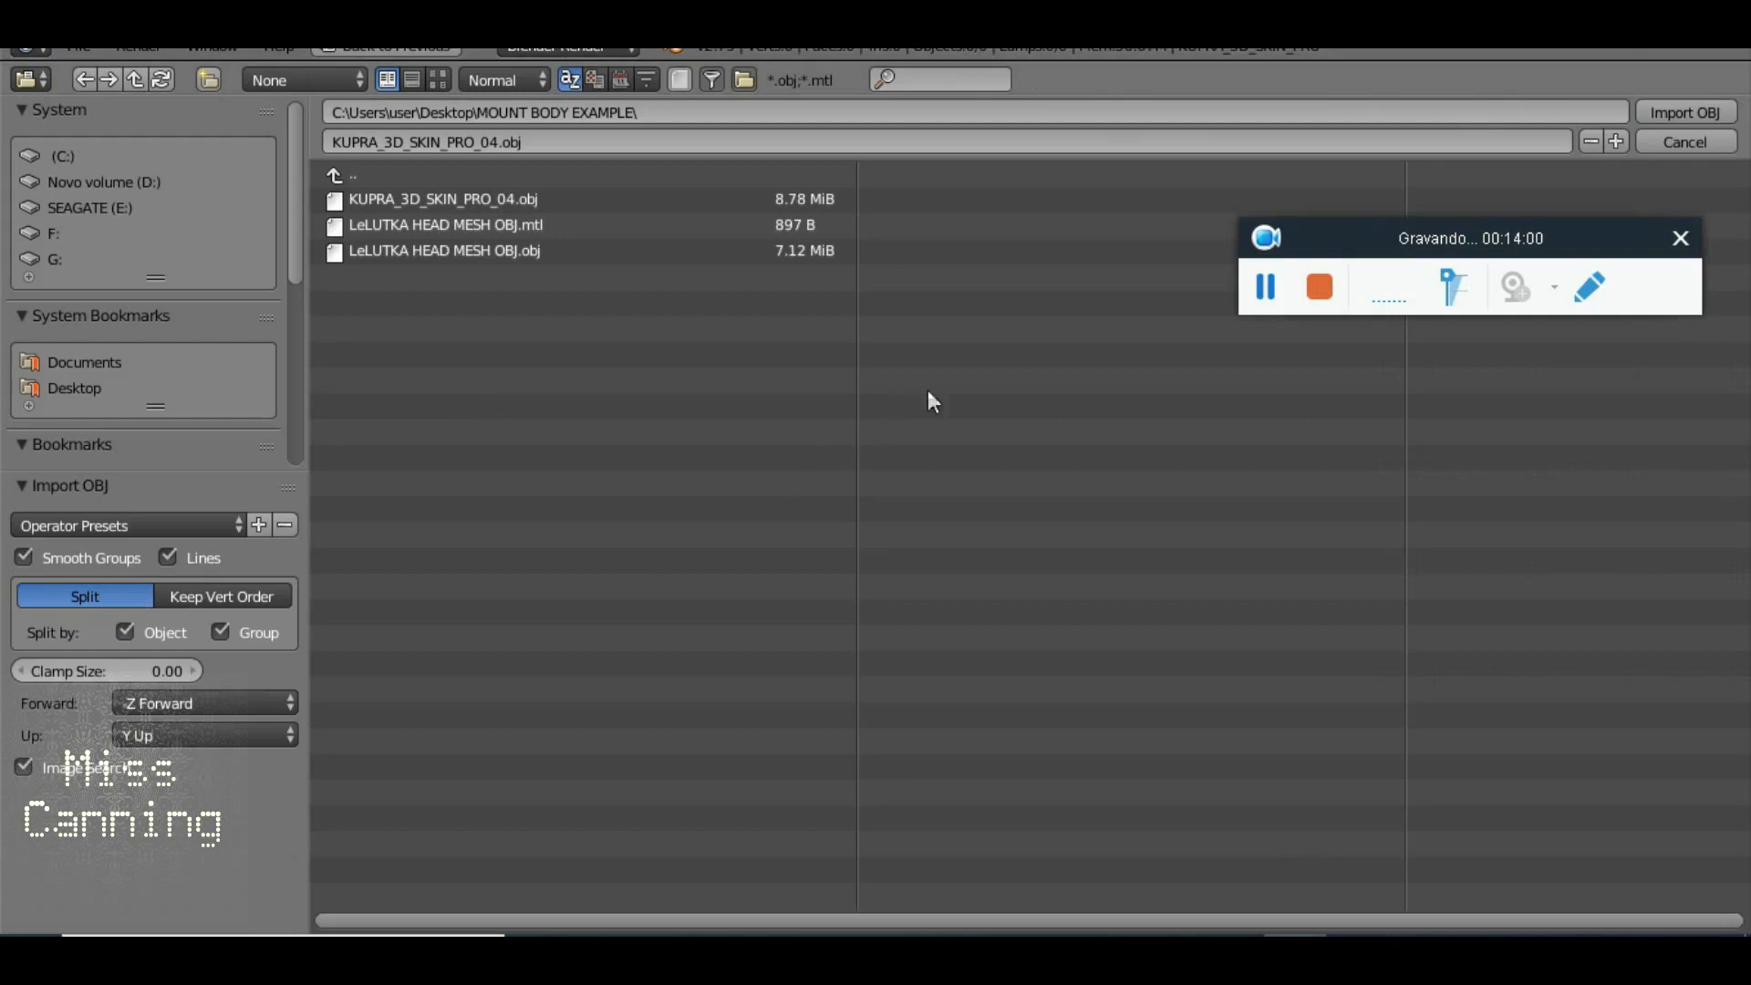
{"action": "left_click", "coordinate": [450, 248]}
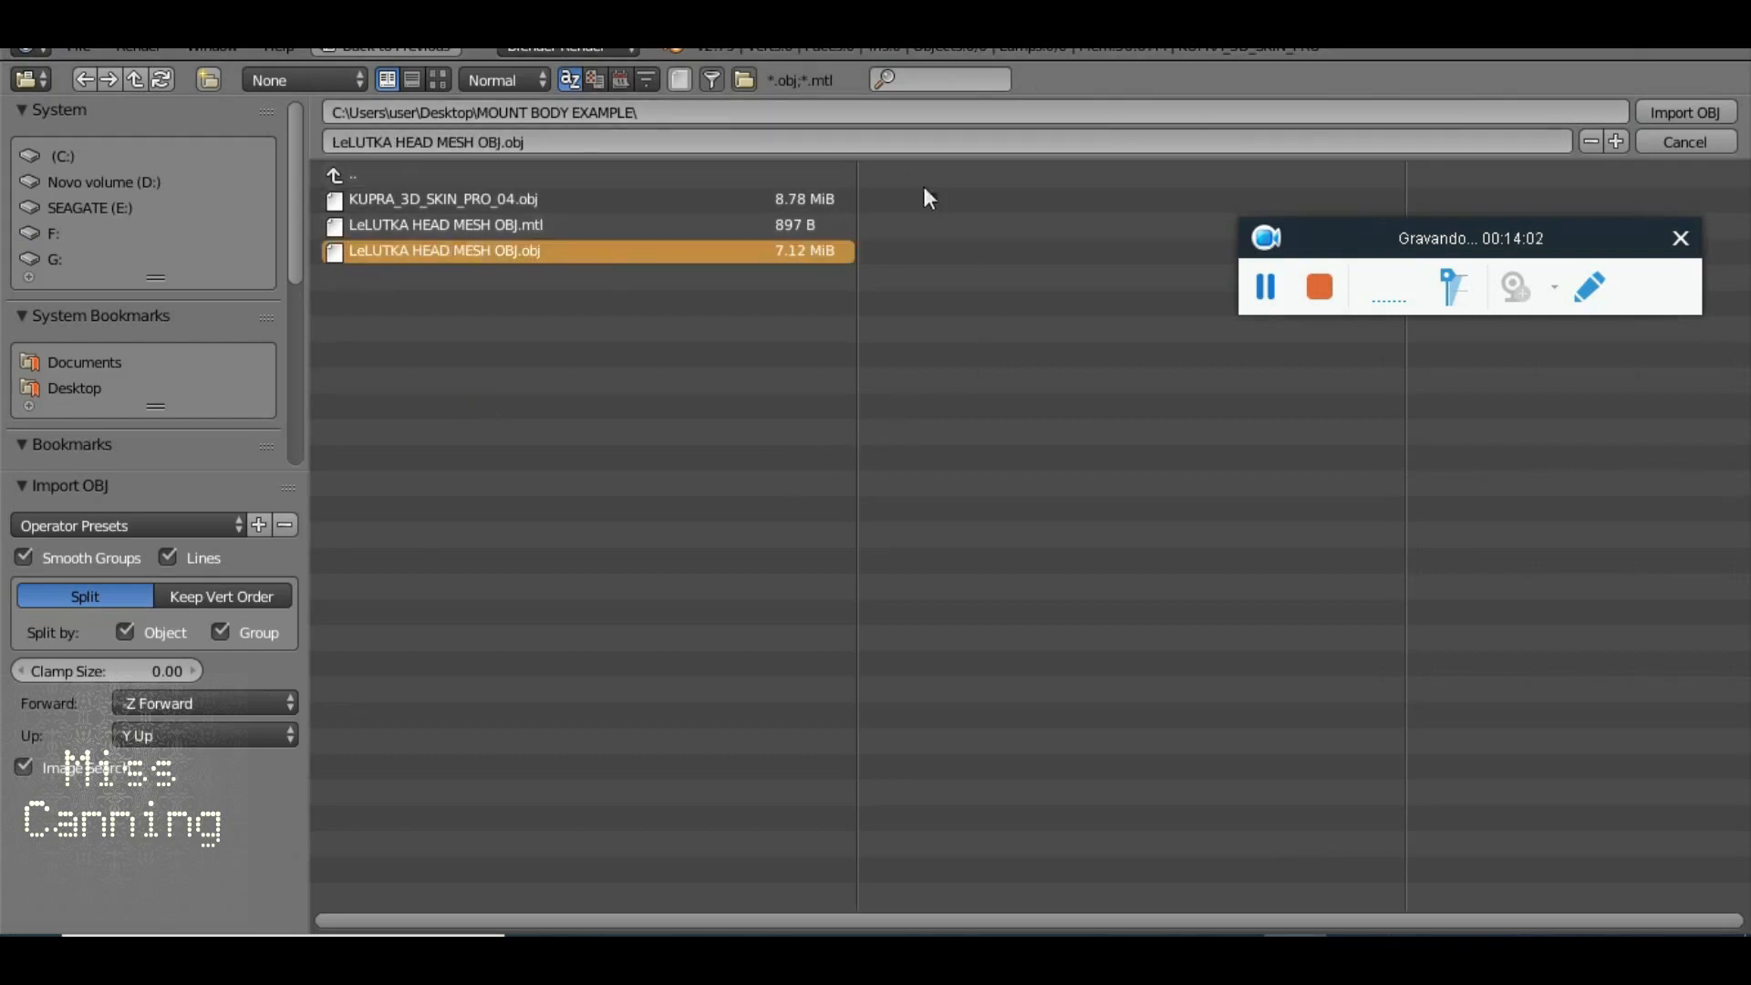
{"action": "left_click", "coordinate": [1694, 112]}
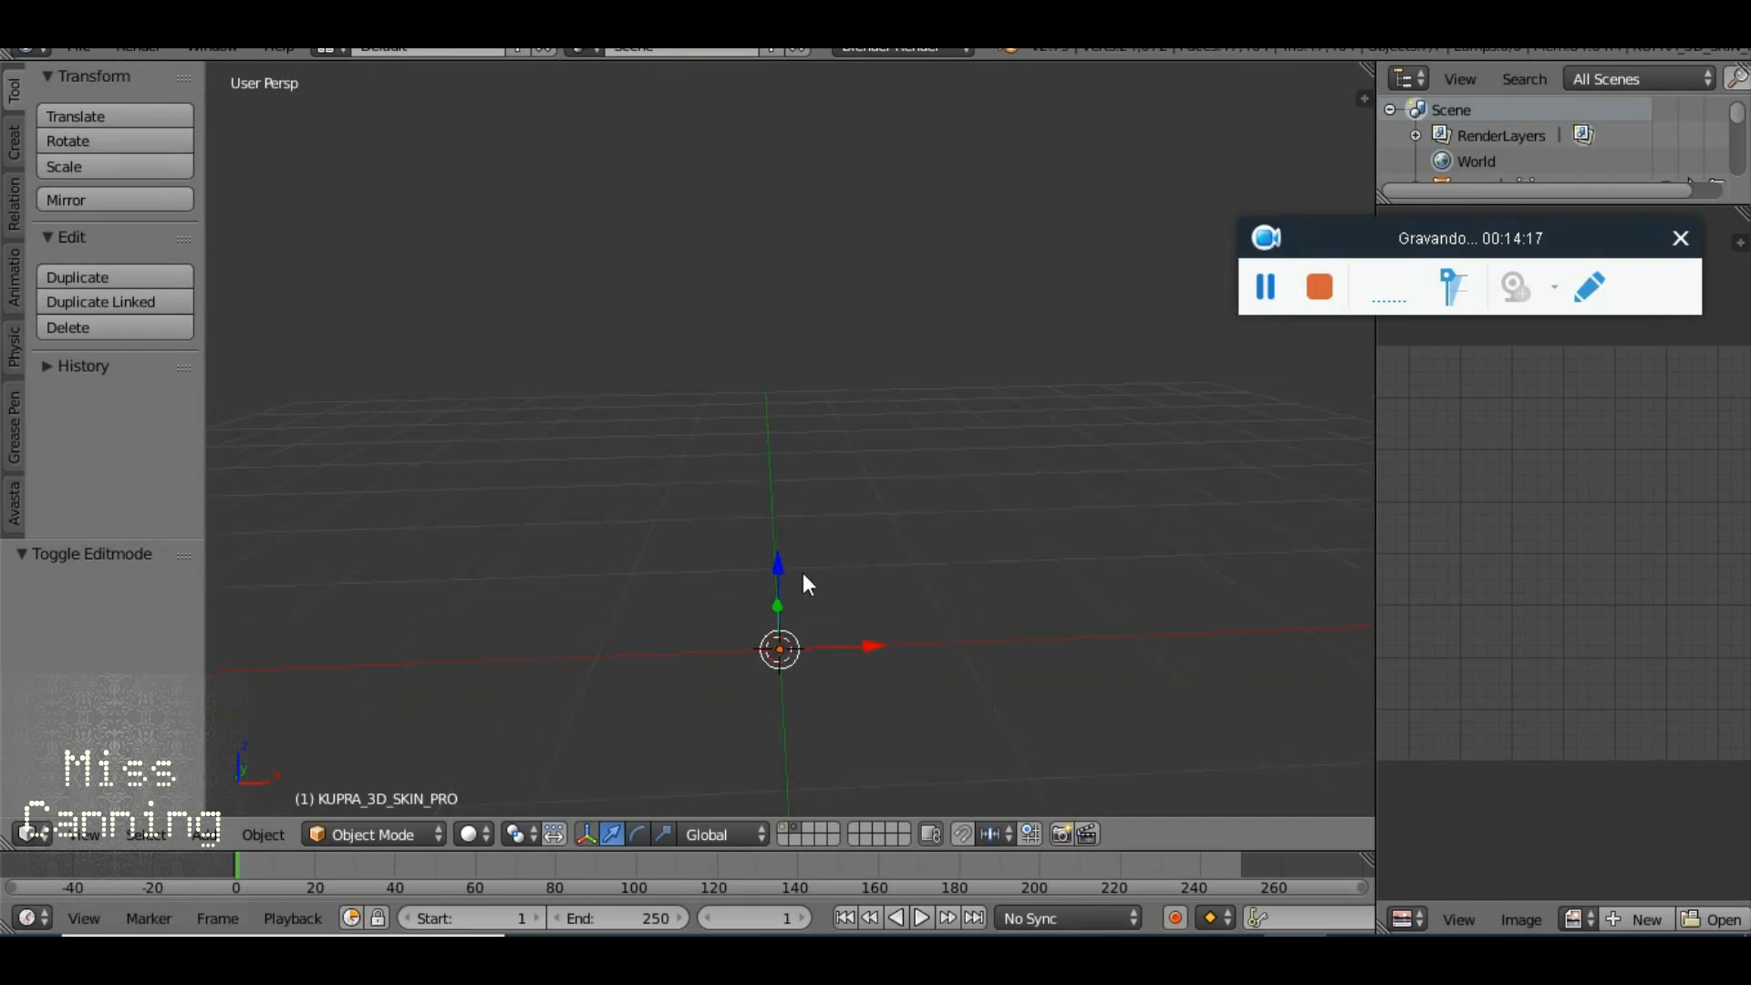
Examine the imported LeLUTKA head's size and its position relative to the scene origin
{"action": "scroll", "coordinate": [816, 575], "scroll_direction": "down", "scroll_amount": 2}
{"action": "scroll", "coordinate": [770, 529], "scroll_direction": "up", "scroll_amount": 4}
{"action": "left_click_drag", "start_coordinate": [800, 609], "coordinate": [790, 394]}
{"action": "scroll", "coordinate": [790, 395], "scroll_direction": "up", "scroll_amount": 4}
{"action": "scroll", "coordinate": [773, 283], "scroll_direction": "up", "scroll_amount": 1}
{"action": "scroll", "coordinate": [788, 310], "scroll_direction": "down", "scroll_amount": 10}
{"action": "left_click_drag", "start_coordinate": [865, 432], "coordinate": [807, 419]}
{"action": "scroll", "coordinate": [807, 422], "scroll_direction": "up", "scroll_amount": 4}
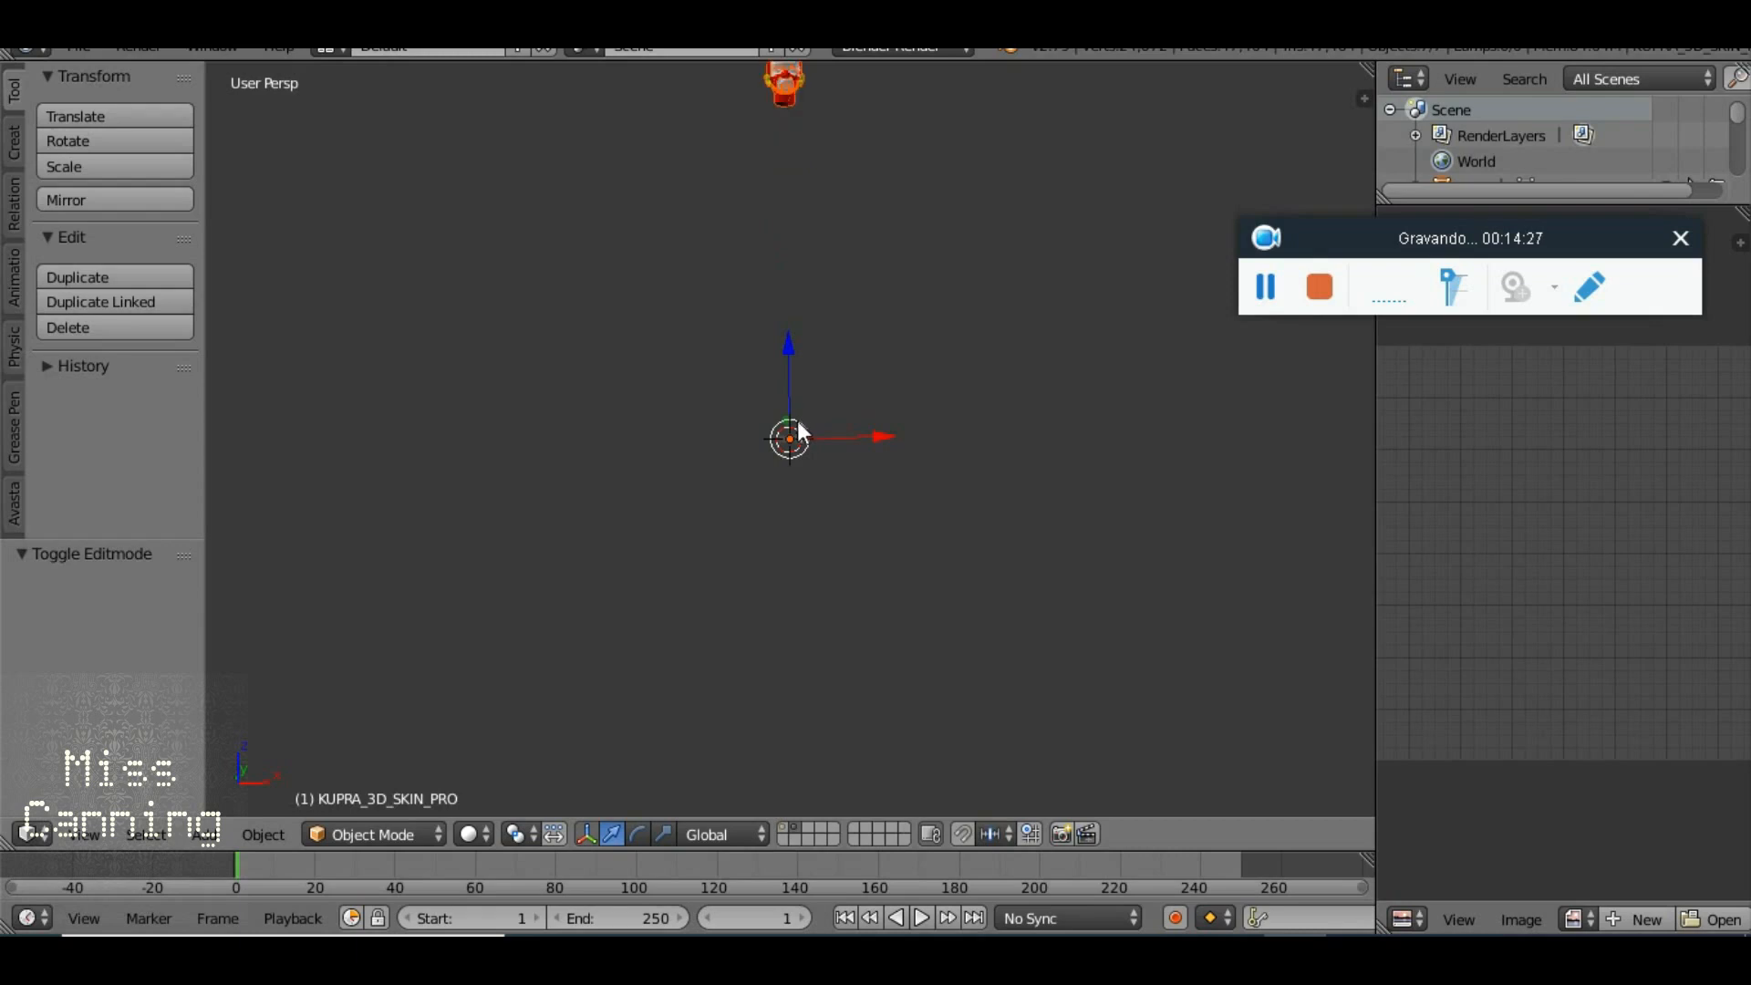
{"action": "left_click_drag", "start_coordinate": [790, 435], "coordinate": [813, 691]}
{"action": "scroll", "coordinate": [824, 500], "scroll_direction": "up", "scroll_amount": 6}
{"action": "scroll", "coordinate": [878, 403], "scroll_direction": "down", "scroll_amount": 3}
{"action": "mouse_move", "coordinate": [888, 381]}
{"action": "left_mouse_down"}
{"action": "mouse_move", "coordinate": [797, 407]}
{"action": "mouse_move", "coordinate": [866, 374]}
{"action": "mouse_move", "coordinate": [1014, 387]}
{"action": "mouse_move", "coordinate": [932, 476]}
{"action": "mouse_move", "coordinate": [869, 425]}
{"action": "mouse_move", "coordinate": [868, 398]}
{"action": "mouse_move", "coordinate": [727, 383]}
{"action": "mouse_move", "coordinate": [875, 365]}
{"action": "left_mouse_up"}
{"action": "scroll", "coordinate": [832, 427], "scroll_direction": "down", "scroll_amount": 7}
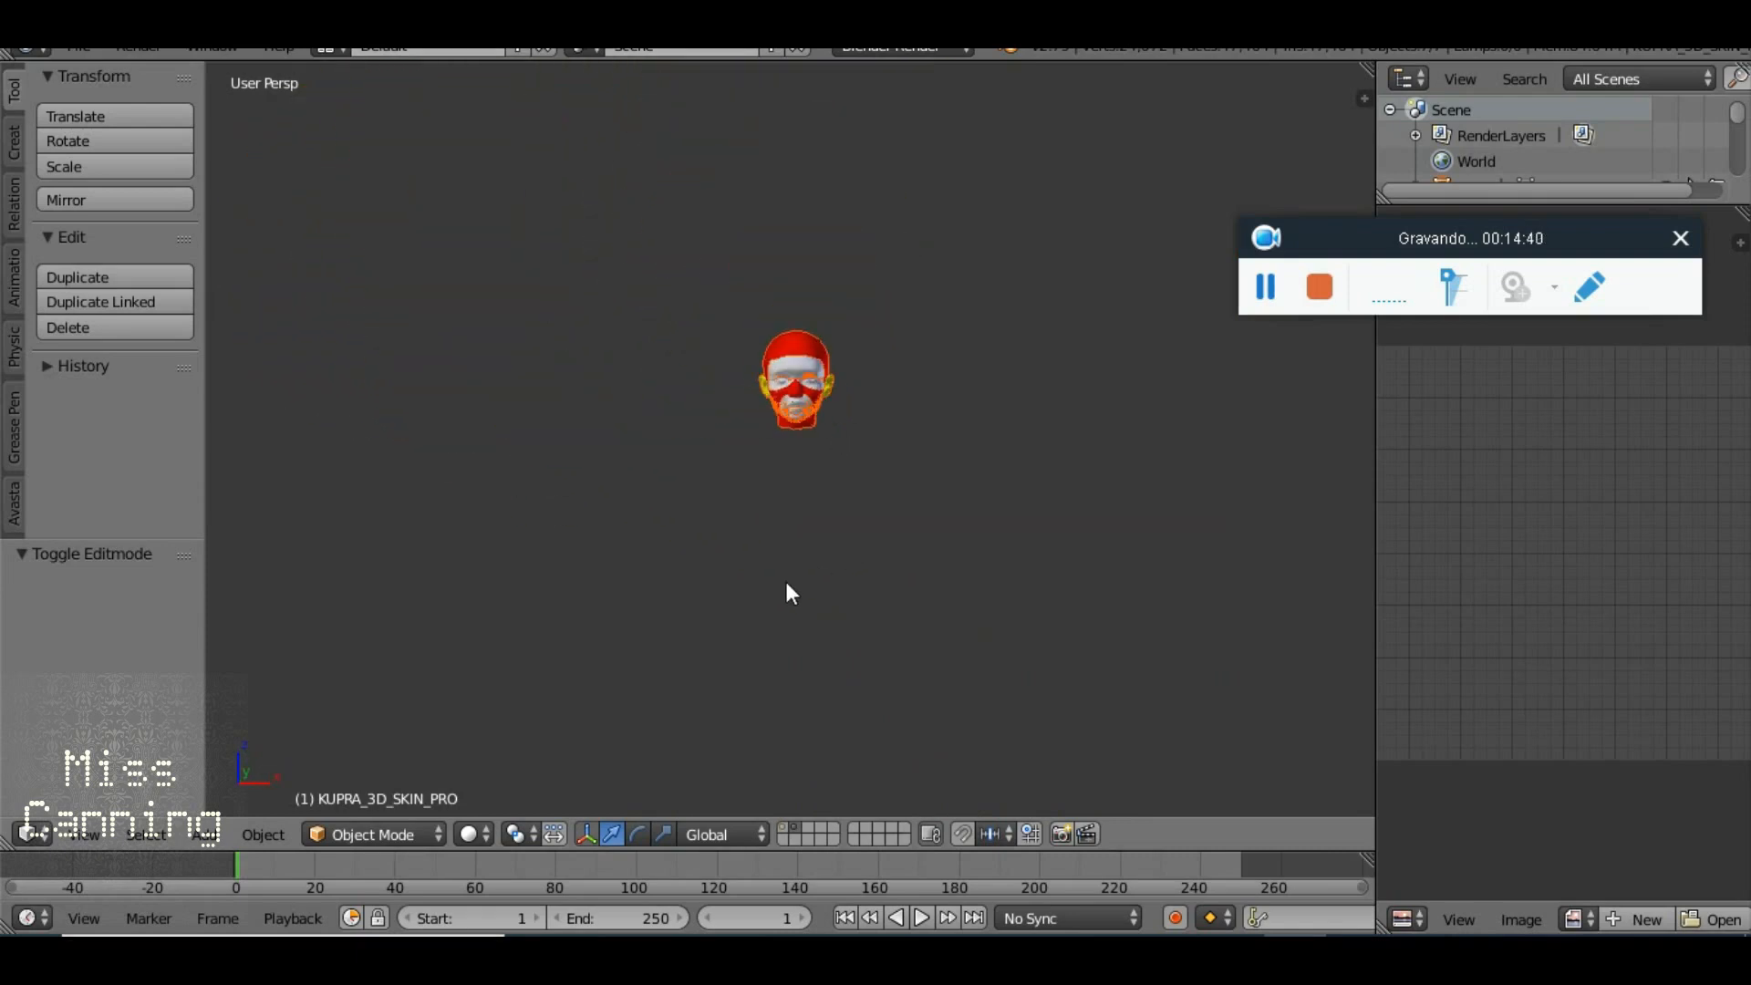
{"action": "scroll", "coordinate": [768, 561], "scroll_direction": "down", "scroll_amount": 2}
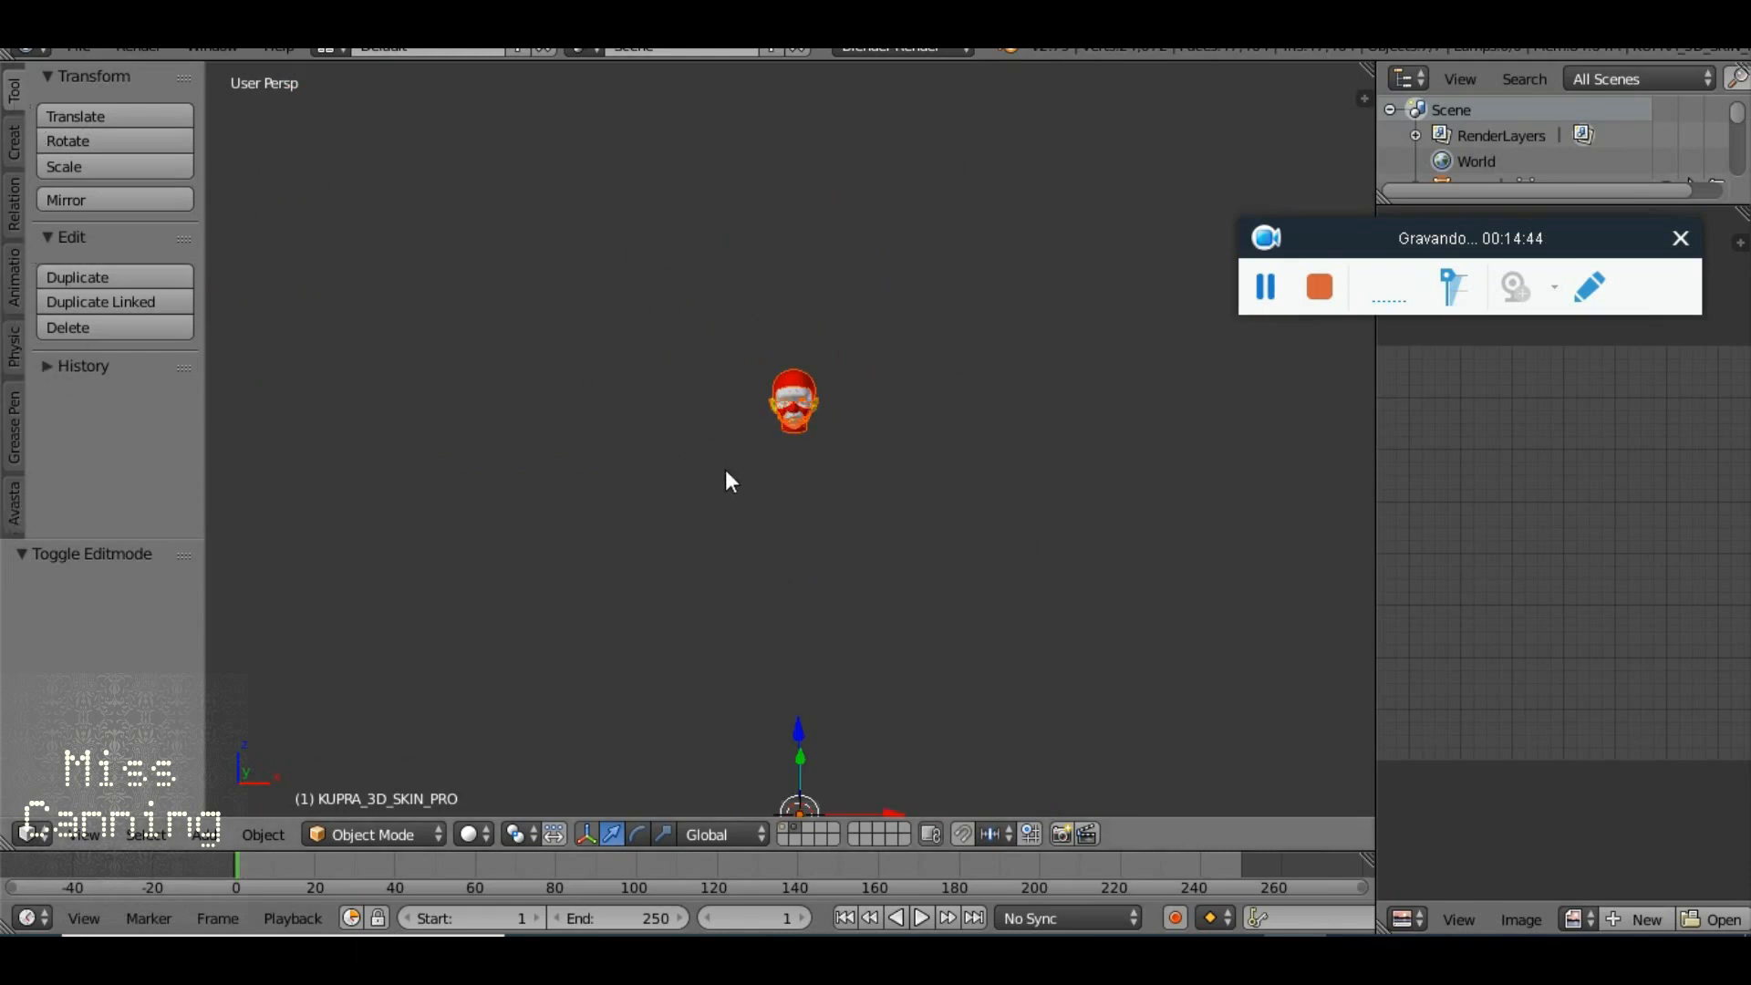
Select all the imported head meshes and apply Geometry to Origin with the Median Center option
{"action": "right_click", "coordinate": [806, 400]}
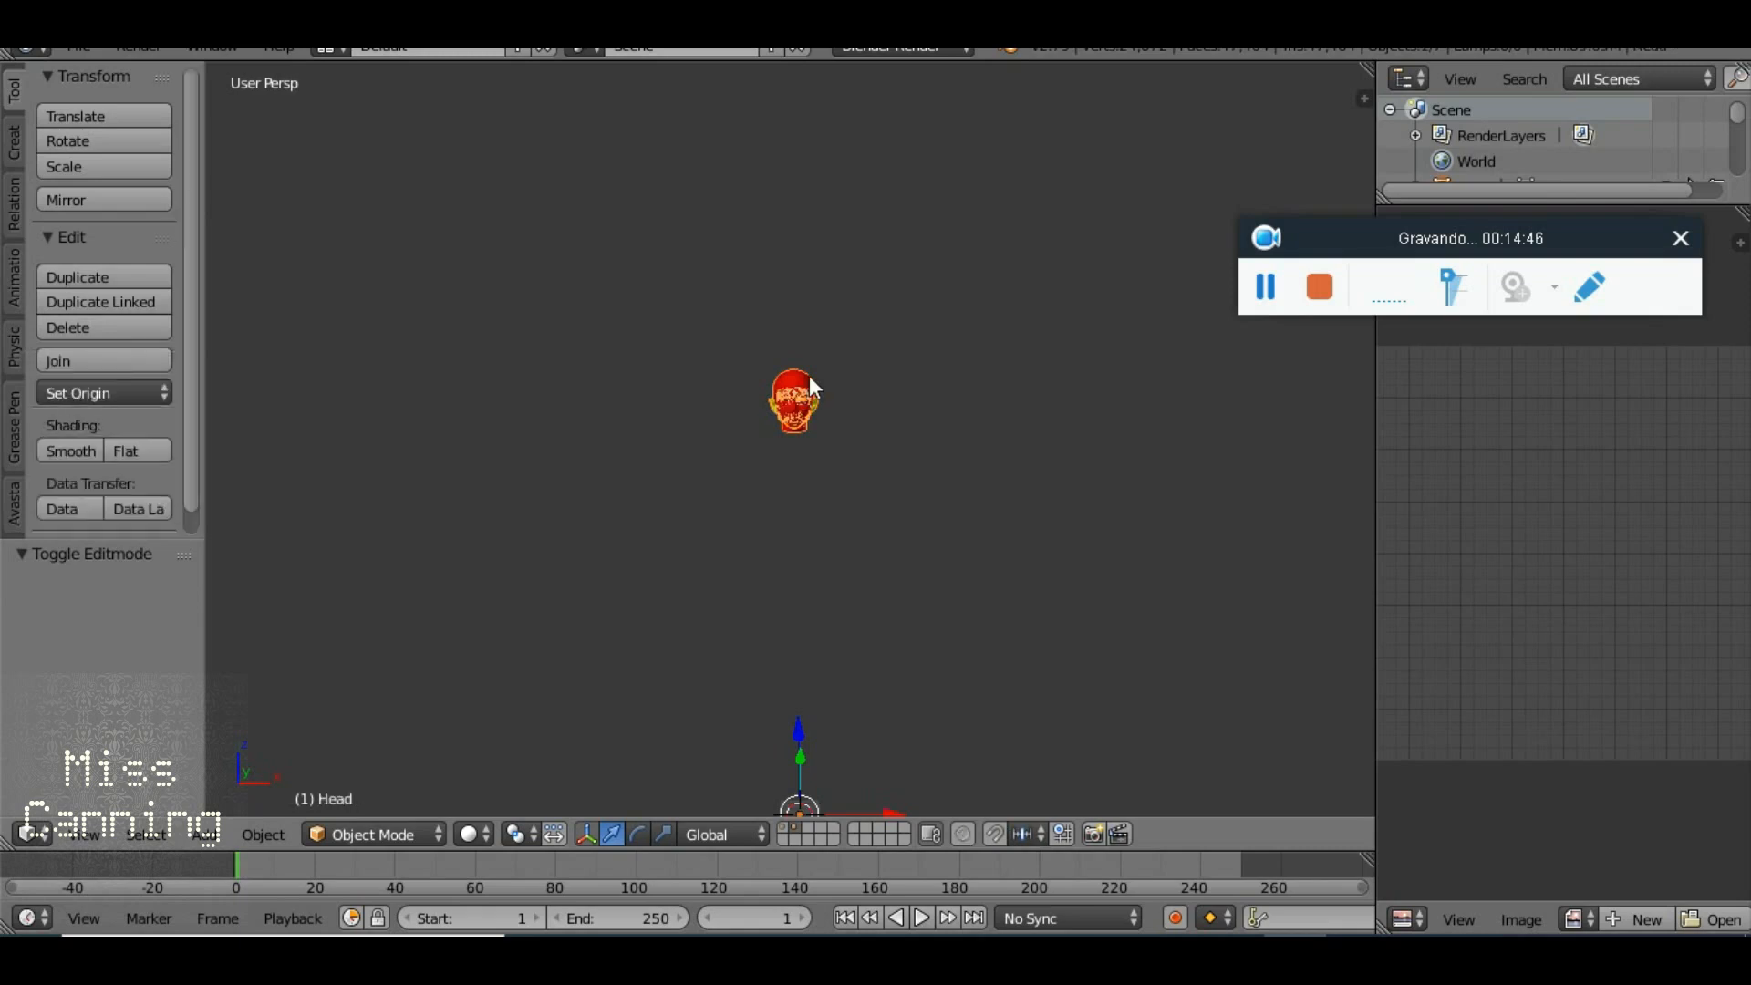
{"action": "scroll", "coordinate": [820, 457], "scroll_direction": "up", "scroll_amount": 4}
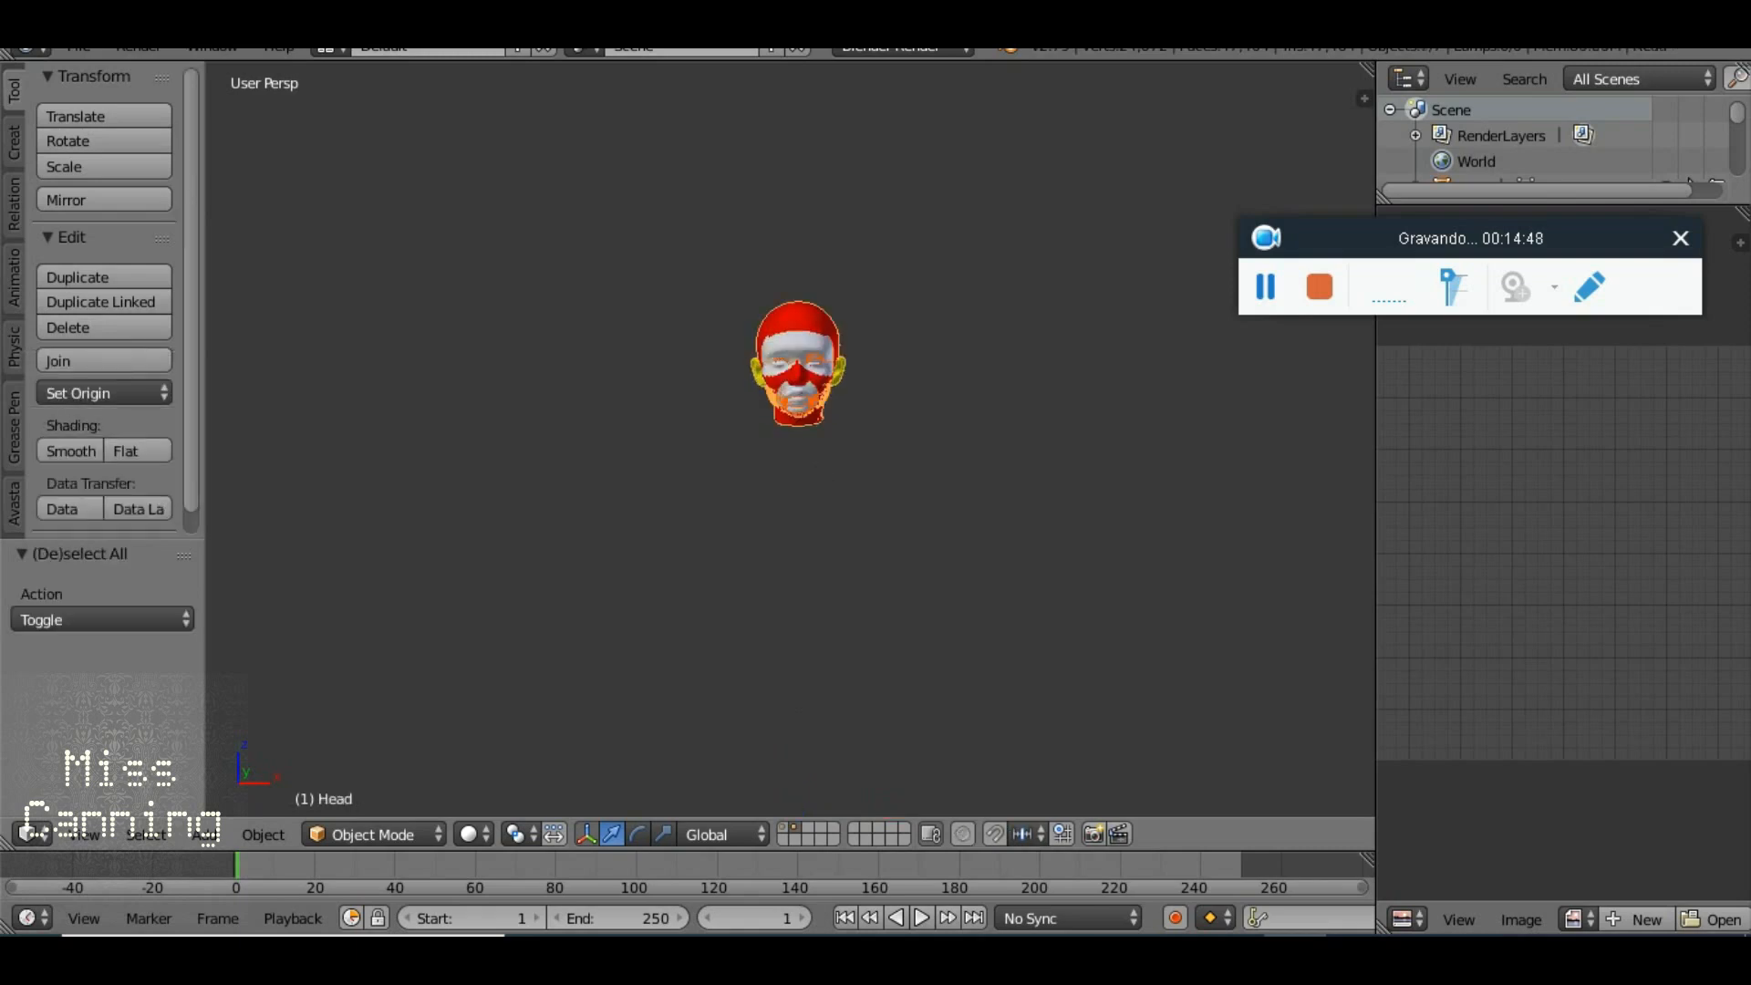
{"action": "left_click", "coordinate": [84, 399]}
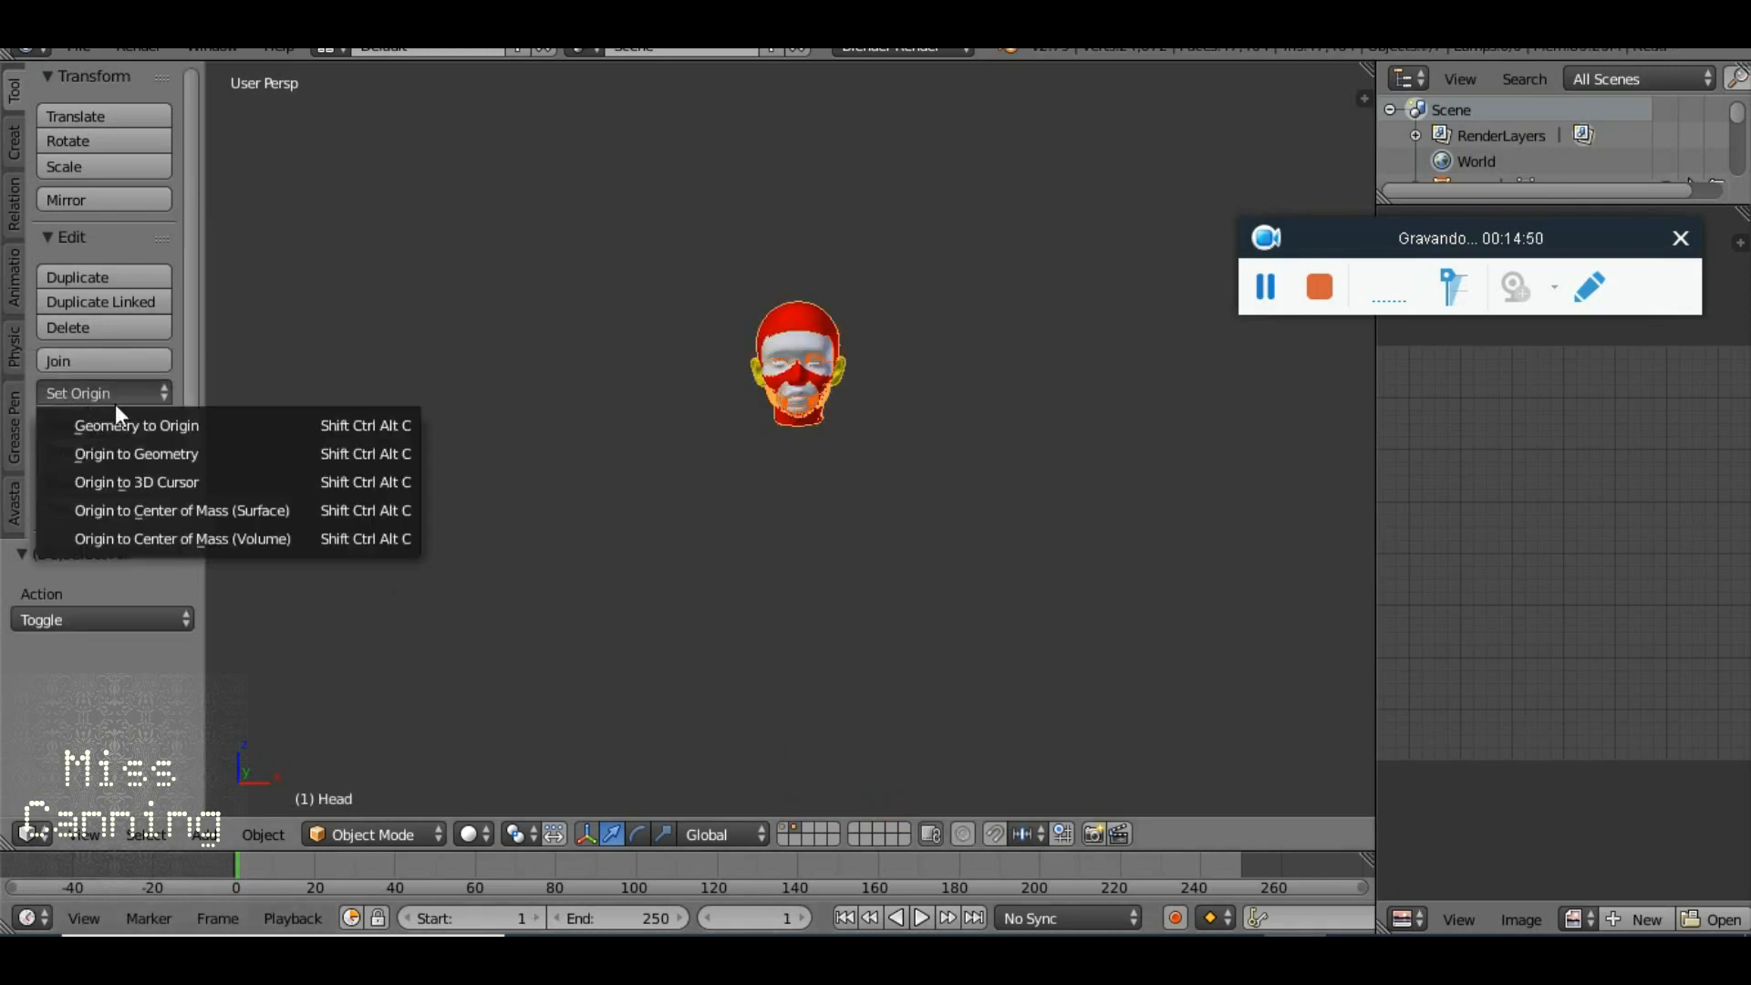
{"action": "left_click", "coordinate": [118, 427]}
{"action": "left_click_drag", "start_coordinate": [812, 686], "coordinate": [819, 208]}
{"action": "scroll", "coordinate": [803, 410], "scroll_direction": "down", "scroll_amount": 5}
{"action": "left_click_drag", "start_coordinate": [814, 483], "coordinate": [805, 527]}
{"action": "scroll", "coordinate": [805, 527], "scroll_direction": "up", "scroll_amount": 10}
{"action": "scroll", "coordinate": [810, 583], "scroll_direction": "down", "scroll_amount": 5}
{"action": "left_click_drag", "start_coordinate": [845, 310], "coordinate": [859, 674]}
{"action": "scroll", "coordinate": [853, 593], "scroll_direction": "down", "scroll_amount": 4}
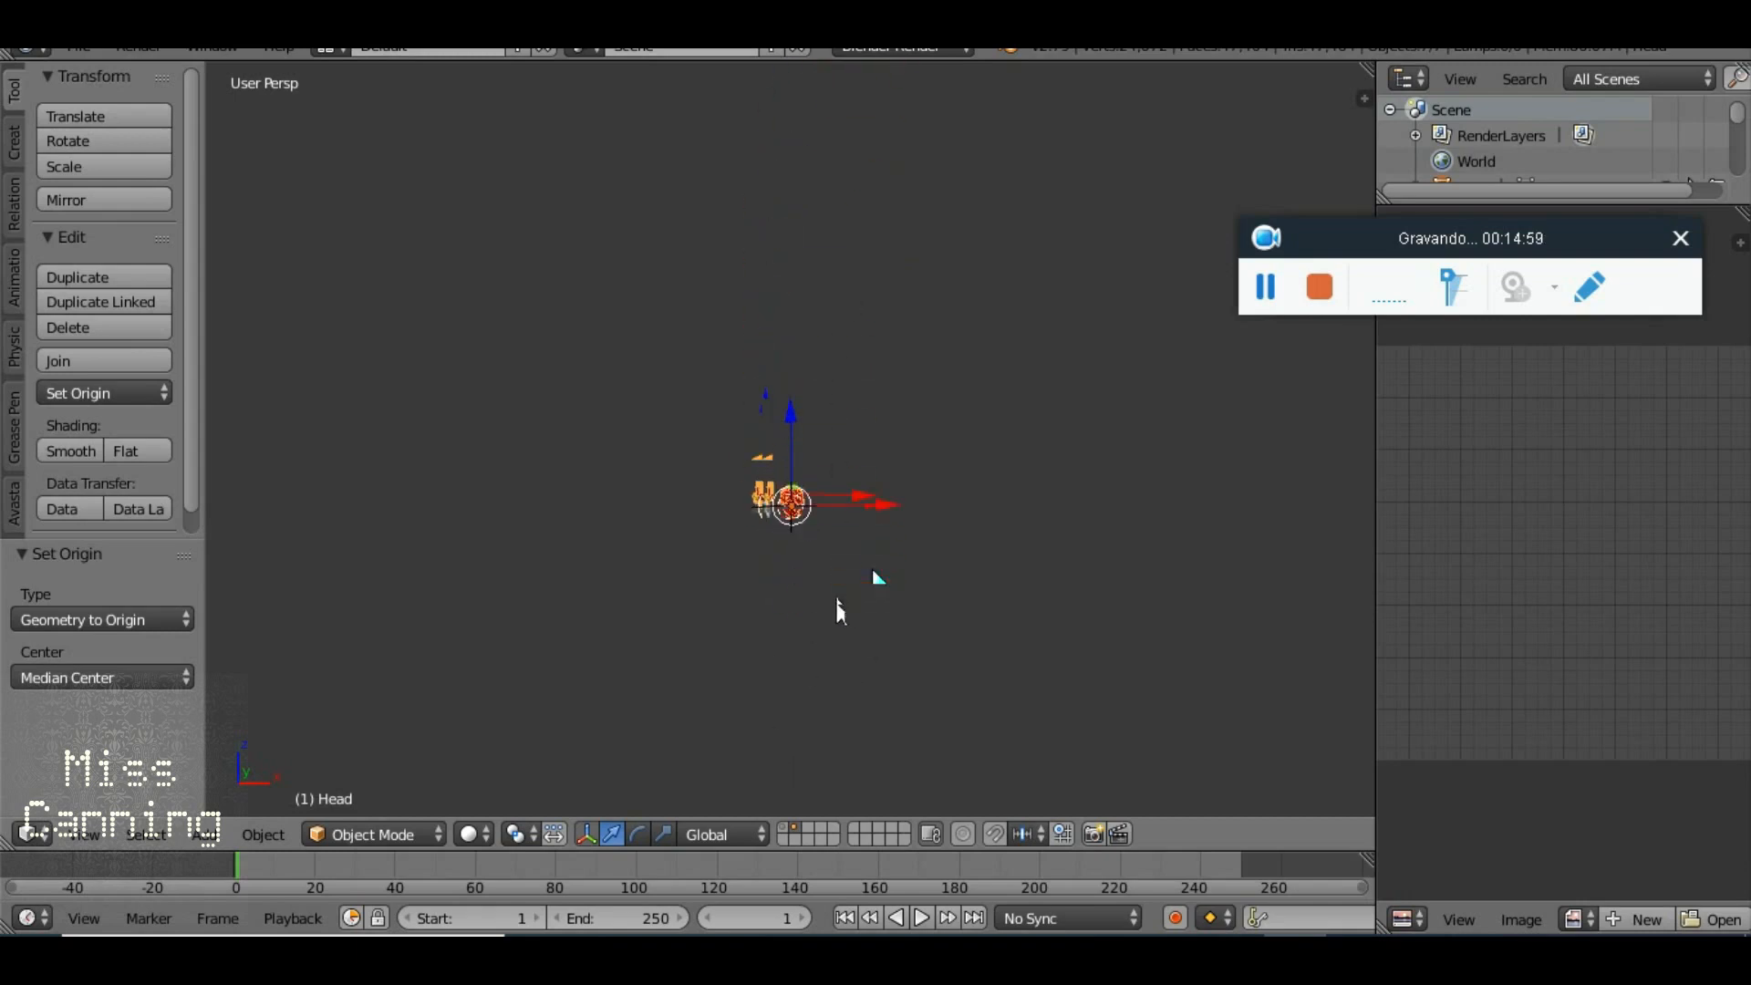
Try raising the selected head meshes about 9.66 units along Z from the scene origin
{"action": "scroll", "coordinate": [843, 594], "scroll_direction": "up", "scroll_amount": 5}
{"action": "left_click_drag", "start_coordinate": [795, 580], "coordinate": [774, 533]}
{"action": "scroll", "coordinate": [777, 583], "scroll_direction": "up", "scroll_amount": 7}
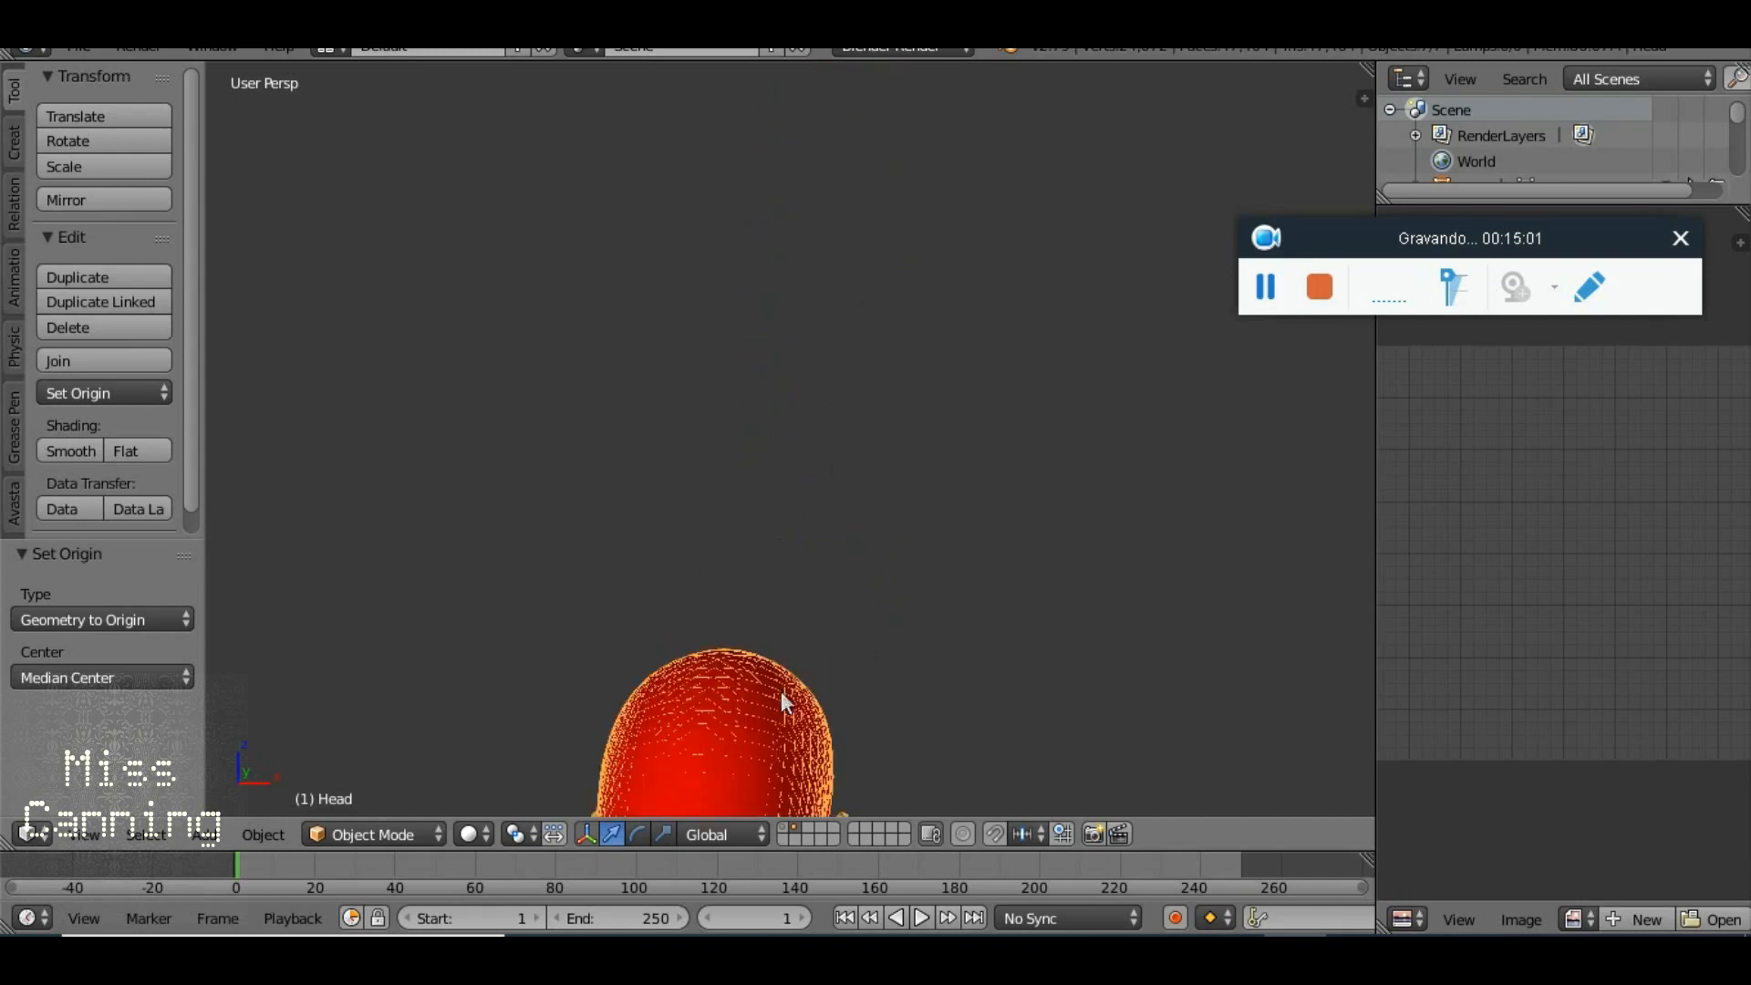
{"action": "scroll", "coordinate": [785, 620], "scroll_direction": "down", "scroll_amount": 6}
{"action": "left_click_drag", "start_coordinate": [796, 418], "coordinate": [834, 300]}
{"action": "scroll", "coordinate": [834, 300], "scroll_direction": "up", "scroll_amount": 4}
{"action": "scroll", "coordinate": [834, 299], "scroll_direction": "down", "scroll_amount": 5}
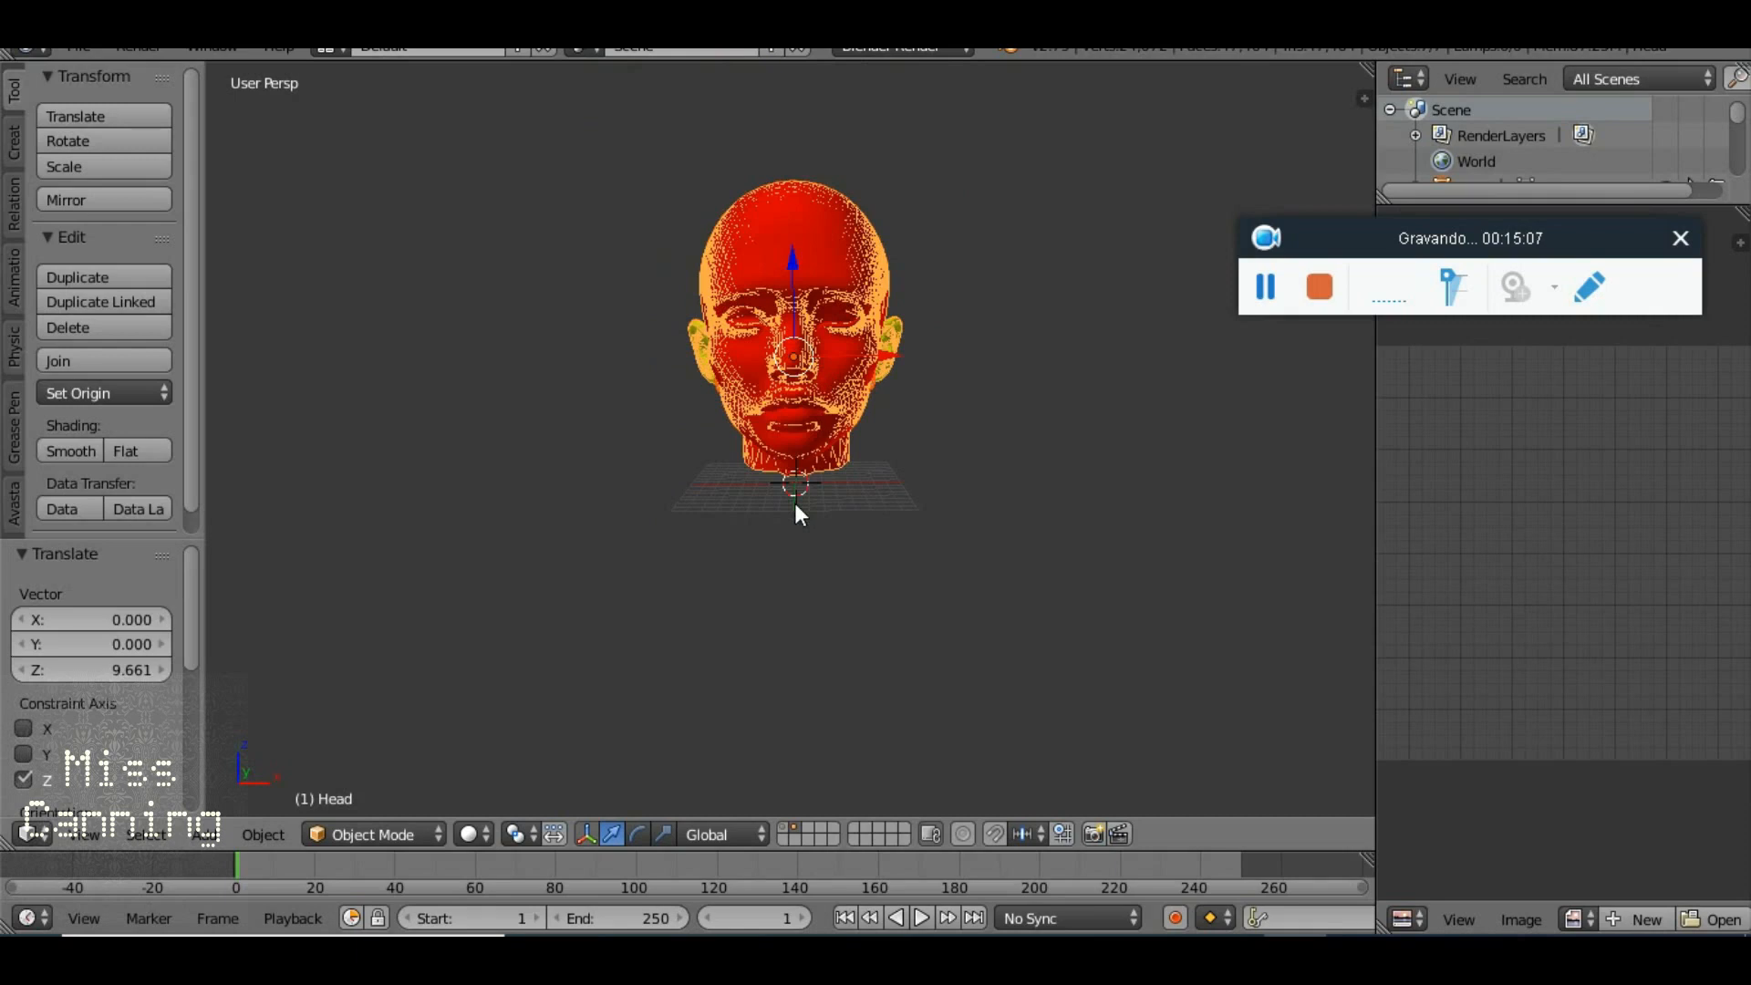
Undo the last Z move and the Geometry to Origin operation on the head meshes
{"action": "key", "text": "ctrl+z"}
{"action": "key", "text": "ctrl+z"}
{"action": "scroll", "coordinate": [887, 489], "scroll_direction": "down", "scroll_amount": 10}
{"action": "left_click_drag", "start_coordinate": [792, 244], "coordinate": [786, 434]}
{"action": "scroll", "coordinate": [786, 435], "scroll_direction": "up", "scroll_amount": 12}
{"action": "left_click_drag", "start_coordinate": [741, 567], "coordinate": [841, 522]}
Open the Head_ECLO mesh in Edit Mode and widen the UV/Image Editor to show its whole UV layout
{"action": "right_click", "coordinate": [858, 372]}
{"action": "right_click", "coordinate": [876, 462]}
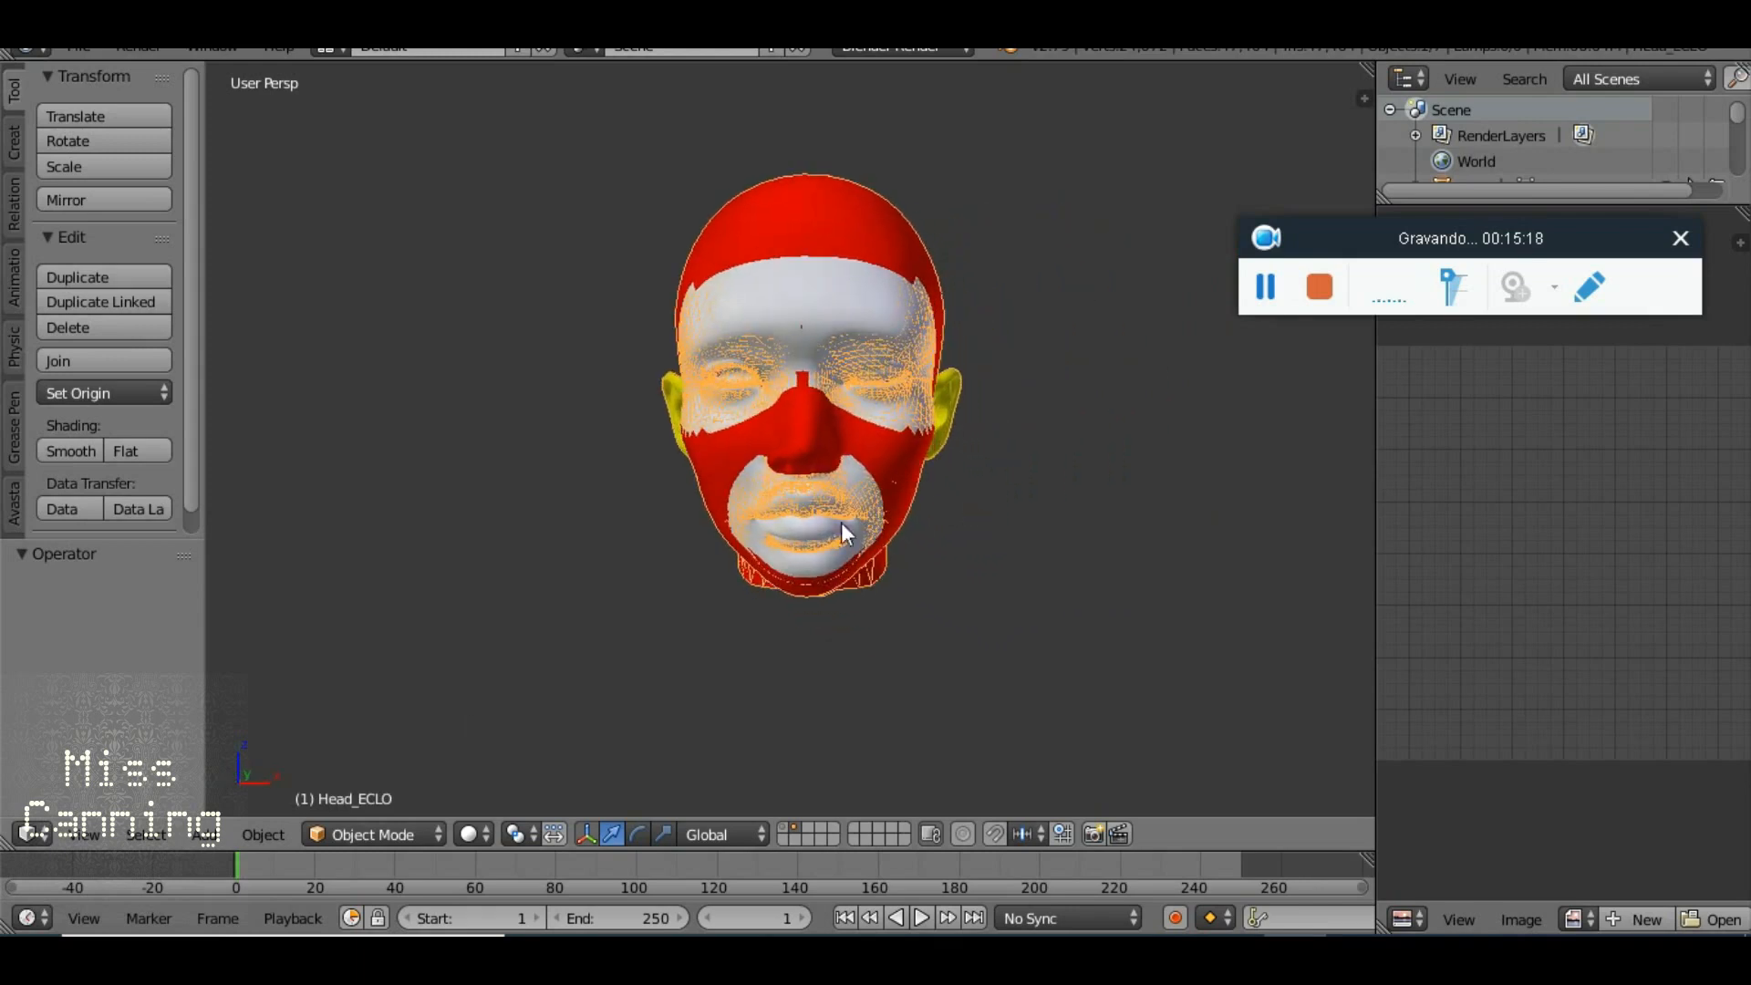
{"action": "left_click", "coordinate": [398, 834]}
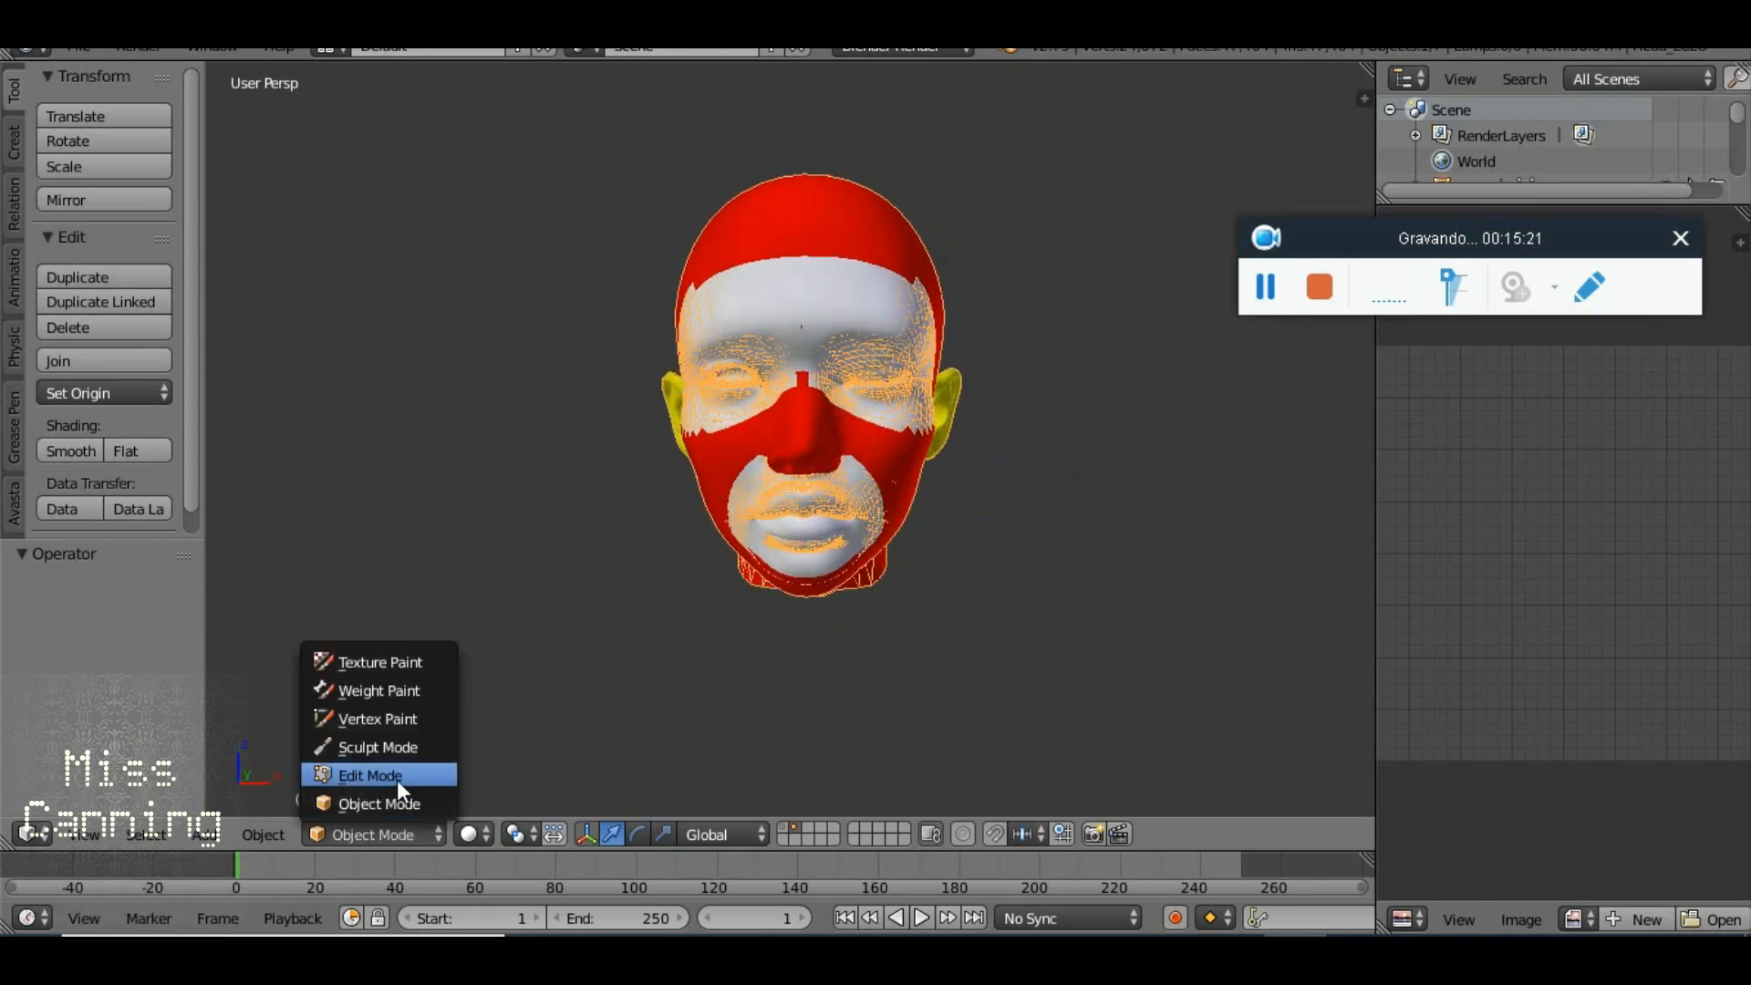
{"action": "left_click", "coordinate": [397, 780]}
{"action": "scroll", "coordinate": [1587, 638], "scroll_direction": "down", "scroll_amount": 8}
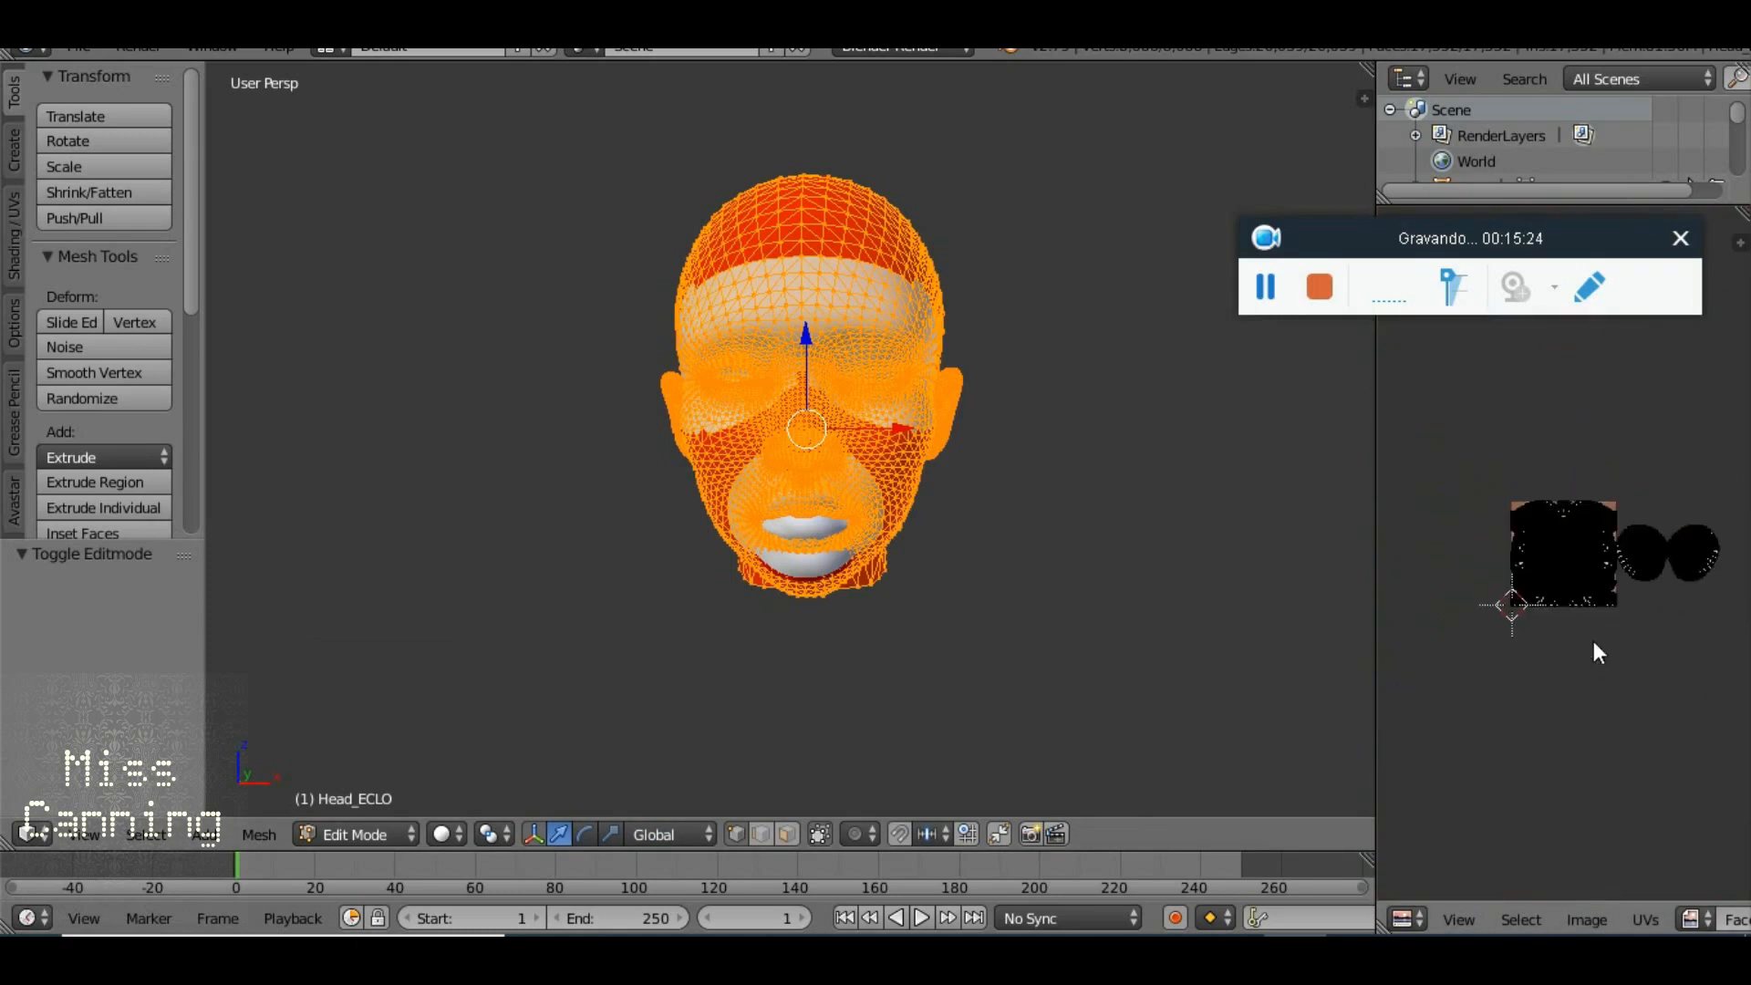
{"action": "scroll", "coordinate": [1594, 642], "scroll_direction": "up", "scroll_amount": 2}
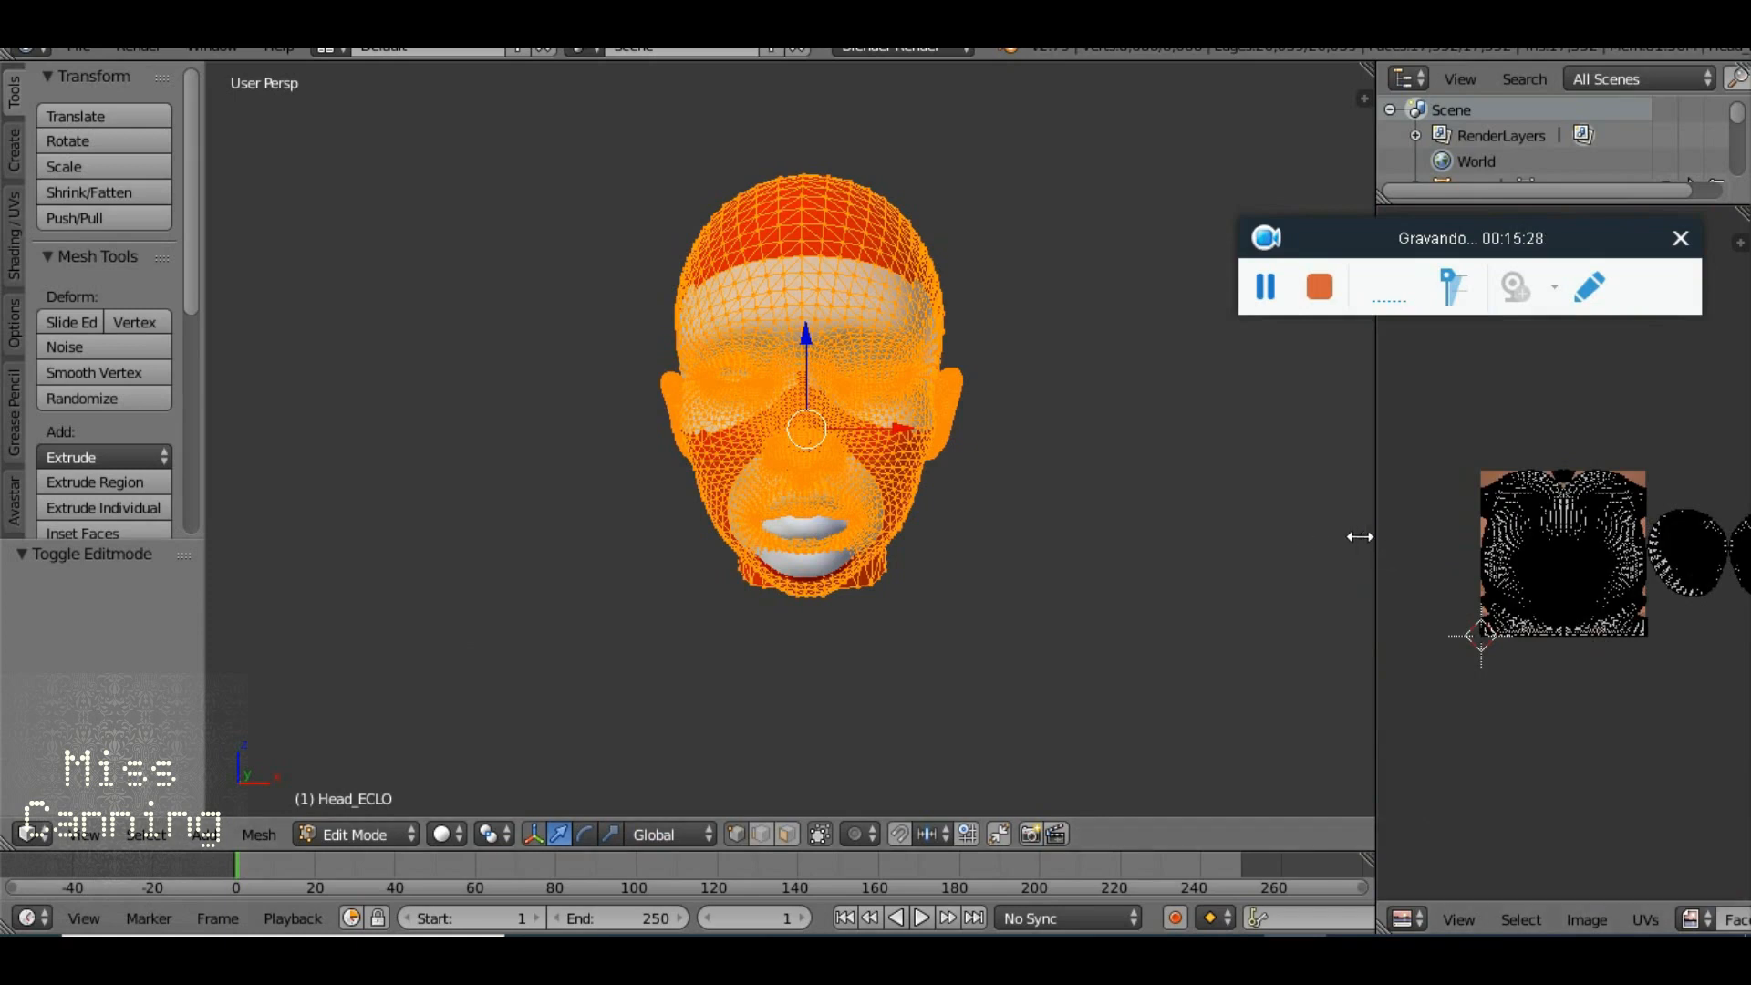
{"action": "left_click_drag", "start_coordinate": [1368, 538], "coordinate": [1215, 538]}
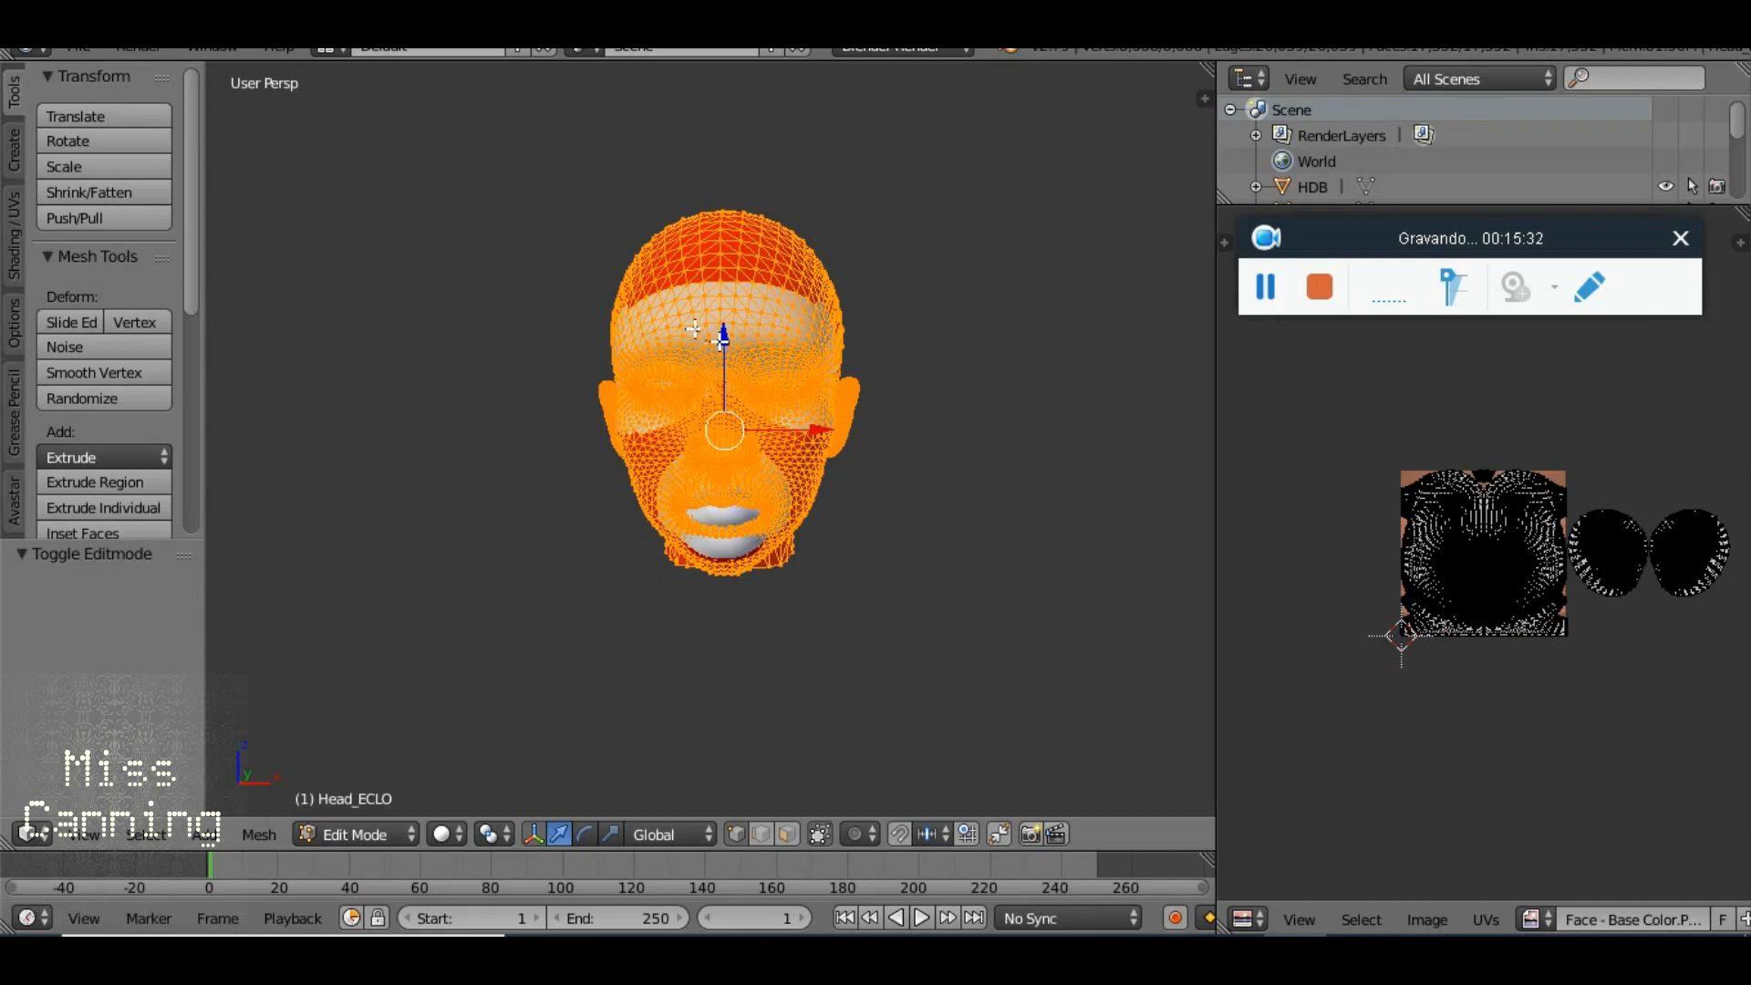
Lower the Head_ECLO geometry along Z below the other head meshes and return to Object Mode
{"action": "left_click_drag", "start_coordinate": [725, 338], "coordinate": [745, 487]}
{"action": "left_click_drag", "start_coordinate": [734, 341], "coordinate": [732, 439]}
{"action": "left_click", "coordinate": [369, 834]}
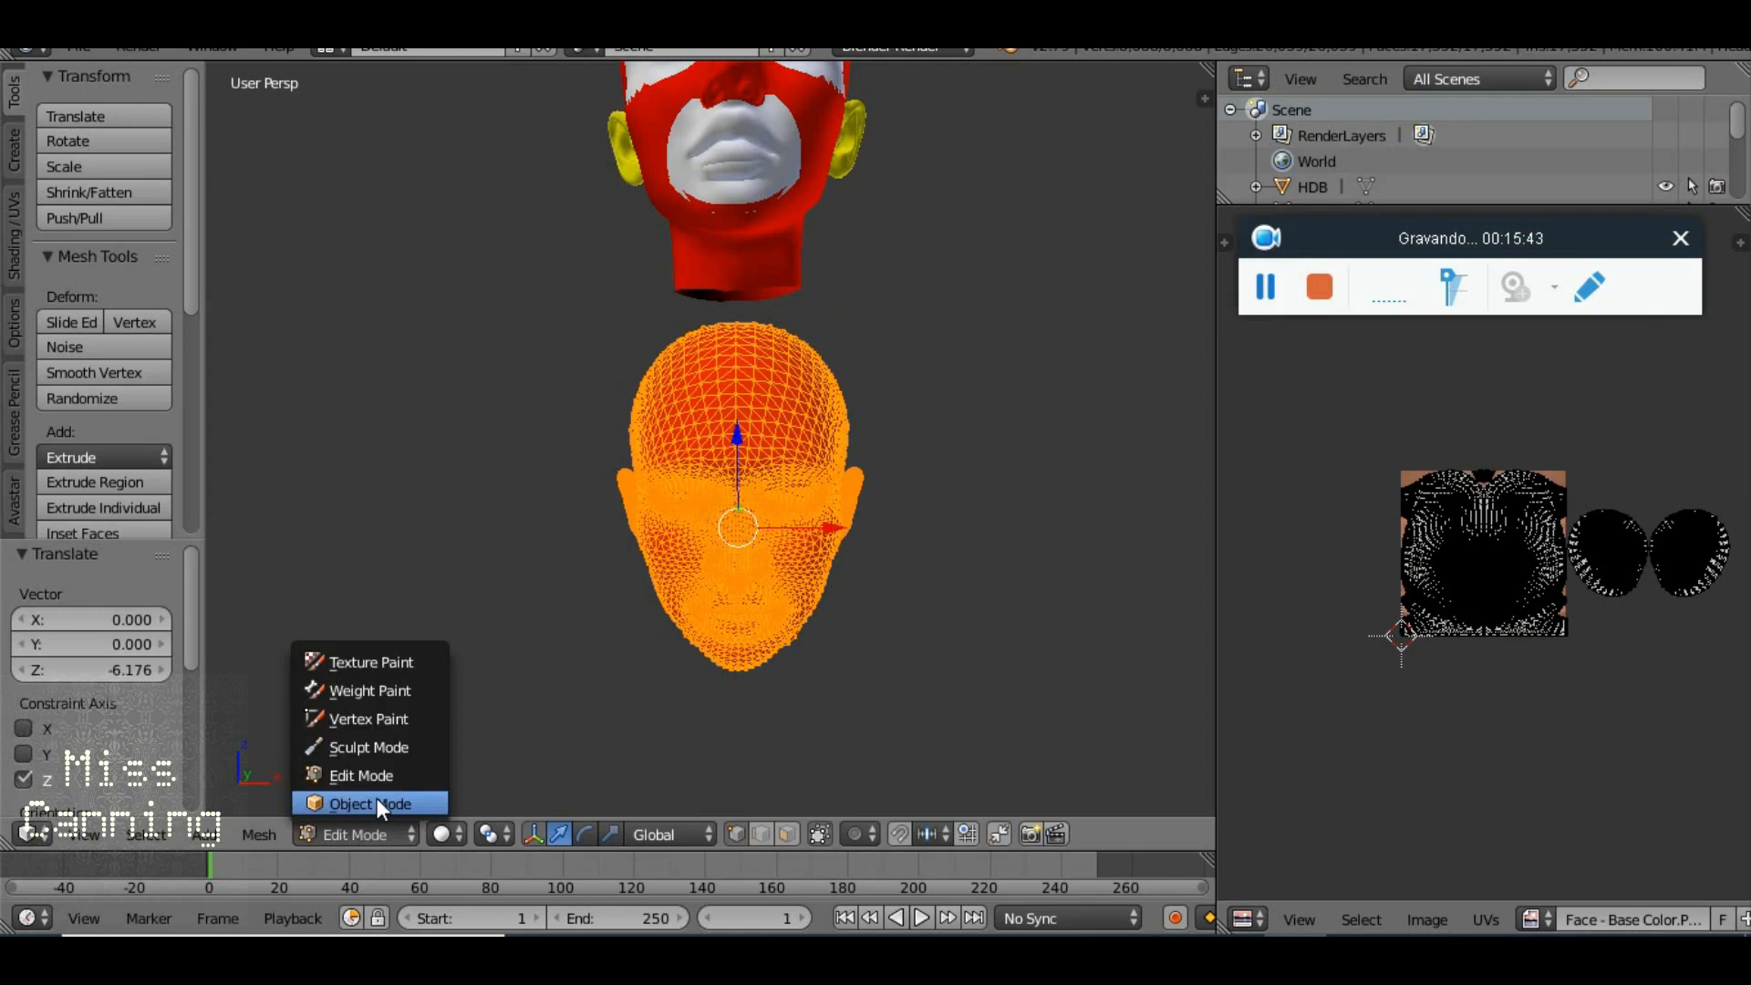
{"action": "left_click", "coordinate": [376, 799]}
{"action": "left_click_drag", "start_coordinate": [741, 484], "coordinate": [767, 477]}
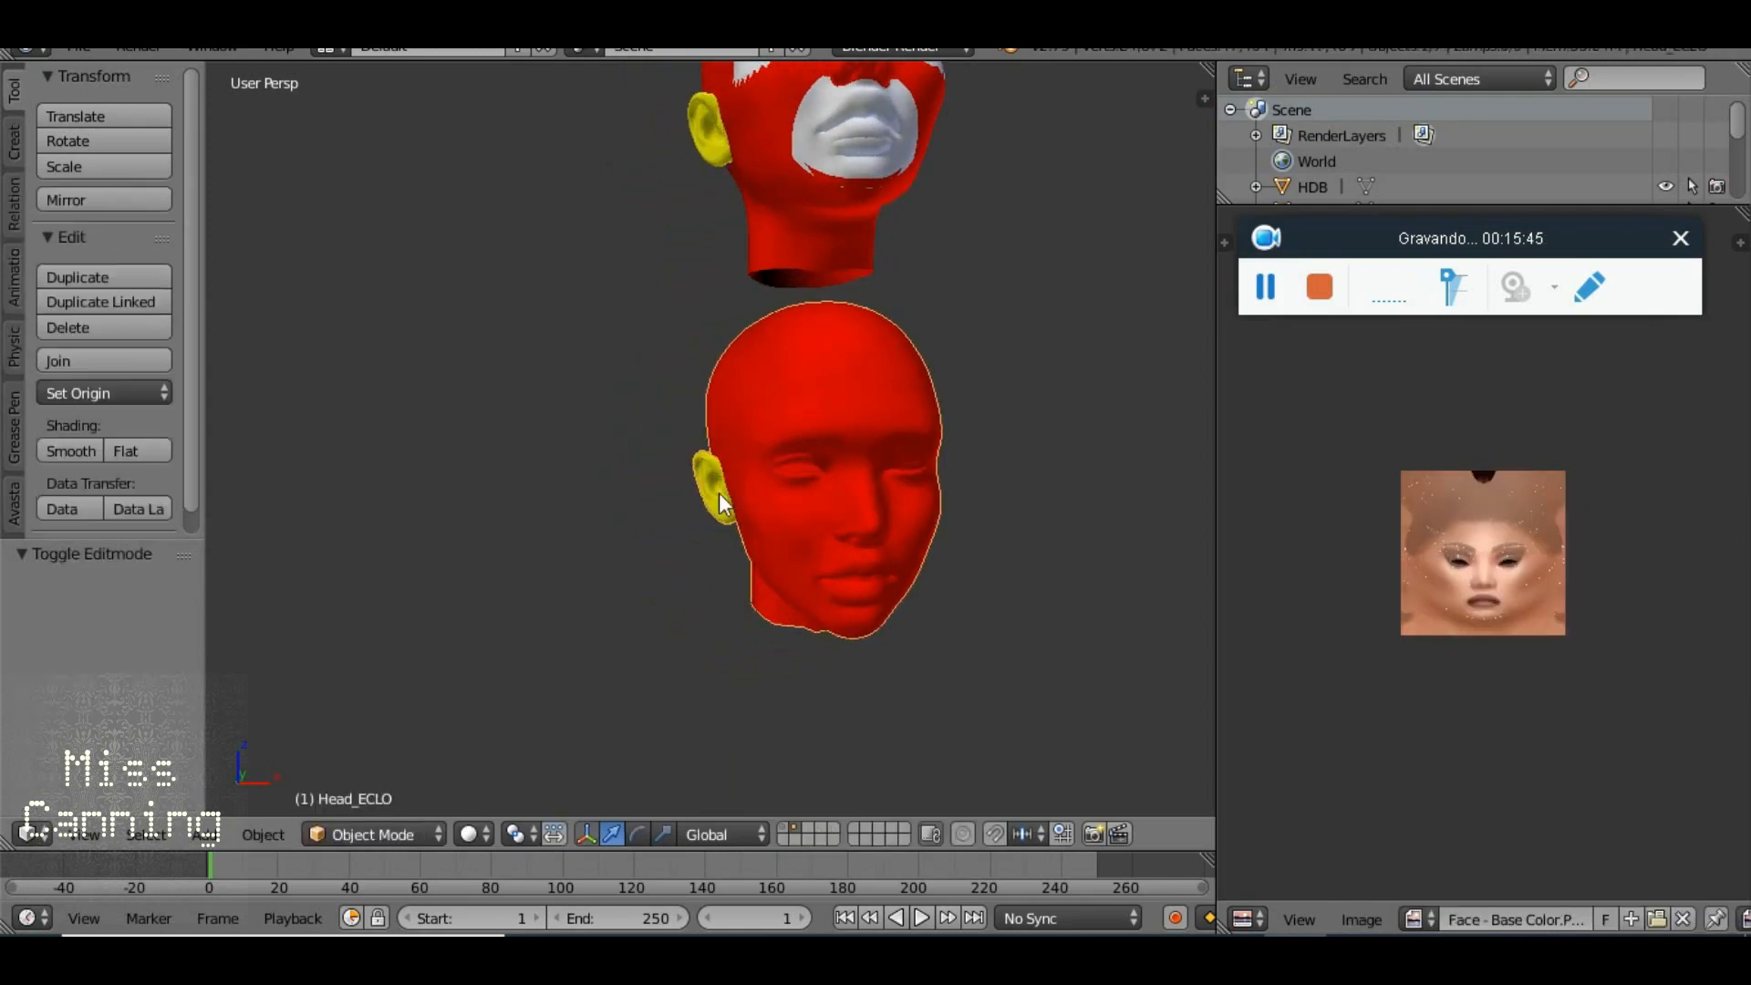
Lower the Head mesh in Edit Mode about 12.9 and another 5.0 units along Z, and return to Object Mode
{"action": "right_click", "coordinate": [737, 130]}
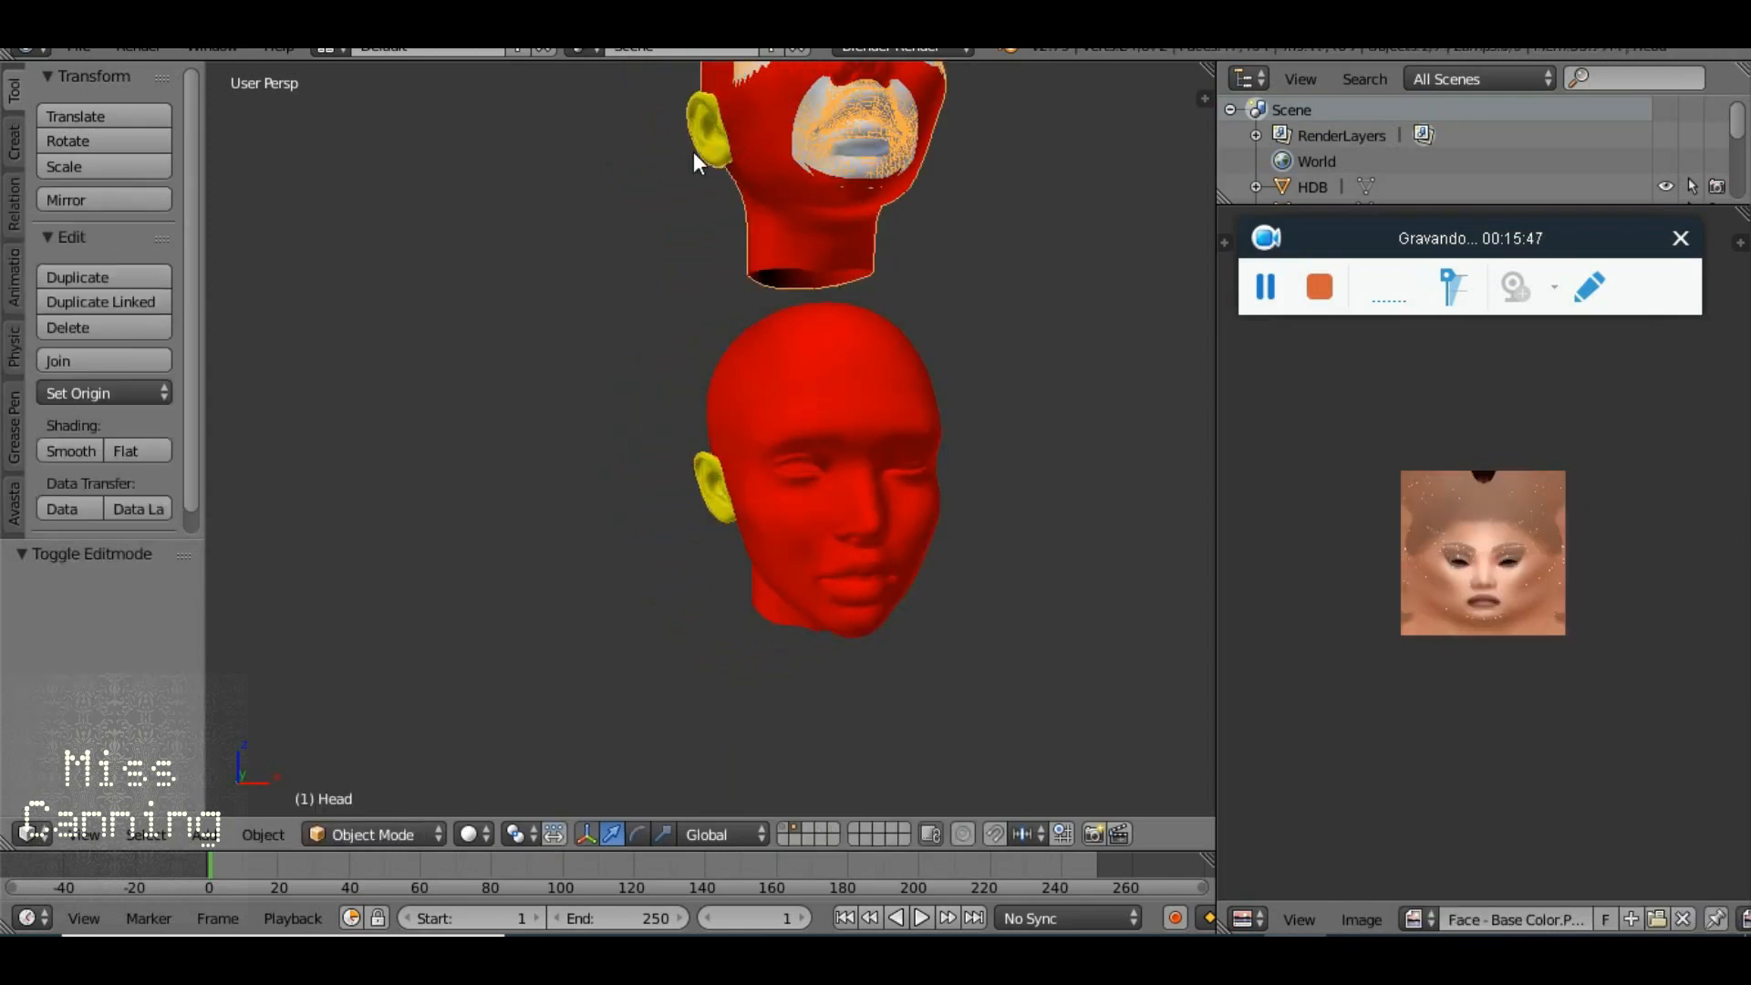
{"action": "left_click", "coordinate": [369, 835]}
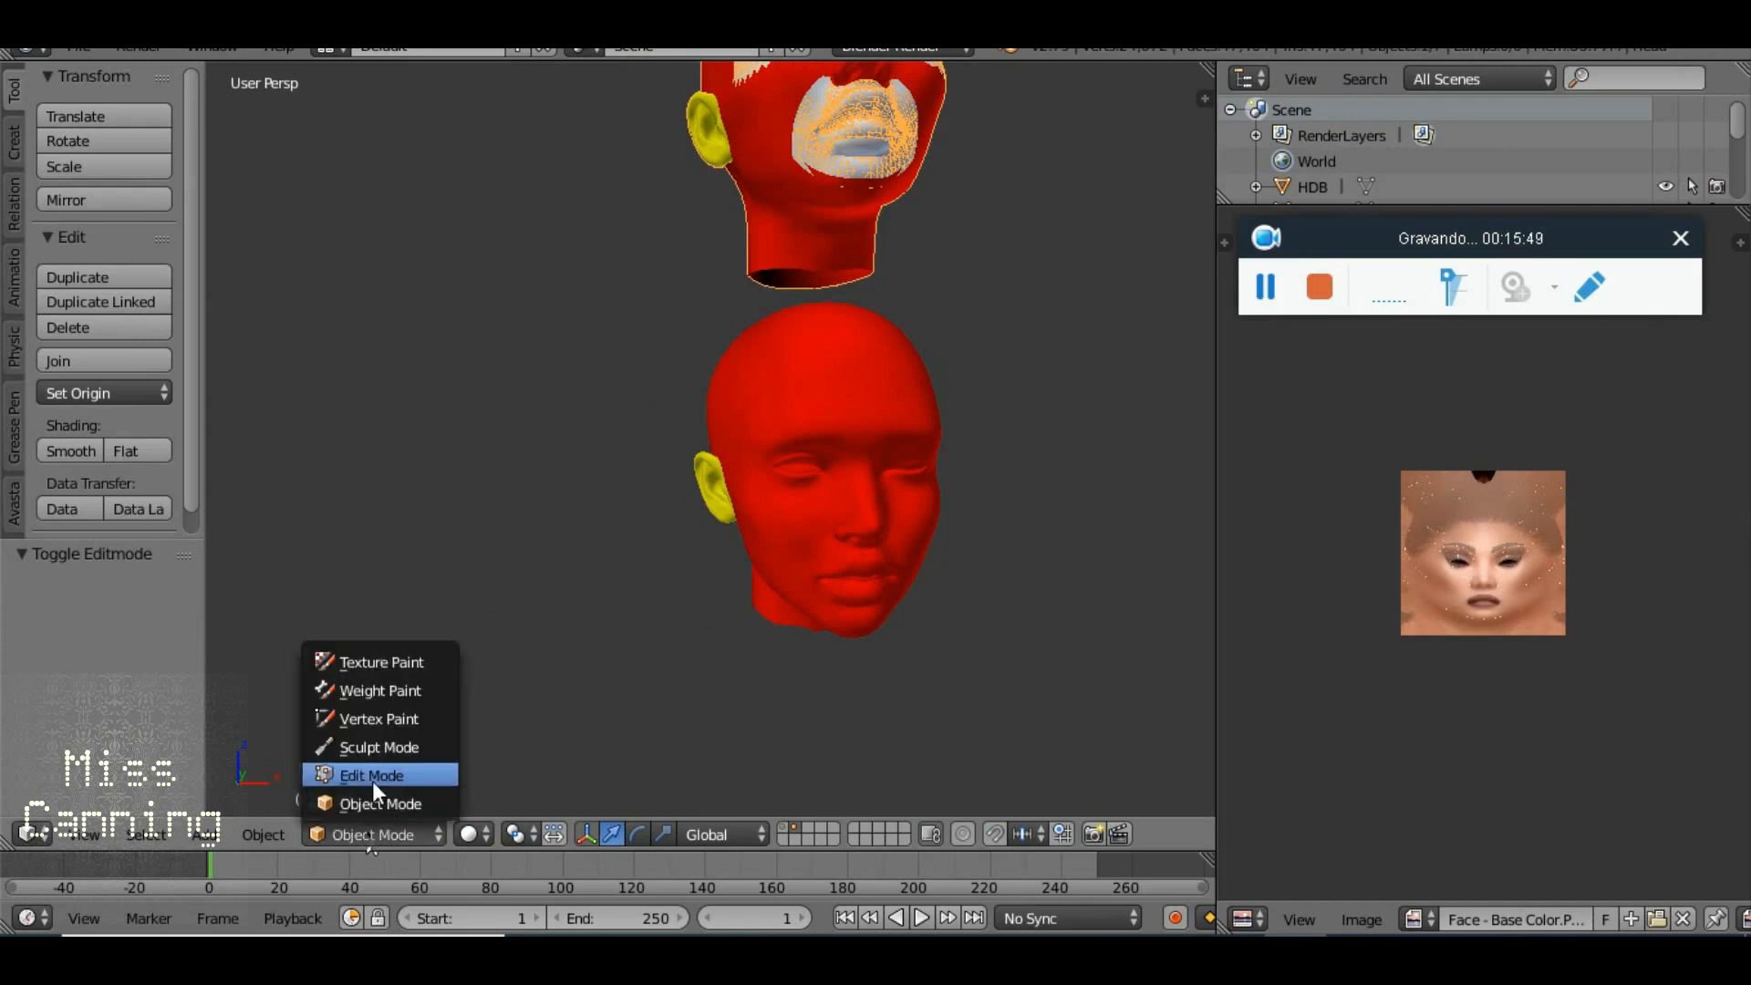
{"action": "left_click", "coordinate": [373, 780]}
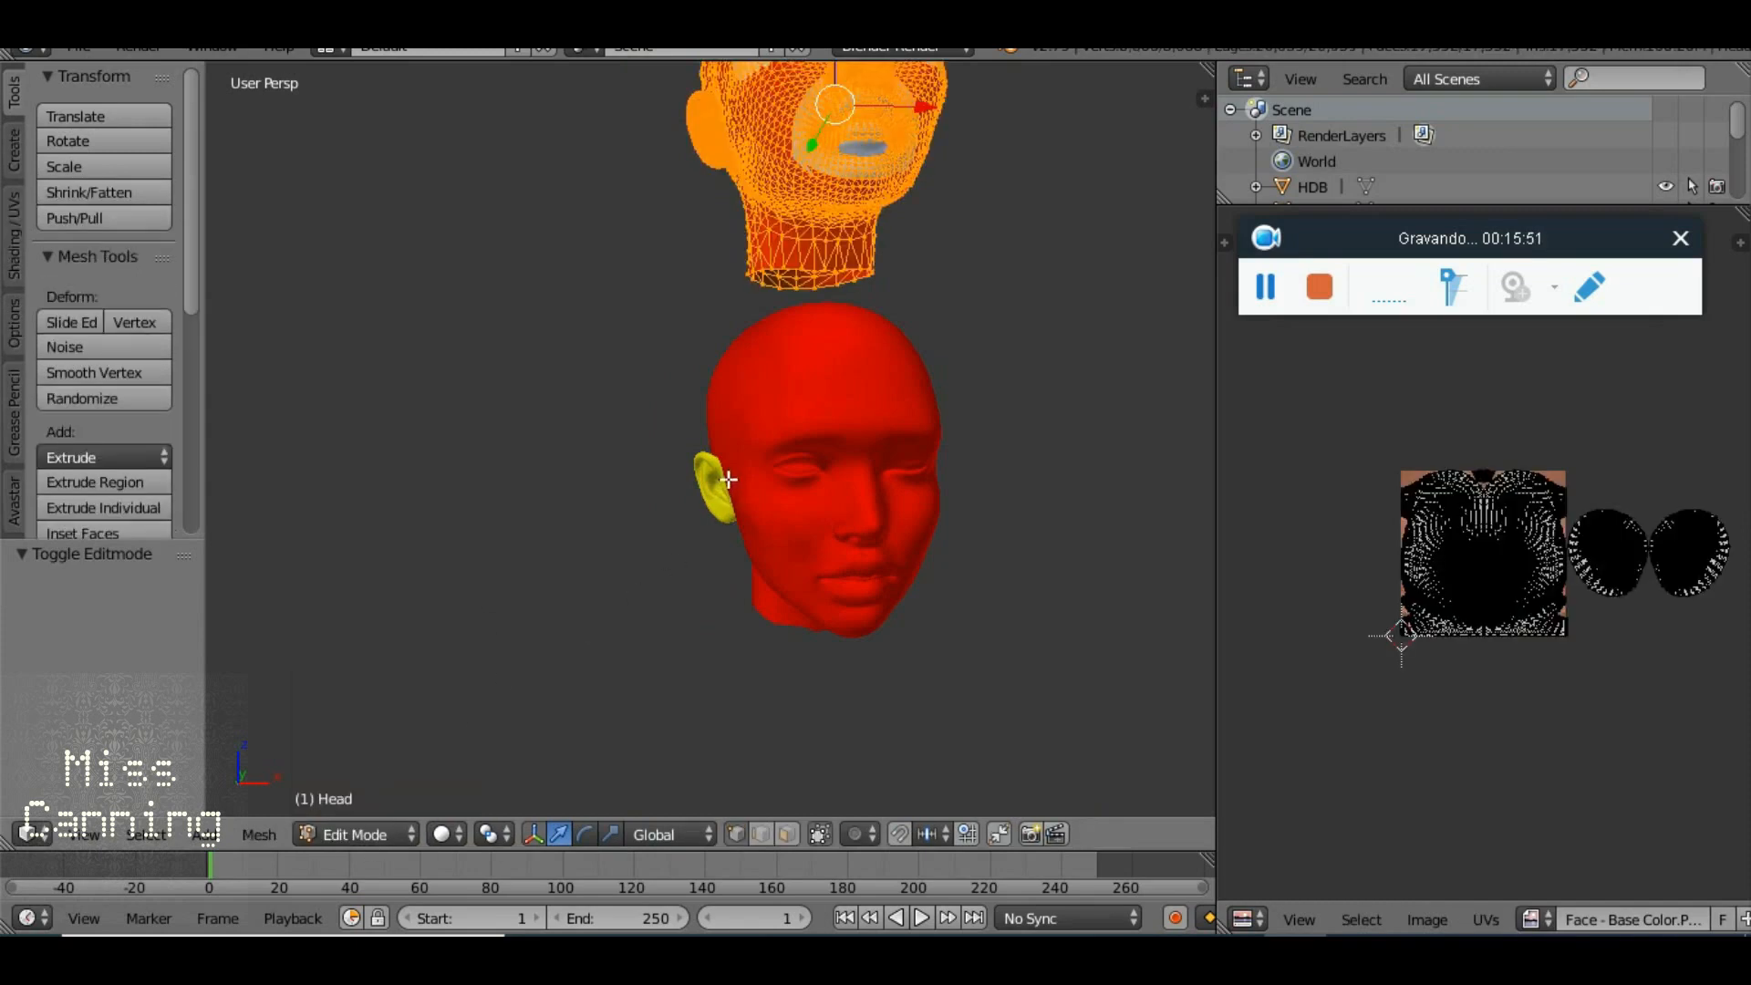
{"action": "left_click_drag", "start_coordinate": [824, 244], "coordinate": [789, 300]}
{"action": "left_click_drag", "start_coordinate": [756, 178], "coordinate": [778, 441]}
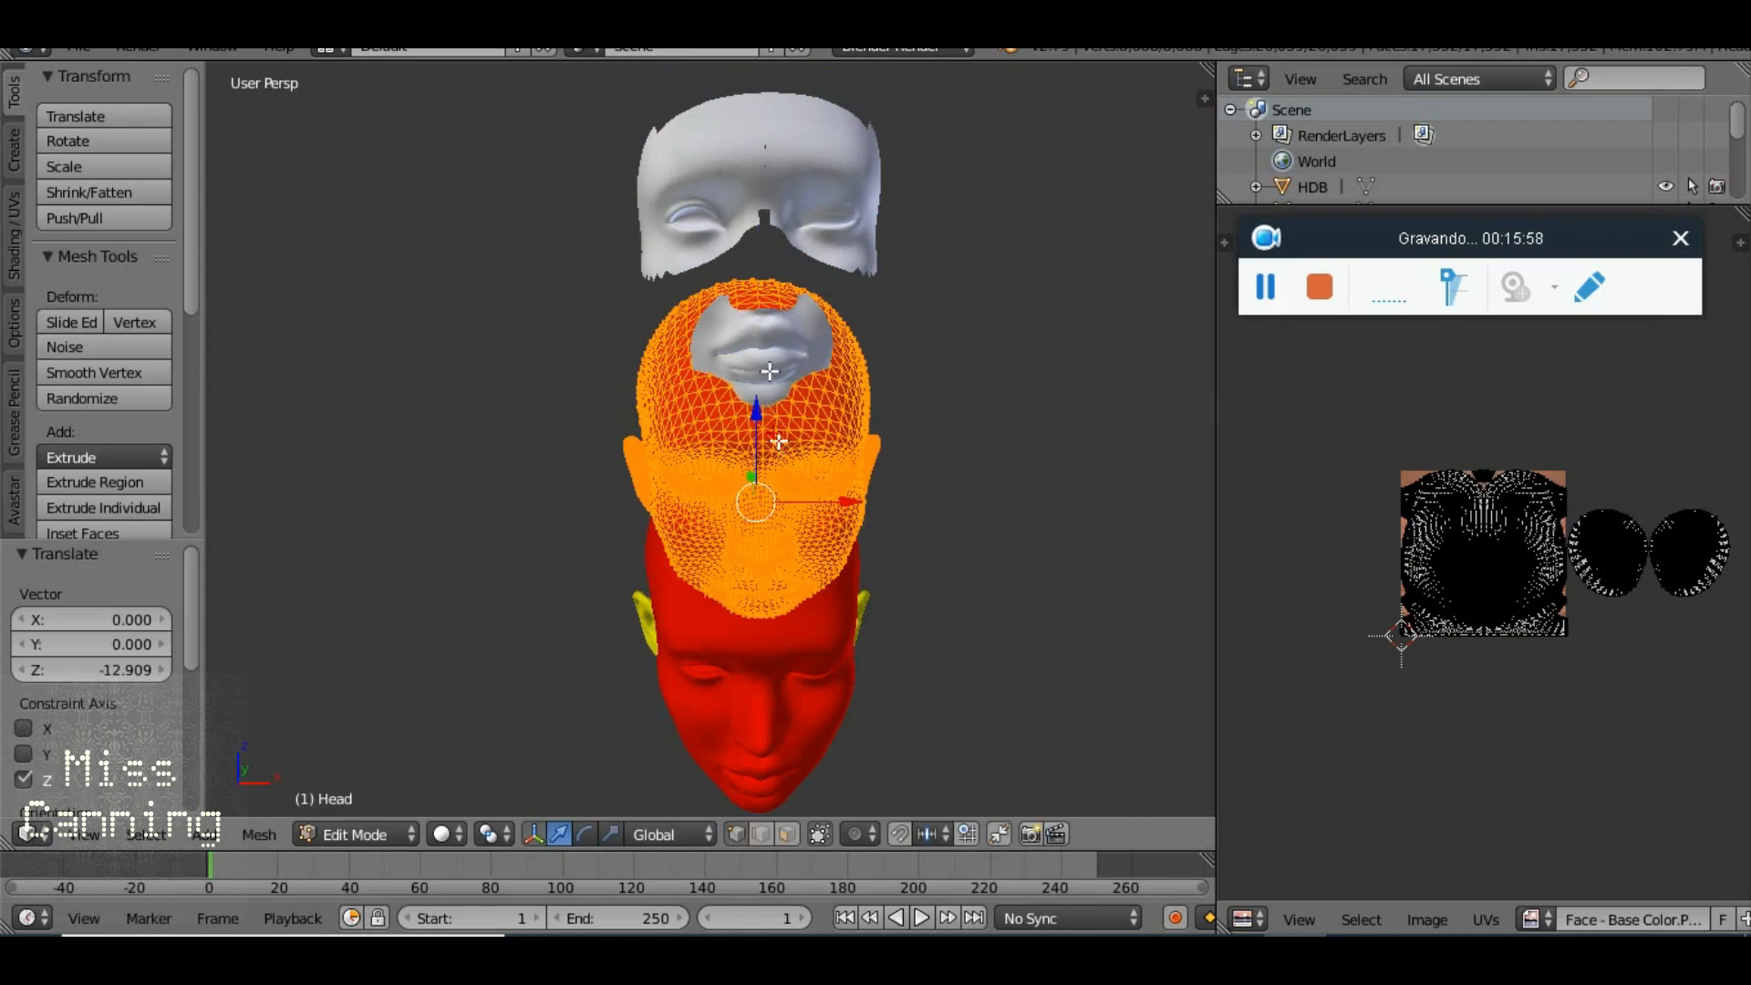
{"action": "left_click_drag", "start_coordinate": [756, 413], "coordinate": [658, 585]}
{"action": "left_click_drag", "start_coordinate": [719, 687], "coordinate": [786, 648]}
{"action": "left_click", "coordinate": [362, 830]}
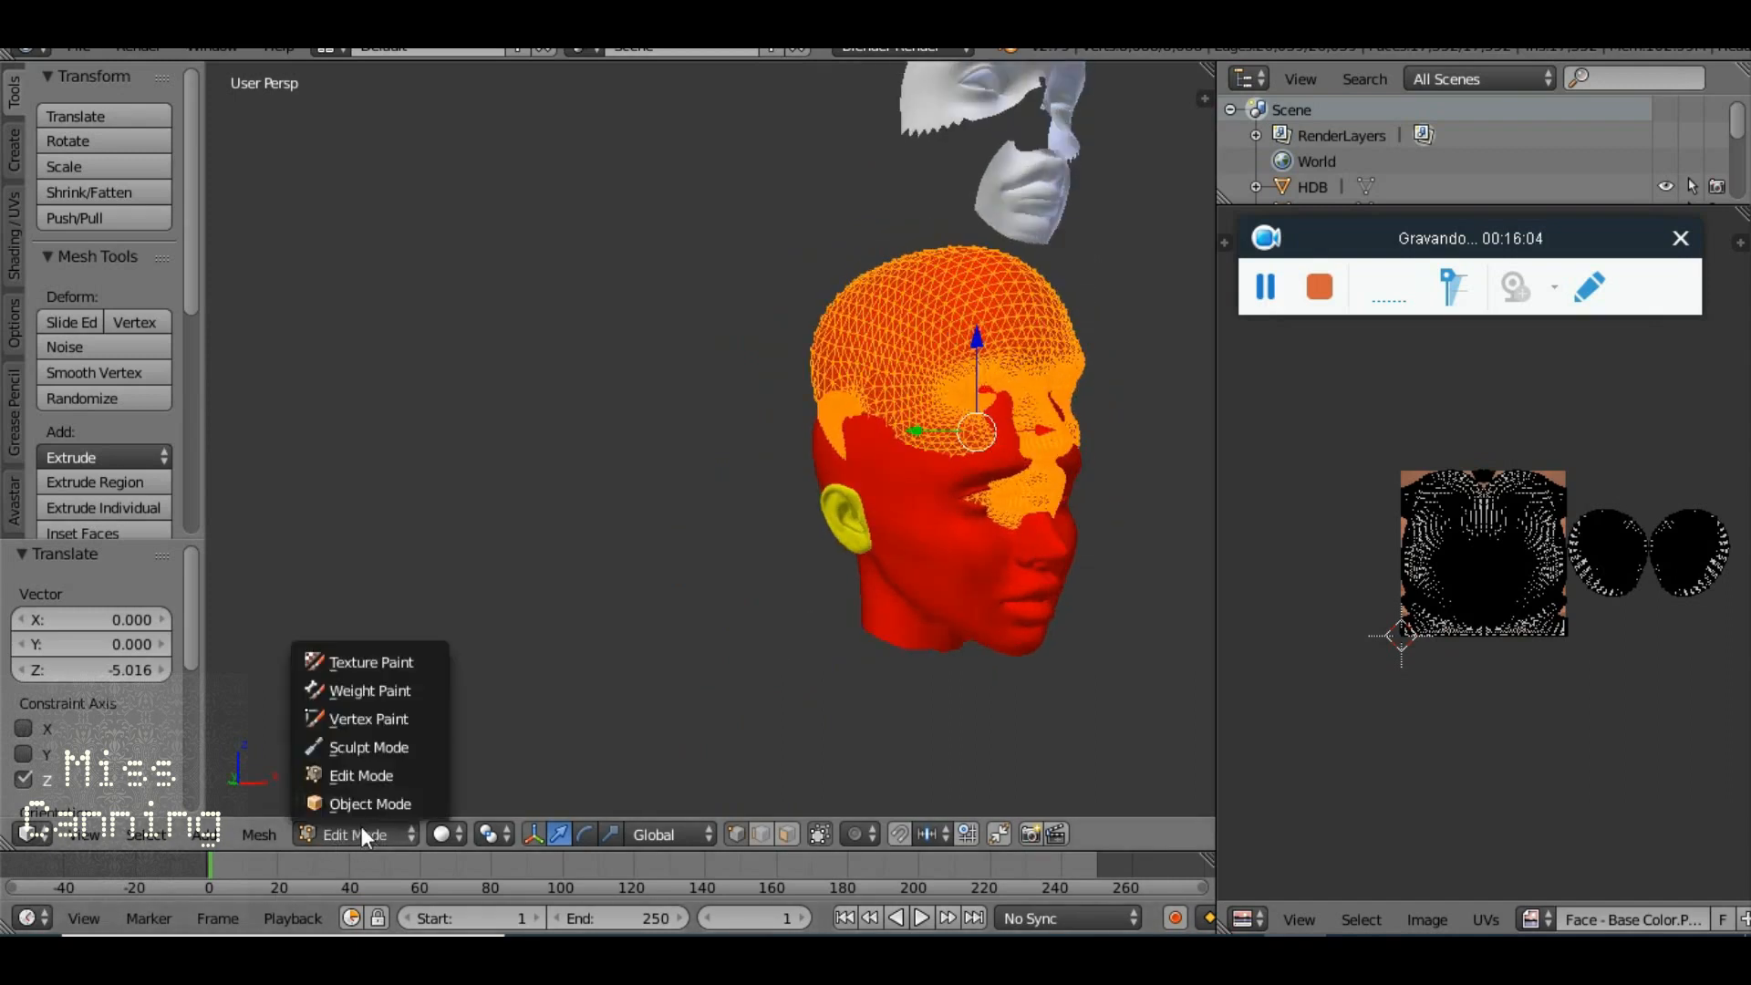
{"action": "left_click", "coordinate": [369, 804]}
{"action": "left_click_drag", "start_coordinate": [994, 454], "coordinate": [924, 452]}
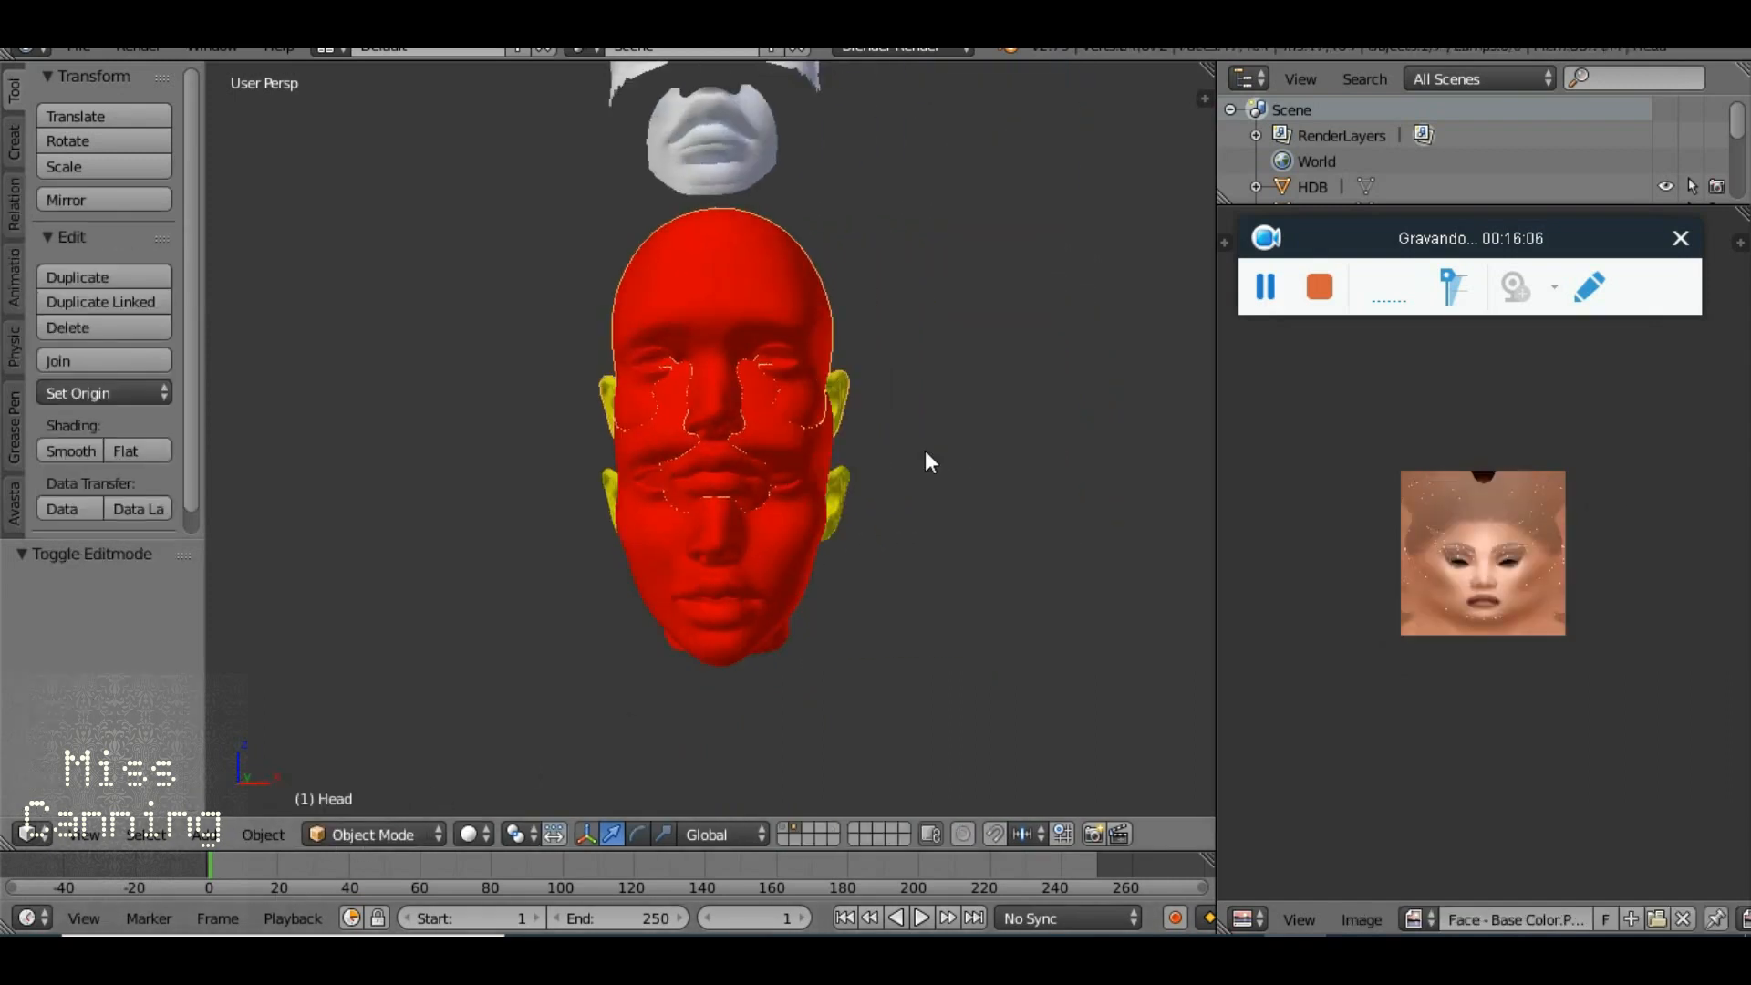
Check Head_ECLO's UV layout in Edit Mode, lower its geometry about 14.63 units along Z below the Head mesh, and return to Object Mode
{"action": "left_click_drag", "start_coordinate": [764, 423], "coordinate": [681, 453]}
{"action": "right_click", "coordinate": [446, 456]}
{"action": "left_click", "coordinate": [363, 835]}
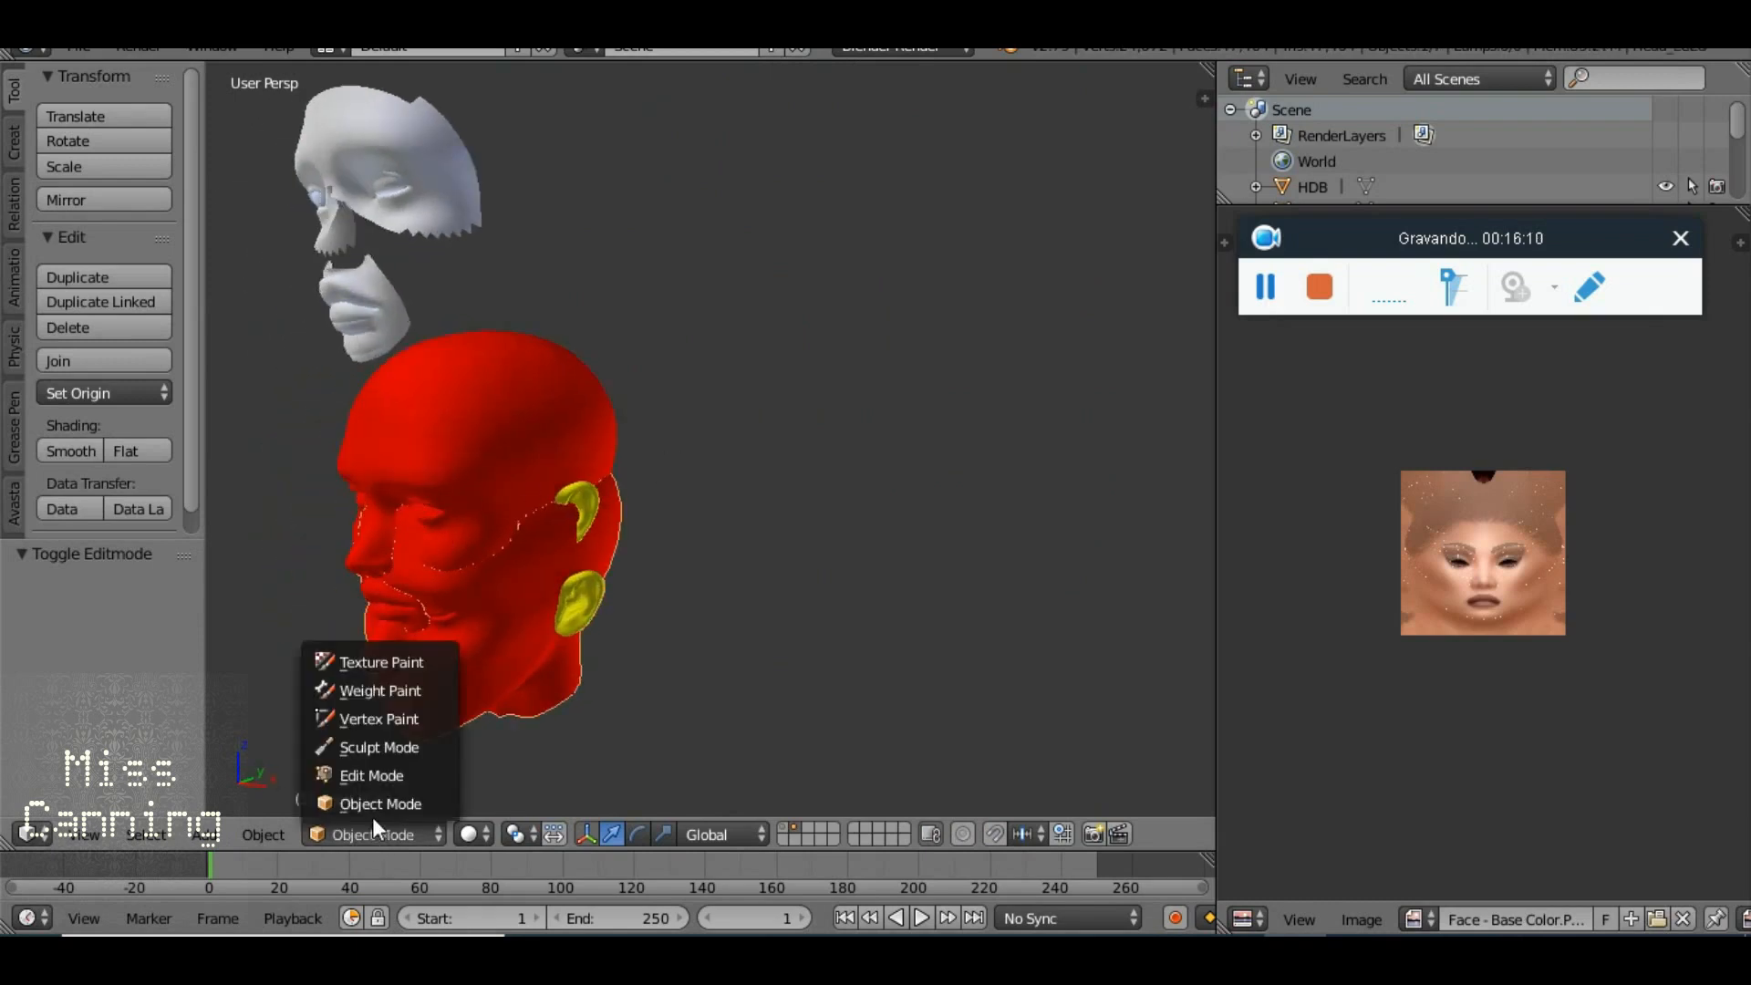
{"action": "left_click", "coordinate": [392, 774]}
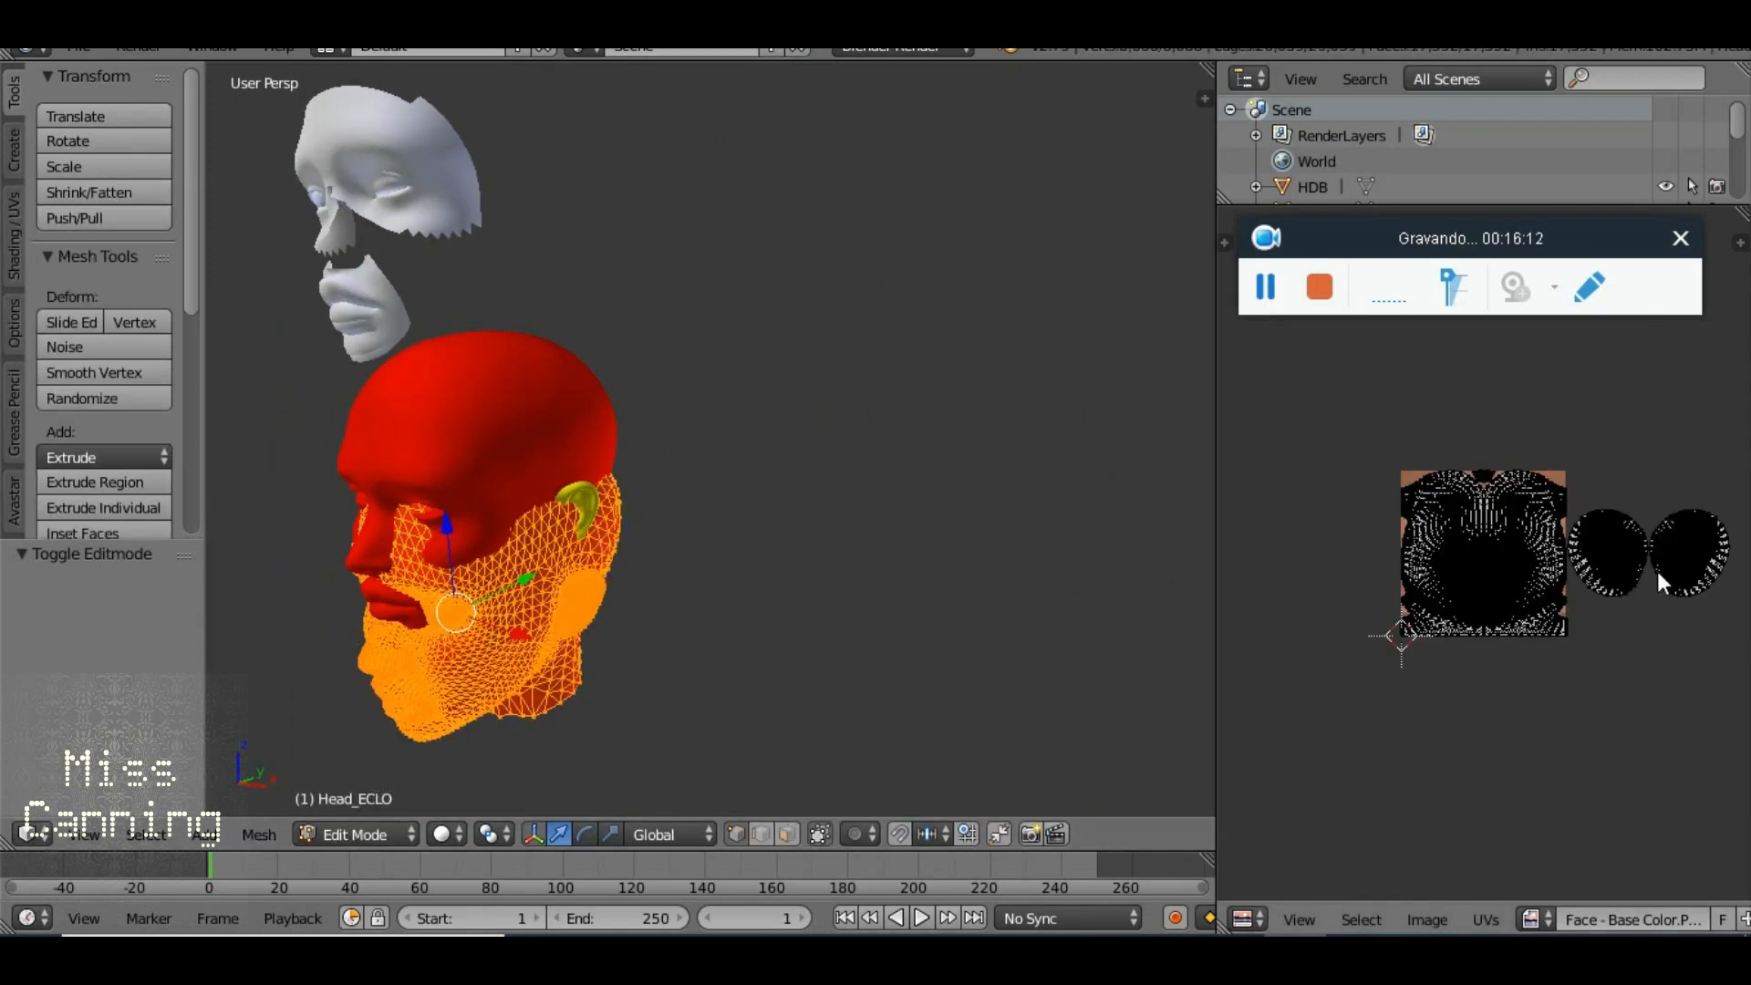
{"action": "scroll", "coordinate": [1574, 581], "scroll_direction": "up", "scroll_amount": 4}
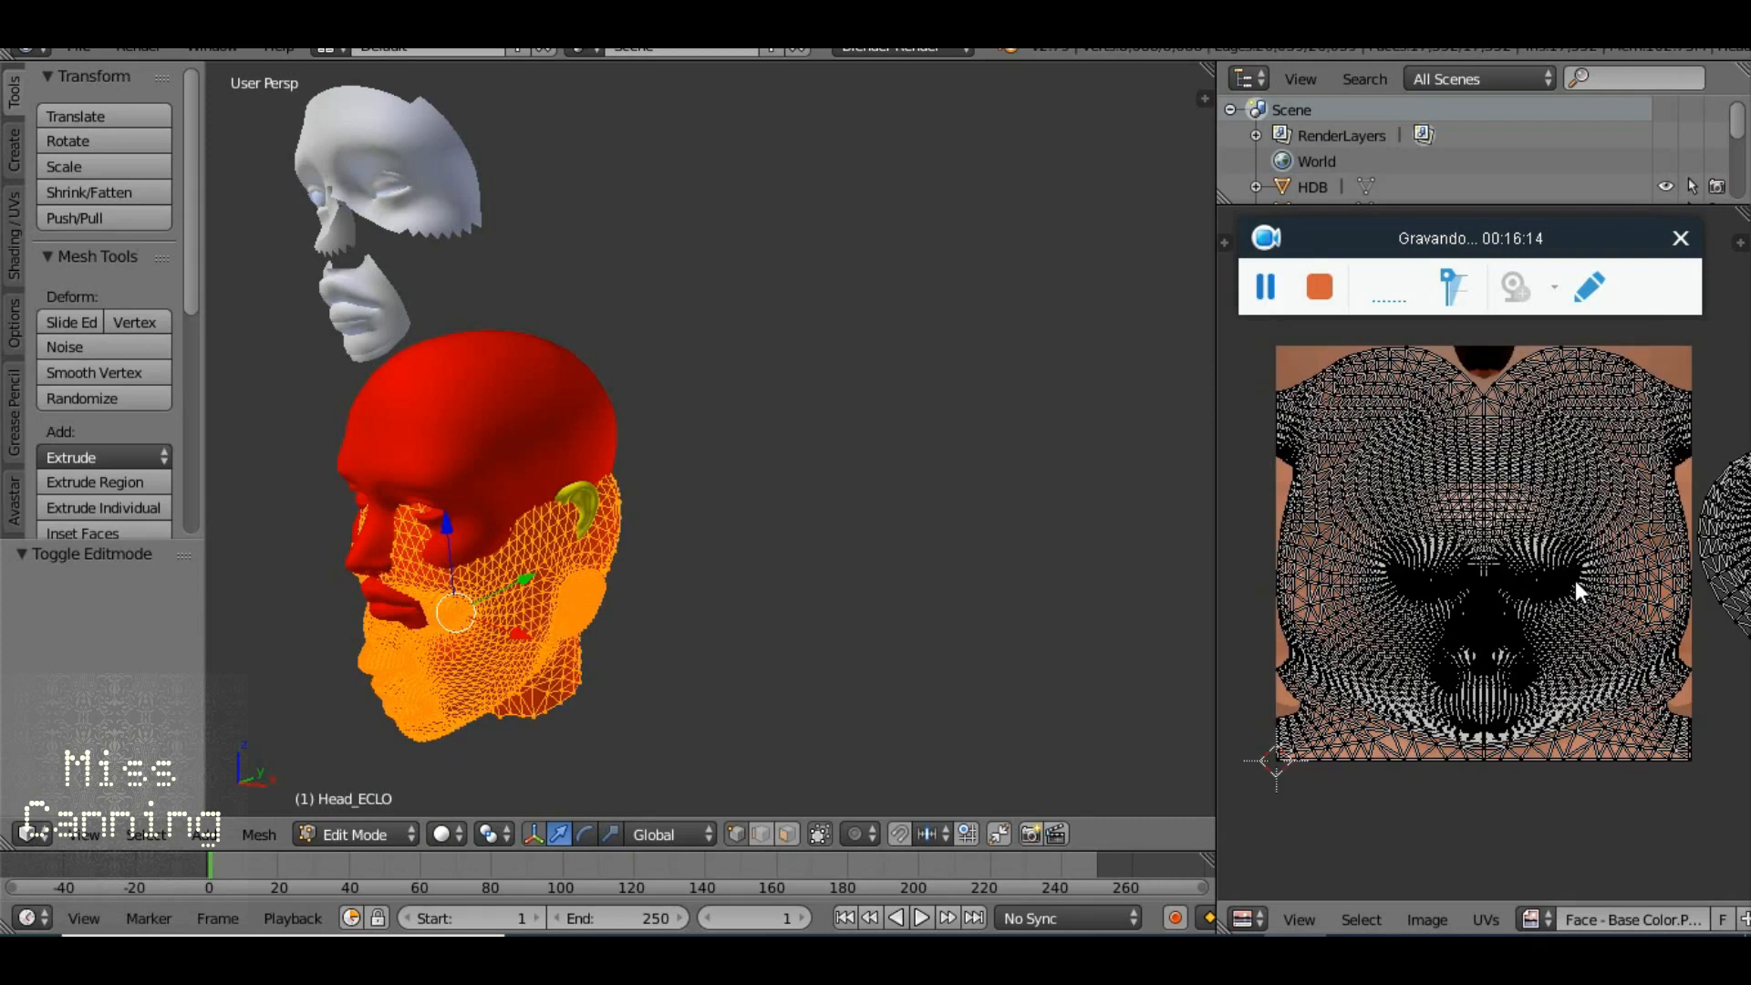
{"action": "scroll", "coordinate": [1574, 580], "scroll_direction": "down", "scroll_amount": 2}
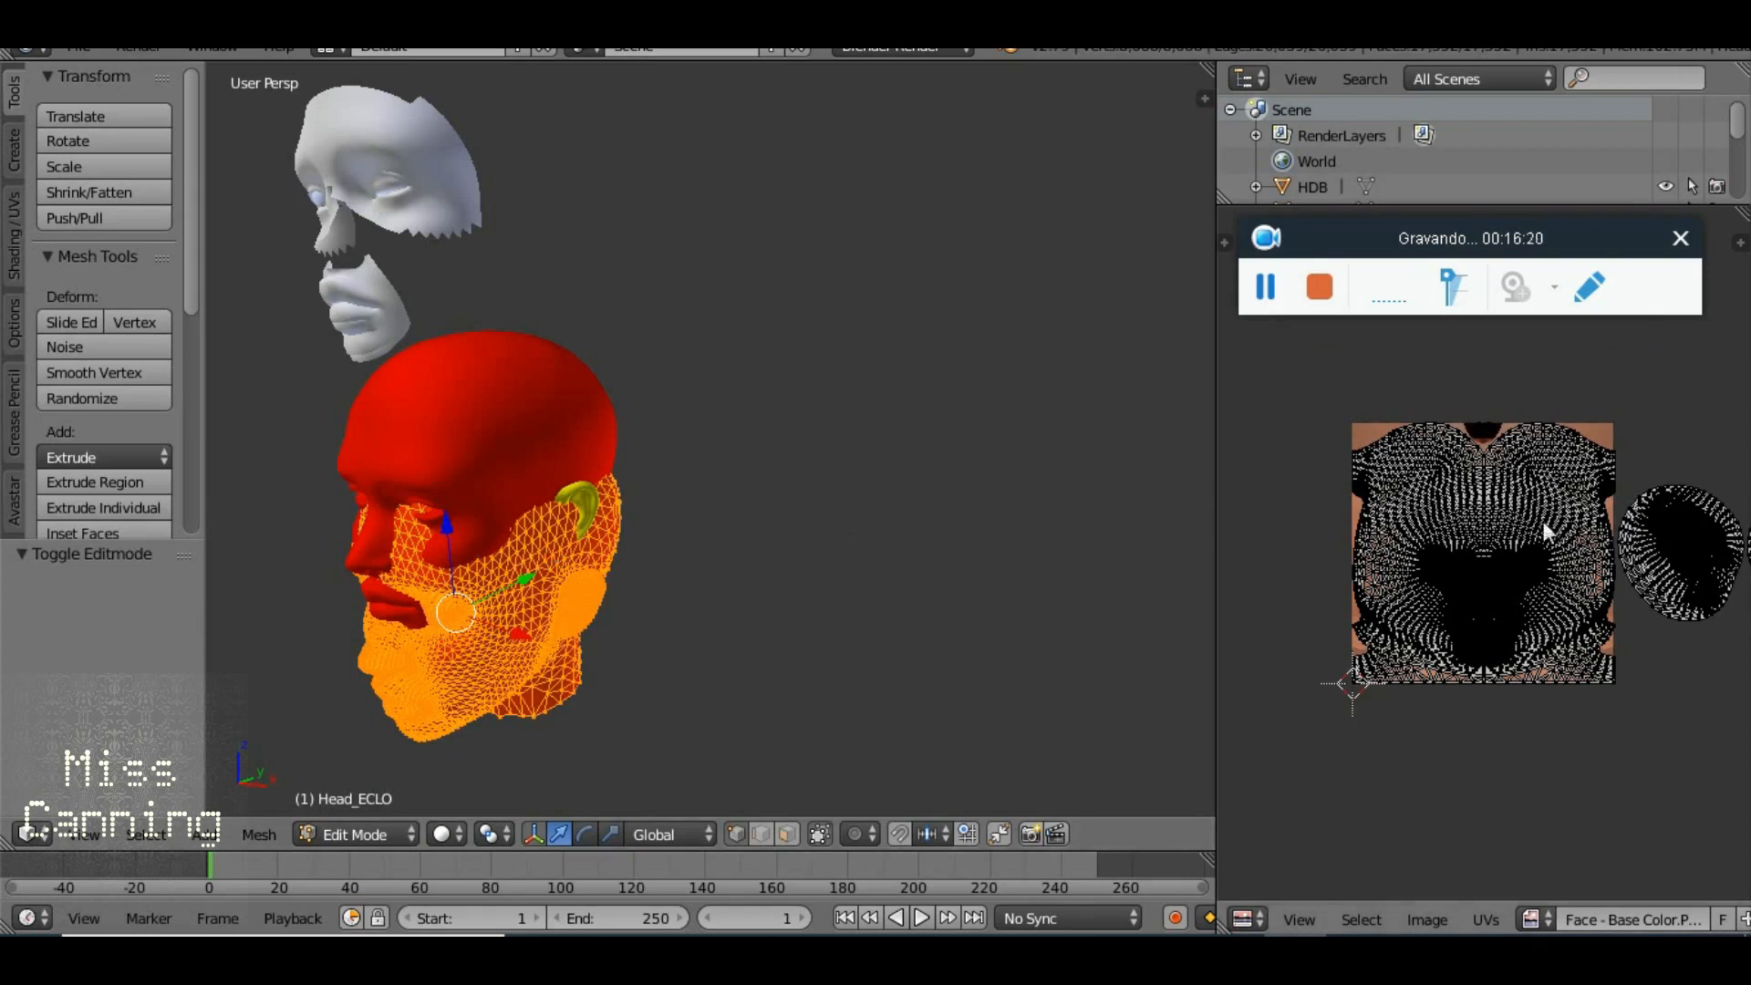
{"action": "key", "text": "KP_1"}
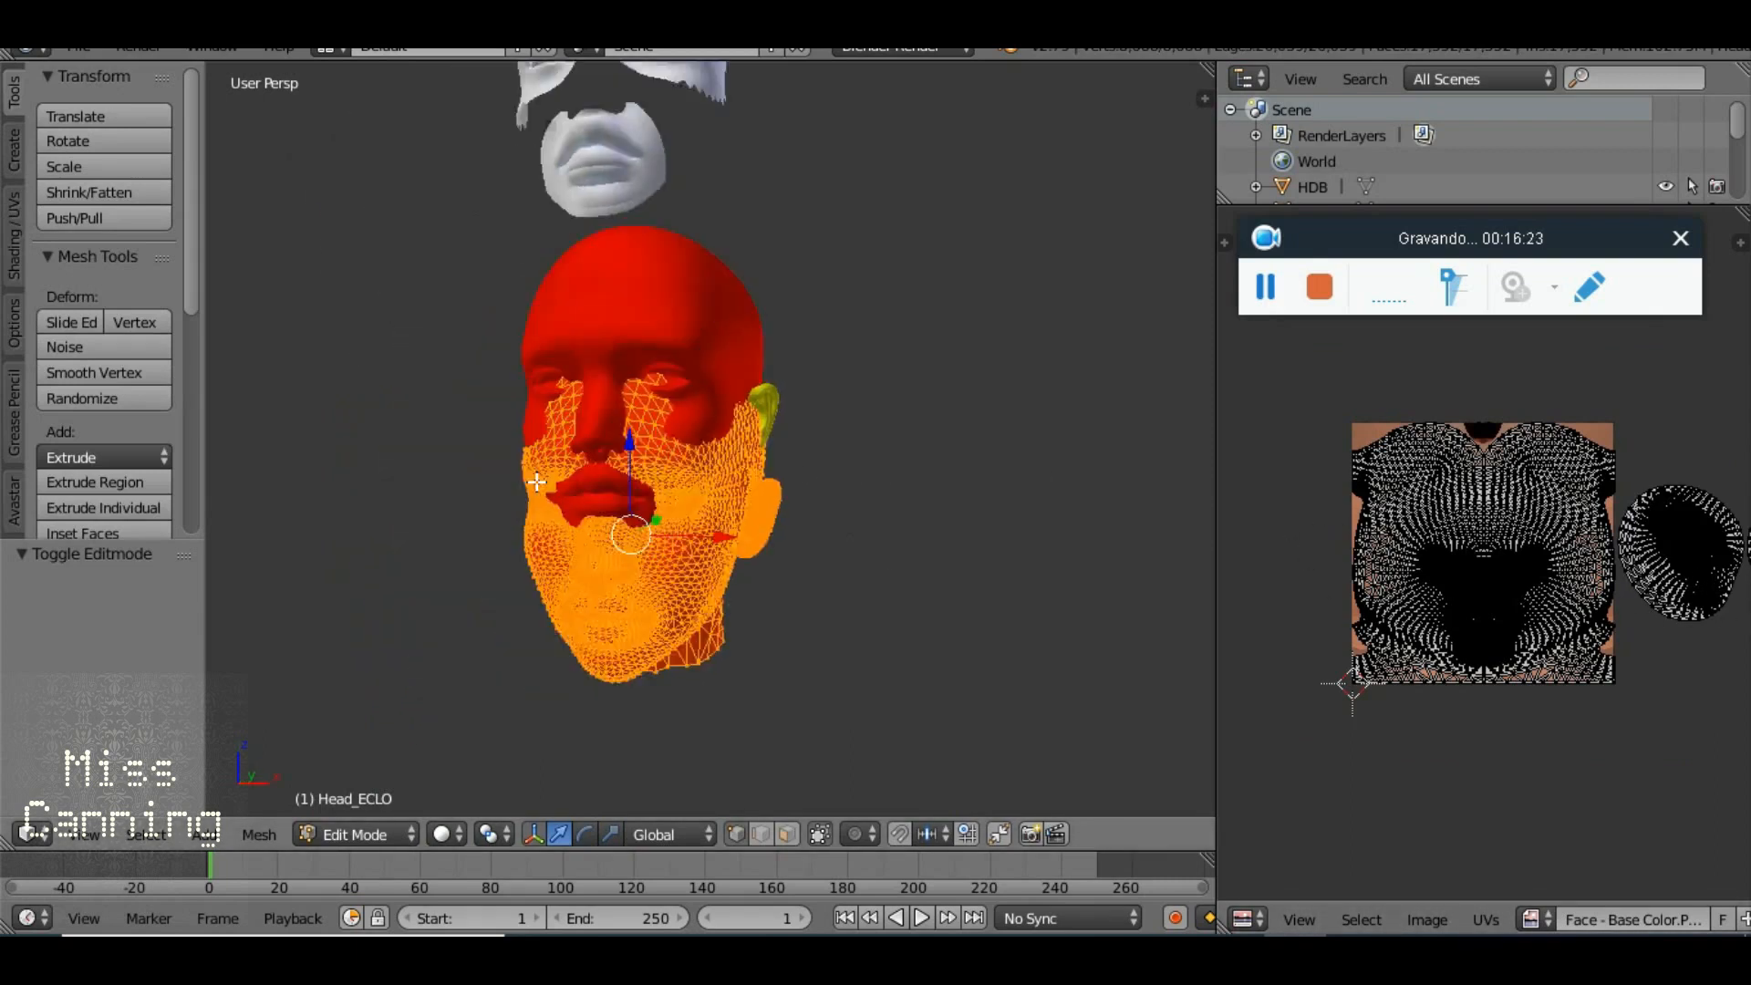
{"action": "left_click_drag", "start_coordinate": [741, 468], "coordinate": [746, 695]}
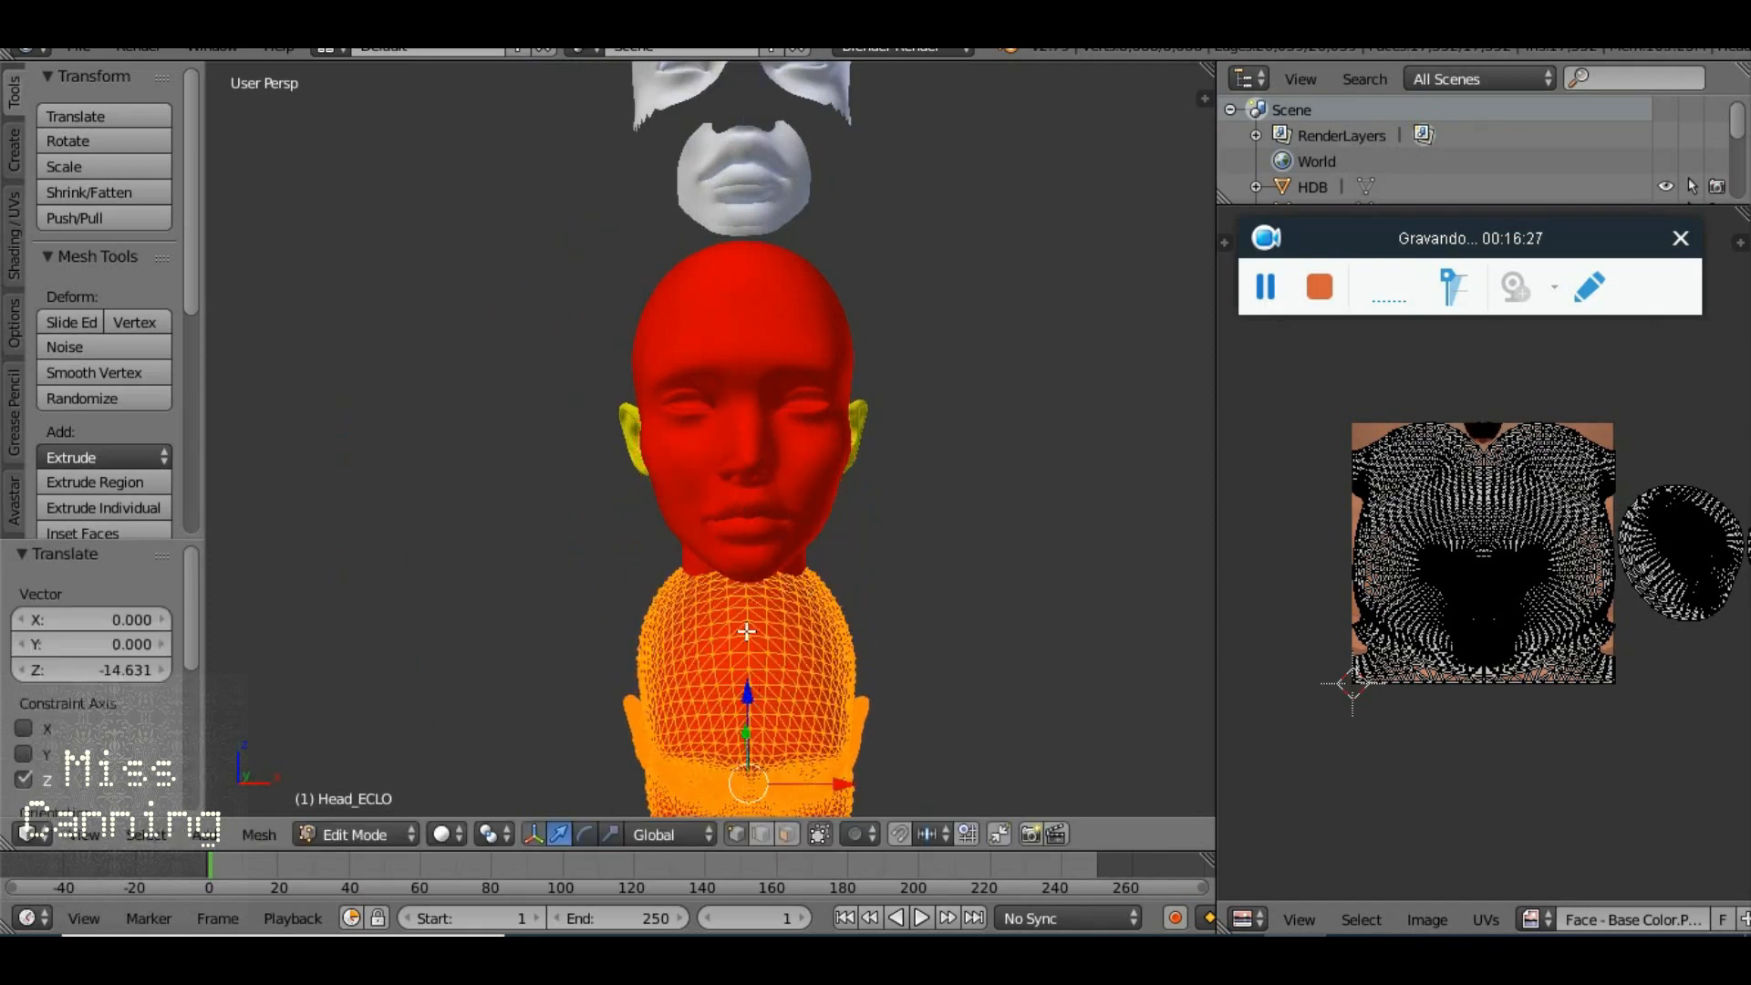
{"action": "left_click", "coordinate": [361, 833]}
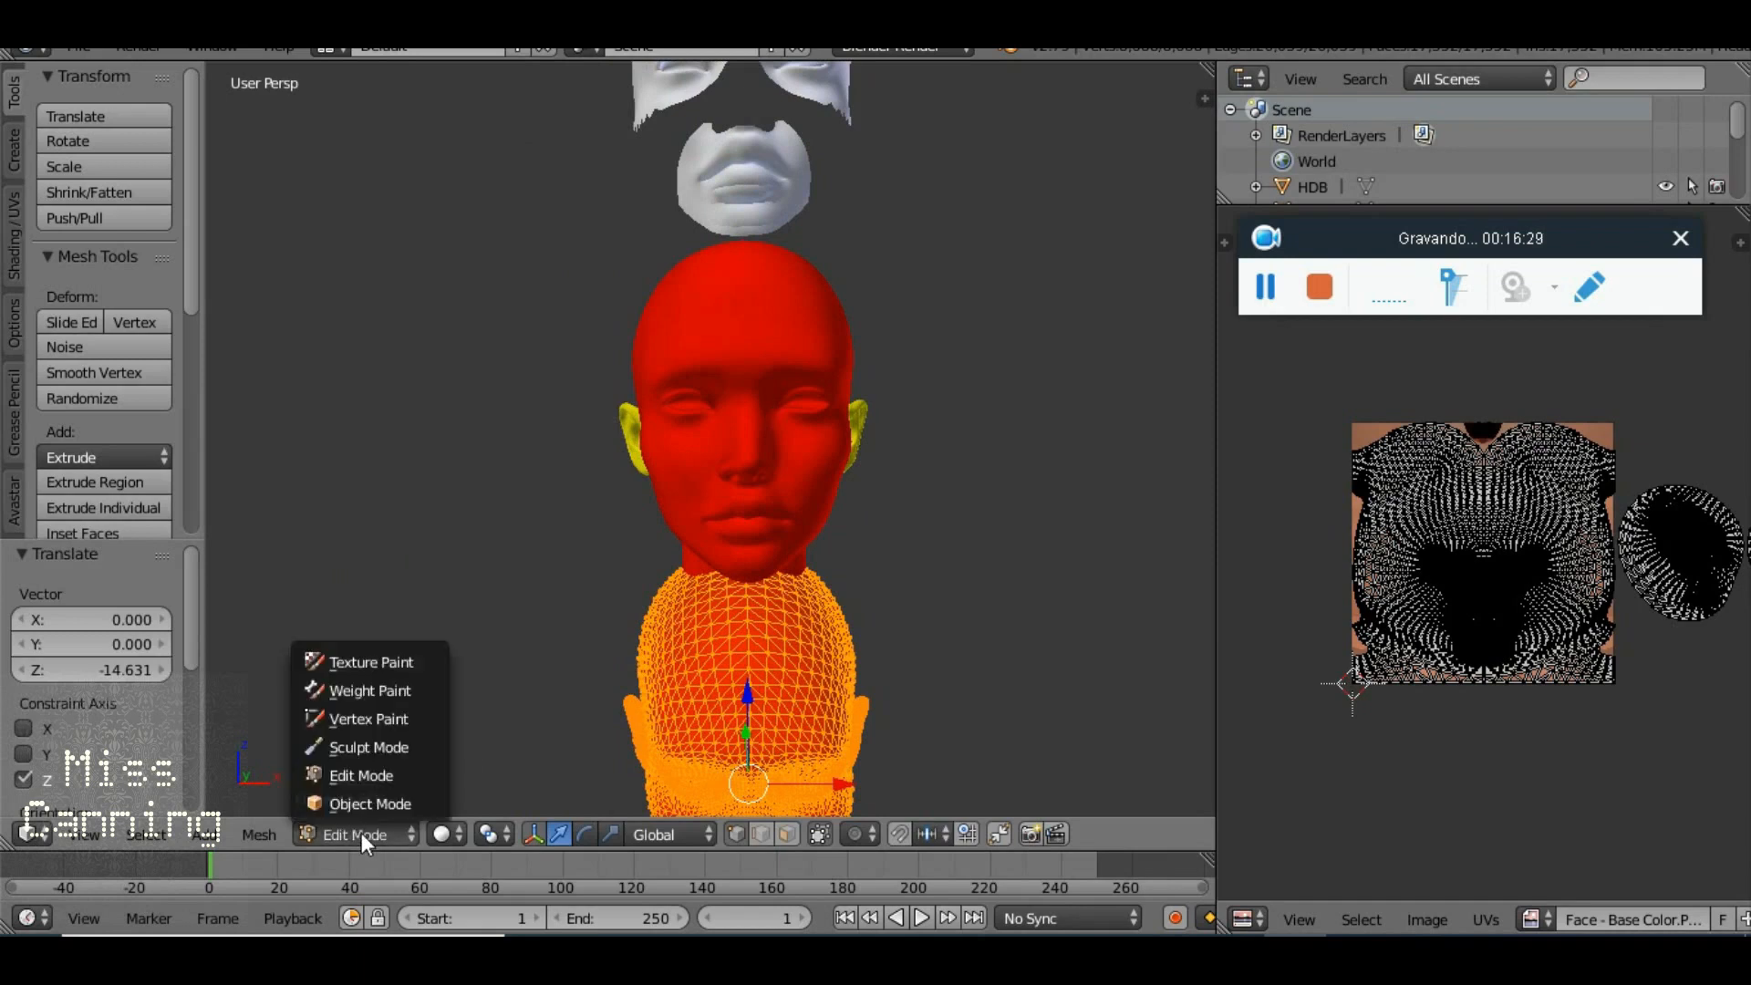
{"action": "left_click", "coordinate": [378, 802]}
Examine the stacked head pieces, comparing the eyes, ears and neck of the two full heads
{"action": "scroll", "coordinate": [732, 599], "scroll_direction": "down", "scroll_amount": 2}
{"action": "scroll", "coordinate": [730, 584], "scroll_direction": "up", "scroll_amount": 5}
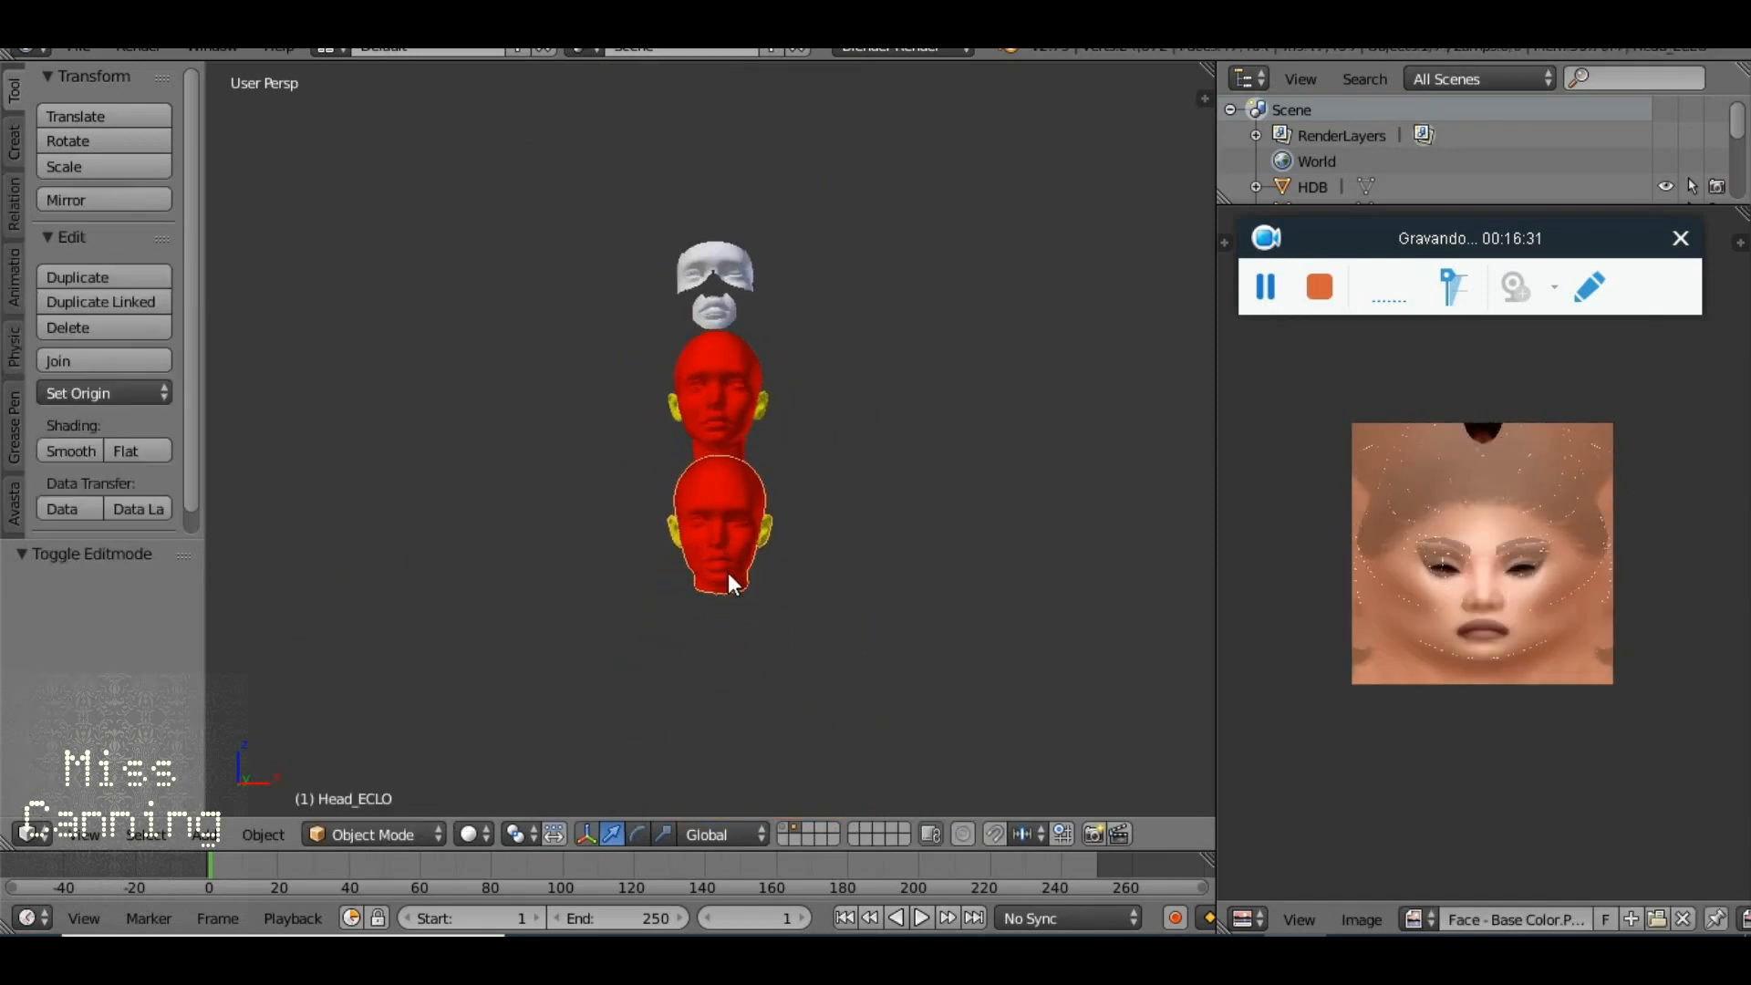
{"action": "scroll", "coordinate": [735, 566], "scroll_direction": "down", "scroll_amount": 3}
{"action": "left_click_drag", "start_coordinate": [755, 602], "coordinate": [732, 551]}
{"action": "scroll", "coordinate": [743, 593], "scroll_direction": "down", "scroll_amount": 2}
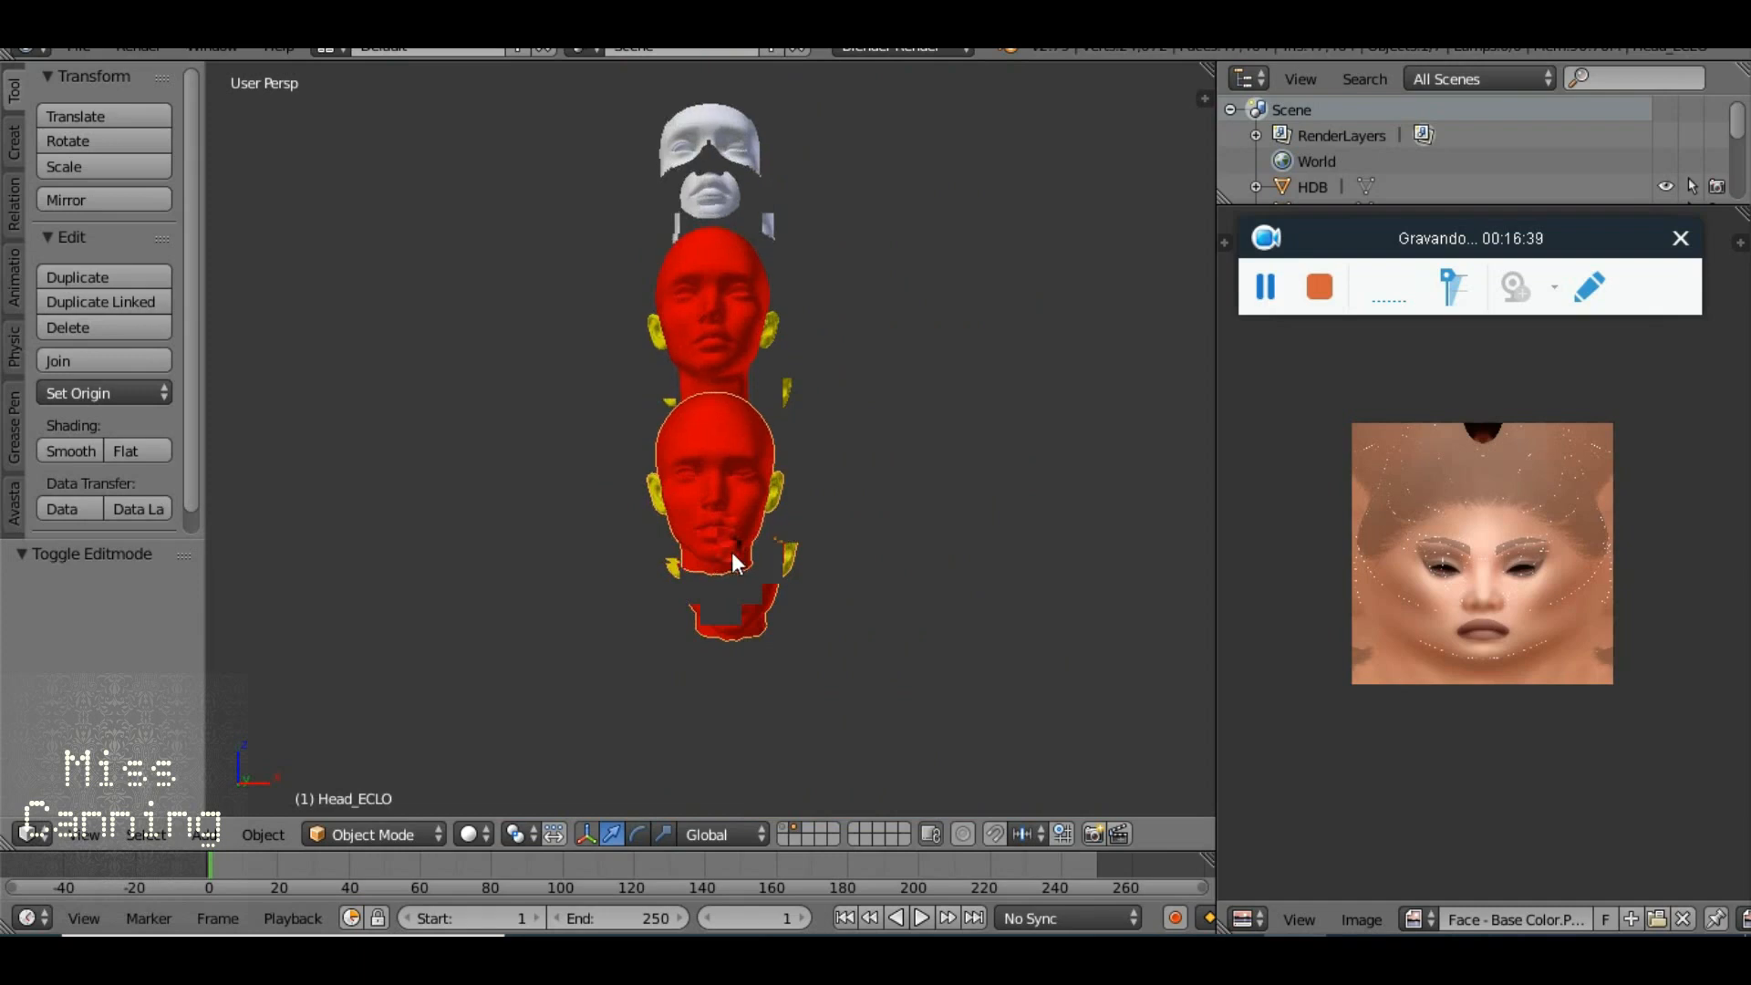
{"action": "scroll", "coordinate": [731, 539], "scroll_direction": "up", "scroll_amount": 4}
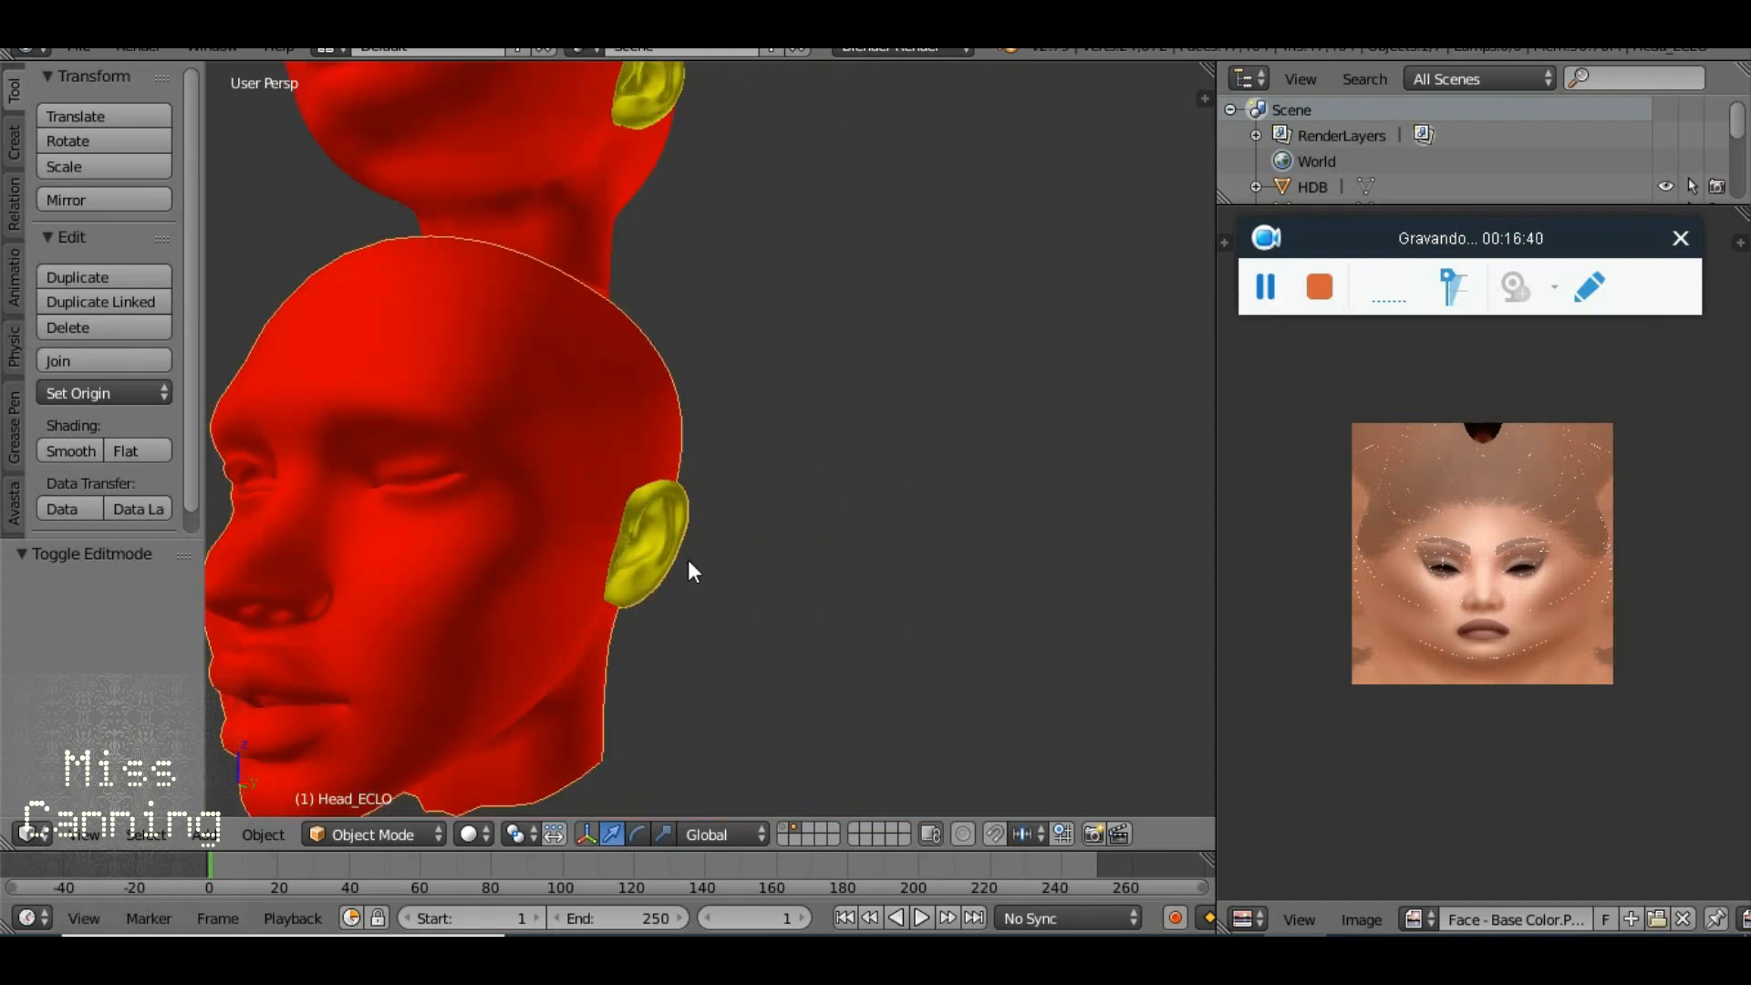
{"action": "key", "text": "KP_6"}
{"action": "key", "text": "KP_6"}
{"action": "key", "text": "KP_6"}
{"action": "key", "text": "KP_6"}
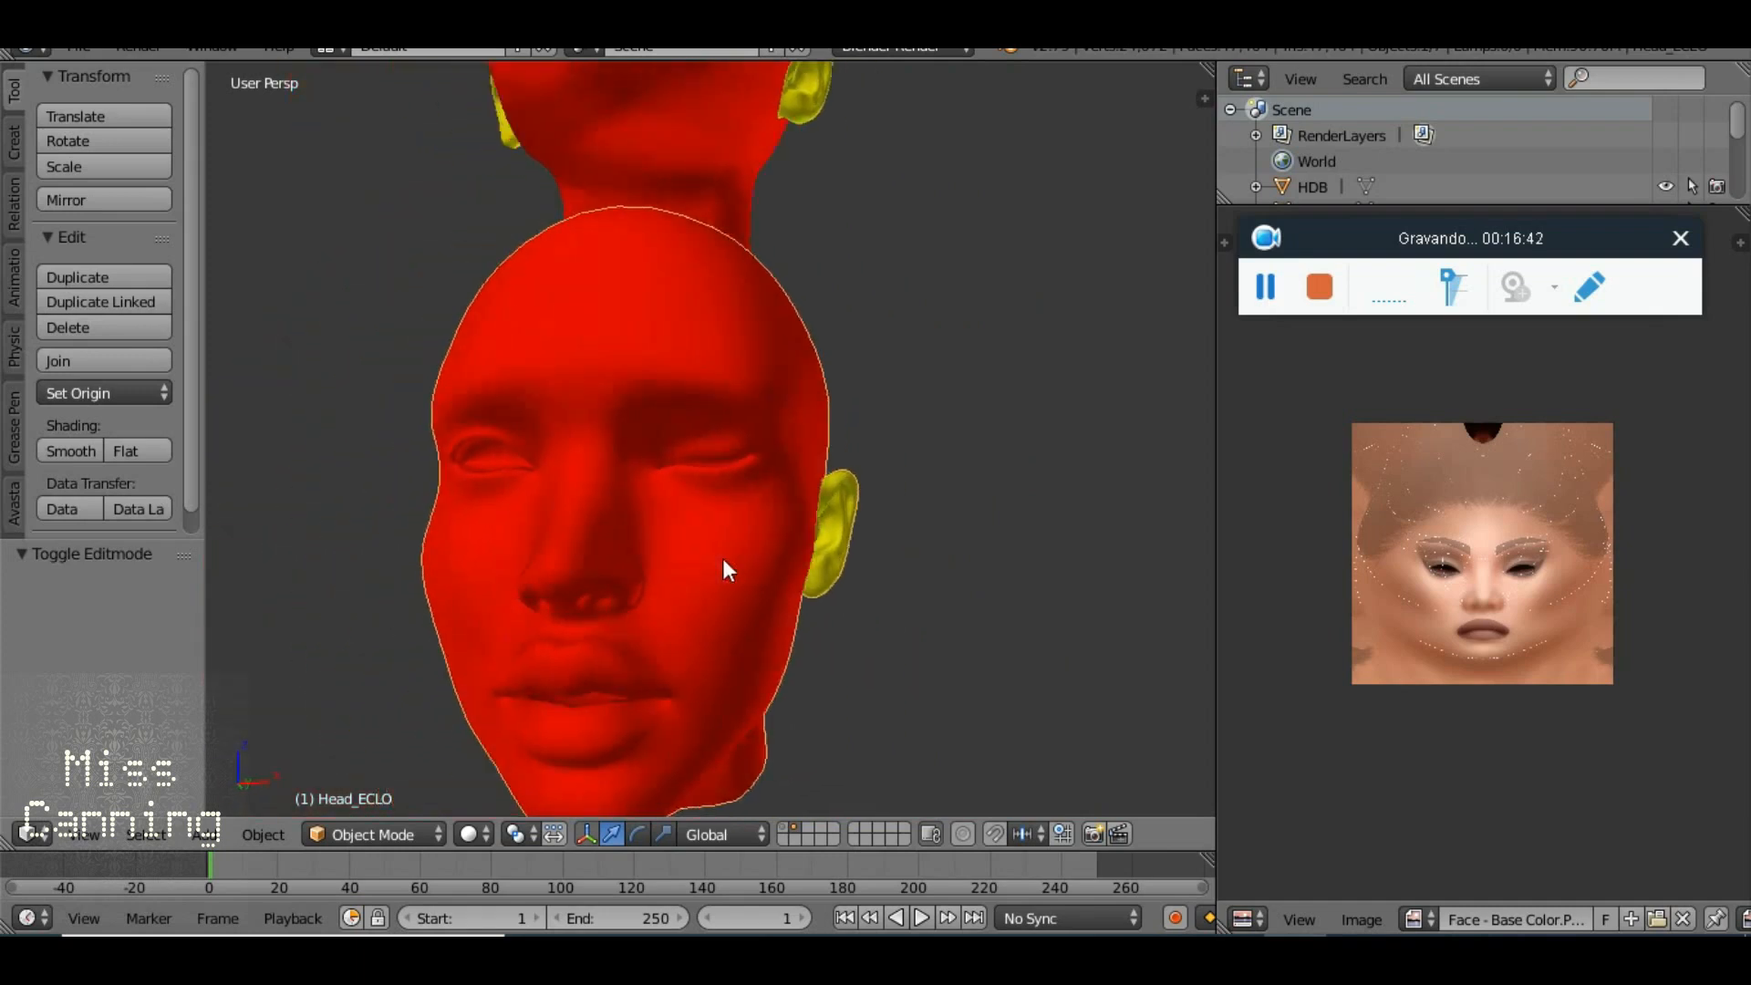
{"action": "scroll", "coordinate": [726, 560], "scroll_direction": "down", "scroll_amount": 4}
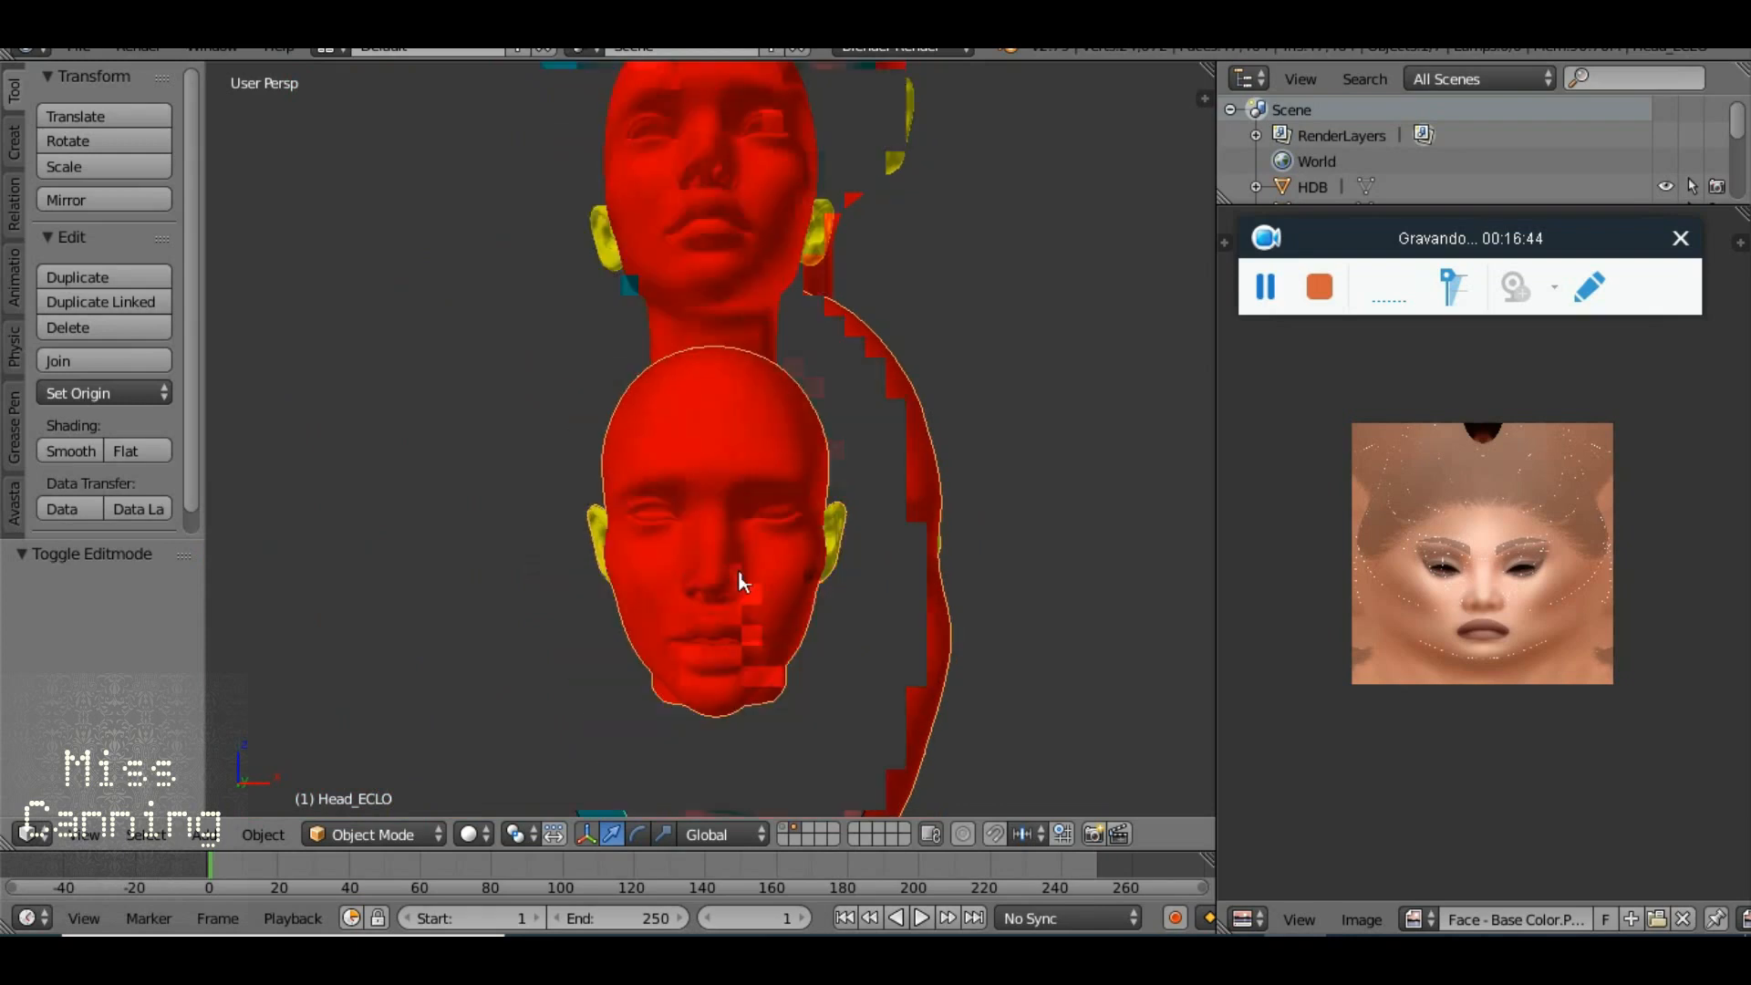
{"action": "scroll", "coordinate": [740, 580], "scroll_direction": "down", "scroll_amount": 2}
{"action": "left_click_drag", "start_coordinate": [741, 460], "coordinate": [744, 568]}
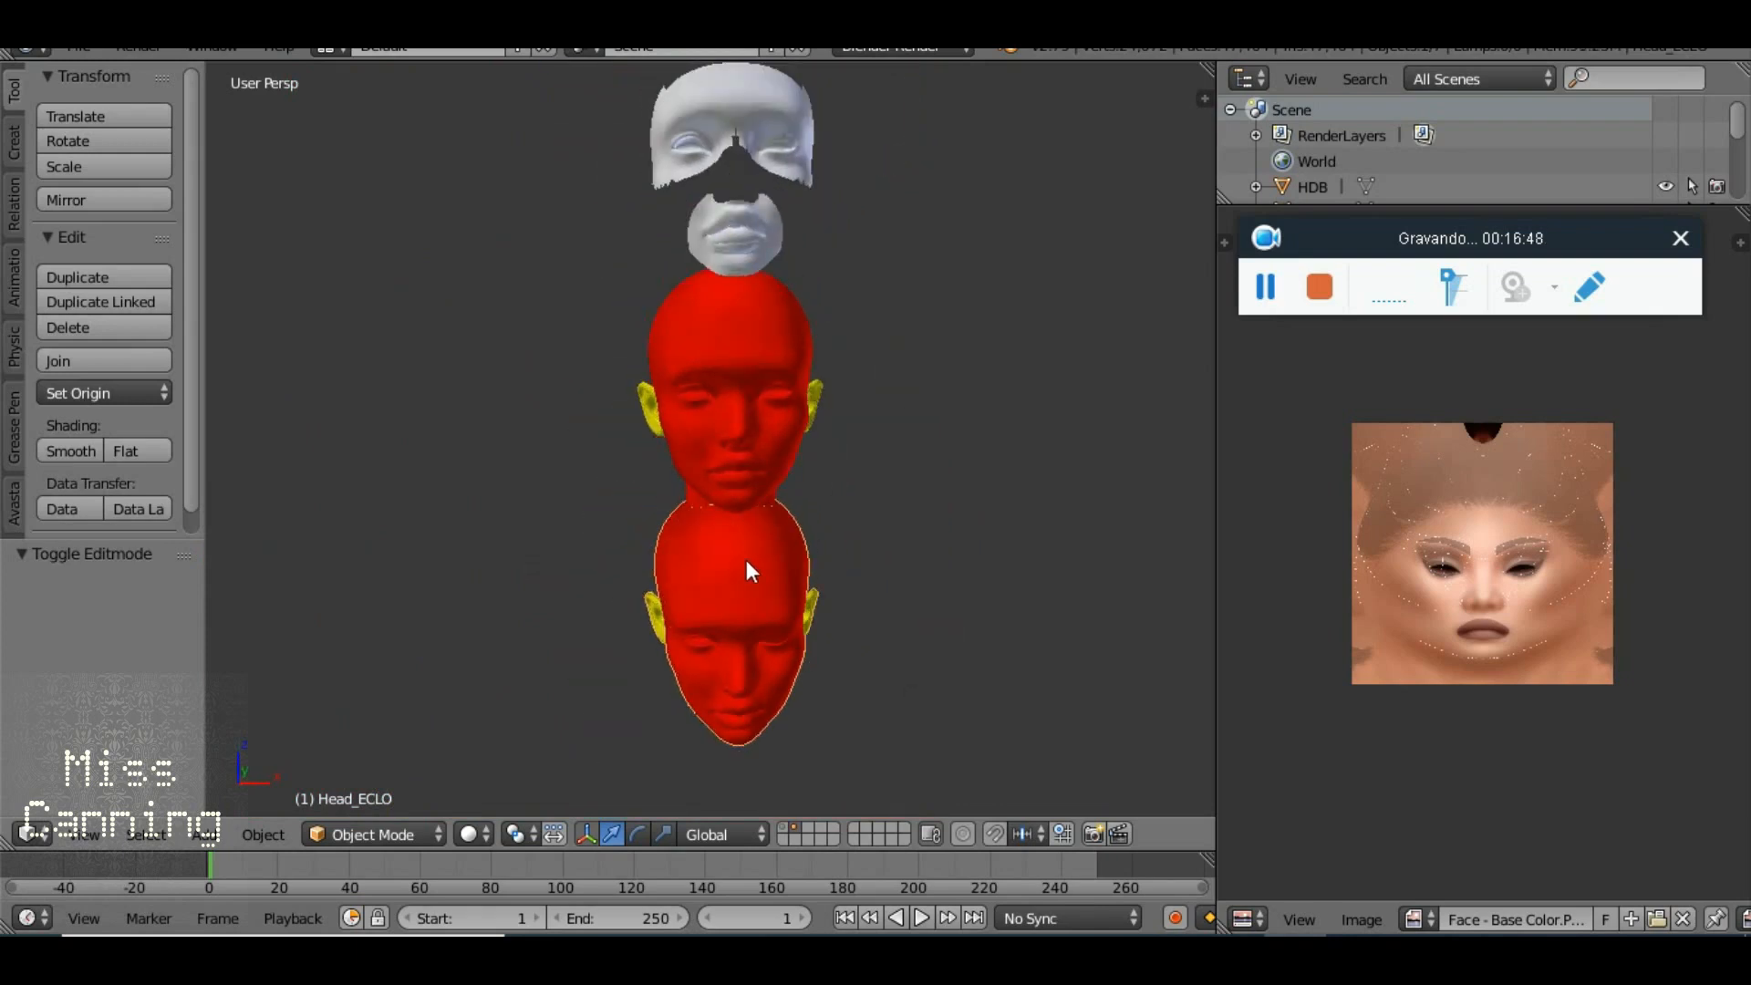
Delete the lowest full head, Head_ECLO, and the two overlapping mouth meshes, HDLO and HDL
{"action": "key", "text": "x"}
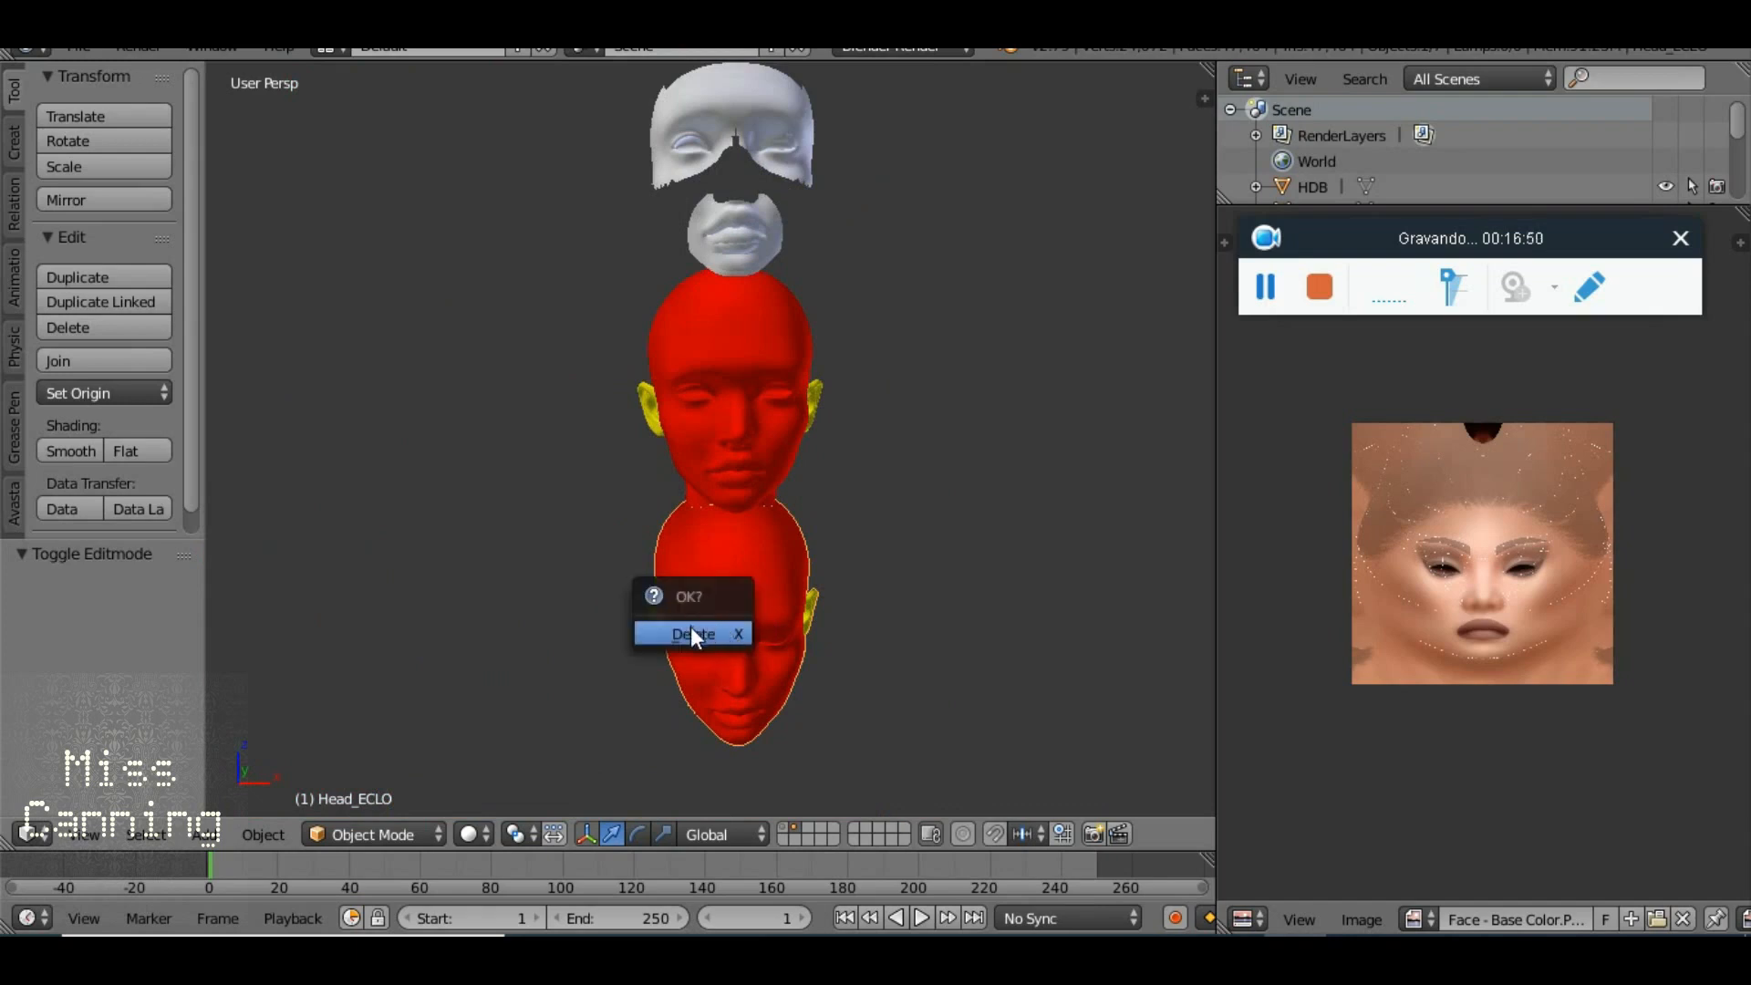
{"action": "left_click", "coordinate": [692, 626]}
{"action": "right_click", "coordinate": [746, 250]}
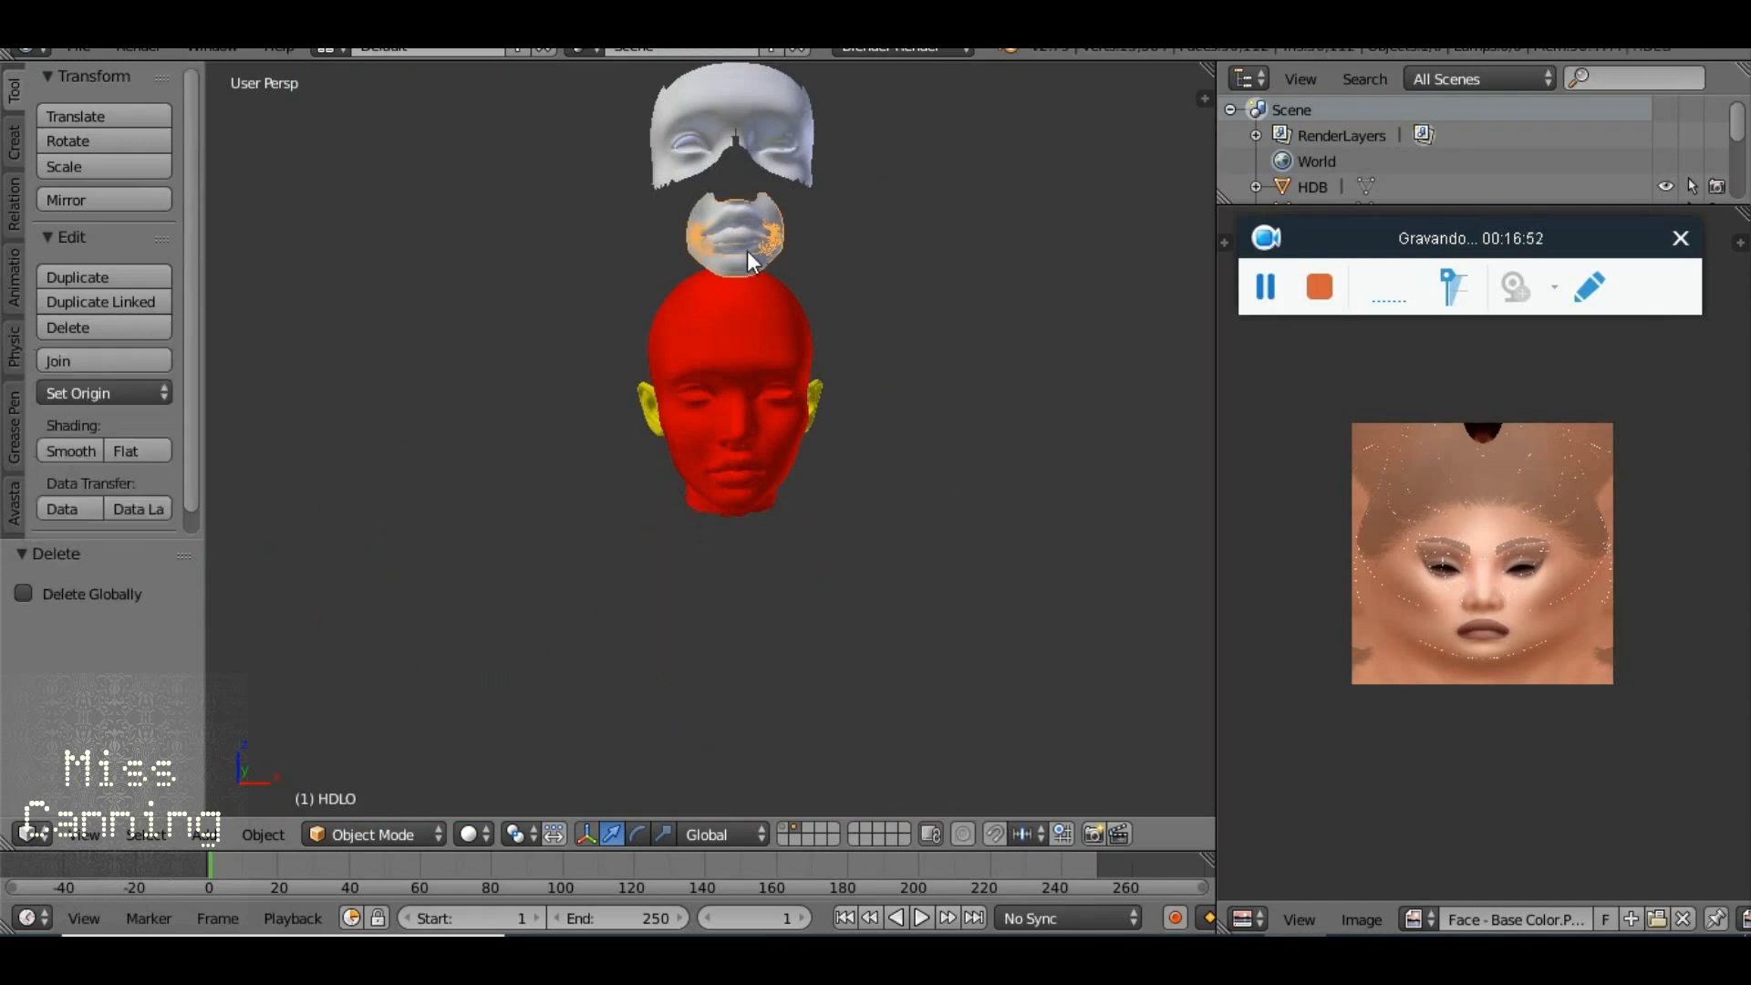
{"action": "key", "text": "x"}
{"action": "left_click", "coordinate": [741, 253]}
{"action": "right_click", "coordinate": [731, 238]}
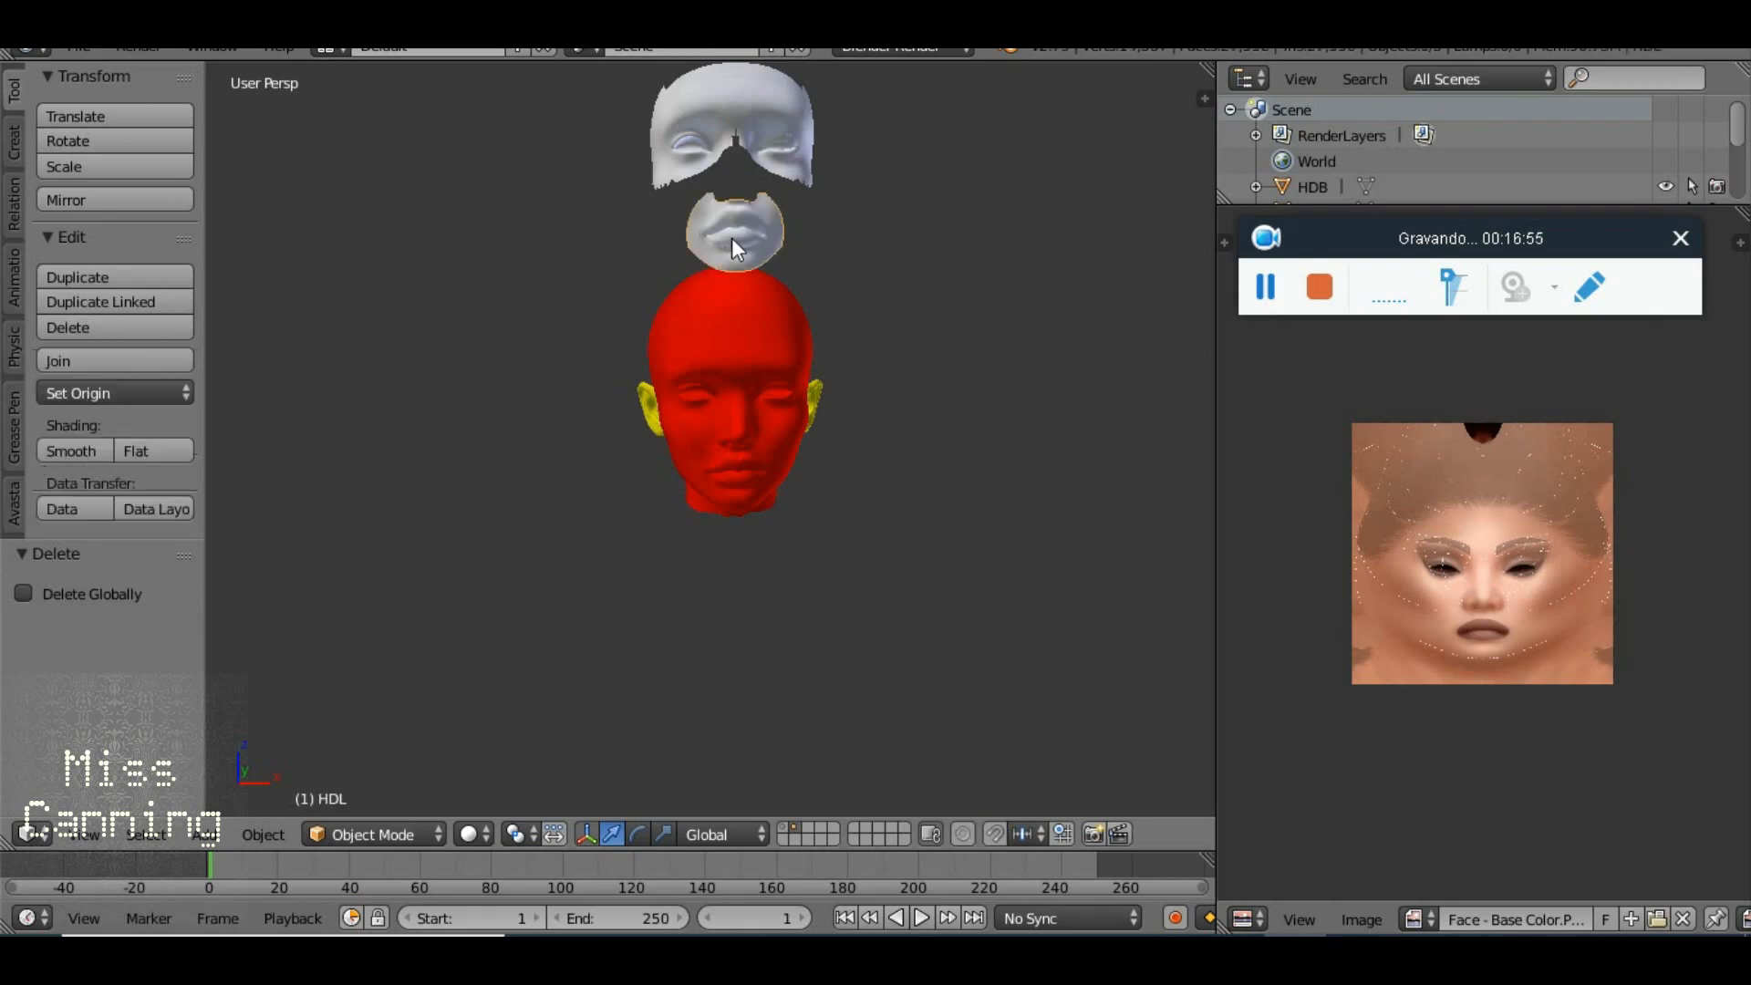
{"action": "key", "text": "x"}
{"action": "left_click", "coordinate": [732, 238]}
Delete the three overlapping eye-area meshes above the Head mesh
{"action": "right_click", "coordinate": [705, 137]}
{"action": "key", "text": "x"}
{"action": "left_click", "coordinate": [706, 135]}
{"action": "right_click", "coordinate": [704, 140]}
{"action": "key", "text": "x"}
{"action": "left_click", "coordinate": [704, 139]}
{"action": "right_click", "coordinate": [693, 140]}
{"action": "key", "text": "x"}
{"action": "left_click", "coordinate": [694, 140]}
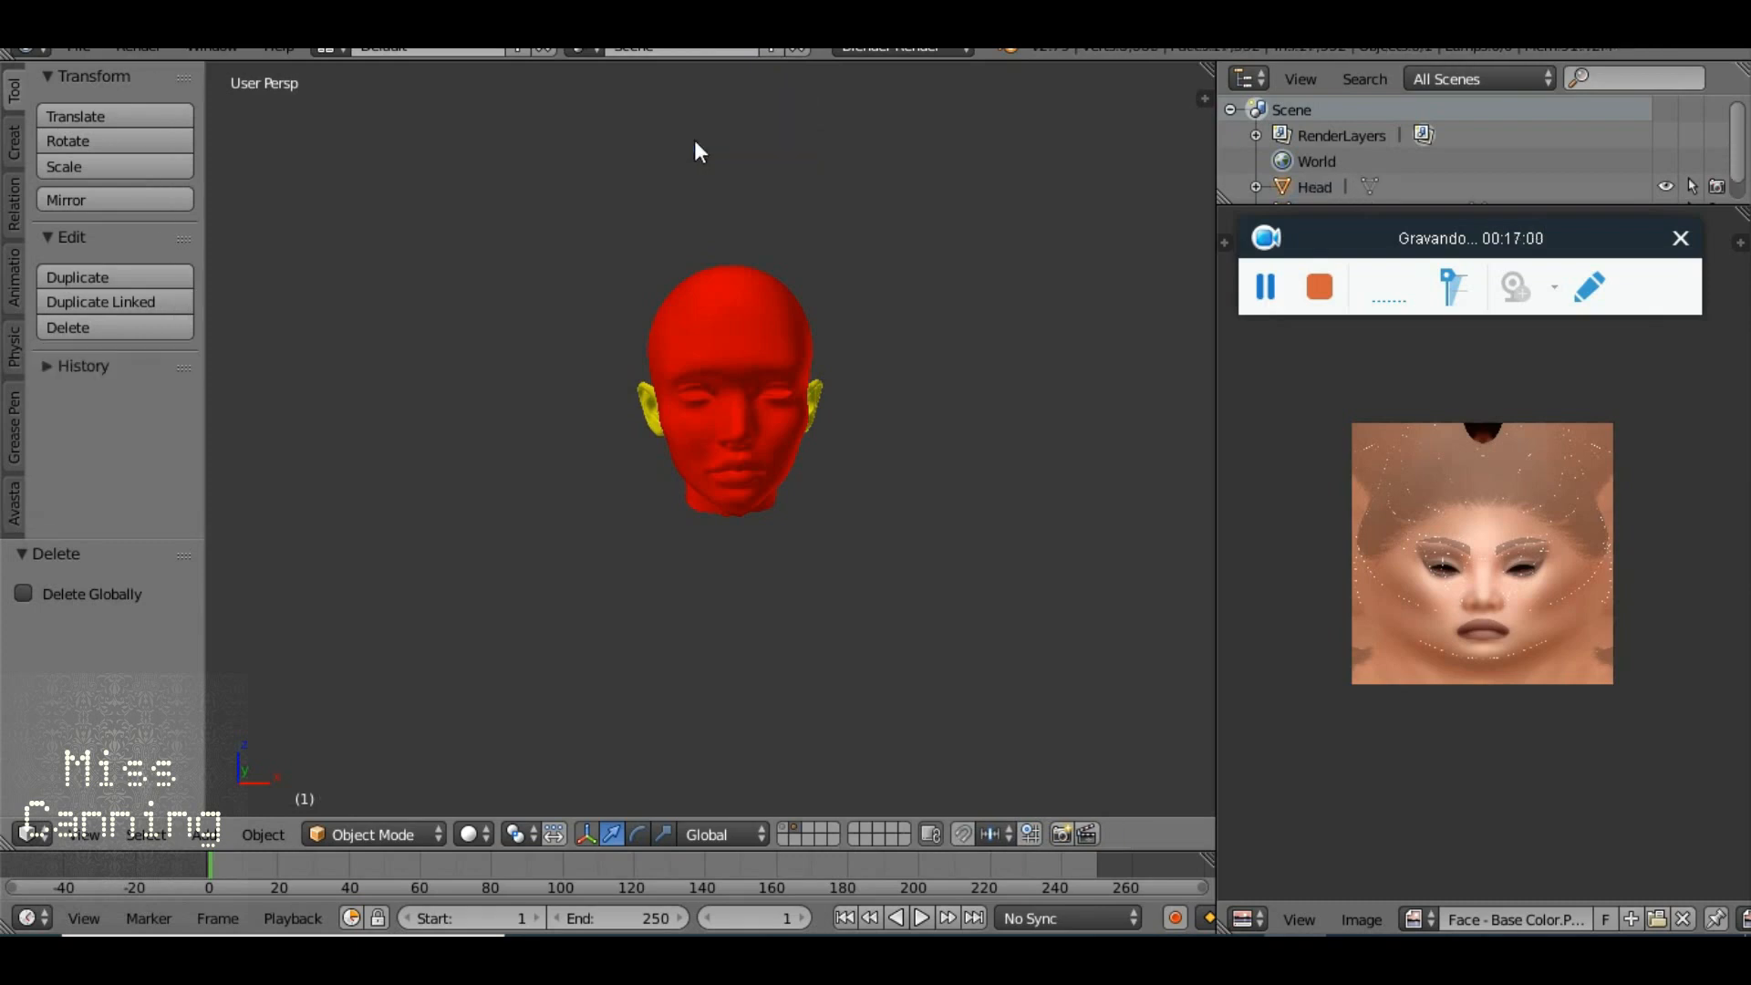
Check the remaining Head mesh and its UV layout in Edit Mode, and return to Object Mode
{"action": "right_click", "coordinate": [725, 407]}
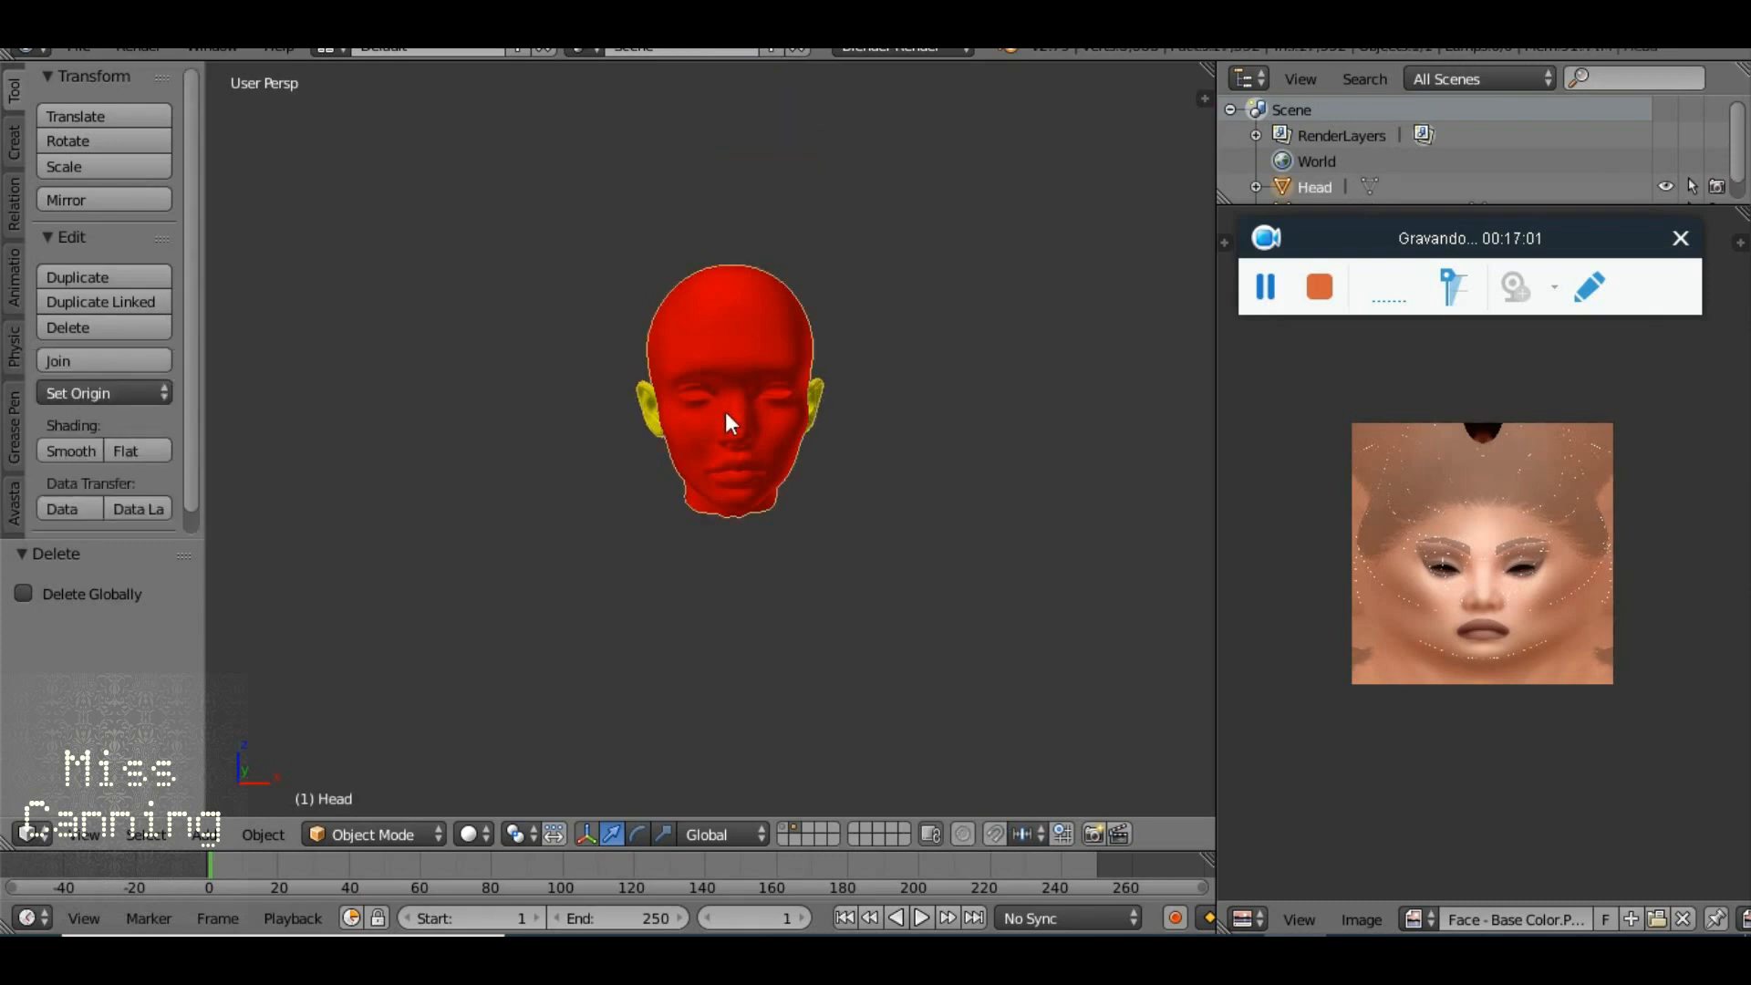
{"action": "left_click", "coordinate": [414, 825]}
{"action": "left_click", "coordinate": [418, 774]}
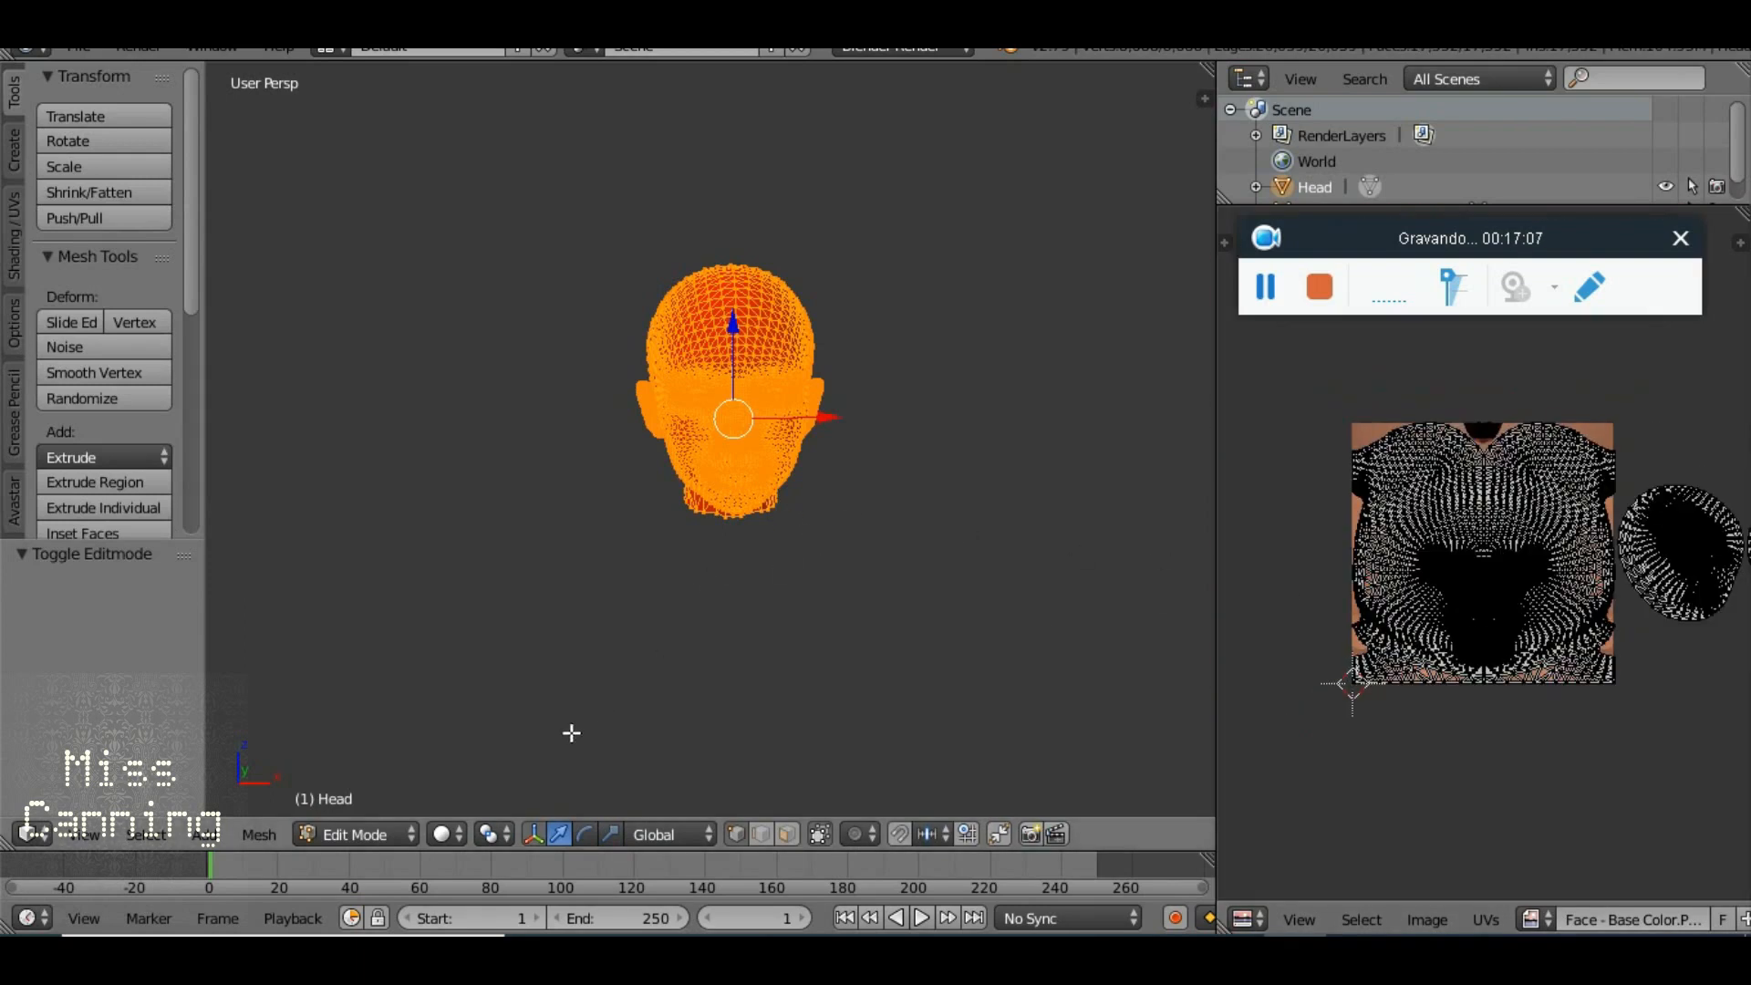
{"action": "left_click", "coordinate": [360, 835]}
{"action": "left_click", "coordinate": [368, 800]}
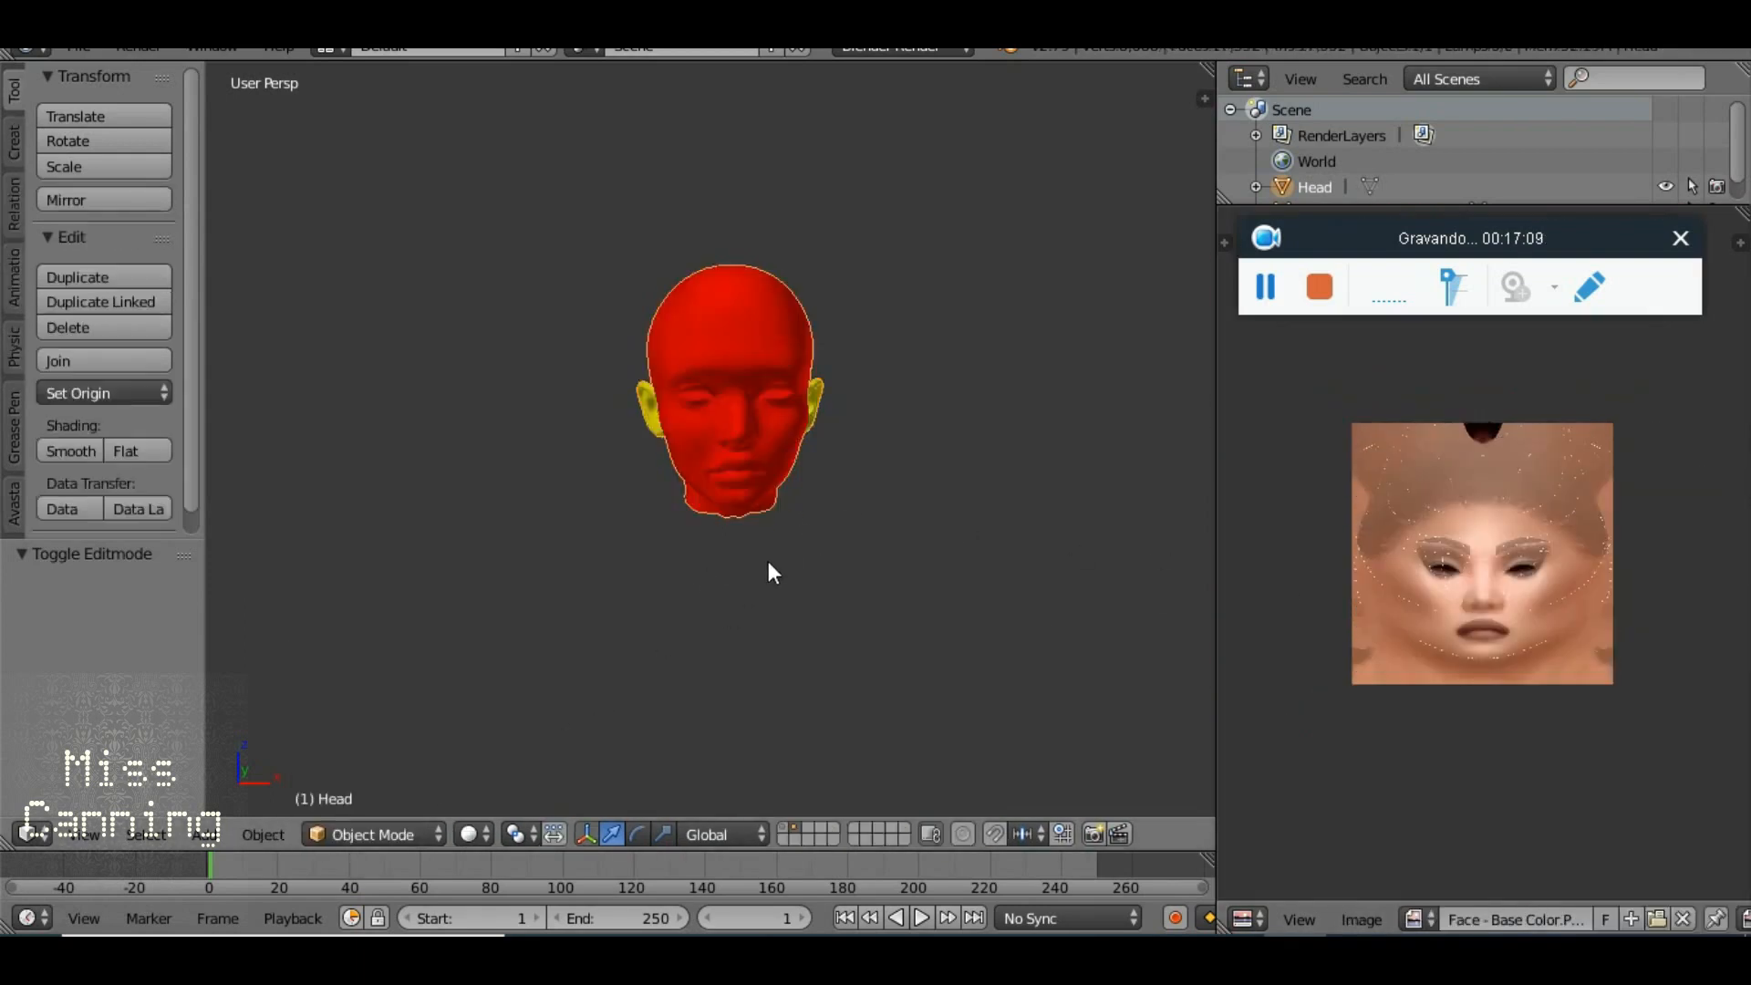
Move the Head mesh's geometry to its origin with Set Origin's Geometry to Origin option
{"action": "scroll", "coordinate": [763, 562], "scroll_direction": "up", "scroll_amount": 5}
{"action": "scroll", "coordinate": [762, 561], "scroll_direction": "down", "scroll_amount": 3}
{"action": "left_click_drag", "start_coordinate": [785, 376], "coordinate": [757, 492]}
{"action": "scroll", "coordinate": [771, 666], "scroll_direction": "down", "scroll_amount": 4}
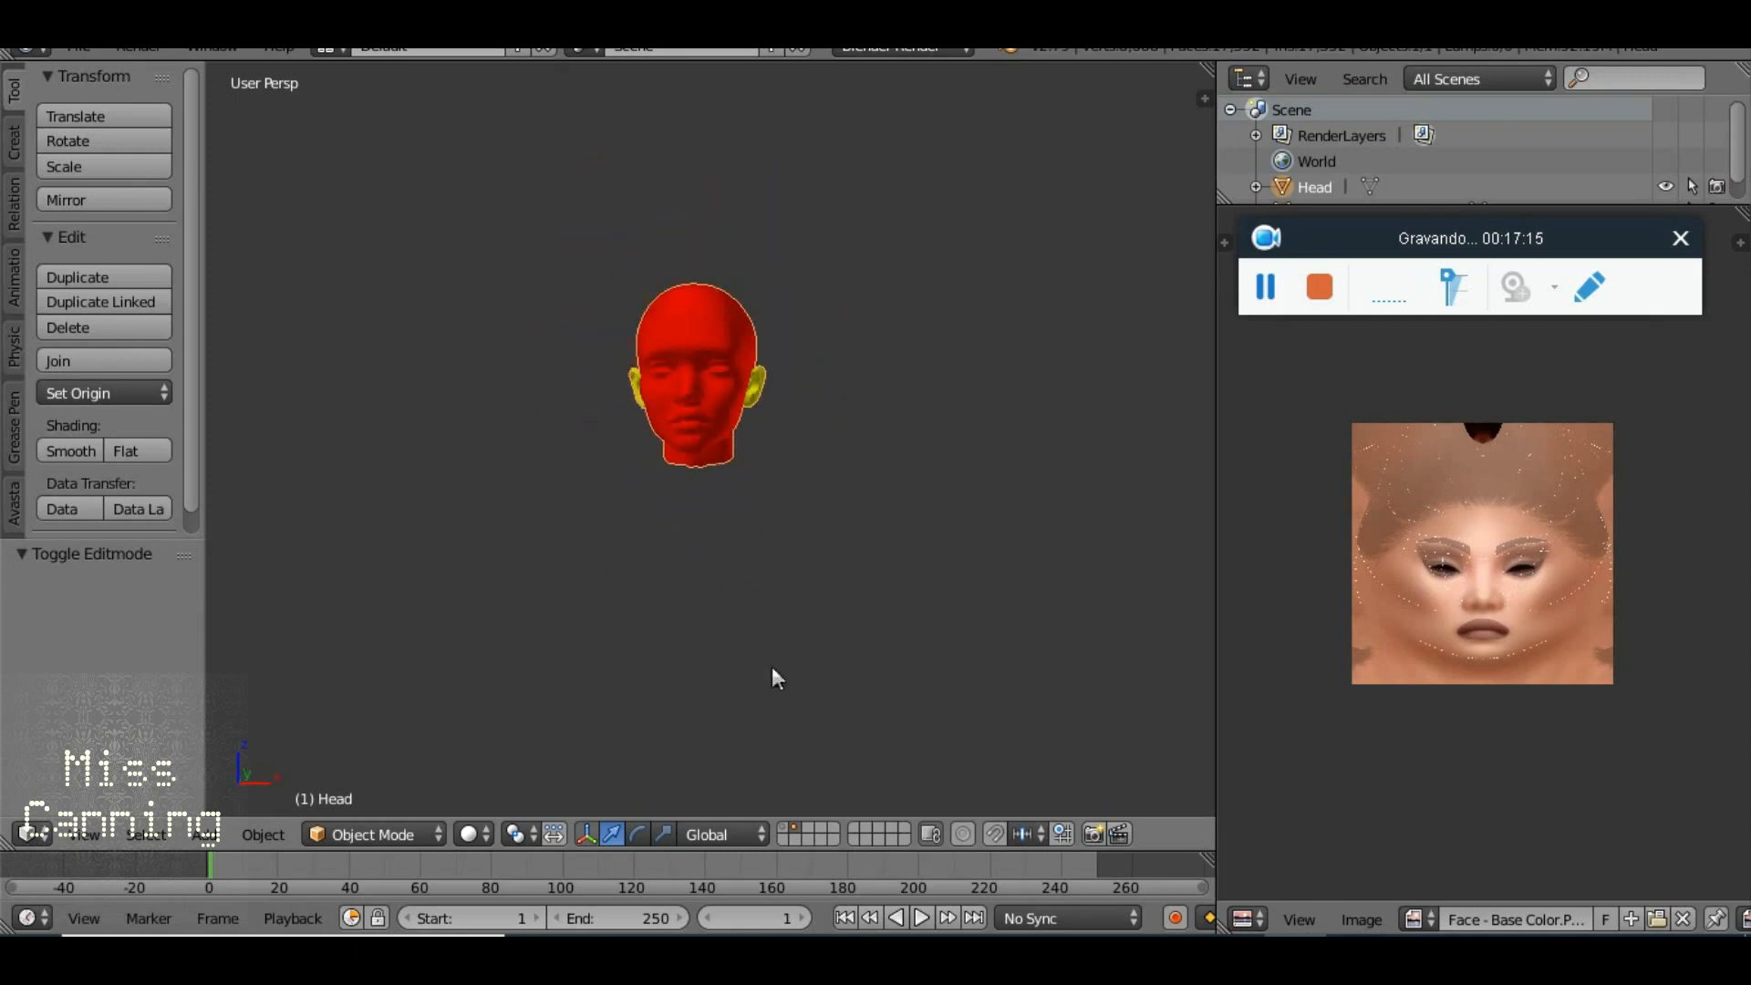
{"action": "left_click", "coordinate": [786, 826]}
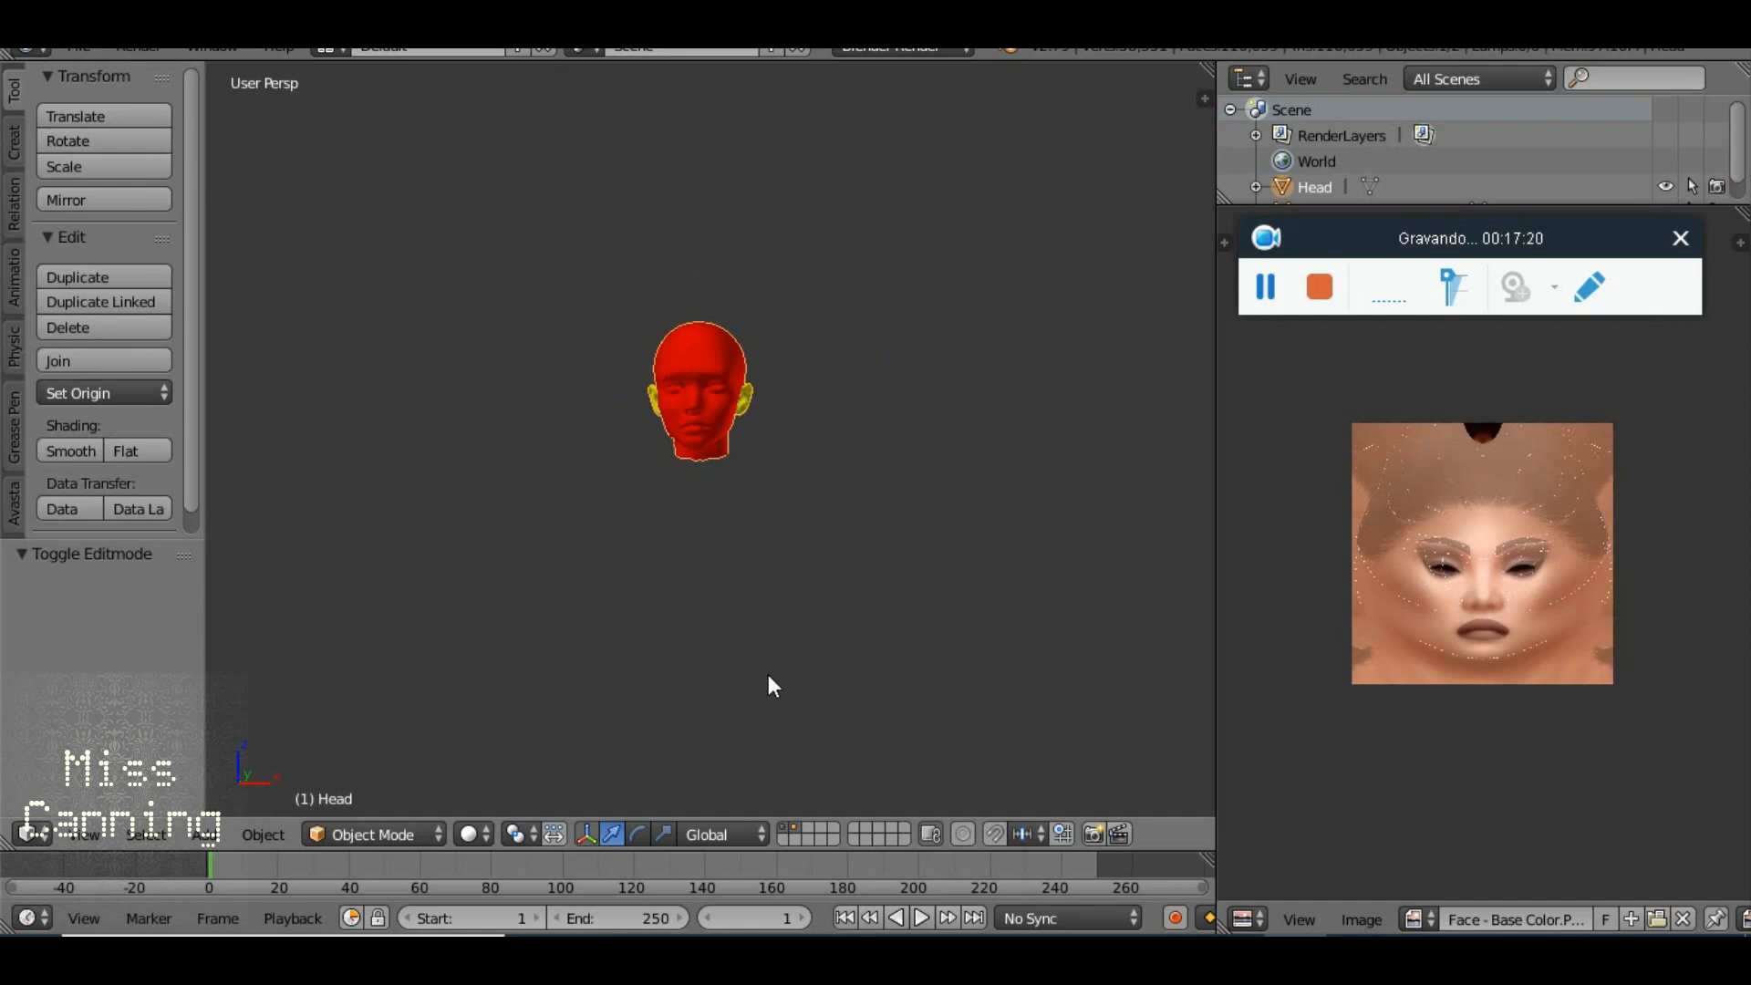
{"action": "left_click_drag", "start_coordinate": [757, 675], "coordinate": [730, 583]}
{"action": "scroll", "coordinate": [770, 665], "scroll_direction": "down", "scroll_amount": 5}
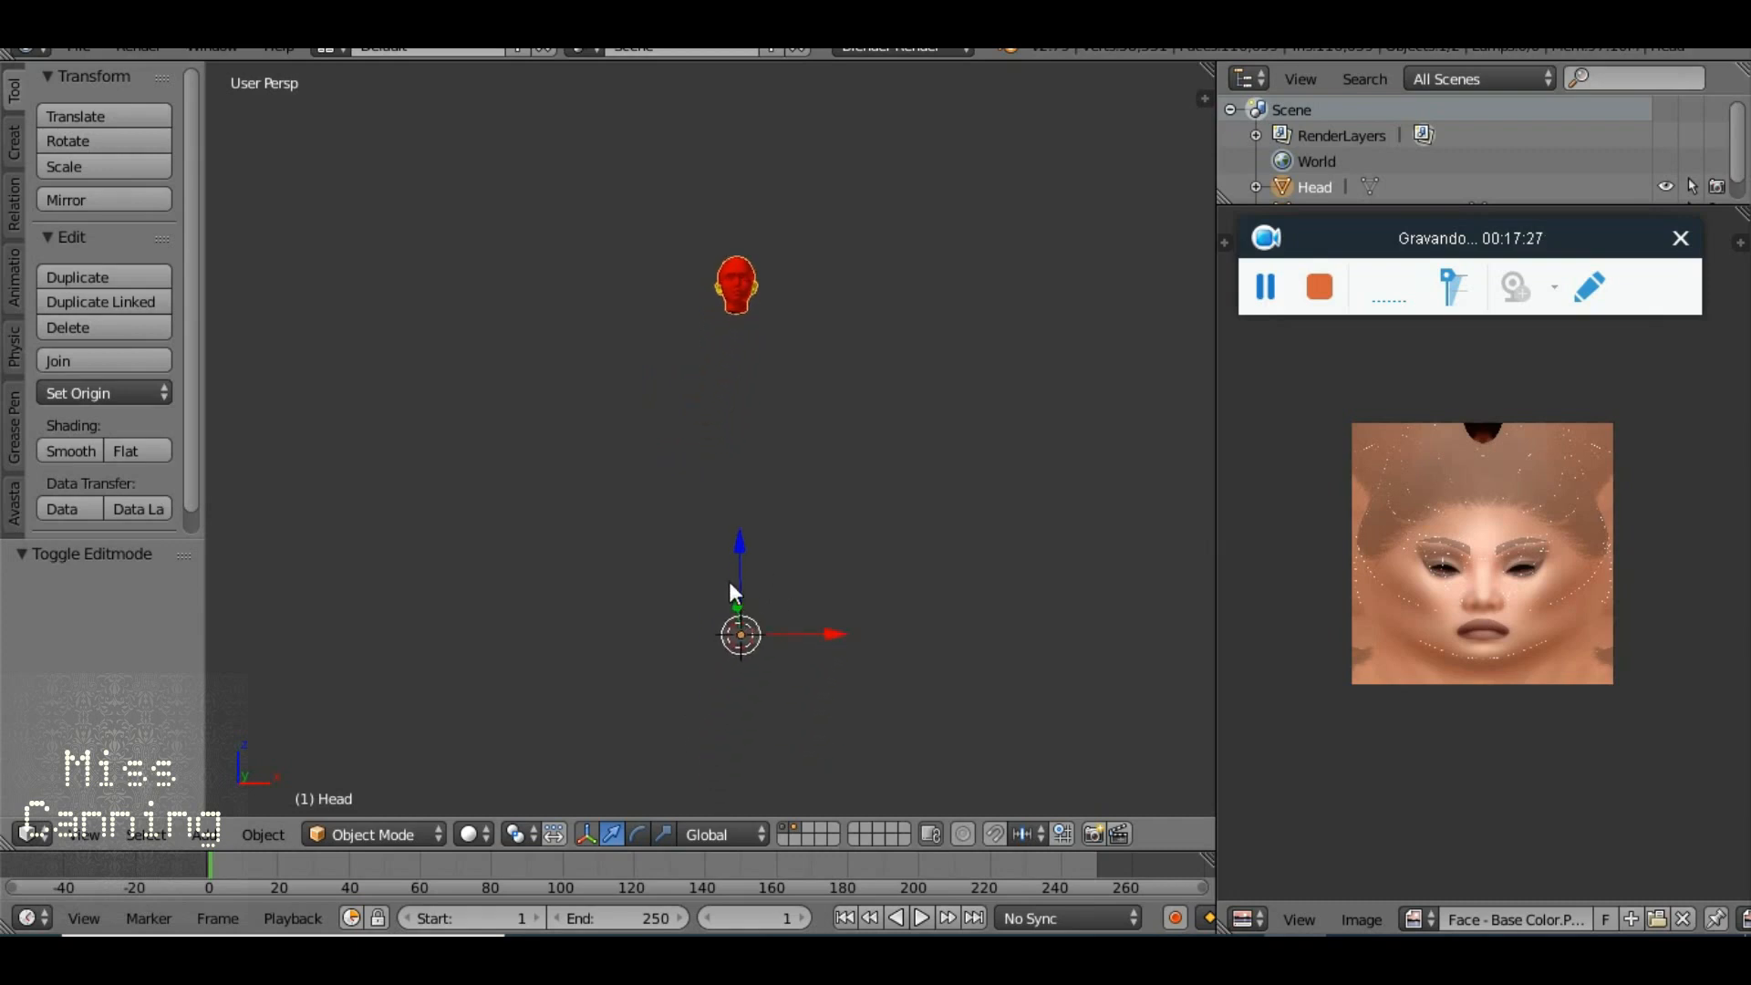
{"action": "left_click", "coordinate": [86, 391]}
{"action": "left_click", "coordinate": [113, 416]}
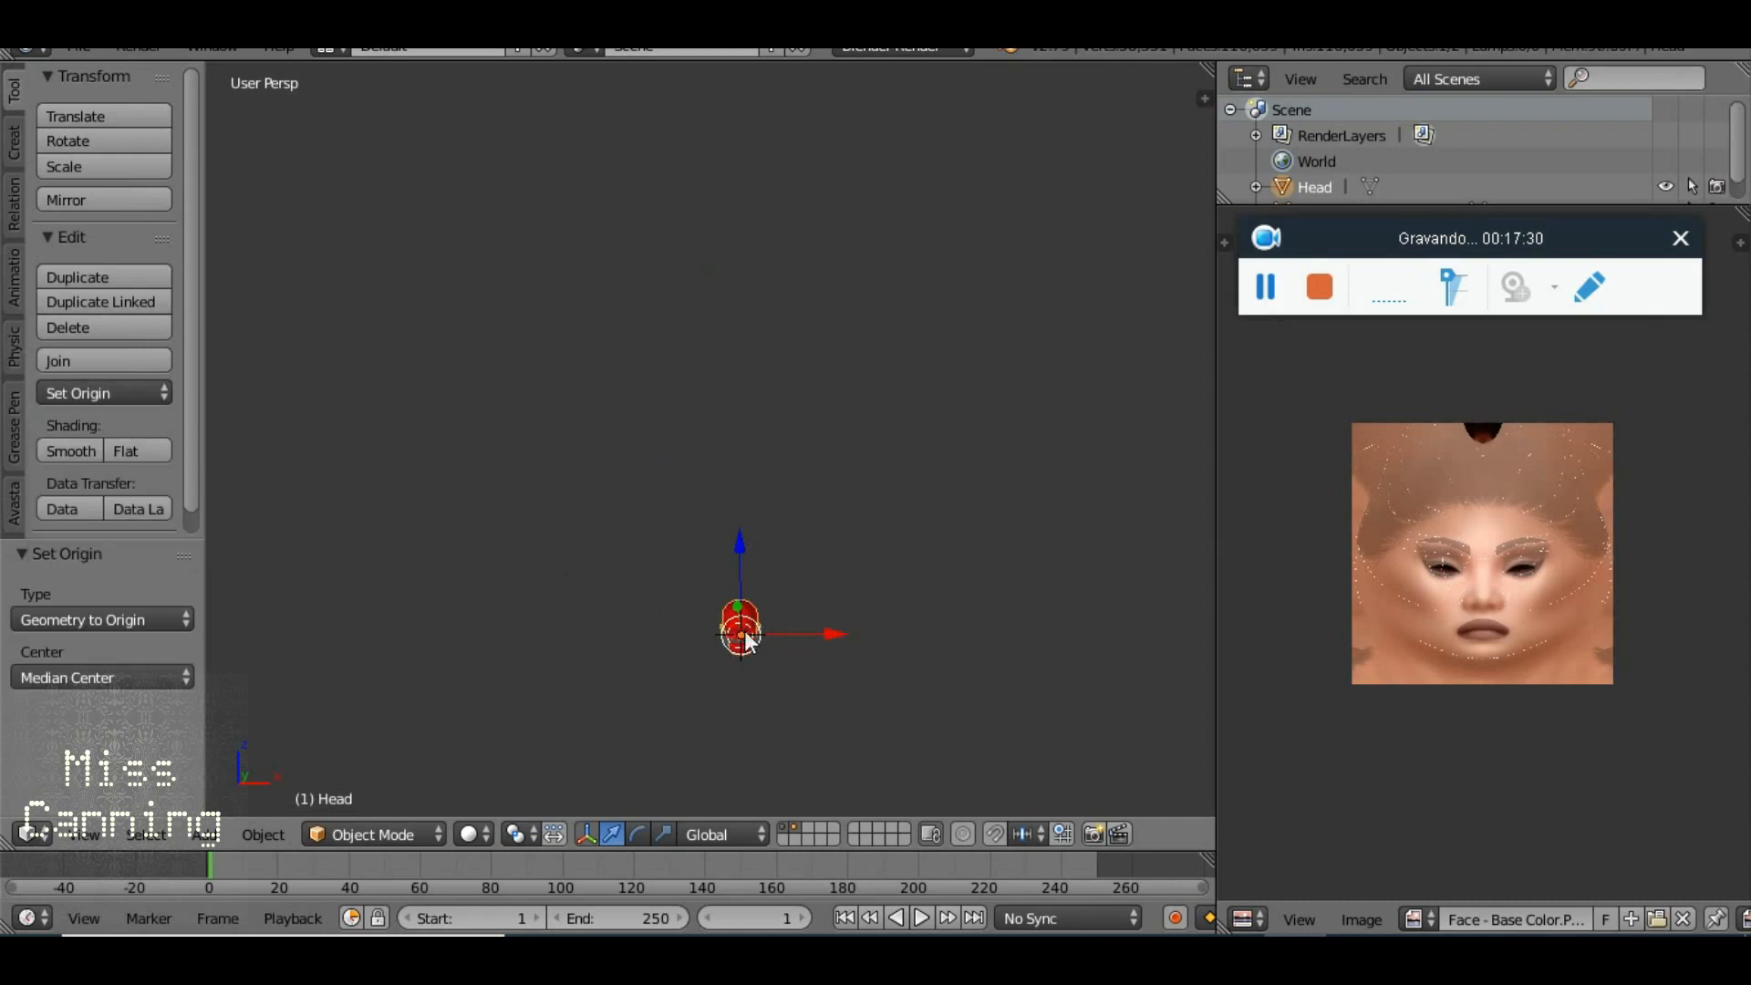
Raise the head about 11.545 units along Z so it sits above the small body at the origin
{"action": "scroll", "coordinate": [744, 639], "scroll_direction": "up", "scroll_amount": 6}
{"action": "left_click_drag", "start_coordinate": [932, 640], "coordinate": [828, 502], "text": "shift"}
{"action": "scroll", "coordinate": [768, 409], "scroll_direction": "up", "scroll_amount": 6}
{"action": "scroll", "coordinate": [784, 428], "scroll_direction": "down", "scroll_amount": 1}
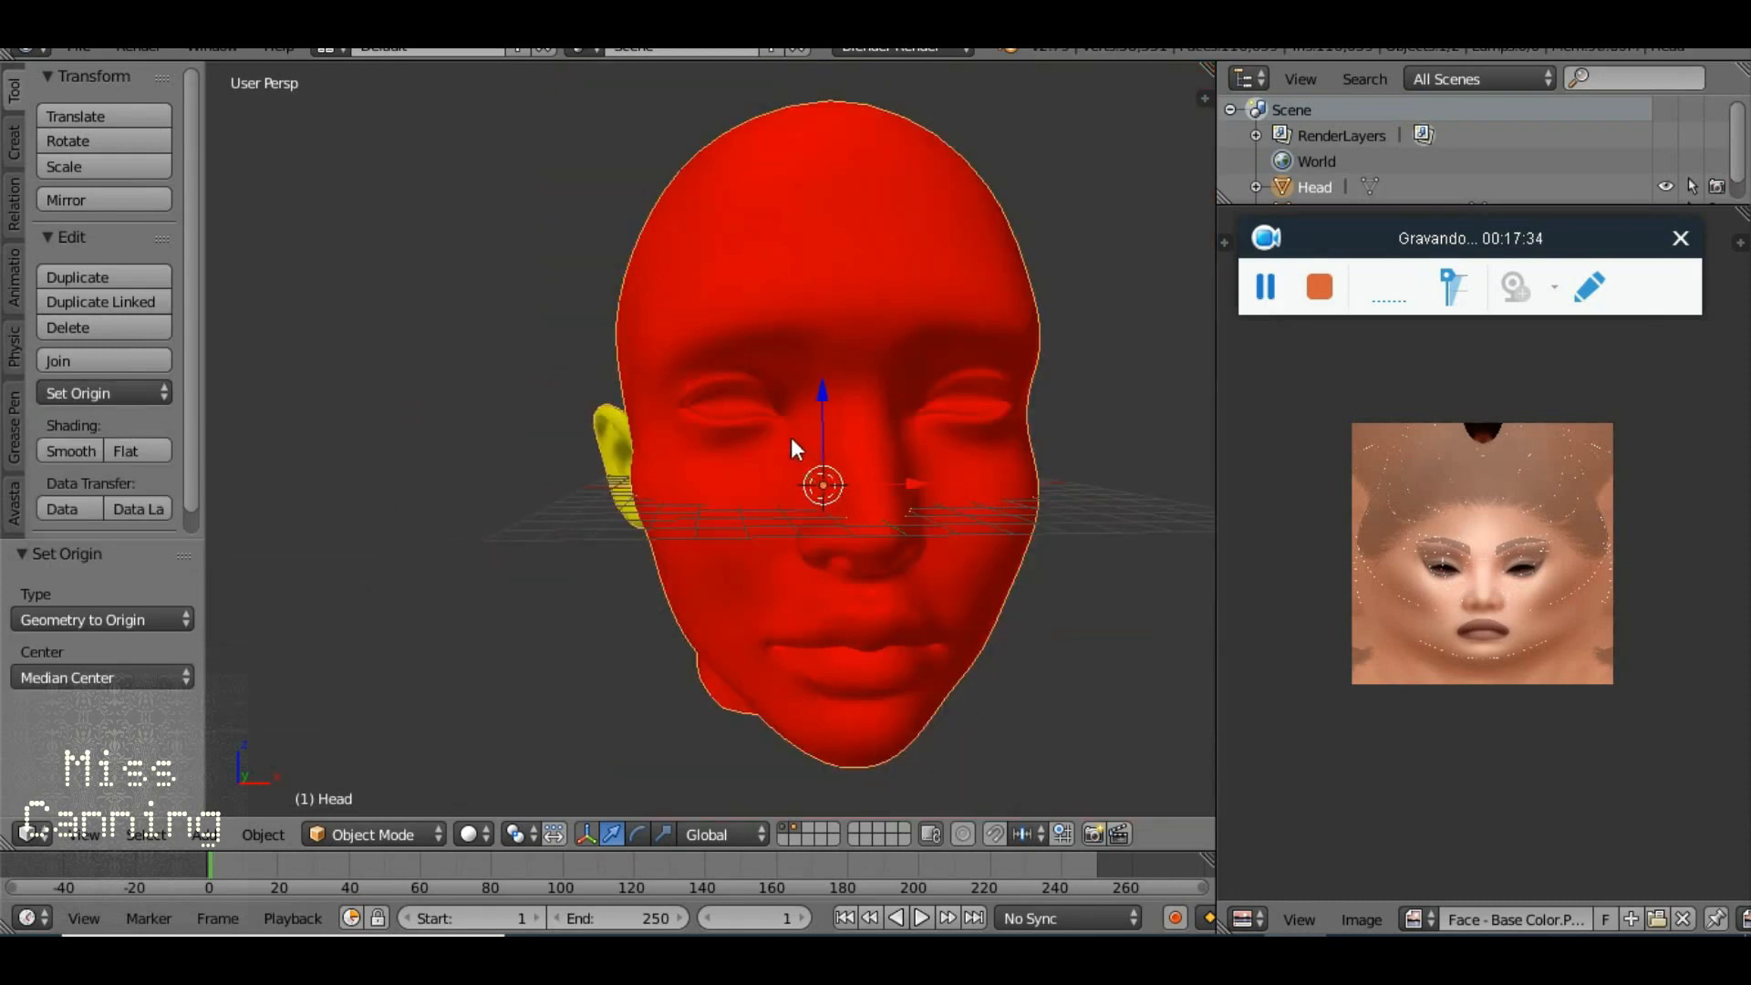
{"action": "key", "text": "g"}
{"action": "key", "text": "z"}
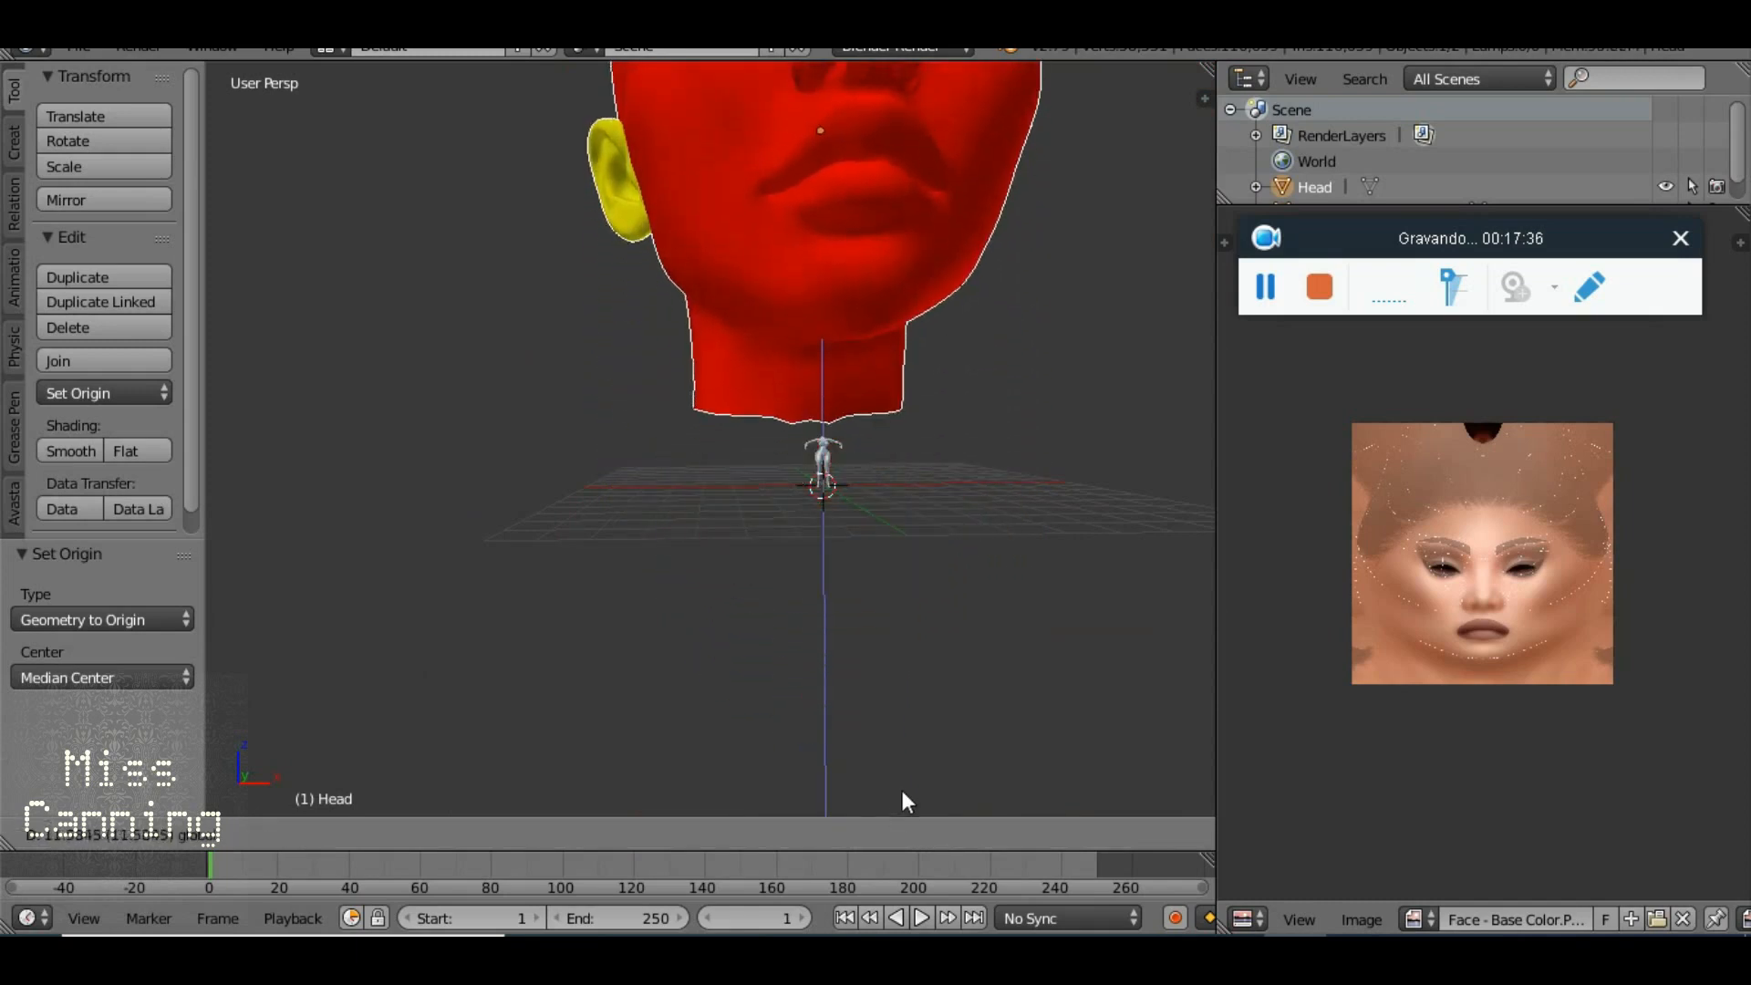
{"action": "left_click", "coordinate": [902, 792]}
Examine the head's size and position relative to the small body from the side and front
{"action": "left_click_drag", "start_coordinate": [866, 352], "coordinate": [766, 380]}
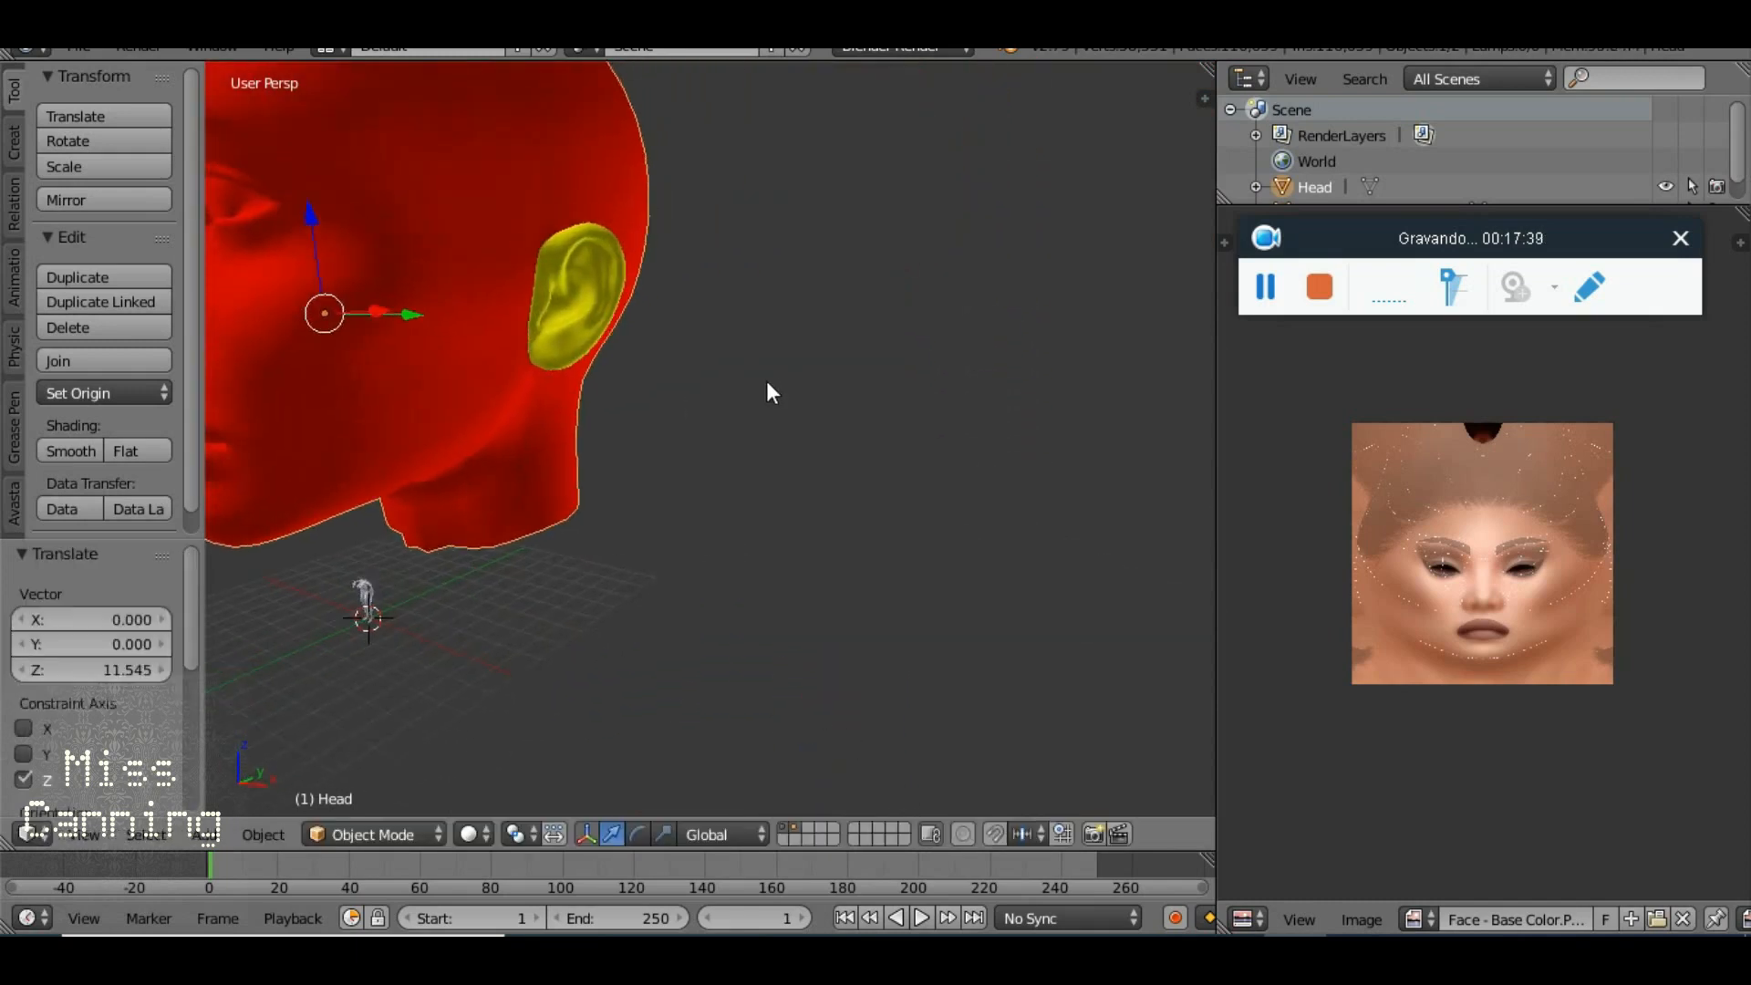
{"action": "left_click_drag", "start_coordinate": [496, 423], "coordinate": [570, 461], "text": "shift"}
{"action": "scroll", "coordinate": [575, 381], "scroll_direction": "down", "scroll_amount": 2}
{"action": "left_click_drag", "start_coordinate": [425, 584], "coordinate": [613, 427], "text": "shift"}
{"action": "scroll", "coordinate": [638, 465], "scroll_direction": "up", "scroll_amount": 2}
{"action": "left_click_drag", "start_coordinate": [575, 305], "coordinate": [650, 319], "text": "shift"}
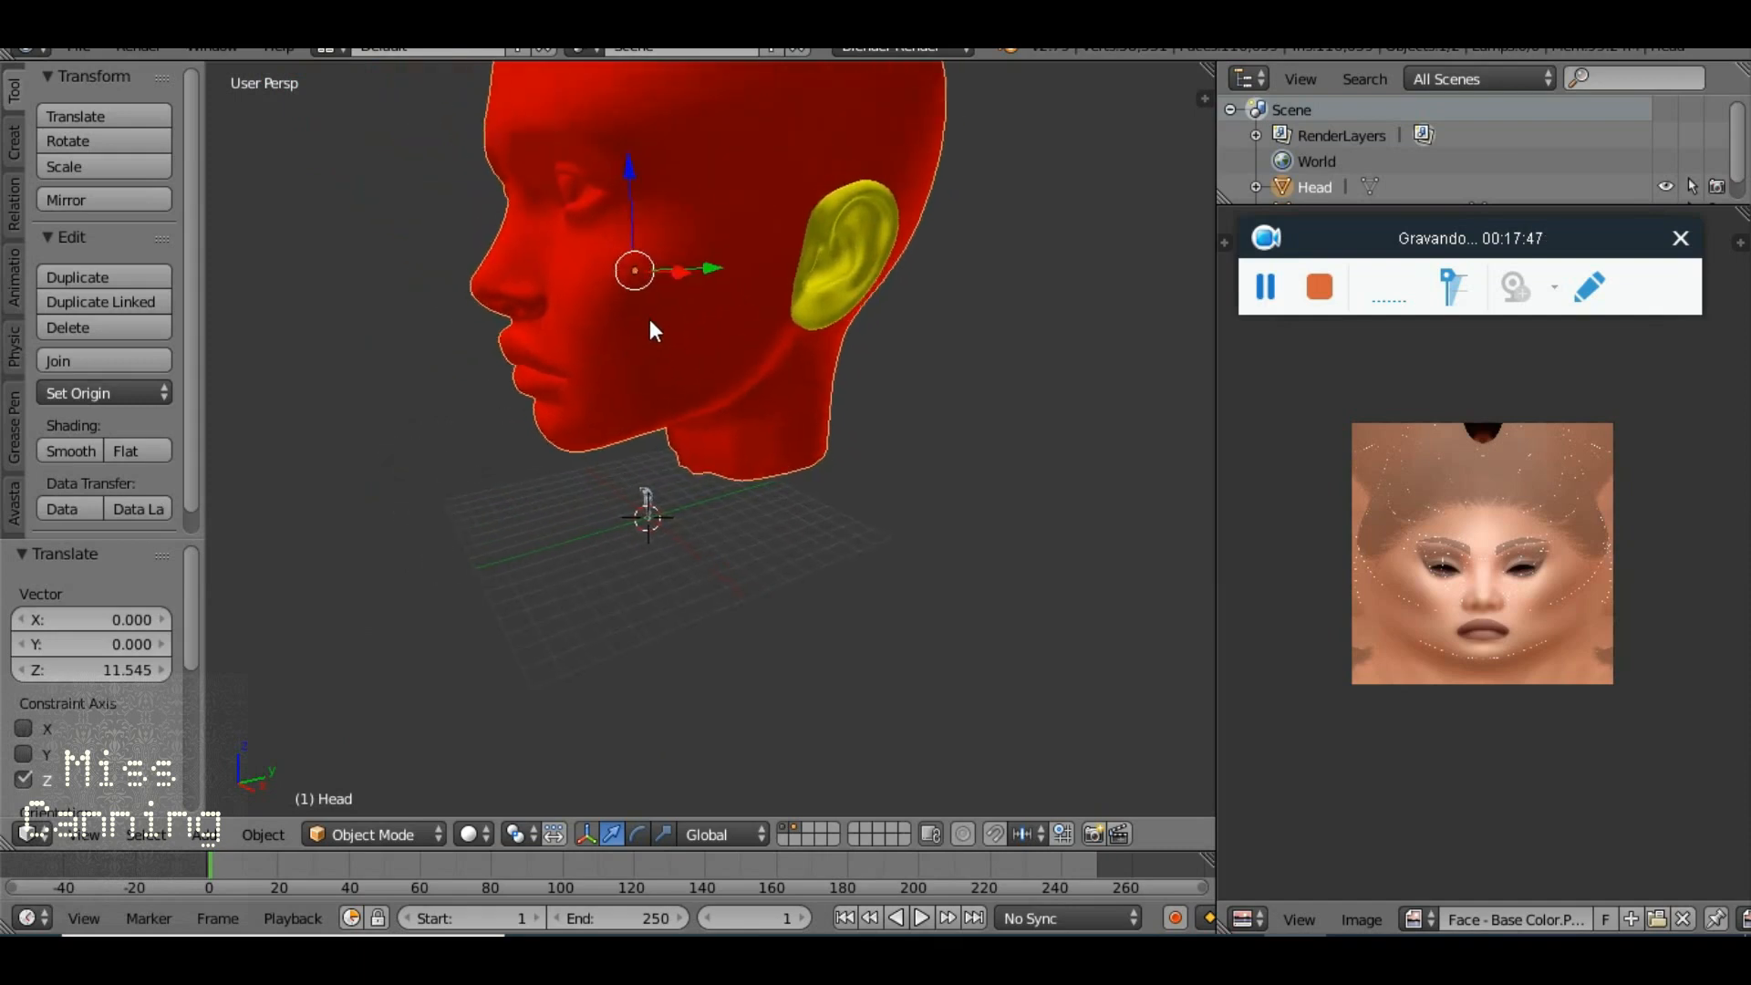
{"action": "left_click_drag", "start_coordinate": [735, 257], "coordinate": [763, 375], "text": "shift"}
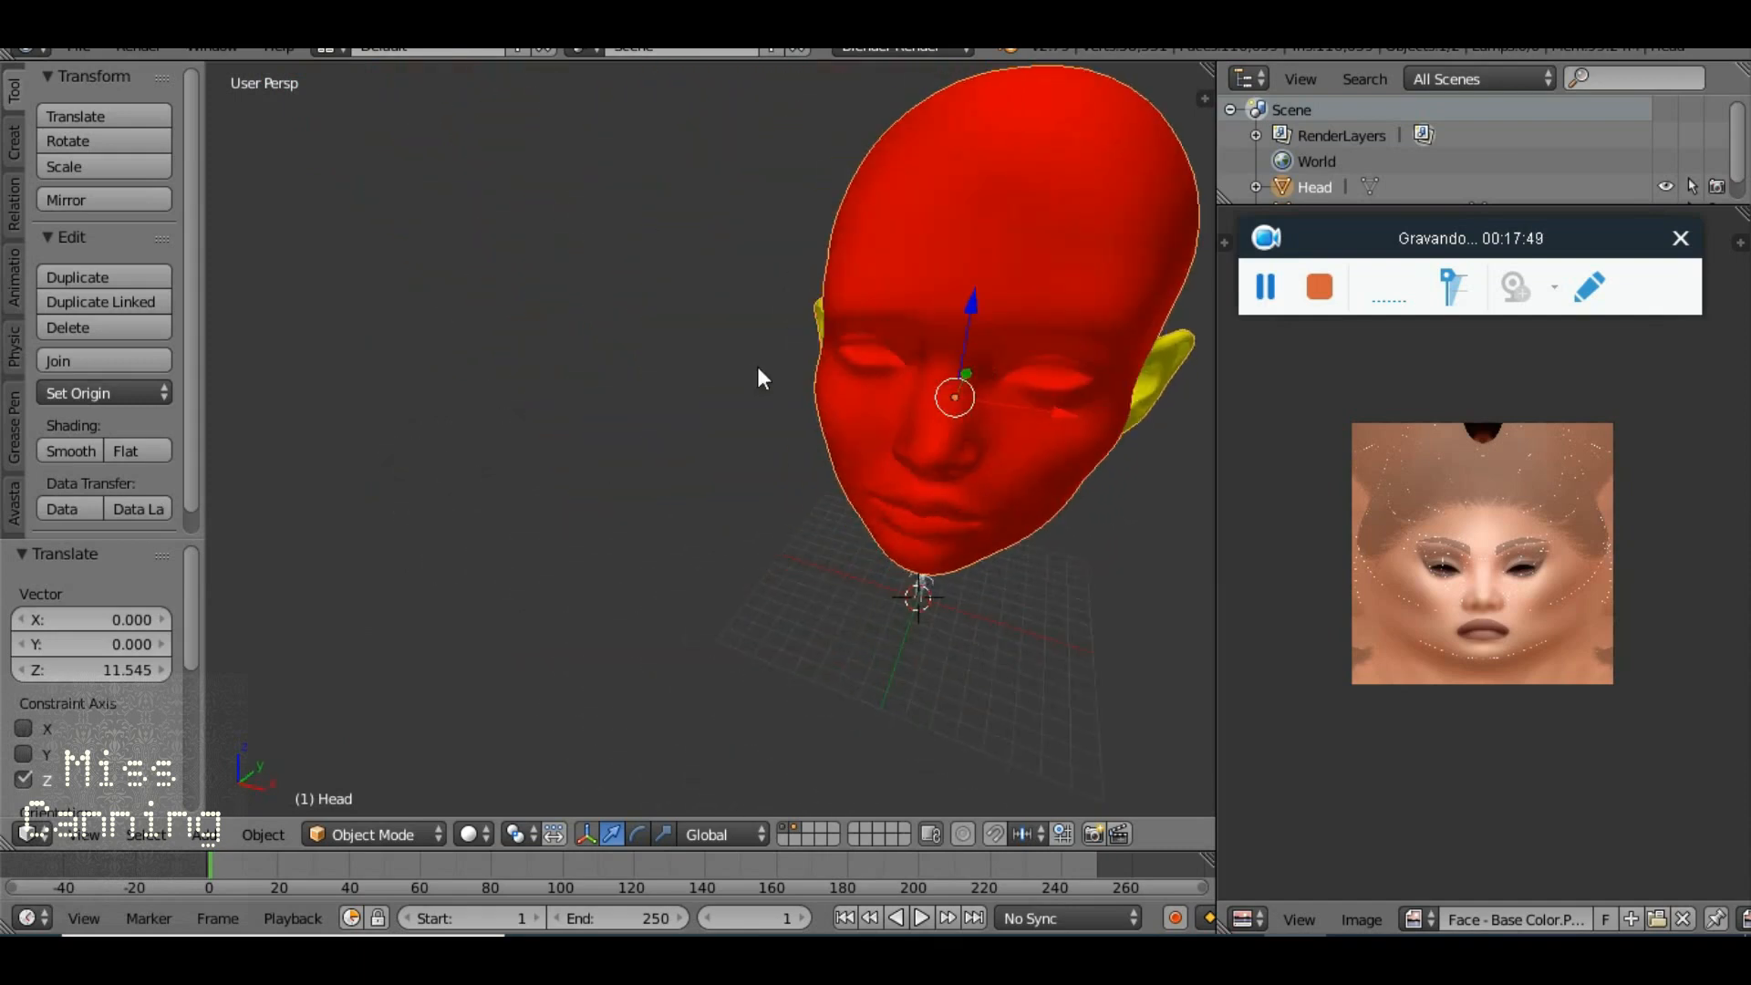
{"action": "left_click_drag", "start_coordinate": [1036, 398], "coordinate": [991, 315], "text": "shift"}
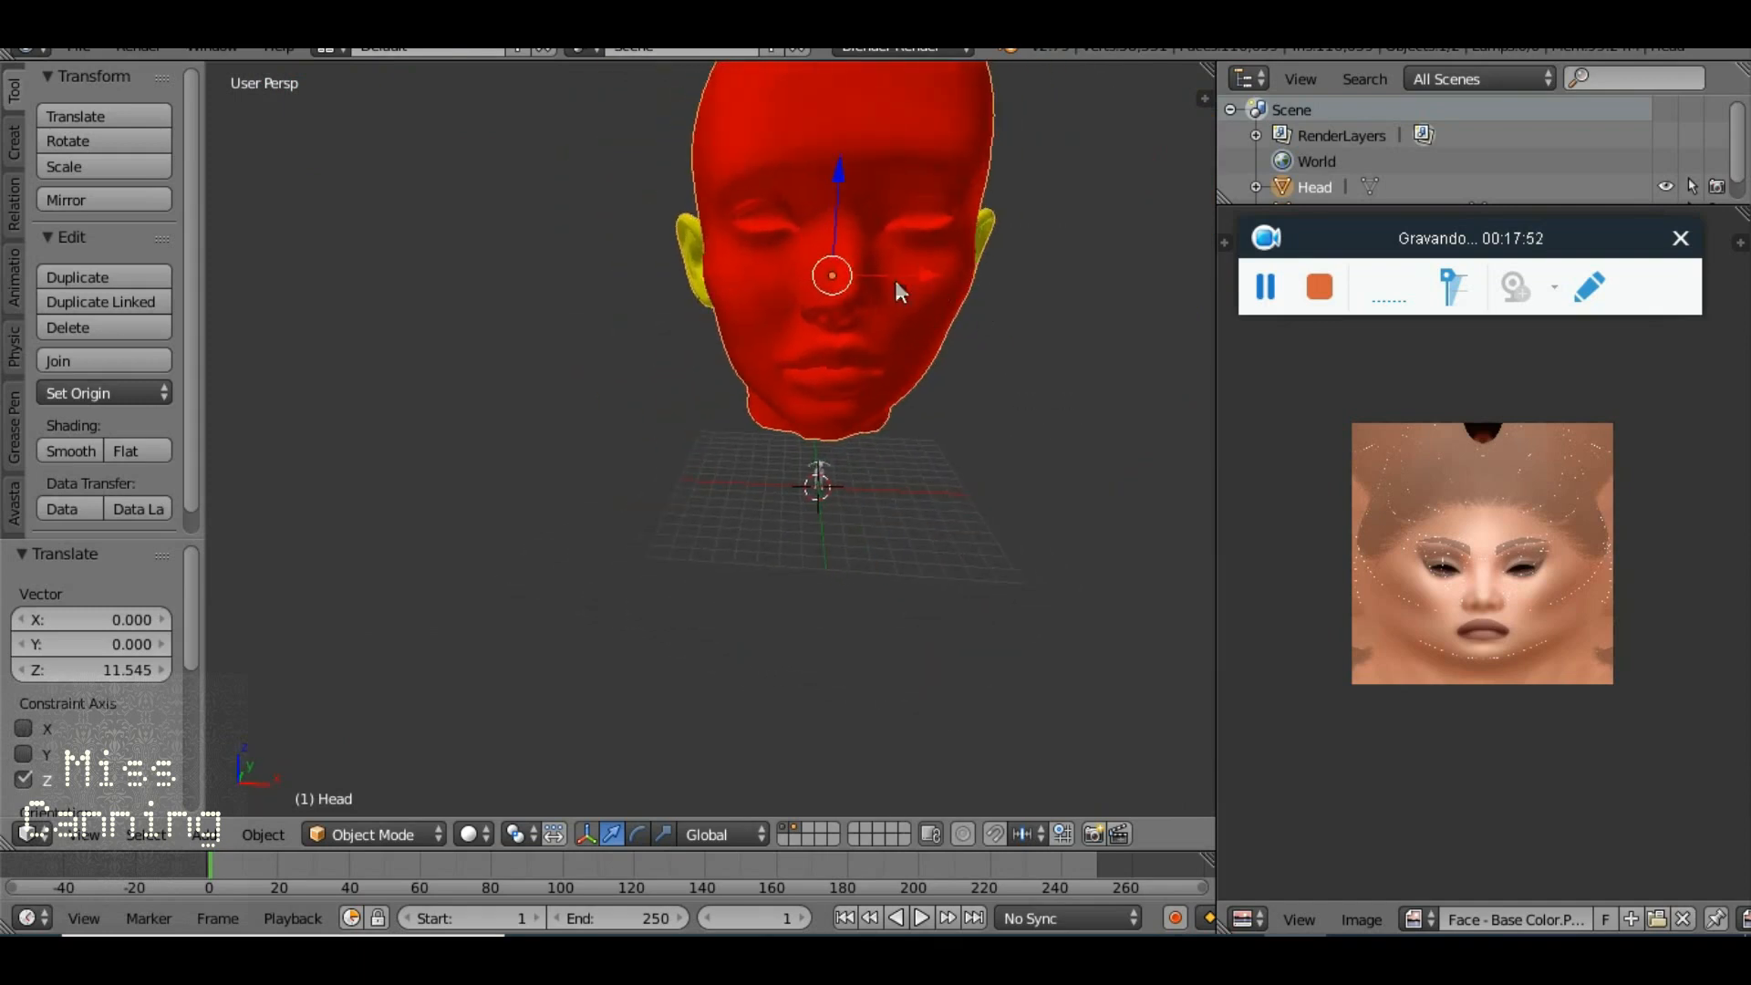
Scale the oversized head down uniformly by a factor of about 0.113
{"action": "left_click_drag", "start_coordinate": [896, 283], "coordinate": [864, 334]}
{"action": "scroll", "coordinate": [922, 377], "scroll_direction": "up", "scroll_amount": 5}
{"action": "left_click_drag", "start_coordinate": [1131, 429], "coordinate": [903, 358], "text": "shift"}
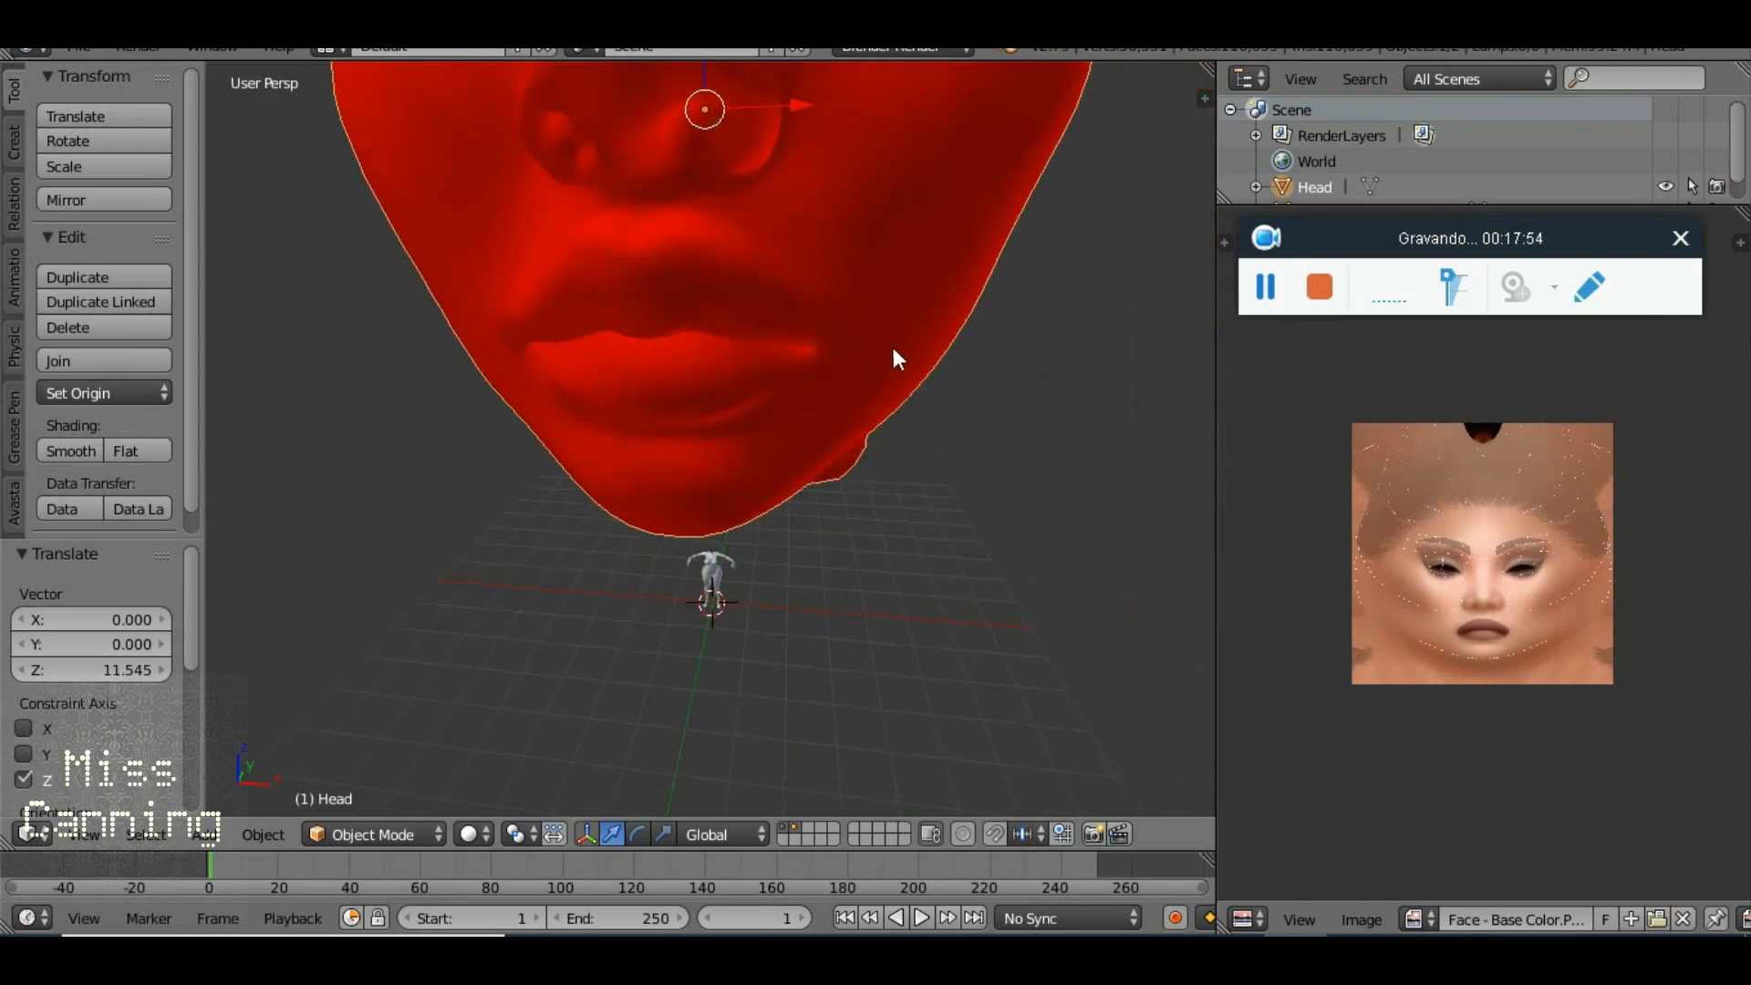
{"action": "scroll", "coordinate": [898, 347], "scroll_direction": "down", "scroll_amount": 2}
{"action": "mouse_move", "coordinate": [856, 288]}
{"action": "left_mouse_down"}
{"action": "mouse_move", "coordinate": [881, 330]}
{"action": "mouse_move", "coordinate": [846, 308]}
{"action": "left_mouse_up"}
{"action": "scroll", "coordinate": [878, 307], "scroll_direction": "down", "scroll_amount": 5}
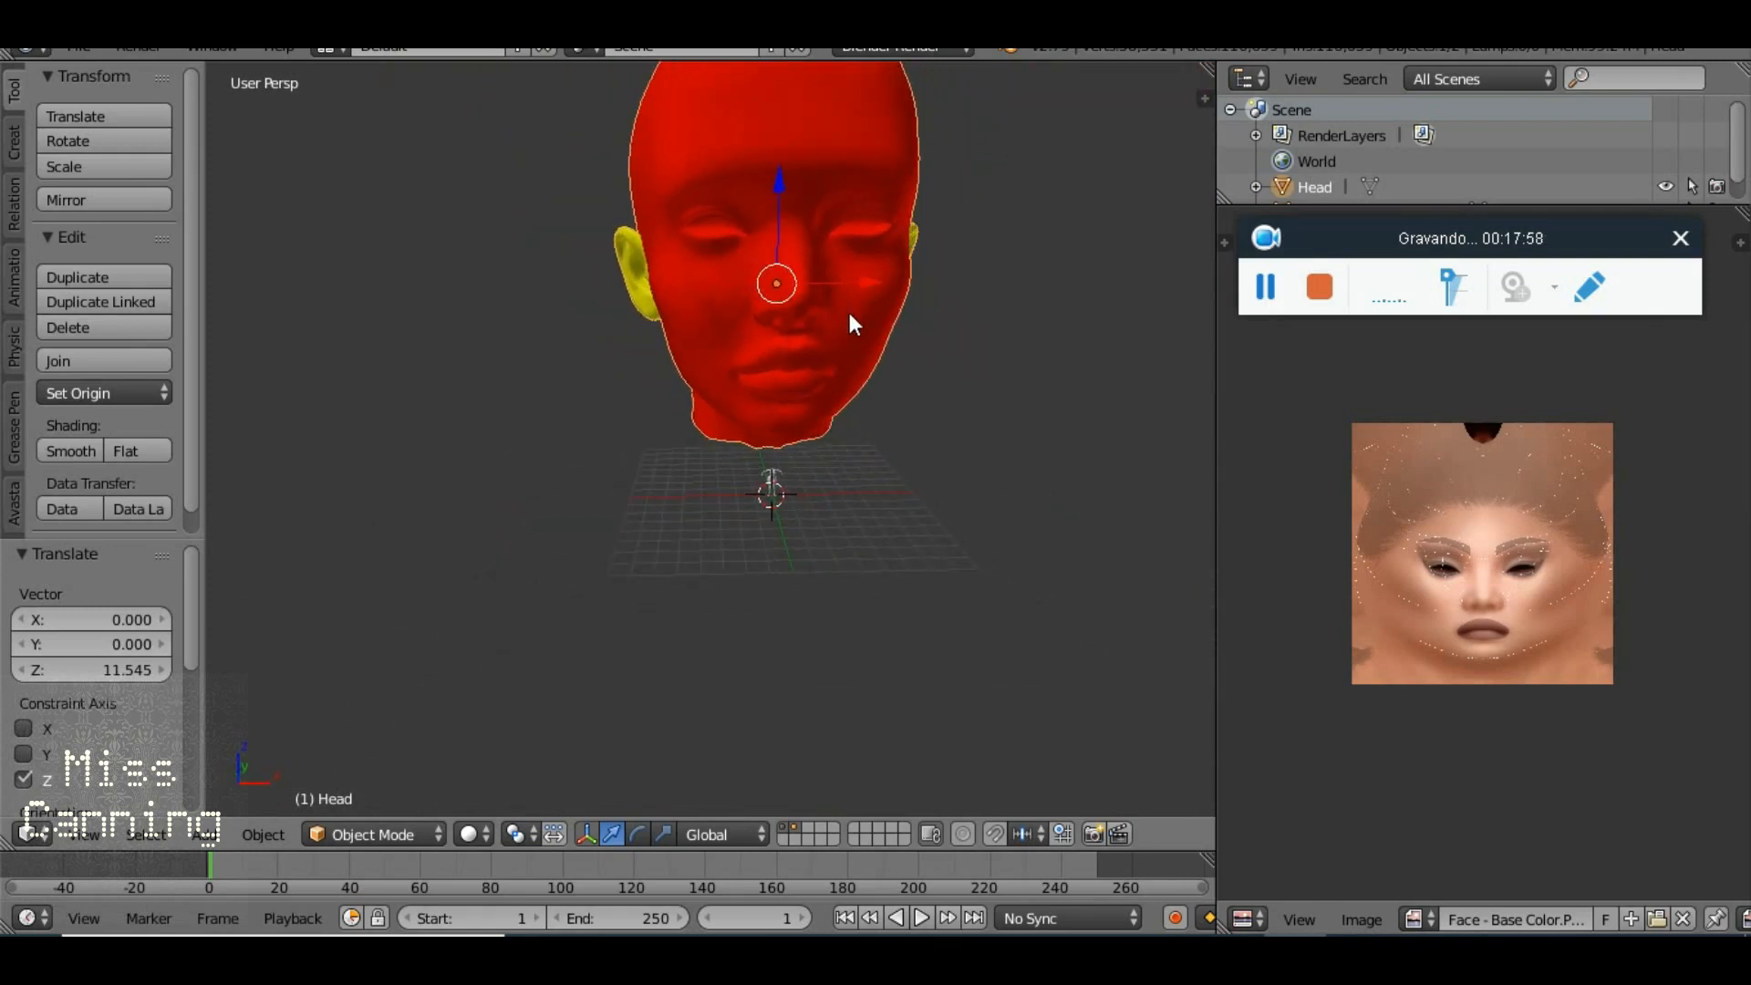
{"action": "key", "text": "s"}
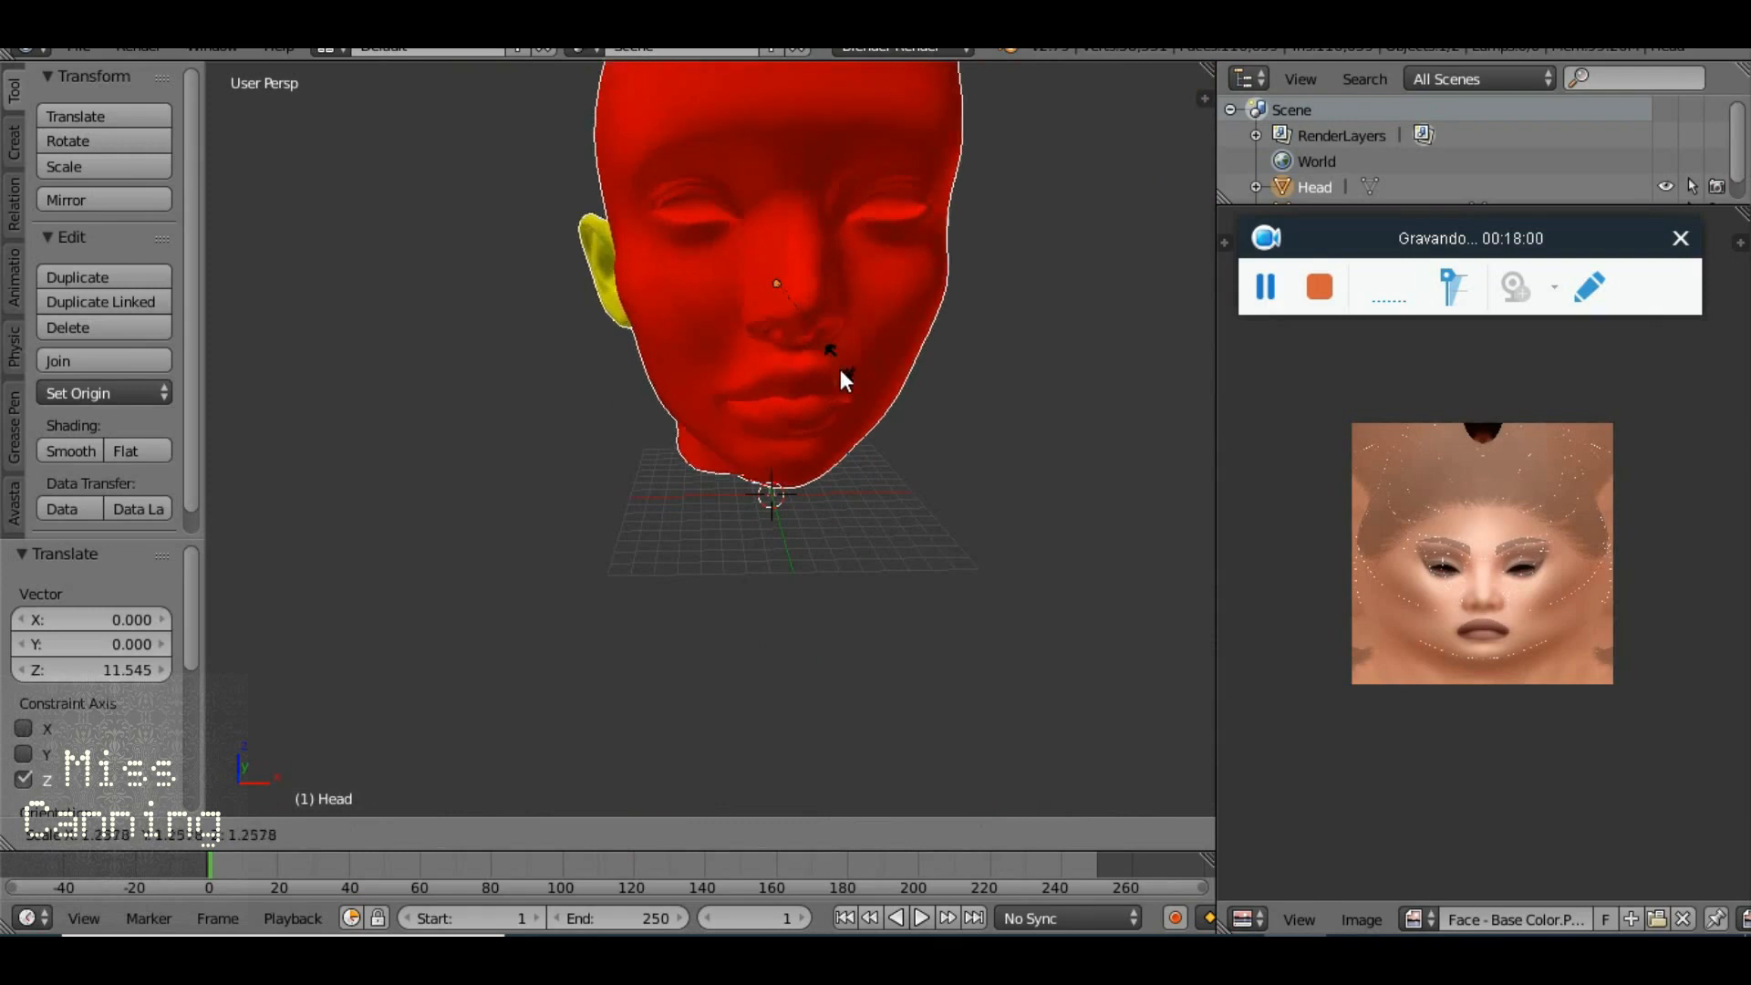
{"action": "left_click", "coordinate": [784, 301]}
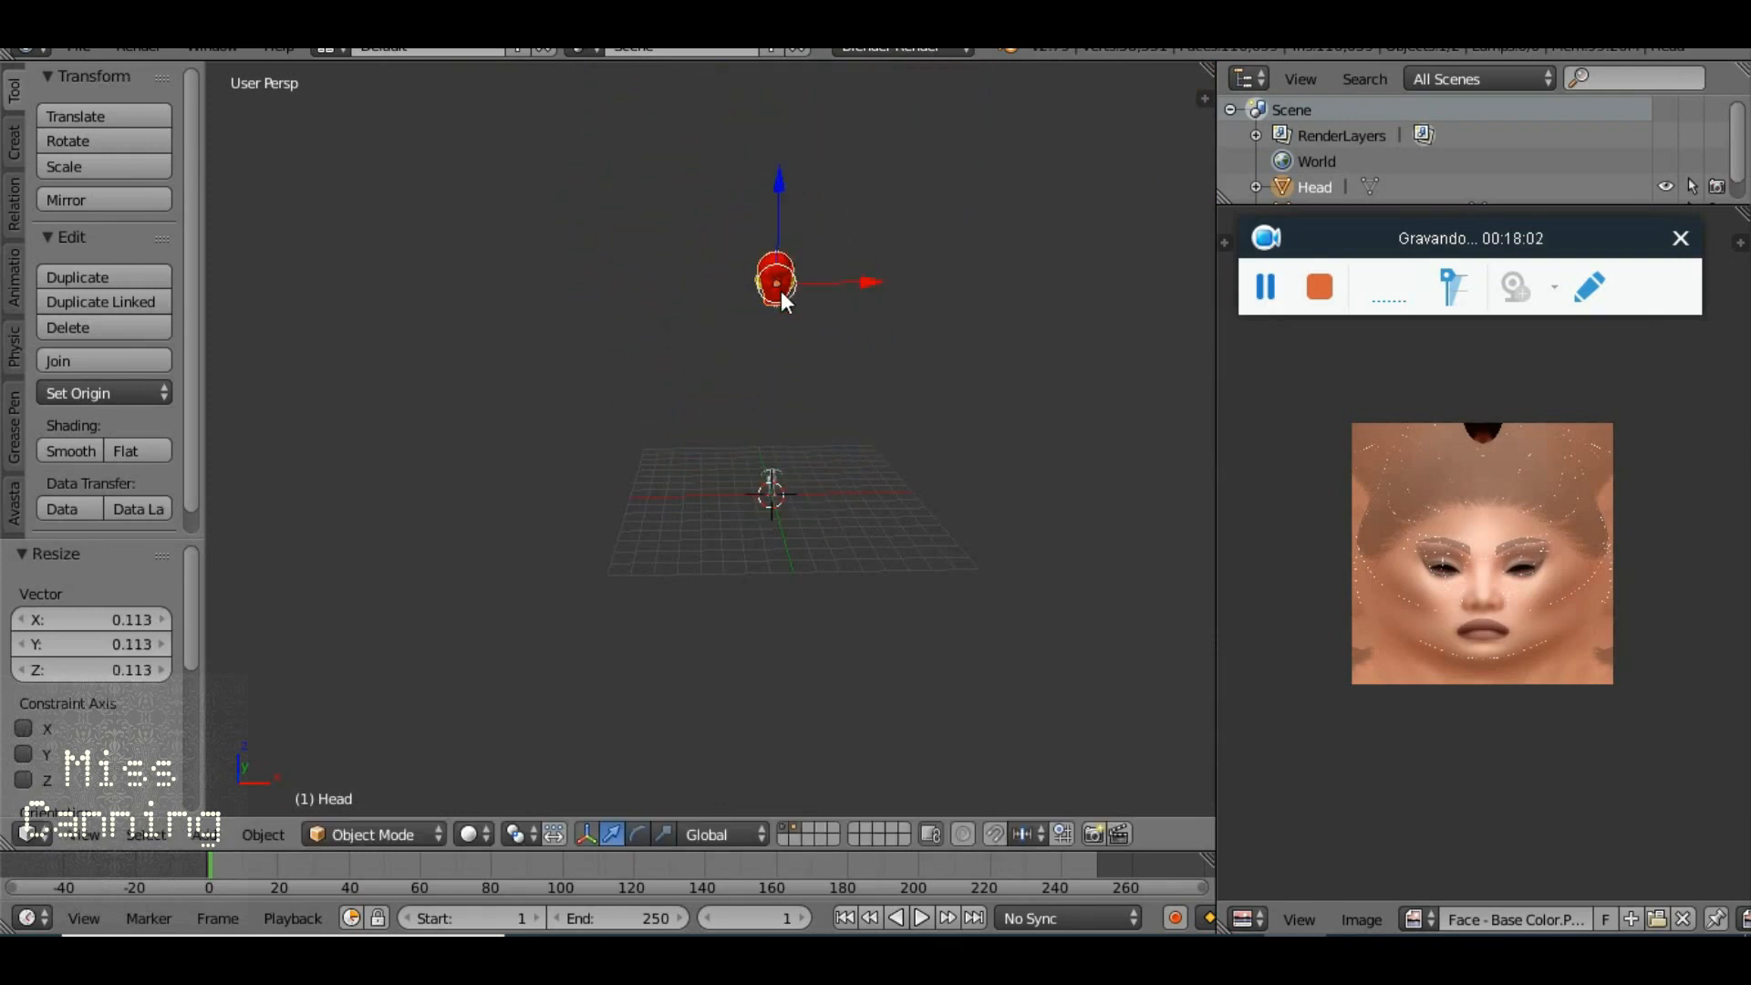
Lower the head about 4.097 units along Z toward the body
{"action": "left_click_drag", "start_coordinate": [785, 301], "coordinate": [801, 407]}
{"action": "scroll", "coordinate": [832, 320], "scroll_direction": "up", "scroll_amount": 4}
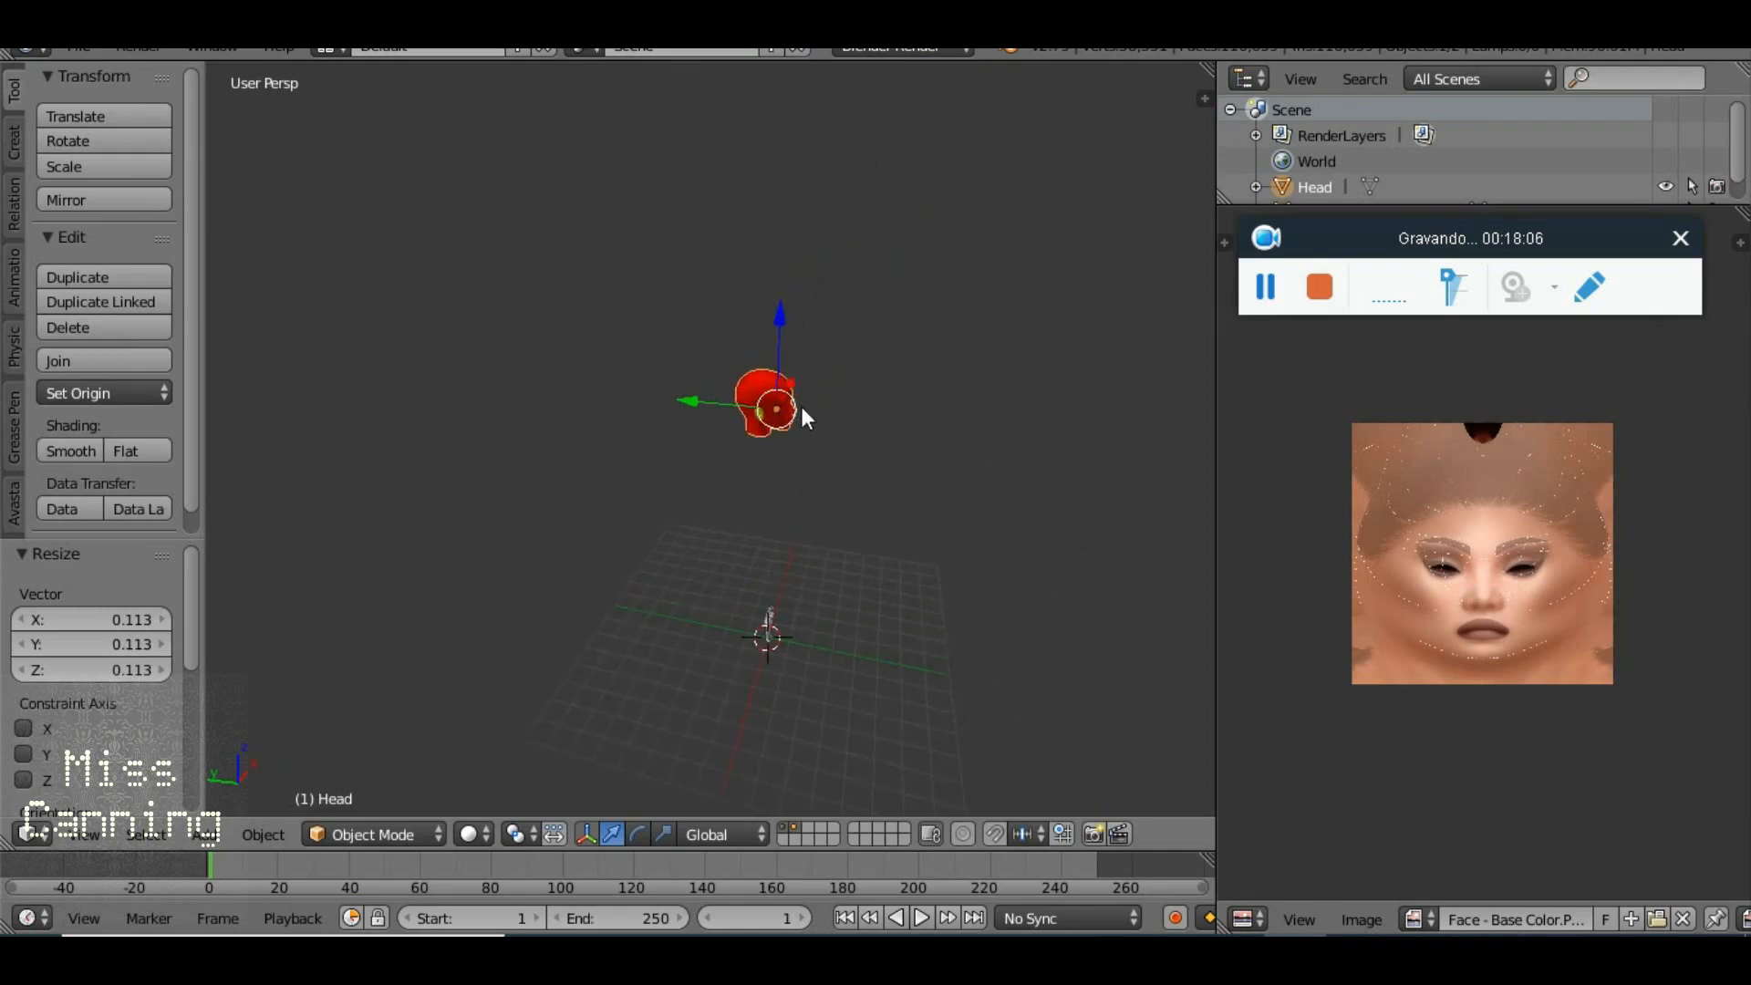
{"action": "scroll", "coordinate": [796, 413], "scroll_direction": "up", "scroll_amount": 3}
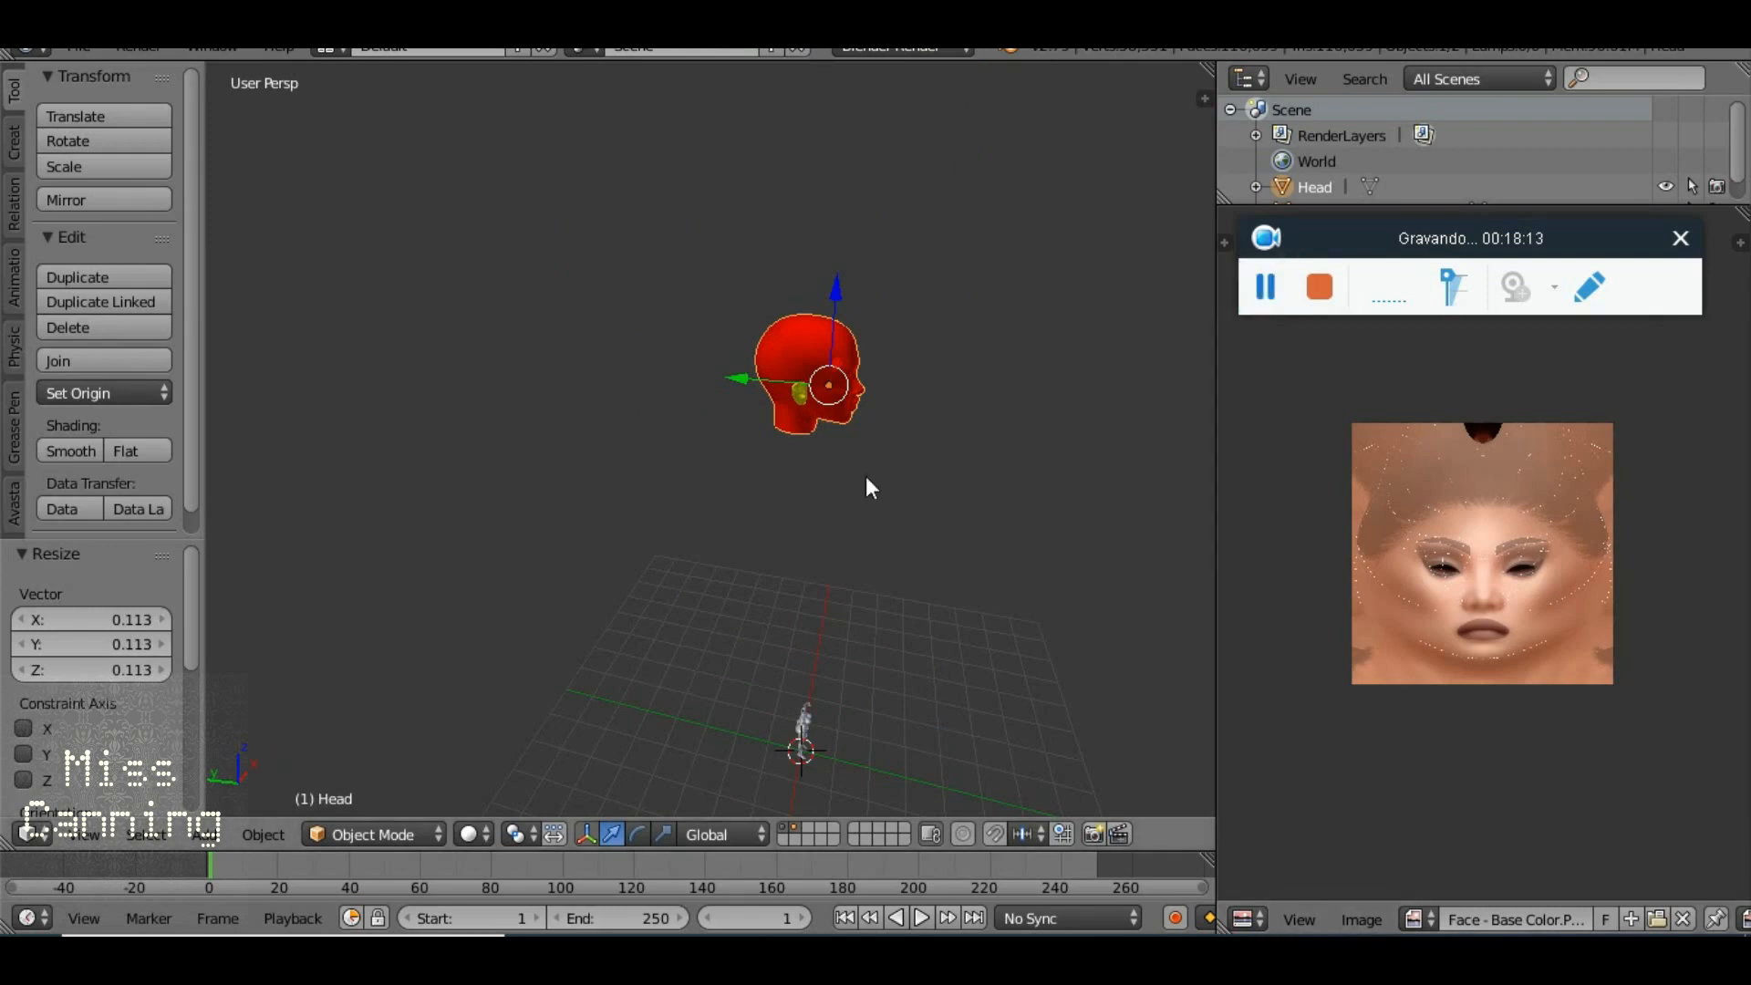
{"action": "scroll", "coordinate": [866, 479], "scroll_direction": "up", "scroll_amount": 5}
{"action": "left_click_drag", "start_coordinate": [988, 227], "coordinate": [866, 496]}
{"action": "left_click_drag", "start_coordinate": [815, 156], "coordinate": [813, 419]}
Shrink the head uniformly by a factor of about 0.287, judging its size against the body from the side
{"action": "left_click_drag", "start_coordinate": [806, 528], "coordinate": [617, 518]}
{"action": "left_click_drag", "start_coordinate": [460, 475], "coordinate": [802, 374]}
{"action": "scroll", "coordinate": [582, 399], "scroll_direction": "up", "scroll_amount": 6}
{"action": "scroll", "coordinate": [582, 399], "scroll_direction": "down", "scroll_amount": 2}
{"action": "scroll", "coordinate": [698, 369], "scroll_direction": "up", "scroll_amount": 4}
{"action": "left_click_drag", "start_coordinate": [1120, 390], "coordinate": [952, 498]}
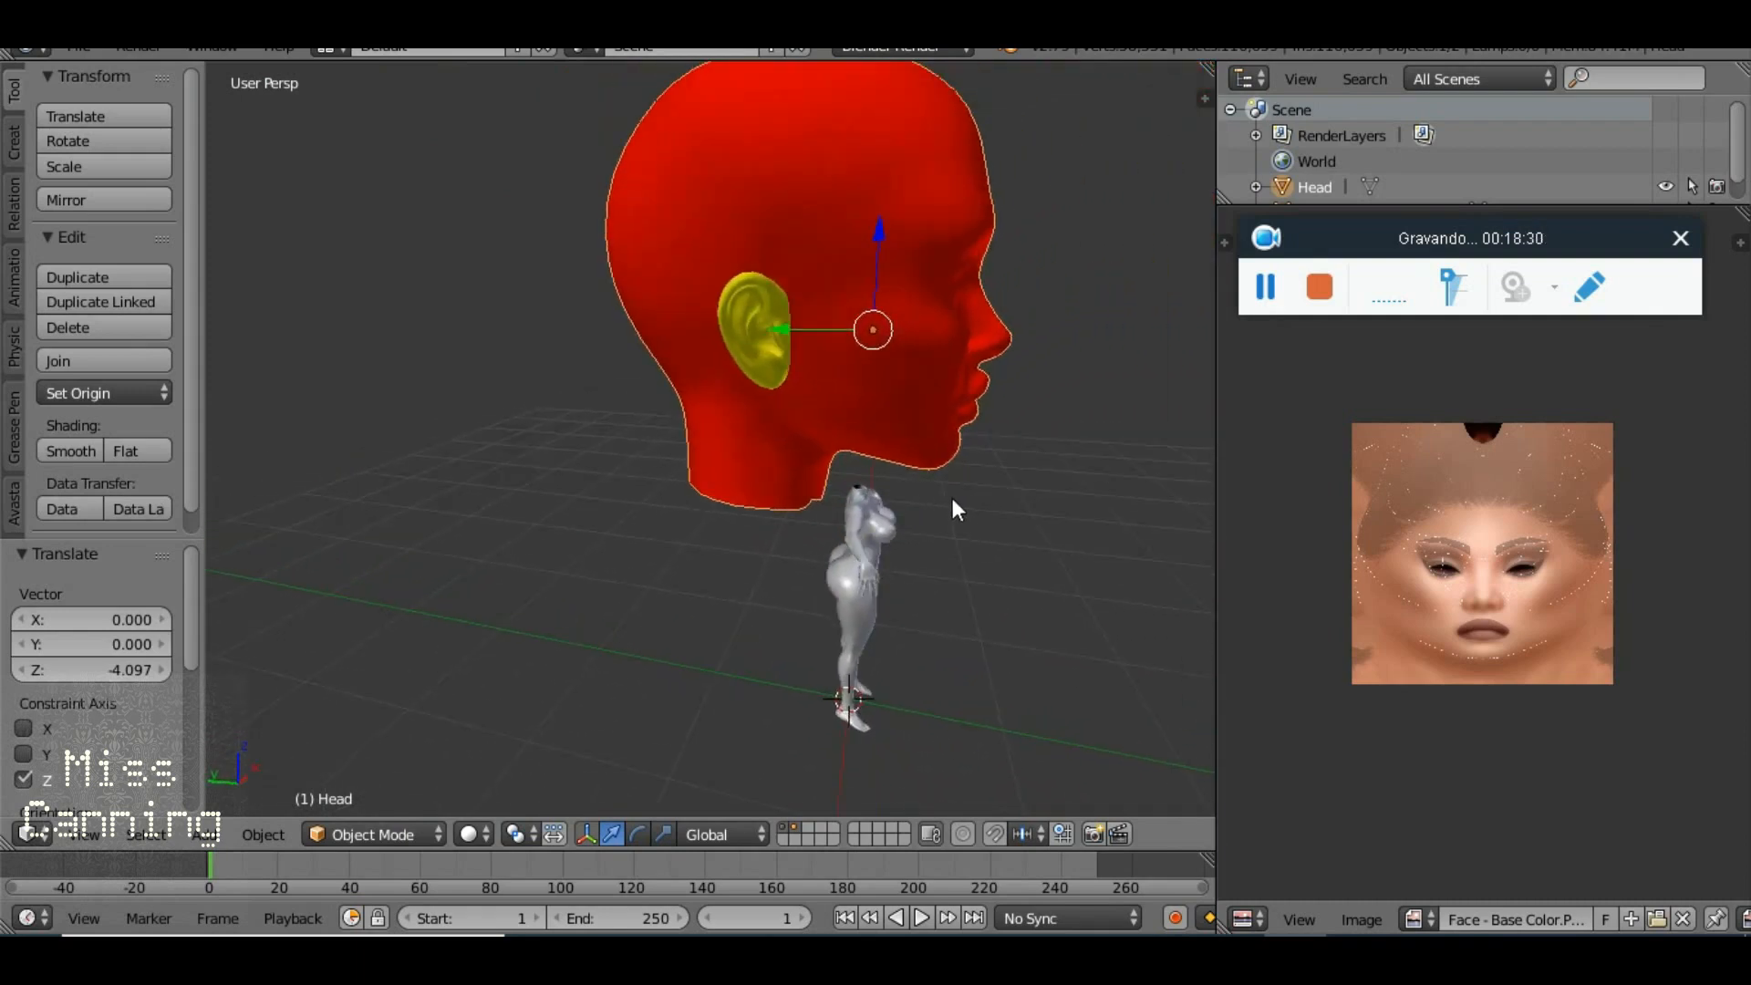
{"action": "key", "text": "s"}
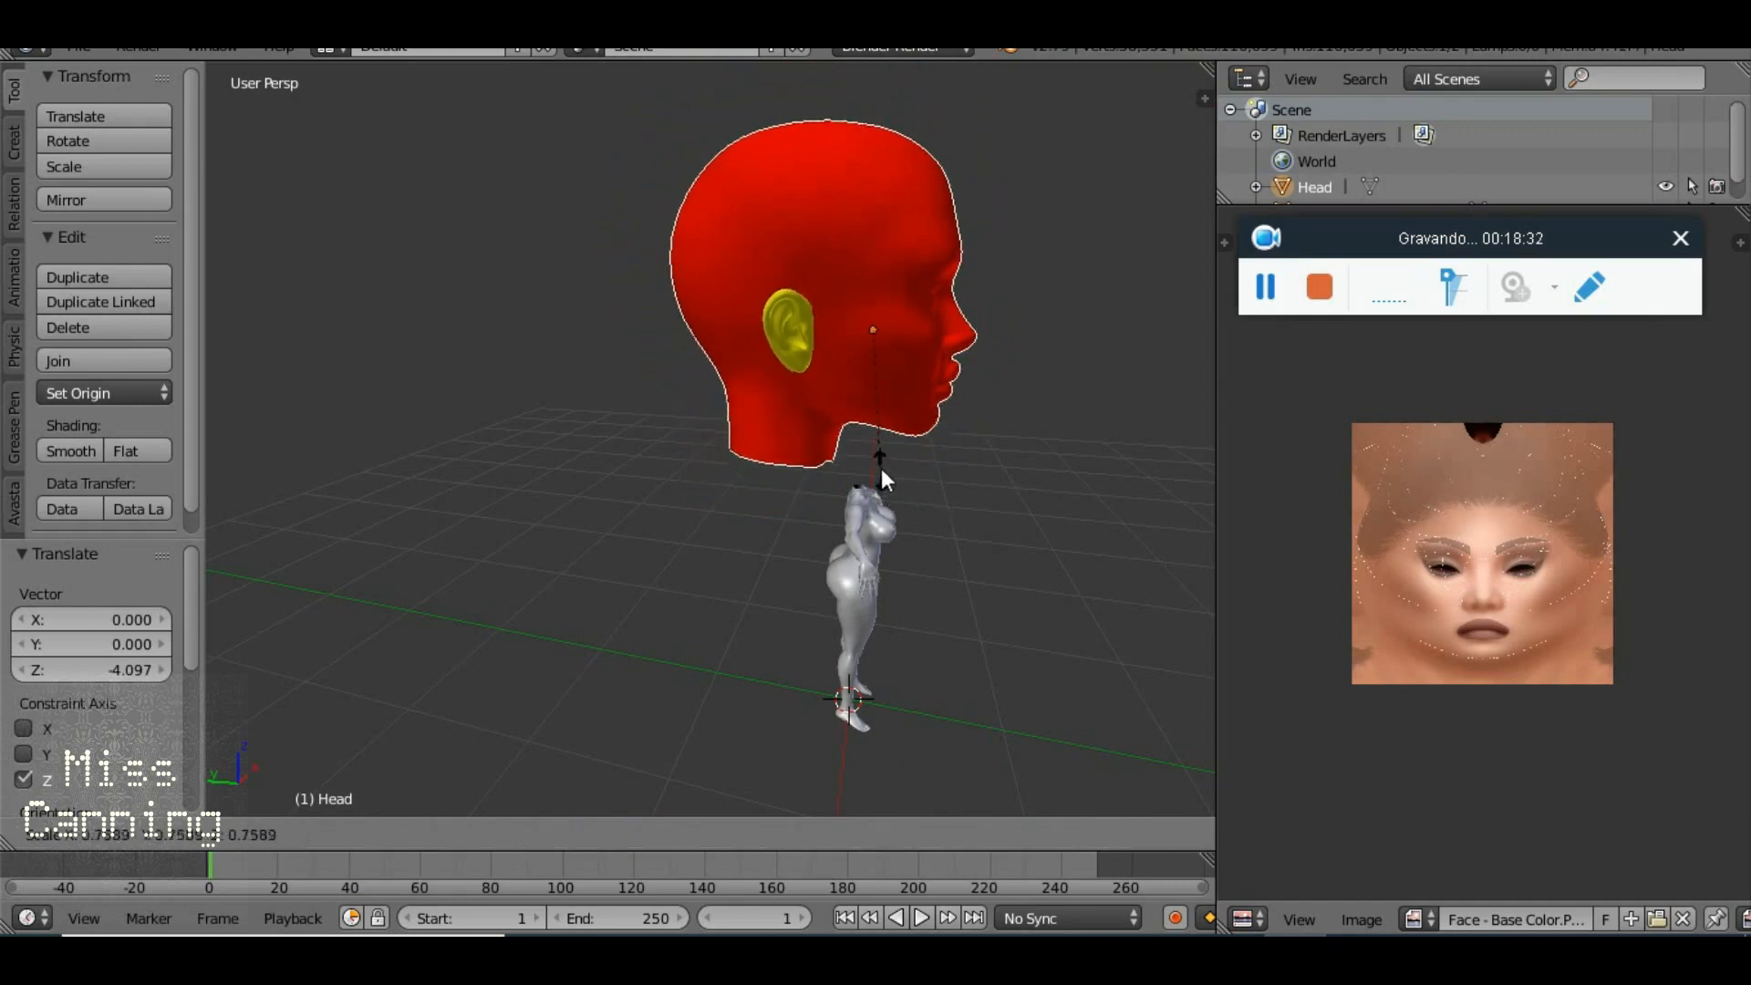
{"action": "left_click", "coordinate": [869, 384]}
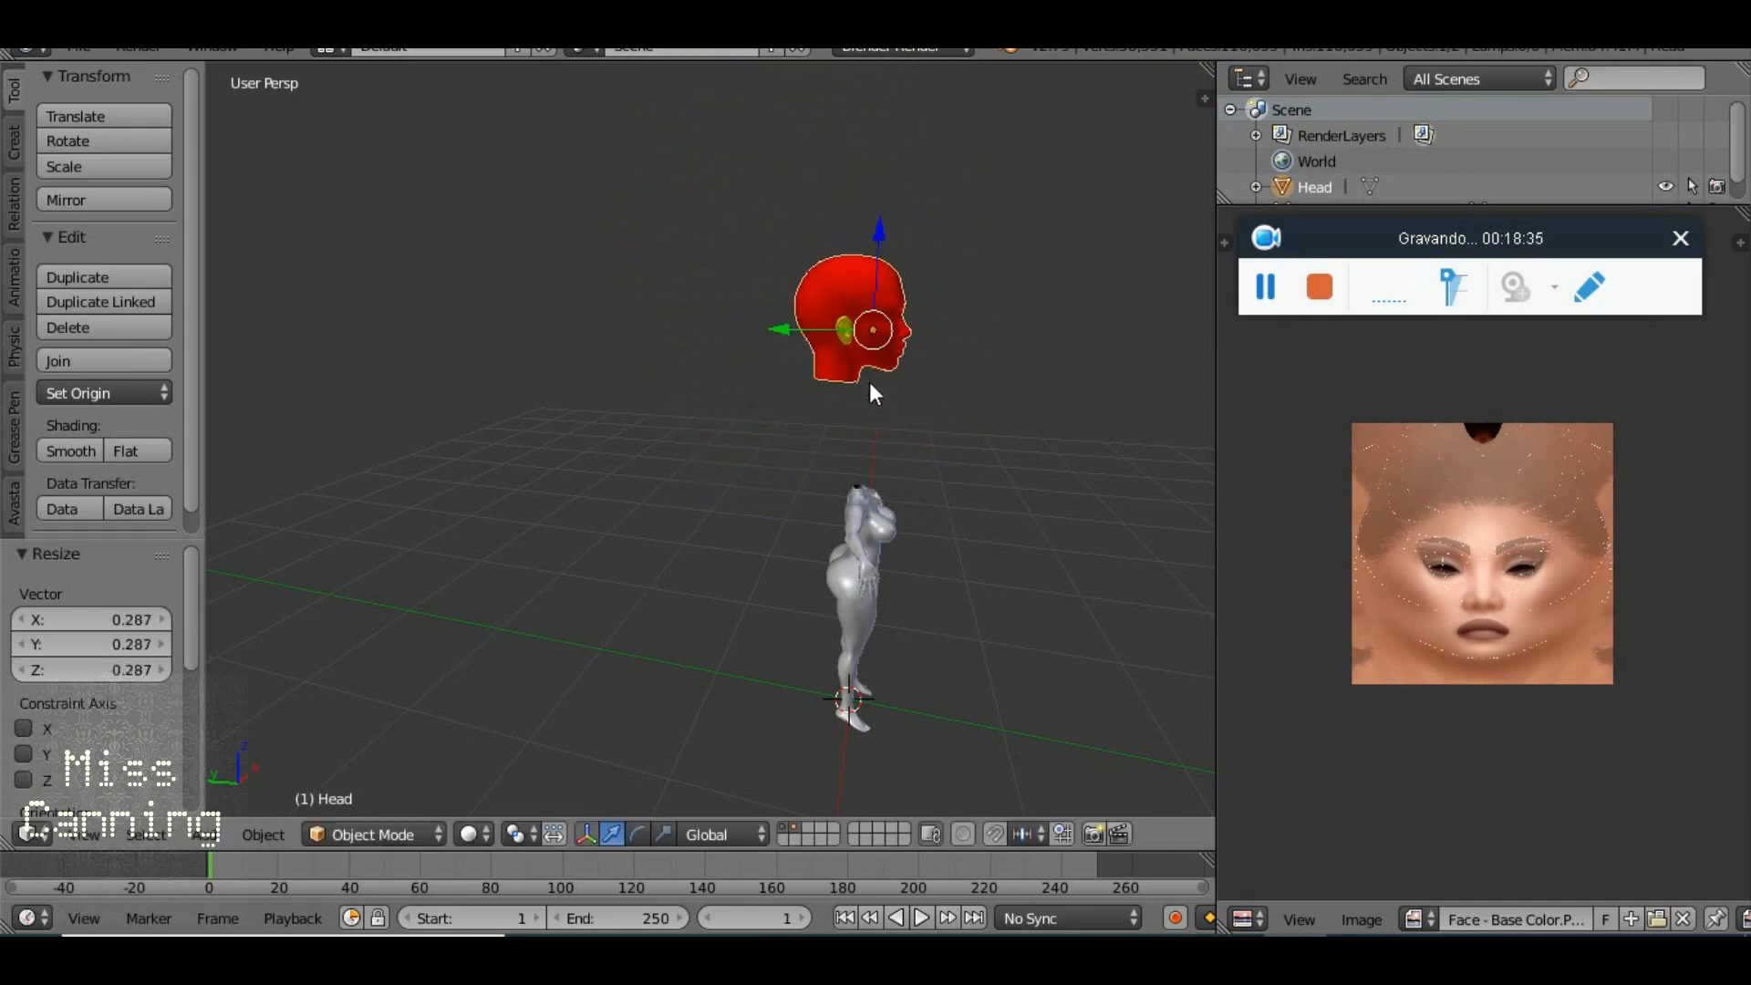
Lower the head about 0.739 units along Z toward the body's neck
{"action": "left_click_drag", "start_coordinate": [863, 502], "coordinate": [644, 500]}
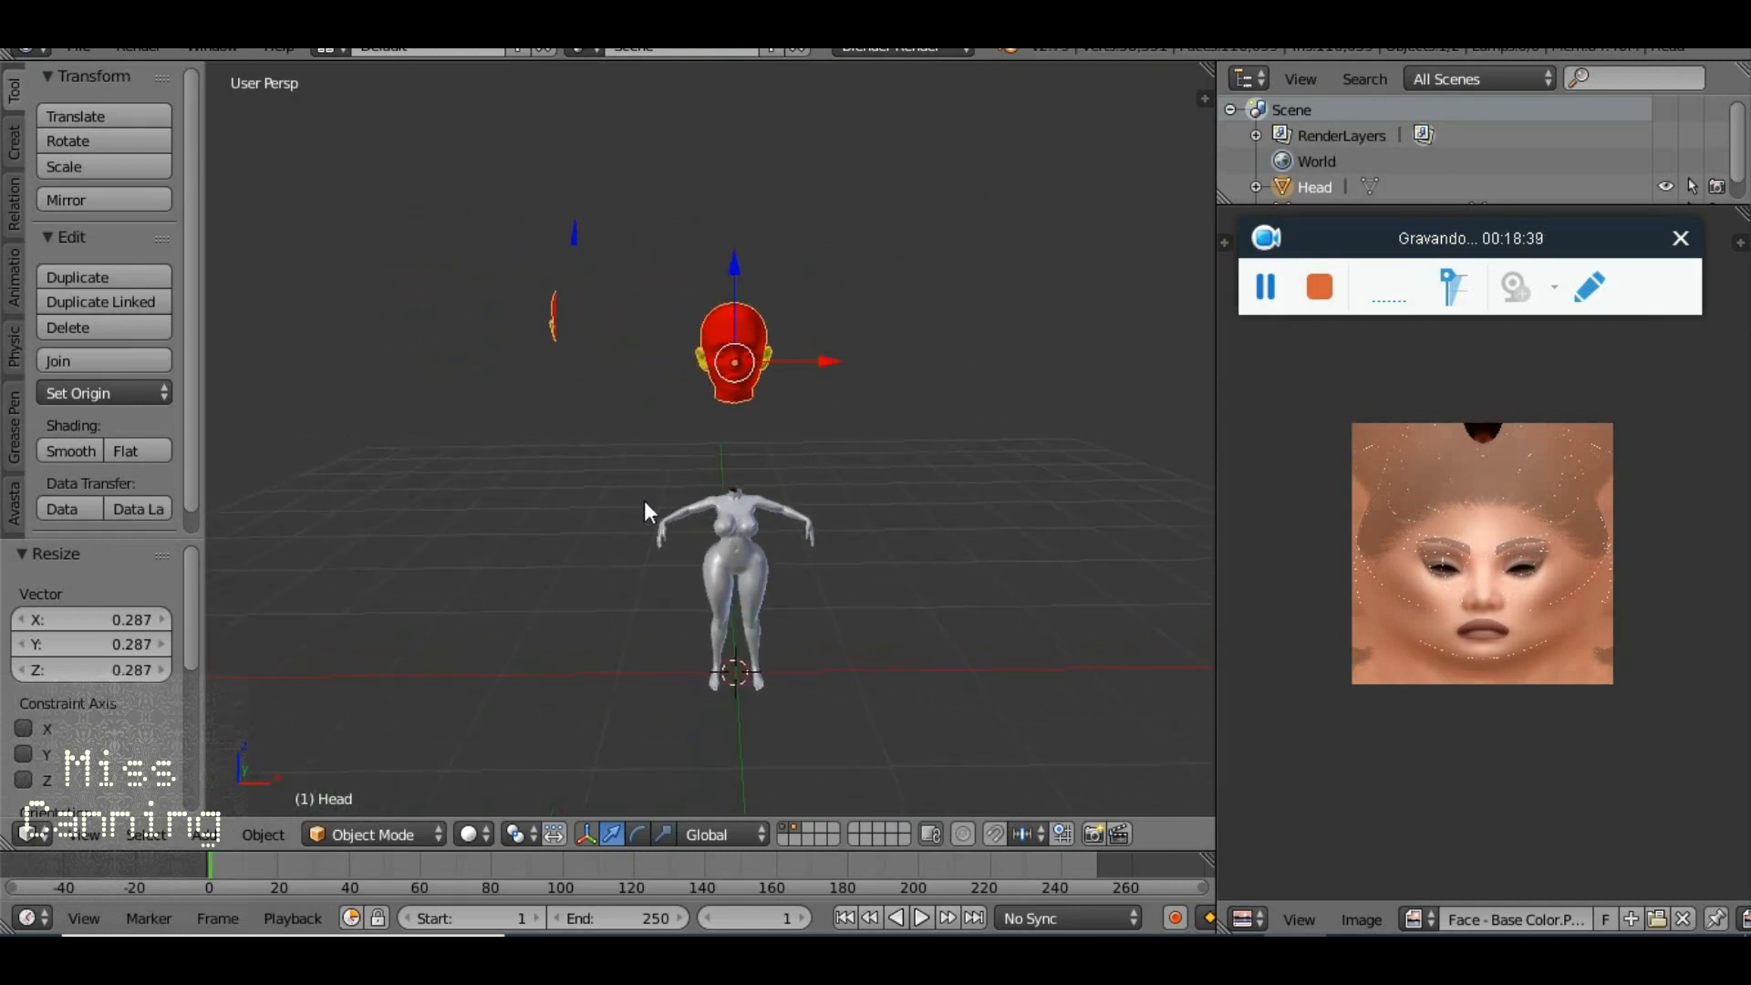
{"action": "scroll", "coordinate": [676, 461], "scroll_direction": "up", "scroll_amount": 3}
{"action": "left_click_drag", "start_coordinate": [781, 187], "coordinate": [775, 394]}
{"action": "scroll", "coordinate": [775, 390], "scroll_direction": "up", "scroll_amount": 5}
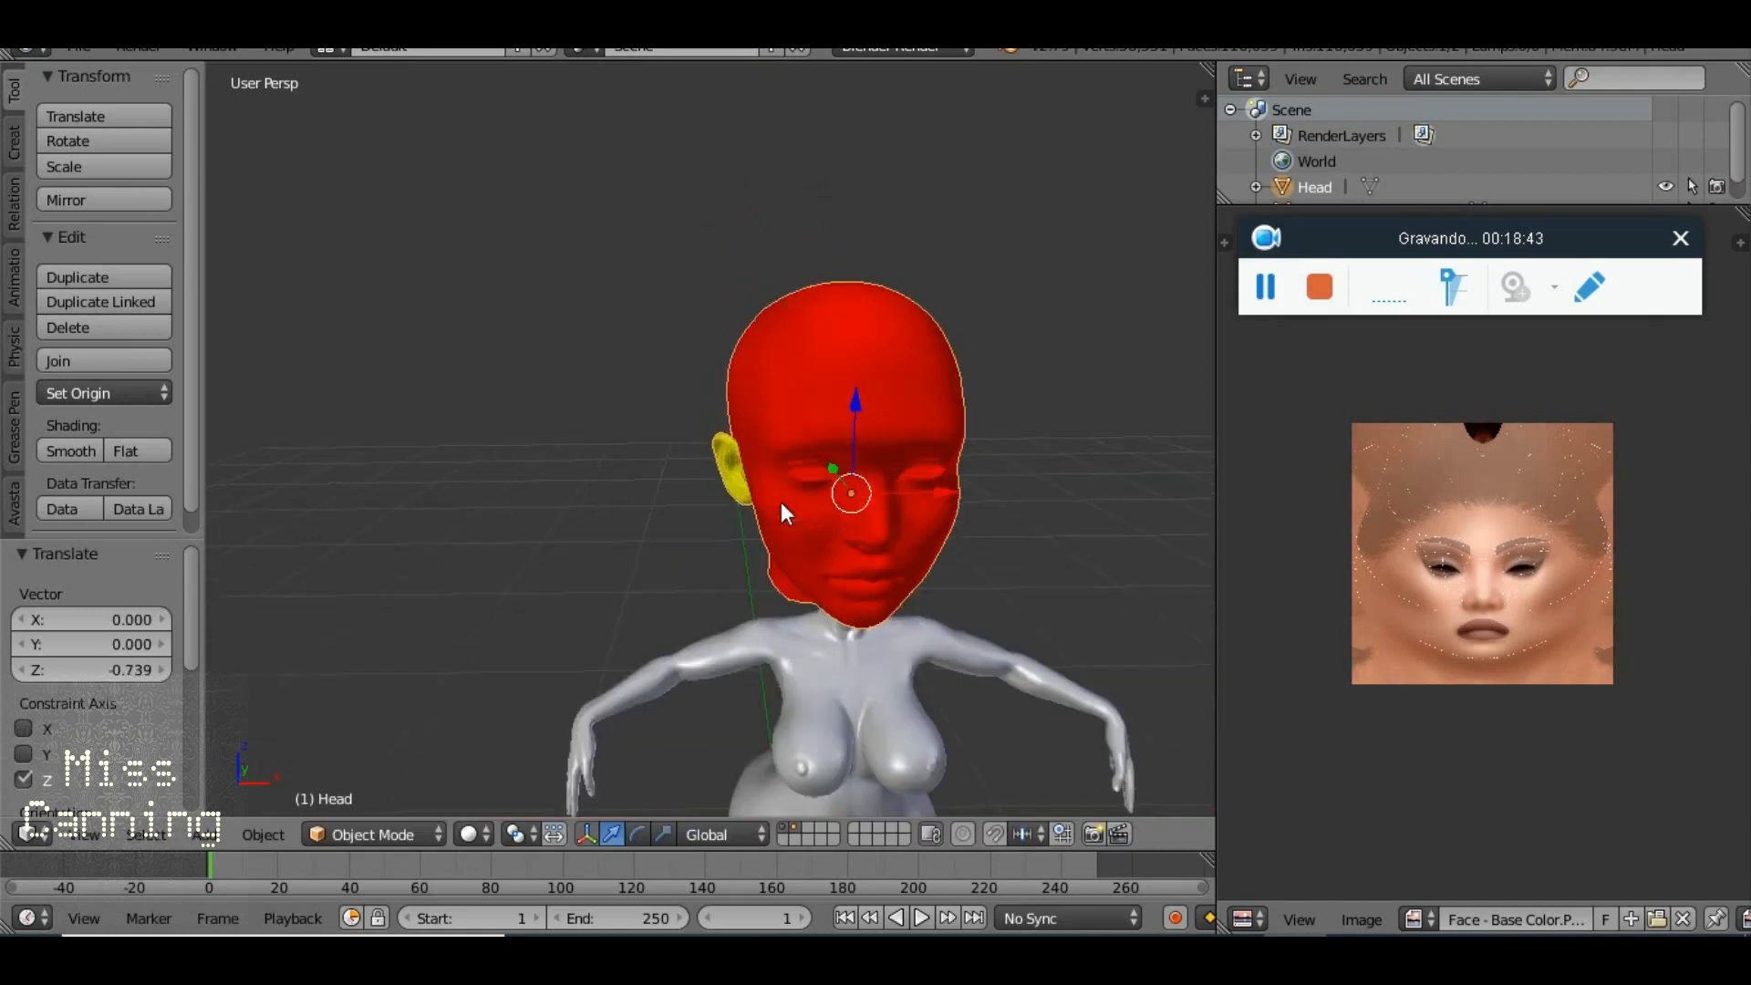
Examine the proportions and alignment of the head and body necks from several angles
{"action": "scroll", "coordinate": [784, 406], "scroll_direction": "up", "scroll_amount": 2}
{"action": "left_click_drag", "start_coordinate": [797, 432], "coordinate": [1091, 507]}
{"action": "scroll", "coordinate": [972, 547], "scroll_direction": "down", "scroll_amount": 3}
{"action": "left_click_drag", "start_coordinate": [972, 547], "coordinate": [1091, 461]}
{"action": "left_click_drag", "start_coordinate": [994, 414], "coordinate": [884, 458]}
{"action": "scroll", "coordinate": [894, 467], "scroll_direction": "up", "scroll_amount": 2}
{"action": "scroll", "coordinate": [881, 447], "scroll_direction": "up", "scroll_amount": 5}
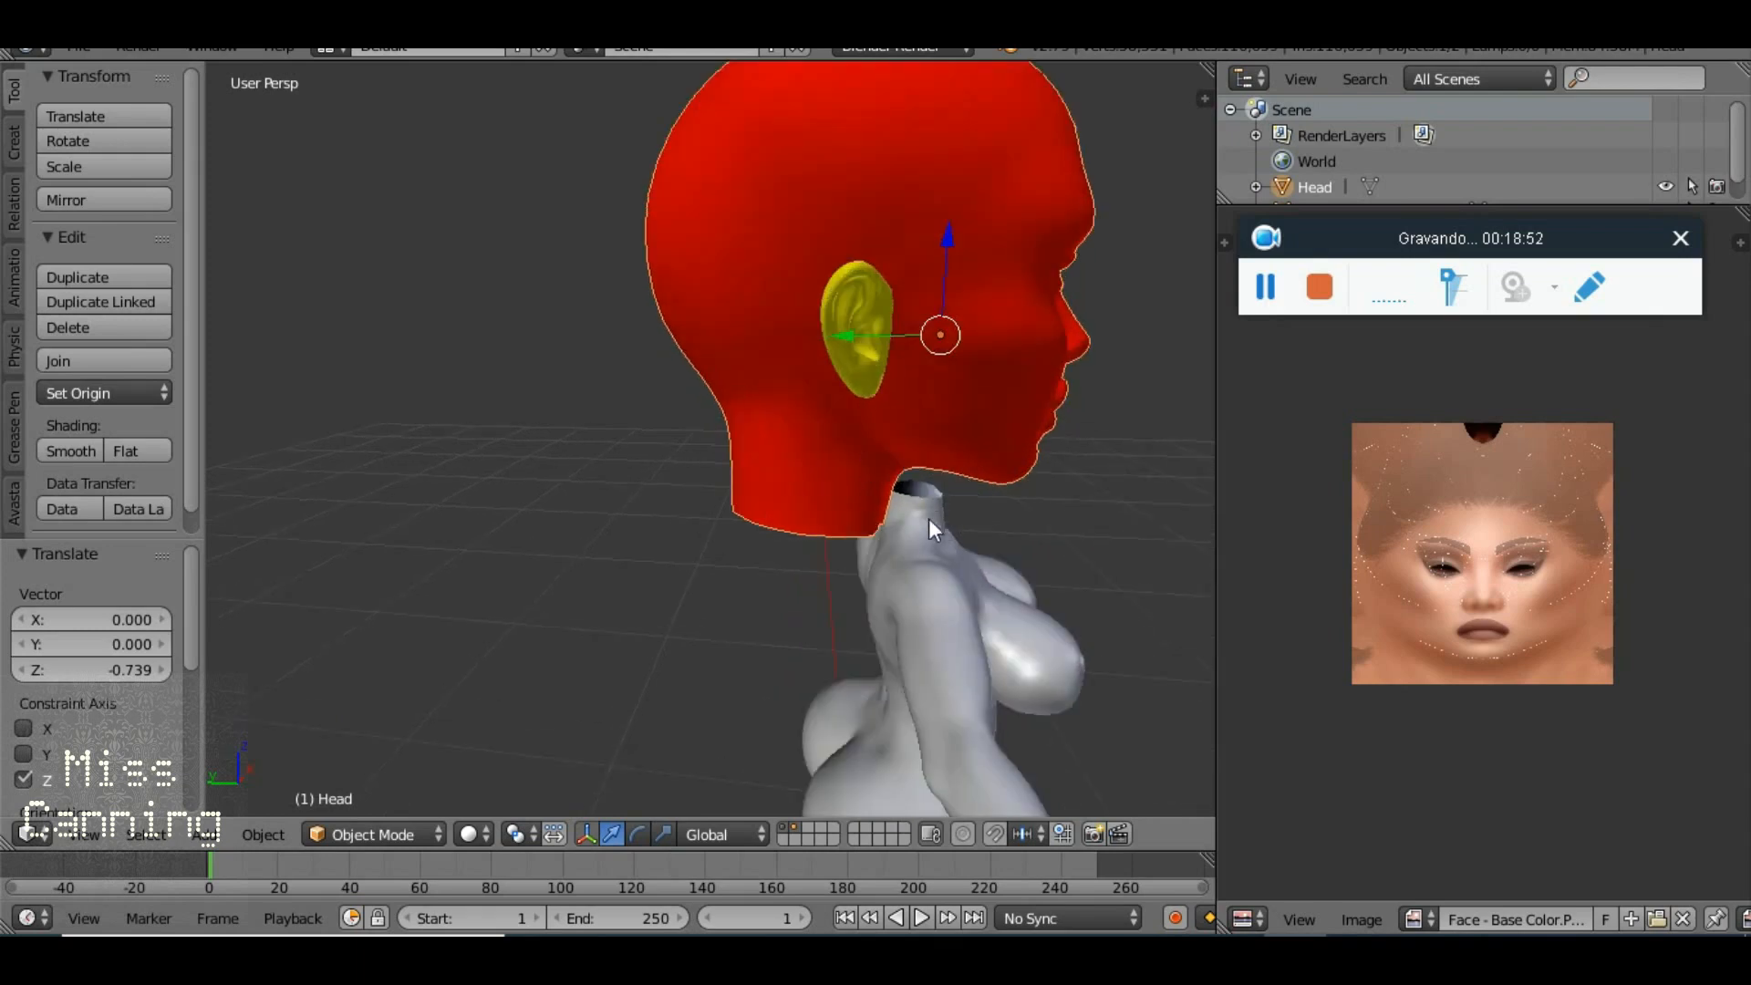
{"action": "left_click_drag", "start_coordinate": [912, 567], "coordinate": [815, 573]}
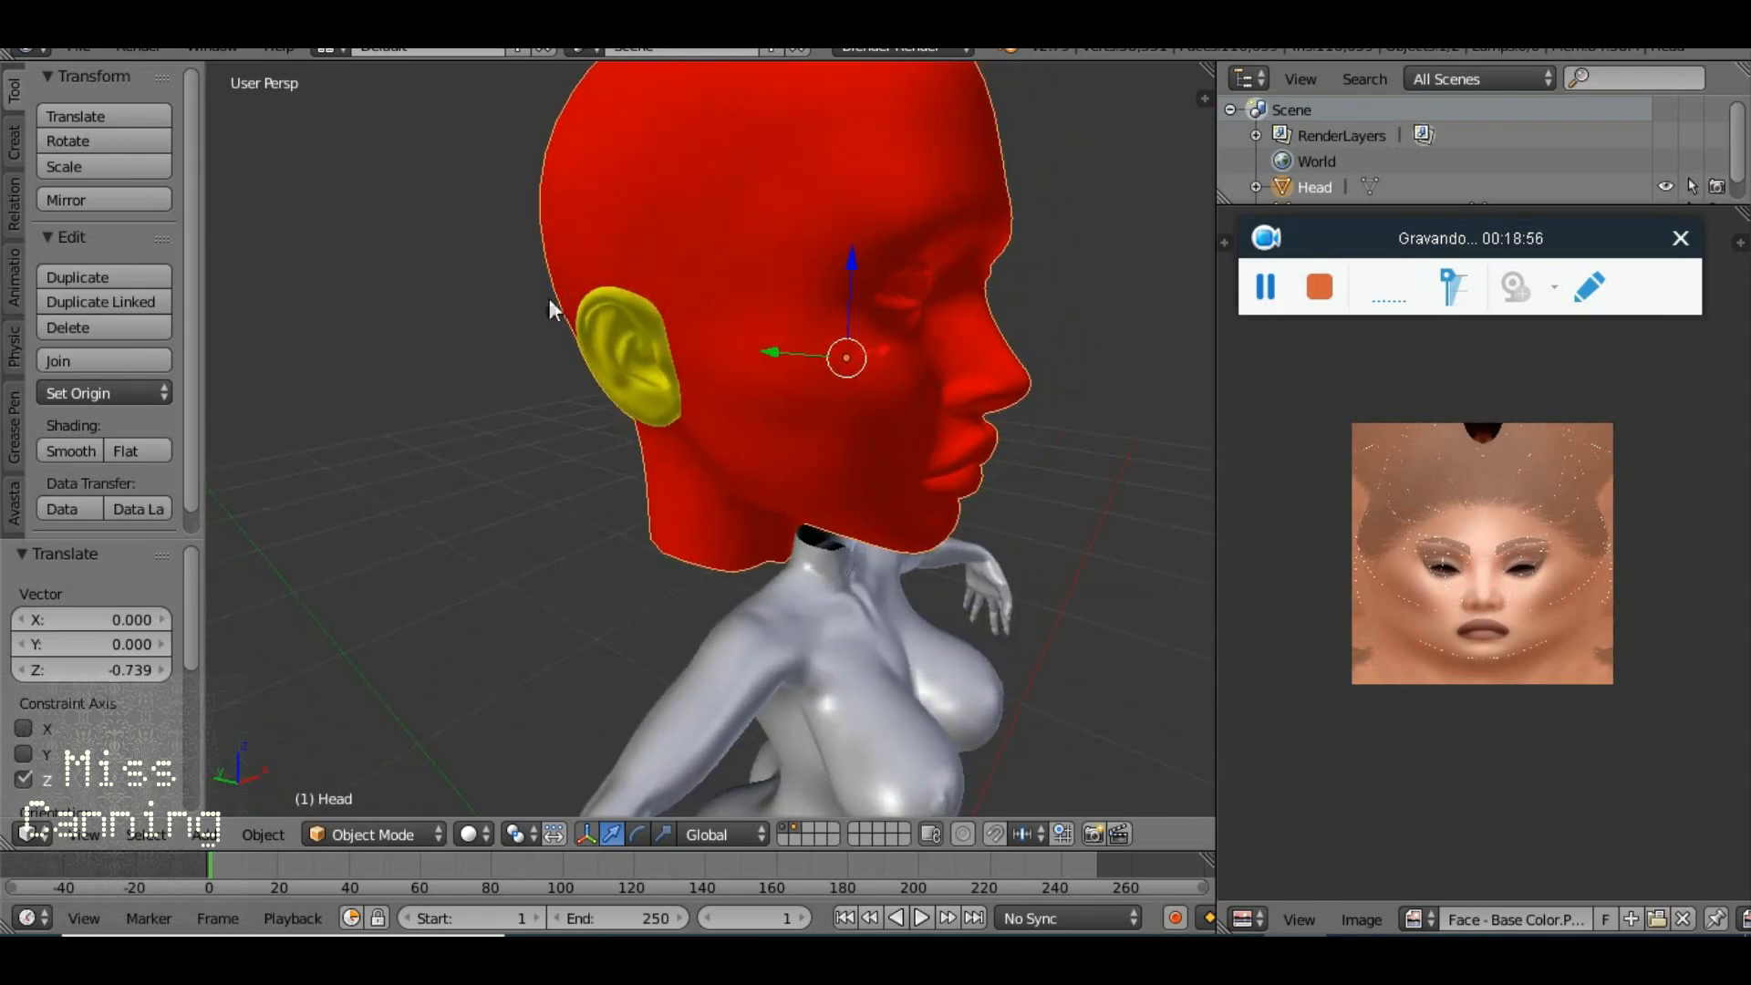
Scale the head down uniformly by a factor of about 0.443 to suit the body
{"action": "scroll", "coordinate": [829, 567], "scroll_direction": "down", "scroll_amount": 3}
{"action": "left_click_drag", "start_coordinate": [829, 568], "coordinate": [646, 507]}
{"action": "key", "text": "s"}
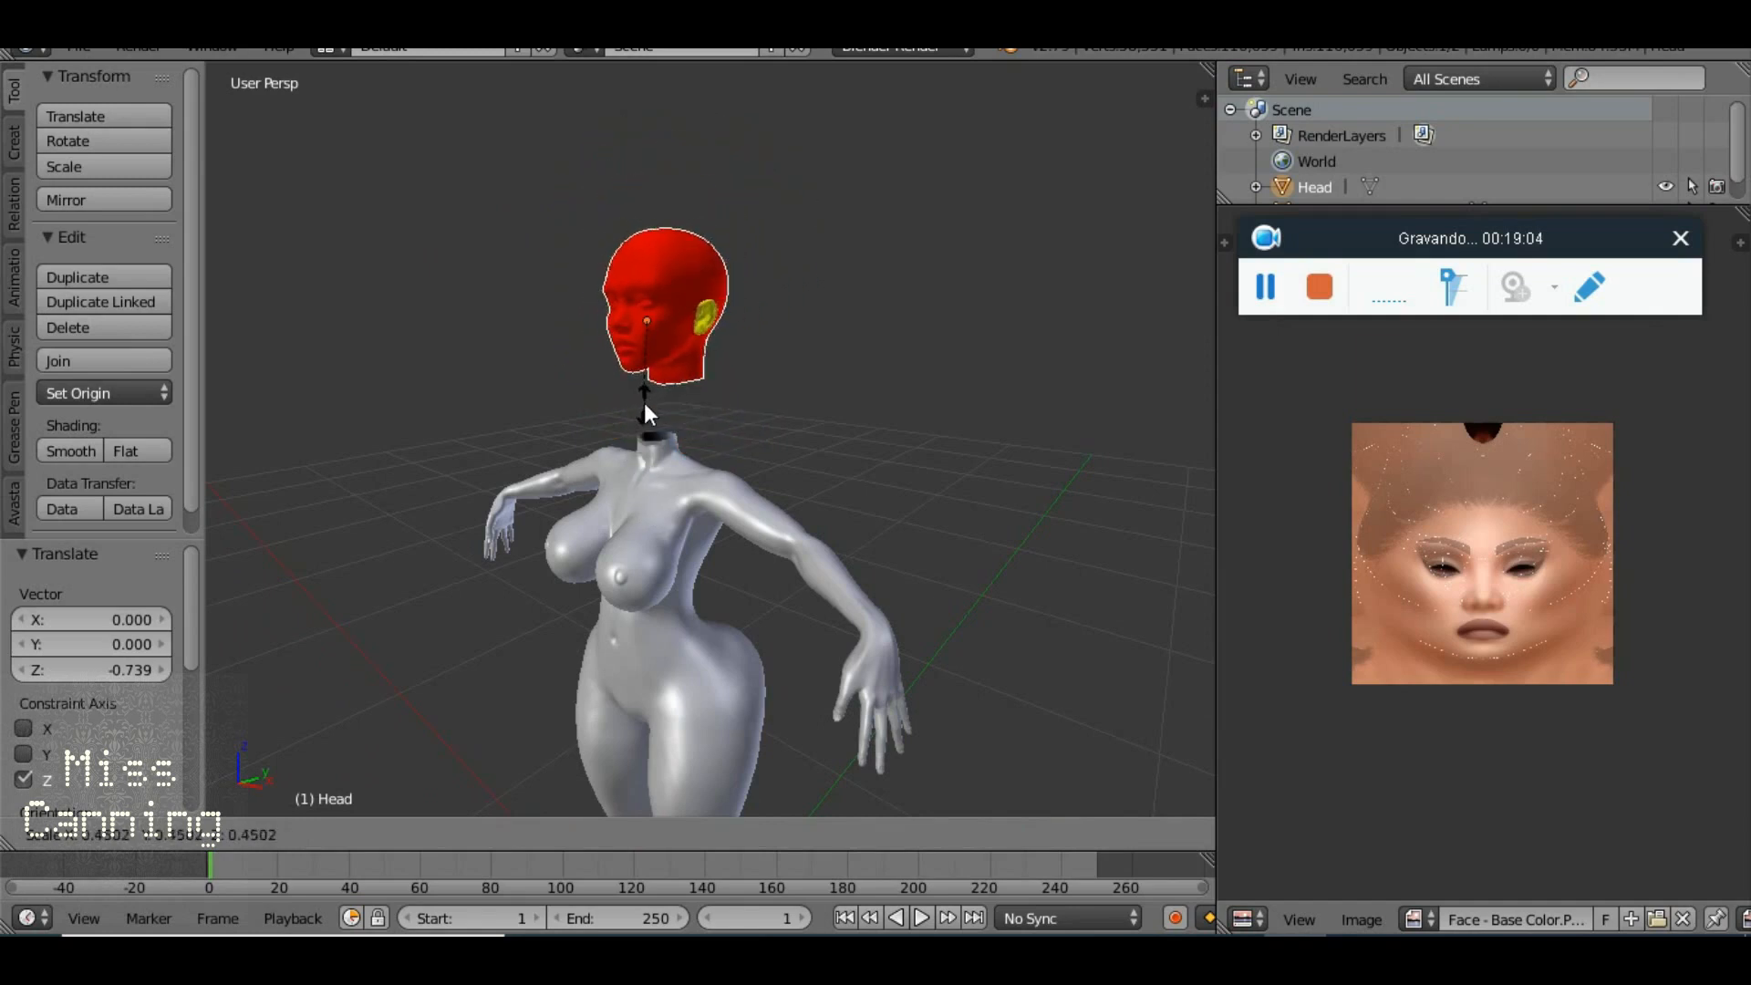
{"action": "left_click", "coordinate": [646, 409]}
Refine the head's size with a uniform scale of about 0.841
{"action": "left_click_drag", "start_coordinate": [665, 462], "coordinate": [964, 497]}
{"action": "left_click_drag", "start_coordinate": [813, 489], "coordinate": [807, 558]}
{"action": "key", "text": "s"}
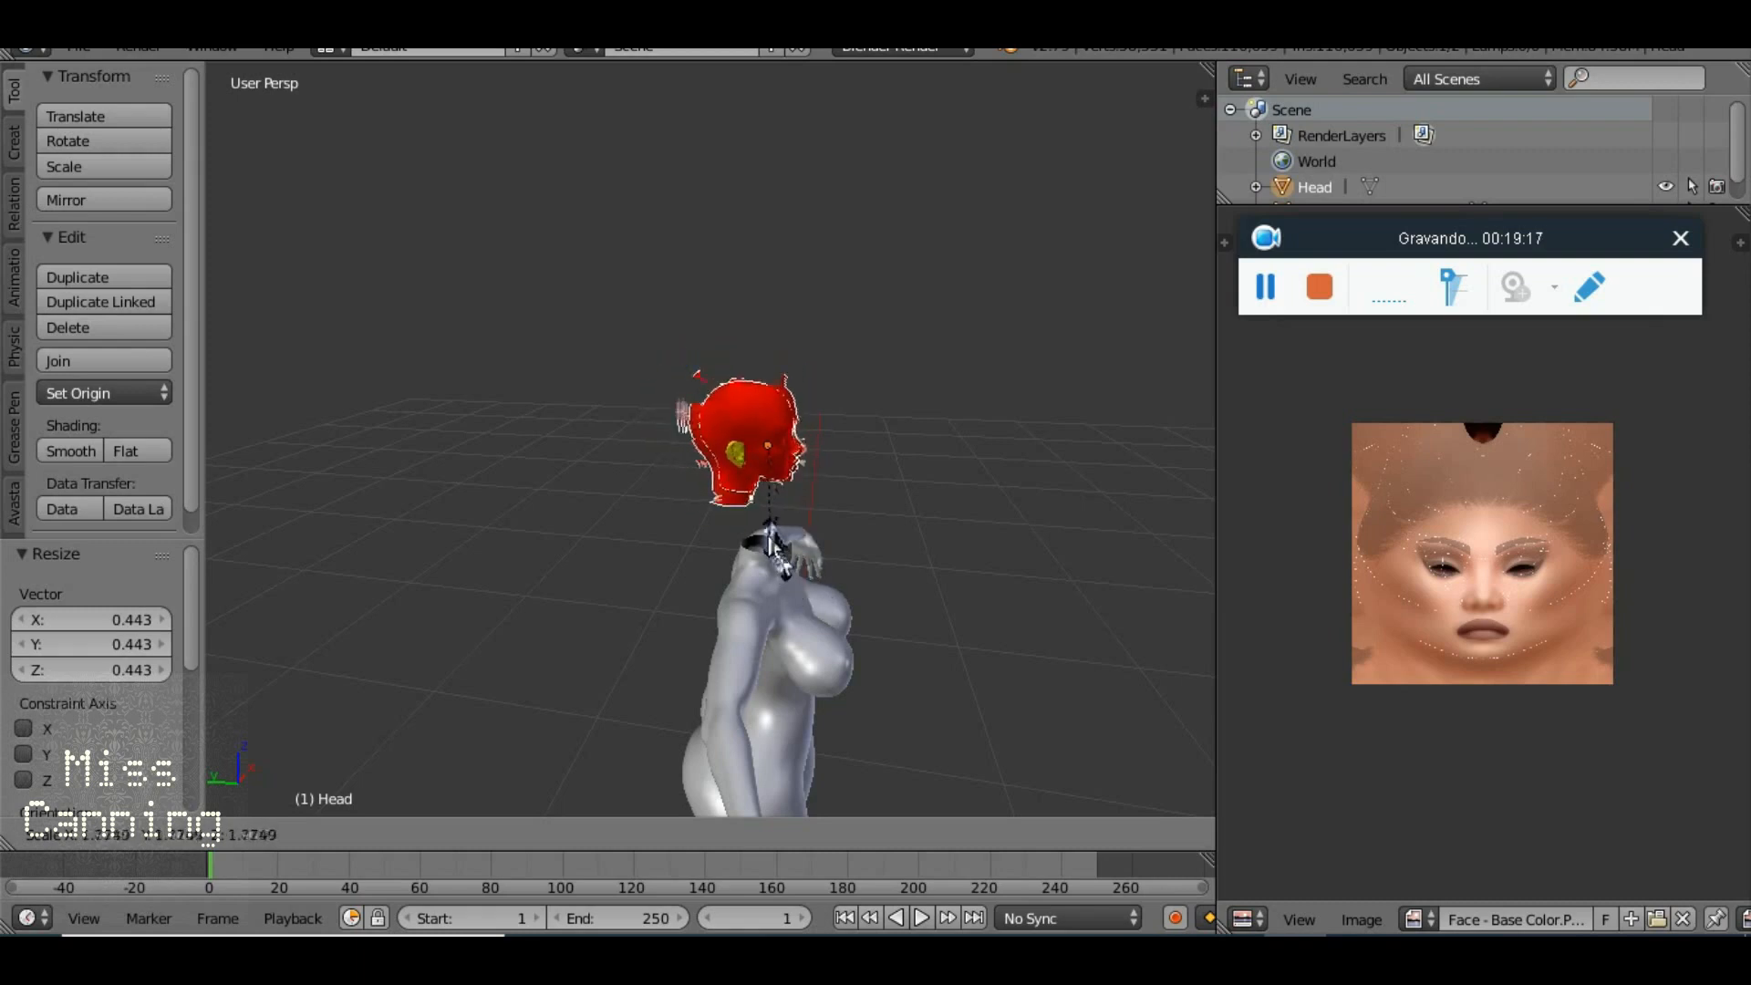
{"action": "left_click", "coordinate": [775, 578]}
Lower the head about 0.141 units along Z to bring it close to the body's neck opening
{"action": "left_click_drag", "start_coordinate": [775, 578], "coordinate": [582, 580]}
{"action": "left_click_drag", "start_coordinate": [704, 606], "coordinate": [711, 435]}
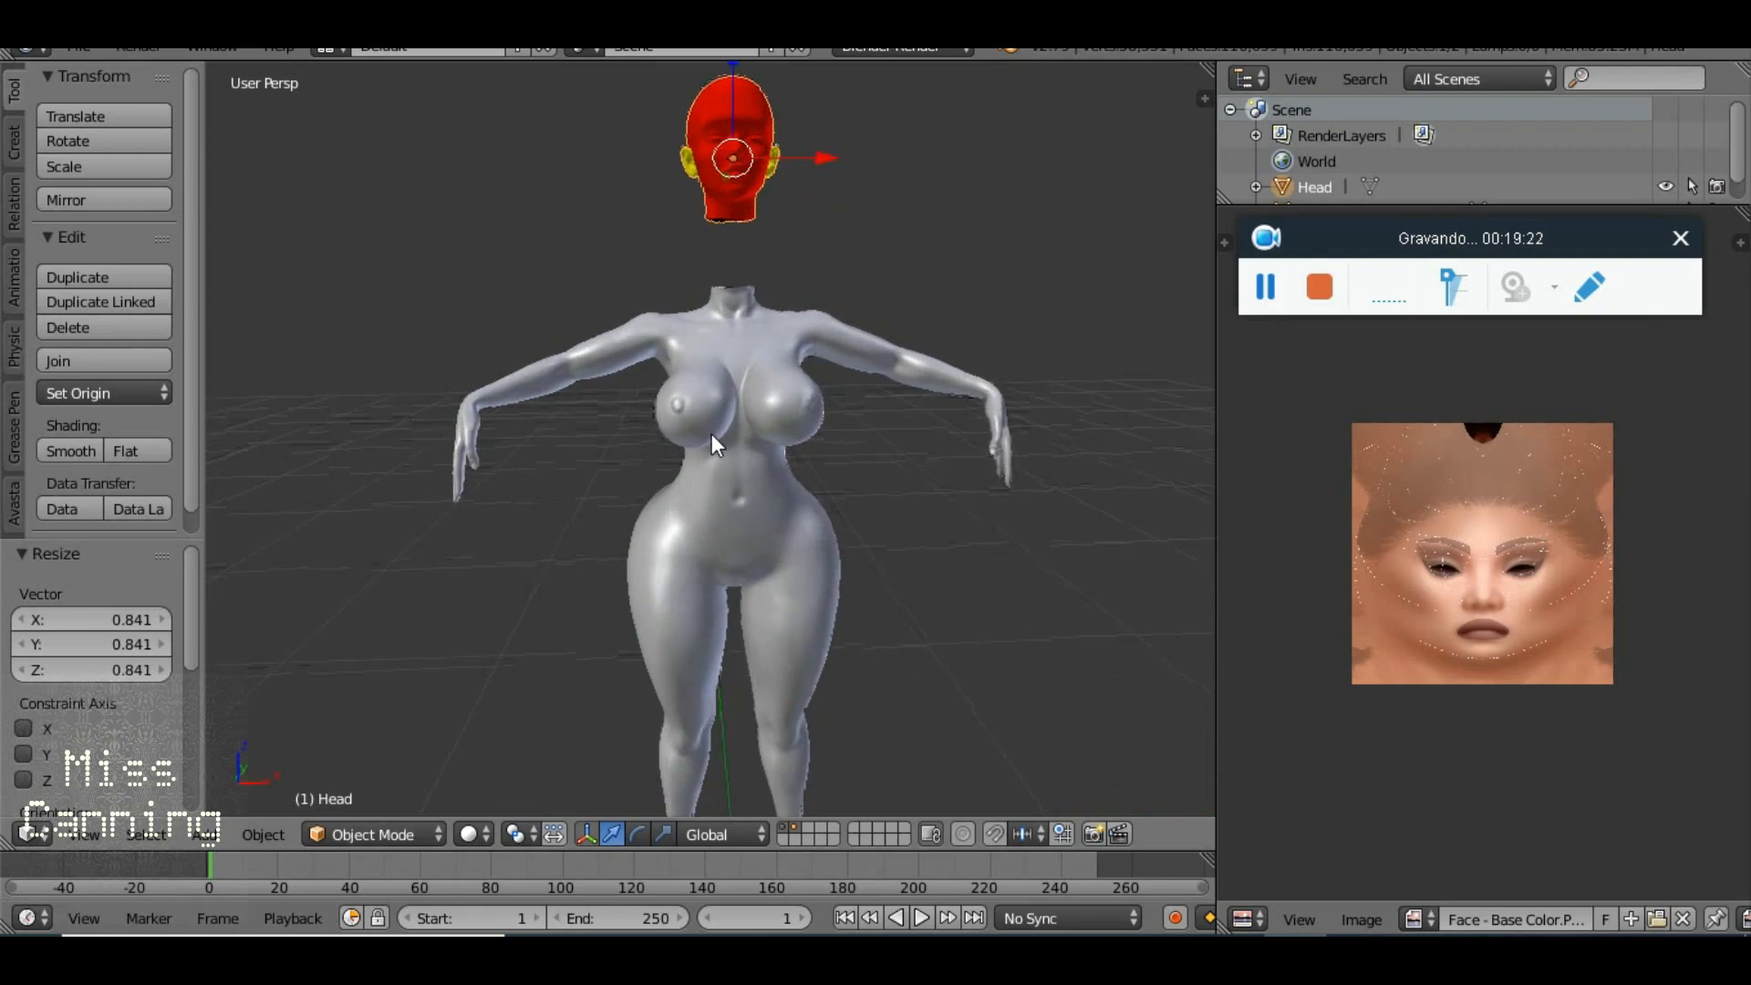
{"action": "scroll", "coordinate": [712, 434], "scroll_direction": "up", "scroll_amount": 2}
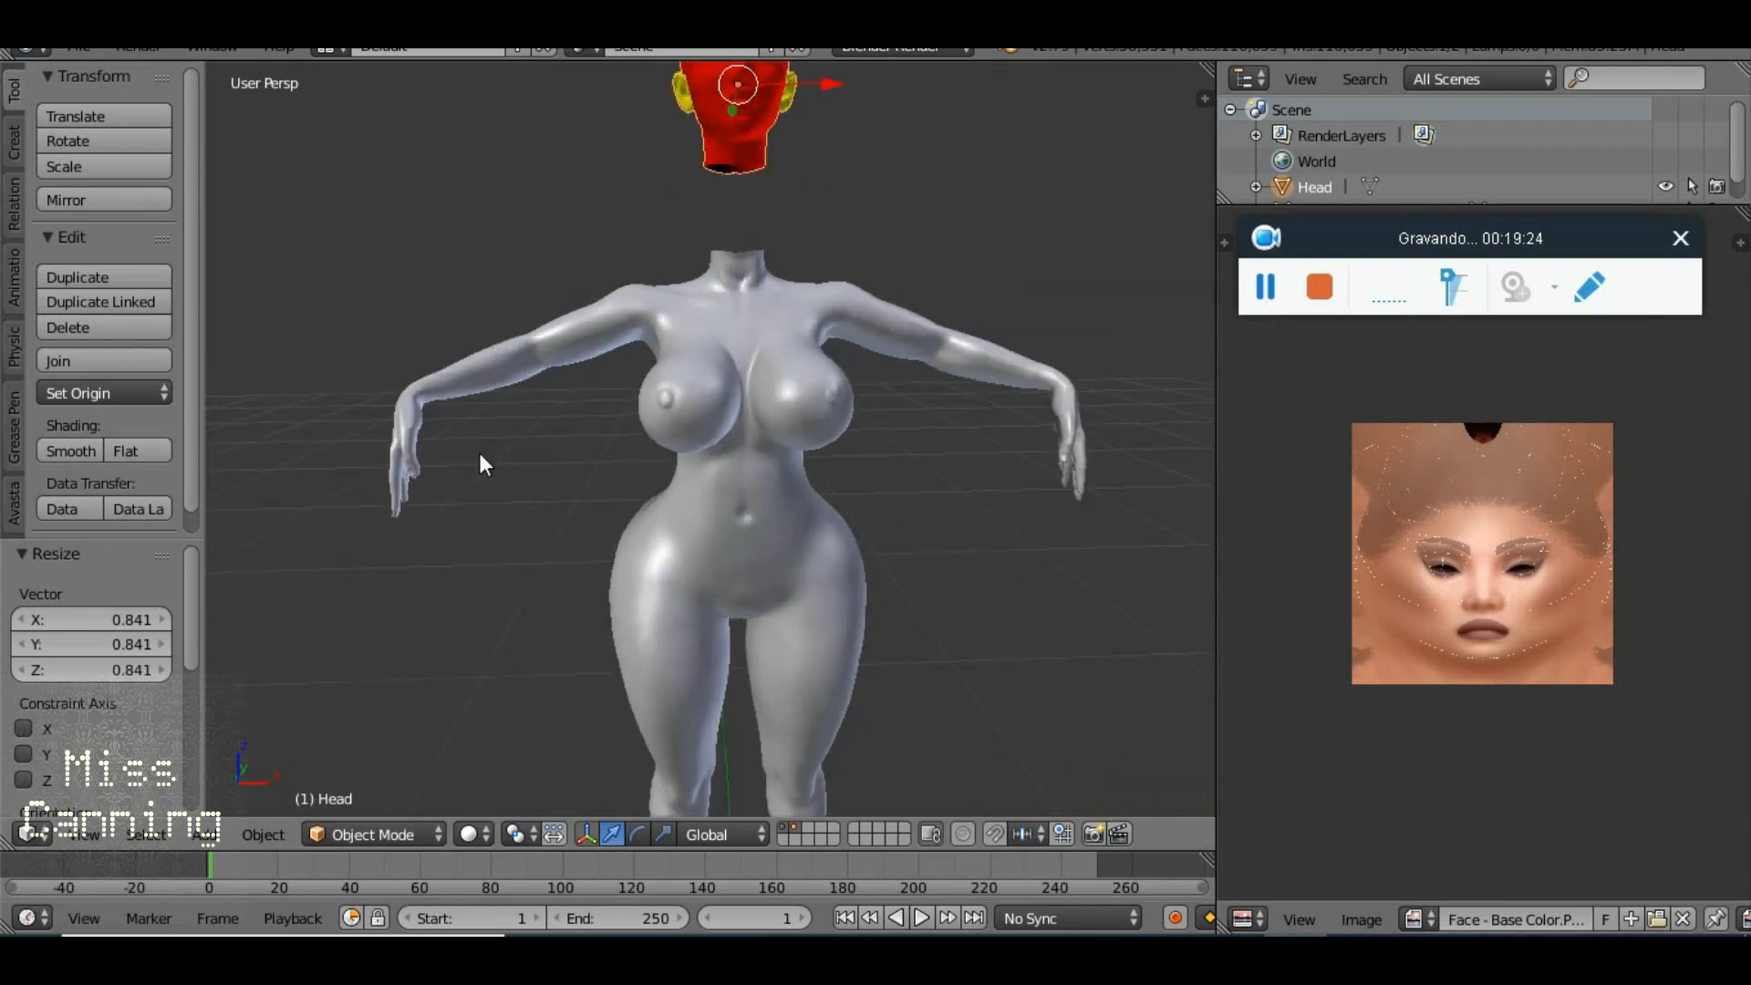
{"action": "mouse_move", "coordinate": [753, 326]}
{"action": "left_mouse_down"}
{"action": "mouse_move", "coordinate": [392, 342]}
{"action": "mouse_move", "coordinate": [231, 415]}
{"action": "mouse_move", "coordinate": [669, 445]}
{"action": "mouse_move", "coordinate": [759, 319]}
{"action": "left_mouse_up"}
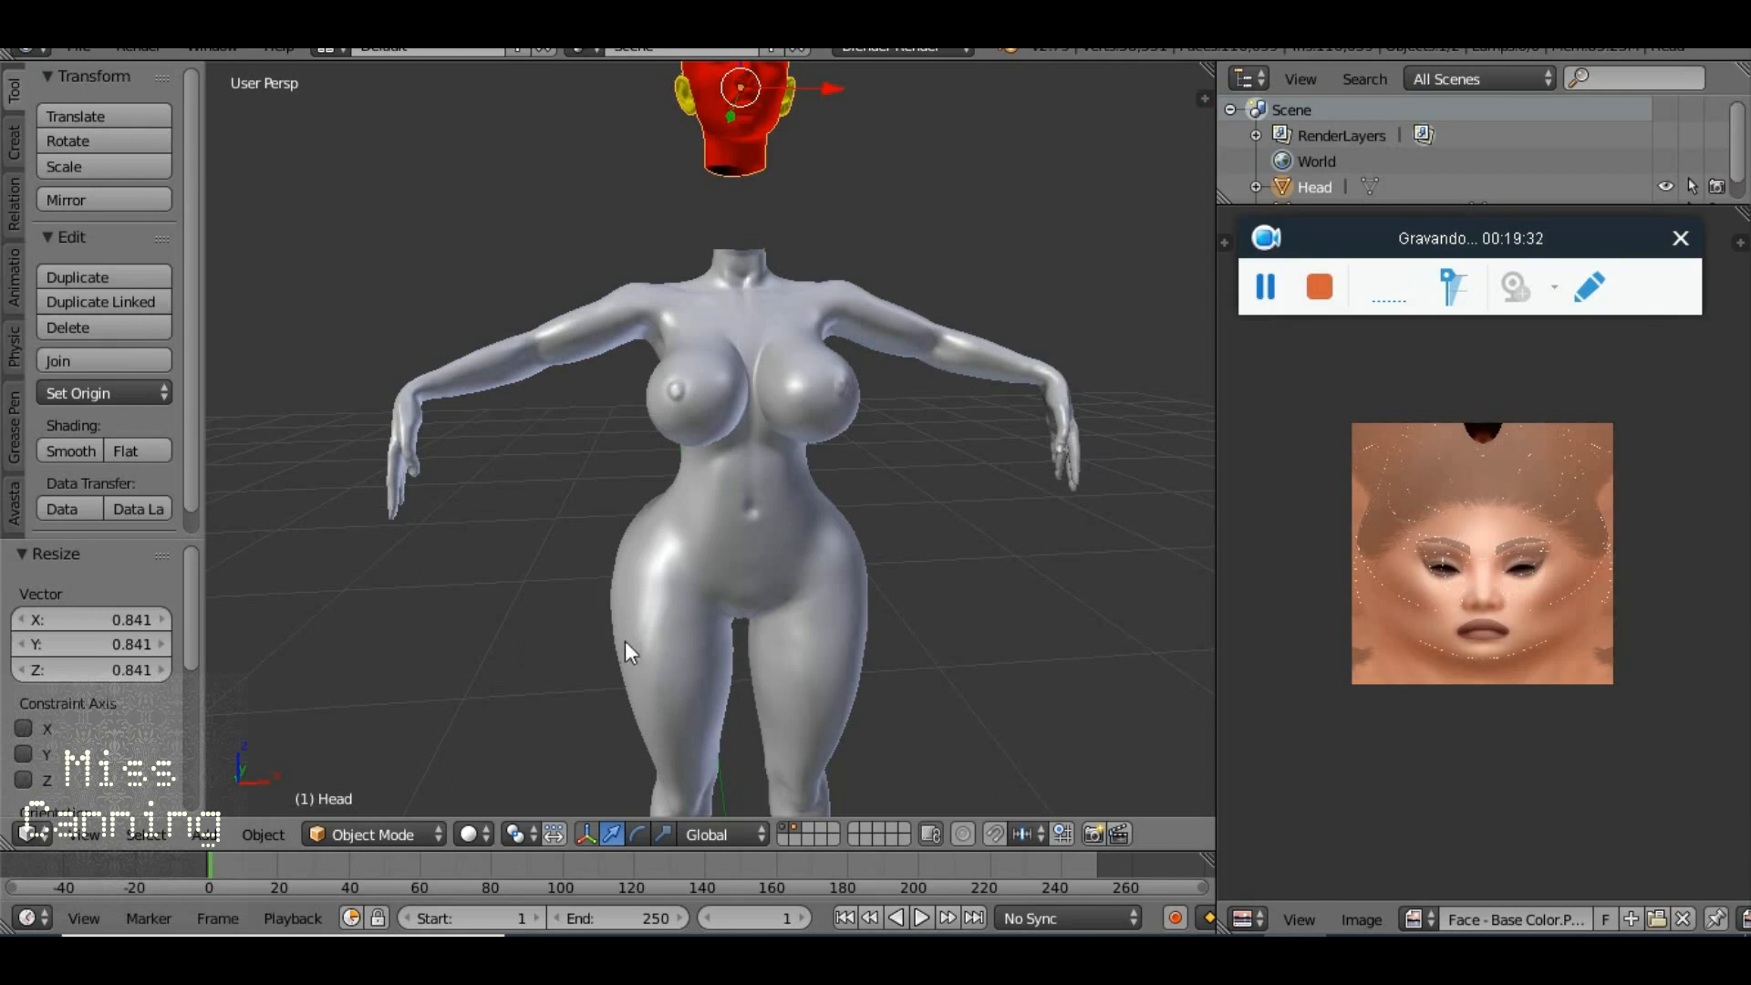
{"action": "left_click_drag", "start_coordinate": [759, 358], "coordinate": [965, 398]}
{"action": "left_click_drag", "start_coordinate": [824, 343], "coordinate": [807, 267]}
{"action": "left_click_drag", "start_coordinate": [802, 205], "coordinate": [785, 293]}
Shift the head about -0.051 units along Y to align its neck with the body's neck in side view
{"action": "scroll", "coordinate": [777, 476], "scroll_direction": "up", "scroll_amount": 2}
{"action": "left_click_drag", "start_coordinate": [806, 494], "coordinate": [813, 436]}
{"action": "scroll", "coordinate": [708, 439], "scroll_direction": "up", "scroll_amount": 3}
{"action": "scroll", "coordinate": [828, 429], "scroll_direction": "up", "scroll_amount": 2}
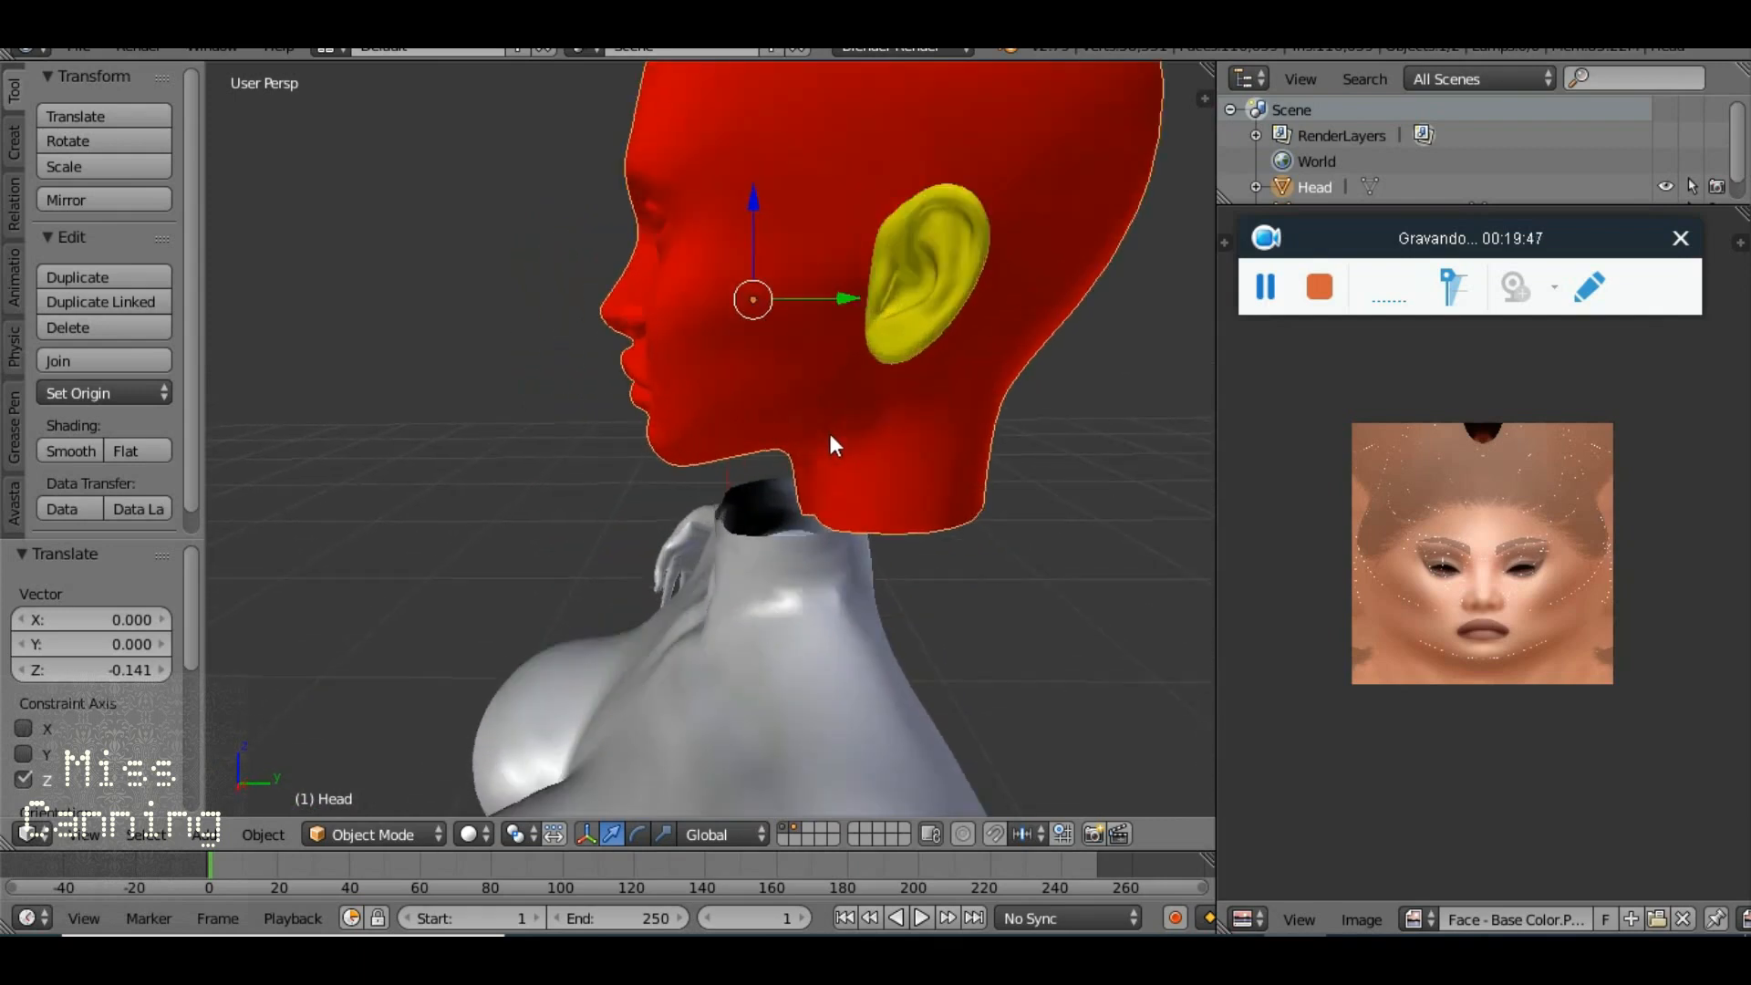
{"action": "left_click_drag", "start_coordinate": [845, 301], "coordinate": [746, 308]}
Scale the head uniformly by about 0.910 to match its neck width to the body's neck
{"action": "left_click_drag", "start_coordinate": [757, 516], "coordinate": [1042, 494]}
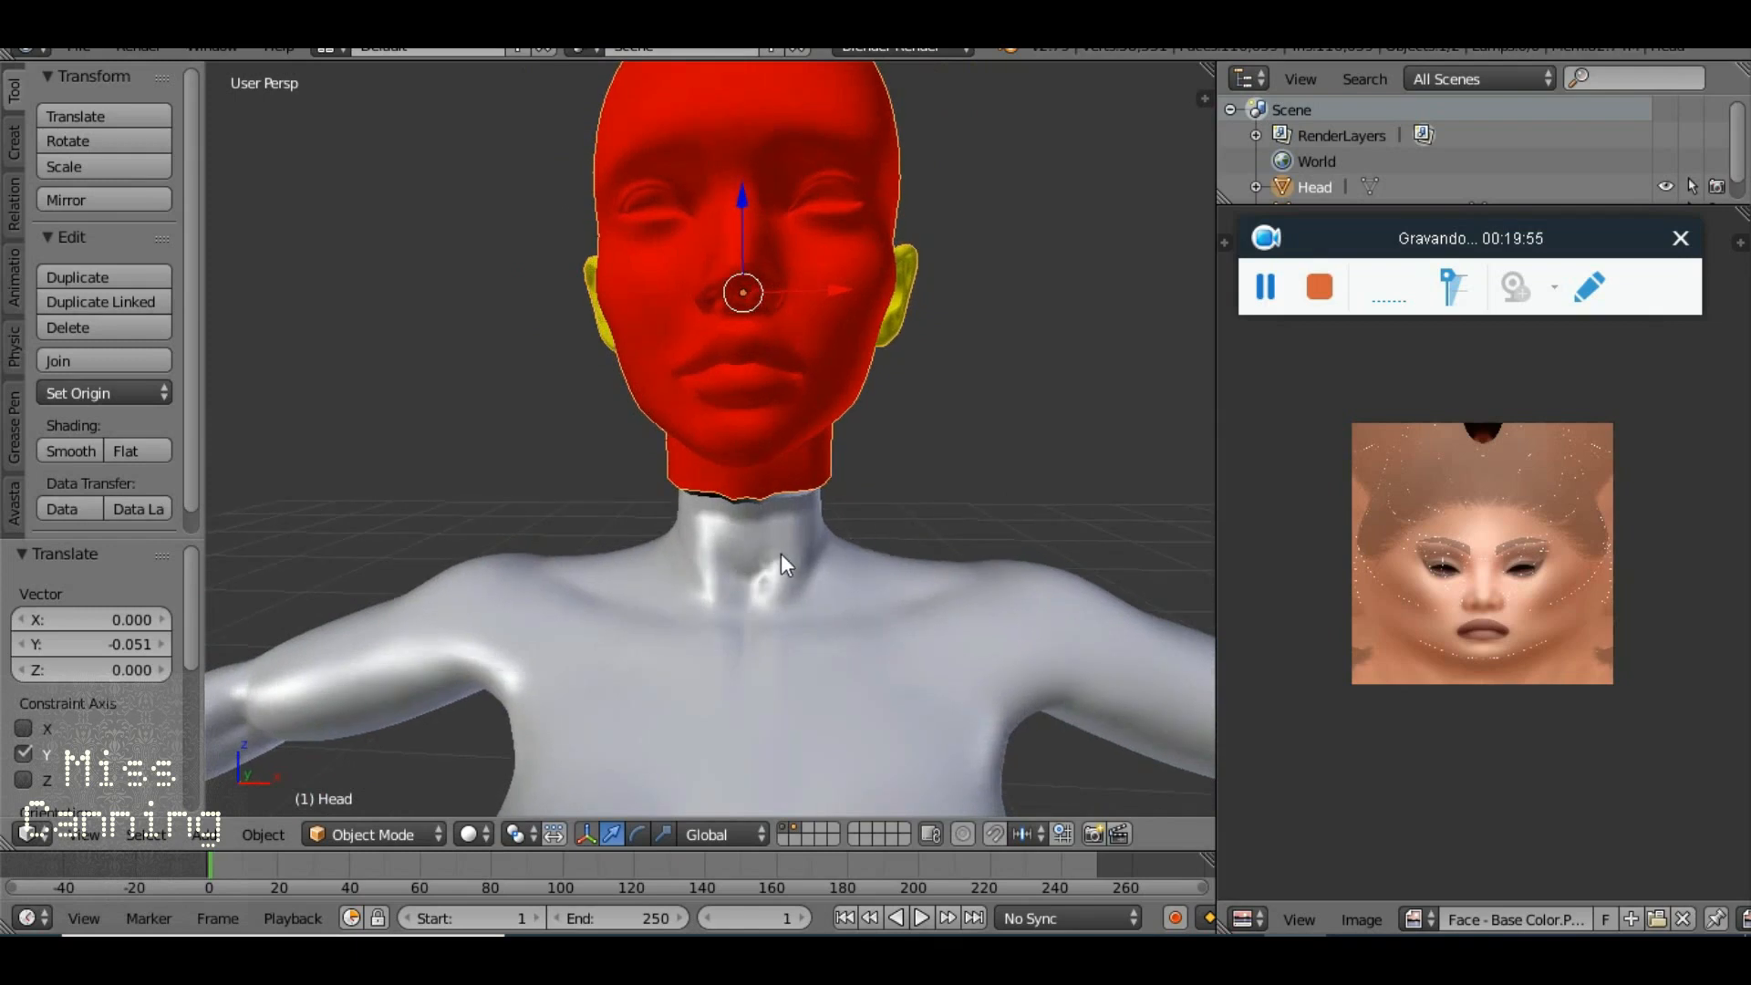
{"action": "scroll", "coordinate": [781, 553], "scroll_direction": "up", "scroll_amount": 5}
{"action": "scroll", "coordinate": [809, 439], "scroll_direction": "up", "scroll_amount": 1}
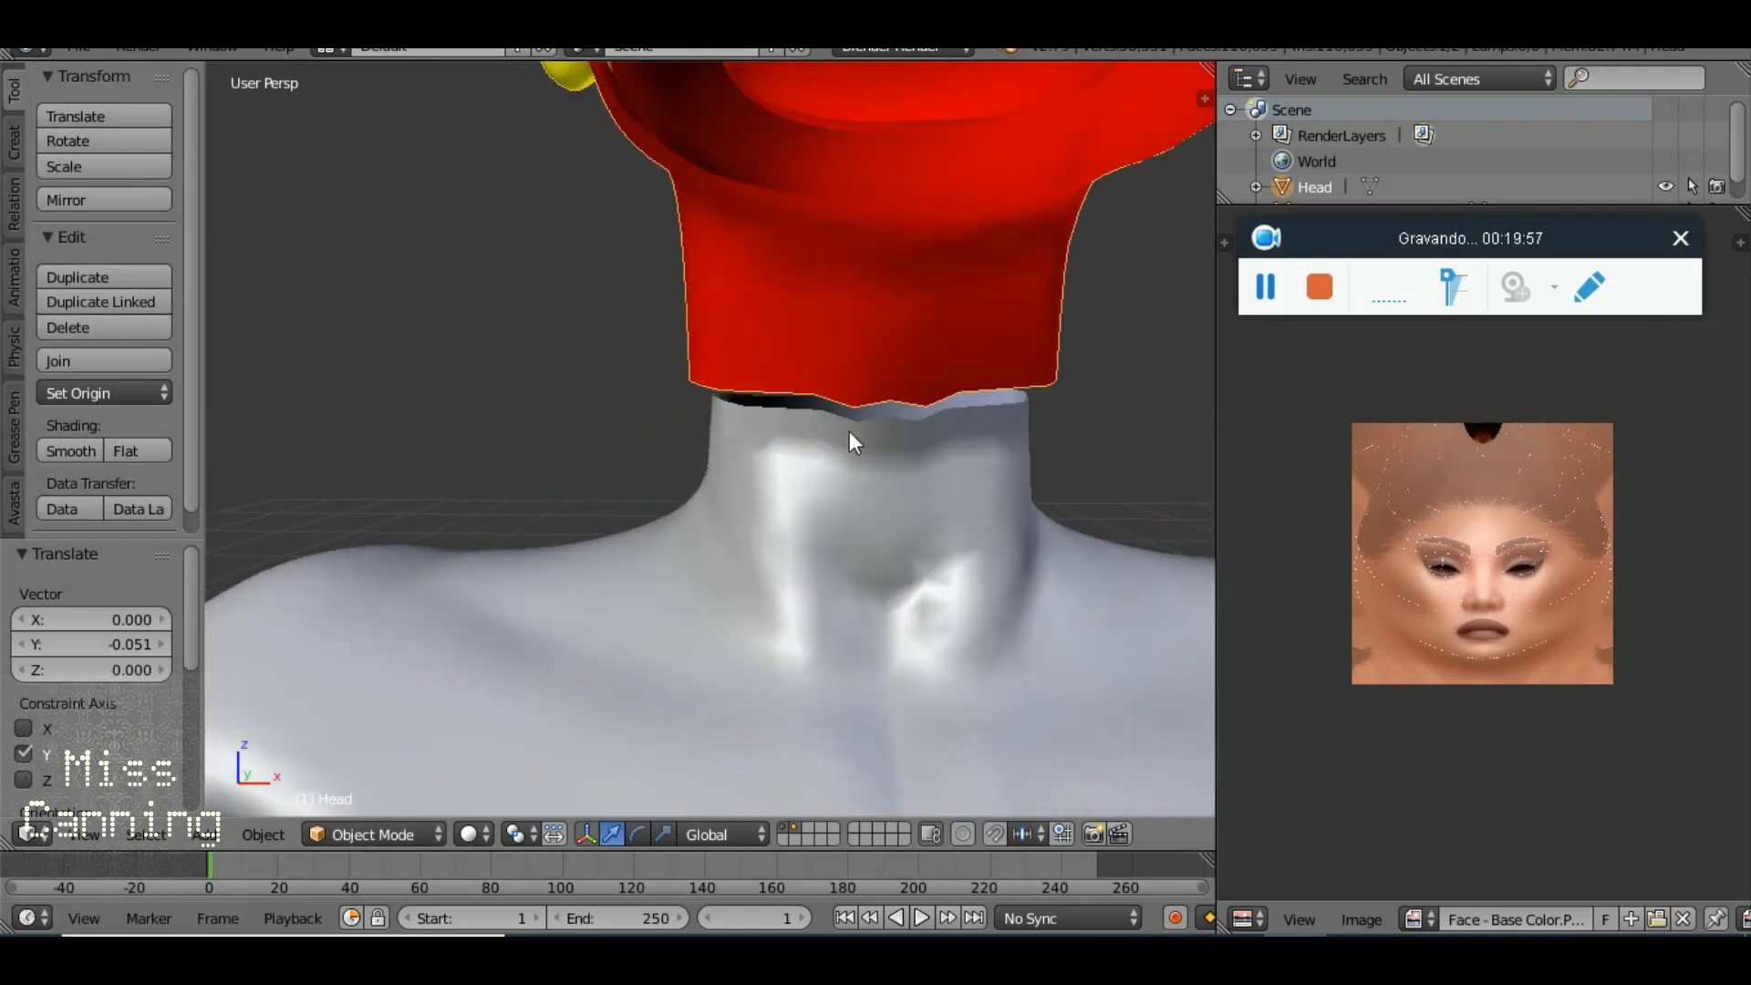
{"action": "left_click_drag", "start_coordinate": [960, 495], "coordinate": [910, 478]}
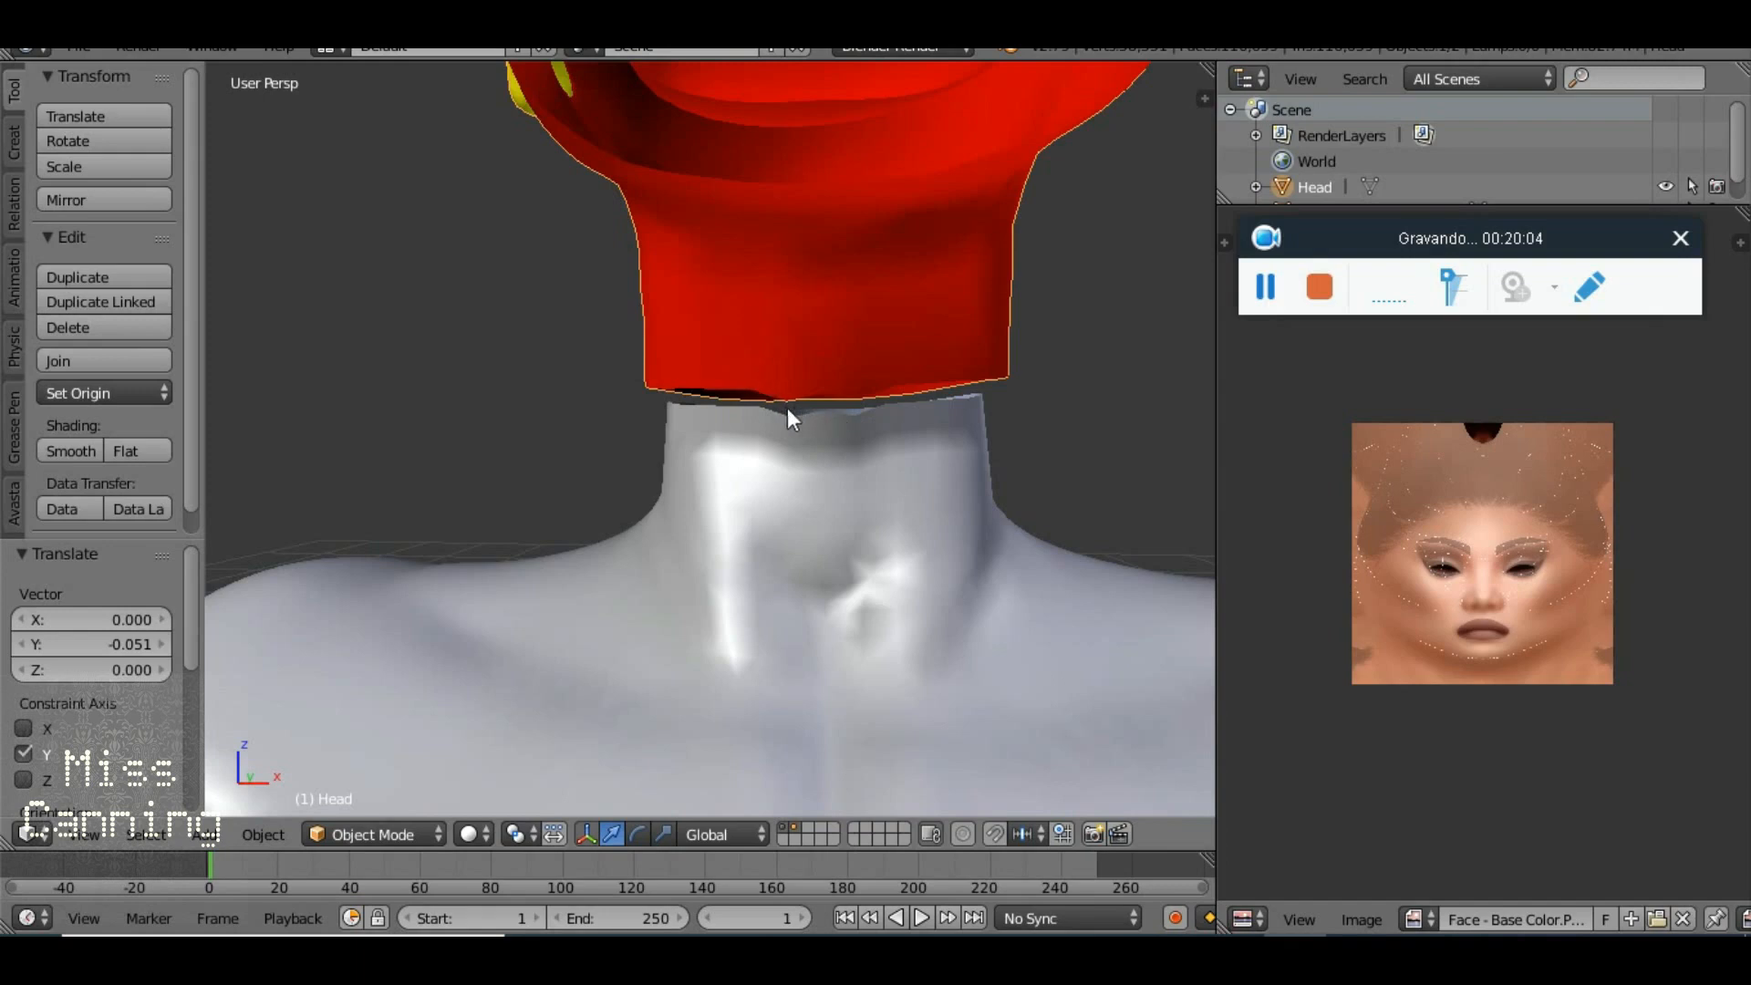
{"action": "scroll", "coordinate": [822, 473], "scroll_direction": "down", "scroll_amount": 2}
{"action": "mouse_move", "coordinate": [822, 474]}
{"action": "left_mouse_down"}
{"action": "mouse_move", "coordinate": [1109, 507]}
{"action": "mouse_move", "coordinate": [321, 520]}
{"action": "mouse_move", "coordinate": [1206, 542]}
{"action": "mouse_move", "coordinate": [847, 468]}
{"action": "left_mouse_up"}
{"action": "key", "text": "s"}
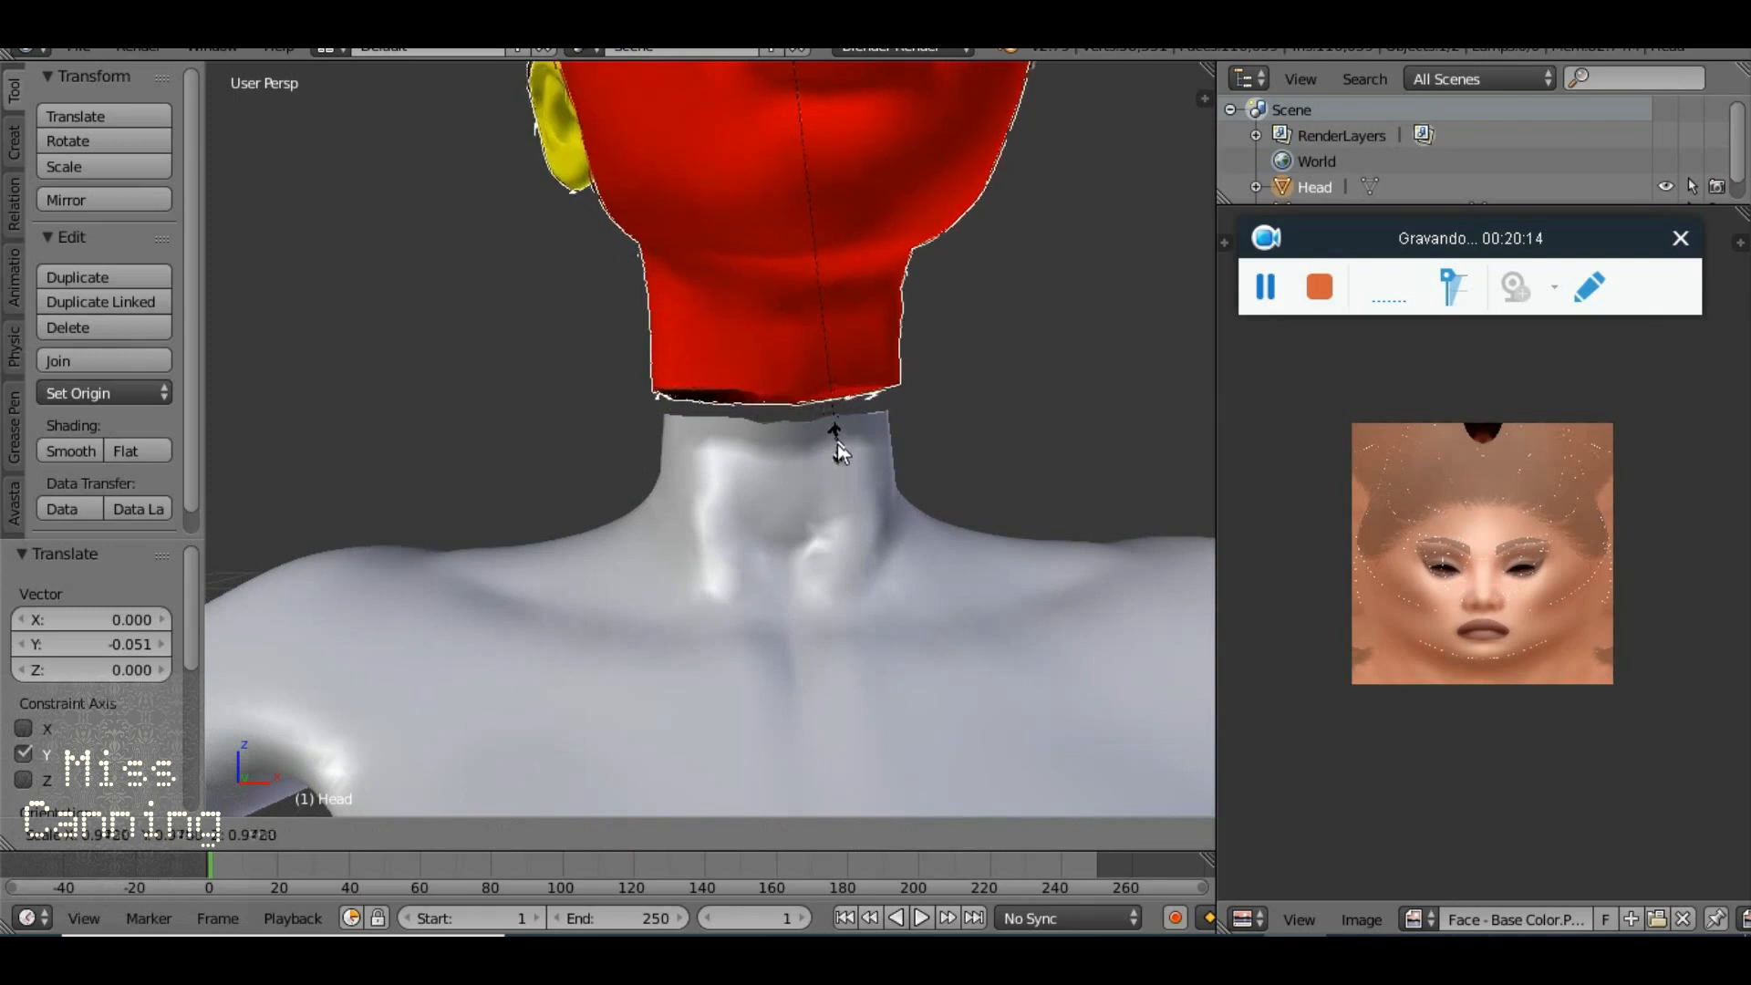
{"action": "left_click", "coordinate": [837, 440]}
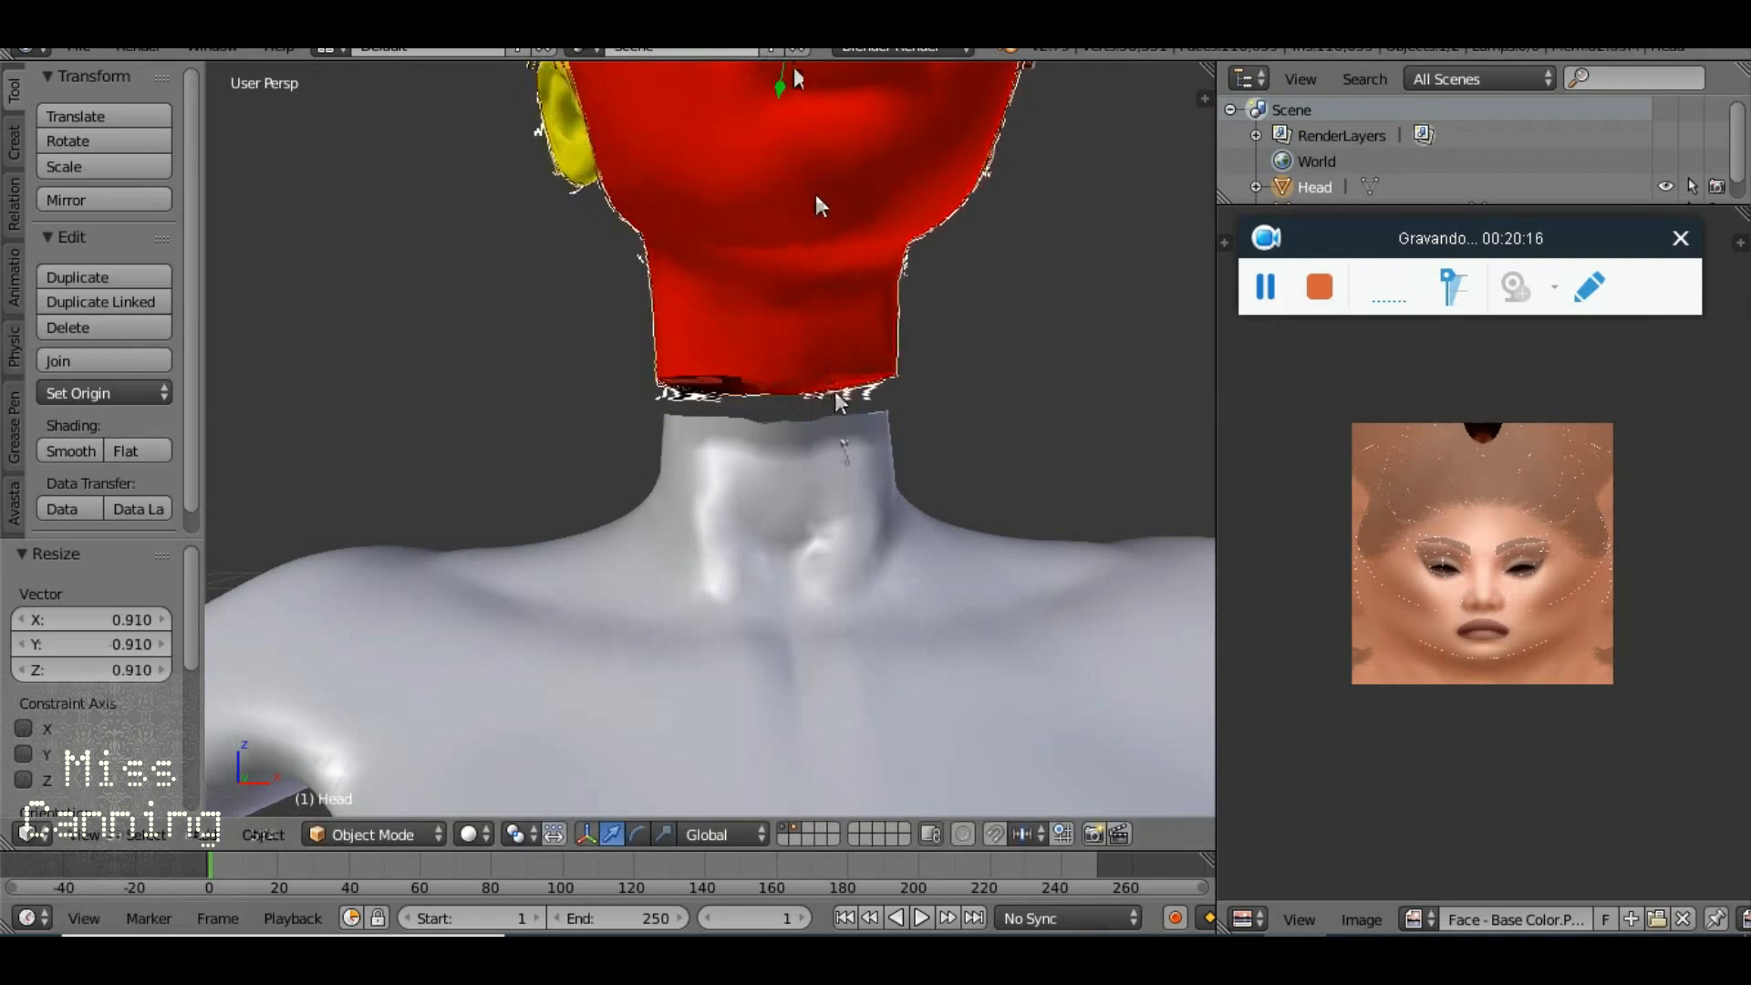
{"action": "scroll", "coordinate": [815, 196], "scroll_direction": "down", "scroll_amount": 1}
{"action": "left_click_drag", "start_coordinate": [806, 266], "coordinate": [802, 345]}
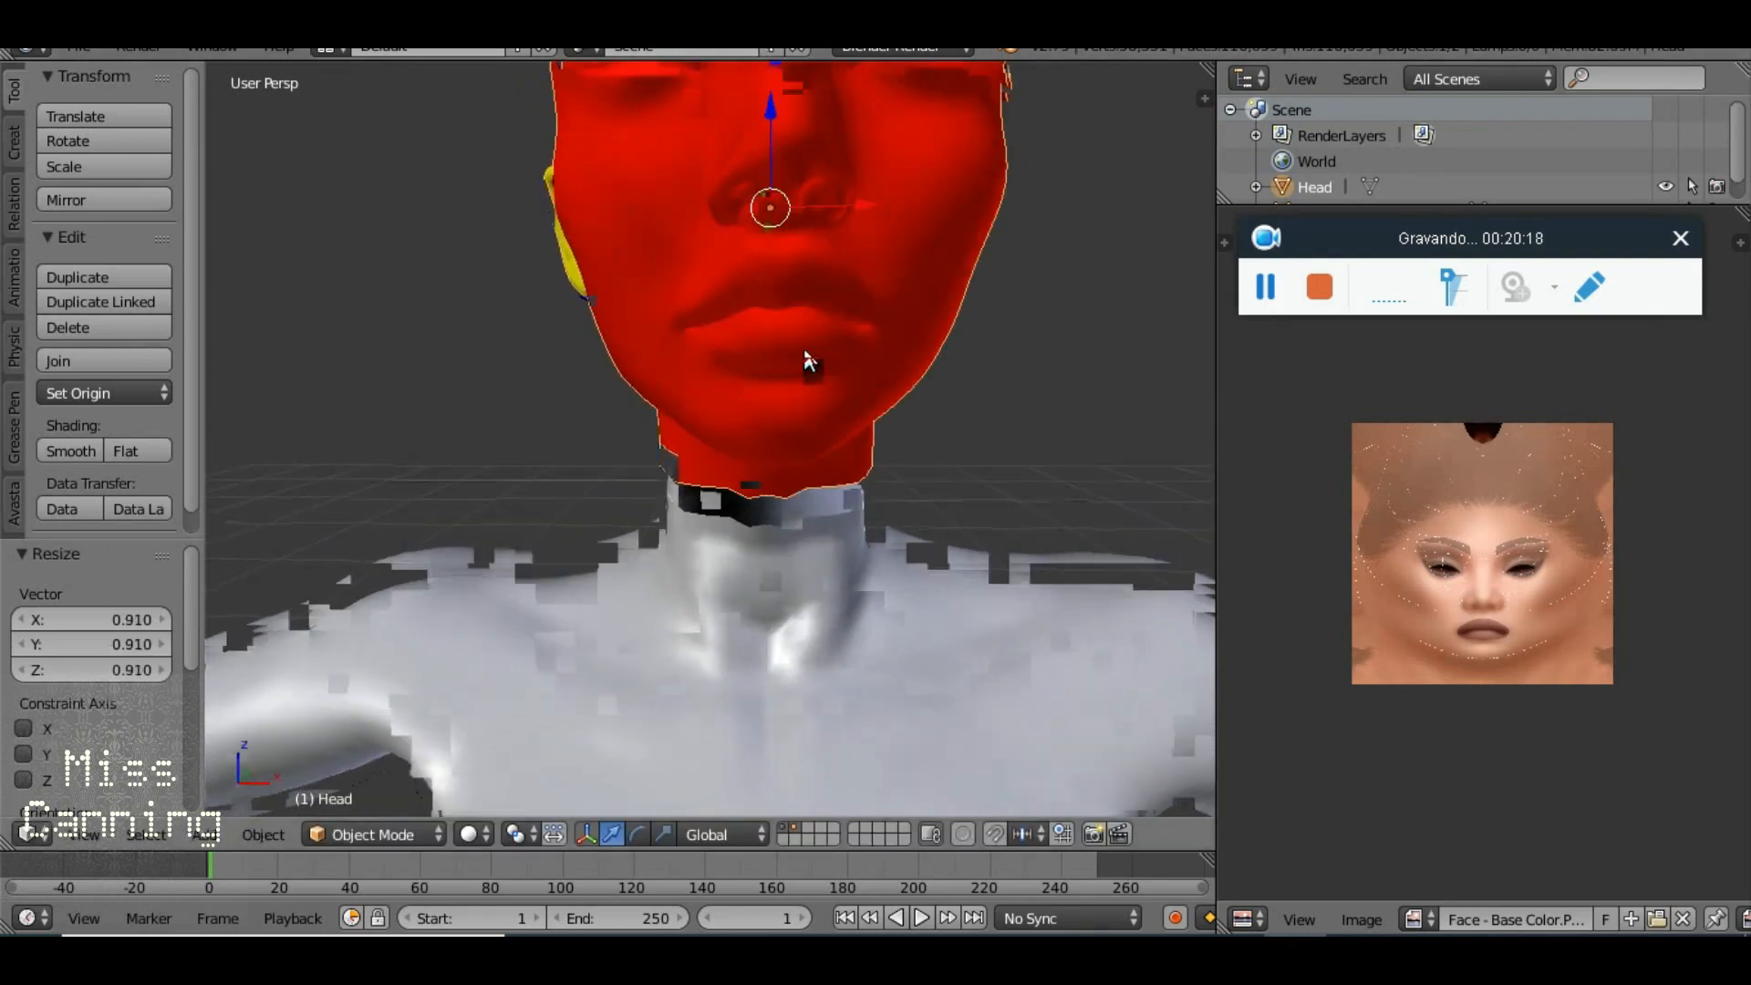
Lower the head along Z onto the body's neck opening, with a final nudge of about -0.0006 units
{"action": "left_click_drag", "start_coordinate": [766, 112], "coordinate": [764, 151]}
{"action": "left_click_drag", "start_coordinate": [808, 425], "coordinate": [615, 492]}
{"action": "left_click_drag", "start_coordinate": [844, 591], "coordinate": [734, 344]}
{"action": "left_click_drag", "start_coordinate": [658, 173], "coordinate": [623, 166]}
{"action": "left_click_drag", "start_coordinate": [573, 83], "coordinate": [574, 85]}
Scale the head uniformly by about 0.952 and lower it about 0.005 units along Z toward the neck
{"action": "key", "text": "s"}
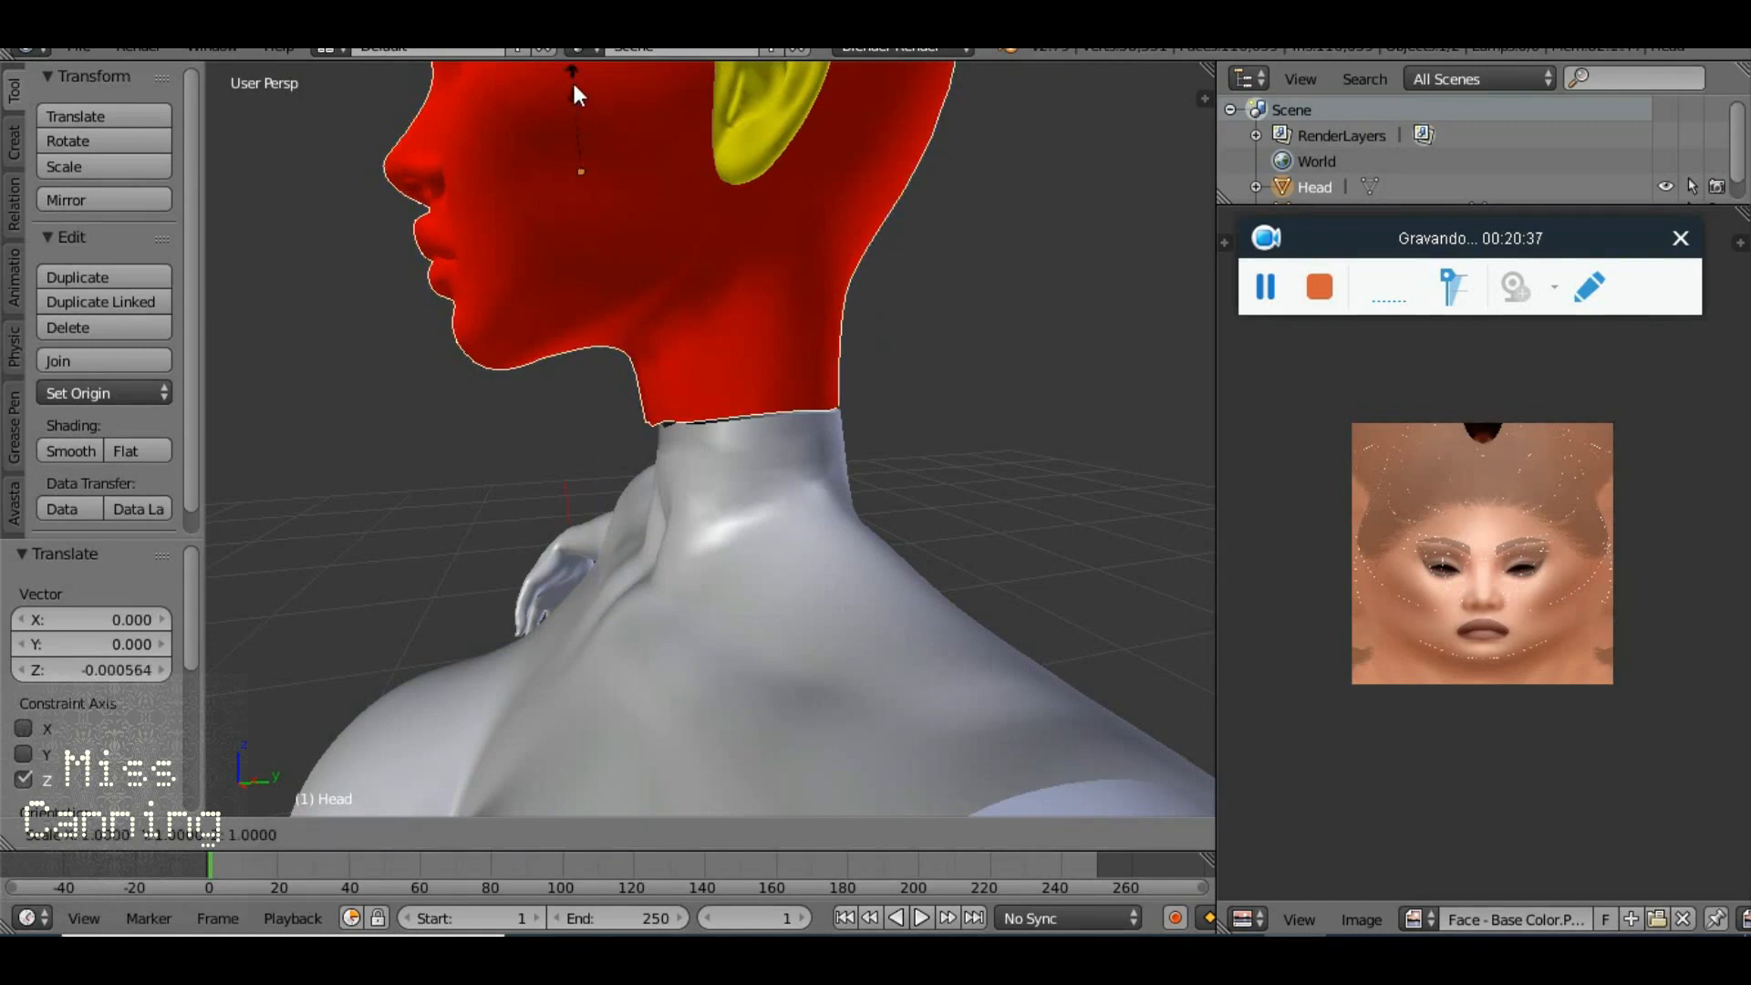
{"action": "left_click", "coordinate": [578, 86]}
{"action": "left_click_drag", "start_coordinate": [693, 248], "coordinate": [870, 179]}
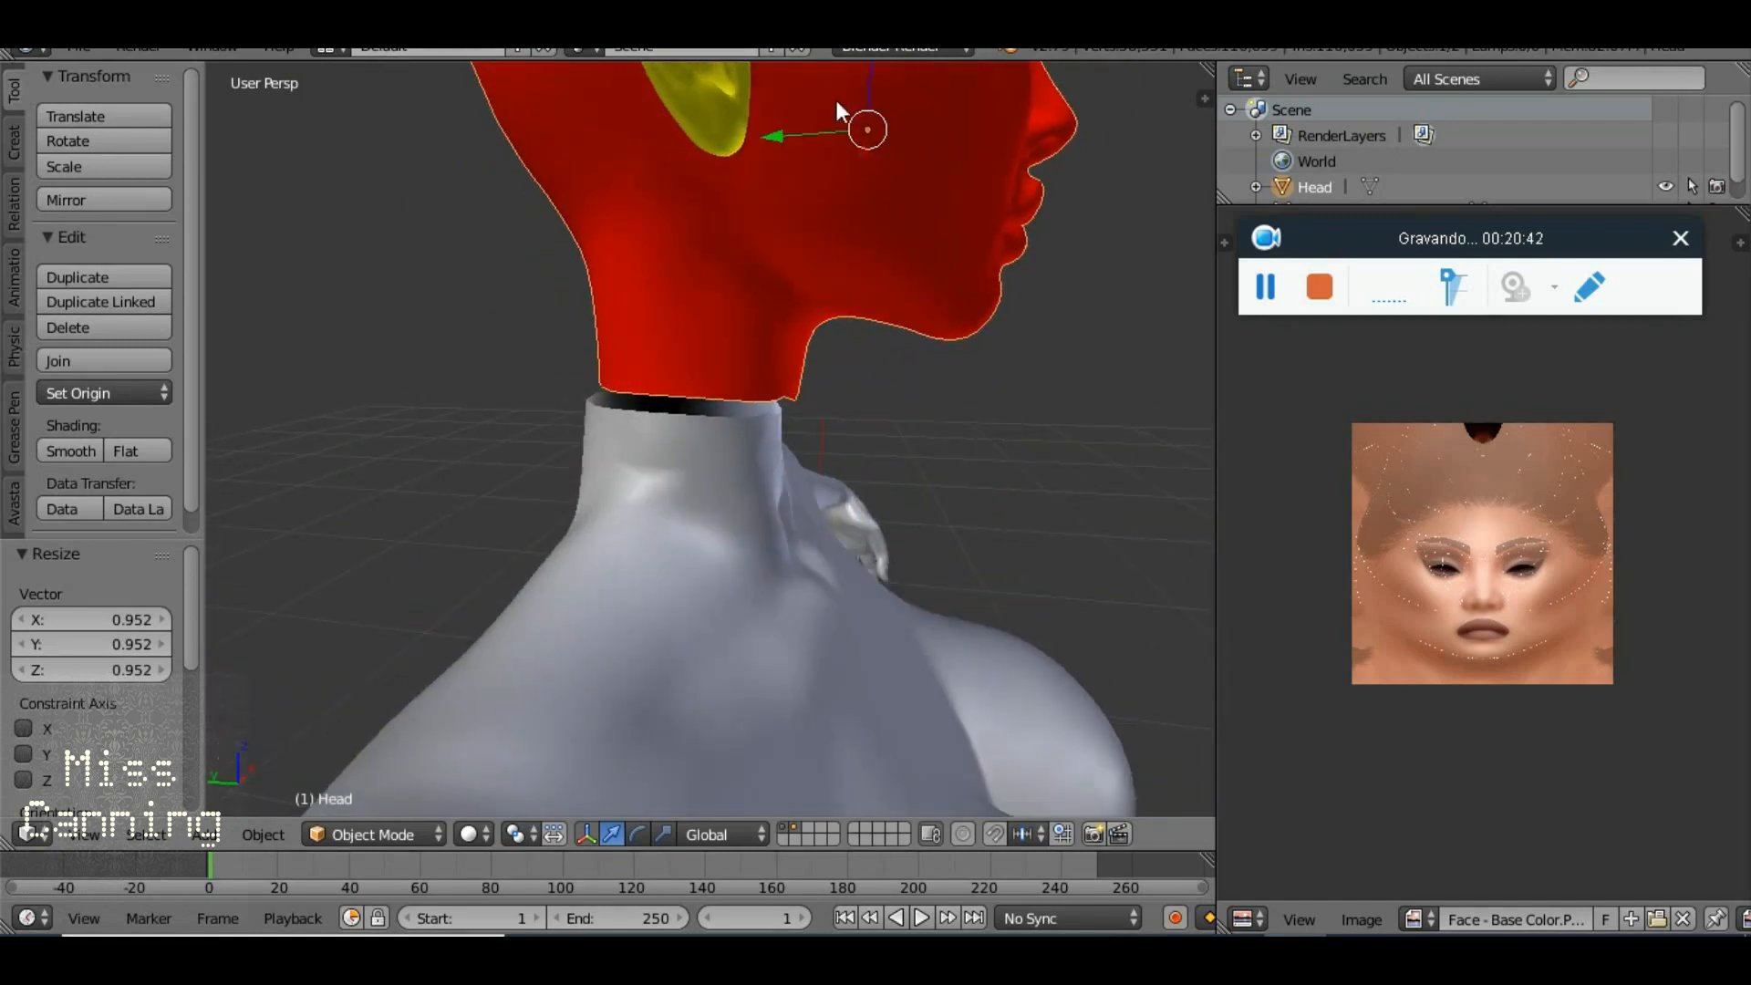
{"action": "left_click_drag", "start_coordinate": [866, 73], "coordinate": [859, 96]}
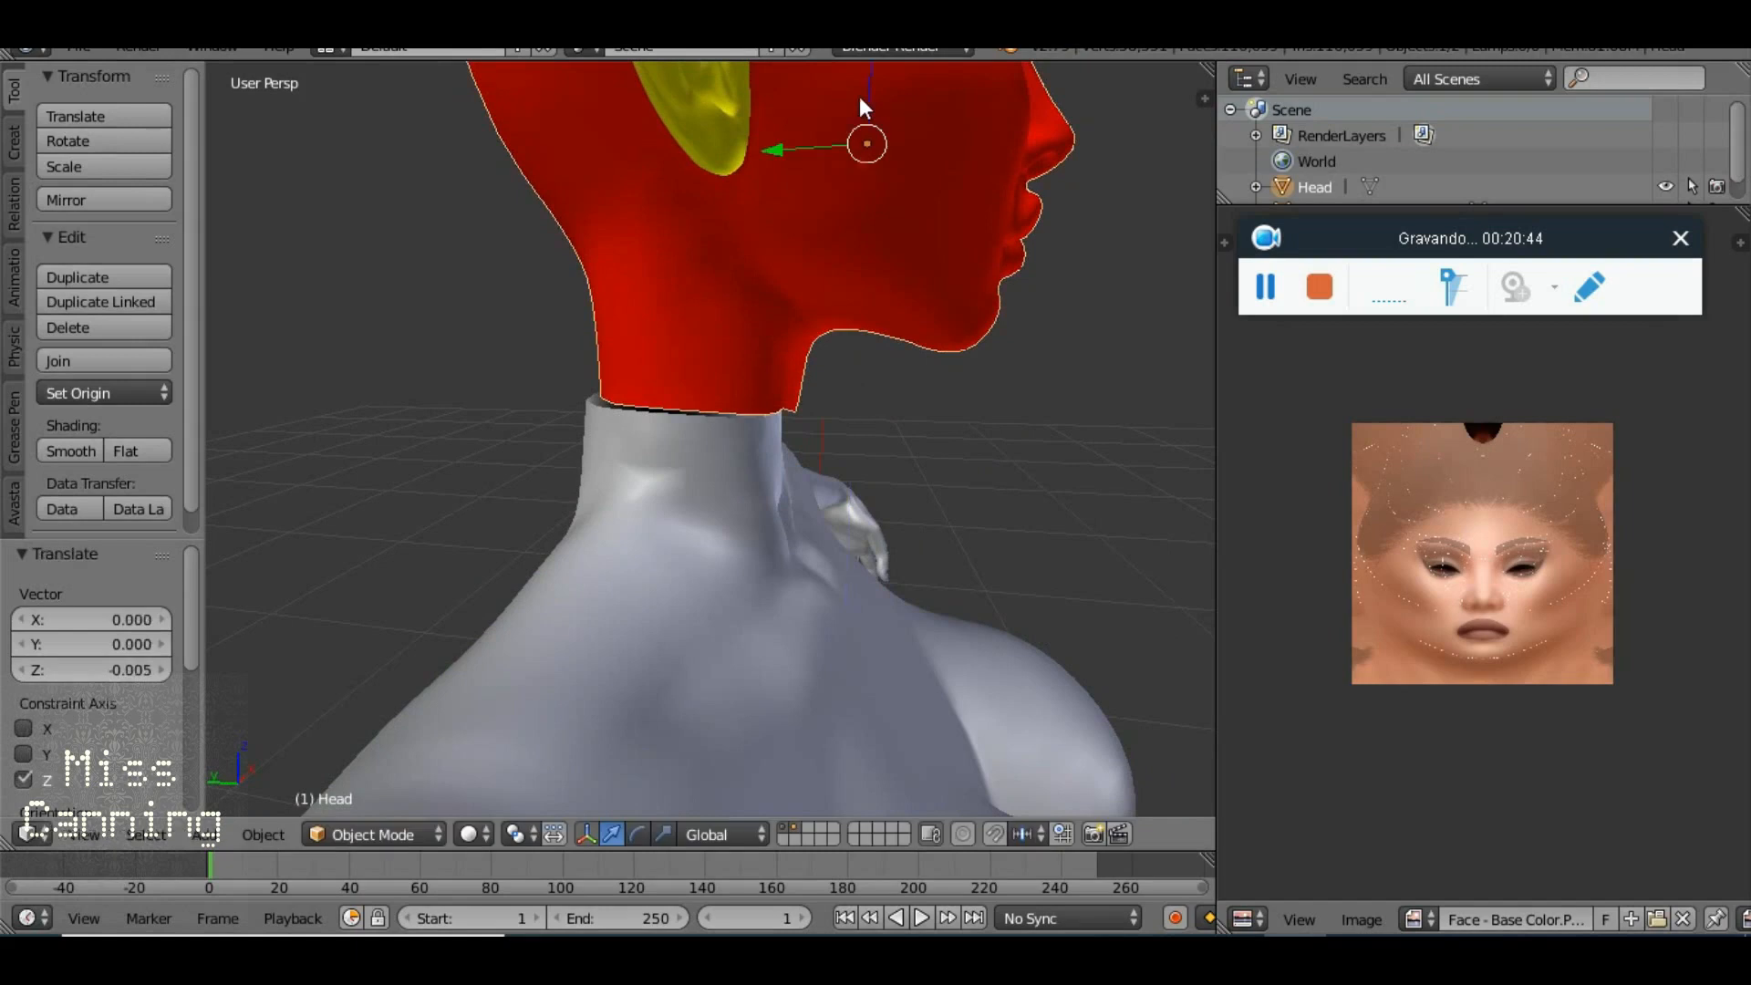
Shift the head about 0.006 units along Y to line up its neck edges with the body's neck
{"action": "key", "text": "g"}
{"action": "key", "text": "y"}
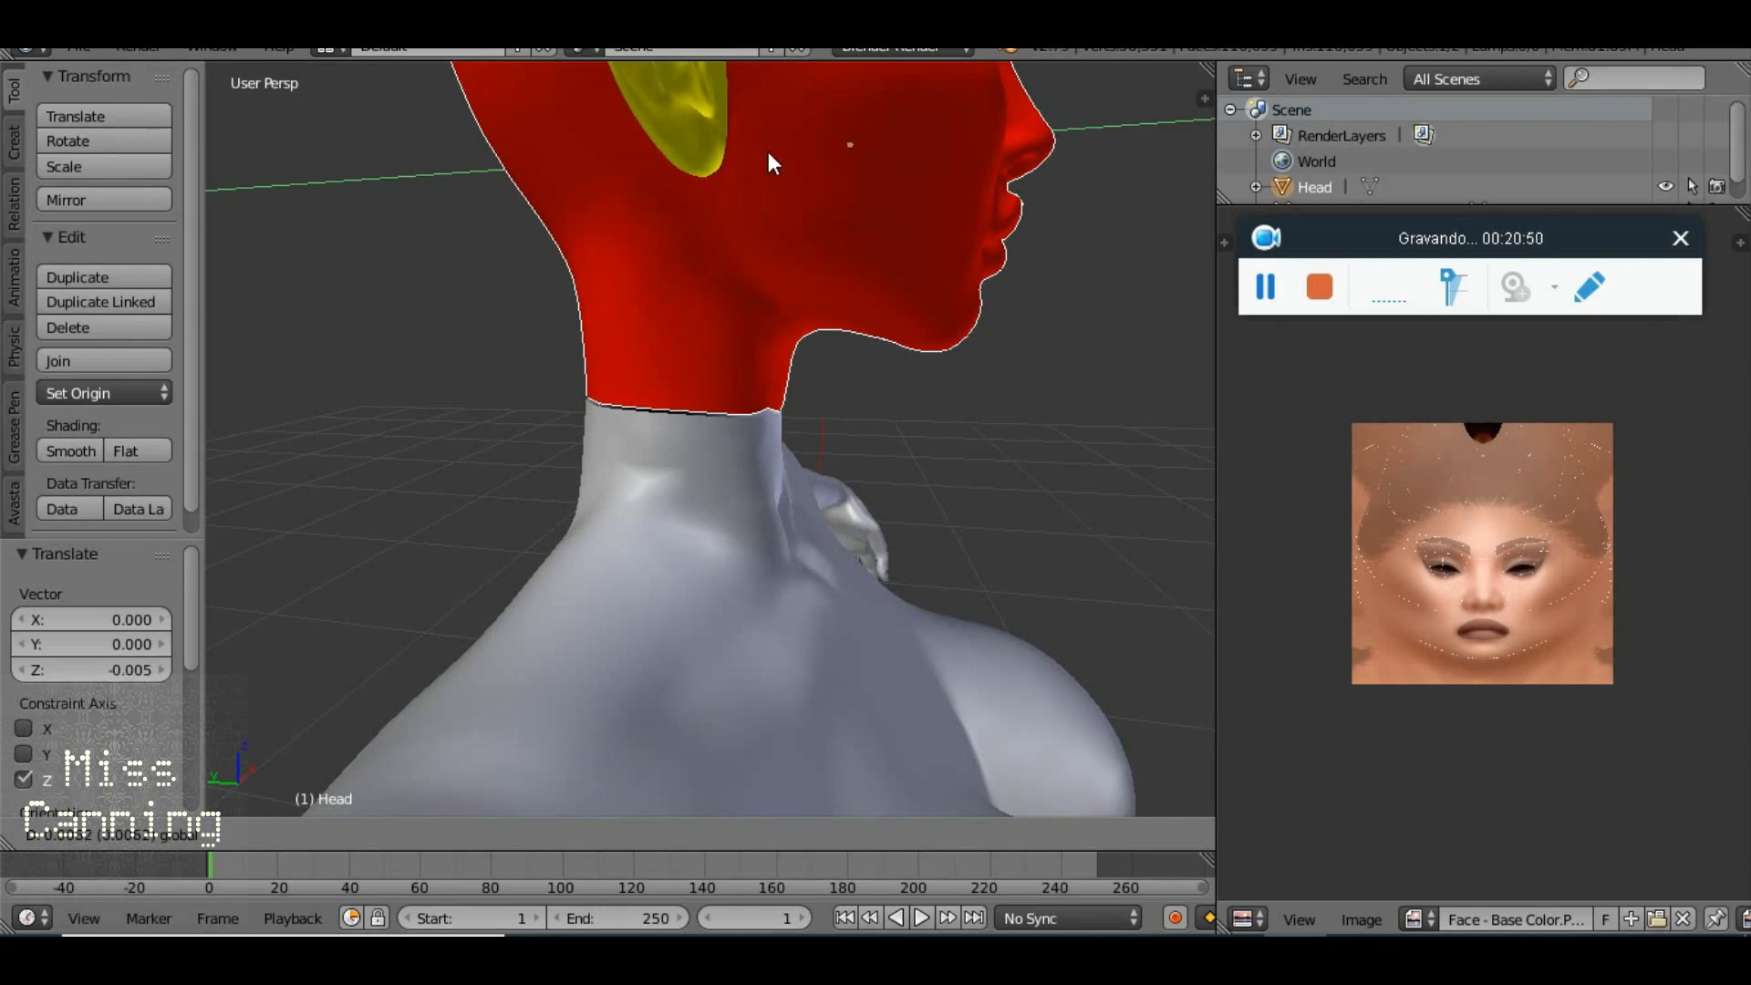
{"action": "left_click", "coordinate": [768, 151]}
{"action": "left_click_drag", "start_coordinate": [641, 337], "coordinate": [574, 281]}
{"action": "scroll", "coordinate": [757, 262], "scroll_direction": "up", "scroll_amount": 3}
{"action": "scroll", "coordinate": [759, 261], "scroll_direction": "down", "scroll_amount": 3}
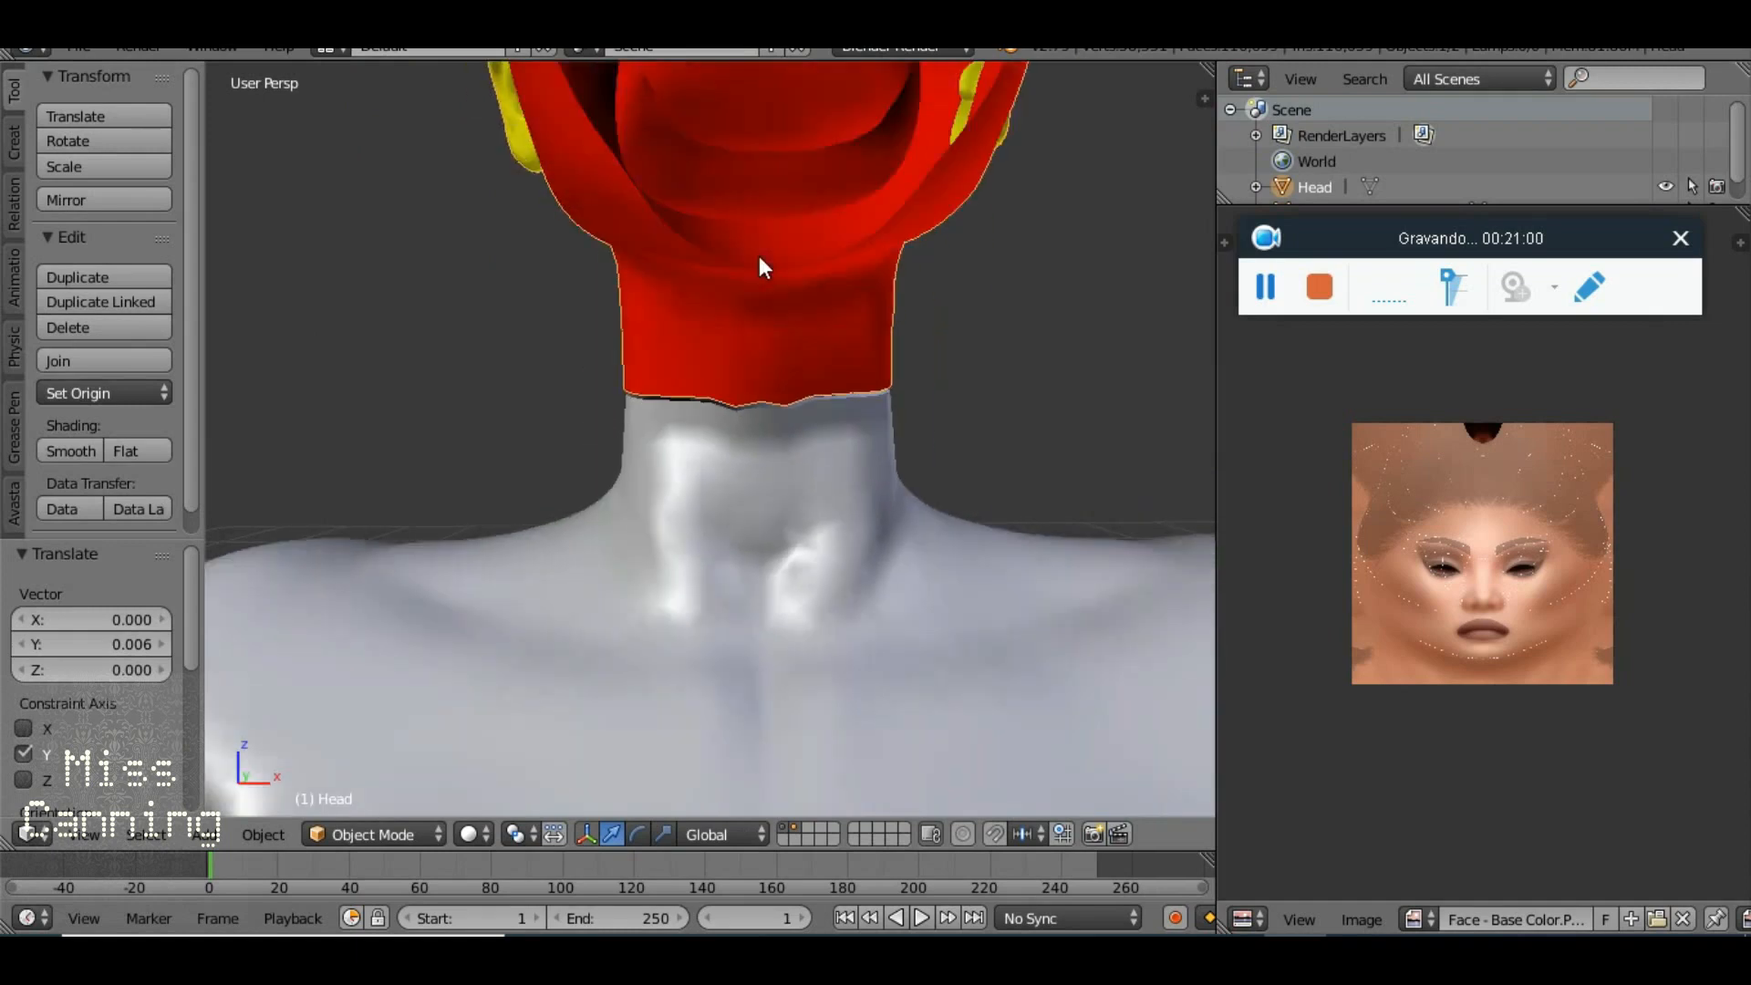
Nudge the head about 0.0001 units along Y and lower it about 0.001 units along Z
{"action": "left_click_drag", "start_coordinate": [747, 128], "coordinate": [747, 144]}
{"action": "scroll", "coordinate": [768, 199], "scroll_direction": "up", "scroll_amount": 1}
{"action": "scroll", "coordinate": [769, 199], "scroll_direction": "down", "scroll_amount": 2}
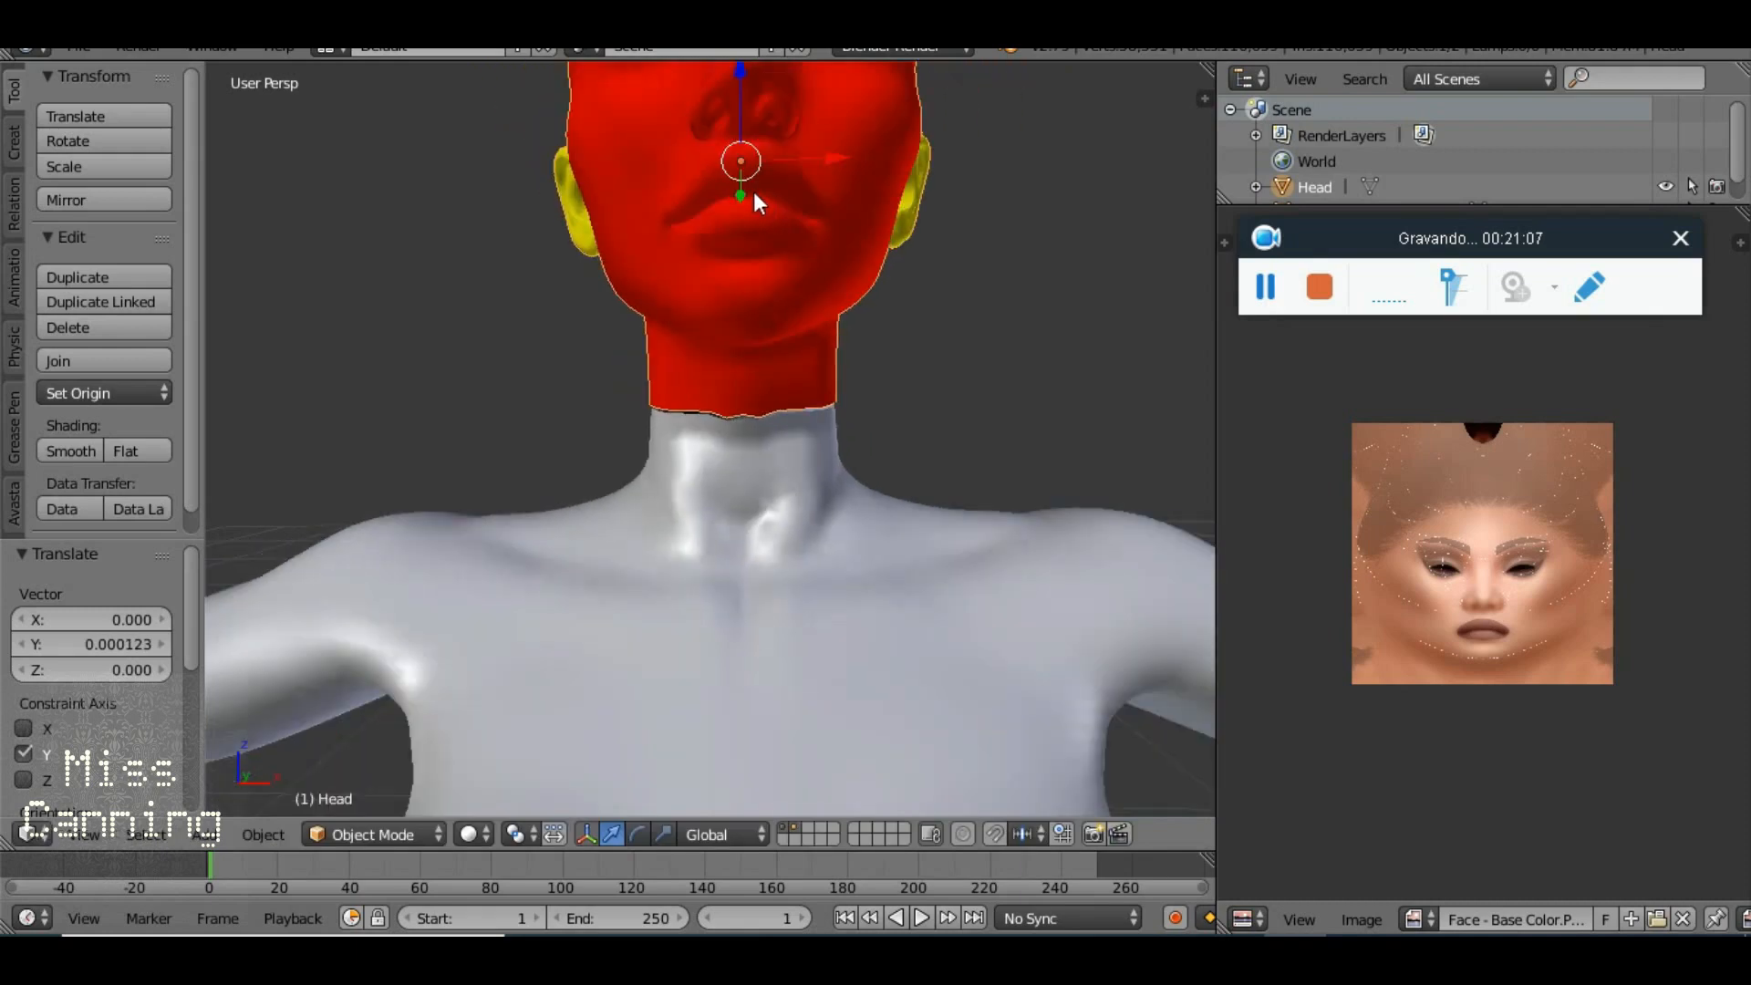
{"action": "scroll", "coordinate": [740, 189], "scroll_direction": "down", "scroll_amount": 3}
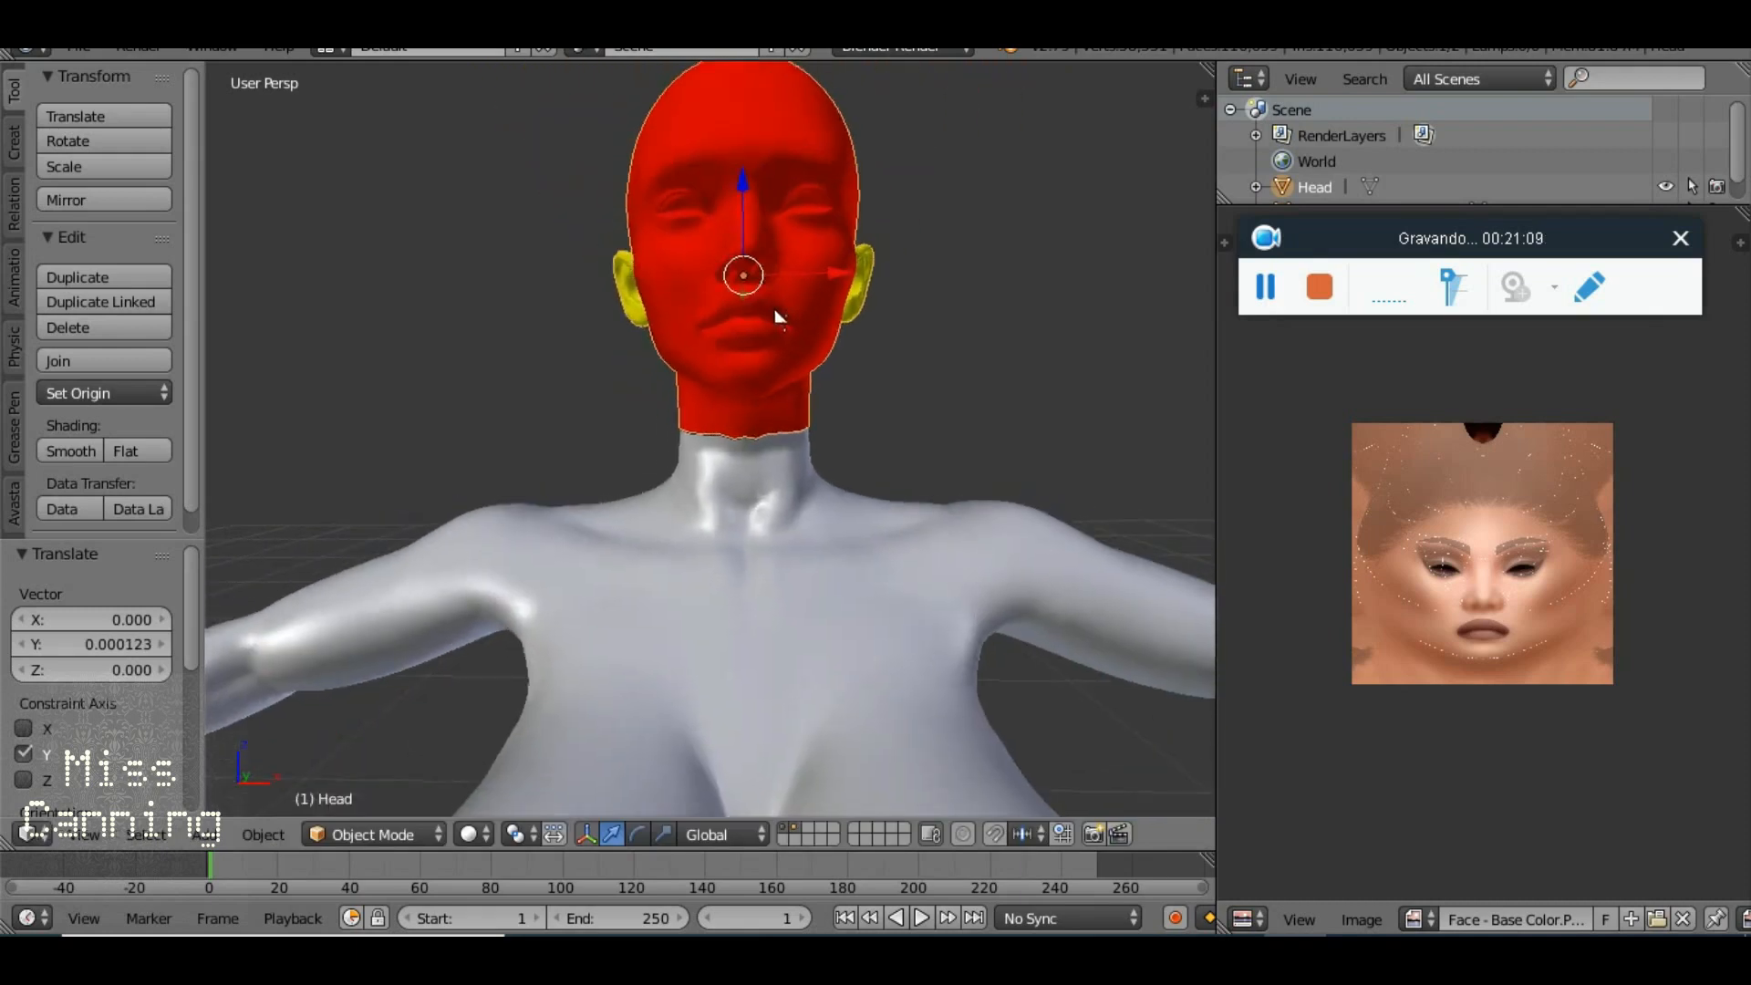
{"action": "scroll", "coordinate": [741, 424], "scroll_direction": "up", "scroll_amount": 2}
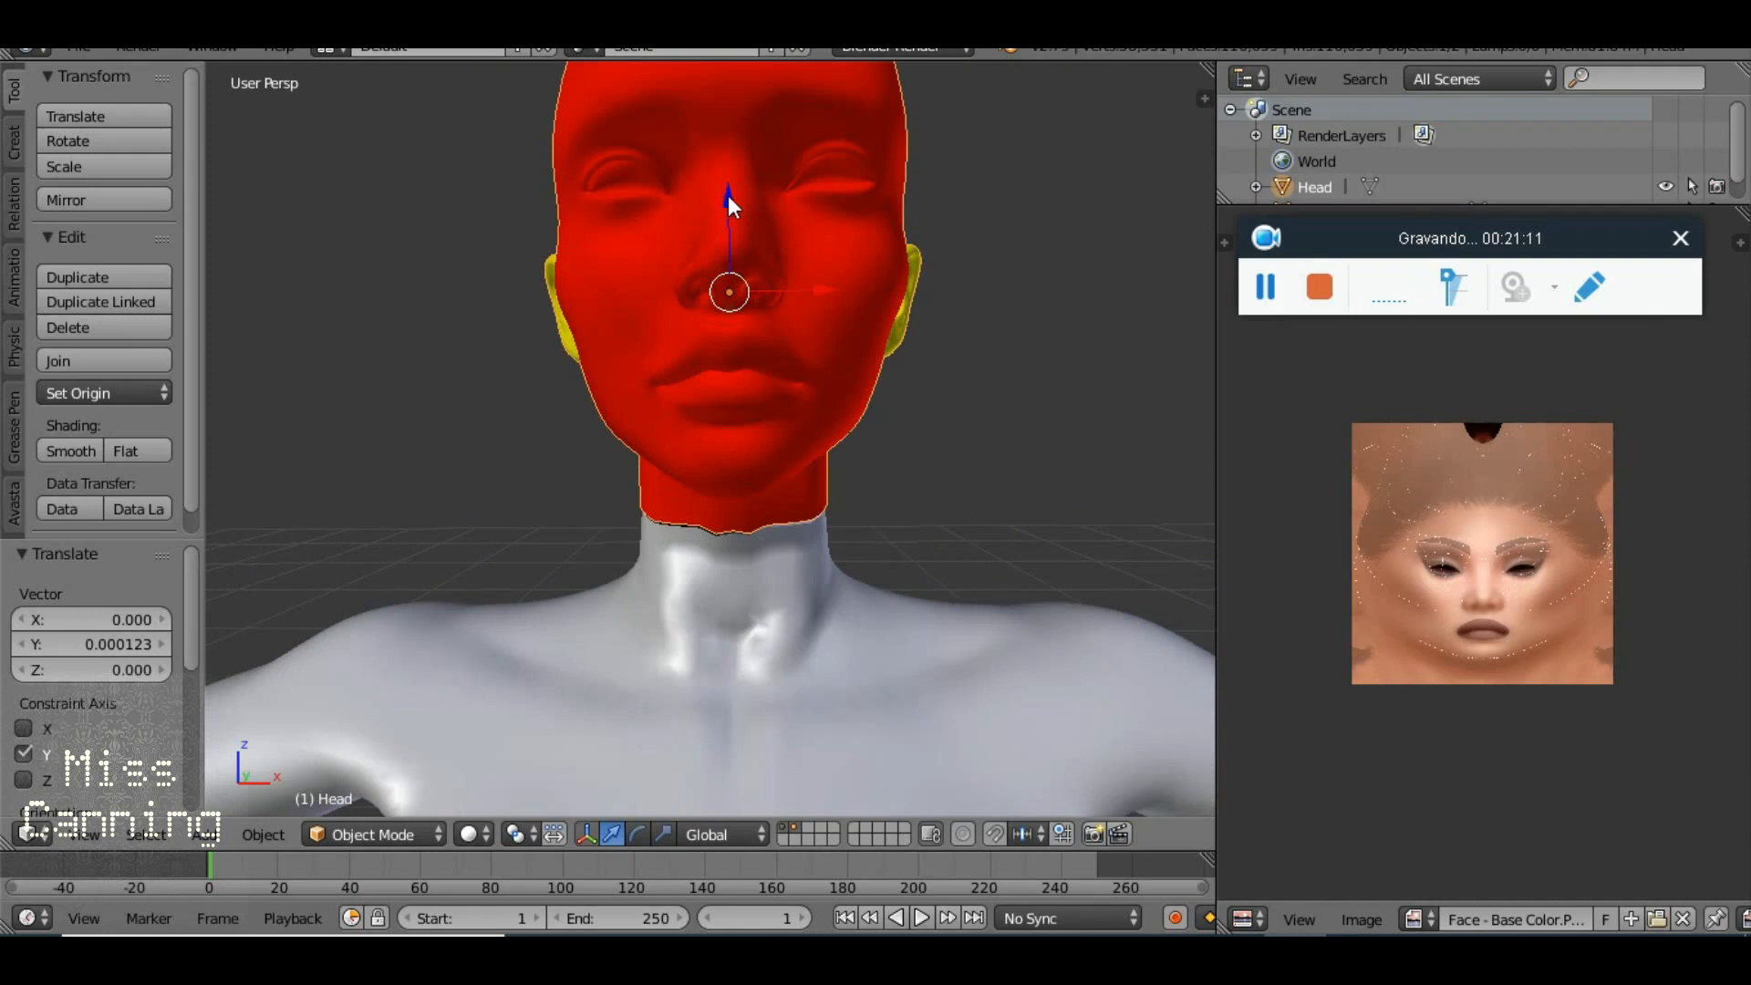
{"action": "left_click_drag", "start_coordinate": [728, 195], "coordinate": [719, 197]}
Scale the head down slightly and uniformly to match the neck width seen from the back
{"action": "left_click_drag", "start_coordinate": [737, 490], "coordinate": [1044, 300]}
{"action": "scroll", "coordinate": [781, 483], "scroll_direction": "up", "scroll_amount": 3}
{"action": "left_click_drag", "start_coordinate": [709, 376], "coordinate": [522, 425]}
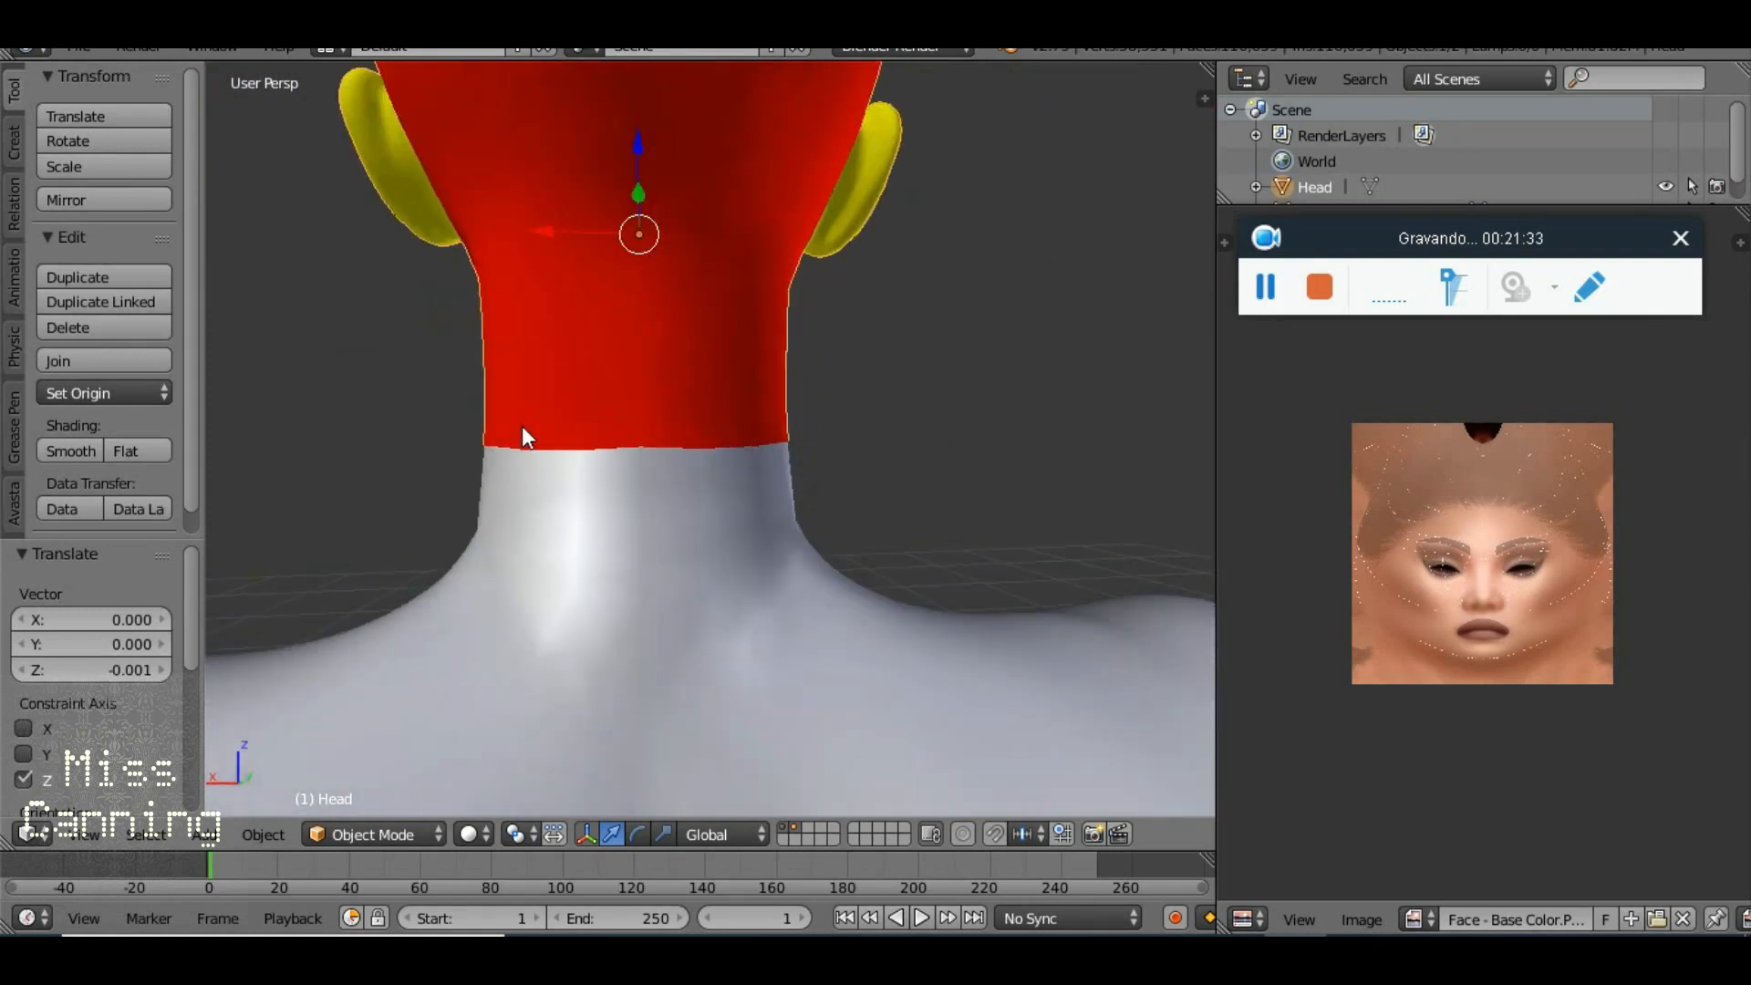
{"action": "key", "text": "s"}
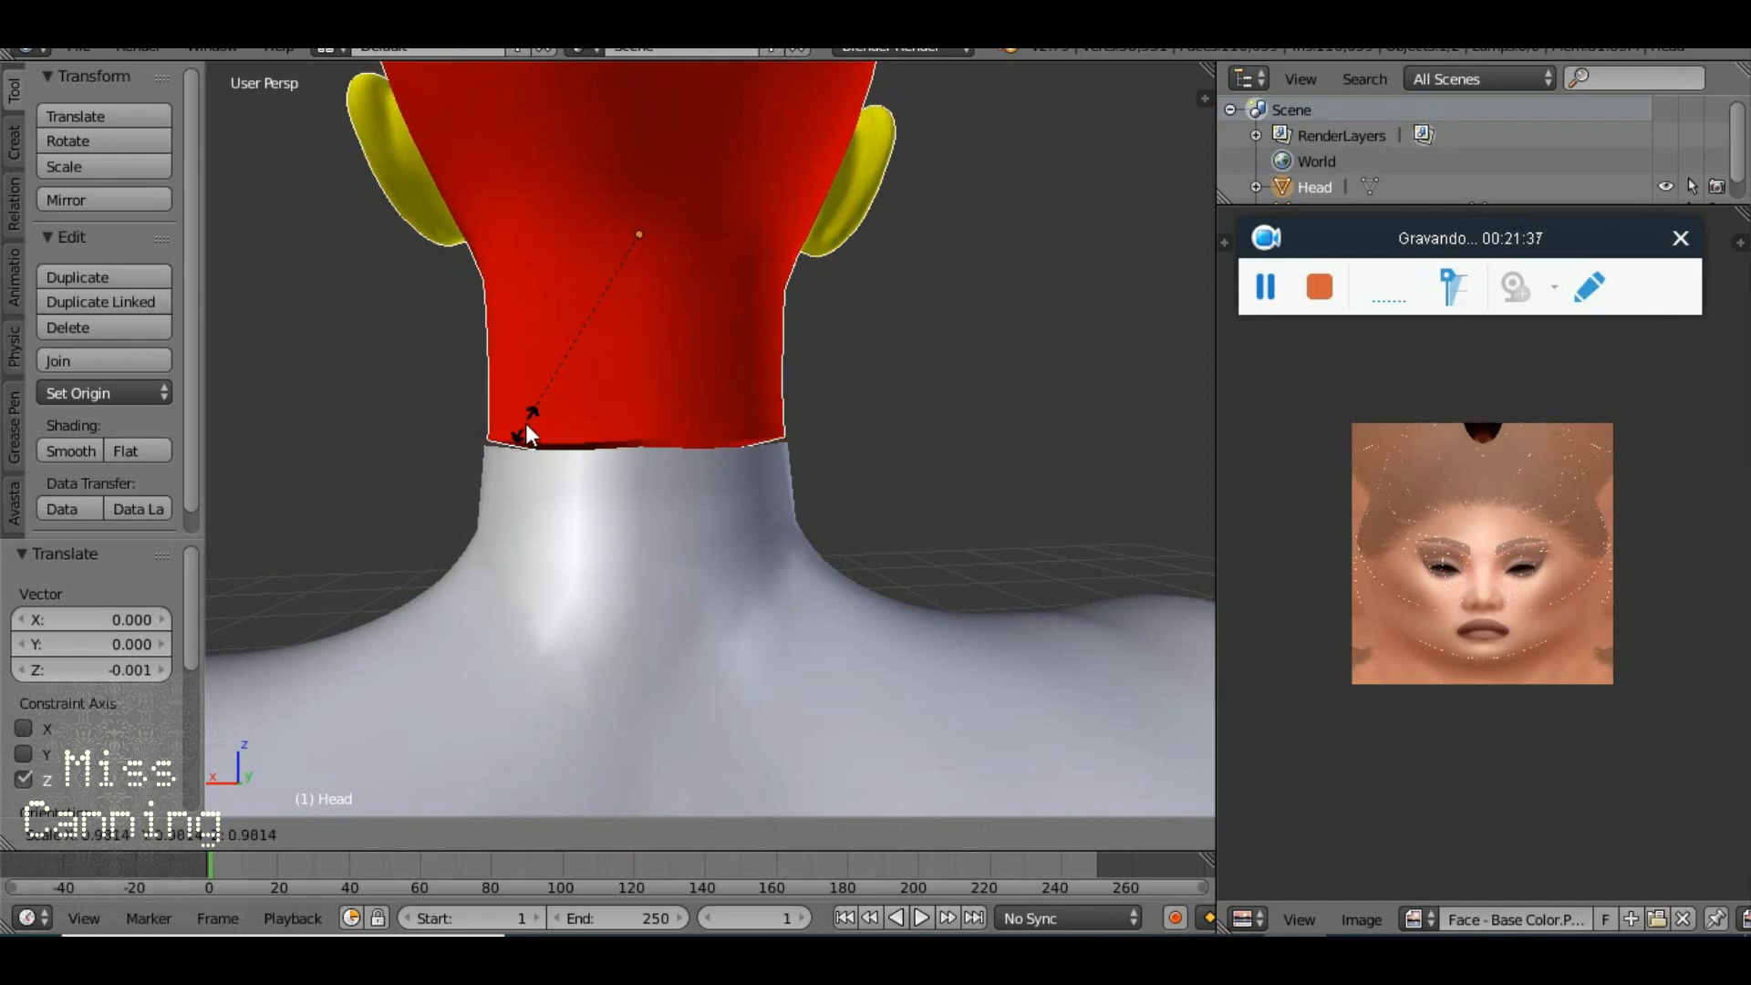
{"action": "left_click", "coordinate": [522, 424]}
Shift the head about 0.001 units along Y and lower it about 0.0005 units along Z to close the neck seam
{"action": "left_click_drag", "start_coordinate": [521, 424], "coordinate": [746, 221]}
{"action": "left_click_drag", "start_coordinate": [764, 299], "coordinate": [515, 470]}
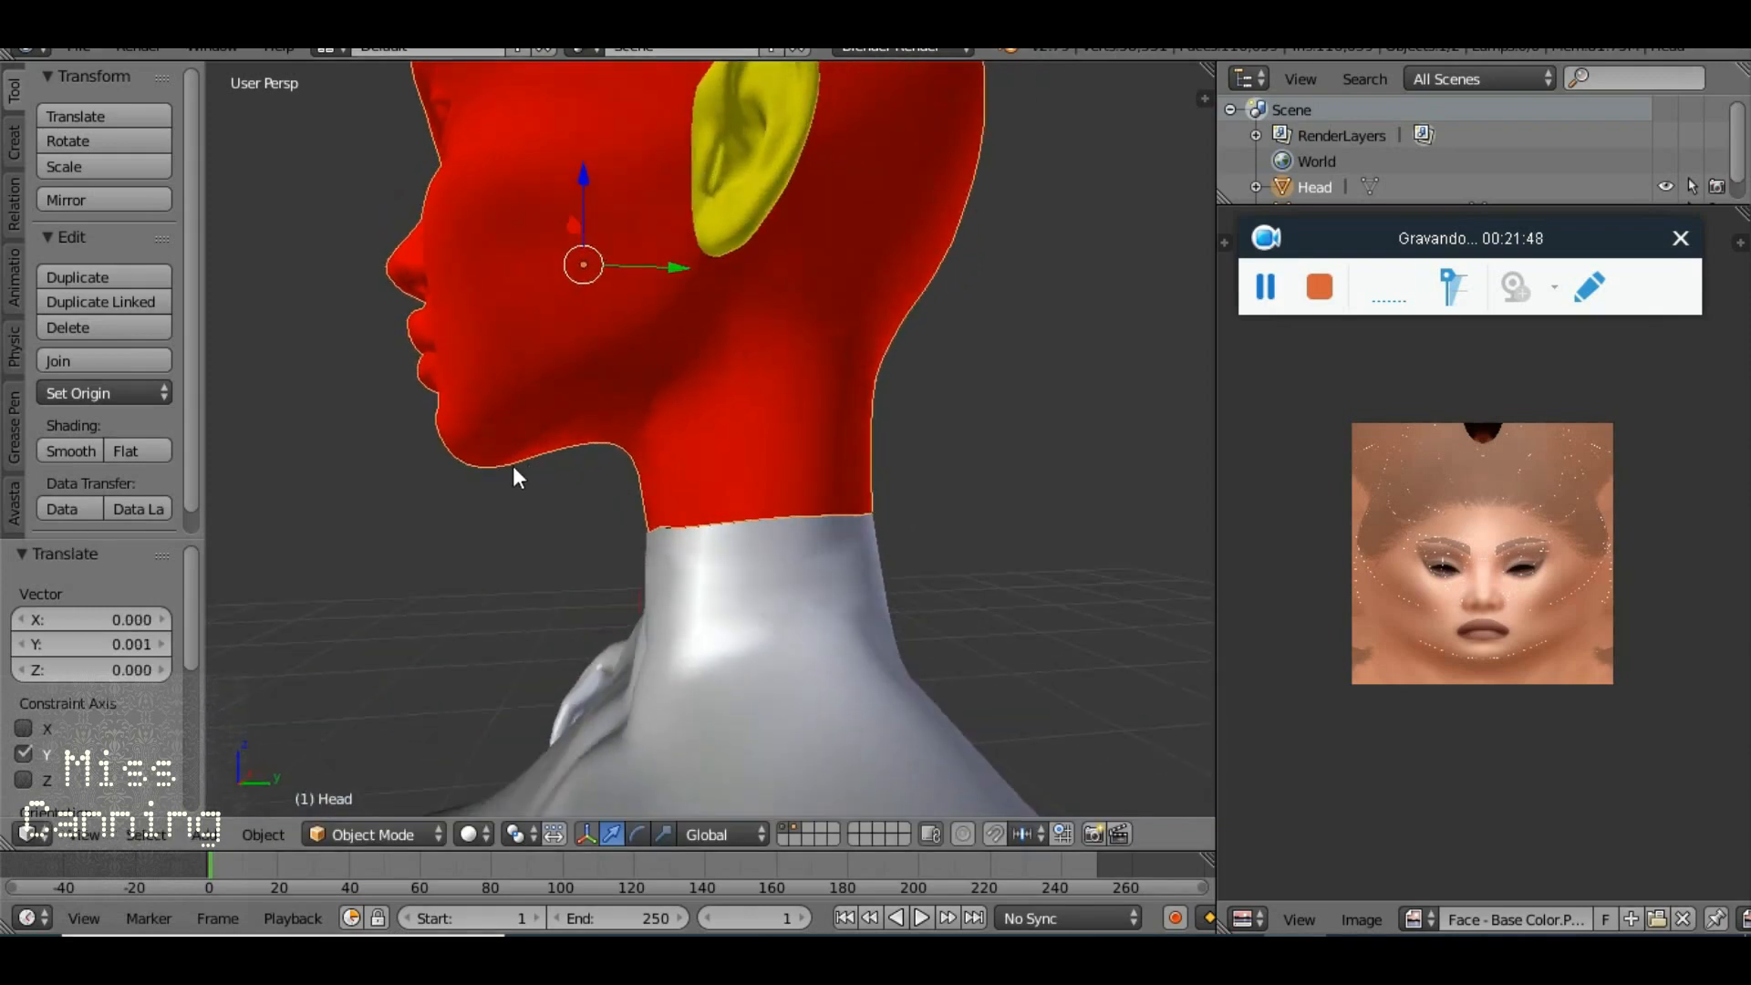
{"action": "left_click_drag", "start_coordinate": [582, 173], "coordinate": [786, 520]}
{"action": "scroll", "coordinate": [845, 524], "scroll_direction": "down", "scroll_amount": 3}
{"action": "scroll", "coordinate": [781, 513], "scroll_direction": "up", "scroll_amount": 2}
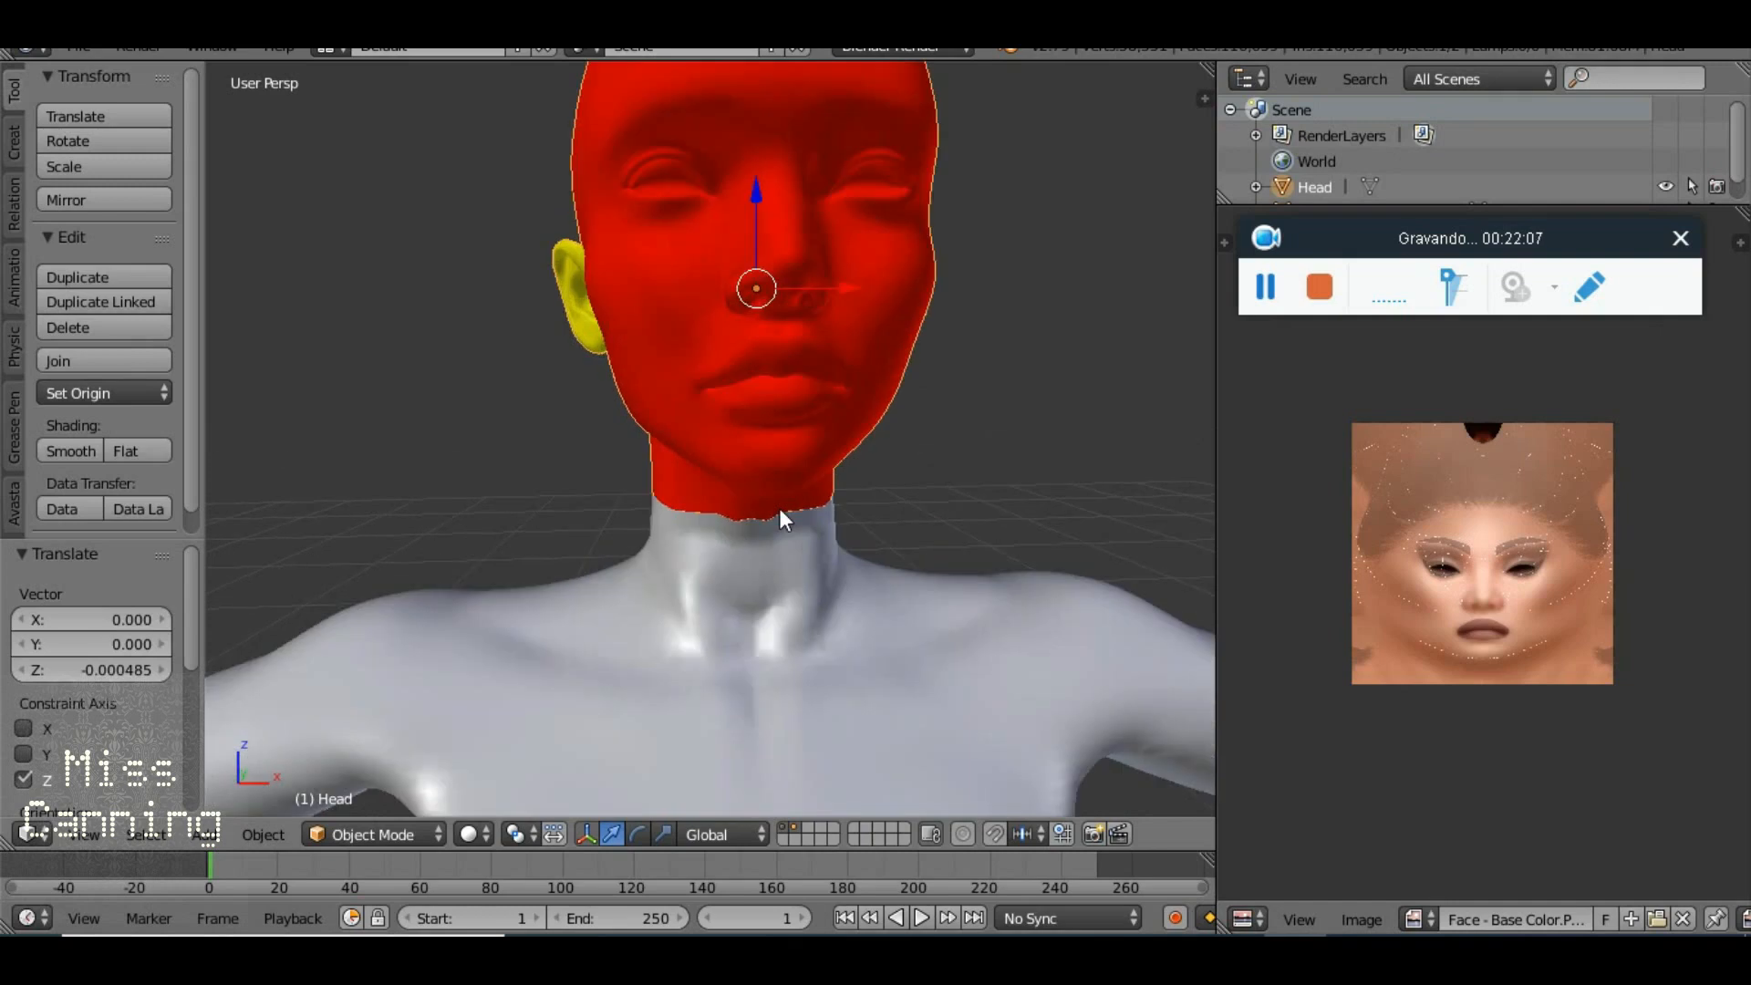
{"action": "scroll", "coordinate": [775, 502], "scroll_direction": "up", "scroll_amount": 3}
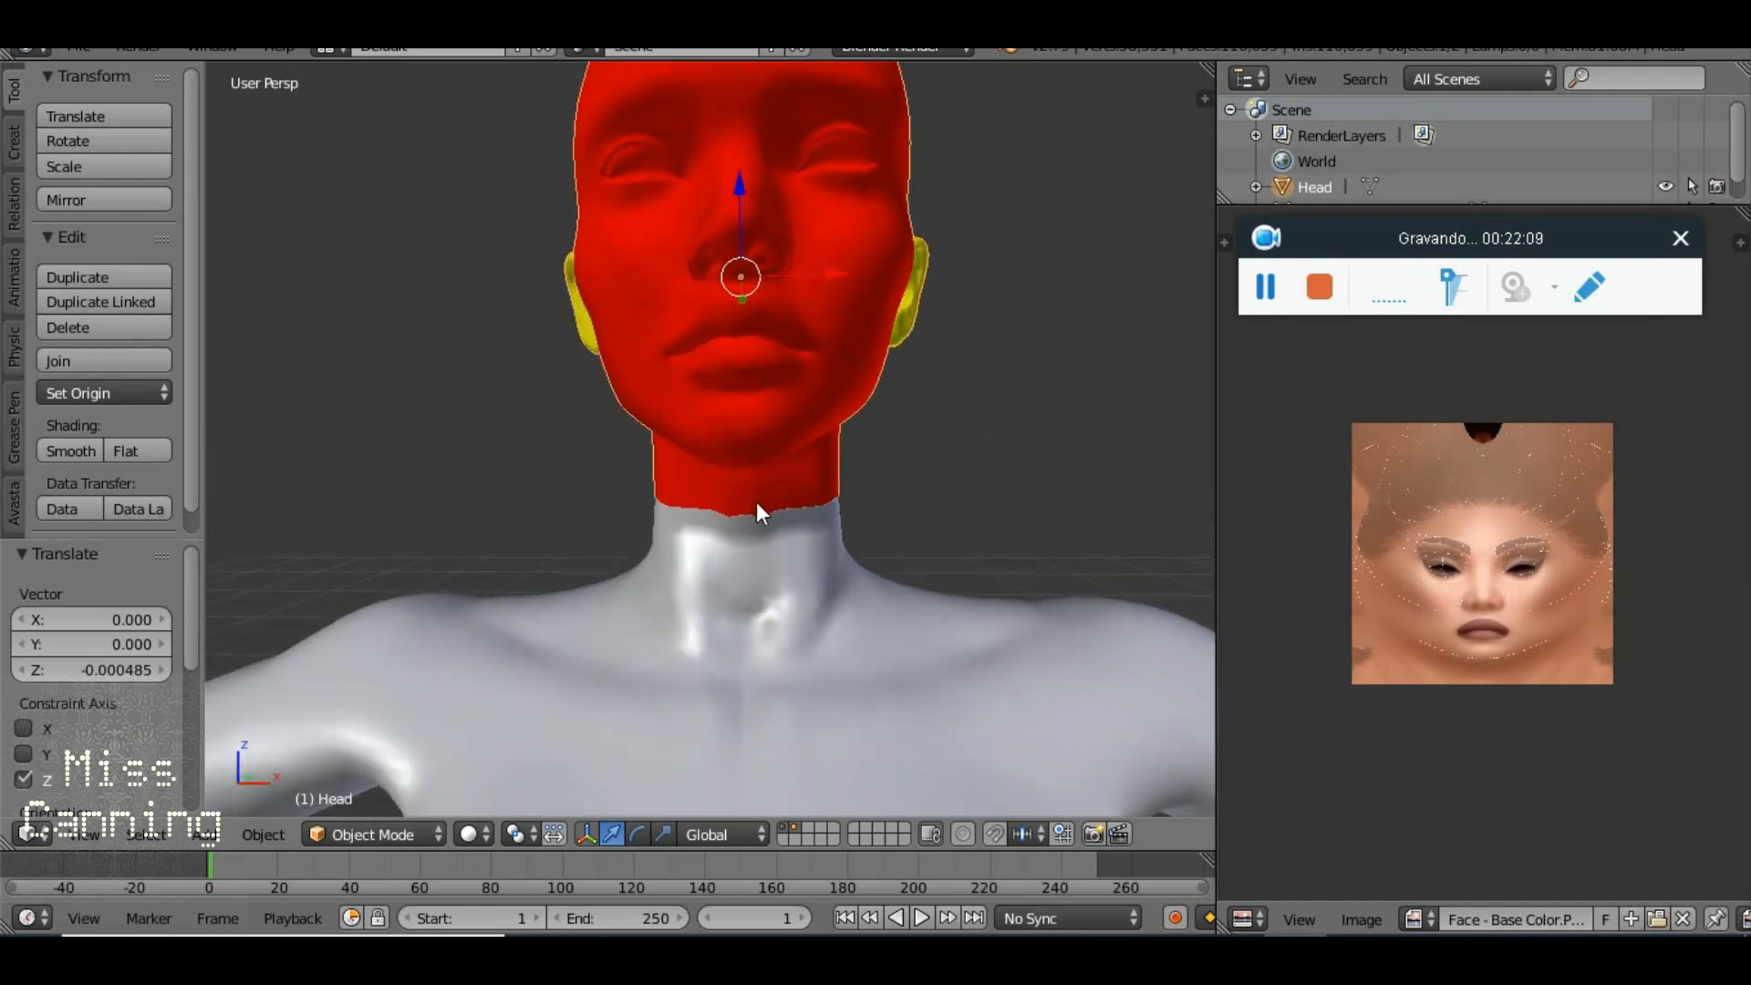
{"action": "scroll", "coordinate": [762, 515], "scroll_direction": "down", "scroll_amount": 3}
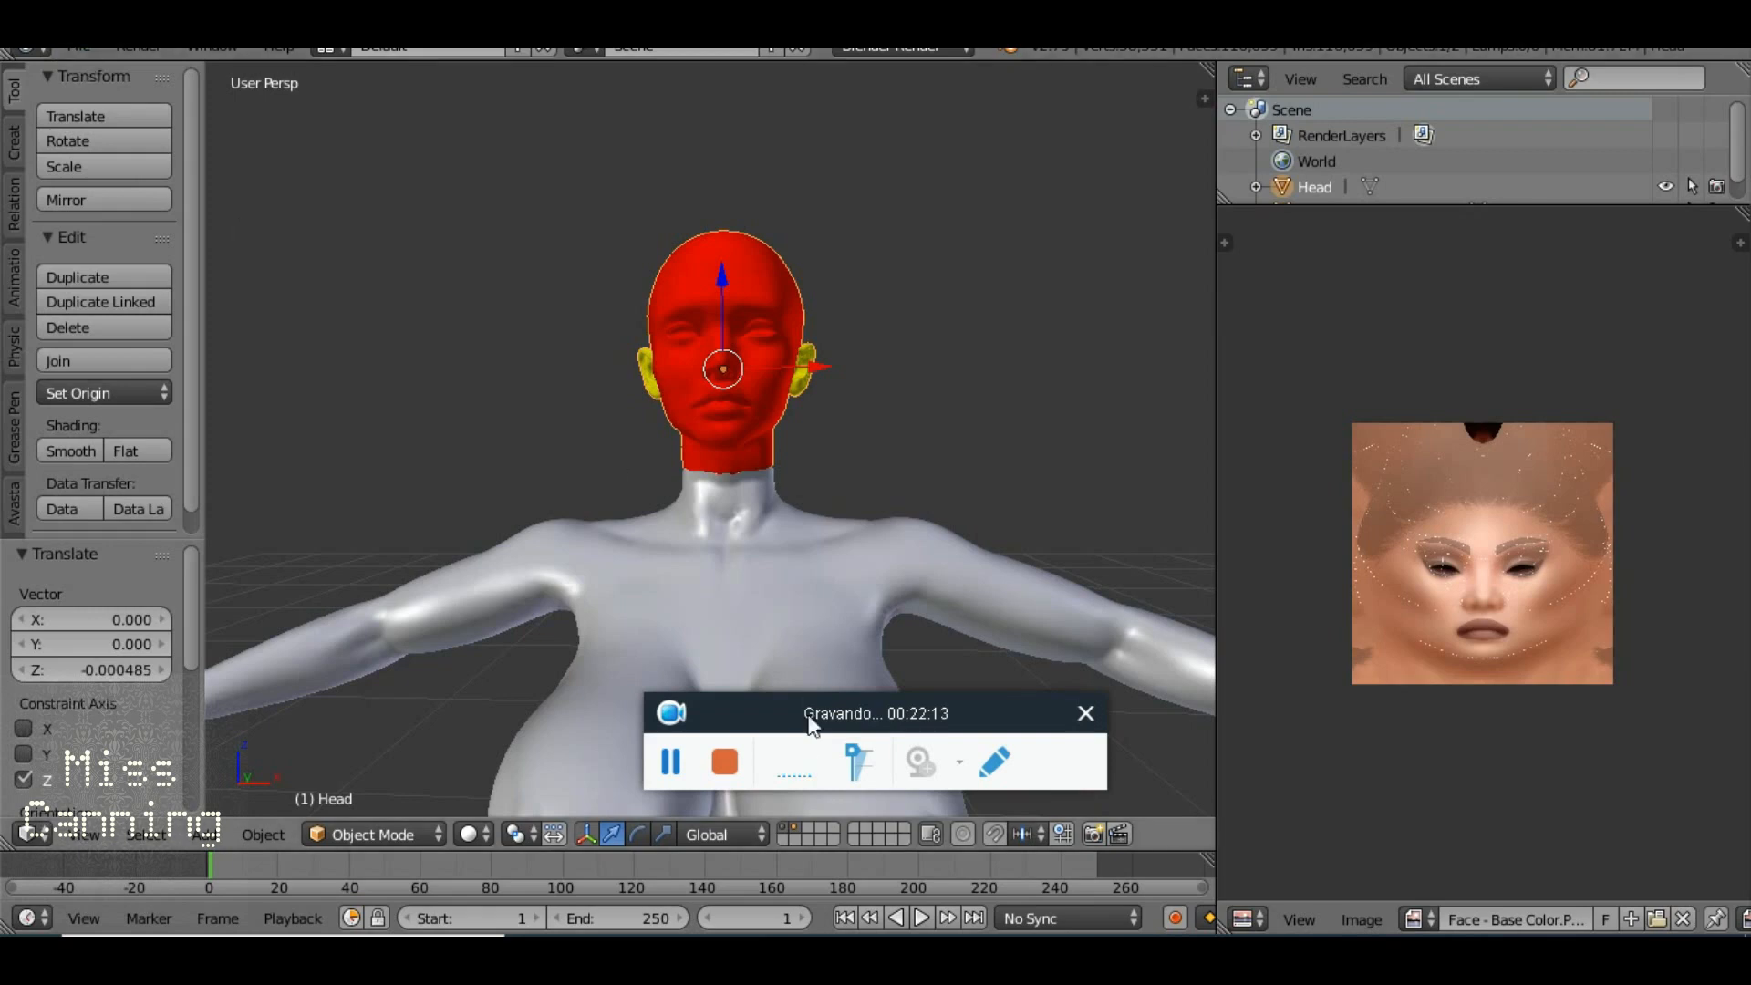
Save the scene as BODY DUMMY EVOX.blend in the MOUNT BODY EXAMPLE folder on the Desktop
{"action": "left_click_drag", "start_coordinate": [781, 712], "coordinate": [1346, 369]}
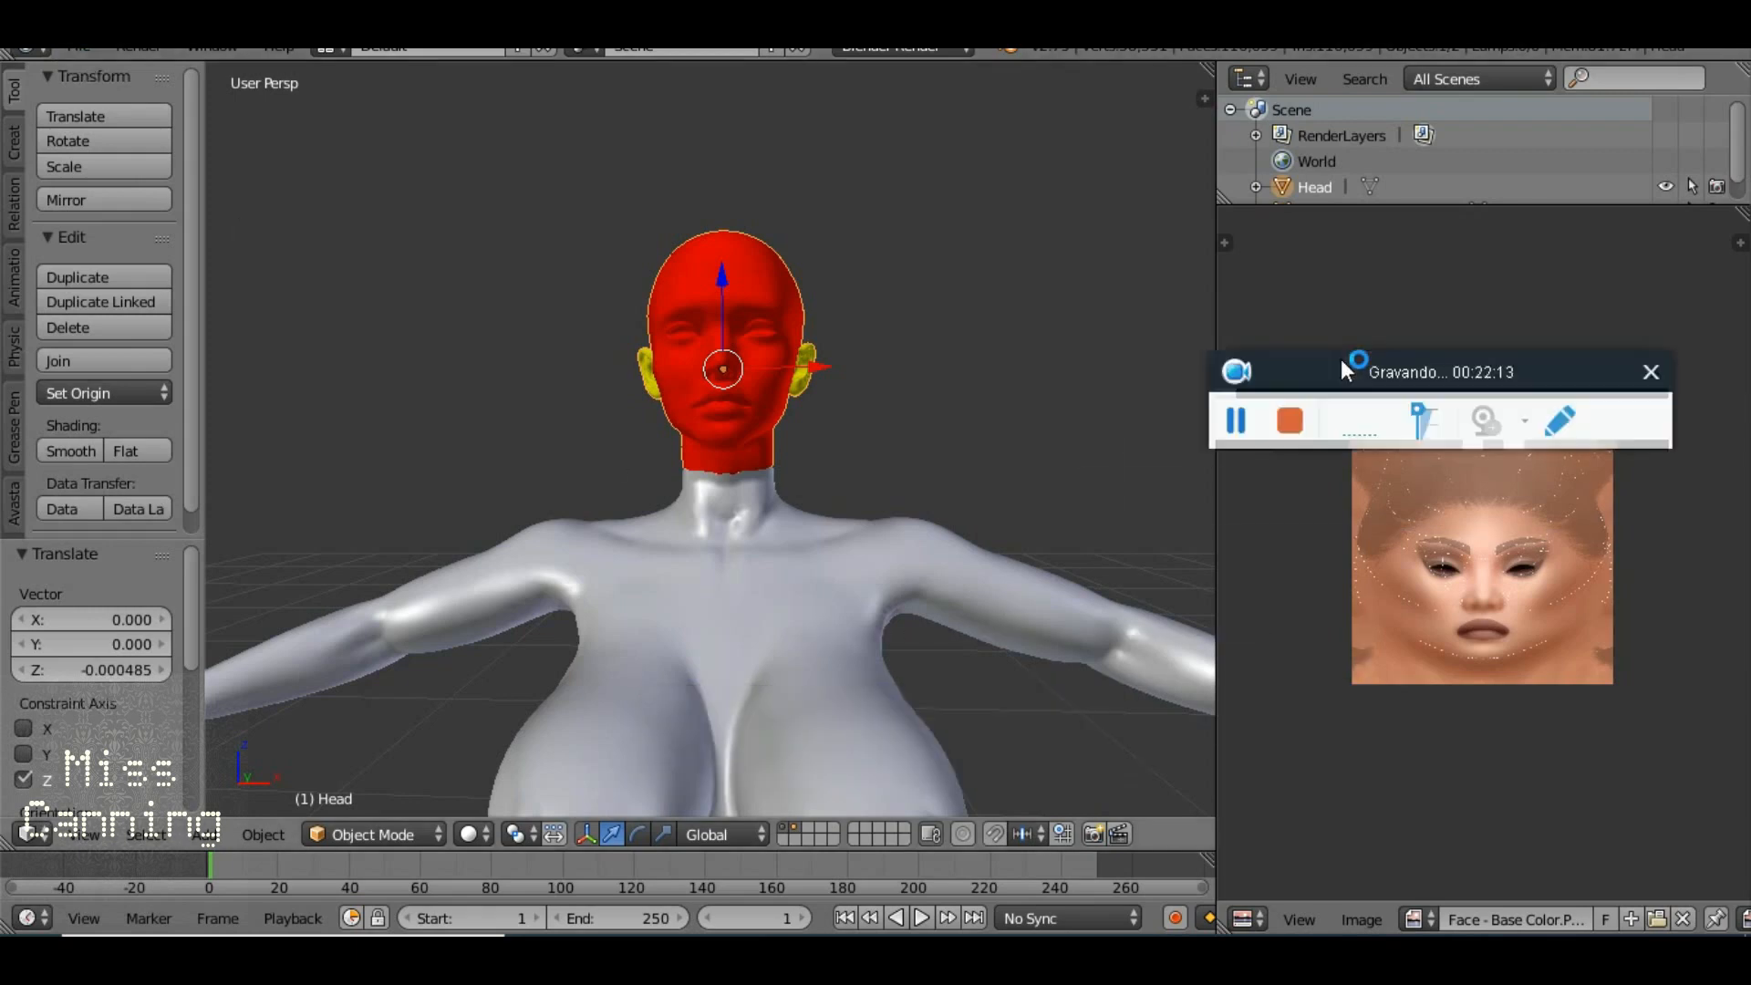
{"action": "left_click", "coordinate": [78, 50]}
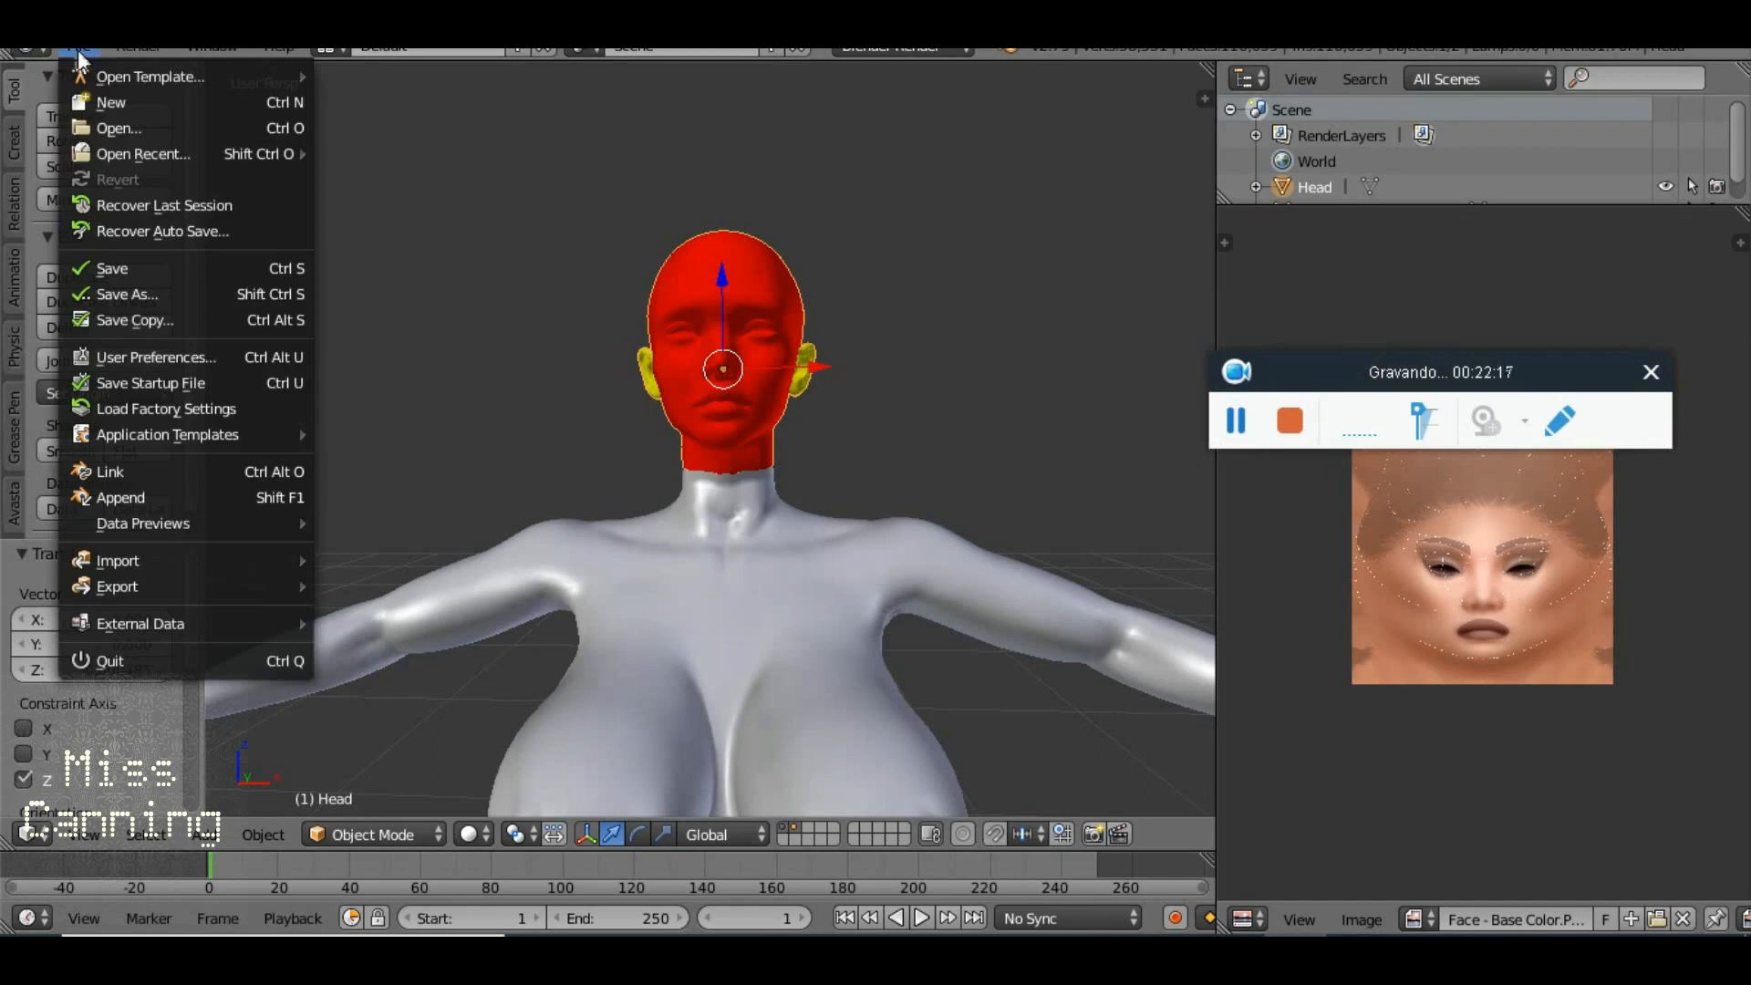
{"action": "left_click", "coordinate": [157, 290]}
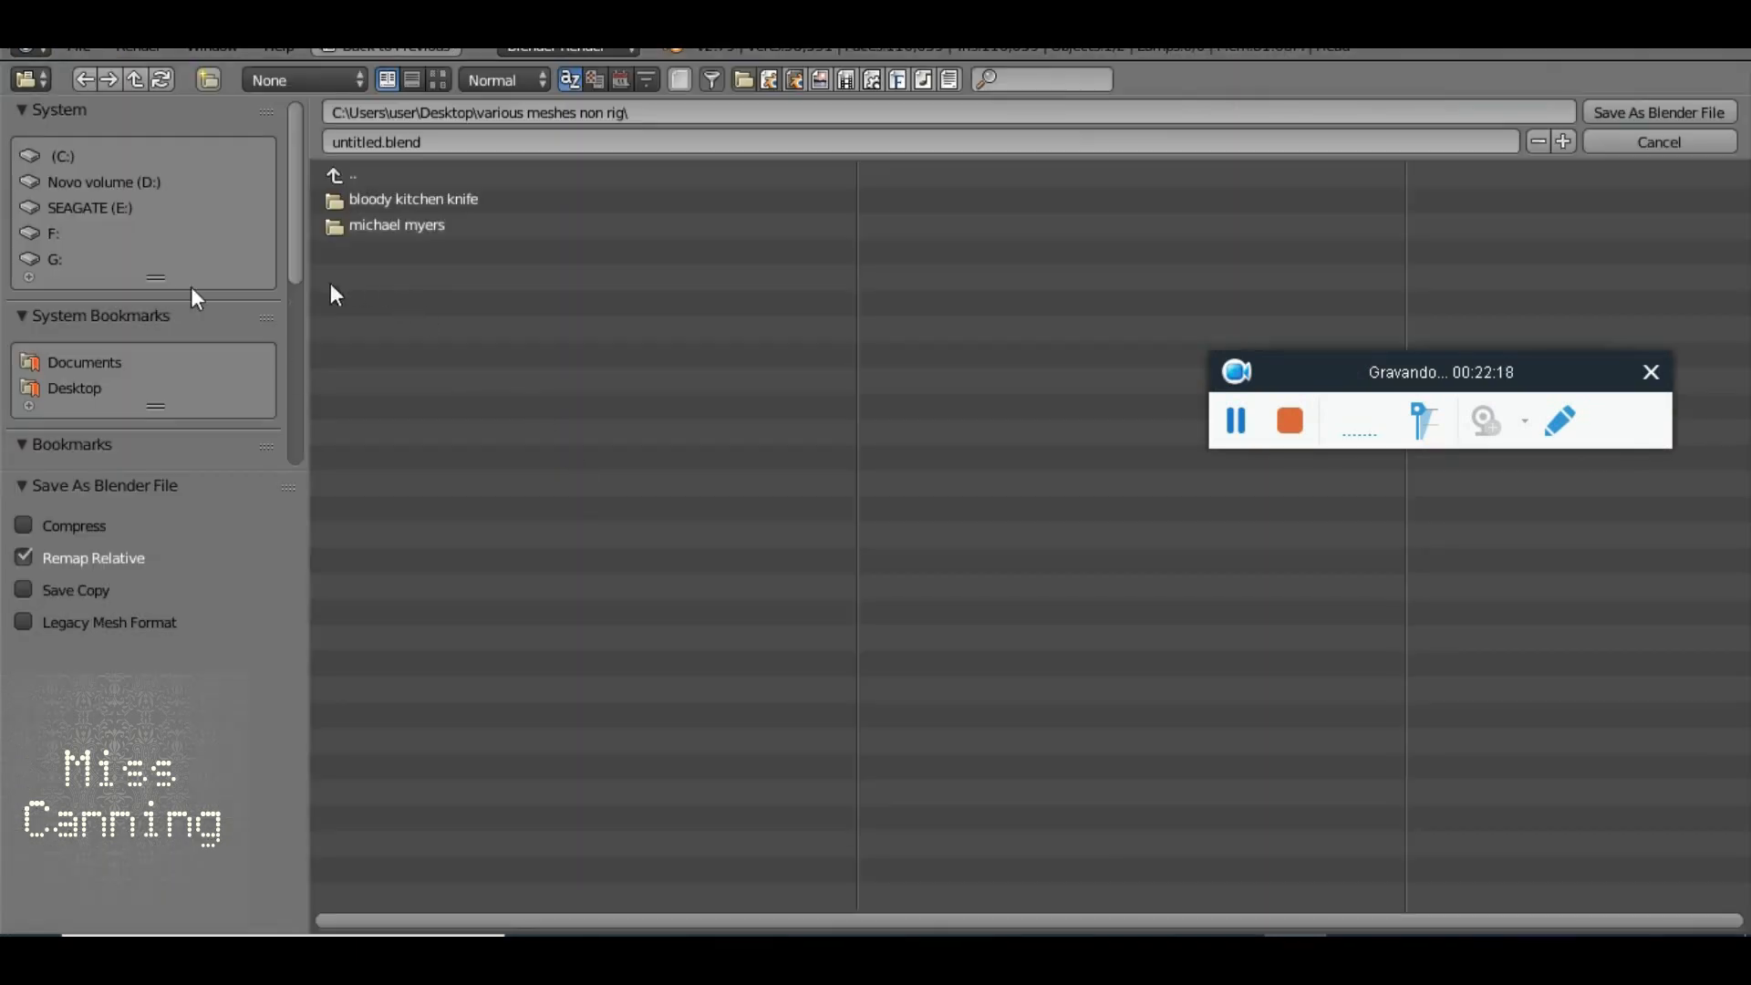
{"action": "left_click", "coordinate": [90, 386]}
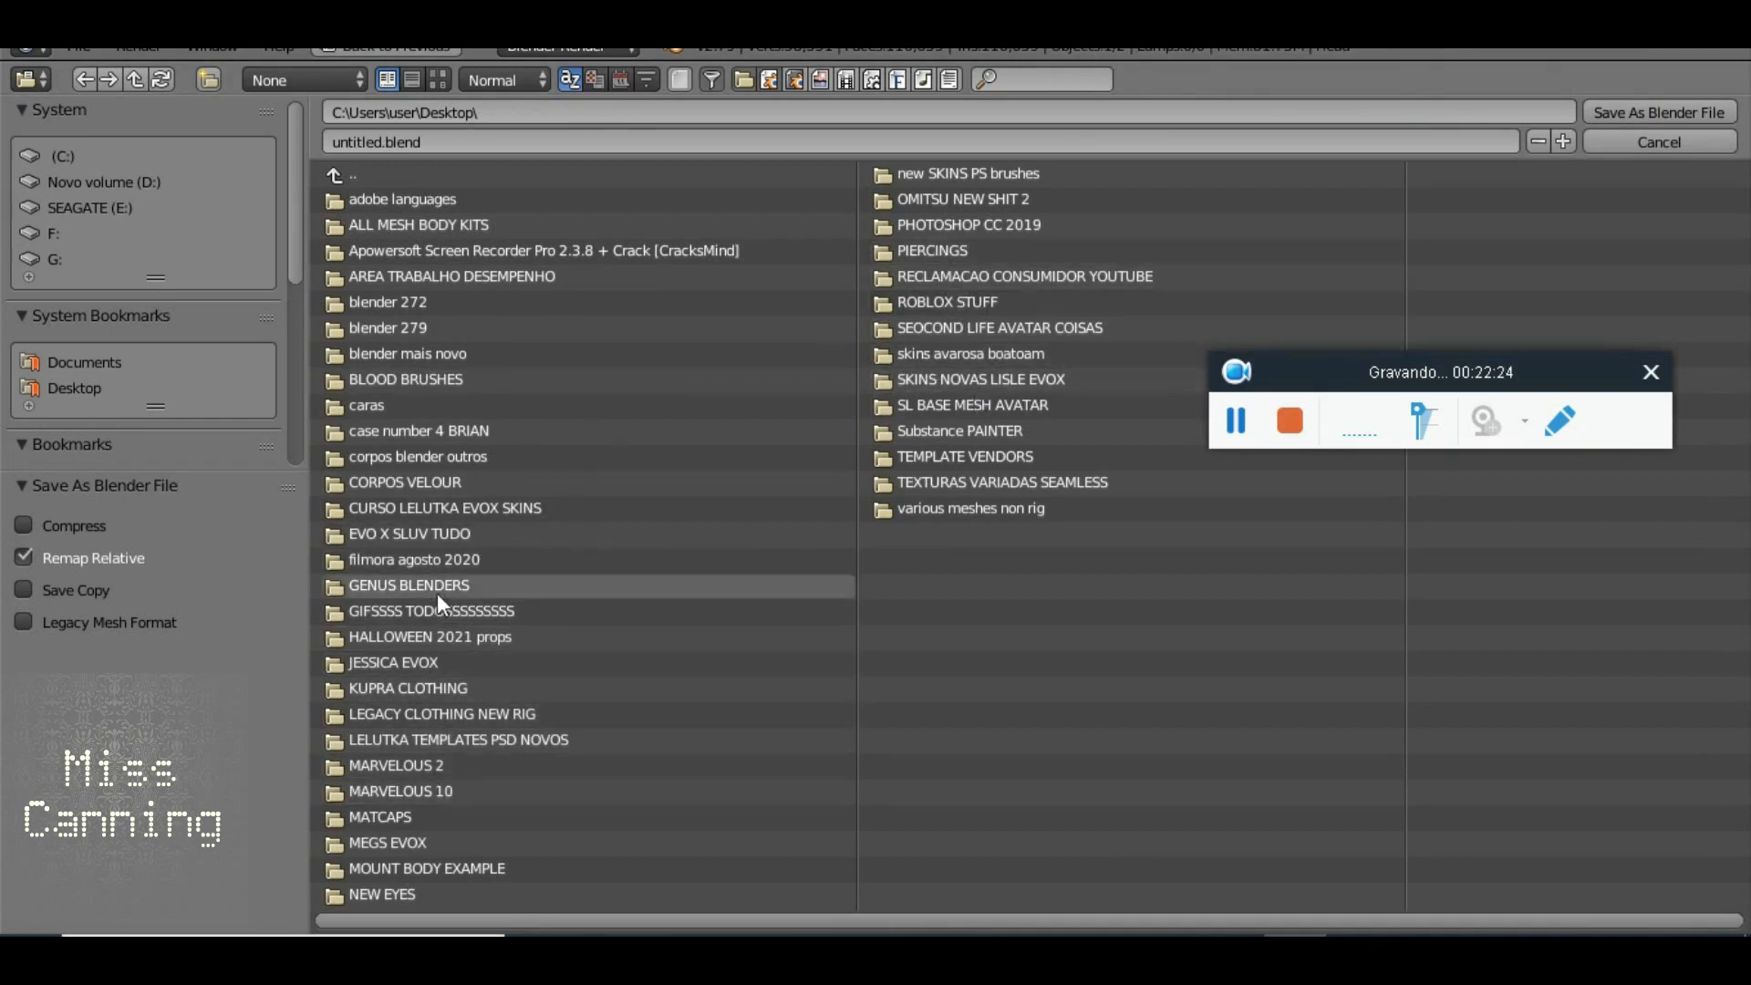
{"action": "left_click", "coordinate": [414, 868]}
{"action": "left_click", "coordinate": [373, 138]}
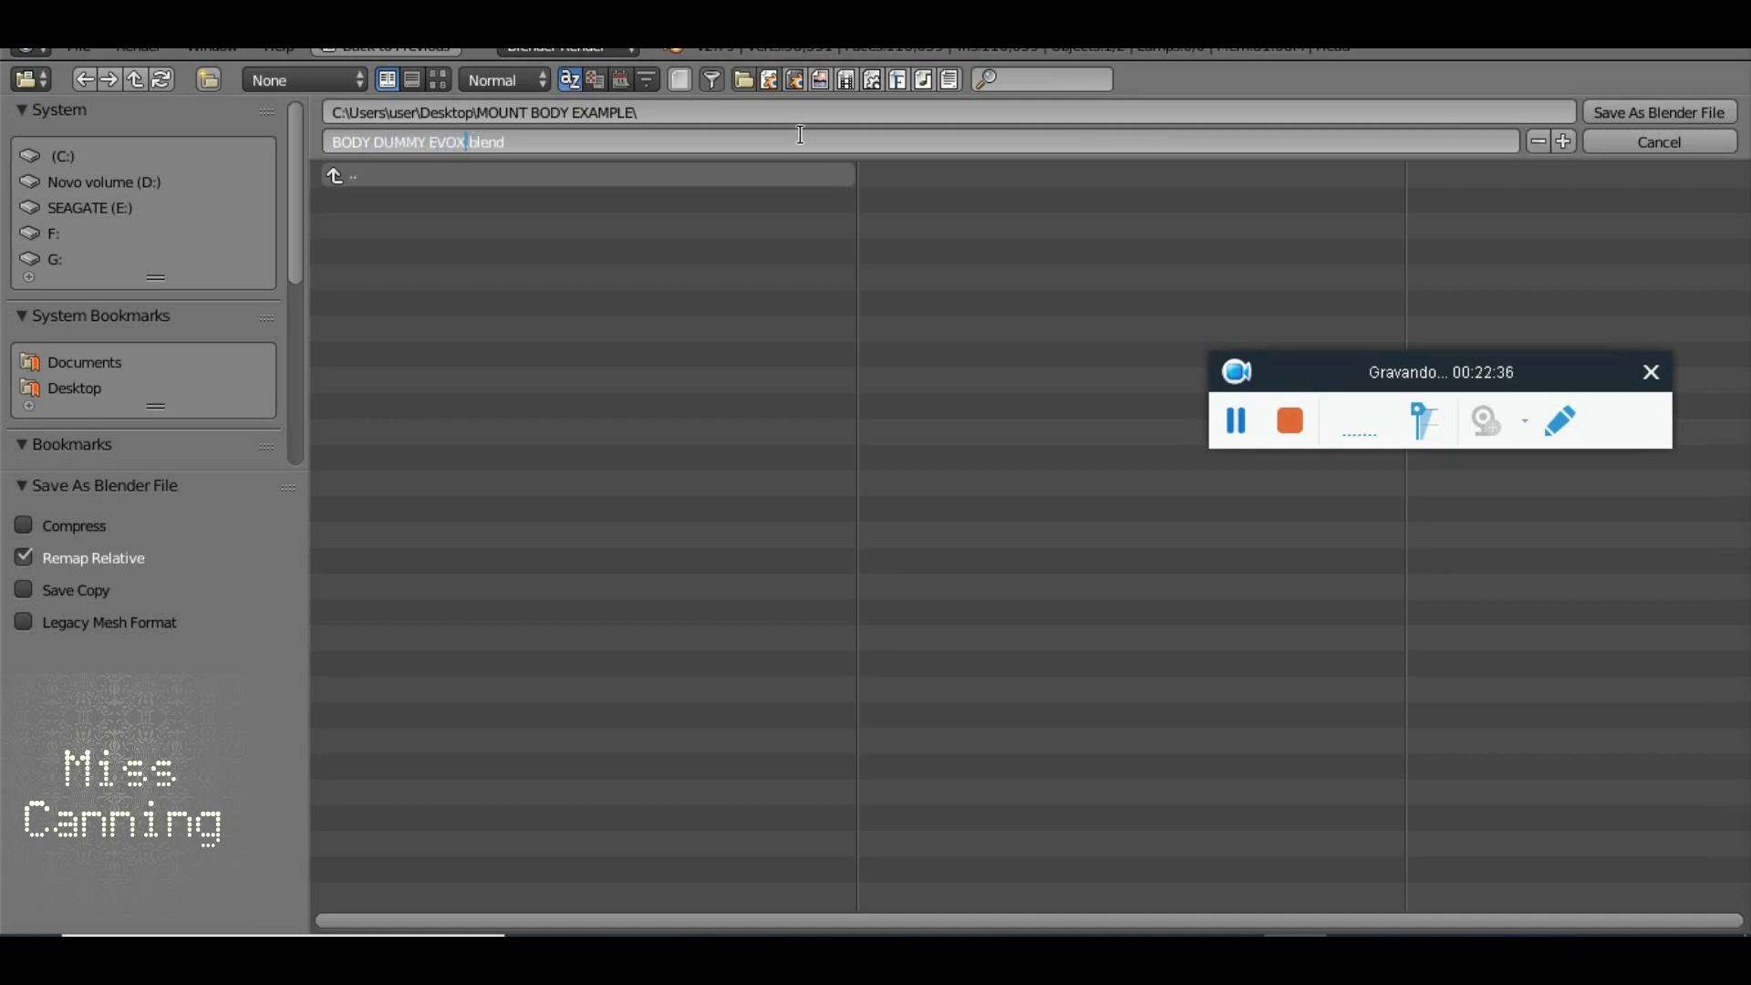
{"action": "left_click", "coordinate": [1658, 113]}
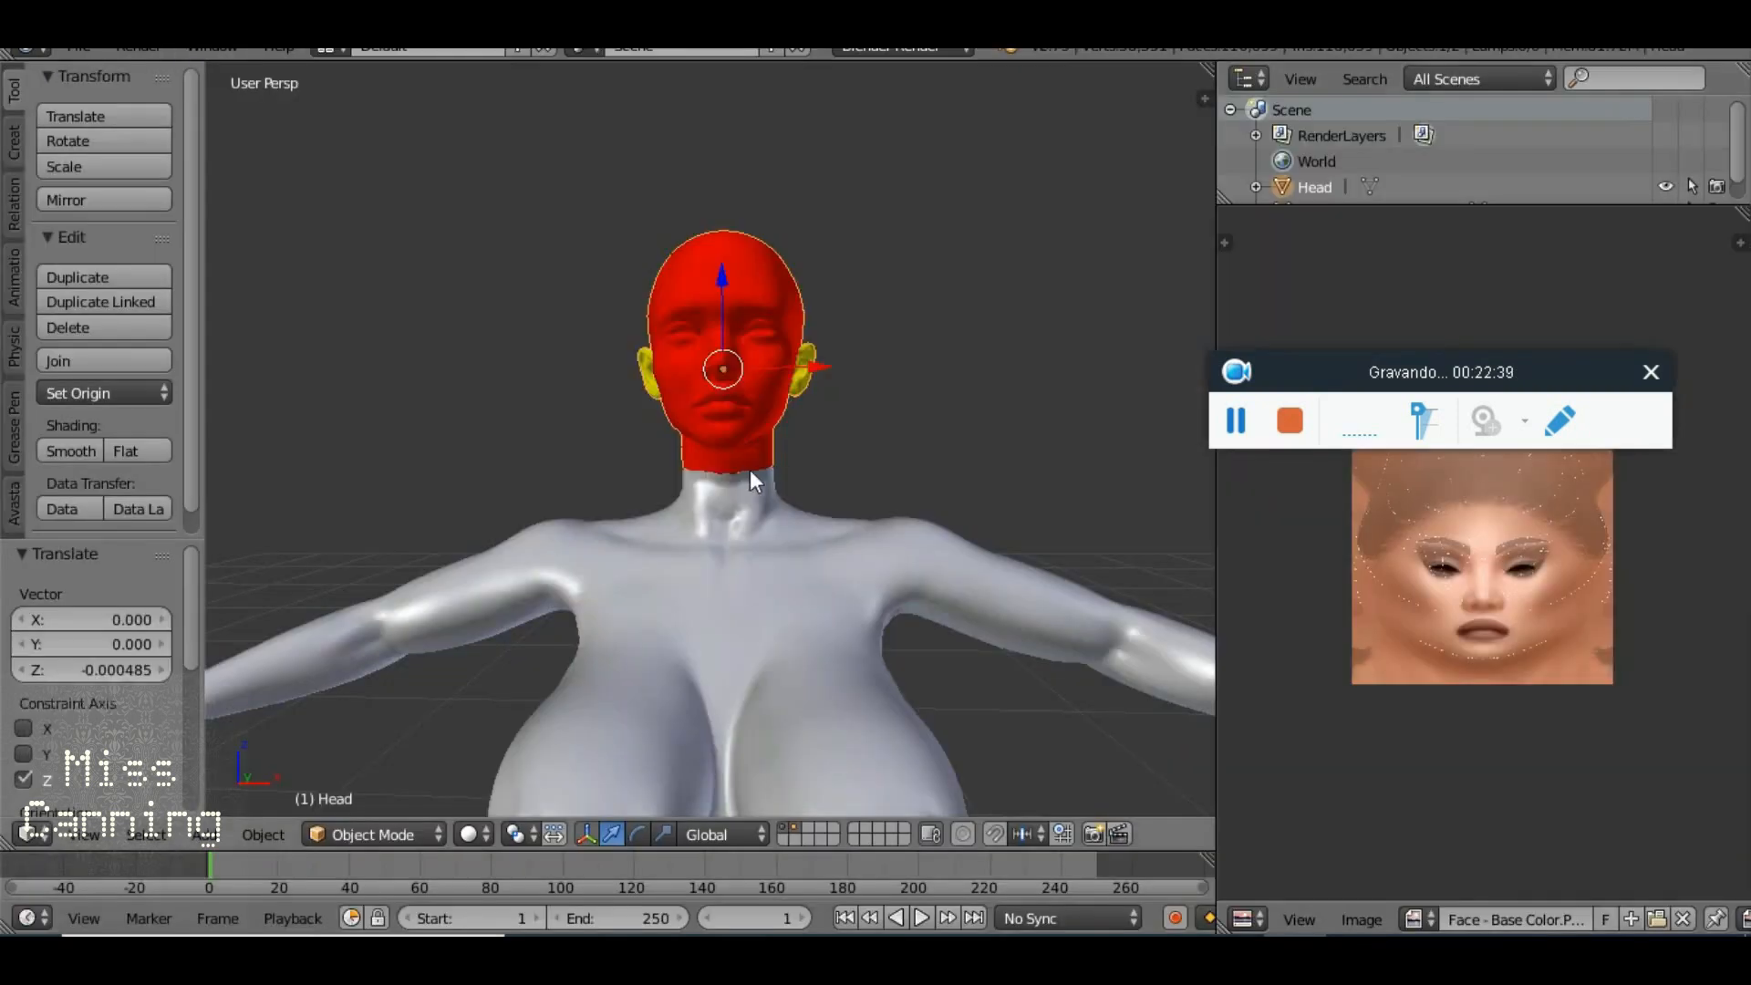
Examine the assembled head and body from the front and back, checking the neck join and overall proportions
{"action": "scroll", "coordinate": [749, 469], "scroll_direction": "down", "scroll_amount": 3}
{"action": "scroll", "coordinate": [747, 572], "scroll_direction": "up", "scroll_amount": 6}
{"action": "left_click_drag", "start_coordinate": [828, 593], "coordinate": [784, 623]}
{"action": "scroll", "coordinate": [763, 589], "scroll_direction": "down", "scroll_amount": 5}
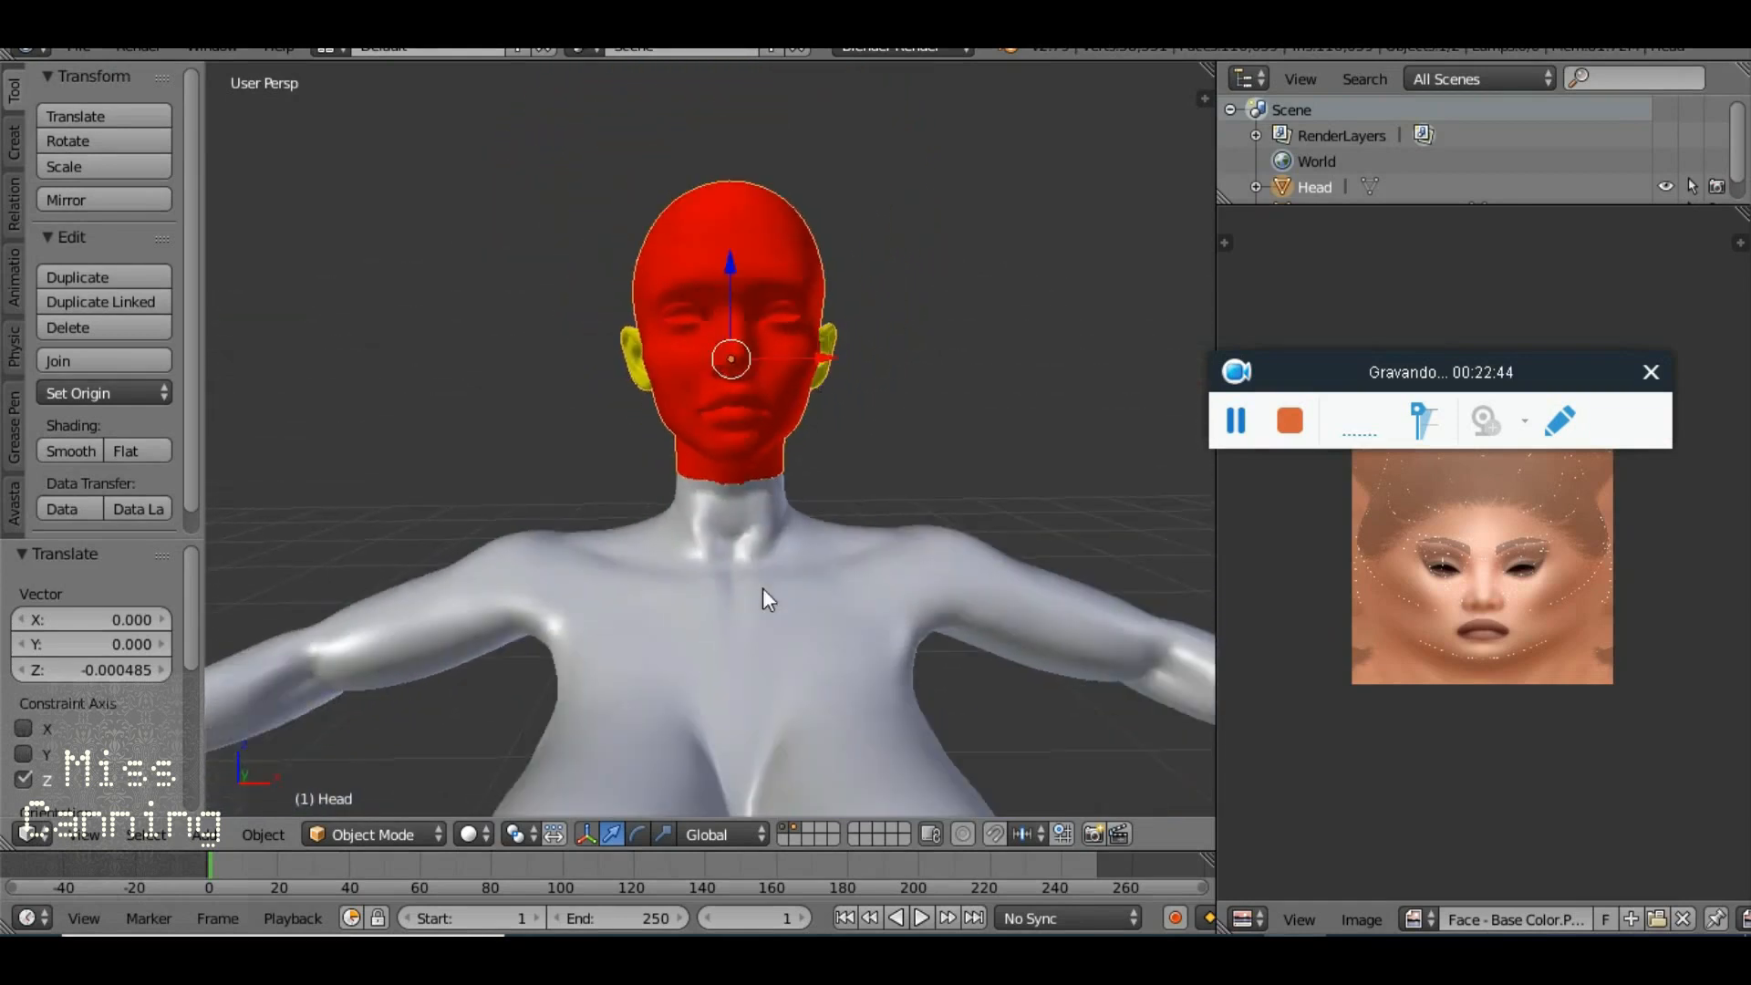
{"action": "left_click_drag", "start_coordinate": [697, 755], "coordinate": [565, 547]}
{"action": "scroll", "coordinate": [565, 547], "scroll_direction": "down", "scroll_amount": 4}
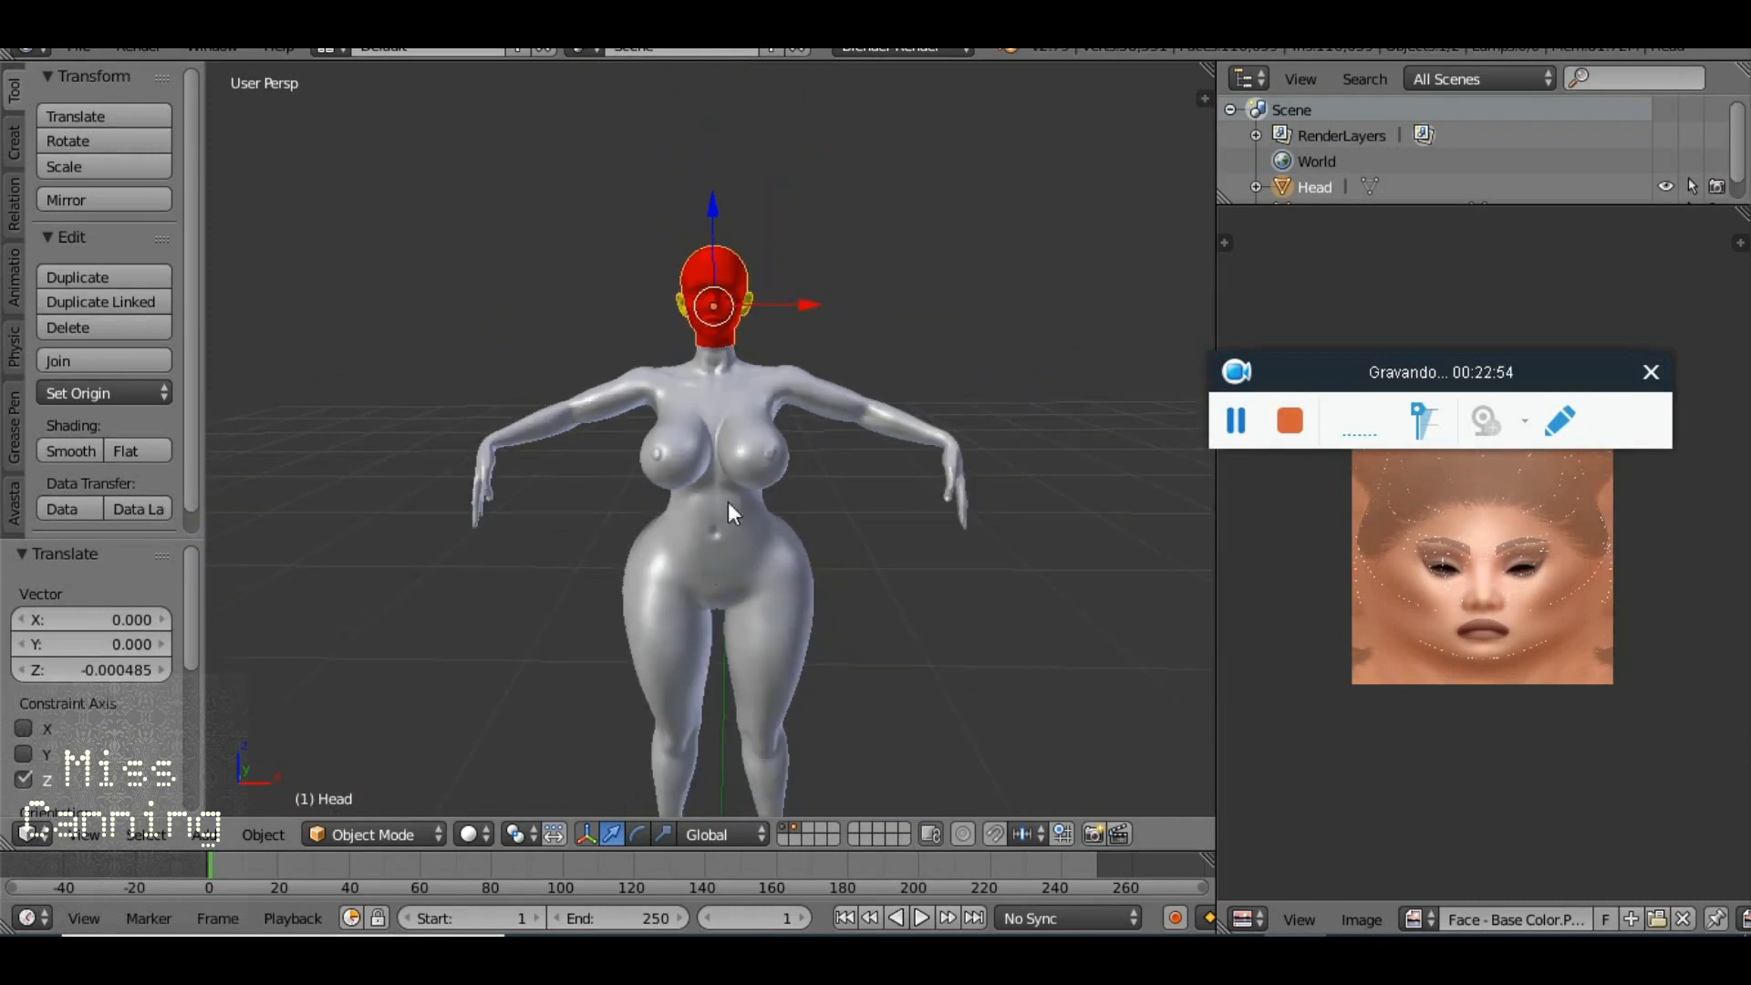
{"action": "scroll", "coordinate": [727, 500], "scroll_direction": "up", "scroll_amount": 2}
{"action": "scroll", "coordinate": [730, 365], "scroll_direction": "up", "scroll_amount": 3}
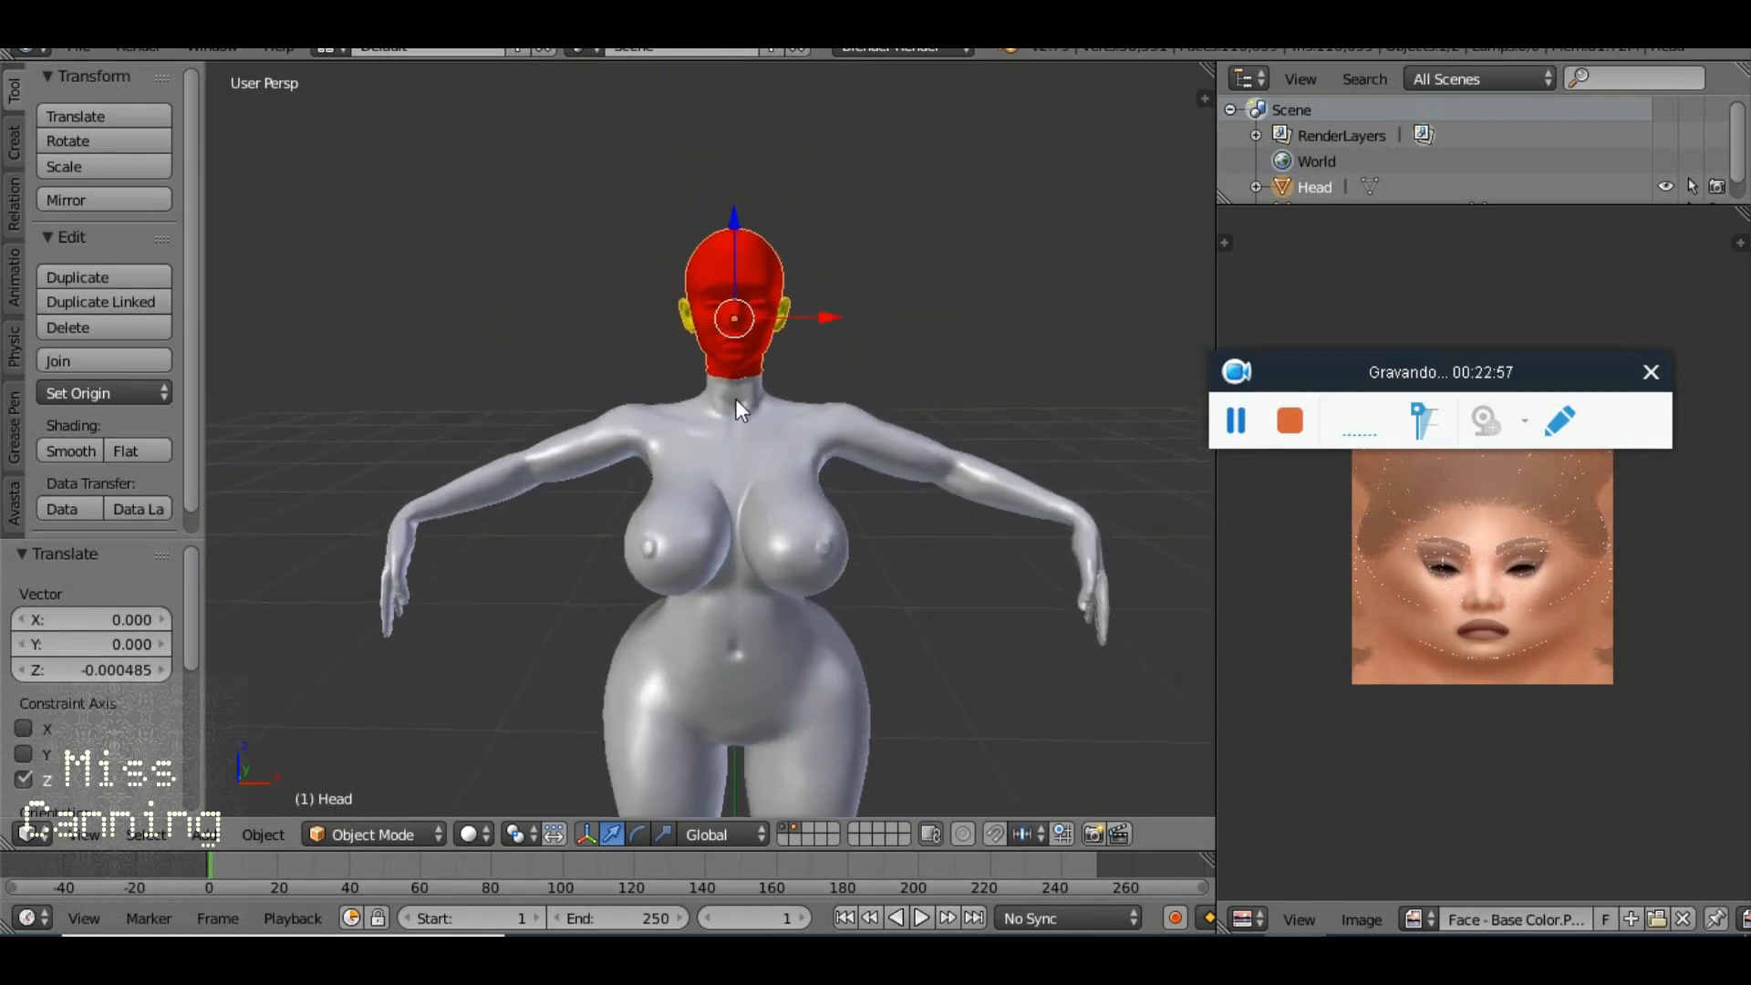
{"action": "left_click_drag", "start_coordinate": [766, 392], "coordinate": [499, 478]}
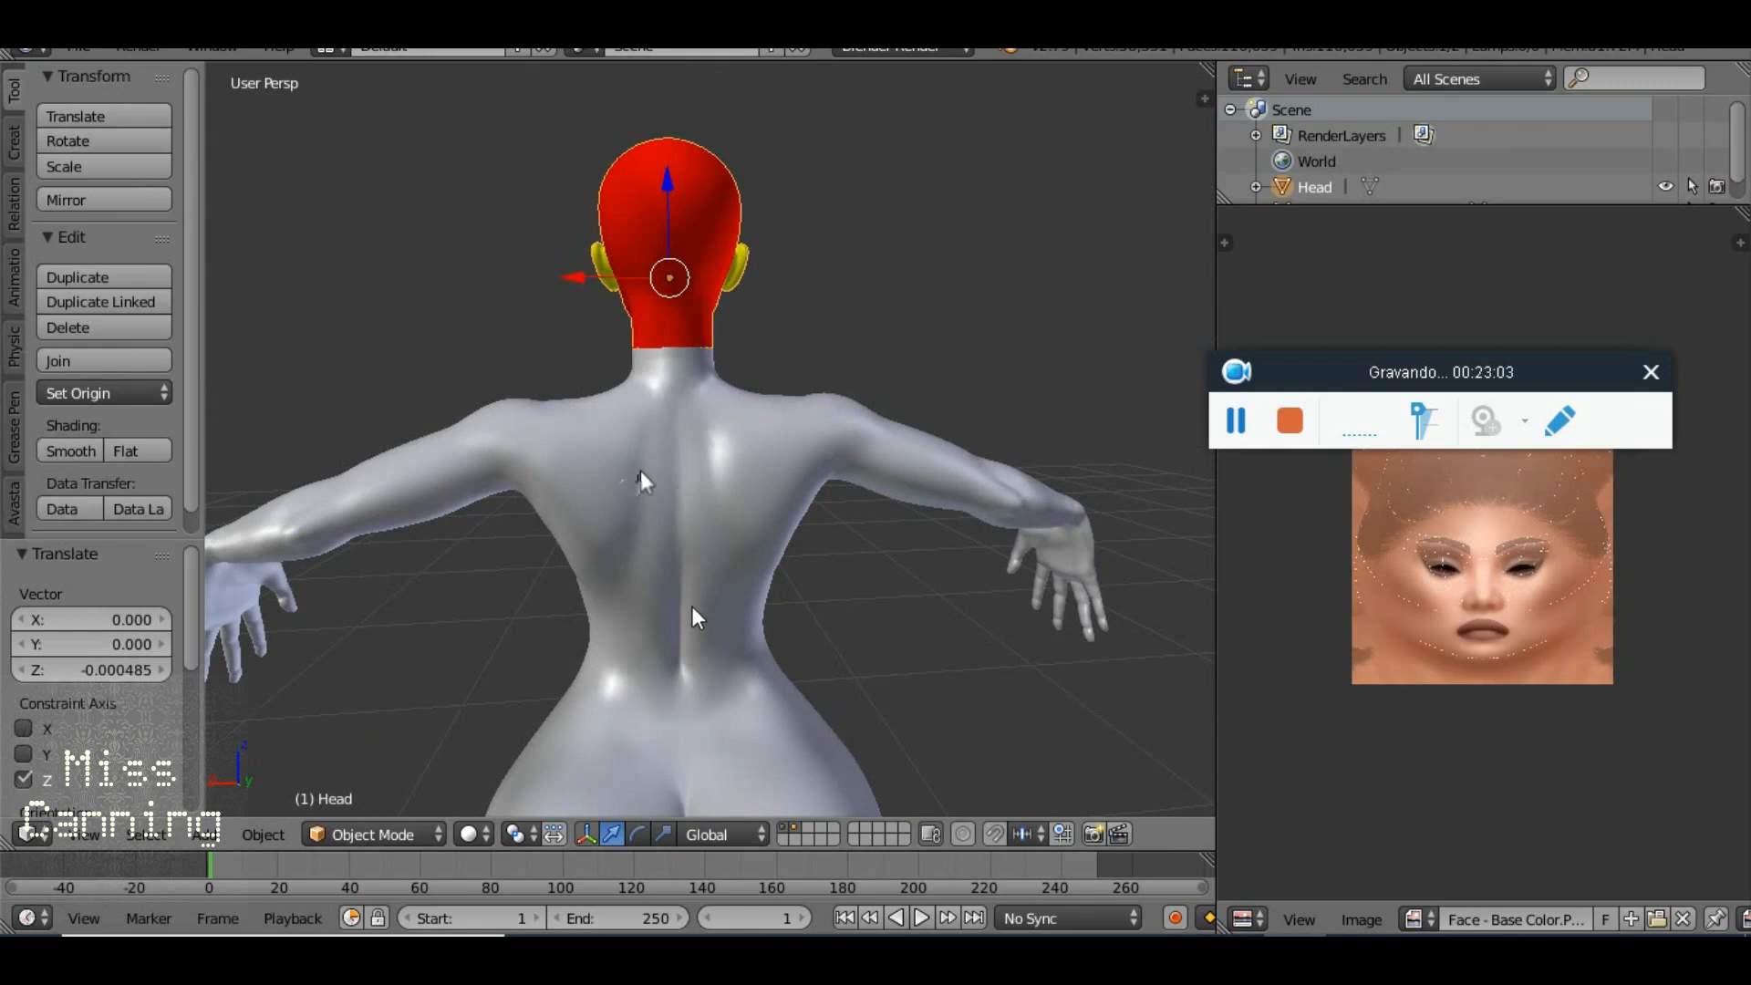
{"action": "scroll", "coordinate": [692, 607], "scroll_direction": "down", "scroll_amount": 3}
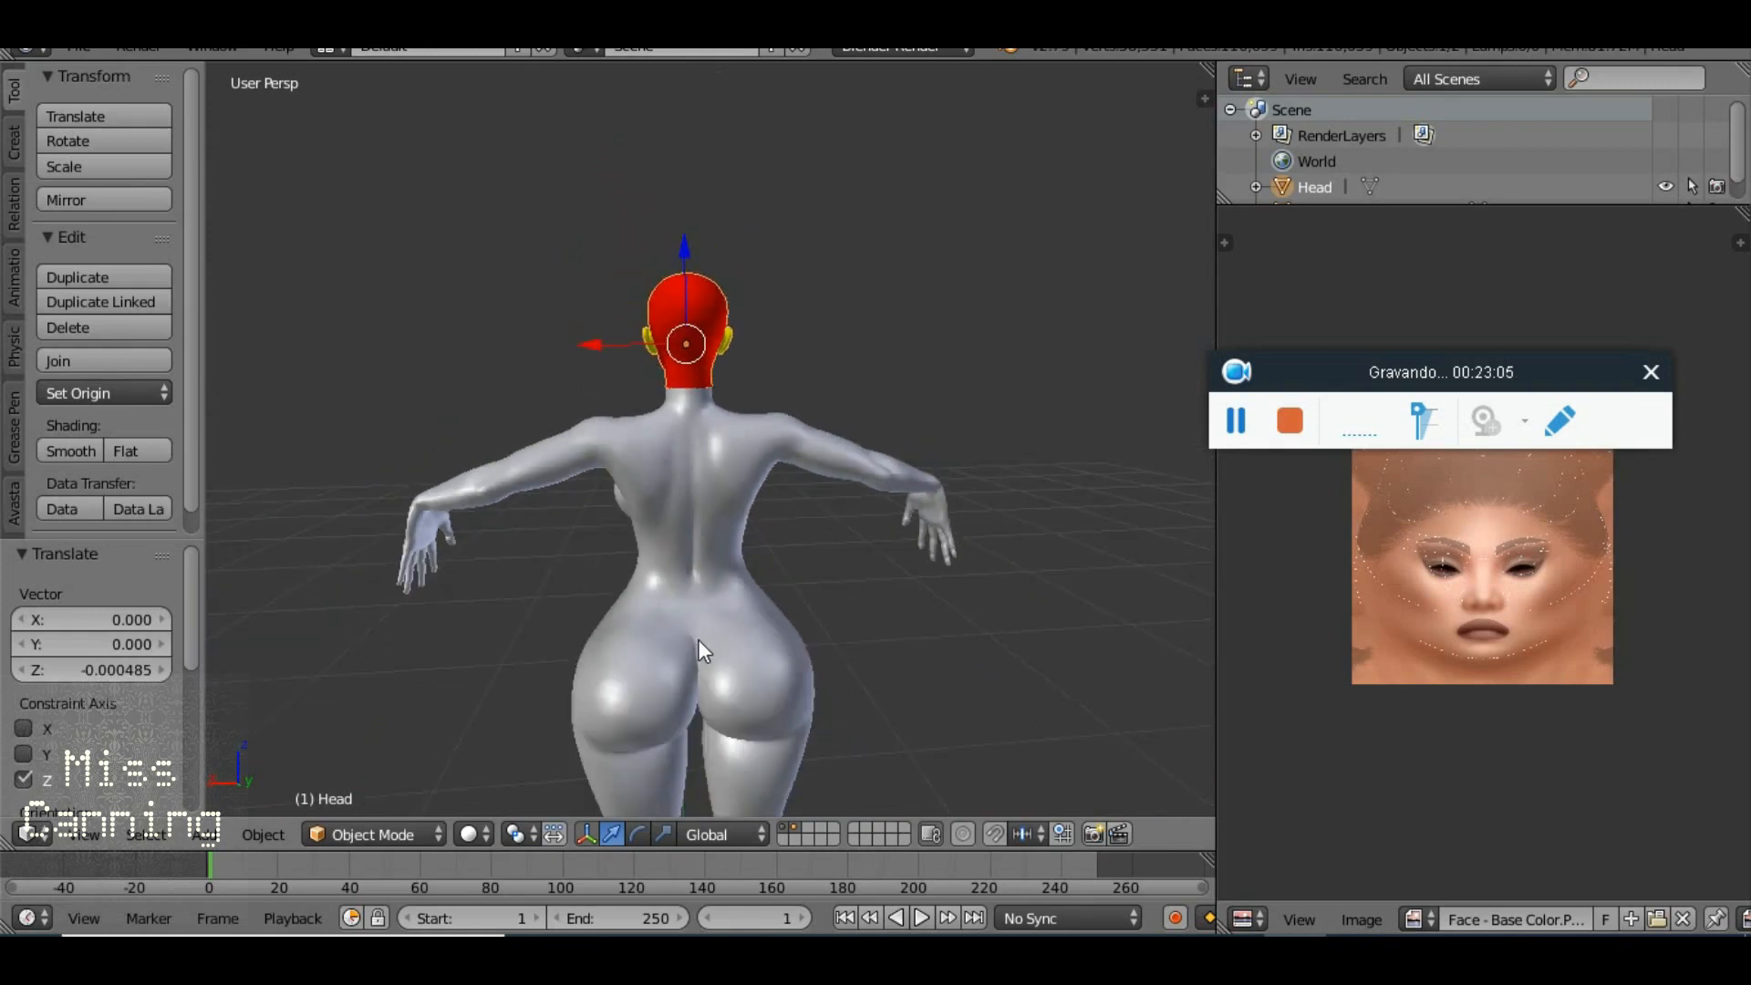
{"action": "scroll", "coordinate": [674, 616], "scroll_direction": "up", "scroll_amount": 3}
{"action": "left_click_drag", "start_coordinate": [684, 539], "coordinate": [573, 523]}
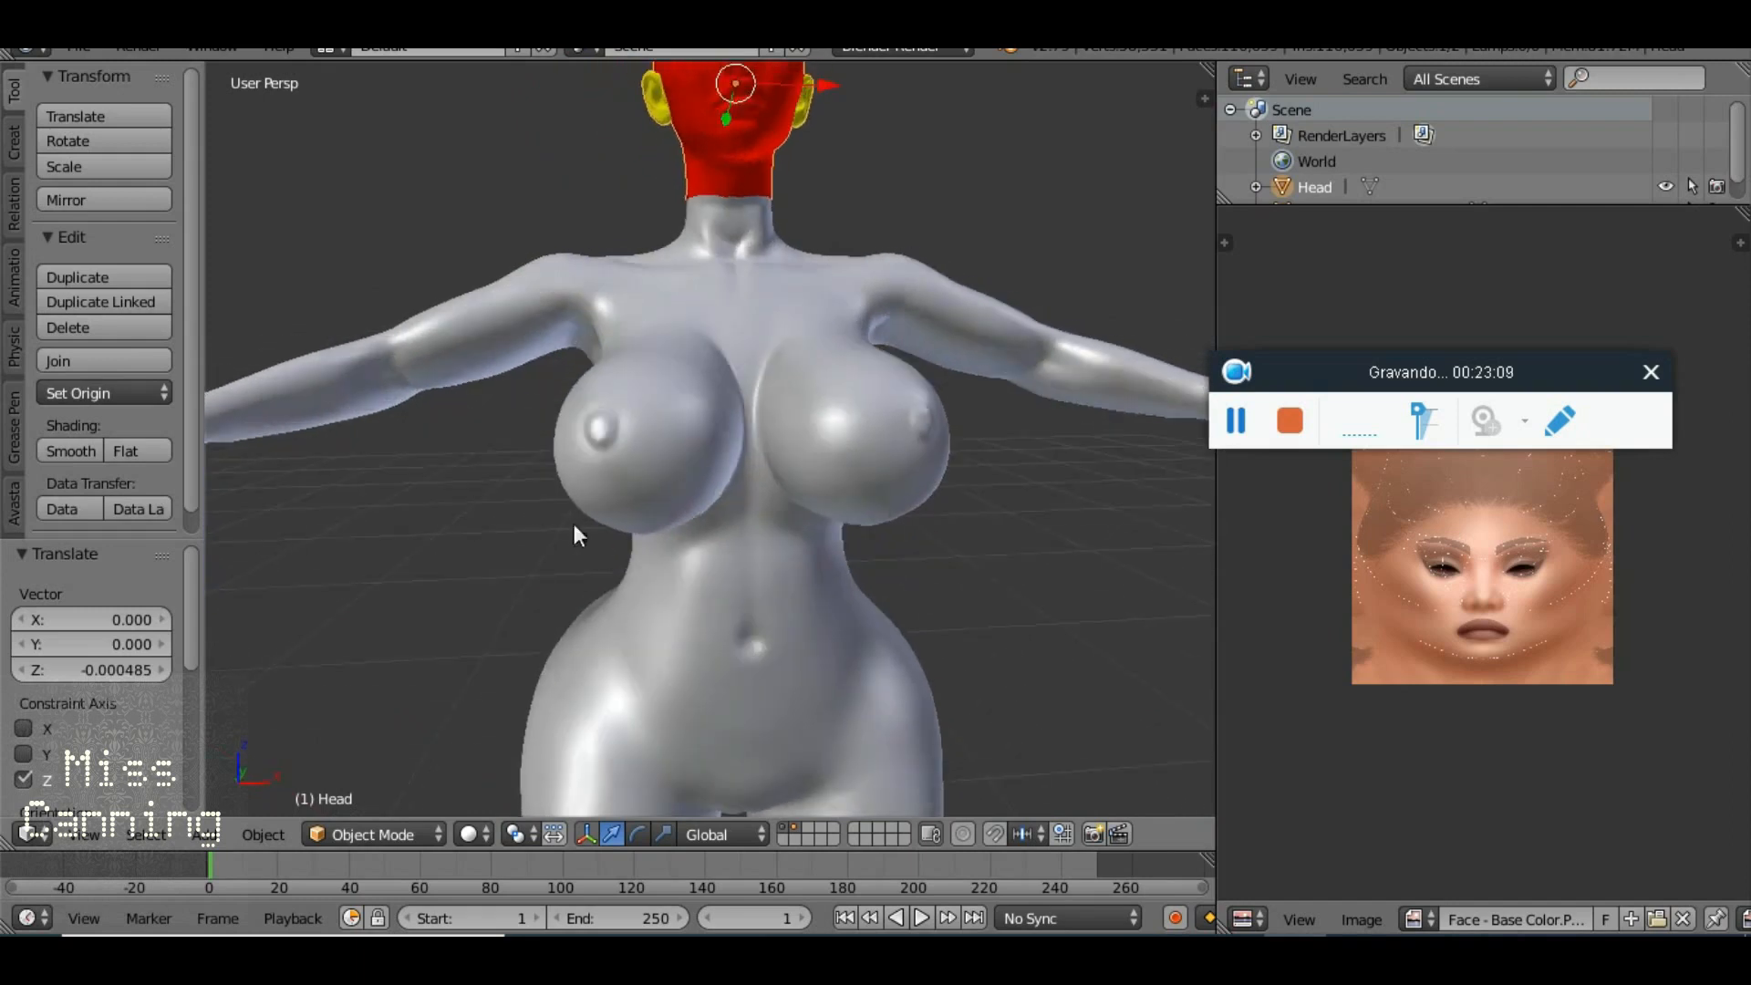
{"action": "scroll", "coordinate": [809, 493], "scroll_direction": "down", "scroll_amount": 2}
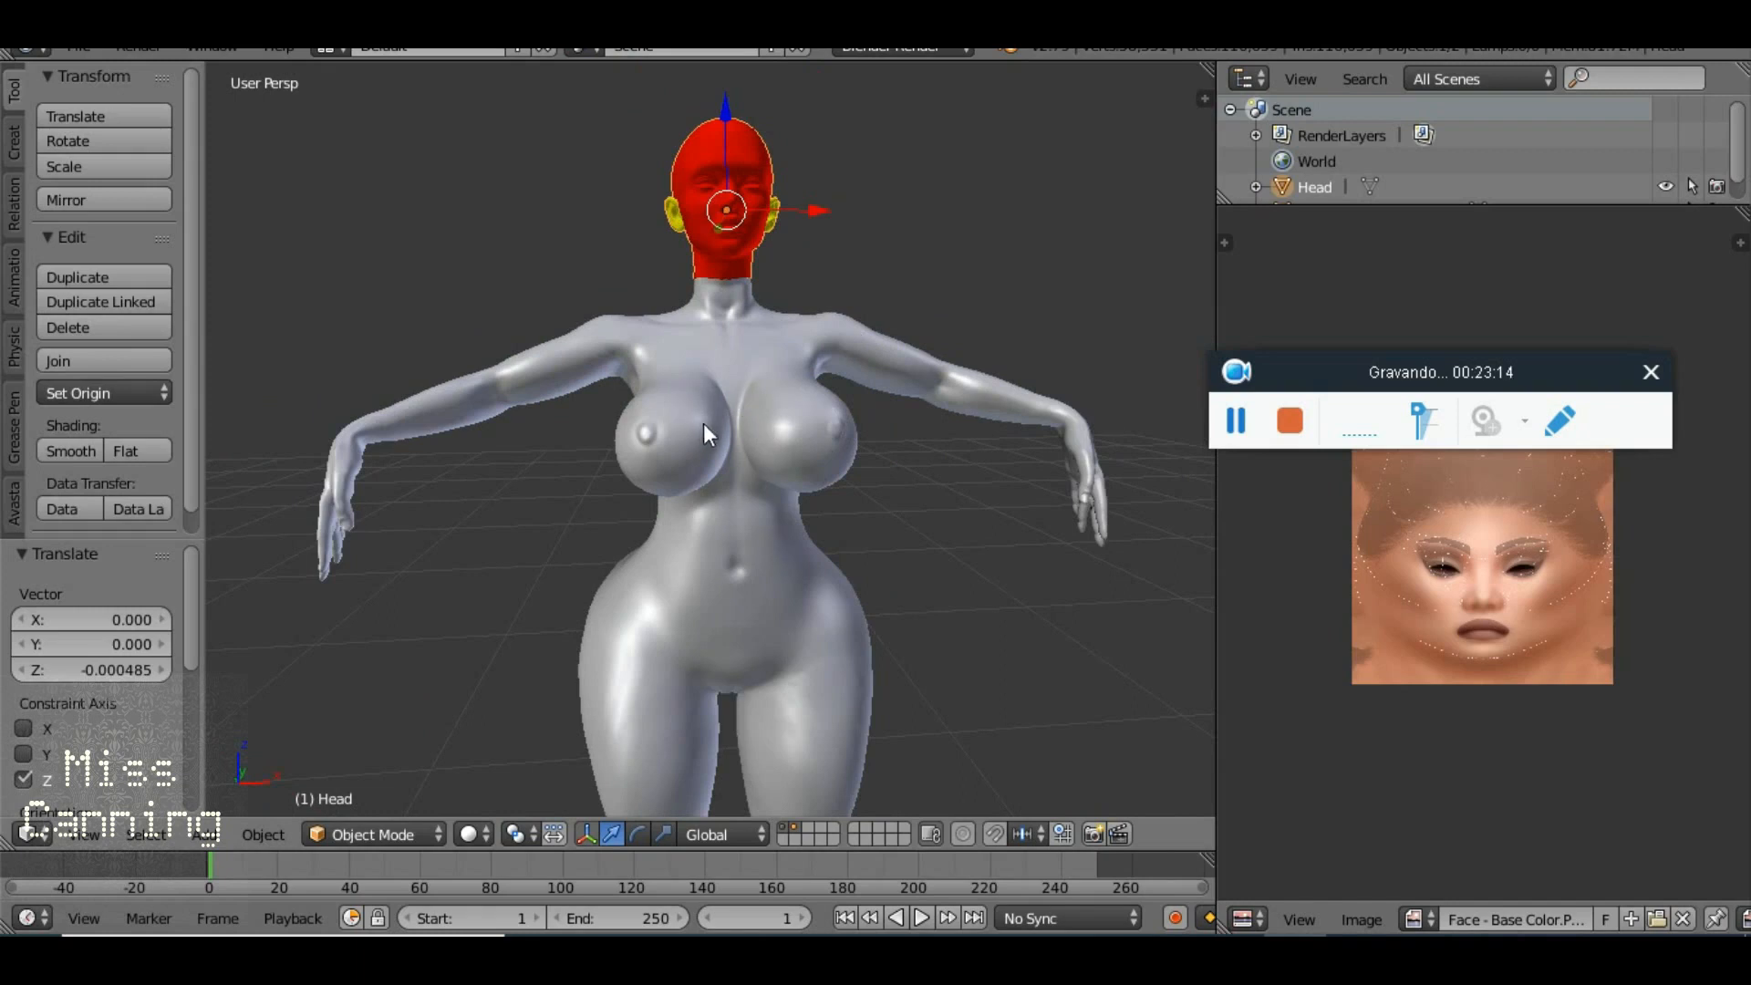
{"action": "mouse_move", "coordinate": [737, 402]}
{"action": "left_mouse_down"}
{"action": "mouse_move", "coordinate": [702, 450]}
{"action": "mouse_move", "coordinate": [757, 424]}
{"action": "left_mouse_up"}
{"action": "scroll", "coordinate": [757, 424], "scroll_direction": "up", "scroll_amount": 1}
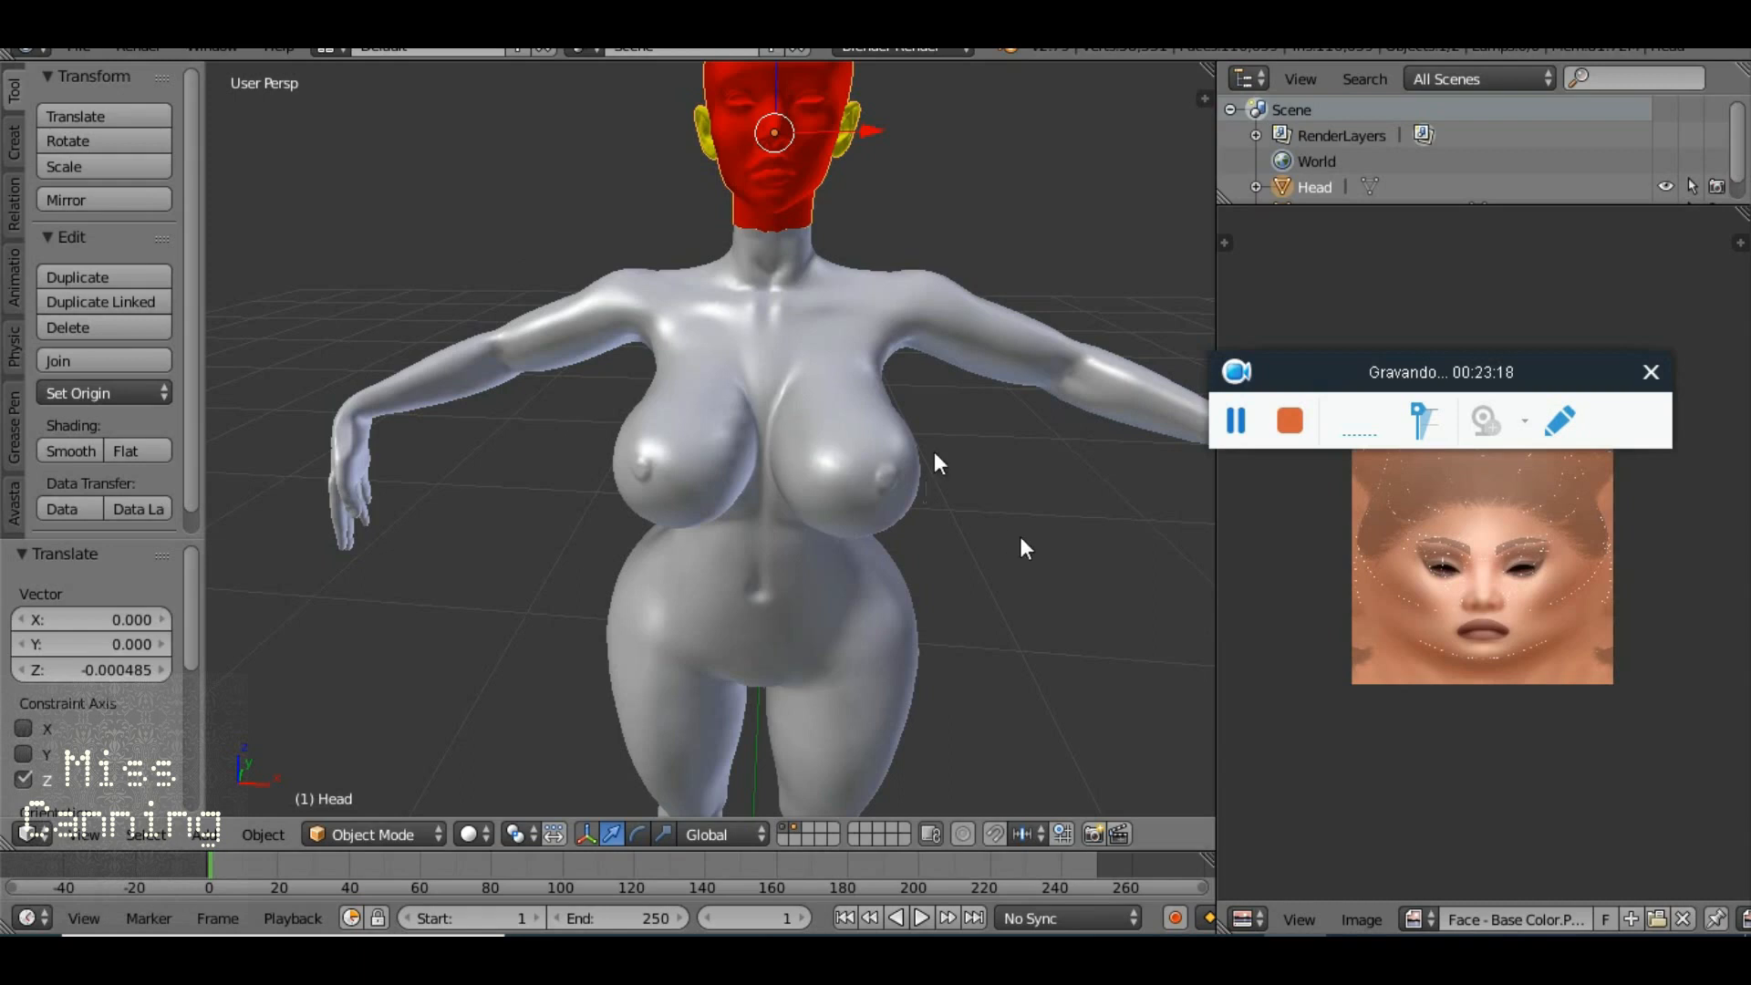
{"action": "scroll", "coordinate": [744, 449], "scroll_direction": "down", "scroll_amount": 1}
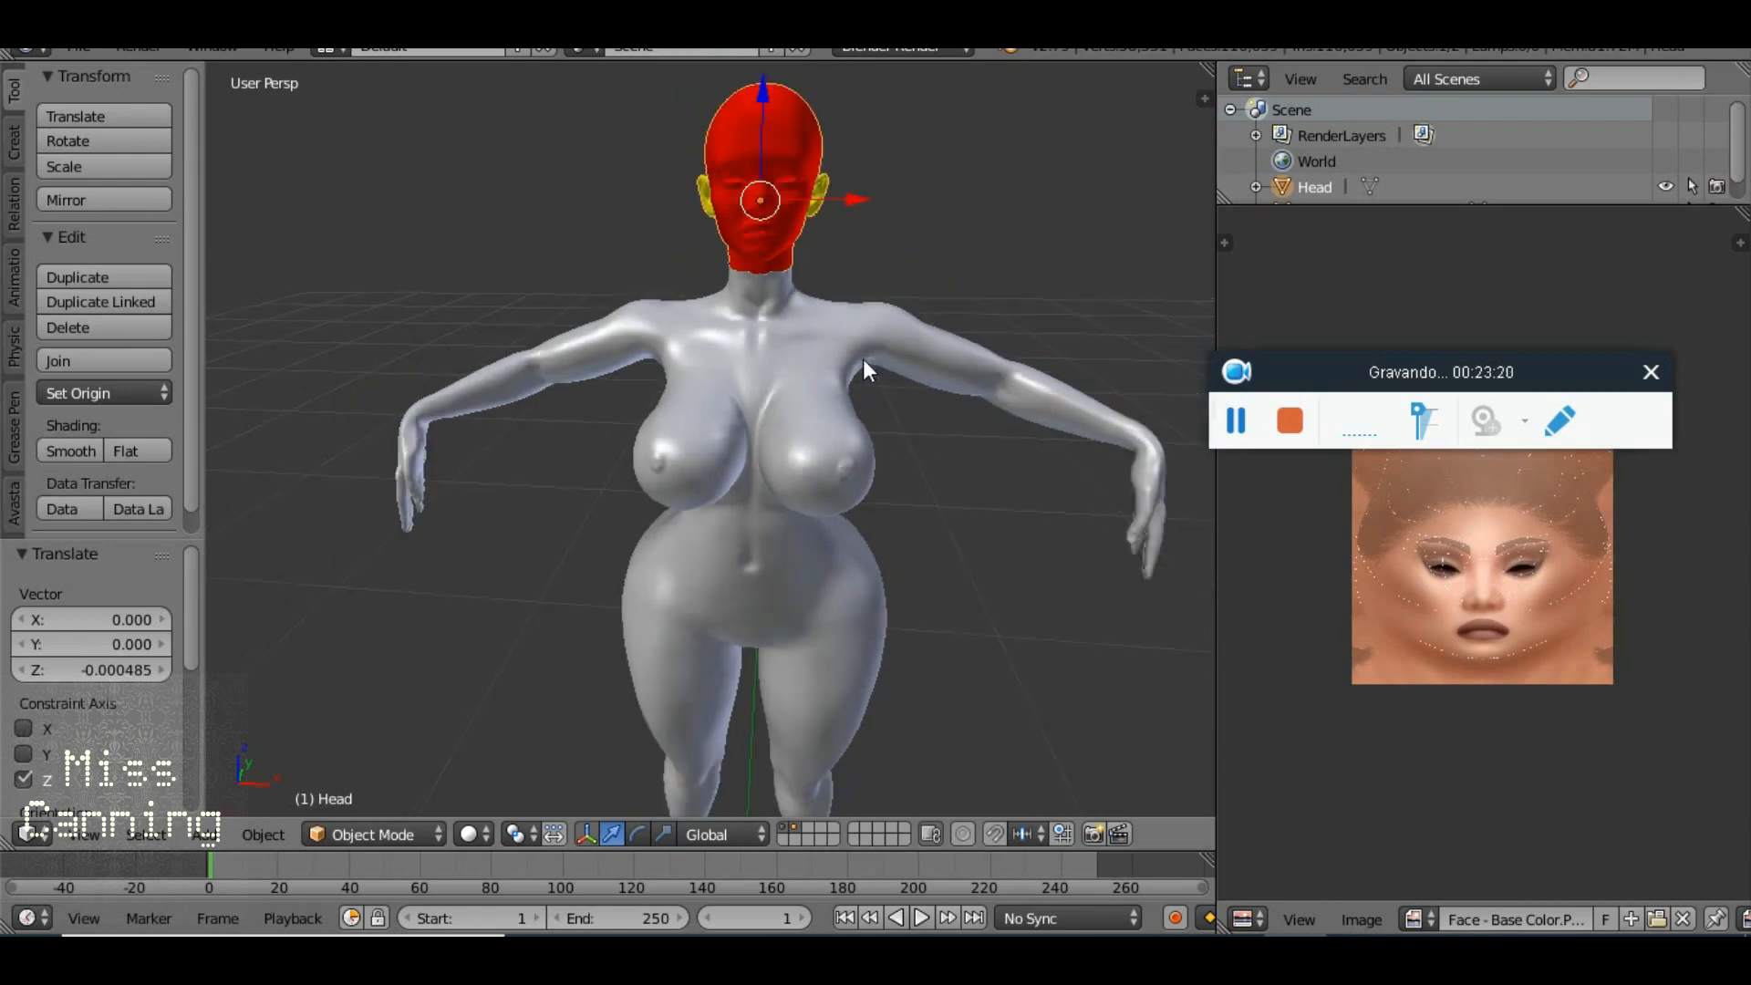
{"action": "left_click_drag", "start_coordinate": [783, 449], "coordinate": [804, 392]}
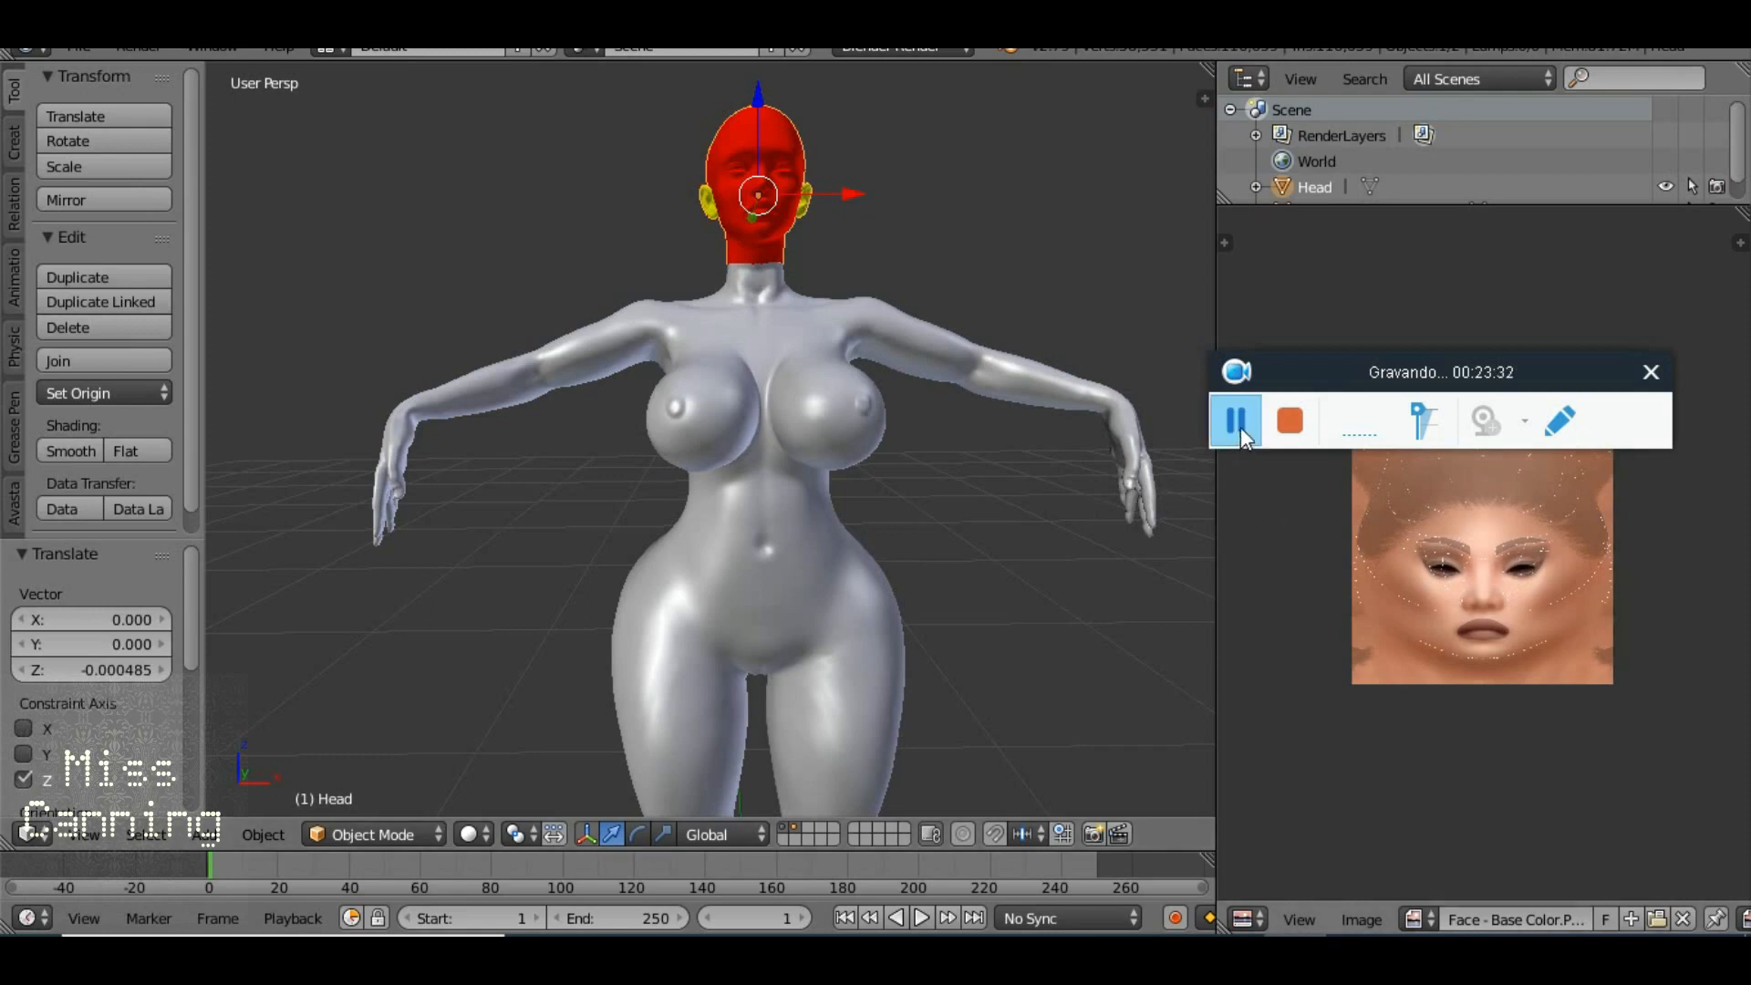
{"action": "left_click_drag", "start_coordinate": [1348, 365], "coordinate": [1379, 306]}
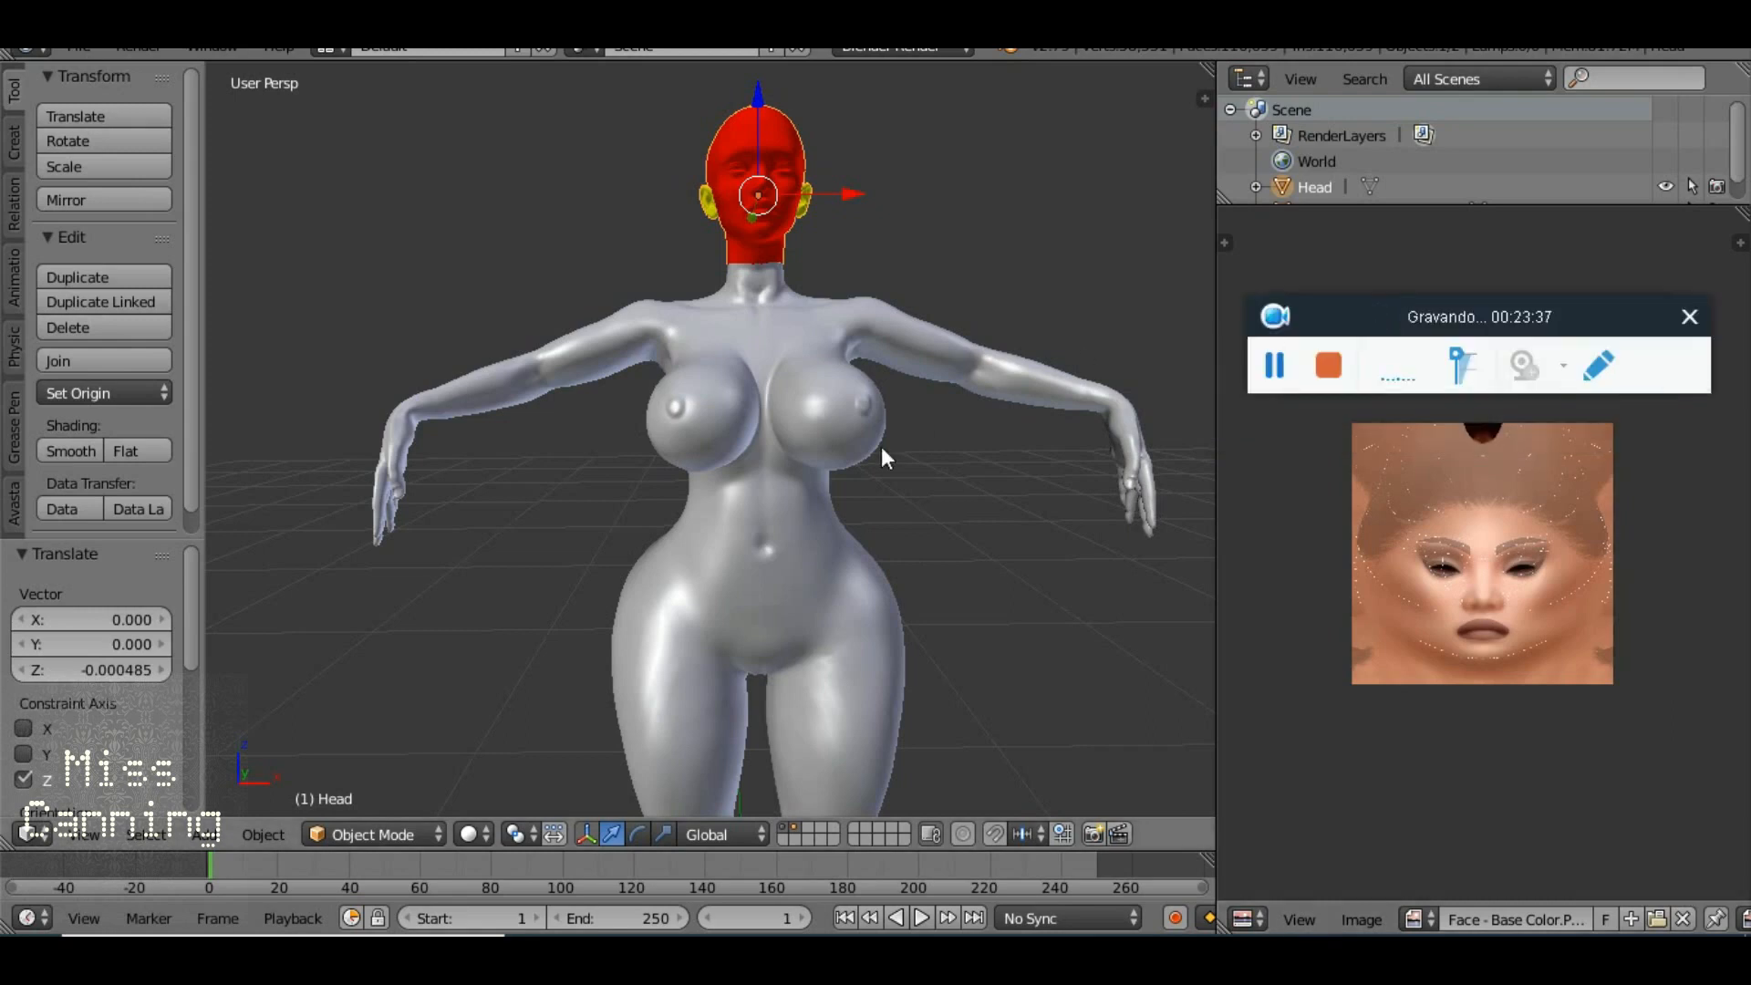
{"action": "left_click_drag", "start_coordinate": [791, 424], "coordinate": [784, 447]}
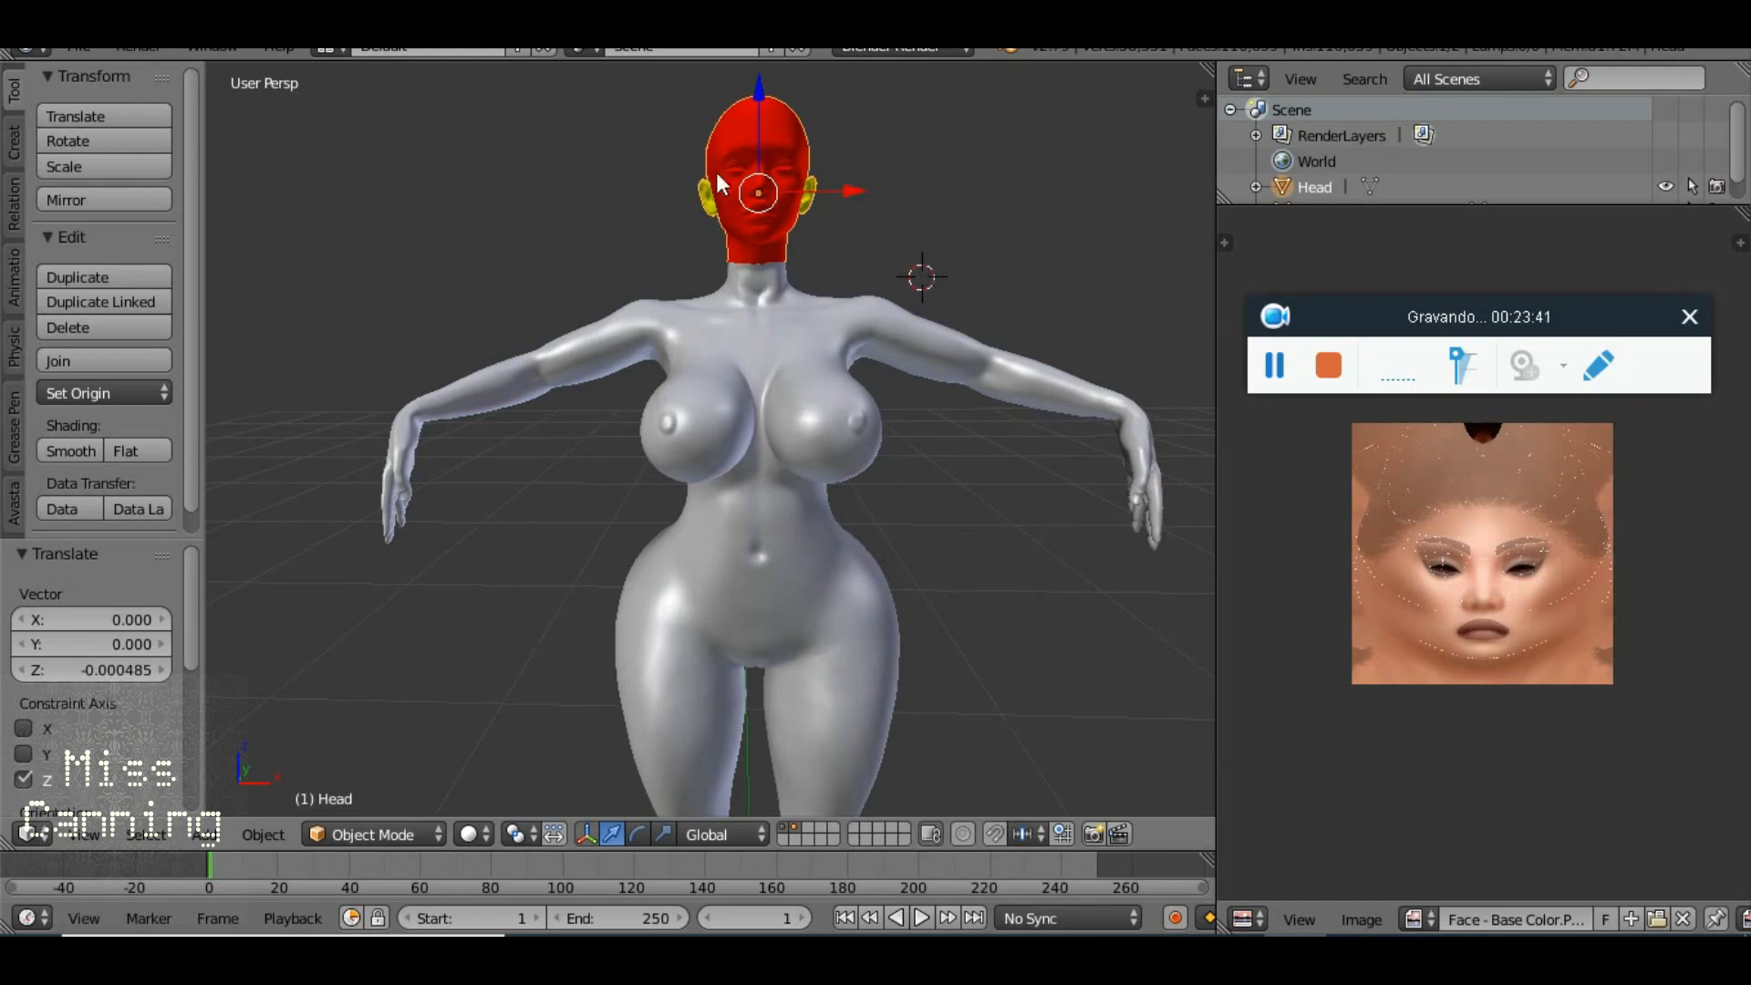
Select the KUPRA body mesh as the active object, checking that head and body are separate objects
{"action": "right_click", "coordinate": [747, 375]}
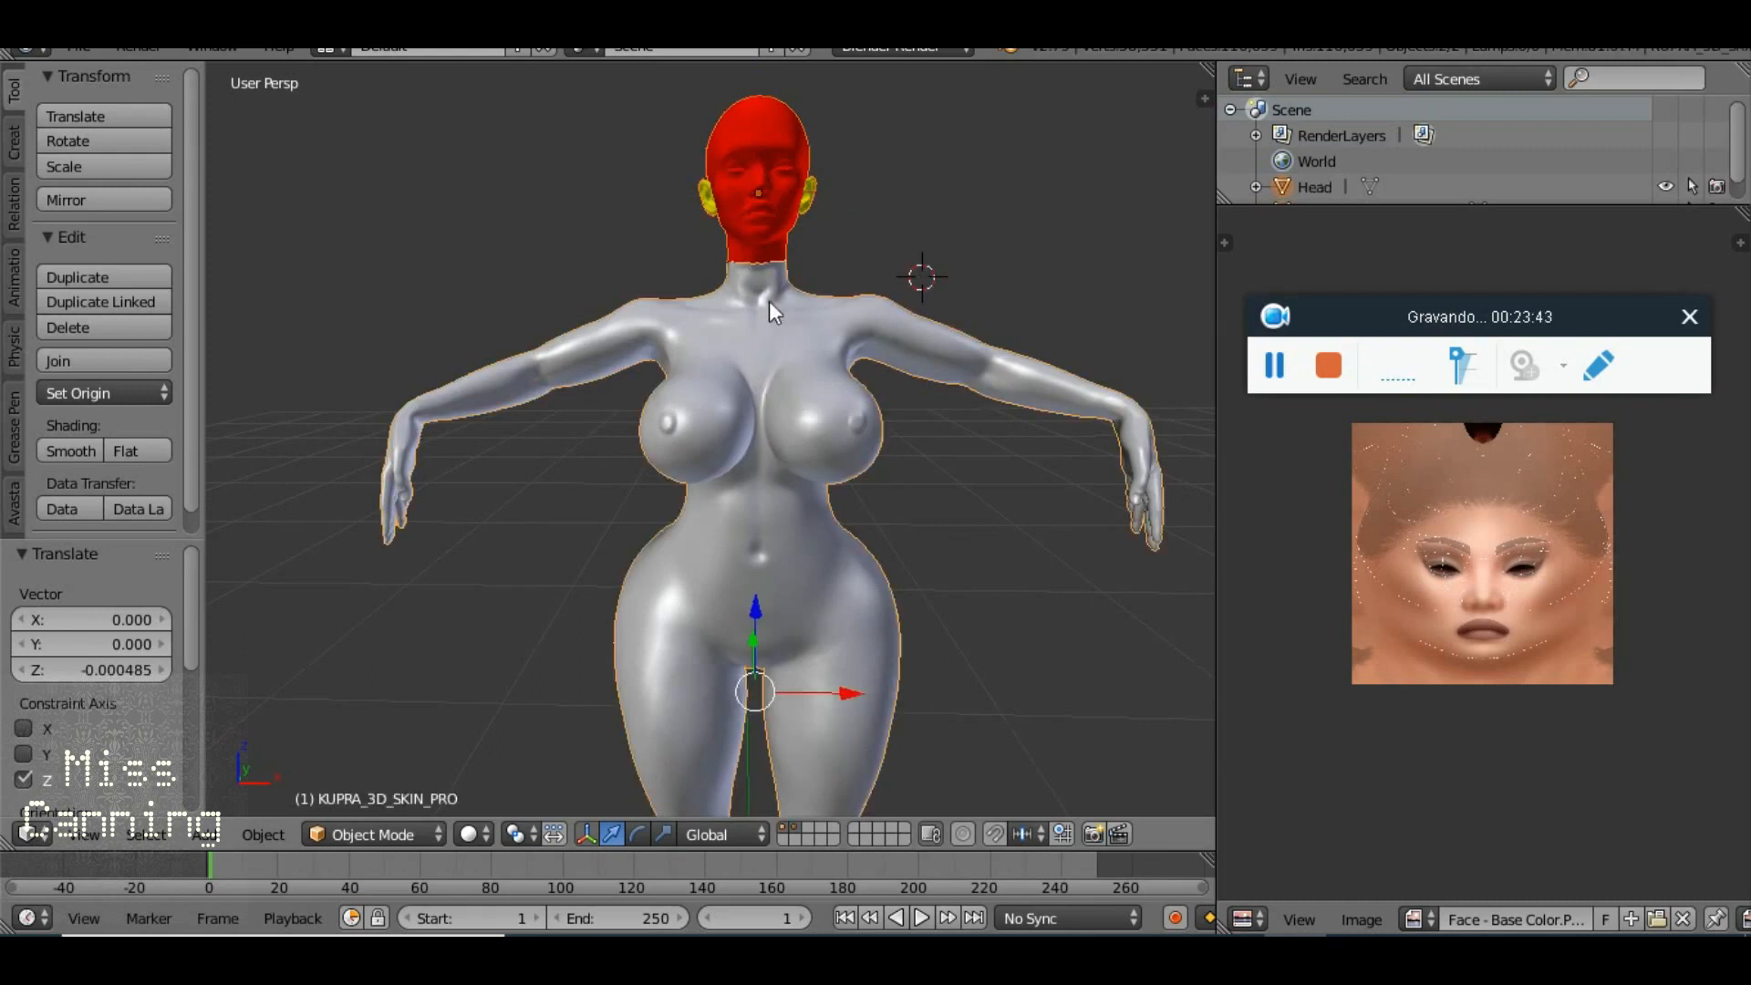
{"action": "right_click", "coordinate": [778, 135]}
{"action": "right_click", "coordinate": [815, 360]}
{"action": "scroll", "coordinate": [708, 442], "scroll_direction": "down", "scroll_amount": 4}
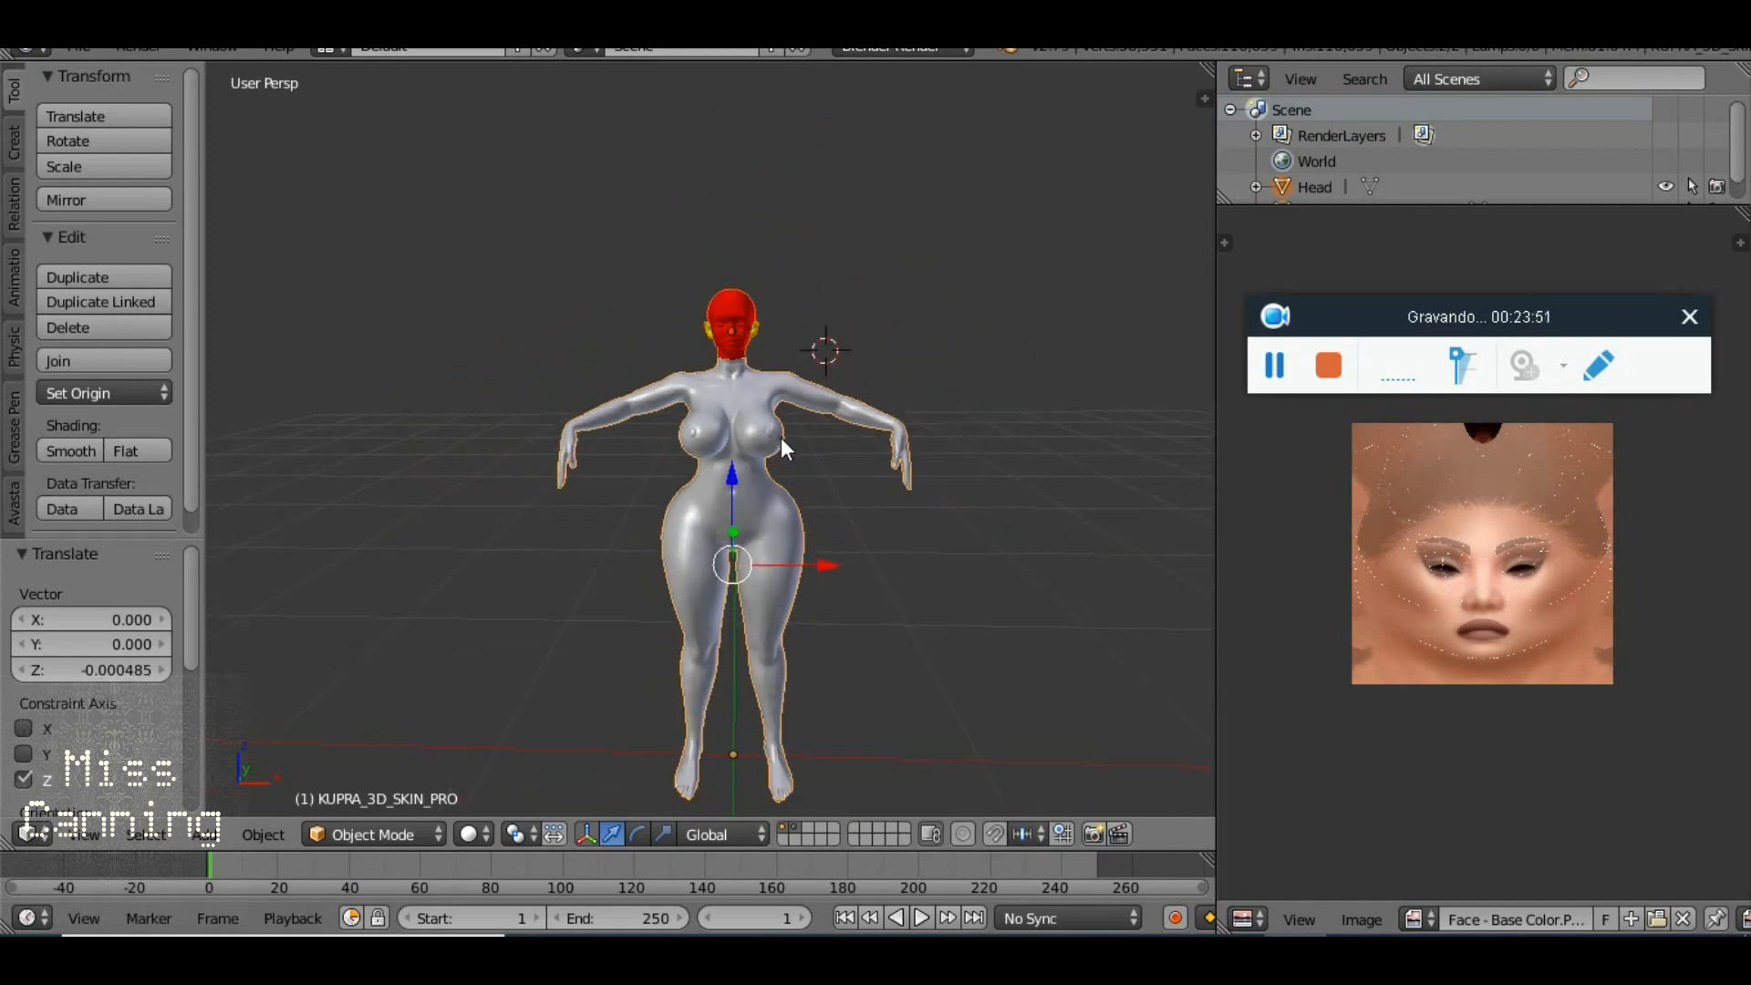
{"action": "mouse_move", "coordinate": [774, 440]}
{"action": "left_mouse_down"}
{"action": "mouse_move", "coordinate": [639, 478]}
{"action": "mouse_move", "coordinate": [419, 452]}
{"action": "mouse_move", "coordinate": [806, 451]}
{"action": "mouse_move", "coordinate": [777, 450]}
{"action": "left_mouse_up"}
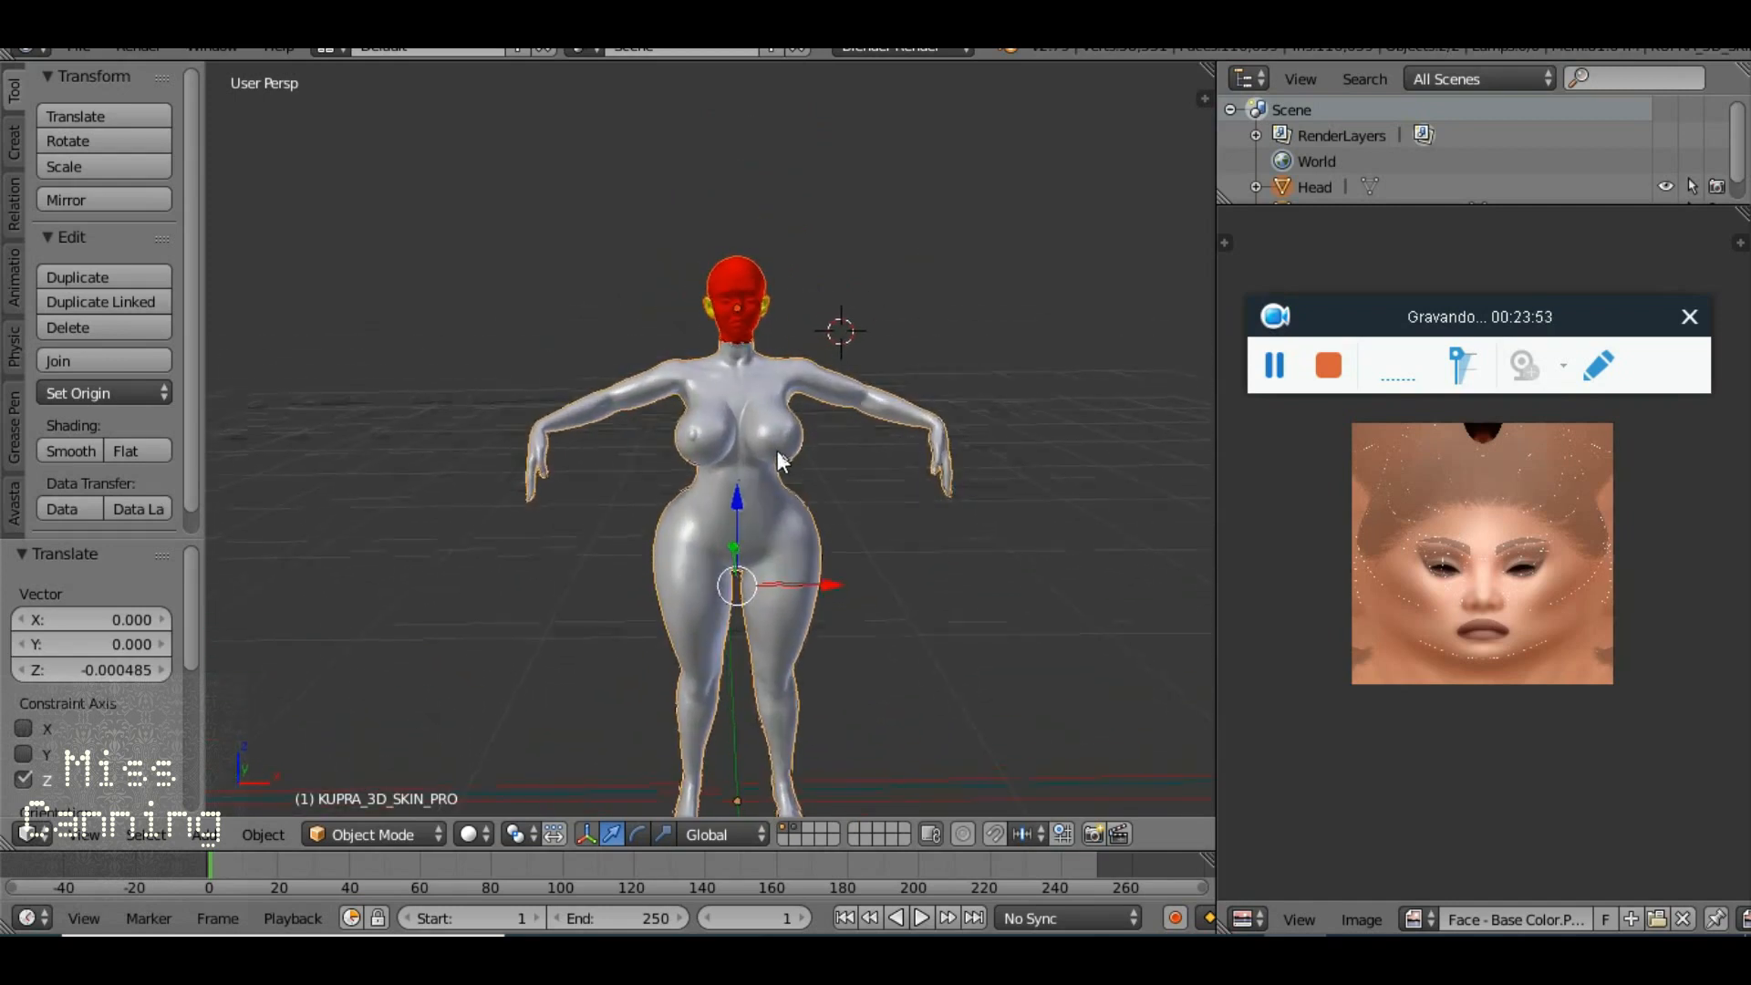
Export only the selected head and body as BODY DUMMY EVOX KUPRA ORIG.obj in the MOUNT BODY EXAMPLE folder
{"action": "left_click", "coordinate": [88, 49]}
{"action": "mouse_move", "coordinate": [210, 588]}
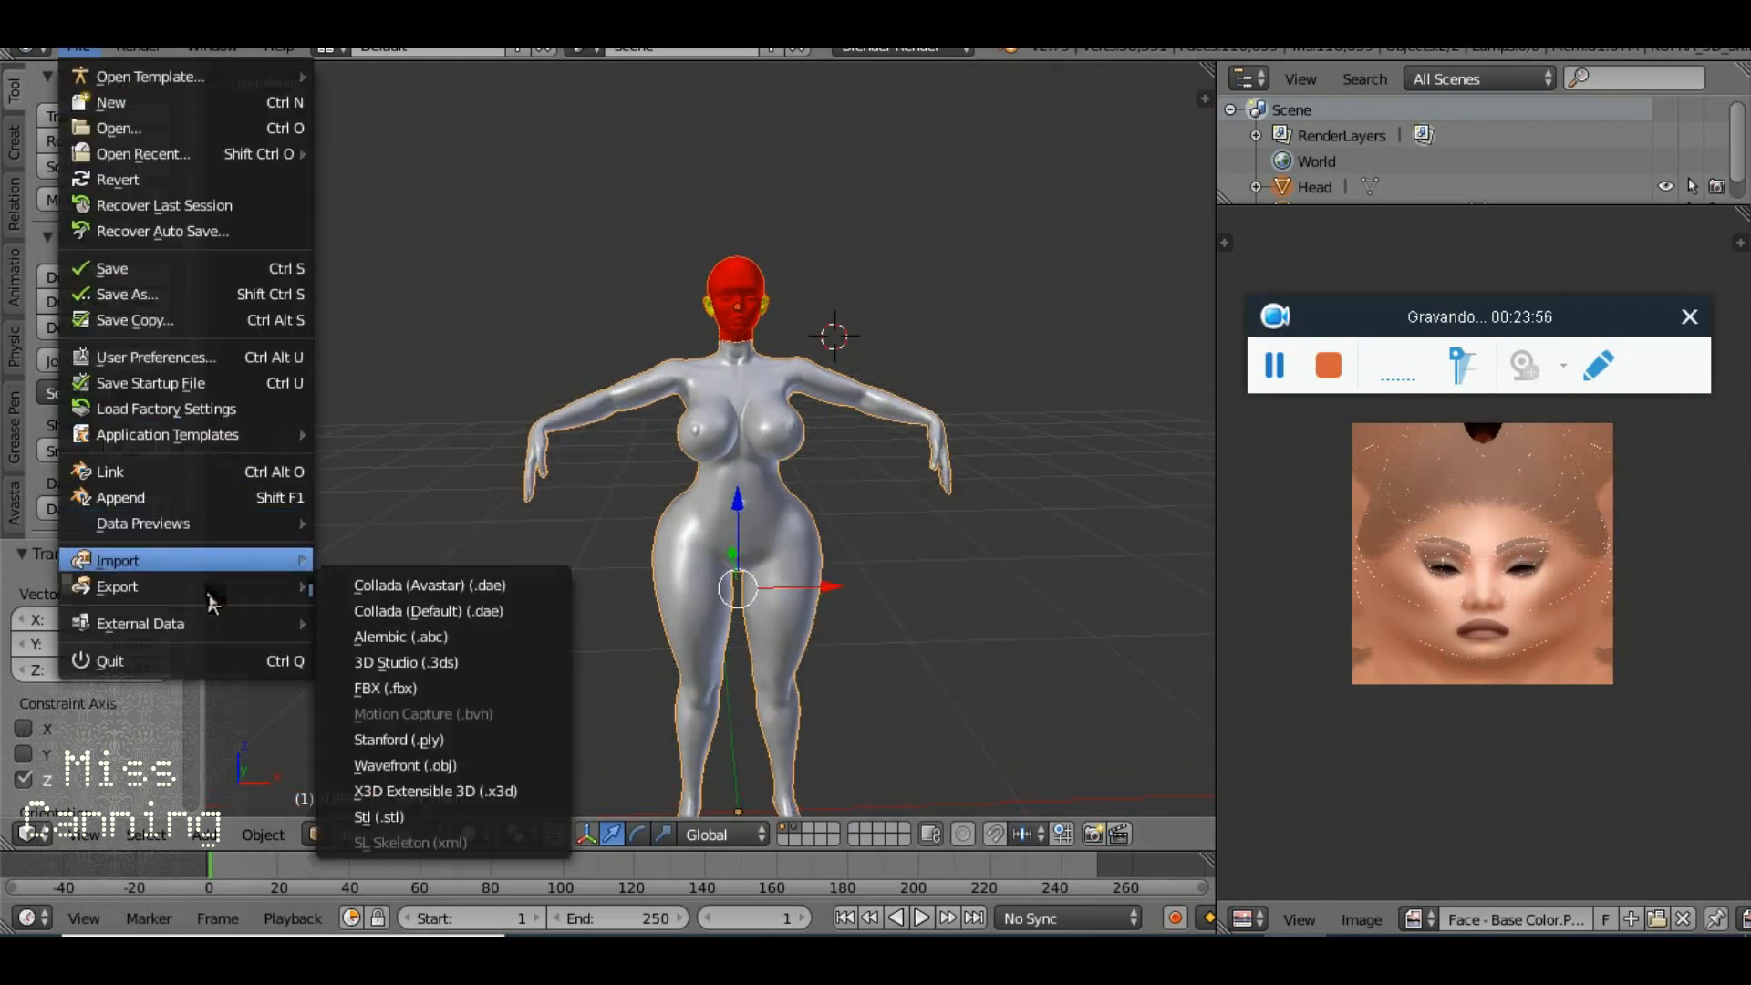
{"action": "left_click", "coordinate": [474, 765]}
{"action": "left_click", "coordinate": [430, 143]}
{"action": "left_click", "coordinate": [458, 143]}
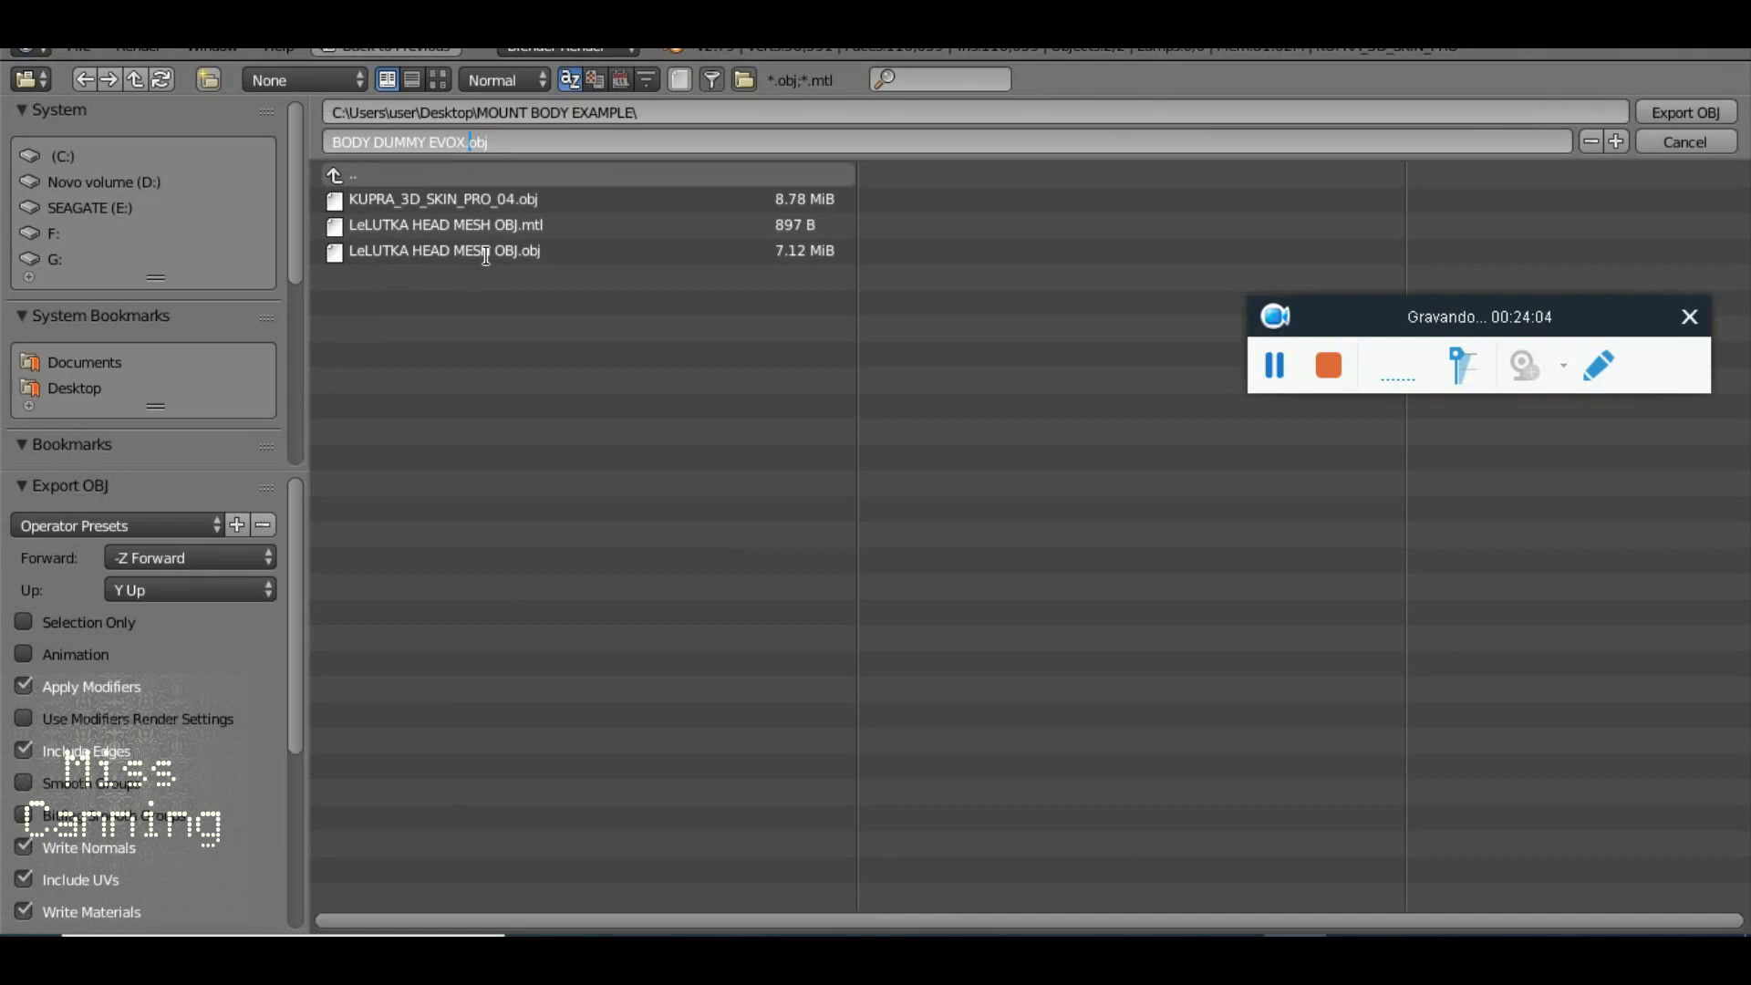
{"action": "type", "text": "KUPRA ORIG"}
{"action": "left_click", "coordinate": [25, 620]}
{"action": "left_click", "coordinate": [24, 621]}
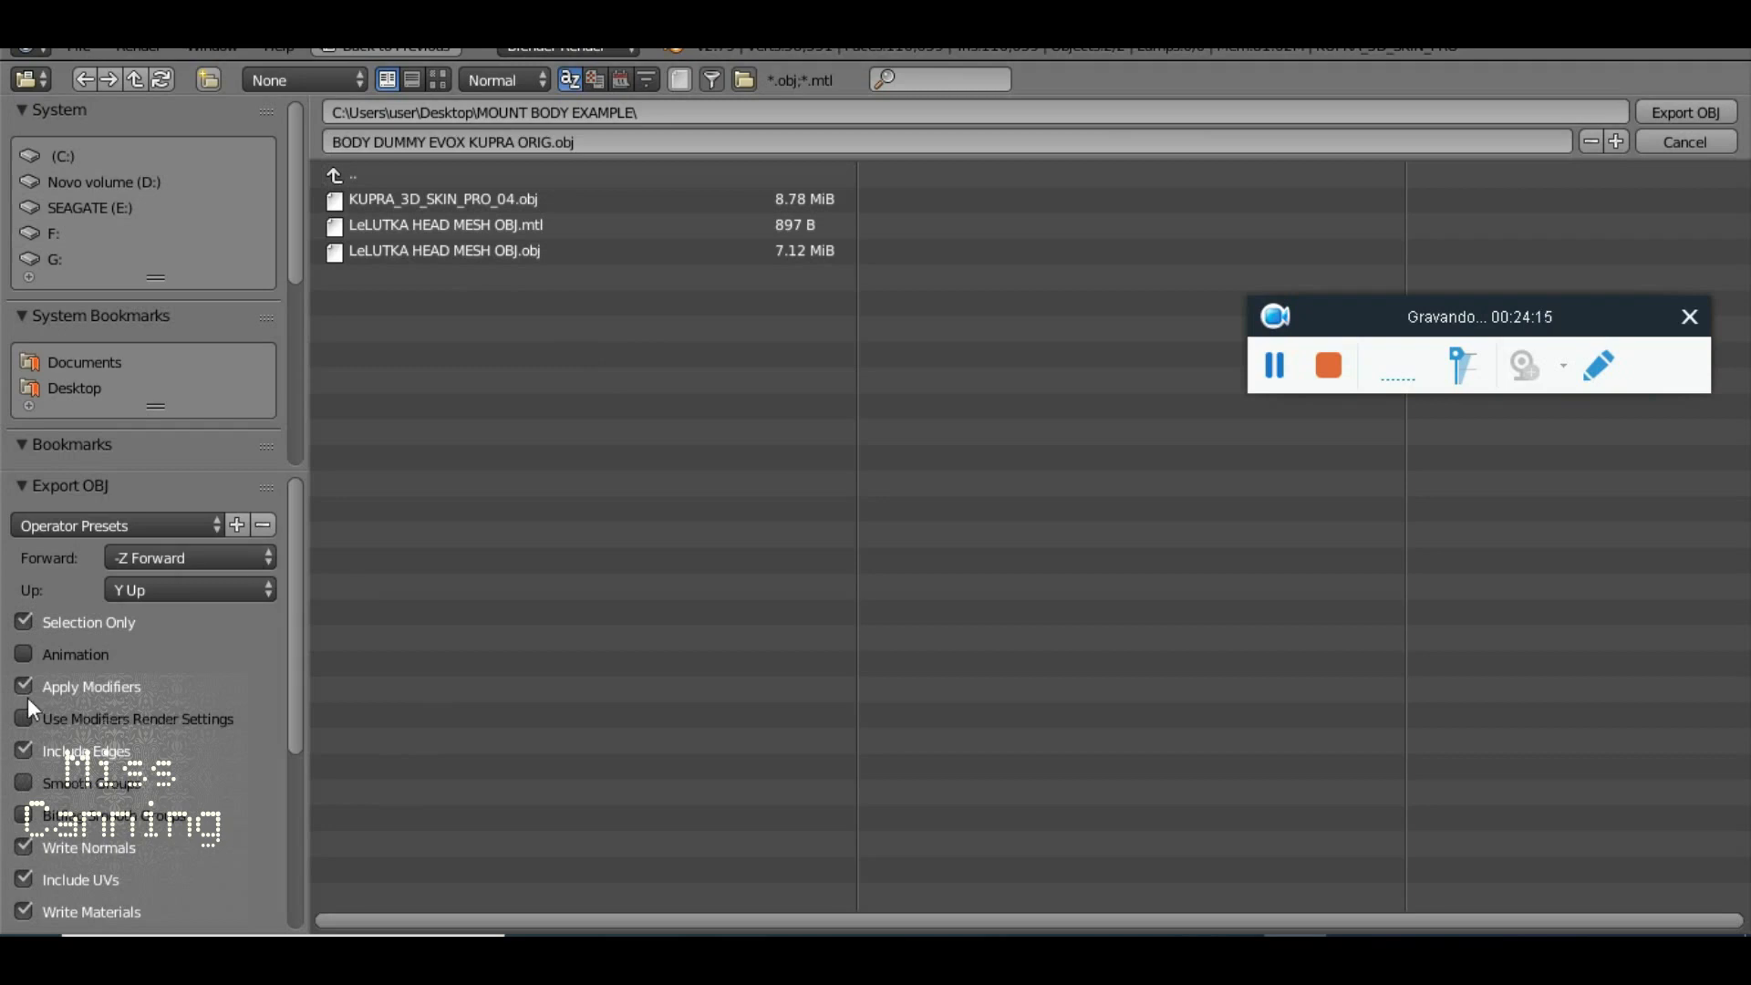
{"action": "left_click", "coordinate": [1683, 112]}
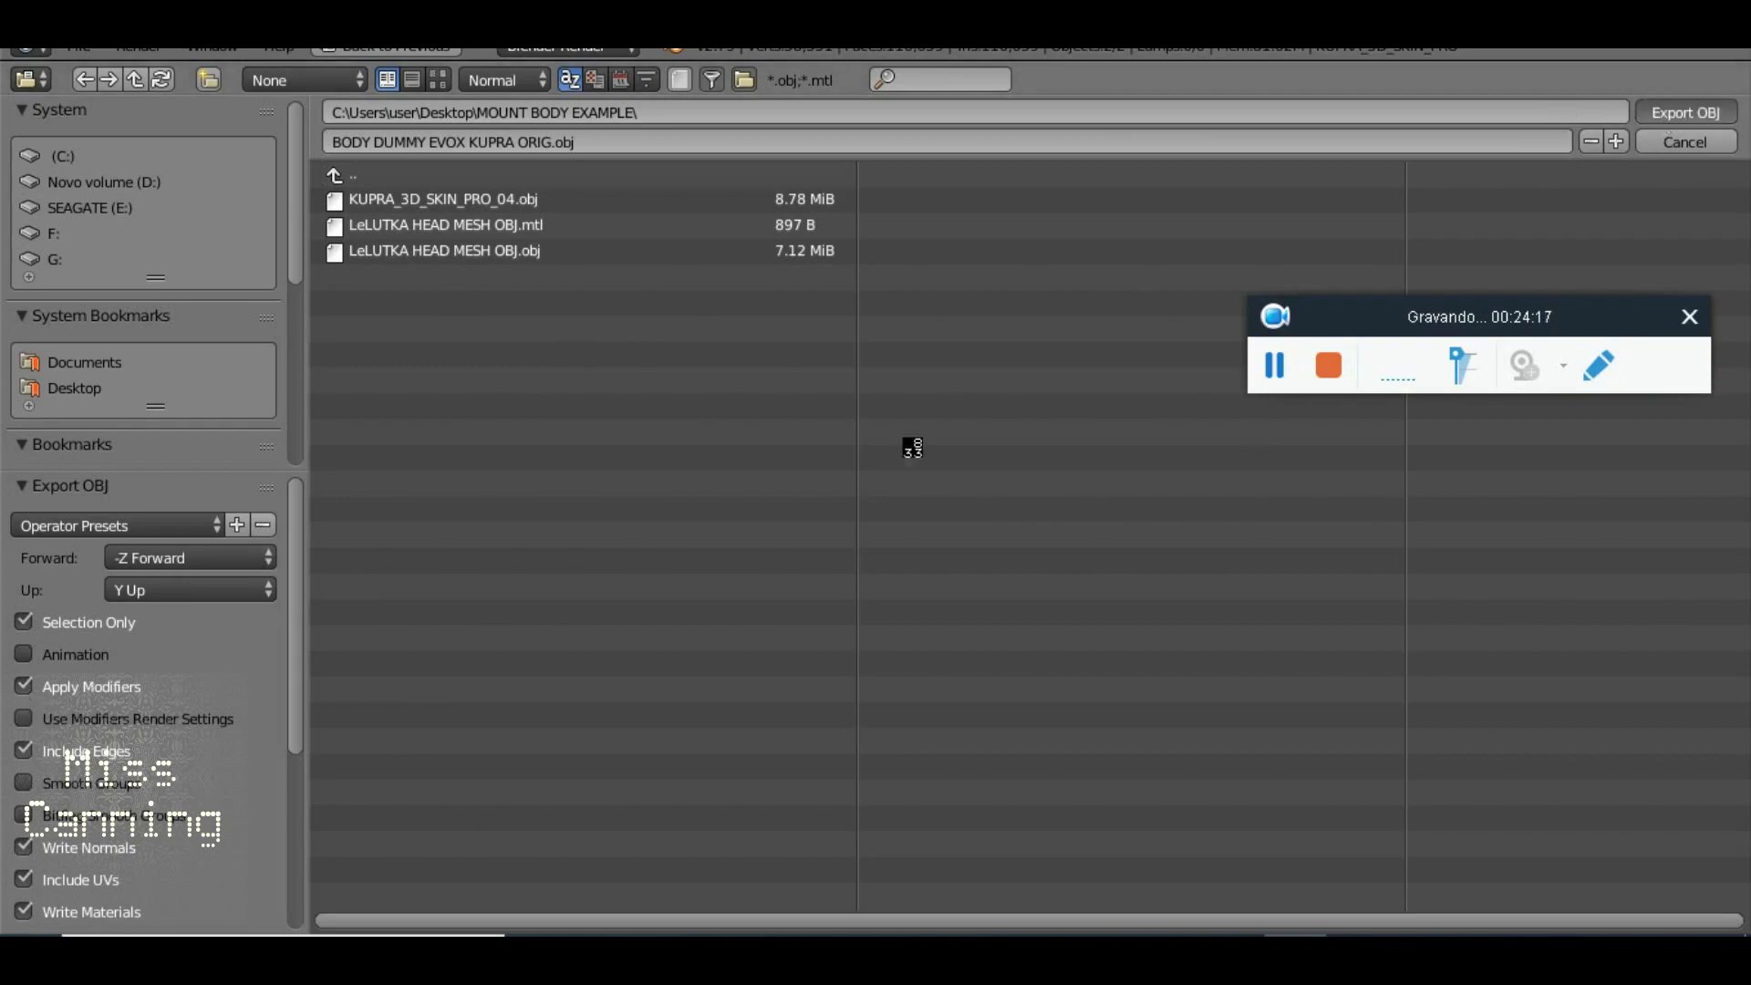
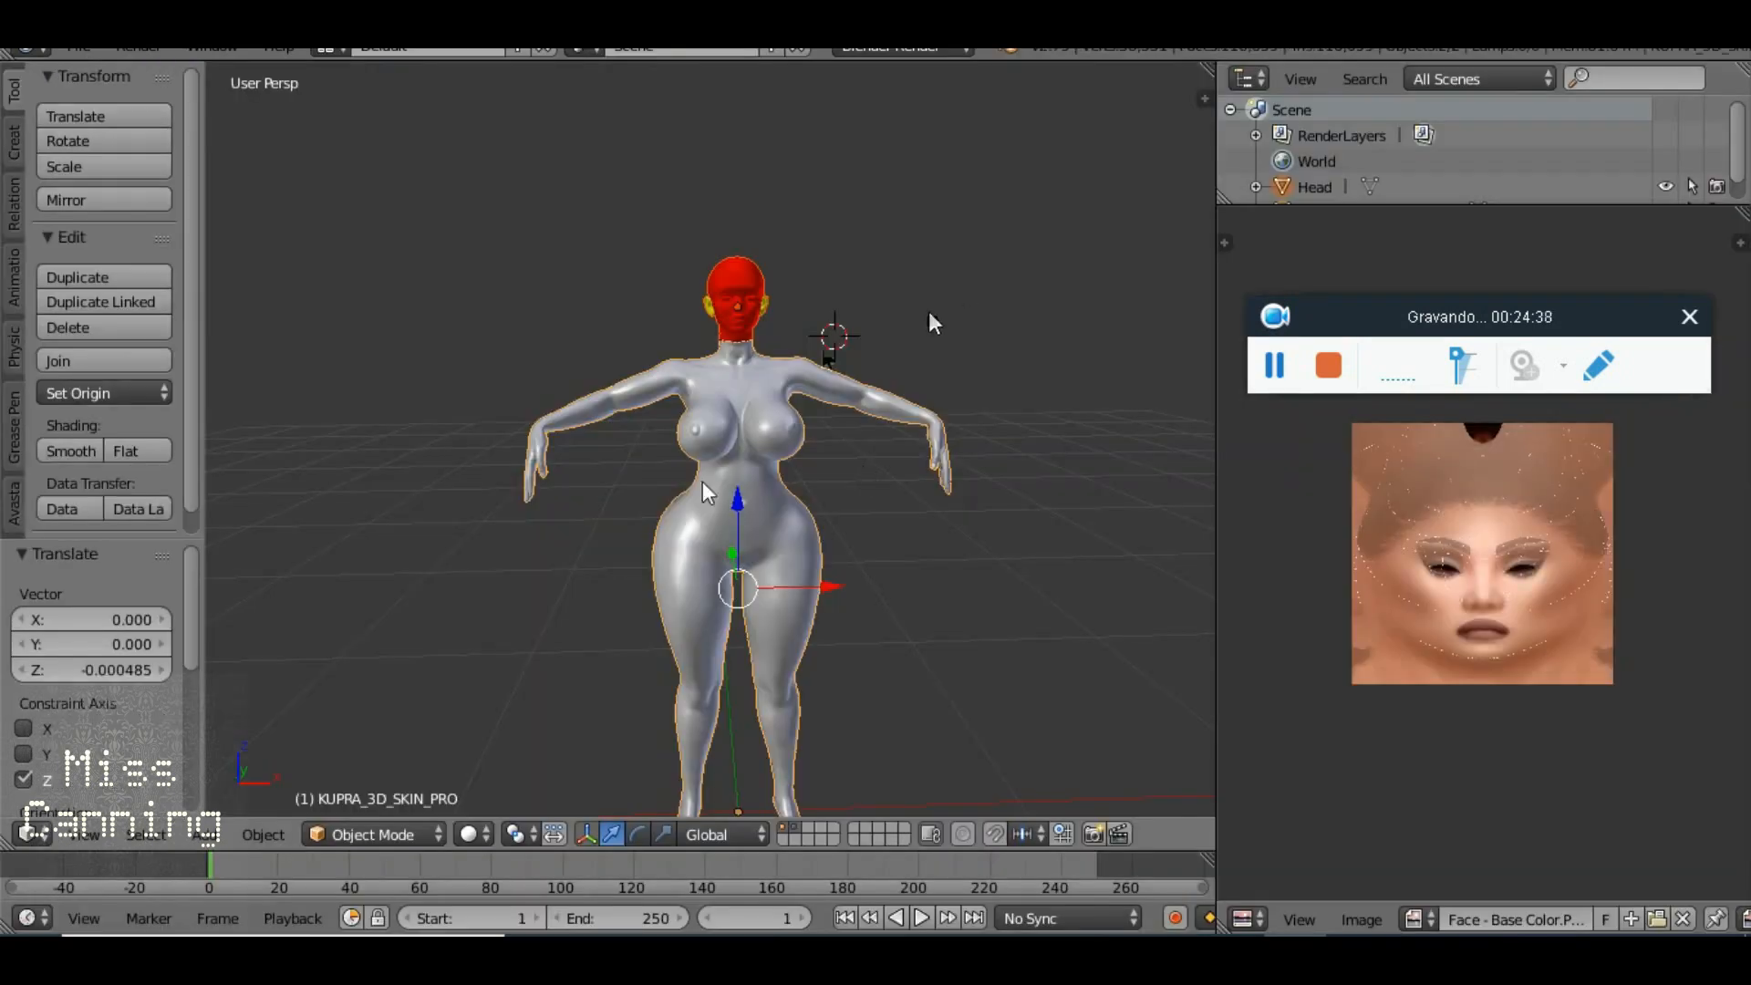
Switch to Photoshop and add BODY DUMMY EVOX KUPRA ORIG from MOUNT BODY EXAMPLE as a new 3D layer, keeping the default scene size in millimeters
{"action": "key", "text": "alt+Tab"}
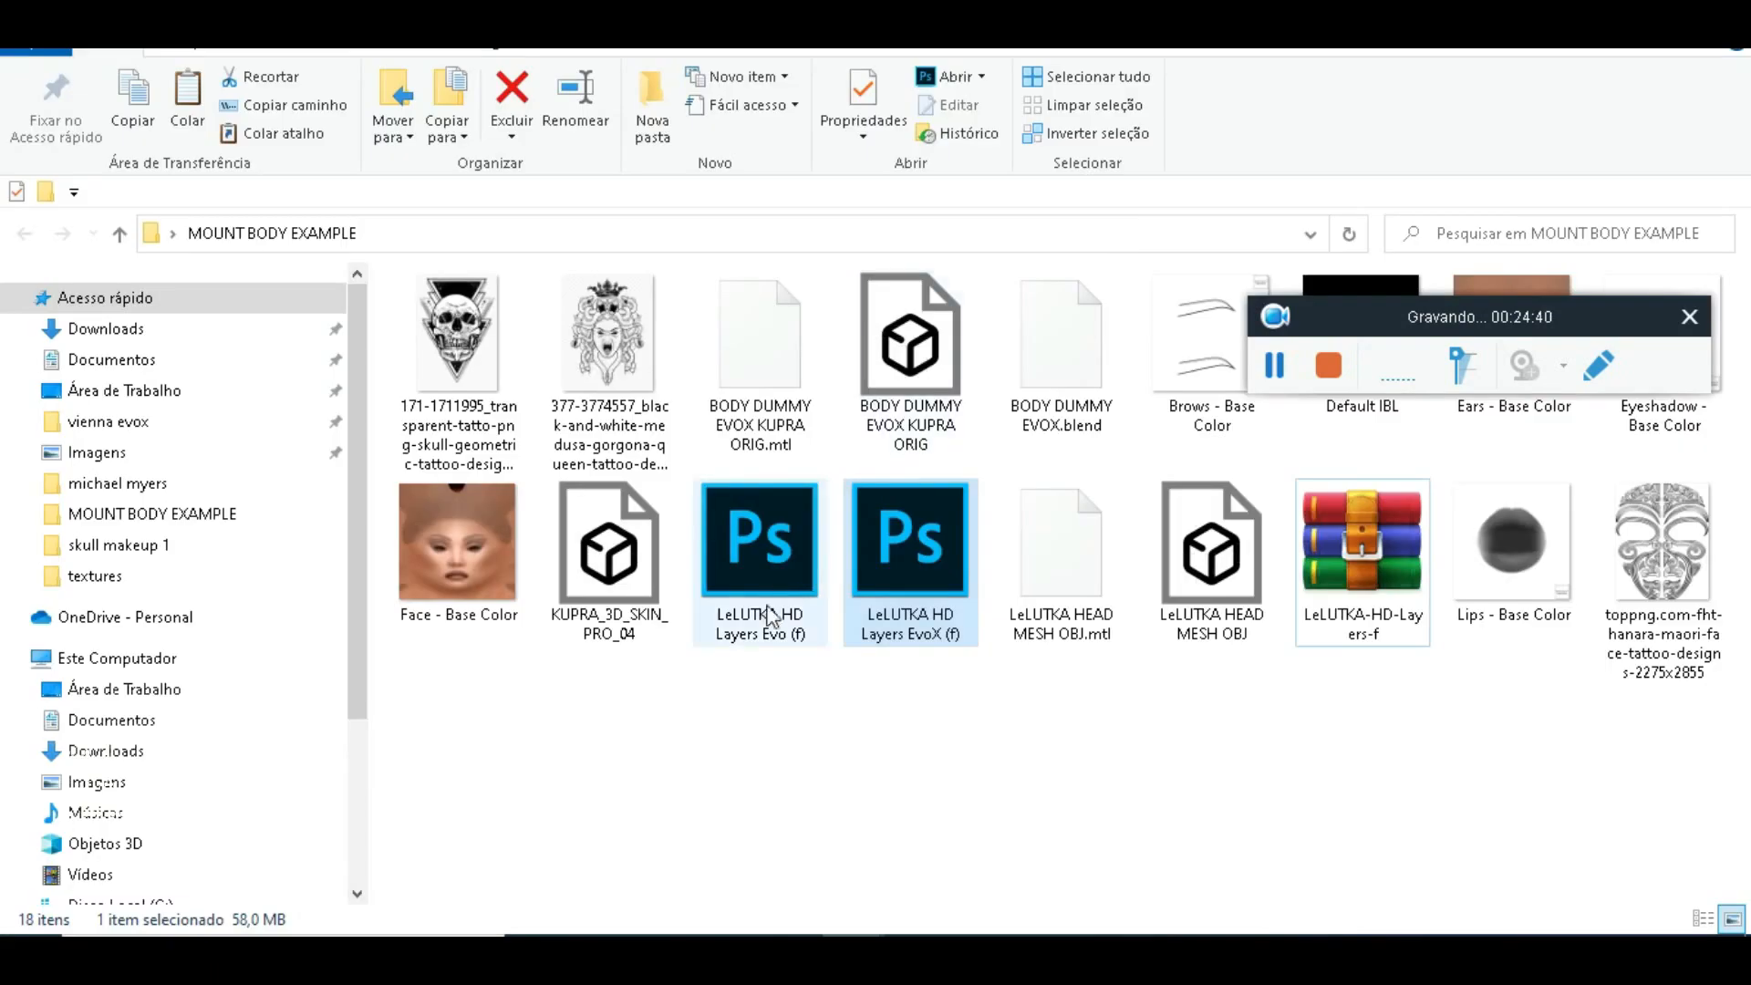
{"action": "left_click", "coordinate": [963, 908]}
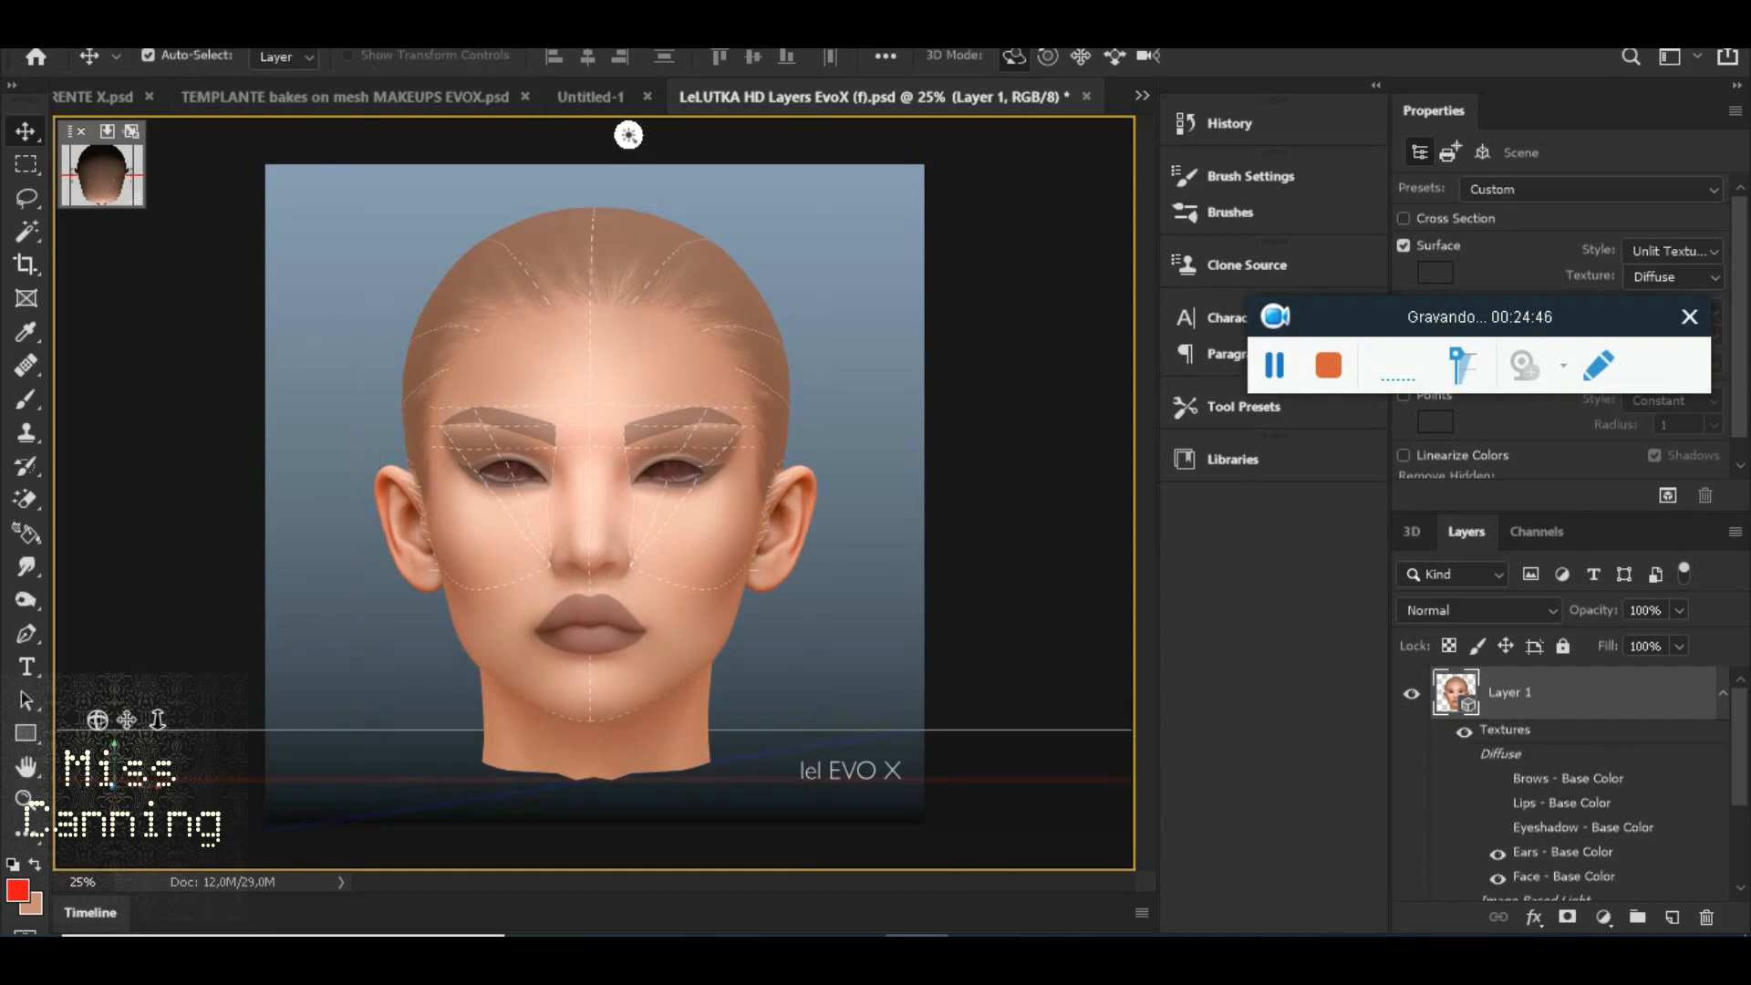
{"action": "left_click", "coordinate": [428, 33]}
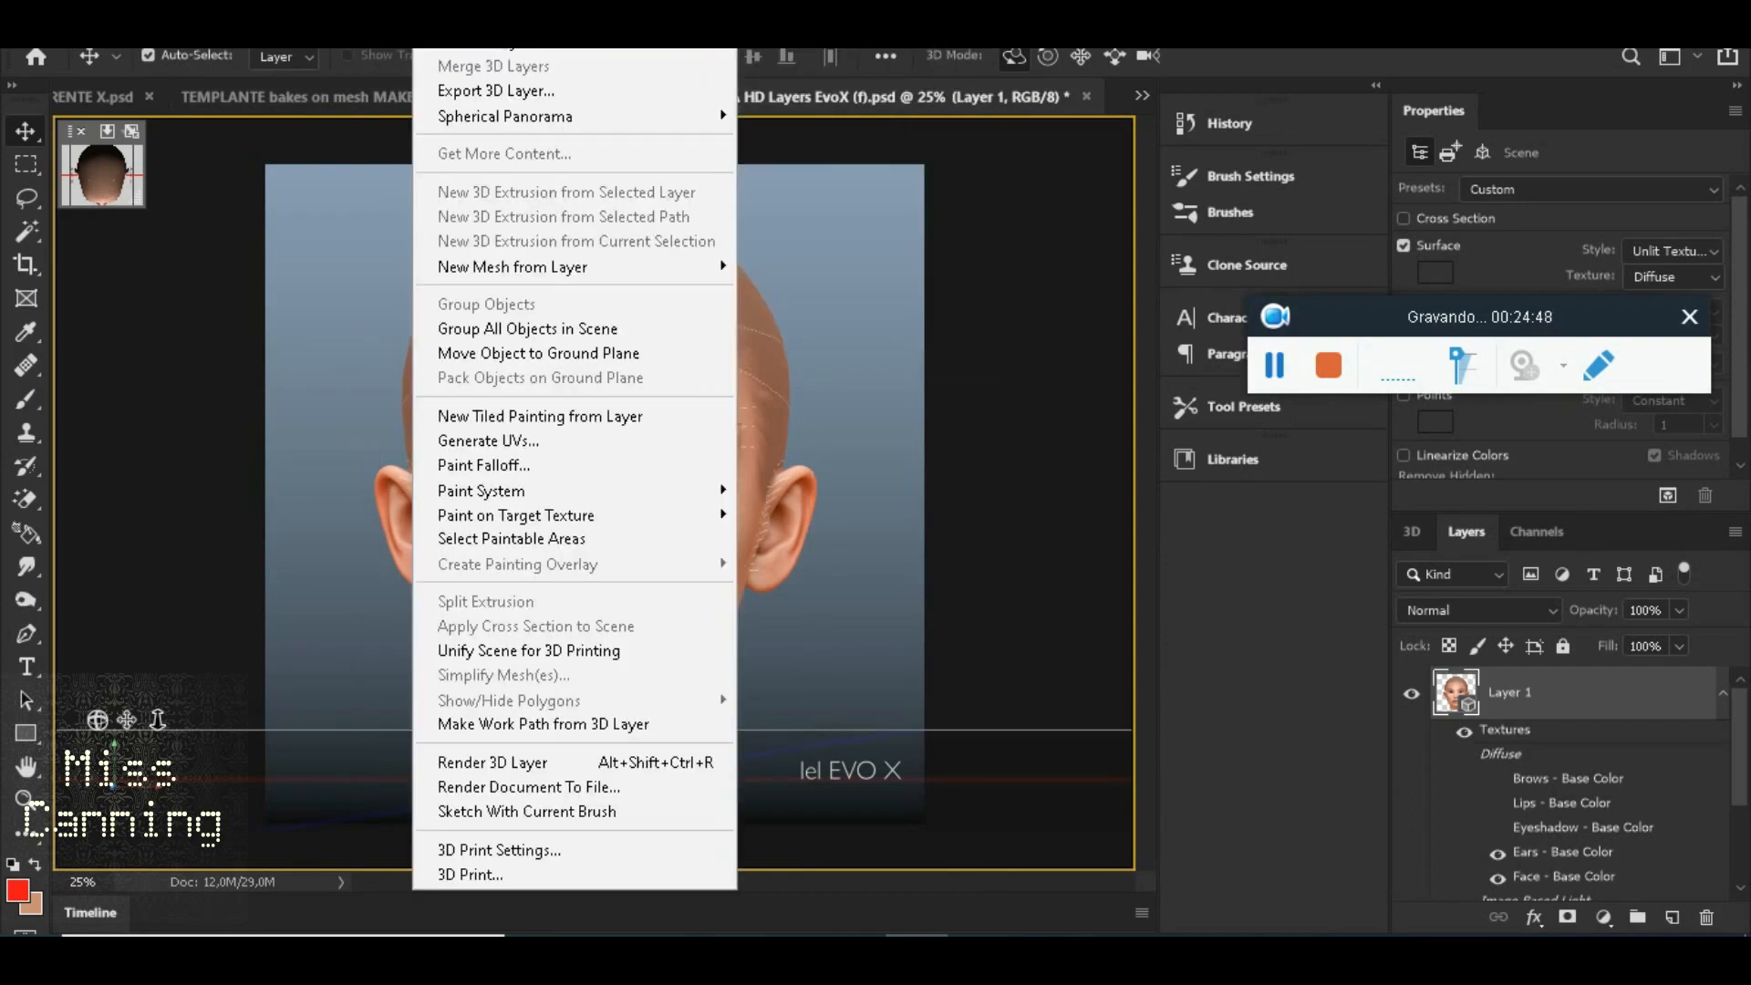
{"action": "left_click", "coordinate": [446, 48]}
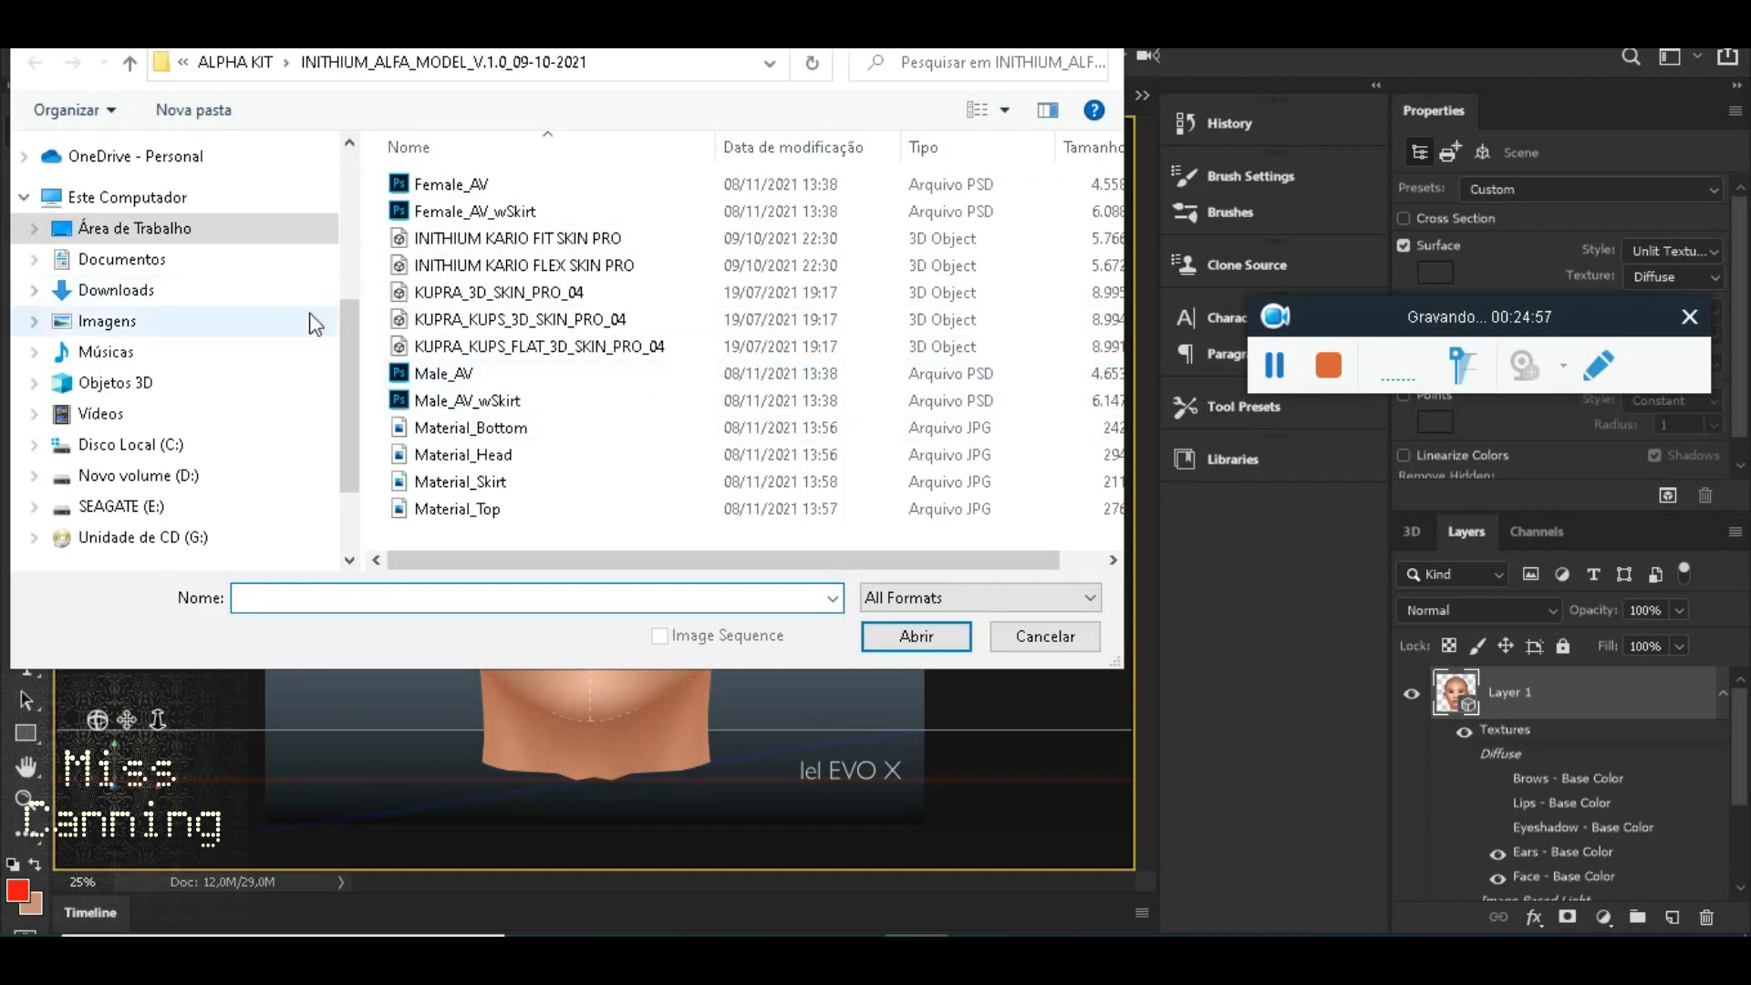
{"action": "scroll", "coordinate": [313, 320], "scroll_direction": "up", "scroll_amount": 3}
{"action": "left_click", "coordinate": [219, 270]}
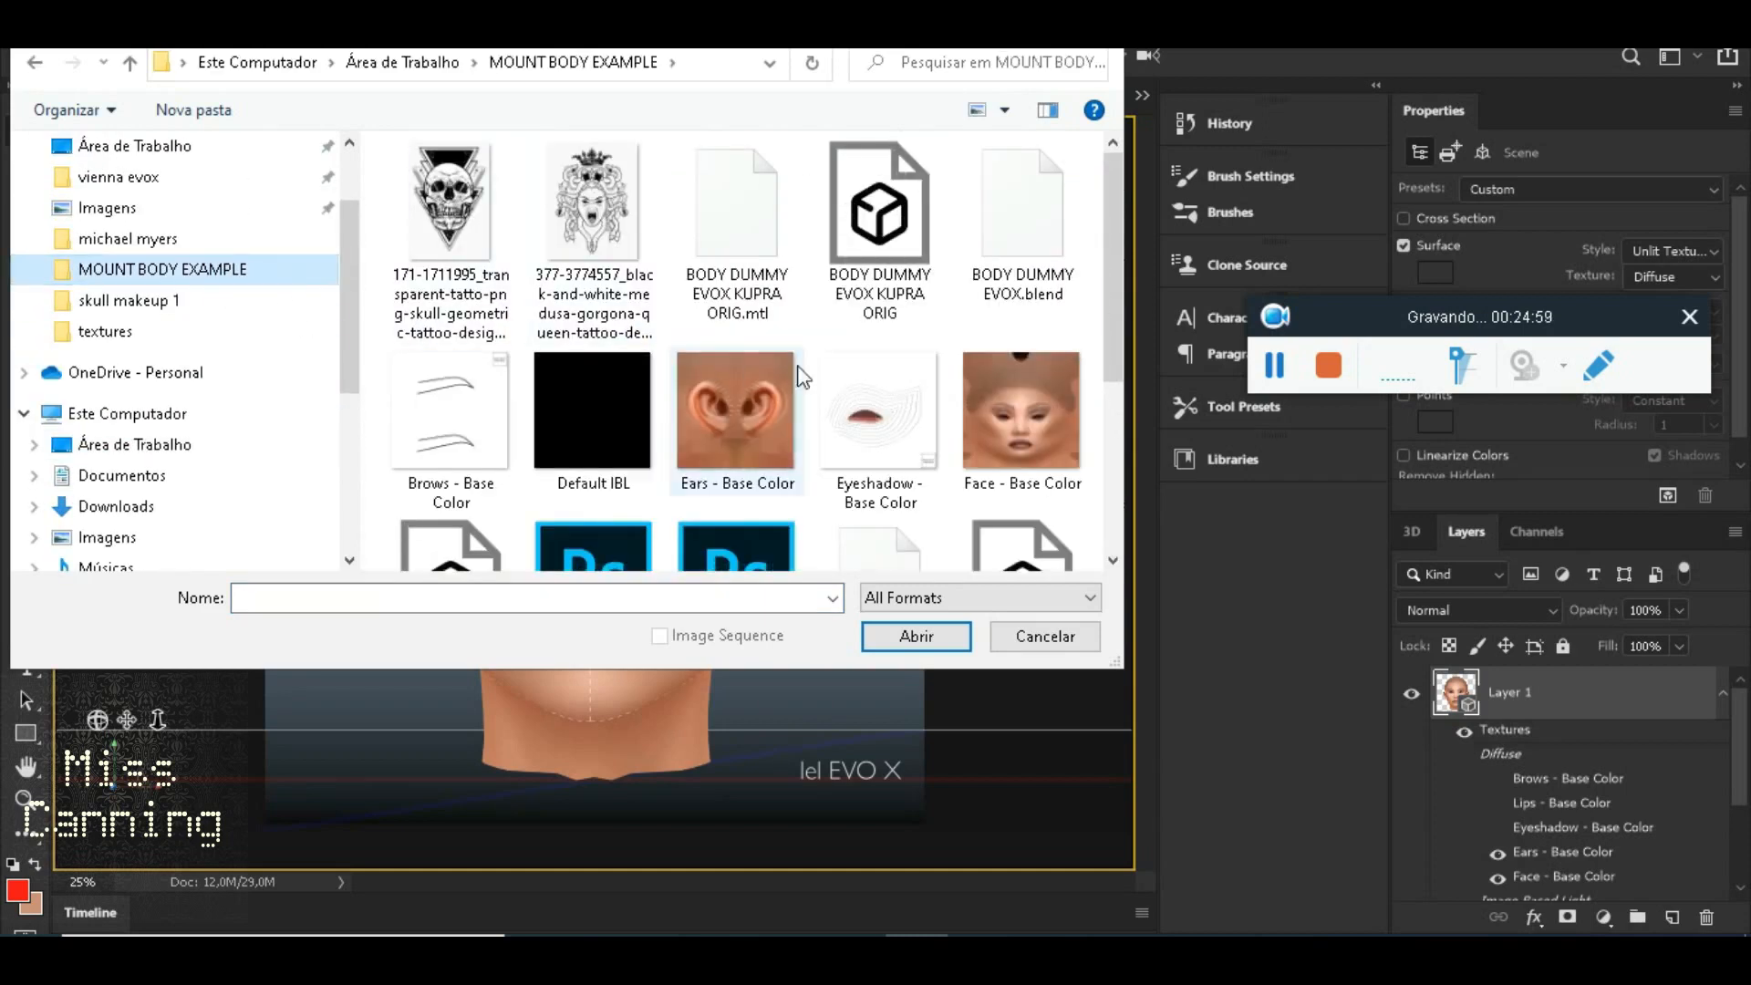
{"action": "left_click", "coordinate": [880, 228]}
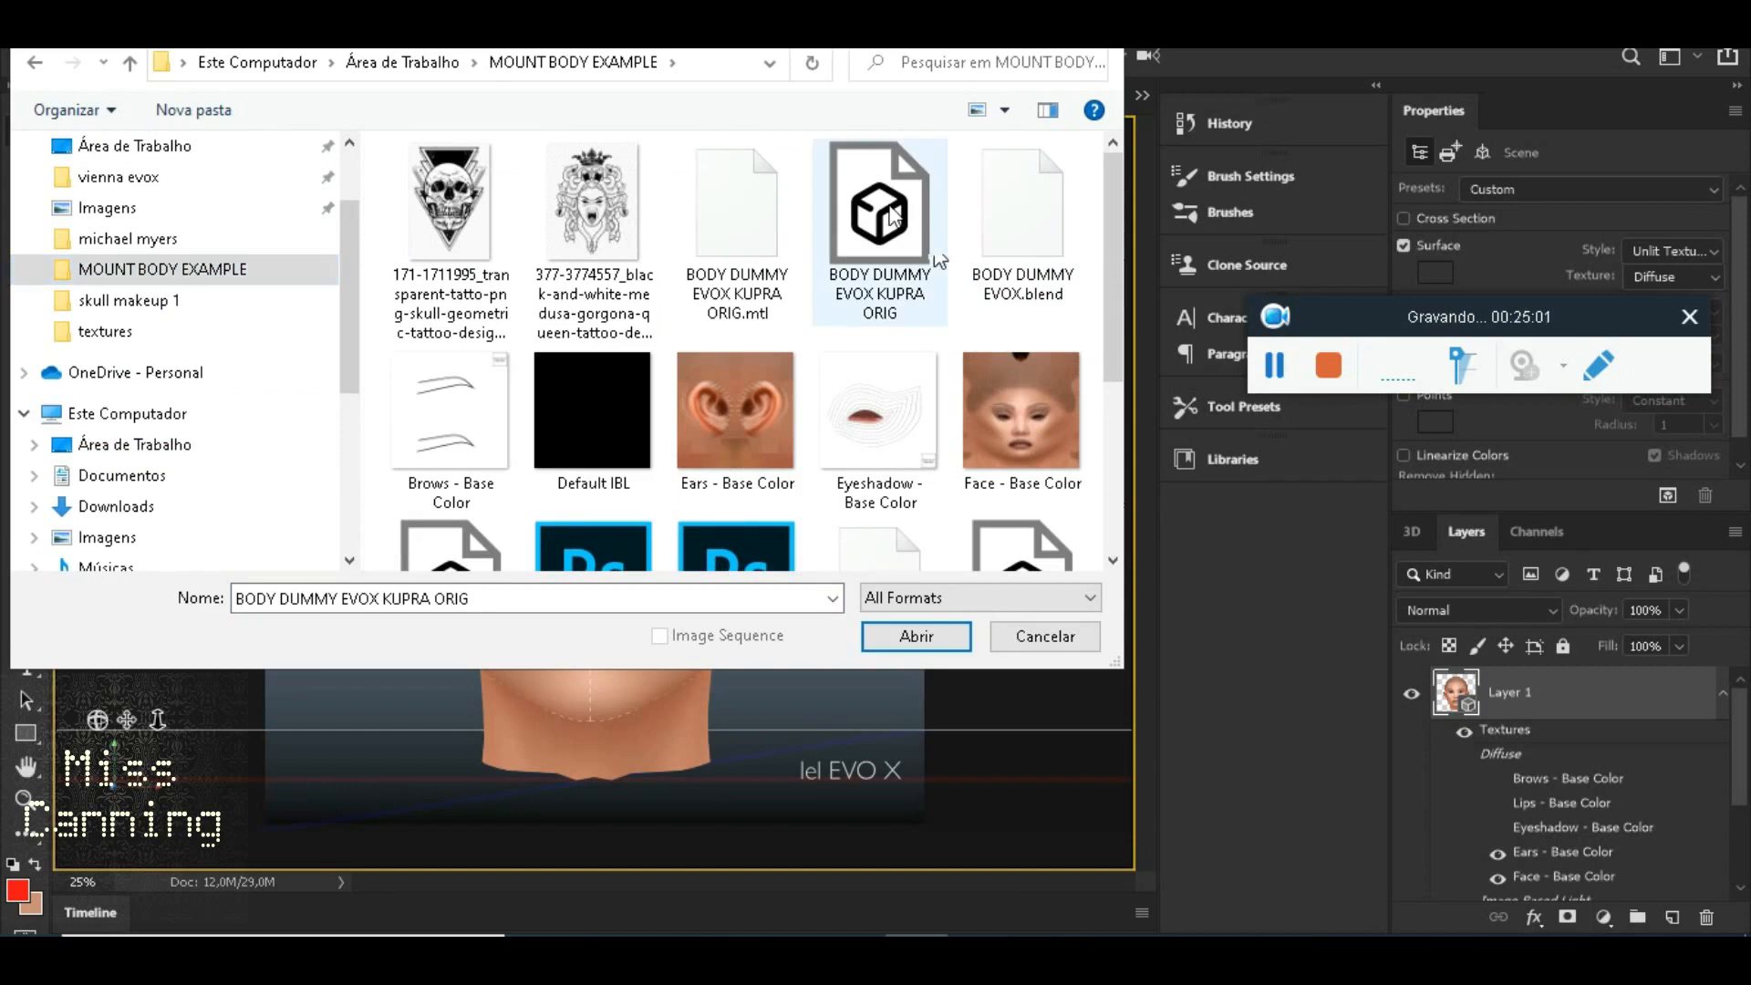
{"action": "left_click", "coordinate": [918, 639]}
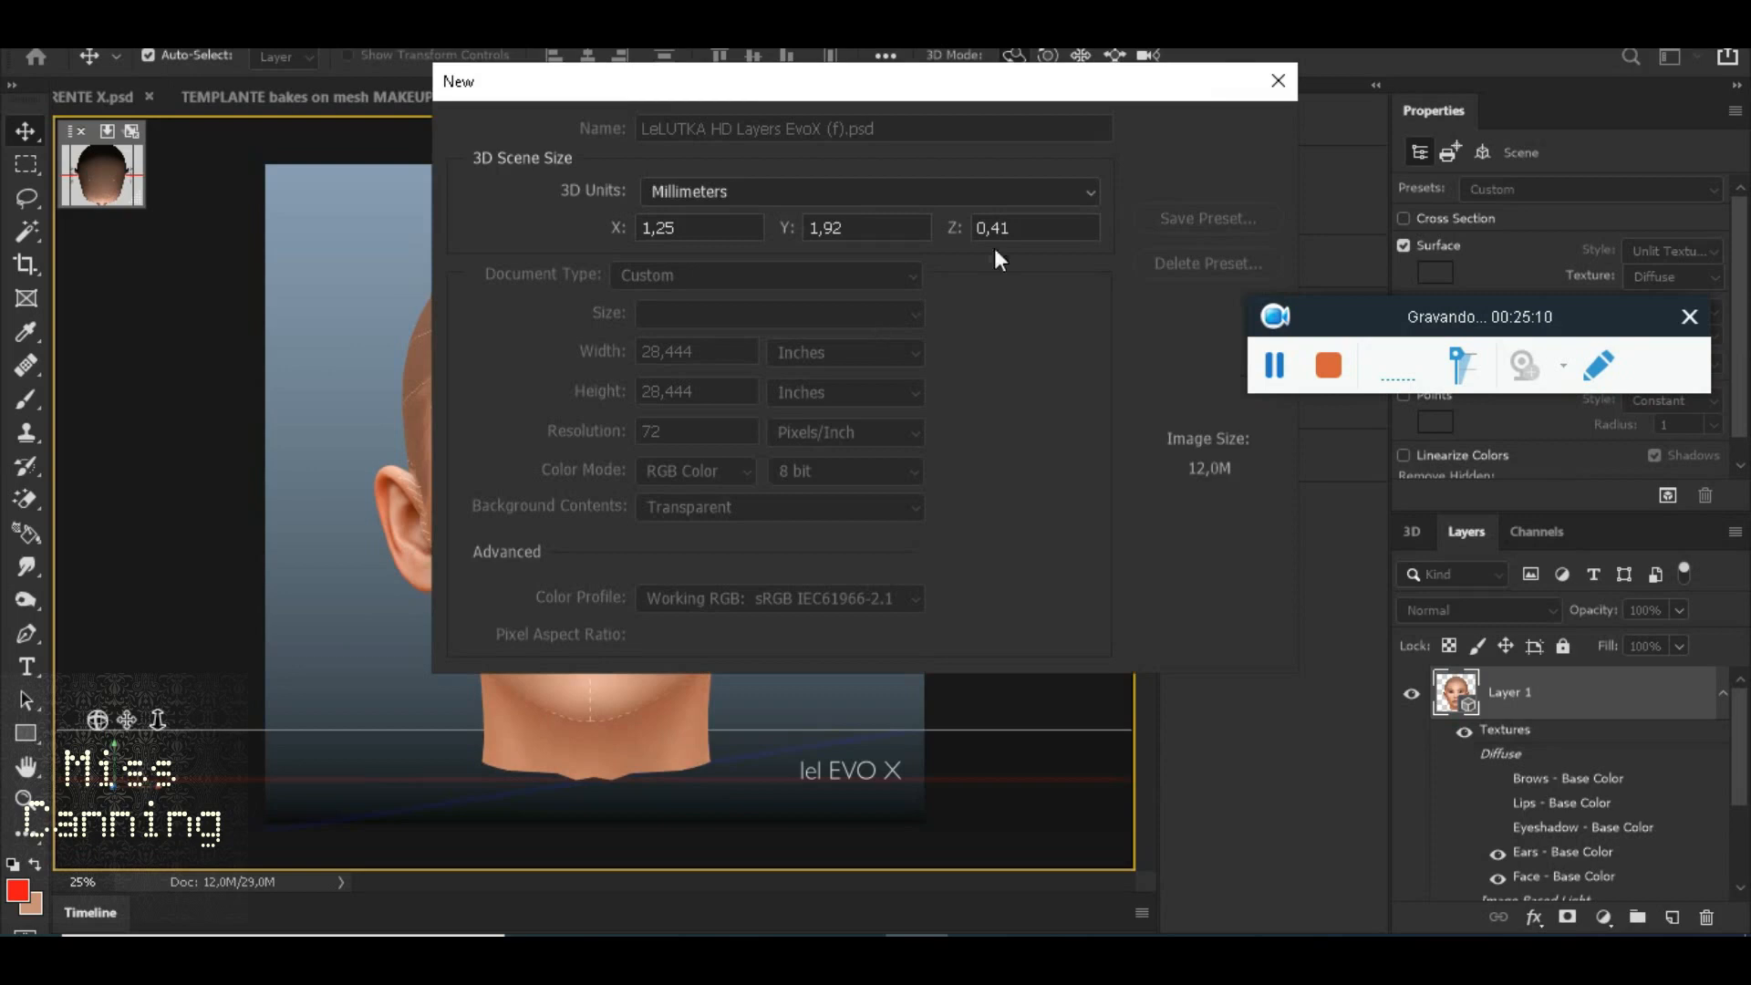
{"action": "left_click", "coordinate": [1190, 130]}
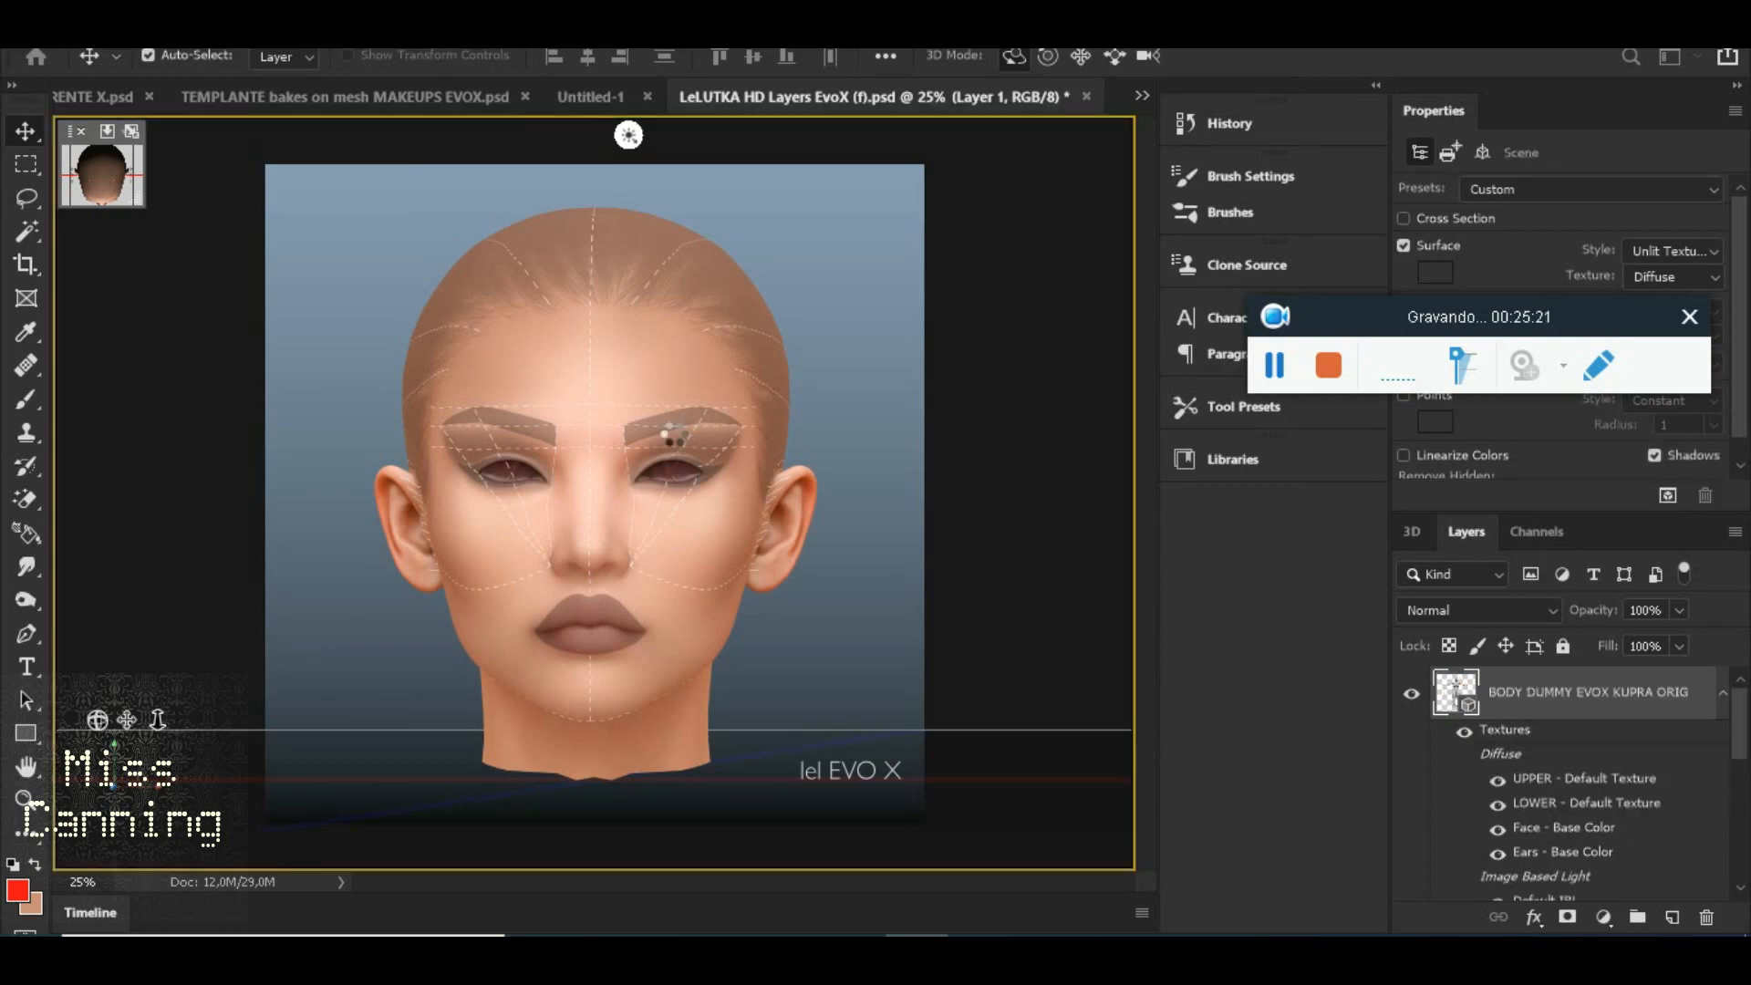
Hide the original LeLUTKA head layer, Layer 1, behind the imported body dummy
{"action": "scroll", "coordinate": [630, 347], "scroll_direction": "up", "scroll_amount": 4}
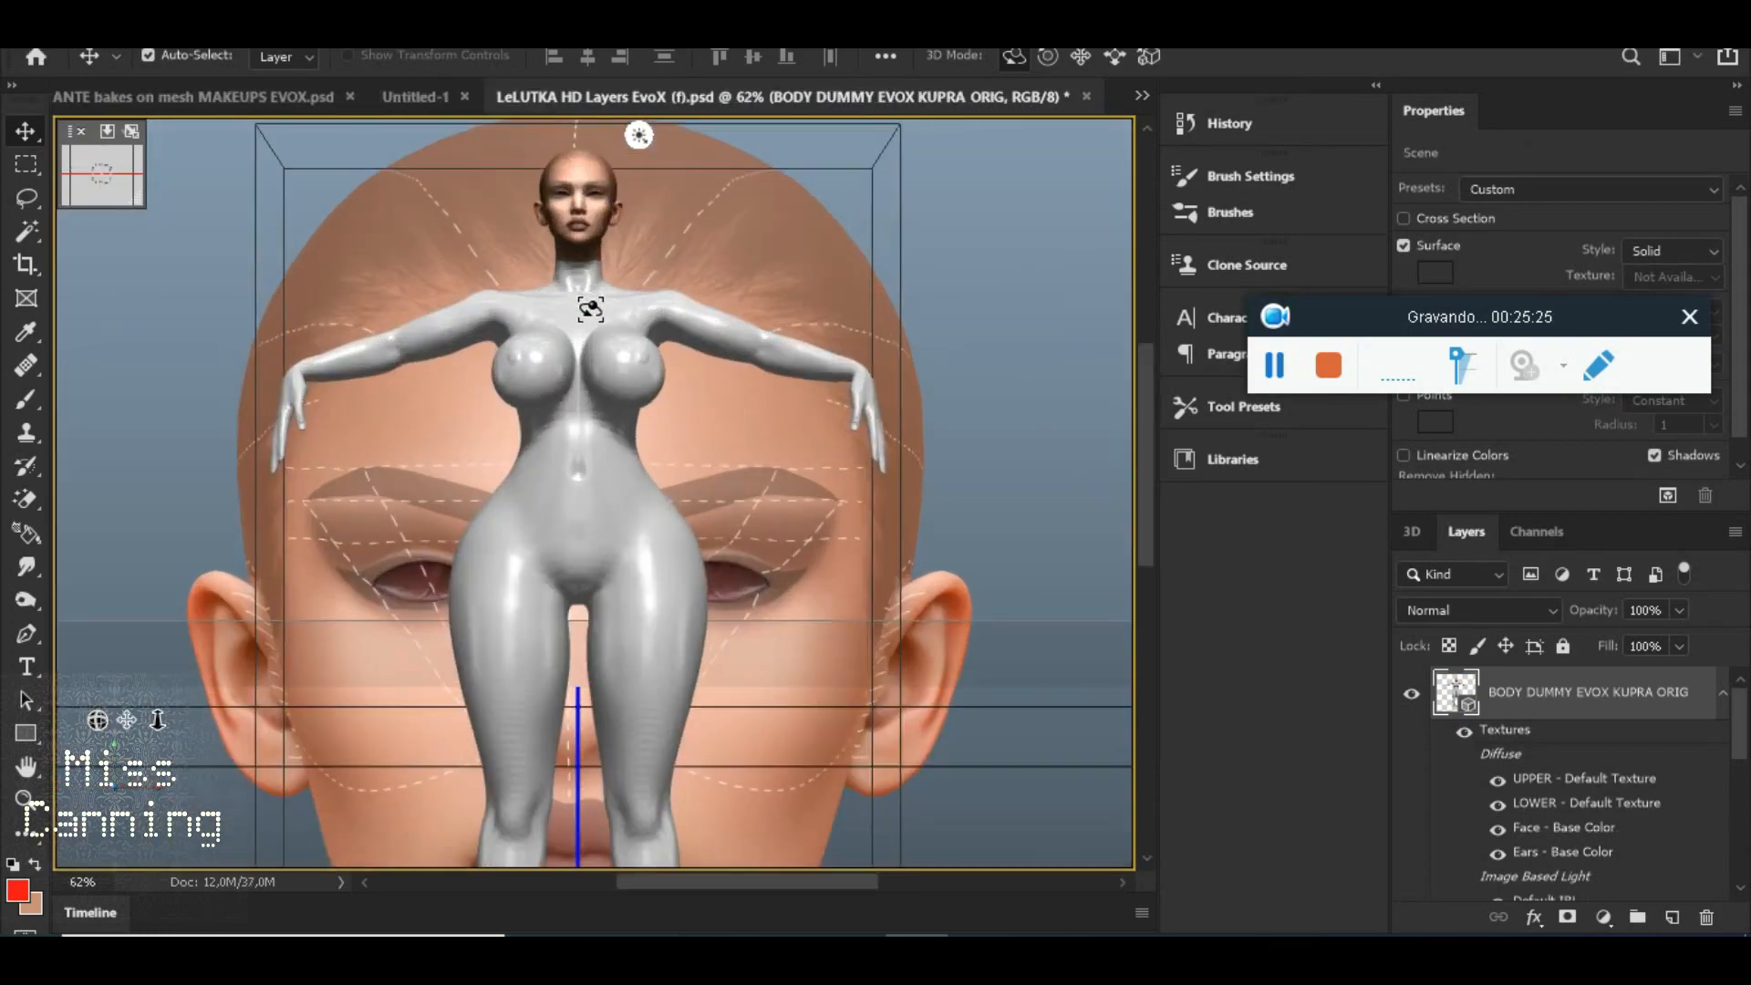
{"action": "scroll", "coordinate": [588, 314], "scroll_direction": "up", "scroll_amount": 2}
{"action": "scroll", "coordinate": [570, 351], "scroll_direction": "up", "scroll_amount": 2}
{"action": "mouse_move", "coordinate": [575, 361]}
{"action": "left_mouse_down"}
{"action": "mouse_move", "coordinate": [614, 359]}
{"action": "mouse_move", "coordinate": [562, 330]}
{"action": "left_mouse_up"}
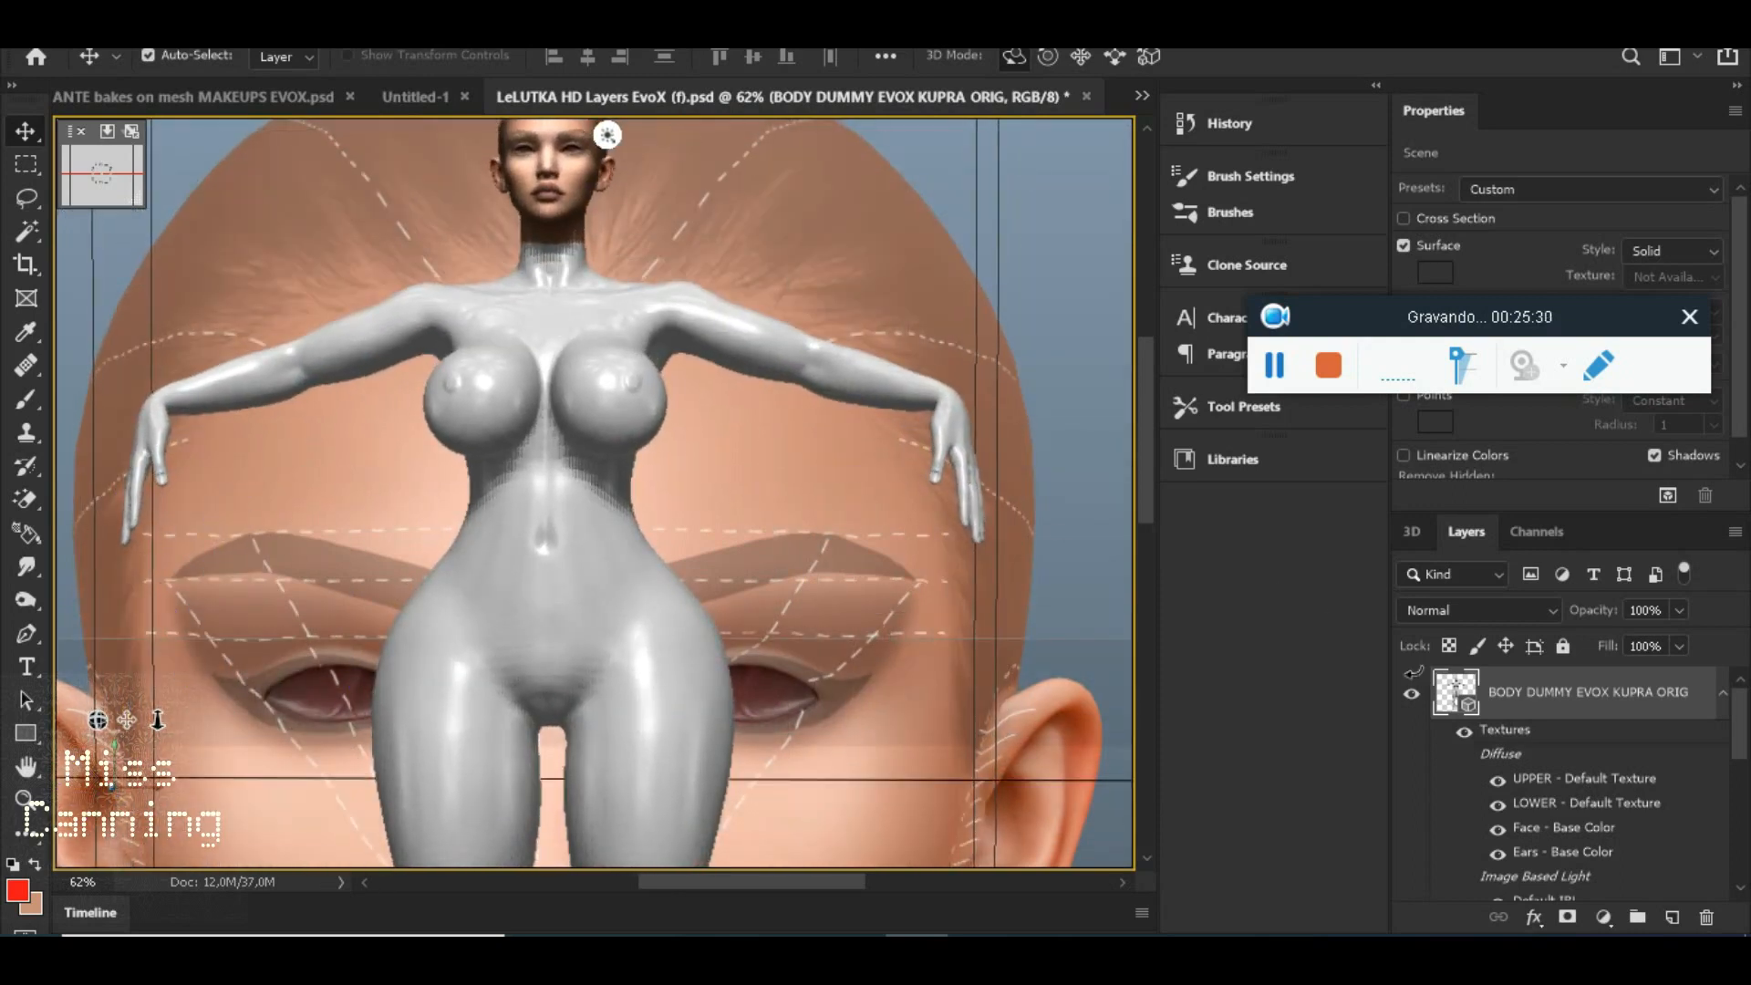
{"action": "scroll", "coordinate": [1528, 791], "scroll_direction": "down", "scroll_amount": 4}
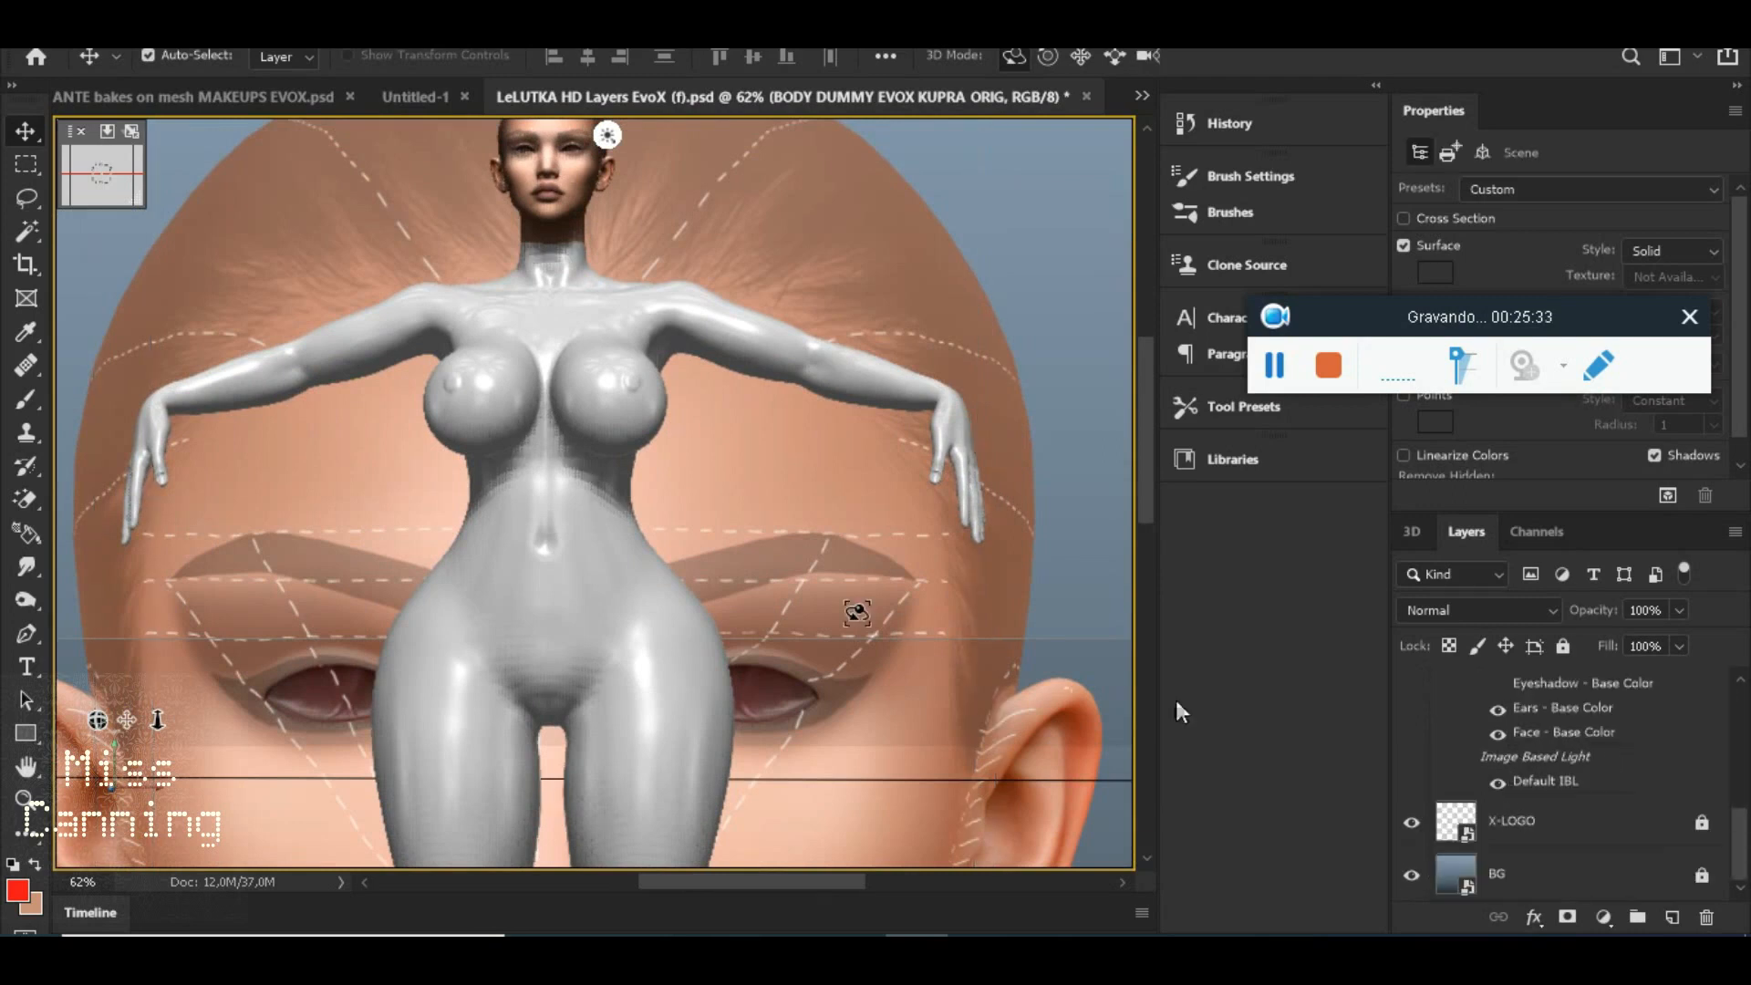
{"action": "scroll", "coordinate": [1537, 817], "scroll_direction": "up", "scroll_amount": 5}
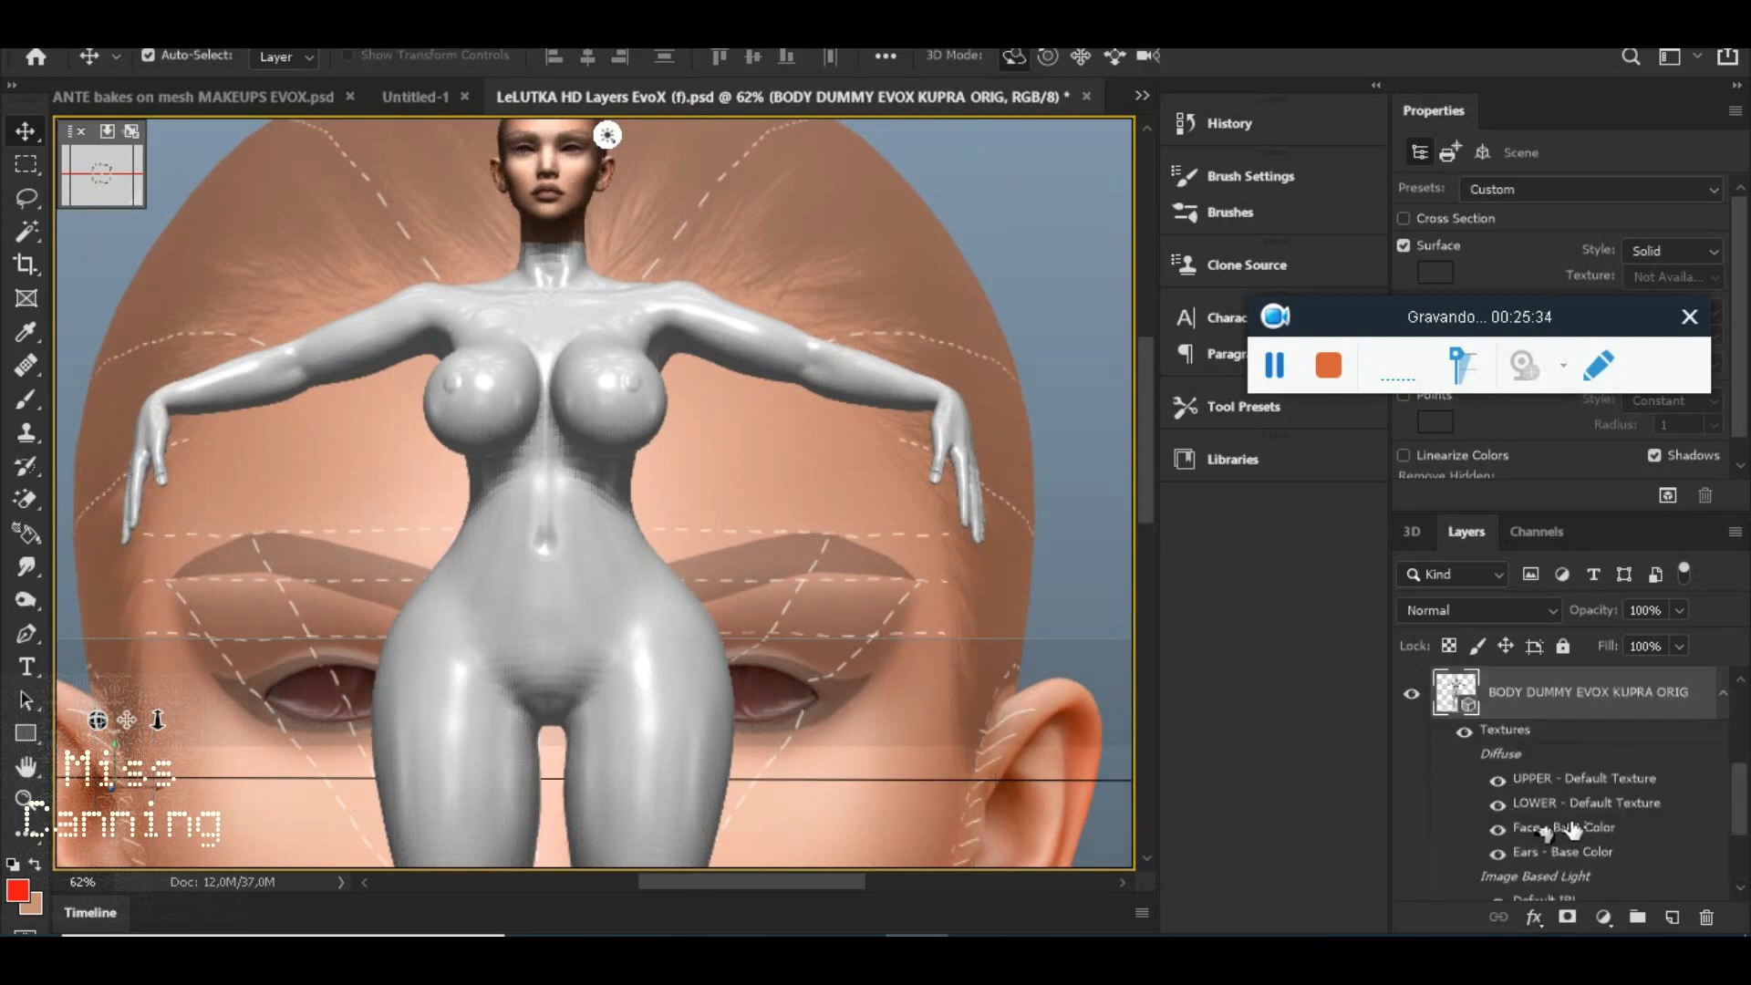
{"action": "scroll", "coordinate": [1571, 830], "scroll_direction": "up", "scroll_amount": 1}
{"action": "left_click", "coordinate": [1411, 696]}
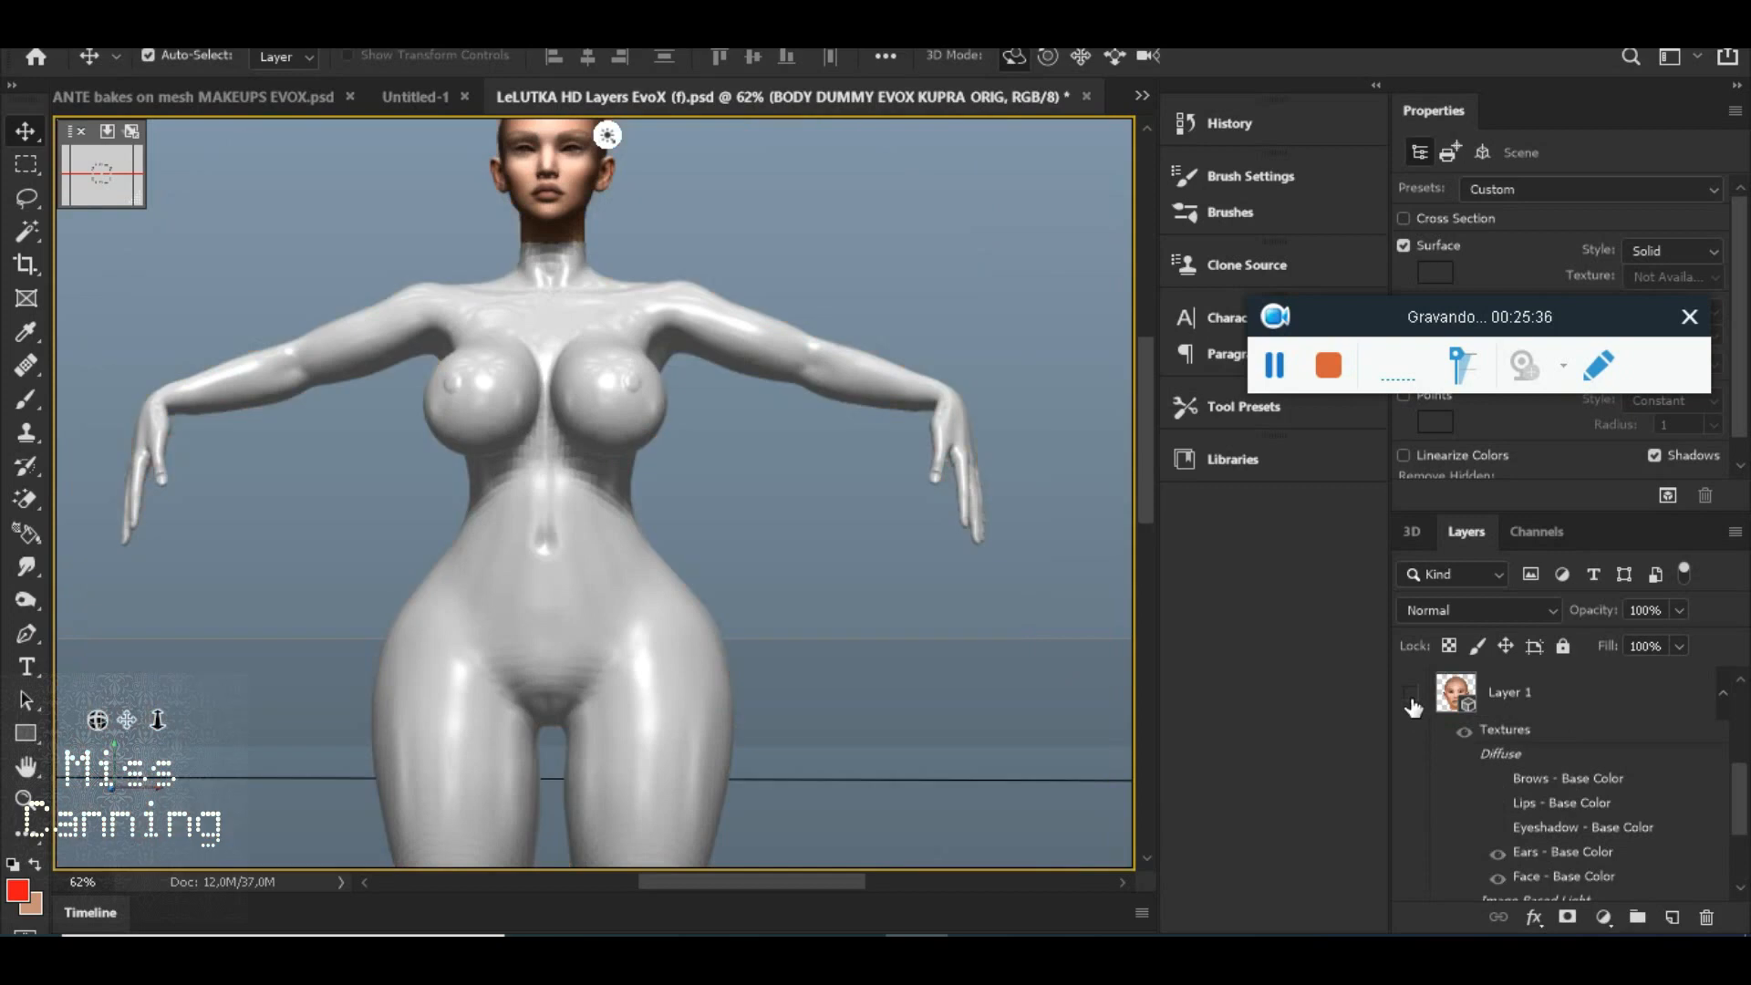
{"action": "scroll", "coordinate": [1605, 766], "scroll_direction": "down", "scroll_amount": 1}
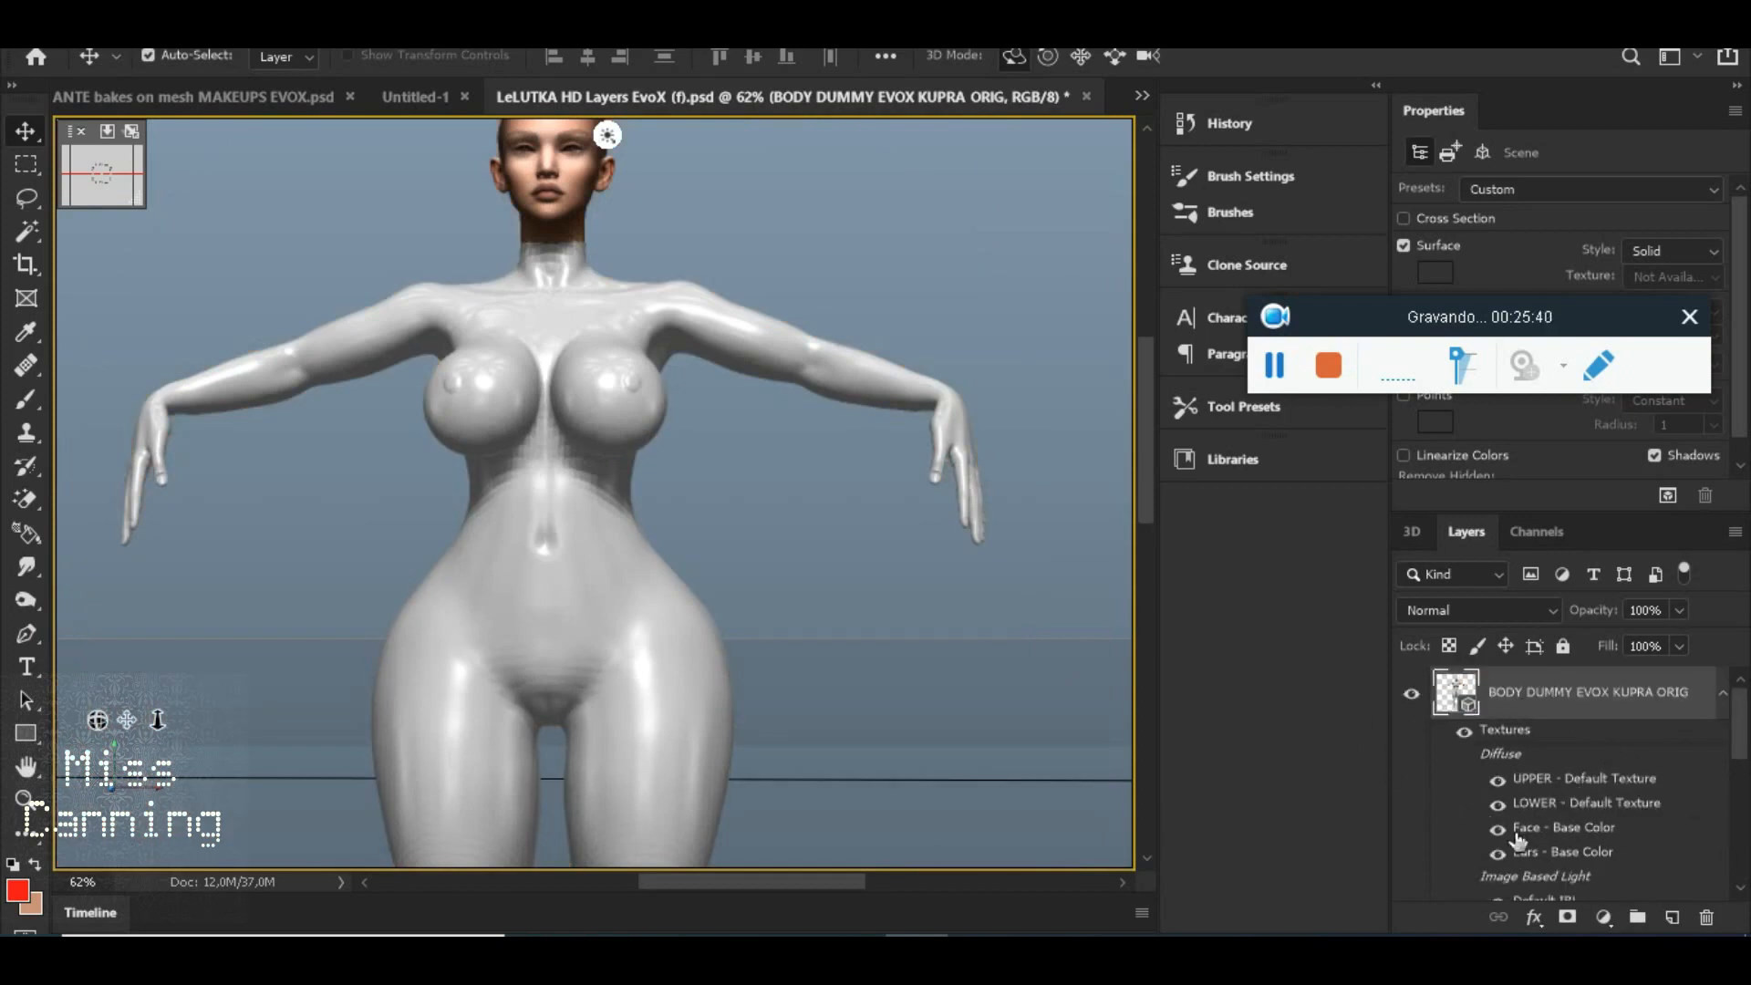
Examine the UV layouts of the dummy's Face, Ears, UPPER and LOWER textures, closing each texture document after viewing it
{"action": "left_click_drag", "start_coordinate": [579, 266], "coordinate": [582, 288]}
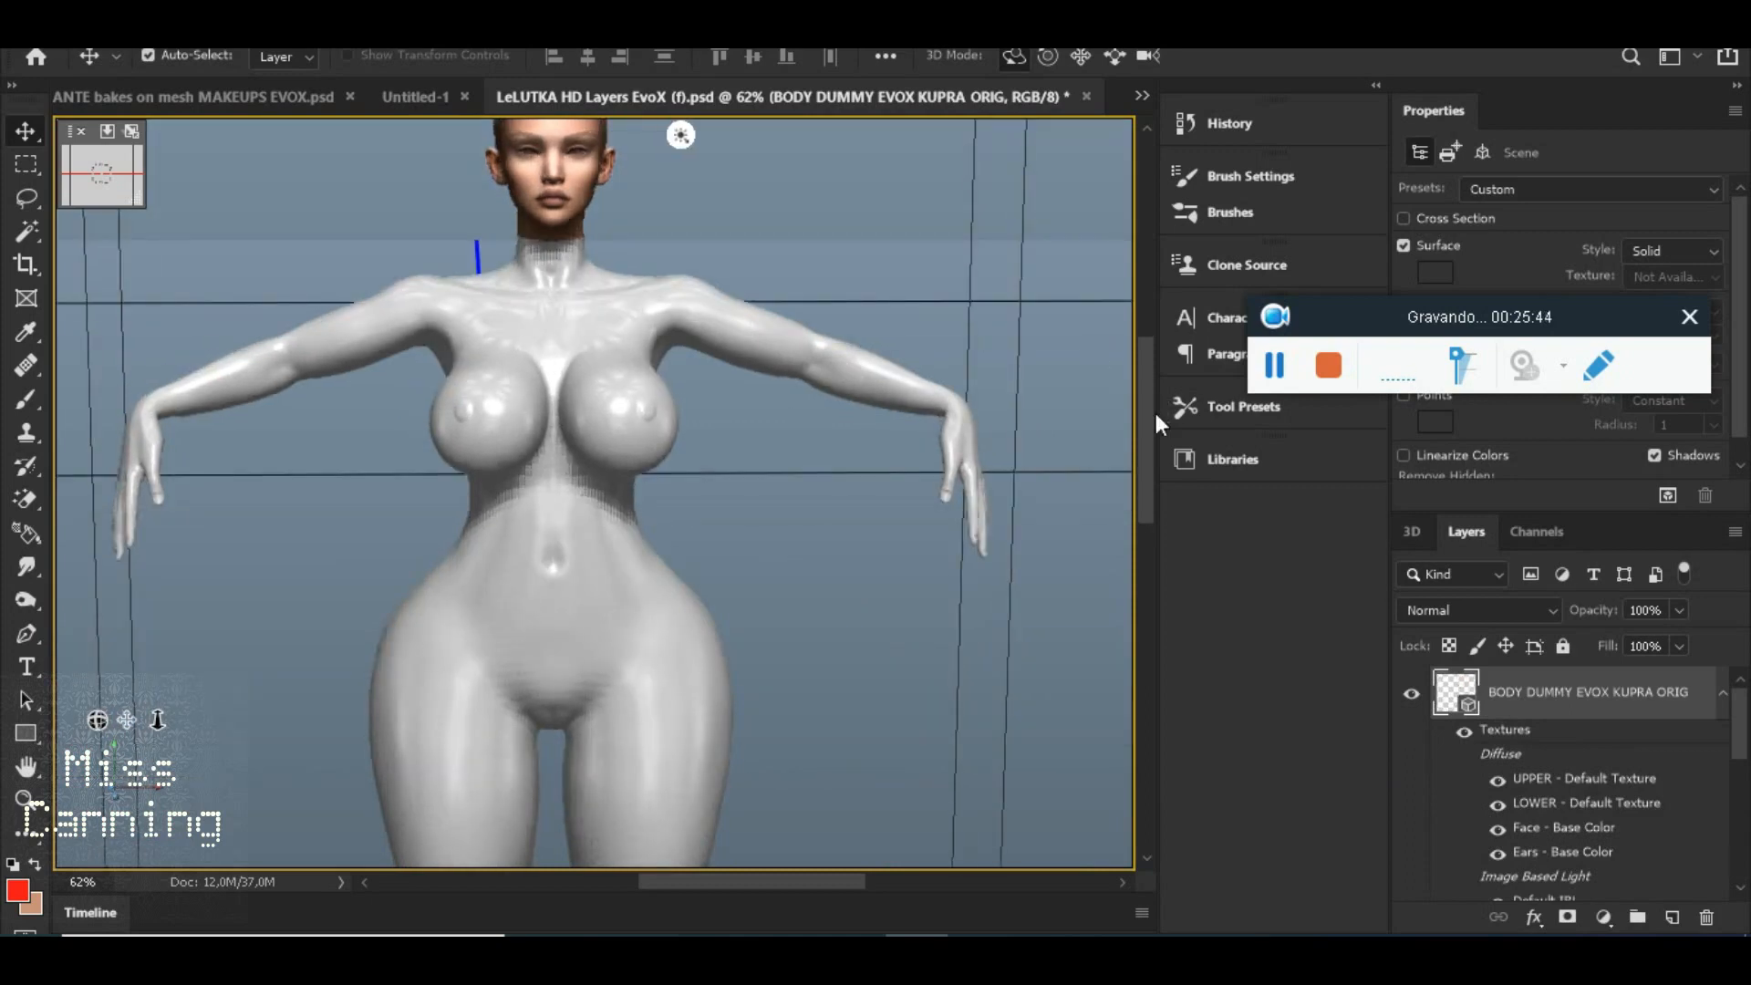
{"action": "left_click_drag", "start_coordinate": [1148, 410], "coordinate": [1148, 352]}
{"action": "scroll", "coordinate": [654, 535], "scroll_direction": "up", "scroll_amount": 2}
{"action": "scroll", "coordinate": [654, 534], "scroll_direction": "up", "scroll_amount": 2}
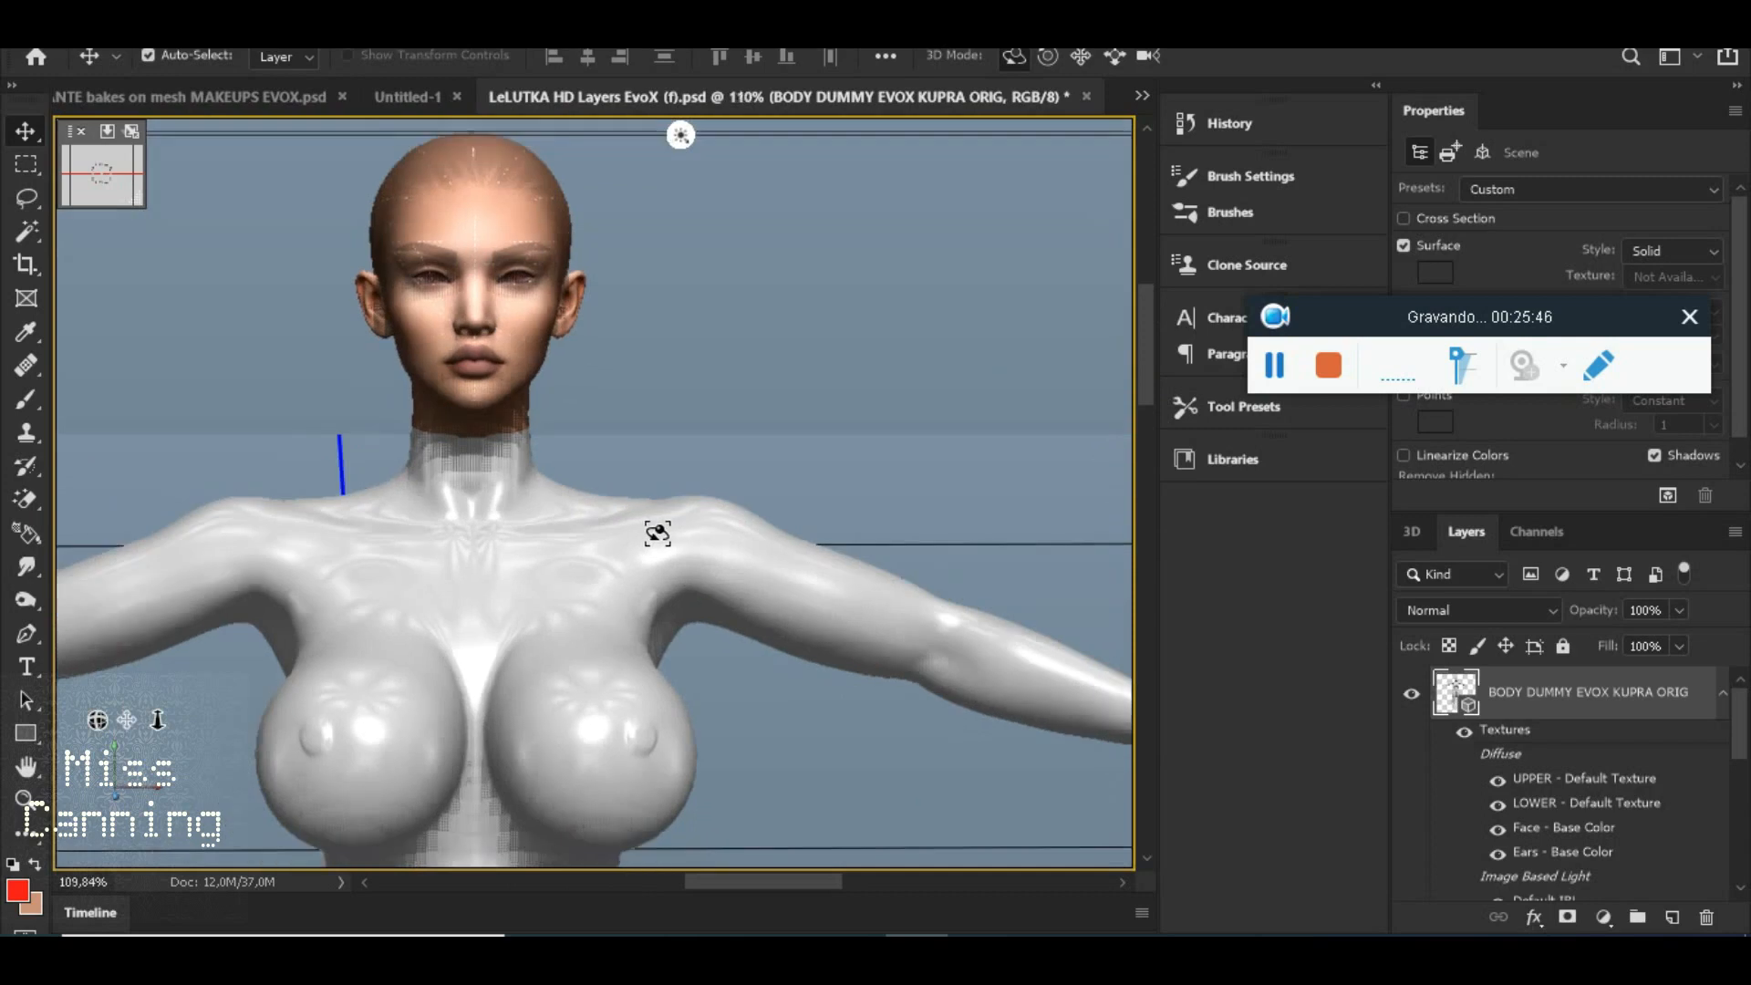
{"action": "scroll", "coordinate": [654, 534], "scroll_direction": "down", "scroll_amount": 3}
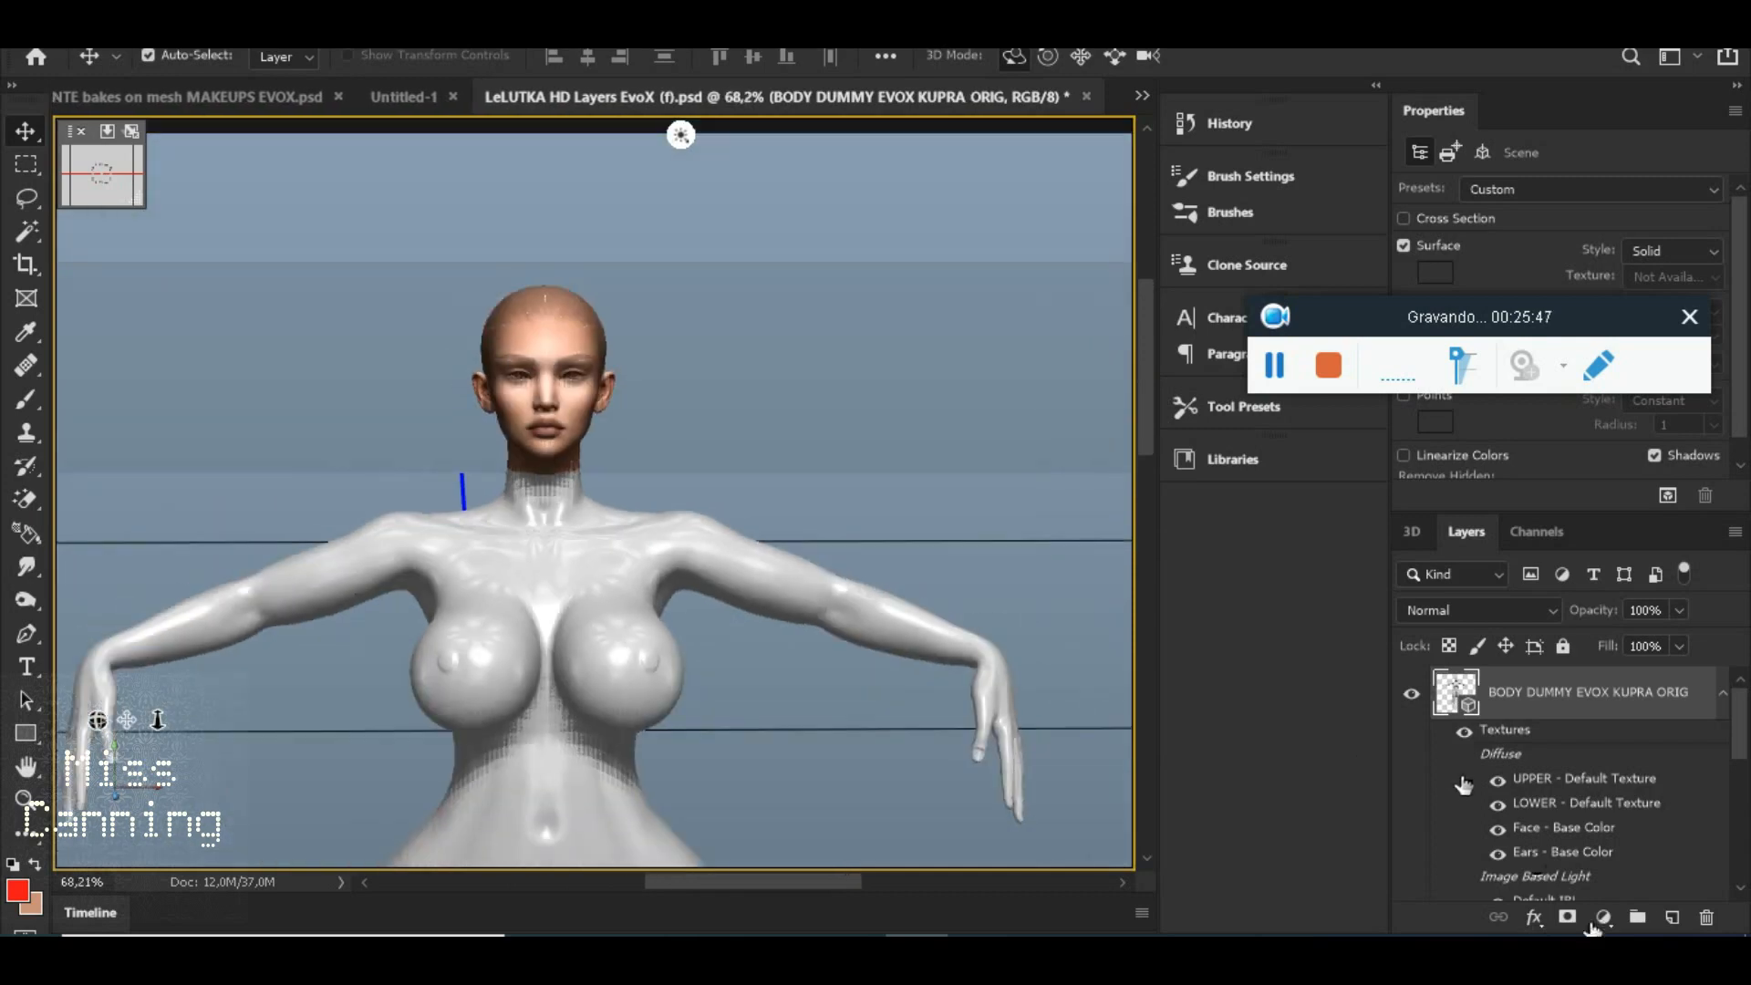
{"action": "double_click", "coordinate": [1533, 829]}
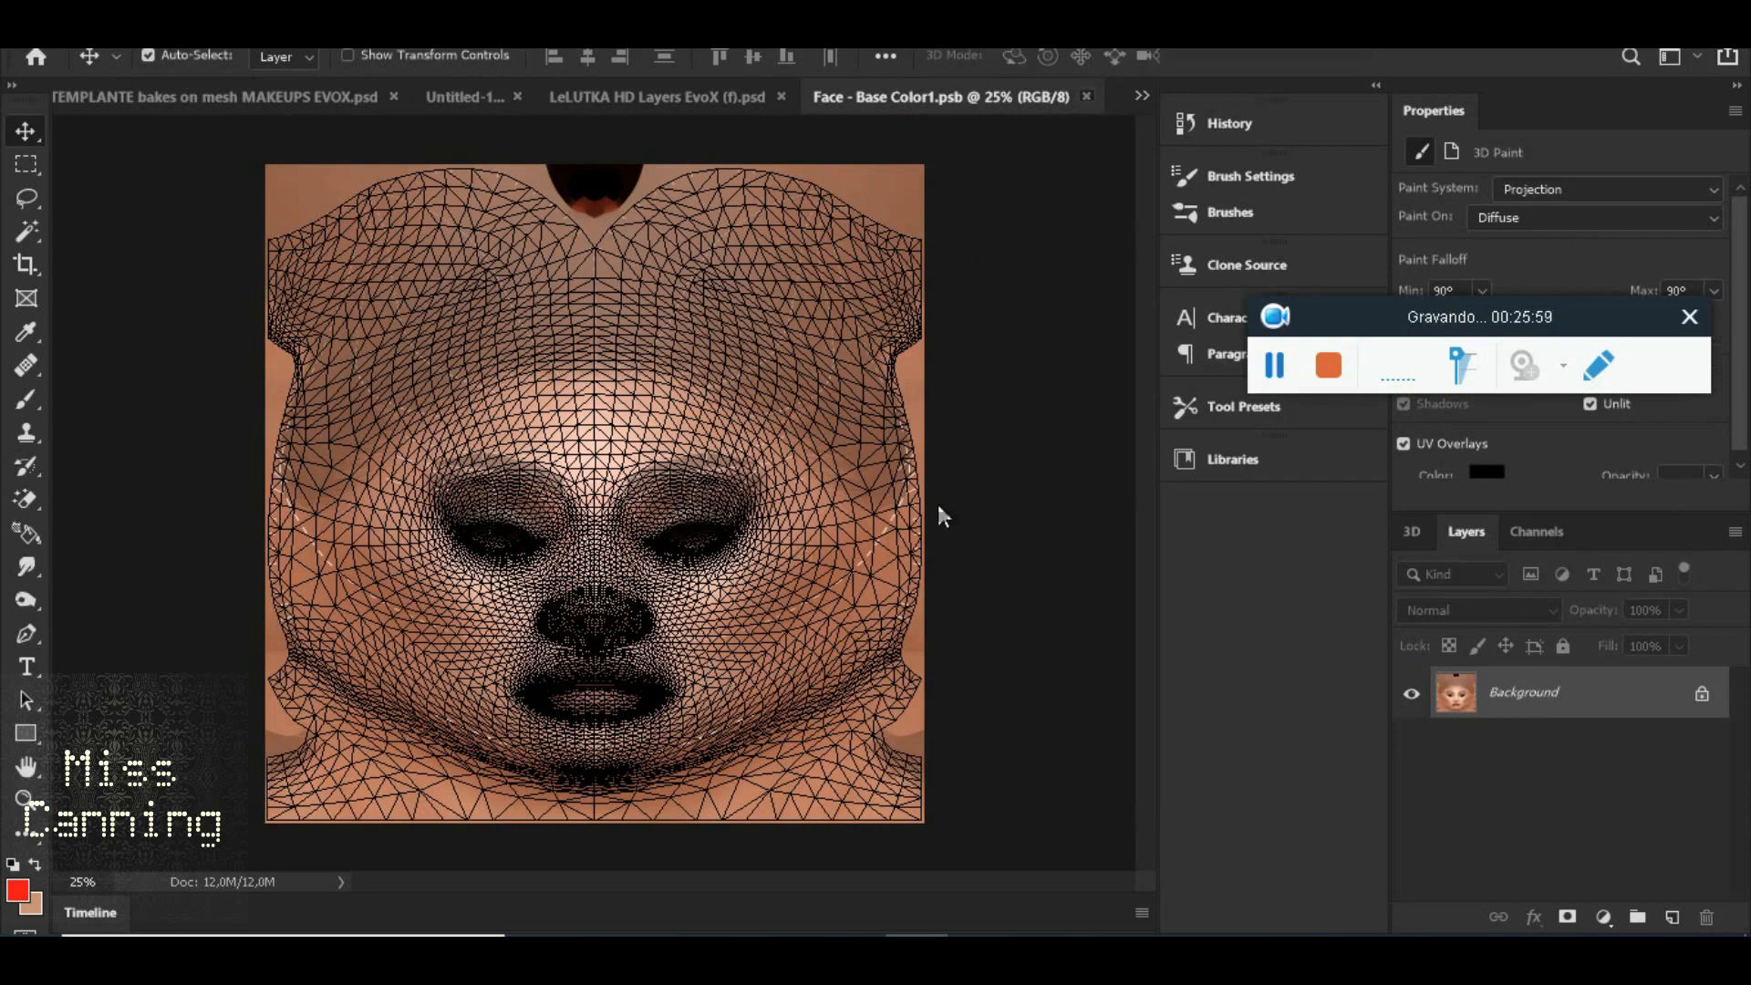
{"action": "key", "text": "ctrl+w"}
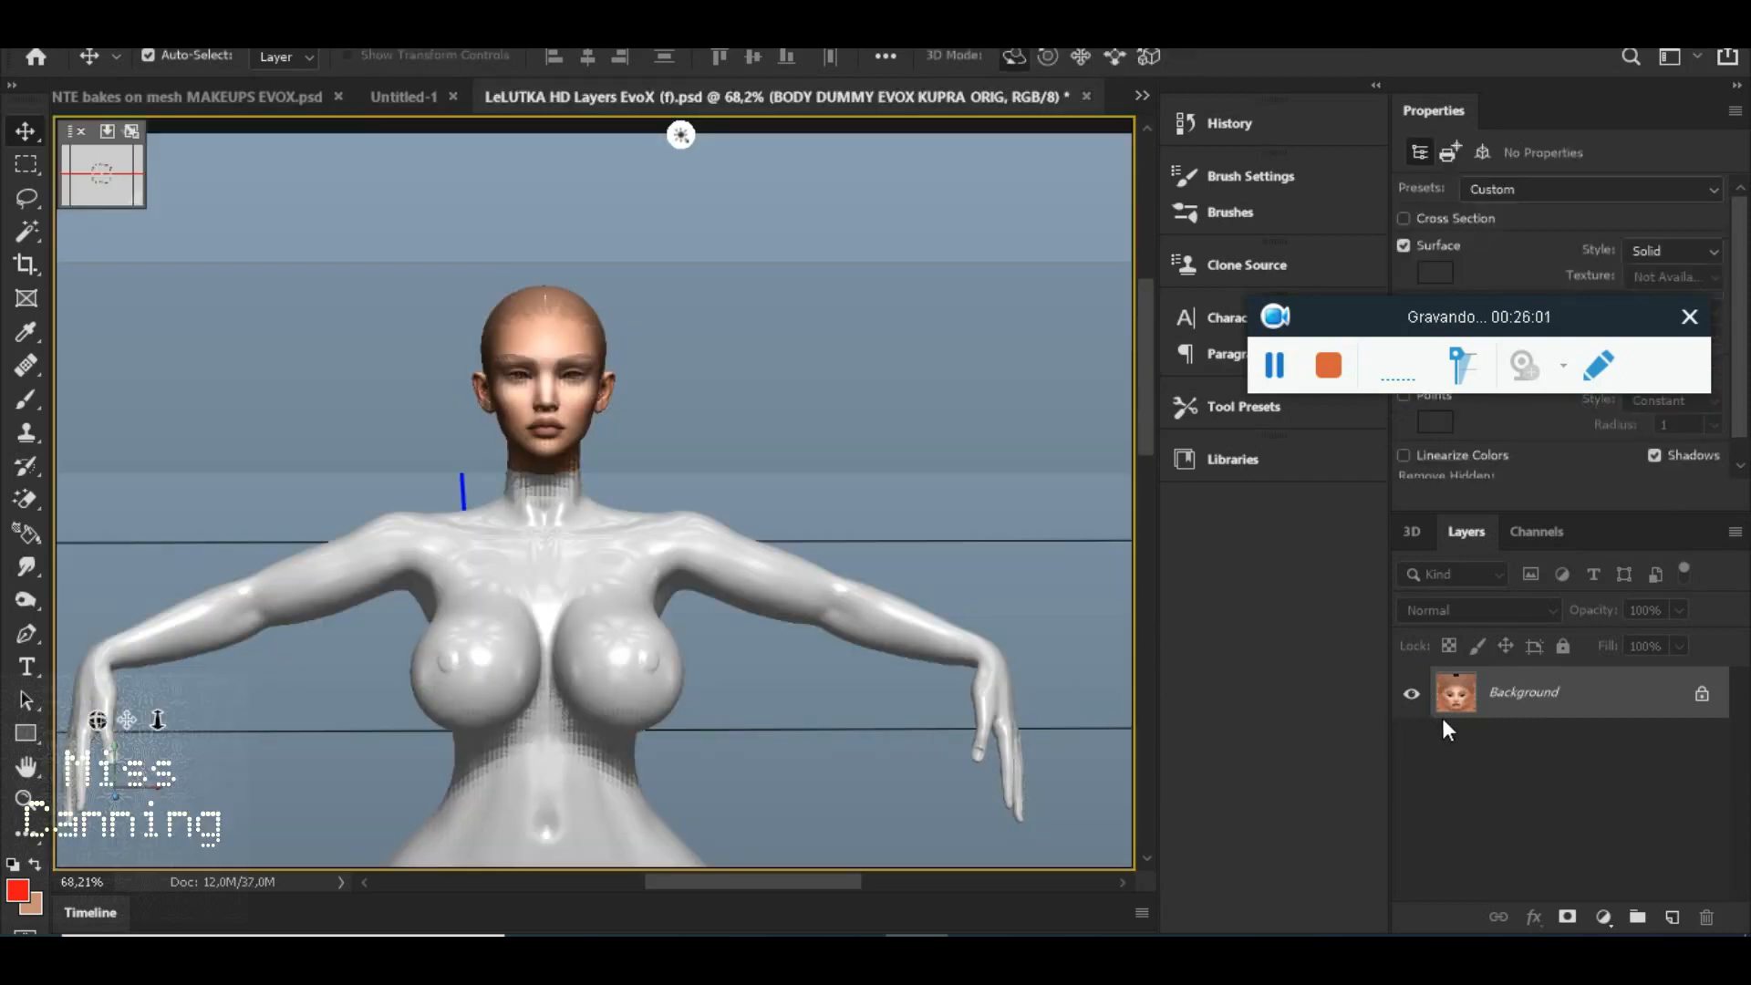
{"action": "double_click", "coordinate": [1570, 854]}
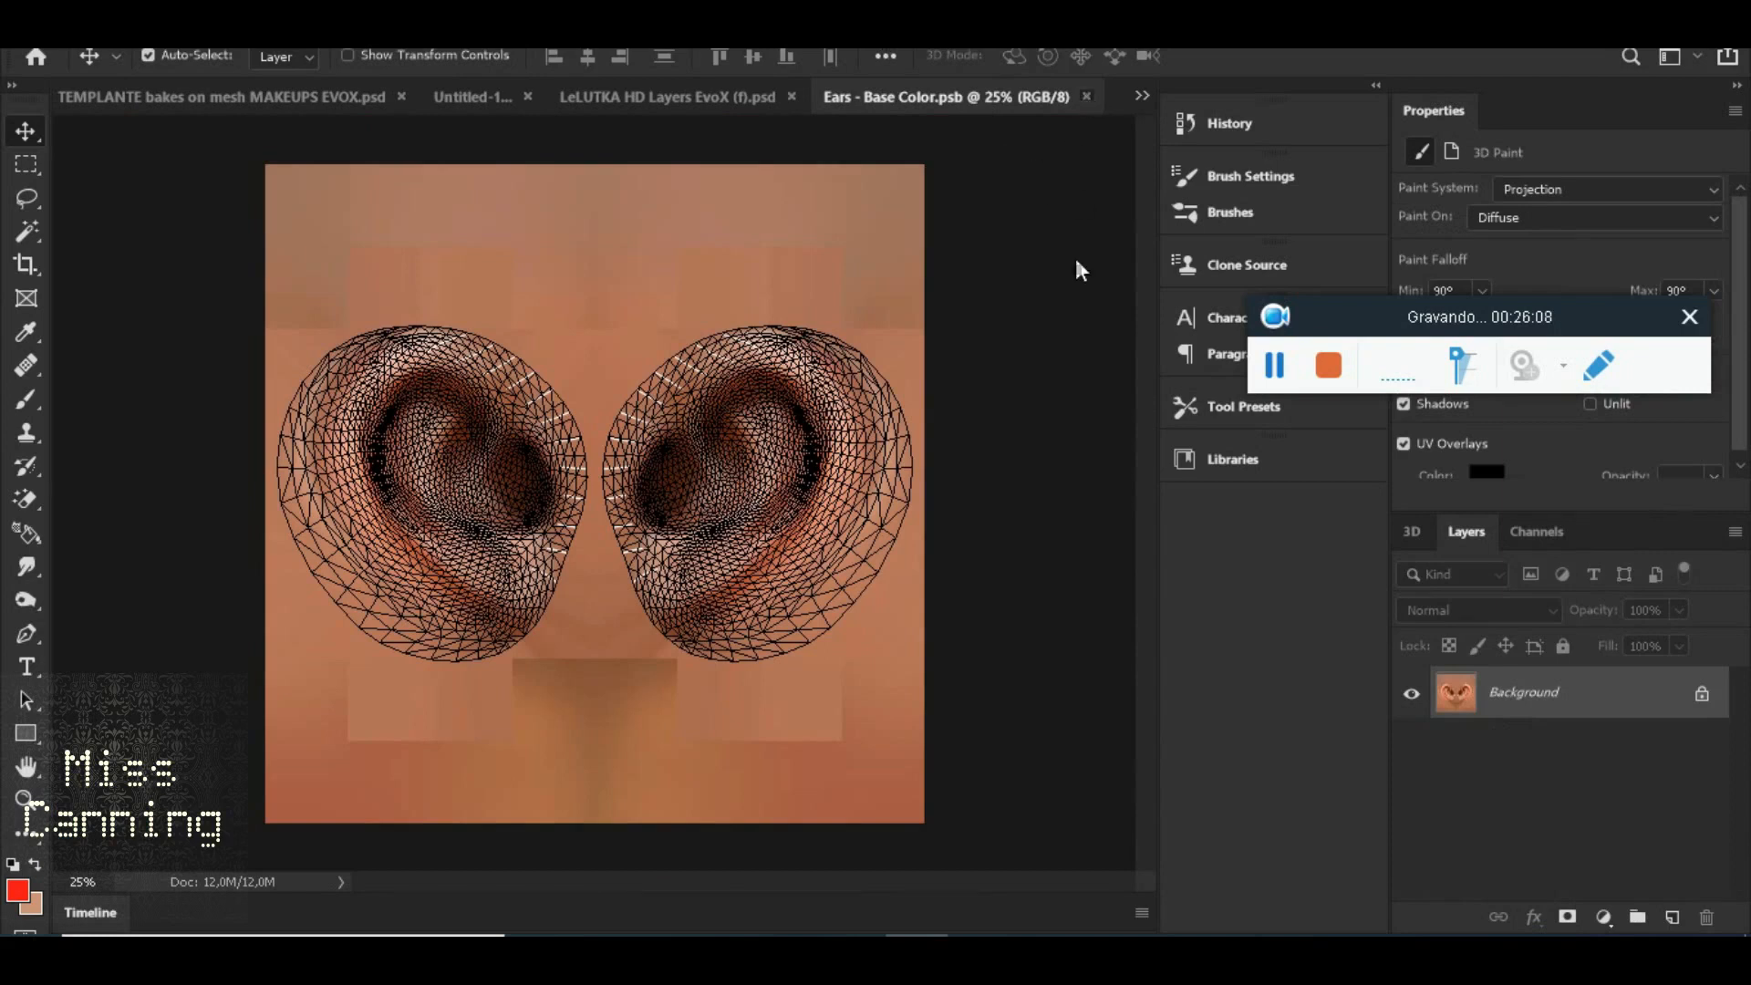
{"action": "key", "text": "ctrl+w"}
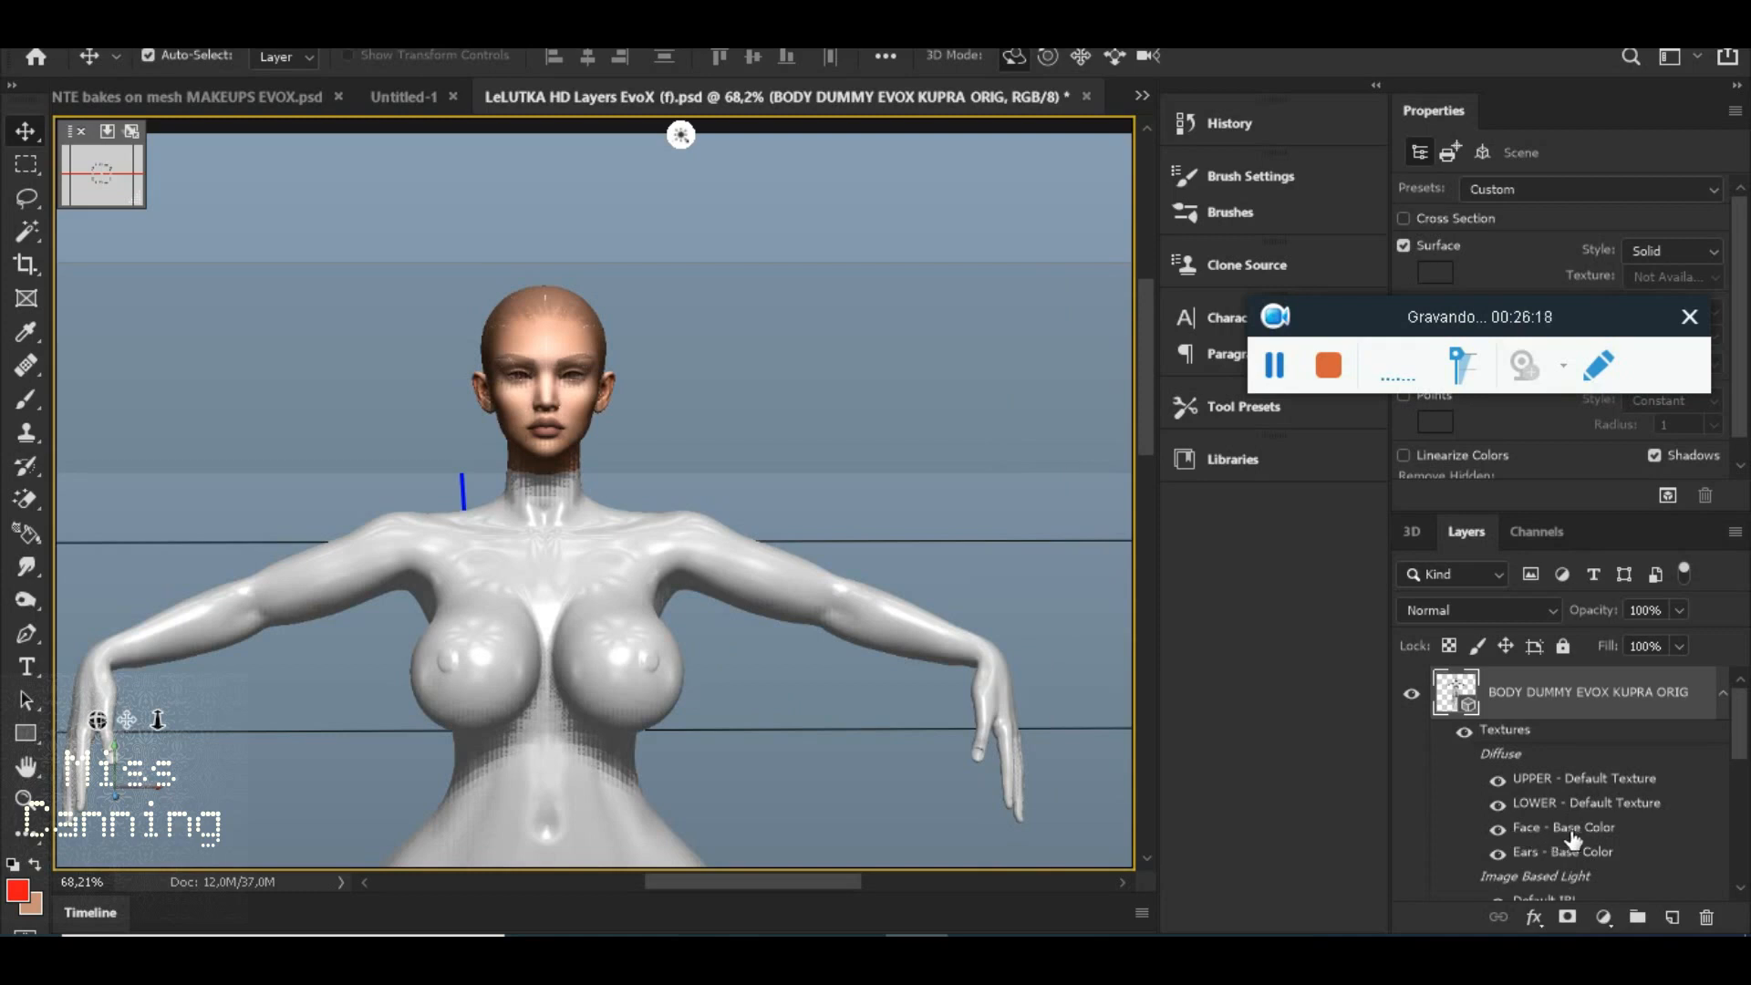
{"action": "double_click", "coordinate": [1544, 782]}
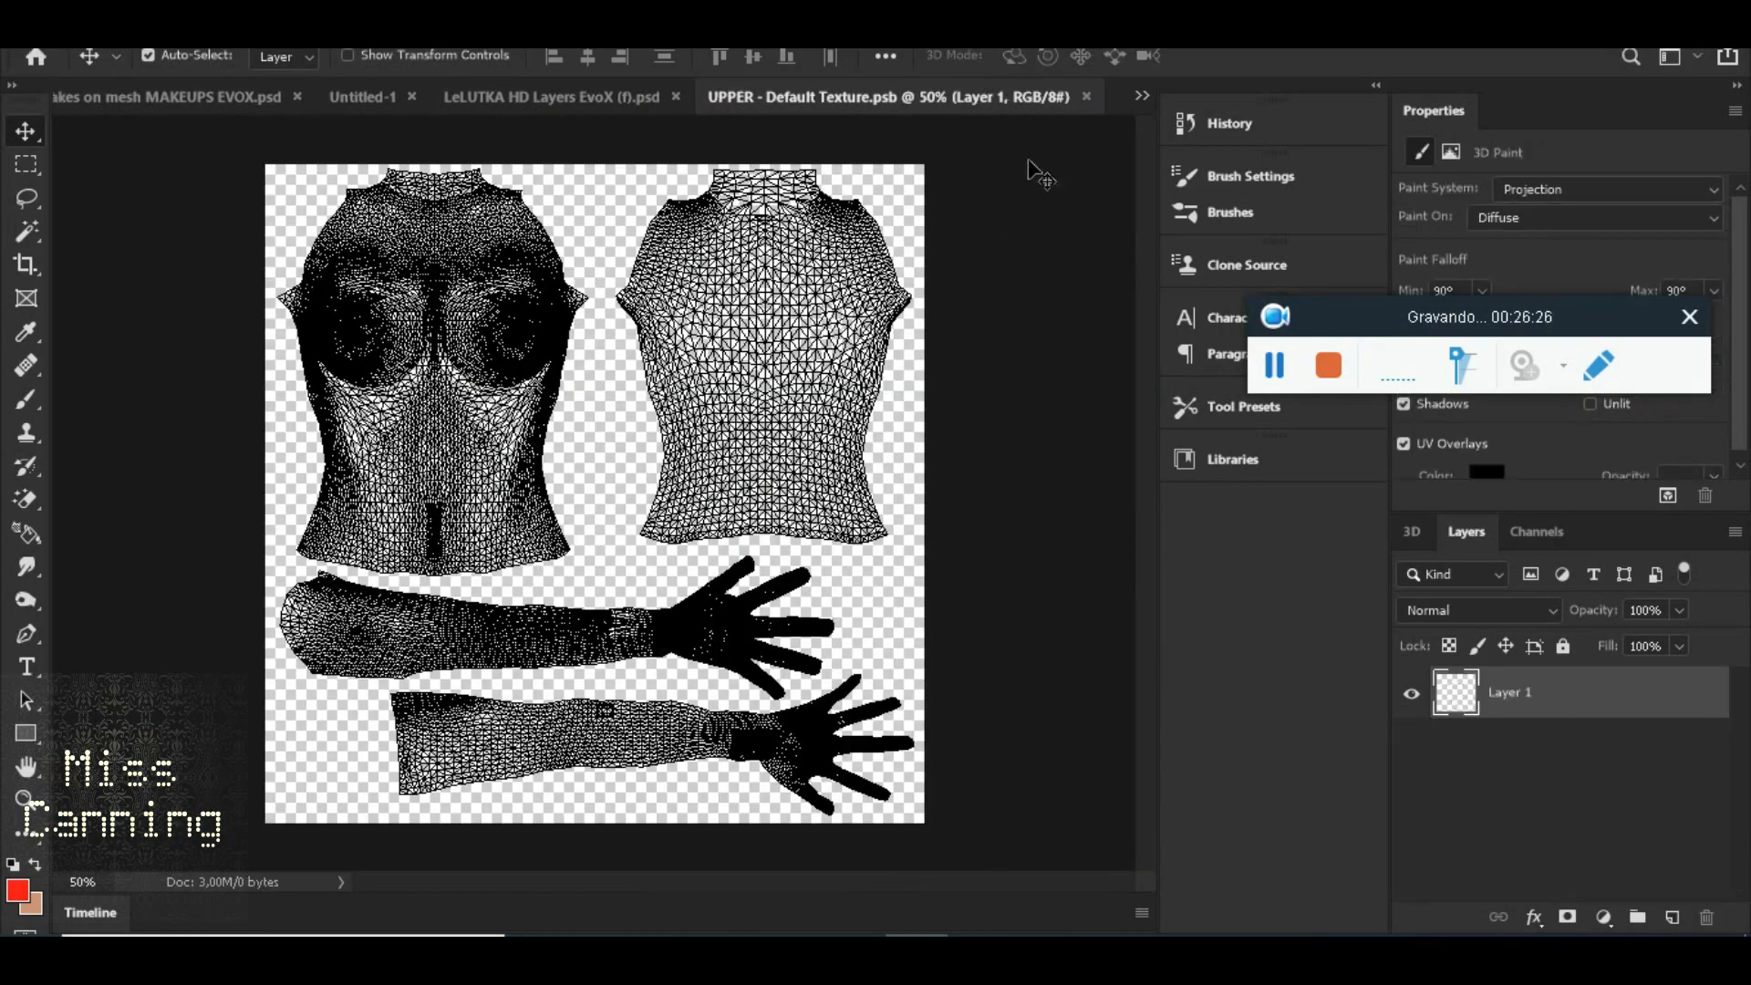
{"action": "key", "text": "ctrl+w"}
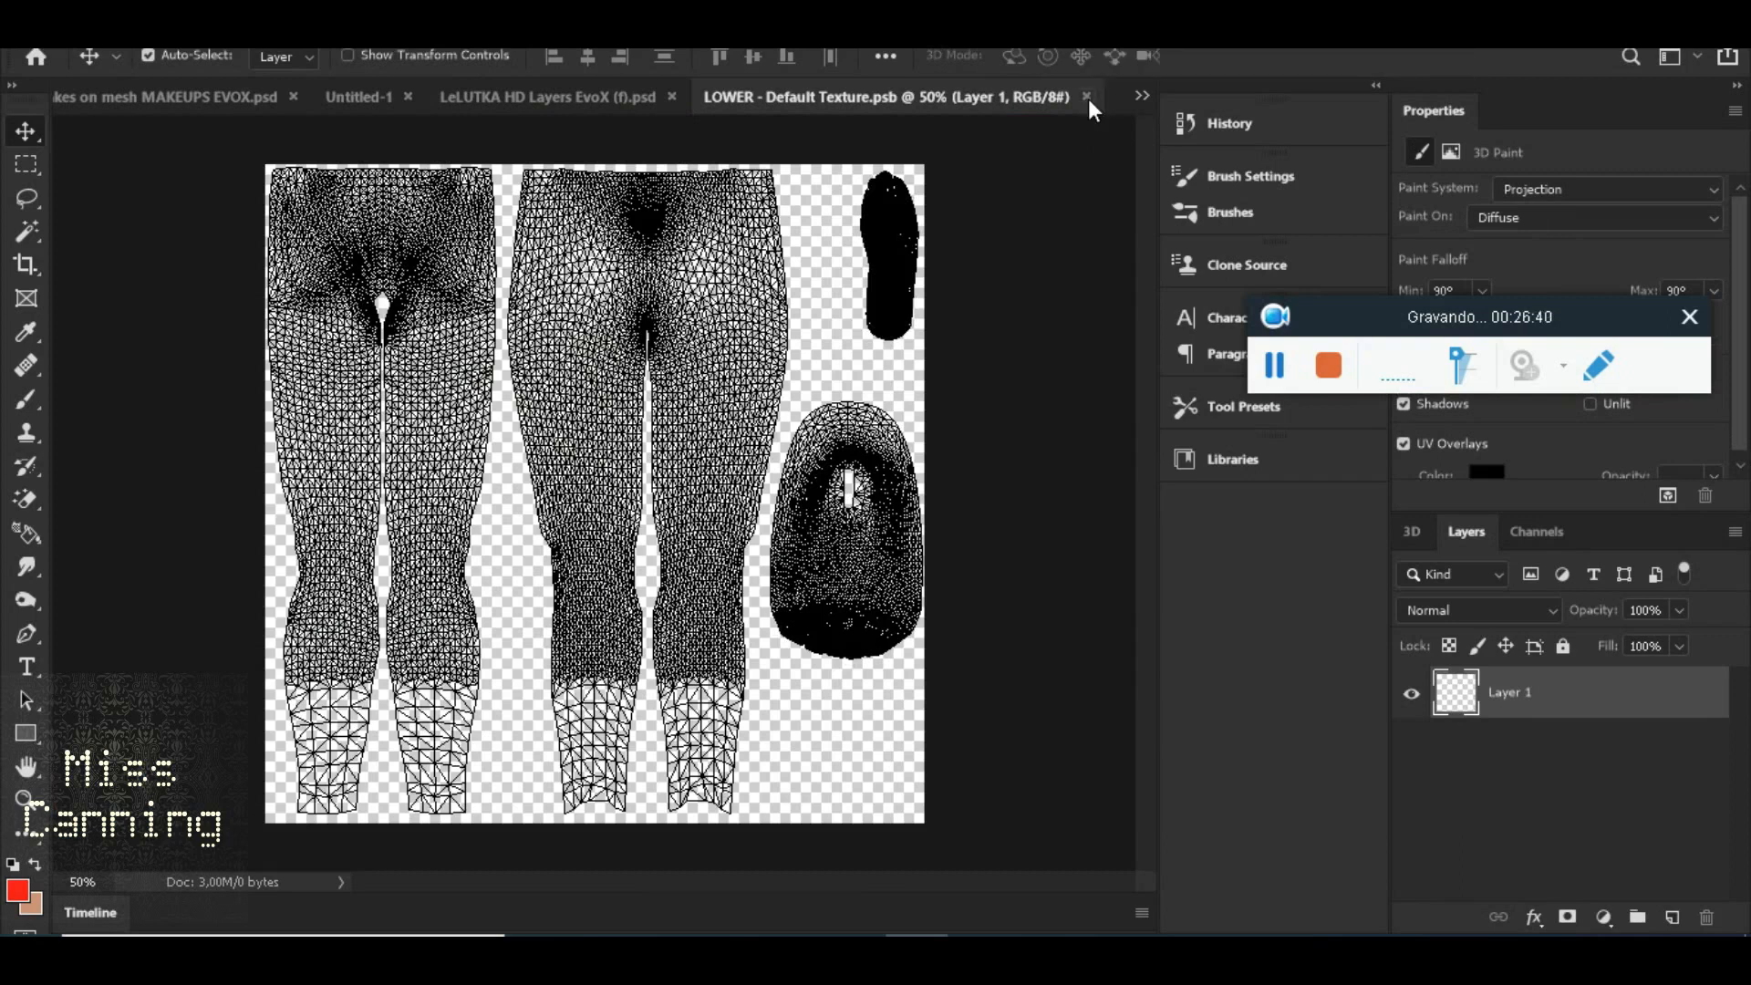
{"action": "key", "text": "ctrl+w"}
Examine the dummy's neck join up close and its overall body shape in the 3D scene
{"action": "left_click", "coordinate": [764, 440]}
{"action": "mouse_move", "coordinate": [684, 695]}
{"action": "left_mouse_down"}
{"action": "mouse_move", "coordinate": [431, 717]}
{"action": "mouse_move", "coordinate": [301, 684]}
{"action": "mouse_move", "coordinate": [689, 696]}
{"action": "left_mouse_up"}
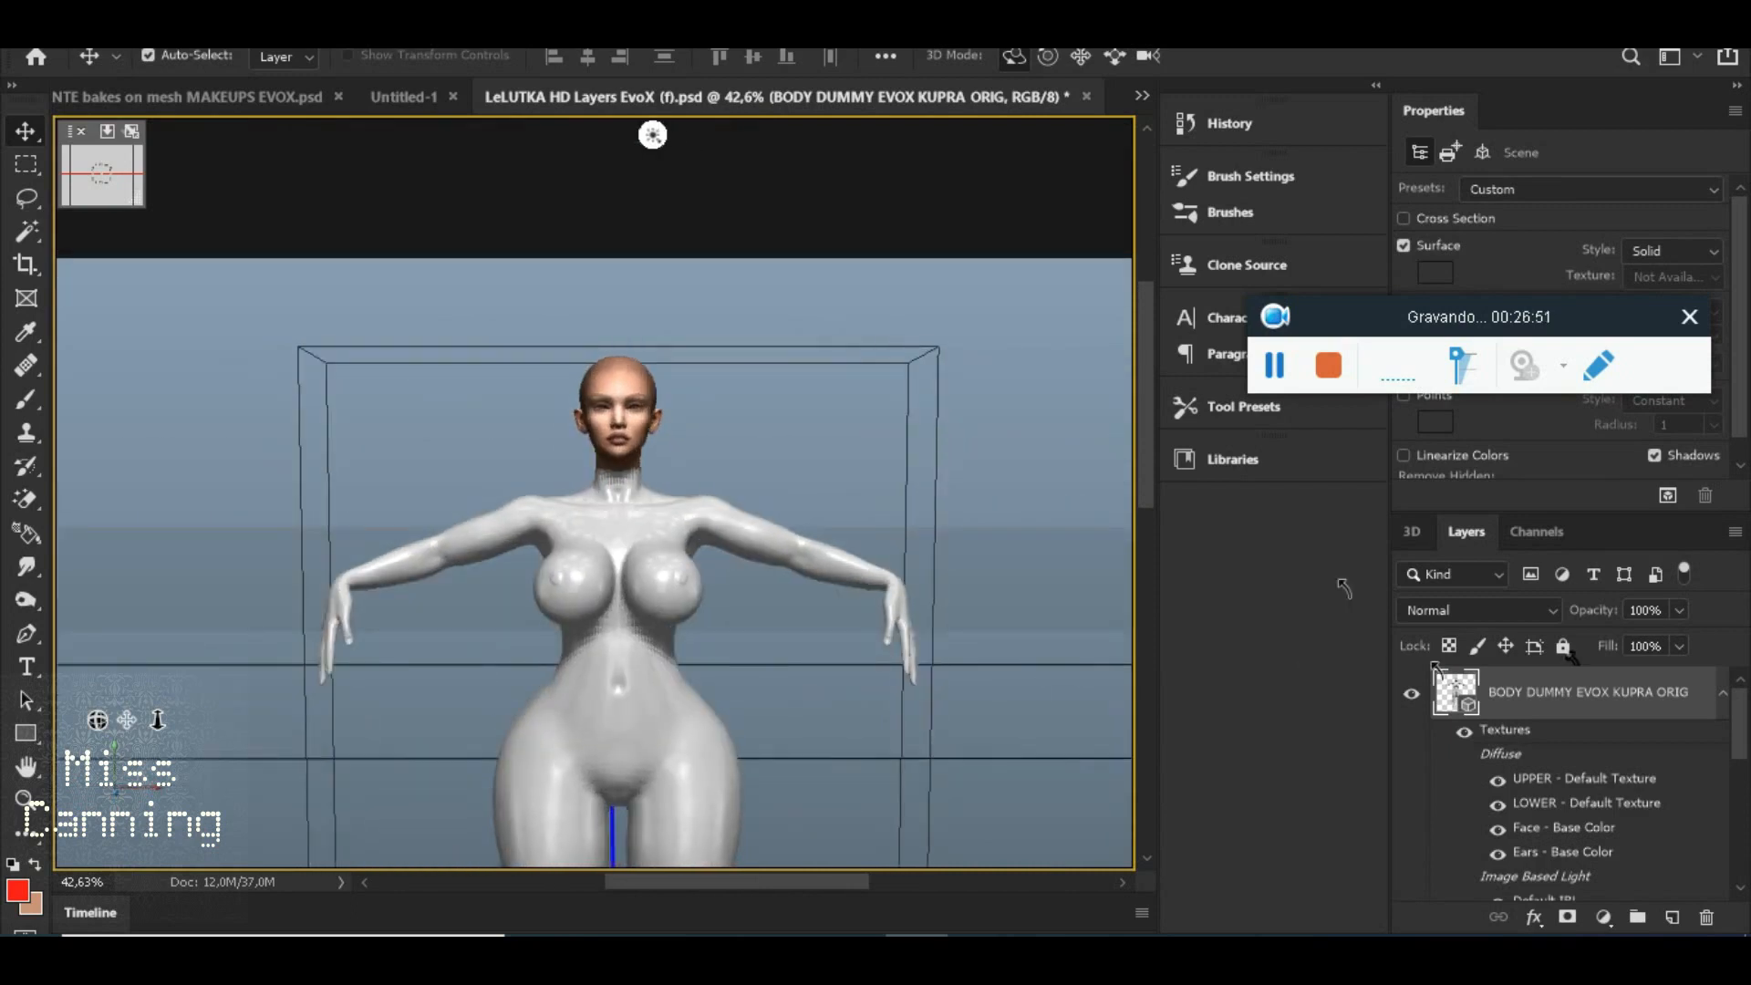
{"action": "scroll", "coordinate": [606, 485], "scroll_direction": "up", "scroll_amount": 5}
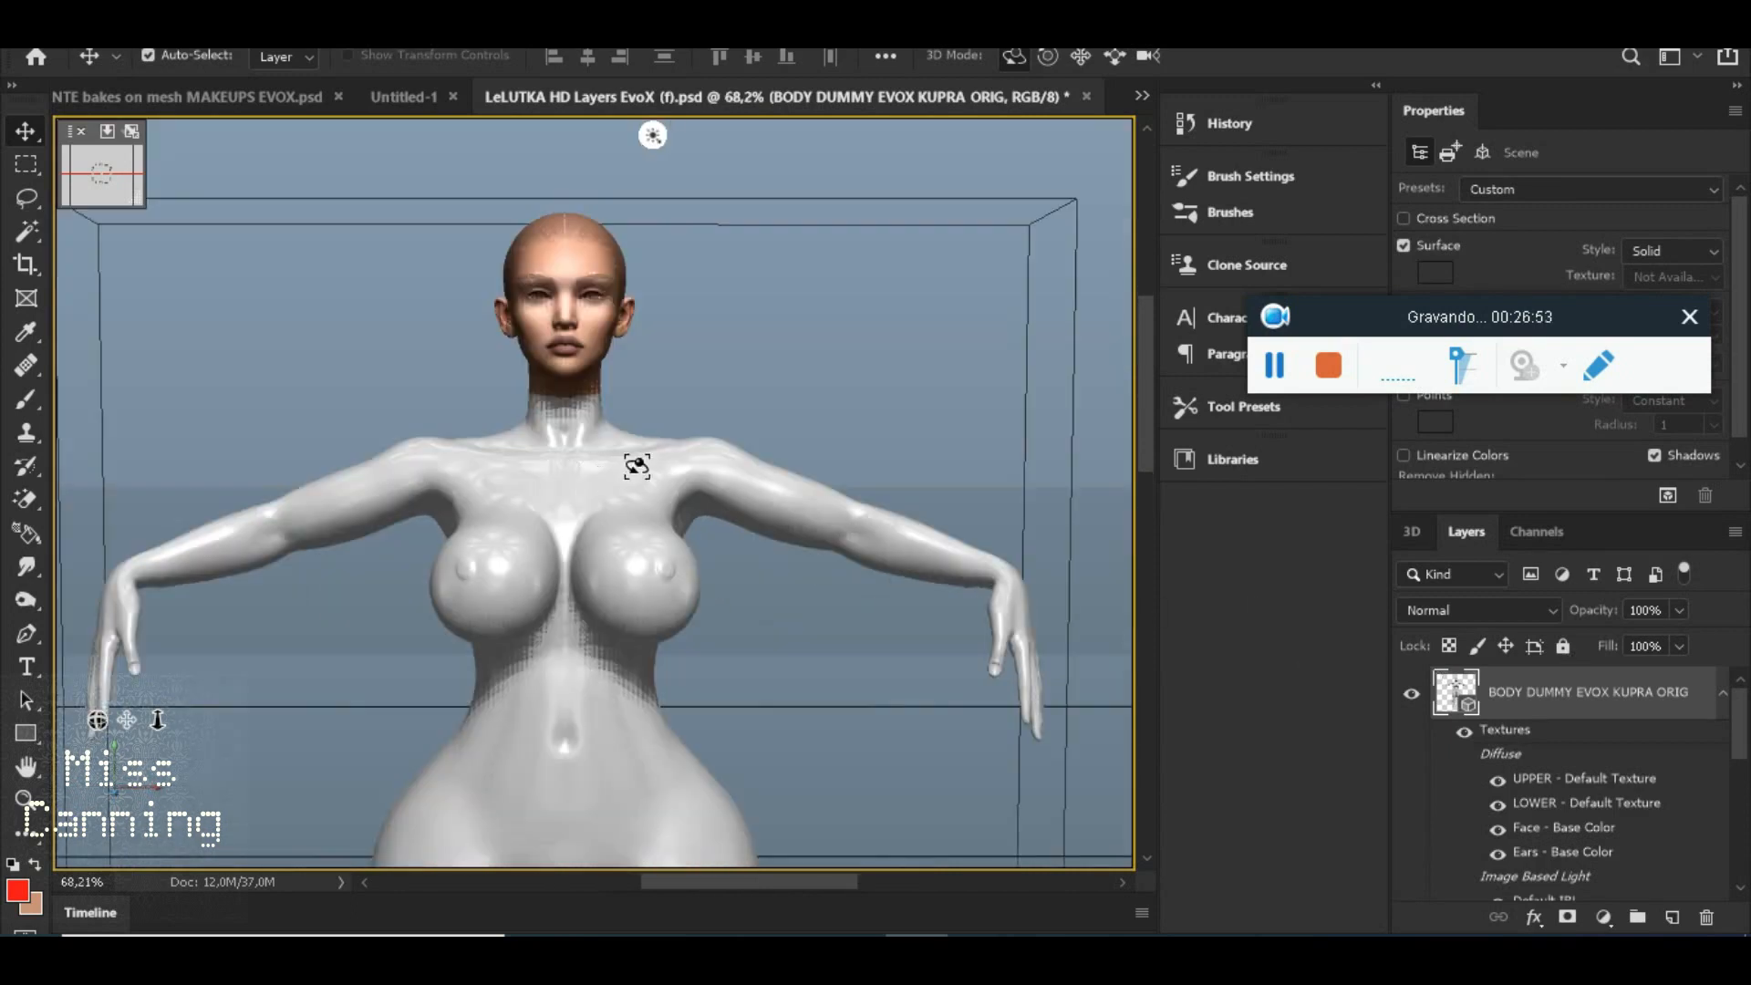
{"action": "scroll", "coordinate": [510, 408], "scroll_direction": "up", "scroll_amount": 1}
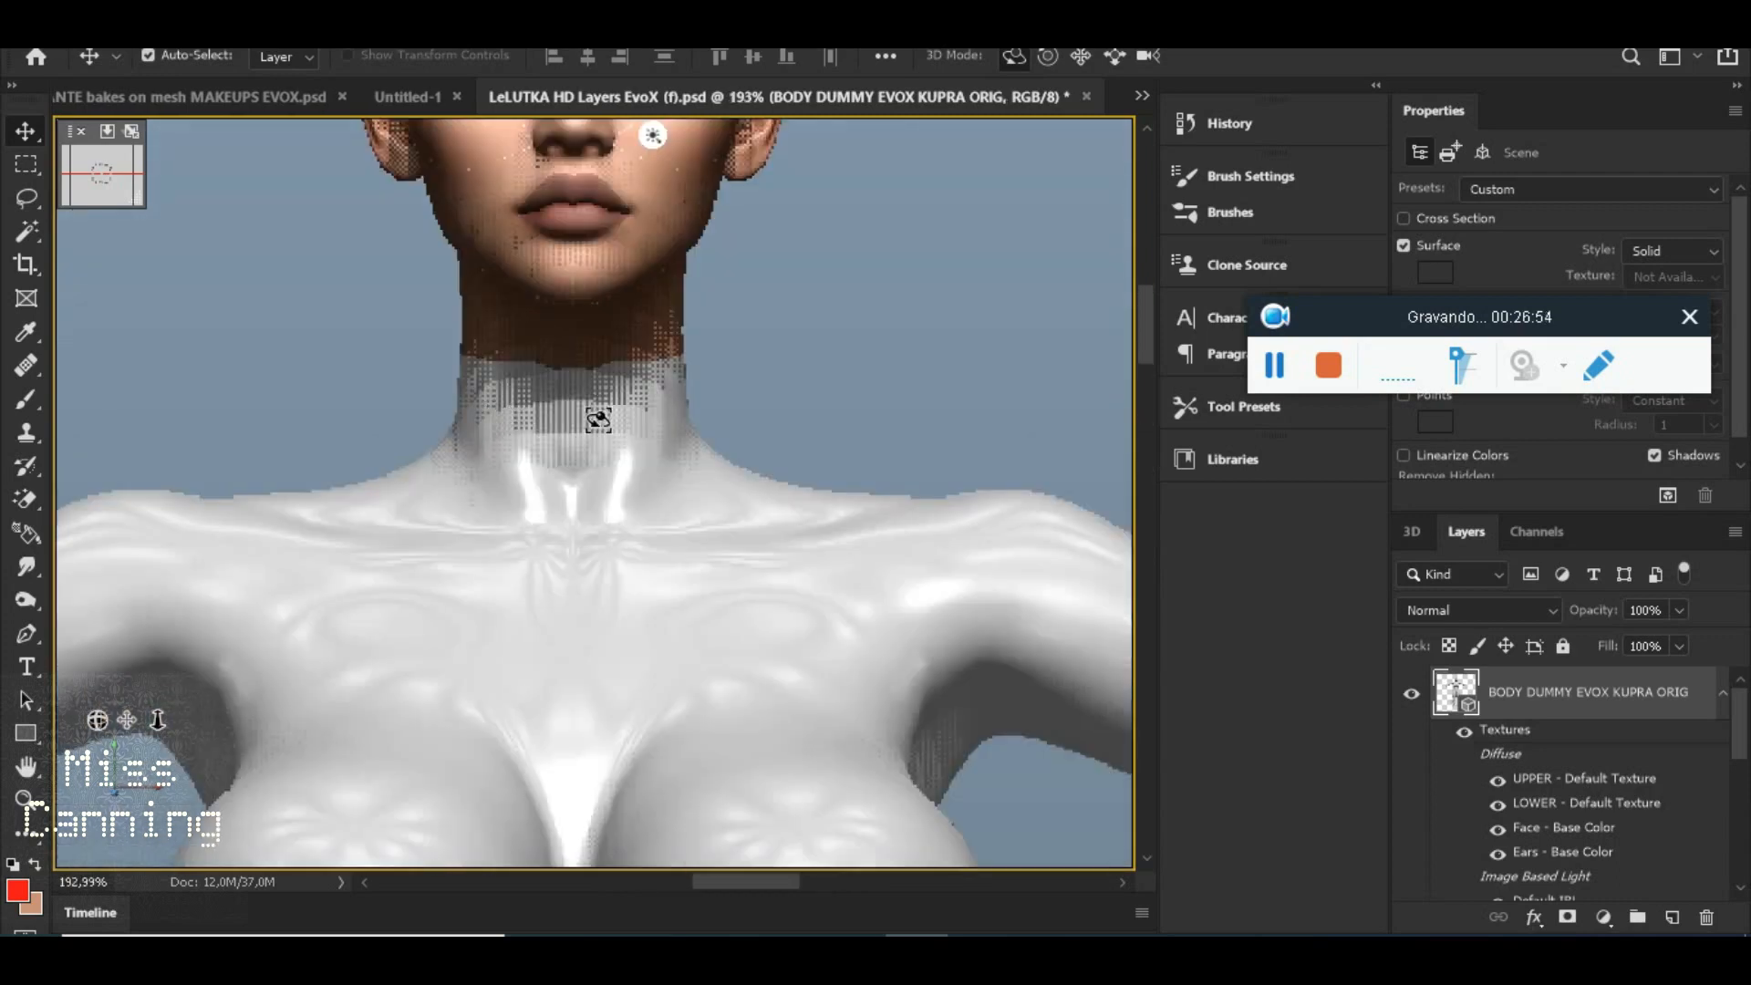
{"action": "scroll", "coordinate": [606, 438], "scroll_direction": "down", "scroll_amount": 3}
{"action": "scroll", "coordinate": [642, 451], "scroll_direction": "down", "scroll_amount": 2}
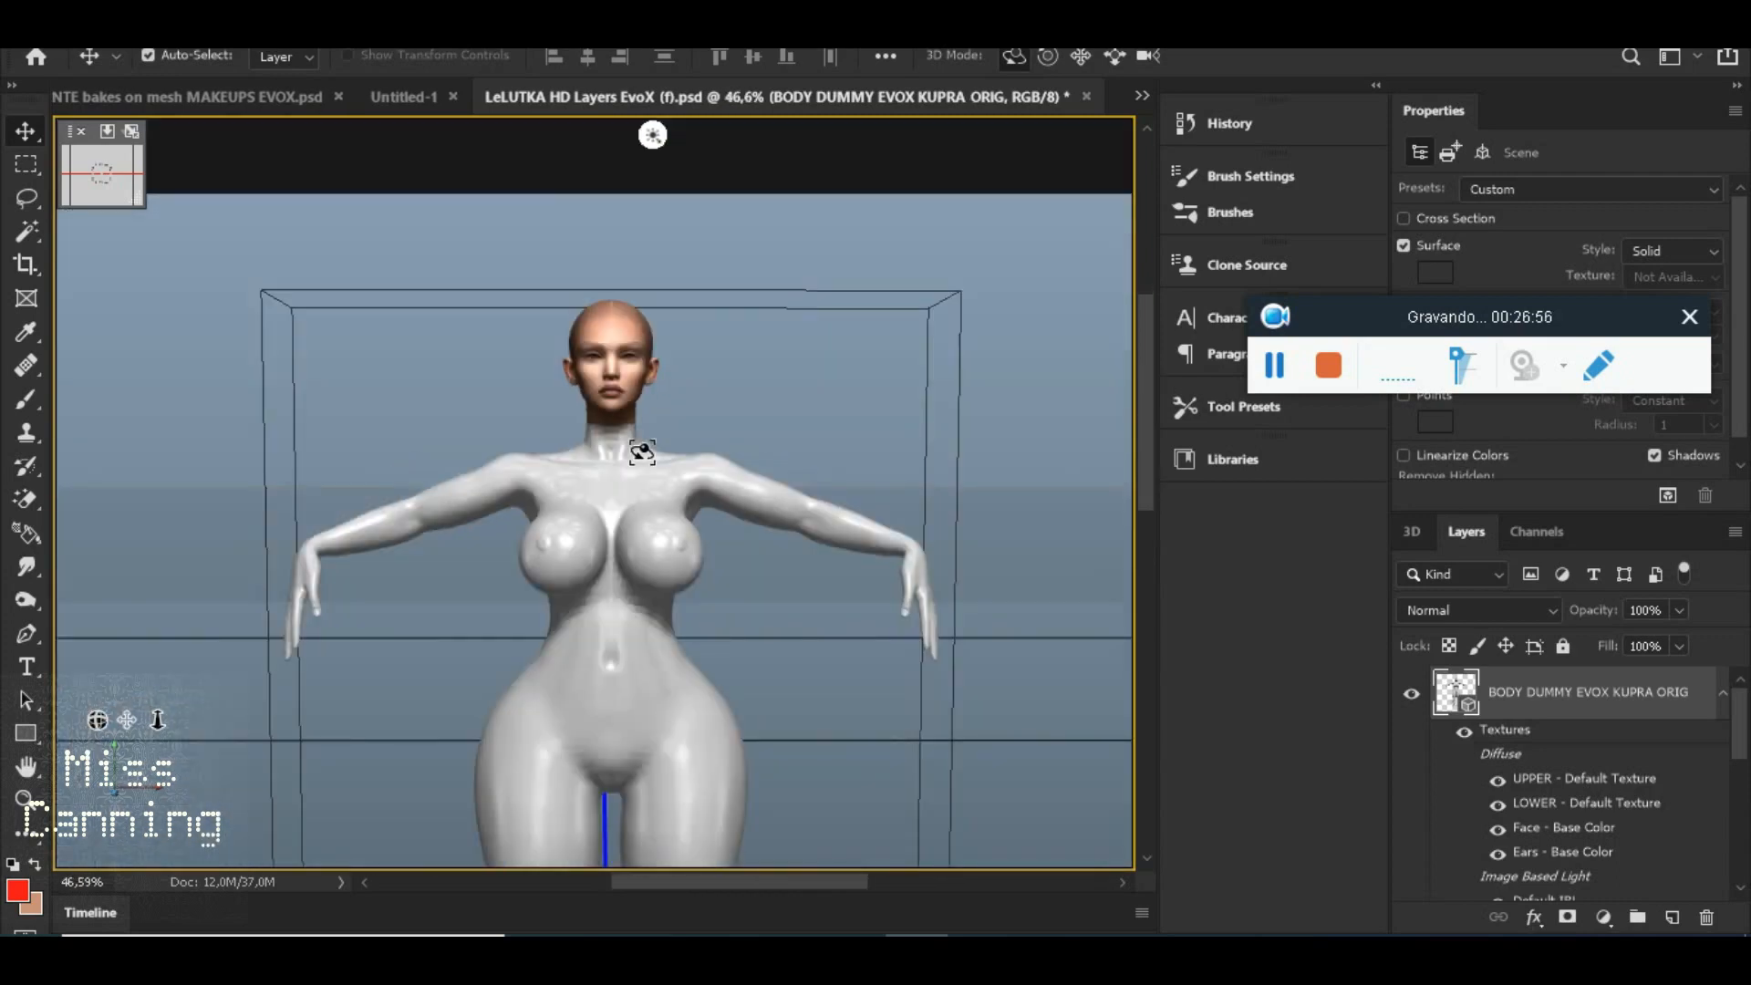
{"action": "scroll", "coordinate": [642, 452], "scroll_direction": "down", "scroll_amount": 2}
{"action": "left_click_drag", "start_coordinate": [654, 507], "coordinate": [653, 501]}
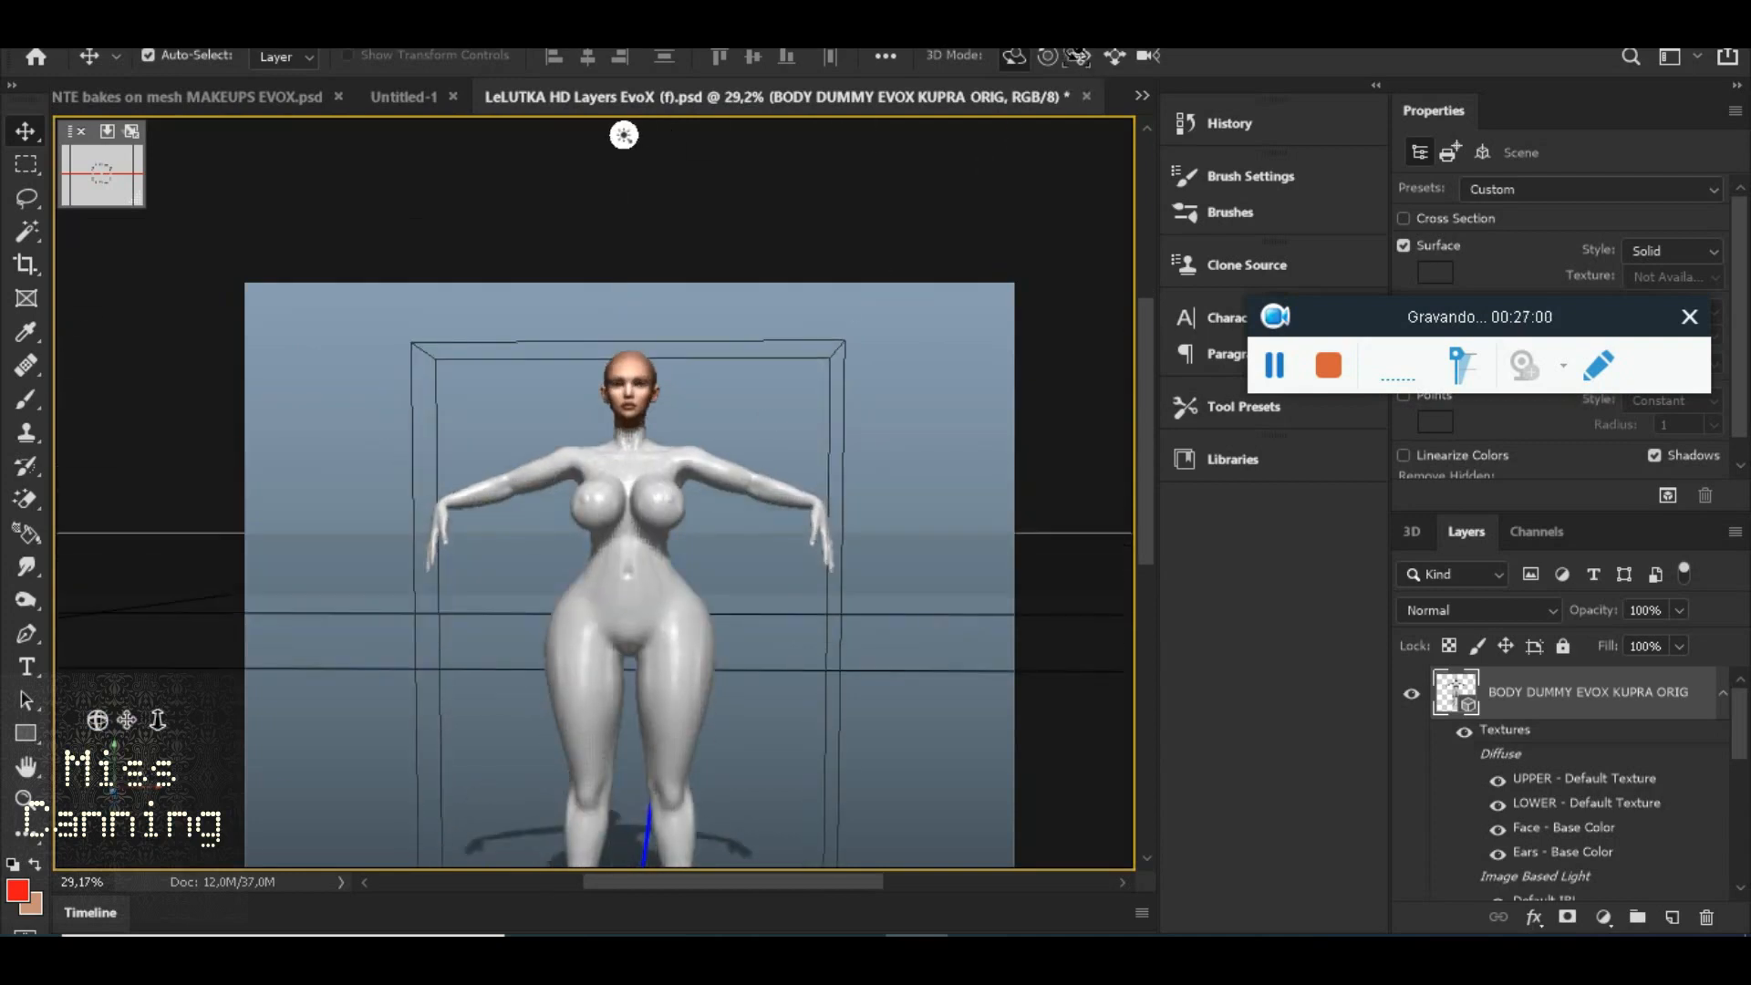
Examine the body dummy from the front by sliding and panning the 3D camera to frame its full figure
{"action": "left_click", "coordinate": [1078, 56]}
{"action": "left_click_drag", "start_coordinate": [672, 496], "coordinate": [655, 493]}
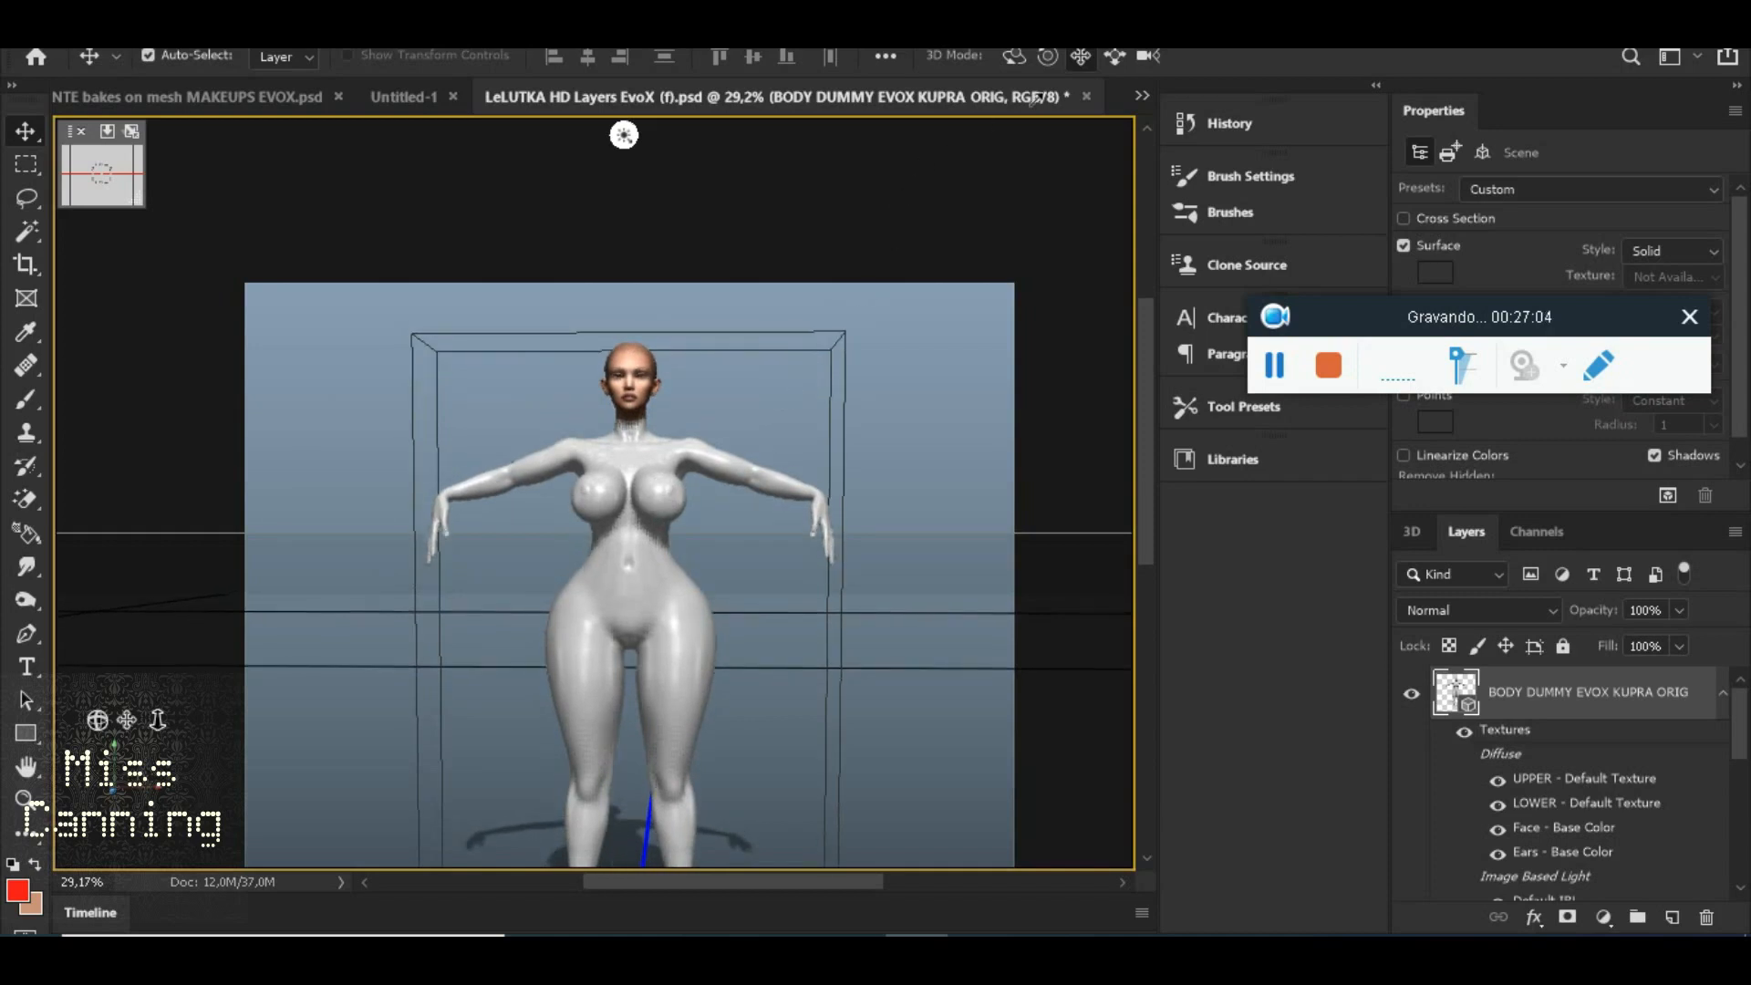
{"action": "left_click_drag", "start_coordinate": [640, 578], "coordinate": [651, 935]}
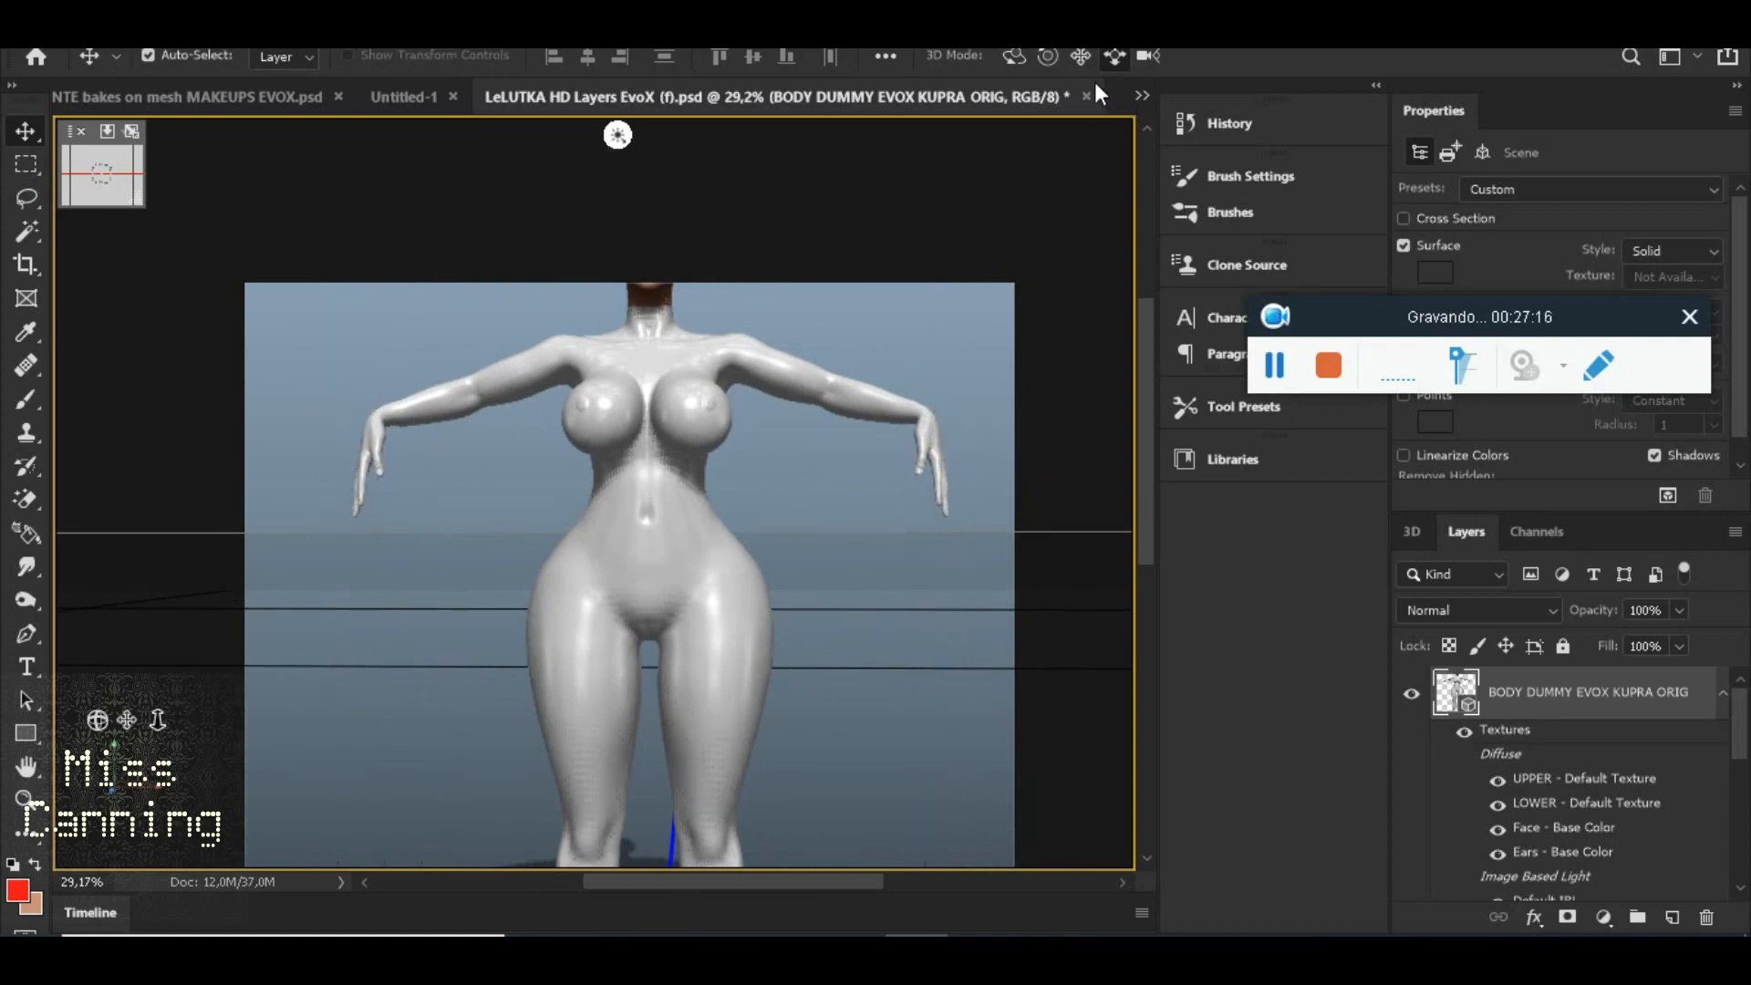
{"action": "left_click_drag", "start_coordinate": [683, 393], "coordinate": [649, 586]}
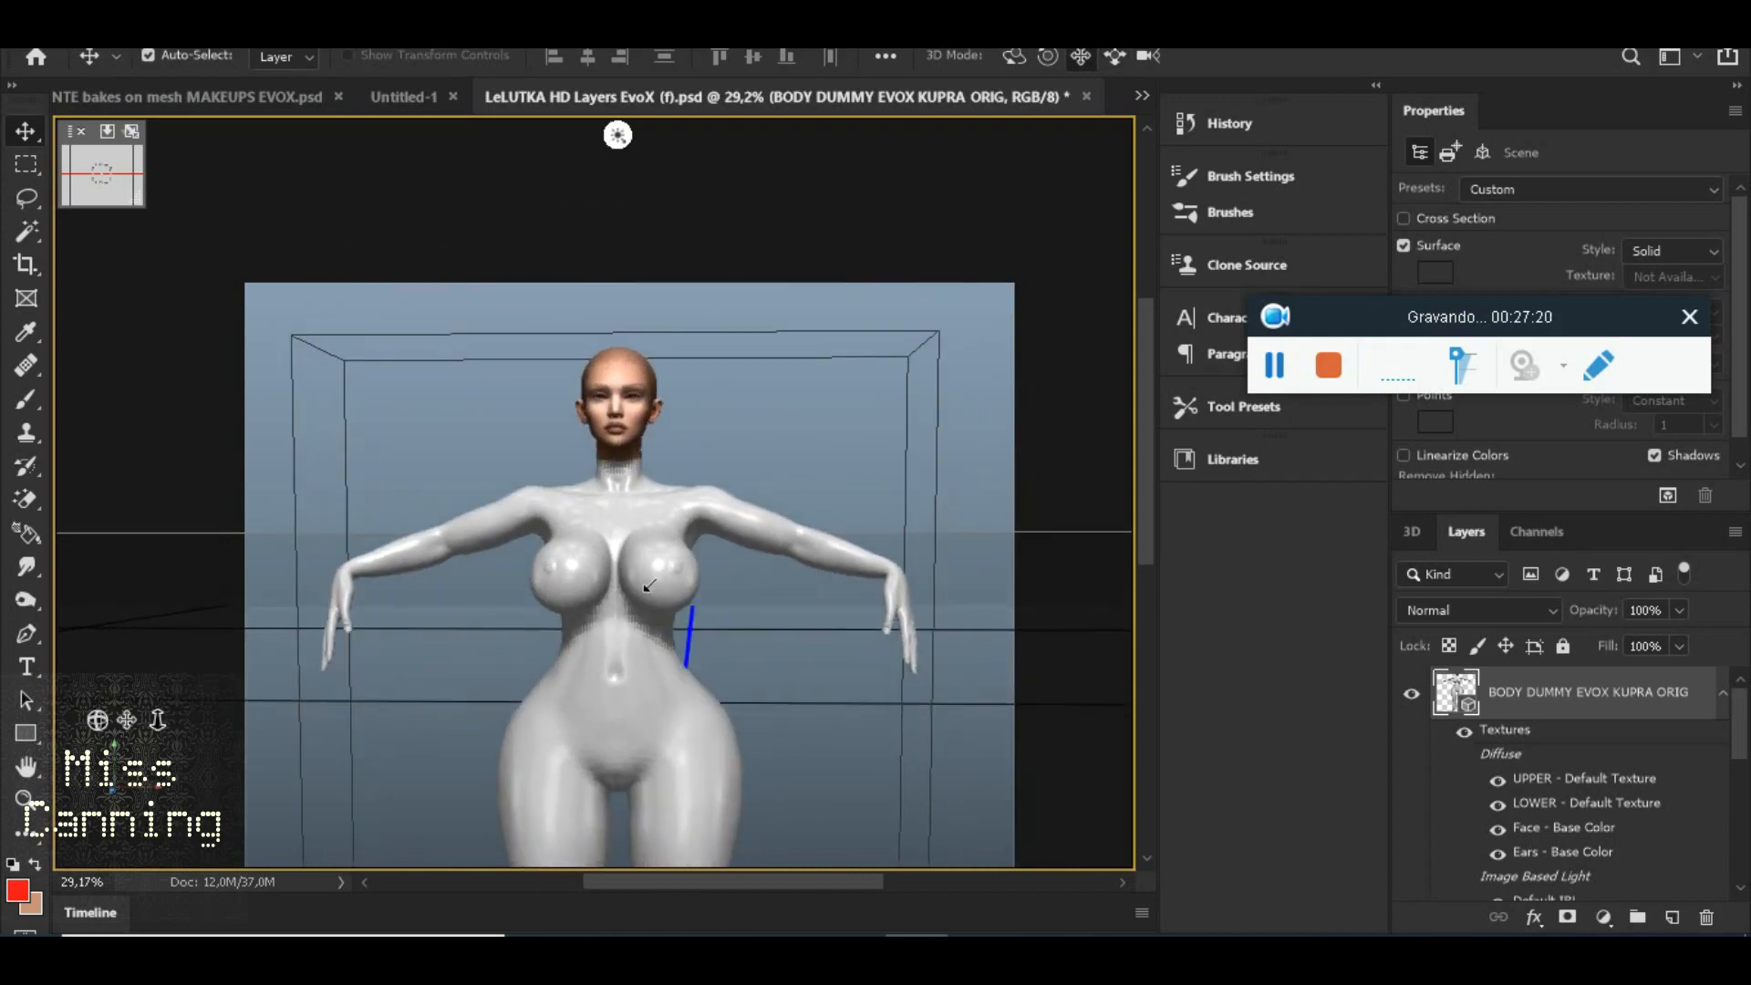
{"action": "scroll", "coordinate": [654, 478], "scroll_direction": "up", "scroll_amount": 3}
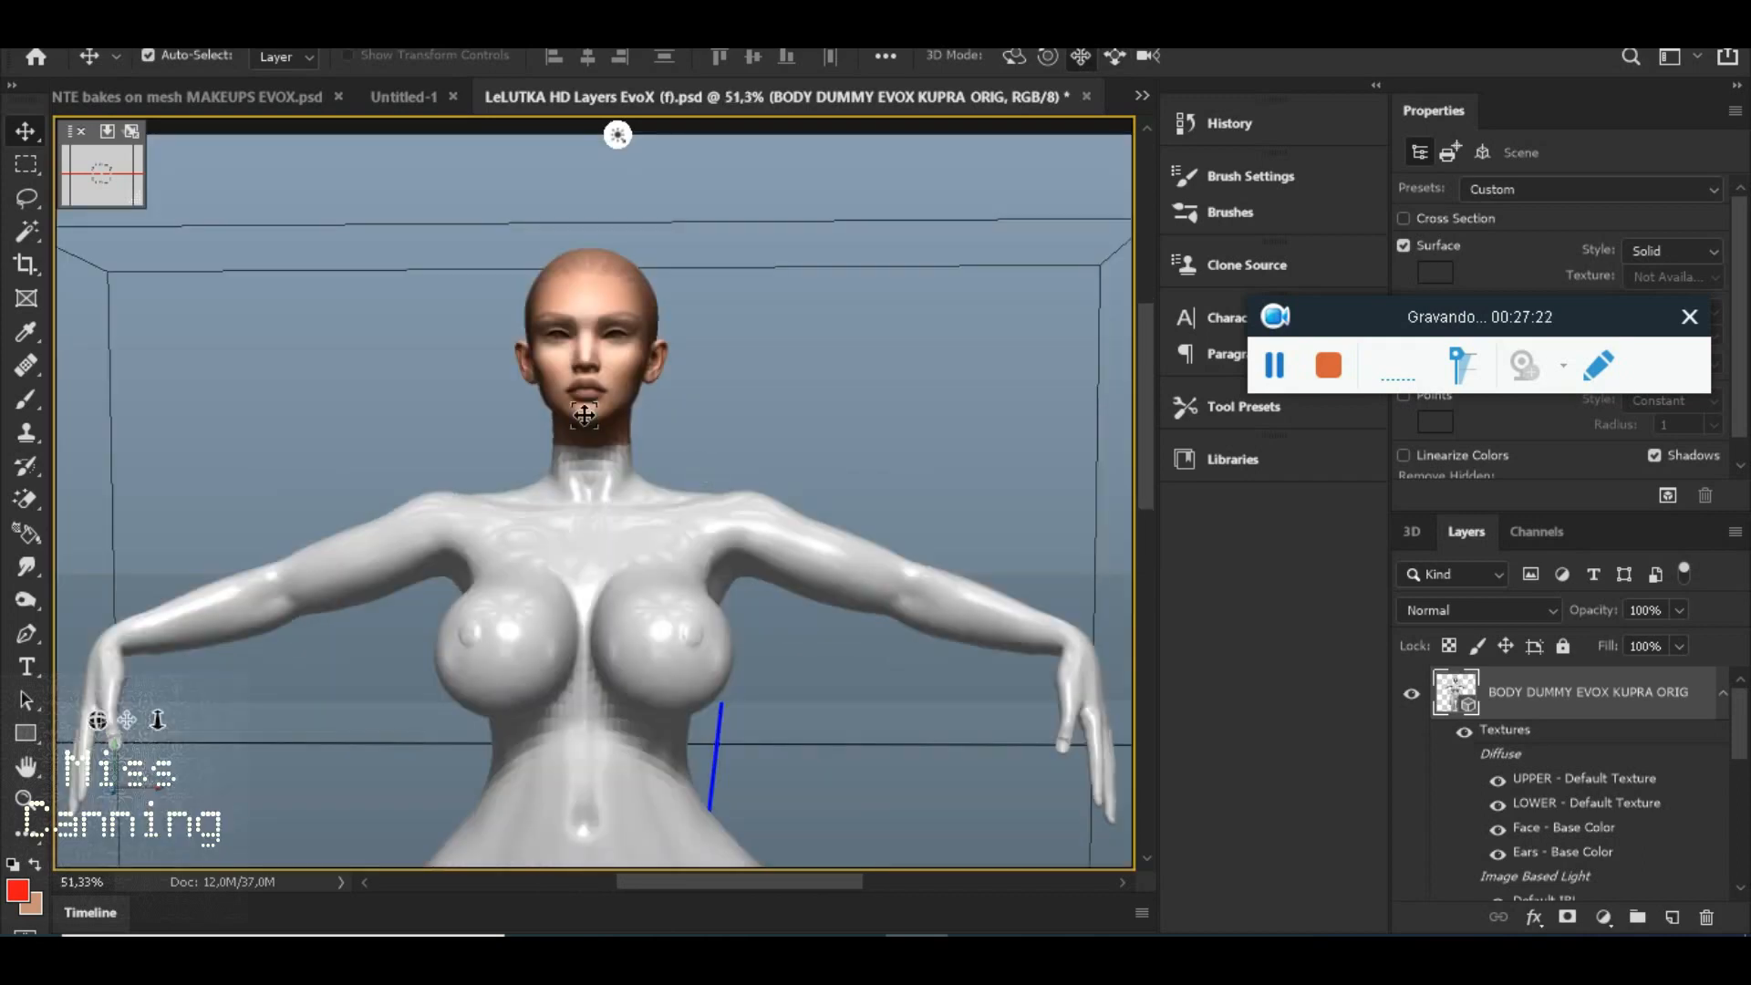
{"action": "scroll", "coordinate": [675, 421], "scroll_direction": "down", "scroll_amount": 3}
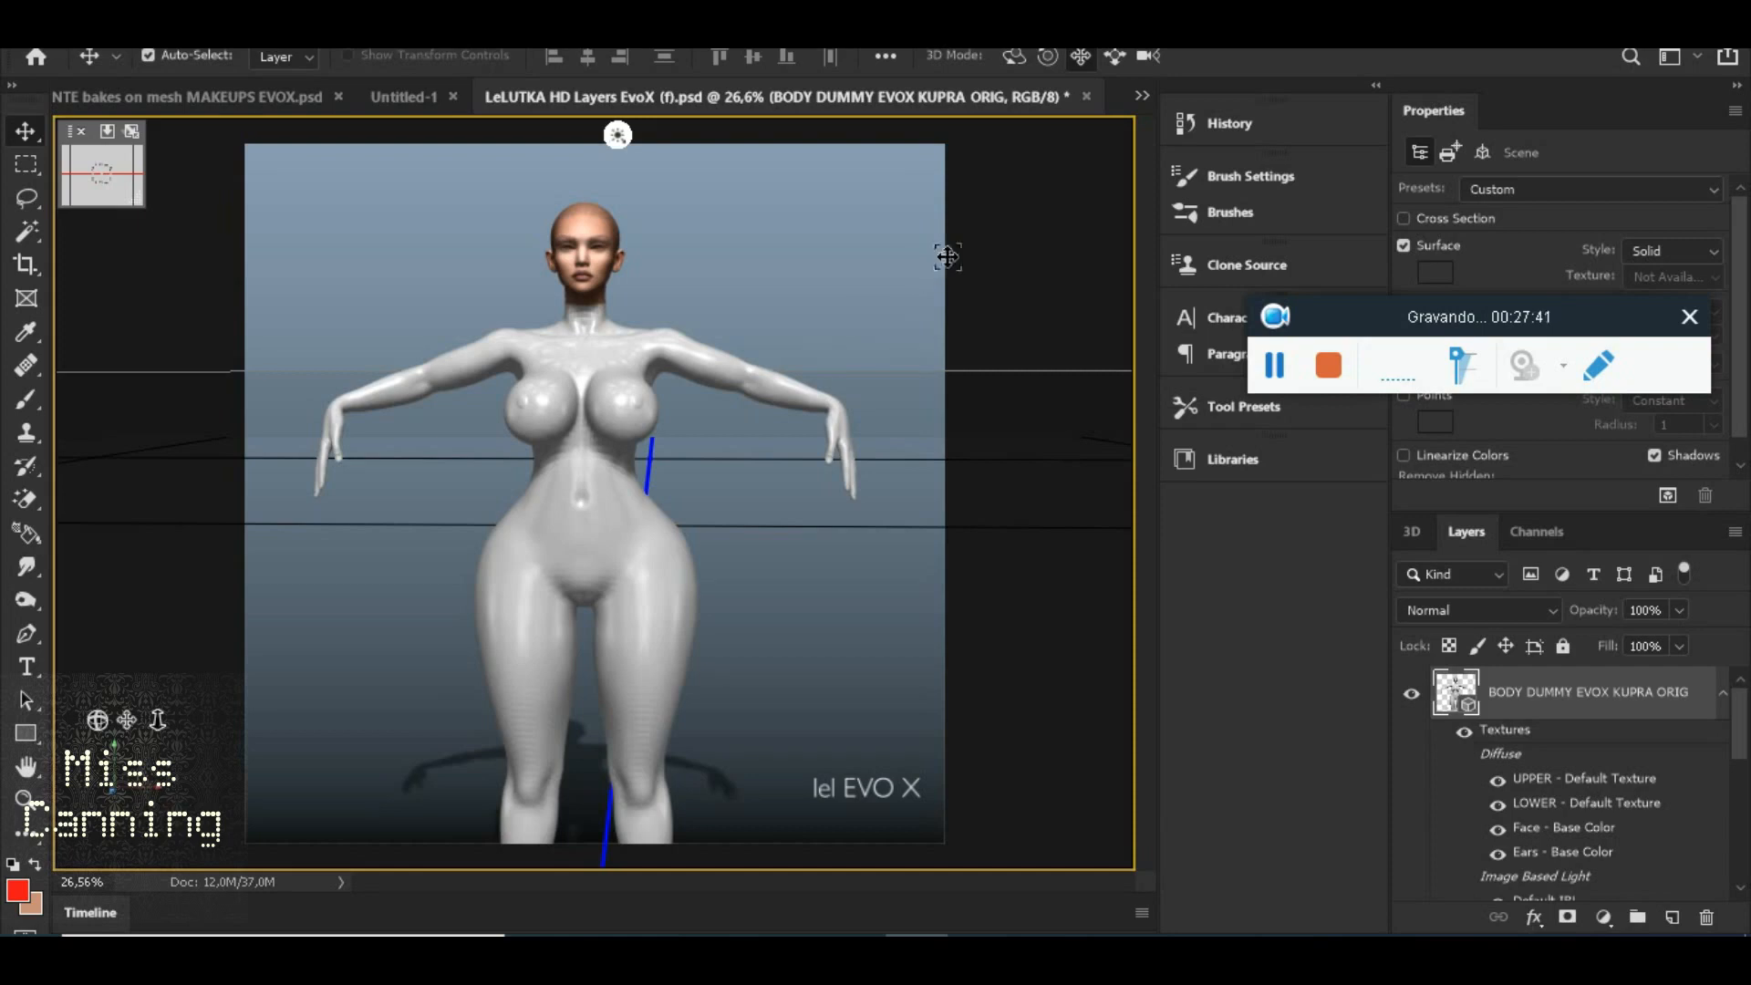
{"action": "left_click_drag", "start_coordinate": [655, 429], "coordinate": [736, 434]}
{"action": "left_click_drag", "start_coordinate": [820, 274], "coordinate": [817, 248]}
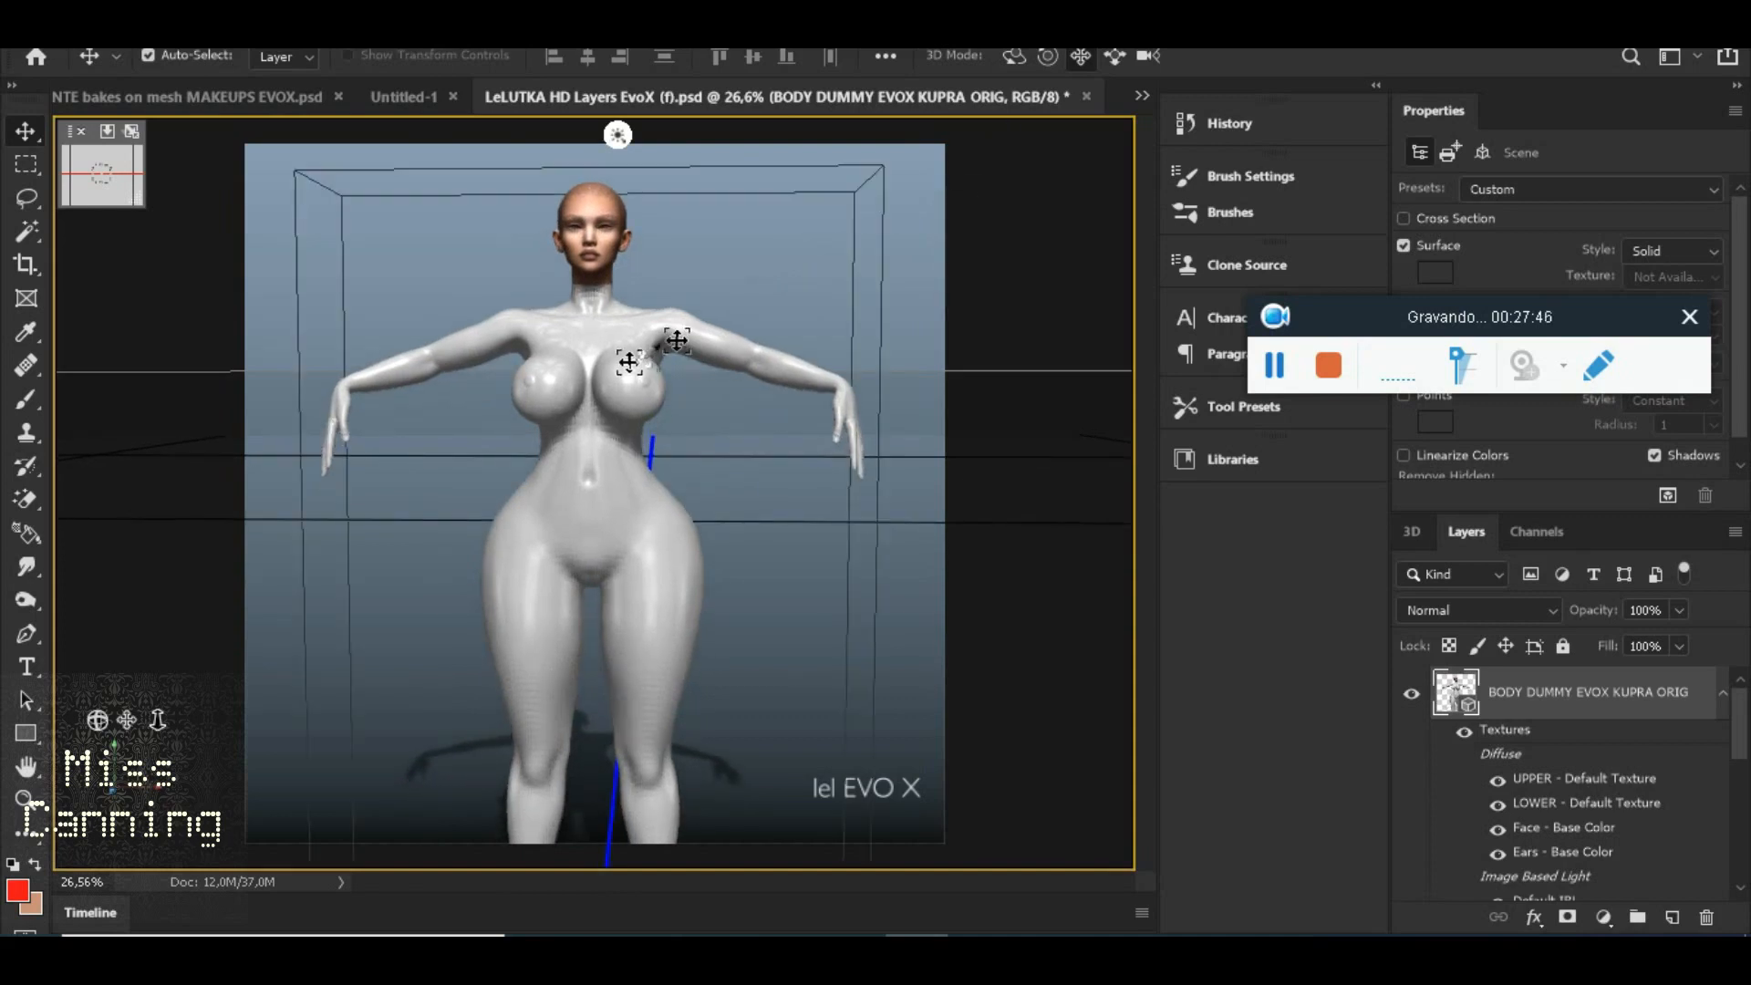
{"action": "left_click_drag", "start_coordinate": [627, 366], "coordinate": [903, 242]}
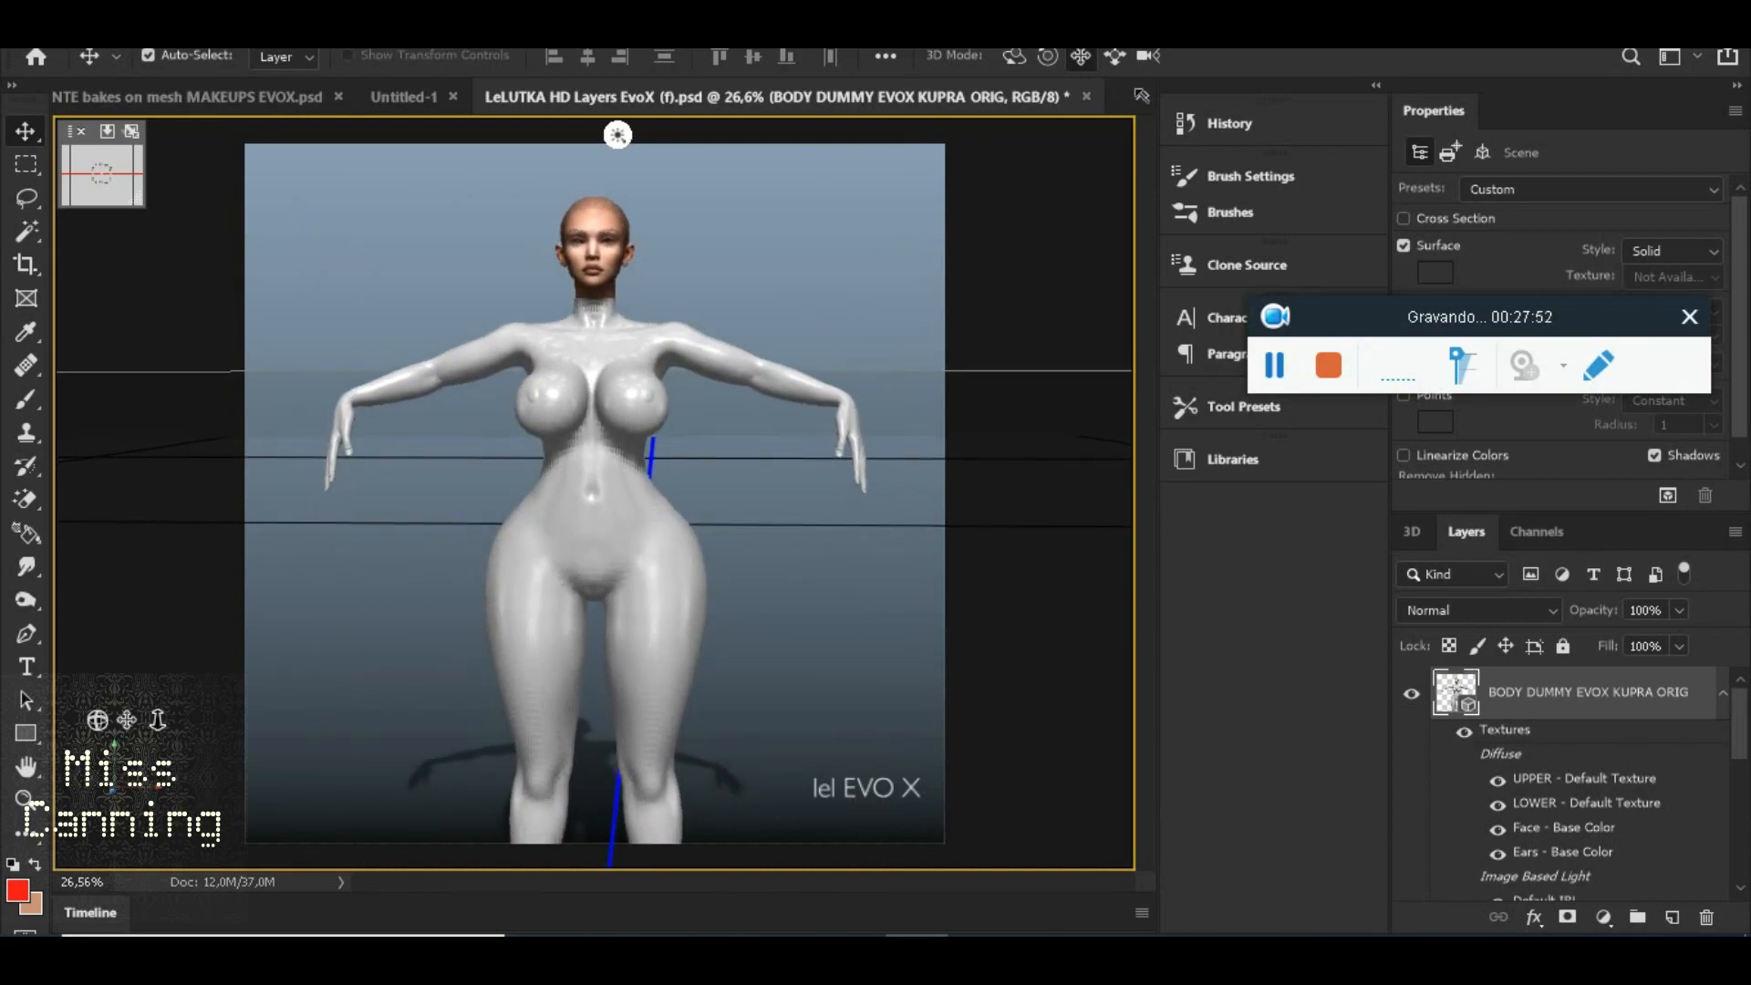
{"action": "left_click_drag", "start_coordinate": [894, 727], "coordinate": [908, 813]}
Examine the join between head and body around the dummy's neck, from the front and from behind
{"action": "scroll", "coordinate": [648, 465], "scroll_direction": "up", "scroll_amount": 10}
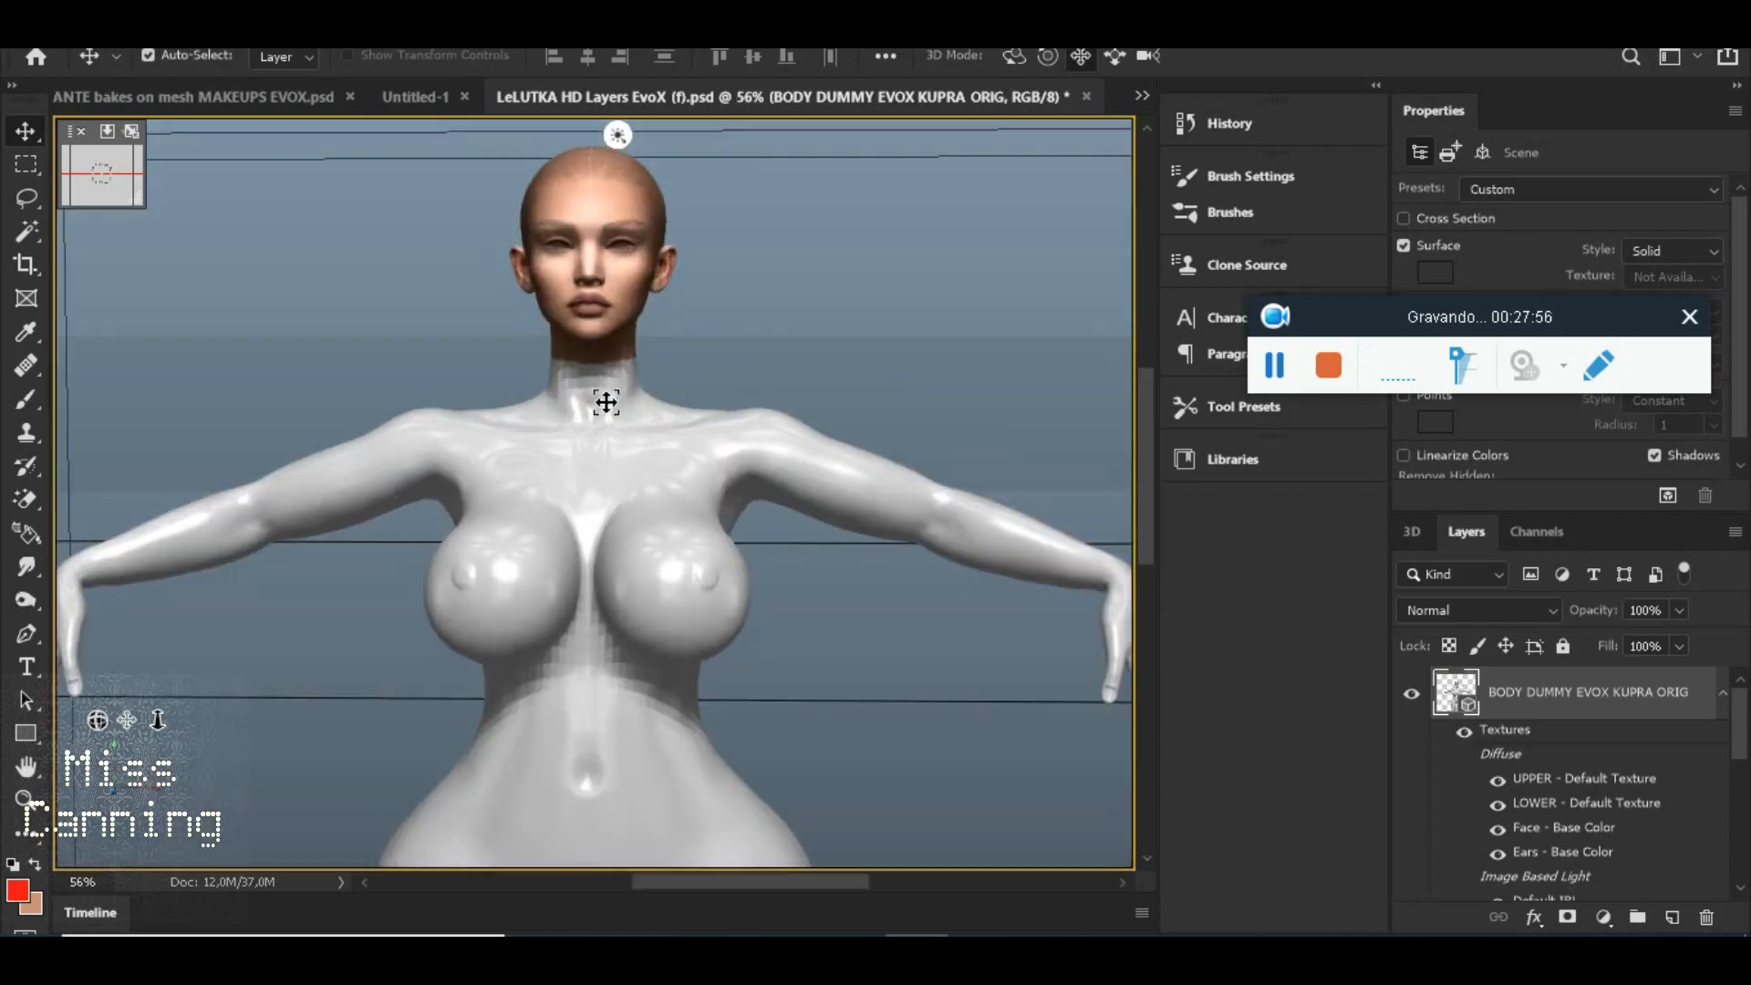
{"action": "scroll", "coordinate": [689, 410], "scroll_direction": "down", "scroll_amount": 1}
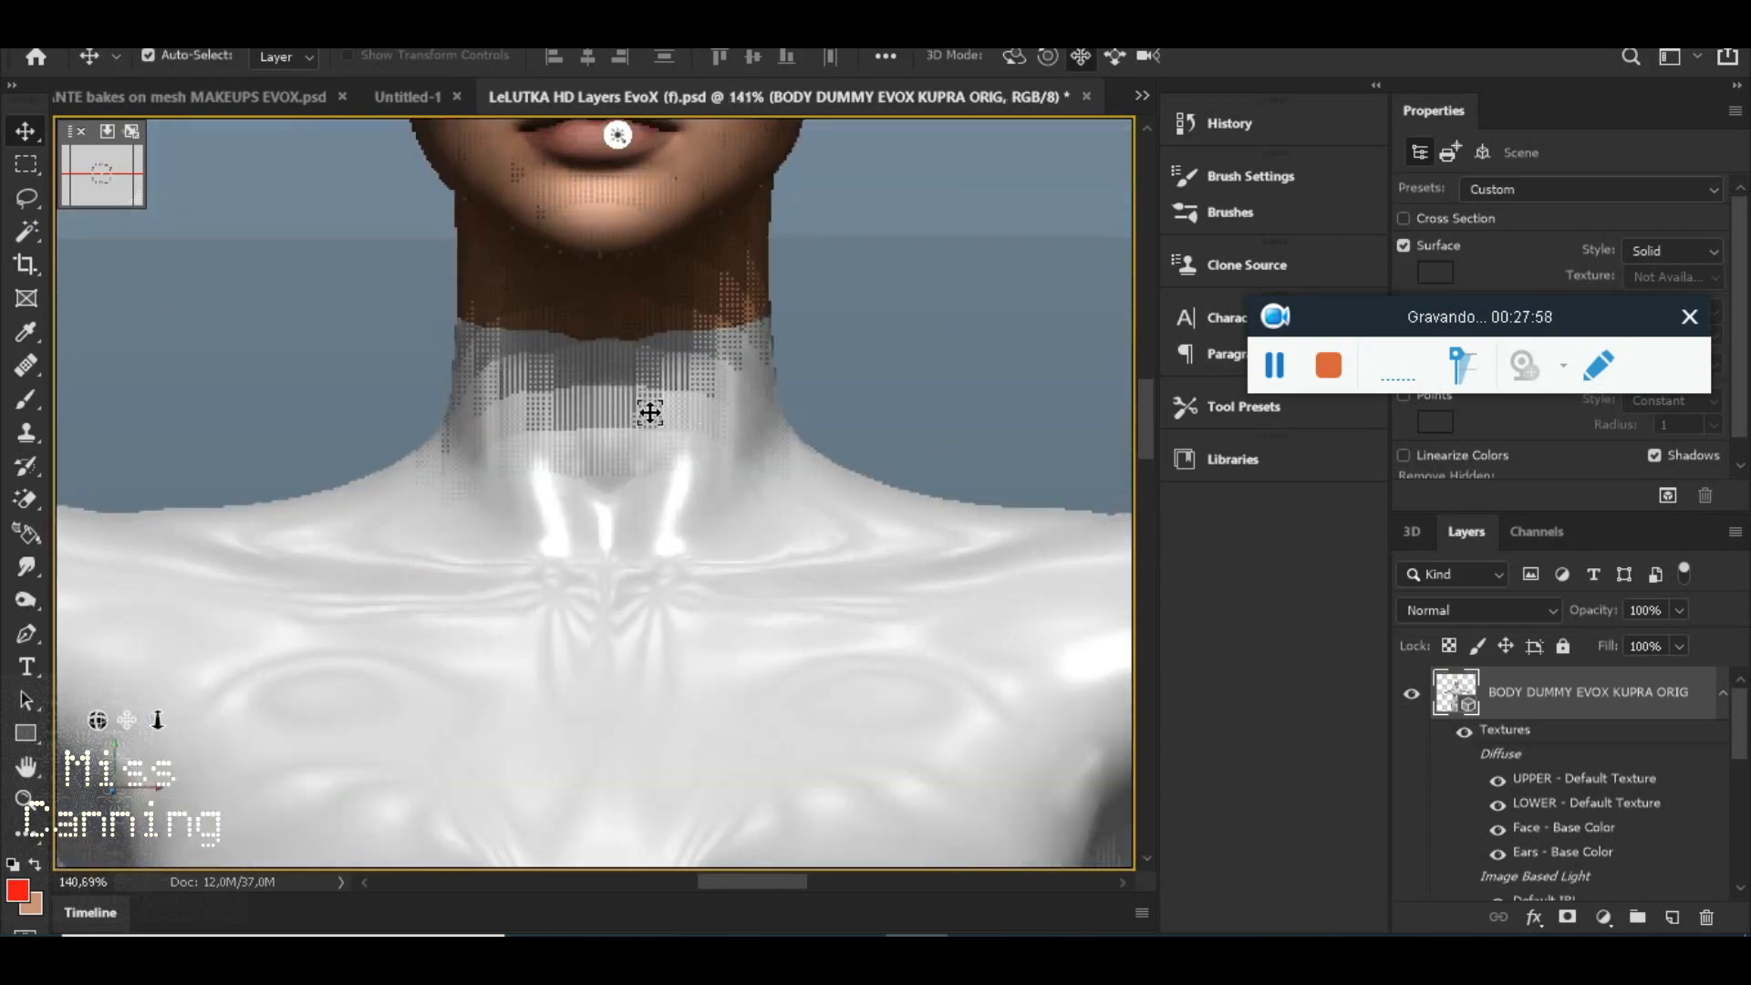
{"action": "scroll", "coordinate": [649, 407], "scroll_direction": "down", "scroll_amount": 1}
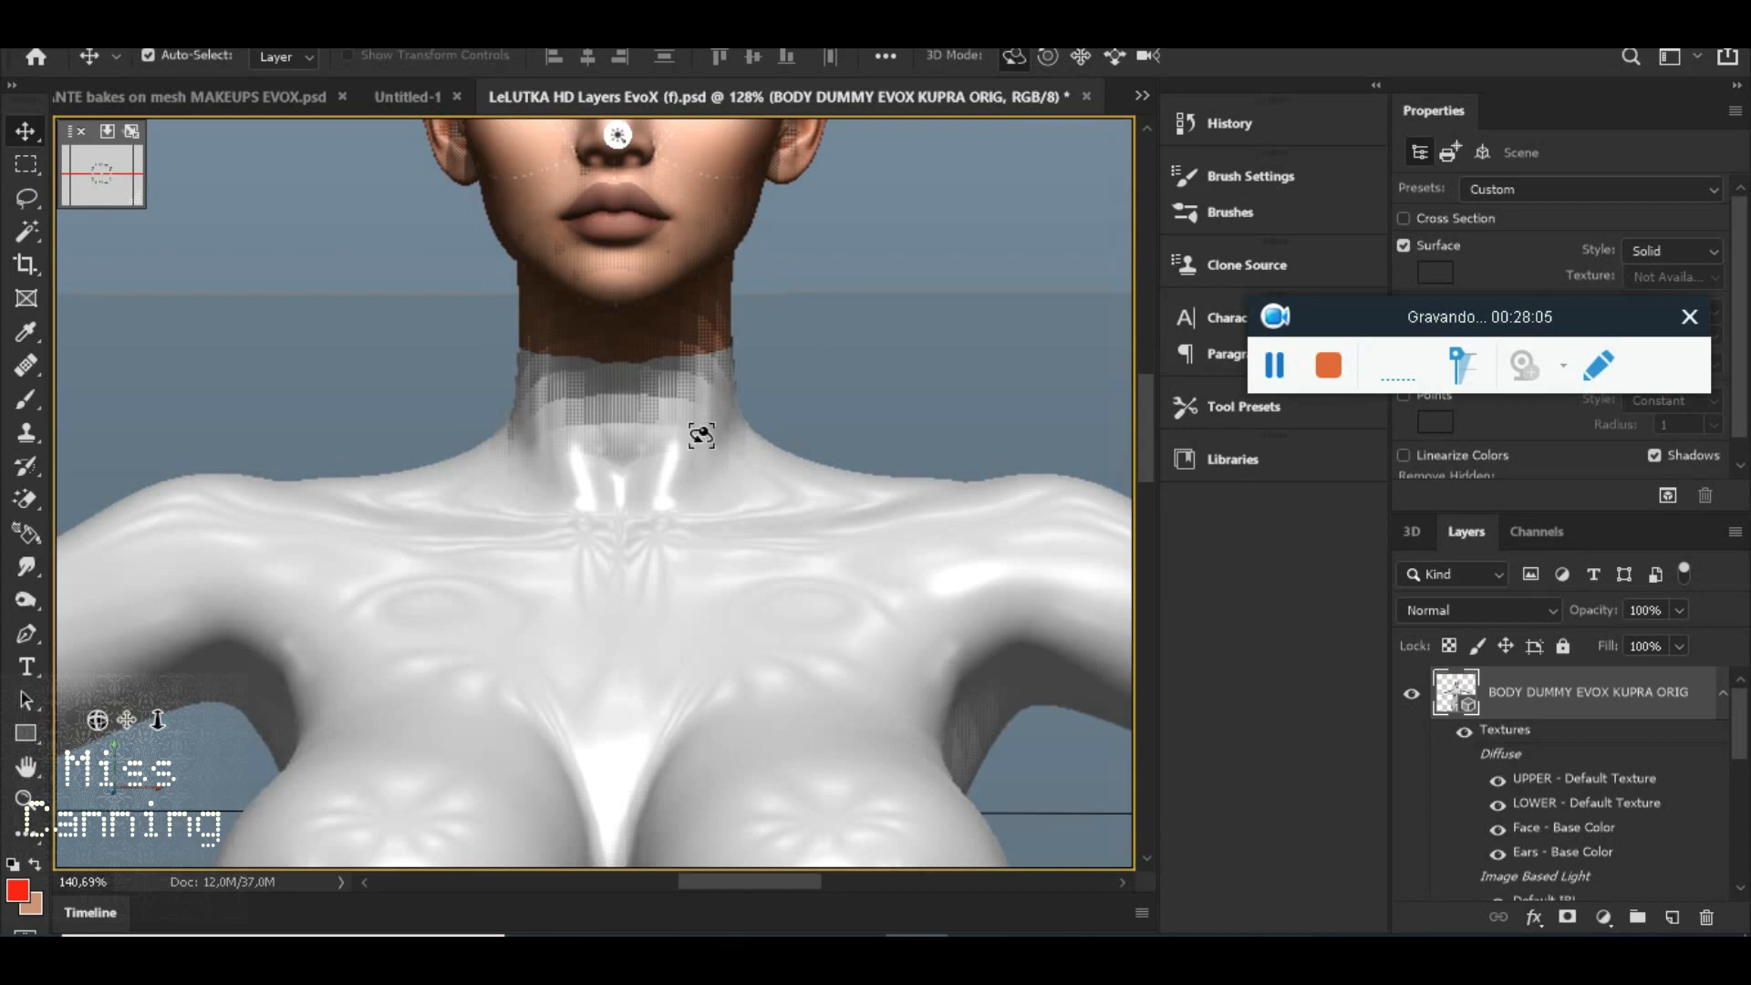
{"action": "scroll", "coordinate": [701, 436], "scroll_direction": "down", "scroll_amount": 4}
{"action": "left_click_drag", "start_coordinate": [691, 521], "coordinate": [1147, 513]}
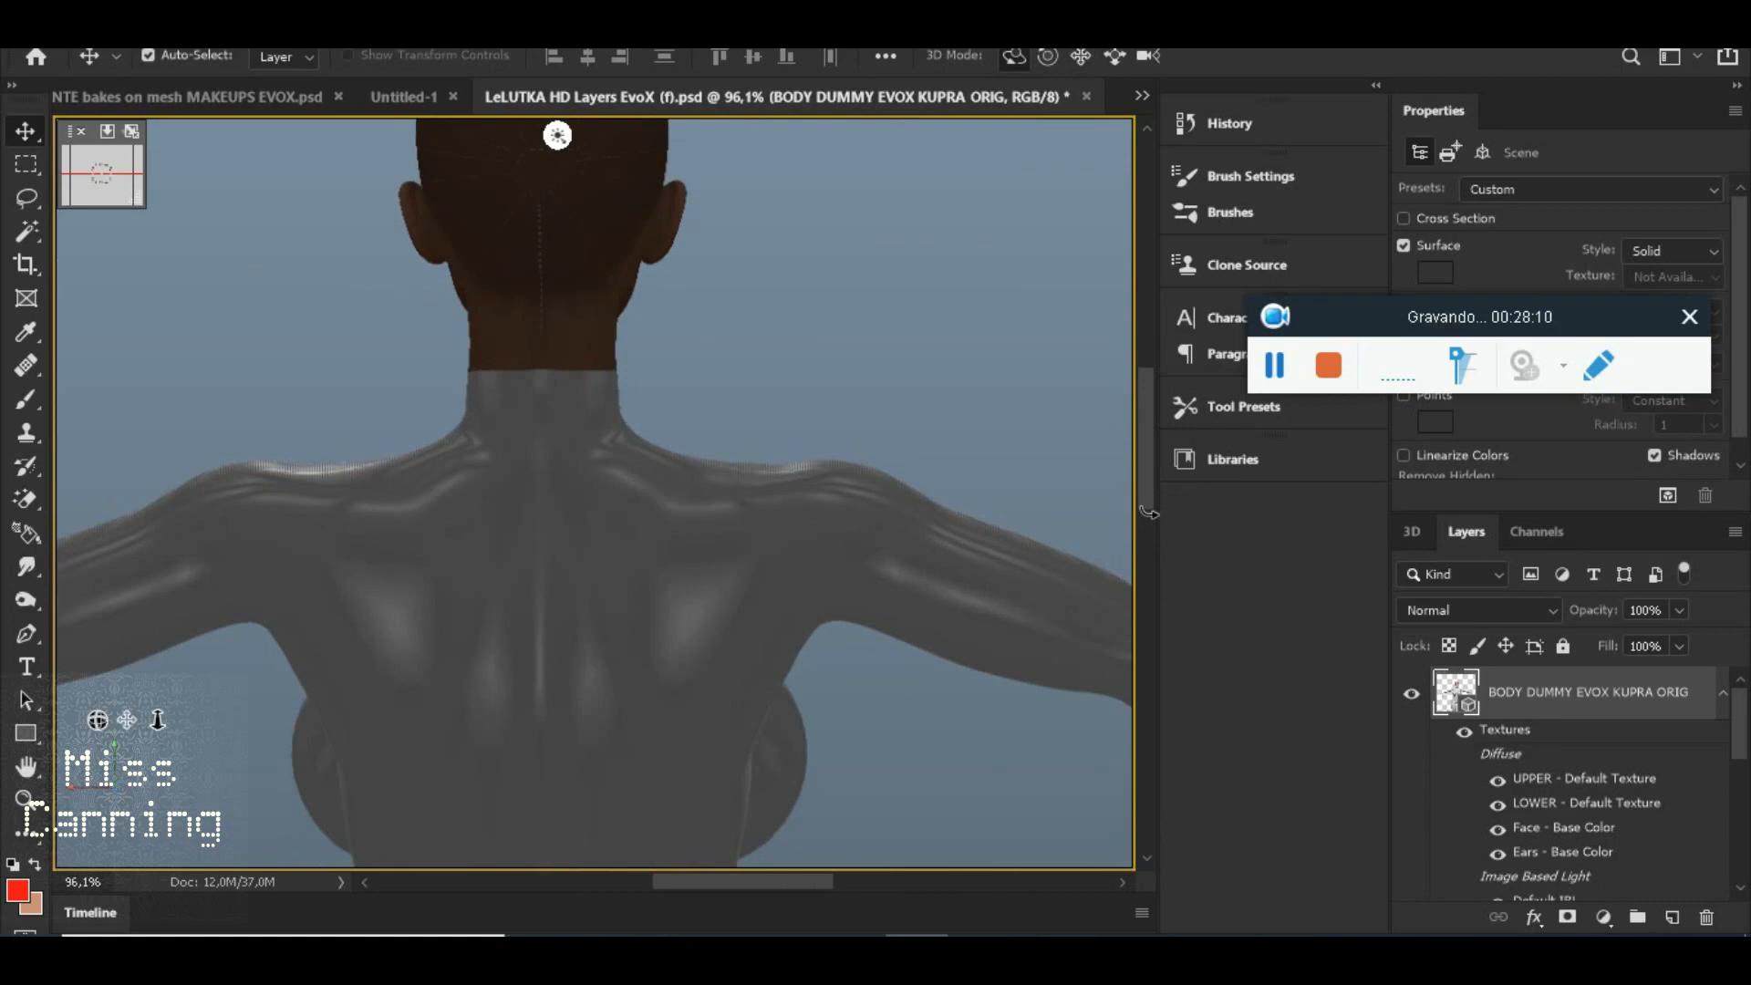
{"action": "scroll", "coordinate": [702, 524], "scroll_direction": "down", "scroll_amount": 2}
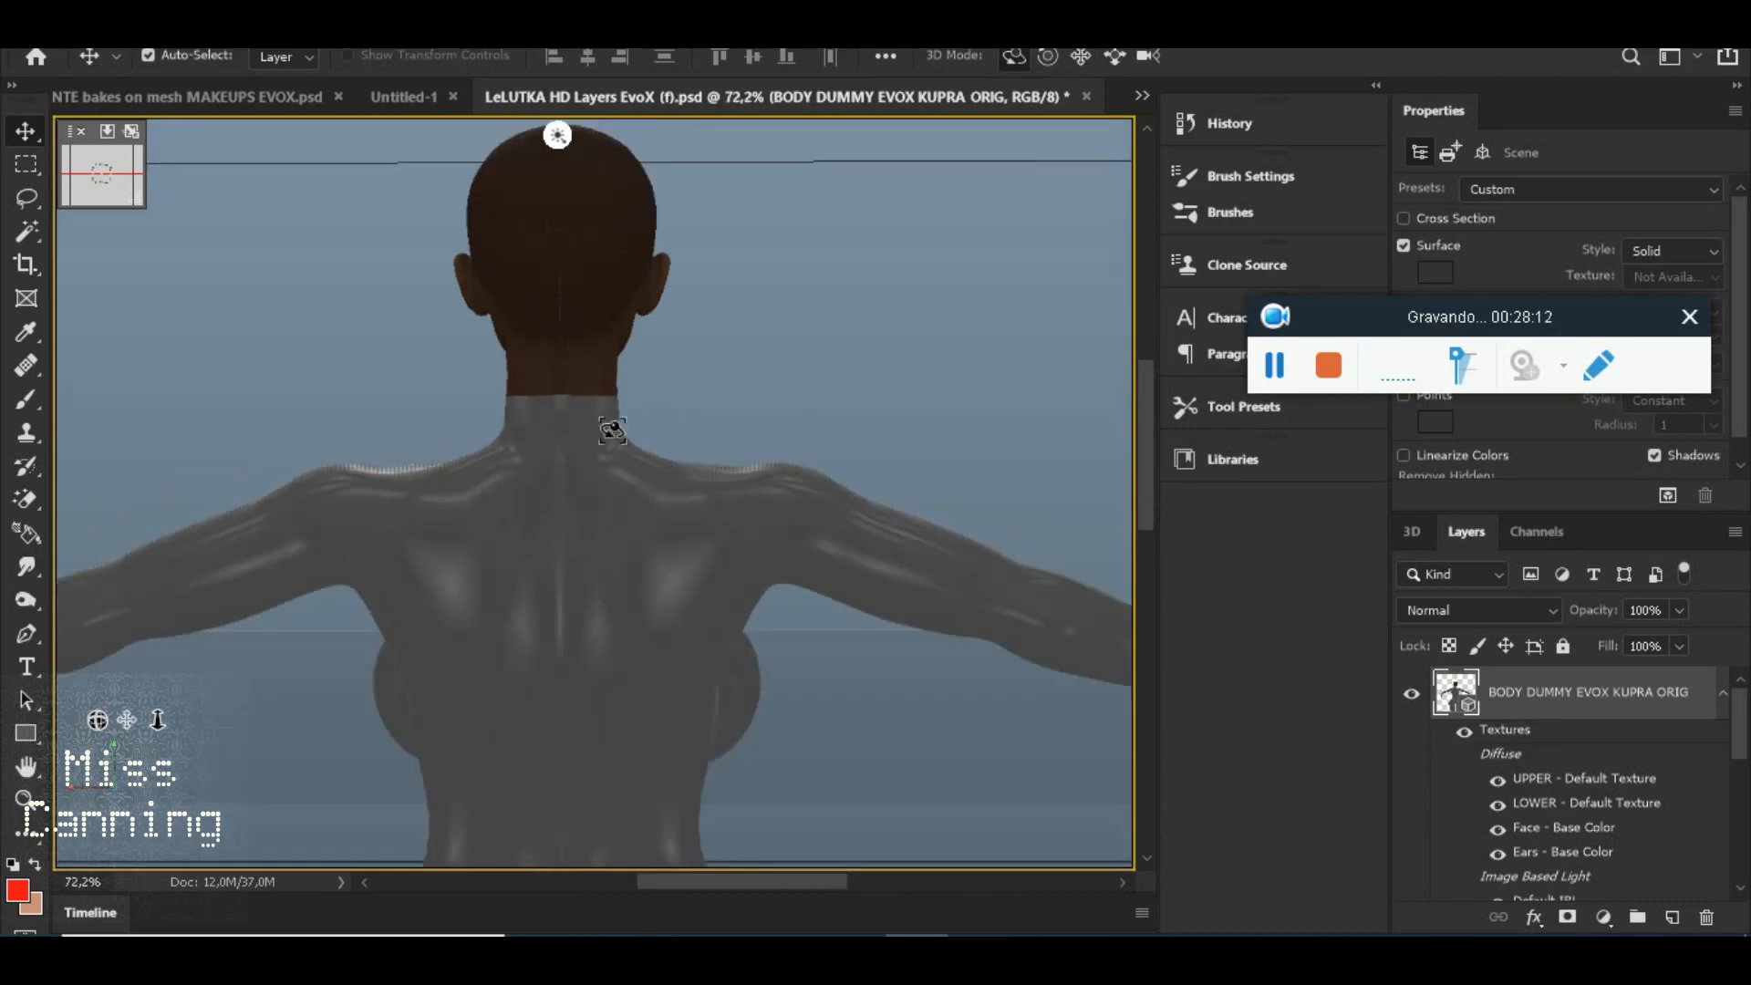
{"action": "scroll", "coordinate": [553, 398], "scroll_direction": "up", "scroll_amount": 4}
{"action": "scroll", "coordinate": [538, 374], "scroll_direction": "up", "scroll_amount": 3}
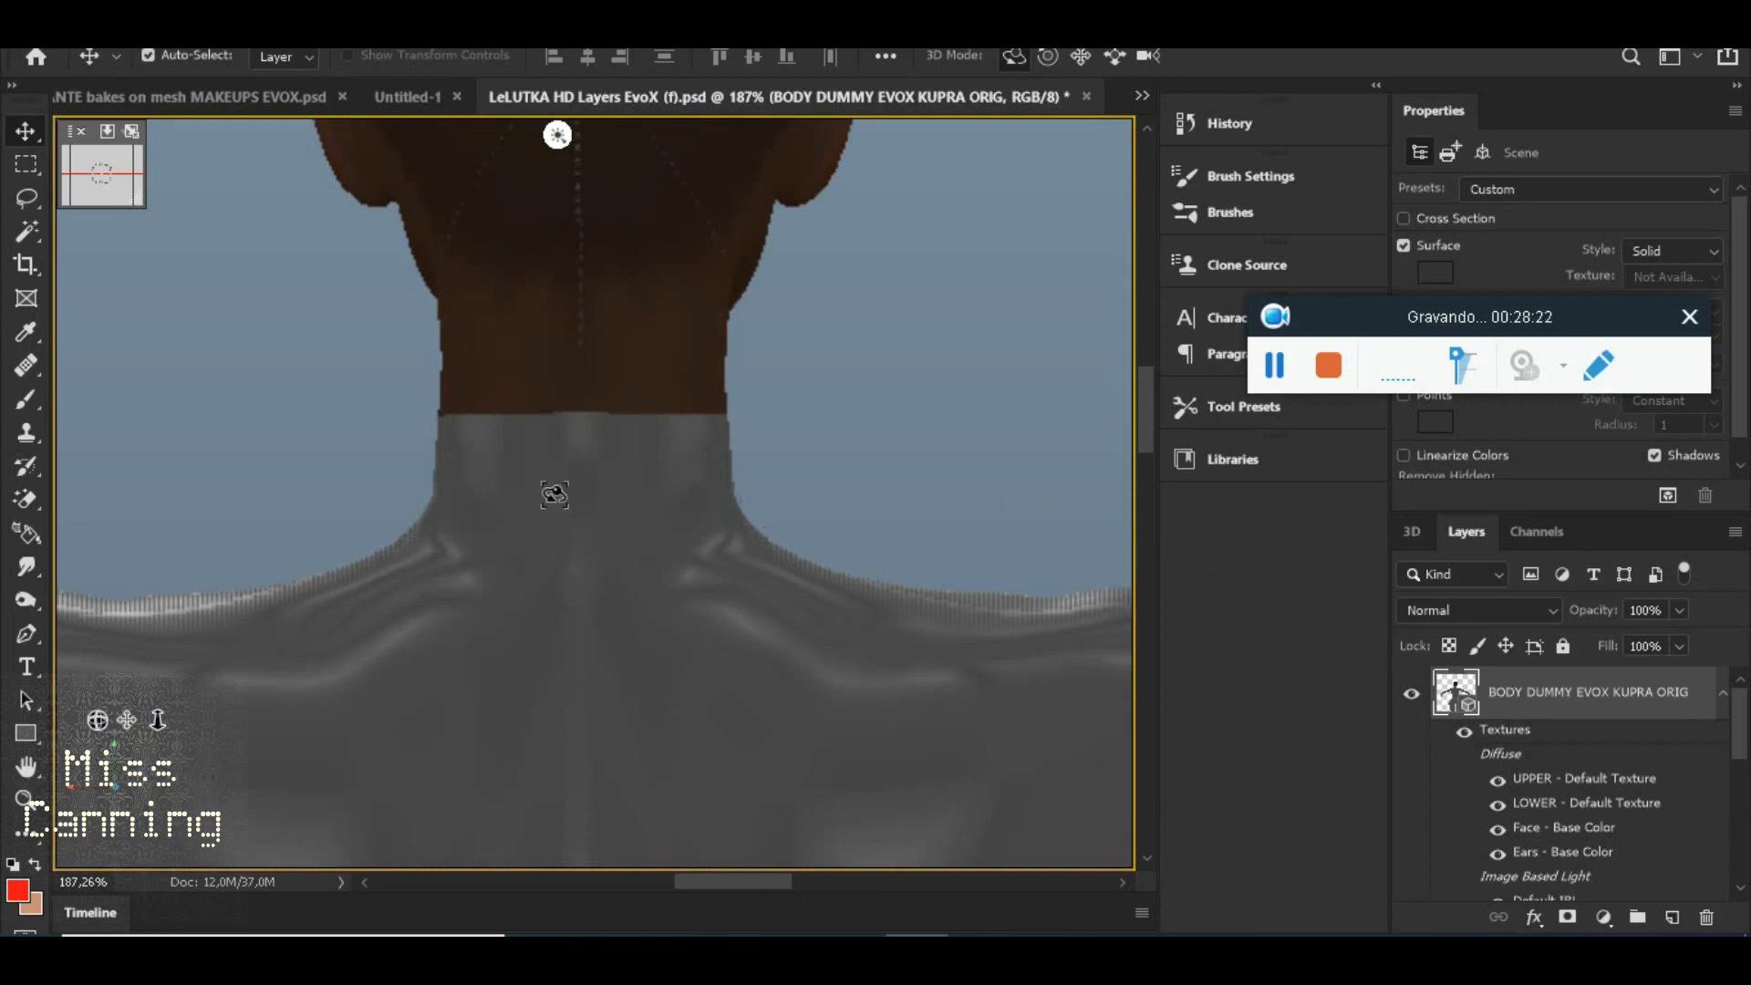
Set up the Brush tool with the skull-shaped tip at 78 px
{"action": "left_click", "coordinate": [27, 334]}
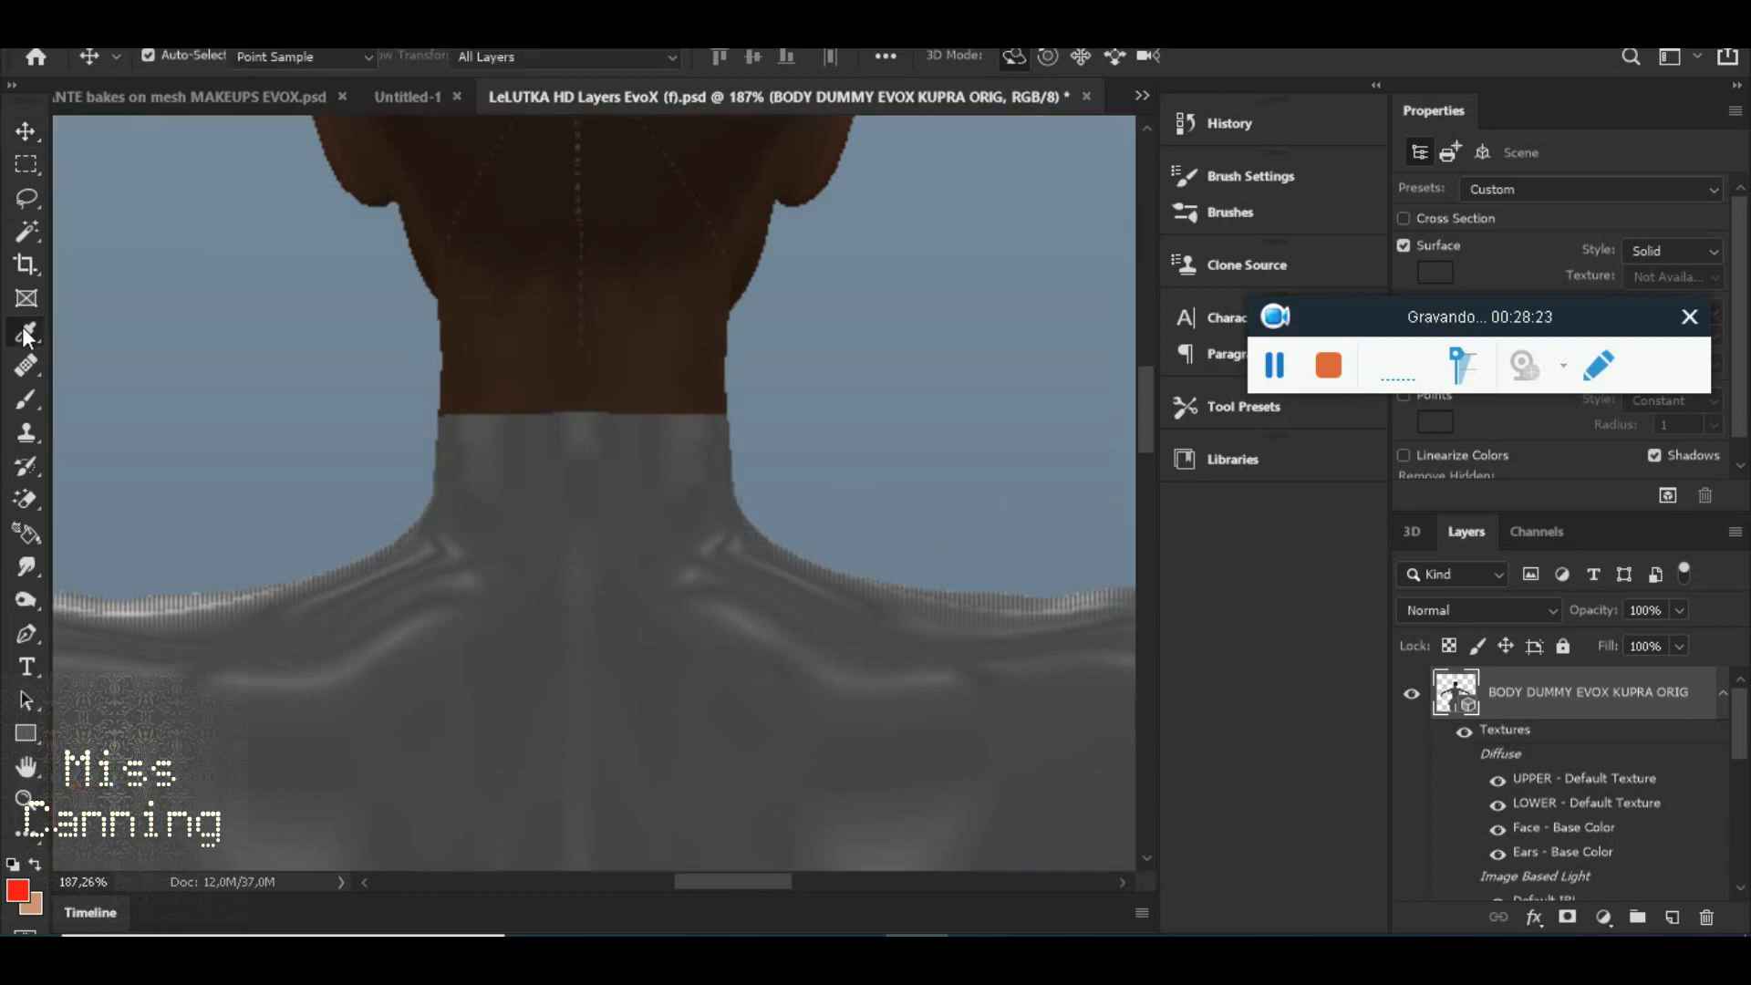
{"action": "left_click", "coordinate": [25, 402]}
{"action": "right_click", "coordinate": [593, 494]}
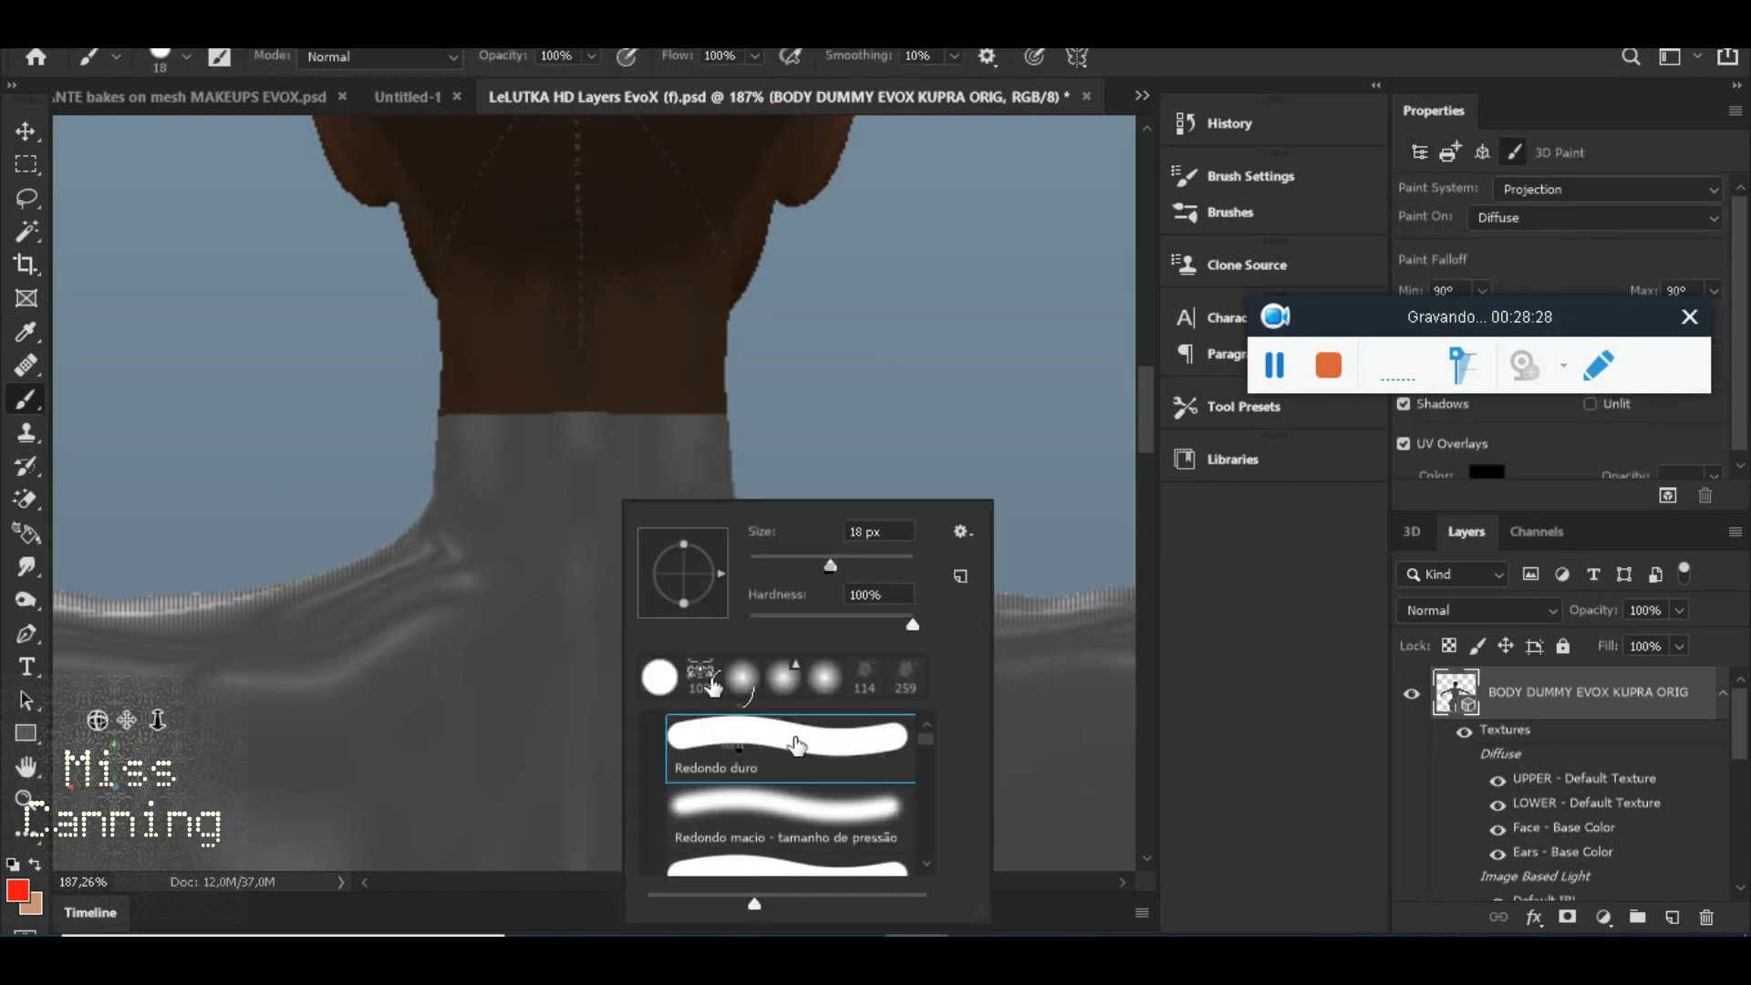
{"action": "left_click", "coordinate": [700, 676]}
{"action": "left_click", "coordinate": [794, 561]}
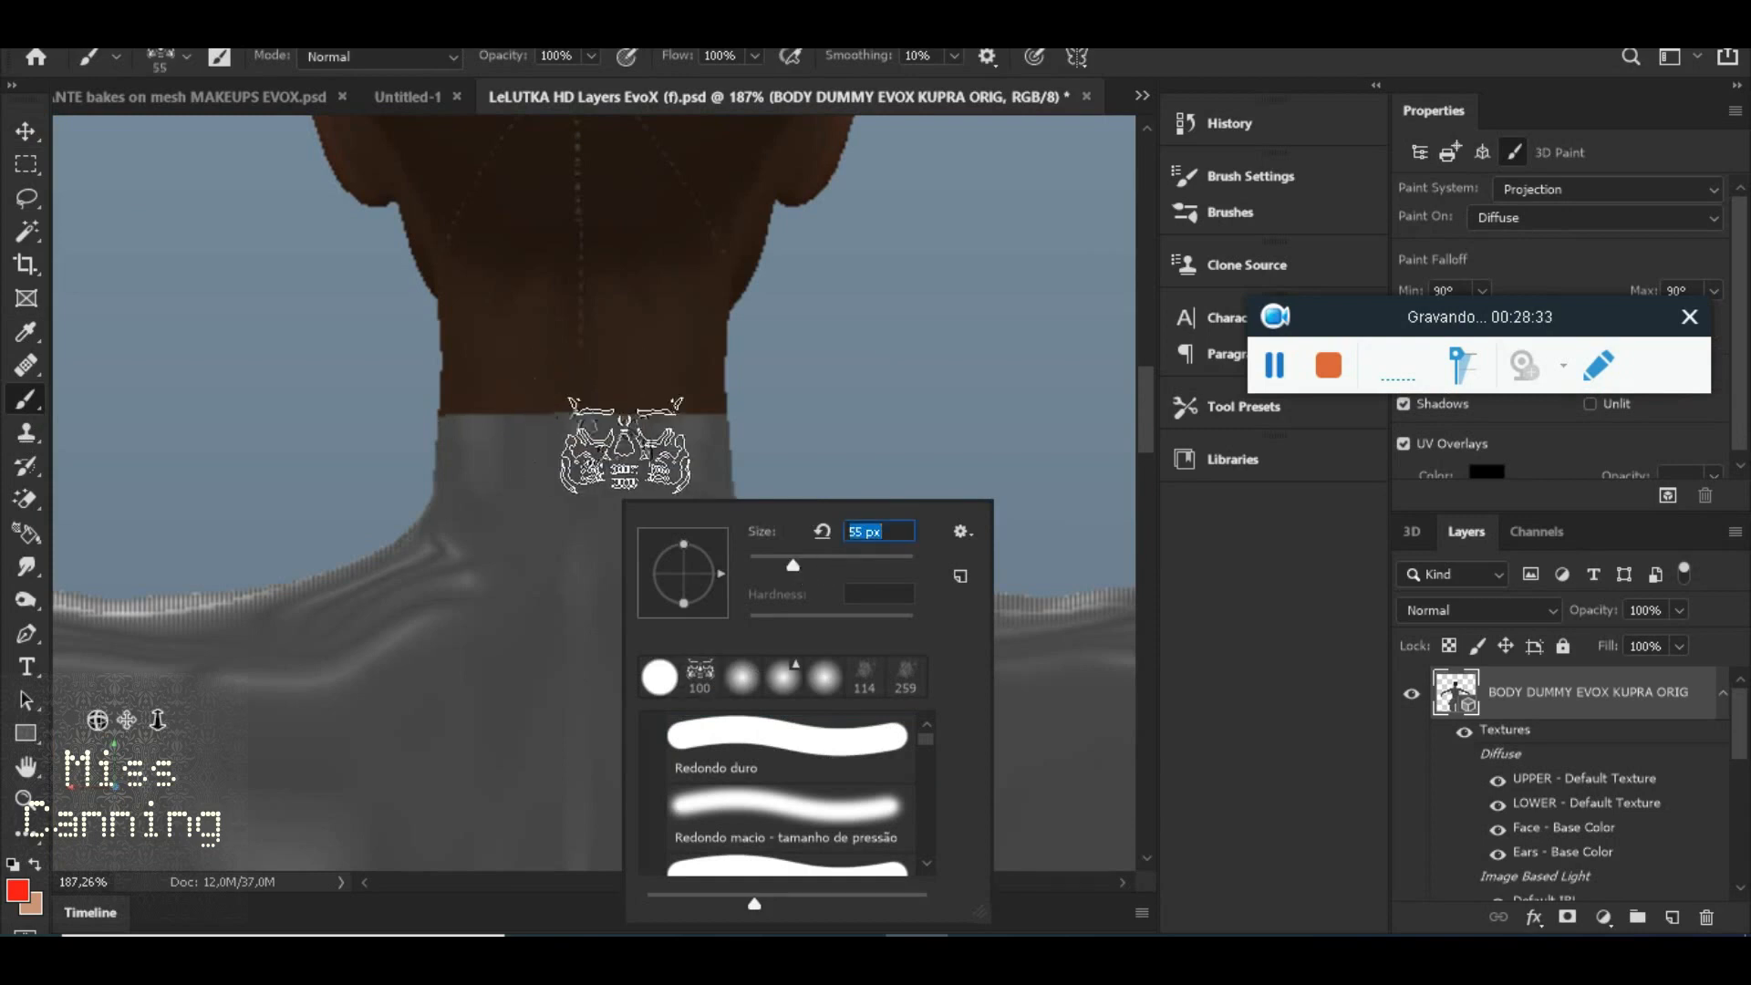
Set the foreground color to black, 000000
{"action": "left_click", "coordinate": [27, 891]}
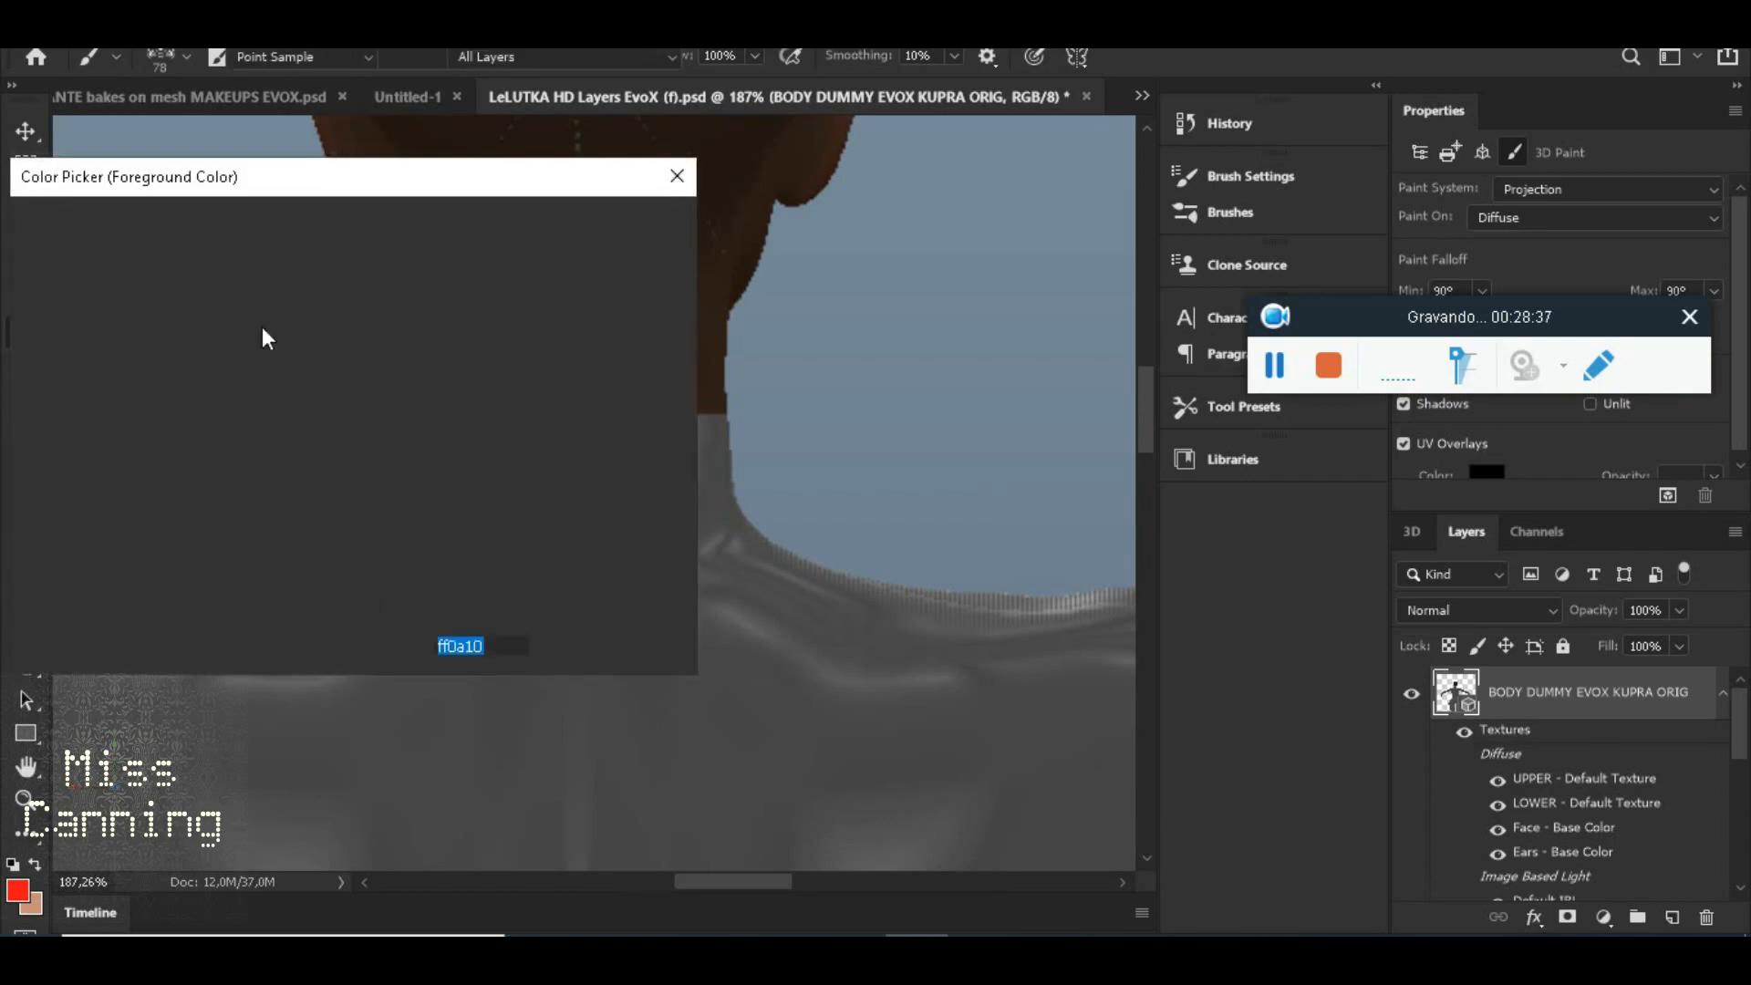
{"action": "left_click_drag", "start_coordinate": [122, 308], "coordinate": [79, 388]}
{"action": "type", "text": "000000"}
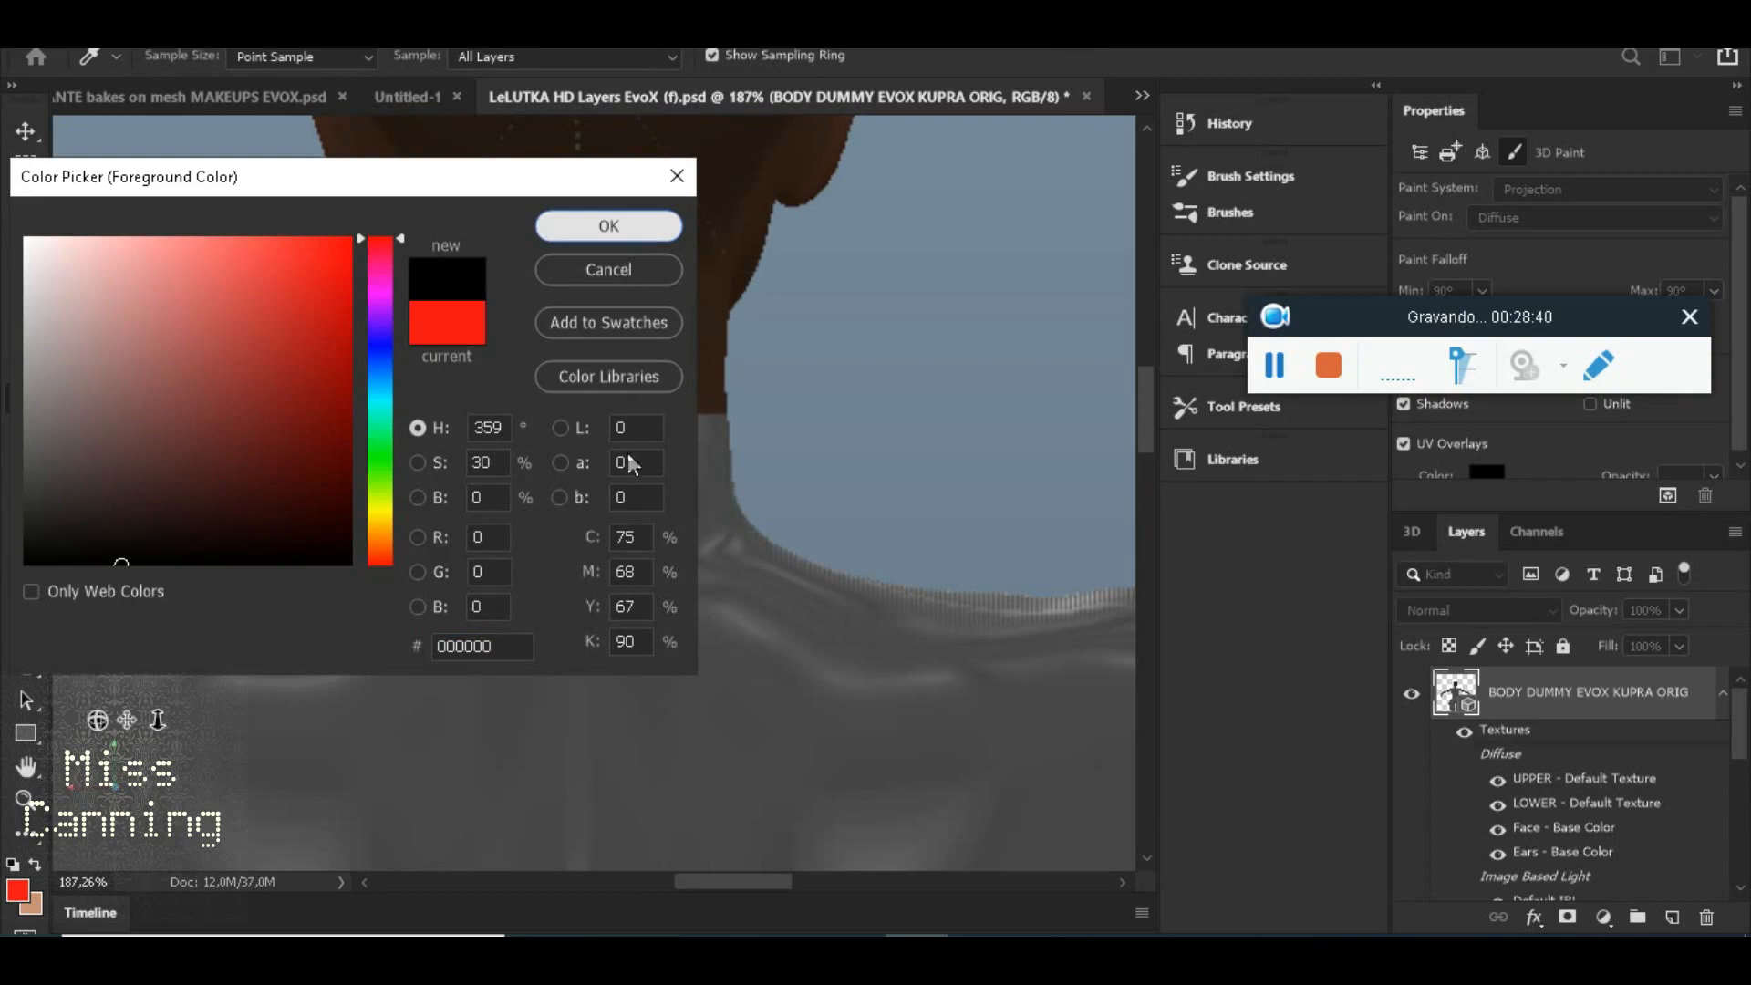
{"action": "key", "text": "Return"}
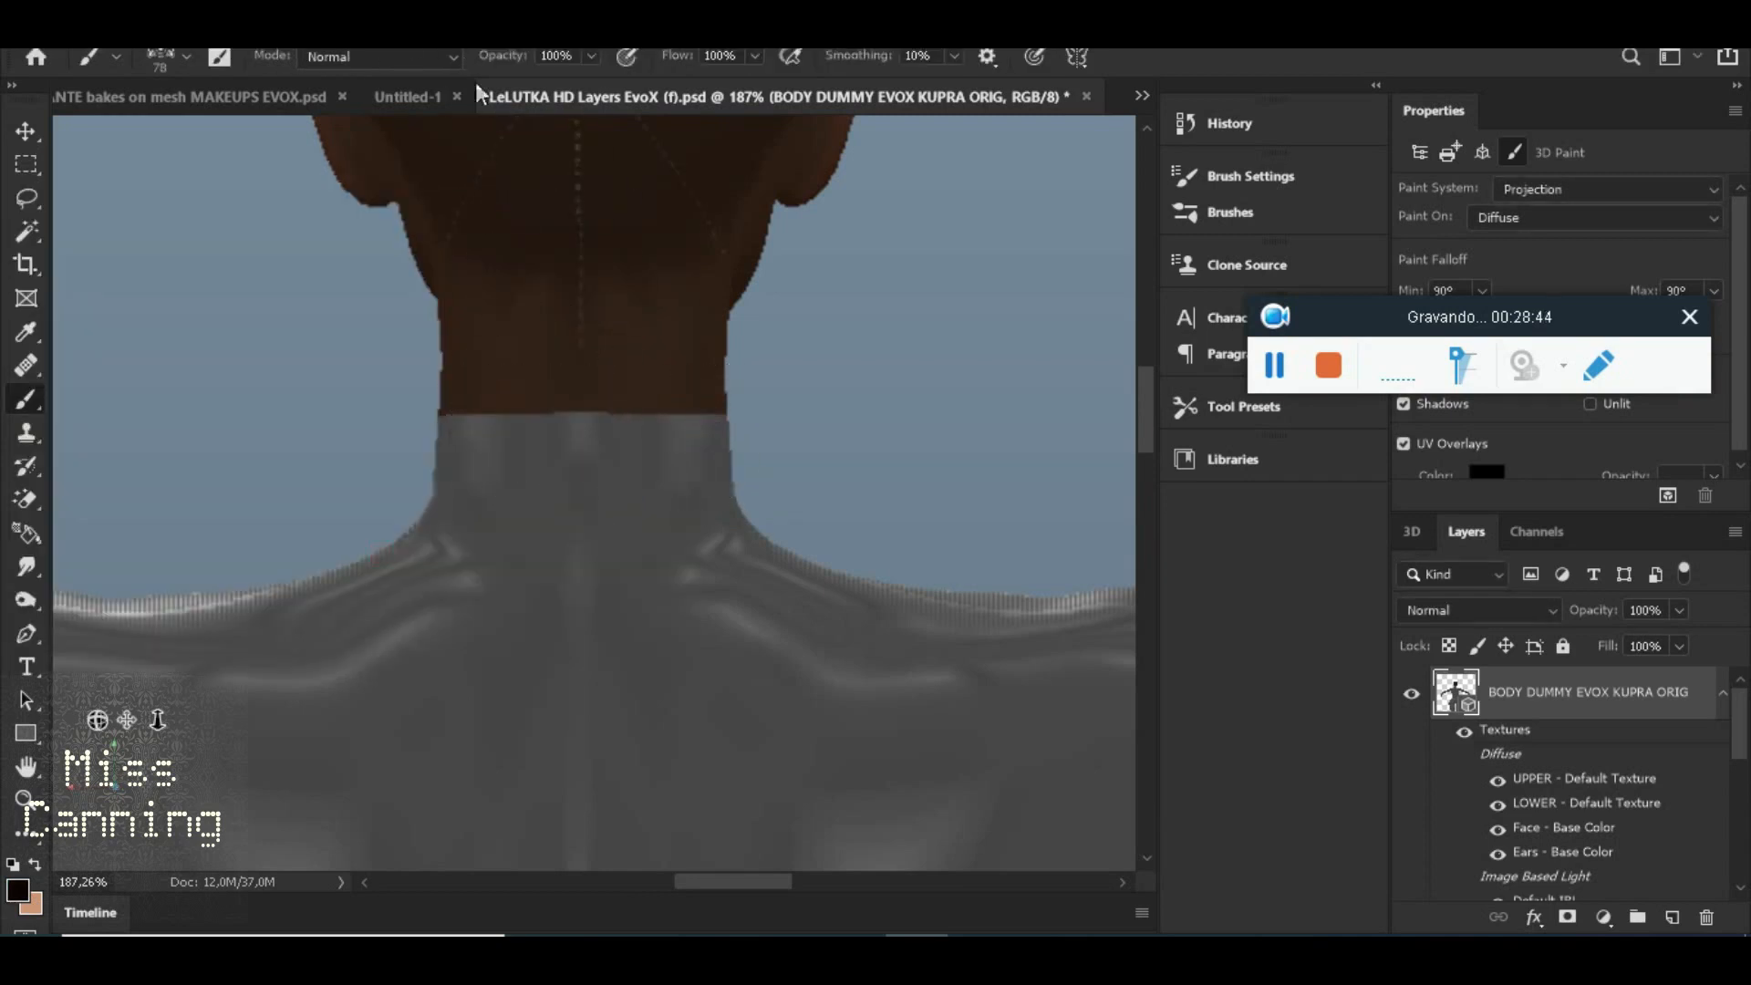
Check the 3D paint system, keeping Projection, and stamp the skull once across the head and body seam on the back of the neck
{"action": "left_click", "coordinate": [430, 36]}
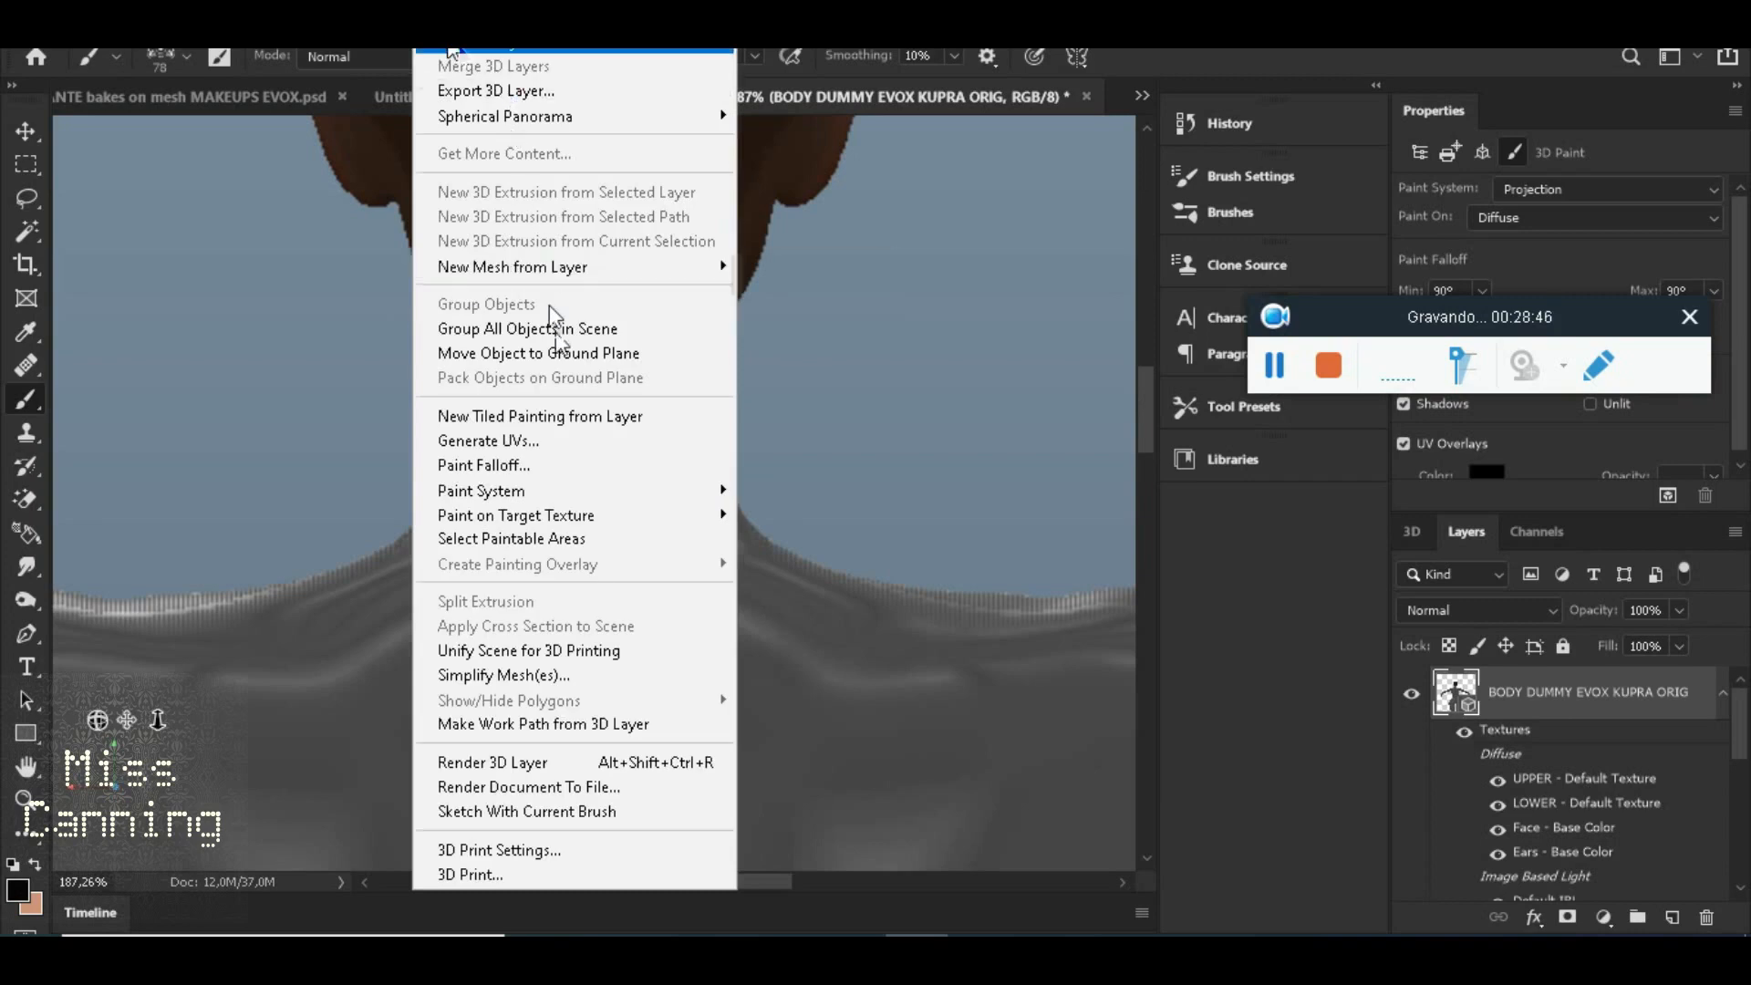
{"action": "mouse_move", "coordinate": [584, 492]}
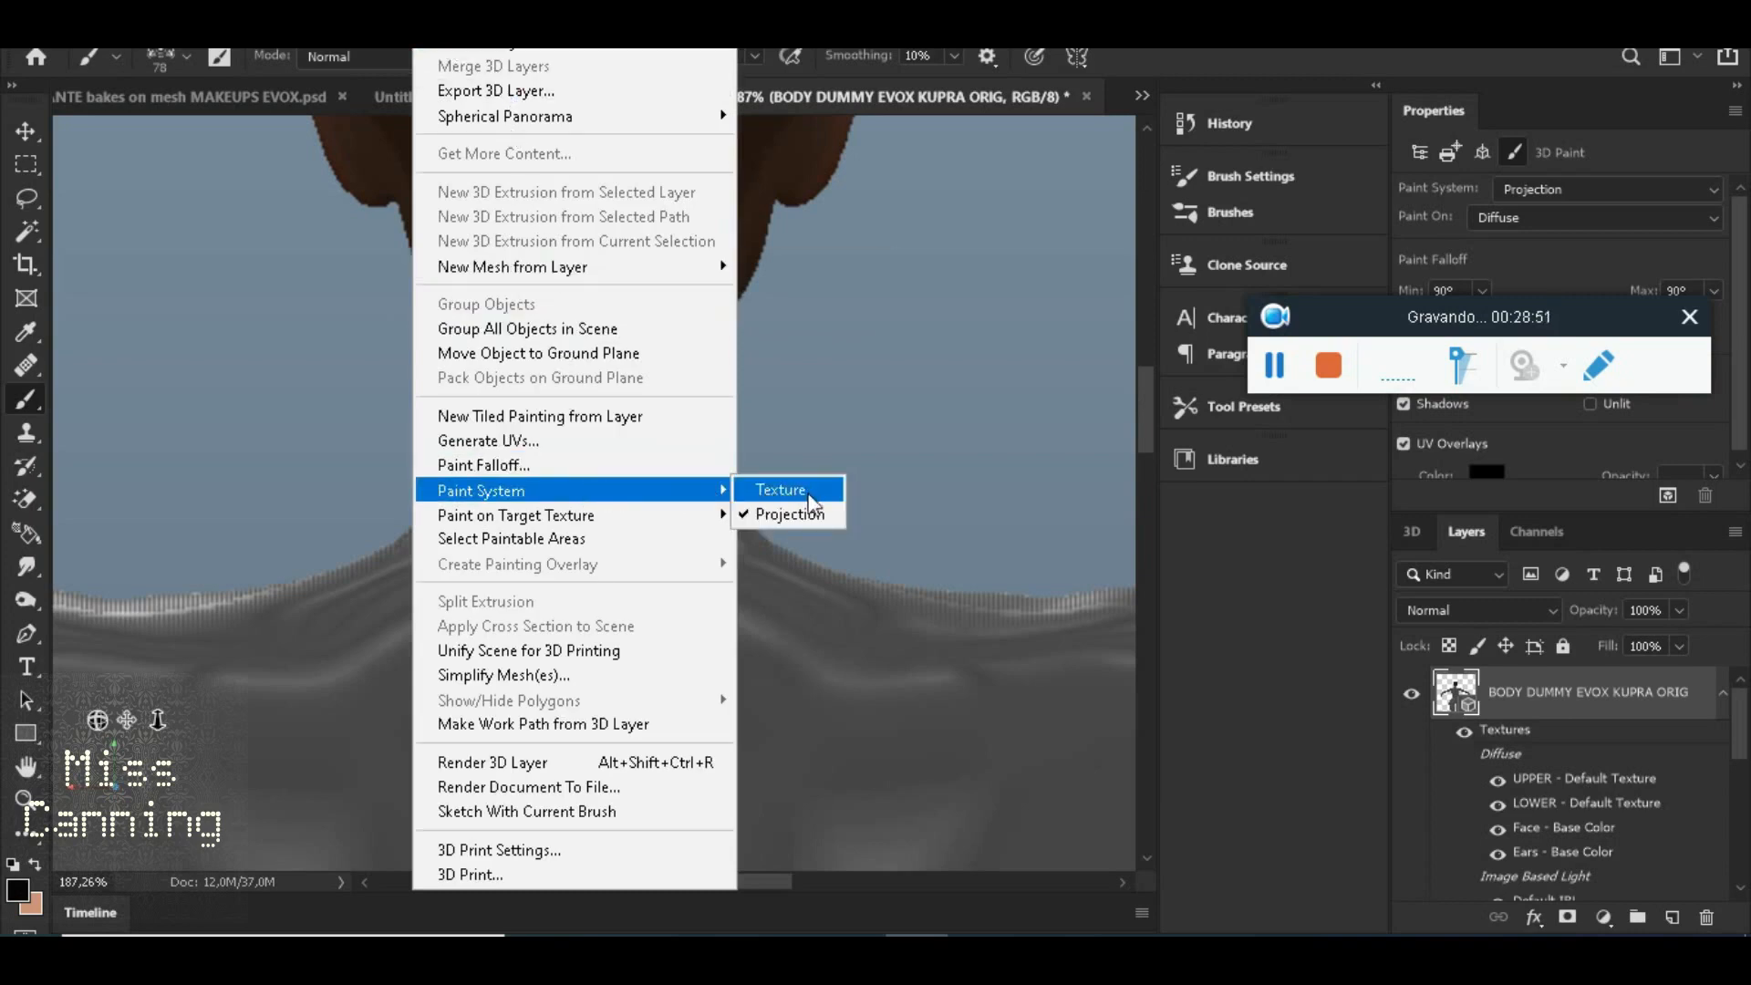
{"action": "left_click", "coordinate": [1266, 398]}
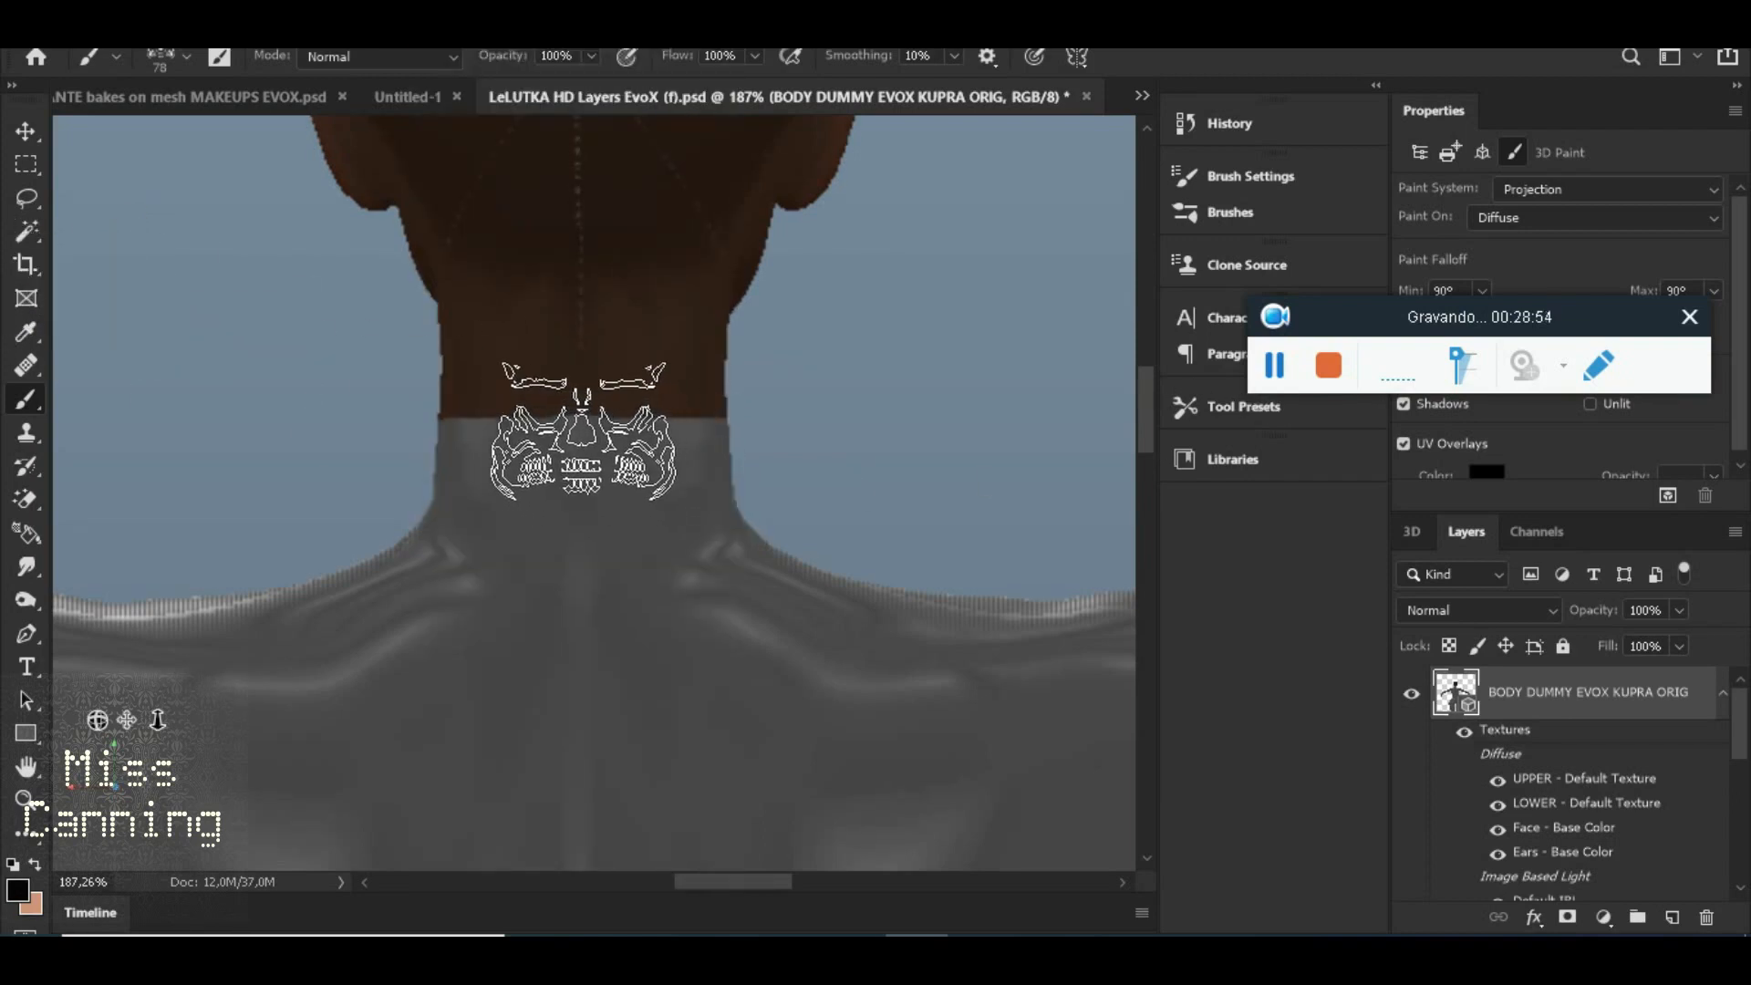
{"action": "left_click", "coordinate": [584, 423]}
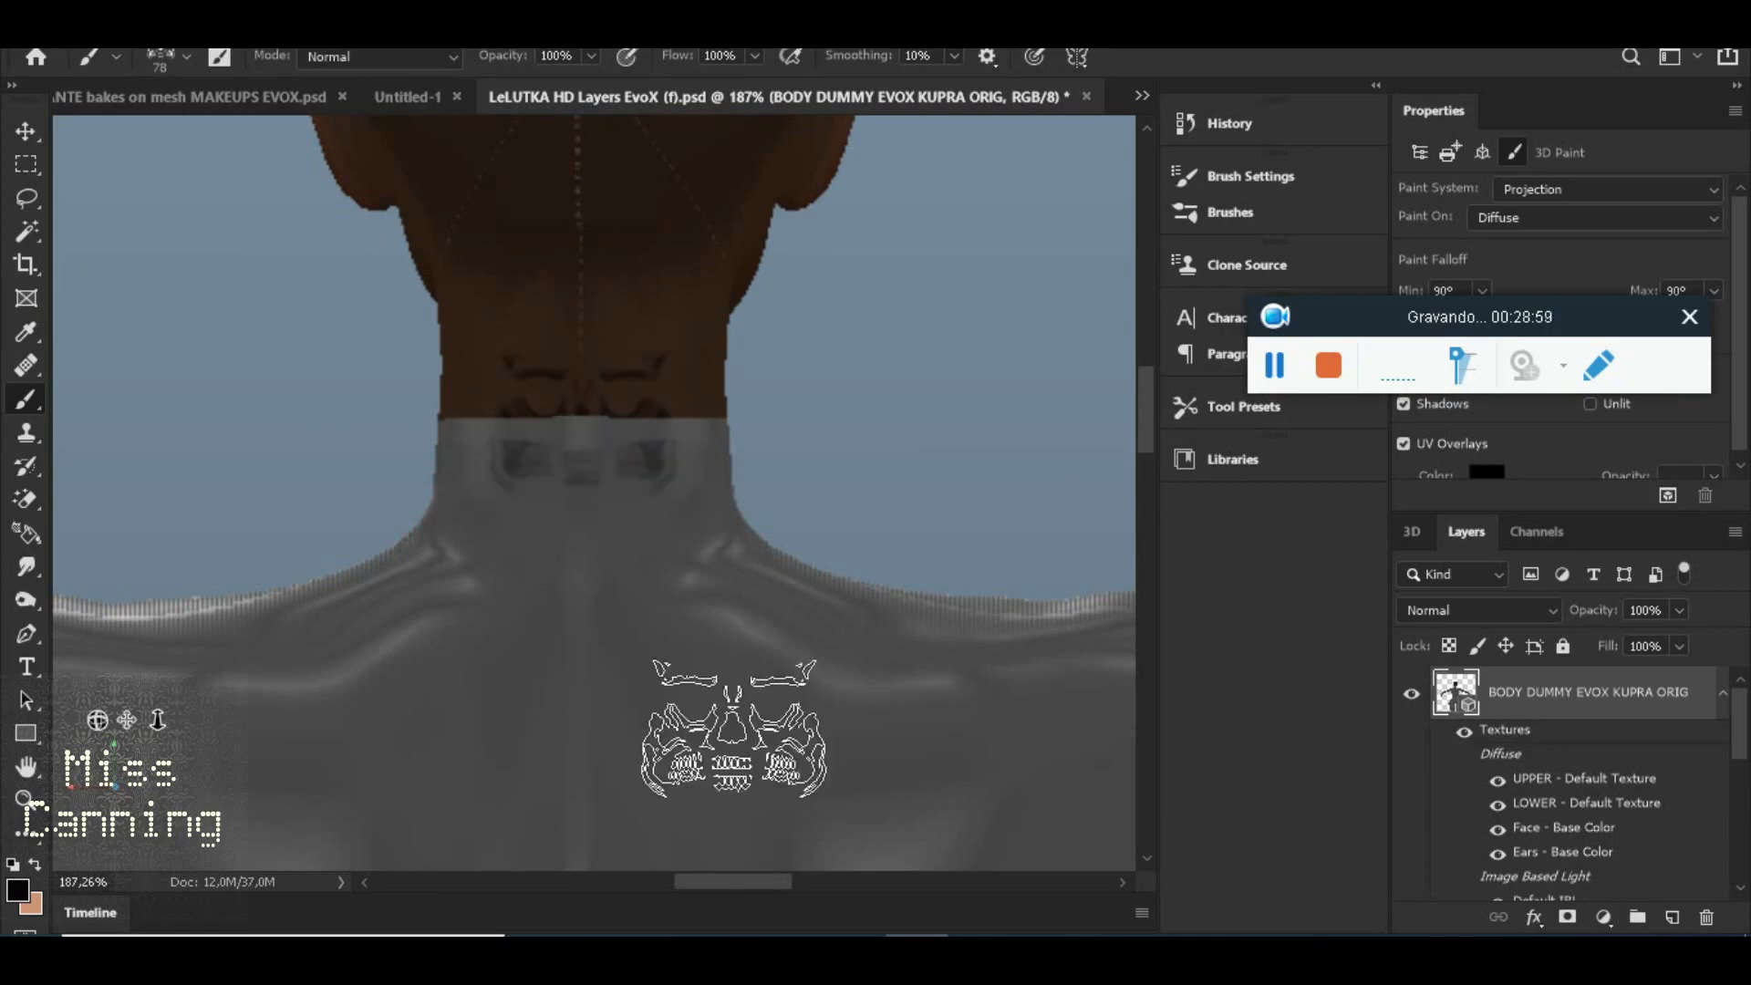
Examine the skull stamp across the nape seam at close range and from farther away
{"action": "scroll", "coordinate": [547, 567], "scroll_direction": "up", "scroll_amount": 2}
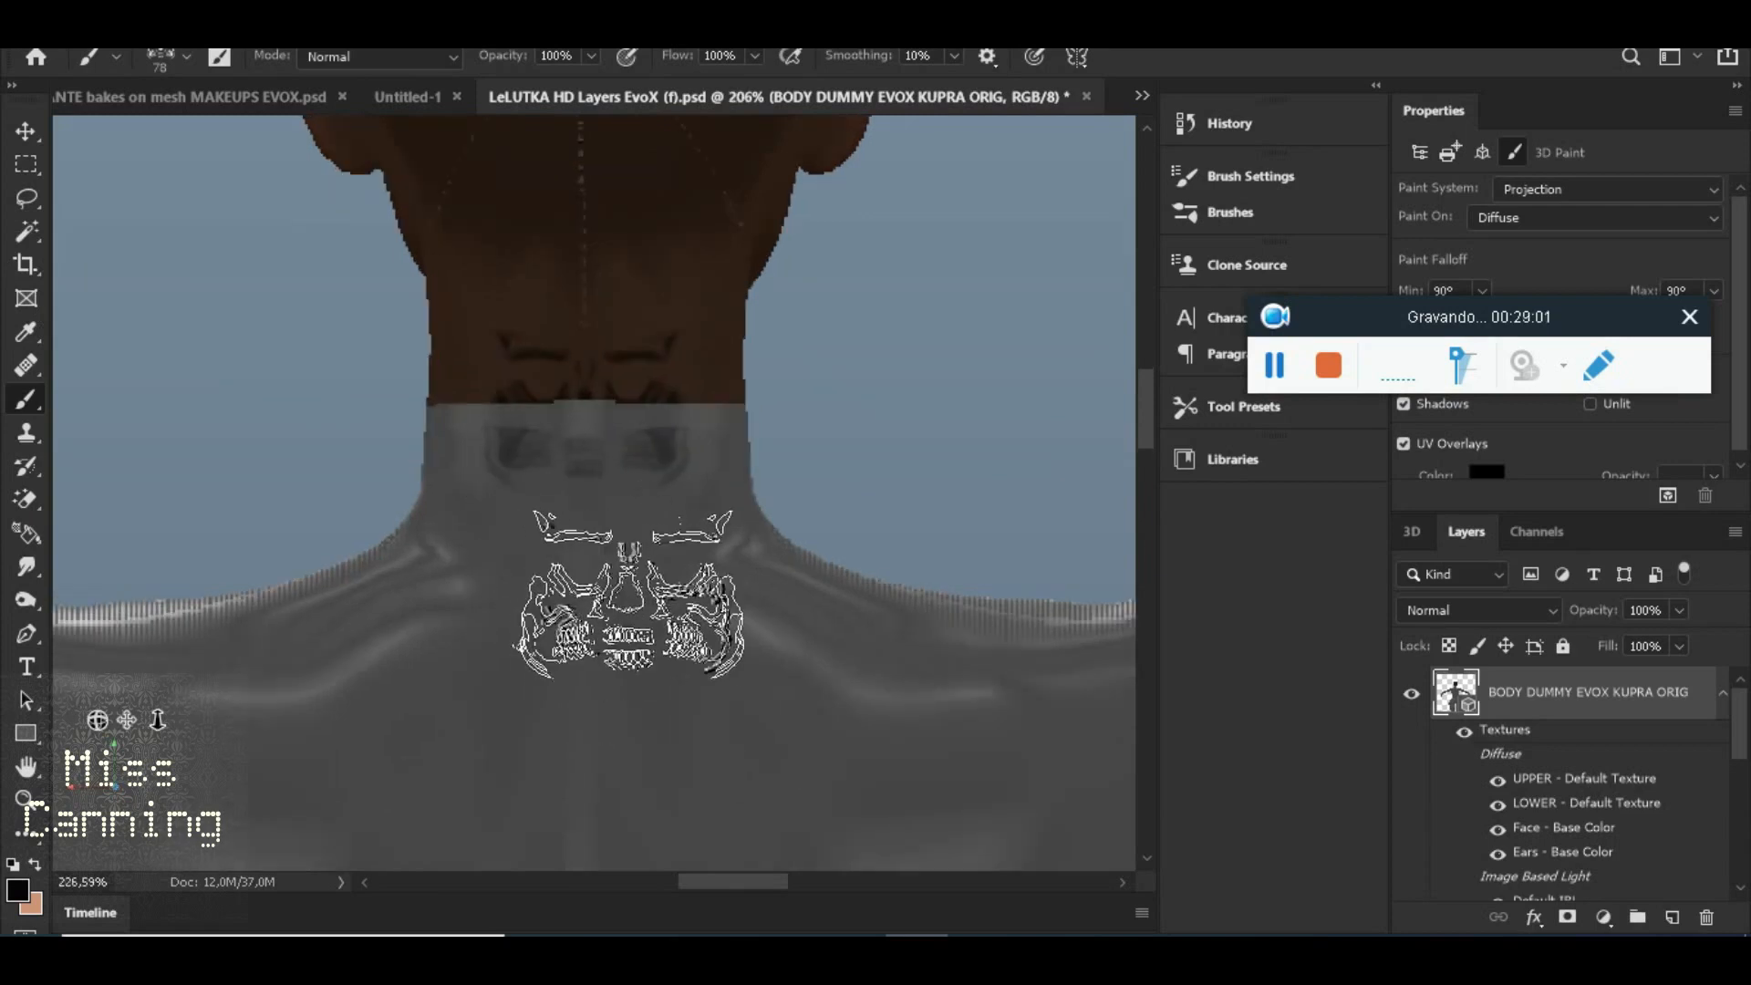
{"action": "scroll", "coordinate": [627, 593], "scroll_direction": "up", "scroll_amount": 2}
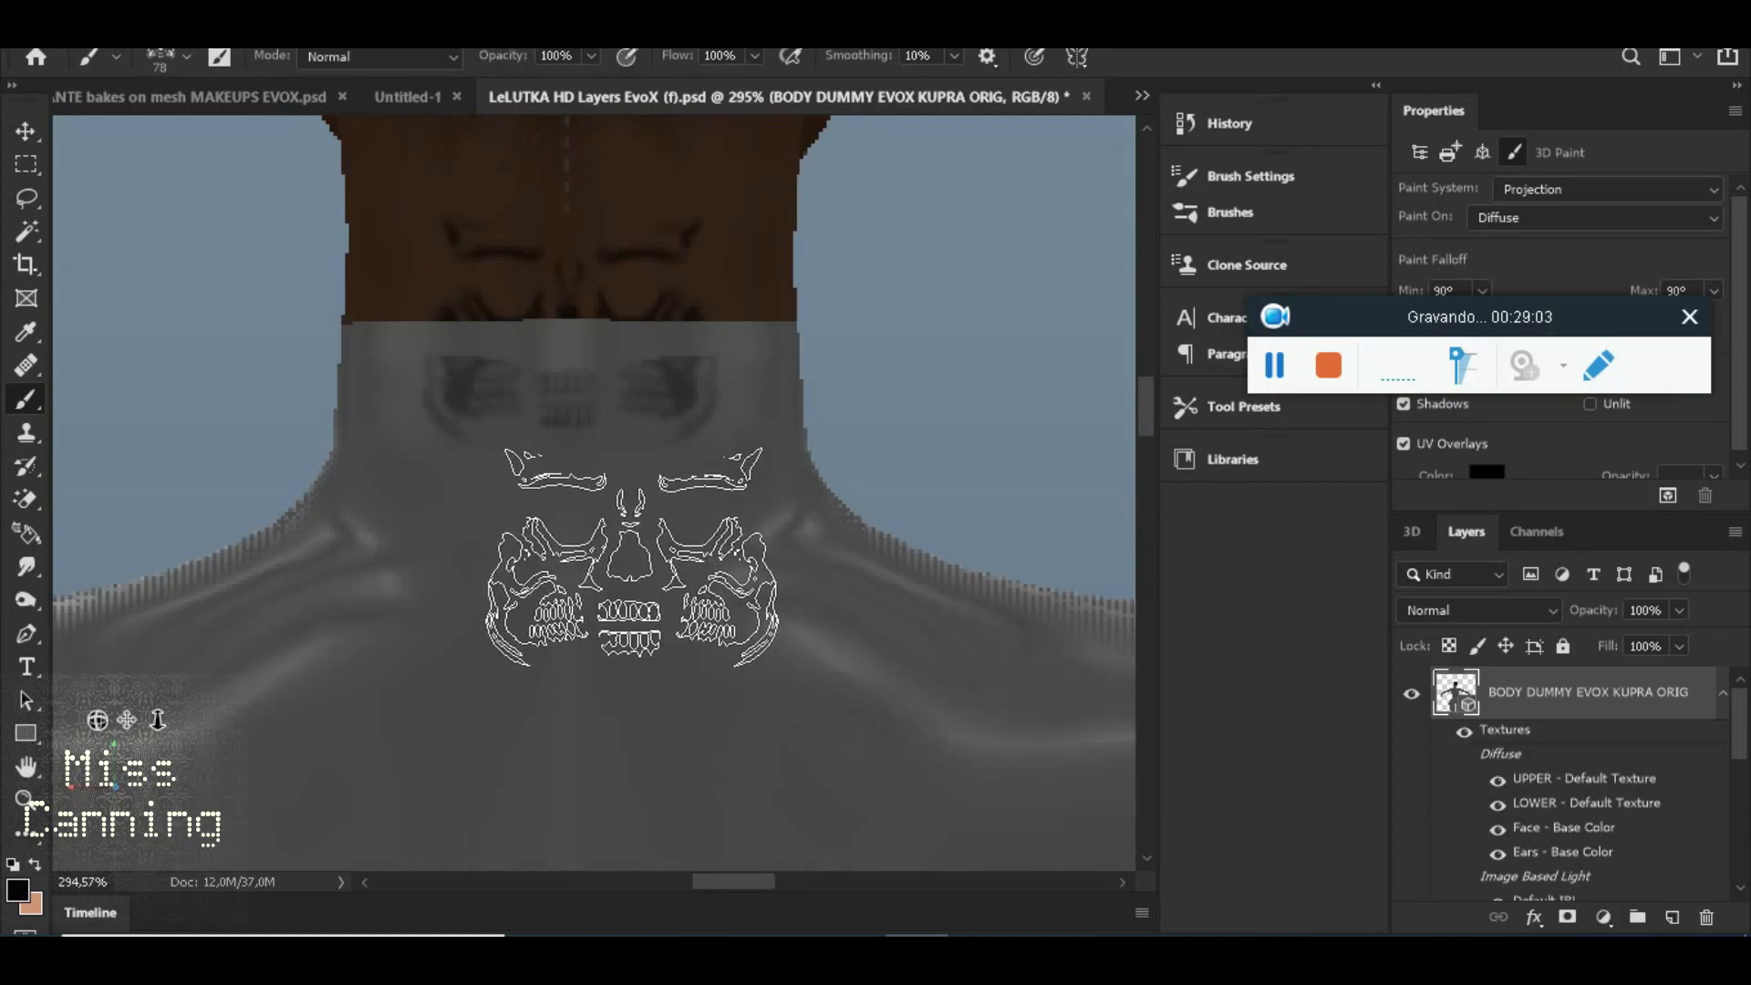
{"action": "scroll", "coordinate": [632, 557], "scroll_direction": "down", "scroll_amount": 1}
{"action": "scroll", "coordinate": [631, 556], "scroll_direction": "down", "scroll_amount": 1}
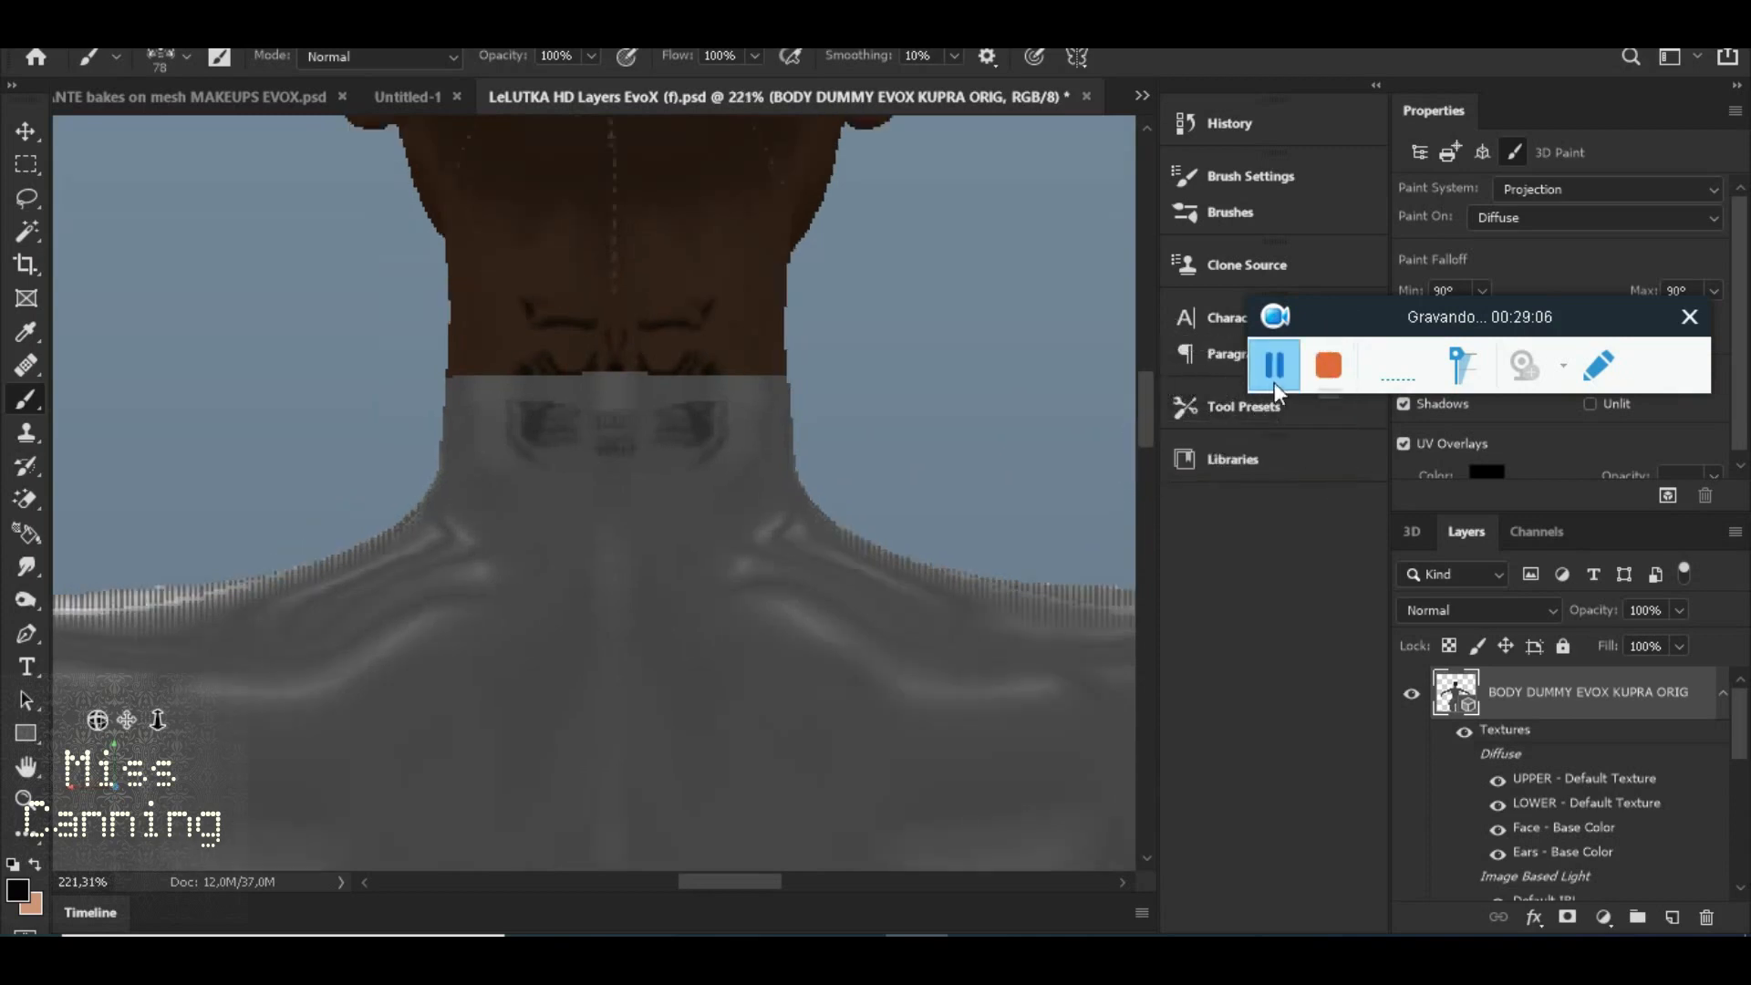
{"action": "left_click", "coordinate": [1273, 374]}
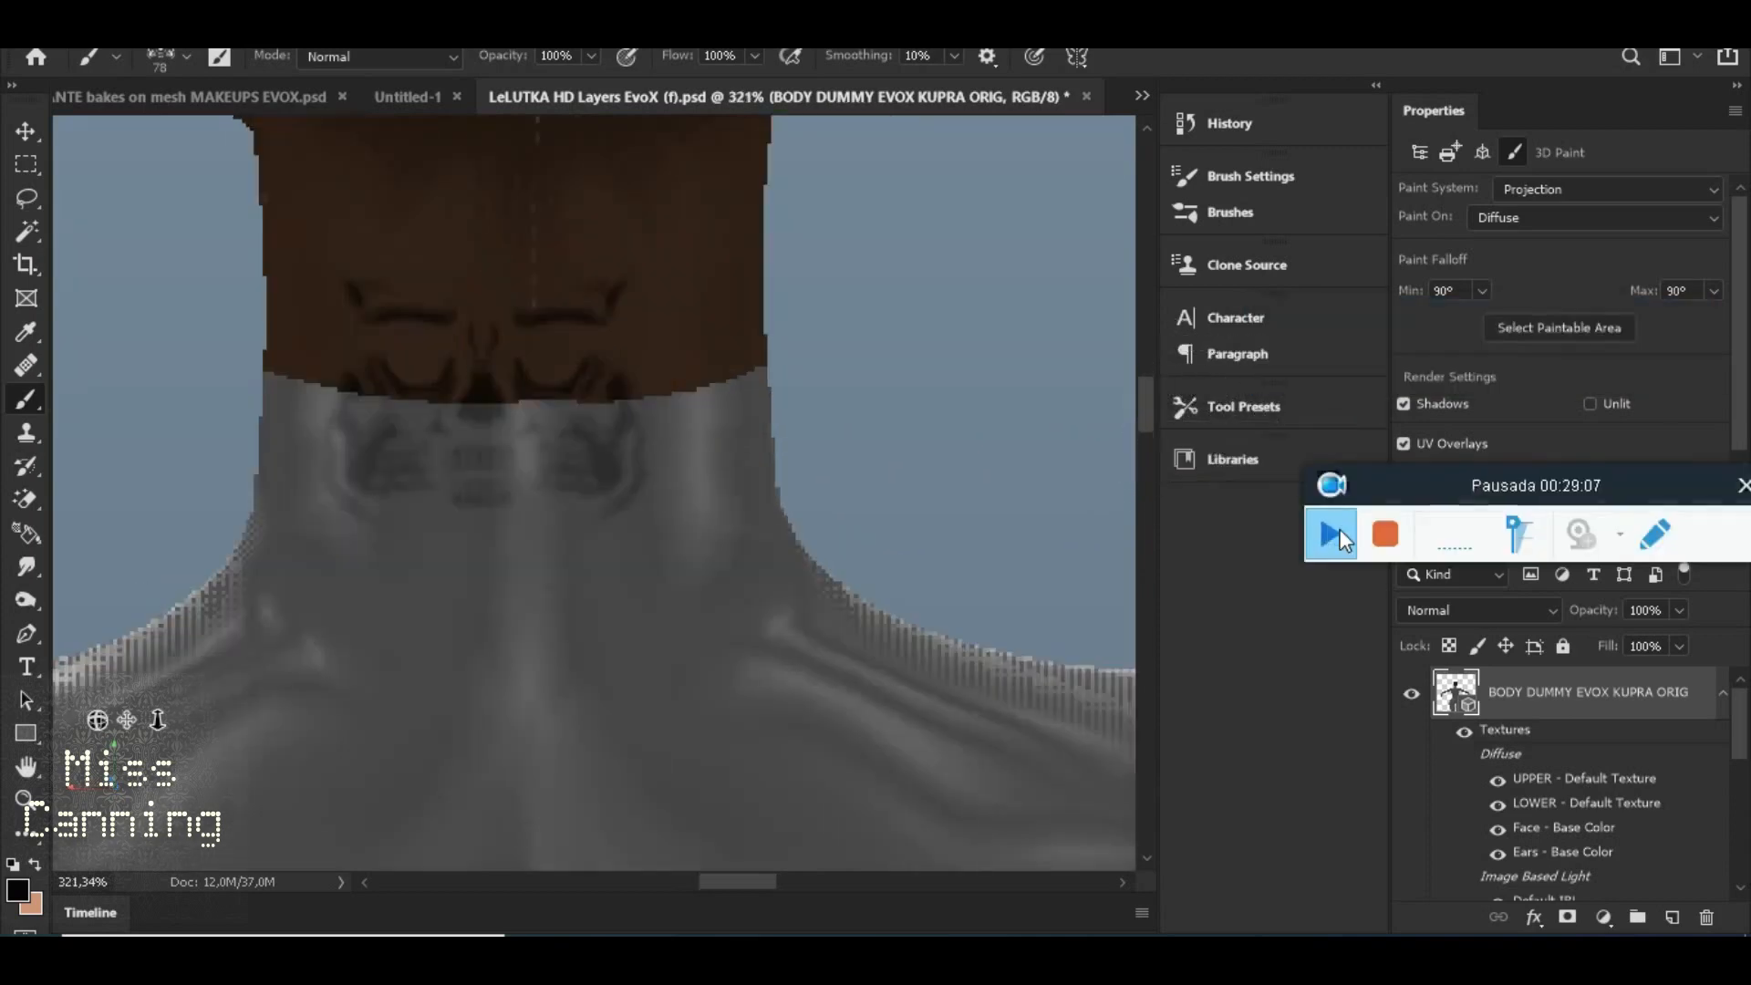
{"action": "left_click", "coordinate": [1331, 534]}
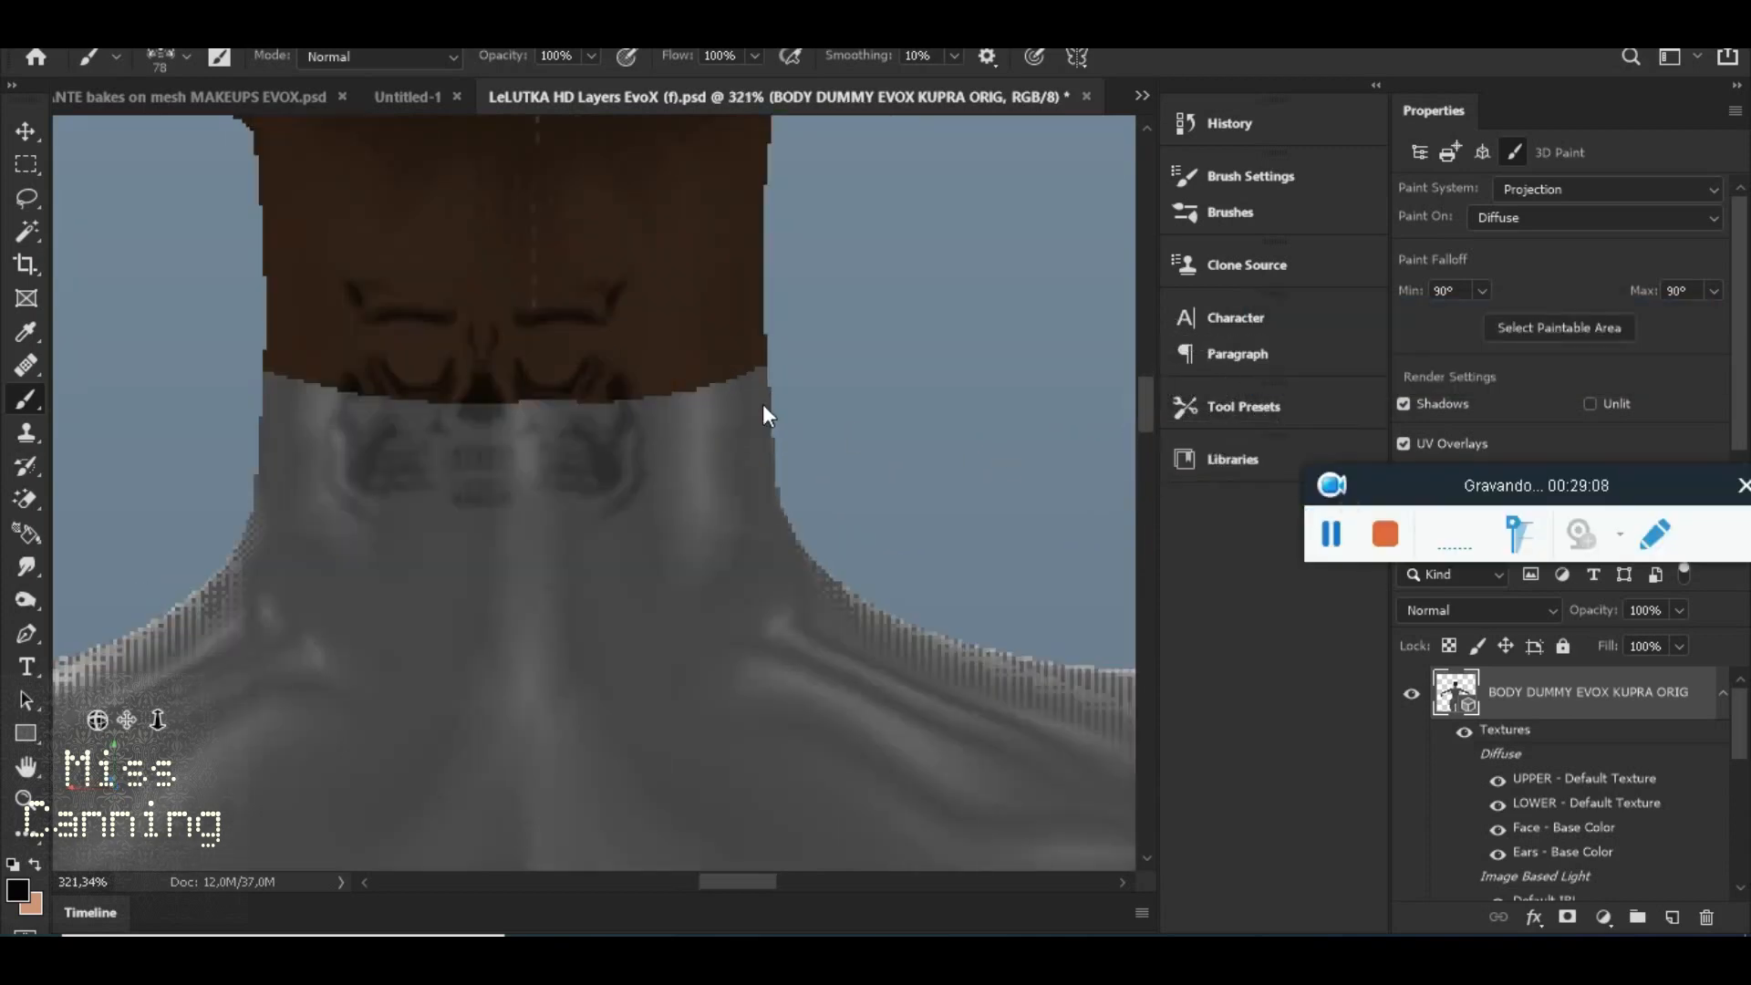
{"action": "scroll", "coordinate": [595, 413], "scroll_direction": "down", "scroll_amount": 10}
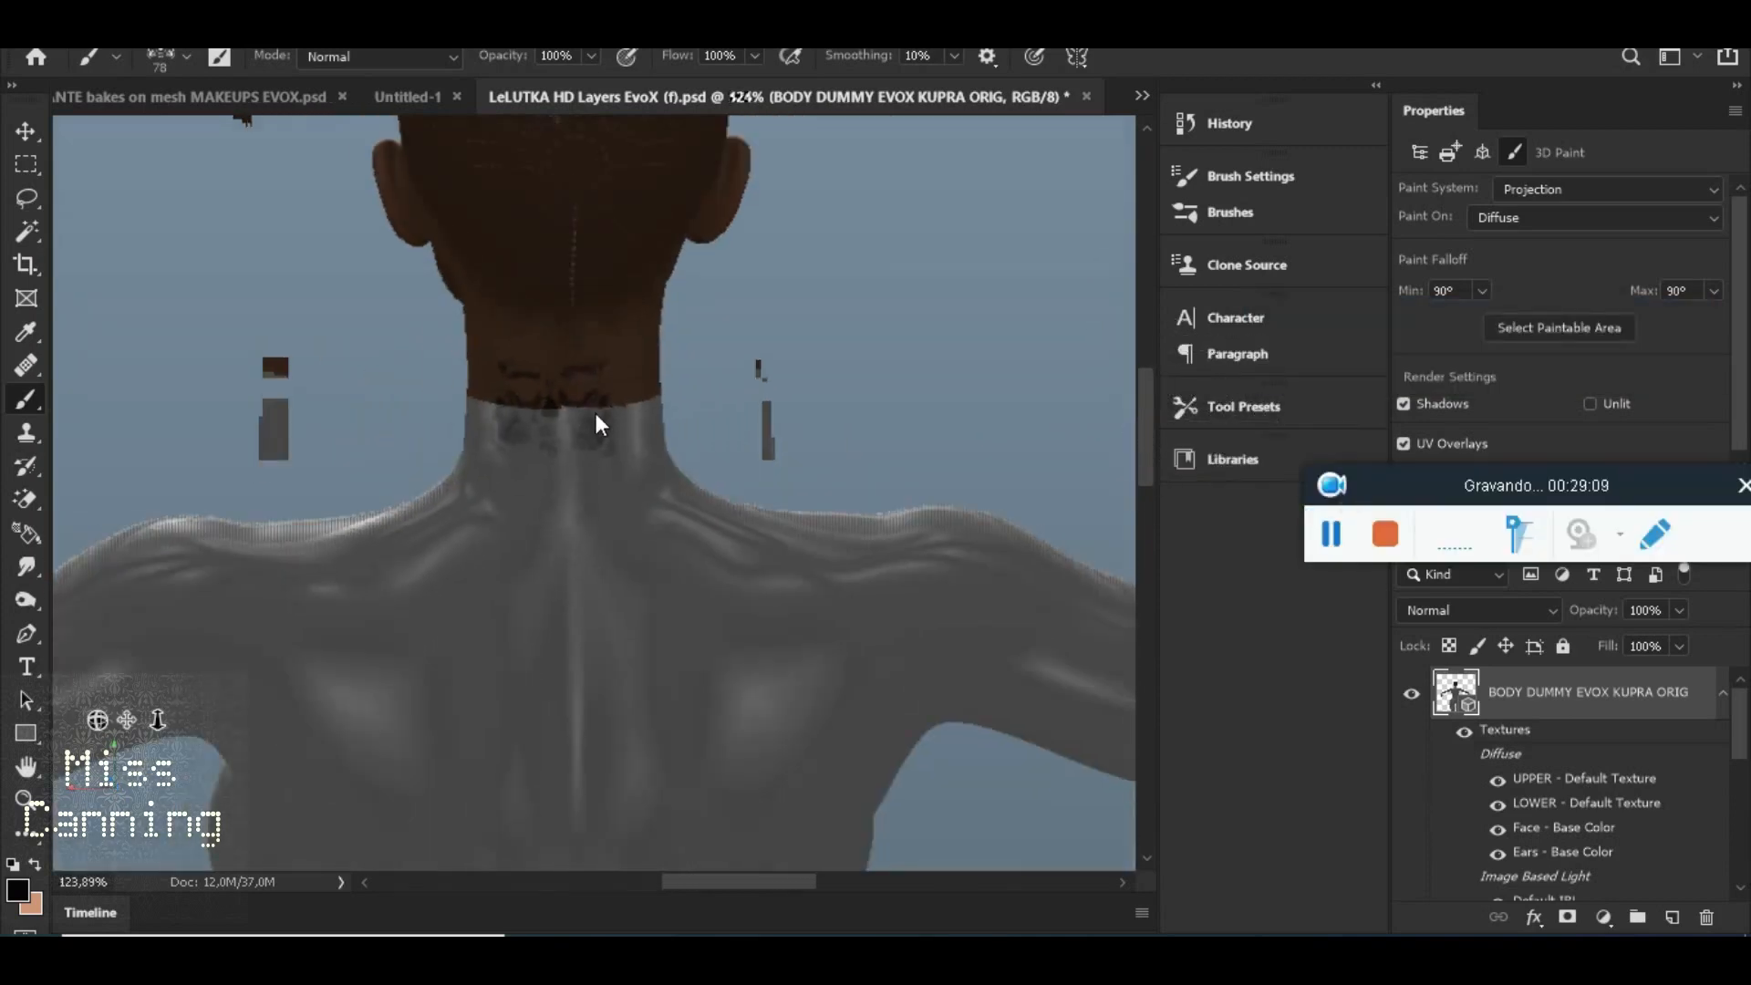
{"action": "scroll", "coordinate": [594, 413], "scroll_direction": "down", "scroll_amount": 1}
{"action": "left_click_drag", "start_coordinate": [1429, 497], "coordinate": [1336, 301]}
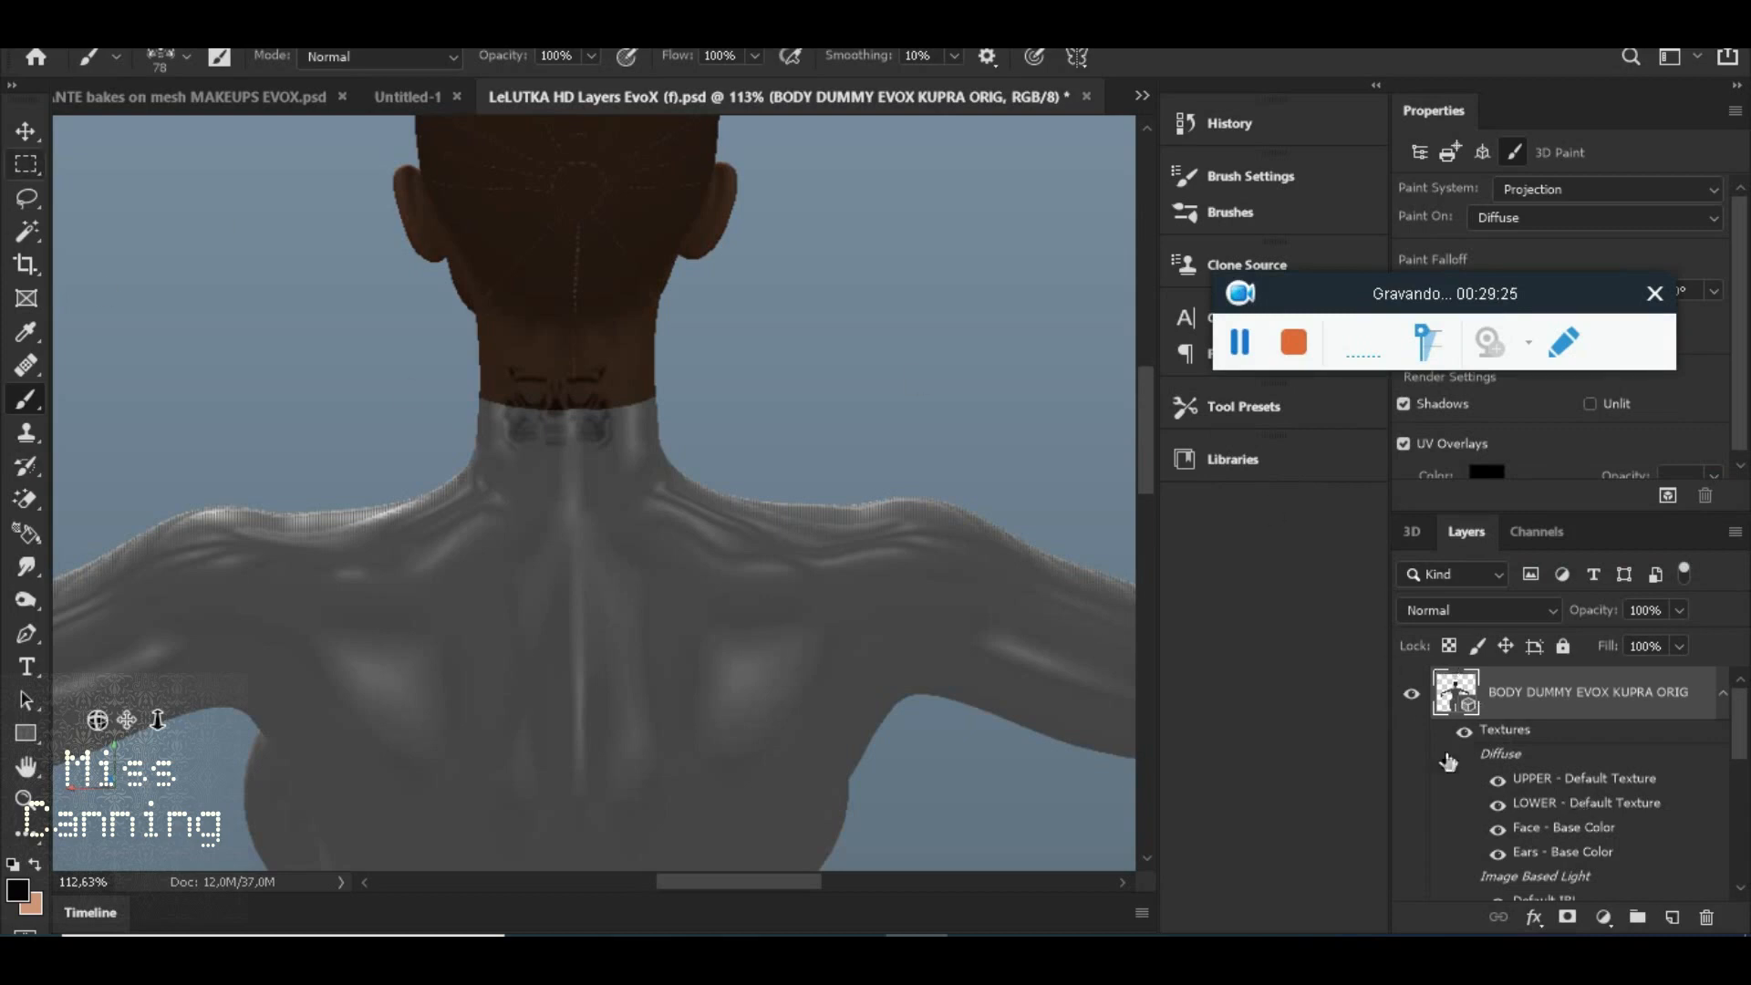
Open the UPPER - Default Texture document and turn off its UV overlay to inspect the painted part of the skull
{"action": "double_click", "coordinate": [1542, 780]}
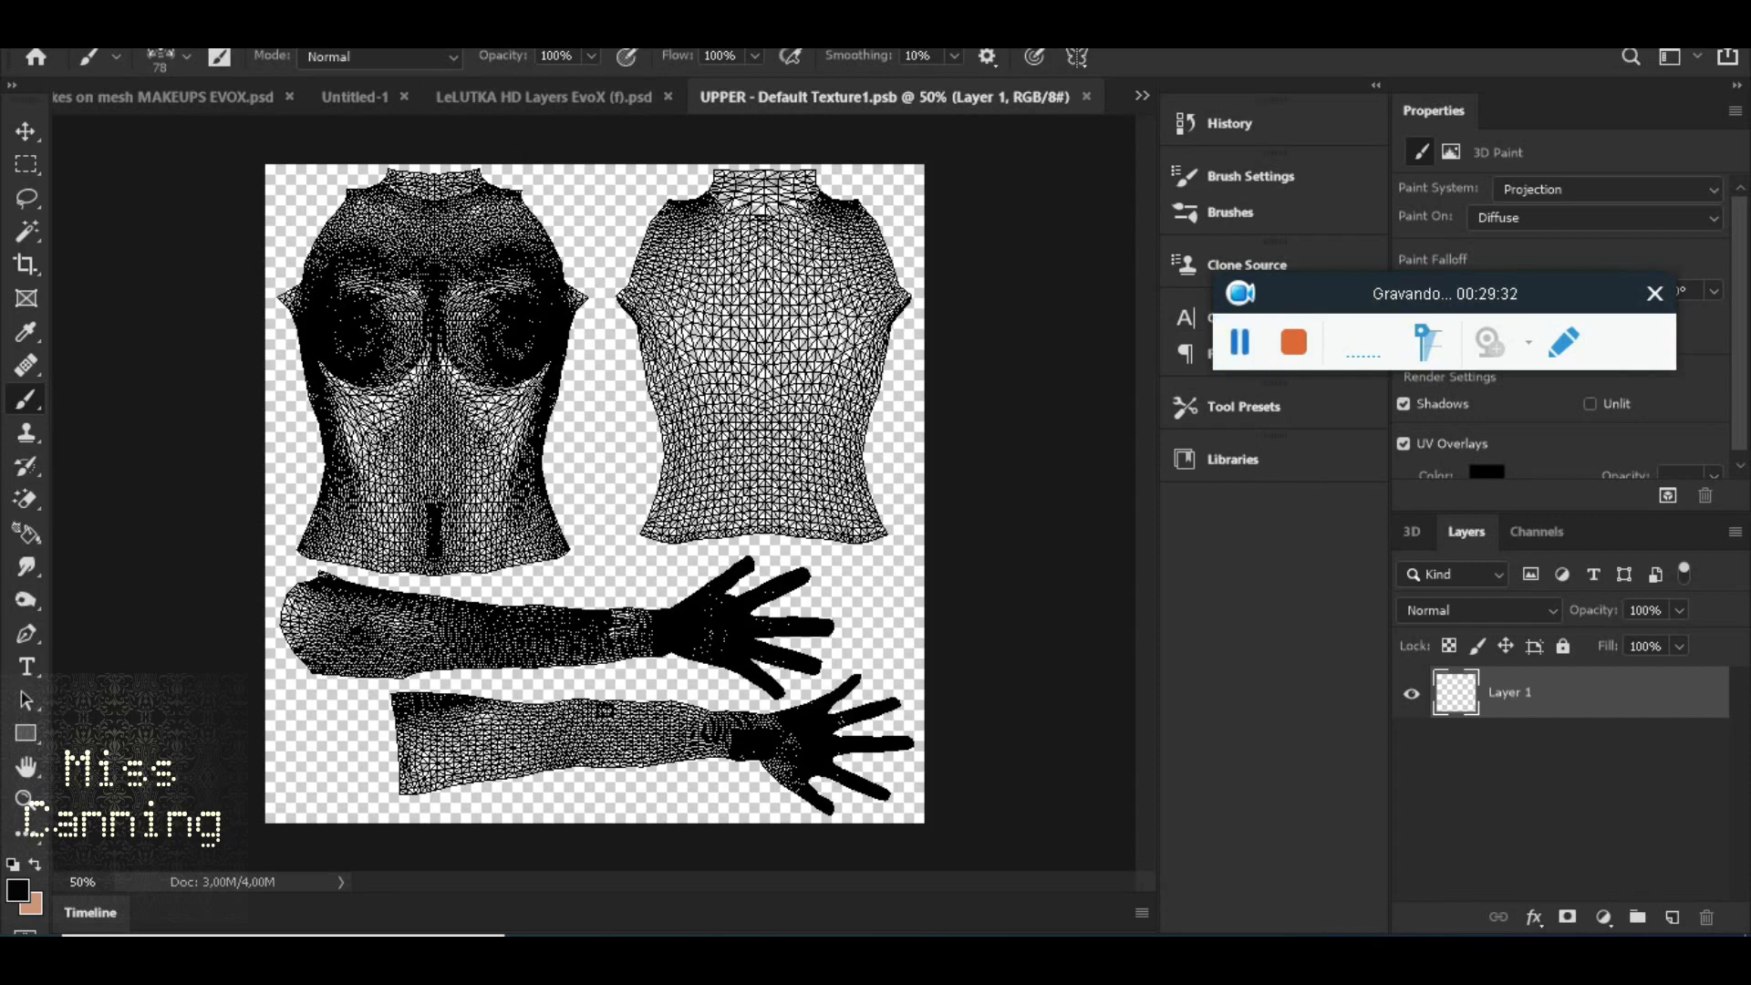
{"action": "left_click", "coordinate": [377, 36]}
{"action": "mouse_move", "coordinate": [429, 36]}
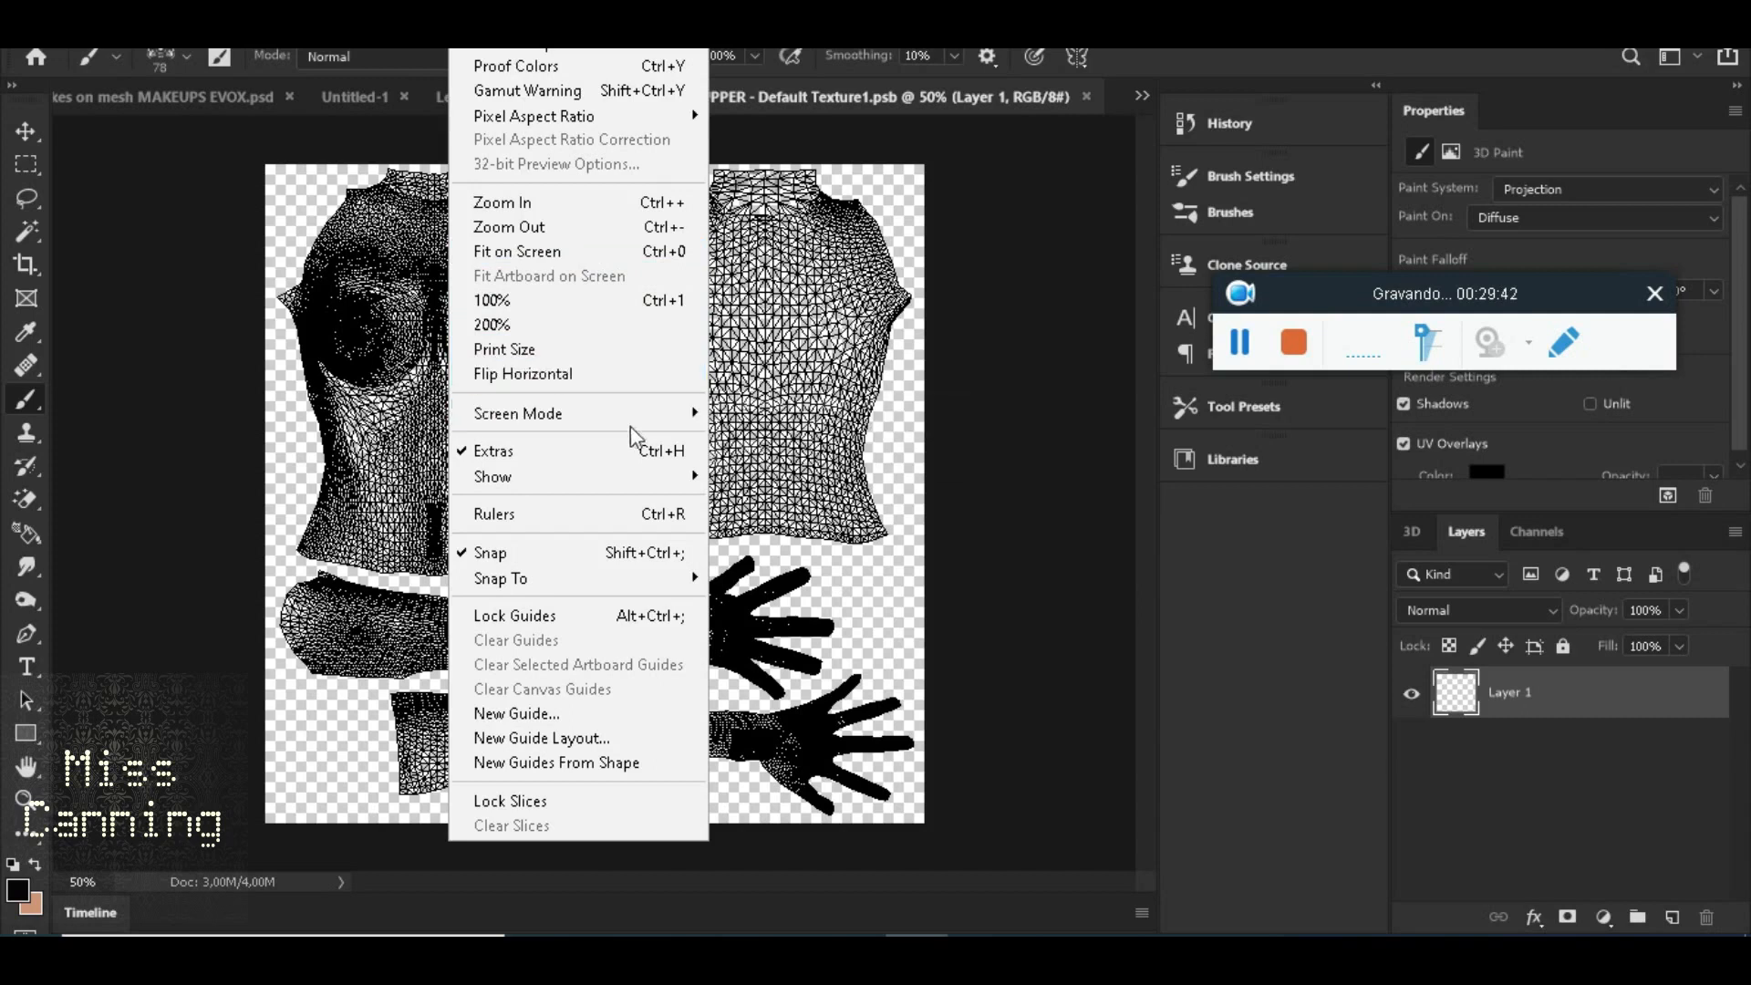
{"action": "mouse_move", "coordinate": [636, 481]}
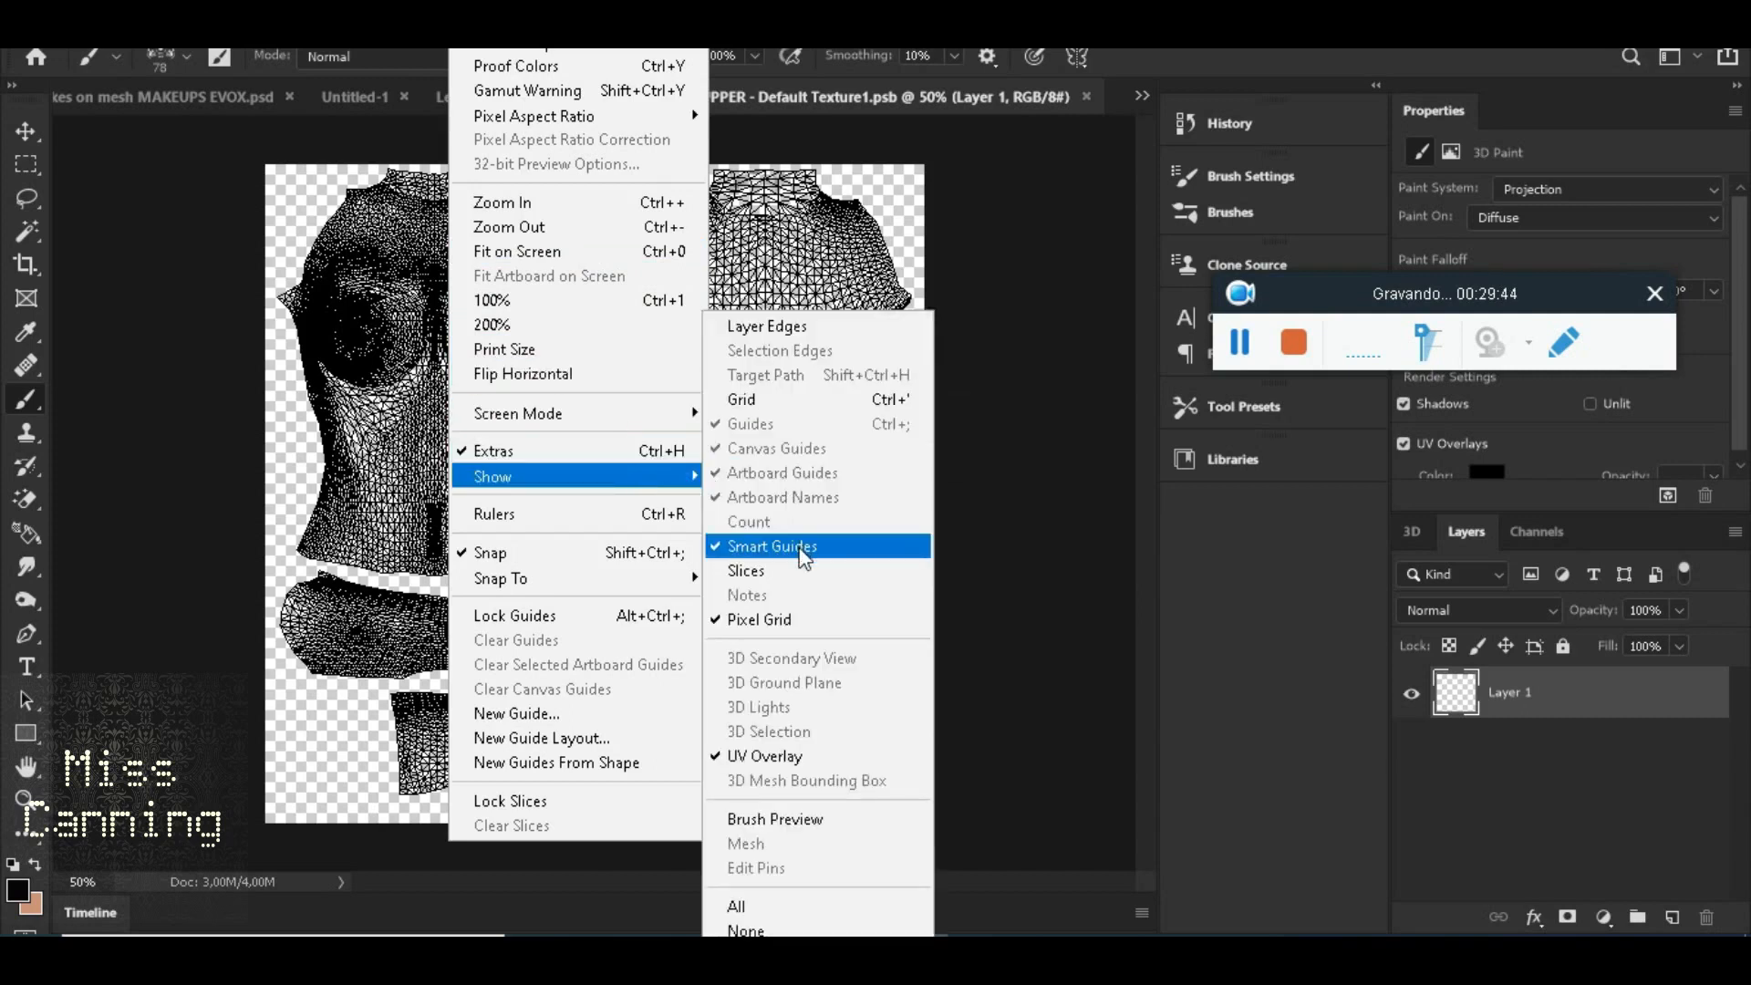
{"action": "left_click", "coordinate": [797, 755]}
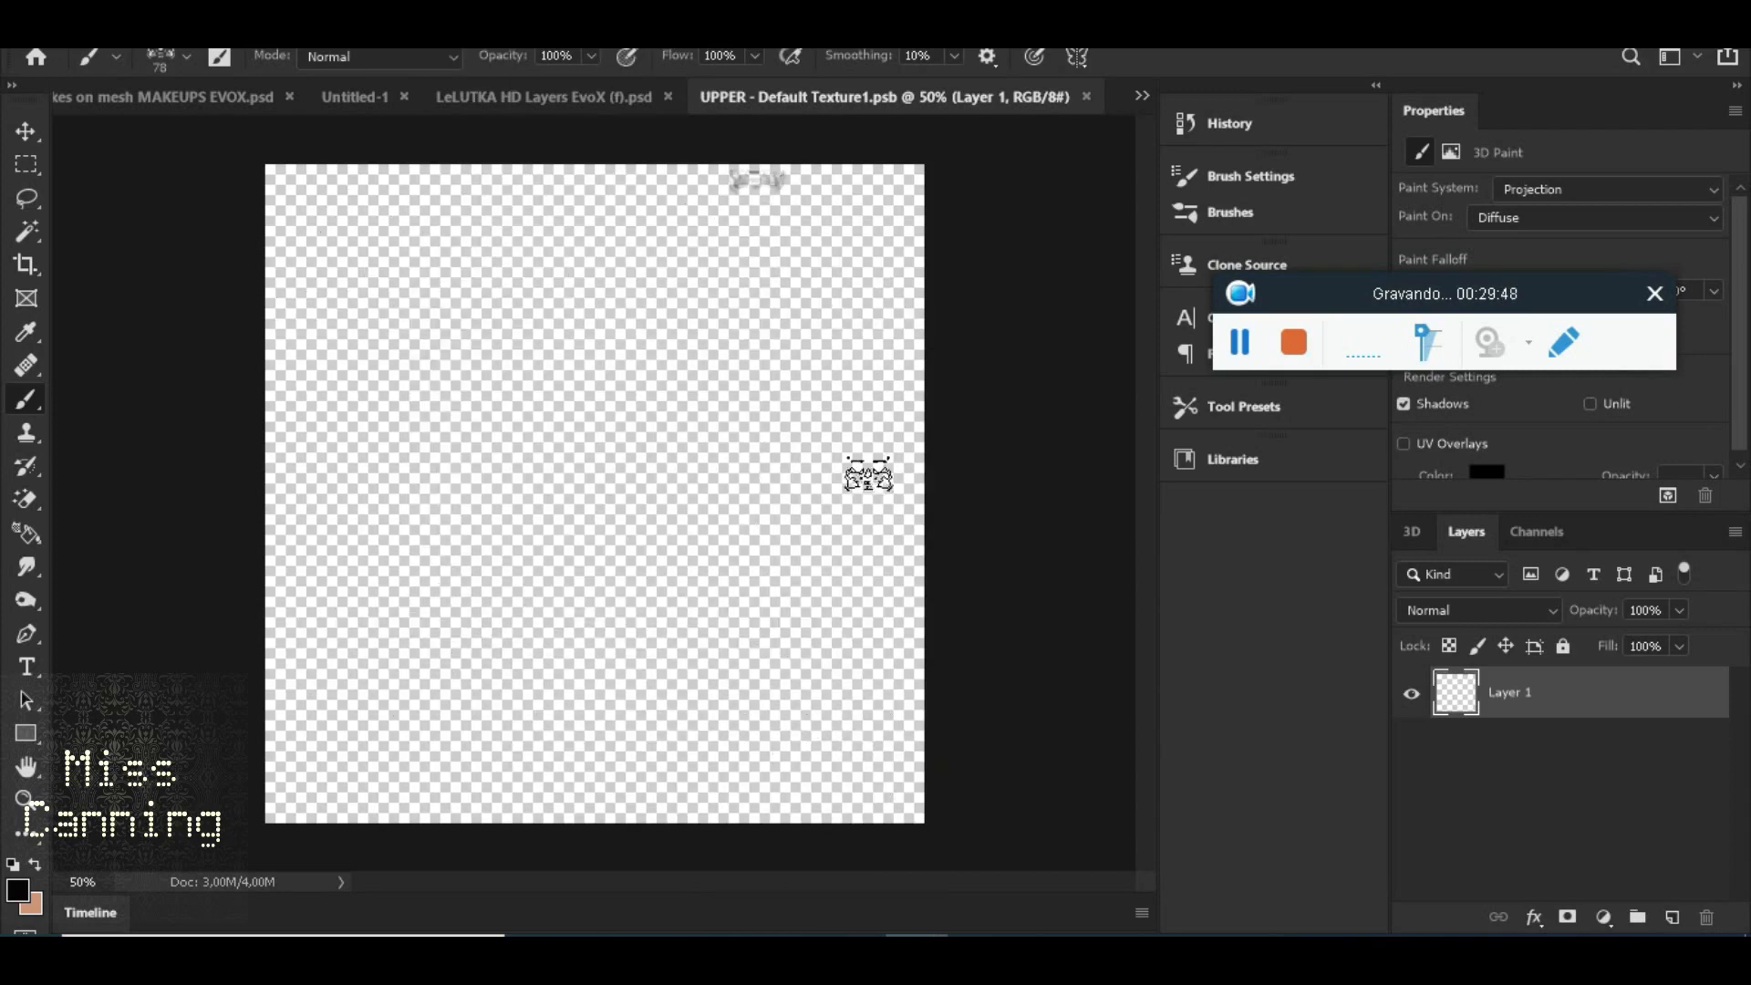
{"action": "scroll", "coordinate": [807, 260], "scroll_direction": "up", "scroll_amount": 3}
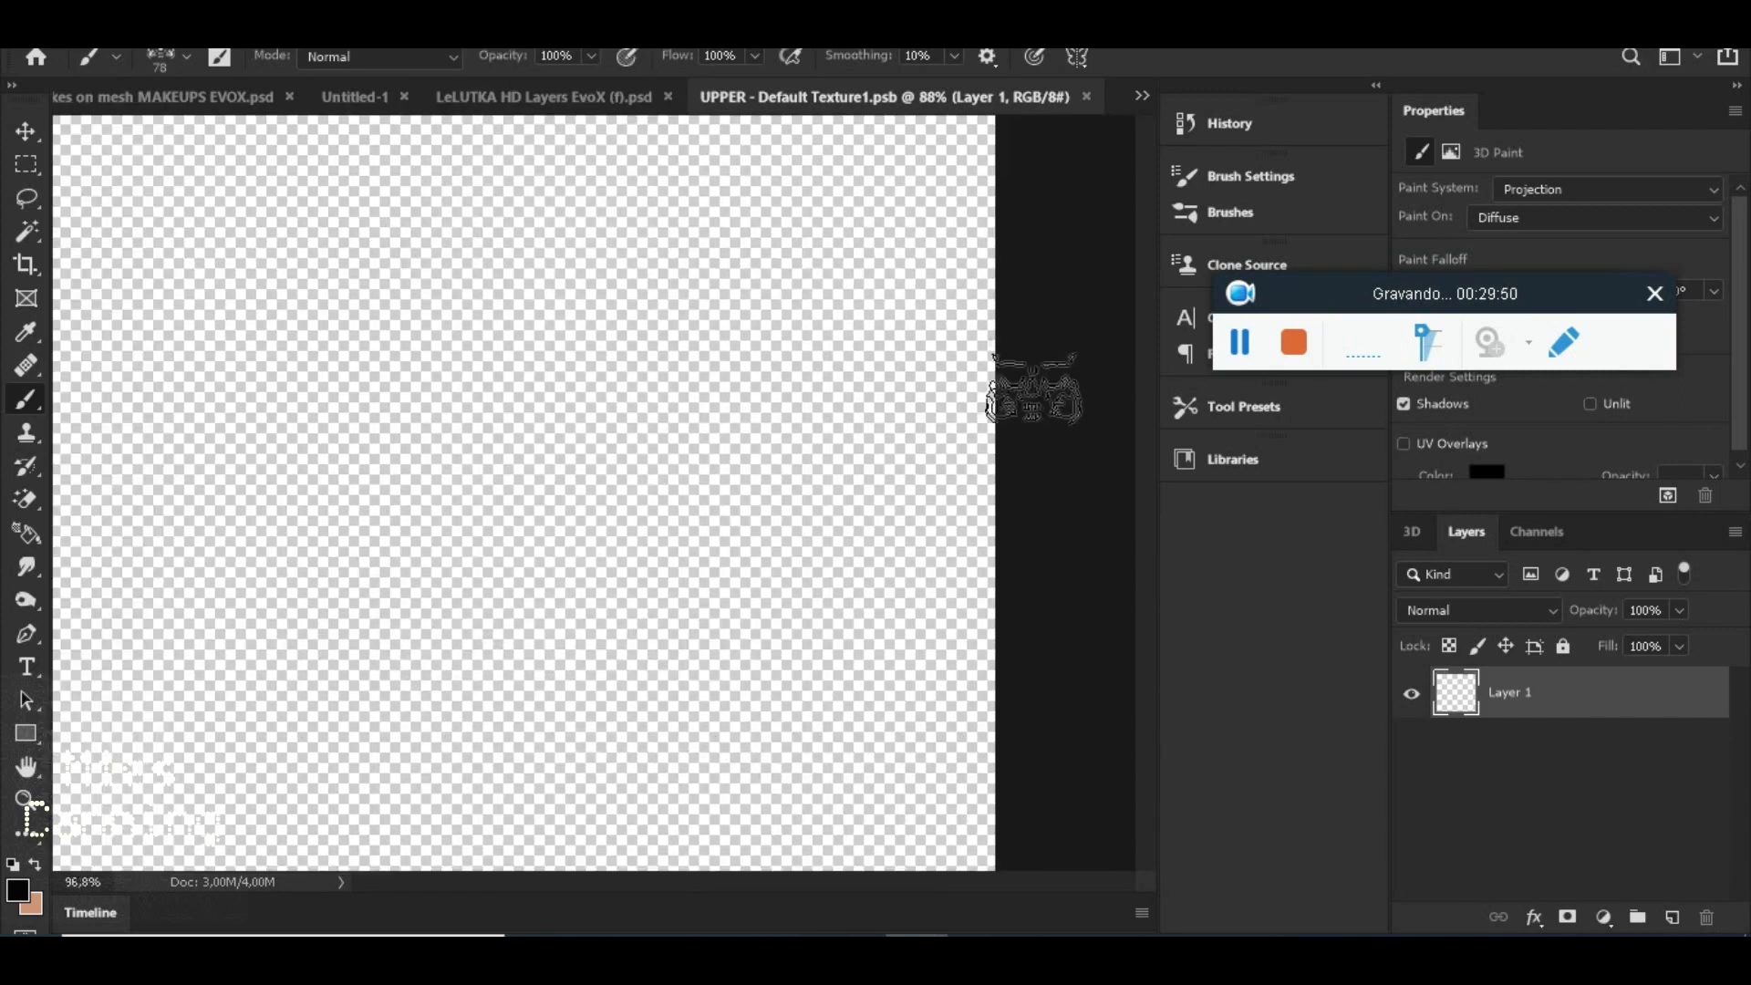
Examine the skull fragment at the upper edge of the UPPER texture up close and as a whole, and close that texture document
{"action": "scroll", "coordinate": [1039, 374], "scroll_direction": "up", "scroll_amount": 2}
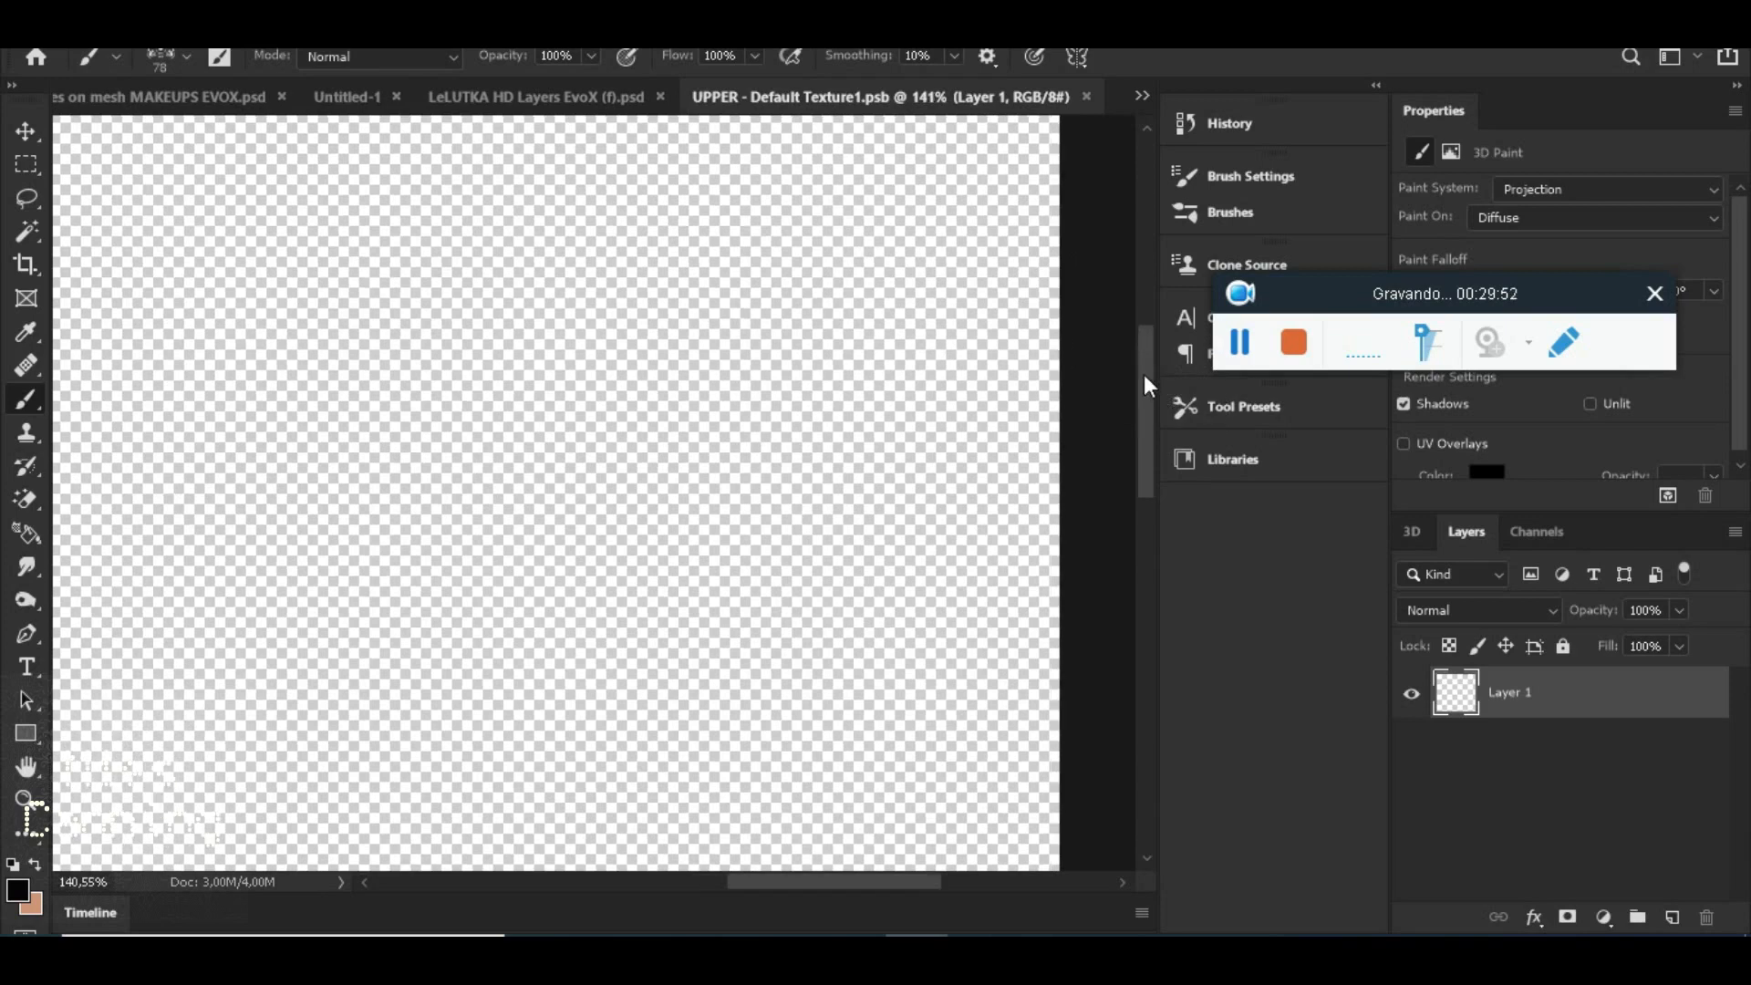
{"action": "scroll", "coordinate": [1144, 374], "scroll_direction": "up", "scroll_amount": 5}
{"action": "scroll", "coordinate": [470, 480], "scroll_direction": "up", "scroll_amount": 3}
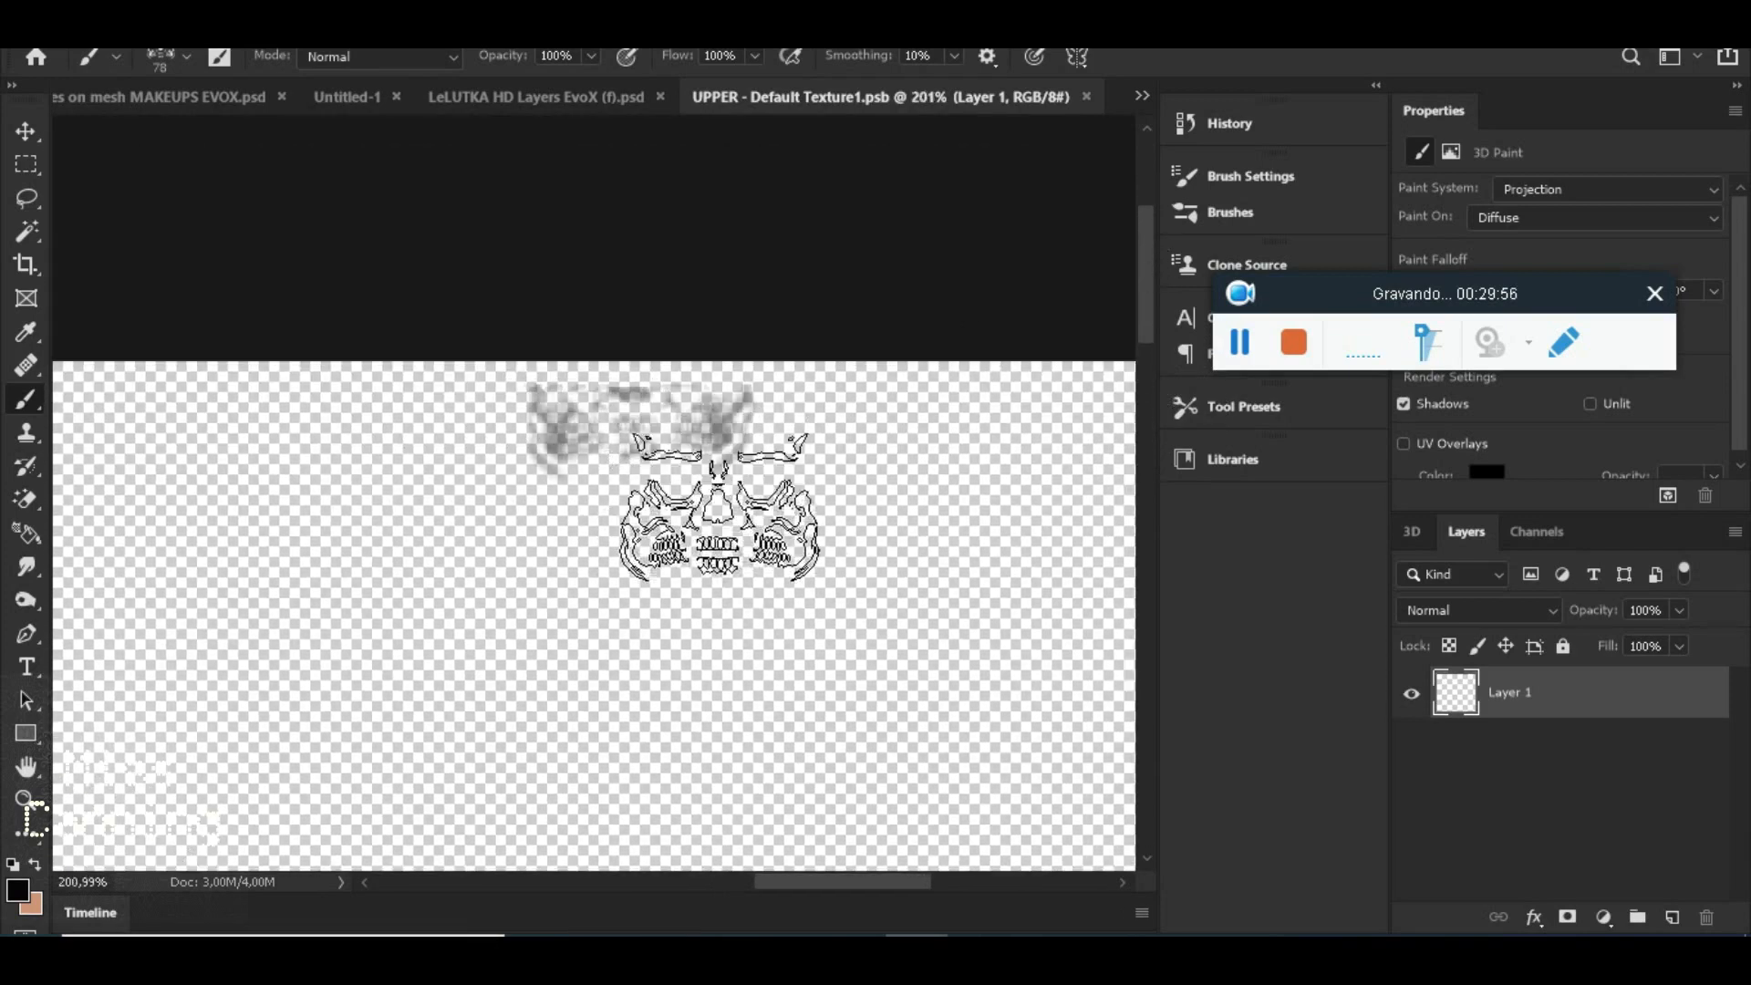
{"action": "scroll", "coordinate": [724, 473], "scroll_direction": "down", "scroll_amount": 4}
{"action": "scroll", "coordinate": [775, 485], "scroll_direction": "down", "scroll_amount": 3}
{"action": "scroll", "coordinate": [754, 481], "scroll_direction": "down", "scroll_amount": 3}
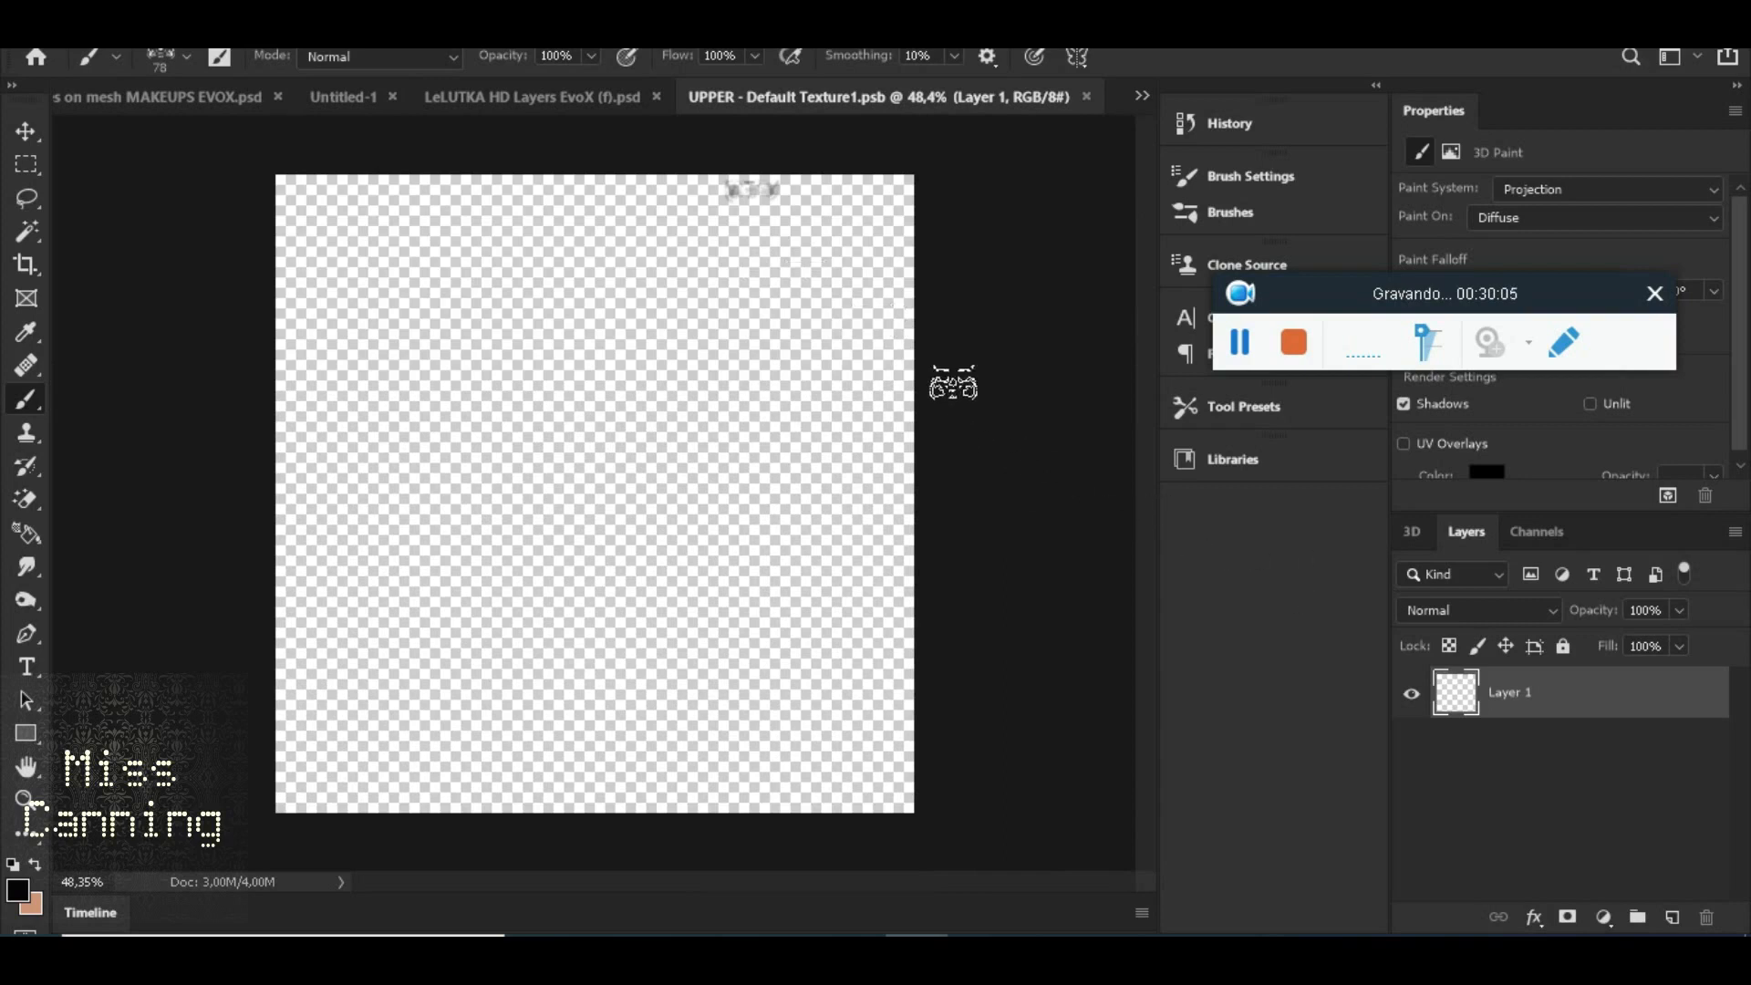
{"action": "left_click", "coordinate": [1087, 96]}
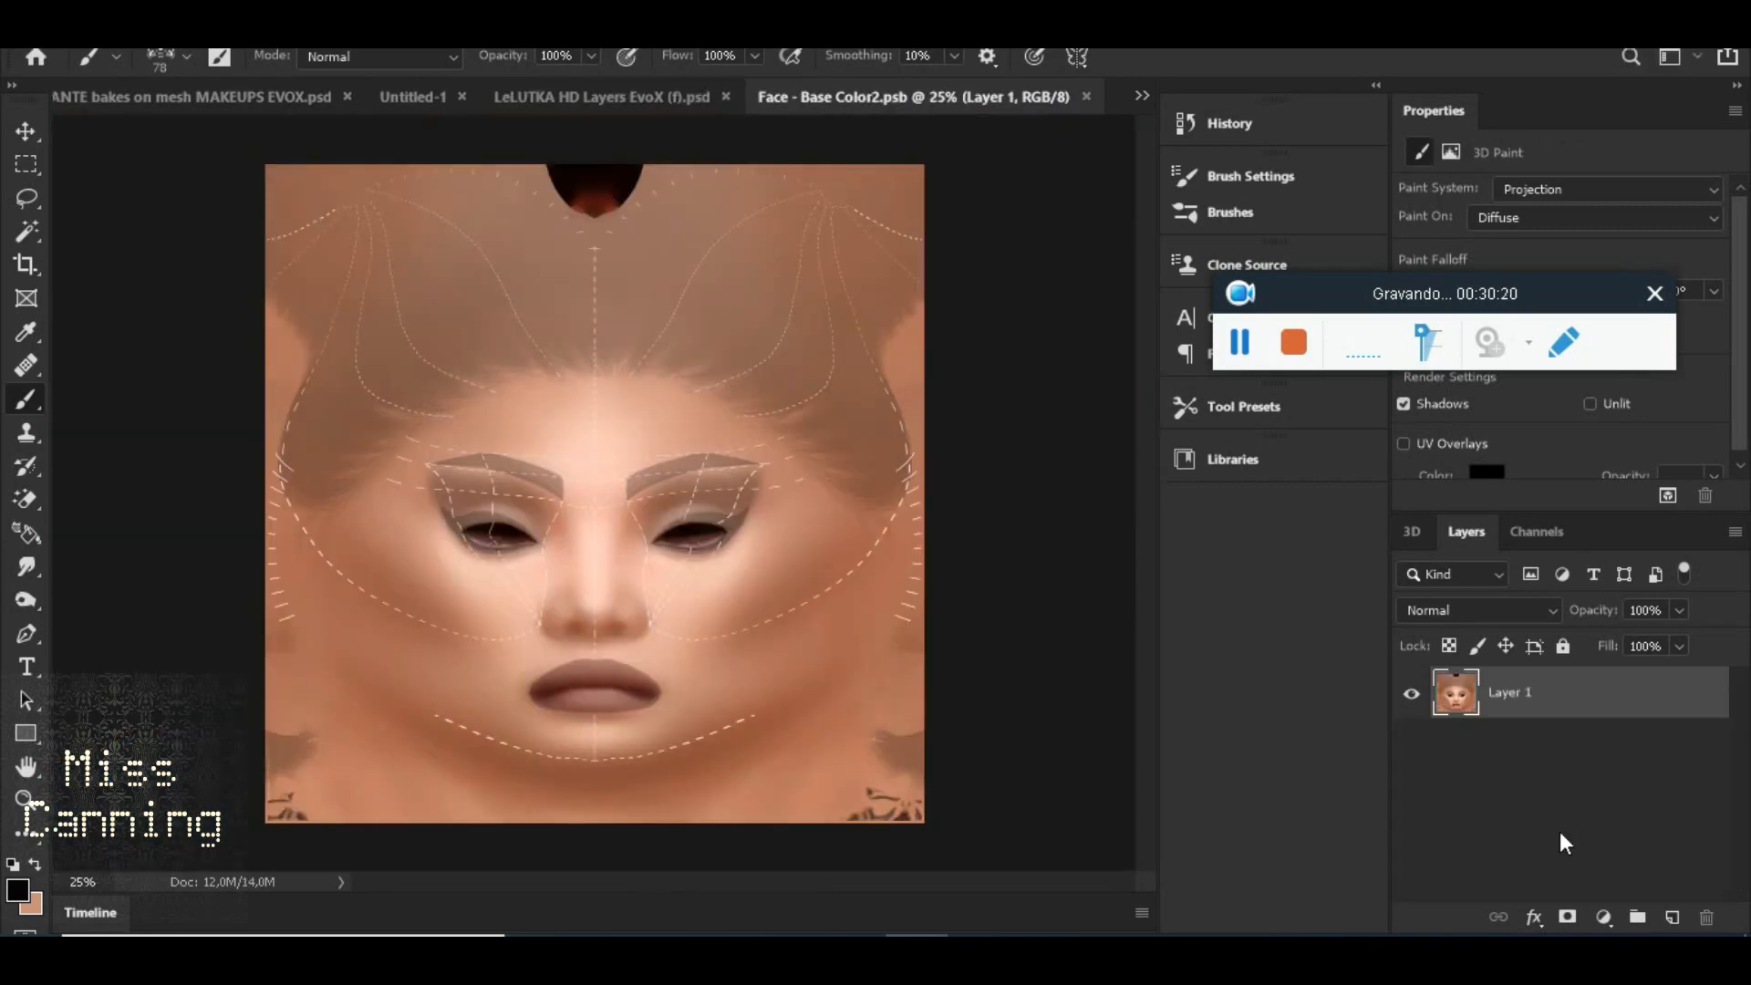
Inspect the skull fragments in the lower corners of the Face - Base Color texture and close its document
{"action": "scroll", "coordinate": [751, 728], "scroll_direction": "up", "scroll_amount": 2}
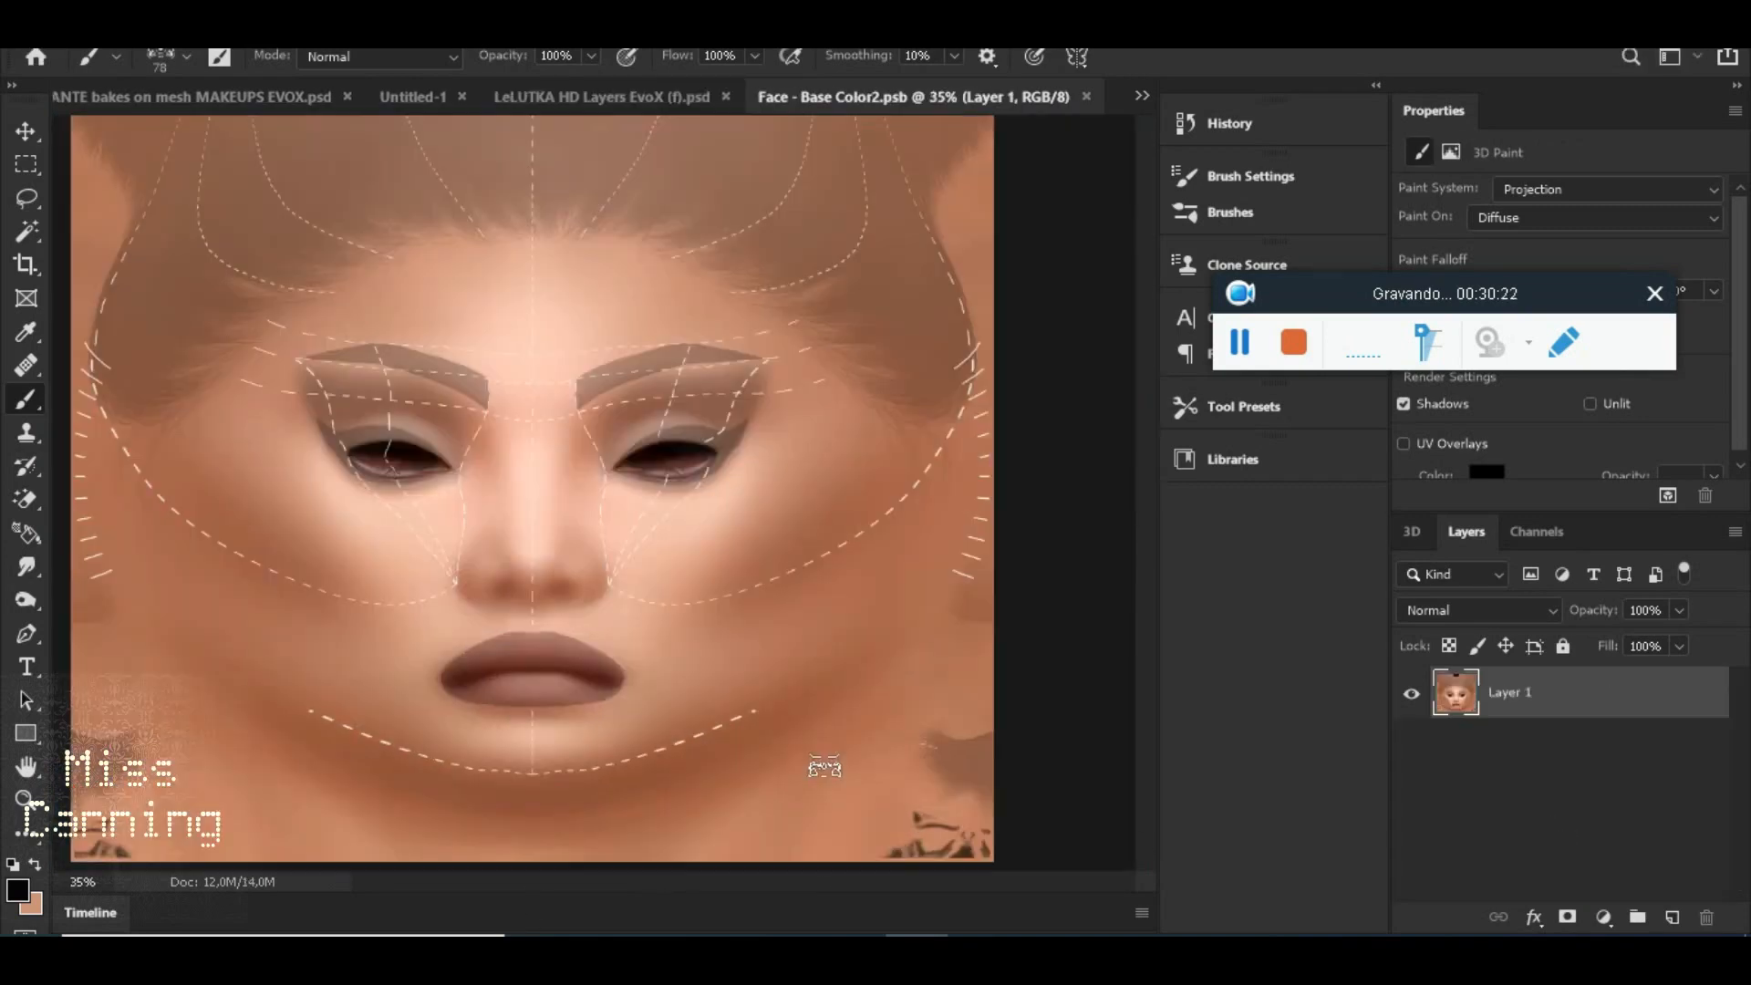
{"action": "left_click_drag", "start_coordinate": [1145, 558], "coordinate": [1136, 605]}
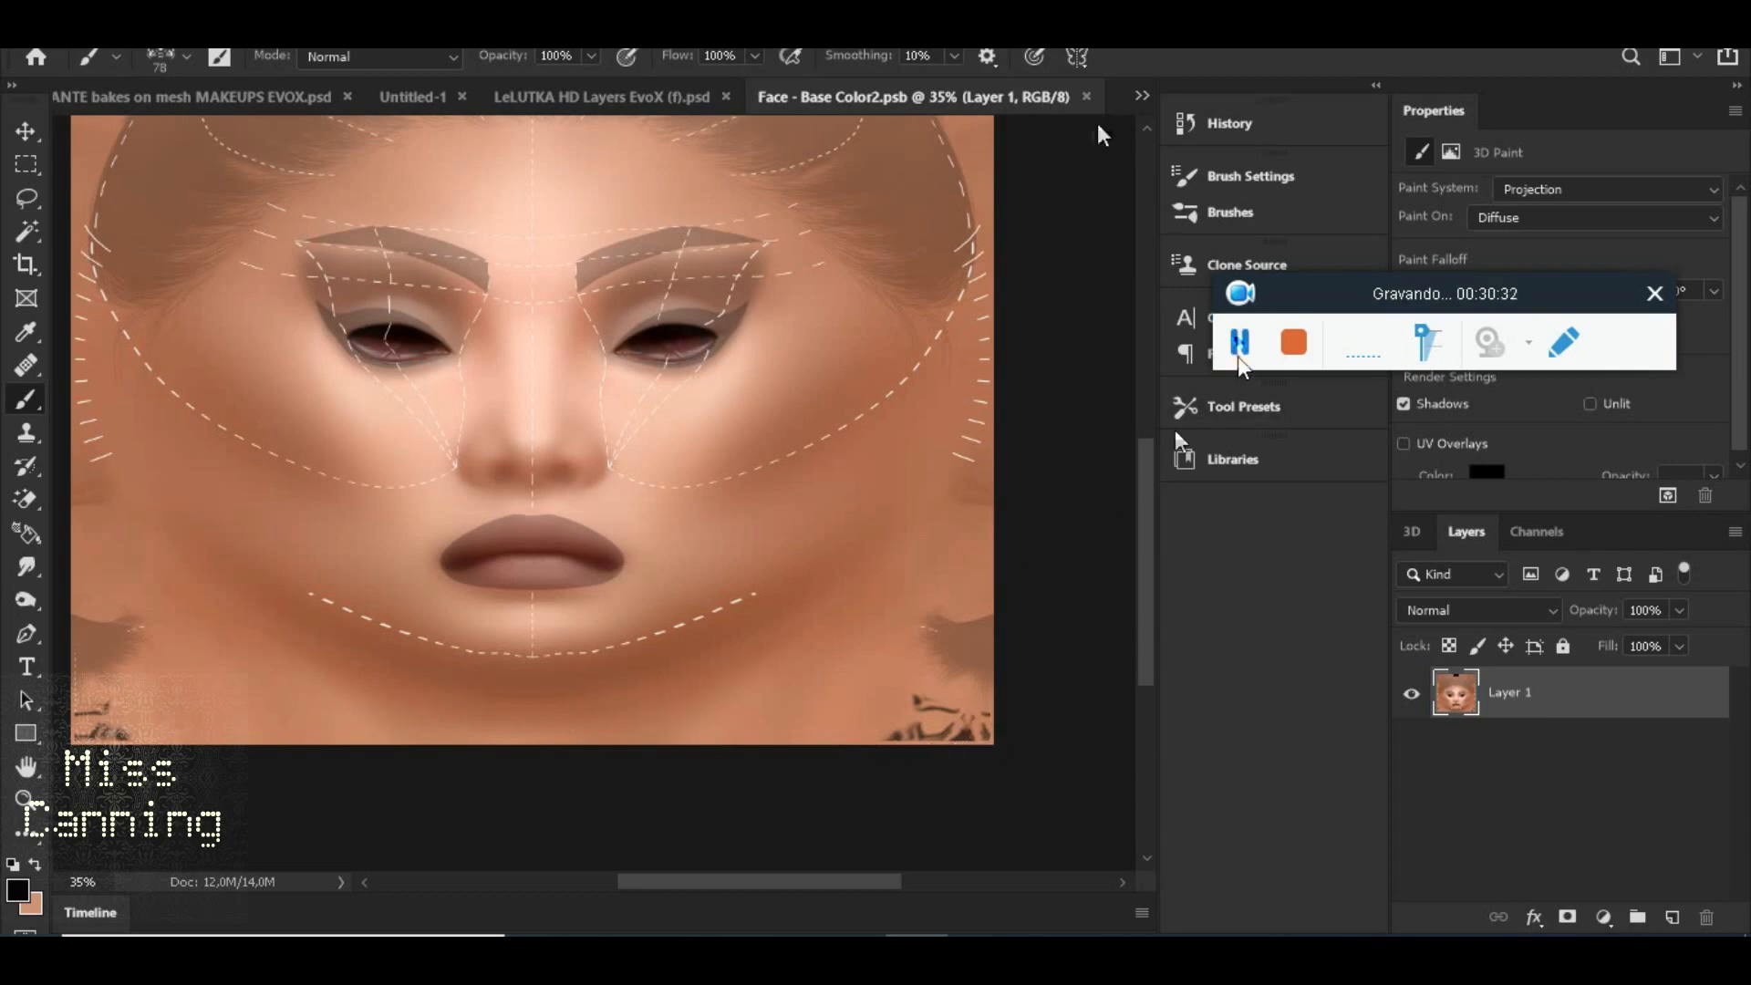
{"action": "key", "text": "ctrl+w"}
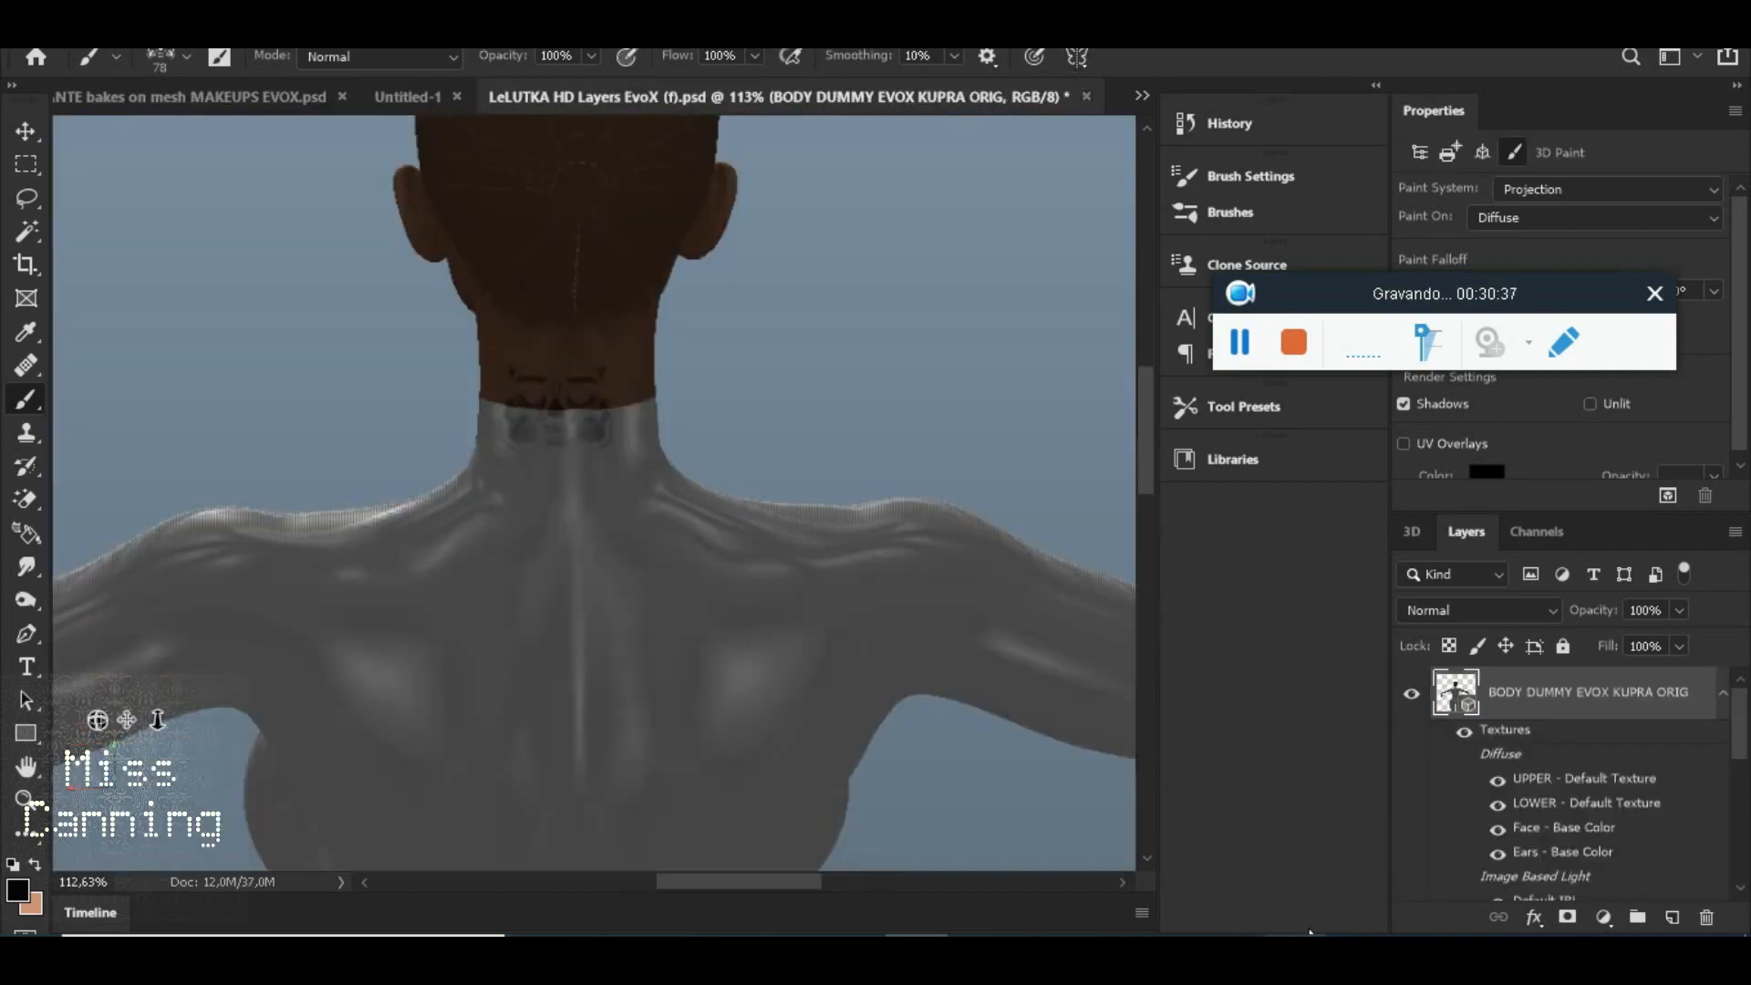
Switch to the Blender window containing the KUPRA body and head model
{"action": "mouse_move", "coordinate": [1310, 932]}
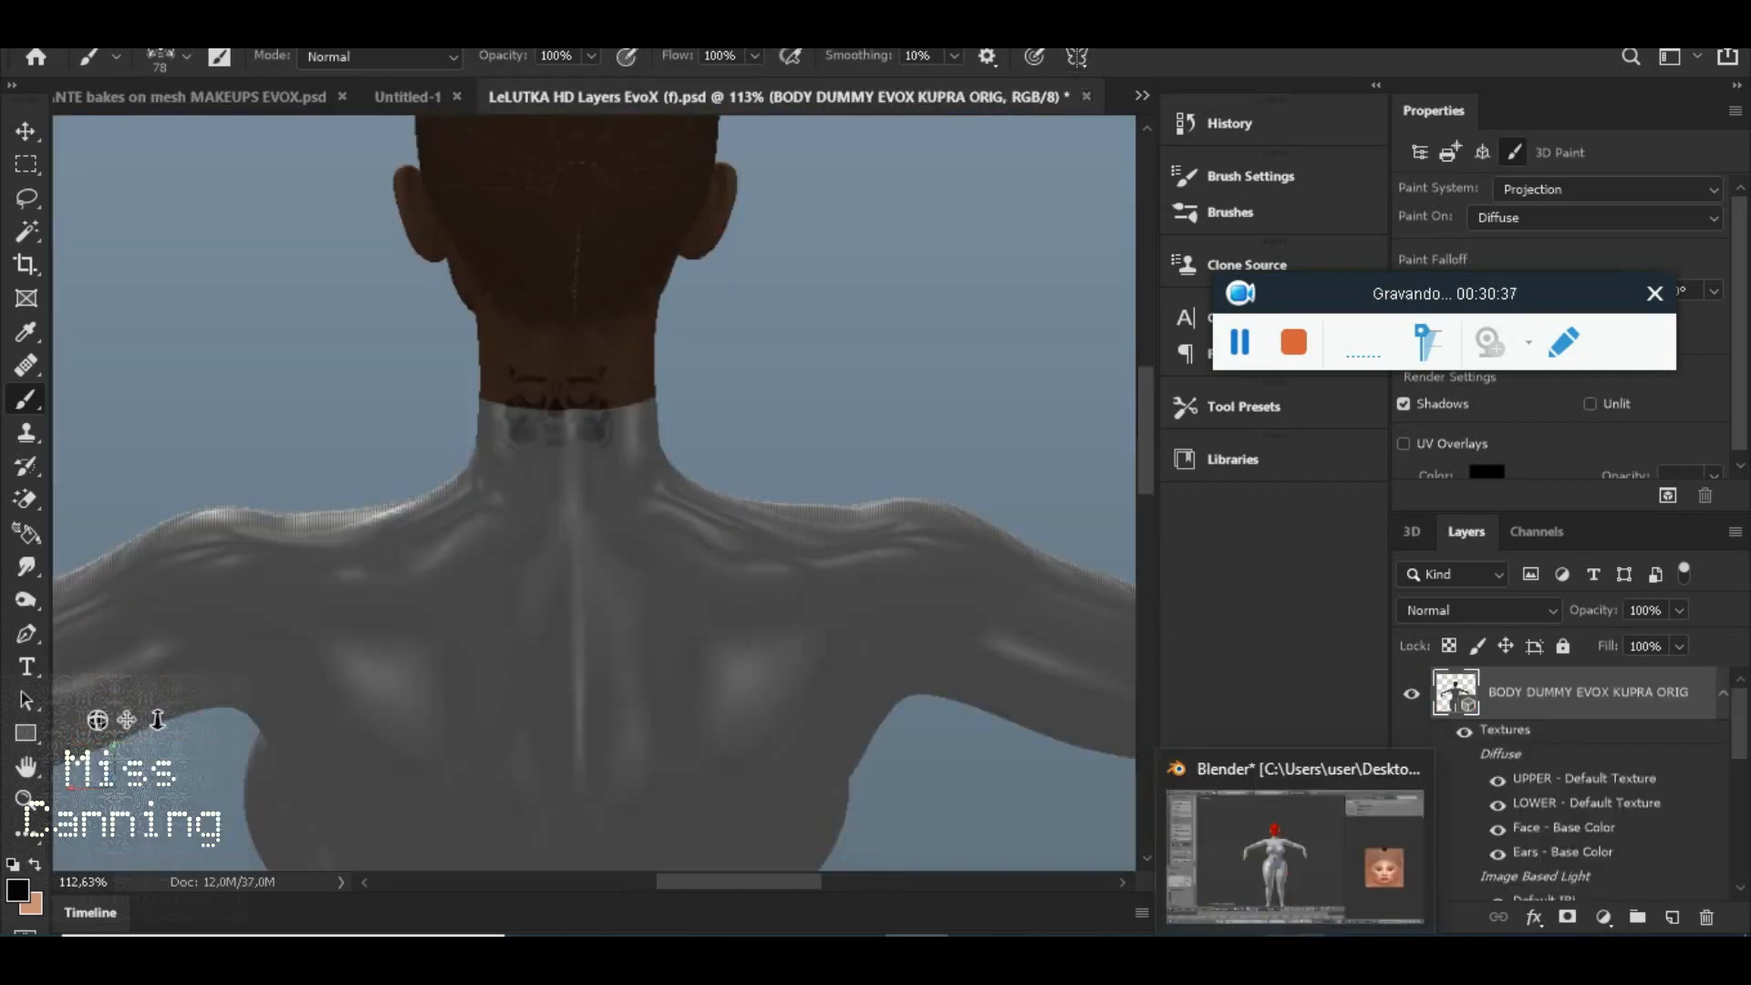
{"action": "left_click", "coordinate": [1172, 825]}
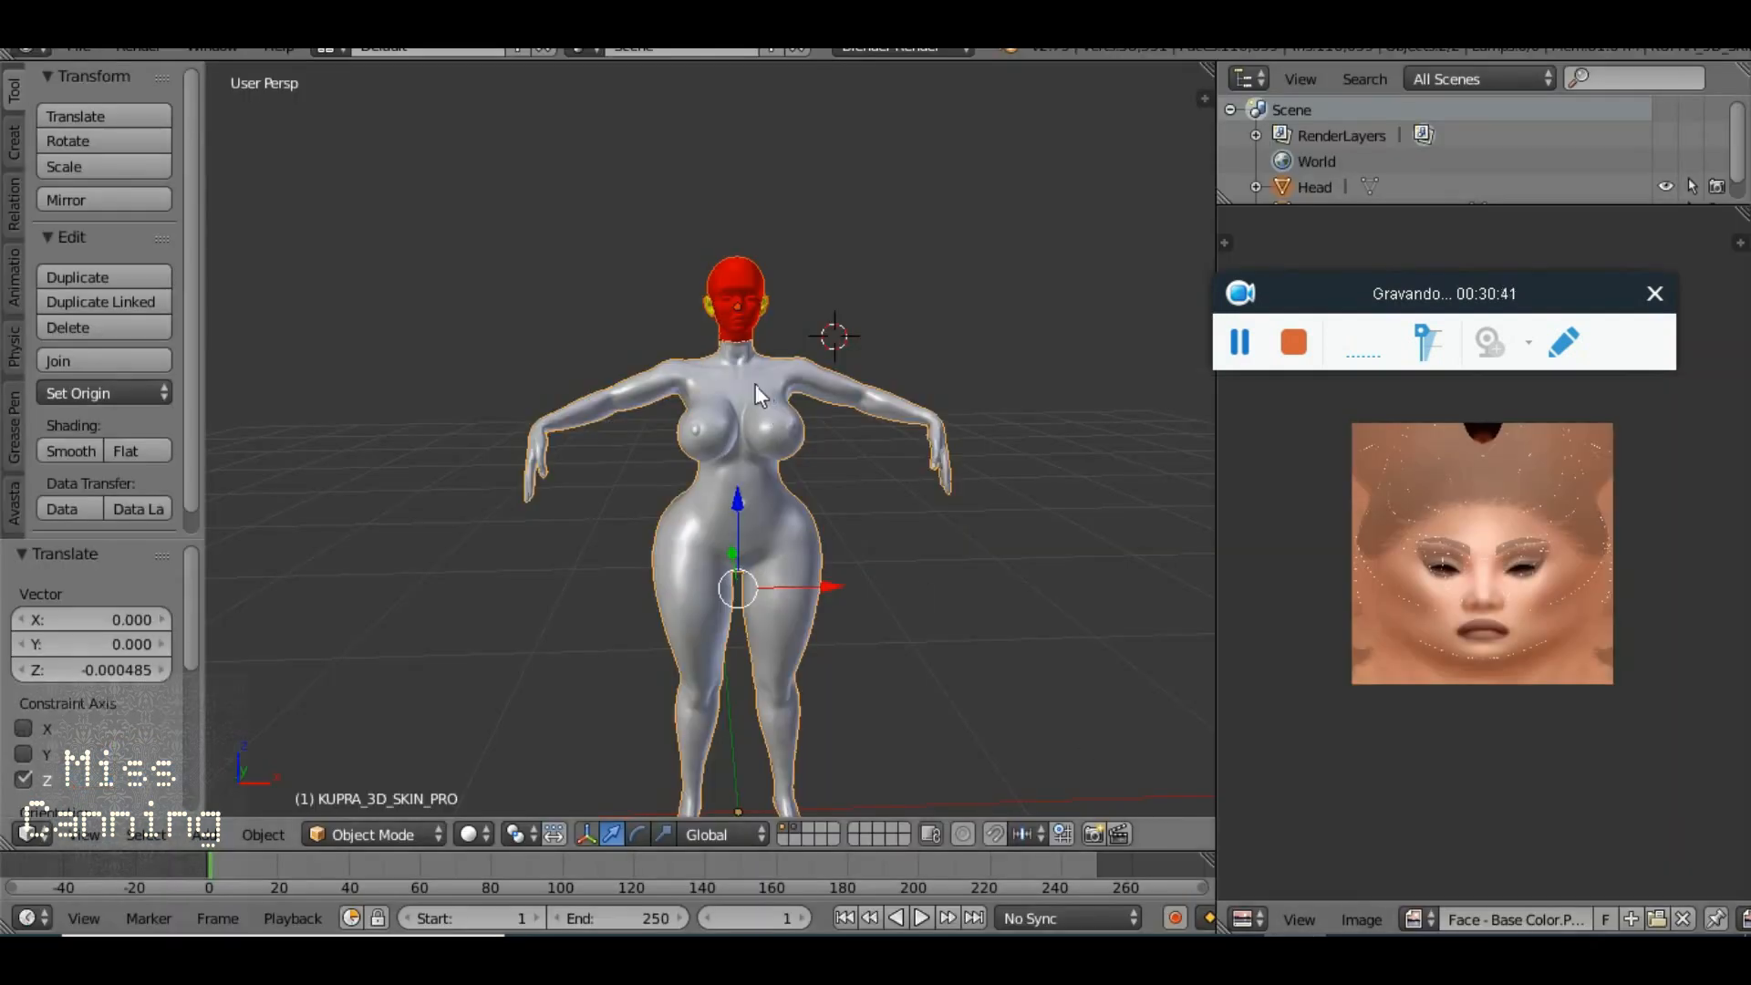
Inspect the neck seam between the head and the body mesh from the back and the front
{"action": "scroll", "coordinate": [753, 401], "scroll_direction": "up", "scroll_amount": 5}
{"action": "left_click_drag", "start_coordinate": [786, 418], "coordinate": [392, 390]}
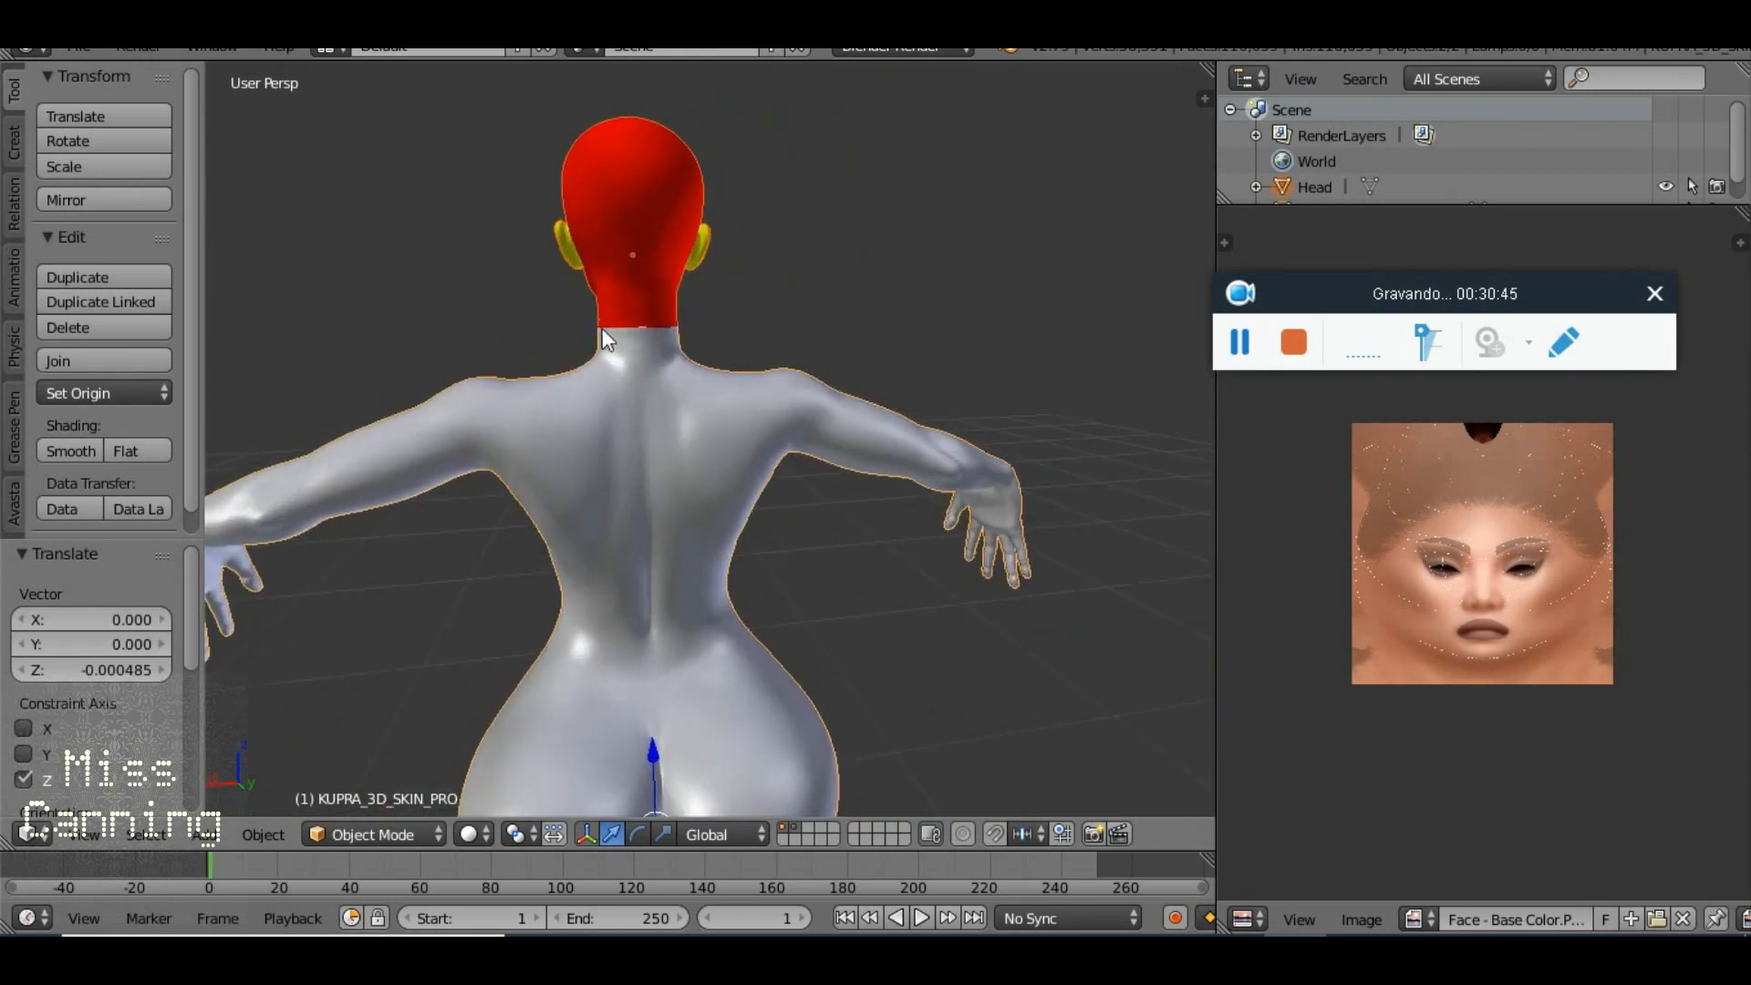
{"action": "scroll", "coordinate": [775, 451], "scroll_direction": "up", "scroll_amount": 4}
{"action": "scroll", "coordinate": [775, 452], "scroll_direction": "down", "scroll_amount": 2}
{"action": "left_click_drag", "start_coordinate": [775, 452], "coordinate": [1152, 439]}
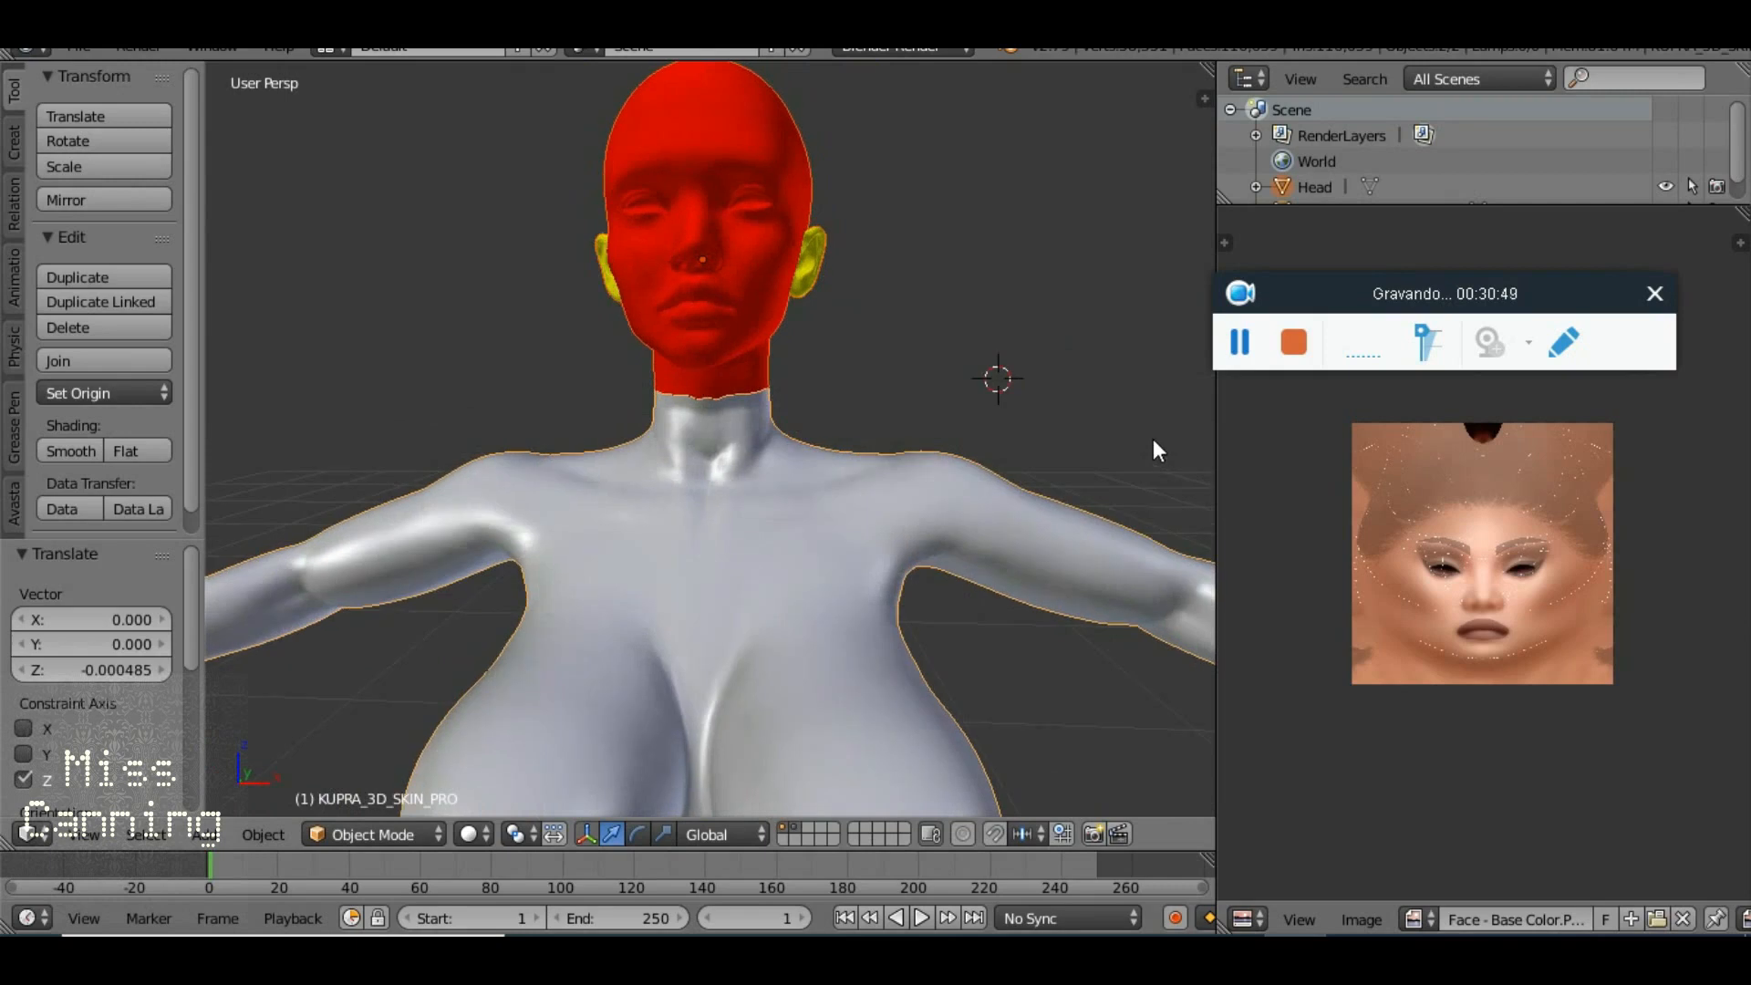
{"action": "scroll", "coordinate": [806, 418], "scroll_direction": "up", "scroll_amount": 5}
{"action": "scroll", "coordinate": [806, 418], "scroll_direction": "down", "scroll_amount": 3}
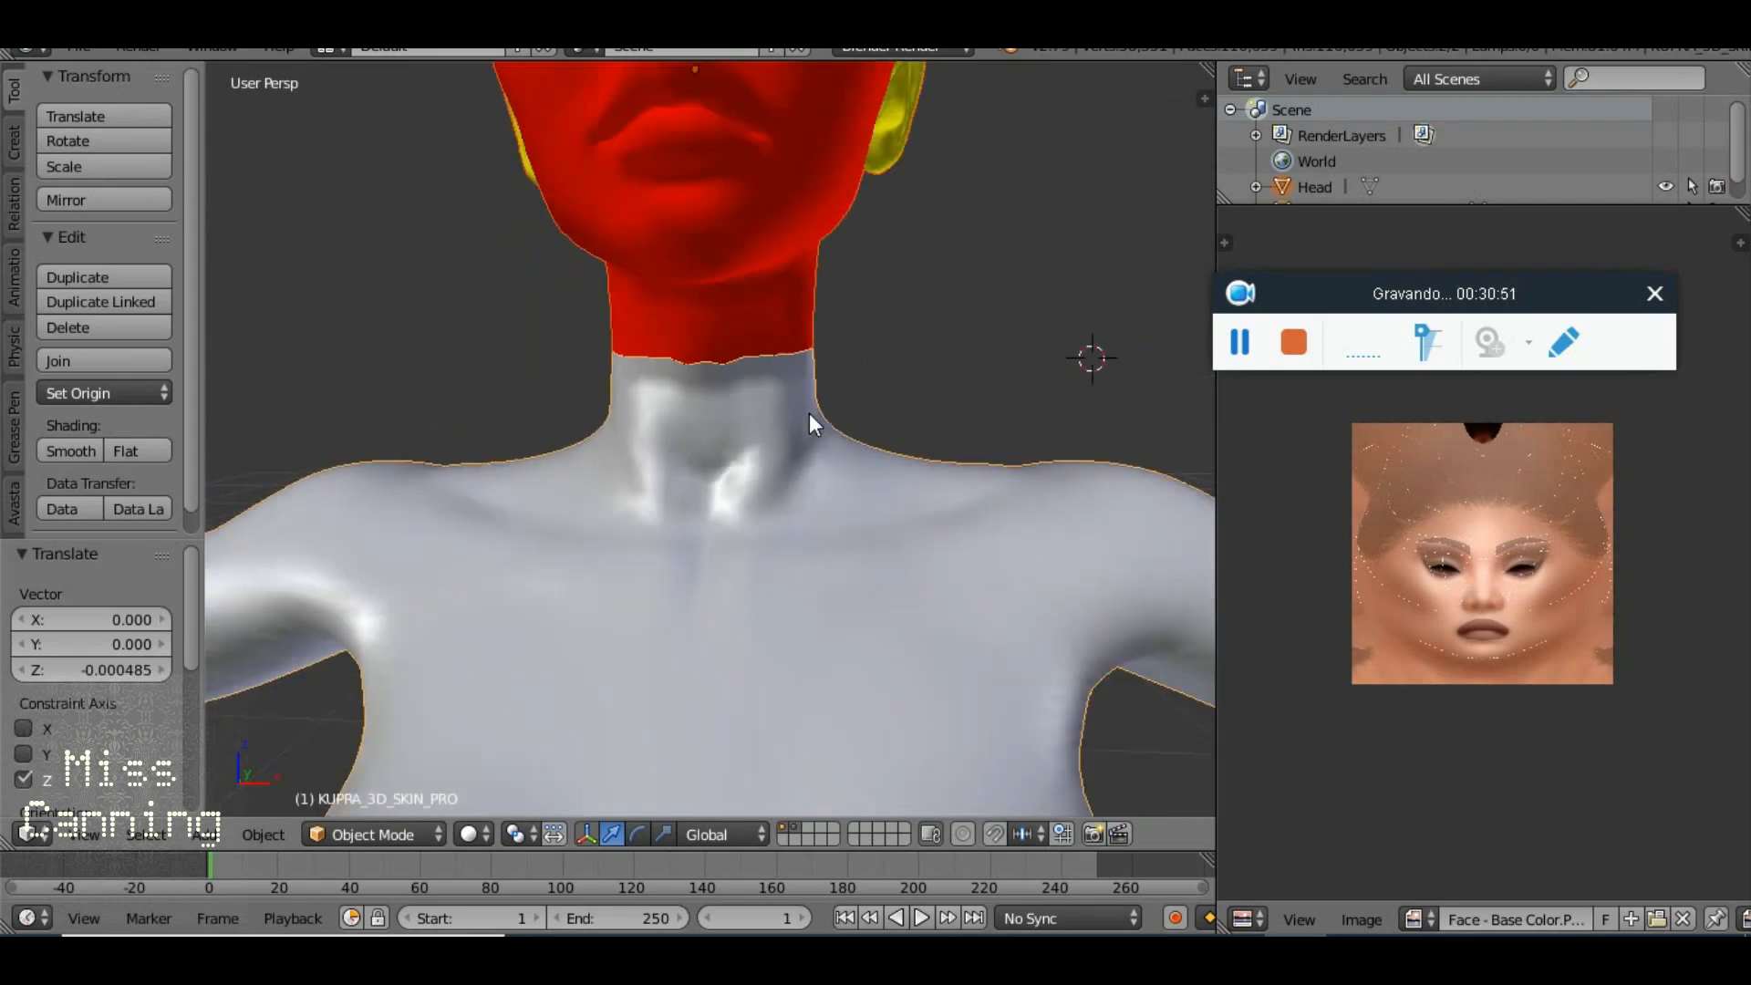
{"action": "scroll", "coordinate": [808, 413], "scroll_direction": "down", "scroll_amount": 4}
{"action": "scroll", "coordinate": [730, 572], "scroll_direction": "down", "scroll_amount": 2}
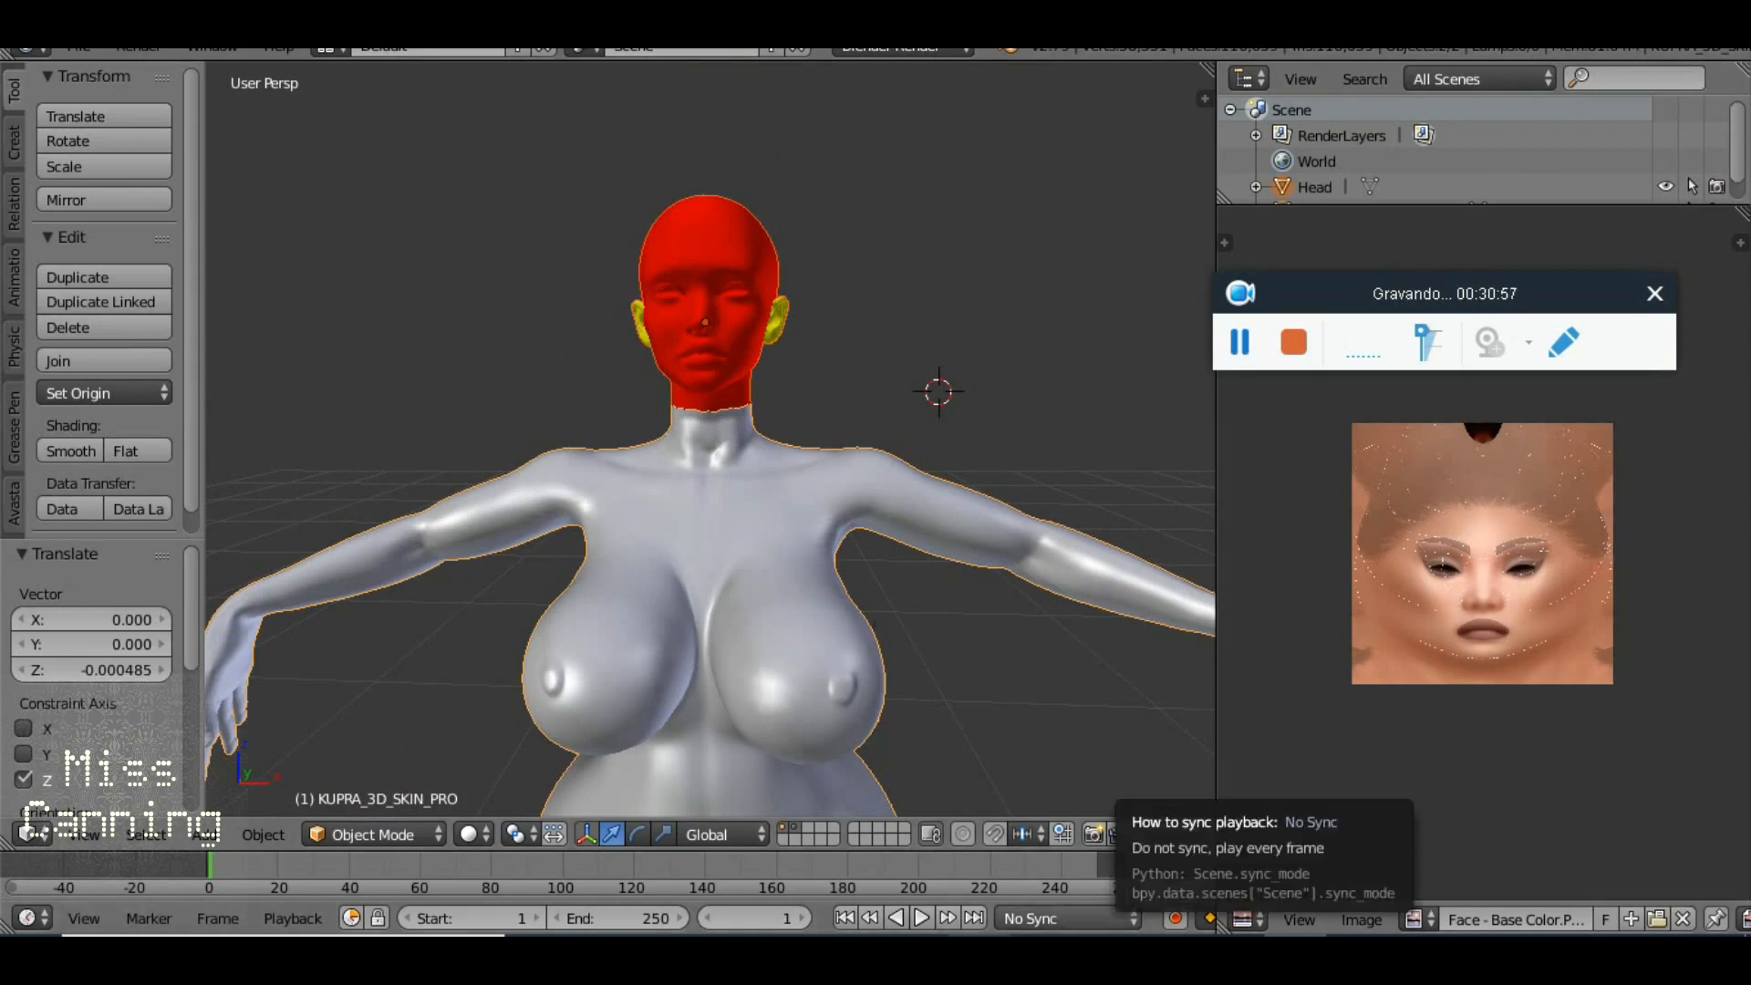
Switch to Photoshop and rotate the 3D body dummy with the Move tool until it faces the front
{"action": "left_click", "coordinate": [918, 948]}
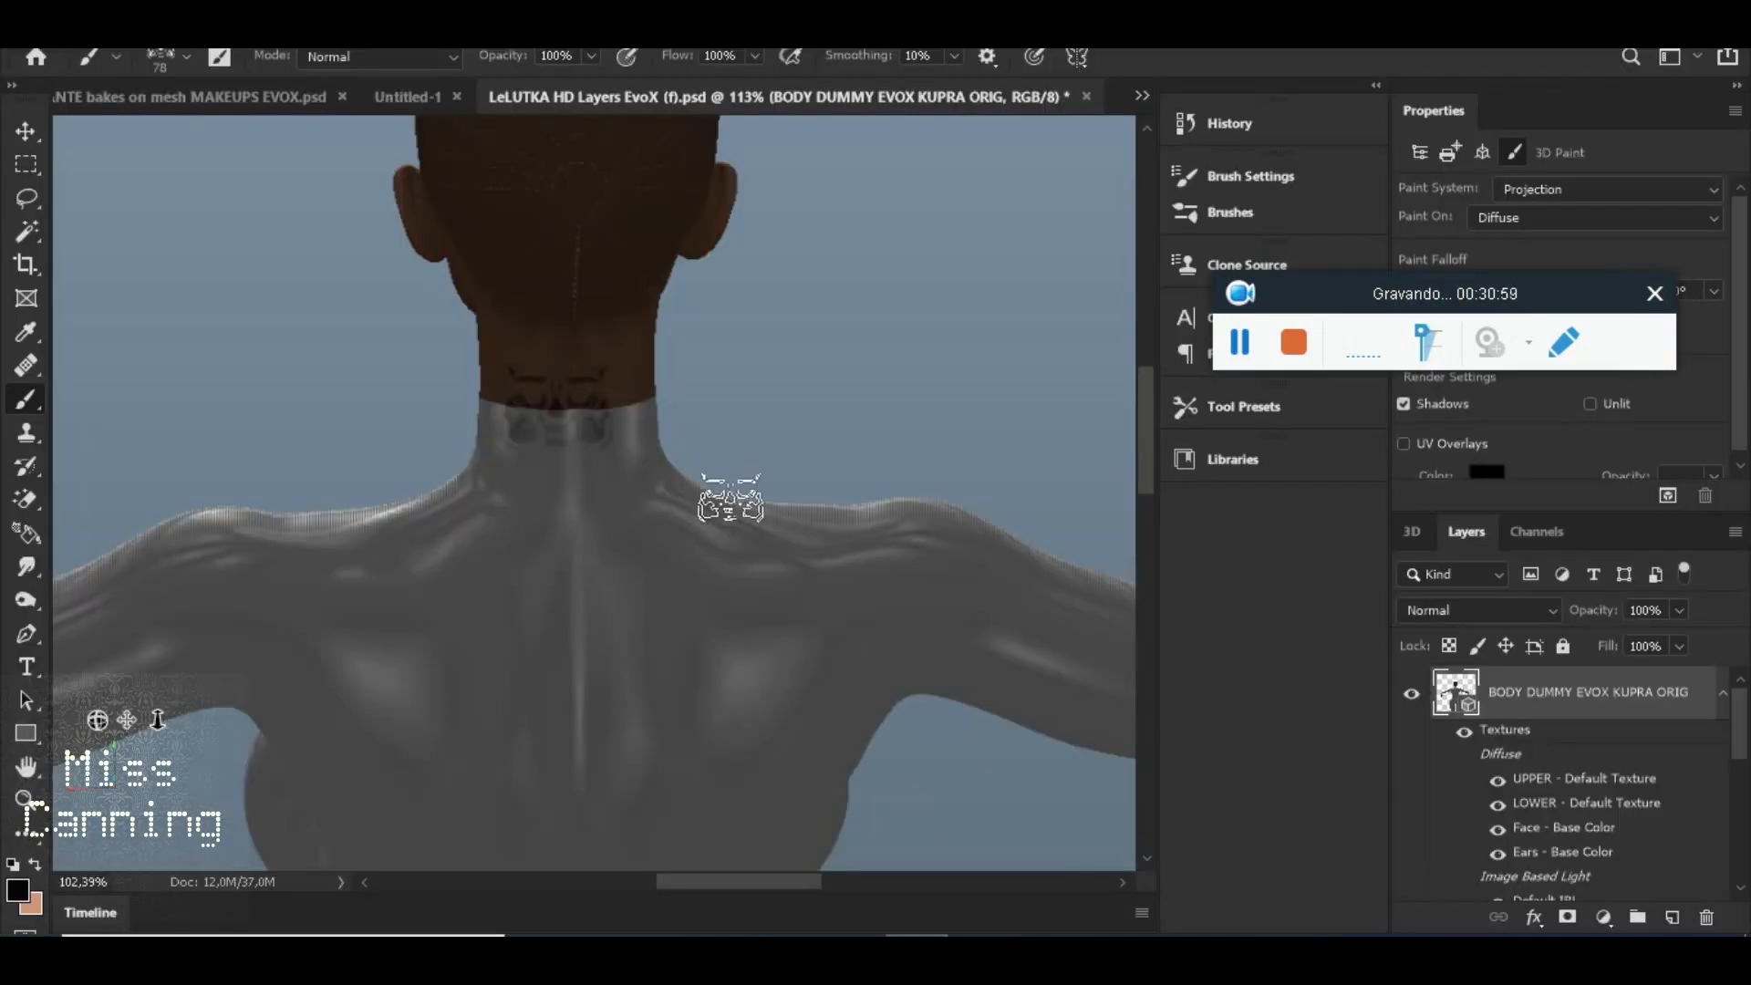
{"action": "key", "text": "ctrl+0"}
{"action": "left_click", "coordinate": [25, 168]}
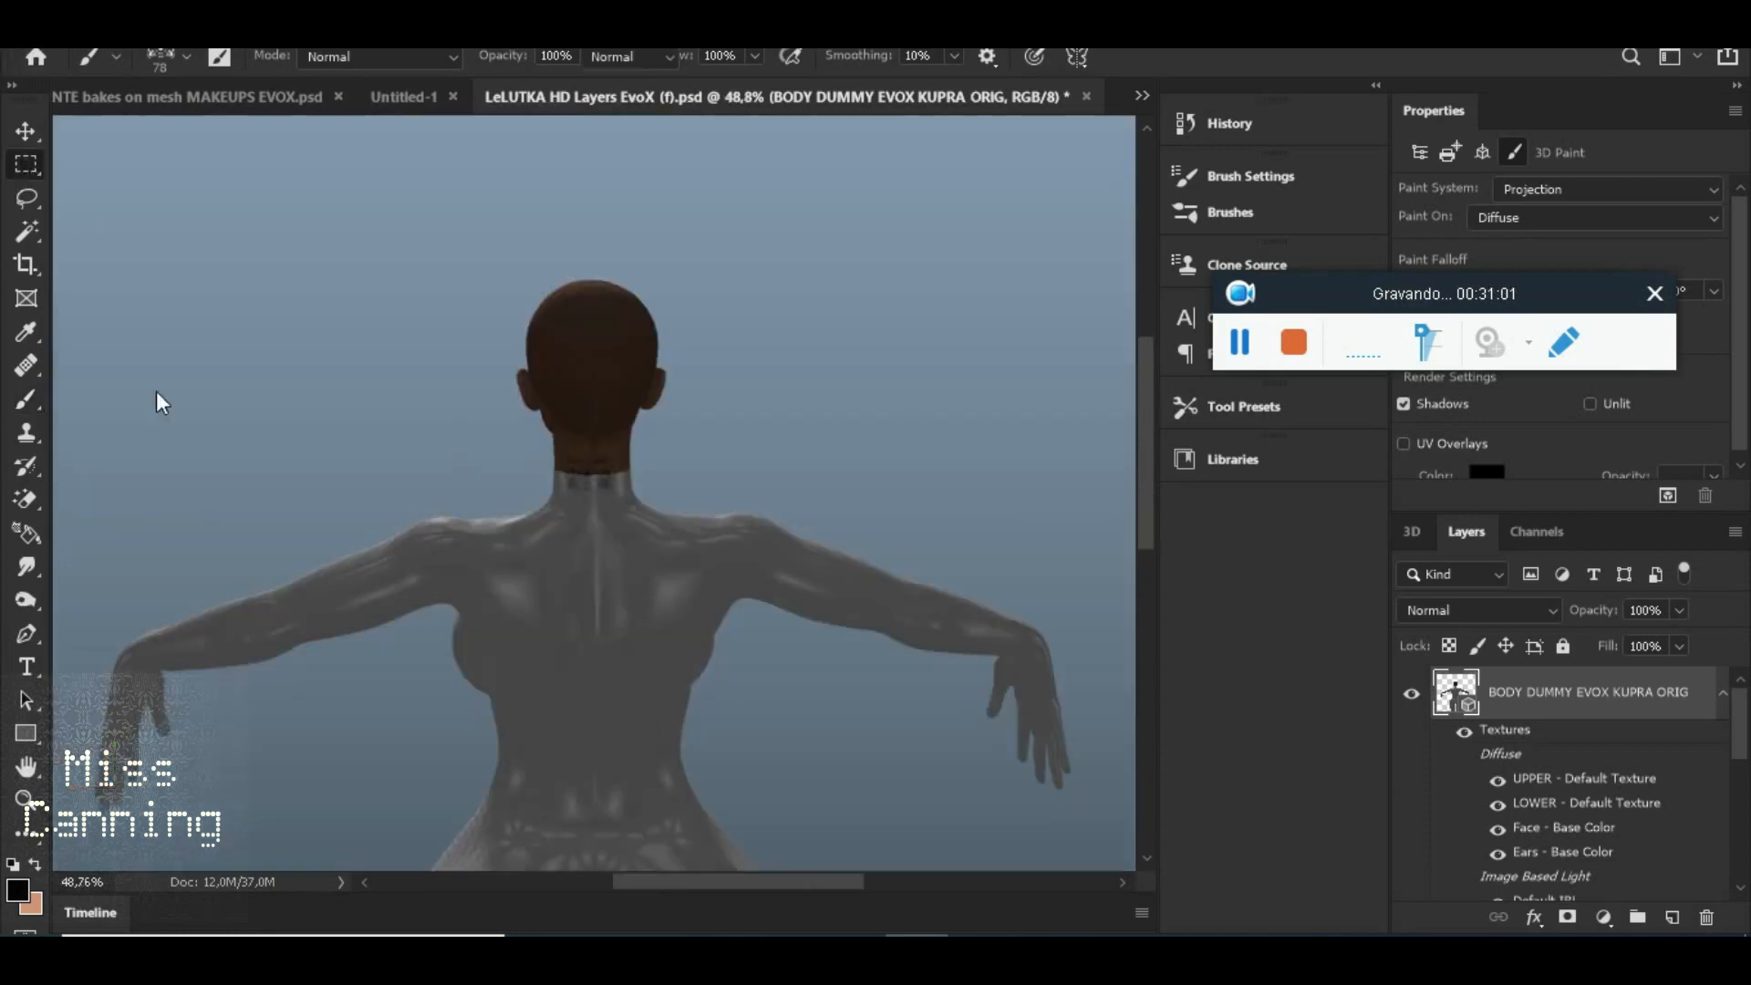
{"action": "left_click", "coordinate": [27, 133]}
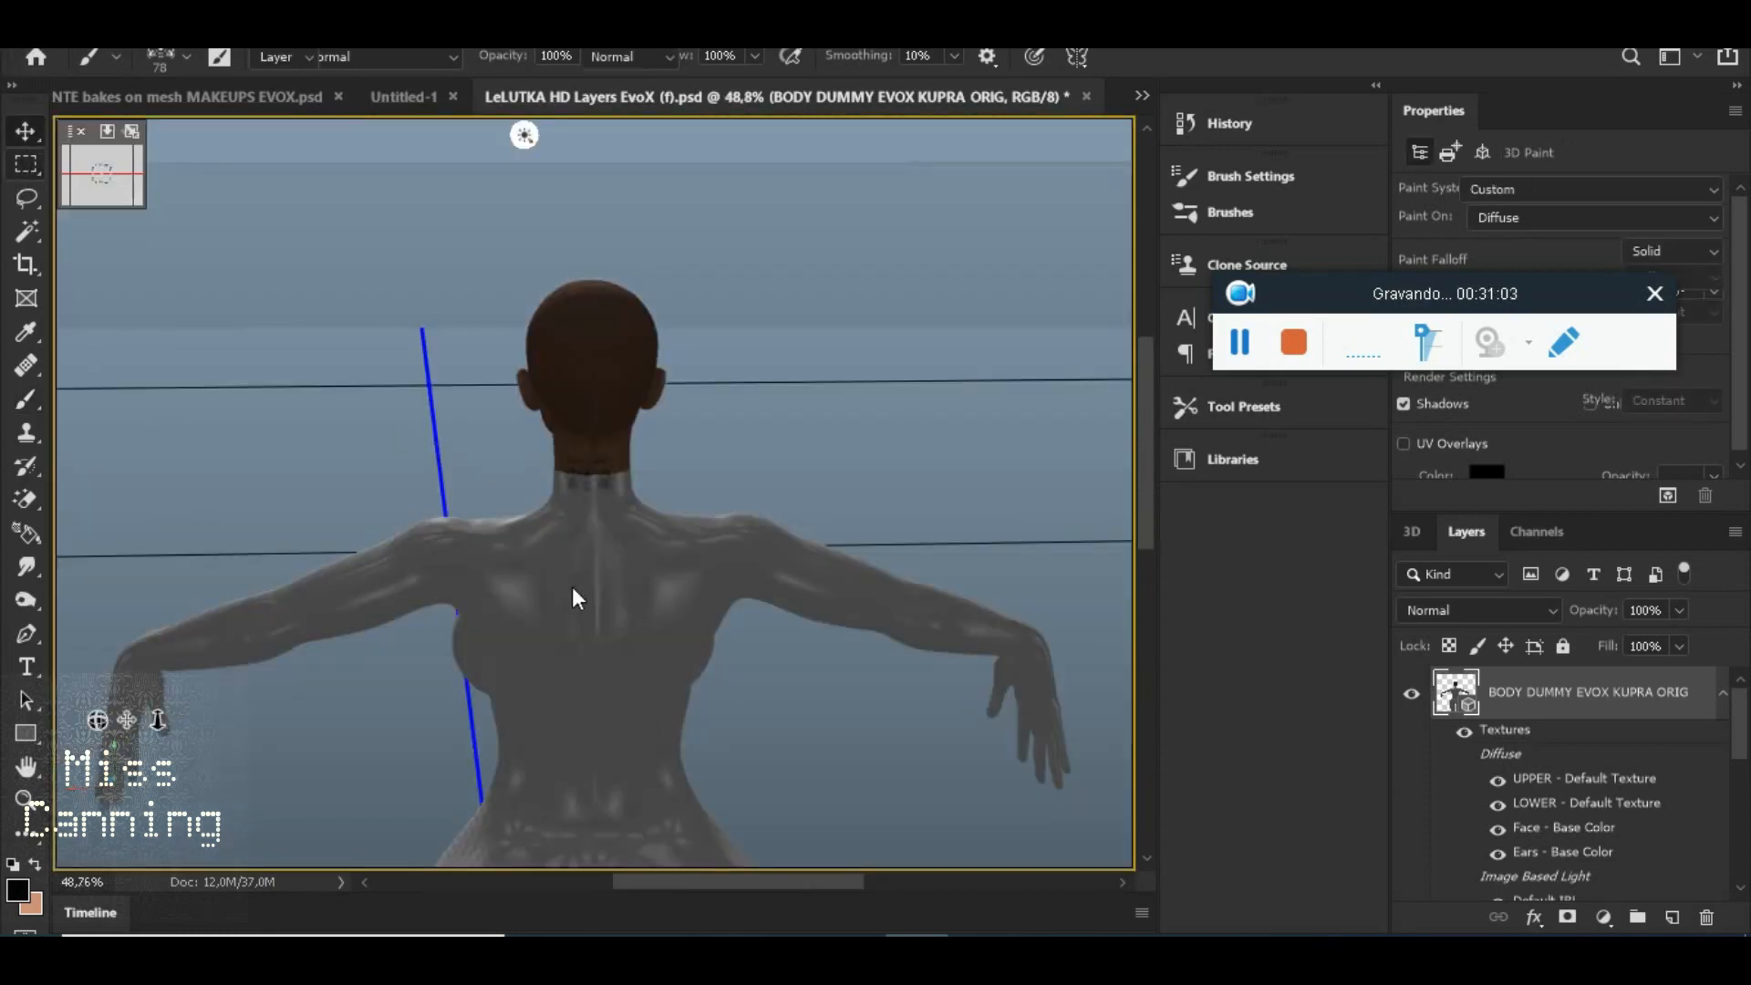
{"action": "left_click_drag", "start_coordinate": [565, 561], "coordinate": [1029, 552]}
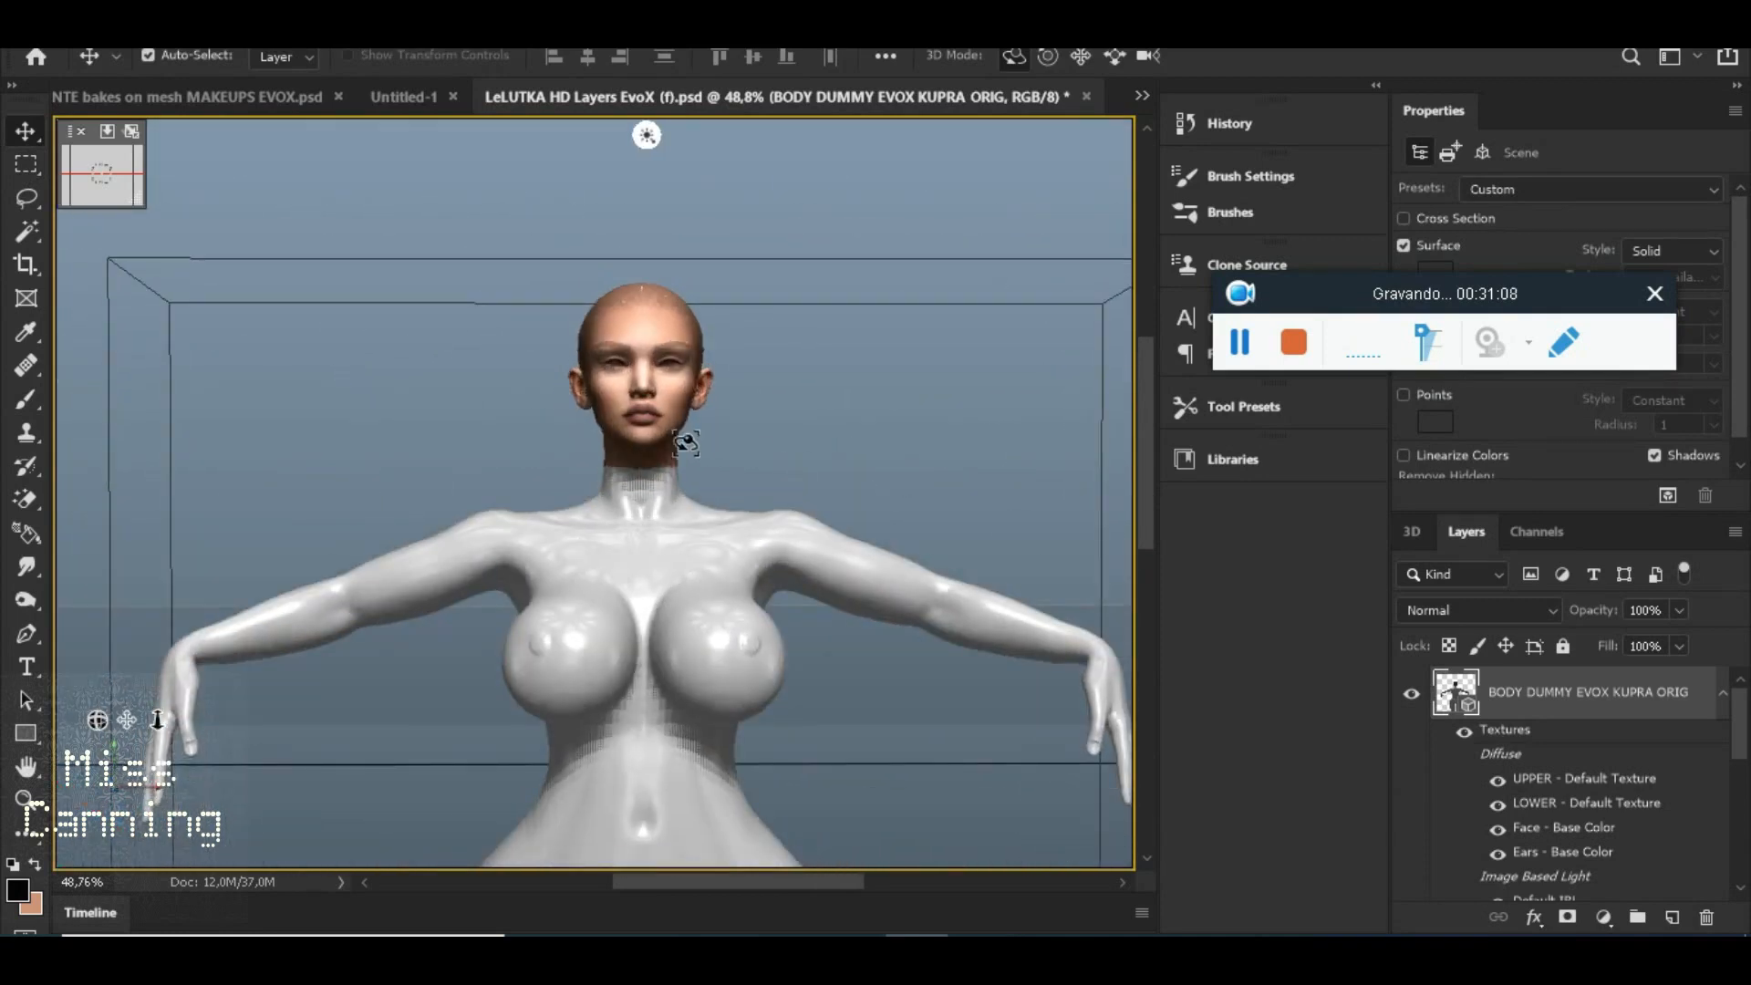
Check the document's pixel dimensions in Image Size and leave them as they are
{"action": "left_click", "coordinate": [162, 38]}
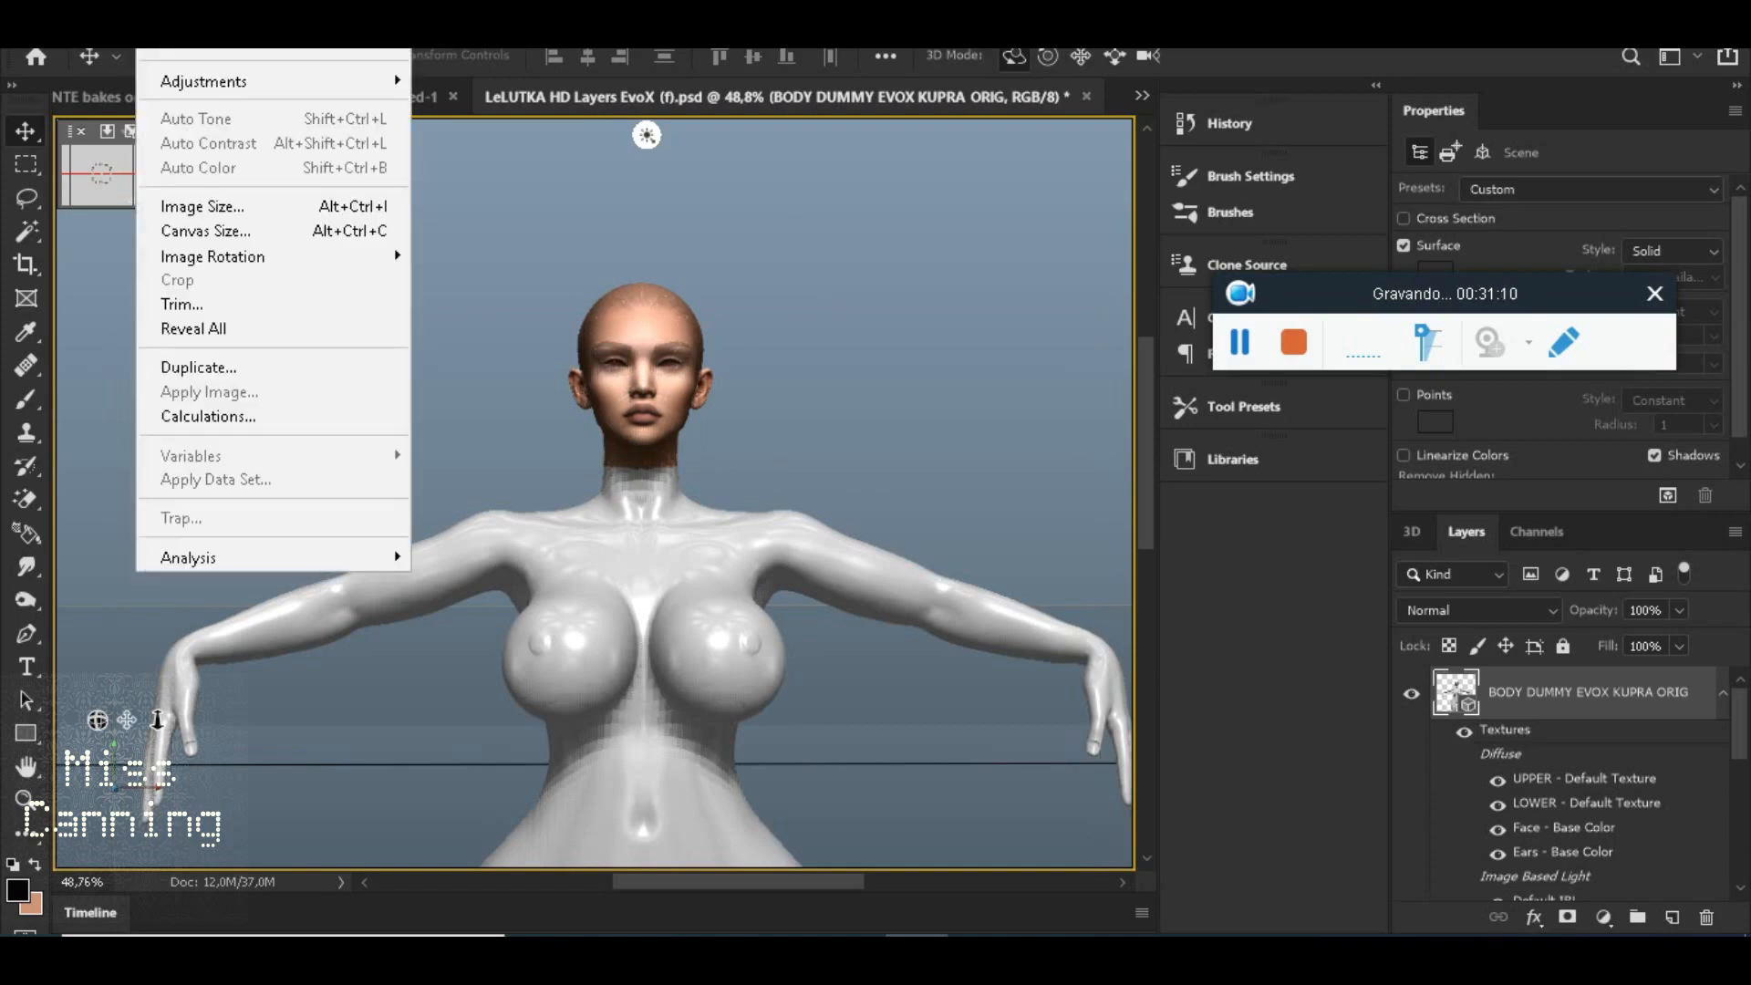
{"action": "mouse_move", "coordinate": [208, 83]}
{"action": "left_click", "coordinate": [202, 206]}
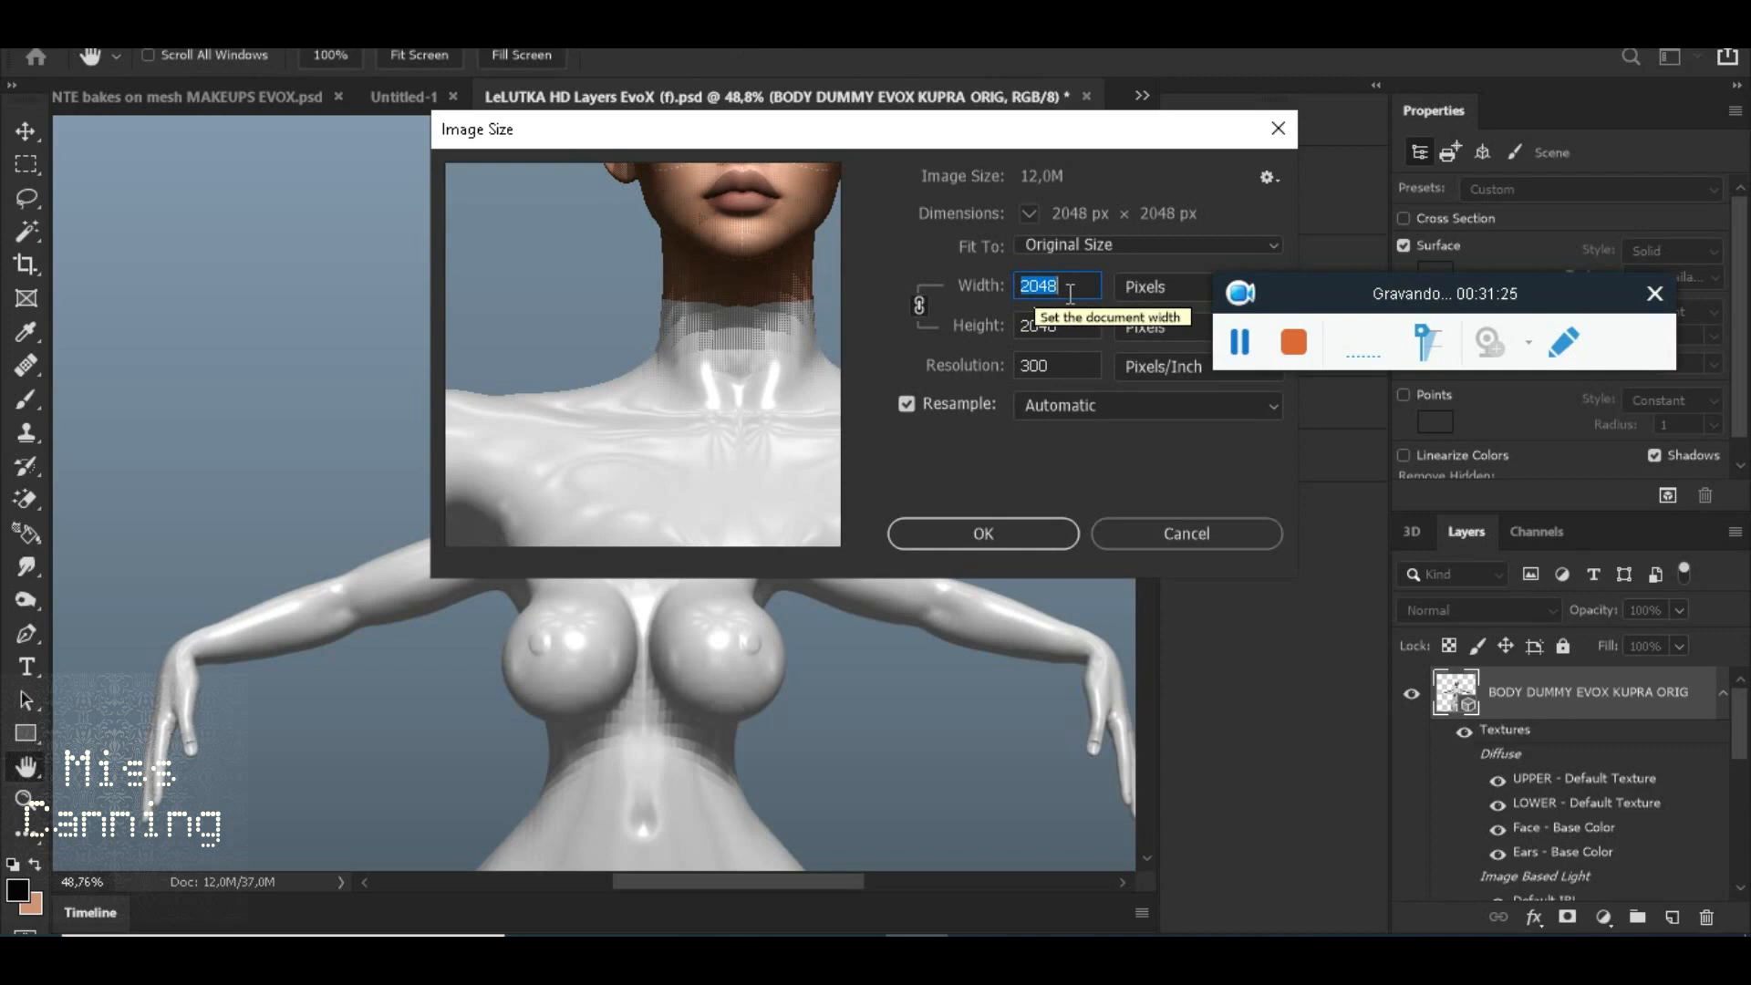
{"action": "left_click_drag", "start_coordinate": [938, 138], "coordinate": [1148, 323]}
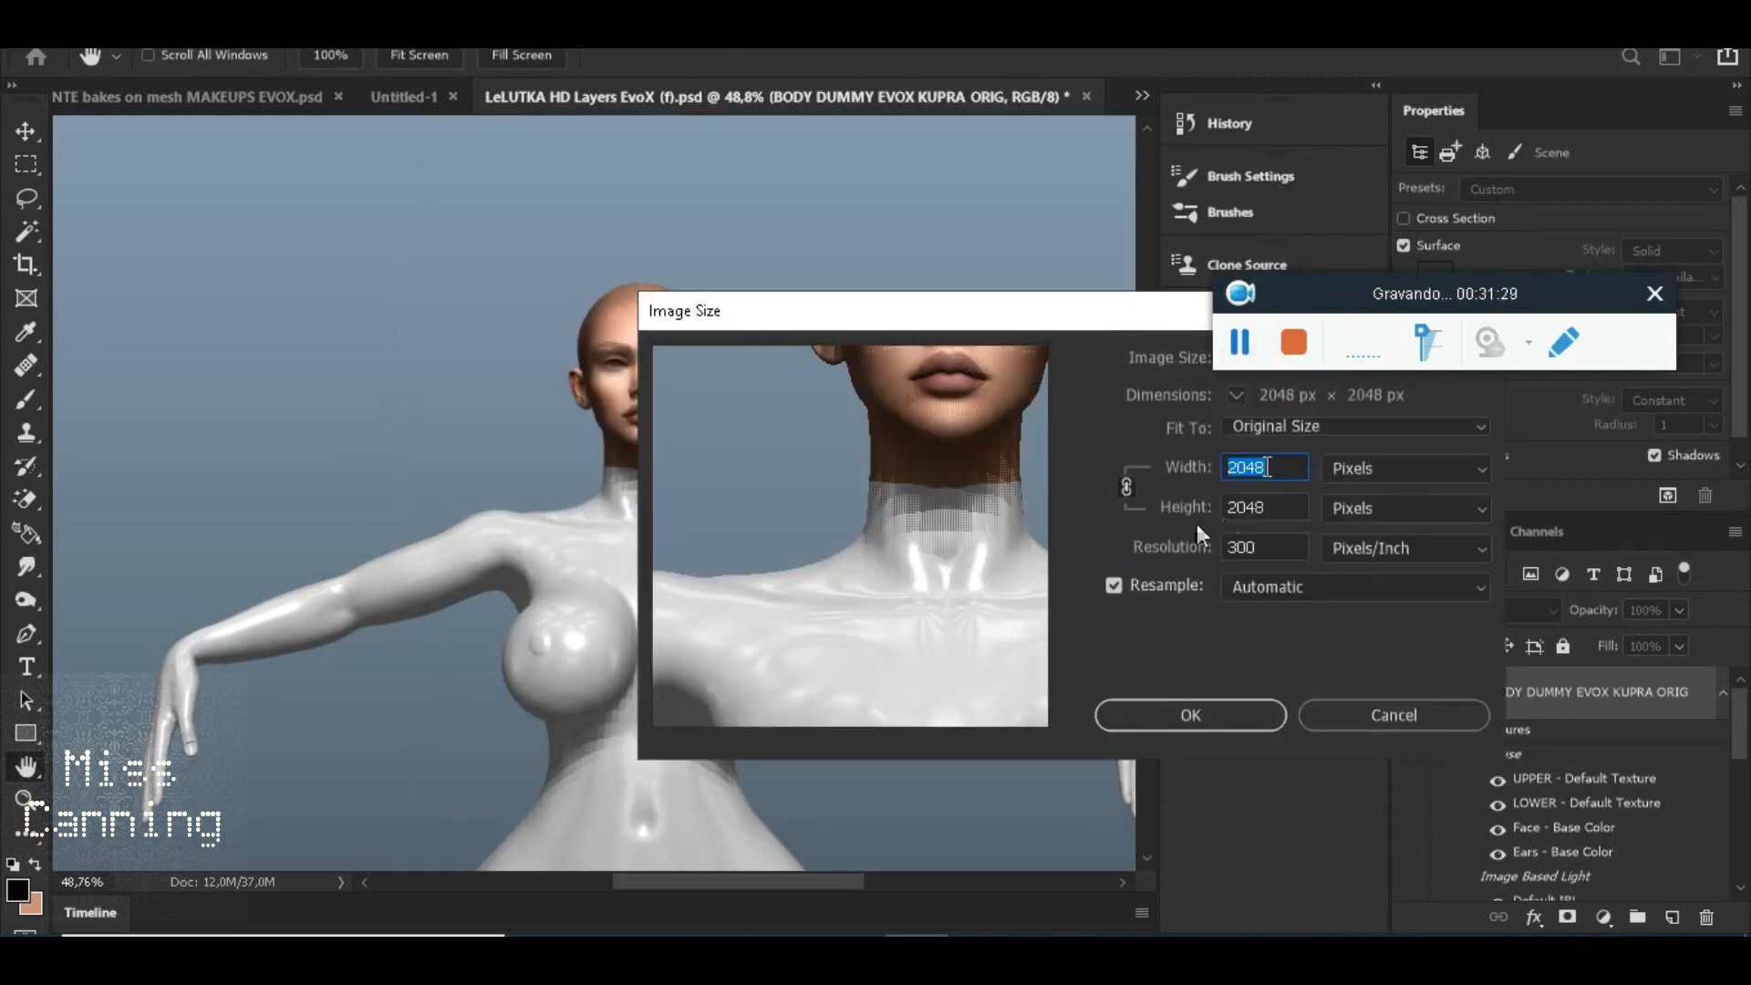
{"action": "left_click_drag", "start_coordinate": [903, 319], "coordinate": [584, 142]}
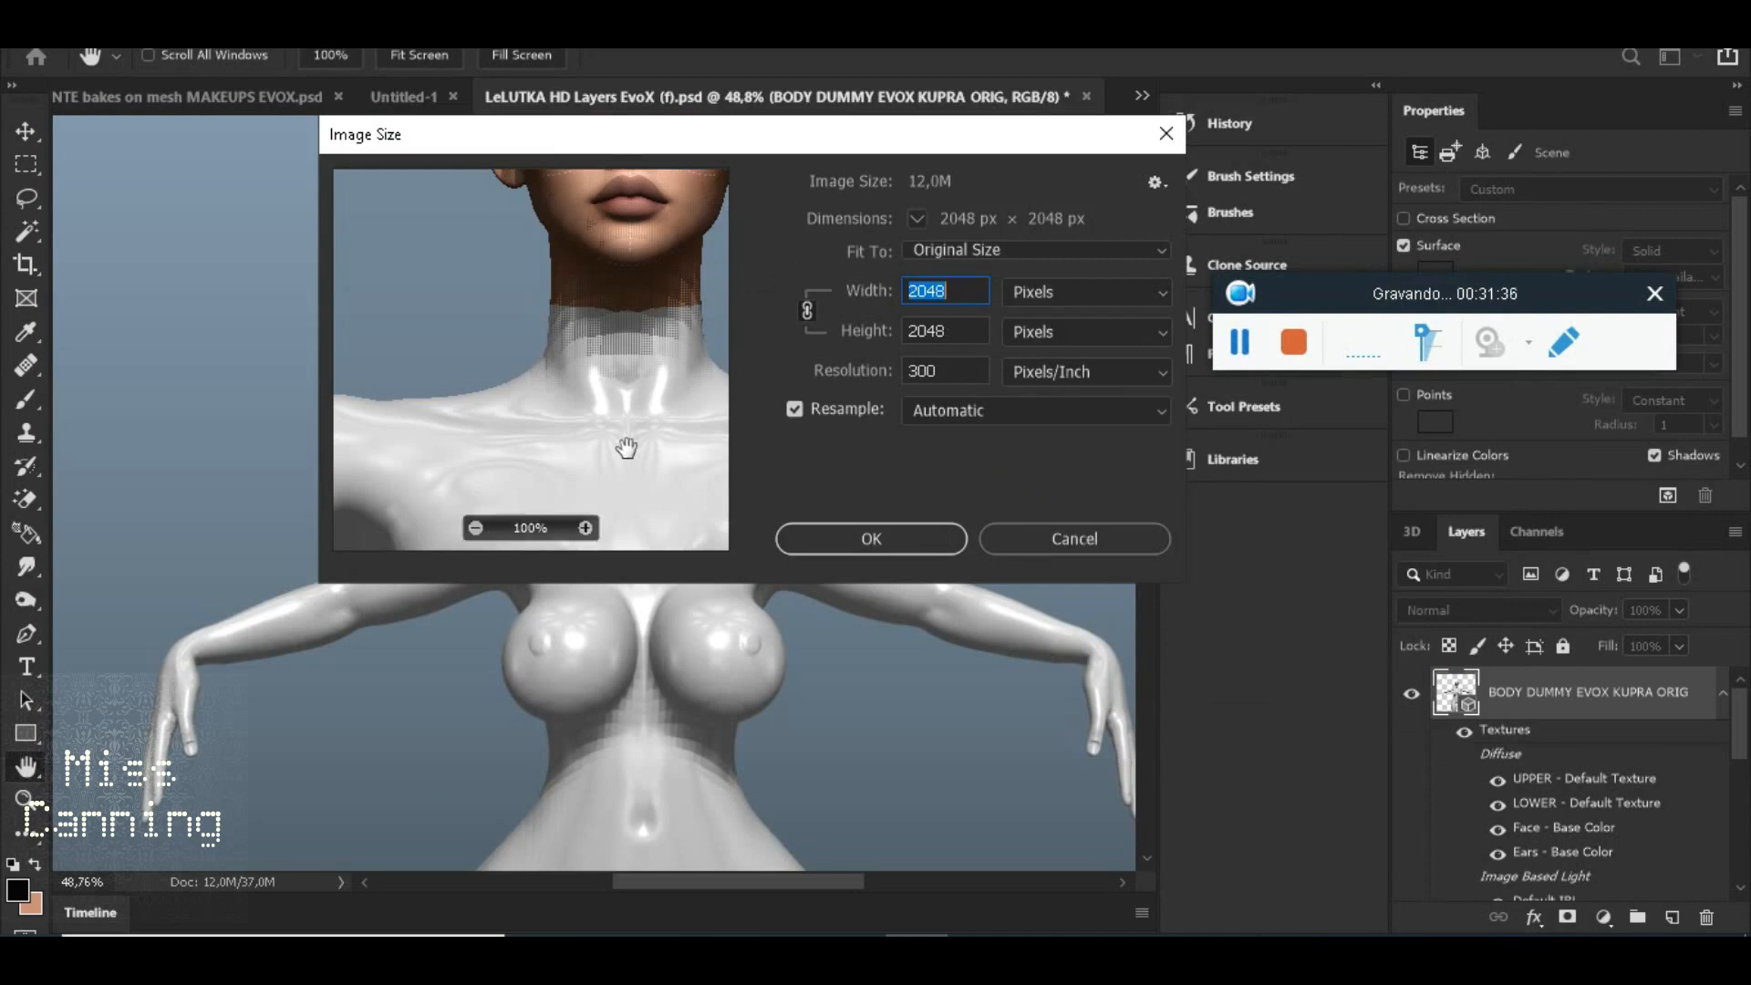
{"action": "left_click", "coordinate": [1054, 539]}
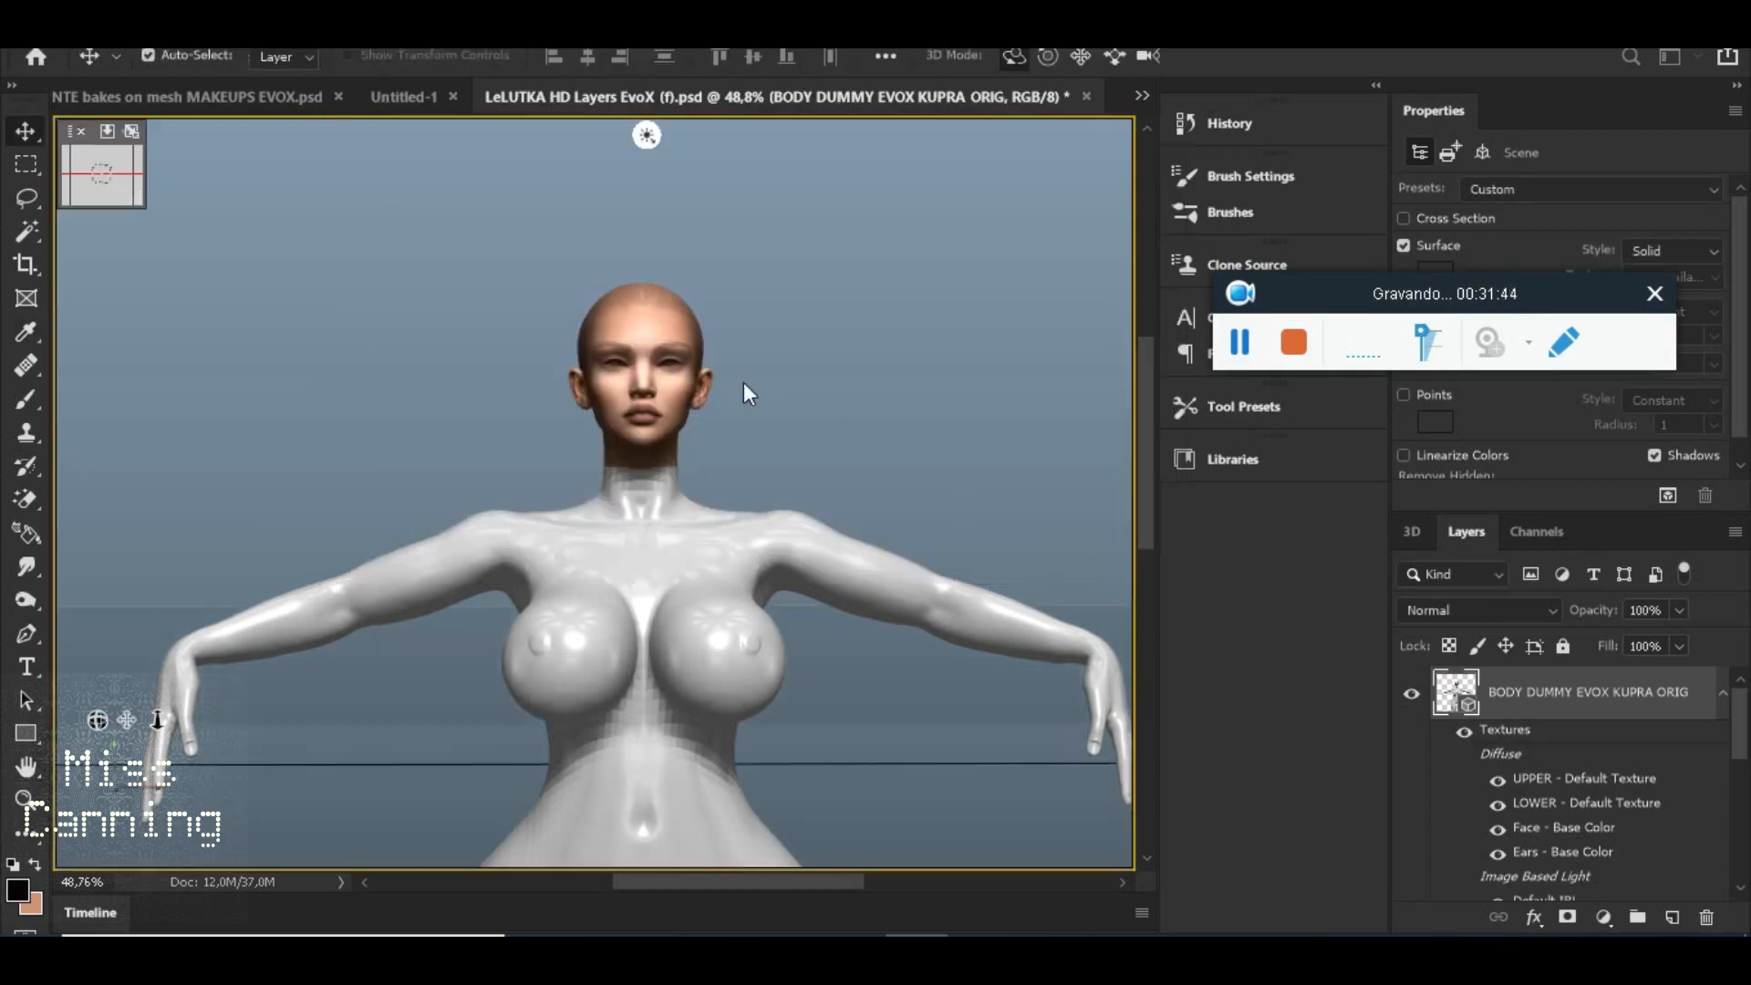
Delete the BODY DUMMY EVOX KUPRA ORIG 3D layer from the document
{"action": "scroll", "coordinate": [793, 401], "scroll_direction": "down", "scroll_amount": 3}
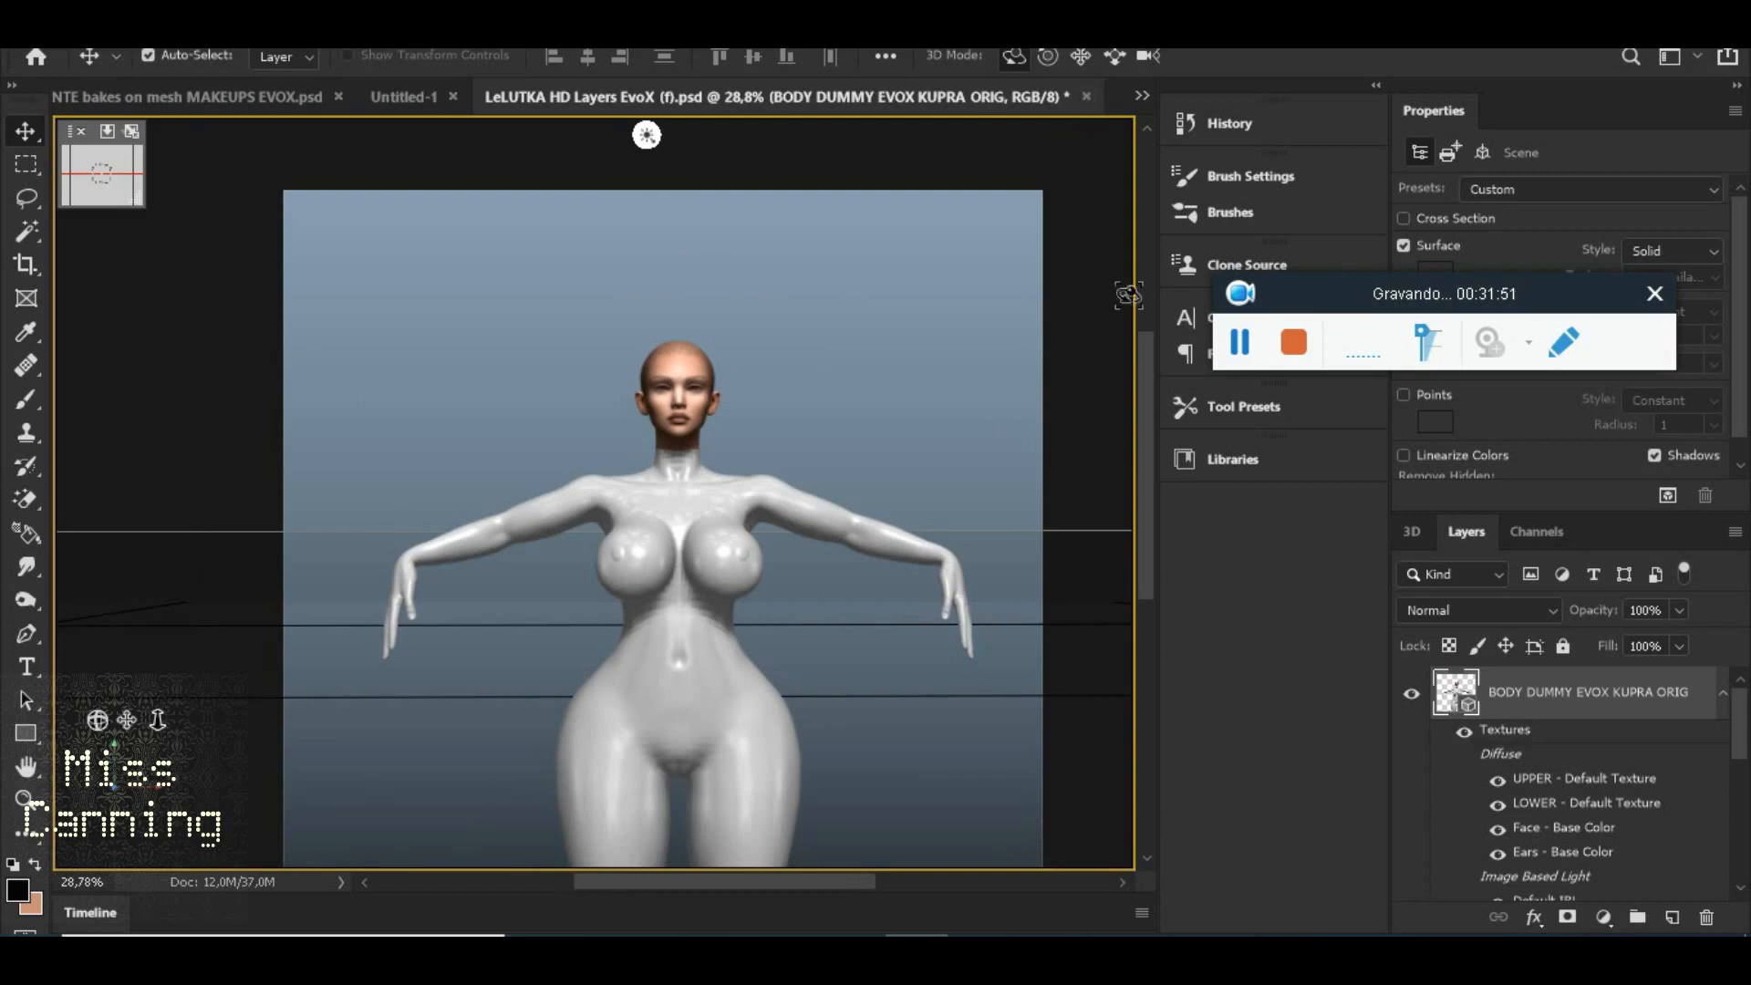
{"action": "right_click", "coordinate": [1530, 696]}
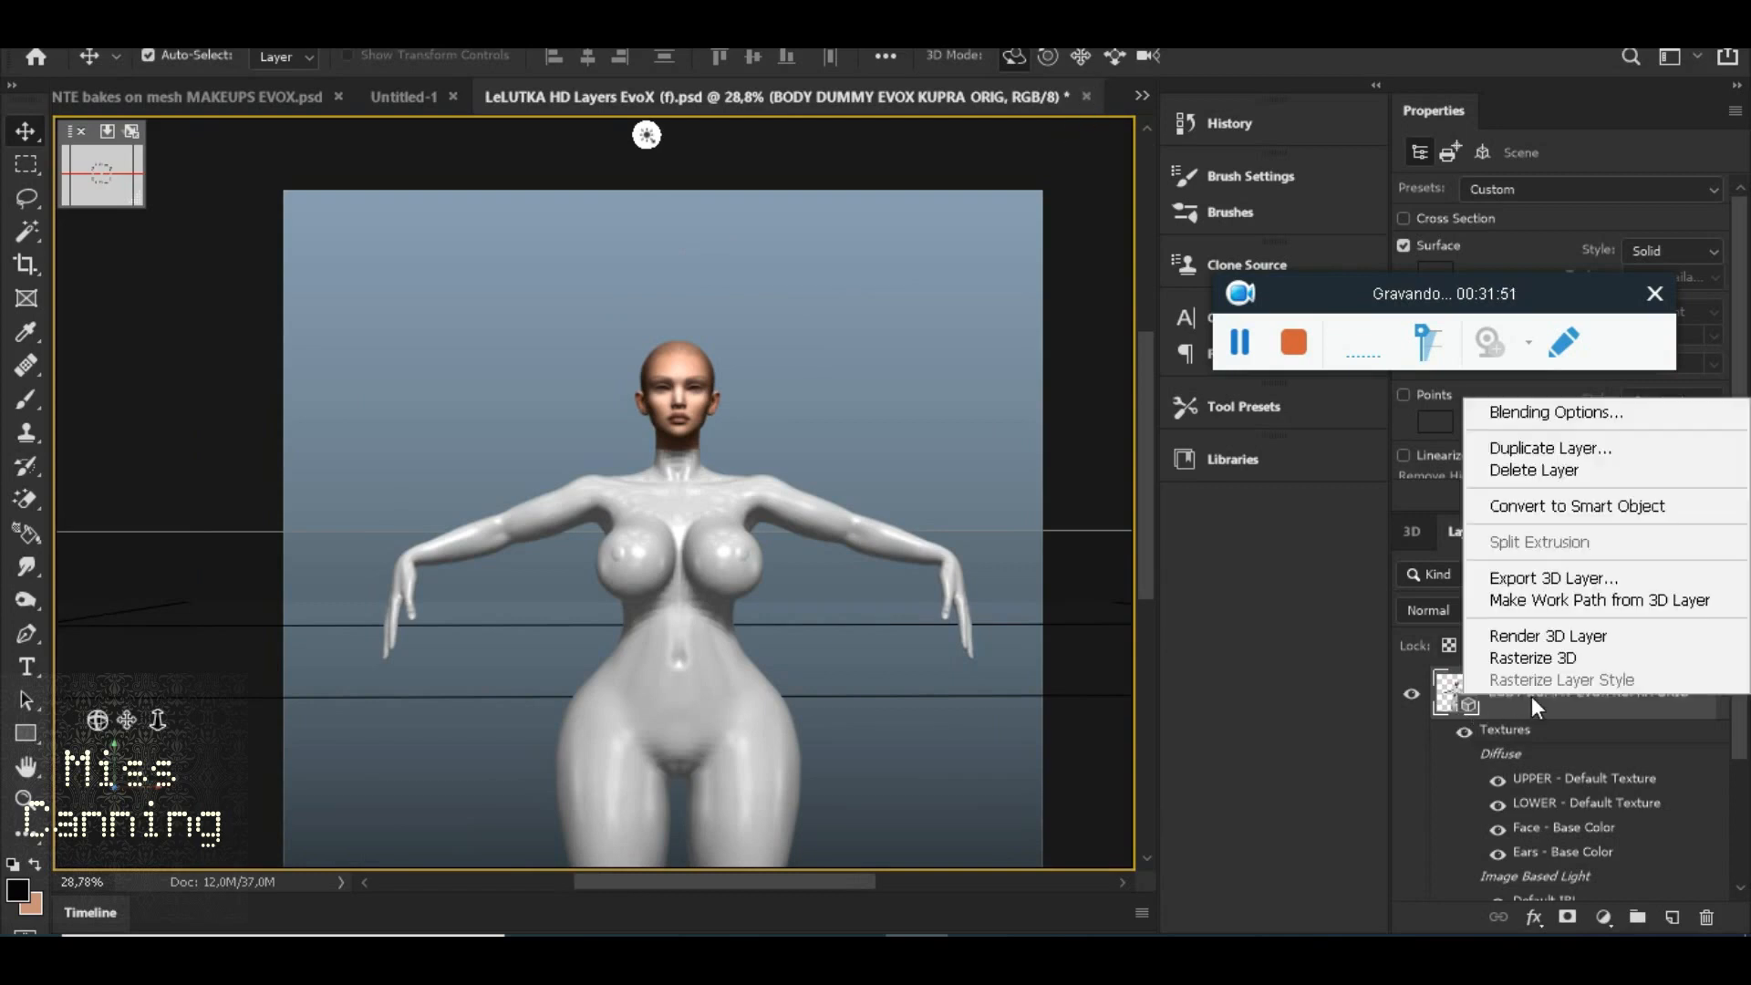
{"action": "left_click", "coordinate": [1556, 474]}
{"action": "left_click", "coordinate": [792, 372]}
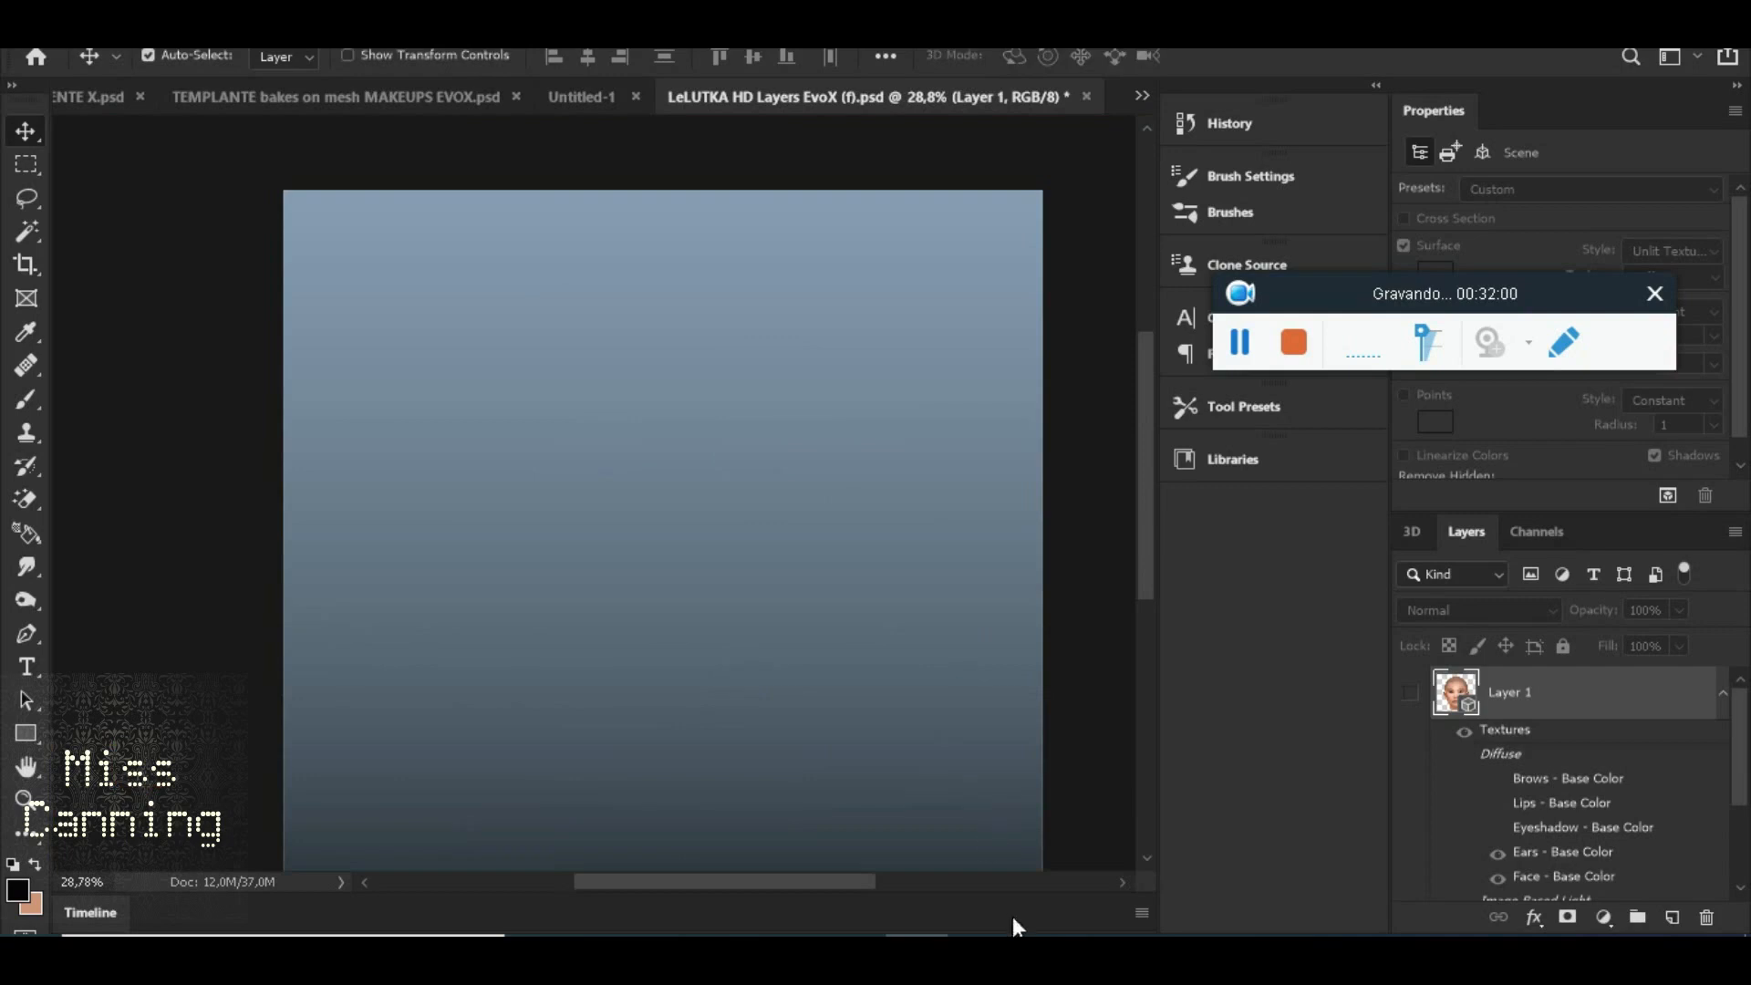
Switch to Blender and hide the 3D manipulator on the body mesh
{"action": "left_click", "coordinate": [1297, 949]}
{"action": "scroll", "coordinate": [747, 527], "scroll_direction": "down", "scroll_amount": 4}
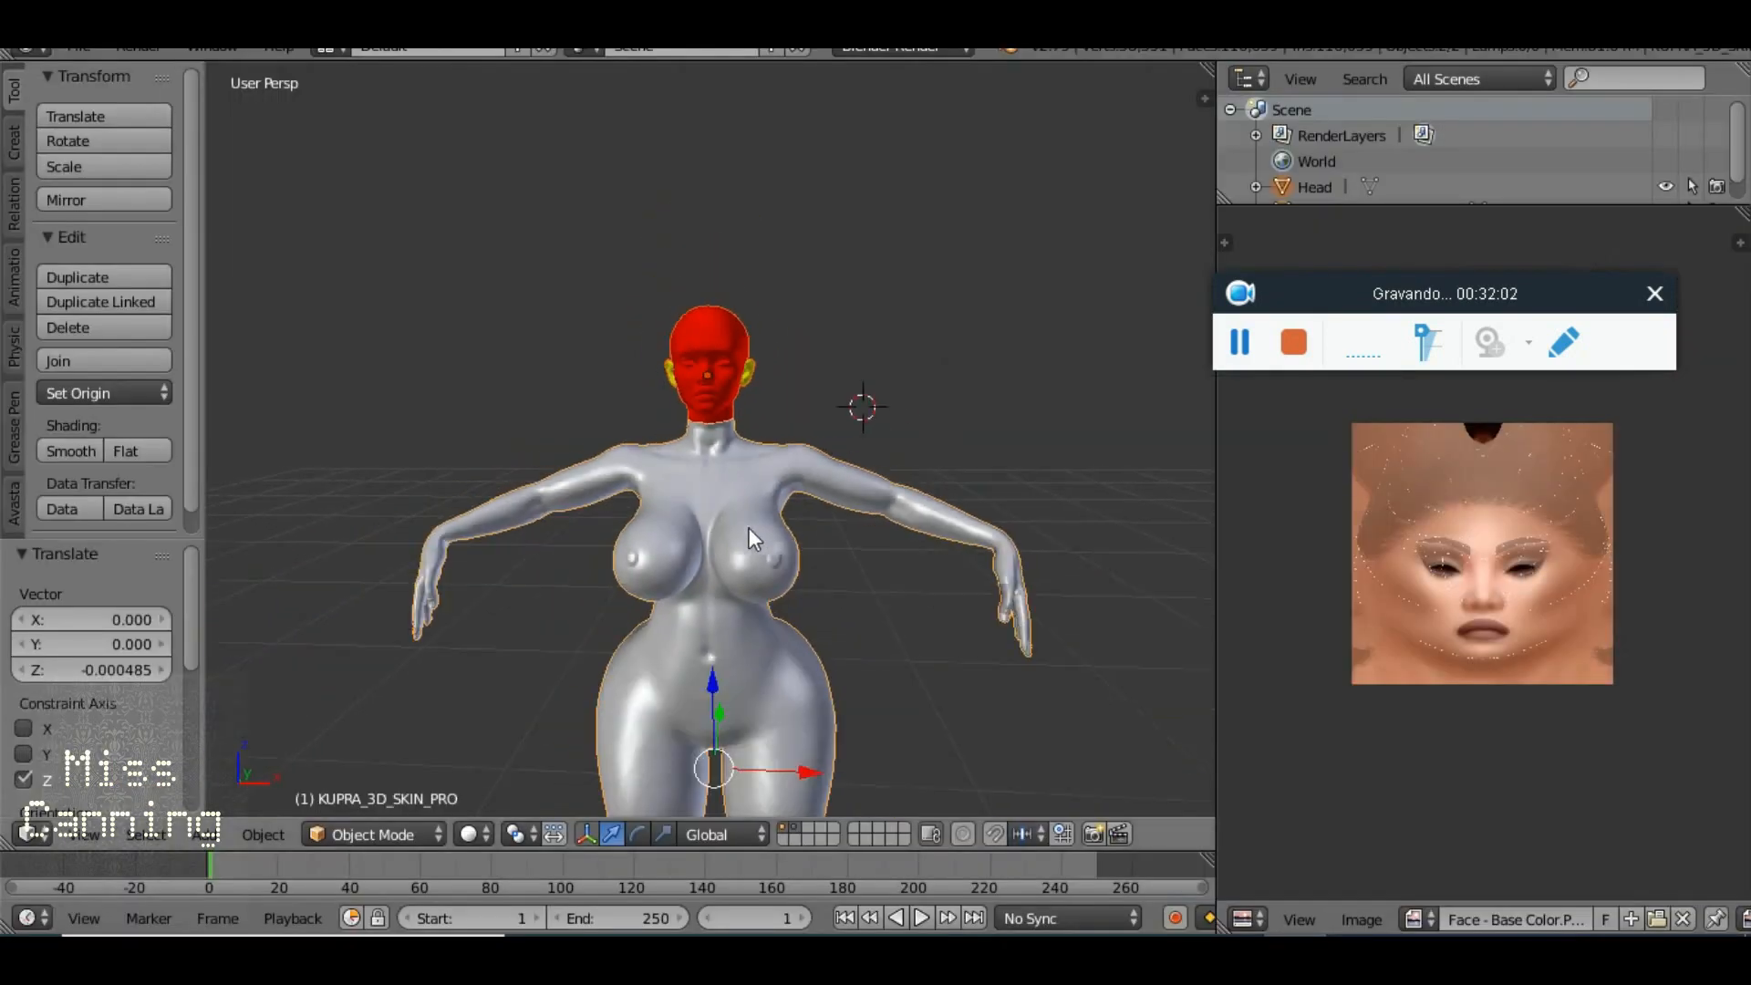
{"action": "left_click_drag", "start_coordinate": [687, 631], "coordinate": [714, 604]}
{"action": "left_click", "coordinate": [1248, 346]}
{"action": "left_click", "coordinate": [1249, 349]}
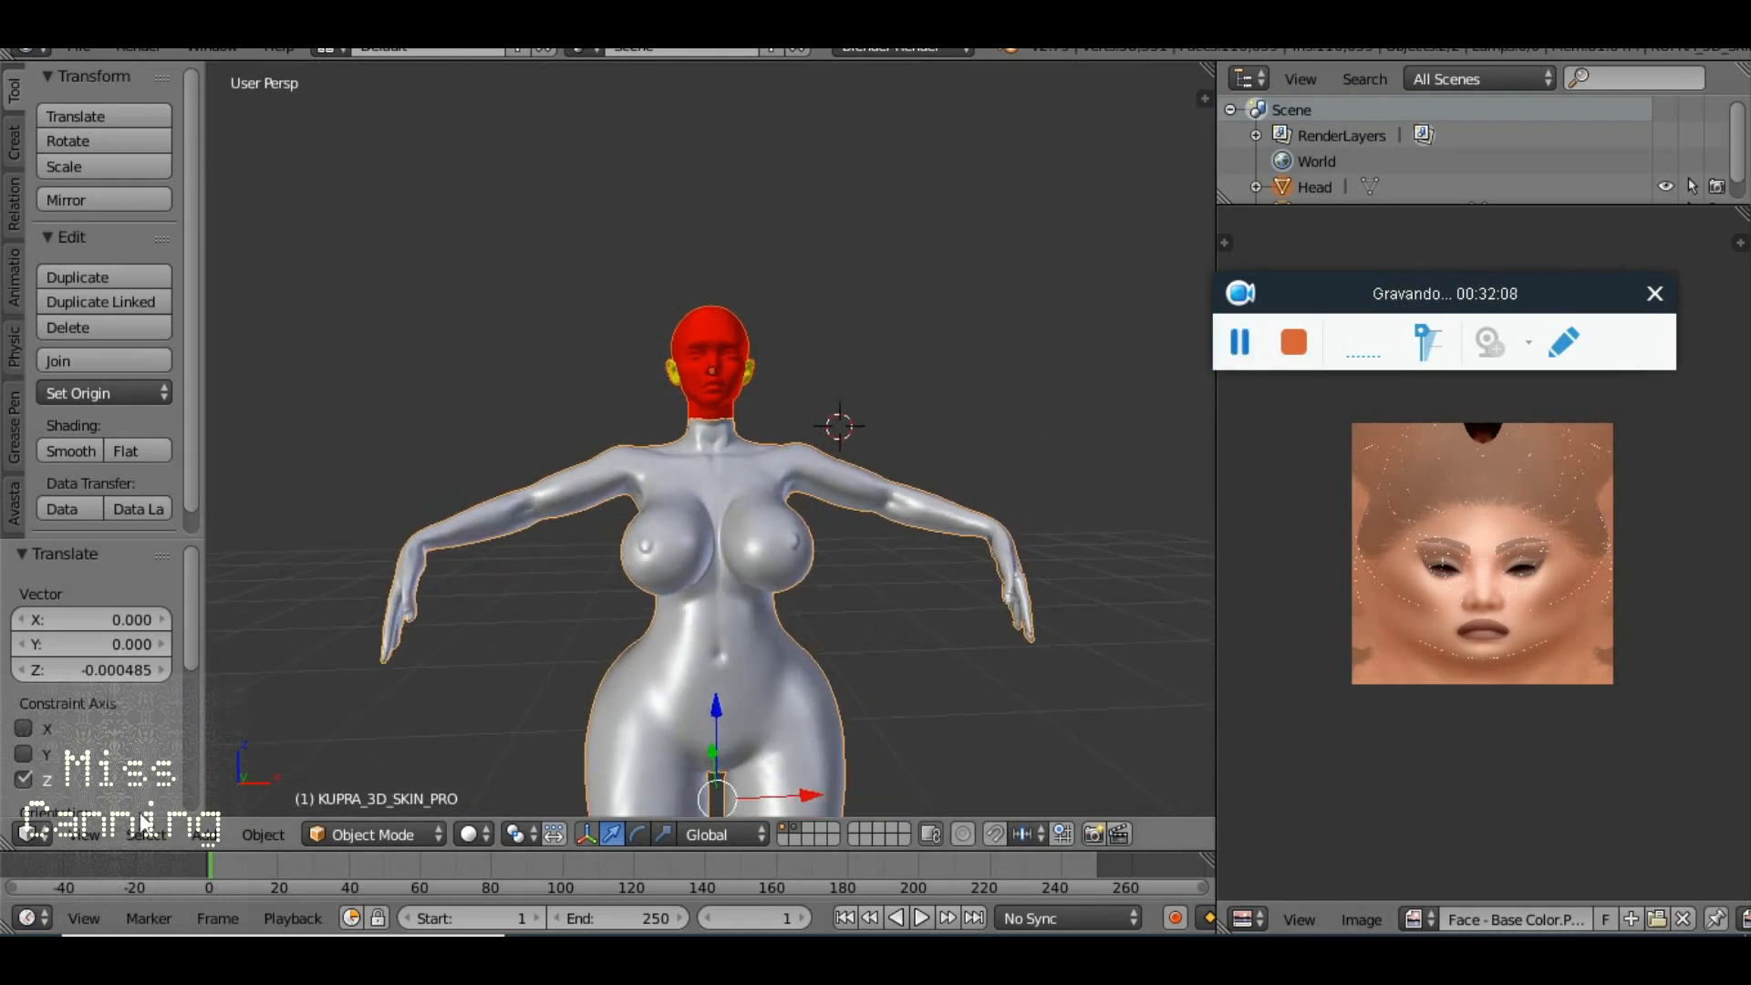
{"action": "mouse_move", "coordinate": [753, 632]}
{"action": "left_mouse_down"}
{"action": "mouse_move", "coordinate": [618, 671]}
{"action": "mouse_move", "coordinate": [281, 638]}
{"action": "mouse_move", "coordinate": [659, 611]}
{"action": "mouse_move", "coordinate": [752, 638]}
{"action": "mouse_move", "coordinate": [728, 638]}
{"action": "left_mouse_up"}
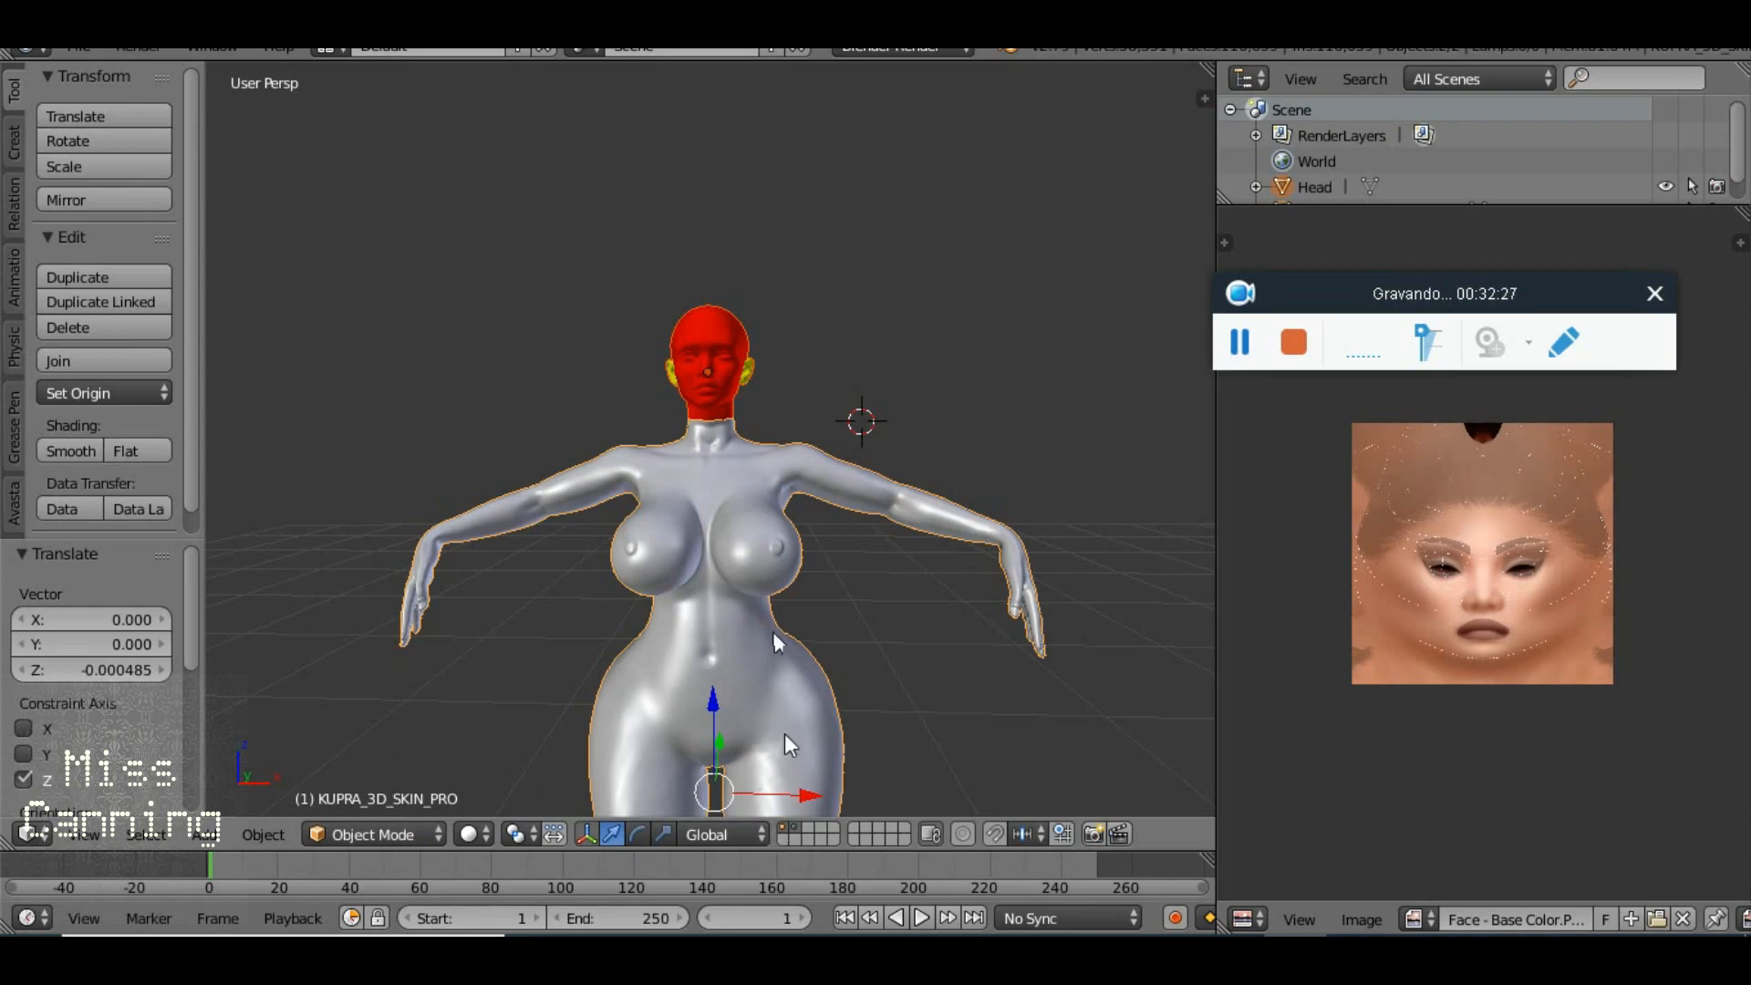
{"action": "key", "text": "ctrl+space"}
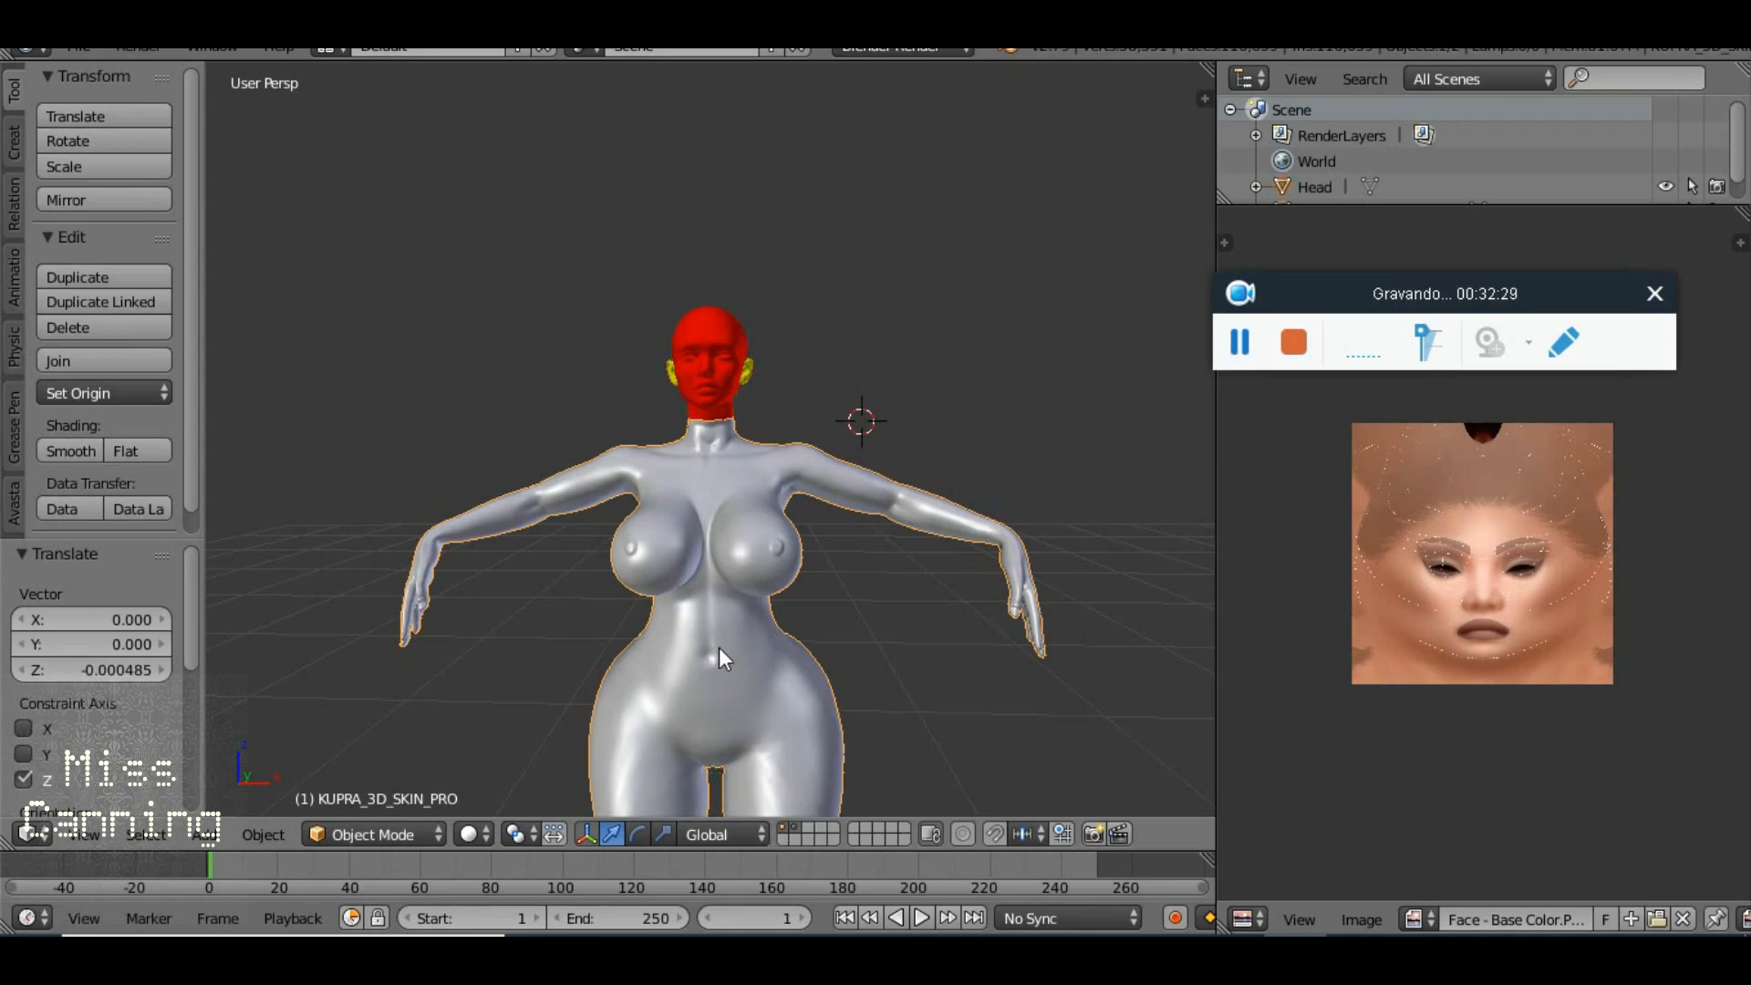
Isolate the head layer and the body layer in turn, and show both together again
{"action": "left_click", "coordinate": [795, 824]}
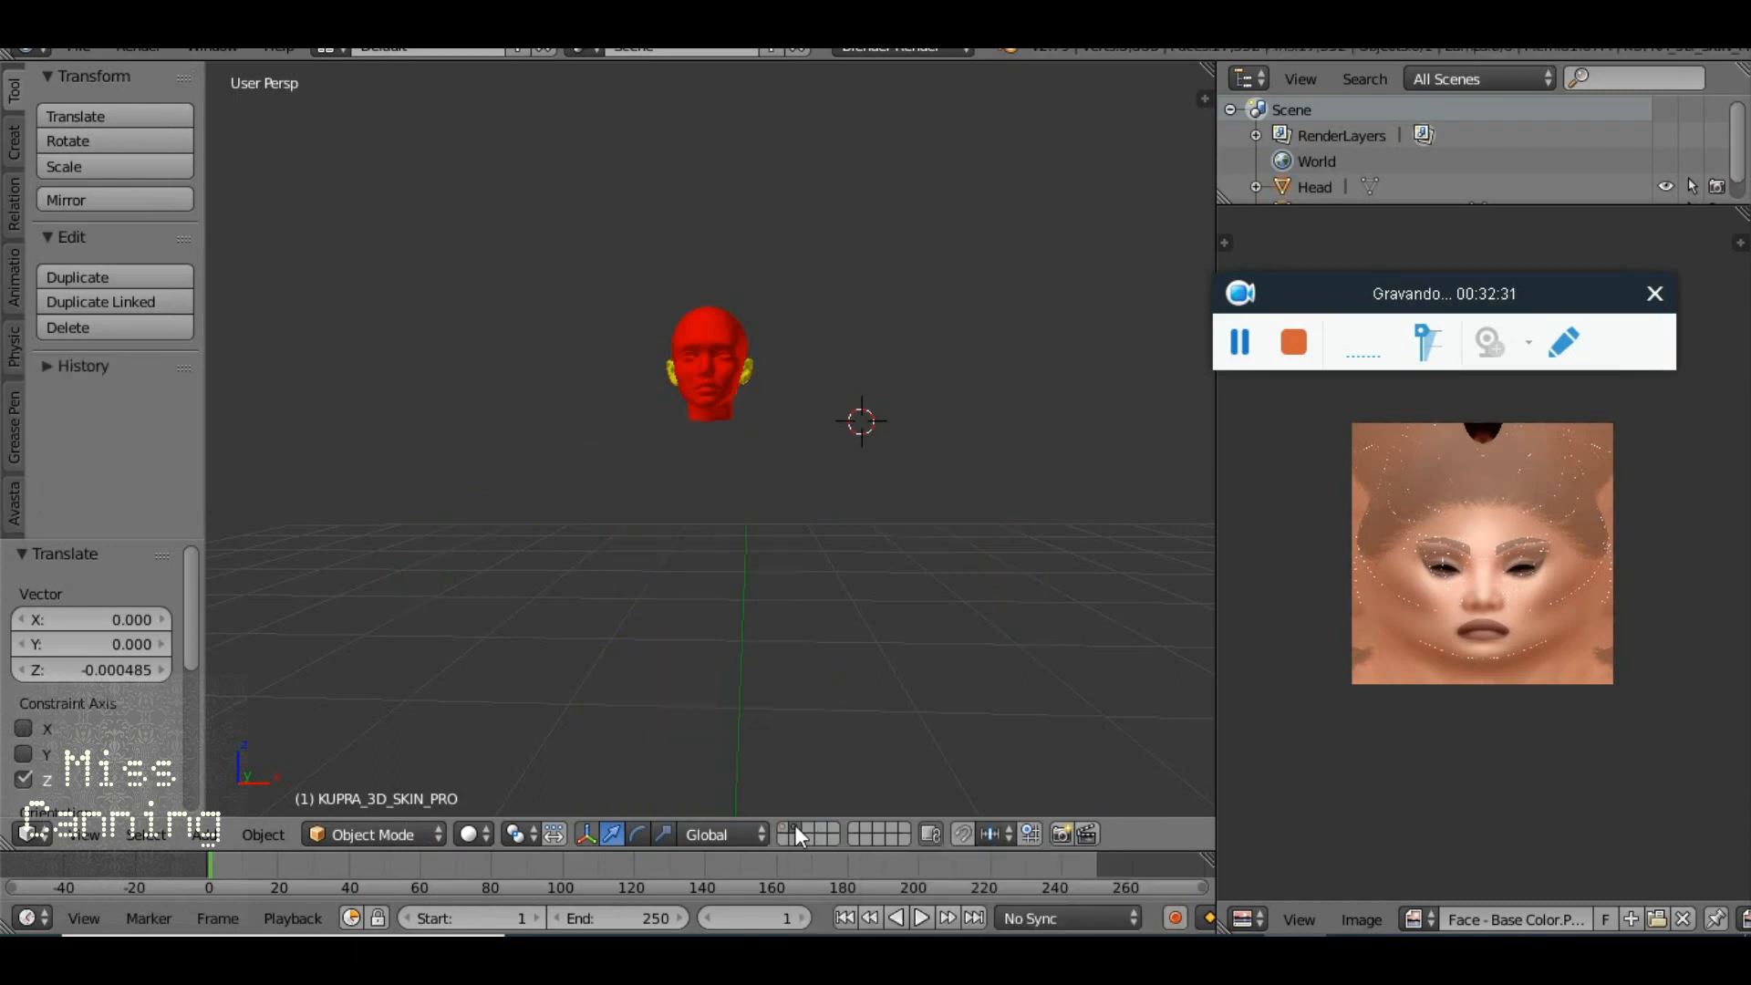
{"action": "left_click", "coordinate": [782, 827]}
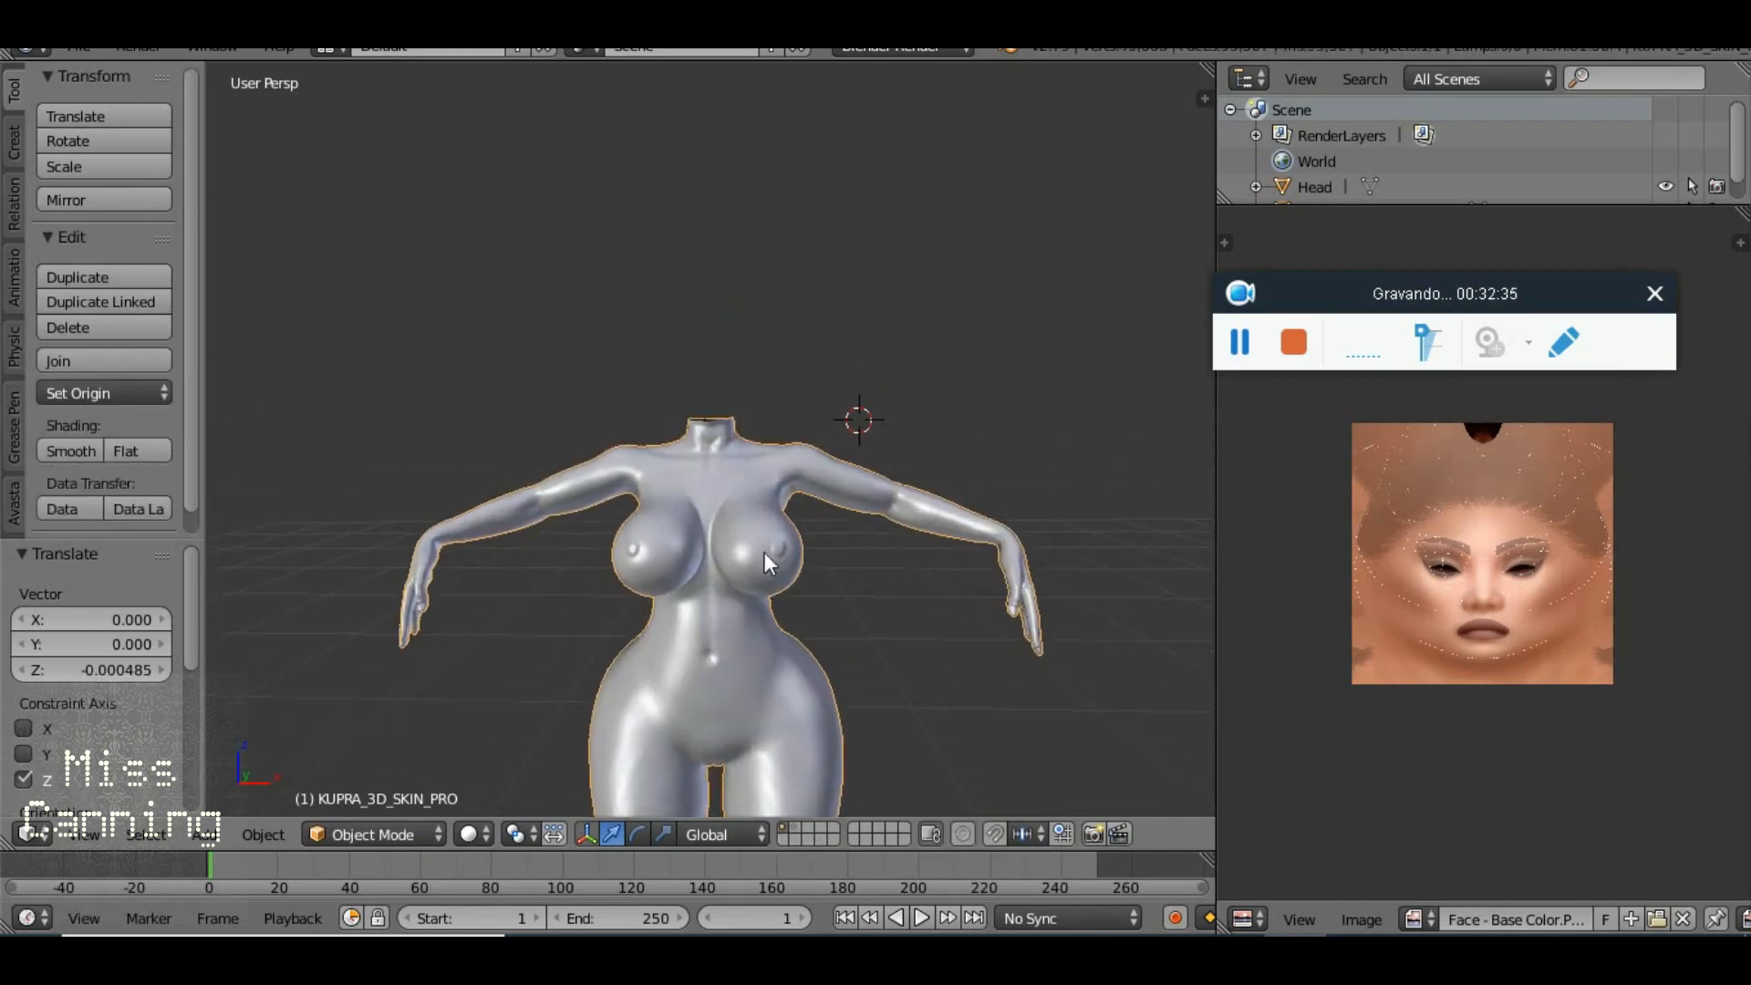
{"action": "scroll", "coordinate": [753, 503], "scroll_direction": "up", "scroll_amount": 5}
{"action": "scroll", "coordinate": [744, 463], "scroll_direction": "up", "scroll_amount": 2}
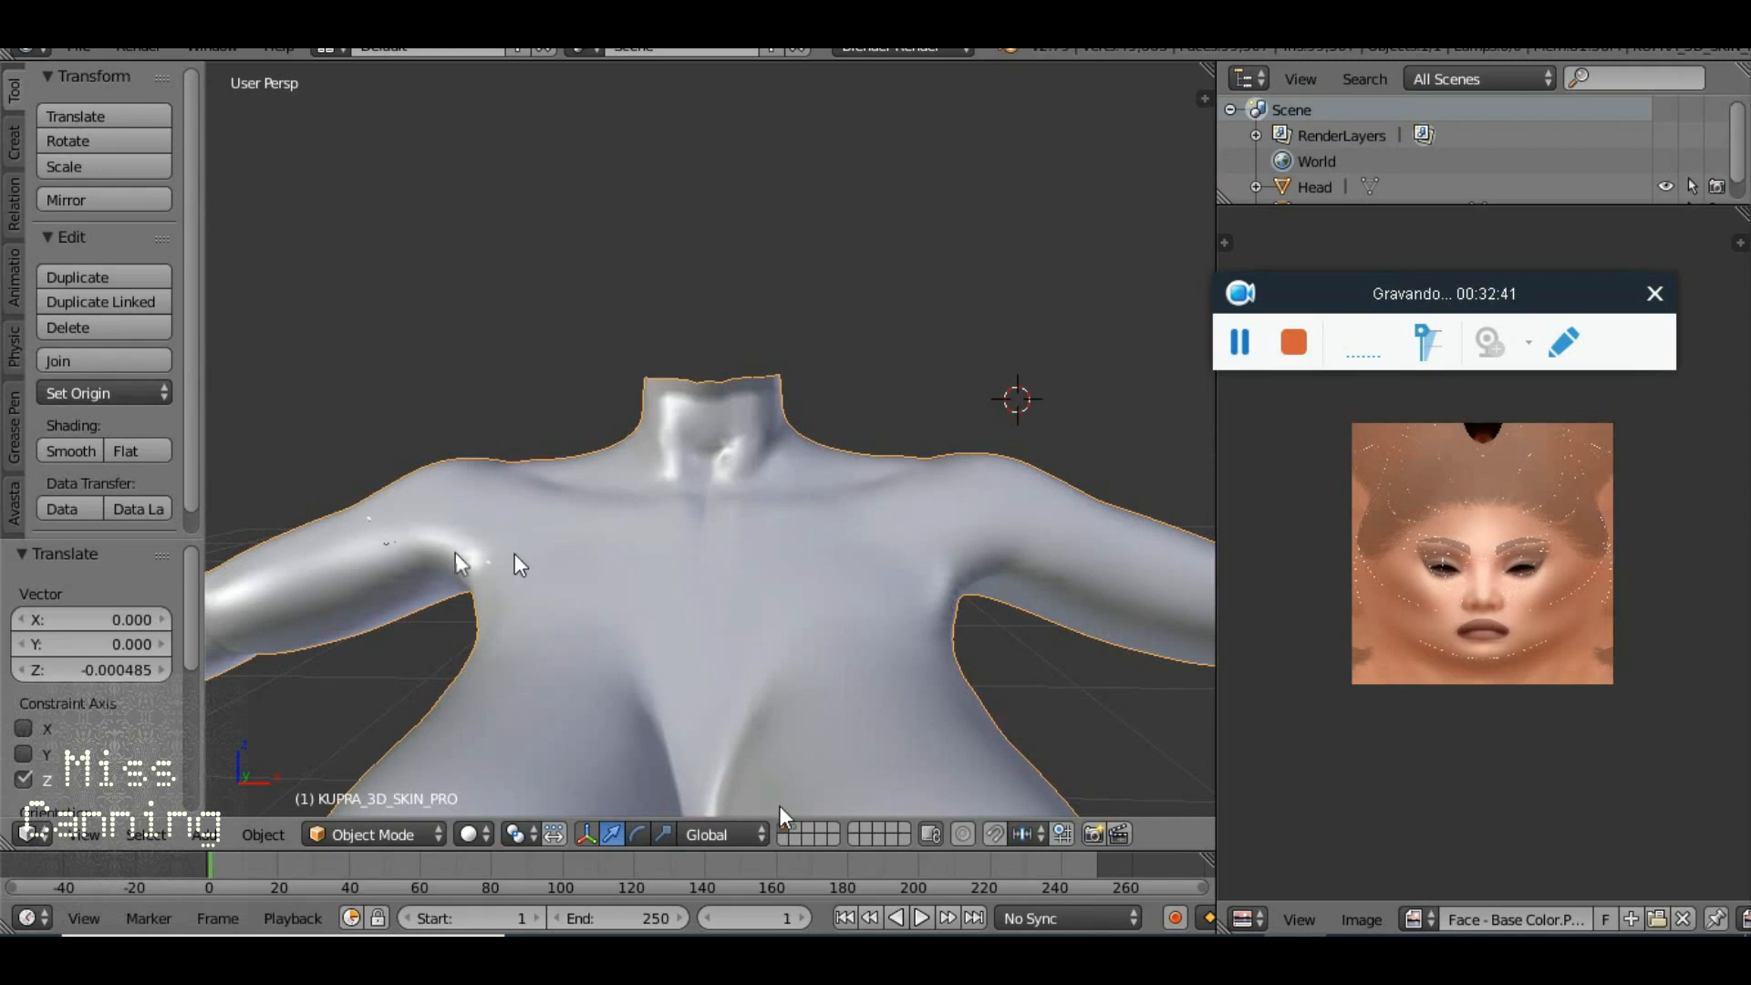
{"action": "scroll", "coordinate": [803, 786], "scroll_direction": "down", "scroll_amount": 2}
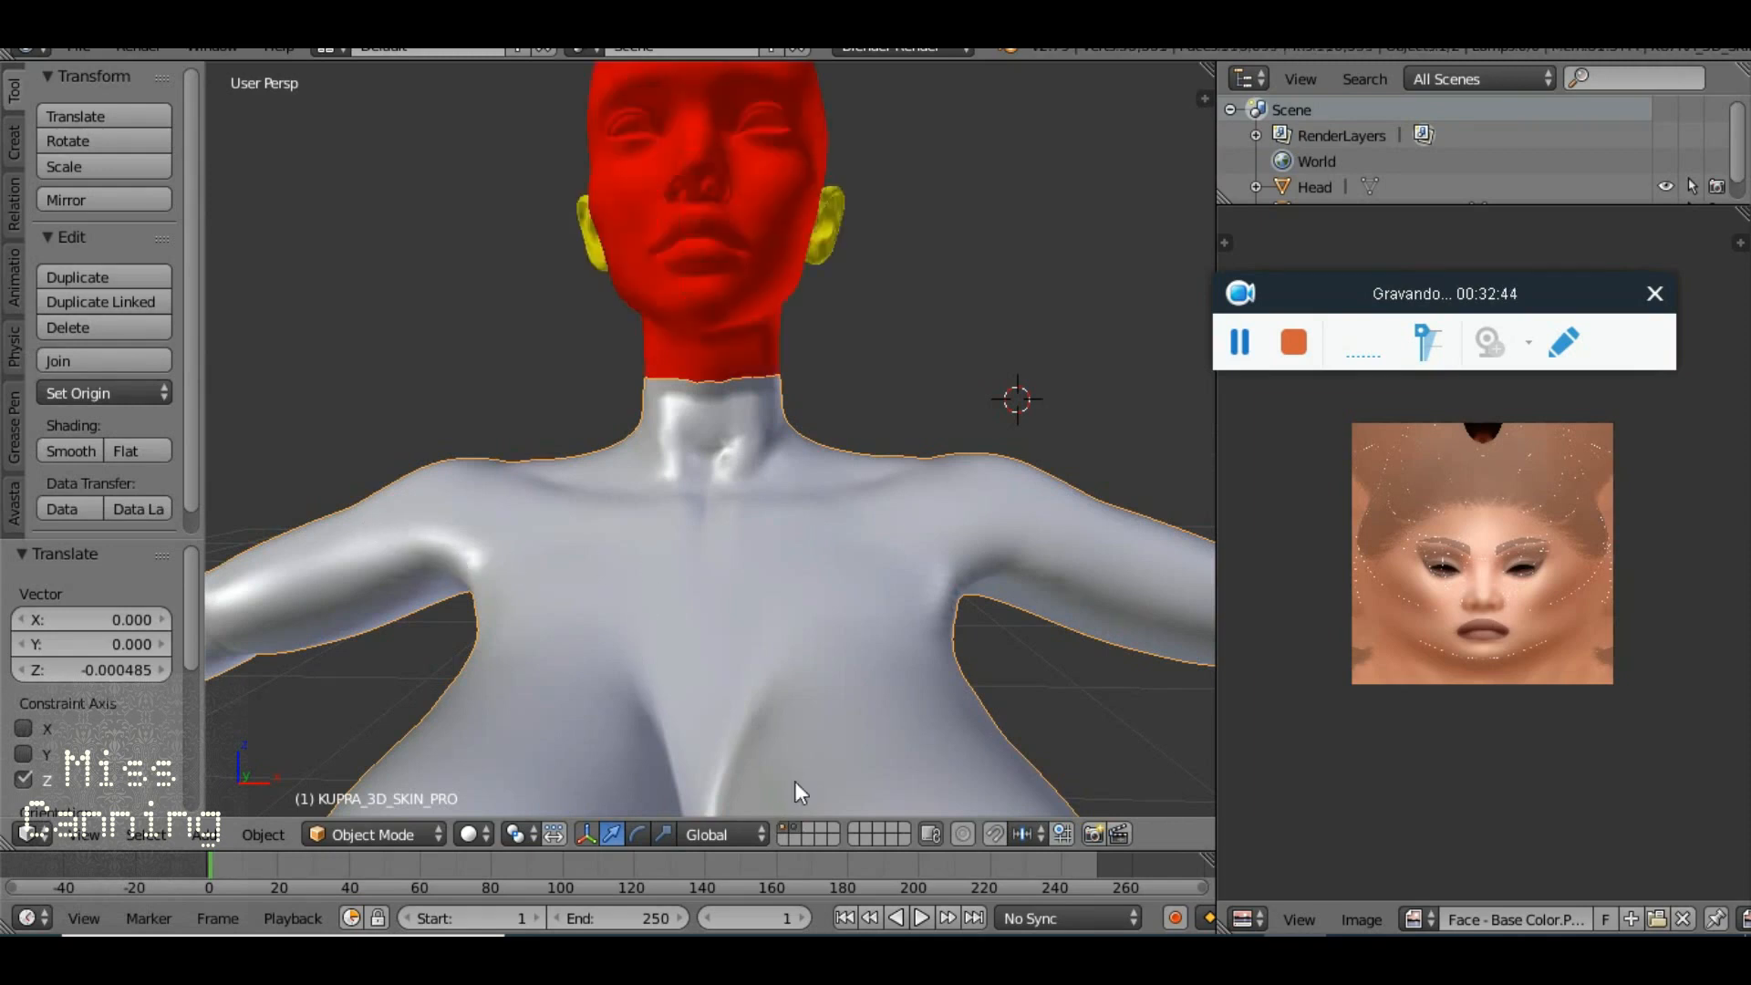
{"action": "scroll", "coordinate": [730, 551], "scroll_direction": "down", "scroll_amount": 1}
{"action": "left_click_drag", "start_coordinate": [731, 550], "coordinate": [713, 602]}
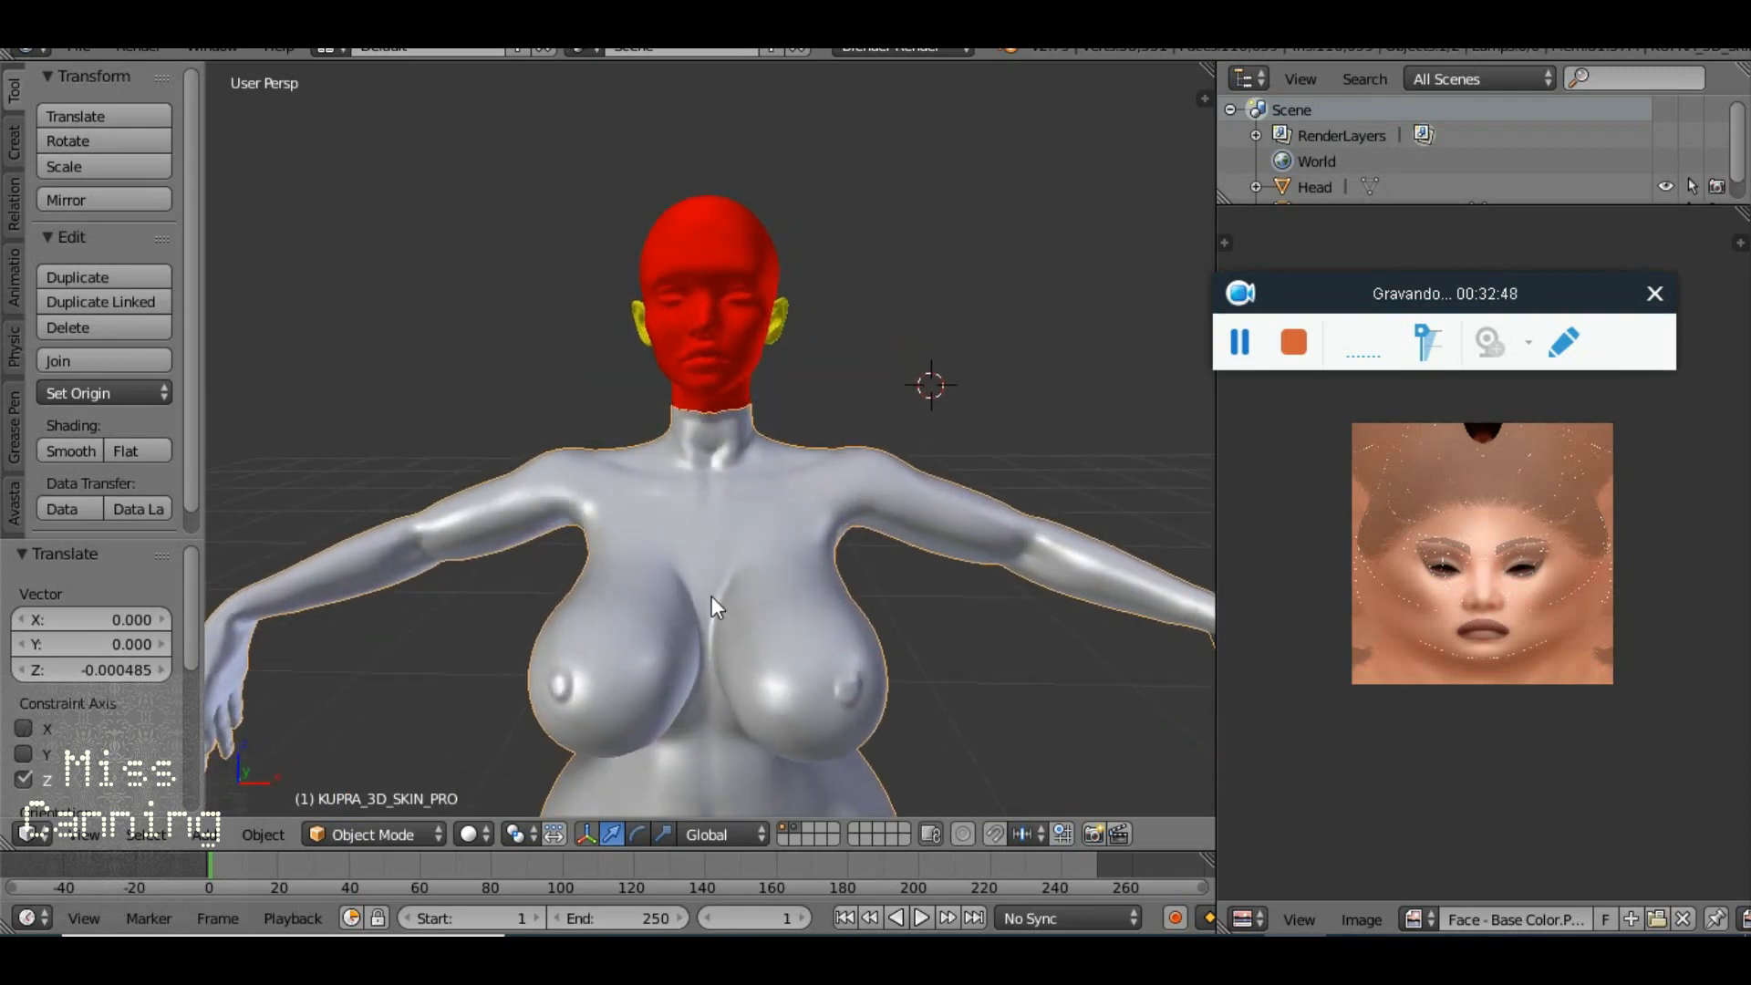
Put the body mesh into Sculpt Mode and change the viewport to orthographic projection
{"action": "left_click", "coordinate": [379, 828]}
{"action": "left_click", "coordinate": [412, 744]}
{"action": "left_click_drag", "start_coordinate": [589, 593], "coordinate": [653, 539]}
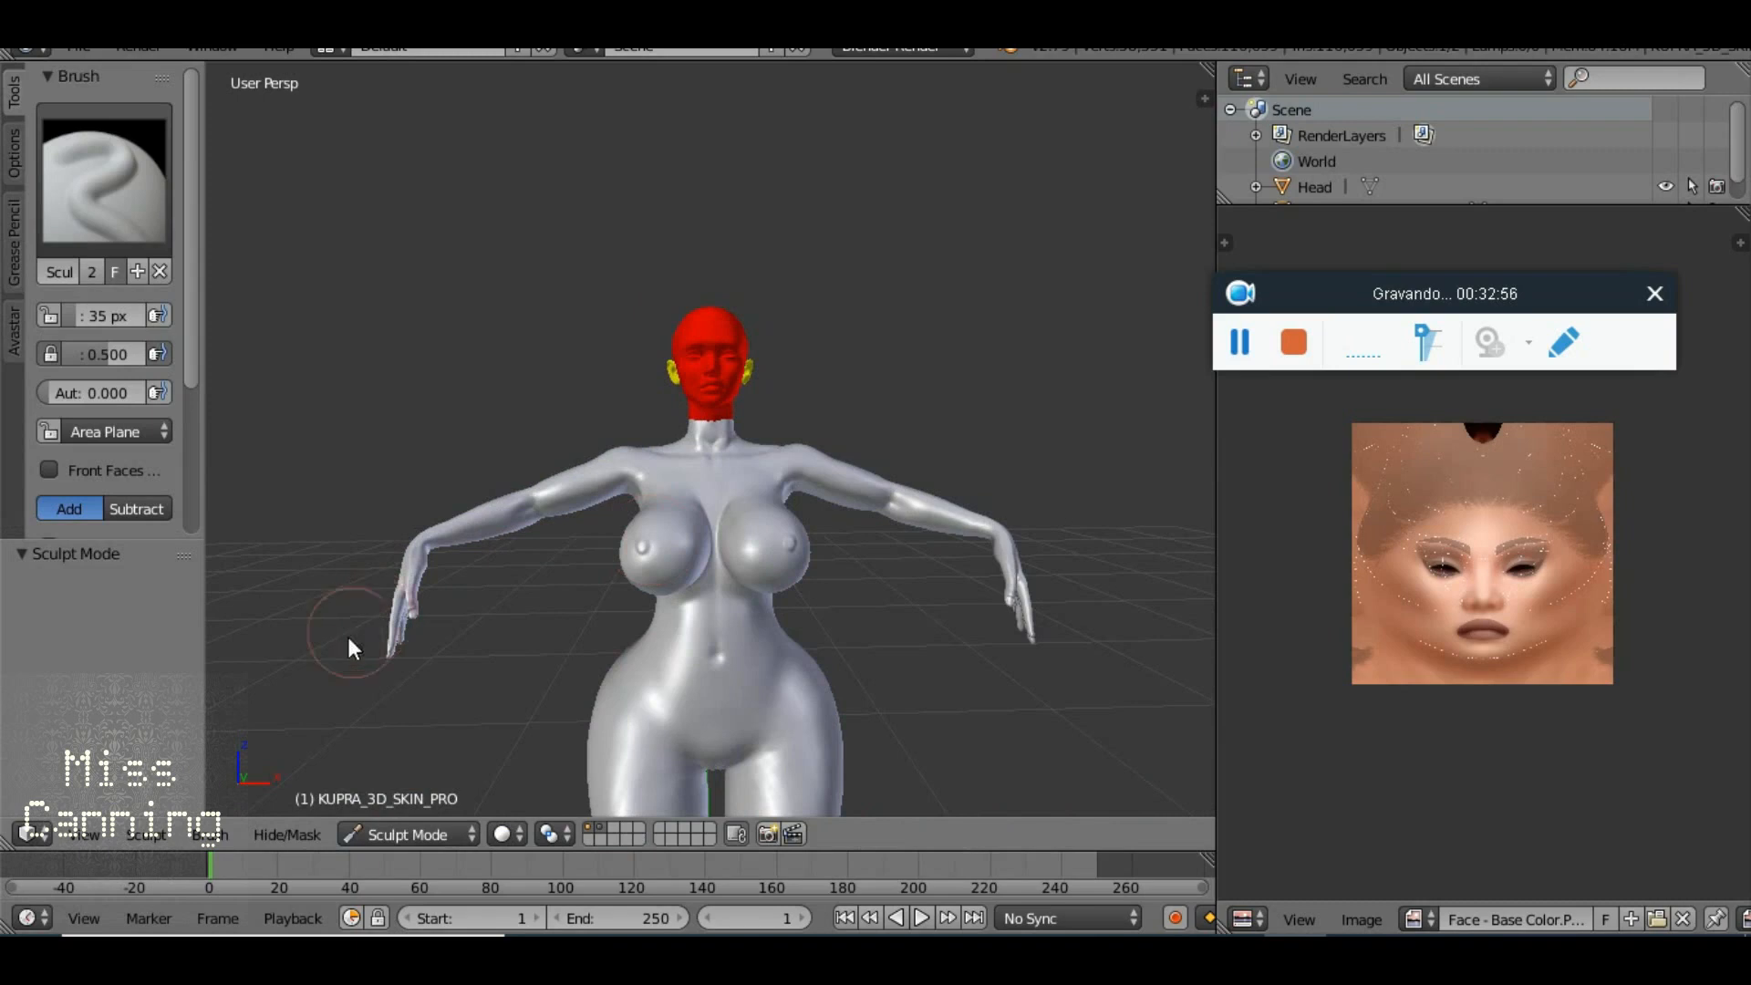
{"action": "left_click", "coordinate": [74, 830]}
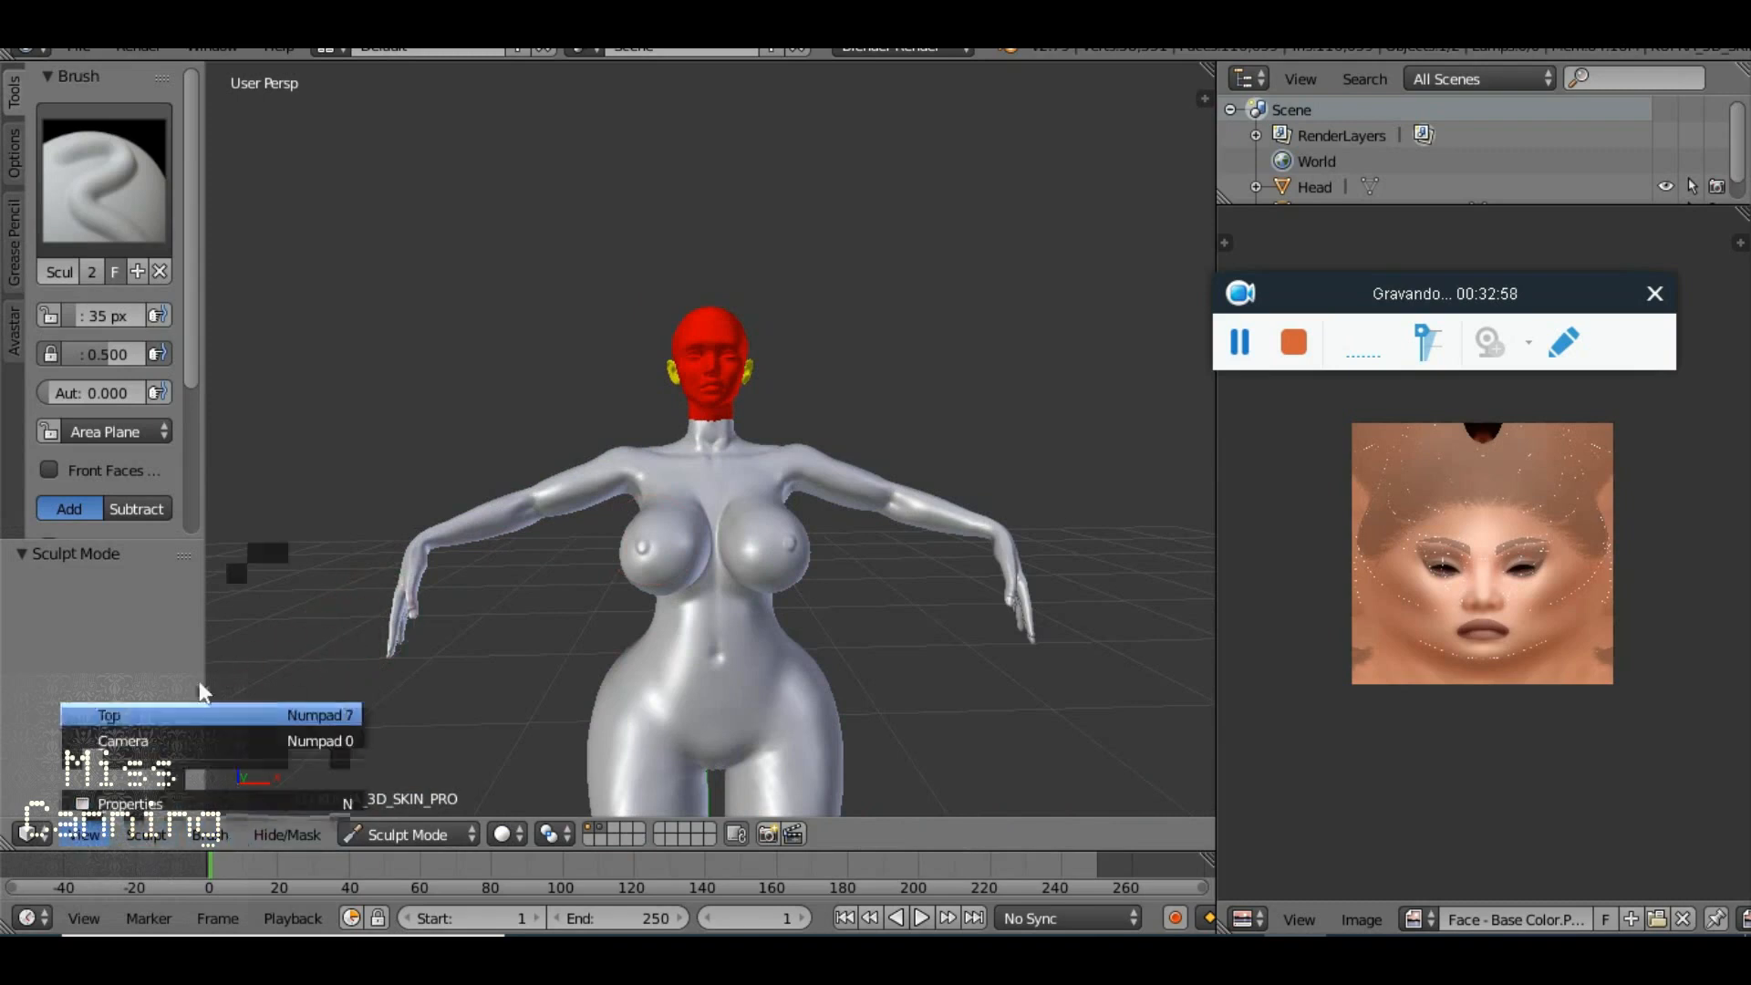
{"action": "left_click", "coordinate": [201, 526]}
{"action": "left_click_drag", "start_coordinate": [704, 540], "coordinate": [713, 582]}
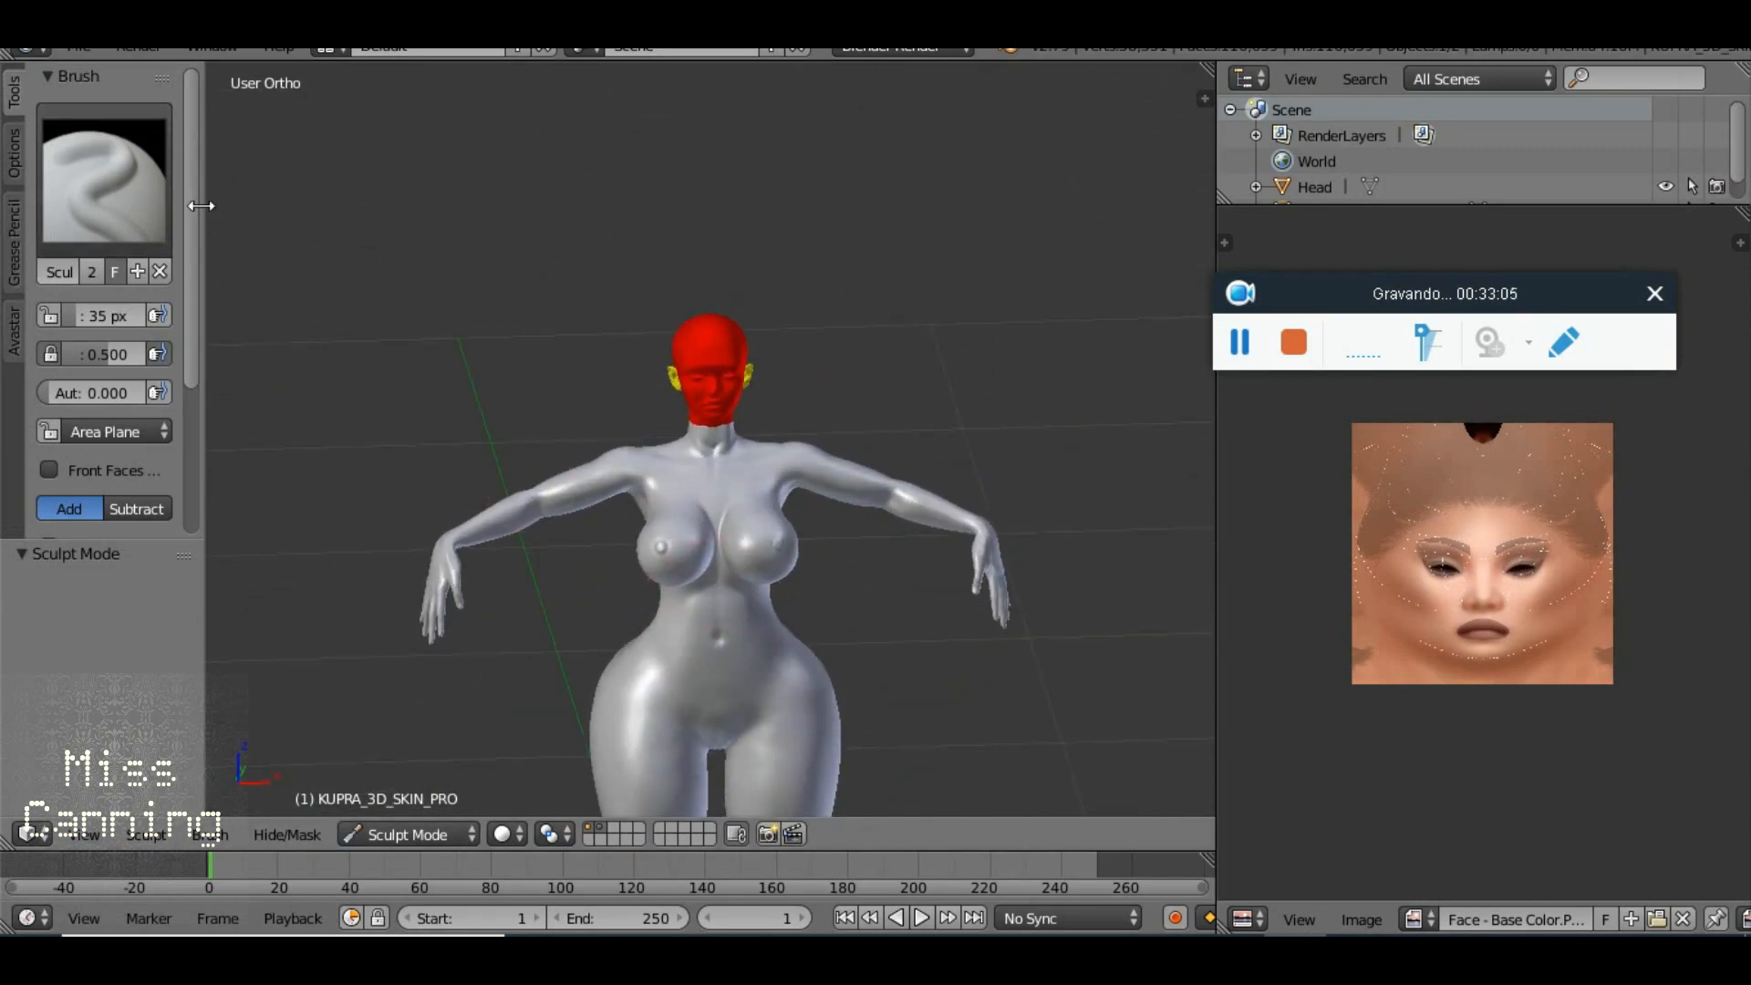
Widen the brush settings area and choose the Grab sculpt brush
{"action": "left_click_drag", "start_coordinate": [201, 205], "coordinate": [402, 219]}
{"action": "left_click", "coordinate": [239, 178]}
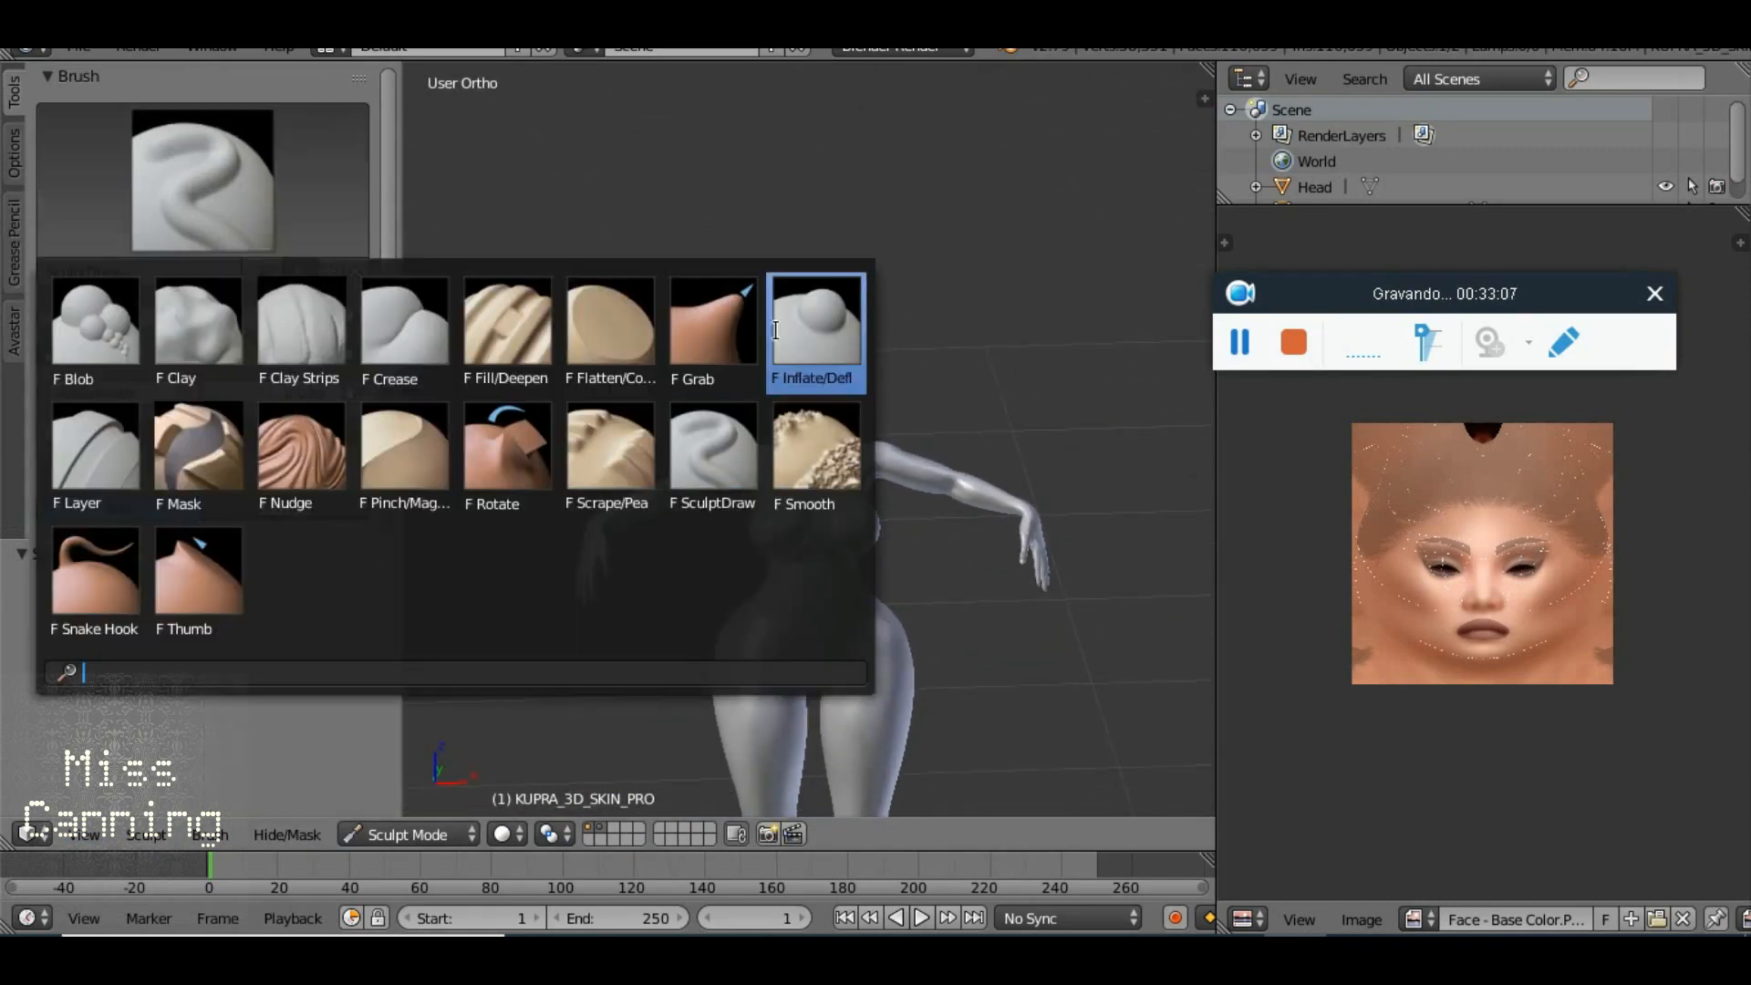
{"action": "left_click", "coordinate": [713, 323]}
{"action": "scroll", "coordinate": [598, 609], "scroll_direction": "up", "scroll_amount": 3}
{"action": "scroll", "coordinate": [599, 610], "scroll_direction": "down", "scroll_amount": 2}
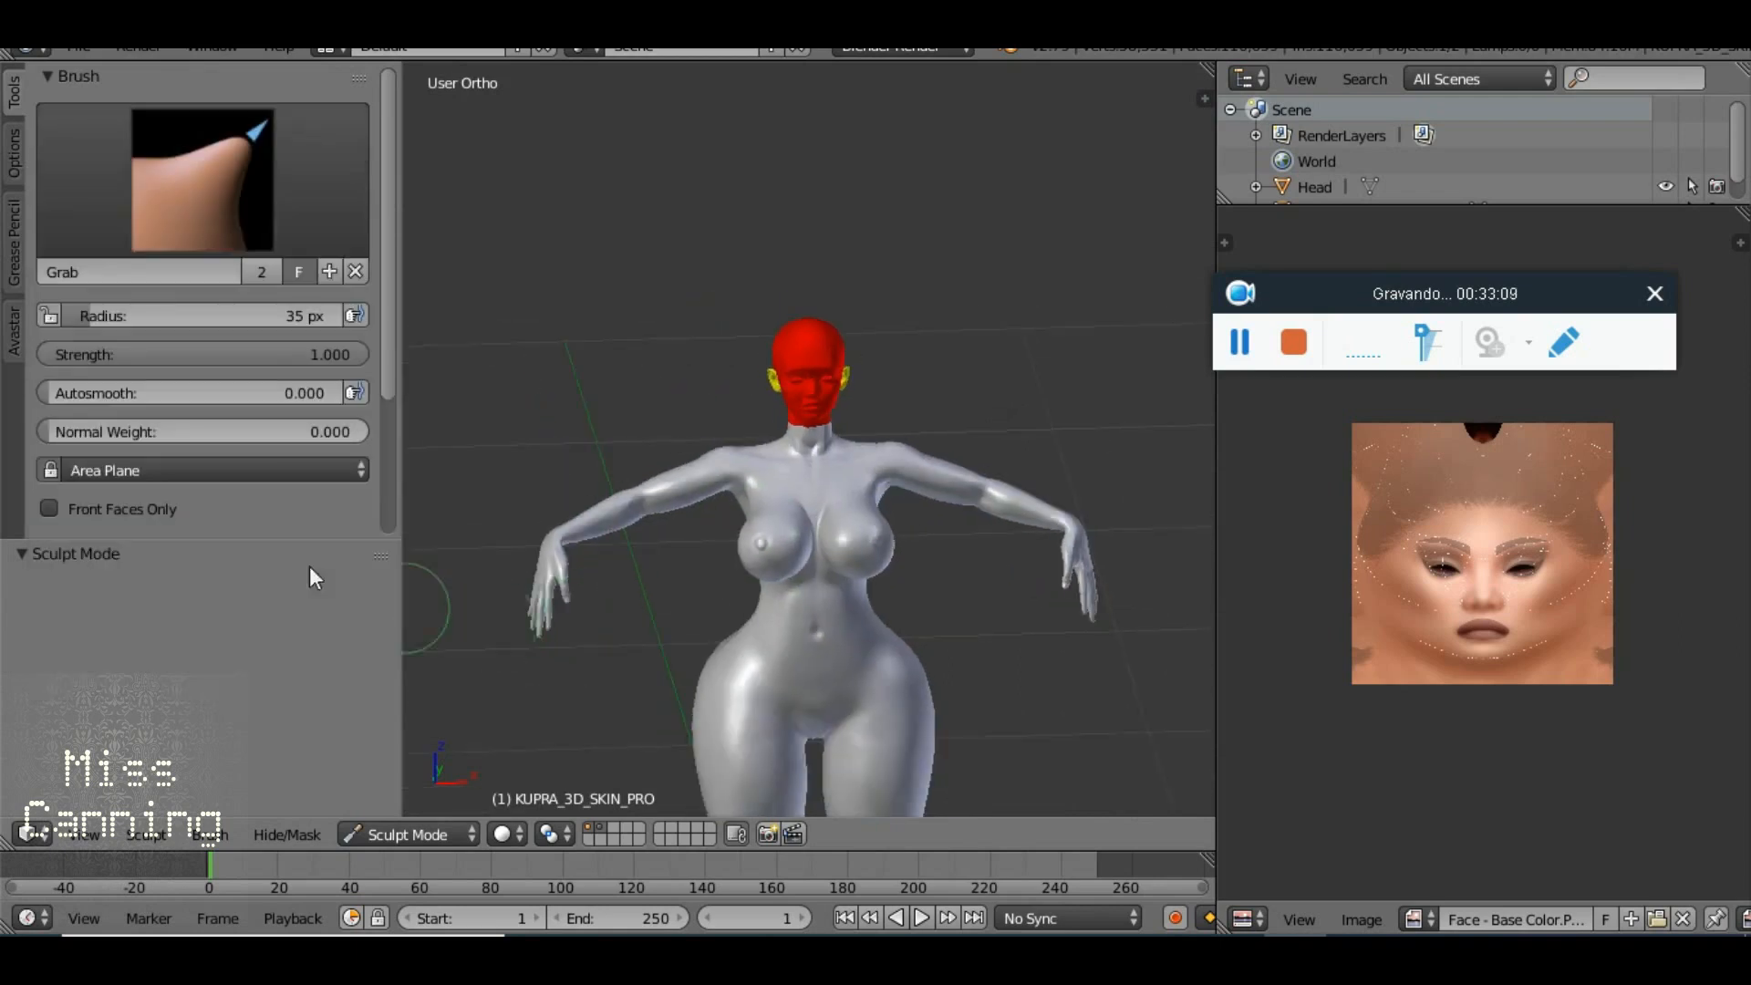
Set the Grab brush radius to 107 px and try it on the hand, undoing the first stroke
{"action": "mouse_move", "coordinate": [101, 315]}
{"action": "left_mouse_down"}
{"action": "mouse_move", "coordinate": [219, 315]}
{"action": "mouse_move", "coordinate": [129, 315]}
{"action": "left_mouse_up"}
{"action": "mouse_move", "coordinate": [606, 552]}
{"action": "left_mouse_down"}
{"action": "mouse_move", "coordinate": [653, 554]}
{"action": "mouse_move", "coordinate": [702, 618]}
{"action": "mouse_move", "coordinate": [752, 542]}
{"action": "mouse_move", "coordinate": [841, 465]}
{"action": "mouse_move", "coordinate": [744, 557]}
{"action": "mouse_move", "coordinate": [577, 532]}
{"action": "mouse_move", "coordinate": [572, 507]}
{"action": "mouse_move", "coordinate": [611, 533]}
{"action": "mouse_move", "coordinate": [582, 529]}
{"action": "left_mouse_up"}
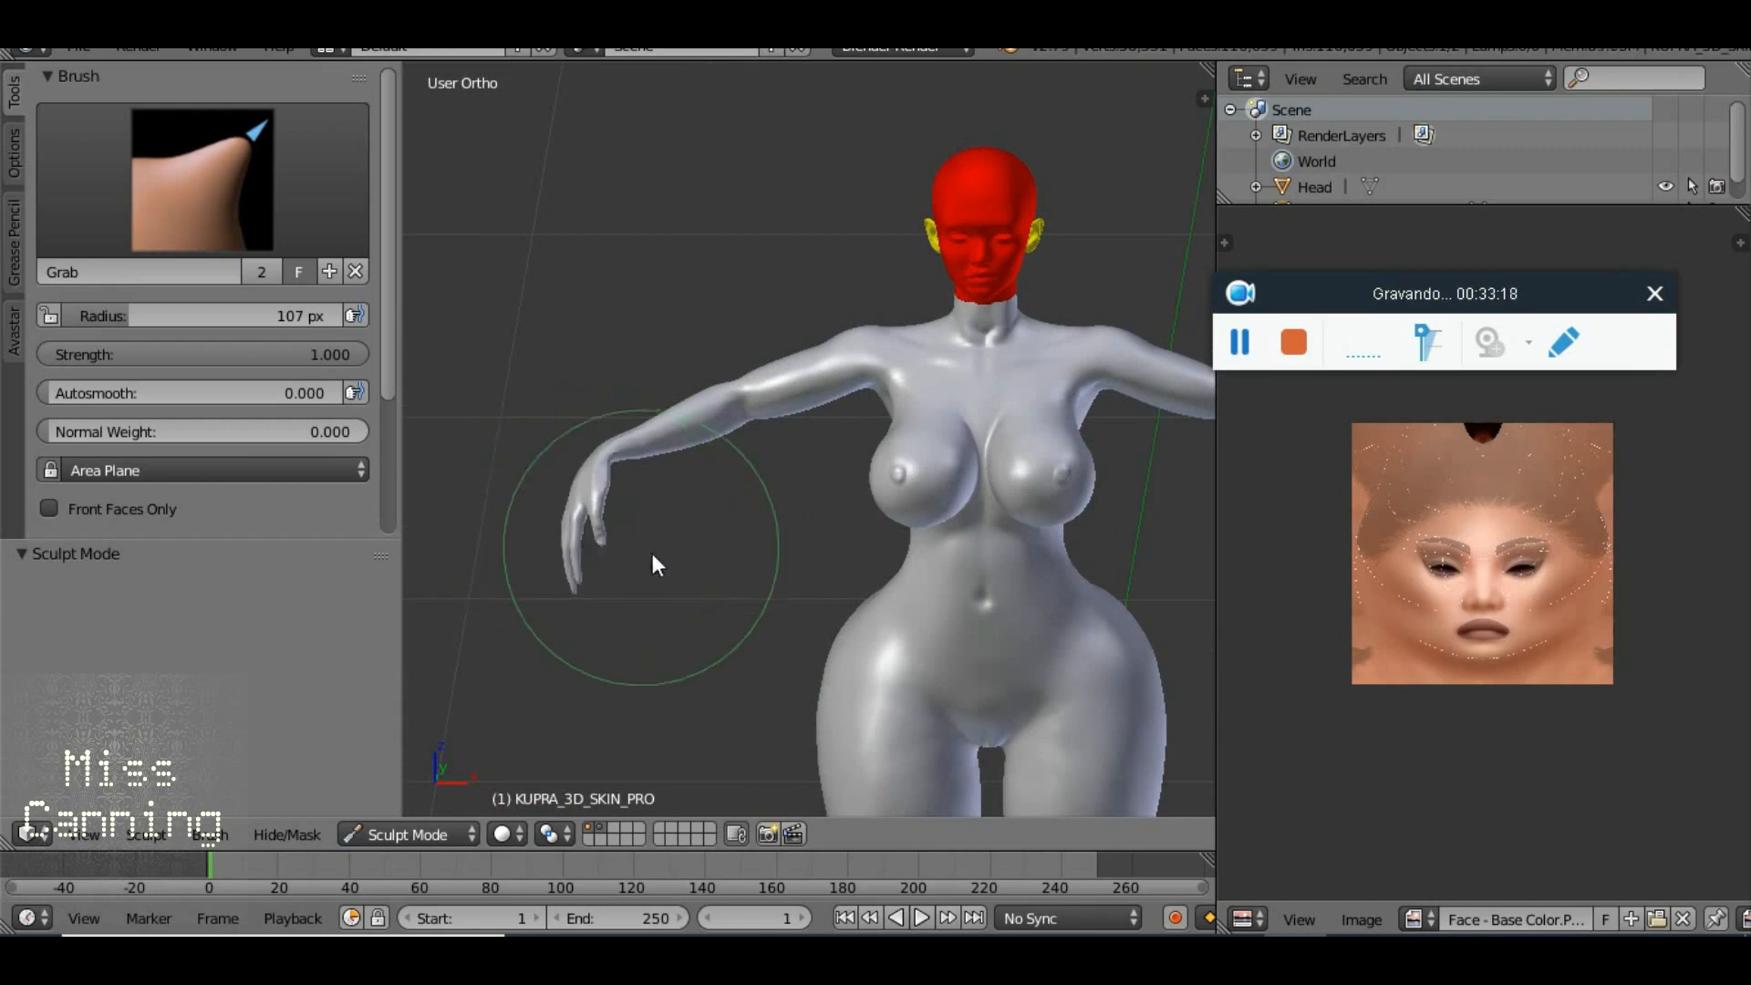
{"action": "key", "text": "ctrl+z"}
{"action": "mouse_move", "coordinate": [655, 514]}
{"action": "left_mouse_down"}
{"action": "mouse_move", "coordinate": [1173, 483]}
{"action": "mouse_move", "coordinate": [627, 495]}
{"action": "left_mouse_up"}
{"action": "mouse_move", "coordinate": [1120, 476]}
{"action": "left_mouse_down"}
{"action": "mouse_move", "coordinate": [868, 449]}
{"action": "mouse_move", "coordinate": [729, 478]}
{"action": "left_mouse_up"}
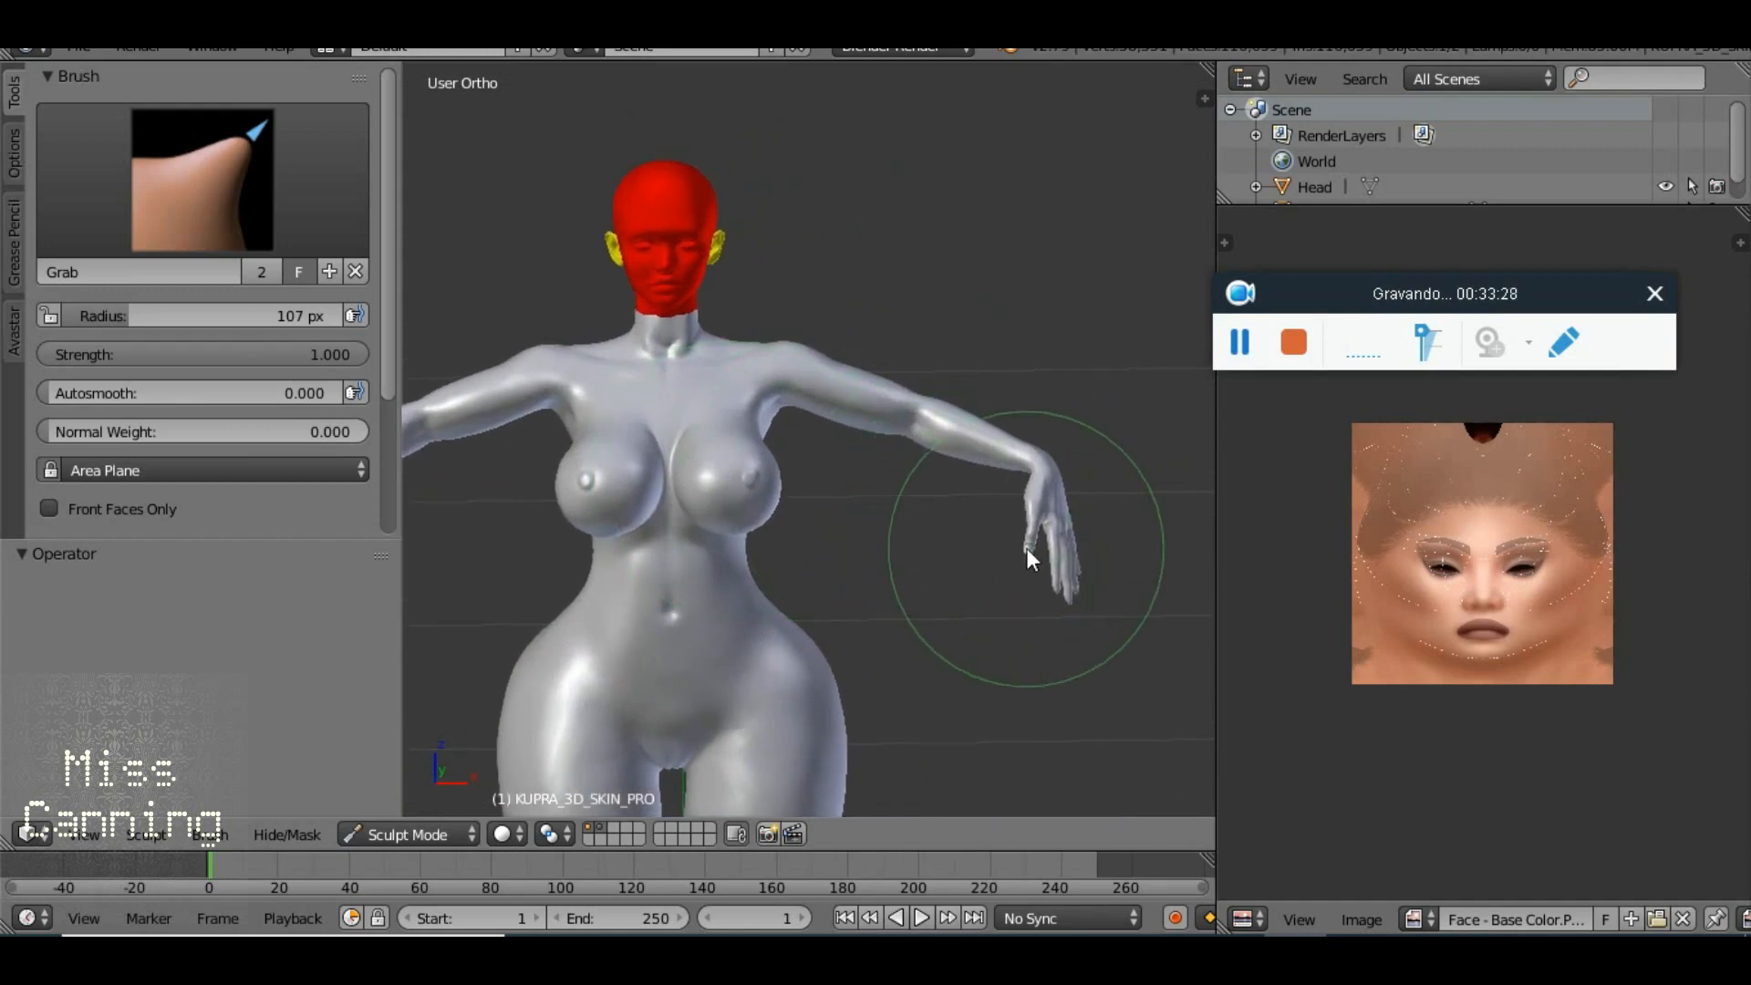
{"action": "mouse_move", "coordinate": [1047, 551]}
{"action": "left_mouse_down"}
{"action": "mouse_move", "coordinate": [889, 552]}
{"action": "mouse_move", "coordinate": [865, 580]}
{"action": "mouse_move", "coordinate": [733, 515]}
{"action": "mouse_move", "coordinate": [672, 524]}
{"action": "mouse_move", "coordinate": [664, 552]}
{"action": "mouse_move", "coordinate": [472, 525]}
{"action": "mouse_move", "coordinate": [631, 529]}
{"action": "left_mouse_up"}
{"action": "scroll", "coordinate": [611, 564], "scroll_direction": "up", "scroll_amount": 4}
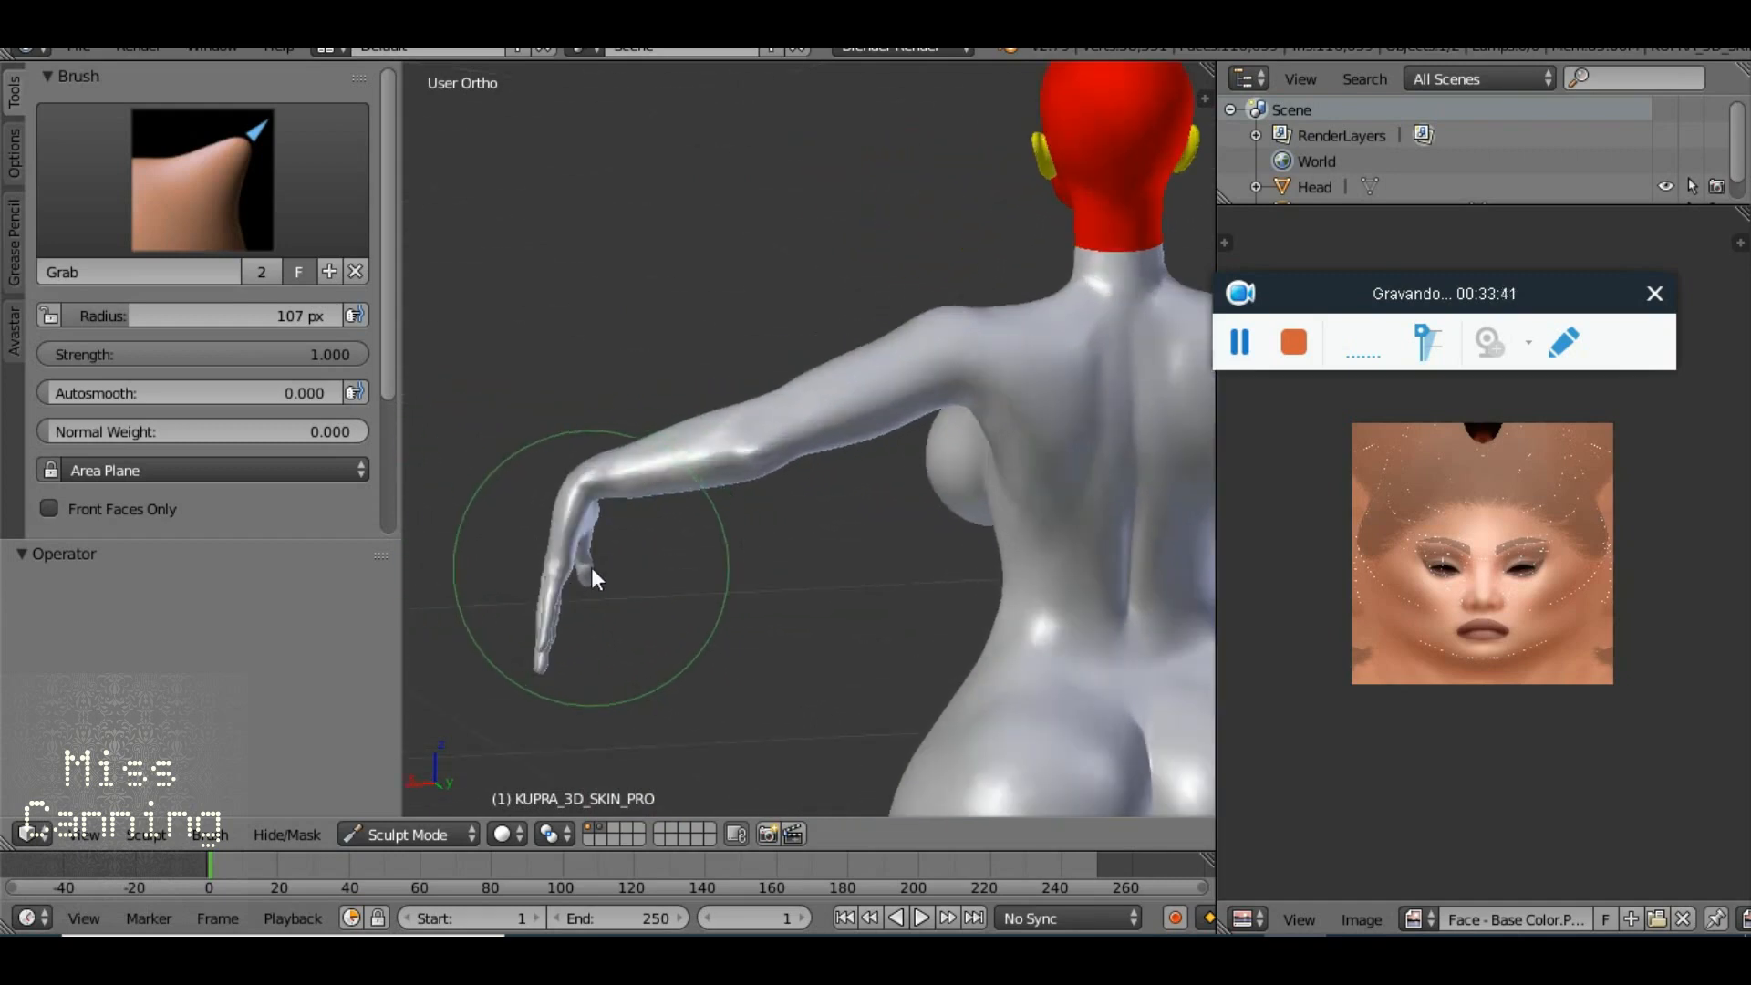
Set the Grab brush radius to 117 px and examine the bent hand from the front
{"action": "left_click_drag", "start_coordinate": [128, 326], "coordinate": [141, 325]}
{"action": "mouse_move", "coordinate": [684, 539]}
{"action": "left_mouse_down"}
{"action": "mouse_move", "coordinate": [1115, 567]}
{"action": "mouse_move", "coordinate": [1200, 520]}
{"action": "mouse_move", "coordinate": [383, 505]}
{"action": "left_mouse_up"}
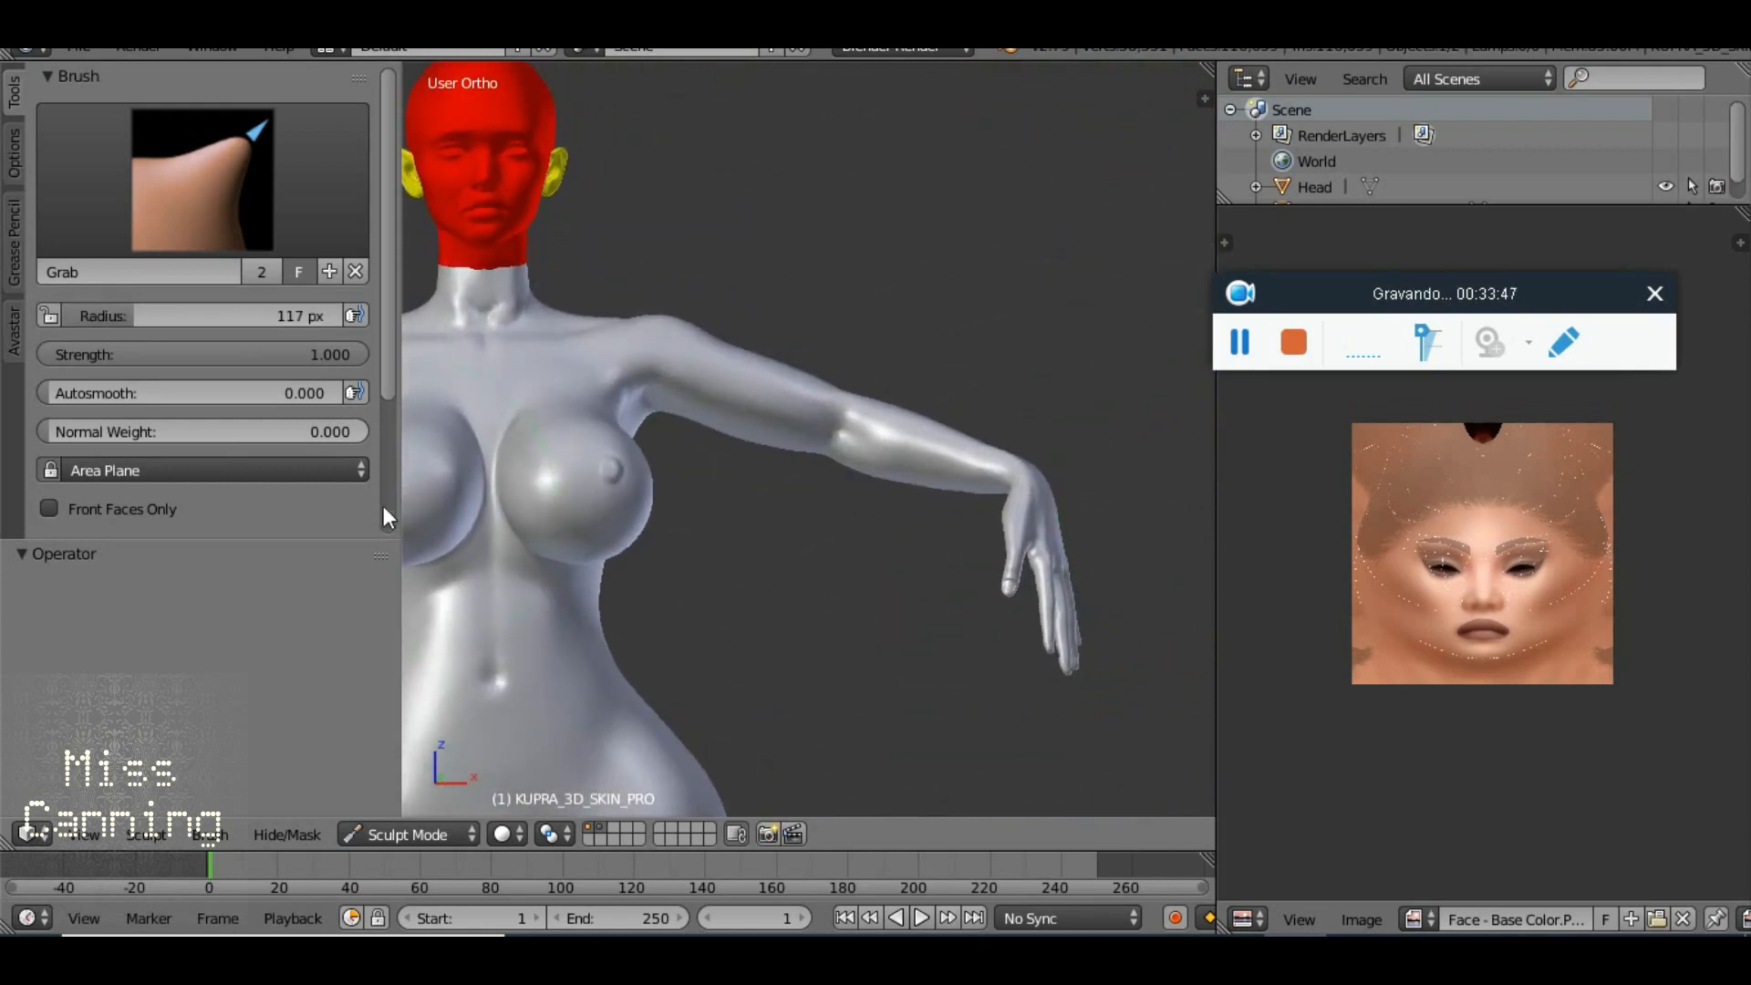
{"action": "left_click_drag", "start_coordinate": [902, 550], "coordinate": [966, 543]}
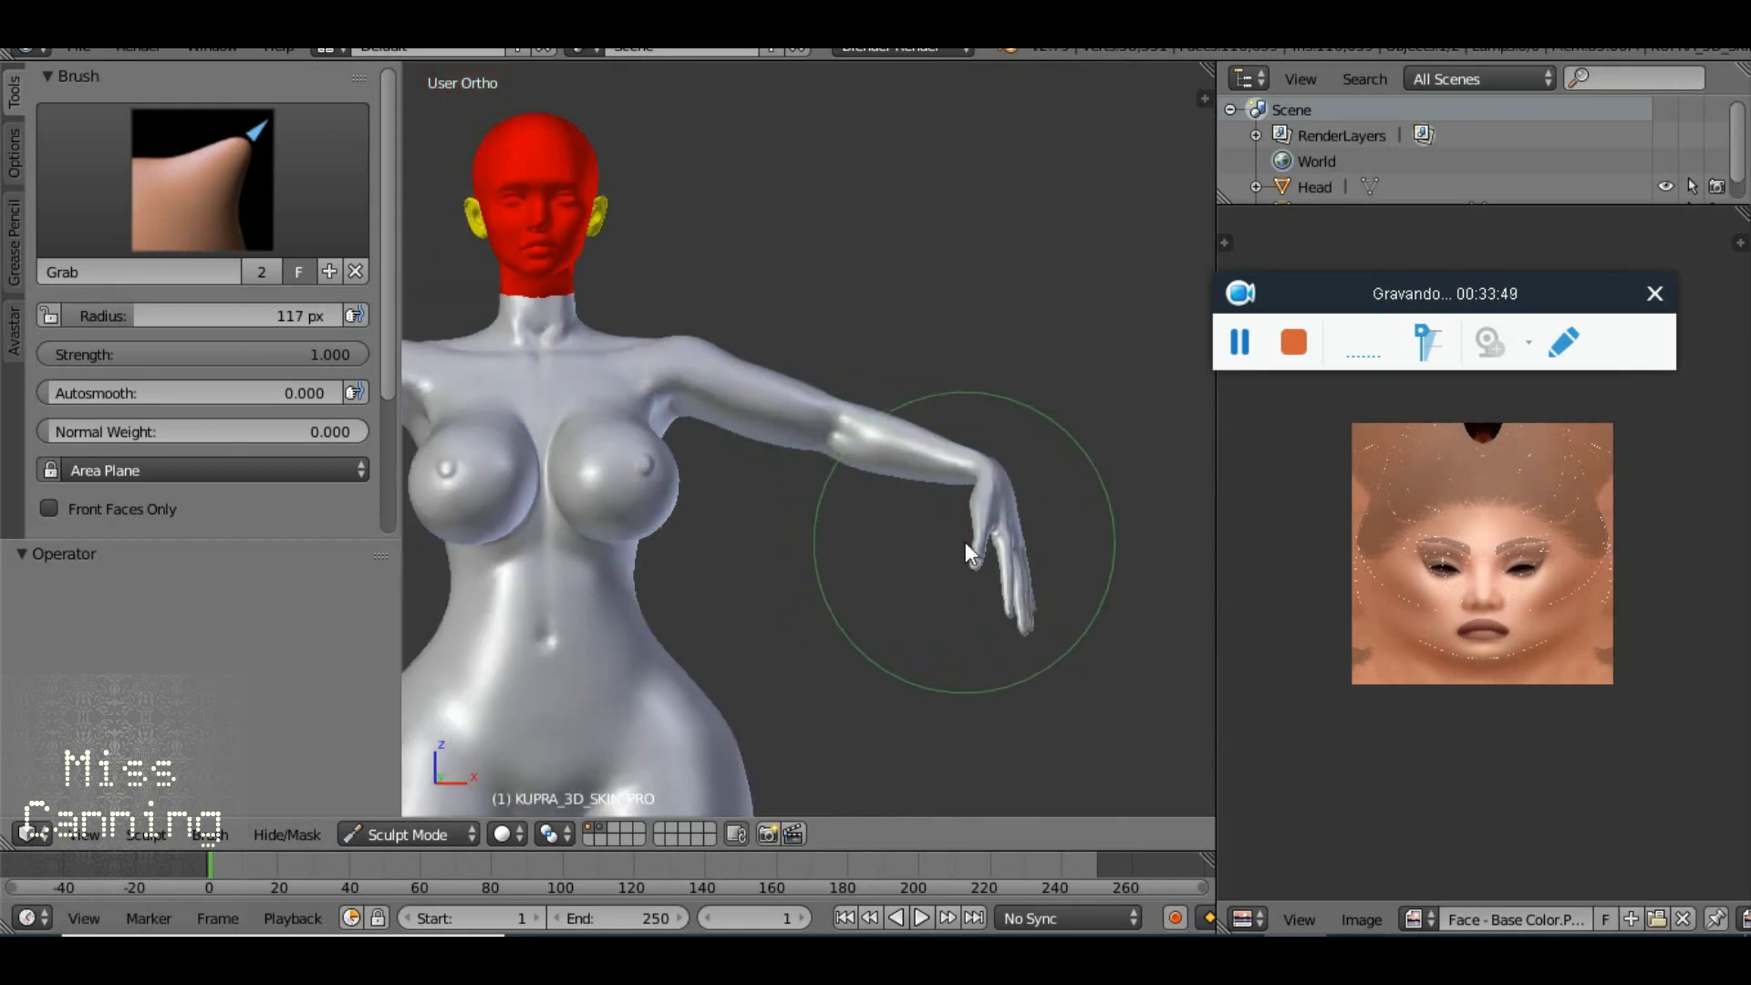
{"action": "scroll", "coordinate": [965, 543], "scroll_direction": "down", "scroll_amount": 1}
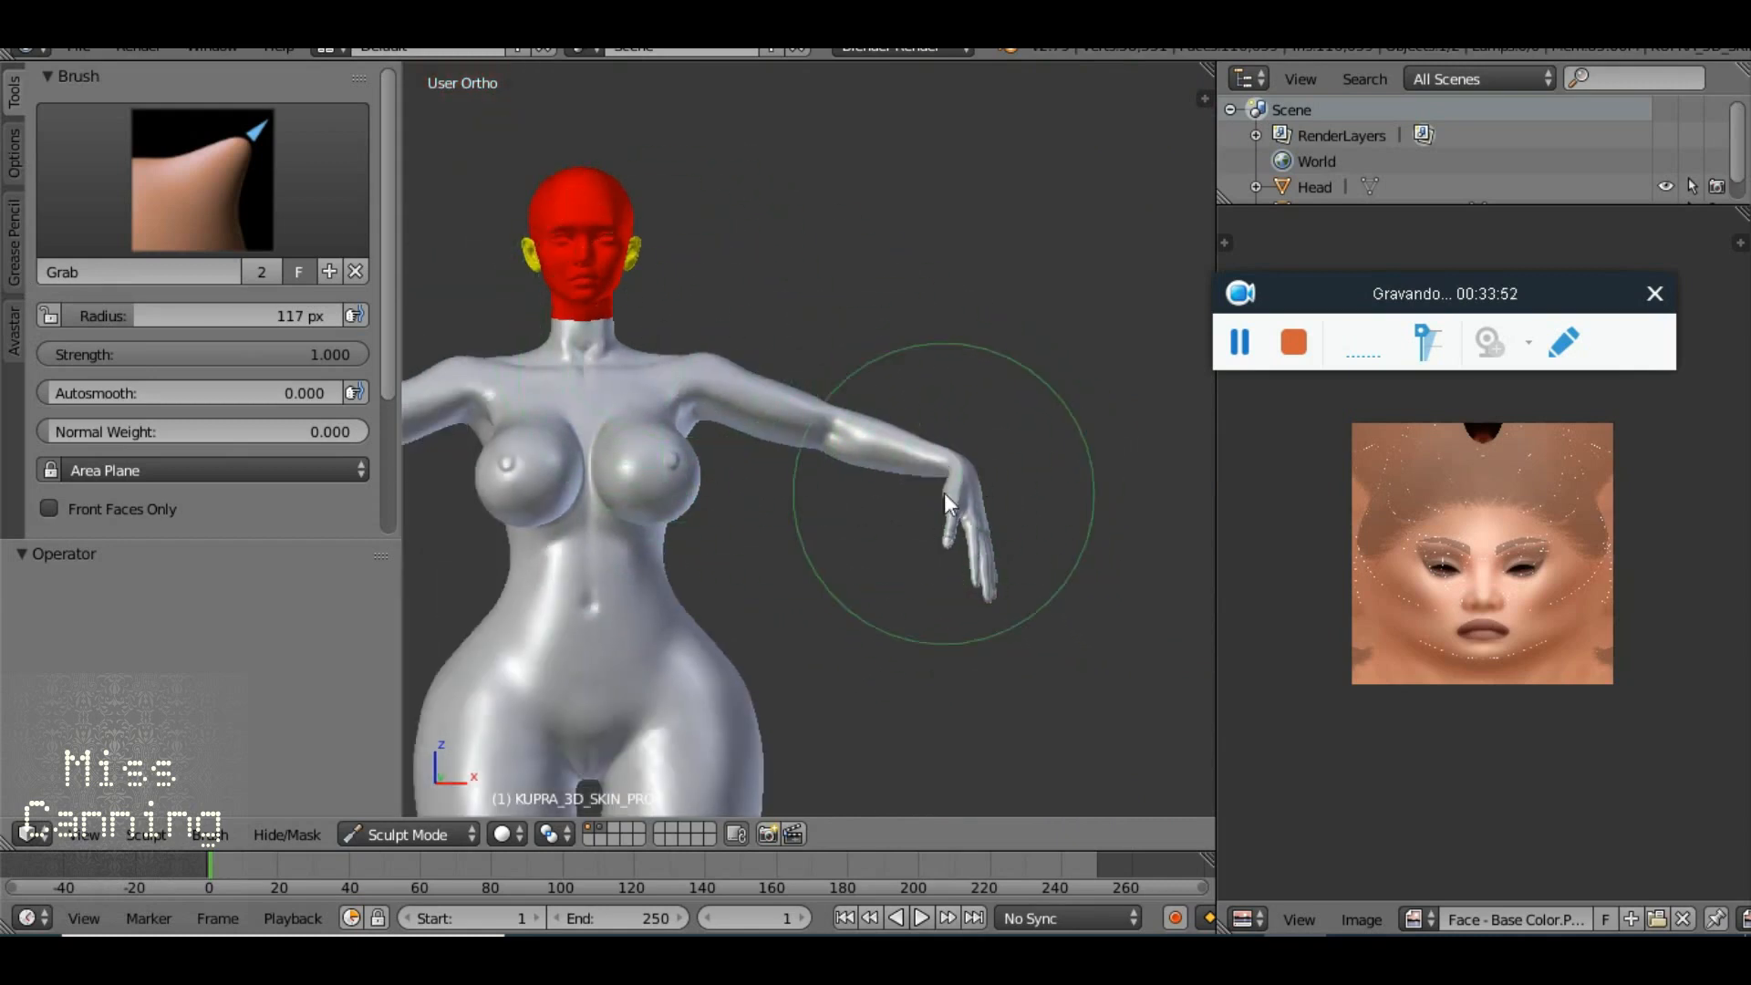
{"action": "left_click_drag", "start_coordinate": [662, 429], "coordinate": [719, 484]}
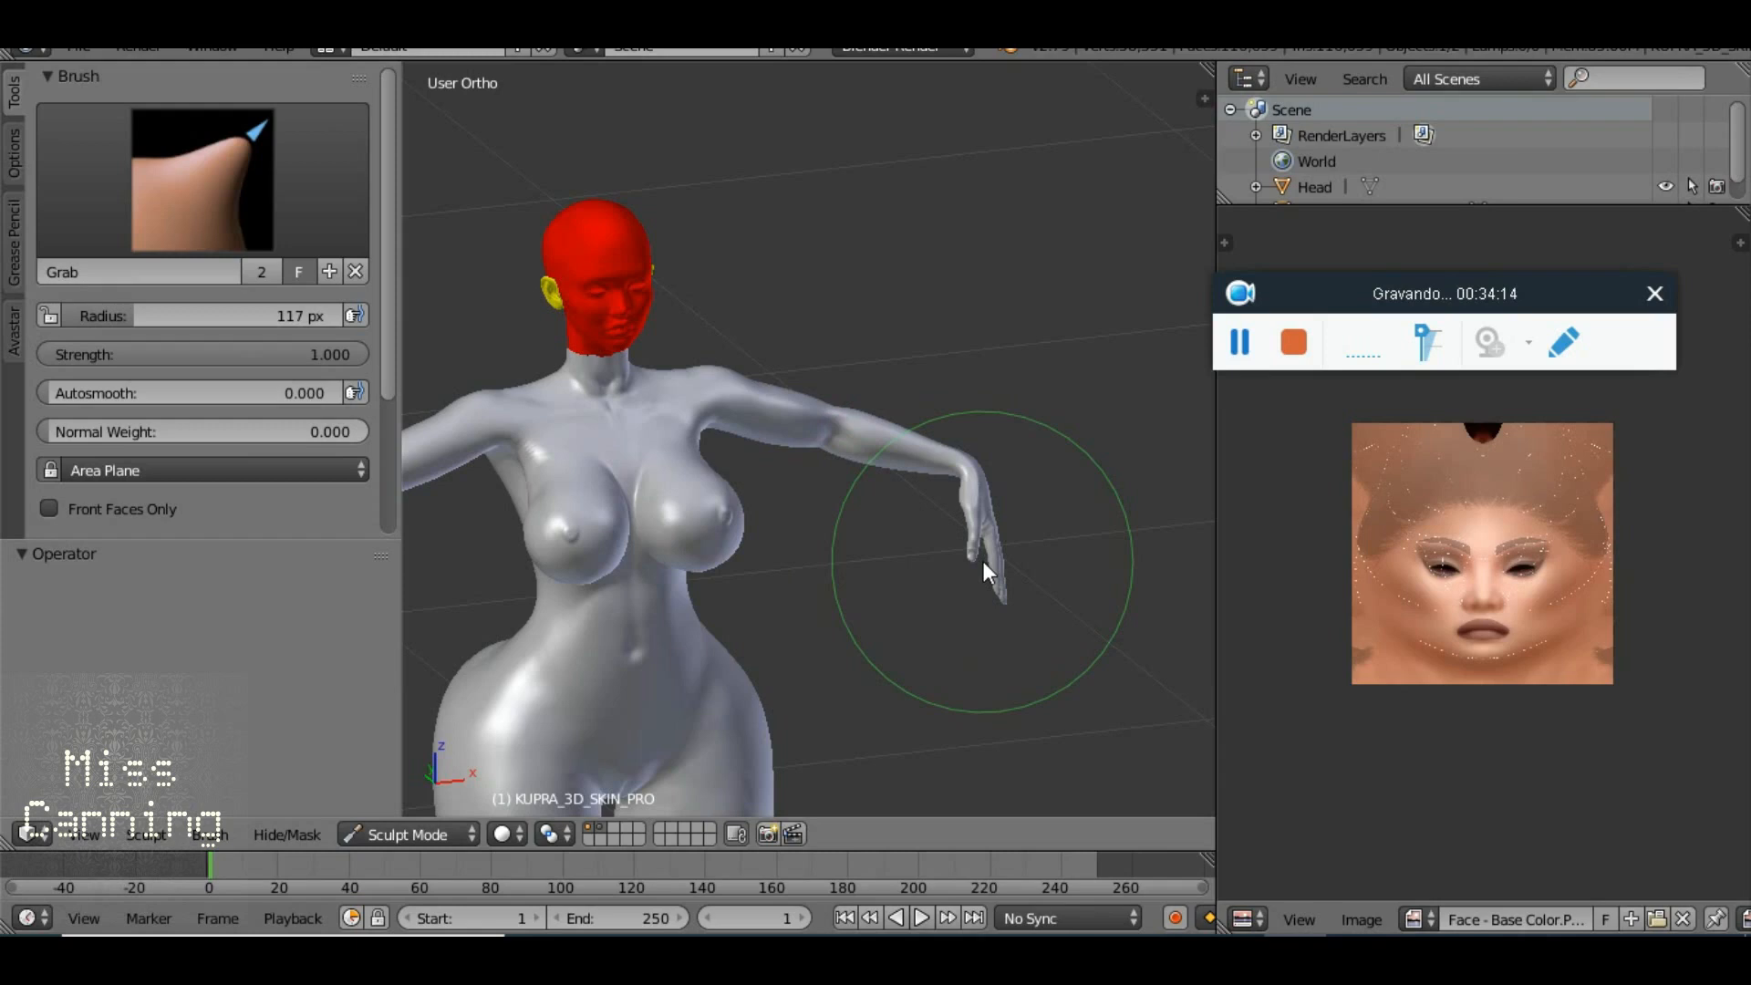
{"action": "mouse_move", "coordinate": [961, 539]}
{"action": "left_mouse_down"}
{"action": "mouse_move", "coordinate": [965, 505]}
{"action": "mouse_move", "coordinate": [926, 518]}
{"action": "mouse_move", "coordinate": [953, 598]}
{"action": "mouse_move", "coordinate": [1084, 545]}
{"action": "mouse_move", "coordinate": [1190, 435]}
{"action": "mouse_move", "coordinate": [478, 457]}
{"action": "mouse_move", "coordinate": [499, 464]}
{"action": "left_mouse_up"}
{"action": "scroll", "coordinate": [995, 559], "scroll_direction": "up", "scroll_amount": 2}
{"action": "left_click_drag", "start_coordinate": [1034, 577], "coordinate": [852, 551]}
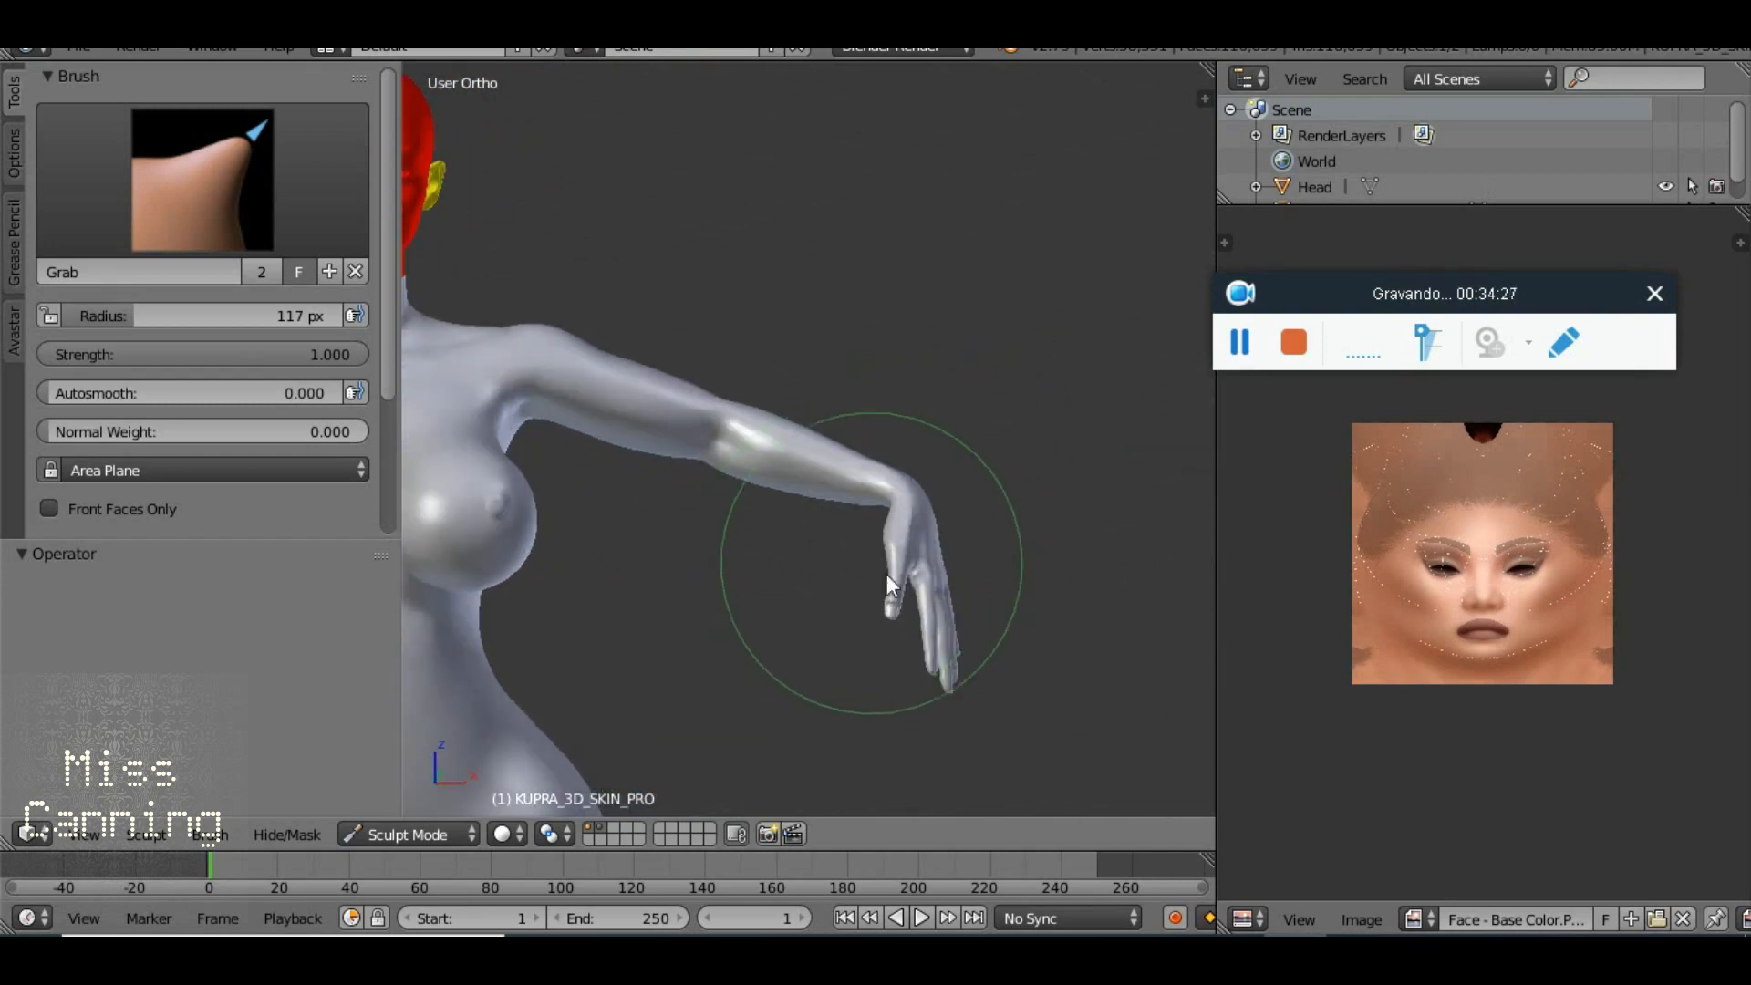
Set the Grab brush radius to 148 px and pull the hand and fingertips slightly outward
{"action": "left_click_drag", "start_coordinate": [137, 316], "coordinate": [183, 315]}
{"action": "left_click_drag", "start_coordinate": [912, 600], "coordinate": [932, 602]}
{"action": "left_click_drag", "start_coordinate": [947, 685], "coordinate": [984, 673]}
{"action": "mouse_move", "coordinate": [932, 611]}
{"action": "left_mouse_down"}
{"action": "mouse_move", "coordinate": [961, 572]}
{"action": "mouse_move", "coordinate": [1060, 553]}
{"action": "mouse_move", "coordinate": [1129, 512]}
{"action": "mouse_move", "coordinate": [1081, 562]}
{"action": "mouse_move", "coordinate": [812, 626]}
{"action": "mouse_move", "coordinate": [649, 618]}
{"action": "mouse_move", "coordinate": [742, 658]}
{"action": "mouse_move", "coordinate": [812, 629]}
{"action": "mouse_move", "coordinate": [797, 702]}
{"action": "mouse_move", "coordinate": [886, 744]}
{"action": "left_mouse_up"}
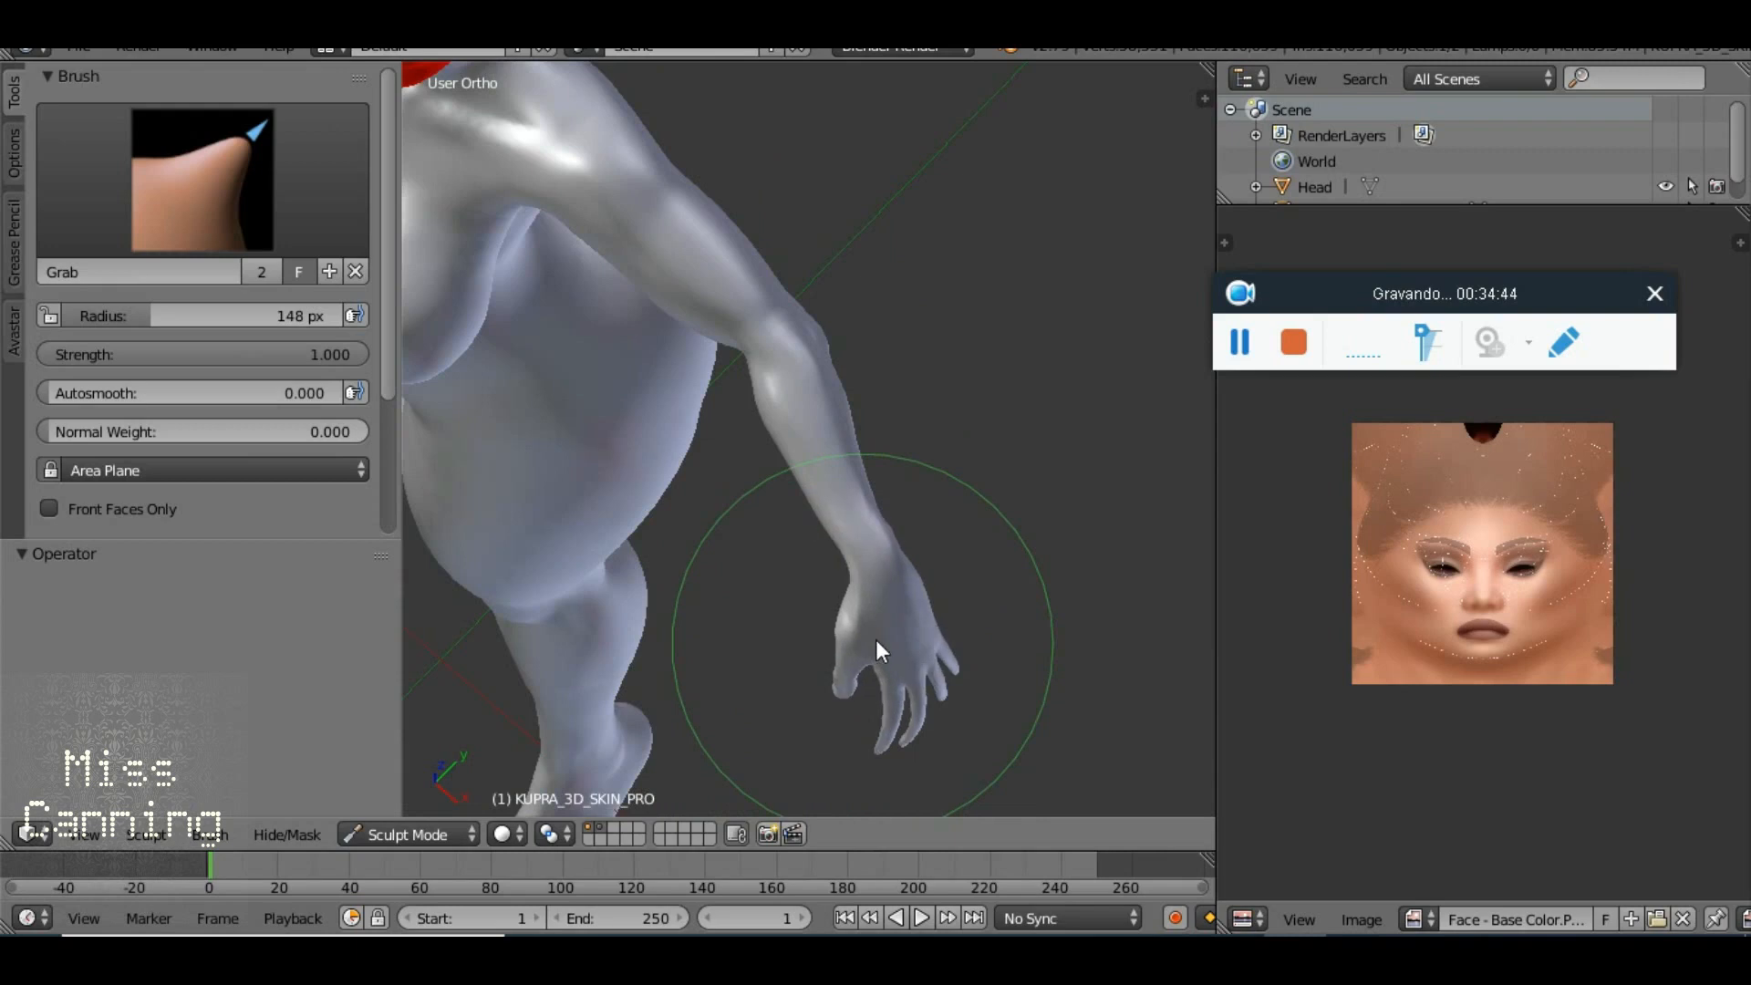
{"action": "mouse_move", "coordinate": [875, 638]}
{"action": "left_mouse_down"}
{"action": "mouse_move", "coordinate": [845, 602]}
{"action": "mouse_move", "coordinate": [819, 485]}
{"action": "mouse_move", "coordinate": [770, 424]}
{"action": "mouse_move", "coordinate": [1071, 433]}
{"action": "mouse_move", "coordinate": [828, 554]}
{"action": "mouse_move", "coordinate": [539, 501]}
{"action": "mouse_move", "coordinate": [917, 480]}
{"action": "left_mouse_up"}
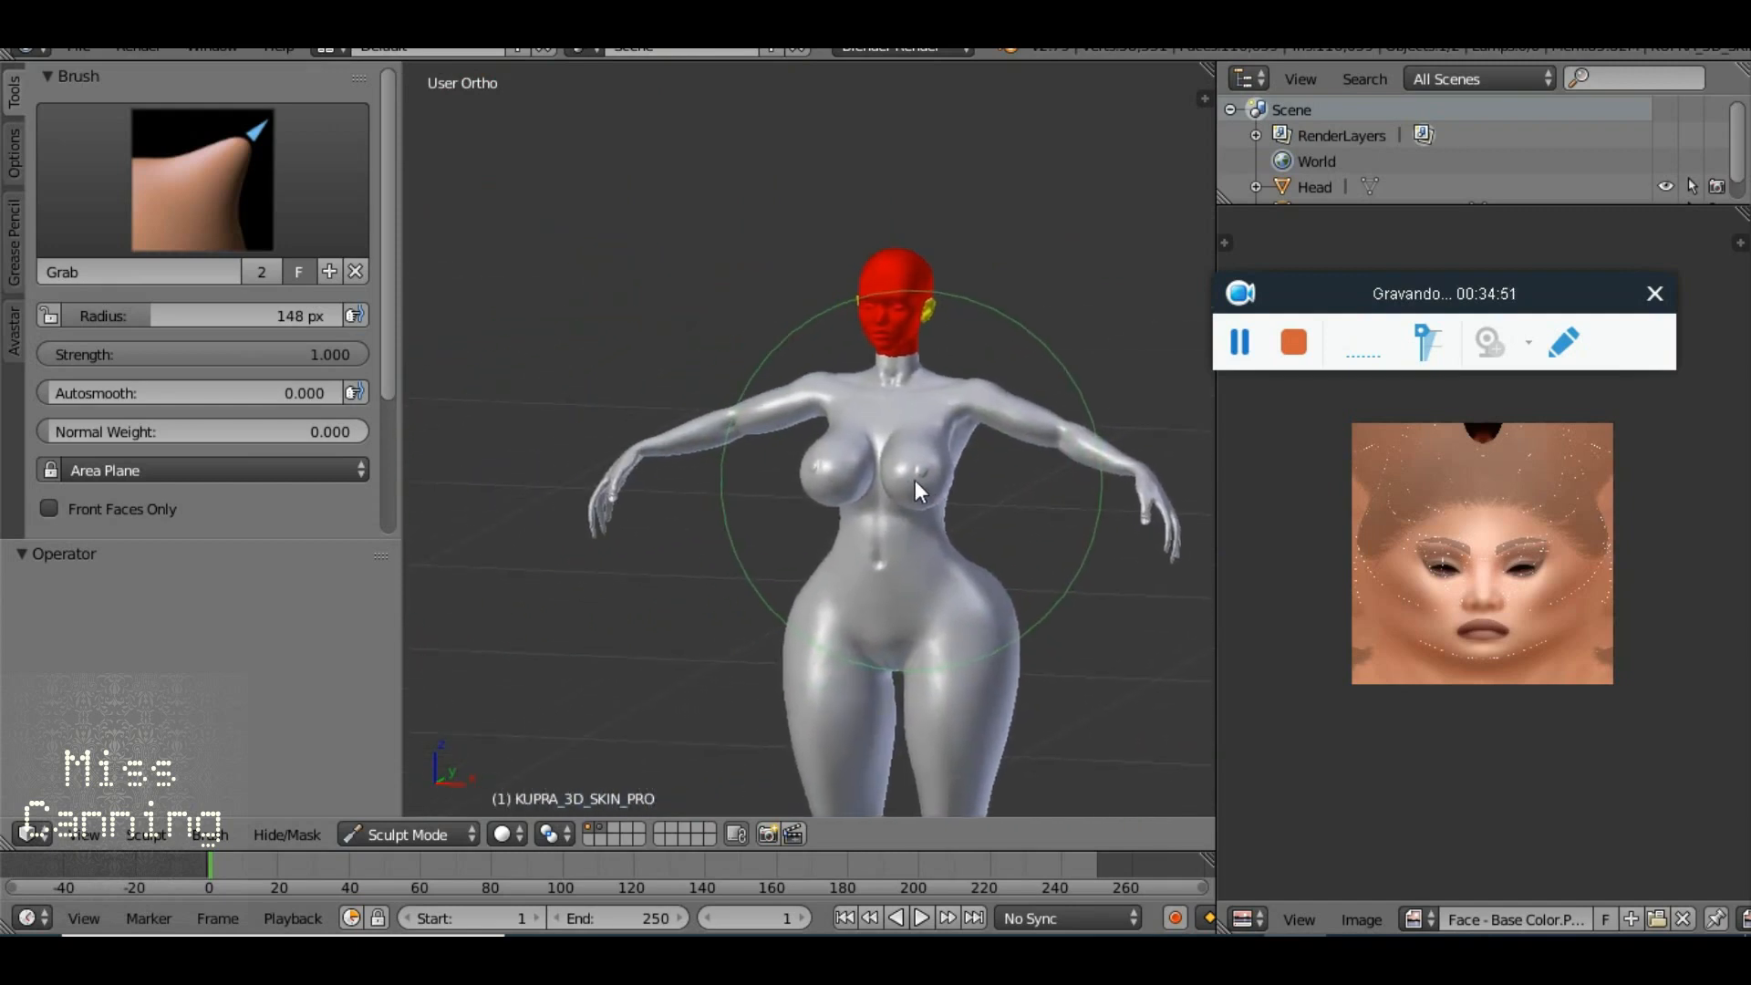
Examine both arms, the bent wrists and the hands from the front and at an angle
{"action": "scroll", "coordinate": [917, 480], "scroll_direction": "up", "scroll_amount": 2}
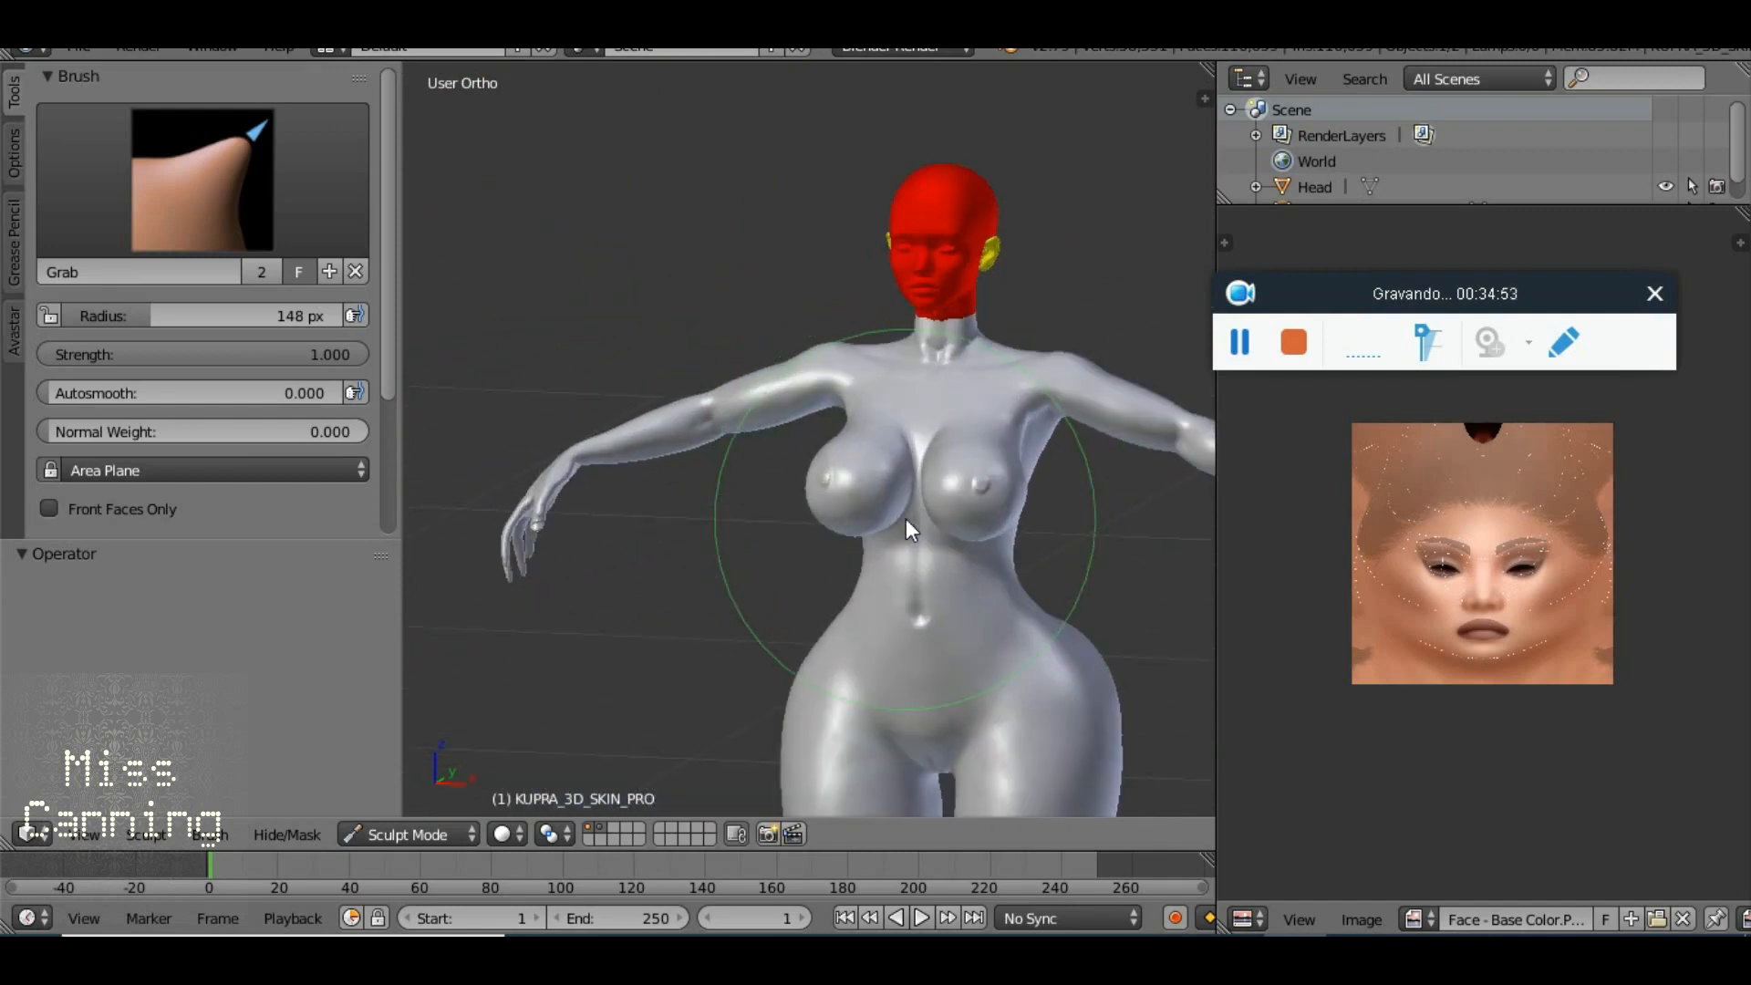
{"action": "mouse_move", "coordinate": [906, 518]}
{"action": "left_mouse_down"}
{"action": "mouse_move", "coordinate": [763, 535]}
{"action": "mouse_move", "coordinate": [573, 507]}
{"action": "left_mouse_up"}
{"action": "scroll", "coordinate": [572, 510], "scroll_direction": "up", "scroll_amount": 3}
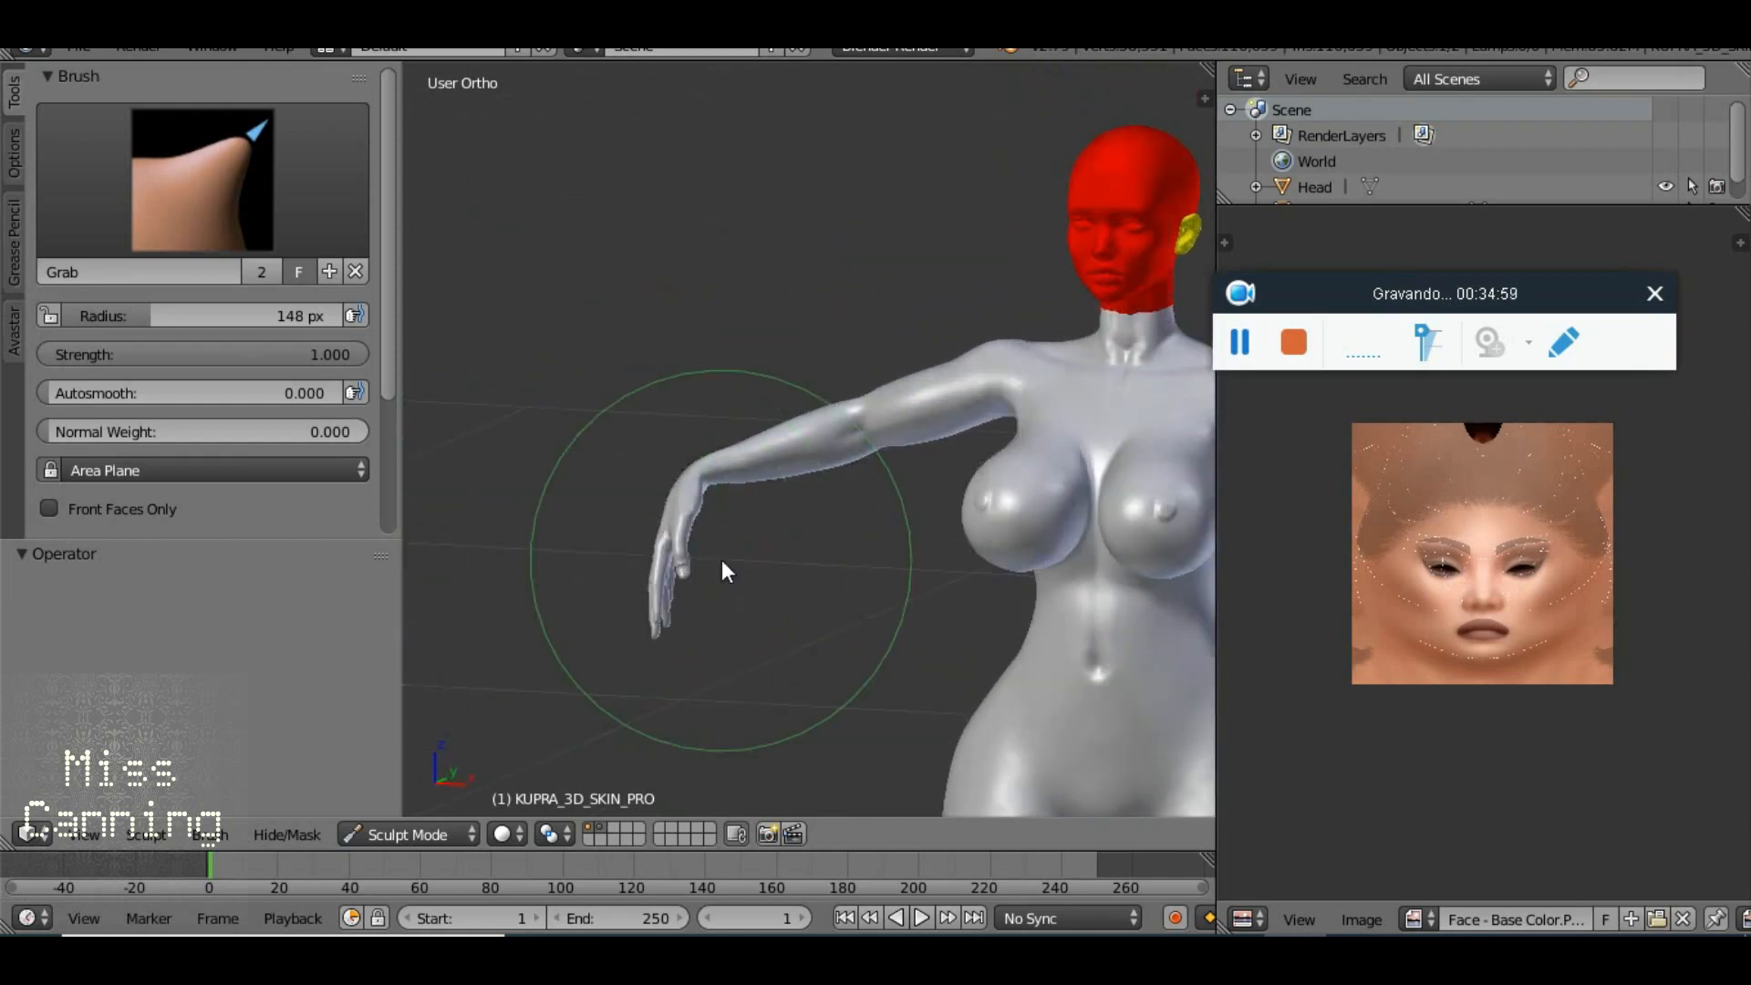
{"action": "left_click_drag", "start_coordinate": [1069, 484], "coordinate": [1163, 524]}
{"action": "left_click_drag", "start_coordinate": [1162, 458], "coordinate": [830, 385]}
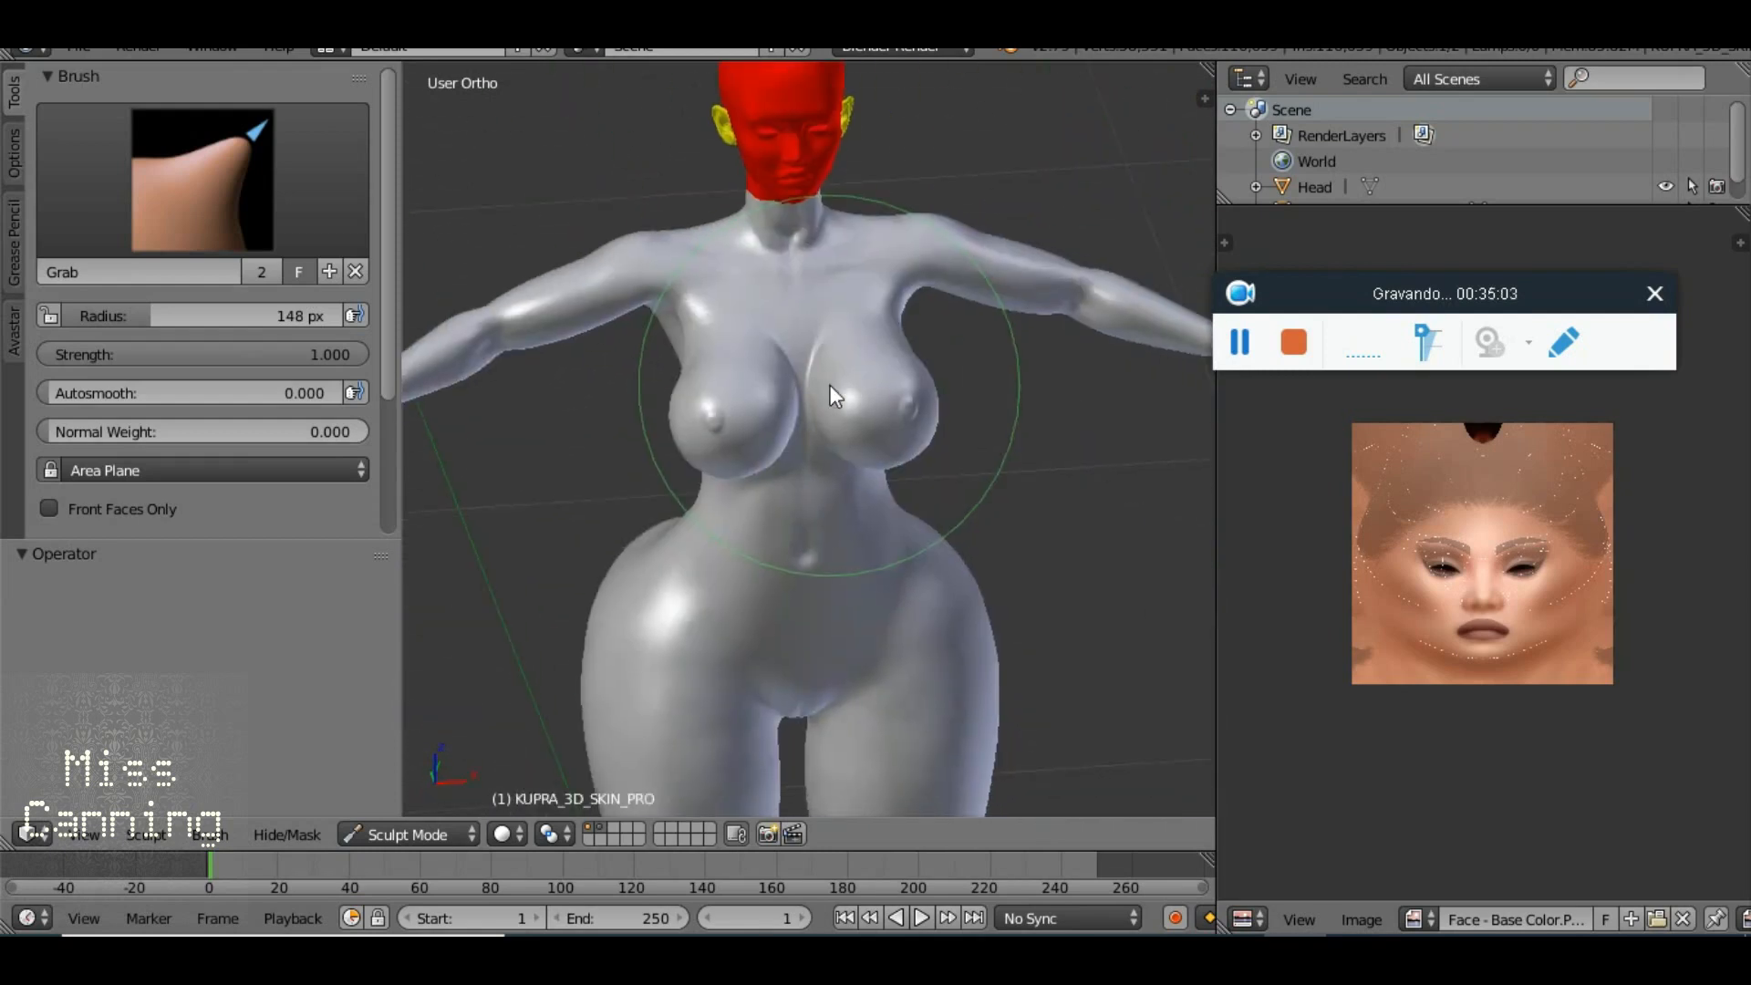
{"action": "scroll", "coordinate": [836, 397], "scroll_direction": "down", "scroll_amount": 2}
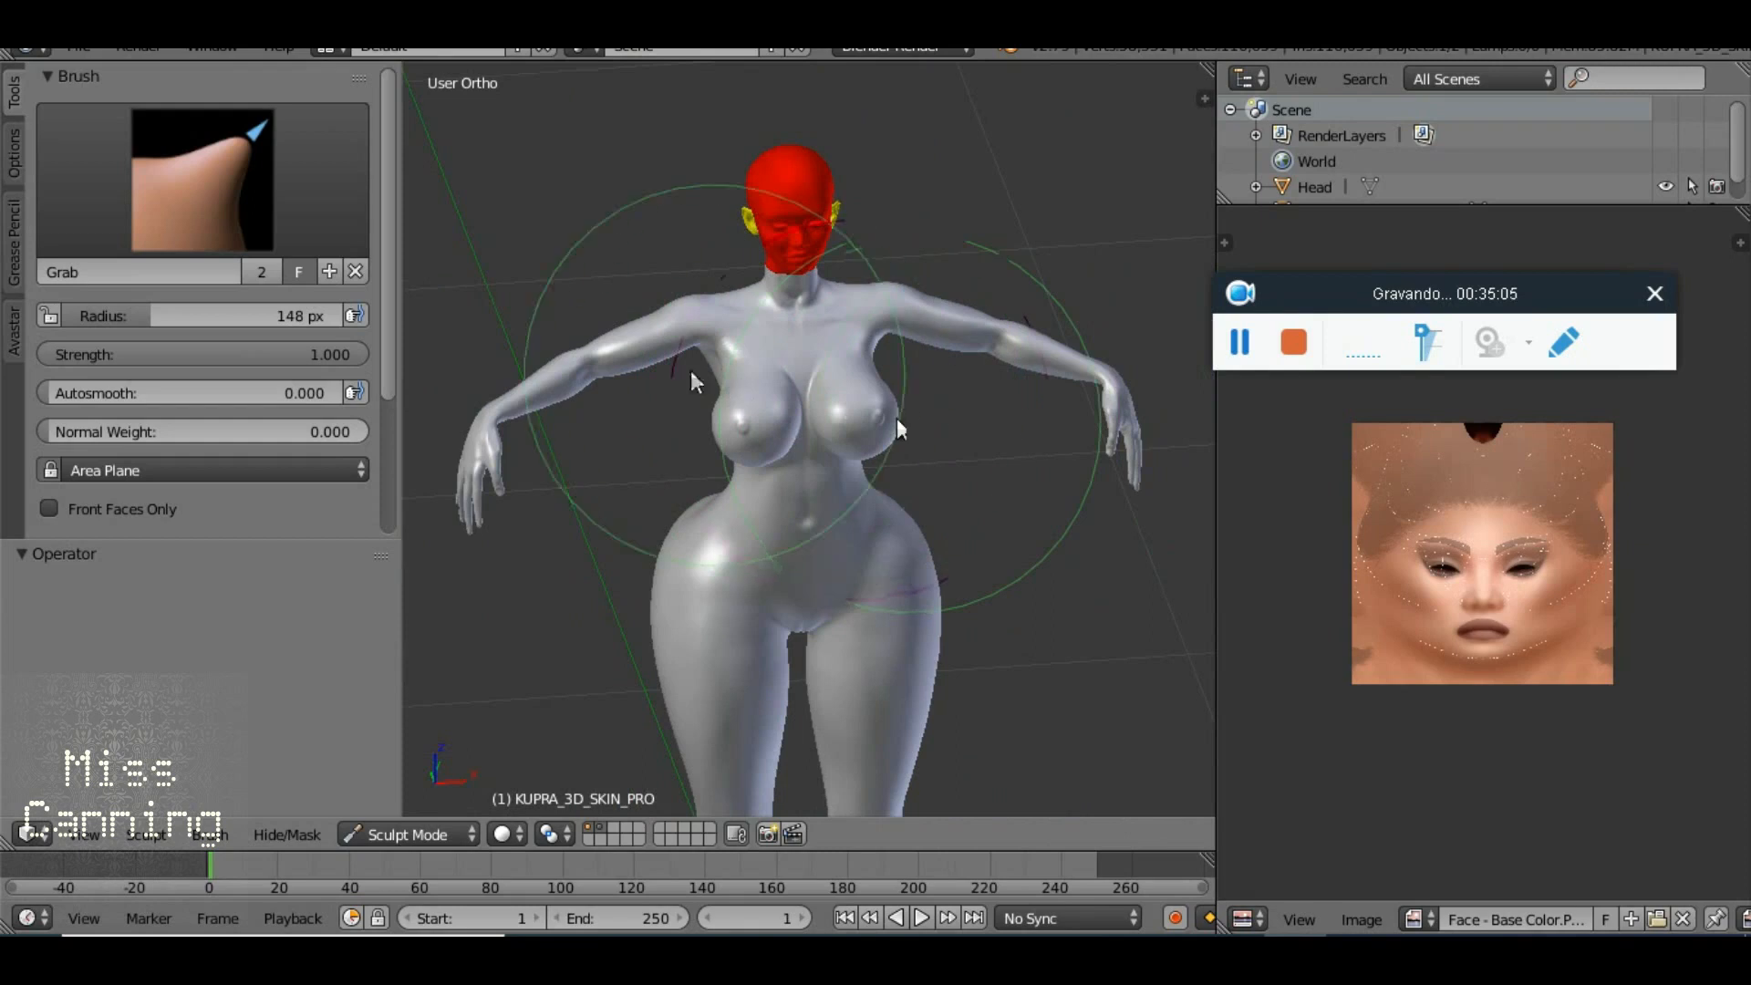
{"action": "left_click_drag", "start_coordinate": [544, 395], "coordinate": [751, 410]}
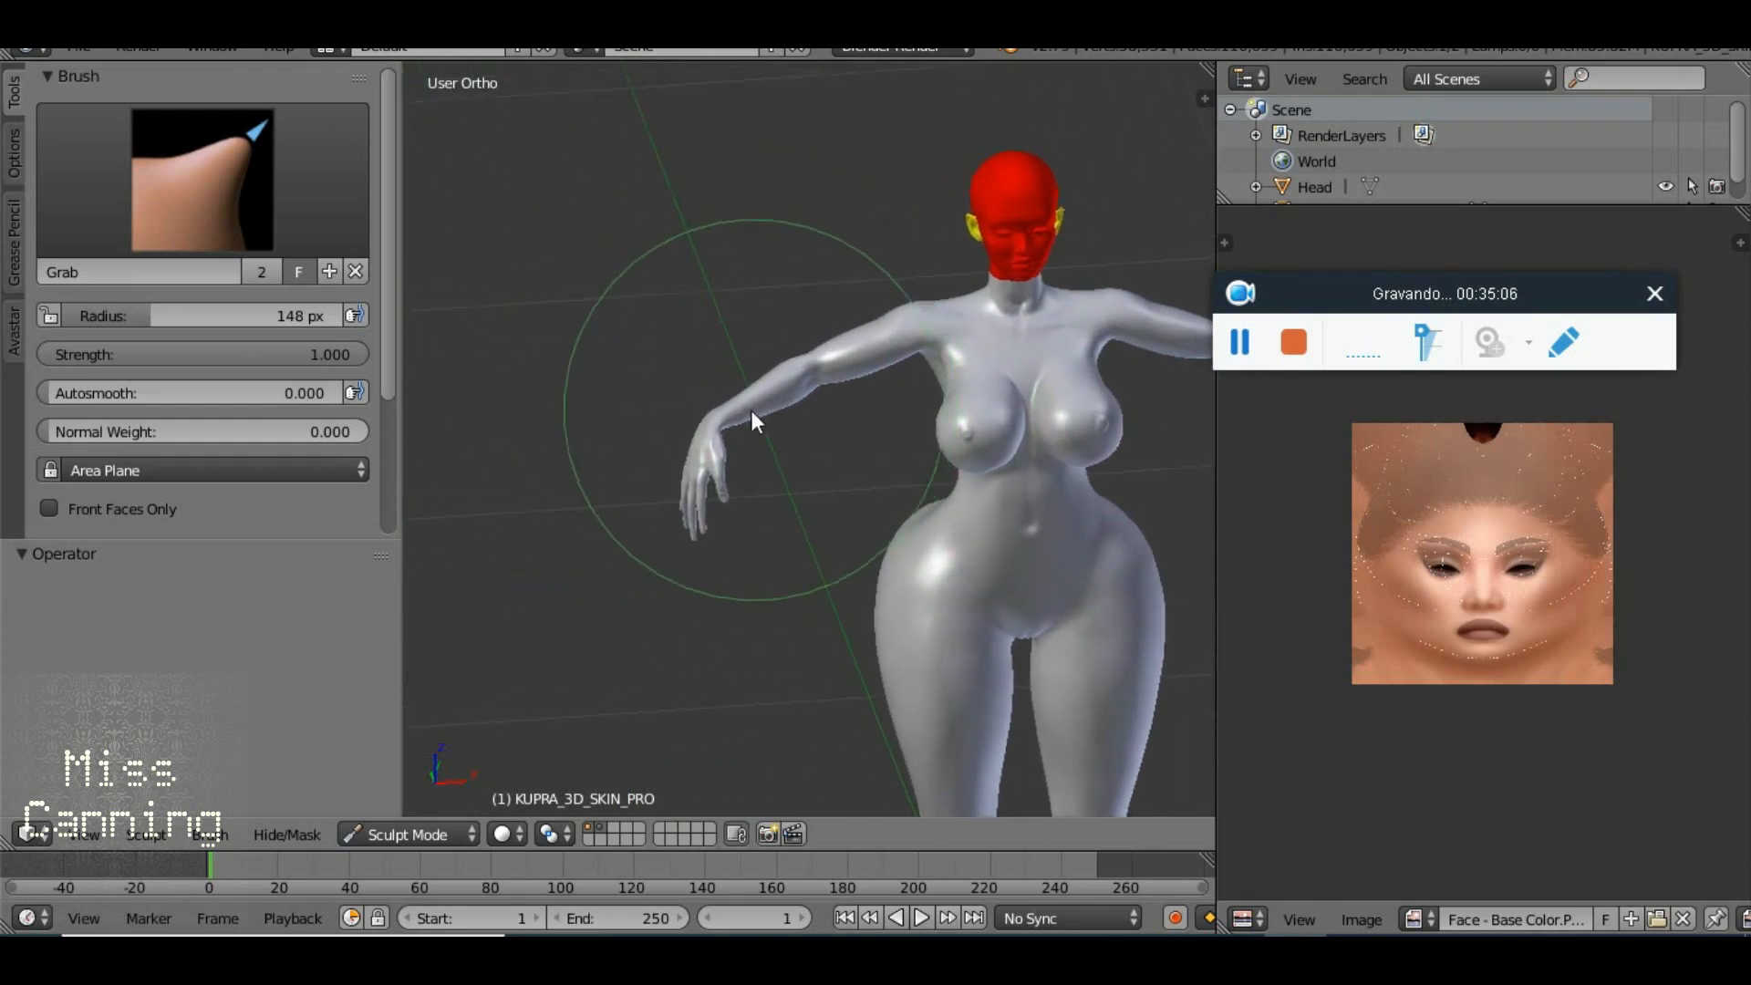
{"action": "scroll", "coordinate": [698, 467], "scroll_direction": "up", "scroll_amount": 2}
{"action": "mouse_move", "coordinate": [697, 478]}
{"action": "left_mouse_down"}
{"action": "mouse_move", "coordinate": [633, 456]}
{"action": "mouse_move", "coordinate": [639, 428]}
{"action": "left_mouse_up"}
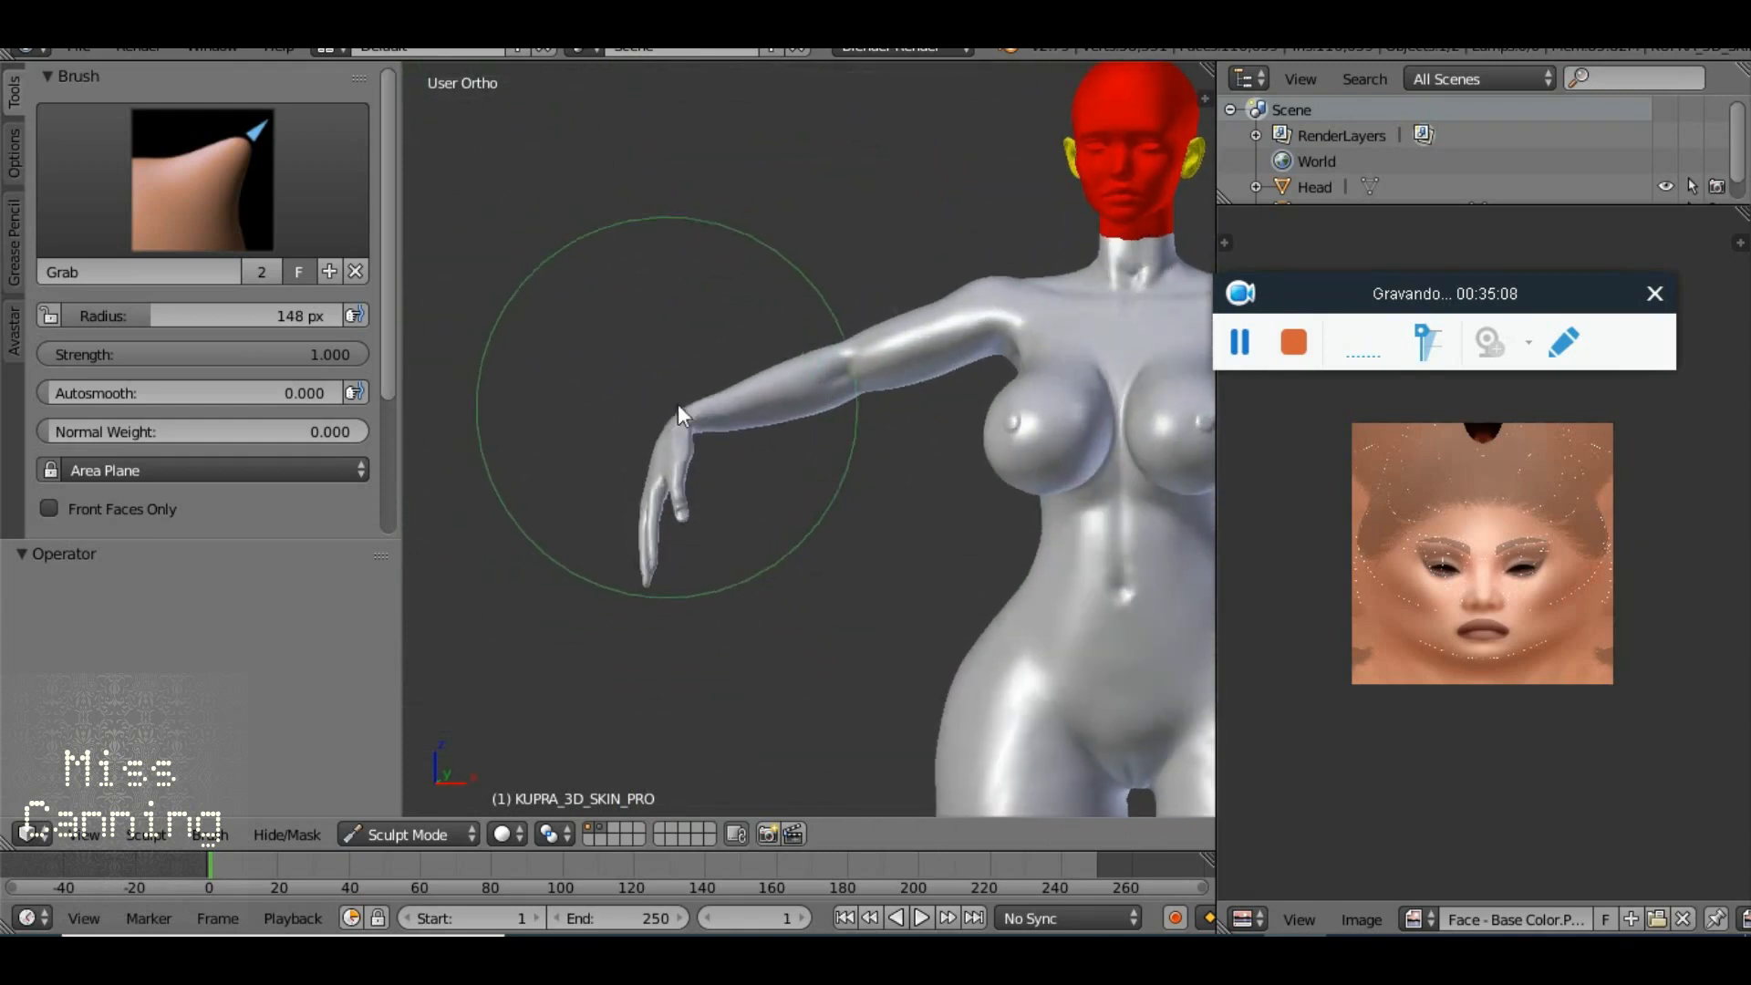
{"action": "scroll", "coordinate": [799, 511], "scroll_direction": "up", "scroll_amount": 2}
{"action": "scroll", "coordinate": [777, 518], "scroll_direction": "down", "scroll_amount": 2}
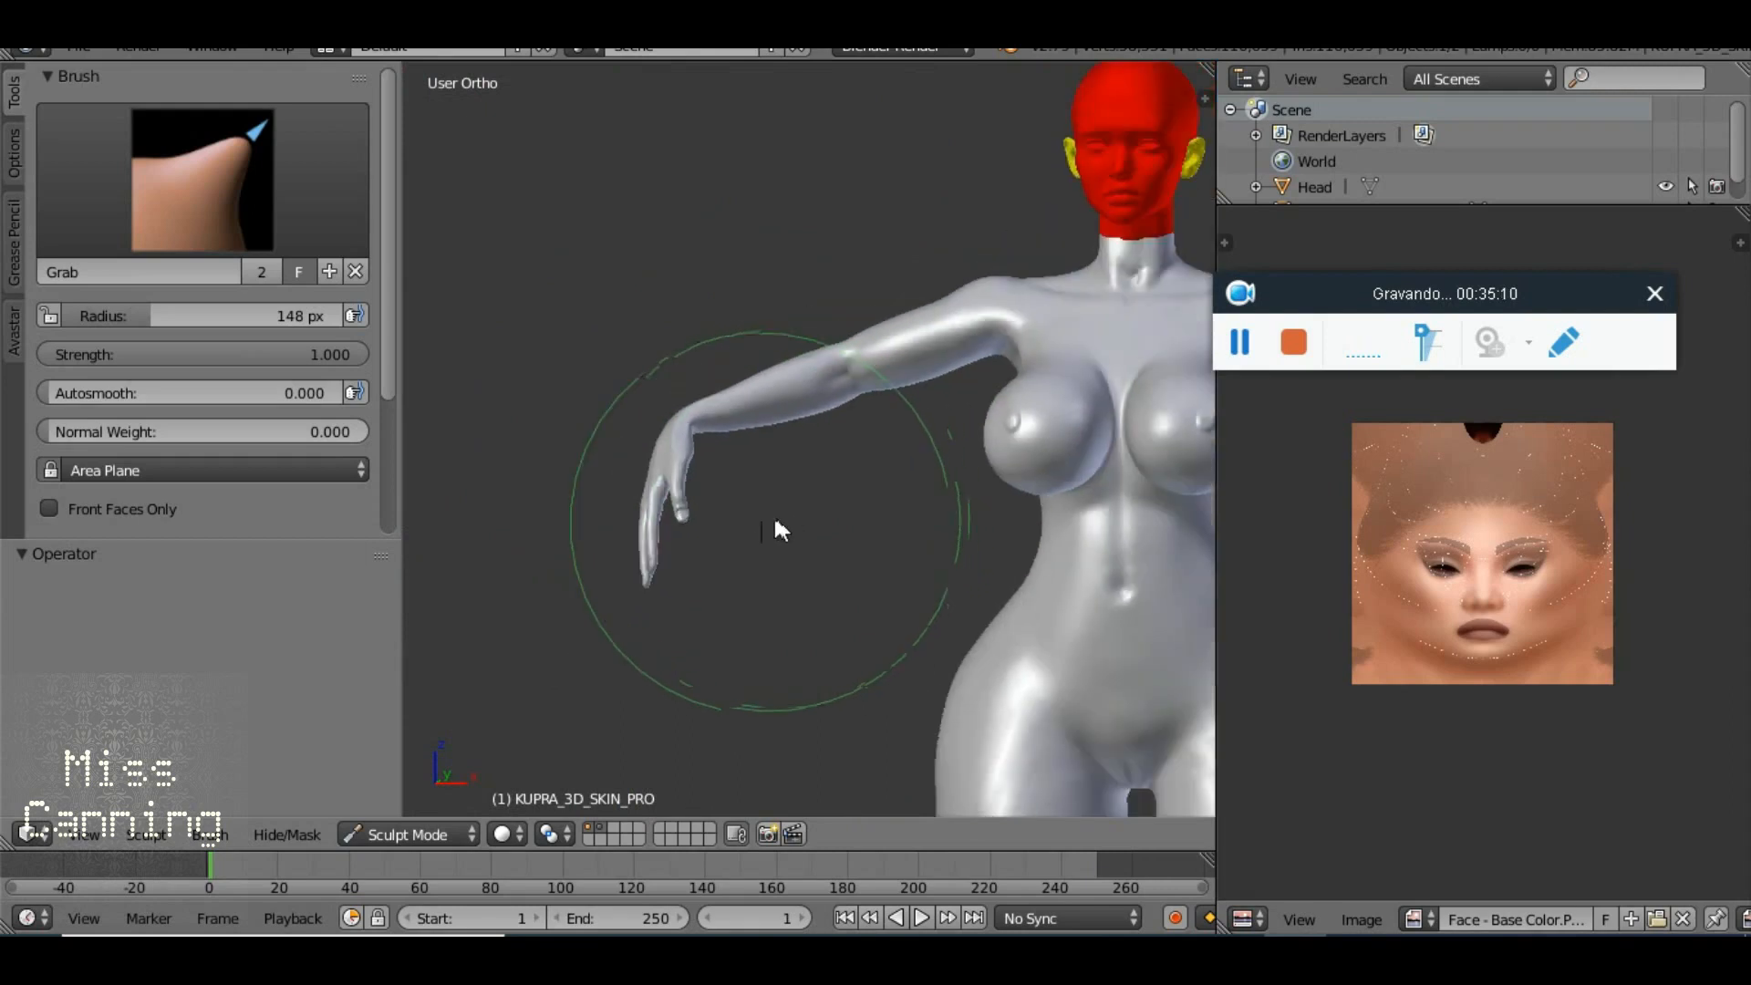
{"action": "scroll", "coordinate": [806, 505], "scroll_direction": "down", "scroll_amount": 1}
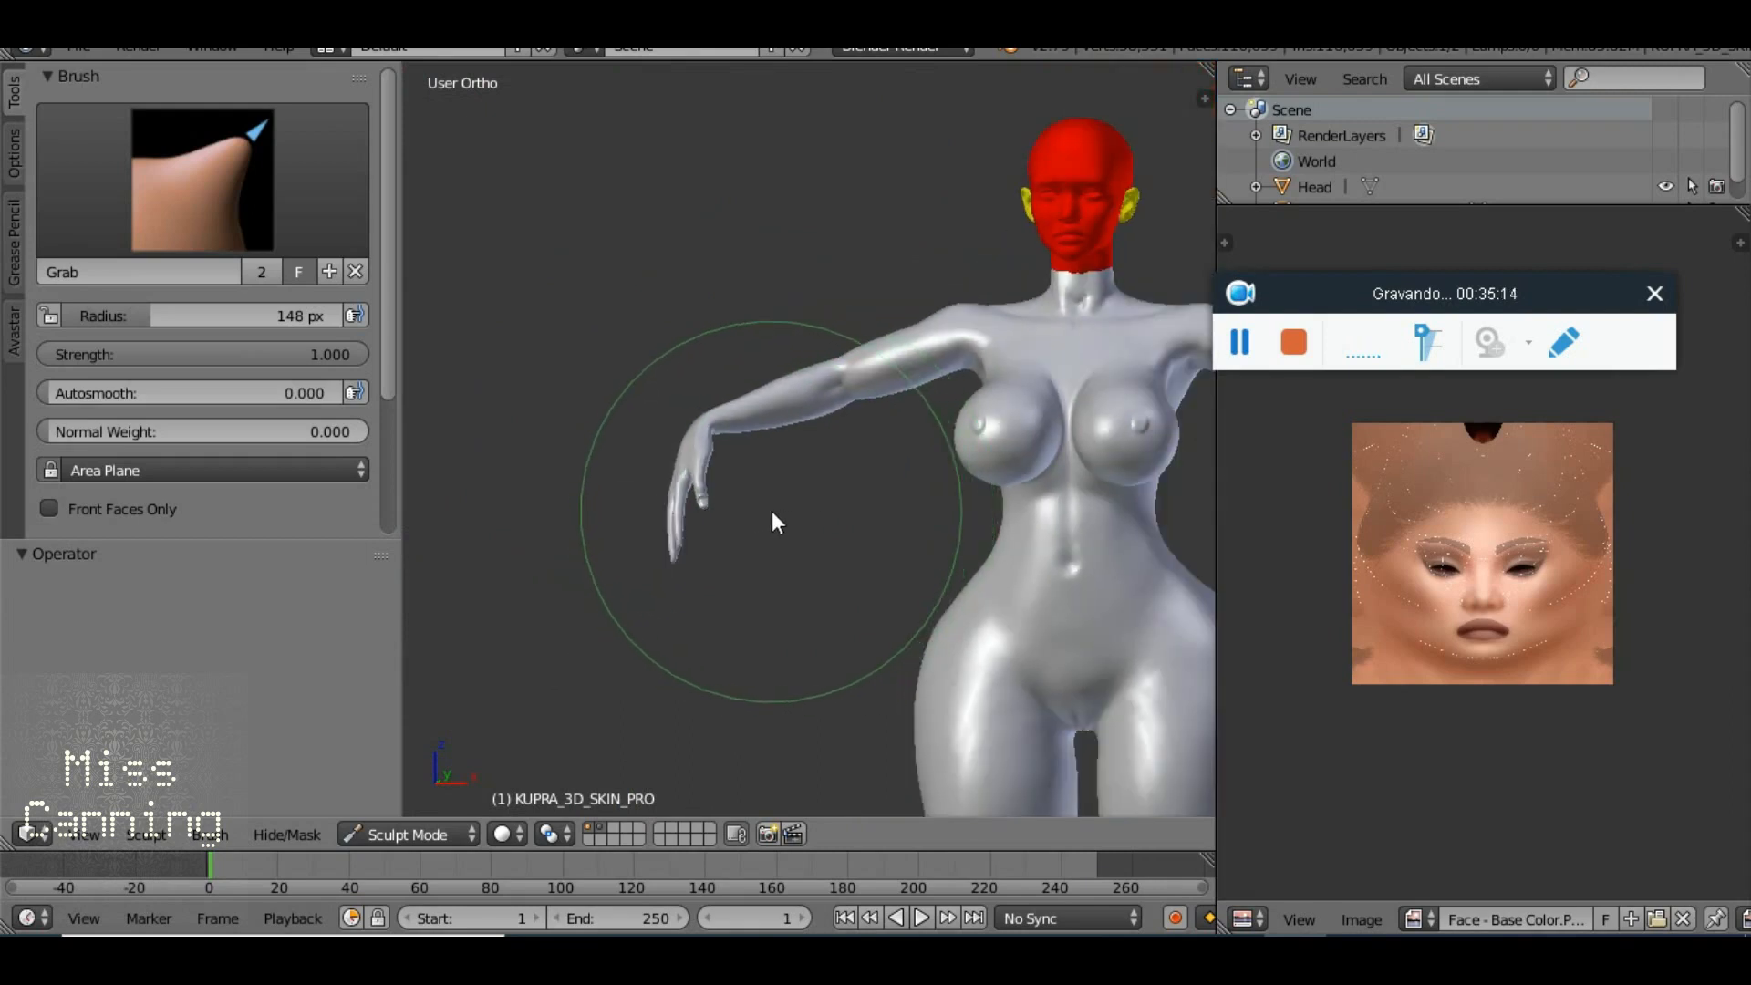
{"action": "mouse_move", "coordinate": [731, 506]}
{"action": "left_mouse_down"}
{"action": "mouse_move", "coordinate": [822, 512]}
{"action": "mouse_move", "coordinate": [790, 527]}
{"action": "mouse_move", "coordinate": [764, 507]}
{"action": "left_mouse_up"}
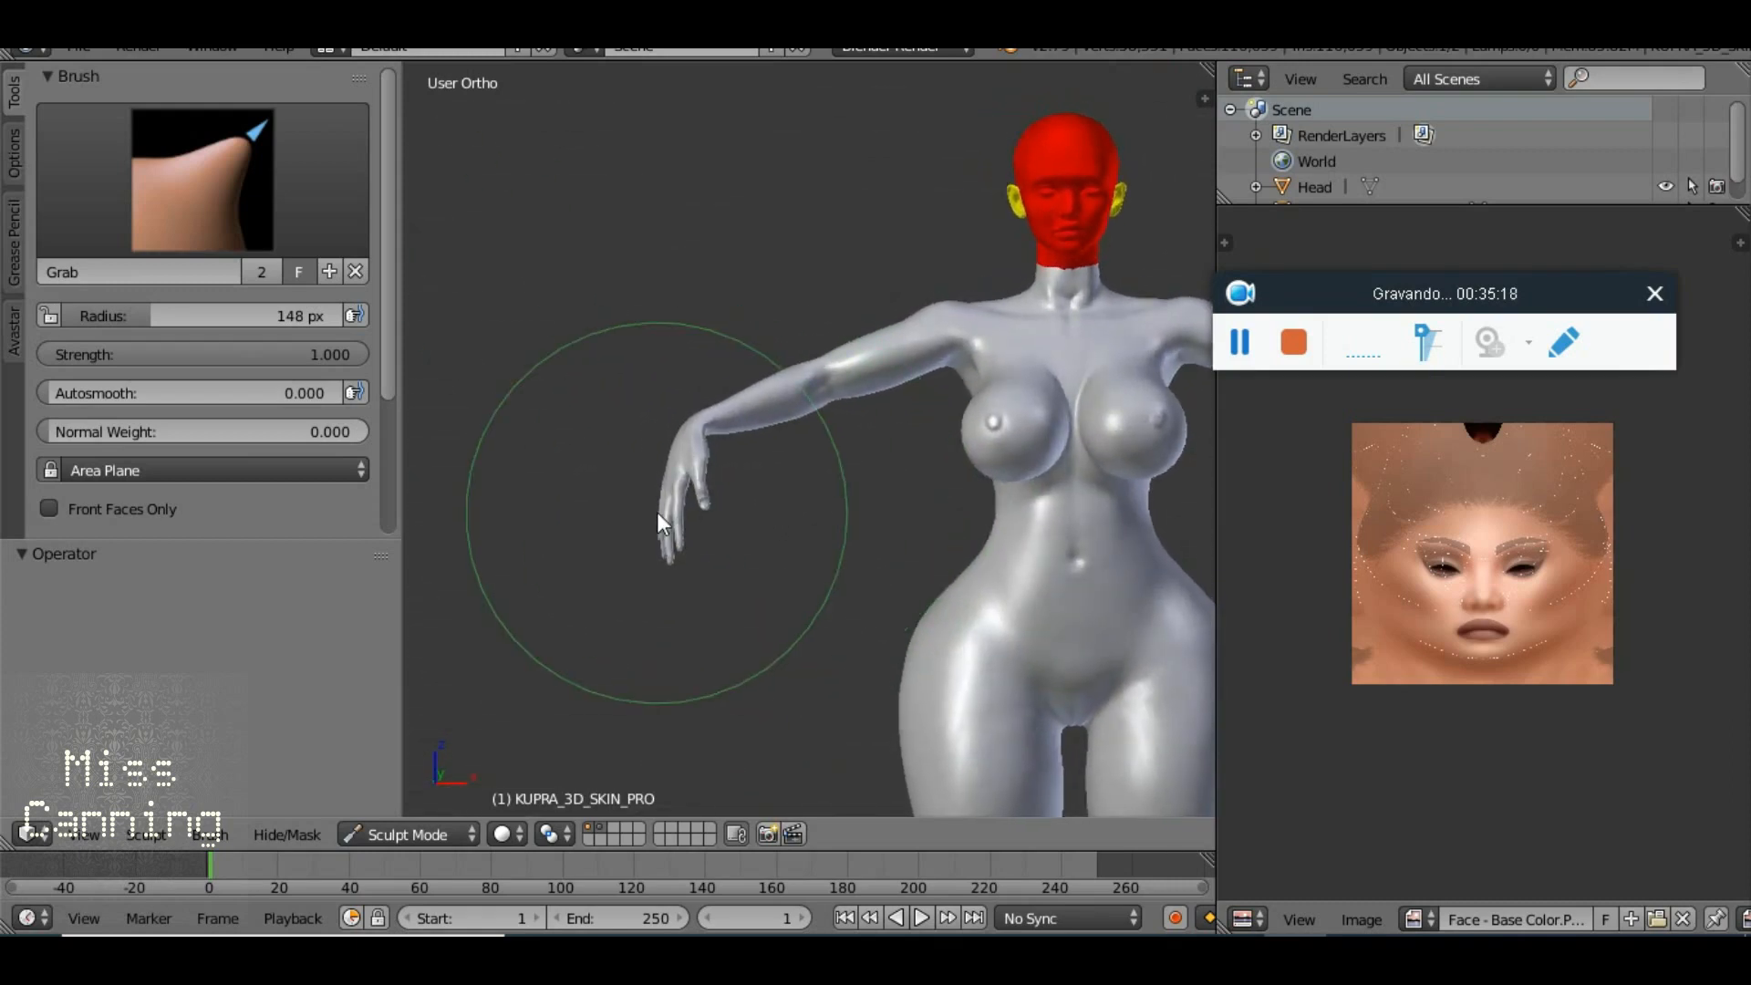
{"action": "scroll", "coordinate": [655, 513], "scroll_direction": "up", "scroll_amount": 1}
{"action": "mouse_move", "coordinate": [656, 514]}
{"action": "left_mouse_down"}
{"action": "mouse_move", "coordinate": [598, 505]}
{"action": "mouse_move", "coordinate": [688, 532]}
{"action": "mouse_move", "coordinate": [669, 507]}
{"action": "mouse_move", "coordinate": [666, 556]}
{"action": "mouse_move", "coordinate": [604, 577]}
{"action": "mouse_move", "coordinate": [691, 529]}
{"action": "left_mouse_up"}
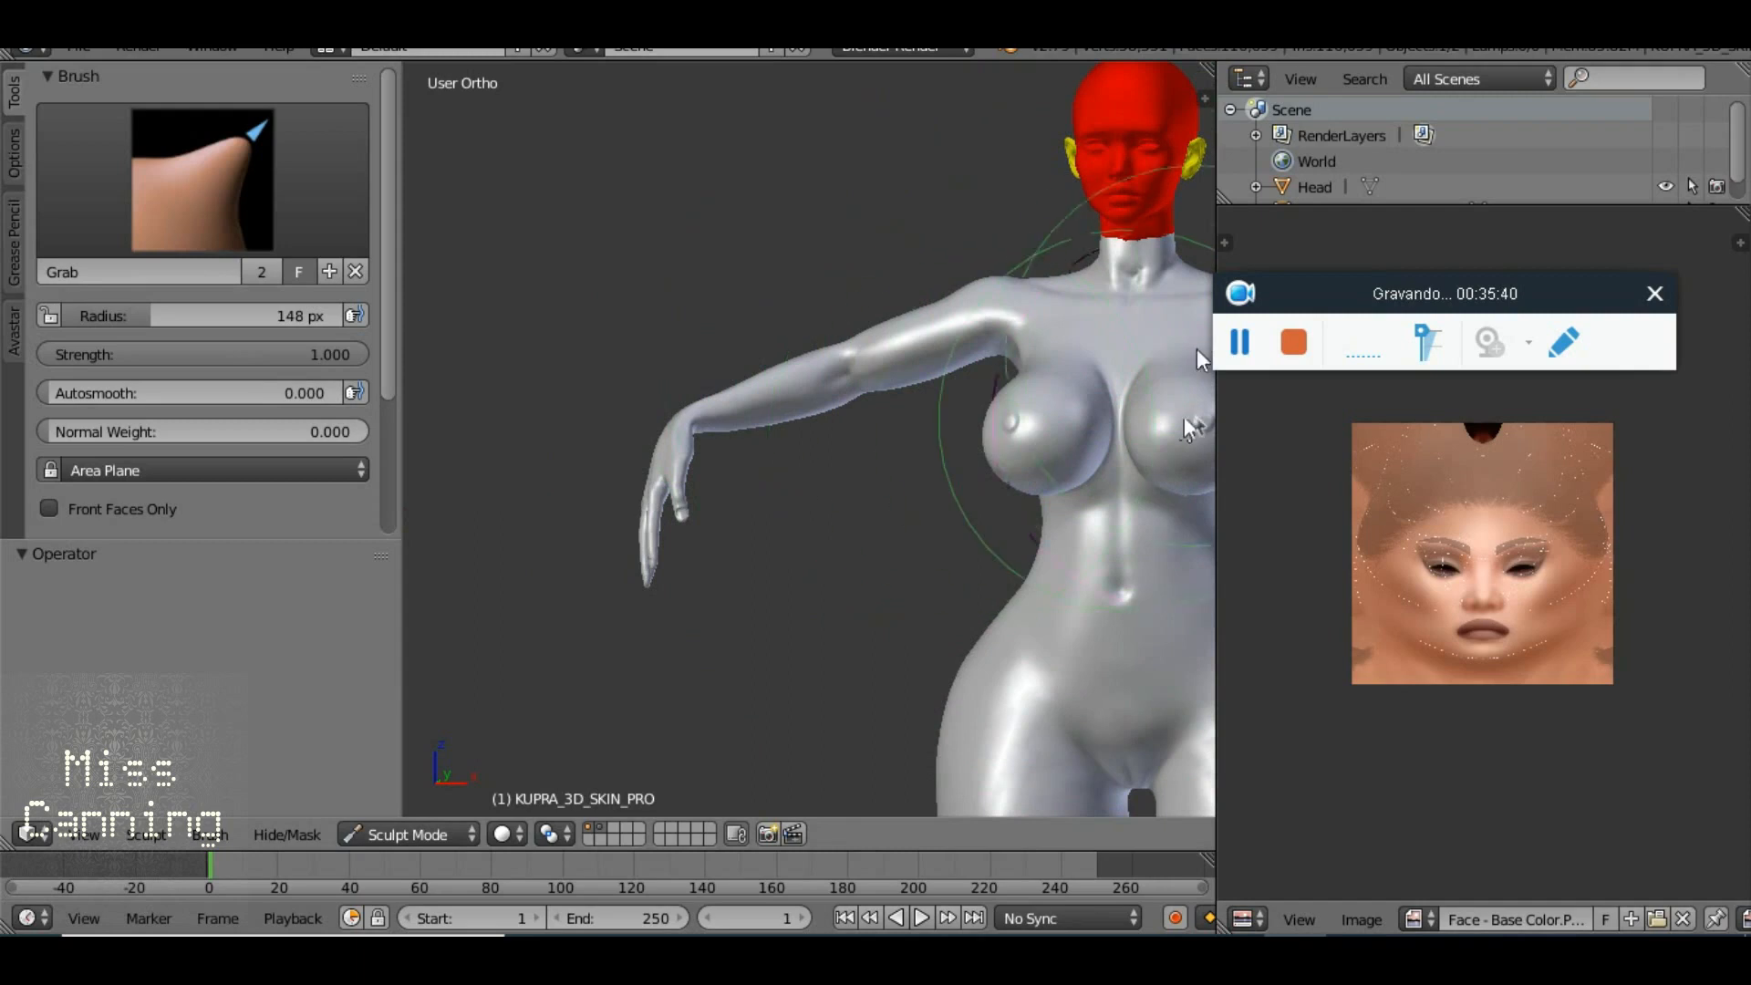
Try pulling the hand outward from behind with the Grab brush and undo the strokes
{"action": "mouse_move", "coordinate": [684, 458]}
{"action": "left_mouse_down"}
{"action": "mouse_move", "coordinate": [1200, 467]}
{"action": "mouse_move", "coordinate": [448, 464]}
{"action": "mouse_move", "coordinate": [711, 450]}
{"action": "left_mouse_up"}
{"action": "left_click_drag", "start_coordinate": [992, 497], "coordinate": [1014, 463]}
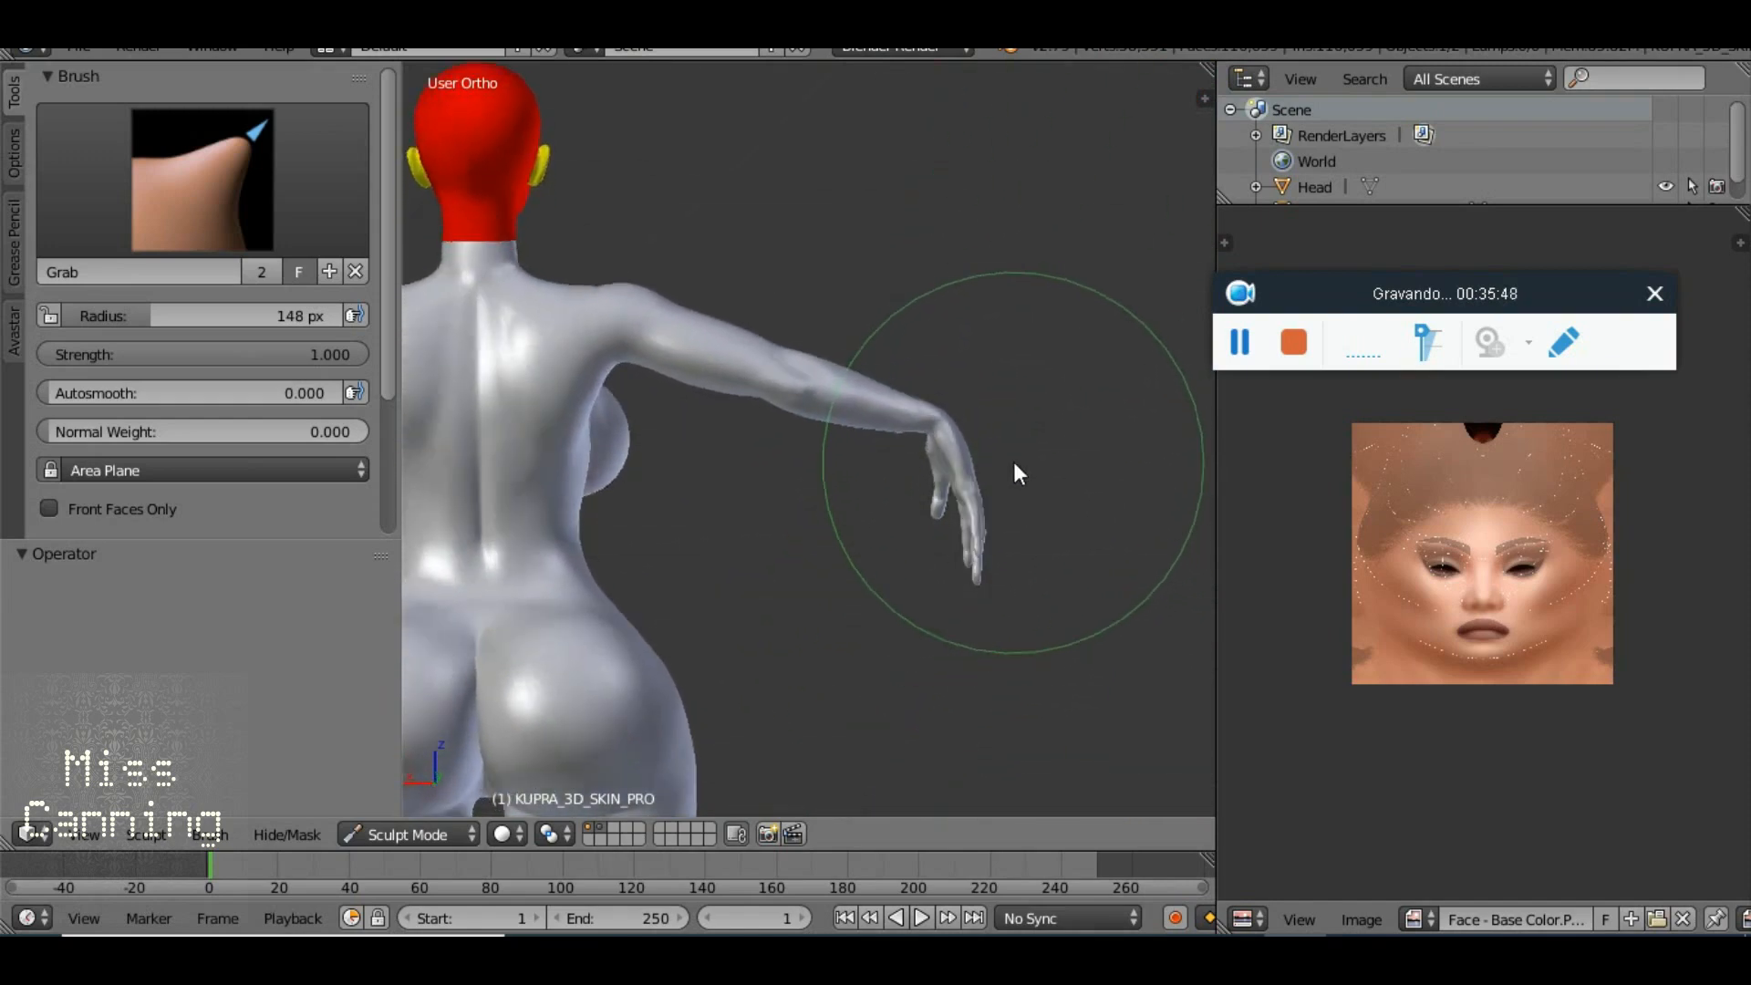
{"action": "scroll", "coordinate": [965, 522], "scroll_direction": "up", "scroll_amount": 3}
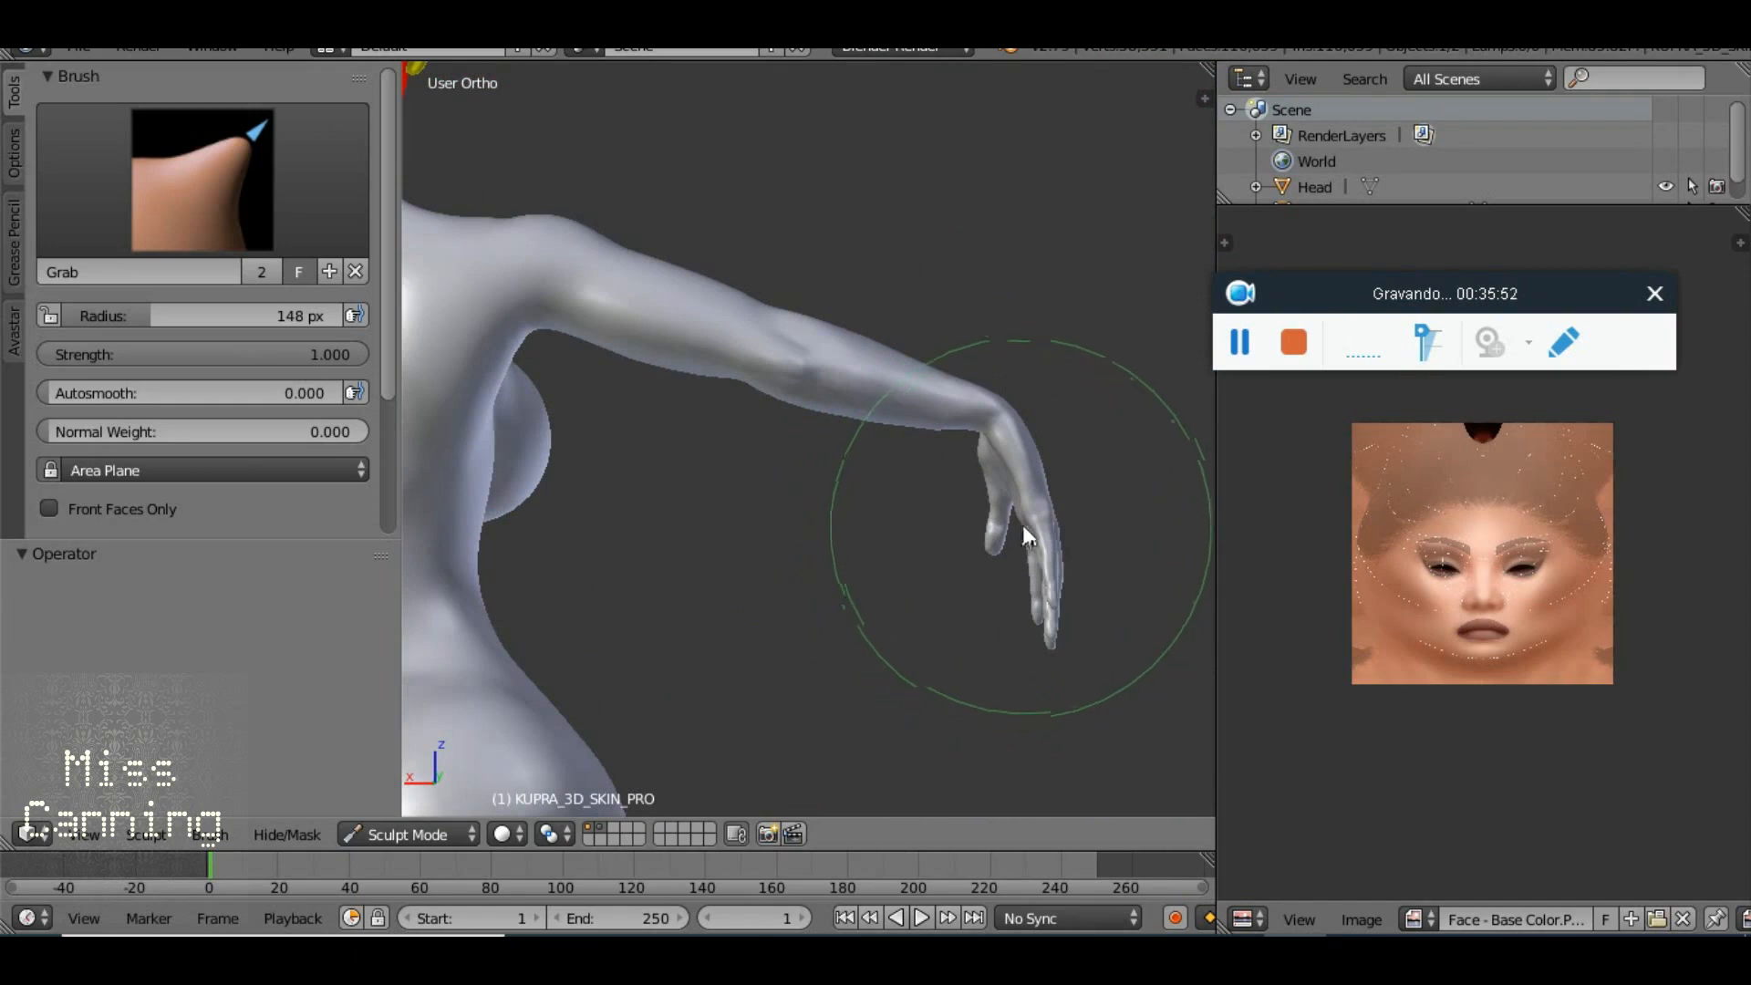
{"action": "mouse_move", "coordinate": [1022, 563]}
{"action": "left_mouse_down"}
{"action": "mouse_move", "coordinate": [1053, 581]}
{"action": "mouse_move", "coordinate": [1018, 554]}
{"action": "mouse_move", "coordinate": [1025, 536]}
{"action": "mouse_move", "coordinate": [1058, 609]}
{"action": "left_mouse_up"}
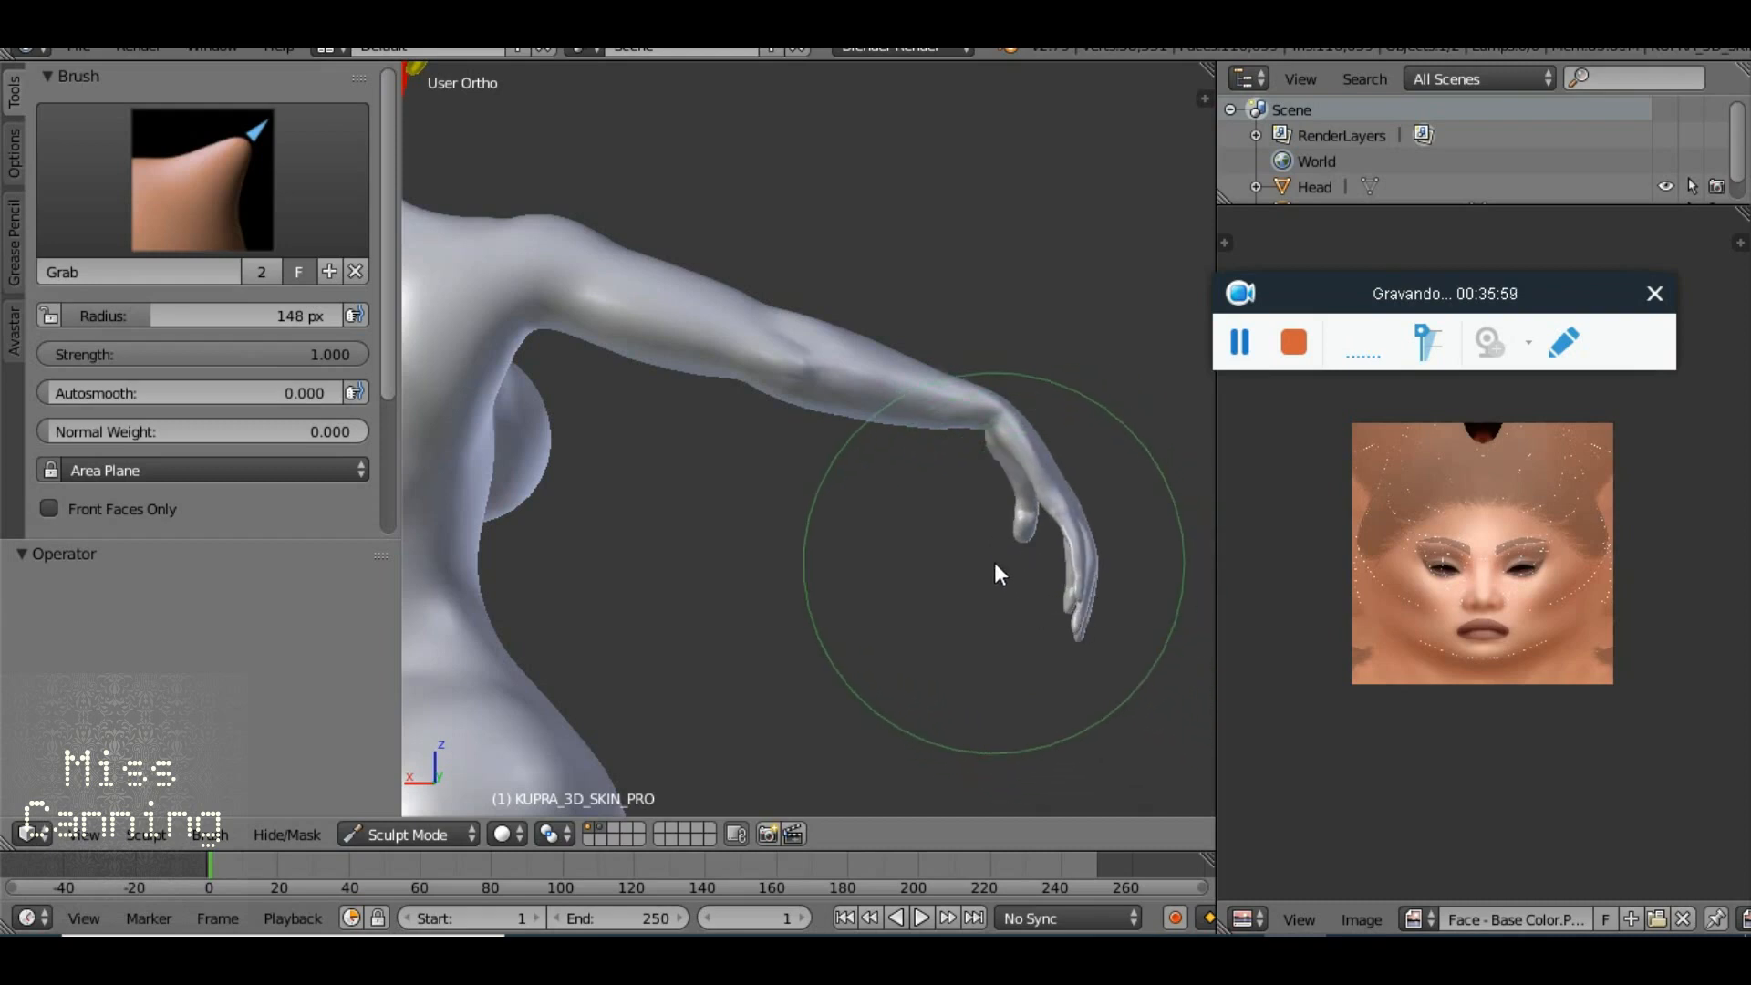
{"action": "key", "text": "ctrl+z"}
{"action": "key", "text": "ctrl+z"}
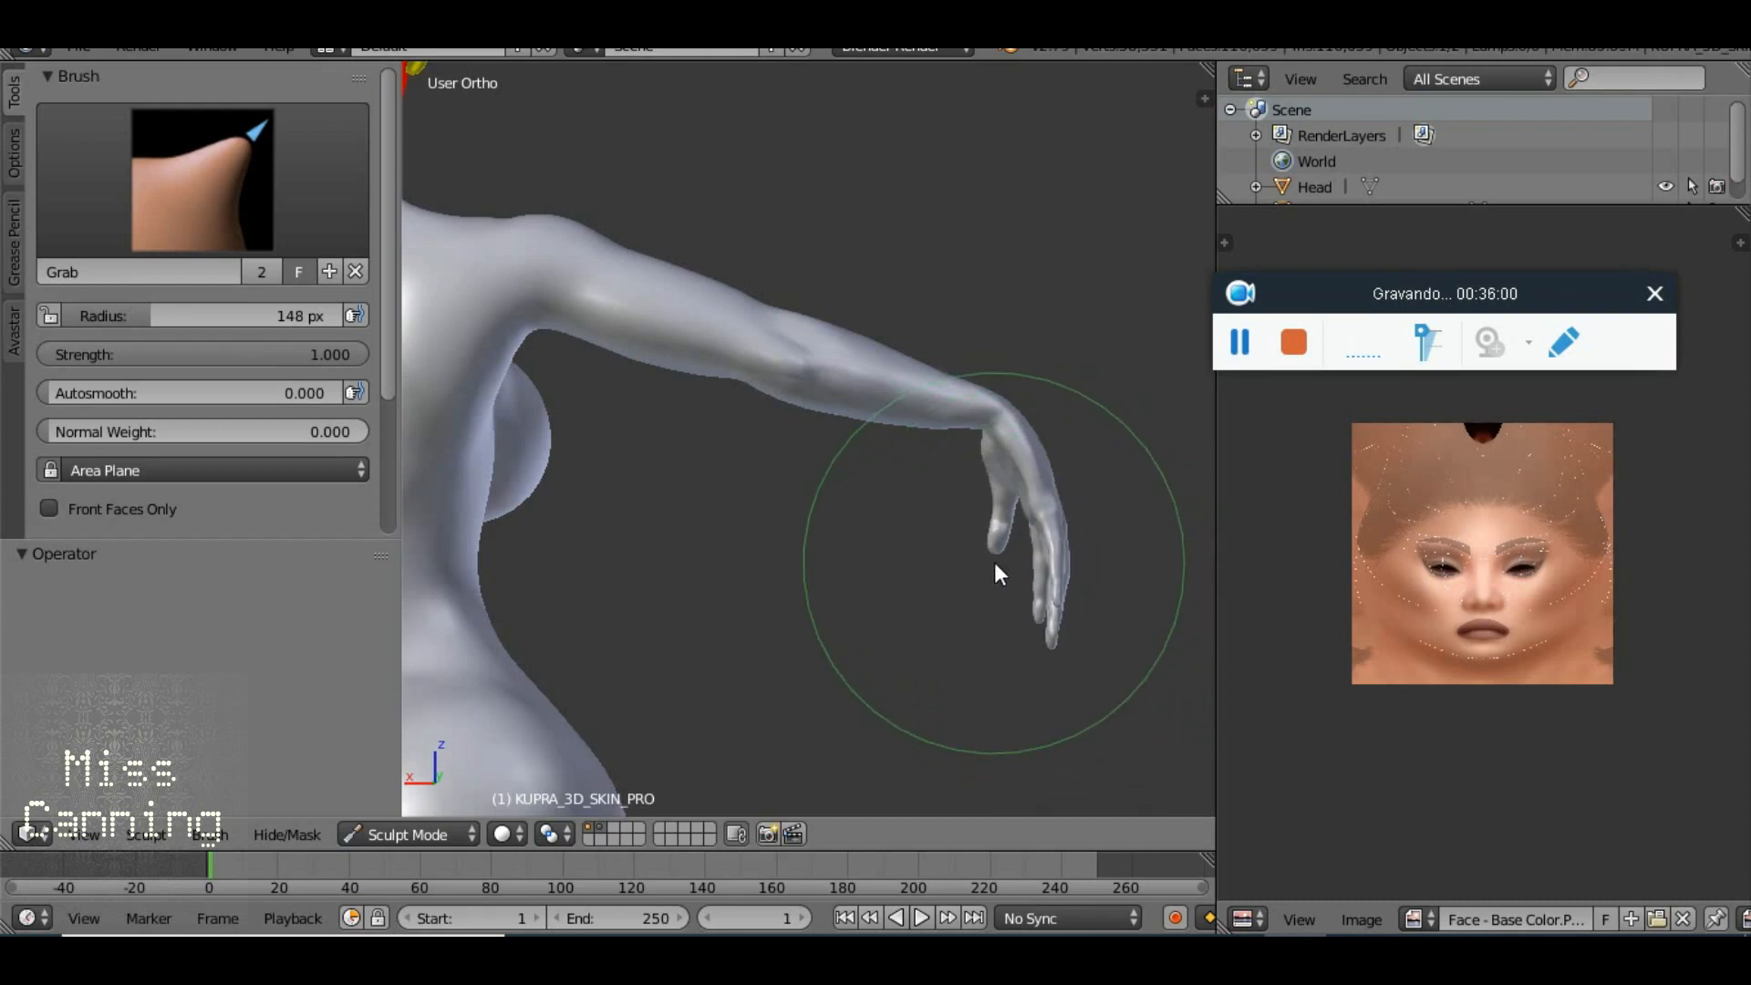
{"action": "key", "text": "ctrl+z"}
Look through the available sculpt brushes and keep the Grab brush
{"action": "scroll", "coordinate": [1005, 554], "scroll_direction": "down", "scroll_amount": 4}
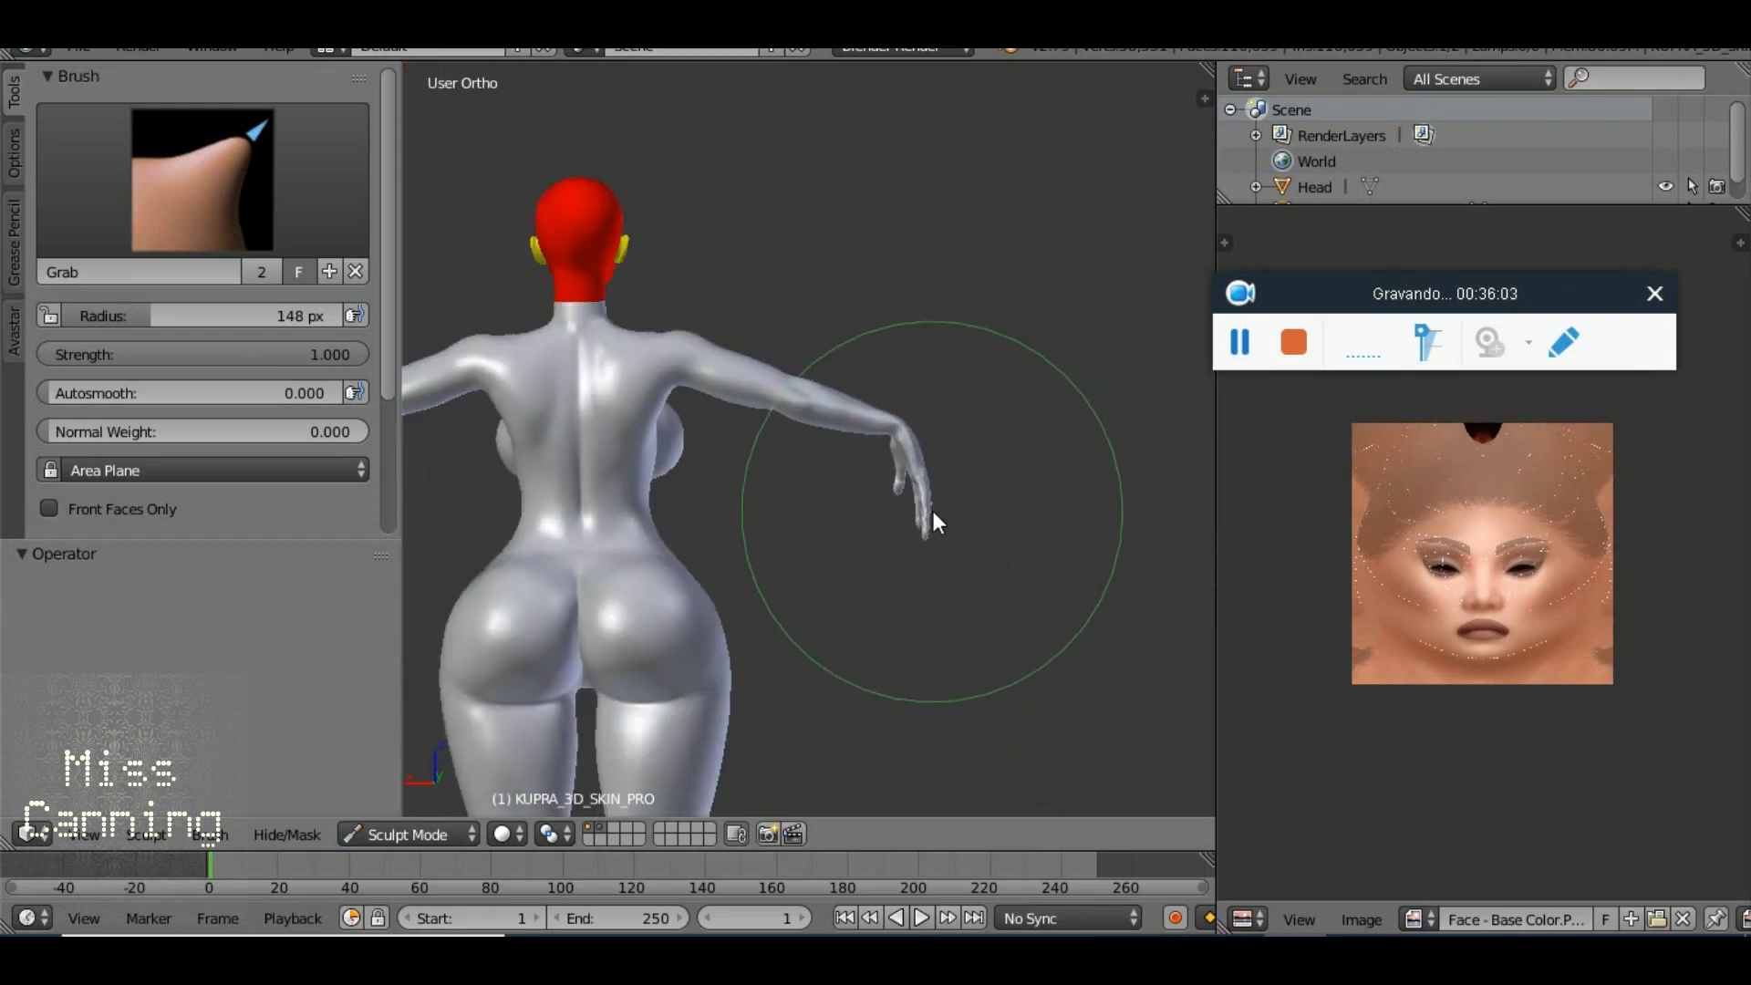
{"action": "left_click_drag", "start_coordinate": [932, 511], "coordinate": [1151, 419]}
{"action": "scroll", "coordinate": [879, 546], "scroll_direction": "up", "scroll_amount": 3}
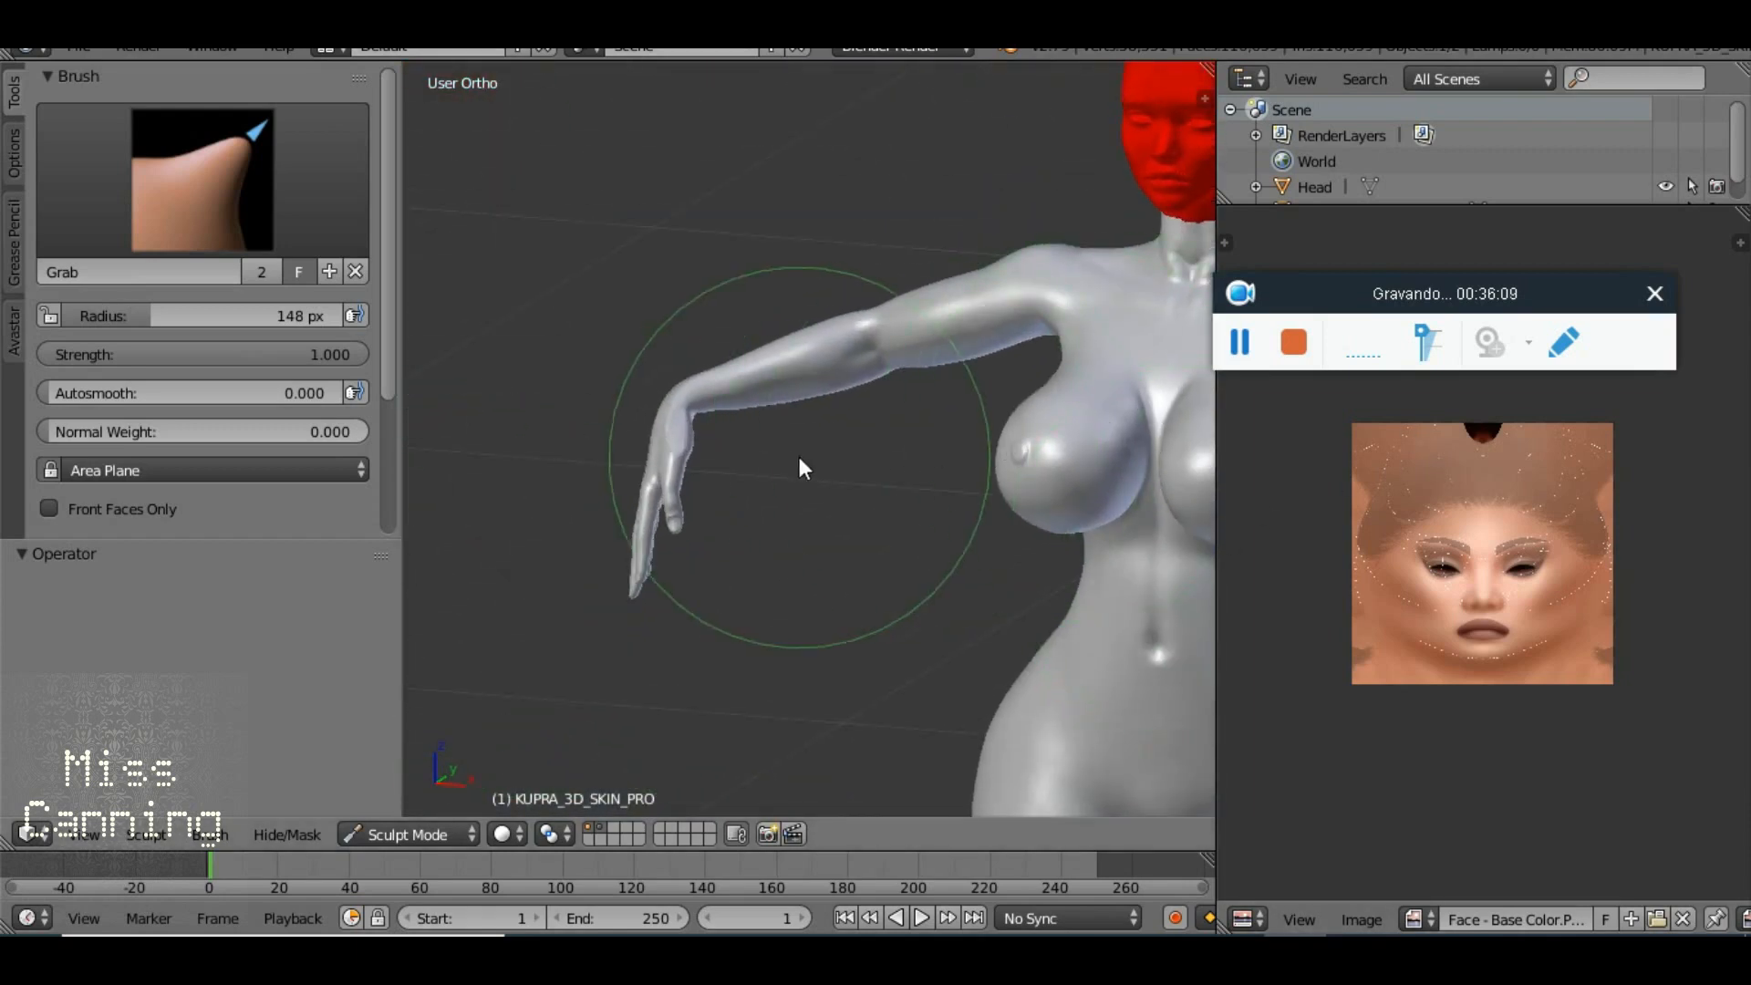
{"action": "left_click", "coordinate": [187, 201]}
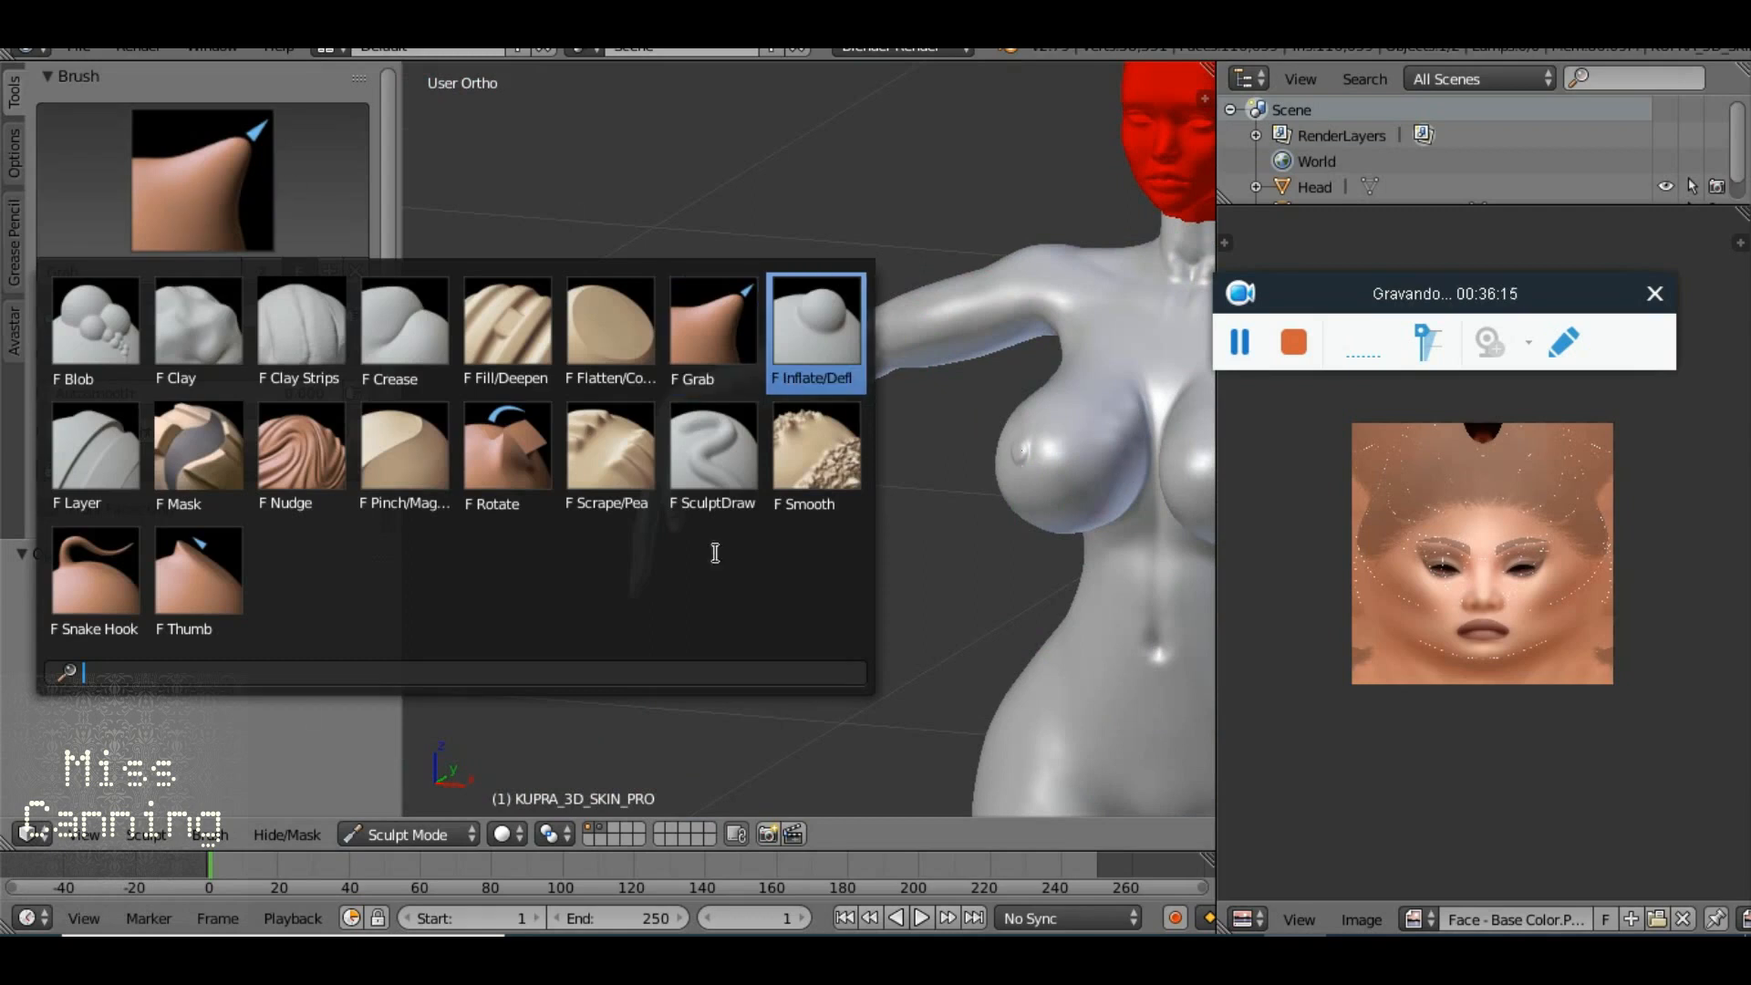
{"action": "left_click", "coordinate": [268, 774]}
Set the Grab brush radius to 179 px and pull the hand outward and up to reduce the wrist bend
{"action": "scroll", "coordinate": [662, 510], "scroll_direction": "down", "scroll_amount": 1}
{"action": "left_click_drag", "start_coordinate": [813, 535], "coordinate": [790, 464]}
{"action": "left_click_drag", "start_coordinate": [536, 380], "coordinate": [626, 401]}
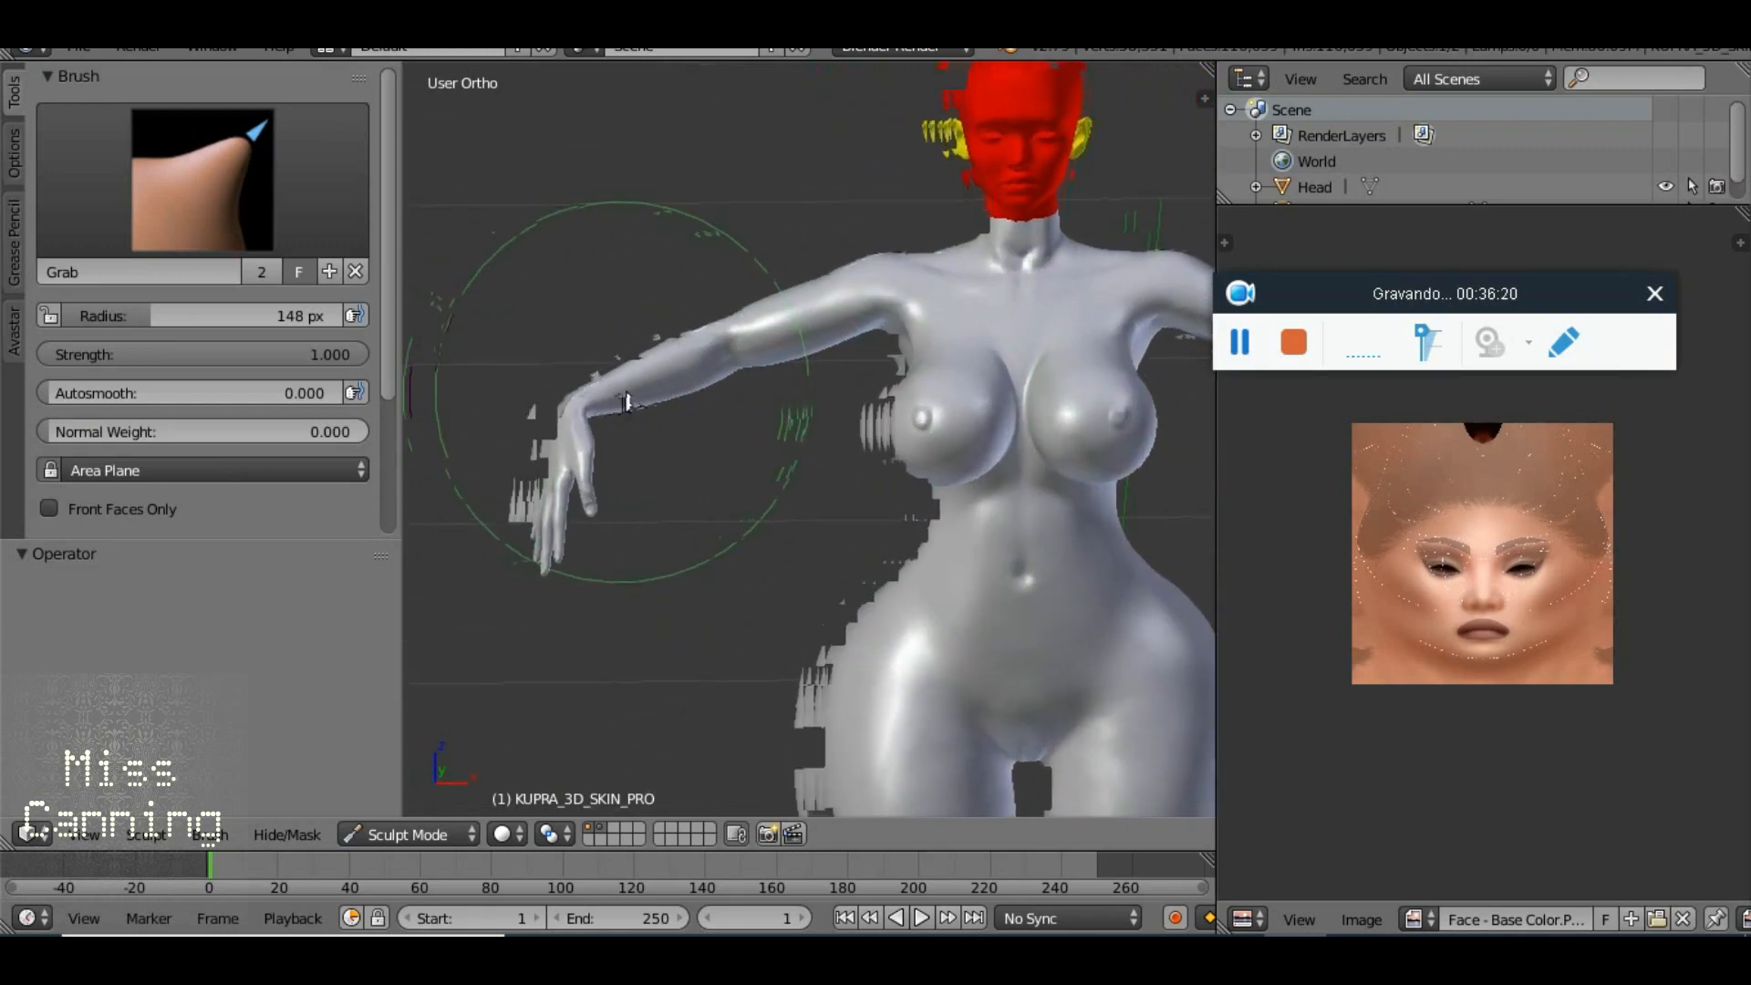
{"action": "left_click_drag", "start_coordinate": [149, 313], "coordinate": [167, 314]}
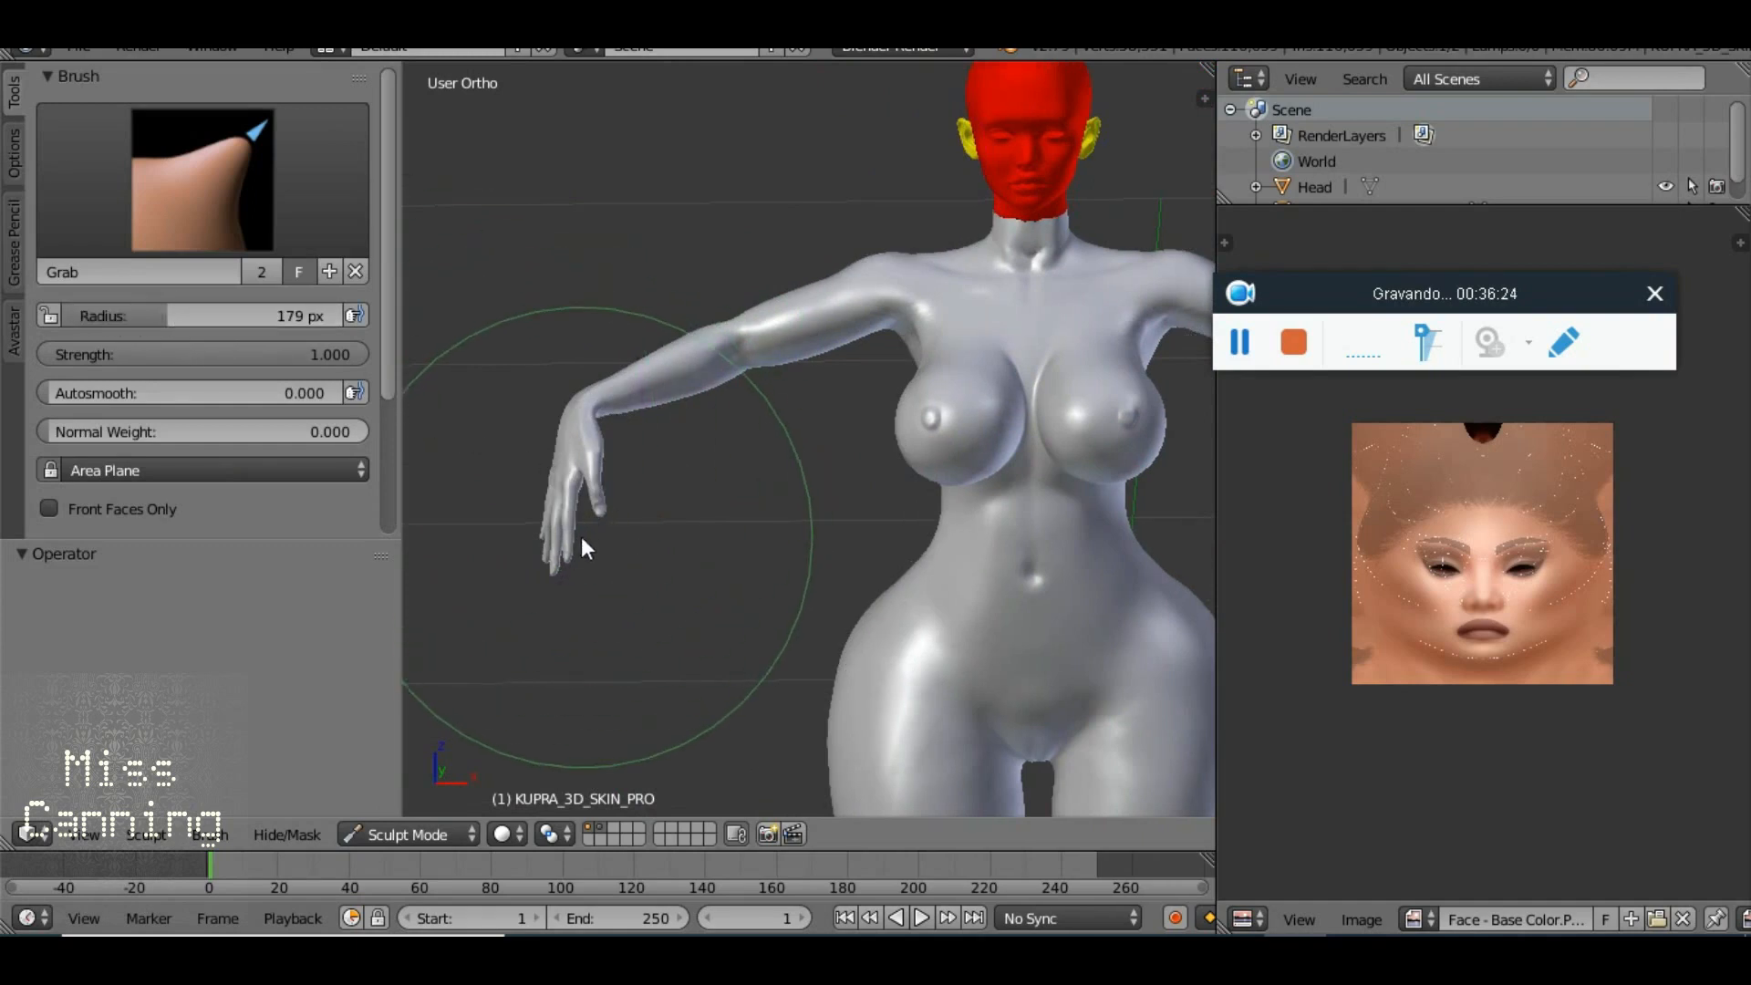
{"action": "left_click_drag", "start_coordinate": [554, 498], "coordinate": [474, 485]}
{"action": "mouse_move", "coordinate": [639, 553]}
{"action": "left_mouse_down"}
{"action": "mouse_move", "coordinate": [581, 525]}
{"action": "mouse_move", "coordinate": [603, 494]}
{"action": "left_mouse_up"}
{"action": "mouse_move", "coordinate": [681, 430]}
{"action": "left_mouse_down"}
{"action": "mouse_move", "coordinate": [853, 451]}
{"action": "mouse_move", "coordinate": [940, 499]}
{"action": "mouse_move", "coordinate": [965, 556]}
{"action": "mouse_move", "coordinate": [1007, 523]}
{"action": "mouse_move", "coordinate": [1202, 480]}
{"action": "mouse_move", "coordinate": [467, 428]}
{"action": "mouse_move", "coordinate": [620, 433]}
{"action": "left_mouse_up"}
{"action": "scroll", "coordinate": [916, 471], "scroll_direction": "up", "scroll_amount": 5}
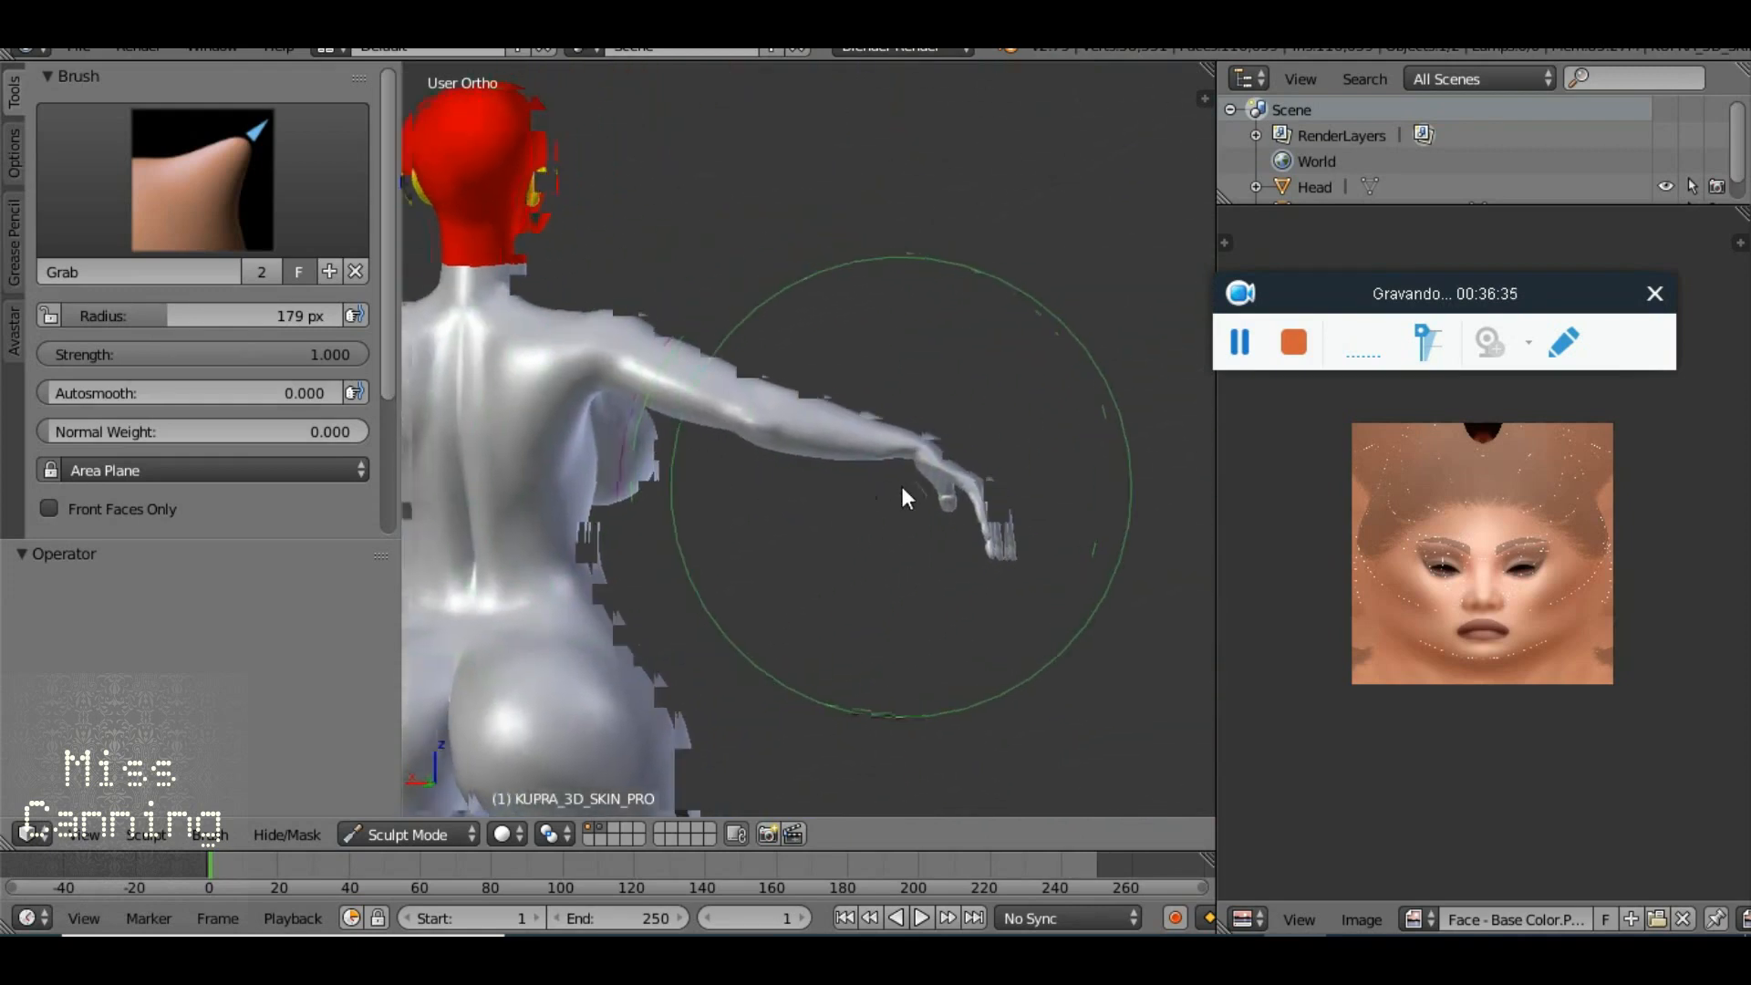
Set the Grab brush radius to 113 px and pull the thumb away from the fingers
{"action": "scroll", "coordinate": [950, 501], "scroll_direction": "up", "scroll_amount": 2}
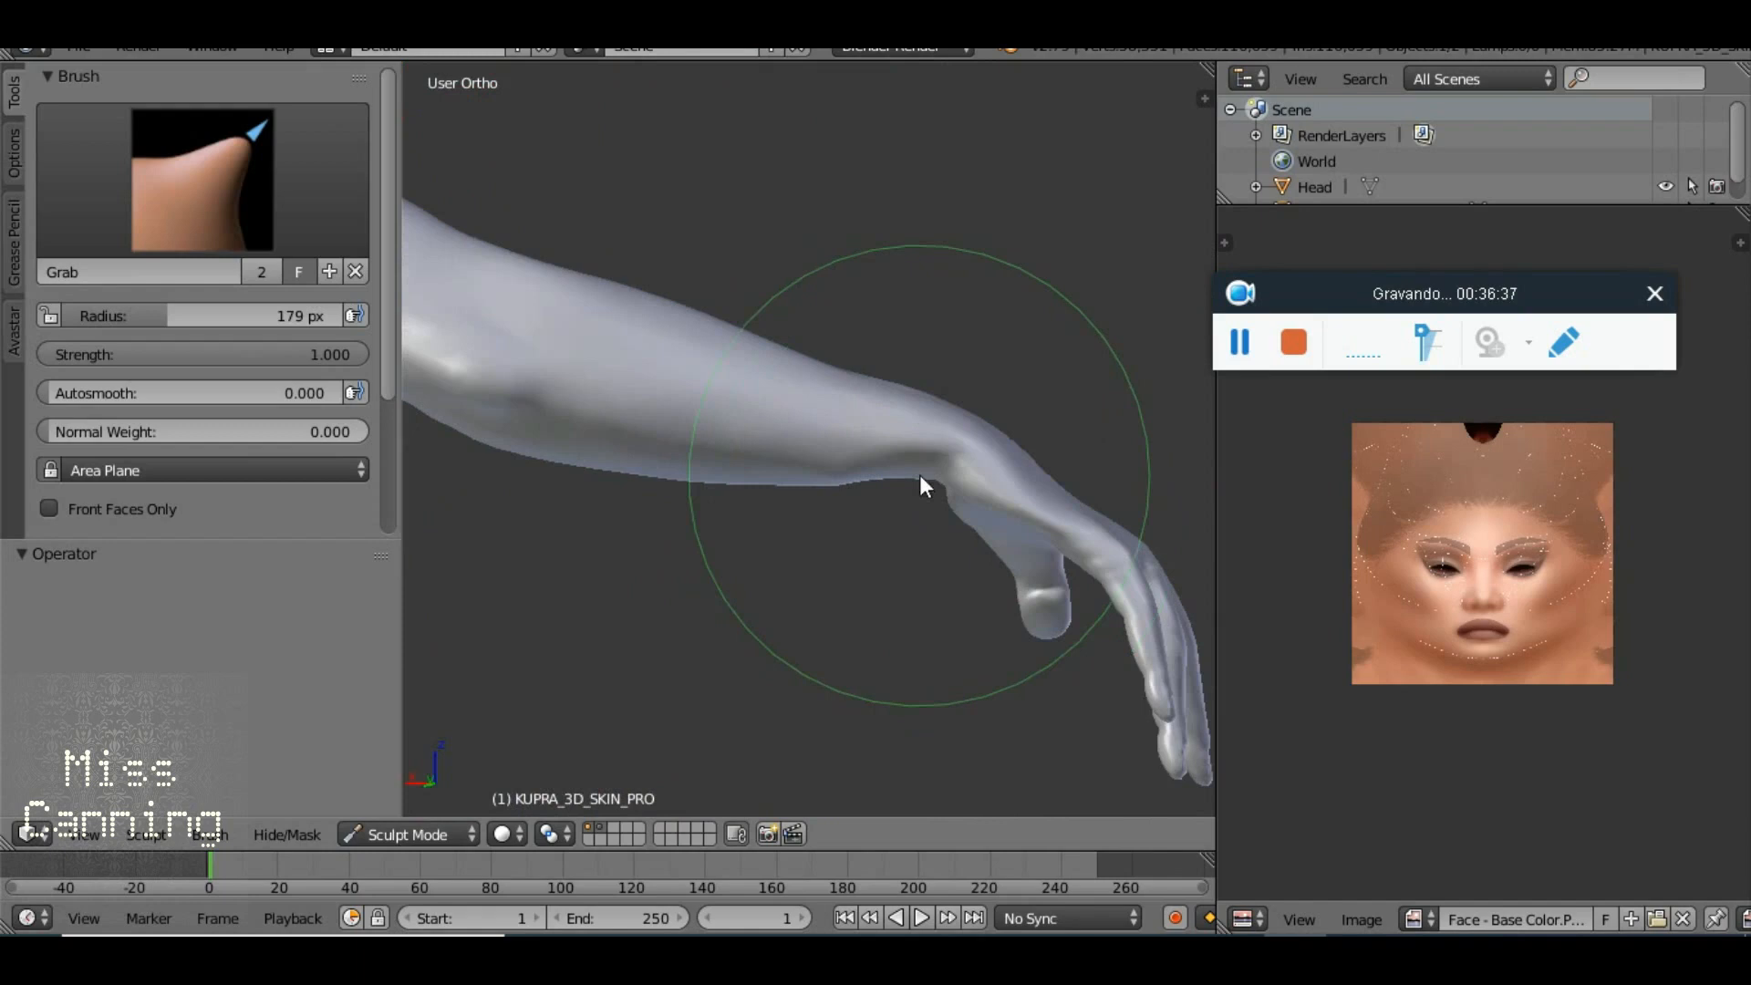
{"action": "left_click_drag", "start_coordinate": [1020, 611], "coordinate": [677, 648]}
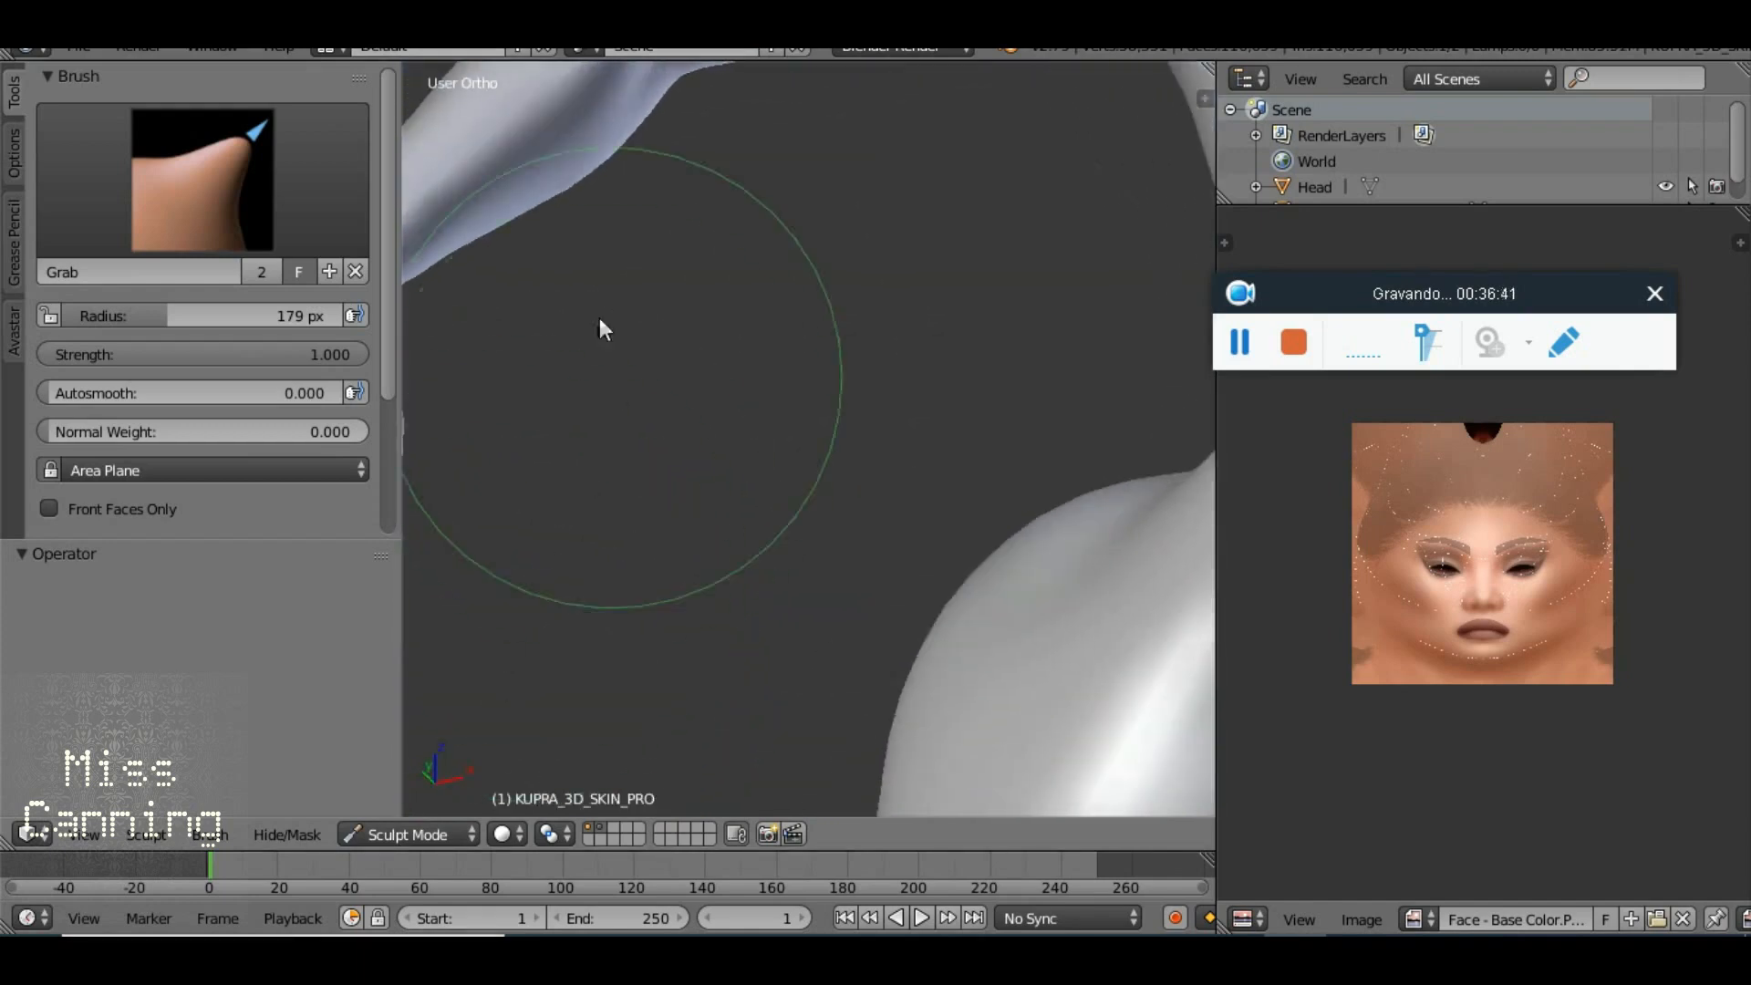
{"action": "scroll", "coordinate": [599, 317], "scroll_direction": "down", "scroll_amount": 5}
{"action": "mouse_move", "coordinate": [675, 574]}
{"action": "left_mouse_down"}
{"action": "mouse_move", "coordinate": [627, 538]}
{"action": "mouse_move", "coordinate": [722, 622]}
{"action": "left_mouse_up"}
{"action": "left_click_drag", "start_coordinate": [766, 507], "coordinate": [752, 512]}
{"action": "left_click_drag", "start_coordinate": [210, 316], "coordinate": [124, 316]}
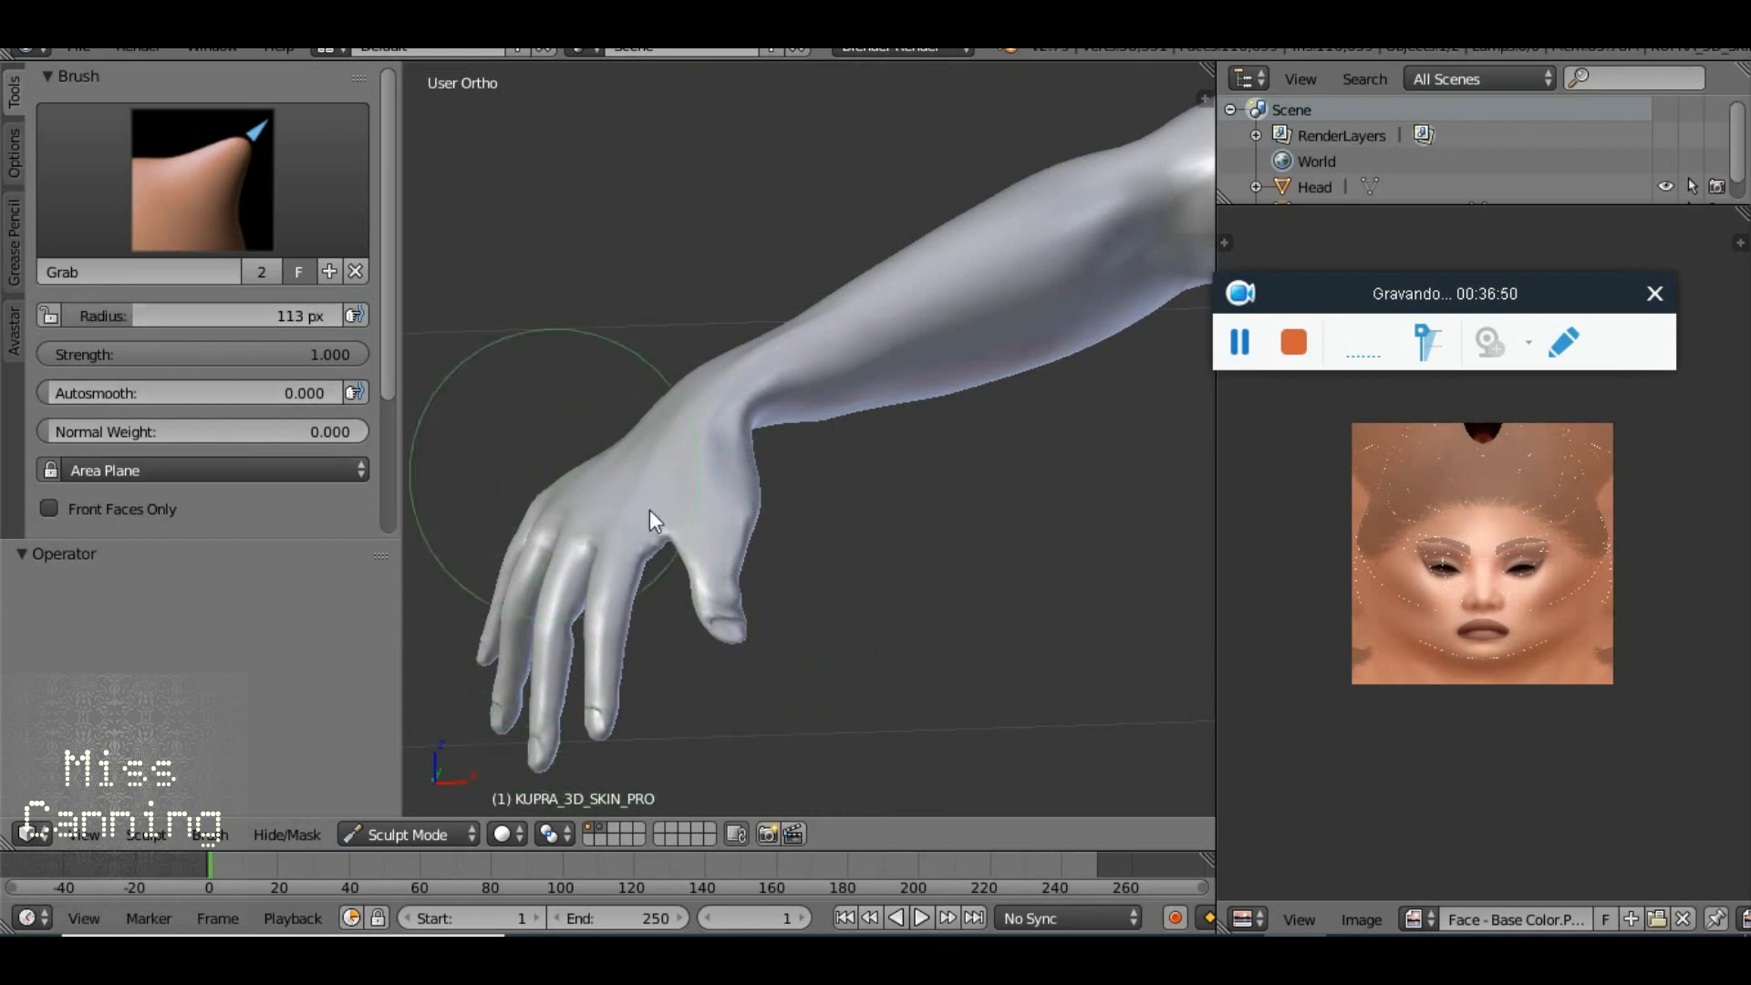
{"action": "mouse_move", "coordinate": [708, 591]}
{"action": "left_mouse_down"}
{"action": "mouse_move", "coordinate": [776, 541]}
{"action": "mouse_move", "coordinate": [766, 504]}
{"action": "mouse_move", "coordinate": [750, 507]}
{"action": "mouse_move", "coordinate": [740, 655]}
{"action": "left_mouse_up"}
Examine the reshaped hand, wrist and thumb from above and from the side
{"action": "left_click_drag", "start_coordinate": [710, 579], "coordinate": [518, 472]}
{"action": "mouse_move", "coordinate": [742, 418]}
{"action": "left_mouse_down"}
{"action": "mouse_move", "coordinate": [730, 360]}
{"action": "mouse_move", "coordinate": [766, 393]}
{"action": "mouse_move", "coordinate": [743, 407]}
{"action": "mouse_move", "coordinate": [774, 428]}
{"action": "mouse_move", "coordinate": [857, 416]}
{"action": "mouse_move", "coordinate": [782, 417]}
{"action": "mouse_move", "coordinate": [819, 439]}
{"action": "mouse_move", "coordinate": [797, 450]}
{"action": "mouse_move", "coordinate": [702, 444]}
{"action": "mouse_move", "coordinate": [740, 495]}
{"action": "left_mouse_up"}
{"action": "scroll", "coordinate": [781, 416], "scroll_direction": "down", "scroll_amount": 2}
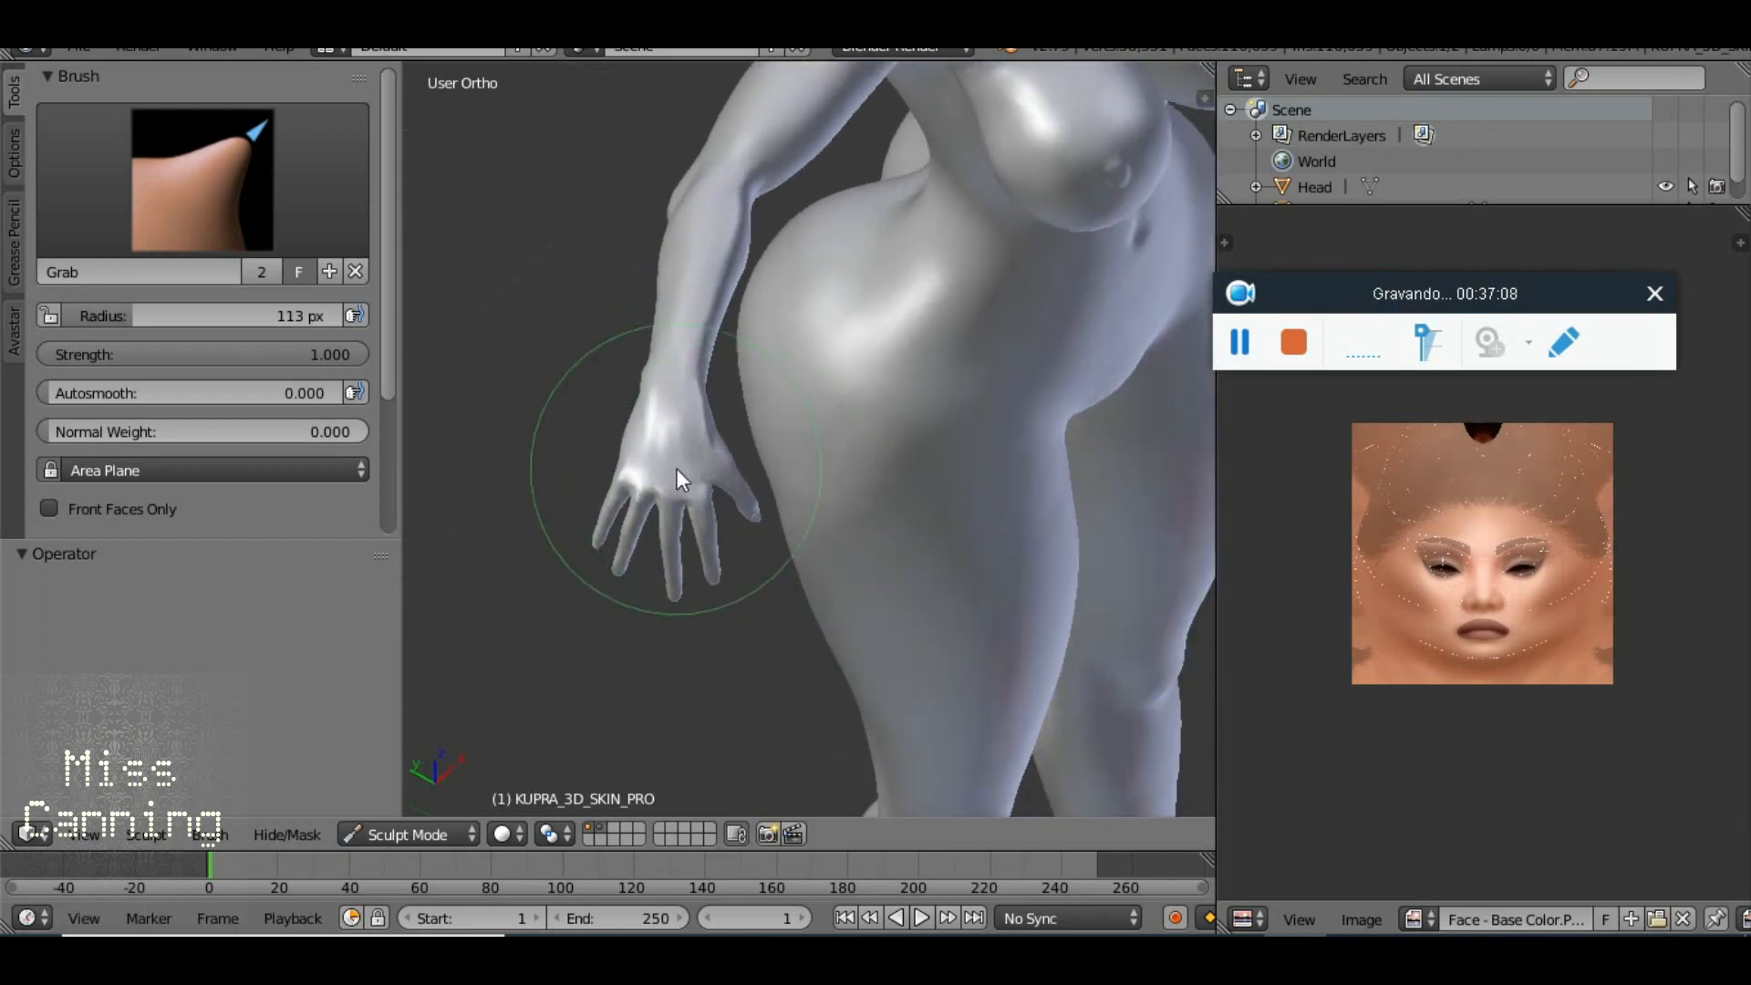
{"action": "scroll", "coordinate": [666, 471], "scroll_direction": "up", "scroll_amount": 2}
{"action": "scroll", "coordinate": [704, 584], "scroll_direction": "up", "scroll_amount": 2}
{"action": "scroll", "coordinate": [703, 583], "scroll_direction": "up", "scroll_amount": 2}
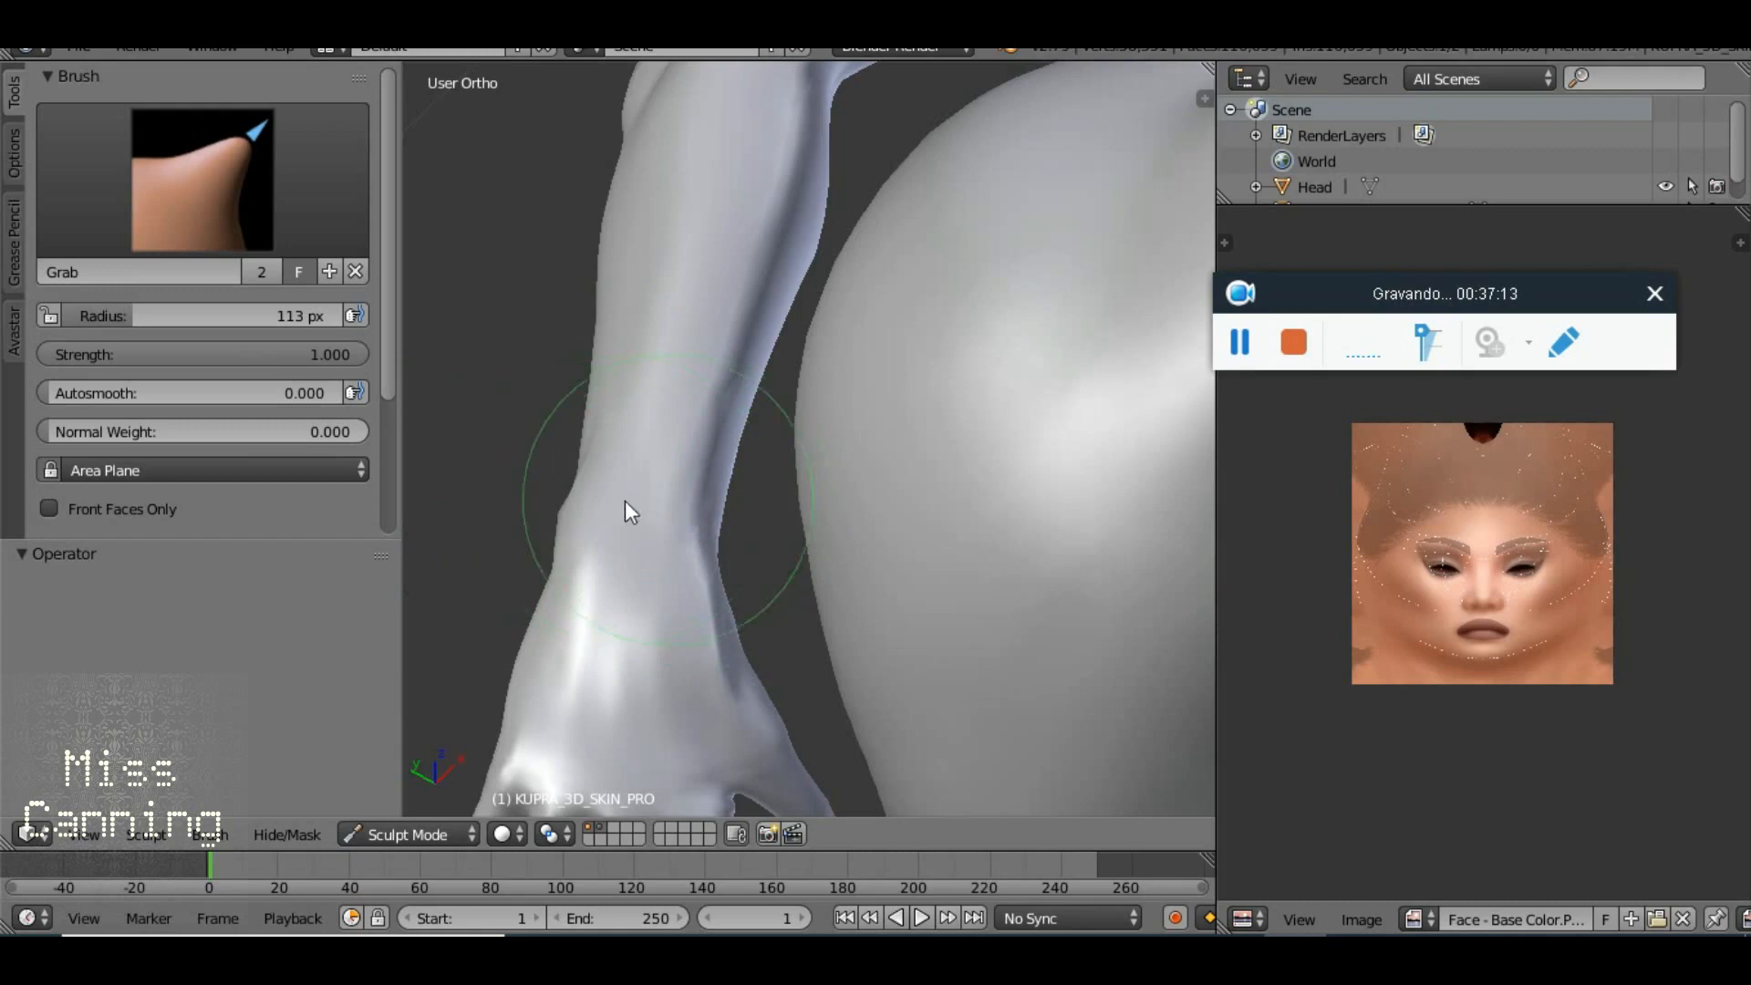
{"action": "scroll", "coordinate": [766, 545], "scroll_direction": "down", "scroll_amount": 3}
{"action": "left_click_drag", "start_coordinate": [766, 545], "coordinate": [583, 494]}
{"action": "scroll", "coordinate": [711, 588], "scroll_direction": "up", "scroll_amount": 4}
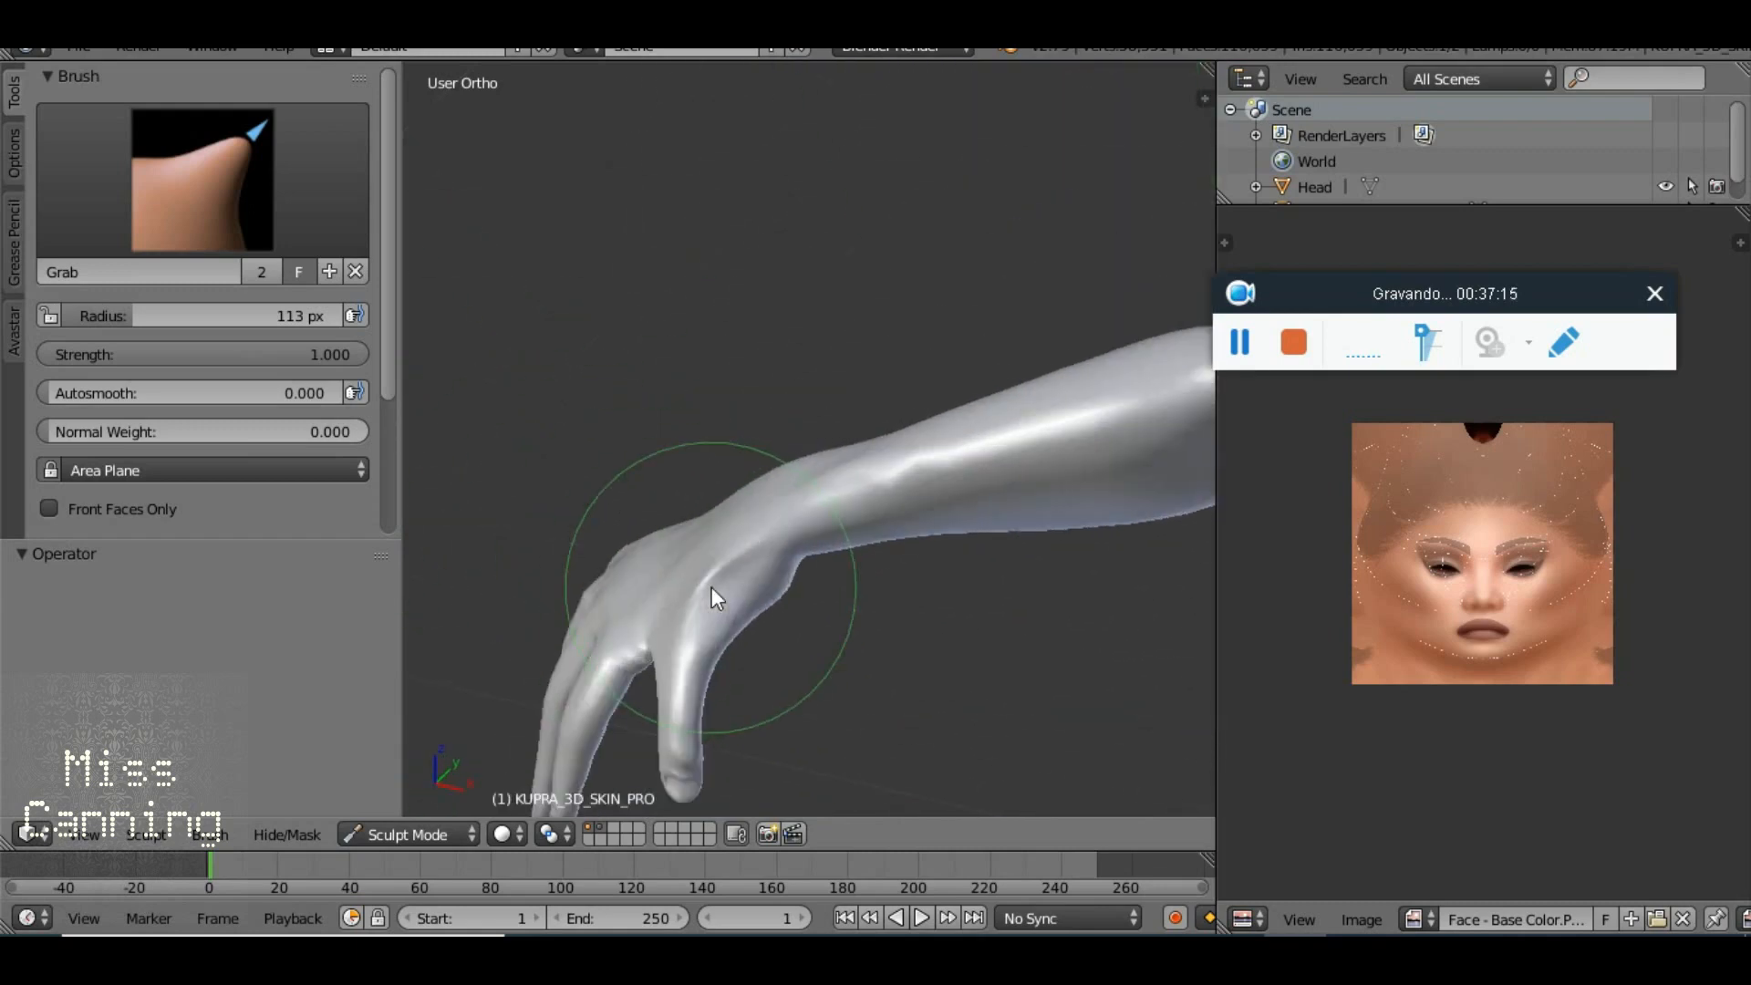
Examine the reshaped thumb, fingers and wrist closely from the thumb side and along the forearm
{"action": "left_click_drag", "start_coordinate": [724, 598], "coordinate": [693, 565]}
{"action": "left_click_drag", "start_coordinate": [718, 675], "coordinate": [793, 547]}
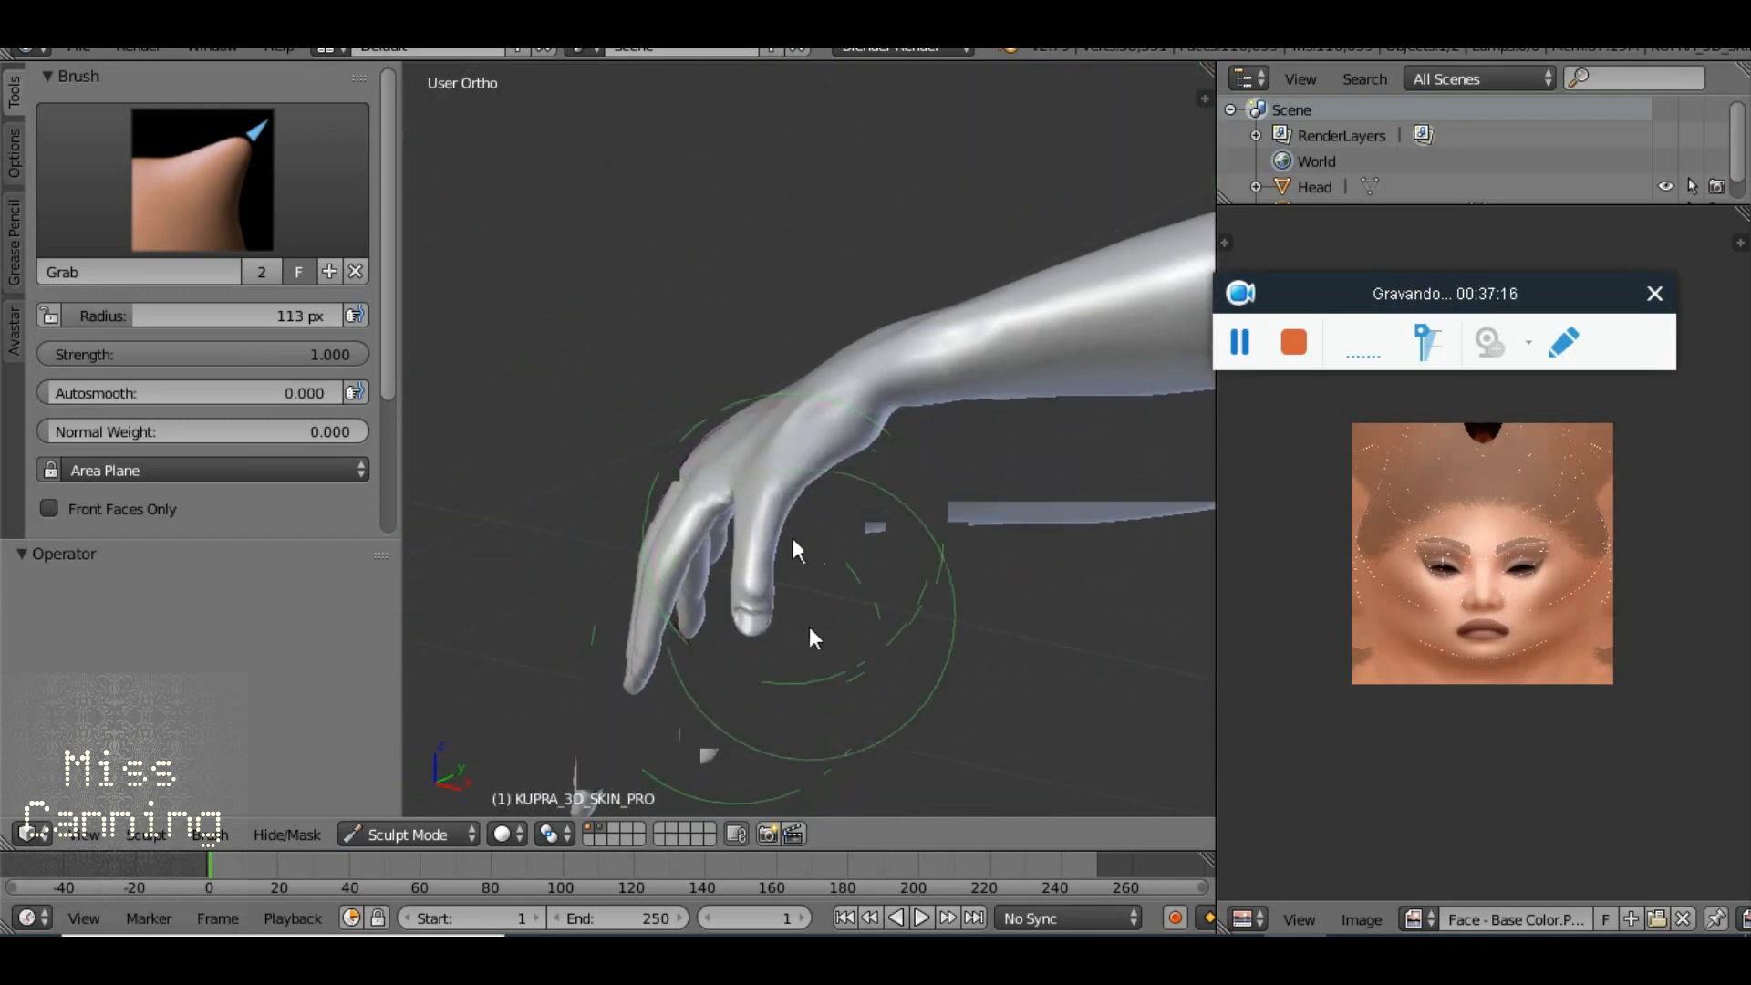
{"action": "scroll", "coordinate": [808, 633], "scroll_direction": "up", "scroll_amount": 3}
{"action": "mouse_move", "coordinate": [771, 655]}
{"action": "left_mouse_down"}
{"action": "mouse_move", "coordinate": [746, 695]}
{"action": "mouse_move", "coordinate": [783, 562]}
{"action": "left_mouse_up"}
{"action": "left_click_drag", "start_coordinate": [803, 632], "coordinate": [789, 633]}
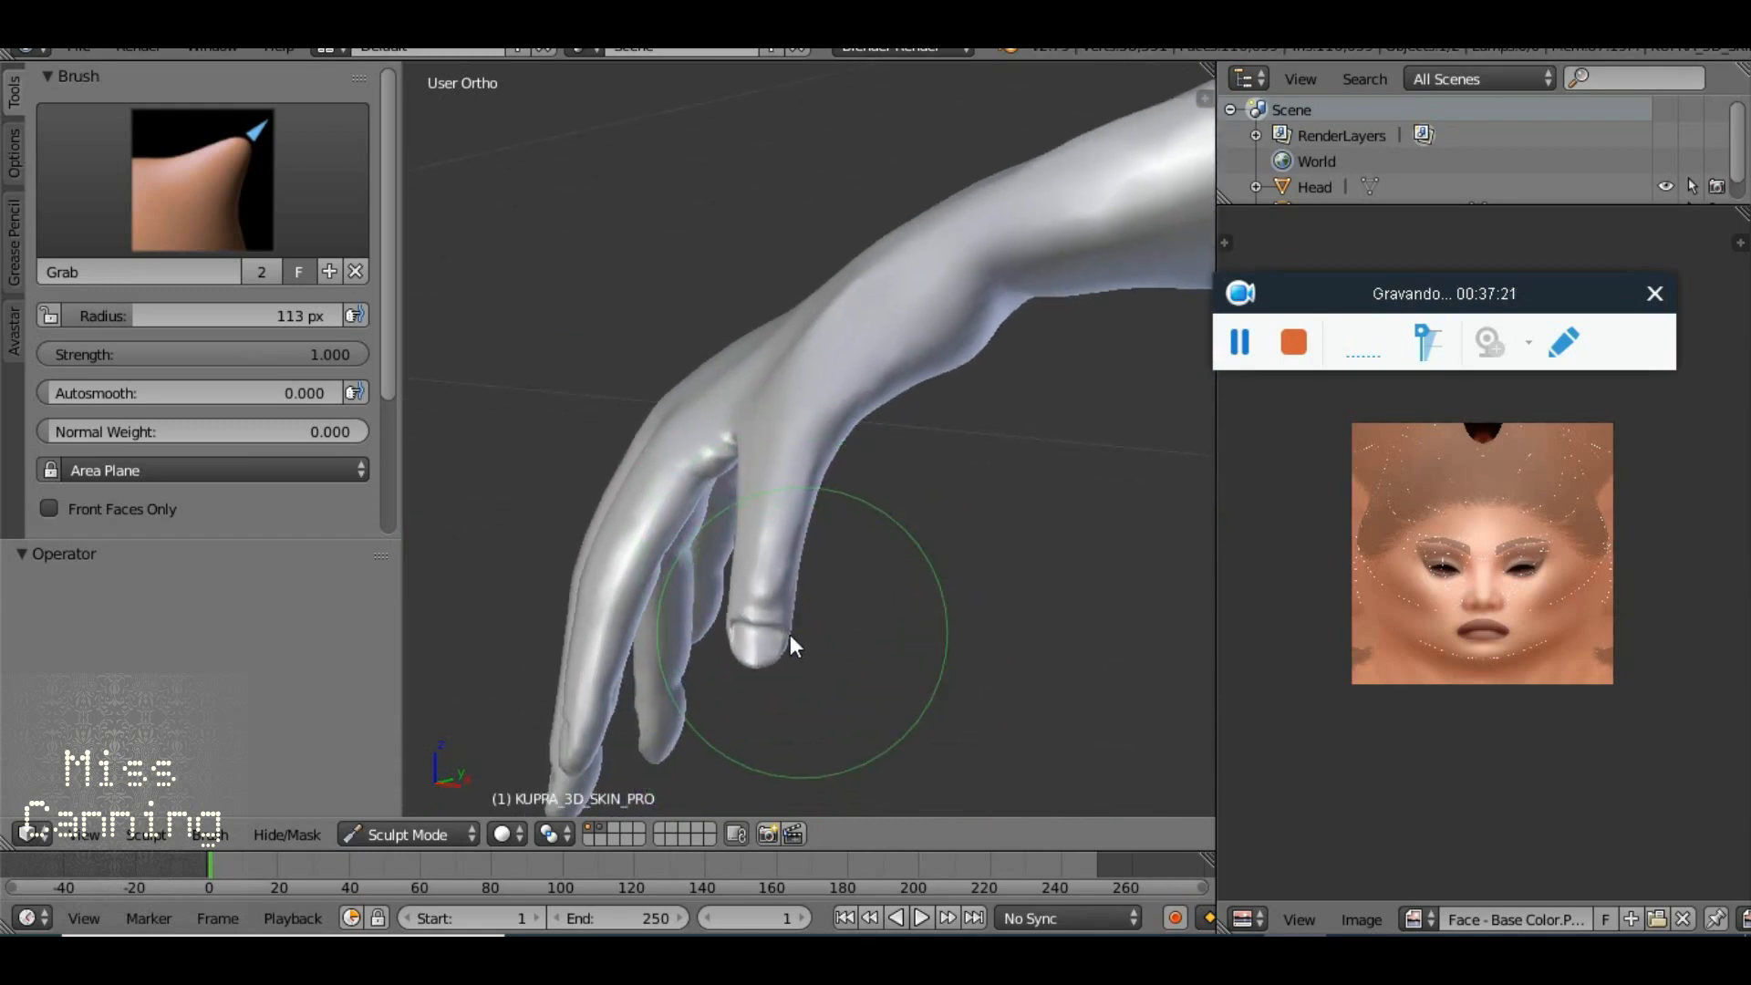
{"action": "scroll", "coordinate": [766, 555], "scroll_direction": "down", "scroll_amount": 4}
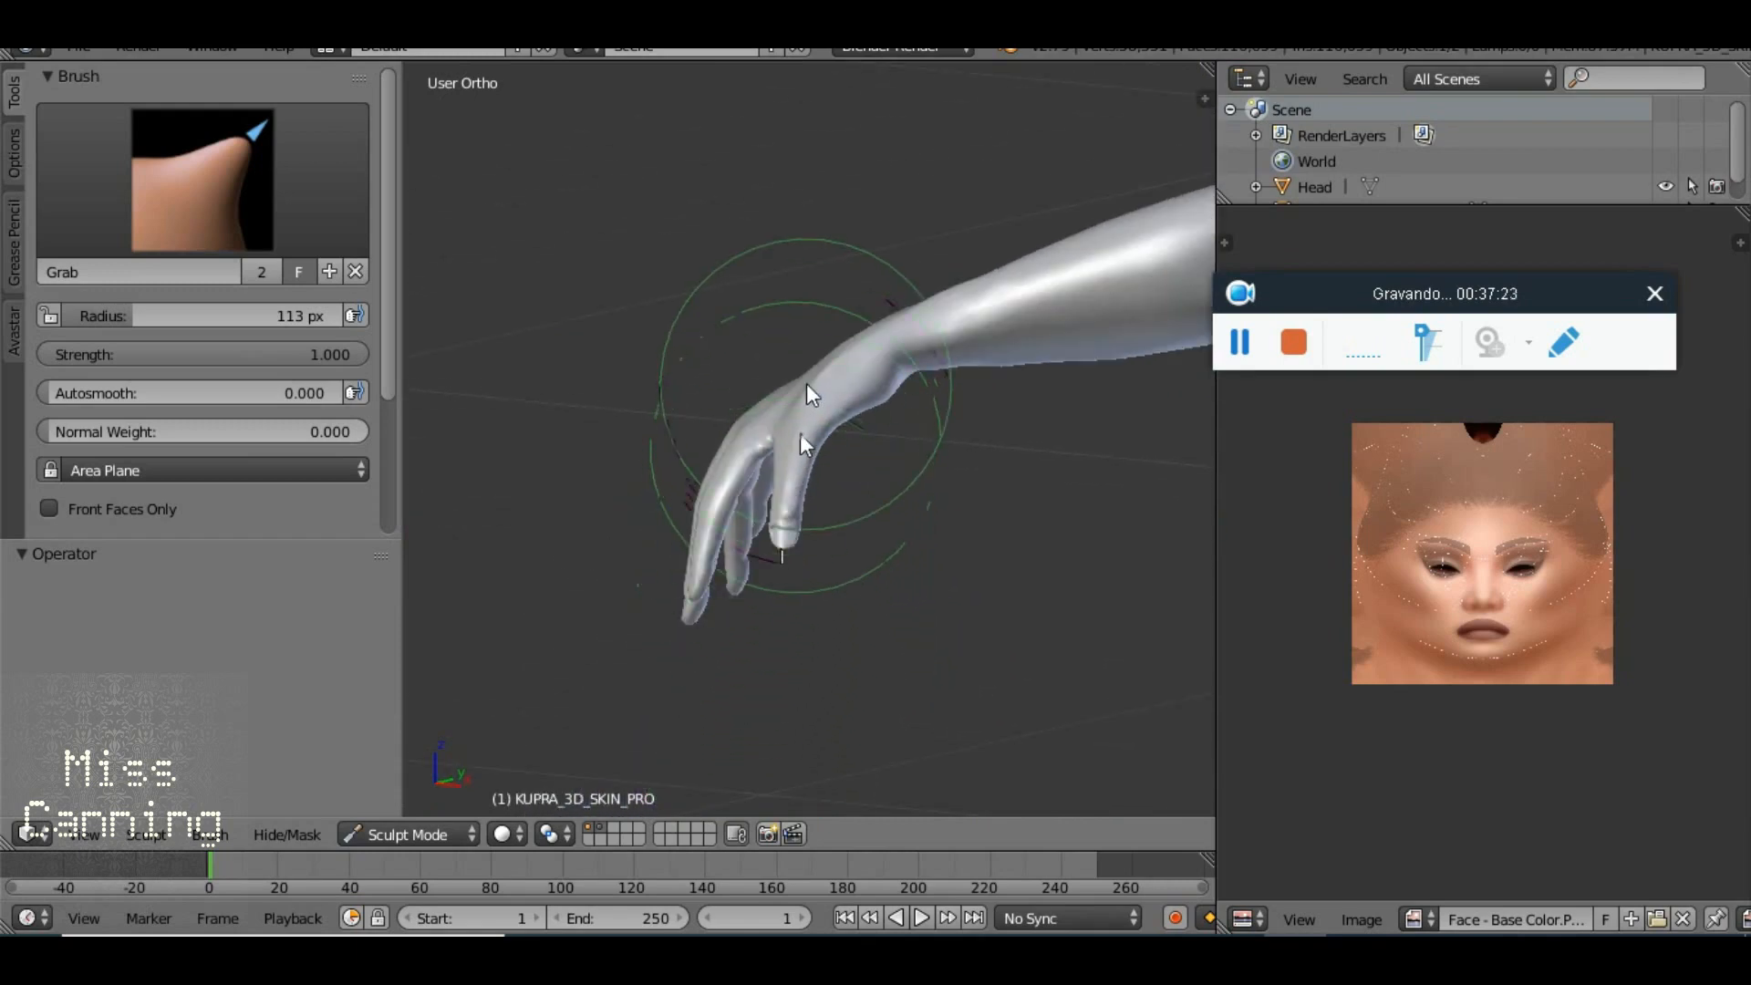
{"action": "mouse_move", "coordinate": [793, 380]}
{"action": "left_mouse_down"}
{"action": "mouse_move", "coordinate": [781, 371]}
{"action": "mouse_move", "coordinate": [872, 413]}
{"action": "mouse_move", "coordinate": [981, 403]}
{"action": "mouse_move", "coordinate": [802, 399]}
{"action": "mouse_move", "coordinate": [948, 525]}
{"action": "mouse_move", "coordinate": [972, 578]}
{"action": "mouse_move", "coordinate": [780, 533]}
{"action": "mouse_move", "coordinate": [735, 535]}
{"action": "mouse_move", "coordinate": [803, 568]}
{"action": "mouse_move", "coordinate": [775, 598]}
{"action": "mouse_move", "coordinate": [551, 574]}
{"action": "mouse_move", "coordinate": [1192, 571]}
{"action": "mouse_move", "coordinate": [1106, 708]}
{"action": "mouse_move", "coordinate": [992, 714]}
{"action": "left_mouse_up"}
{"action": "scroll", "coordinate": [948, 524], "scroll_direction": "up", "scroll_amount": 1}
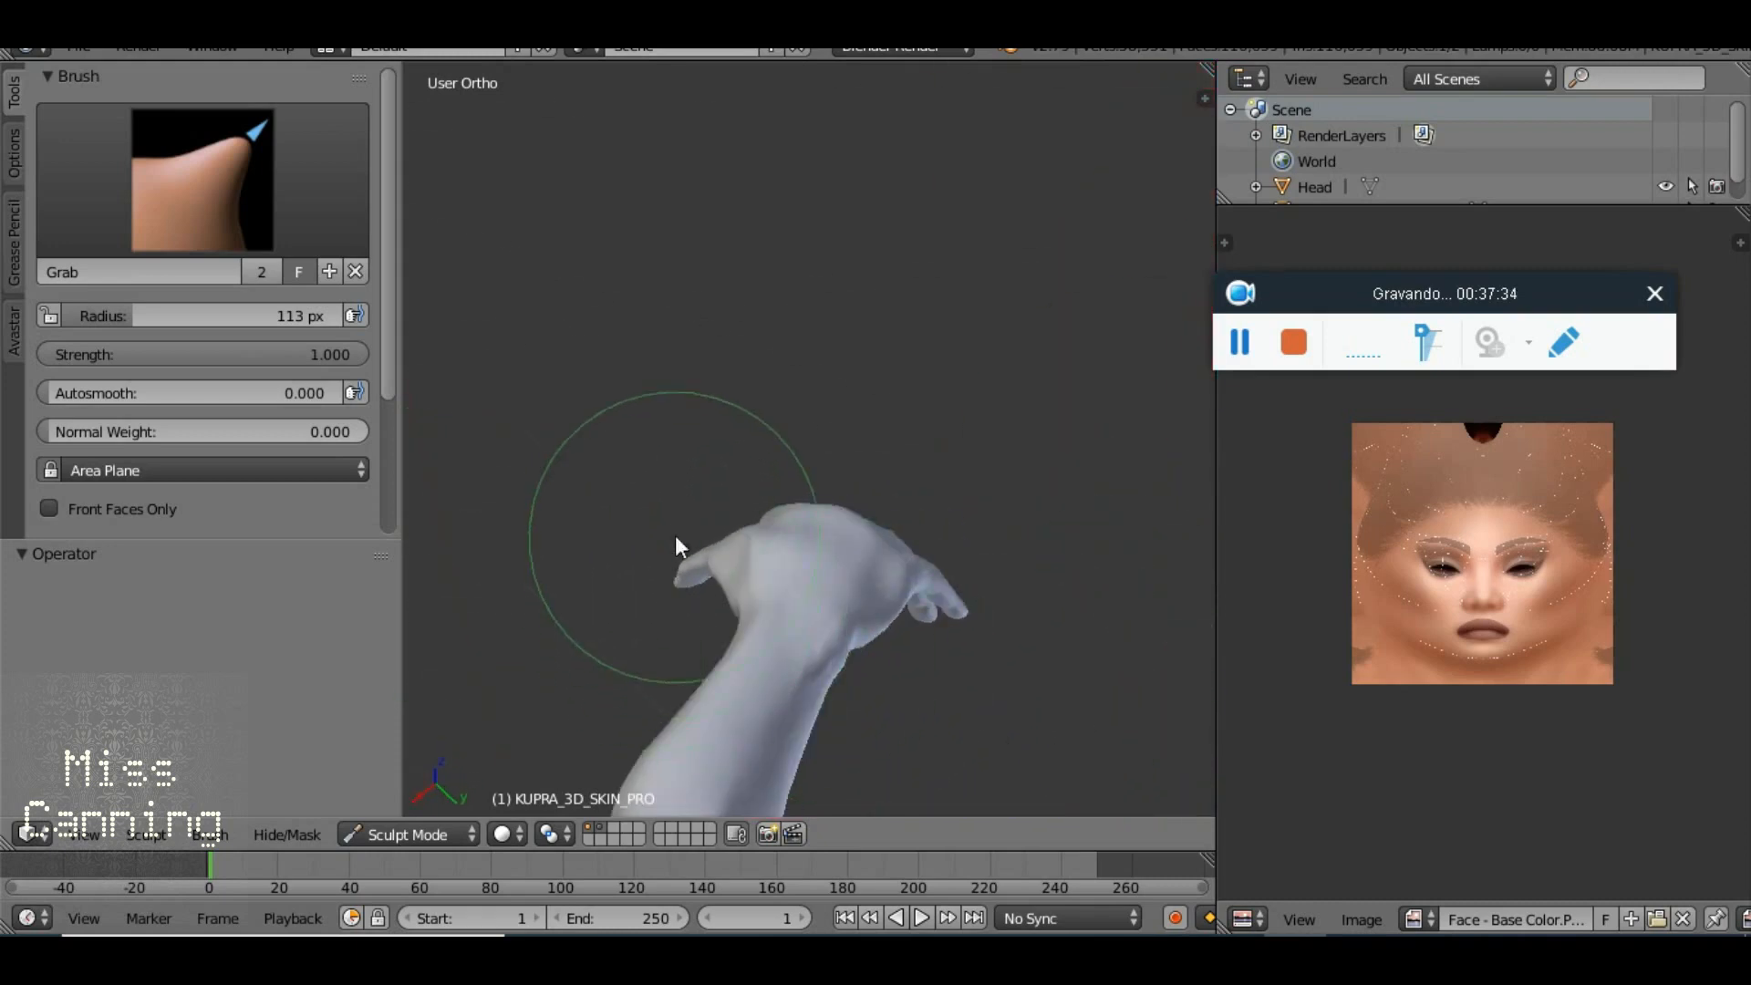
{"action": "left_click_drag", "start_coordinate": [745, 573], "coordinate": [1105, 448]}
Examine the whole body's proportions and arm pose from the front and from the back
{"action": "scroll", "coordinate": [1101, 449], "scroll_direction": "down", "scroll_amount": 10}
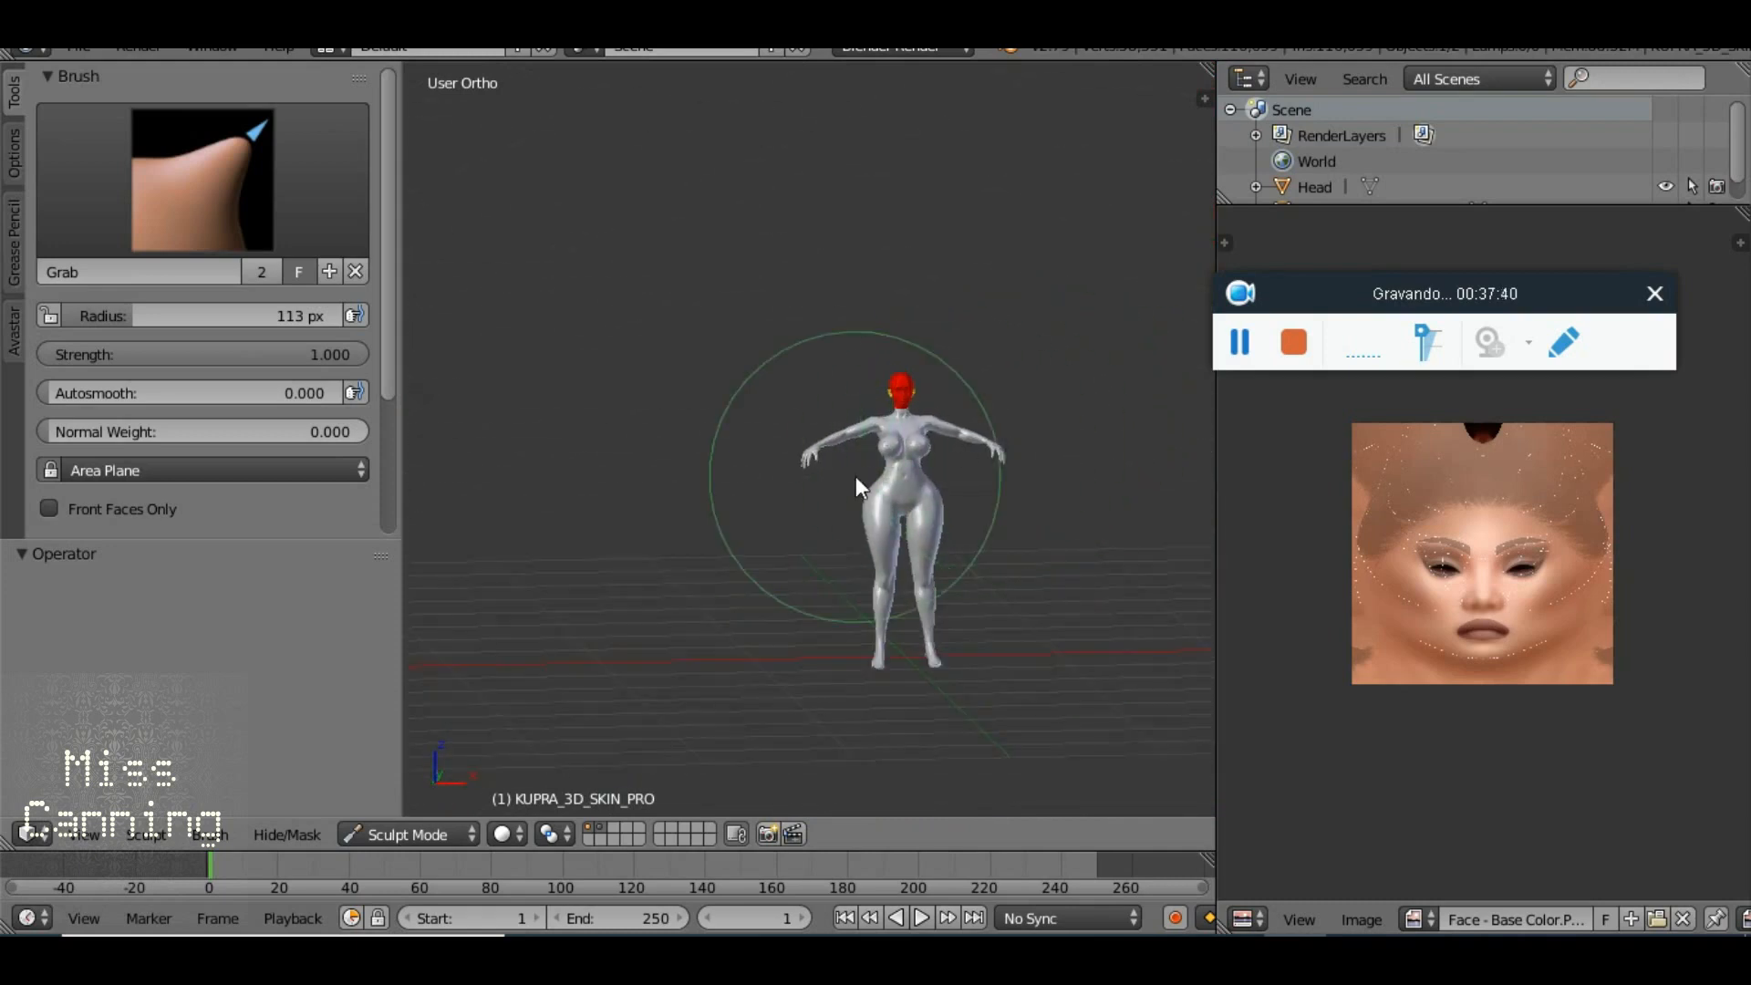
{"action": "left_click_drag", "start_coordinate": [894, 457], "coordinate": [786, 514]}
{"action": "scroll", "coordinate": [788, 515], "scroll_direction": "up", "scroll_amount": 8}
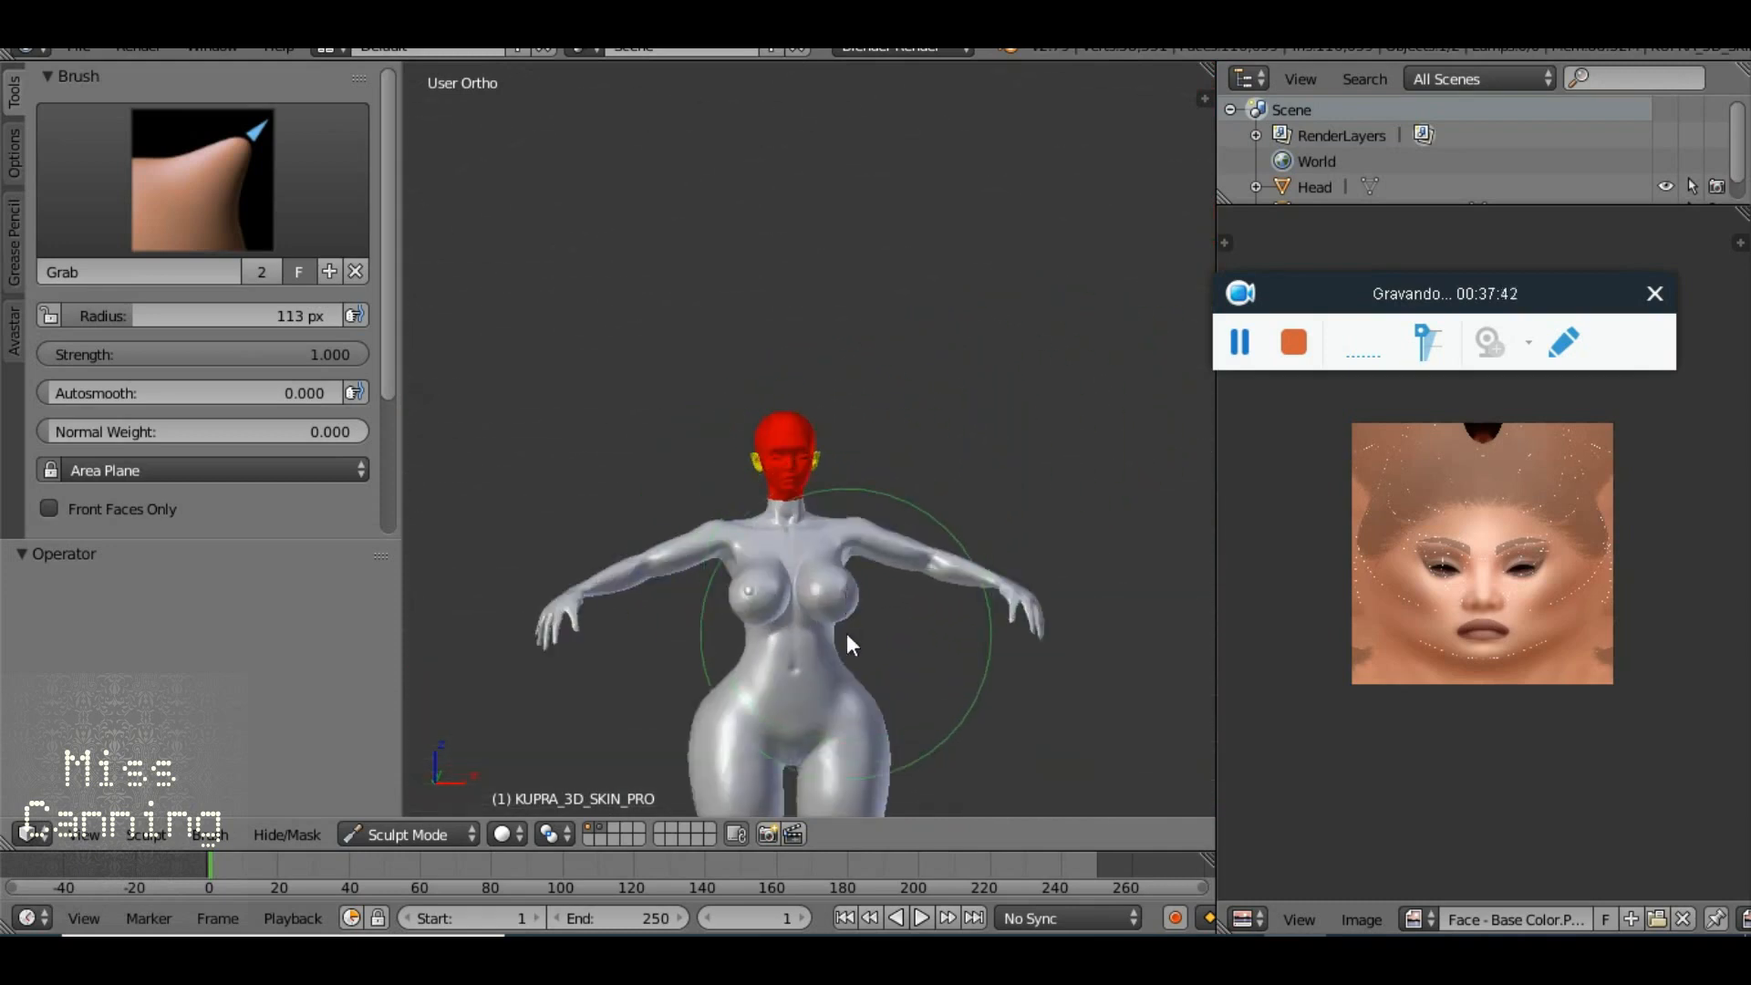
{"action": "scroll", "coordinate": [741, 631], "scroll_direction": "down", "scroll_amount": 6}
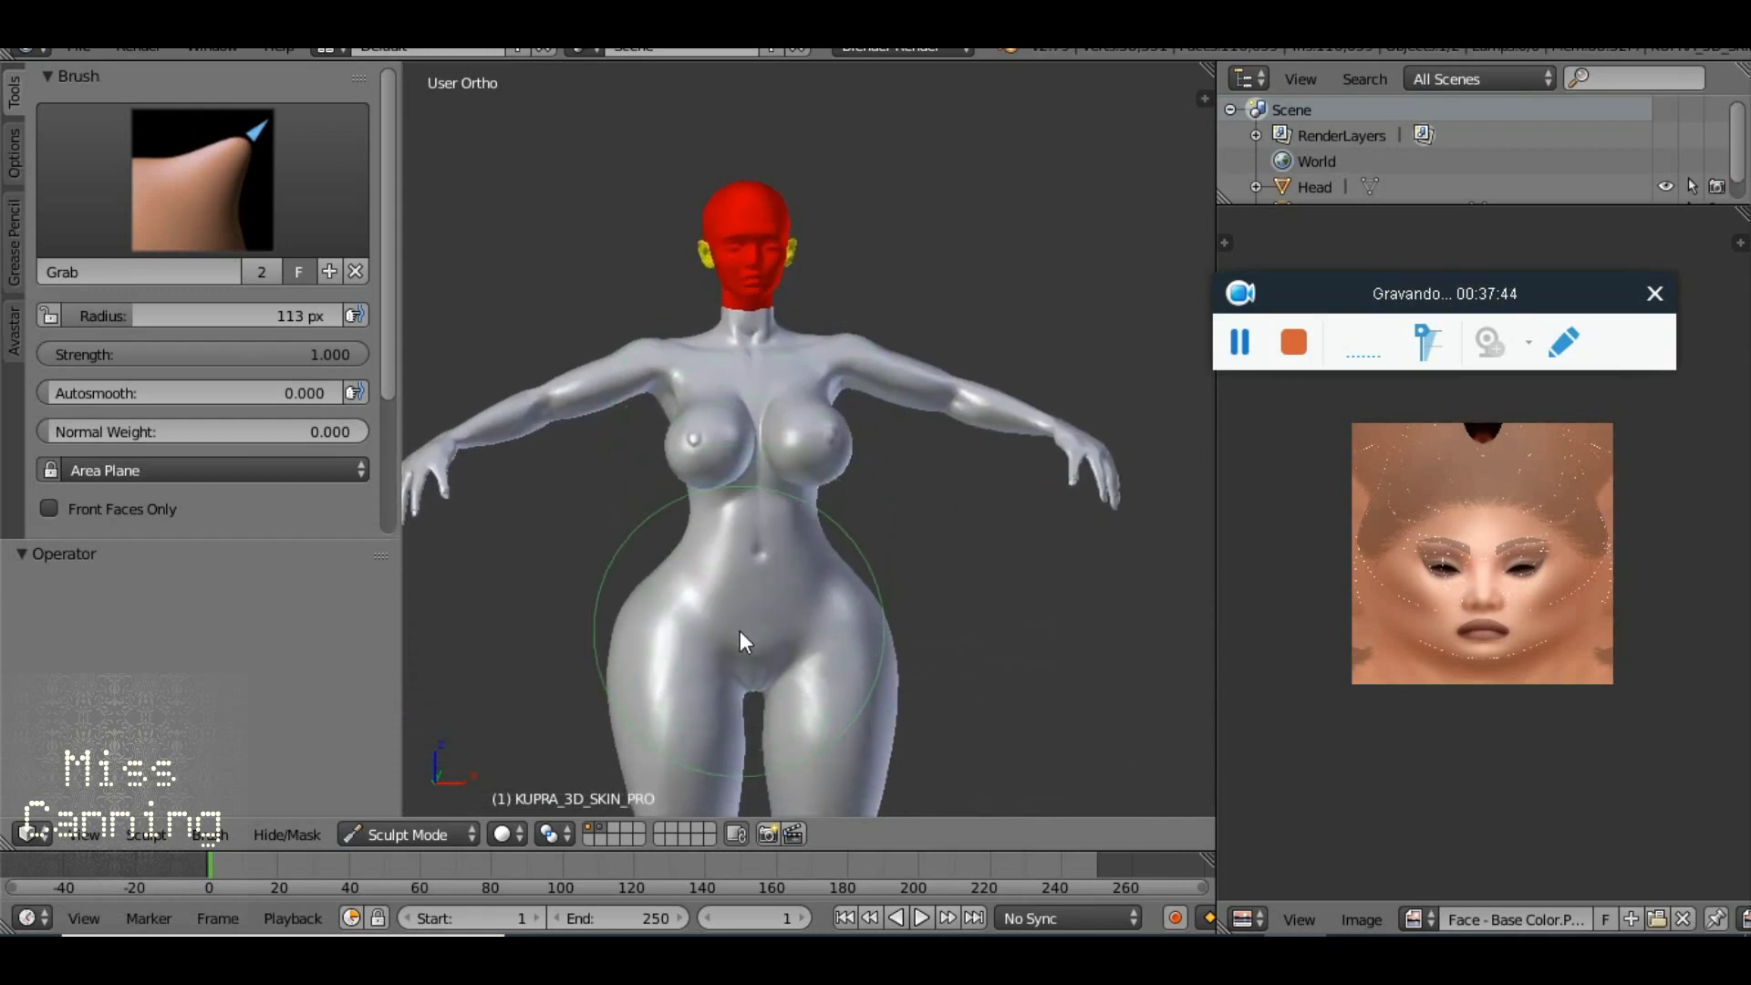
{"action": "left_click_drag", "start_coordinate": [411, 579], "coordinate": [947, 599]}
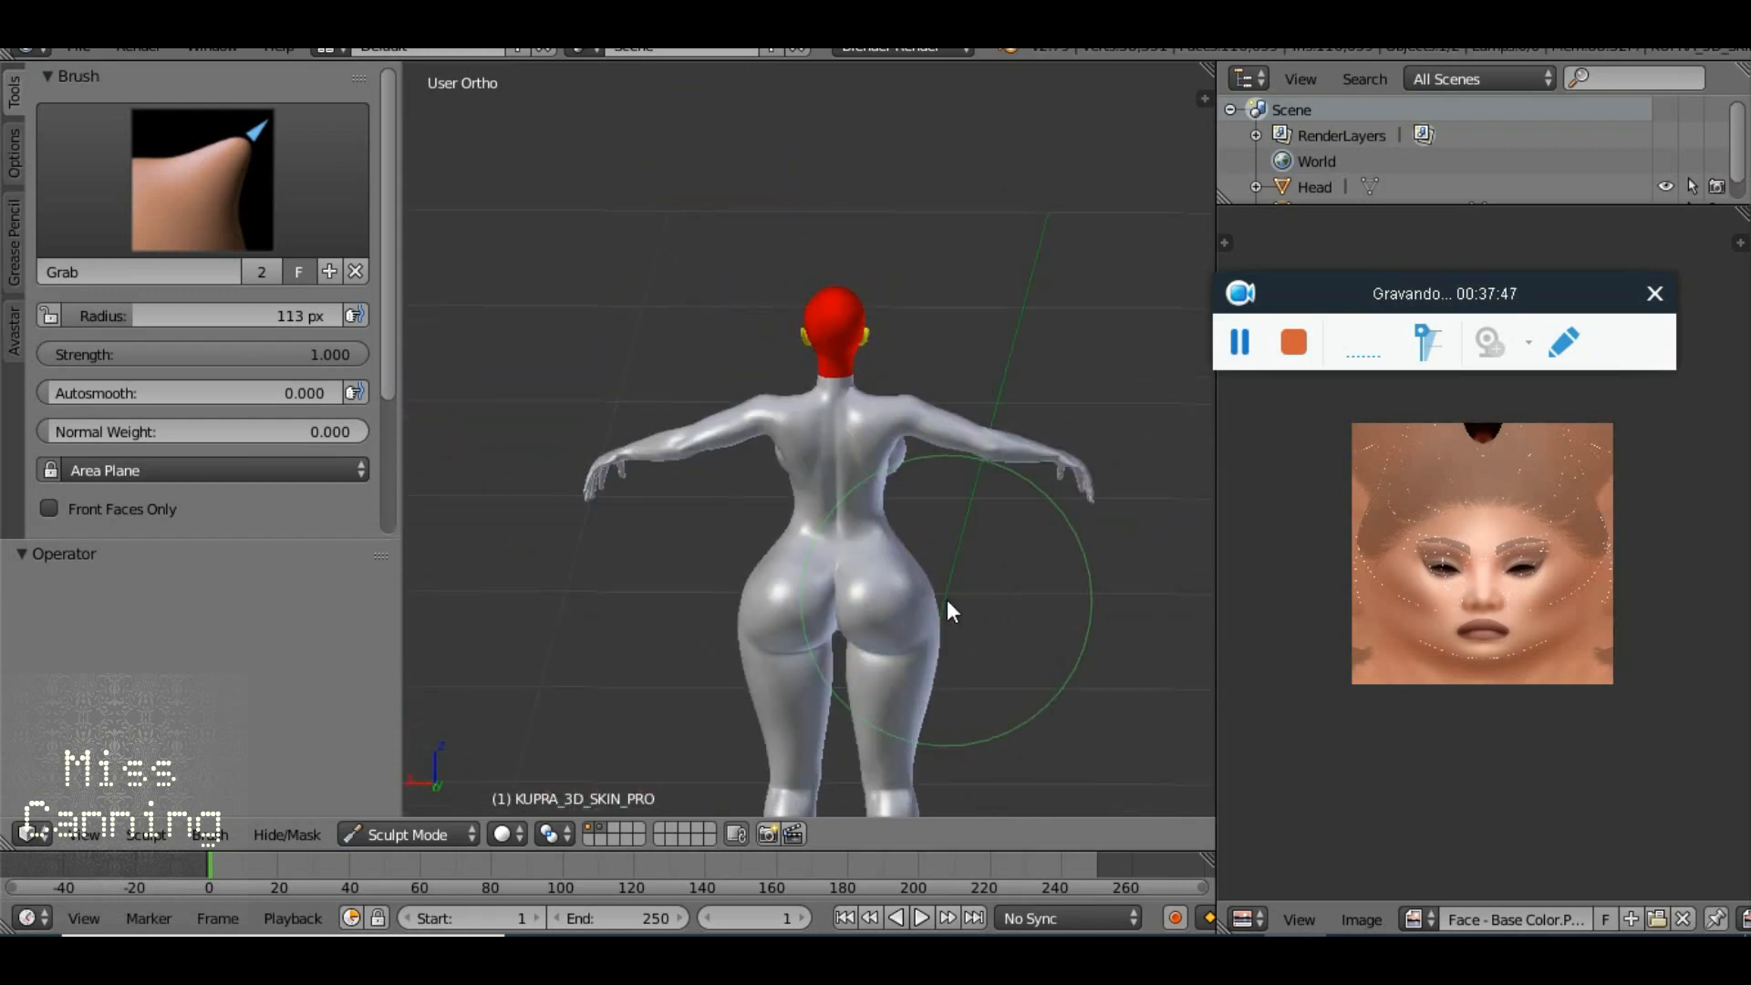
{"action": "scroll", "coordinate": [867, 589], "scroll_direction": "up", "scroll_amount": 2}
{"action": "scroll", "coordinate": [912, 463], "scroll_direction": "up", "scroll_amount": 3}
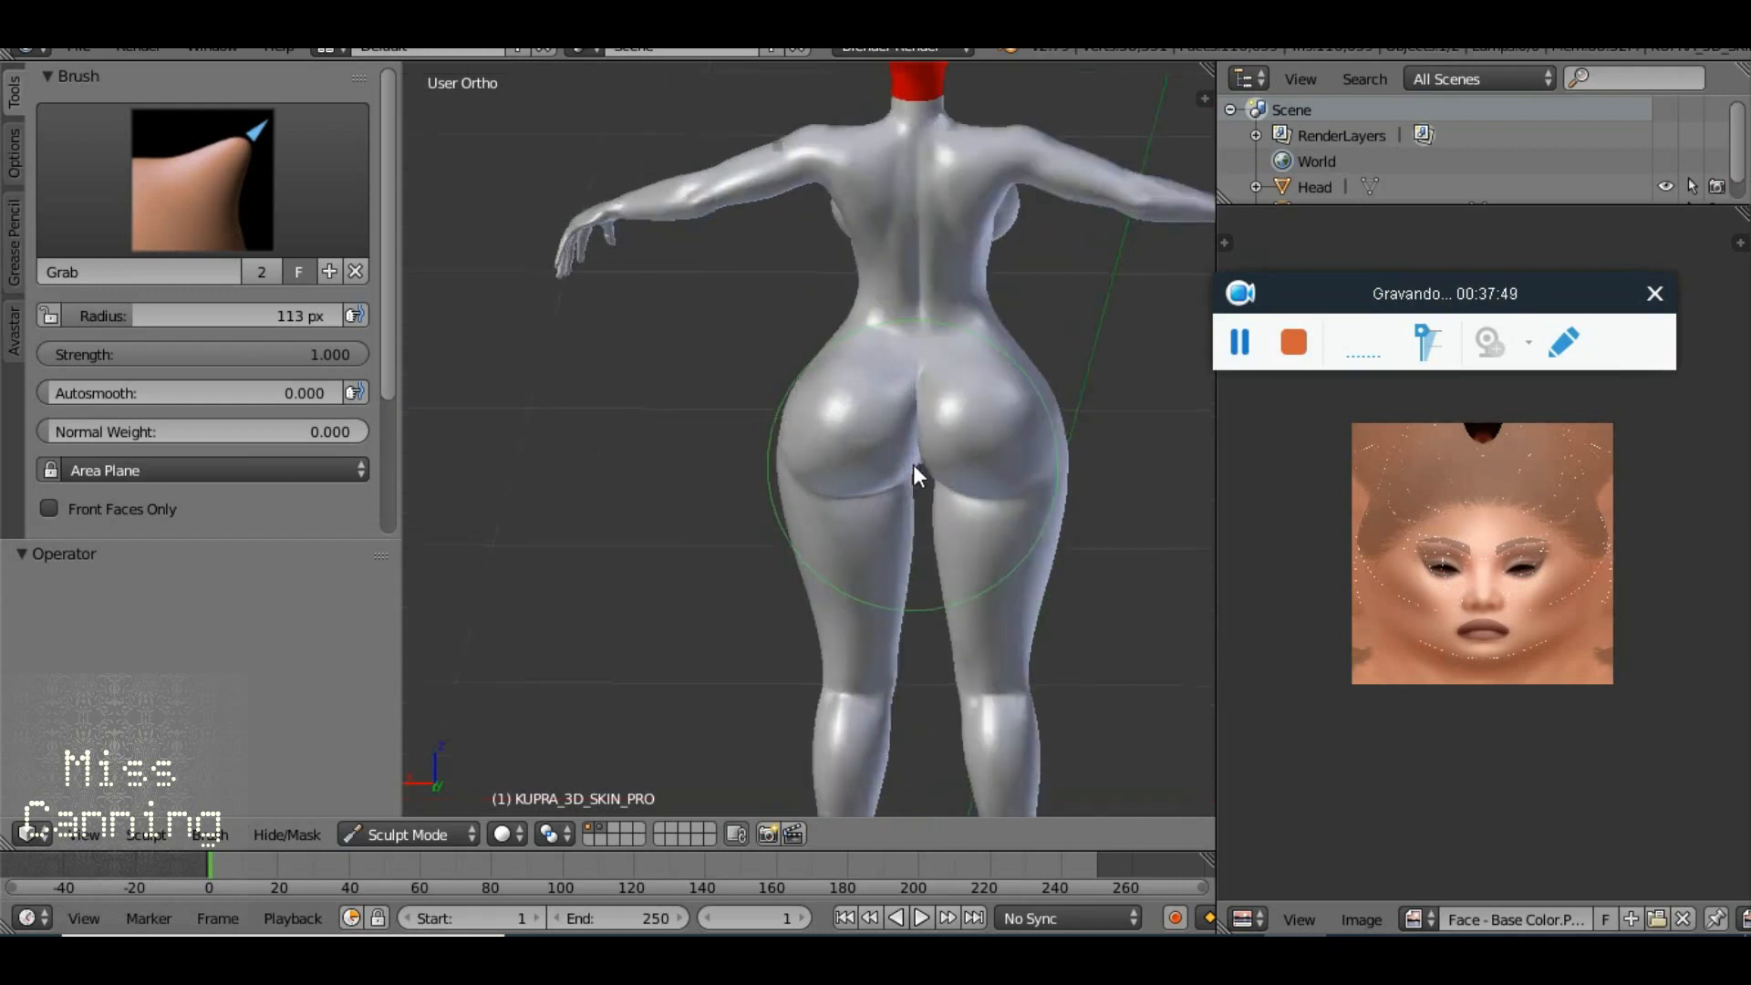
{"action": "left_click_drag", "start_coordinate": [956, 339], "coordinate": [957, 303]}
{"action": "scroll", "coordinate": [1099, 478], "scroll_direction": "down", "scroll_amount": 4}
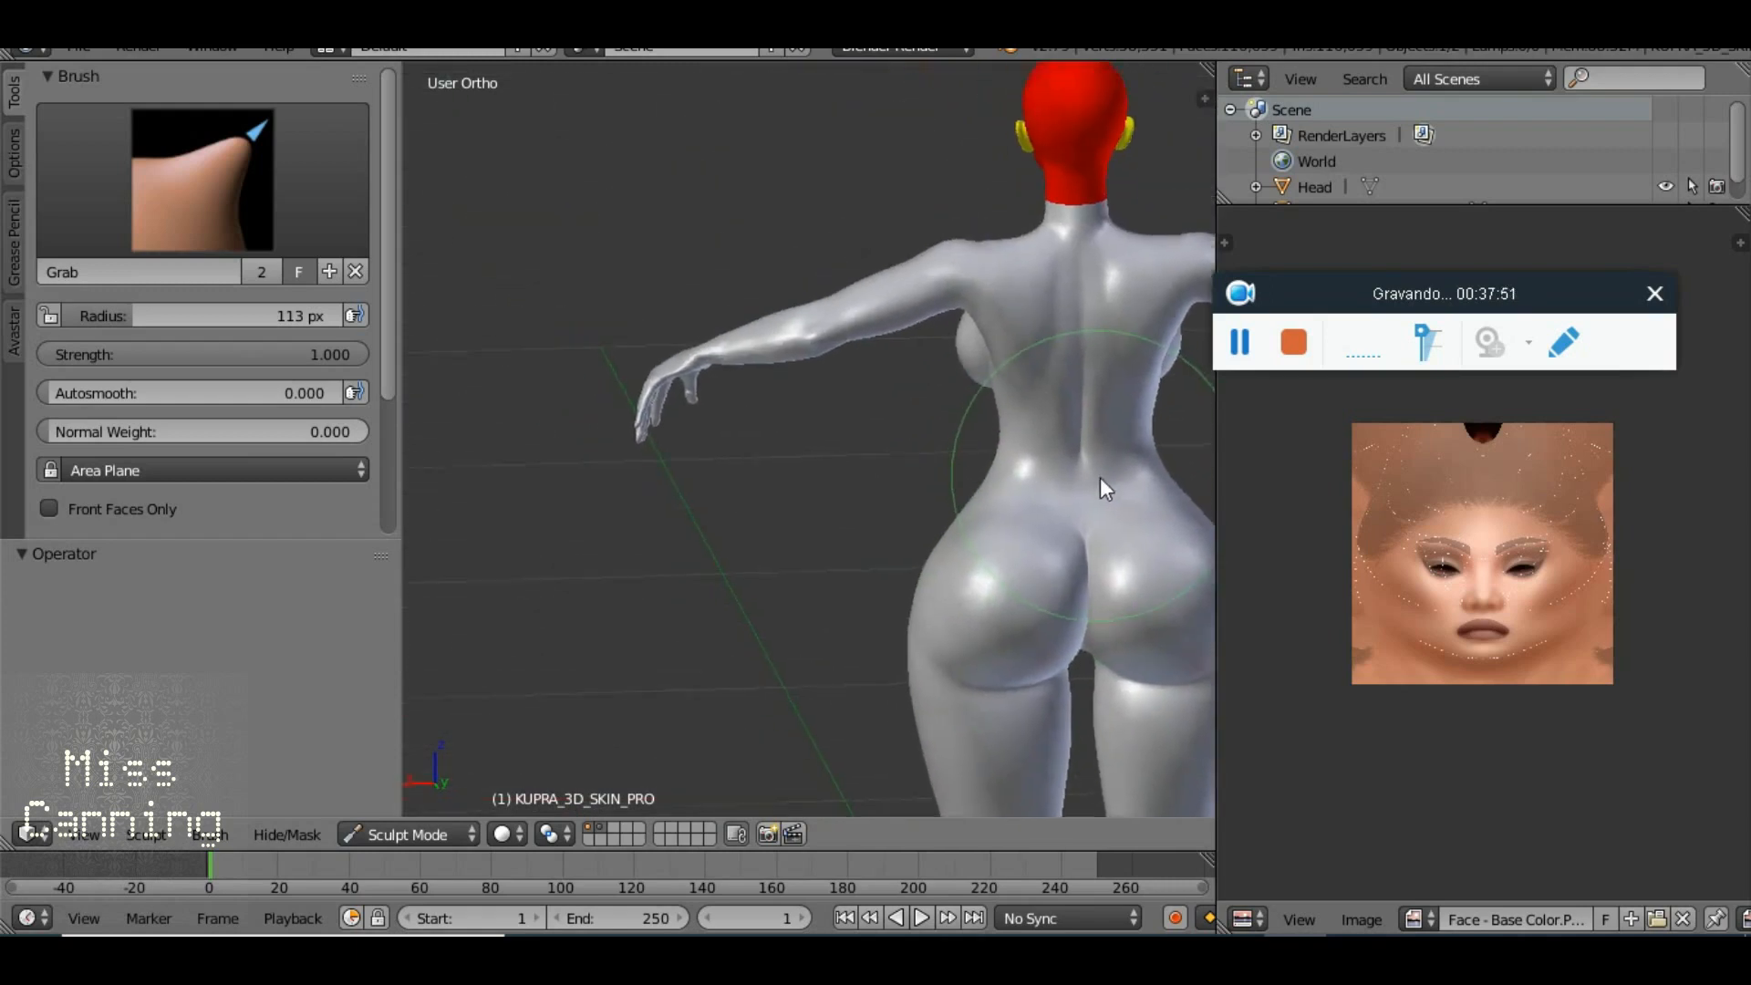
Inspect the wrist bend and thumb on both hands from the side
{"action": "scroll", "coordinate": [771, 383], "scroll_direction": "up", "scroll_amount": 6}
{"action": "mouse_move", "coordinate": [715, 332]}
{"action": "left_mouse_down"}
{"action": "mouse_move", "coordinate": [812, 407]}
{"action": "mouse_move", "coordinate": [801, 457]}
{"action": "mouse_move", "coordinate": [919, 513]}
{"action": "mouse_move", "coordinate": [1020, 599]}
{"action": "mouse_move", "coordinate": [934, 614]}
{"action": "mouse_move", "coordinate": [977, 512]}
{"action": "mouse_move", "coordinate": [778, 465]}
{"action": "left_mouse_up"}
{"action": "scroll", "coordinate": [788, 479], "scroll_direction": "up", "scroll_amount": 2}
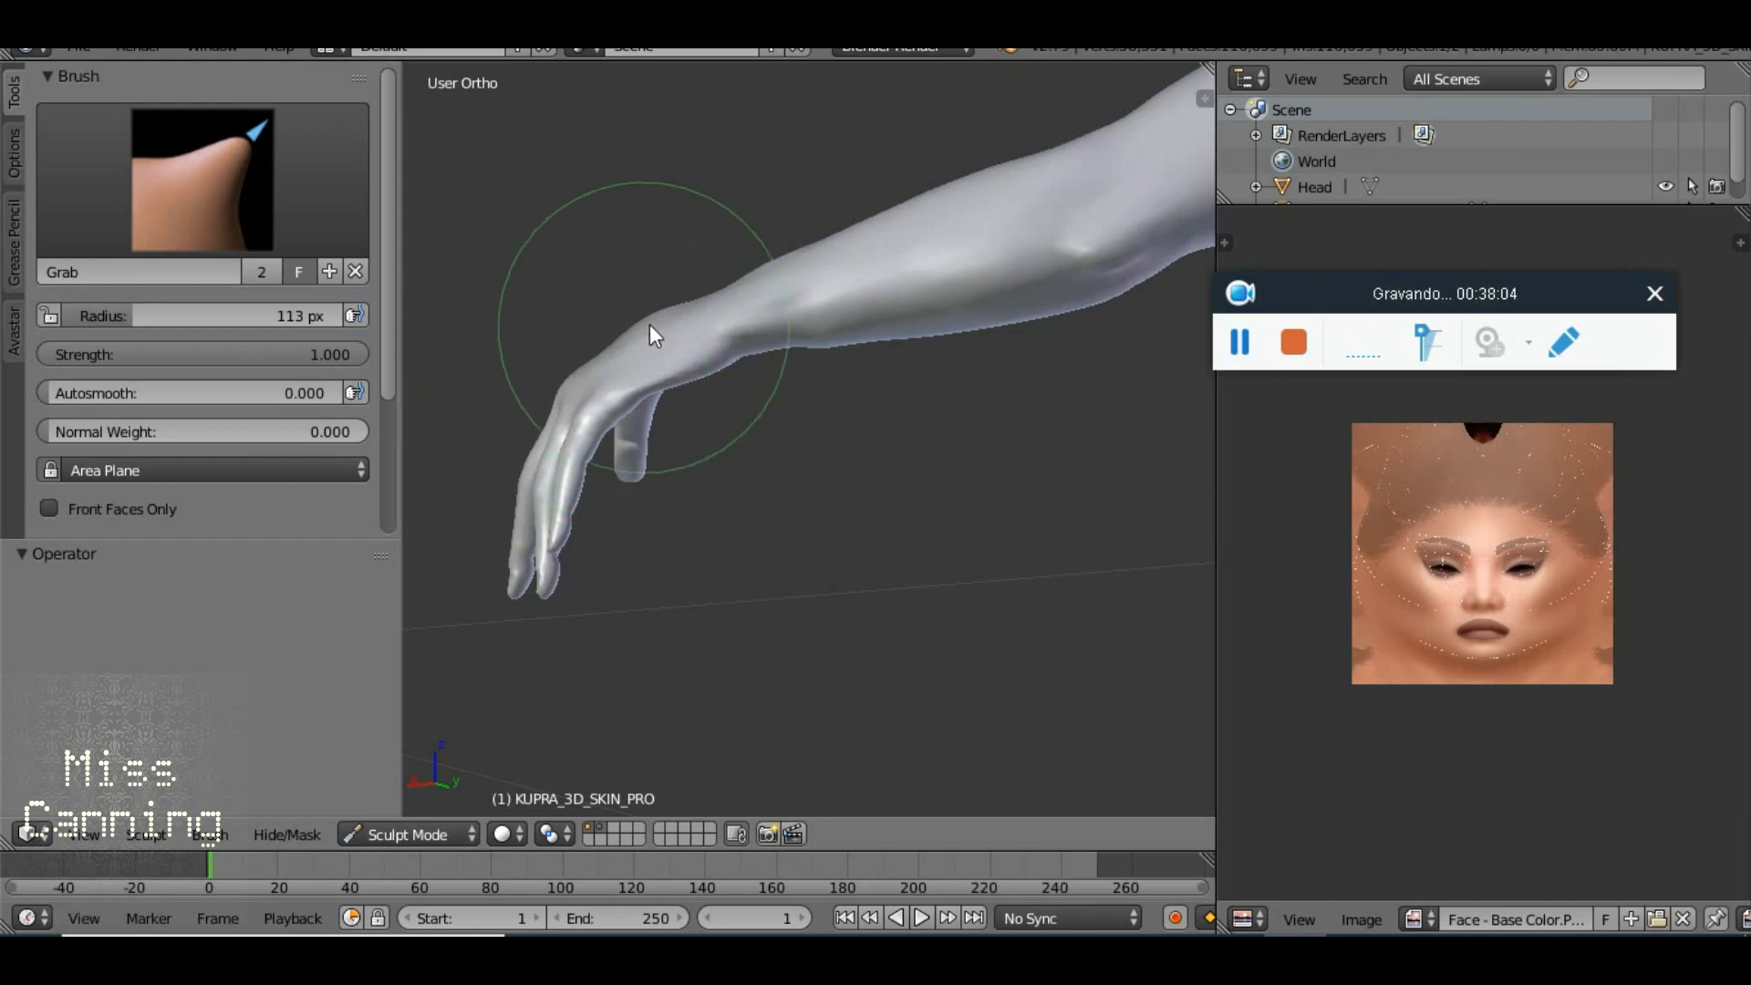
{"action": "scroll", "coordinate": [748, 334], "scroll_direction": "down", "scroll_amount": 5}
{"action": "mouse_move", "coordinate": [949, 367]}
{"action": "left_mouse_down"}
{"action": "mouse_move", "coordinate": [883, 281]}
{"action": "mouse_move", "coordinate": [873, 77]}
{"action": "mouse_move", "coordinate": [736, 222]}
{"action": "mouse_move", "coordinate": [754, 337]}
{"action": "mouse_move", "coordinate": [735, 414]}
{"action": "mouse_move", "coordinate": [823, 435]}
{"action": "mouse_move", "coordinate": [785, 383]}
{"action": "mouse_move", "coordinate": [825, 369]}
{"action": "mouse_move", "coordinate": [922, 448]}
{"action": "mouse_move", "coordinate": [710, 403]}
{"action": "mouse_move", "coordinate": [721, 365]}
{"action": "mouse_move", "coordinate": [745, 381]}
{"action": "mouse_move", "coordinate": [682, 310]}
{"action": "mouse_move", "coordinate": [724, 354]}
{"action": "mouse_move", "coordinate": [729, 320]}
{"action": "mouse_move", "coordinate": [850, 370]}
{"action": "mouse_move", "coordinate": [895, 359]}
{"action": "mouse_move", "coordinate": [963, 288]}
{"action": "mouse_move", "coordinate": [861, 174]}
{"action": "mouse_move", "coordinate": [794, 239]}
{"action": "mouse_move", "coordinate": [925, 367]}
{"action": "mouse_move", "coordinate": [474, 516]}
{"action": "mouse_move", "coordinate": [696, 419]}
{"action": "mouse_move", "coordinate": [777, 304]}
{"action": "left_mouse_up"}
{"action": "scroll", "coordinate": [823, 435], "scroll_direction": "up", "scroll_amount": 4}
{"action": "scroll", "coordinate": [741, 370], "scroll_direction": "up", "scroll_amount": 2}
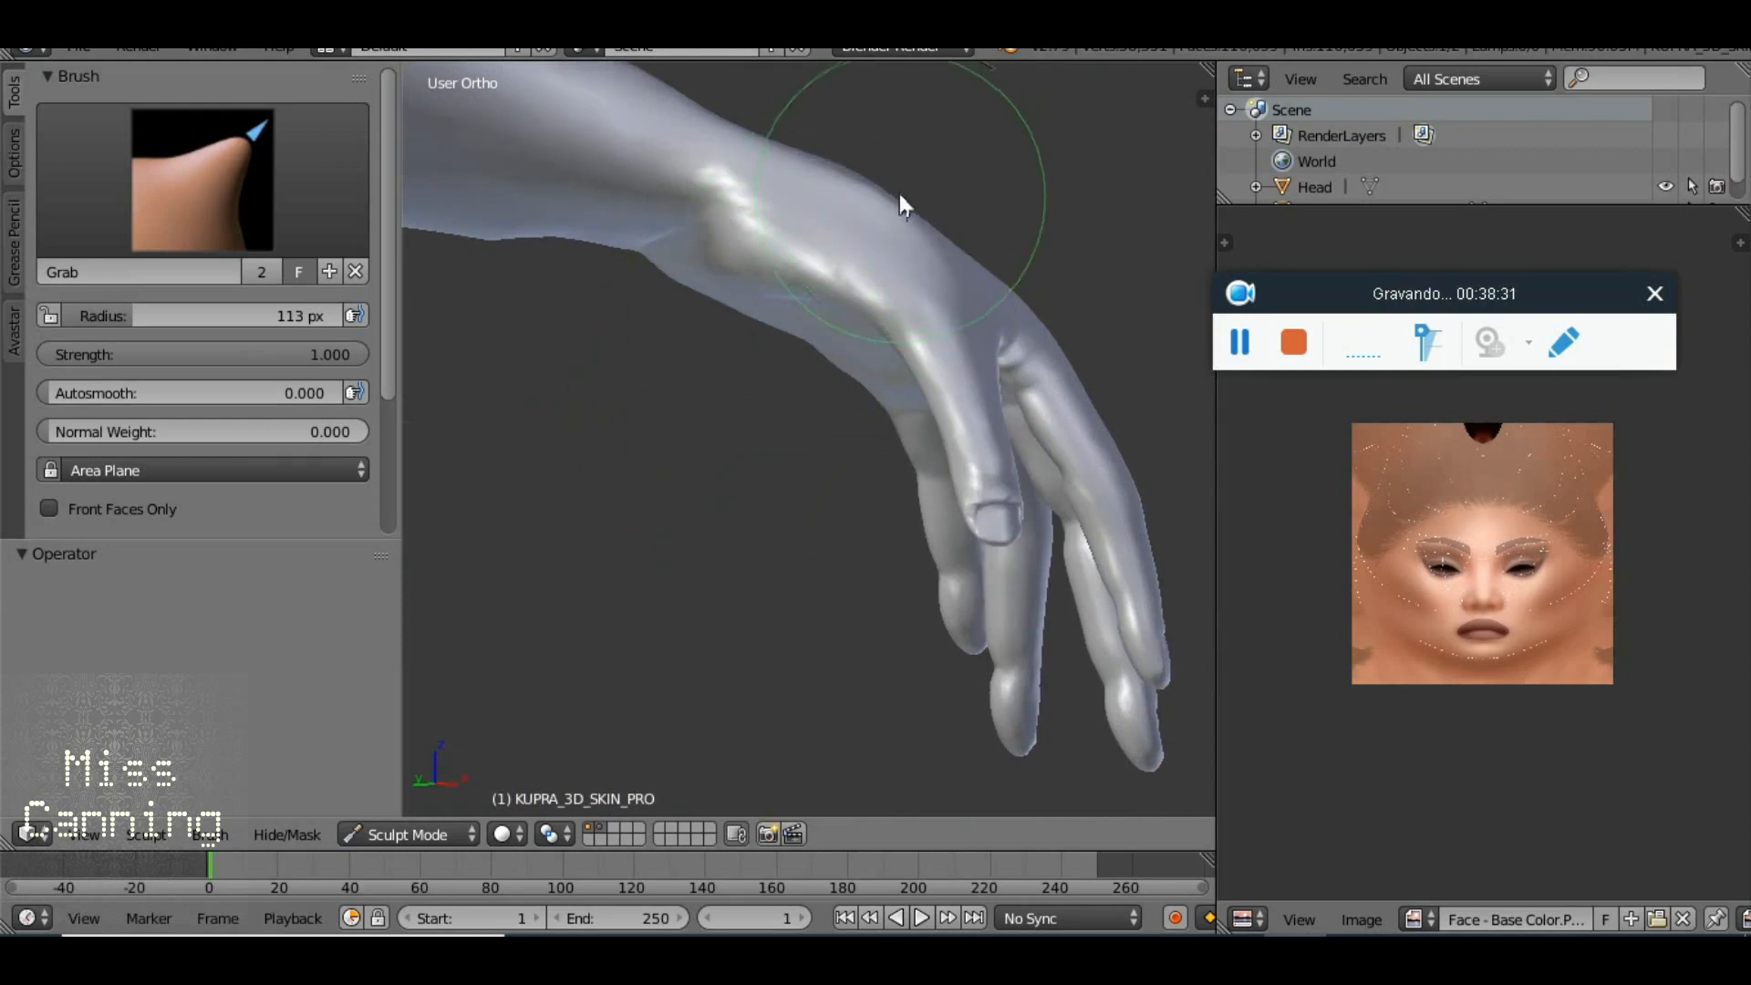
{"action": "scroll", "coordinate": [872, 341], "scroll_direction": "up", "scroll_amount": 1}
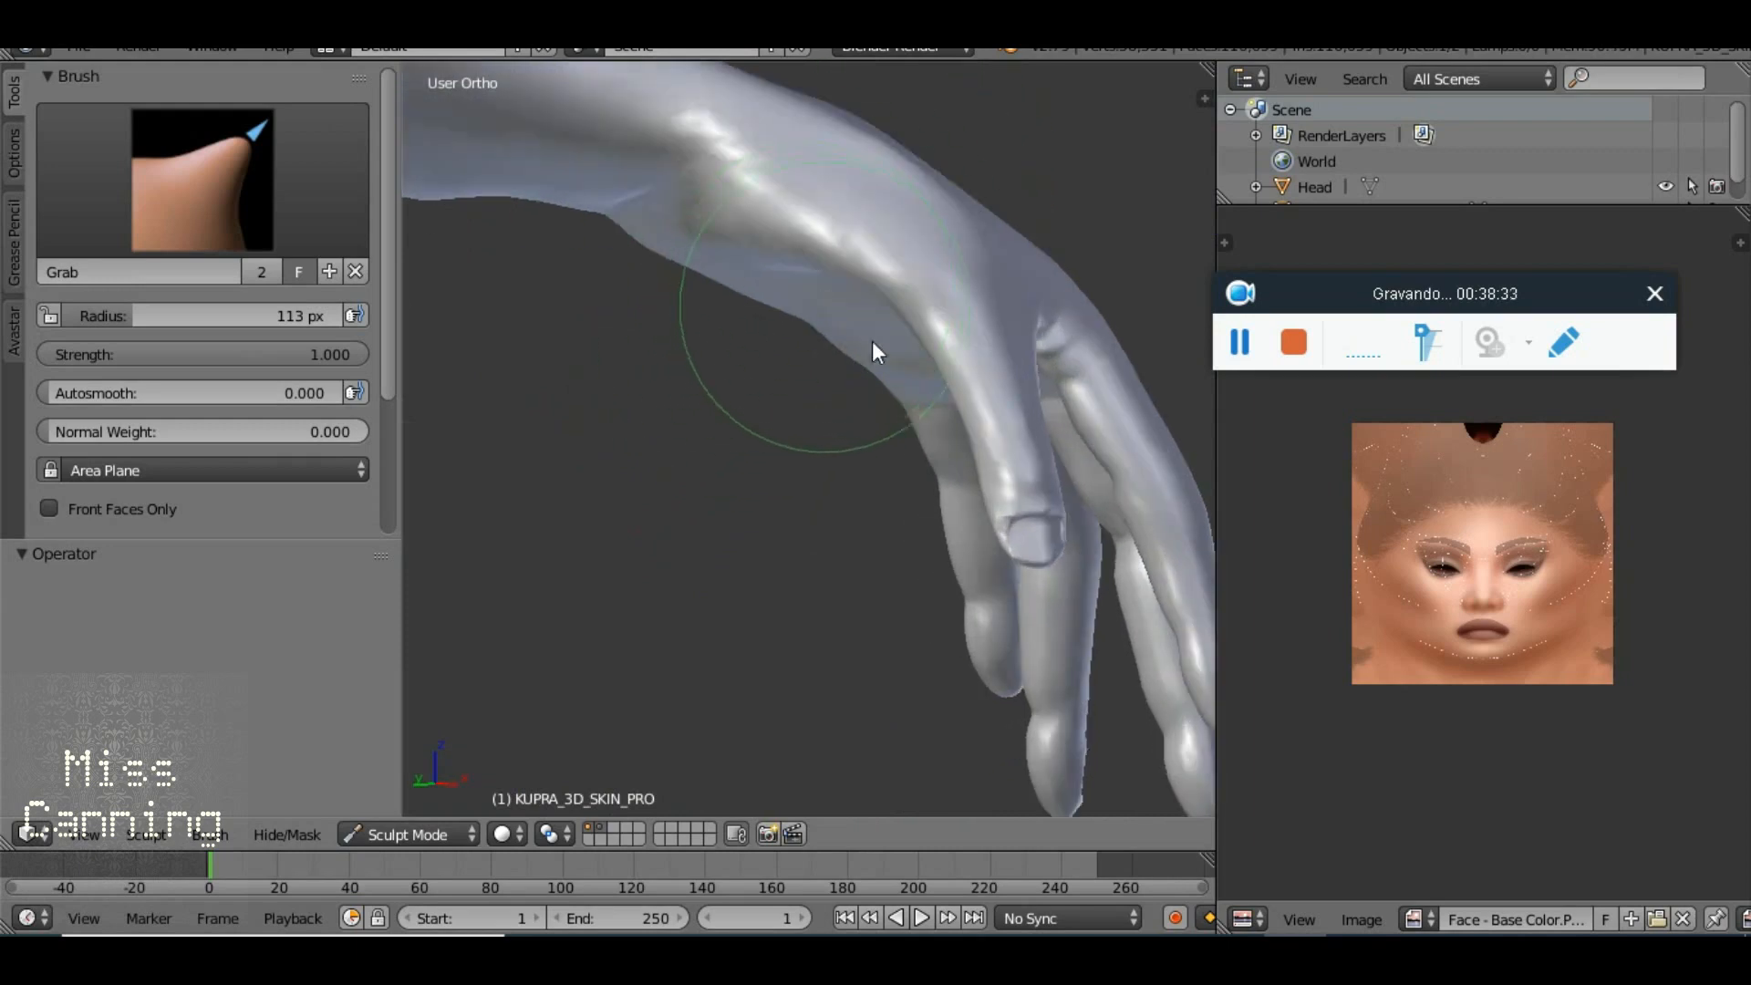
Inspect the back of the hand, the finger spread and the transition into the forearm
{"action": "scroll", "coordinate": [900, 407], "scroll_direction": "down", "scroll_amount": 10}
{"action": "left_click_drag", "start_coordinate": [837, 412], "coordinate": [978, 488]}
{"action": "scroll", "coordinate": [974, 476], "scroll_direction": "up", "scroll_amount": 2}
{"action": "mouse_move", "coordinate": [685, 637]}
{"action": "left_mouse_down"}
{"action": "mouse_move", "coordinate": [878, 370]}
{"action": "mouse_move", "coordinate": [813, 298]}
{"action": "mouse_move", "coordinate": [740, 164]}
{"action": "mouse_move", "coordinate": [792, 283]}
{"action": "mouse_move", "coordinate": [813, 419]}
{"action": "mouse_move", "coordinate": [769, 357]}
{"action": "mouse_move", "coordinate": [757, 214]}
{"action": "mouse_move", "coordinate": [813, 438]}
{"action": "mouse_move", "coordinate": [800, 429]}
{"action": "mouse_move", "coordinate": [797, 415]}
{"action": "mouse_move", "coordinate": [828, 414]}
{"action": "mouse_move", "coordinate": [907, 481]}
{"action": "mouse_move", "coordinate": [1001, 508]}
{"action": "mouse_move", "coordinate": [962, 450]}
{"action": "mouse_move", "coordinate": [616, 261]}
{"action": "mouse_move", "coordinate": [768, 442]}
{"action": "mouse_move", "coordinate": [983, 476]}
{"action": "mouse_move", "coordinate": [965, 445]}
{"action": "left_mouse_up"}
{"action": "scroll", "coordinate": [879, 370], "scroll_direction": "up", "scroll_amount": 2}
{"action": "scroll", "coordinate": [813, 438], "scroll_direction": "up", "scroll_amount": 3}
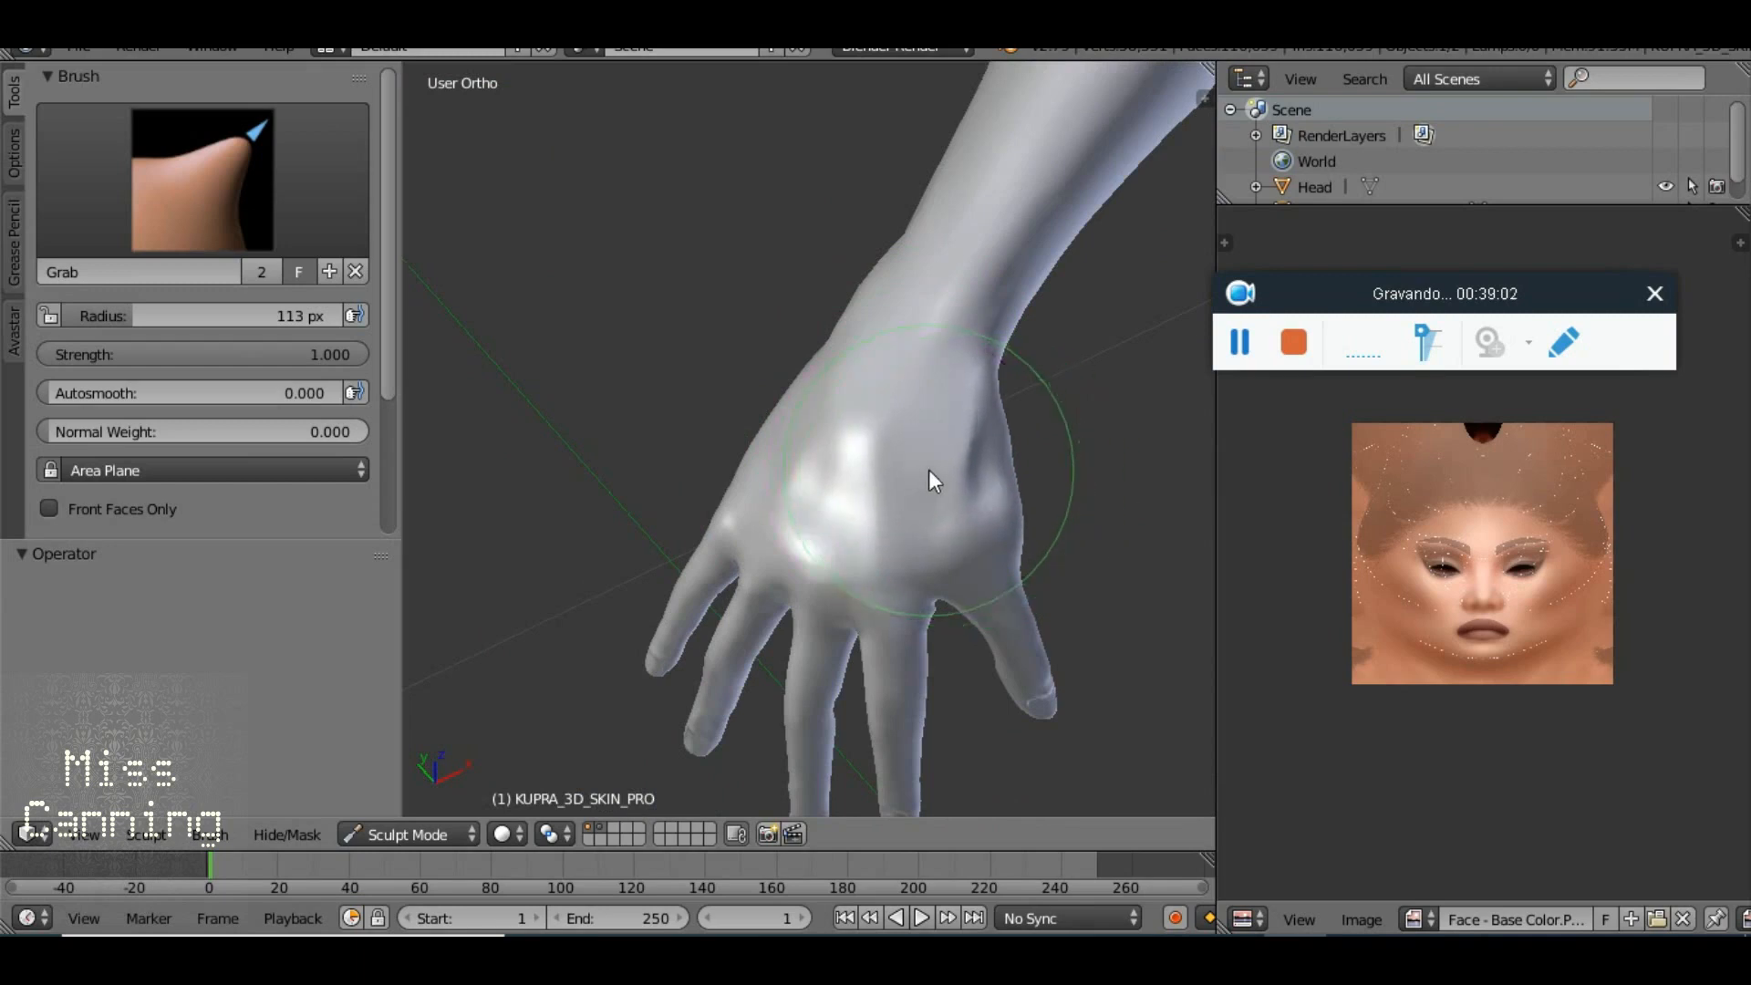
{"action": "scroll", "coordinate": [928, 469], "scroll_direction": "down", "scroll_amount": 3}
{"action": "mouse_move", "coordinate": [887, 442]}
{"action": "left_mouse_down"}
{"action": "mouse_move", "coordinate": [785, 372]}
{"action": "mouse_move", "coordinate": [758, 312]}
{"action": "left_mouse_up"}
{"action": "left_click_drag", "start_coordinate": [651, 164], "coordinate": [769, 273]}
{"action": "scroll", "coordinate": [823, 414], "scroll_direction": "up", "scroll_amount": 3}
{"action": "scroll", "coordinate": [768, 272], "scroll_direction": "up", "scroll_amount": 3}
{"action": "mouse_move", "coordinate": [746, 188]}
{"action": "left_mouse_down"}
{"action": "mouse_move", "coordinate": [701, 122]}
{"action": "mouse_move", "coordinate": [830, 374]}
{"action": "mouse_move", "coordinate": [949, 479]}
{"action": "mouse_move", "coordinate": [1087, 551]}
{"action": "mouse_move", "coordinate": [795, 492]}
{"action": "left_mouse_up"}
{"action": "scroll", "coordinate": [764, 226], "scroll_direction": "down", "scroll_amount": 4}
{"action": "scroll", "coordinate": [795, 489], "scroll_direction": "down", "scroll_amount": 5}
Check the head, torso and outstretched arm from the front
{"action": "left_click_drag", "start_coordinate": [1166, 511], "coordinate": [808, 387]}
{"action": "scroll", "coordinate": [813, 281], "scroll_direction": "down", "scroll_amount": 1}
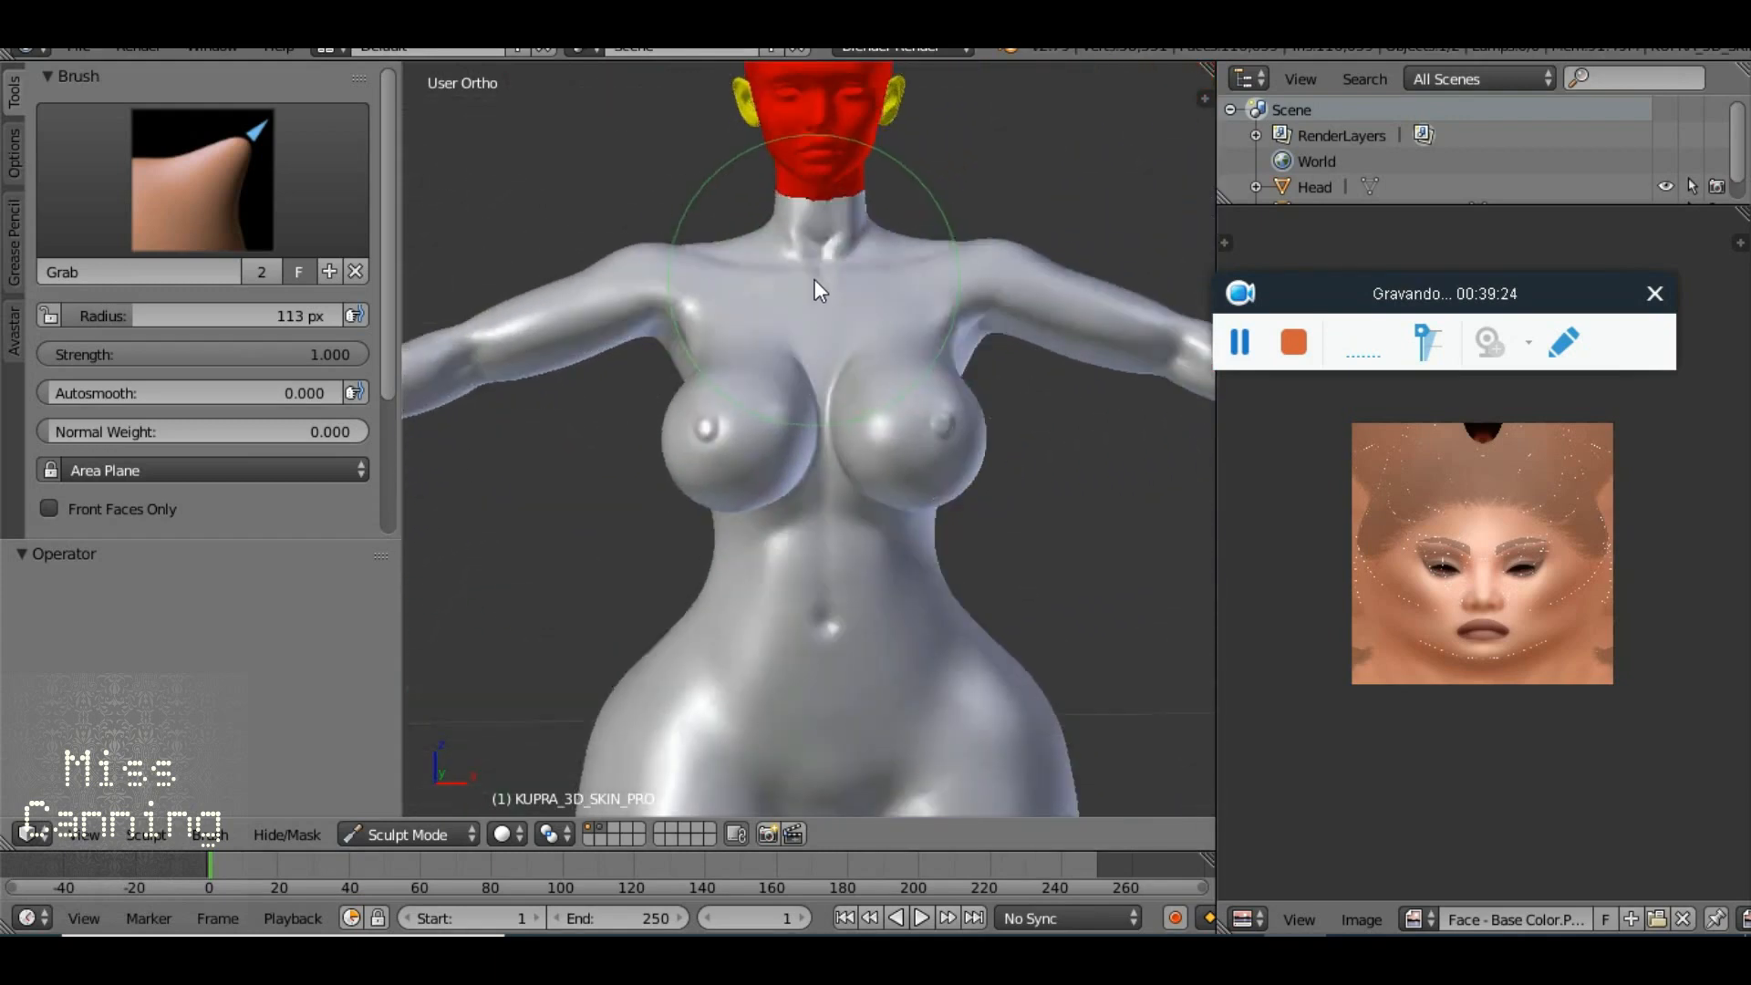
{"action": "scroll", "coordinate": [813, 279], "scroll_direction": "down", "scroll_amount": 4}
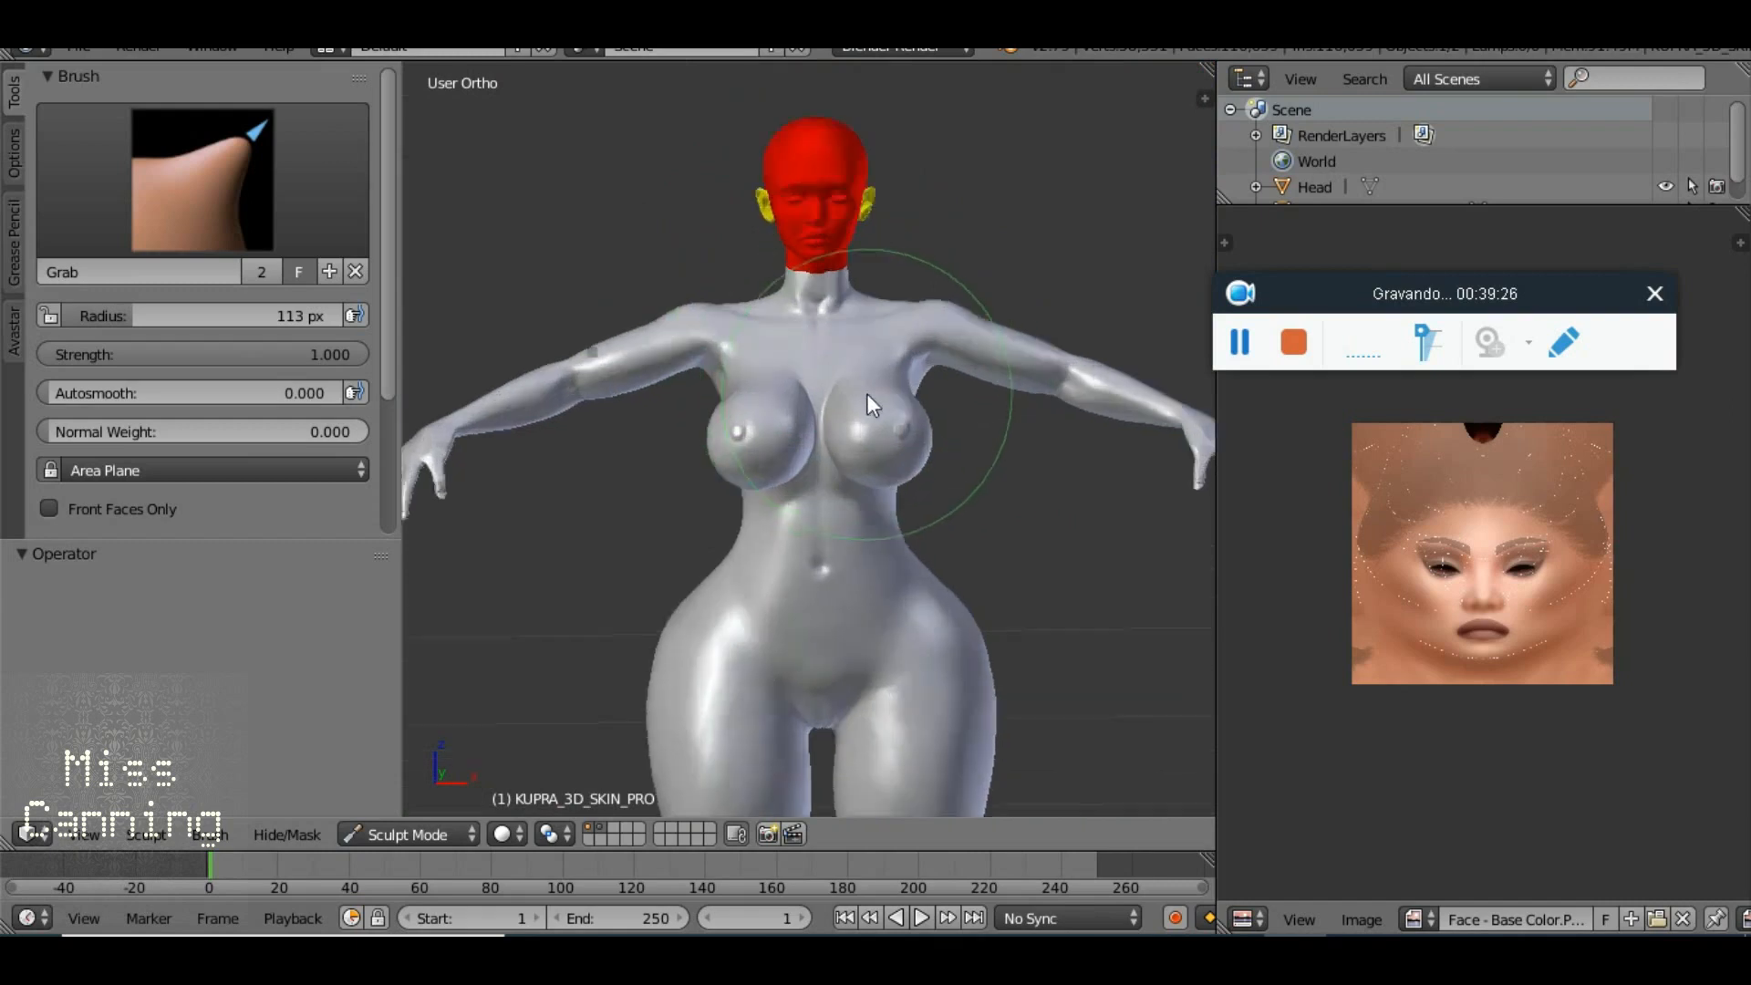
{"action": "scroll", "coordinate": [860, 489], "scroll_direction": "up", "scroll_amount": 3}
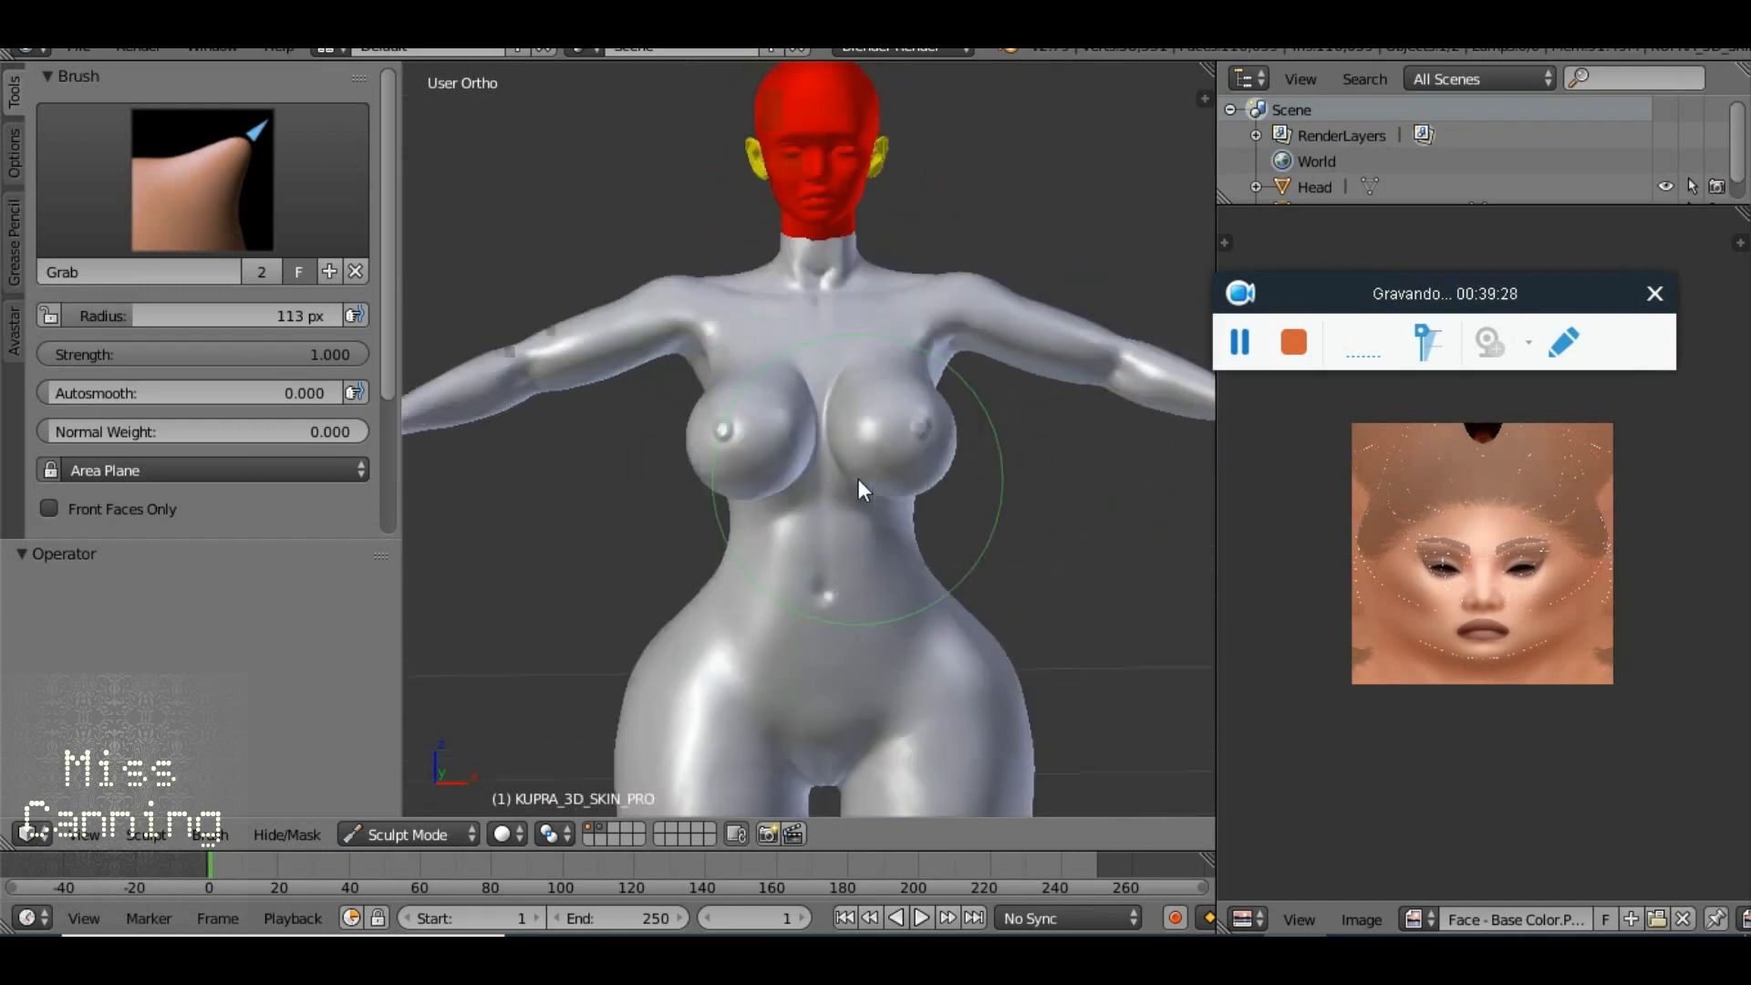
{"action": "scroll", "coordinate": [441, 546], "scroll_direction": "up", "scroll_amount": 3}
{"action": "left_click_drag", "start_coordinate": [435, 535], "coordinate": [1154, 438]}
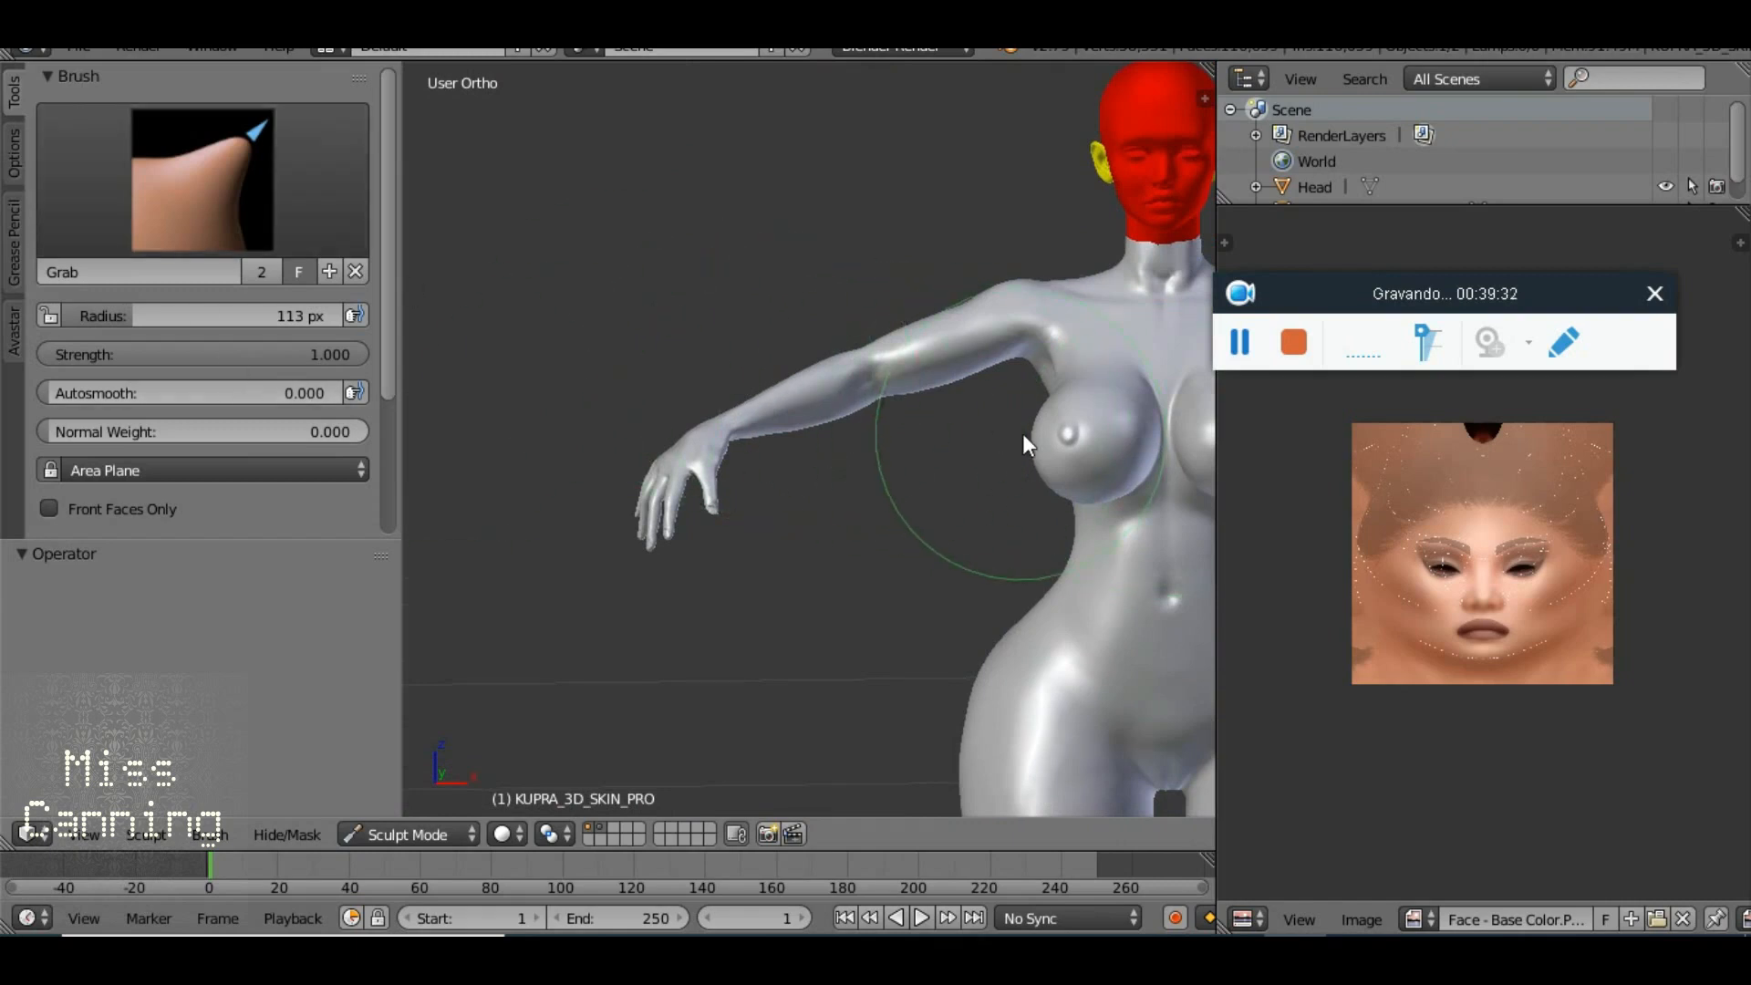
Show the 3D view's properties, widen the viewport and bring up the shading options
{"action": "key", "text": "n"}
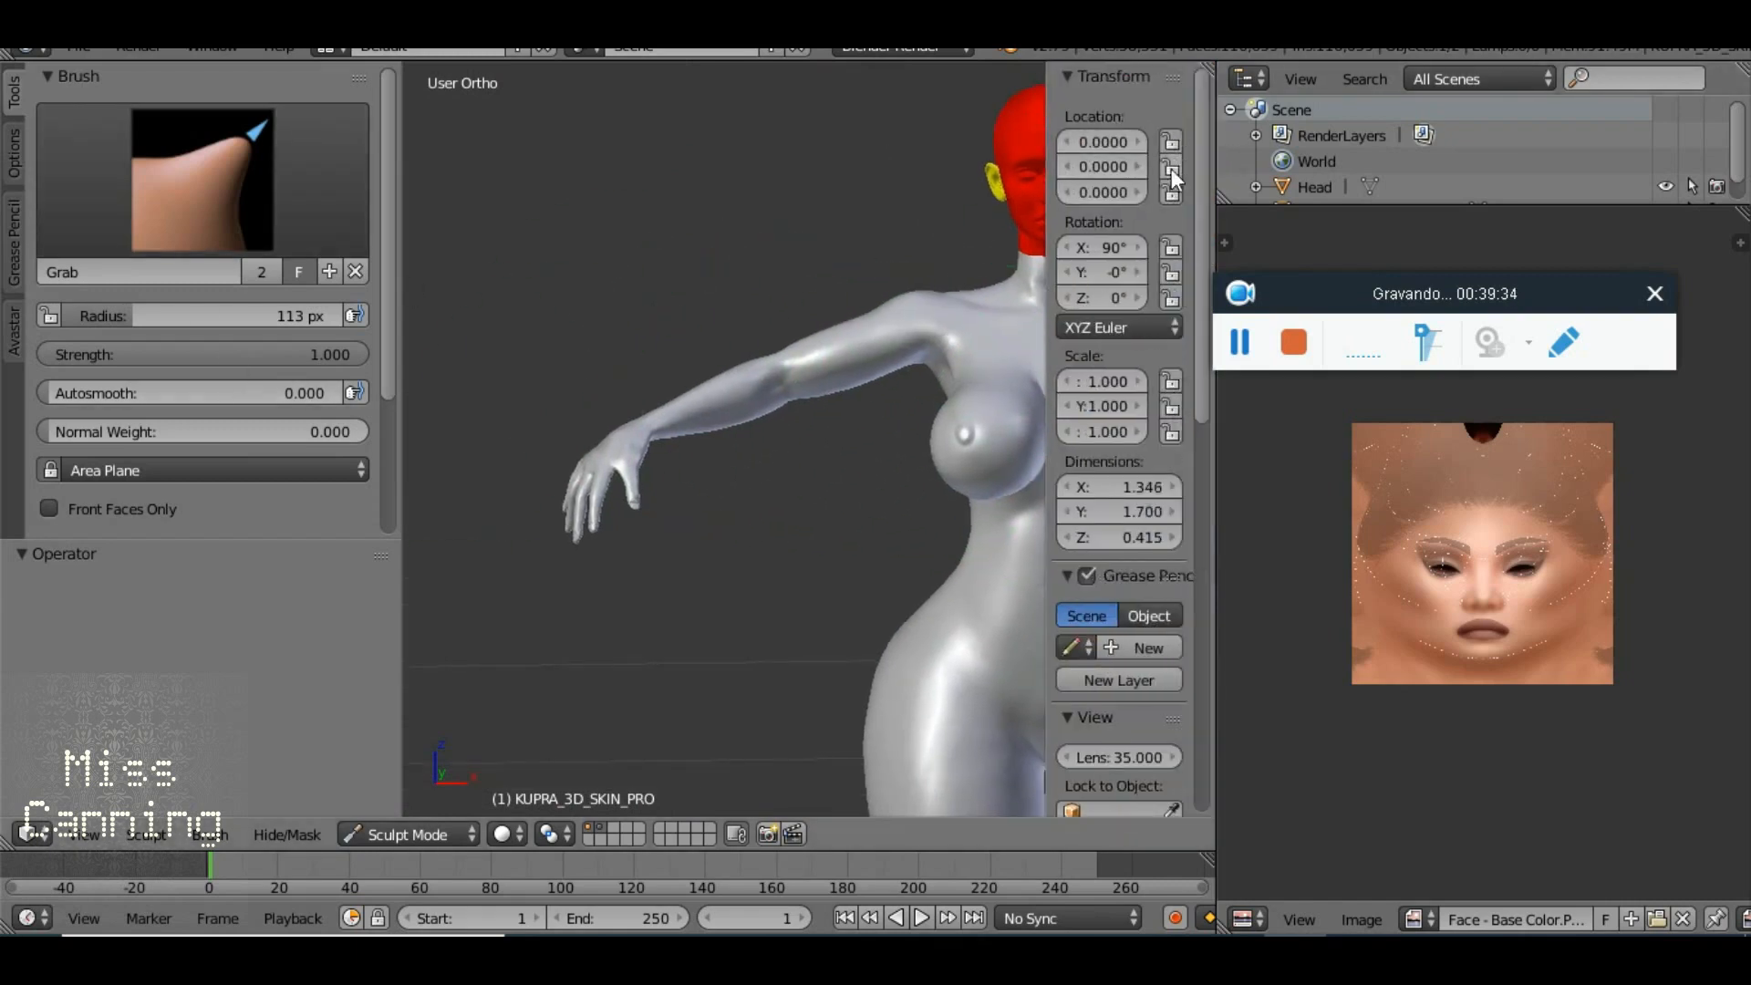
{"action": "left_click_drag", "start_coordinate": [1216, 180], "coordinate": [1429, 167]}
{"action": "mouse_move", "coordinate": [1366, 299]}
{"action": "left_mouse_down"}
{"action": "mouse_move", "coordinate": [791, 243]}
{"action": "mouse_move", "coordinate": [536, 194]}
{"action": "left_mouse_up"}
{"action": "scroll", "coordinate": [1332, 565], "scroll_direction": "down", "scroll_amount": 10}
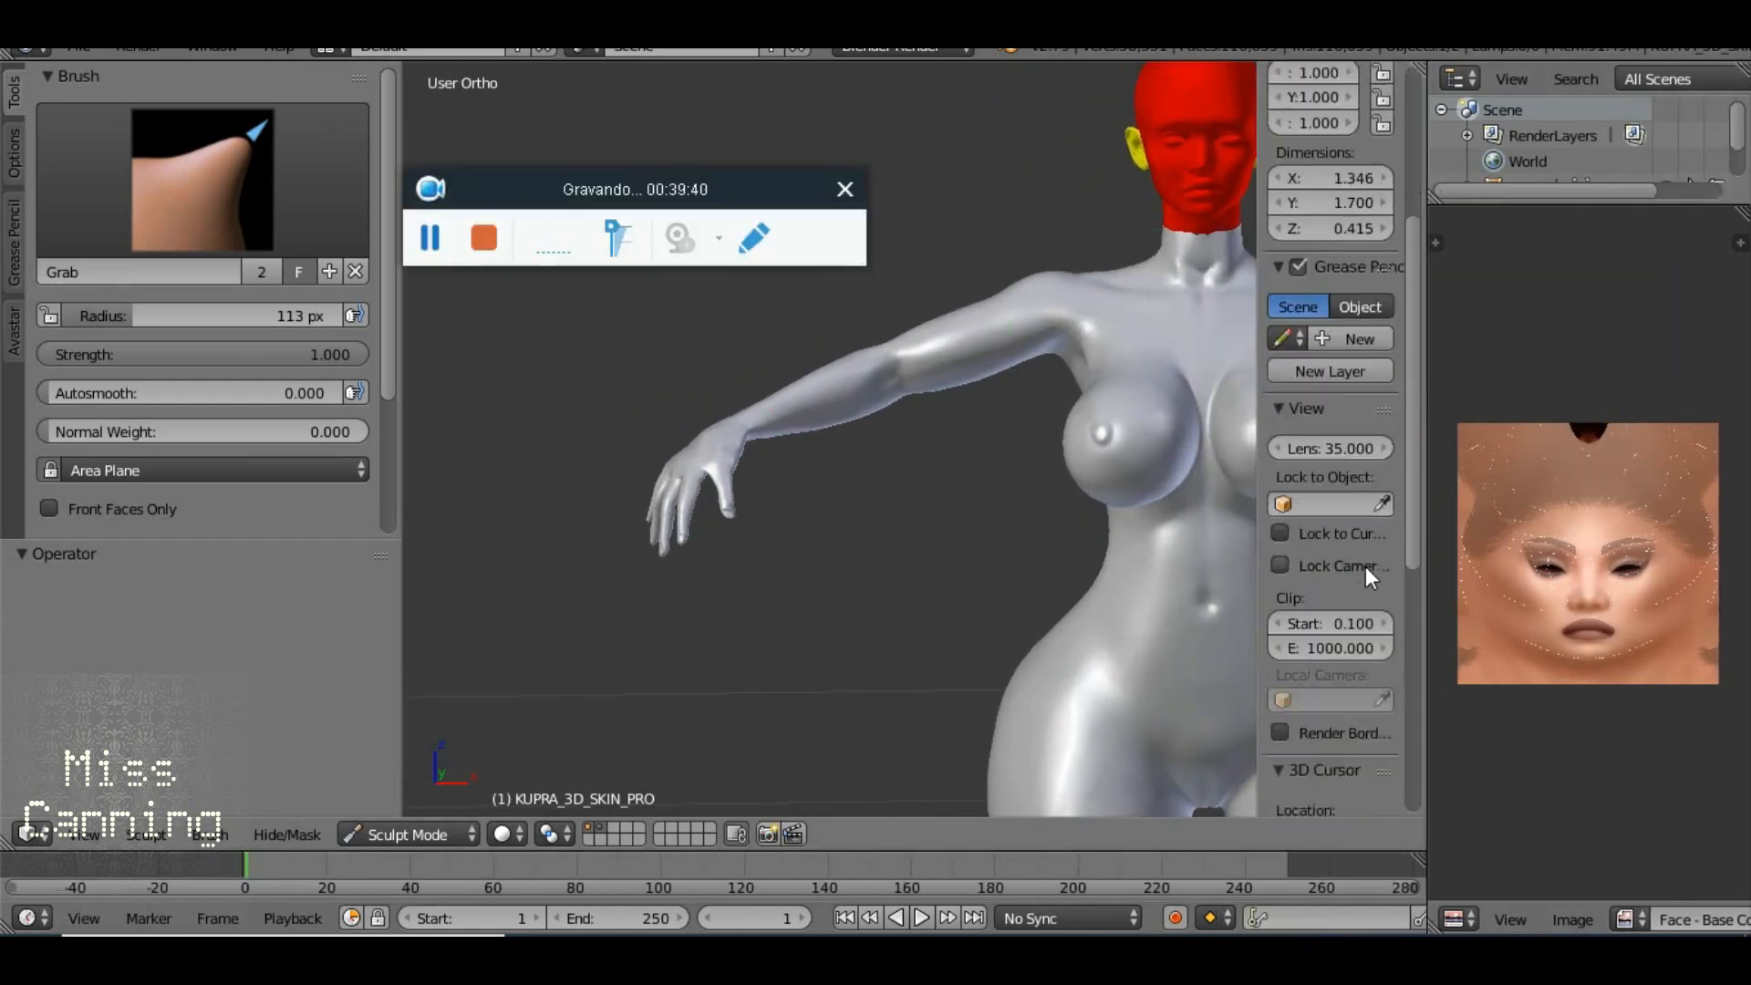
Enable Textured Solid and Matcap shading for the viewport
{"action": "left_click", "coordinate": [1278, 589]}
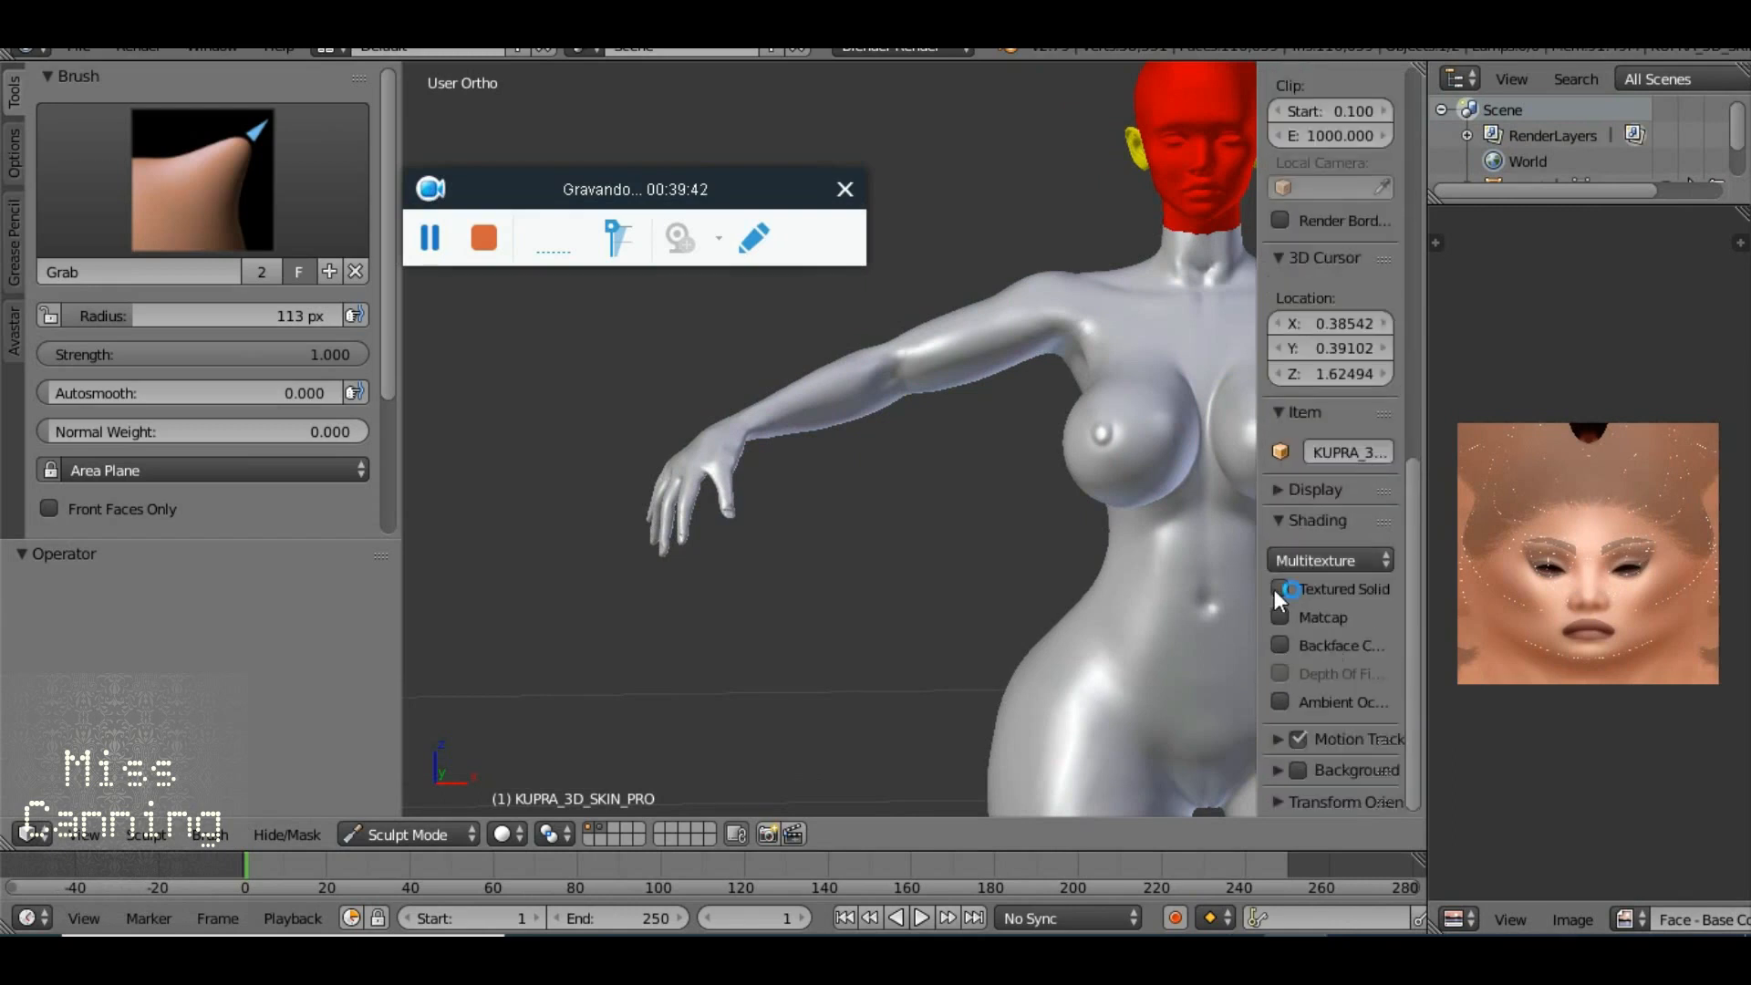
{"action": "left_click", "coordinate": [1276, 590]}
{"action": "left_click", "coordinate": [1278, 589]}
{"action": "left_click", "coordinate": [1282, 593]}
{"action": "left_click", "coordinate": [1283, 593]}
{"action": "left_click", "coordinate": [1281, 618]}
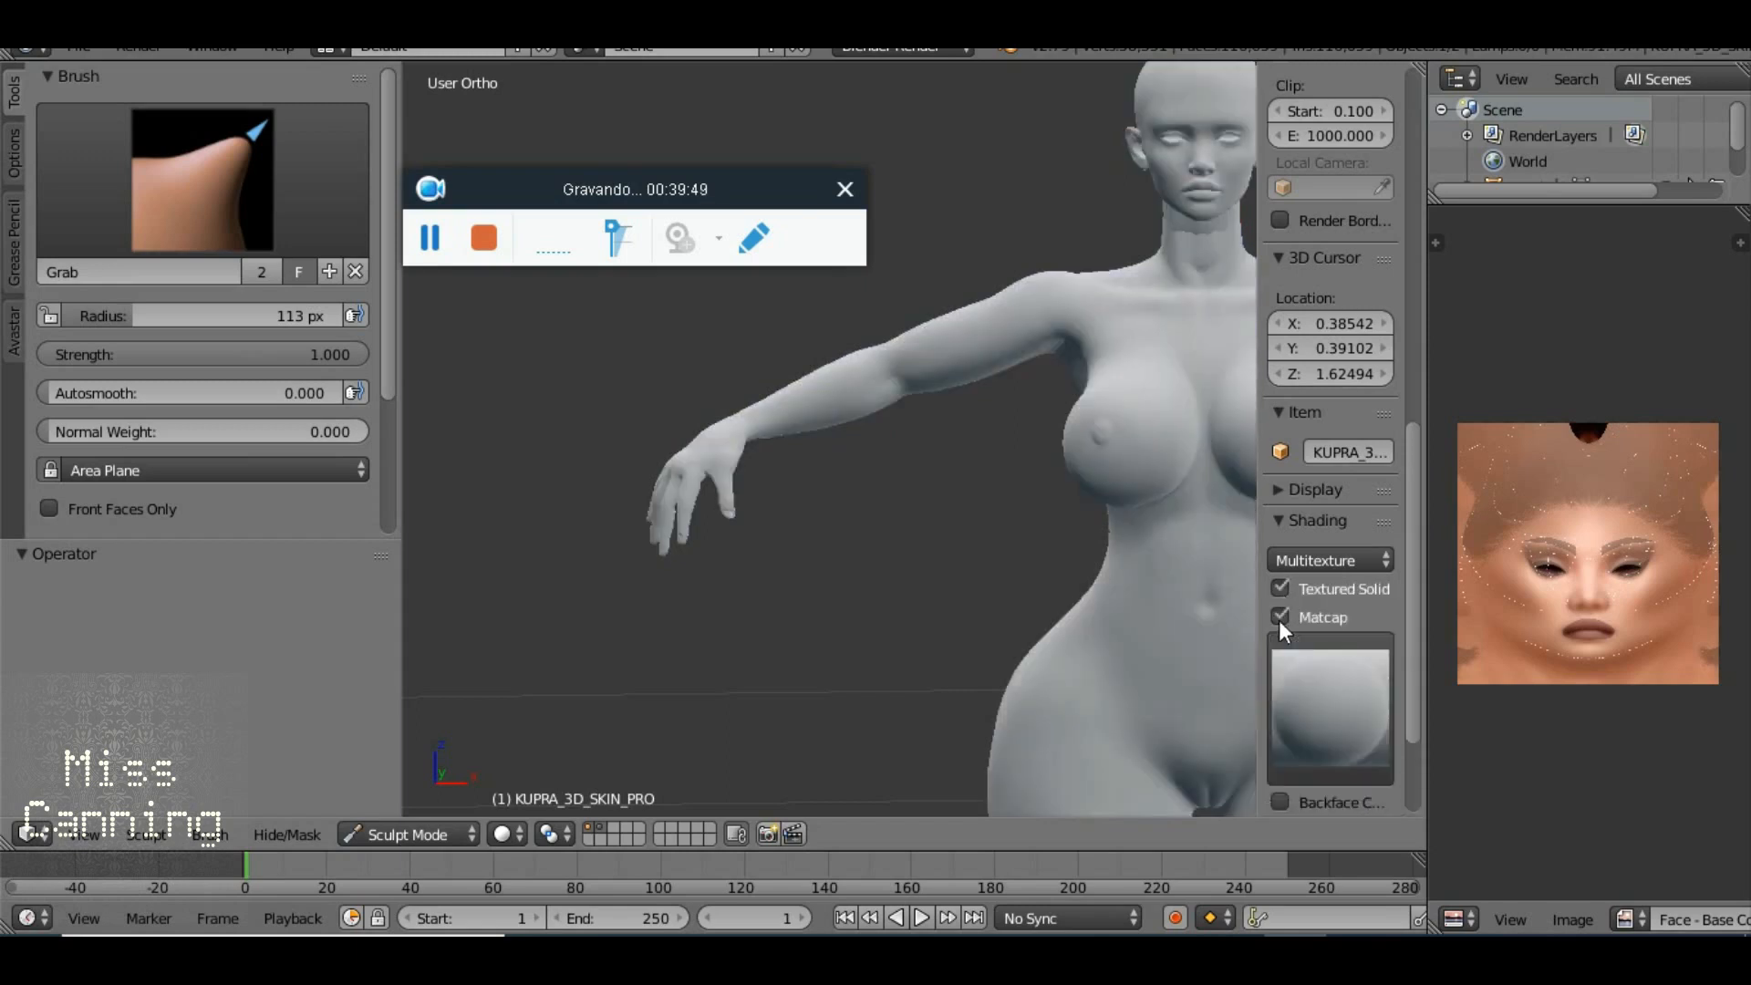
Set the Grab brush radius to 82 px for work on the wrist
{"action": "mouse_move", "coordinate": [1193, 593]}
{"action": "left_mouse_down"}
{"action": "mouse_move", "coordinate": [1160, 575]}
{"action": "mouse_move", "coordinate": [1244, 643]}
{"action": "mouse_move", "coordinate": [450, 670]}
{"action": "mouse_move", "coordinate": [686, 575]}
{"action": "mouse_move", "coordinate": [781, 474]}
{"action": "mouse_move", "coordinate": [809, 509]}
{"action": "mouse_move", "coordinate": [802, 560]}
{"action": "left_mouse_up"}
{"action": "scroll", "coordinate": [932, 456], "scroll_direction": "up", "scroll_amount": 4}
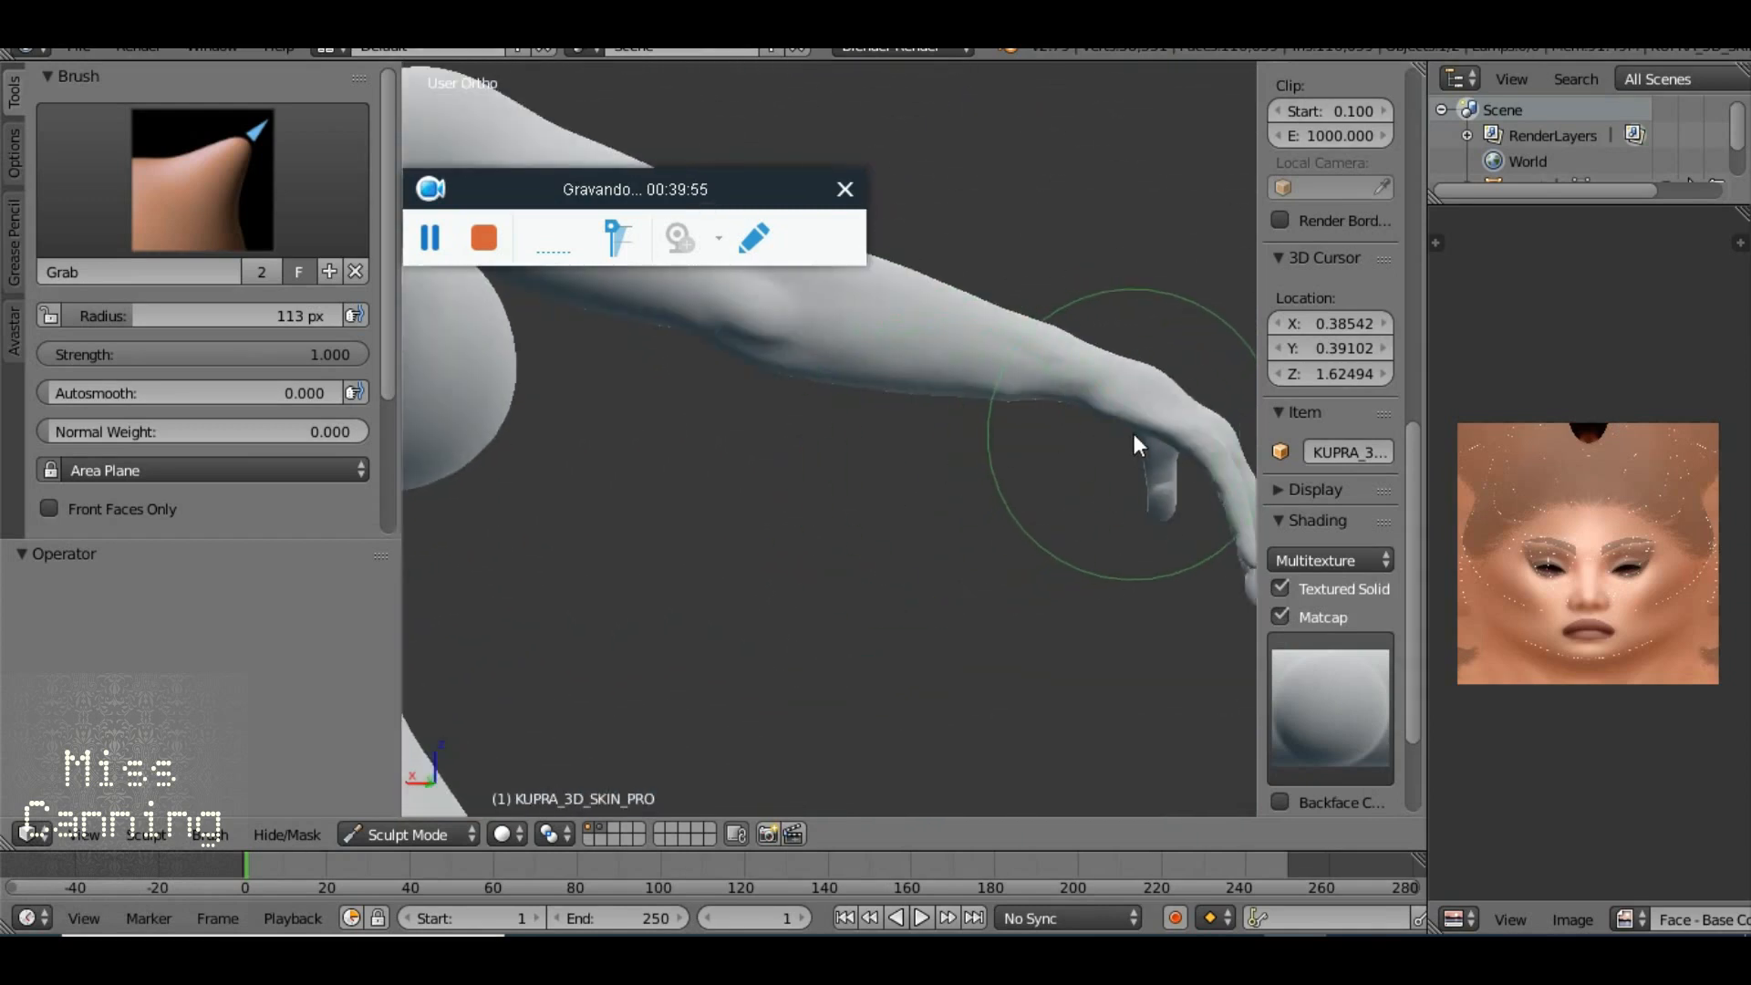
{"action": "left_click", "coordinate": [134, 320]}
{"action": "left_click", "coordinate": [136, 322]}
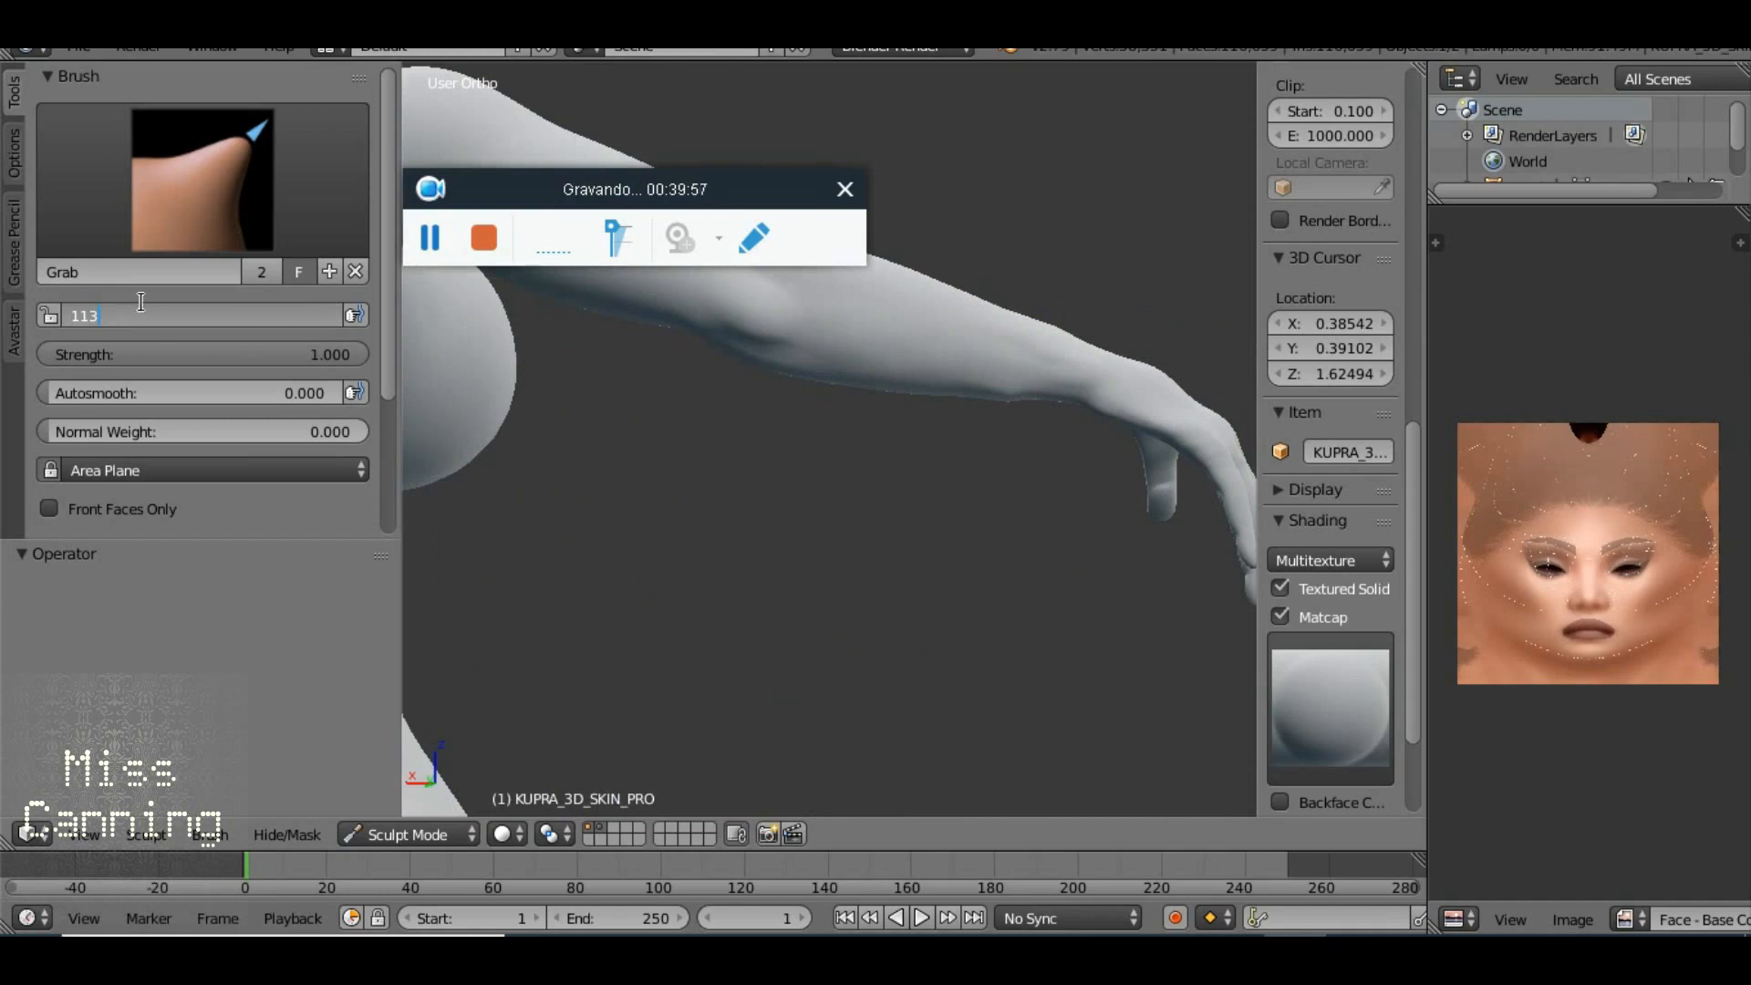
{"action": "left_click", "coordinate": [294, 183]}
{"action": "left_click_drag", "start_coordinate": [117, 311], "coordinate": [101, 311]}
{"action": "mouse_move", "coordinate": [1118, 481]}
{"action": "left_mouse_down"}
{"action": "mouse_move", "coordinate": [1000, 474]}
{"action": "mouse_move", "coordinate": [864, 512]}
{"action": "mouse_move", "coordinate": [914, 524]}
{"action": "mouse_move", "coordinate": [940, 453]}
{"action": "mouse_move", "coordinate": [856, 551]}
{"action": "left_mouse_up"}
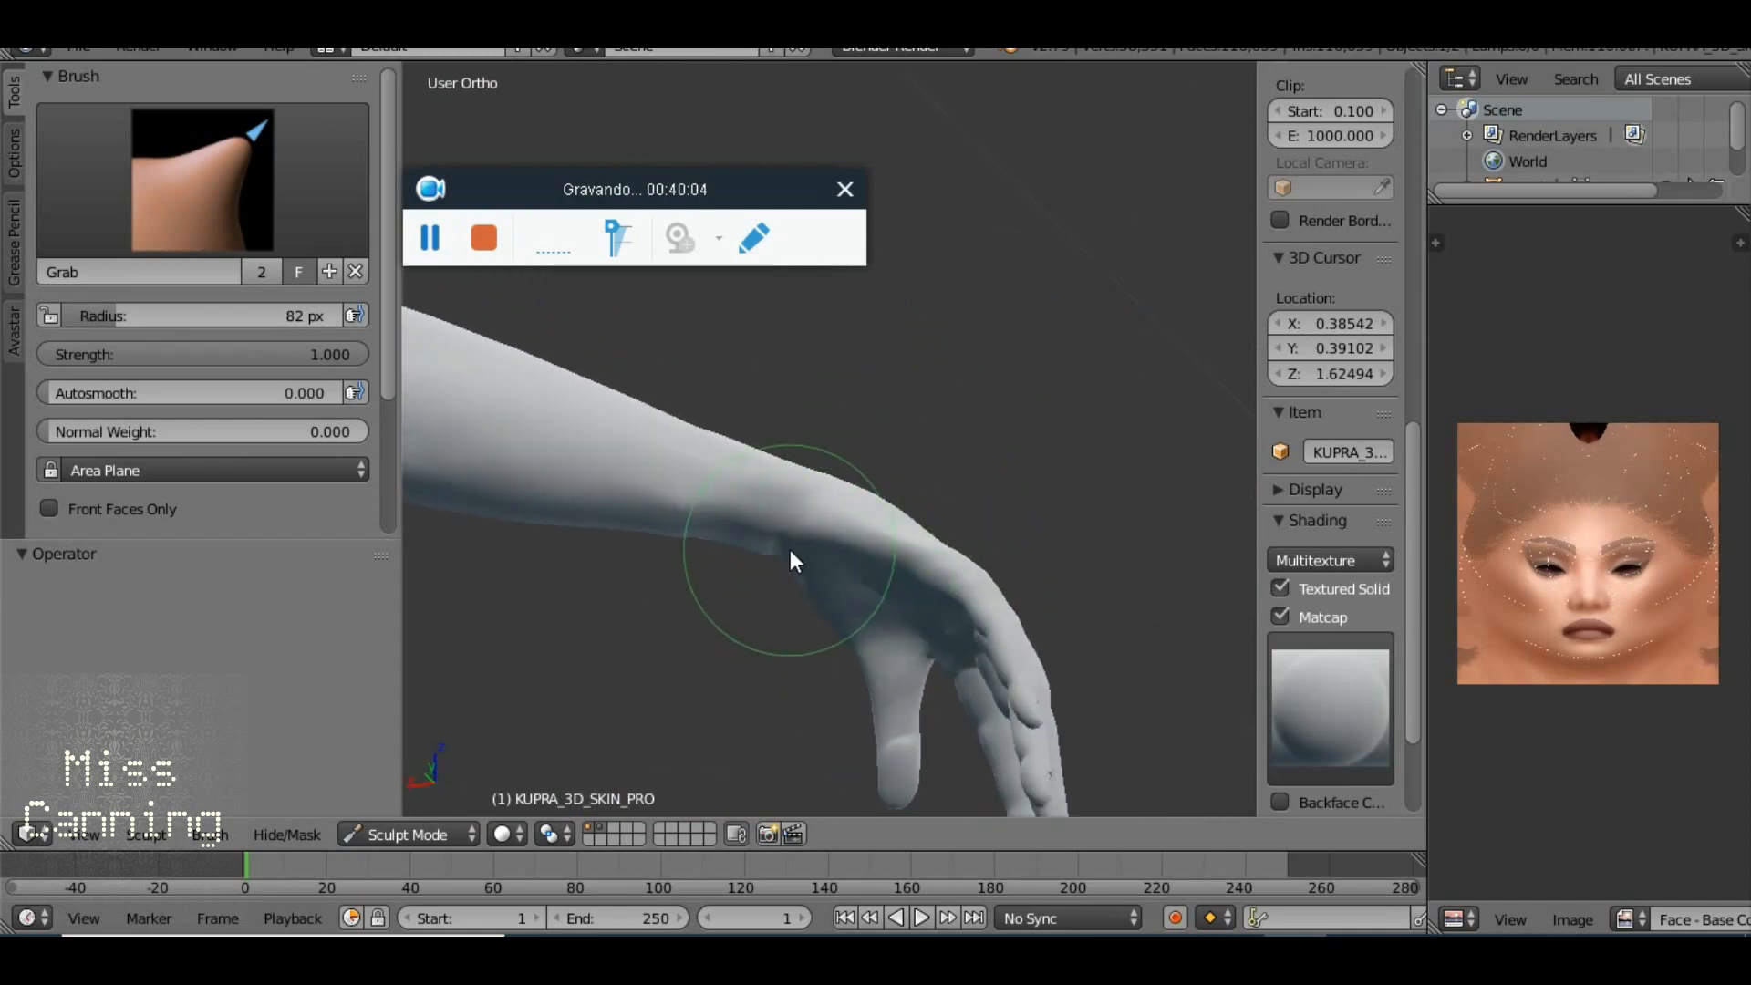
Examine the wrist contour, back of the hand and thumb under the Matcap shading
{"action": "mouse_move", "coordinate": [812, 577]}
{"action": "left_mouse_down"}
{"action": "mouse_move", "coordinate": [858, 586]}
{"action": "mouse_move", "coordinate": [838, 621]}
{"action": "mouse_move", "coordinate": [581, 717]}
{"action": "mouse_move", "coordinate": [562, 764]}
{"action": "mouse_move", "coordinate": [463, 774]}
{"action": "left_mouse_up"}
{"action": "scroll", "coordinate": [1088, 538], "scroll_direction": "up", "scroll_amount": 3}
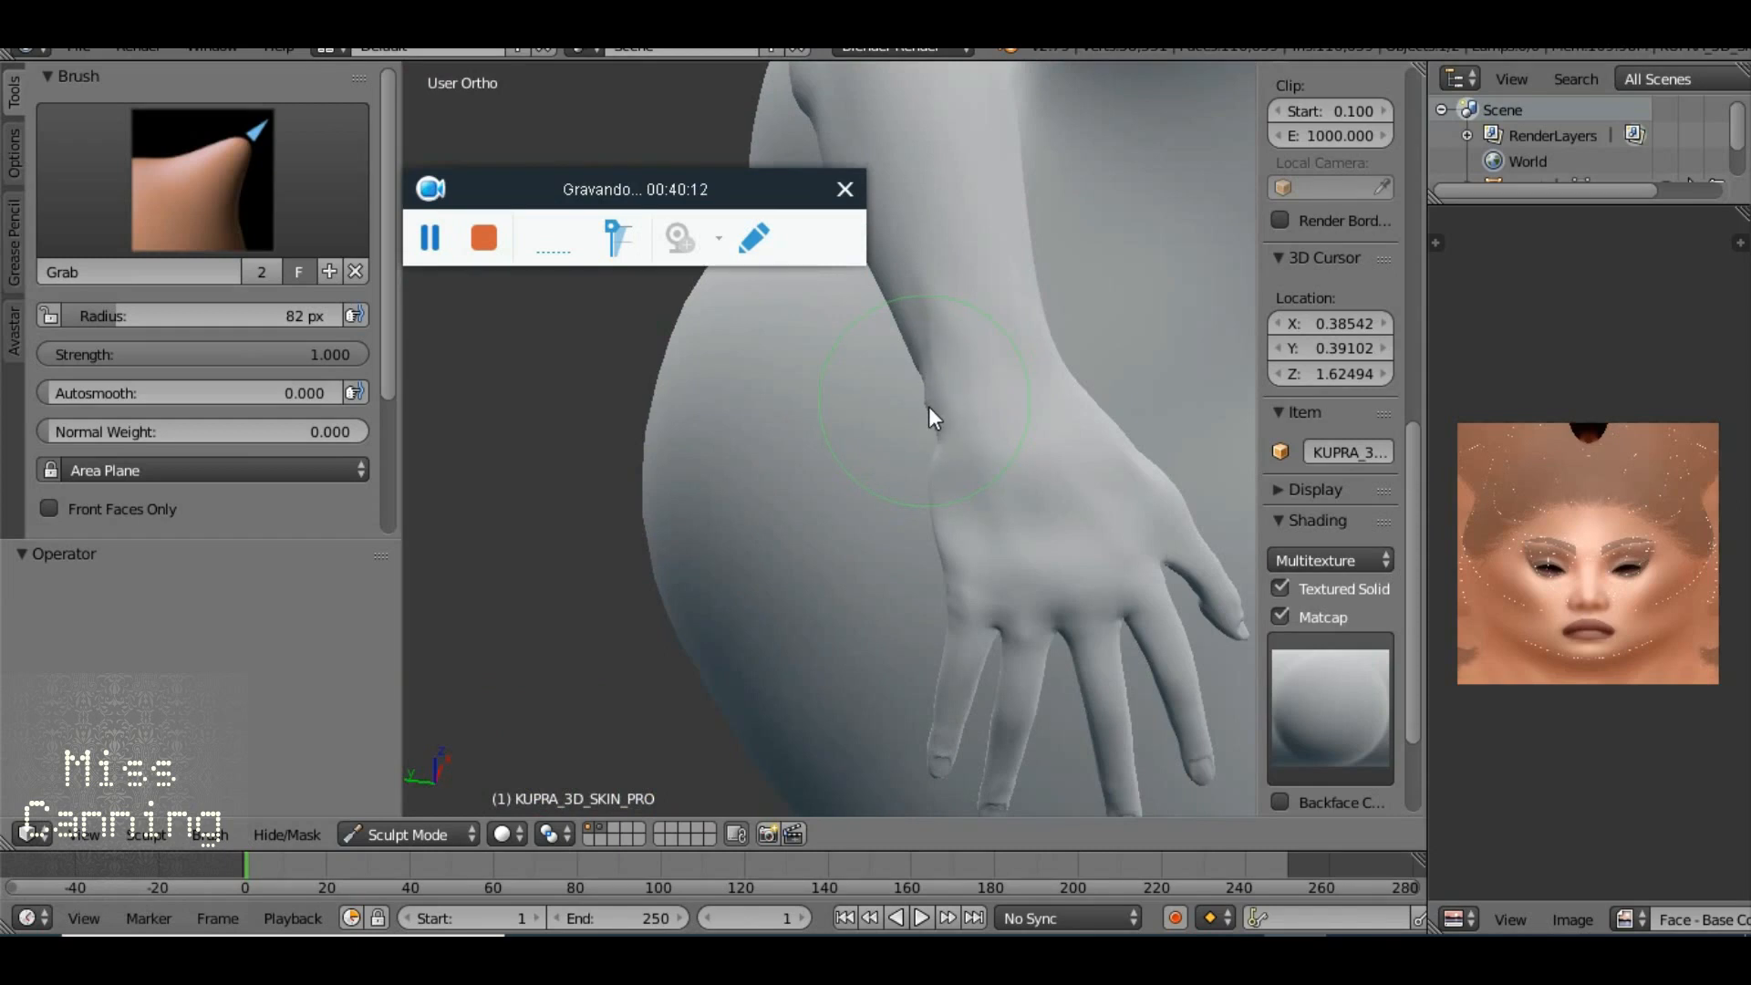
{"action": "scroll", "coordinate": [923, 402], "scroll_direction": "down", "scroll_amount": 3}
{"action": "left_click_drag", "start_coordinate": [1032, 286], "coordinate": [708, 369]}
{"action": "scroll", "coordinate": [733, 463], "scroll_direction": "up", "scroll_amount": 4}
{"action": "left_click_drag", "start_coordinate": [704, 471], "coordinate": [757, 474]}
{"action": "scroll", "coordinate": [757, 473], "scroll_direction": "up", "scroll_amount": 1}
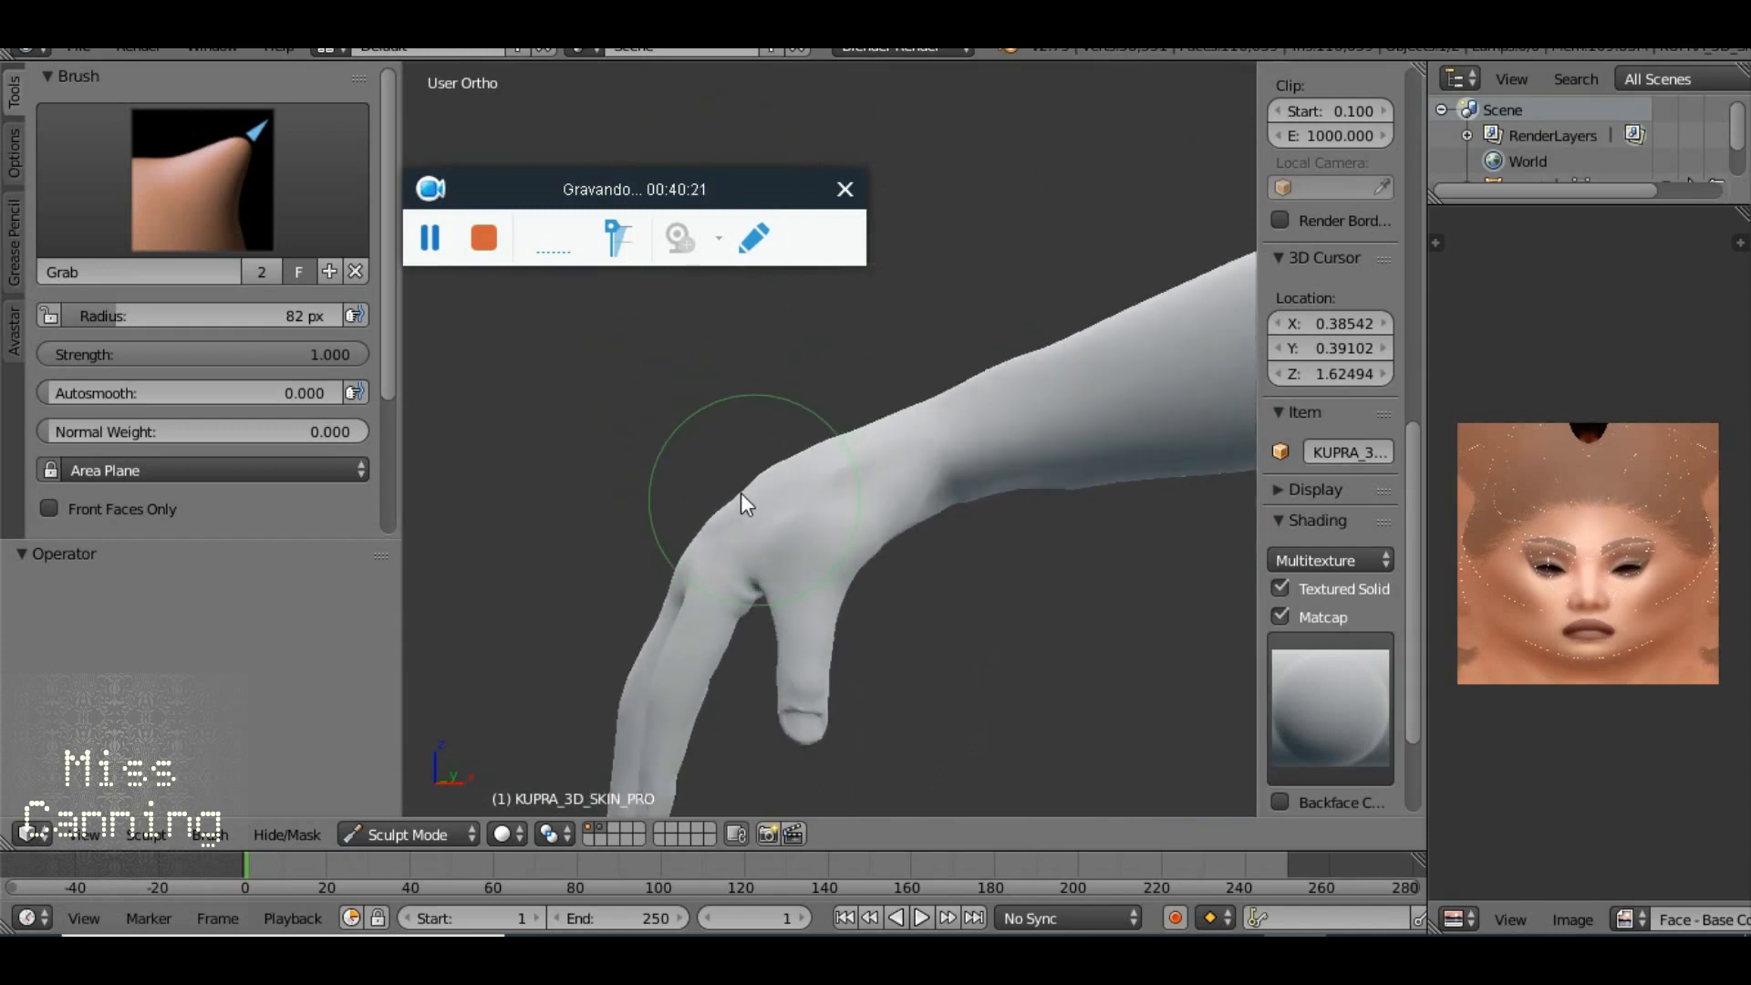
Examine the neck seam between the head and body meshes from the side and from the front
{"action": "scroll", "coordinate": [862, 525], "scroll_direction": "down", "scroll_amount": 3}
{"action": "scroll", "coordinate": [862, 516], "scroll_direction": "down", "scroll_amount": 3}
{"action": "left_click_drag", "start_coordinate": [1049, 460], "coordinate": [491, 434]}
{"action": "left_click_drag", "start_coordinate": [772, 462], "coordinate": [846, 499]}
{"action": "left_click_drag", "start_coordinate": [566, 188], "coordinate": [1281, 165]}
{"action": "left_click_drag", "start_coordinate": [1053, 271], "coordinate": [802, 491]}
{"action": "scroll", "coordinate": [921, 446], "scroll_direction": "up", "scroll_amount": 5}
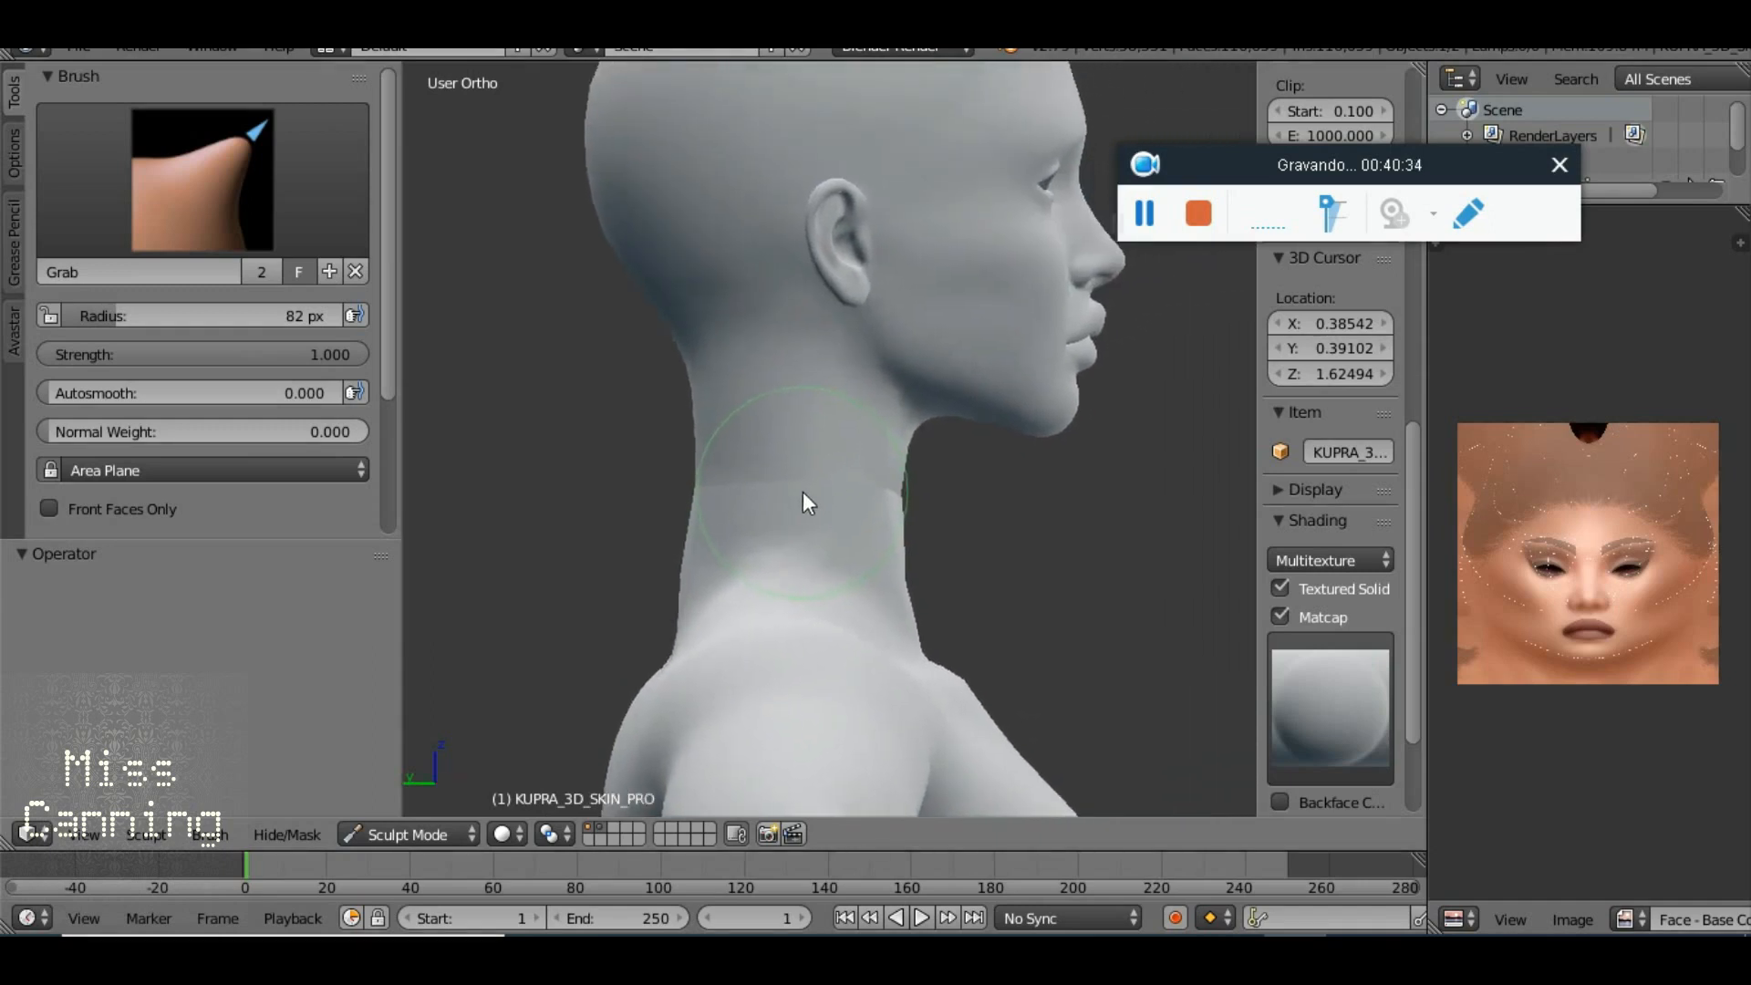
{"action": "scroll", "coordinate": [828, 516], "scroll_direction": "up", "scroll_amount": 4}
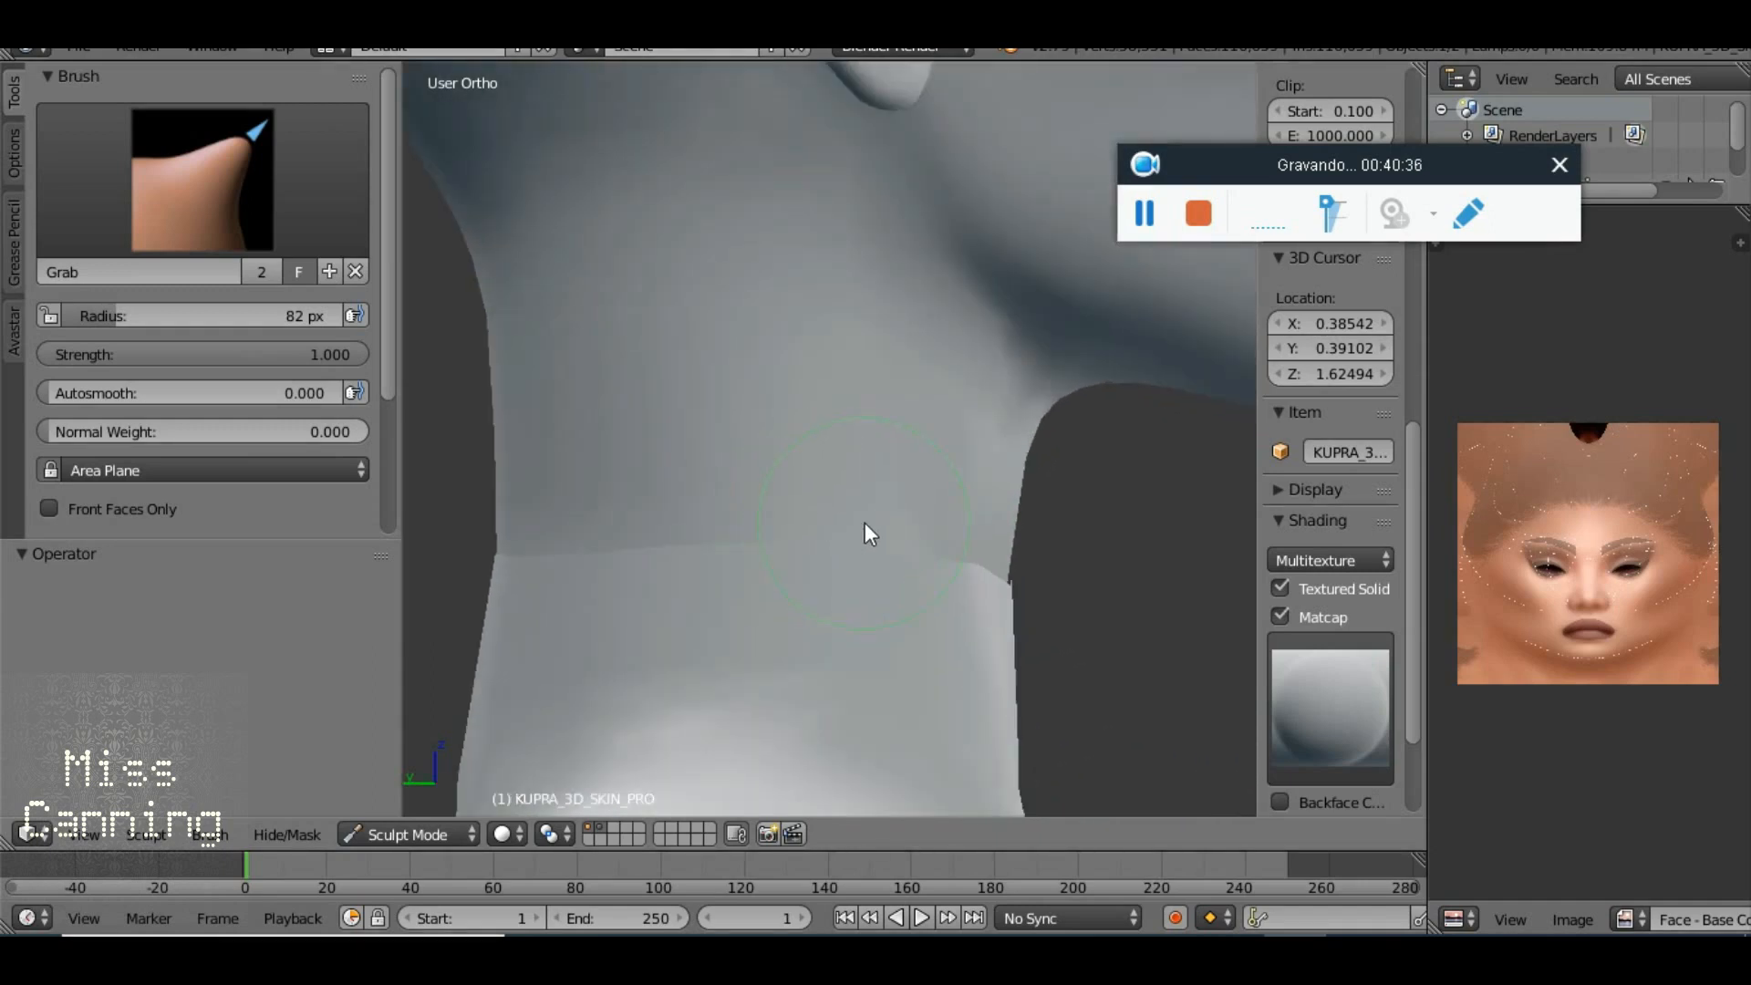
{"action": "scroll", "coordinate": [865, 523], "scroll_direction": "down", "scroll_amount": 7}
{"action": "left_click_drag", "start_coordinate": [879, 566], "coordinate": [572, 605]}
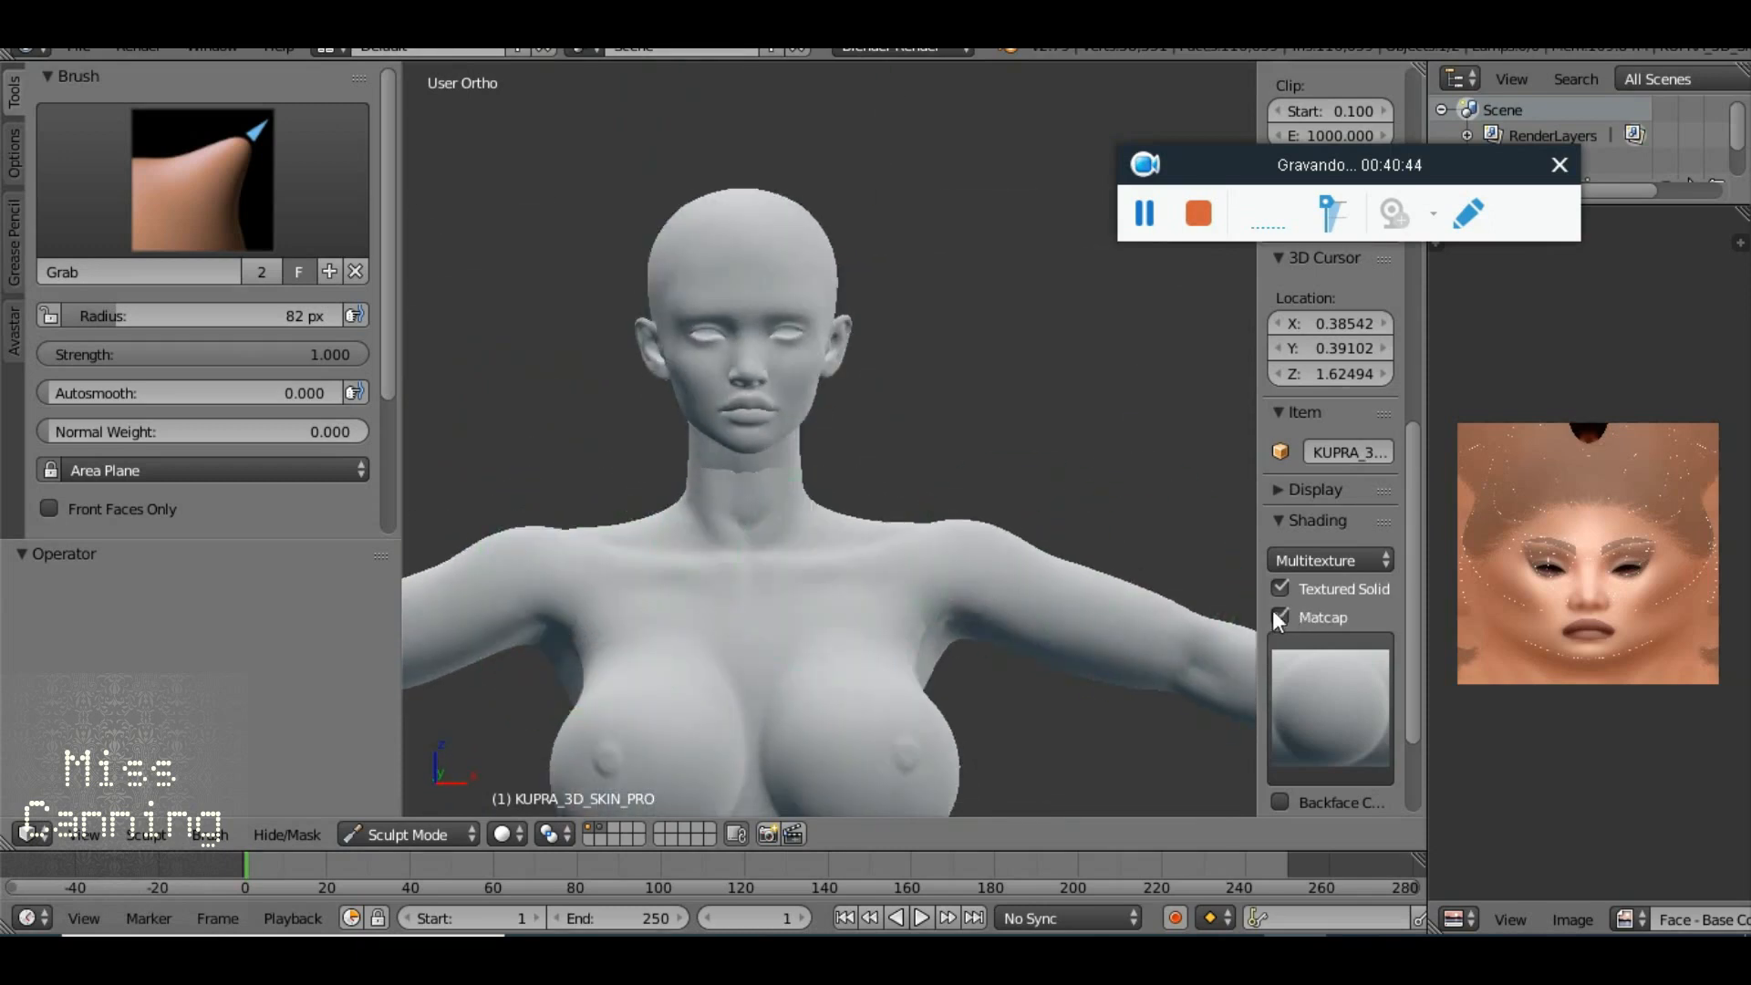
Compare the model with Matcap off and on, and keep Matcap enabled
{"action": "left_click", "coordinate": [1279, 617]}
{"action": "scroll", "coordinate": [803, 533], "scroll_direction": "down", "scroll_amount": 6}
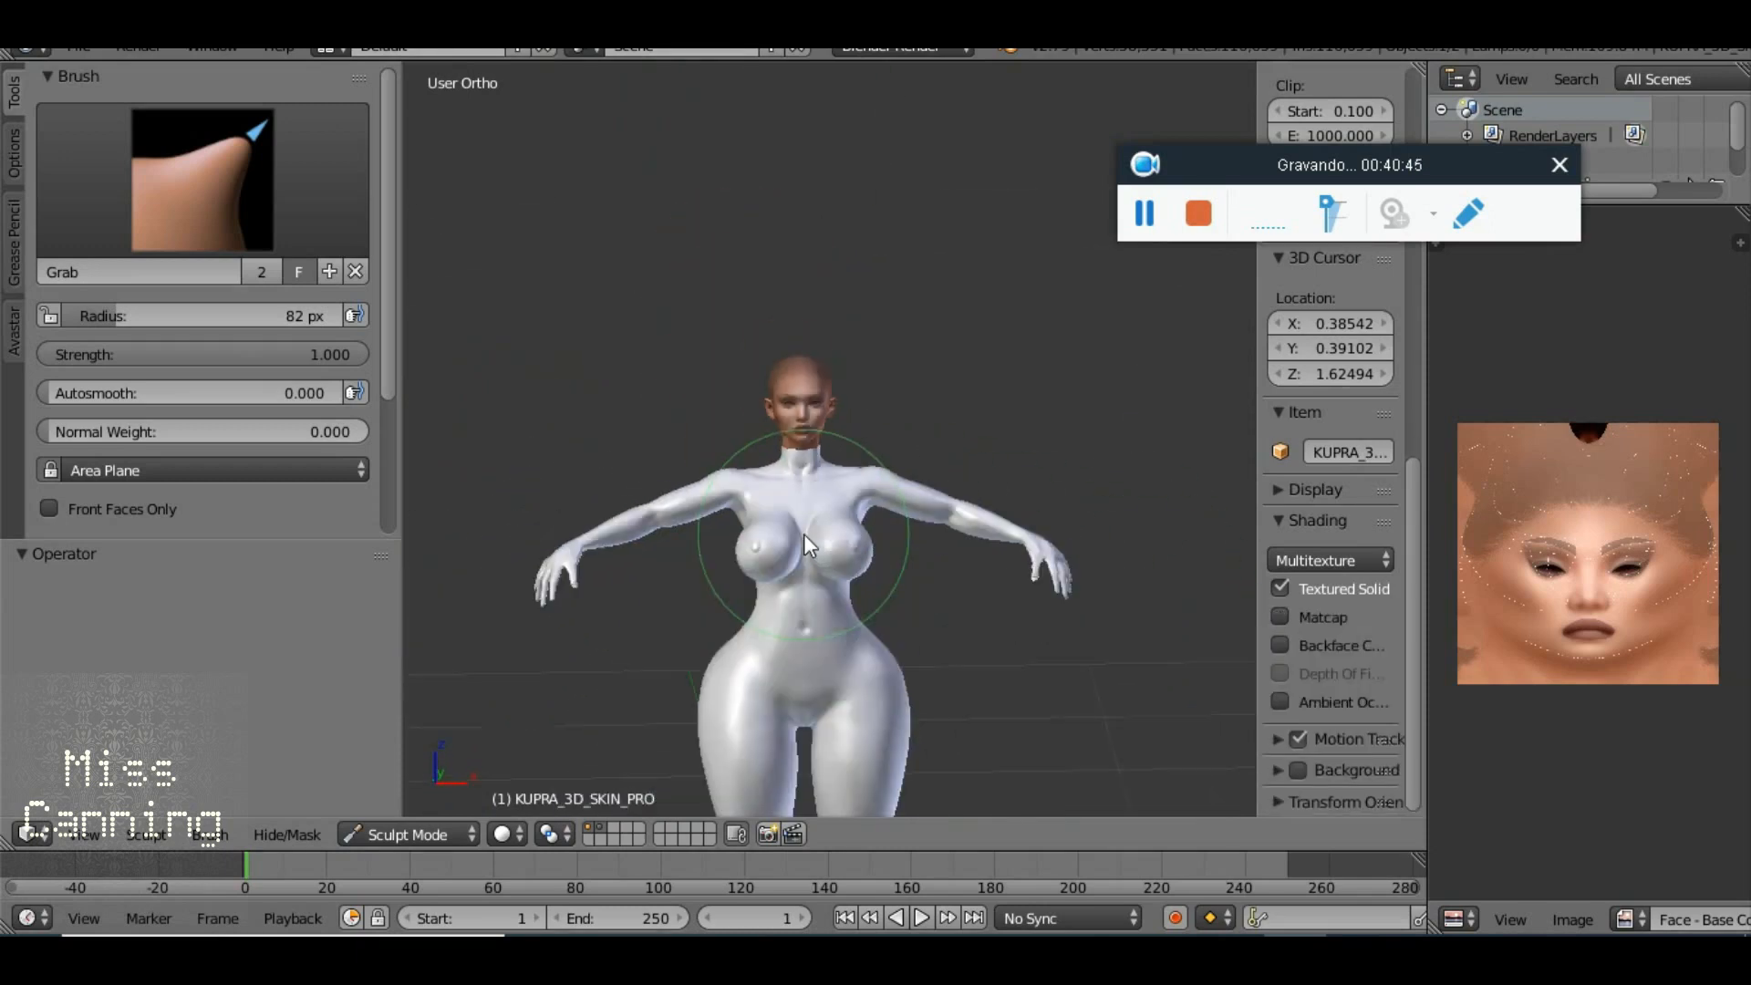
{"action": "left_click", "coordinate": [1280, 618]}
{"action": "left_click", "coordinate": [1280, 618]}
{"action": "left_click", "coordinate": [1279, 617]}
{"action": "left_click", "coordinate": [1280, 617]}
{"action": "left_click", "coordinate": [1280, 618]}
Examine the Matcap-shaded body from the front and look over the remaining Grab brush and sculpt settings
{"action": "scroll", "coordinate": [867, 586], "scroll_direction": "up", "scroll_amount": 5}
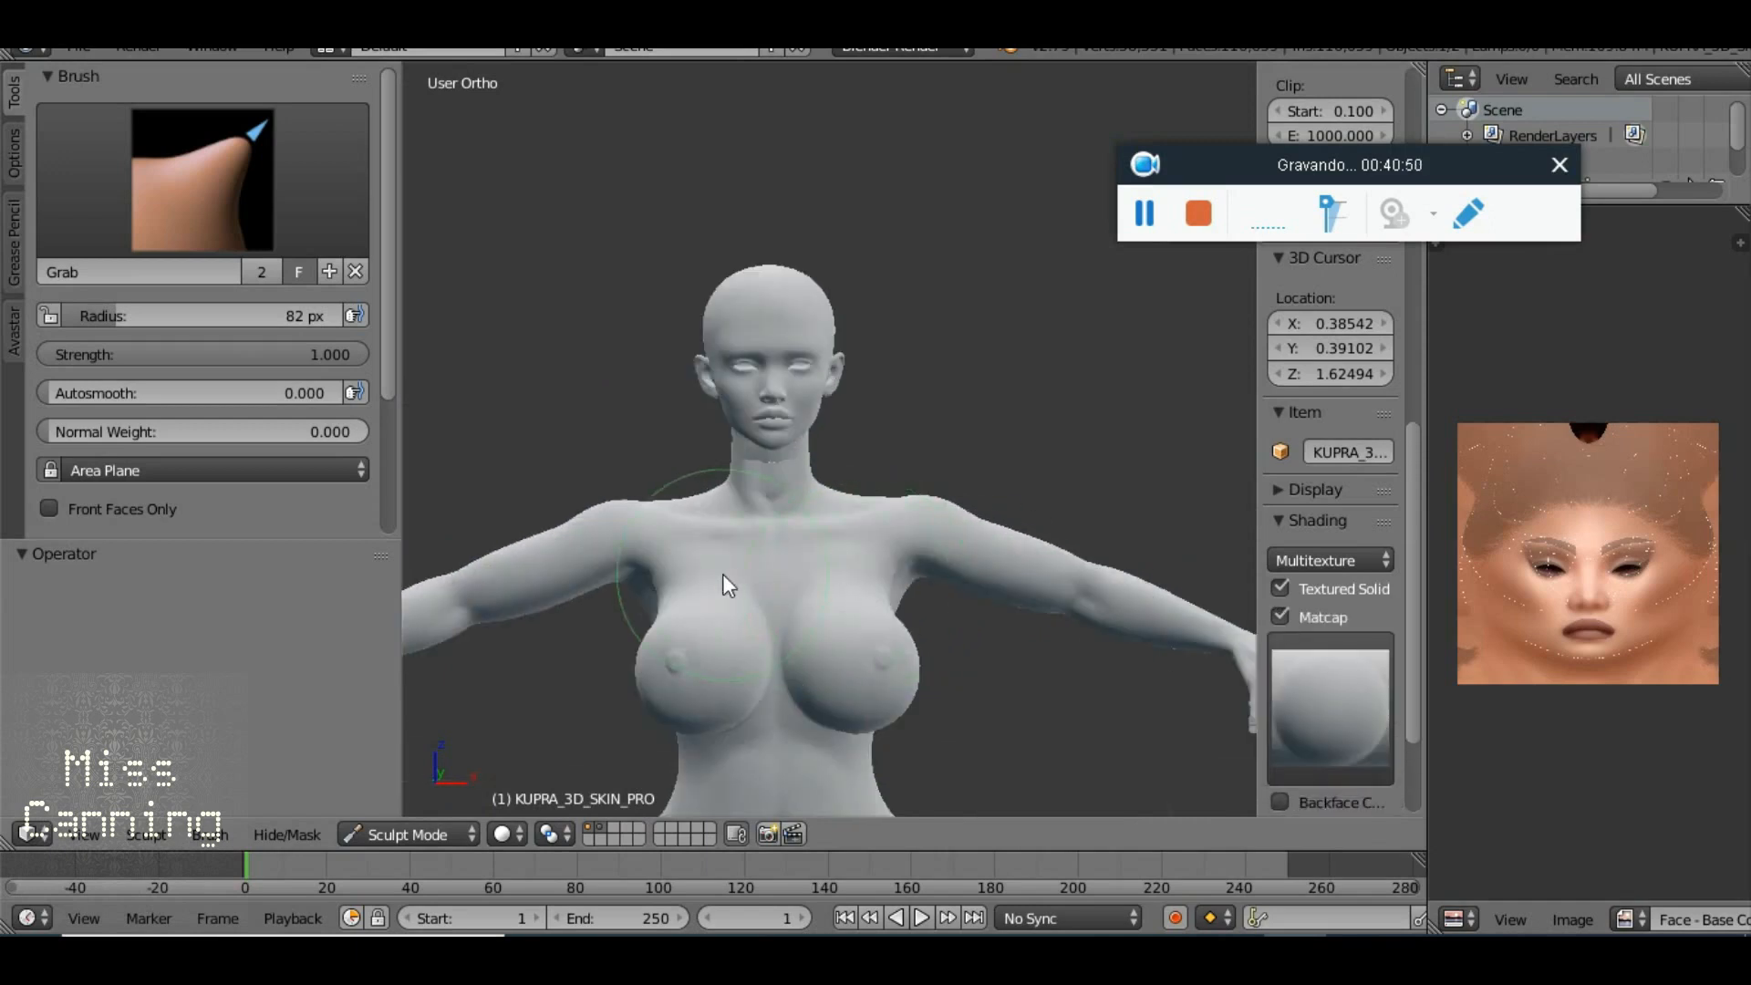
{"action": "left_click_drag", "start_coordinate": [723, 572], "coordinate": [830, 447]}
{"action": "scroll", "coordinate": [826, 453], "scroll_direction": "up", "scroll_amount": 1}
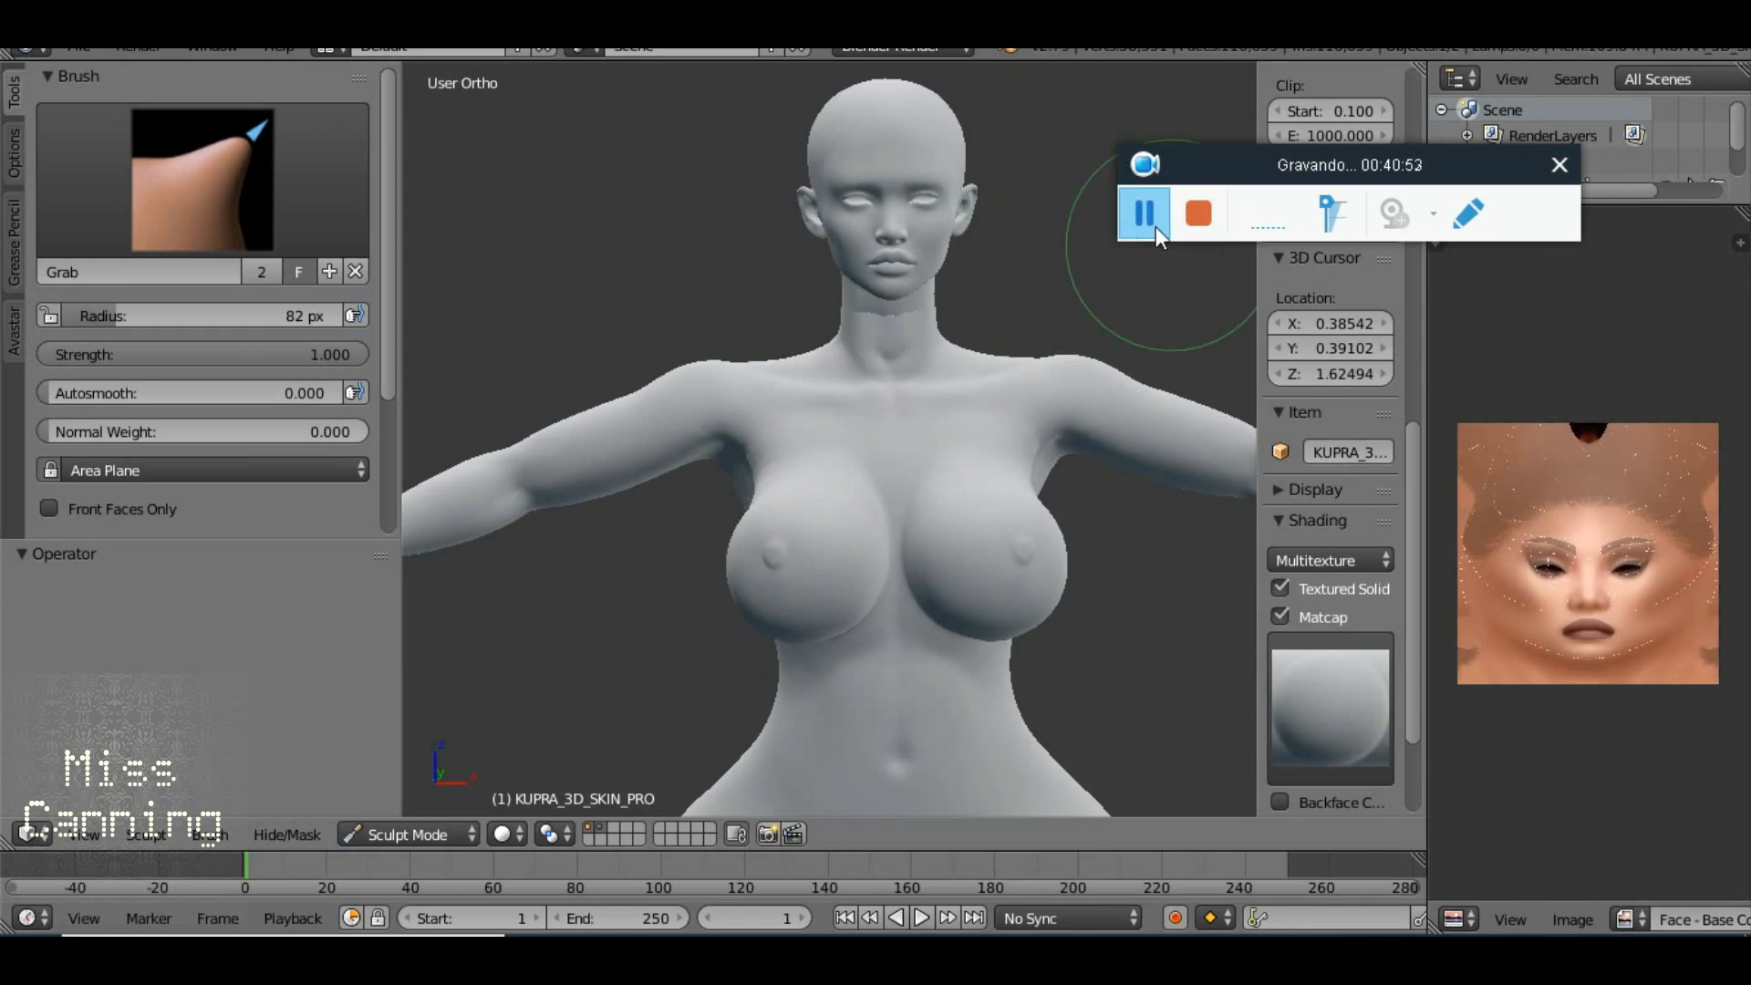
{"action": "scroll", "coordinate": [924, 467], "scroll_direction": "down", "scroll_amount": 5}
{"action": "mouse_move", "coordinate": [903, 567]}
{"action": "left_mouse_down"}
{"action": "mouse_move", "coordinate": [1005, 599]}
{"action": "mouse_move", "coordinate": [881, 580]}
{"action": "left_mouse_up"}
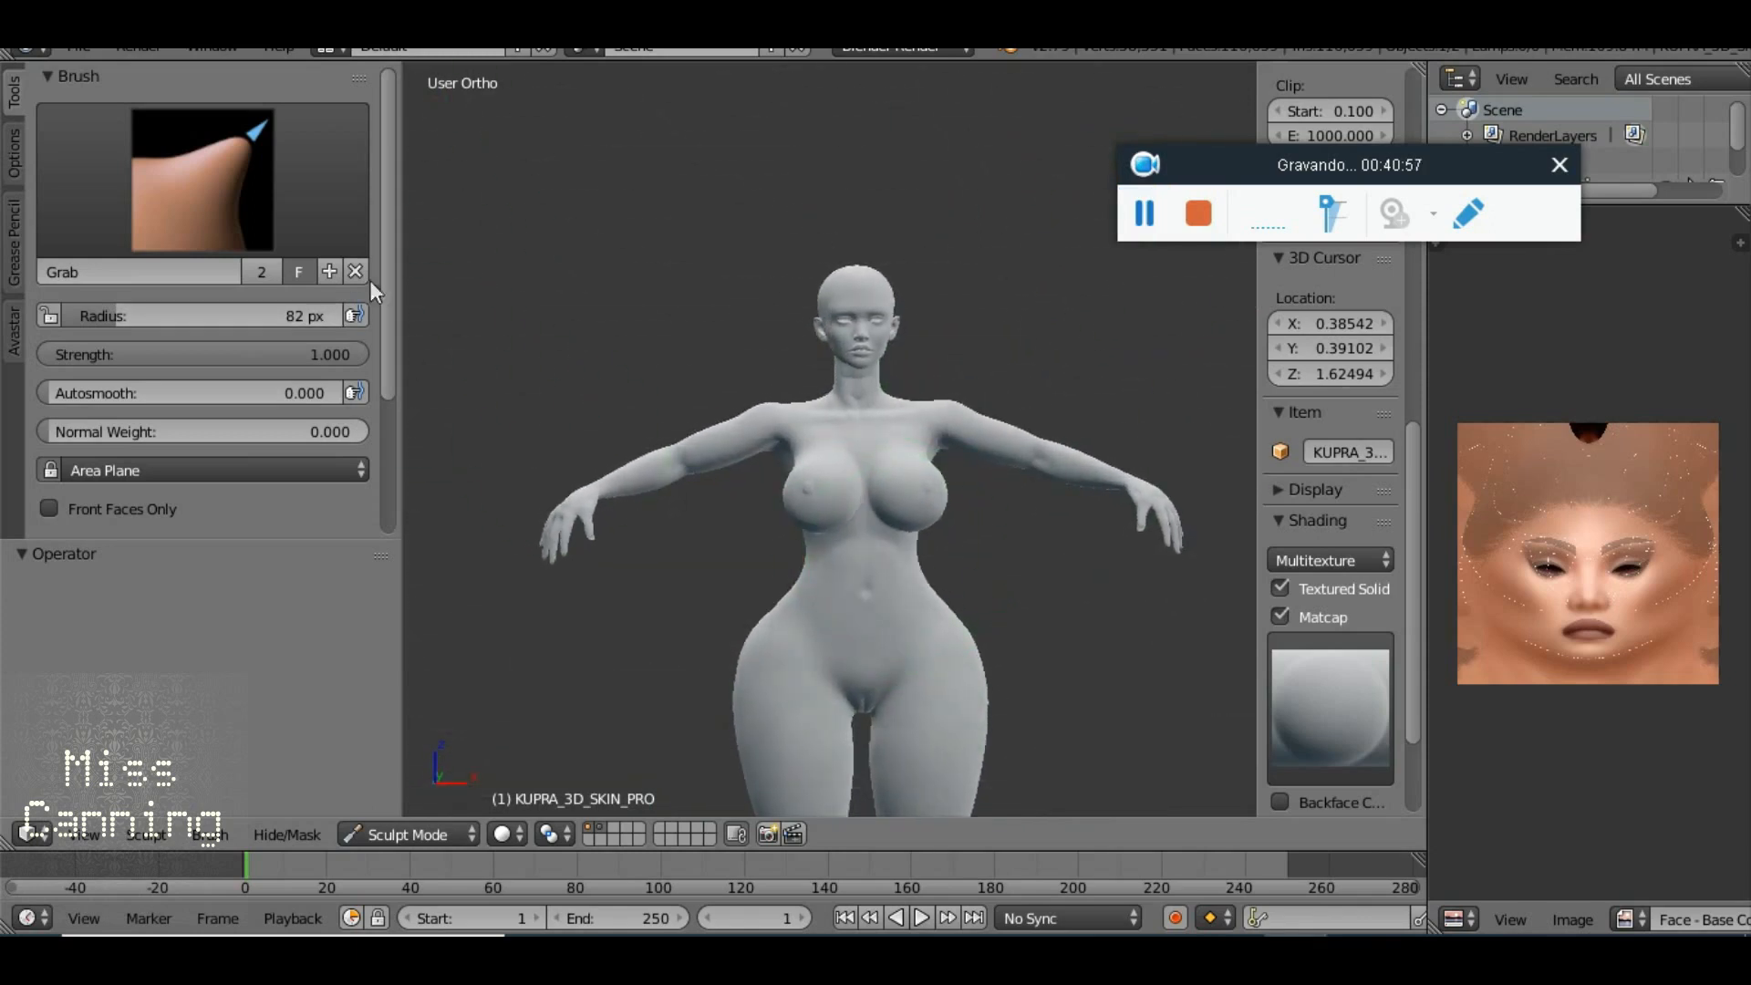
{"action": "left_click_drag", "start_coordinate": [391, 199], "coordinate": [385, 359]}
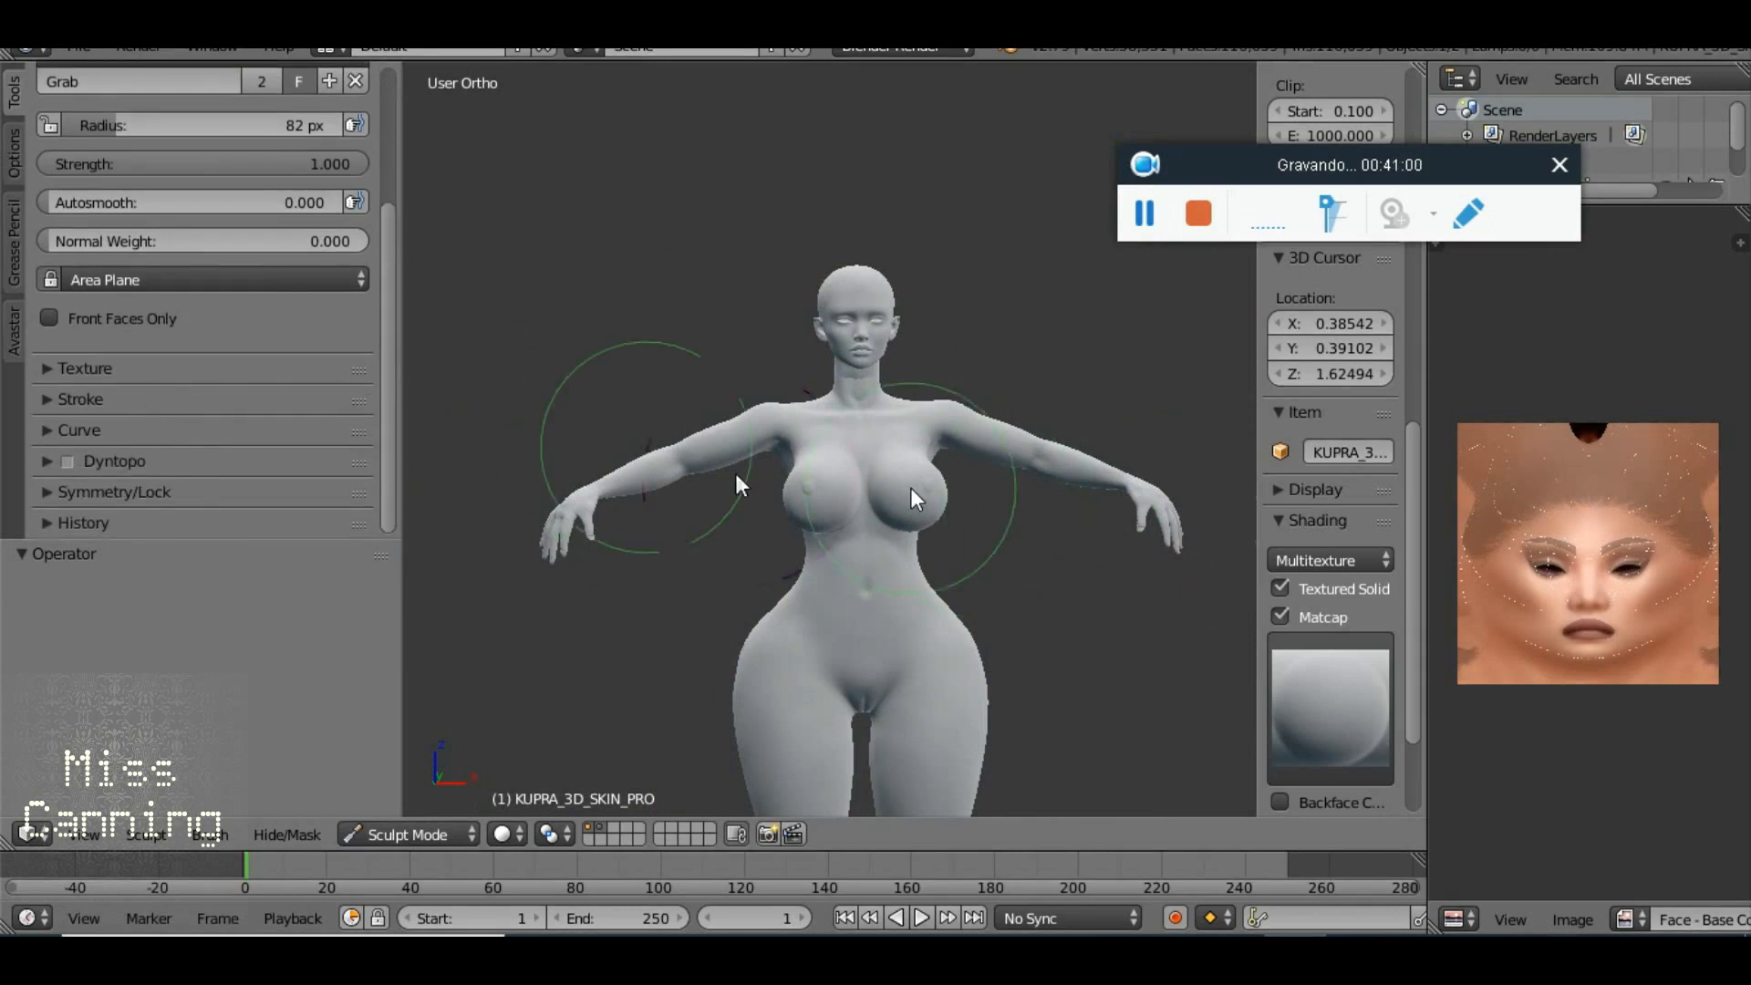
Expose the symmetry settings, try a Grab stroke on one hand with X mirroring off, and undo the stroke
{"action": "scroll", "coordinate": [736, 473], "scroll_direction": "up", "scroll_amount": 1}
{"action": "scroll", "coordinate": [949, 450], "scroll_direction": "up", "scroll_amount": 1}
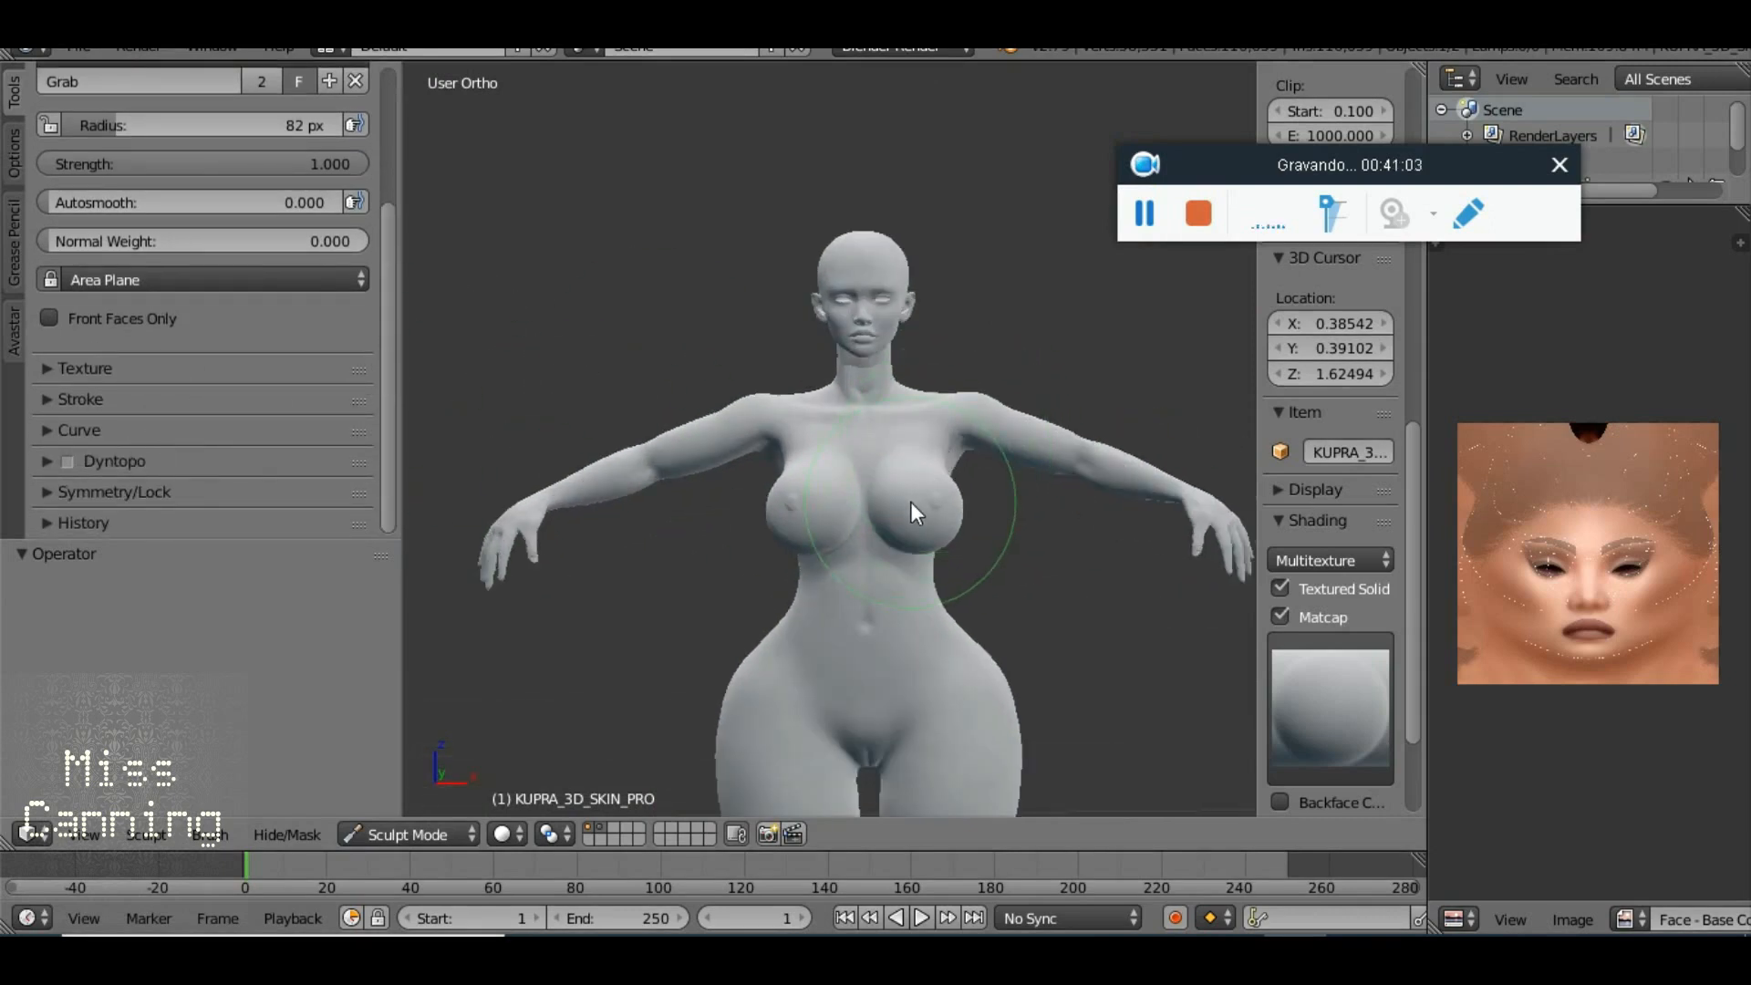
{"action": "left_click", "coordinate": [56, 494]}
{"action": "scroll", "coordinate": [63, 492], "scroll_direction": "down", "scroll_amount": 5}
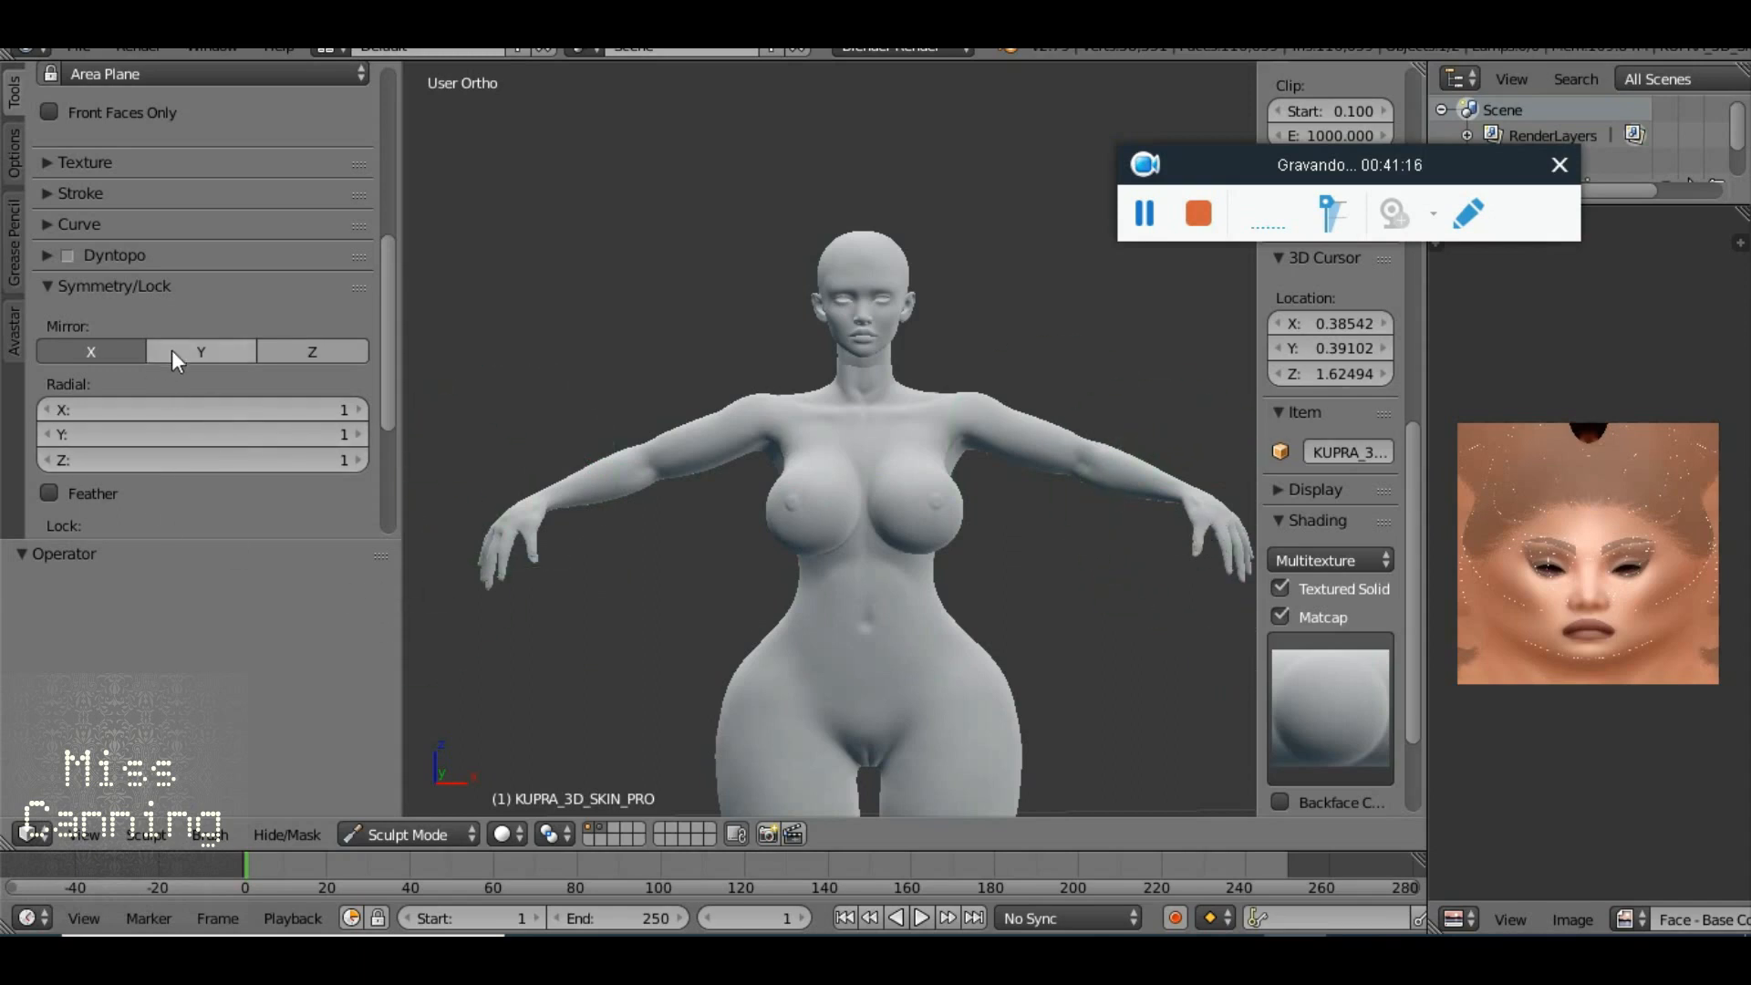
{"action": "left_click", "coordinate": [117, 351]}
{"action": "mouse_move", "coordinate": [456, 476]}
{"action": "left_mouse_down"}
{"action": "mouse_move", "coordinate": [501, 485]}
{"action": "mouse_move", "coordinate": [533, 633]}
{"action": "left_mouse_up"}
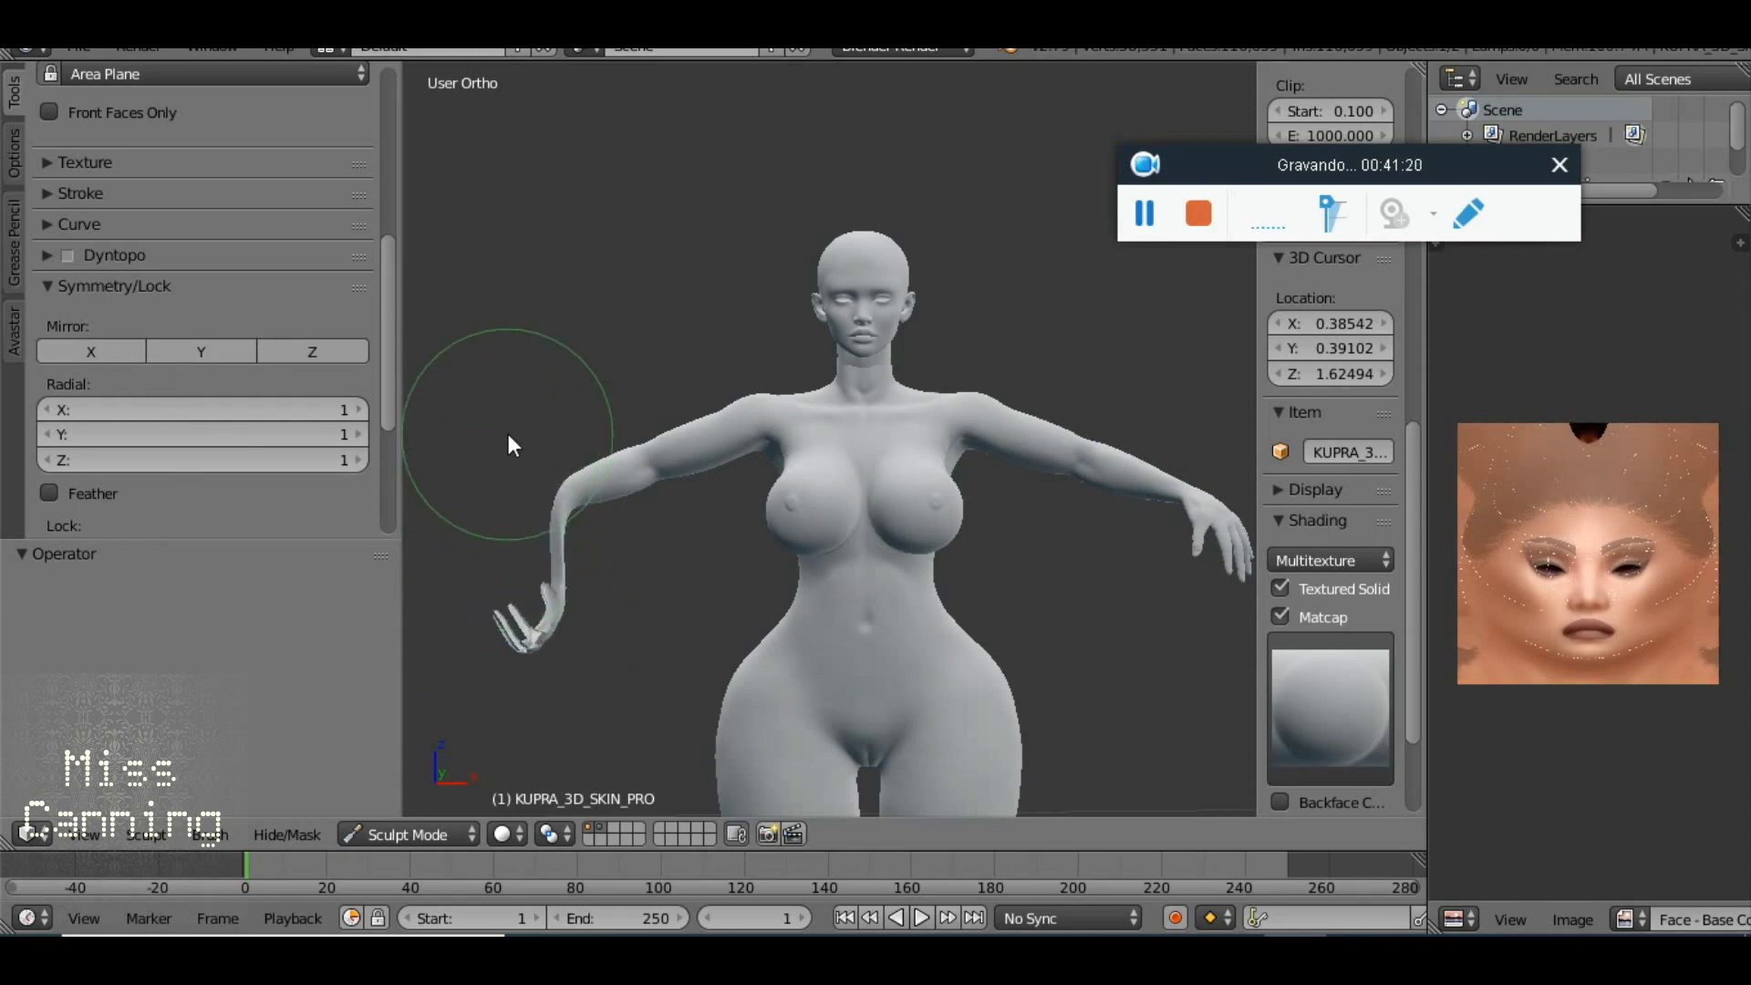
{"action": "key", "text": "ctrl+z"}
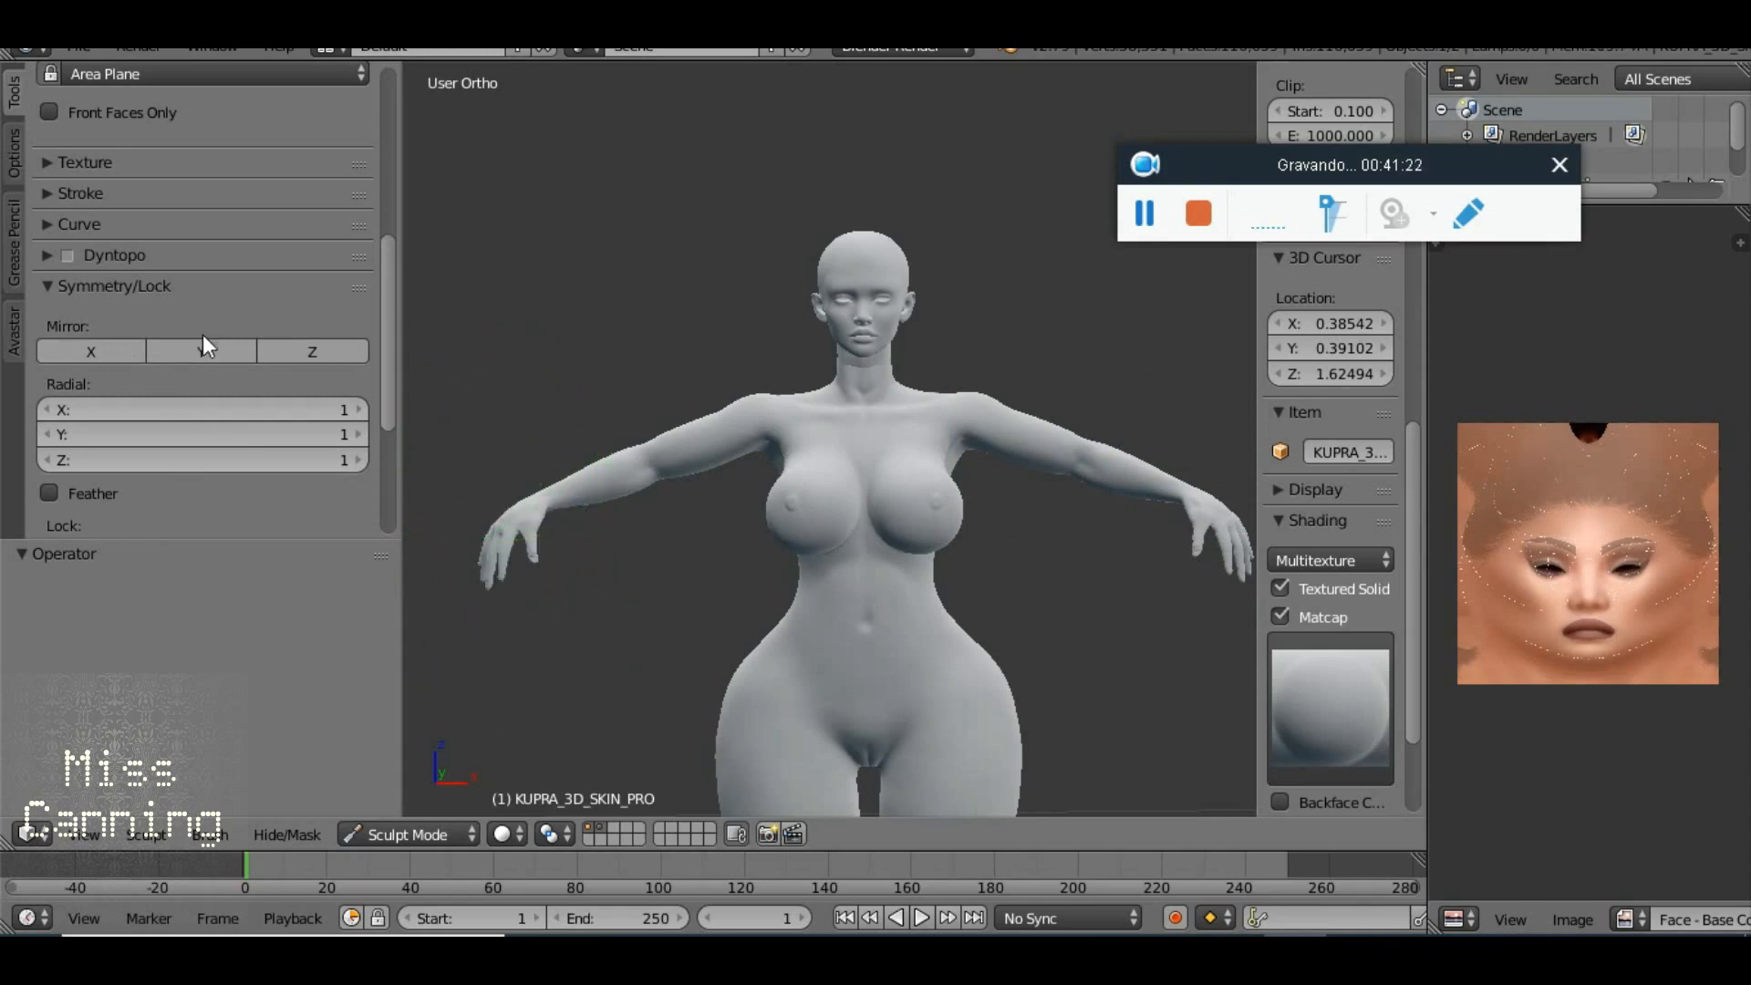
Try a Grab stroke on the same hand with only Y mirroring enabled, and undo the stroke
{"action": "left_click", "coordinate": [221, 352]}
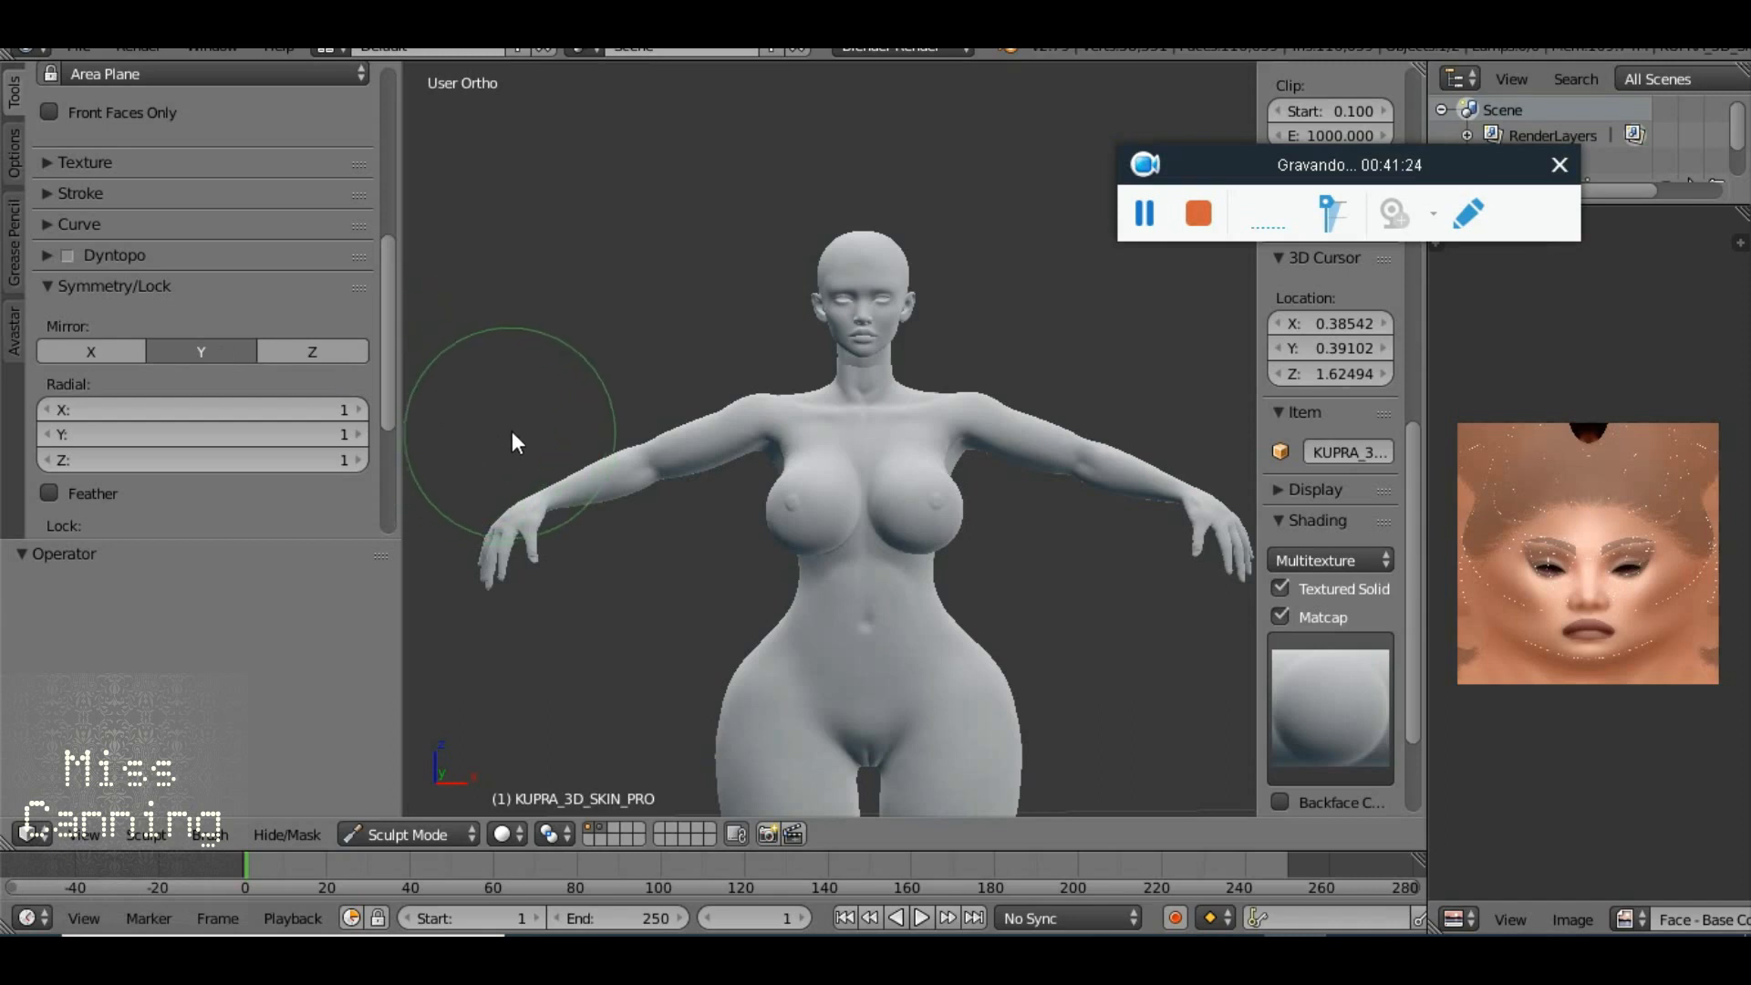
{"action": "mouse_move", "coordinate": [516, 430]}
{"action": "left_mouse_down"}
{"action": "mouse_move", "coordinate": [540, 589]}
{"action": "mouse_move", "coordinate": [580, 643]}
{"action": "left_mouse_up"}
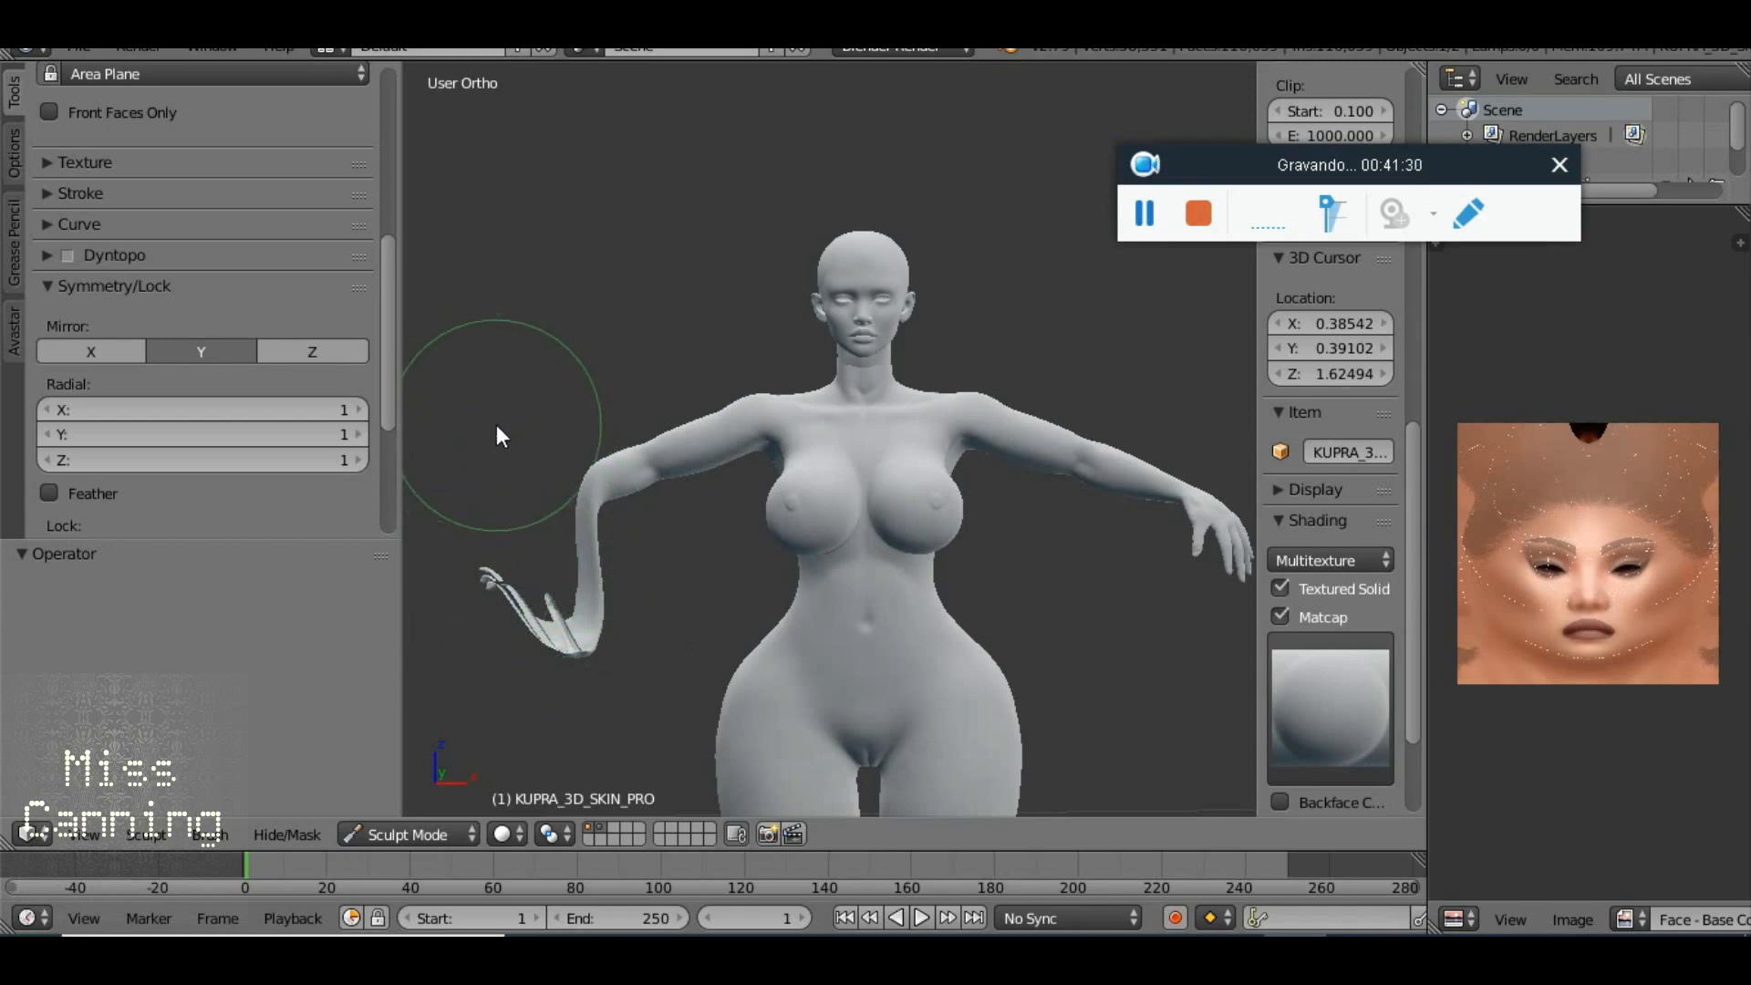
{"action": "key", "text": "ctrl+z"}
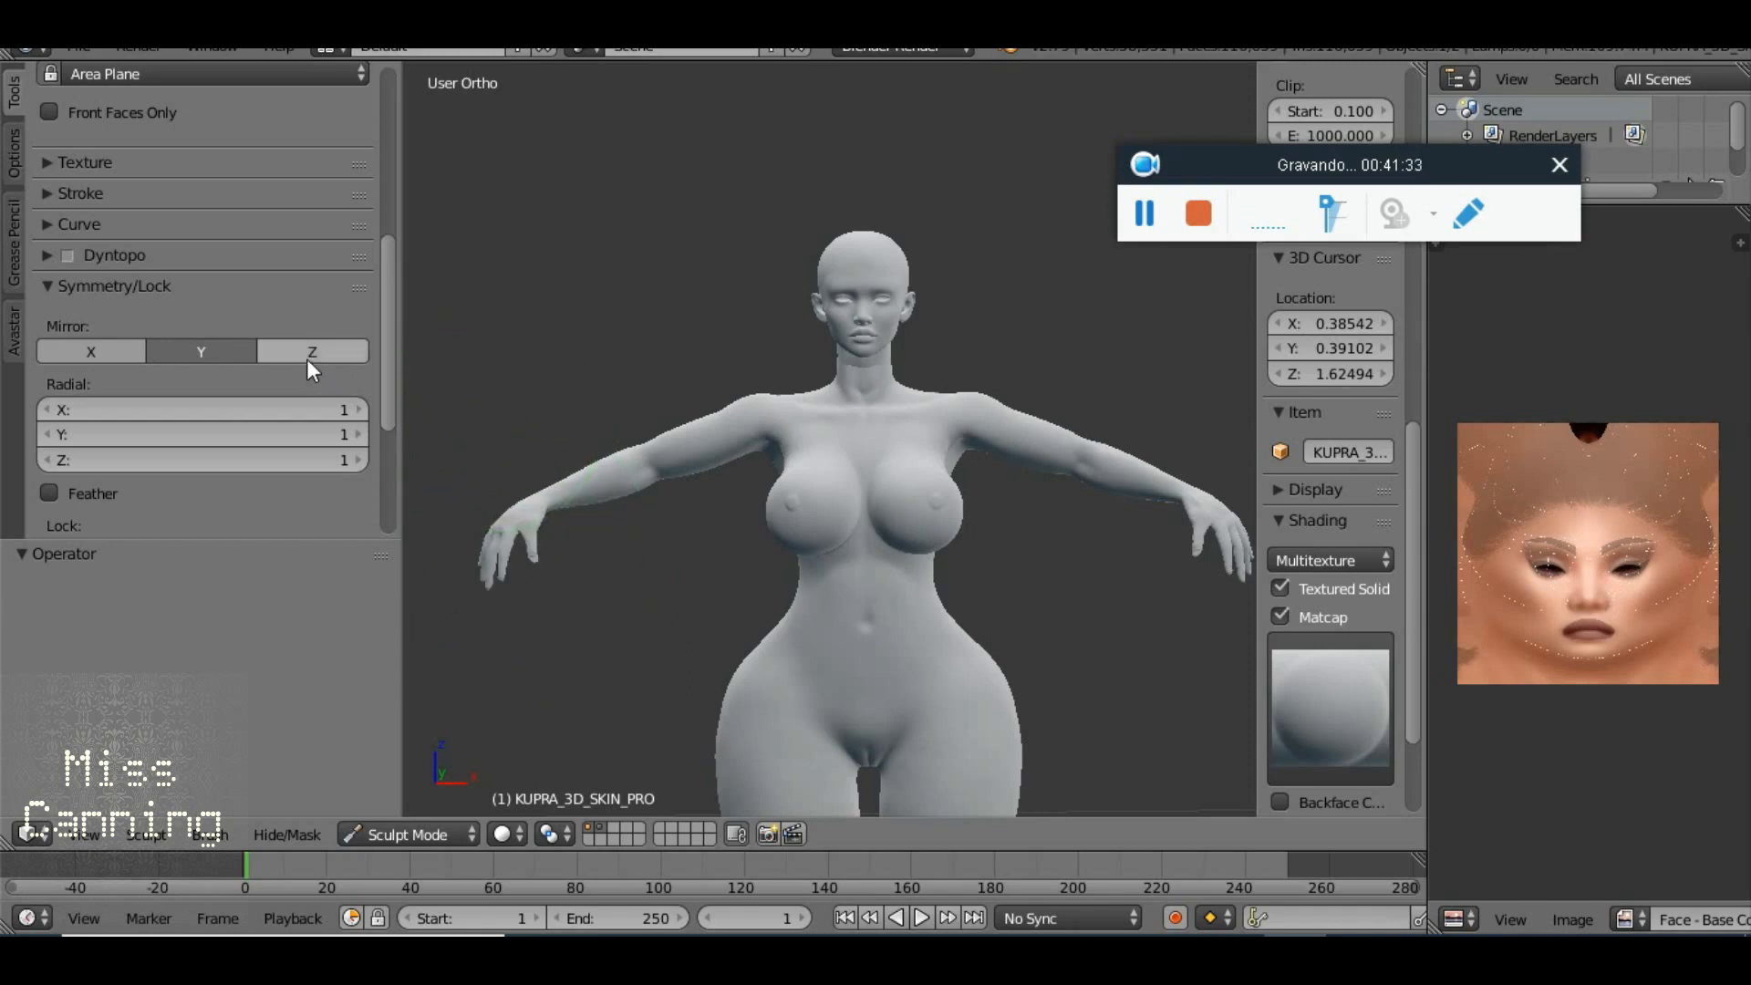
Try a Grab stroke on the forearm with only Z mirroring enabled, undo it, and restore X-only mirroring
{"action": "left_click", "coordinate": [185, 361]}
{"action": "left_click_drag", "start_coordinate": [572, 357], "coordinate": [582, 565]}
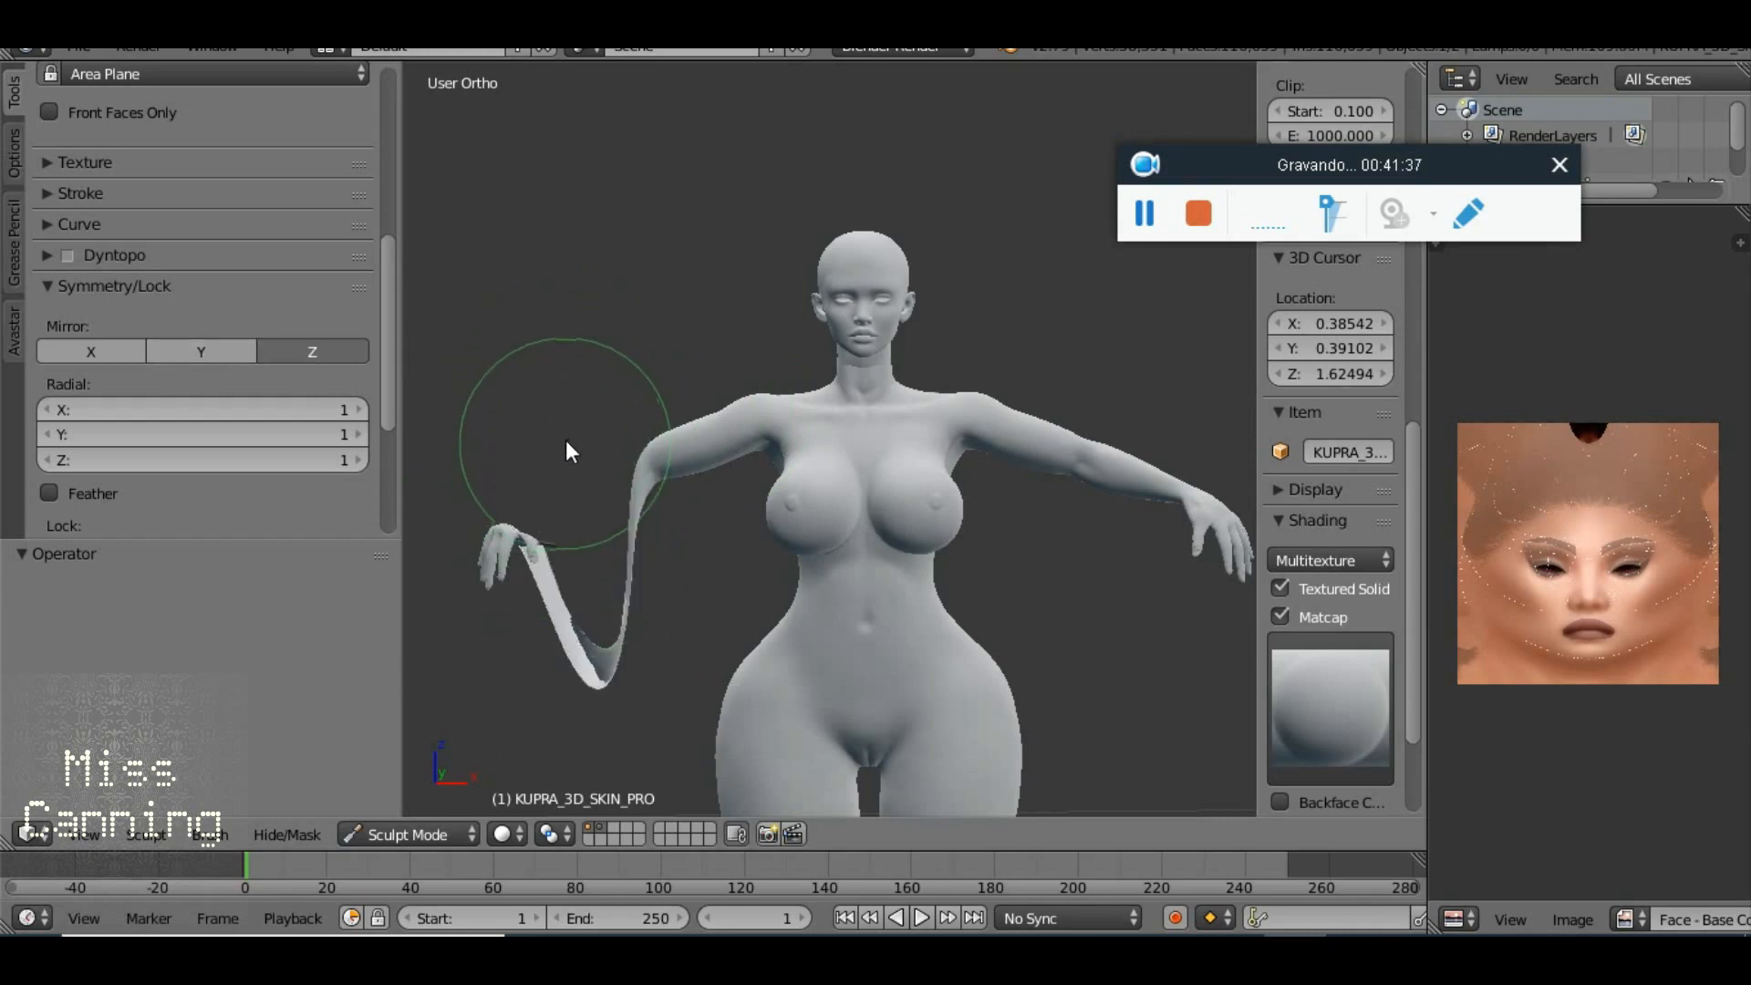
{"action": "key", "text": "ctrl+z"}
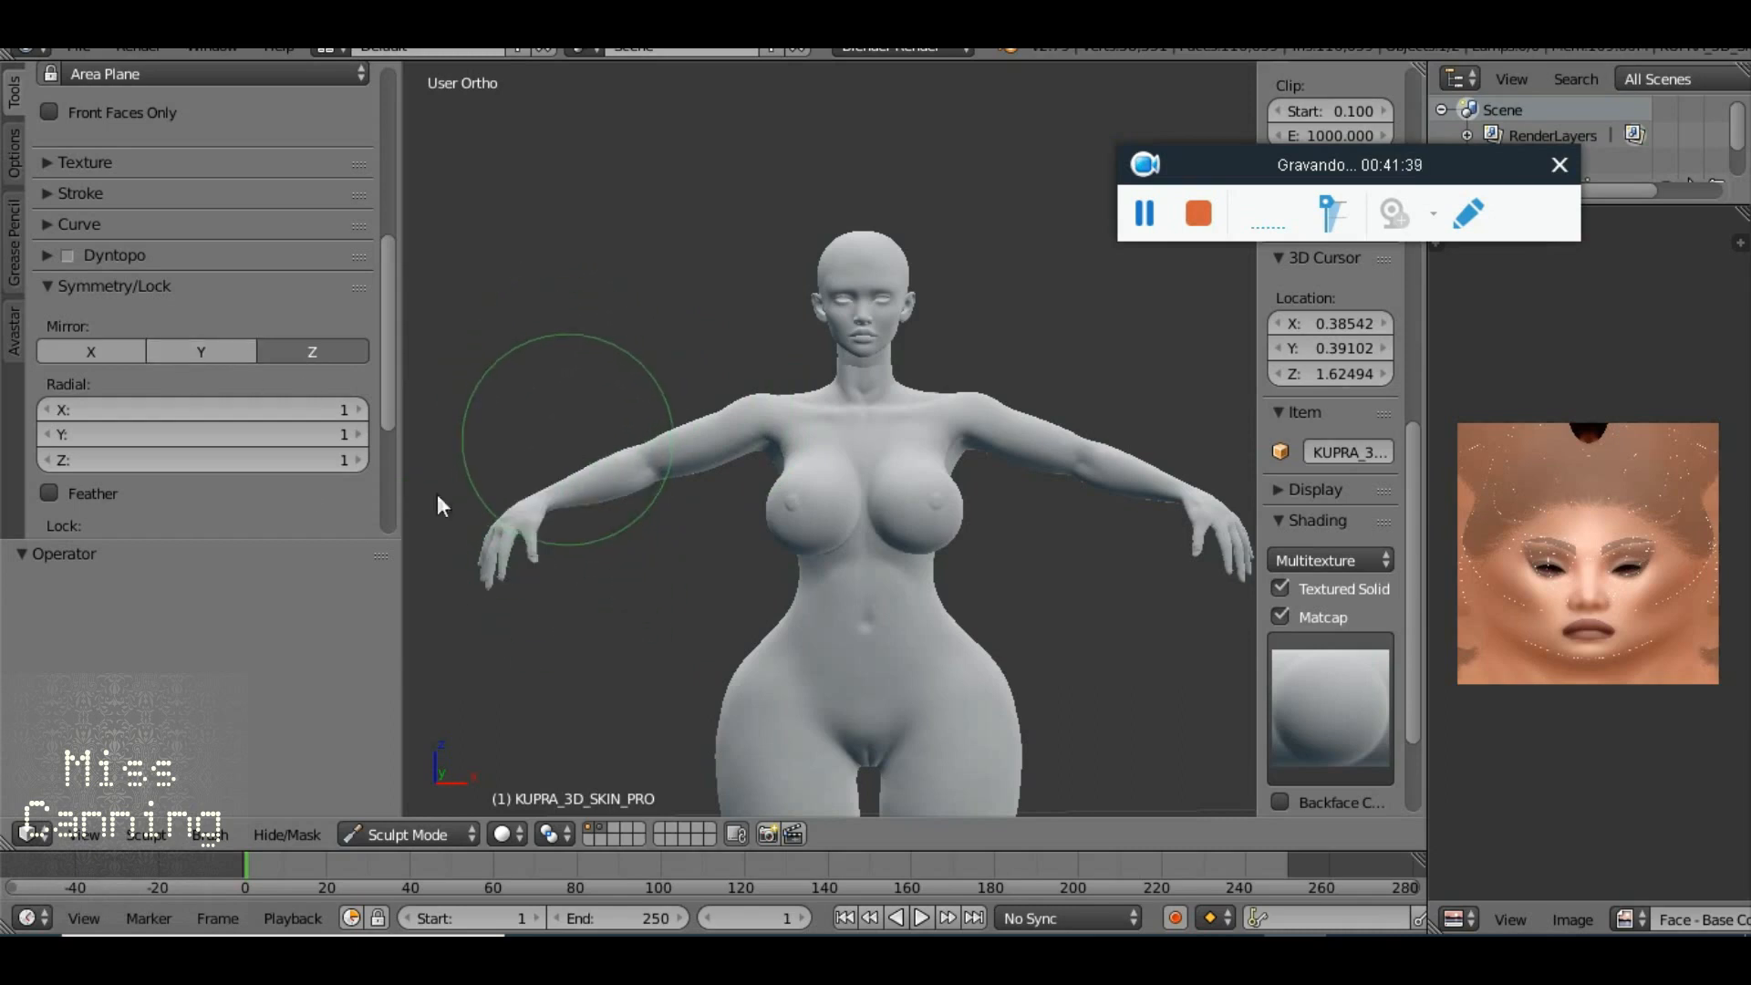
{"action": "left_click", "coordinate": [292, 351]}
{"action": "left_click", "coordinate": [137, 353]}
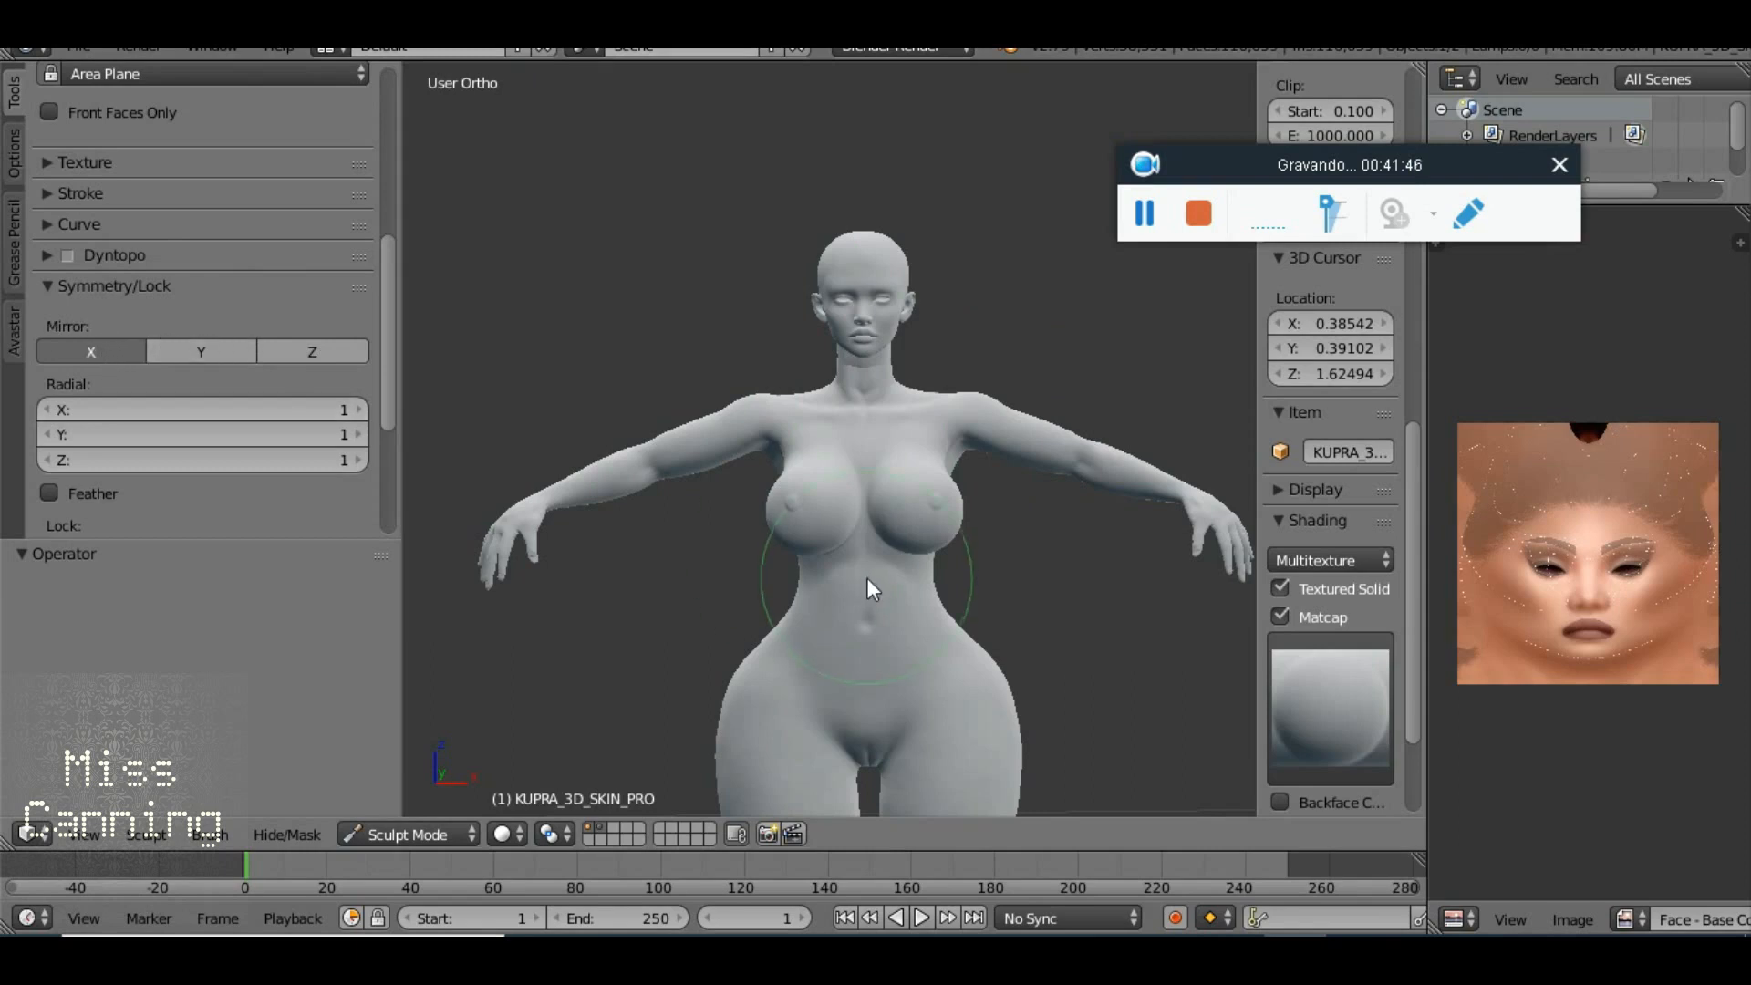
Switch to the Smooth brush and set its radius to 163 px
{"action": "mouse_move", "coordinate": [846, 665]}
{"action": "left_mouse_down"}
{"action": "mouse_move", "coordinate": [888, 698]}
{"action": "mouse_move", "coordinate": [781, 558]}
{"action": "mouse_move", "coordinate": [801, 517]}
{"action": "mouse_move", "coordinate": [781, 573]}
{"action": "mouse_move", "coordinate": [744, 574]}
{"action": "mouse_move", "coordinate": [1074, 575]}
{"action": "mouse_move", "coordinate": [910, 652]}
{"action": "mouse_move", "coordinate": [743, 588]}
{"action": "left_mouse_up"}
{"action": "scroll", "coordinate": [197, 259], "scroll_direction": "up", "scroll_amount": 5}
{"action": "scroll", "coordinate": [197, 259], "scroll_direction": "up", "scroll_amount": 2}
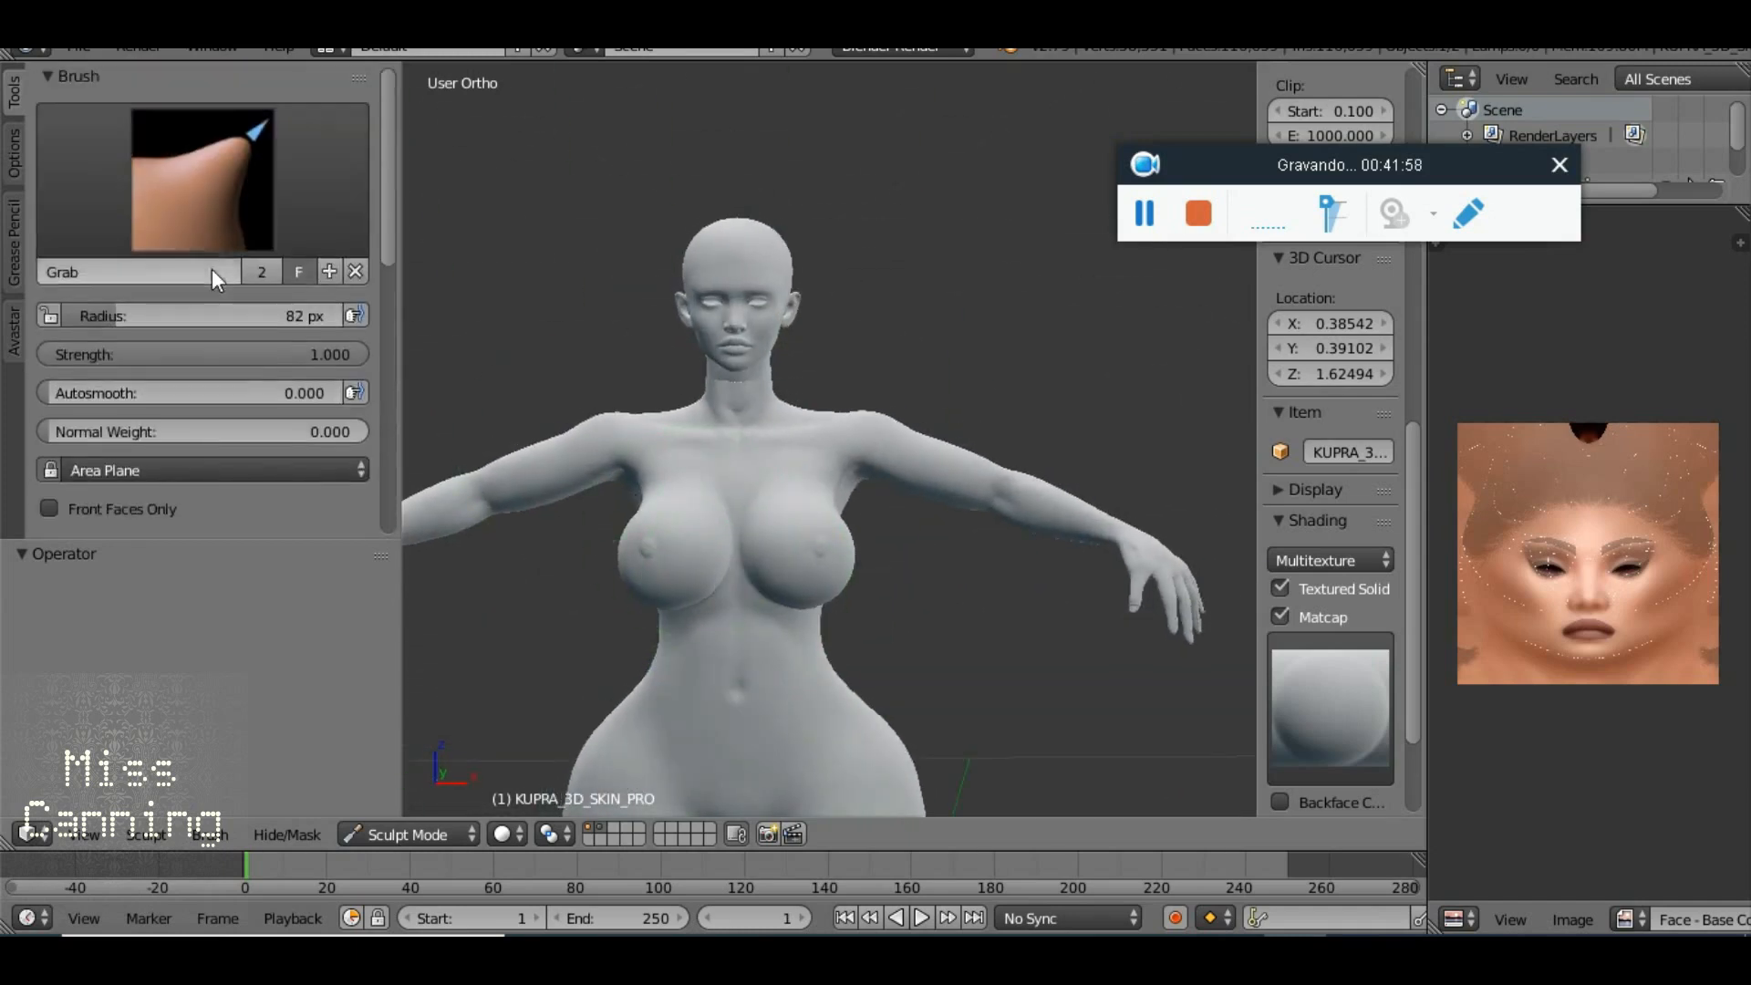
{"action": "left_click", "coordinate": [206, 228]}
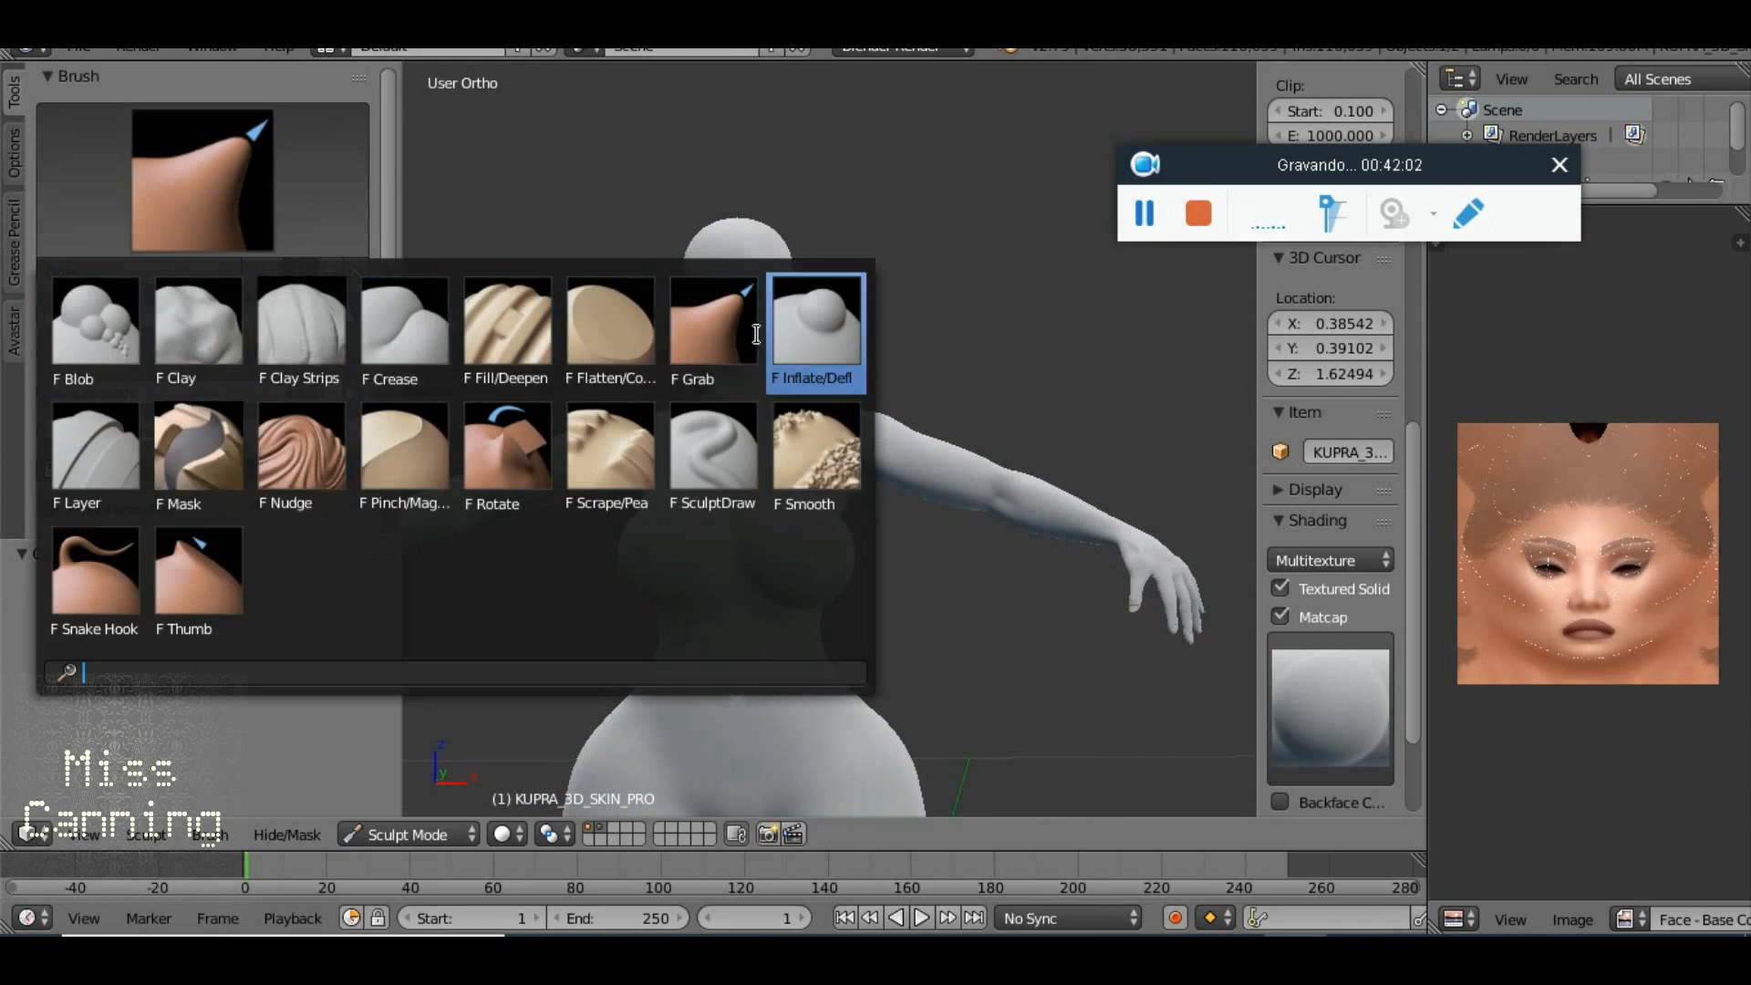
{"action": "left_click", "coordinate": [780, 461]}
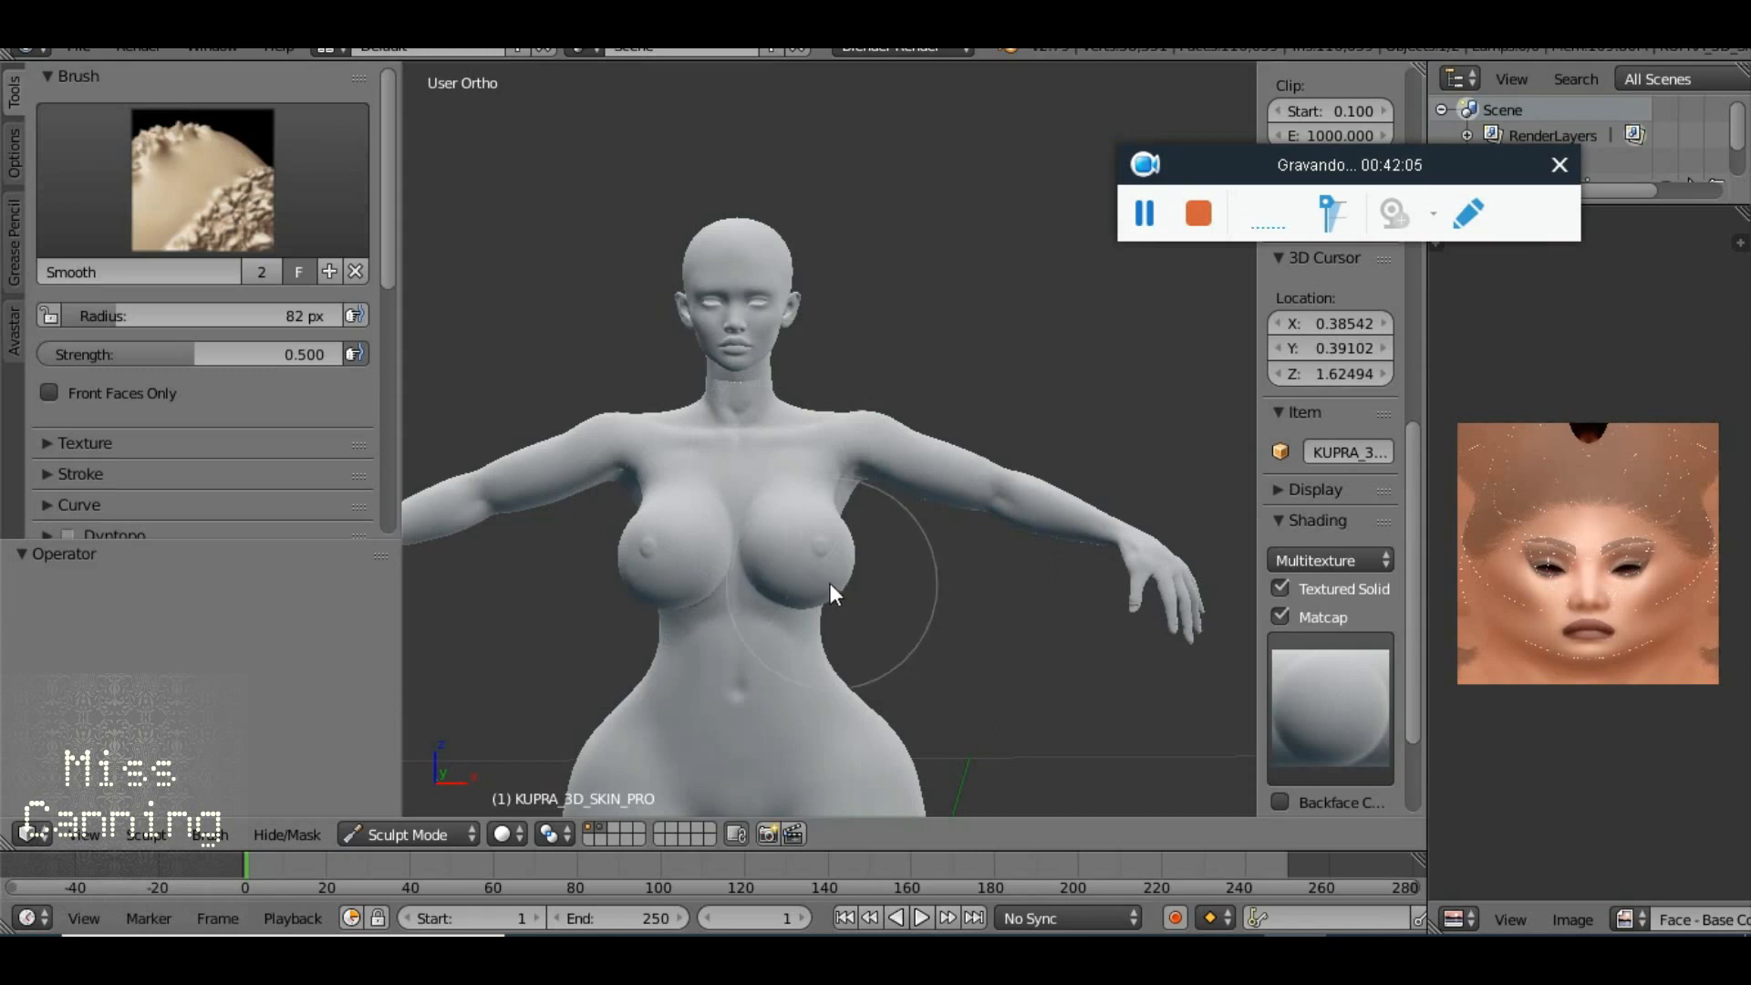
{"action": "left_click_drag", "start_coordinate": [699, 578], "coordinate": [699, 568]}
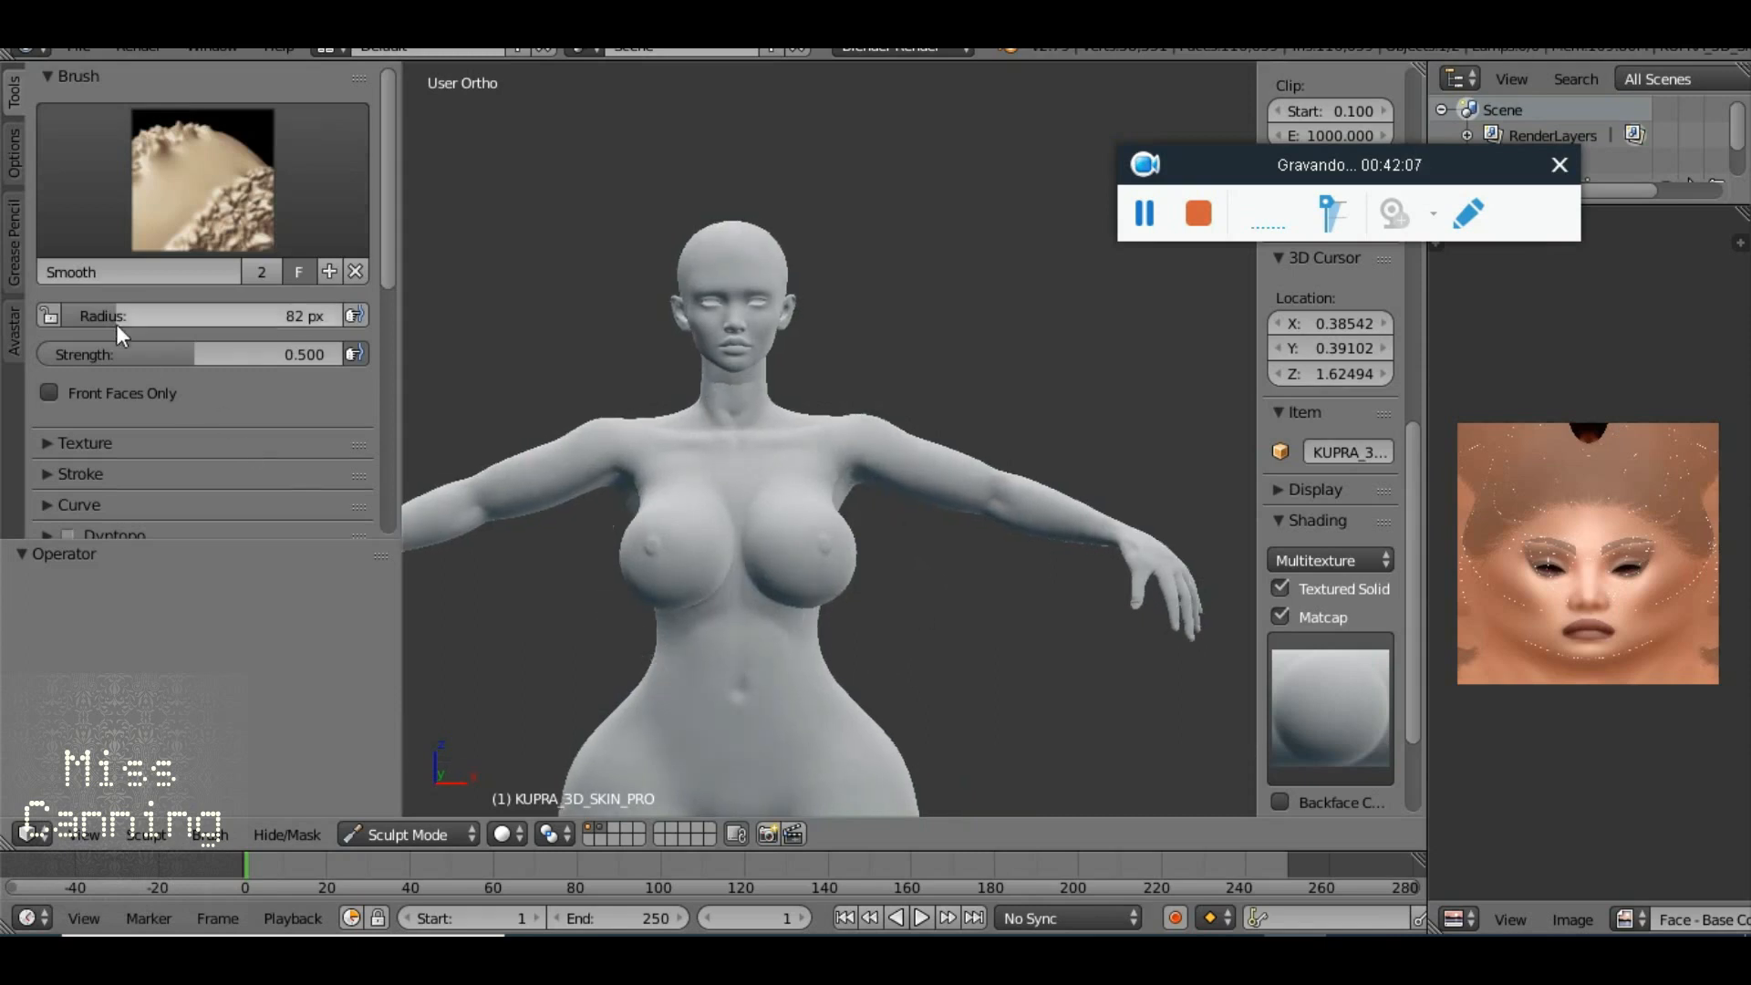
{"action": "left_click_drag", "start_coordinate": [133, 315], "coordinate": [164, 315]}
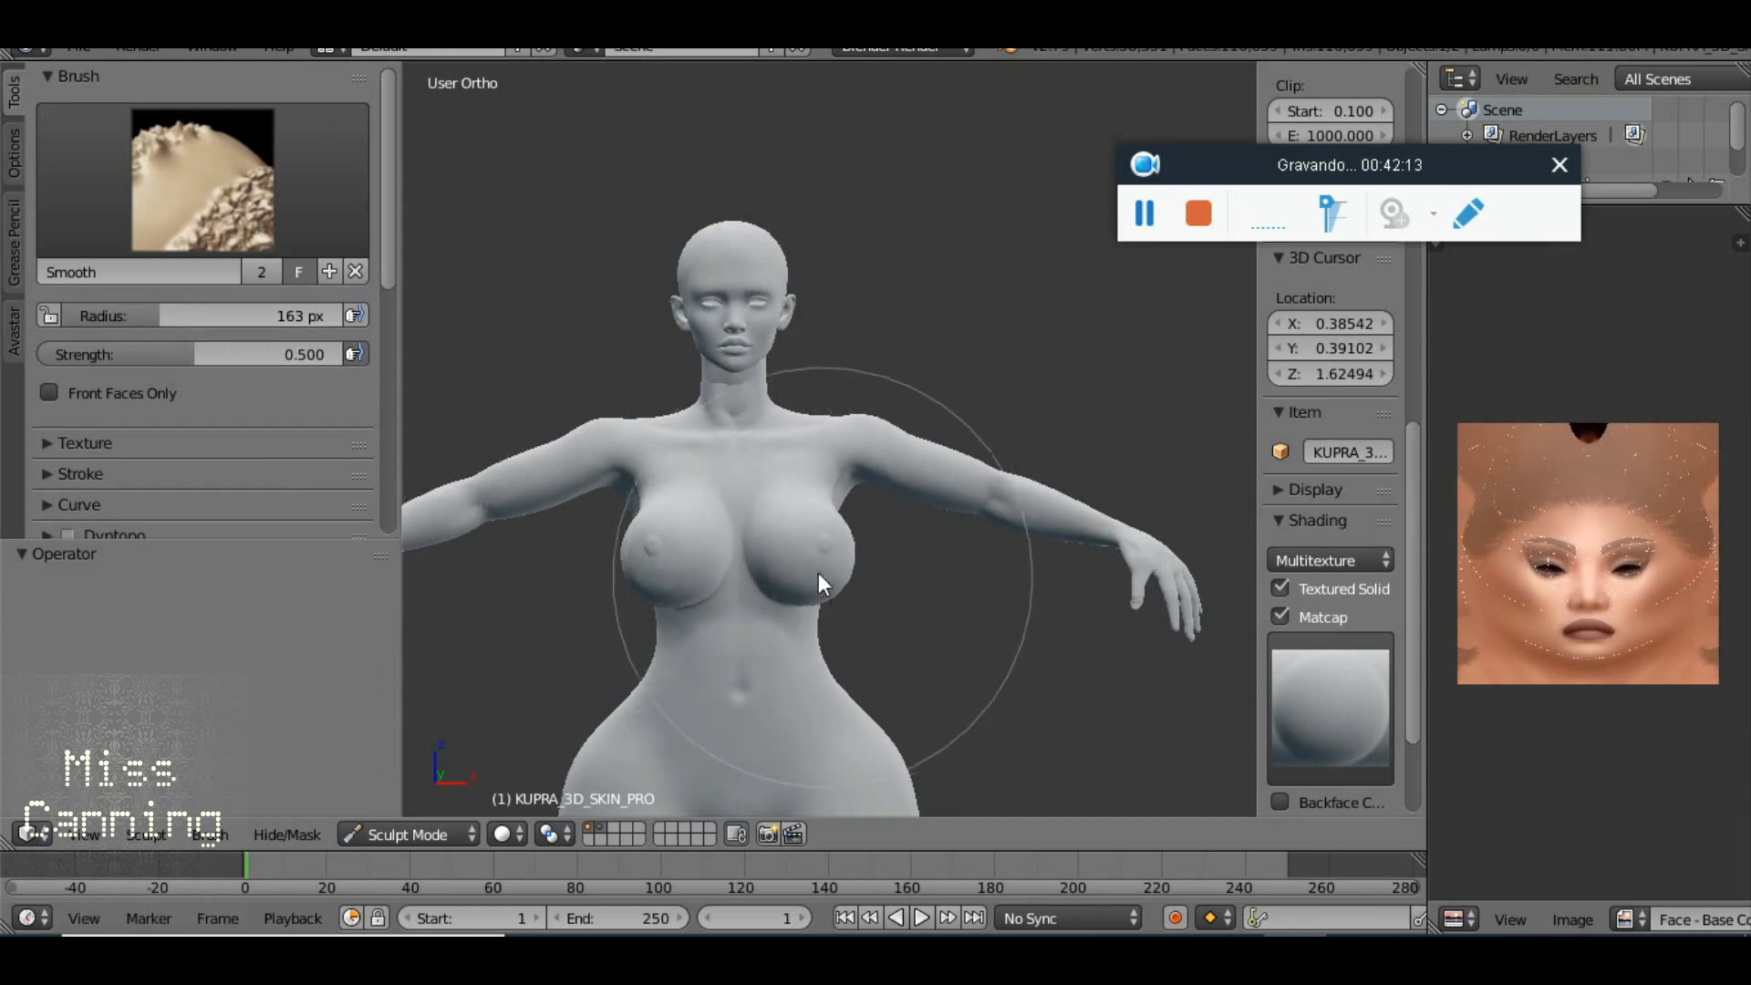
Try smoothing the chest with the enlarged brush, and undo the smoothing strokes
{"action": "left_click", "coordinate": [702, 554]}
{"action": "mouse_move", "coordinate": [702, 554]}
{"action": "left_mouse_down"}
{"action": "mouse_move", "coordinate": [819, 534]}
{"action": "mouse_move", "coordinate": [897, 546]}
{"action": "mouse_move", "coordinate": [894, 583]}
{"action": "mouse_move", "coordinate": [780, 648]}
{"action": "mouse_move", "coordinate": [717, 661]}
{"action": "mouse_move", "coordinate": [684, 643]}
{"action": "mouse_move", "coordinate": [704, 576]}
{"action": "left_mouse_up"}
{"action": "key", "text": "ctrl+z"}
{"action": "key", "text": "ctrl+z"}
{"action": "key", "text": "ctrl+z"}
{"action": "key", "text": "ctrl+z"}
{"action": "key", "text": "ctrl+z"}
{"action": "key", "text": "ctrl+z"}
{"action": "key", "text": "ctrl+z"}
{"action": "key", "text": "ctrl+z"}
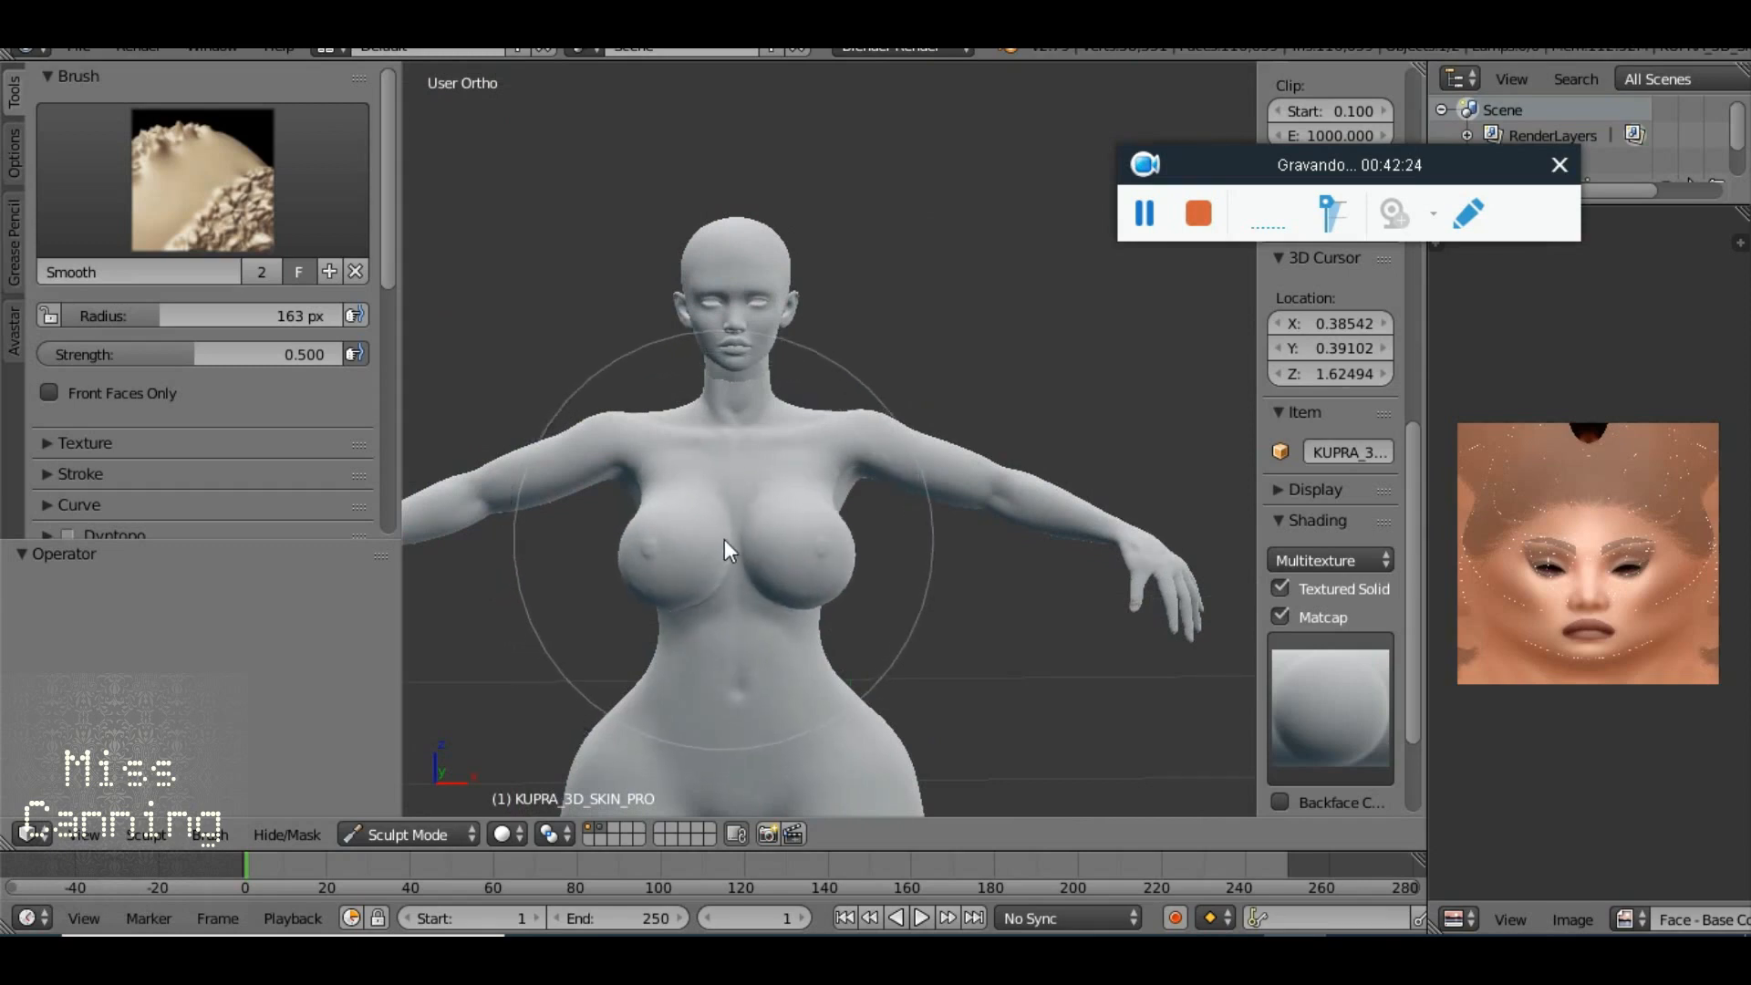
Try reducing the volume of both breasts with the Smooth brush and X mirroring
{"action": "mouse_move", "coordinate": [729, 556]}
{"action": "left_mouse_down"}
{"action": "mouse_move", "coordinate": [703, 633]}
{"action": "mouse_move", "coordinate": [728, 595]}
{"action": "mouse_move", "coordinate": [785, 643]}
{"action": "mouse_move", "coordinate": [754, 580]}
{"action": "left_mouse_up"}
{"action": "scroll", "coordinate": [765, 617], "scroll_direction": "up", "scroll_amount": 2}
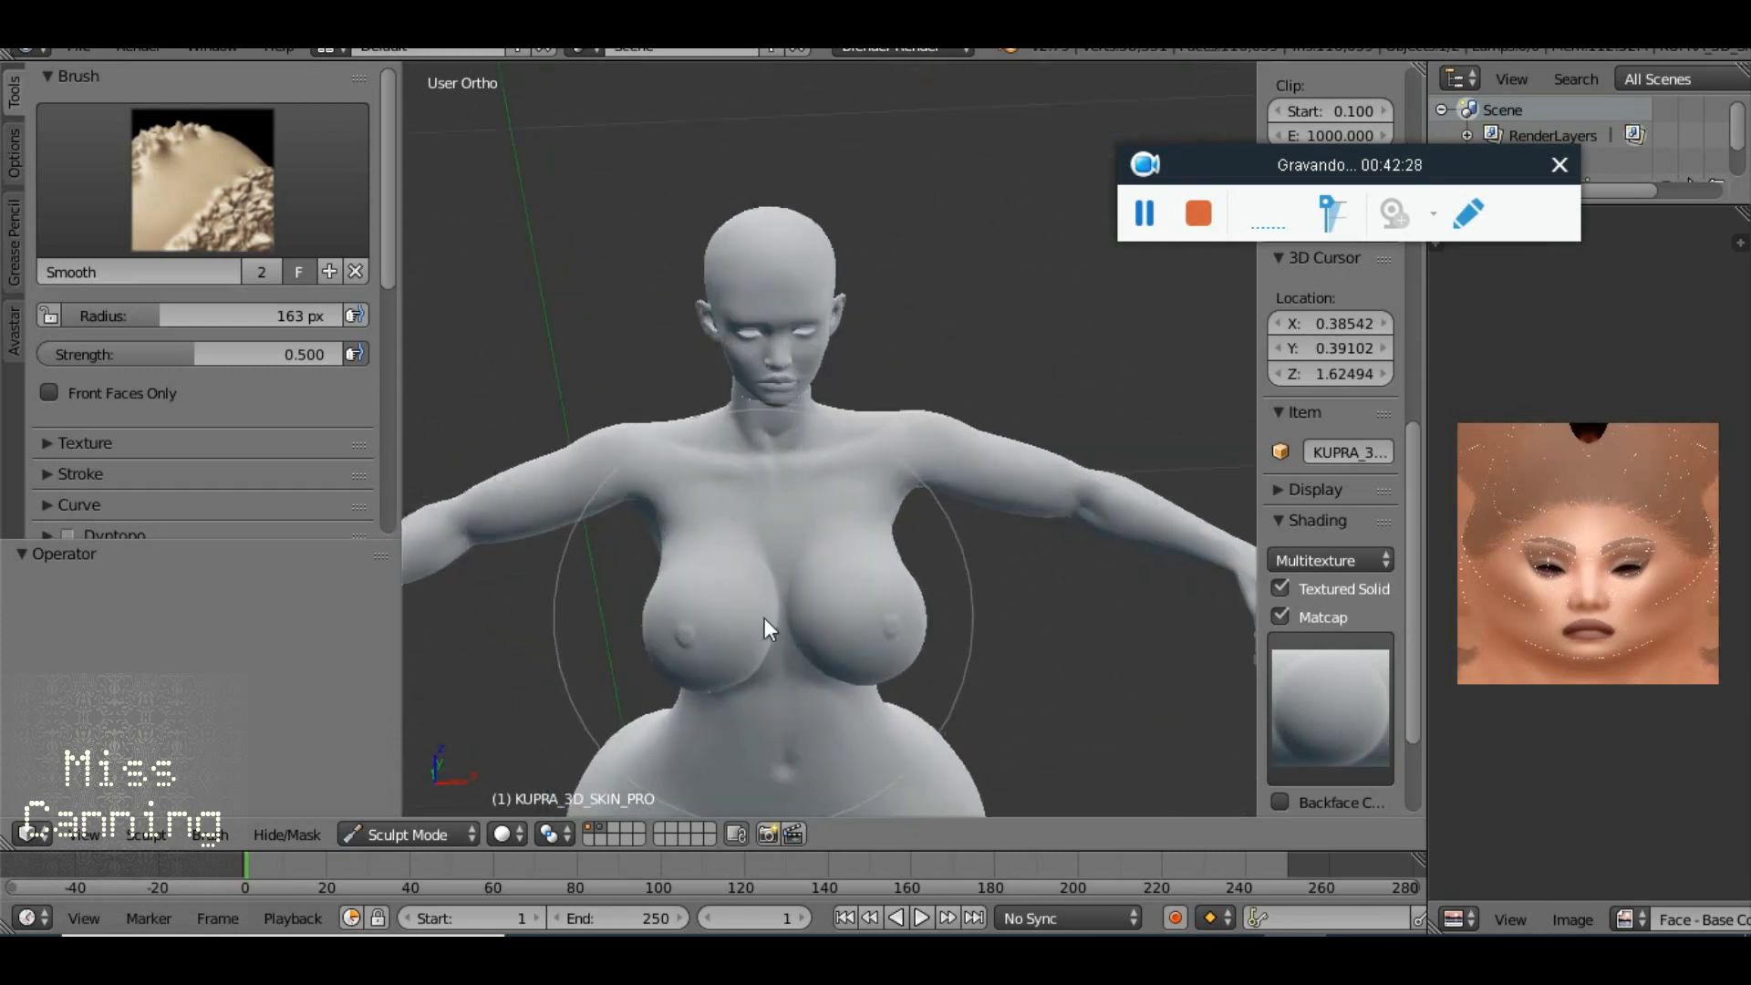
{"action": "mouse_move", "coordinate": [679, 642]}
{"action": "left_mouse_down"}
{"action": "mouse_move", "coordinate": [719, 698]}
{"action": "mouse_move", "coordinate": [717, 679]}
{"action": "mouse_move", "coordinate": [637, 683]}
{"action": "mouse_move", "coordinate": [669, 659]}
{"action": "mouse_move", "coordinate": [891, 616]}
{"action": "mouse_move", "coordinate": [916, 725]}
{"action": "mouse_move", "coordinate": [884, 744]}
{"action": "mouse_move", "coordinate": [892, 727]}
{"action": "mouse_move", "coordinate": [546, 614]}
{"action": "mouse_move", "coordinate": [603, 641]}
{"action": "mouse_move", "coordinate": [615, 627]}
{"action": "mouse_move", "coordinate": [620, 656]}
{"action": "mouse_move", "coordinate": [666, 650]}
{"action": "mouse_move", "coordinate": [485, 621]}
{"action": "mouse_move", "coordinate": [412, 531]}
{"action": "mouse_move", "coordinate": [421, 478]}
{"action": "mouse_move", "coordinate": [543, 691]}
{"action": "mouse_move", "coordinate": [693, 696]}
{"action": "mouse_move", "coordinate": [764, 662]}
{"action": "mouse_move", "coordinate": [790, 645]}
{"action": "mouse_move", "coordinate": [820, 490]}
{"action": "mouse_move", "coordinate": [778, 345]}
{"action": "mouse_move", "coordinate": [754, 444]}
{"action": "mouse_move", "coordinate": [811, 736]}
{"action": "mouse_move", "coordinate": [668, 601]}
{"action": "mouse_move", "coordinate": [654, 551]}
{"action": "mouse_move", "coordinate": [700, 508]}
{"action": "mouse_move", "coordinate": [677, 446]}
{"action": "left_mouse_up"}
Switch to the Grab brush, examine the smoothed chest up close, and return to the Smooth brush
{"action": "left_click", "coordinate": [221, 213]}
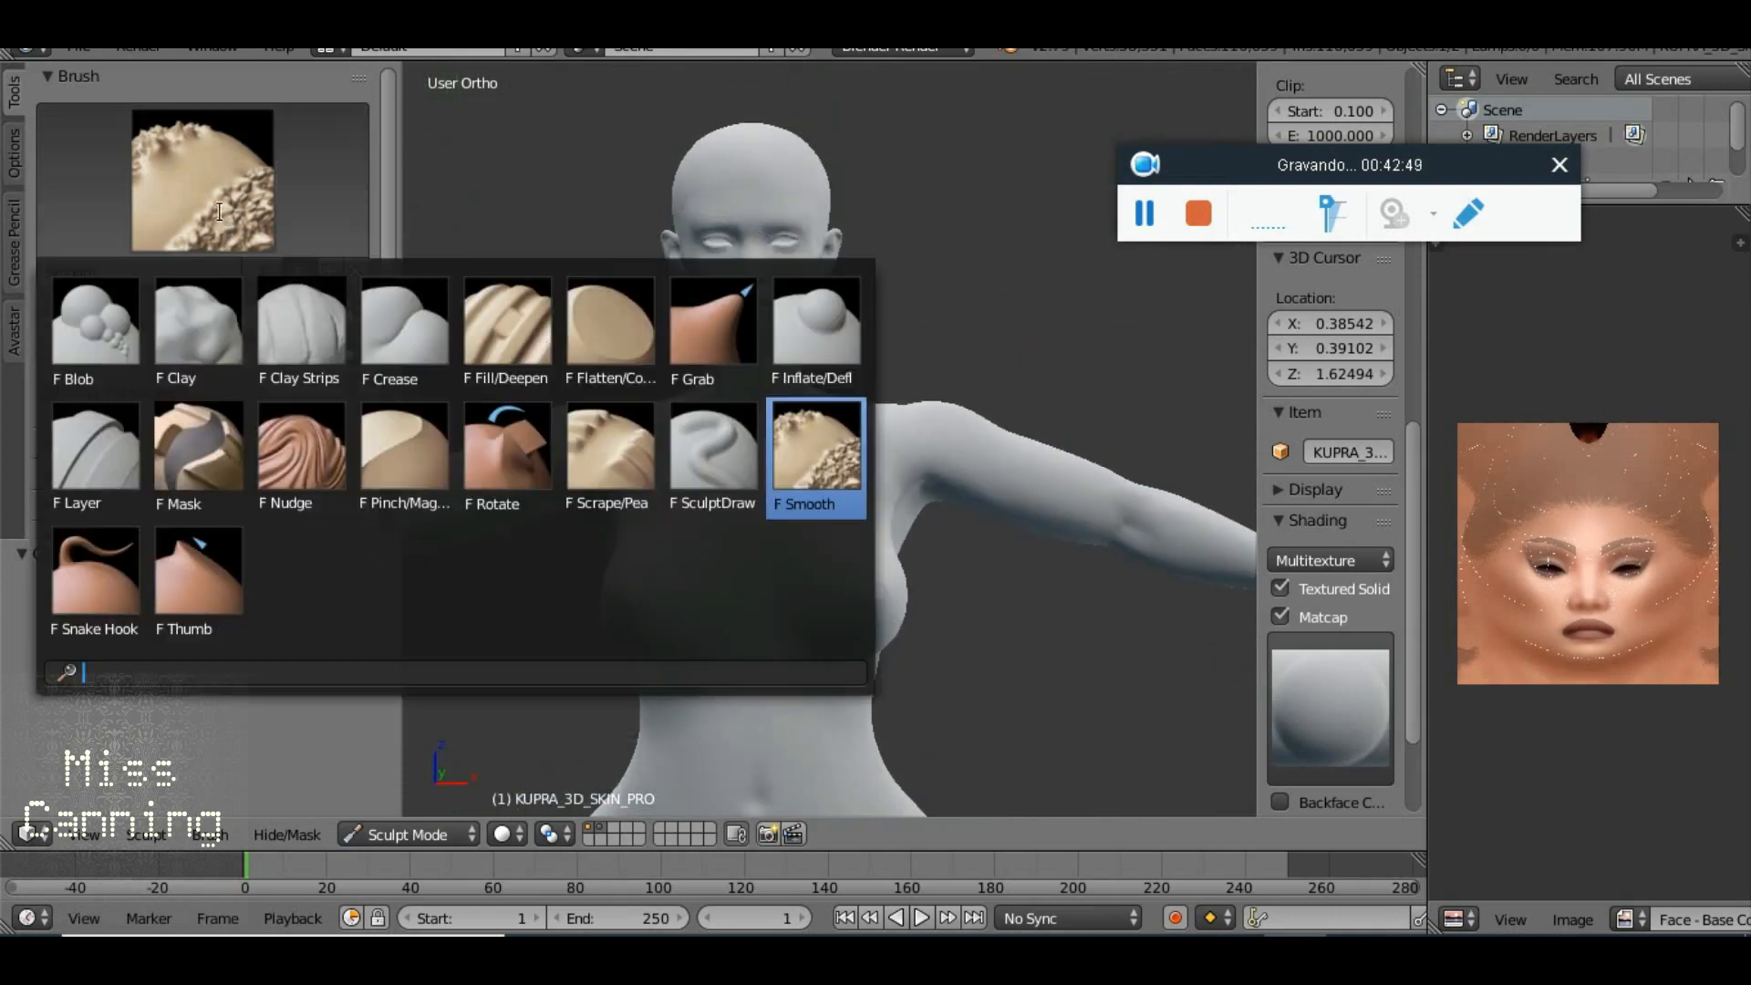
{"action": "left_click", "coordinate": [706, 345]}
{"action": "mouse_move", "coordinate": [730, 411]}
{"action": "left_mouse_down"}
{"action": "mouse_move", "coordinate": [879, 633]}
{"action": "mouse_move", "coordinate": [1028, 723]}
{"action": "mouse_move", "coordinate": [856, 664]}
{"action": "mouse_move", "coordinate": [823, 680]}
{"action": "mouse_move", "coordinate": [715, 584]}
{"action": "mouse_move", "coordinate": [534, 537]}
{"action": "mouse_move", "coordinate": [575, 599]}
{"action": "mouse_move", "coordinate": [575, 670]}
{"action": "left_mouse_up"}
{"action": "scroll", "coordinate": [599, 565], "scroll_direction": "up", "scroll_amount": 3}
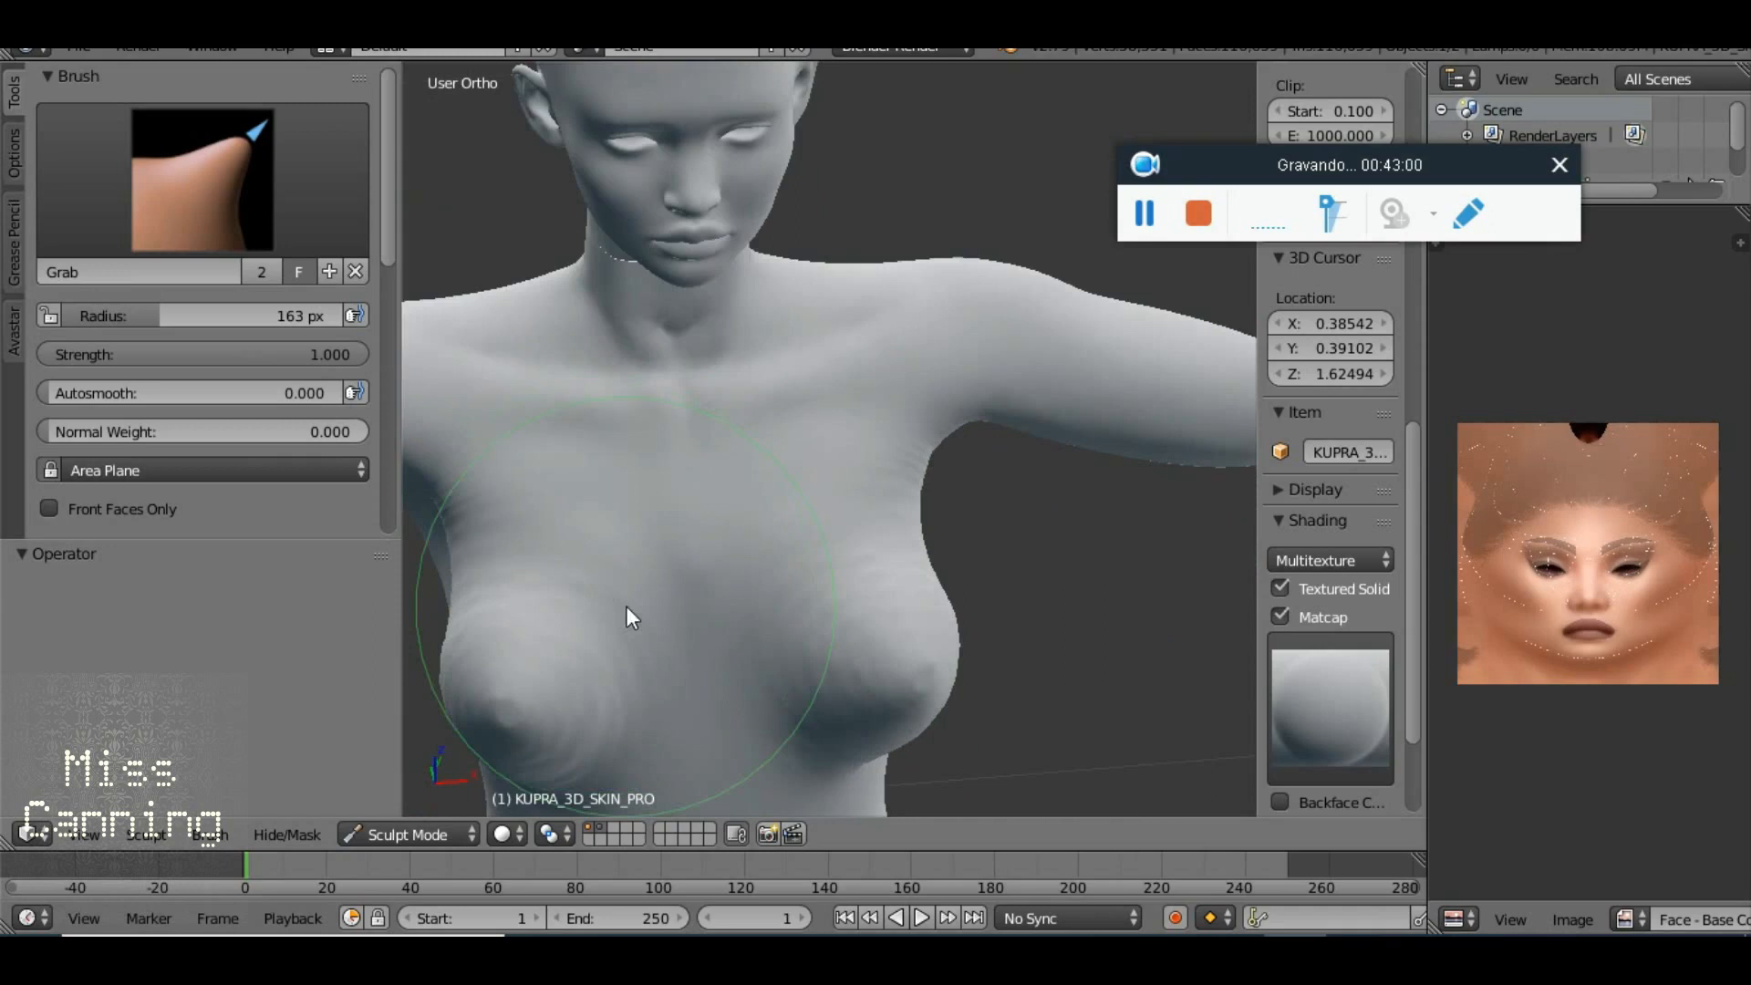
{"action": "scroll", "coordinate": [602, 575], "scroll_direction": "down", "scroll_amount": 4}
{"action": "left_click", "coordinate": [208, 183]}
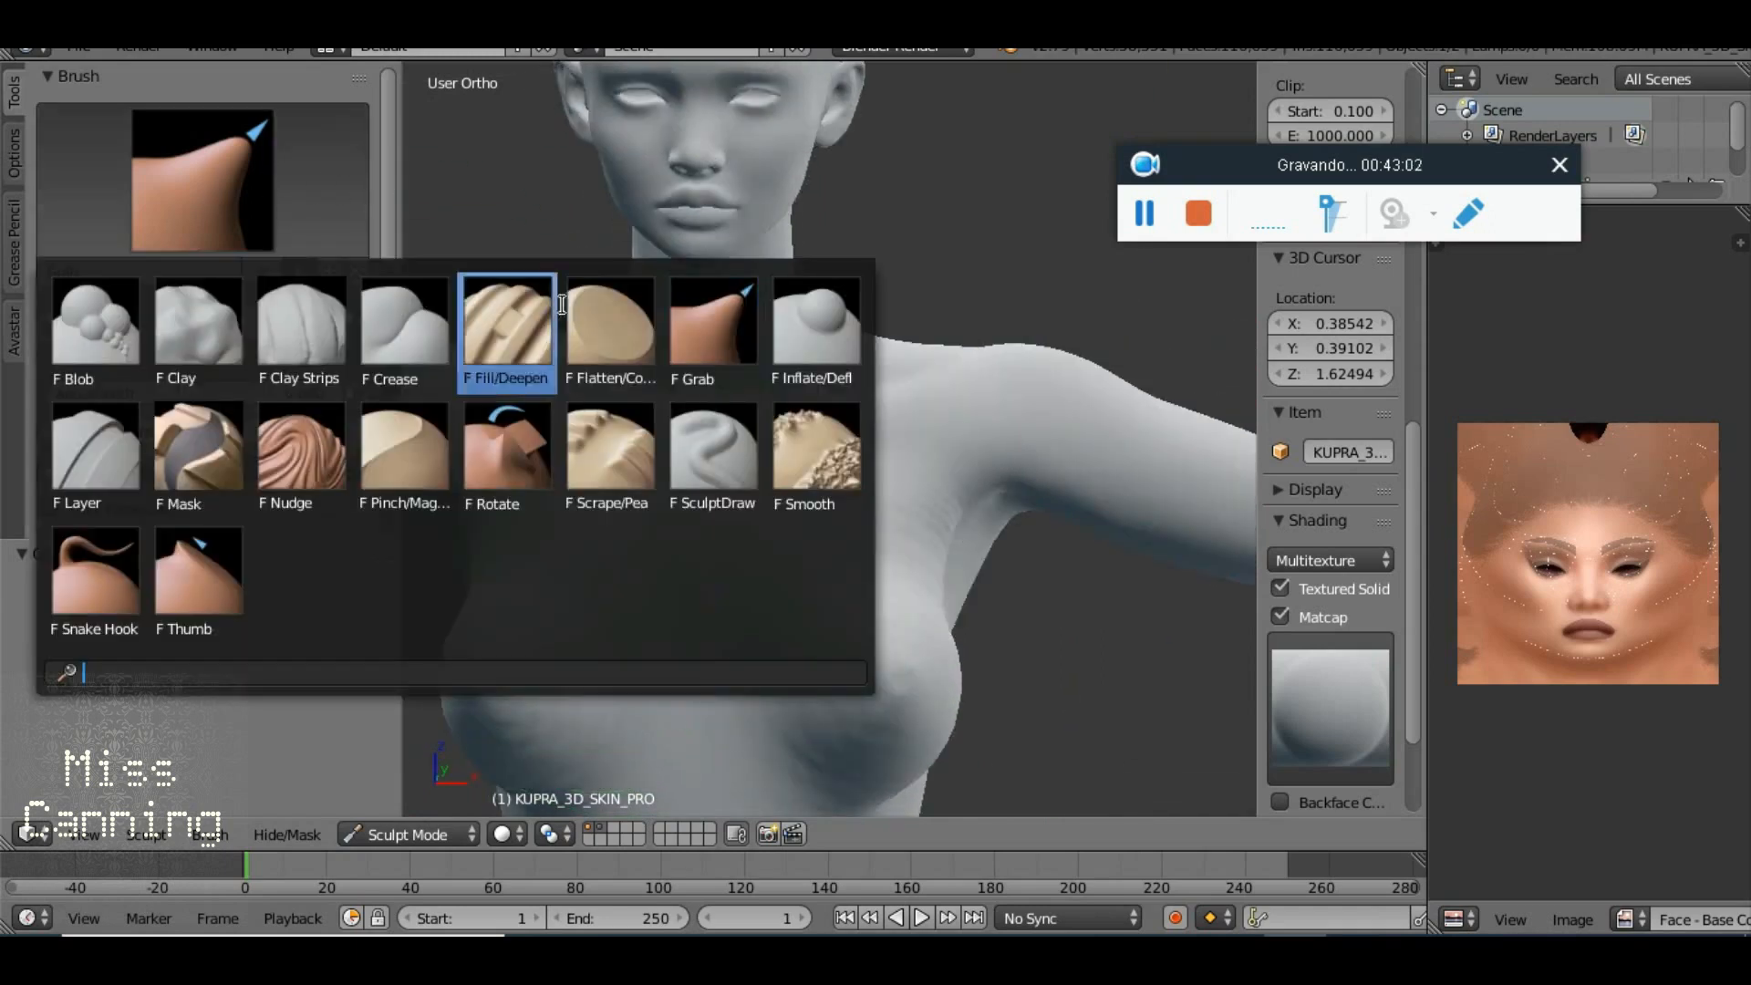
{"action": "left_click", "coordinate": [792, 440]}
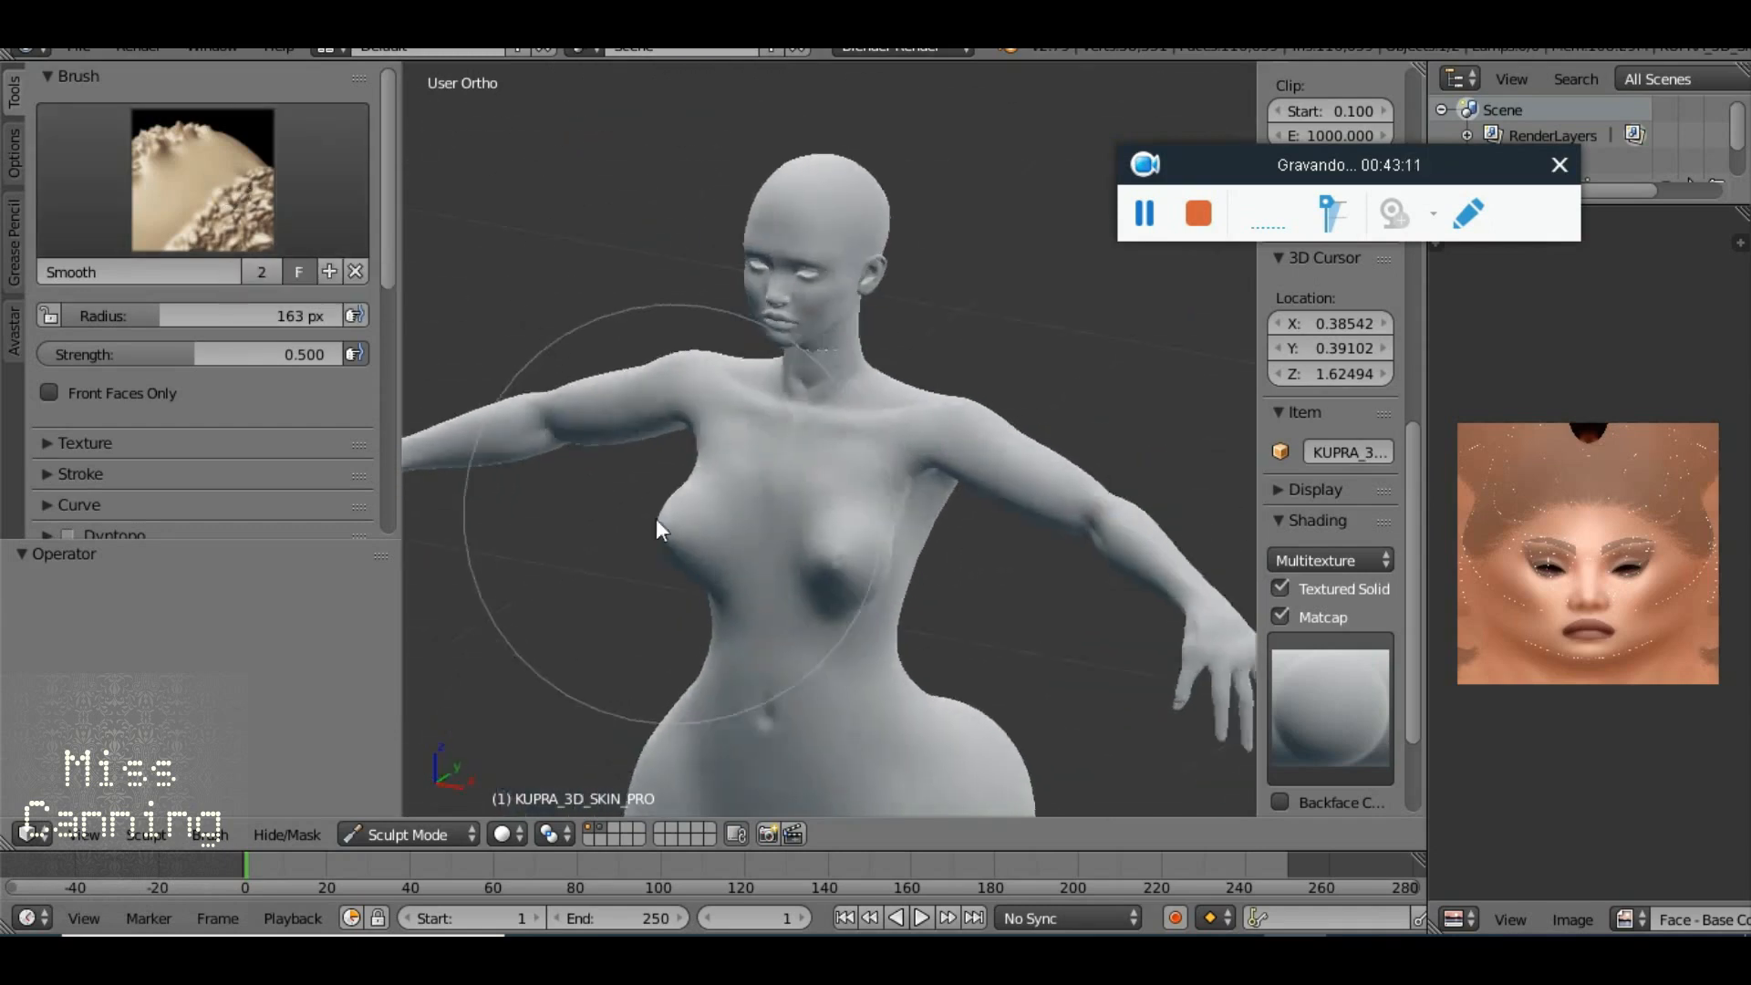
Examine the smoothed chest contour from several angles, and undo the smoothing
{"action": "left_click_drag", "start_coordinate": [654, 518], "coordinate": [703, 533]}
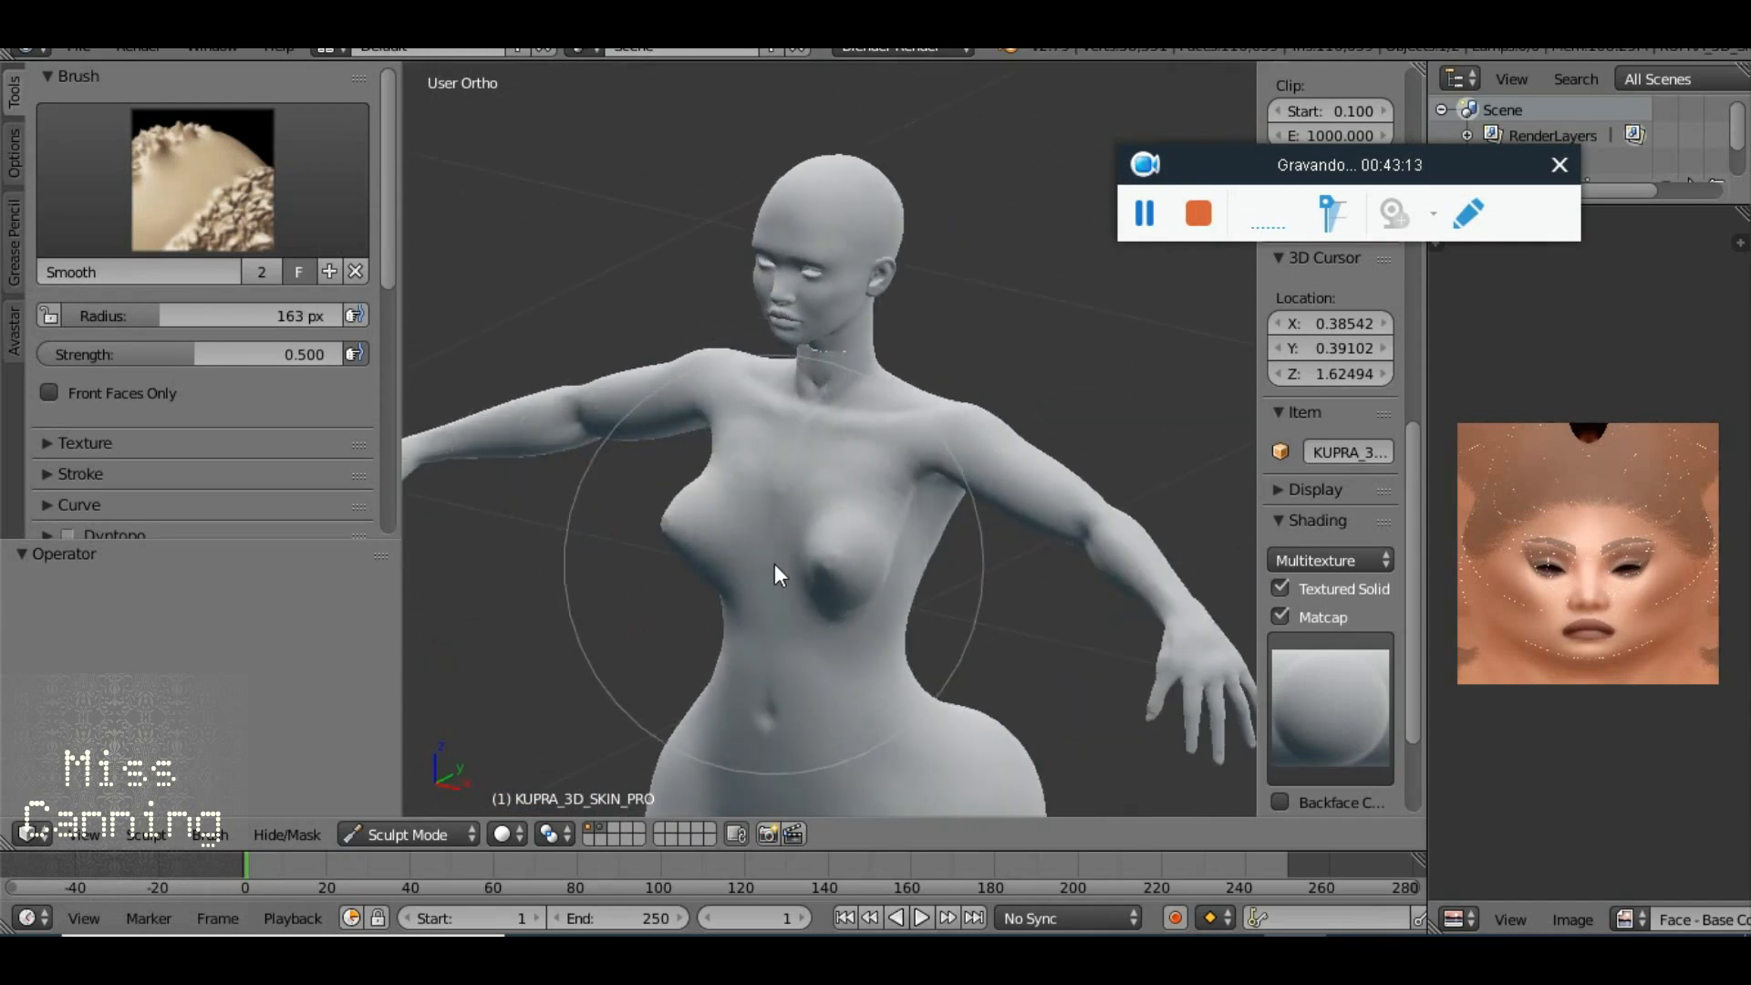
{"action": "left_click_drag", "start_coordinate": [781, 589], "coordinate": [827, 302]}
{"action": "scroll", "coordinate": [819, 422], "scroll_direction": "up", "scroll_amount": 2}
{"action": "scroll", "coordinate": [874, 417], "scroll_direction": "up", "scroll_amount": 3}
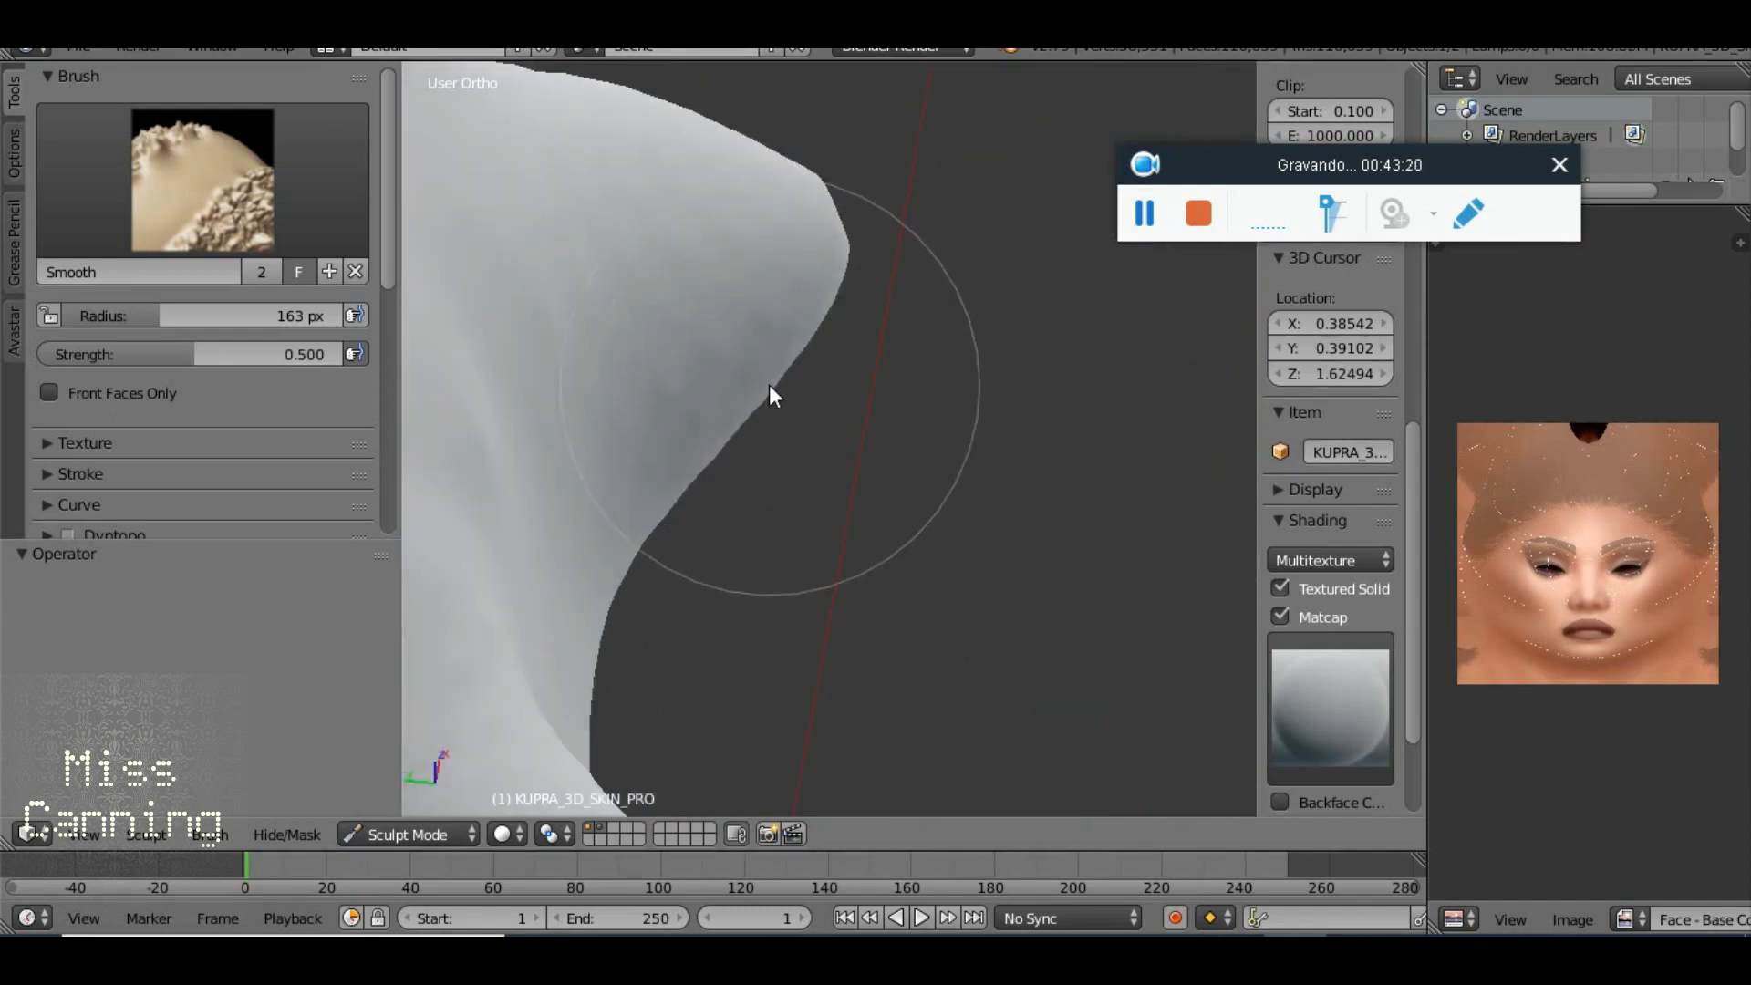
{"action": "scroll", "coordinate": [845, 358], "scroll_direction": "up", "scroll_amount": 5}
{"action": "mouse_move", "coordinate": [934, 271]}
{"action": "left_mouse_down"}
{"action": "mouse_move", "coordinate": [955, 264]}
{"action": "mouse_move", "coordinate": [810, 390]}
{"action": "mouse_move", "coordinate": [802, 436]}
{"action": "mouse_move", "coordinate": [633, 457]}
{"action": "mouse_move", "coordinate": [657, 414]}
{"action": "left_mouse_up"}
{"action": "scroll", "coordinate": [810, 391], "scroll_direction": "up", "scroll_amount": 3}
{"action": "scroll", "coordinate": [802, 436], "scroll_direction": "down", "scroll_amount": 6}
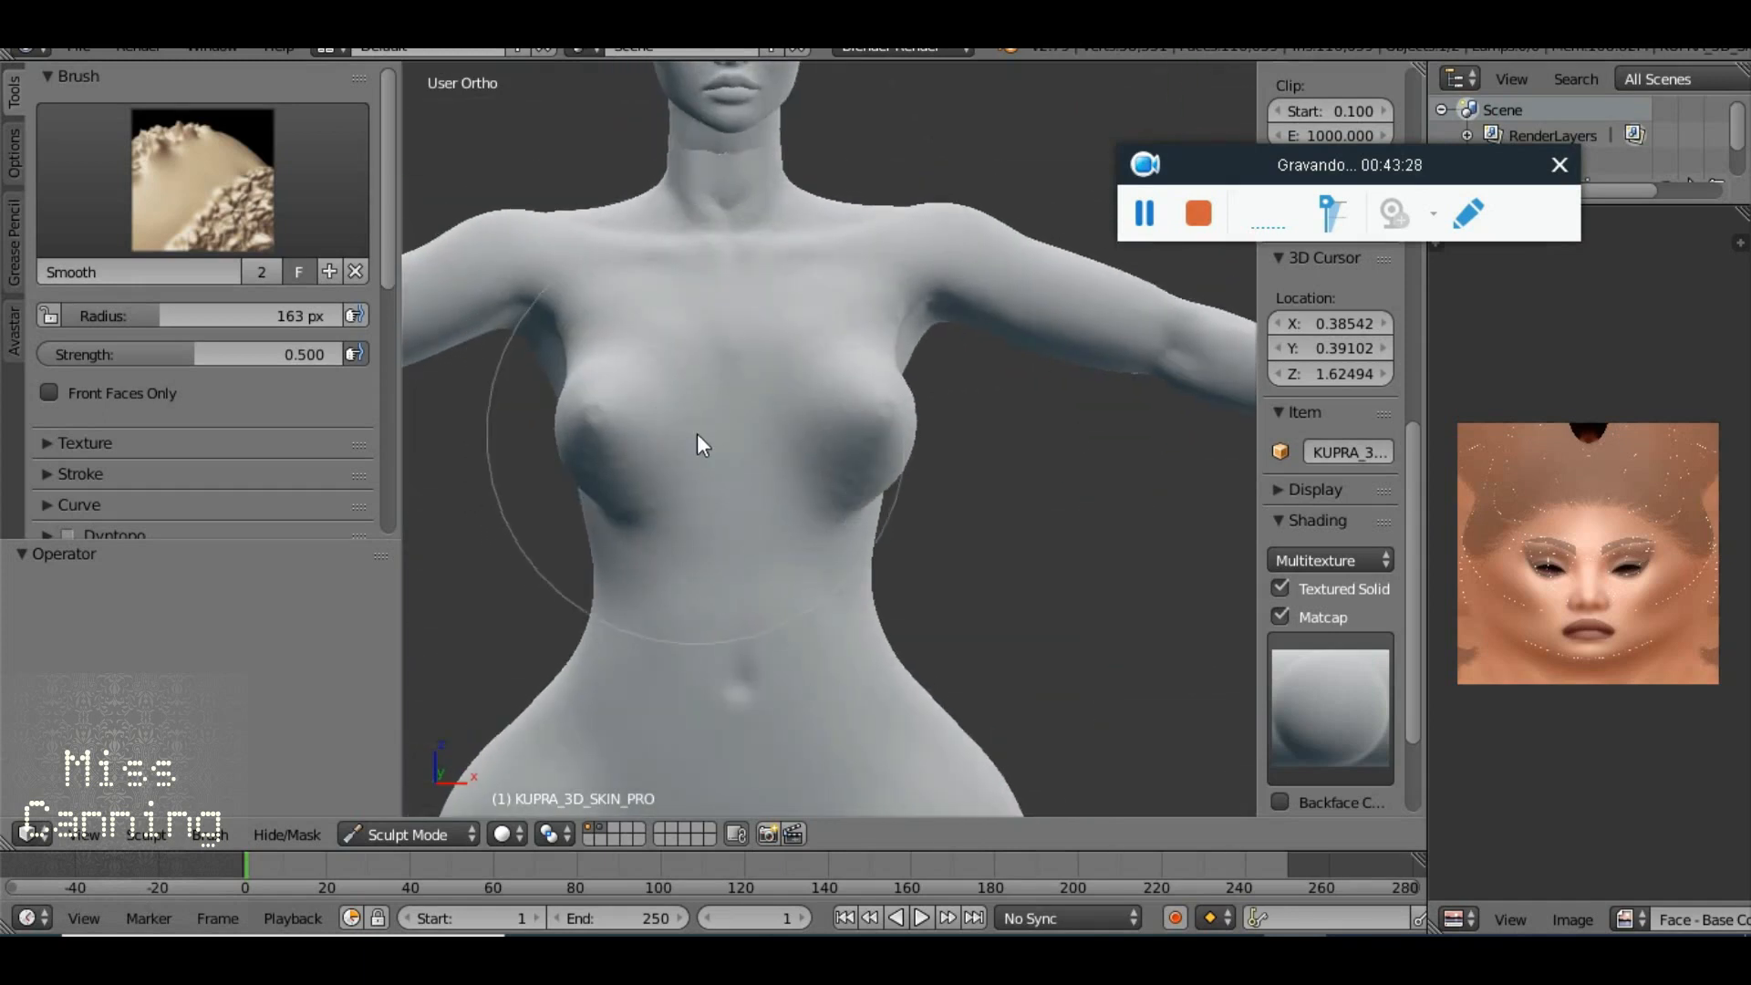
{"action": "key", "text": "ctrl+z"}
{"action": "key", "text": "ctrl+z"}
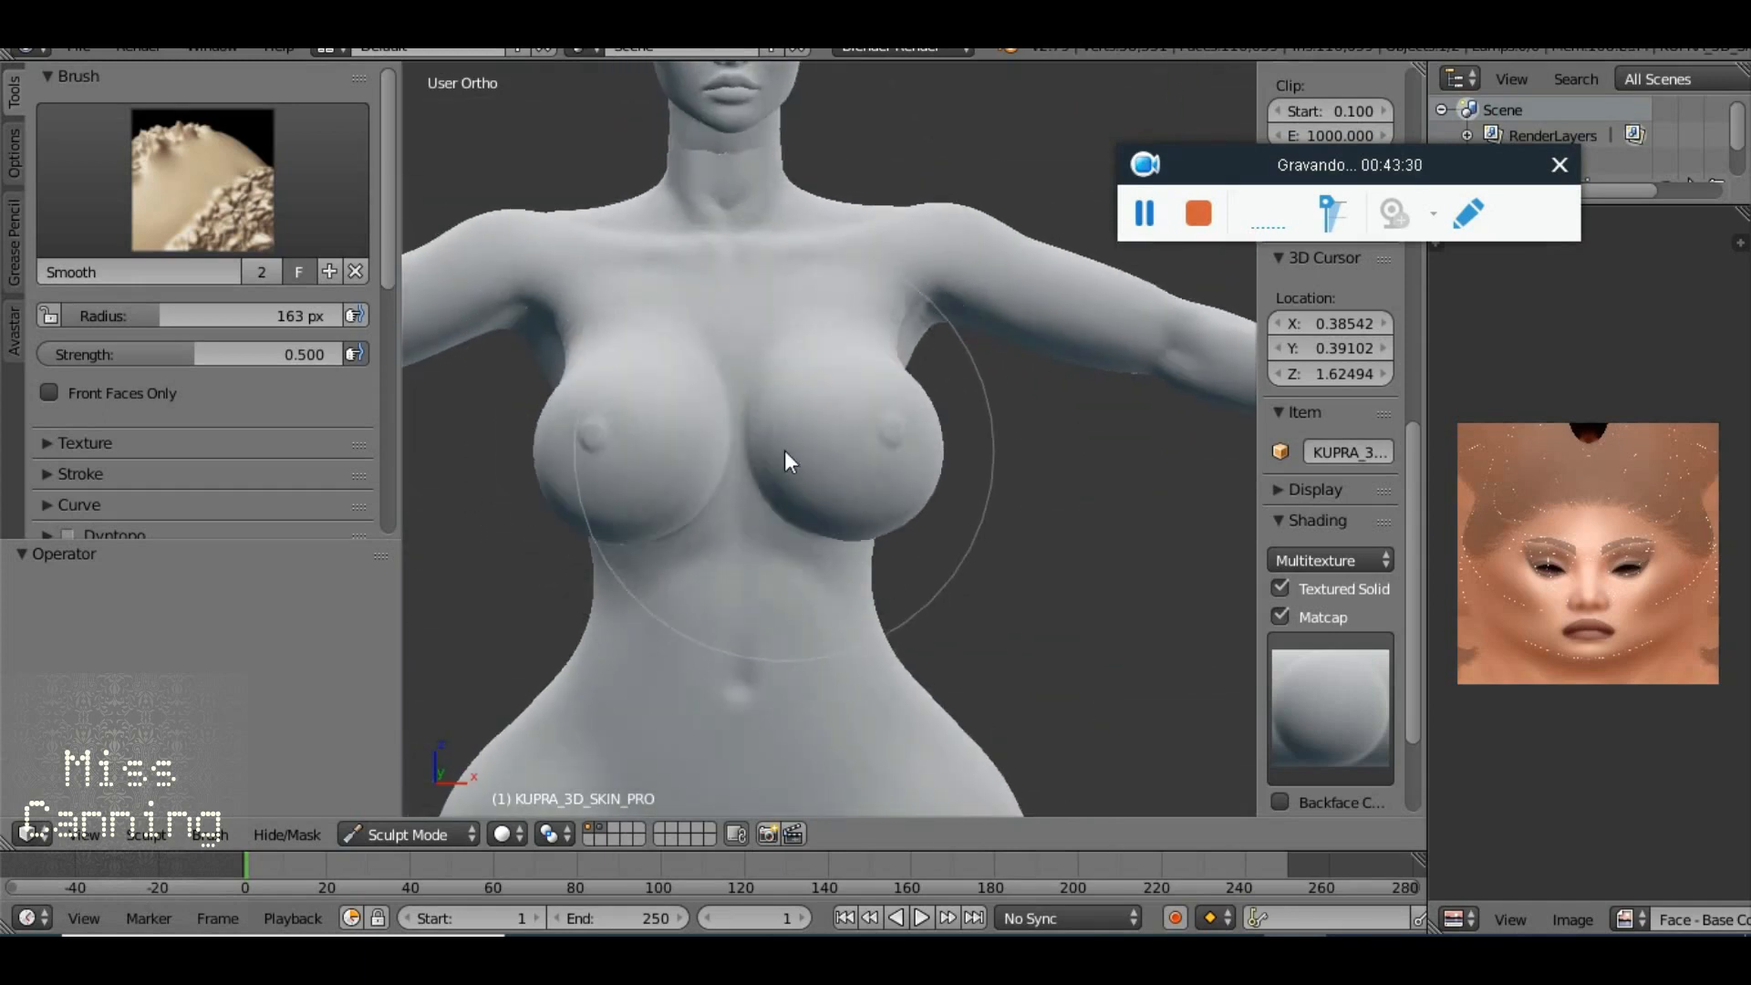
Put the body mesh in Edit Mode and examine the chest's vertex density and the UV layout
{"action": "left_click", "coordinate": [436, 835]}
{"action": "left_click", "coordinate": [434, 804]}
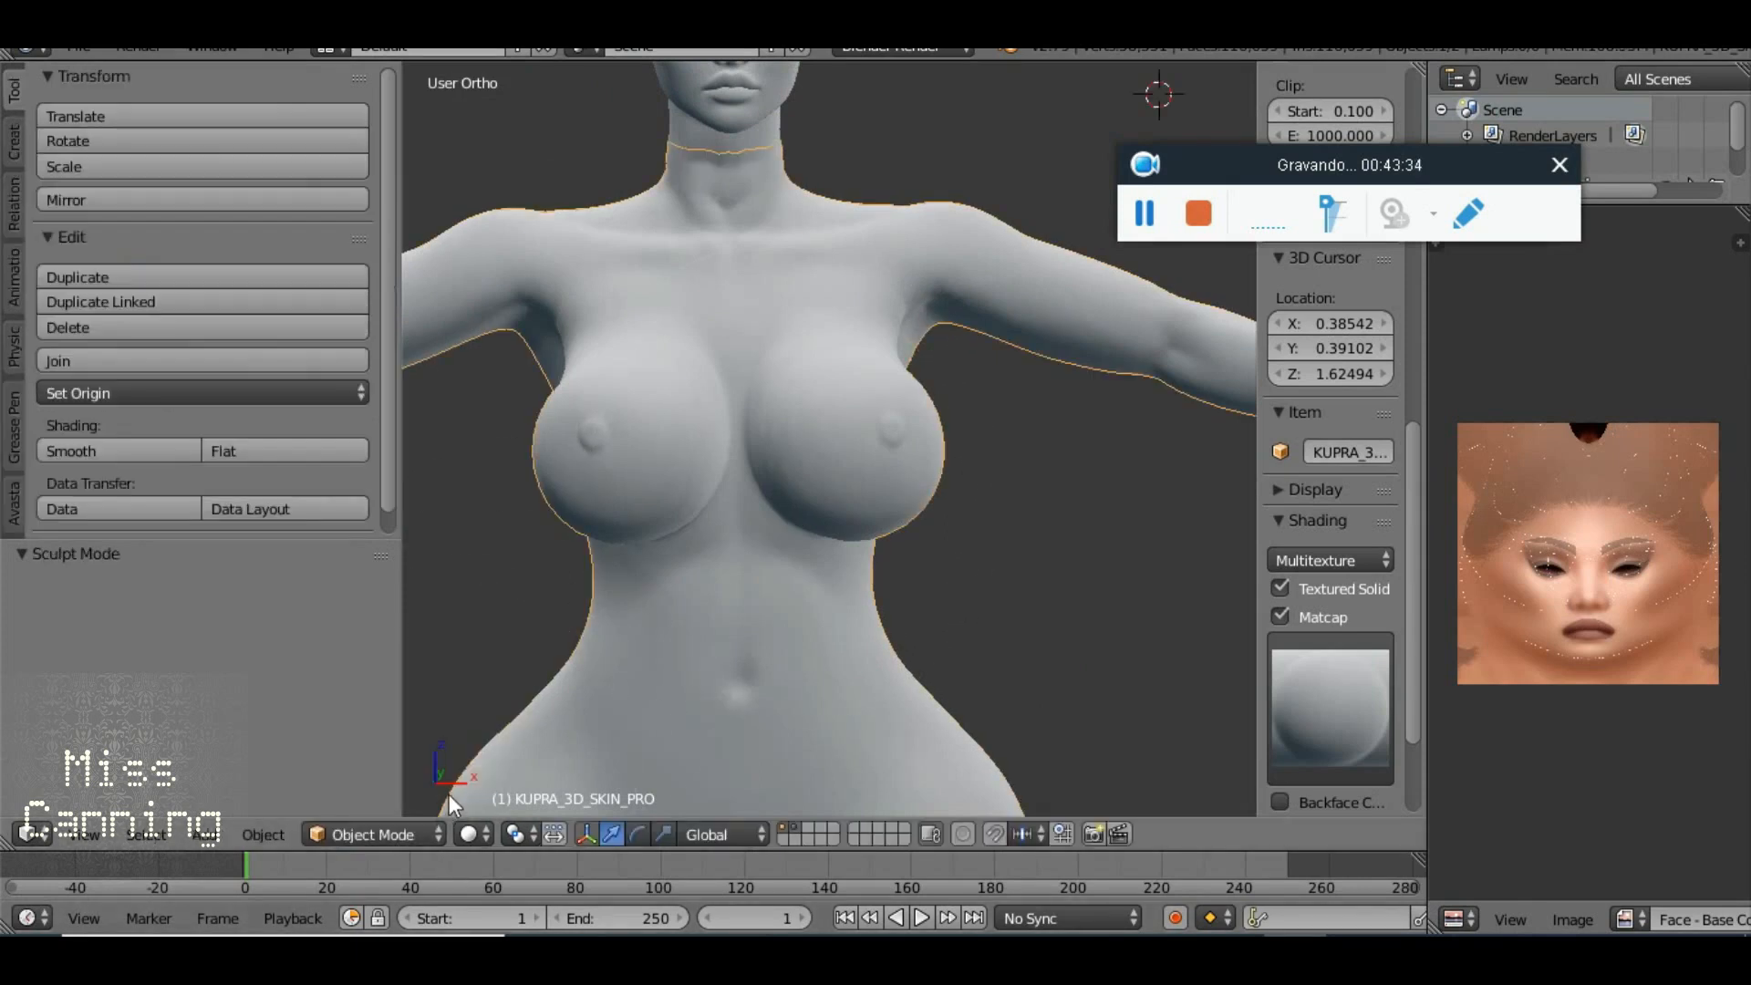
{"action": "left_click", "coordinate": [391, 846]}
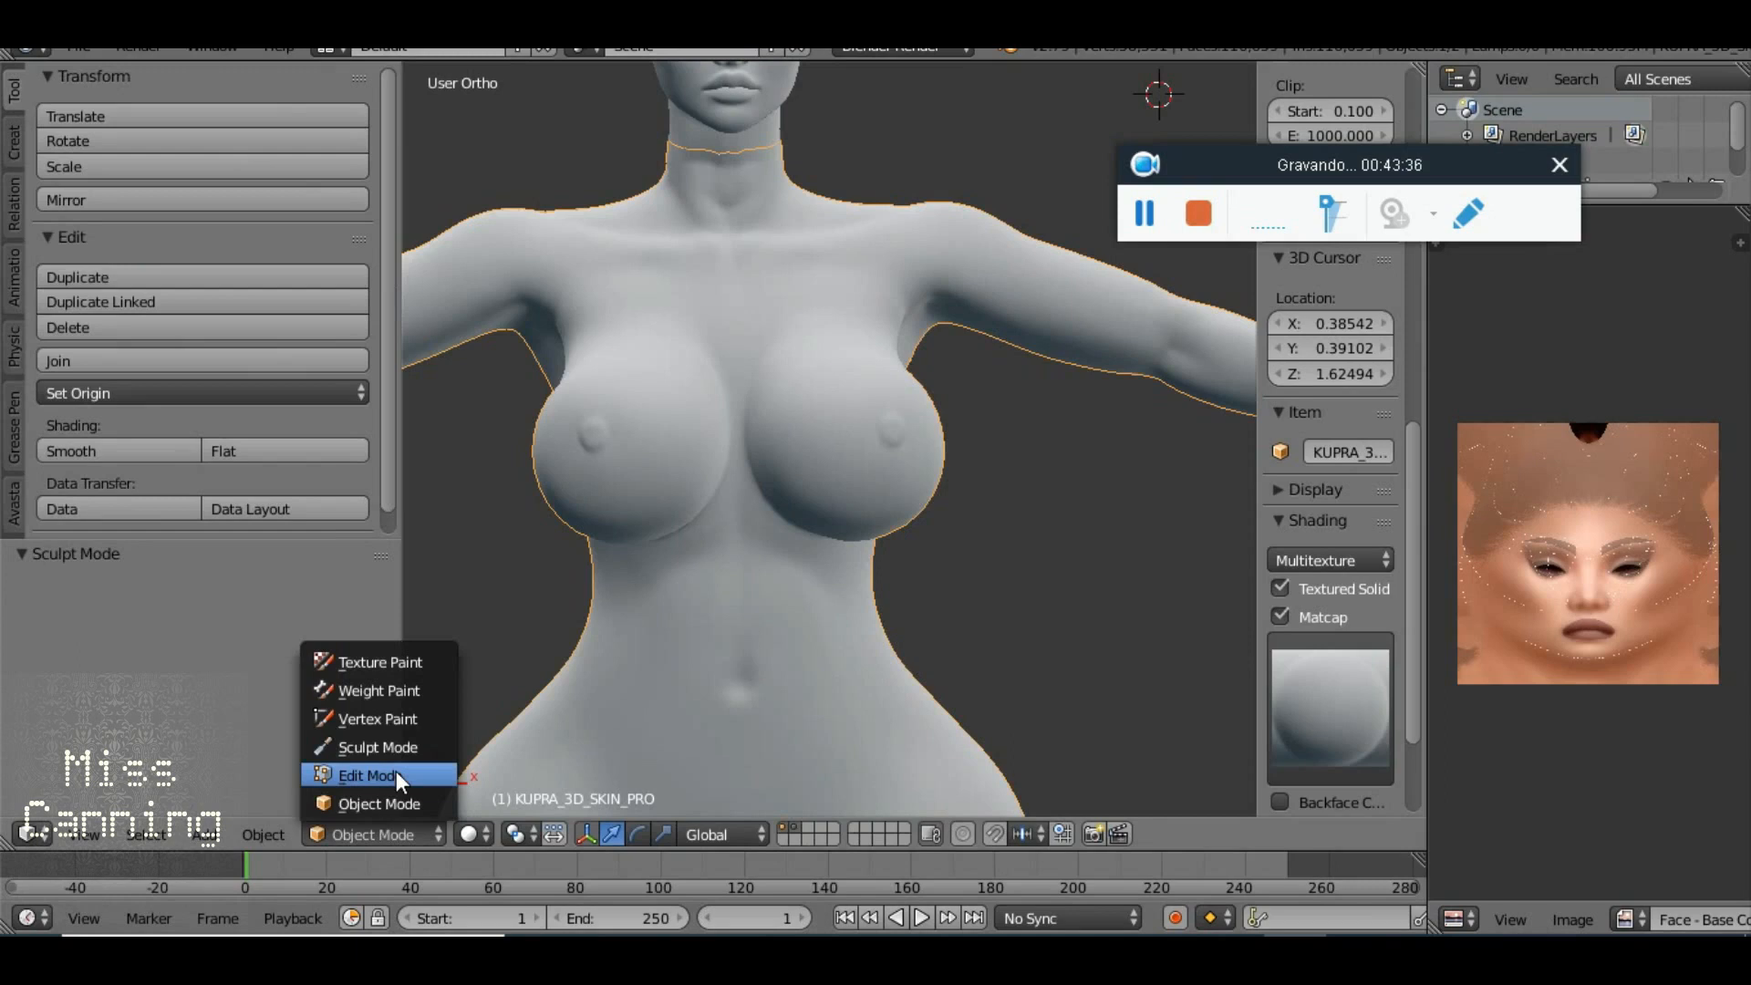
{"action": "left_click", "coordinate": [396, 770]}
{"action": "scroll", "coordinate": [685, 446], "scroll_direction": "up", "scroll_amount": 5}
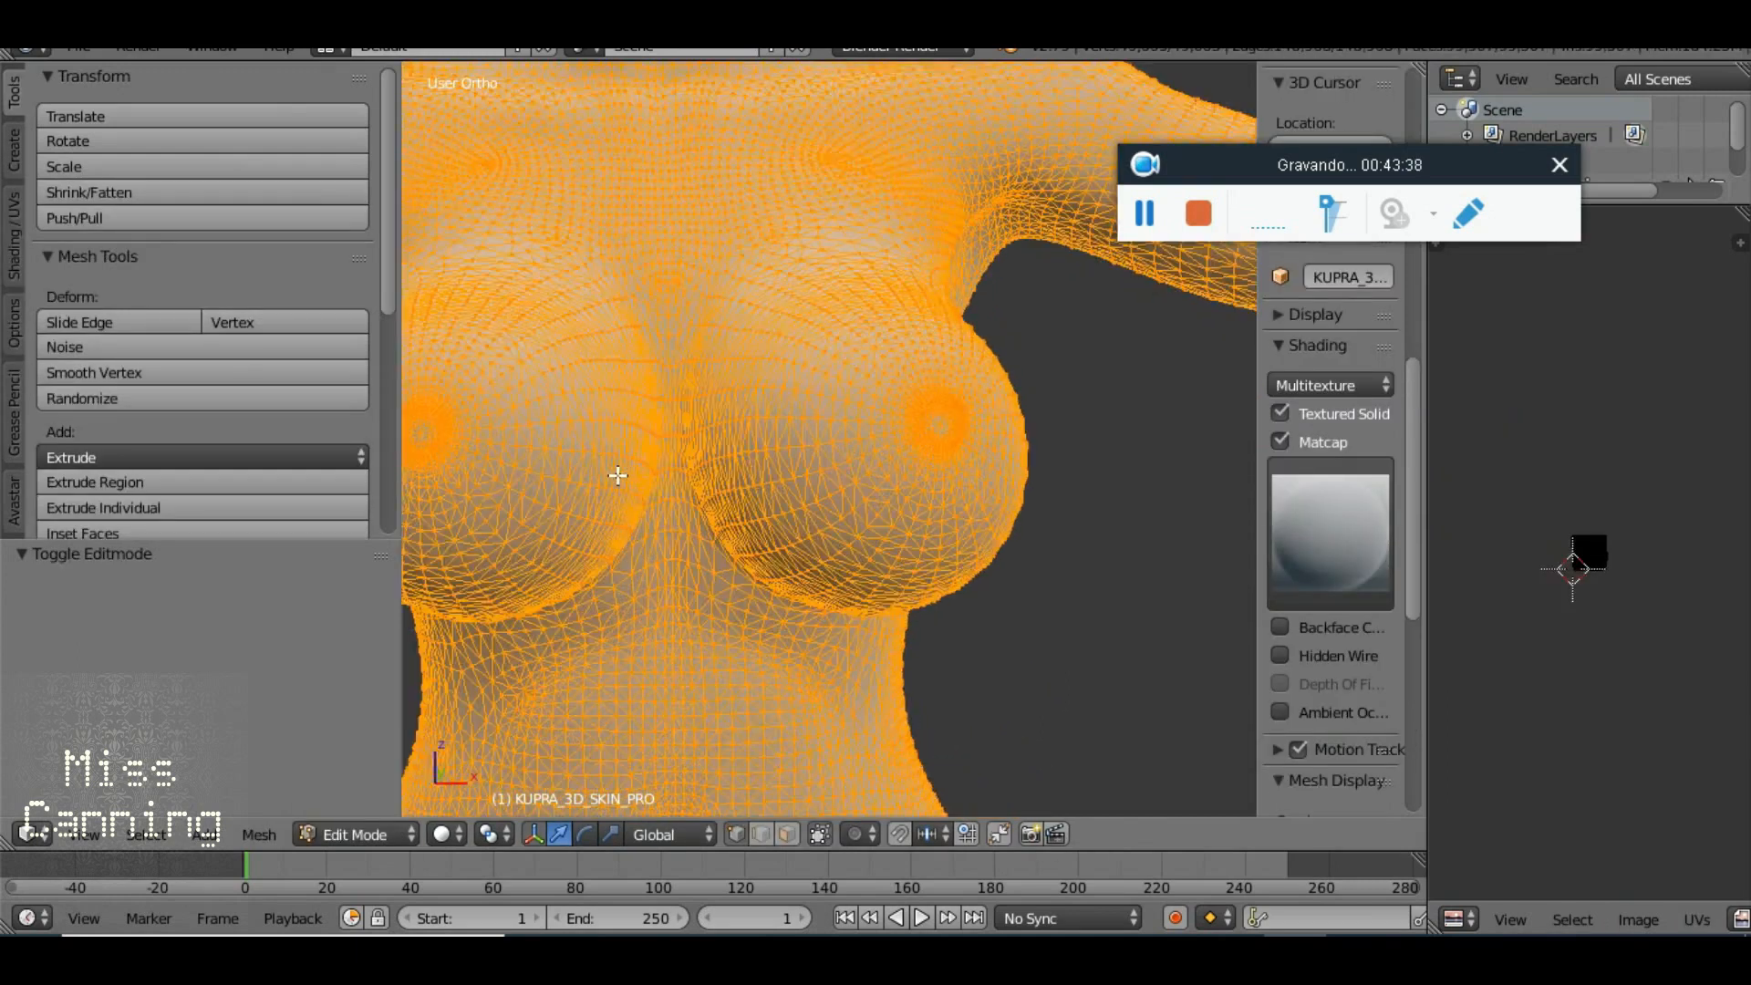
{"action": "left_click_drag", "start_coordinate": [949, 469], "coordinate": [835, 501]}
{"action": "scroll", "coordinate": [922, 508], "scroll_direction": "up", "scroll_amount": 4}
{"action": "scroll", "coordinate": [1618, 560], "scroll_direction": "up", "scroll_amount": 10}
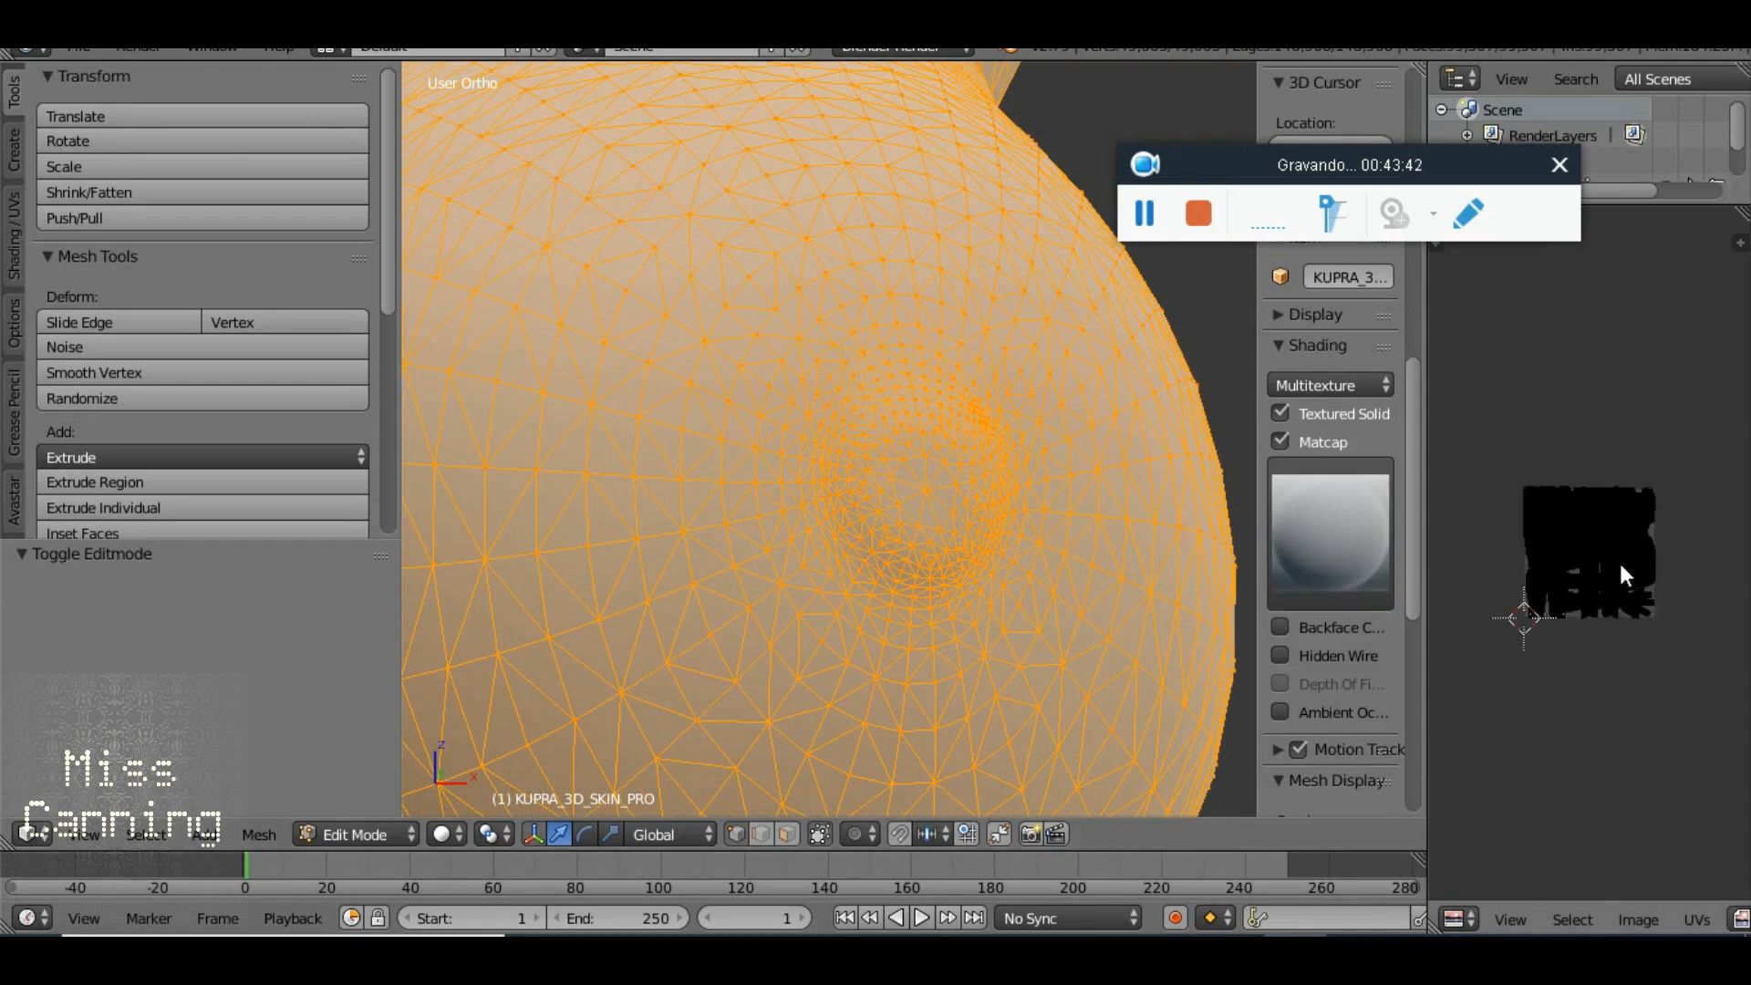
{"action": "scroll", "coordinate": [940, 567], "scroll_direction": "up", "scroll_amount": 2}
{"action": "scroll", "coordinate": [940, 567], "scroll_direction": "down", "scroll_amount": 8}
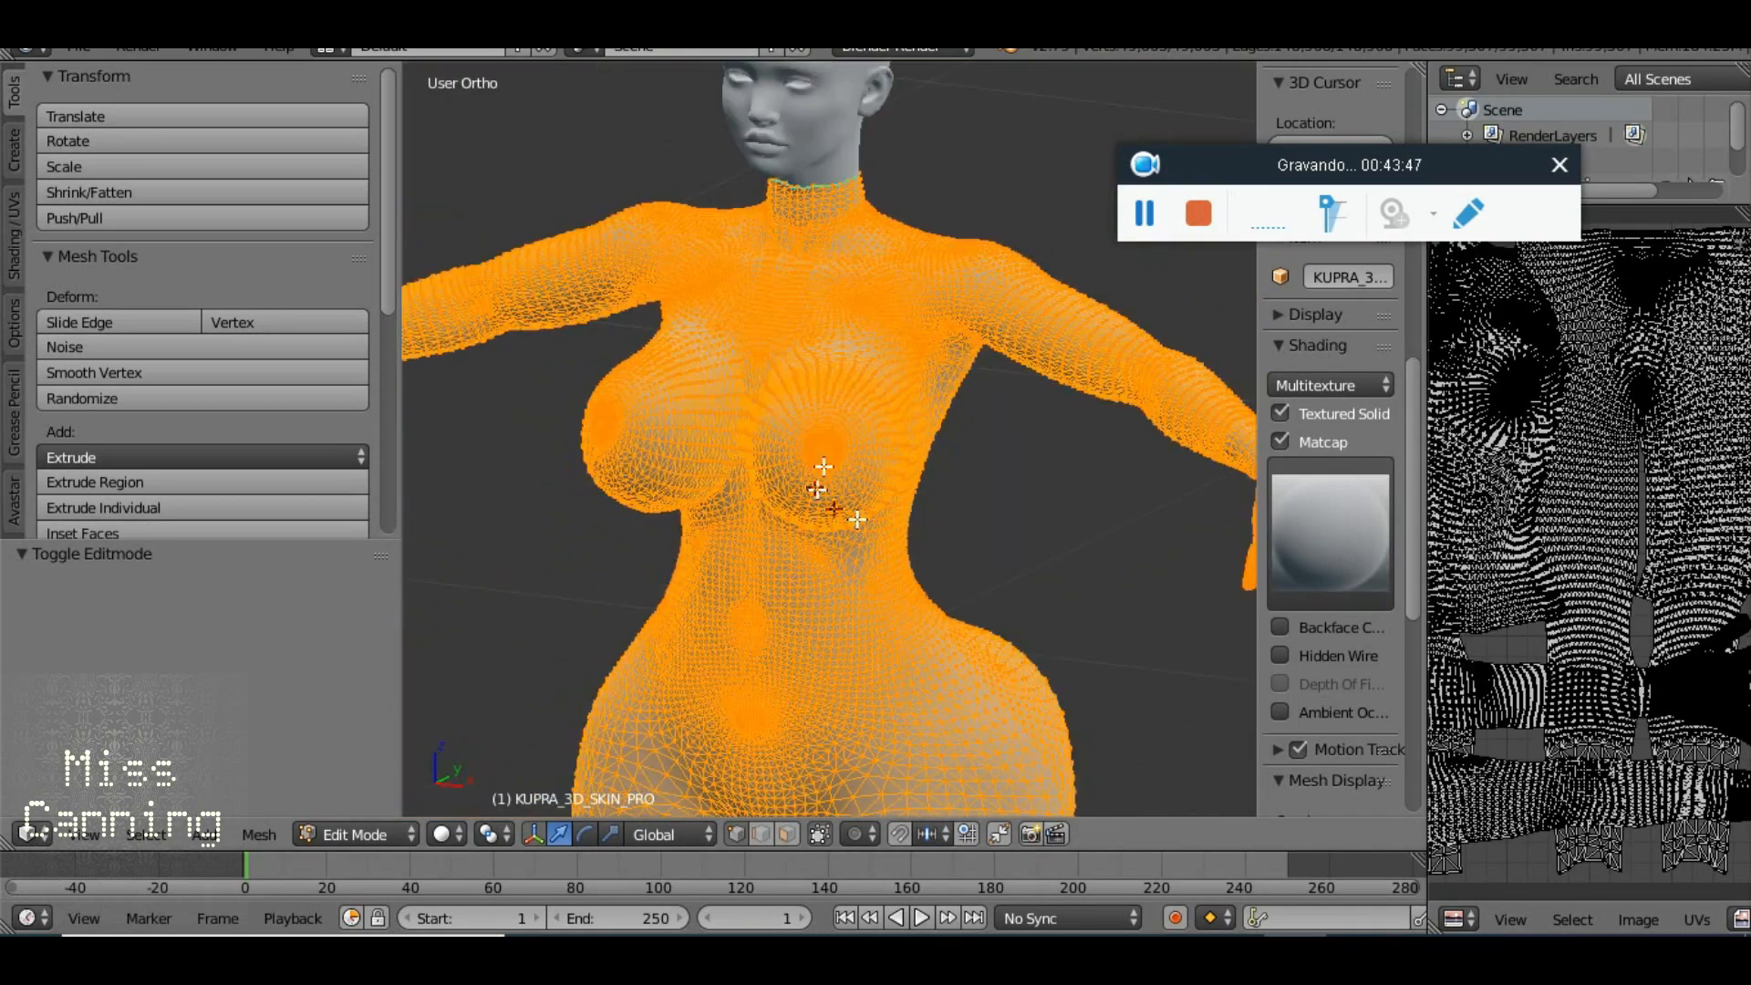
Leave Edit Mode and return the body mesh to Sculpt Mode, framing the upper body from above
{"action": "left_click", "coordinate": [341, 838]}
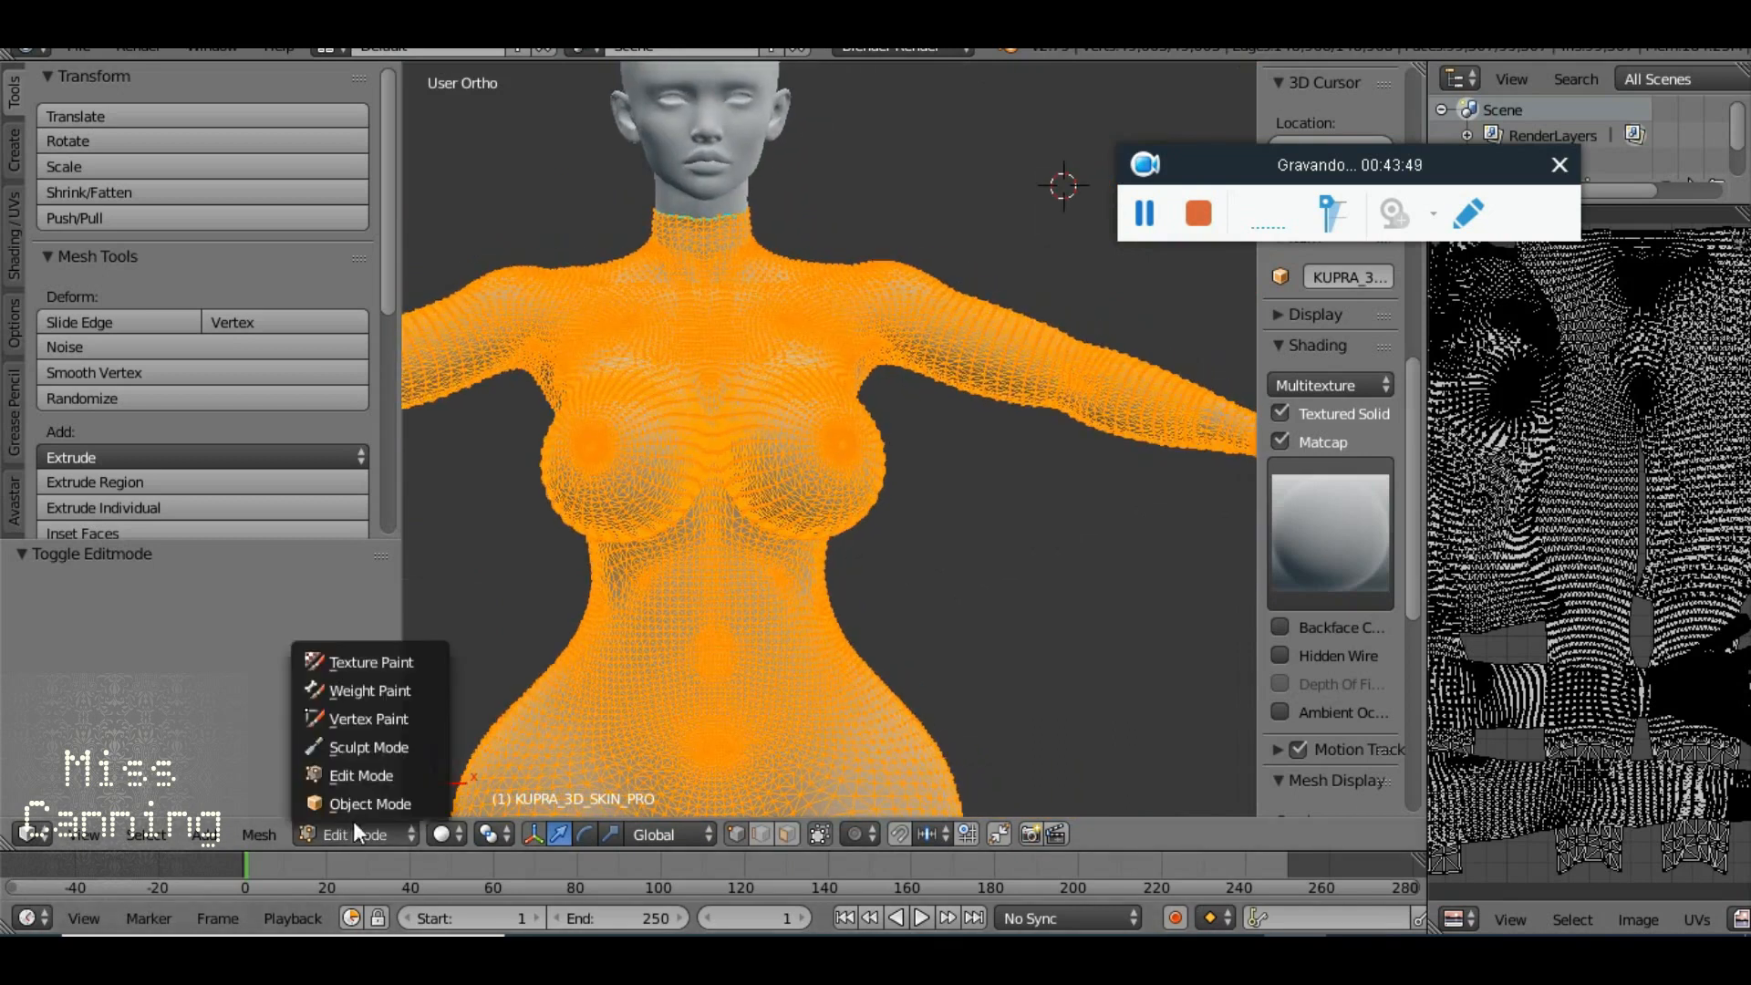
{"action": "left_click", "coordinate": [361, 801]}
{"action": "scroll", "coordinate": [610, 478], "scroll_direction": "down", "scroll_amount": 3}
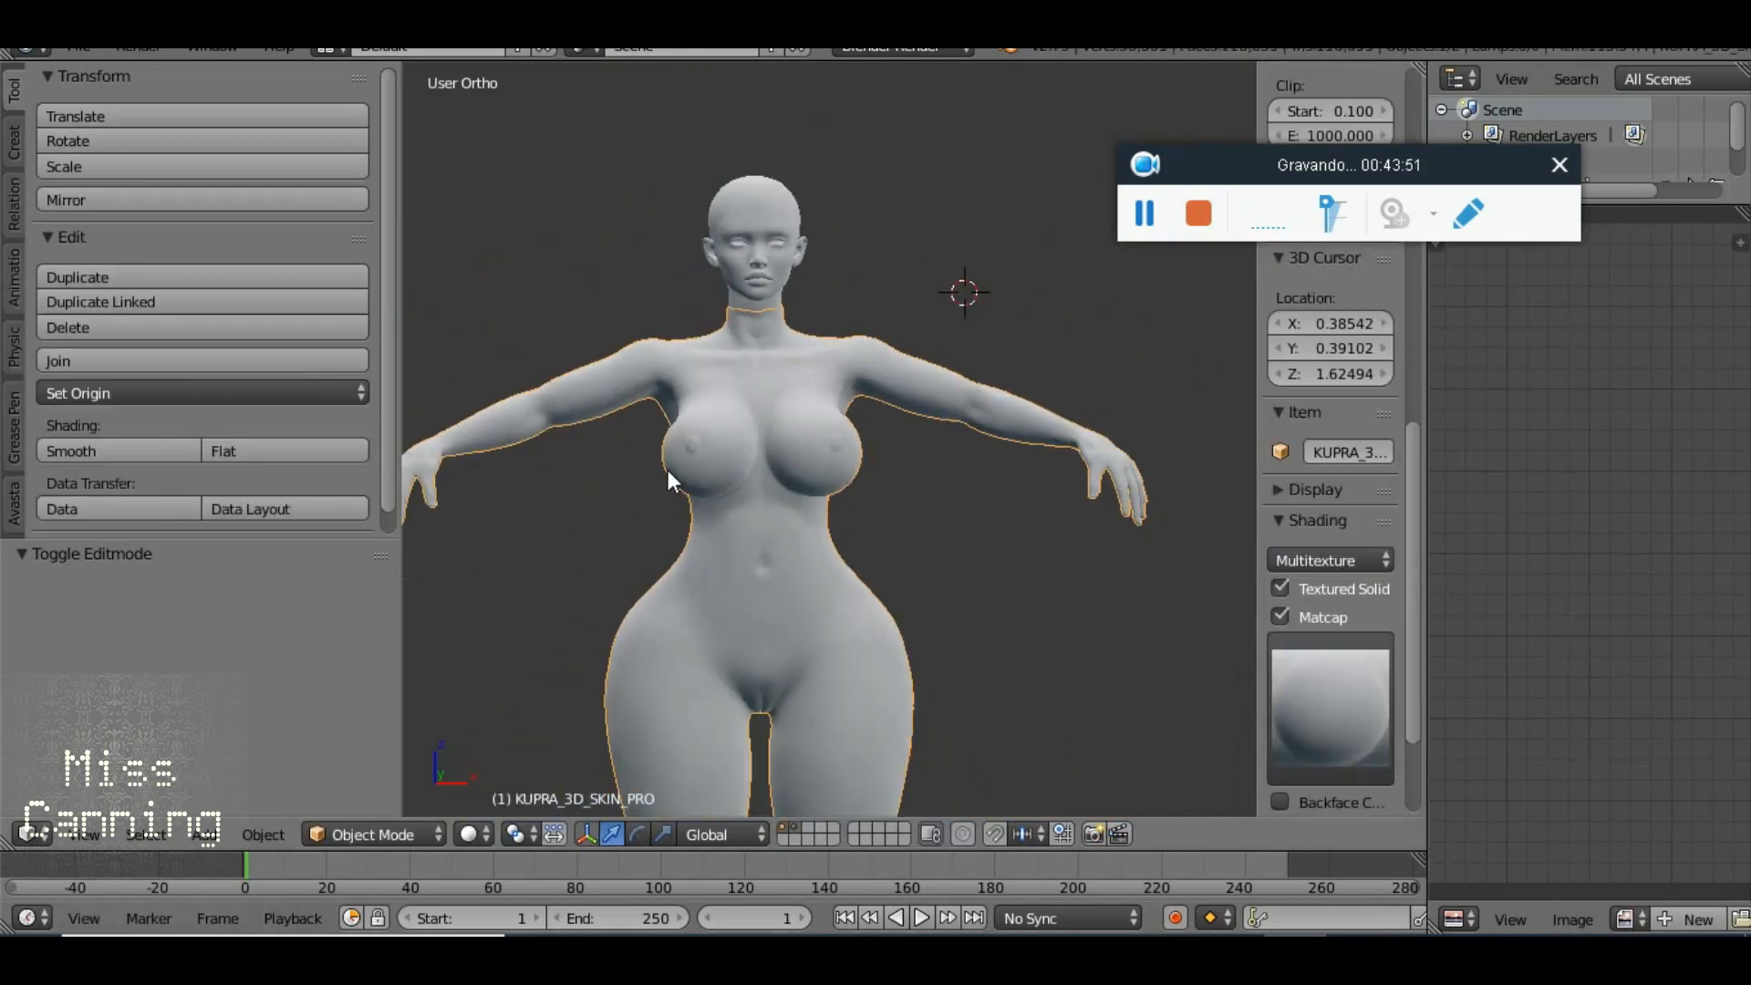
{"action": "left_click", "coordinate": [358, 830]}
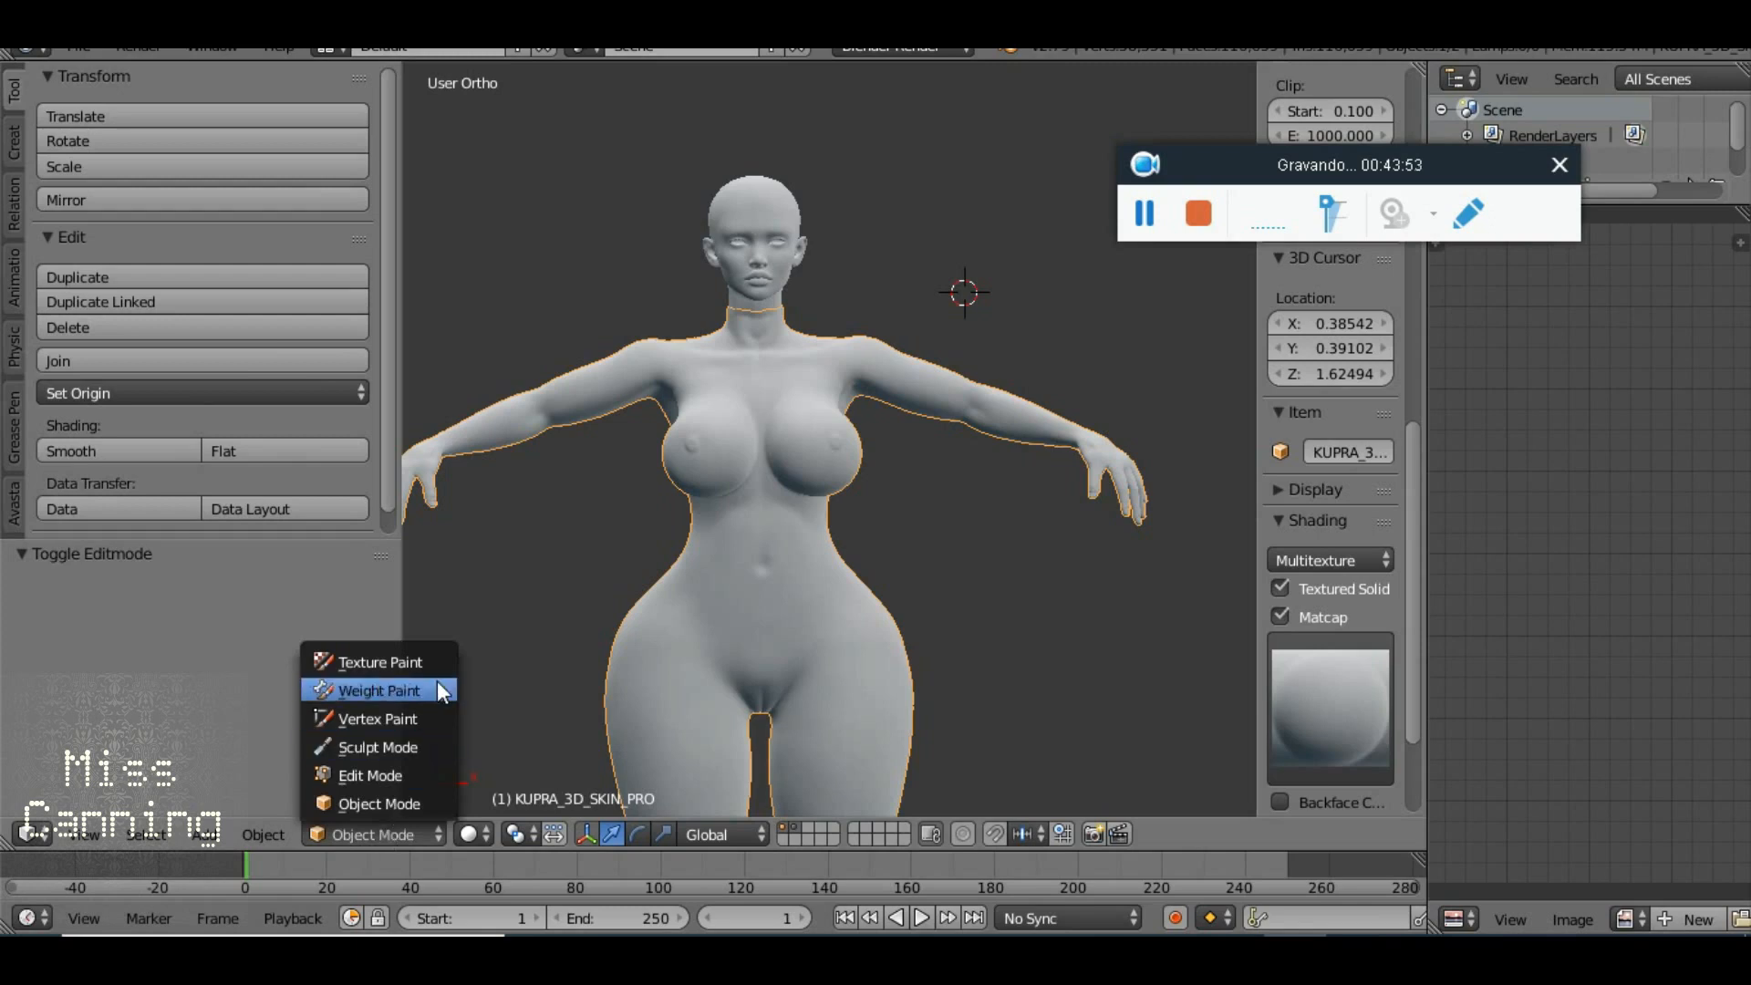
{"action": "left_click", "coordinate": [378, 746]}
{"action": "left_click_drag", "start_coordinate": [740, 452], "coordinate": [741, 539]}
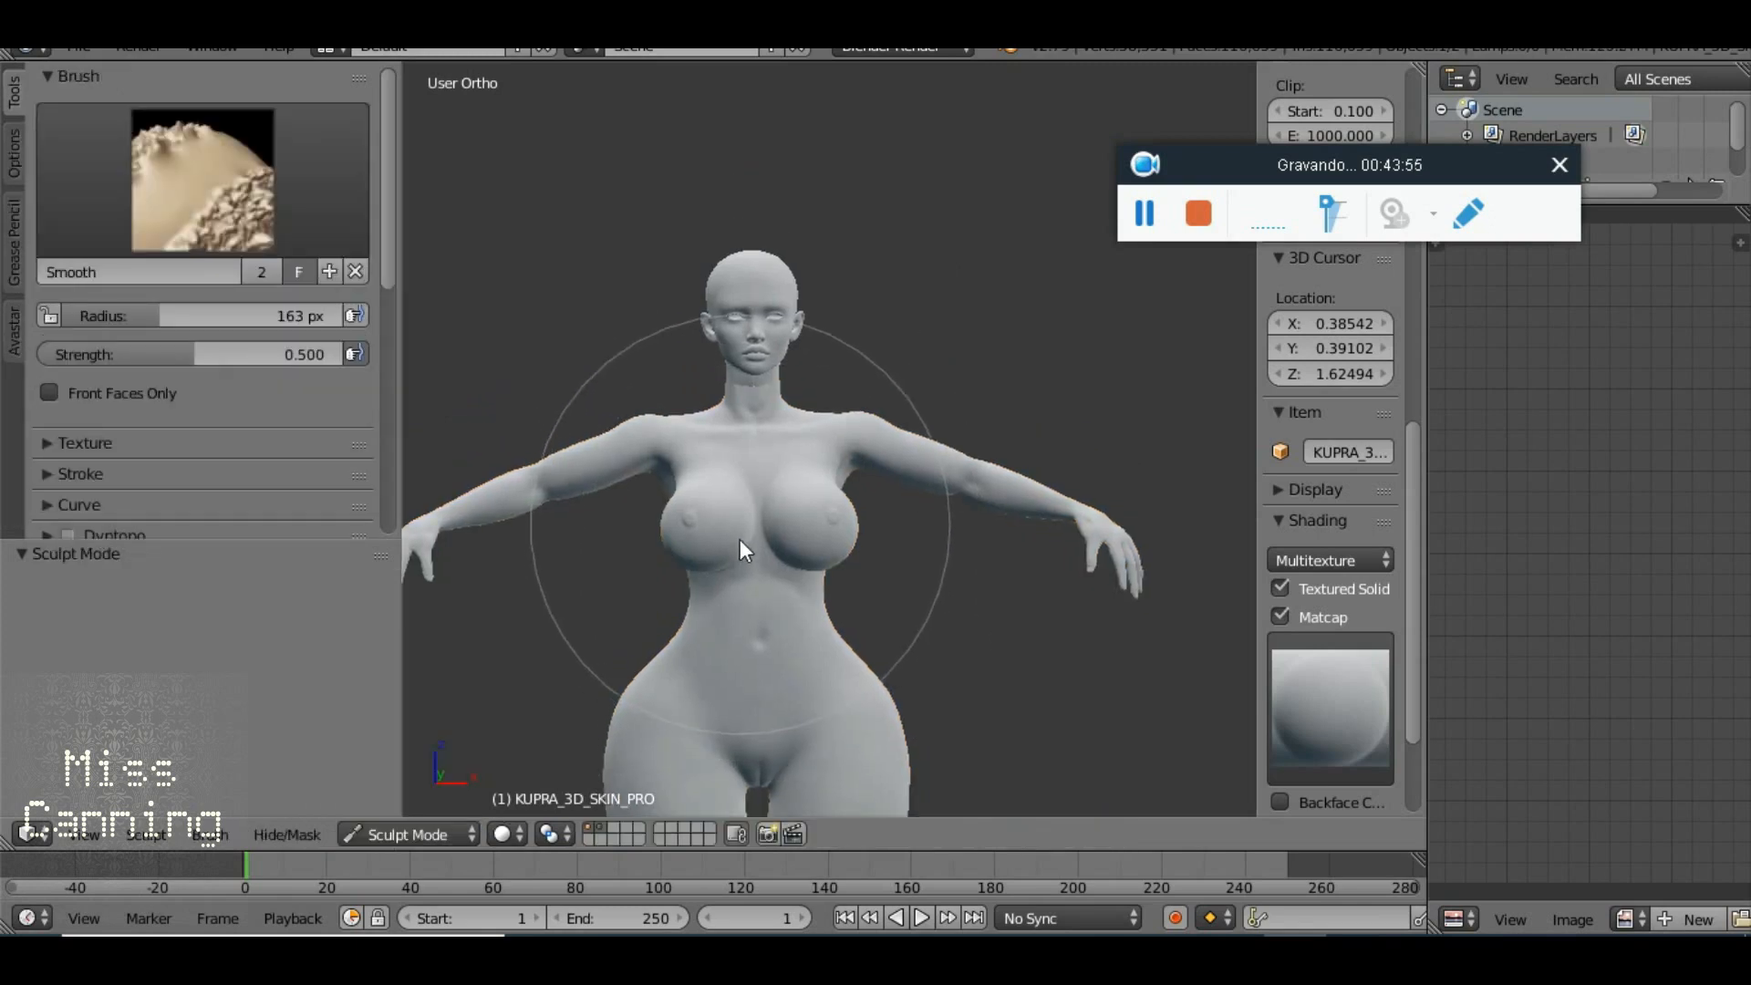
{"action": "scroll", "coordinate": [741, 539], "scroll_direction": "up", "scroll_amount": 4}
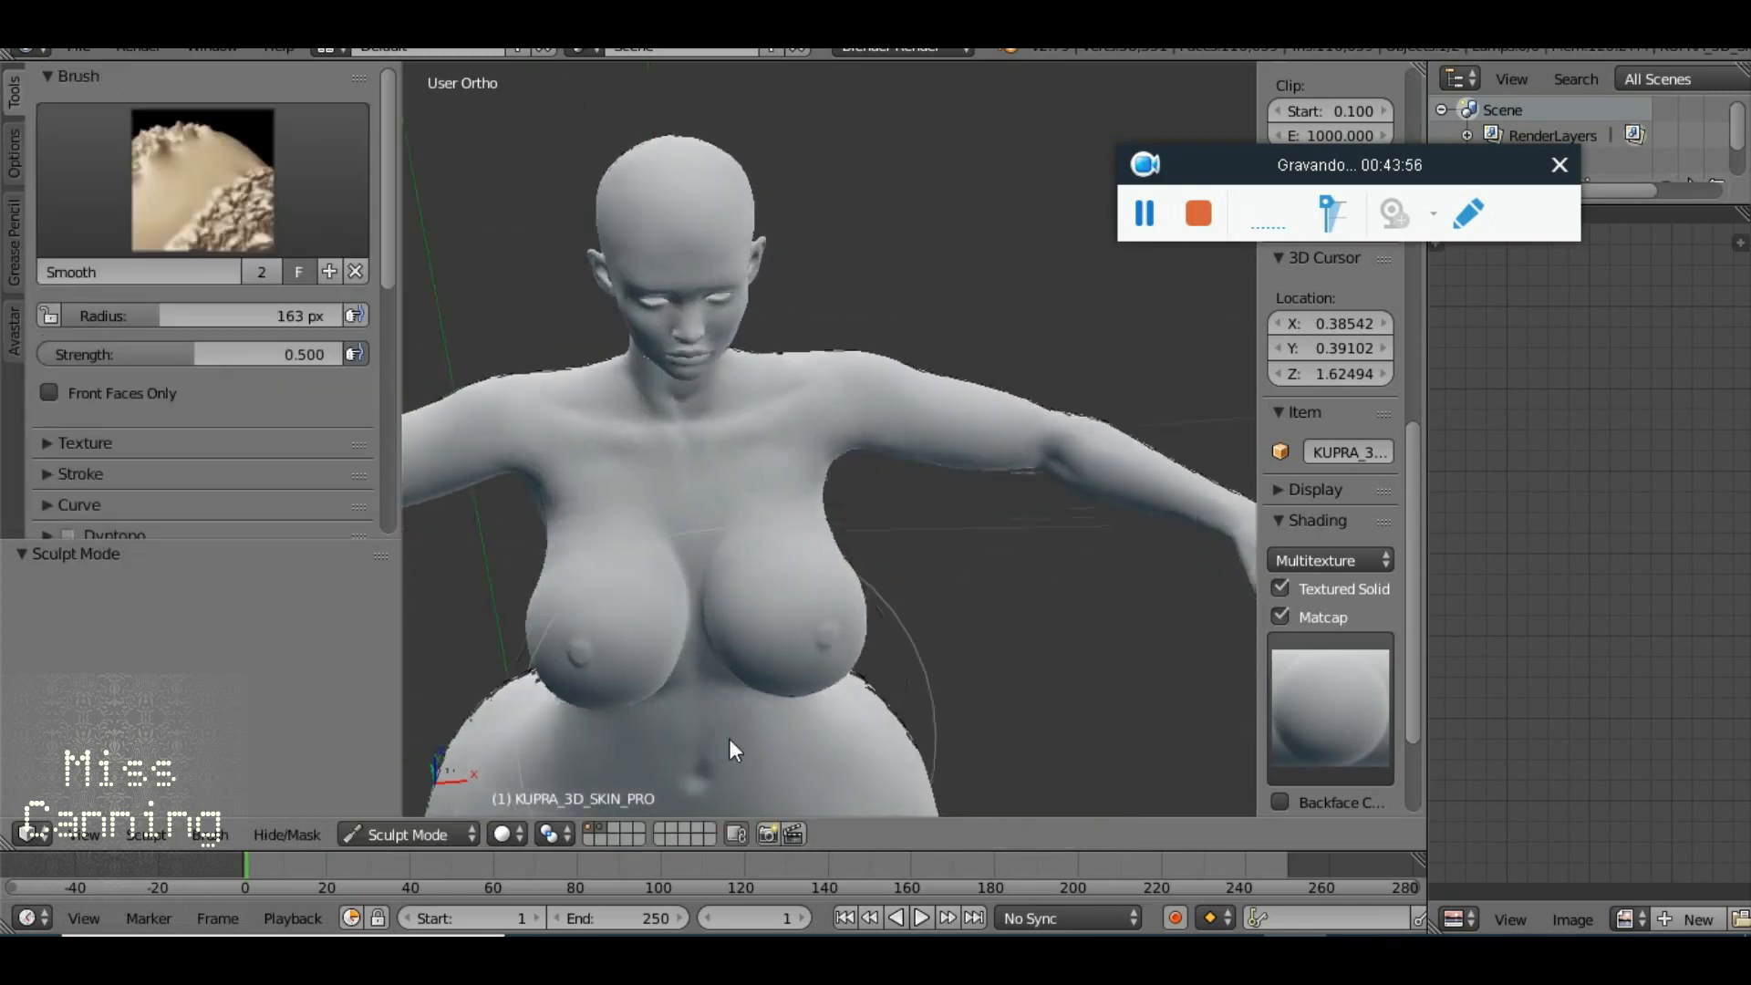
Set the Smooth brush radius to 177 px and smooth the chest from several angles to reduce its volume
{"action": "left_click_drag", "start_coordinate": [729, 739], "coordinate": [765, 714]}
{"action": "mouse_move", "coordinate": [675, 650]}
{"action": "left_mouse_down"}
{"action": "mouse_move", "coordinate": [735, 633]}
{"action": "mouse_move", "coordinate": [626, 641]}
{"action": "mouse_move", "coordinate": [602, 589]}
{"action": "mouse_move", "coordinate": [662, 611]}
{"action": "mouse_move", "coordinate": [628, 616]}
{"action": "left_mouse_up"}
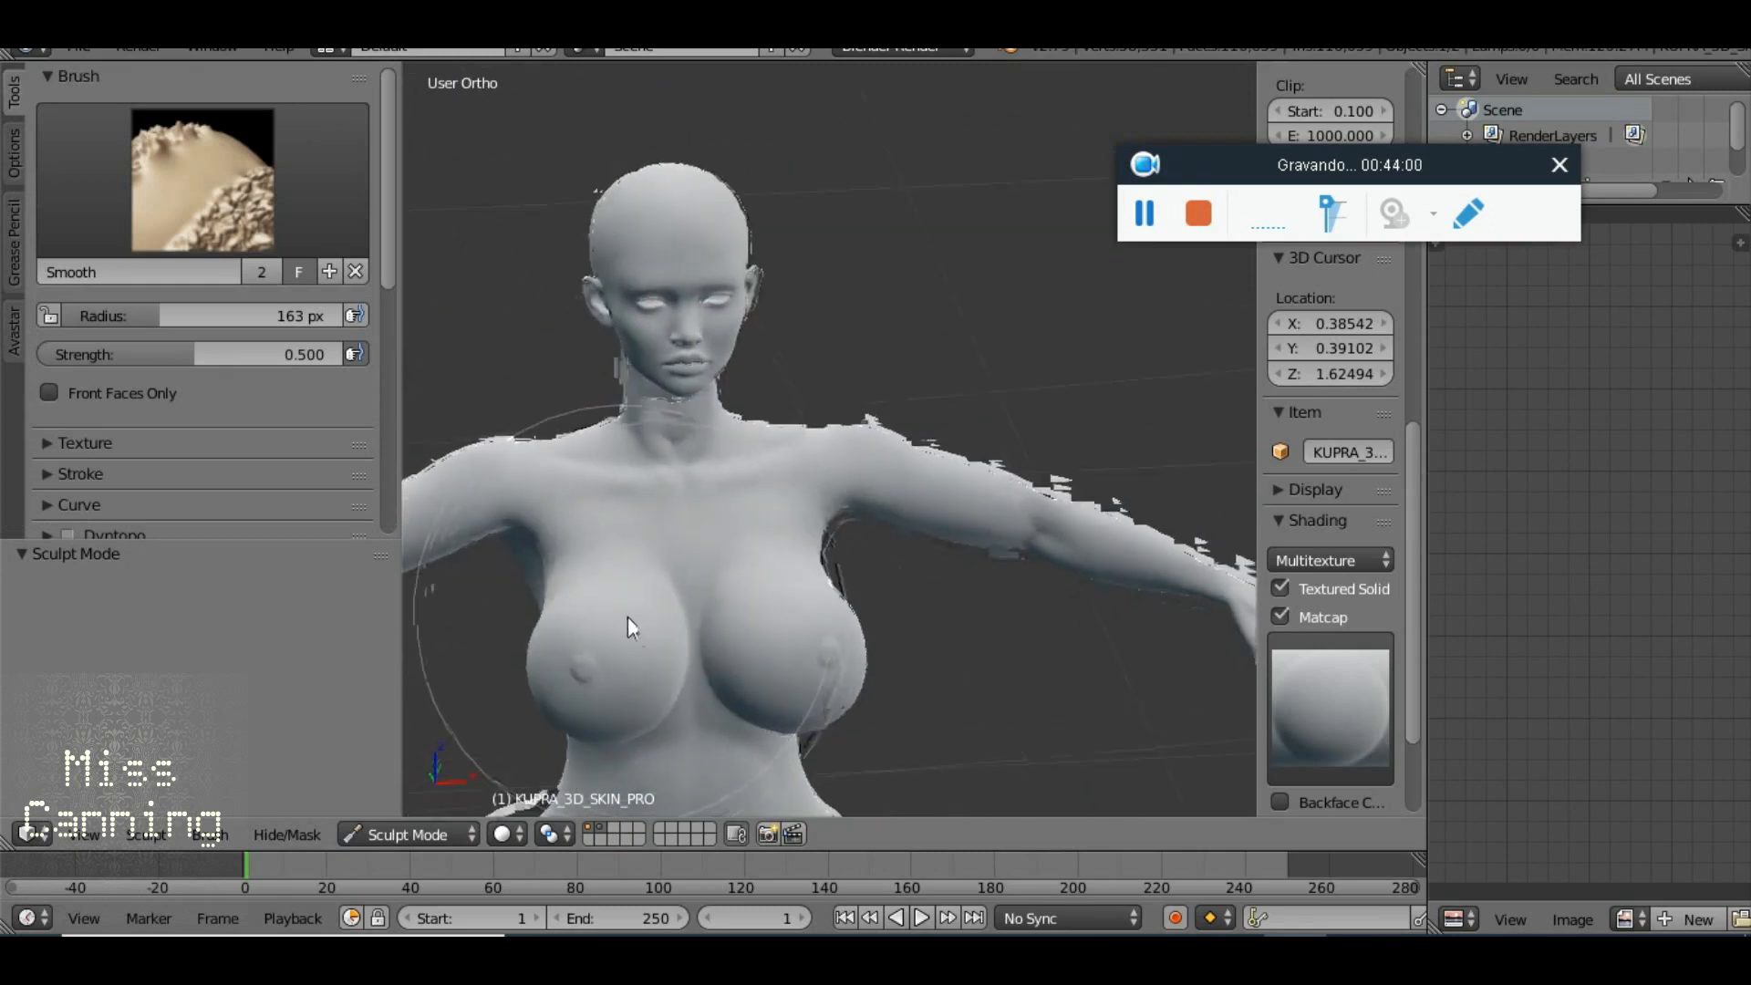
{"action": "left_click_drag", "start_coordinate": [159, 317], "coordinate": [169, 317]}
{"action": "mouse_move", "coordinate": [611, 618]}
{"action": "left_mouse_down"}
{"action": "mouse_move", "coordinate": [802, 638]}
{"action": "mouse_move", "coordinate": [813, 695]}
{"action": "mouse_move", "coordinate": [780, 752]}
{"action": "left_mouse_up"}
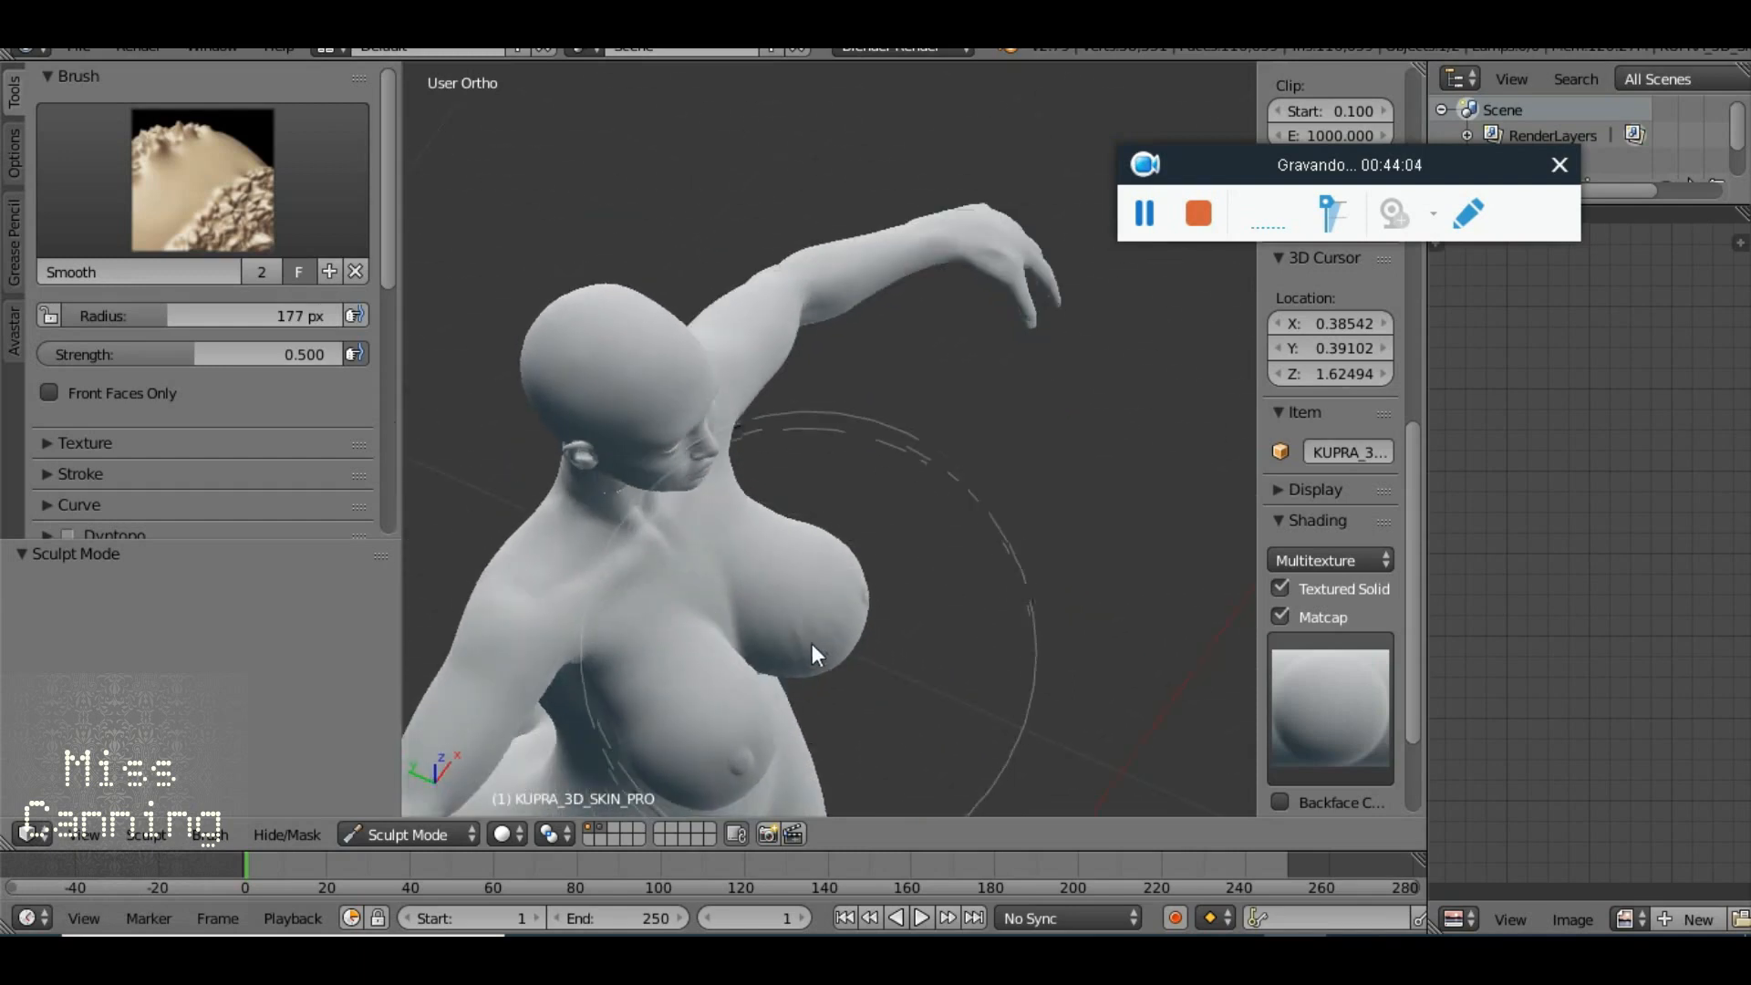
{"action": "mouse_move", "coordinate": [822, 617]}
{"action": "left_mouse_down"}
{"action": "mouse_move", "coordinate": [759, 638]}
{"action": "mouse_move", "coordinate": [671, 595]}
{"action": "mouse_move", "coordinate": [833, 593]}
{"action": "mouse_move", "coordinate": [723, 597]}
{"action": "mouse_move", "coordinate": [727, 572]}
{"action": "mouse_move", "coordinate": [616, 571]}
{"action": "mouse_move", "coordinate": [676, 569]}
{"action": "mouse_move", "coordinate": [700, 528]}
{"action": "mouse_move", "coordinate": [708, 392]}
{"action": "left_mouse_up"}
{"action": "left_click_drag", "start_coordinate": [643, 626], "coordinate": [711, 463]}
{"action": "mouse_move", "coordinate": [604, 602]}
{"action": "left_mouse_down"}
{"action": "mouse_move", "coordinate": [649, 589]}
{"action": "mouse_move", "coordinate": [641, 611]}
{"action": "mouse_move", "coordinate": [631, 596]}
{"action": "mouse_move", "coordinate": [673, 602]}
{"action": "mouse_move", "coordinate": [823, 535]}
{"action": "mouse_move", "coordinate": [947, 597]}
{"action": "mouse_move", "coordinate": [920, 632]}
{"action": "mouse_move", "coordinate": [780, 611]}
{"action": "mouse_move", "coordinate": [825, 582]}
{"action": "mouse_move", "coordinate": [770, 623]}
{"action": "mouse_move", "coordinate": [754, 754]}
{"action": "mouse_move", "coordinate": [790, 704]}
{"action": "left_mouse_up"}
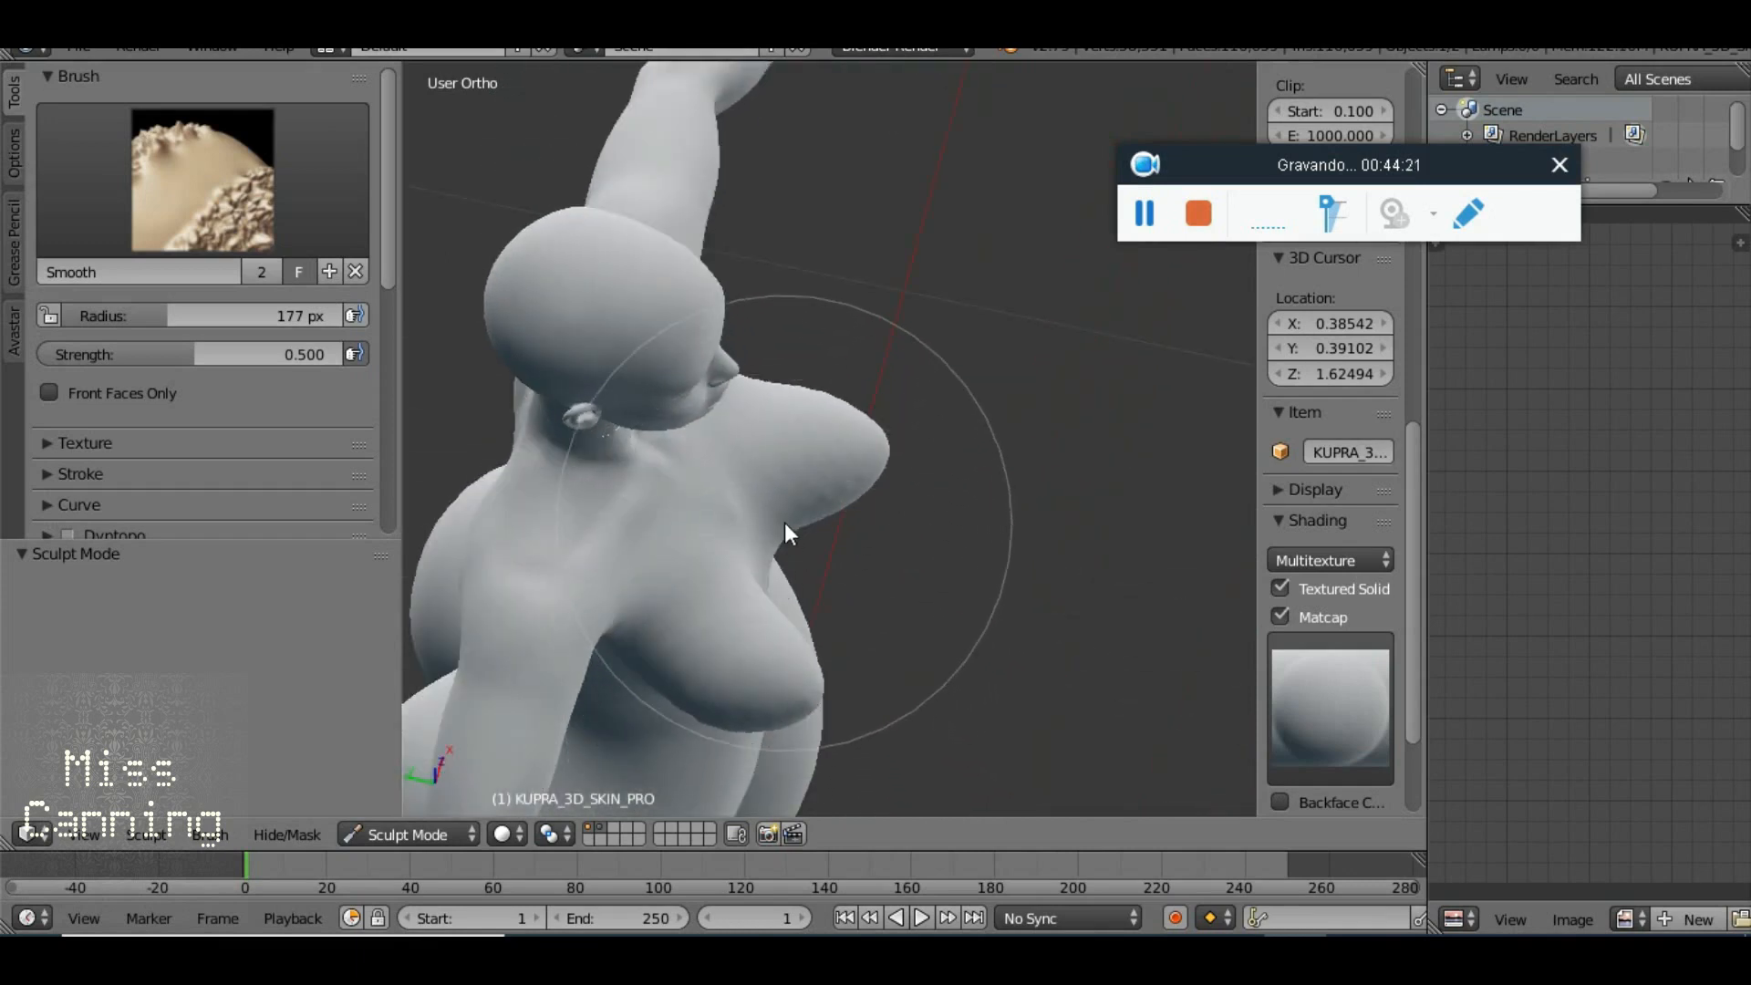
{"action": "left_click_drag", "start_coordinate": [769, 523], "coordinate": [638, 518]}
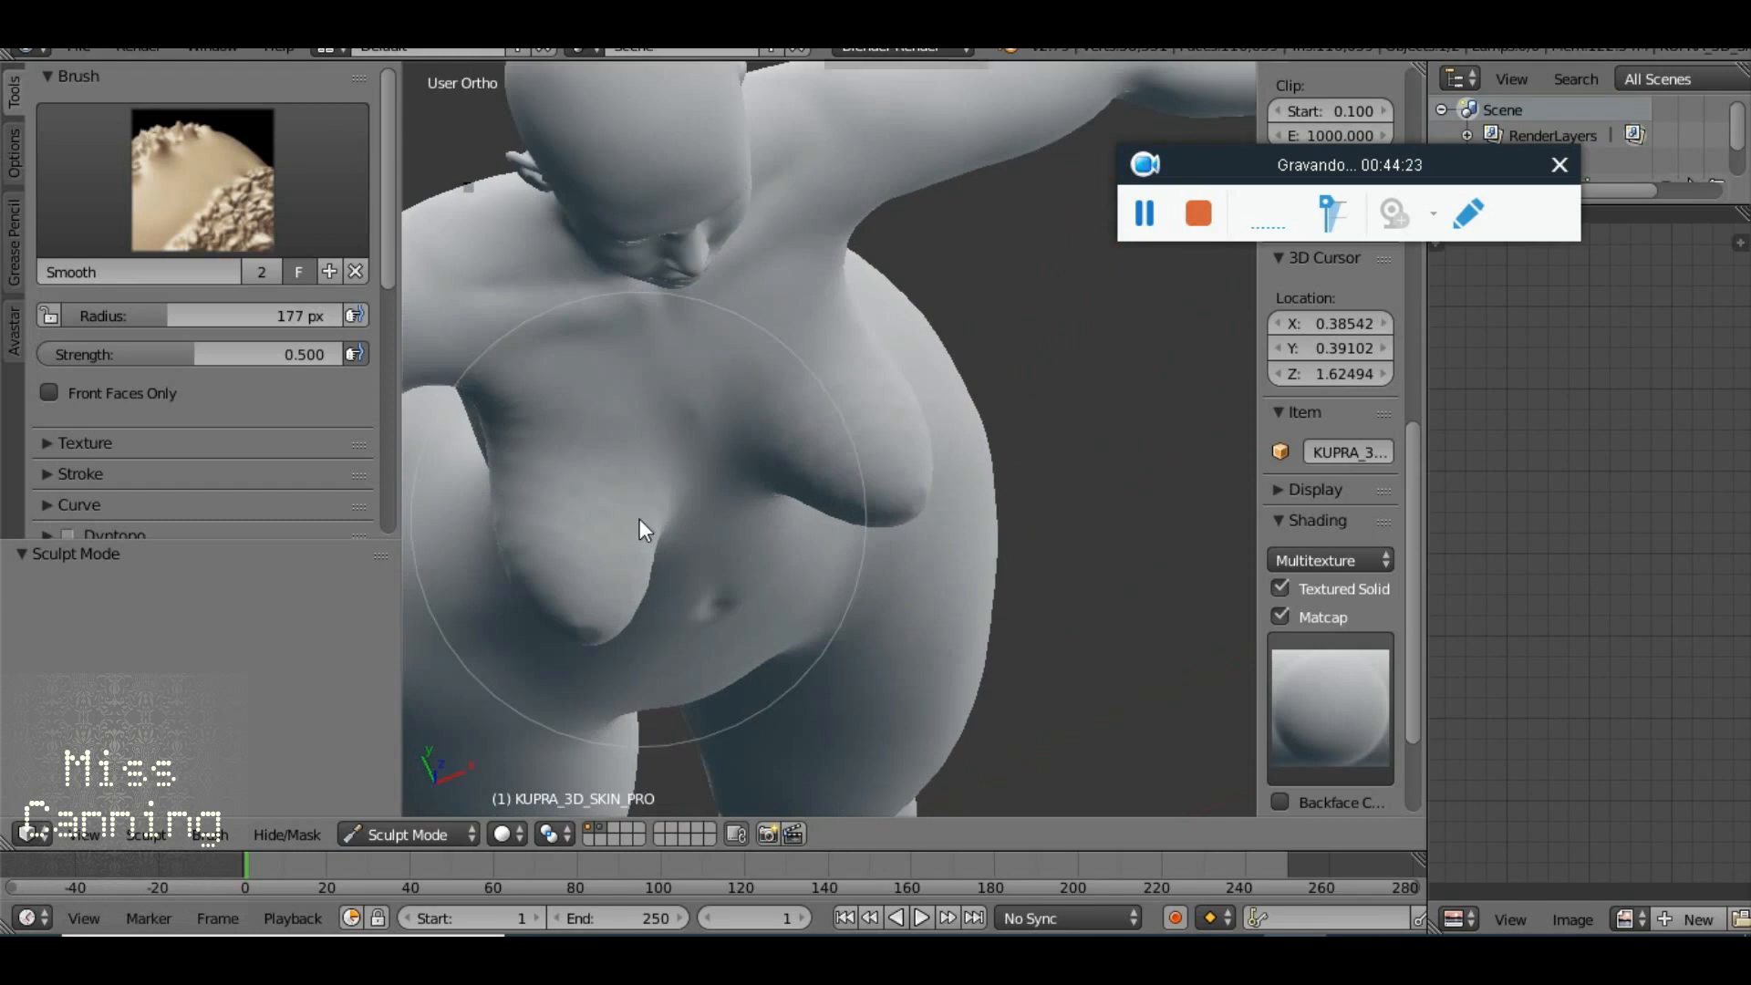
Switch to the Inflate/Deflate brush in Deflate mode and deflate the chest's lower contour
{"action": "left_click", "coordinate": [210, 157]}
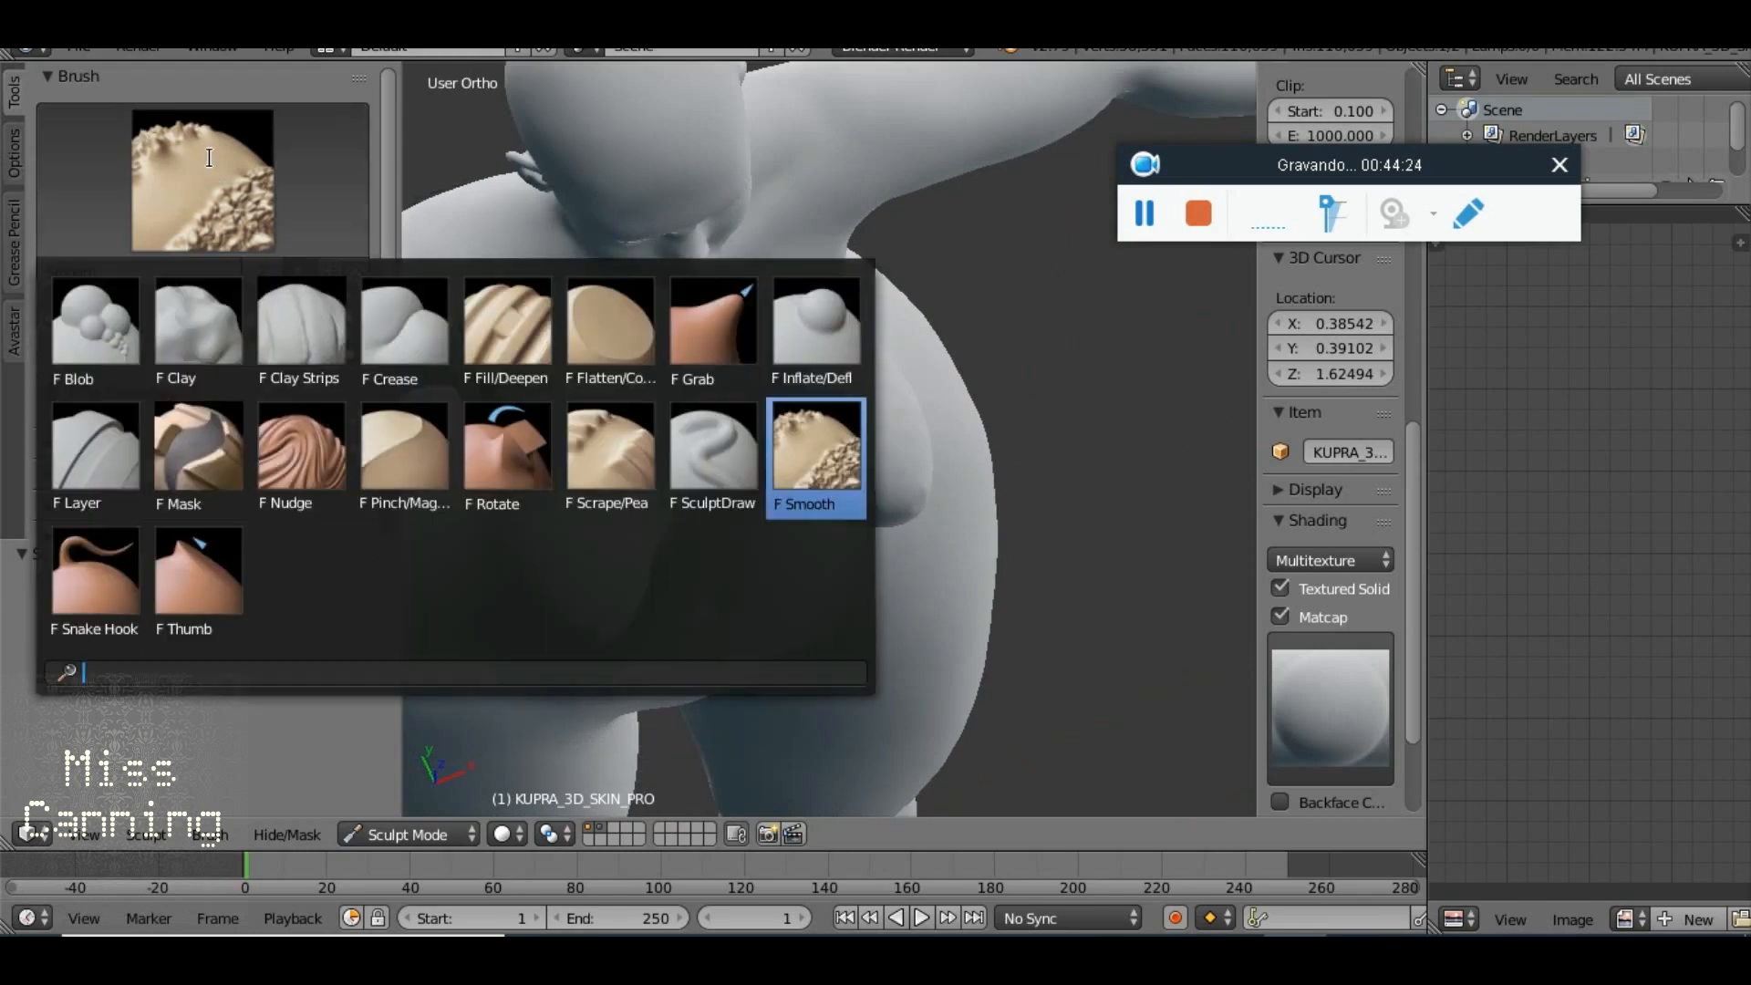
{"action": "left_click", "coordinate": [815, 321]}
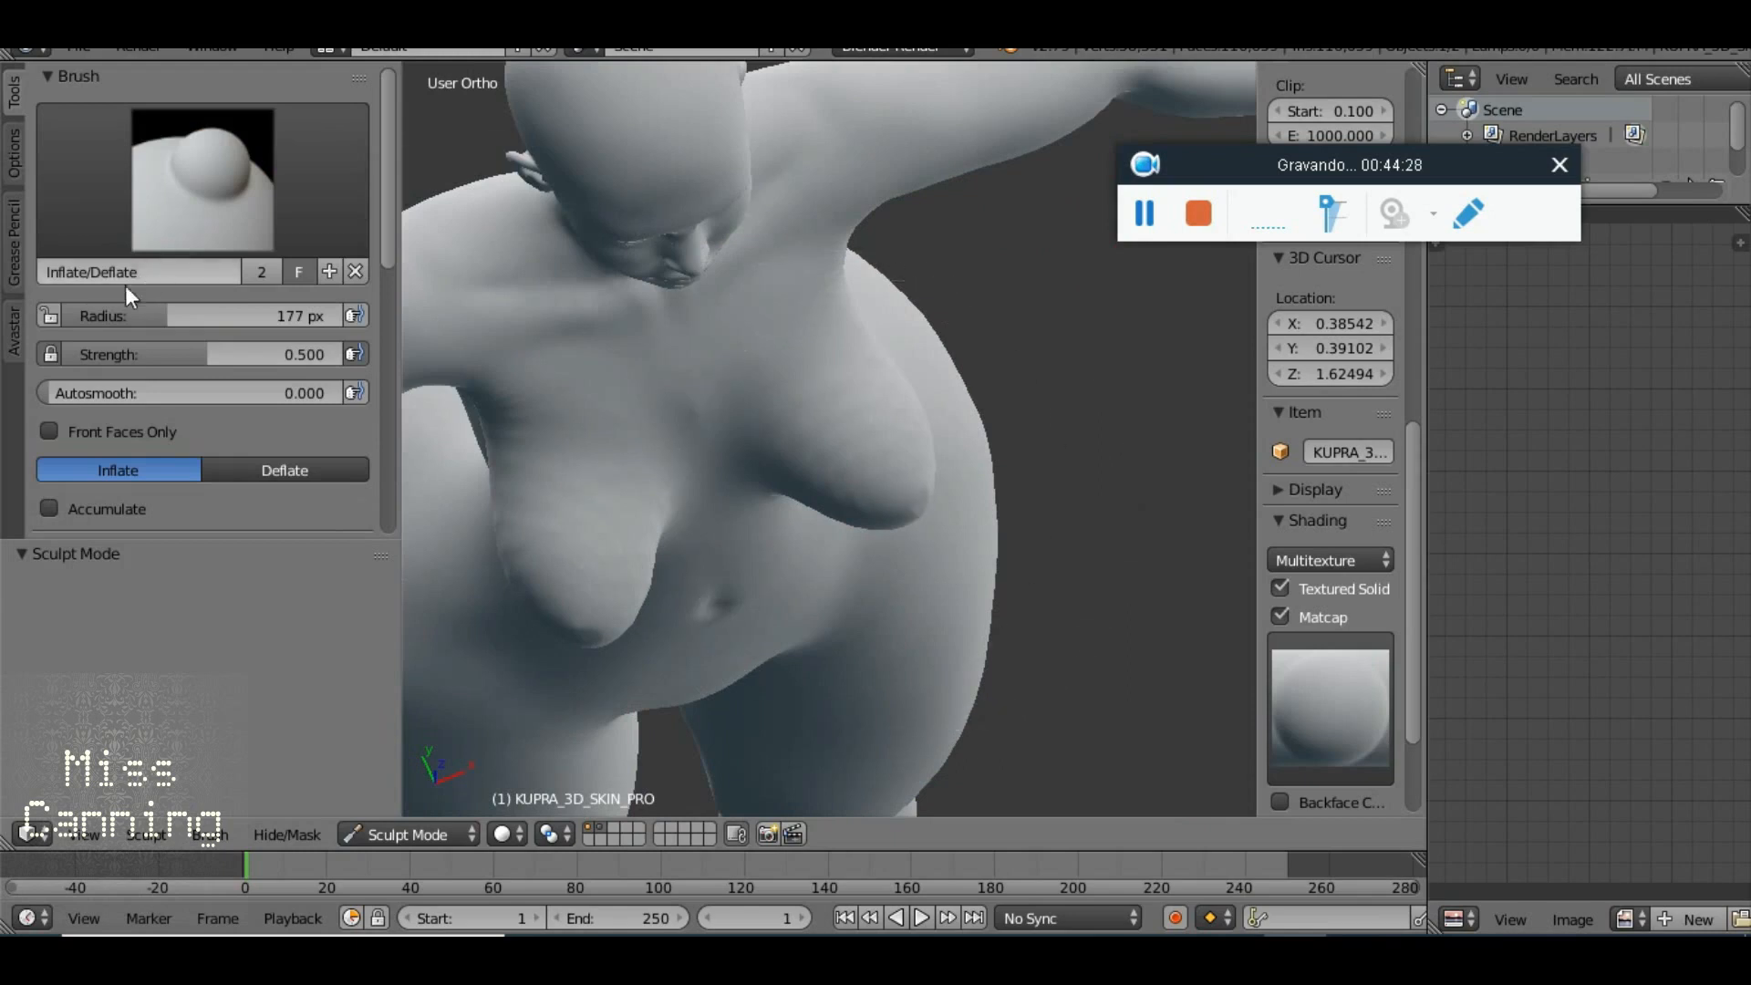
{"action": "left_click", "coordinate": [310, 463]}
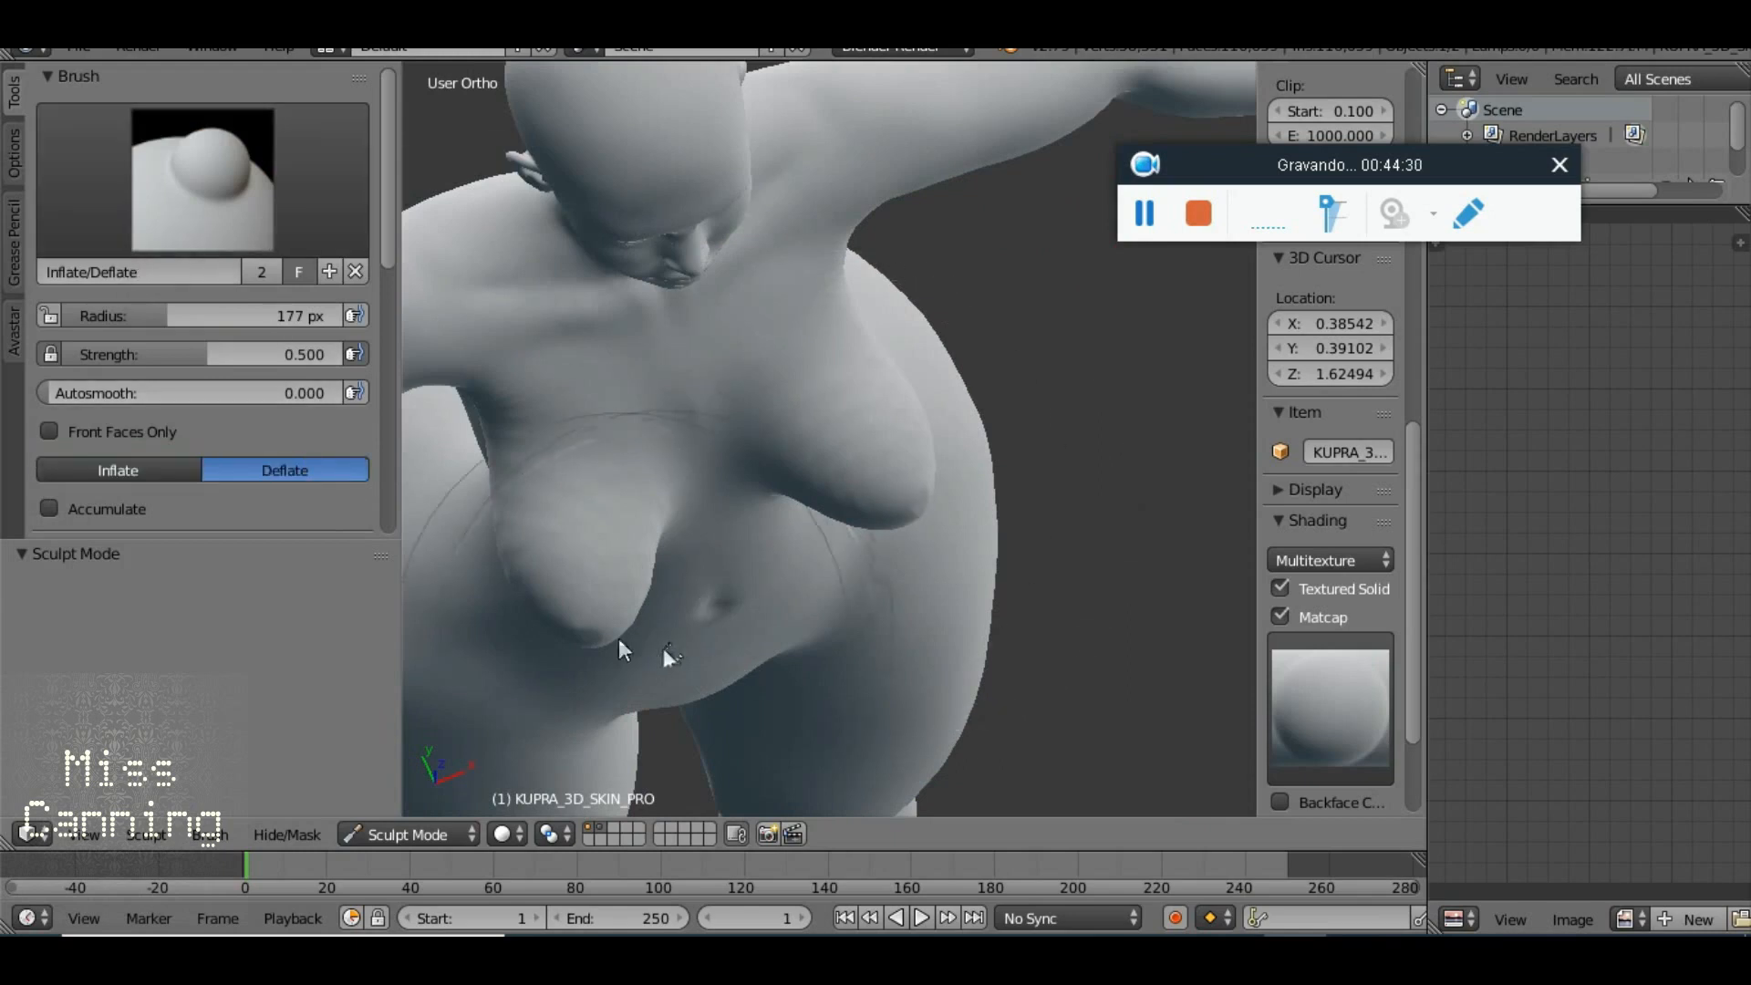
{"action": "mouse_move", "coordinate": [588, 622]}
{"action": "left_mouse_down"}
{"action": "mouse_move", "coordinate": [606, 559]}
{"action": "mouse_move", "coordinate": [575, 409]}
{"action": "mouse_move", "coordinate": [528, 385]}
{"action": "left_mouse_up"}
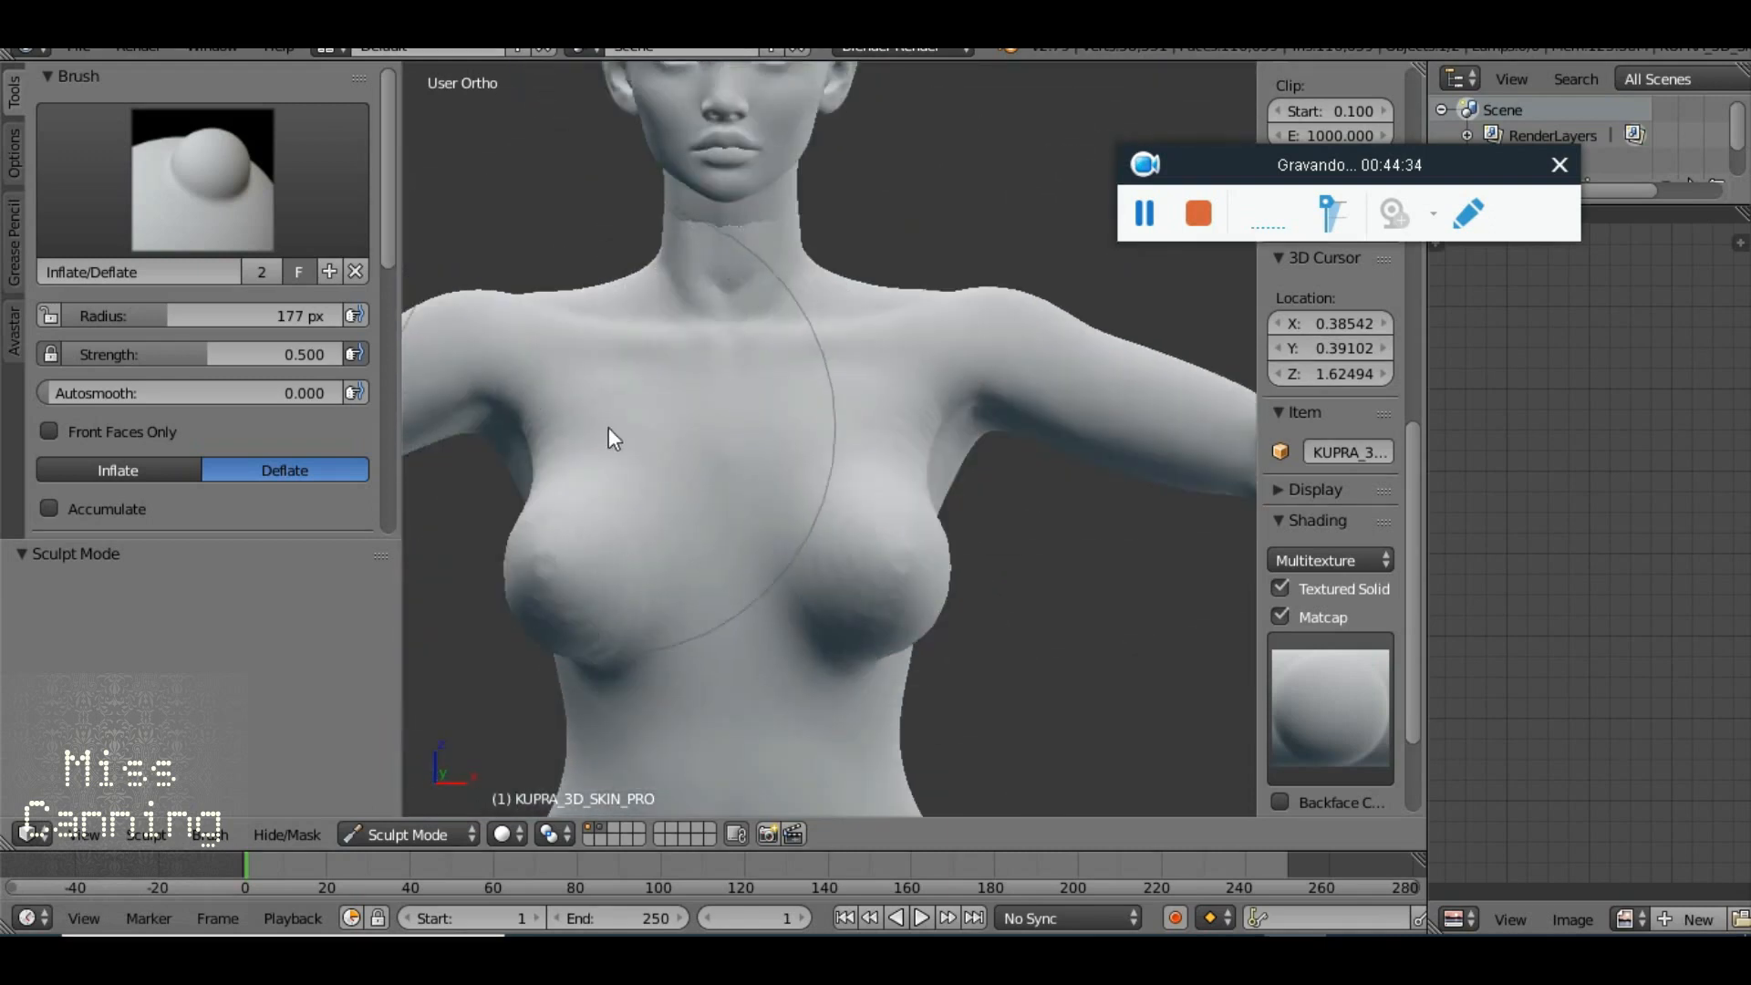
Switch to the Flatten/Contrast brush, try flattening the chest, and undo the flattening strokes
{"action": "left_click", "coordinate": [228, 239]}
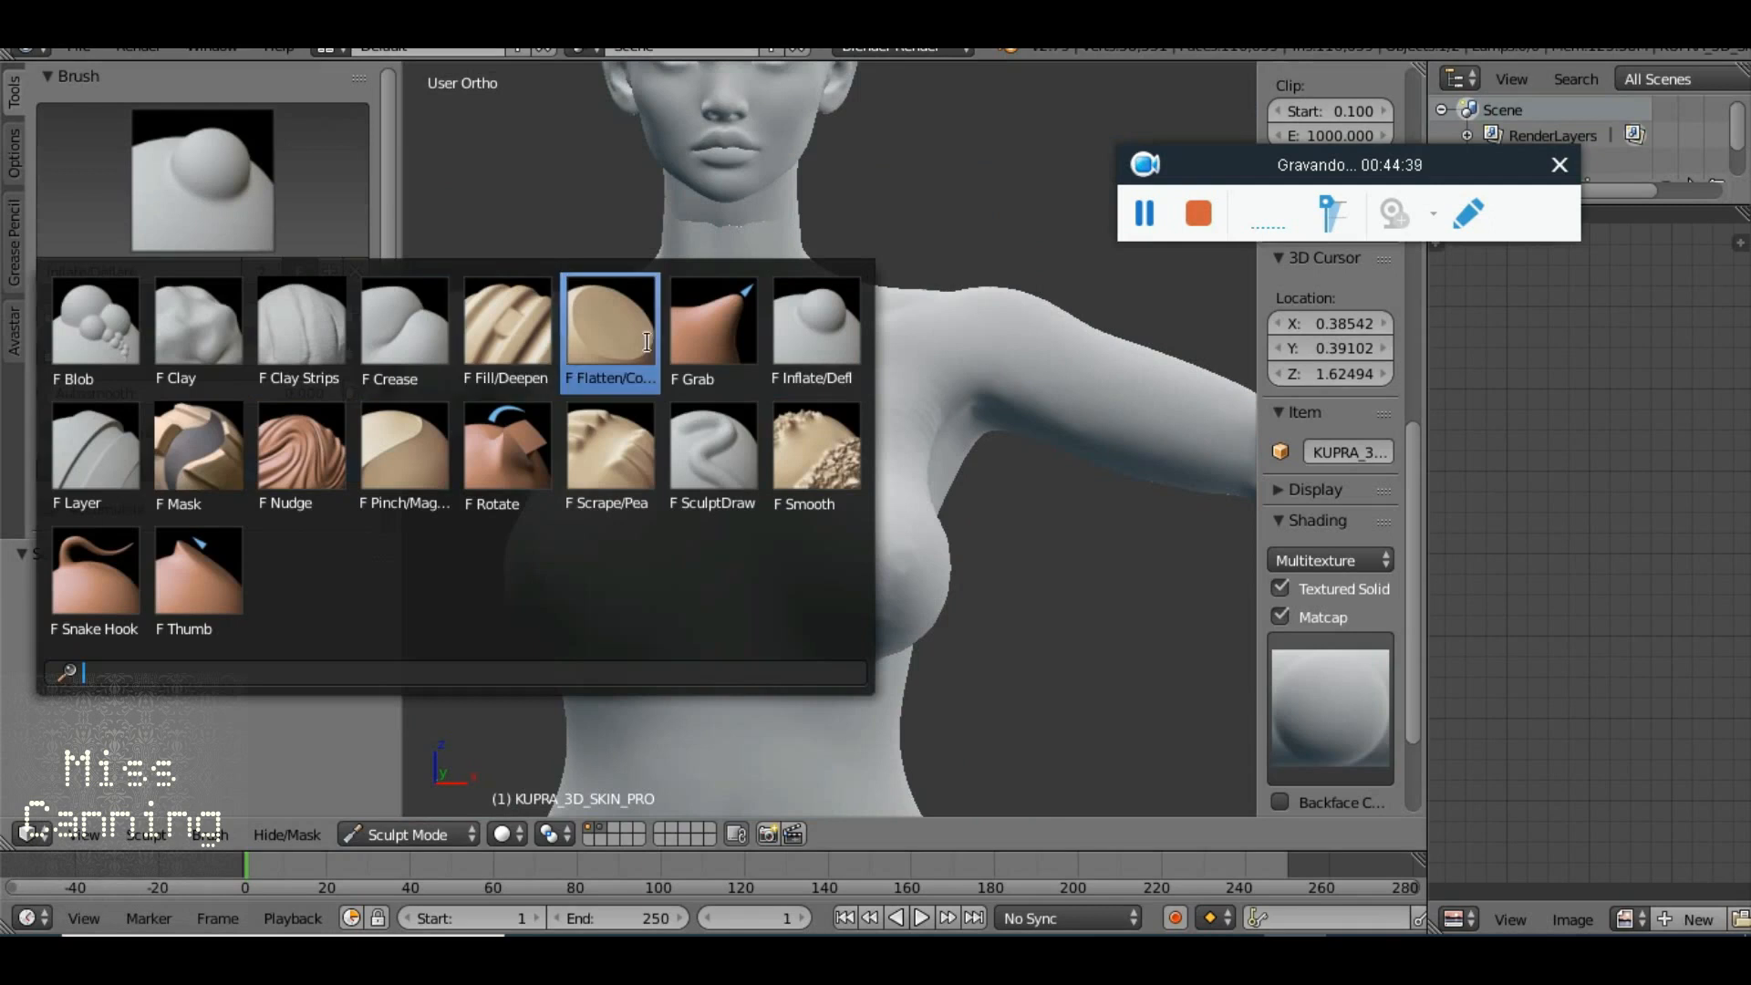
{"action": "left_click", "coordinate": [613, 333]}
{"action": "left_click_drag", "start_coordinate": [798, 489], "coordinate": [728, 589]}
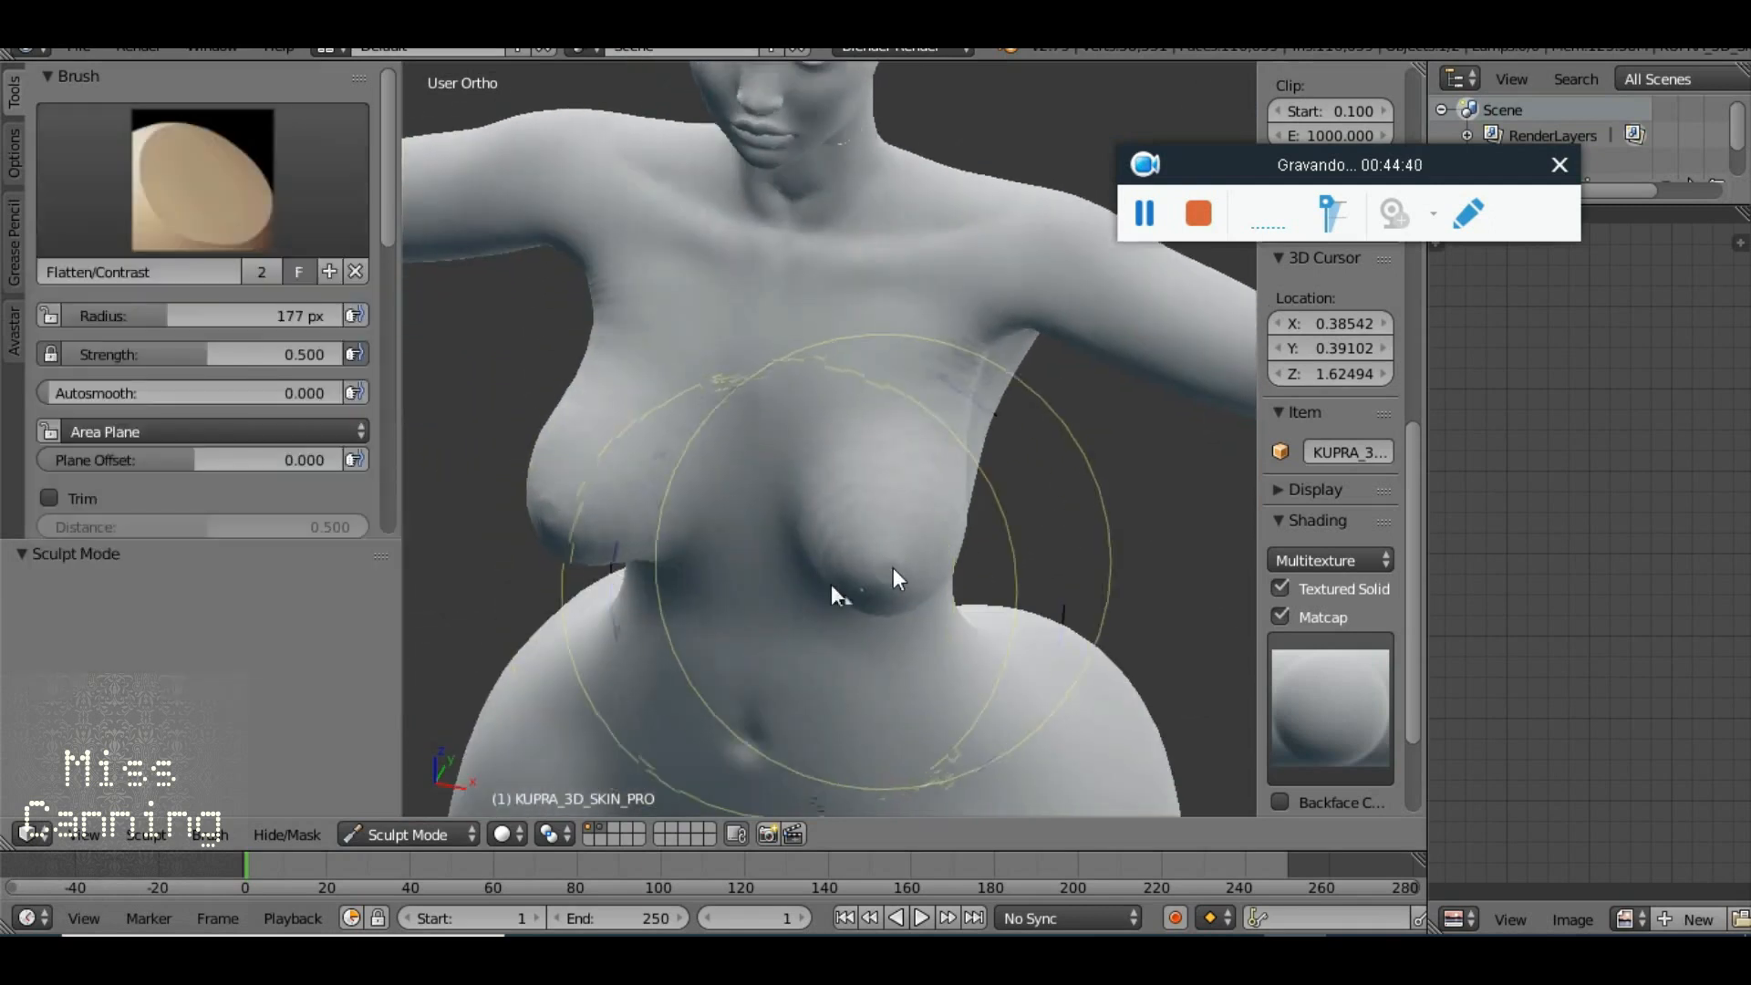
{"action": "mouse_move", "coordinate": [883, 561]}
{"action": "left_mouse_down"}
{"action": "mouse_move", "coordinate": [680, 532]}
{"action": "mouse_move", "coordinate": [629, 499]}
{"action": "mouse_move", "coordinate": [679, 485]}
{"action": "mouse_move", "coordinate": [764, 397]}
{"action": "mouse_move", "coordinate": [757, 359]}
{"action": "mouse_move", "coordinate": [765, 425]}
{"action": "left_mouse_up"}
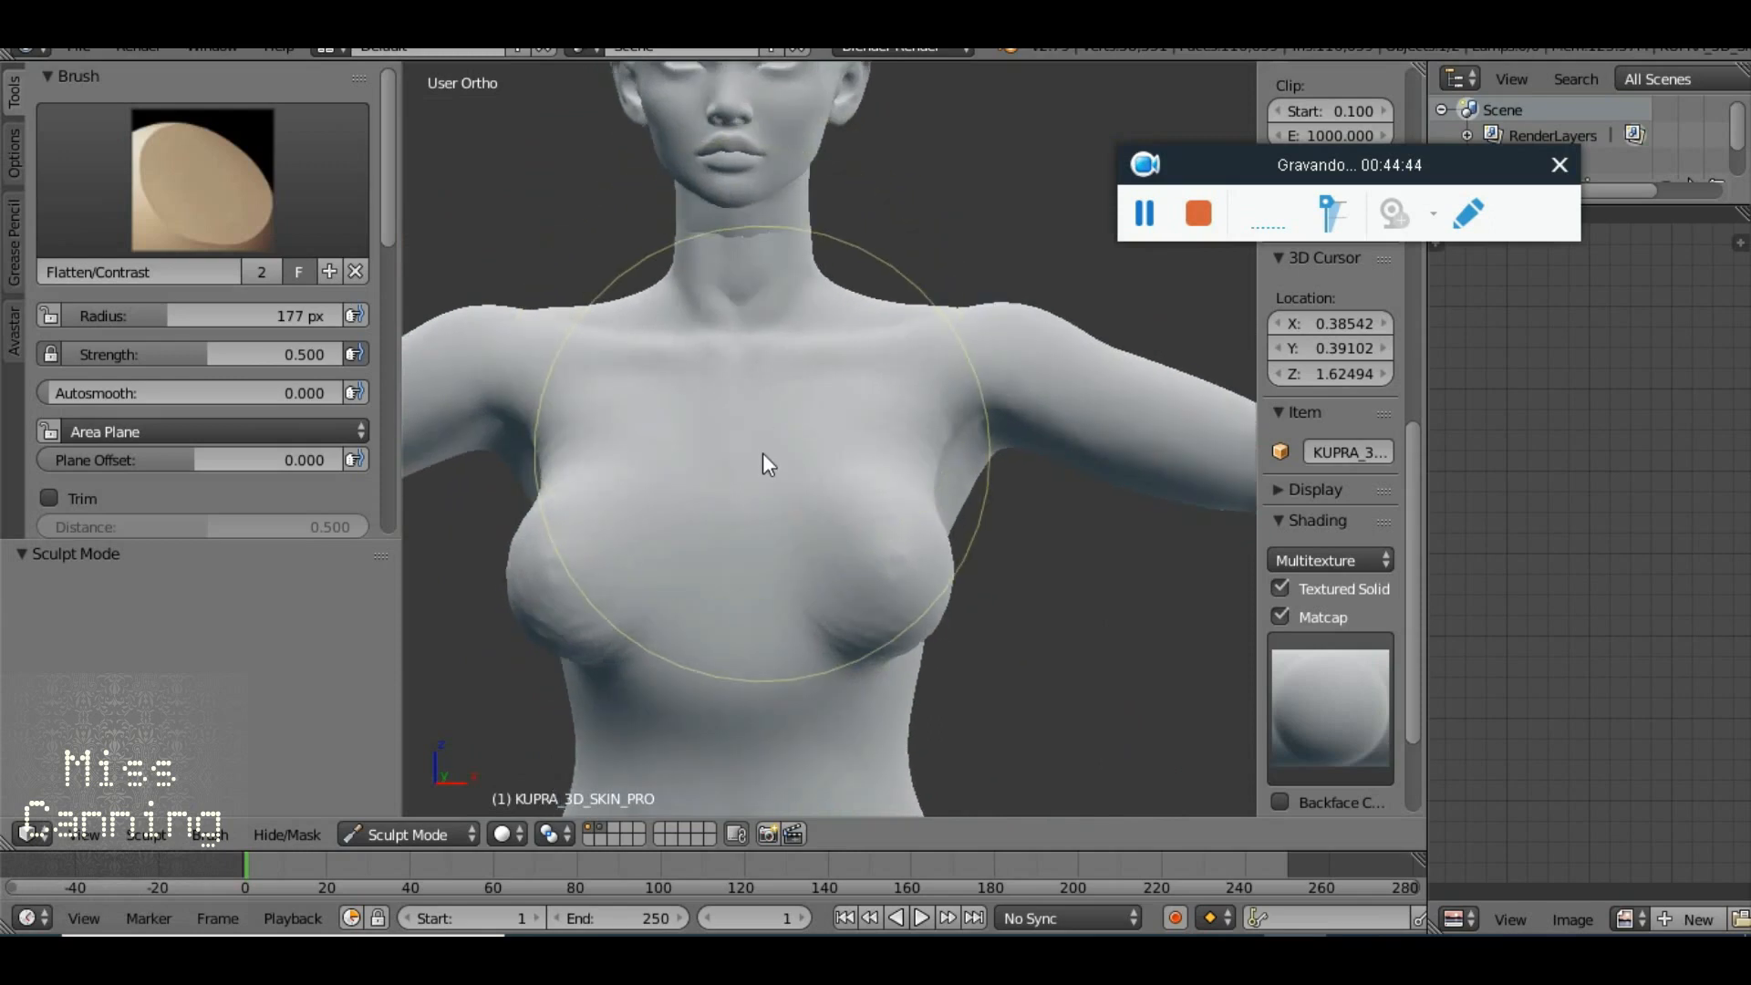
{"action": "key", "text": "ctrl+z"}
{"action": "scroll", "coordinate": [762, 452], "scroll_direction": "down", "scroll_amount": 2}
{"action": "mouse_move", "coordinate": [764, 460]}
{"action": "left_mouse_down"}
{"action": "mouse_move", "coordinate": [716, 473]}
{"action": "mouse_move", "coordinate": [744, 606]}
{"action": "mouse_move", "coordinate": [830, 501]}
{"action": "mouse_move", "coordinate": [911, 508]}
{"action": "mouse_move", "coordinate": [845, 598]}
{"action": "mouse_move", "coordinate": [824, 578]}
{"action": "mouse_move", "coordinate": [776, 582]}
{"action": "mouse_move", "coordinate": [872, 529]}
{"action": "mouse_move", "coordinate": [779, 555]}
{"action": "mouse_move", "coordinate": [834, 346]}
{"action": "mouse_move", "coordinate": [865, 298]}
{"action": "mouse_move", "coordinate": [916, 358]}
{"action": "left_mouse_up"}
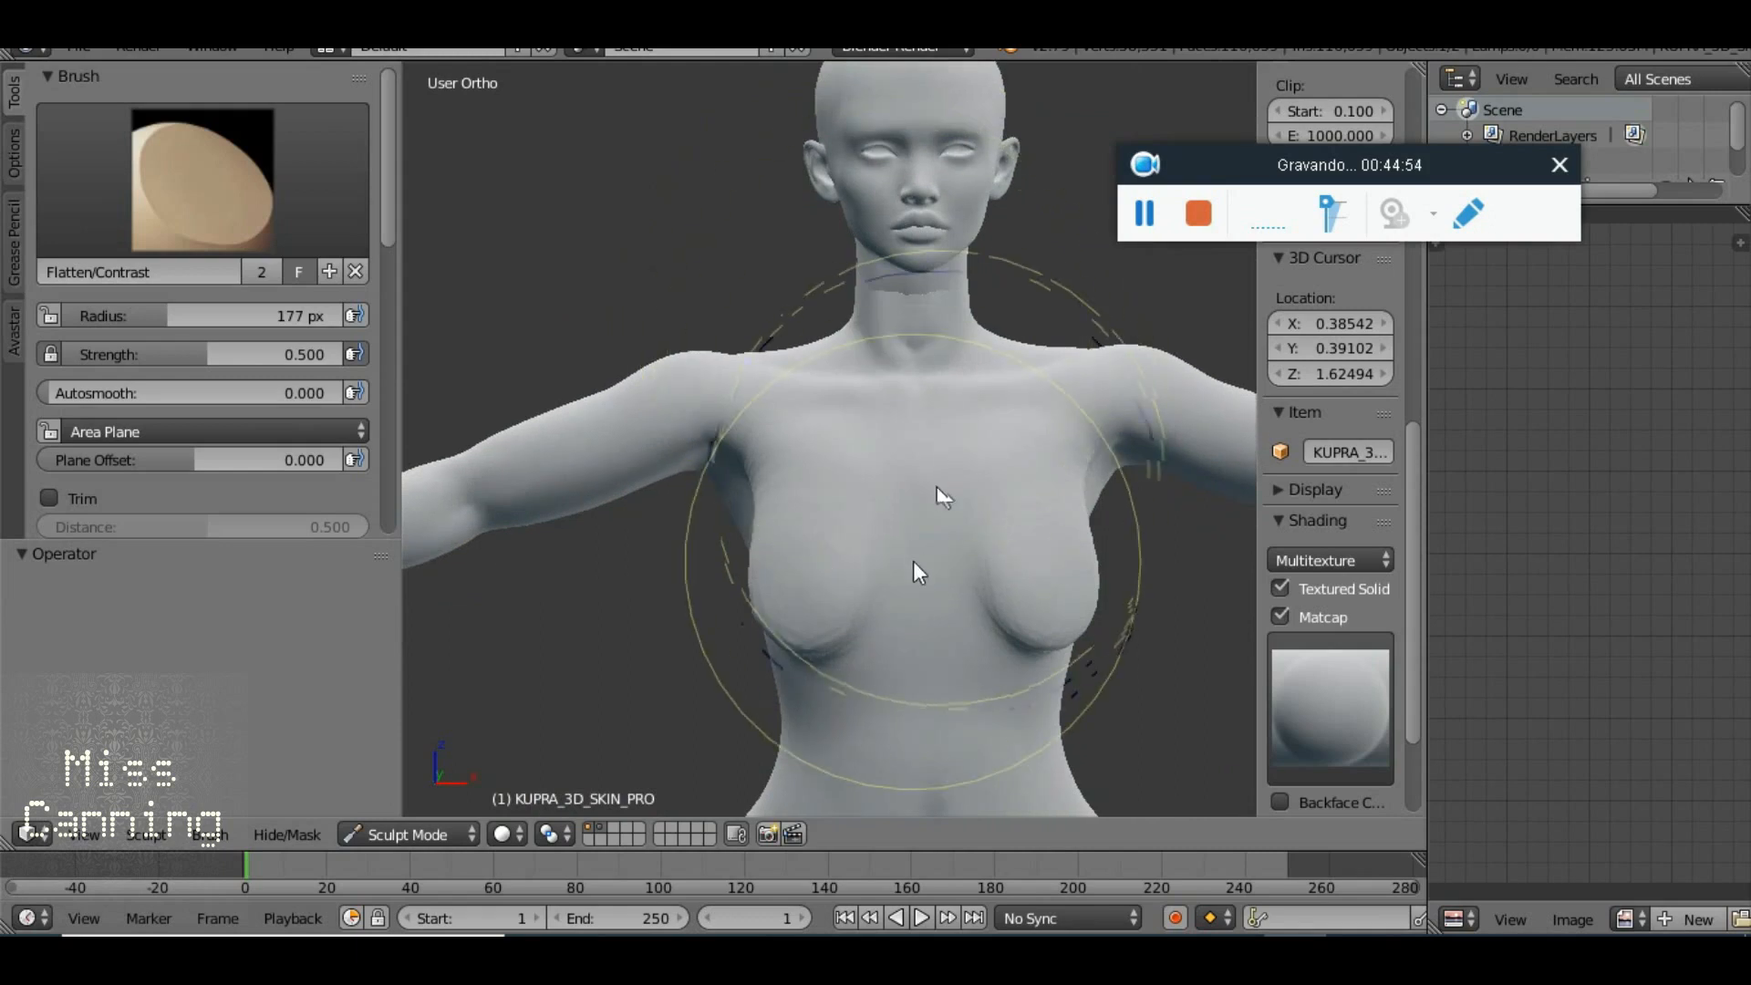
{"action": "key", "text": "ctrl+z"}
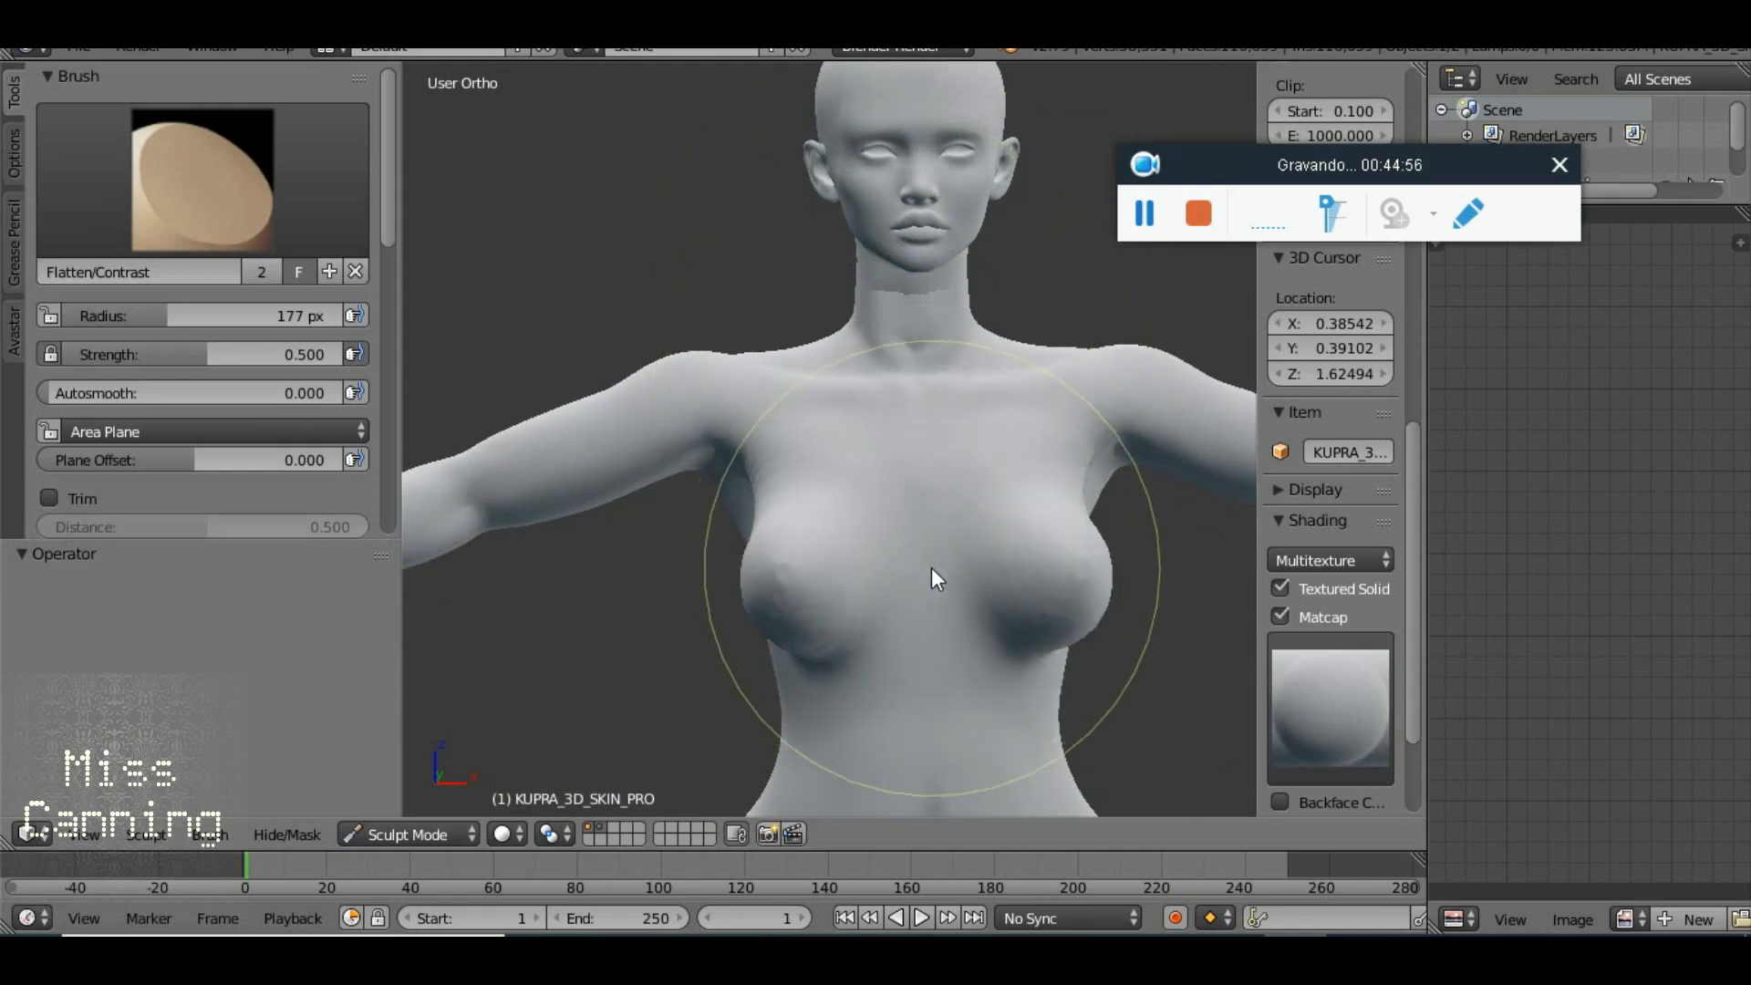
Flatten the underside of the chest lightly with the Flatten/Contrast brush and check the contour close up and at full torso
{"action": "left_click_drag", "start_coordinate": [932, 568], "coordinate": [735, 516]}
{"action": "mouse_move", "coordinate": [903, 523]}
{"action": "left_mouse_down"}
{"action": "mouse_move", "coordinate": [857, 612]}
{"action": "mouse_move", "coordinate": [809, 617]}
{"action": "left_mouse_up"}
{"action": "mouse_move", "coordinate": [633, 609]}
{"action": "left_mouse_down"}
{"action": "mouse_move", "coordinate": [755, 551]}
{"action": "mouse_move", "coordinate": [895, 604]}
{"action": "mouse_move", "coordinate": [861, 741]}
{"action": "mouse_move", "coordinate": [747, 721]}
{"action": "mouse_move", "coordinate": [667, 616]}
{"action": "mouse_move", "coordinate": [856, 489]}
{"action": "mouse_move", "coordinate": [899, 523]}
{"action": "mouse_move", "coordinate": [903, 377]}
{"action": "mouse_move", "coordinate": [688, 340]}
{"action": "mouse_move", "coordinate": [577, 444]}
{"action": "mouse_move", "coordinate": [606, 508]}
{"action": "mouse_move", "coordinate": [617, 637]}
{"action": "mouse_move", "coordinate": [628, 388]}
{"action": "mouse_move", "coordinate": [605, 474]}
{"action": "left_mouse_up"}
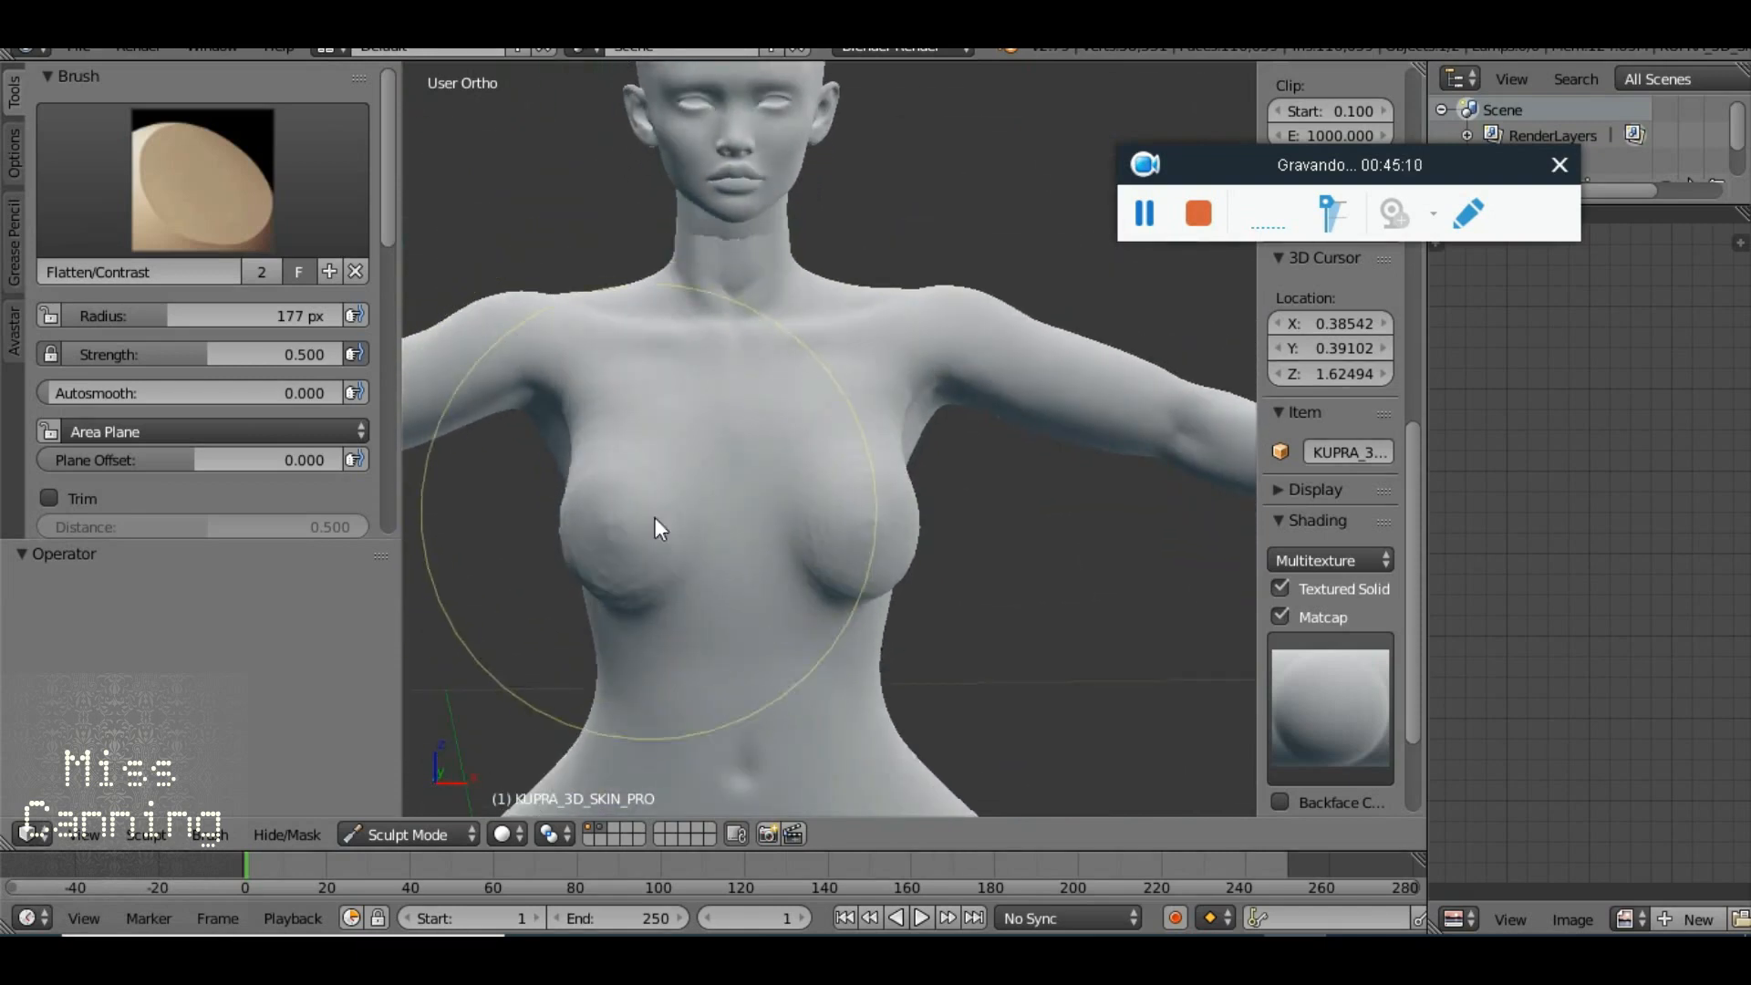
{"action": "scroll", "coordinate": [638, 581], "scroll_direction": "up", "scroll_amount": 2}
{"action": "mouse_move", "coordinate": [700, 636]}
{"action": "left_mouse_down"}
{"action": "mouse_move", "coordinate": [715, 469]}
{"action": "mouse_move", "coordinate": [699, 466]}
{"action": "mouse_move", "coordinate": [684, 582]}
{"action": "mouse_move", "coordinate": [720, 598]}
{"action": "left_mouse_up"}
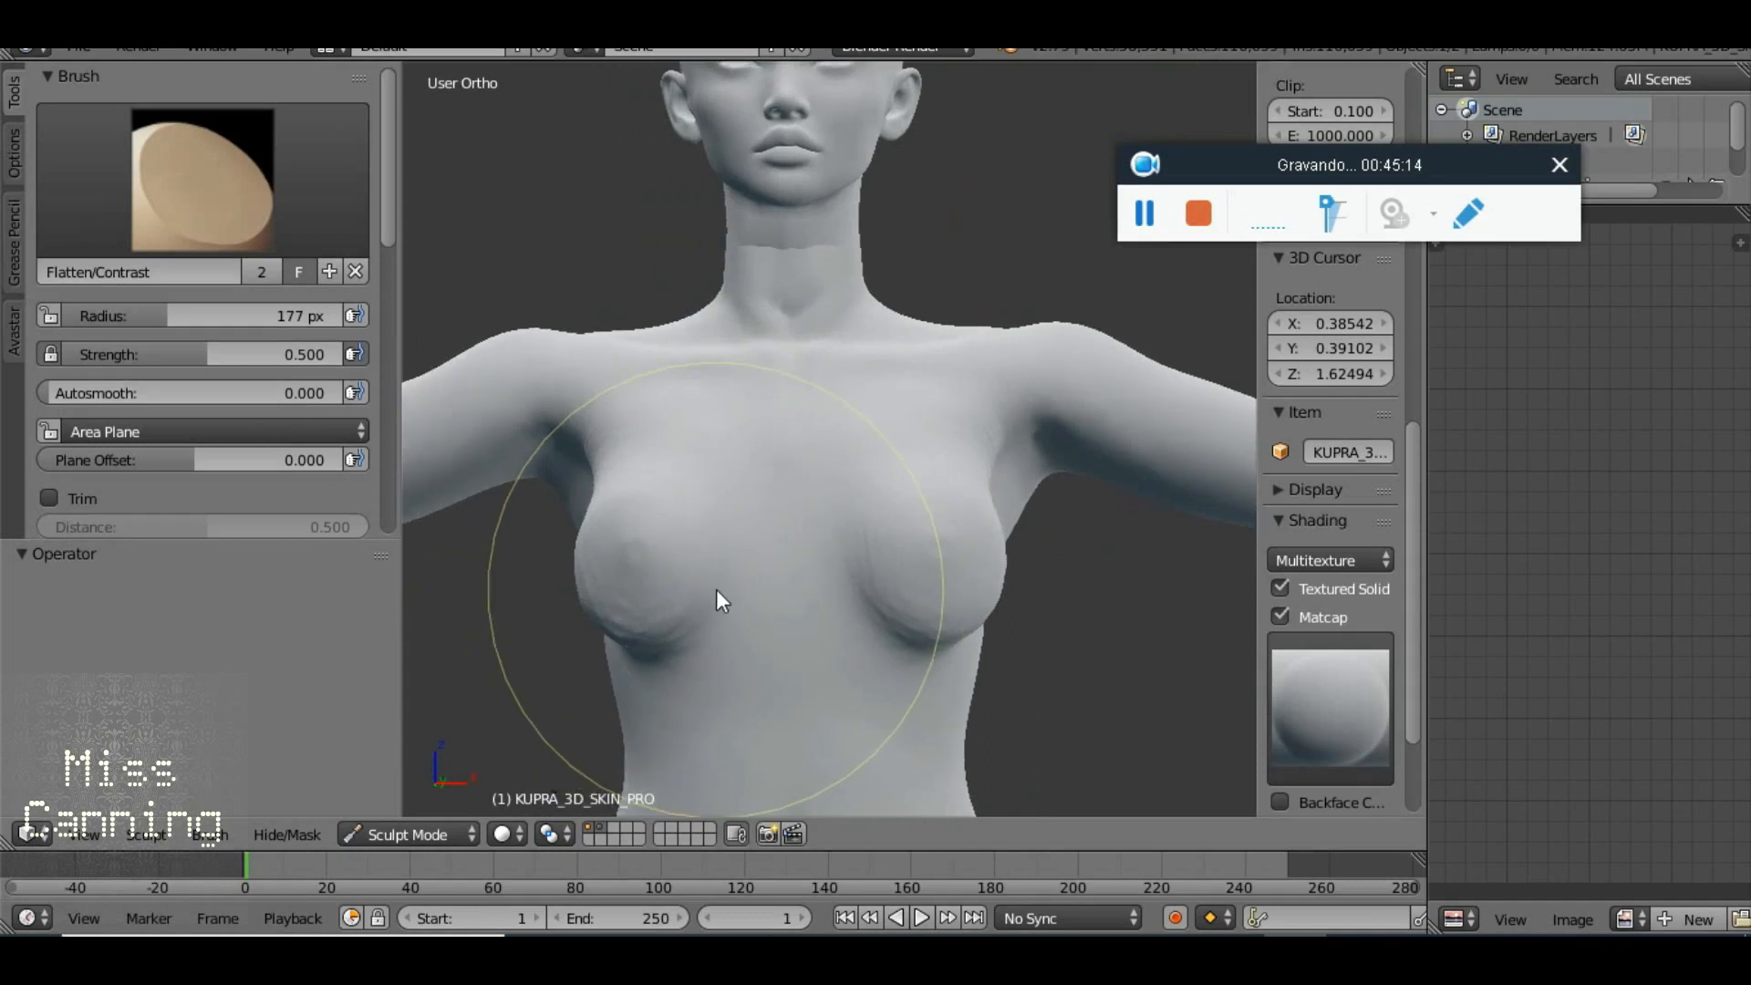
{"action": "scroll", "coordinate": [719, 598], "scroll_direction": "up", "scroll_amount": 3}
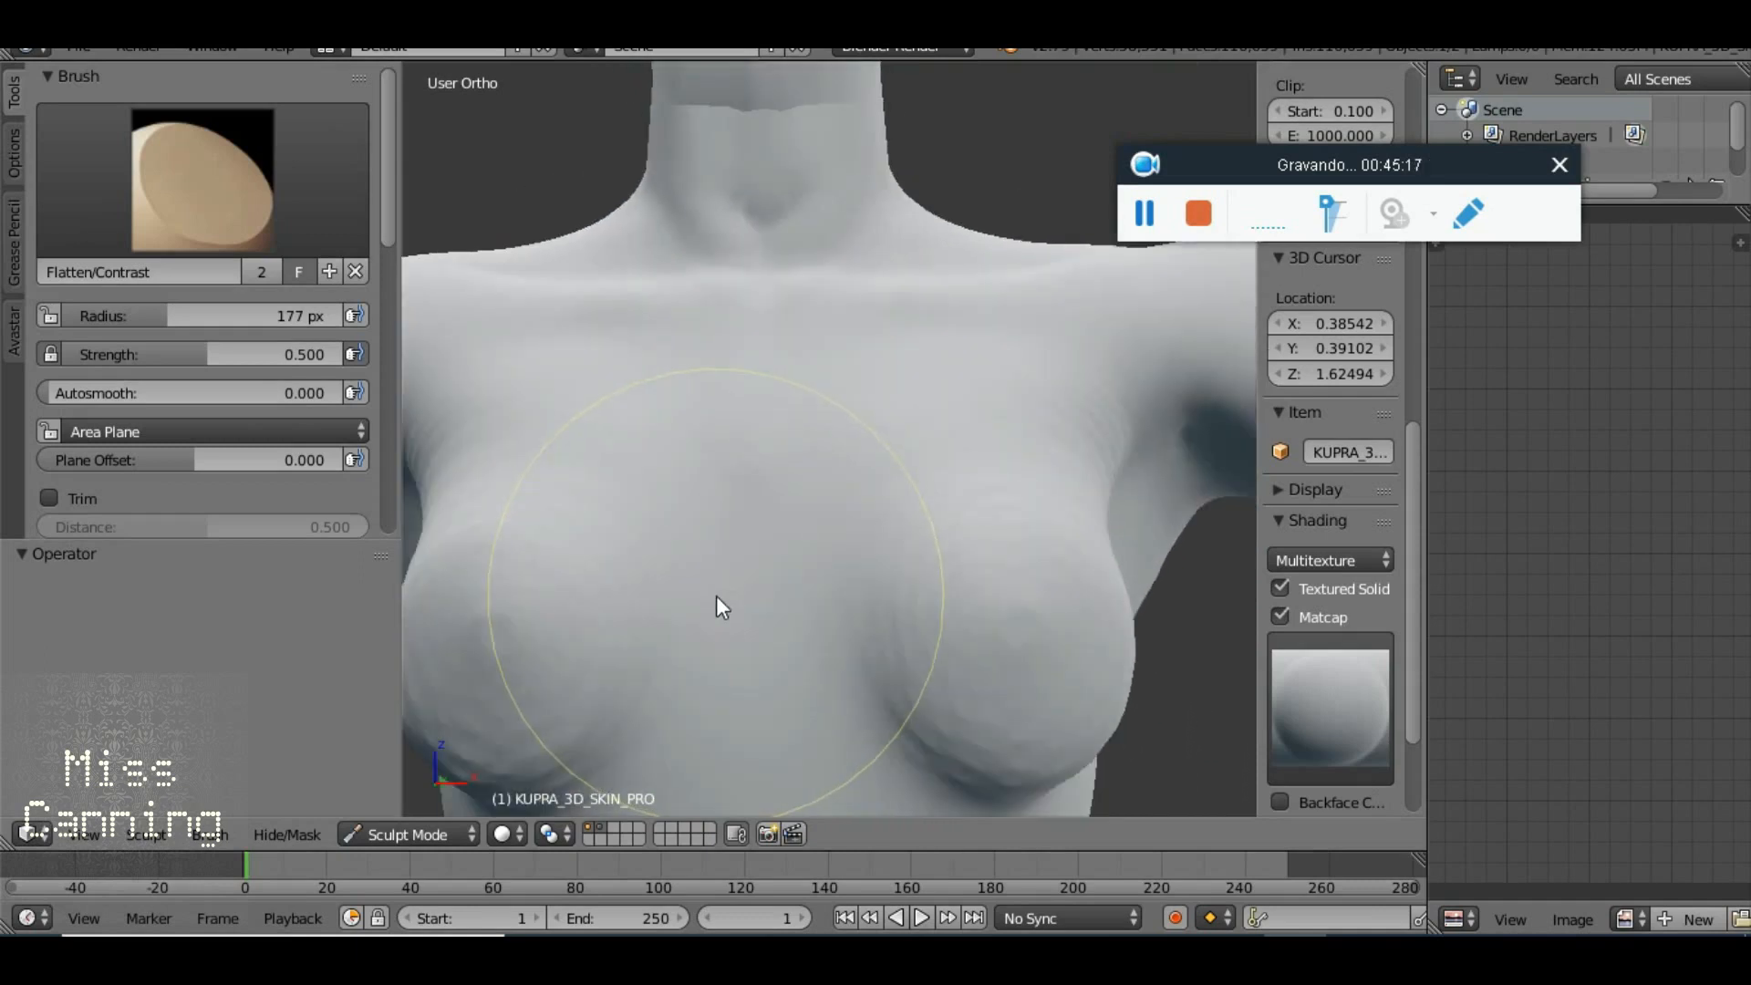
{"action": "scroll", "coordinate": [715, 594], "scroll_direction": "down", "scroll_amount": 3}
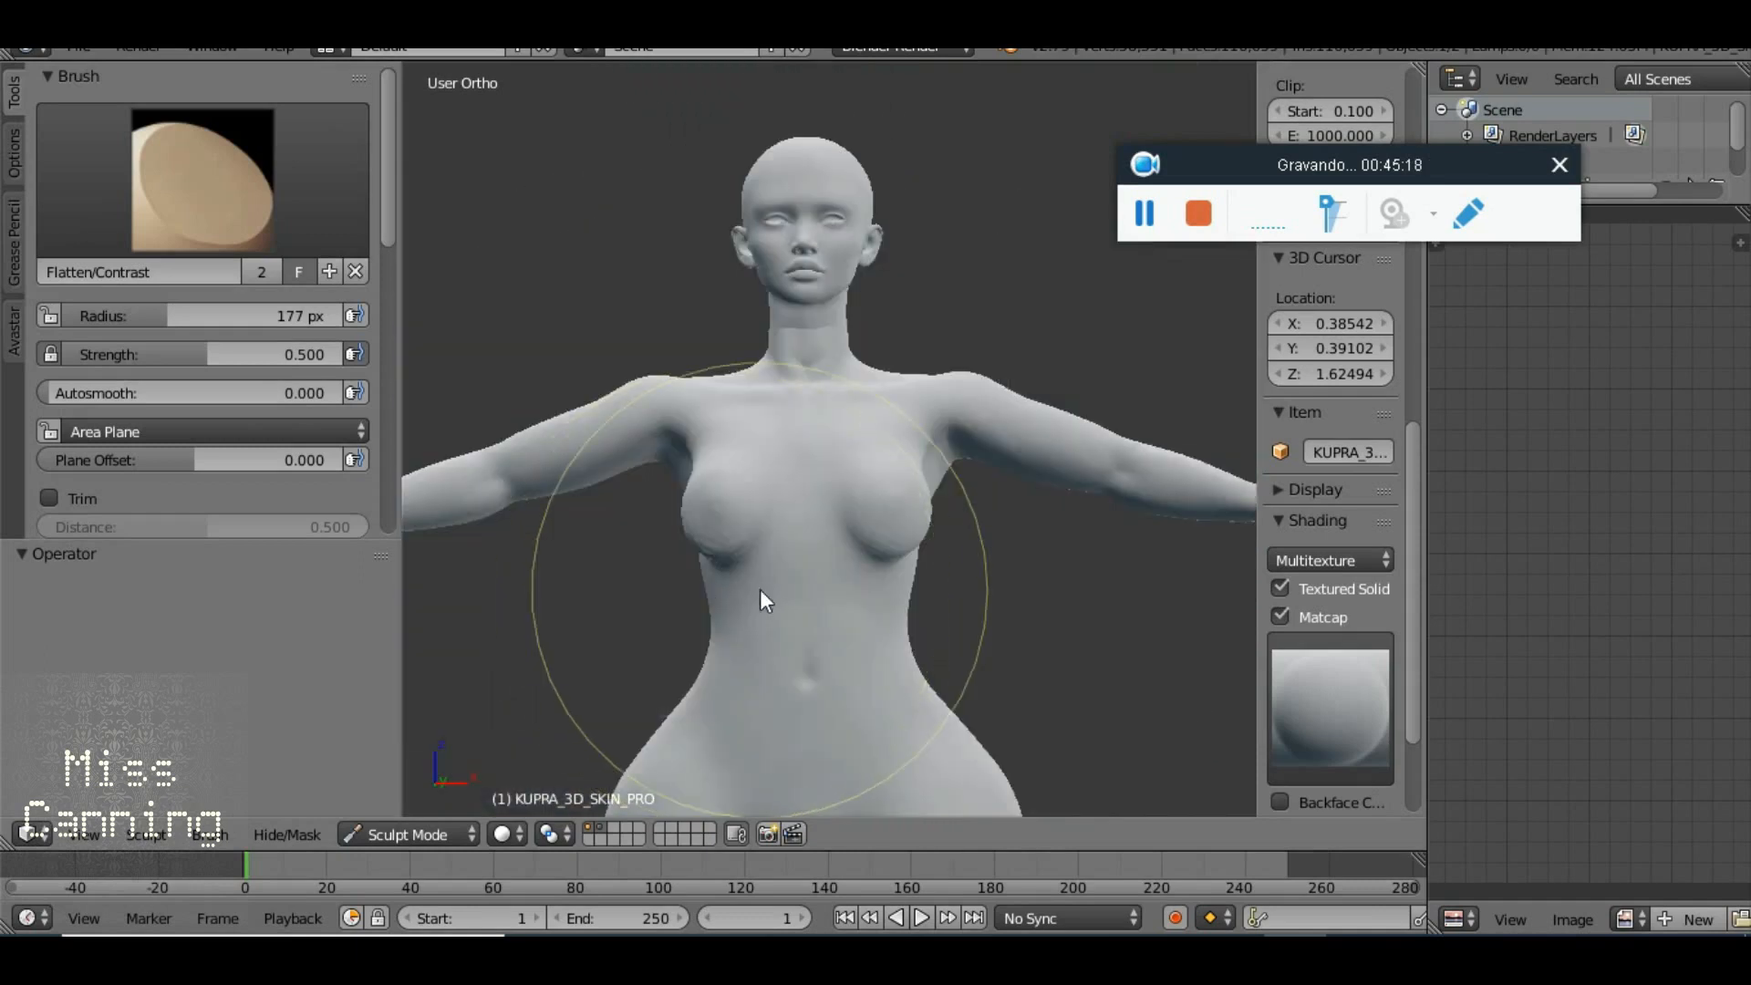
{"action": "scroll", "coordinate": [821, 557], "scroll_direction": "up", "scroll_amount": 1}
{"action": "left_click_drag", "start_coordinate": [837, 577], "coordinate": [852, 593]}
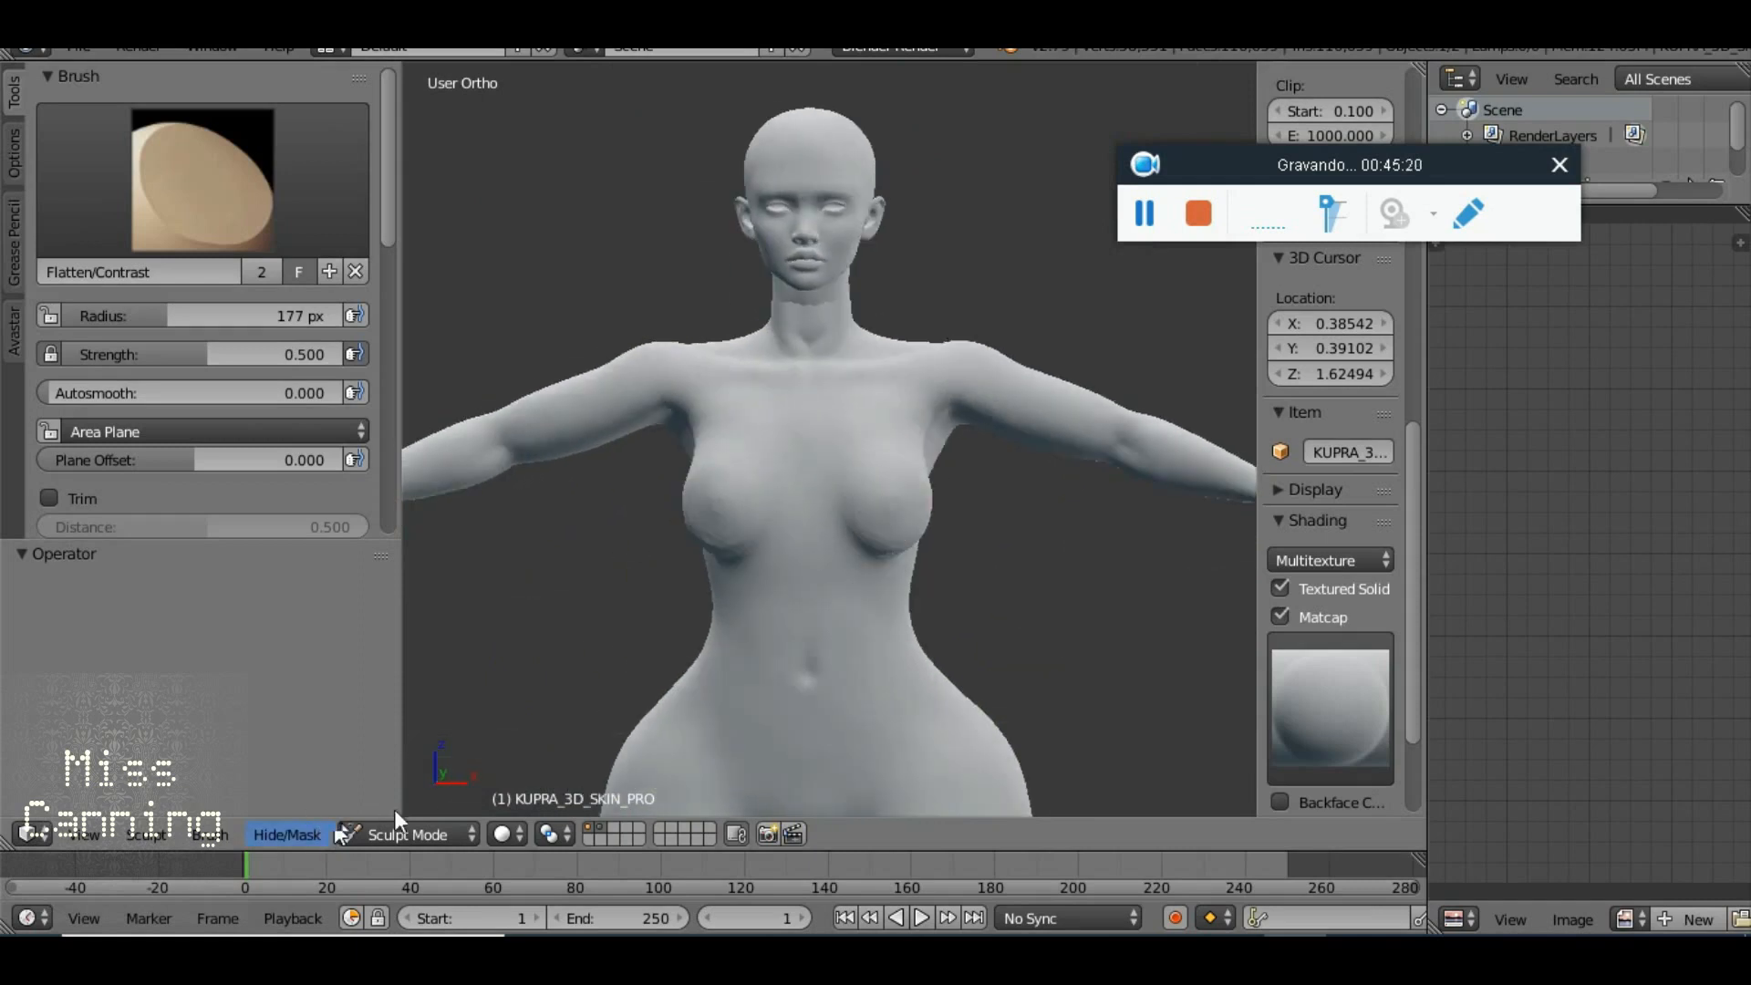
Put the body mesh in Edit Mode, examine the reshaped chest's vertex density, and return to Object Mode
{"action": "left_click", "coordinate": [415, 830]}
{"action": "left_click", "coordinate": [425, 803]}
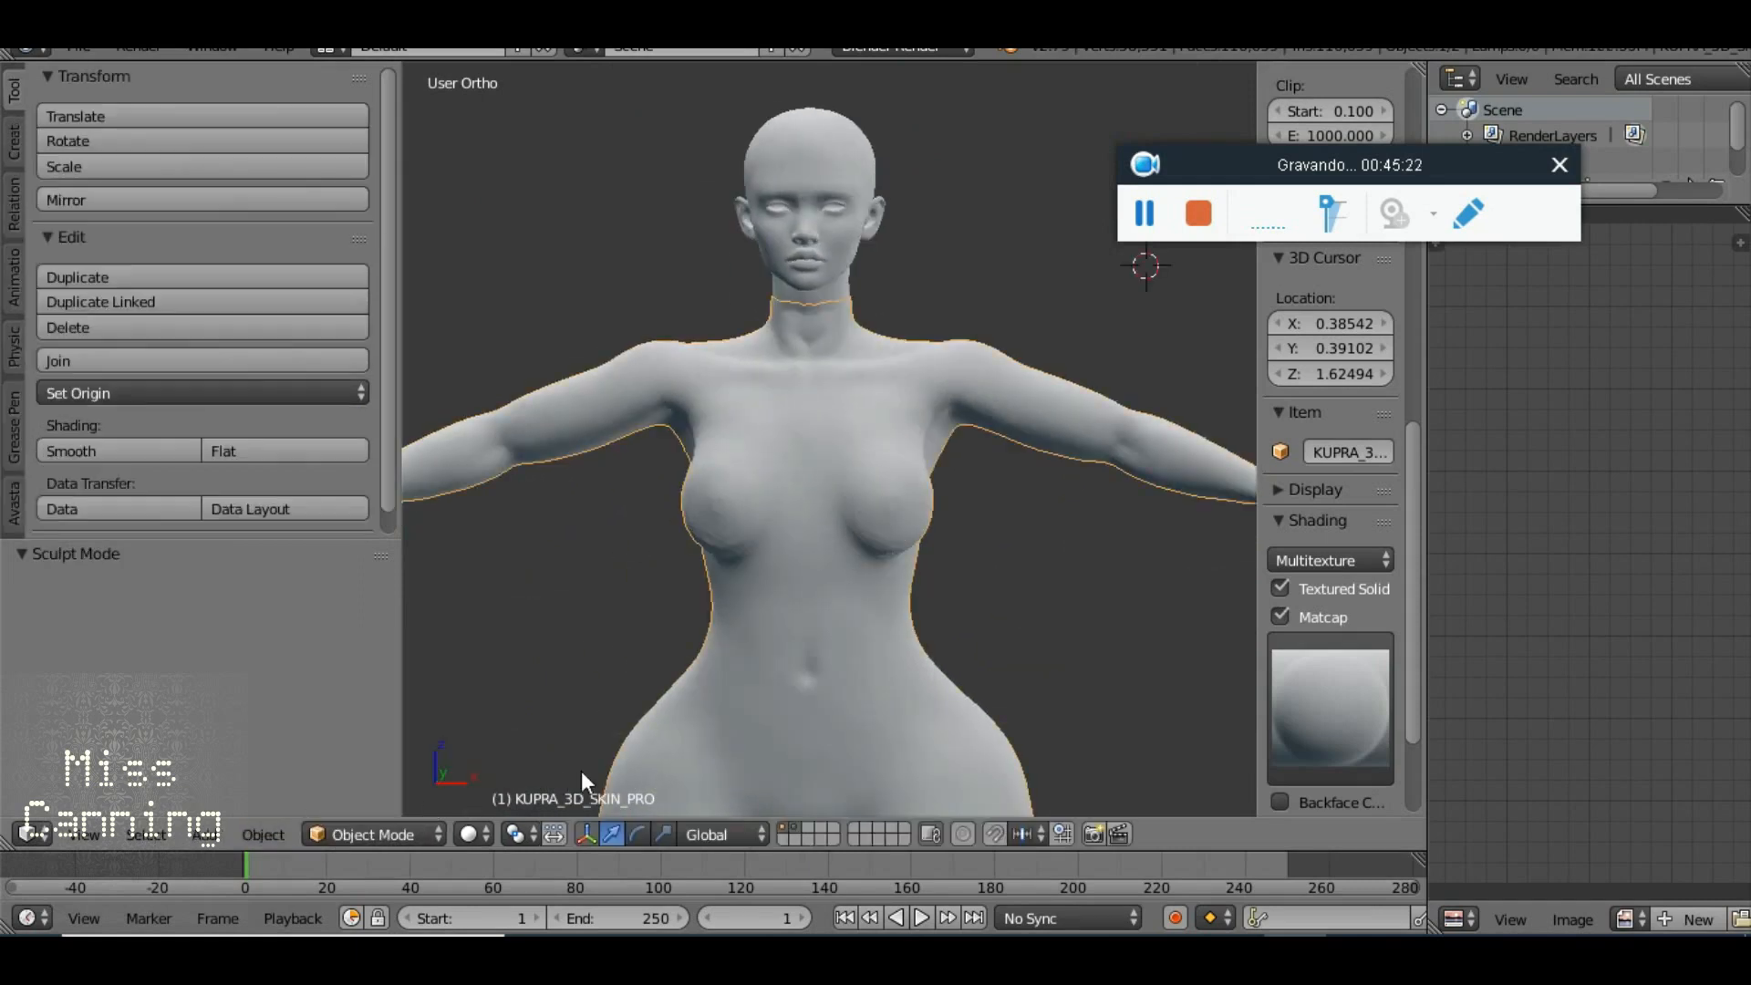
{"action": "left_click", "coordinate": [416, 832]}
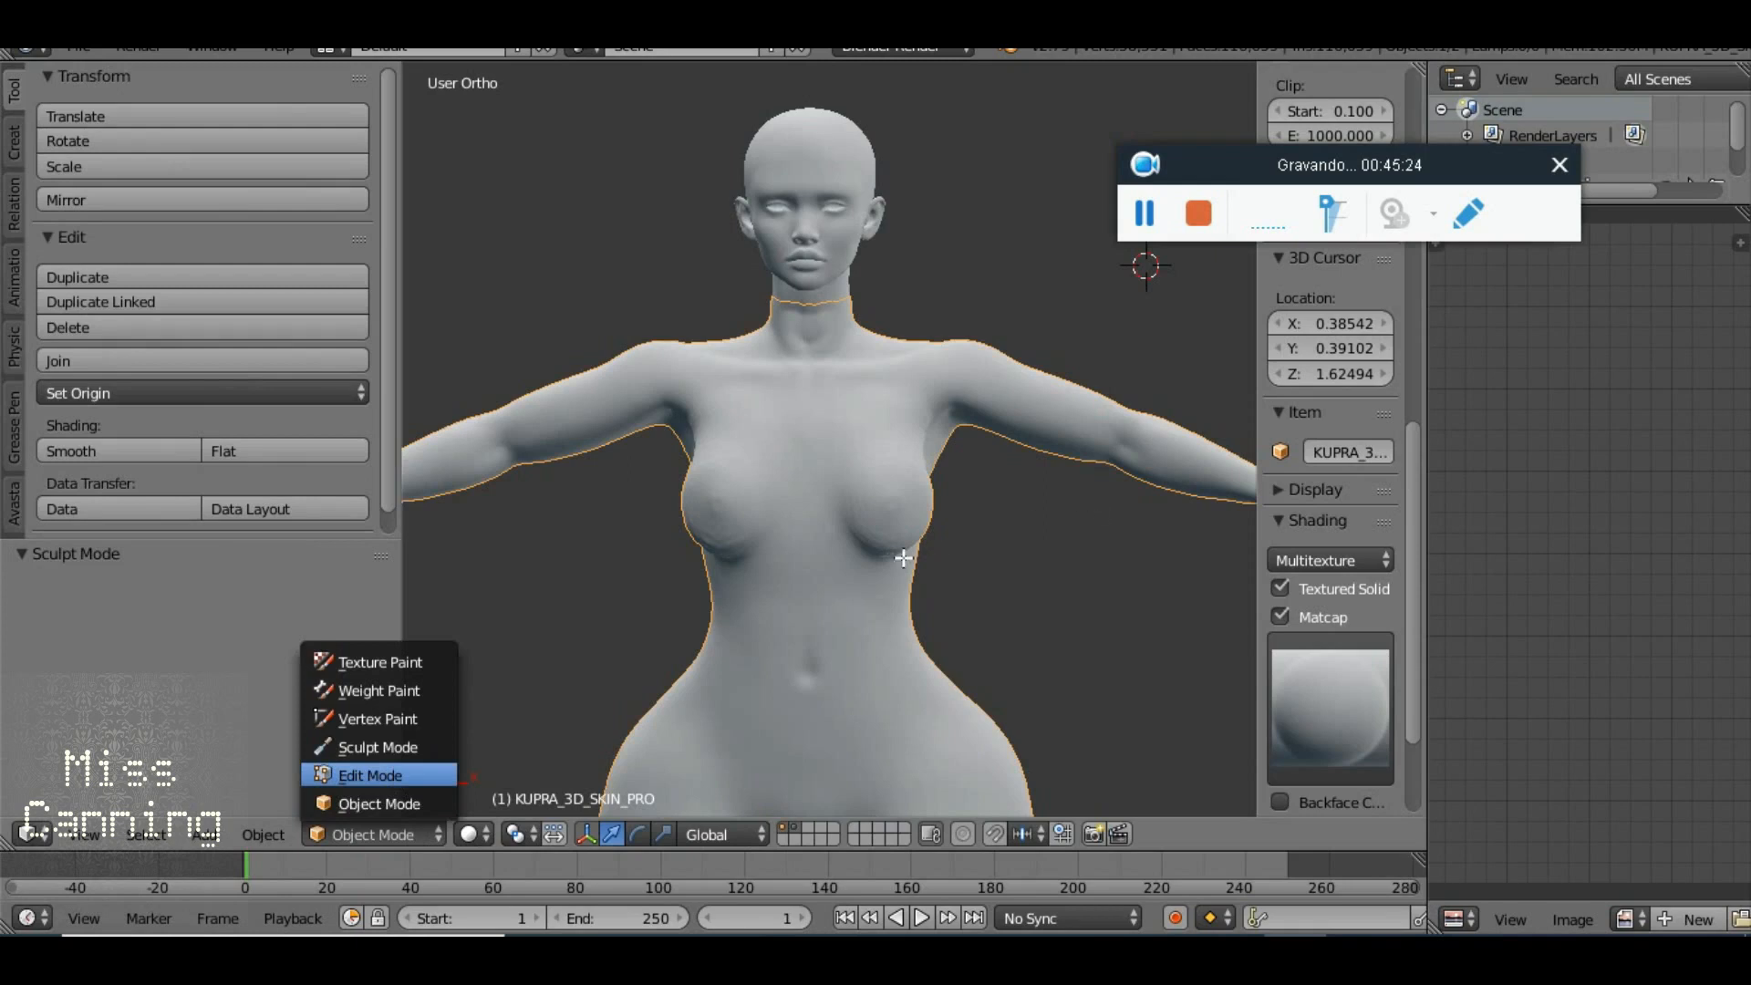
{"action": "key", "text": "Return"}
{"action": "scroll", "coordinate": [891, 566], "scroll_direction": "up", "scroll_amount": 6}
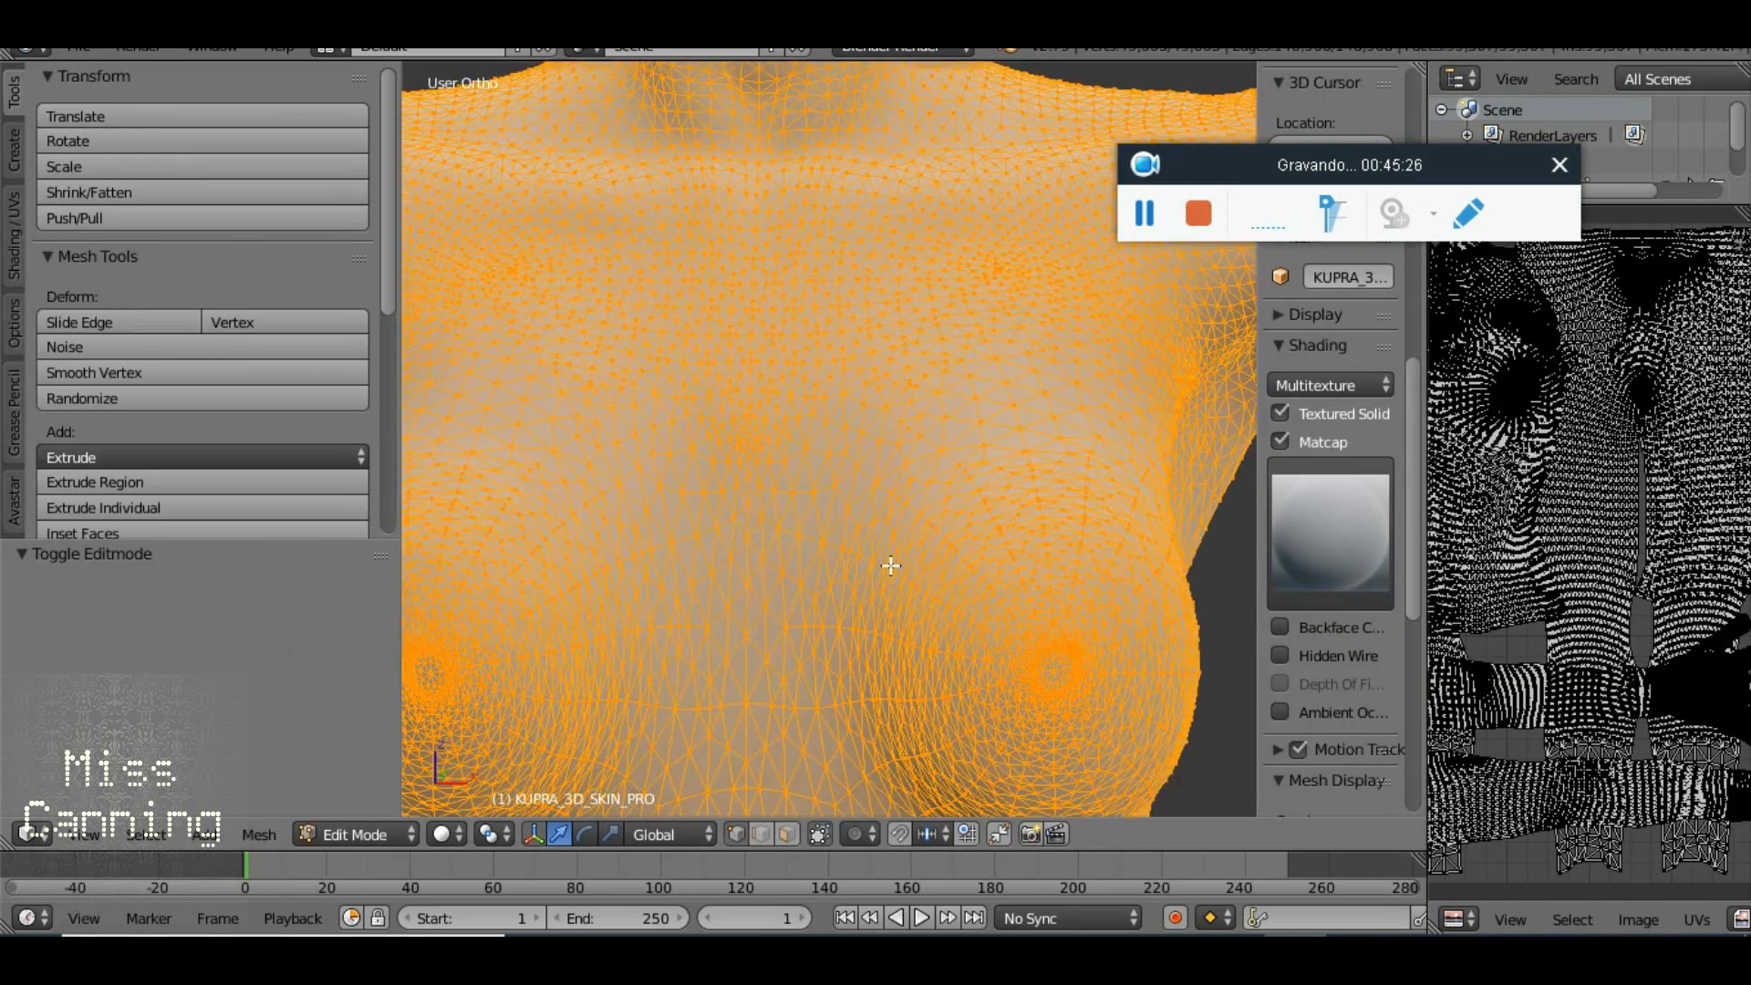
{"action": "scroll", "coordinate": [908, 552], "scroll_direction": "down", "scroll_amount": 3}
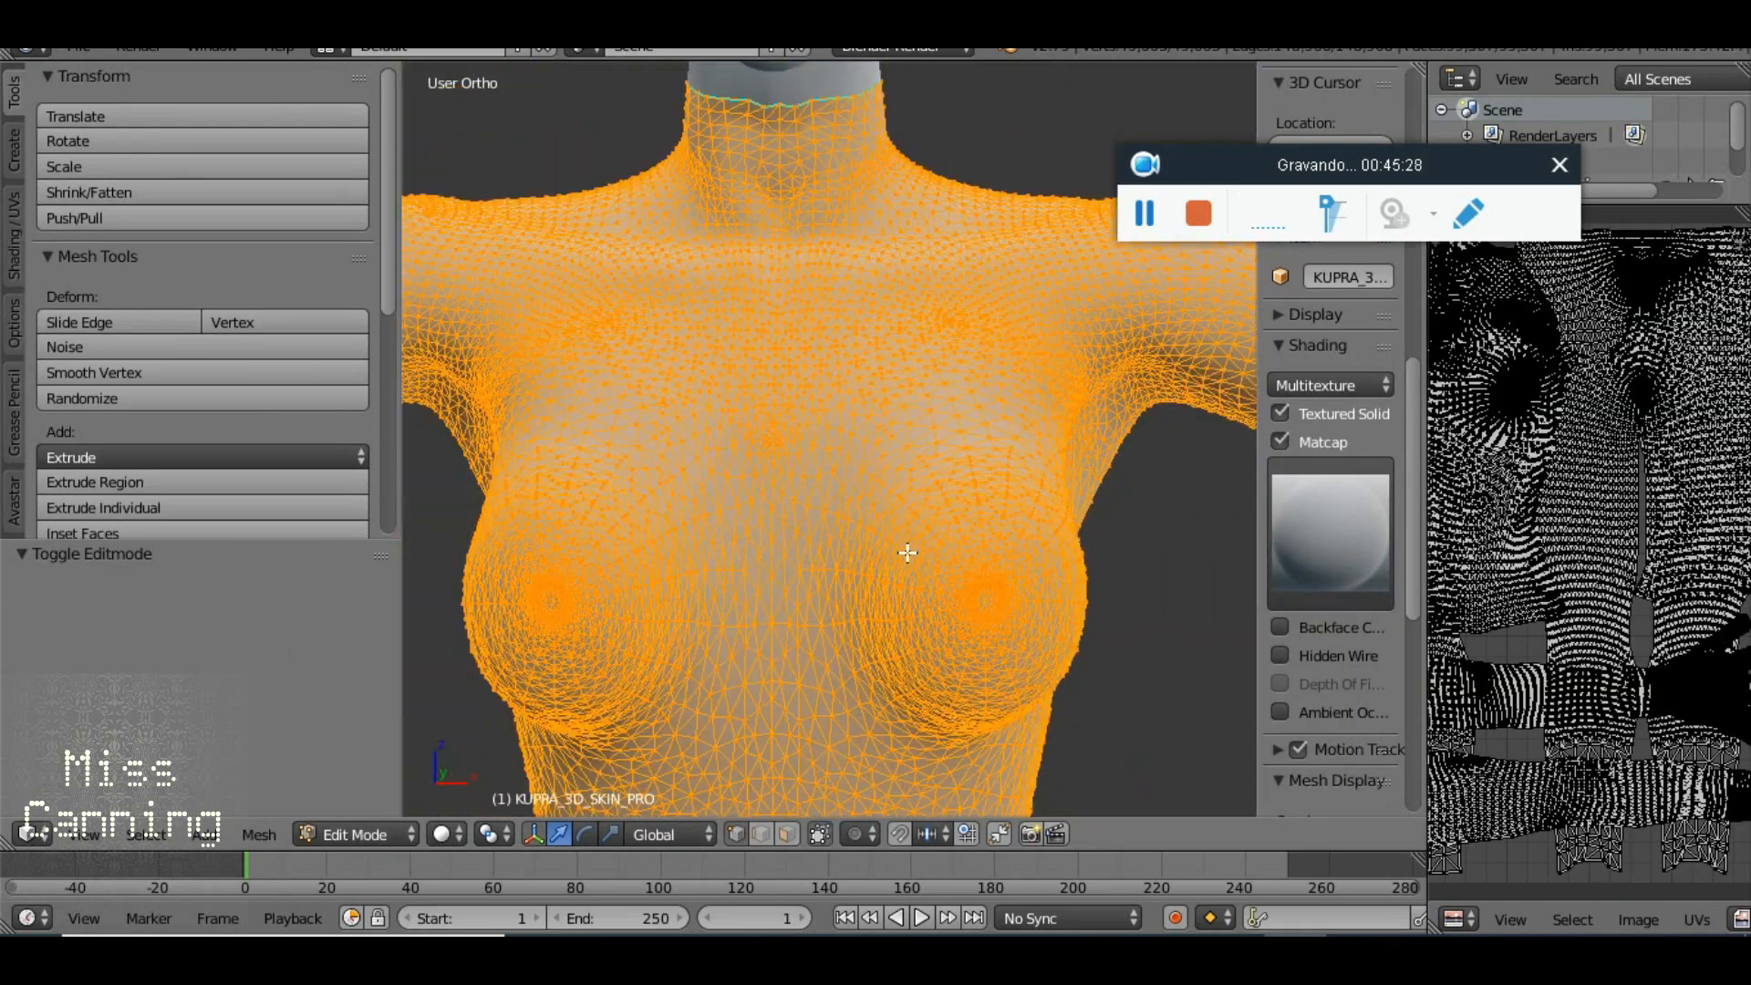
{"action": "scroll", "coordinate": [600, 654], "scroll_direction": "up", "scroll_amount": 2}
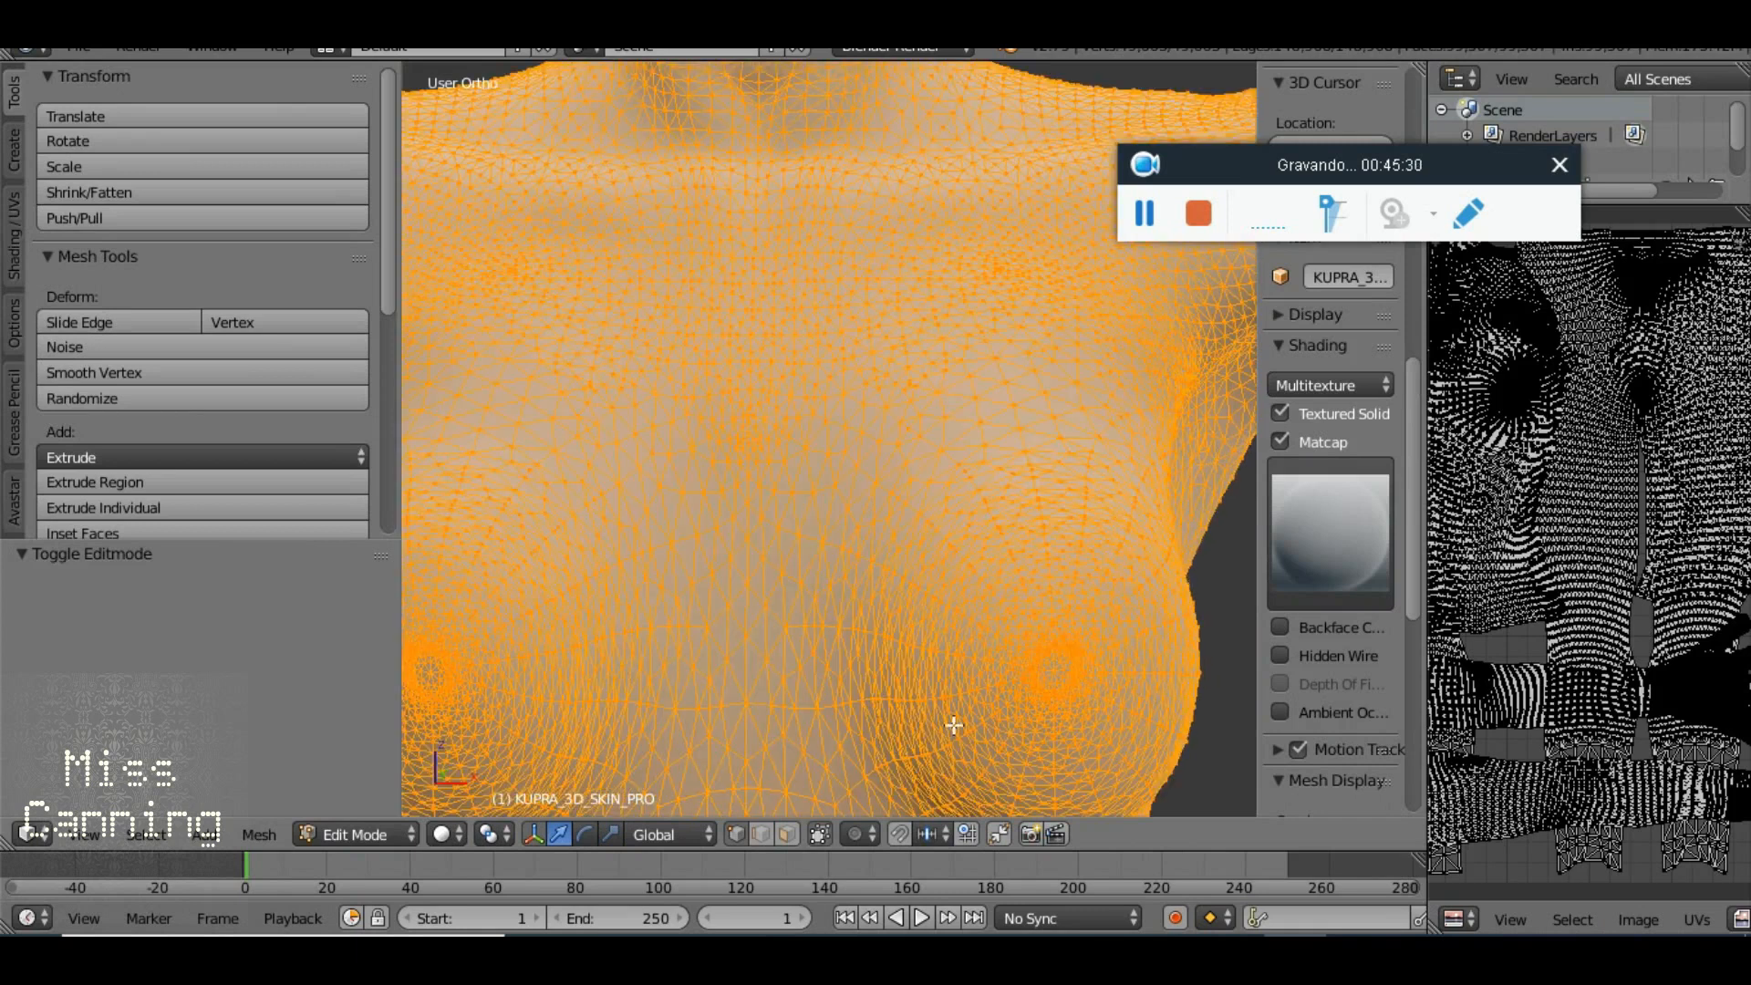
{"action": "scroll", "coordinate": [928, 631], "scroll_direction": "down", "scroll_amount": 2}
{"action": "left_click", "coordinate": [374, 834]}
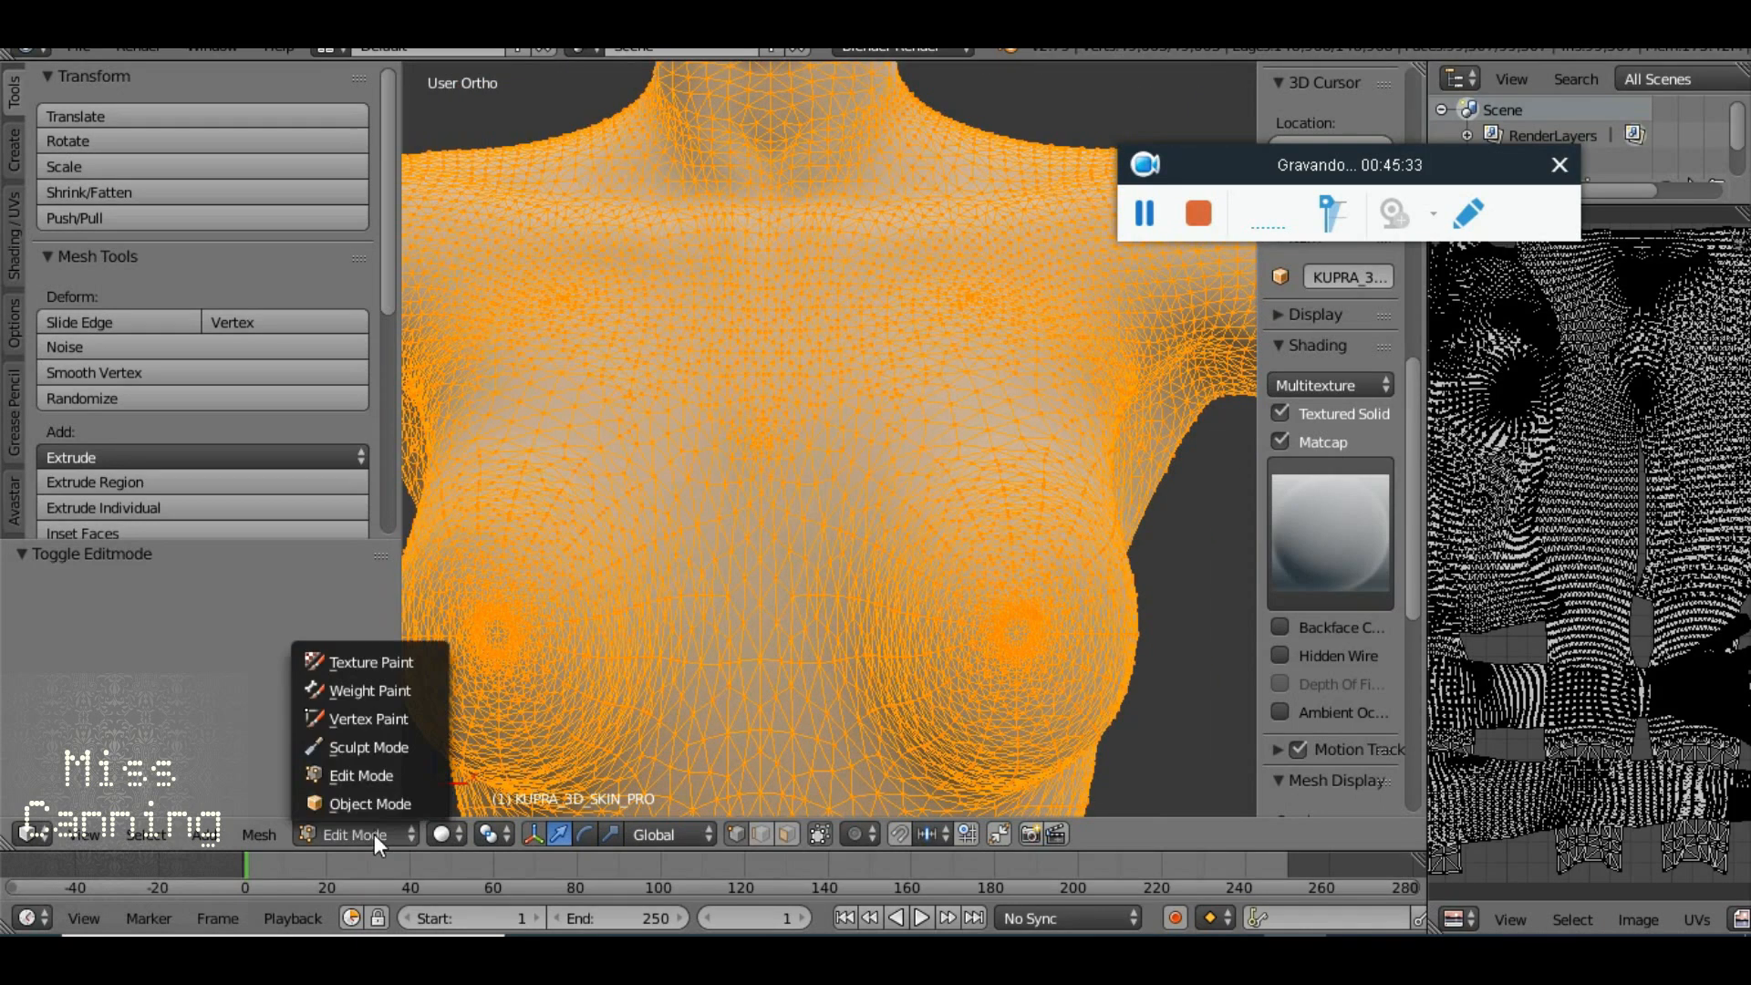
{"action": "left_click", "coordinate": [394, 806]}
Inspect the body from the front and back, and return the mesh to Sculpt Mode with the hips framed from behind
{"action": "scroll", "coordinate": [757, 607], "scroll_direction": "down", "scroll_amount": 5}
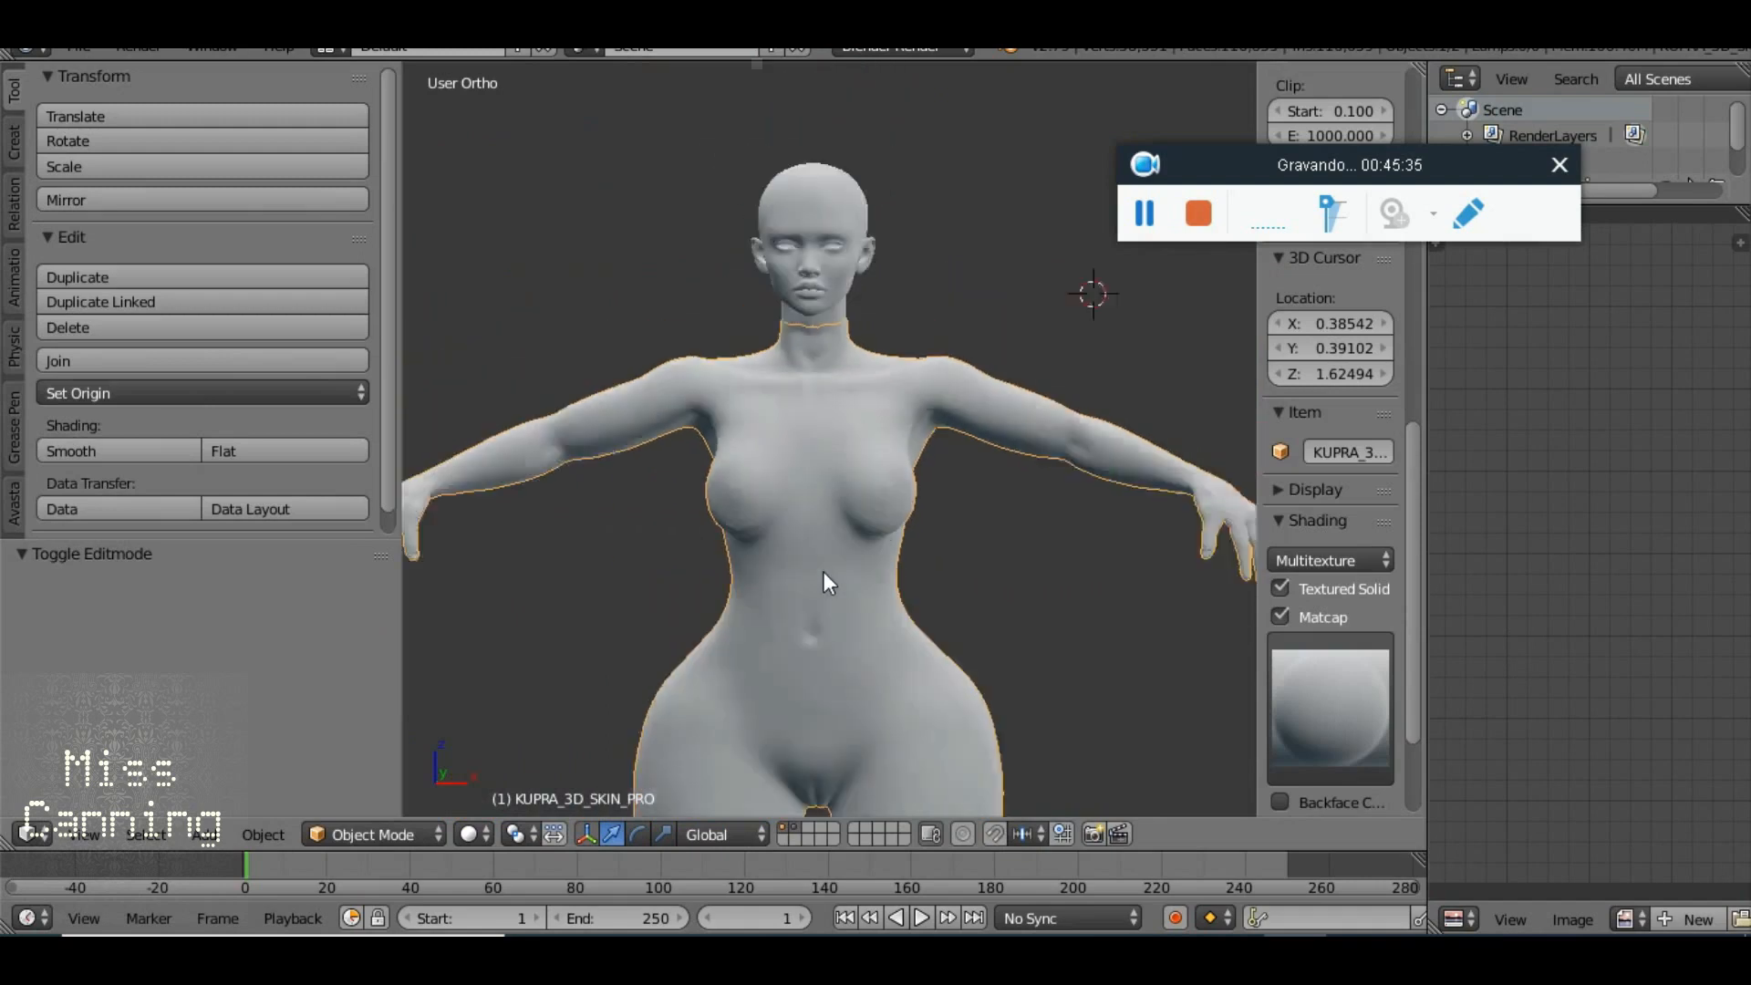
{"action": "left_click_drag", "start_coordinate": [888, 626], "coordinate": [835, 577]}
{"action": "left_click_drag", "start_coordinate": [763, 680], "coordinate": [460, 516]}
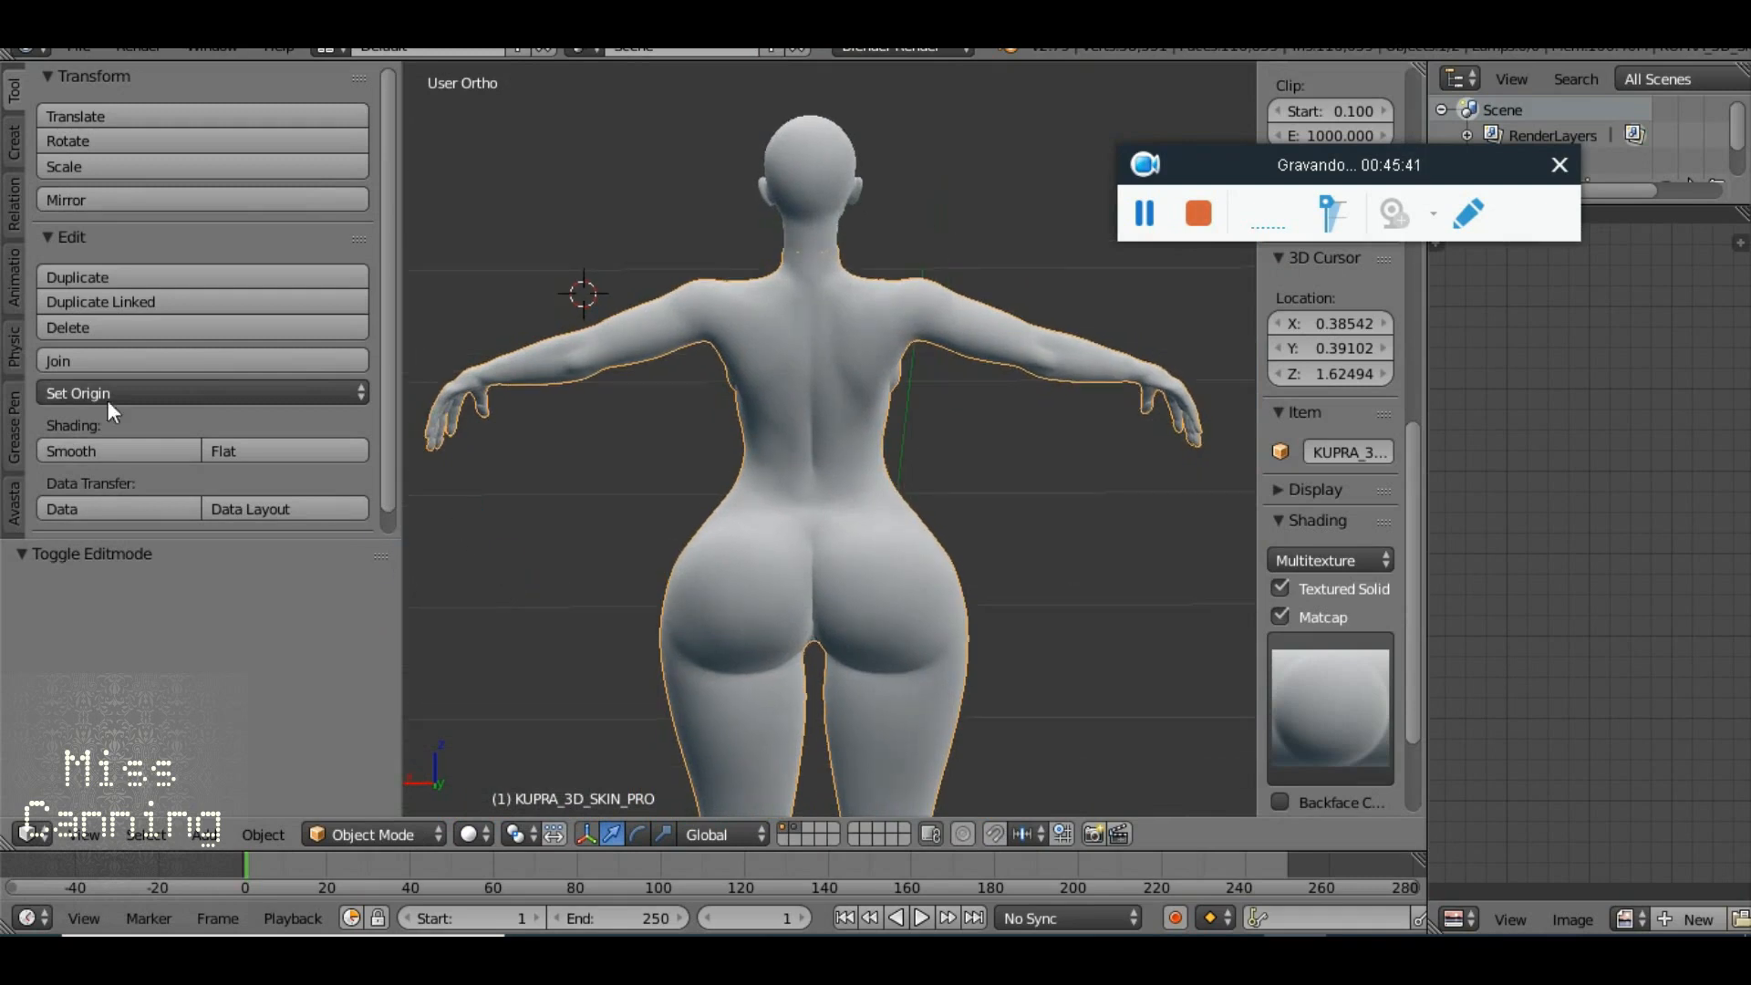
{"action": "left_click", "coordinate": [392, 835]}
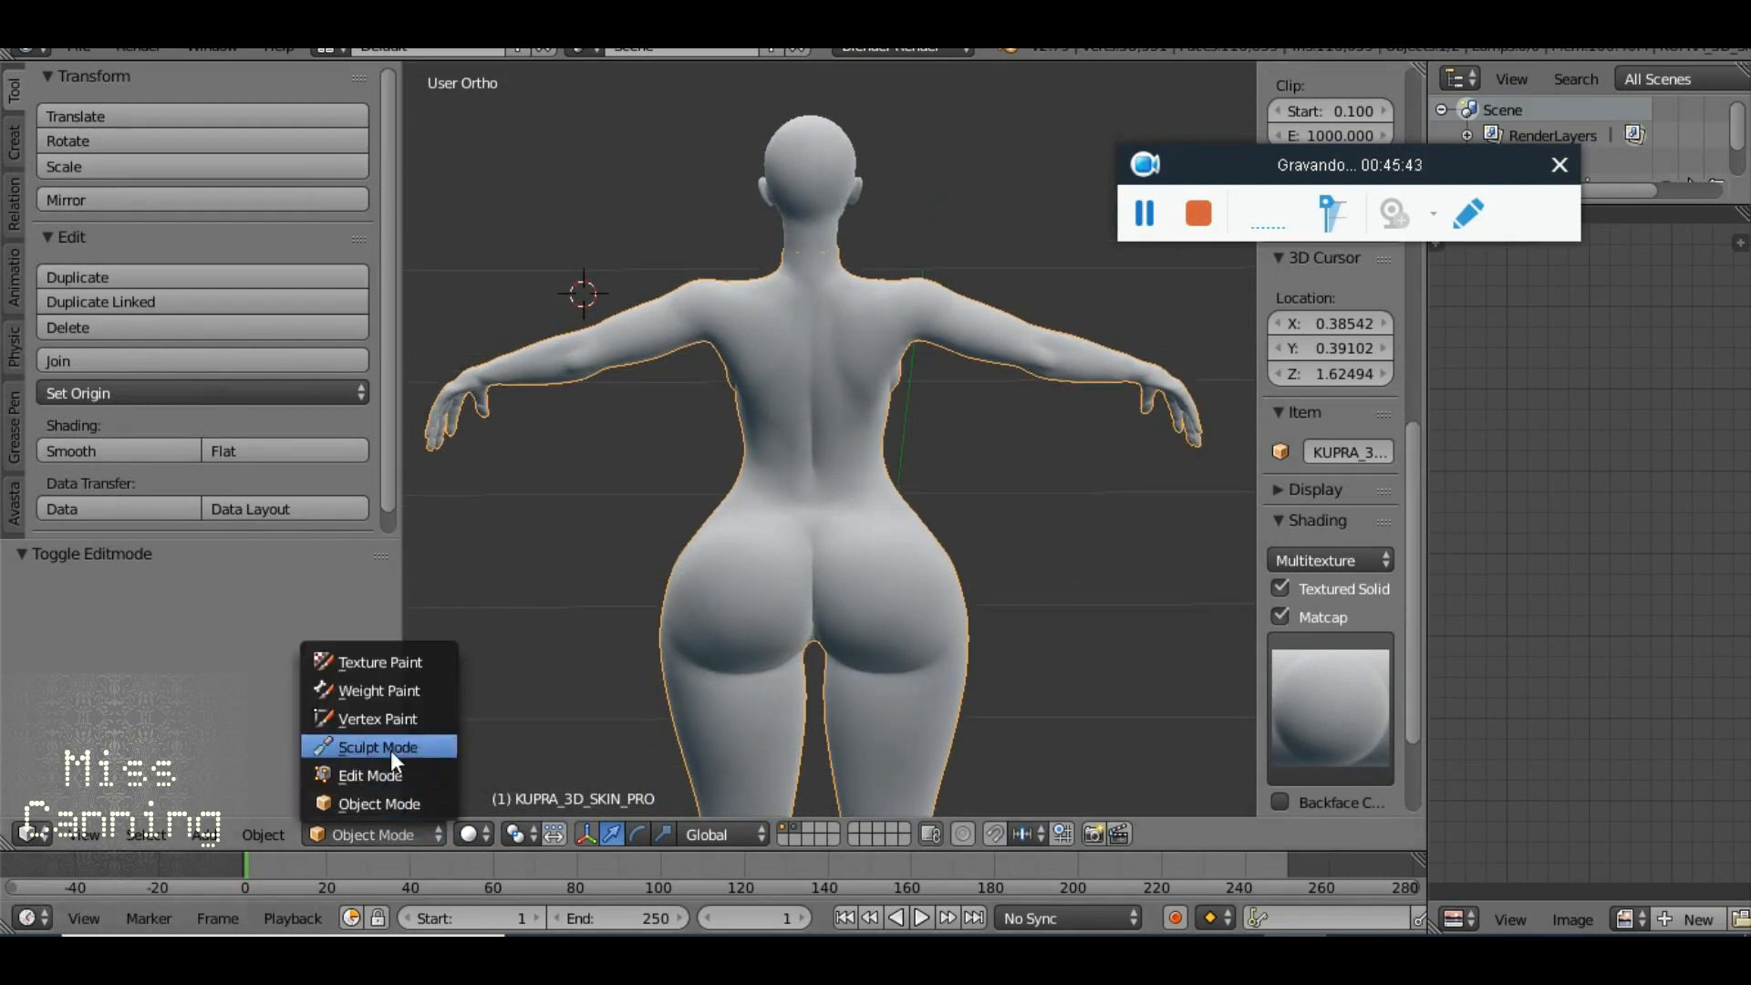
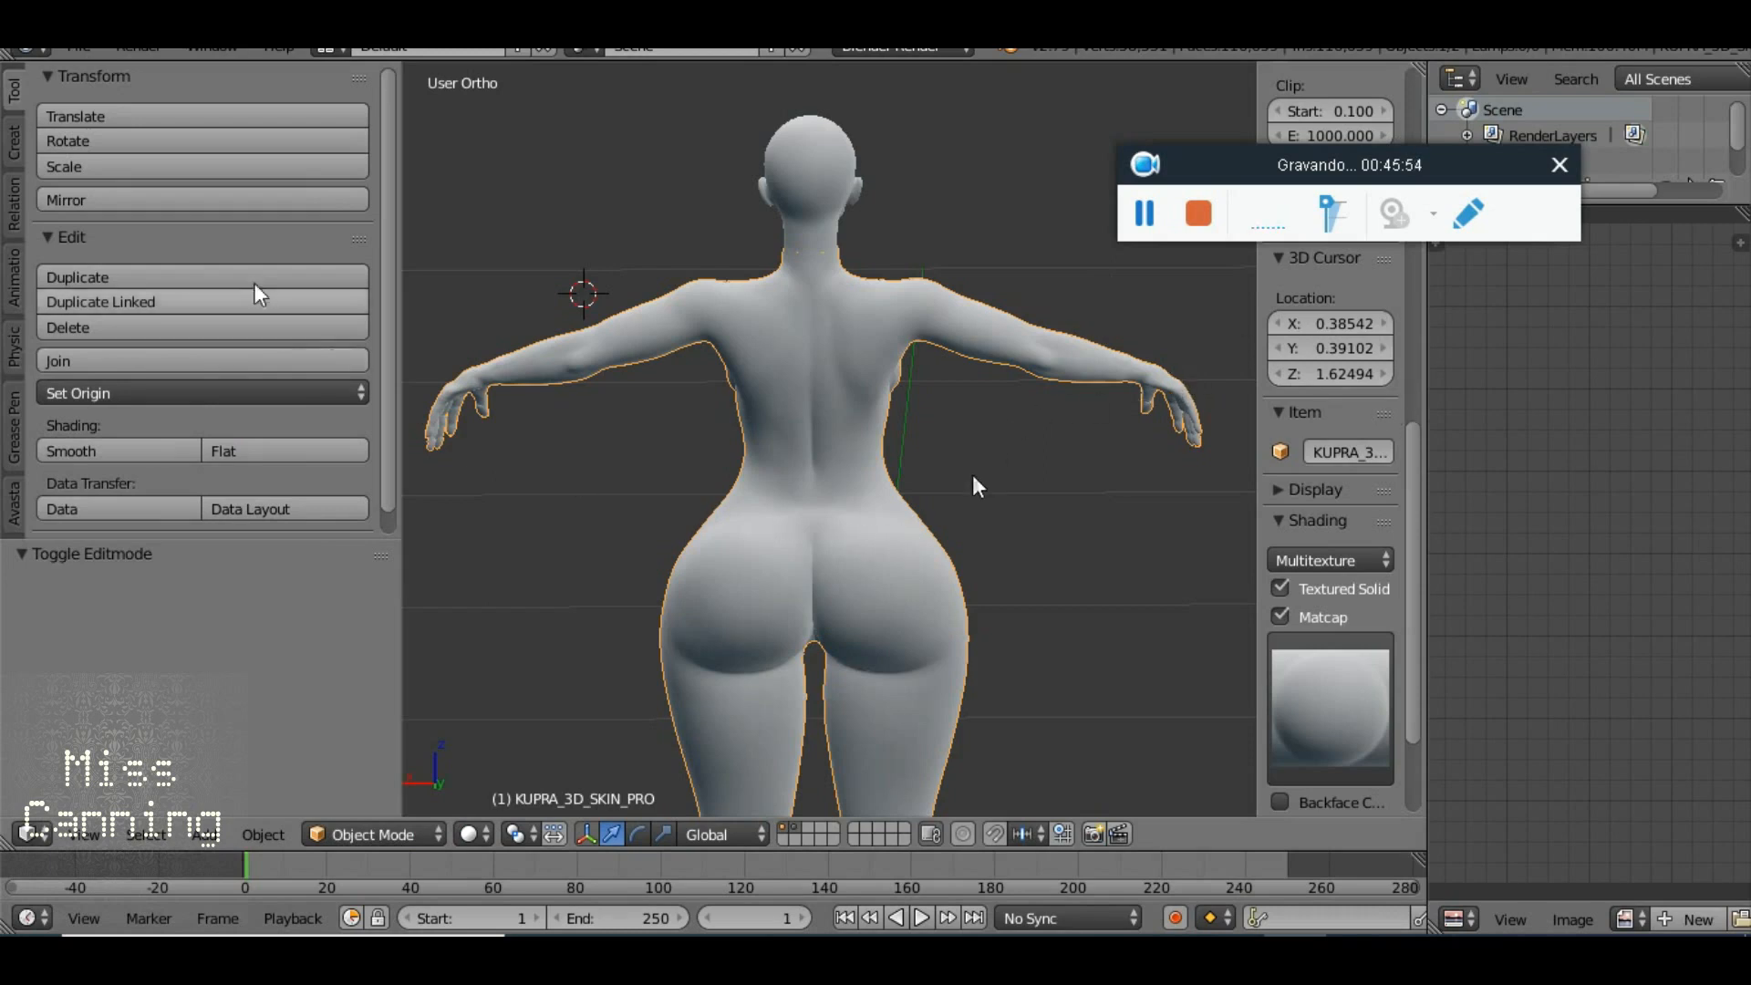
{"action": "left_click", "coordinate": [399, 832]}
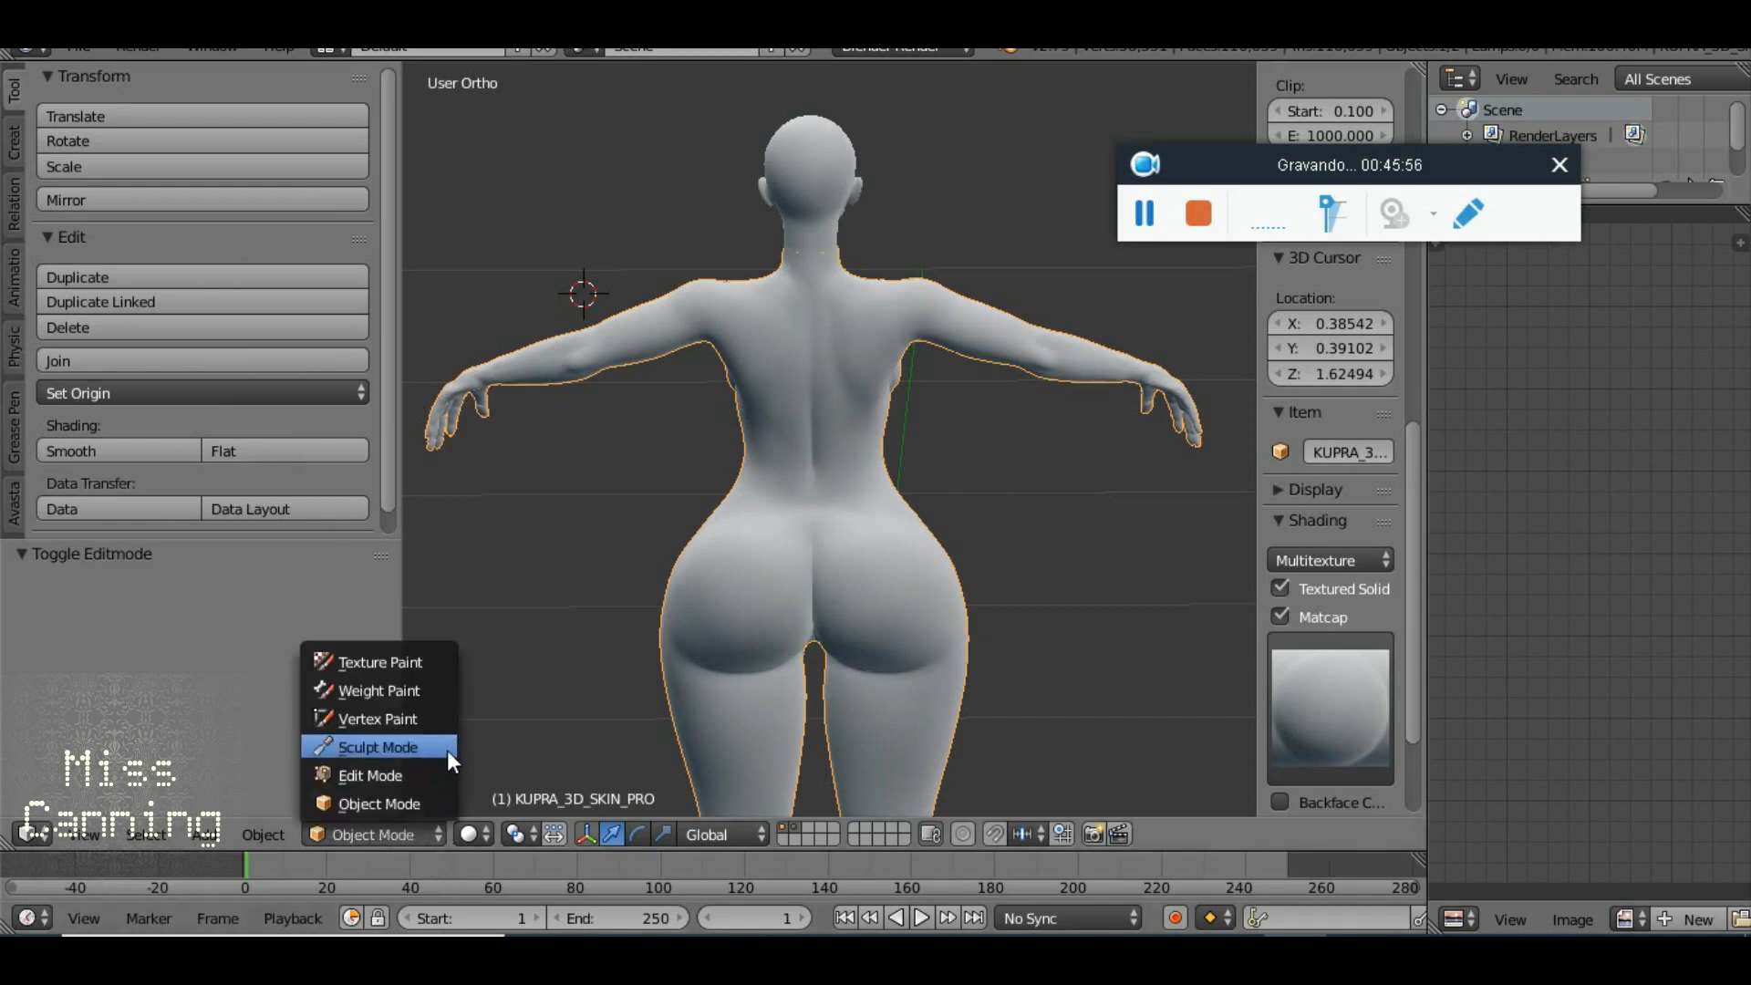
{"action": "left_click", "coordinate": [392, 744]}
{"action": "mouse_move", "coordinate": [773, 617]}
{"action": "left_mouse_down"}
{"action": "mouse_move", "coordinate": [768, 580]}
{"action": "mouse_move", "coordinate": [816, 492]}
{"action": "left_mouse_up"}
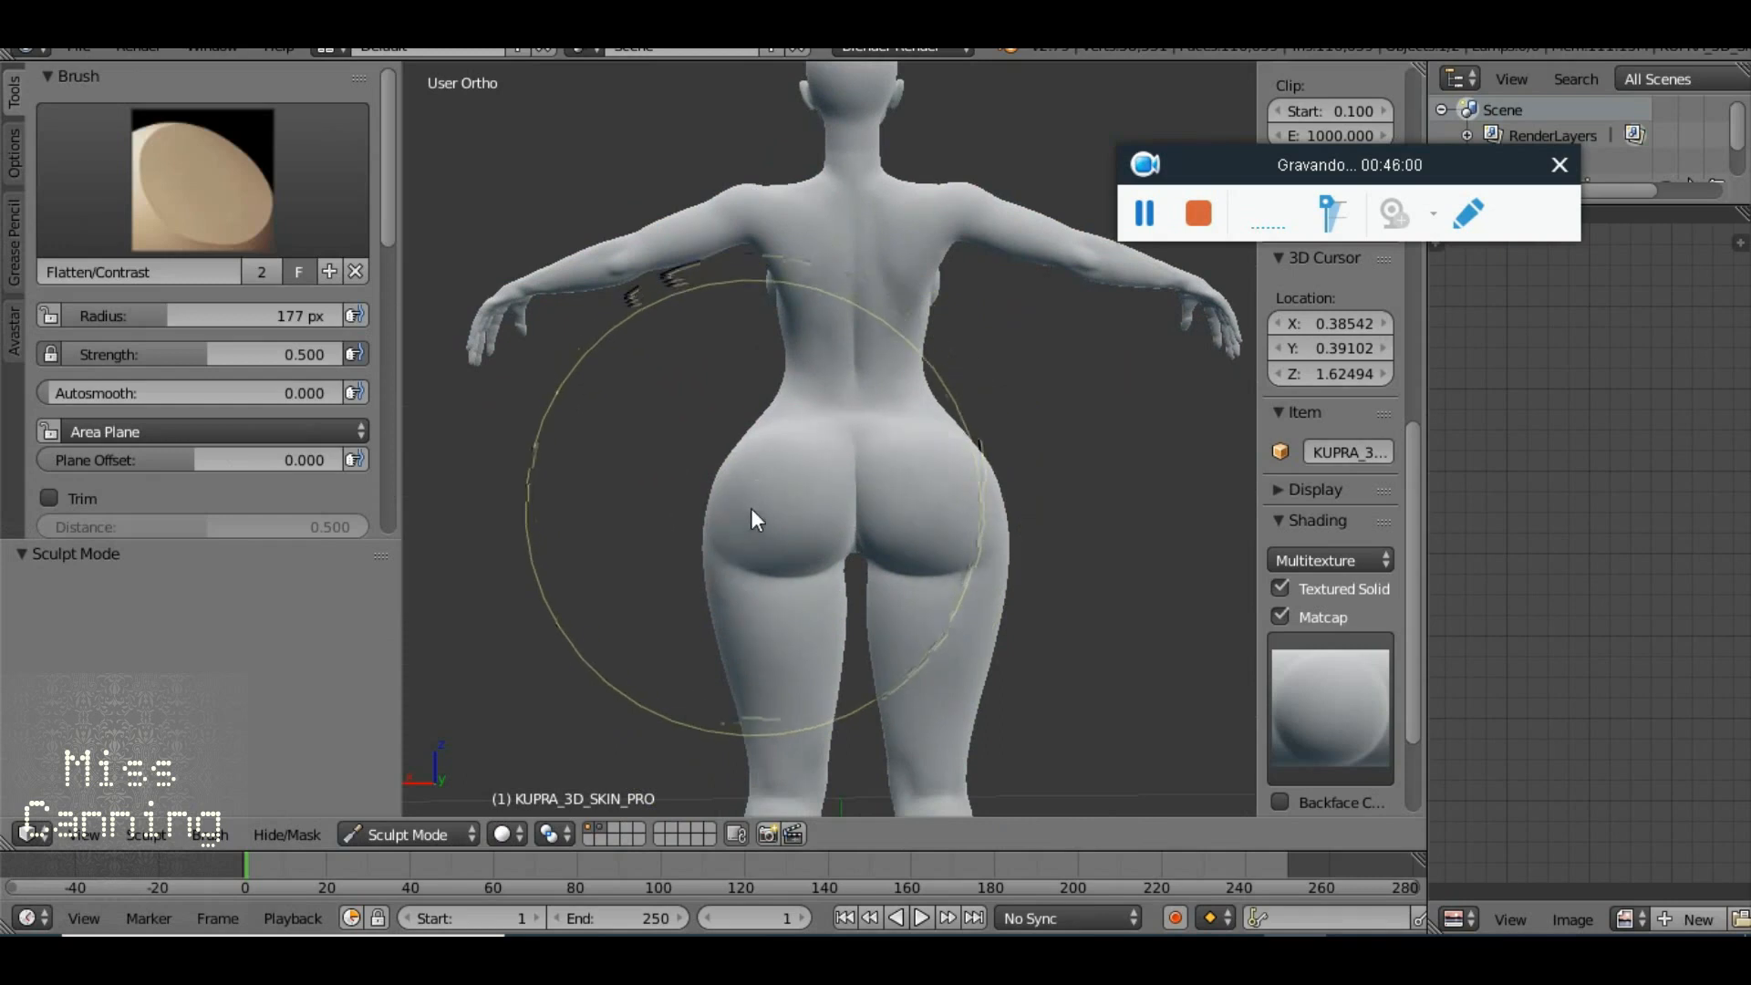
Switch to the Smooth brush and examine the hips and overall silhouette from the back and front
{"action": "left_click", "coordinate": [265, 226]}
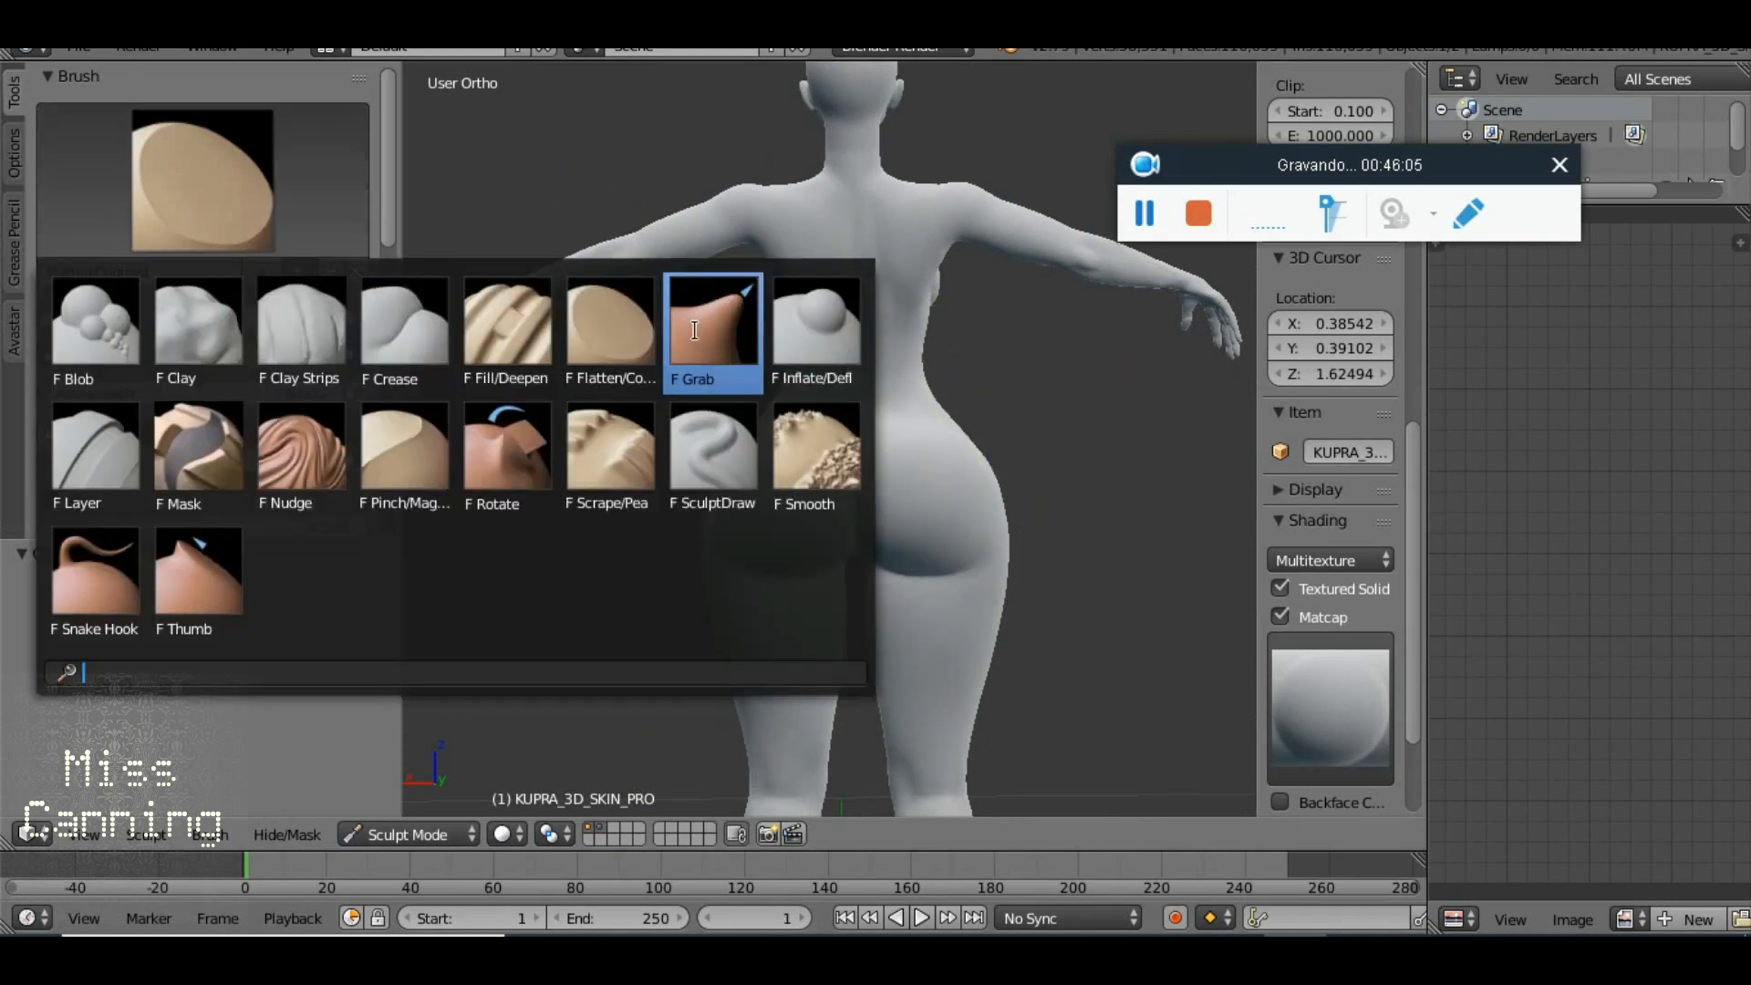
{"action": "left_click", "coordinate": [816, 467]}
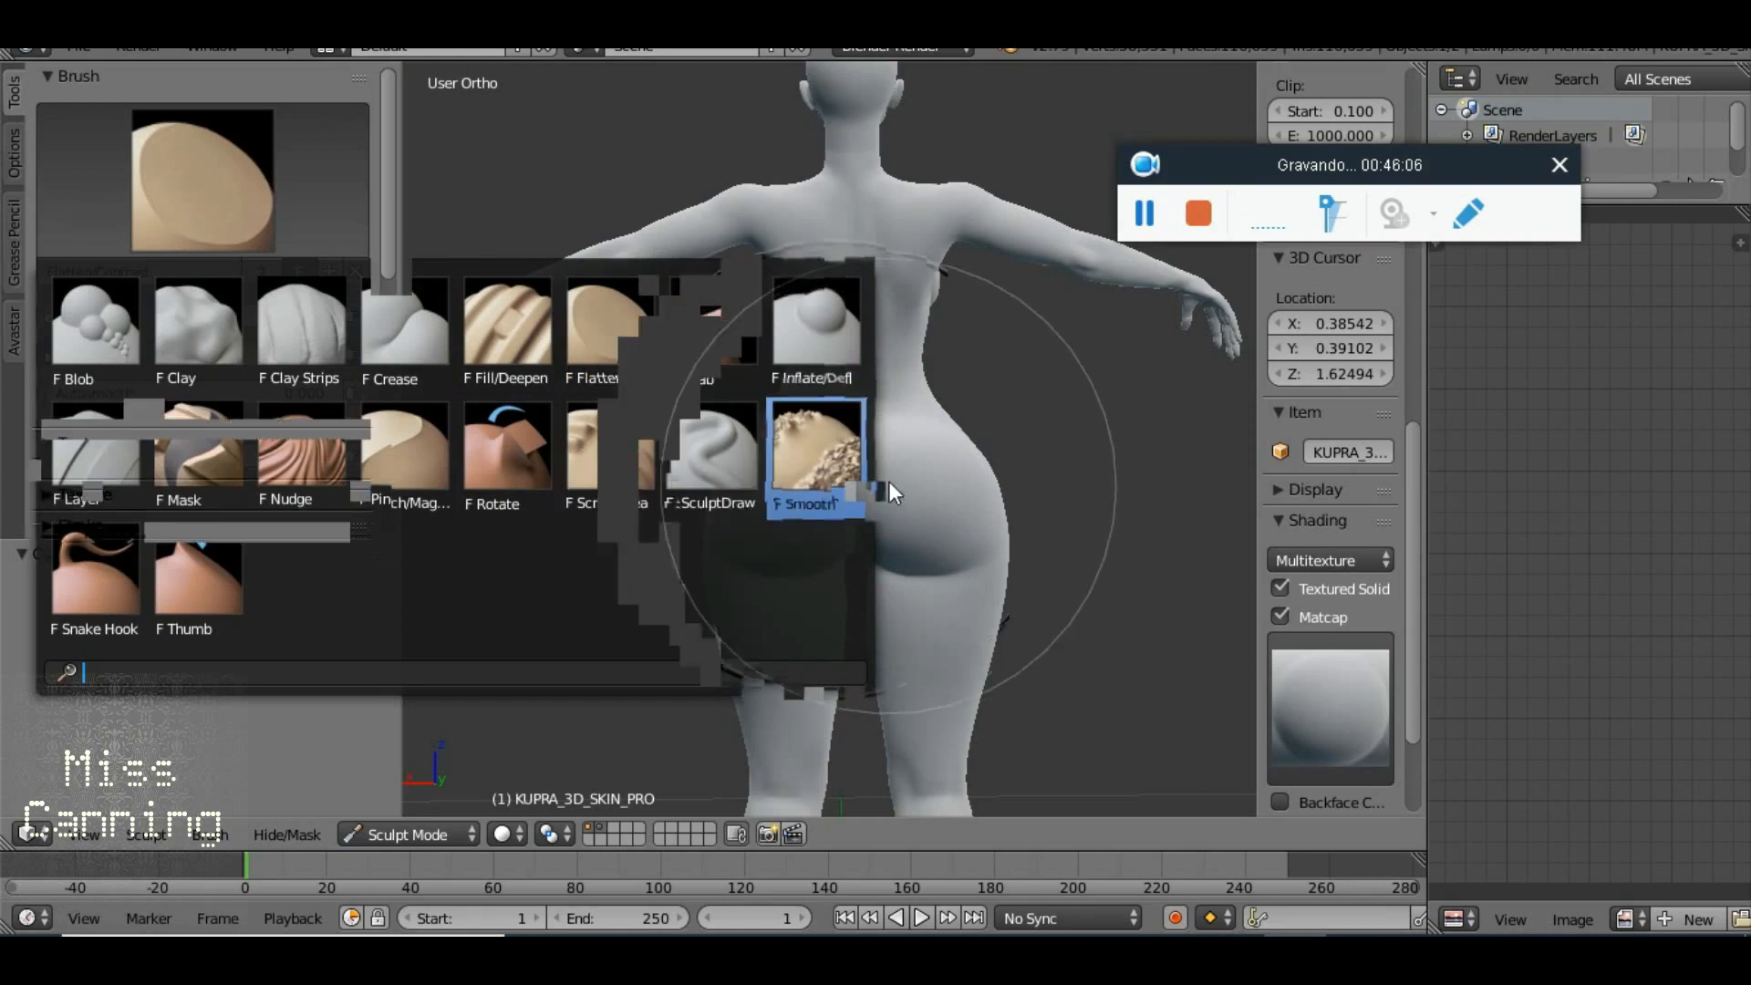
{"action": "mouse_move", "coordinate": [846, 479]}
{"action": "left_mouse_down"}
{"action": "mouse_move", "coordinate": [1205, 452]}
{"action": "mouse_move", "coordinate": [1200, 396]}
{"action": "mouse_move", "coordinate": [457, 383]}
{"action": "mouse_move", "coordinate": [568, 396]}
{"action": "mouse_move", "coordinate": [606, 430]}
{"action": "mouse_move", "coordinate": [772, 484]}
{"action": "mouse_move", "coordinate": [1156, 483]}
{"action": "left_mouse_up"}
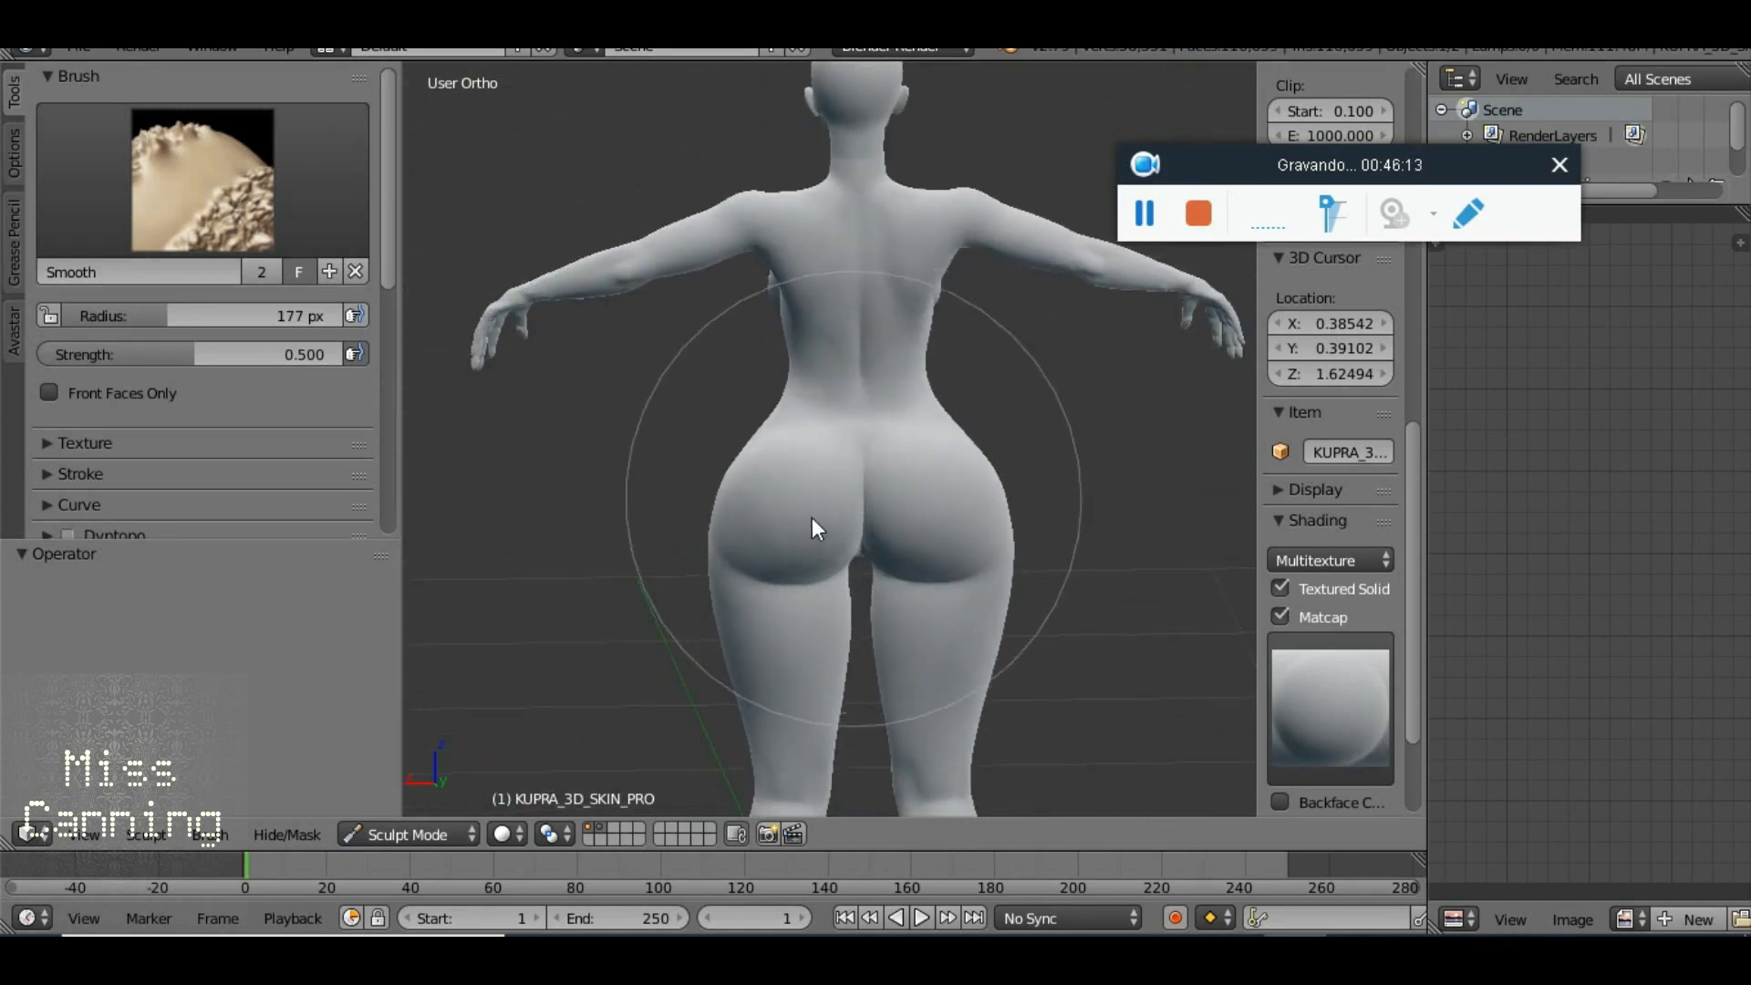
{"action": "left_click_drag", "start_coordinate": [868, 552], "coordinate": [567, 549]}
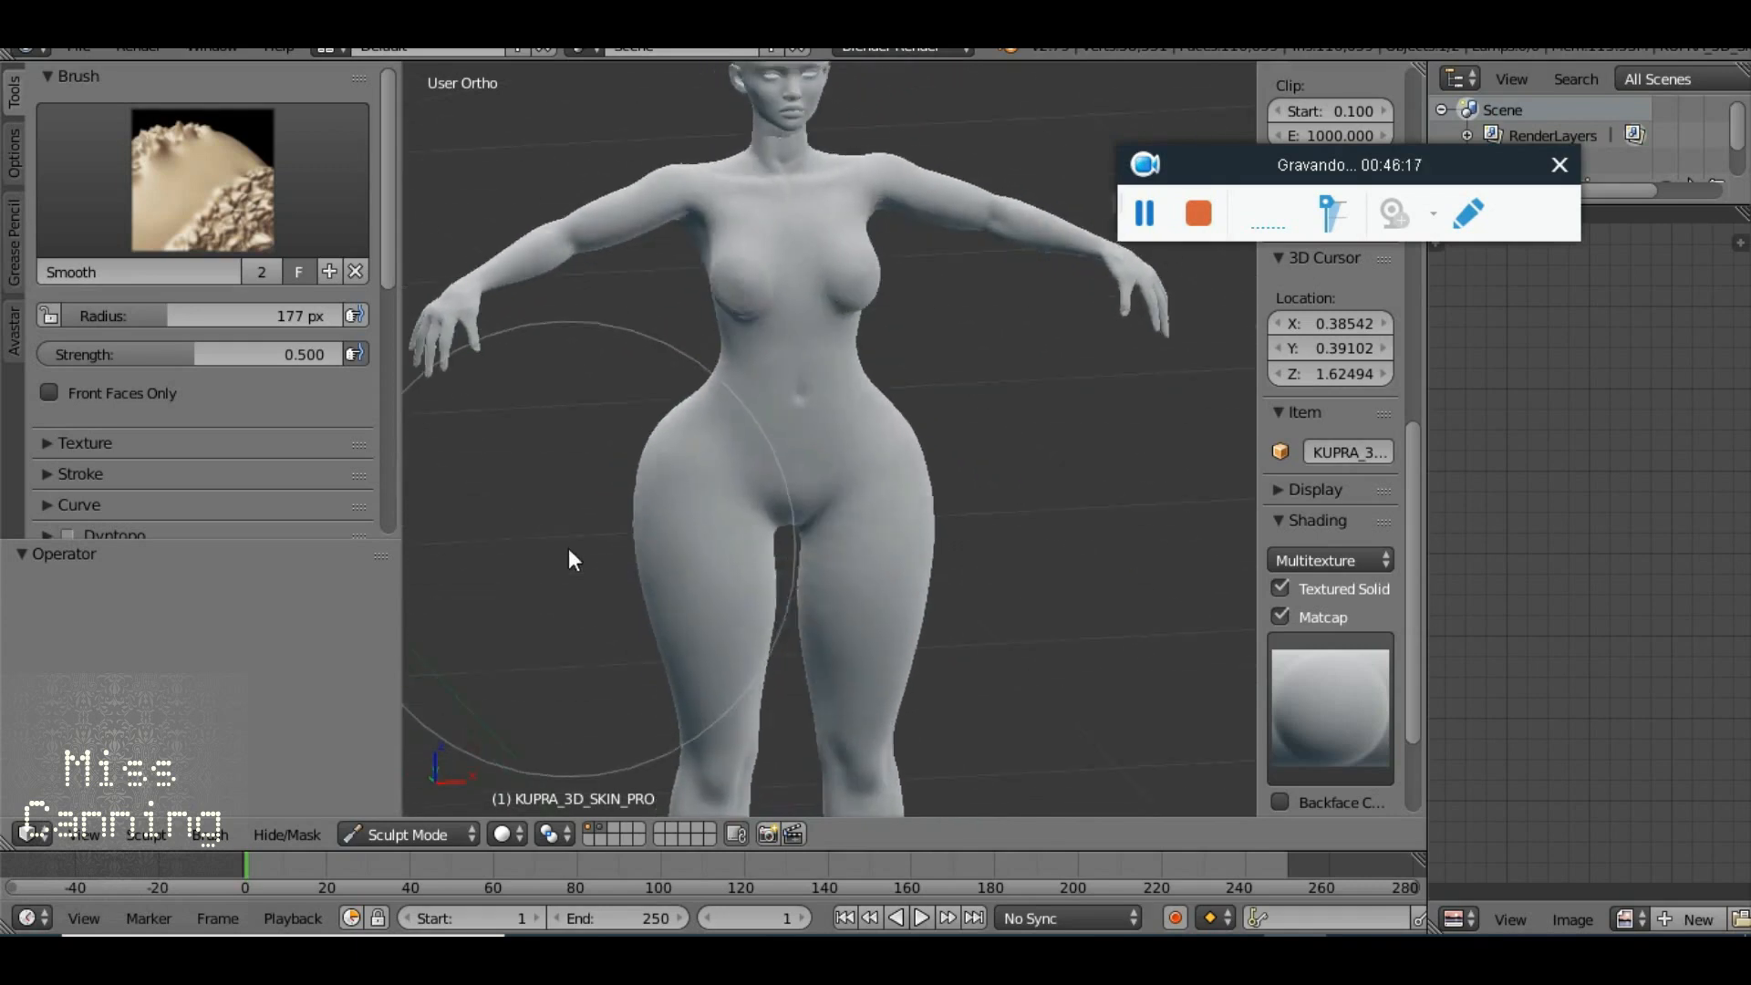
{"action": "scroll", "coordinate": [907, 545], "scroll_direction": "up", "scroll_amount": 2}
{"action": "scroll", "coordinate": [906, 546], "scroll_direction": "down", "scroll_amount": 2}
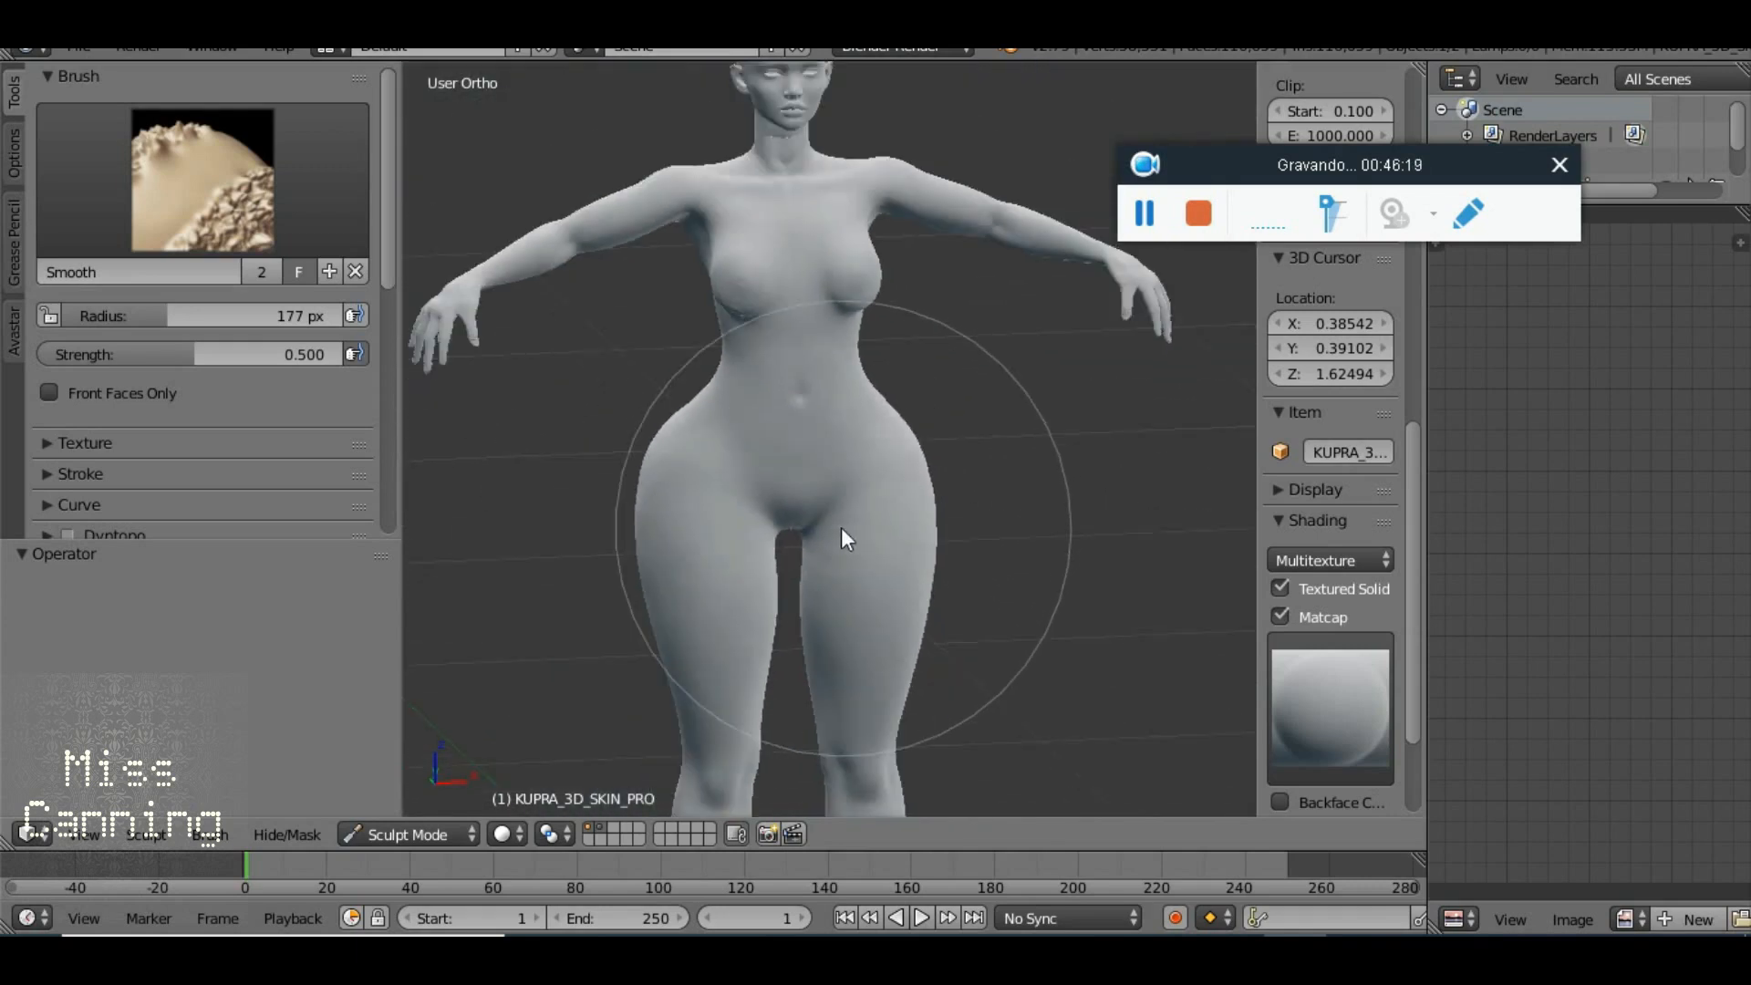
Soften the hips and outer thighs with the Smooth brush, working from the front and the back
{"action": "mouse_move", "coordinate": [812, 500]}
{"action": "left_mouse_down"}
{"action": "mouse_move", "coordinate": [759, 515]}
{"action": "mouse_move", "coordinate": [693, 462]}
{"action": "mouse_move", "coordinate": [678, 483]}
{"action": "mouse_move", "coordinate": [720, 438]}
{"action": "mouse_move", "coordinate": [707, 424]}
{"action": "mouse_move", "coordinate": [723, 408]}
{"action": "mouse_move", "coordinate": [695, 467]}
{"action": "mouse_move", "coordinate": [734, 430]}
{"action": "mouse_move", "coordinate": [761, 451]}
{"action": "mouse_move", "coordinate": [714, 529]}
{"action": "mouse_move", "coordinate": [720, 655]}
{"action": "left_mouse_up"}
{"action": "scroll", "coordinate": [821, 523], "scroll_direction": "down", "scroll_amount": 2}
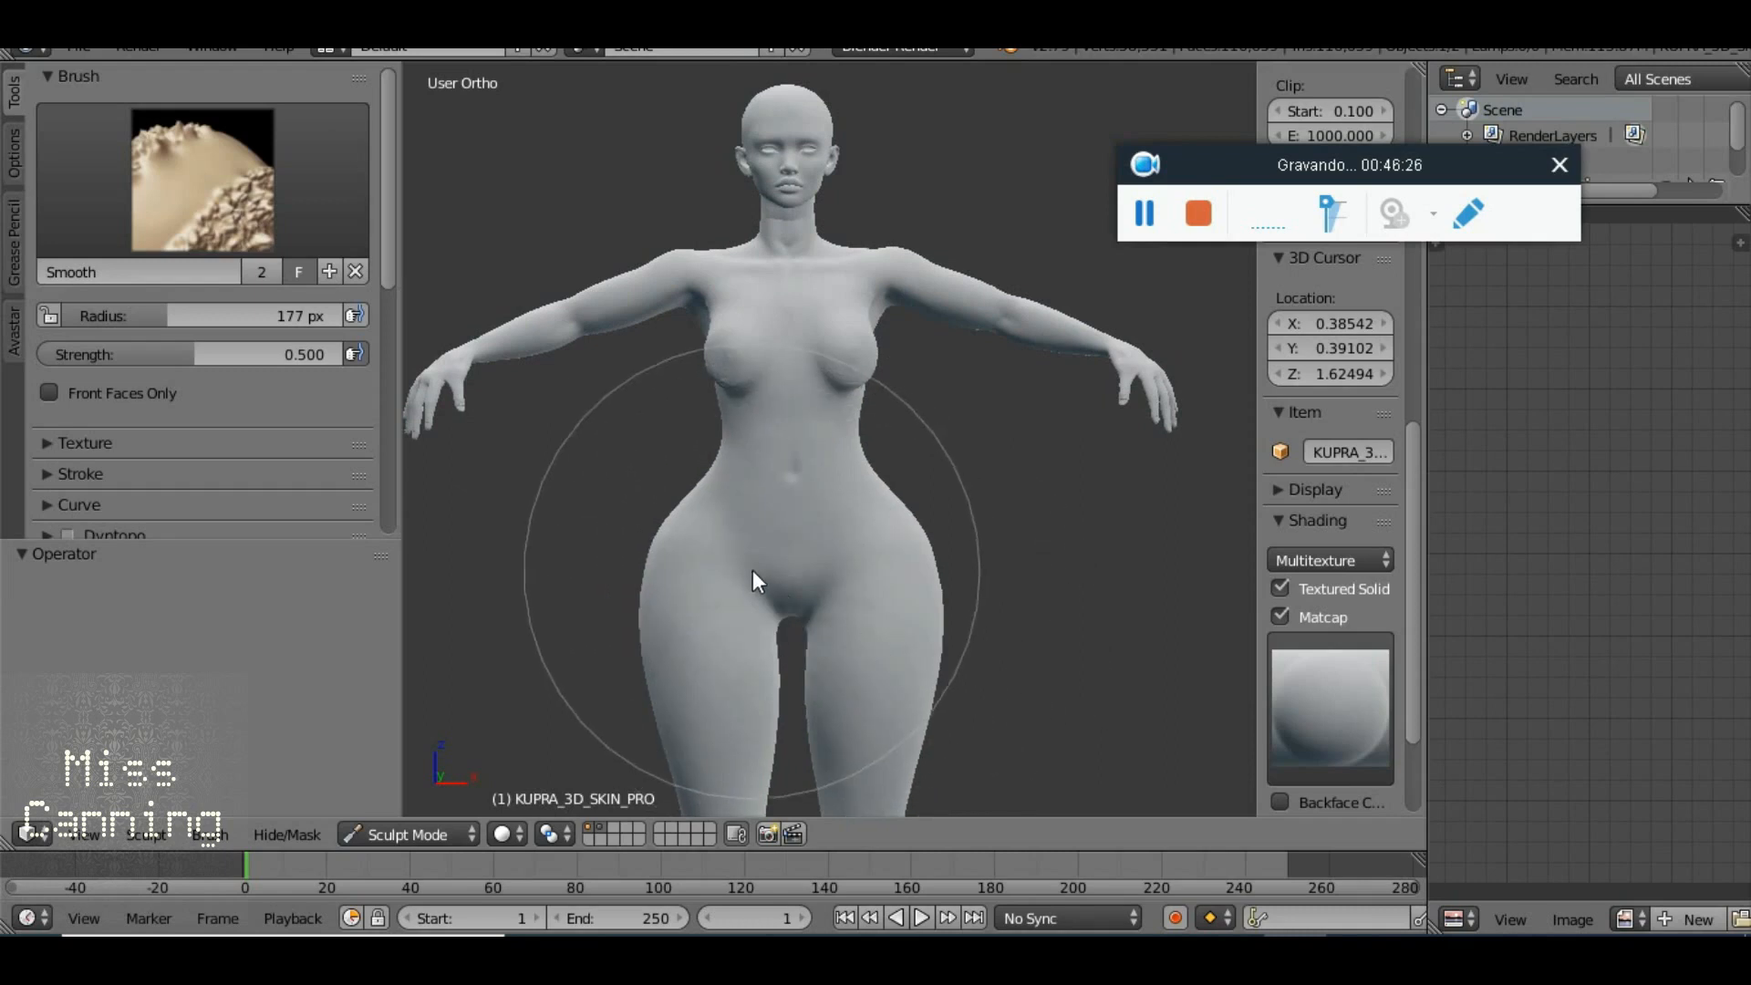
{"action": "scroll", "coordinate": [735, 545], "scroll_direction": "up", "scroll_amount": 2}
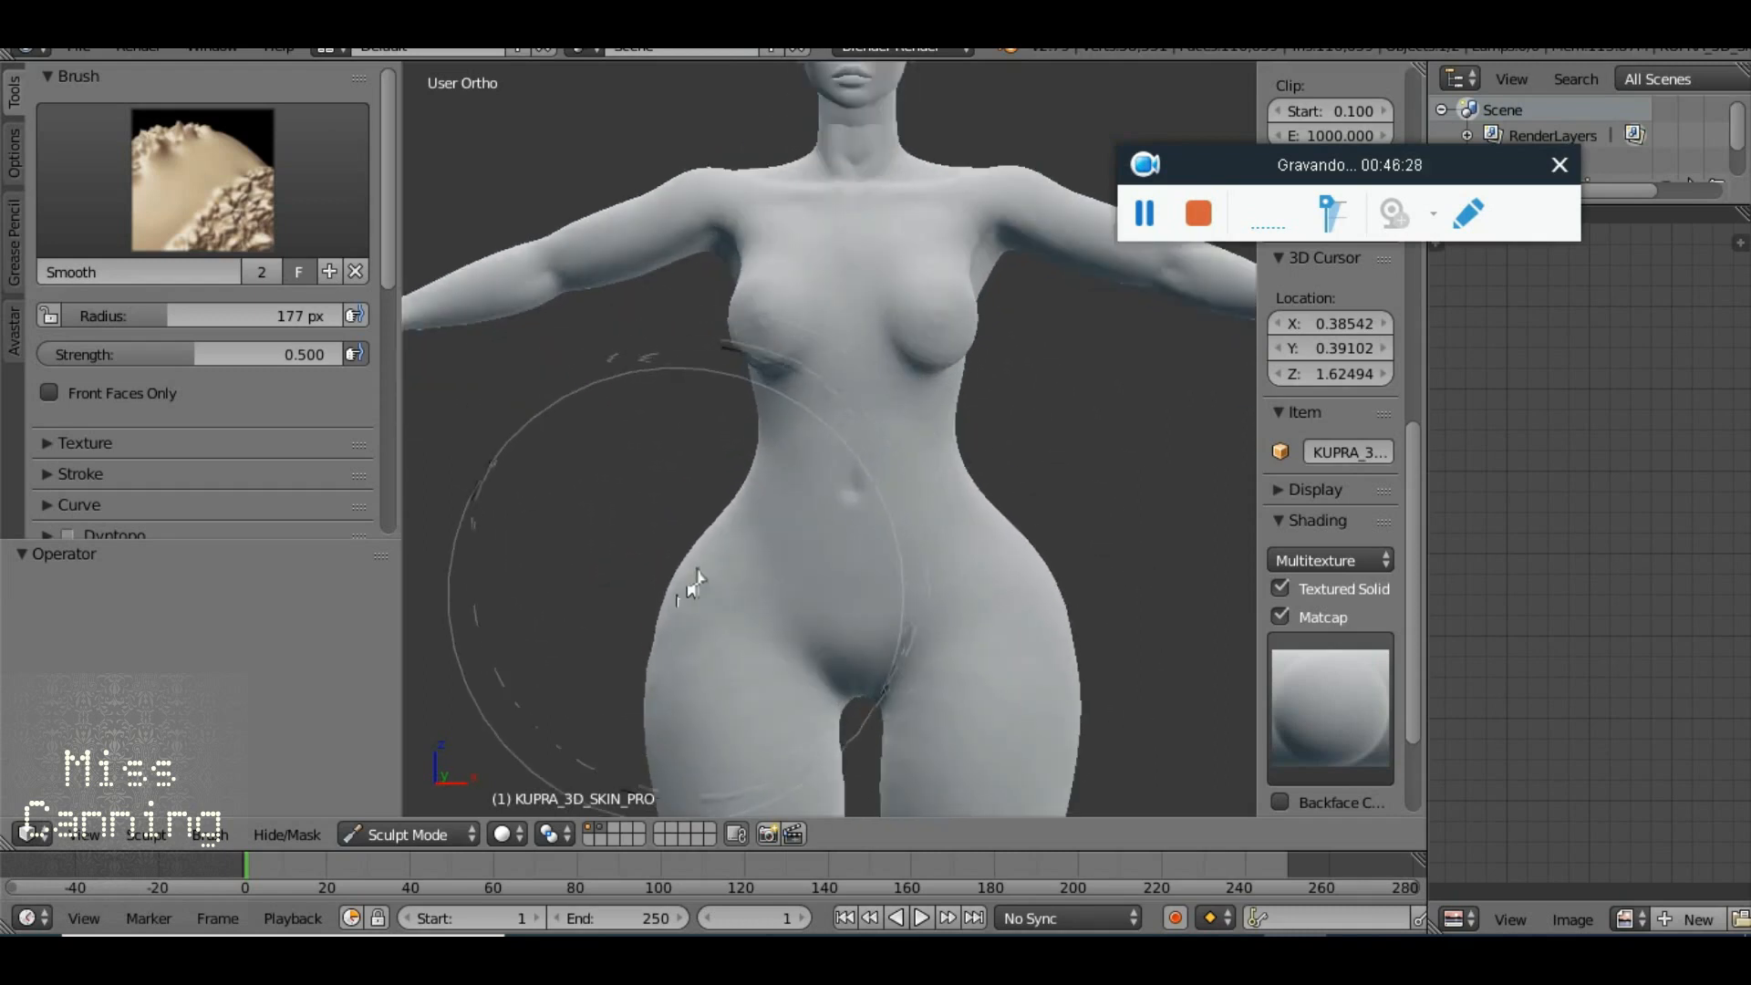
{"action": "mouse_move", "coordinate": [713, 531]}
{"action": "left_mouse_down"}
{"action": "mouse_move", "coordinate": [680, 608]}
{"action": "mouse_move", "coordinate": [714, 549]}
{"action": "mouse_move", "coordinate": [754, 534]}
{"action": "mouse_move", "coordinate": [699, 546]}
{"action": "mouse_move", "coordinate": [704, 637]}
{"action": "mouse_move", "coordinate": [925, 637]}
{"action": "mouse_move", "coordinate": [944, 668]}
{"action": "mouse_move", "coordinate": [896, 665]}
{"action": "left_mouse_up"}
{"action": "mouse_move", "coordinate": [669, 626]}
{"action": "left_mouse_down"}
{"action": "mouse_move", "coordinate": [939, 426]}
{"action": "mouse_move", "coordinate": [1056, 450]}
{"action": "mouse_move", "coordinate": [1213, 447]}
{"action": "mouse_move", "coordinate": [1251, 467]}
{"action": "left_mouse_up"}
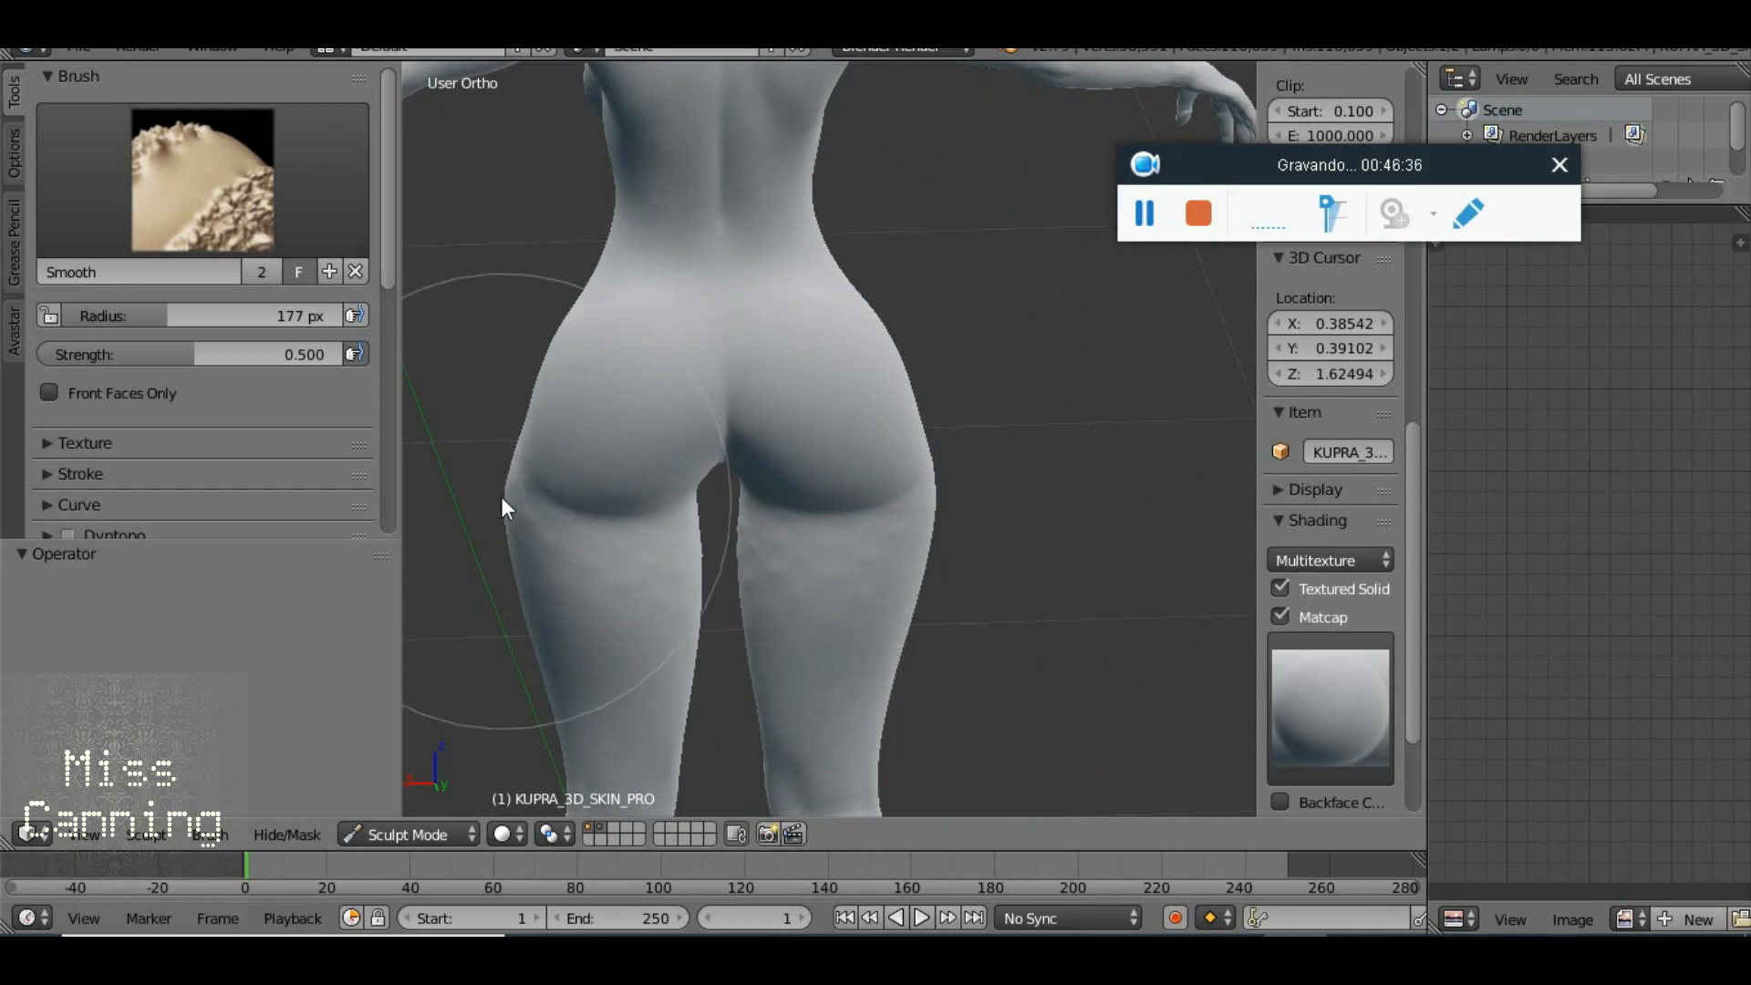
{"action": "mouse_move", "coordinate": [529, 506]}
{"action": "left_mouse_down"}
{"action": "mouse_move", "coordinate": [579, 378]}
{"action": "mouse_move", "coordinate": [555, 618]}
{"action": "left_mouse_up"}
{"action": "mouse_move", "coordinate": [681, 558]}
{"action": "left_mouse_down"}
{"action": "mouse_move", "coordinate": [707, 520]}
{"action": "mouse_move", "coordinate": [1213, 510]}
{"action": "mouse_move", "coordinate": [1053, 500]}
{"action": "left_mouse_up"}
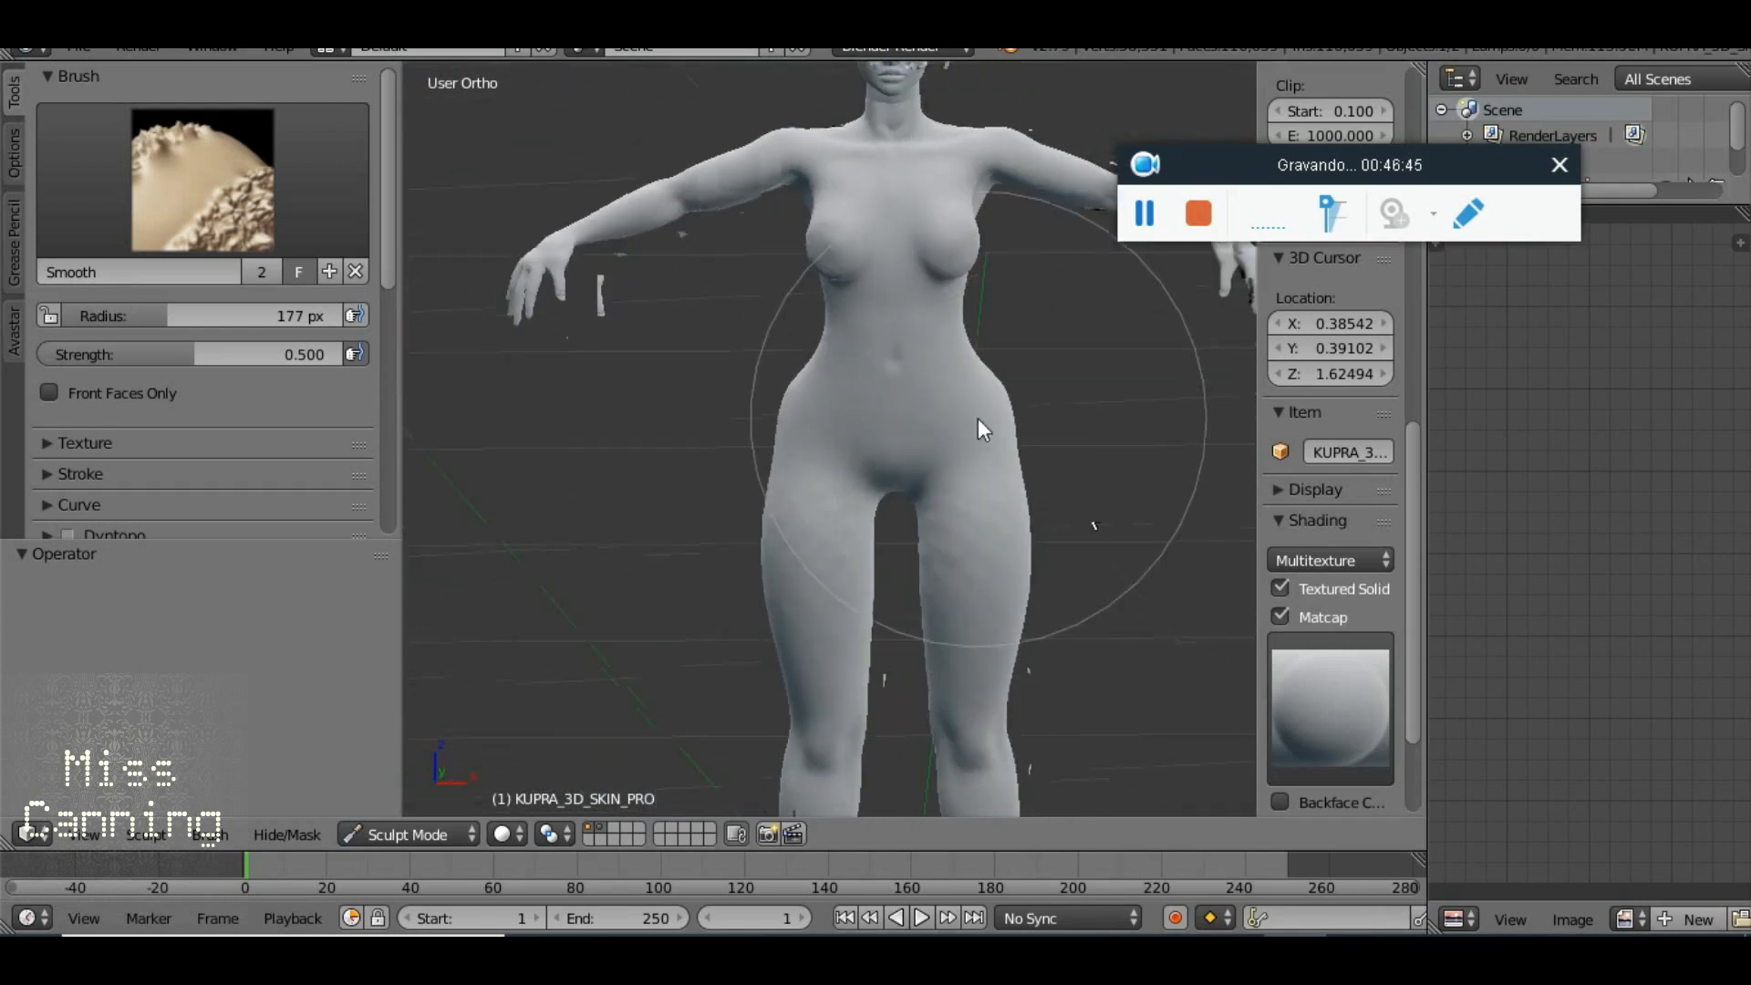
Refine the hip contour with the Smooth brush and check the silhouette from the side and the front
{"action": "scroll", "coordinate": [977, 418], "scroll_direction": "up", "scroll_amount": 4}
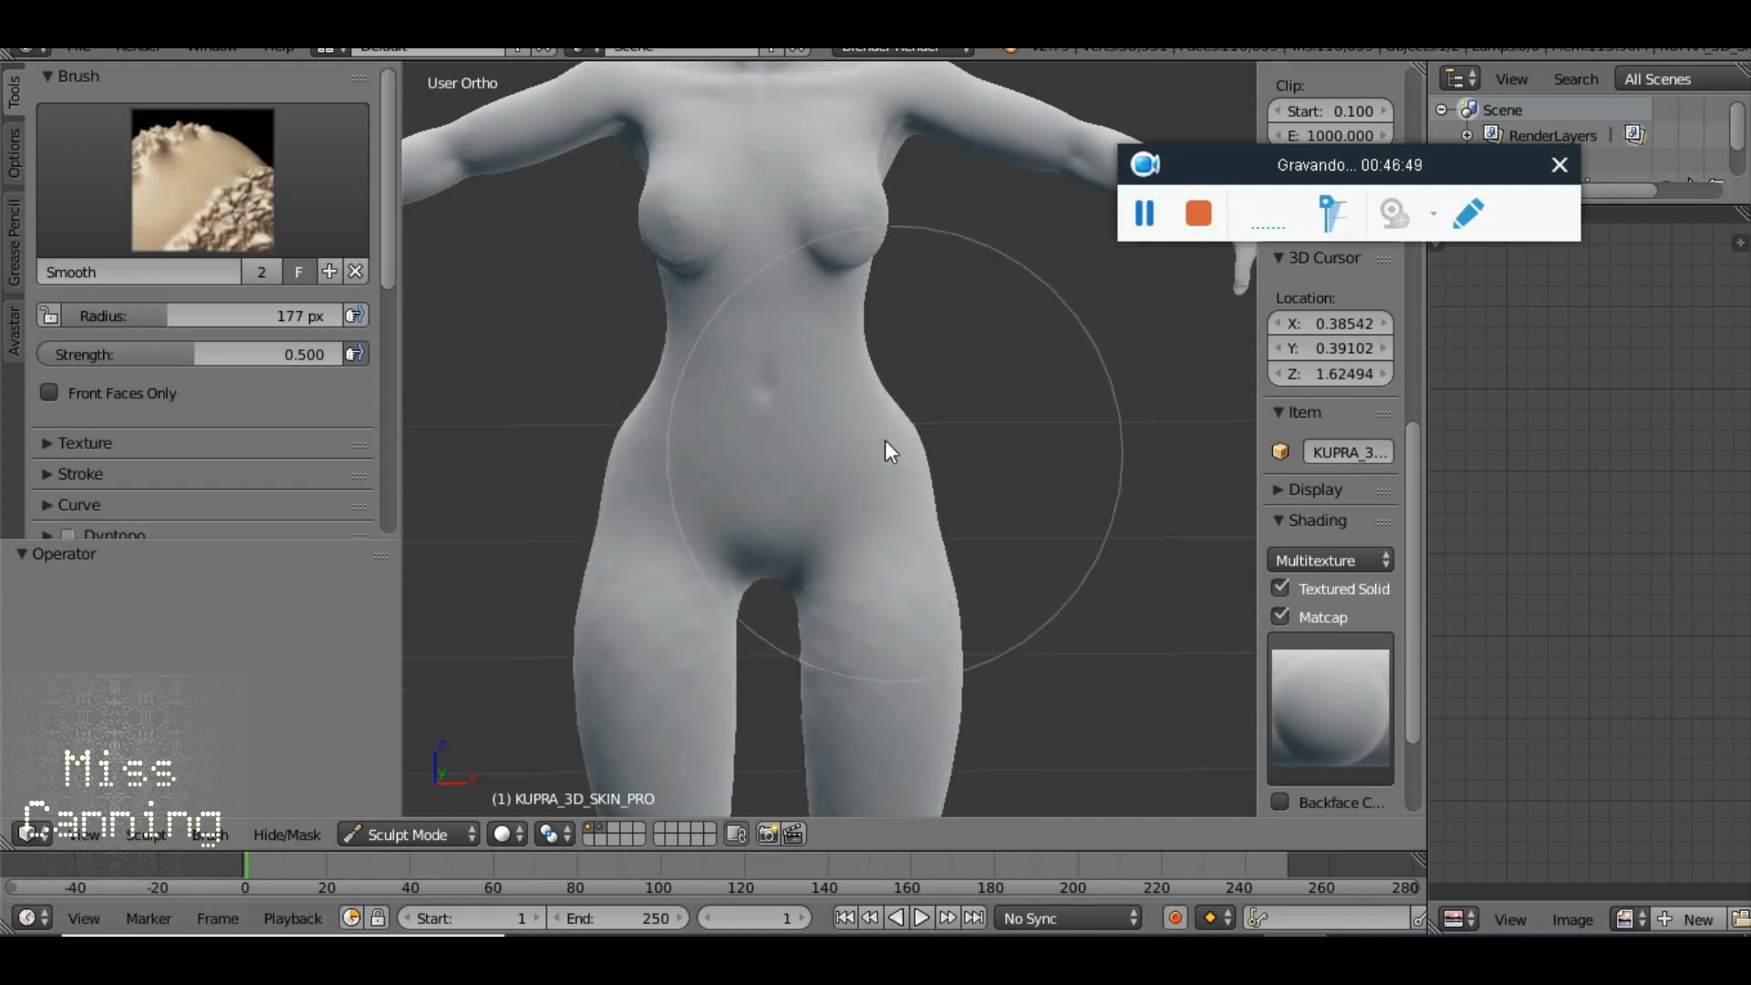
{"action": "scroll", "coordinate": [912, 507], "scroll_direction": "down", "scroll_amount": 3}
{"action": "mouse_move", "coordinate": [846, 470]}
{"action": "left_mouse_down"}
{"action": "mouse_move", "coordinate": [1035, 491]}
{"action": "mouse_move", "coordinate": [1204, 439]}
{"action": "mouse_move", "coordinate": [974, 451]}
{"action": "mouse_move", "coordinate": [1106, 481]}
{"action": "mouse_move", "coordinate": [941, 584]}
{"action": "left_mouse_up"}
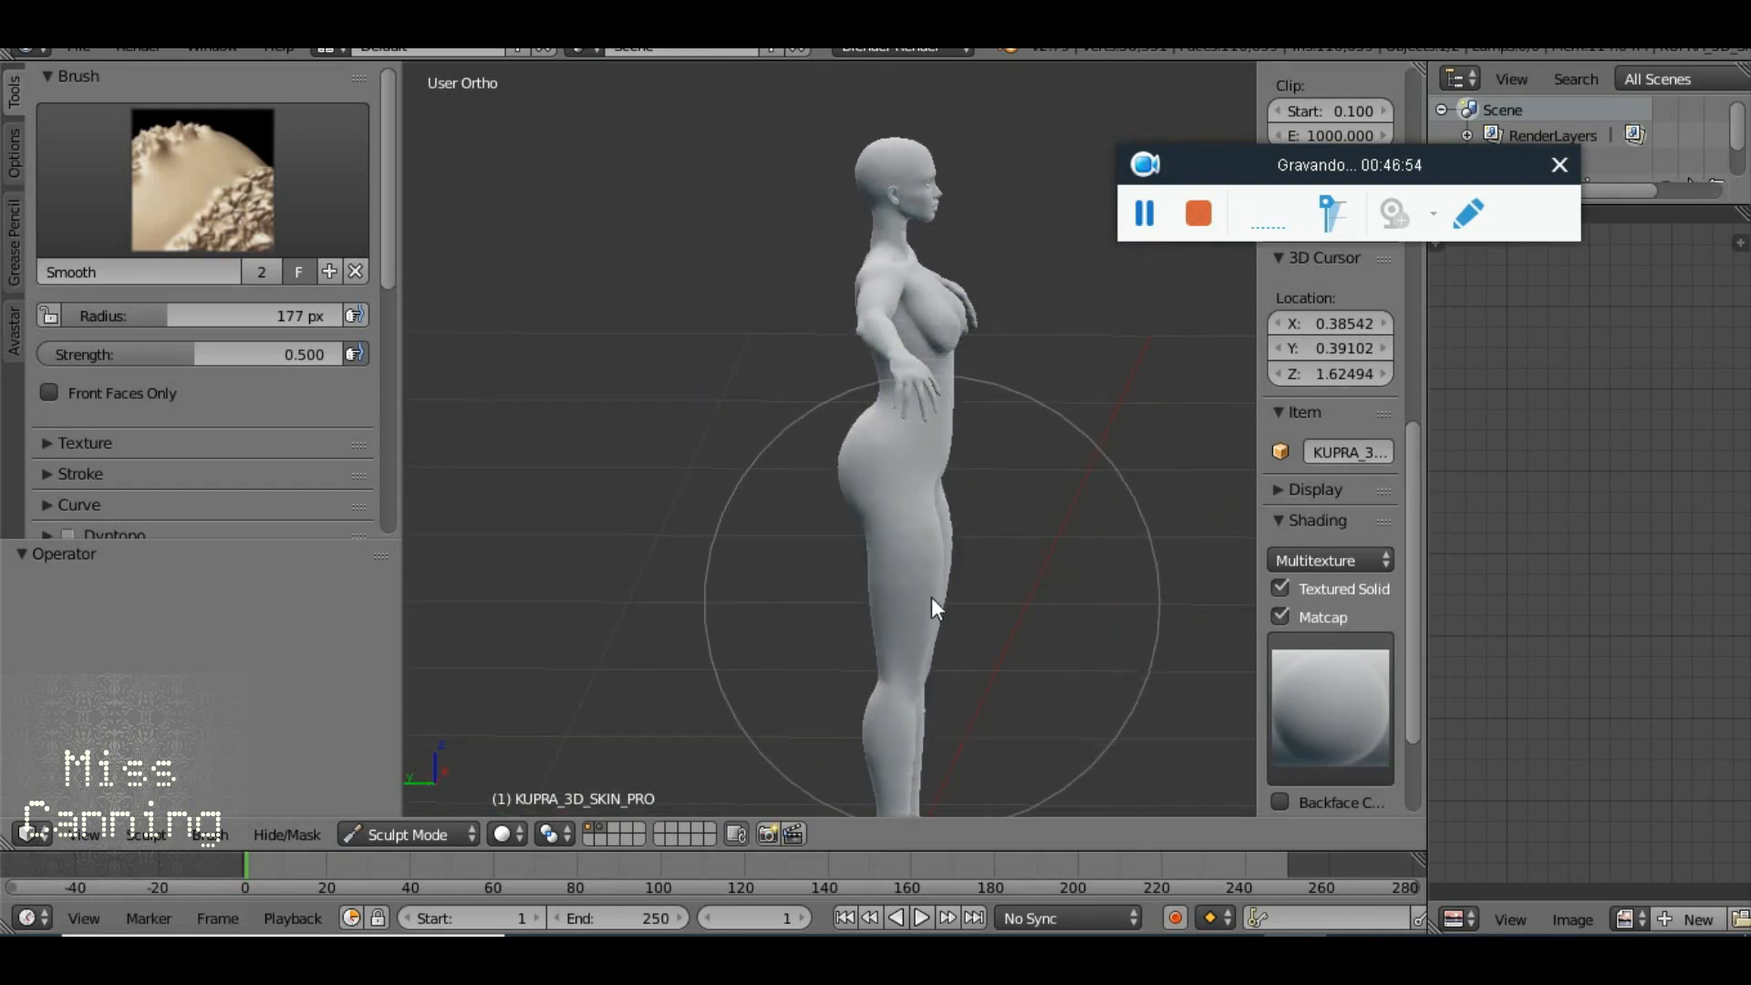
{"action": "left_click_drag", "start_coordinate": [918, 567], "coordinate": [661, 568]}
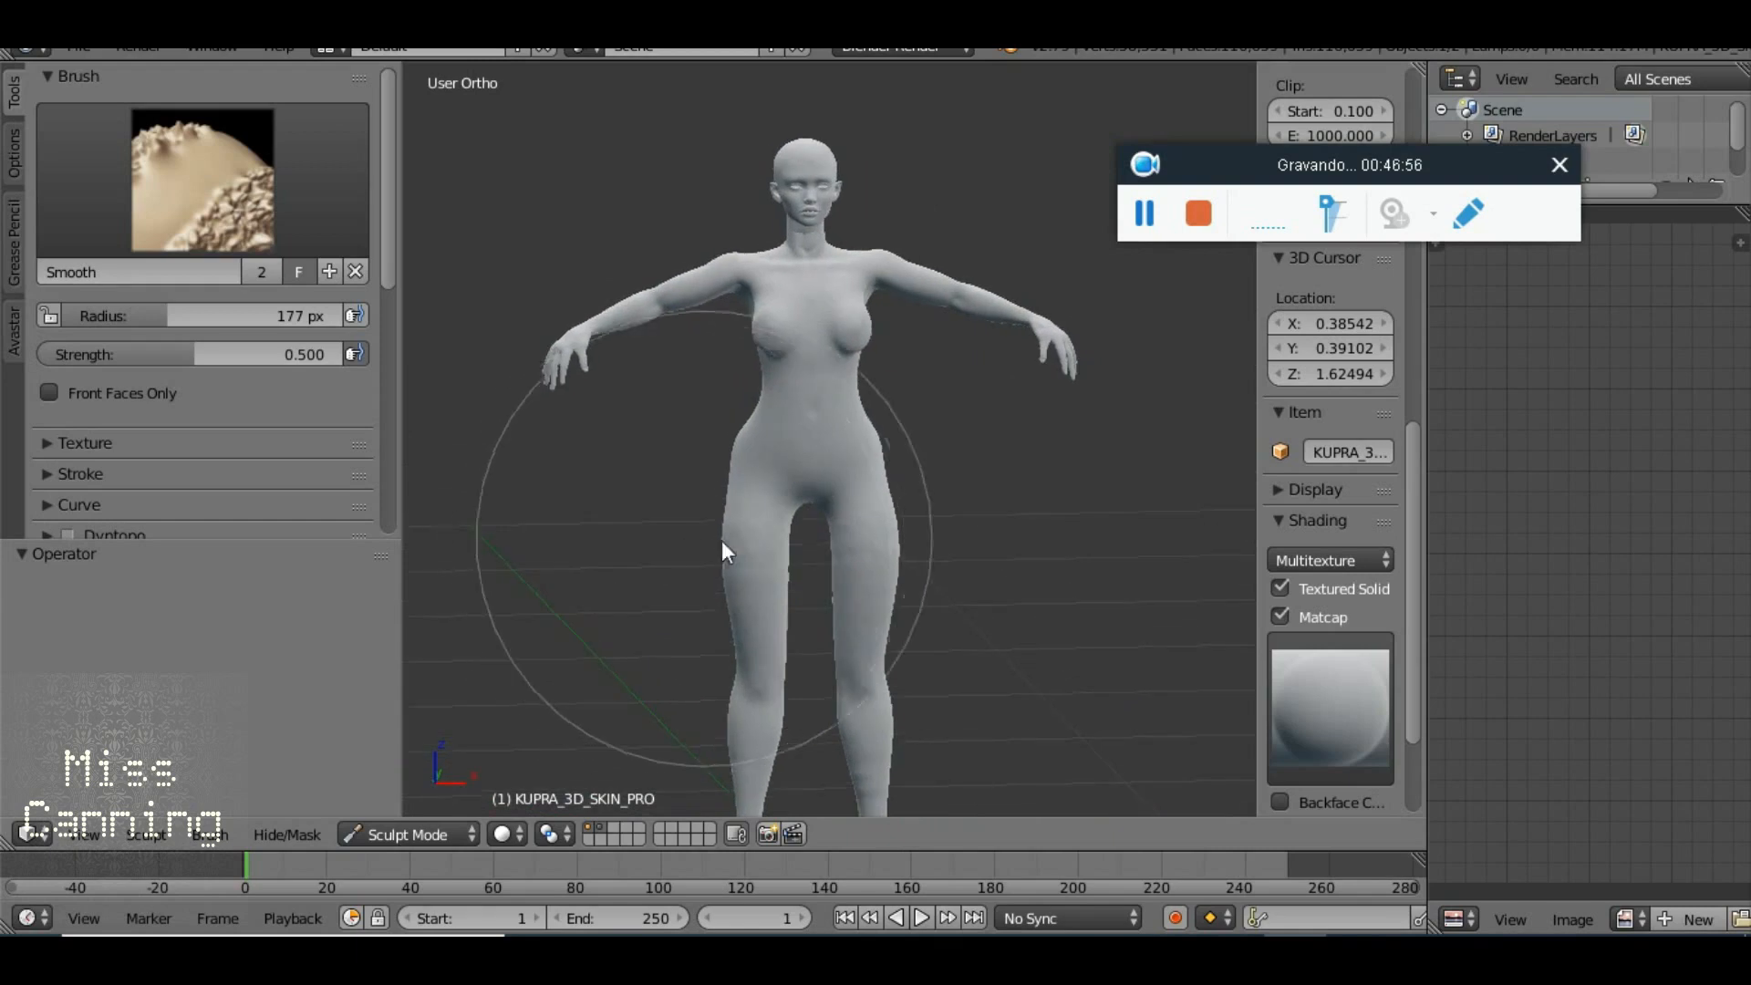
{"action": "scroll", "coordinate": [802, 540], "scroll_direction": "up", "scroll_amount": 4}
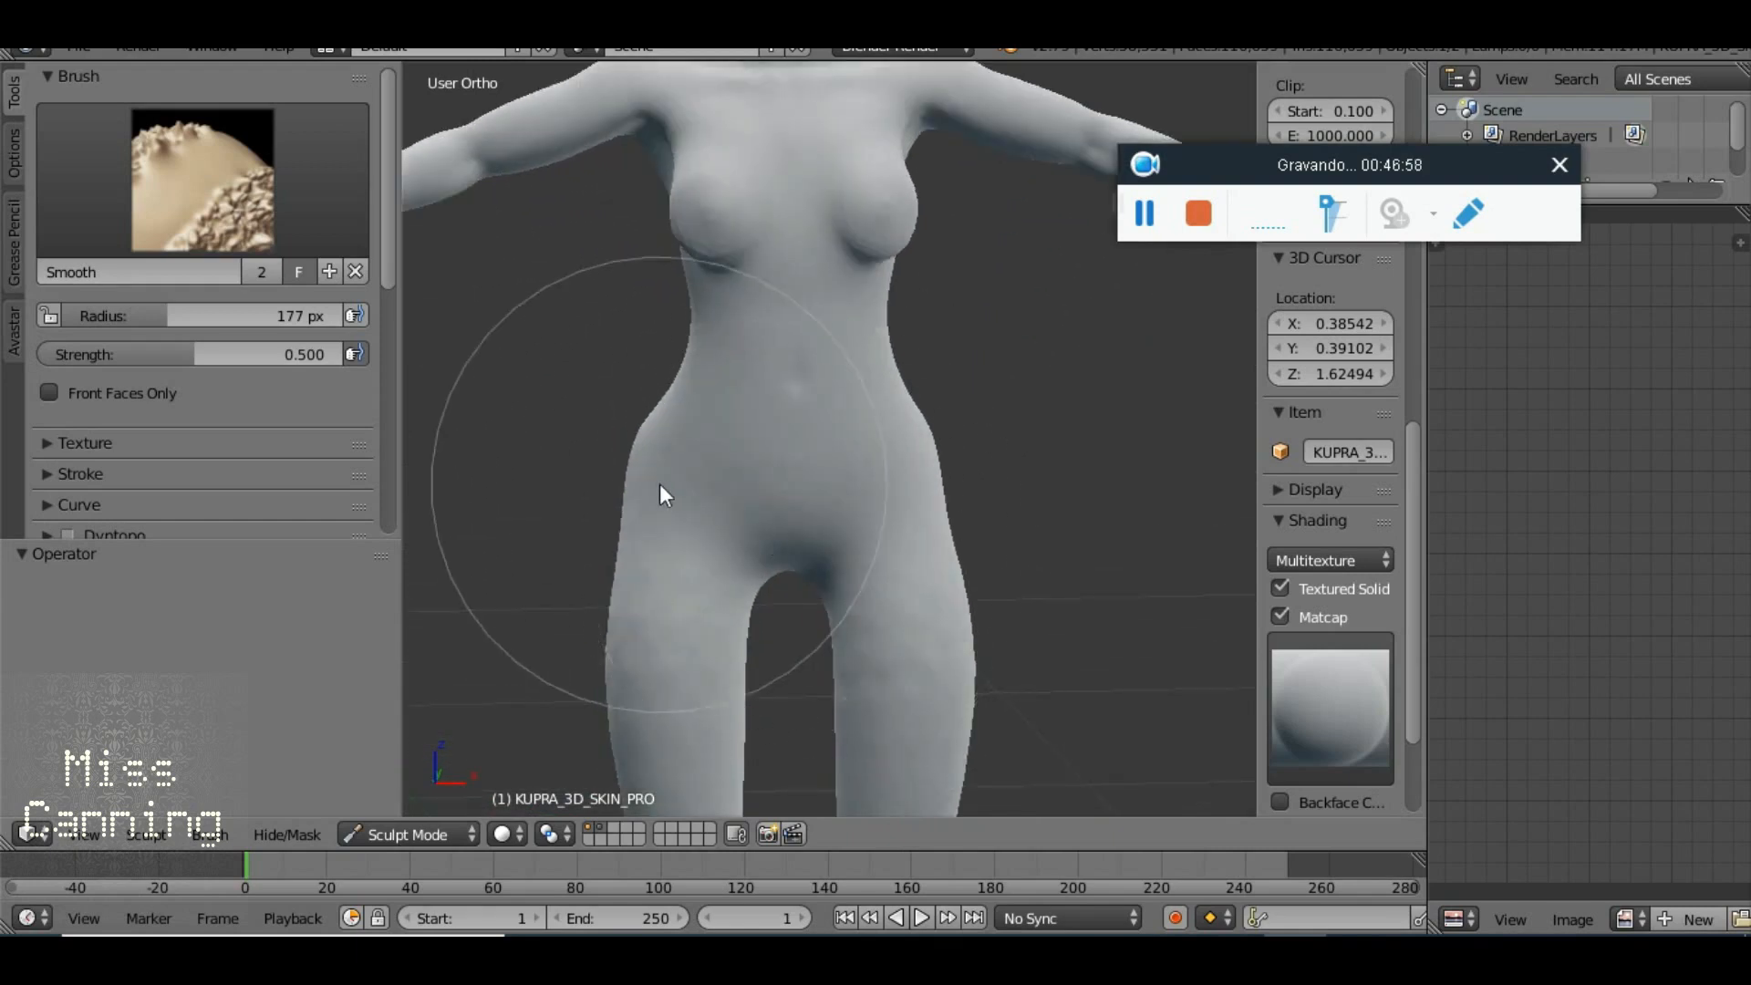
{"action": "scroll", "coordinate": [799, 398], "scroll_direction": "down", "scroll_amount": 4}
{"action": "left_click_drag", "start_coordinate": [792, 398], "coordinate": [817, 483]}
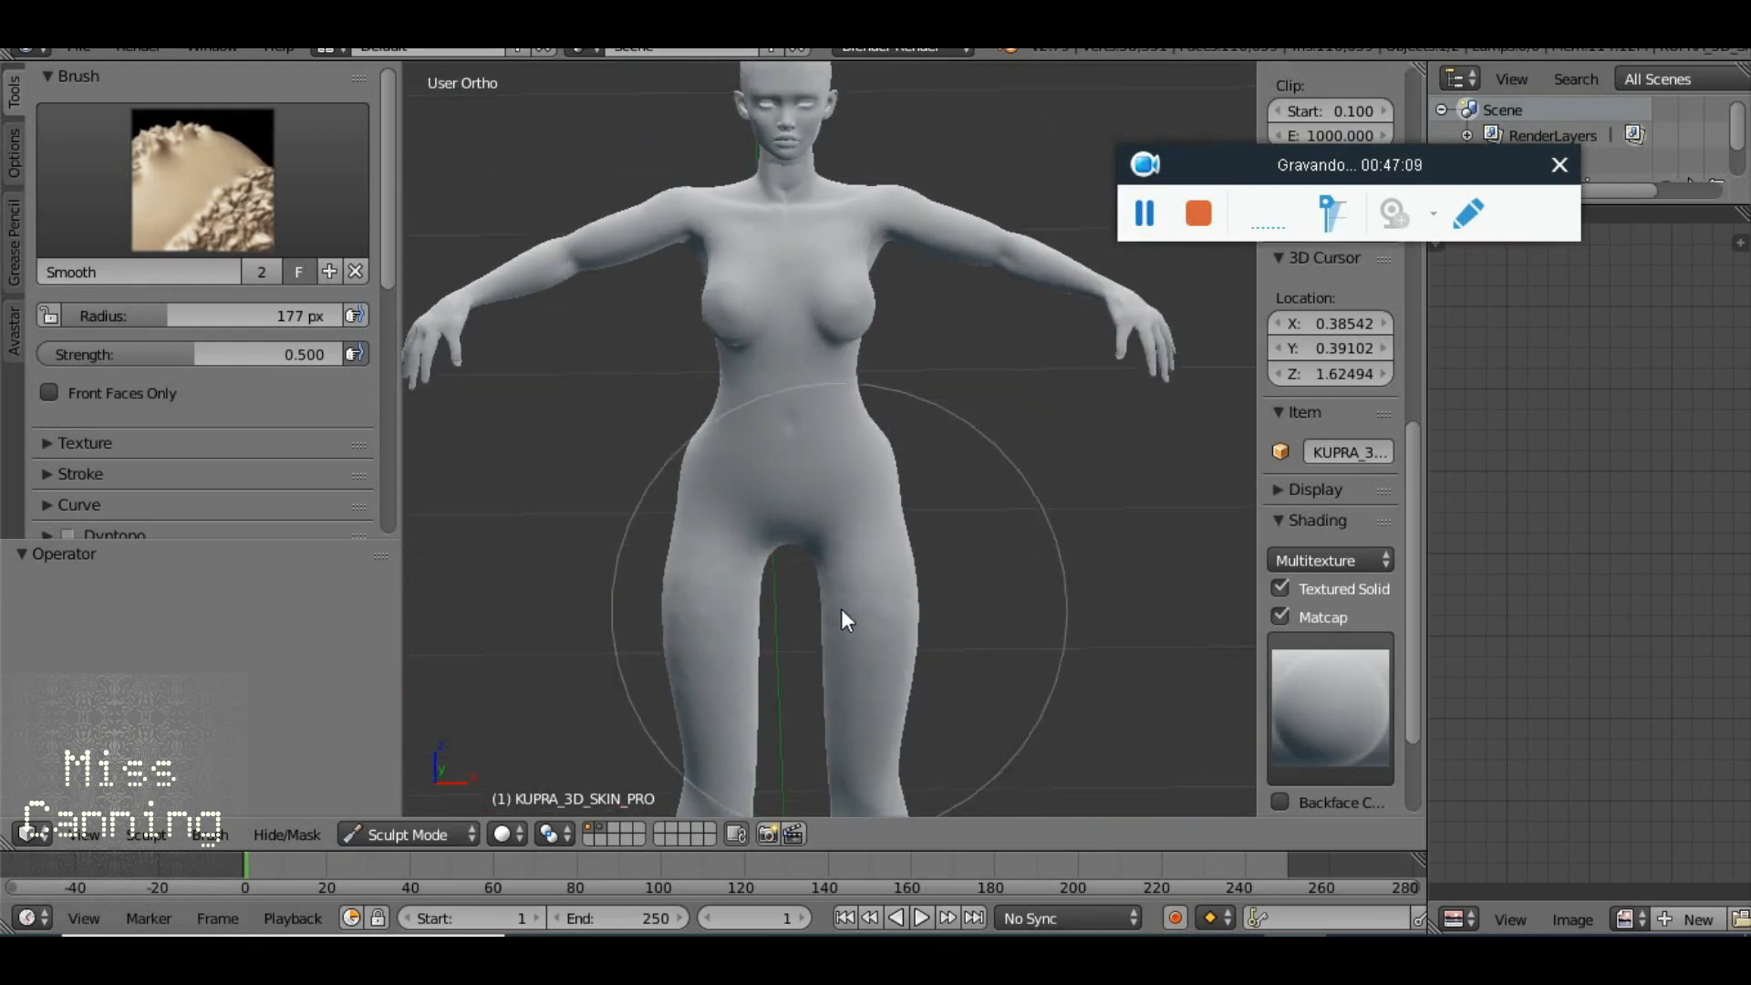
Smooth the thighs and inner legs down toward the knees and check the torso from the front
{"action": "left_click_drag", "start_coordinate": [845, 618], "coordinate": [857, 383]}
{"action": "left_click_drag", "start_coordinate": [801, 626], "coordinate": [659, 680]}
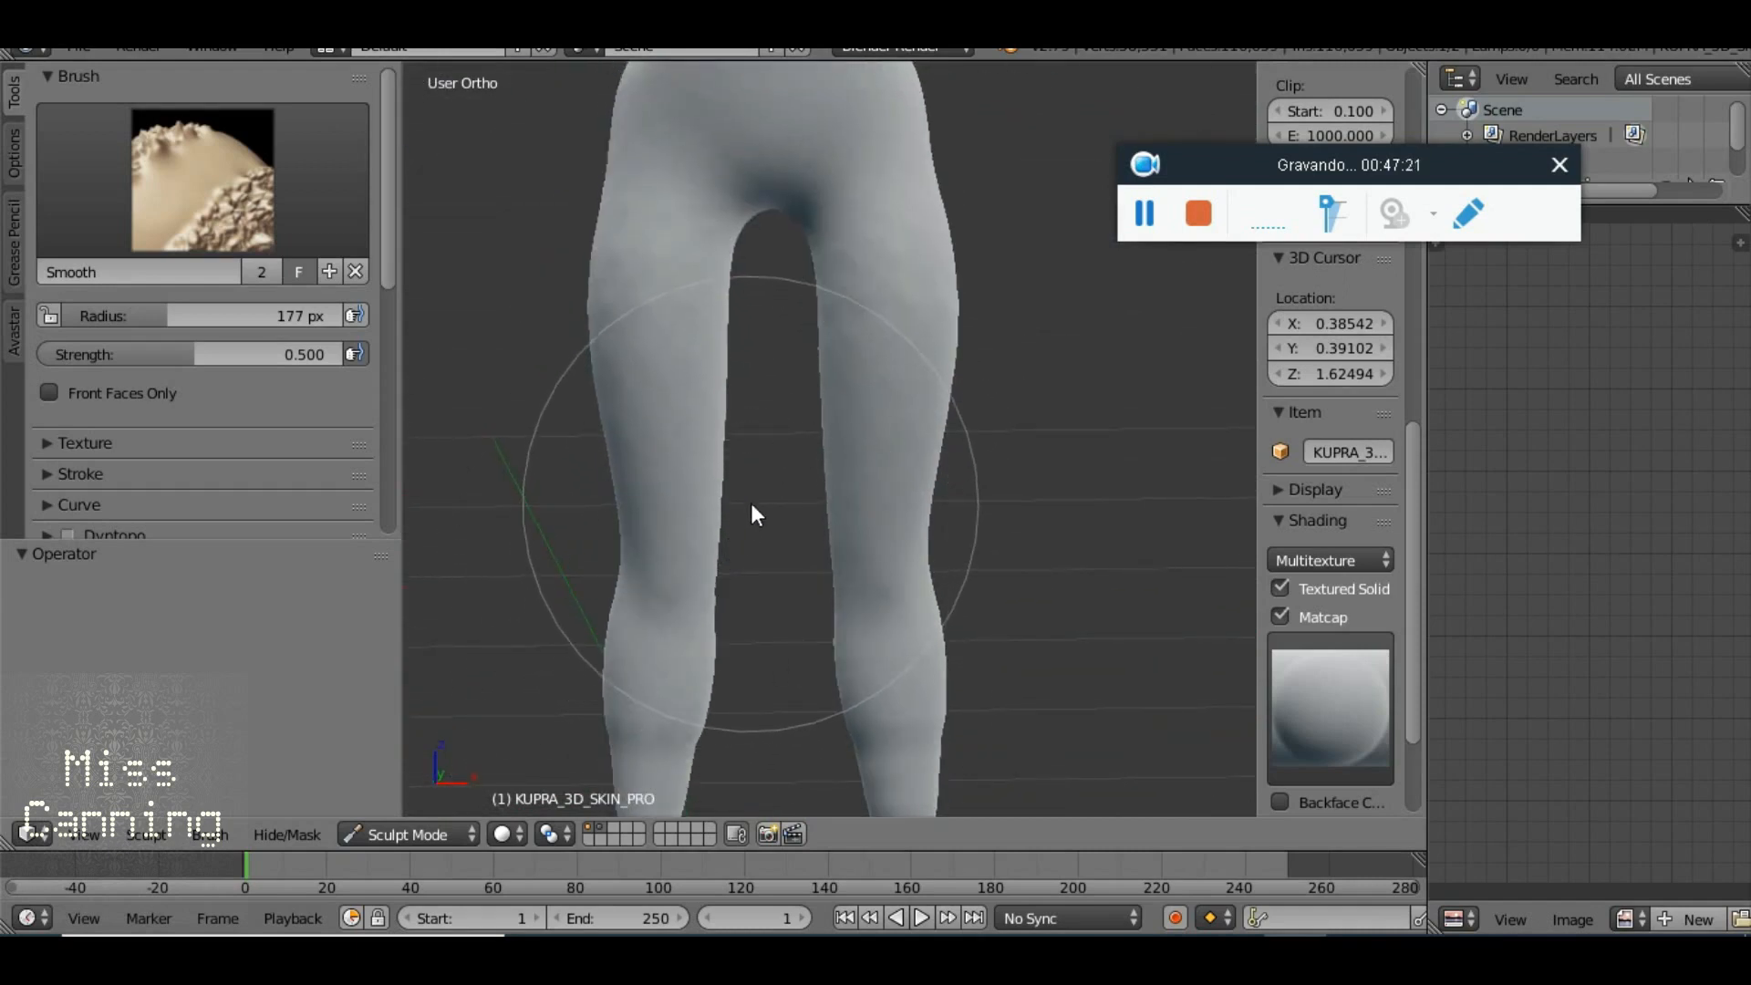
{"action": "left_click_drag", "start_coordinate": [794, 380], "coordinate": [781, 688]}
{"action": "left_click_drag", "start_coordinate": [772, 266], "coordinate": [809, 270]}
{"action": "left_click_drag", "start_coordinate": [772, 404], "coordinate": [1240, 420]}
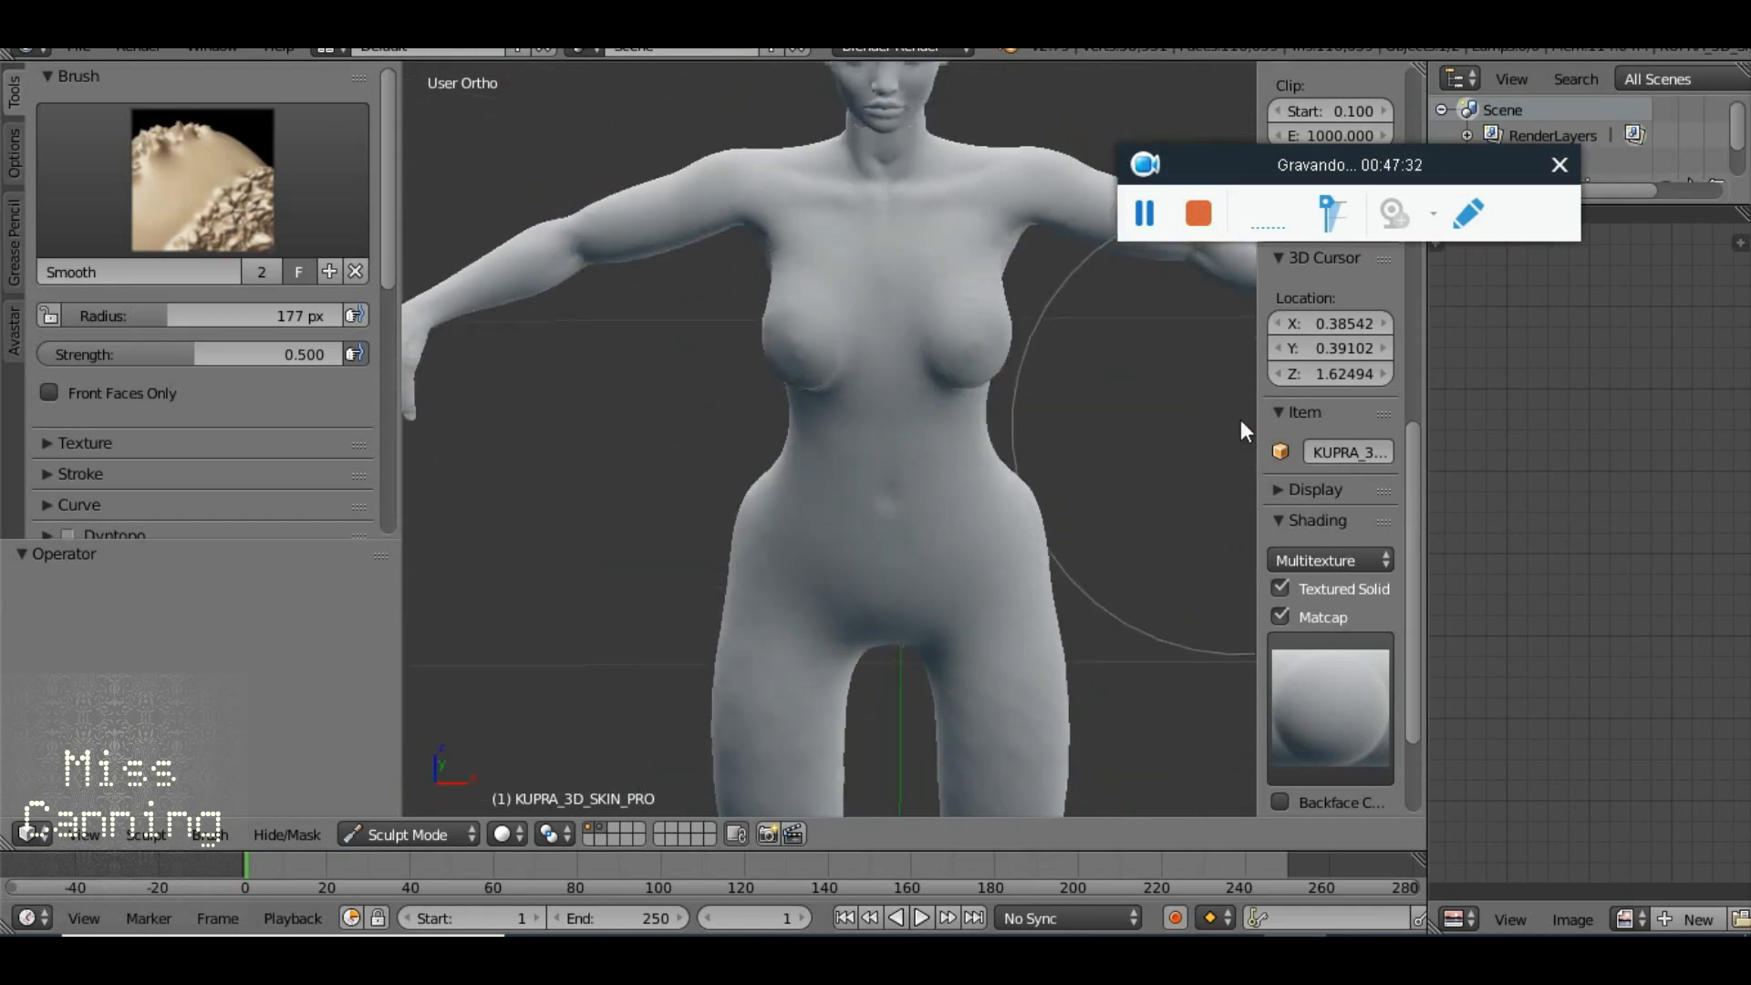
{"action": "left_click_drag", "start_coordinate": [940, 476], "coordinate": [949, 417]}
Try to smooth the knees and lower legs with the Smooth brush, and undo the stroke
{"action": "scroll", "coordinate": [916, 488], "scroll_direction": "down", "scroll_amount": 4}
{"action": "scroll", "coordinate": [853, 485], "scroll_direction": "up", "scroll_amount": 6}
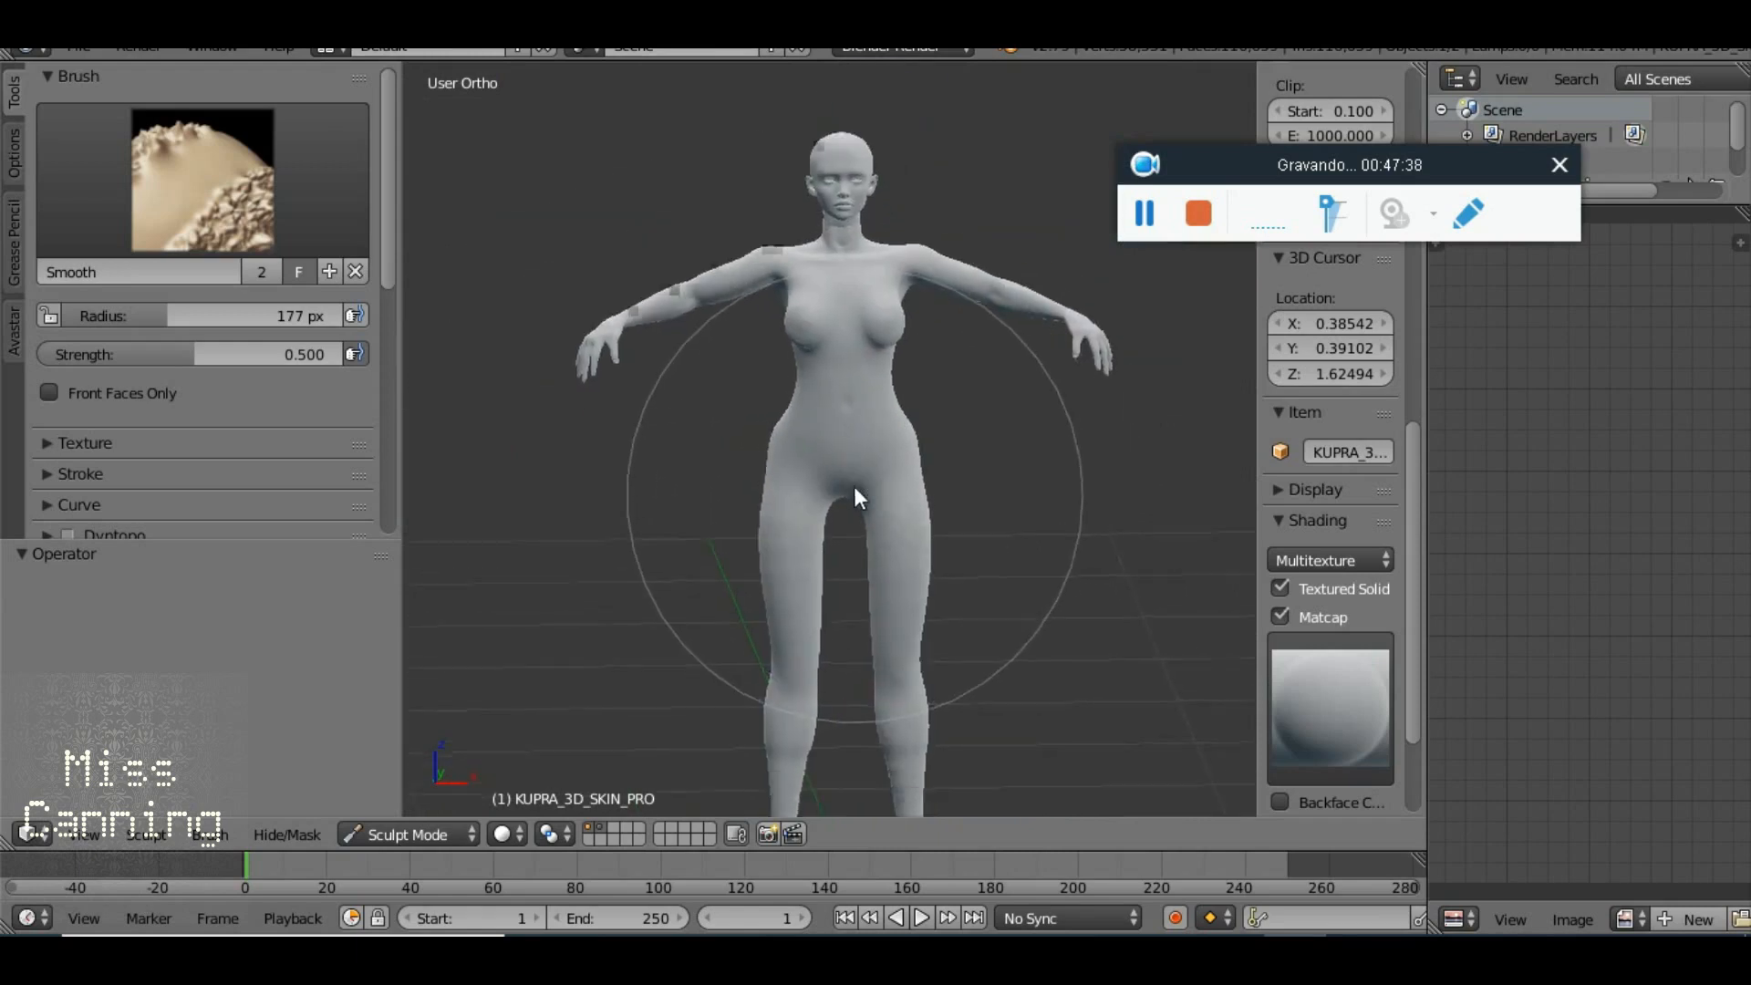
{"action": "mouse_move", "coordinate": [748, 529]}
{"action": "left_mouse_down"}
{"action": "mouse_move", "coordinate": [754, 589]}
{"action": "mouse_move", "coordinate": [735, 498]}
{"action": "mouse_move", "coordinate": [746, 578]}
{"action": "mouse_move", "coordinate": [755, 533]}
{"action": "left_mouse_up"}
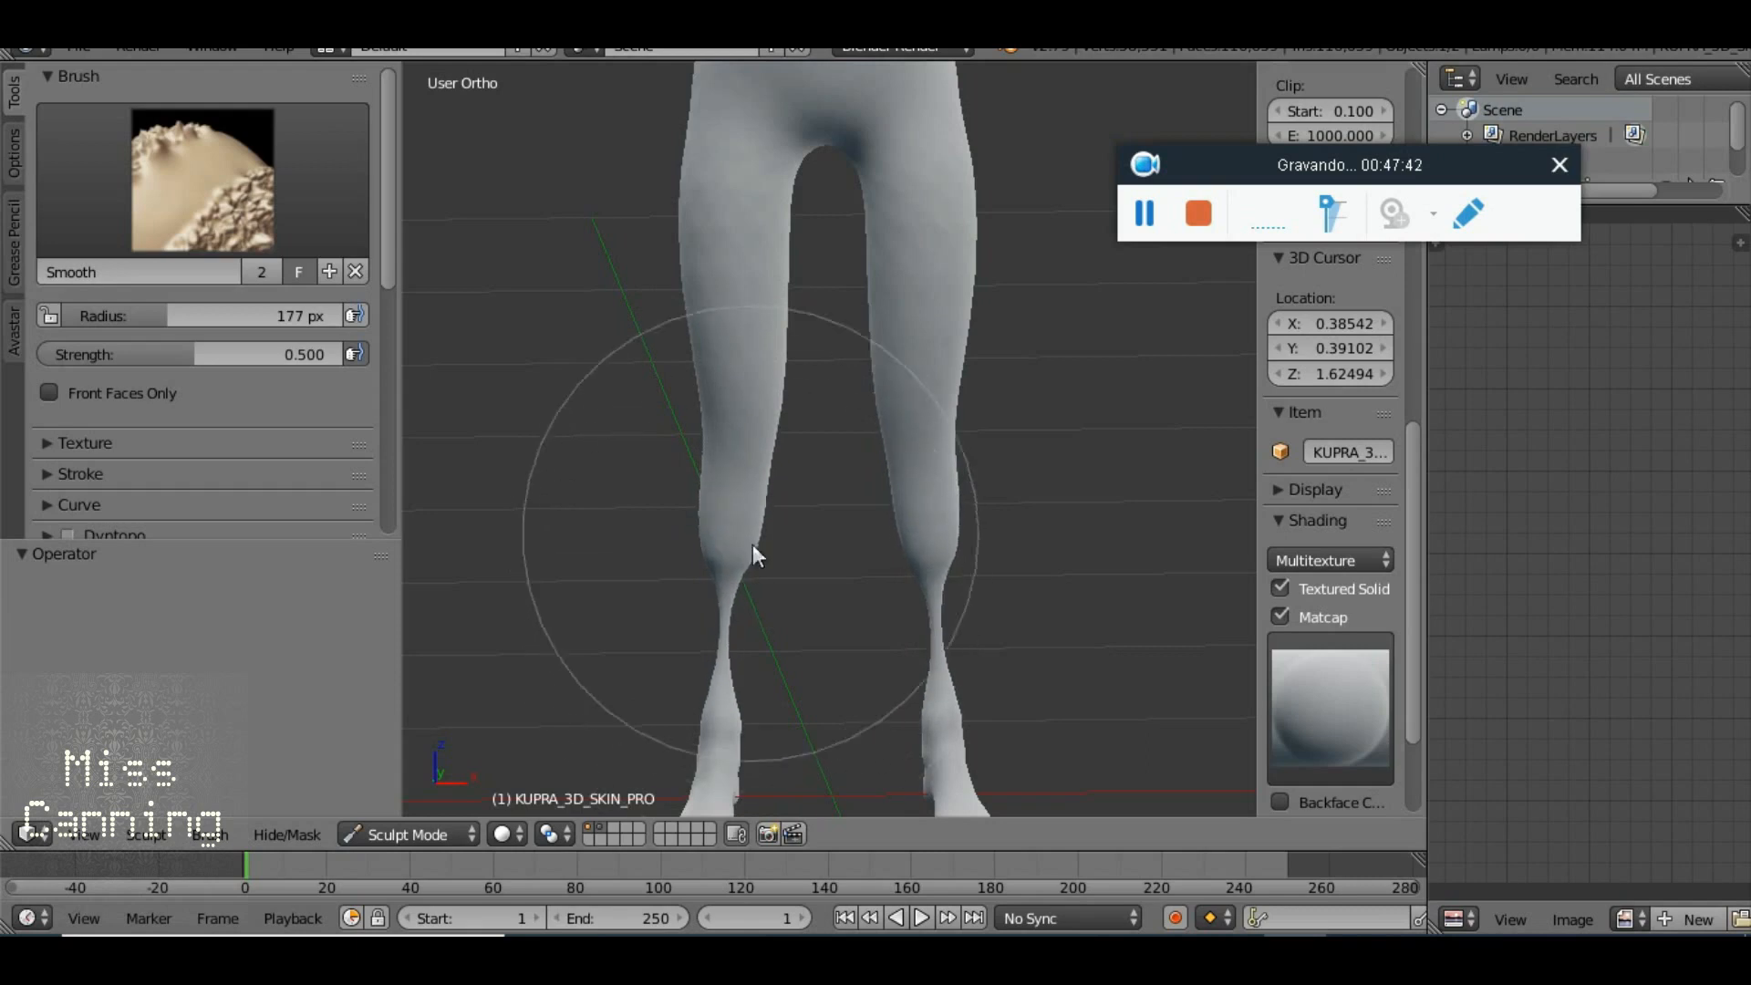
{"action": "key", "text": "ctrl+z"}
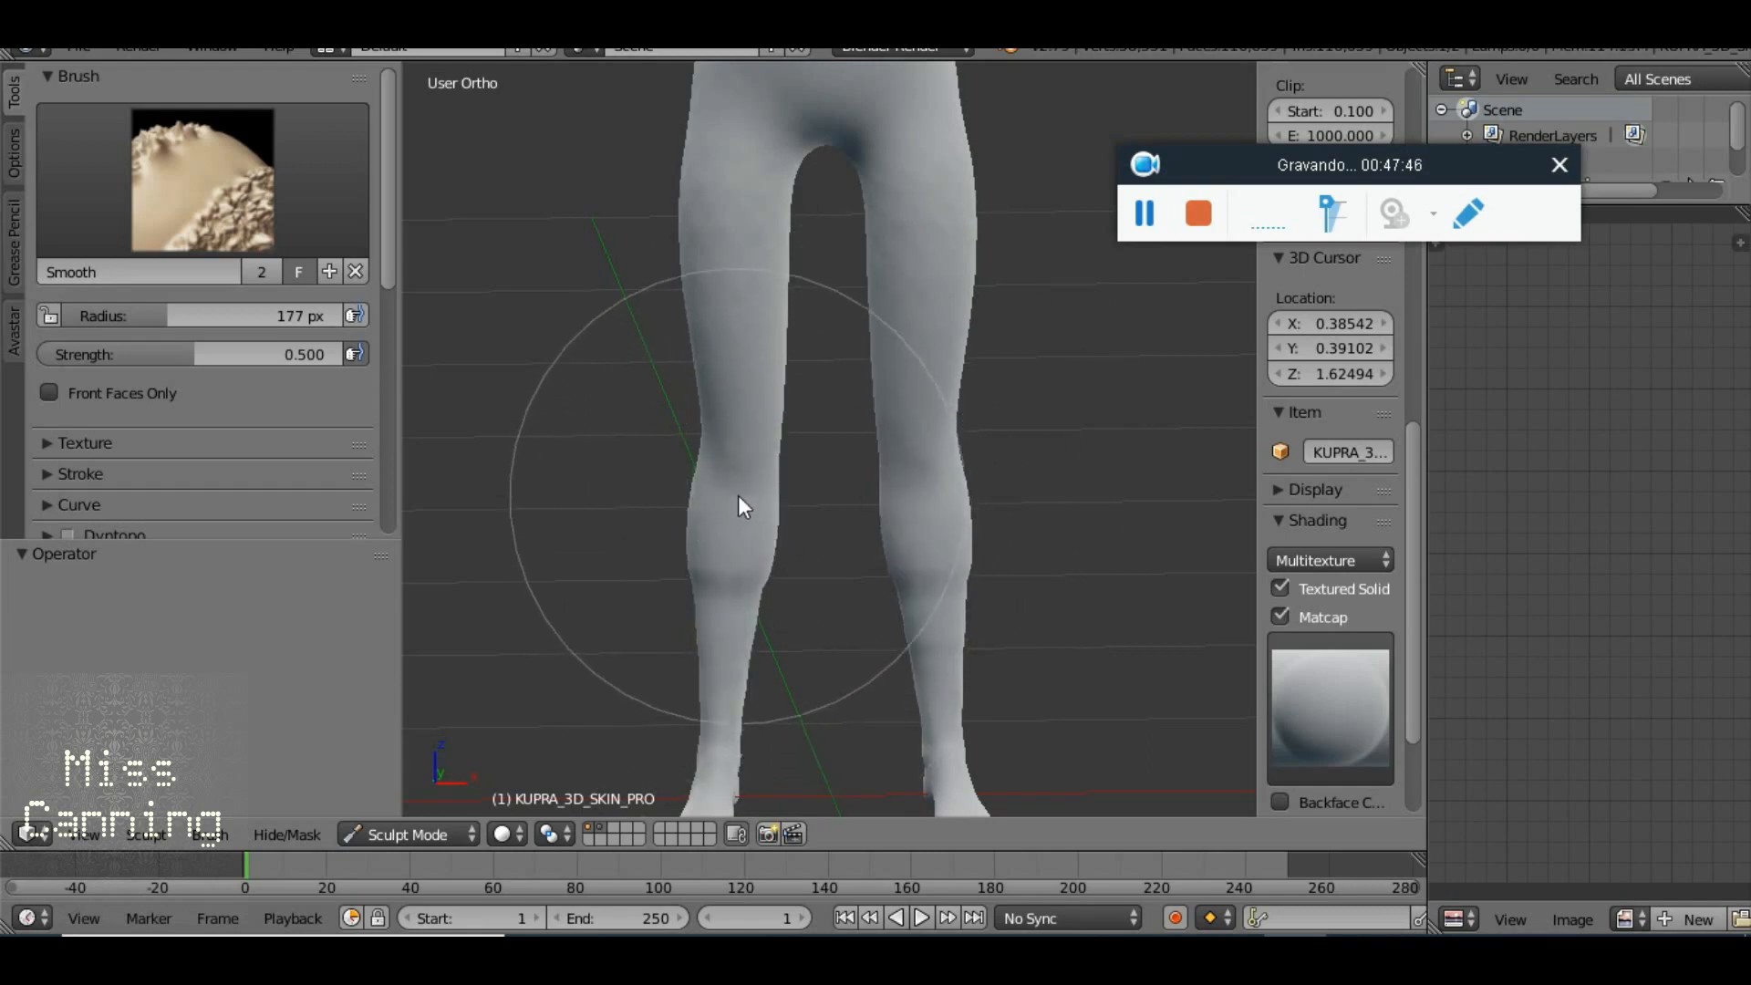
Switch to the Inflate/Deflate brush and check the calves from behind and from the front
{"action": "mouse_move", "coordinate": [744, 522]}
{"action": "left_mouse_down"}
{"action": "mouse_move", "coordinate": [1023, 502]}
{"action": "mouse_move", "coordinate": [1095, 553]}
{"action": "mouse_move", "coordinate": [1091, 572]}
{"action": "mouse_move", "coordinate": [746, 537]}
{"action": "mouse_move", "coordinate": [829, 462]}
{"action": "mouse_move", "coordinate": [862, 519]}
{"action": "mouse_move", "coordinate": [880, 495]}
{"action": "mouse_move", "coordinate": [839, 513]}
{"action": "mouse_move", "coordinate": [847, 566]}
{"action": "mouse_move", "coordinate": [837, 511]}
{"action": "mouse_move", "coordinate": [893, 529]}
{"action": "mouse_move", "coordinate": [1070, 511]}
{"action": "left_mouse_up"}
{"action": "scroll", "coordinate": [831, 459], "scroll_direction": "up", "scroll_amount": 2}
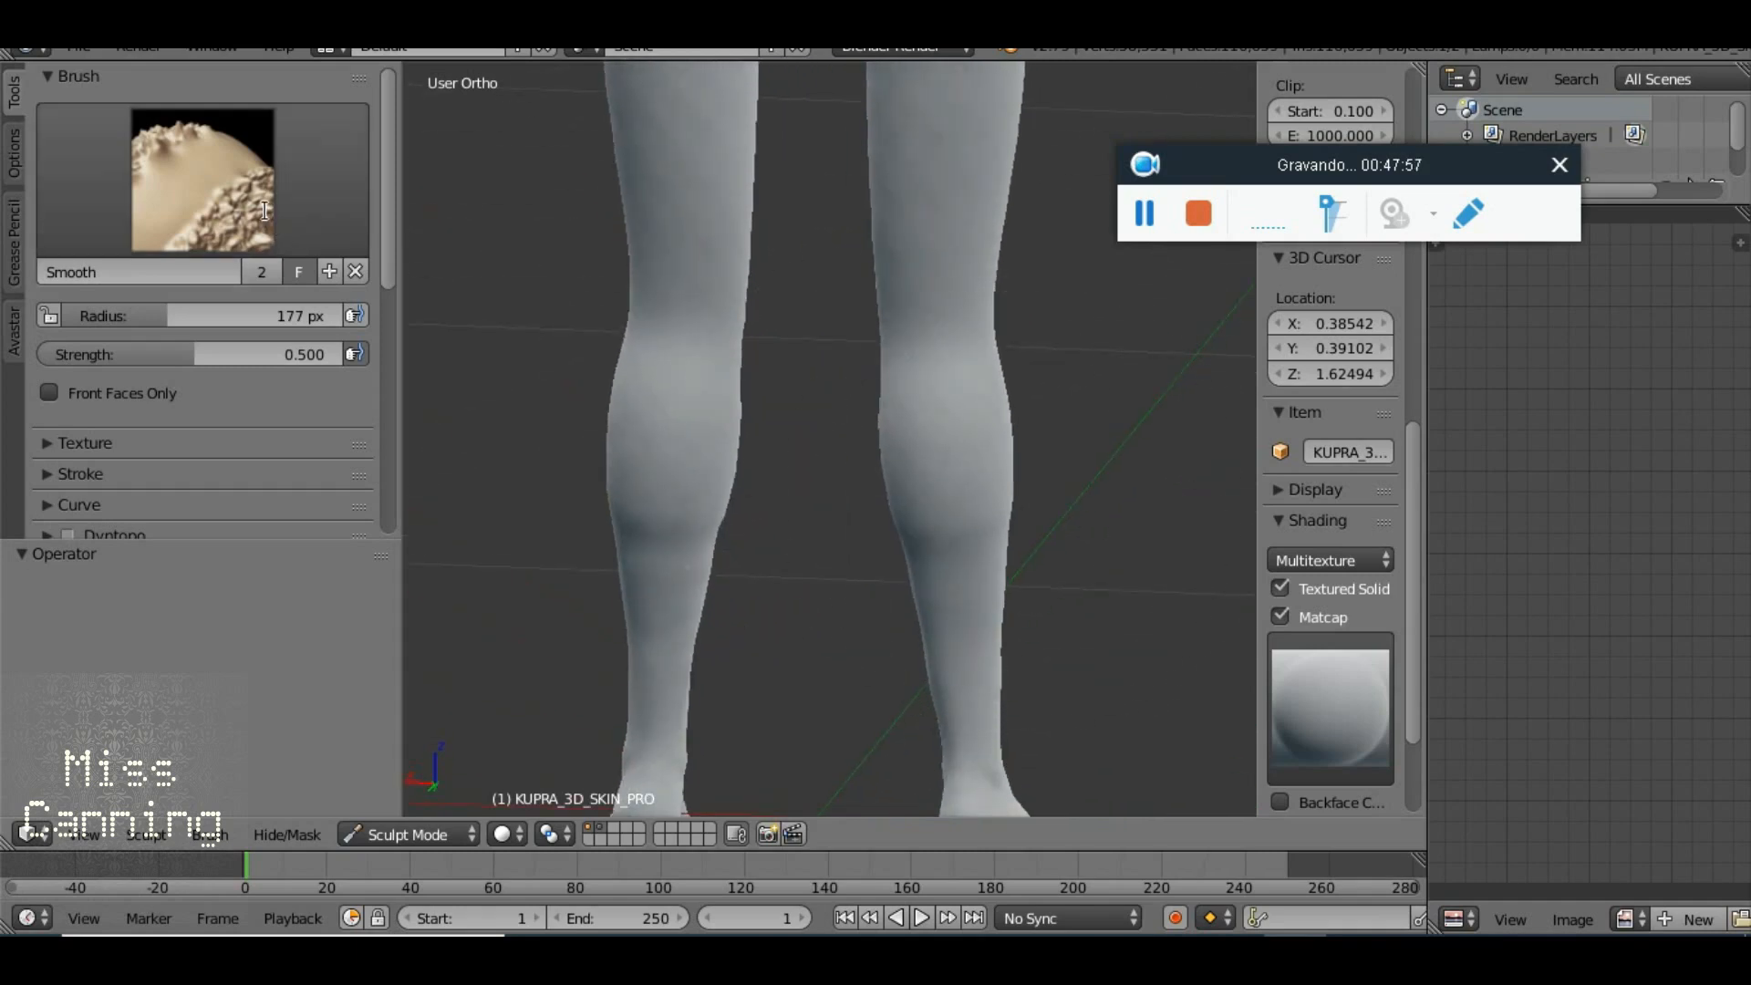
{"action": "left_click", "coordinate": [265, 211]}
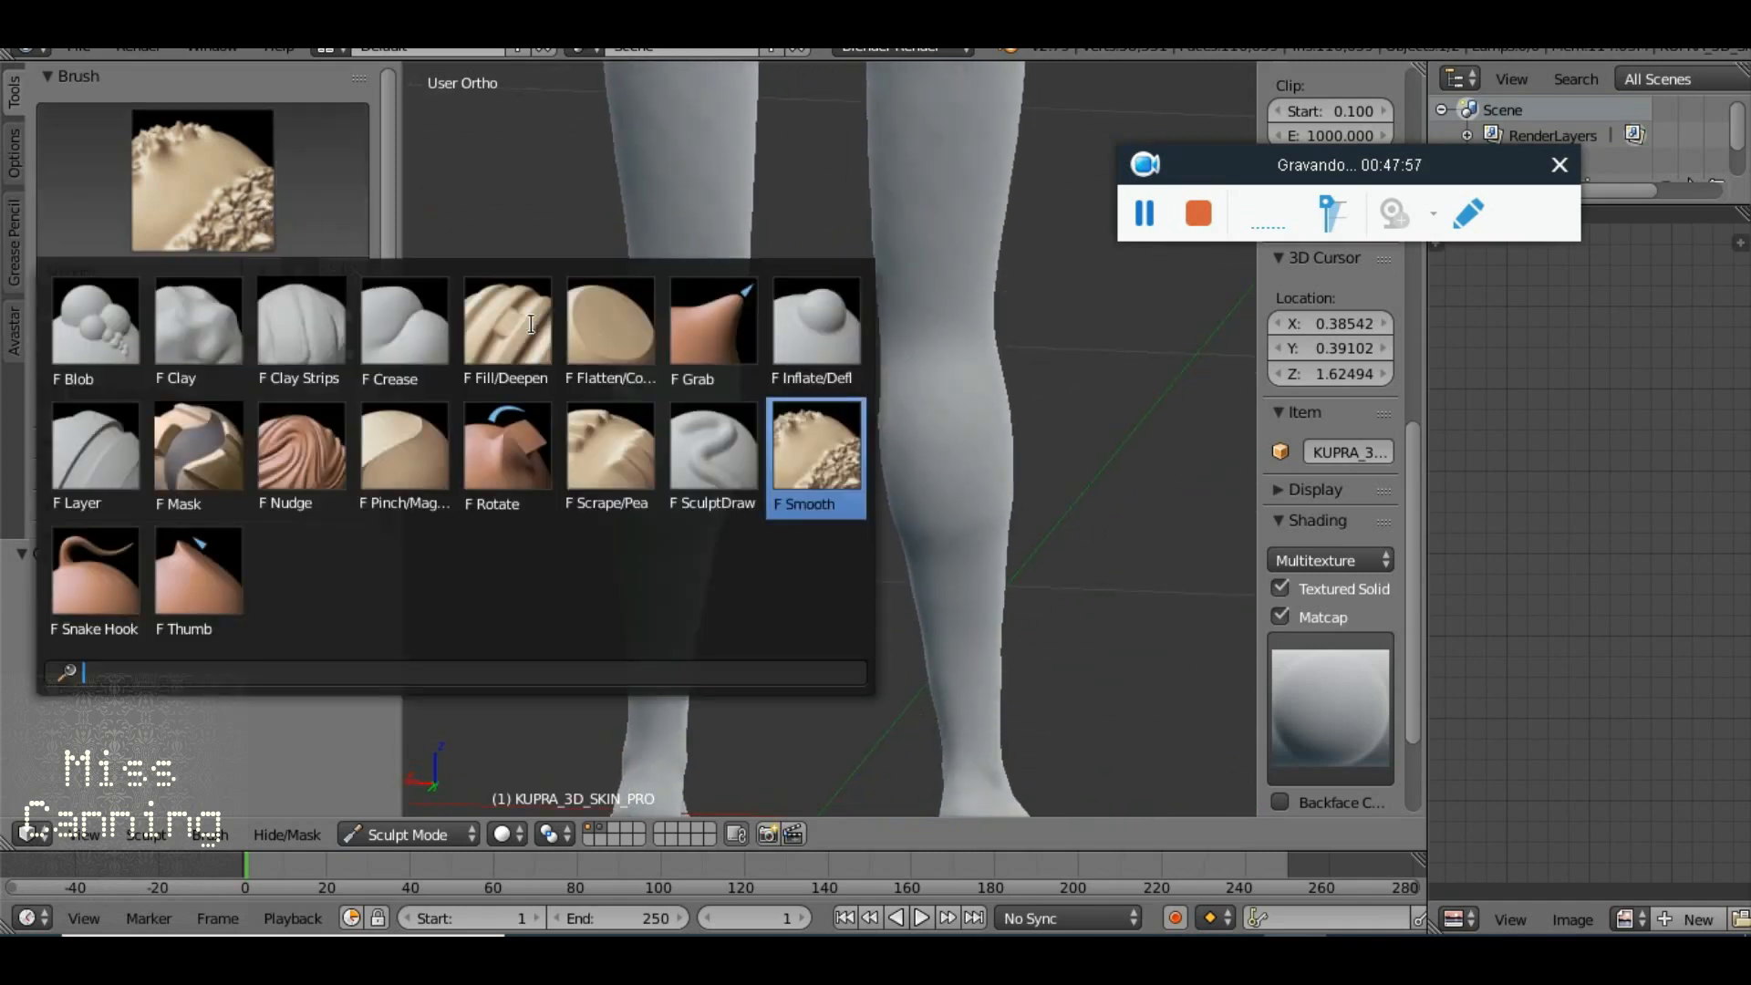
{"action": "left_click", "coordinate": [782, 341]}
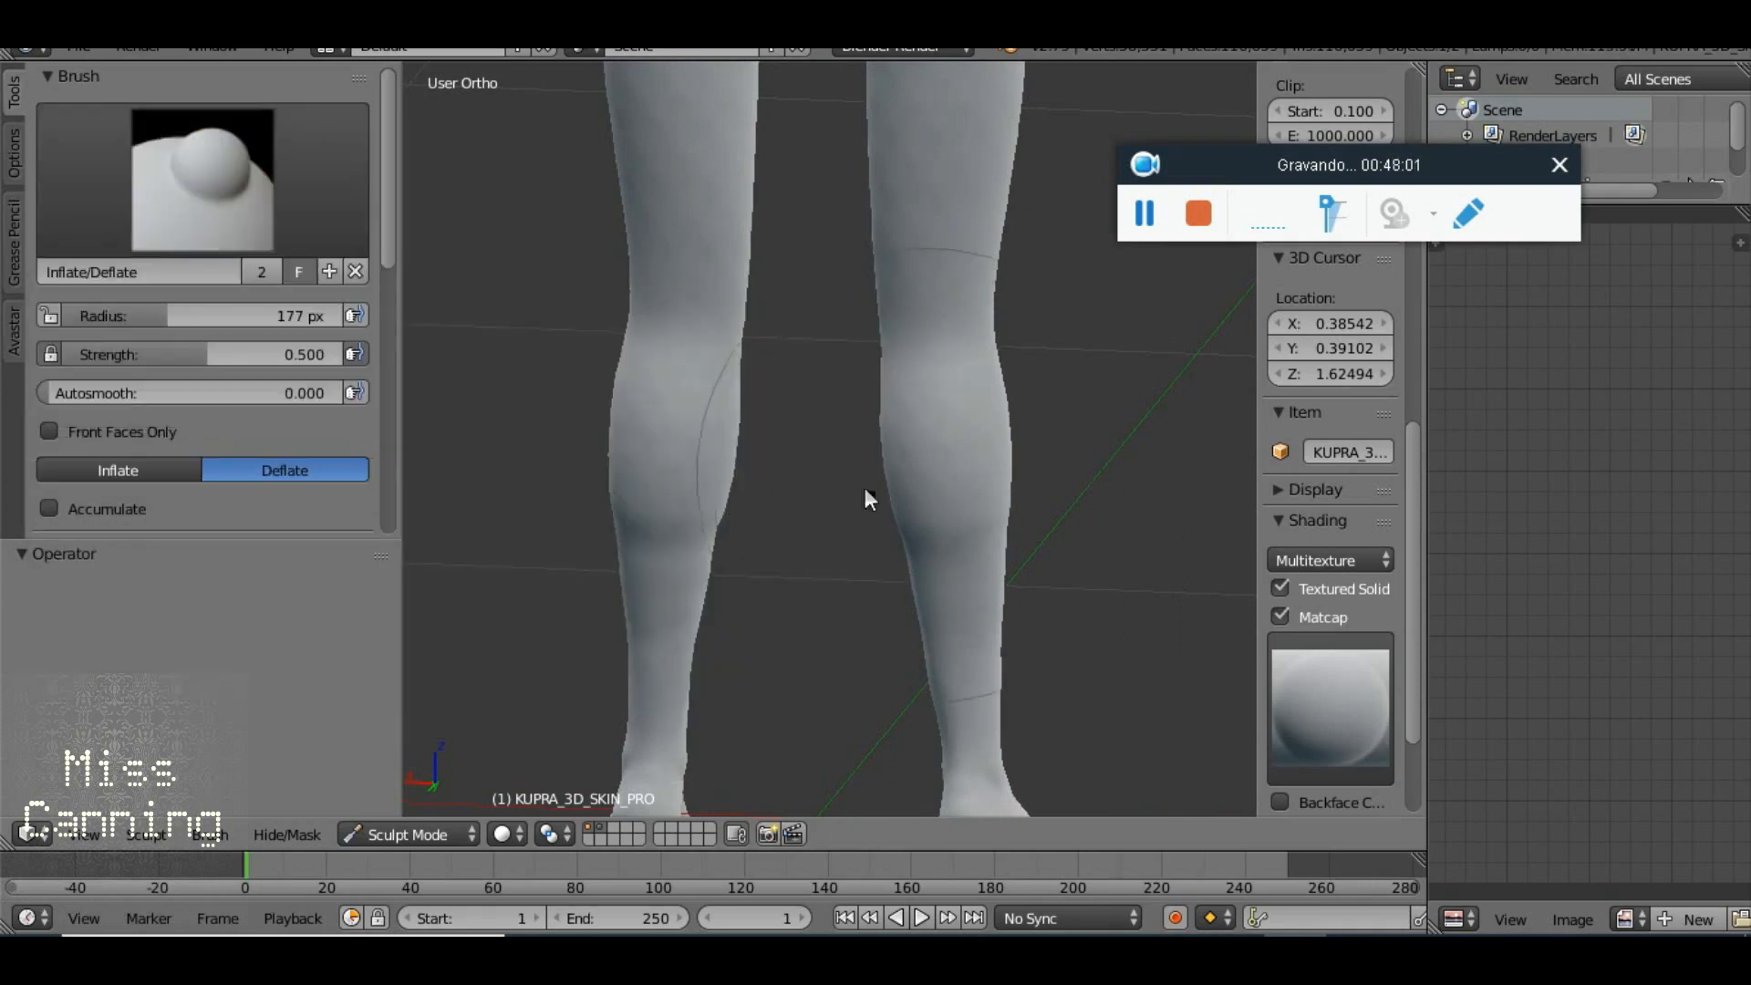
{"action": "left_click_drag", "start_coordinate": [676, 502], "coordinate": [712, 558]}
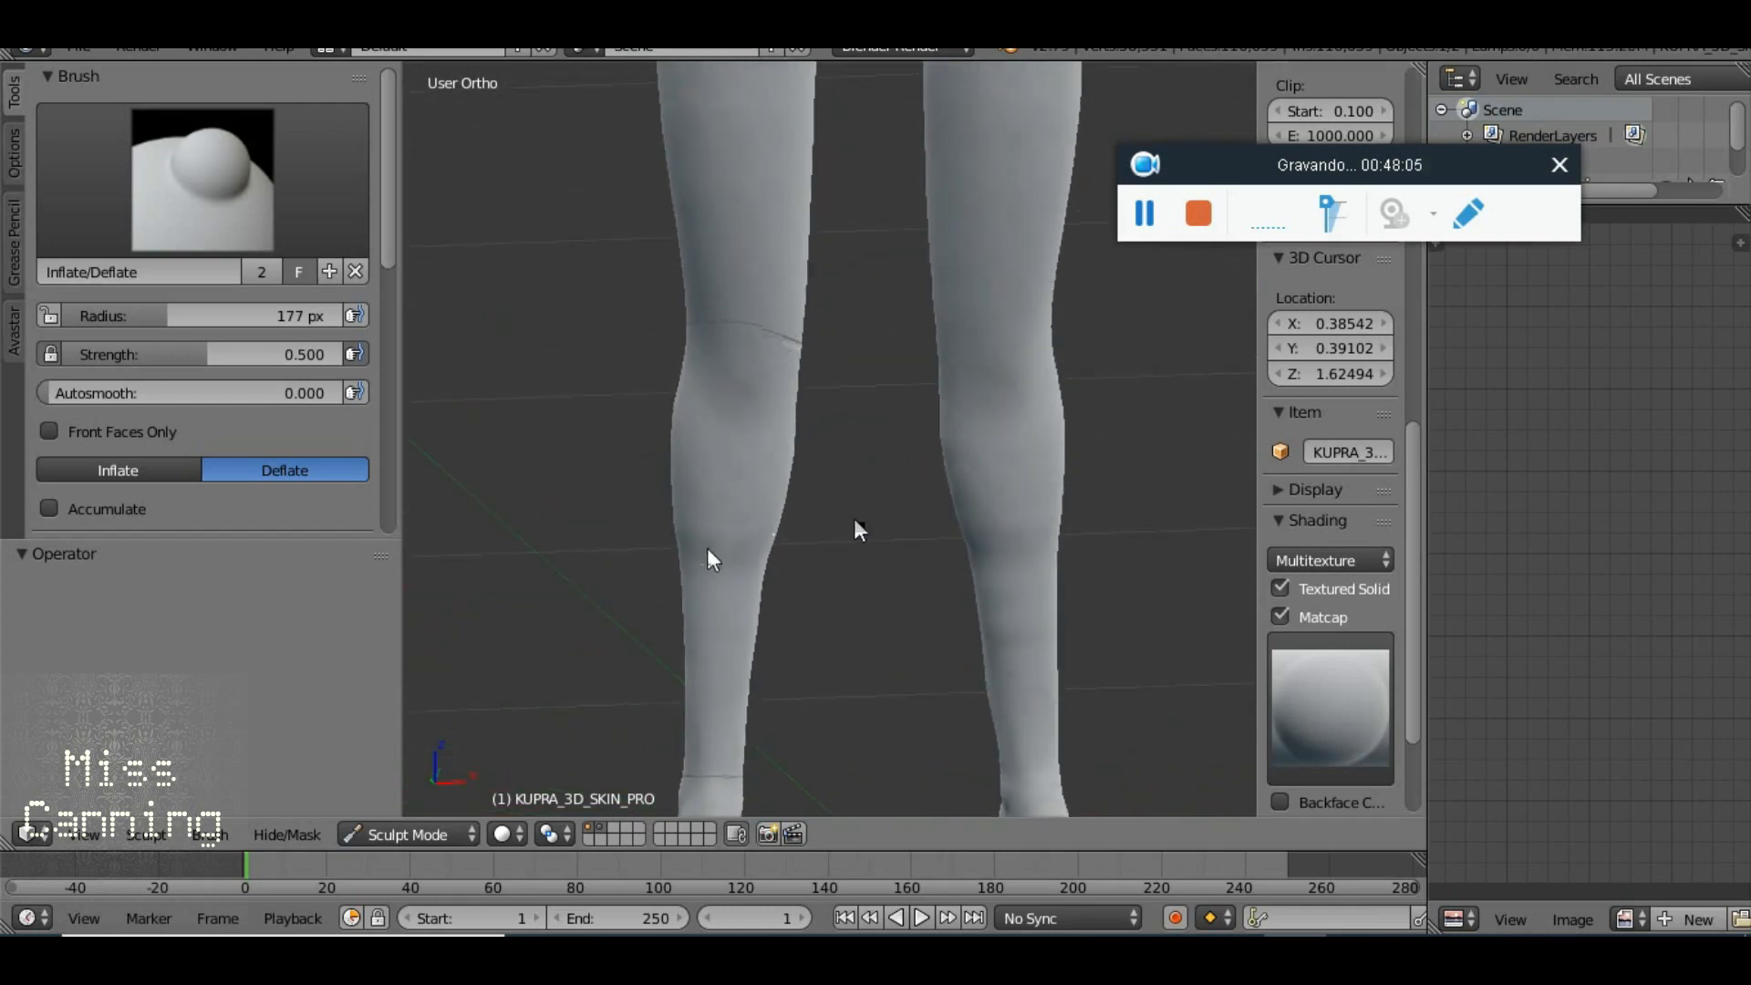
Set the Inflate/Deflate brush to Inflate and frame the hips from behind
{"action": "scroll", "coordinate": [992, 501], "scroll_direction": "down", "scroll_amount": 5}
{"action": "left_click_drag", "start_coordinate": [956, 348], "coordinate": [906, 527]}
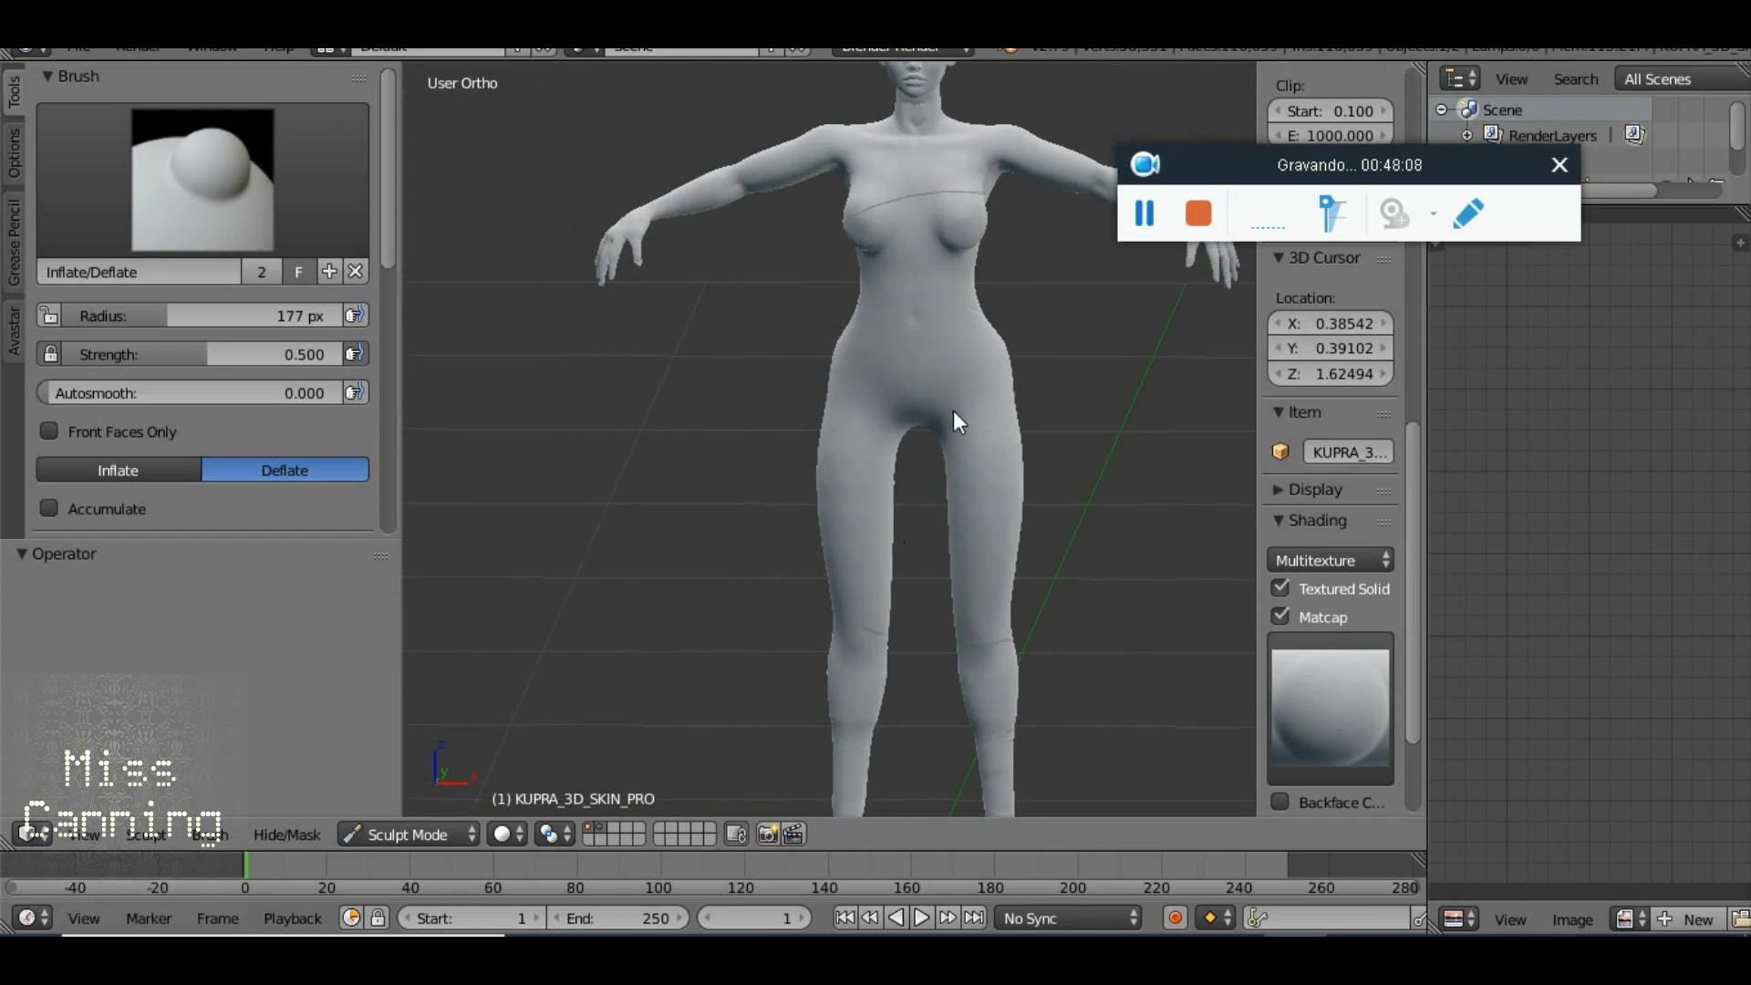
{"action": "scroll", "coordinate": [967, 410], "scroll_direction": "up", "scroll_amount": 4}
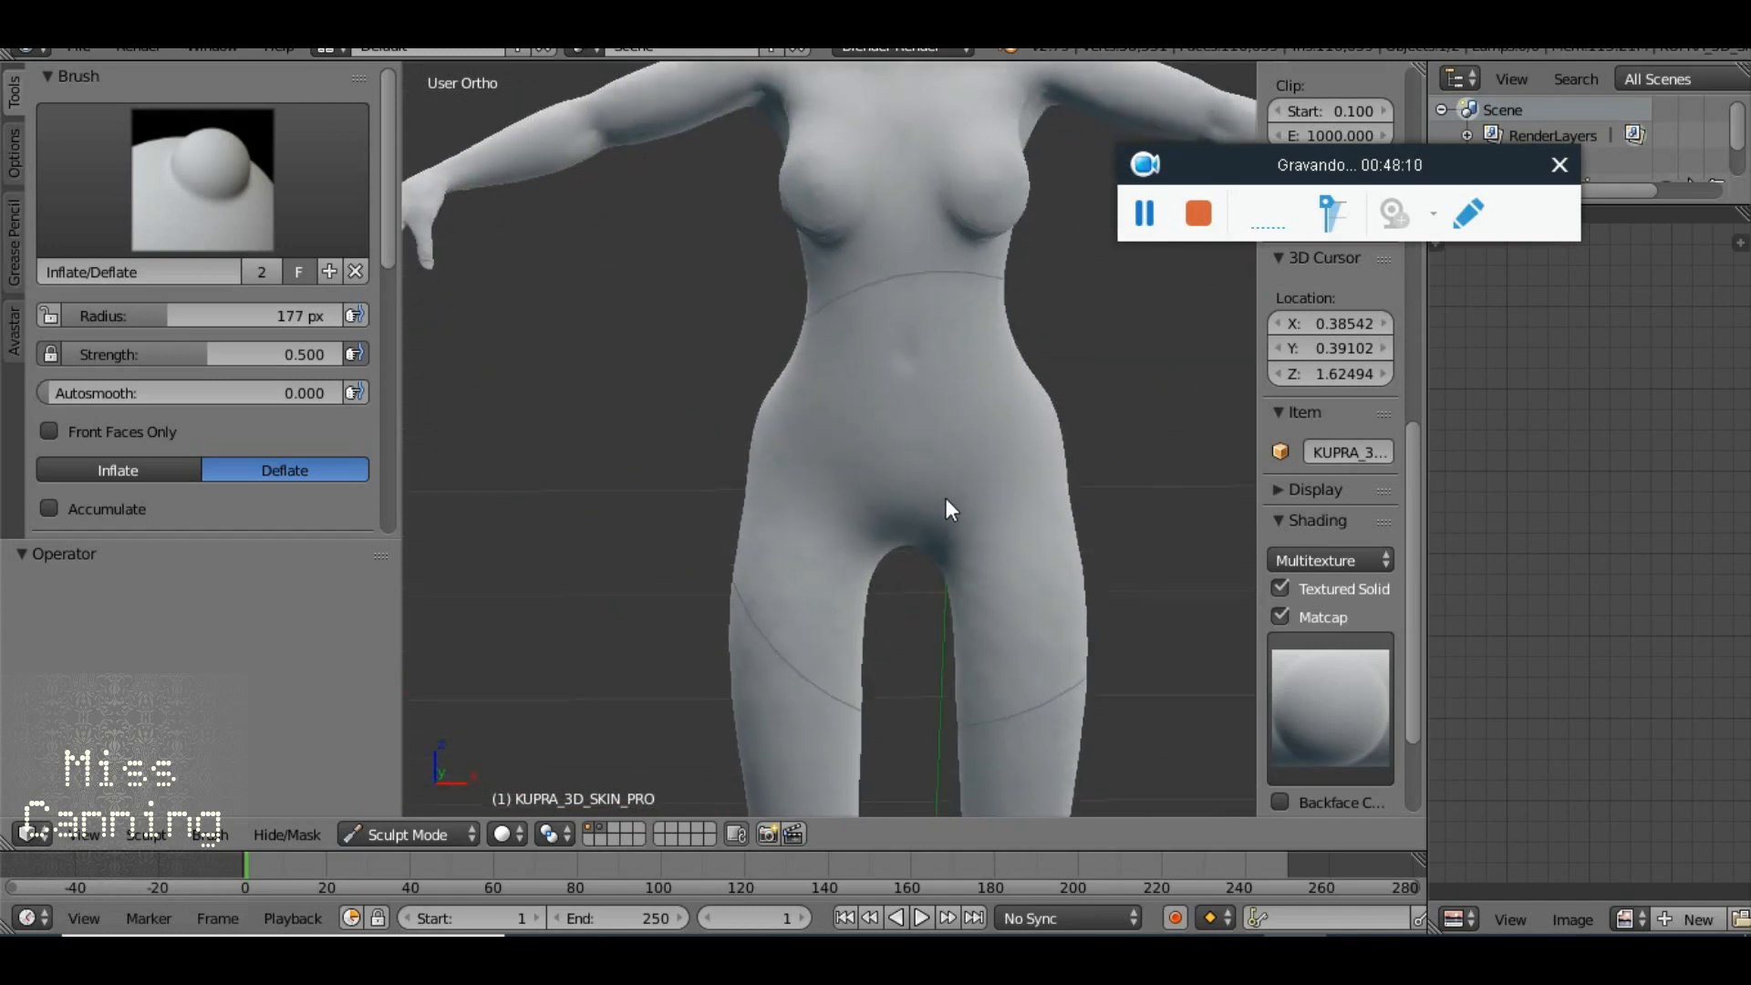
{"action": "left_click", "coordinate": [173, 475]}
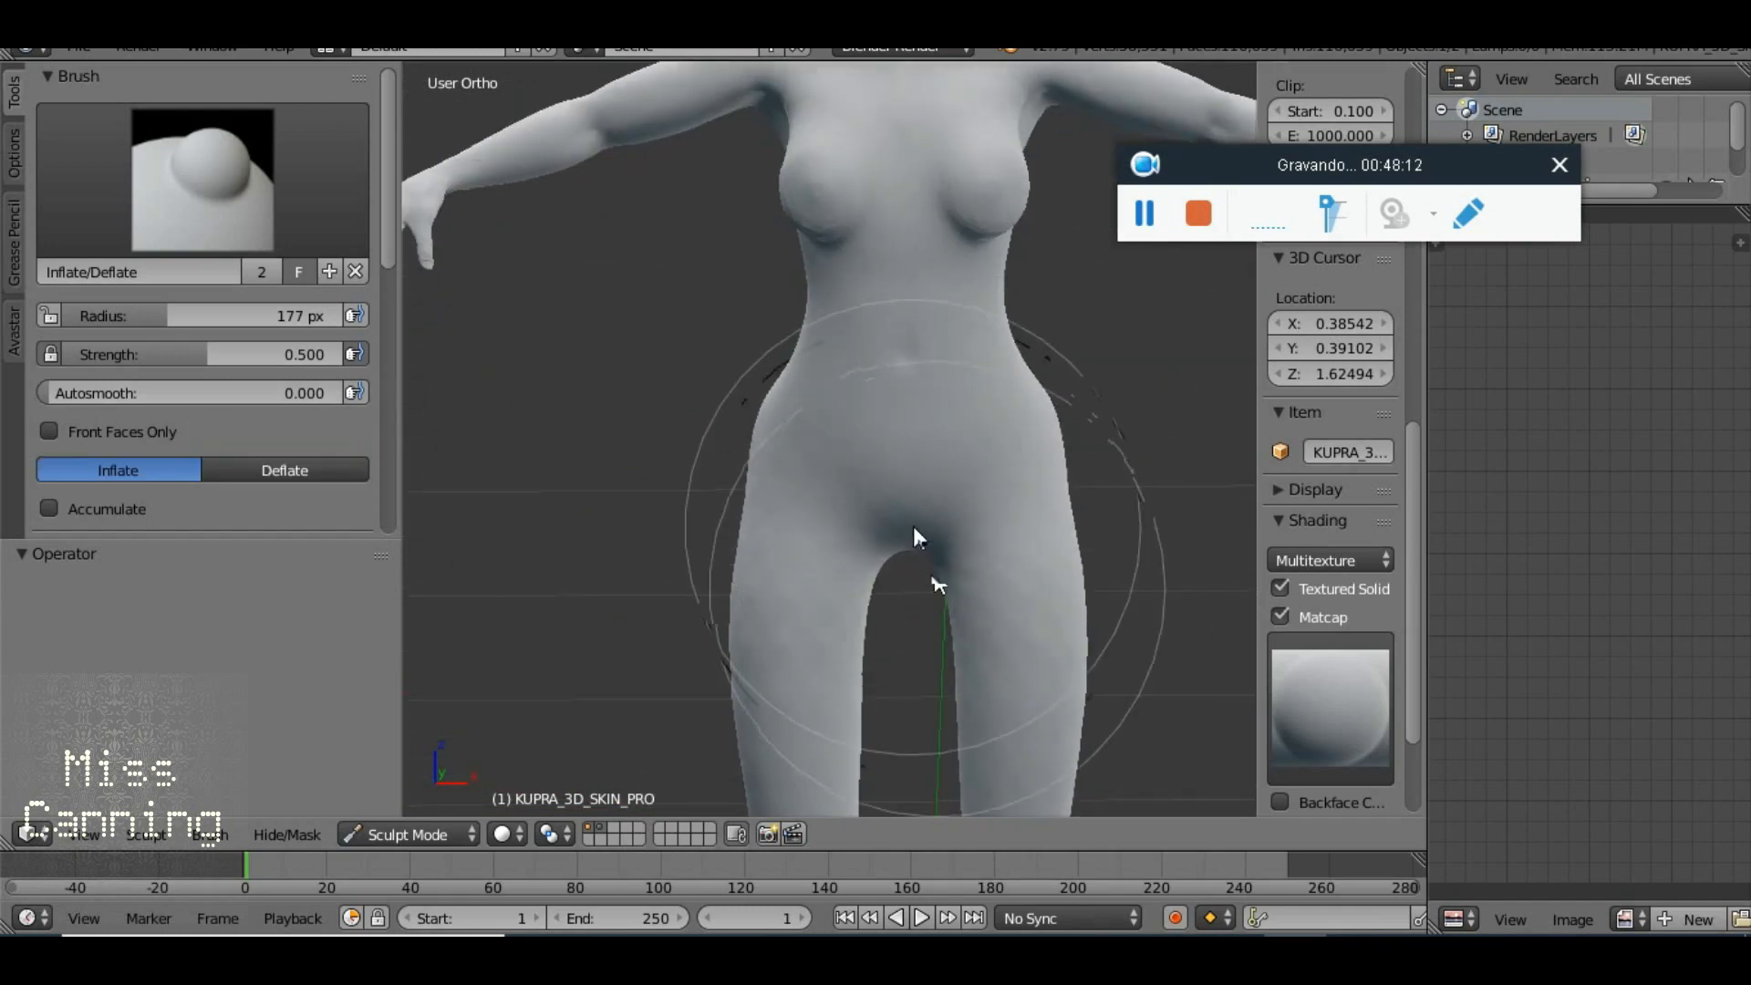
{"action": "mouse_move", "coordinate": [792, 467]}
{"action": "left_mouse_down"}
{"action": "mouse_move", "coordinate": [759, 476]}
{"action": "mouse_move", "coordinate": [959, 490]}
{"action": "mouse_move", "coordinate": [530, 500]}
{"action": "mouse_move", "coordinate": [562, 499]}
{"action": "left_mouse_up"}
{"action": "left_click", "coordinate": [759, 476]}
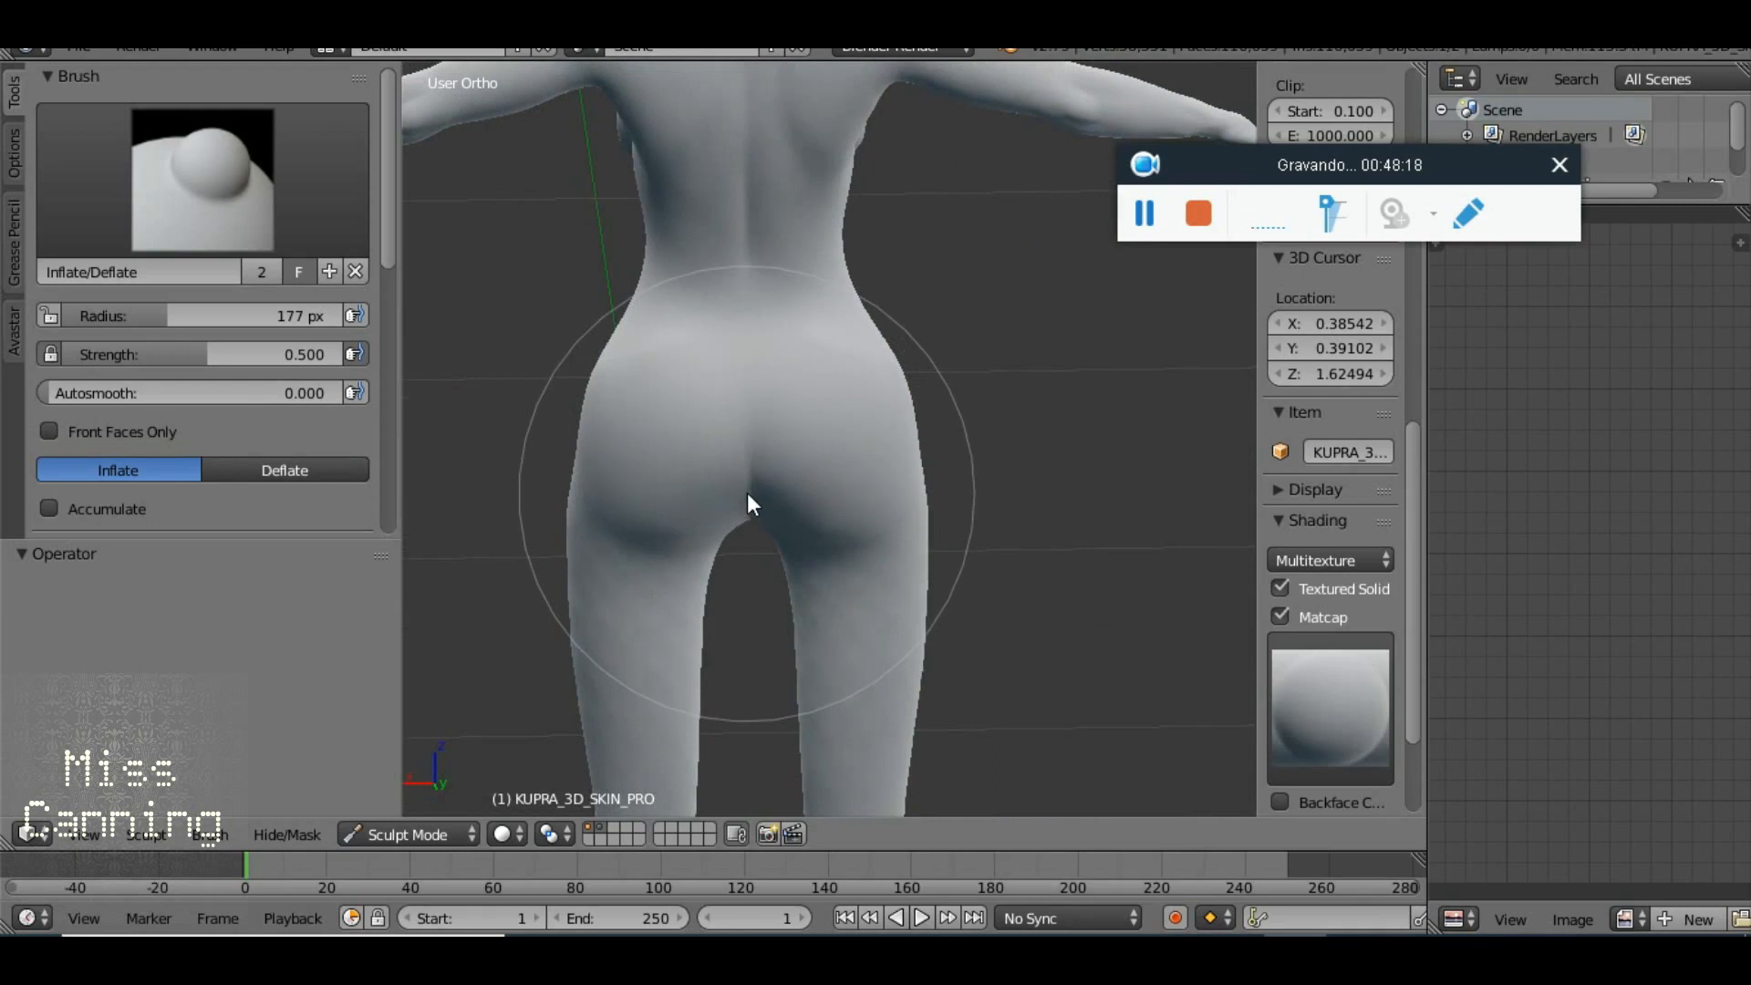
Examine the hips and buttocks close up from behind, and the full figure's proportions from the front
{"action": "left_click_drag", "start_coordinate": [747, 492], "coordinate": [762, 386]}
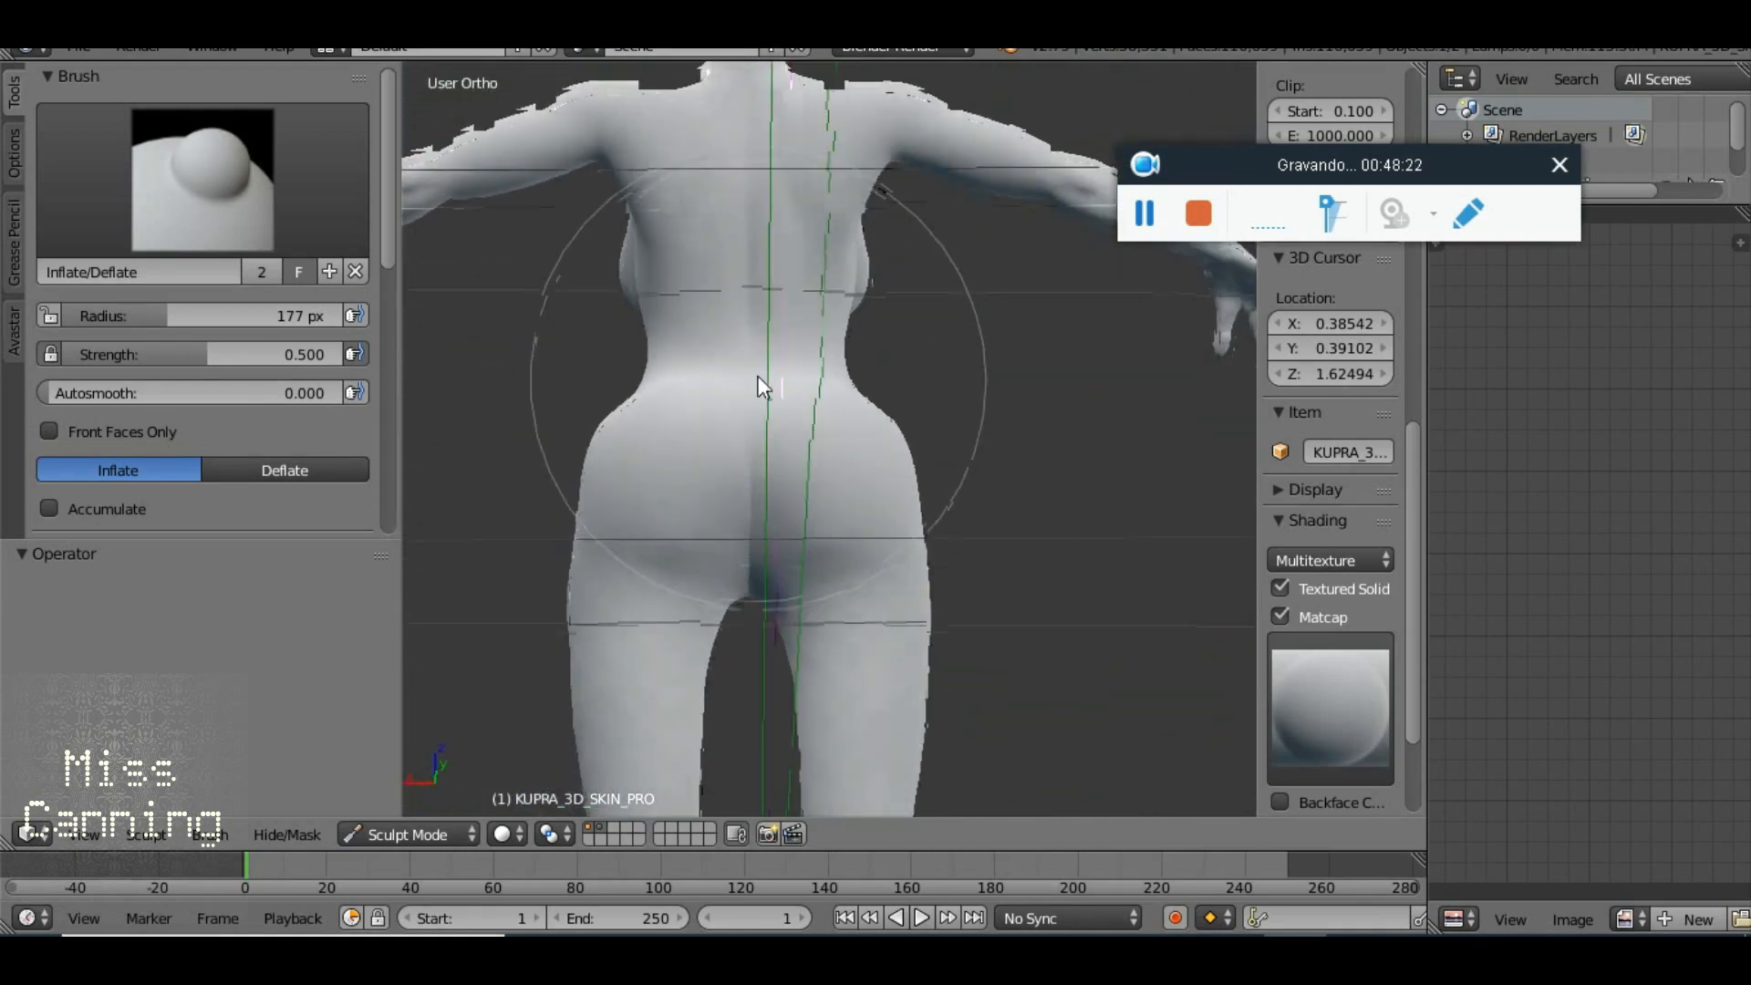
{"action": "scroll", "coordinate": [733, 543], "scroll_direction": "up", "scroll_amount": 4}
{"action": "scroll", "coordinate": [693, 580], "scroll_direction": "down", "scroll_amount": 1}
{"action": "left_click_drag", "start_coordinate": [693, 577], "coordinate": [675, 636]}
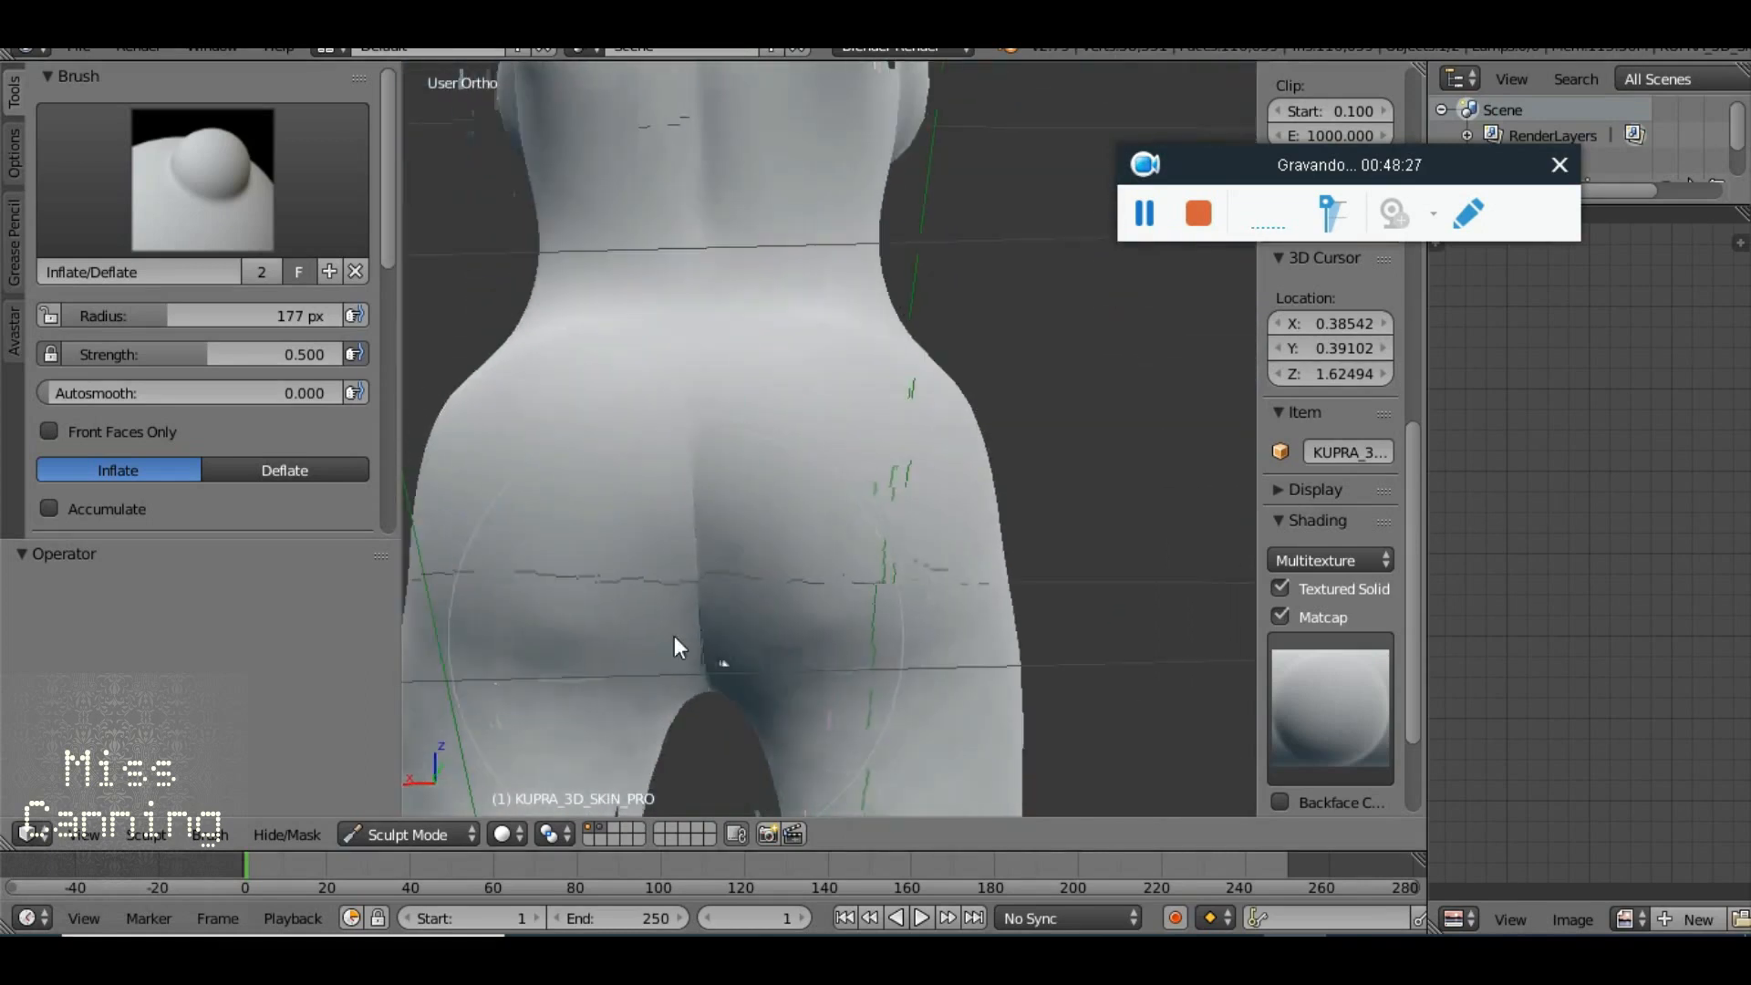
{"action": "scroll", "coordinate": [644, 618], "scroll_direction": "down", "scroll_amount": 3}
{"action": "mouse_move", "coordinate": [712, 538]}
{"action": "left_mouse_down"}
{"action": "mouse_move", "coordinate": [759, 582]}
{"action": "mouse_move", "coordinate": [720, 522]}
{"action": "left_mouse_up"}
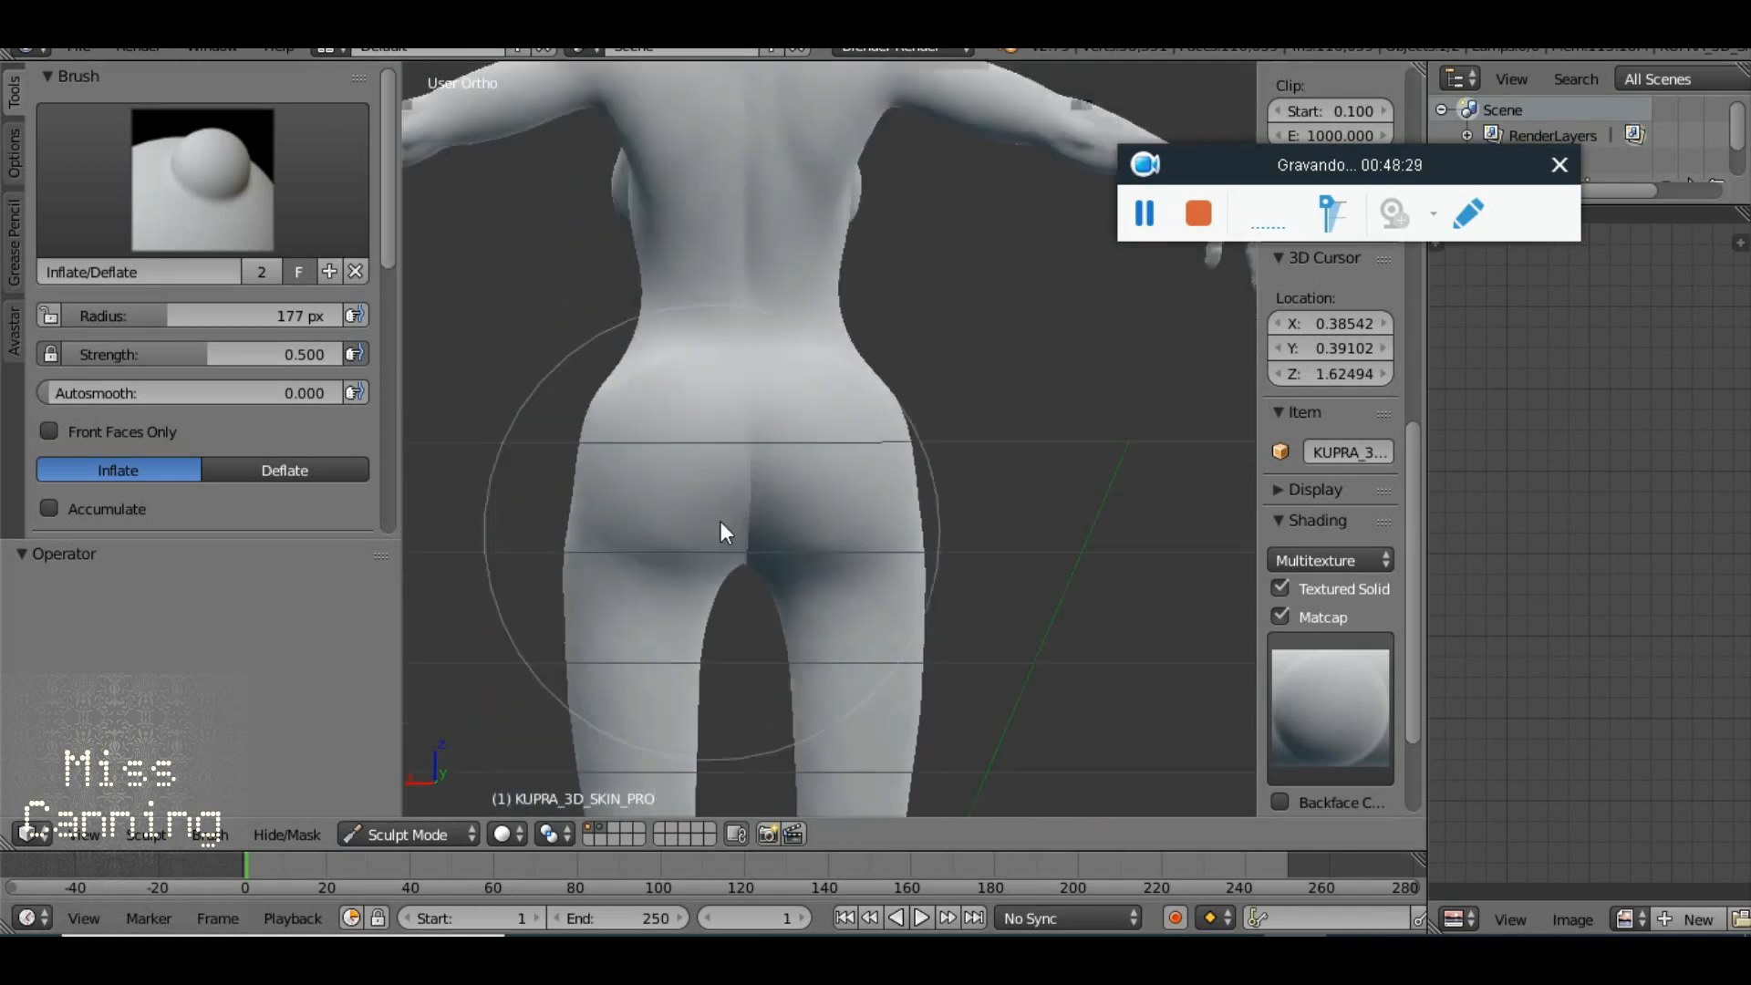
{"action": "scroll", "coordinate": [746, 456], "scroll_direction": "down", "scroll_amount": 4}
{"action": "left_click_drag", "start_coordinate": [746, 456], "coordinate": [766, 490]}
{"action": "scroll", "coordinate": [759, 531], "scroll_direction": "up", "scroll_amount": 3}
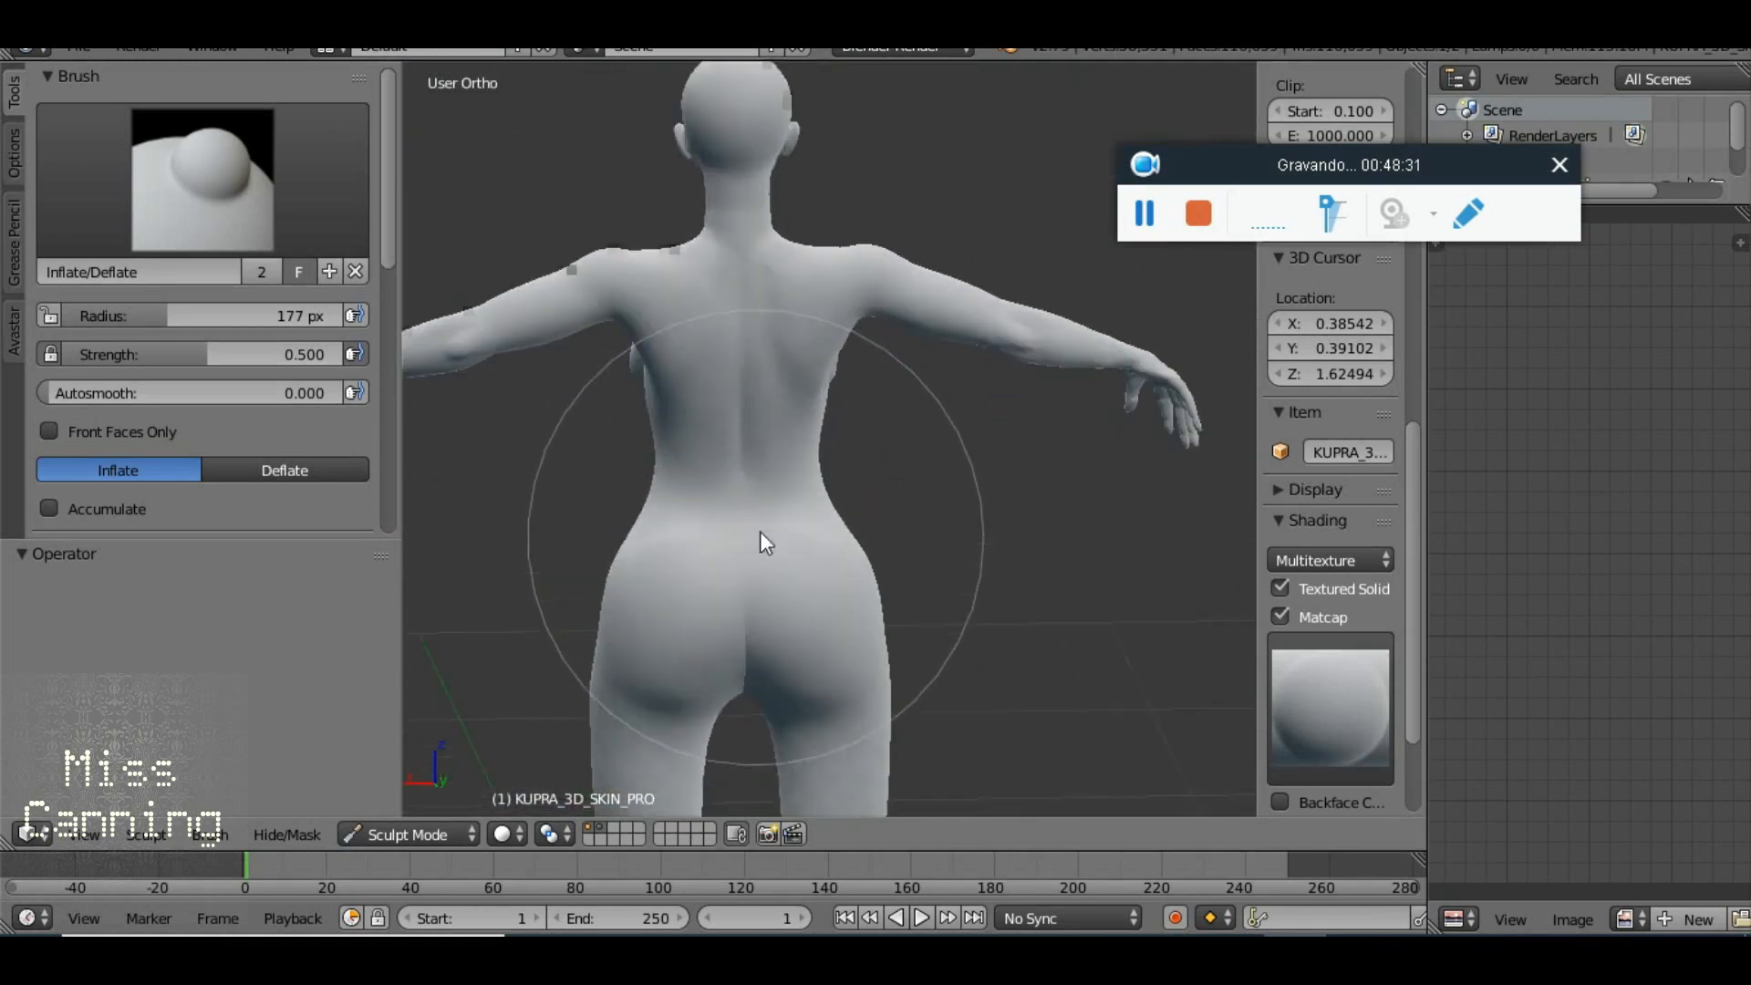
{"action": "mouse_move", "coordinate": [629, 593]}
{"action": "left_mouse_down"}
{"action": "mouse_move", "coordinate": [725, 618]}
{"action": "mouse_move", "coordinate": [679, 605]}
{"action": "mouse_move", "coordinate": [1180, 632]}
{"action": "left_mouse_up"}
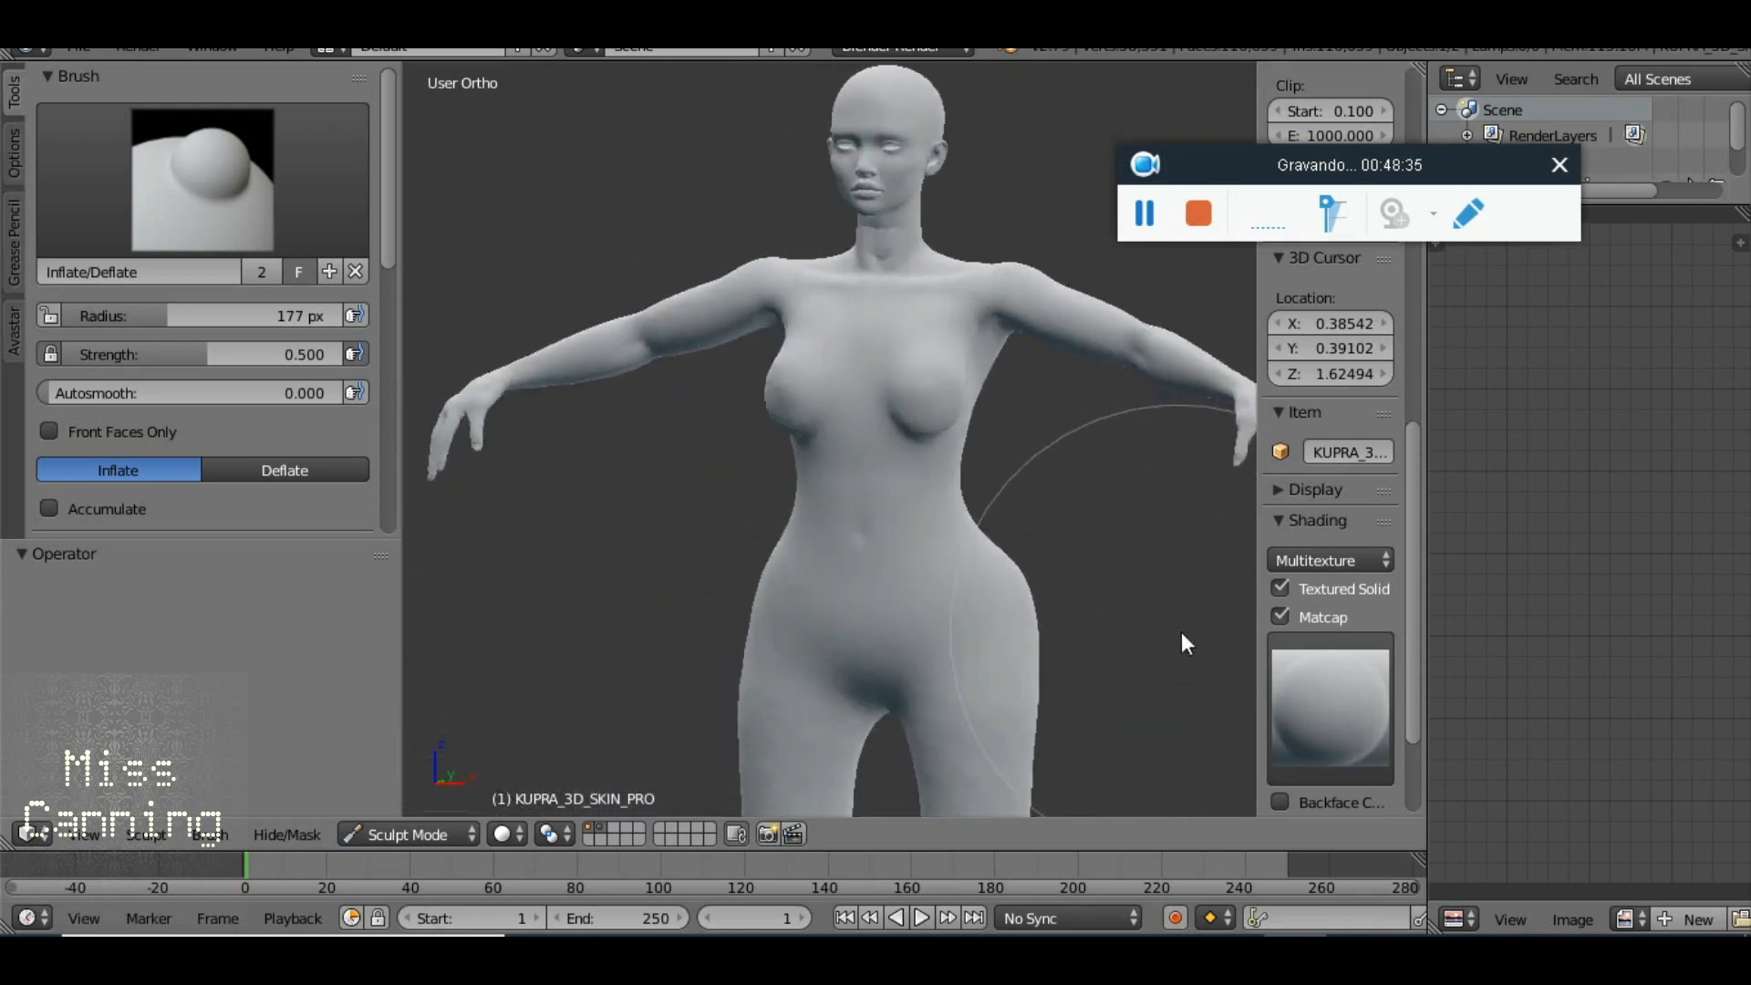
{"action": "mouse_move", "coordinate": [413, 626]}
{"action": "left_mouse_down"}
{"action": "mouse_move", "coordinate": [709, 618]}
{"action": "mouse_move", "coordinate": [532, 621]}
{"action": "mouse_move", "coordinate": [691, 602]}
{"action": "mouse_move", "coordinate": [411, 643]}
{"action": "mouse_move", "coordinate": [1218, 633]}
{"action": "left_mouse_up"}
{"action": "left_click_drag", "start_coordinate": [923, 537], "coordinate": [872, 473]}
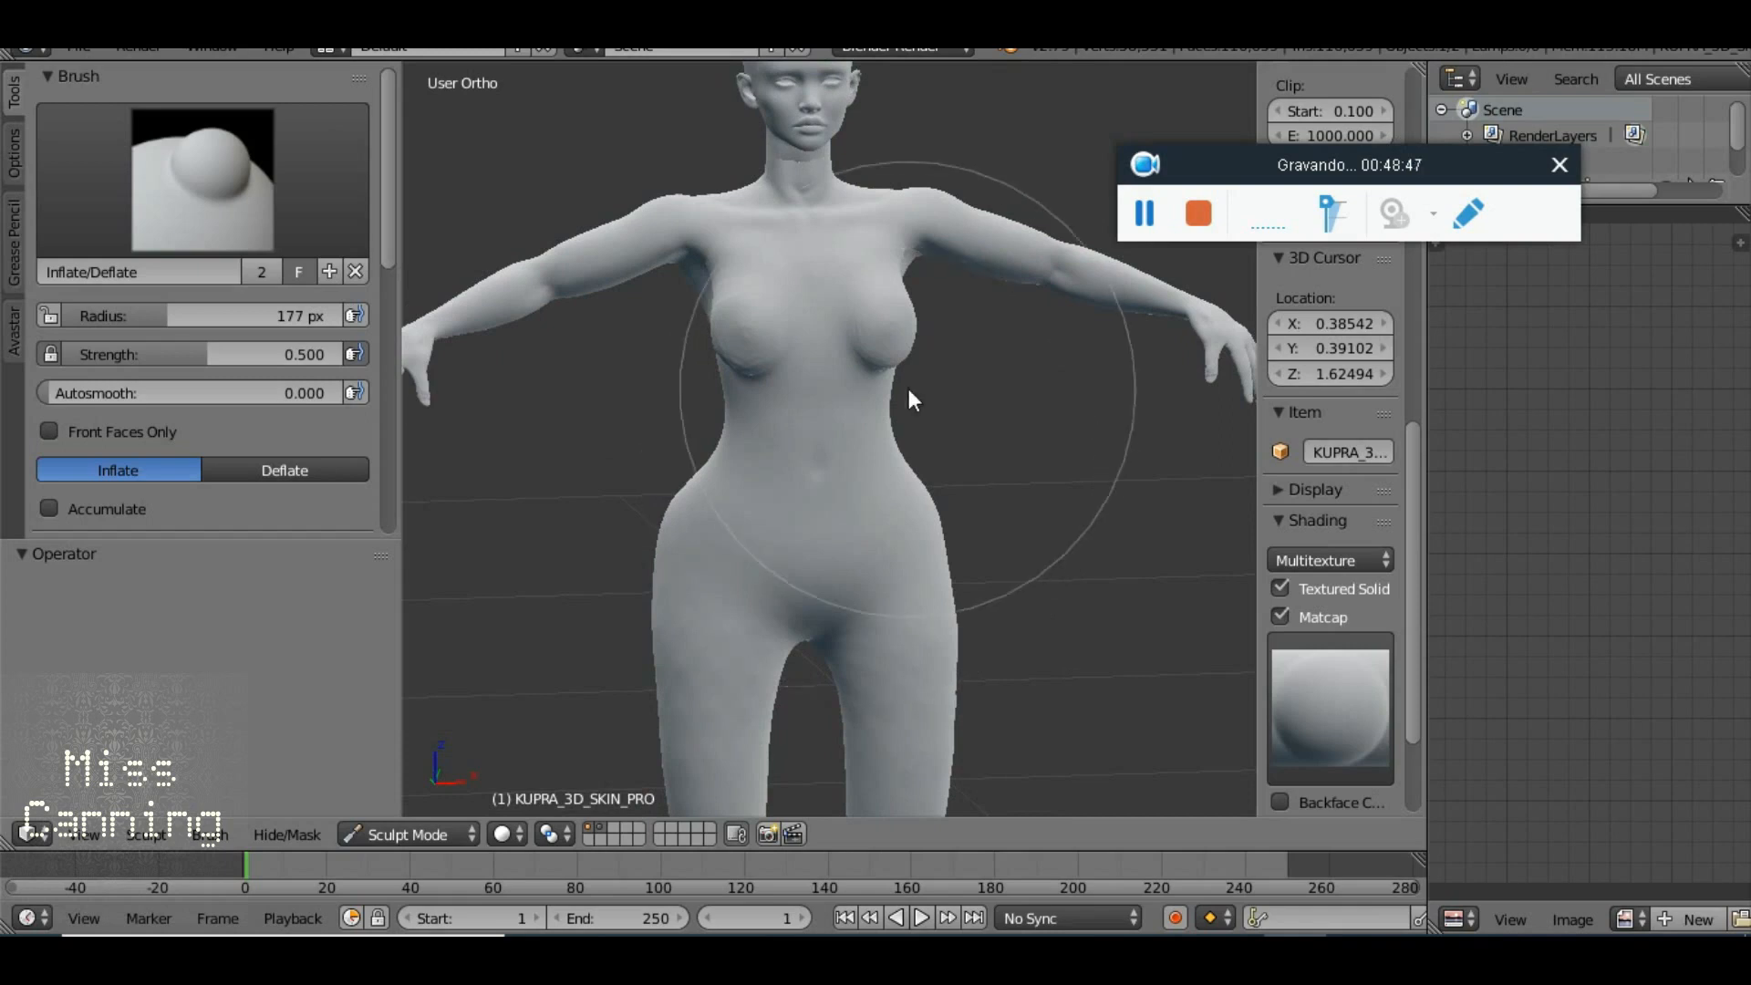
{"action": "left_click_drag", "start_coordinate": [888, 533], "coordinate": [844, 332]}
{"action": "scroll", "coordinate": [834, 325], "scroll_direction": "down", "scroll_amount": 4}
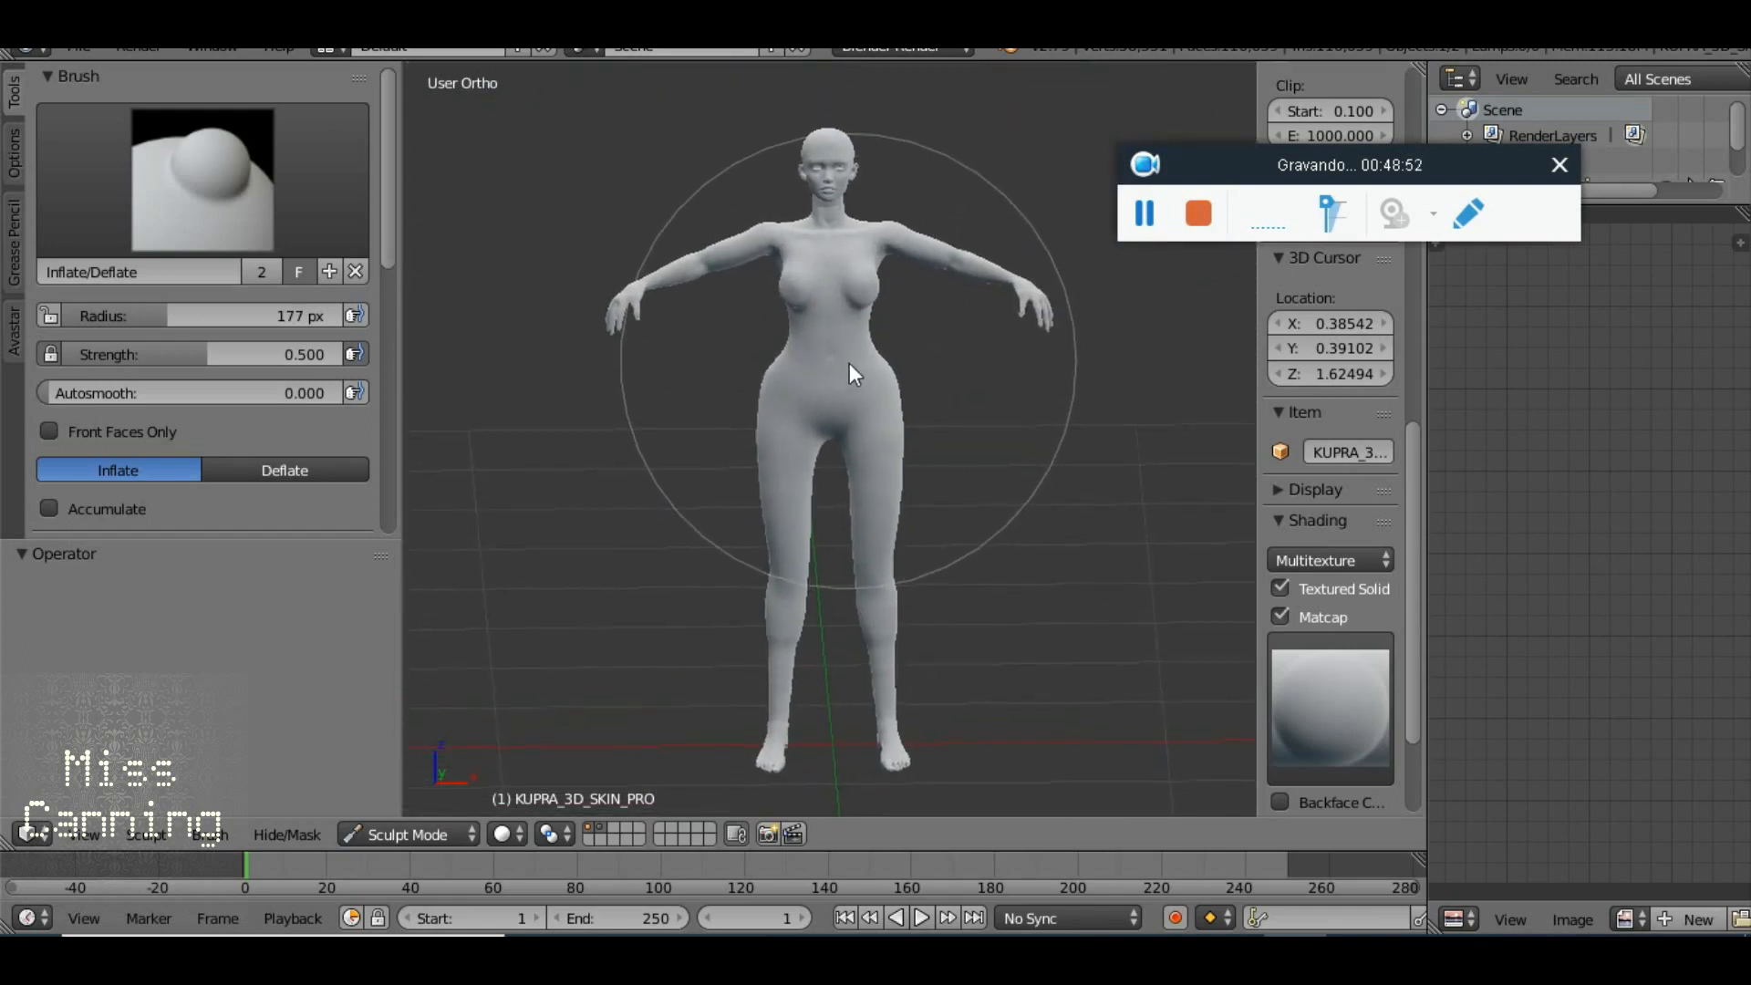
{"action": "scroll", "coordinate": [846, 374], "scroll_direction": "up", "scroll_amount": 3}
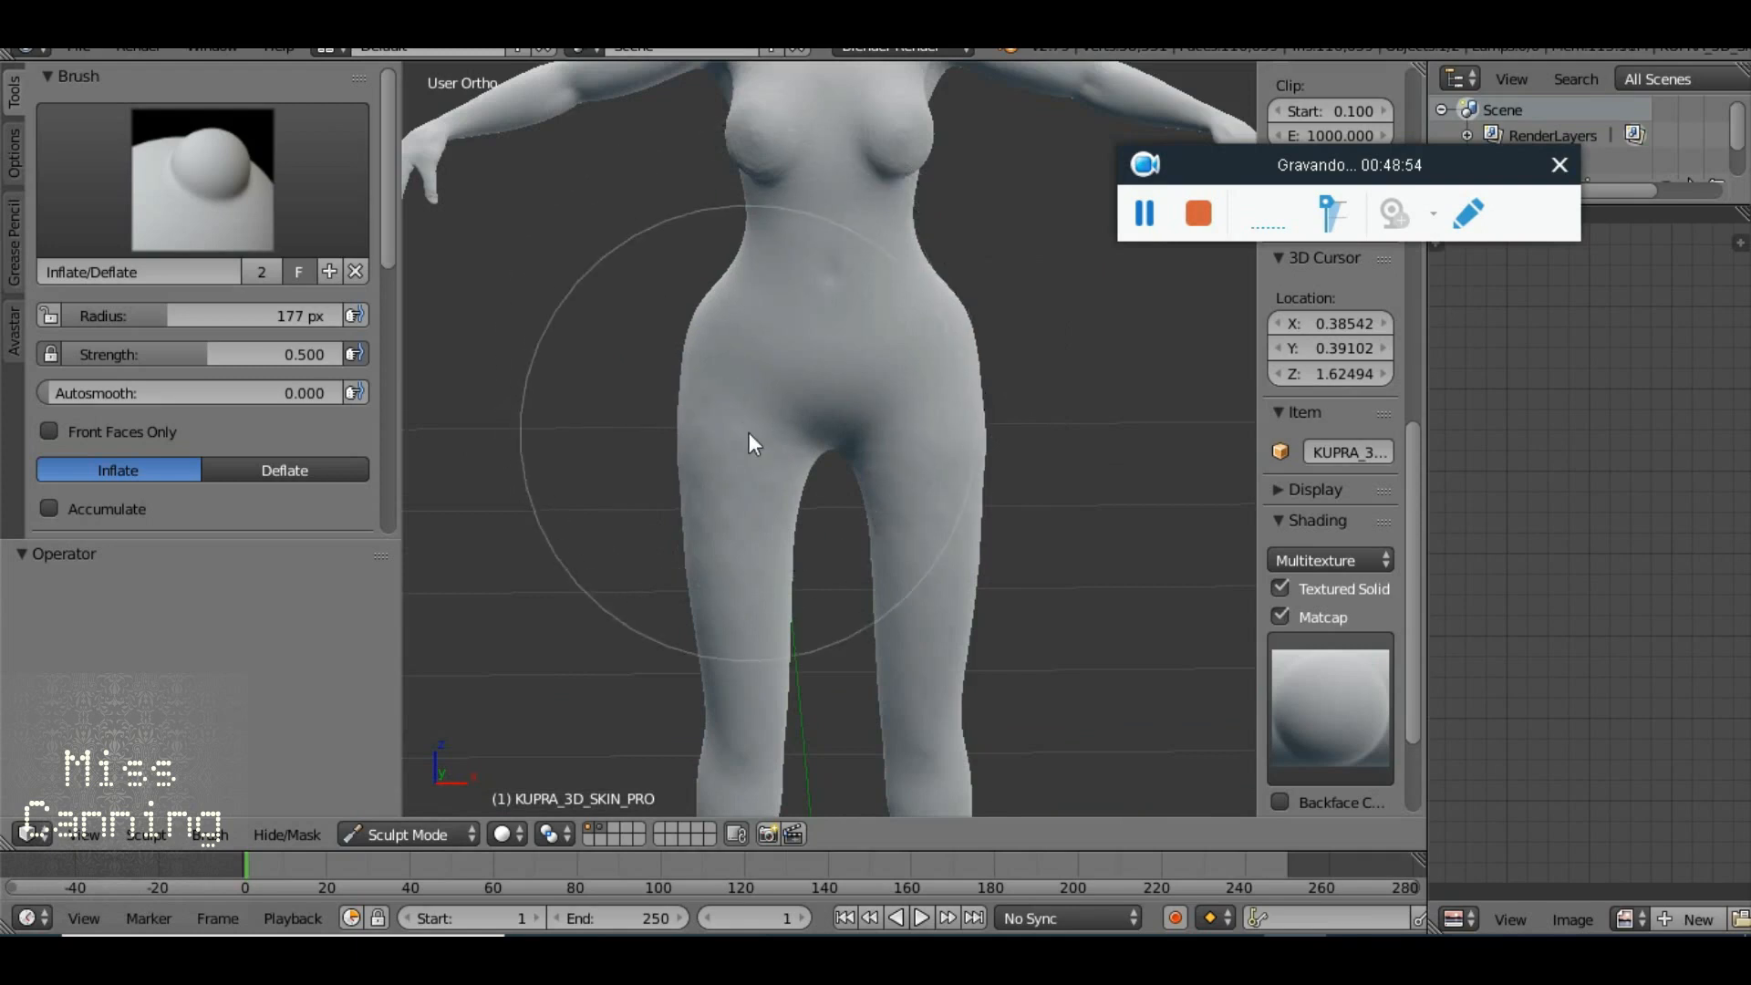
Put the body mesh in Edit Mode and examine the vertex density between the upper thighs
{"action": "left_click", "coordinate": [153, 161]}
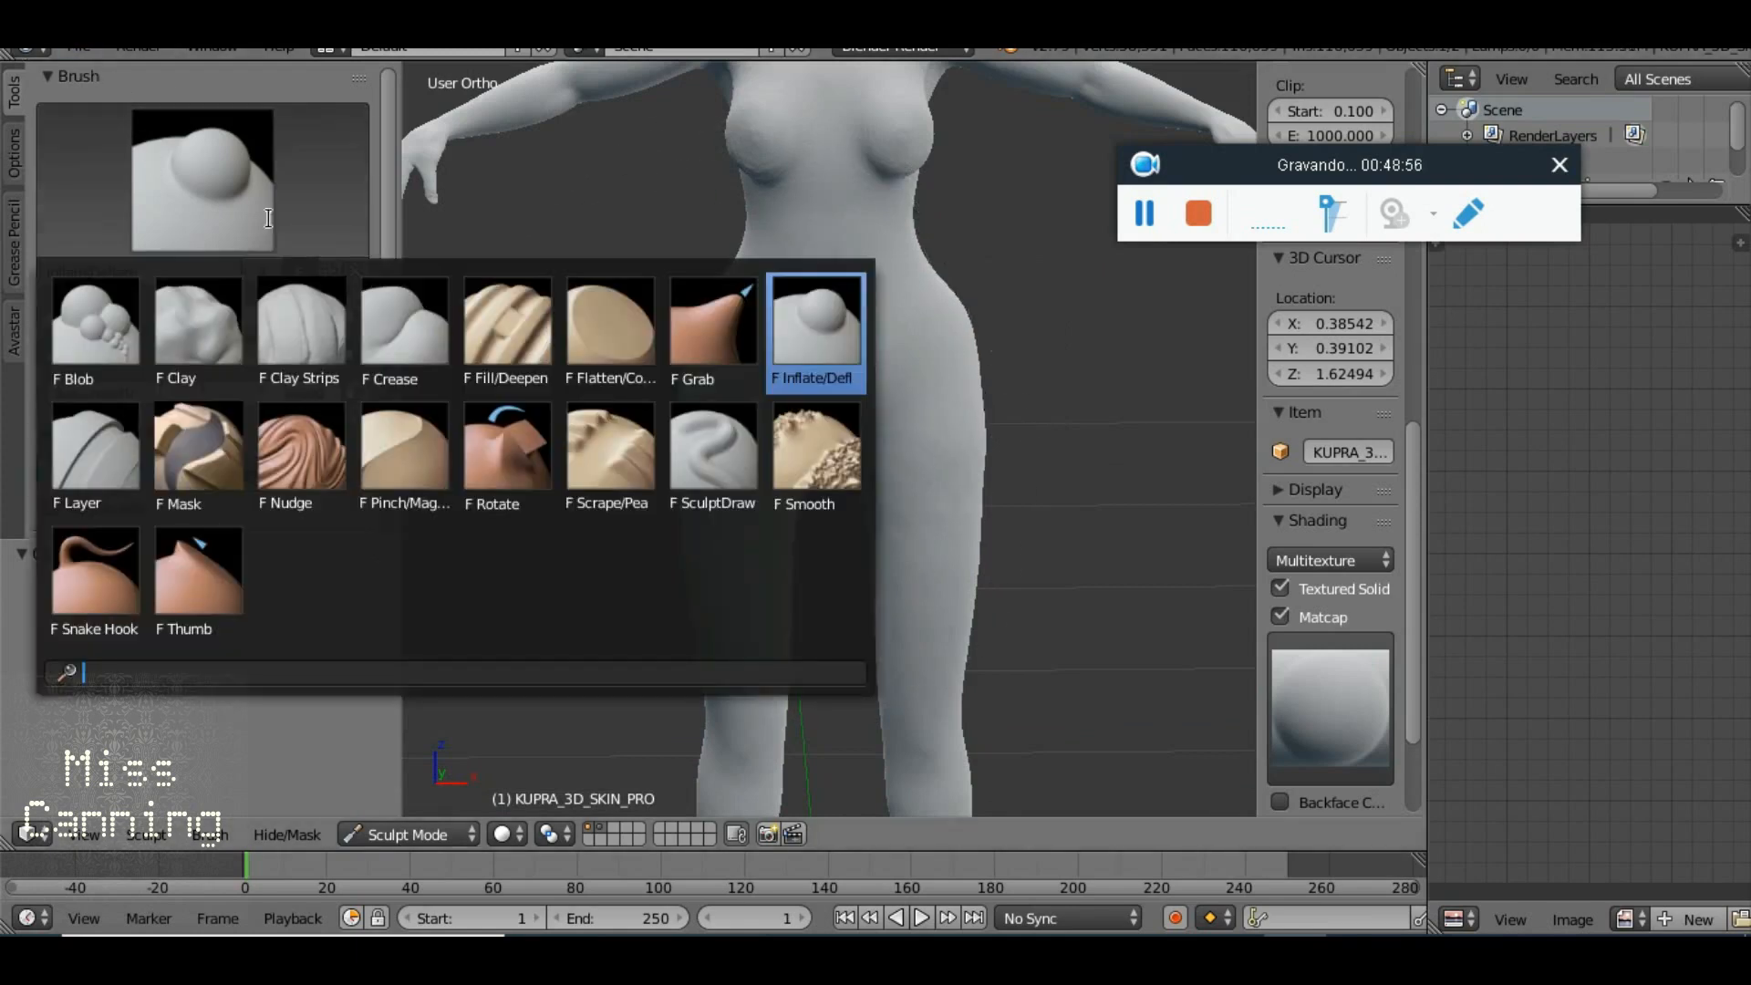
{"action": "left_click", "coordinate": [441, 830]}
{"action": "left_click", "coordinate": [406, 835]}
{"action": "left_click", "coordinate": [424, 796]}
{"action": "left_click", "coordinate": [400, 835]}
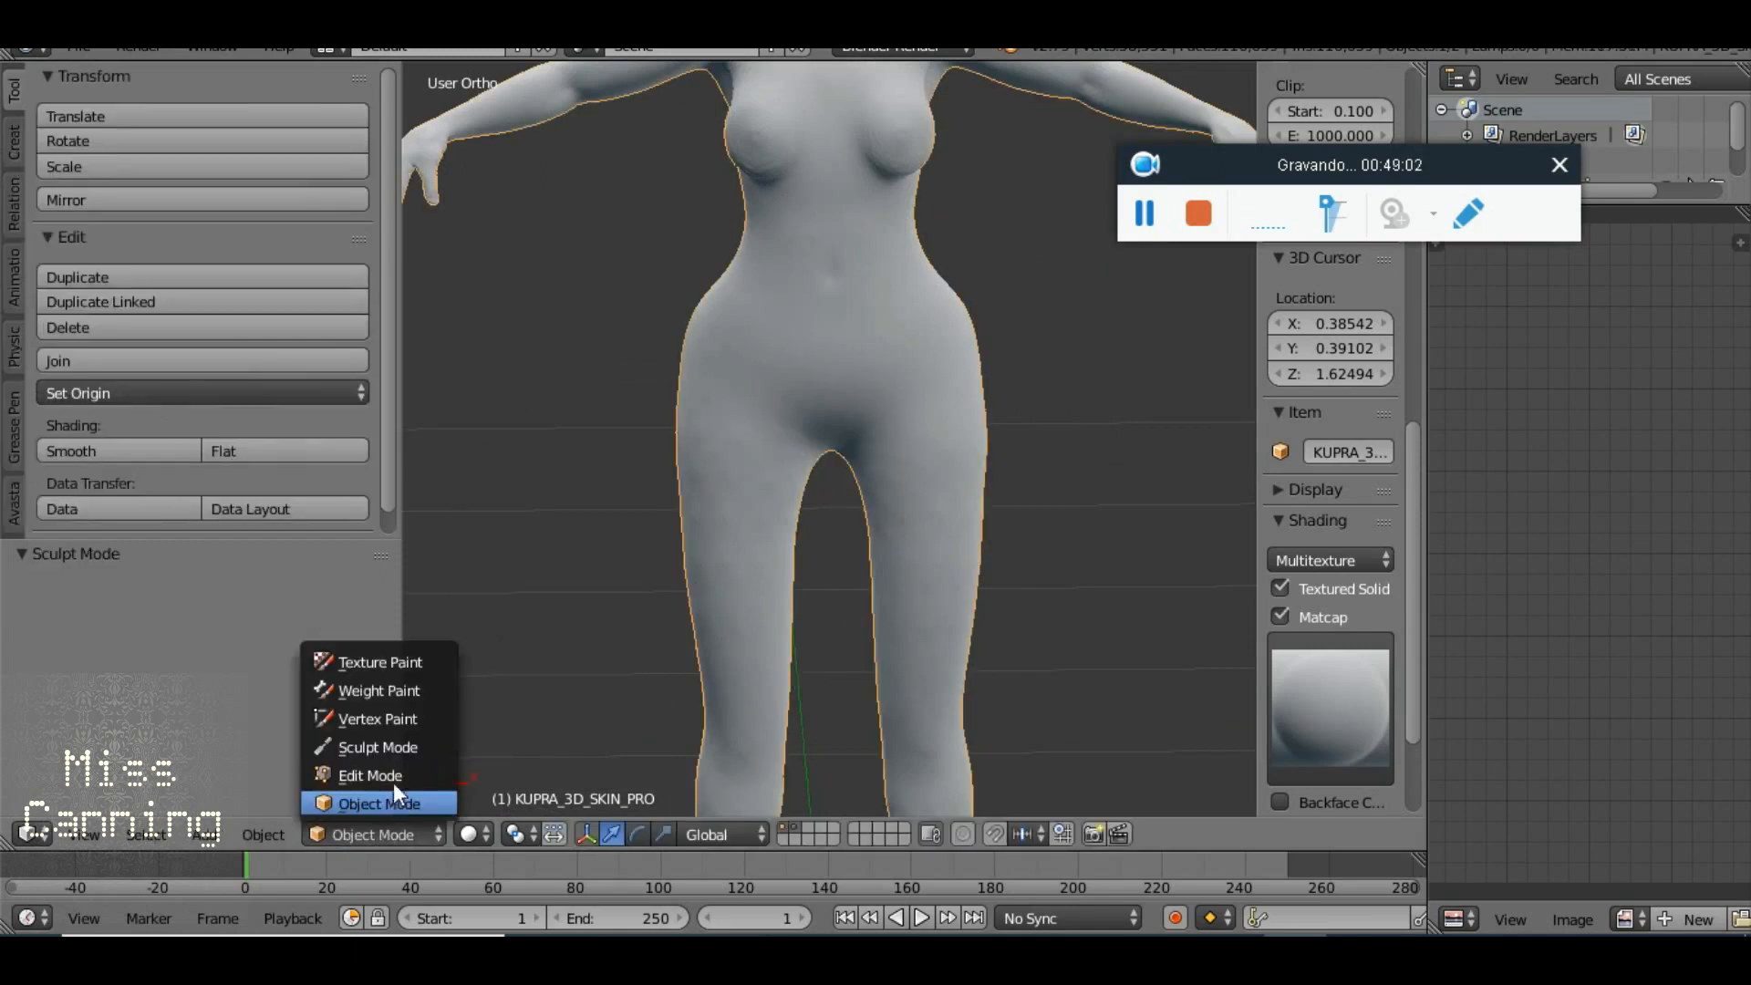
{"action": "key", "text": "Return"}
{"action": "scroll", "coordinate": [892, 399], "scroll_direction": "up", "scroll_amount": 5}
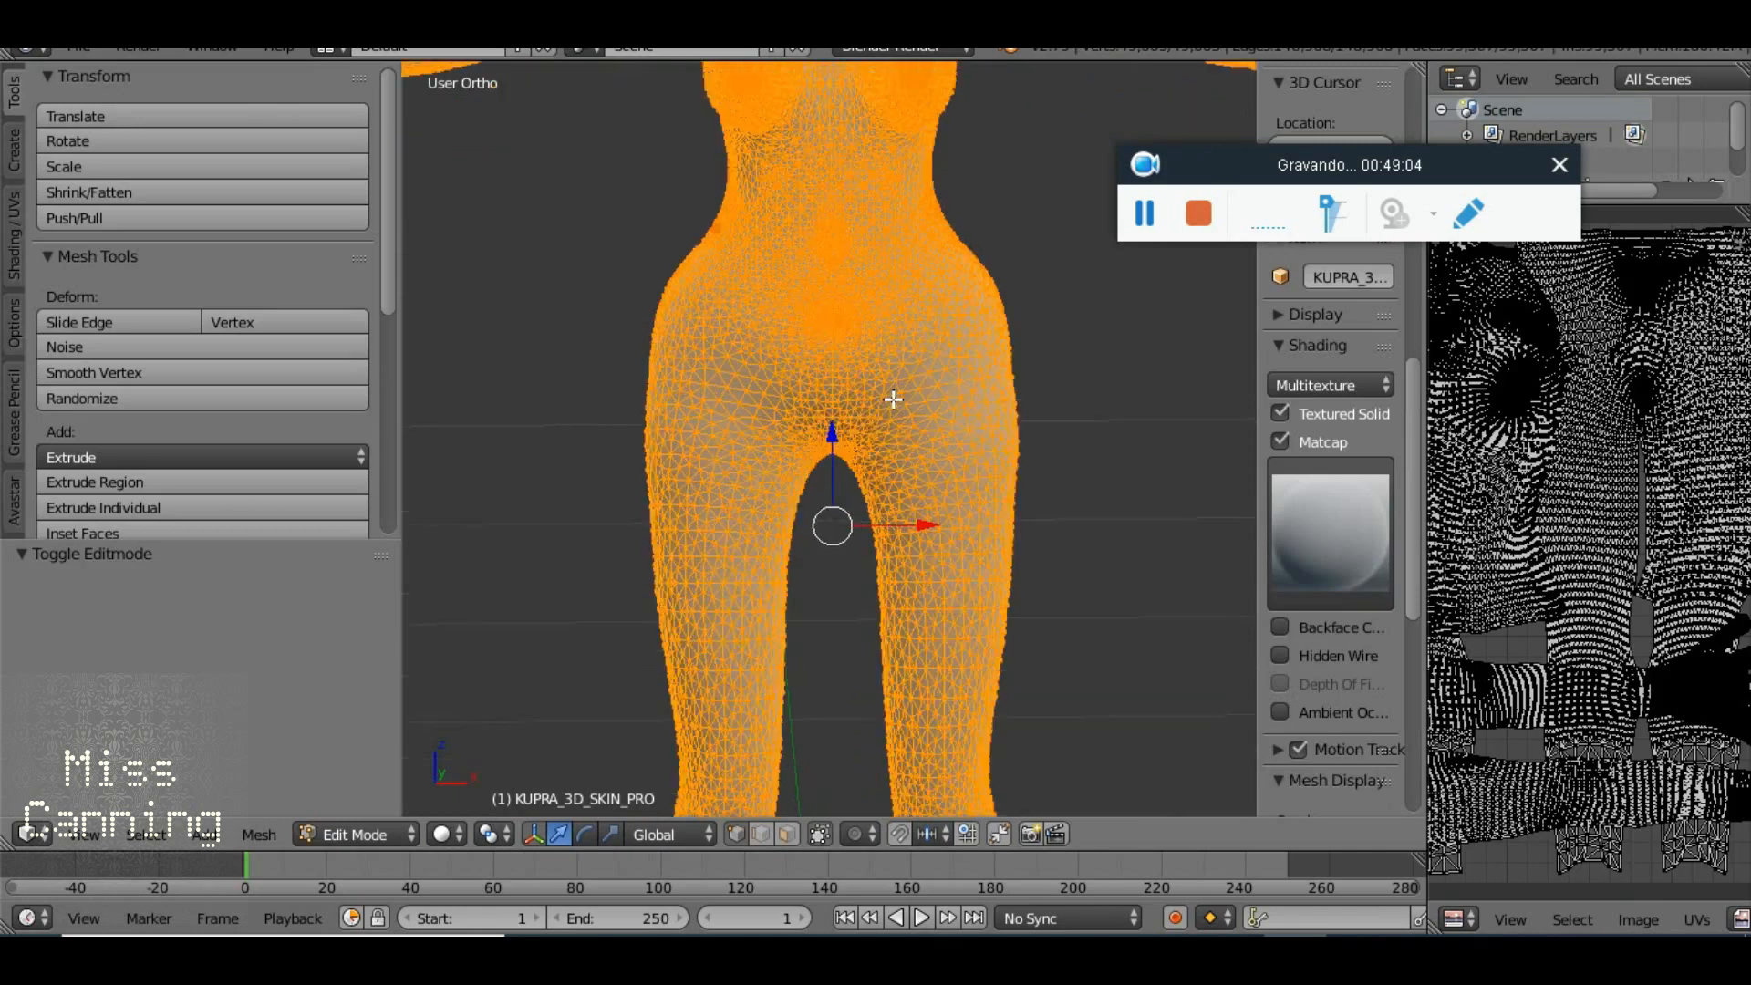
{"action": "scroll", "coordinate": [1021, 405], "scroll_direction": "up", "scroll_amount": 2}
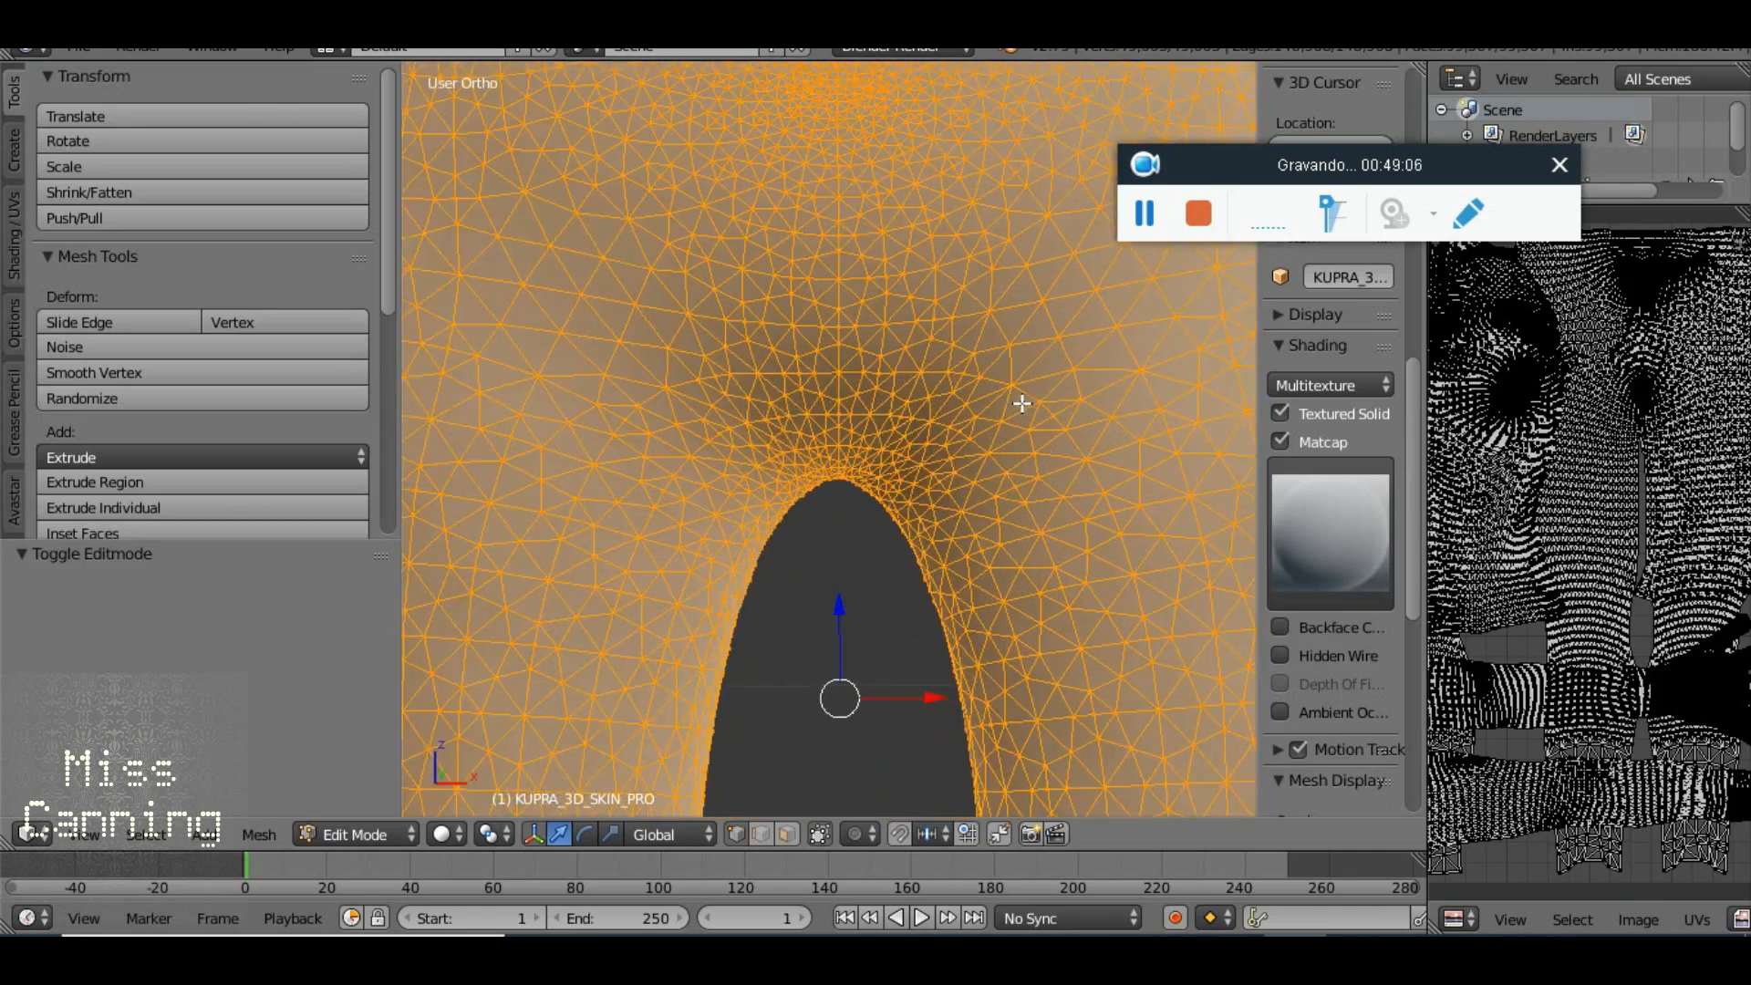
{"action": "left_click_drag", "start_coordinate": [1419, 487], "coordinate": [1409, 449]}
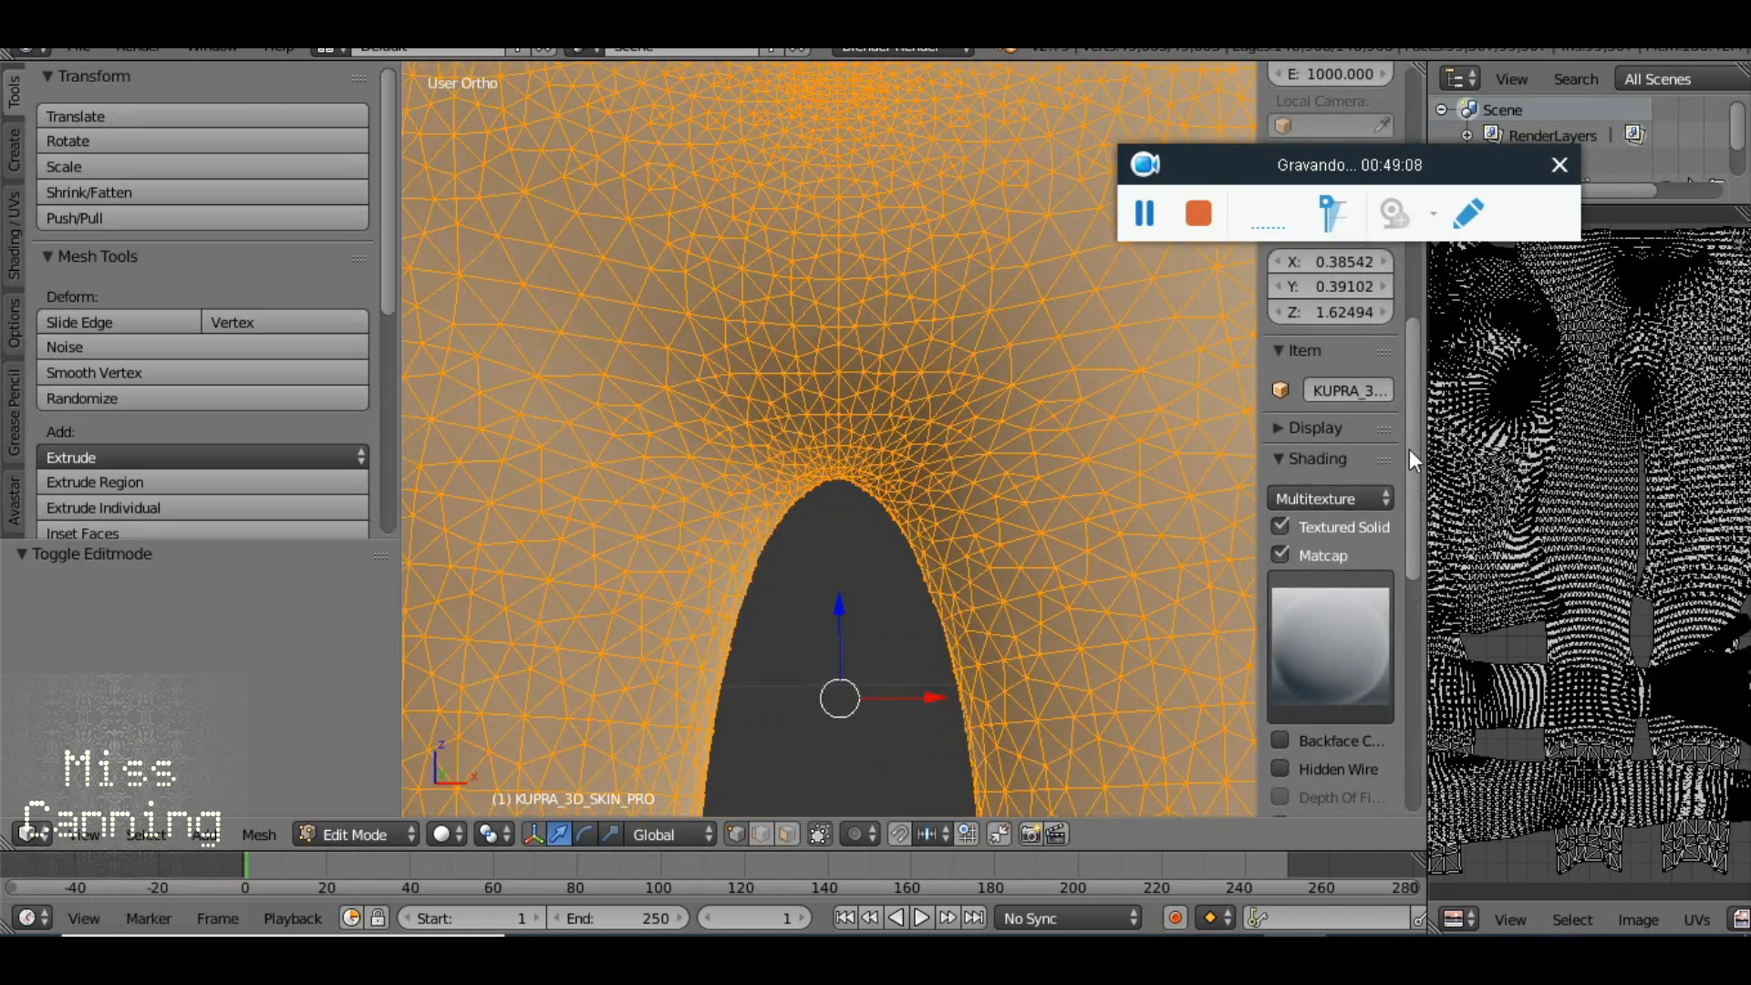
Examine the body mesh's vertex density around the buttocks from behind and across the torso and hips from the front
{"action": "scroll", "coordinate": [789, 373], "scroll_direction": "down", "scroll_amount": 4}
{"action": "left_click_drag", "start_coordinate": [871, 350], "coordinate": [549, 320]}
{"action": "scroll", "coordinate": [742, 273], "scroll_direction": "up", "scroll_amount": 6}
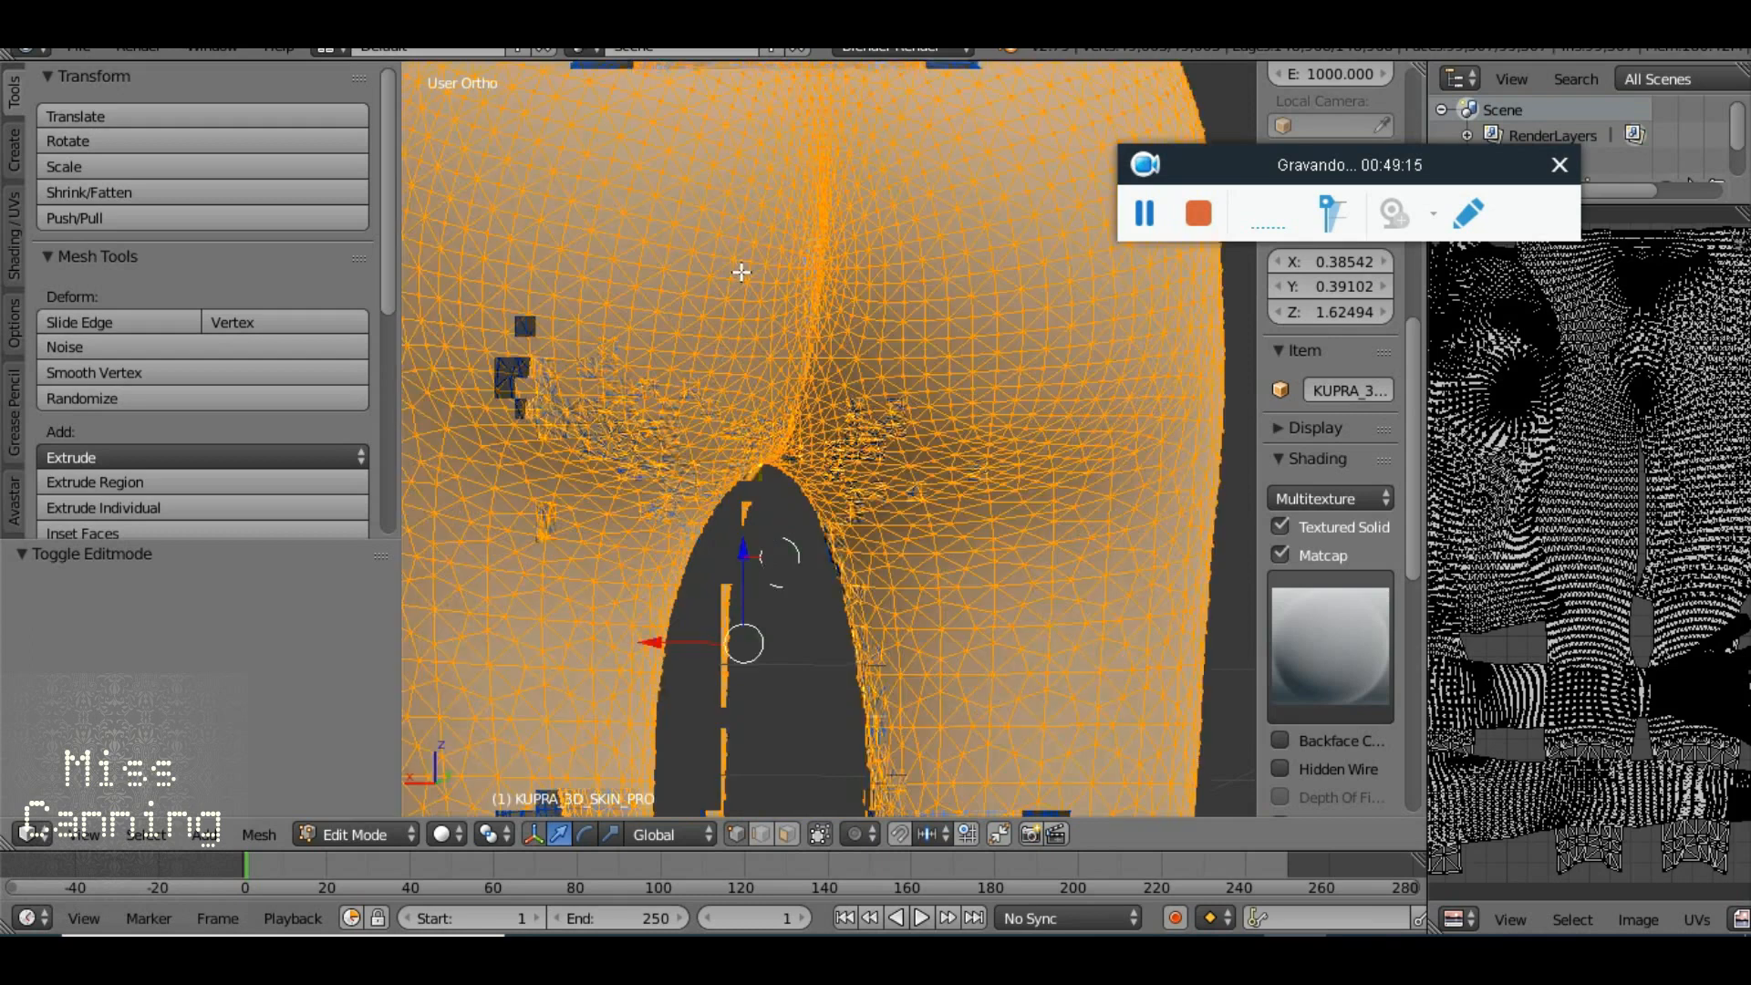
{"action": "scroll", "coordinate": [747, 278], "scroll_direction": "down", "scroll_amount": 6}
{"action": "scroll", "coordinate": [1658, 657], "scroll_direction": "down", "scroll_amount": 6}
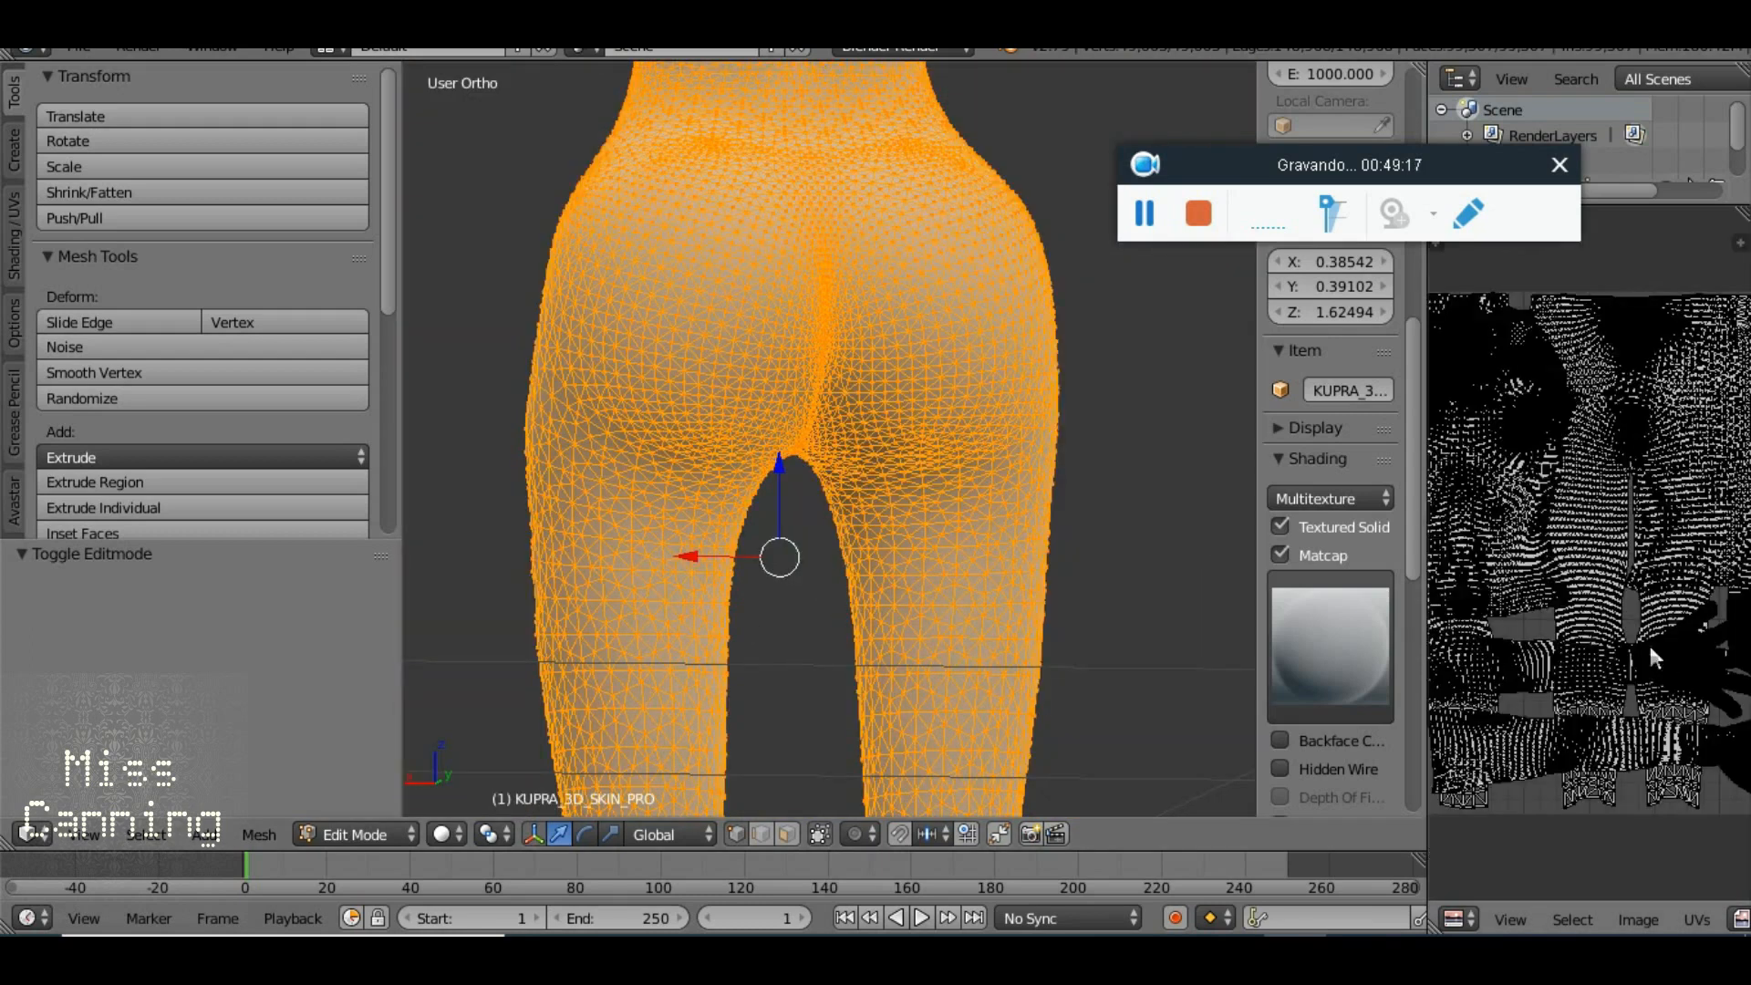
{"action": "left_click_drag", "start_coordinate": [820, 311], "coordinate": [1201, 342]}
{"action": "left_click_drag", "start_coordinate": [883, 227], "coordinate": [900, 355]}
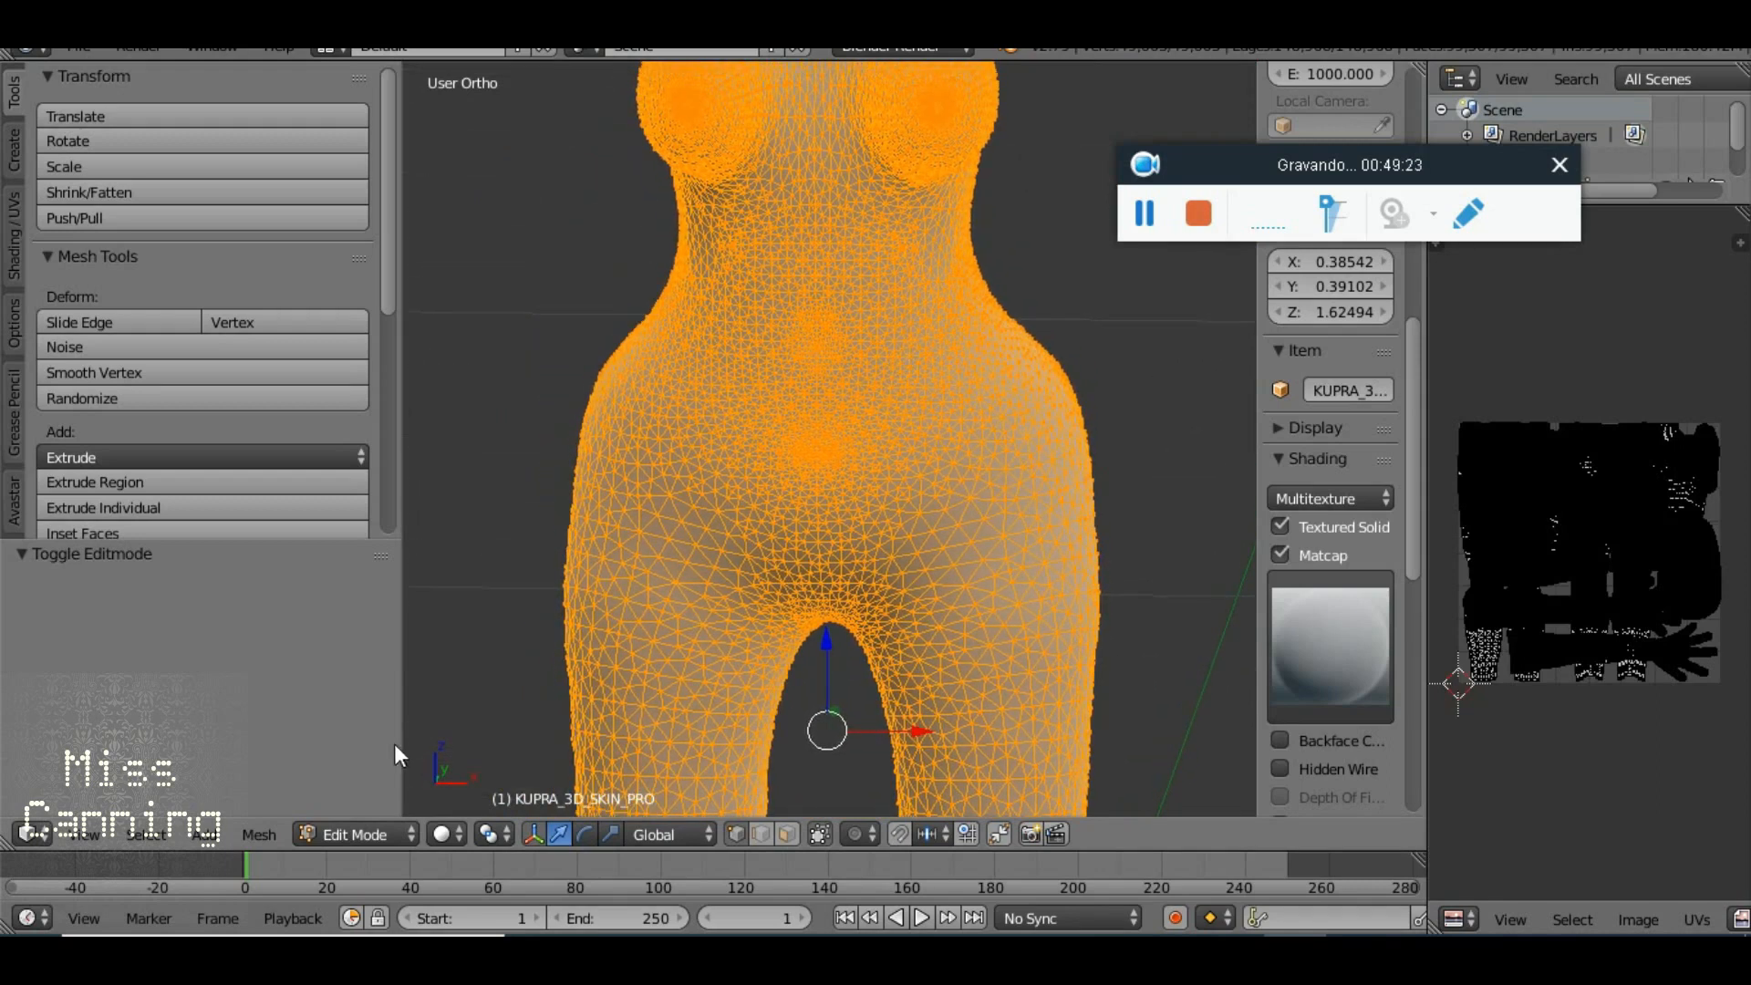
Check the body's surface and proportions in Object Mode, and return the mesh to Edit Mode
{"action": "left_click", "coordinate": [375, 839]}
{"action": "left_click", "coordinate": [374, 803]}
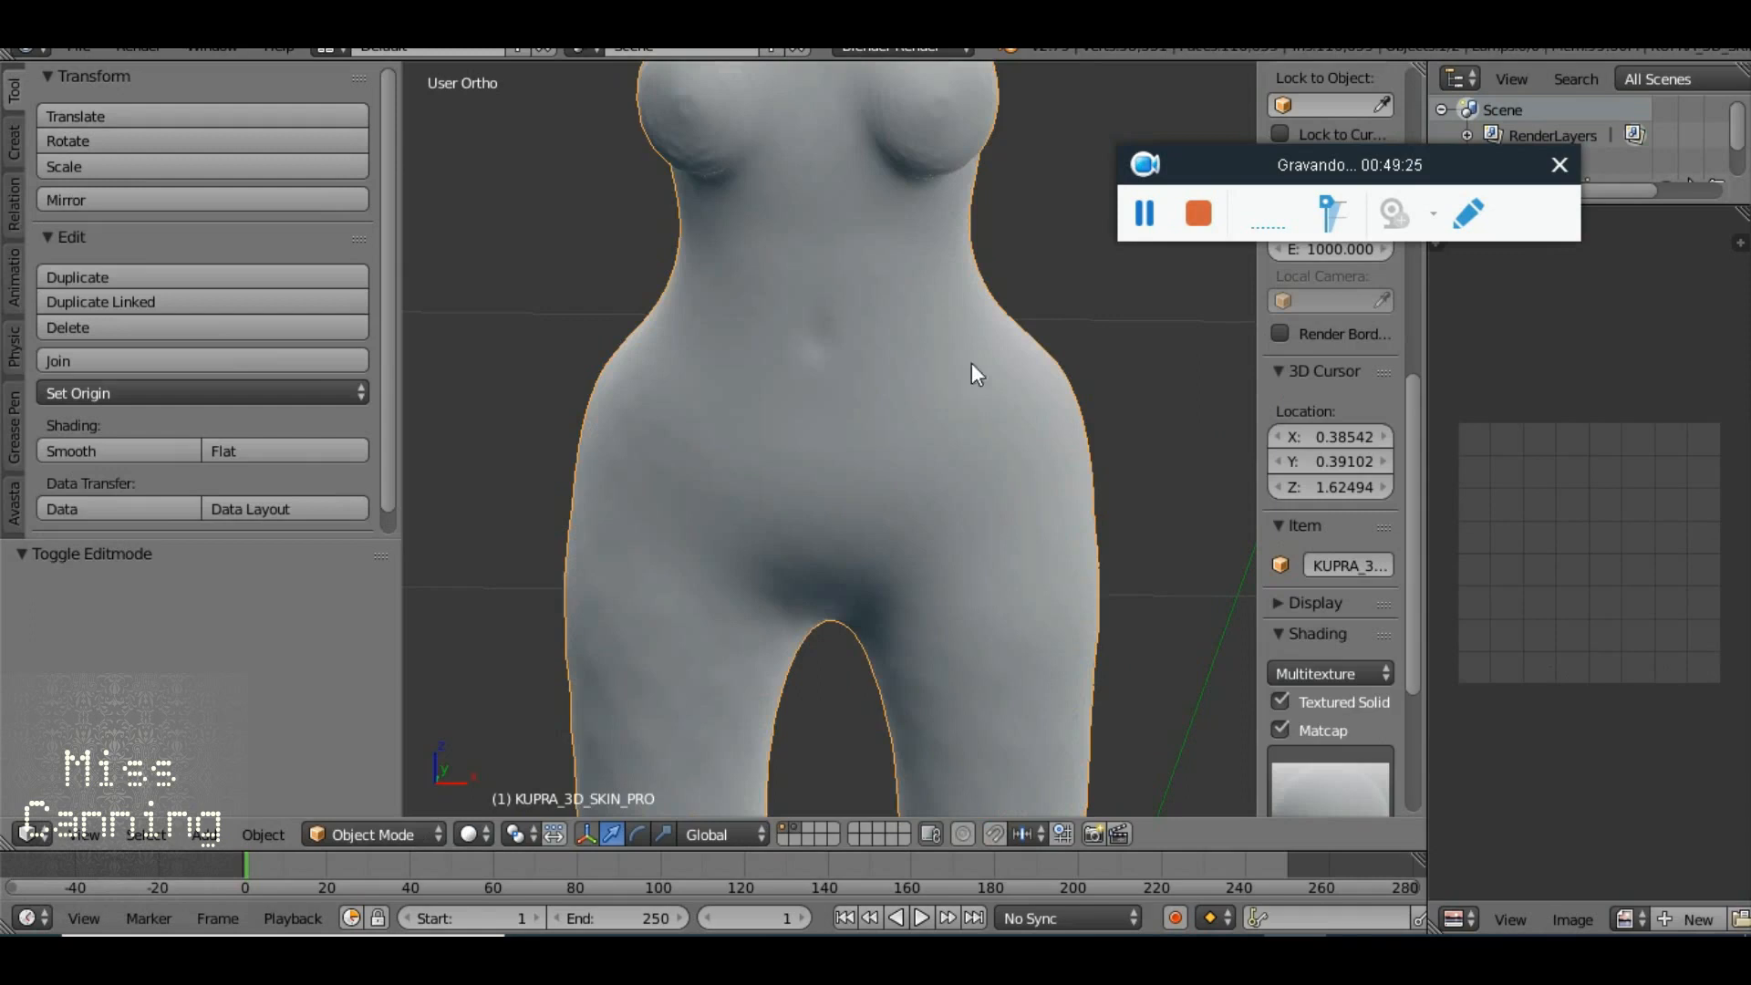
{"action": "scroll", "coordinate": [971, 363], "scroll_direction": "down", "scroll_amount": 4}
{"action": "left_click_drag", "start_coordinate": [868, 375], "coordinate": [753, 427]}
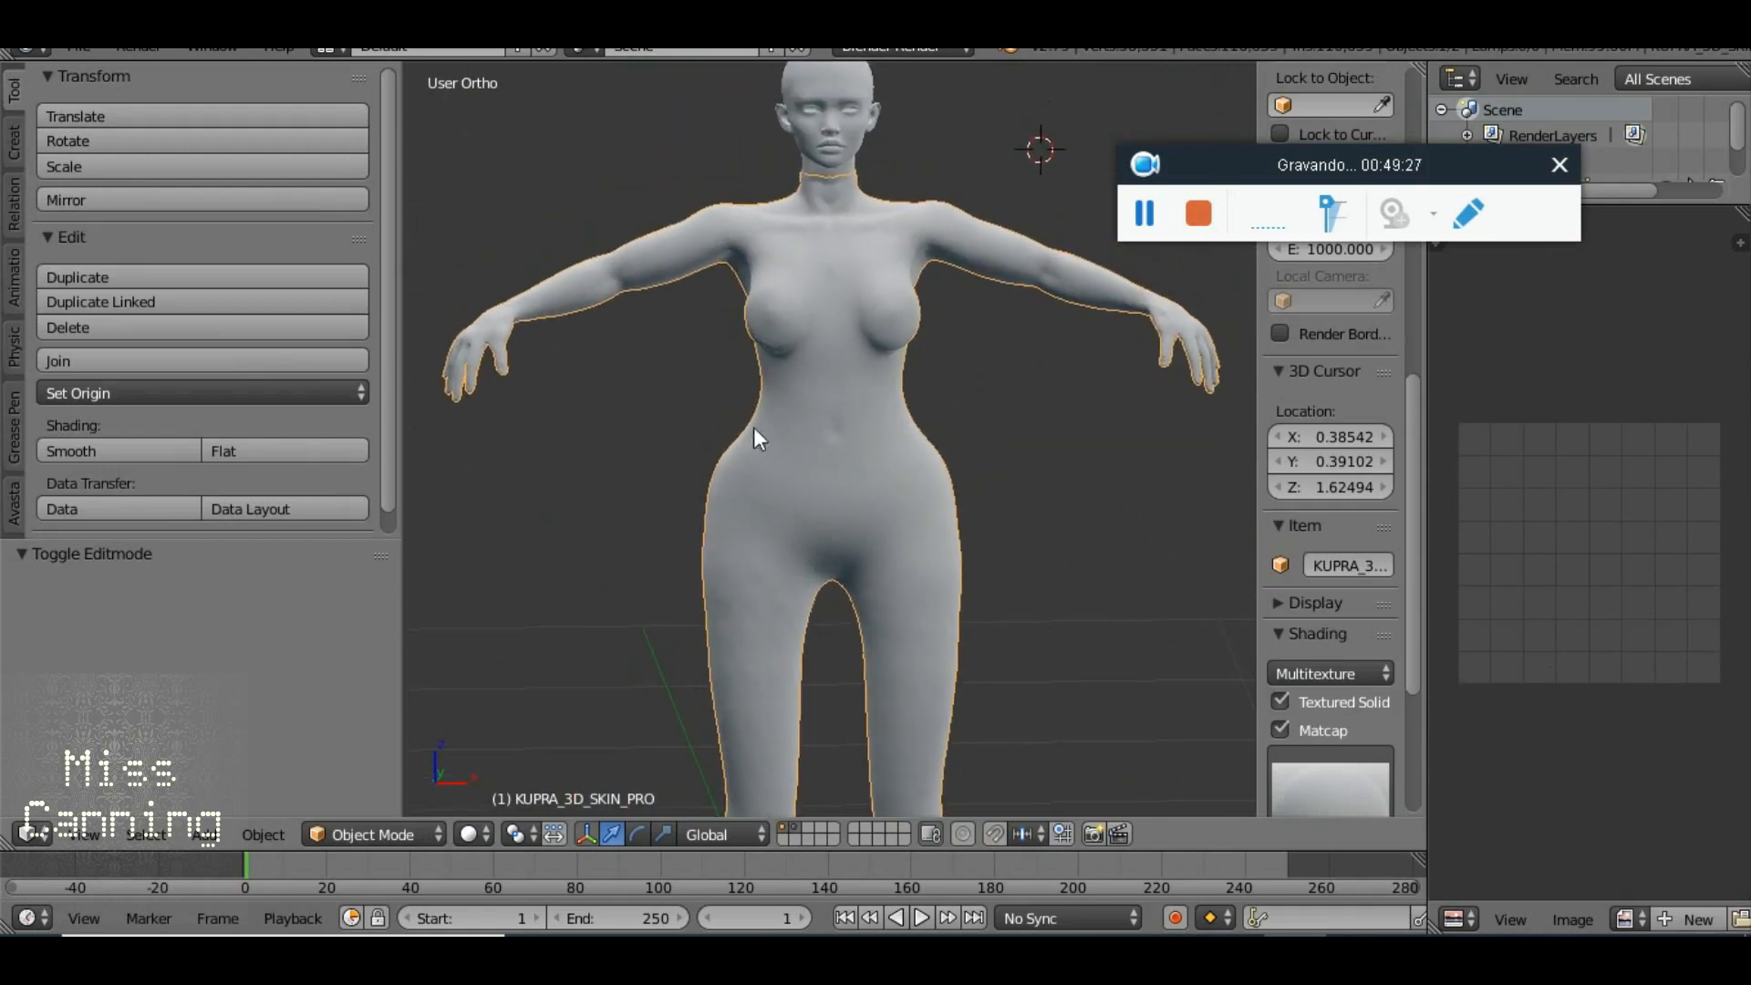
{"action": "left_click", "coordinate": [380, 840]}
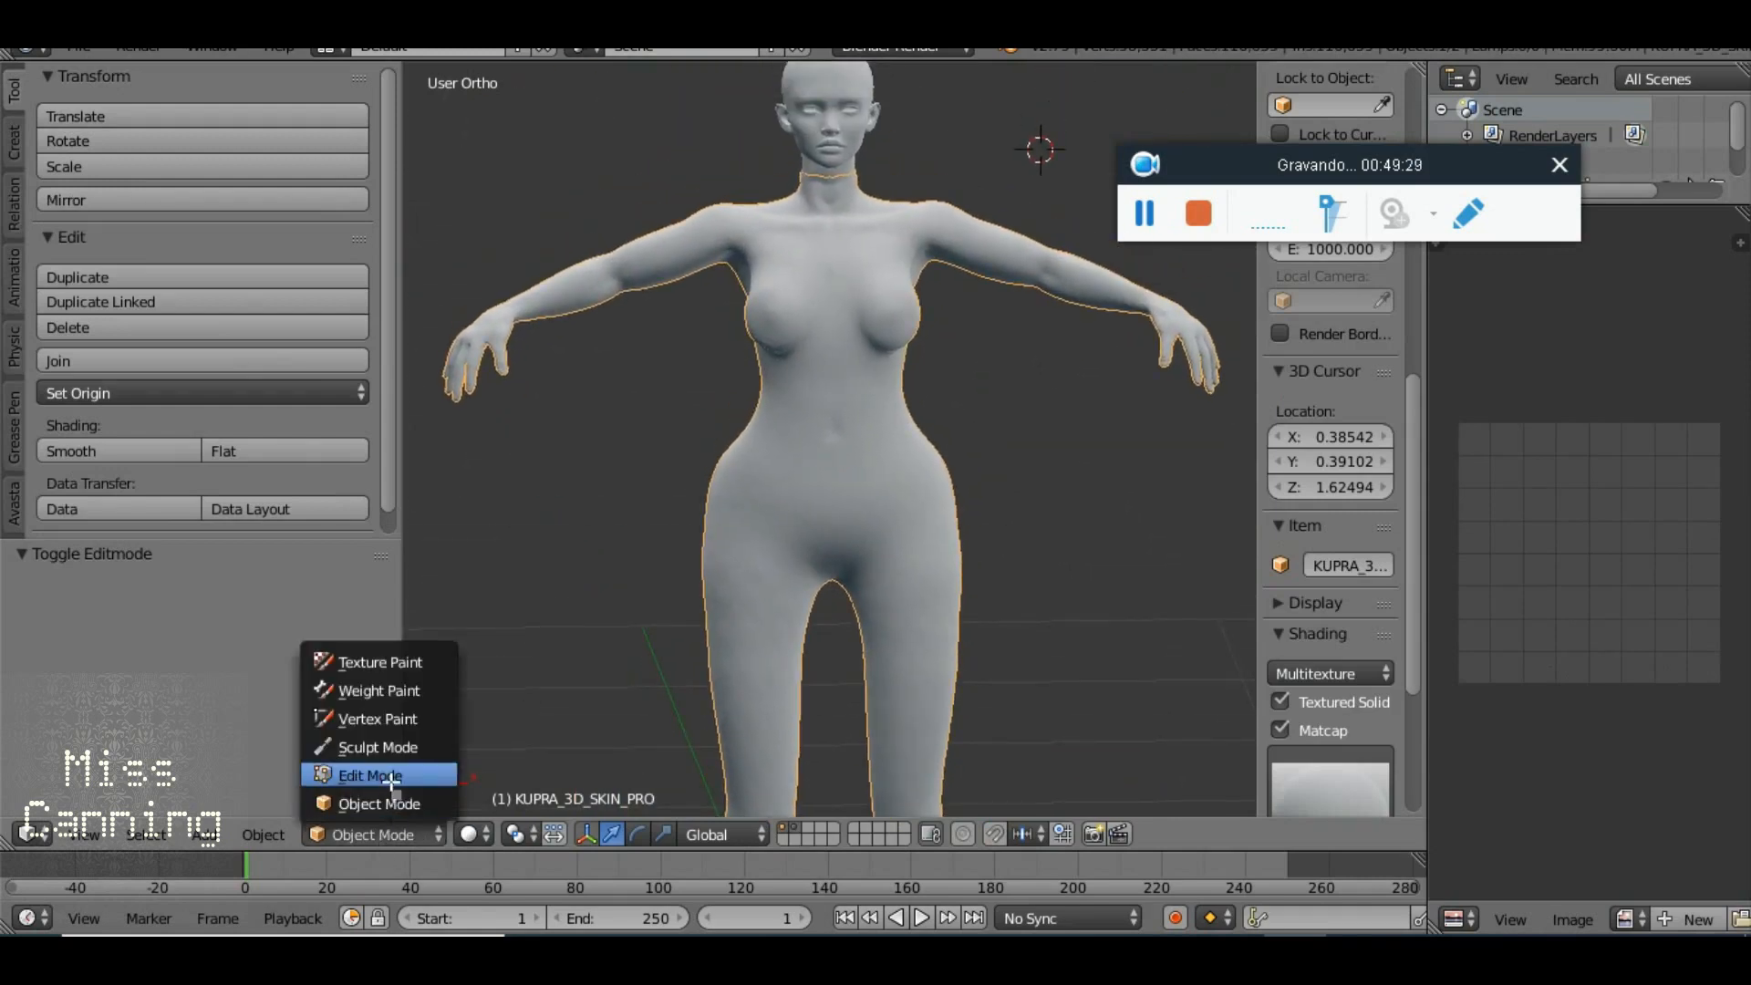
{"action": "left_click", "coordinate": [391, 781]}
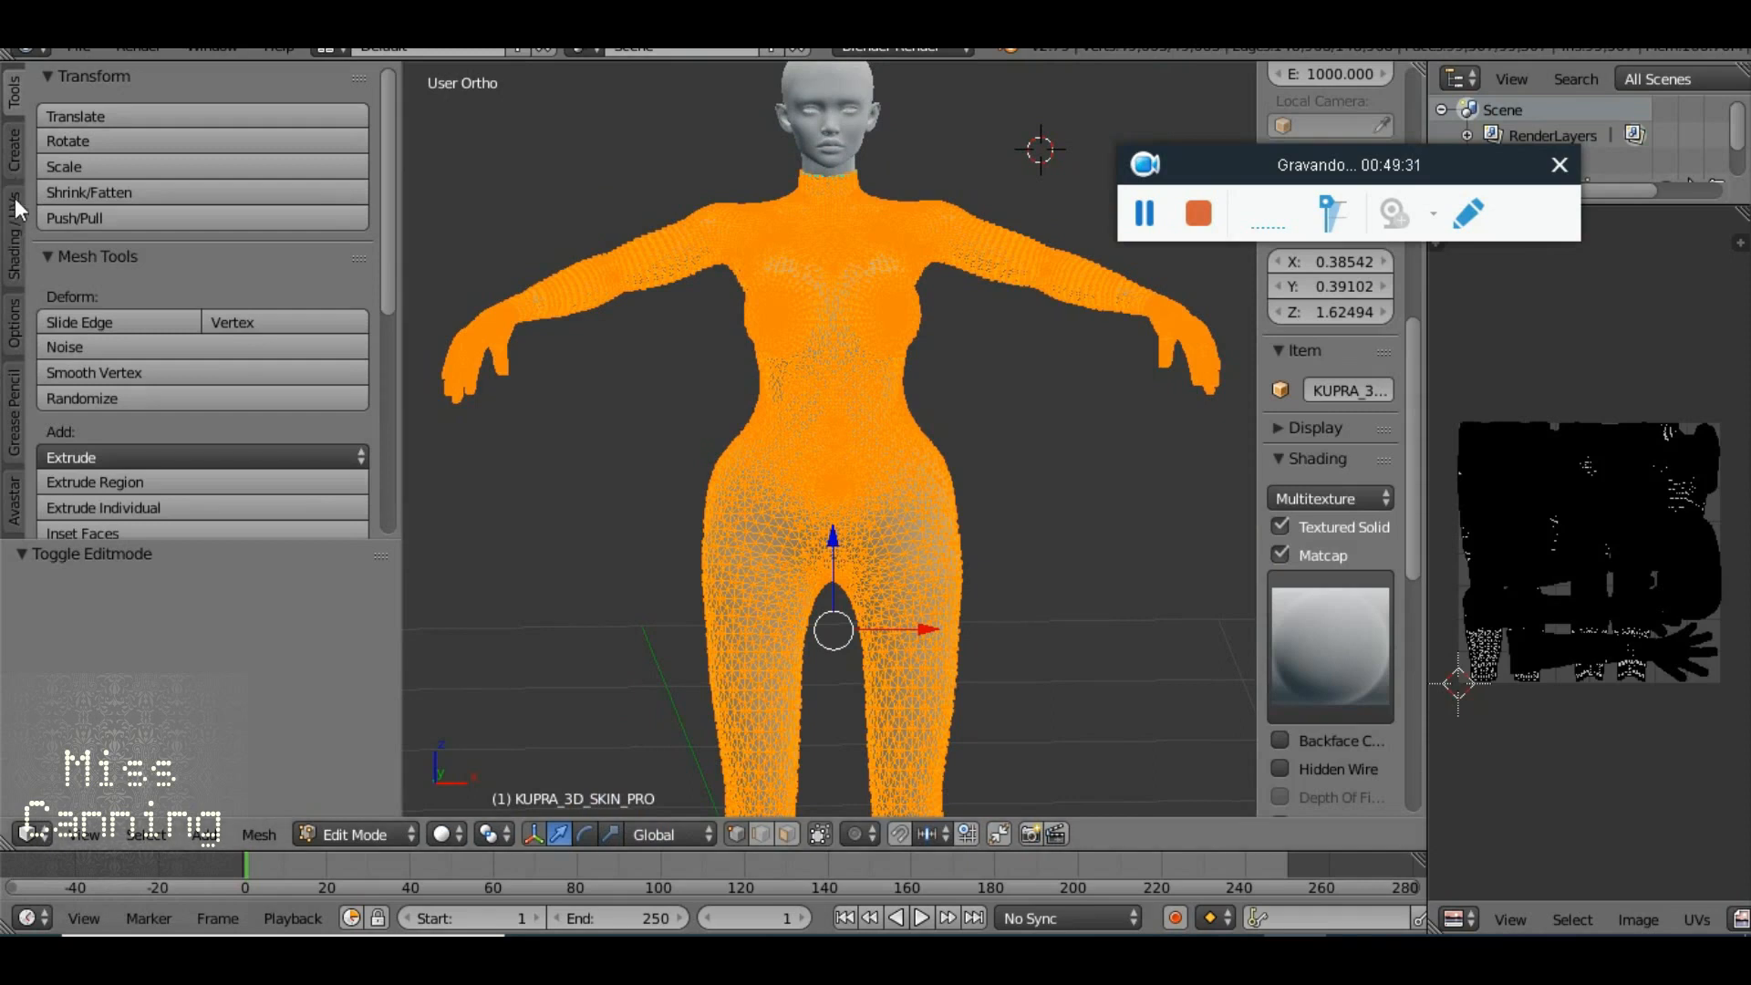
Try Smooth Vertex on the whole body mesh with smoothing 0.500 and one repeat, and undo it
{"action": "scroll", "coordinate": [124, 244], "scroll_direction": "down", "scroll_amount": 3}
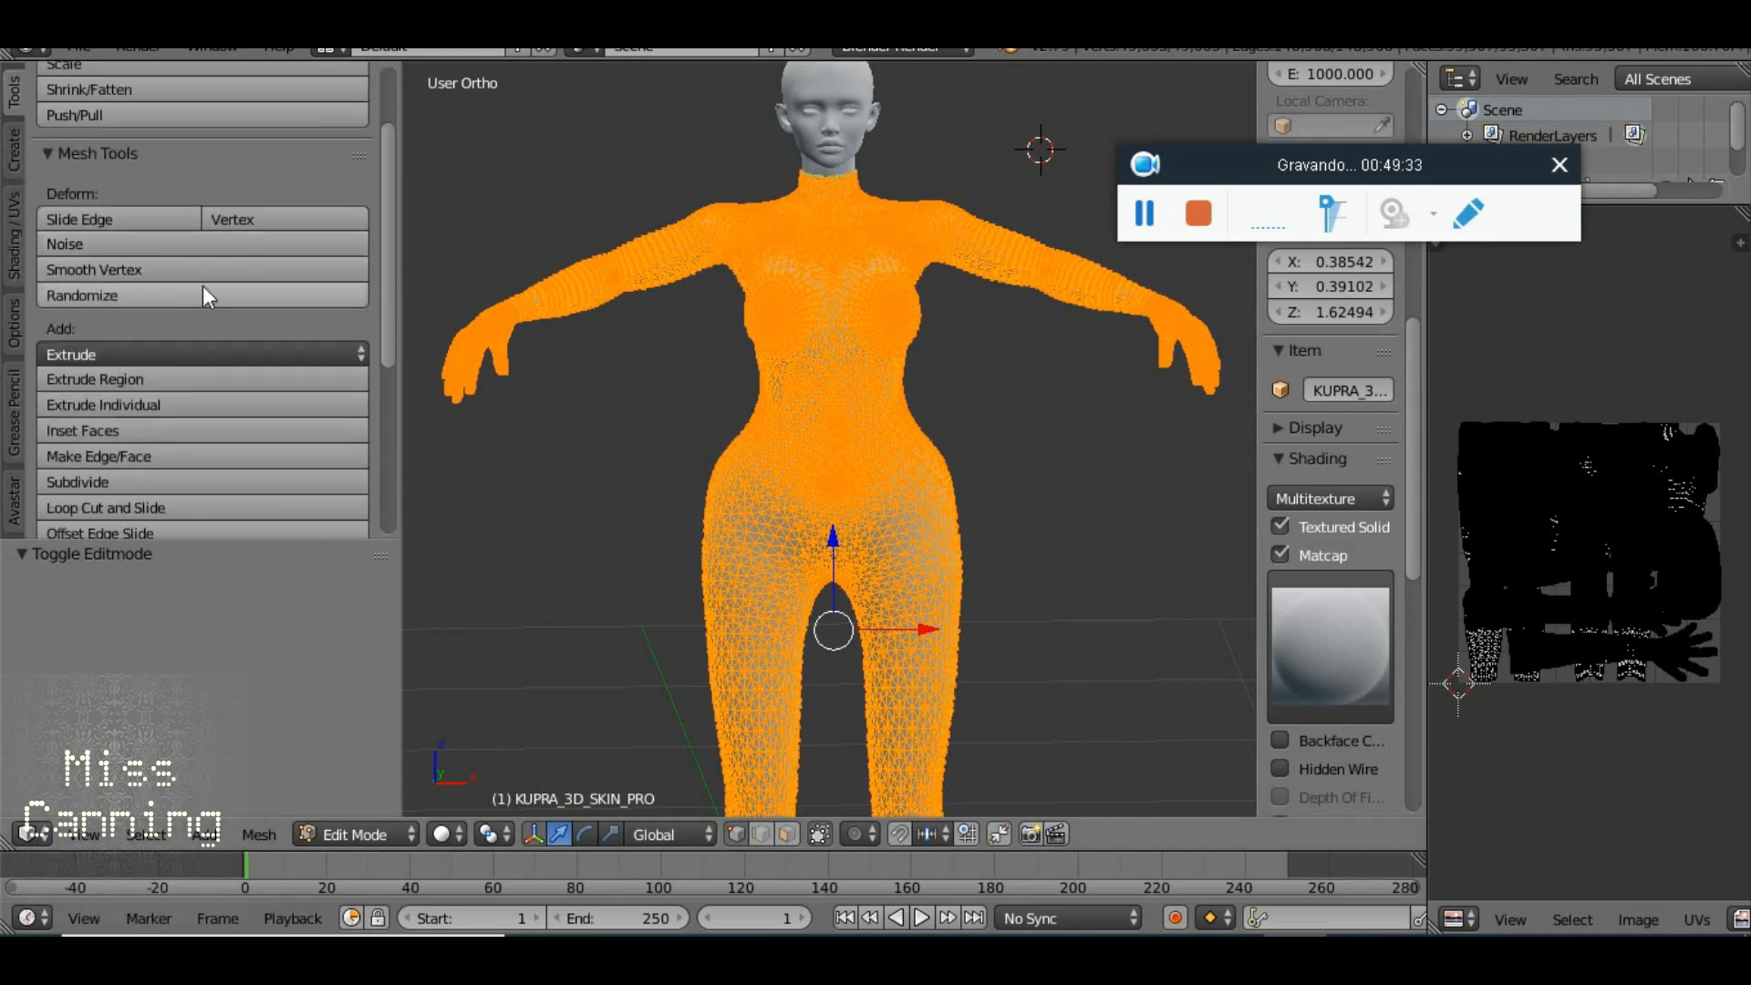
{"action": "scroll", "coordinate": [824, 457], "scroll_direction": "up", "scroll_amount": 1}
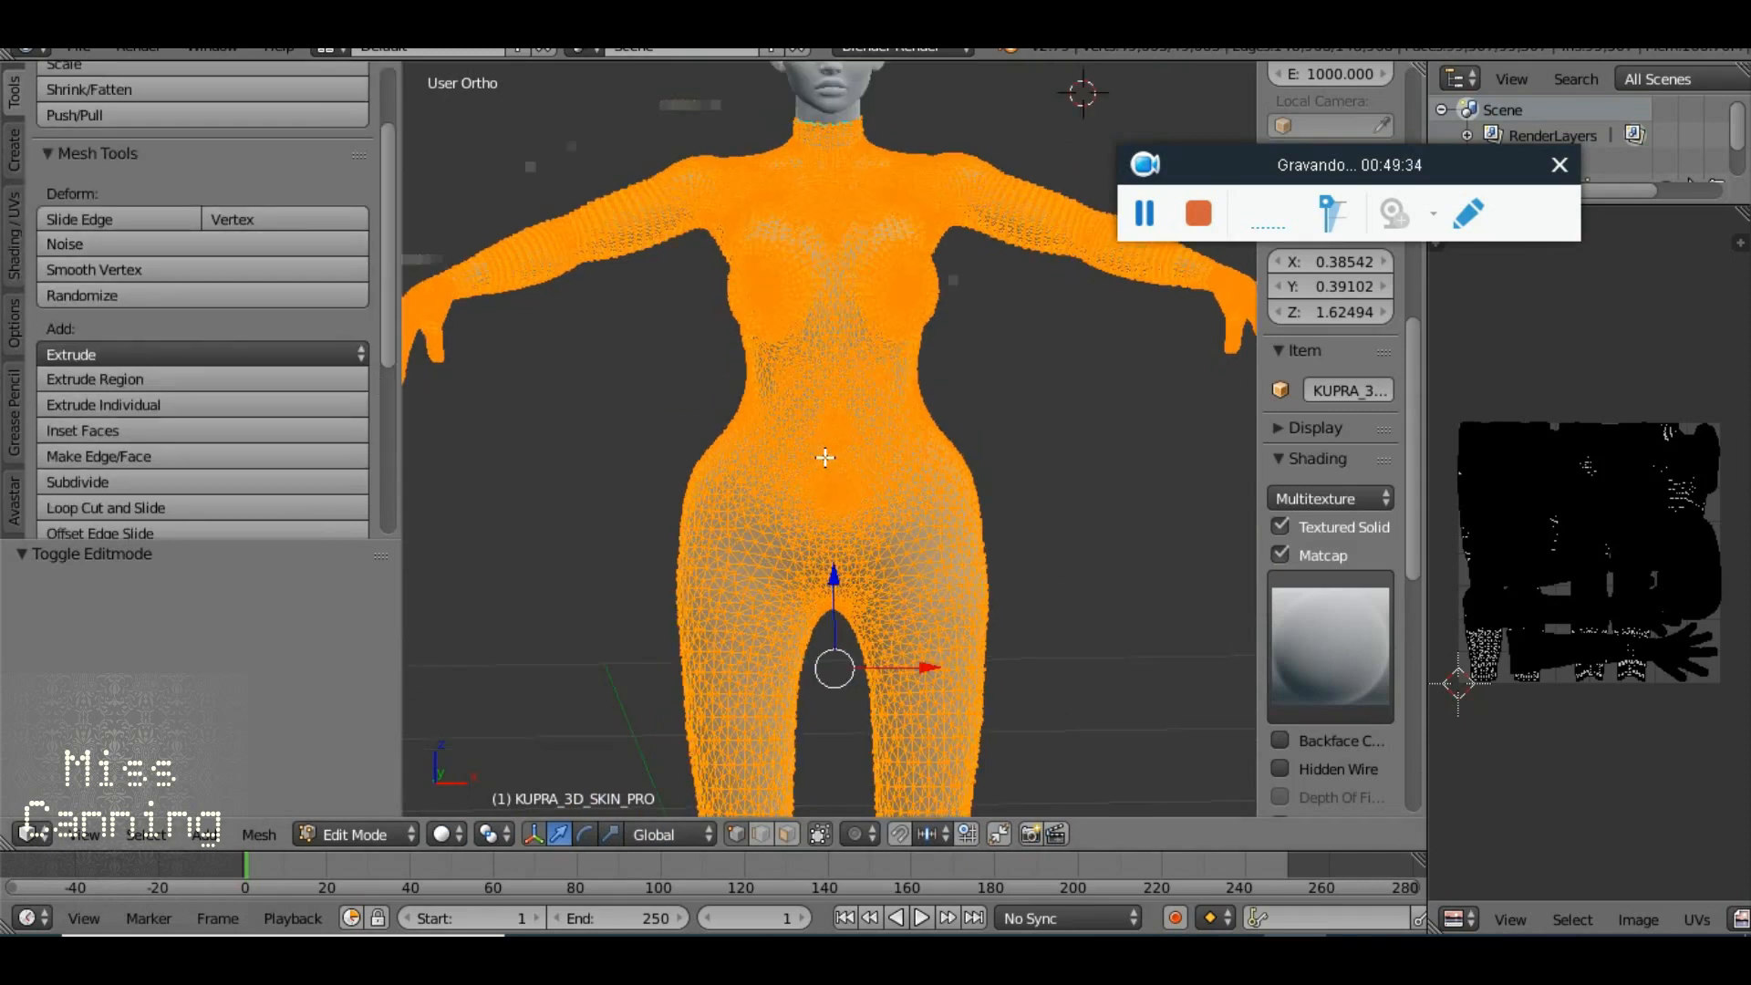
{"action": "scroll", "coordinate": [848, 422], "scroll_direction": "up", "scroll_amount": 2}
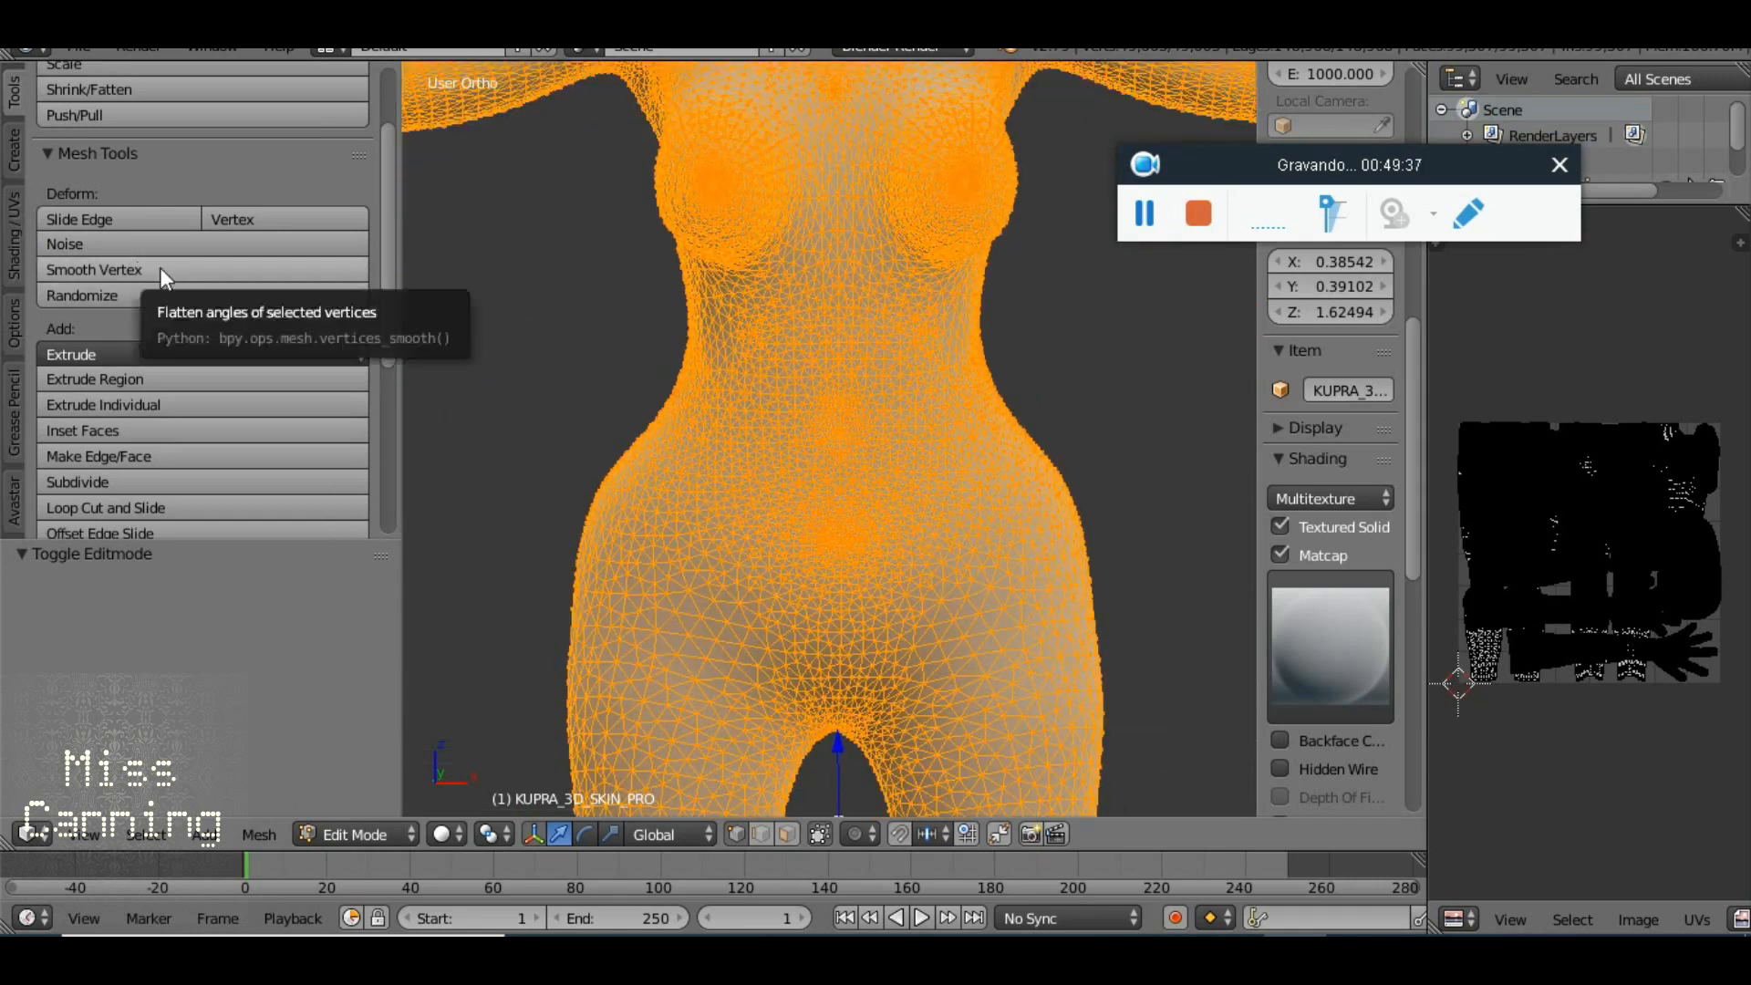
{"action": "scroll", "coordinate": [833, 494], "scroll_direction": "up", "scroll_amount": 2}
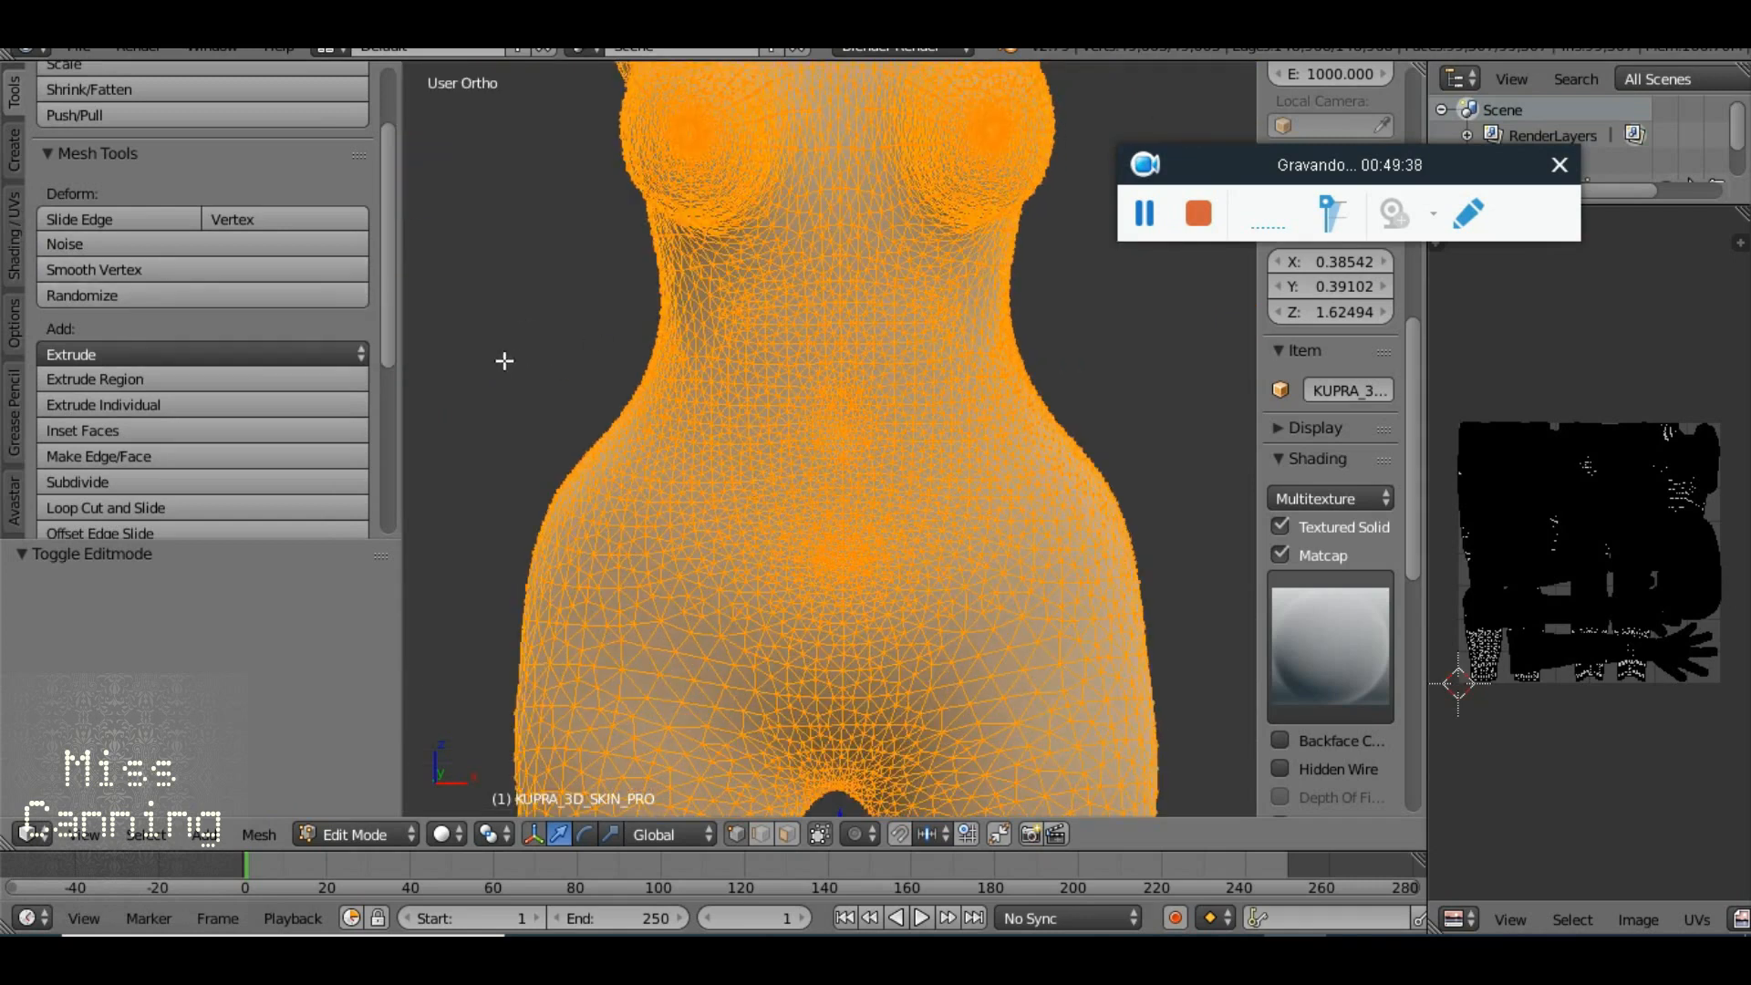
{"action": "left_click", "coordinate": [128, 263]}
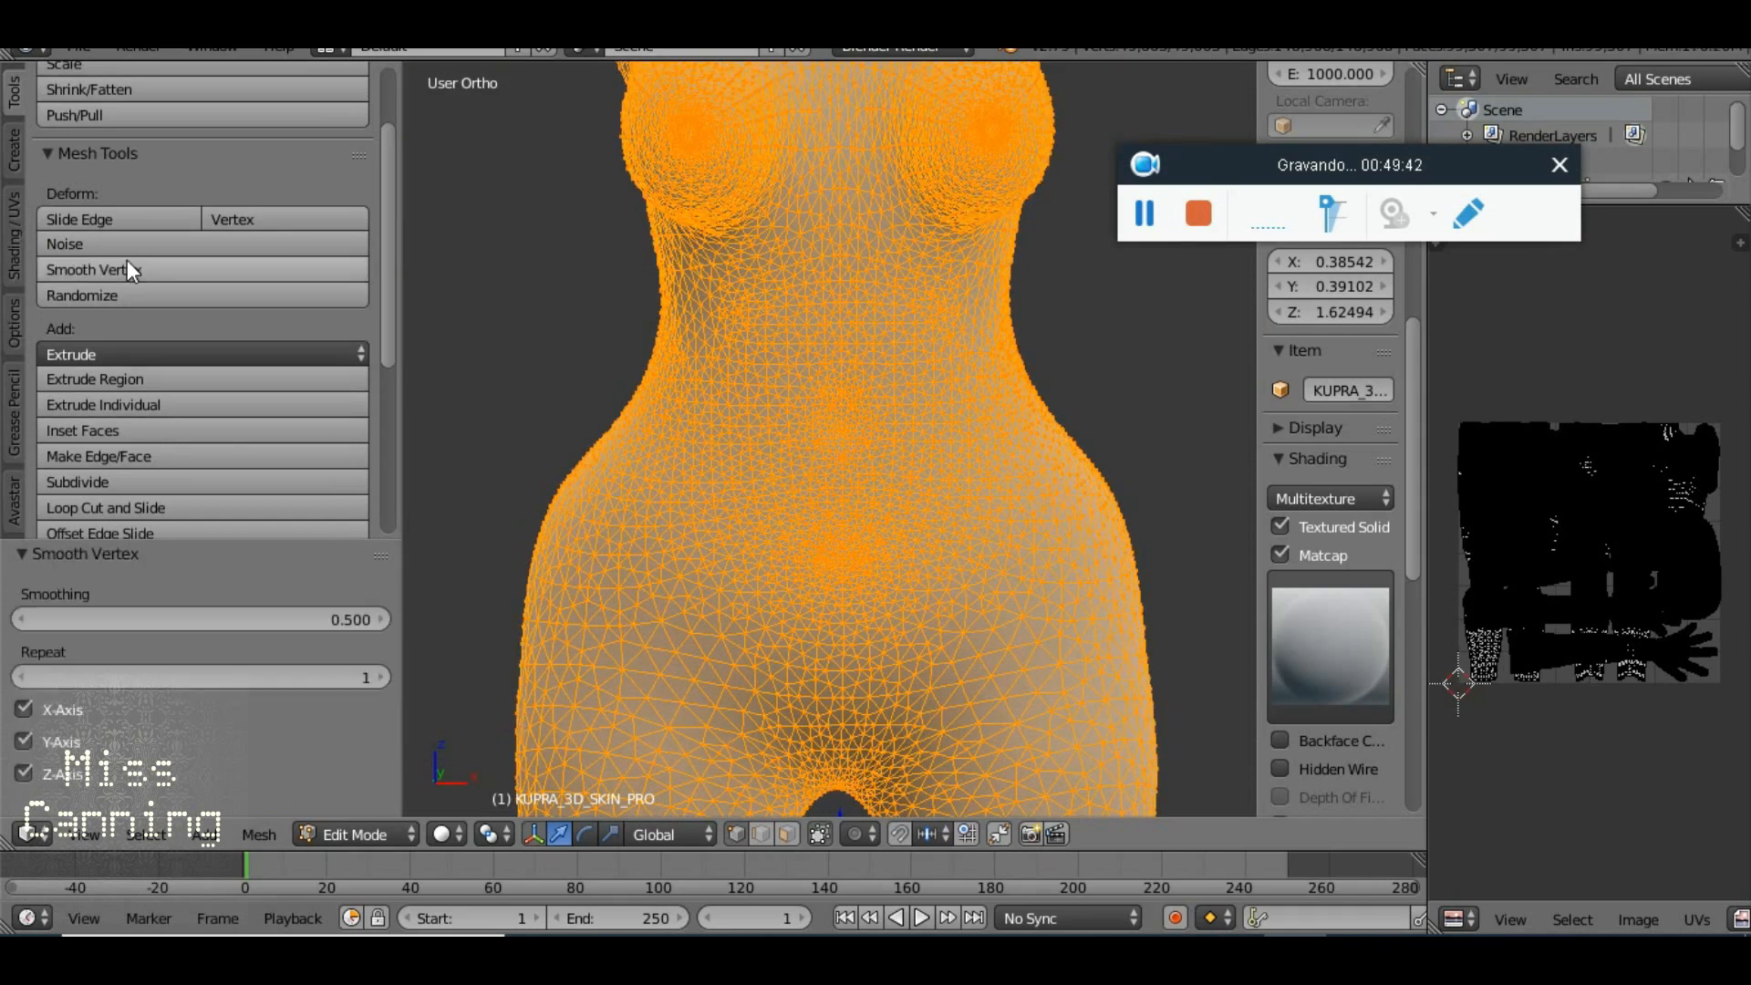
{"action": "left_click_drag", "start_coordinate": [830, 253], "coordinate": [814, 573]}
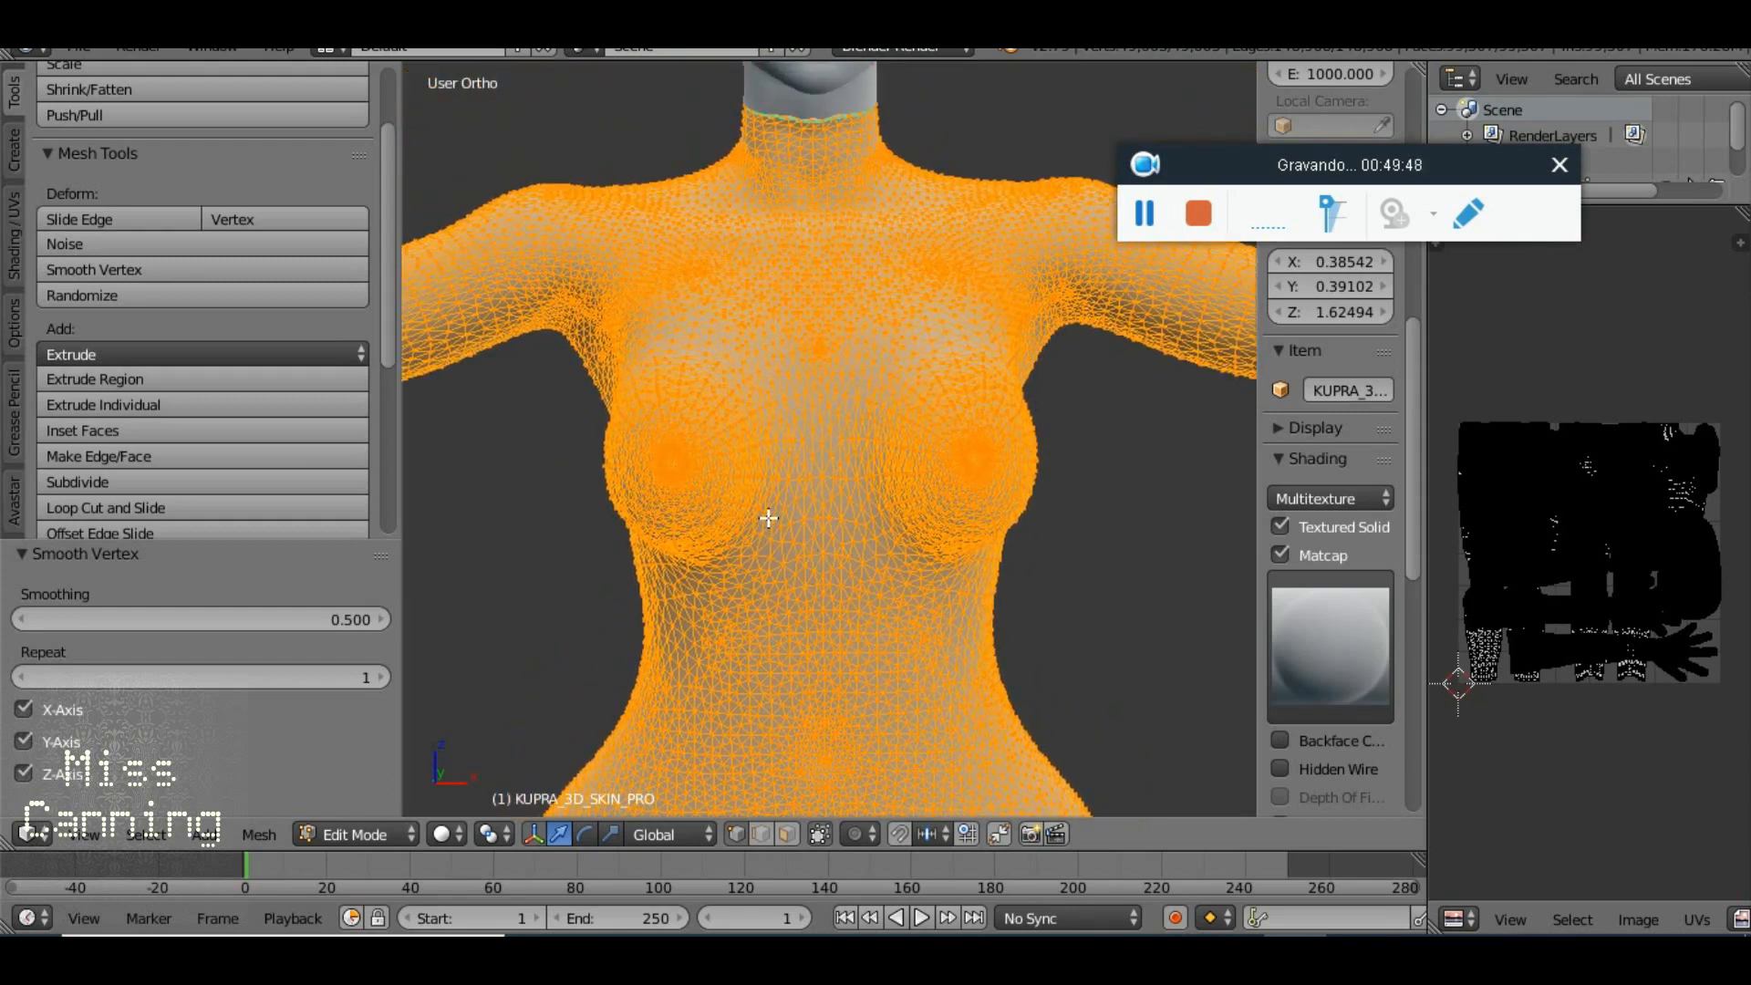
{"action": "key", "text": "ctrl+z"}
Apply the Smooth shading option to the edges and vertices of the whole selected body mesh
{"action": "left_click_drag", "start_coordinate": [833, 217], "coordinate": [819, 368]}
{"action": "scroll", "coordinate": [863, 293], "scroll_direction": "up", "scroll_amount": 5}
{"action": "scroll", "coordinate": [863, 297], "scroll_direction": "down", "scroll_amount": 2}
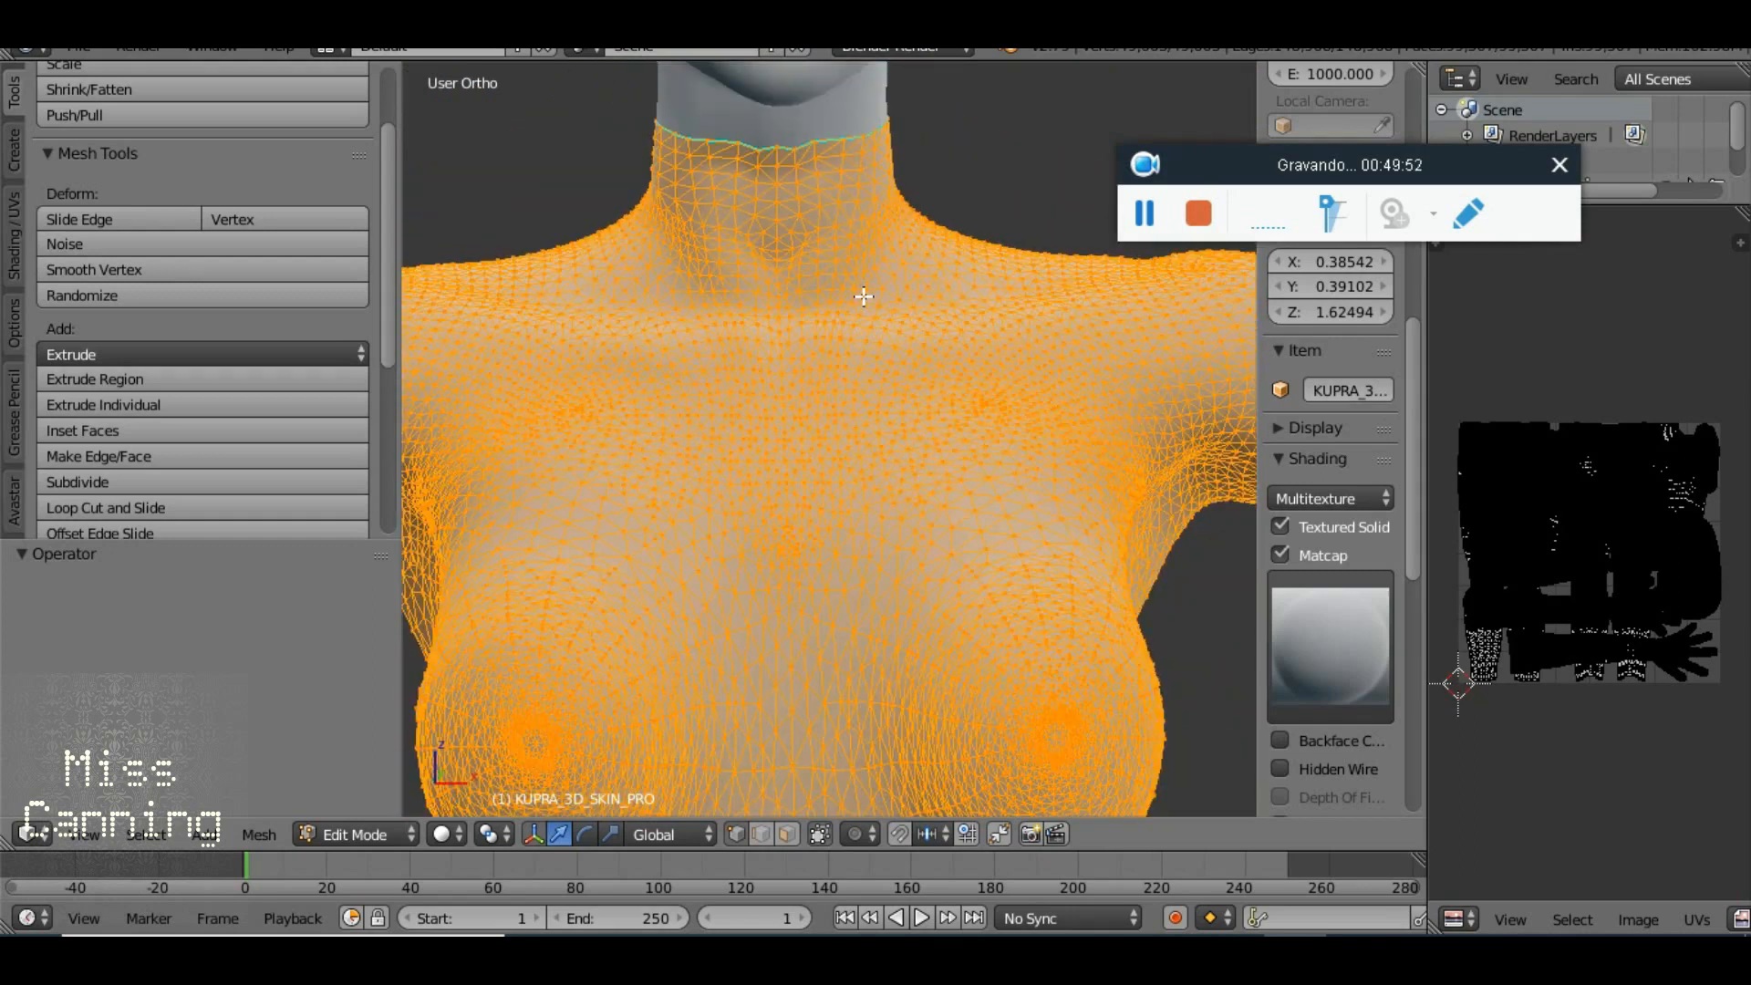
{"action": "scroll", "coordinate": [864, 296], "scroll_direction": "down", "scroll_amount": 3}
{"action": "scroll", "coordinate": [820, 410], "scroll_direction": "down", "scroll_amount": 2}
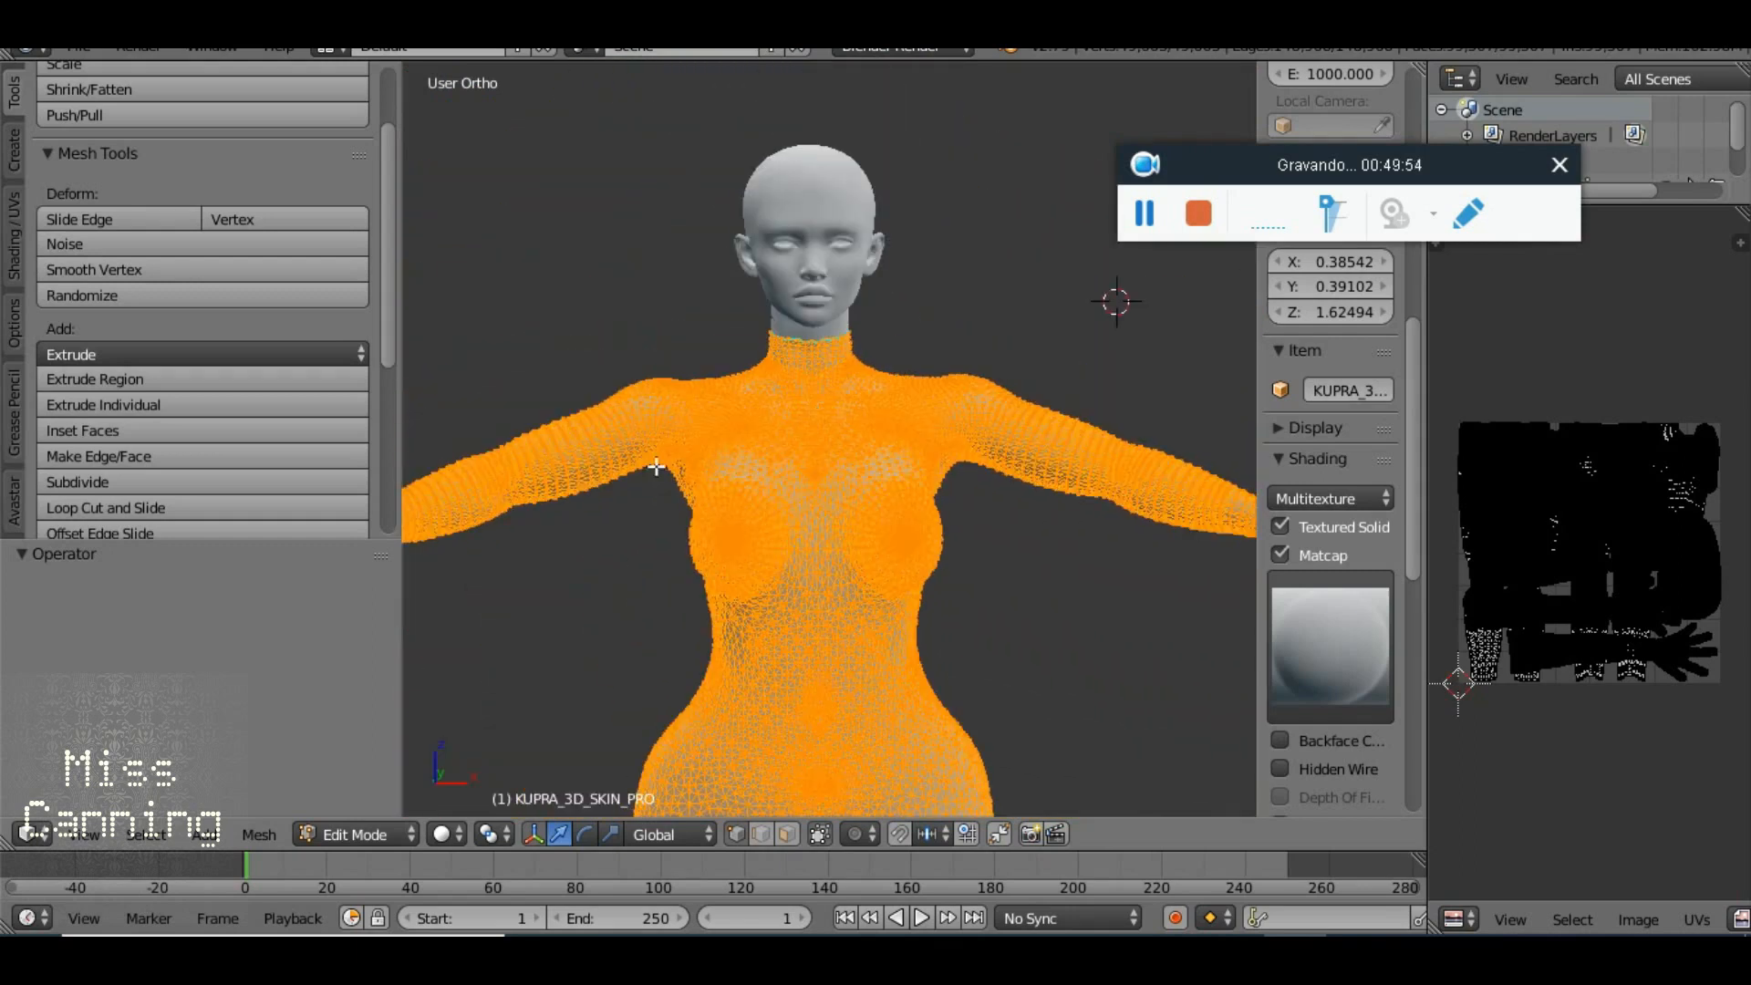
{"action": "left_click", "coordinate": [14, 237]}
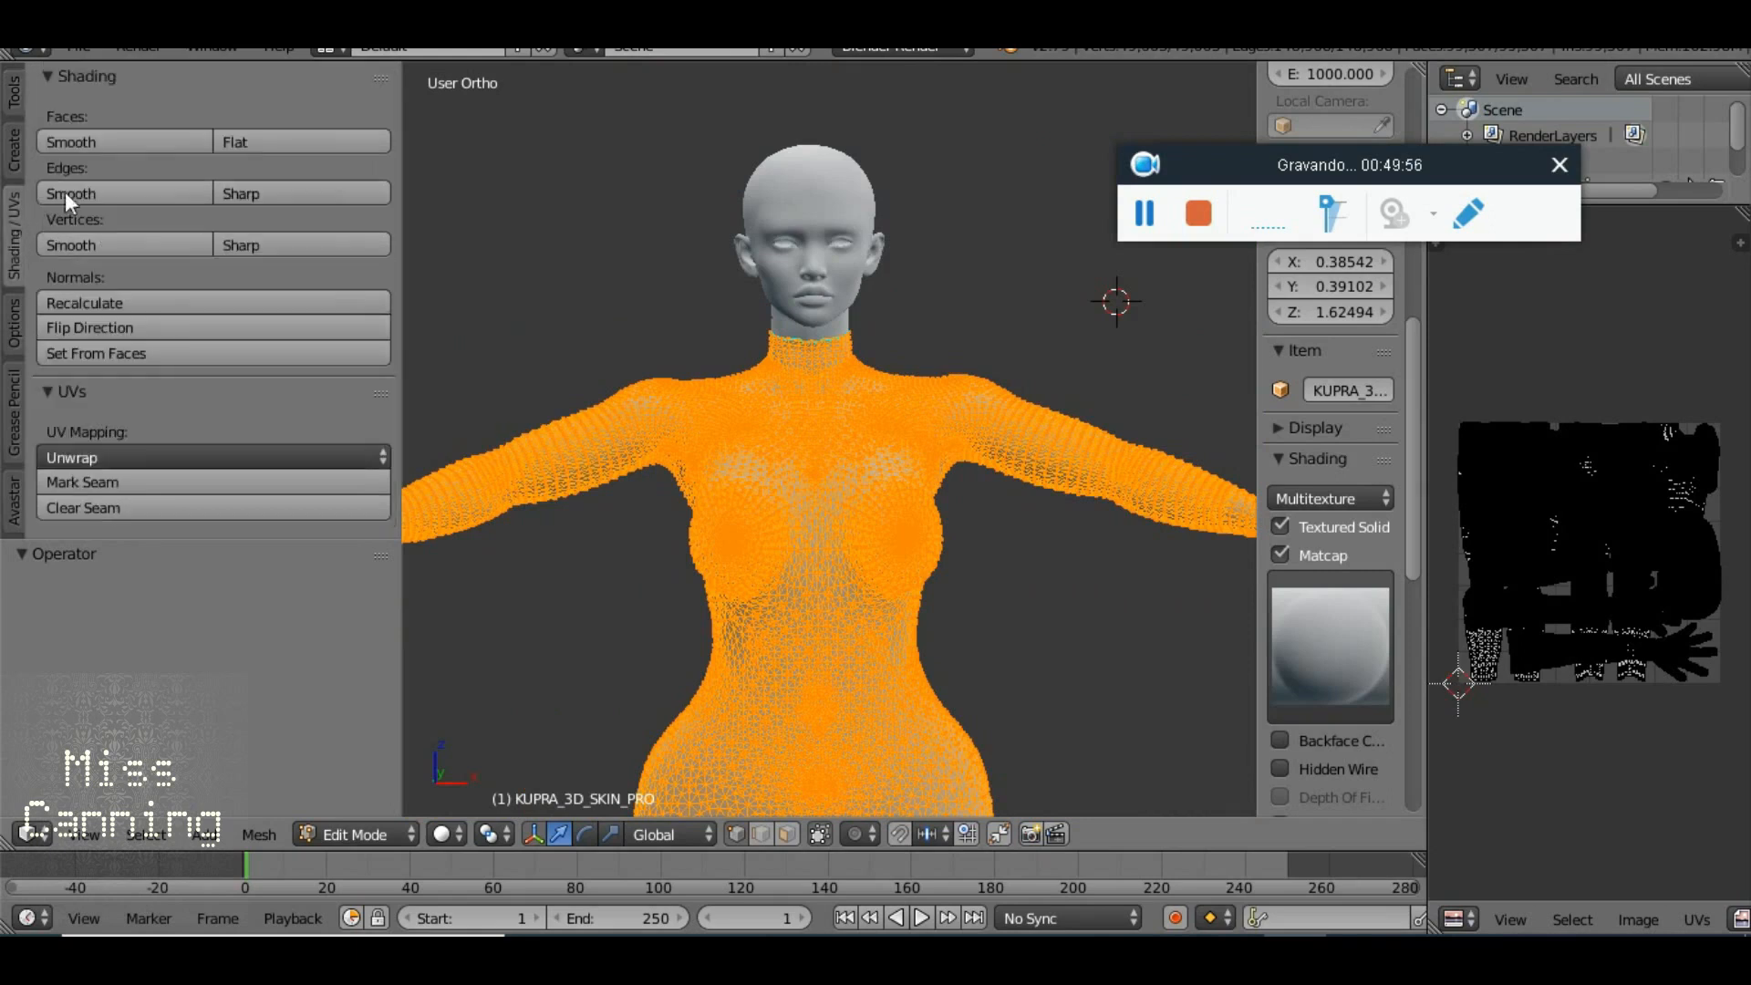
{"action": "left_click", "coordinate": [87, 152]}
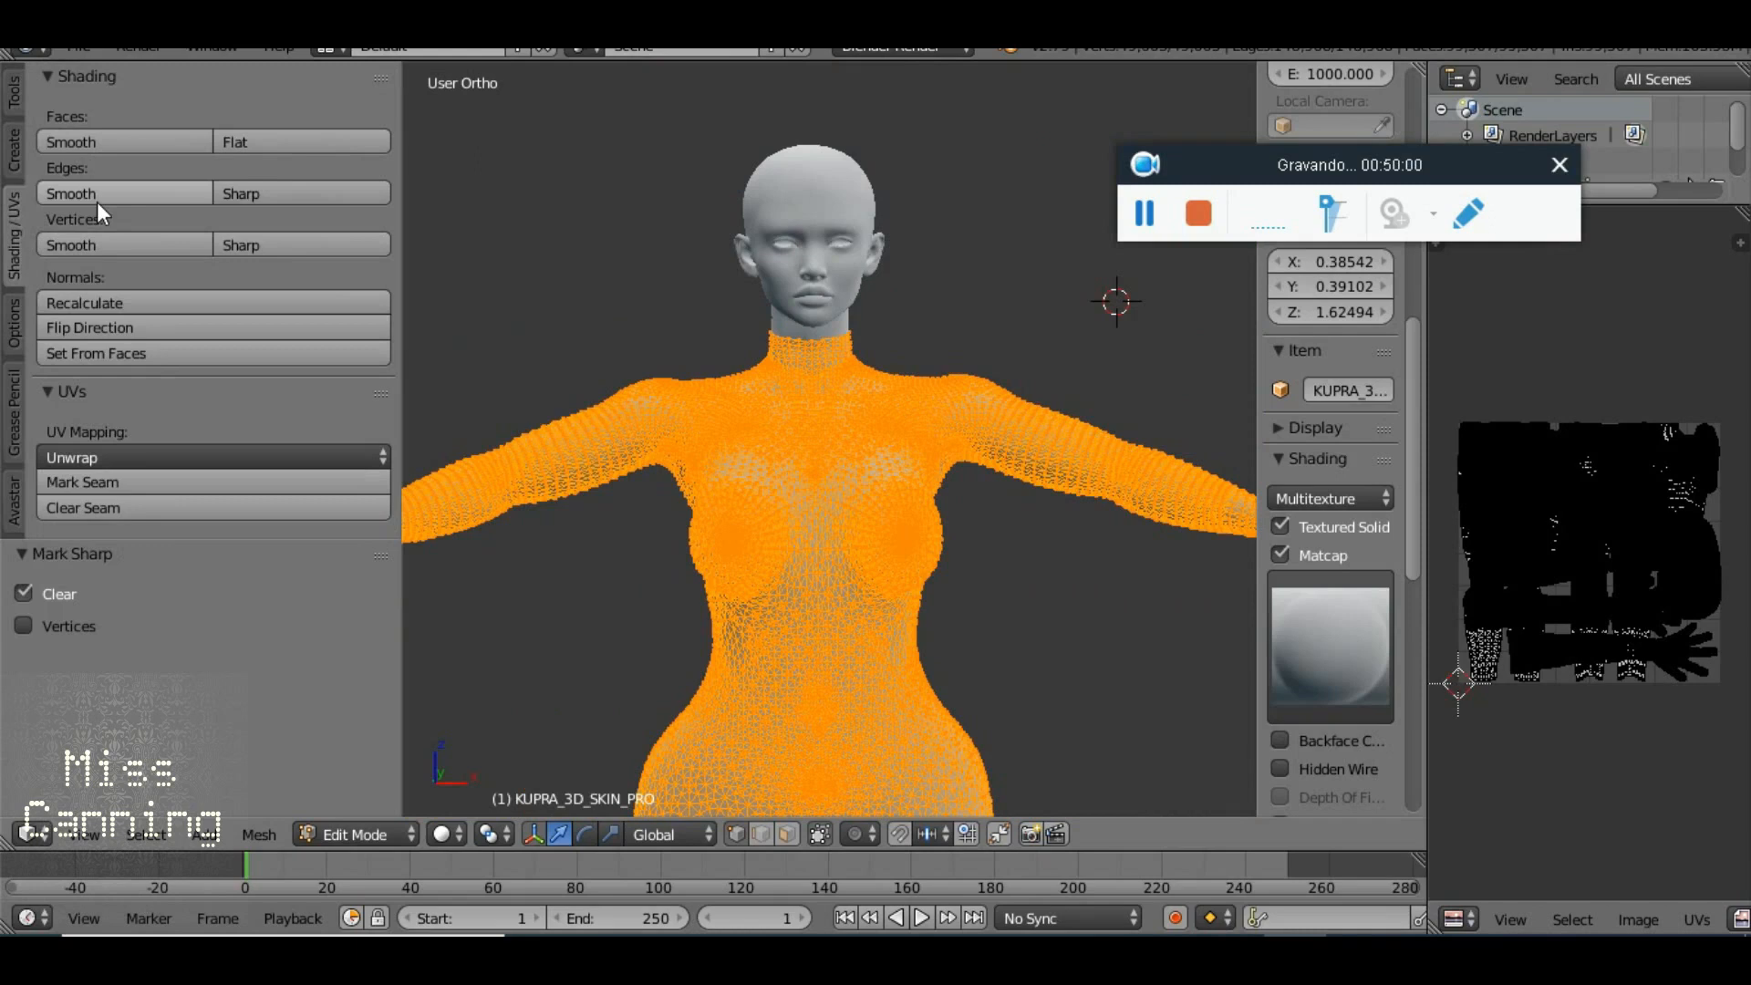
{"action": "key", "text": "ctrl+z"}
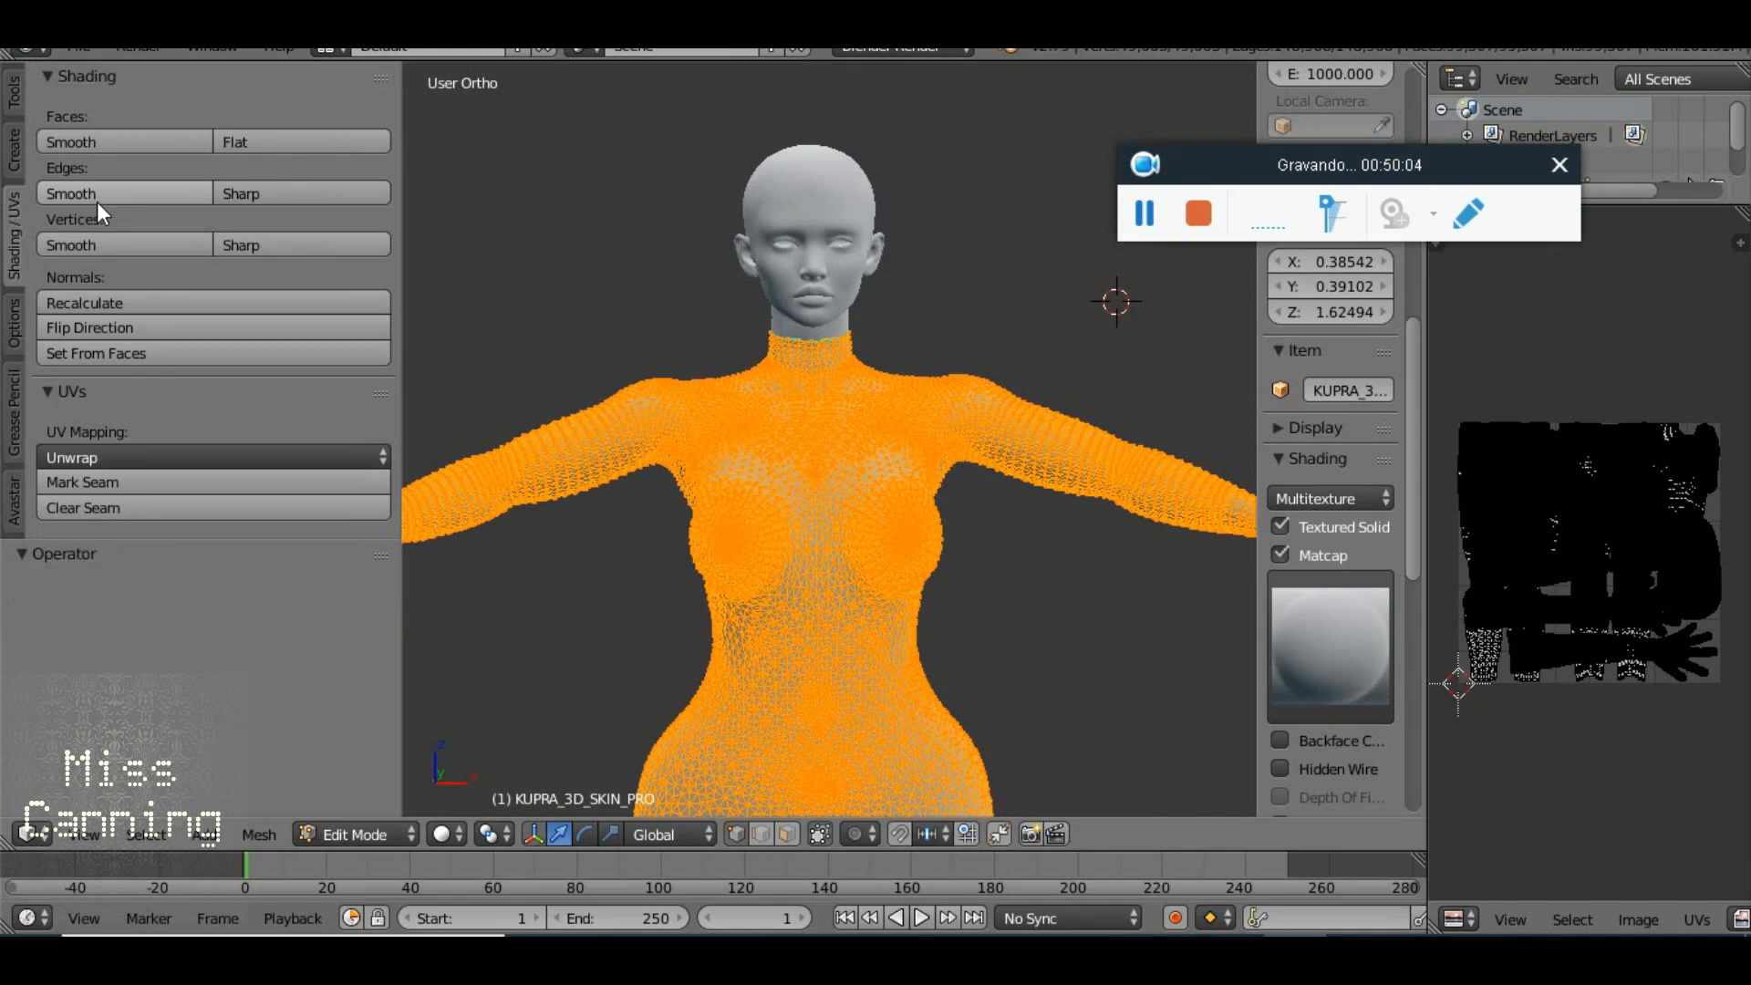
{"action": "left_click", "coordinate": [97, 200]}
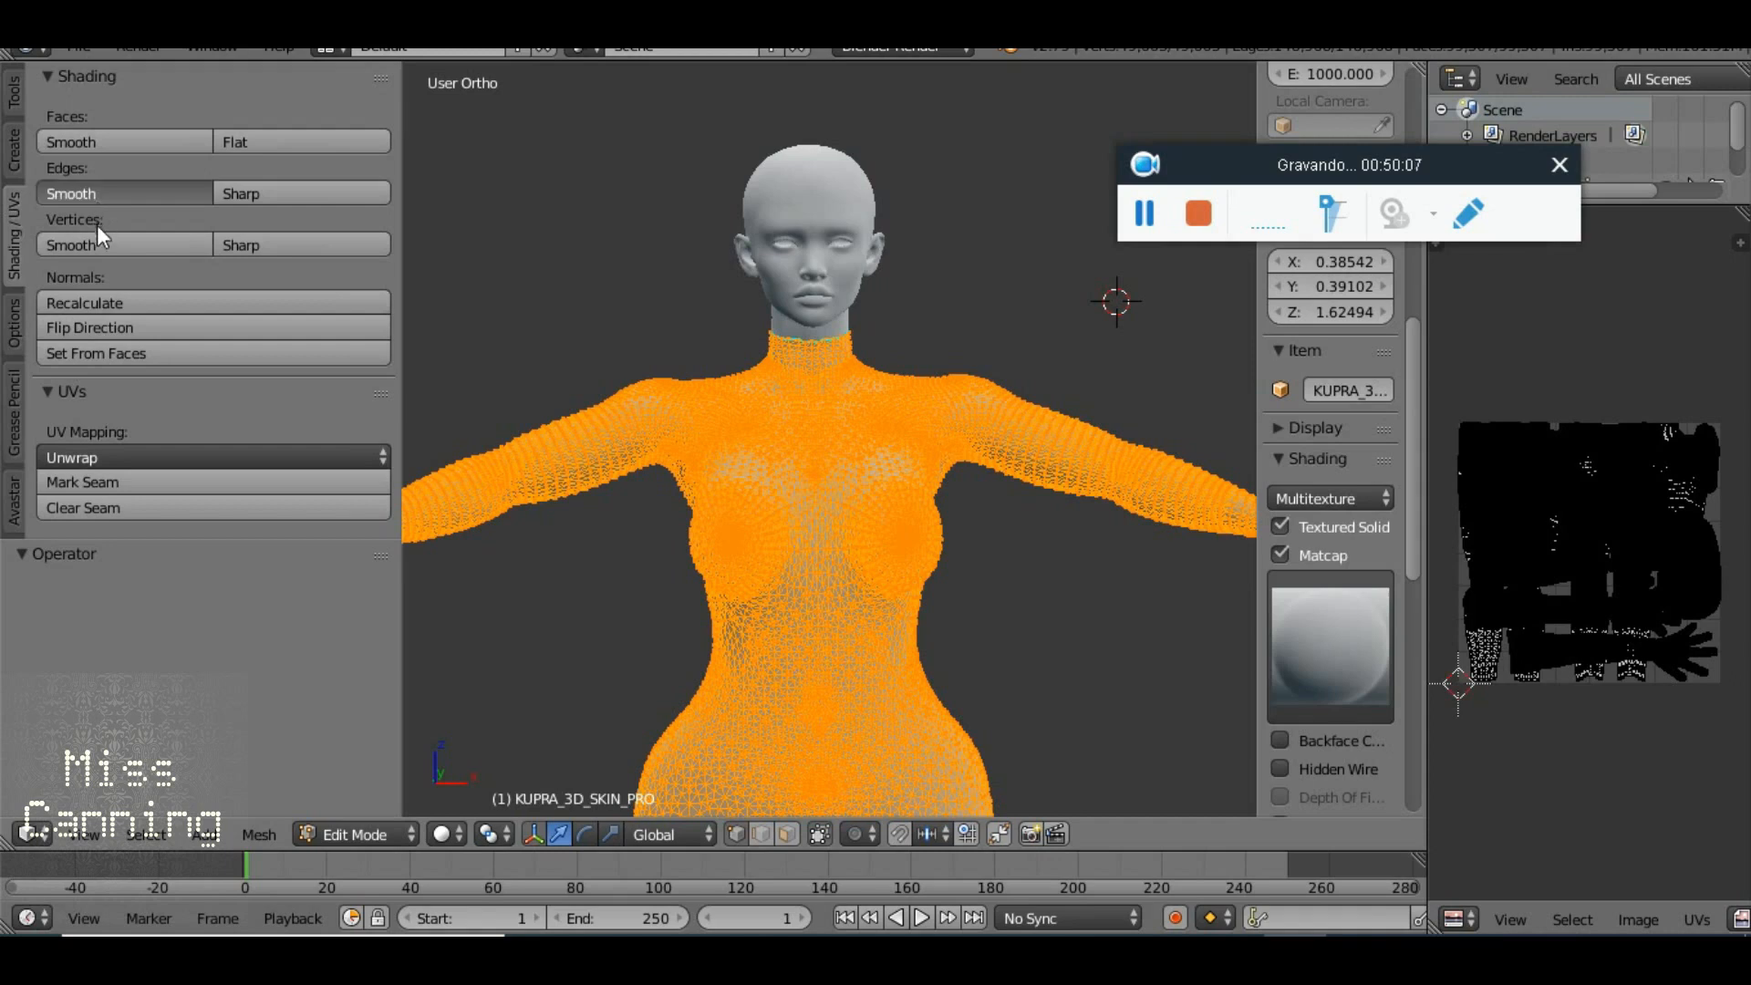
{"action": "left_click", "coordinate": [95, 243]}
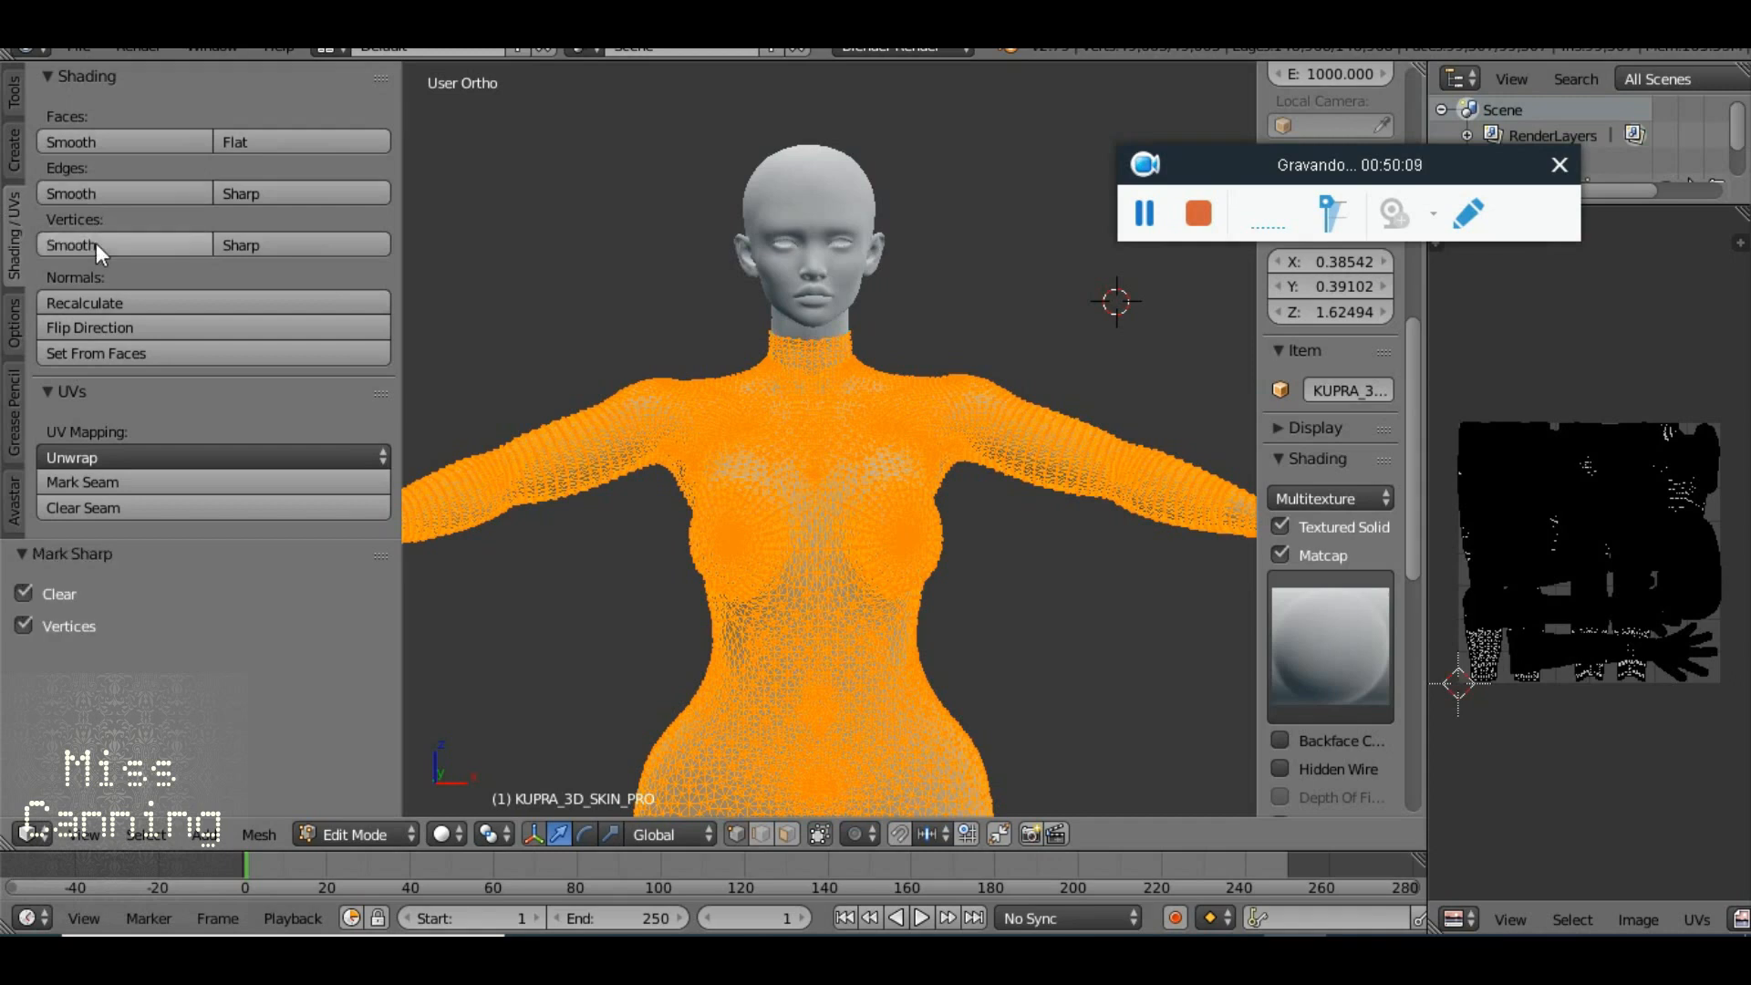
{"action": "scroll", "coordinate": [799, 389], "scroll_direction": "up", "scroll_amount": 5}
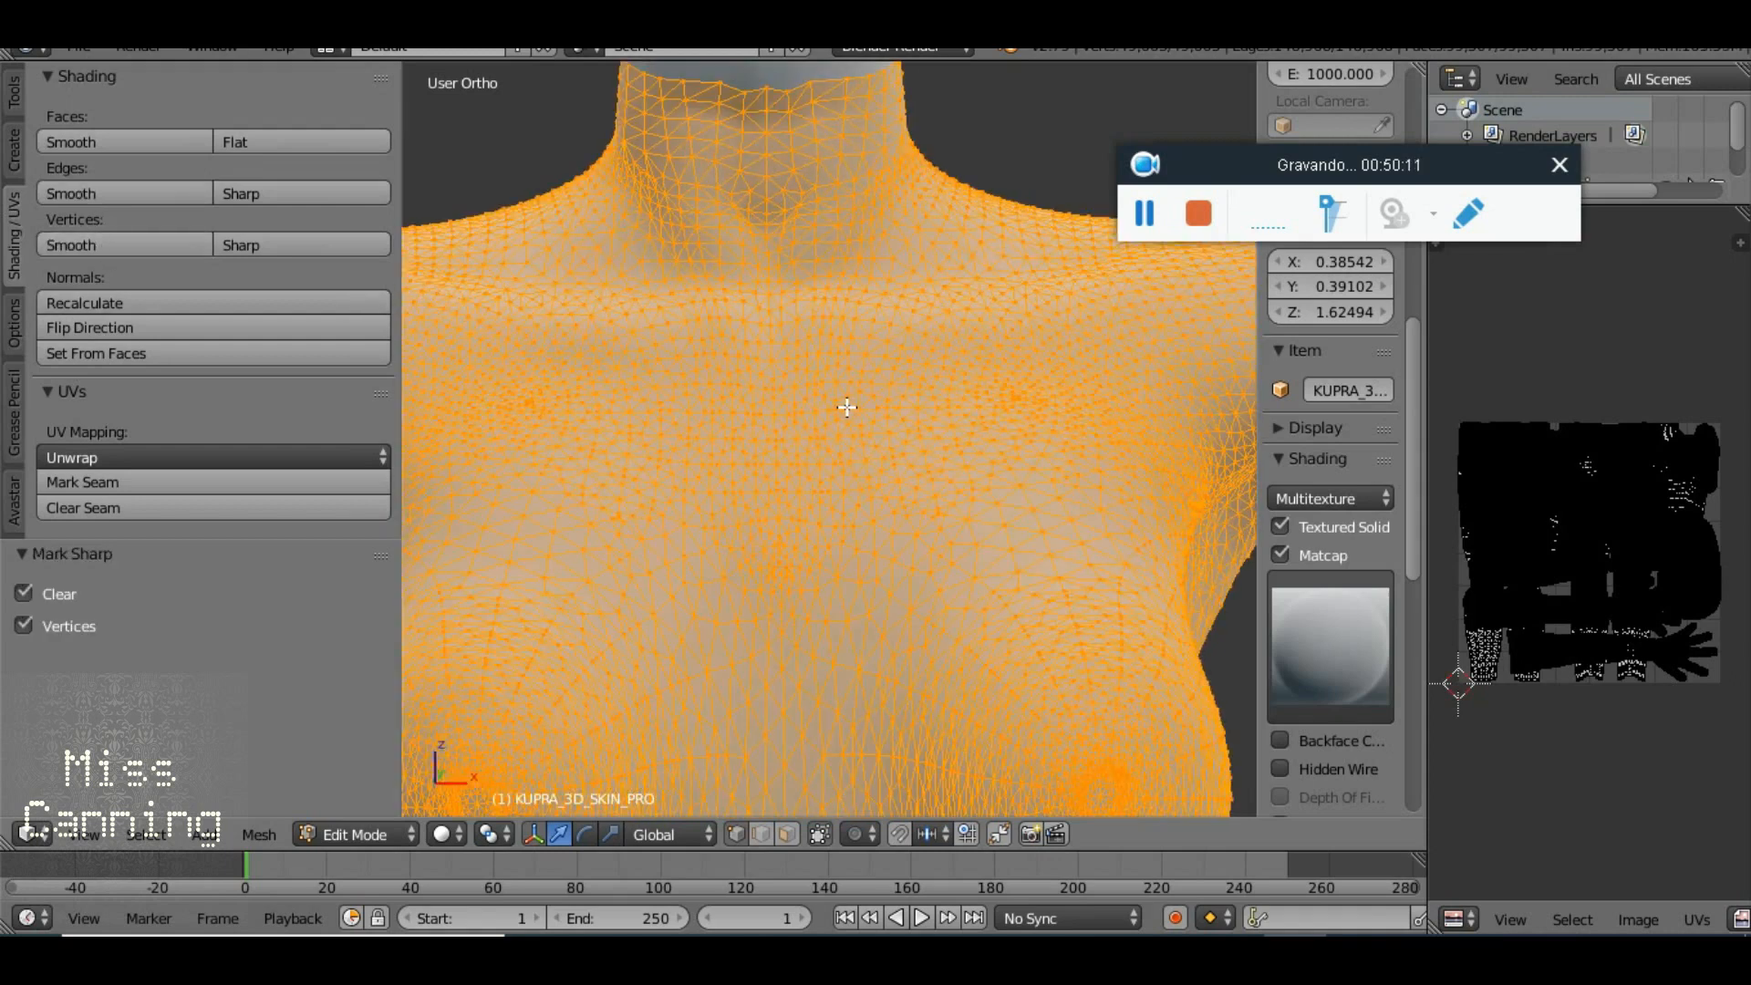
{"action": "scroll", "coordinate": [847, 408], "scroll_direction": "down", "scroll_amount": 5}
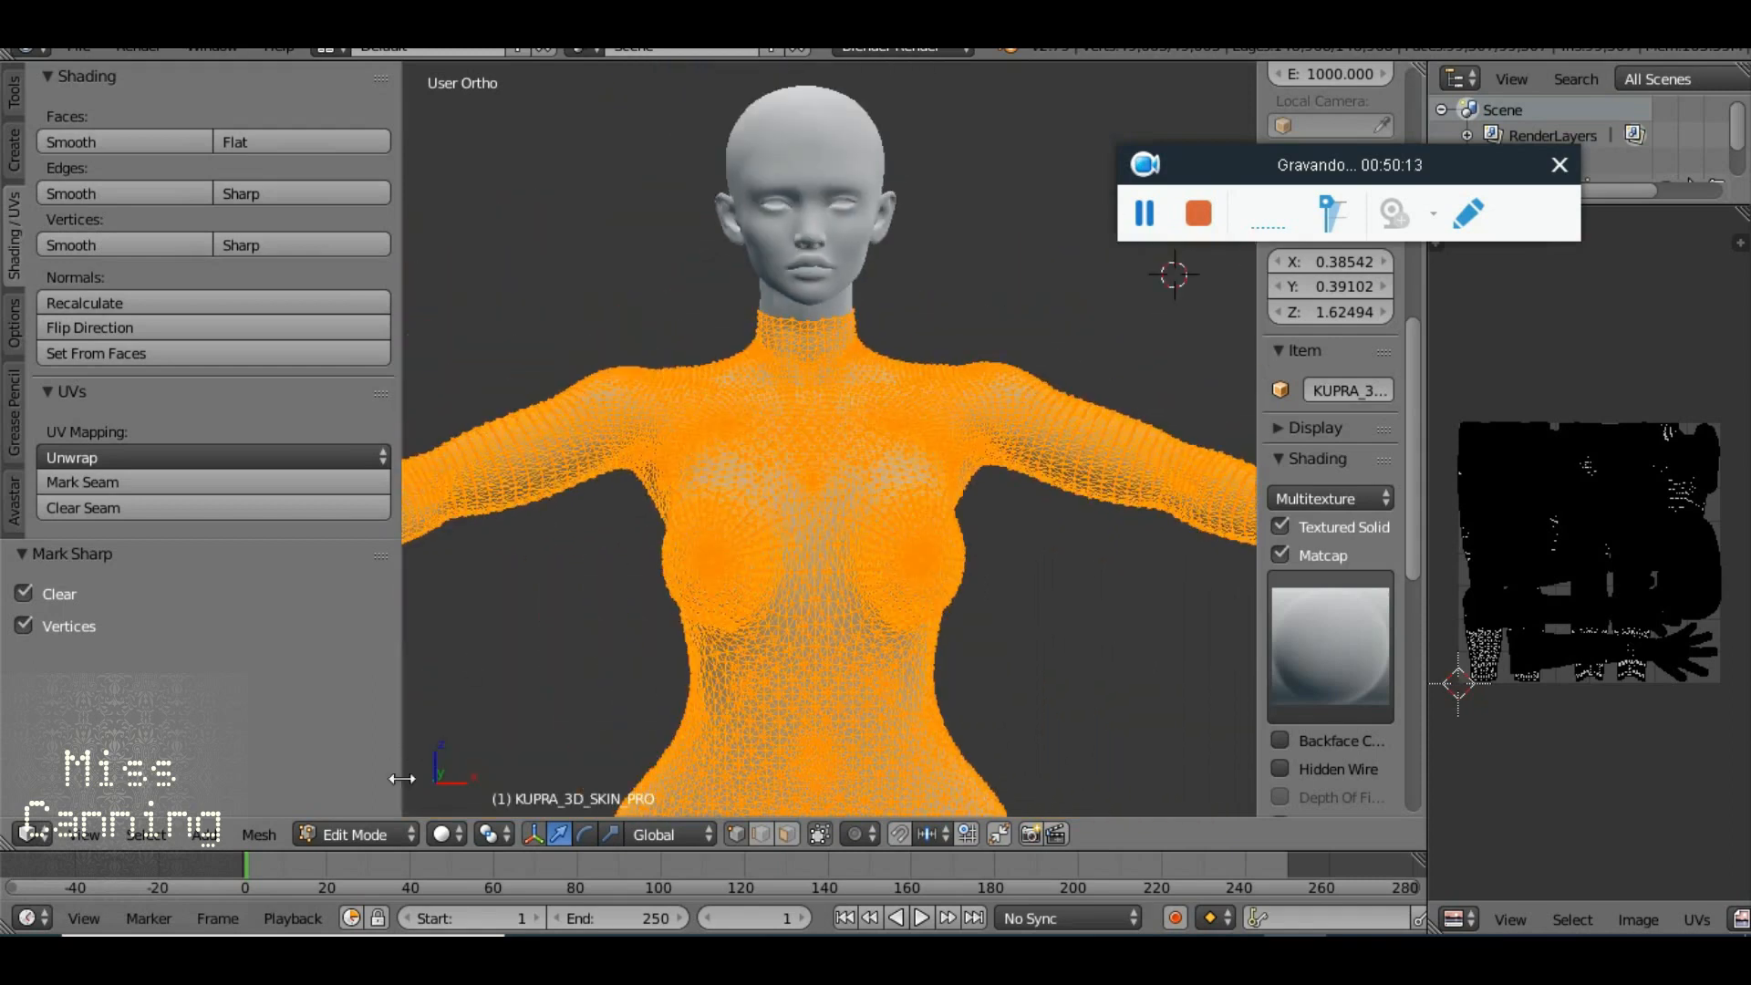
Return the body mesh to Object Mode and inspect the surface of the chest and the underside of the breasts
{"action": "left_click", "coordinate": [359, 834]}
{"action": "left_click", "coordinate": [365, 802]}
{"action": "scroll", "coordinate": [828, 598], "scroll_direction": "down", "scroll_amount": 3}
{"action": "left_click_drag", "start_coordinate": [828, 599], "coordinate": [994, 551]}
{"action": "scroll", "coordinate": [994, 550], "scroll_direction": "up", "scroll_amount": 4}
{"action": "scroll", "coordinate": [785, 485], "scroll_direction": "up", "scroll_amount": 2}
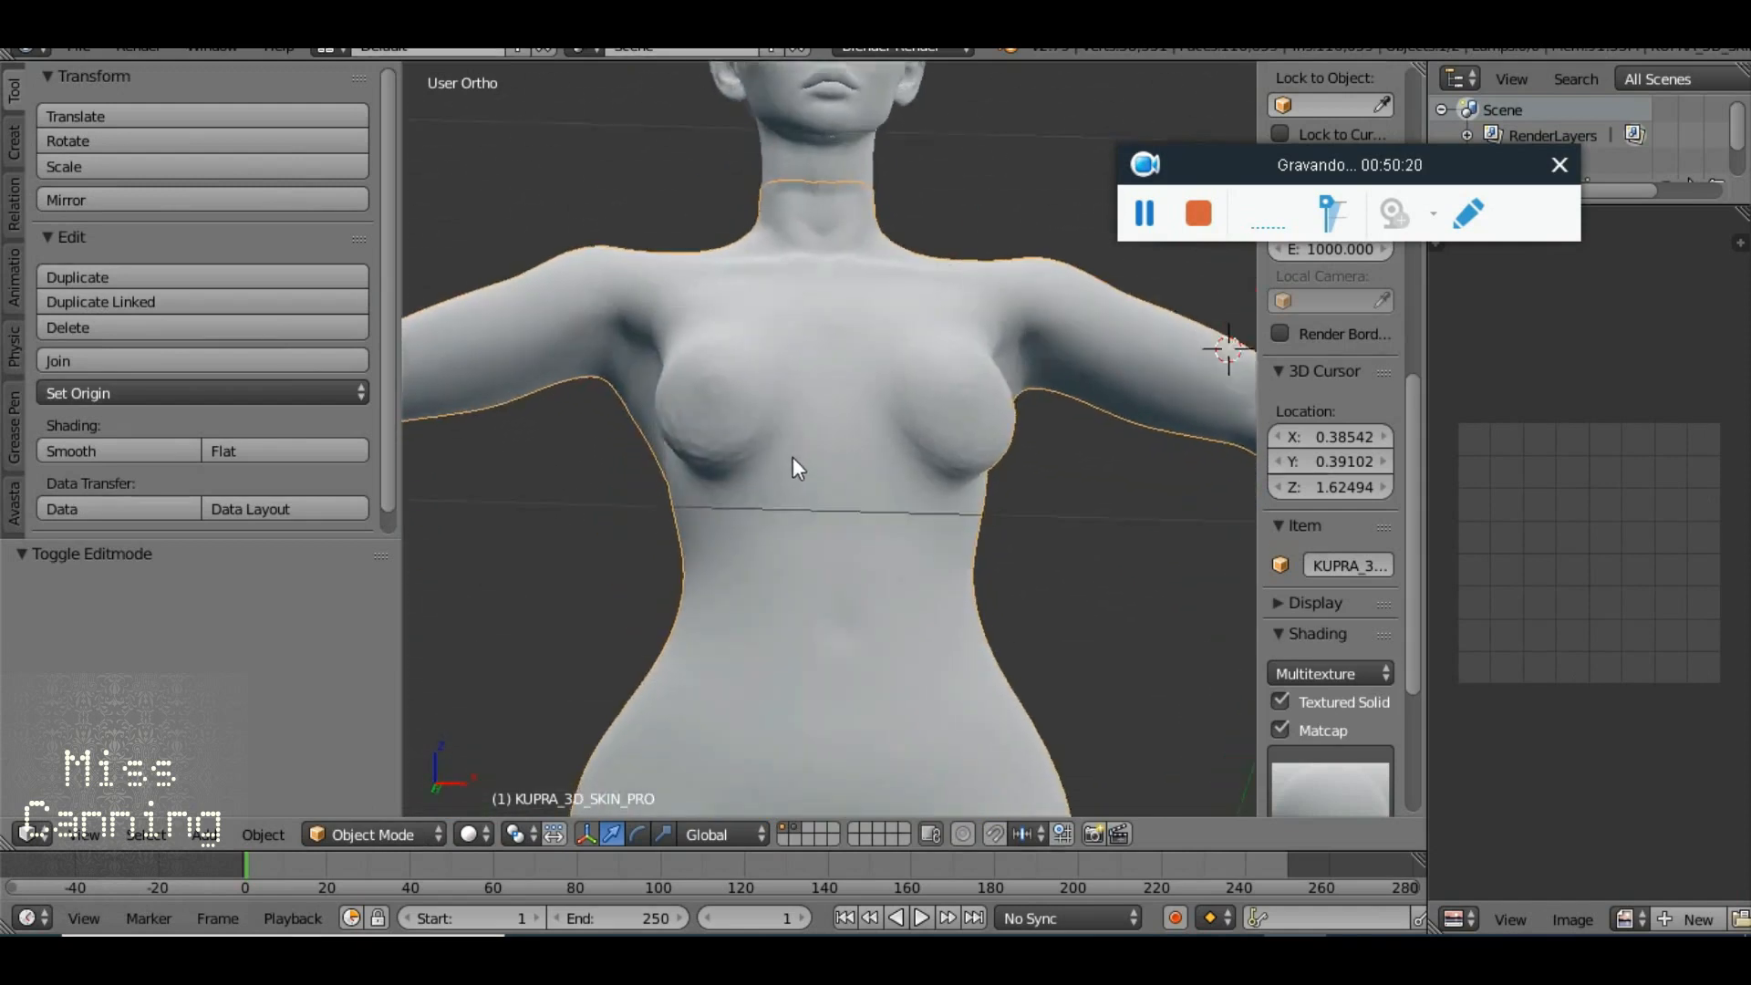
{"action": "scroll", "coordinate": [792, 457], "scroll_direction": "up", "scroll_amount": 4}
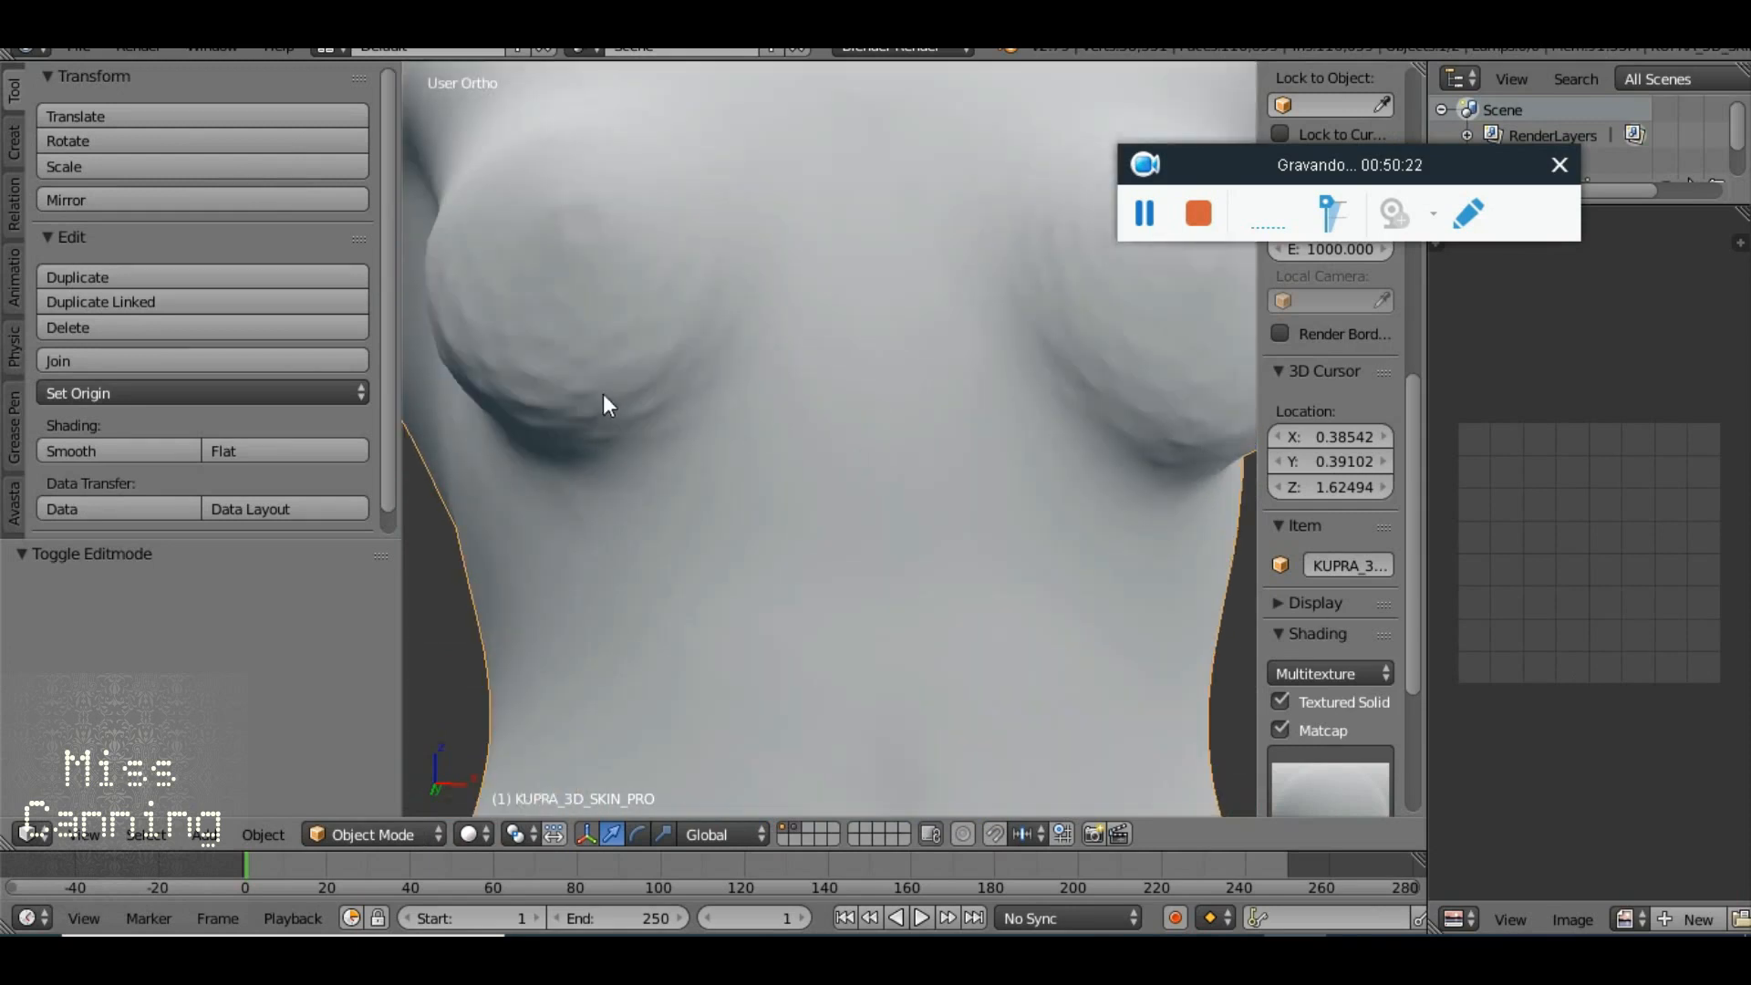
{"action": "mouse_move", "coordinate": [822, 419]}
{"action": "left_mouse_down"}
{"action": "mouse_move", "coordinate": [865, 460]}
{"action": "mouse_move", "coordinate": [867, 498]}
{"action": "mouse_move", "coordinate": [800, 587]}
{"action": "mouse_move", "coordinate": [1191, 590]}
{"action": "mouse_move", "coordinate": [421, 562]}
{"action": "mouse_move", "coordinate": [976, 545]}
{"action": "mouse_move", "coordinate": [781, 541]}
{"action": "left_mouse_up"}
{"action": "scroll", "coordinate": [933, 595], "scroll_direction": "down", "scroll_amount": 4}
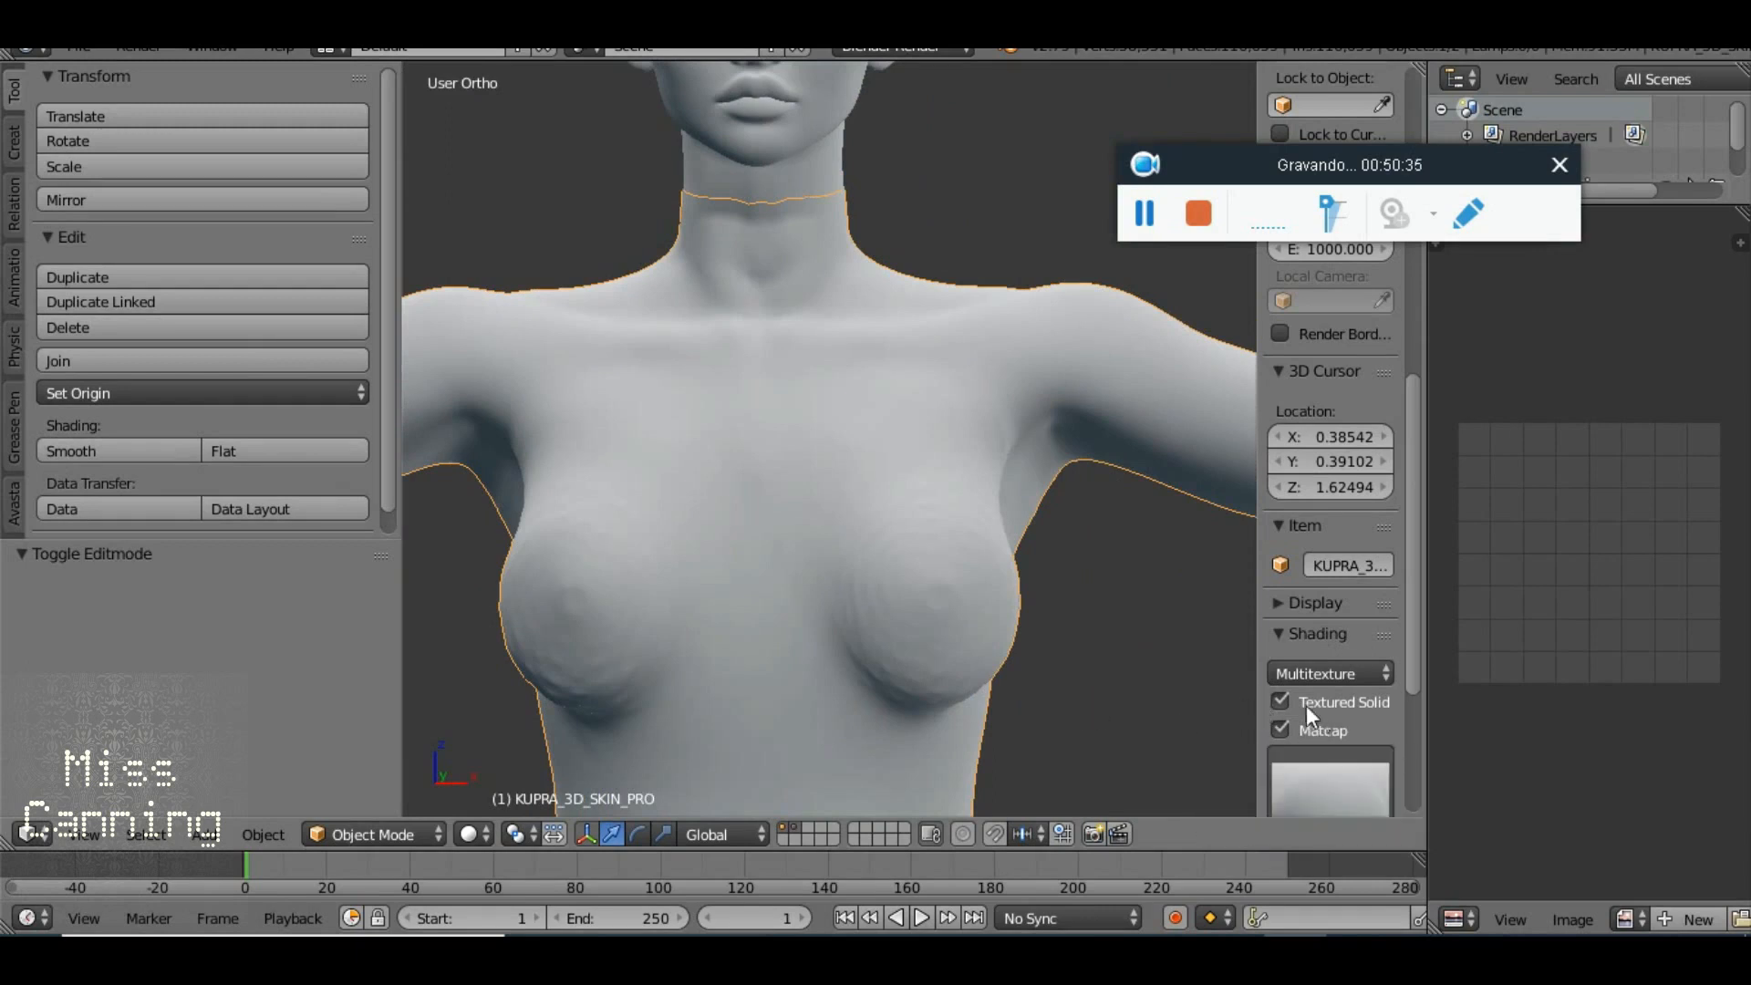
Turn off Matcap shading and frame the full figure from the front
{"action": "left_click", "coordinate": [1279, 729]}
{"action": "left_click", "coordinate": [1280, 729]}
{"action": "left_click", "coordinate": [1279, 729]}
{"action": "scroll", "coordinate": [1026, 648], "scroll_direction": "down", "scroll_amount": 6}
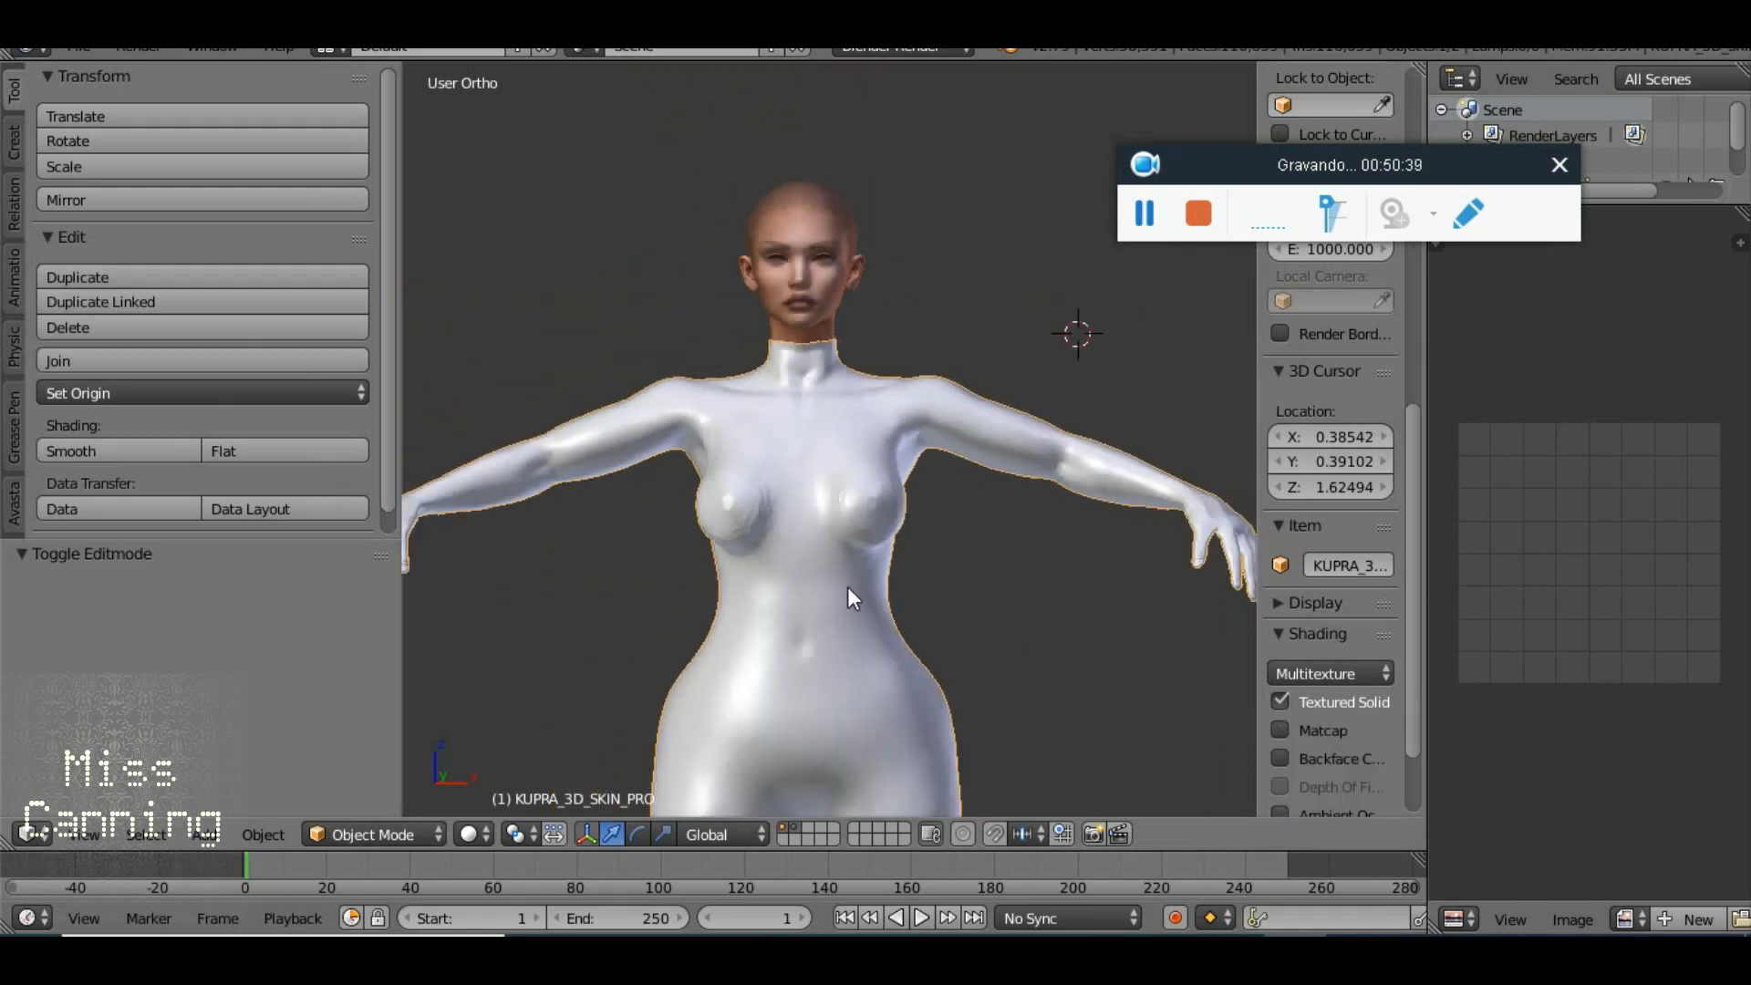
{"action": "left_click_drag", "start_coordinate": [810, 612], "coordinate": [813, 461]}
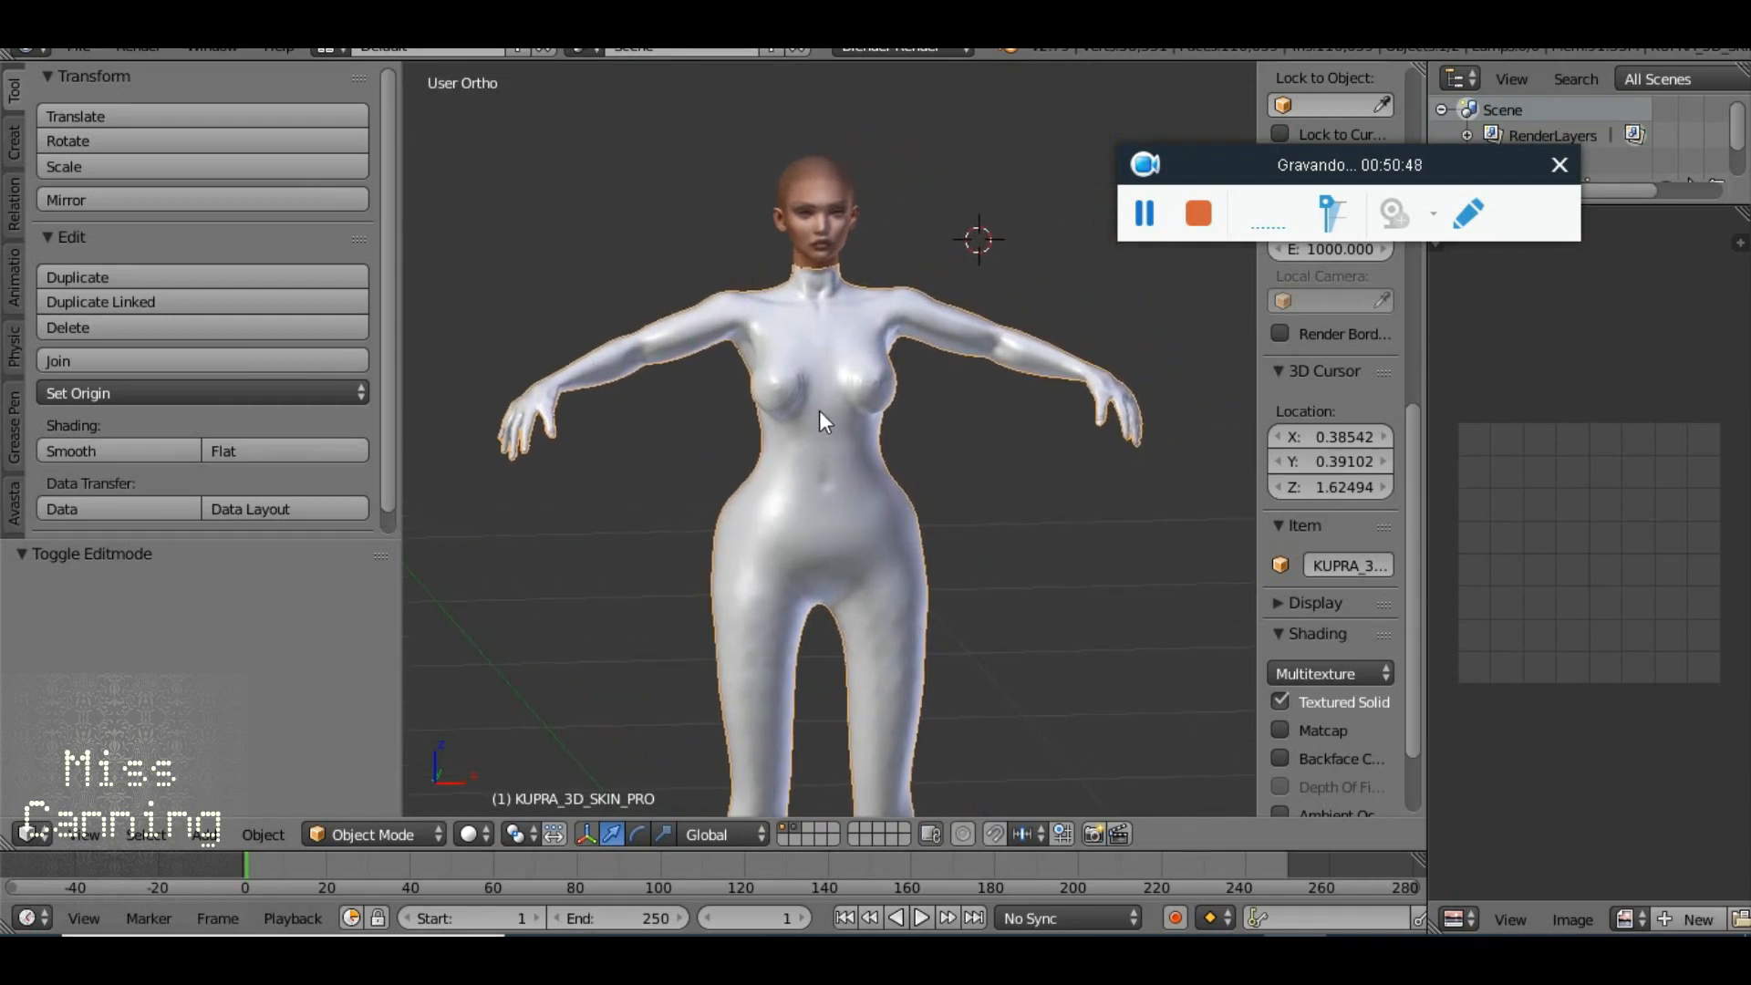
Examine the chest, torso and hips without Matcap from several distances and angles, comparing the view with Textured Solid off and on
{"action": "scroll", "coordinate": [829, 422], "scroll_direction": "up", "scroll_amount": 5}
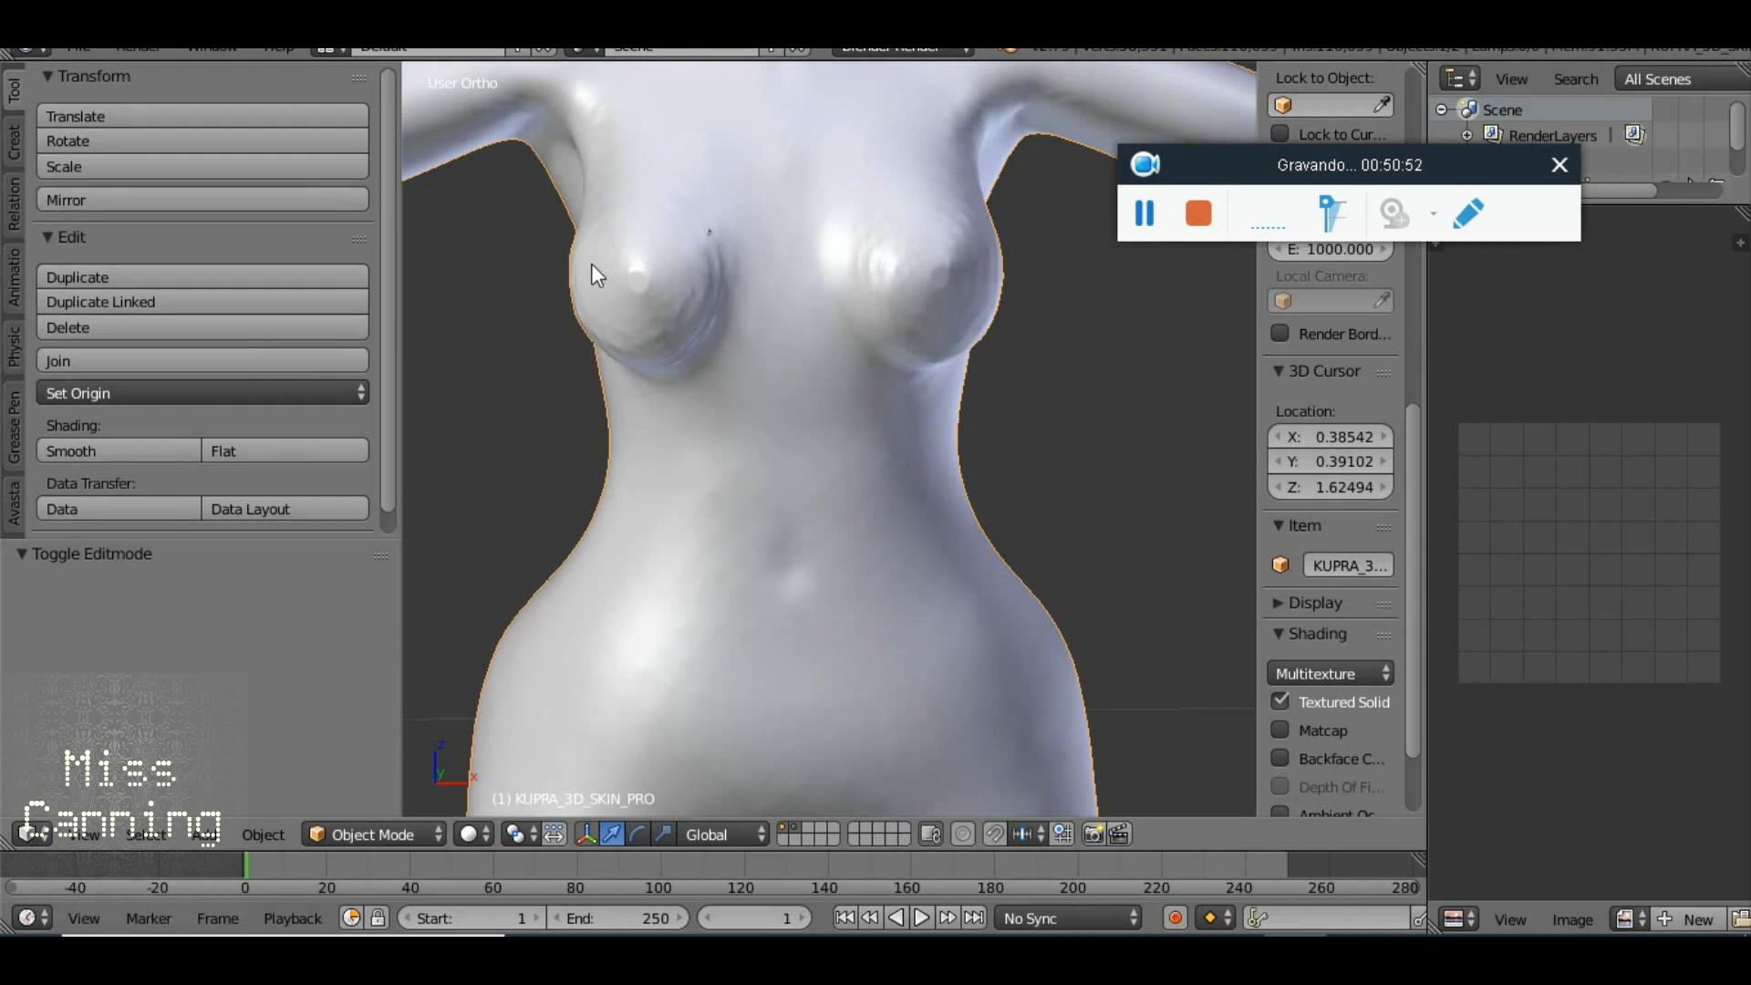
{"action": "scroll", "coordinate": [901, 478], "scroll_direction": "down", "scroll_amount": 3}
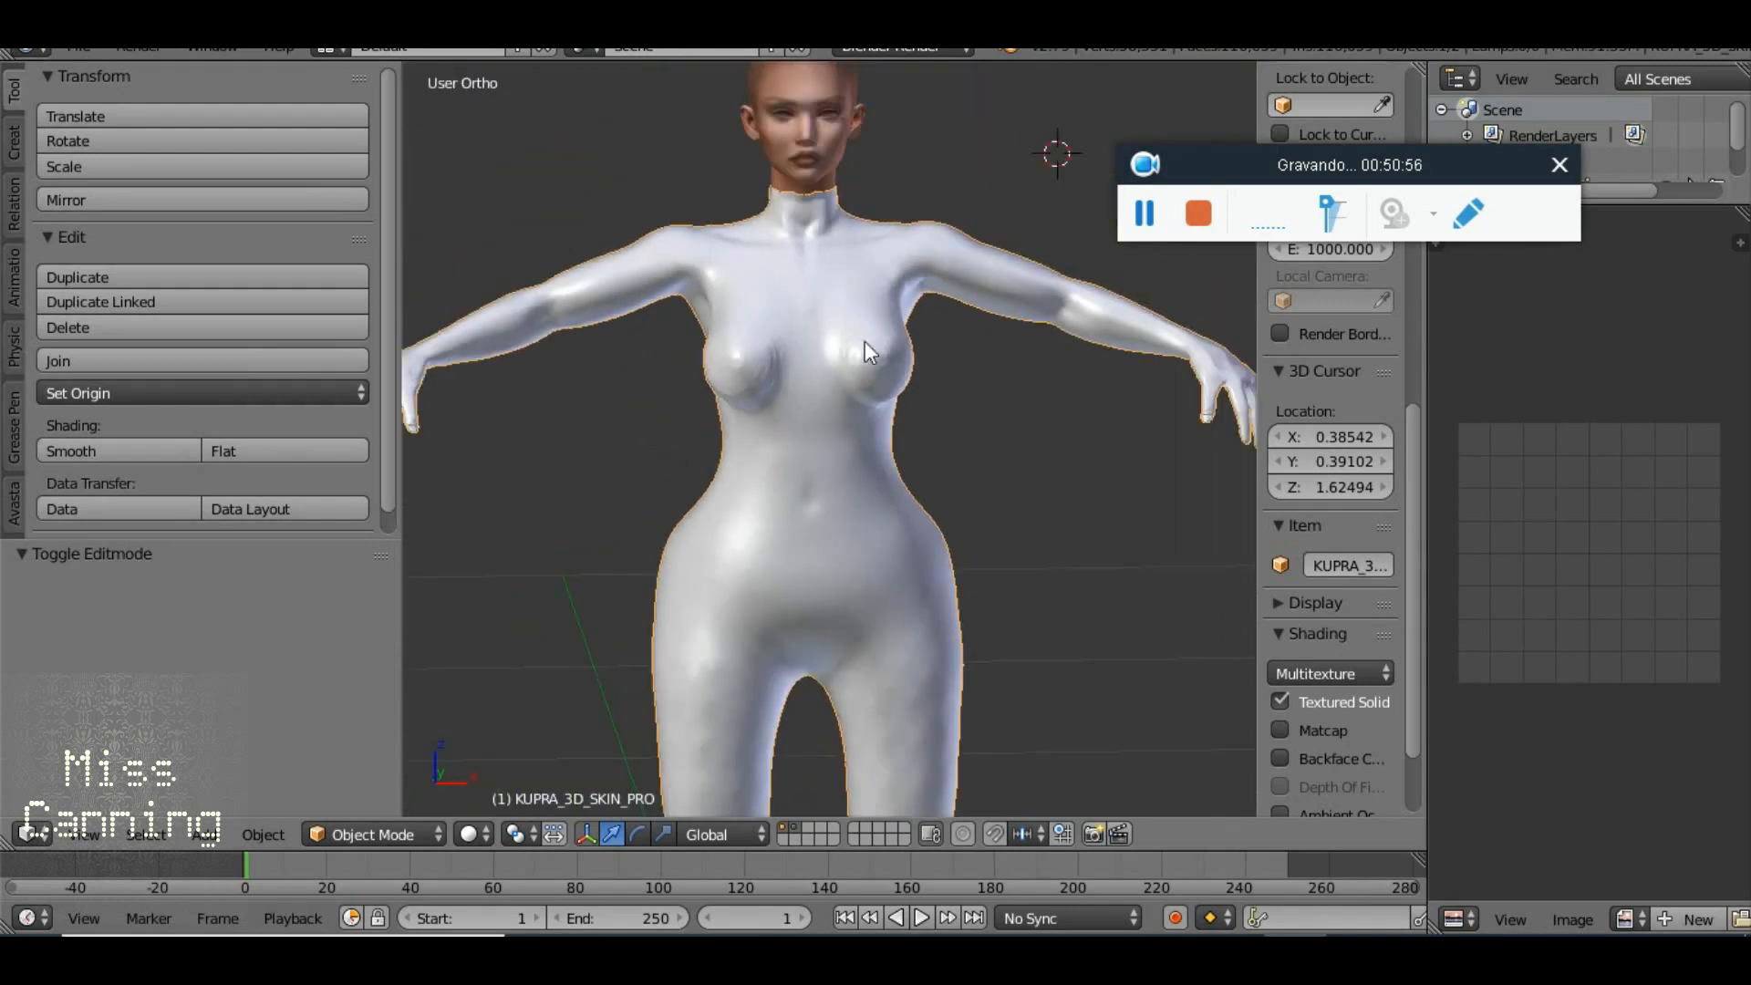
{"action": "scroll", "coordinate": [812, 310], "scroll_direction": "up", "scroll_amount": 5}
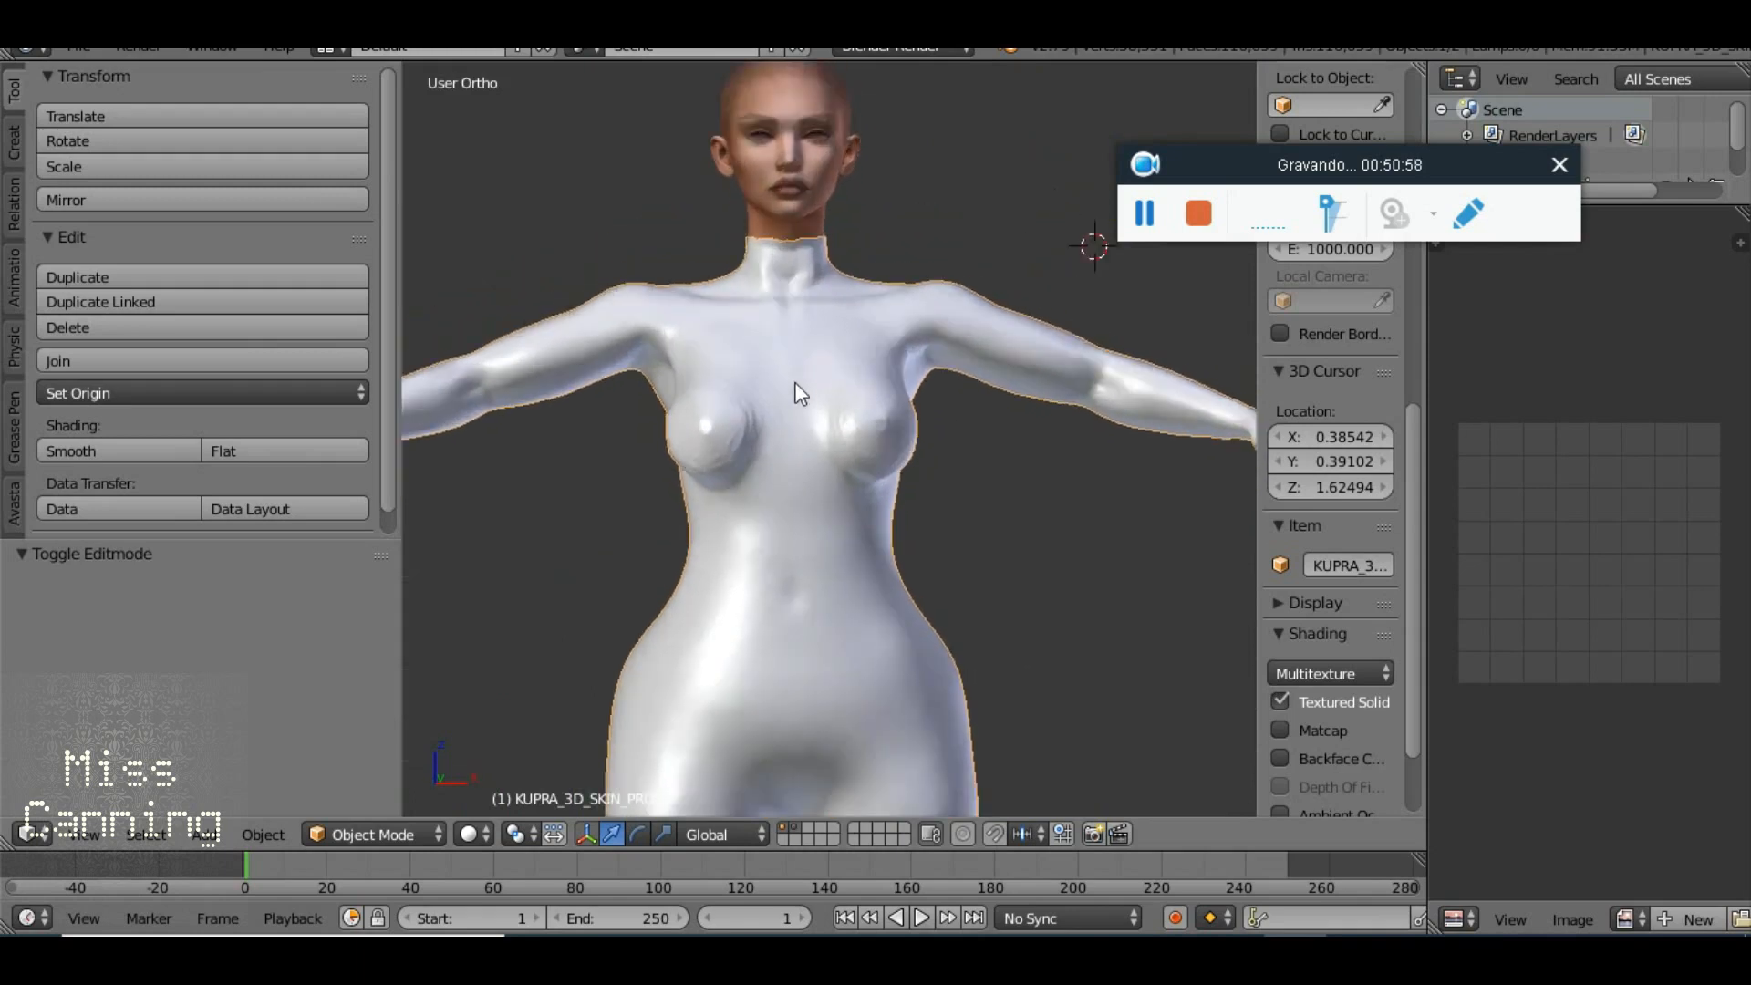
{"action": "scroll", "coordinate": [802, 401], "scroll_direction": "down", "scroll_amount": 4}
{"action": "left_click_drag", "start_coordinate": [747, 408], "coordinate": [613, 458]}
{"action": "scroll", "coordinate": [784, 461], "scroll_direction": "down", "scroll_amount": 2}
{"action": "left_click_drag", "start_coordinate": [851, 507], "coordinate": [534, 483]}
{"action": "scroll", "coordinate": [884, 496], "scroll_direction": "up", "scroll_amount": 2}
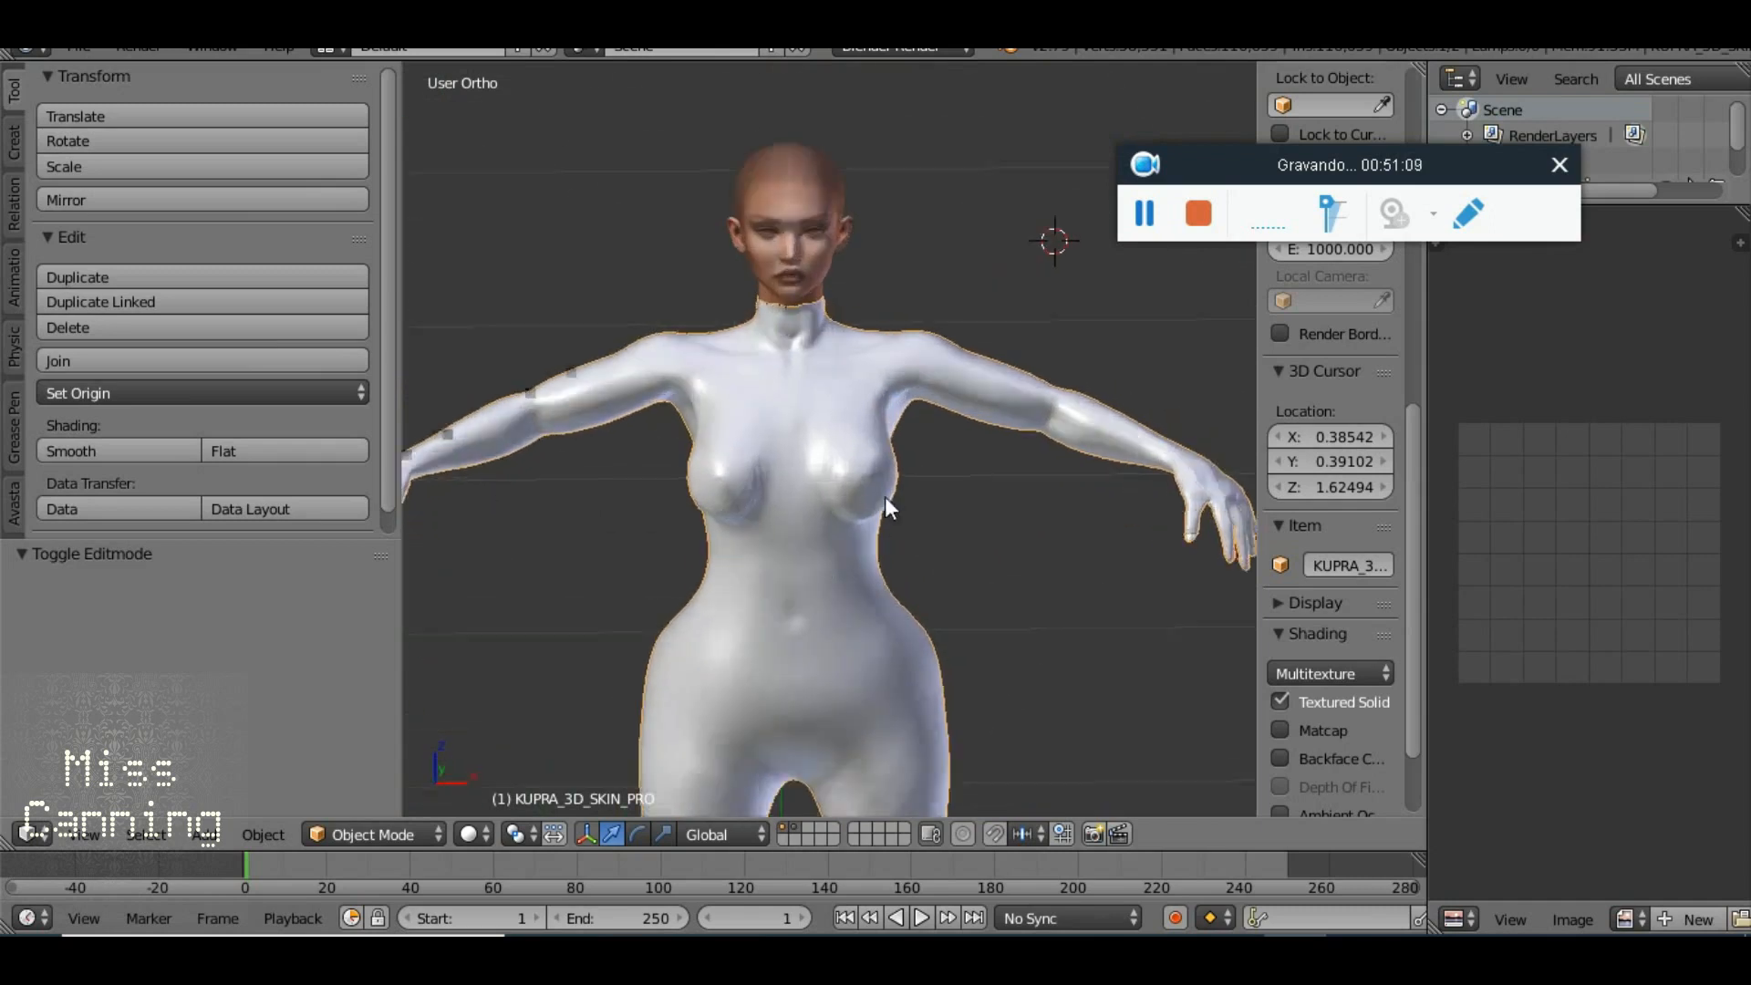
{"action": "scroll", "coordinate": [884, 496], "scroll_direction": "up", "scroll_amount": 4}
{"action": "scroll", "coordinate": [838, 375], "scroll_direction": "down", "scroll_amount": 1}
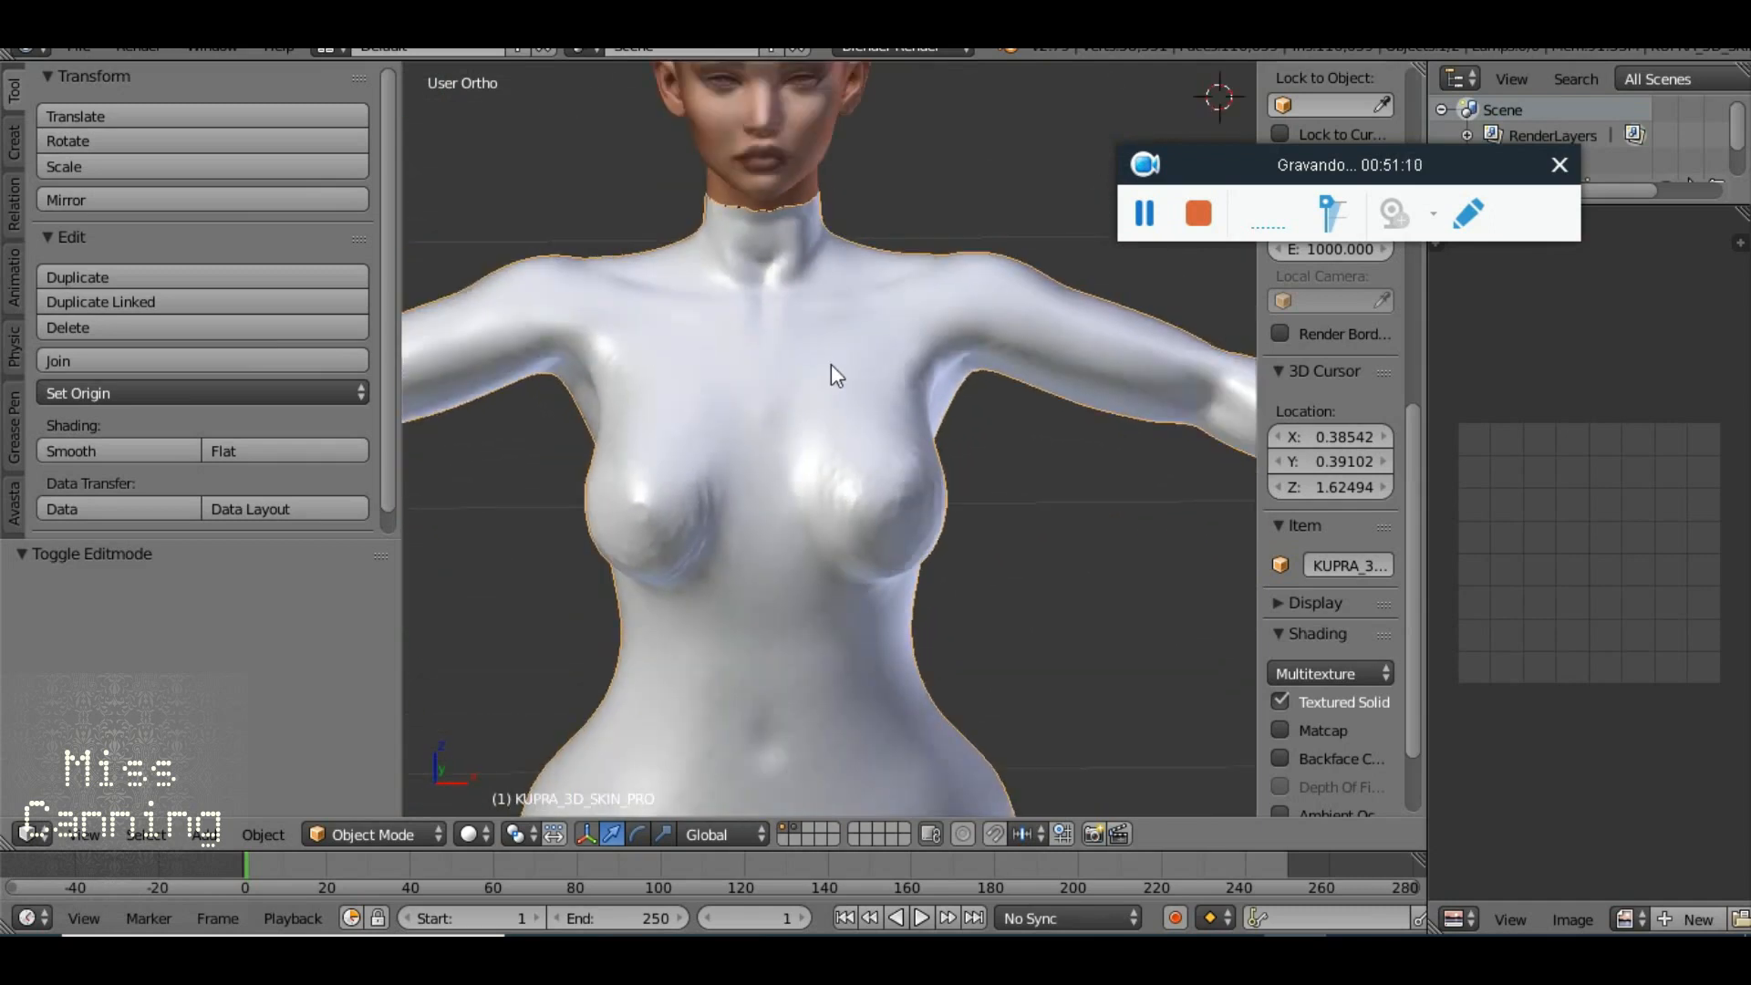
{"action": "scroll", "coordinate": [830, 364], "scroll_direction": "down", "scroll_amount": 1}
{"action": "left_click", "coordinate": [1278, 704]}
{"action": "left_click", "coordinate": [1277, 704]}
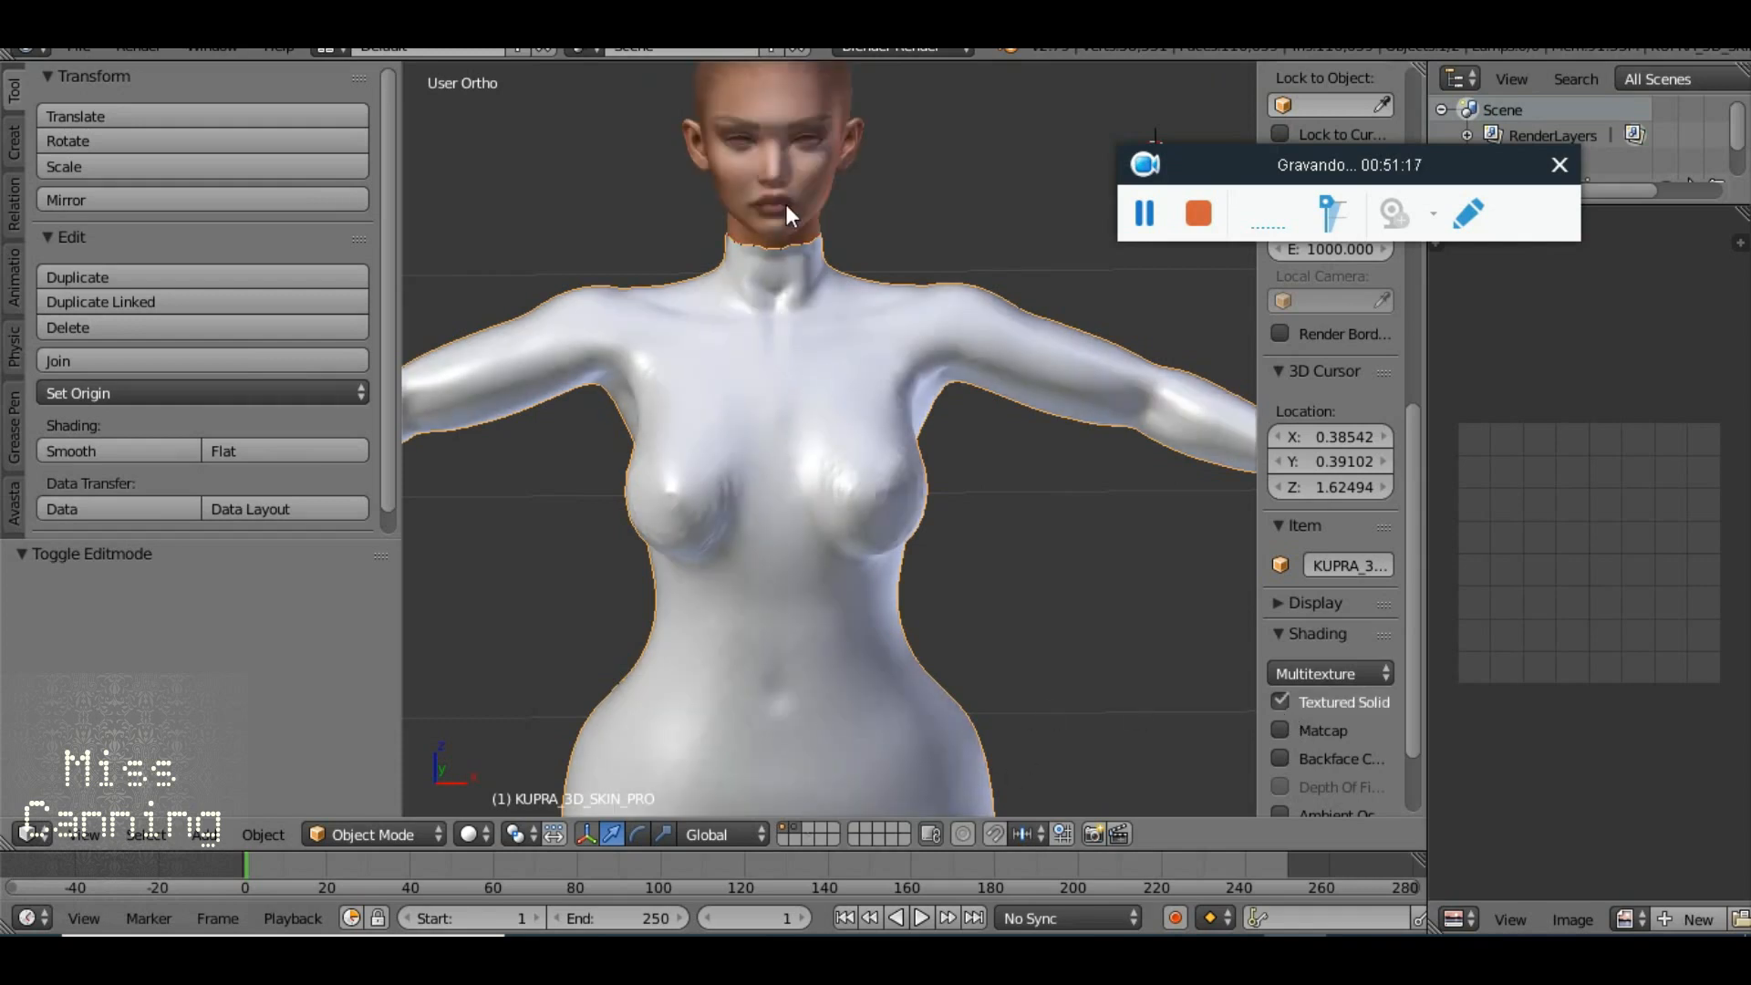
Select the head mesh and inspect the neck seam between head and body up close from behind
{"action": "right_click", "coordinate": [810, 319]}
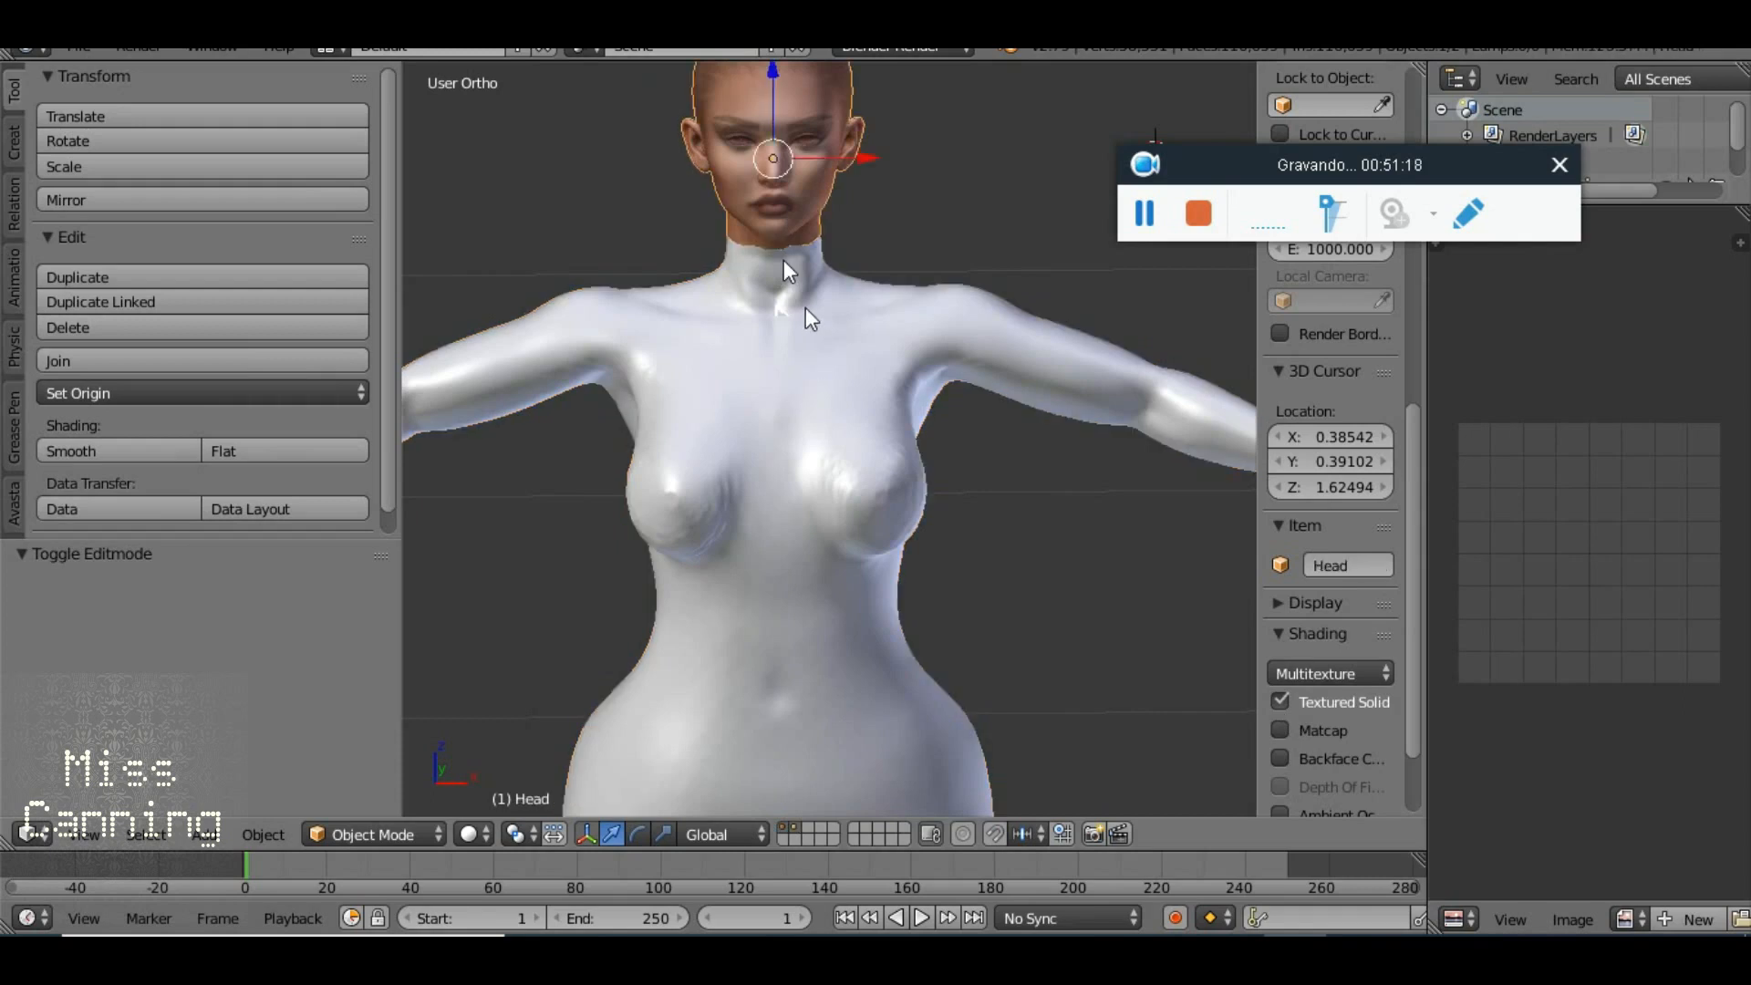
{"action": "scroll", "coordinate": [784, 261], "scroll_direction": "up", "scroll_amount": 6}
{"action": "left_click_drag", "start_coordinate": [793, 411], "coordinate": [856, 485]}
{"action": "left_click_drag", "start_coordinate": [1045, 509], "coordinate": [907, 506]}
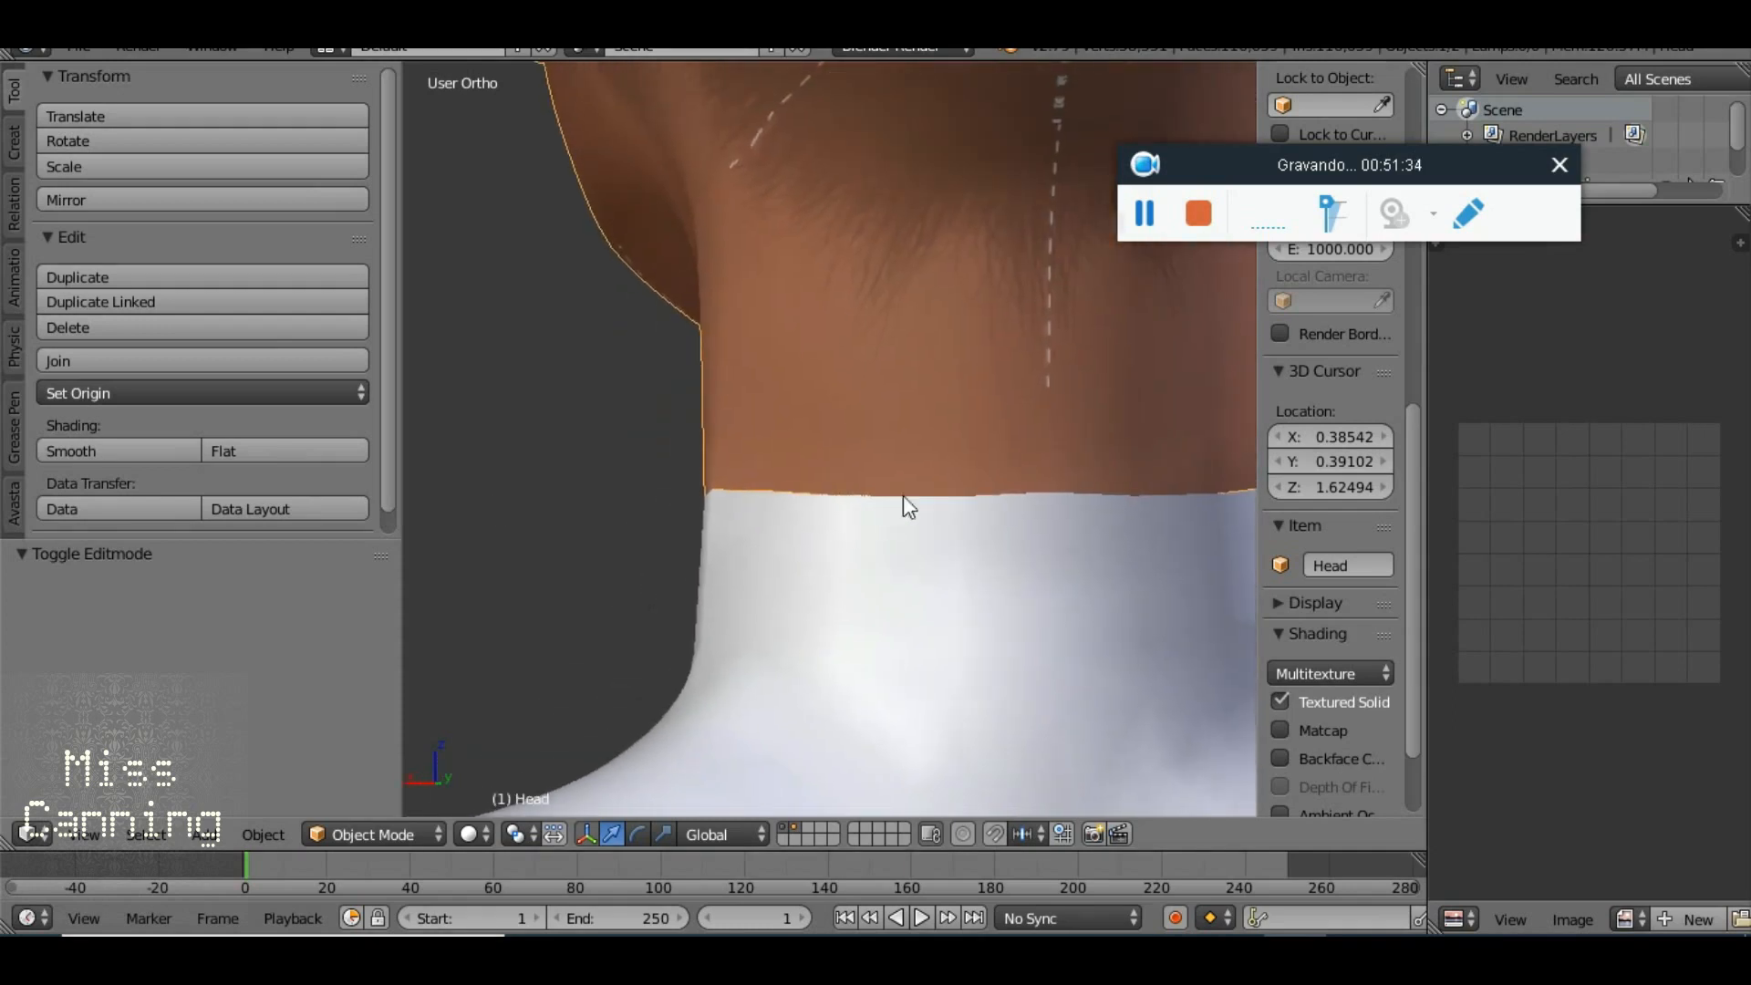
Nudge the head mesh by -0.000597 along Y and scale it by 1.004 along Y to fit the neck
{"action": "left_click_drag", "start_coordinate": [1061, 447], "coordinate": [671, 566]}
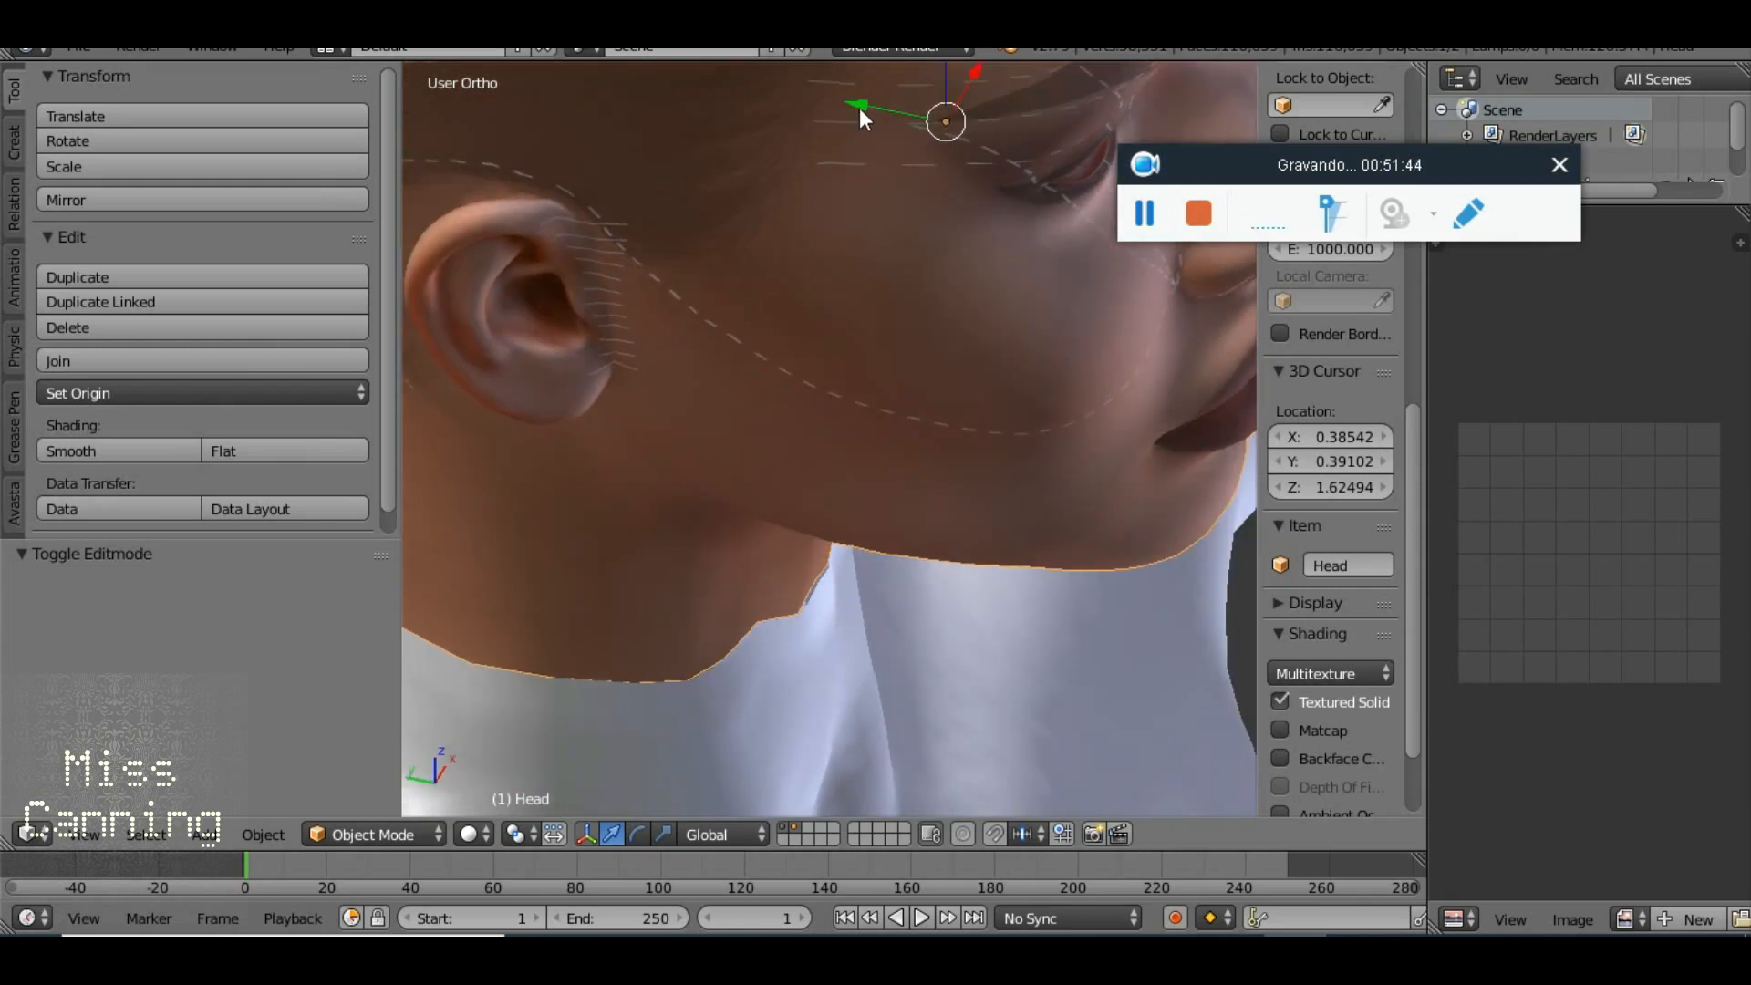
{"action": "left_click_drag", "start_coordinate": [859, 103], "coordinate": [861, 111]}
{"action": "scroll", "coordinate": [696, 441], "scroll_direction": "down", "scroll_amount": 2}
{"action": "left_click_drag", "start_coordinate": [697, 442], "coordinate": [840, 352]}
{"action": "key", "text": "s"}
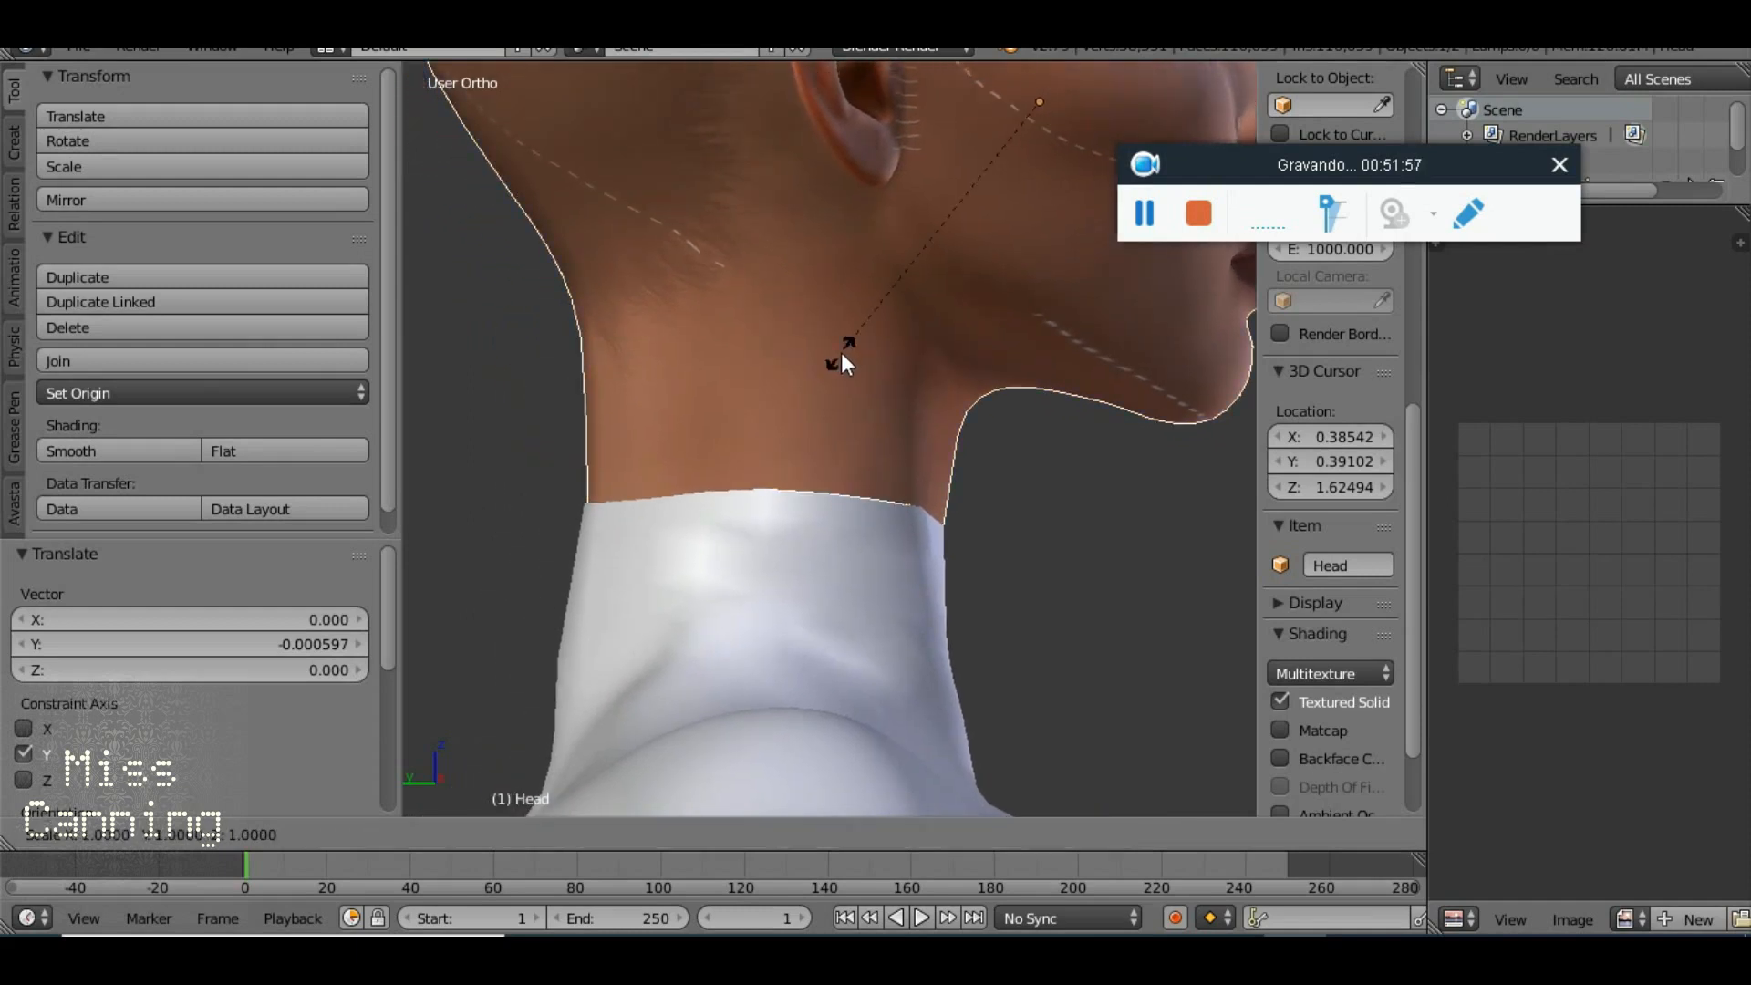
{"action": "key", "text": "y"}
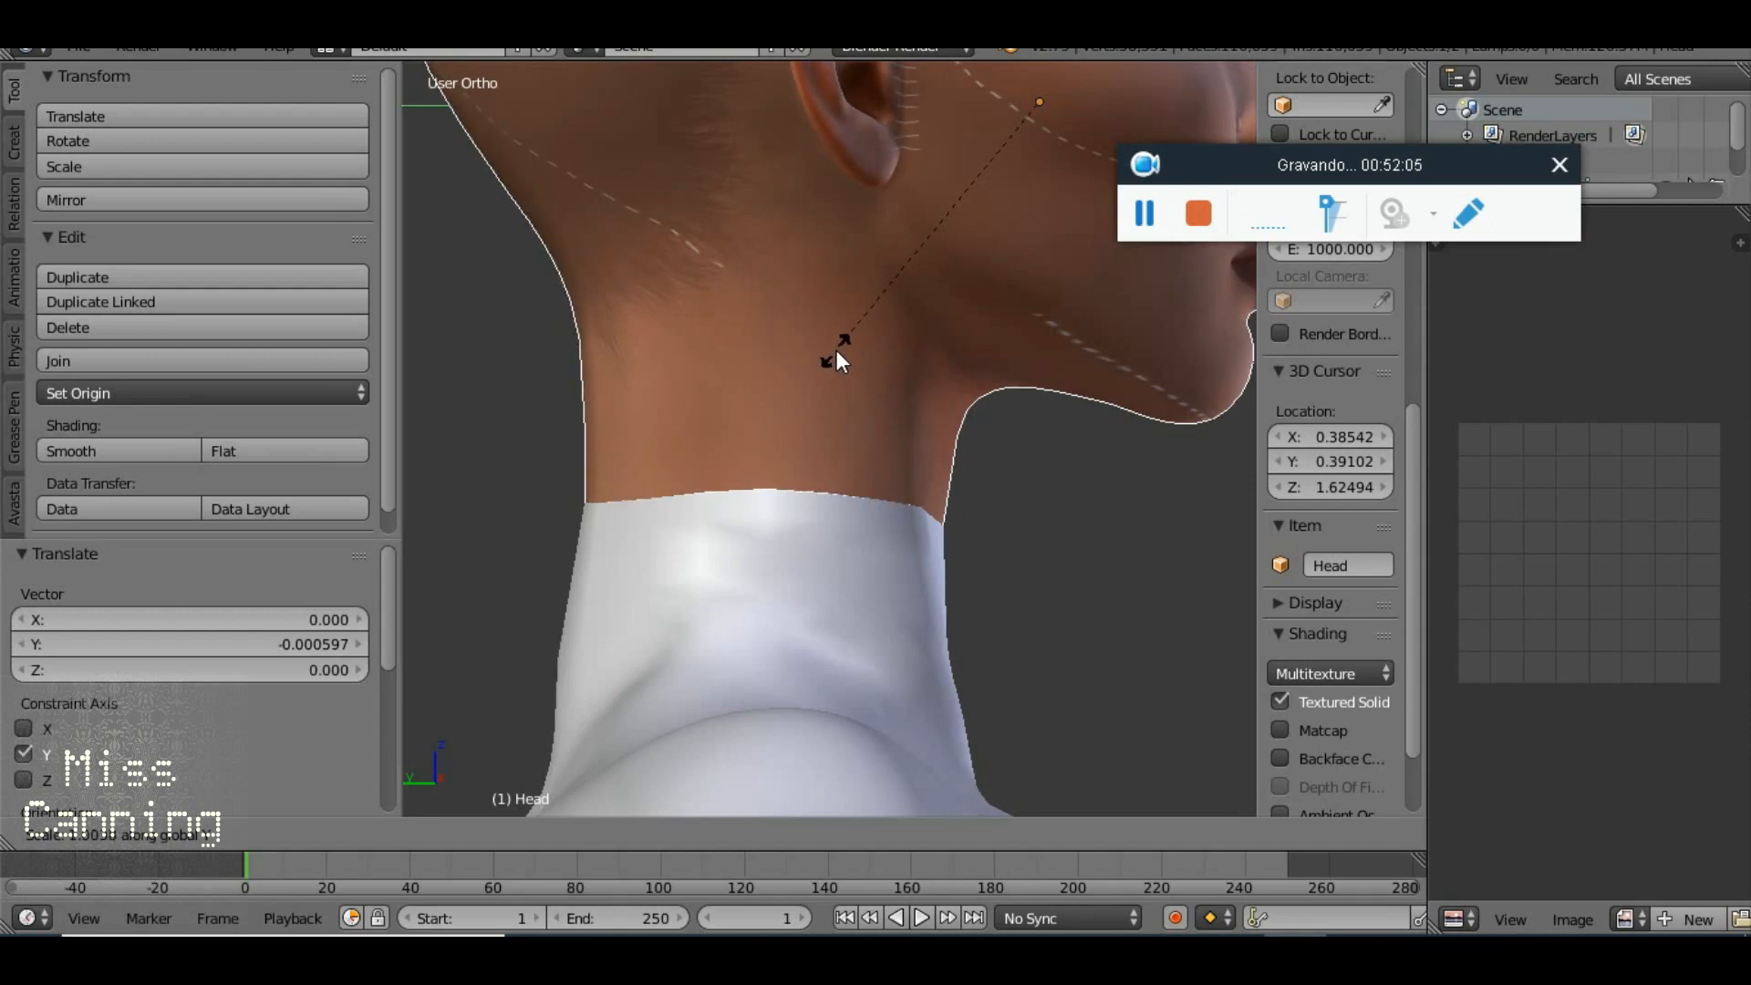
{"action": "left_click", "coordinate": [835, 350]}
Examine the neck seam, face and full figure from the front at several distances
{"action": "left_click_drag", "start_coordinate": [730, 418], "coordinate": [1252, 463]}
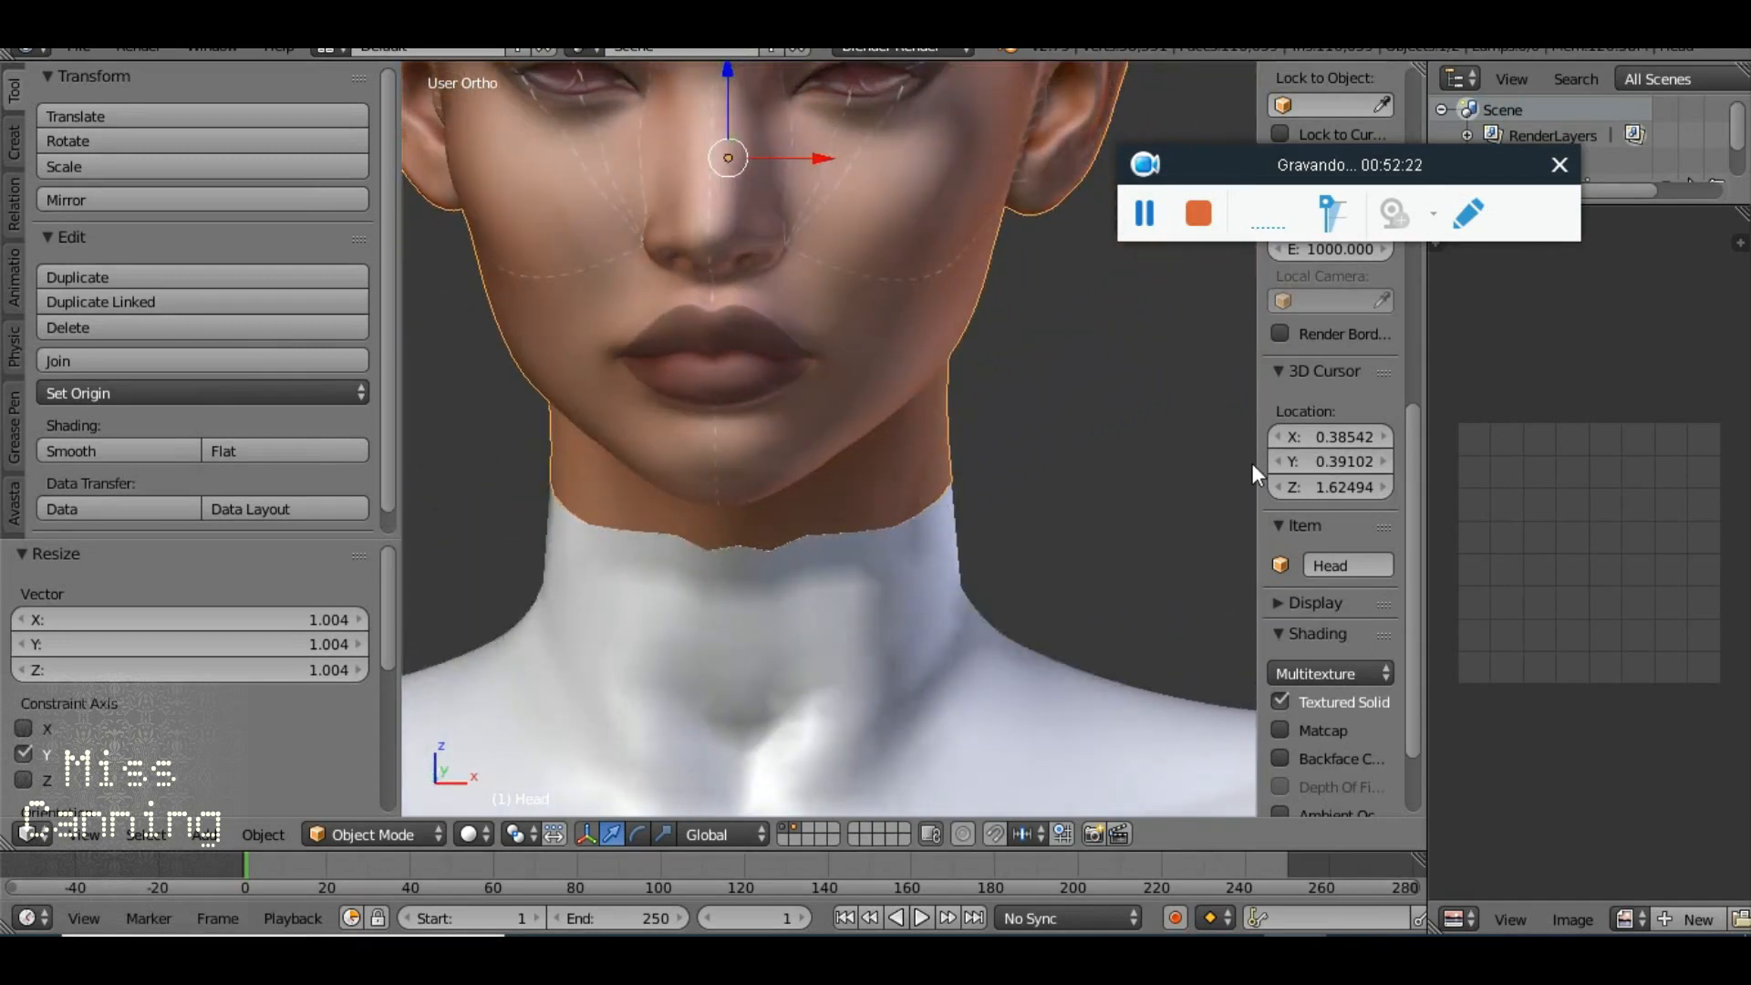
{"action": "scroll", "coordinate": [875, 352], "scroll_direction": "down", "scroll_amount": 8}
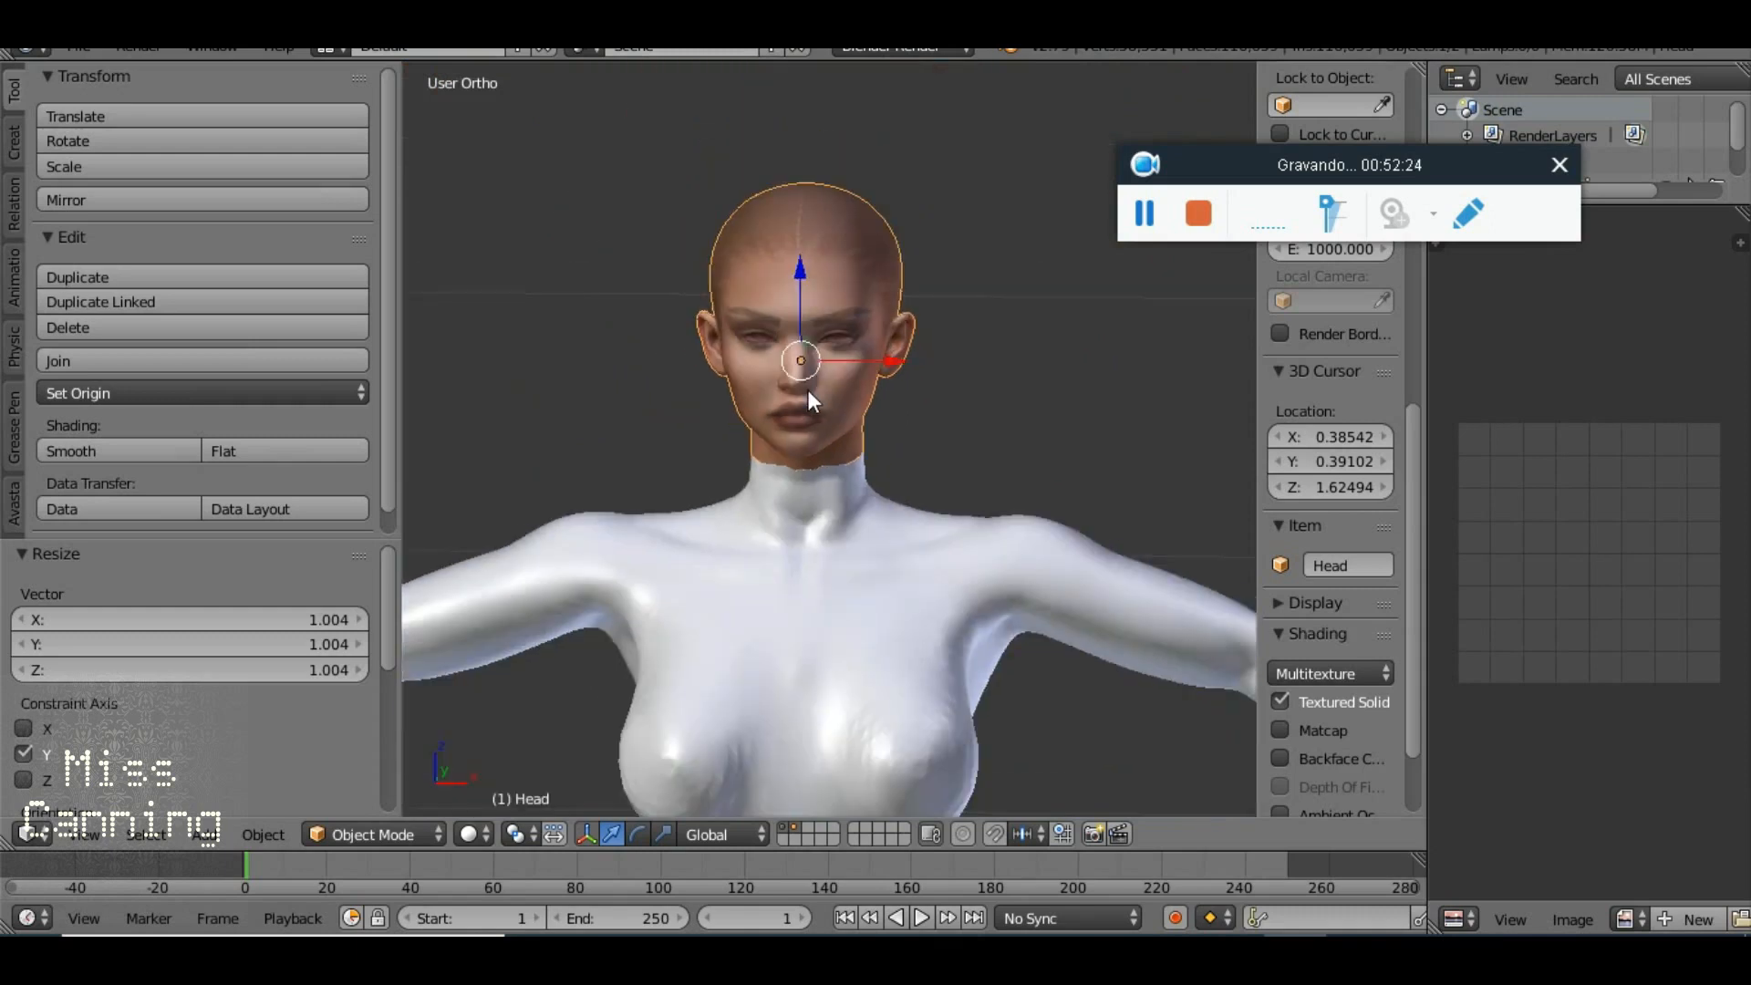
{"action": "left_click_drag", "start_coordinate": [802, 474], "coordinate": [843, 511]}
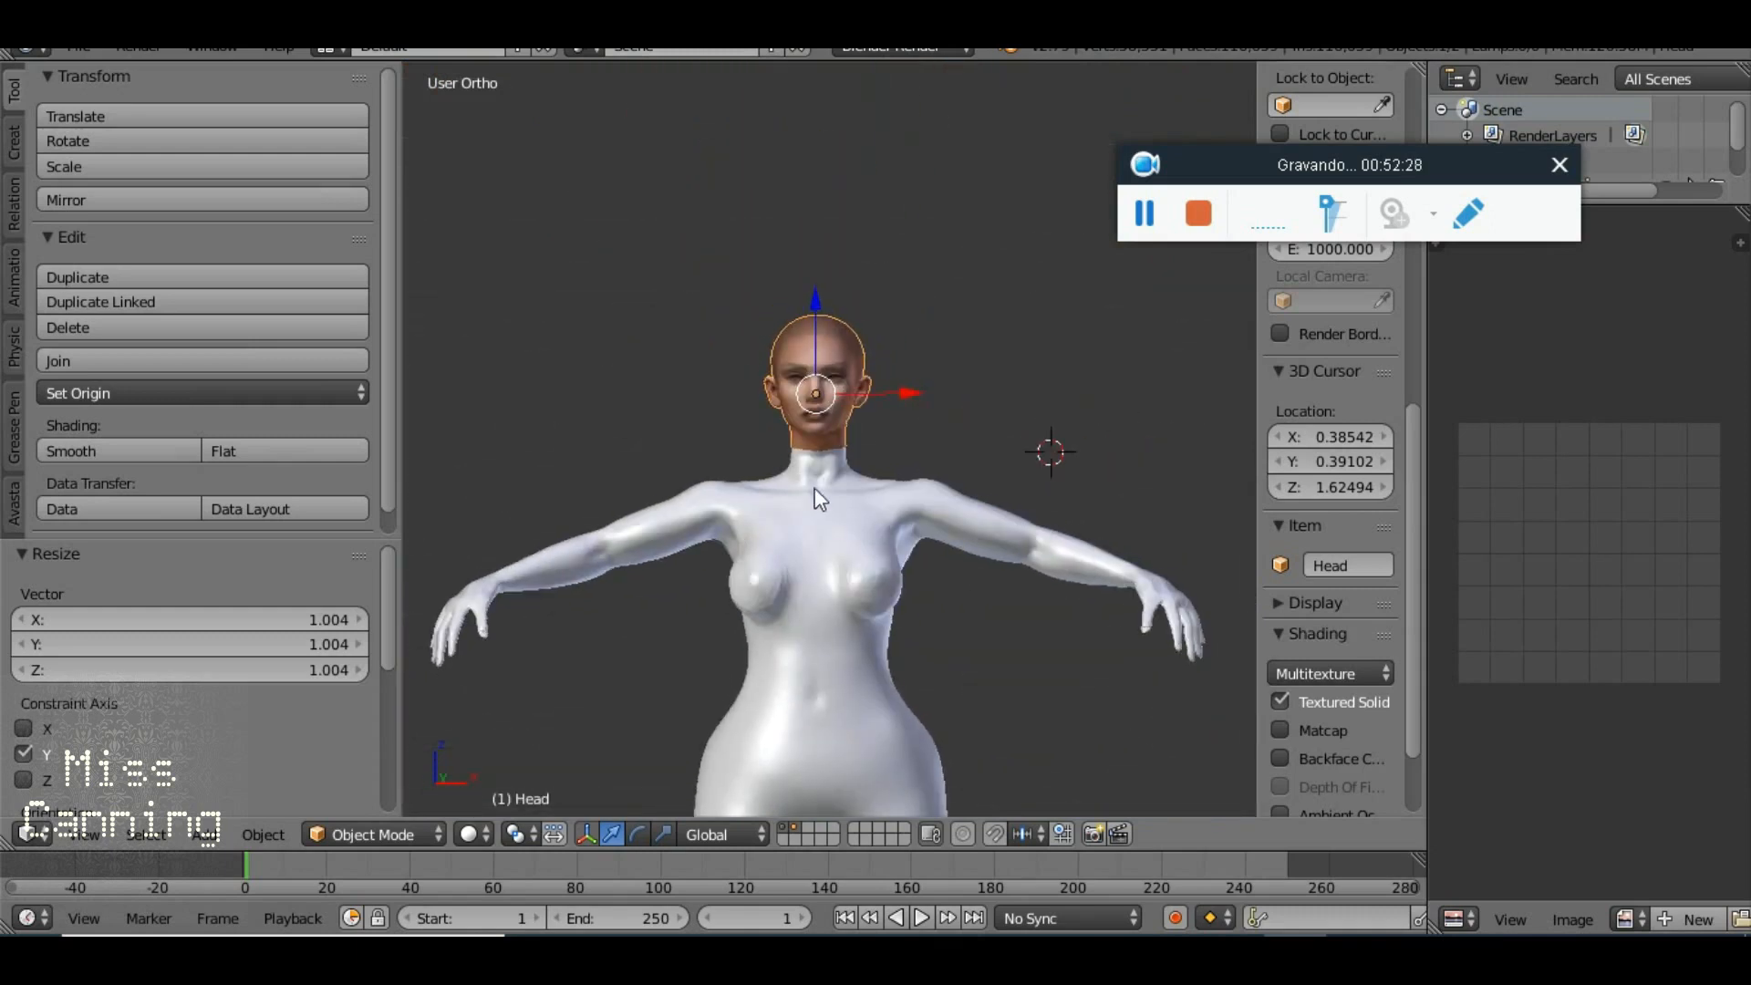
{"action": "left_click_drag", "start_coordinate": [833, 446], "coordinate": [828, 396]}
{"action": "scroll", "coordinate": [850, 539], "scroll_direction": "up", "scroll_amount": 7}
{"action": "scroll", "coordinate": [908, 629], "scroll_direction": "up", "scroll_amount": 4}
{"action": "scroll", "coordinate": [813, 571], "scroll_direction": "down", "scroll_amount": 2}
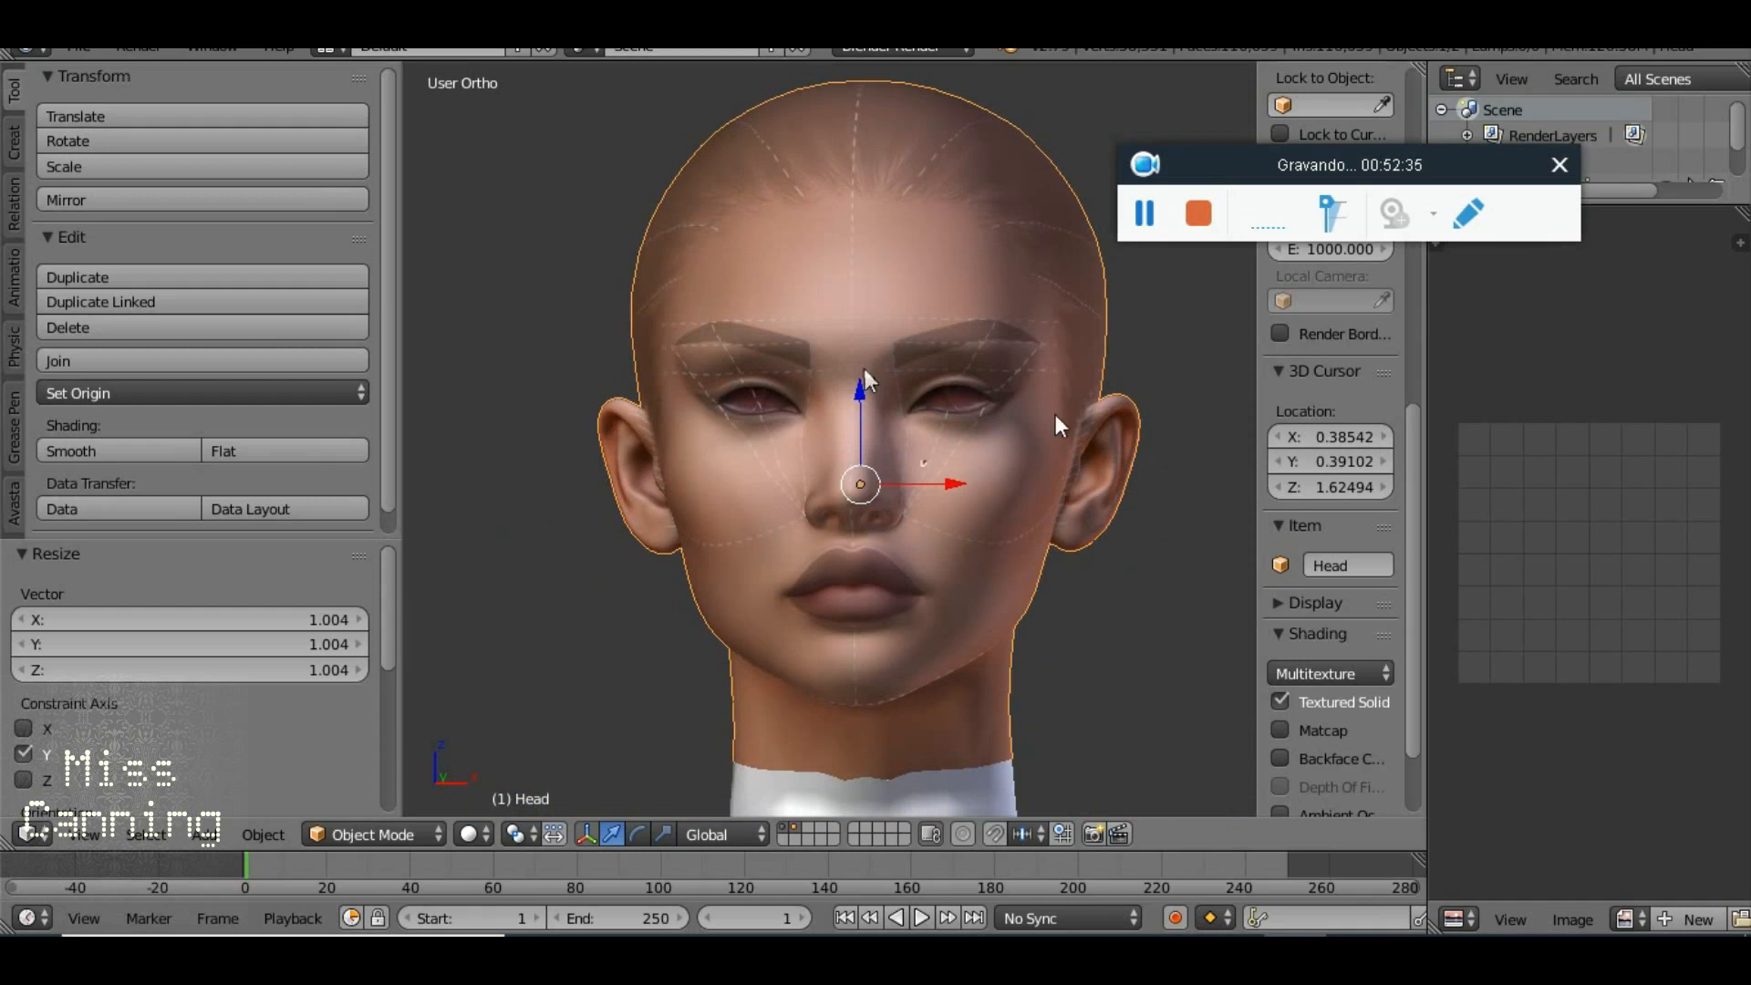
{"action": "mouse_move", "coordinate": [867, 621]}
{"action": "left_mouse_down"}
{"action": "mouse_move", "coordinate": [1203, 653]}
{"action": "mouse_move", "coordinate": [518, 648]}
{"action": "mouse_move", "coordinate": [675, 665]}
{"action": "mouse_move", "coordinate": [727, 611]}
{"action": "mouse_move", "coordinate": [927, 631]}
{"action": "mouse_move", "coordinate": [884, 626]}
{"action": "left_mouse_up"}
{"action": "scroll", "coordinate": [885, 626], "scroll_direction": "down", "scroll_amount": 4}
{"action": "scroll", "coordinate": [886, 483], "scroll_direction": "up", "scroll_amount": 6}
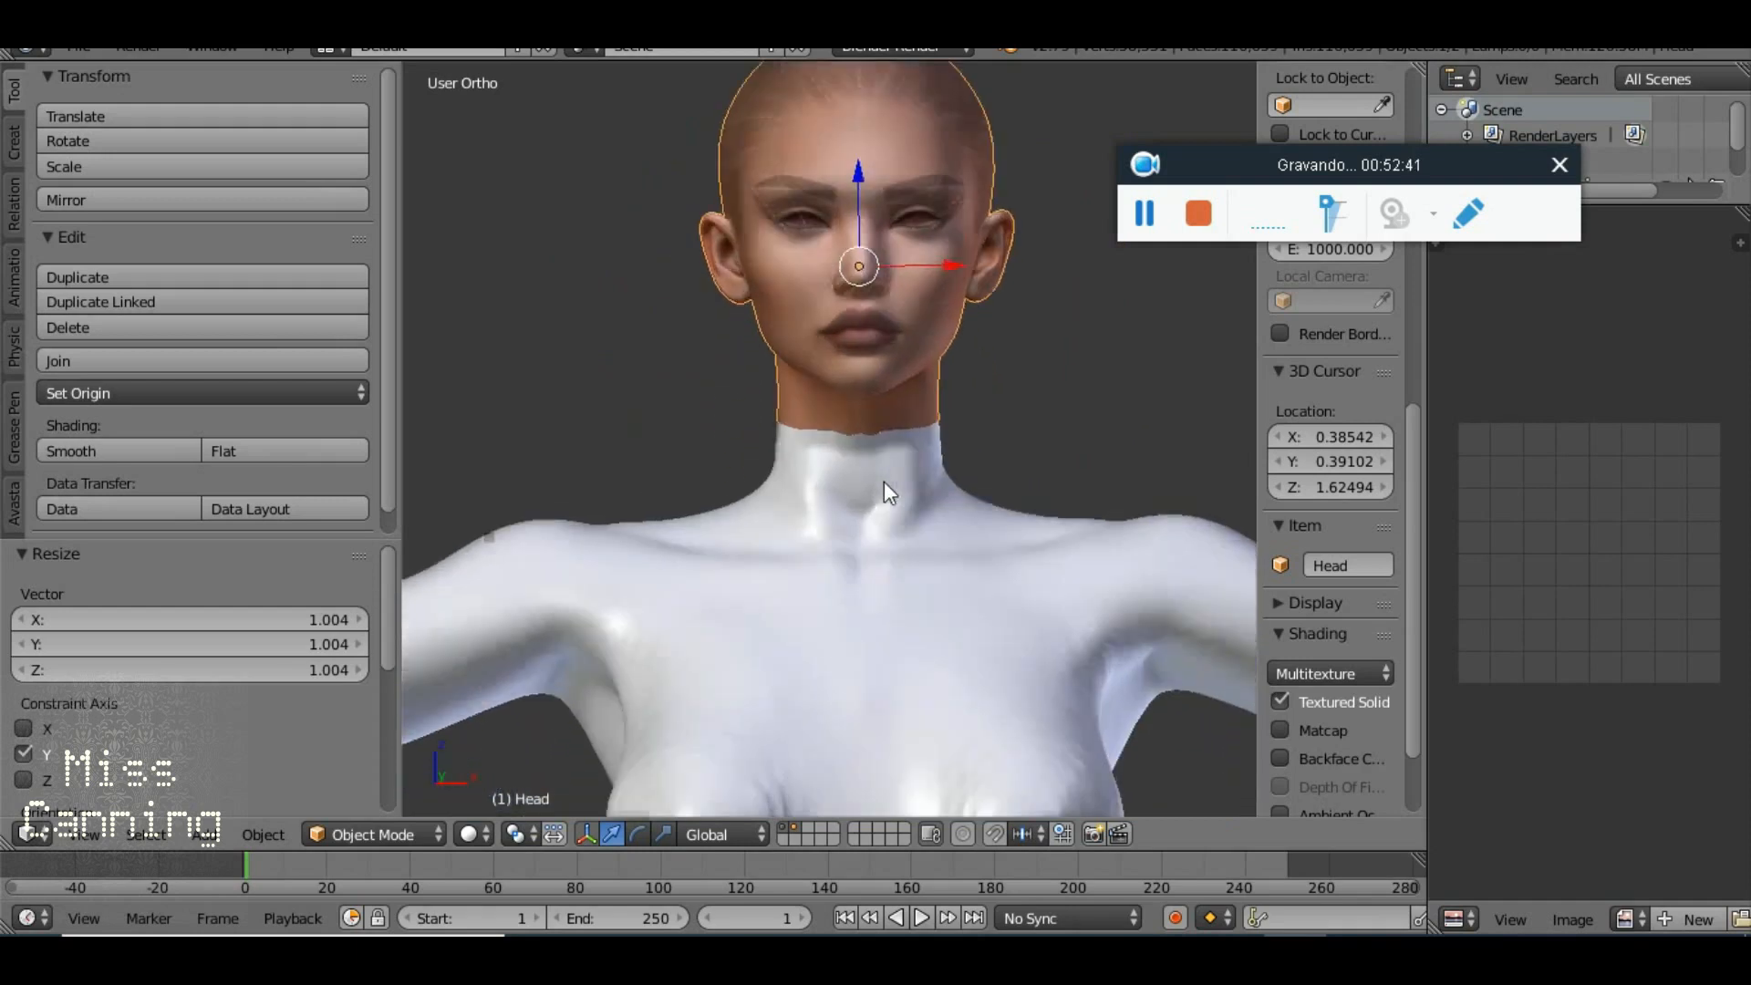
{"action": "scroll", "coordinate": [906, 480], "scroll_direction": "down", "scroll_amount": 8}
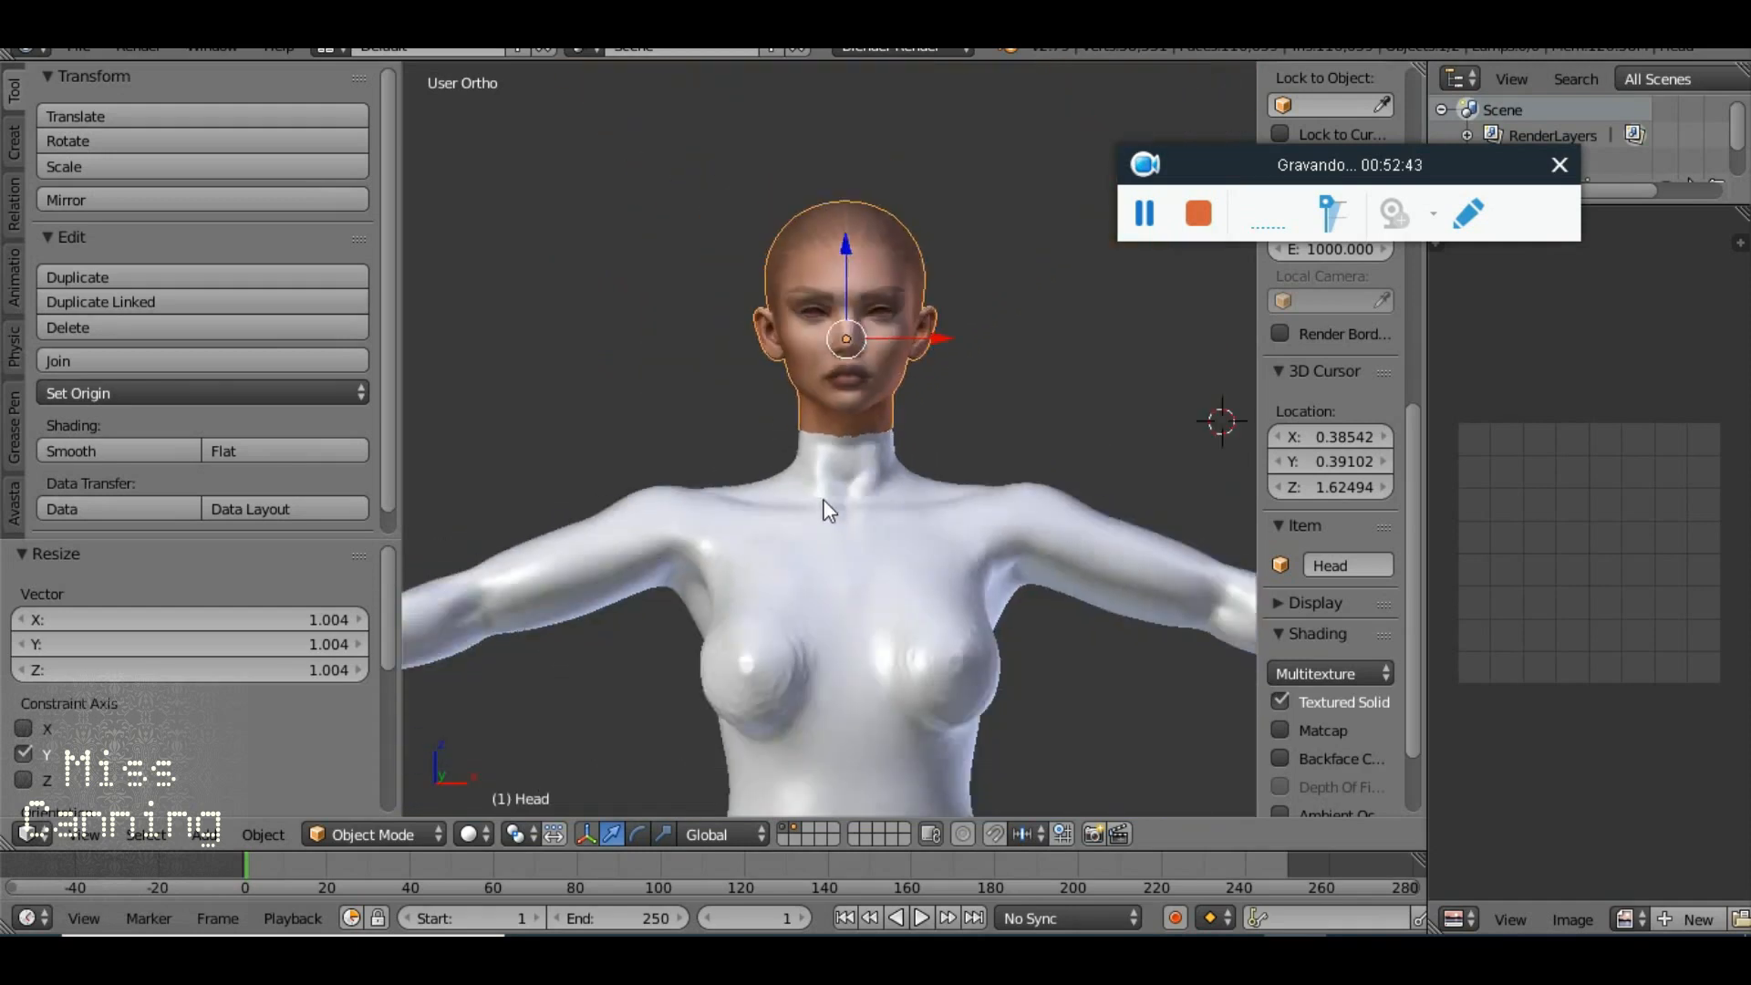
{"action": "scroll", "coordinate": [905, 608], "scroll_direction": "up", "scroll_amount": 2}
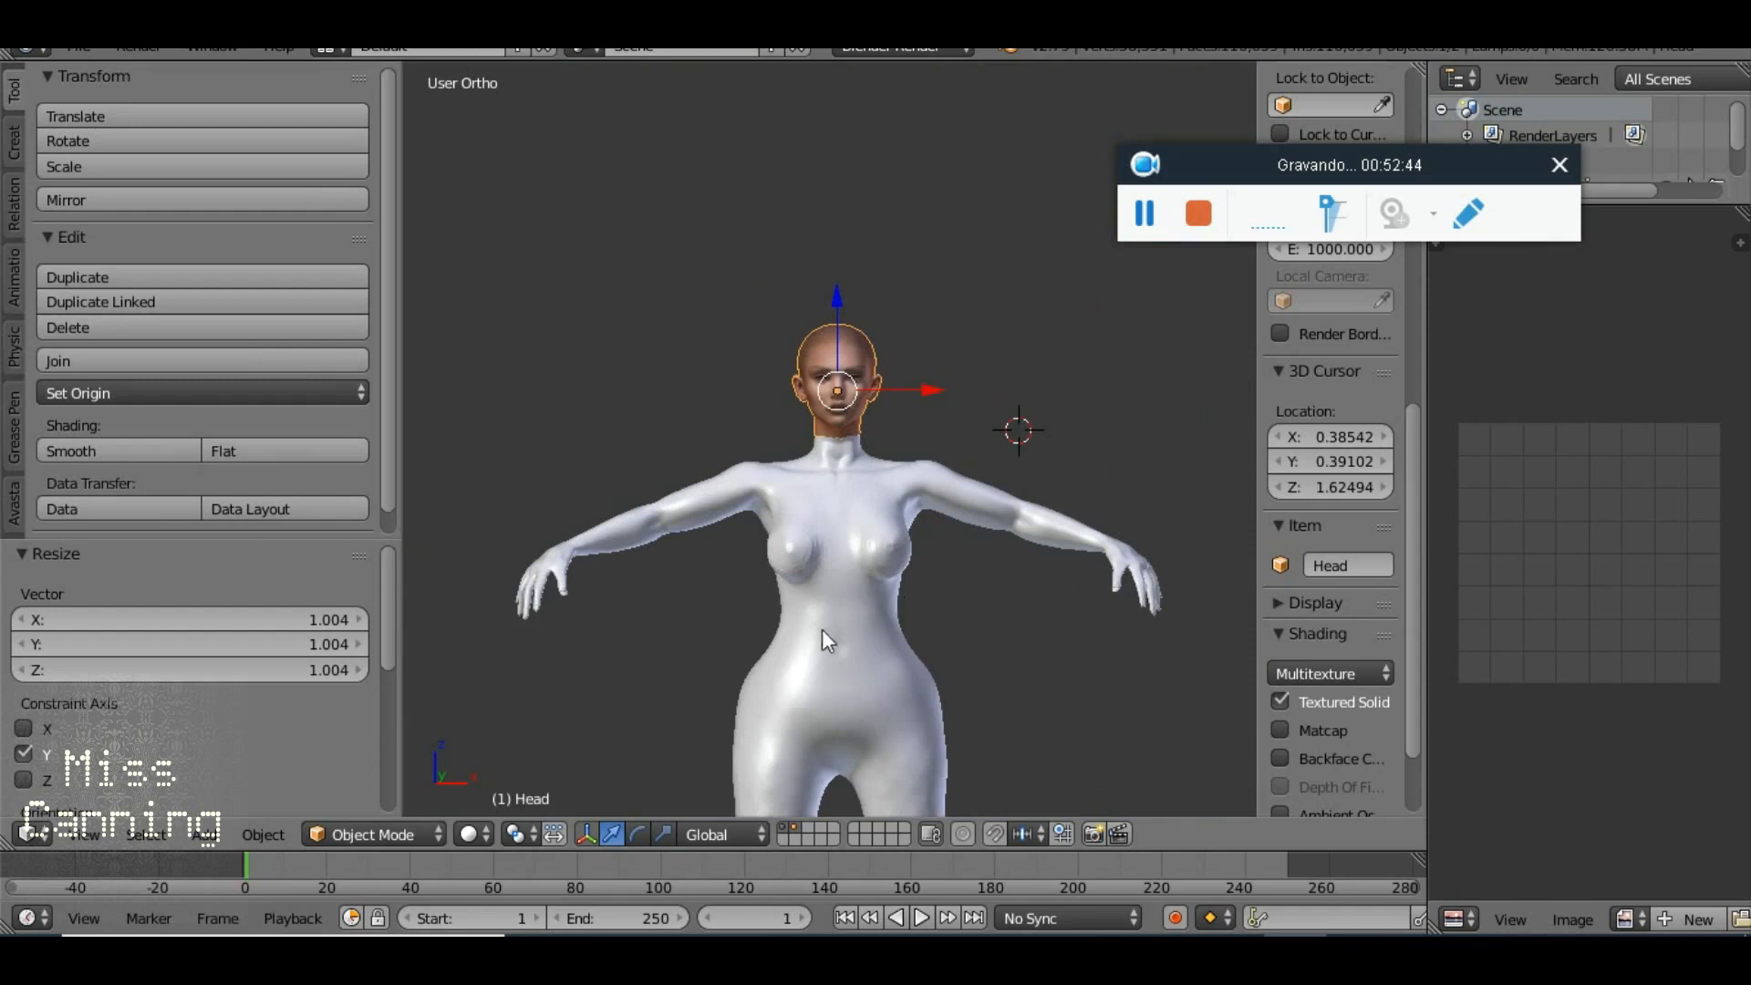
{"action": "left_click_drag", "start_coordinate": [854, 598], "coordinate": [852, 383]}
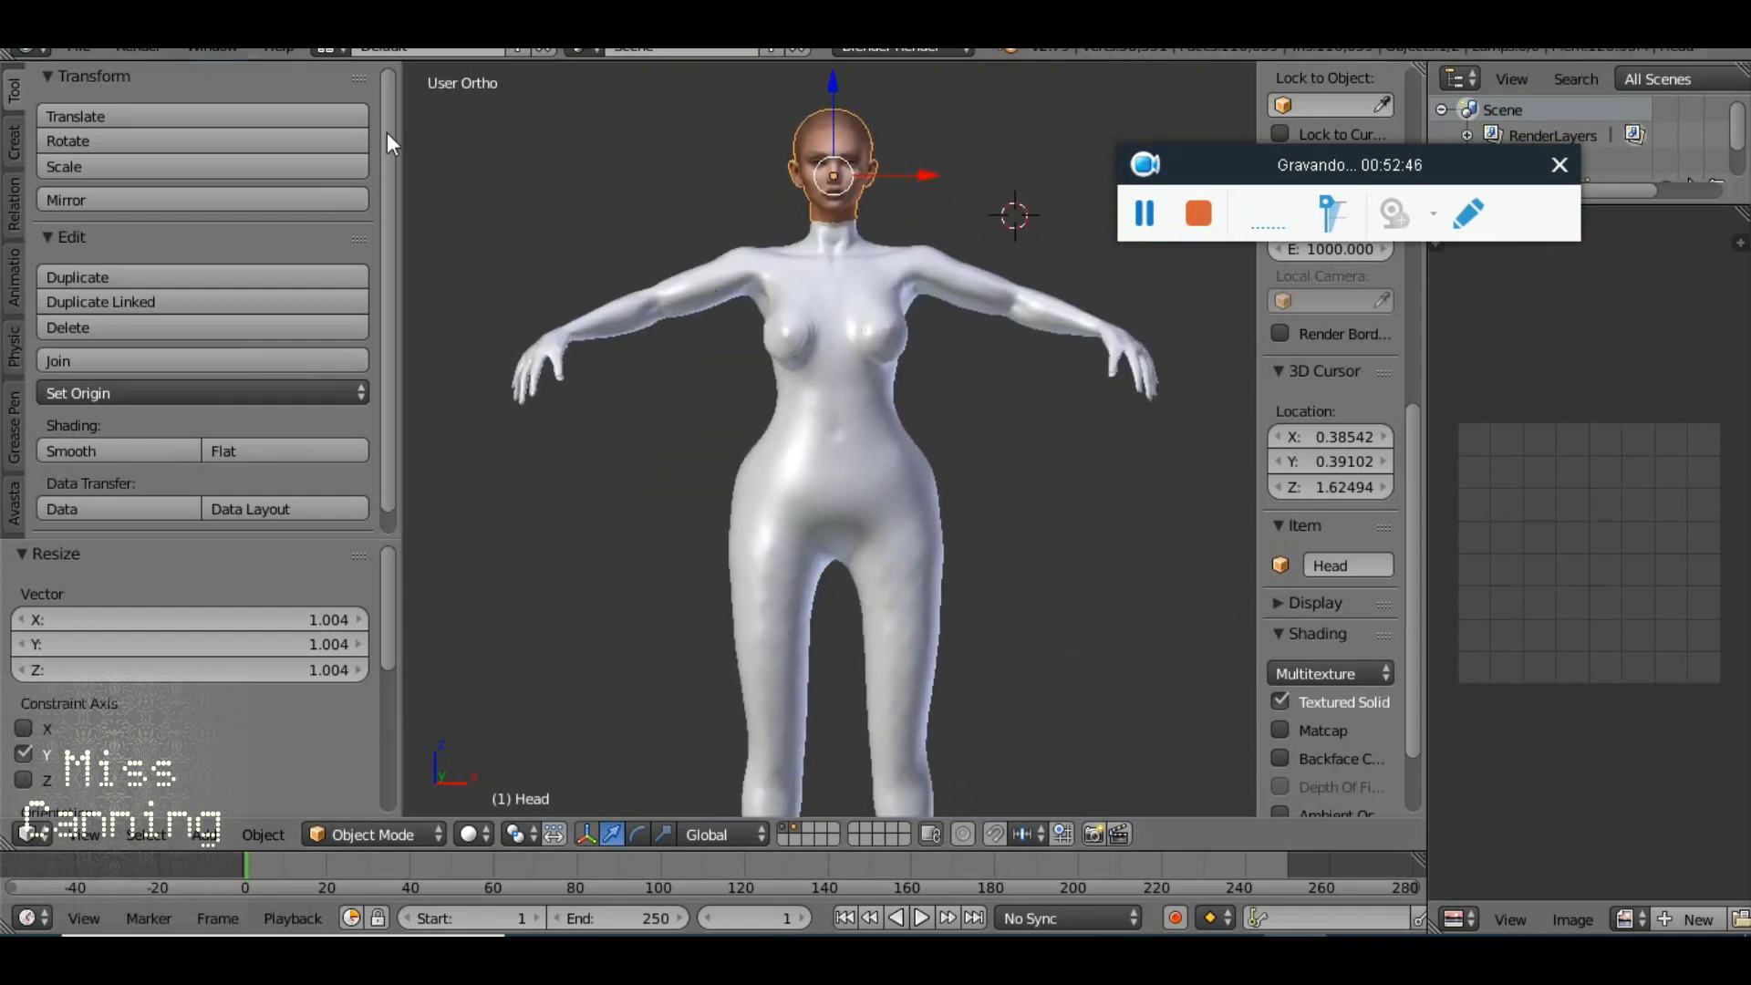
Save the scene as a new file named BODY DUMMY EVOX2.blend in the MOUNT BODY EXAMPLE folder
{"action": "left_click", "coordinate": [64, 52]}
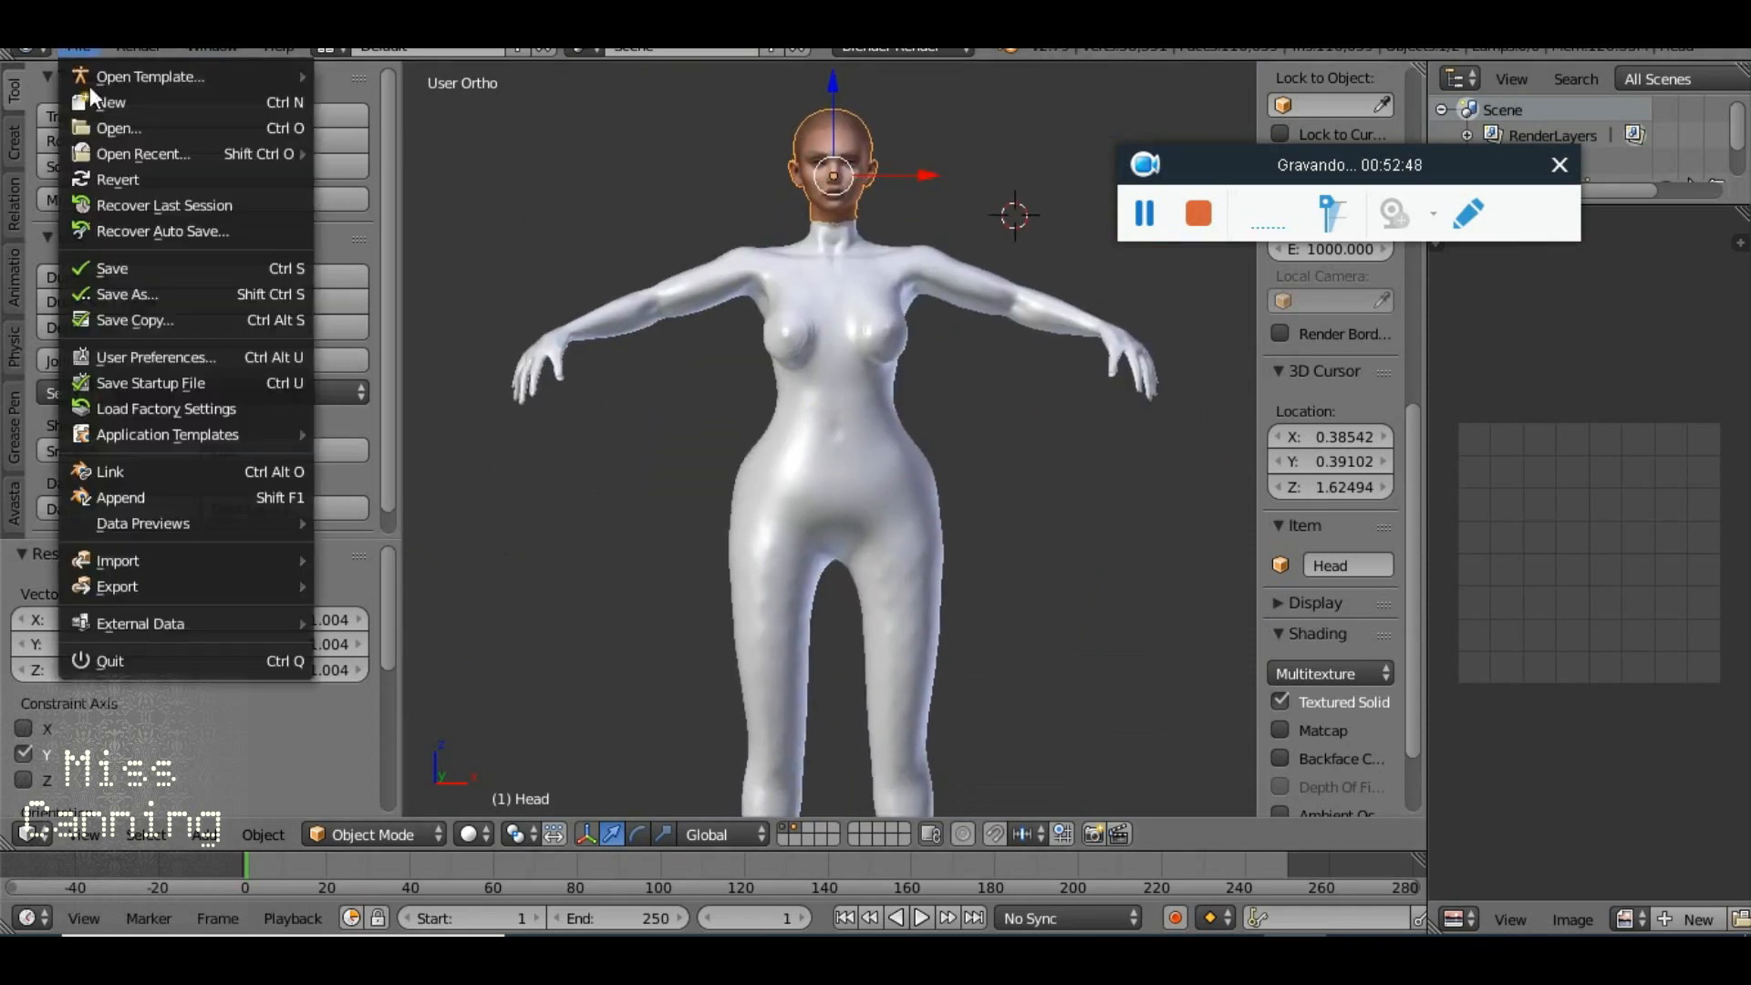
{"action": "left_click", "coordinate": [175, 295]}
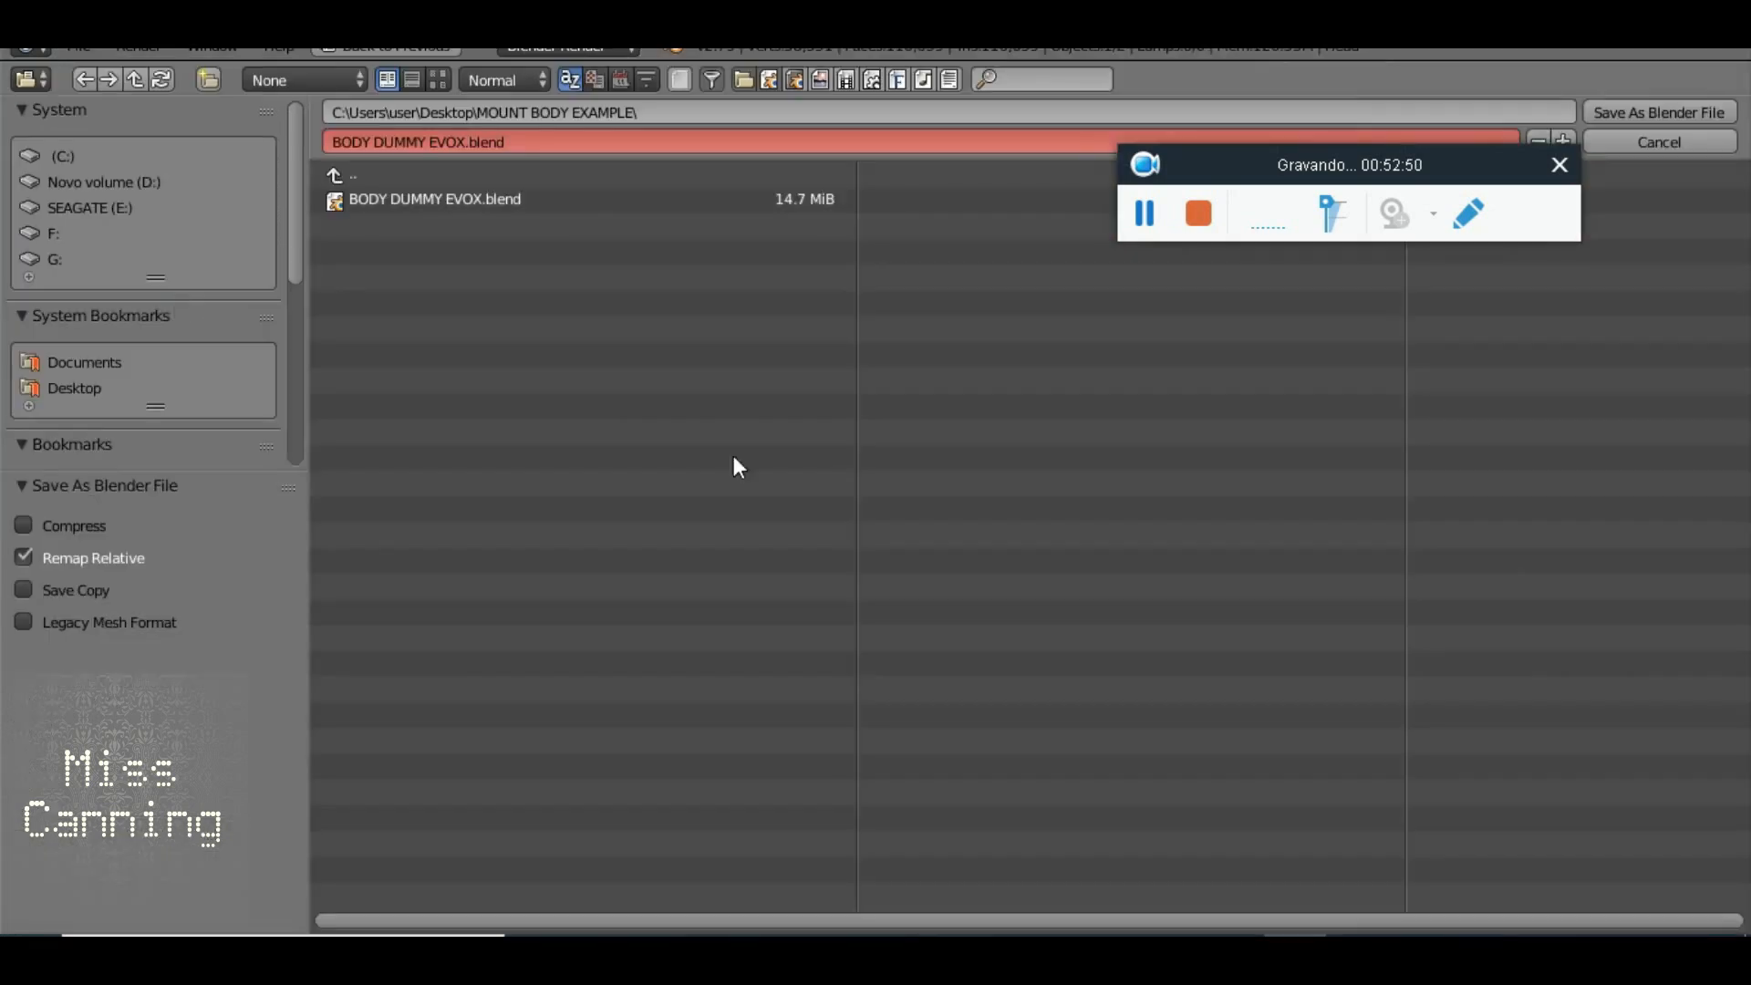
{"action": "left_click", "coordinate": [429, 202]}
{"action": "left_click", "coordinate": [454, 143]}
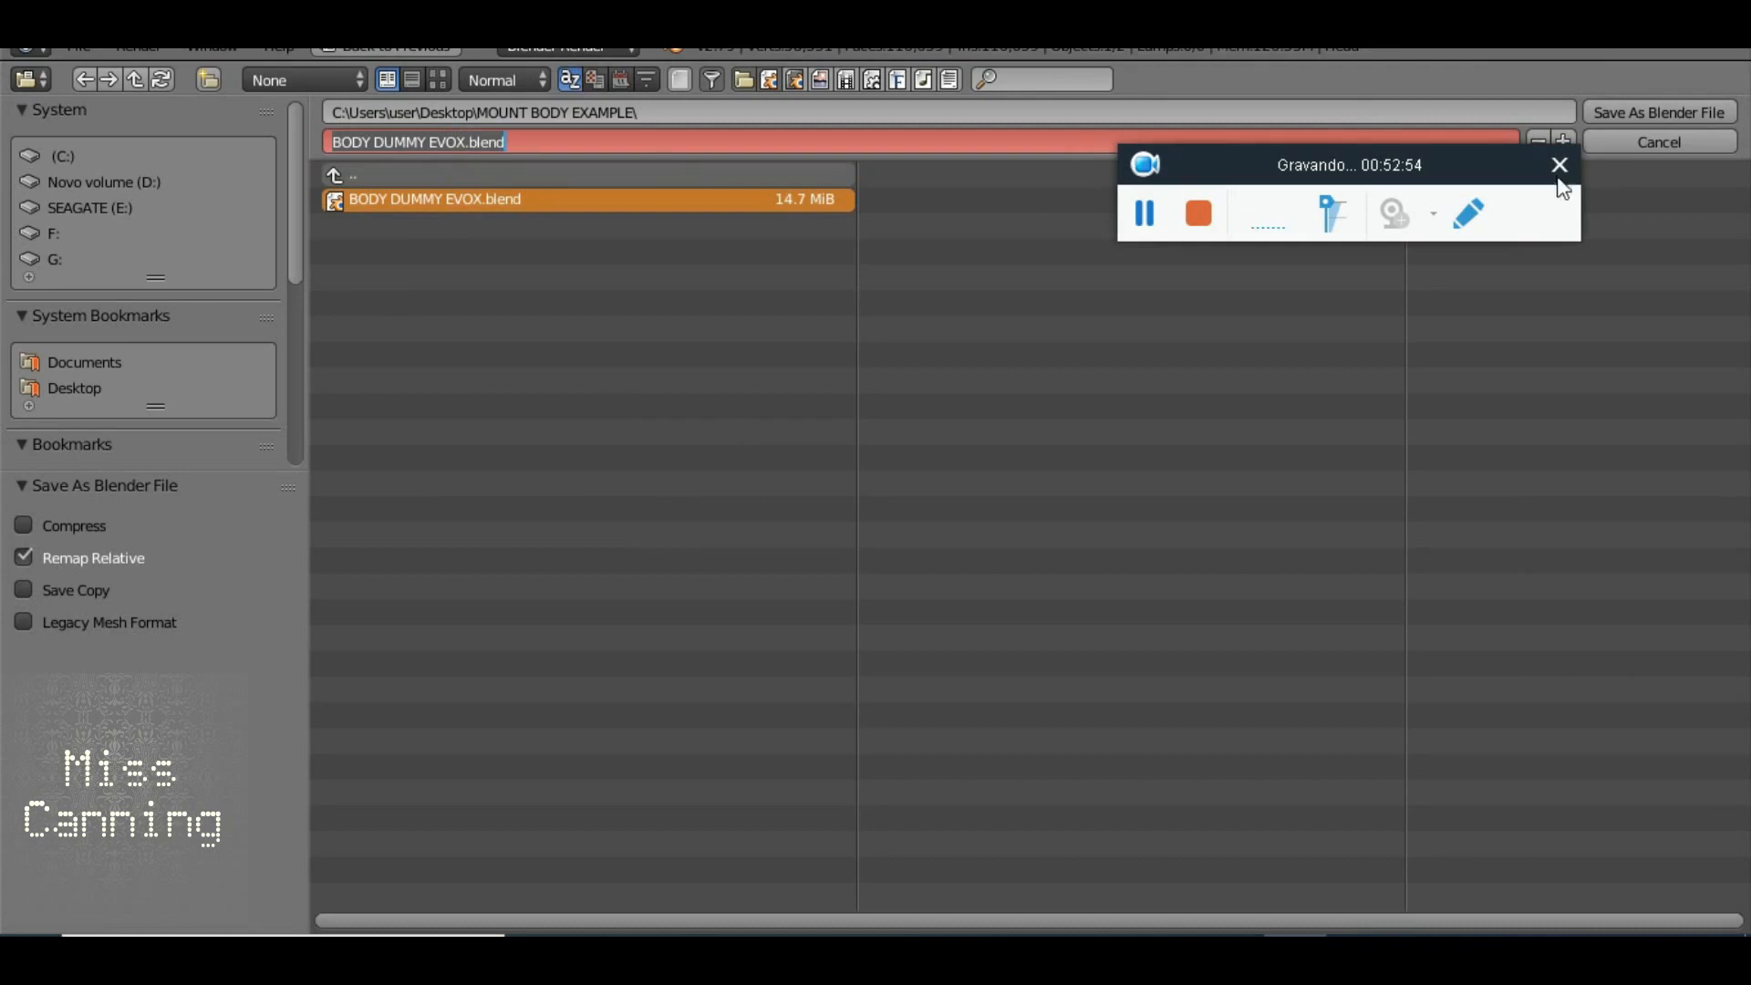
{"action": "left_click", "coordinate": [464, 139]}
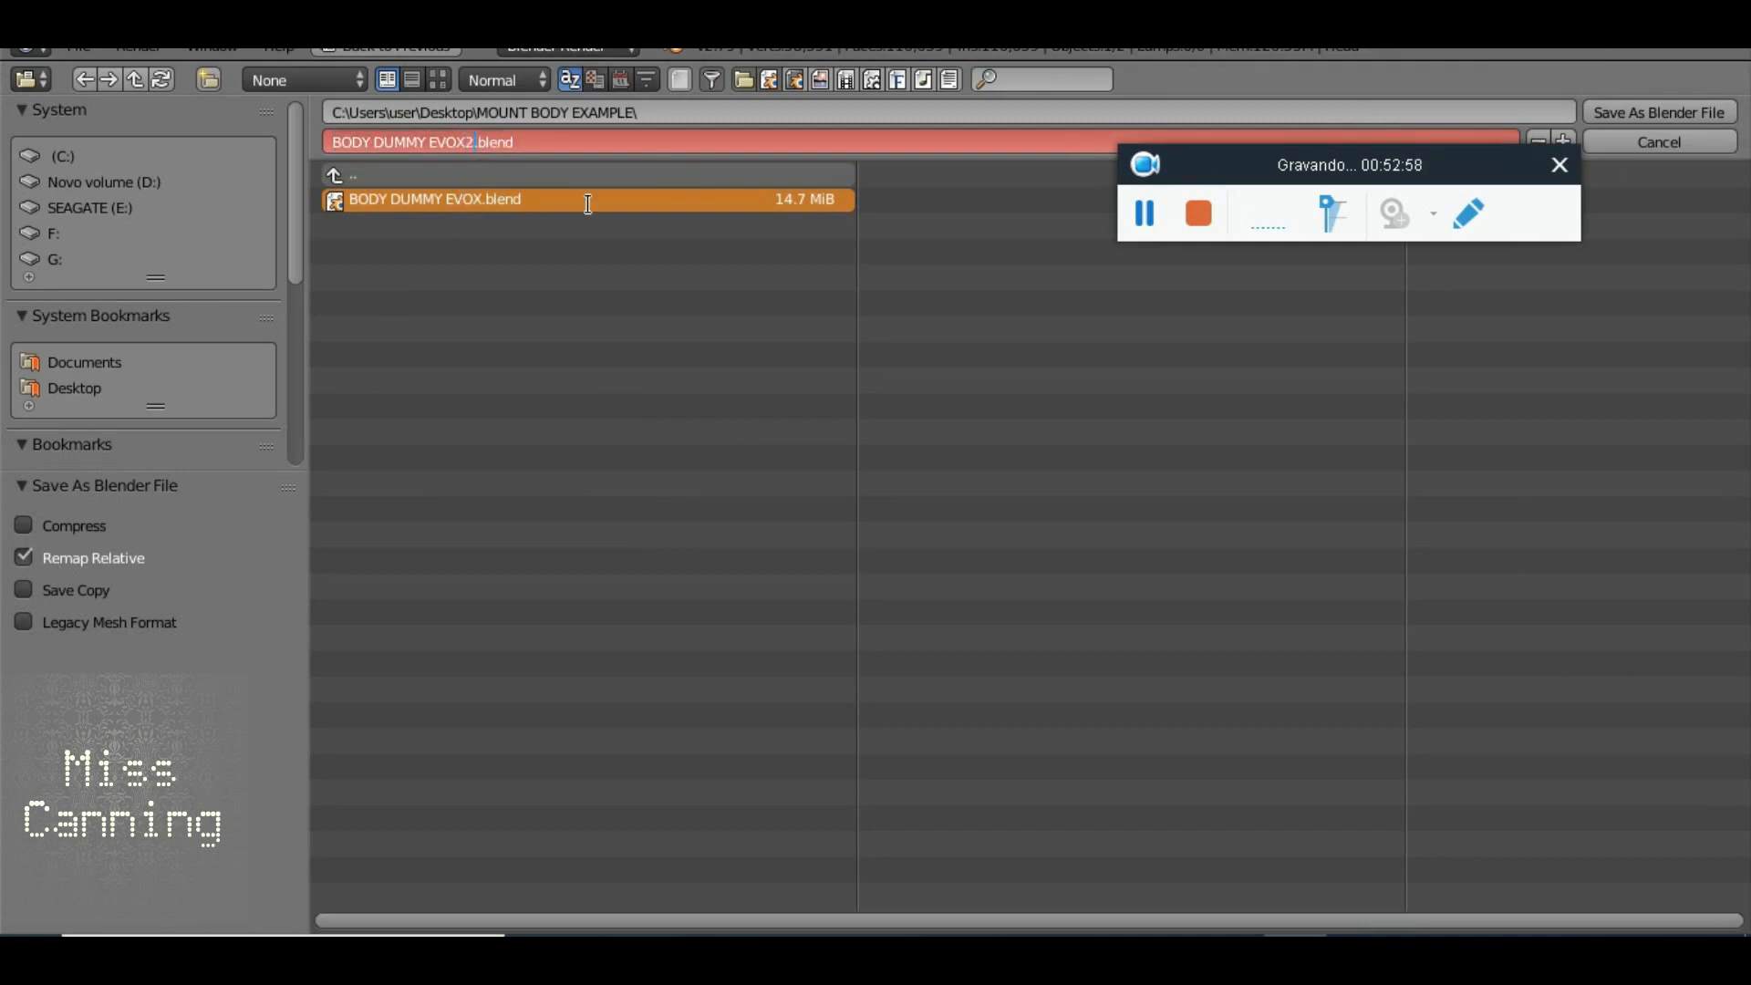
{"action": "left_click", "coordinate": [1641, 114]}
{"action": "left_click", "coordinate": [1638, 113]}
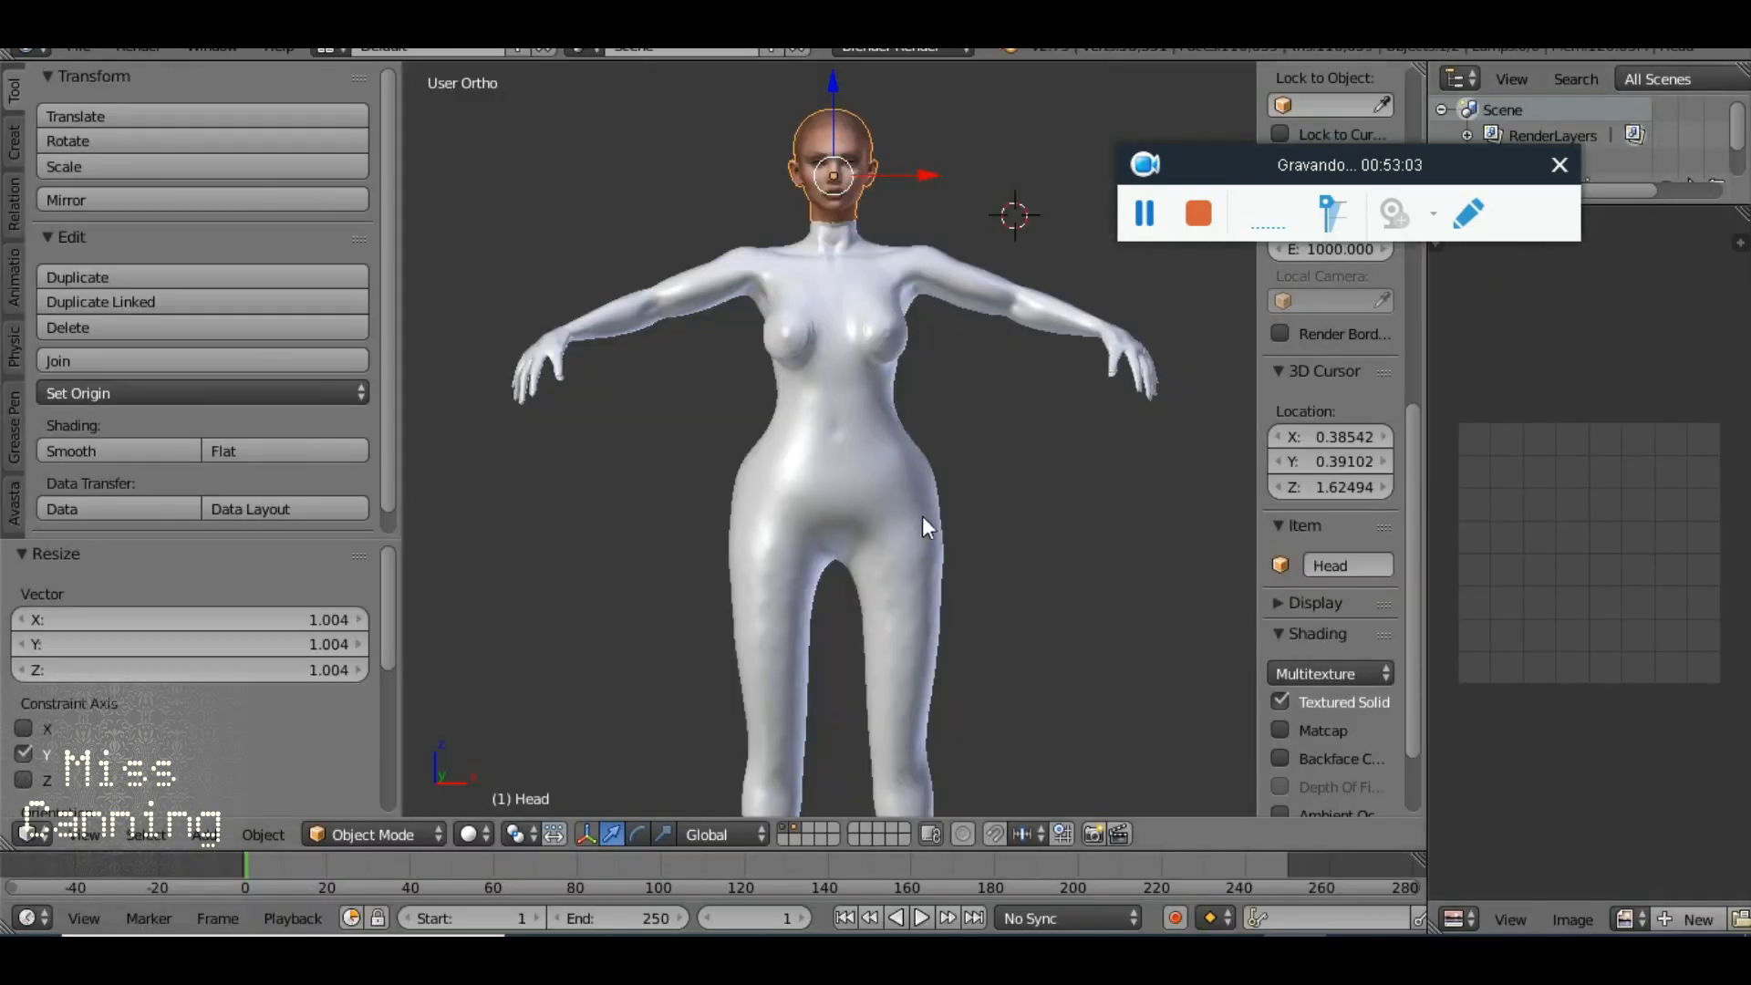
Select both the head and body meshes and export them as an OBJ file named BODY DUMMY EVOX KUPRA sculpt
{"action": "key", "text": "a"}
{"action": "key", "text": "a"}
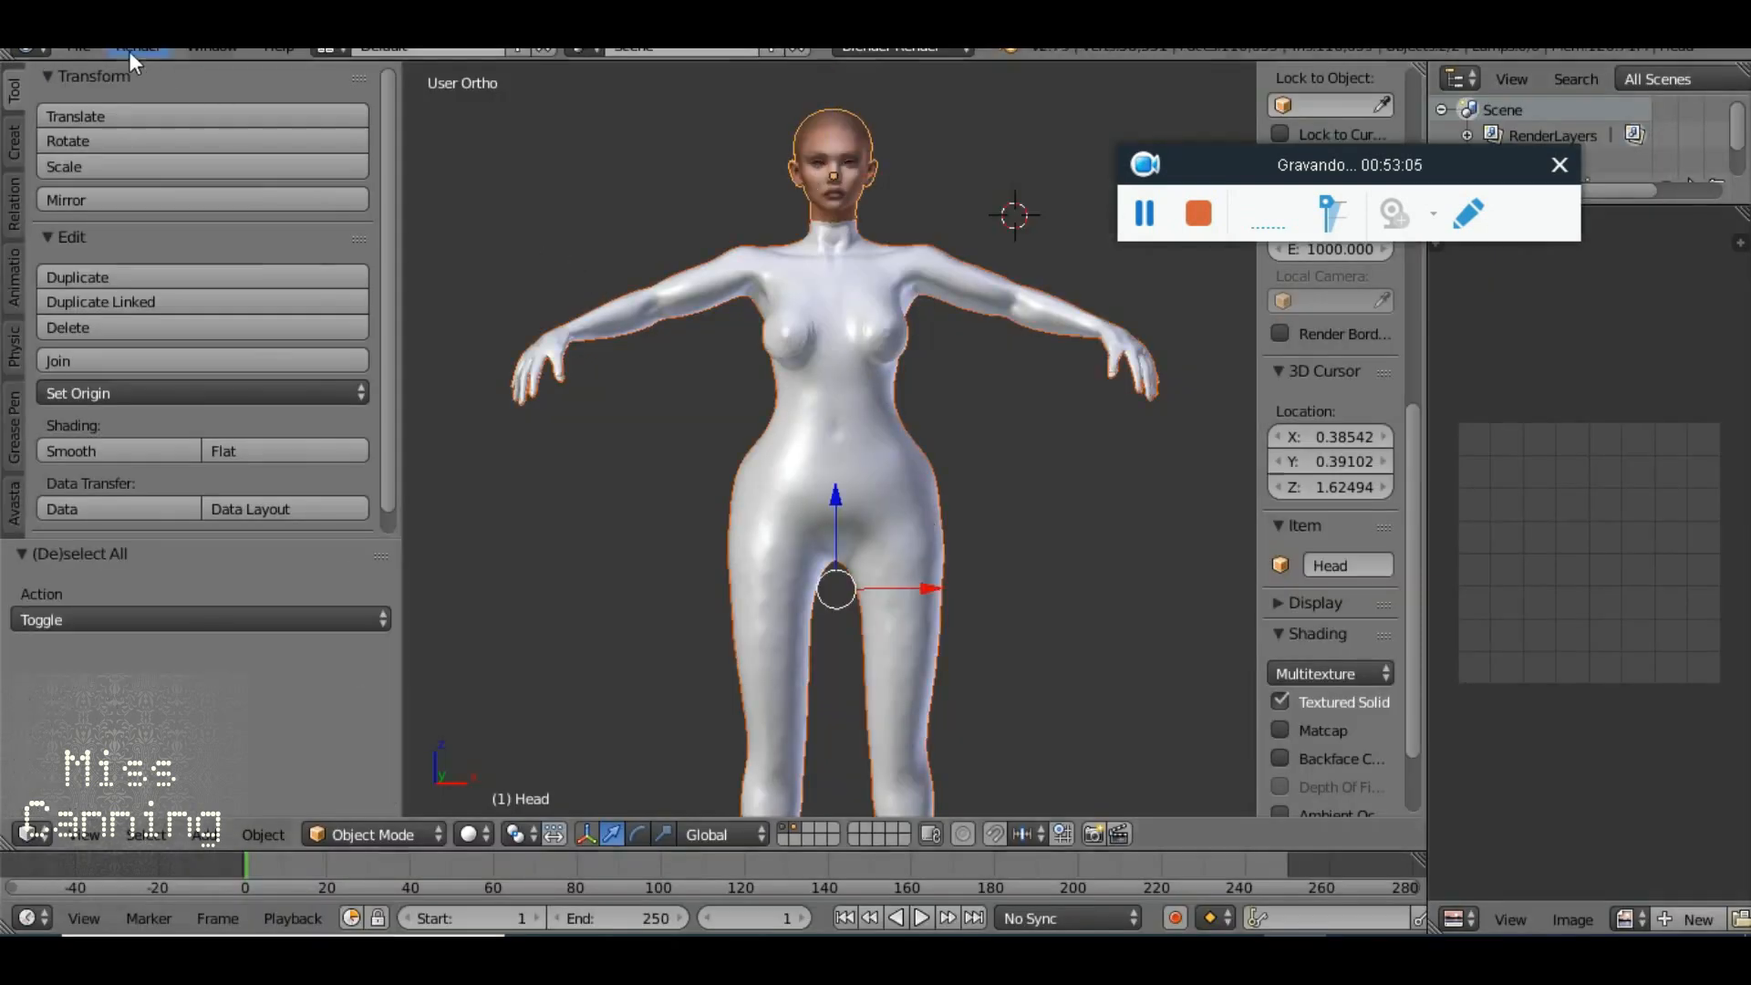
{"action": "left_click", "coordinate": [69, 47]}
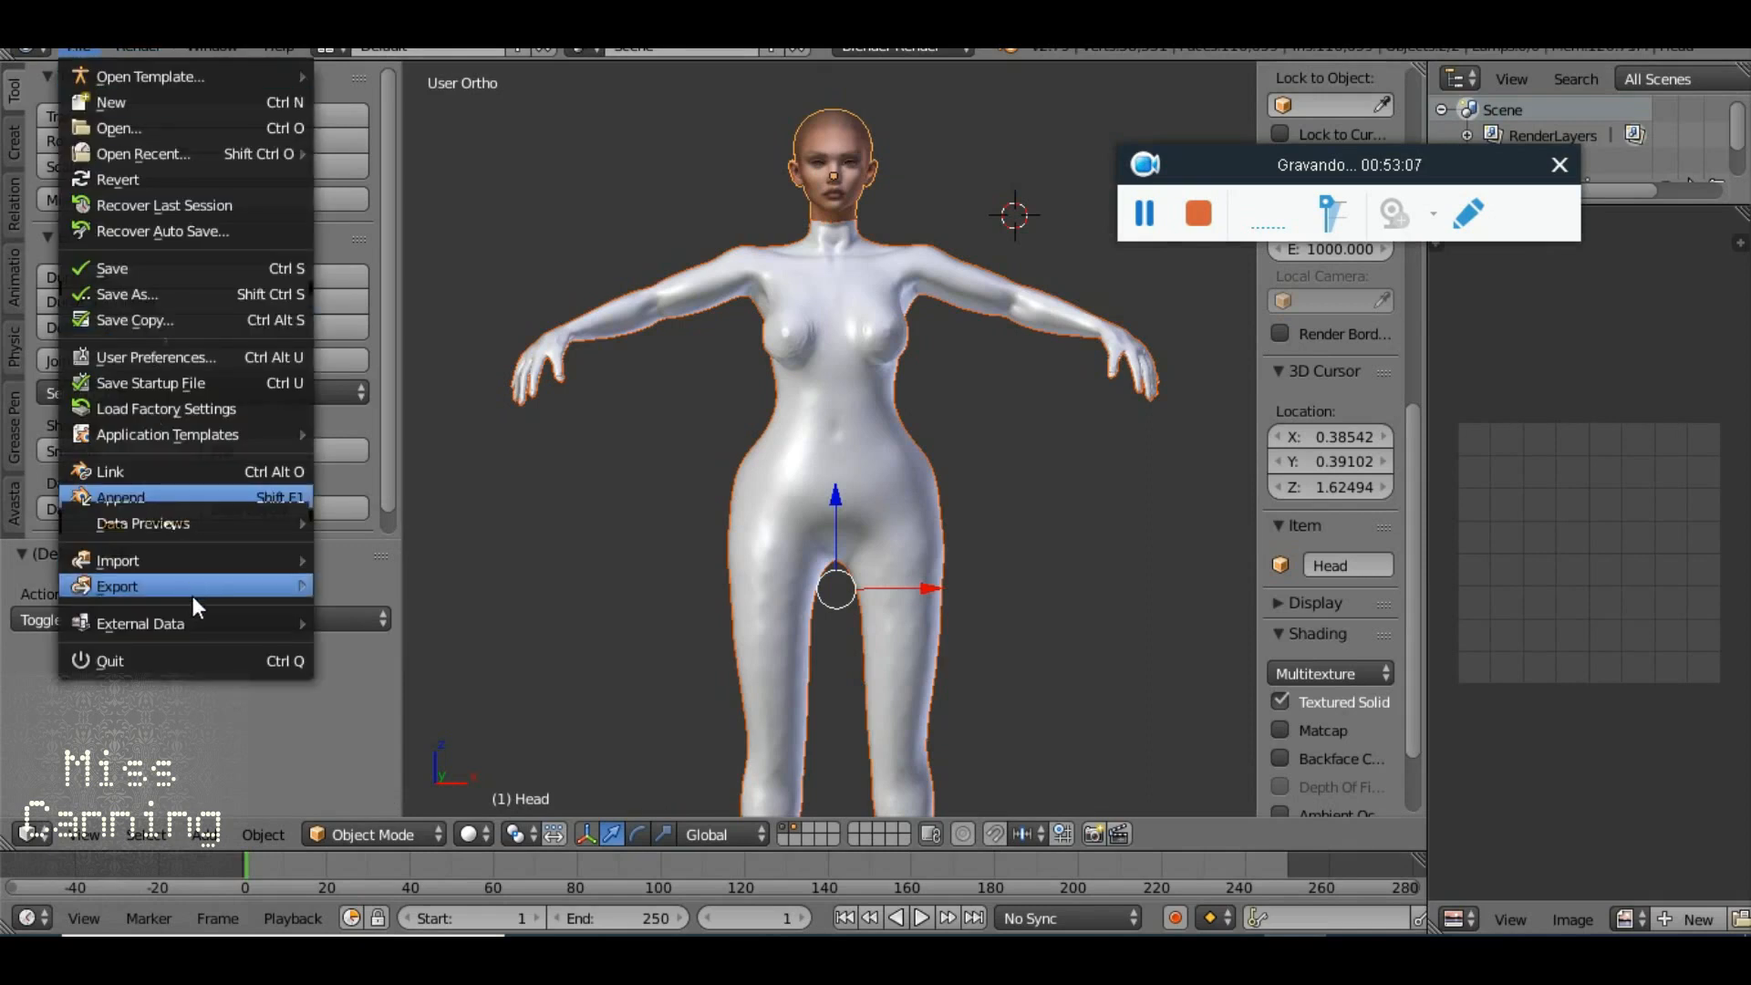
{"action": "mouse_move", "coordinate": [193, 588]}
{"action": "left_click", "coordinate": [458, 762]}
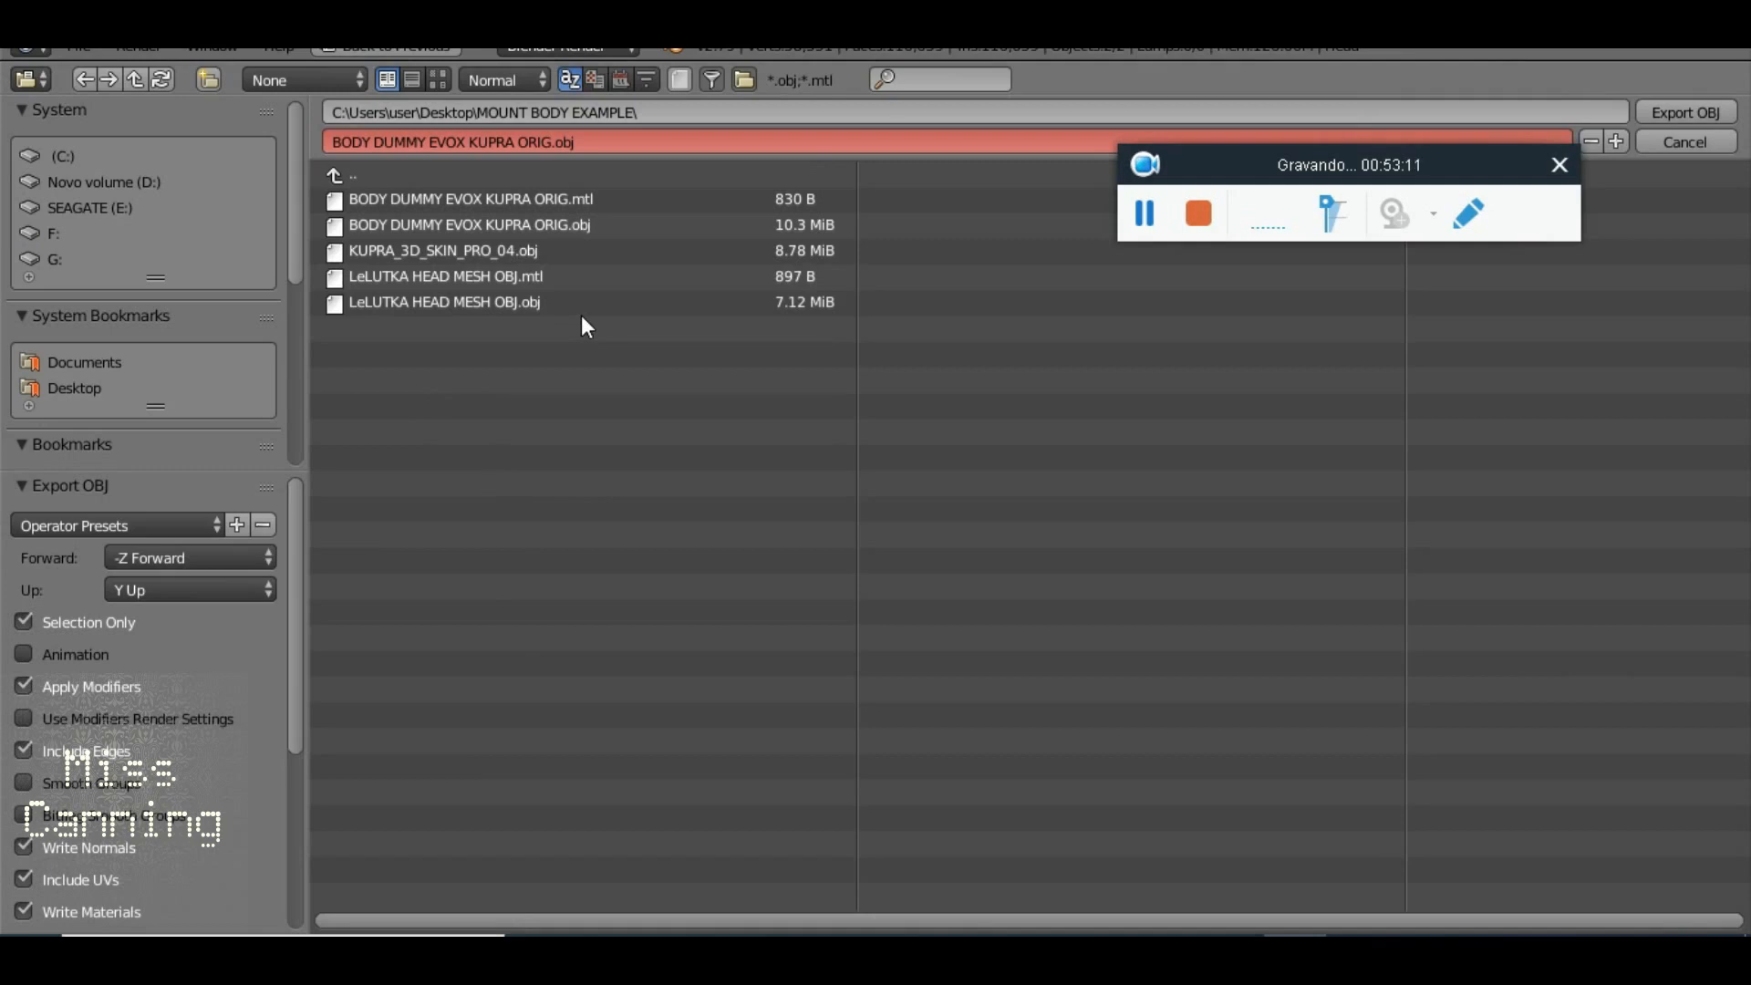
{"action": "left_click", "coordinate": [565, 195]}
{"action": "left_click", "coordinate": [535, 138]}
{"action": "left_click_drag", "start_coordinate": [523, 139], "coordinate": [538, 139]}
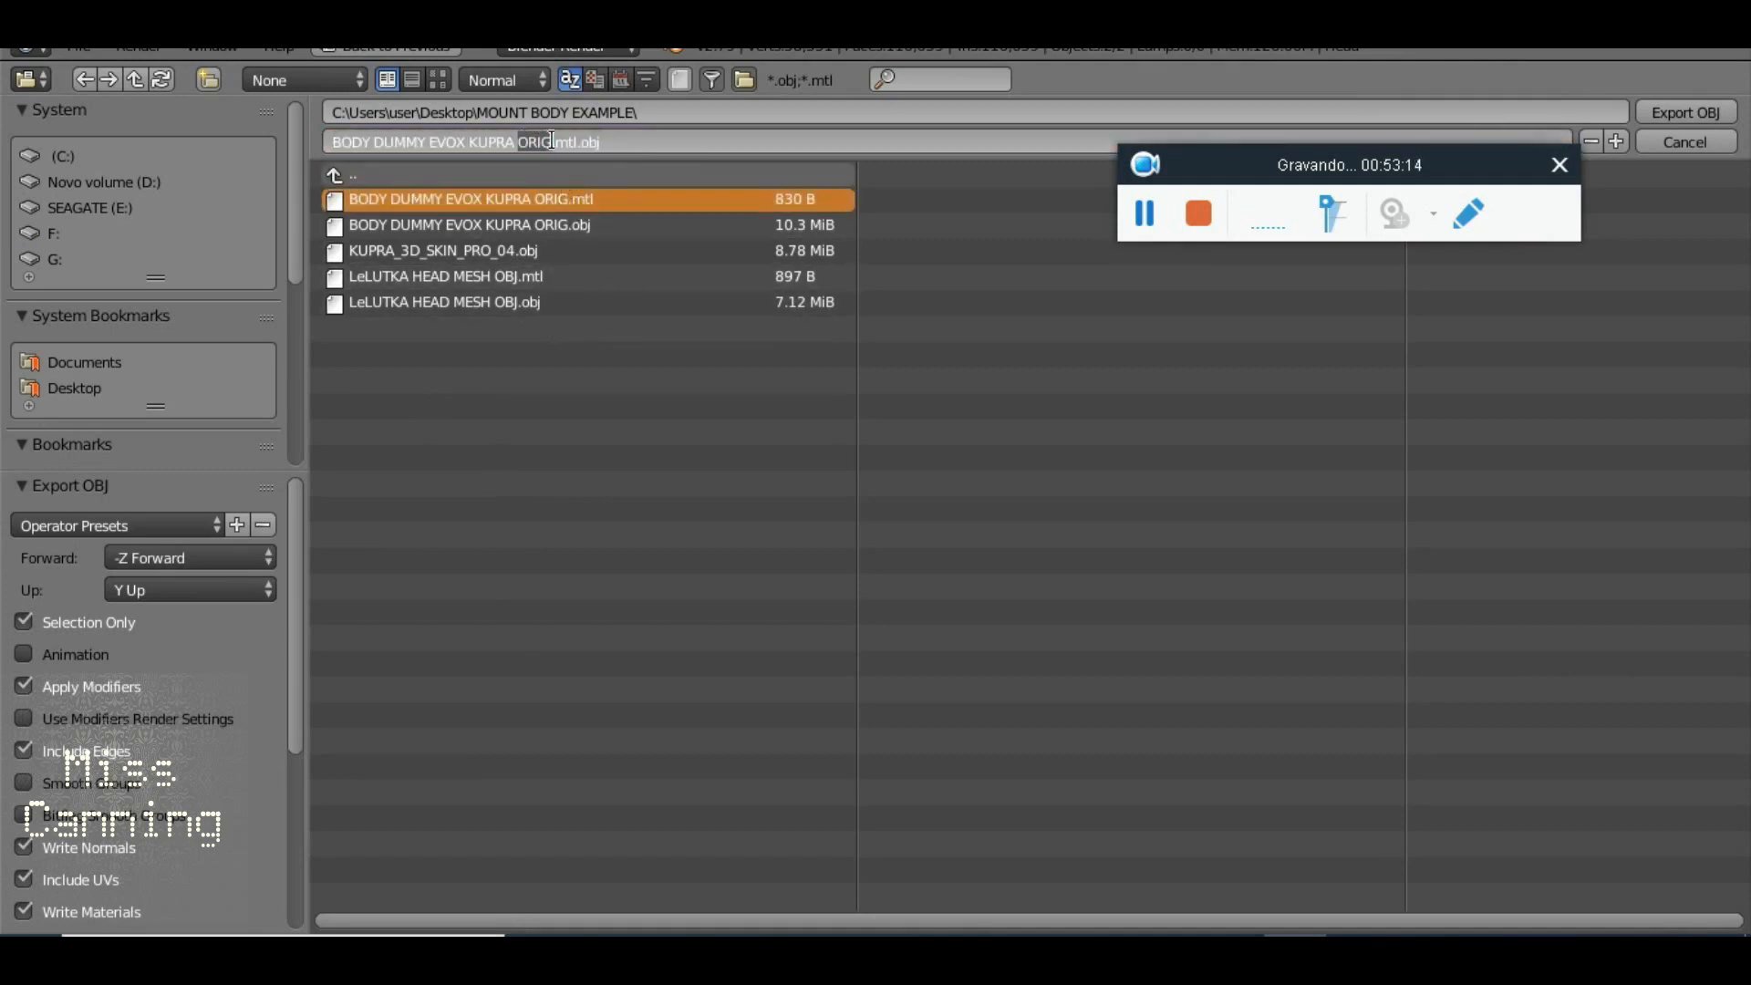
{"action": "type", "text": "s"}
{"action": "left_click", "coordinate": [1689, 124]}
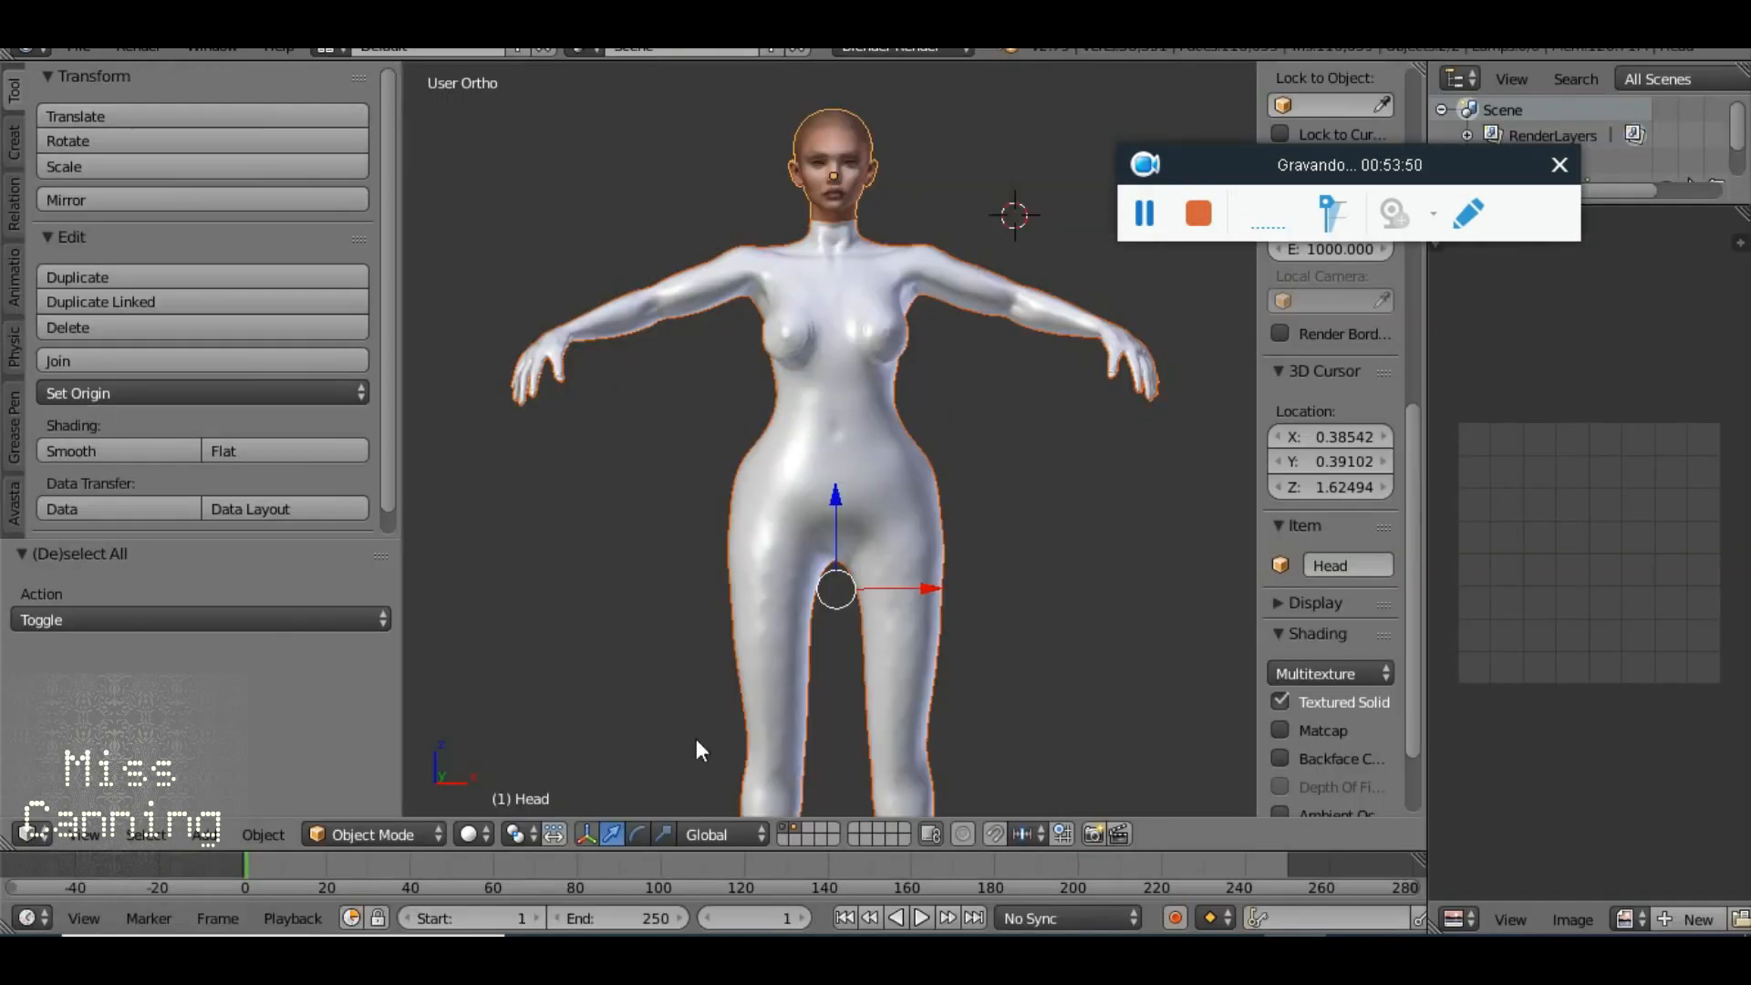
{"action": "scroll", "coordinate": [817, 621], "scroll_direction": "up", "scroll_amount": 3}
{"action": "mouse_move", "coordinate": [874, 527]}
{"action": "left_mouse_down"}
{"action": "mouse_move", "coordinate": [1010, 552]}
{"action": "mouse_move", "coordinate": [1109, 535]}
{"action": "mouse_move", "coordinate": [935, 467]}
{"action": "mouse_move", "coordinate": [810, 544]}
{"action": "mouse_move", "coordinate": [540, 556]}
{"action": "mouse_move", "coordinate": [873, 555]}
{"action": "mouse_move", "coordinate": [844, 527]}
{"action": "mouse_move", "coordinate": [857, 511]}
{"action": "left_mouse_up"}
{"action": "scroll", "coordinate": [856, 500], "scroll_direction": "down", "scroll_amount": 6}
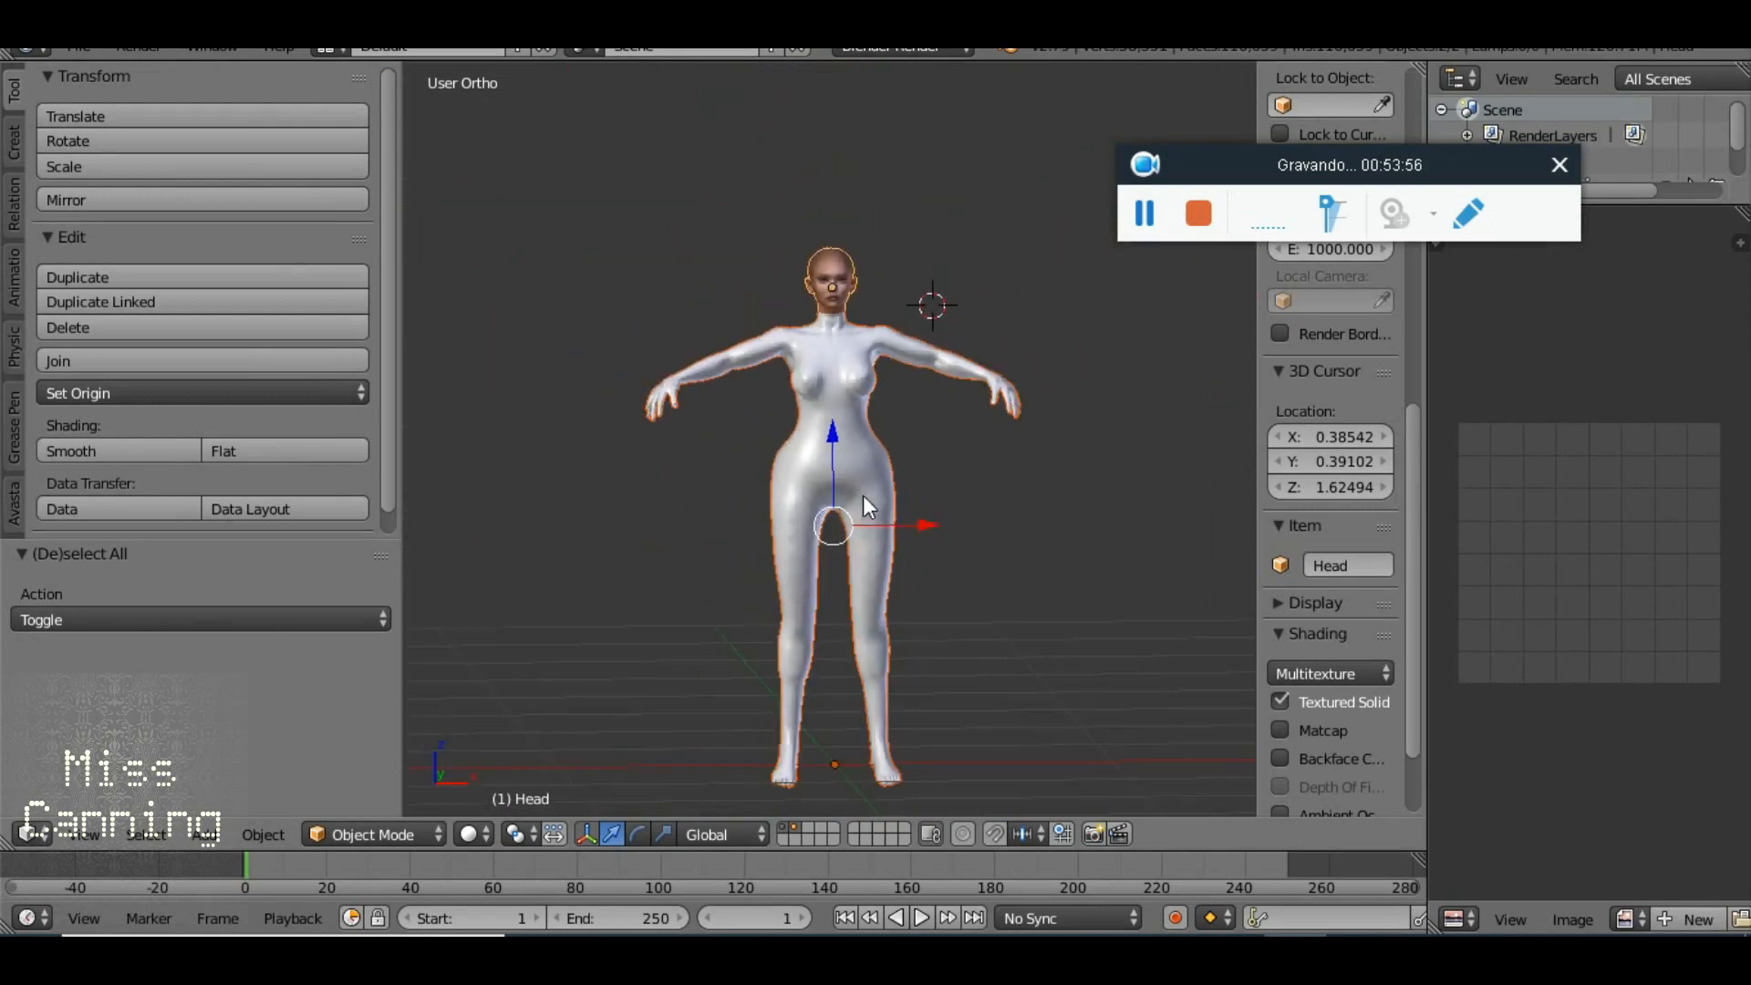
Switch to Photoshop and close the LeLUTKA HD Layers EvoX (f).psd document, leaving the blank Untitled-1 document open
{"action": "key", "text": "alt+Tab"}
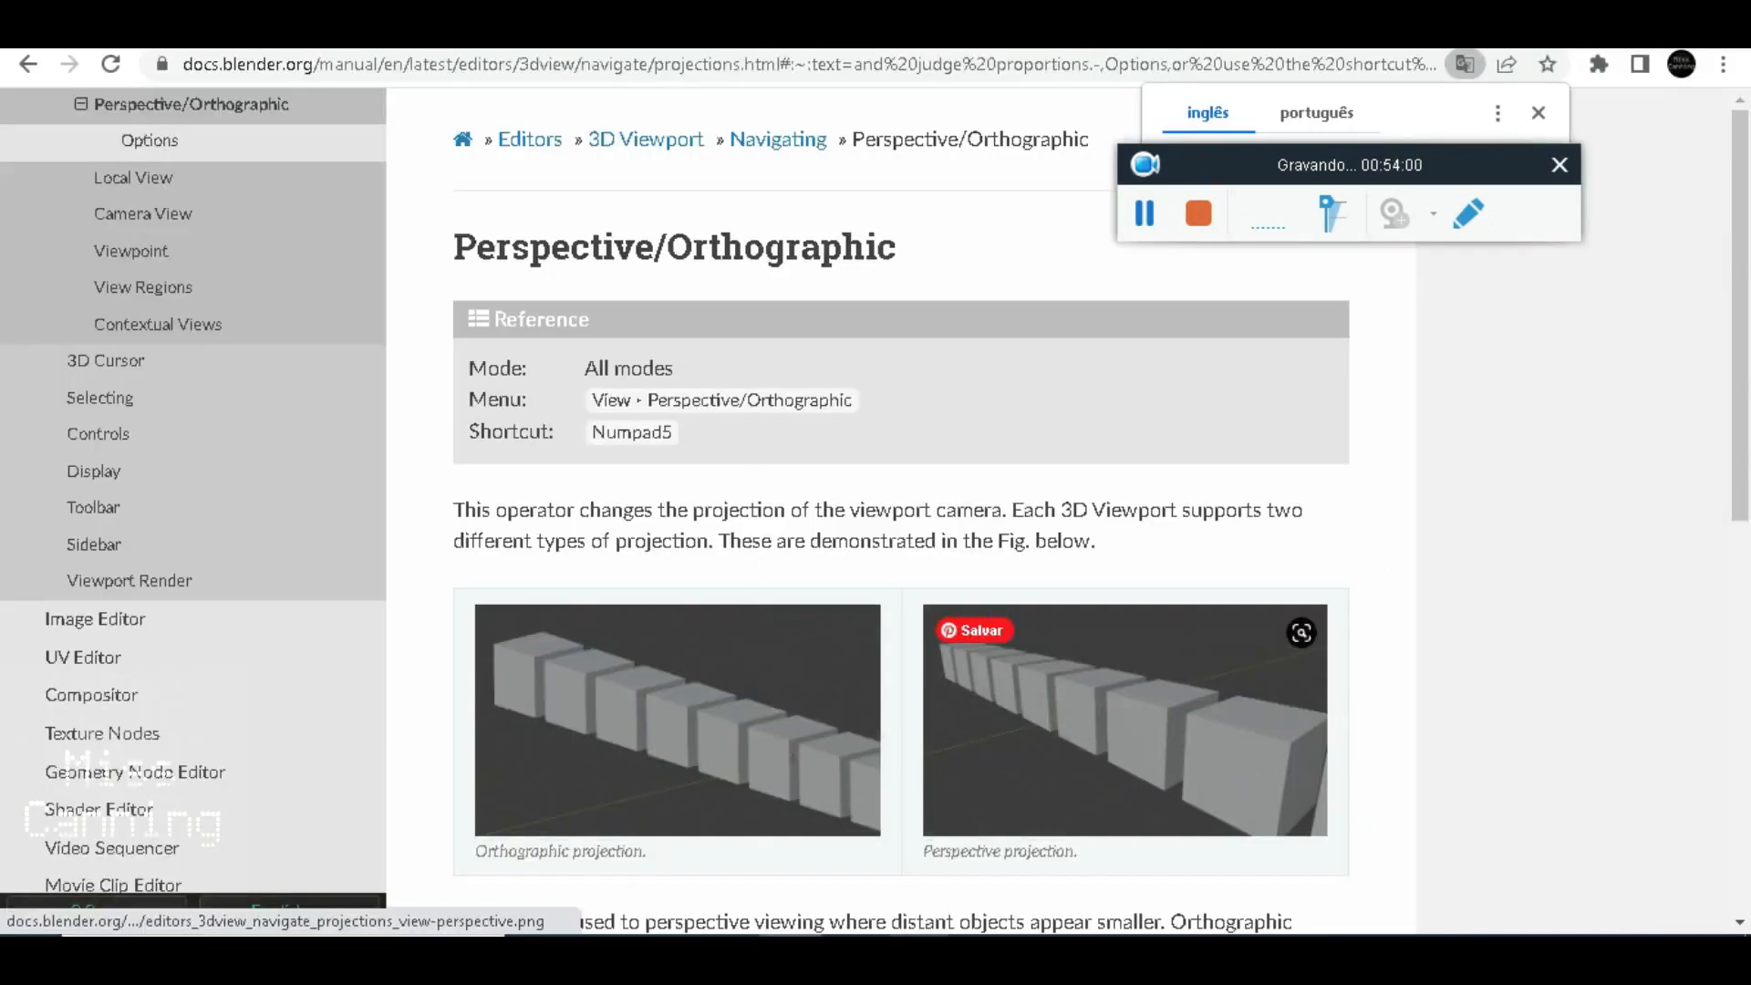
{"action": "key", "text": "alt+Tab"}
{"action": "scroll", "coordinate": [1070, 174], "scroll_direction": "down", "scroll_amount": 1}
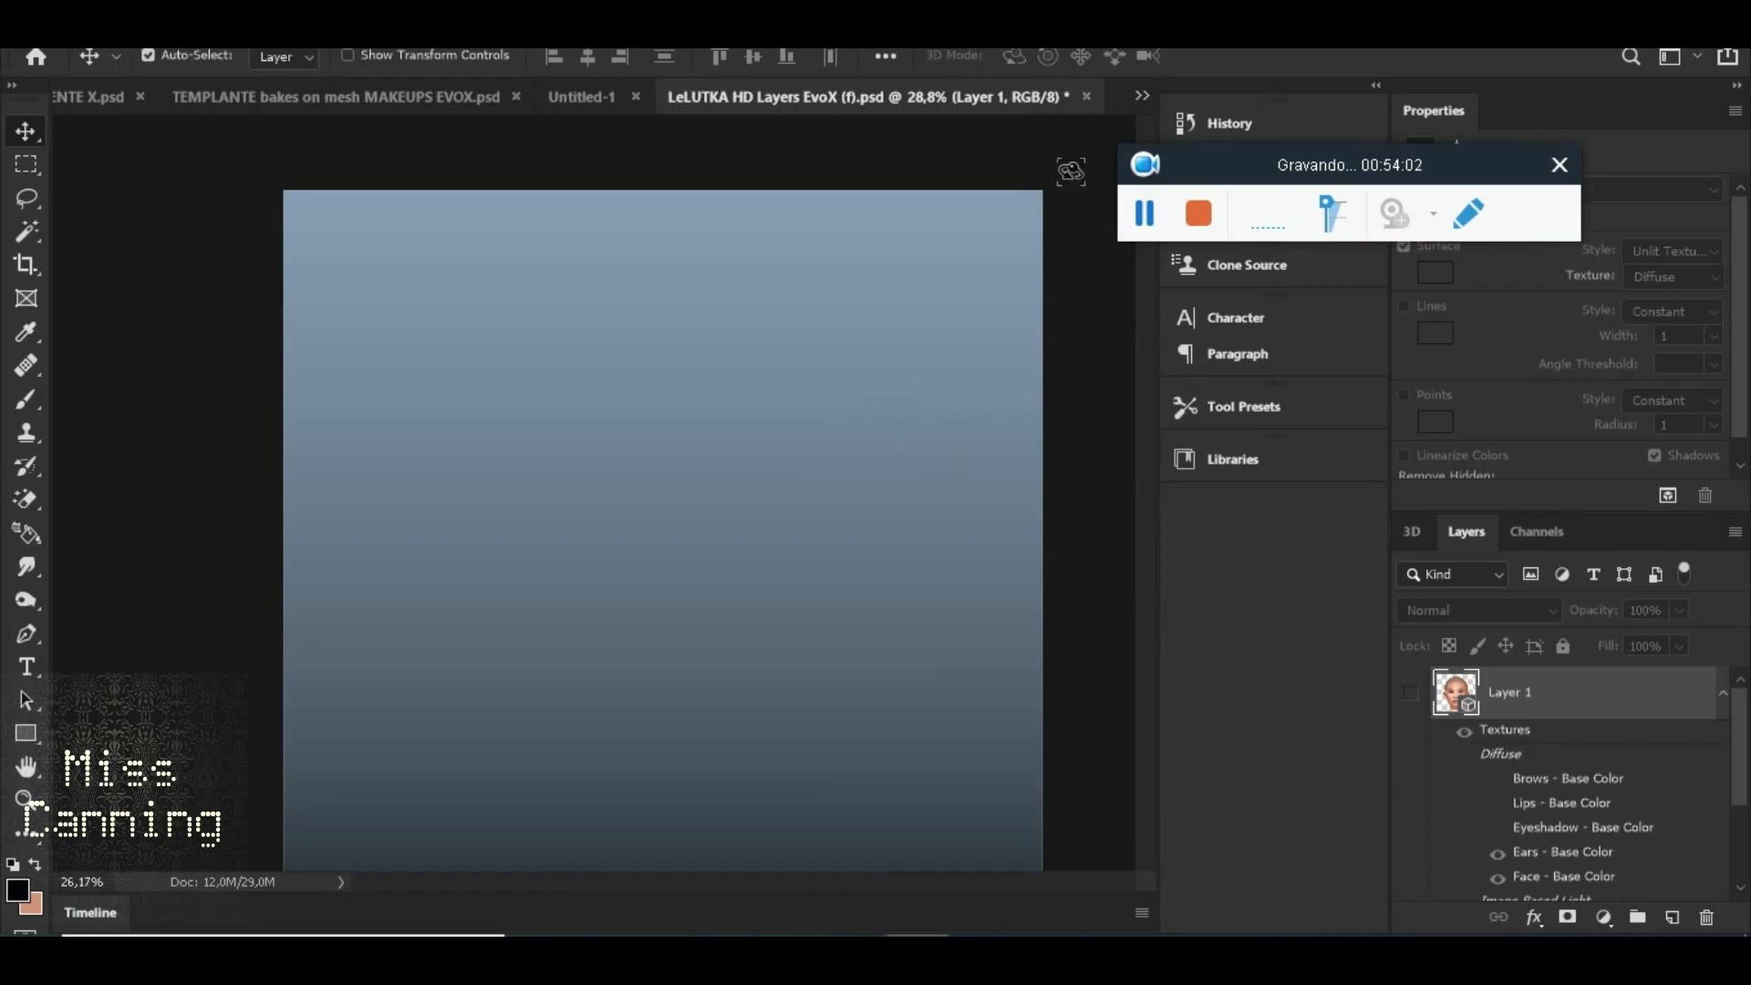
{"action": "left_click", "coordinate": [1085, 95]}
{"action": "left_click", "coordinate": [866, 370]}
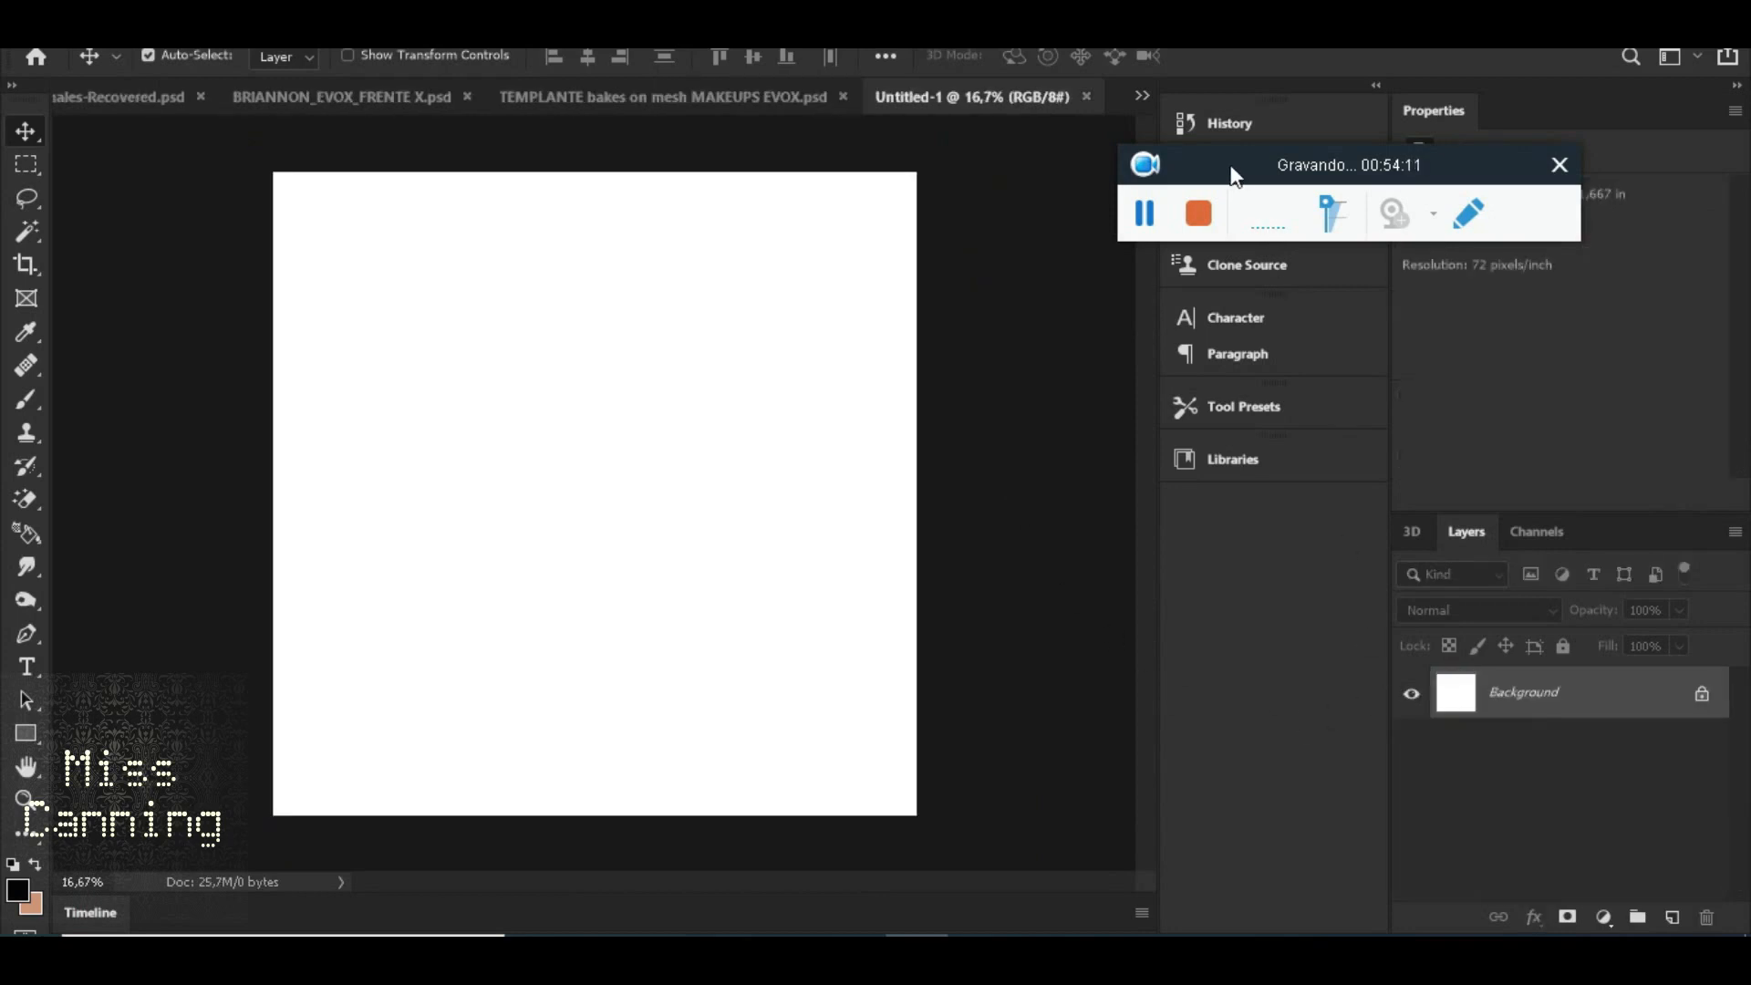
Create a new 3D layer in Untitled-1 from the BODY DUMMY EVOX KUPRA sculpt file, with the 3D units in millimetres
{"action": "left_click_drag", "start_coordinate": [1366, 220], "coordinate": [1366, 221]}
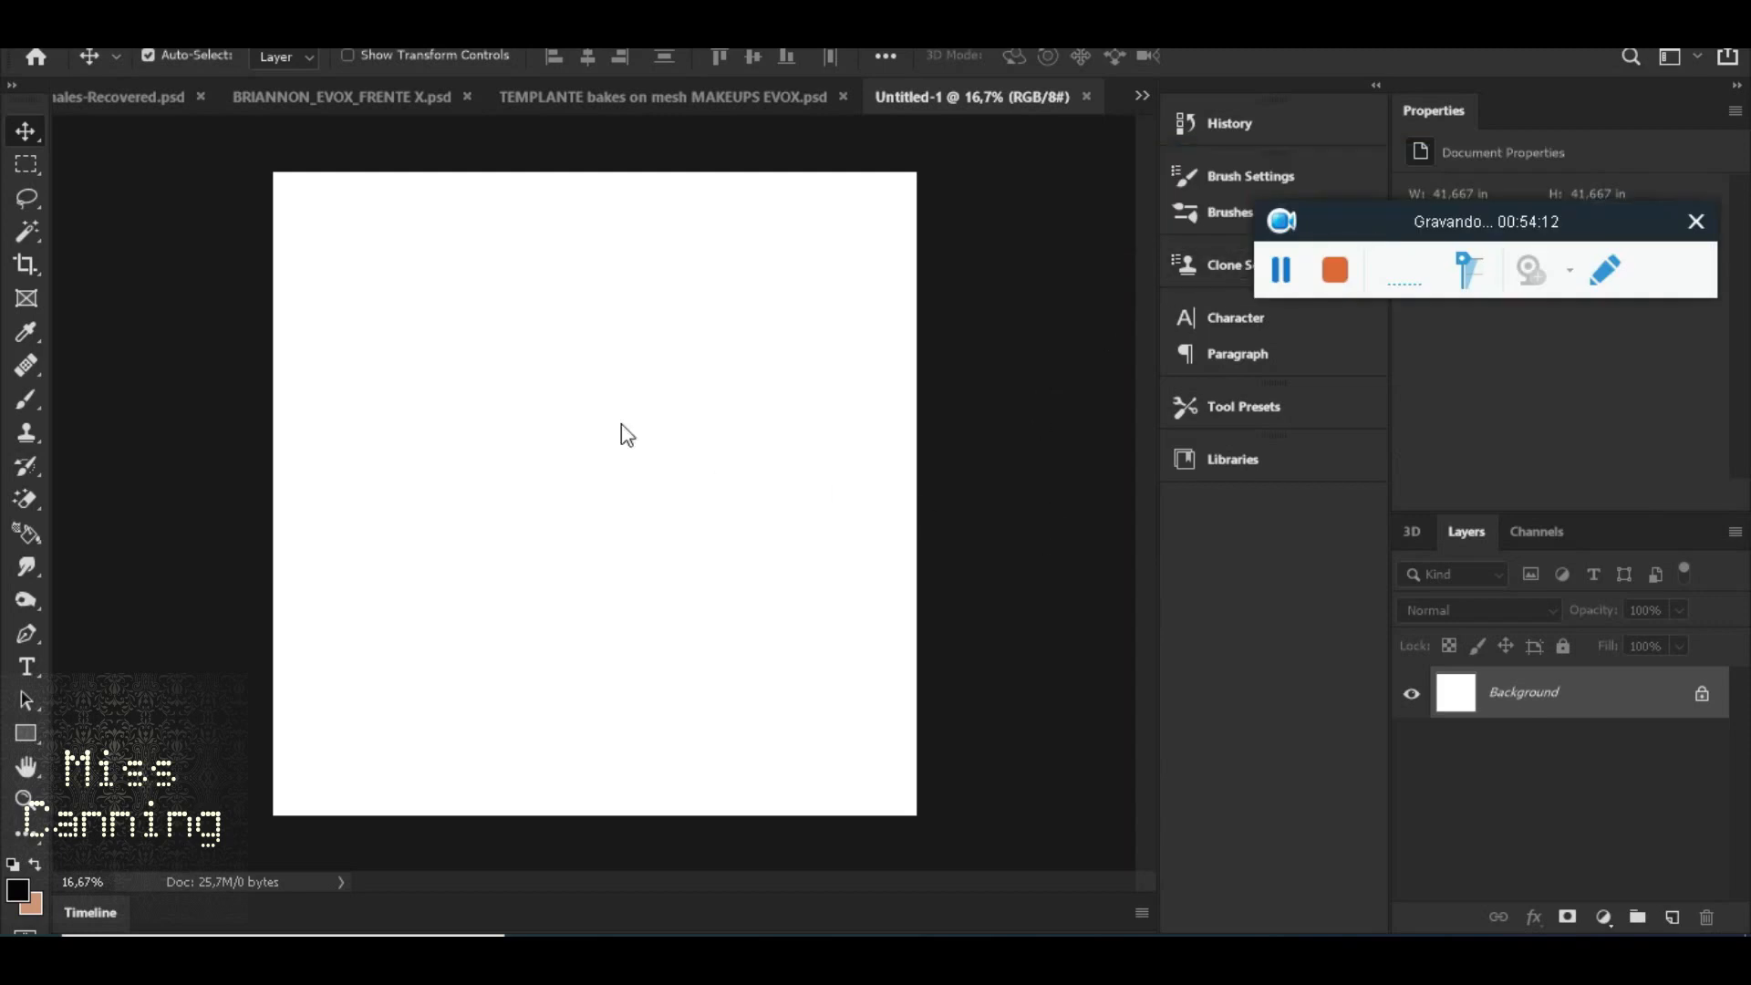
{"action": "left_click", "coordinate": [428, 20]}
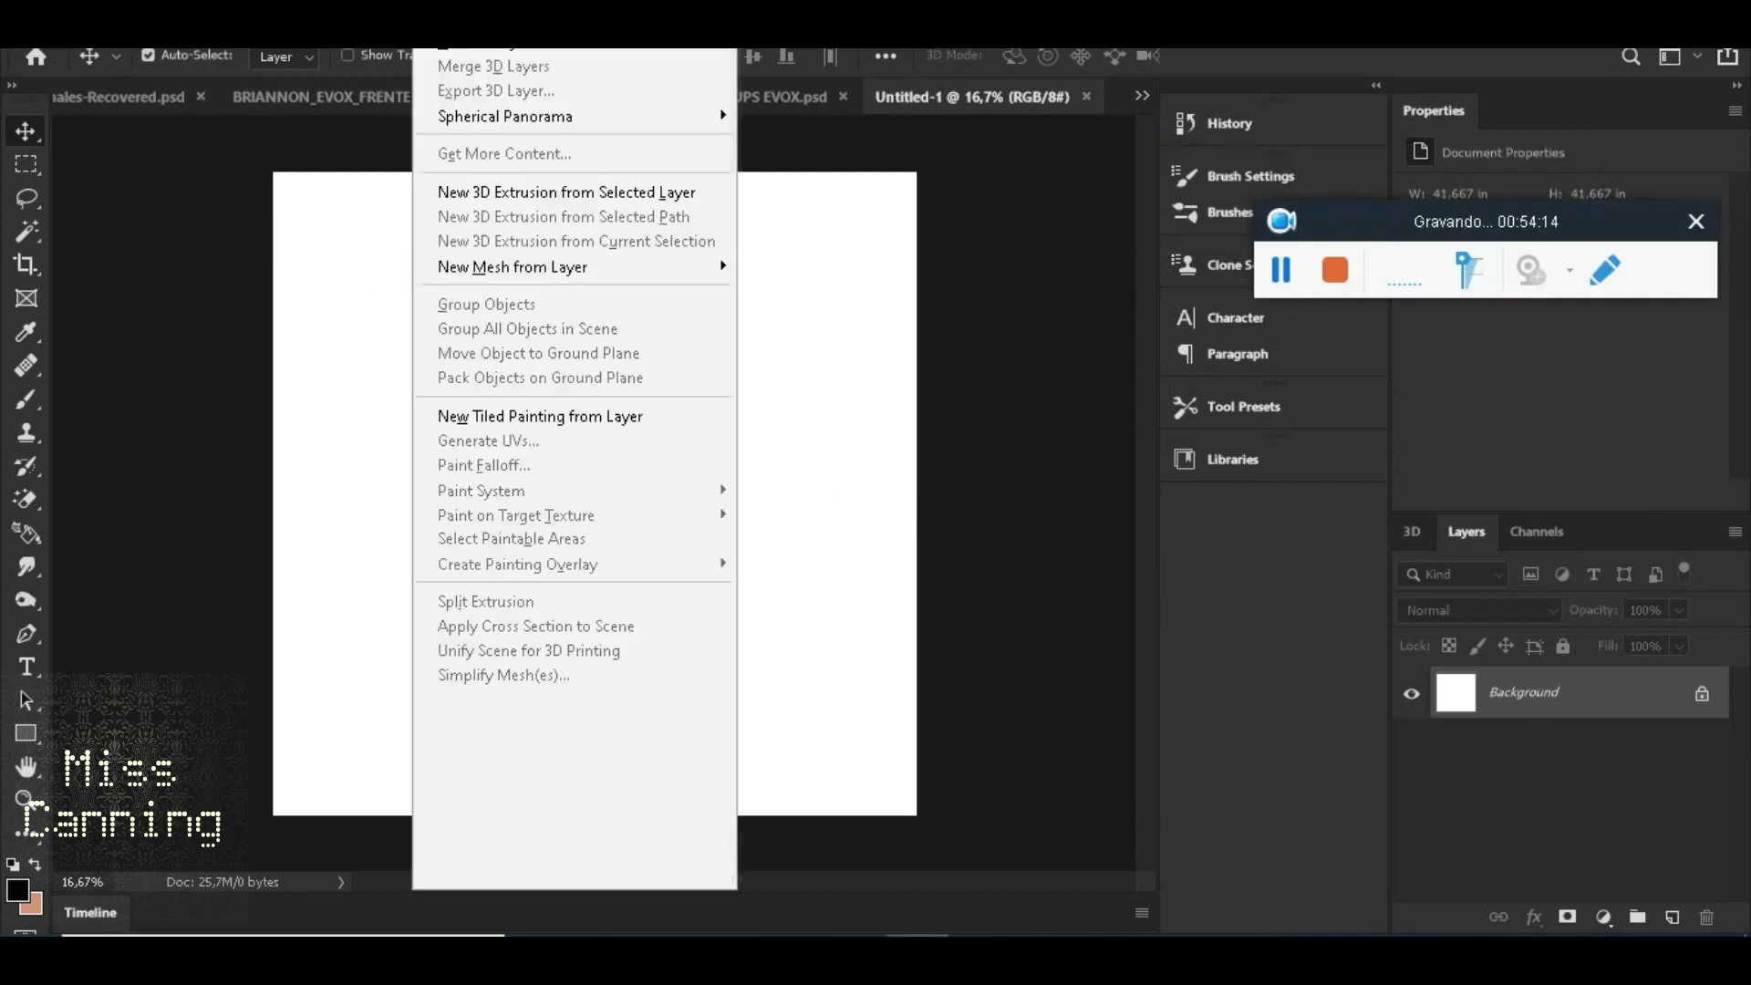
{"action": "left_click", "coordinate": [470, 47]}
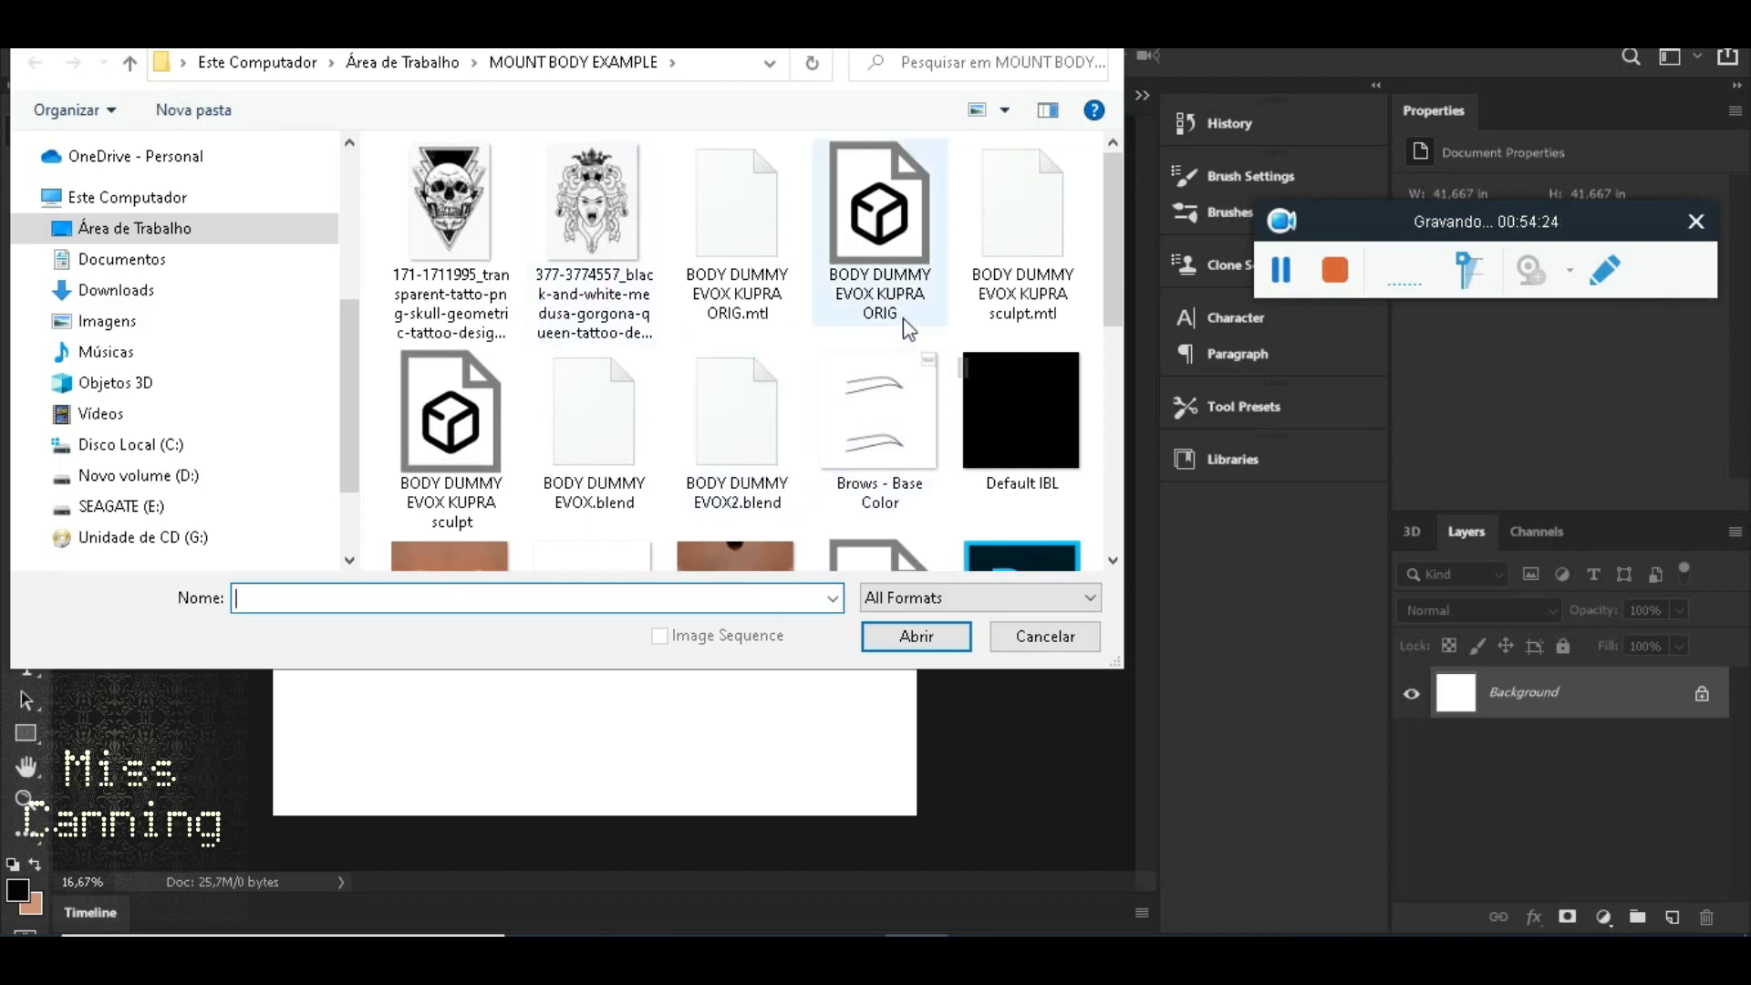
{"action": "left_click", "coordinate": [444, 394]}
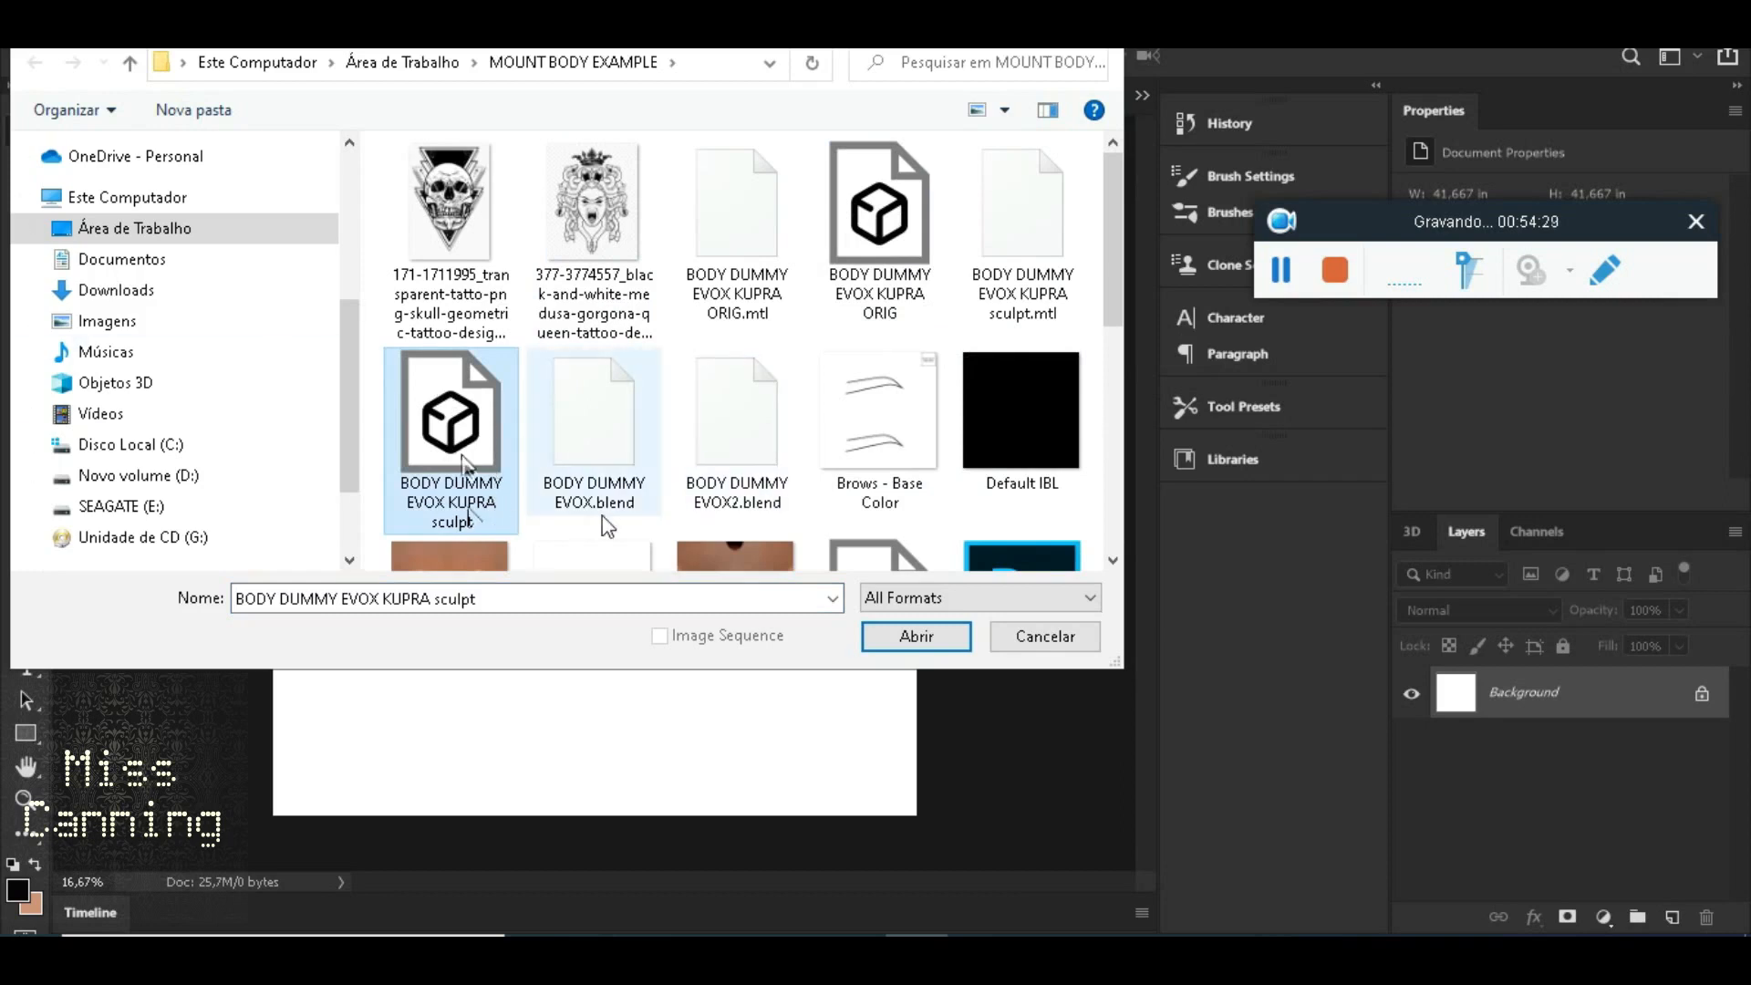
{"action": "left_click", "coordinate": [917, 635]}
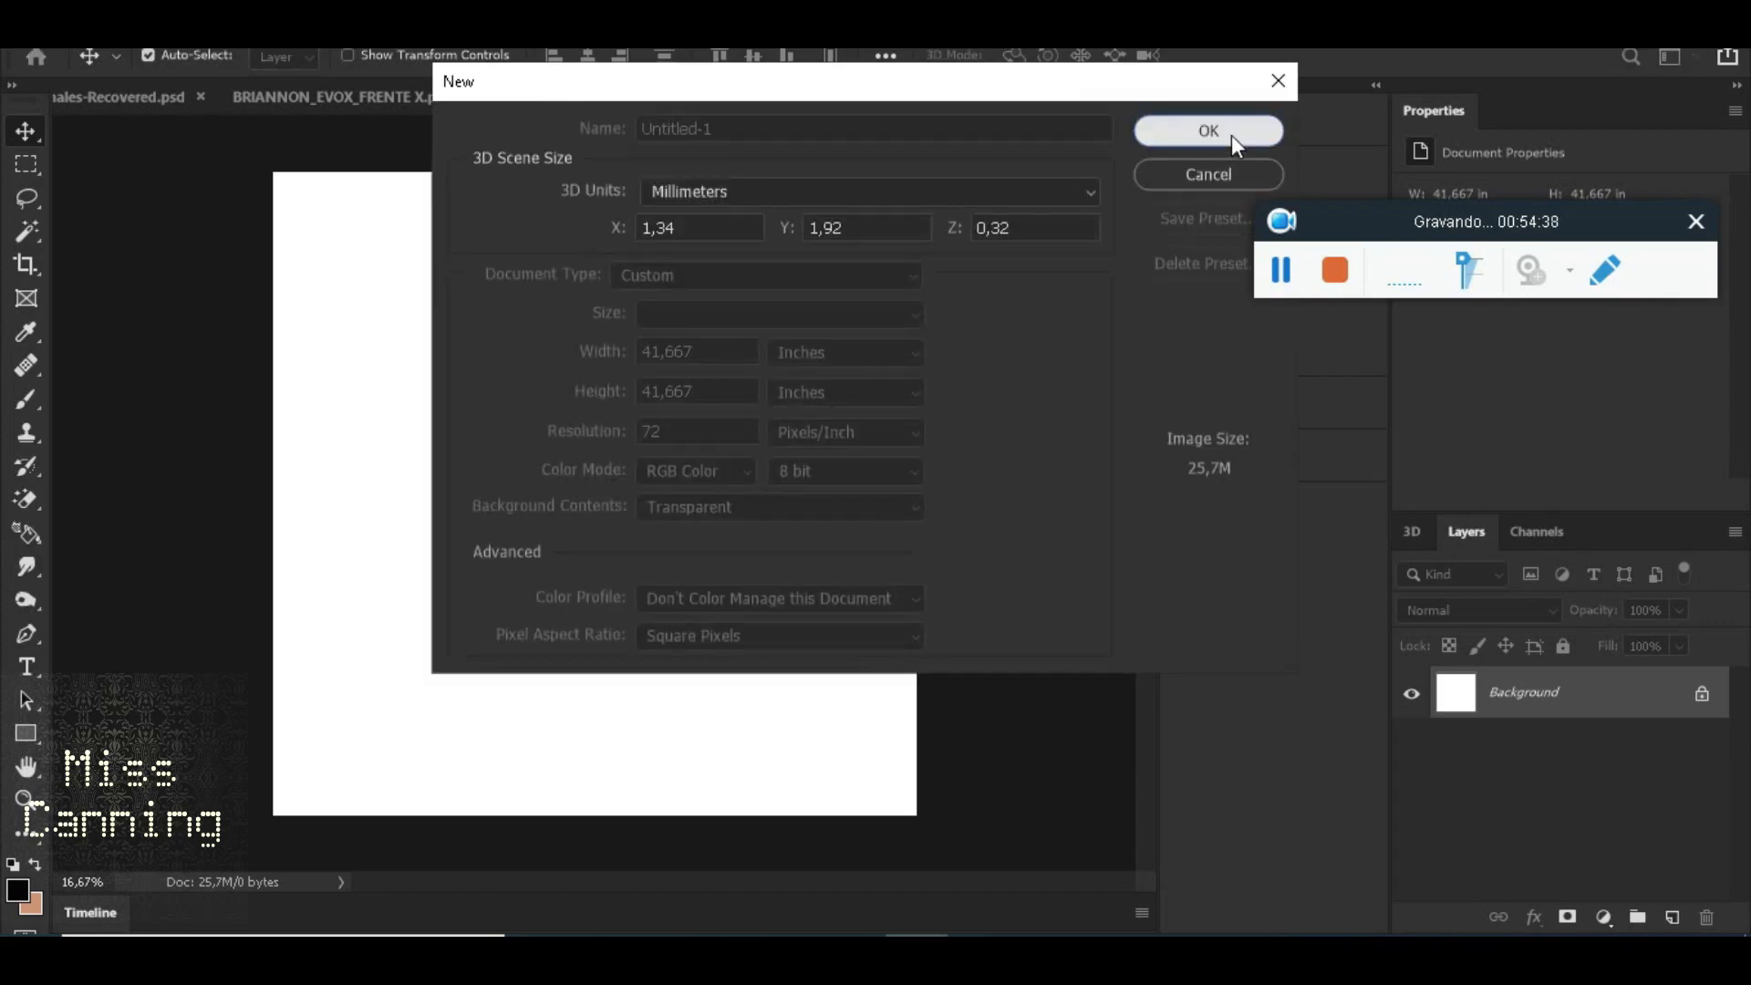
{"action": "left_click", "coordinate": [1229, 138]}
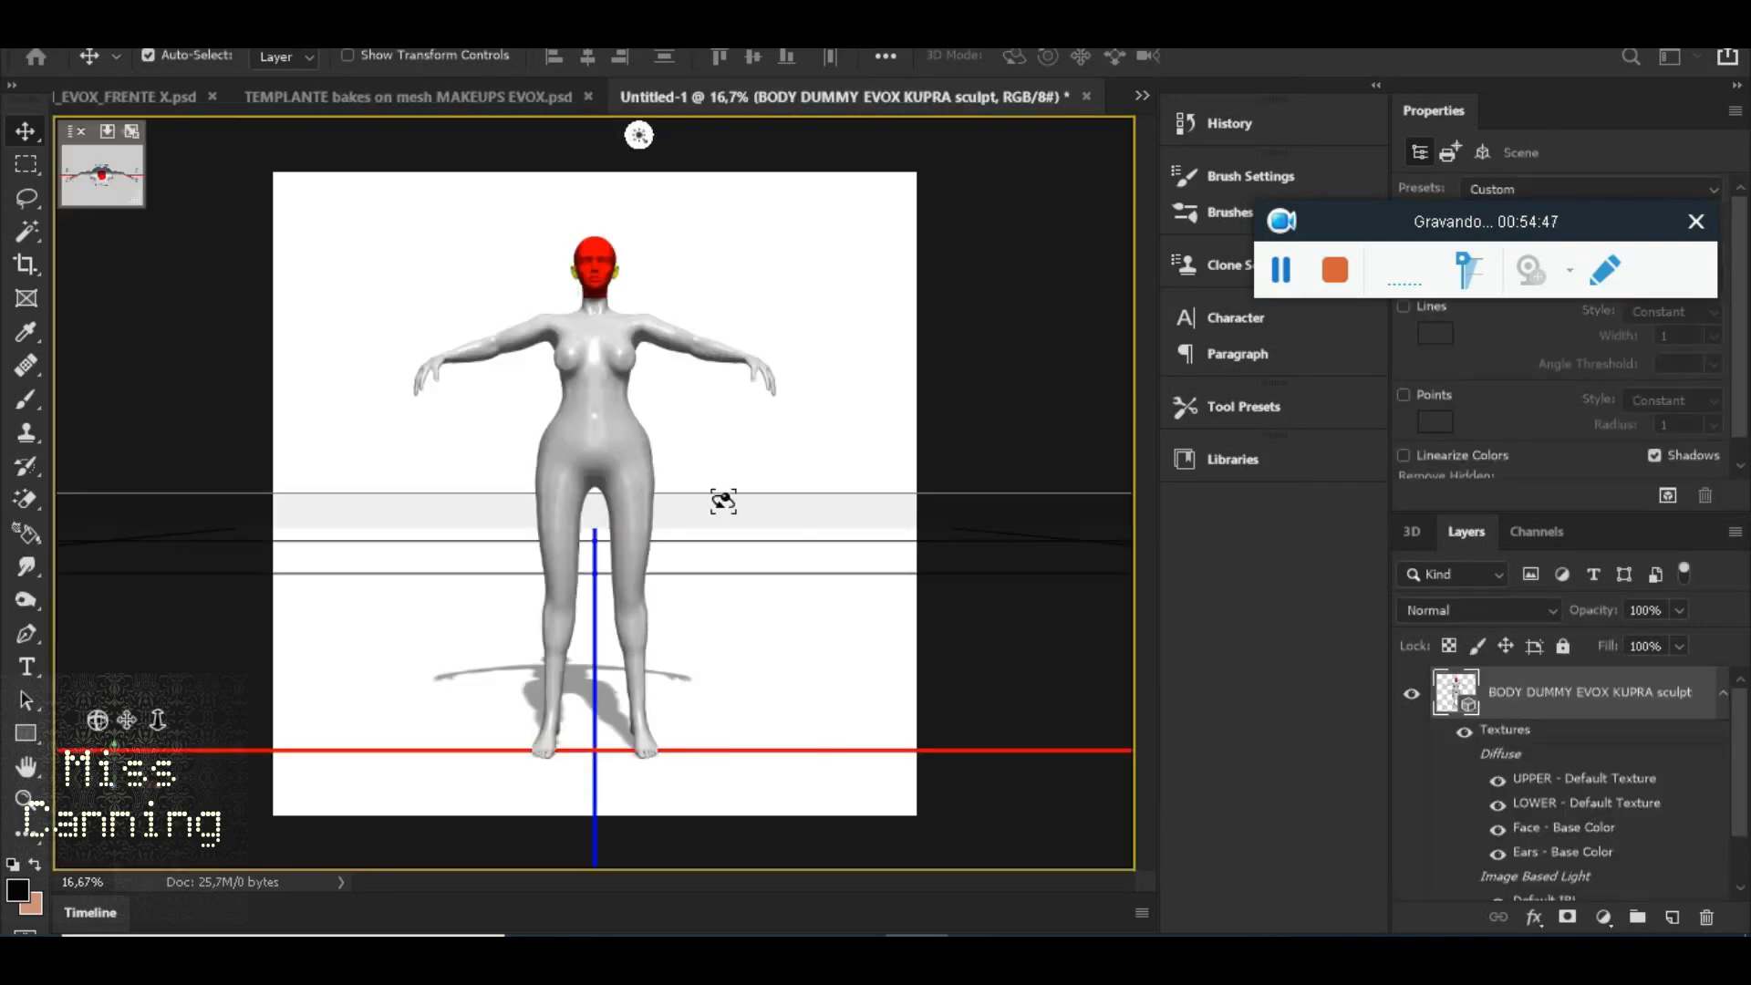
Frame the imported dummy's head and torso and open the 3D scene settings of the BODY DUMMY EVOX KUPRA sculpt layer
{"action": "scroll", "coordinate": [617, 378], "scroll_direction": "up", "scroll_amount": 3}
{"action": "mouse_move", "coordinate": [618, 377]}
{"action": "left_mouse_down"}
{"action": "mouse_move", "coordinate": [1158, 408]}
{"action": "mouse_move", "coordinate": [621, 394]}
{"action": "left_mouse_up"}
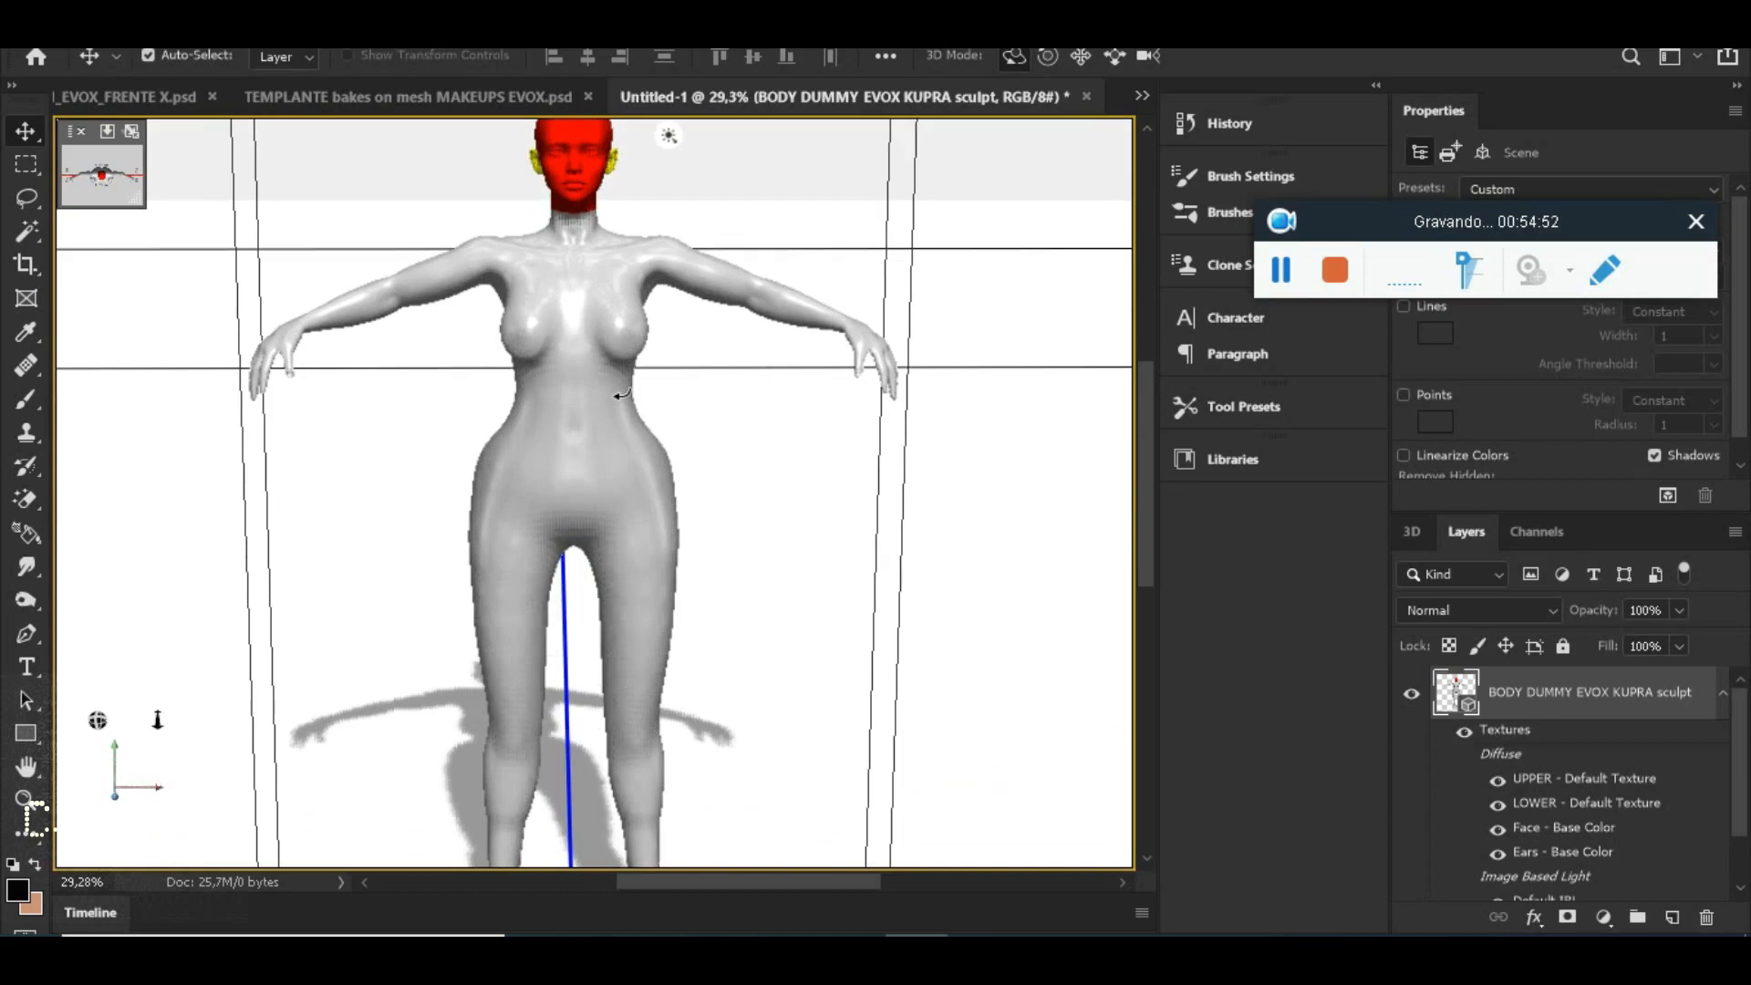
{"action": "left_click_drag", "start_coordinate": [1151, 418], "coordinate": [1157, 379]}
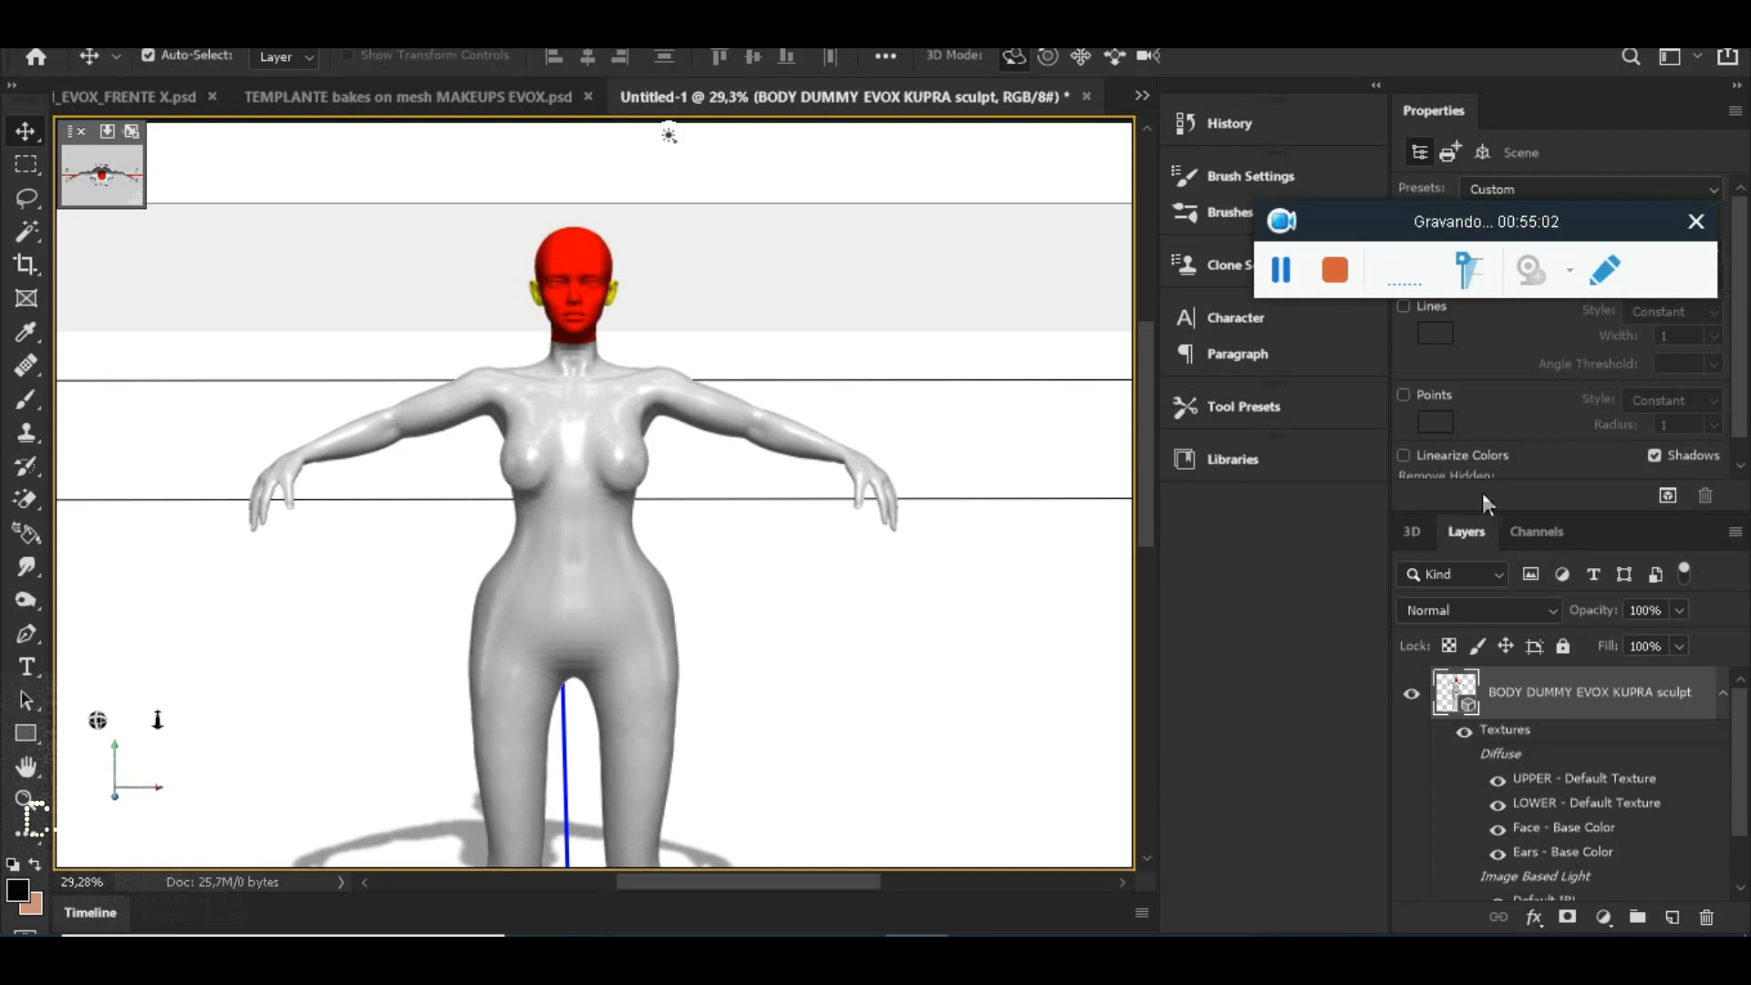
{"action": "double_click", "coordinate": [1470, 708]}
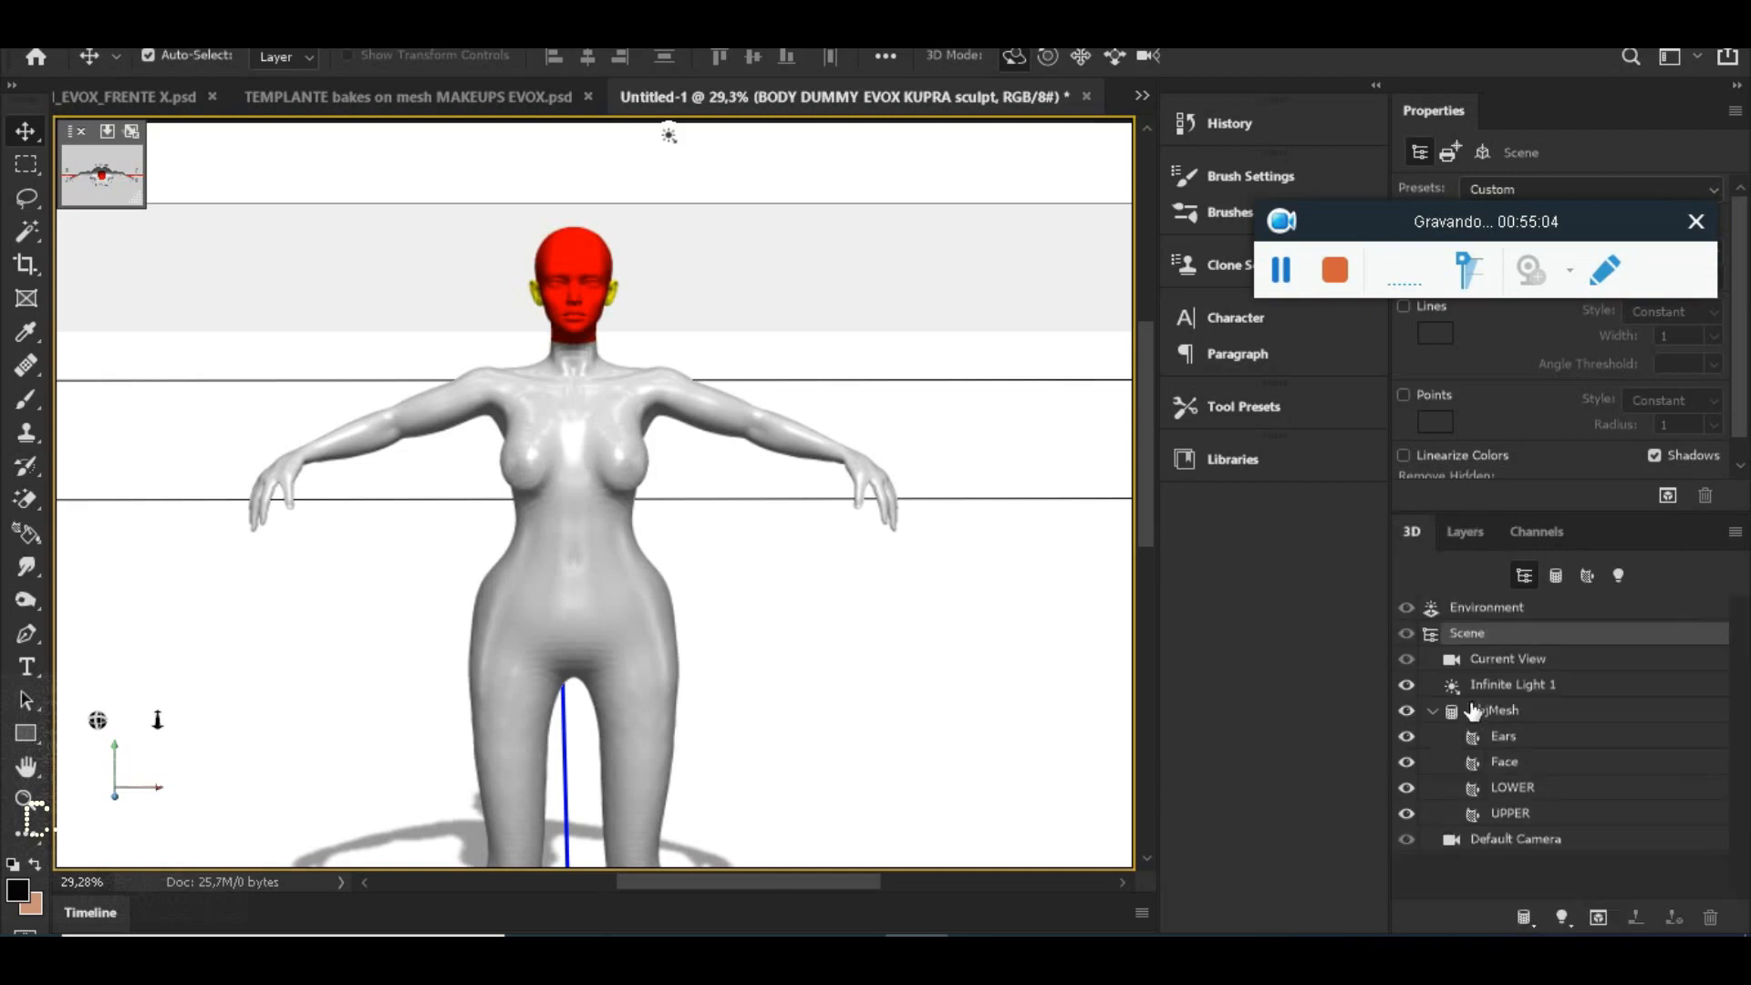
{"action": "left_click_drag", "start_coordinate": [1390, 220], "coordinate": [361, 120]}
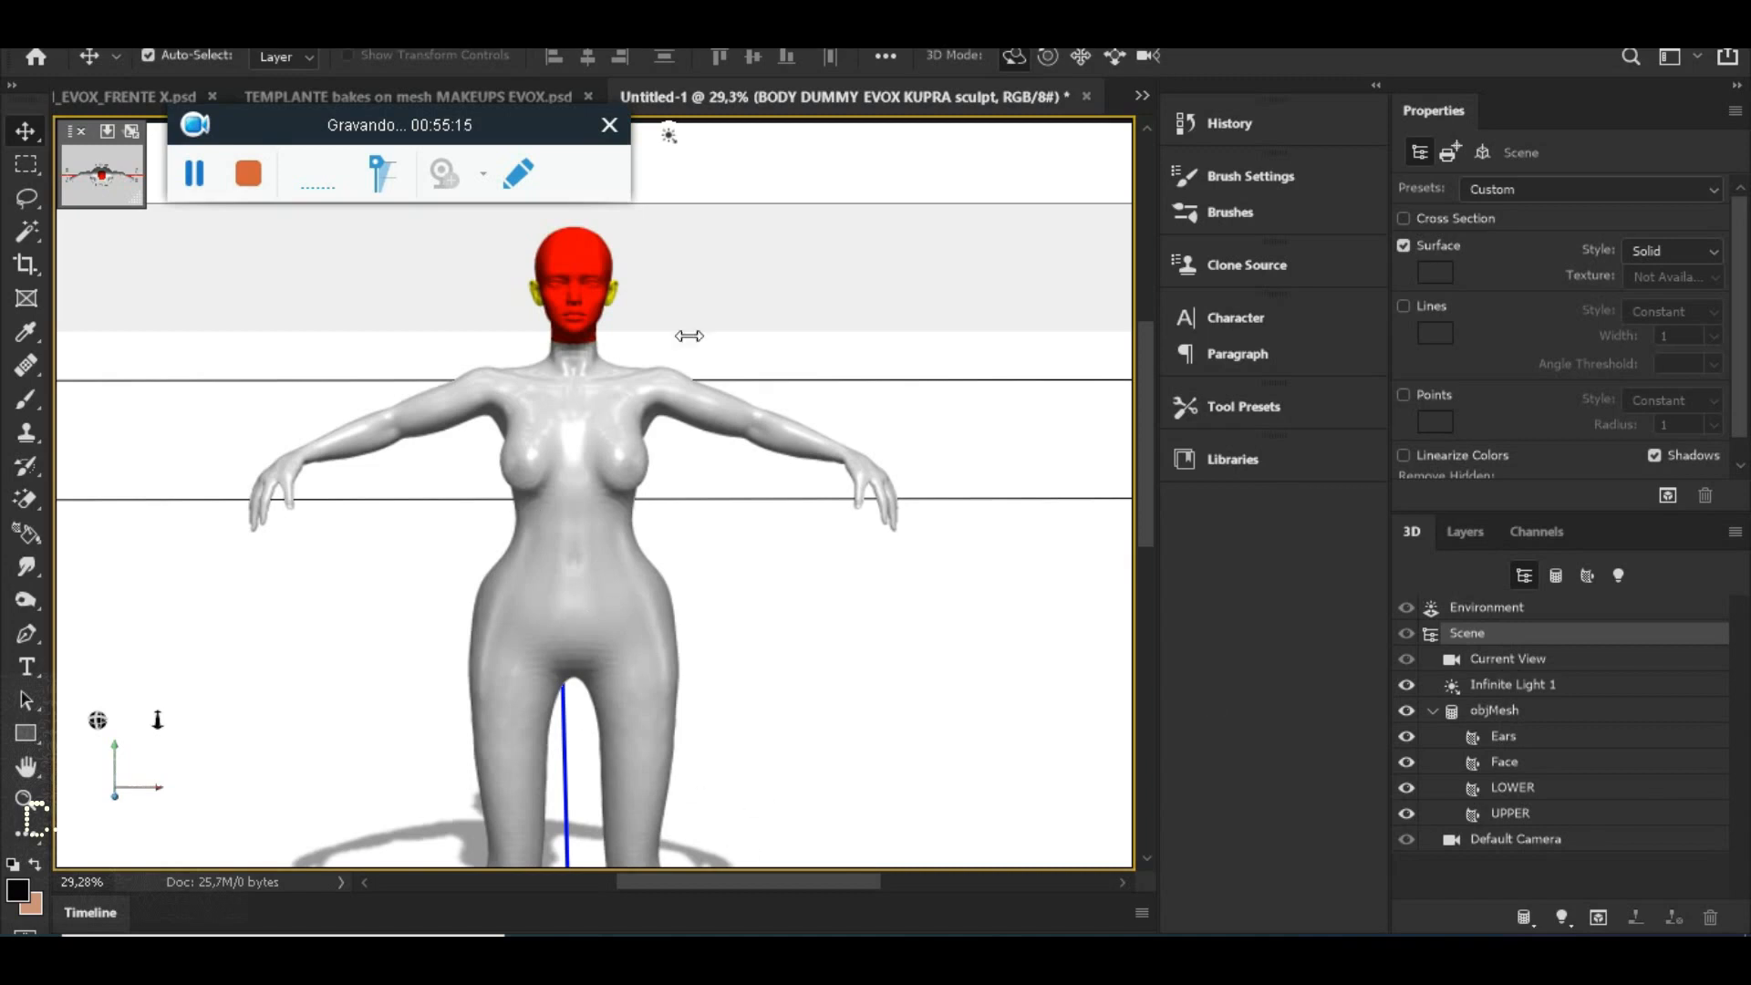
{"action": "left_click", "coordinate": [205, 170]}
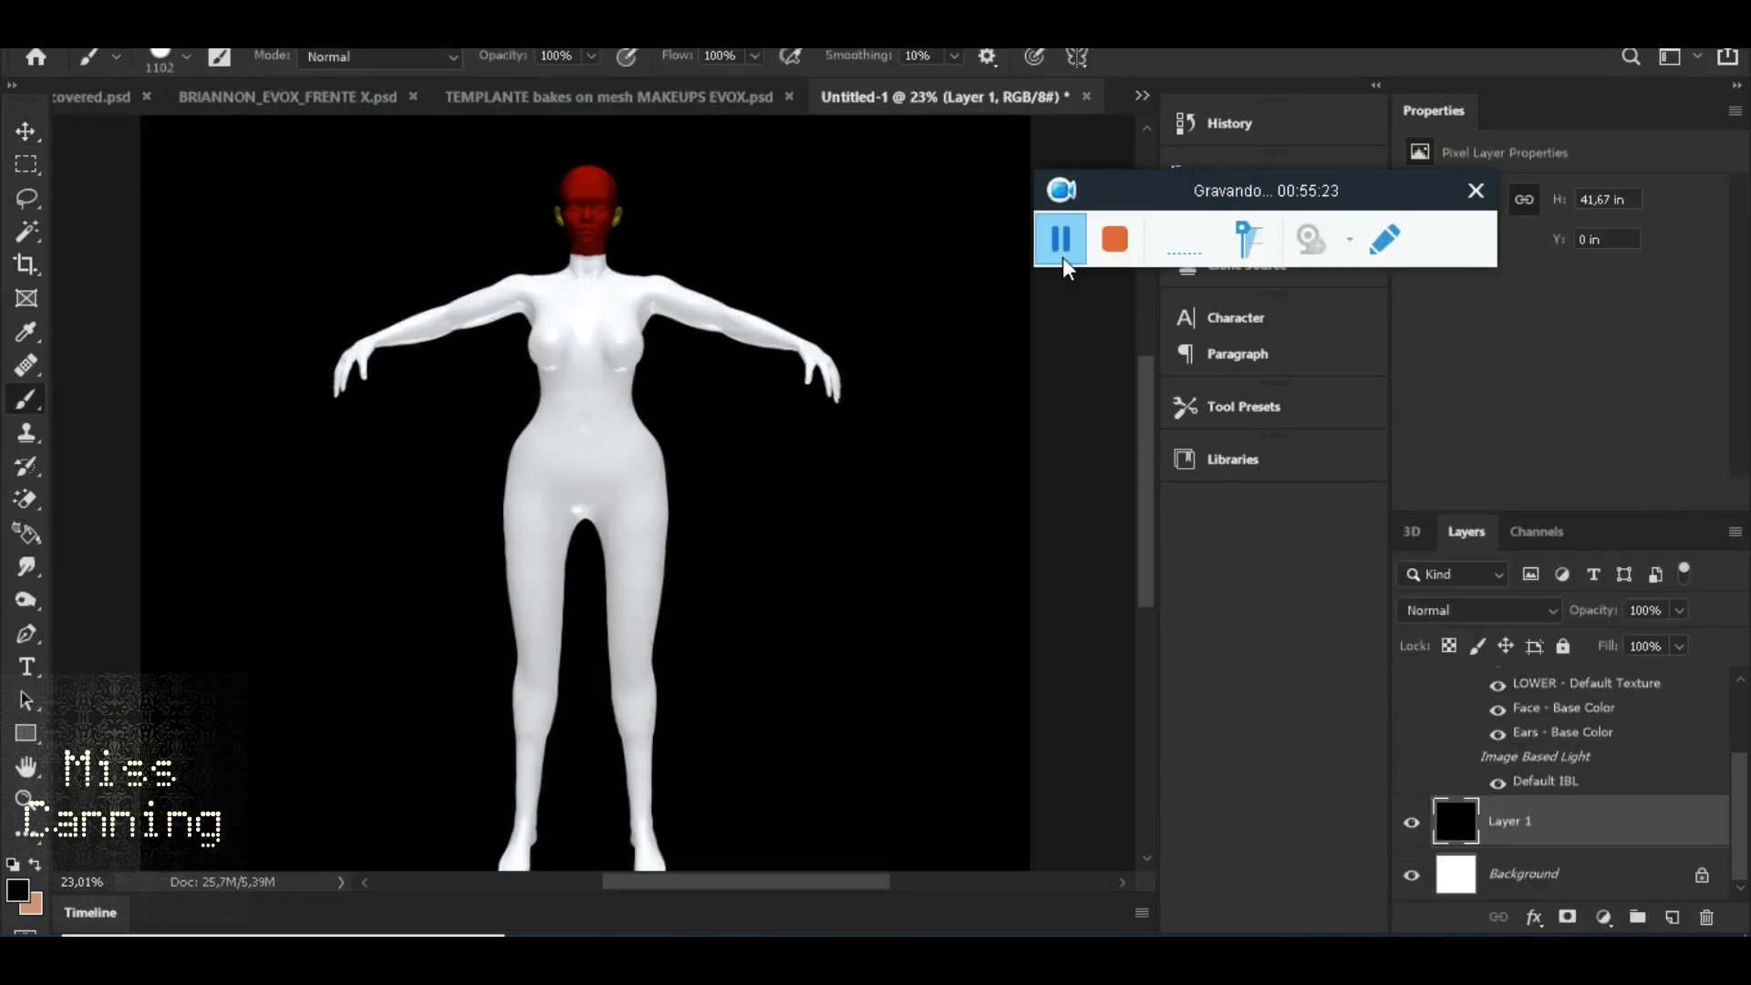
{"action": "left_click", "coordinate": [1063, 257]}
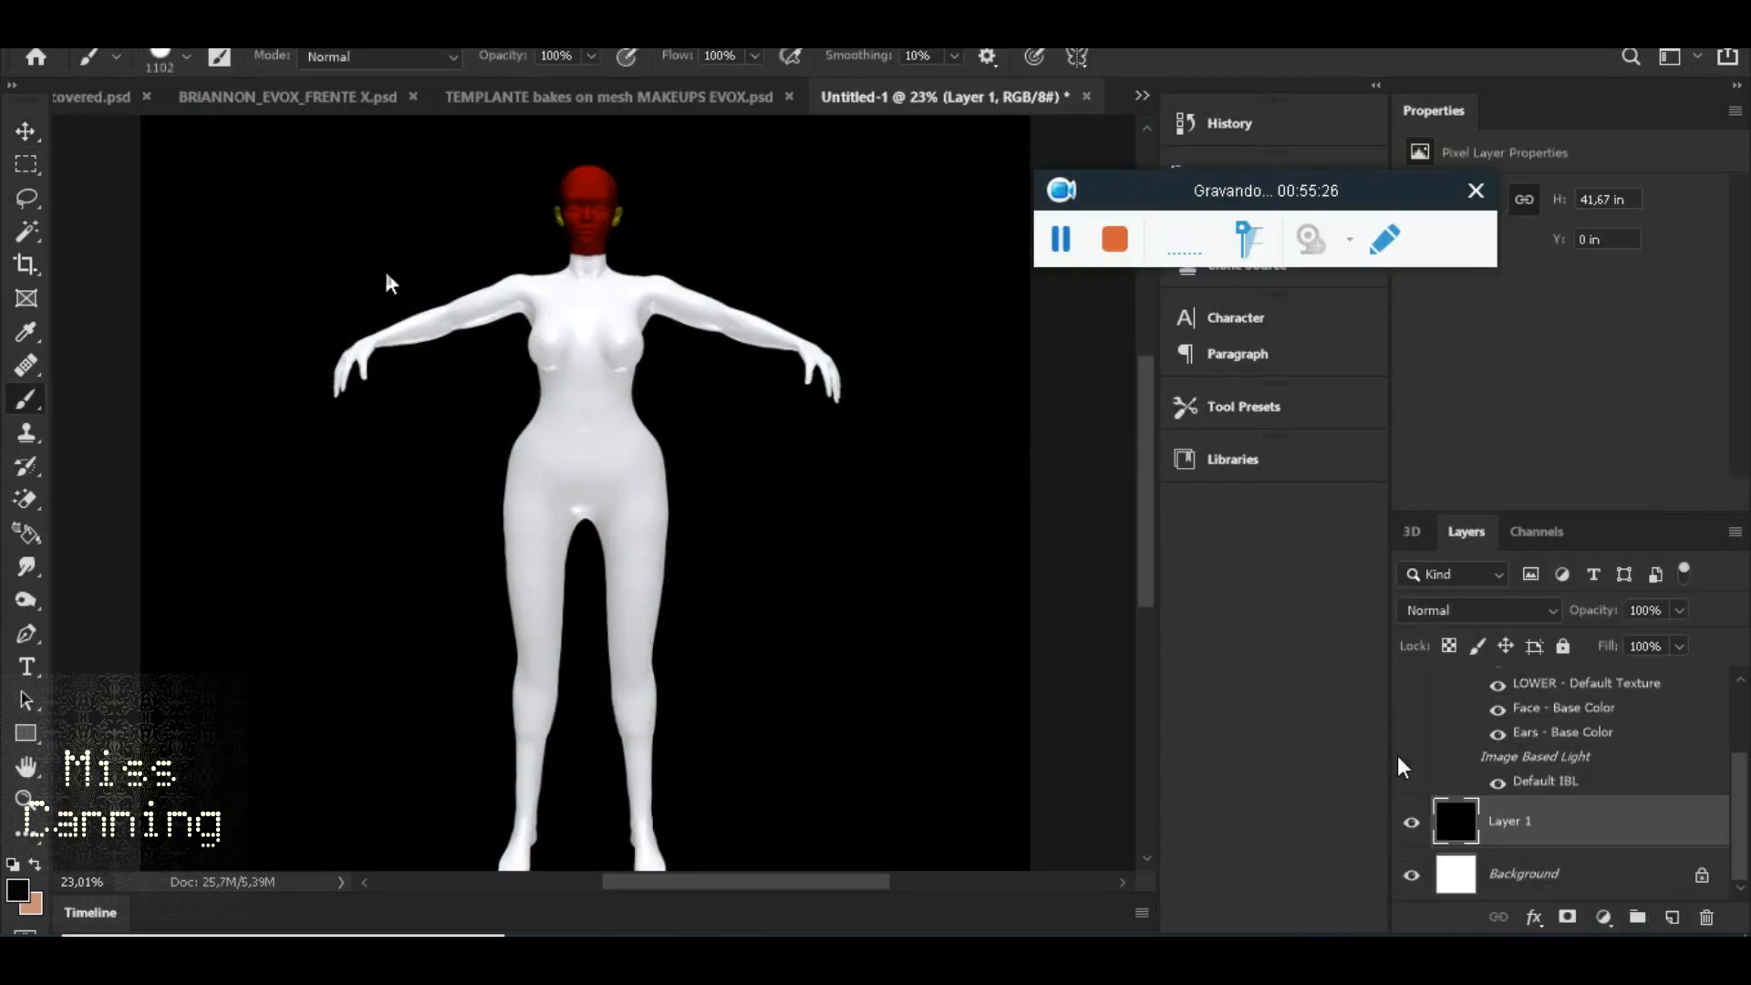
Select the BODY DUMMY EVOX KUPRA sculpt layer with the Move tool and orbit the camera around to the dummy's back
{"action": "scroll", "coordinate": [1459, 766], "scroll_direction": "up", "scroll_amount": 3}
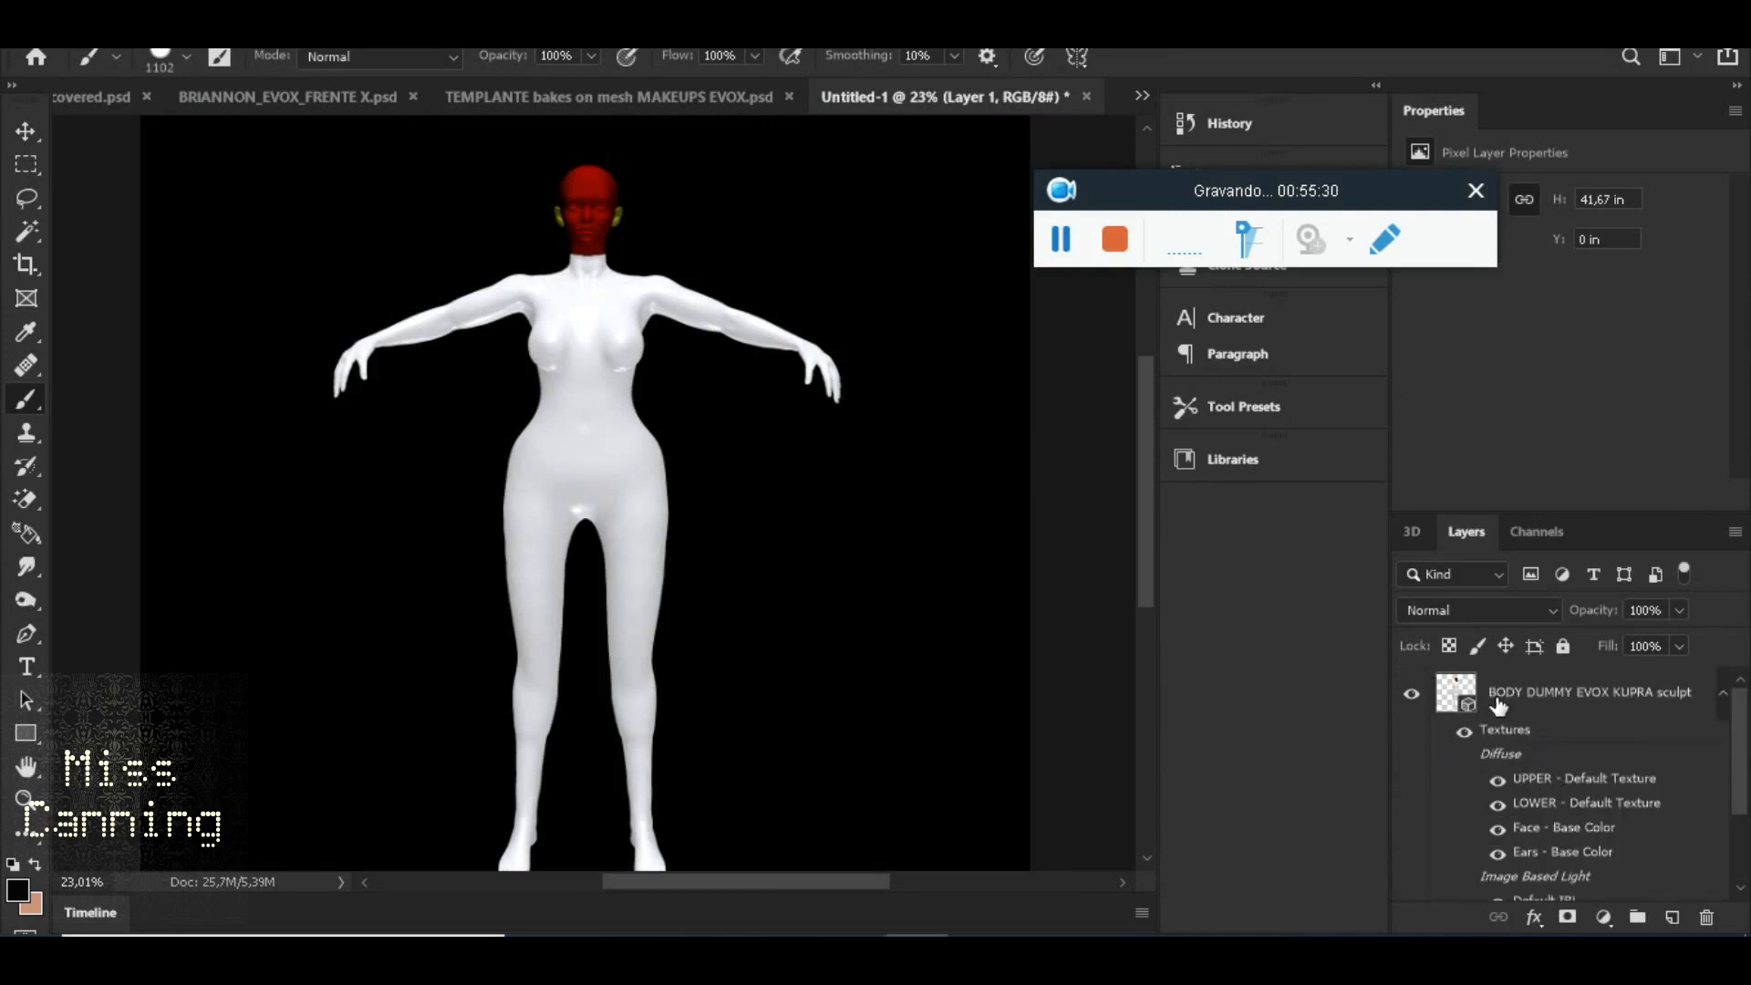
{"action": "left_click", "coordinate": [1551, 699]}
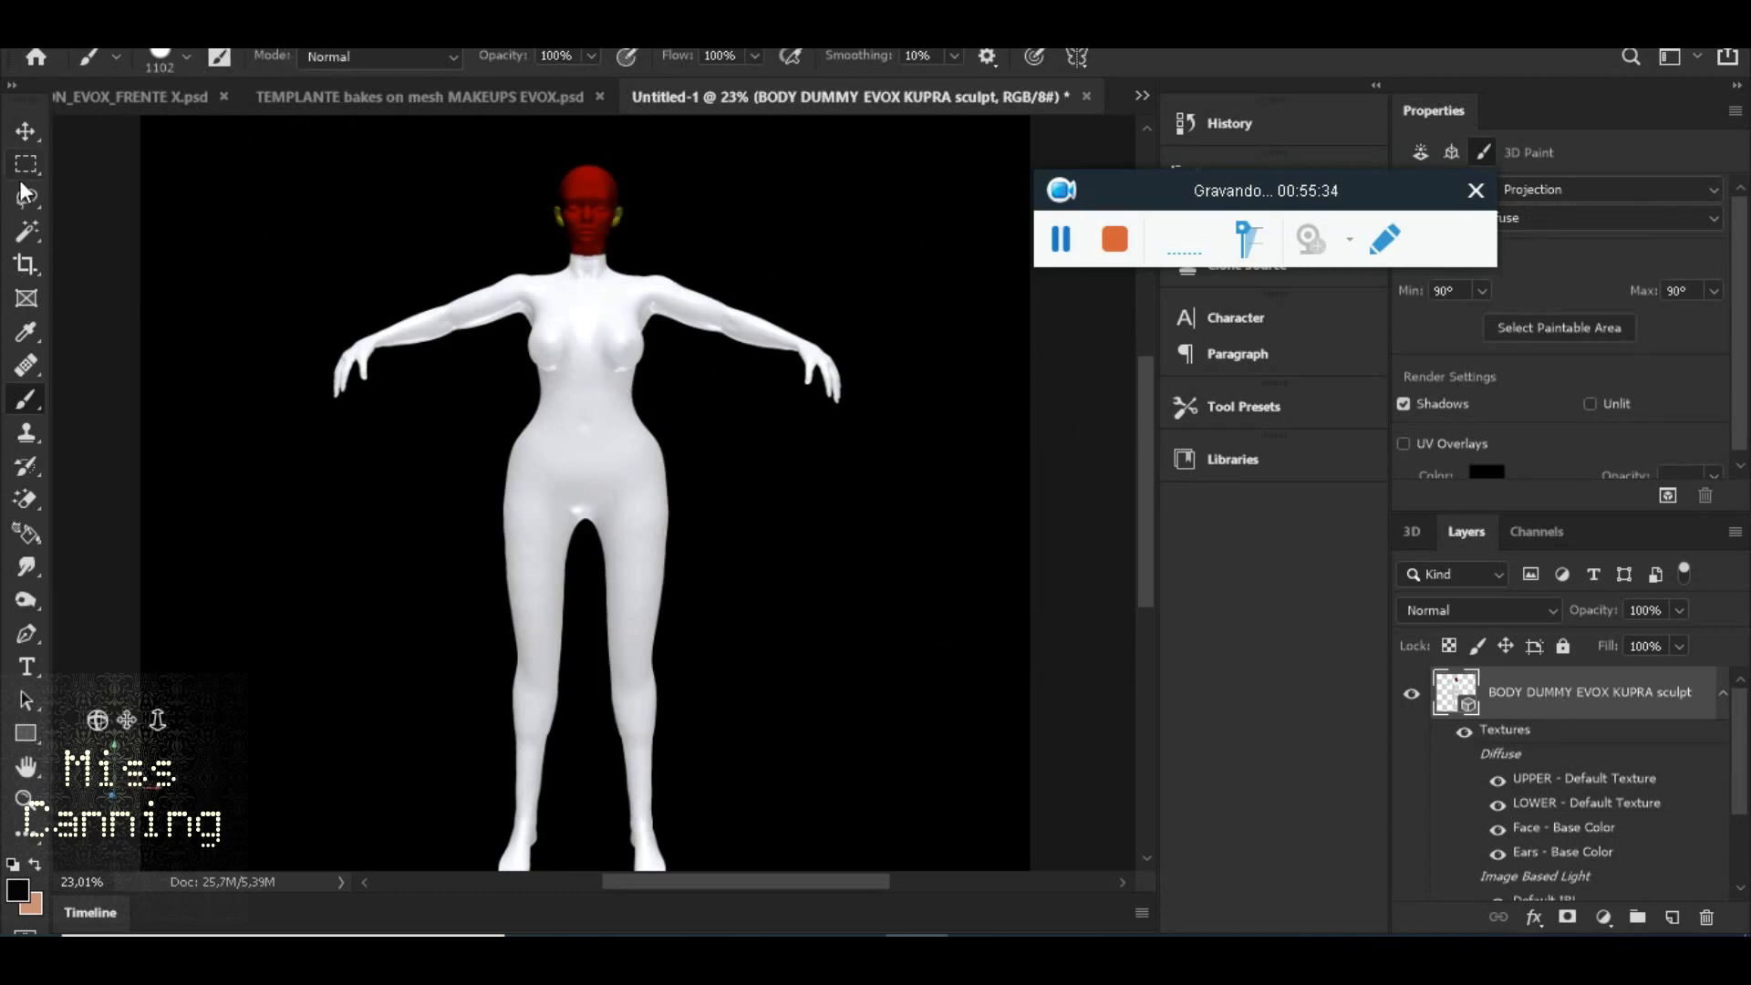
{"action": "left_click", "coordinate": [24, 137]}
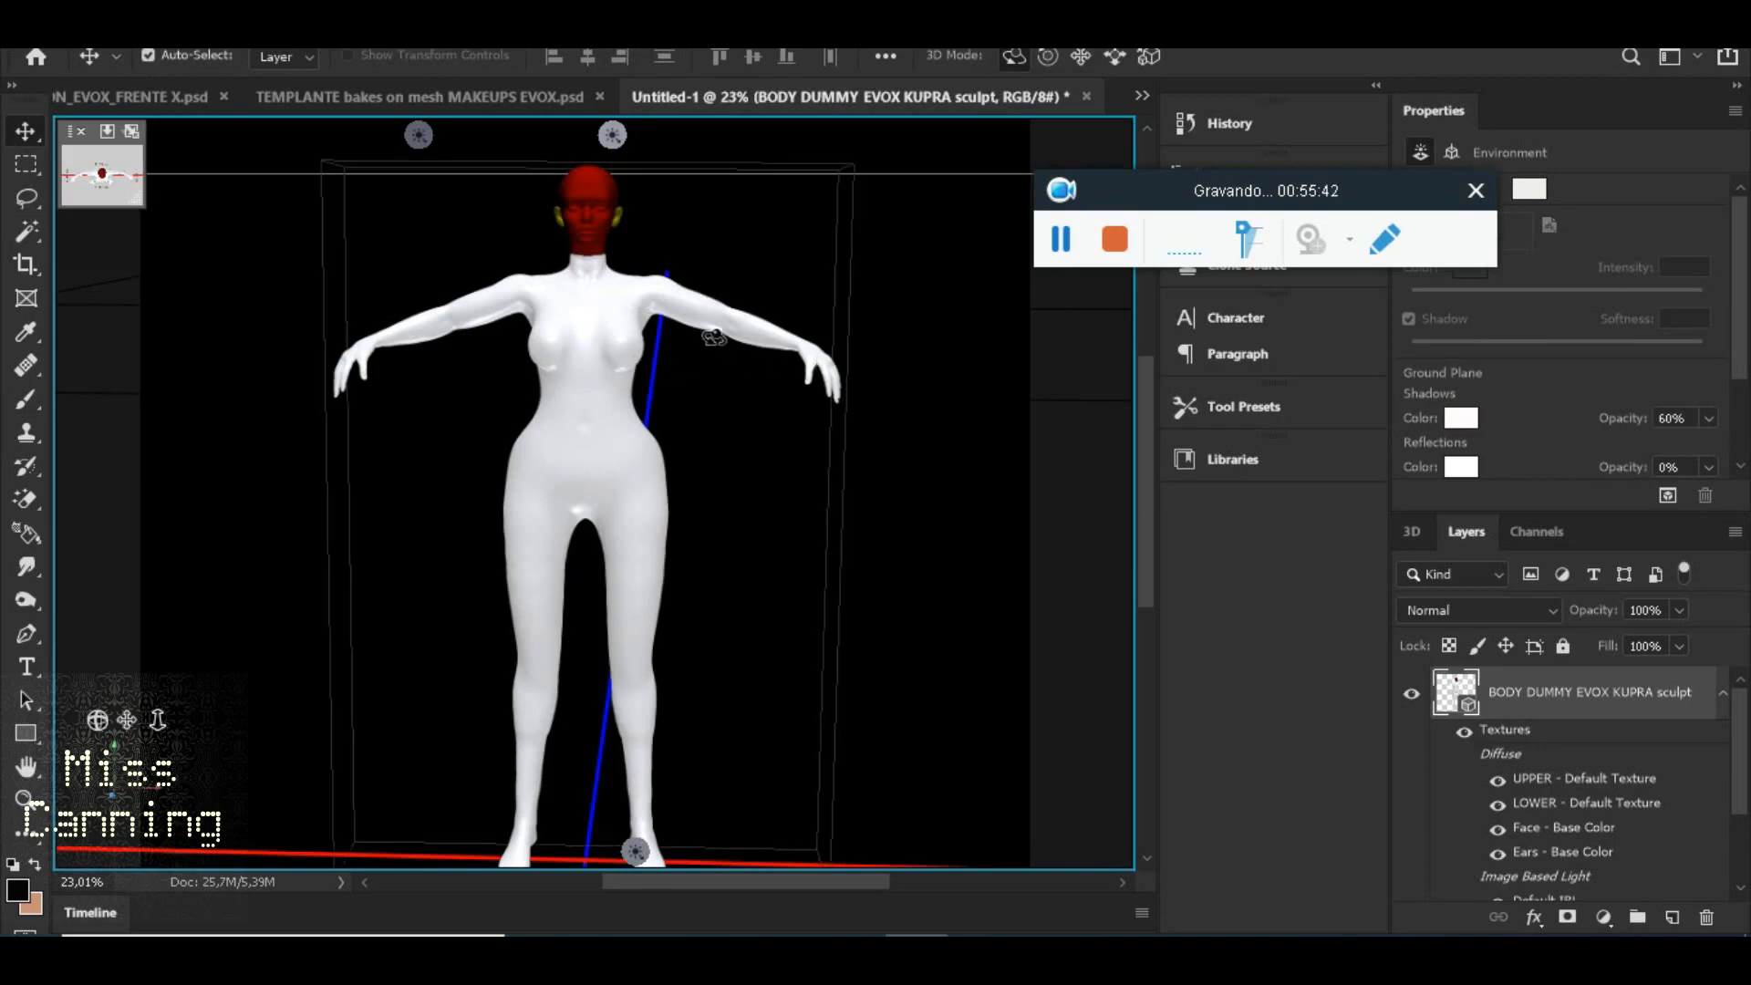
{"action": "scroll", "coordinate": [833, 390], "scroll_direction": "down", "scroll_amount": 4}
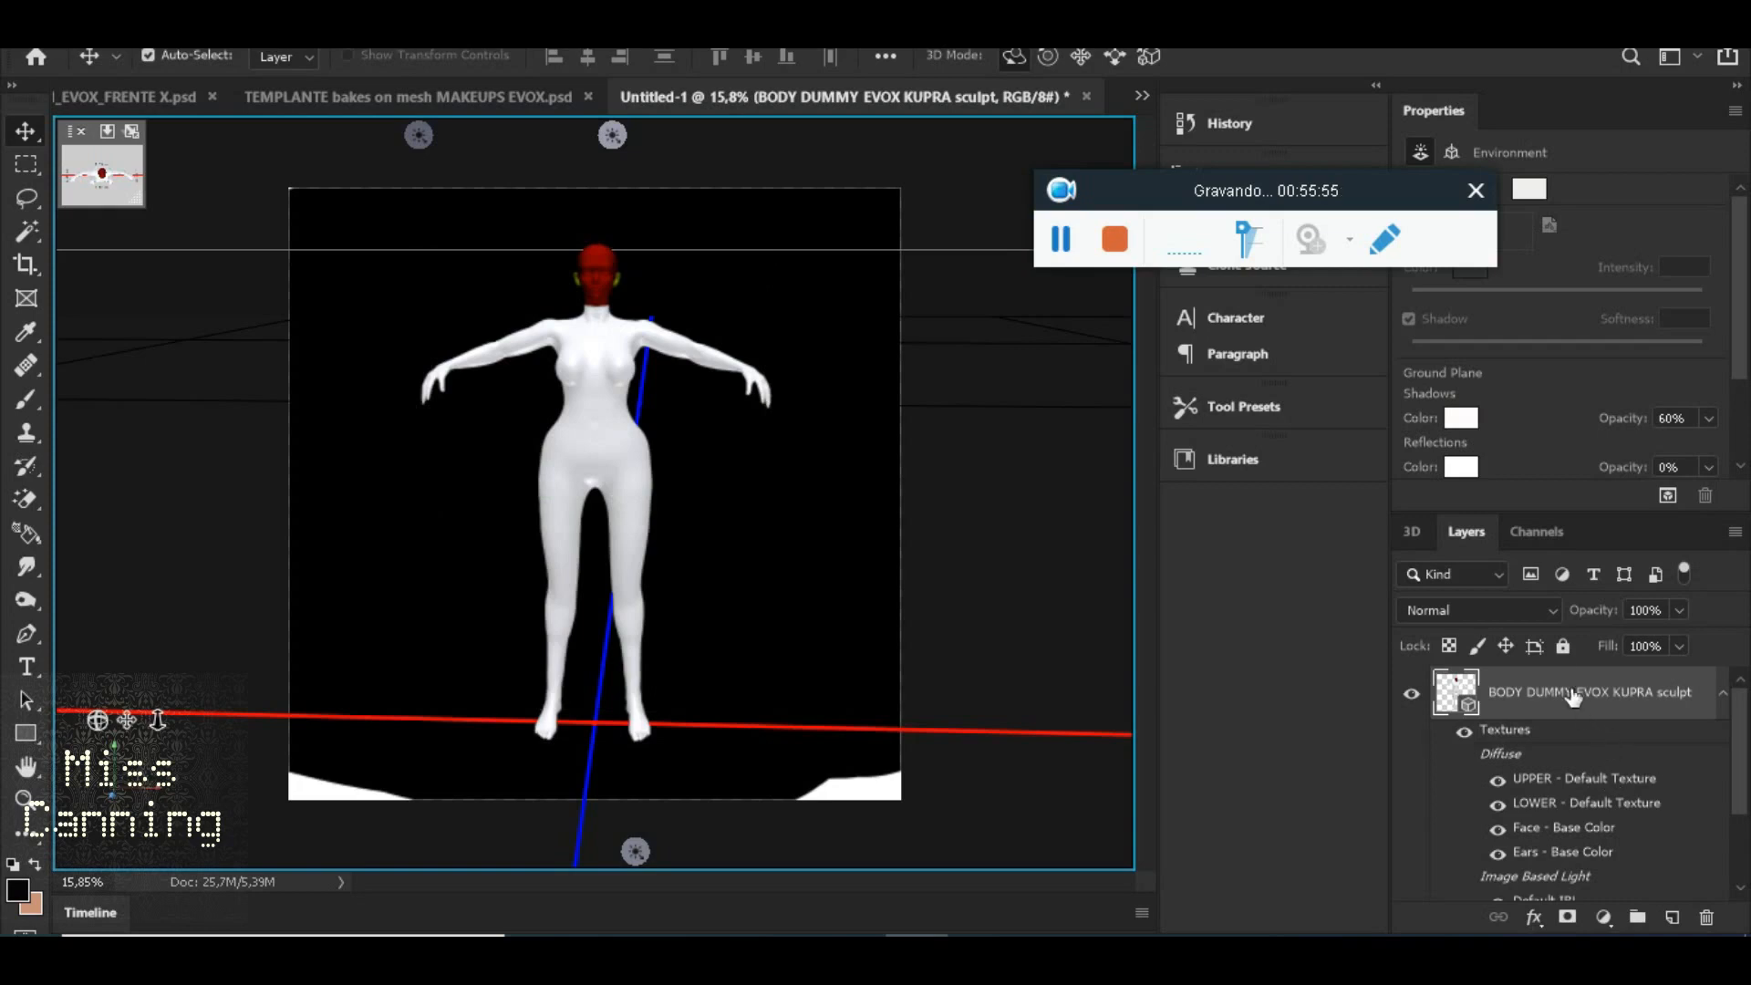
{"action": "scroll", "coordinate": [1568, 712], "scroll_direction": "down", "scroll_amount": 3}
{"action": "scroll", "coordinate": [1569, 711], "scroll_direction": "up", "scroll_amount": 3}
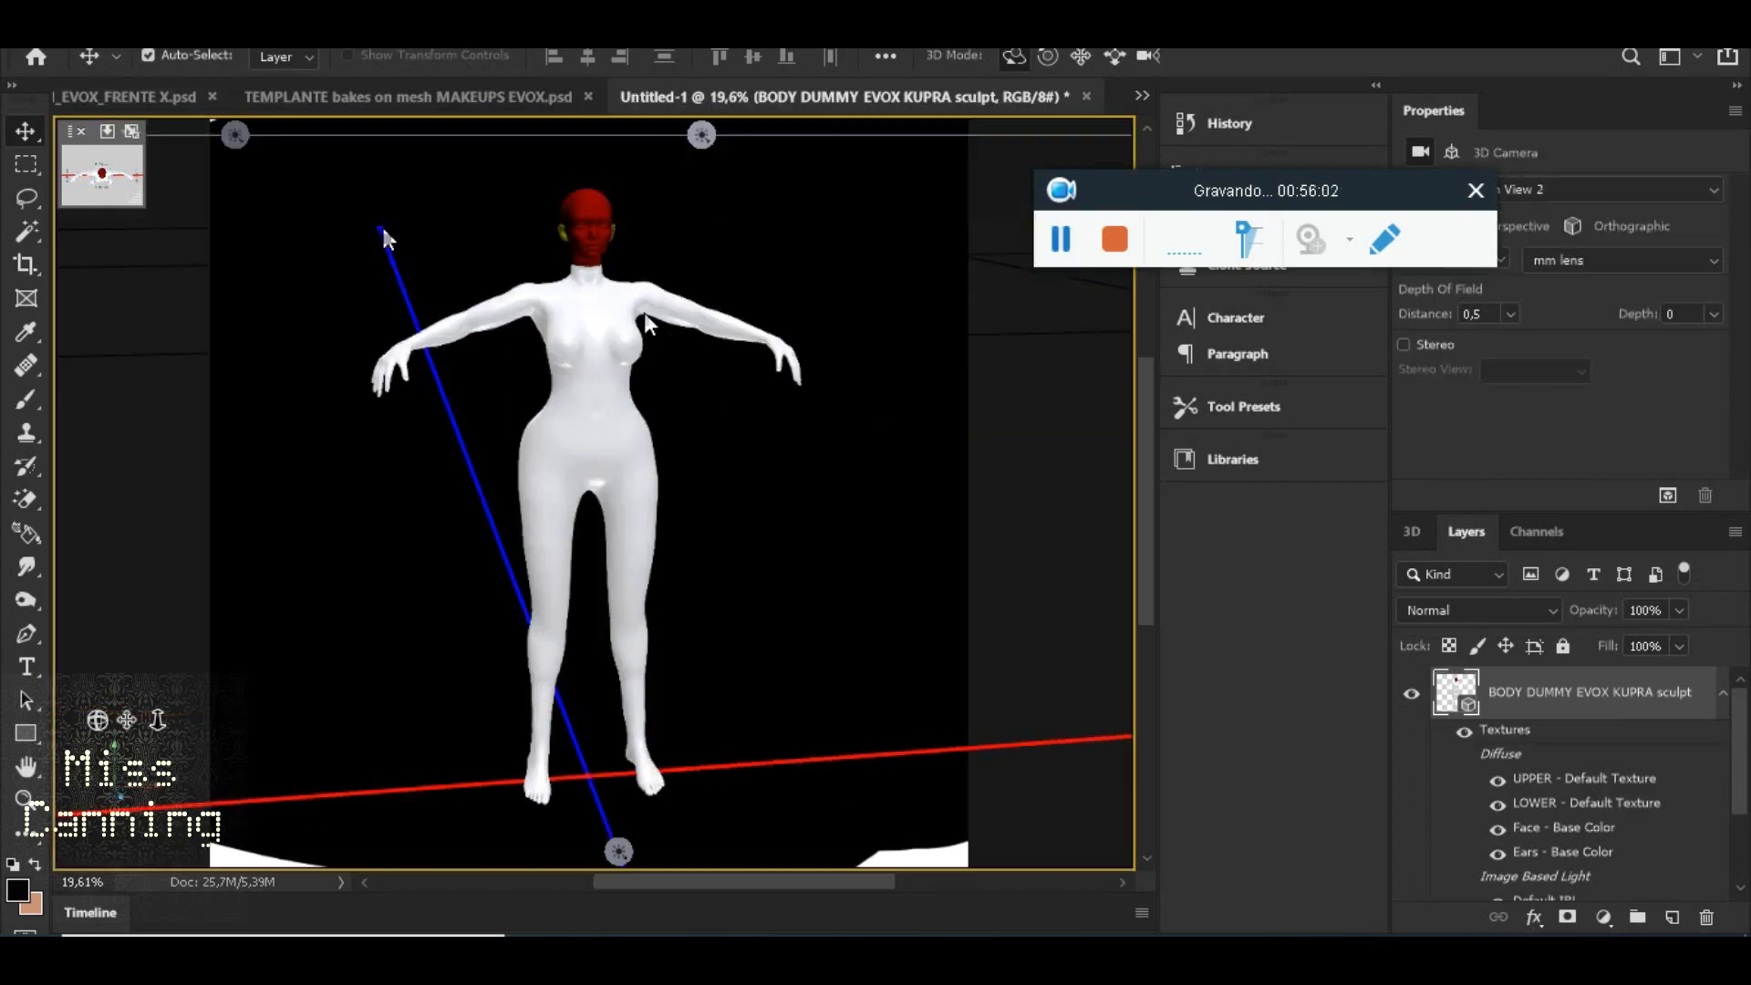
{"action": "left_click_drag", "start_coordinate": [638, 500], "coordinate": [1414, 612]}
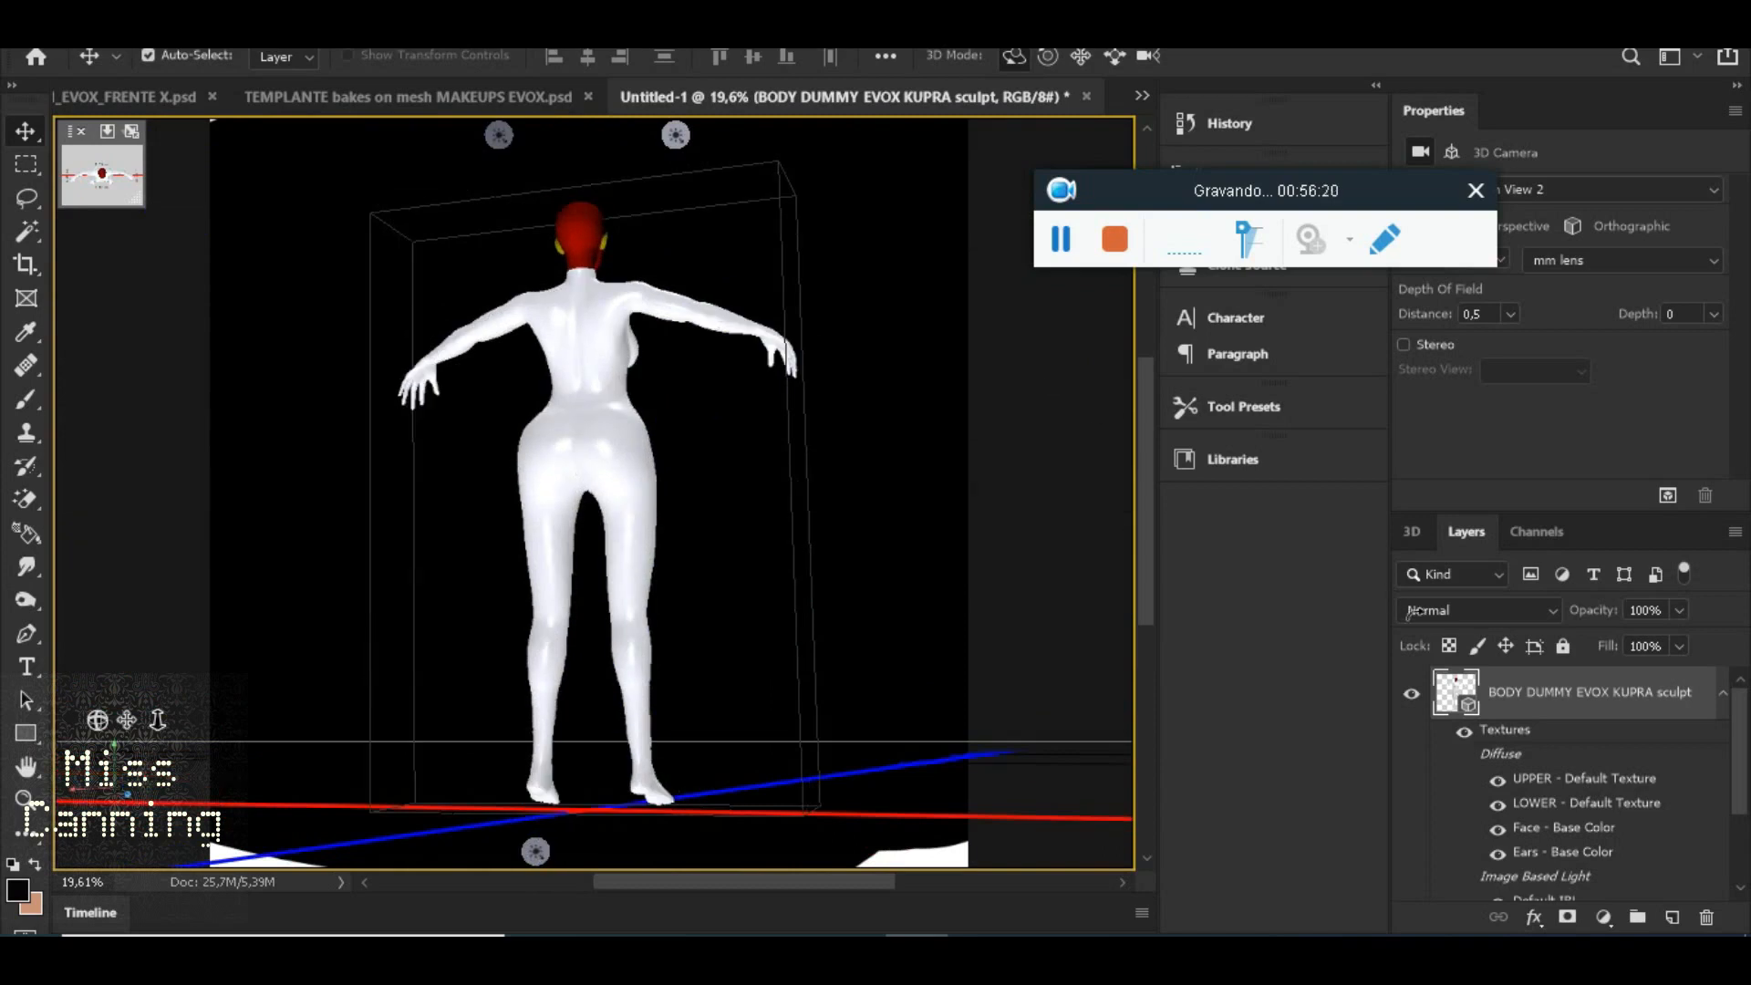
Open the Face - Base Color texture of the dummy and place the head tone 1 image across its full canvas
{"action": "double_click", "coordinate": [1528, 830]}
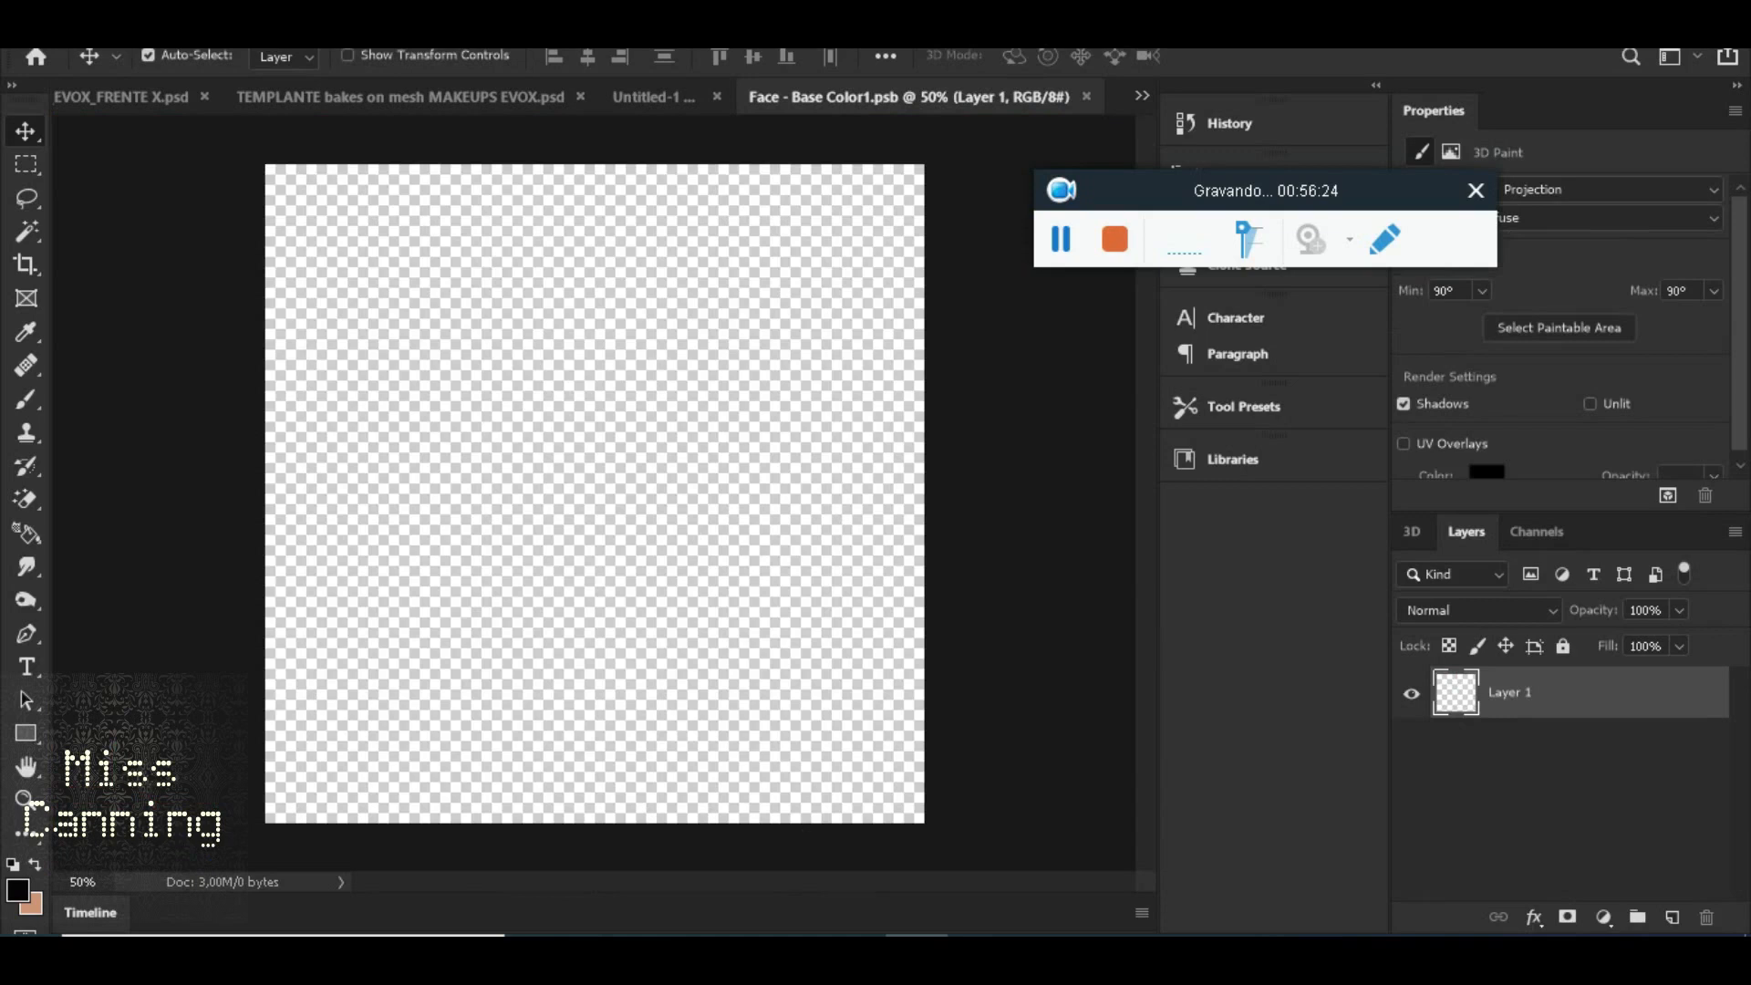
{"action": "mouse_move", "coordinate": [880, 912]}
{"action": "left_click", "coordinate": [880, 875]}
{"action": "left_click_drag", "start_coordinate": [1180, 601], "coordinate": [766, 762]}
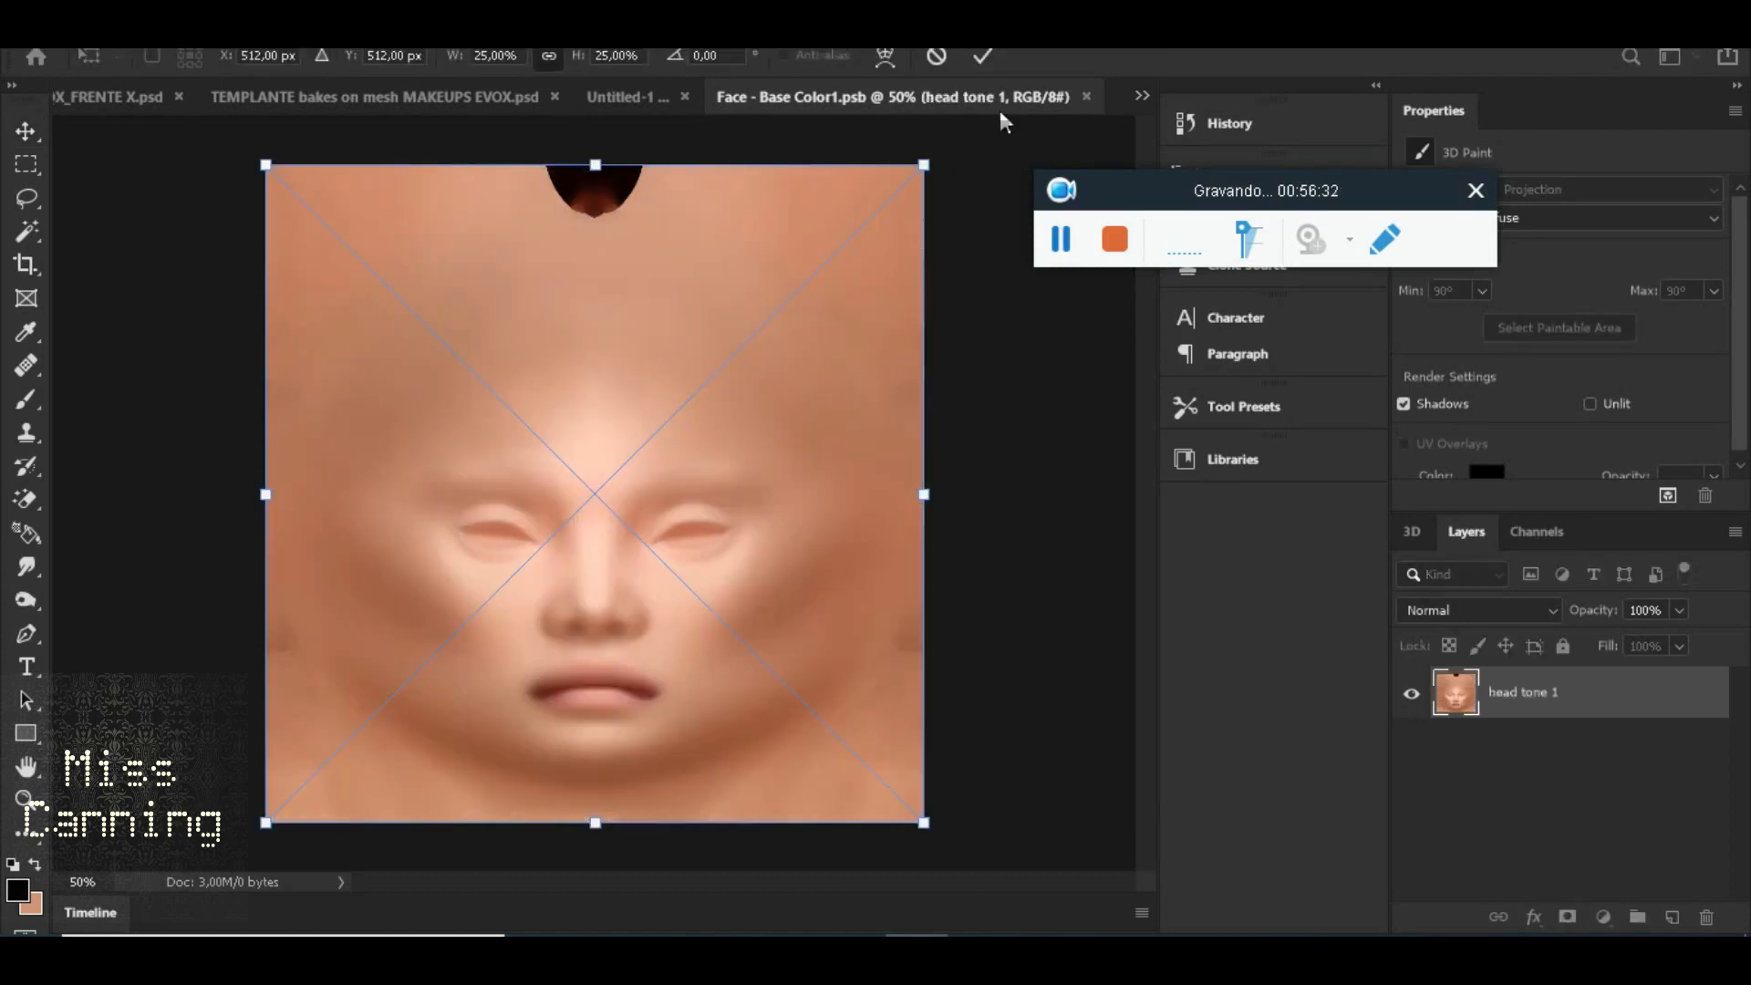
{"action": "left_click", "coordinate": [983, 57]}
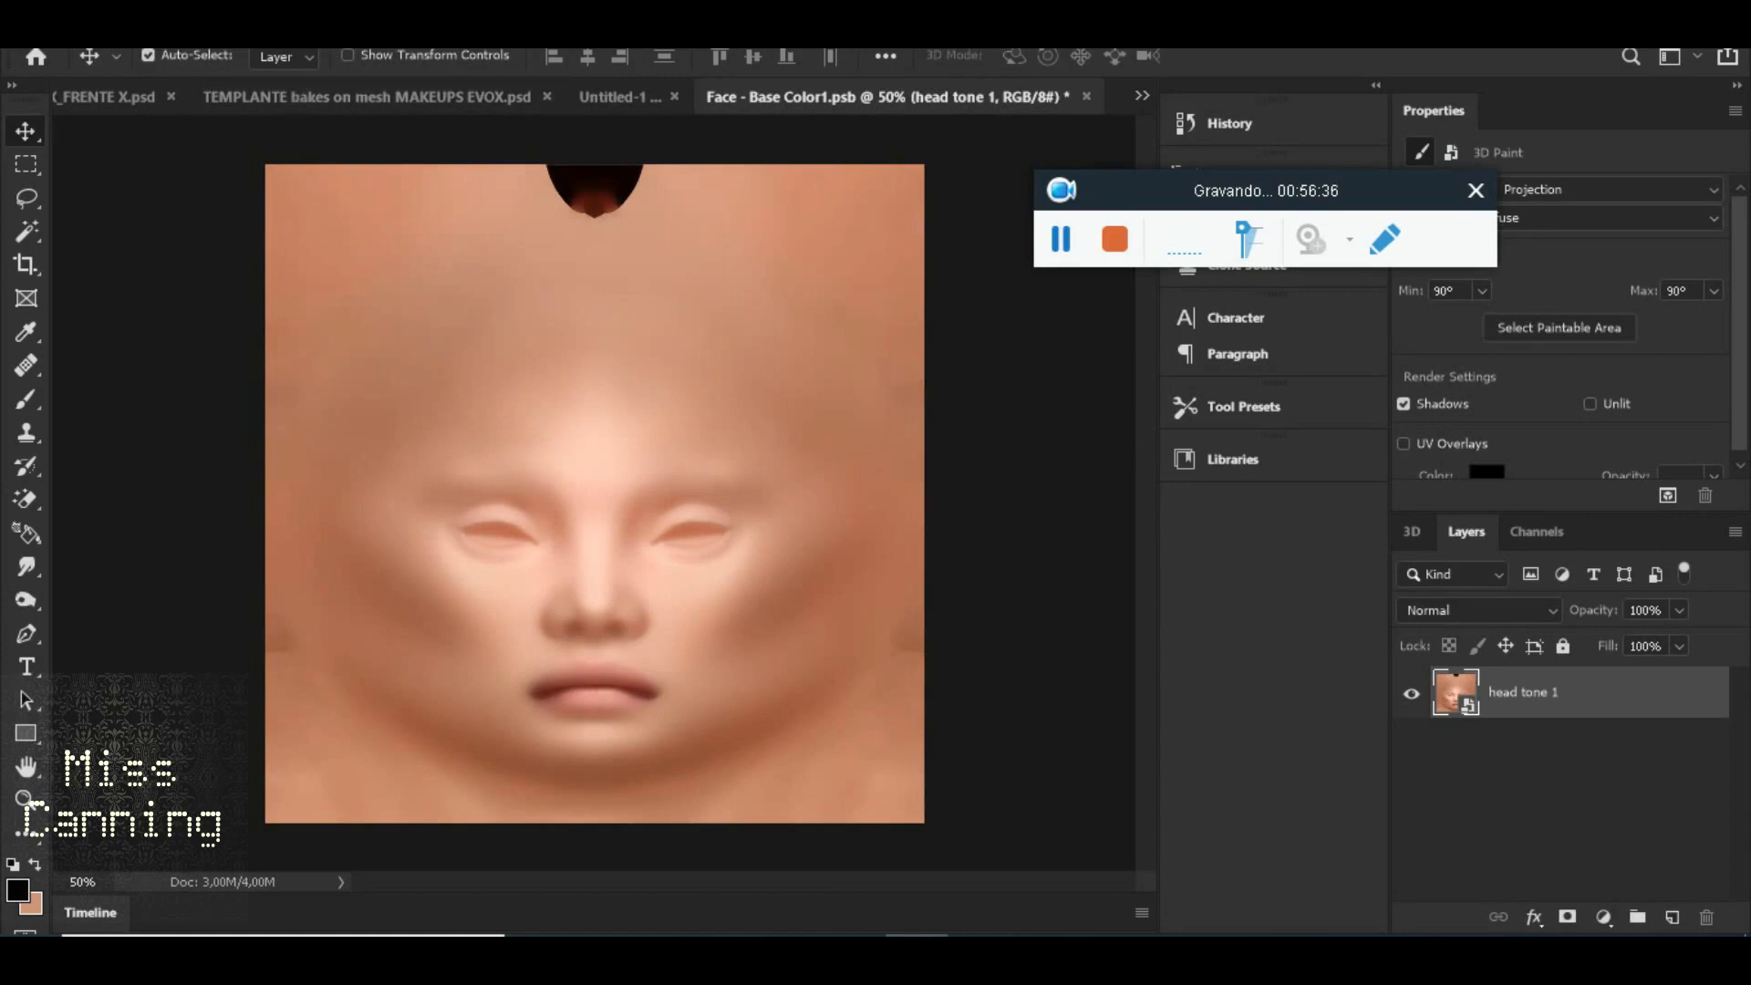
Add an empty Layer 1 above head tone 1, then close the Face - Base Color texture with its changes saved
{"action": "left_click", "coordinate": [162, 39]}
{"action": "mouse_move", "coordinate": [265, 41]}
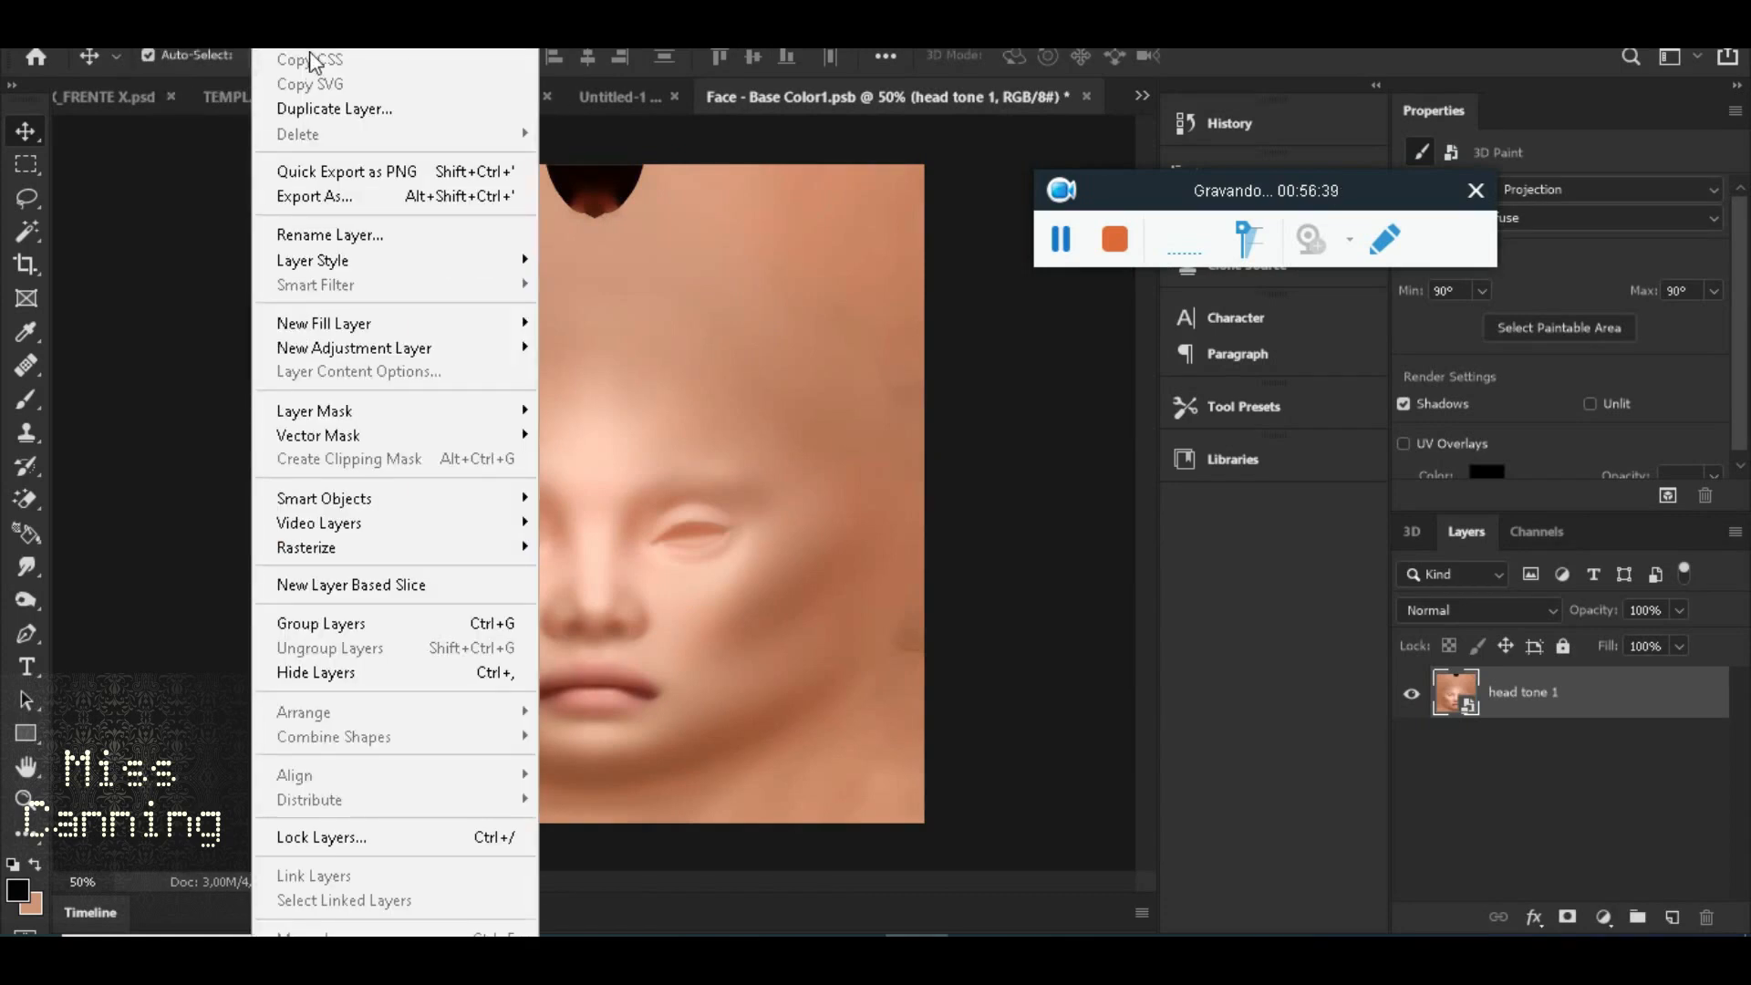
{"action": "mouse_move", "coordinate": [324, 41]}
{"action": "key", "text": "ctrl+shift+n"}
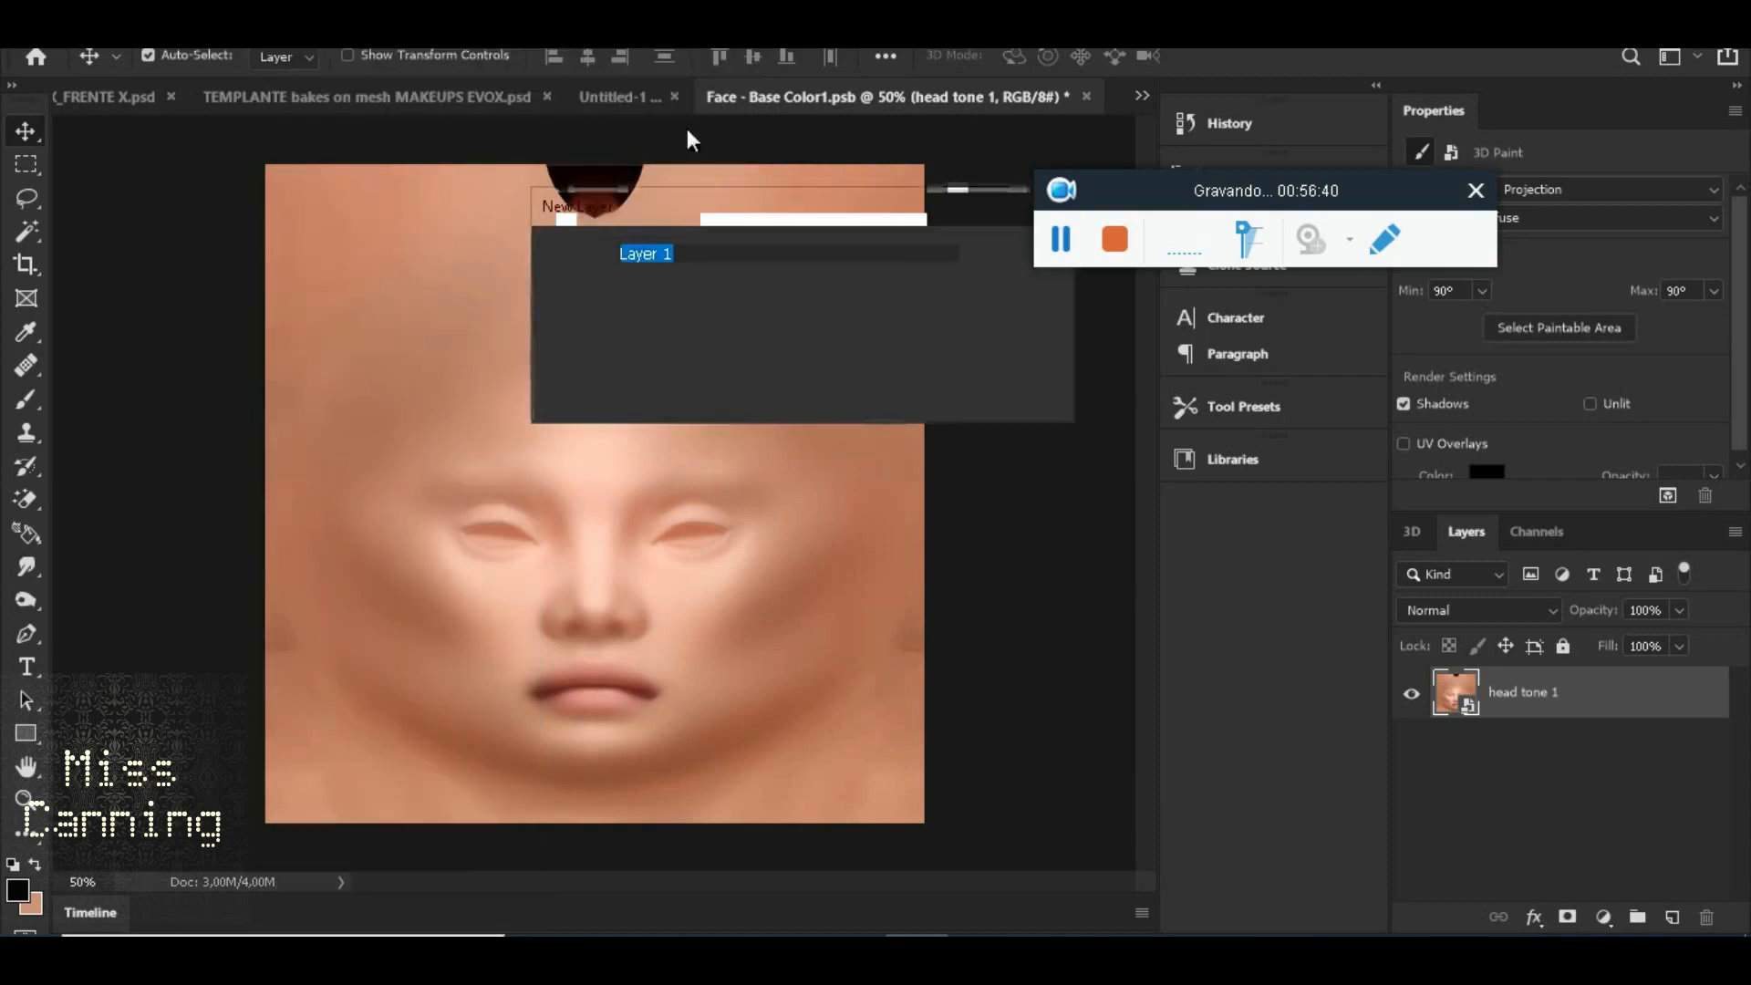
{"action": "left_click", "coordinate": [993, 248]}
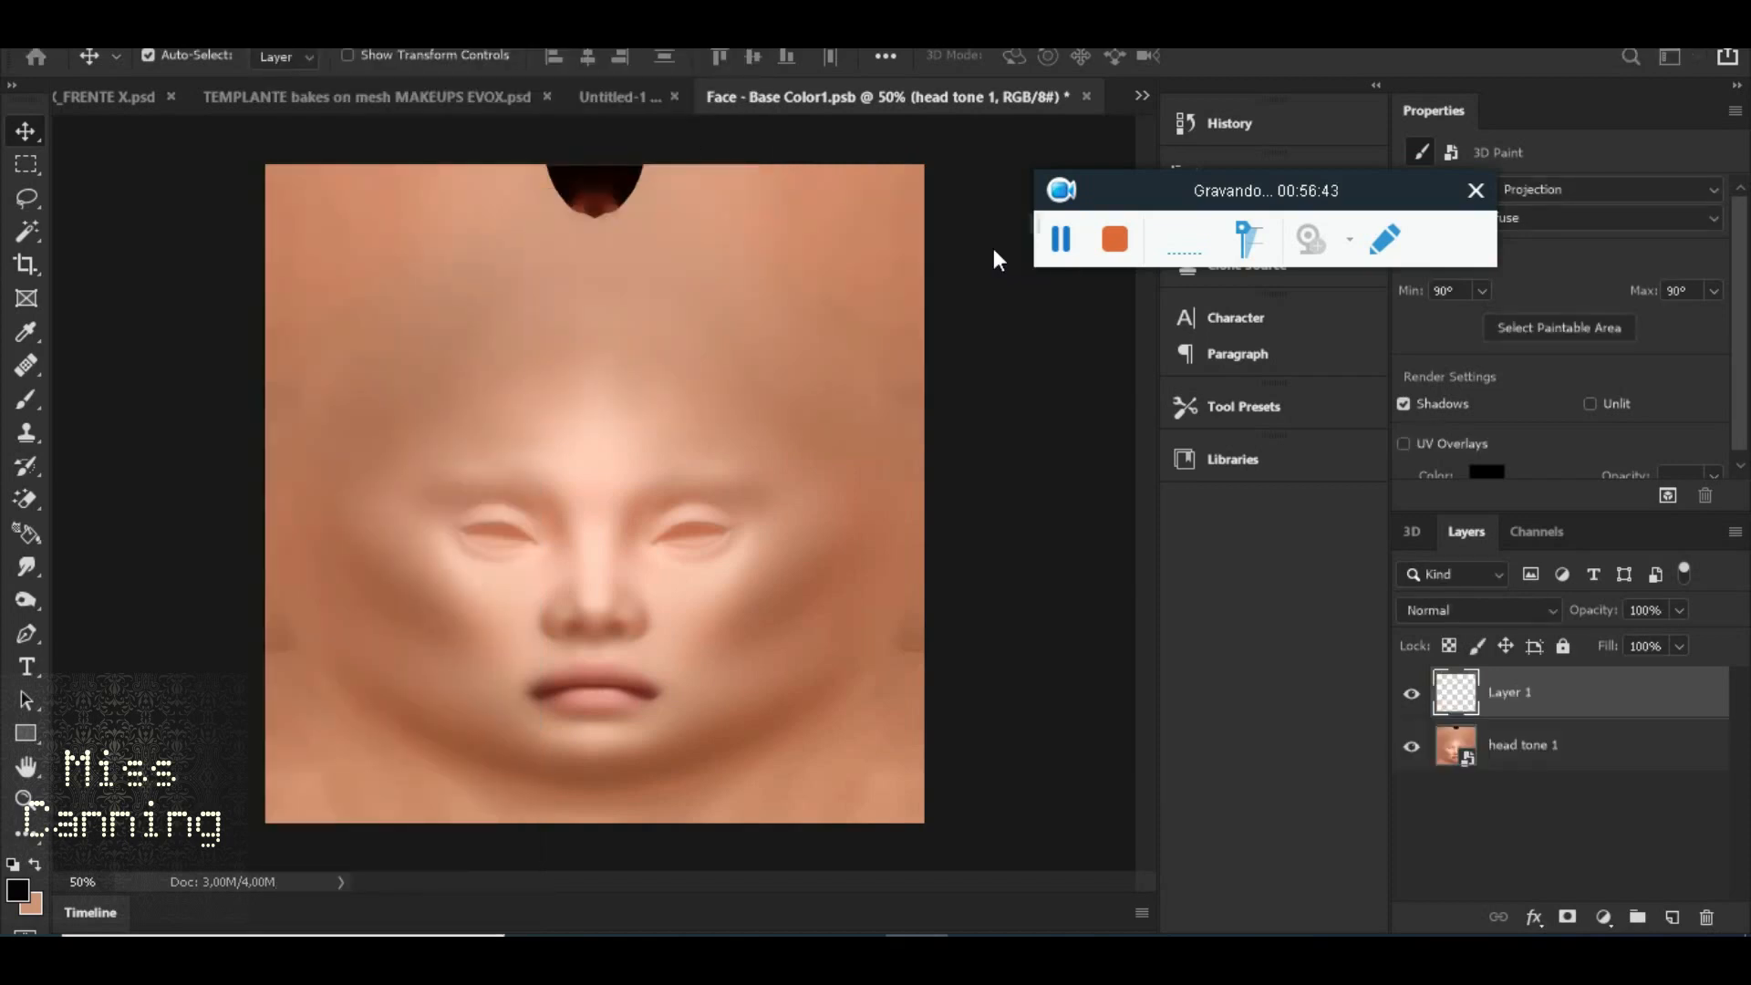
{"action": "left_click", "coordinate": [1087, 97]}
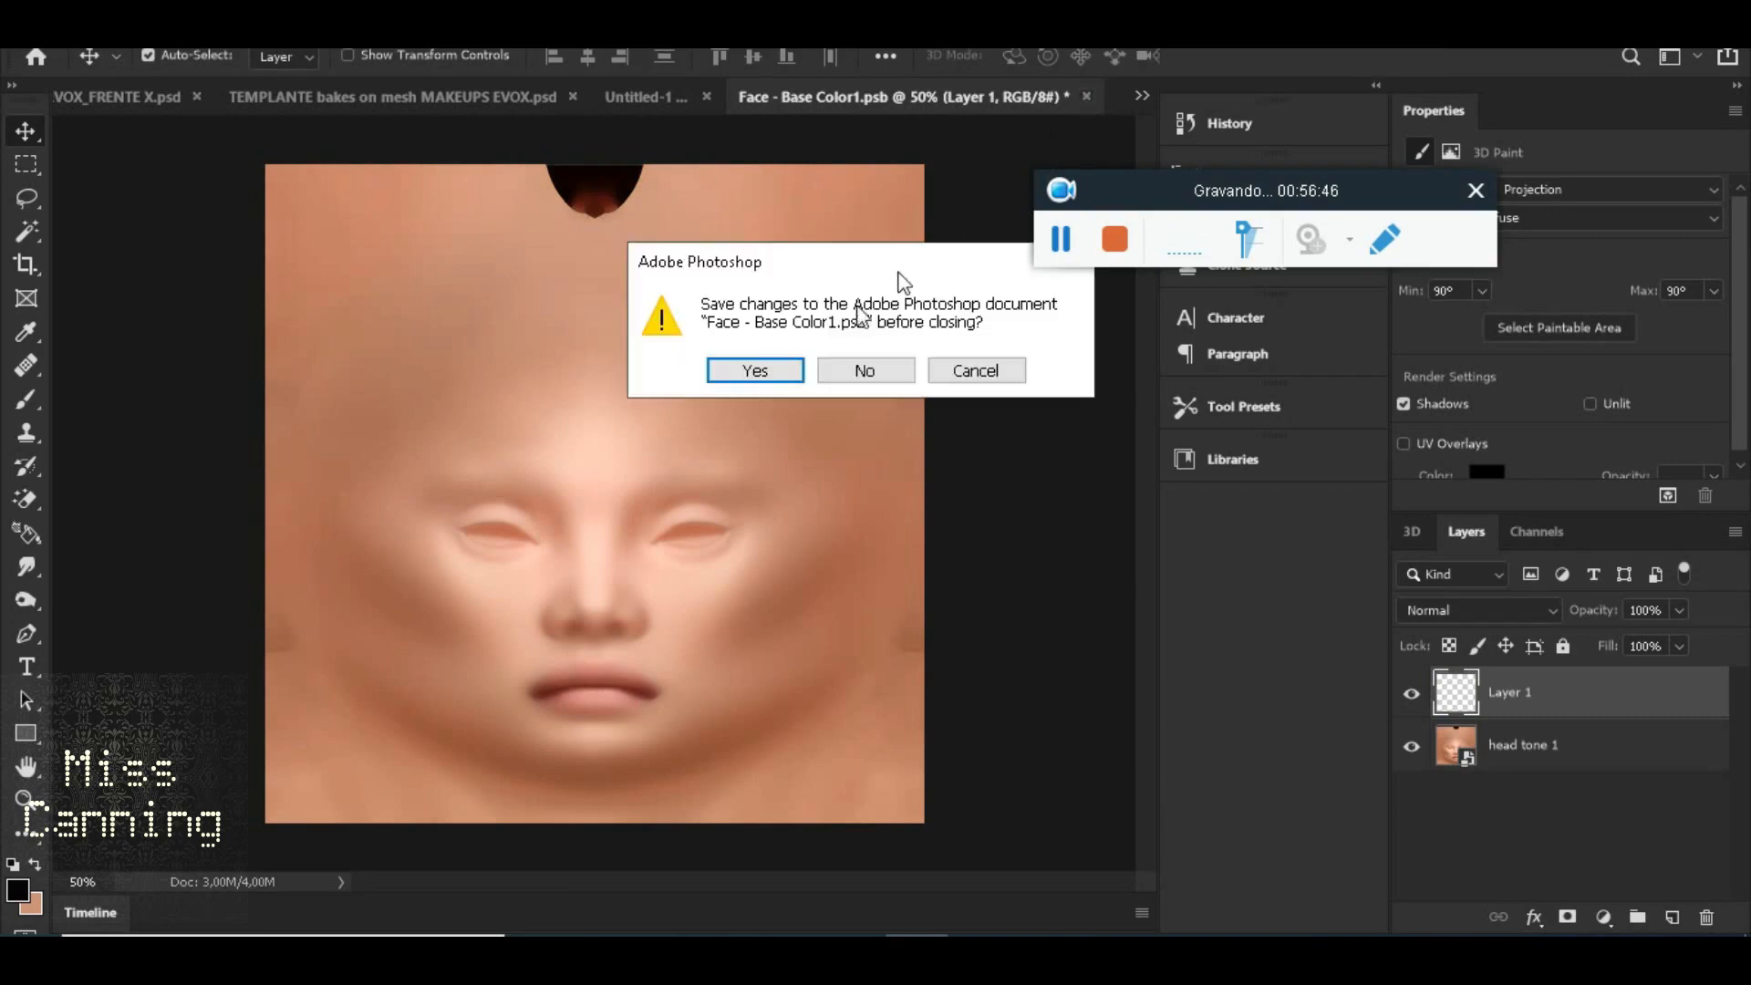
{"action": "left_click", "coordinate": [755, 374]}
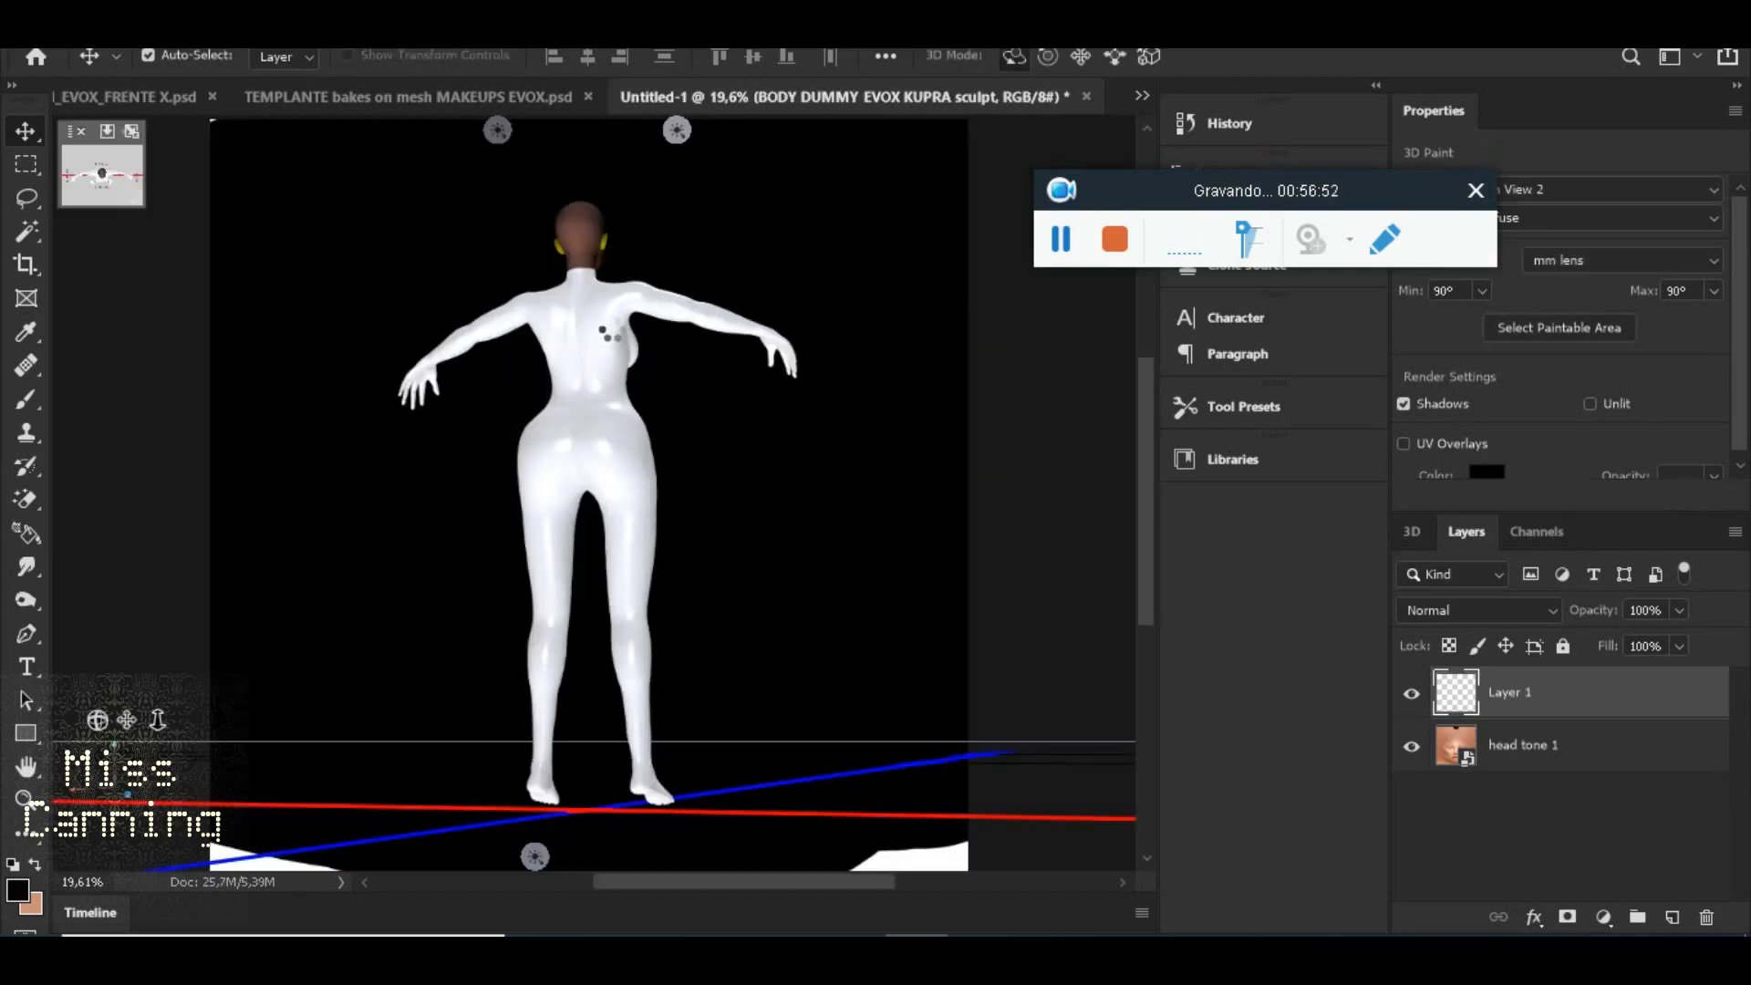
Turn the dummy's back squarely to the camera and place the SL-Avatar-Top-1024 image from MOUNT BODY EXAMPLE into the UPPER - Default Texture document
{"action": "left_click_drag", "start_coordinate": [611, 327], "coordinate": [894, 412]}
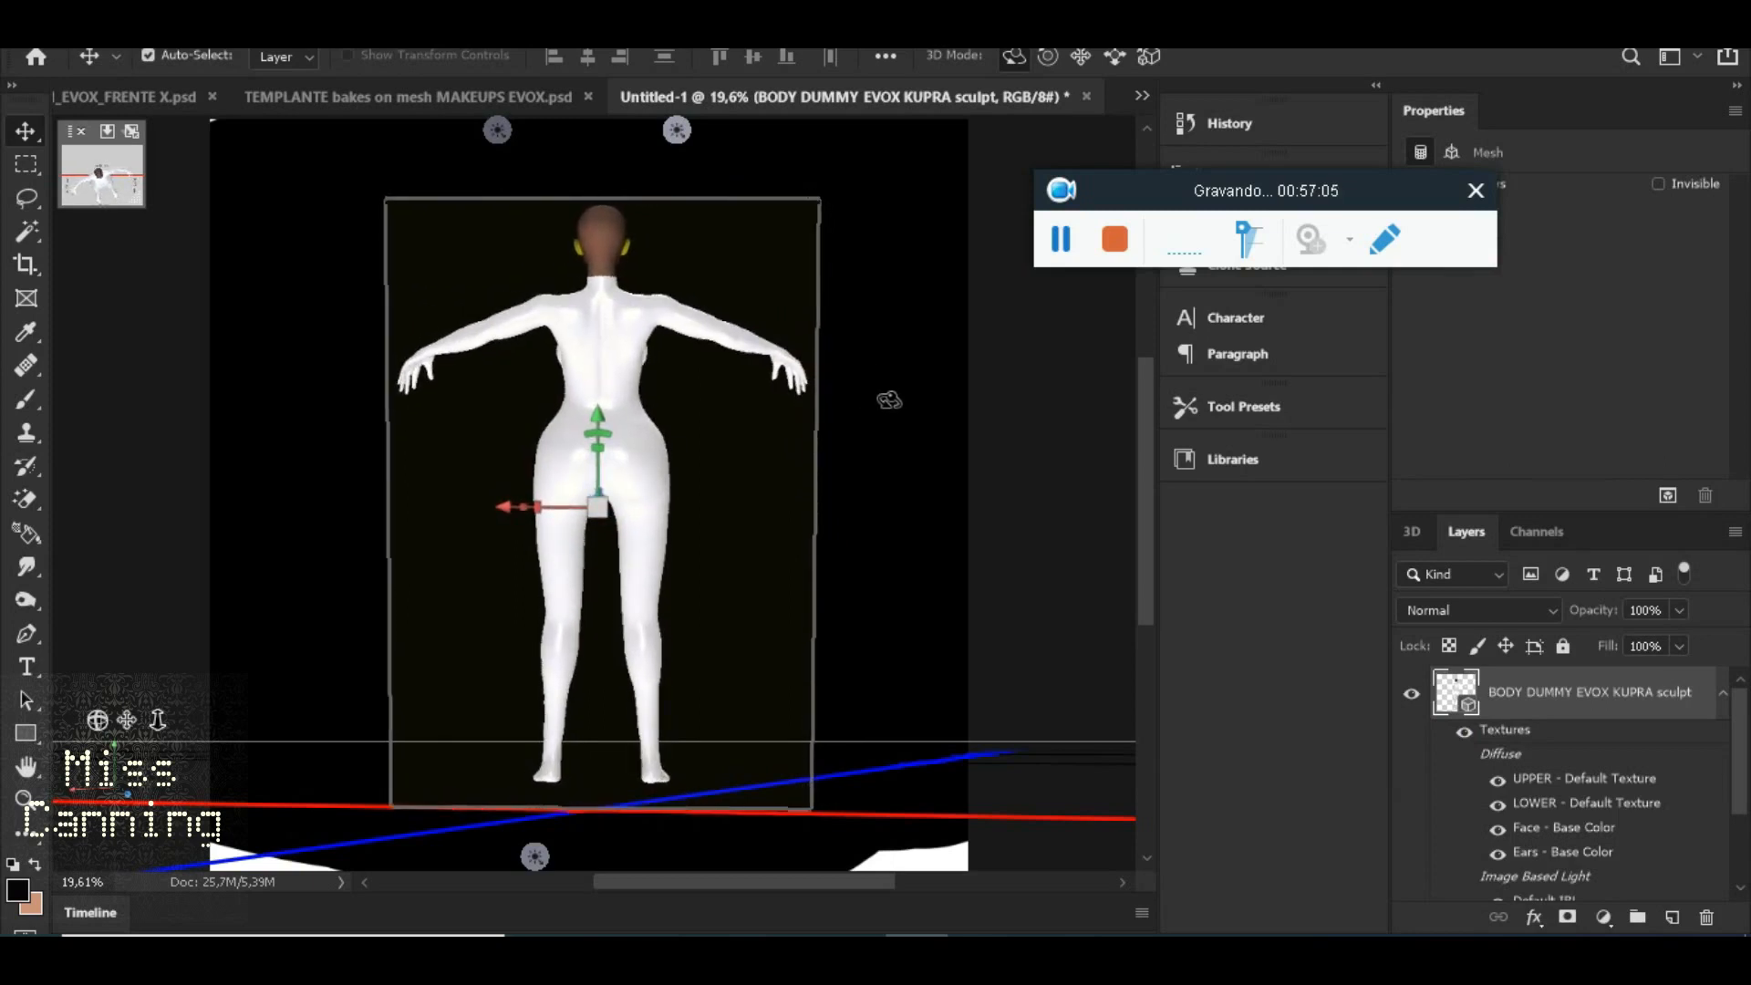
{"action": "double_click", "coordinate": [1541, 781]}
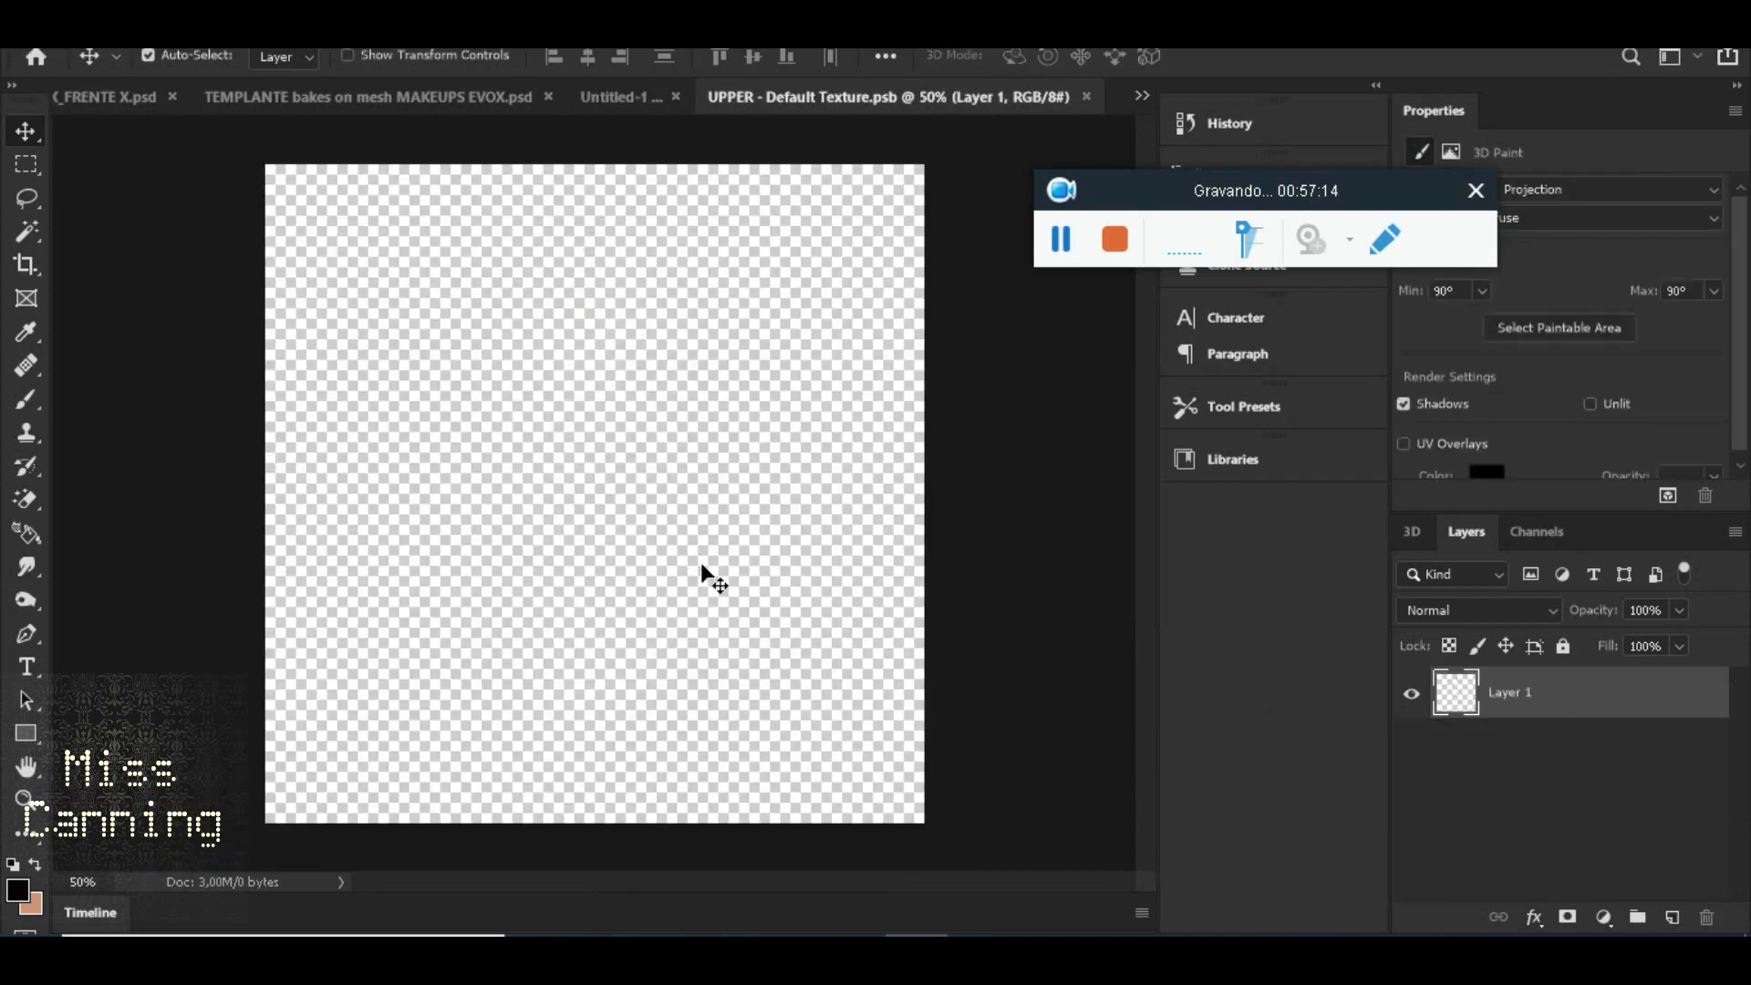
{"action": "mouse_move", "coordinate": [851, 948]}
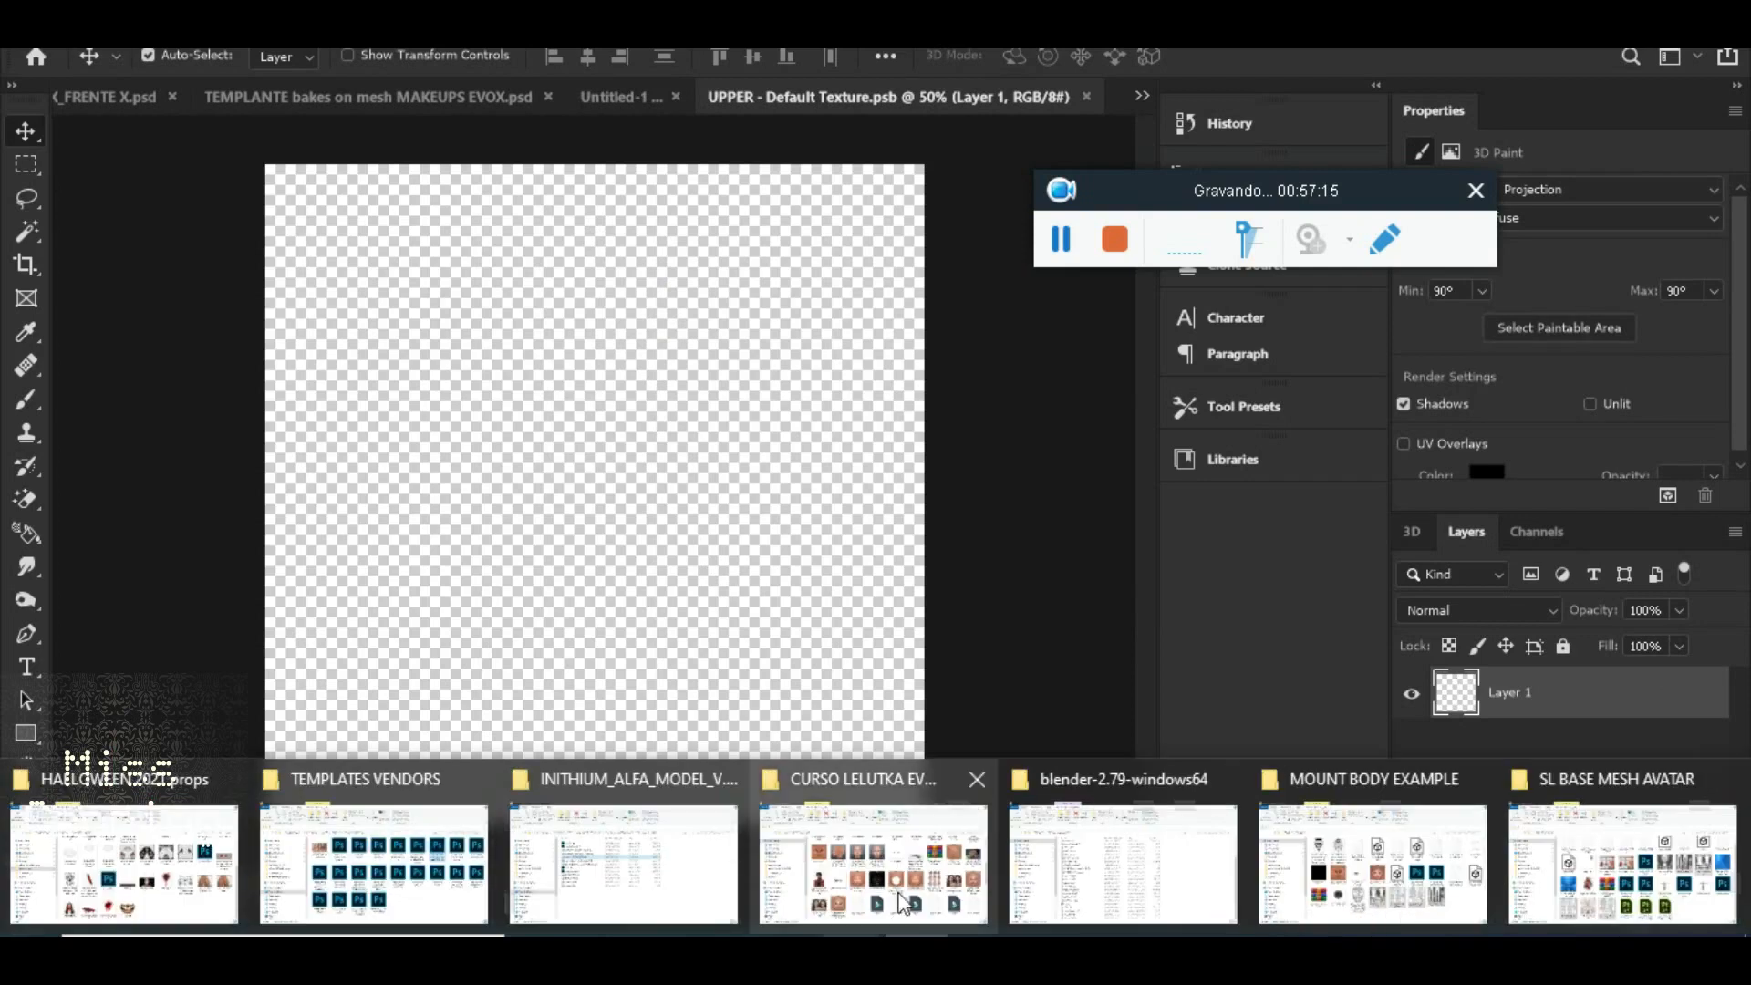
{"action": "left_click", "coordinate": [1306, 893]}
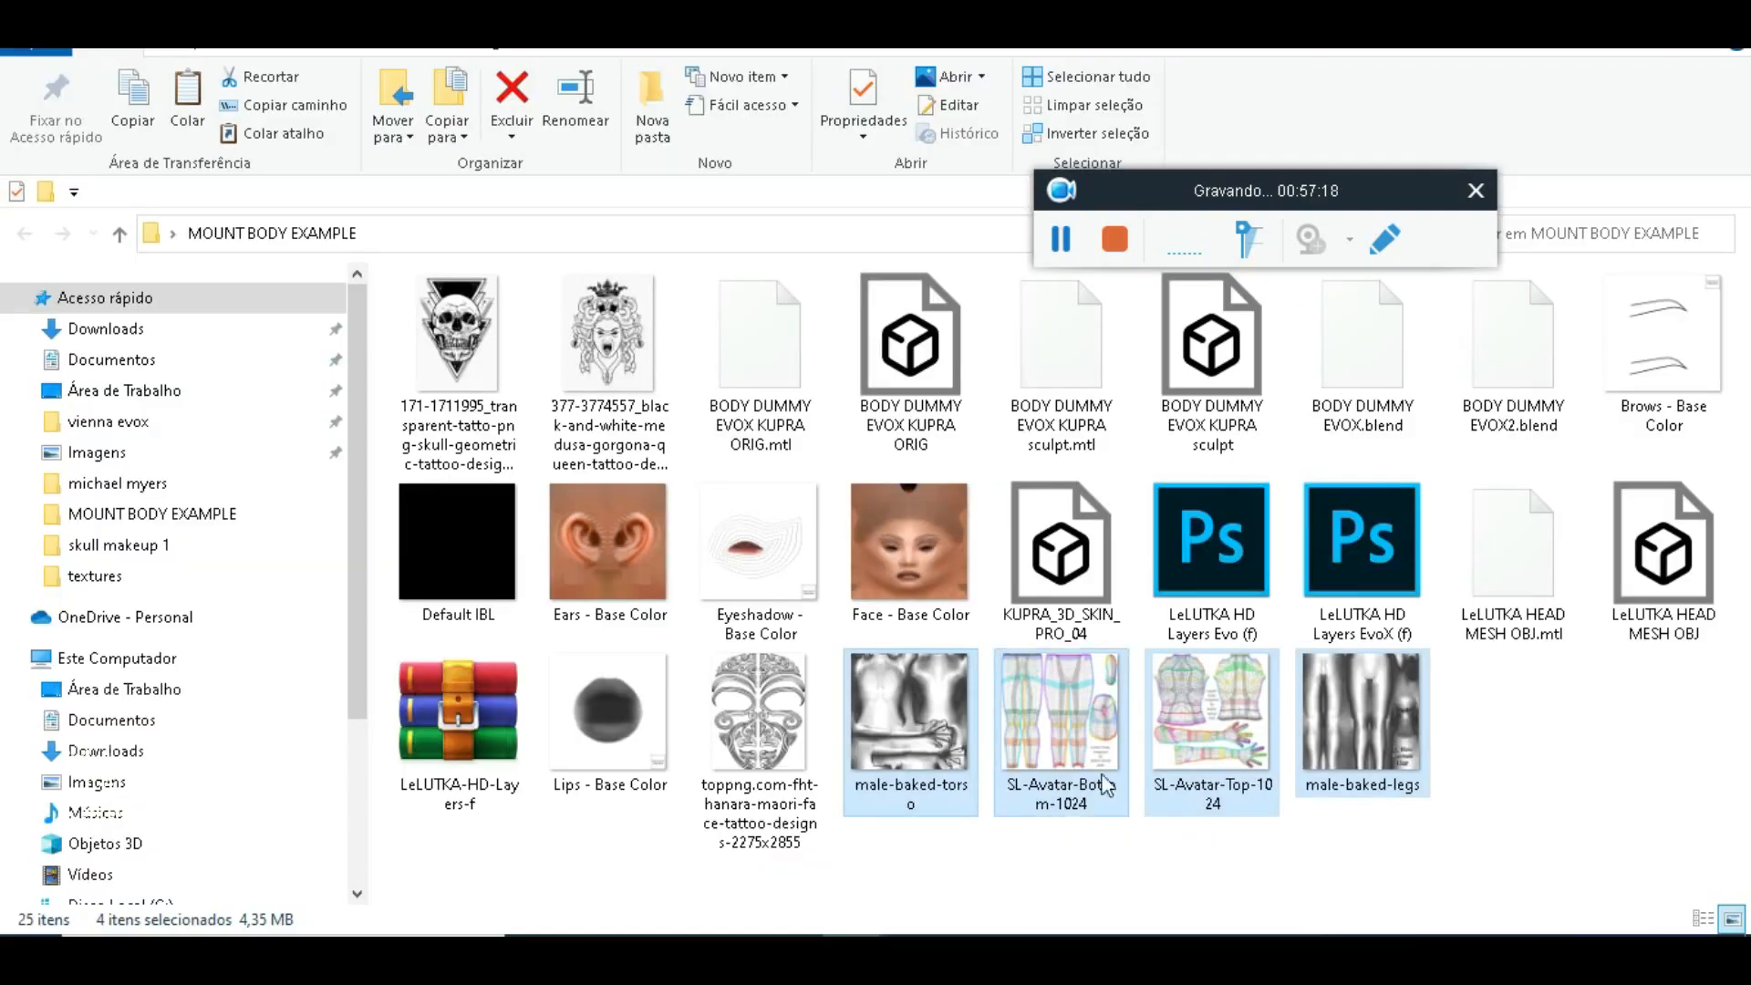
{"action": "left_click", "coordinate": [1246, 811]}
{"action": "left_click_drag", "start_coordinate": [1246, 819], "coordinate": [832, 793]}
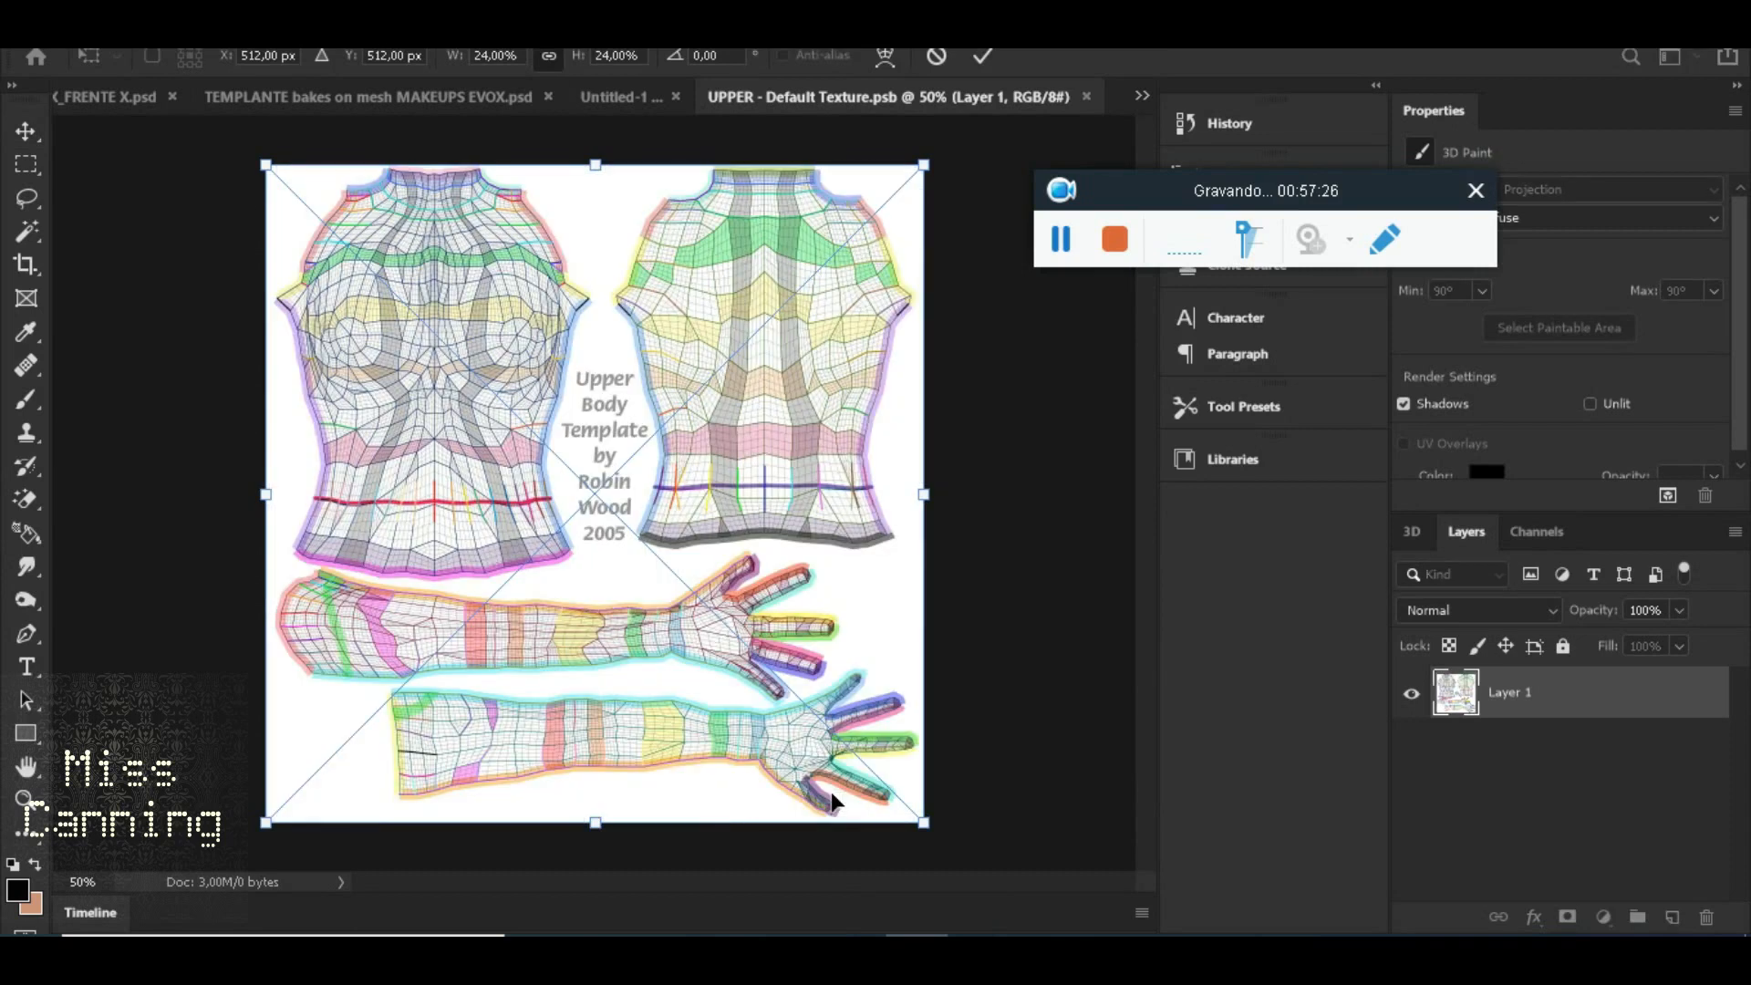
{"action": "left_click", "coordinate": [973, 62]}
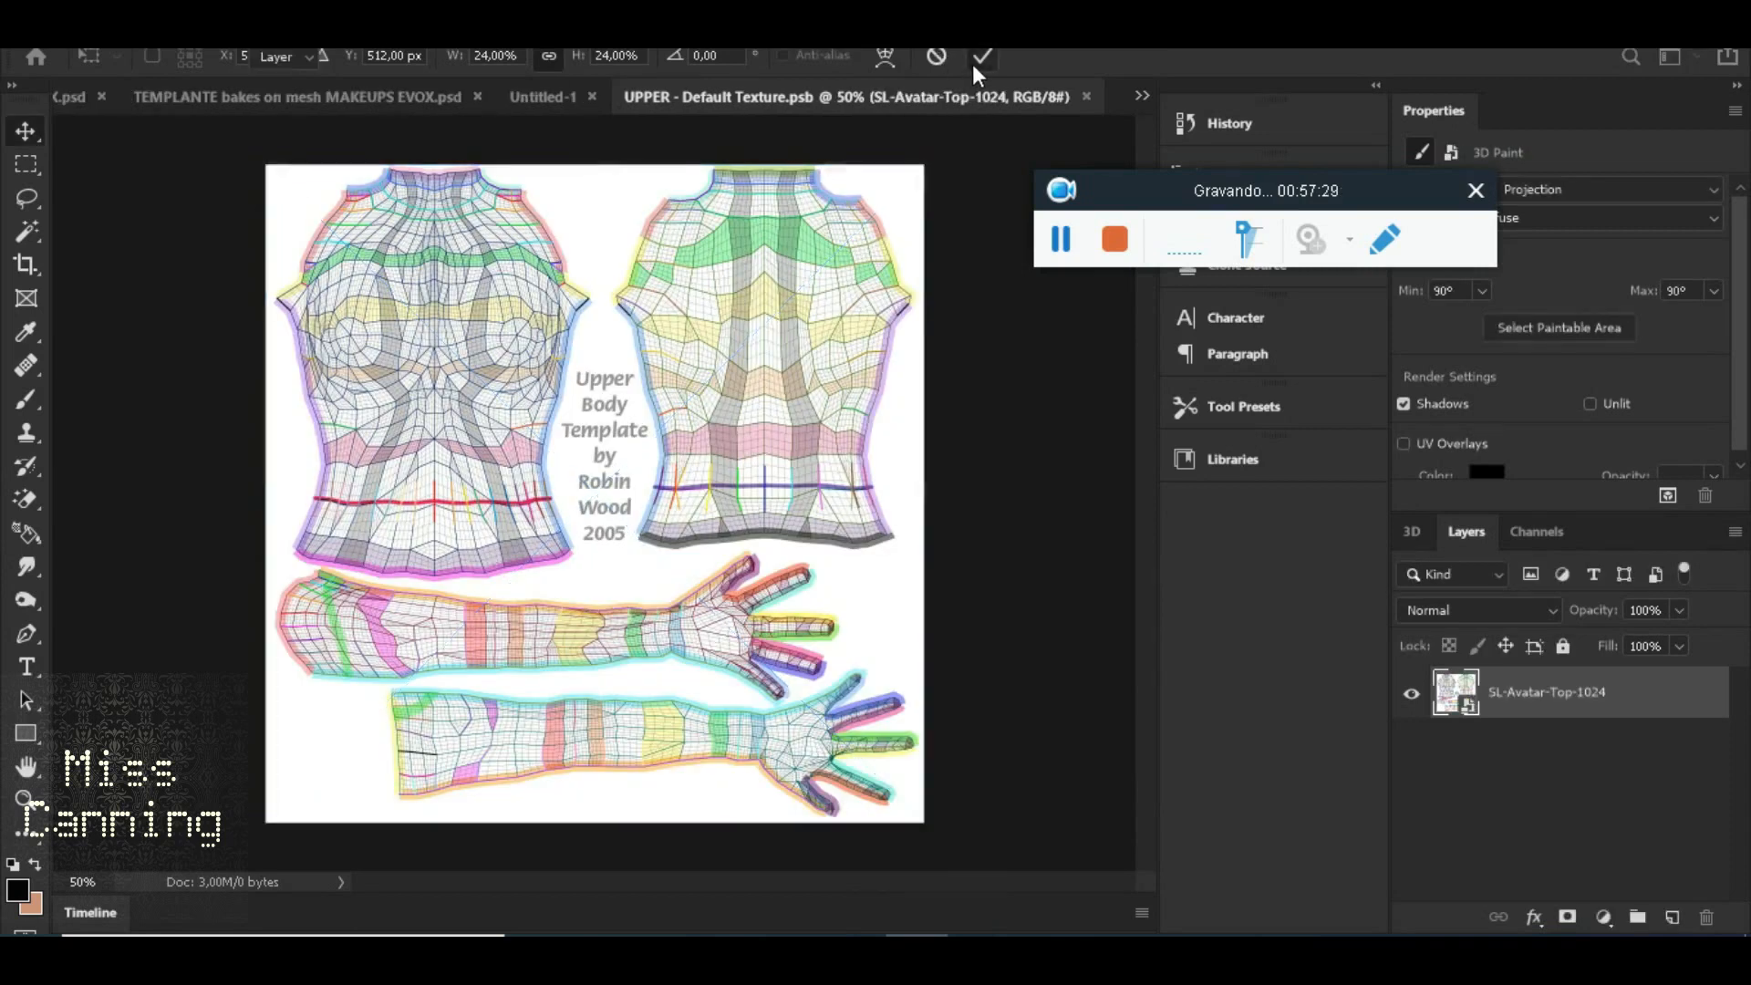
Add an empty Layer 1 above SL-Avatar-Top-1024, then close the UPPER - Default Texture document with its changes saved
{"action": "left_click", "coordinate": [274, 36]}
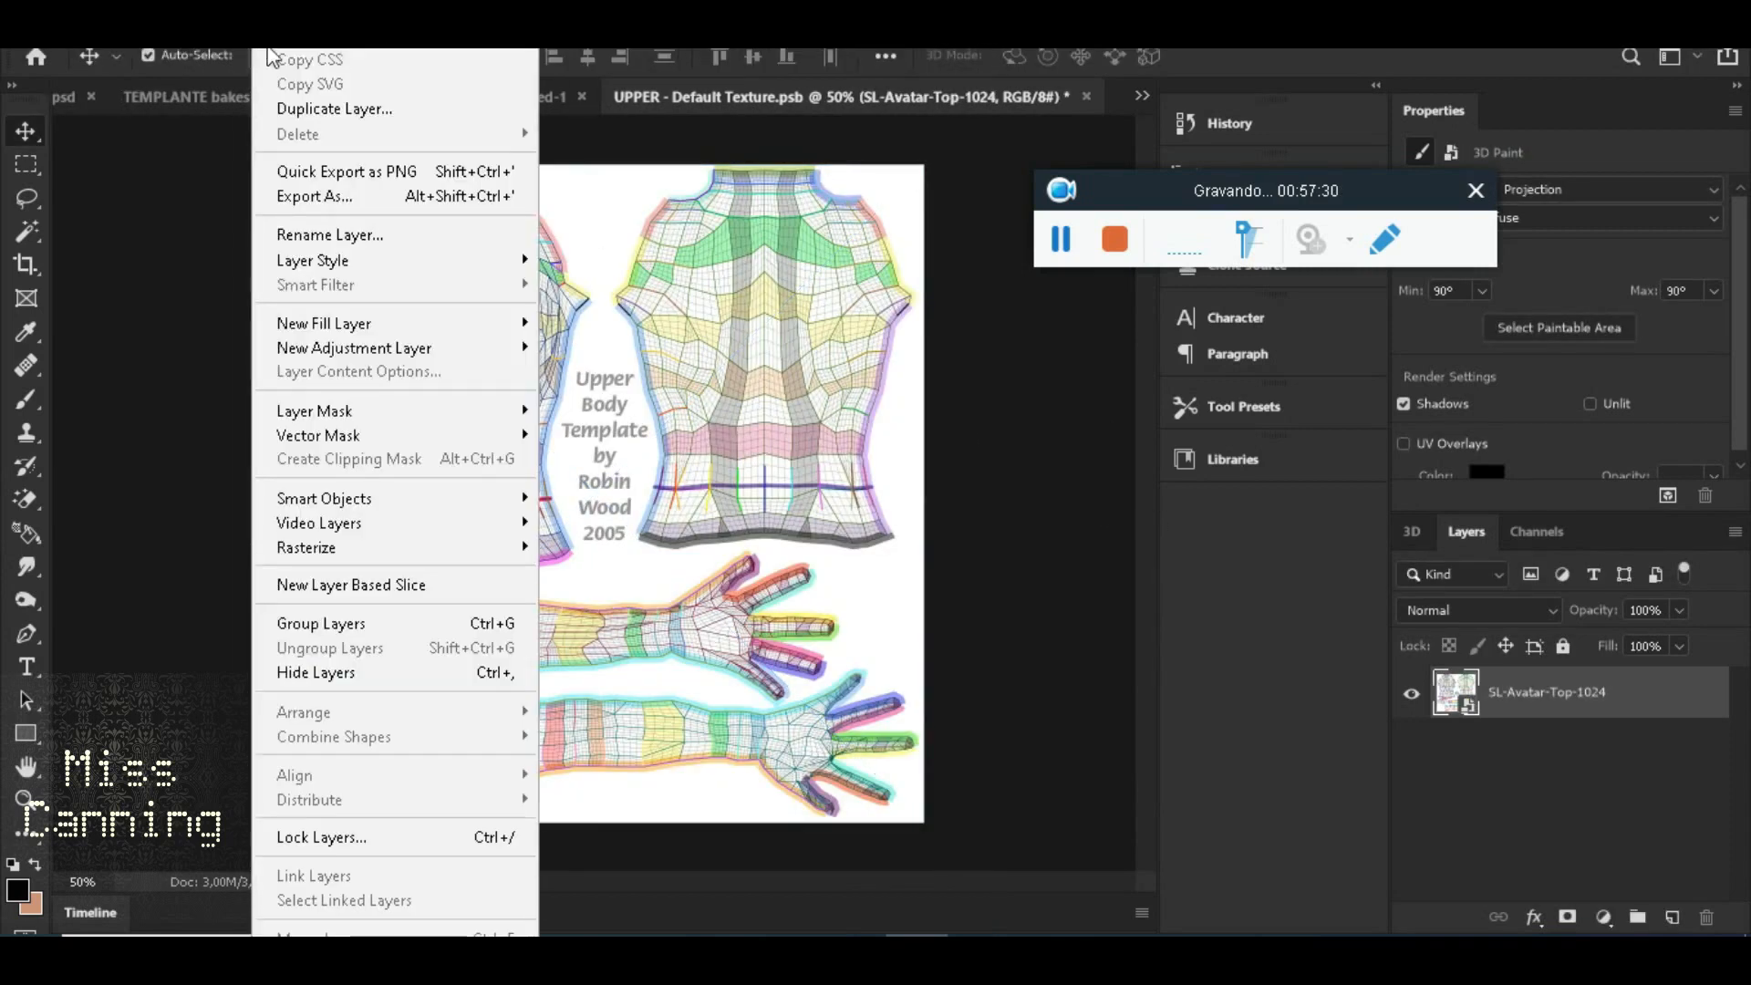
{"action": "left_click", "coordinate": [689, 41]}
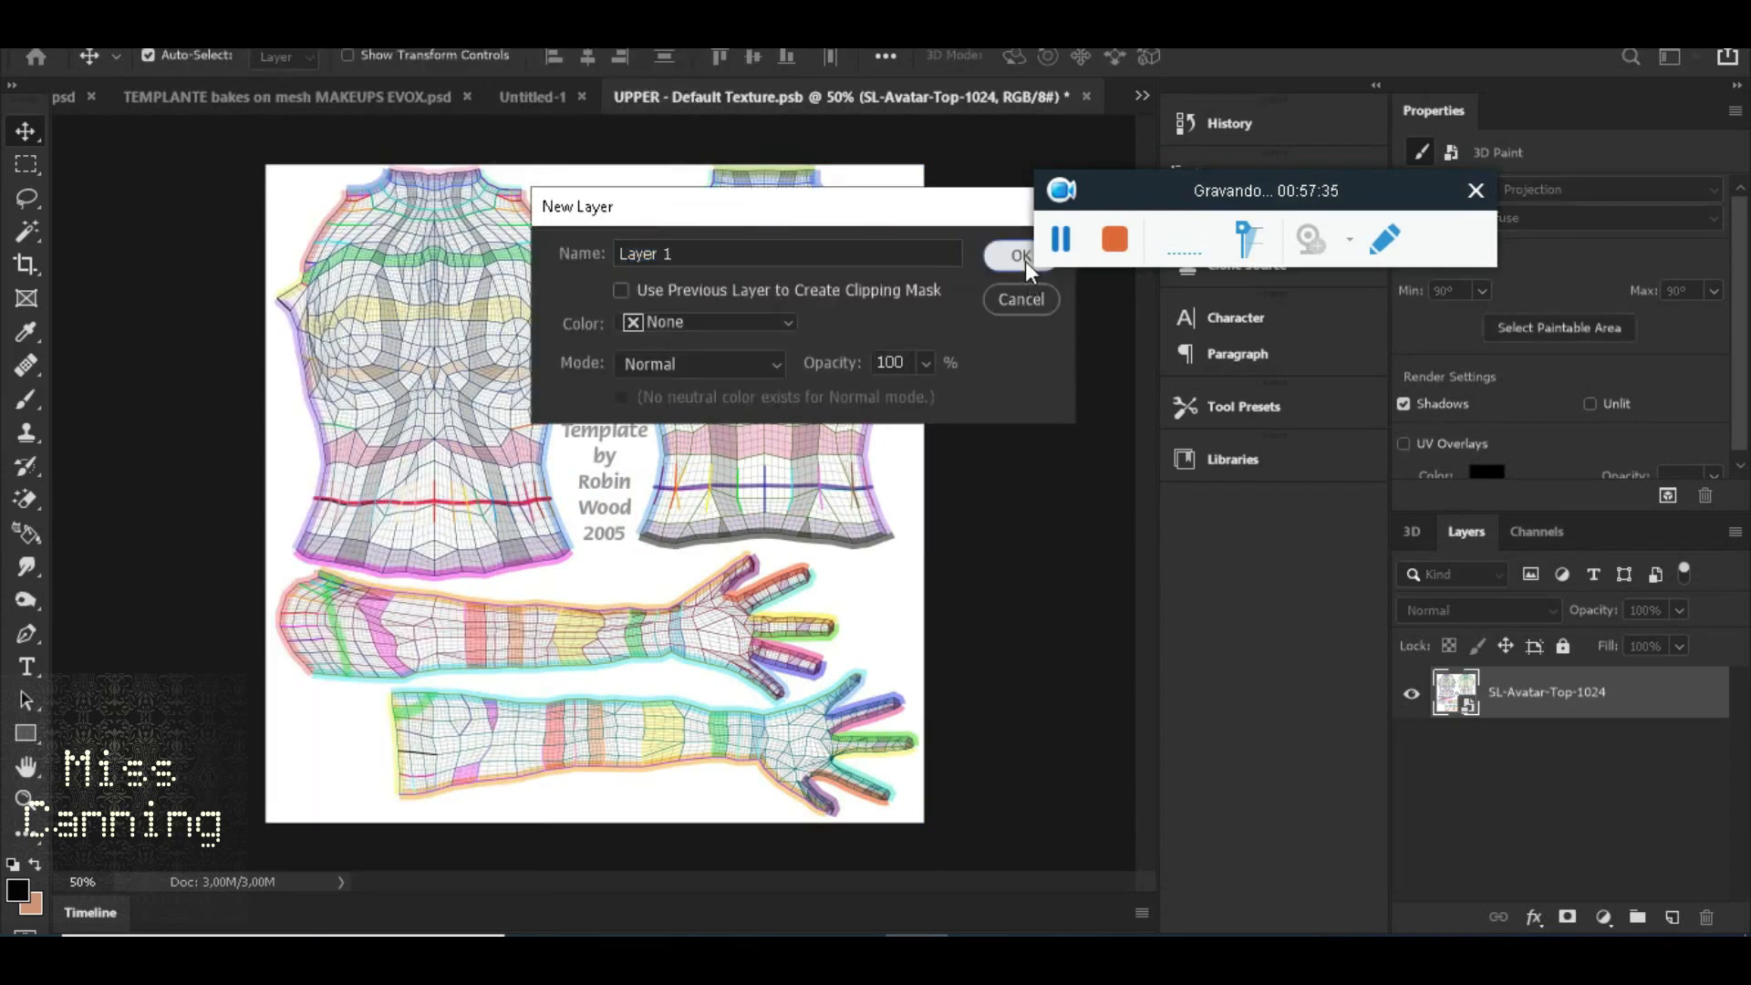
{"action": "left_click", "coordinate": [1025, 261]}
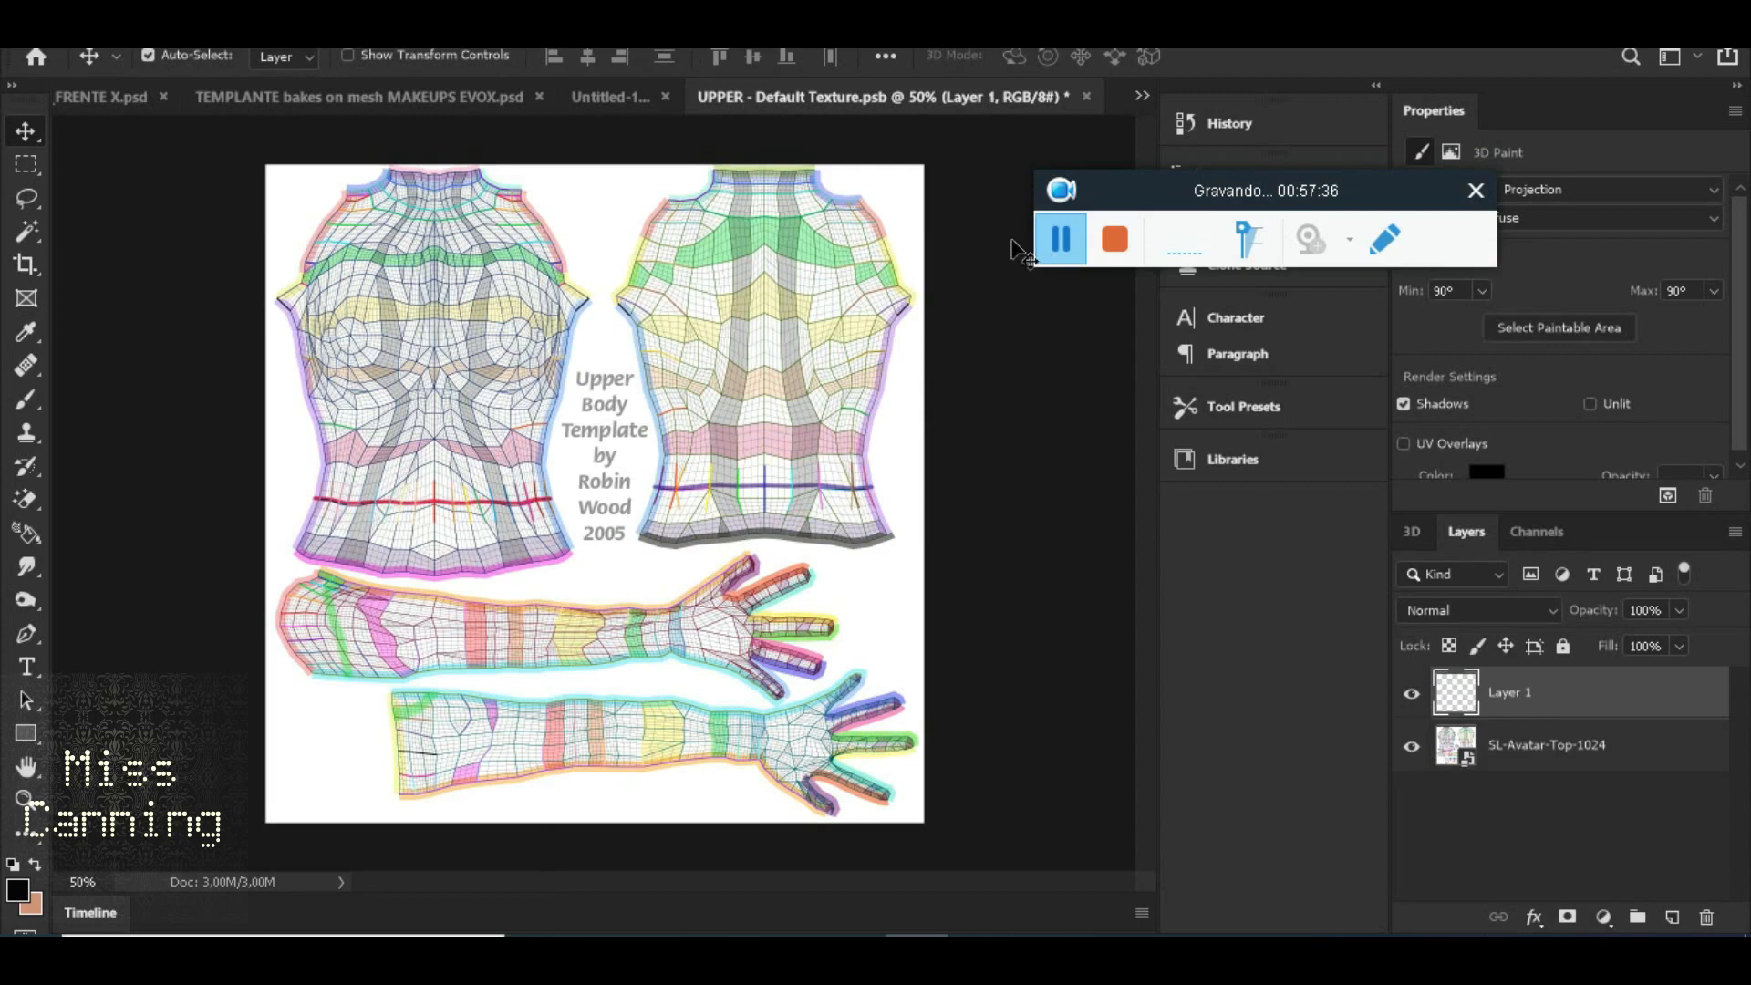
{"action": "left_click", "coordinate": [1086, 97]}
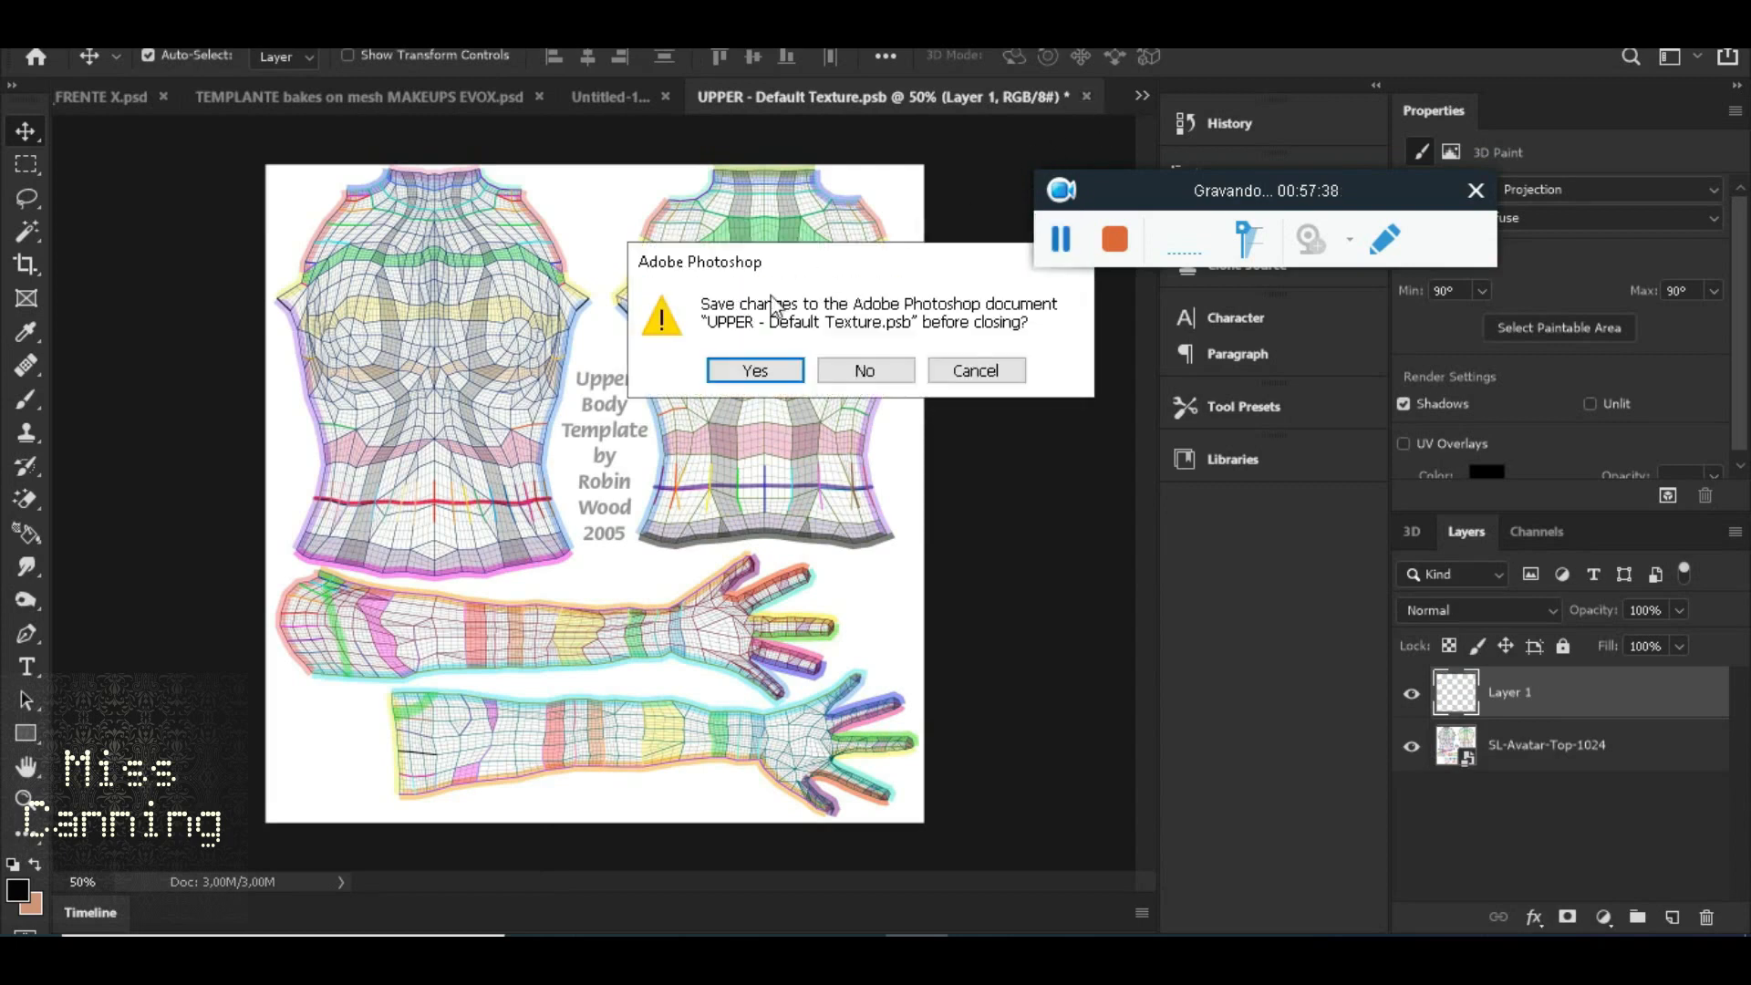
{"action": "left_click", "coordinate": [788, 373]}
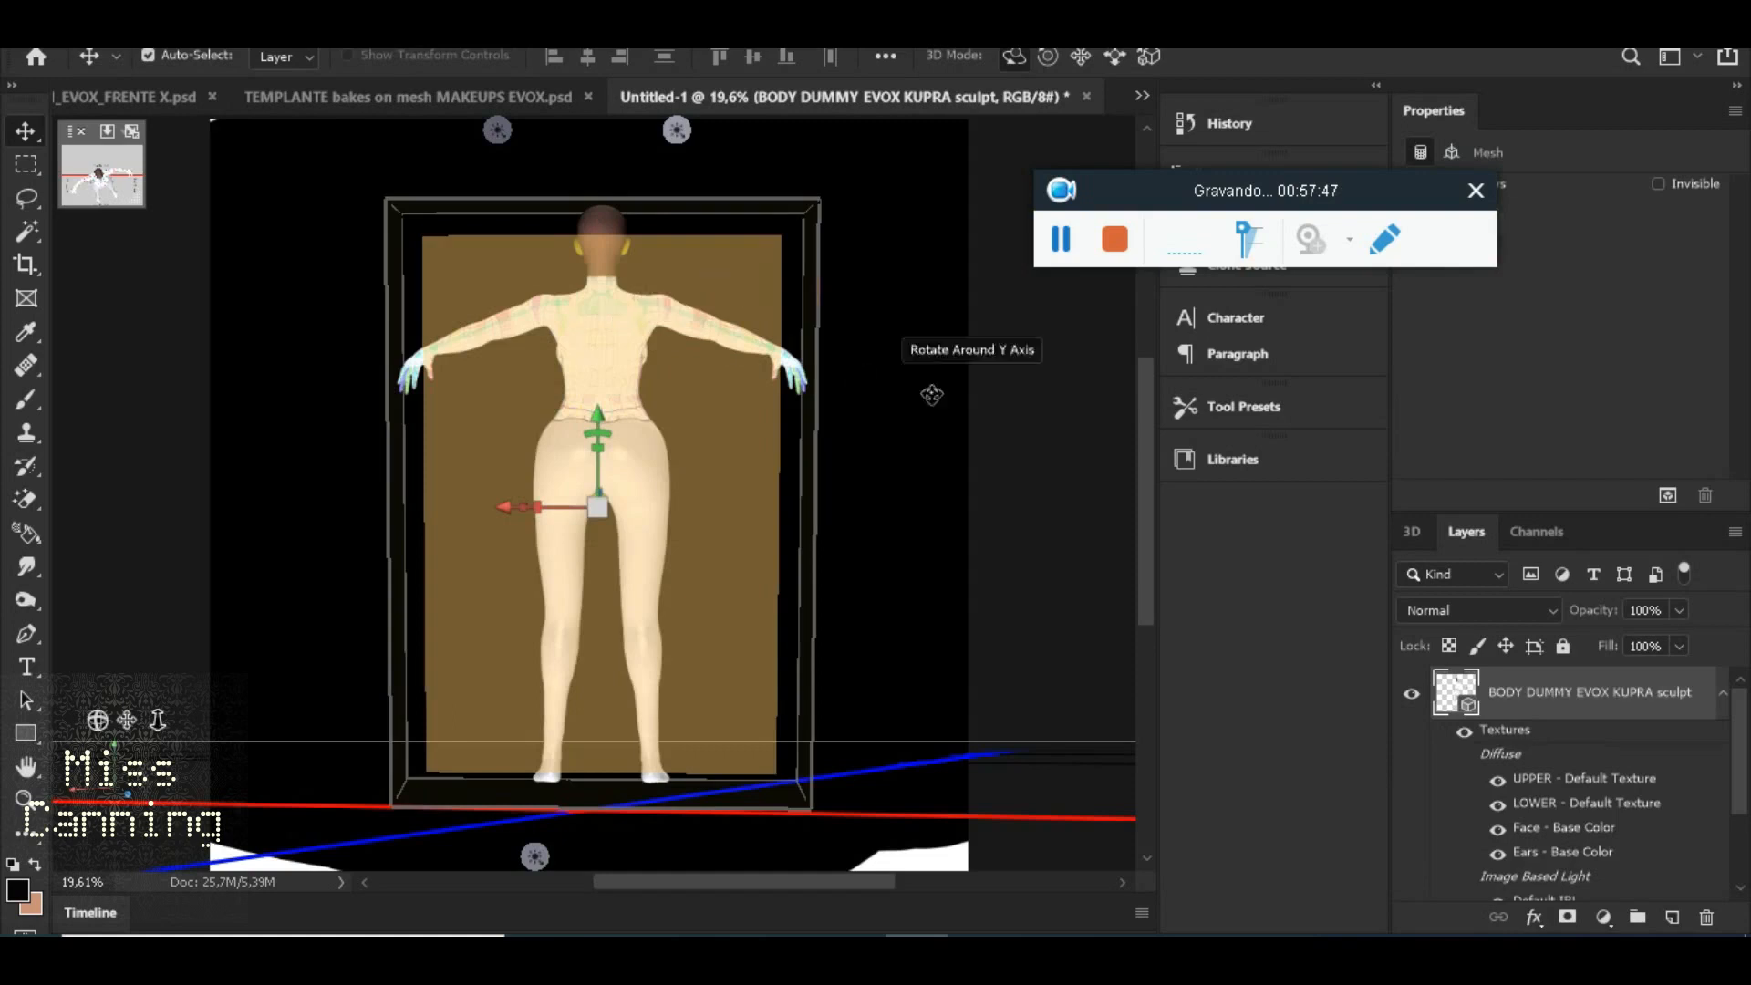
Move the body dummy along the Z axis toward the camera until its torso and hips fill the canvas
{"action": "scroll", "coordinate": [676, 547], "scroll_direction": "up", "scroll_amount": 1}
{"action": "scroll", "coordinate": [611, 403], "scroll_direction": "up", "scroll_amount": 2}
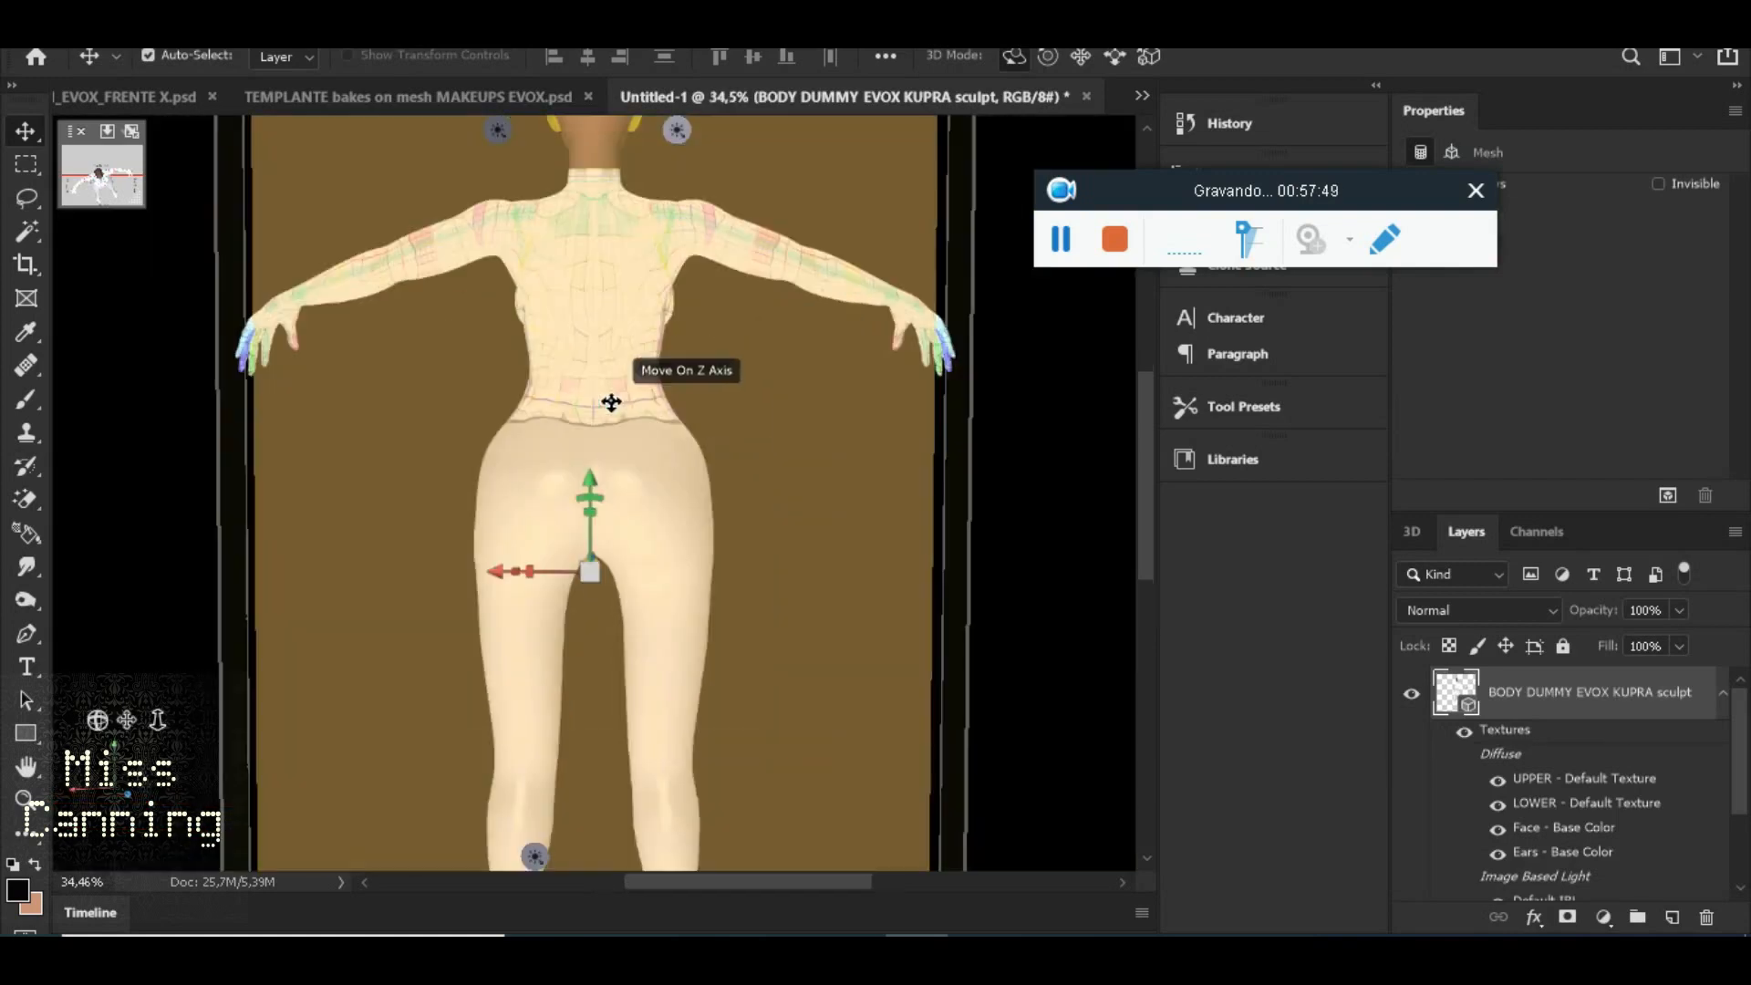
{"action": "left_click_drag", "start_coordinate": [1143, 461], "coordinate": [1146, 423]}
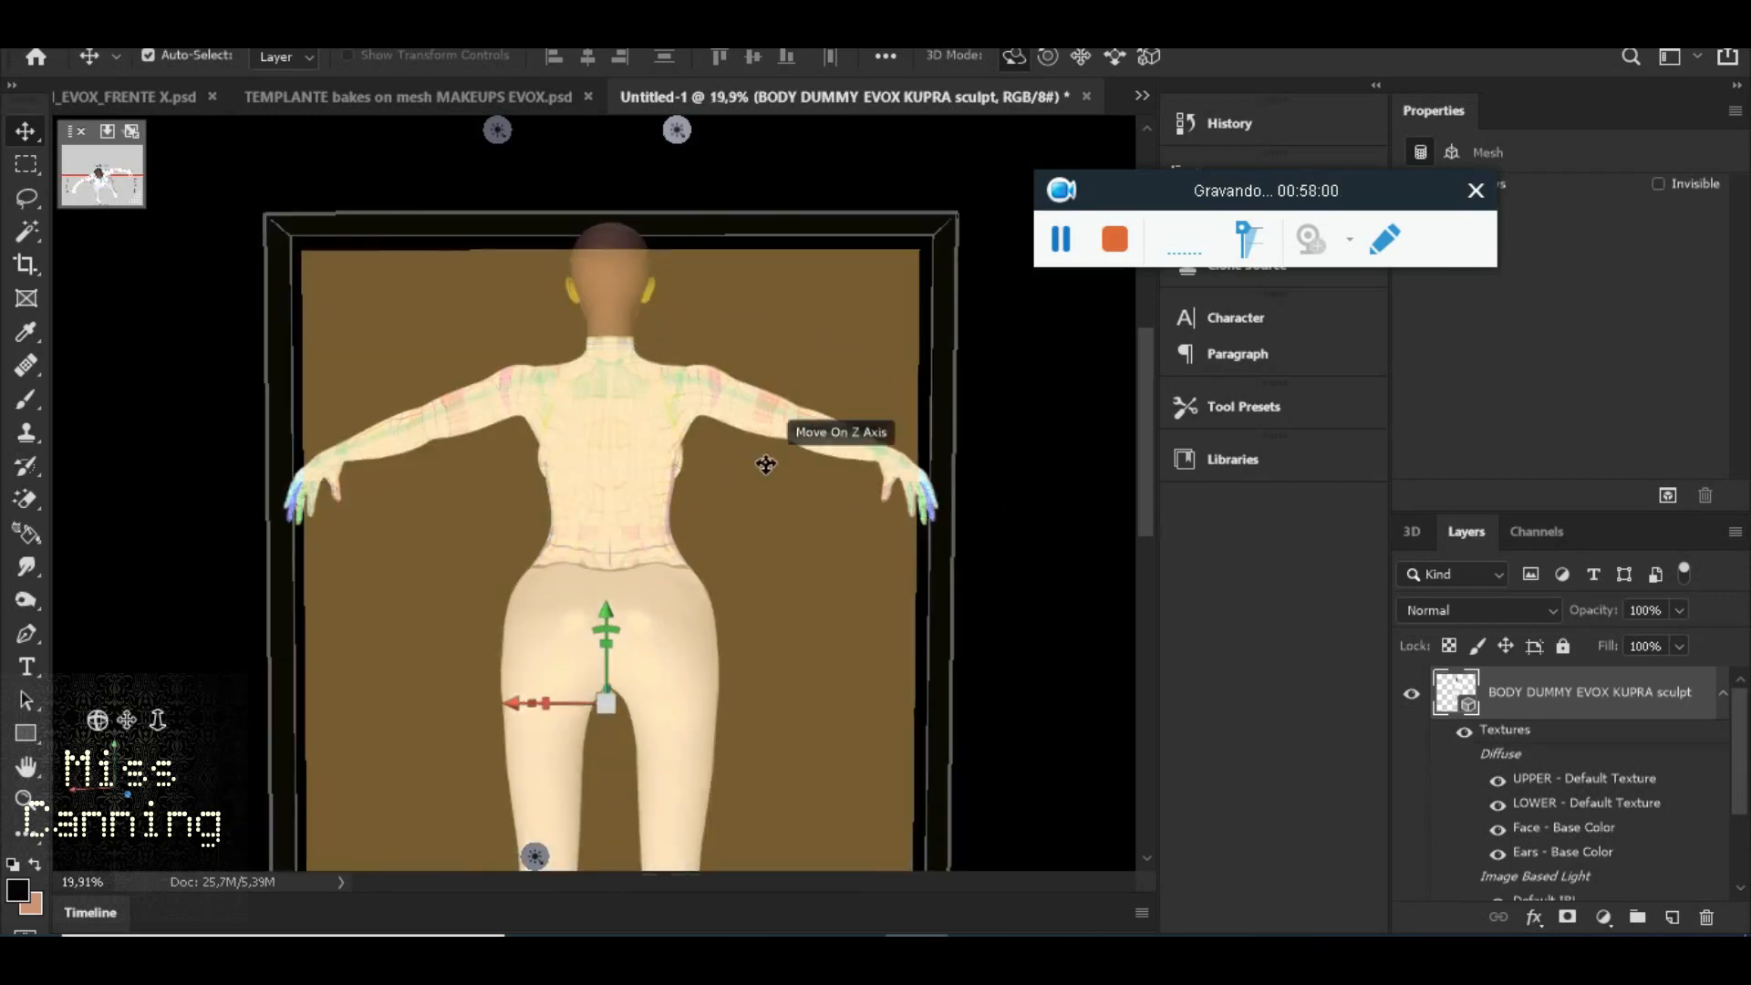
{"action": "key", "text": "ctrl+0"}
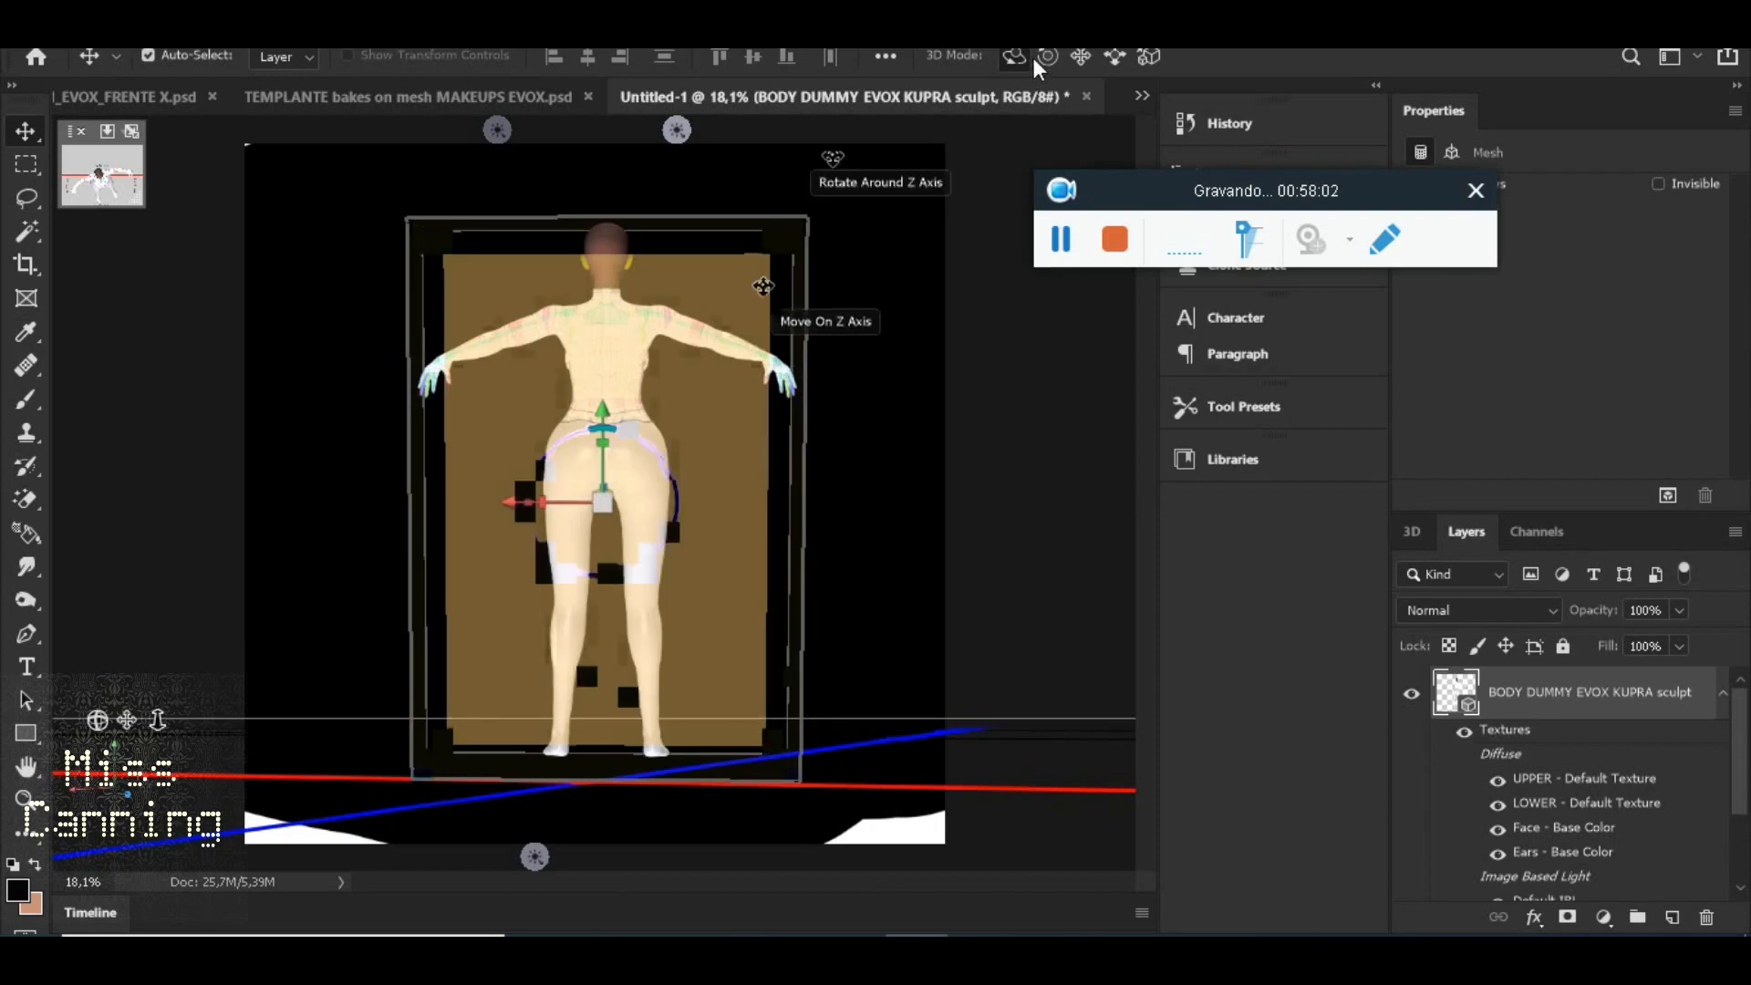
{"action": "left_click_drag", "start_coordinate": [1151, 203], "coordinate": [1295, 214]}
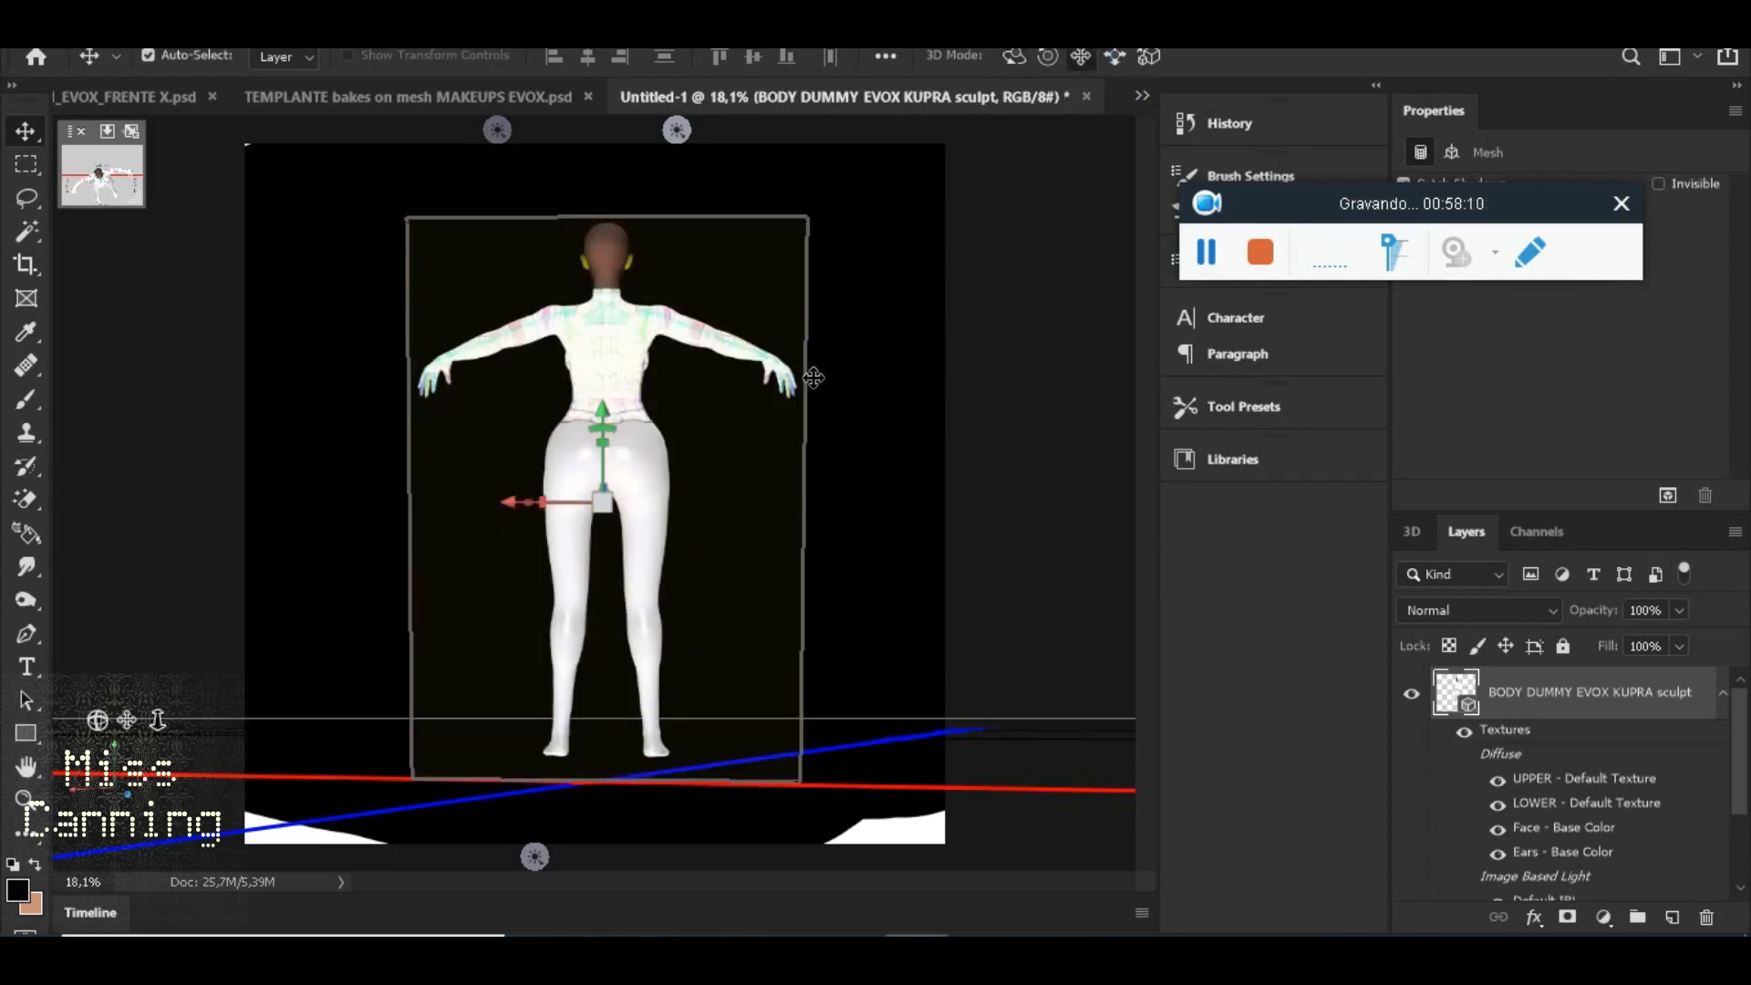
{"action": "left_click_drag", "start_coordinate": [619, 317], "coordinate": [644, 753]}
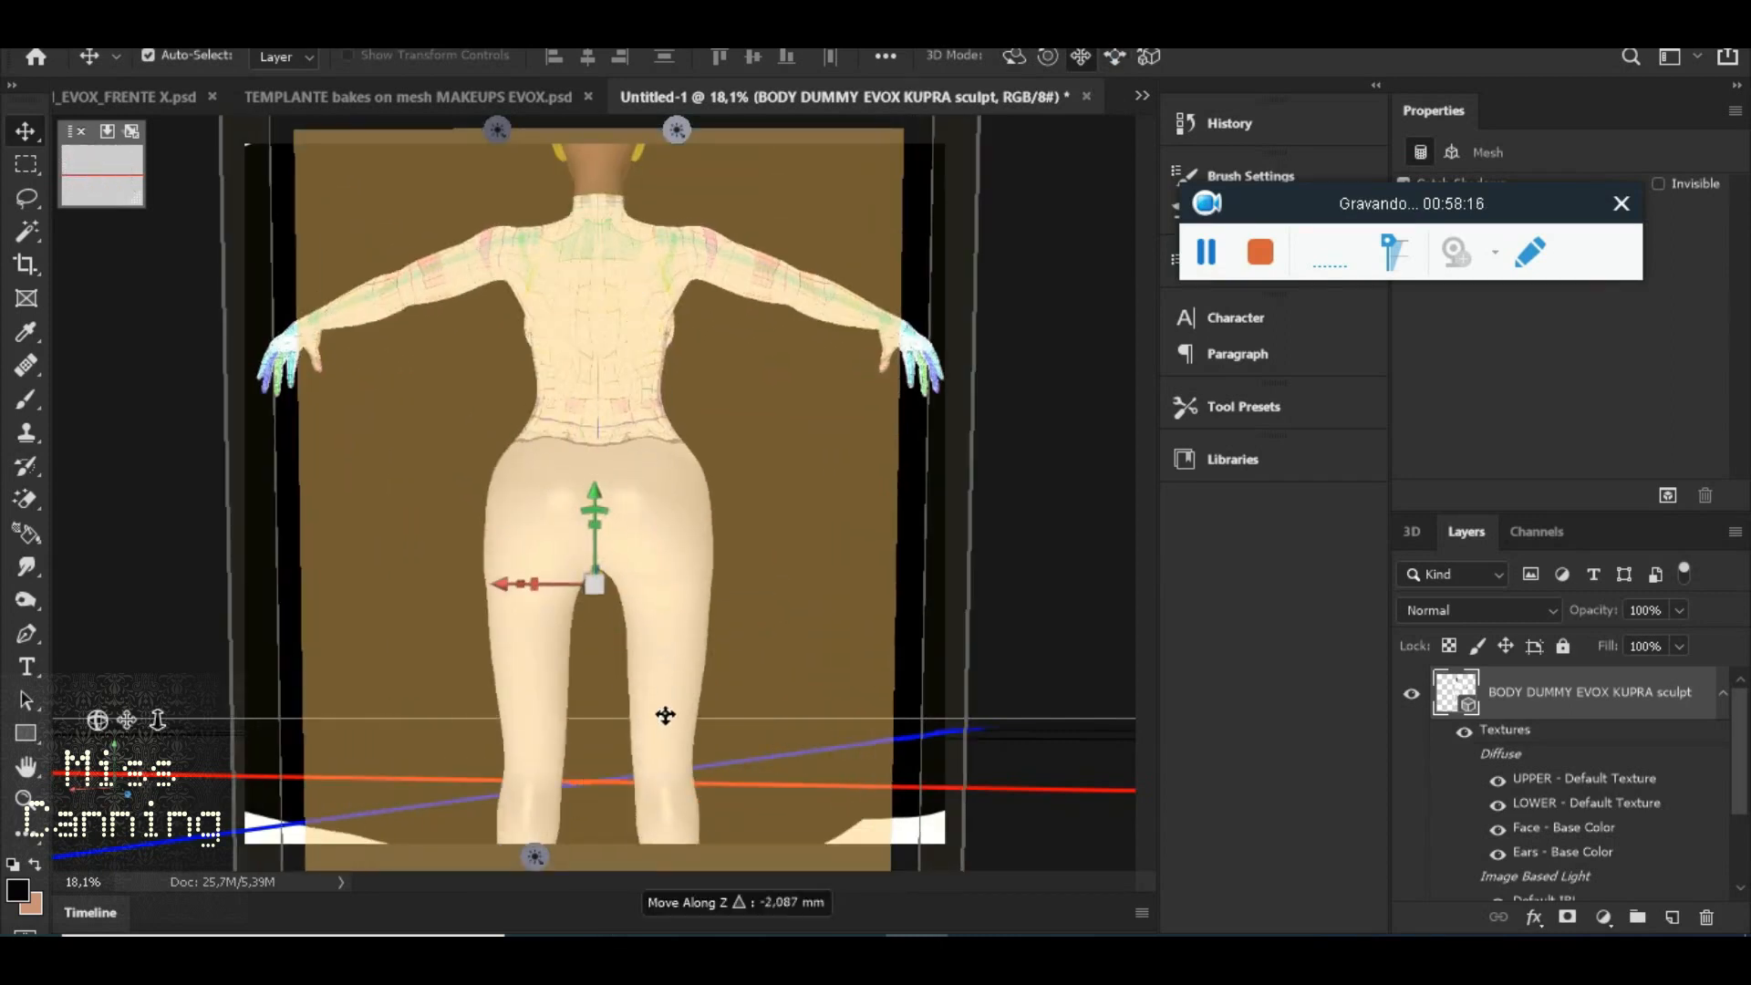
{"action": "mouse_move", "coordinate": [614, 313]}
{"action": "left_mouse_down"}
{"action": "mouse_move", "coordinate": [619, 287]}
{"action": "mouse_move", "coordinate": [638, 321]}
{"action": "left_mouse_up"}
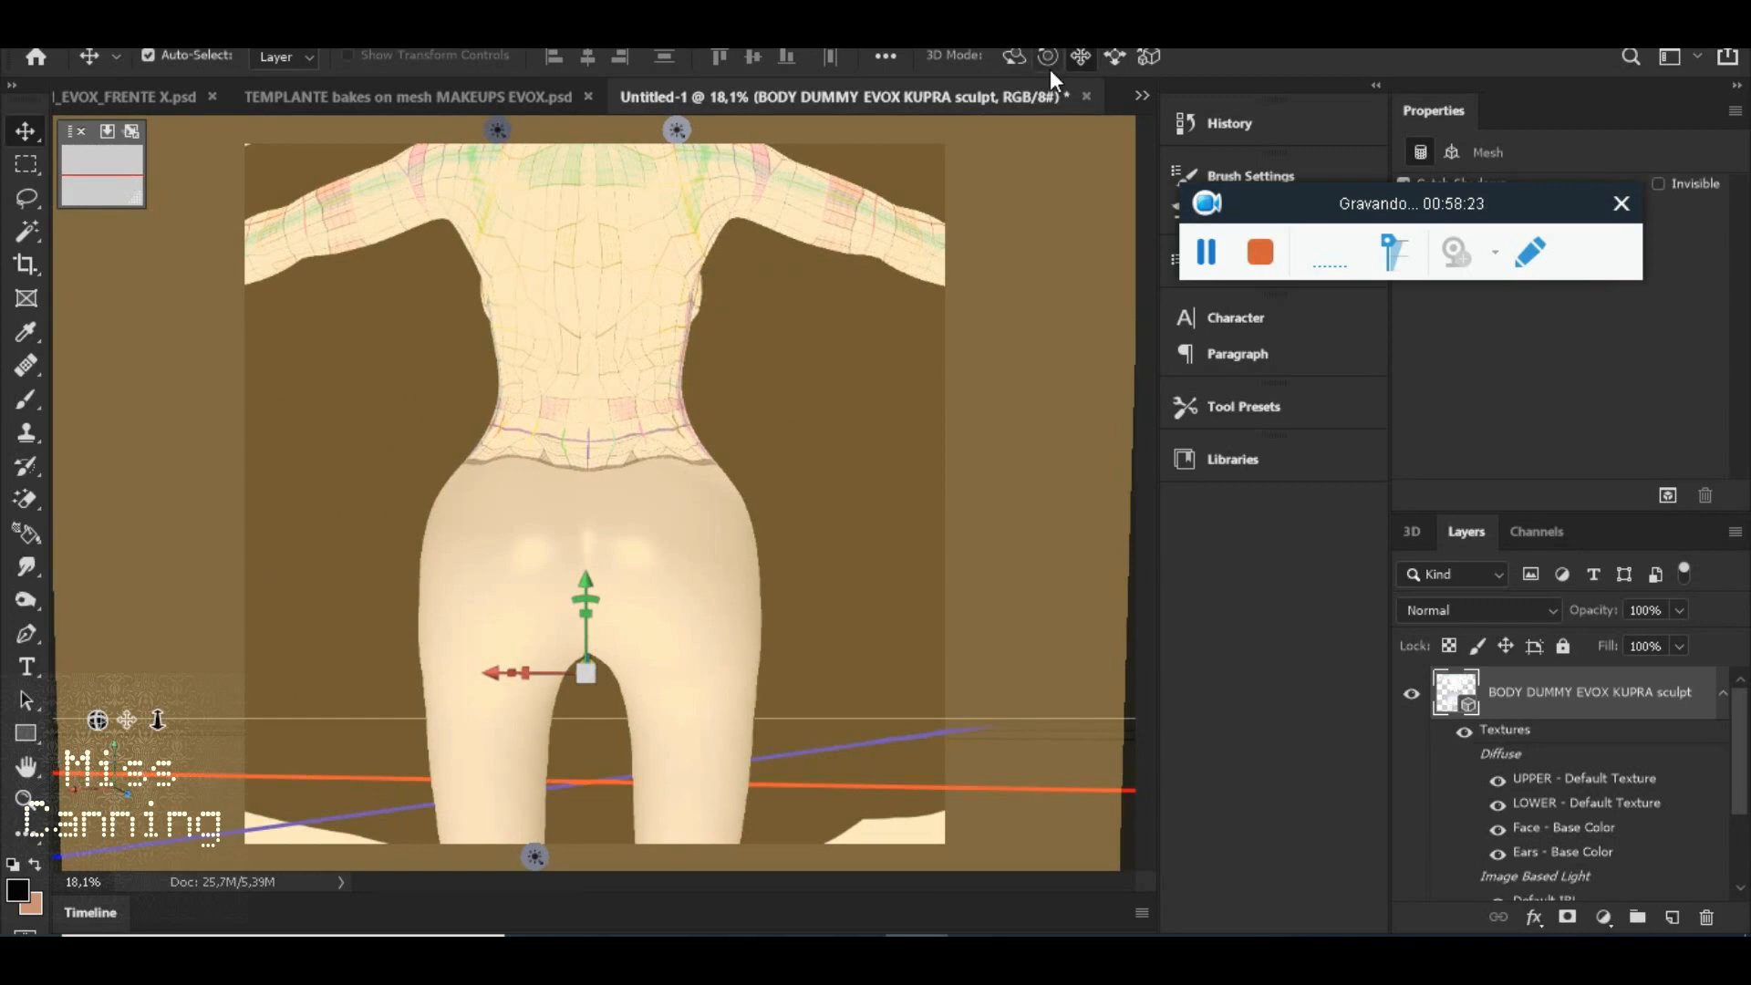
{"action": "mouse_move", "coordinate": [725, 313]}
{"action": "left_mouse_down"}
{"action": "mouse_move", "coordinate": [682, 330]}
{"action": "mouse_move", "coordinate": [689, 354]}
{"action": "mouse_move", "coordinate": [691, 313]}
{"action": "left_mouse_up"}
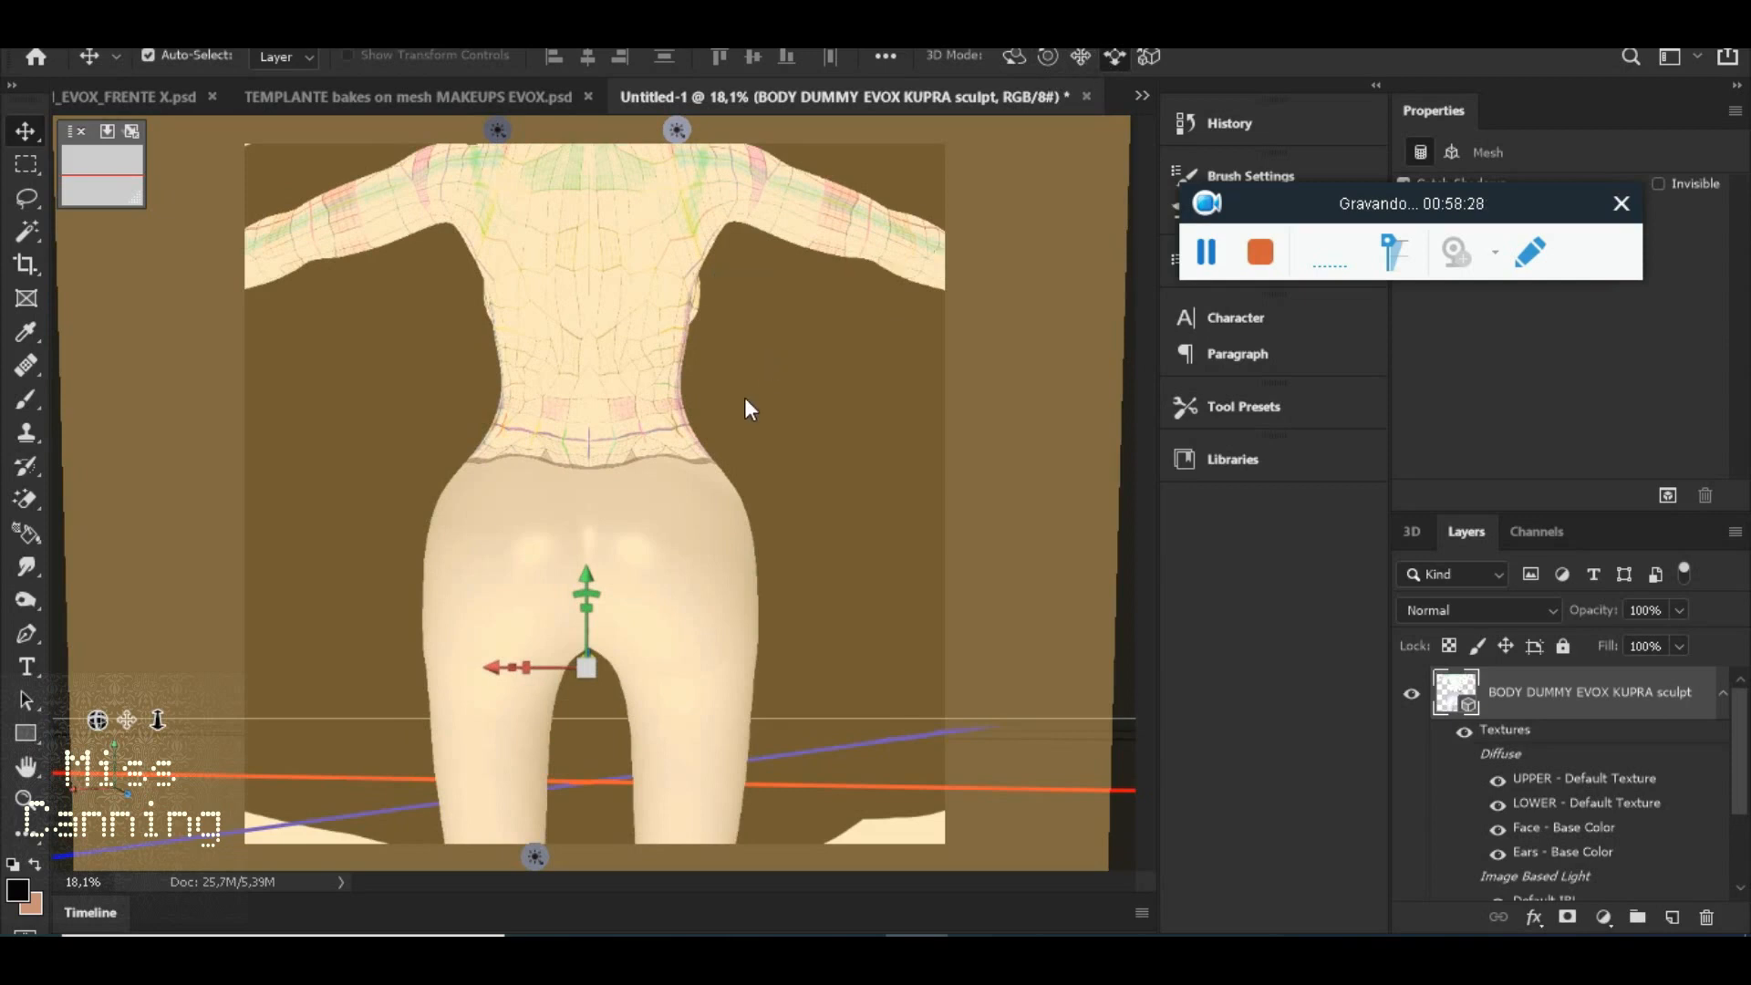
Lower the dummy along the Y axis and adjust its Z distance so the head and upper back fit inside the canvas
{"action": "scroll", "coordinate": [625, 411], "scroll_direction": "down", "scroll_amount": 4}
{"action": "left_click_drag", "start_coordinate": [620, 431], "coordinate": [619, 465]}
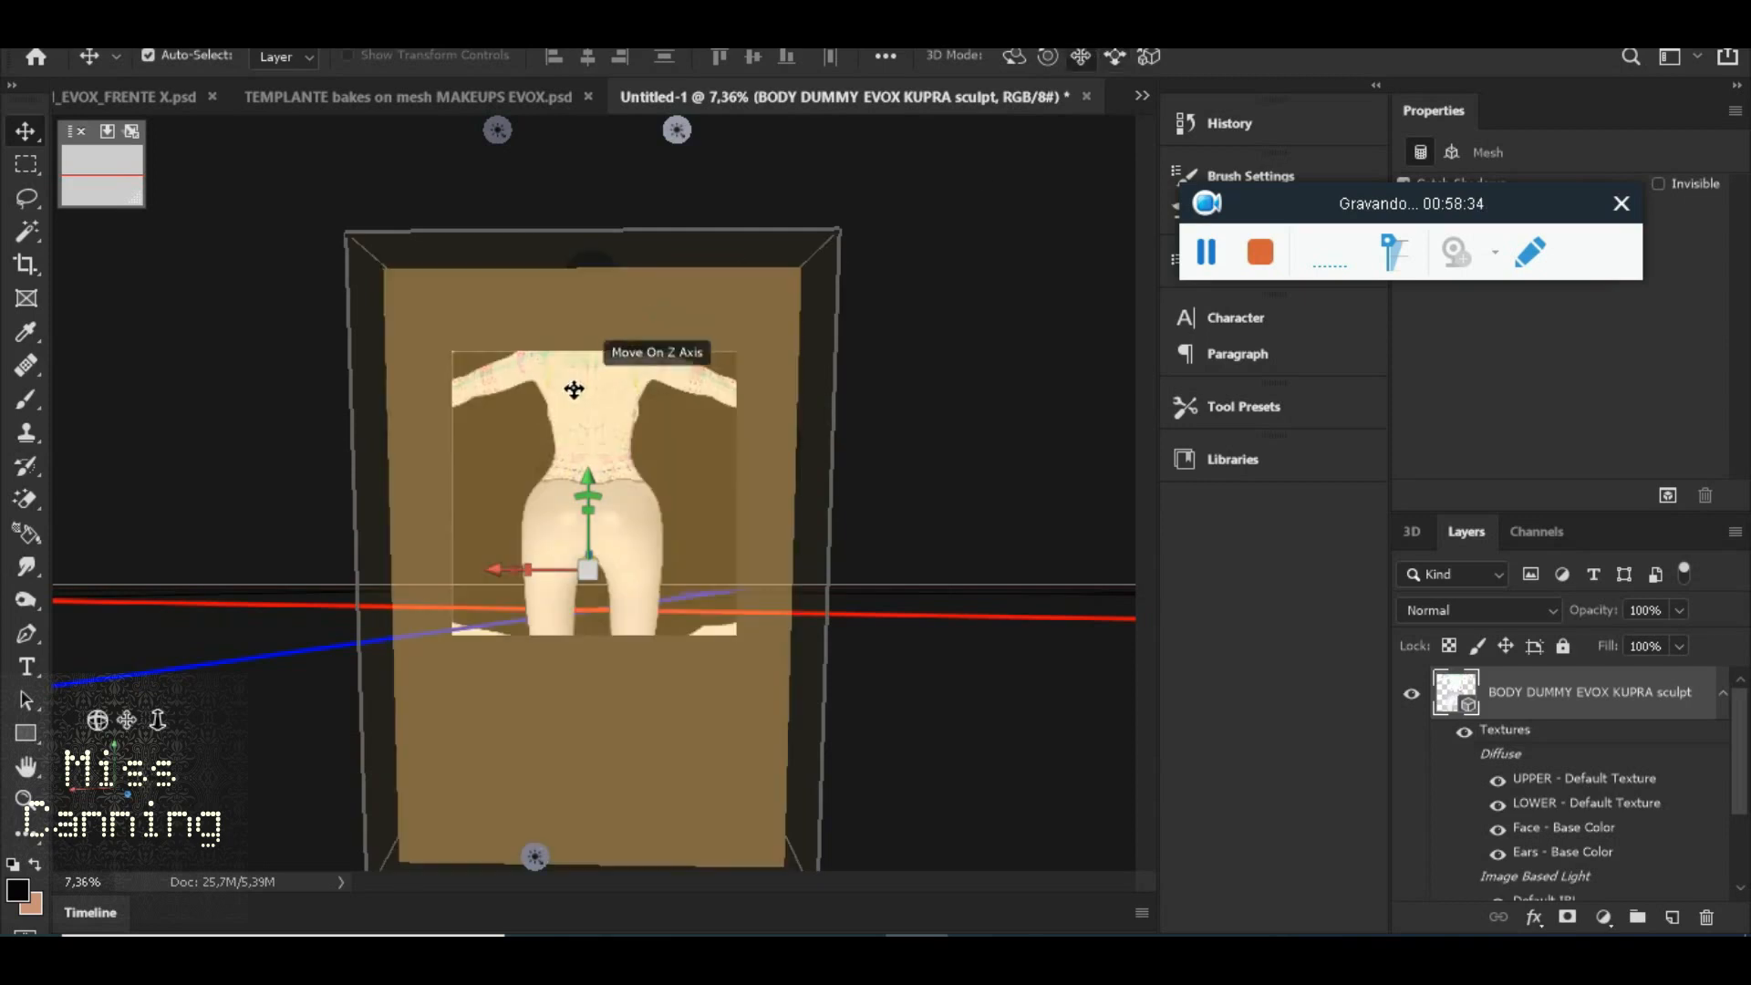
{"action": "mouse_move", "coordinate": [611, 395]}
{"action": "left_mouse_down"}
{"action": "mouse_move", "coordinate": [616, 432]}
{"action": "mouse_move", "coordinate": [619, 383]}
{"action": "left_mouse_up"}
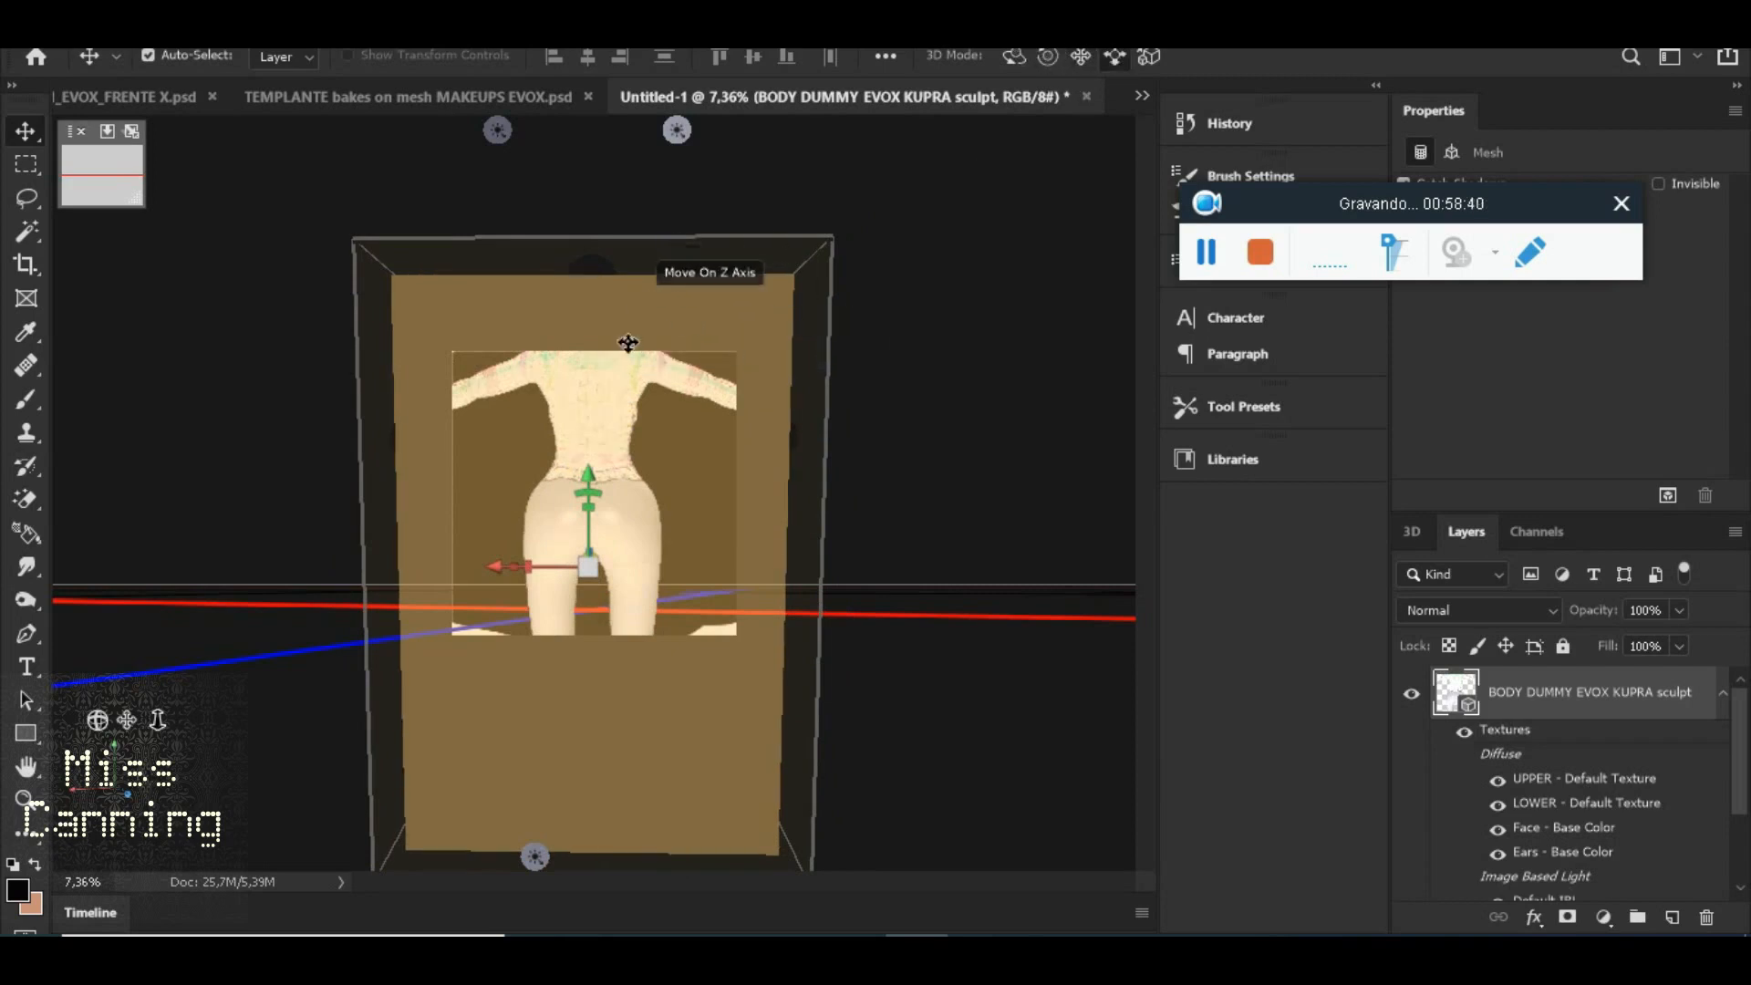
{"action": "left_click_drag", "start_coordinate": [588, 479], "coordinate": [595, 571]}
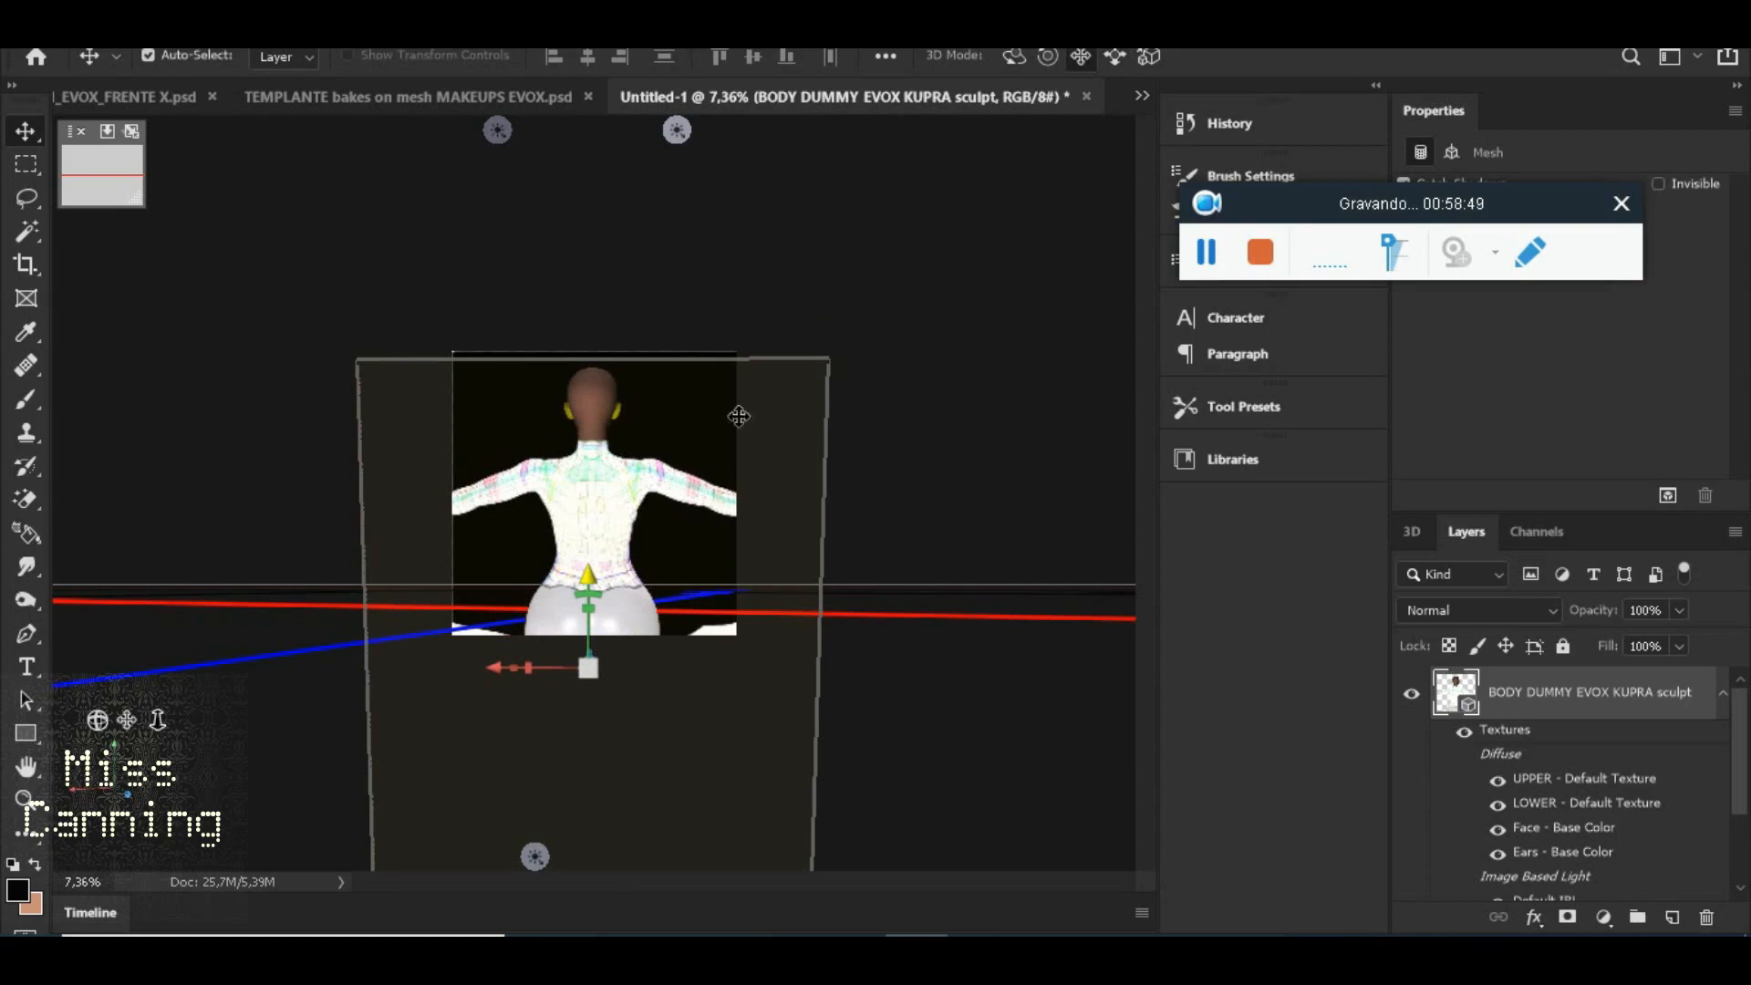
{"action": "left_click_drag", "start_coordinate": [629, 575], "coordinate": [635, 706]}
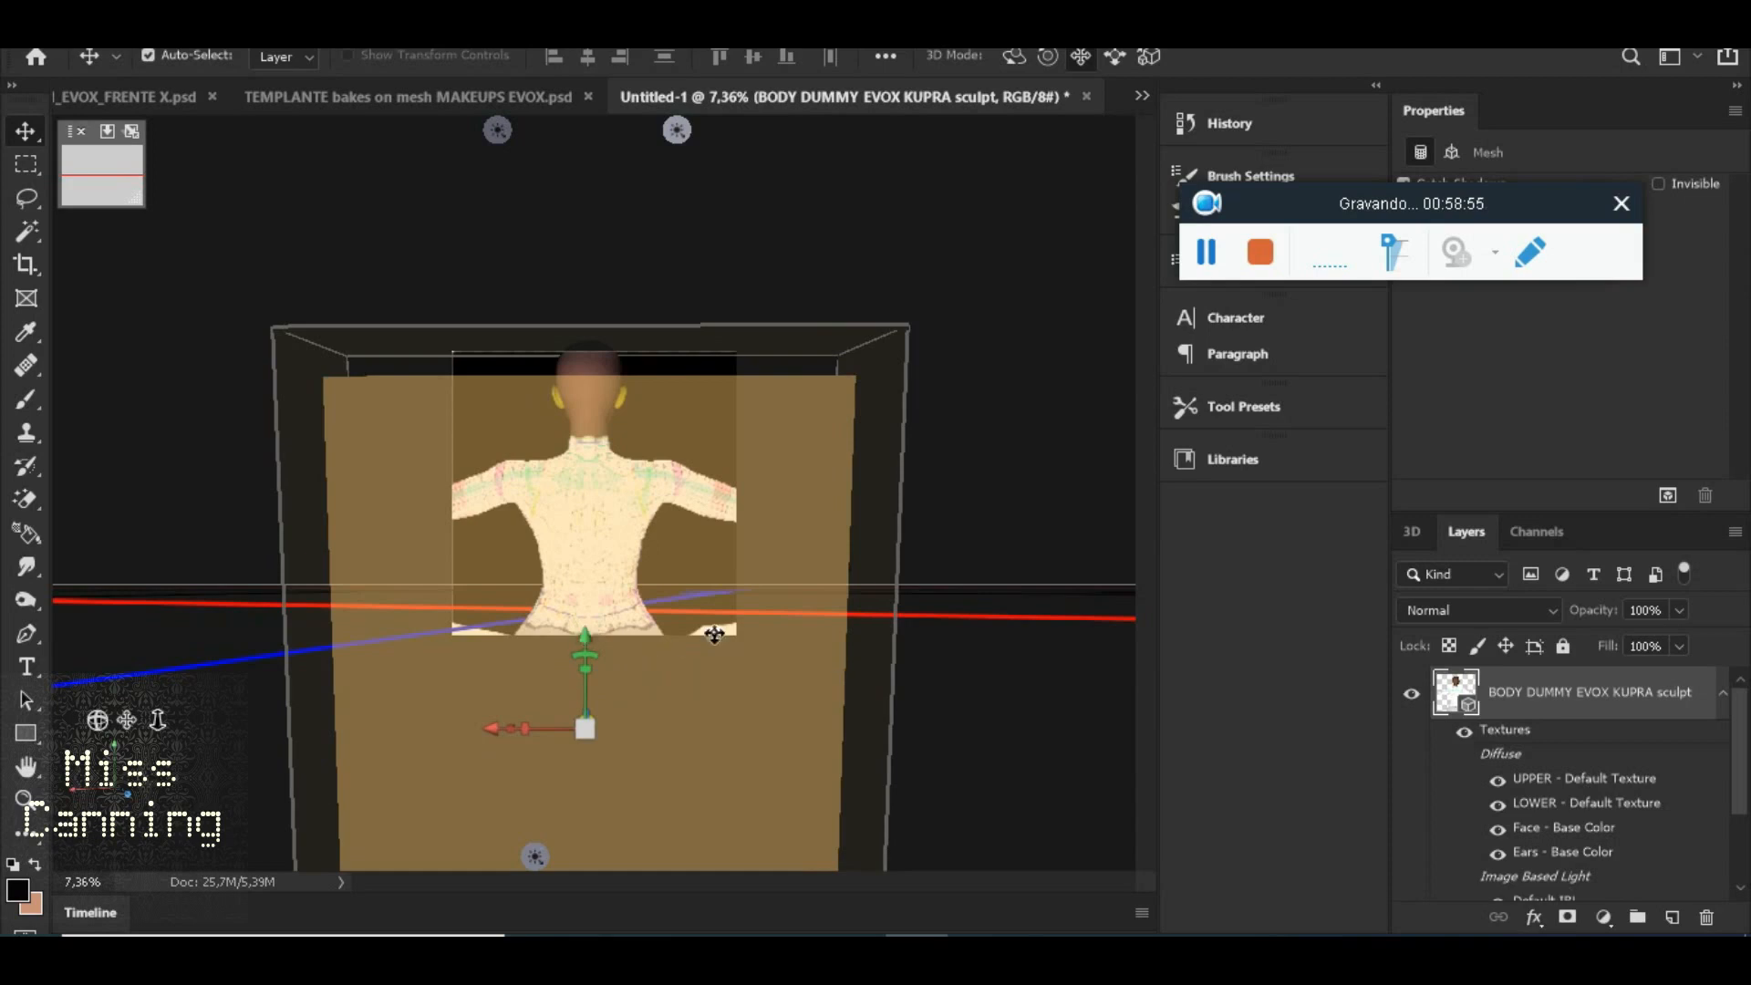
{"action": "left_click_drag", "start_coordinate": [584, 636], "coordinate": [585, 655]}
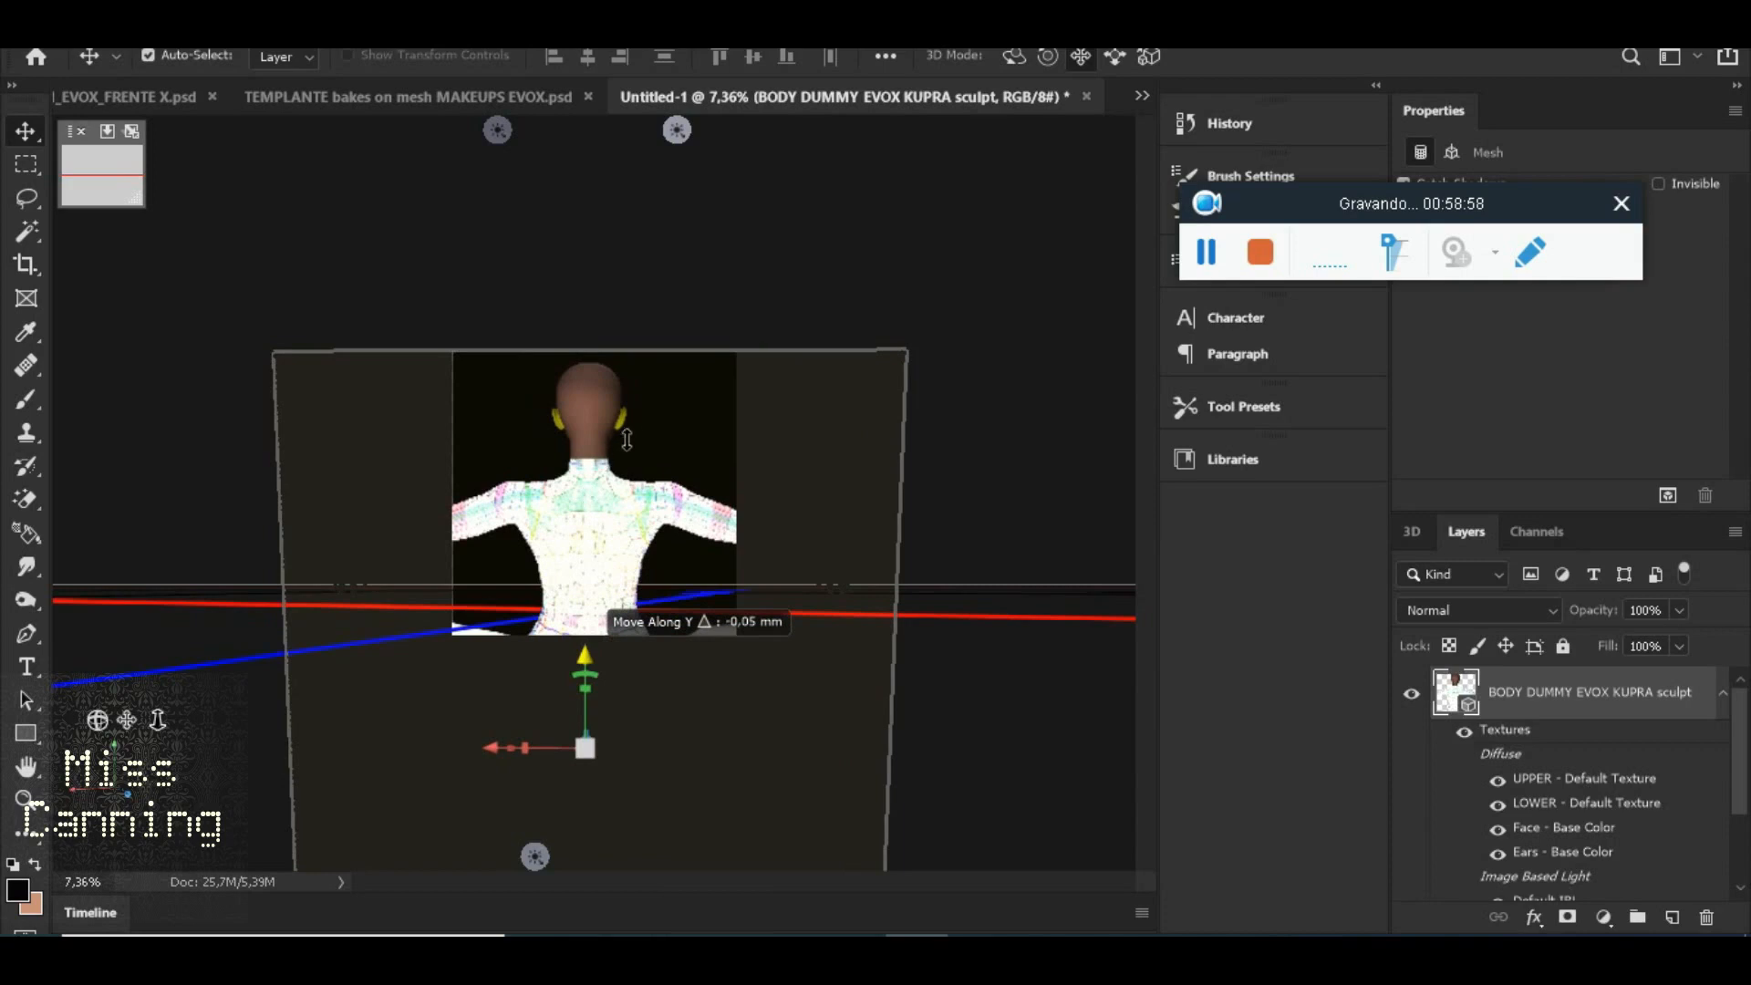
Bring the dummy slightly closer along the Z axis so the head and shoulders fill the canvas from behind
{"action": "scroll", "coordinate": [689, 457], "scroll_direction": "up", "scroll_amount": 6}
{"action": "scroll", "coordinate": [688, 414], "scroll_direction": "up", "scroll_amount": 4}
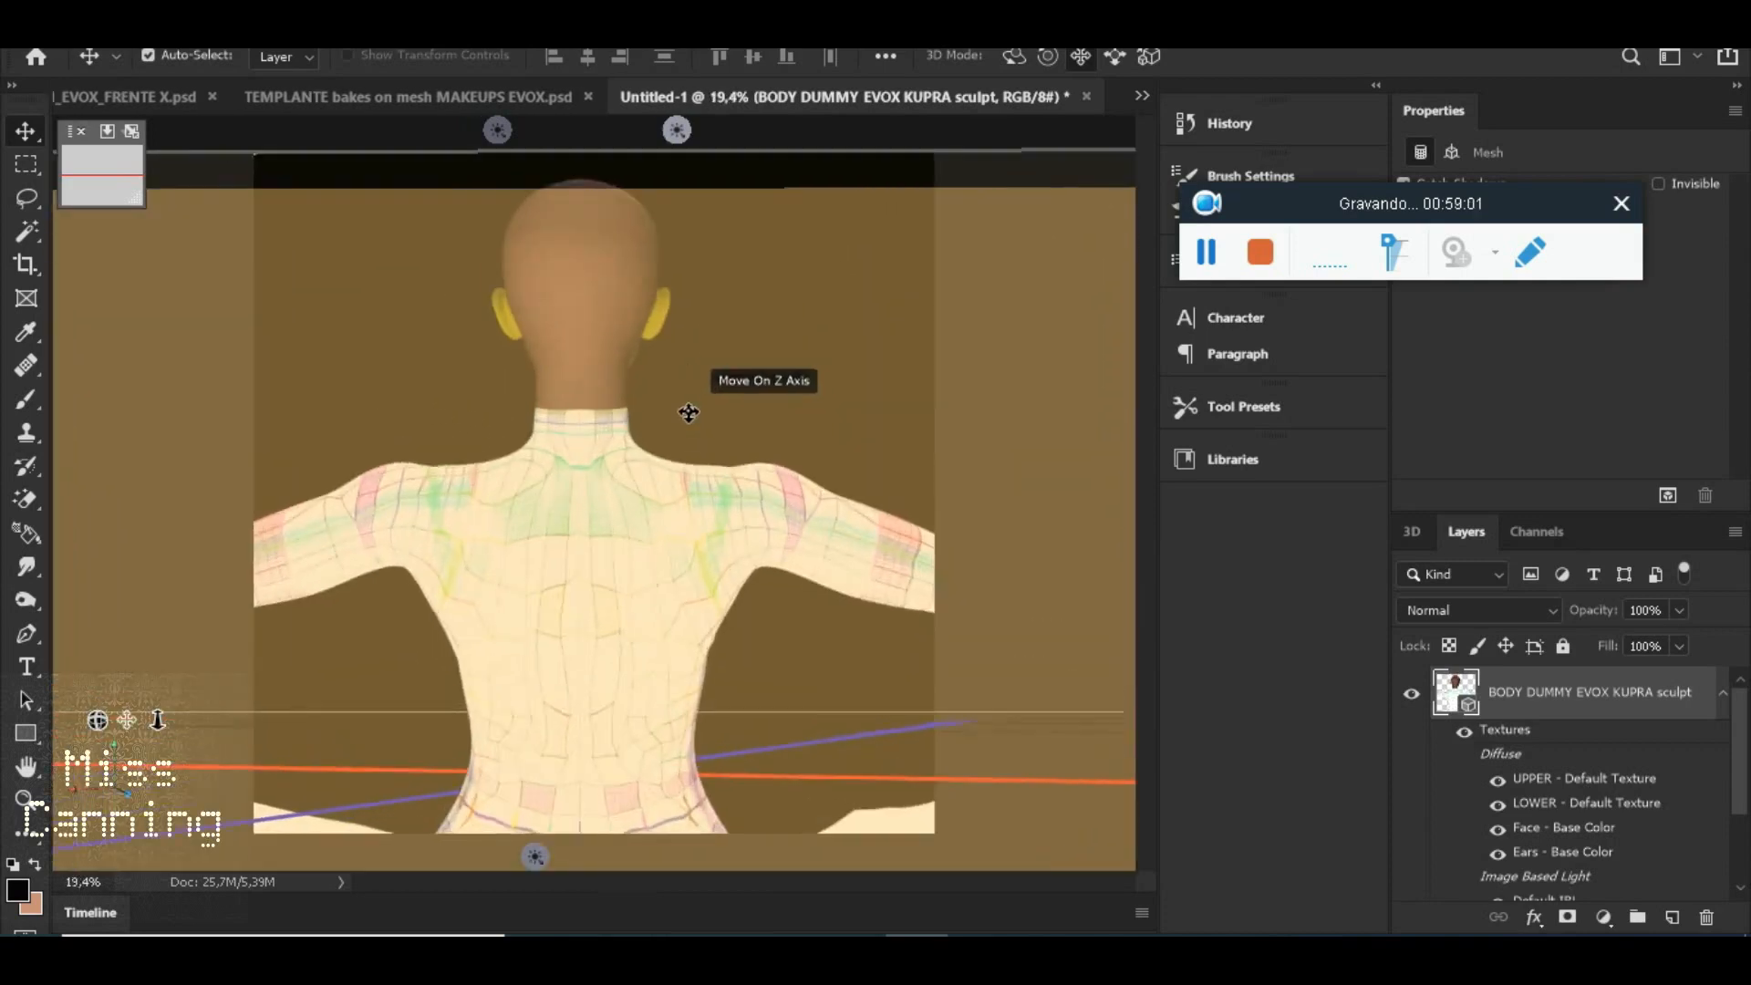
{"action": "scroll", "coordinate": [689, 410], "scroll_direction": "up", "scroll_amount": 2}
{"action": "scroll", "coordinate": [547, 451], "scroll_direction": "up", "scroll_amount": 2}
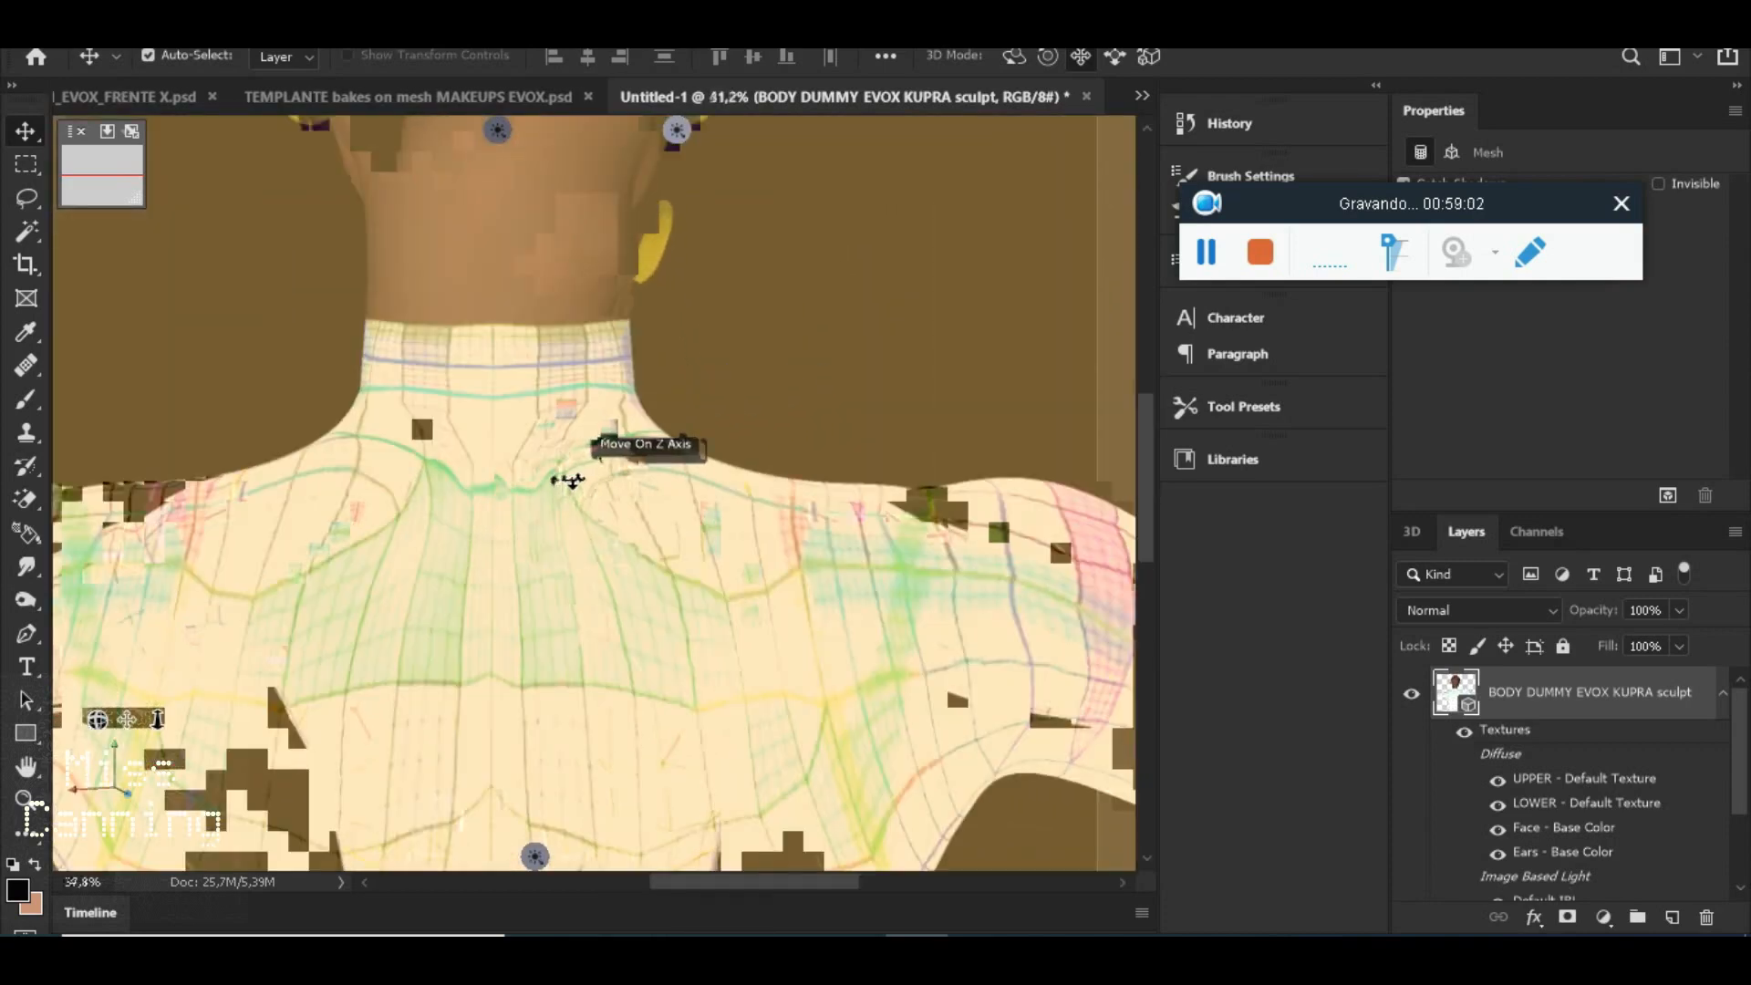
{"action": "scroll", "coordinate": [570, 481], "scroll_direction": "down", "scroll_amount": 6}
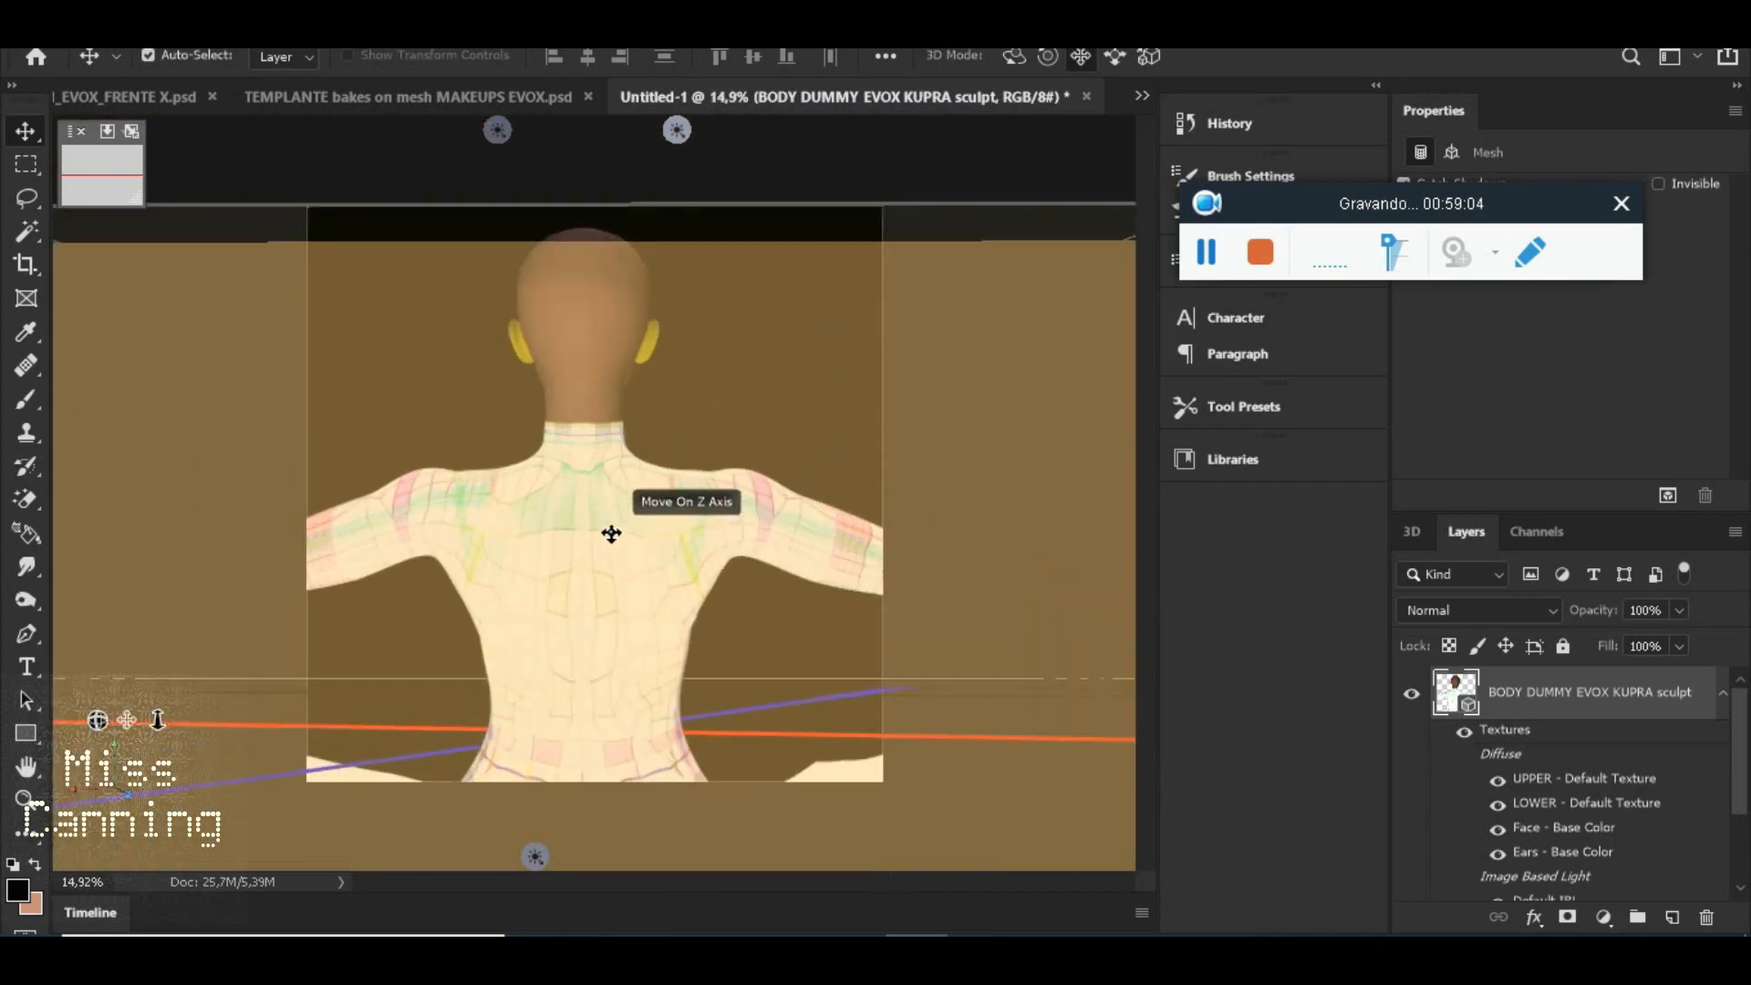
{"action": "left_click_drag", "start_coordinate": [610, 544], "coordinate": [627, 730]}
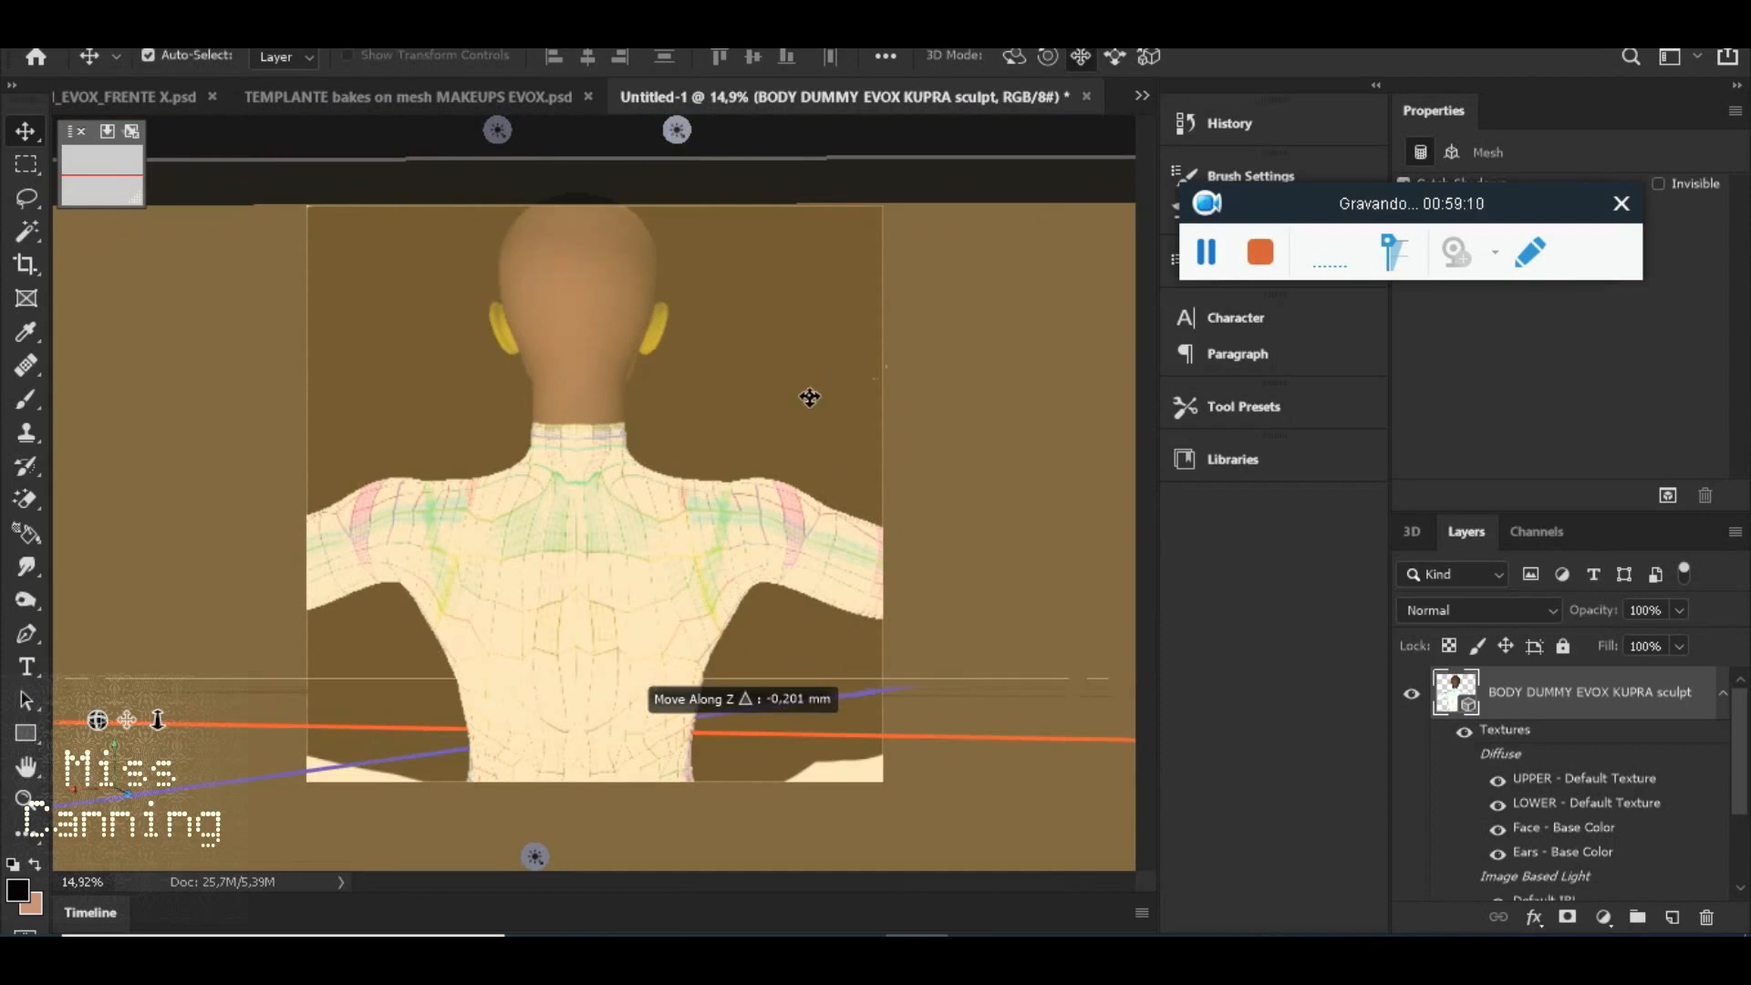
Switch to the Rectangular Marquee tool to hide the 3D overlay and examine the seam between head and body at the back of the neck
{"action": "scroll", "coordinate": [818, 375], "scroll_direction": "up", "scroll_amount": 6}
{"action": "scroll", "coordinate": [591, 434], "scroll_direction": "down", "scroll_amount": 5}
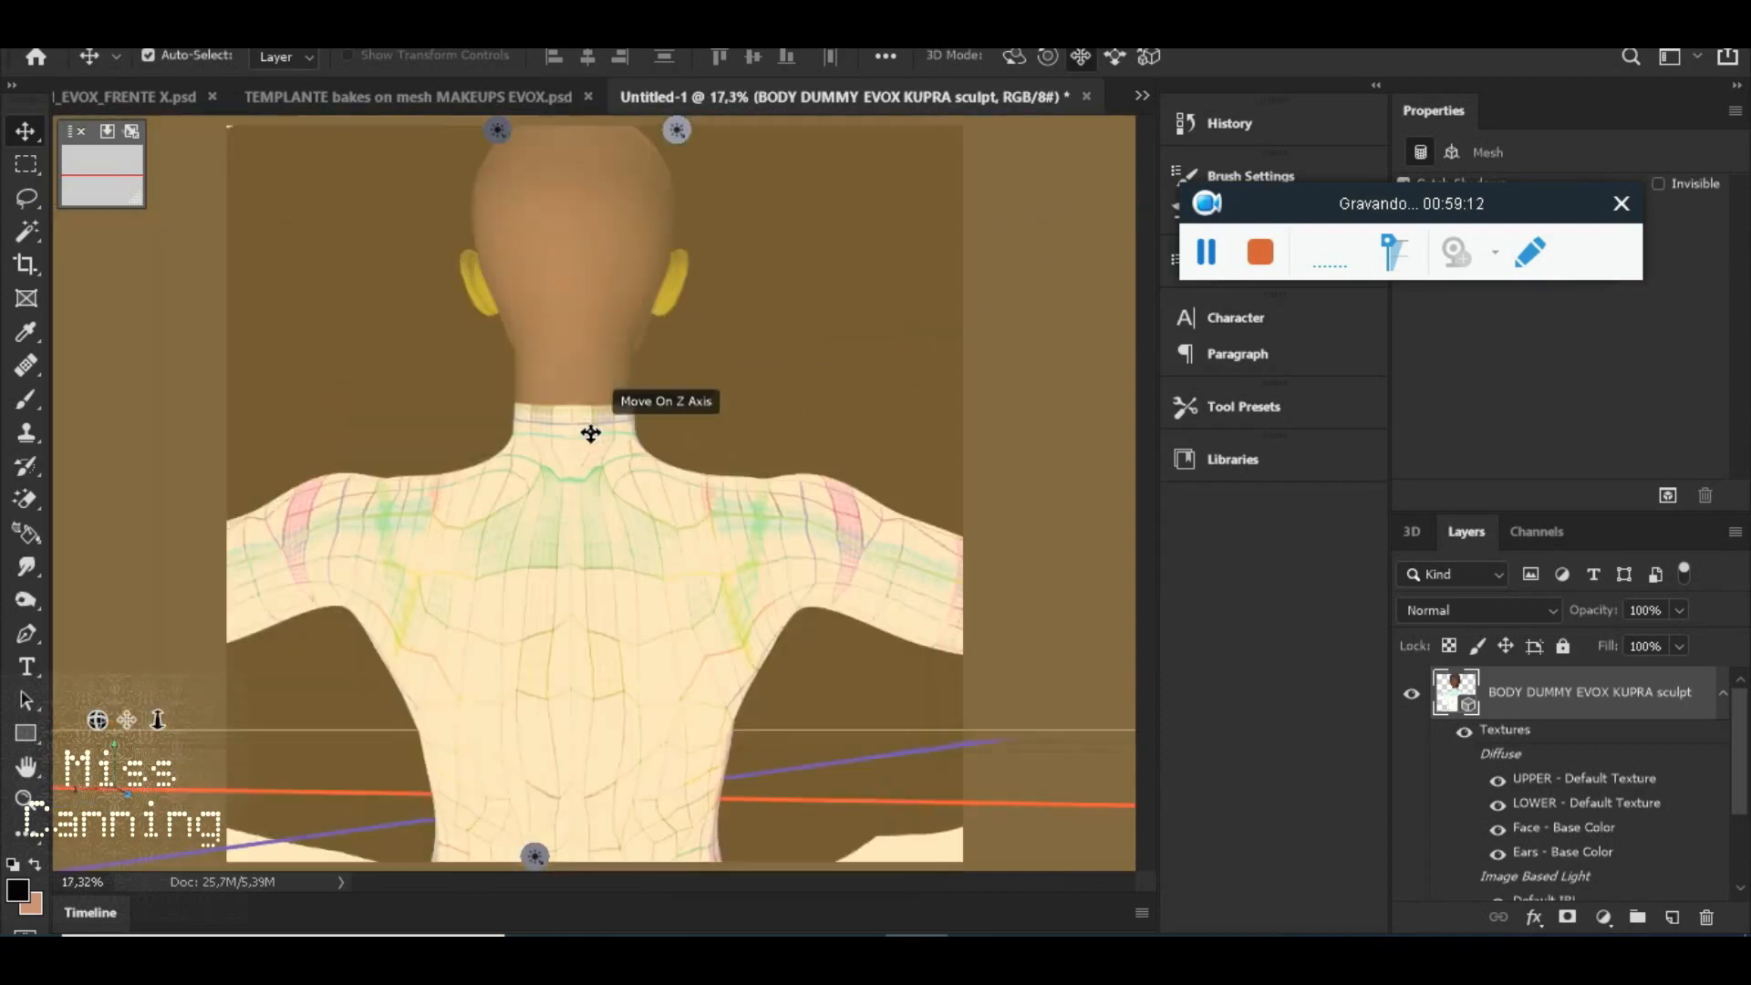
{"action": "left_click", "coordinate": [24, 163]}
{"action": "scroll", "coordinate": [600, 439], "scroll_direction": "up", "scroll_amount": 8}
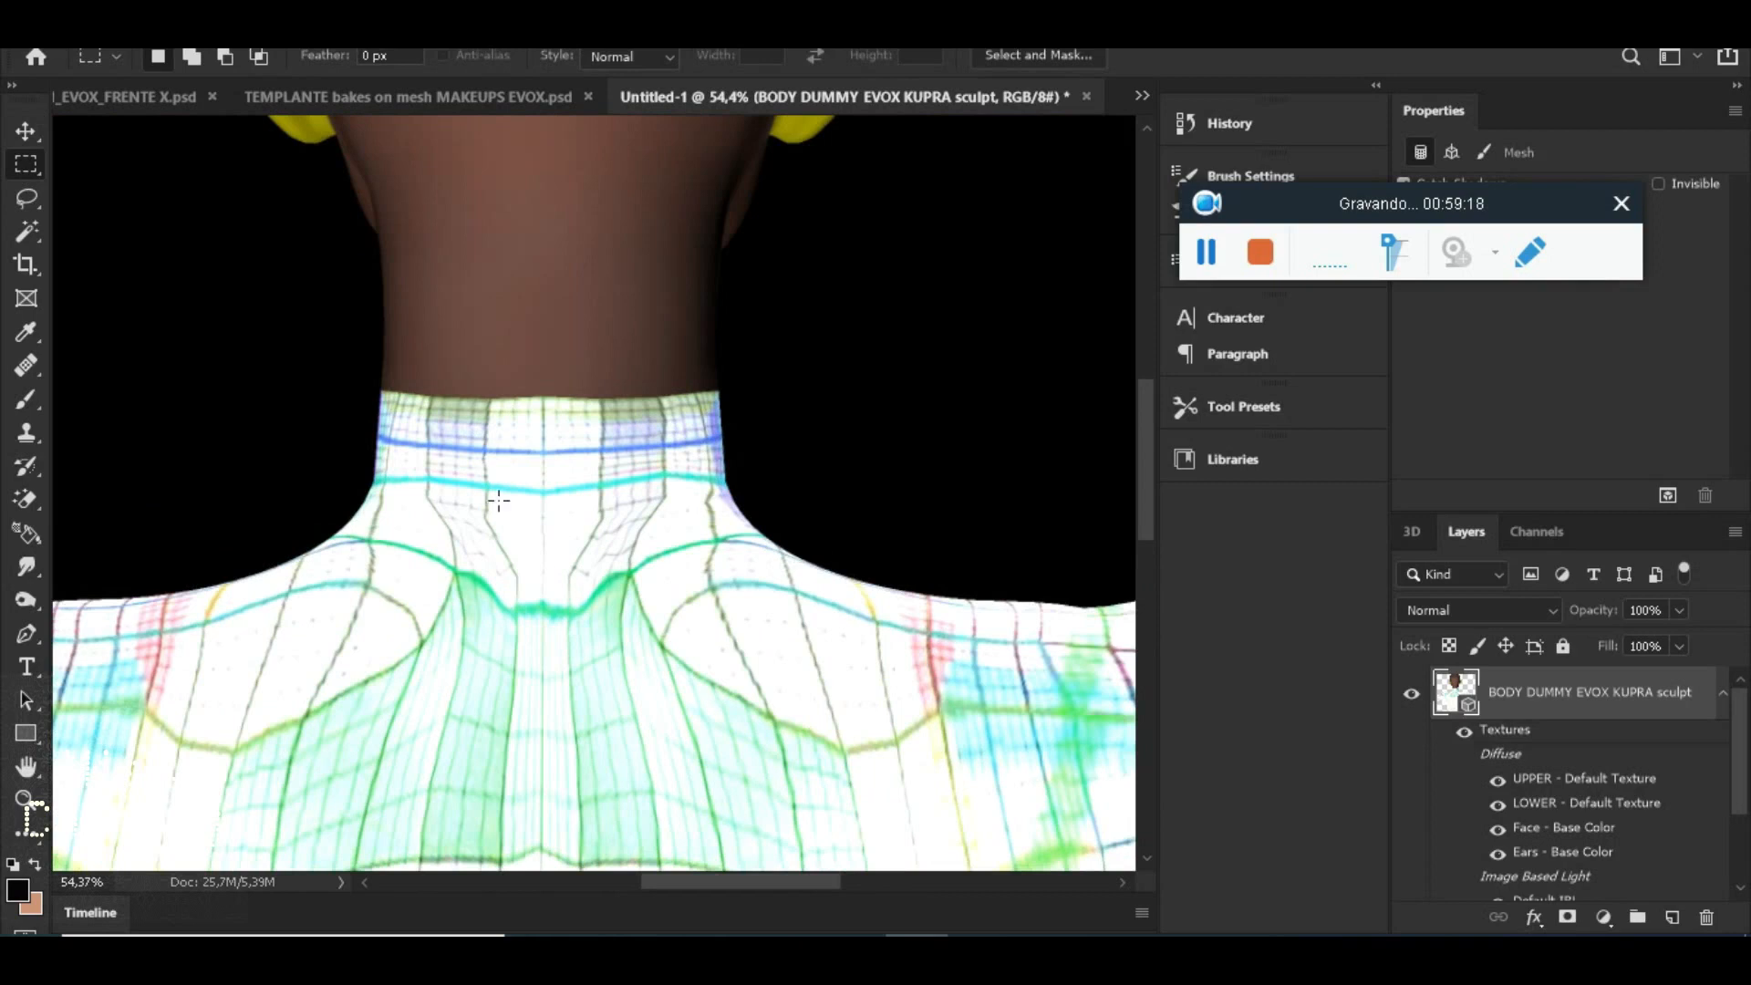
{"action": "scroll", "coordinate": [730, 508], "scroll_direction": "down", "scroll_amount": 6}
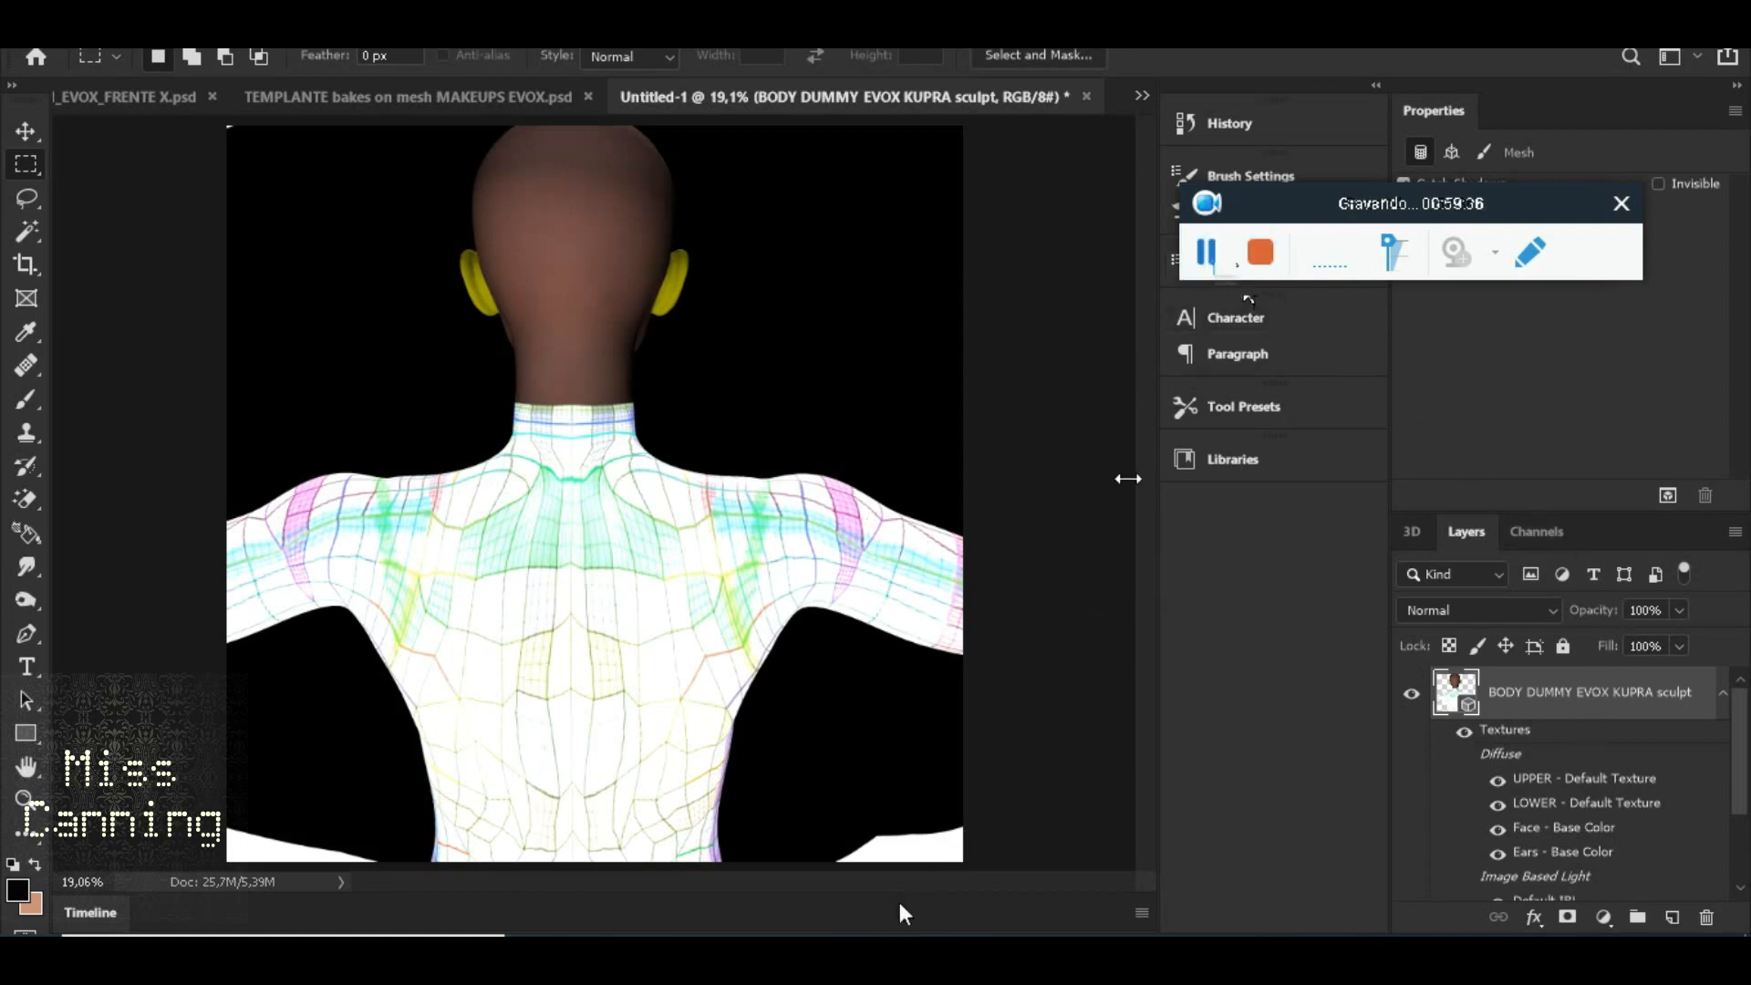
{"action": "mouse_move", "coordinate": [853, 948]}
{"action": "left_click", "coordinate": [1392, 911]}
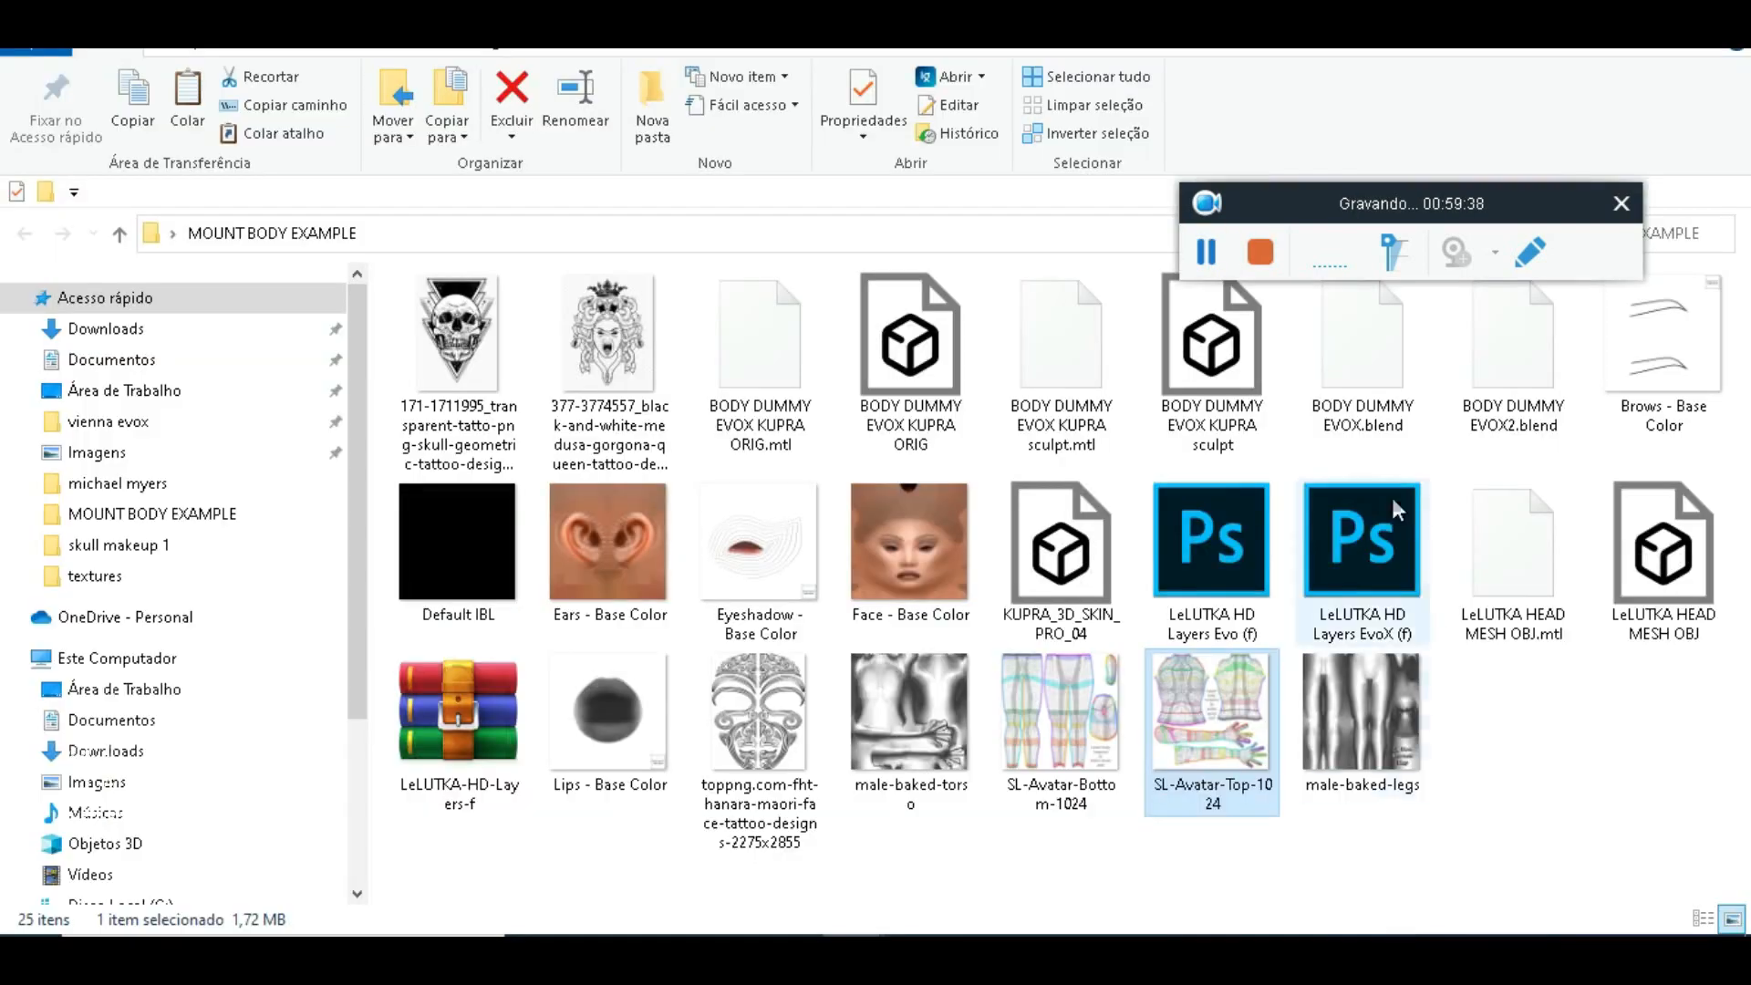
{"action": "left_click", "coordinate": [484, 365]}
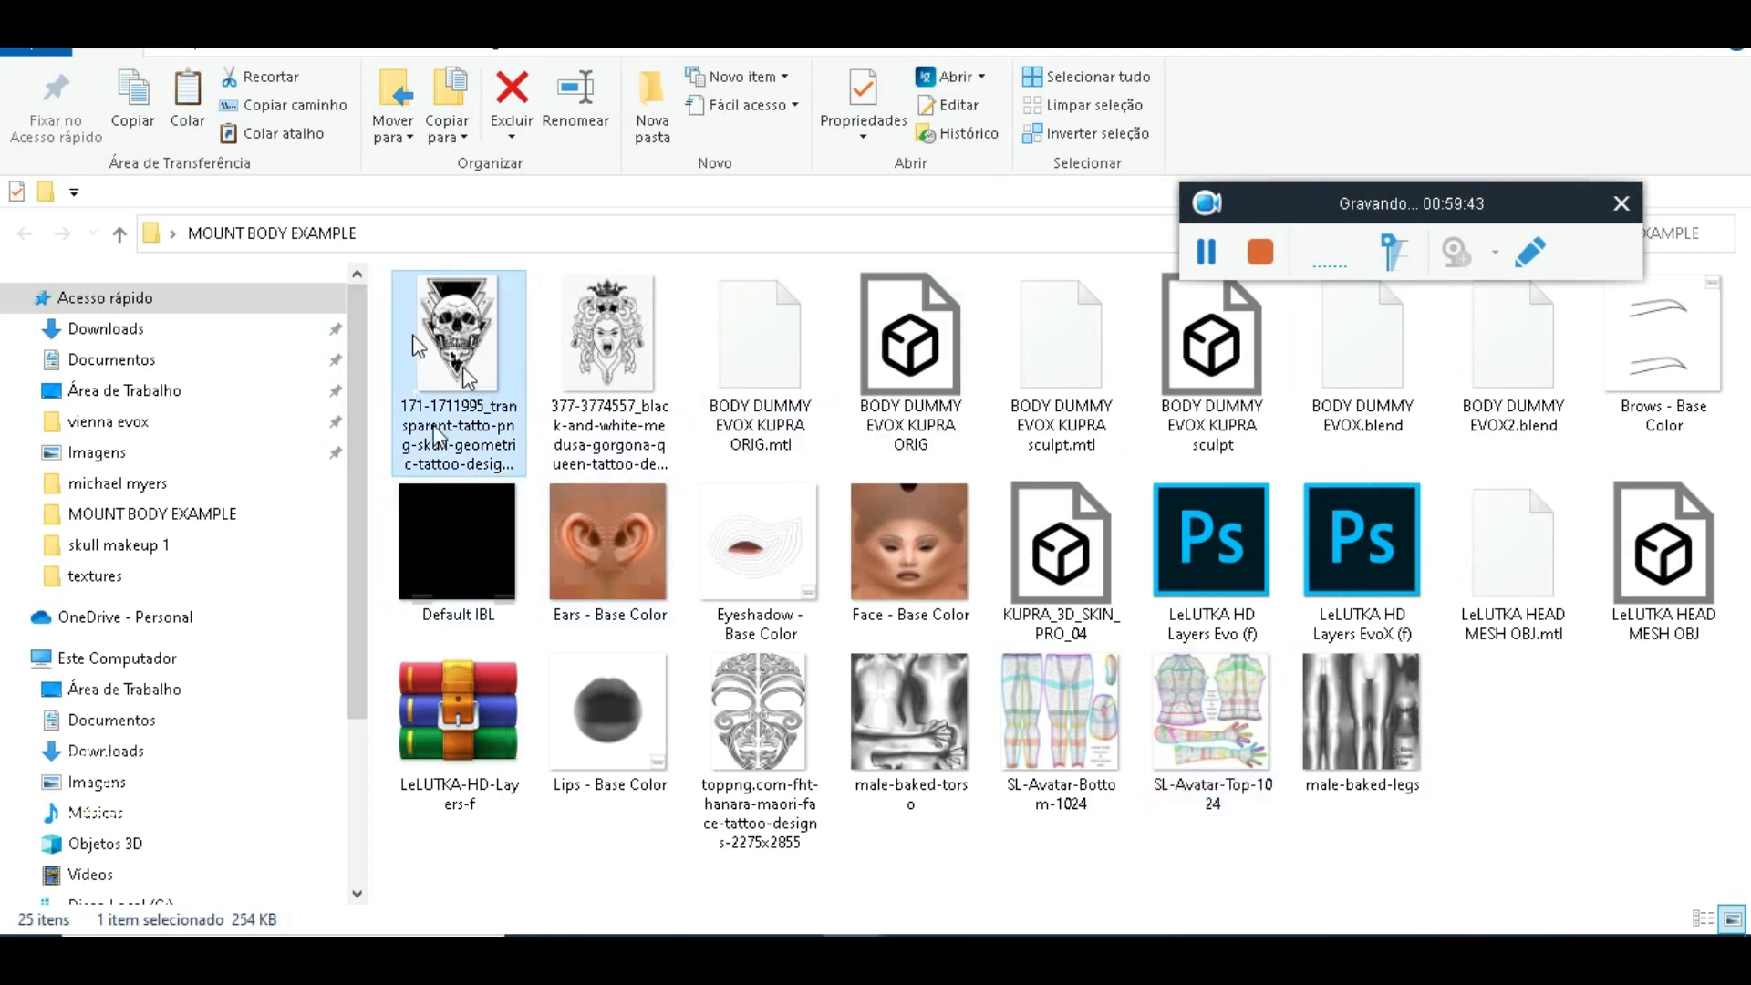
{"action": "left_click_drag", "start_coordinate": [500, 436], "coordinate": [580, 520]}
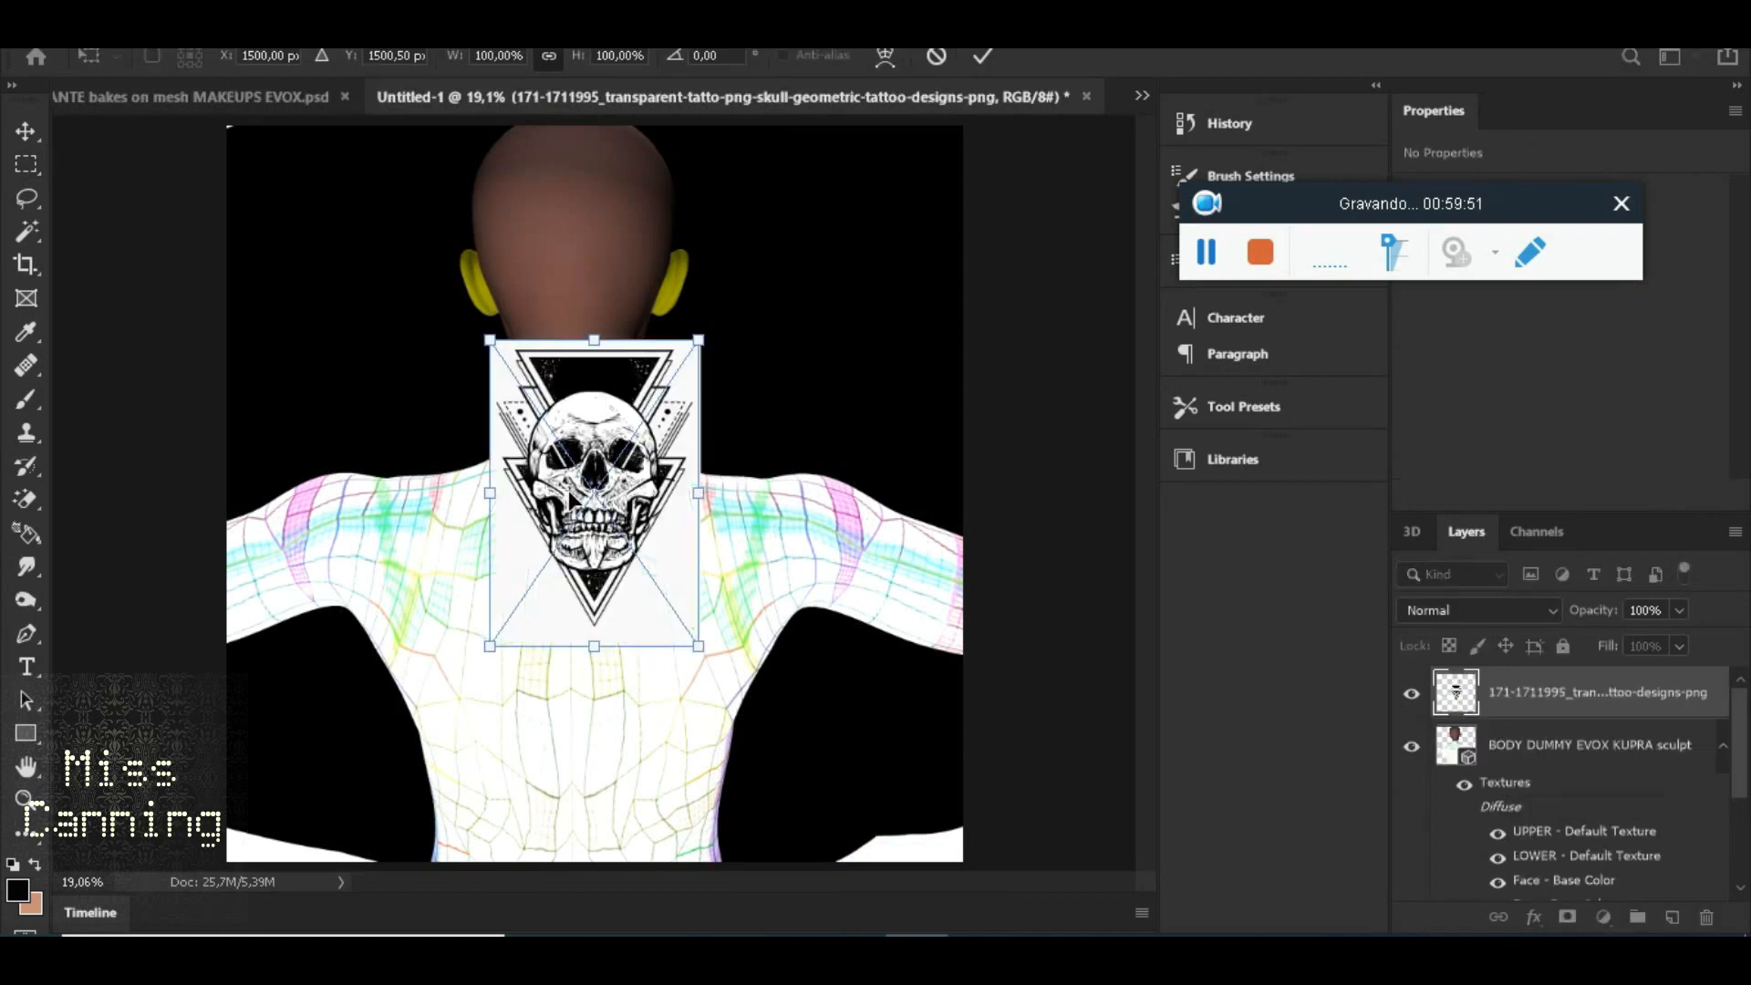
{"action": "scroll", "coordinate": [647, 527], "scroll_direction": "up", "scroll_amount": 4}
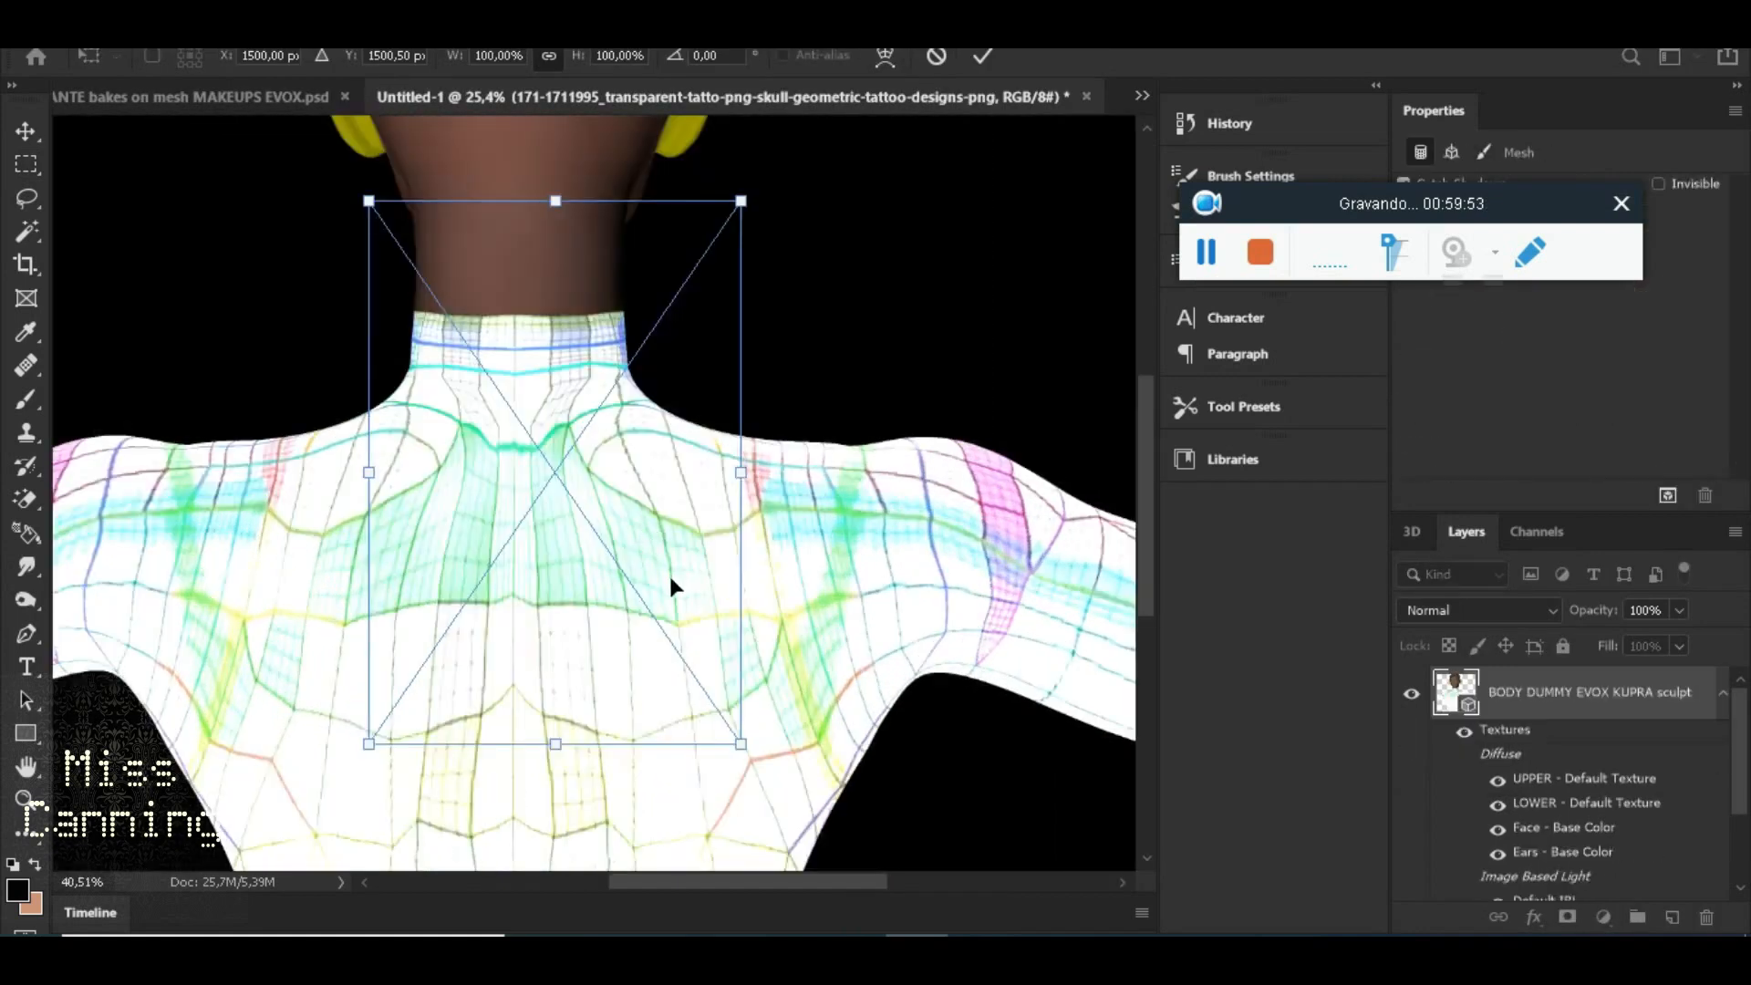
{"action": "scroll", "coordinate": [669, 572], "scroll_direction": "down", "scroll_amount": 2}
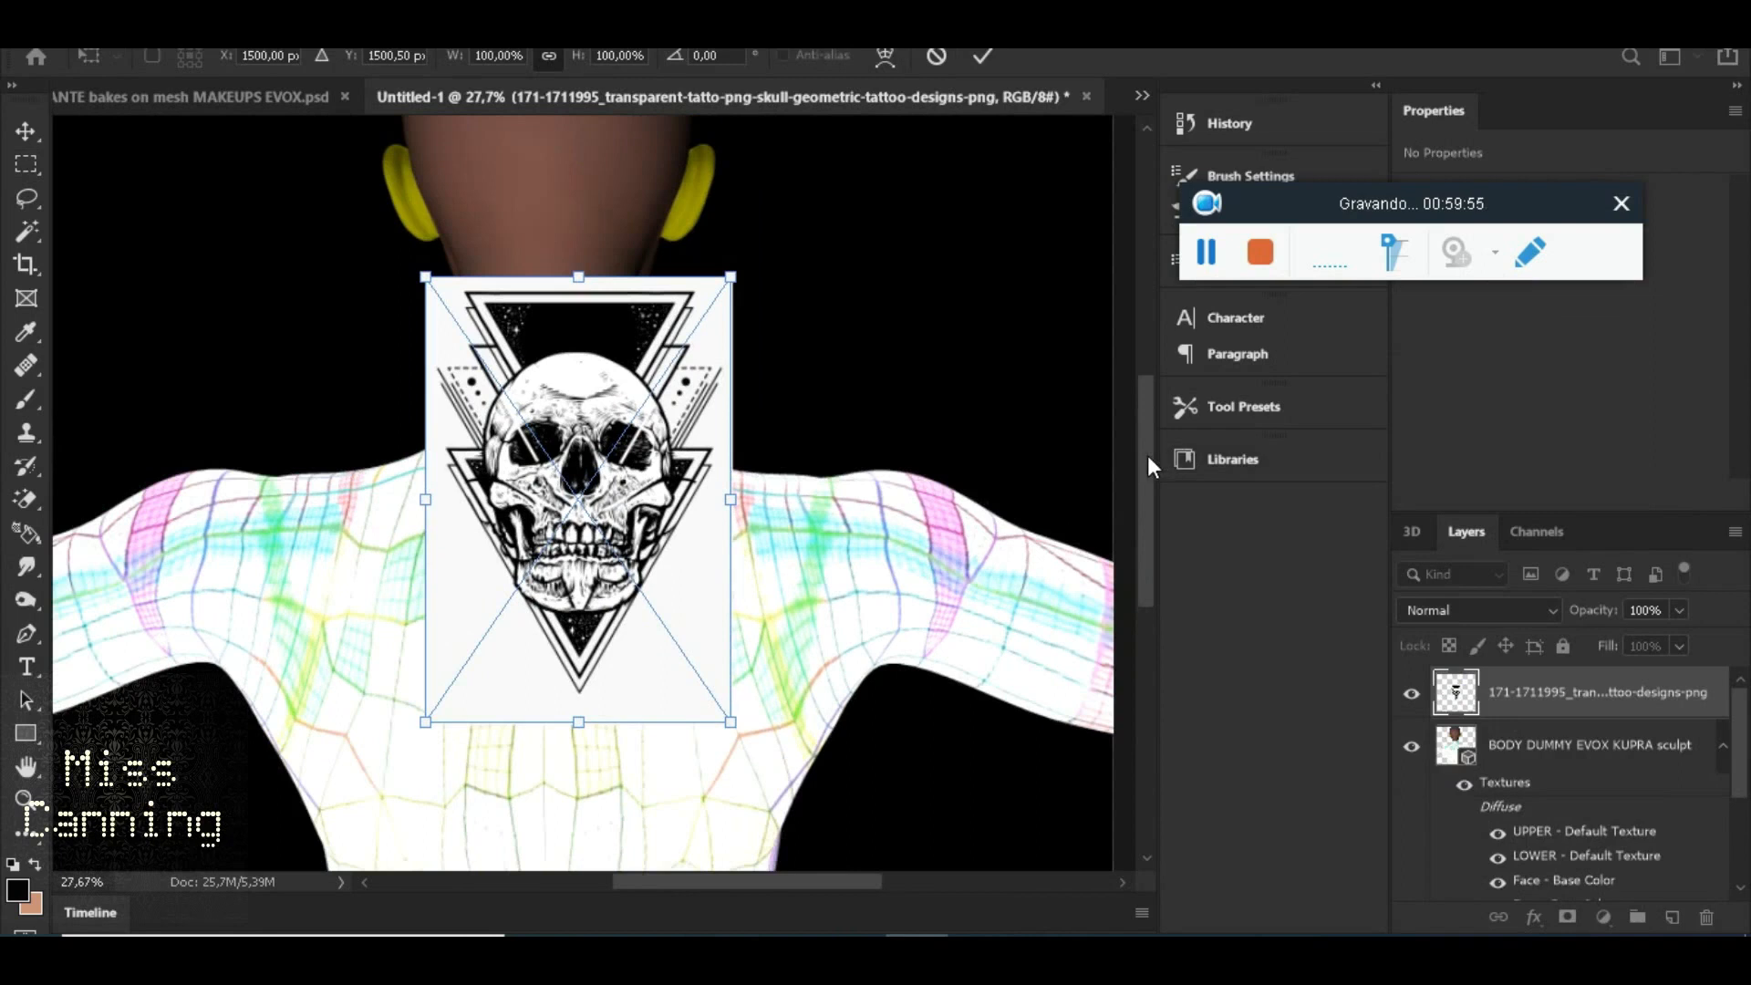
{"action": "left_click_drag", "start_coordinate": [1147, 456], "coordinate": [1146, 414]}
{"action": "left_click_drag", "start_coordinate": [635, 620], "coordinate": [594, 587]}
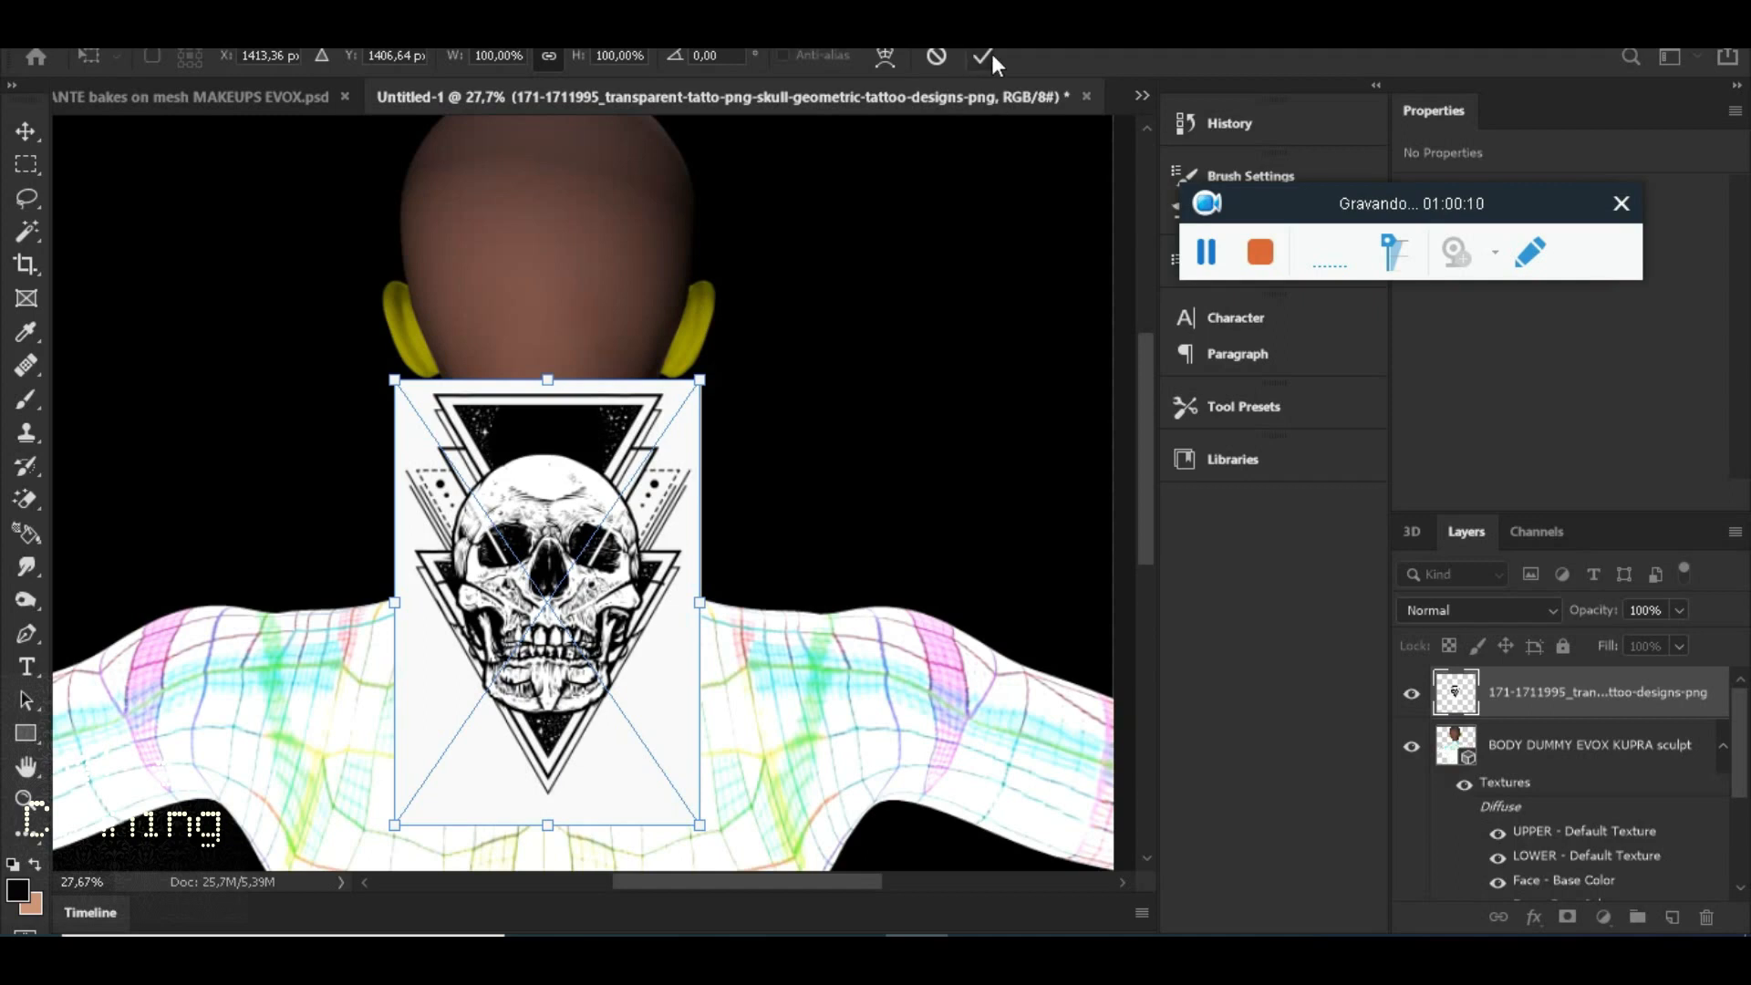
{"action": "left_click", "coordinate": [944, 63]}
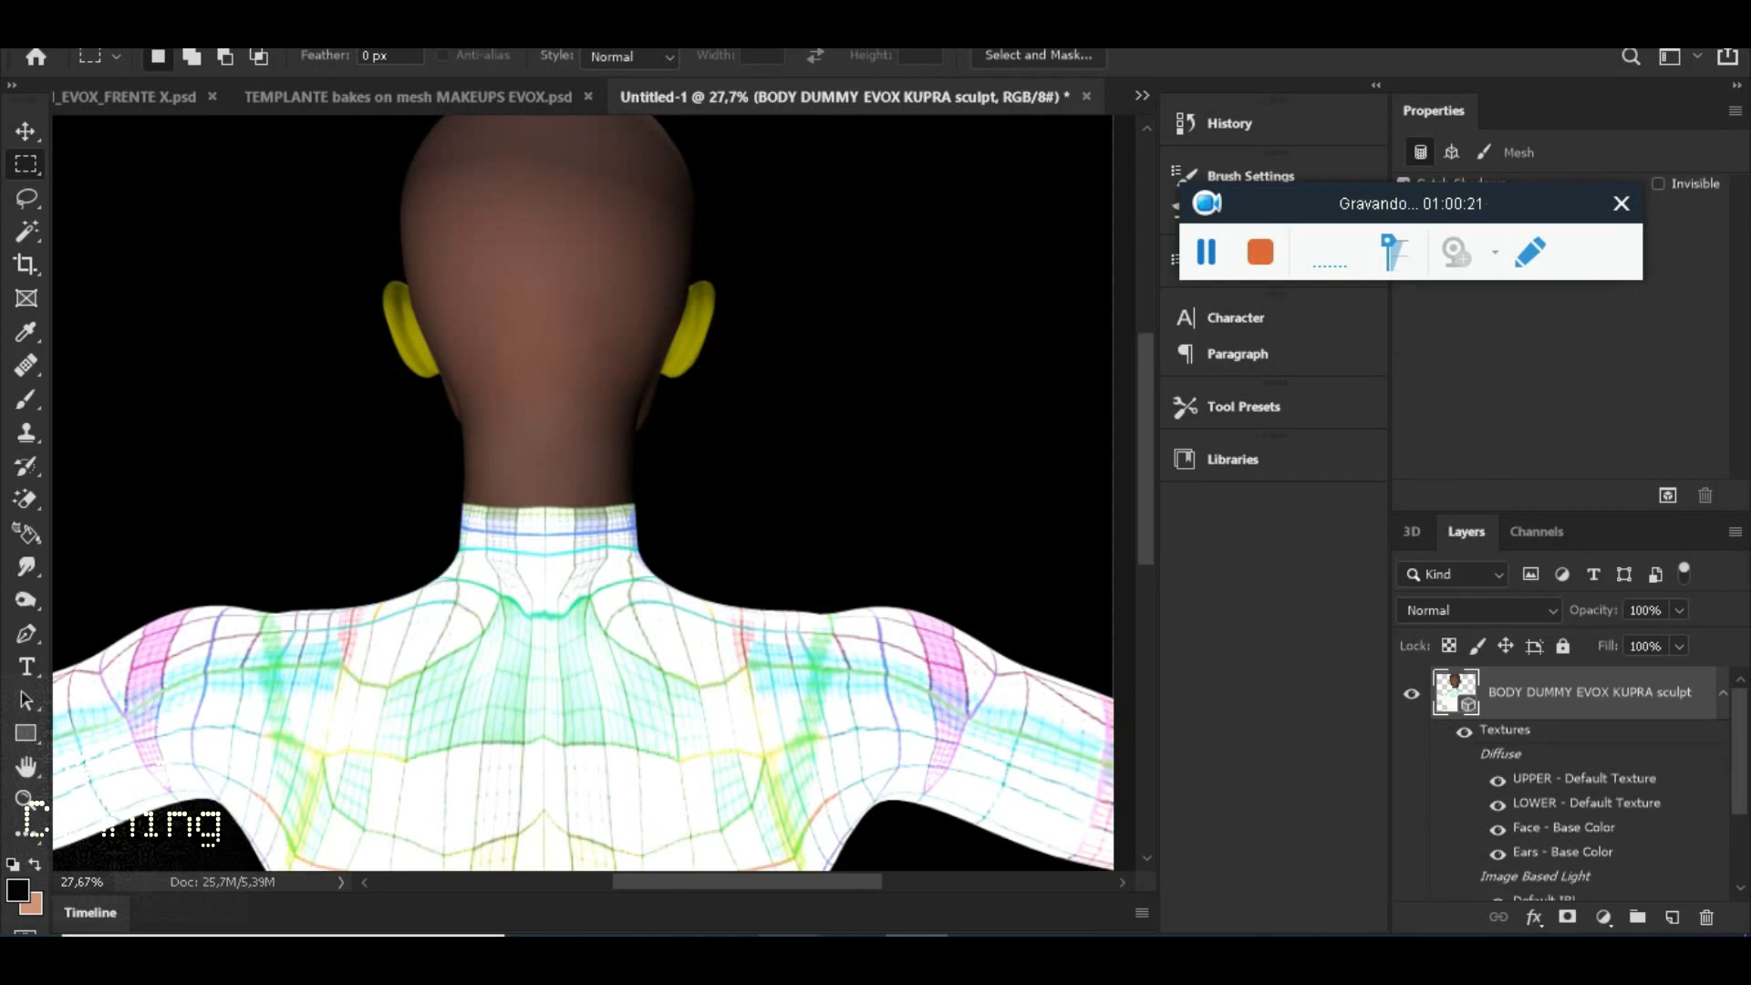
Open the geometric skull tattoo PNG from the MOUNT BODY EXAMPLE folder in Photoshop CC 2019 as its own document
{"action": "mouse_move", "coordinate": [849, 935]}
{"action": "left_click", "coordinate": [1641, 871]}
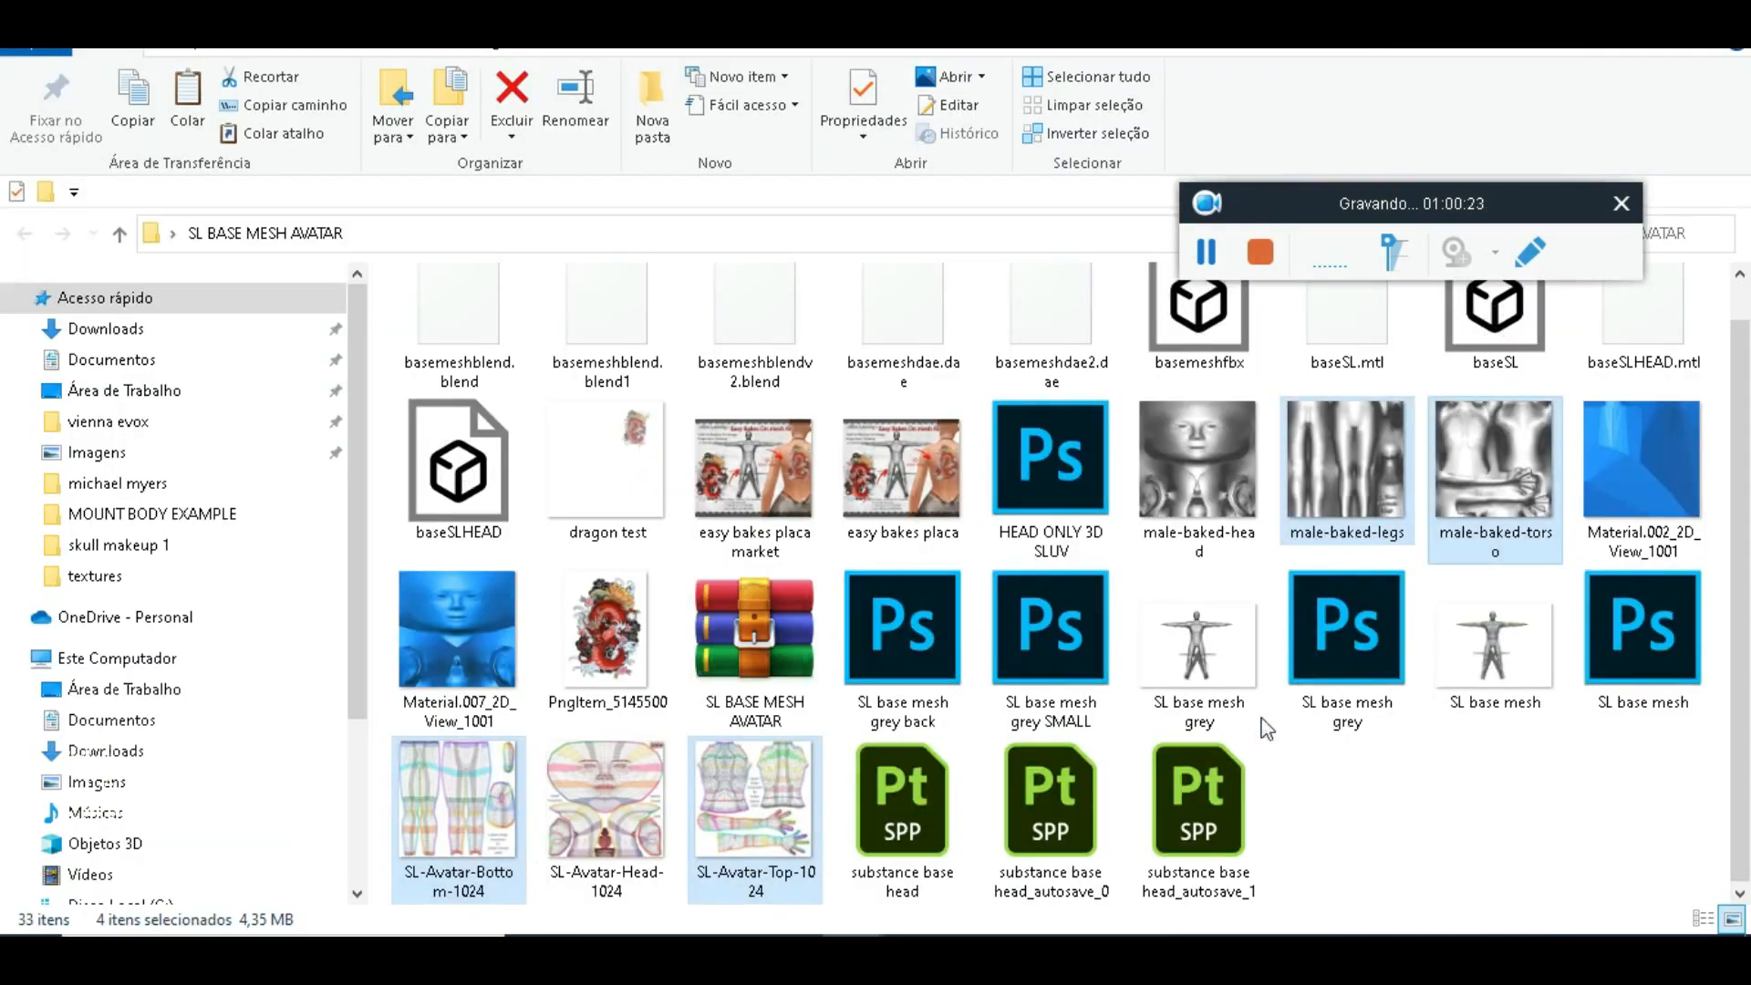
{"action": "scroll", "coordinate": [1264, 675], "scroll_direction": "up", "scroll_amount": 1}
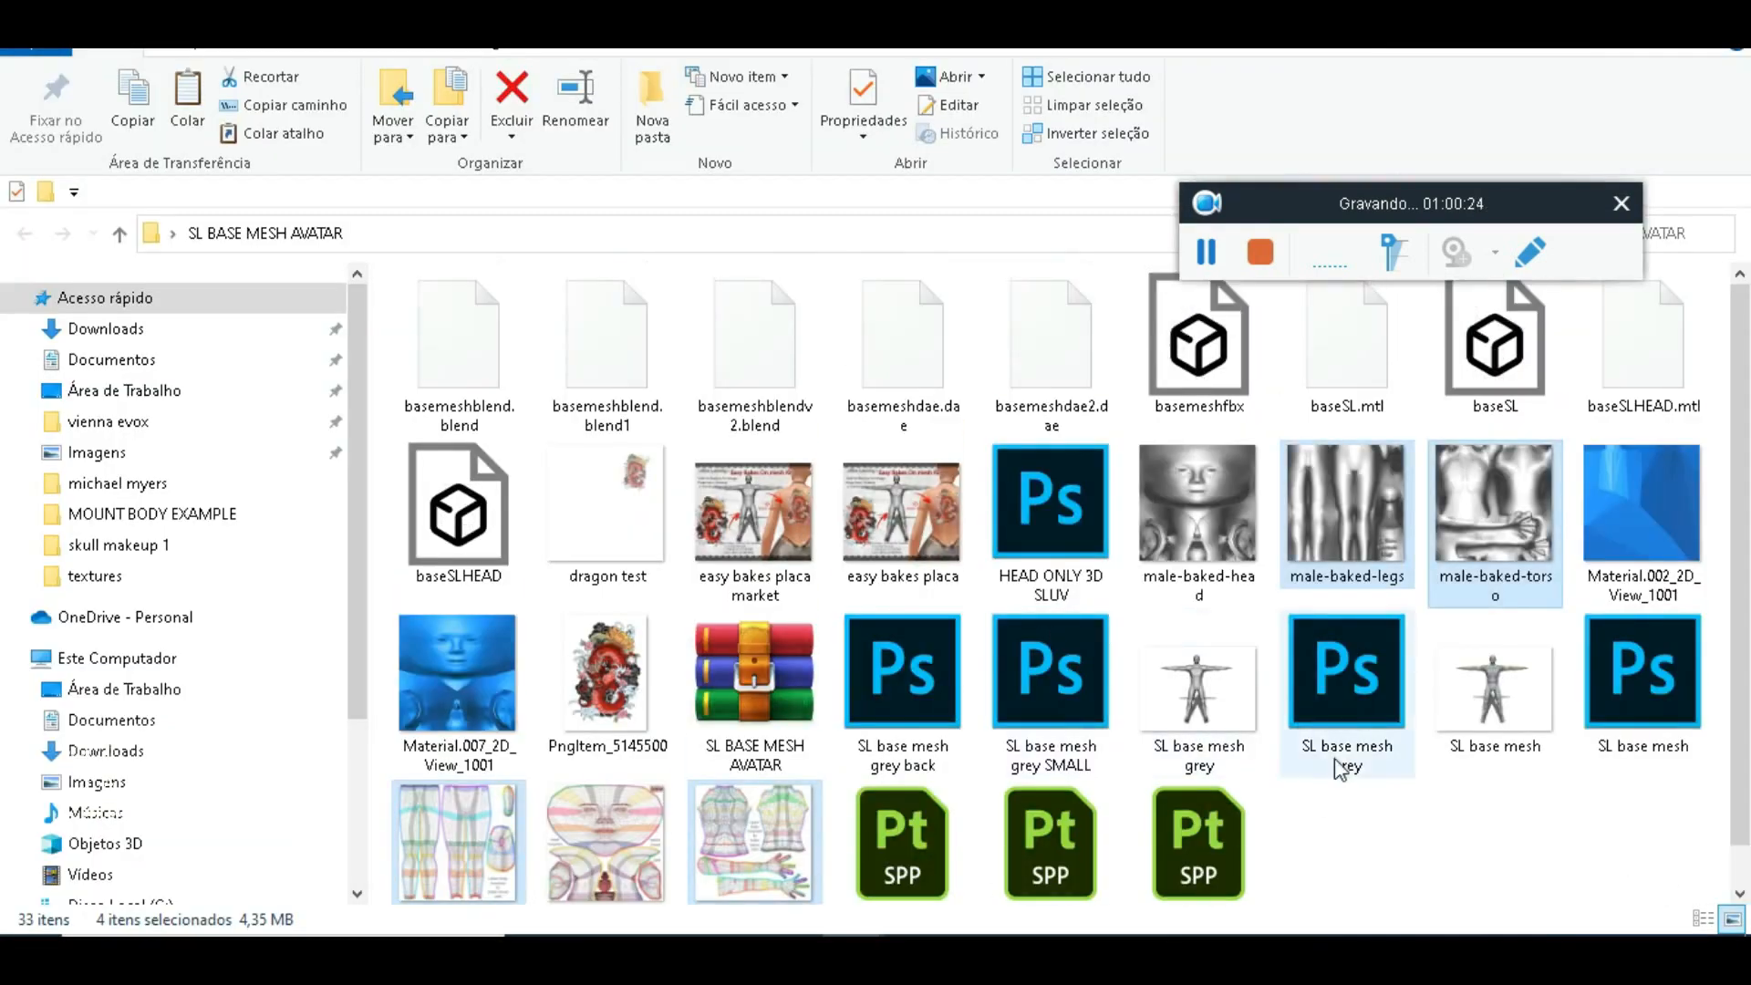
{"action": "scroll", "coordinate": [1337, 762], "scroll_direction": "down", "scroll_amount": 1}
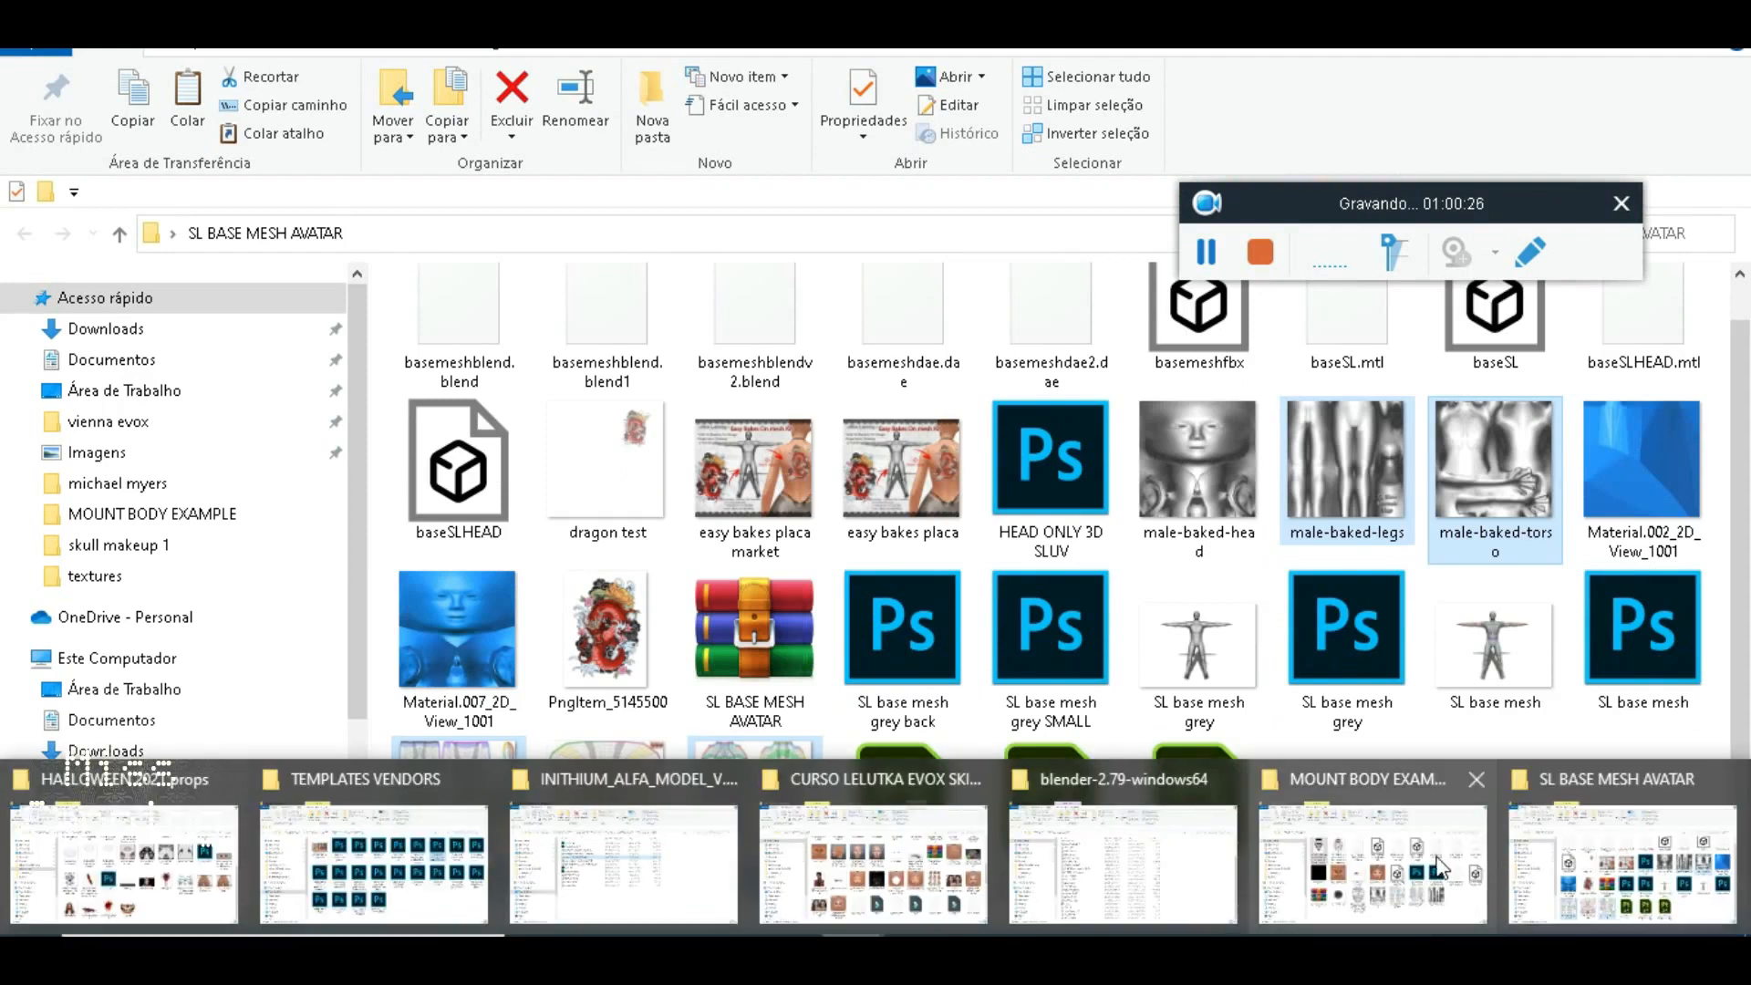
{"action": "left_click", "coordinate": [1368, 903]}
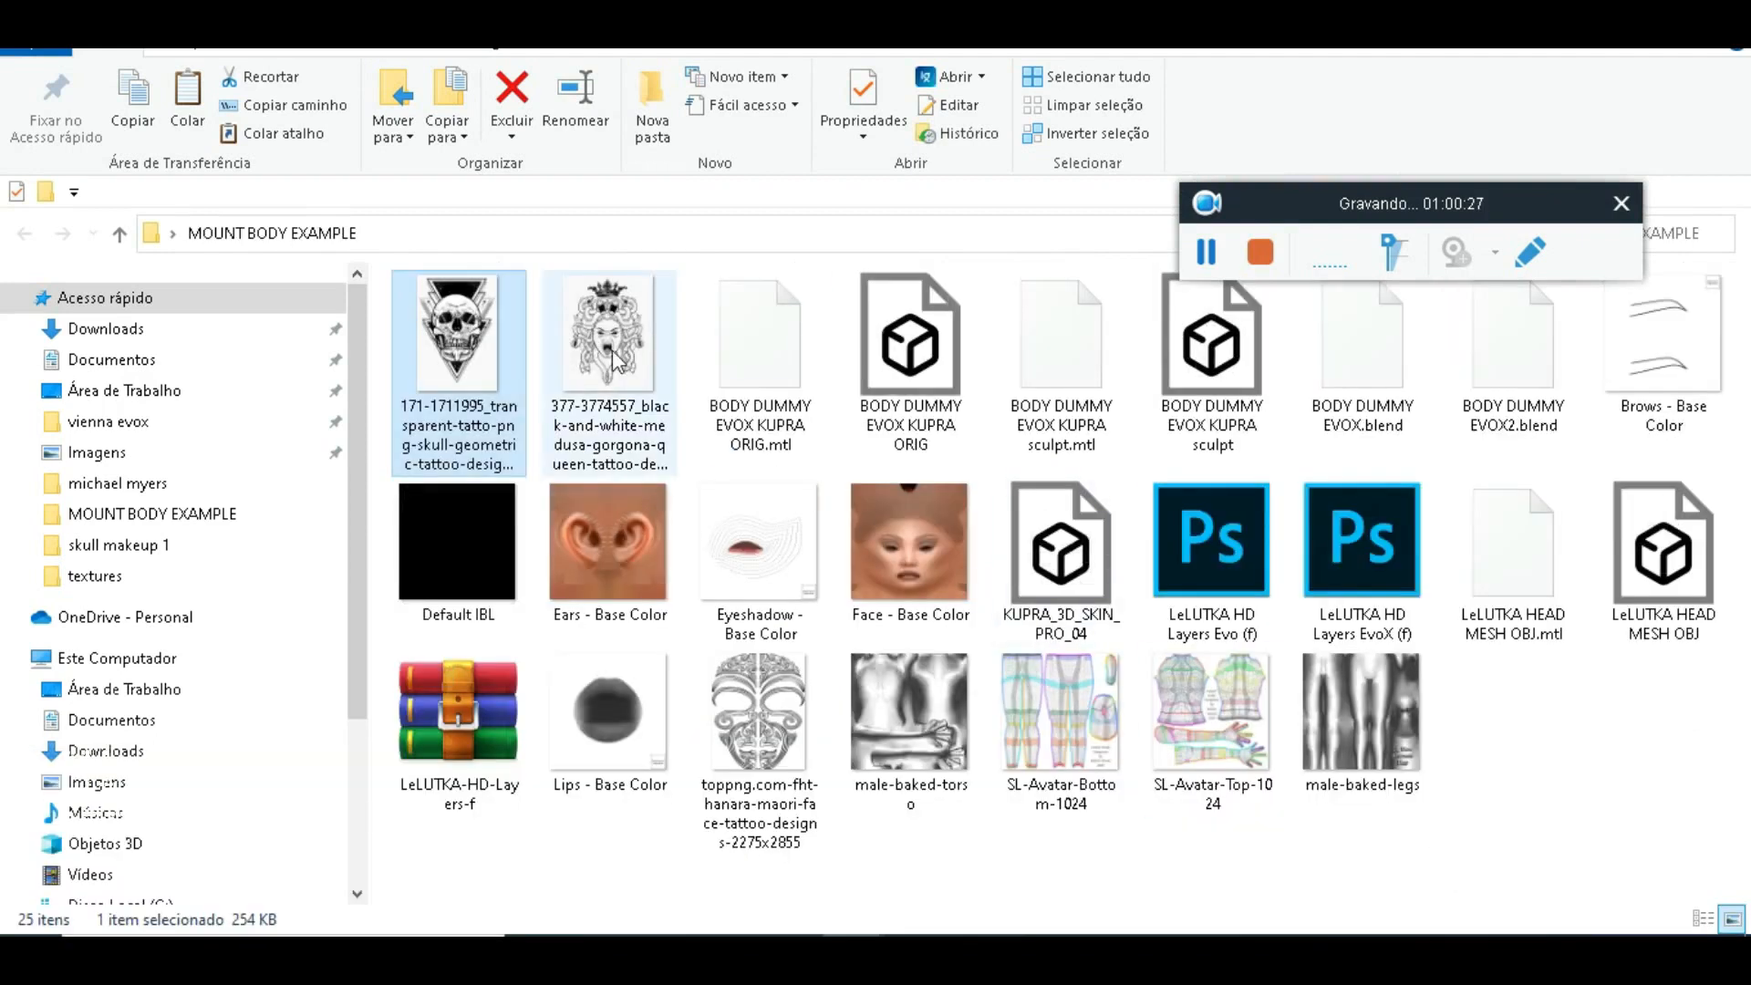
{"action": "right_click", "coordinate": [484, 359]}
{"action": "mouse_move", "coordinate": [605, 473]}
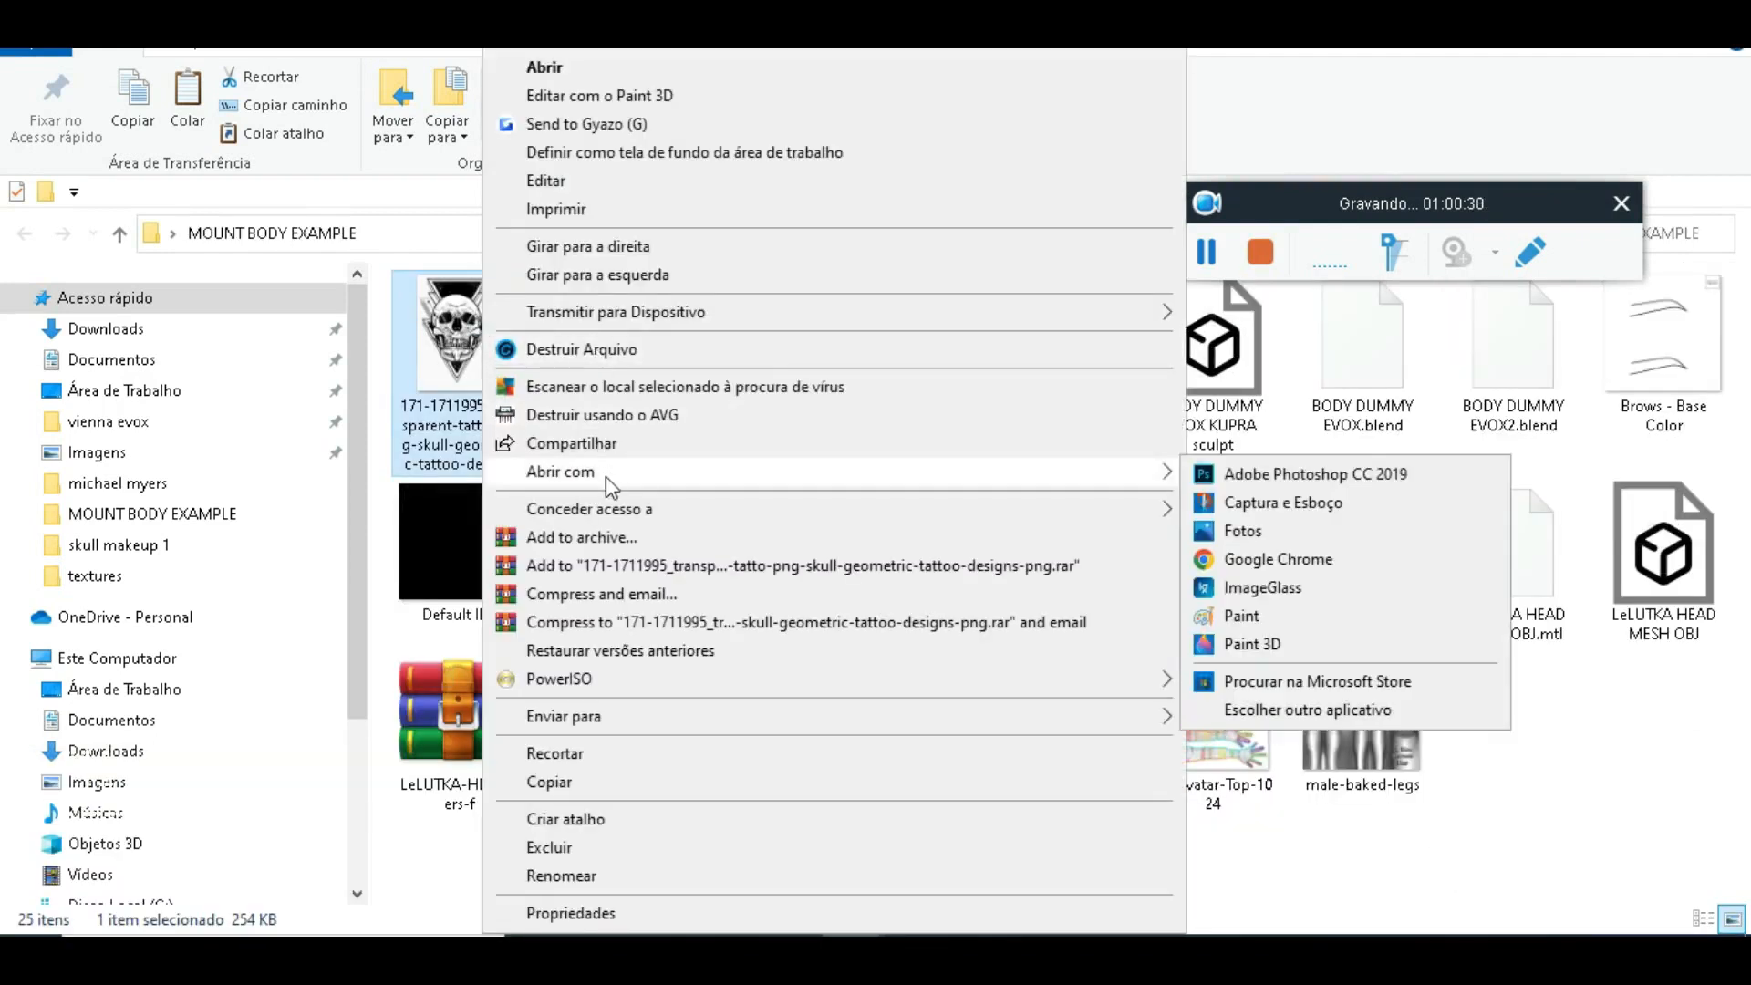
{"action": "left_click", "coordinate": [1403, 476]}
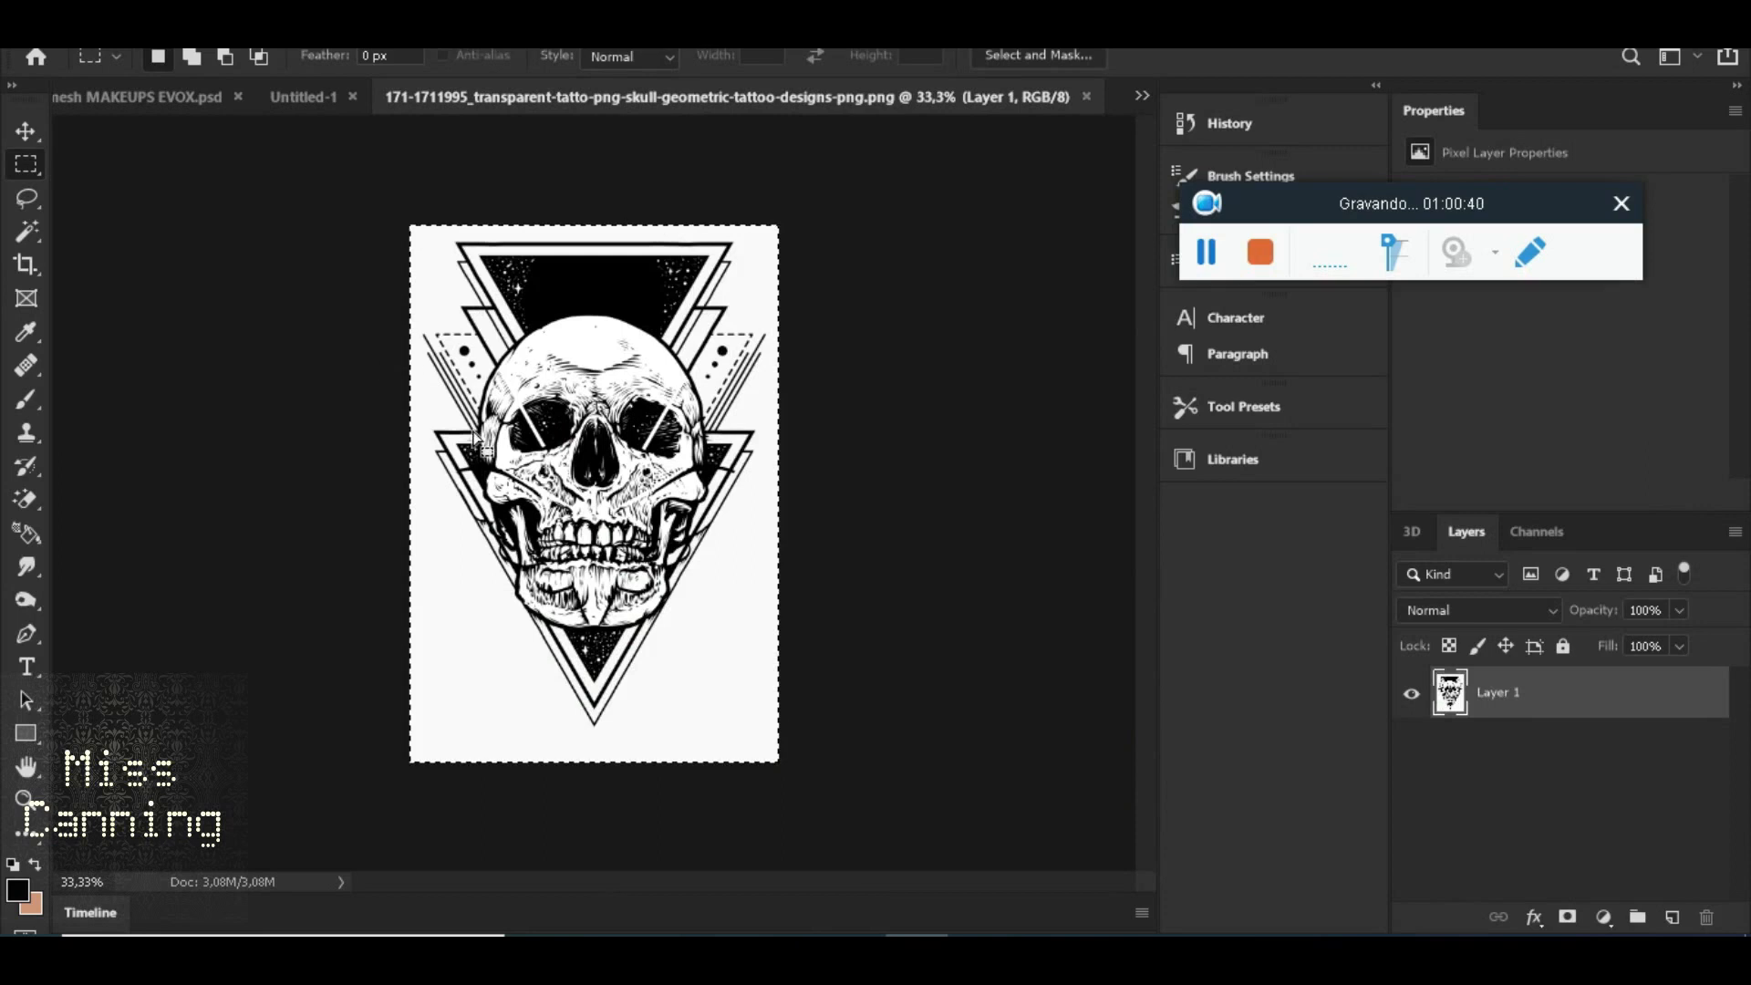
Define the skull image as a brush preset named "skulls" and activate the Brush tool
{"action": "left_click", "coordinate": [157, 11]}
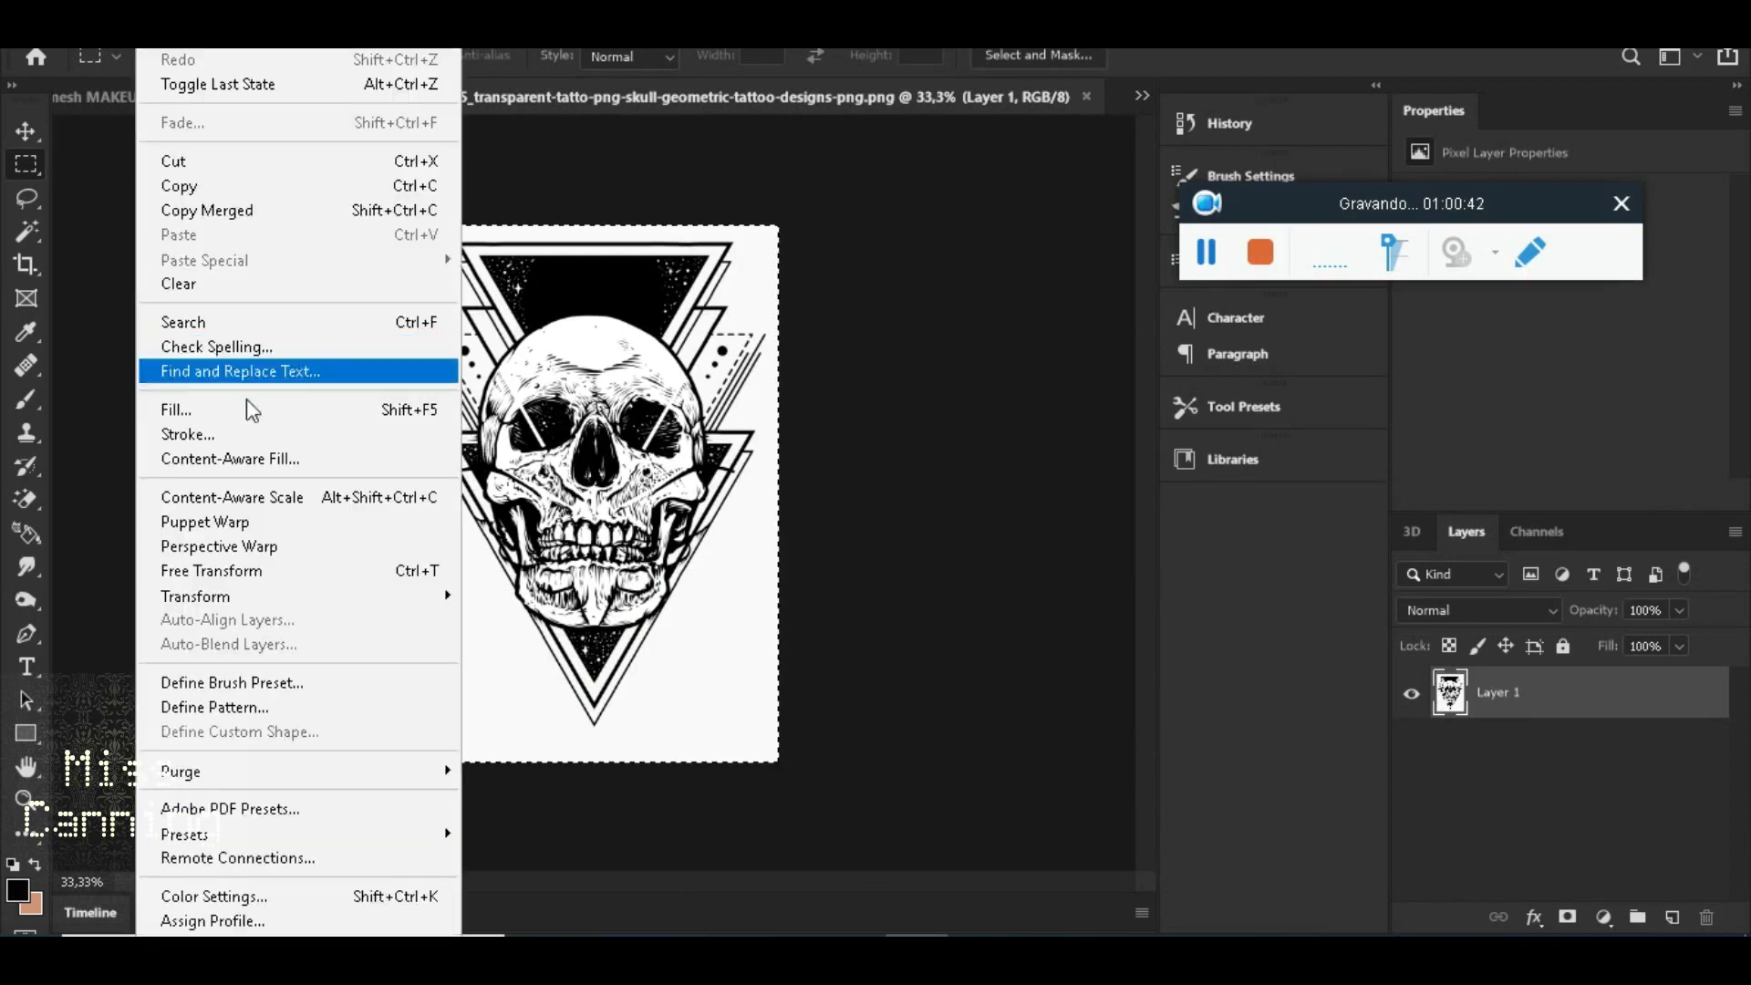
{"action": "left_click", "coordinate": [320, 686]}
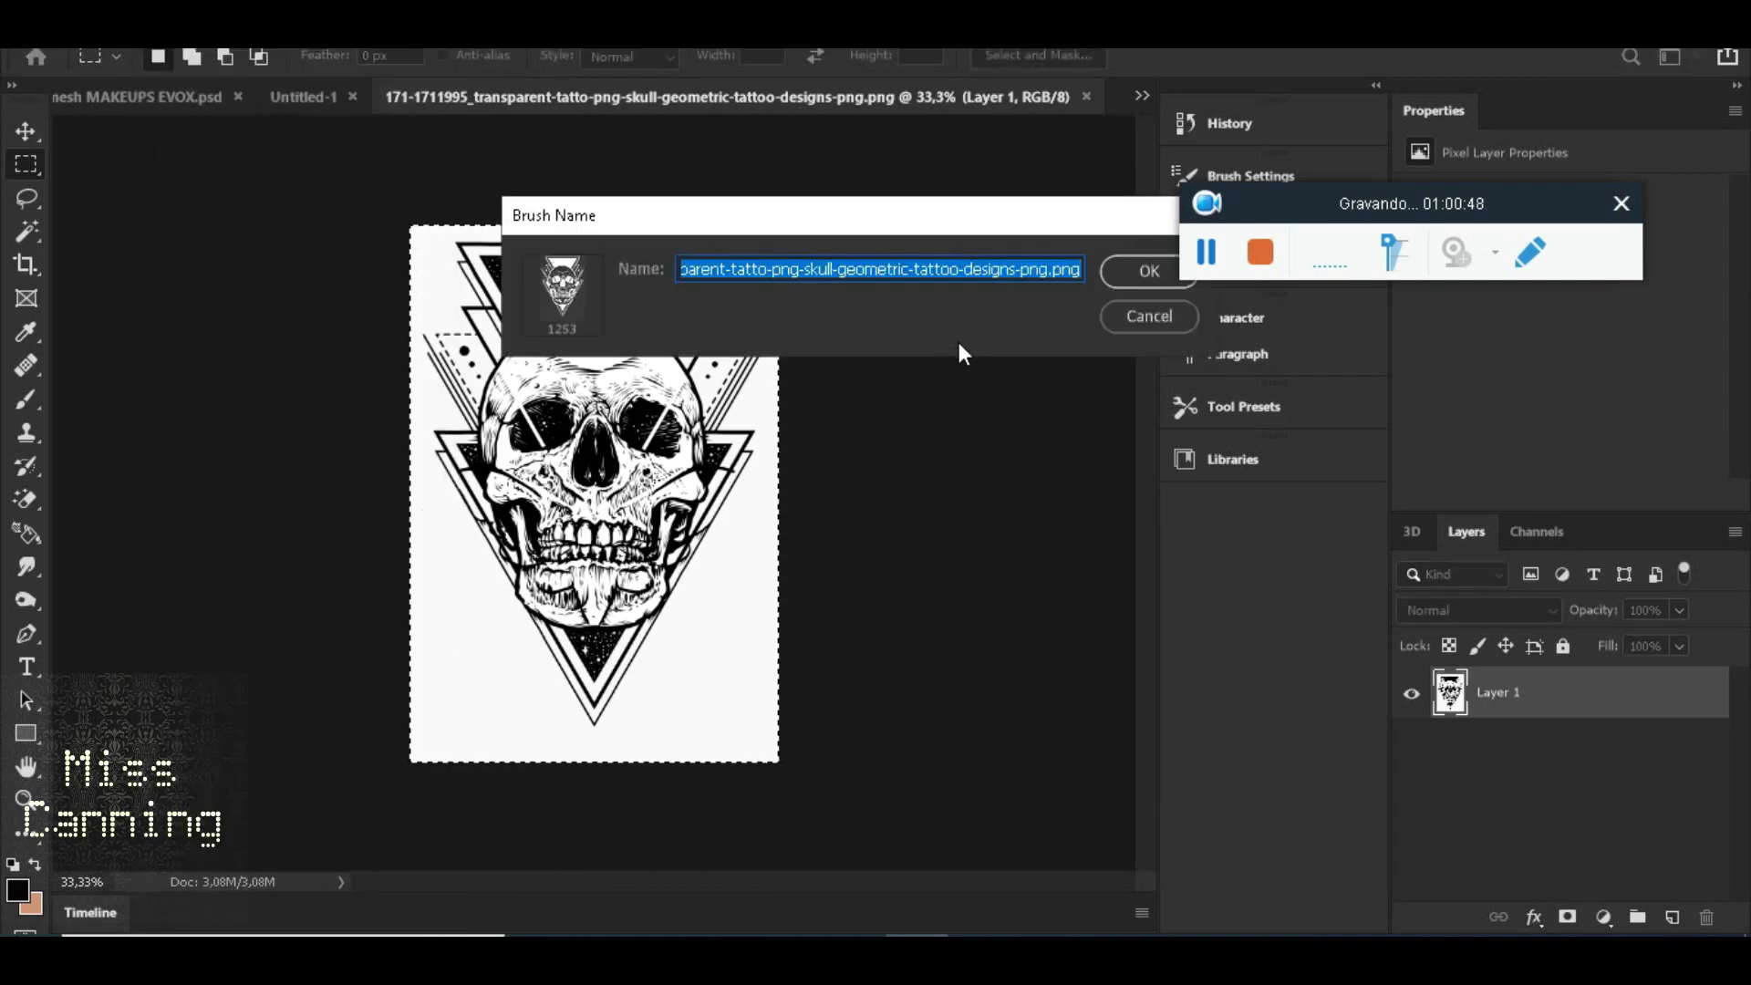
{"action": "type", "text": "skulls"}
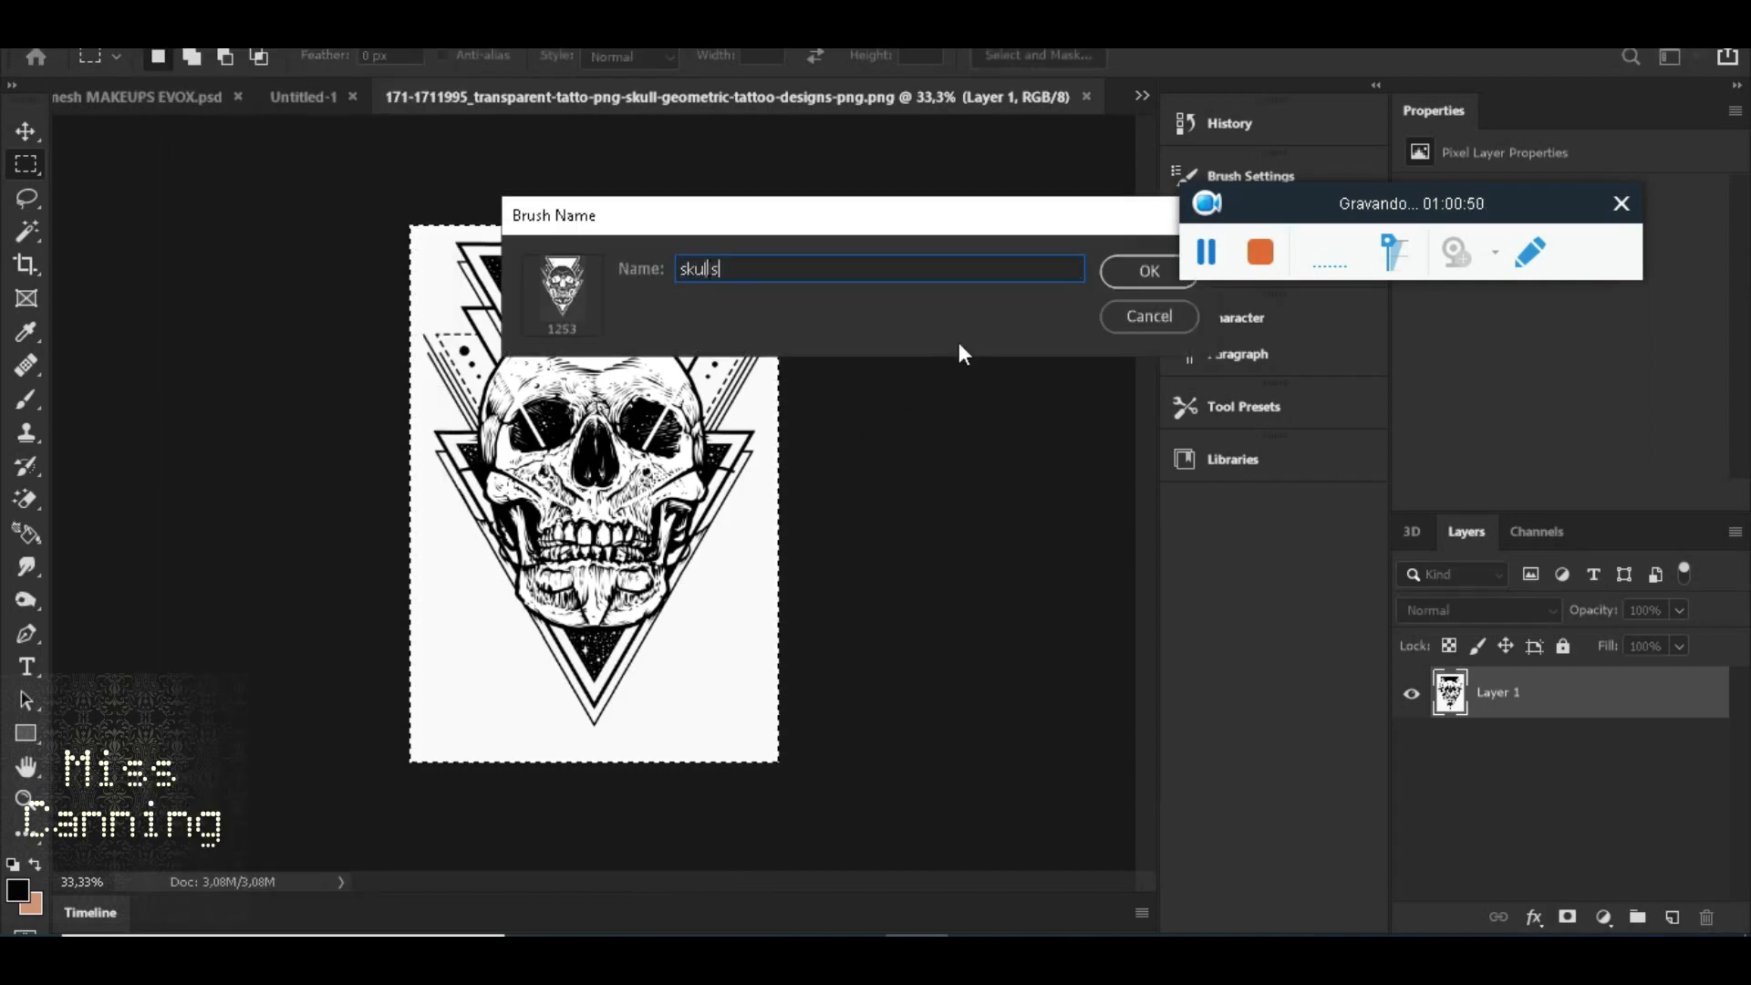
{"action": "left_click", "coordinate": [1144, 264]}
{"action": "key", "text": "b"}
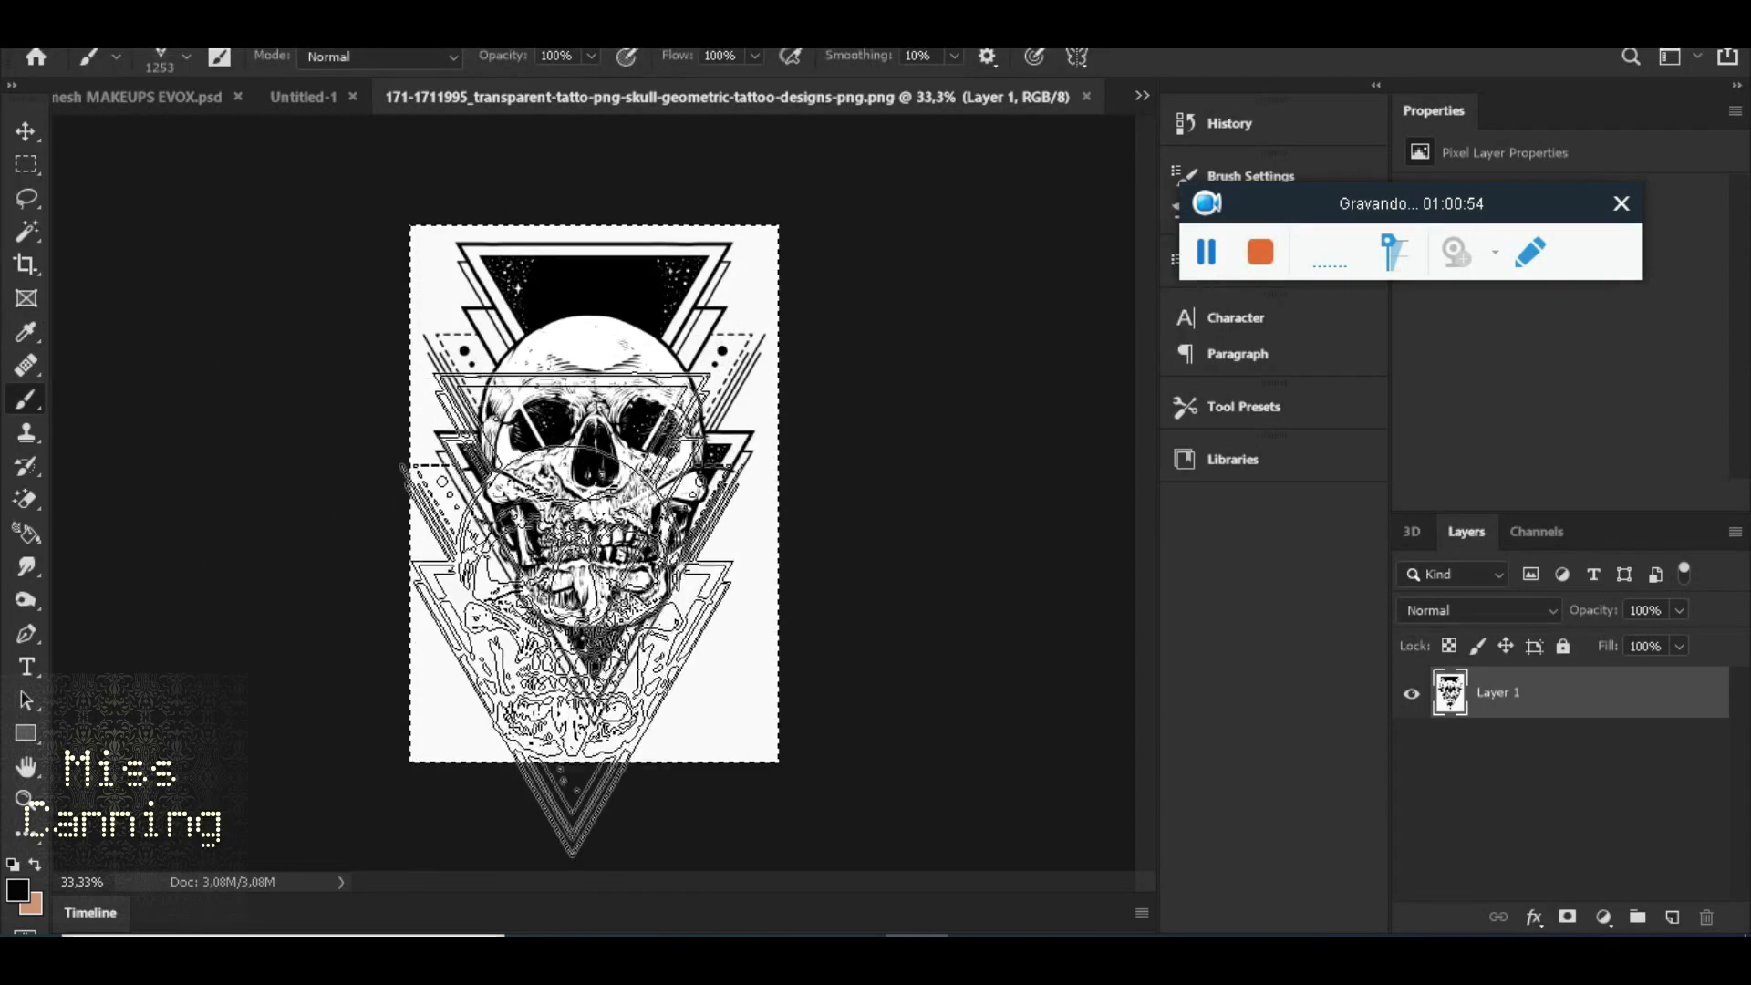
Test the skull brush on its source image, undo the stamps, and close that image without saving
{"action": "left_click", "coordinate": [572, 634]}
{"action": "left_click", "coordinate": [600, 493]}
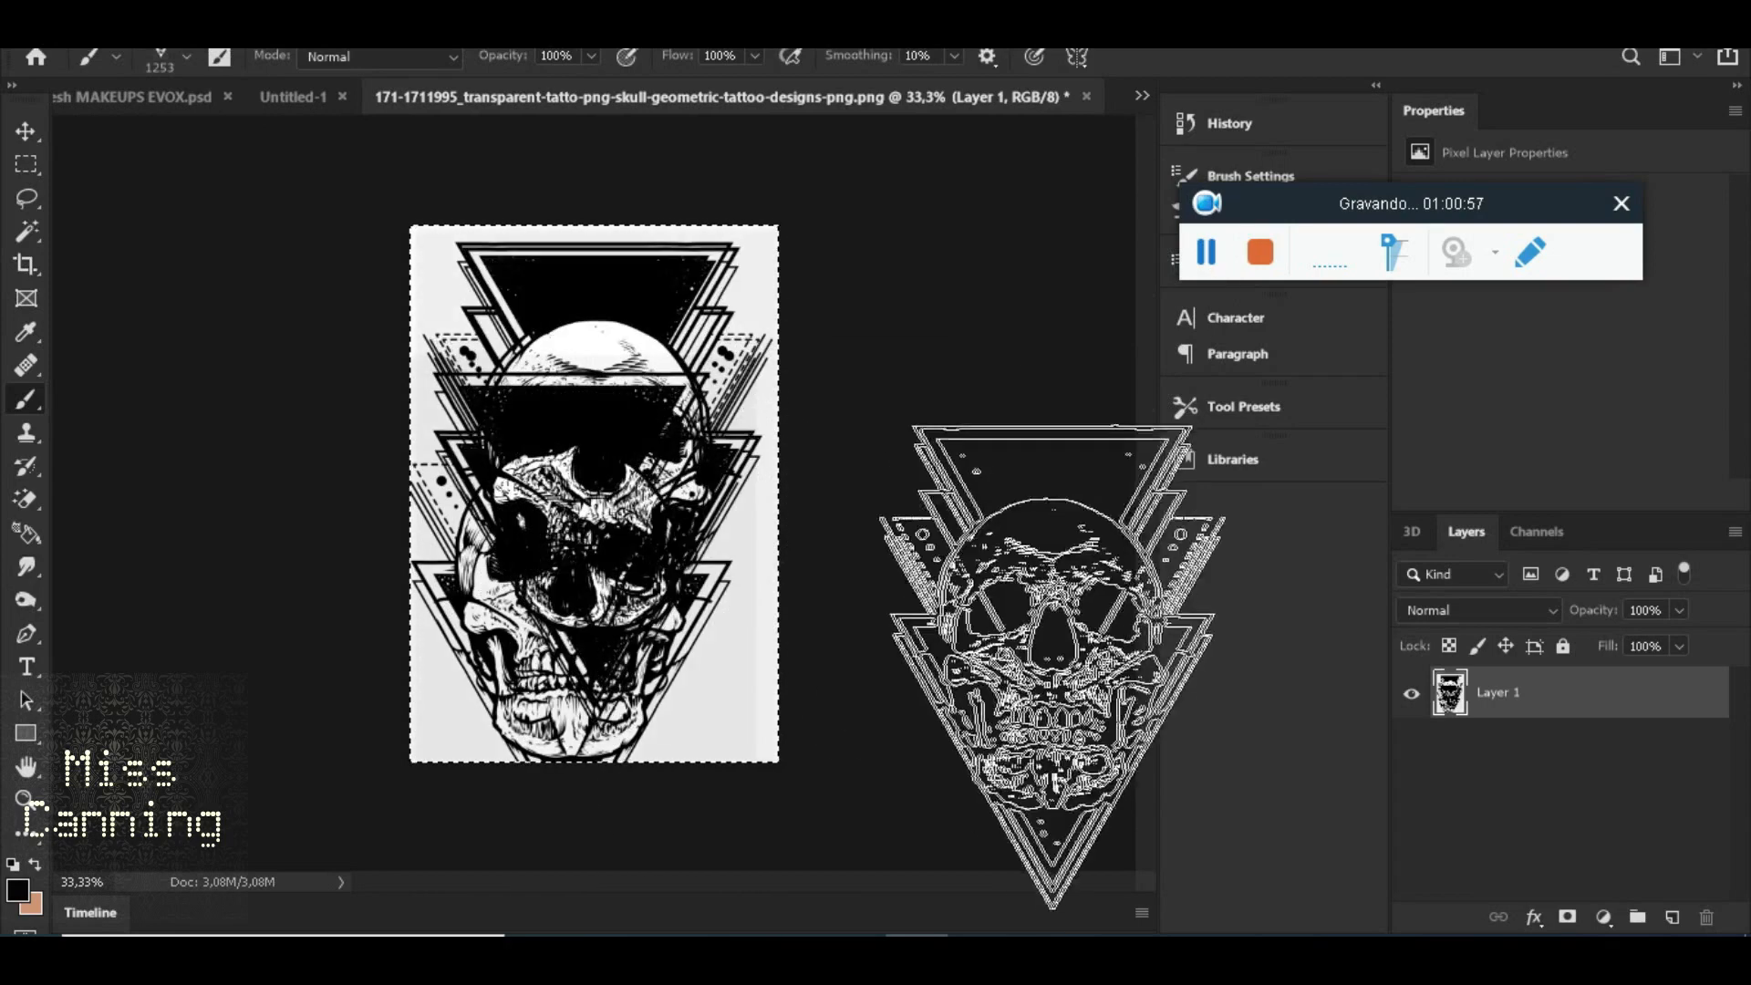
{"action": "key", "text": "ctrl+z"}
{"action": "key", "text": "ctrl+z"}
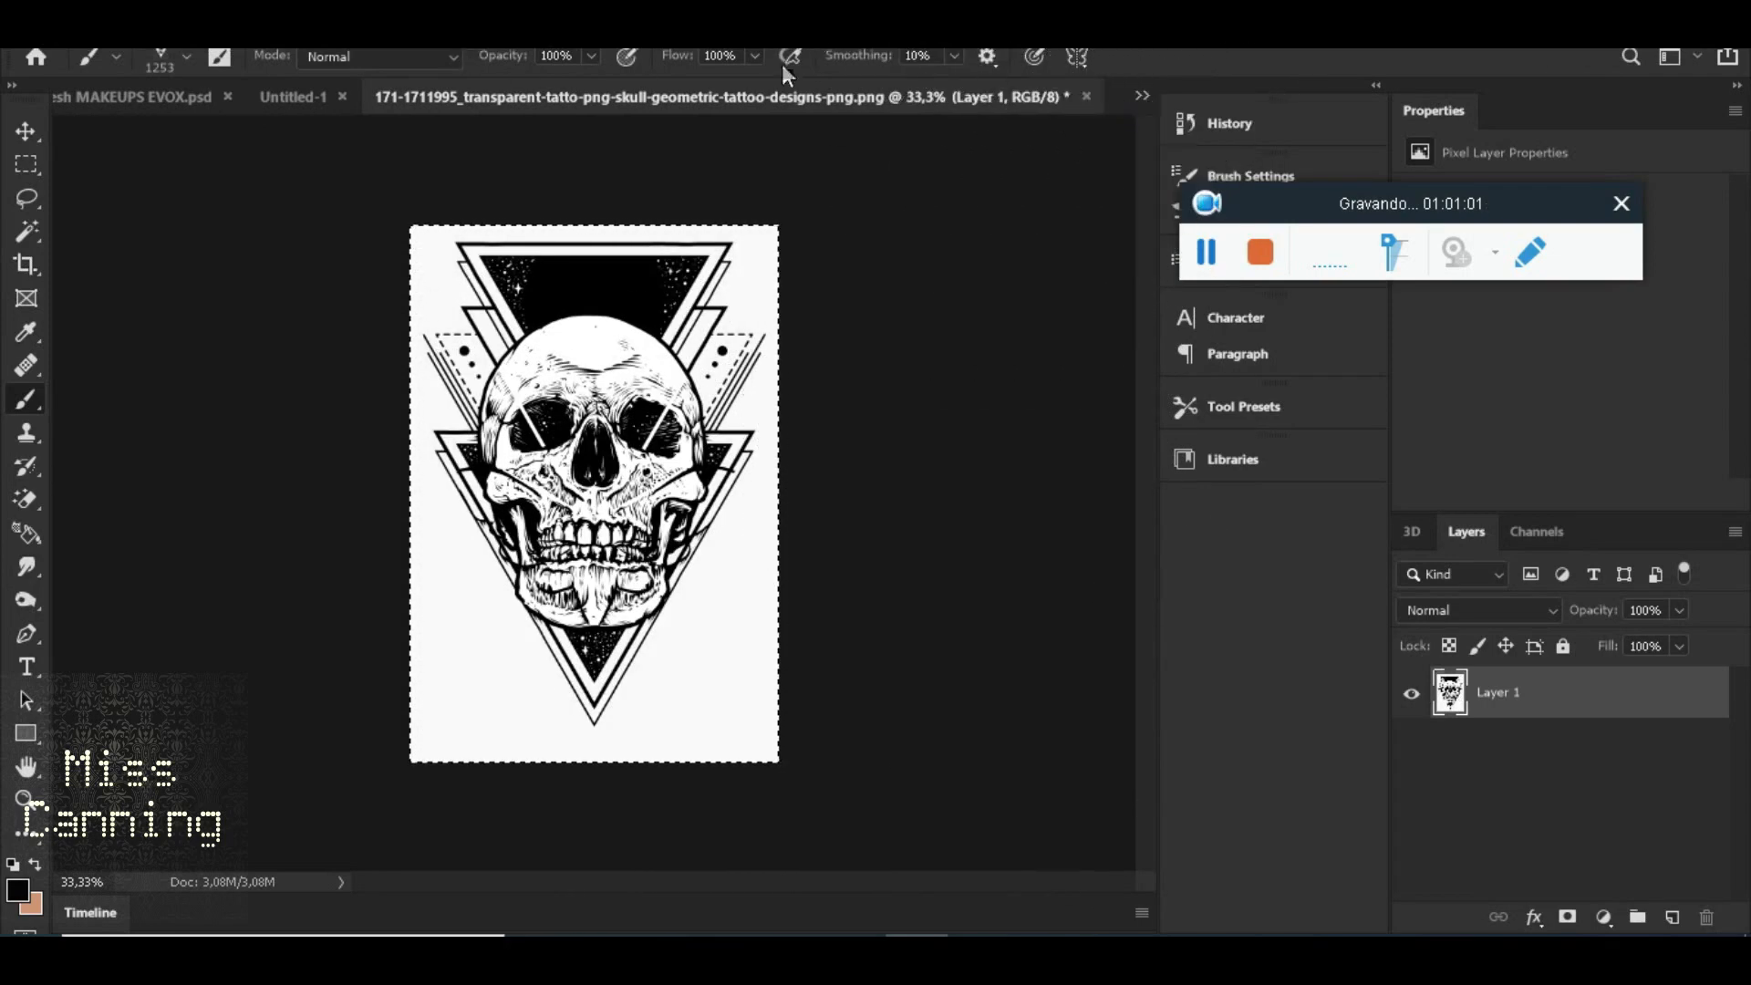
{"action": "left_click", "coordinate": [1086, 96]}
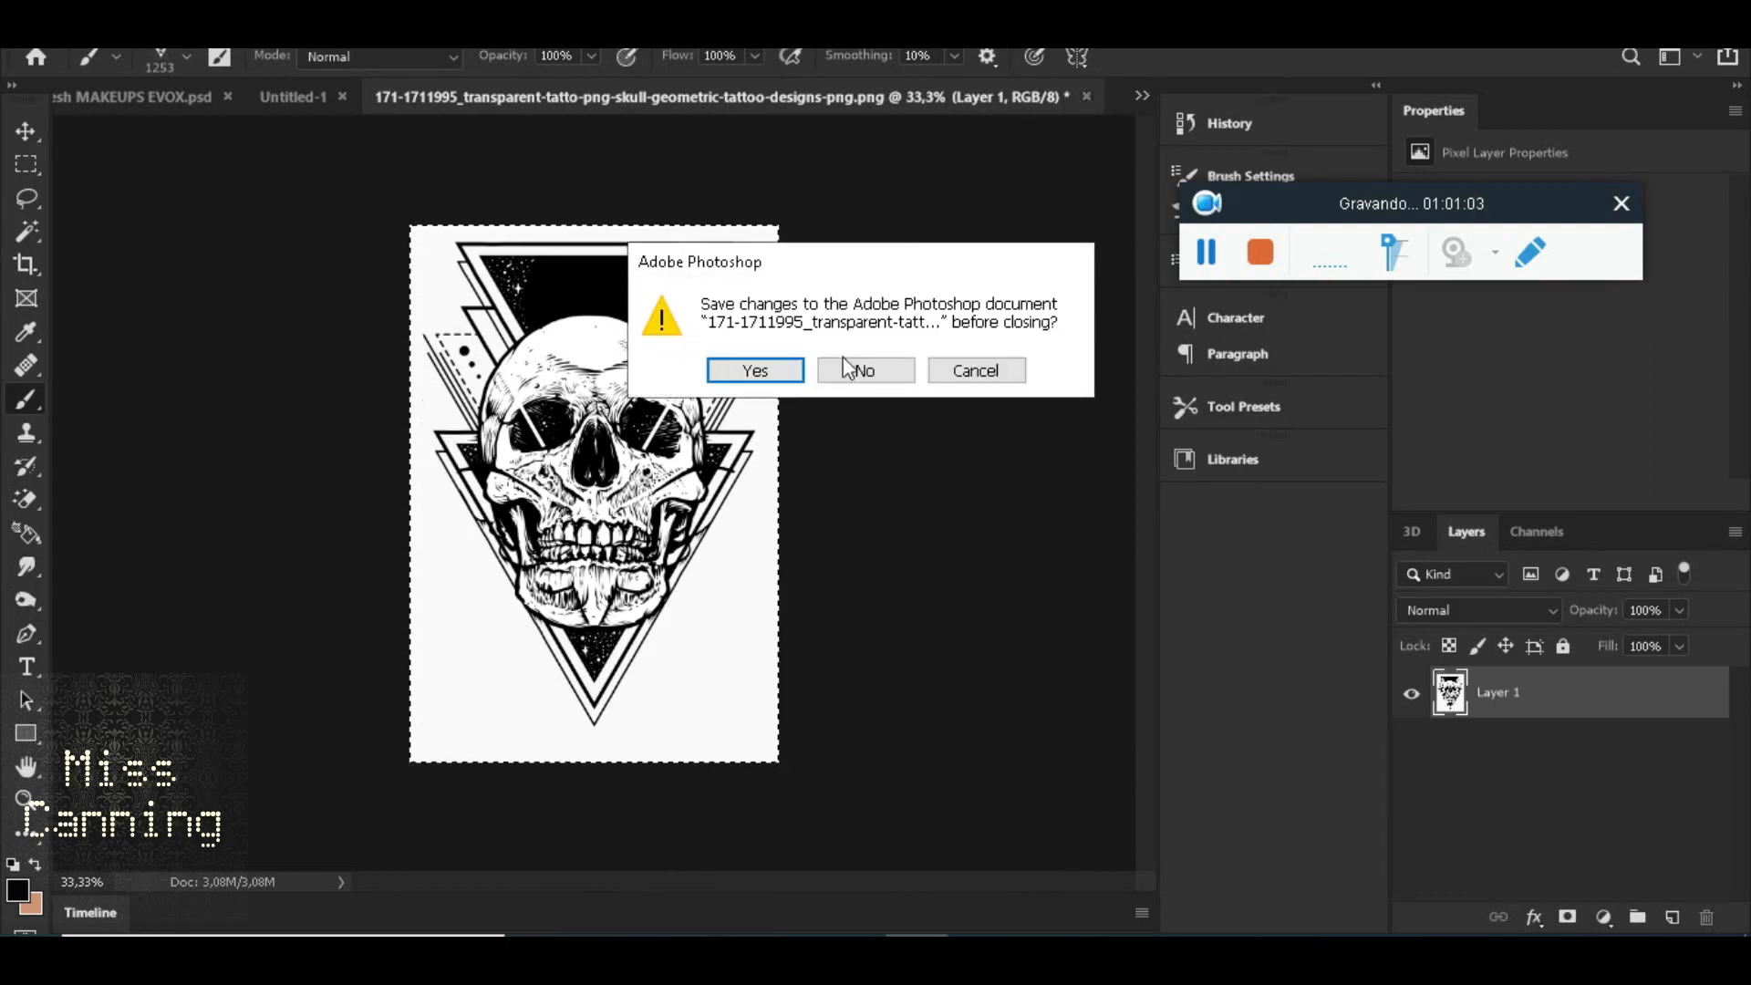
{"action": "left_click", "coordinate": [874, 372]}
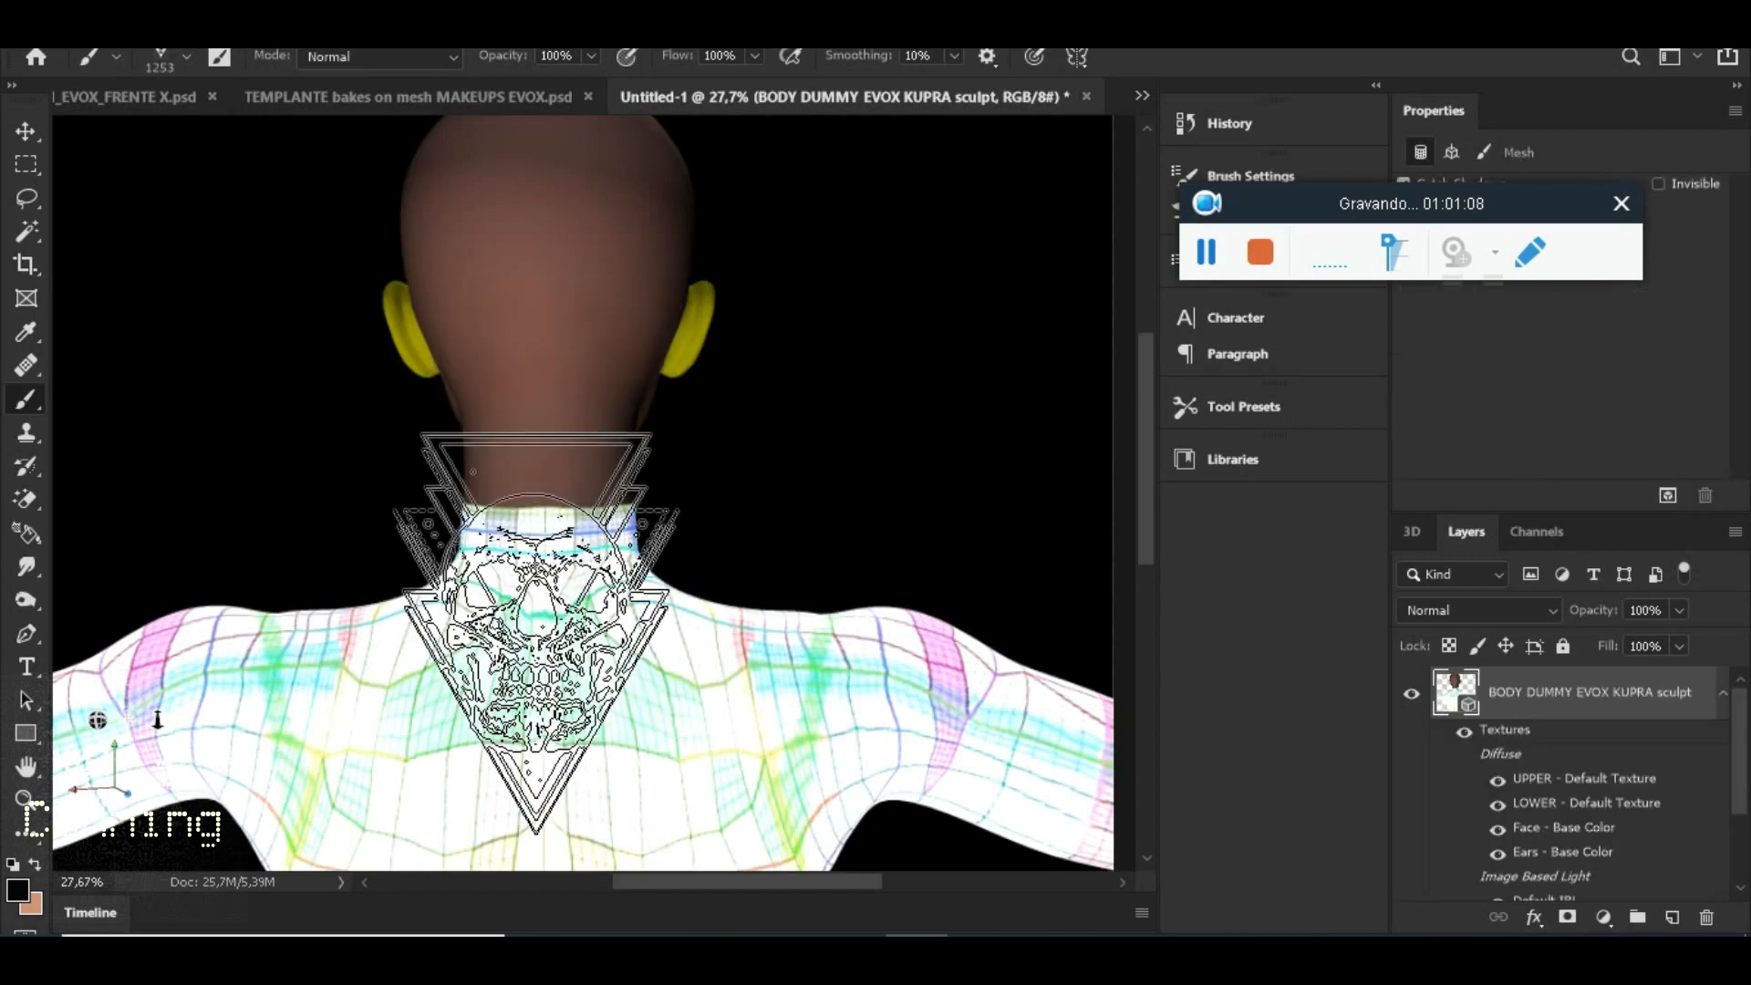
Try stamping the skull brush on the back of the 3D body's neck
{"action": "left_click", "coordinate": [576, 575]}
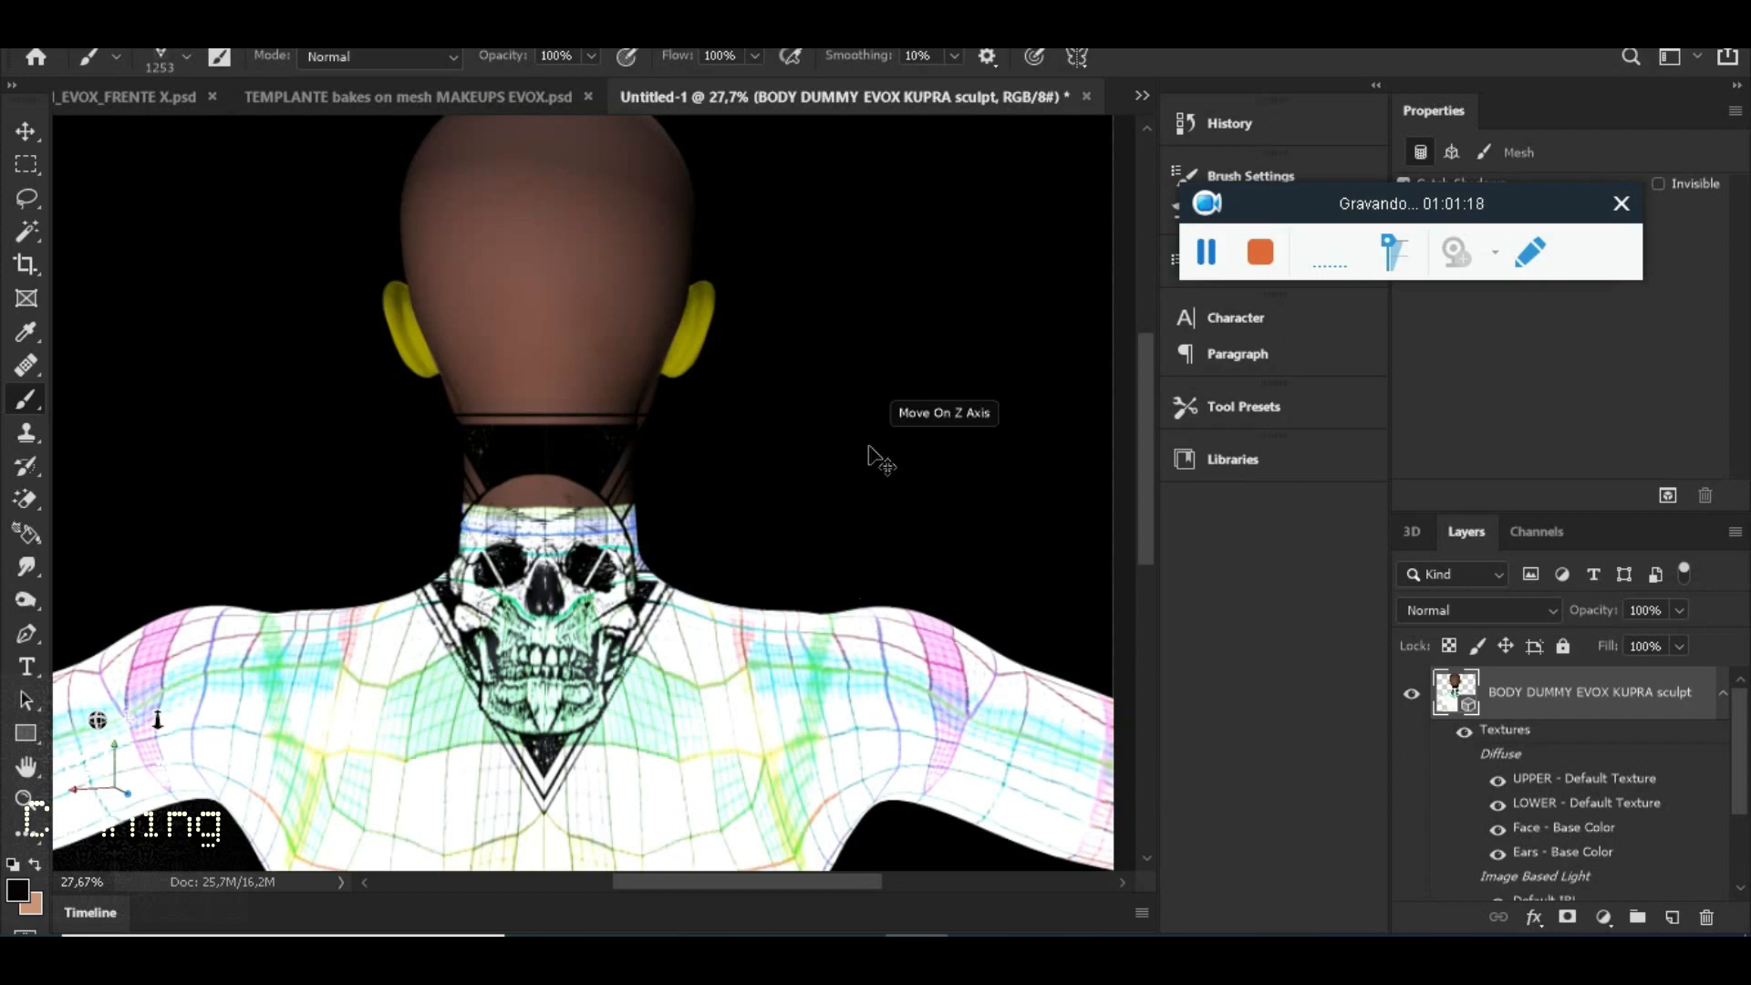
{"action": "key", "text": "ctrl+z"}
Resize the body document to 4000 px wide with proportions linked
{"action": "scroll", "coordinate": [869, 439], "scroll_direction": "down", "scroll_amount": 5}
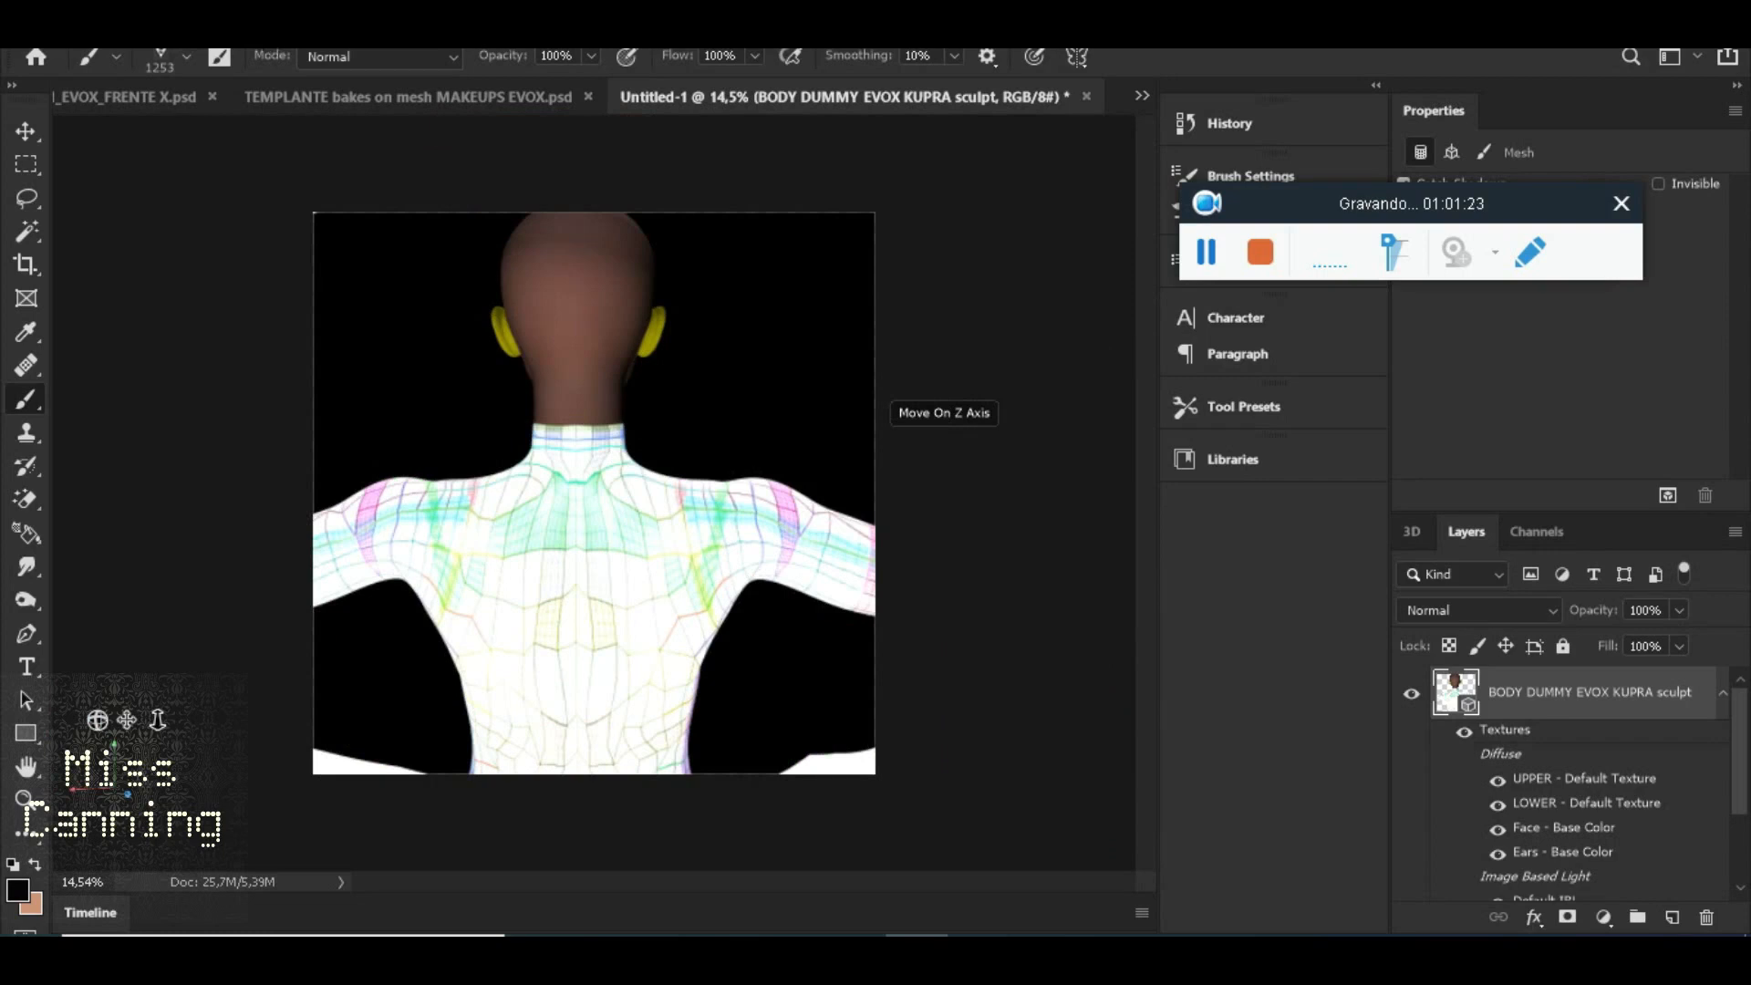
{"action": "left_click", "coordinate": [374, 37]}
{"action": "mouse_move", "coordinate": [236, 84]}
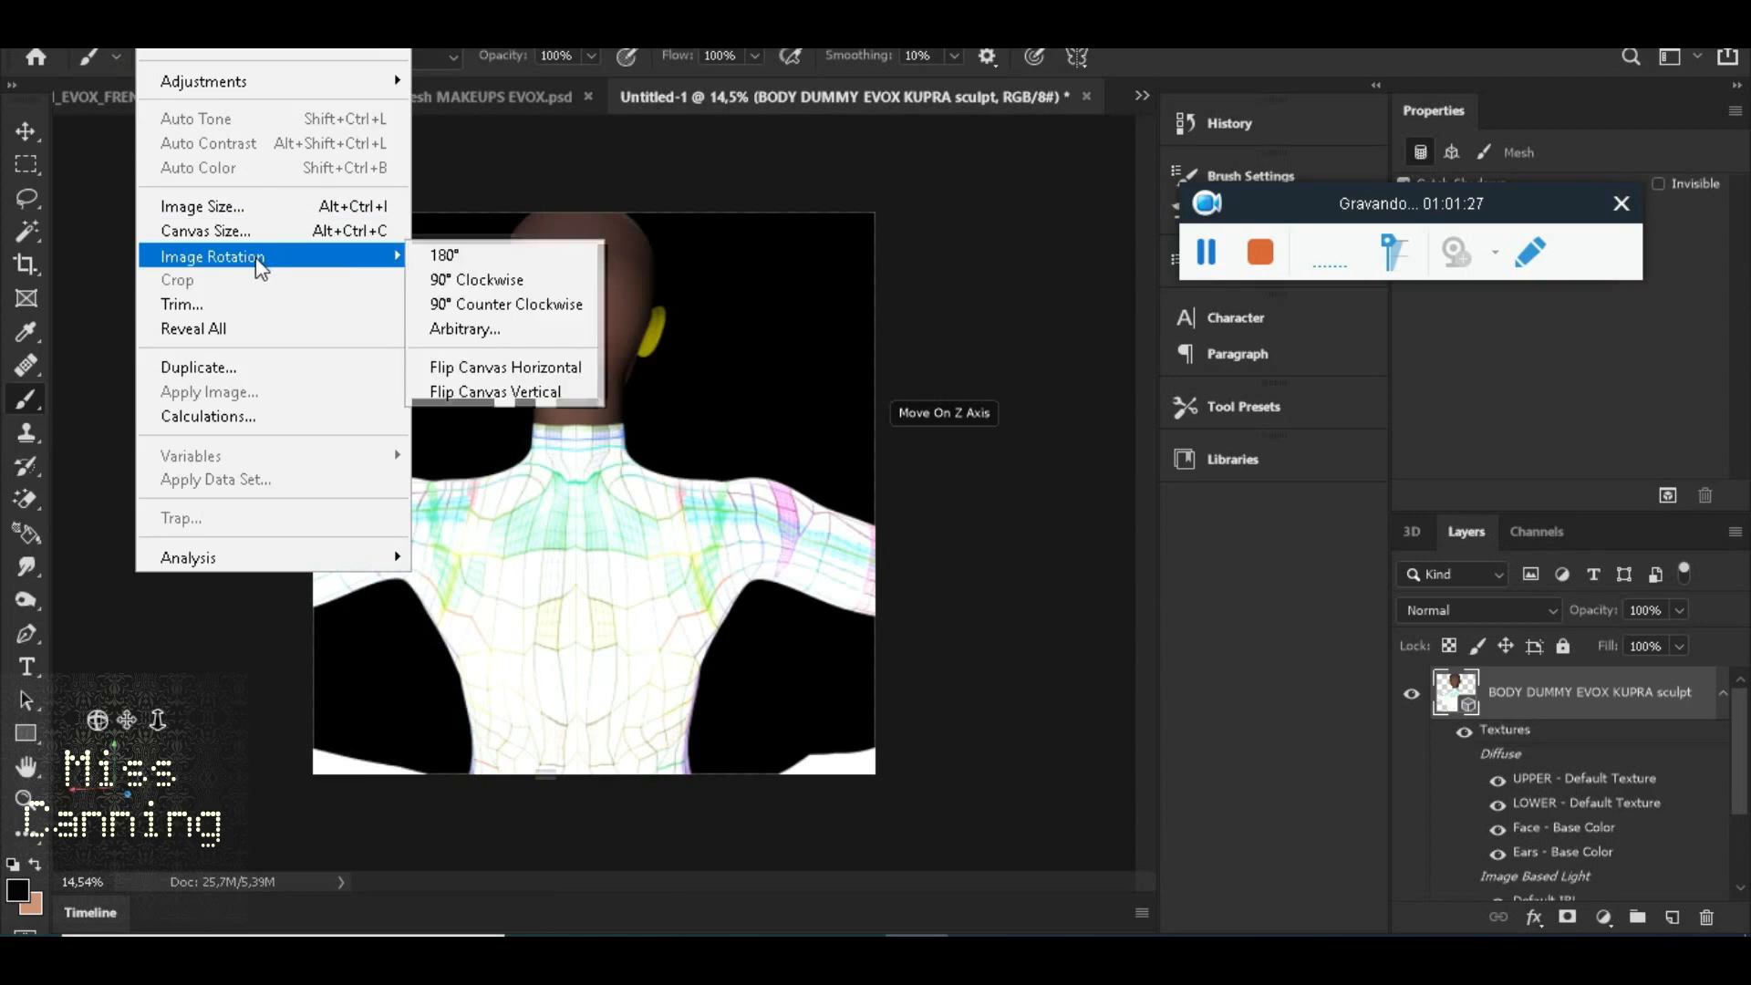
{"action": "left_click", "coordinate": [266, 200]}
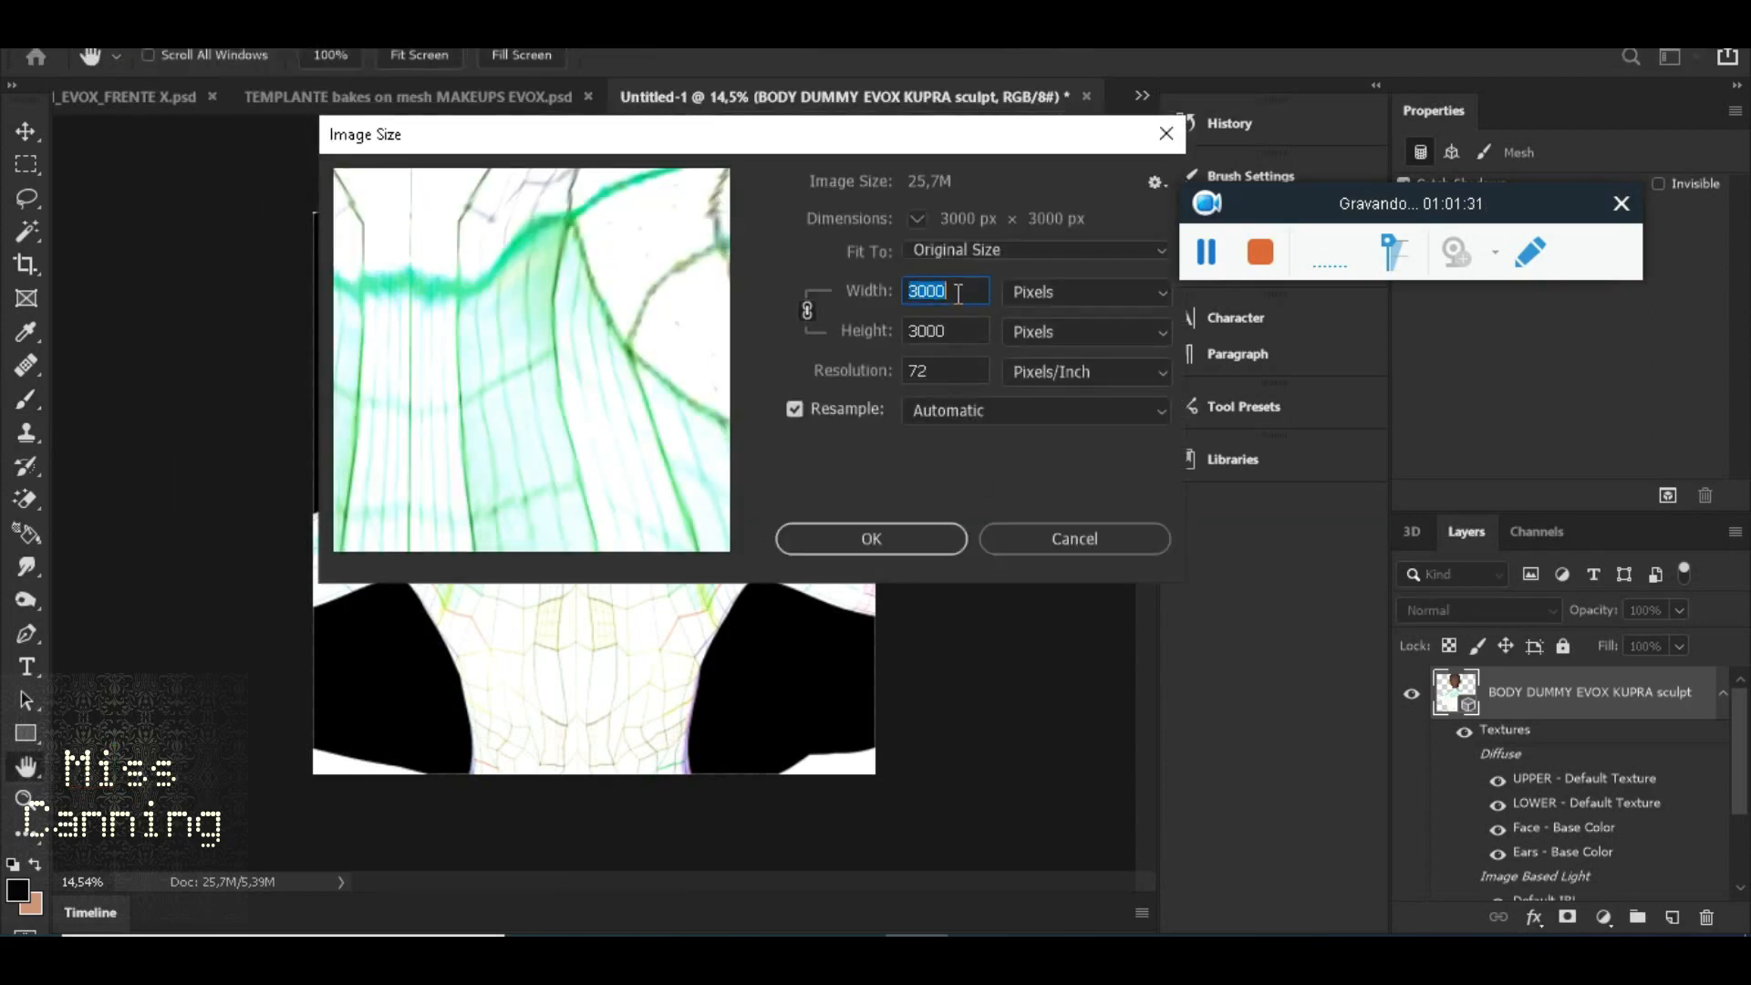
{"action": "type", "text": "4000"}
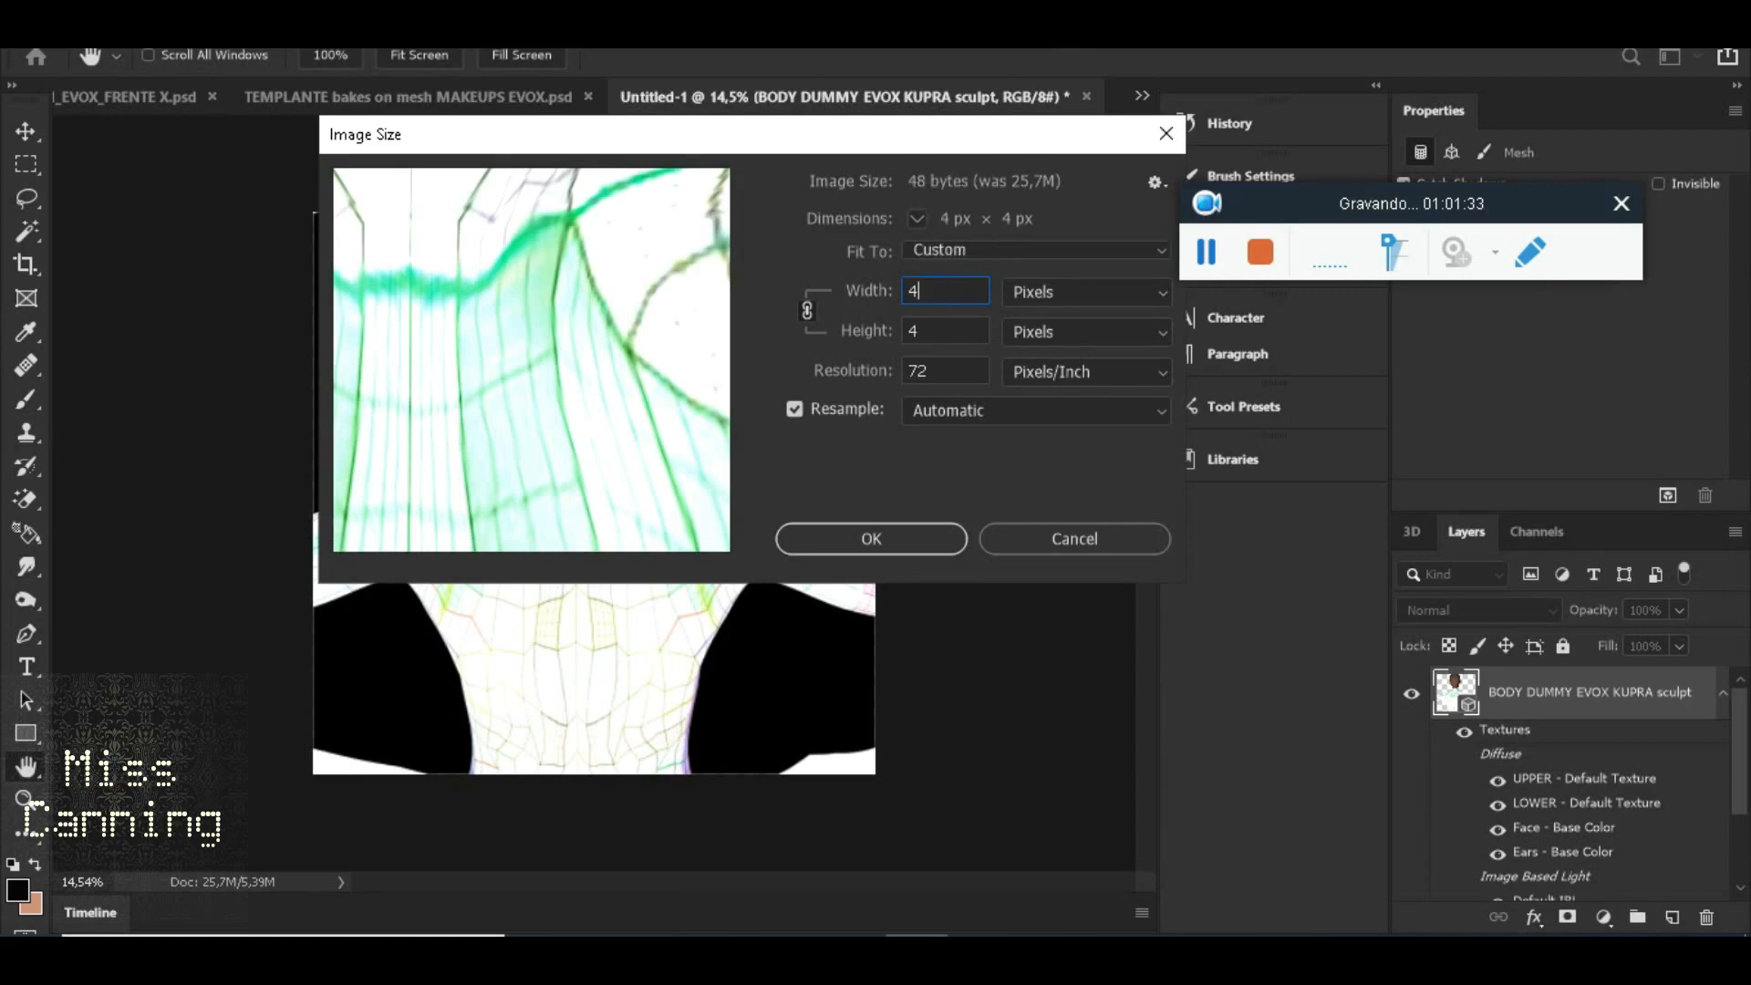
{"action": "left_click", "coordinate": [904, 543]}
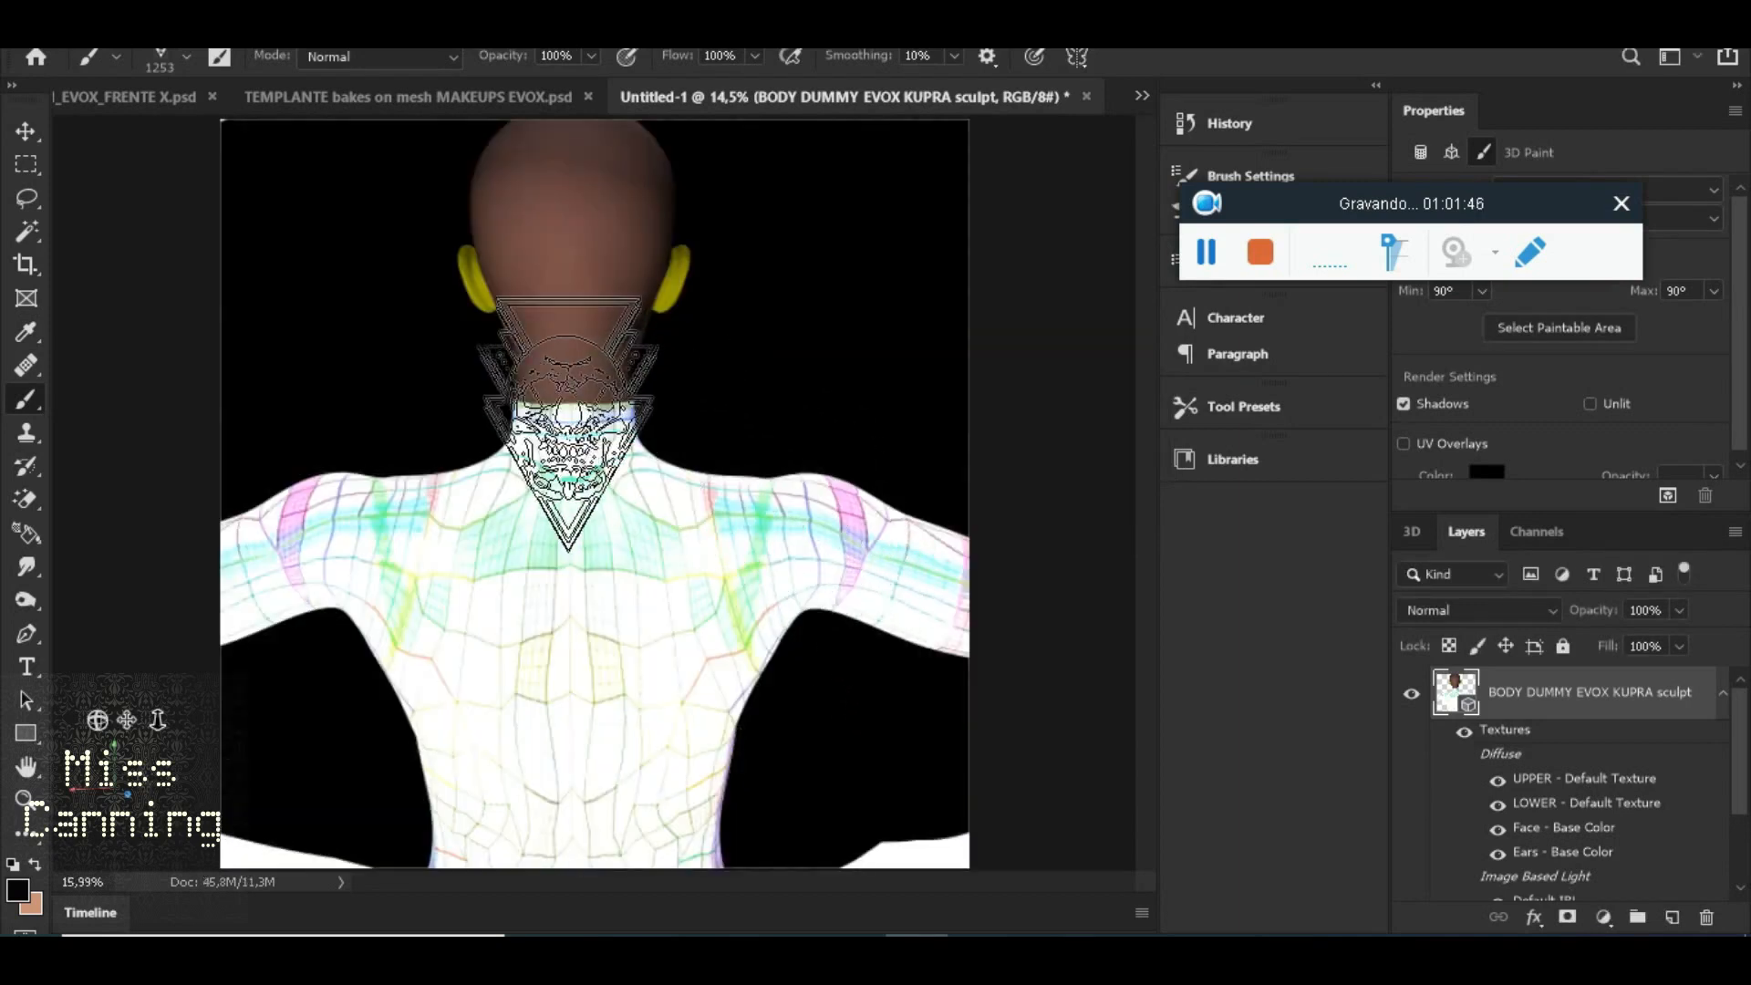
Stamp the skull brush once in black, centred on the back of the 3D body's neck, and check the tattoo up close
{"action": "scroll", "coordinate": [567, 453], "scroll_direction": "up", "scroll_amount": 5}
{"action": "scroll", "coordinate": [567, 421], "scroll_direction": "up", "scroll_amount": 1}
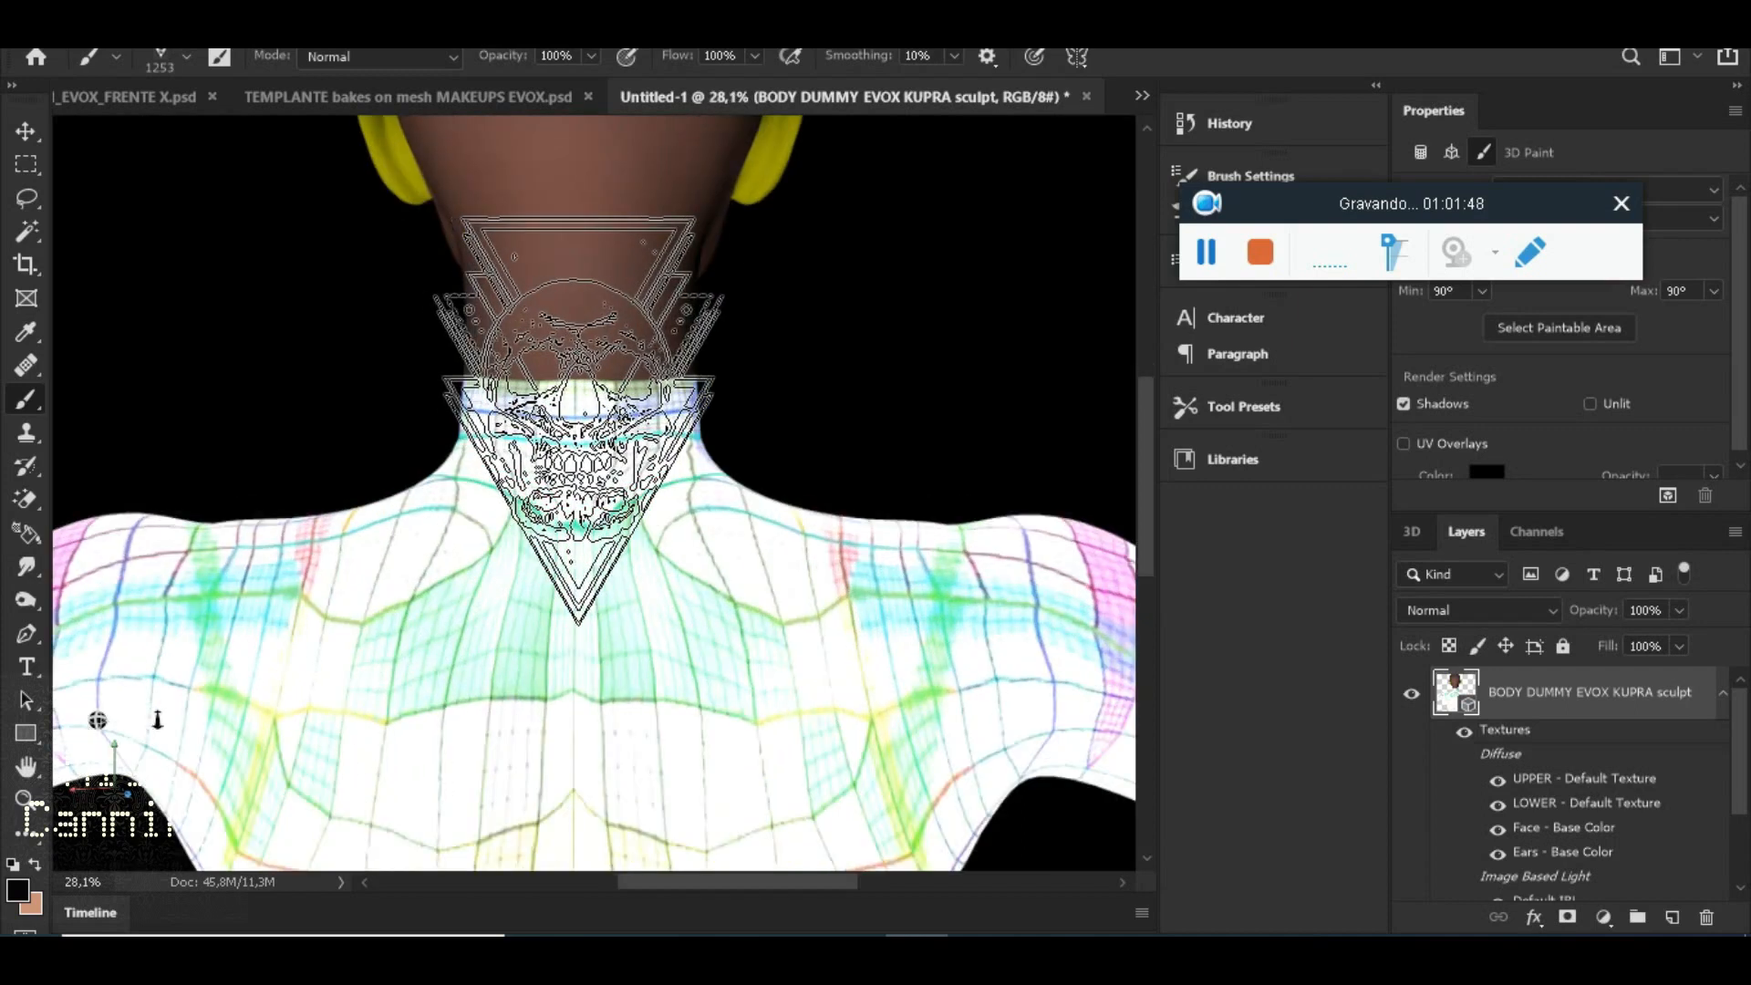
{"action": "left_click", "coordinate": [576, 420]}
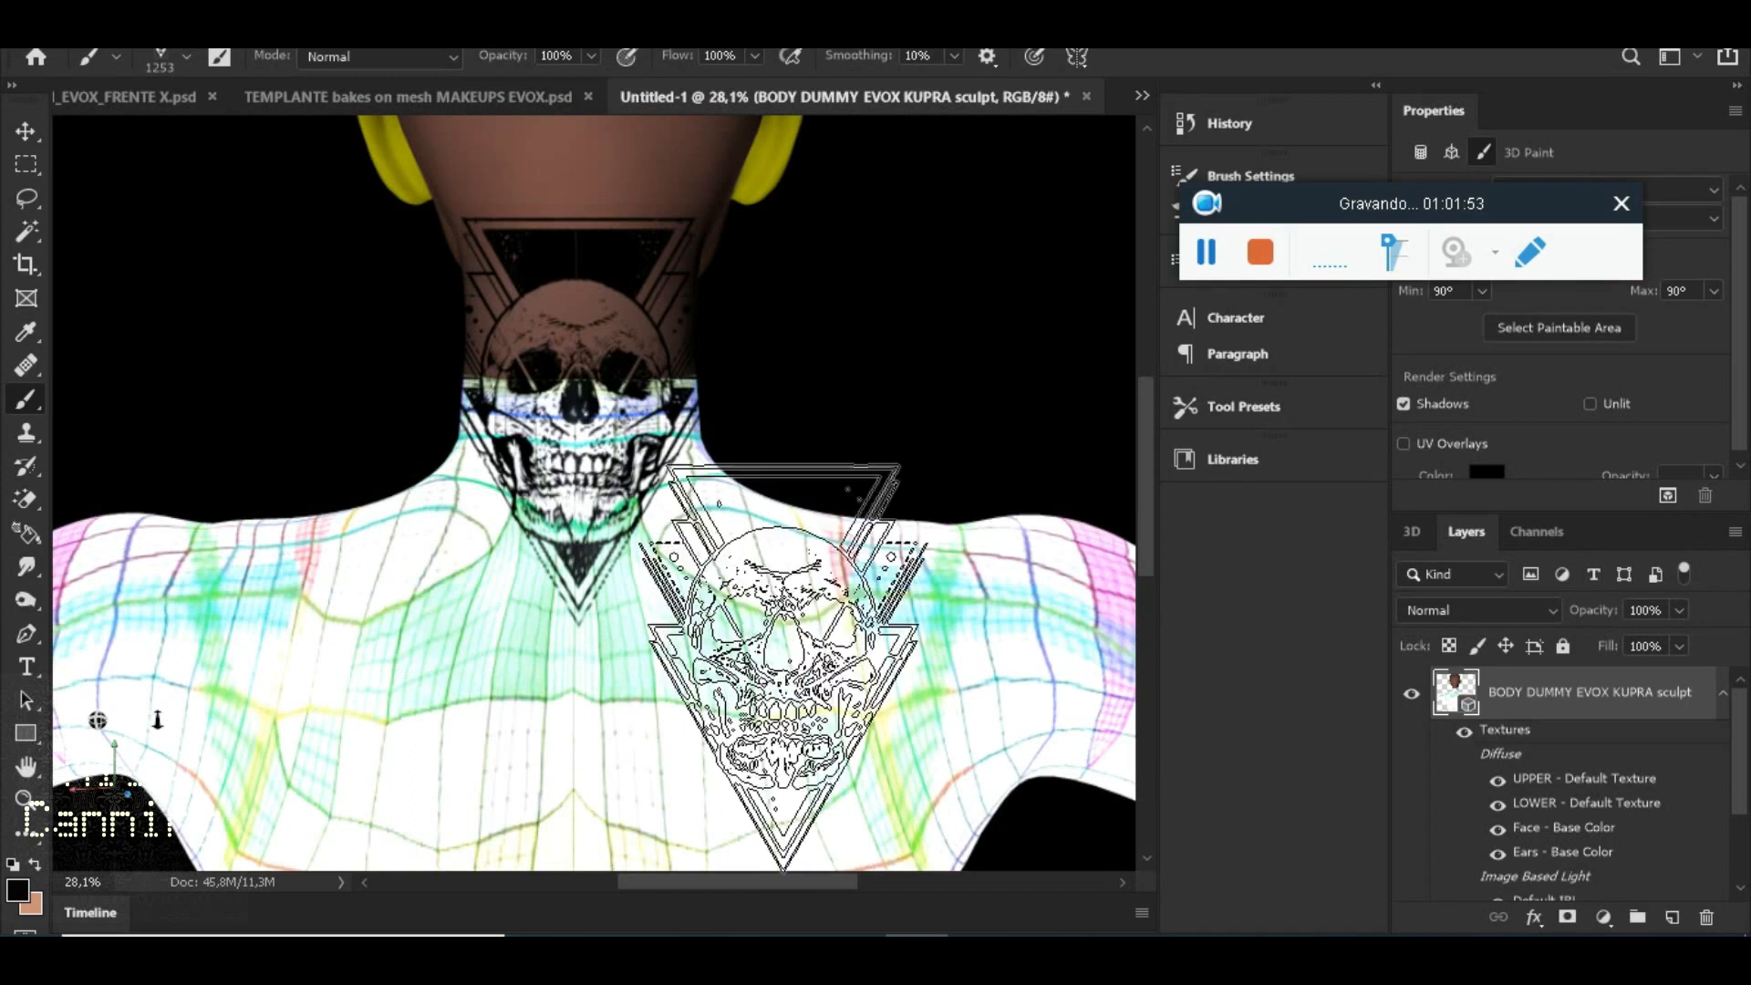
{"action": "scroll", "coordinate": [783, 675], "scroll_direction": "down", "scroll_amount": 1}
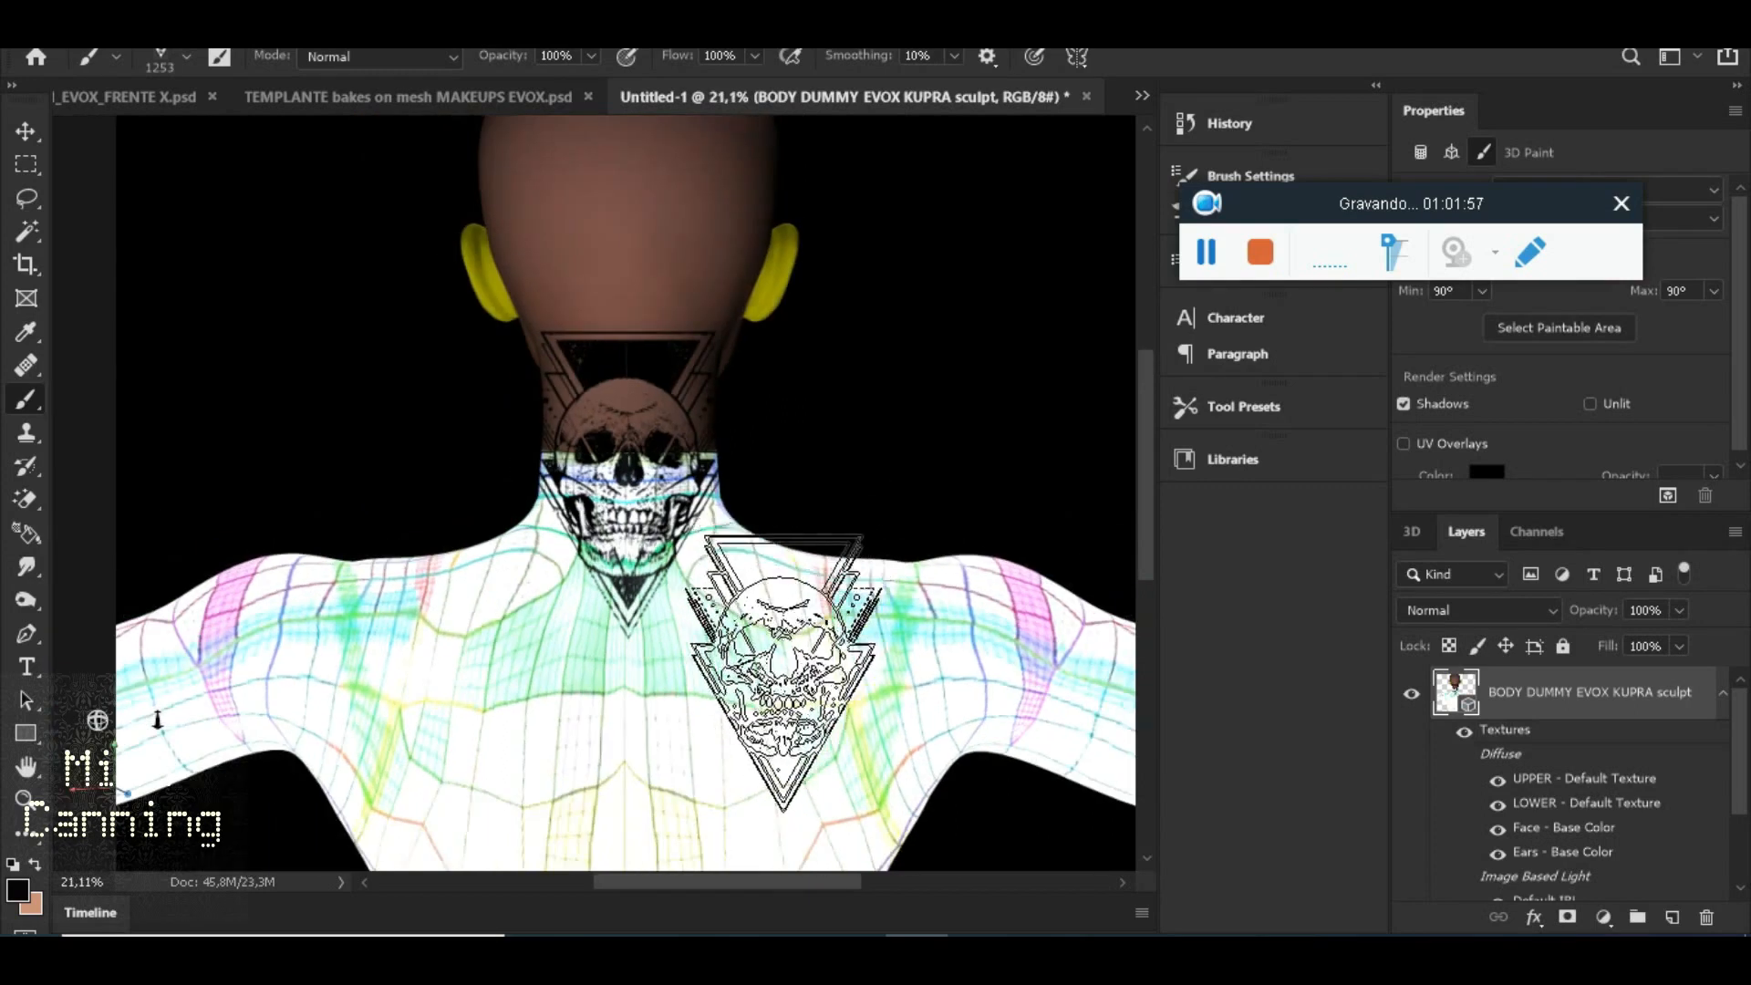
{"action": "scroll", "coordinate": [782, 675], "scroll_direction": "up", "scroll_amount": 3}
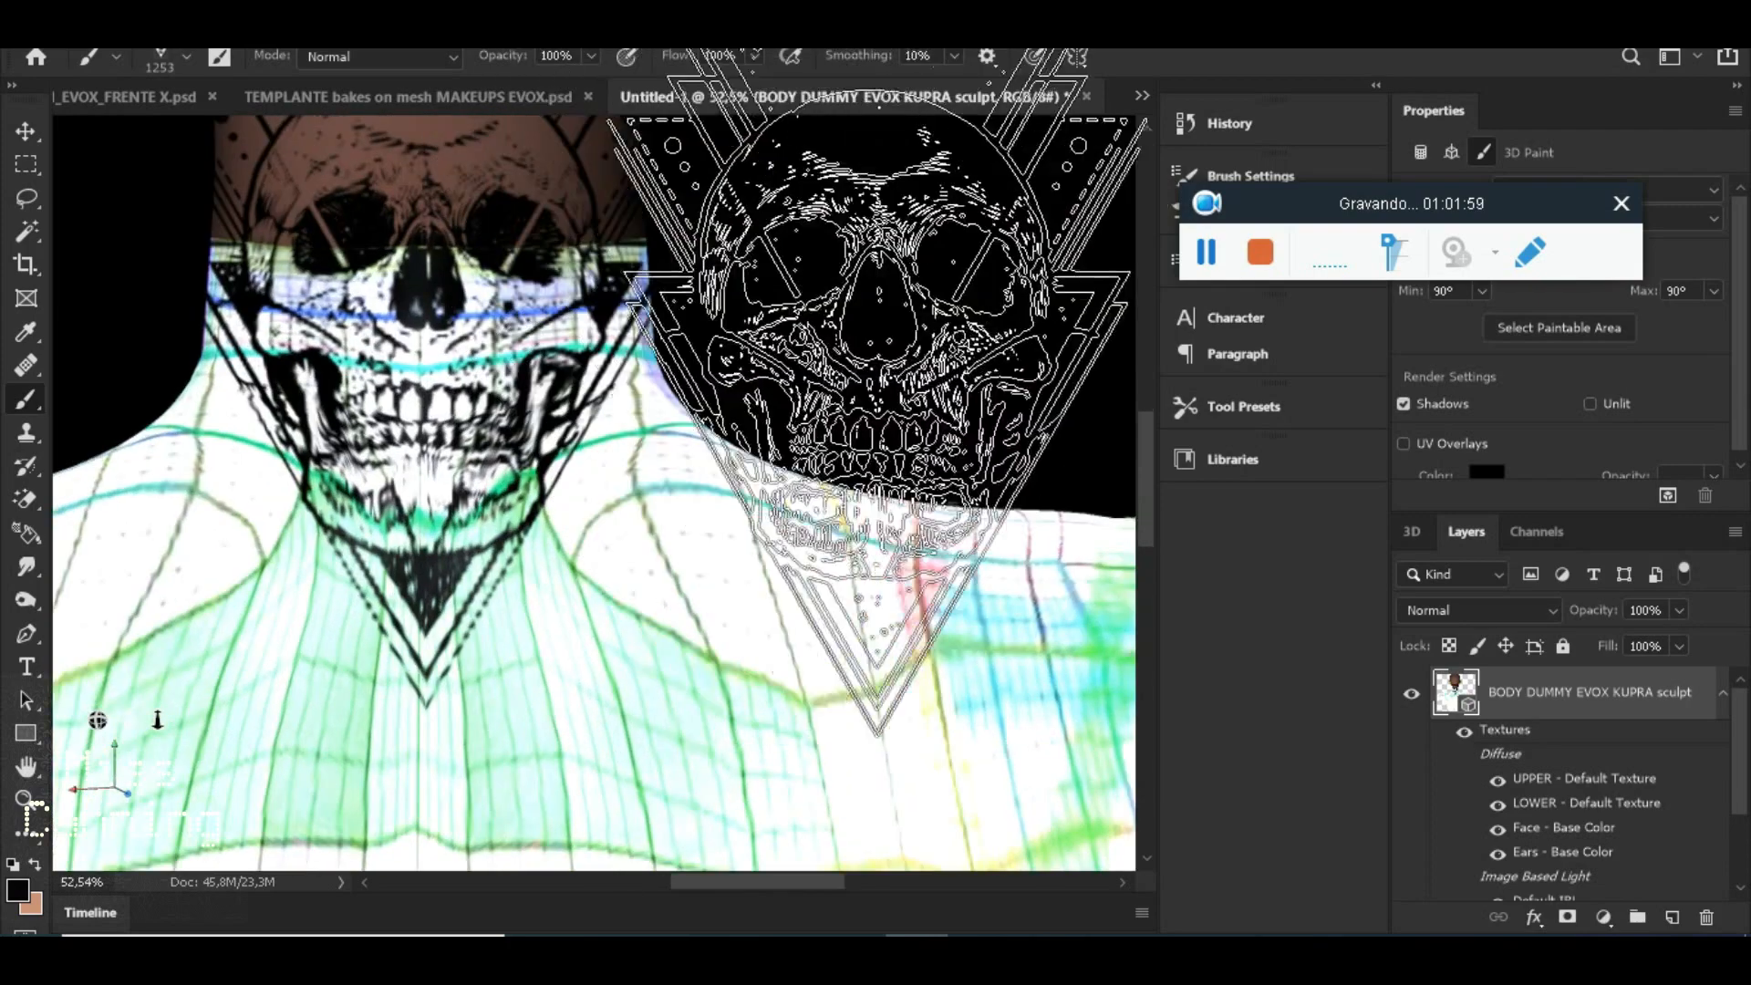
{"action": "scroll", "coordinate": [639, 460], "scroll_direction": "down", "scroll_amount": 1}
{"action": "scroll", "coordinate": [643, 465], "scroll_direction": "down", "scroll_amount": 2}
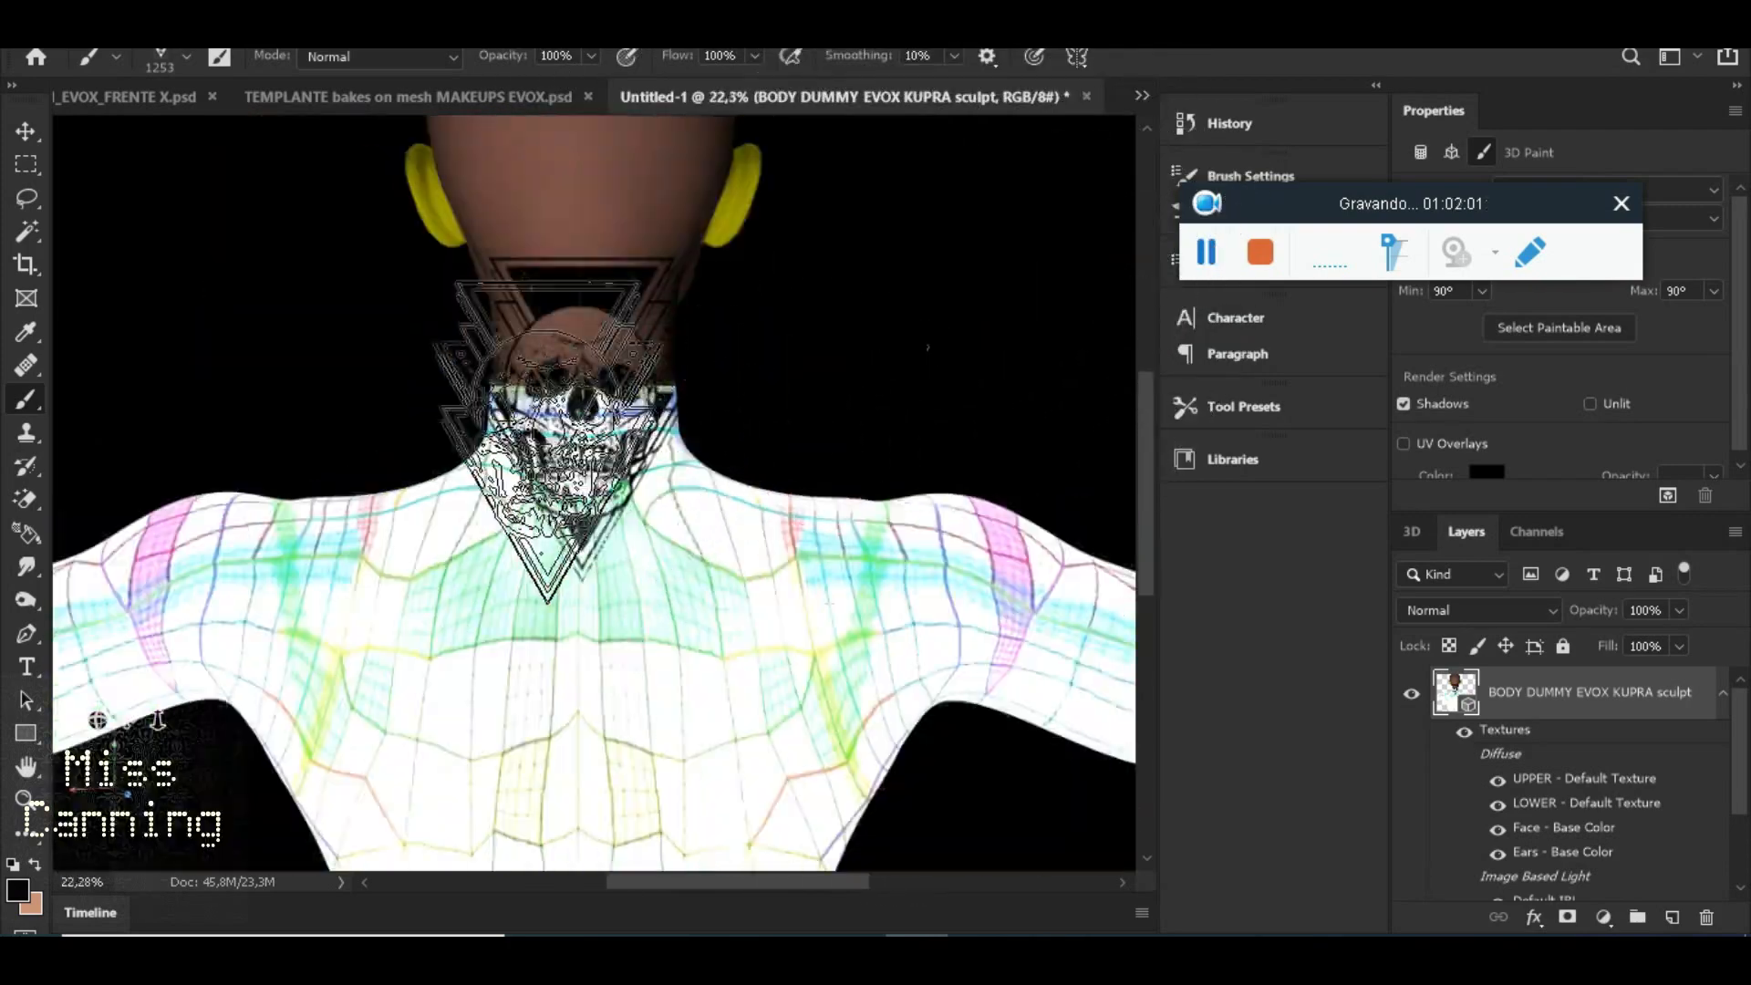
{"action": "scroll", "coordinate": [684, 310], "scroll_direction": "up", "scroll_amount": 2}
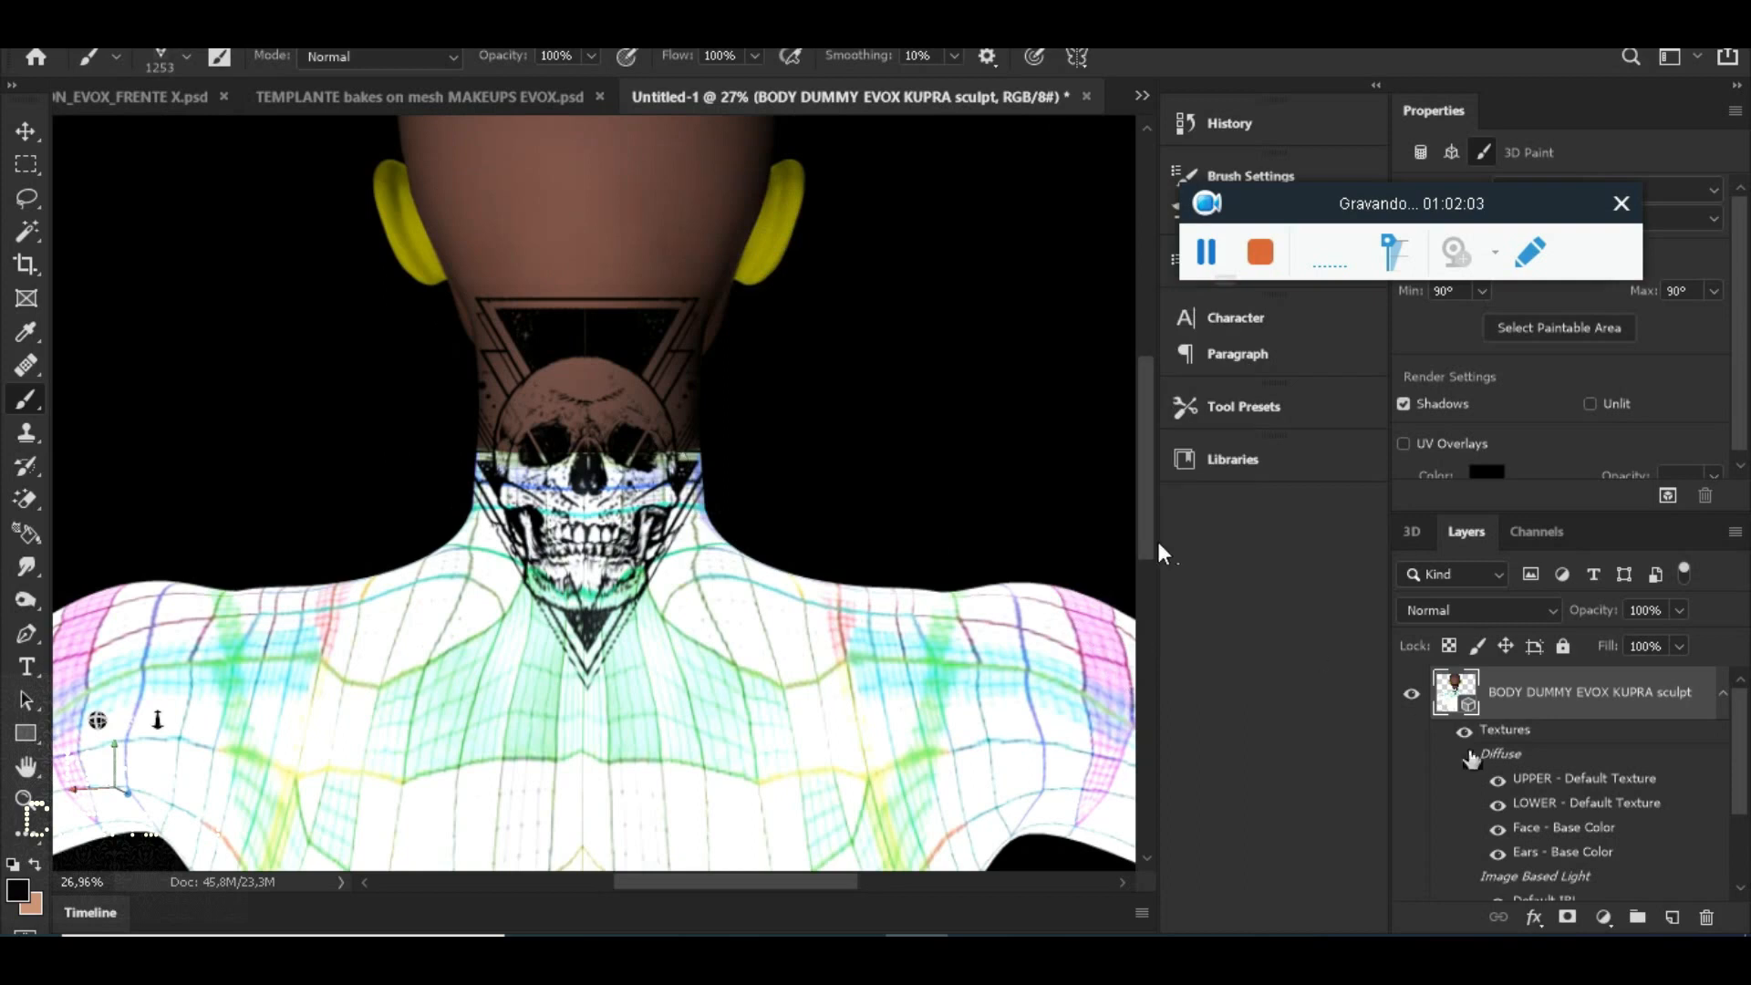
{"action": "scroll", "coordinate": [1459, 679], "scroll_direction": "down", "scroll_amount": 3}
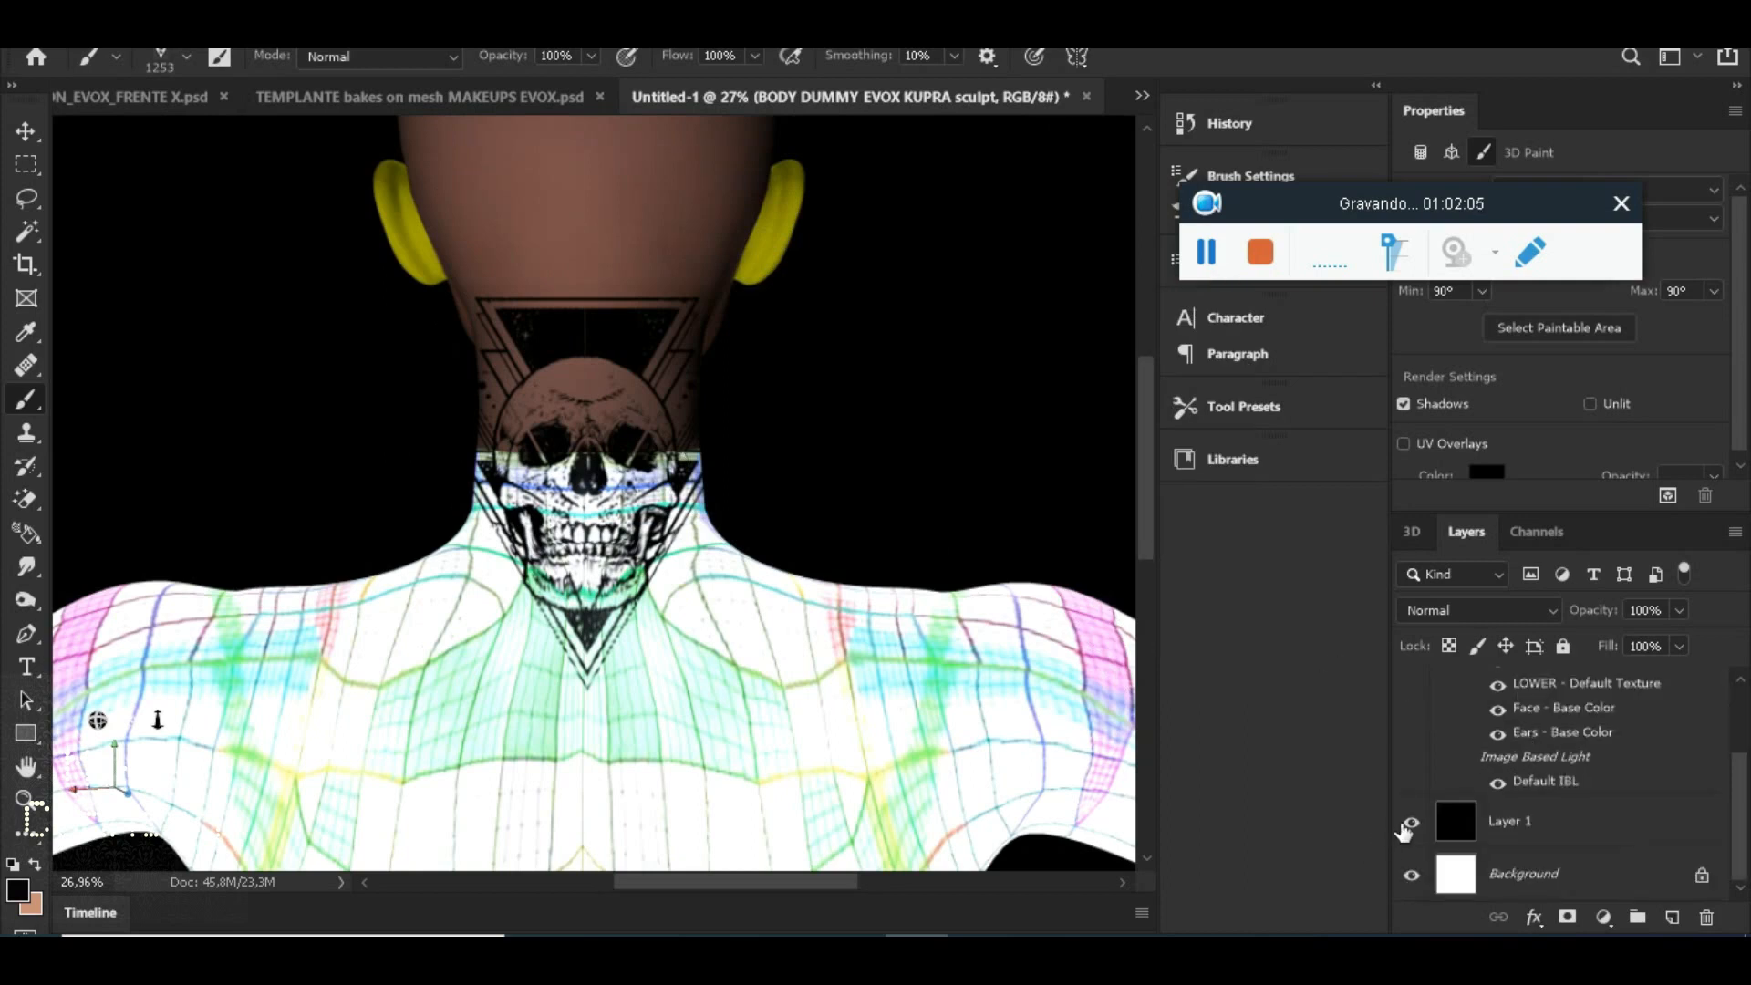
Hide the black backdrop layer, Layer 1, and examine the skull tattoo on the neck against the white background
{"action": "left_click", "coordinate": [1409, 825]}
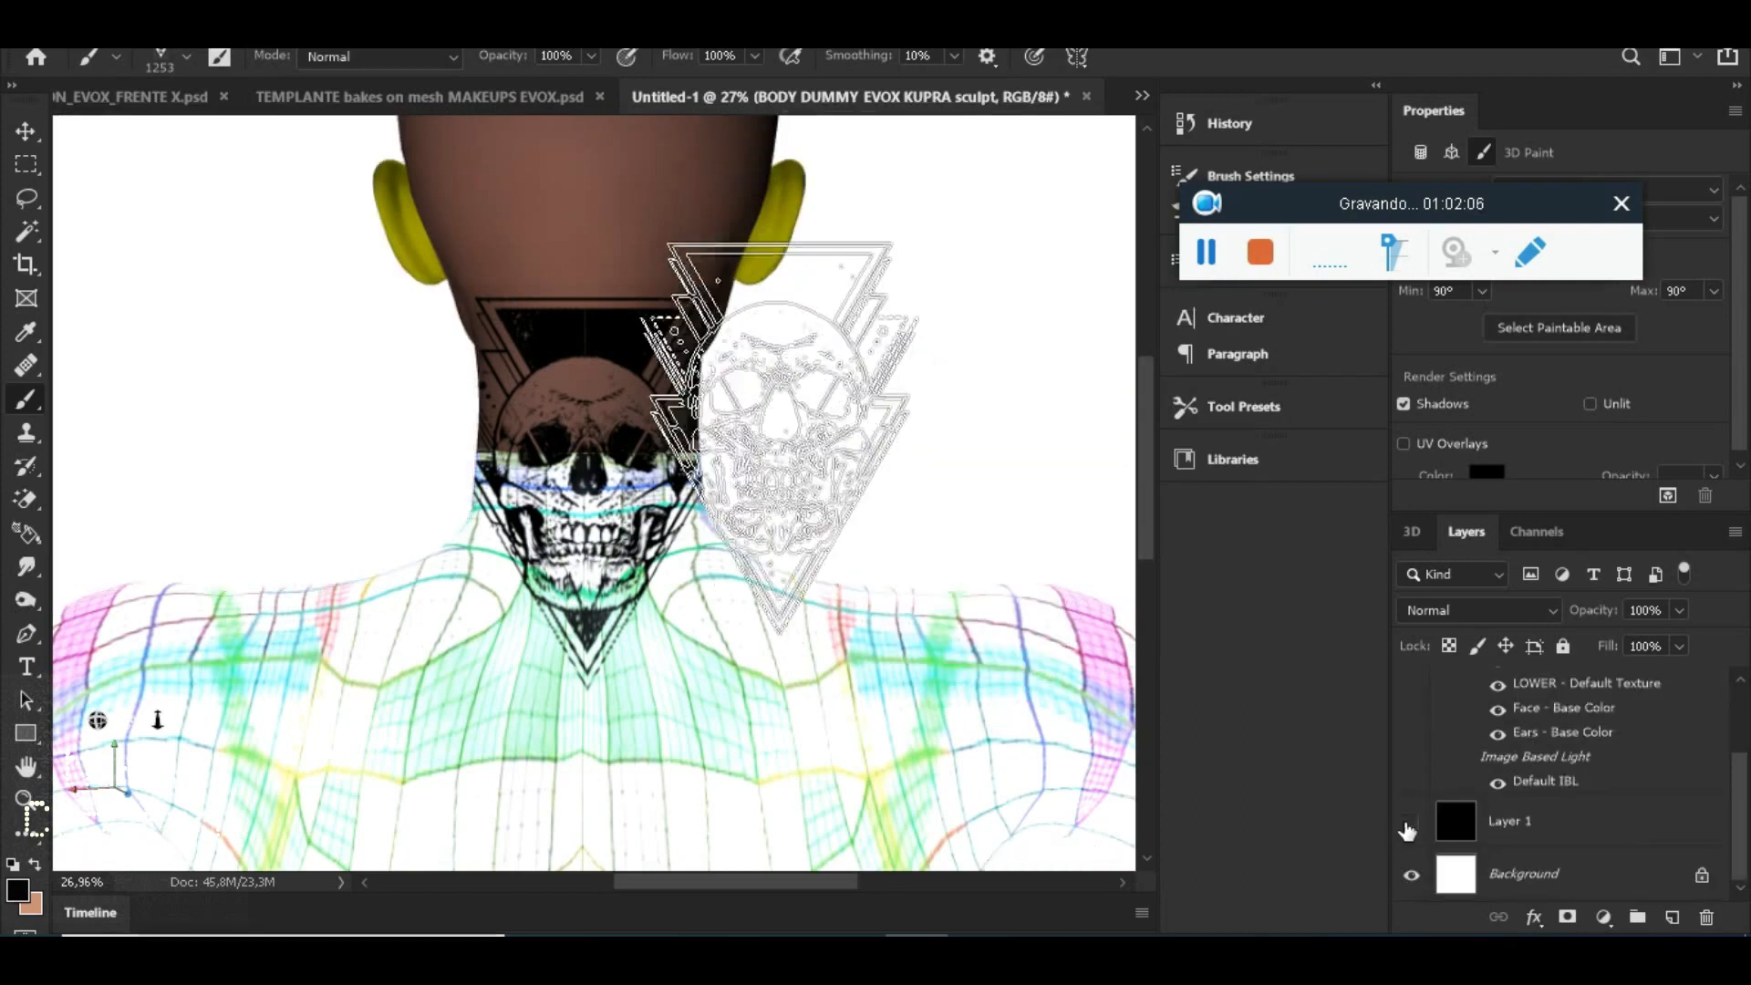
{"action": "scroll", "coordinate": [793, 432], "scroll_direction": "up", "scroll_amount": 11}
{"action": "scroll", "coordinate": [775, 456], "scroll_direction": "down", "scroll_amount": 2}
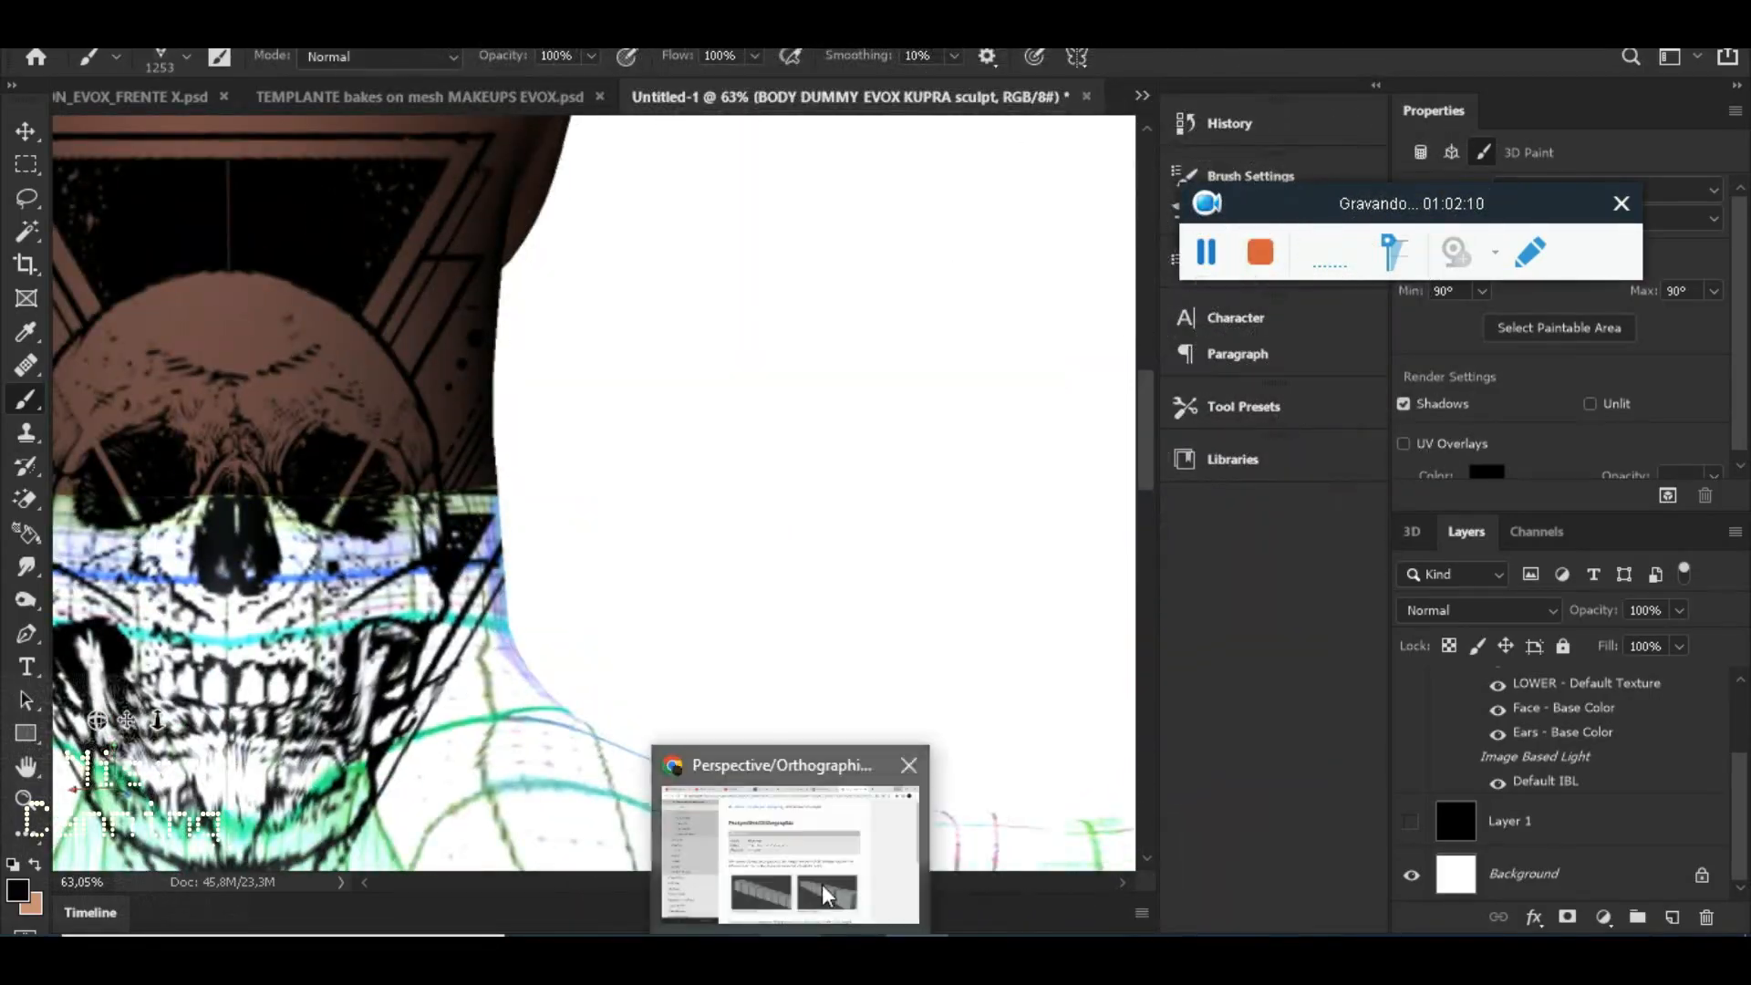
{"action": "left_click_drag", "start_coordinate": [846, 892], "coordinate": [813, 891]}
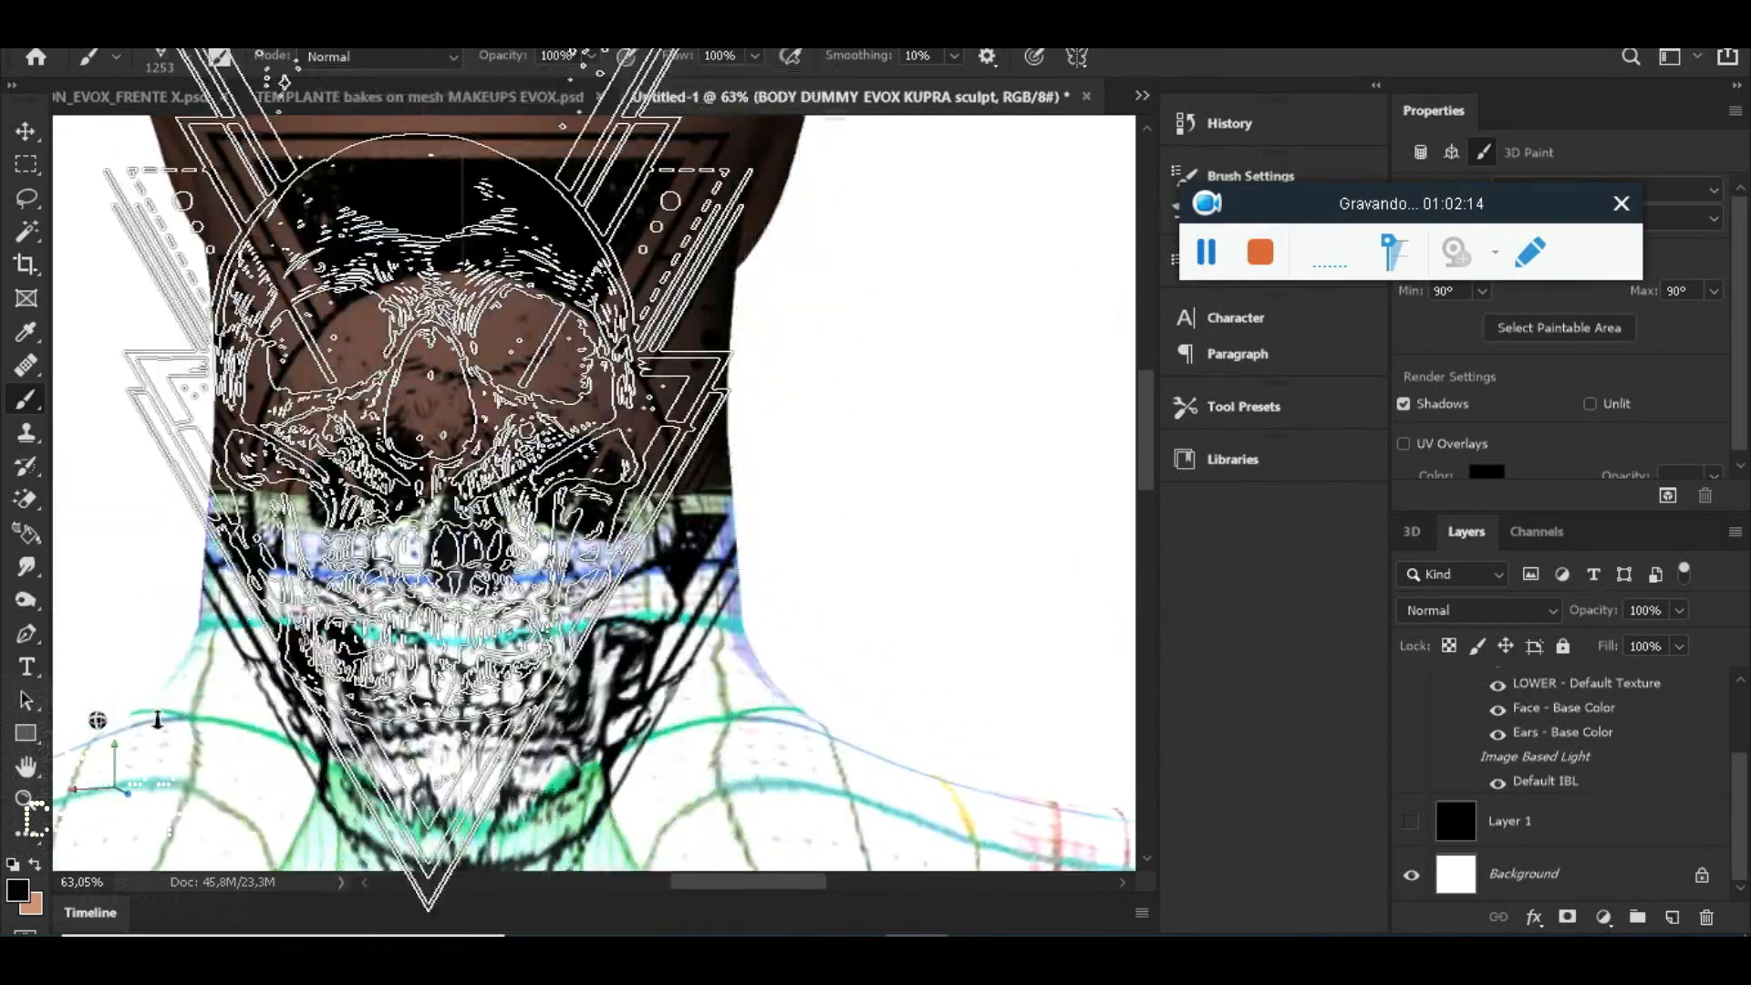
{"action": "scroll", "coordinate": [655, 584], "scroll_direction": "down", "scroll_amount": 4}
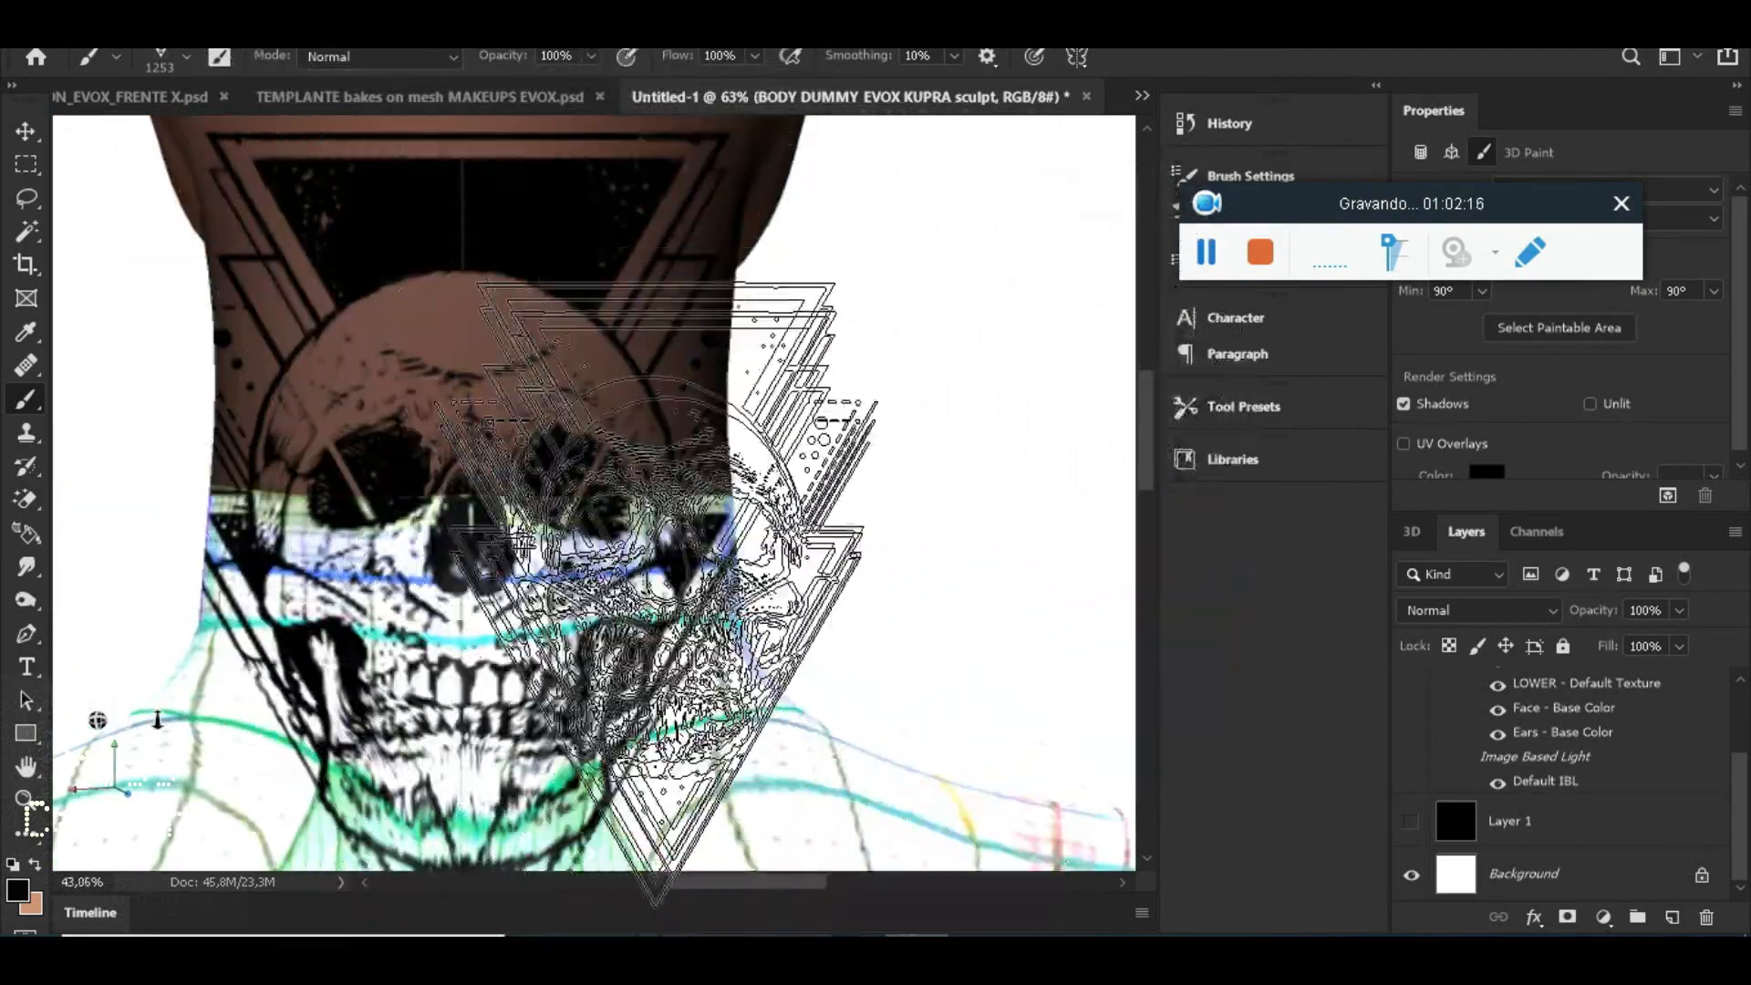
{"action": "scroll", "coordinate": [775, 565], "scroll_direction": "down", "scroll_amount": 2}
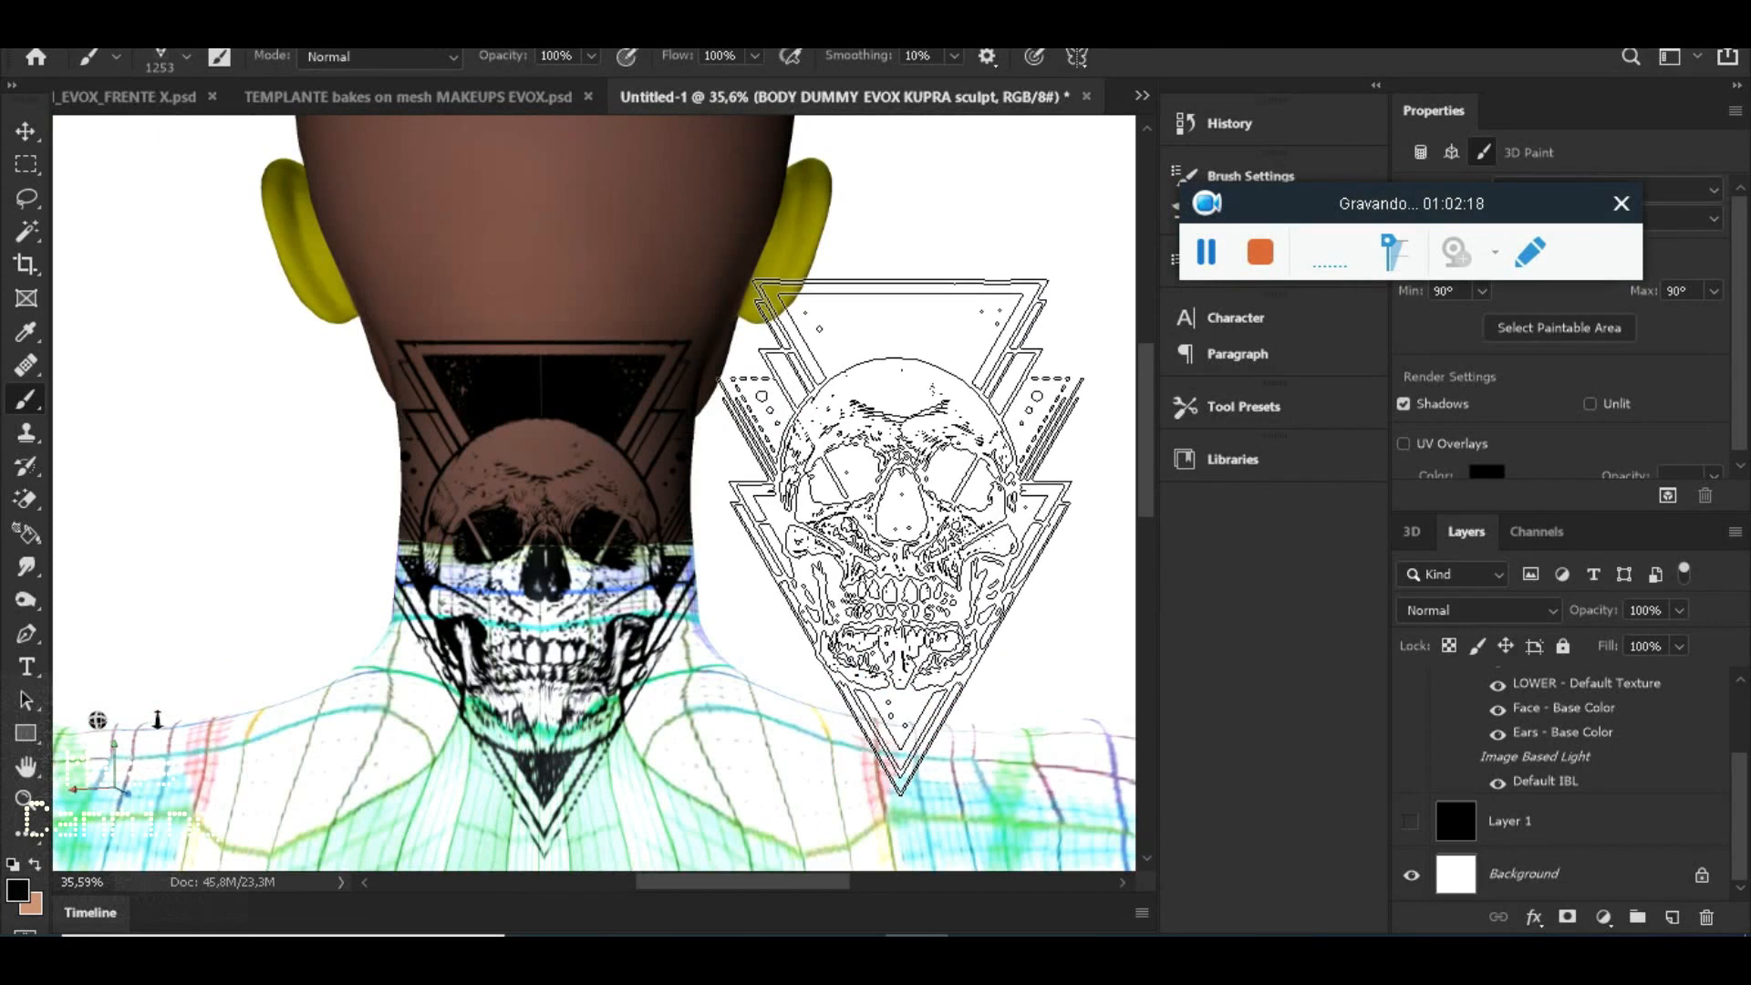
{"action": "scroll", "coordinate": [903, 543], "scroll_direction": "down", "scroll_amount": 2}
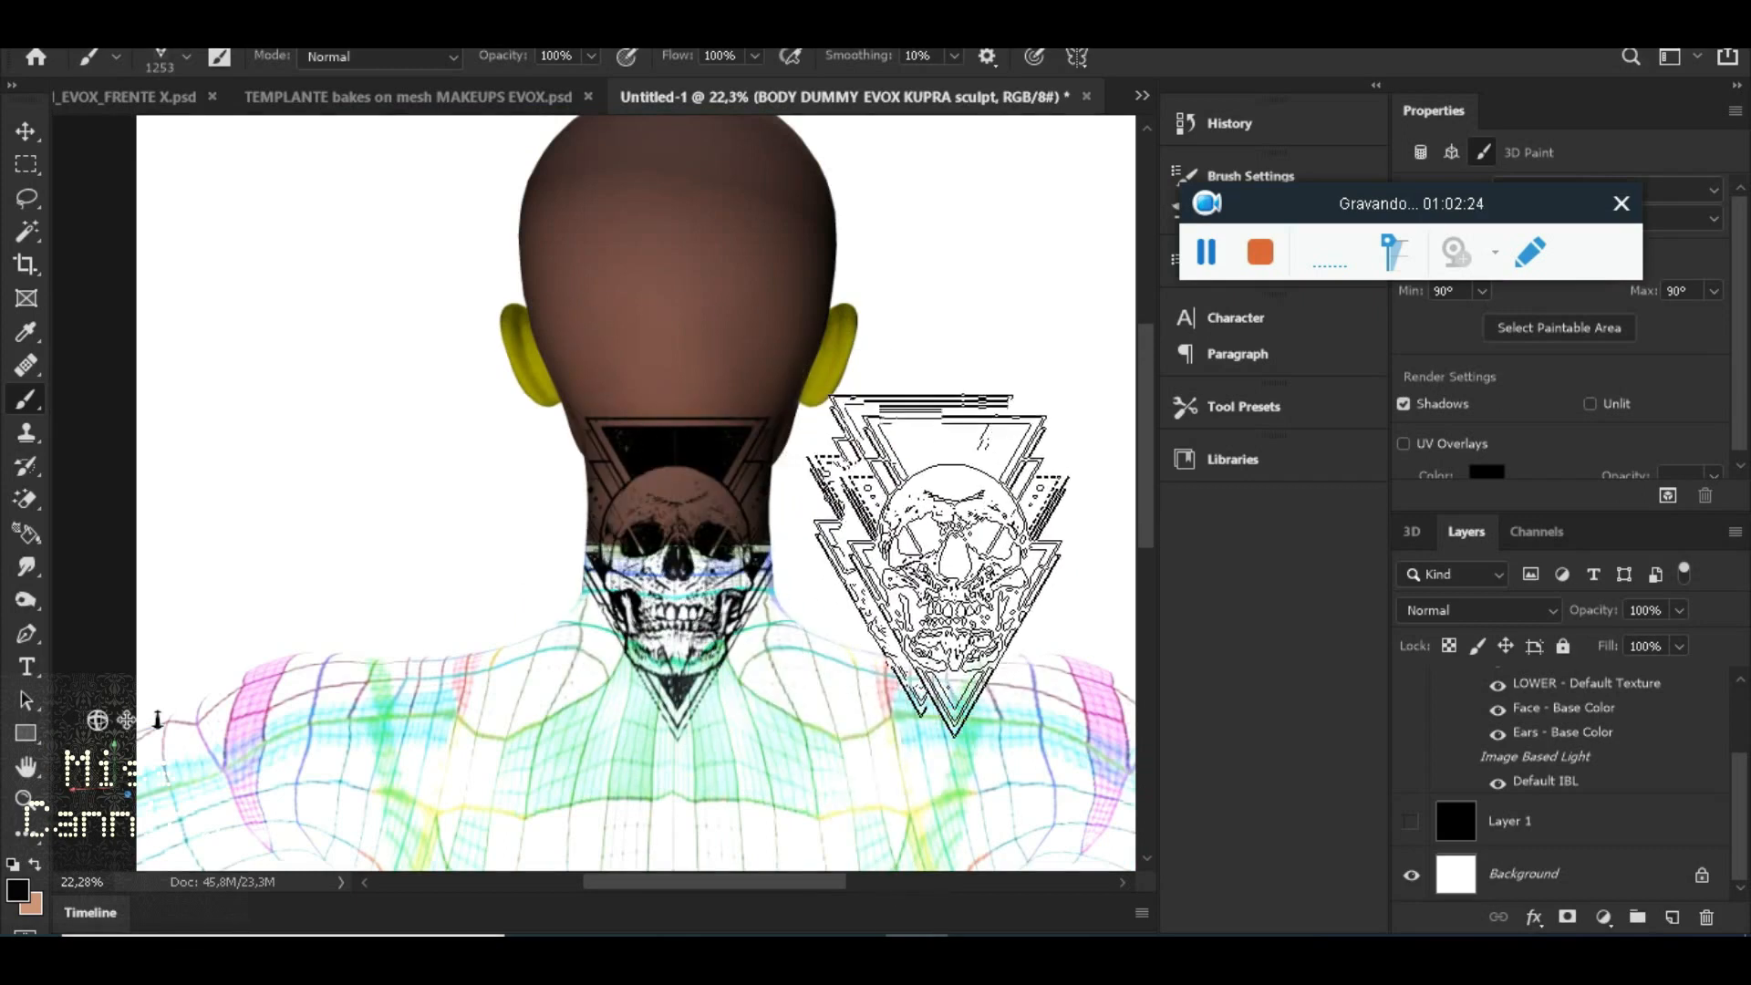
Undo the hiding of the black backdrop and the skull stamp on the back of the neck
{"action": "key", "text": "ctrl+z"}
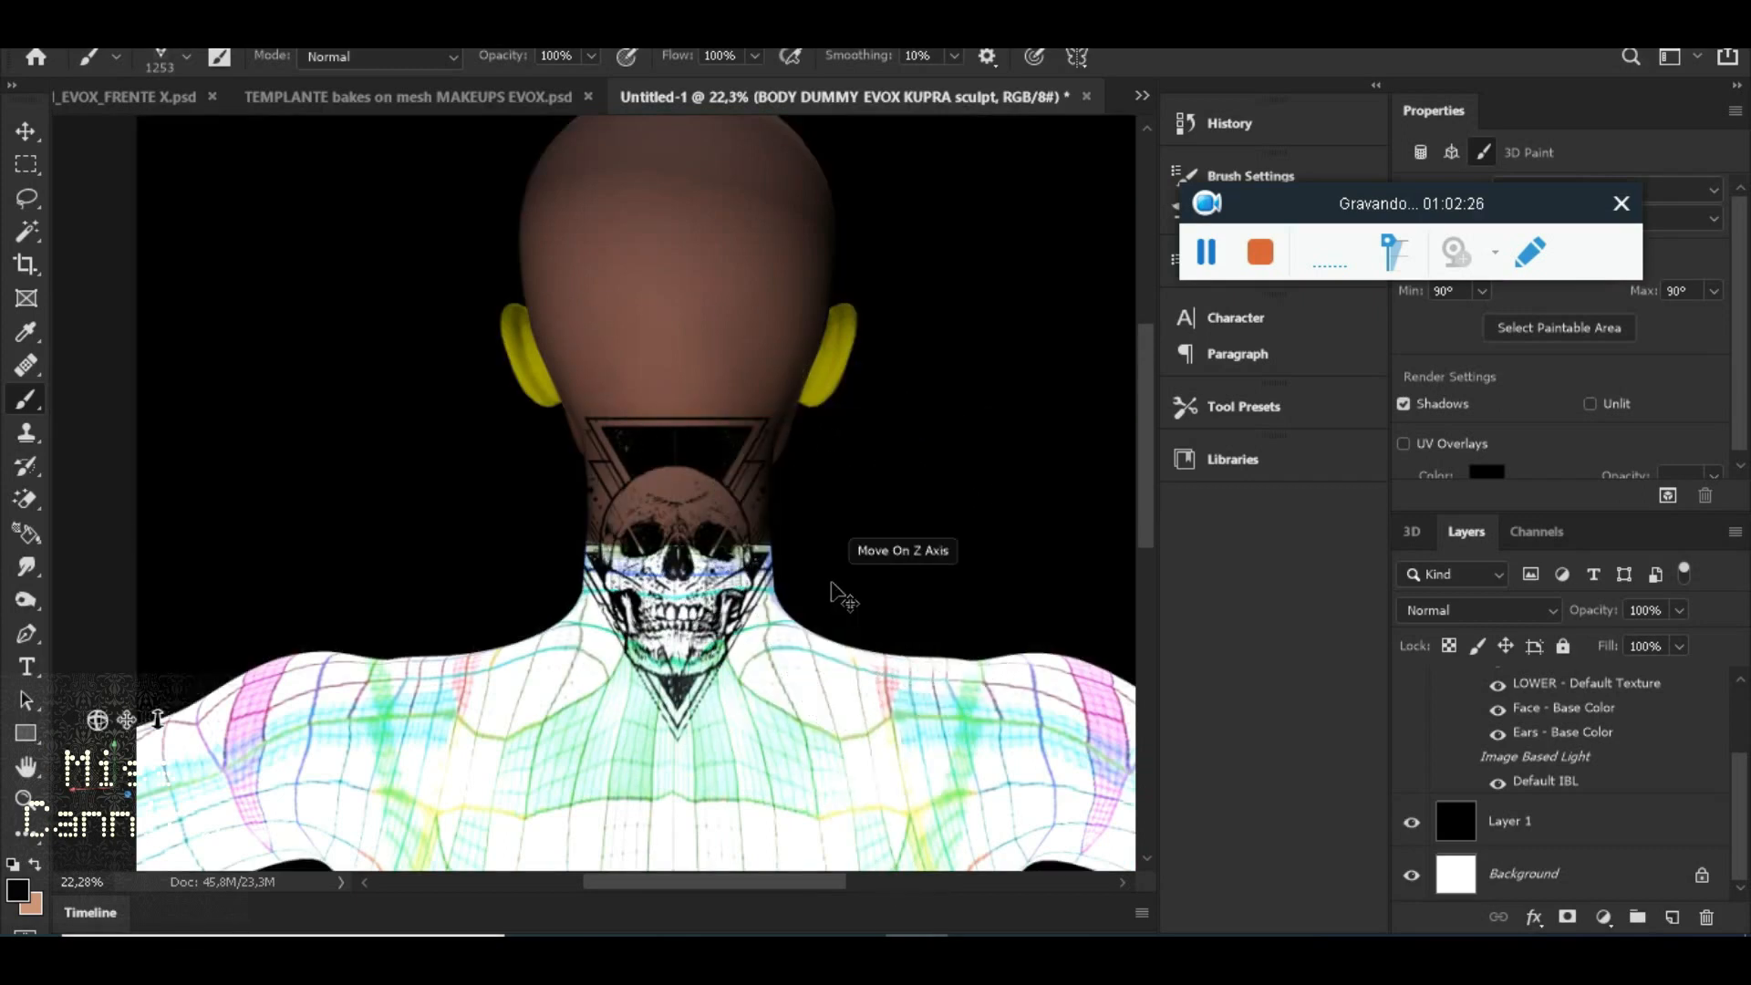
{"action": "key", "text": "ctrl+z"}
{"action": "key", "text": "v"}
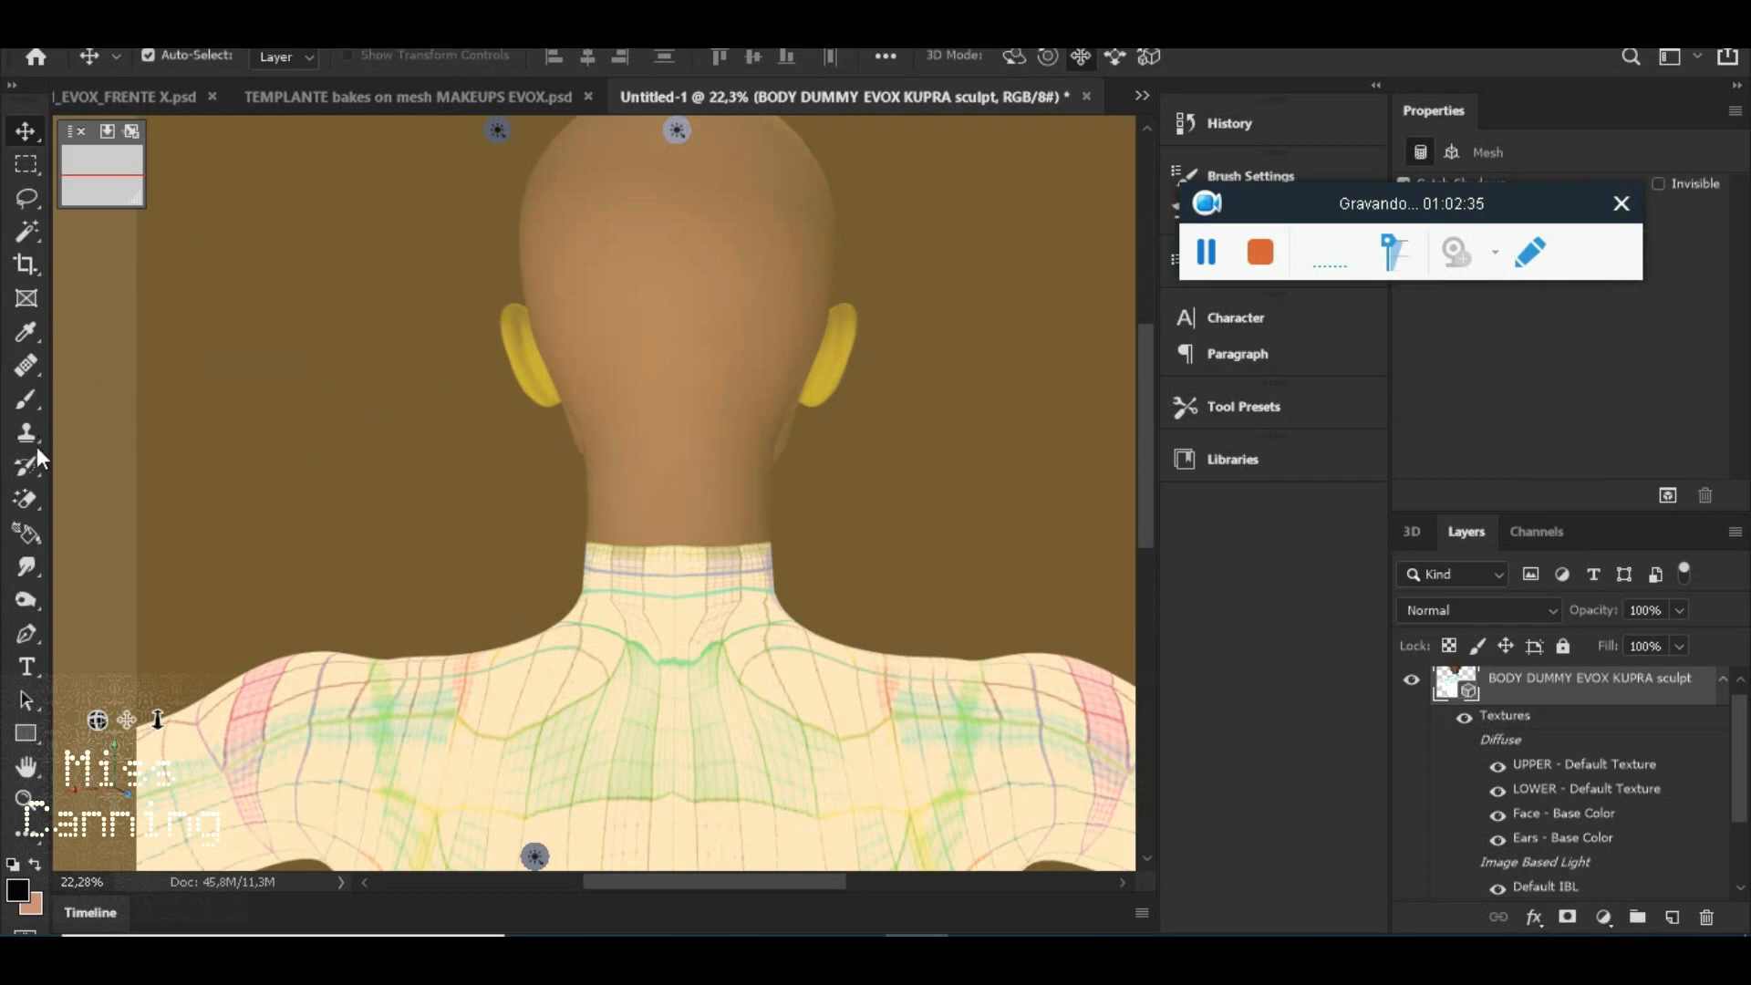
Reactivate the Brush tool and set the skull brush size to 1811 px
{"action": "left_click", "coordinate": [33, 397]}
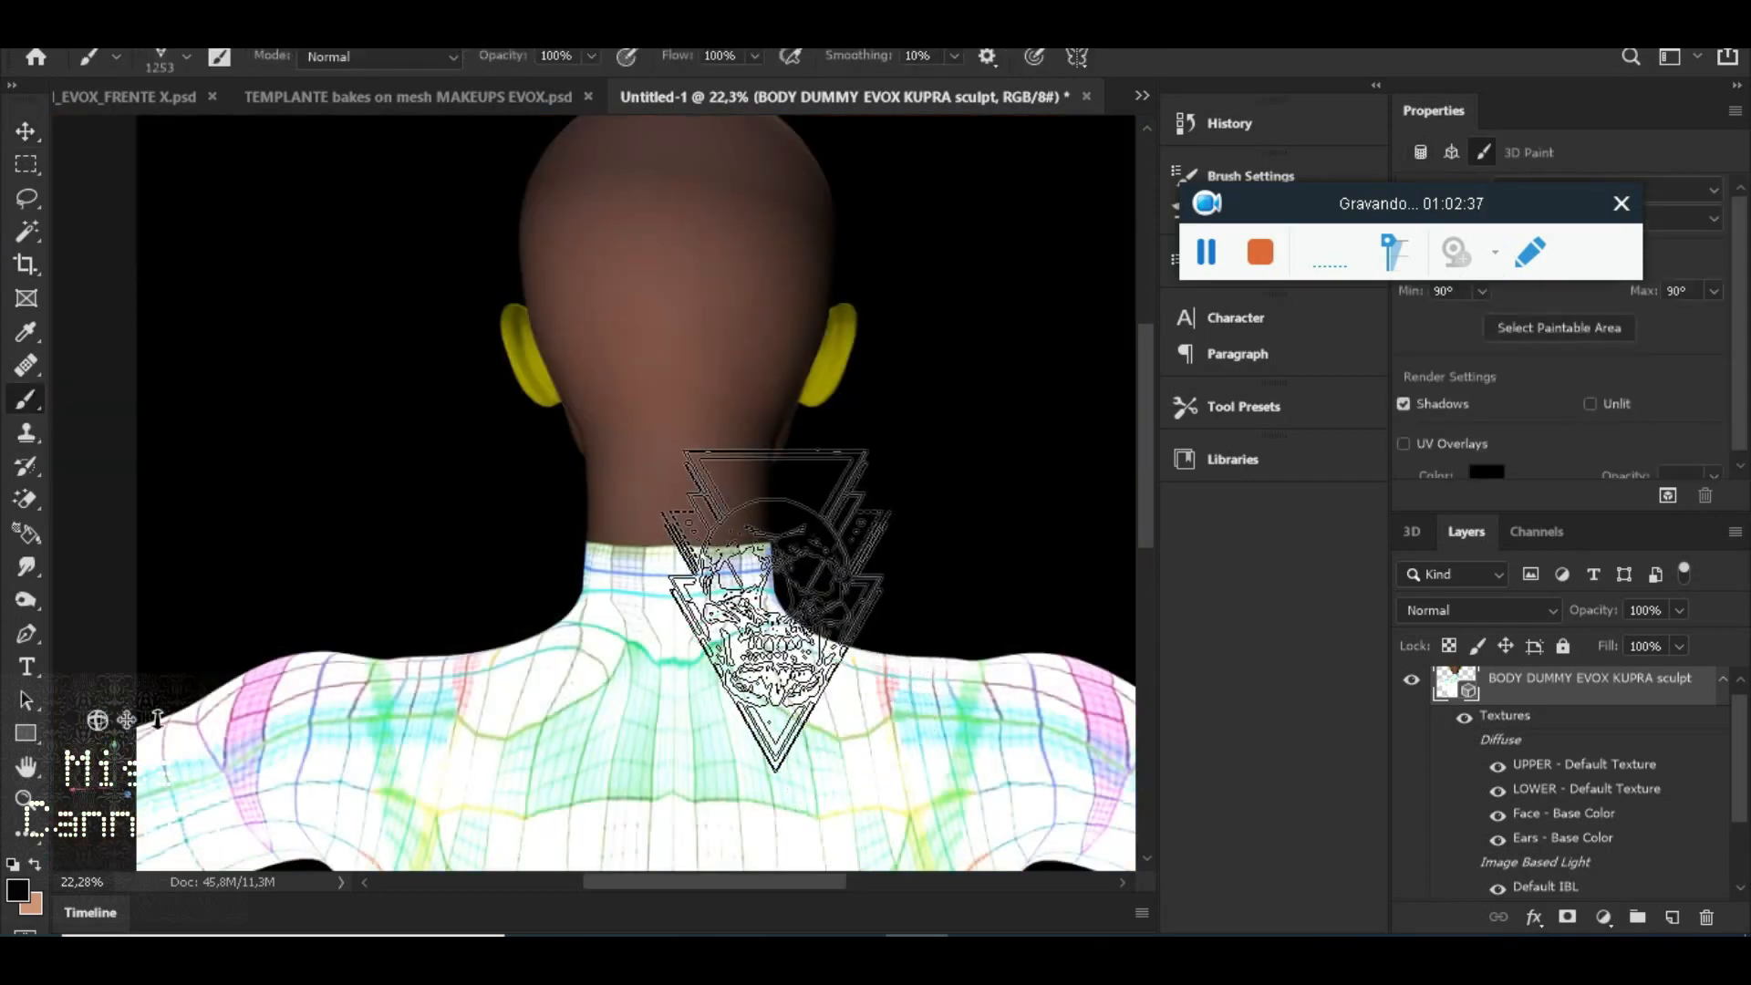
{"action": "right_click", "coordinate": [803, 583]}
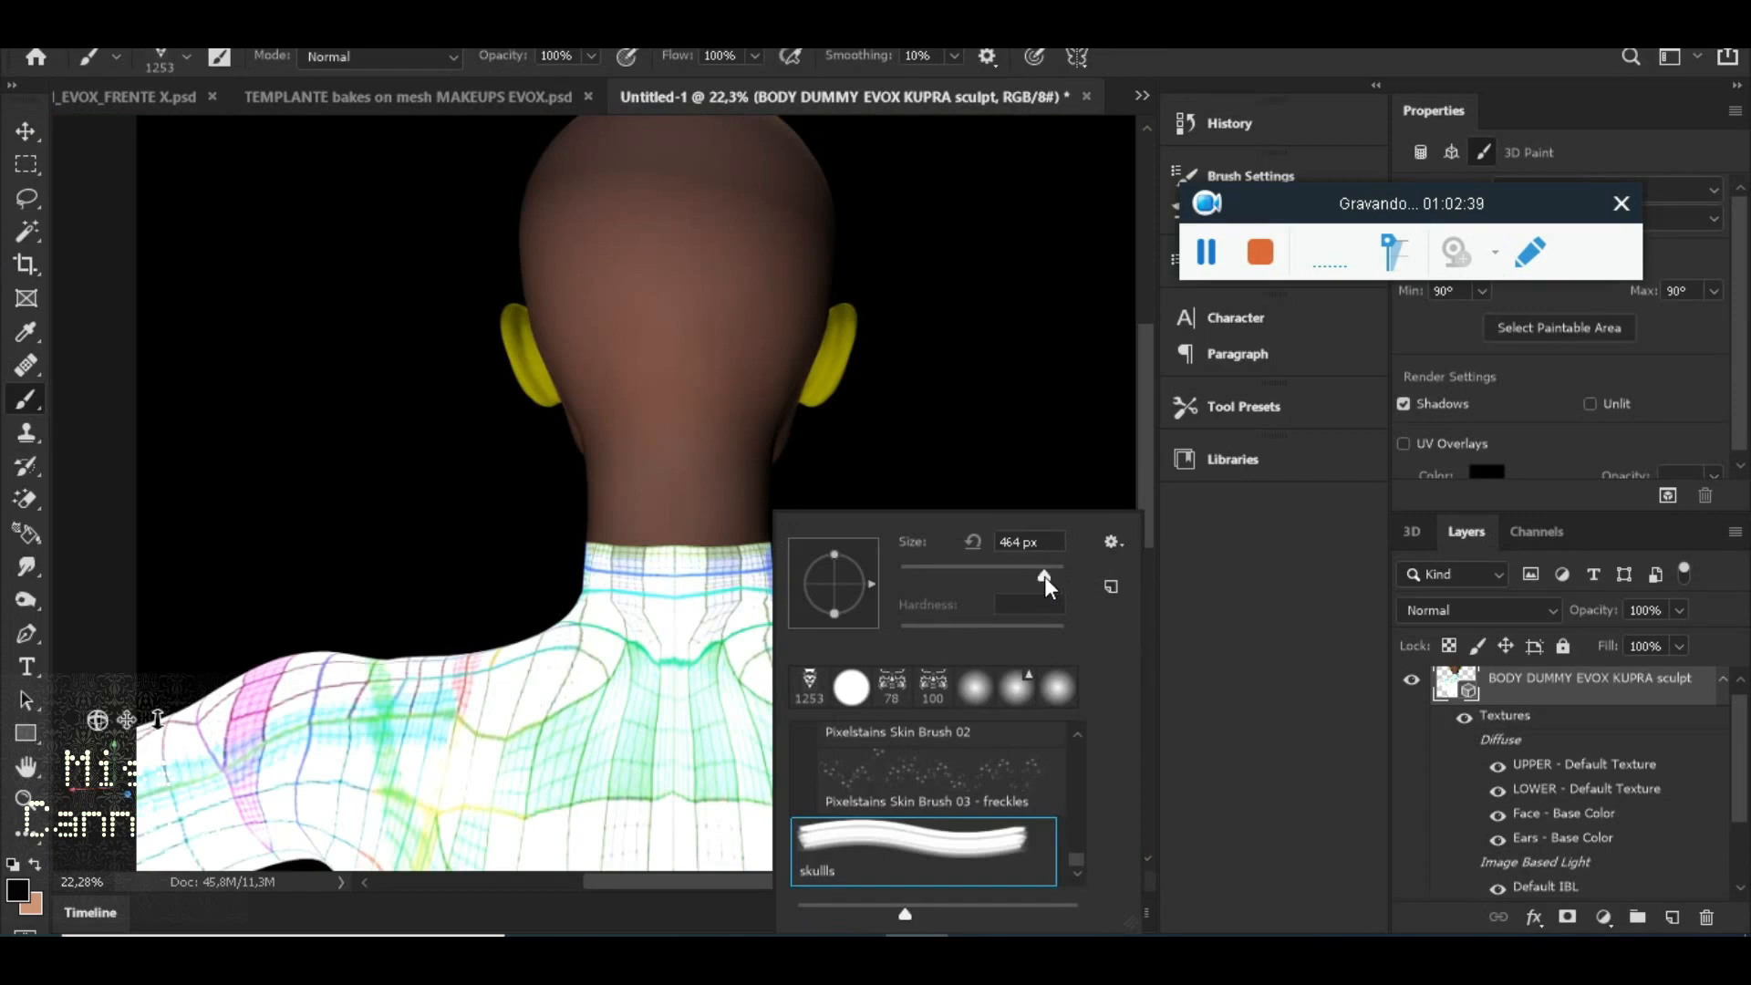
{"action": "mouse_move", "coordinate": [1036, 577]}
{"action": "left_mouse_down"}
{"action": "mouse_move", "coordinate": [1019, 575]}
{"action": "mouse_move", "coordinate": [1051, 576]}
{"action": "left_mouse_up"}
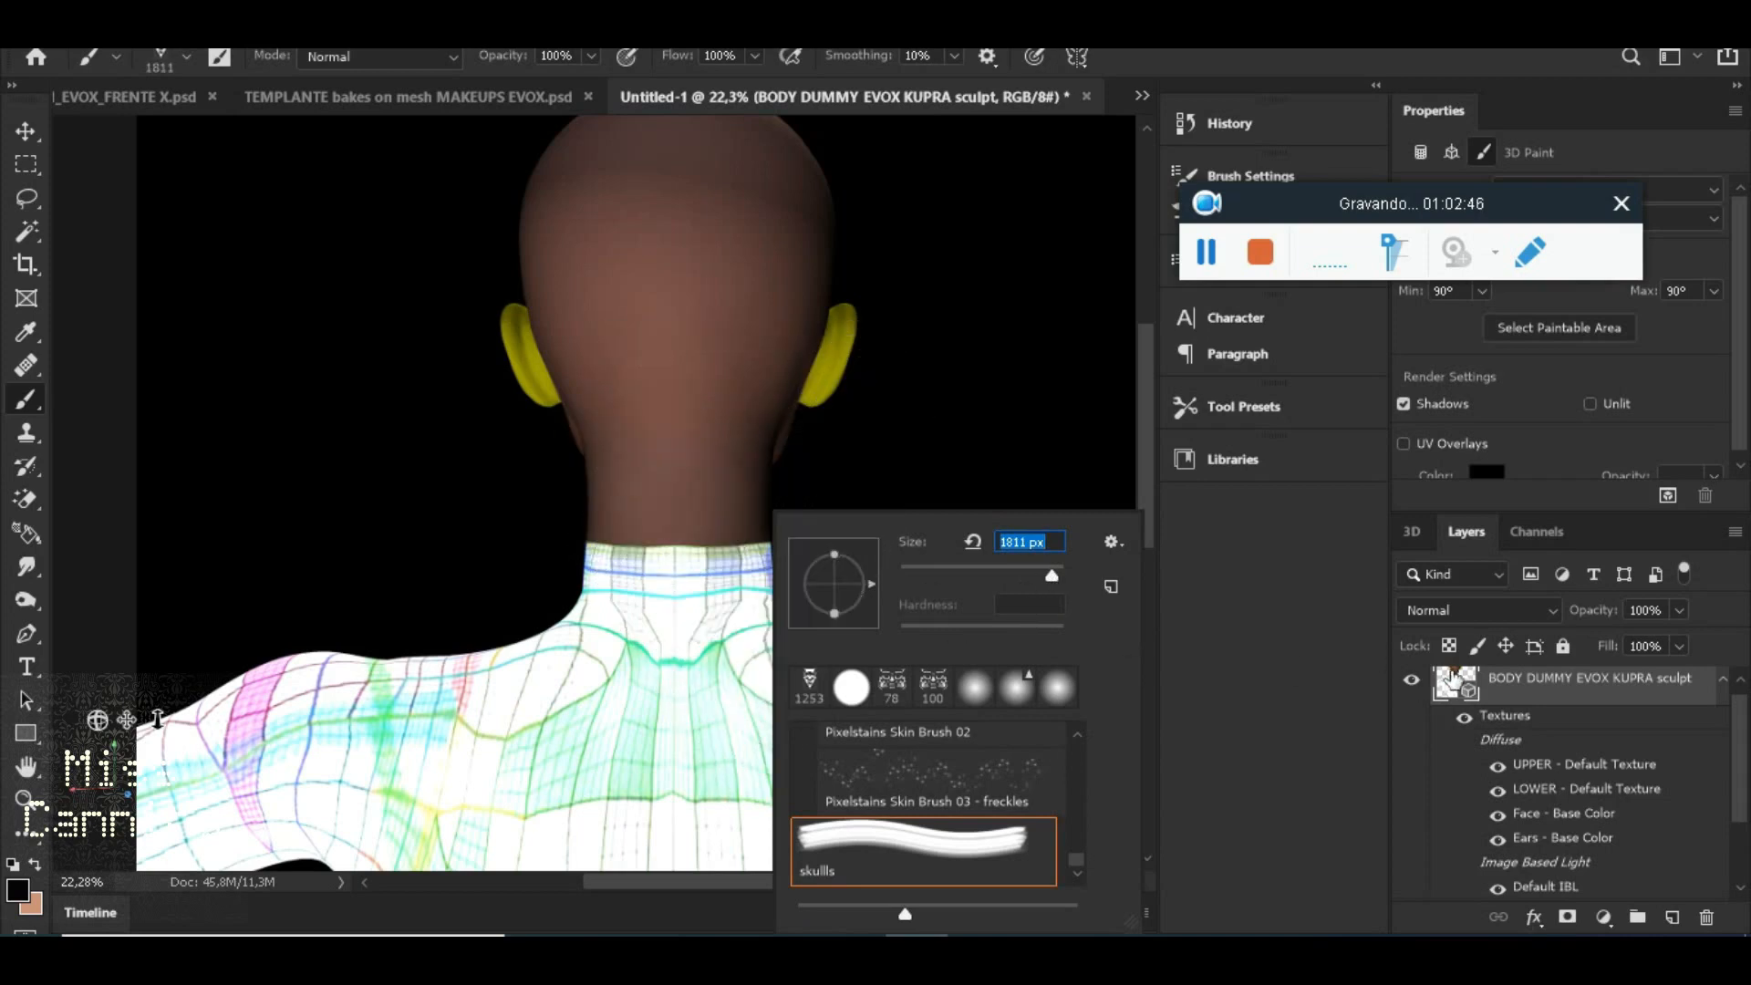
Create a new empty pixel layer above the 3D body layer
{"action": "scroll", "coordinate": [1521, 696], "scroll_direction": "up", "scroll_amount": 1}
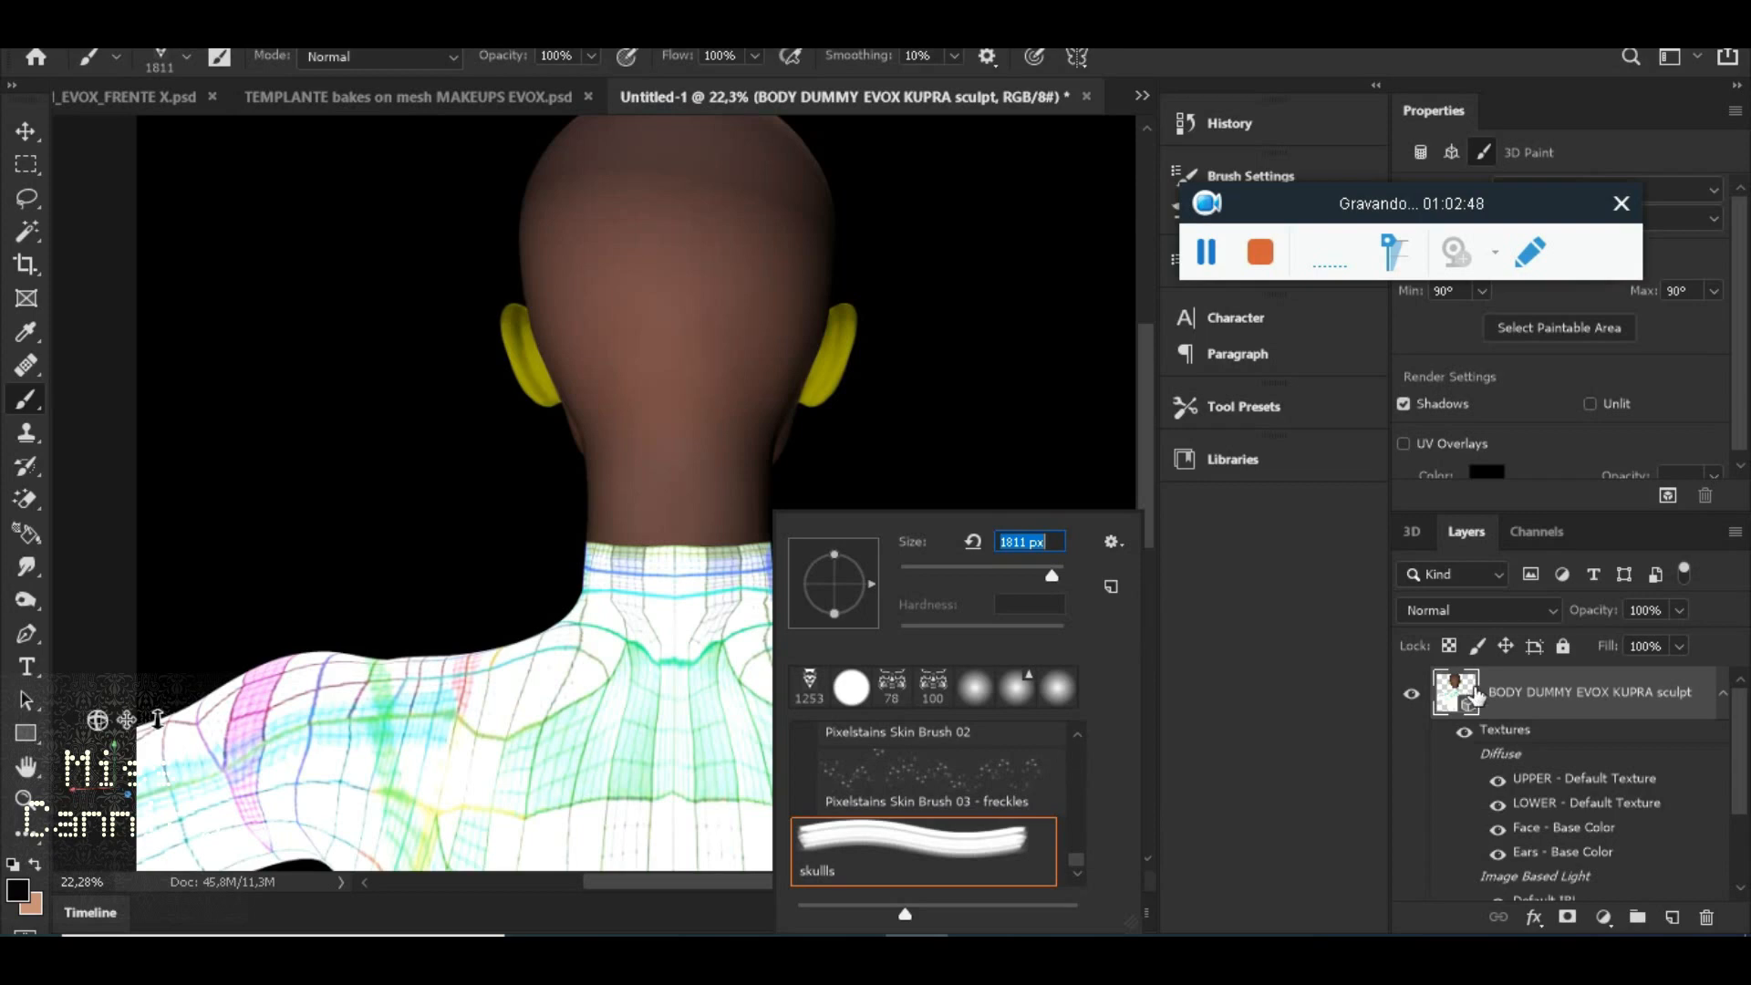
{"action": "left_click", "coordinate": [269, 36]}
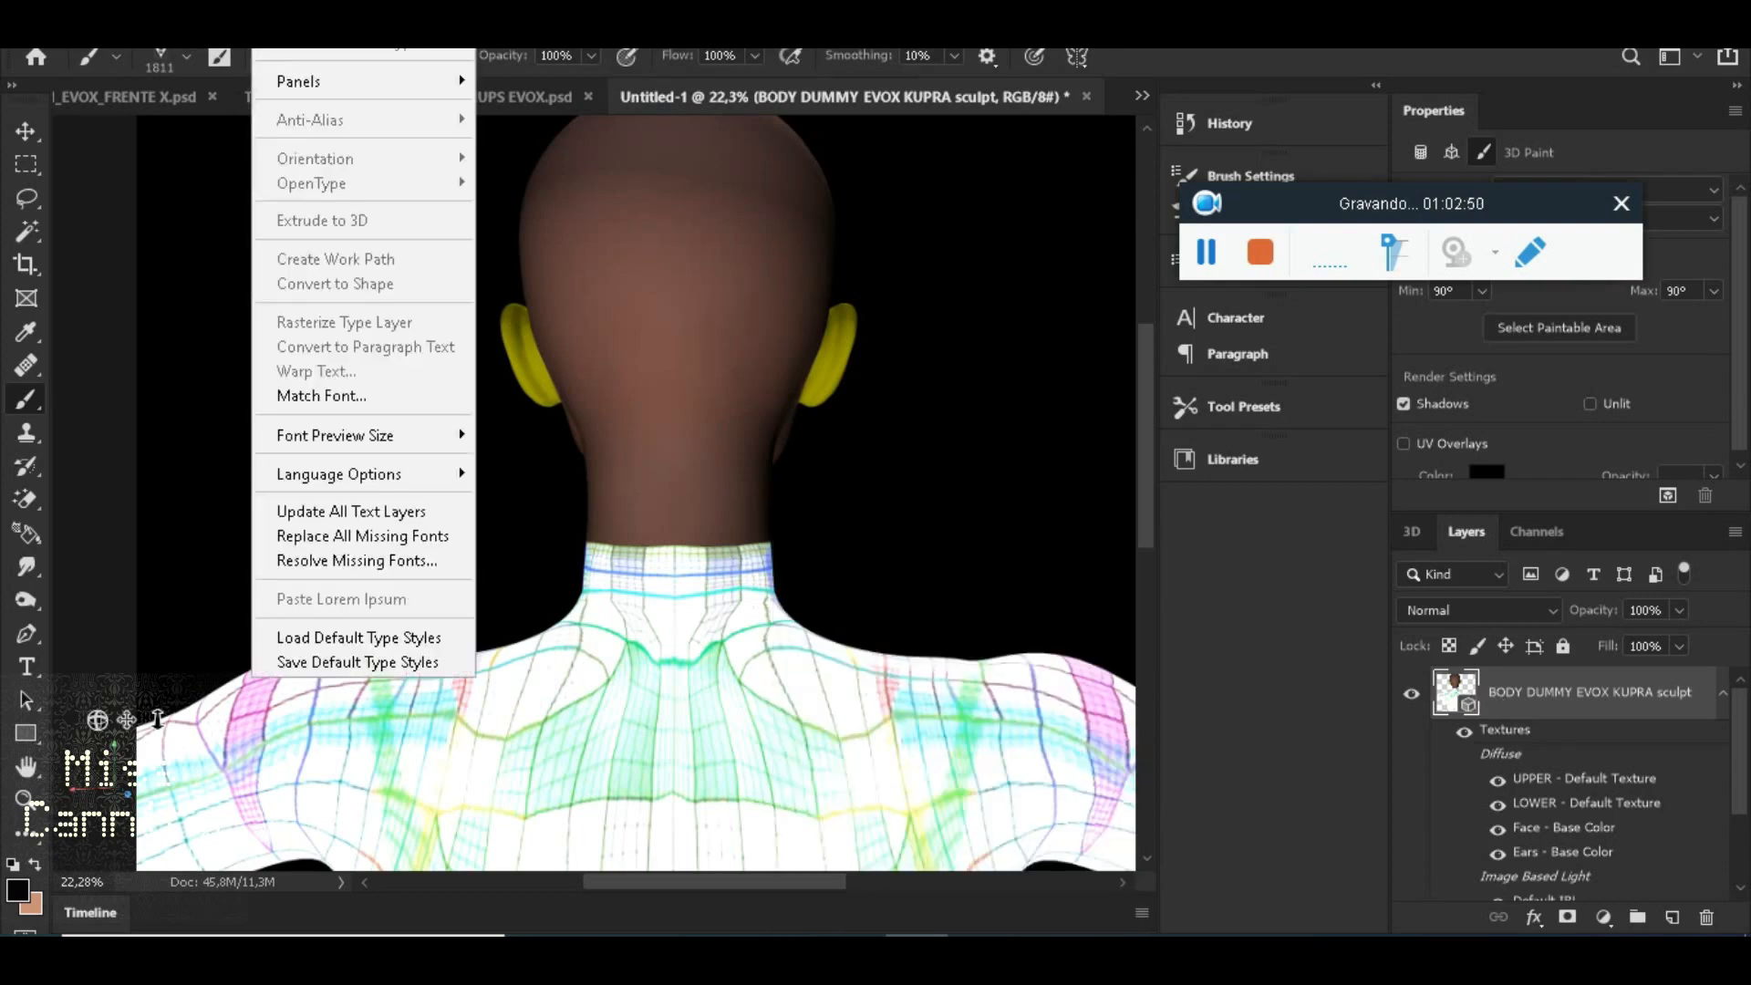
{"action": "mouse_move", "coordinate": [228, 36]}
{"action": "mouse_move", "coordinate": [326, 47]}
{"action": "left_click", "coordinate": [549, 45]}
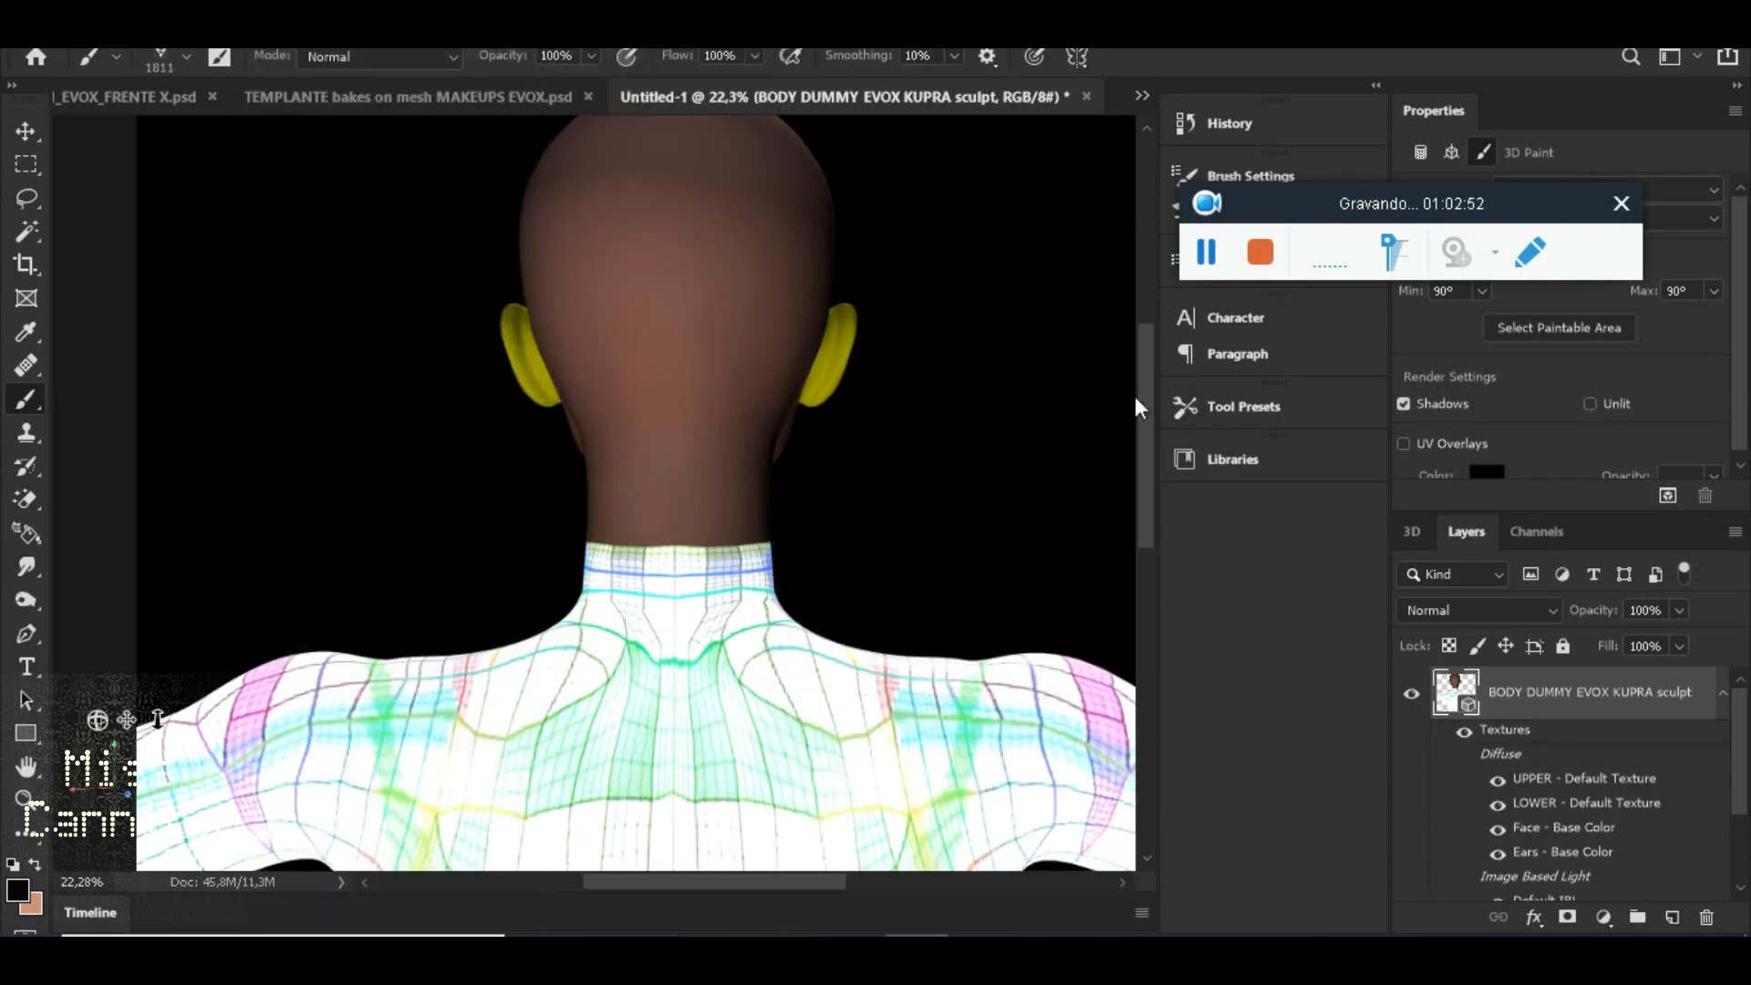
{"action": "left_click", "coordinate": [1016, 260]}
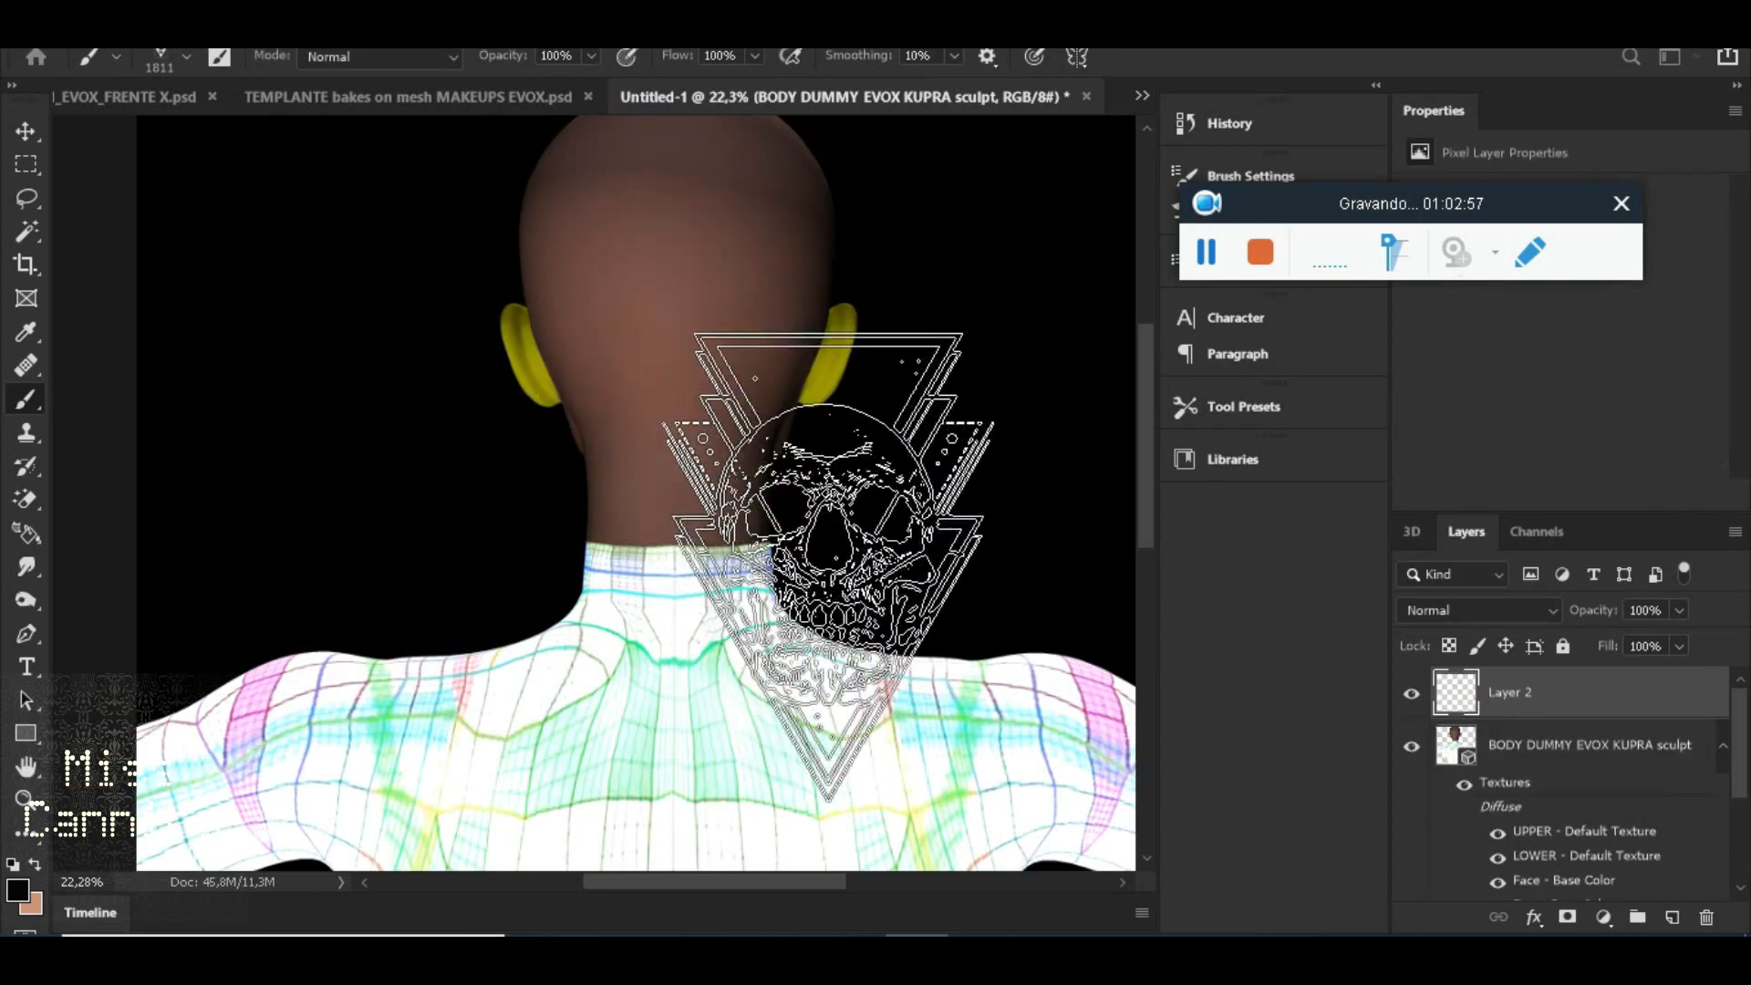
Set the skull brush size to 1102 px so that its outline fits the width of the back of the neck
{"action": "right_click", "coordinate": [770, 519]}
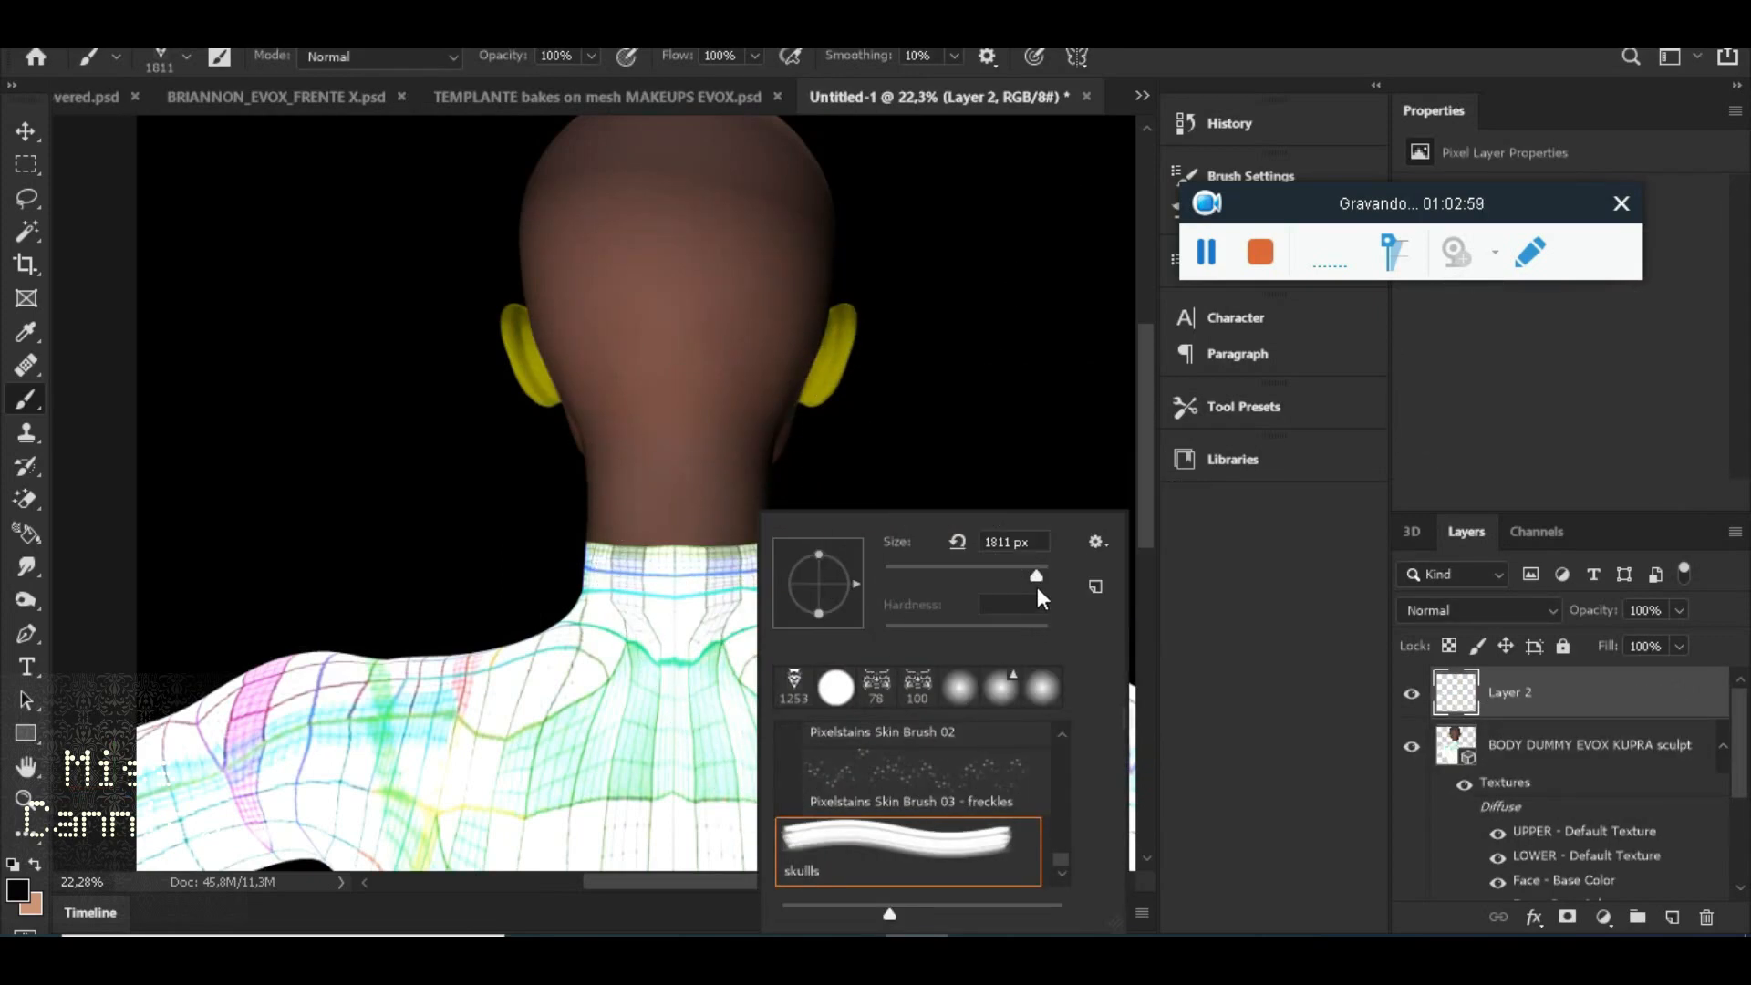
{"action": "left_click_drag", "start_coordinate": [1027, 576], "coordinate": [1024, 576]}
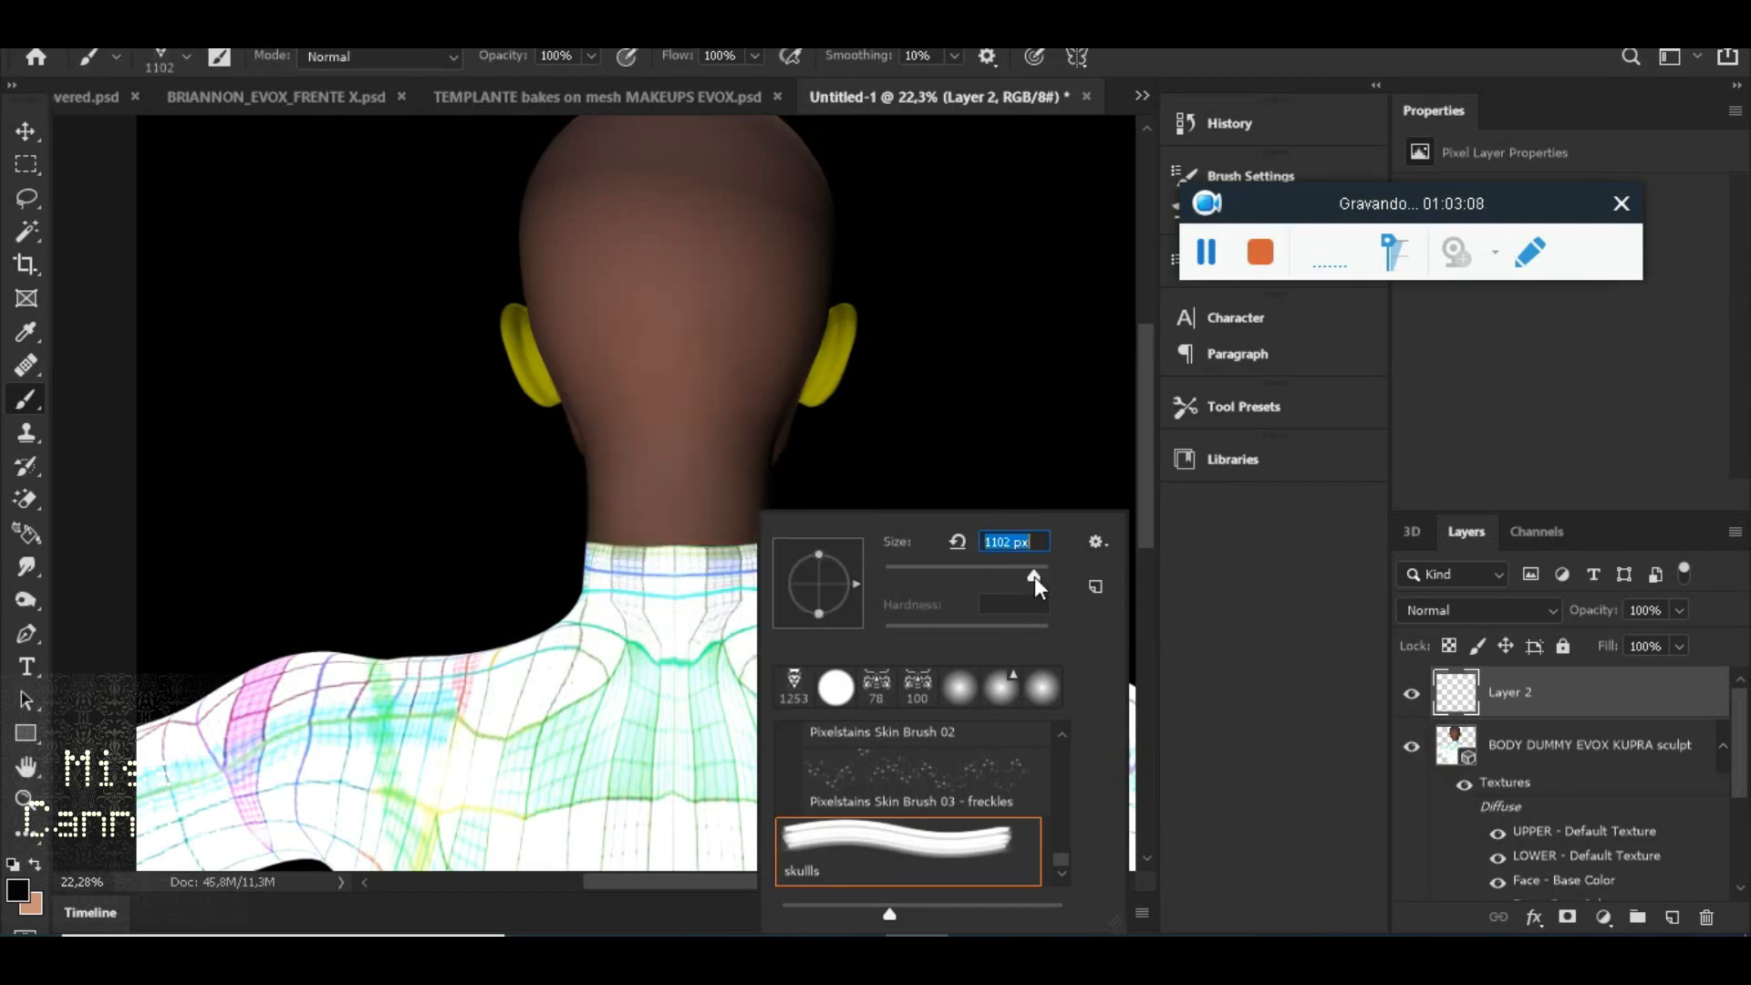
{"action": "left_click_drag", "start_coordinate": [1147, 473], "coordinate": [1147, 490]}
{"action": "scroll", "coordinate": [697, 528], "scroll_direction": "up", "scroll_amount": 5}
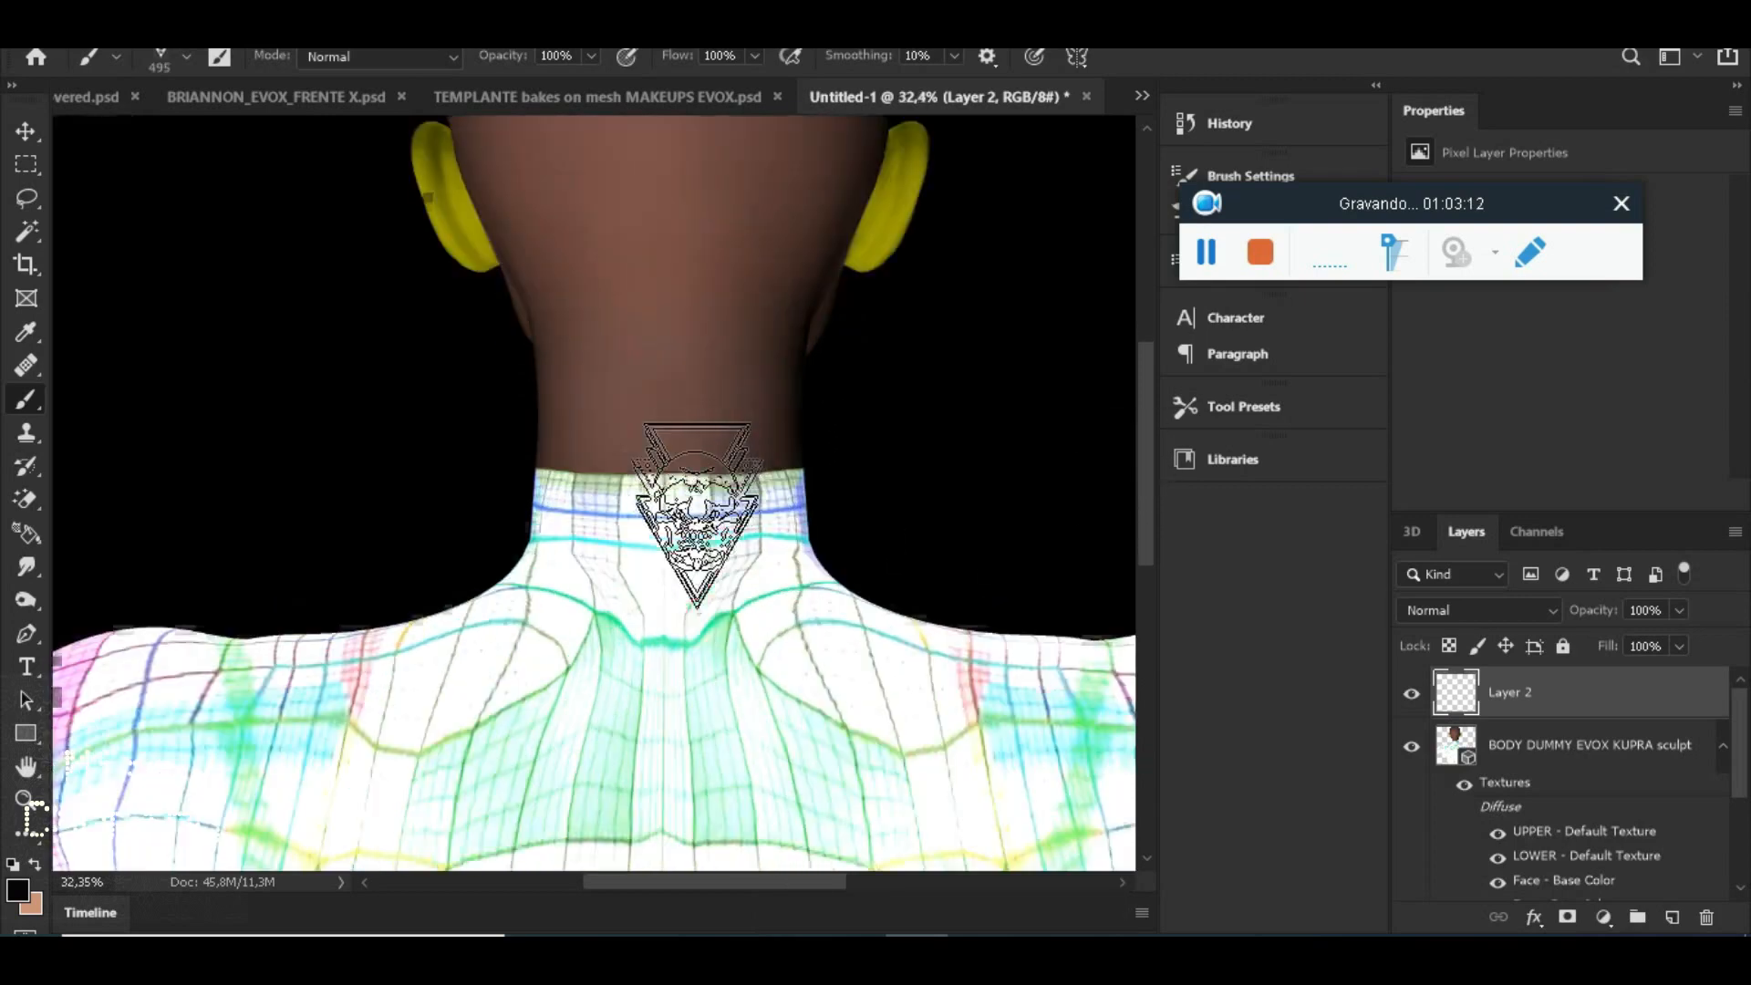
{"action": "right_click", "coordinate": [684, 547]}
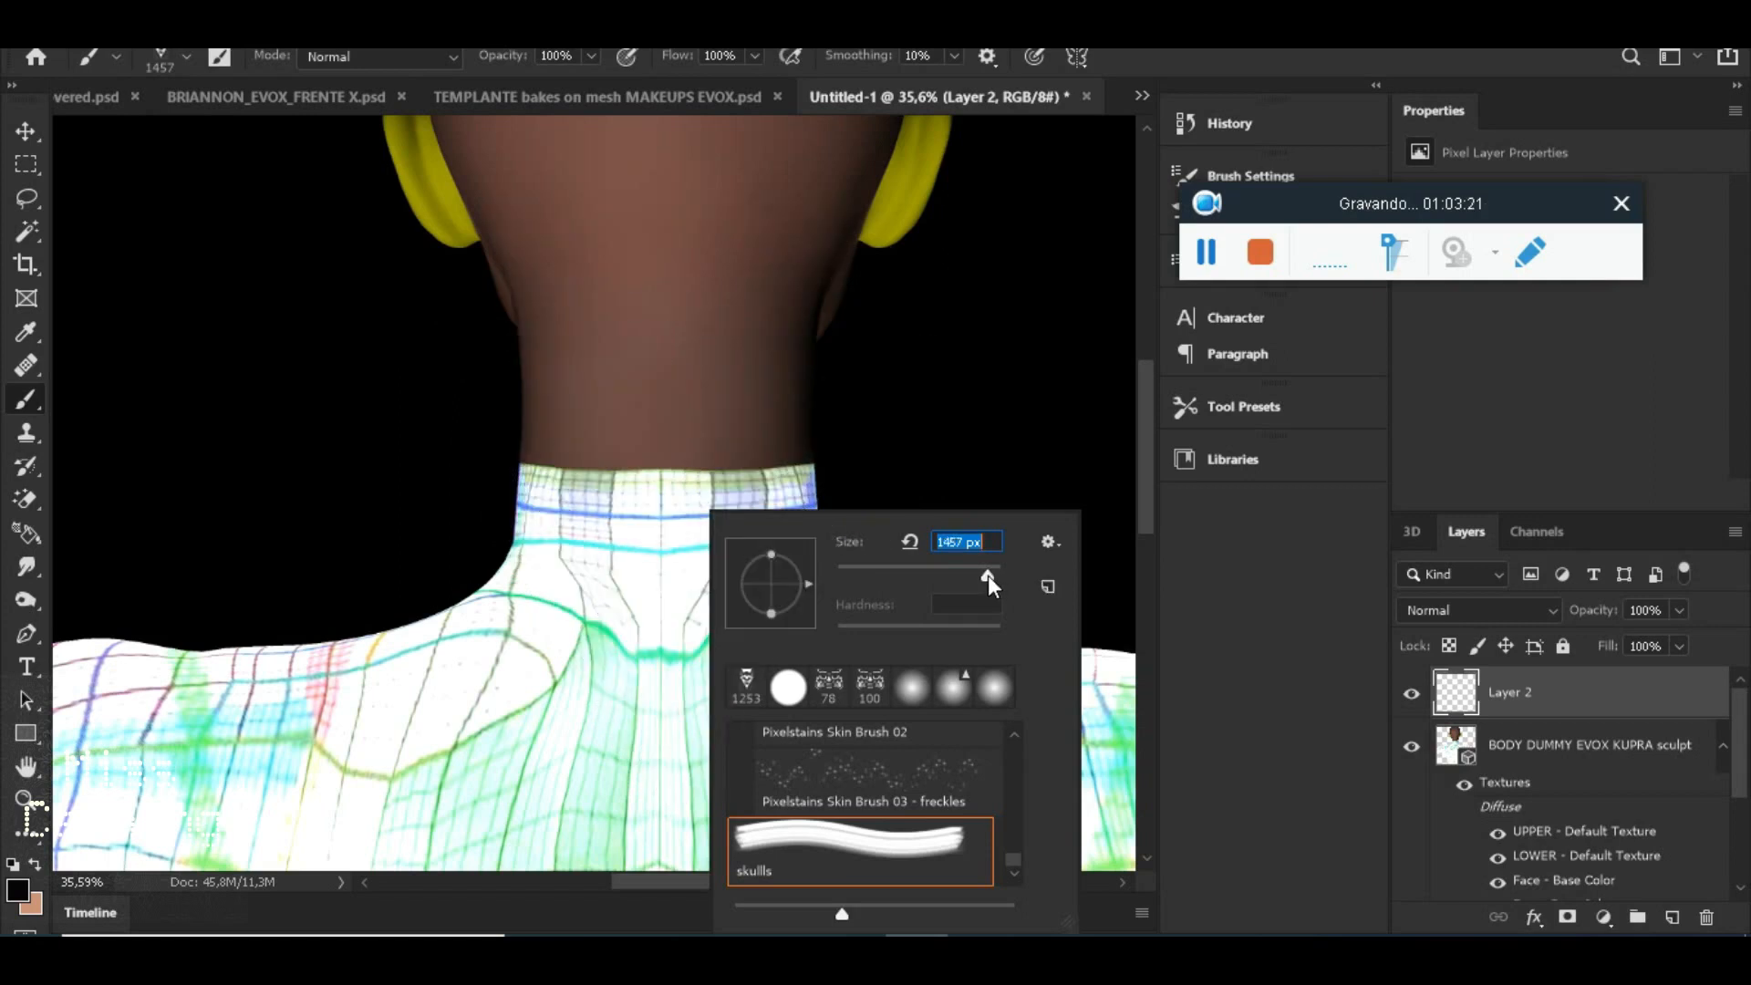
{"action": "left_click", "coordinate": [967, 542]}
{"action": "type", "text": "432"}
{"action": "key", "text": "Return"}
{"action": "left_click_drag", "start_coordinate": [982, 573], "coordinate": [990, 573]}
{"action": "left_click_drag", "start_coordinate": [988, 576], "coordinate": [983, 576]}
{"action": "left_click_drag", "start_coordinate": [987, 569], "coordinate": [986, 574]}
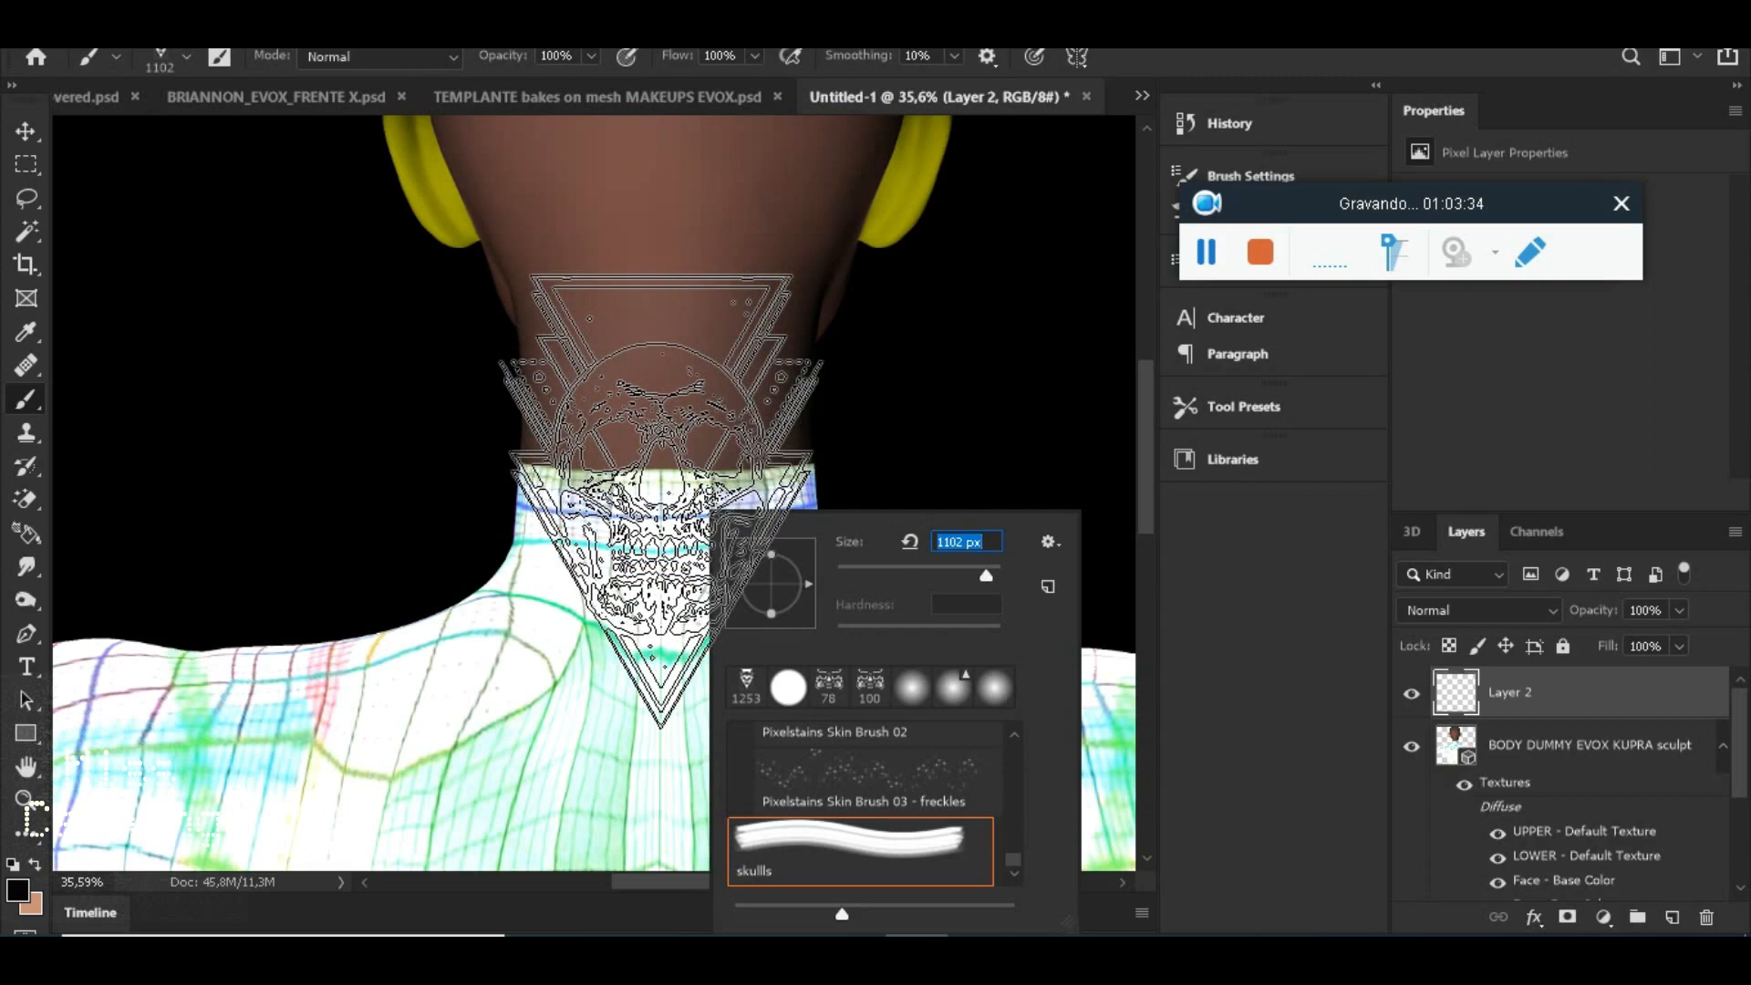
{"action": "key", "text": "Return"}
Stamp the skull tattoo in black on Layer 2, centred over the neck seam, undoing the first stamp and placing it again
{"action": "left_click", "coordinate": [664, 502]}
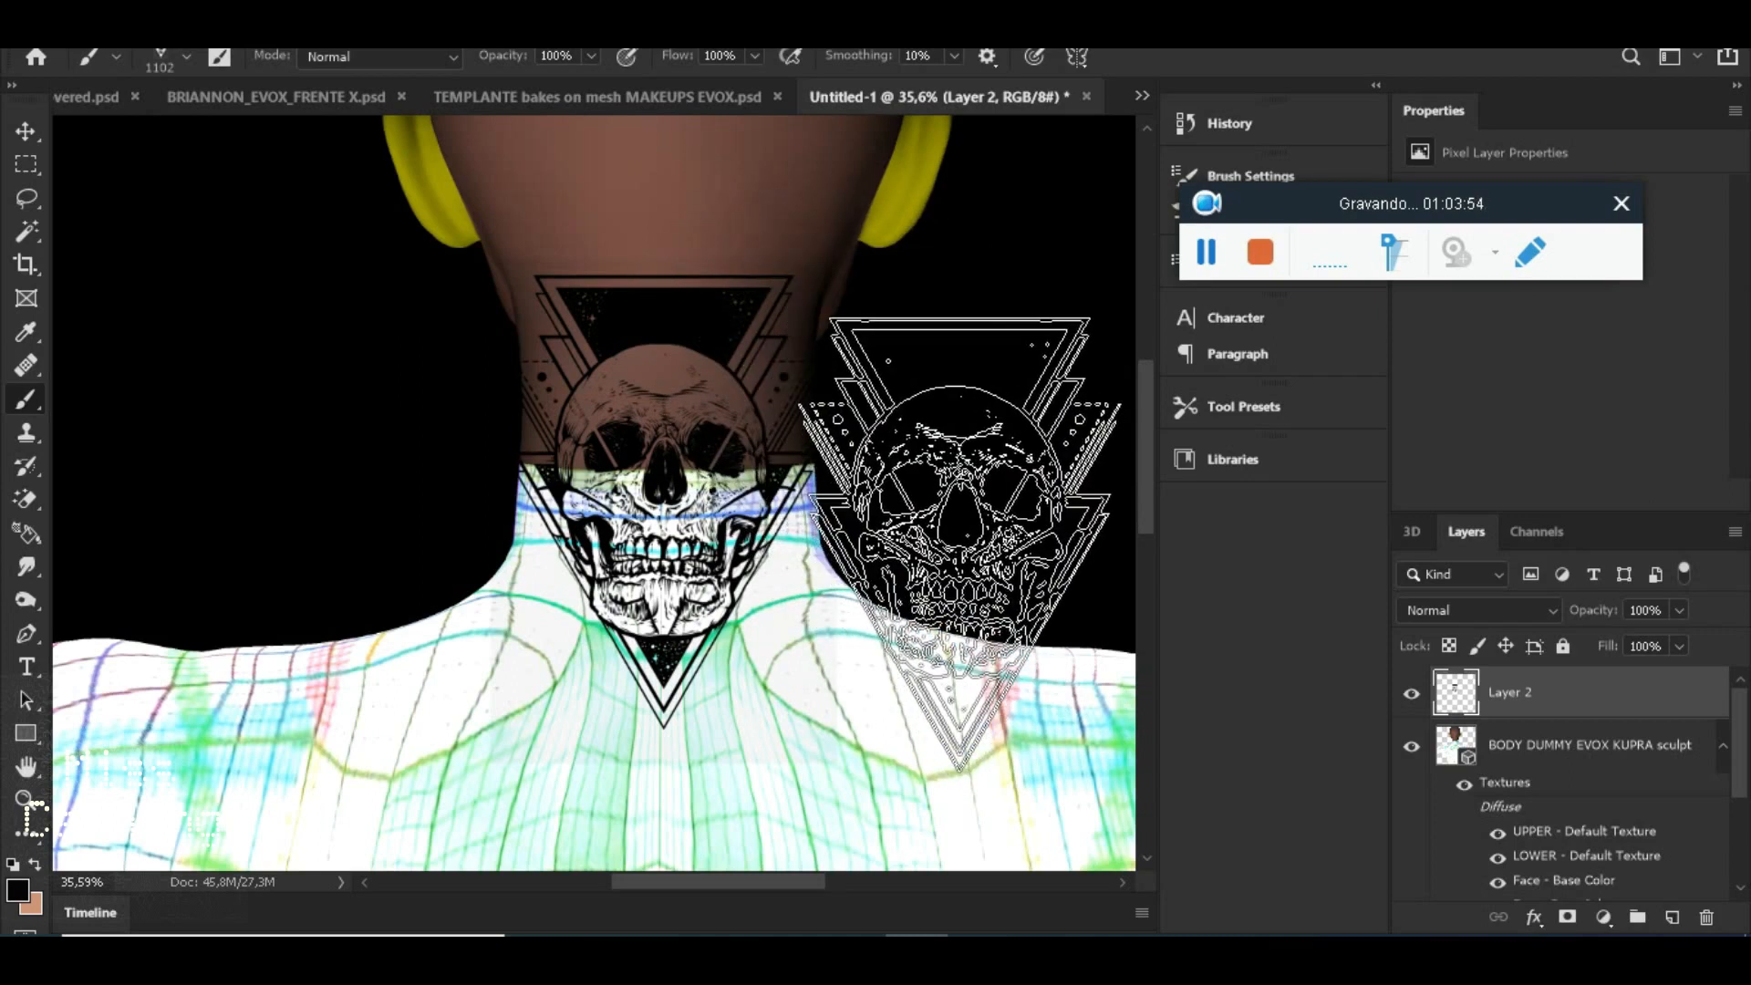
{"action": "key", "text": "ctrl+z"}
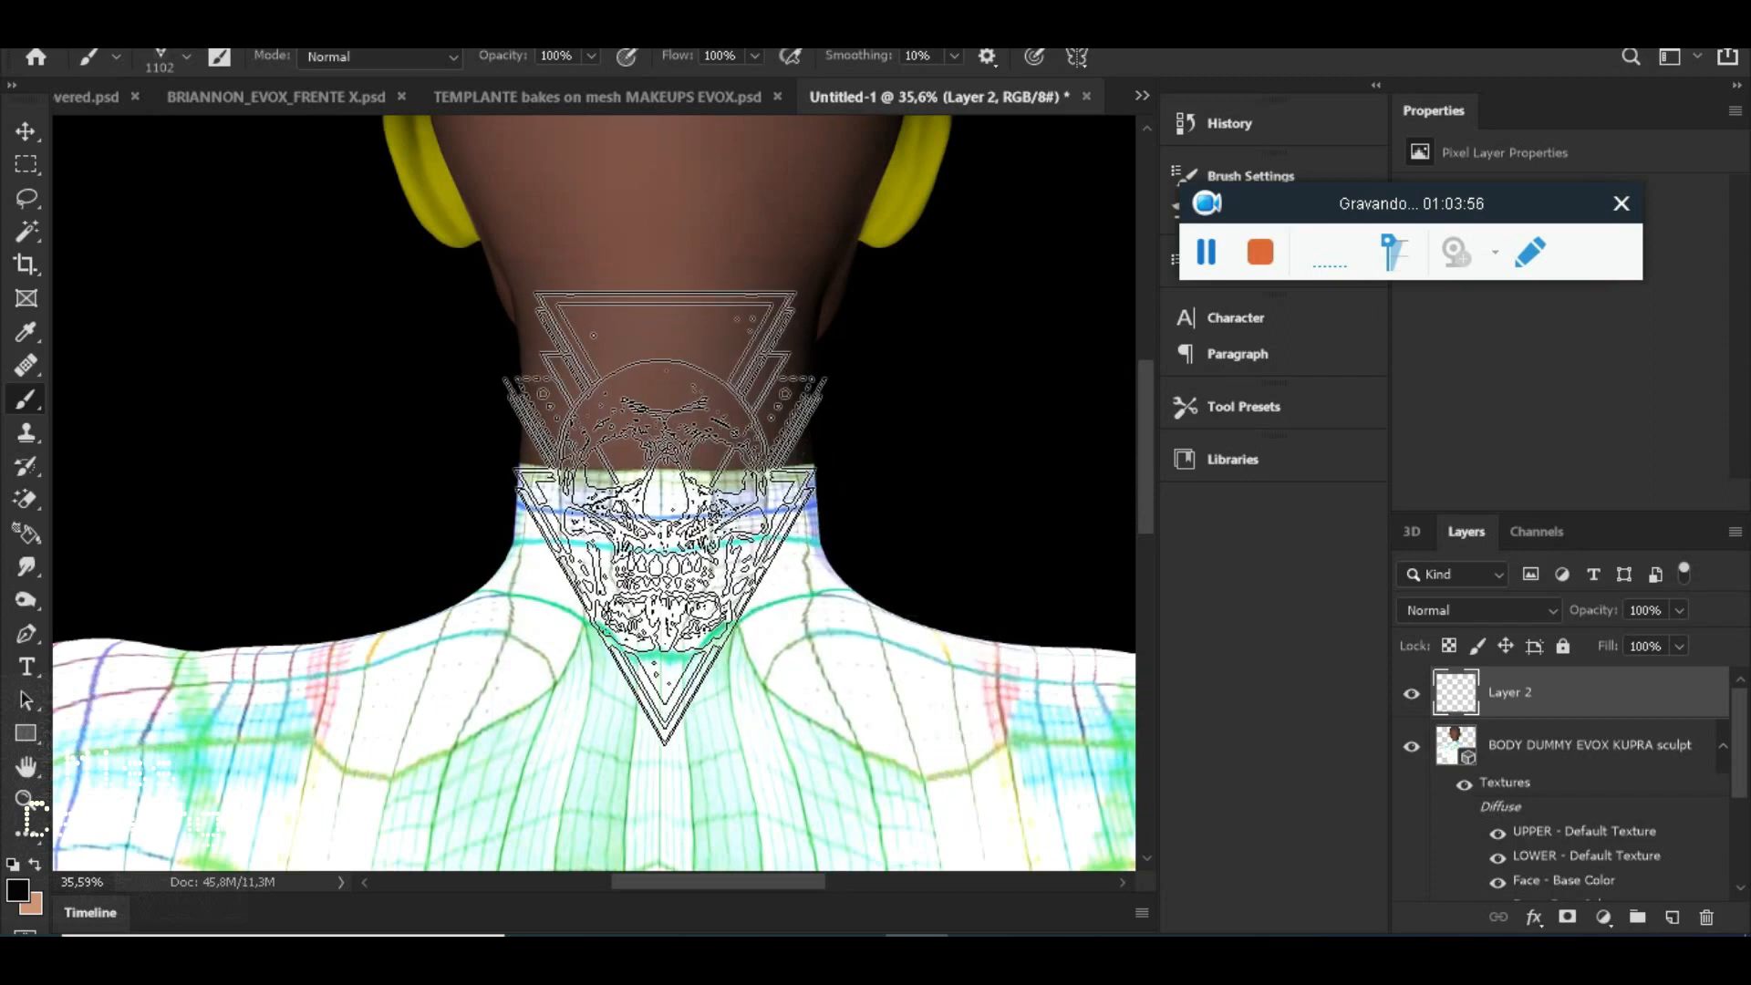
{"action": "left_click", "coordinate": [659, 511]}
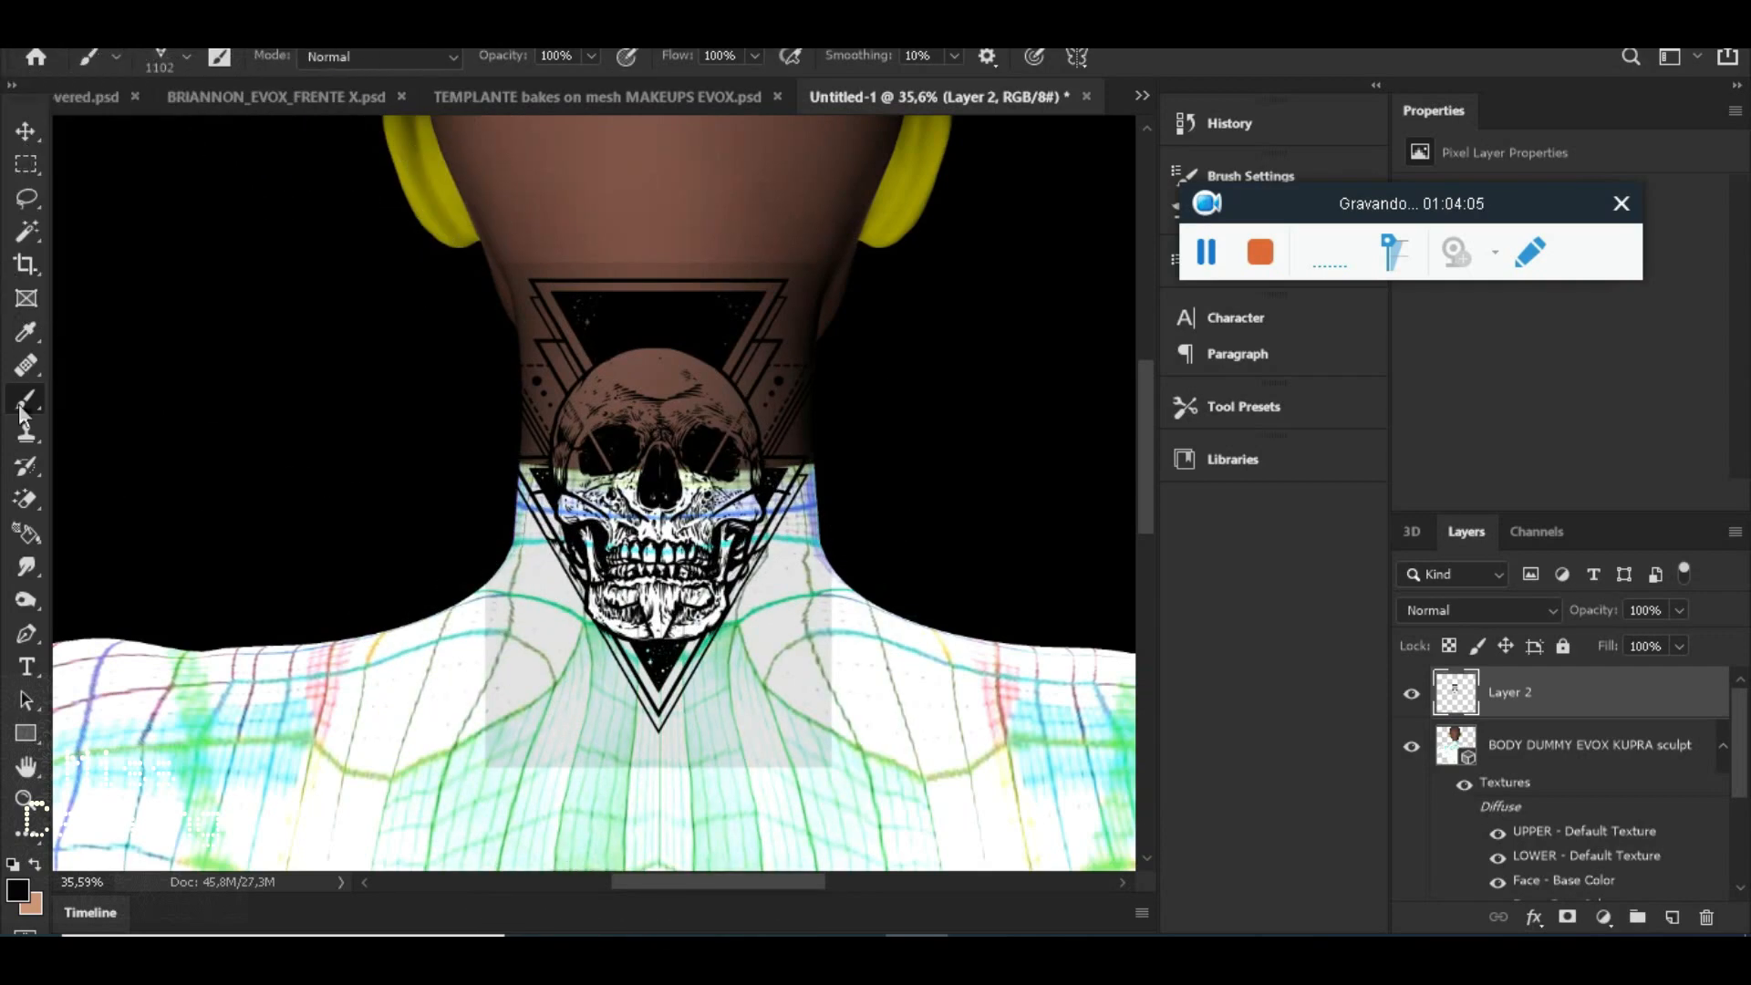
Try to erase the grey square around the skull tattoo with the Magic Eraser tool at tolerance 30
{"action": "left_click", "coordinate": [29, 499]}
{"action": "right_click", "coordinate": [29, 500]}
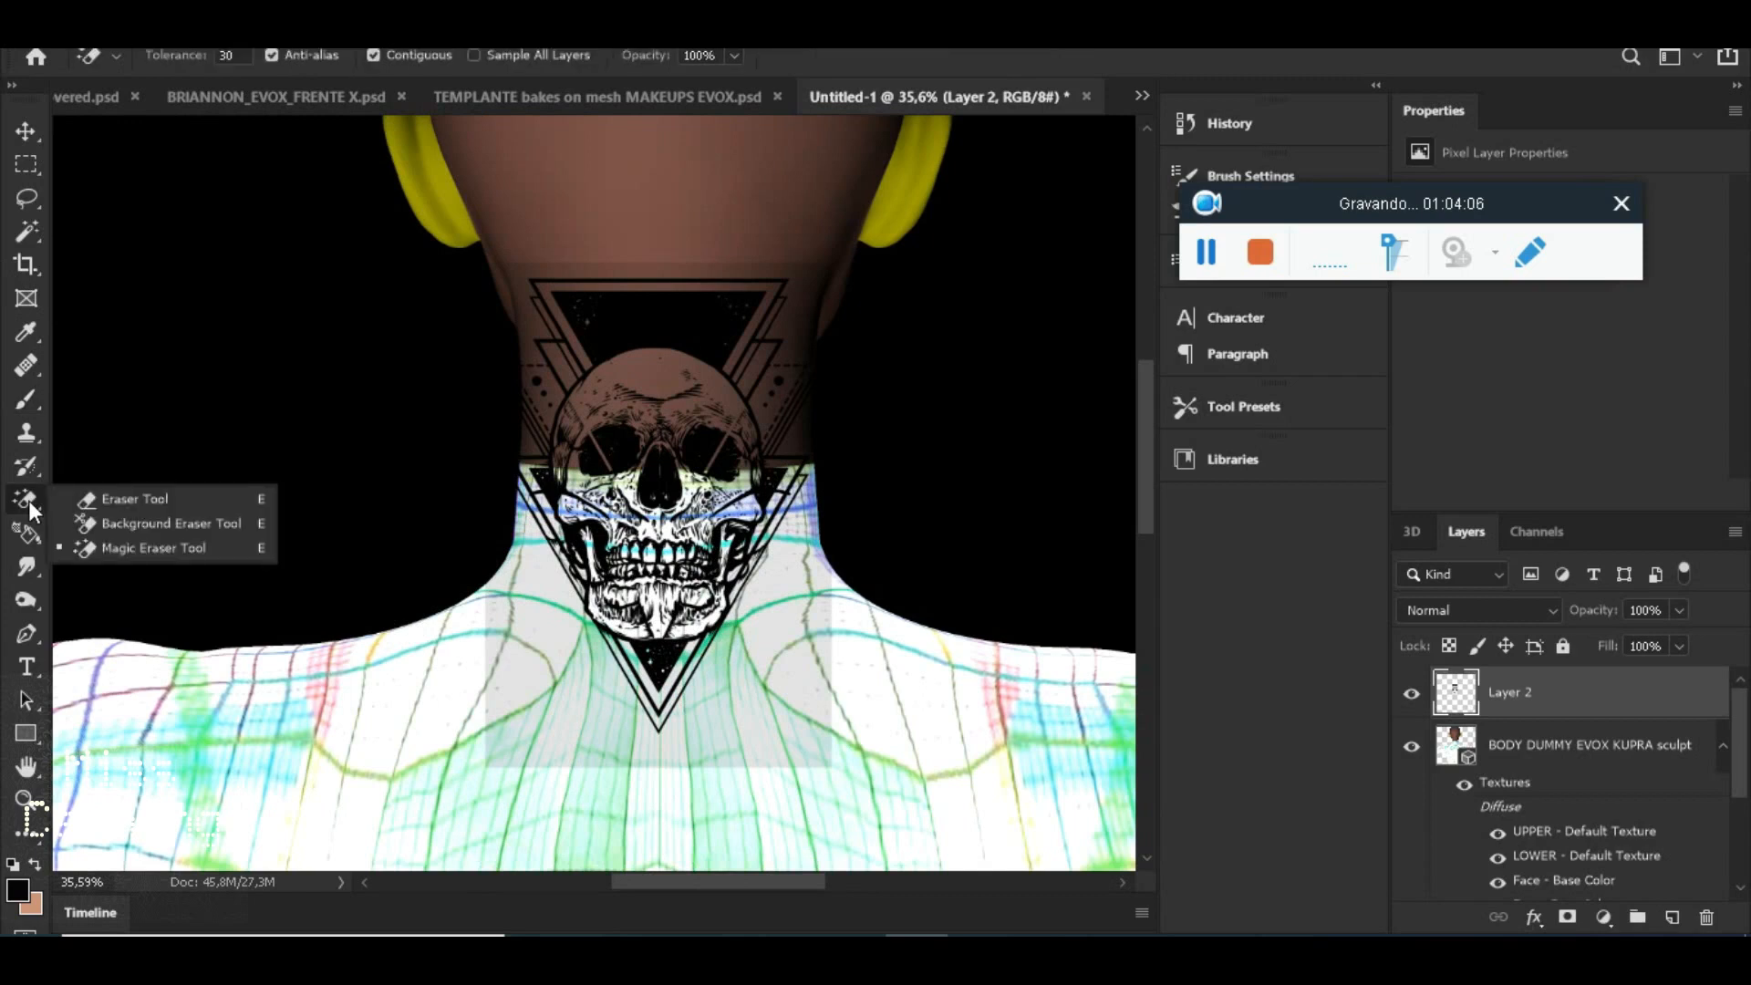
{"action": "left_click", "coordinate": [153, 551]}
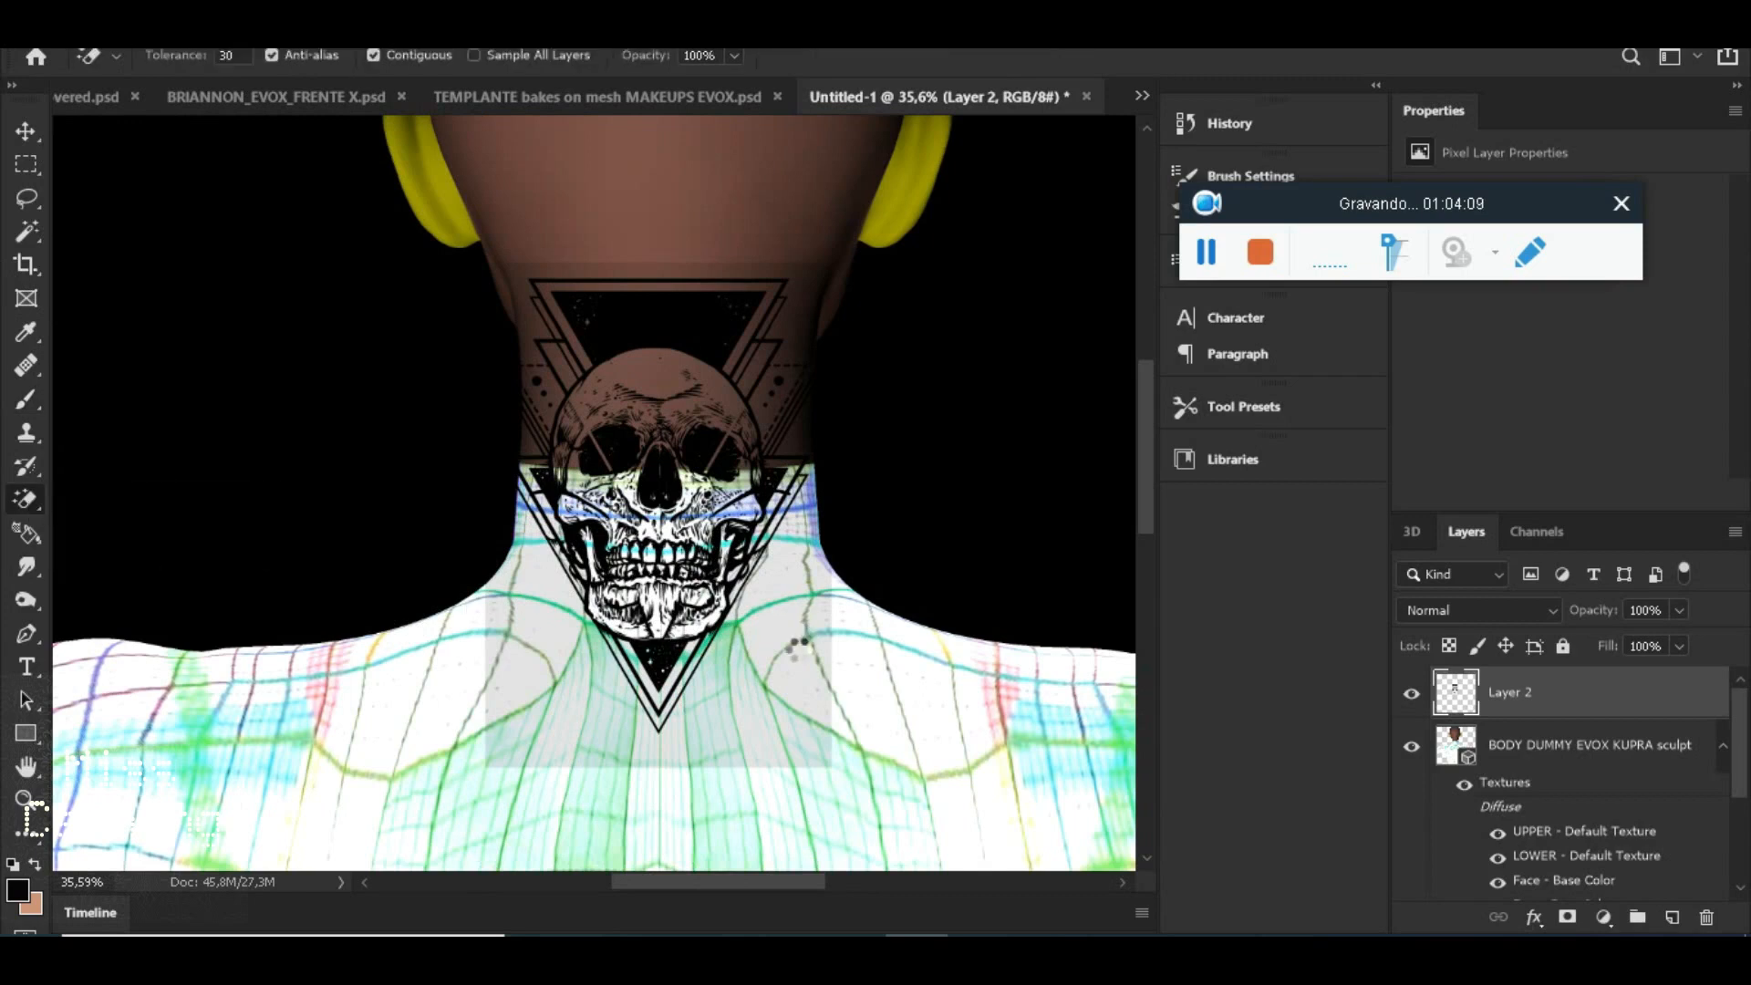
{"action": "left_click", "coordinate": [796, 646]}
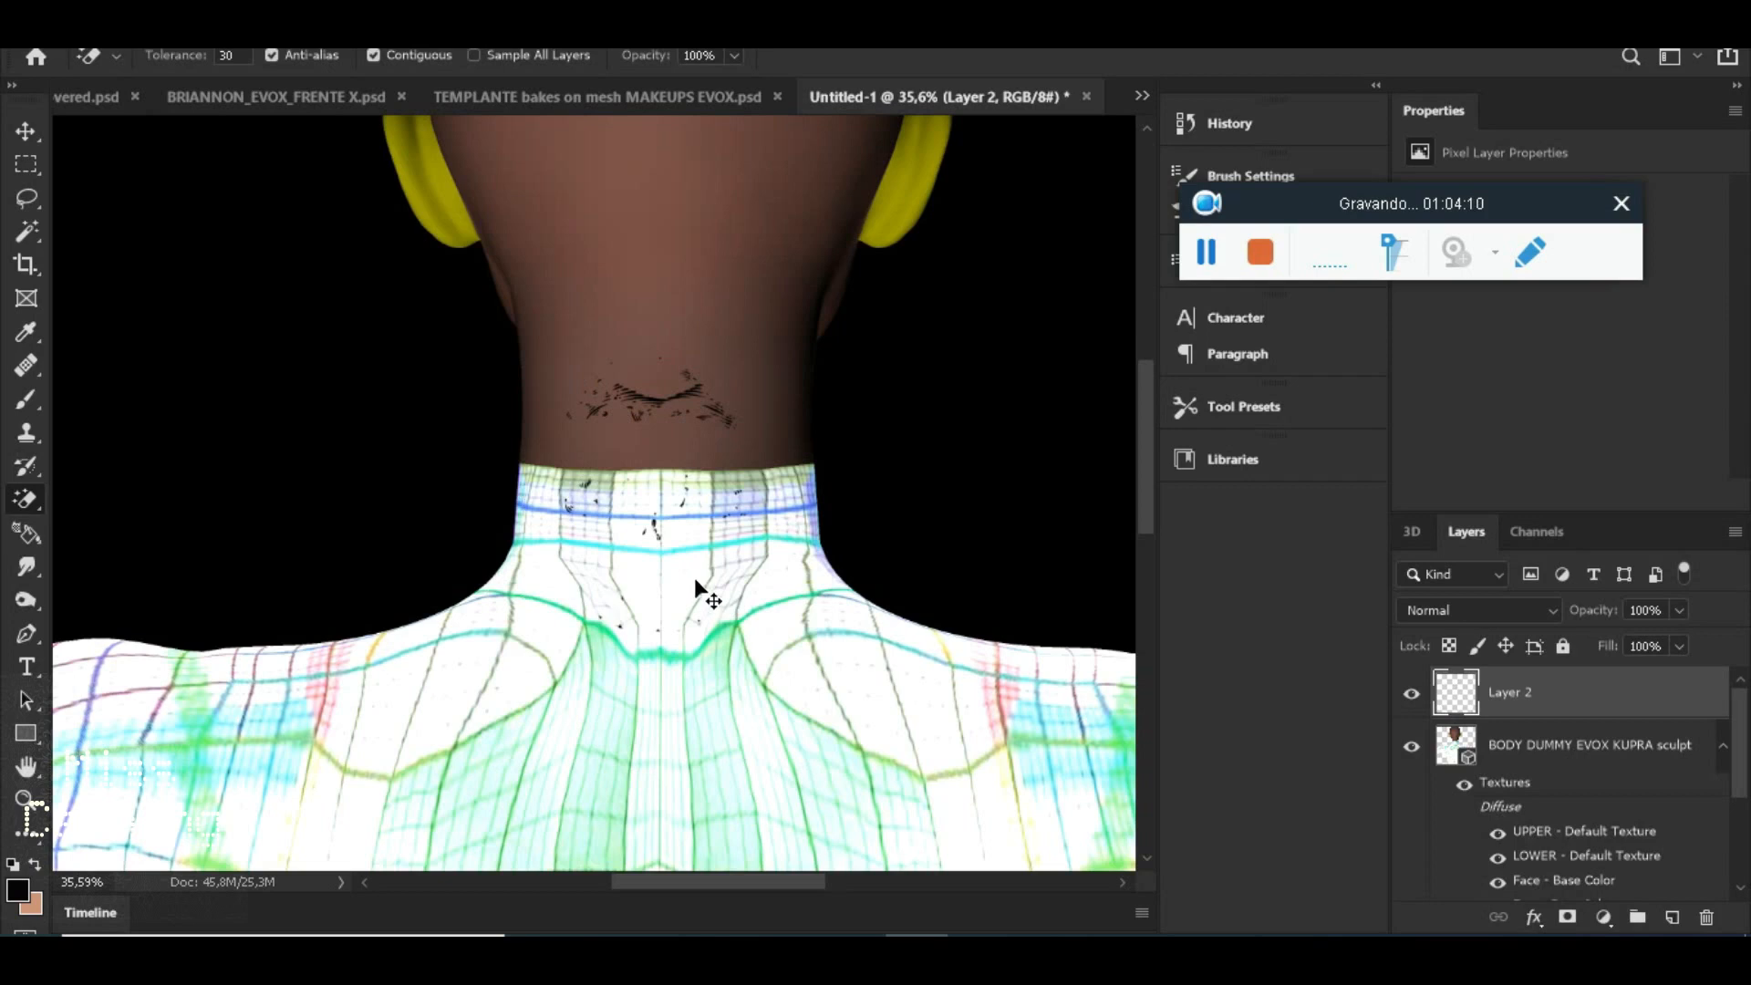
{"action": "key", "text": "ctrl+z"}
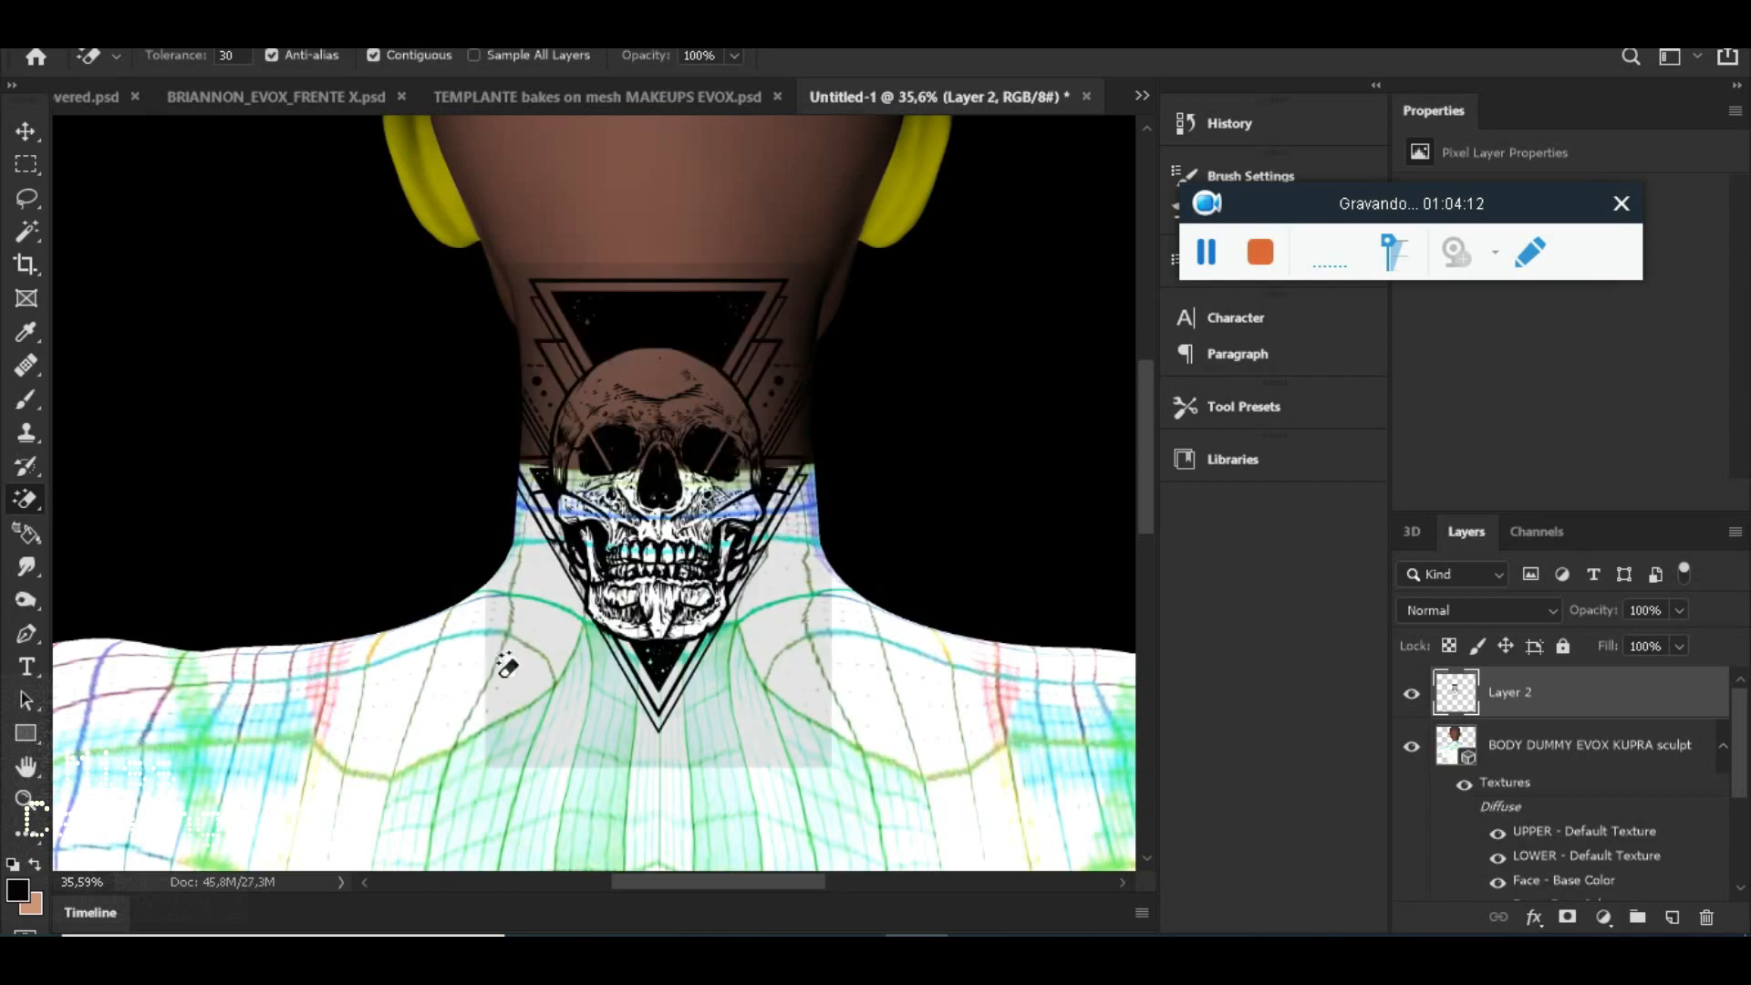
Set the Magic Eraser tolerance to 5 and try to remove the grey square beside the tattoo
{"action": "scroll", "coordinate": [555, 544], "scroll_direction": "up", "scroll_amount": 4}
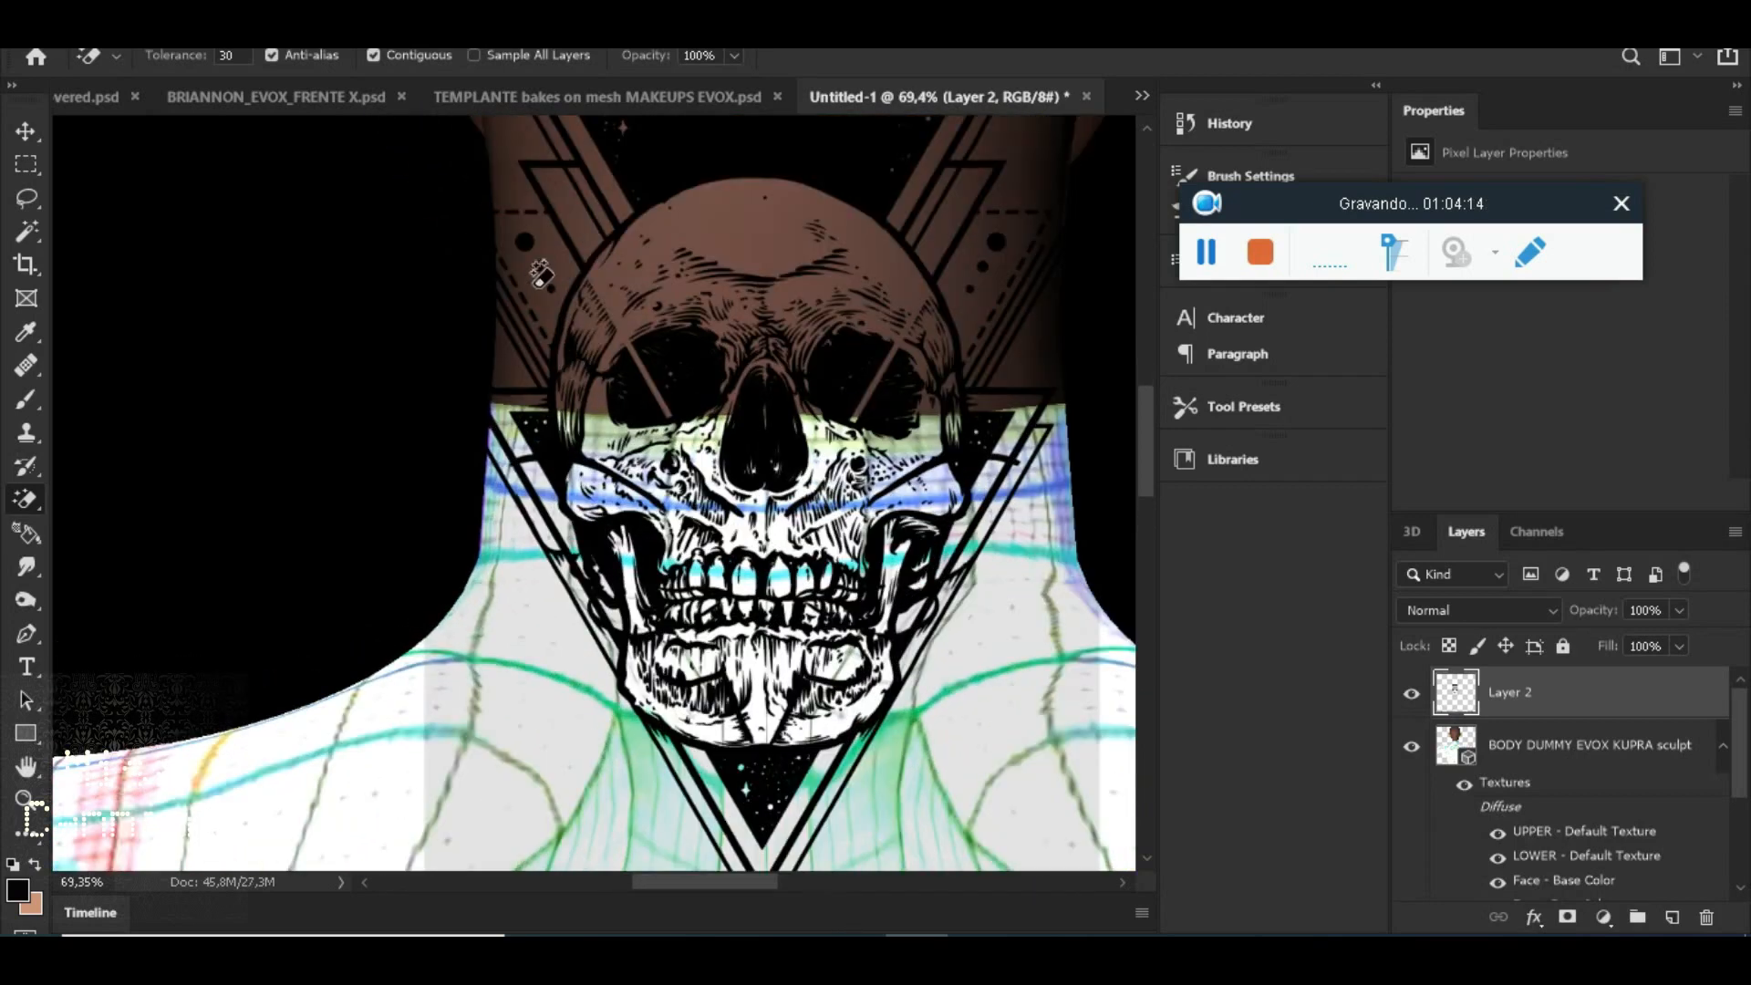
{"action": "scroll", "coordinate": [897, 336], "scroll_direction": "down", "scroll_amount": 3}
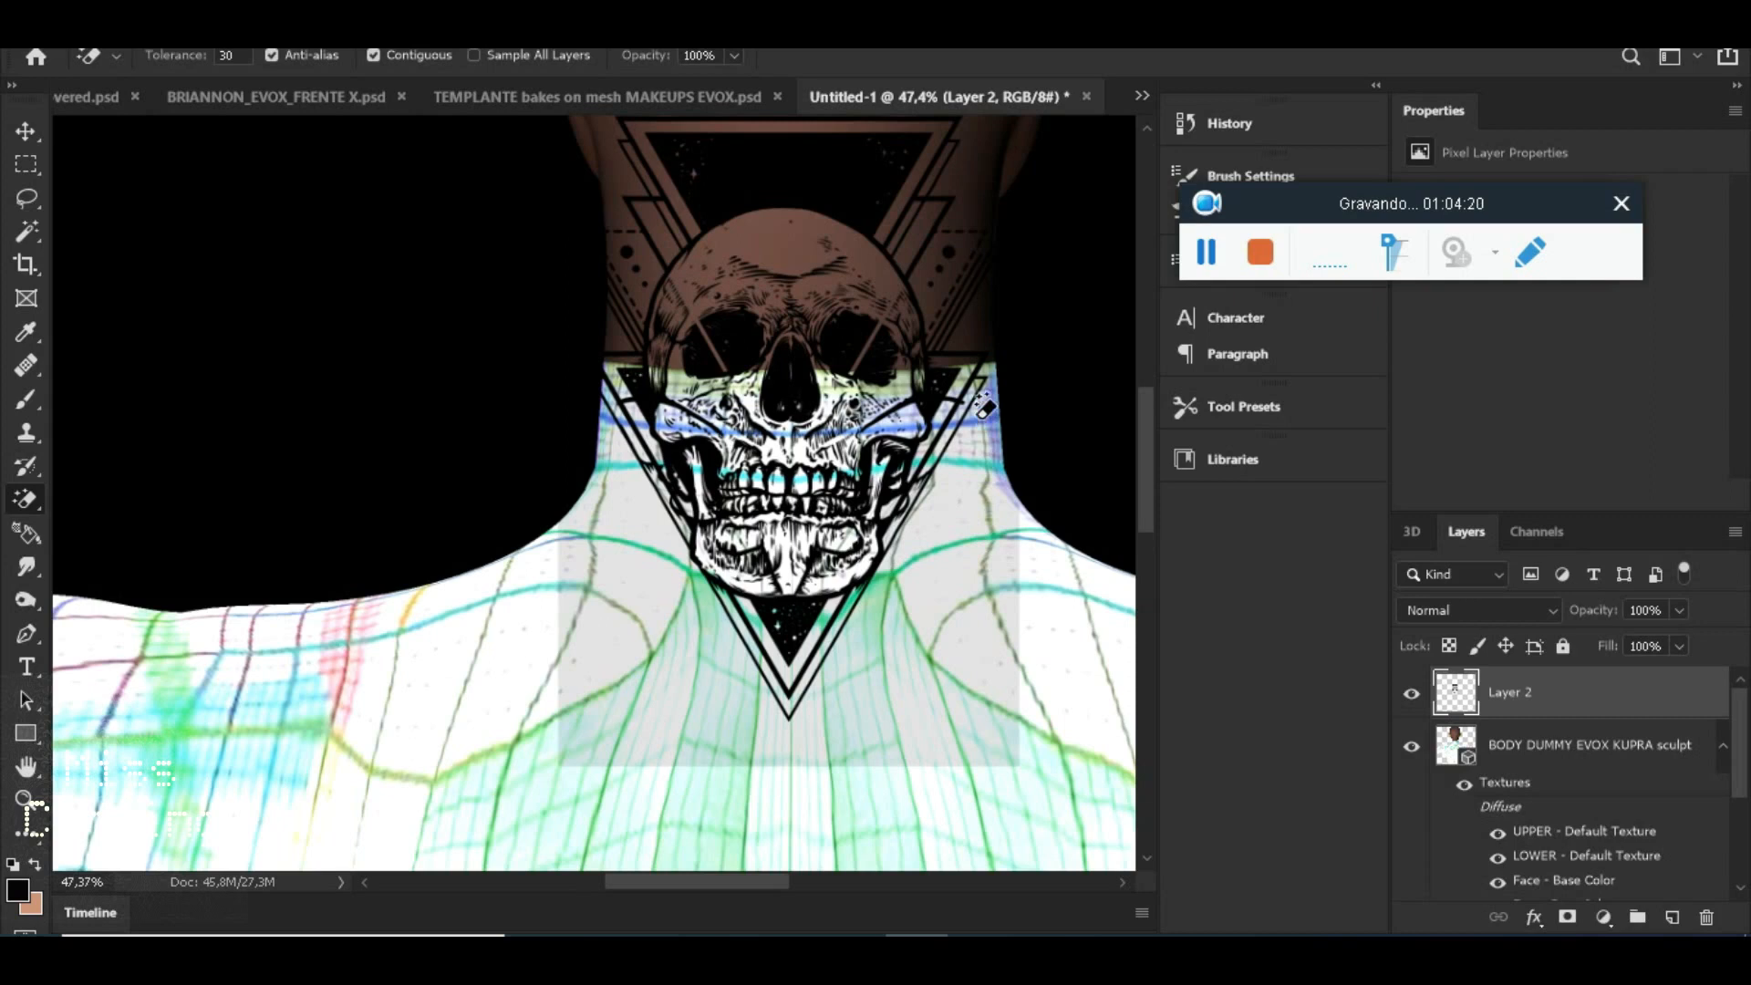
{"action": "scroll", "coordinate": [941, 292], "scroll_direction": "down", "scroll_amount": 2}
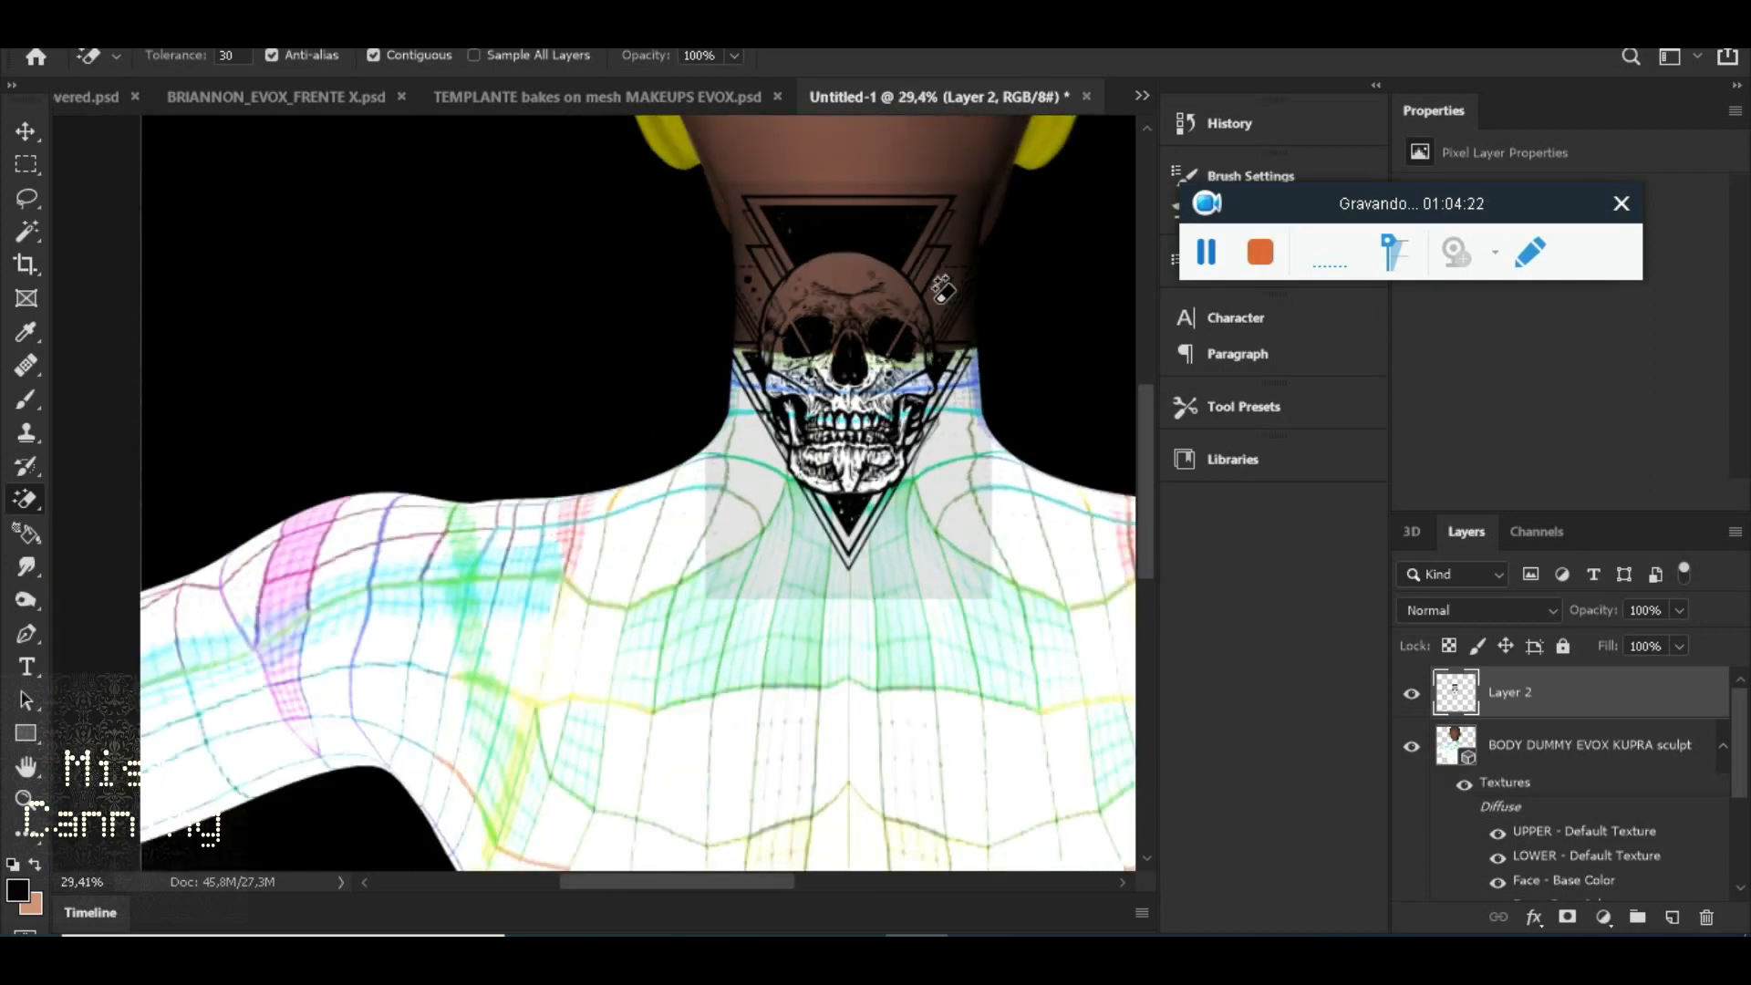
{"action": "scroll", "coordinate": [943, 289], "scroll_direction": "down", "scroll_amount": 2}
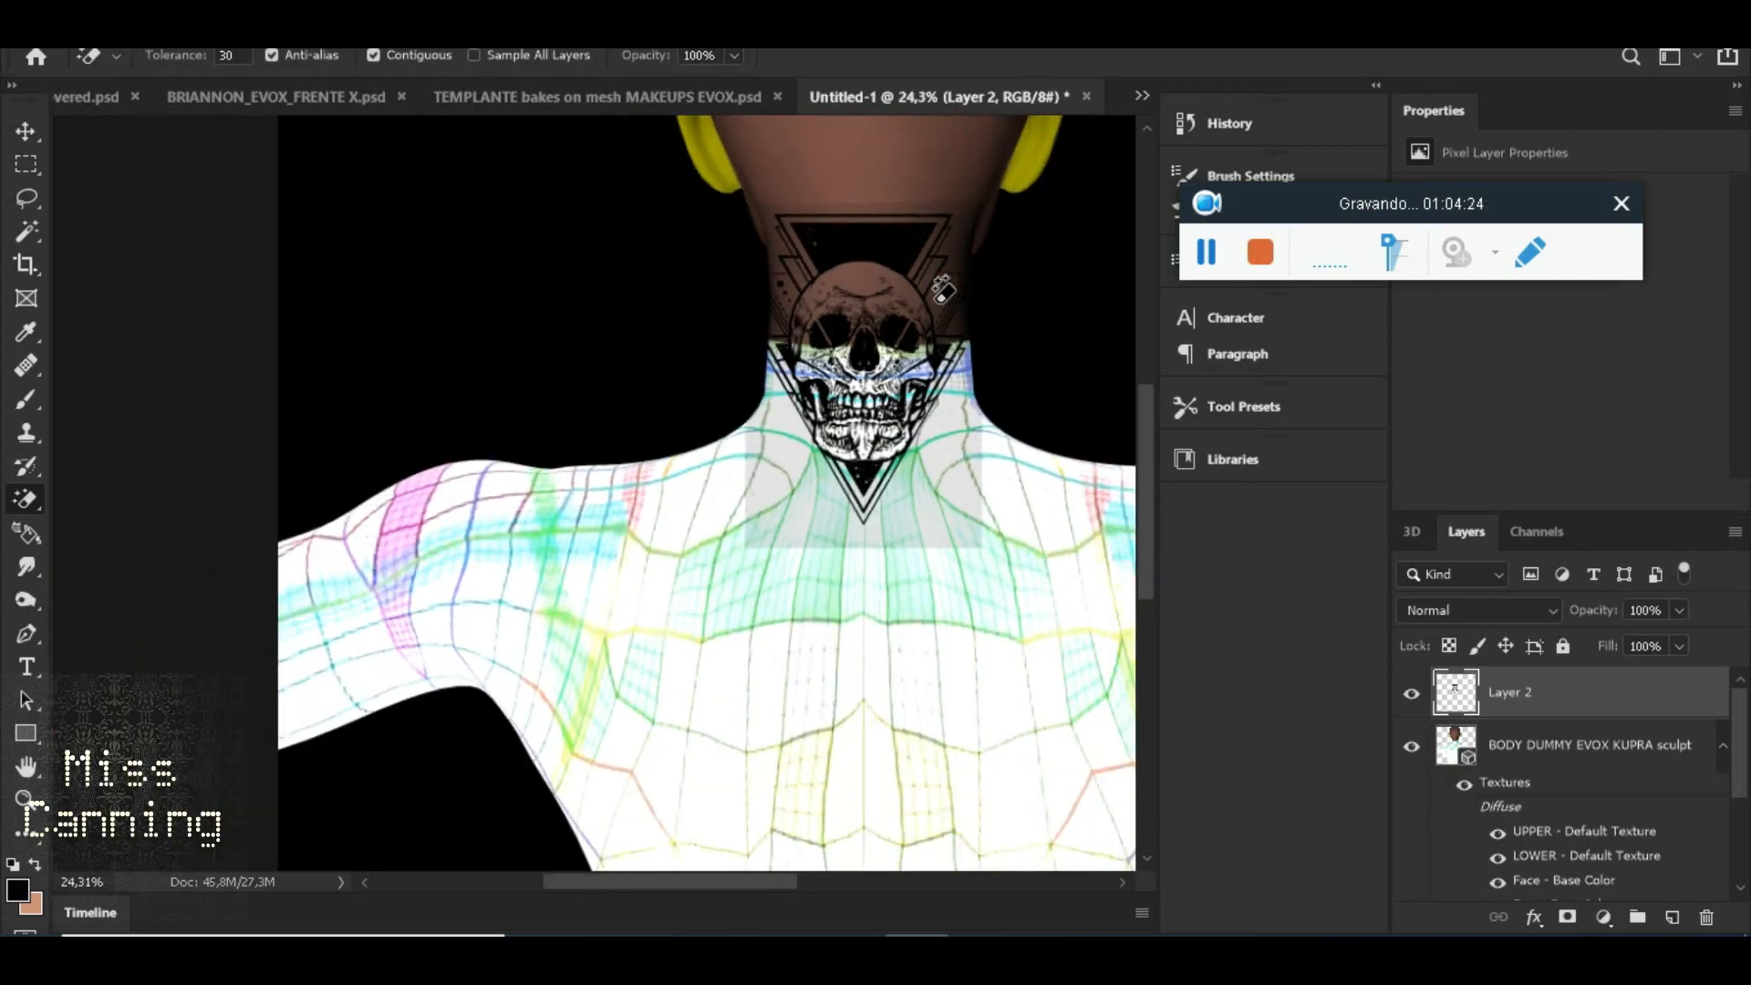
{"action": "scroll", "coordinate": [1024, 320], "scroll_direction": "up", "scroll_amount": 4}
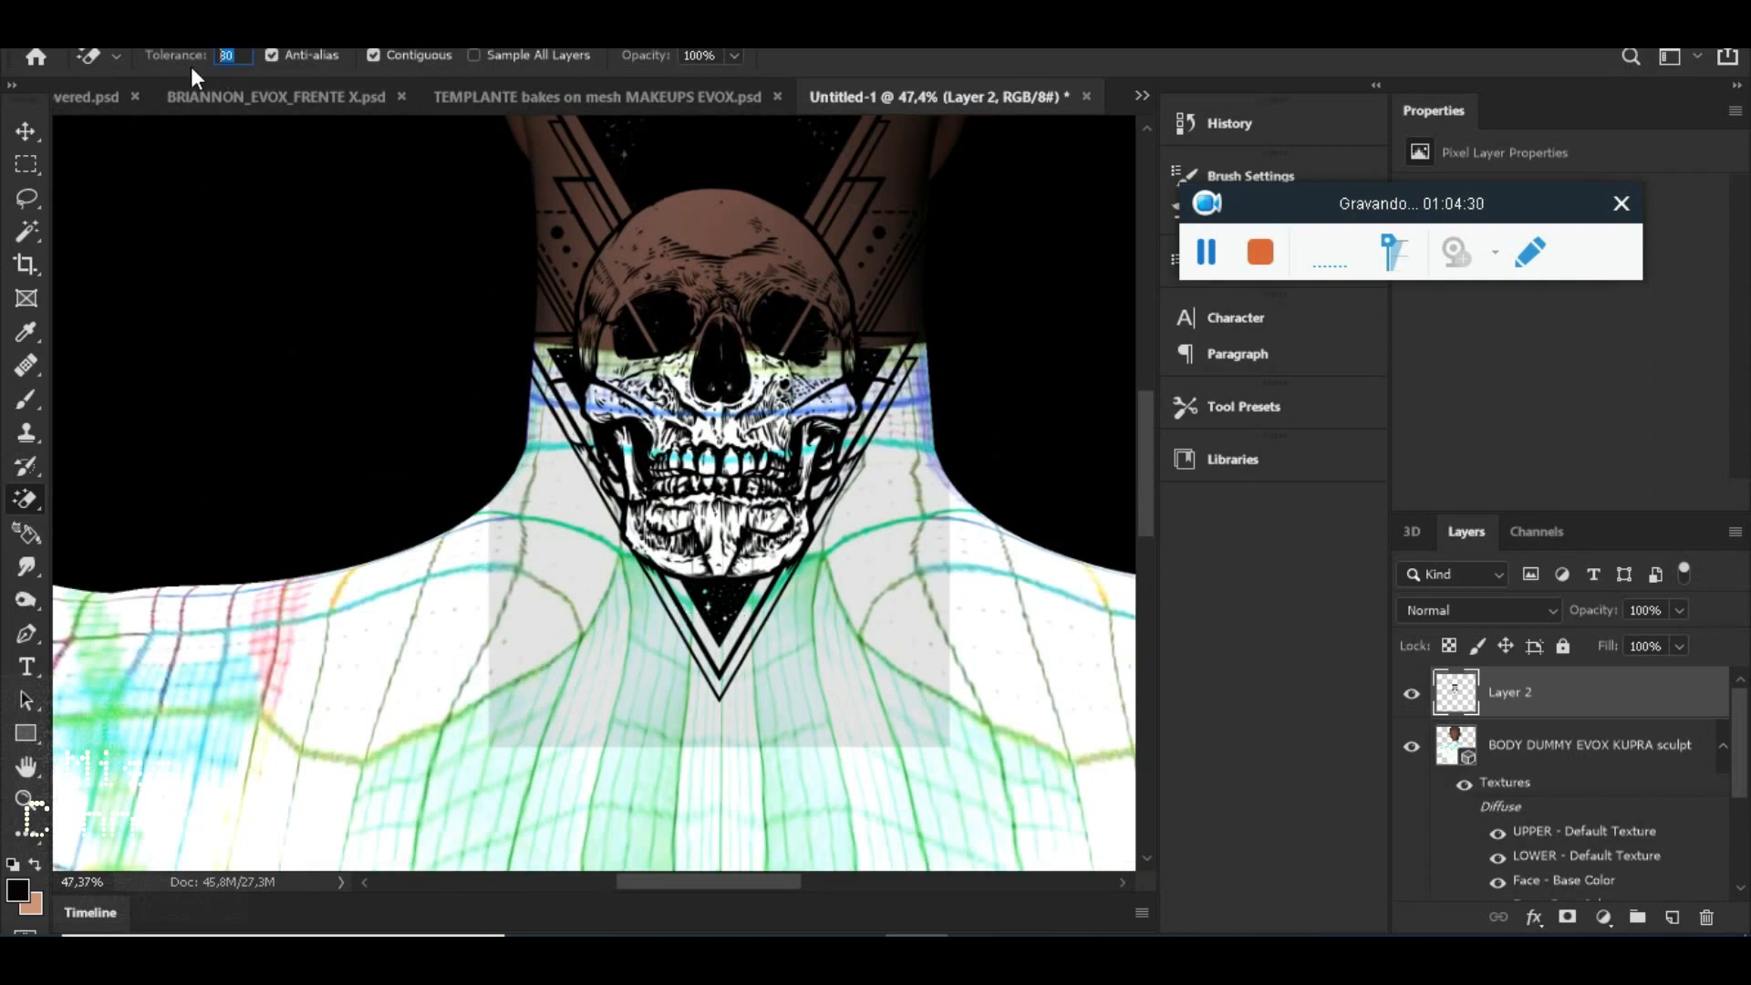
{"action": "type", "text": "5"}
{"action": "left_click", "coordinate": [887, 574]}
{"action": "key", "text": "ctrl+z"}
Set the Magic Eraser tolerance to 1 and try again to remove the grey area around the tattoo
{"action": "type", "text": "1"}
{"action": "left_click", "coordinate": [892, 604]}
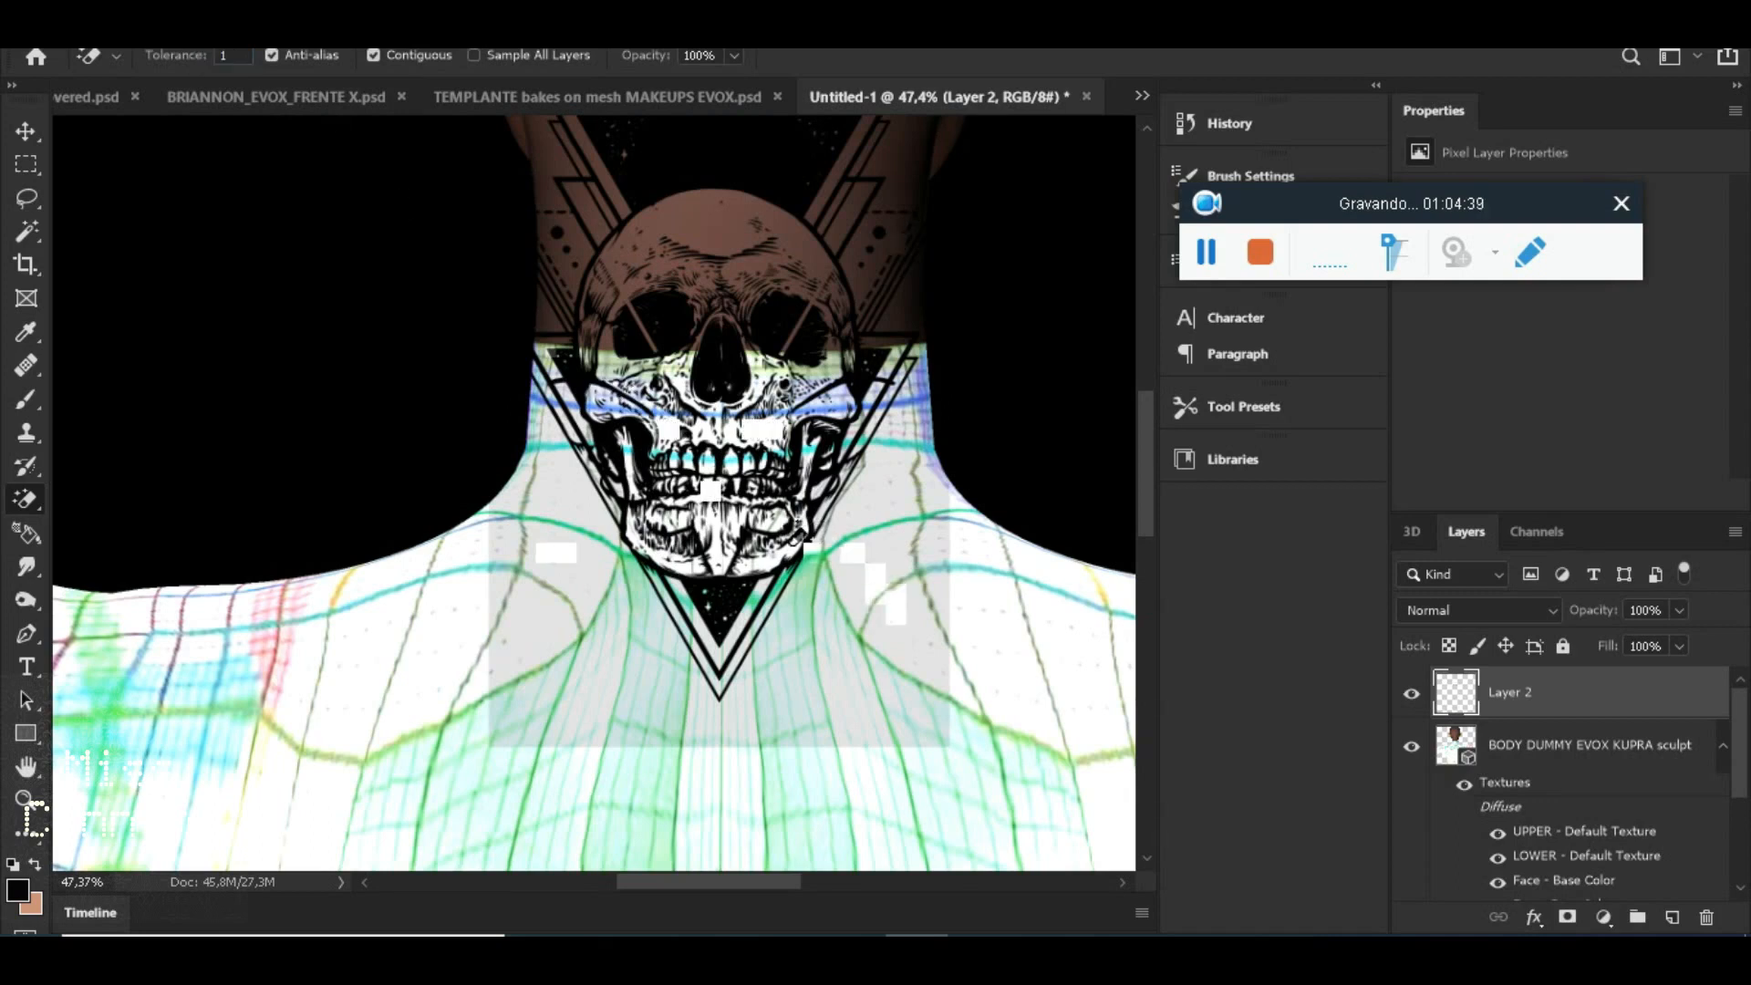
{"action": "key", "text": "ctrl+z"}
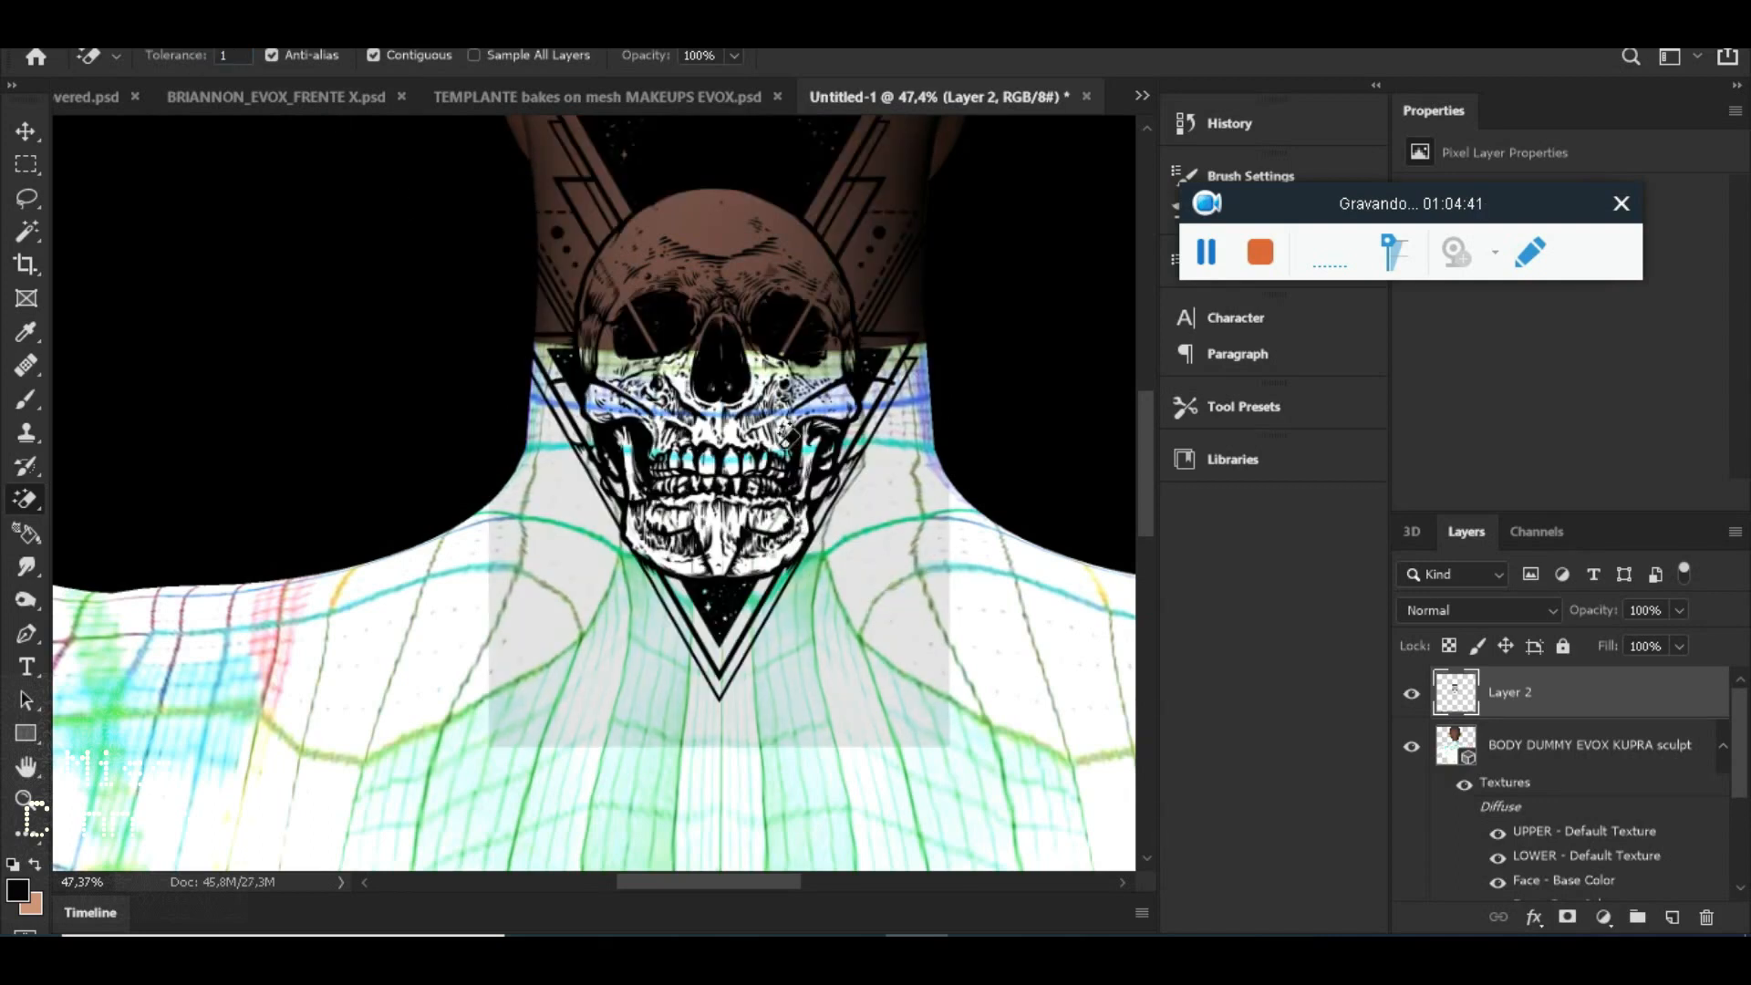
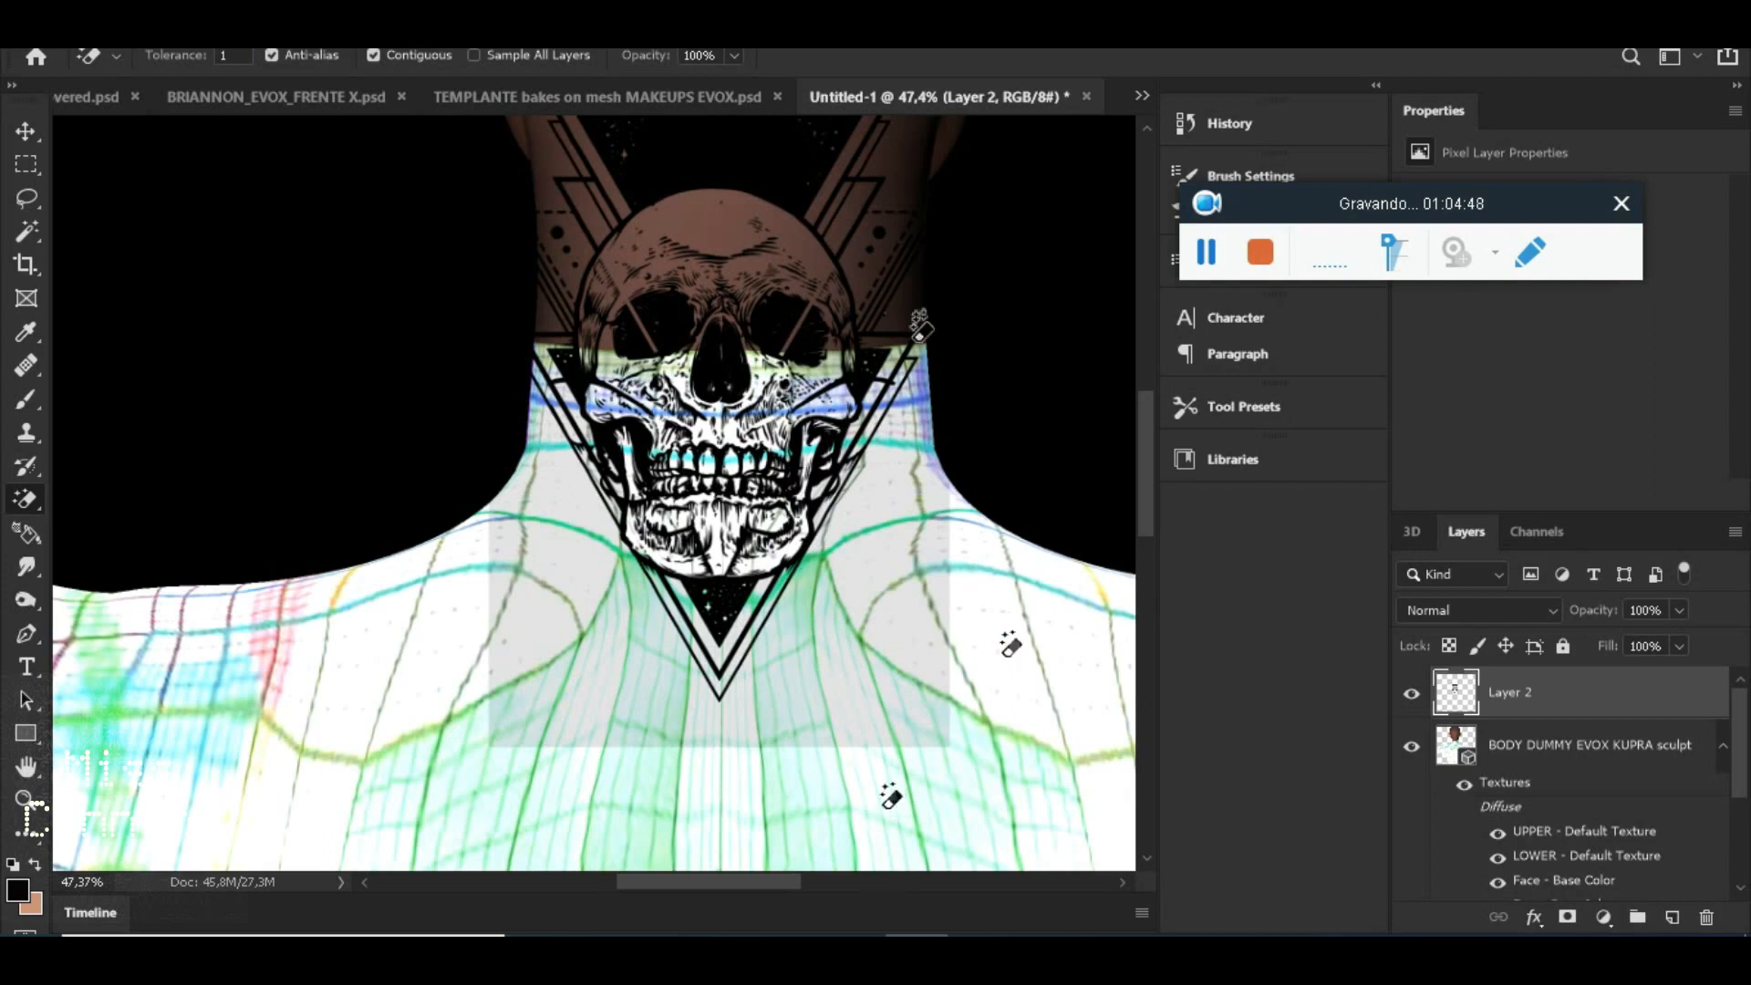
Open the skull geometric tattoo PNG from the MOUNT BODY EXAMPLE folder in Adobe Photoshop CC 2019
{"action": "scroll", "coordinate": [848, 421], "scroll_direction": "down", "scroll_amount": 2}
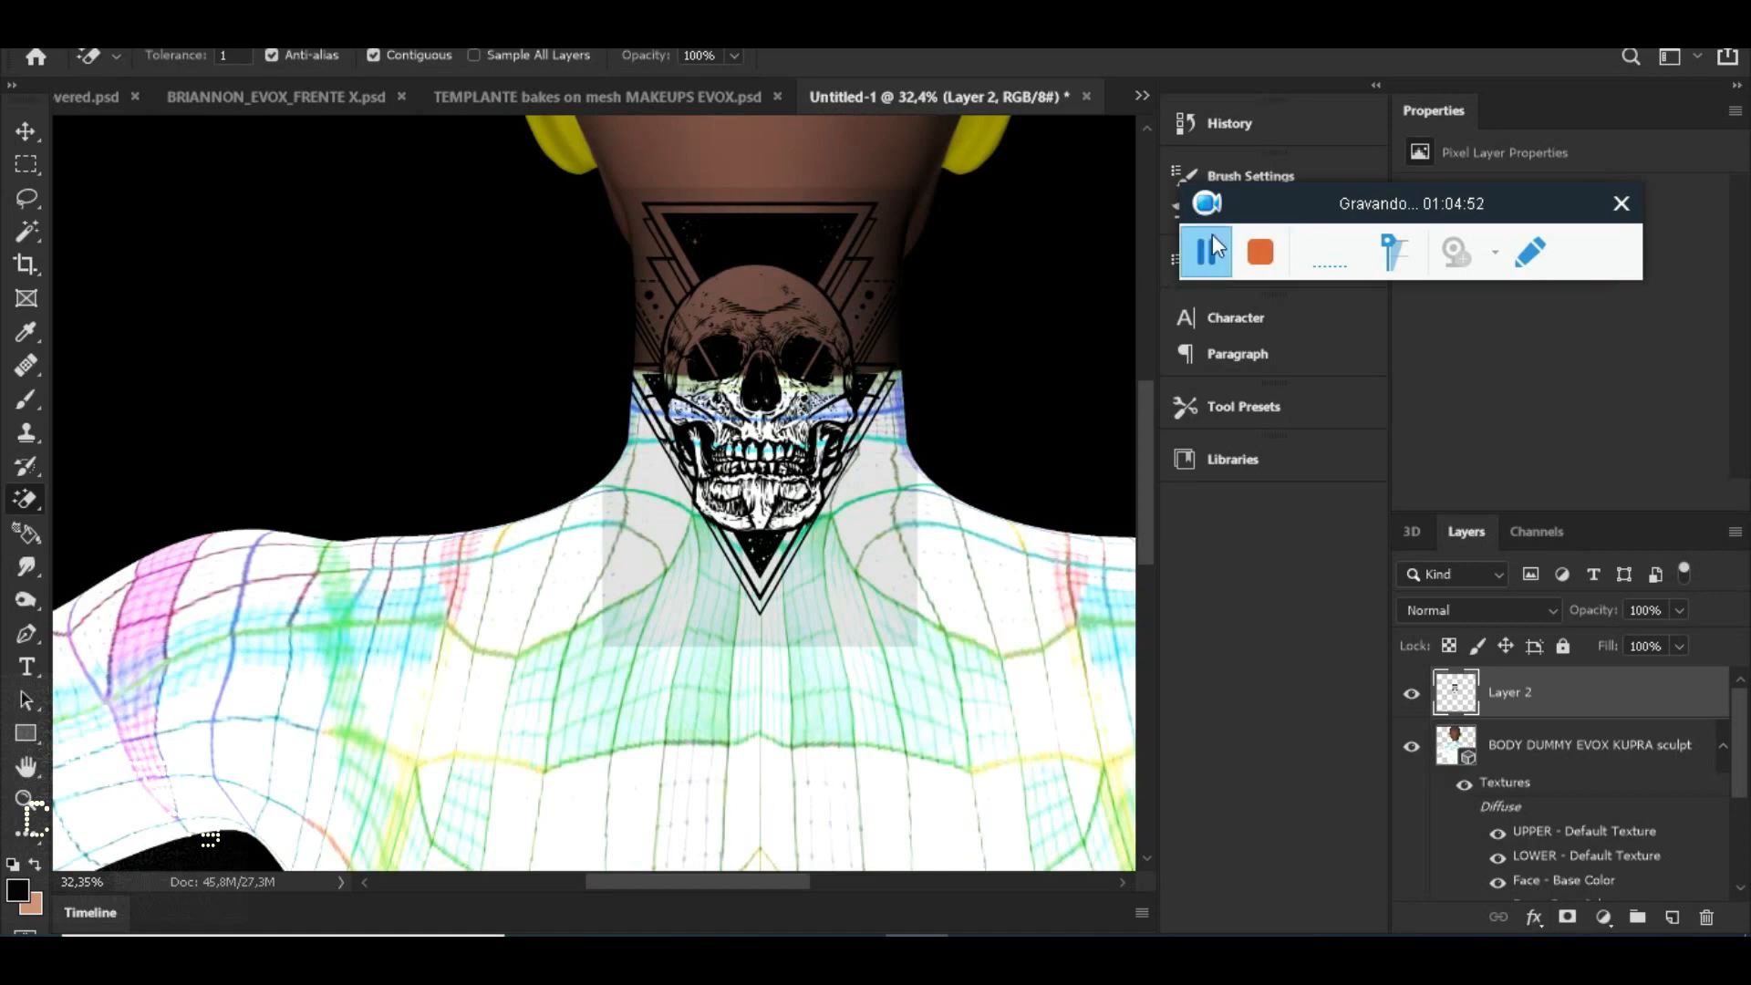
{"action": "left_click", "coordinate": [1212, 233]}
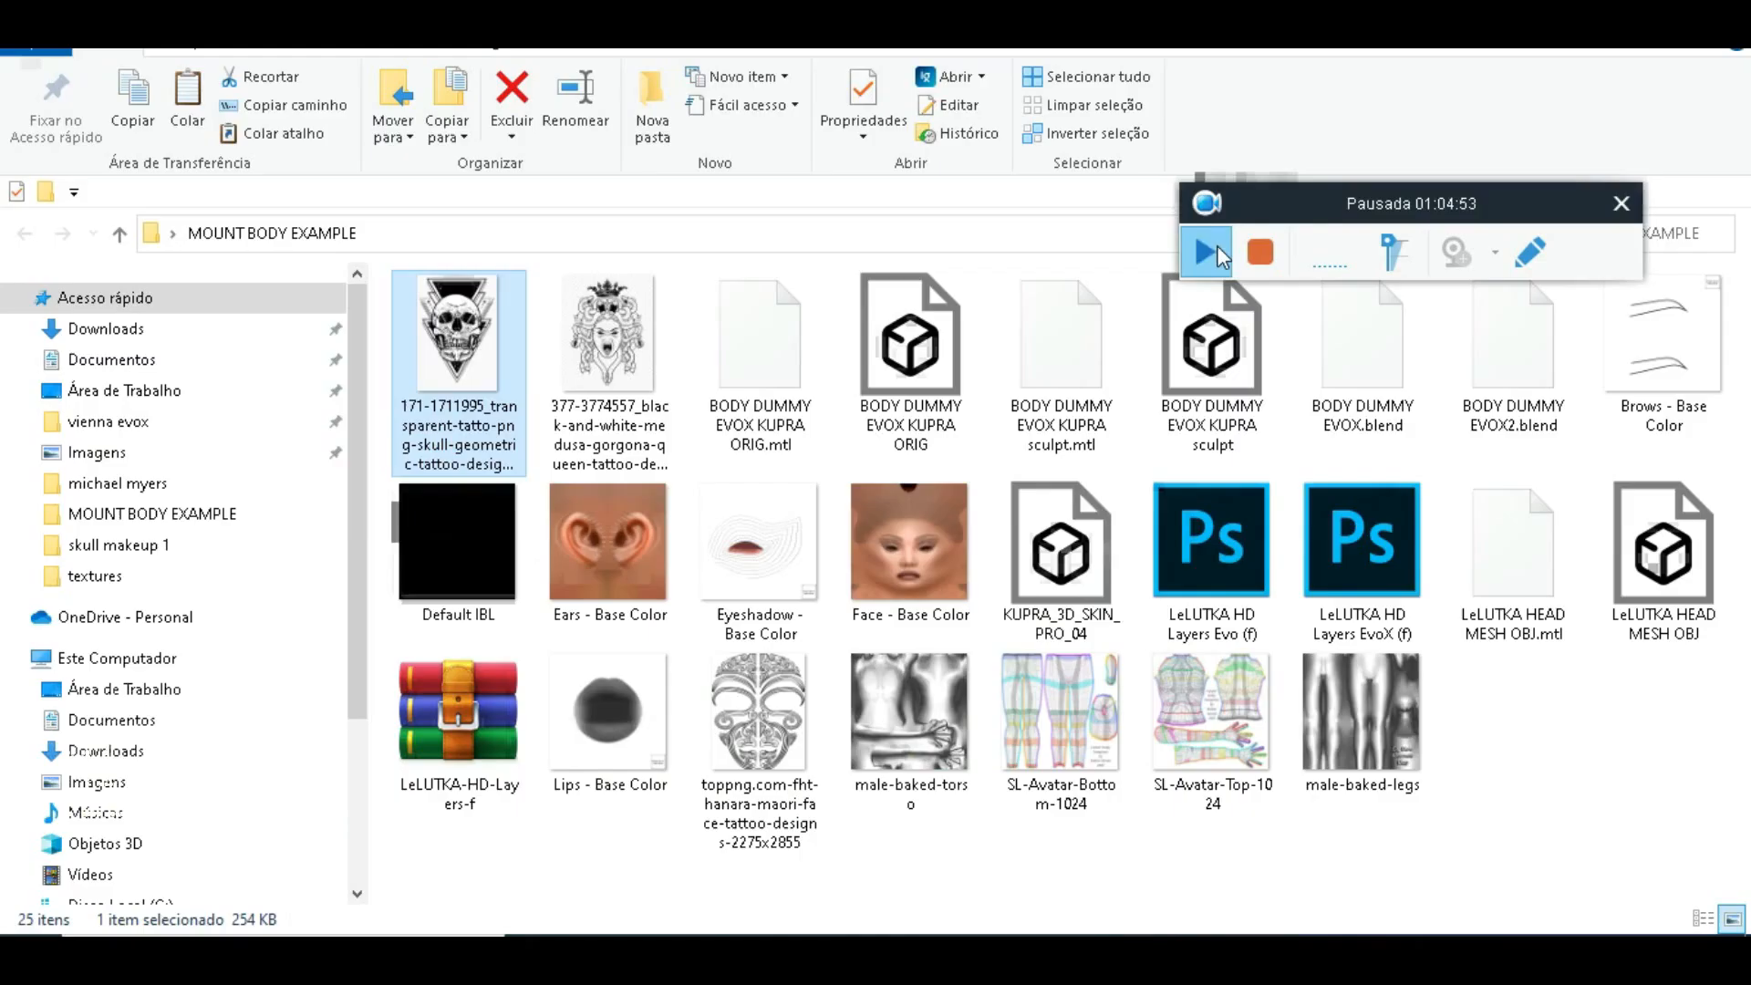
{"action": "left_click", "coordinate": [1217, 244]}
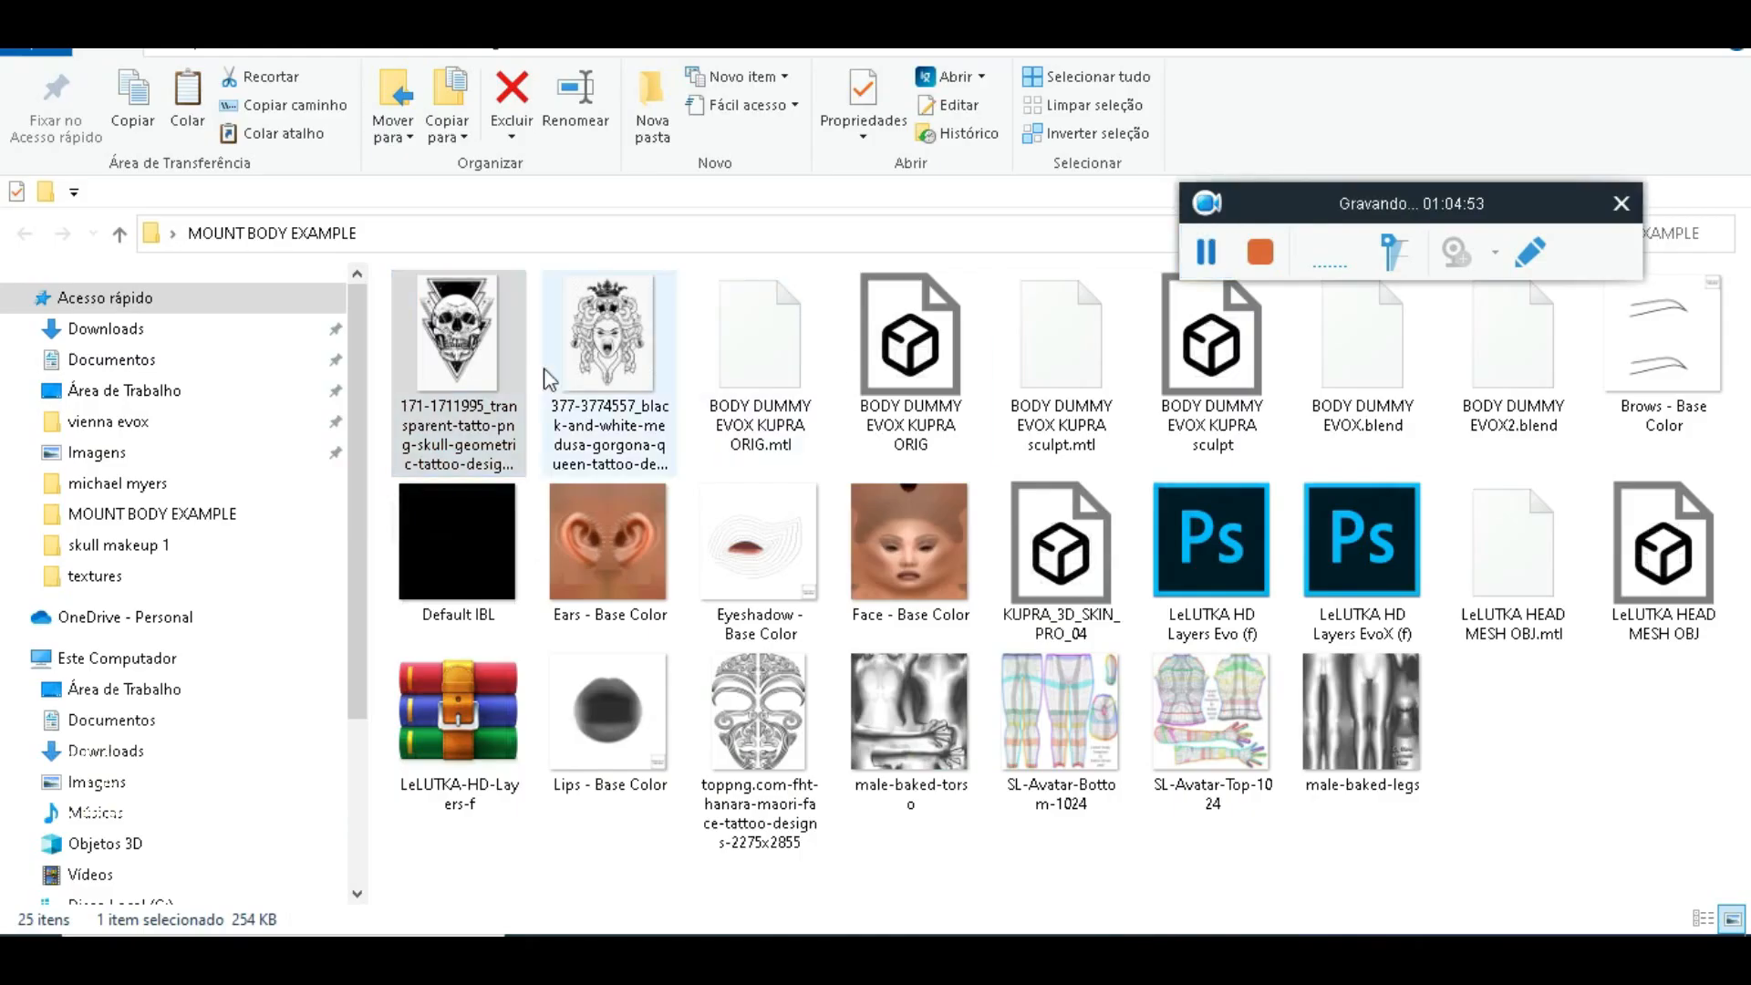
{"action": "right_click", "coordinate": [447, 310]}
{"action": "mouse_move", "coordinate": [633, 473]}
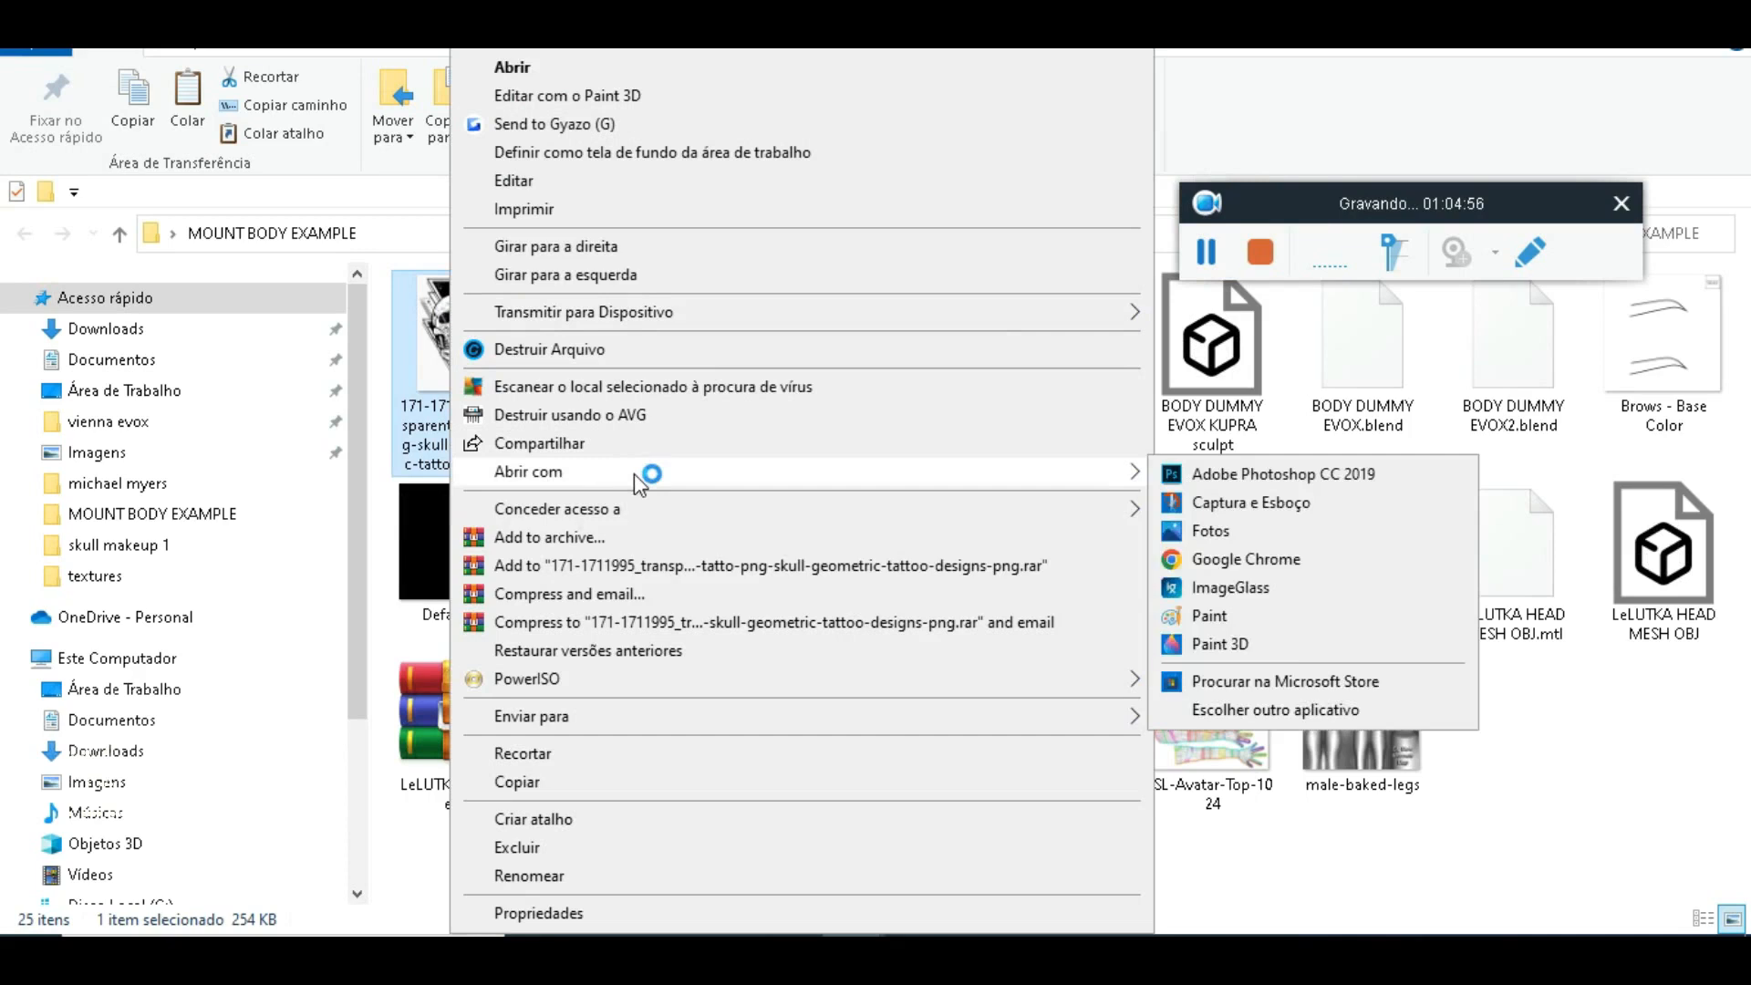
{"action": "left_click", "coordinate": [1240, 474]}
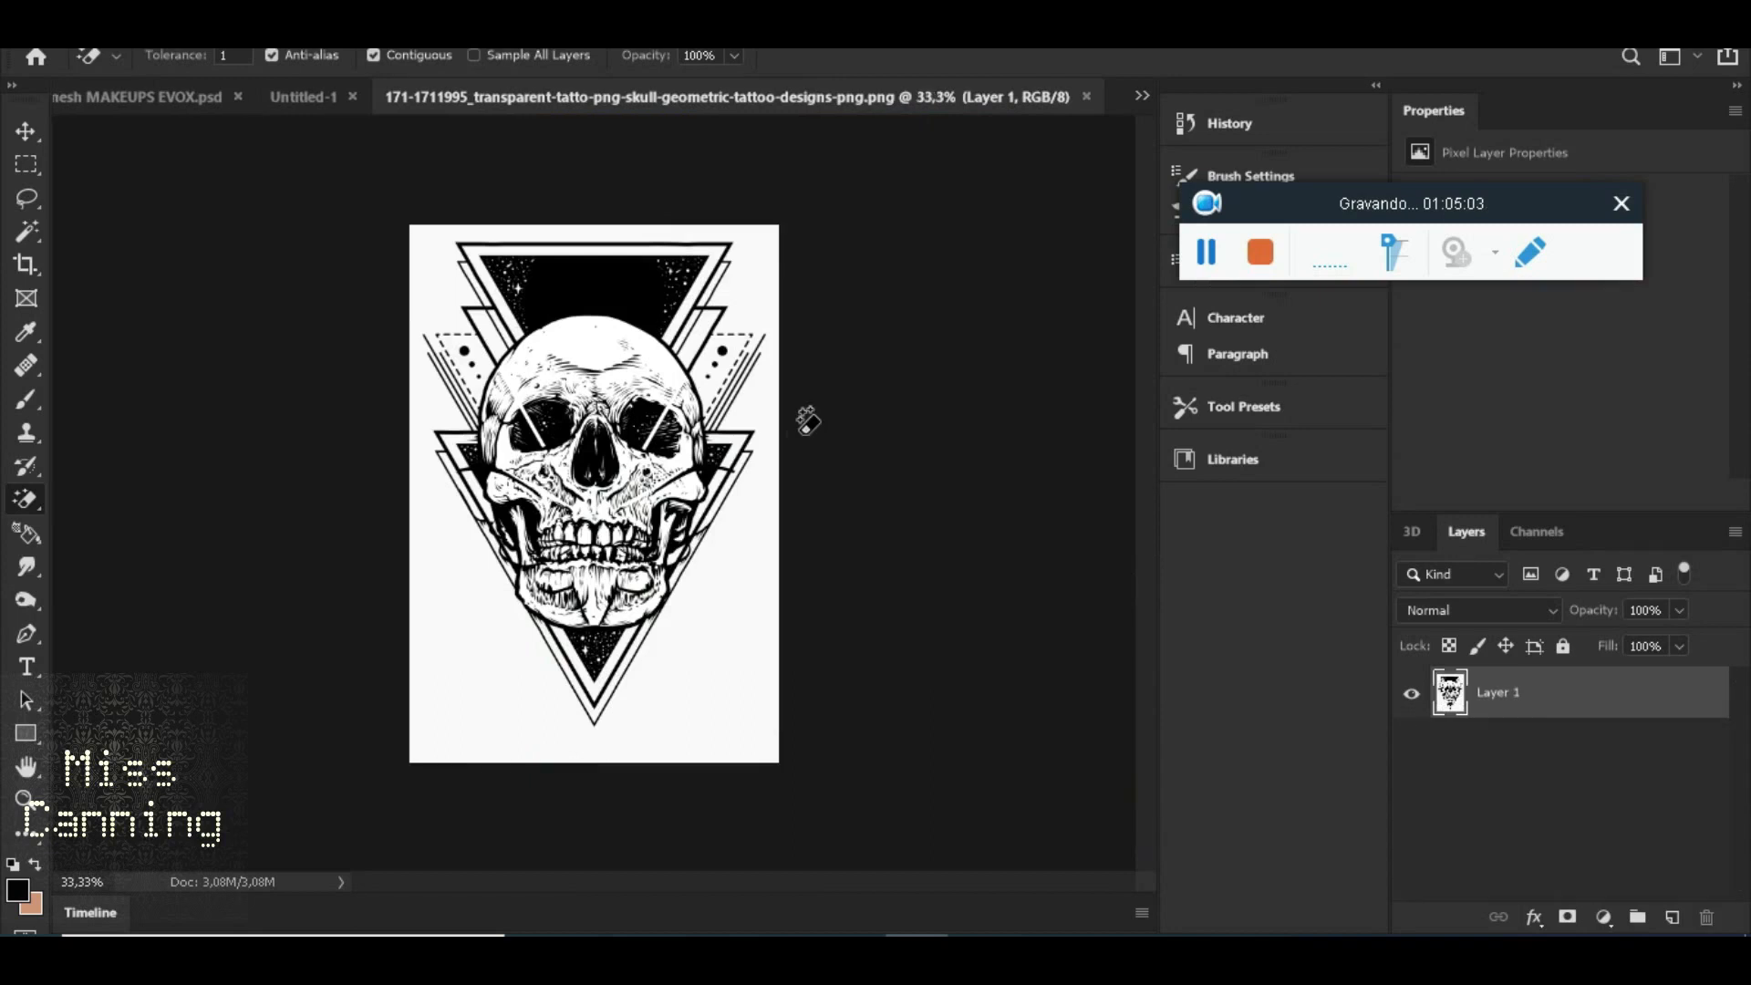
Darken the tattoo image with an Exposure adjustment using an offset of -0,1561 and a gamma correction of 0,57
{"action": "scroll", "coordinate": [588, 531], "scroll_direction": "up", "scroll_amount": 2}
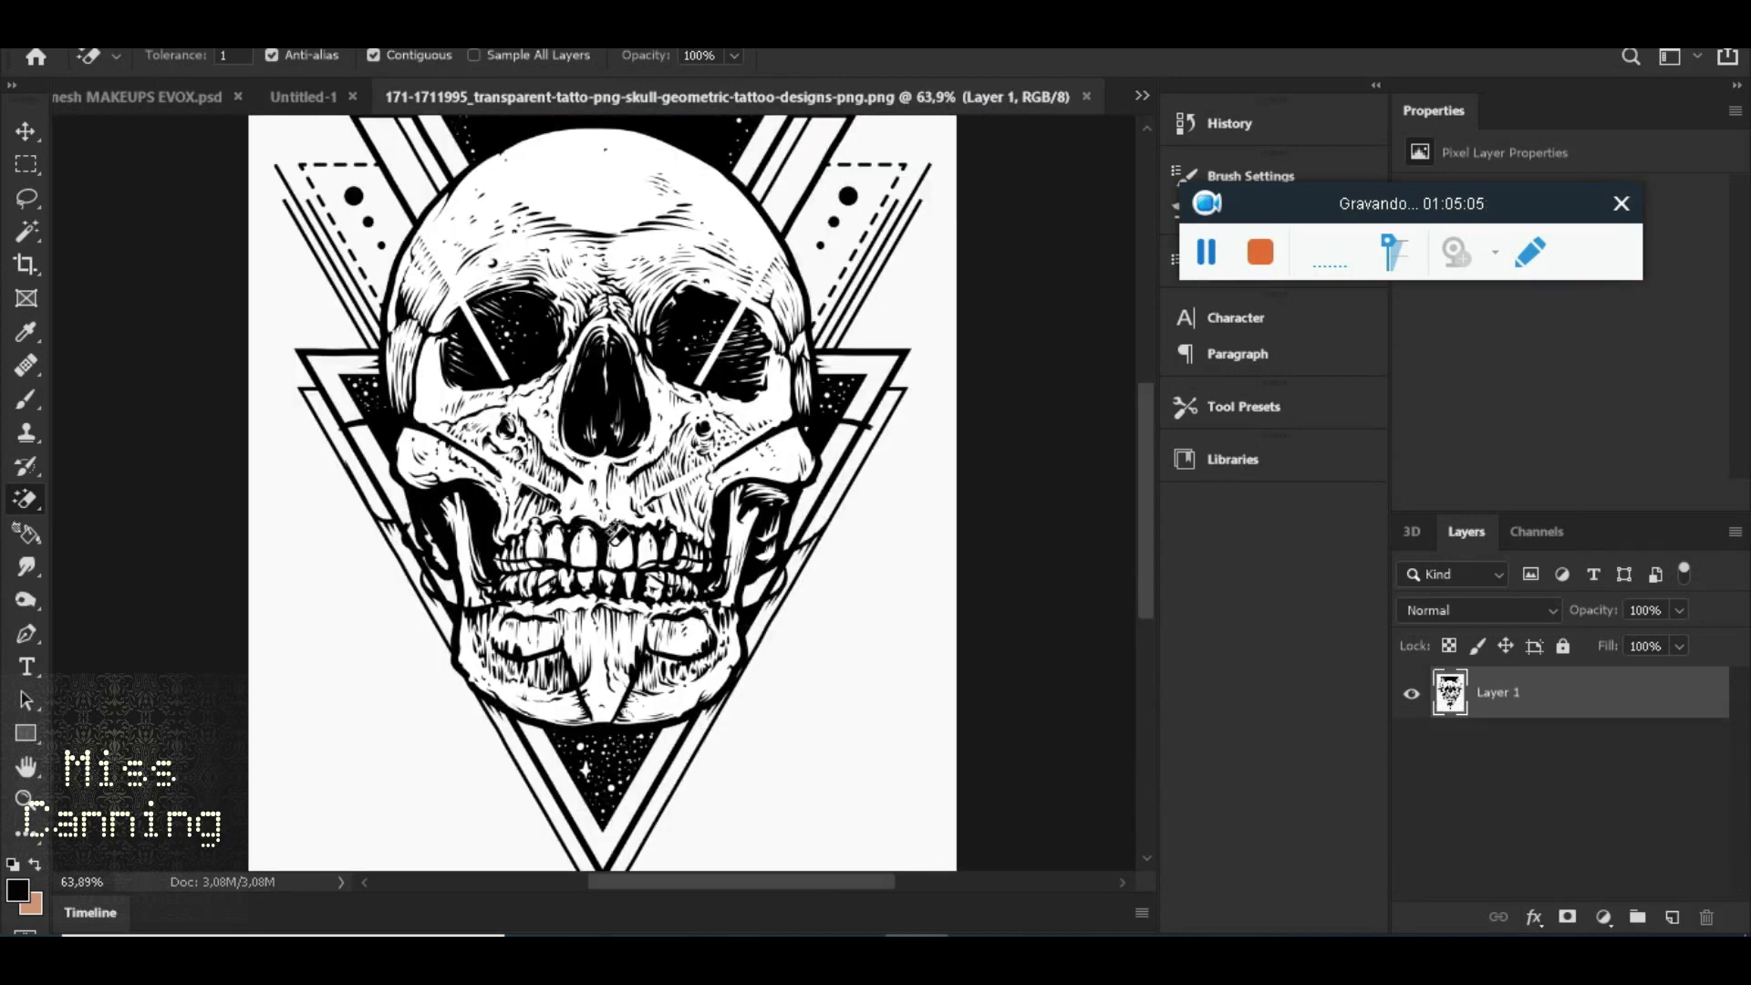
{"action": "scroll", "coordinate": [615, 528], "scroll_direction": "down", "scroll_amount": 2}
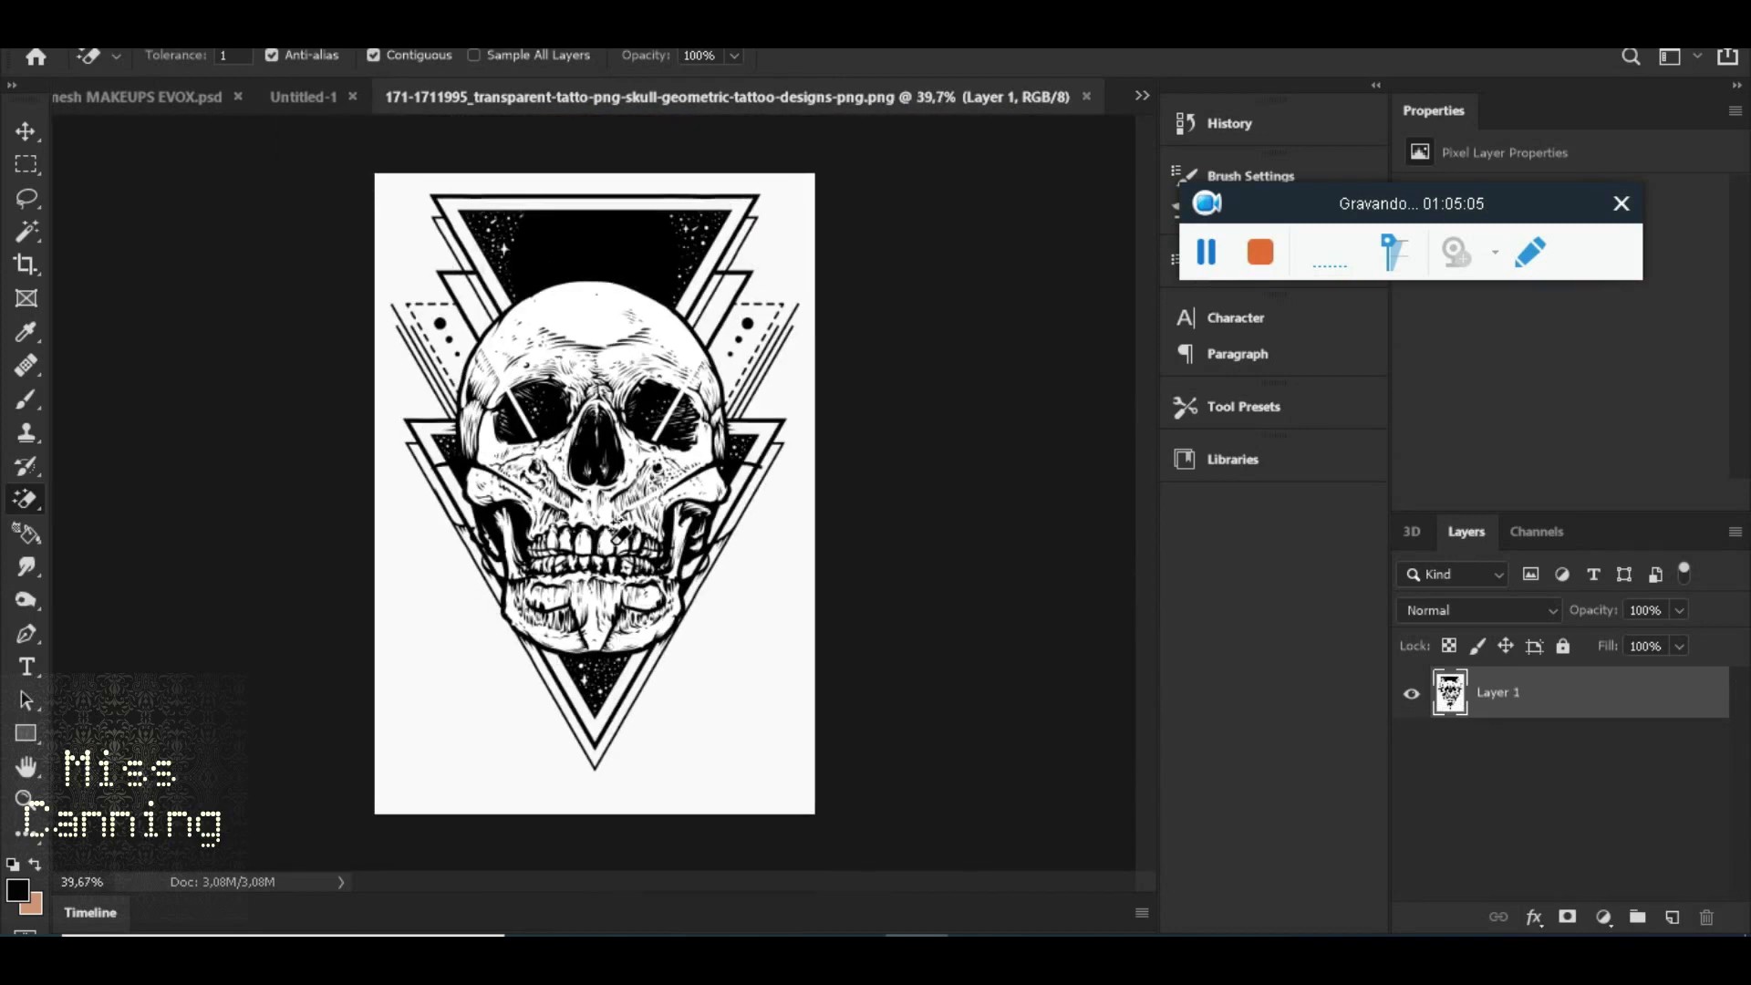
{"action": "left_click", "coordinate": [151, 36]}
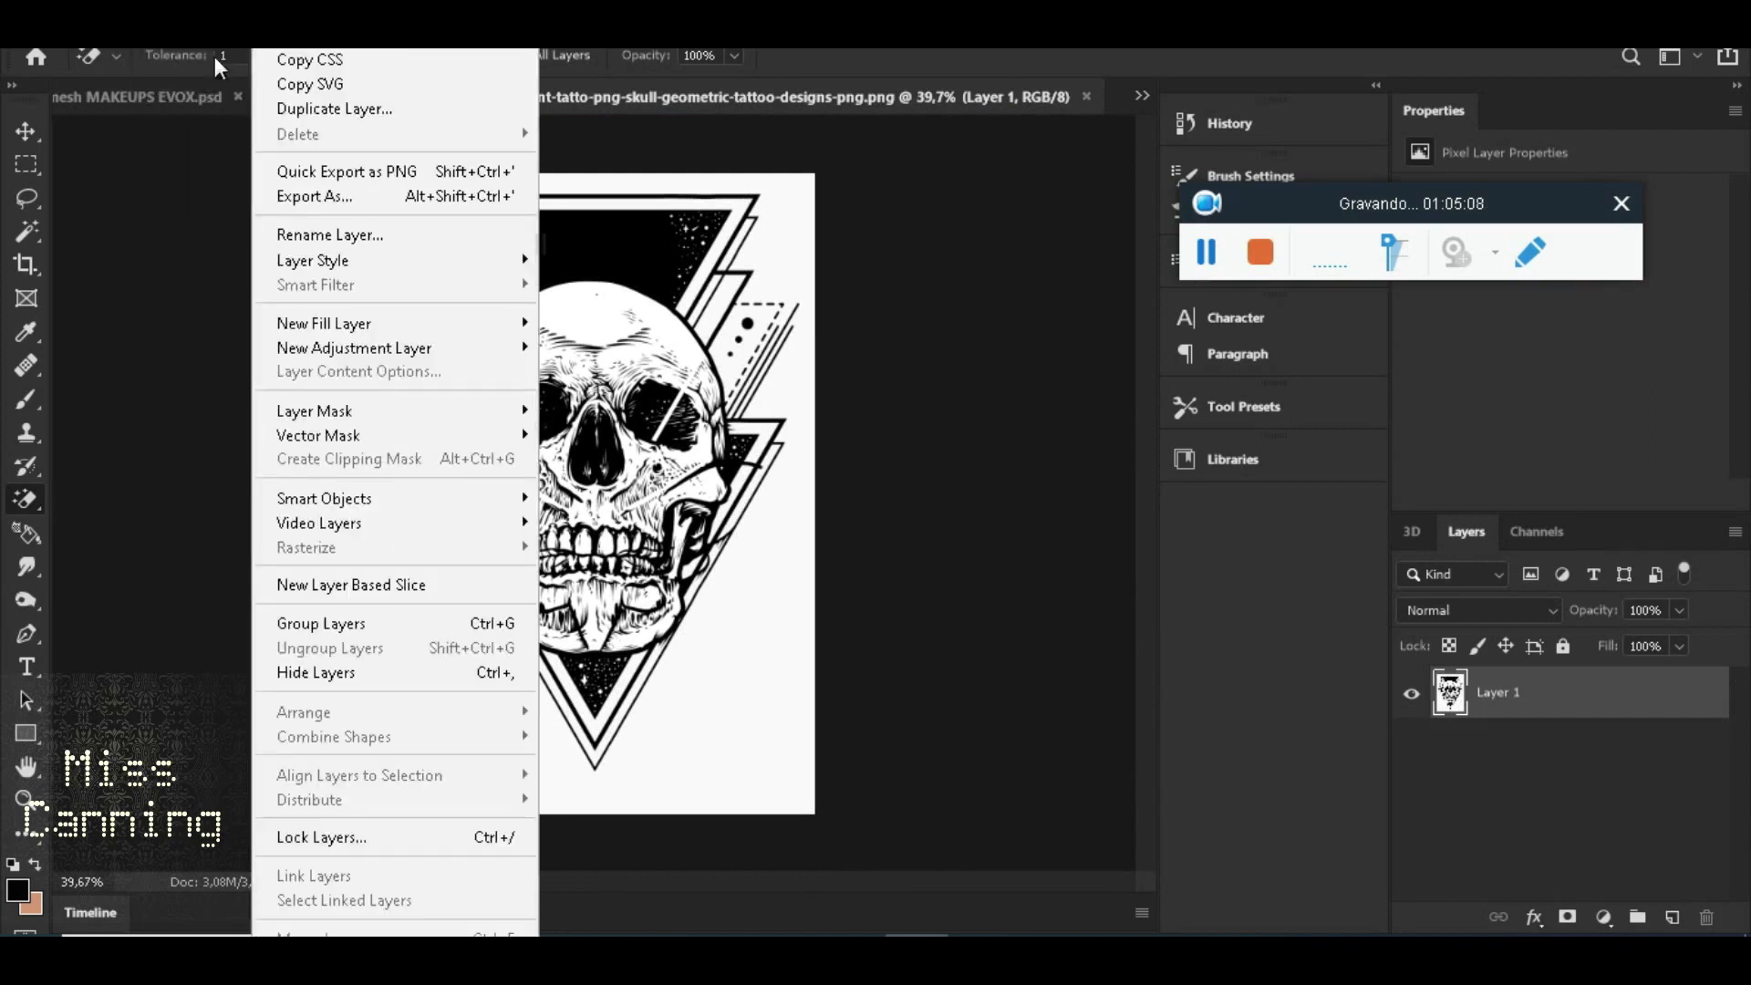
{"action": "mouse_move", "coordinate": [263, 83]}
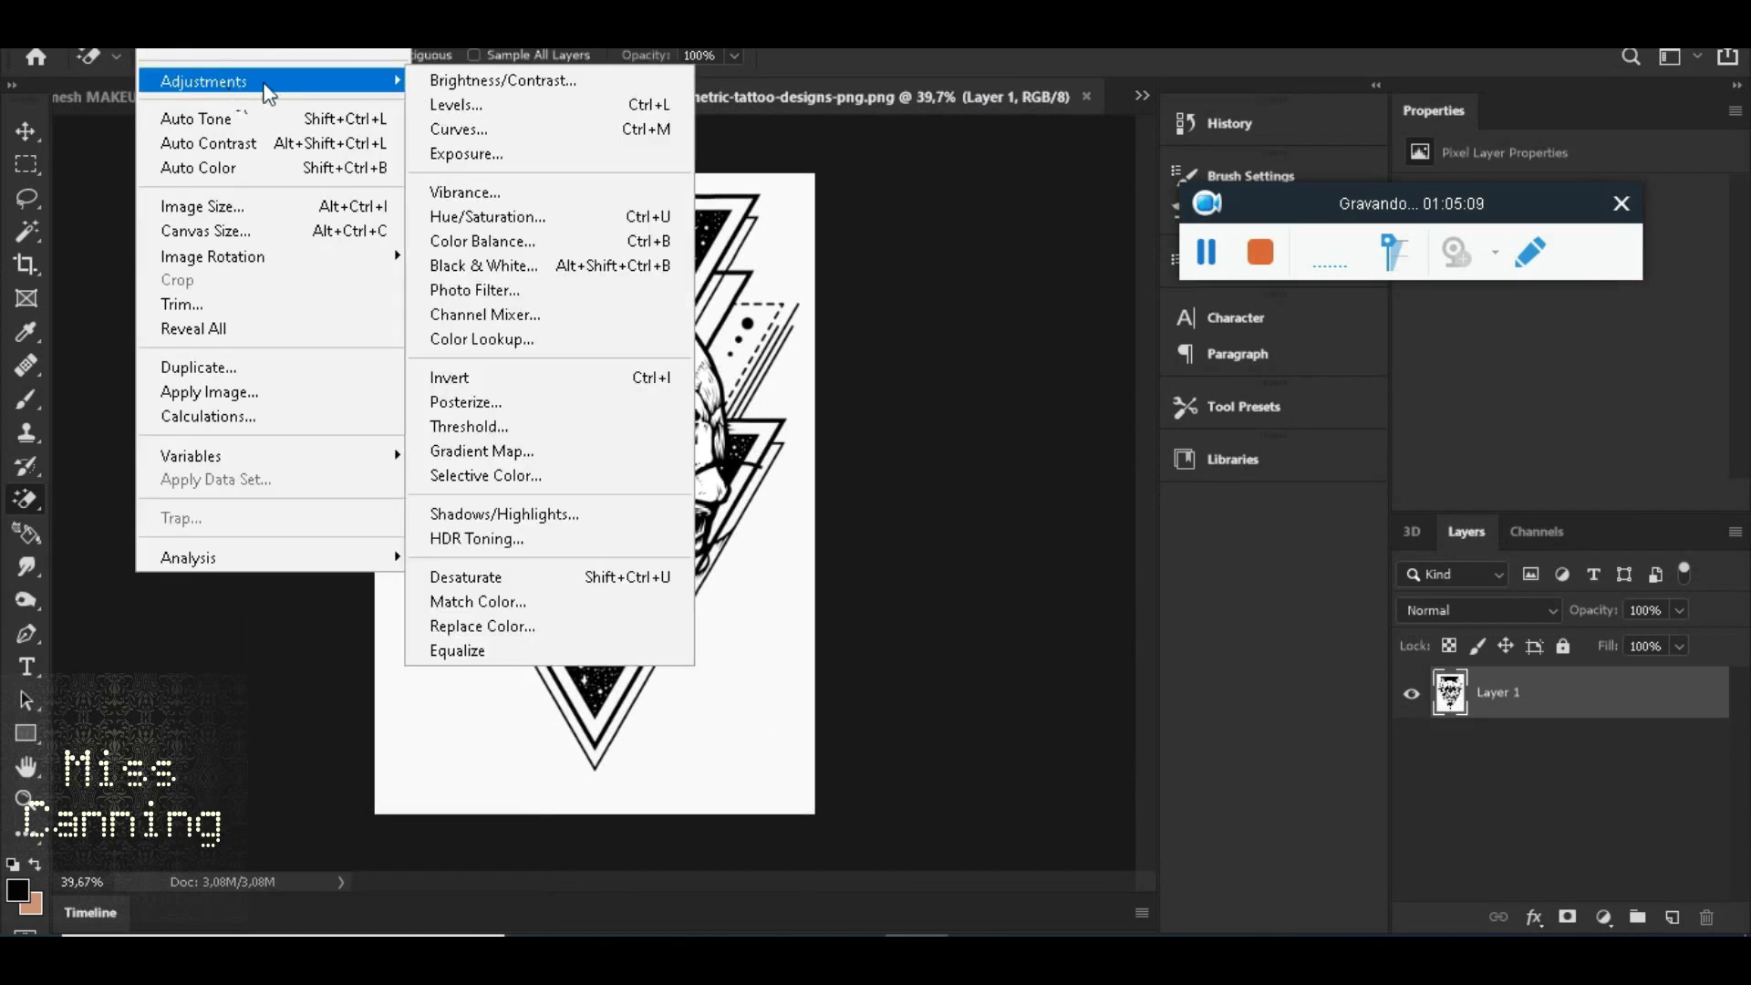
{"action": "left_click", "coordinate": [502, 157]}
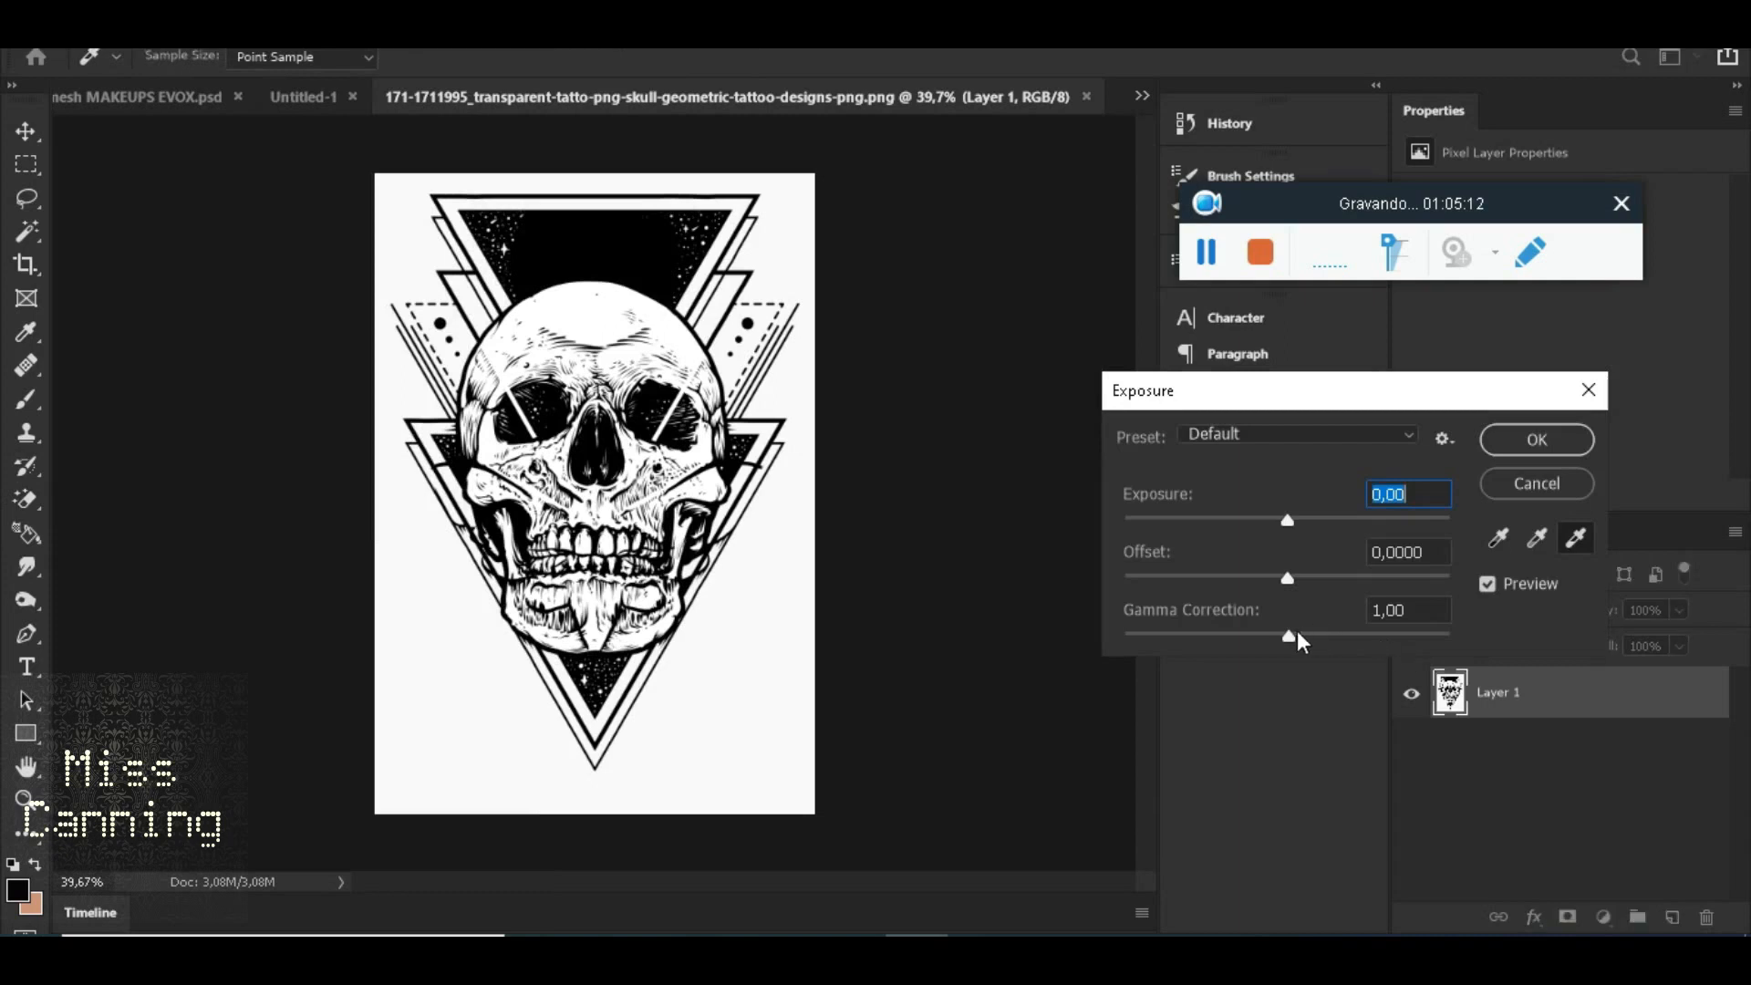
{"action": "left_click_drag", "start_coordinate": [1290, 633], "coordinate": [1347, 630]}
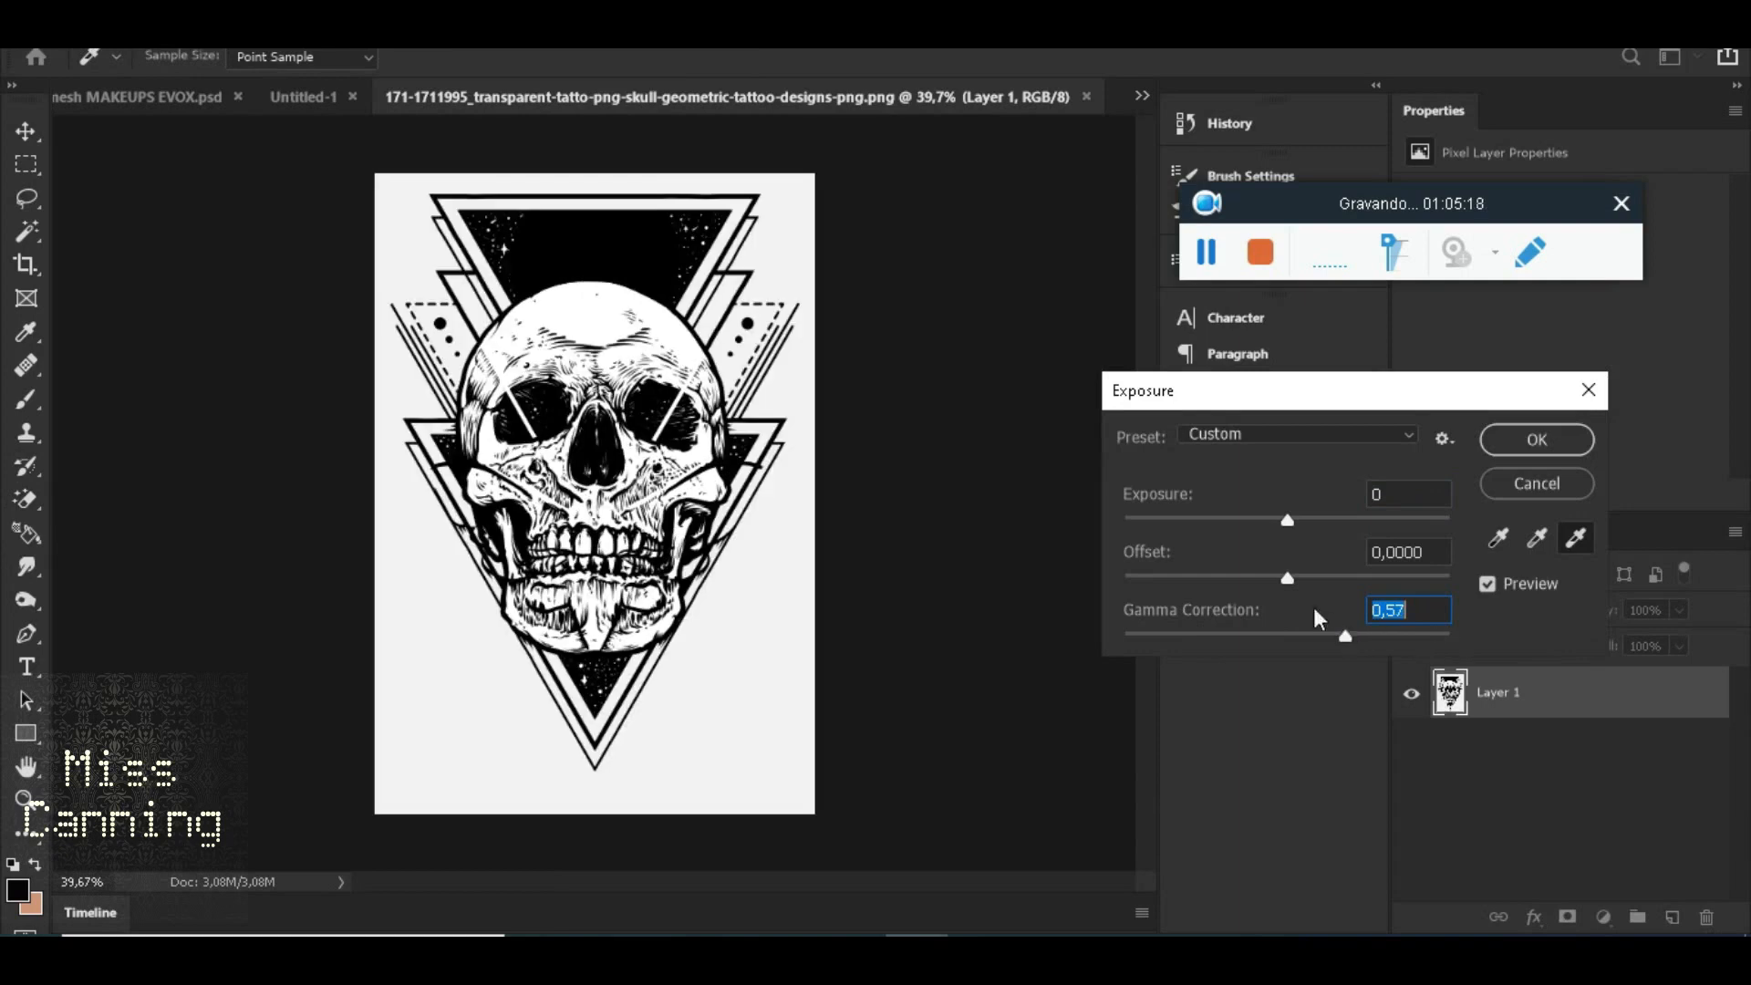
{"action": "mouse_move", "coordinate": [1287, 578]}
{"action": "left_mouse_down"}
{"action": "mouse_move", "coordinate": [1335, 580]}
{"action": "mouse_move", "coordinate": [1253, 583]}
{"action": "left_mouse_up"}
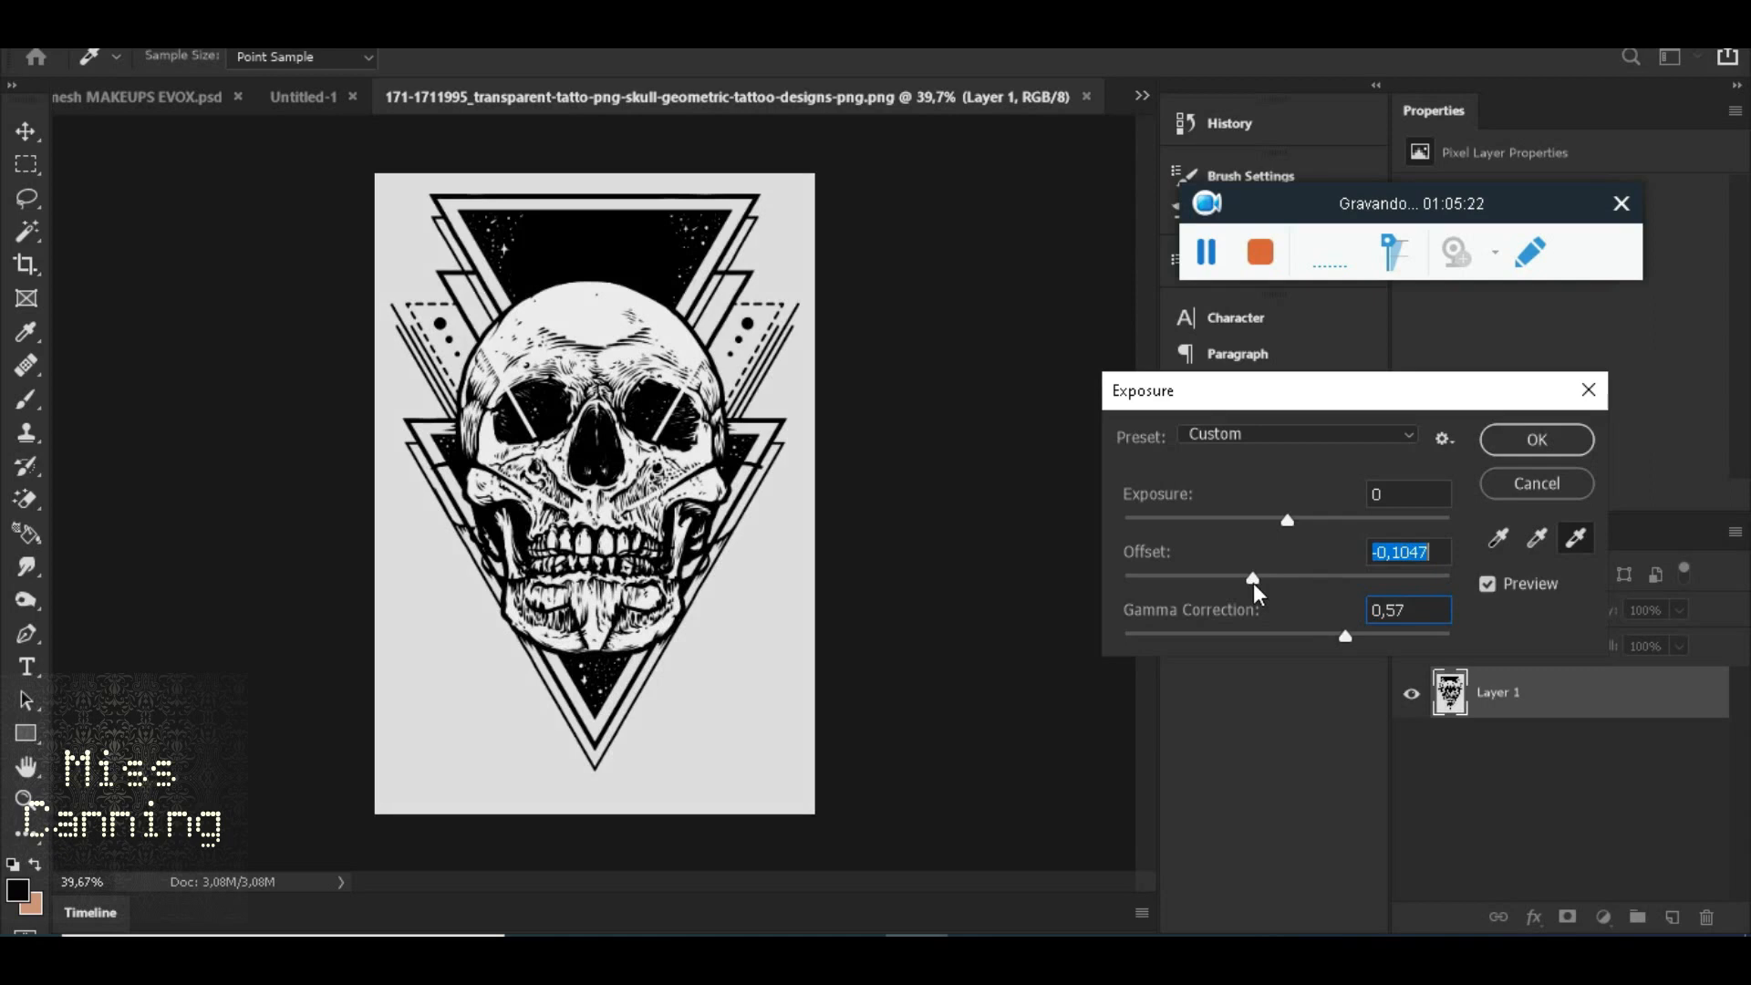
{"action": "mouse_move", "coordinate": [1253, 584]}
{"action": "left_mouse_down"}
{"action": "mouse_move", "coordinate": [1200, 573]}
{"action": "mouse_move", "coordinate": [1236, 582]}
{"action": "left_mouse_up"}
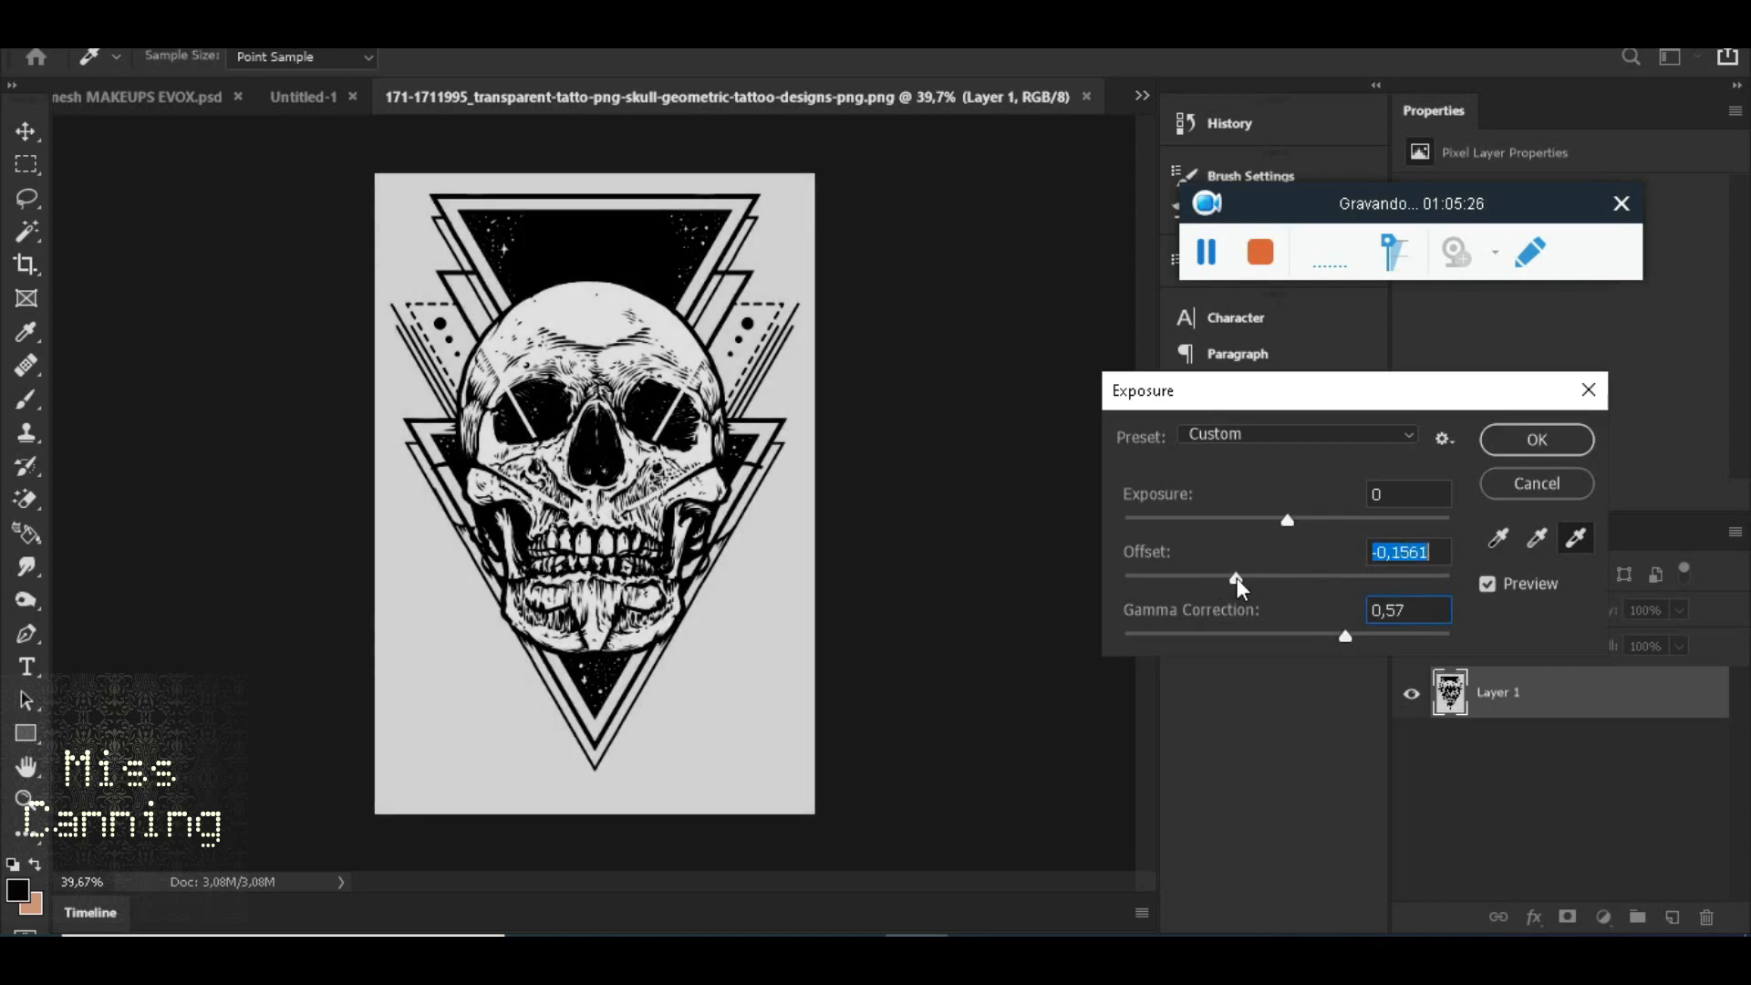
{"action": "left_click", "coordinate": [1535, 441]}
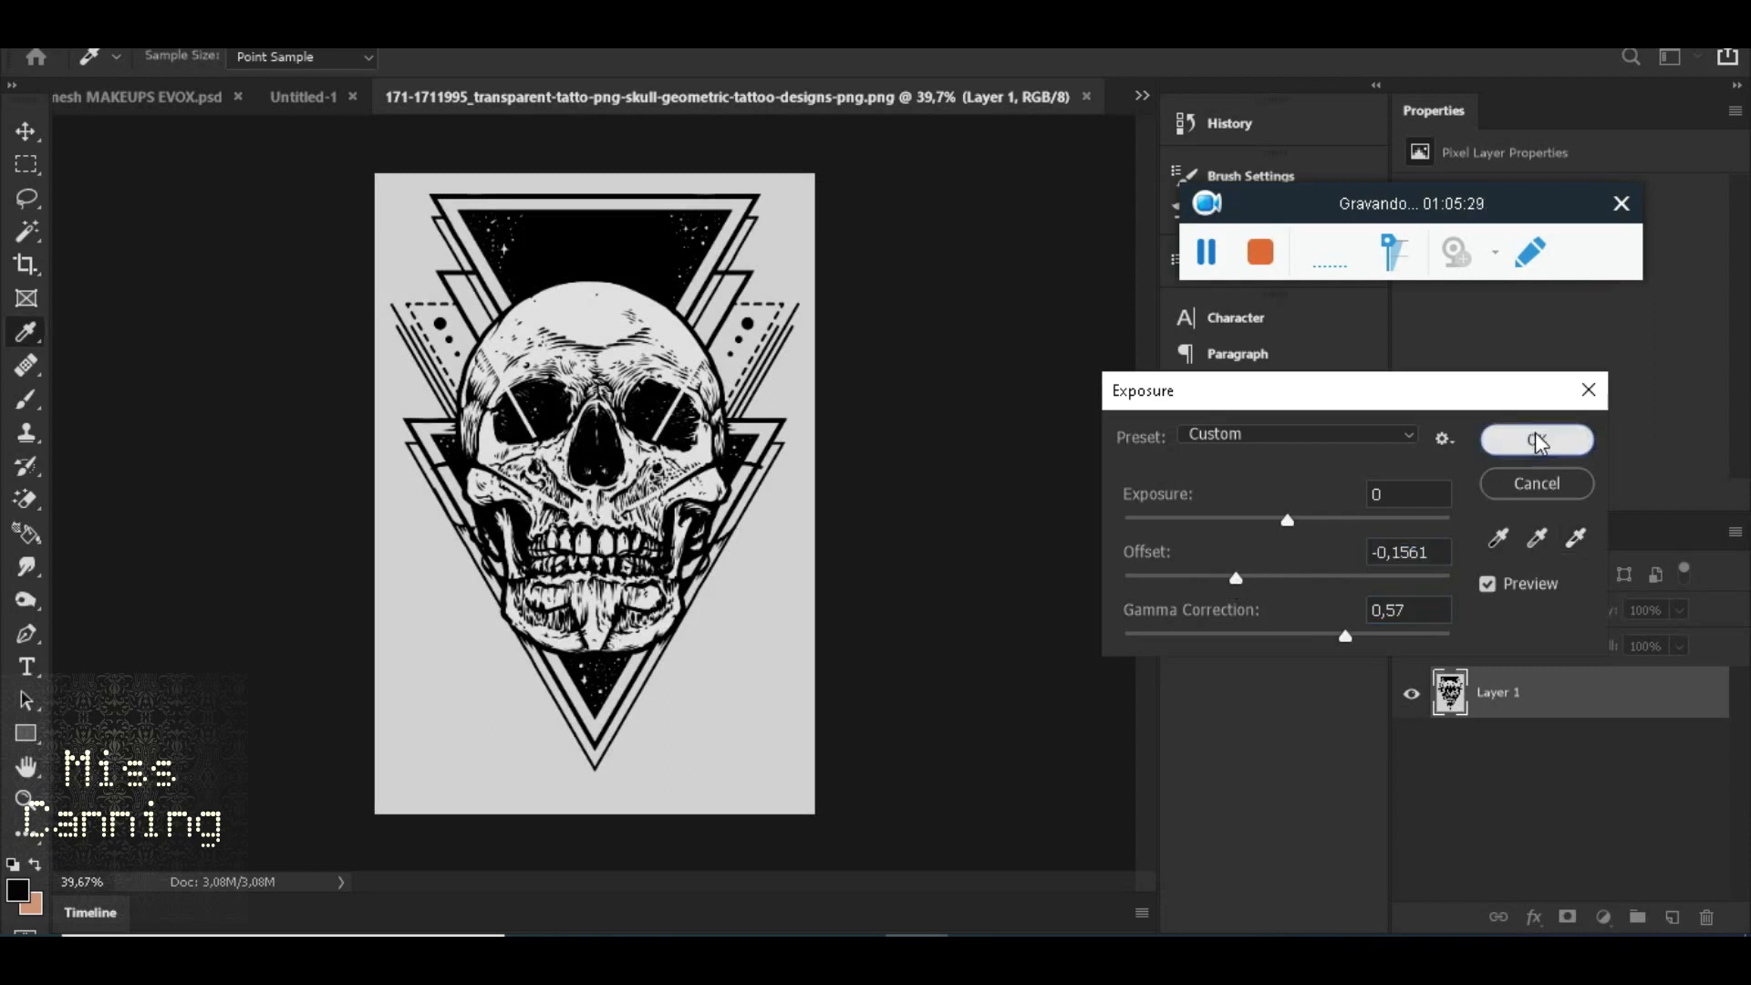
Erase the grey background around the skull artwork with the Magic Eraser and inspect the cut-out edges
{"action": "left_click", "coordinate": [474, 649]}
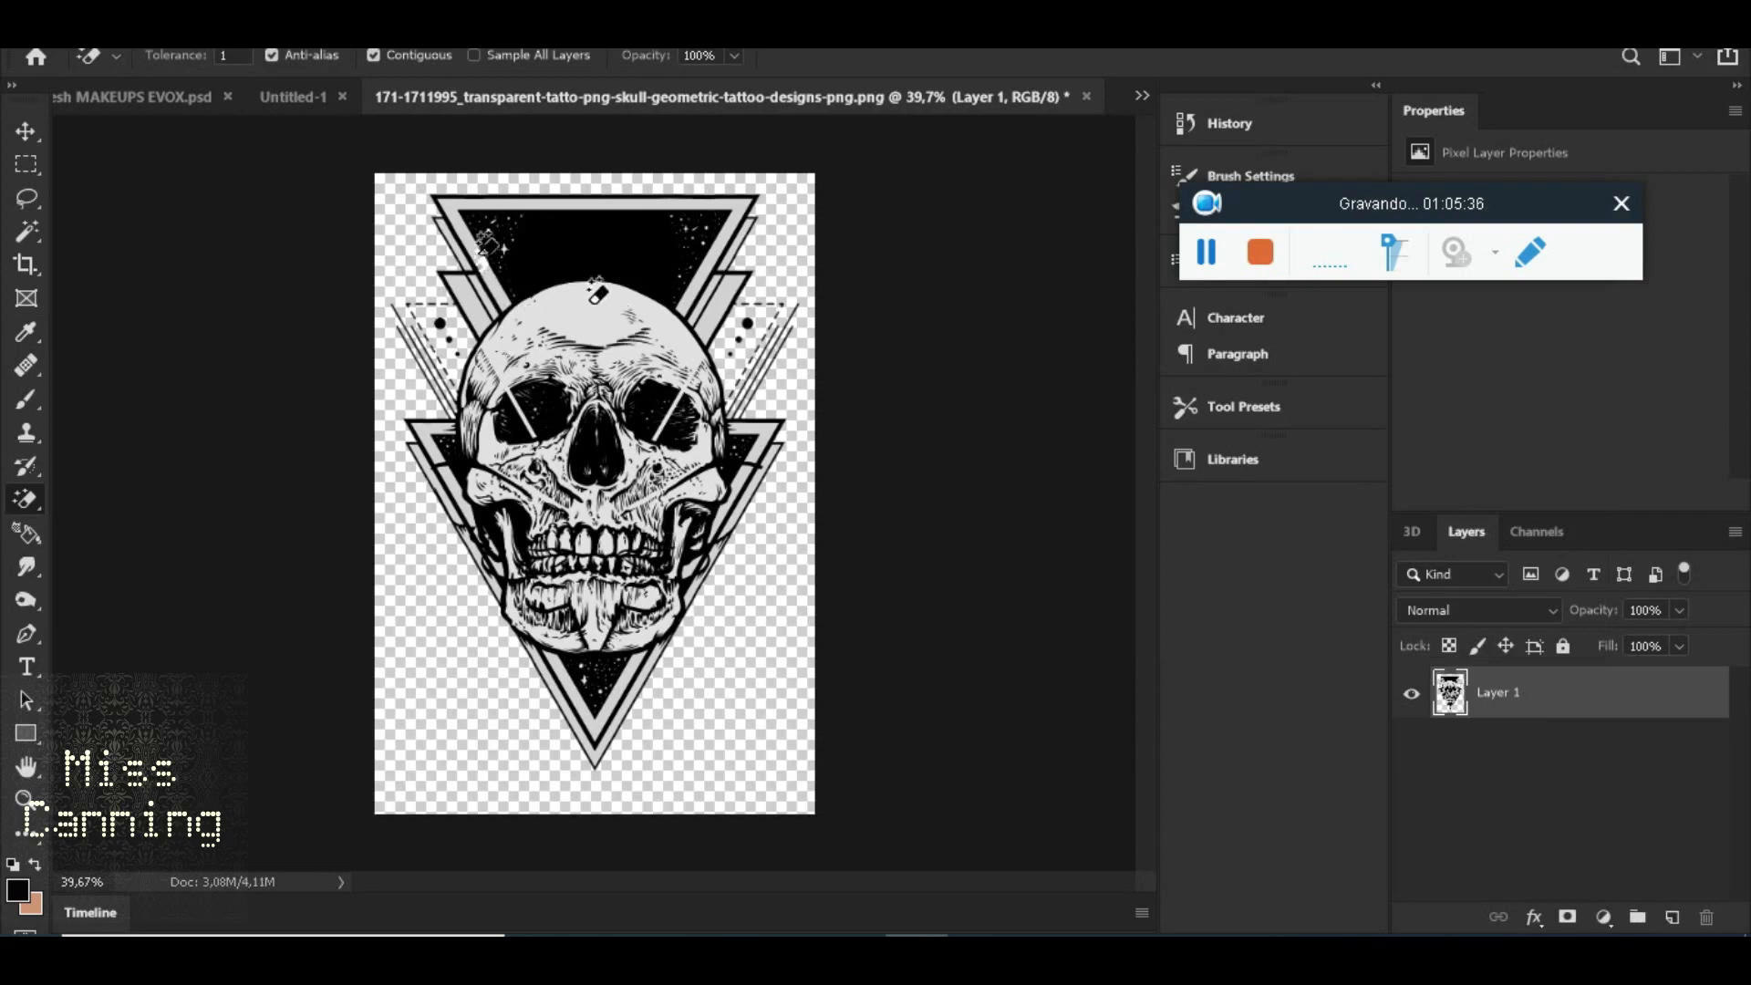
{"action": "scroll", "coordinate": [652, 579], "scroll_direction": "up", "scroll_amount": 2}
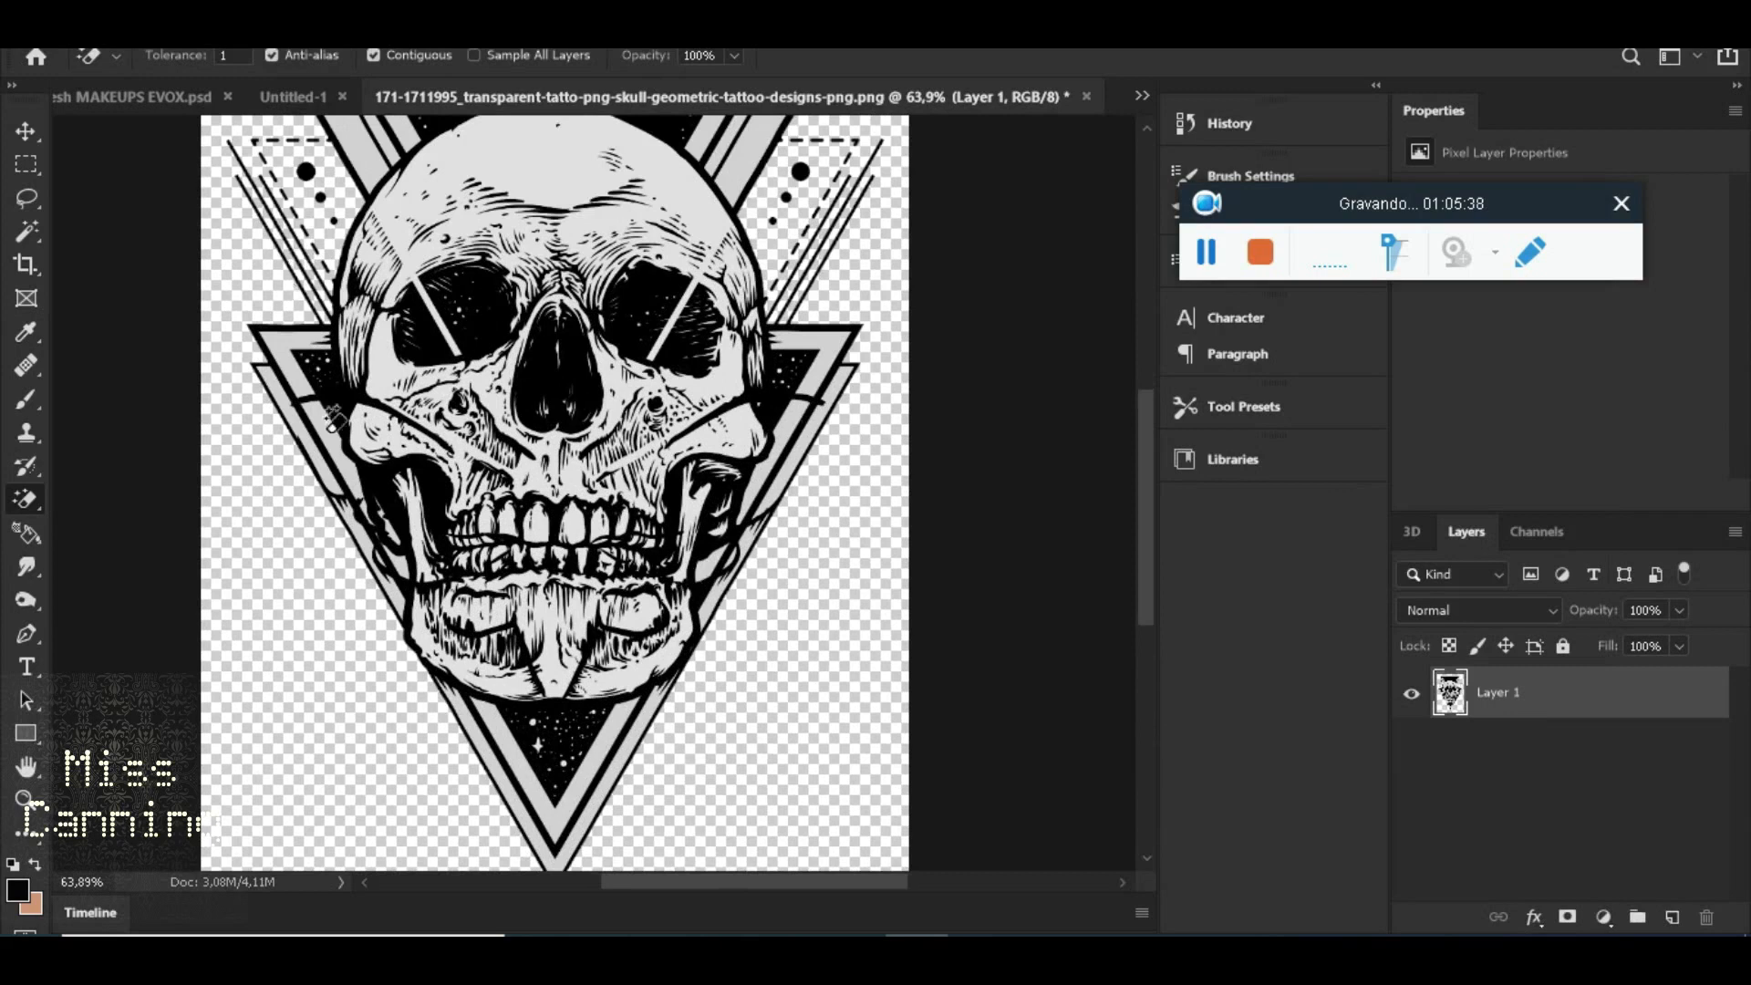
{"action": "scroll", "coordinate": [712, 456], "scroll_direction": "down", "scroll_amount": 2}
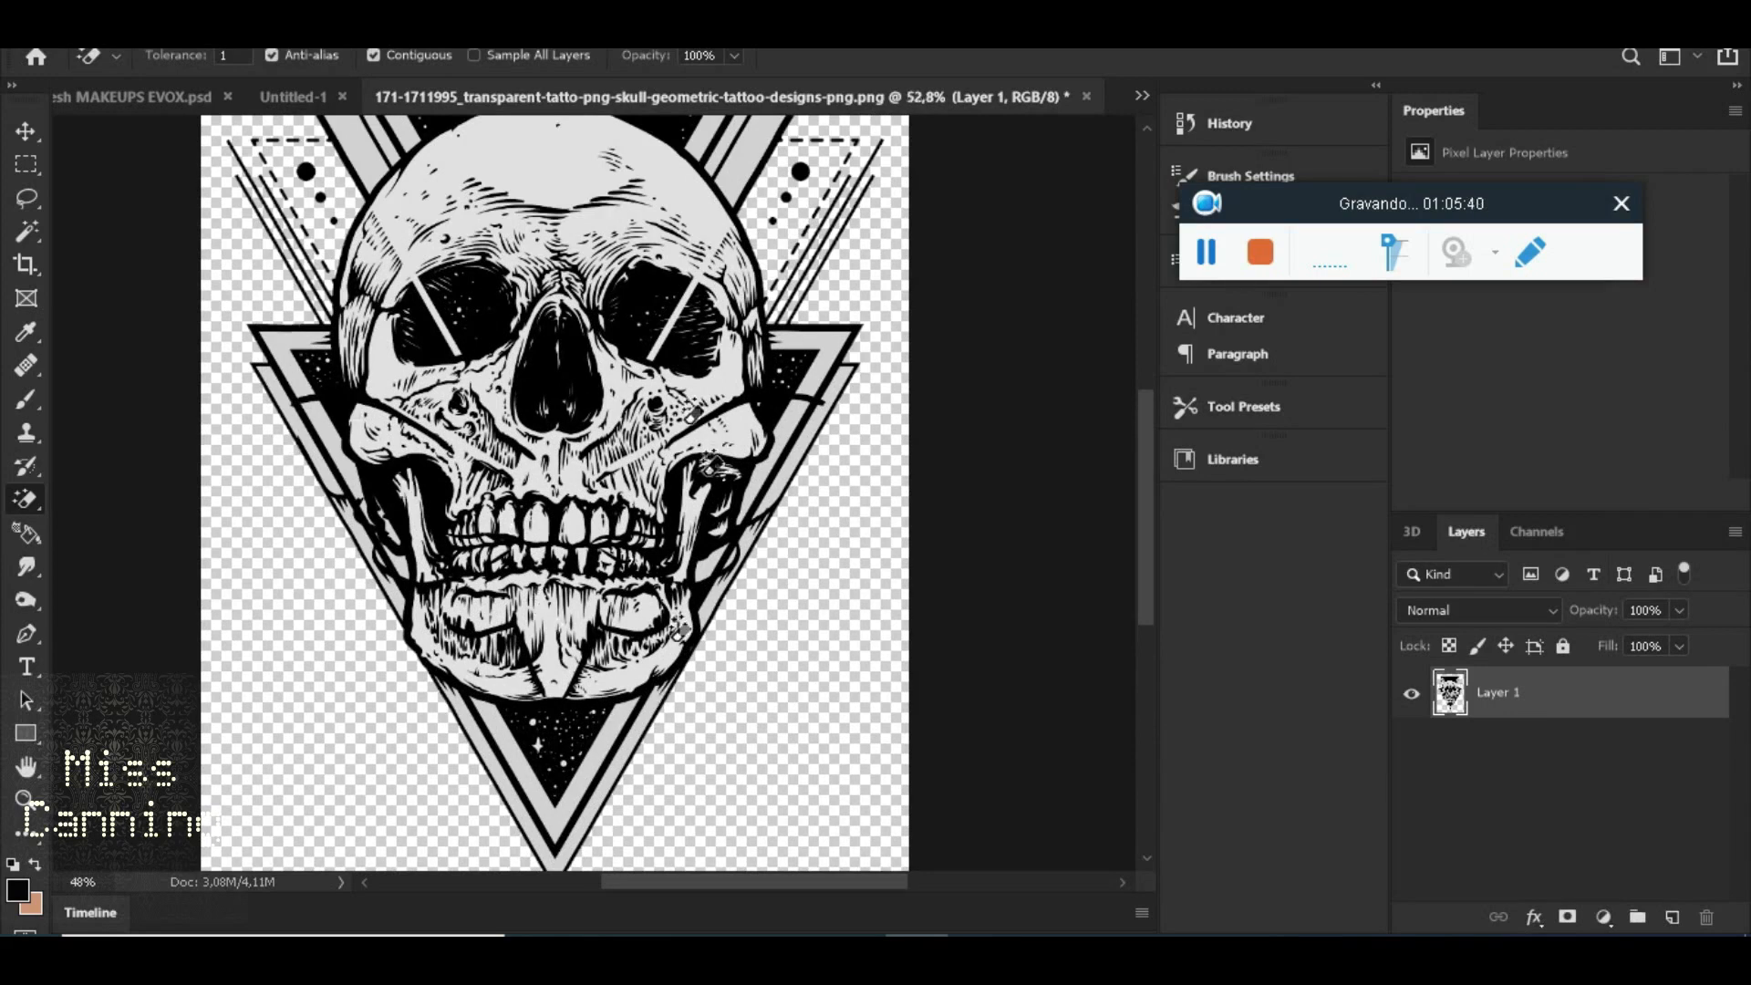
{"action": "scroll", "coordinate": [693, 415], "scroll_direction": "down", "scroll_amount": 1}
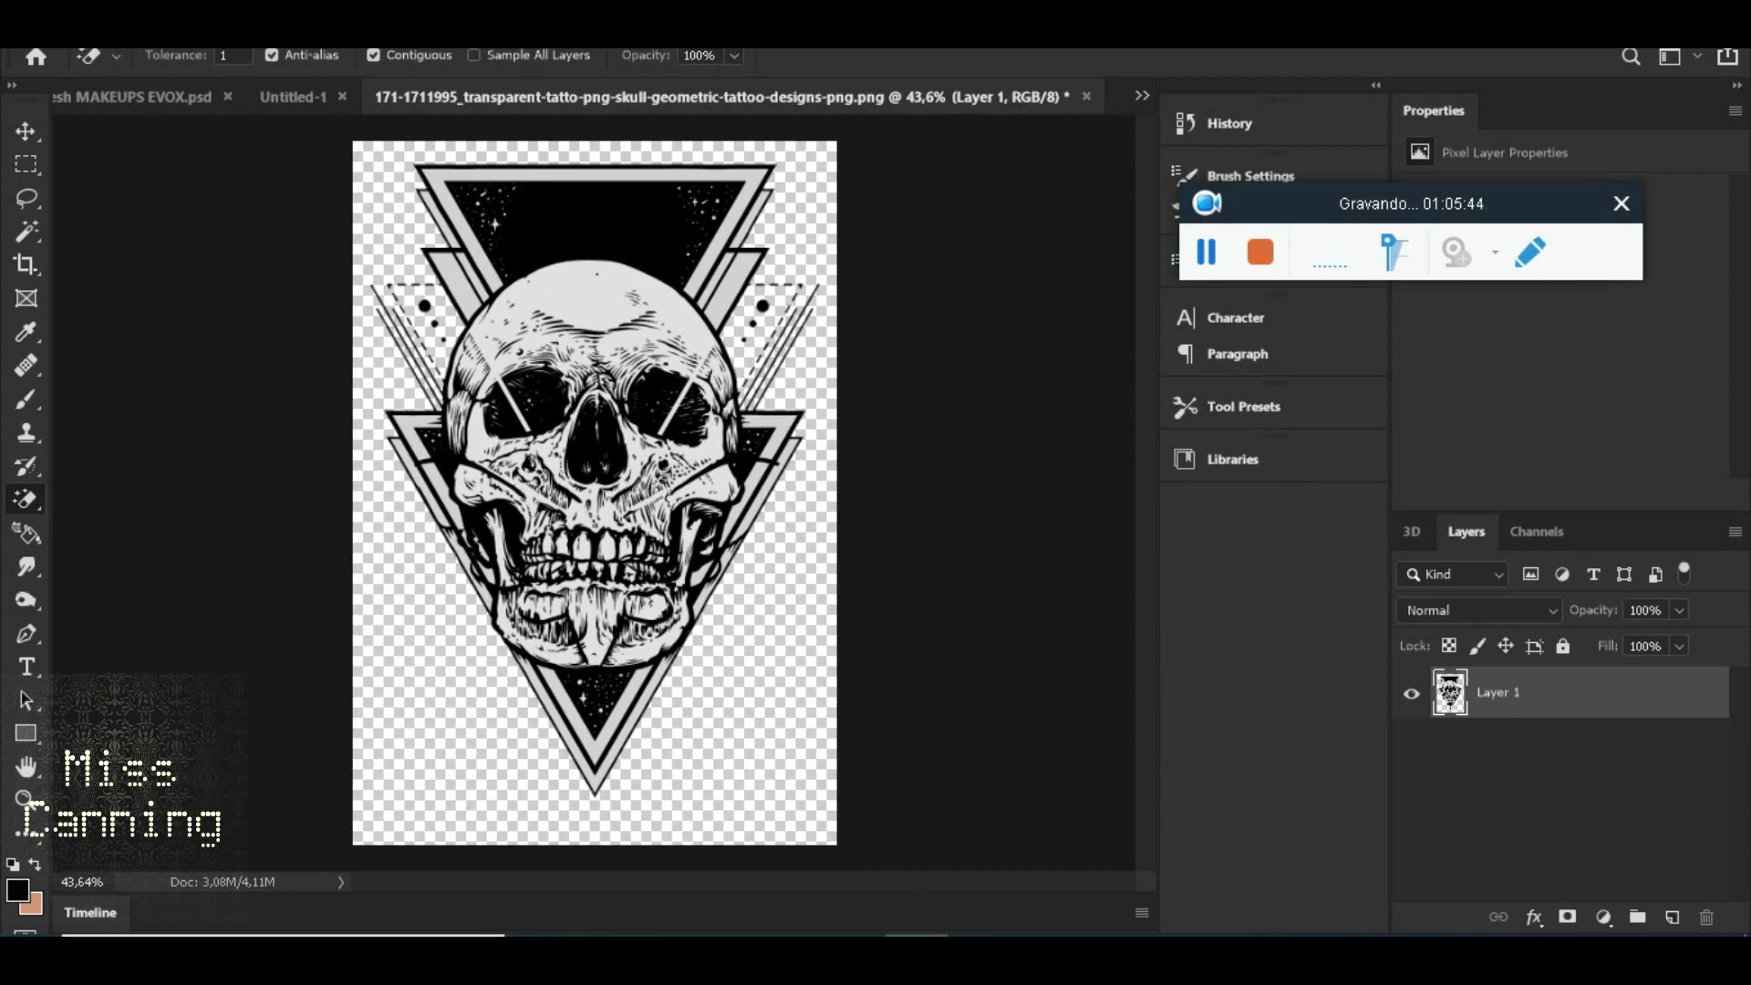
Select the whole canvas and define the cut-out skull artwork as a brush preset named "skulls 2"
{"action": "key", "text": "ctrl+a"}
{"action": "left_click", "coordinate": [117, 38]}
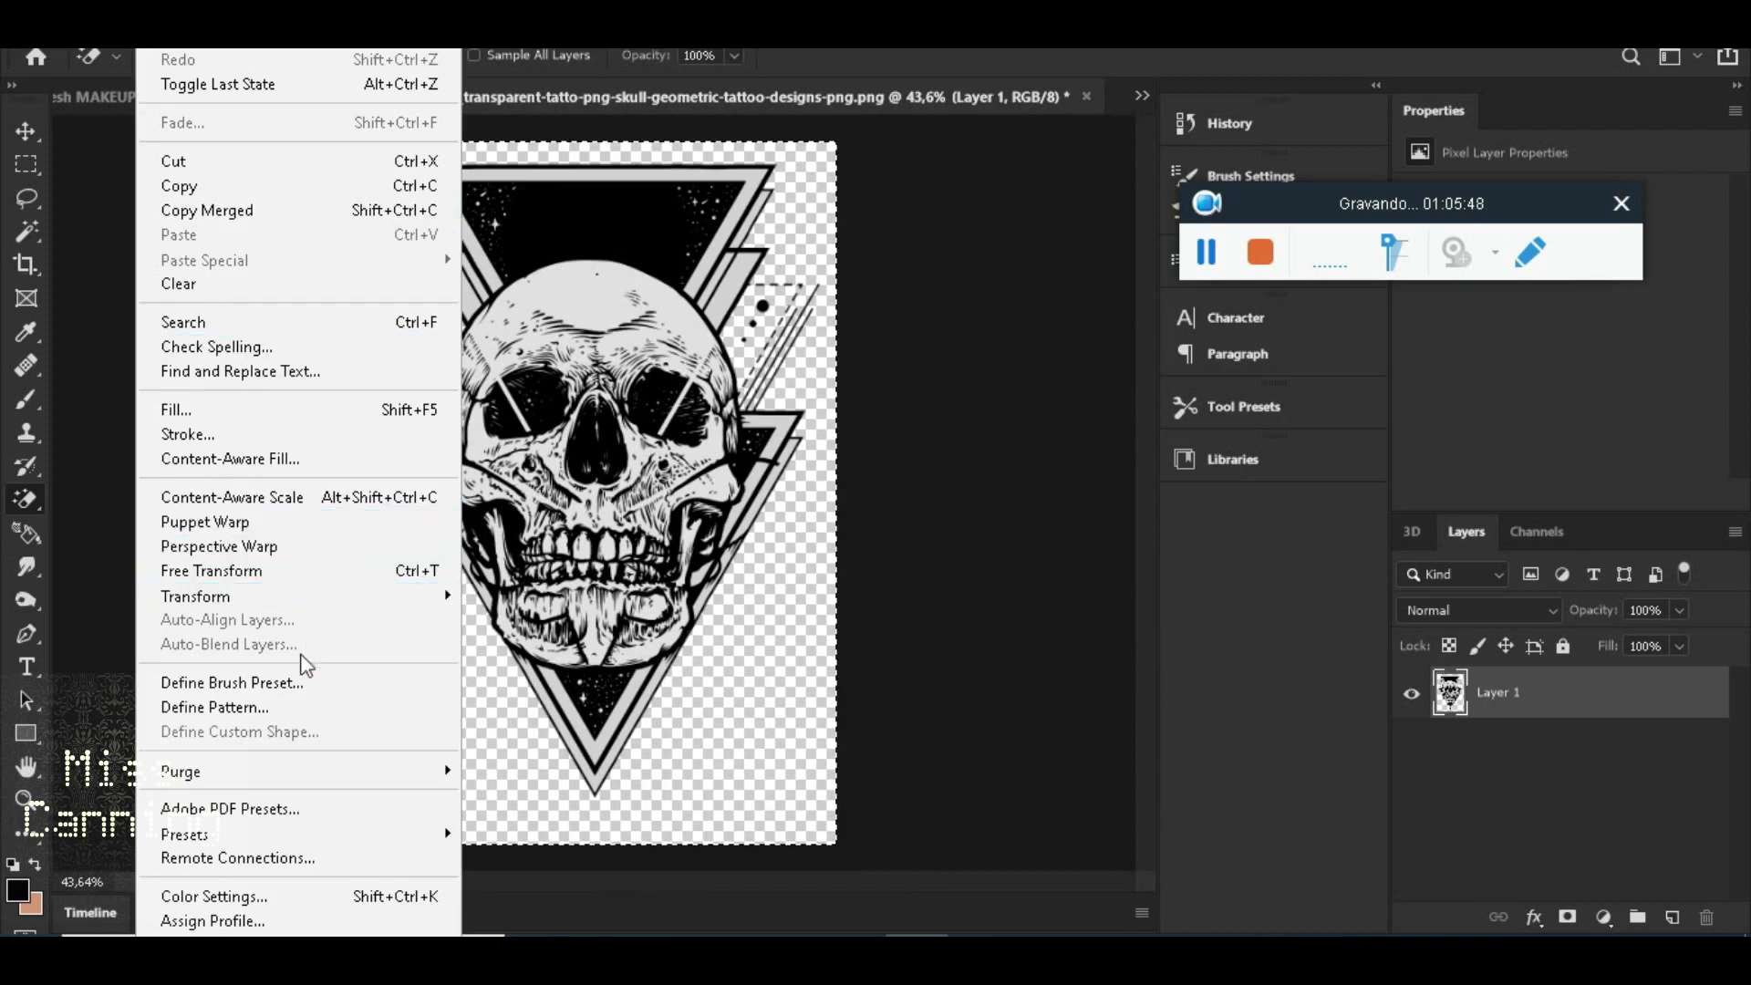
{"action": "left_click", "coordinate": [299, 691]}
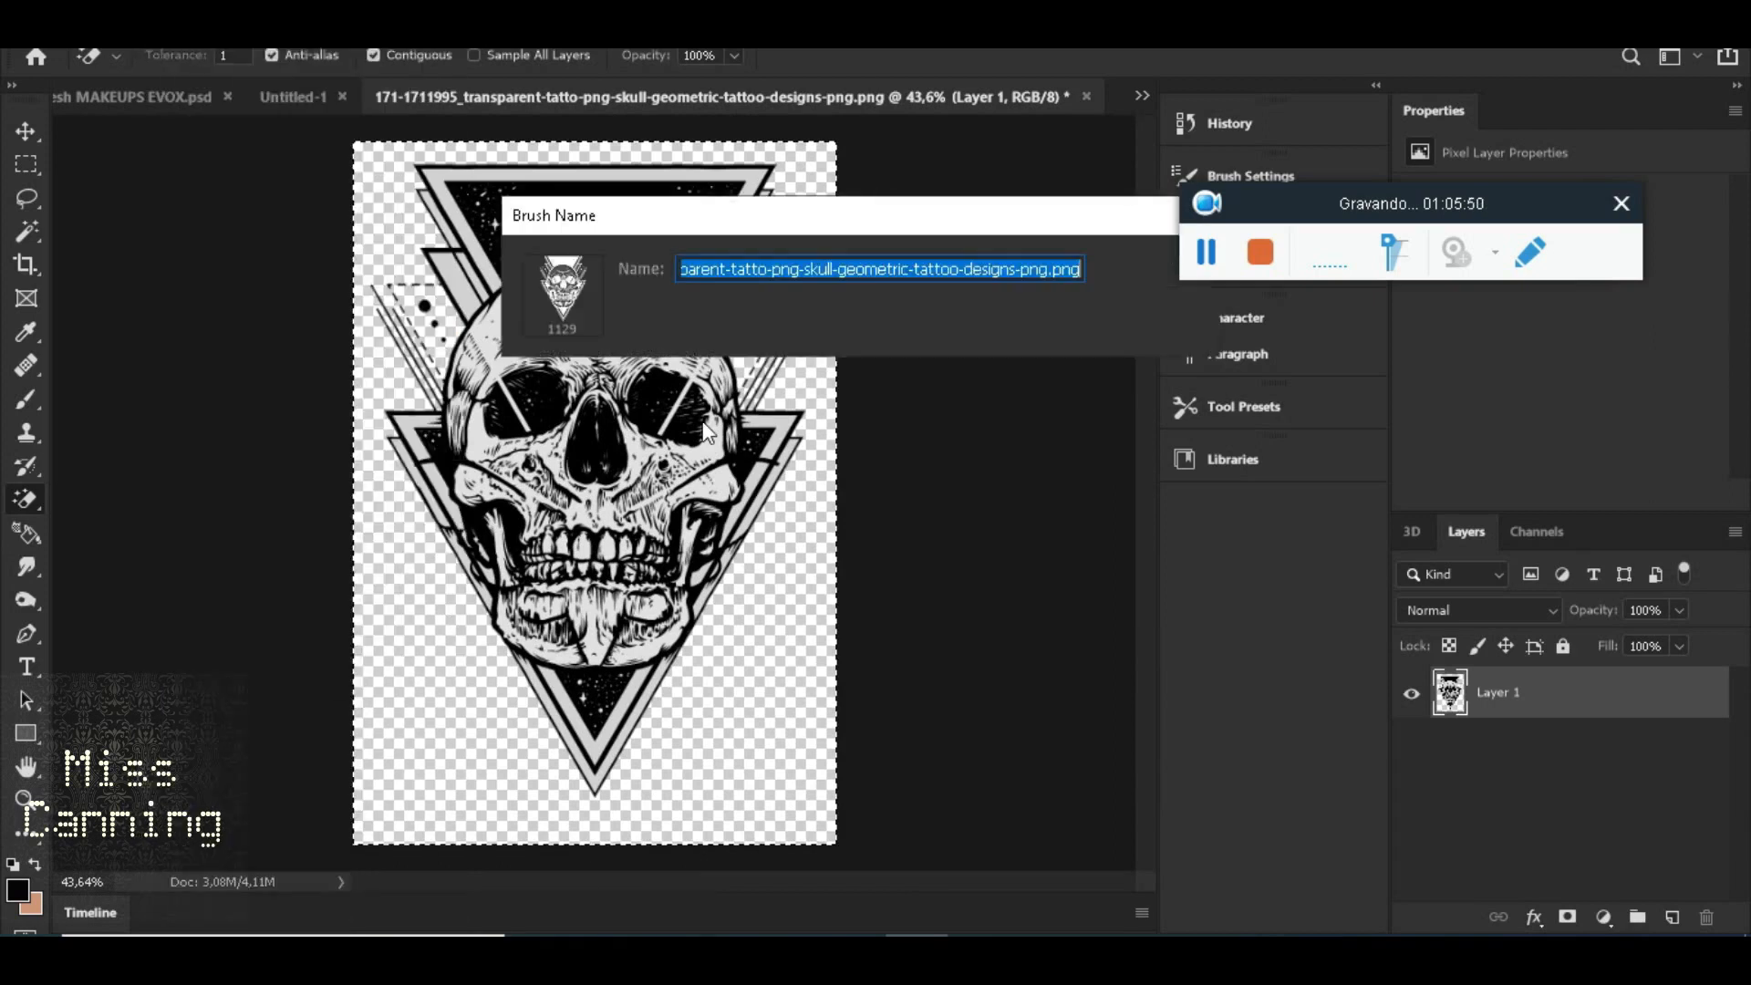
{"action": "type", "text": "skulls 2"}
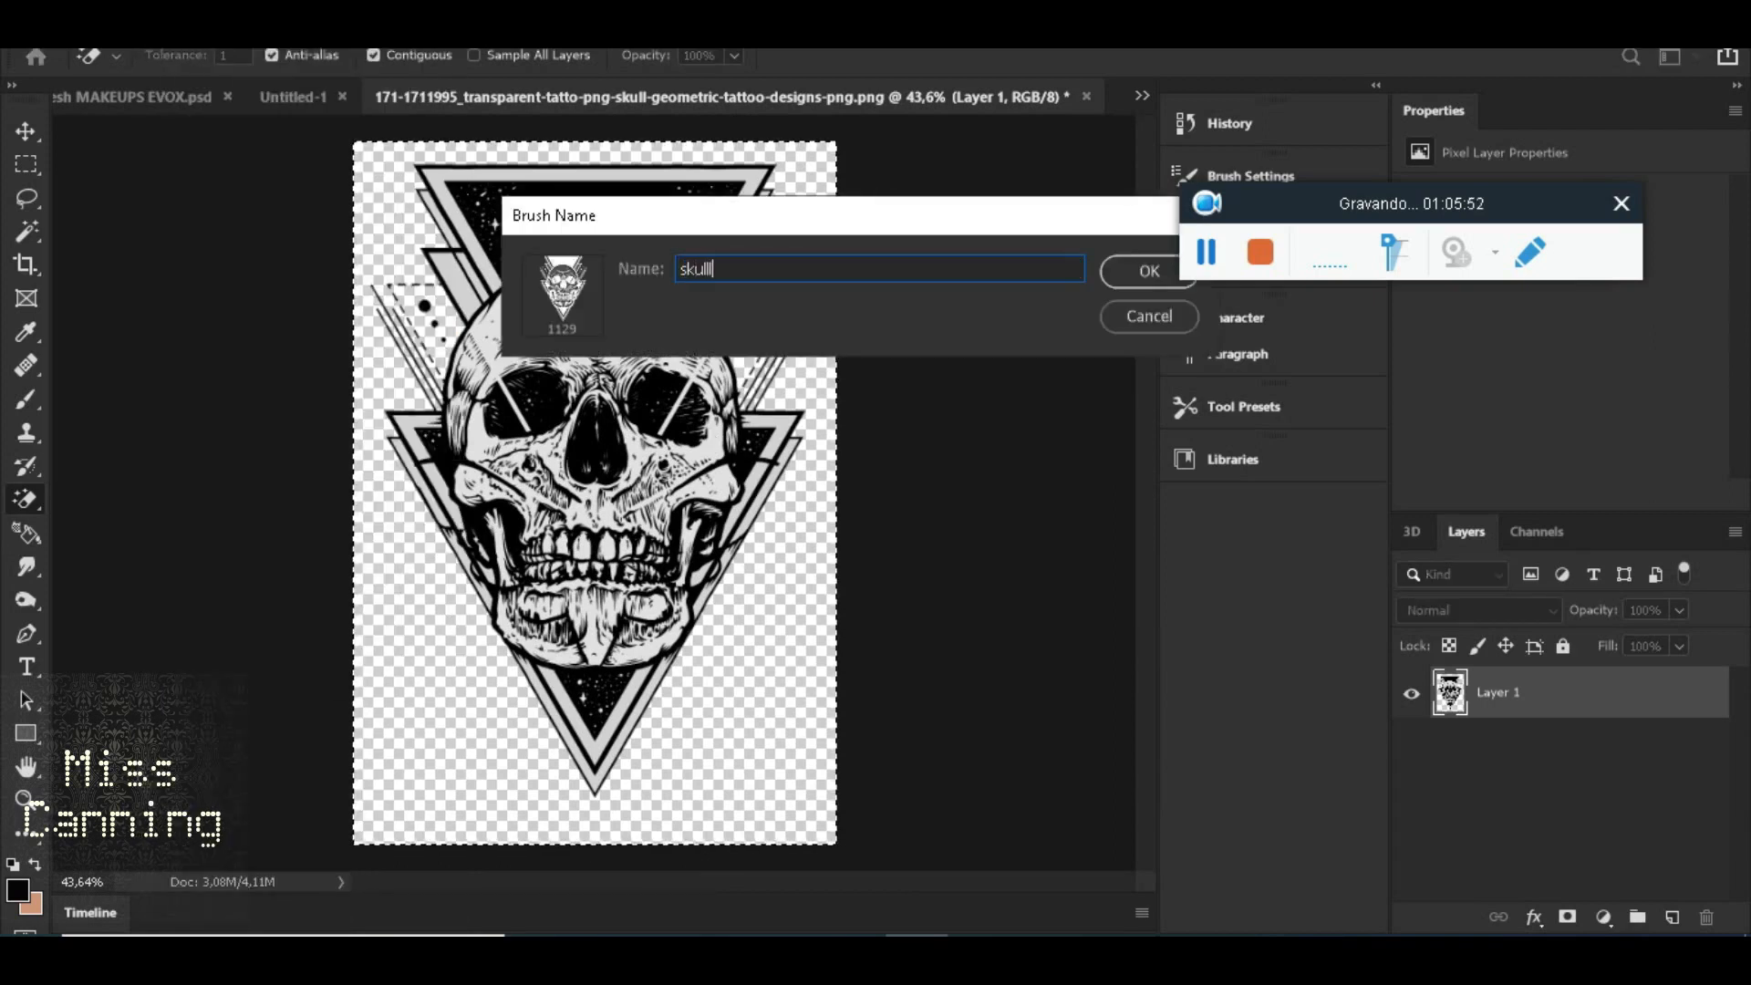
{"action": "left_click", "coordinate": [1149, 268]}
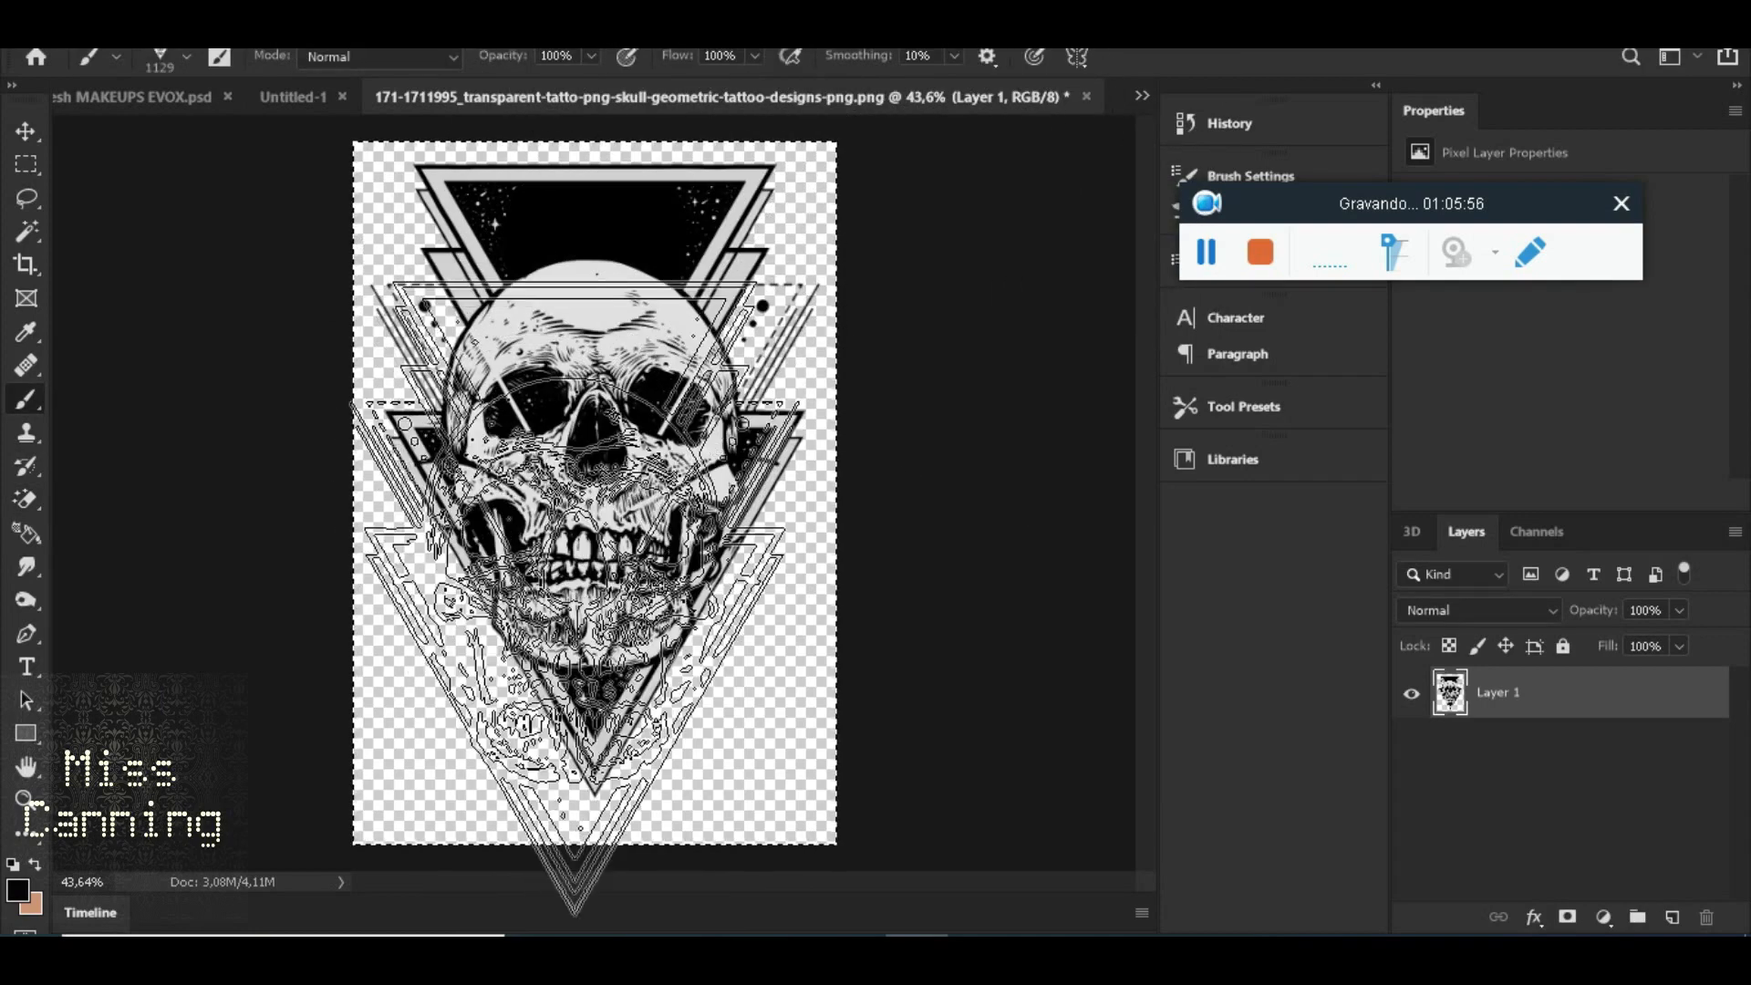
Test the new skull brush with two black stamps over the artwork and undo both
{"action": "left_click", "coordinate": [574, 597]}
{"action": "left_click", "coordinate": [610, 539]}
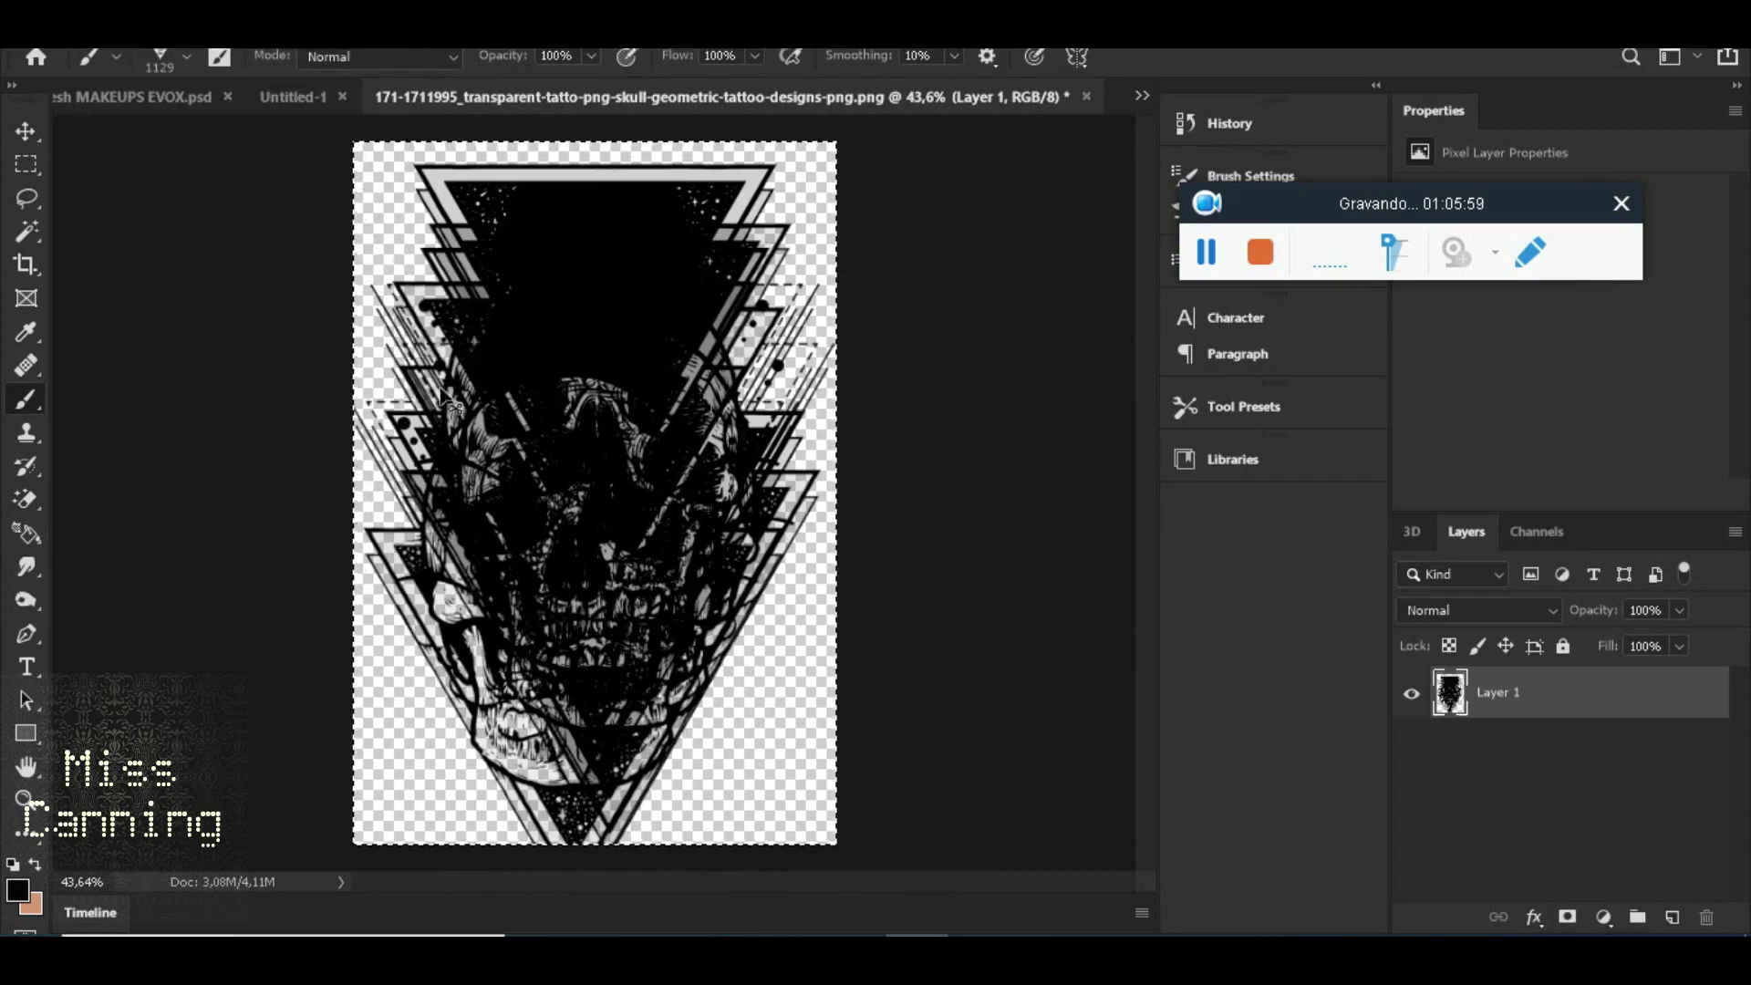
{"action": "key", "text": "ctrl+z"}
{"action": "key", "text": "ctrl+z"}
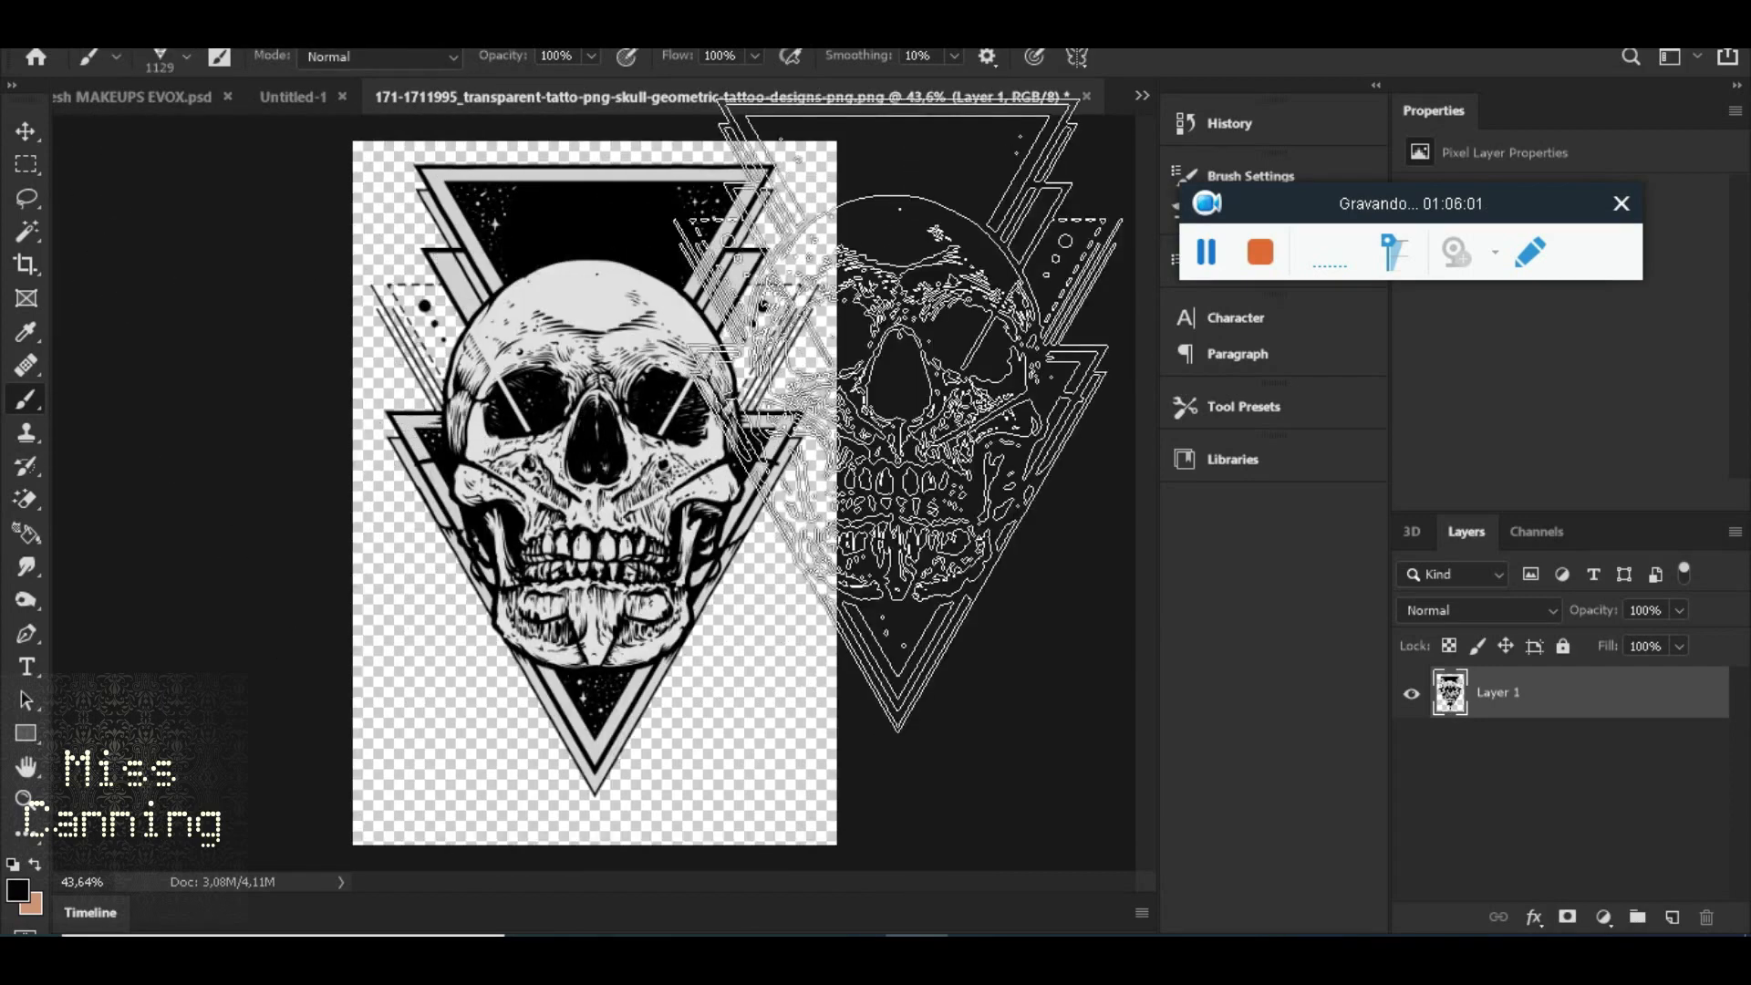
Close the tattoo image without saving and undo the old skull stamp on Layer 2 of the avatar document
{"action": "left_click", "coordinate": [1088, 97]}
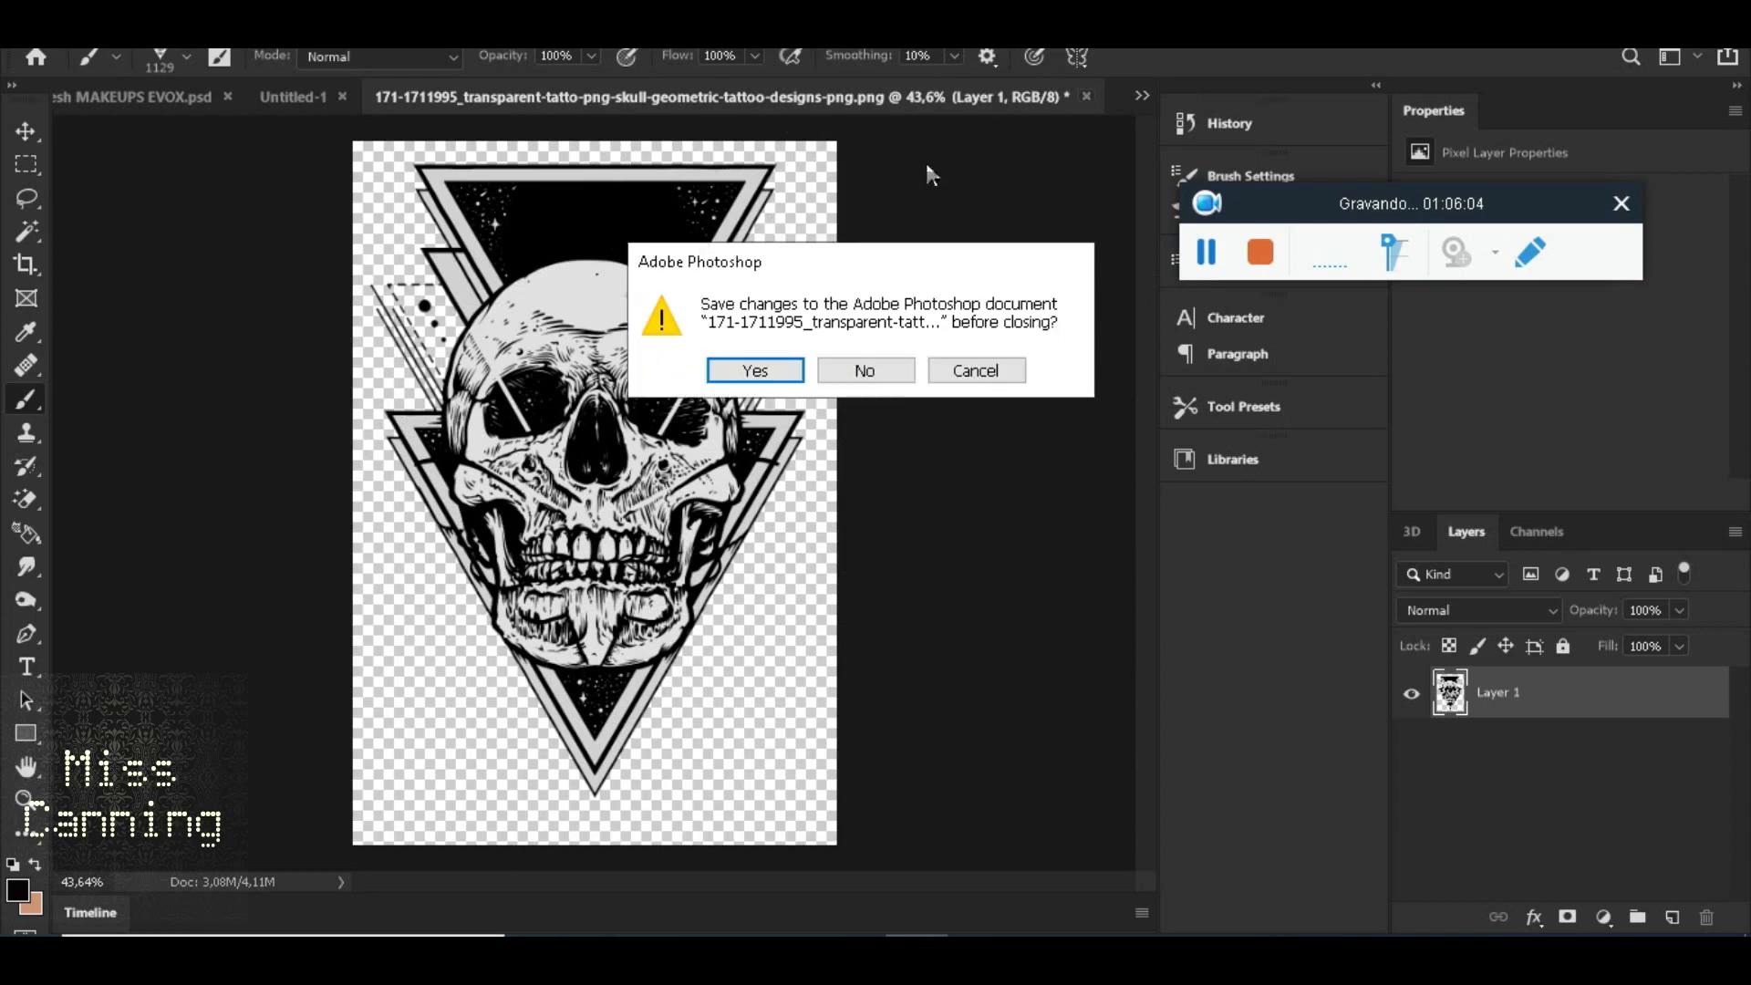
{"action": "left_click", "coordinate": [883, 384]}
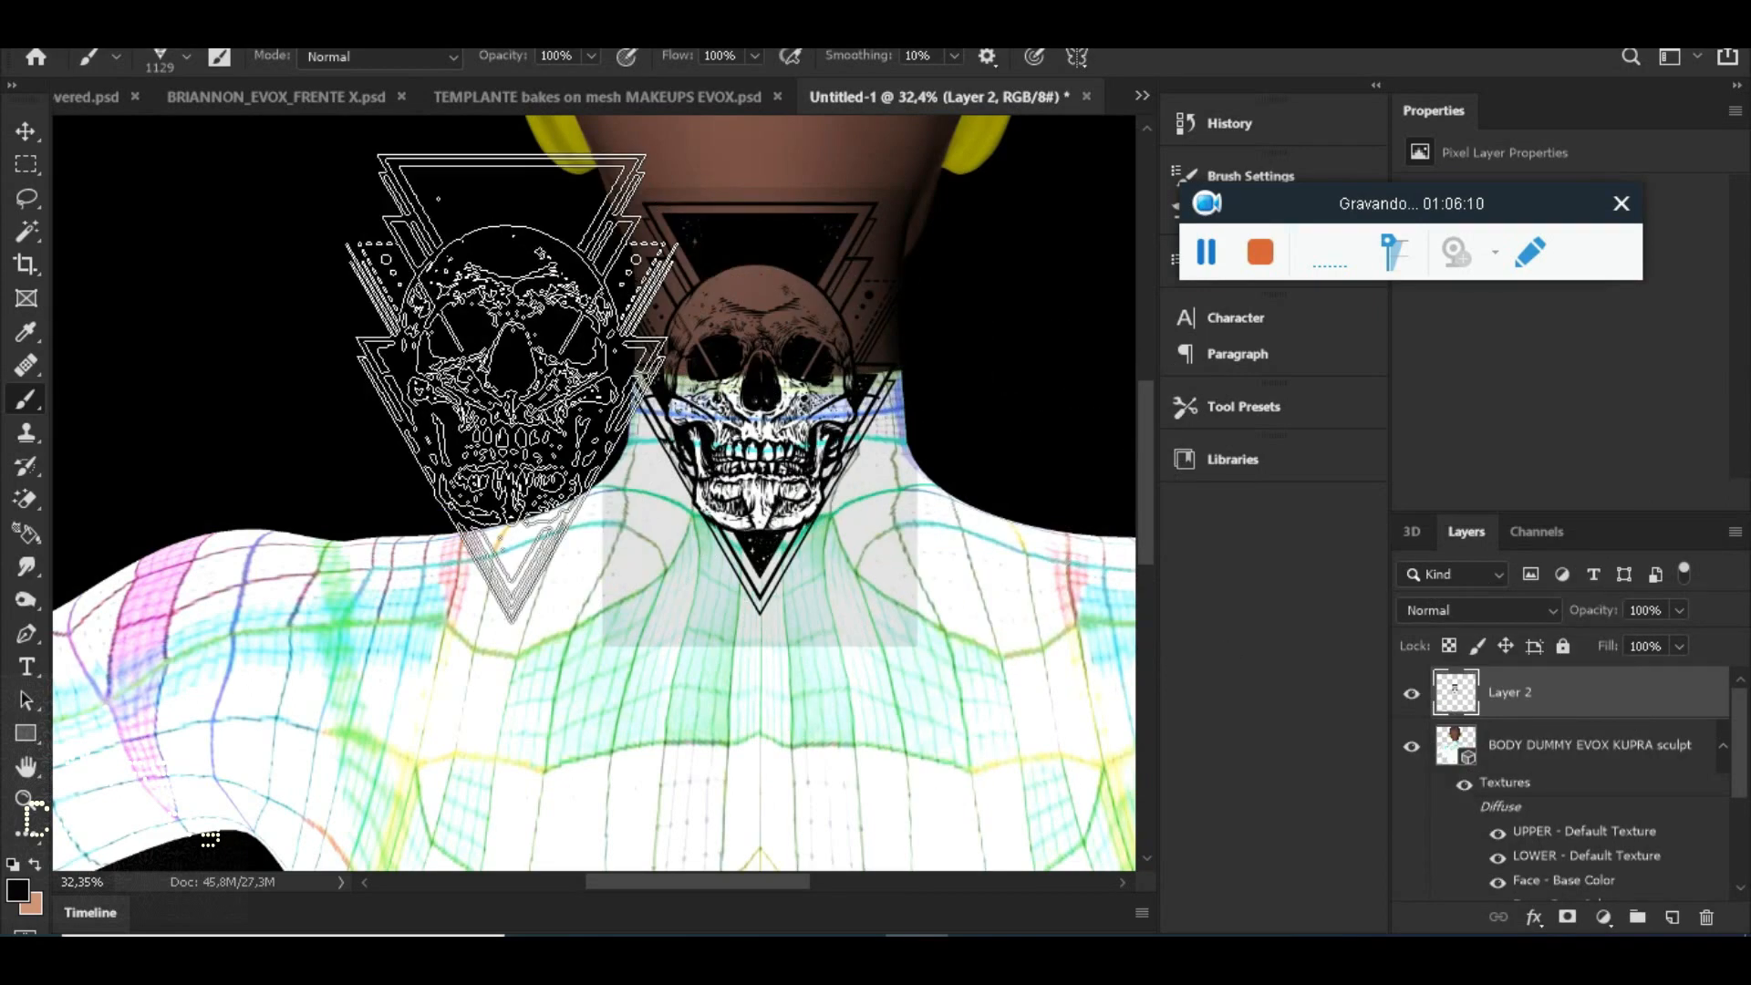
{"action": "scroll", "coordinate": [516, 386], "scroll_direction": "down", "scroll_amount": 2}
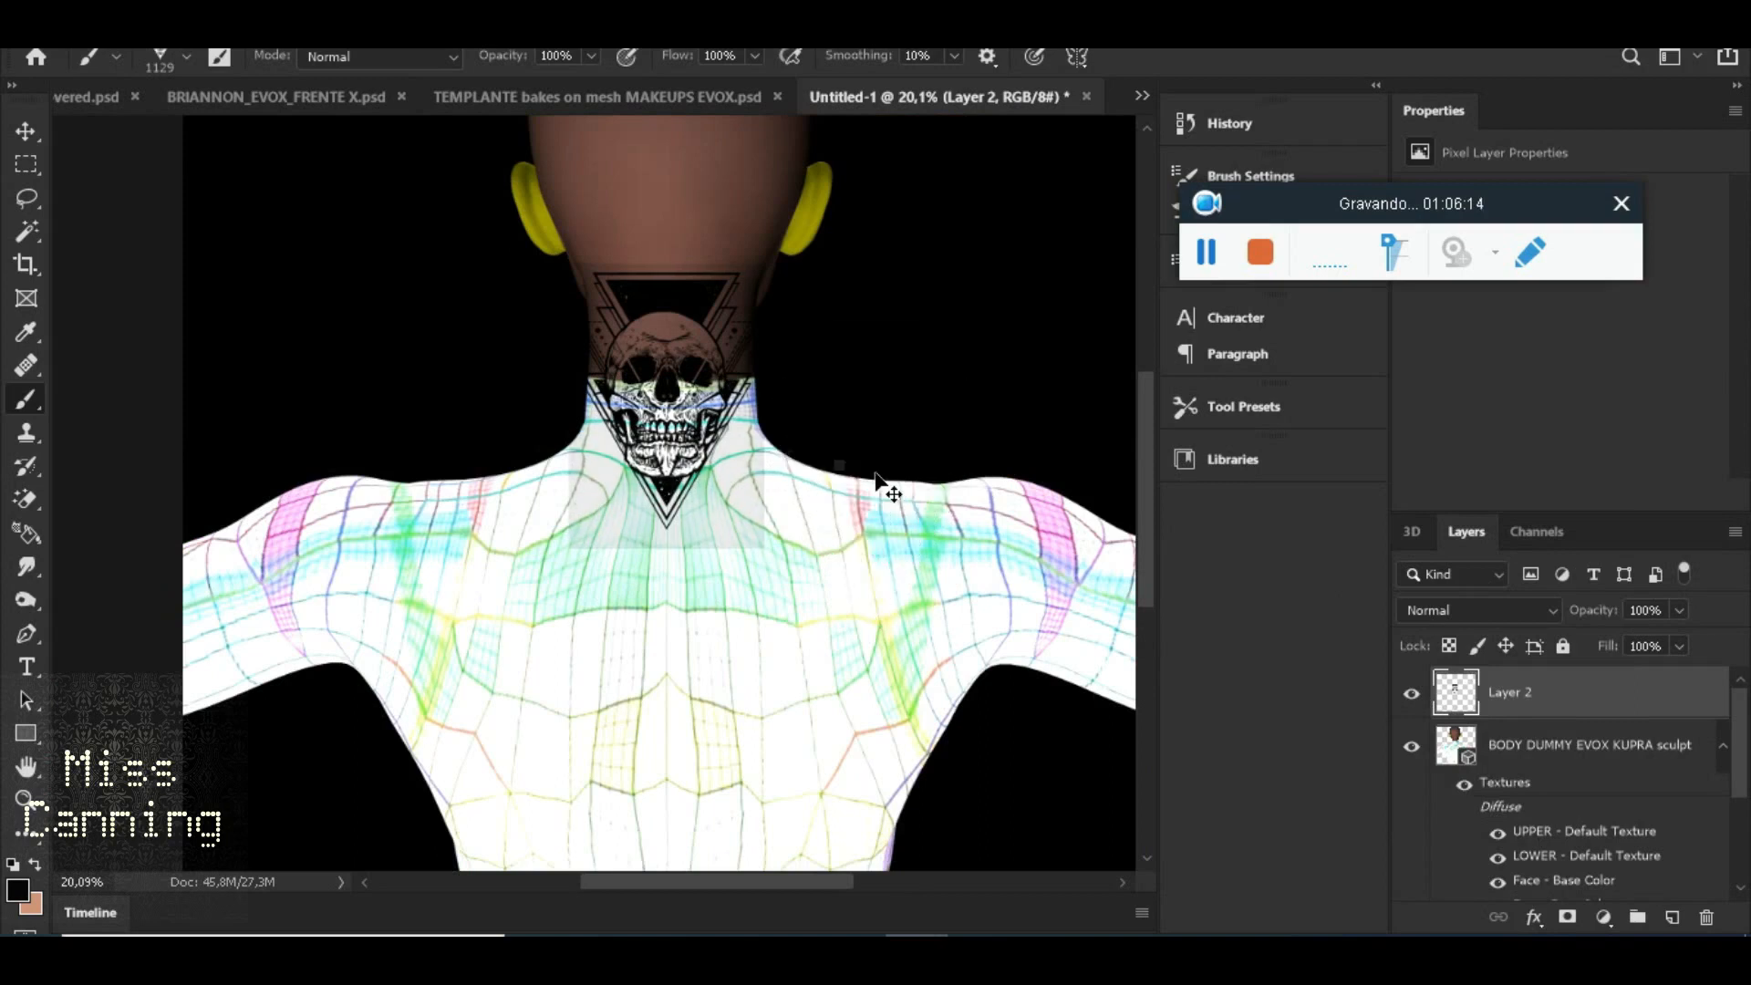
{"action": "key", "text": "ctrl+z"}
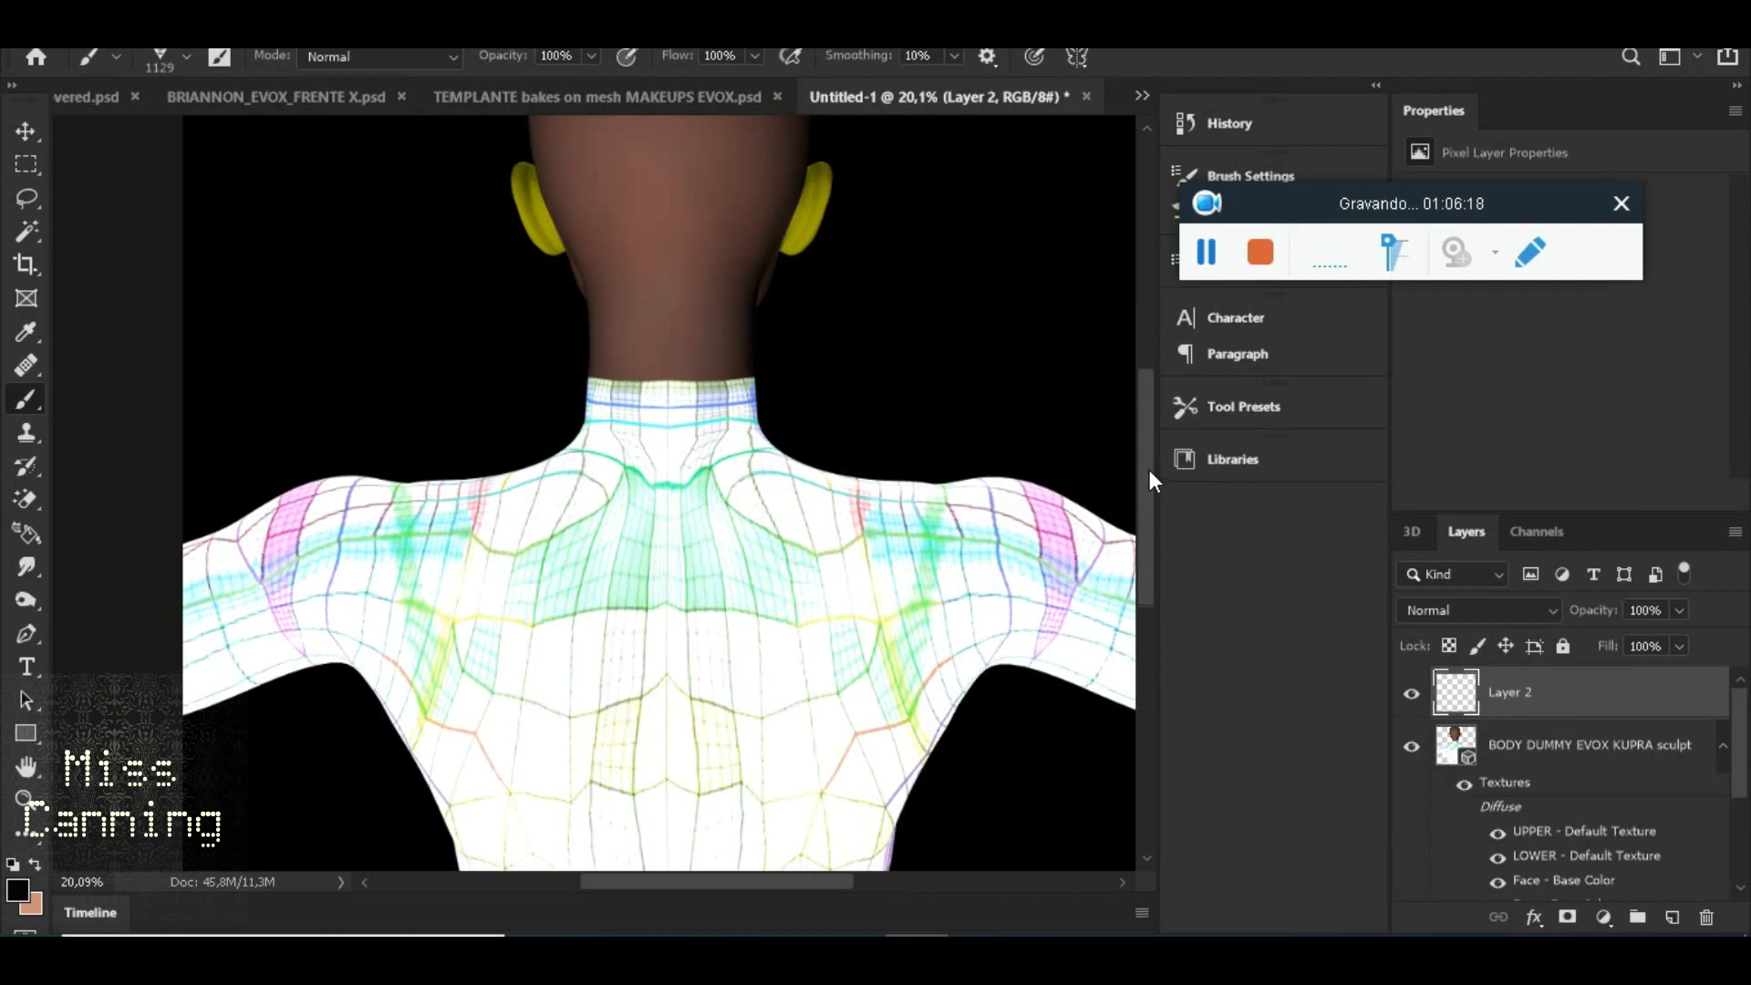
{"action": "scroll", "coordinate": [703, 527], "scroll_direction": "up", "scroll_amount": 2, "text": "alt"}
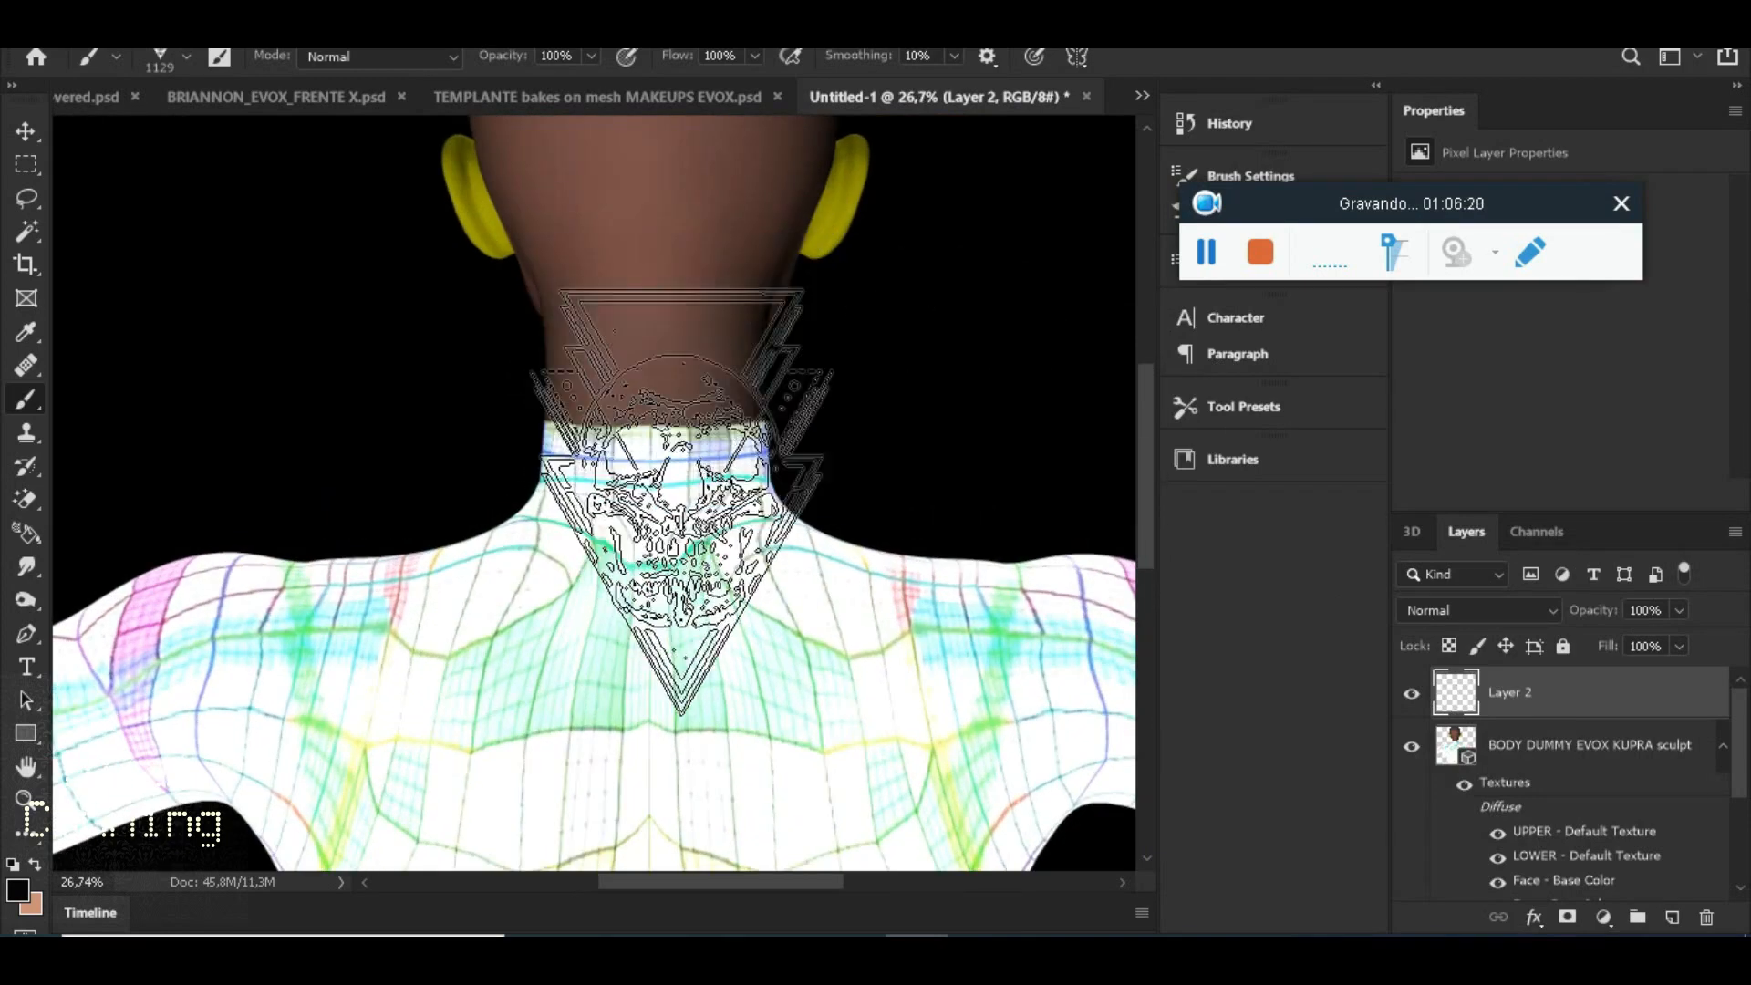
{"action": "scroll", "coordinate": [679, 502], "scroll_direction": "up", "scroll_amount": 1, "text": "alt"}
{"action": "scroll", "coordinate": [646, 492], "scroll_direction": "down", "scroll_amount": 2, "text": "alt"}
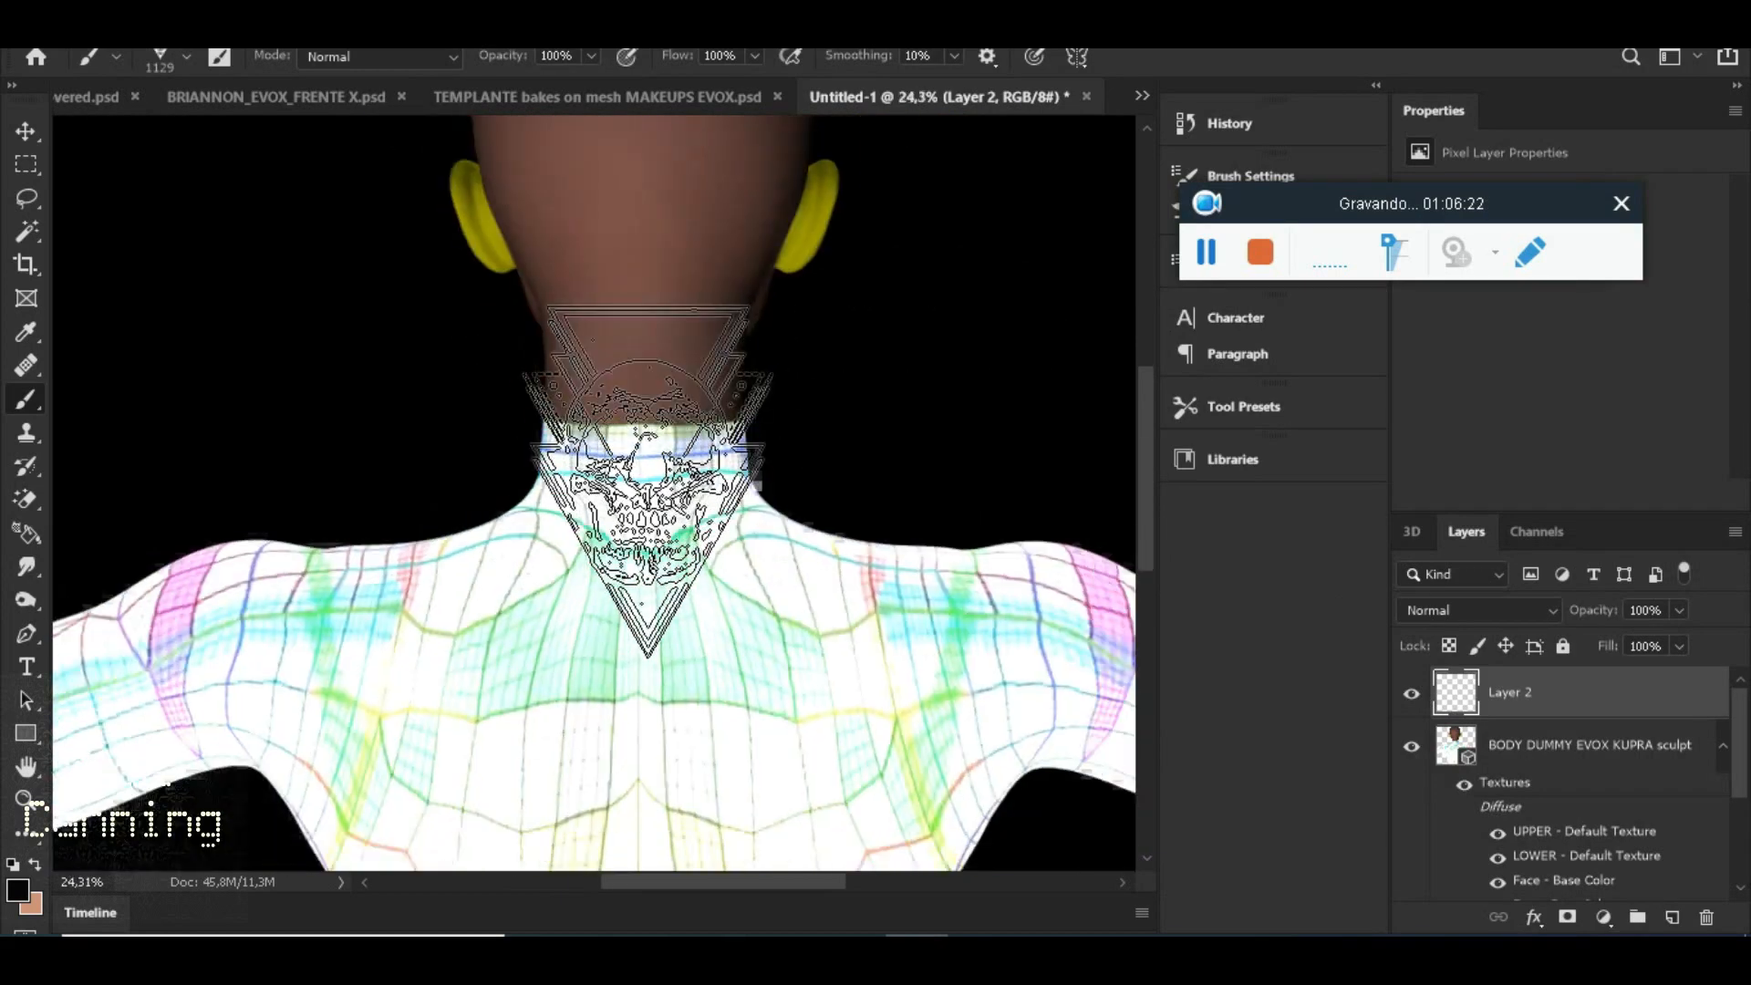
{"action": "scroll", "coordinate": [646, 493], "scroll_direction": "up", "scroll_amount": 3, "text": "alt"}
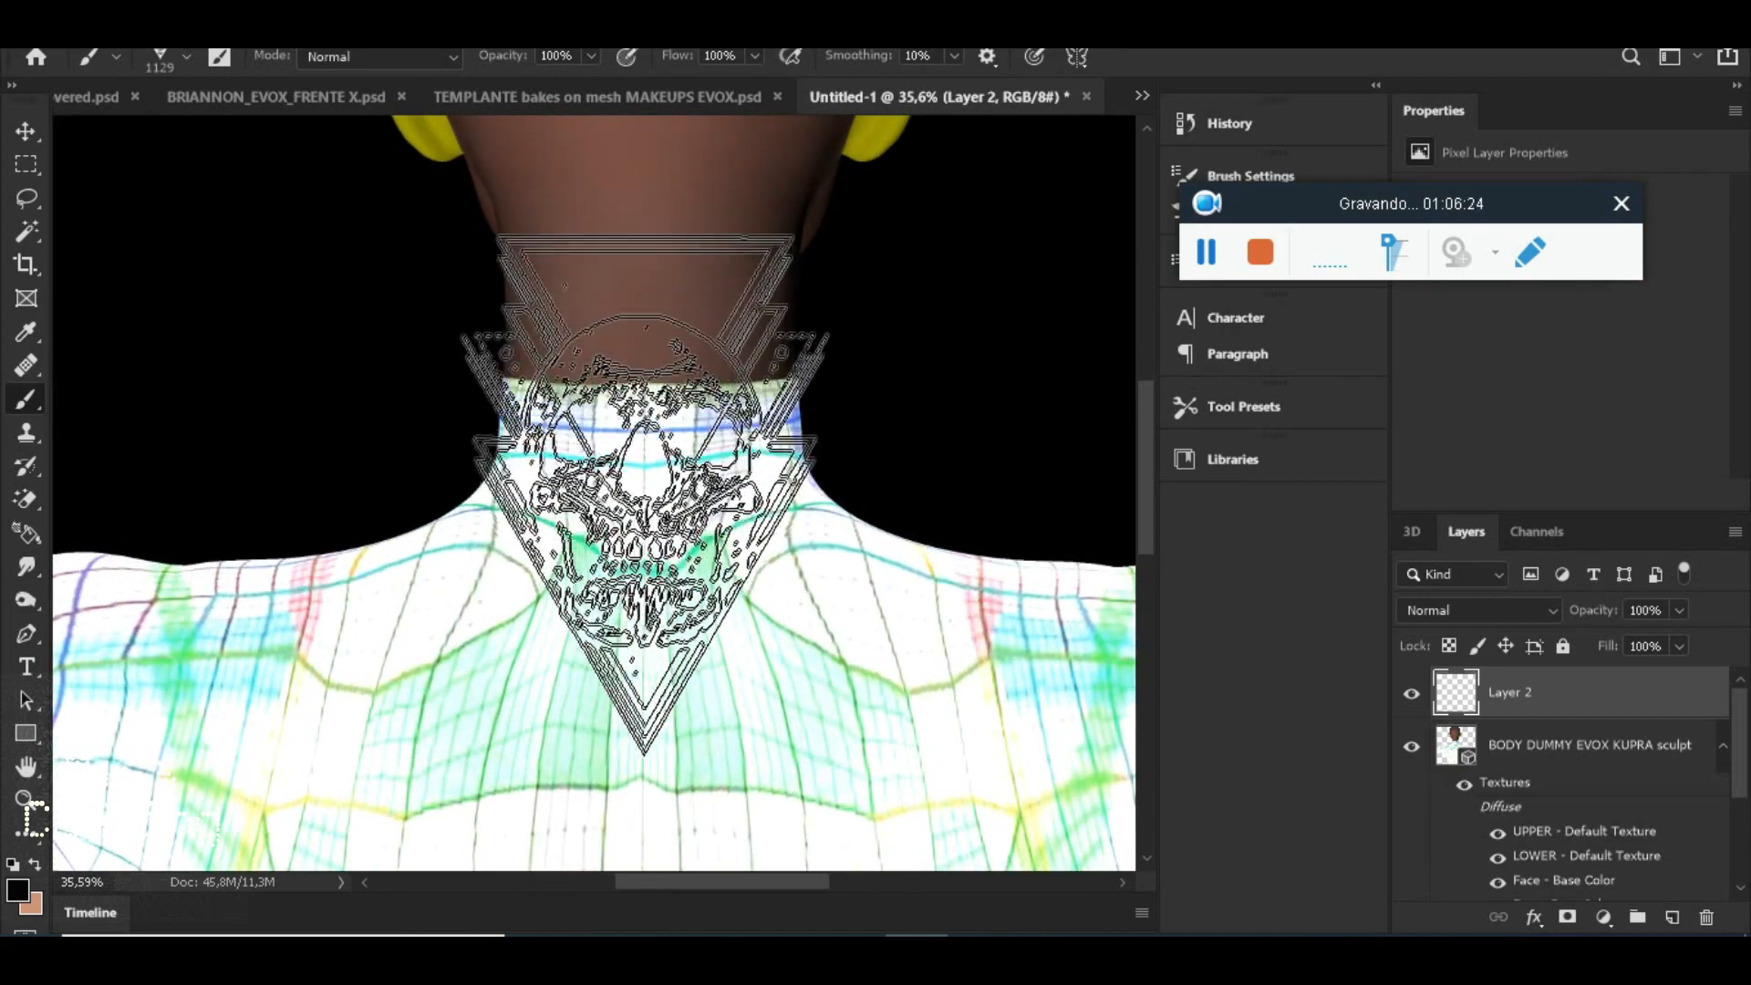
{"action": "left_click_drag", "start_coordinate": [724, 886], "coordinate": [719, 883]}
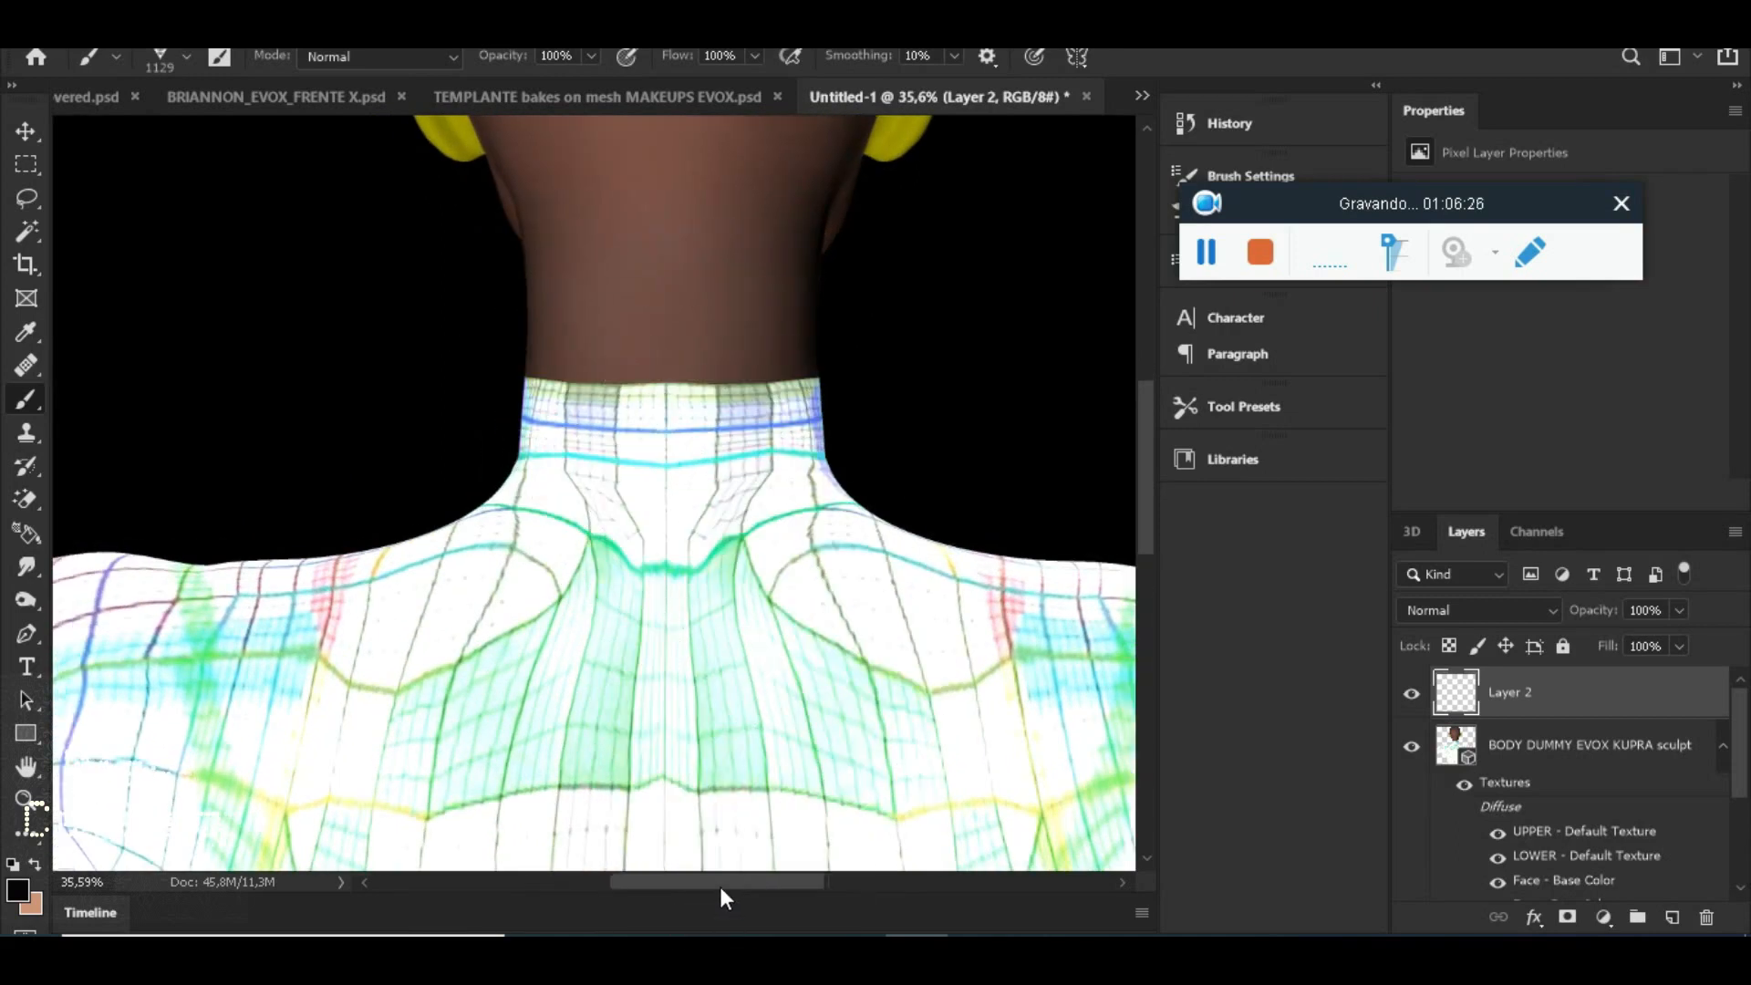
{"action": "scroll", "coordinate": [739, 694], "scroll_direction": "down", "scroll_amount": 5, "text": "alt"}
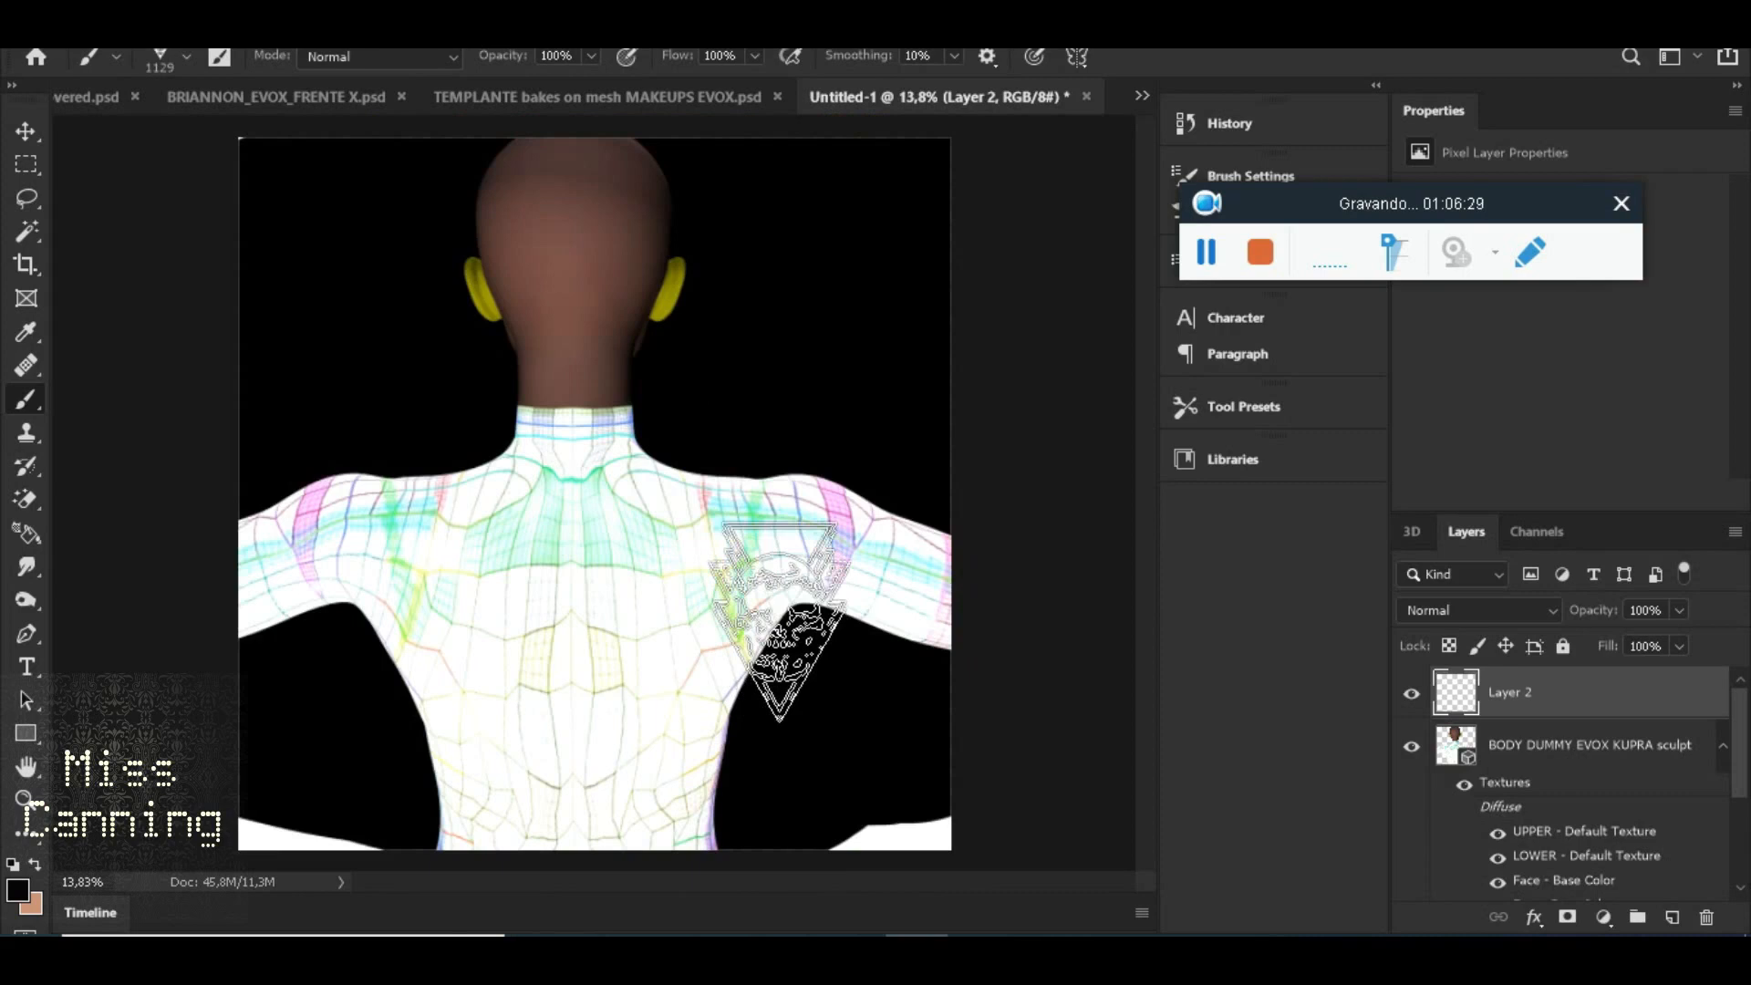
{"action": "scroll", "coordinate": [616, 579], "scroll_direction": "up", "scroll_amount": 2, "text": "alt"}
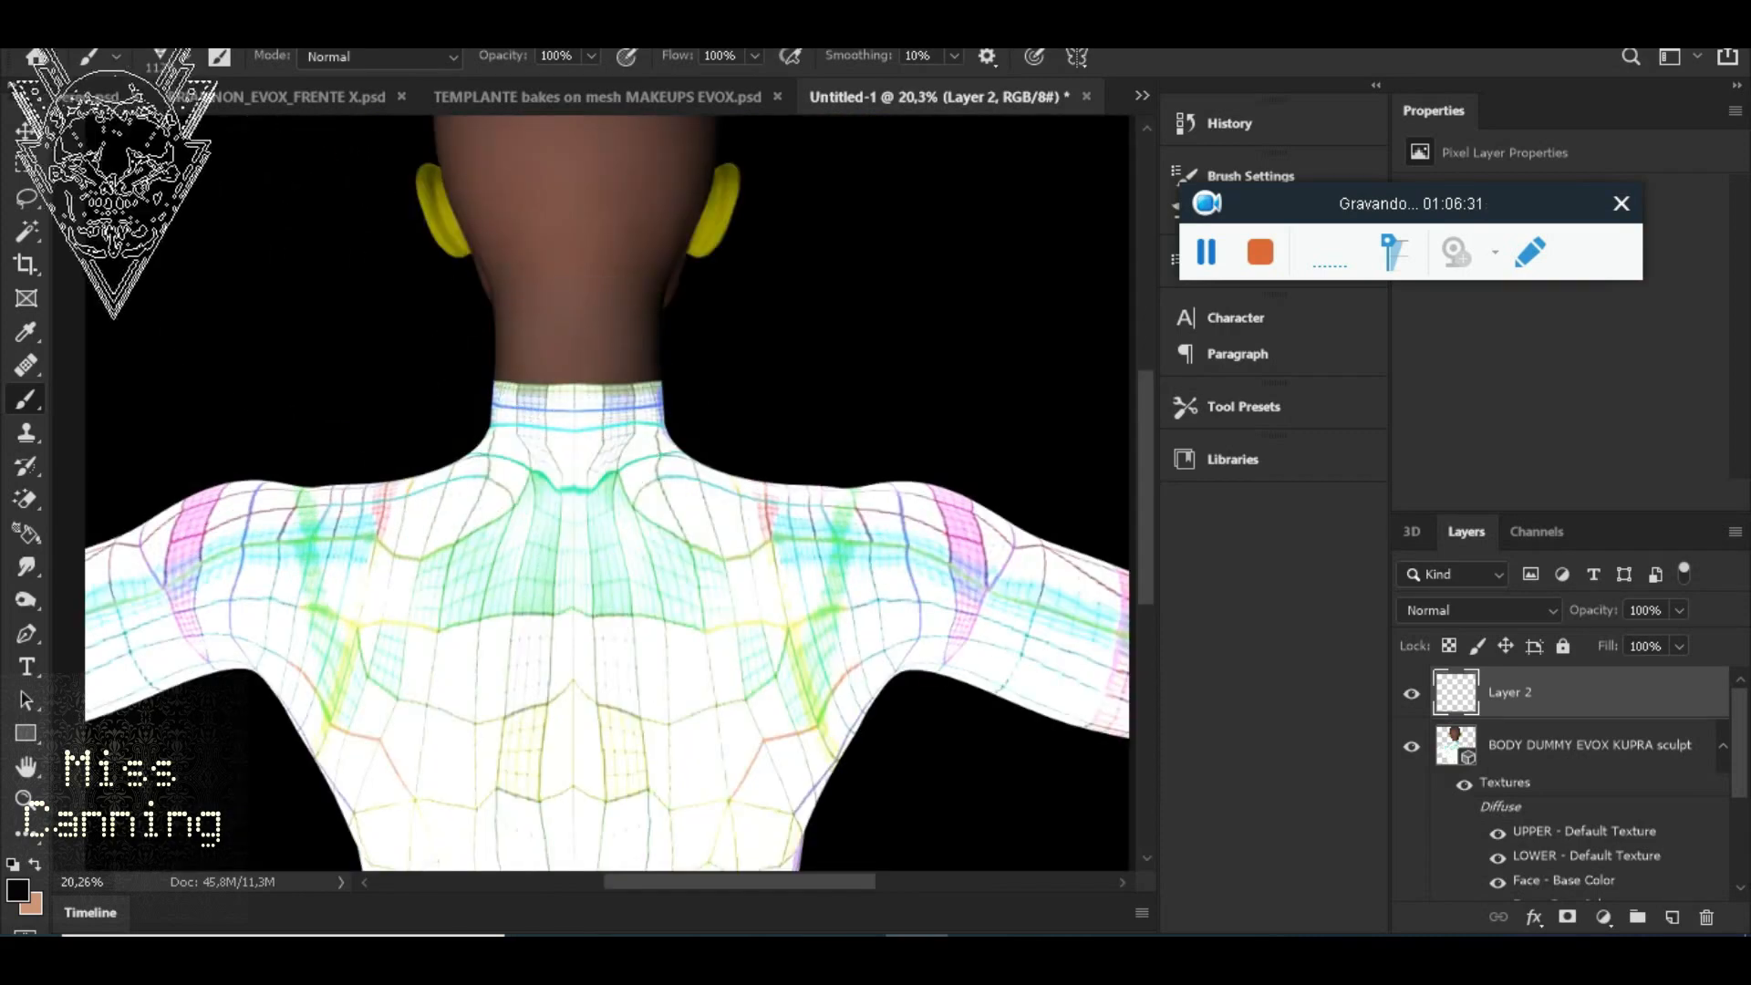
Slightly adjust the 3D view of the BODY DUMMY EVOX KUPRA sculpt layer around the back of the neck
{"action": "left_click", "coordinate": [27, 132]}
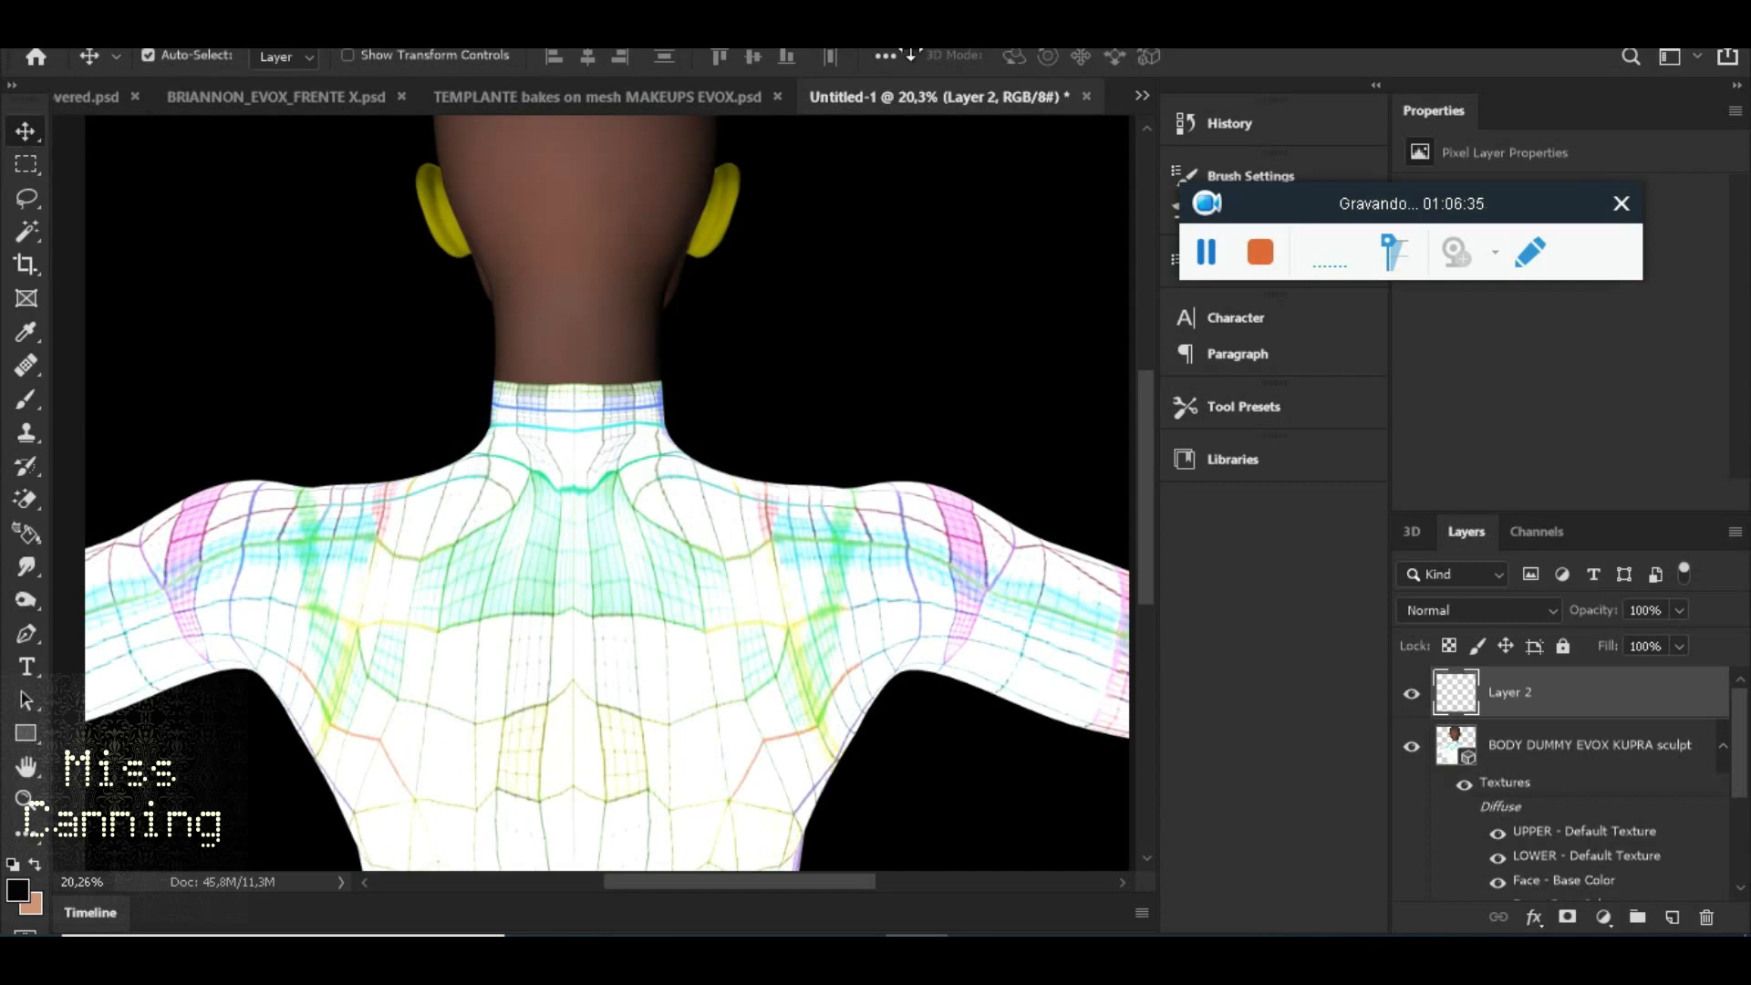
{"action": "left_click", "coordinate": [1520, 746]}
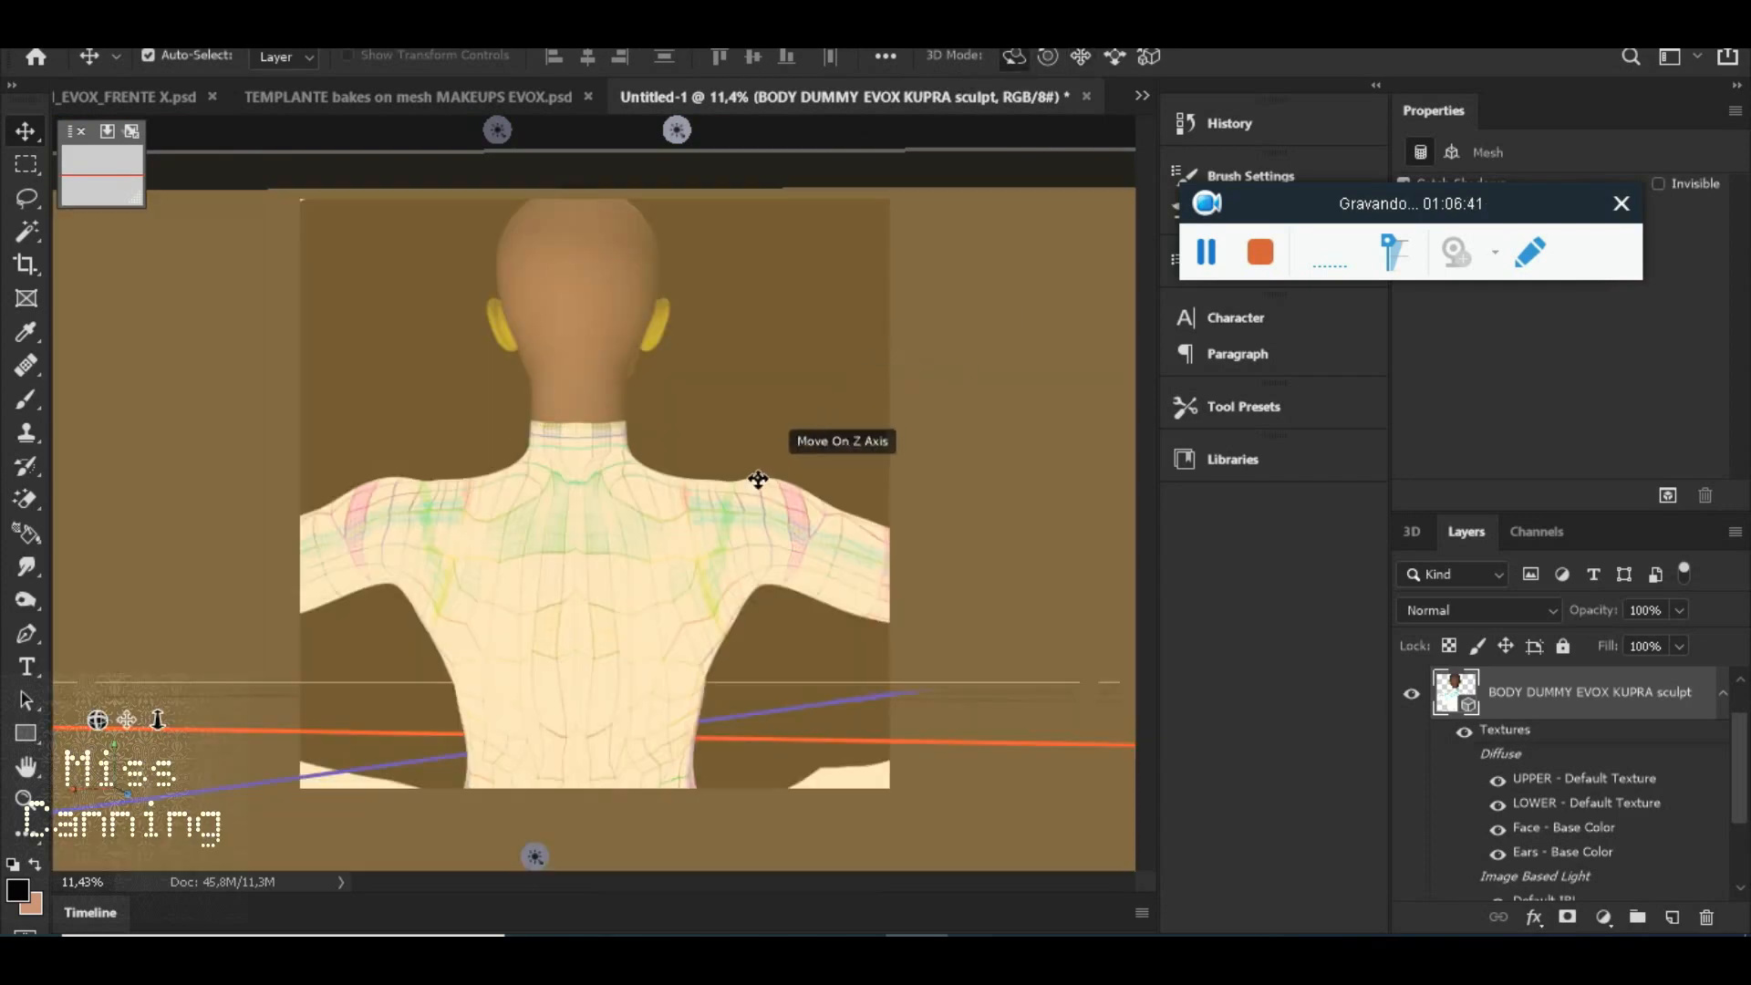
{"action": "scroll", "coordinate": [941, 482], "scroll_direction": "down", "scroll_amount": 2}
{"action": "scroll", "coordinate": [989, 475], "scroll_direction": "down", "scroll_amount": 1}
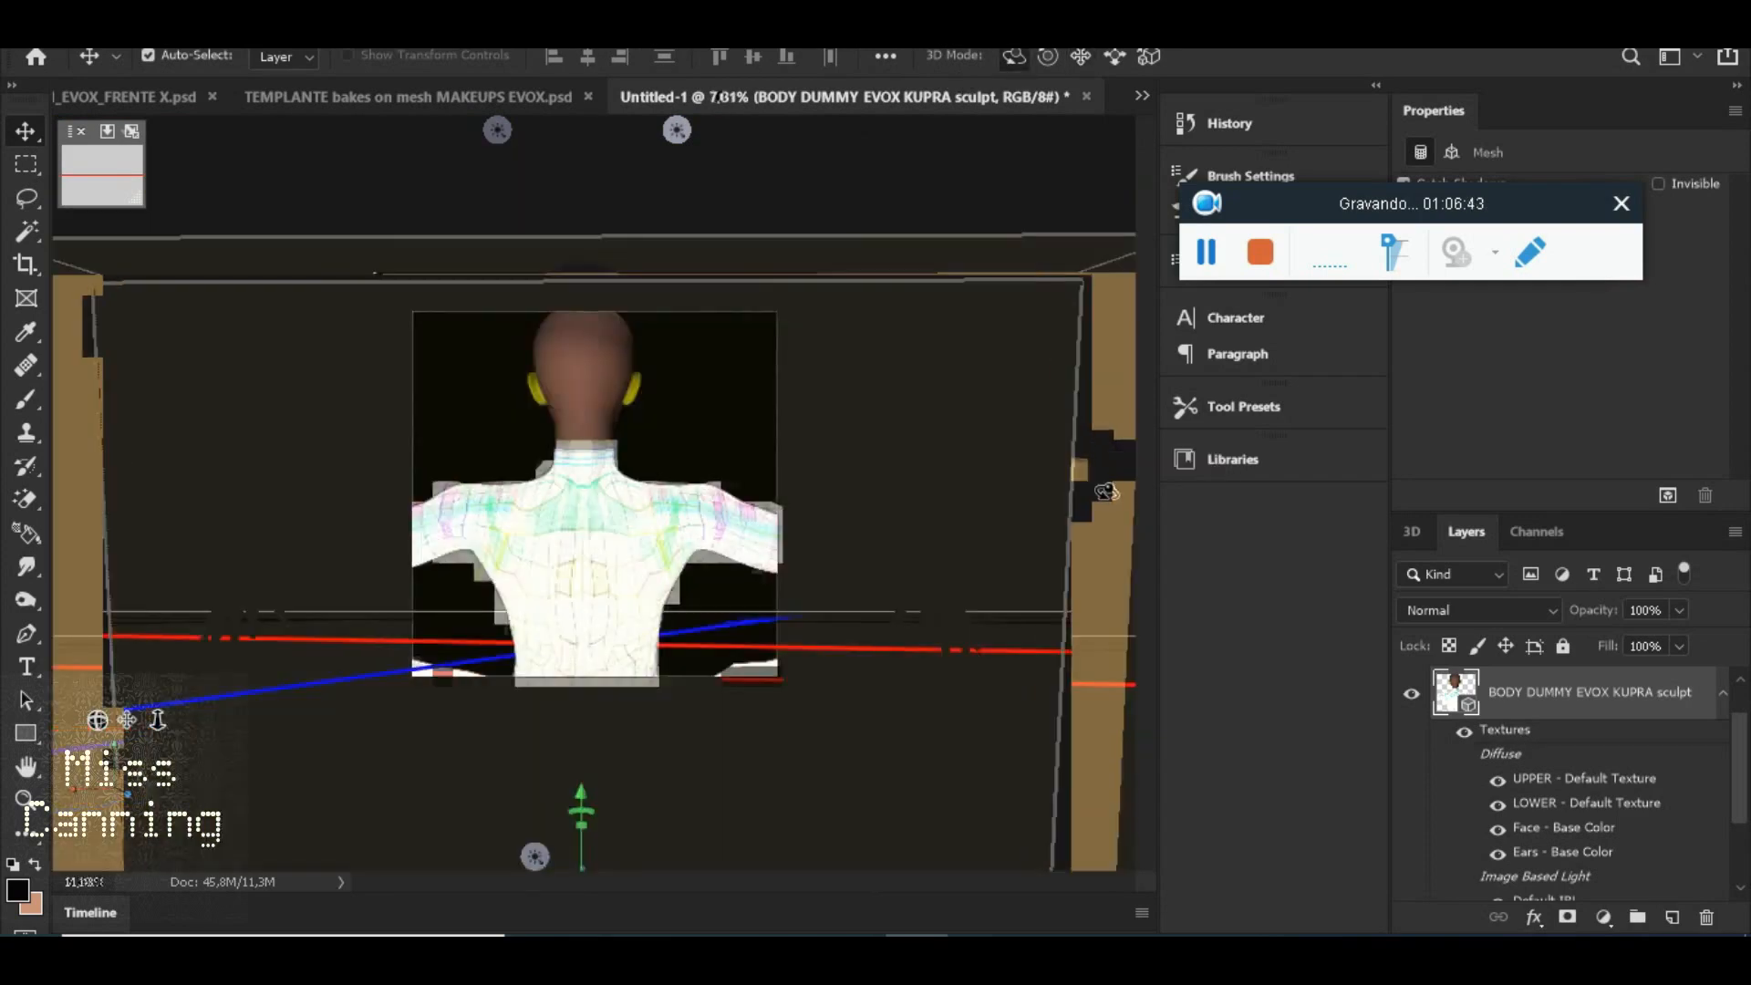
{"action": "left_click_drag", "start_coordinate": [1099, 493], "coordinate": [1104, 492]}
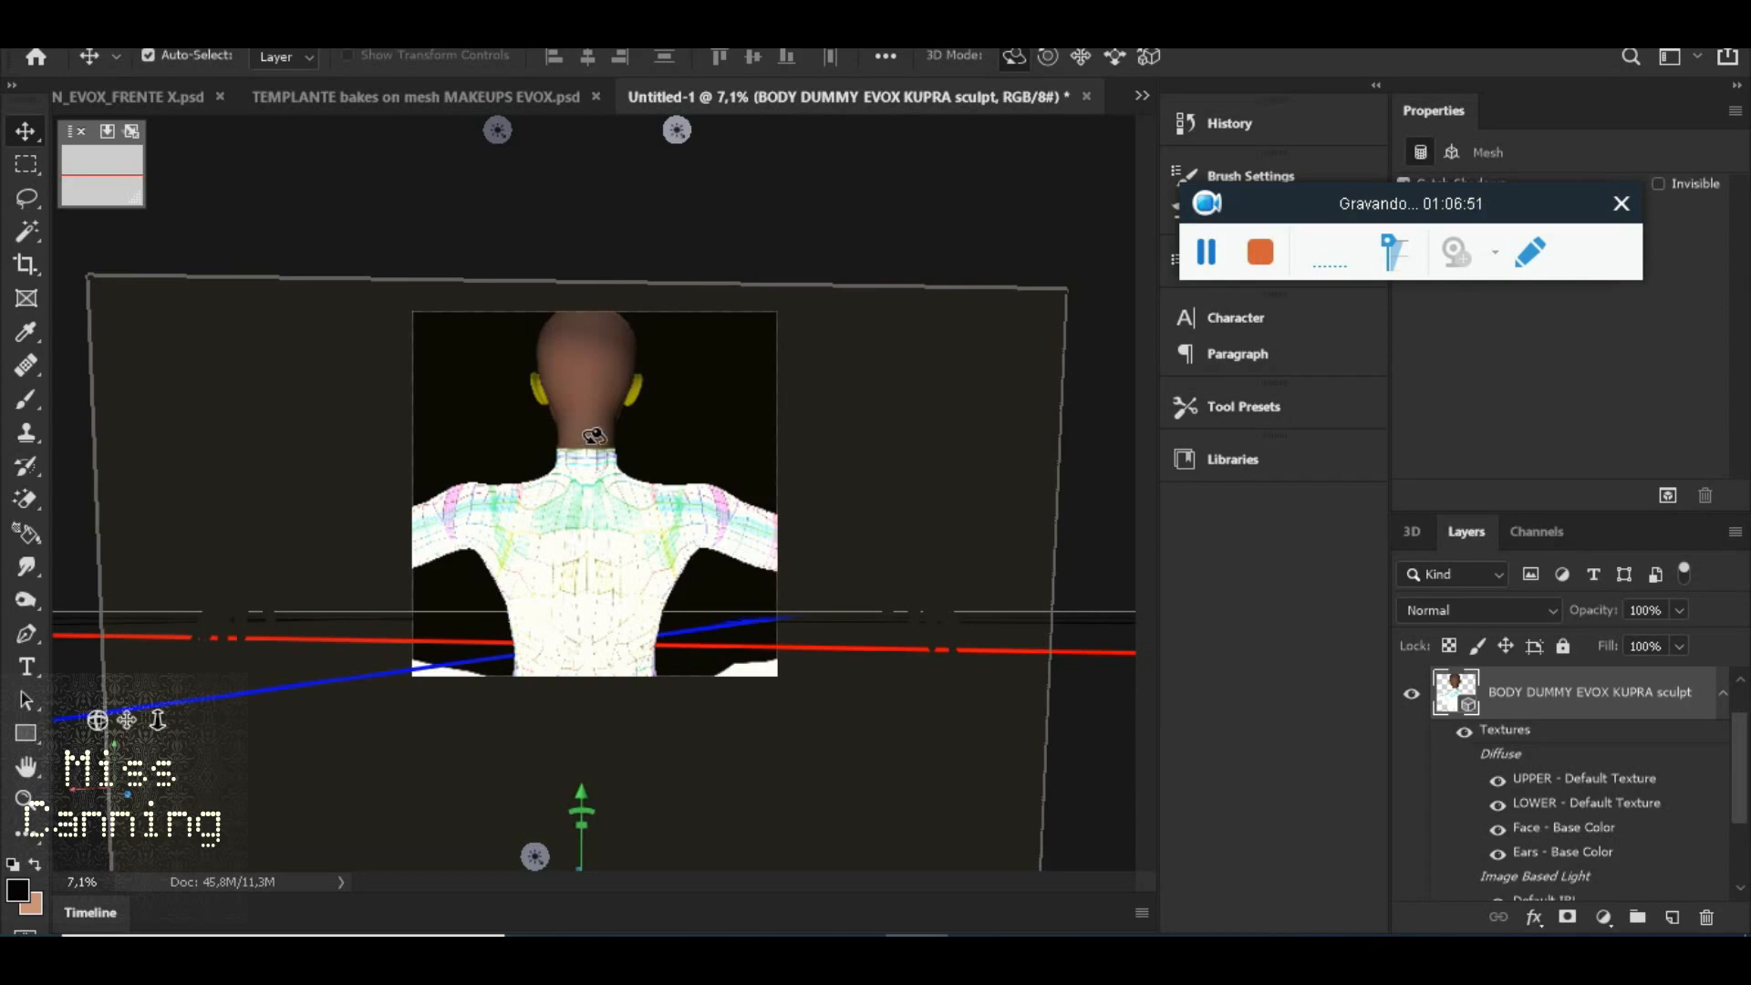
{"action": "scroll", "coordinate": [595, 436], "scroll_direction": "up", "scroll_amount": 5}
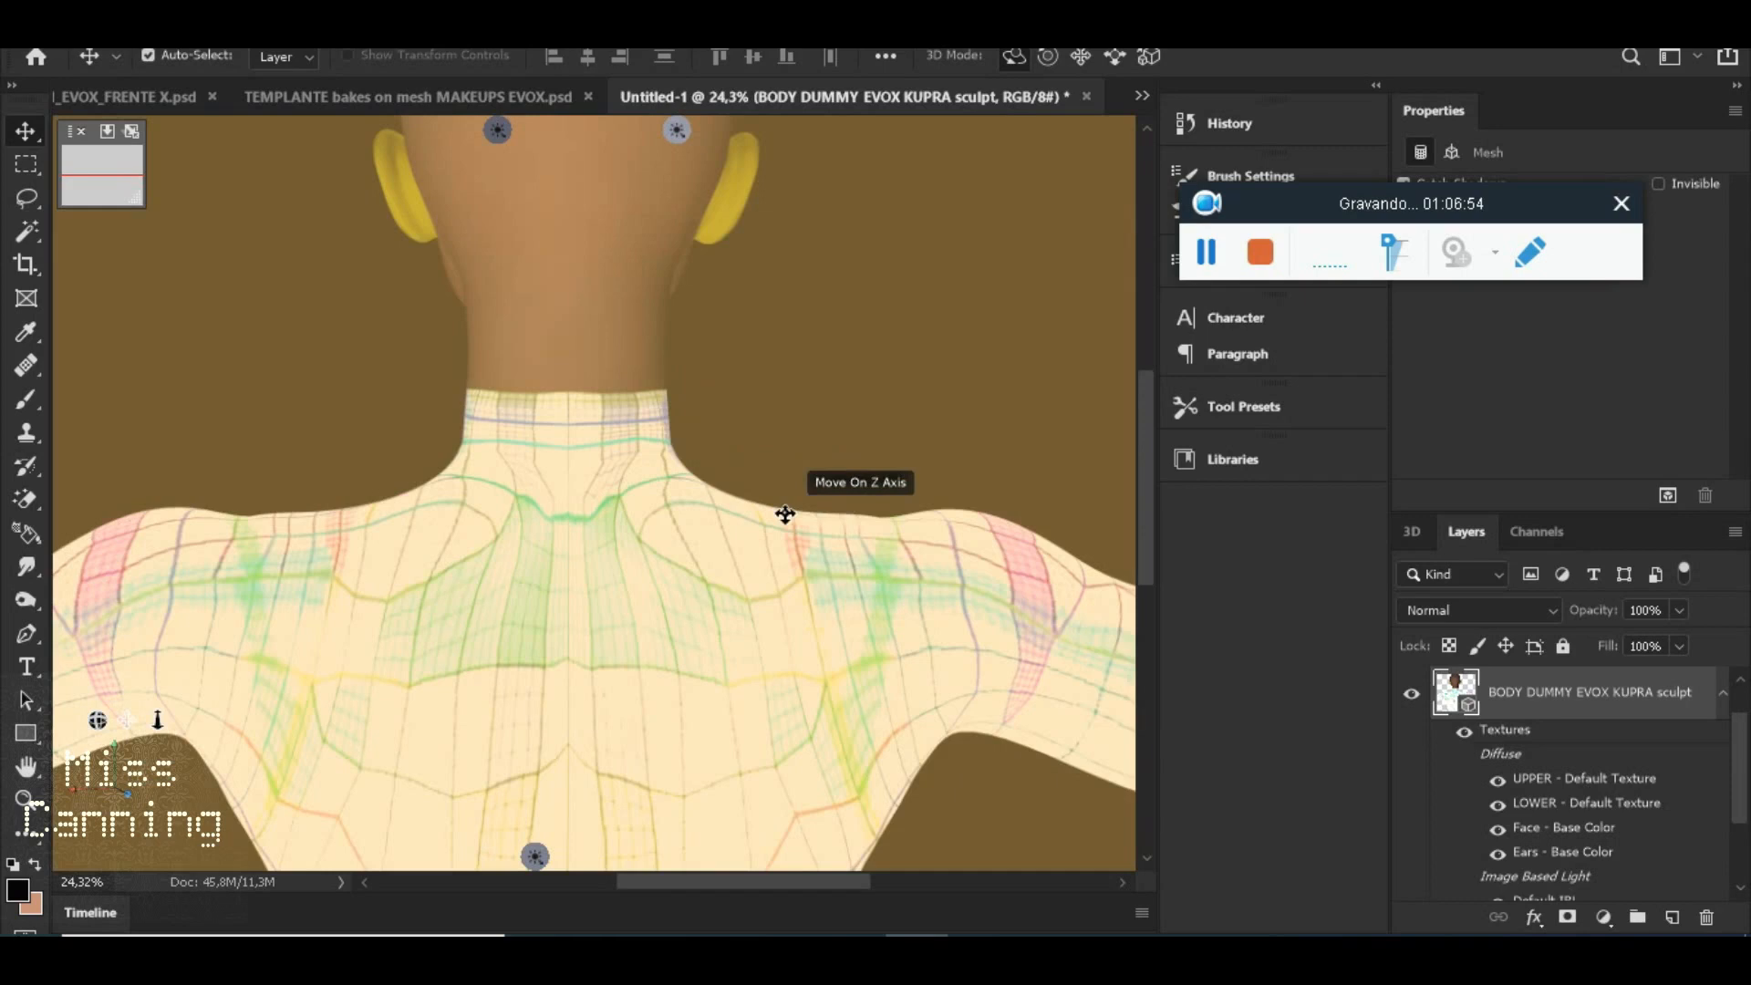
{"action": "scroll", "coordinate": [784, 514], "scroll_direction": "down", "scroll_amount": 3}
{"action": "left_click", "coordinate": [26, 167]}
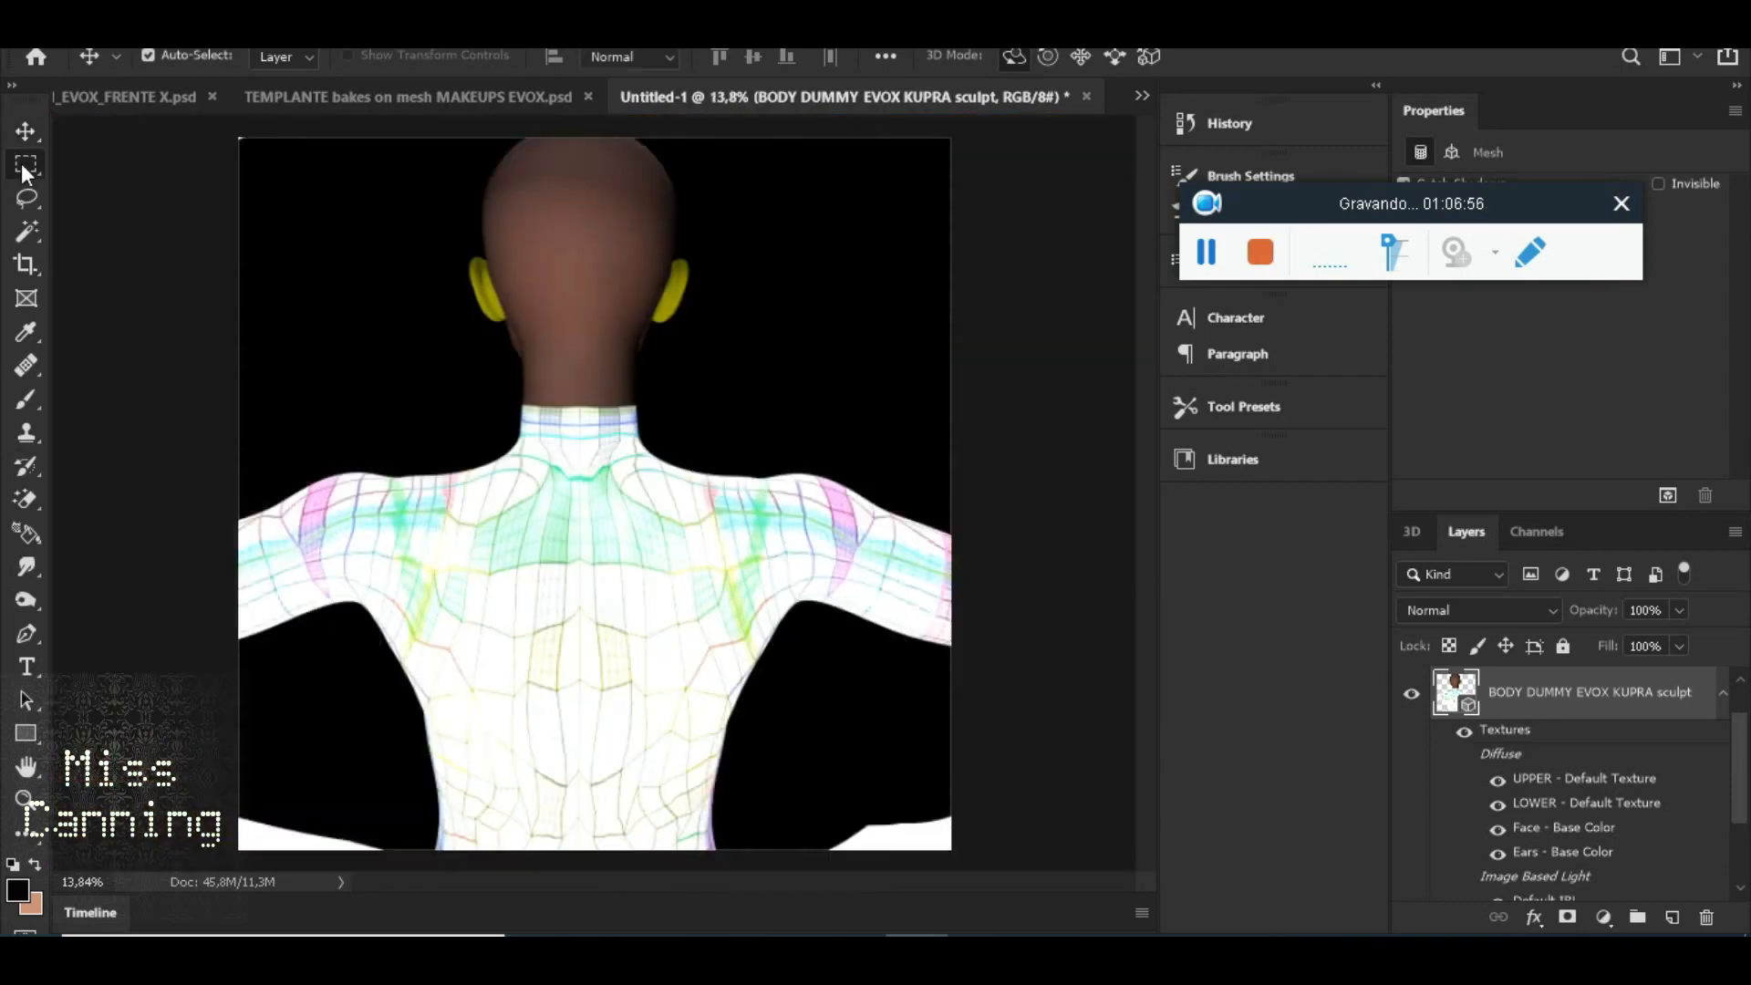
{"action": "scroll", "coordinate": [1388, 658], "scroll_direction": "up", "scroll_amount": 4}
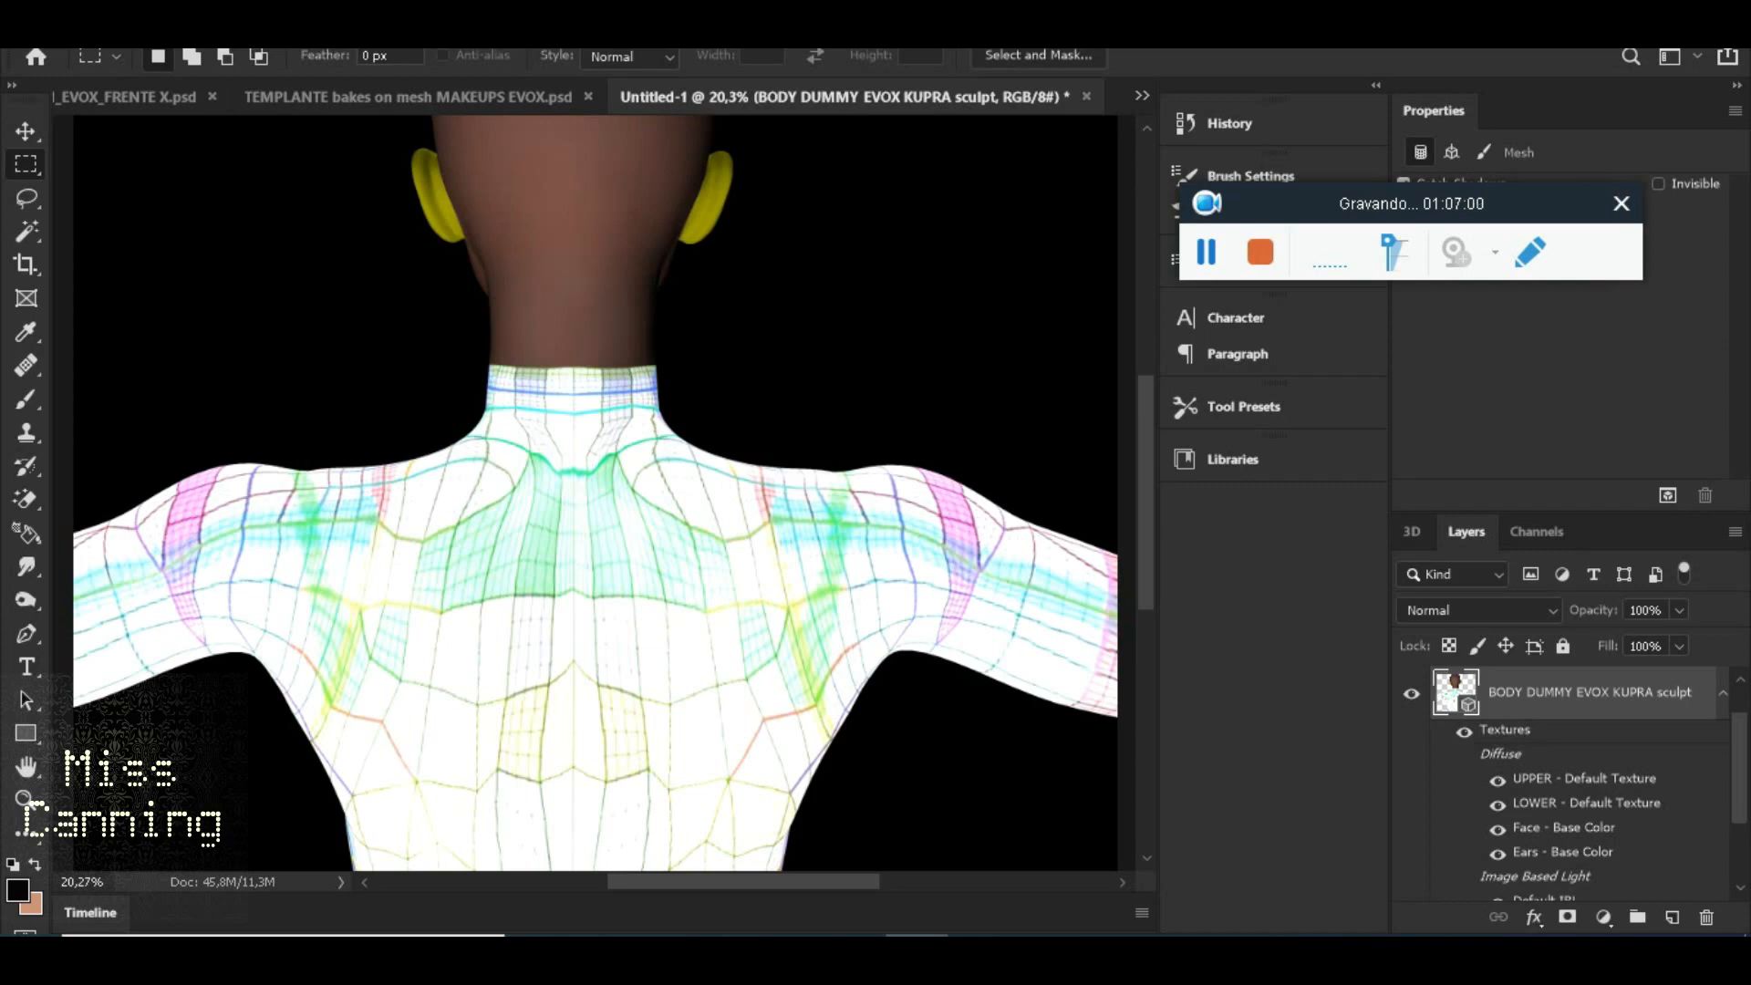
Make Layer 2 the active layer and check its contents by switching its visibility off and on
{"action": "left_click", "coordinate": [383, 26]}
{"action": "mouse_move", "coordinate": [279, 22]}
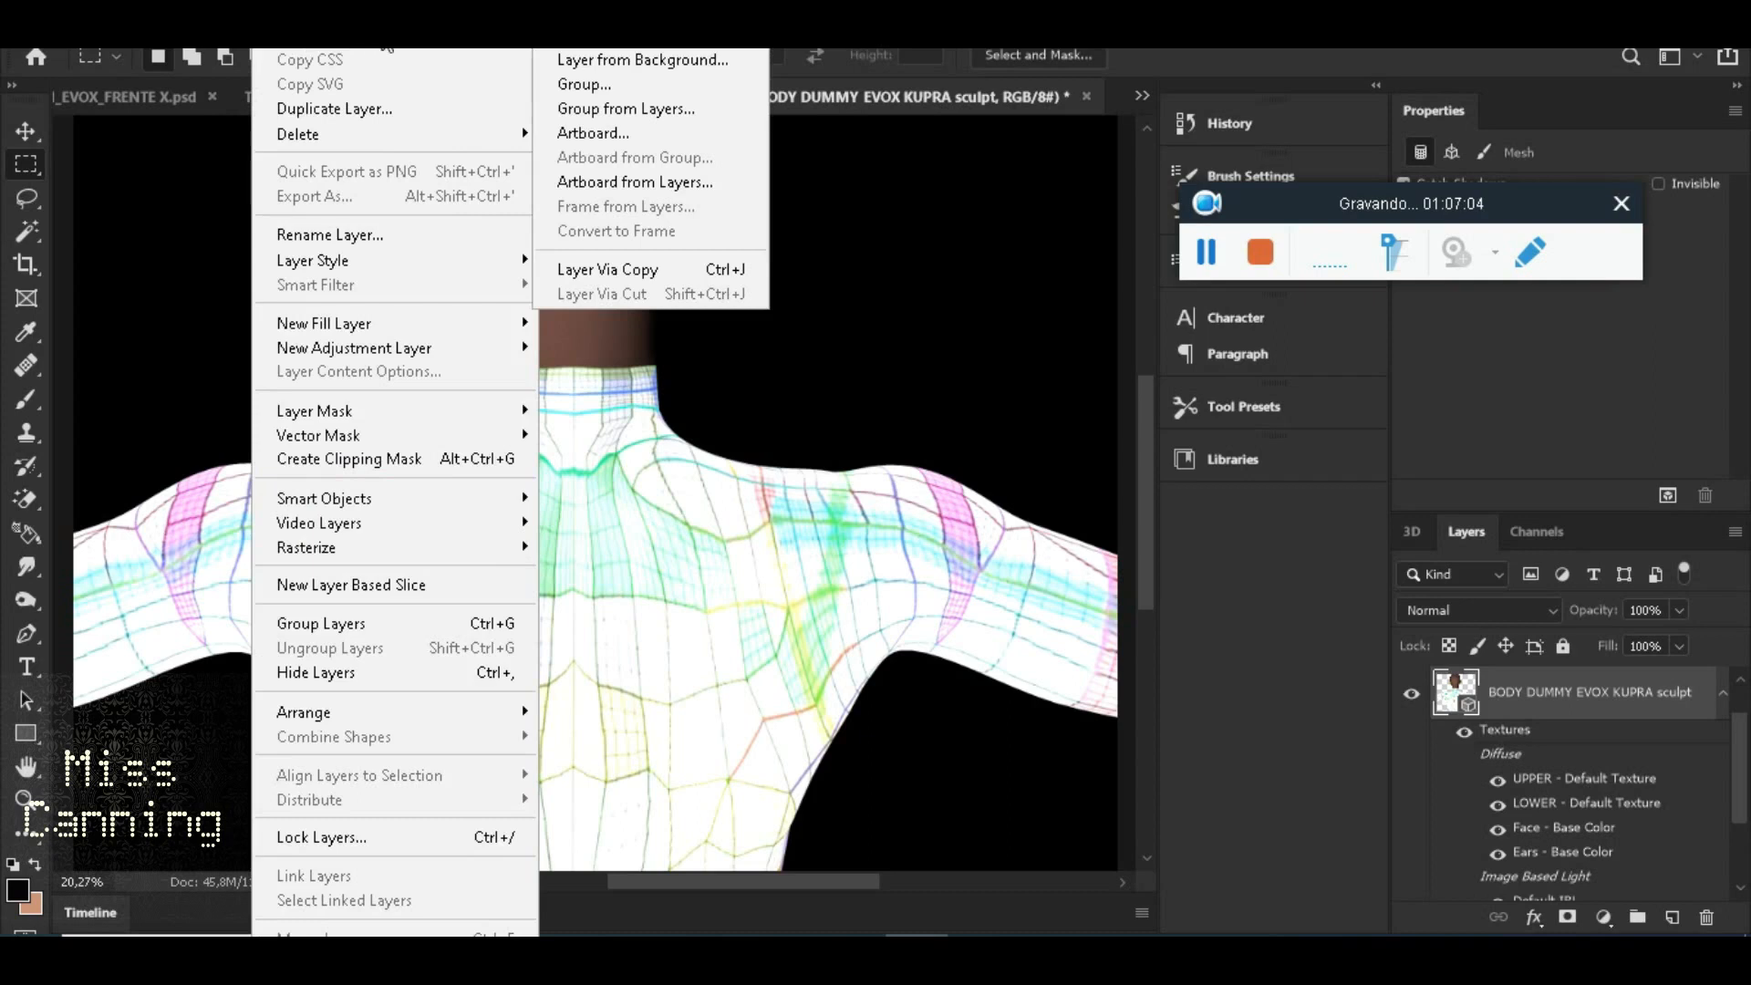
{"action": "left_click_drag", "start_coordinate": [1736, 753], "coordinate": [1731, 710]}
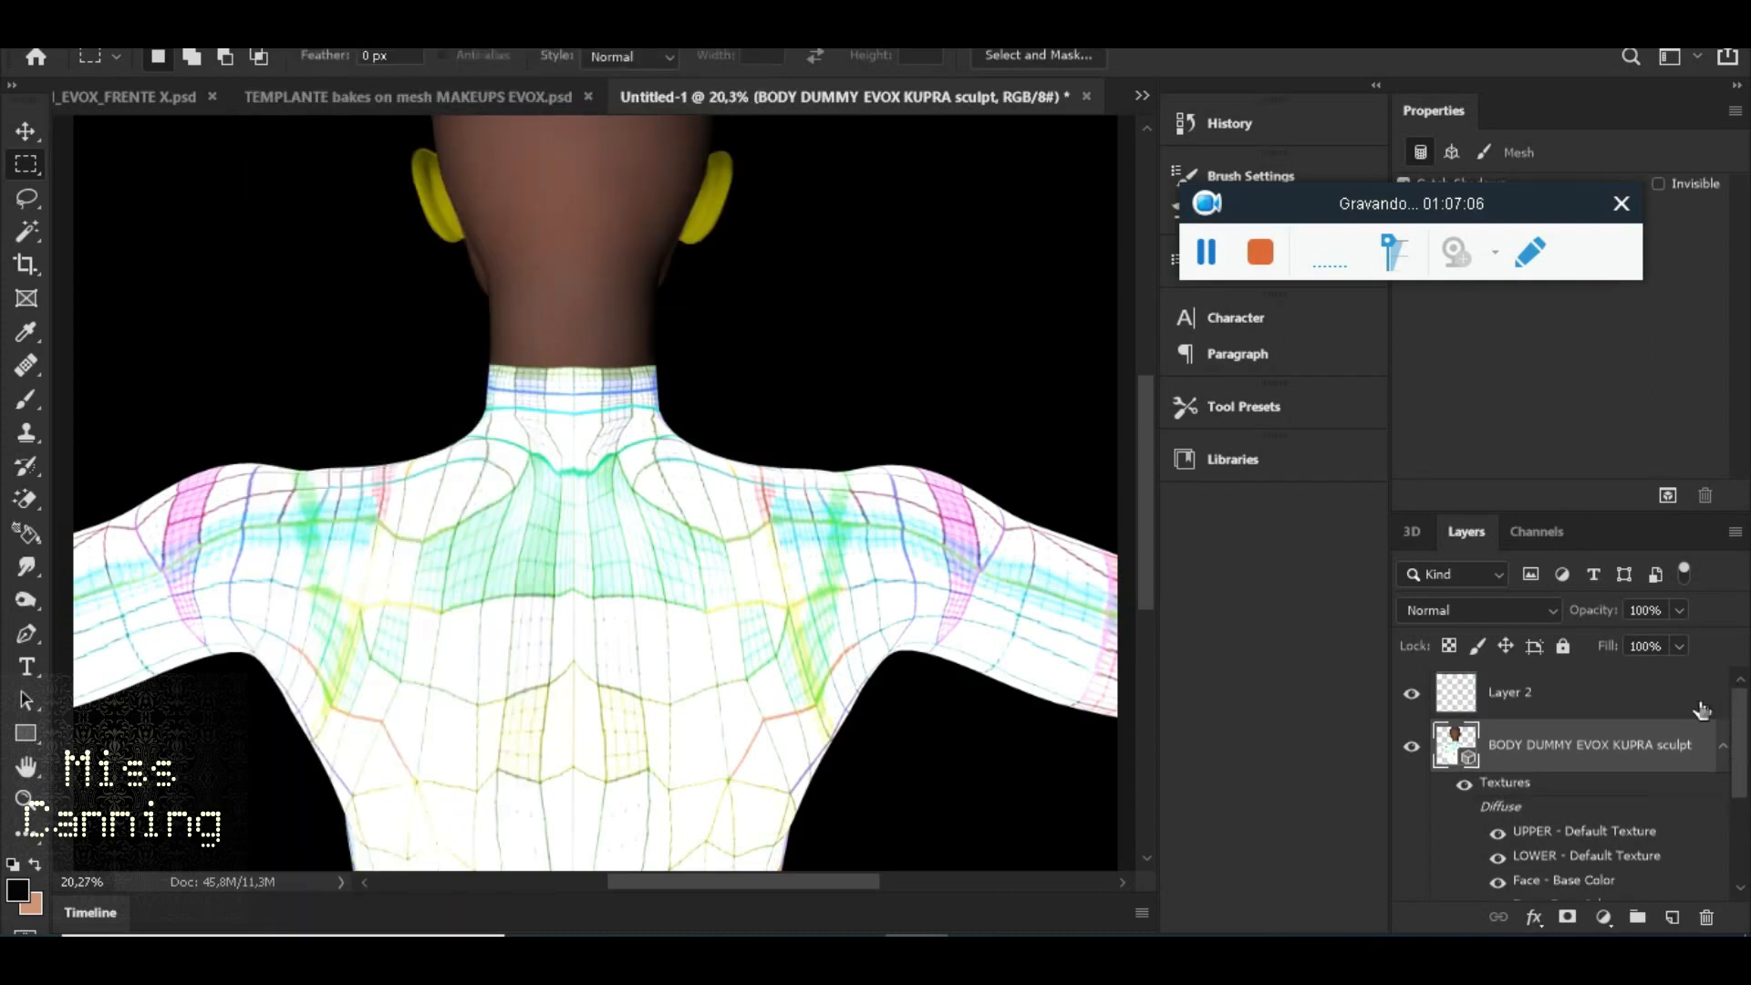
{"action": "left_click", "coordinate": [1587, 711]}
{"action": "left_click", "coordinate": [1412, 695]}
{"action": "left_click", "coordinate": [1412, 695]}
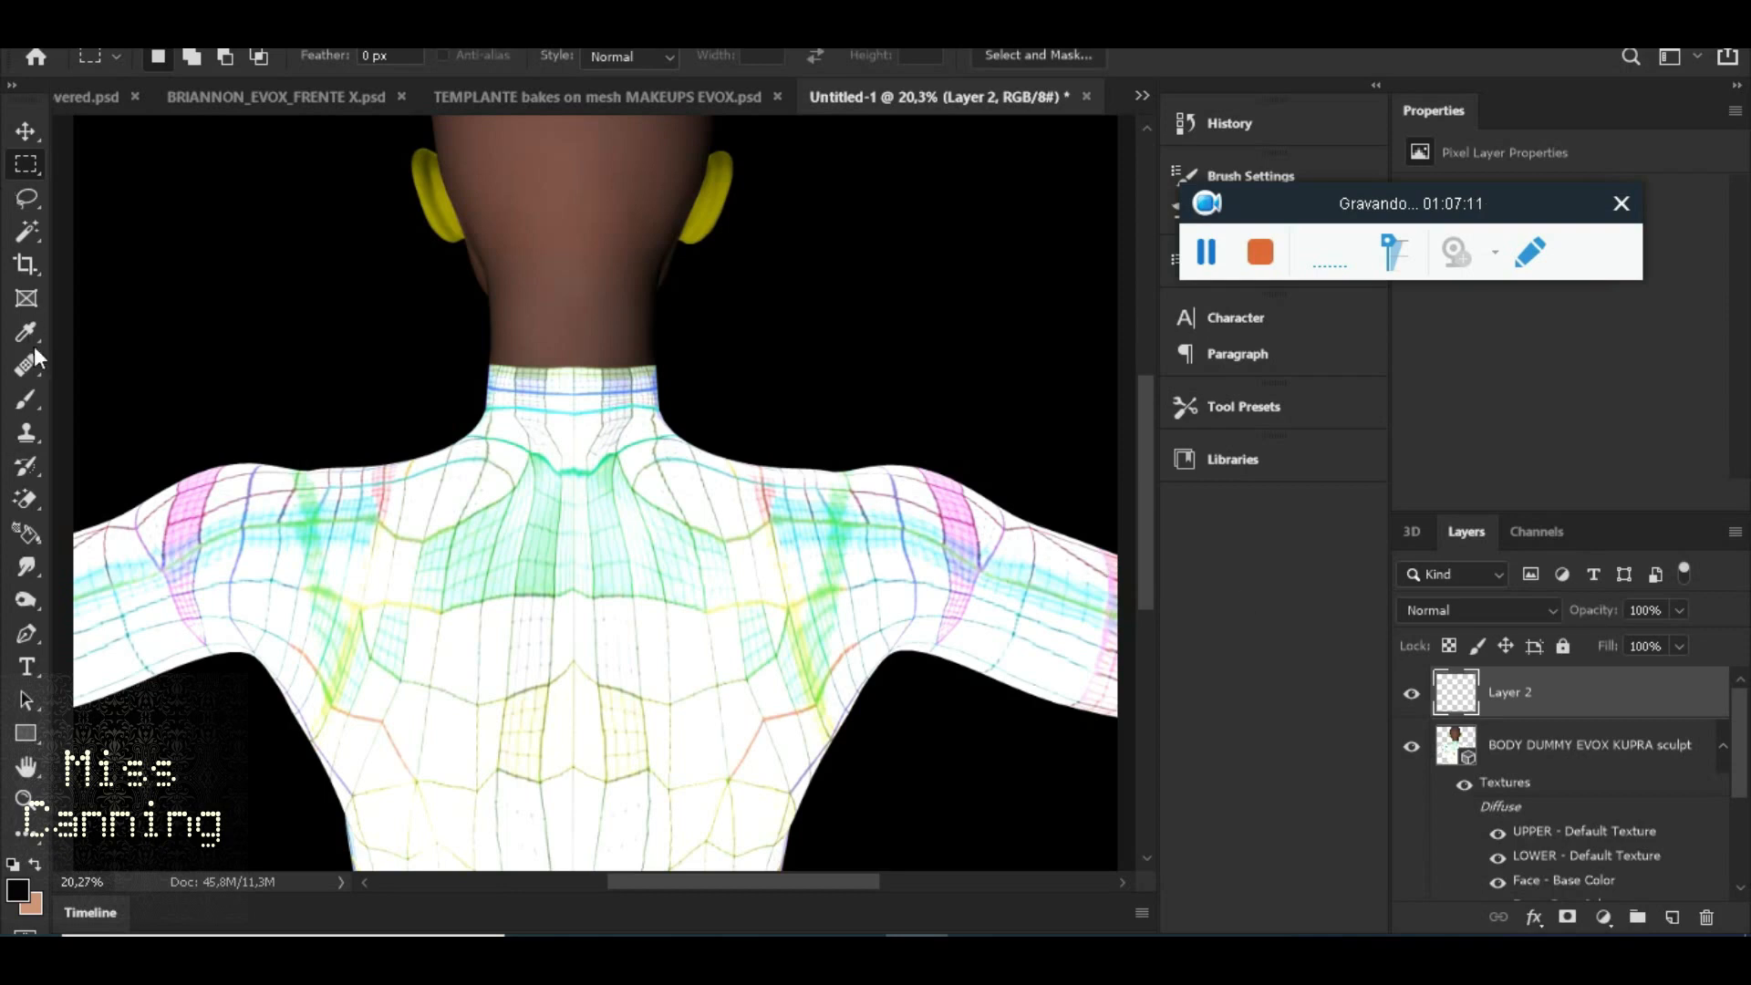
Stamp the "skulls 2" brush once in black at 1129 px across the neck seam on Layer 2
{"action": "left_click", "coordinate": [26, 399]}
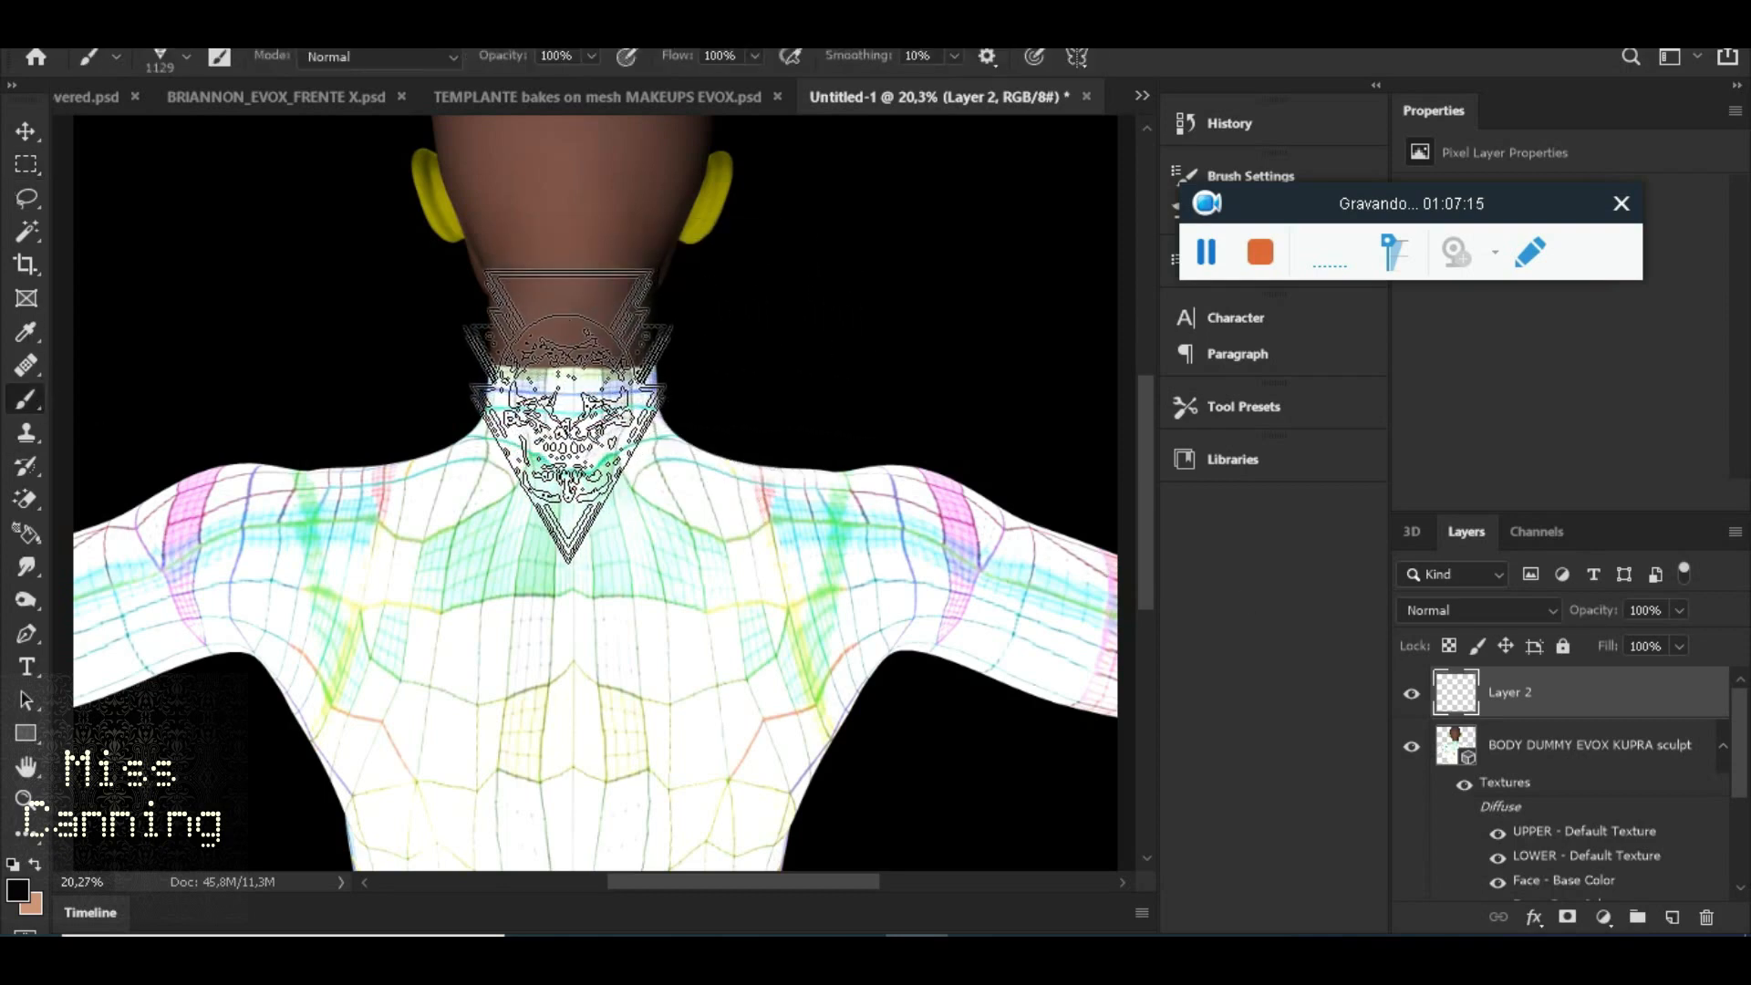
{"action": "right_click", "coordinate": [573, 415]}
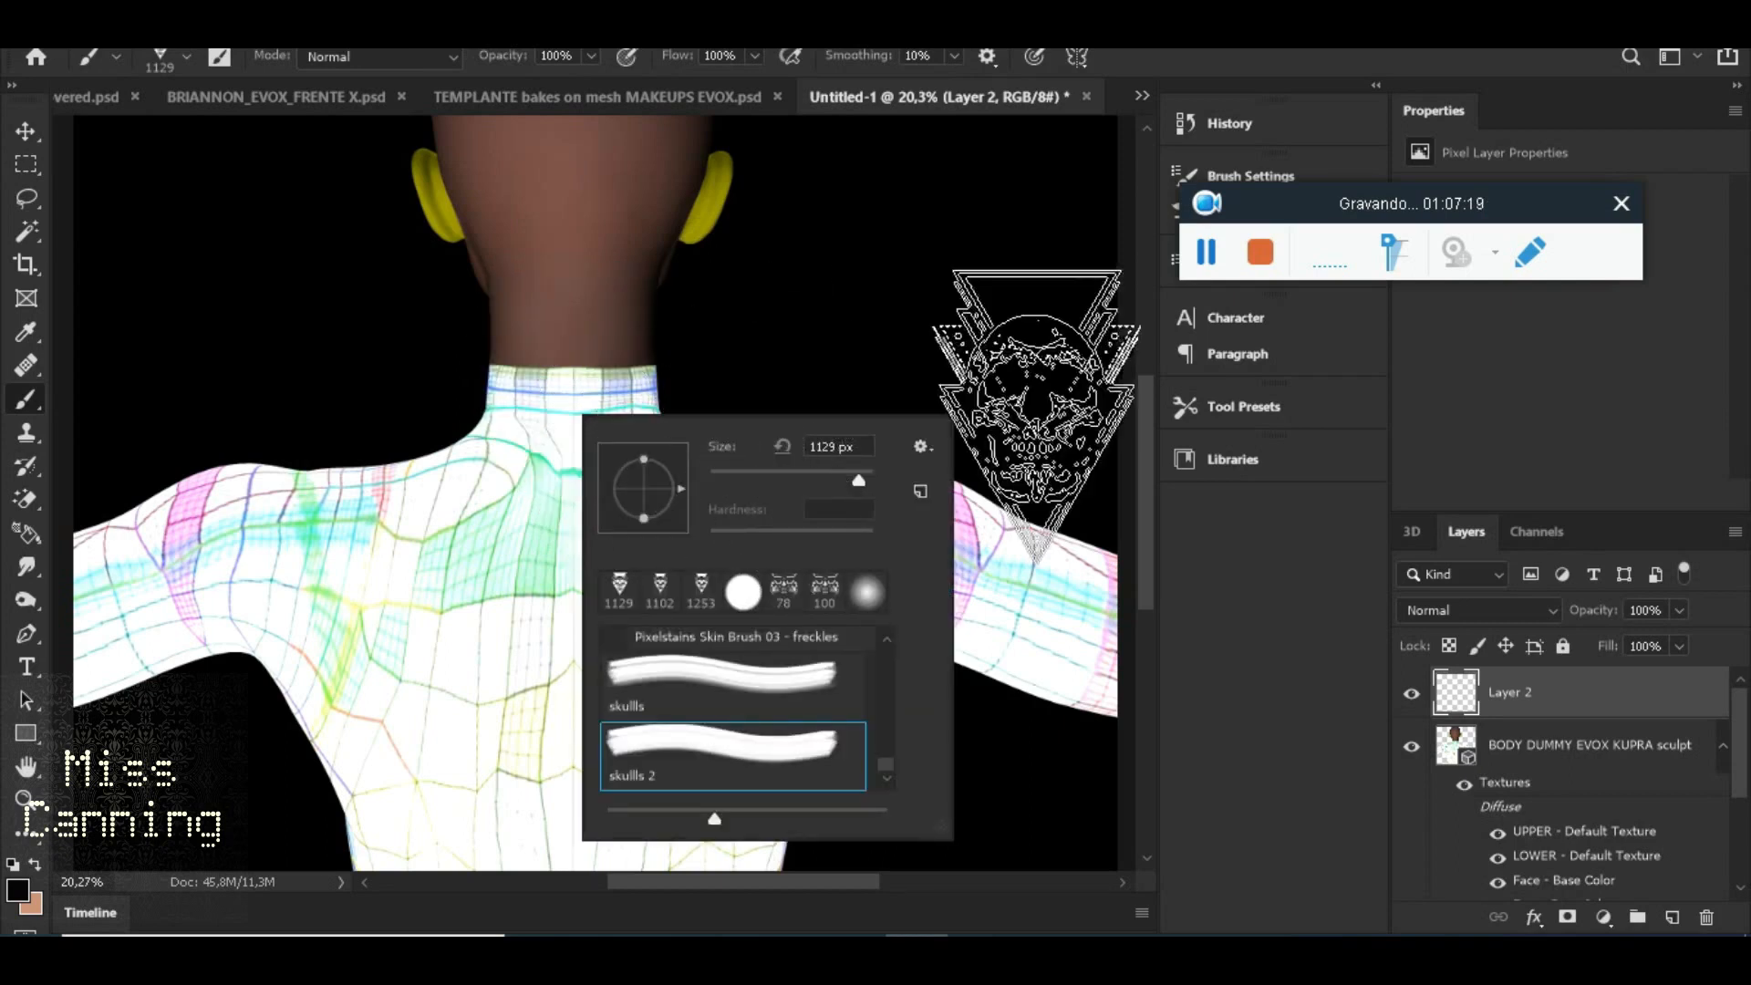
{"action": "key", "text": "Return"}
{"action": "scroll", "coordinate": [547, 419], "scroll_direction": "up", "scroll_amount": 2}
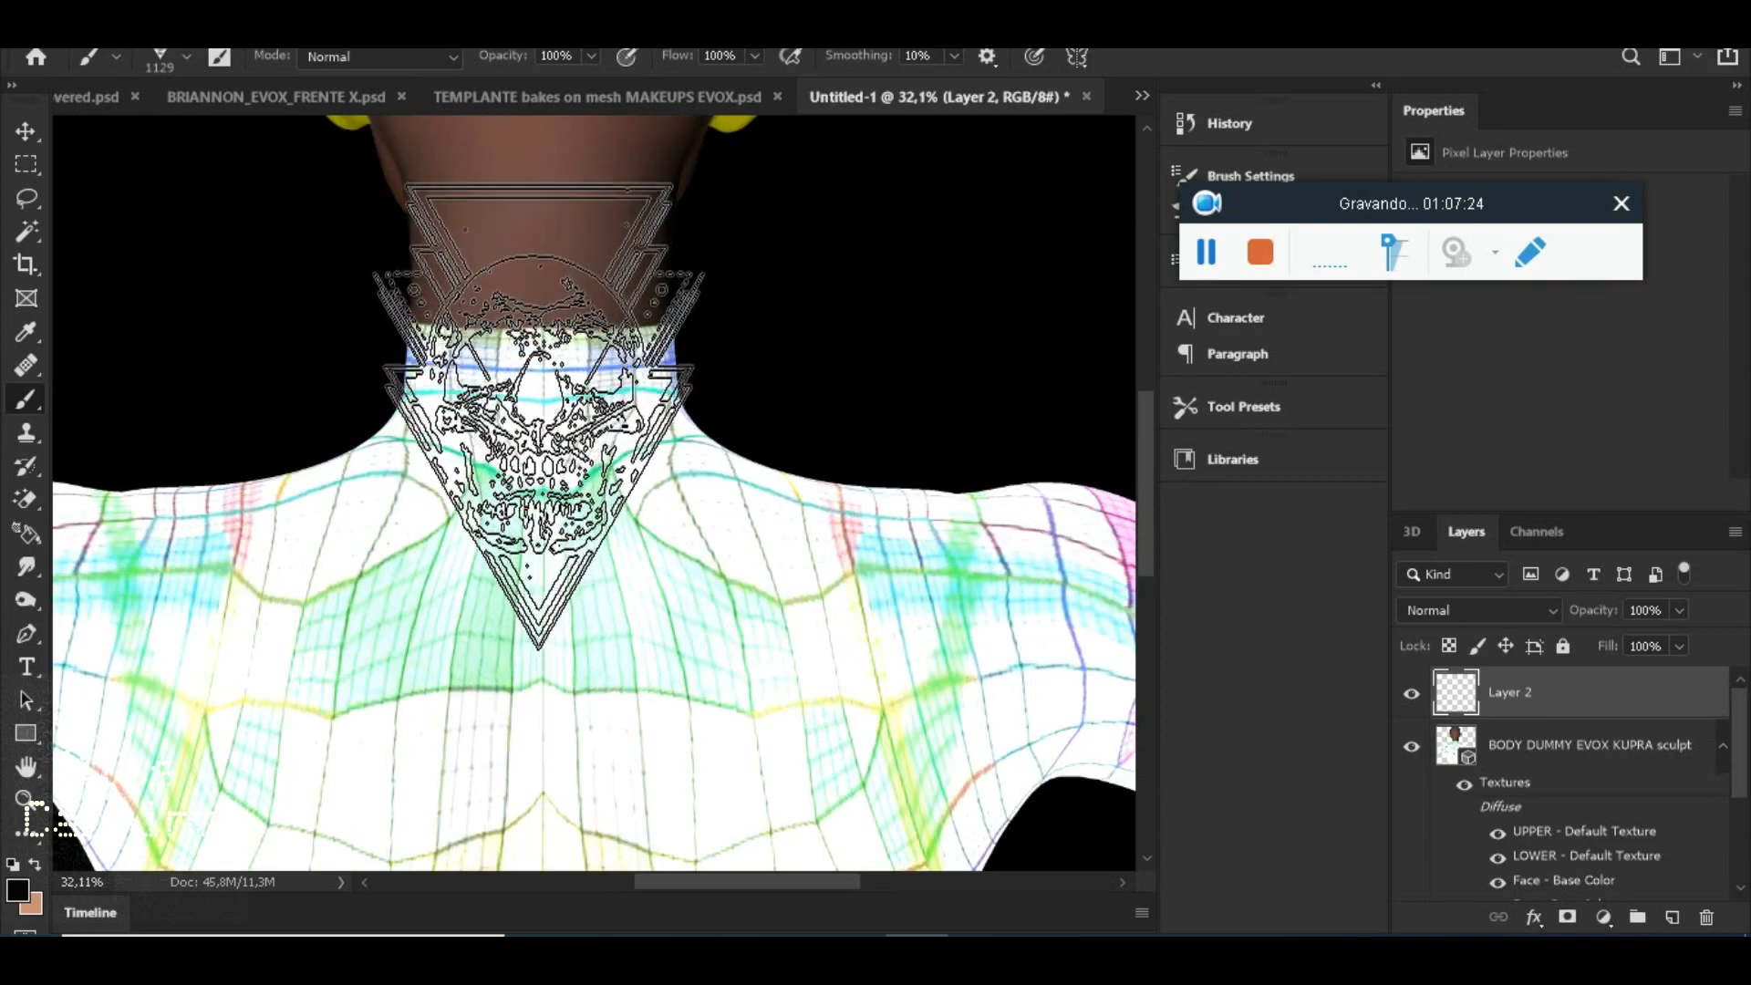
{"action": "left_click", "coordinate": [540, 427]}
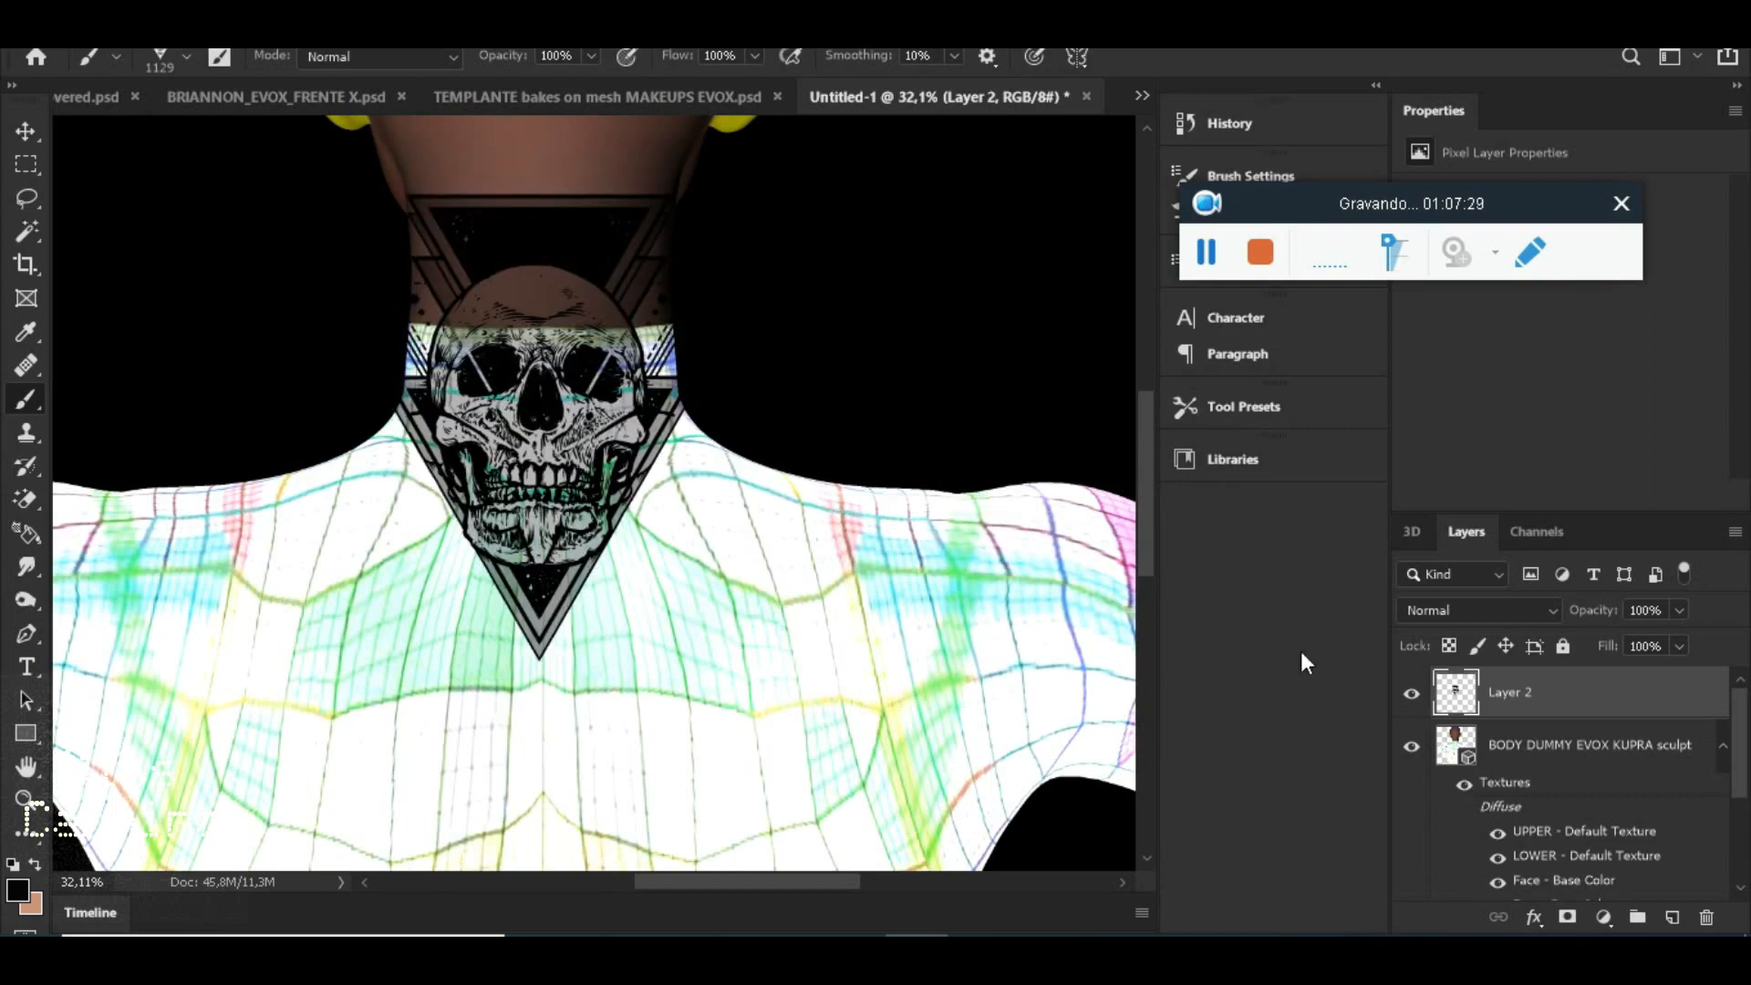
Scale the skull stamp to 76.49% with Free Transform and centre it on the back of the neck
{"action": "key", "text": "m"}
{"action": "right_click", "coordinate": [866, 418]}
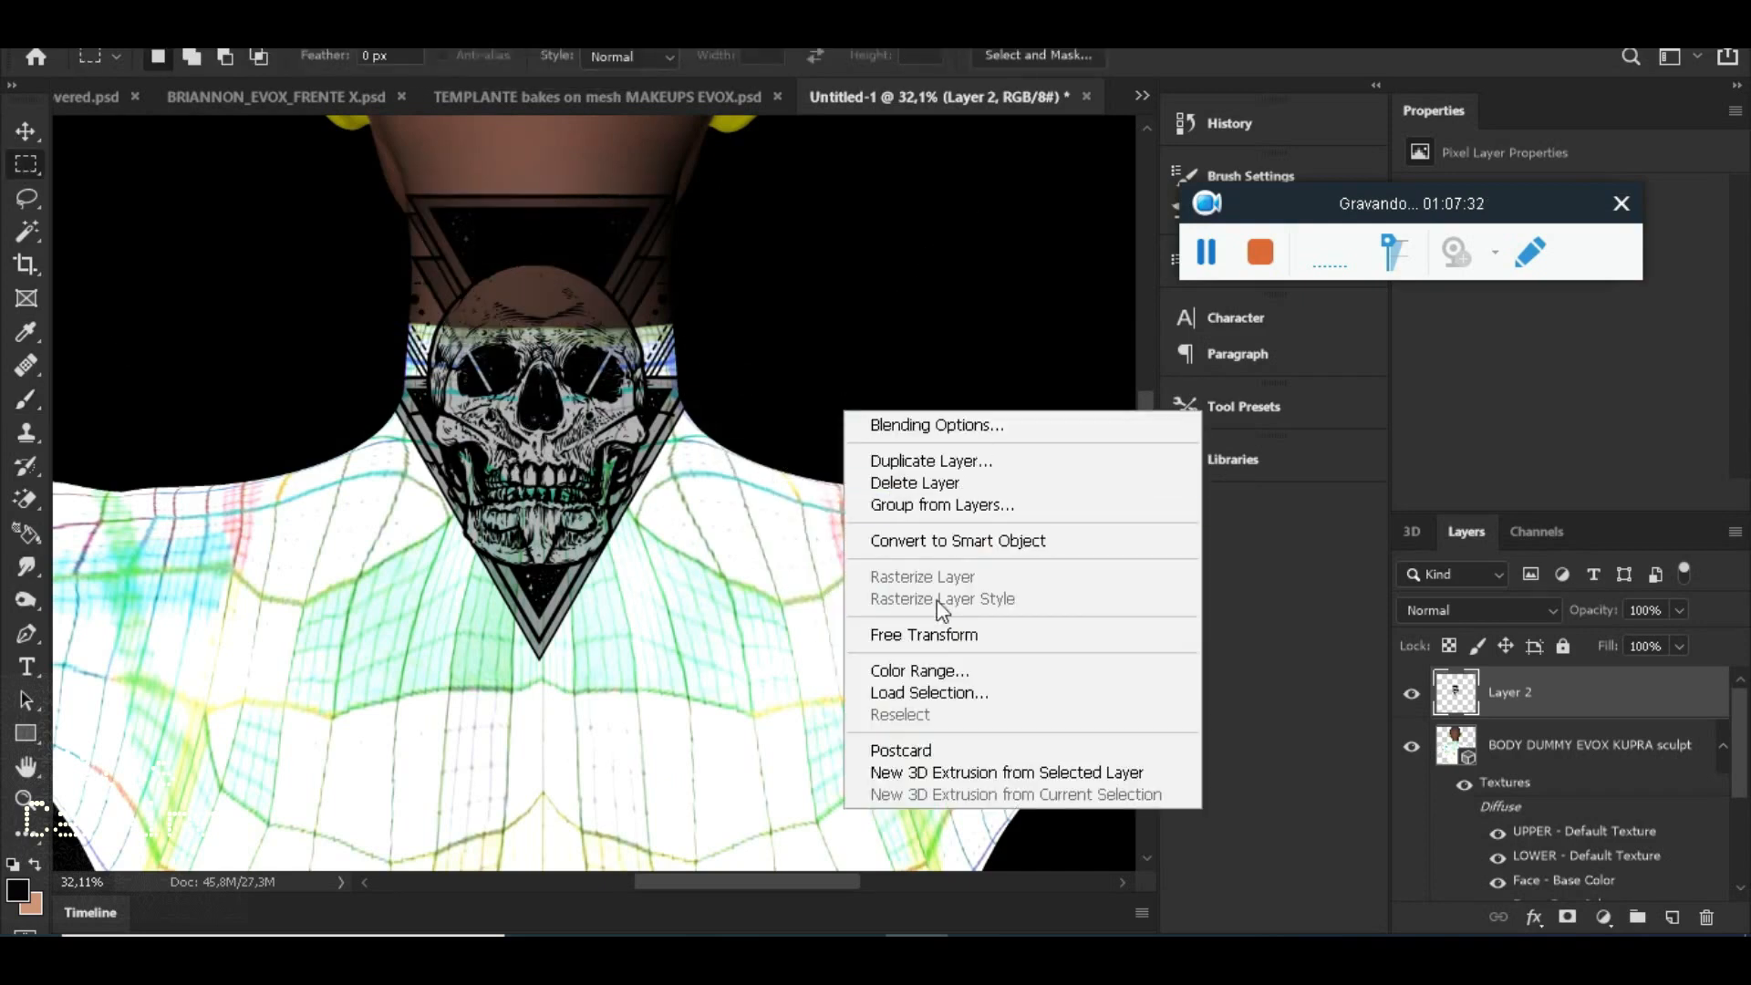
{"action": "left_click", "coordinate": [925, 633]}
{"action": "left_click_drag", "start_coordinate": [696, 626], "coordinate": [660, 571]}
{"action": "left_click_drag", "start_coordinate": [515, 429], "coordinate": [601, 389]}
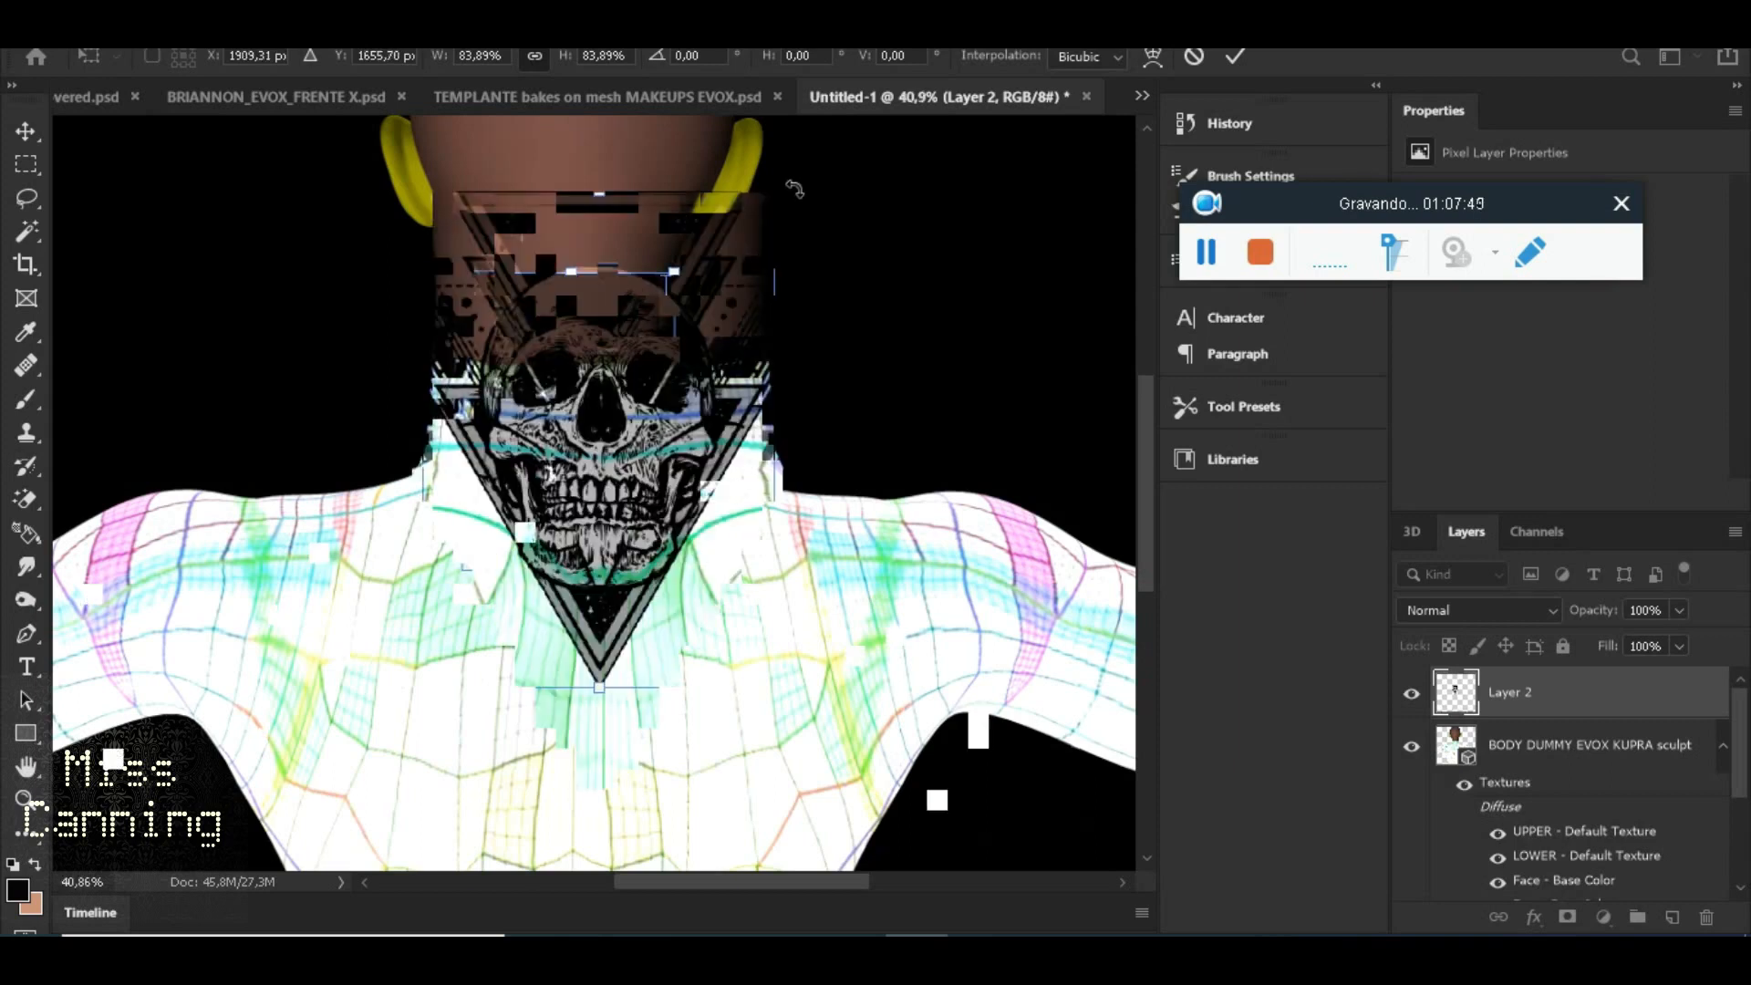
{"action": "left_click_drag", "start_coordinate": [773, 193], "coordinate": [735, 227]}
{"action": "left_click_drag", "start_coordinate": [624, 337], "coordinate": [640, 288]}
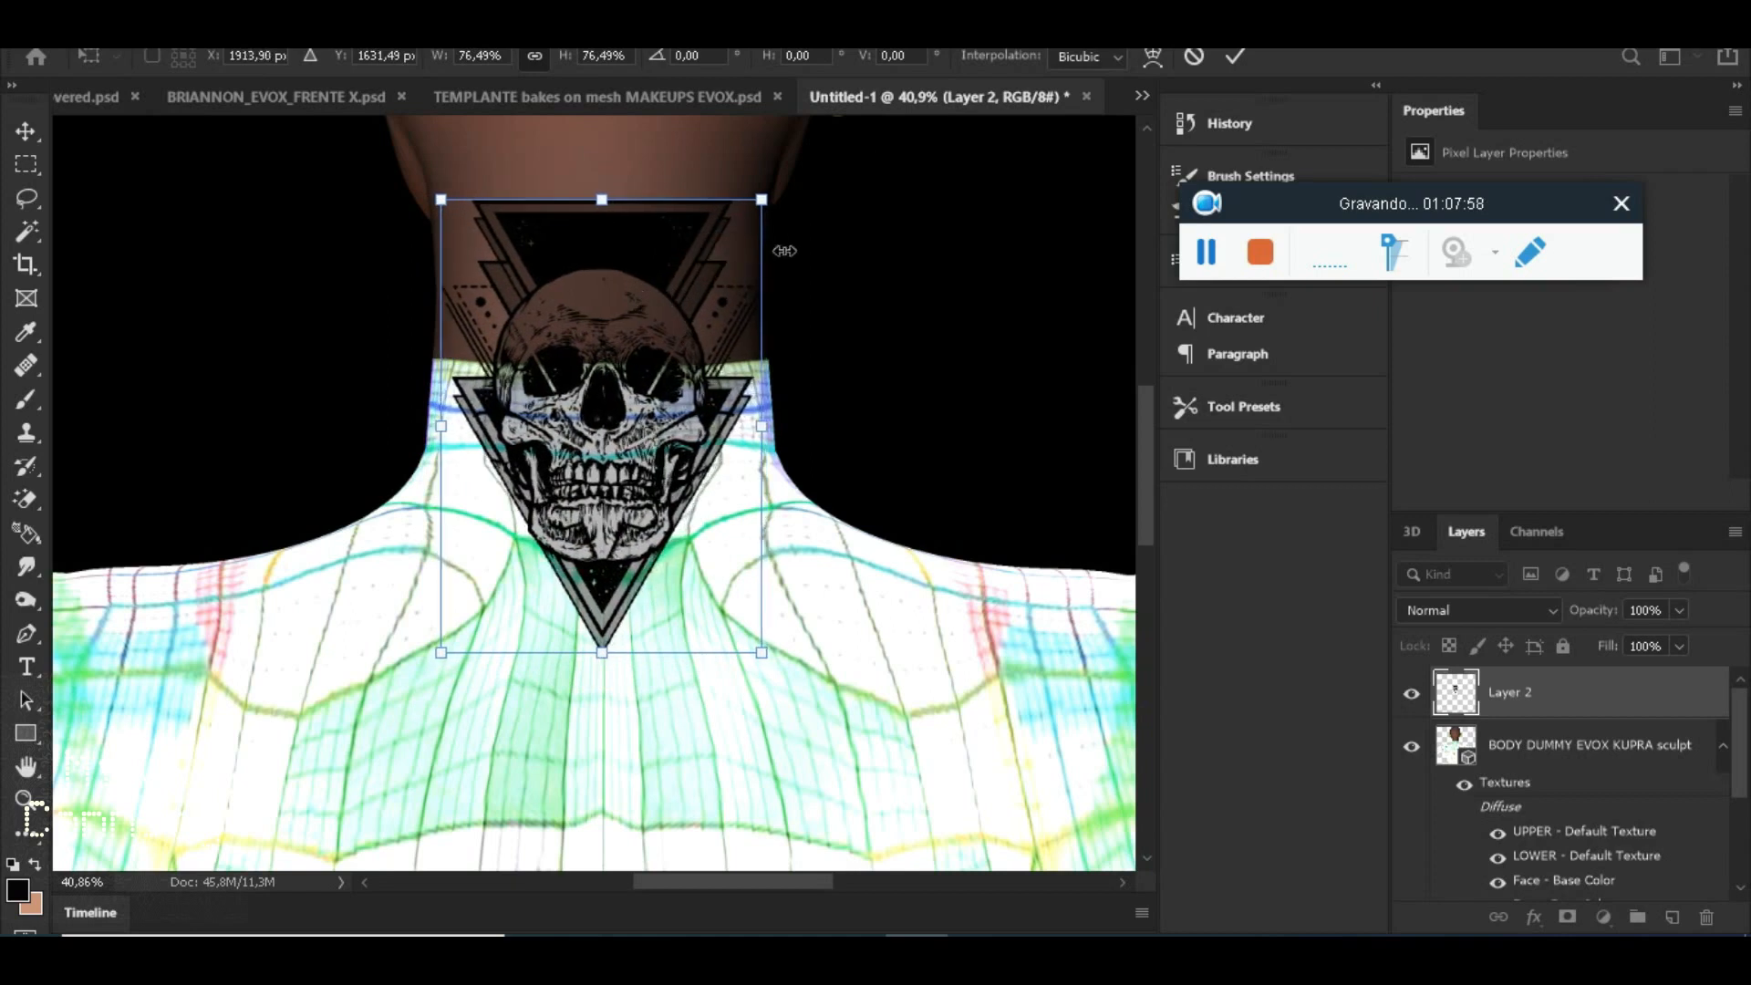
{"action": "left_click", "coordinate": [1231, 59]}
{"action": "key", "text": "m"}
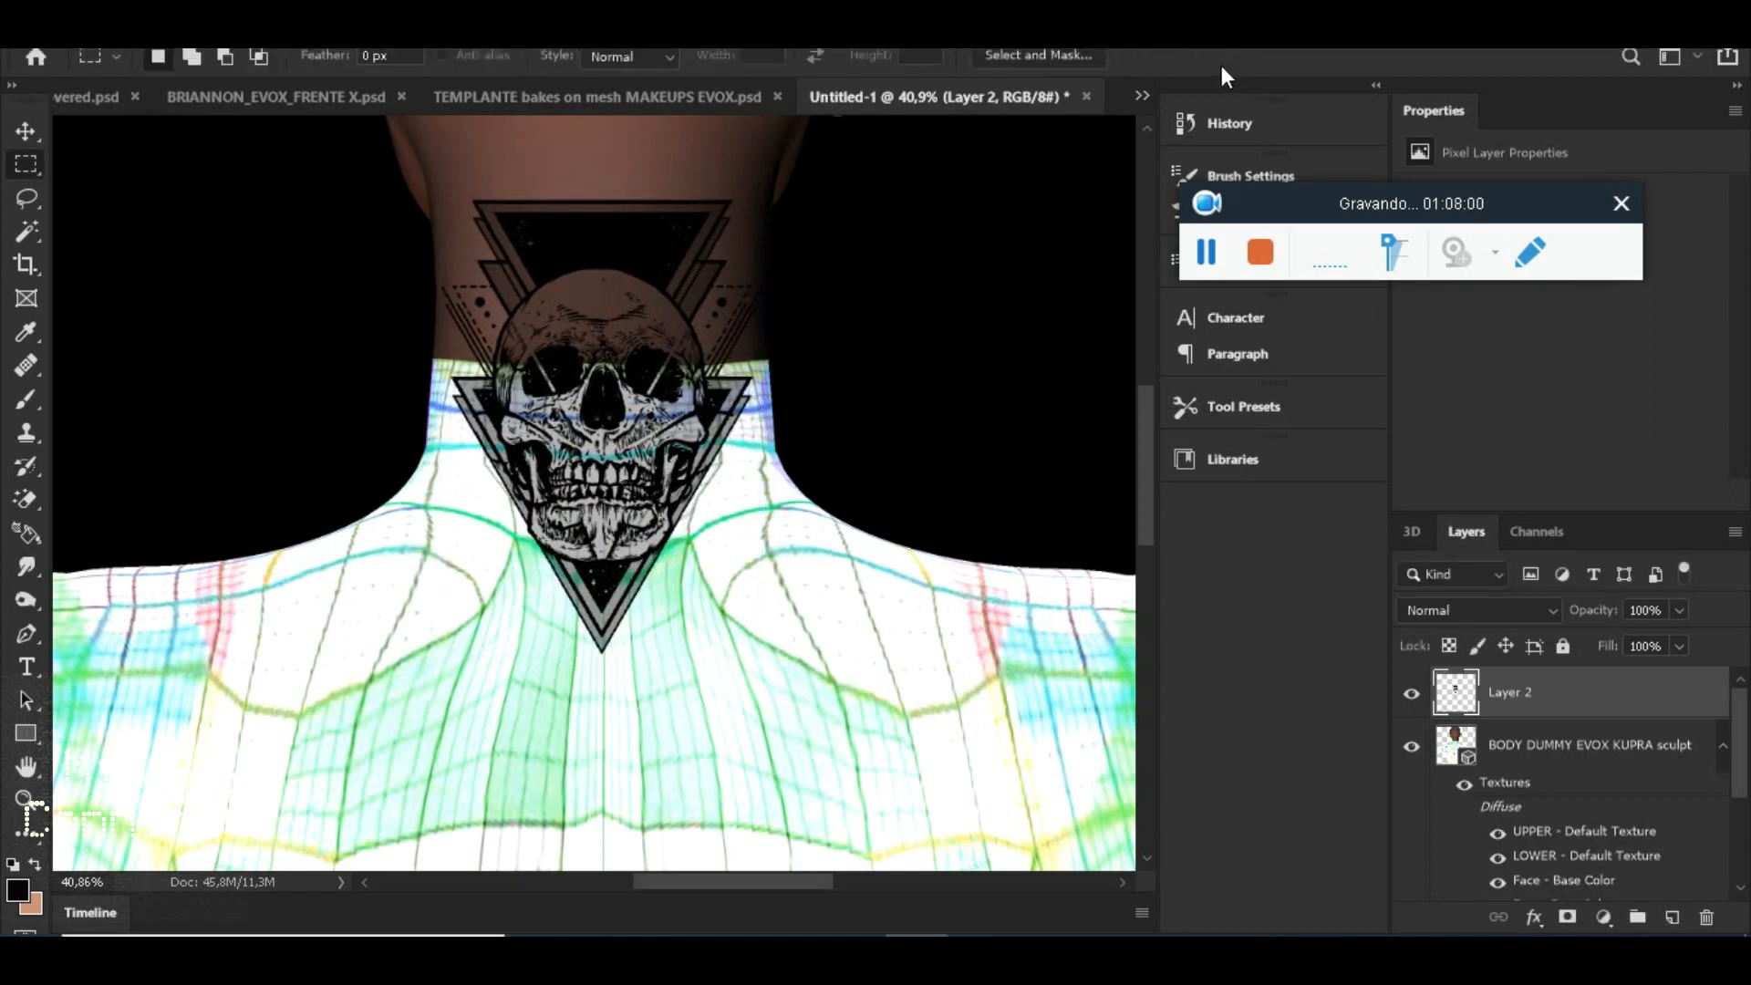
Enable the Bevel & Emboss layer style on Layer 2
{"action": "scroll", "coordinate": [588, 401], "scroll_direction": "down", "scroll_amount": 2}
{"action": "scroll", "coordinate": [590, 402], "scroll_direction": "down", "scroll_amount": 3}
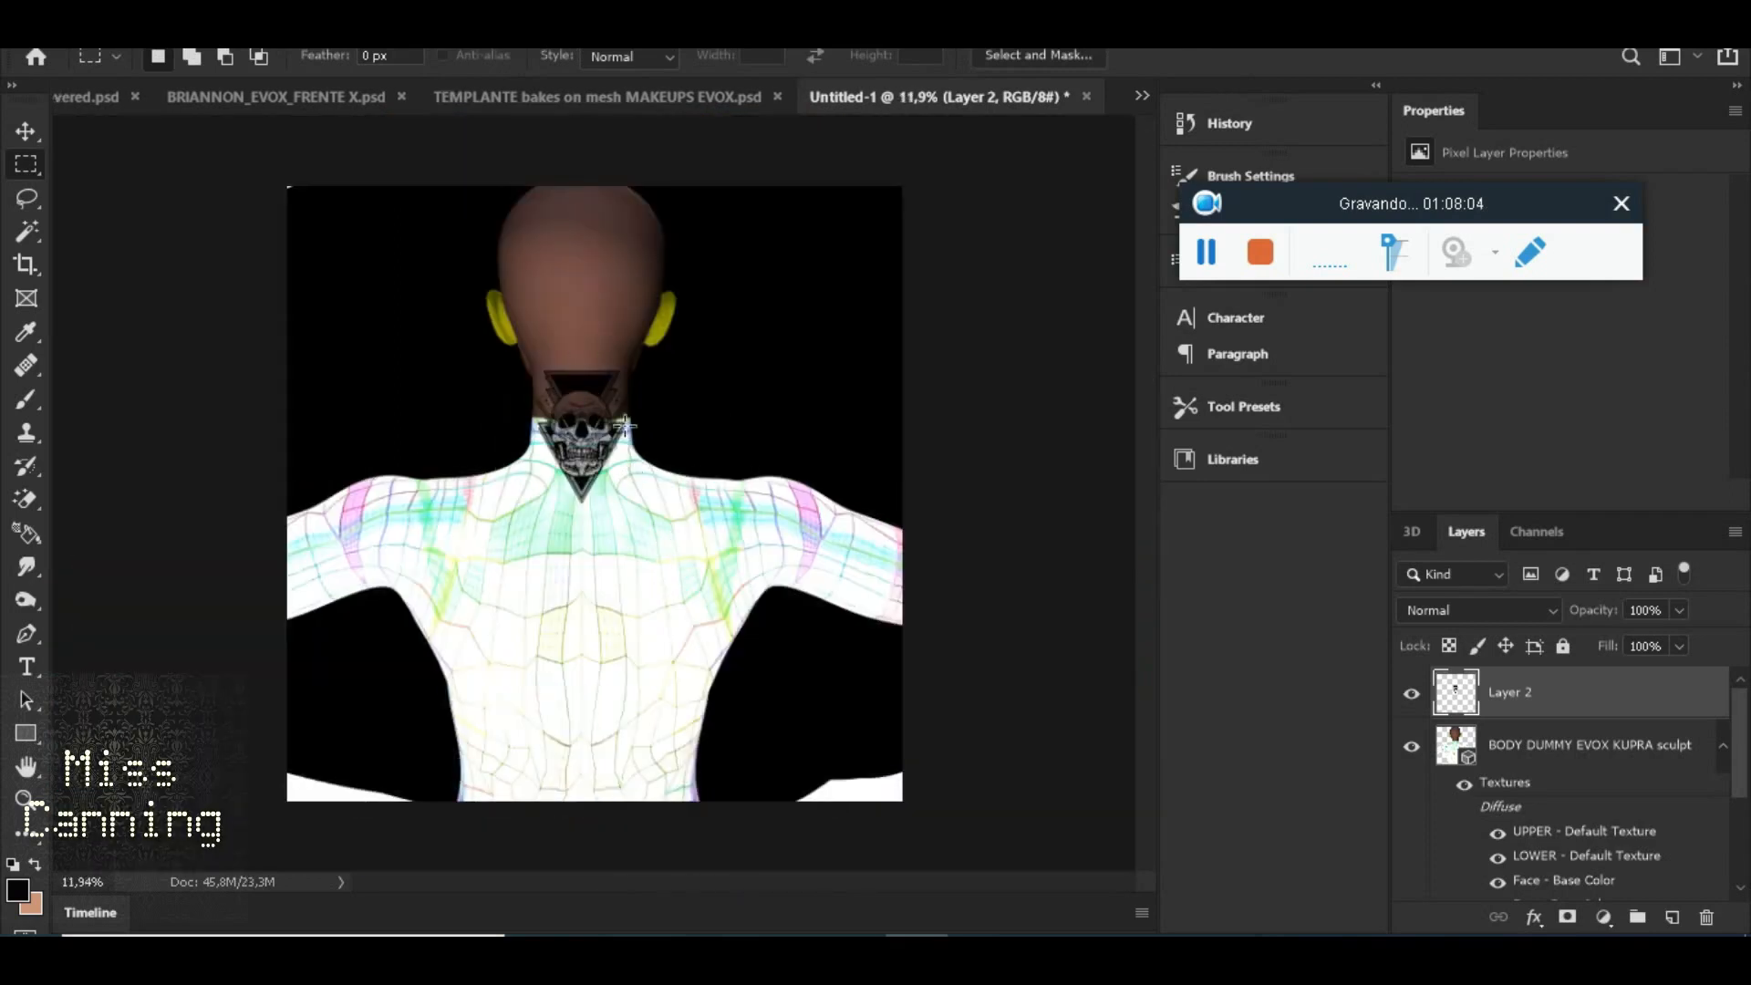
{"action": "scroll", "coordinate": [632, 355], "scroll_direction": "up", "scroll_amount": 2}
{"action": "scroll", "coordinate": [632, 355], "scroll_direction": "up", "scroll_amount": 2}
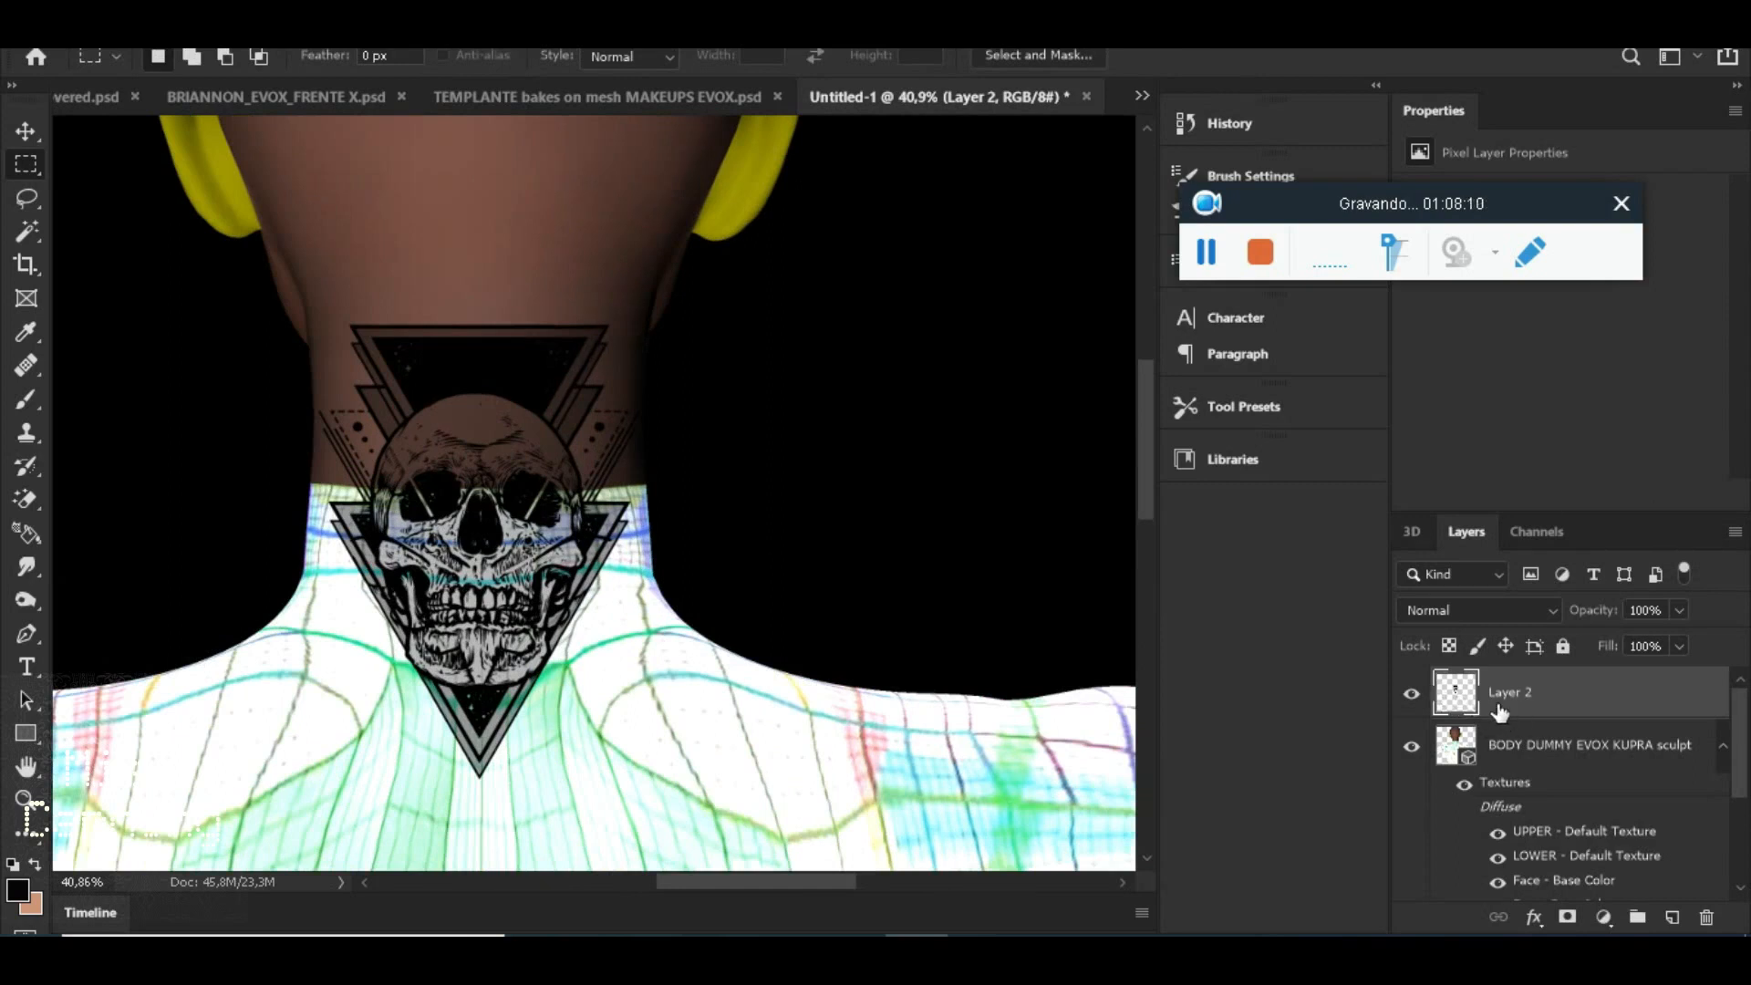
{"action": "double_click", "coordinate": [1501, 712]}
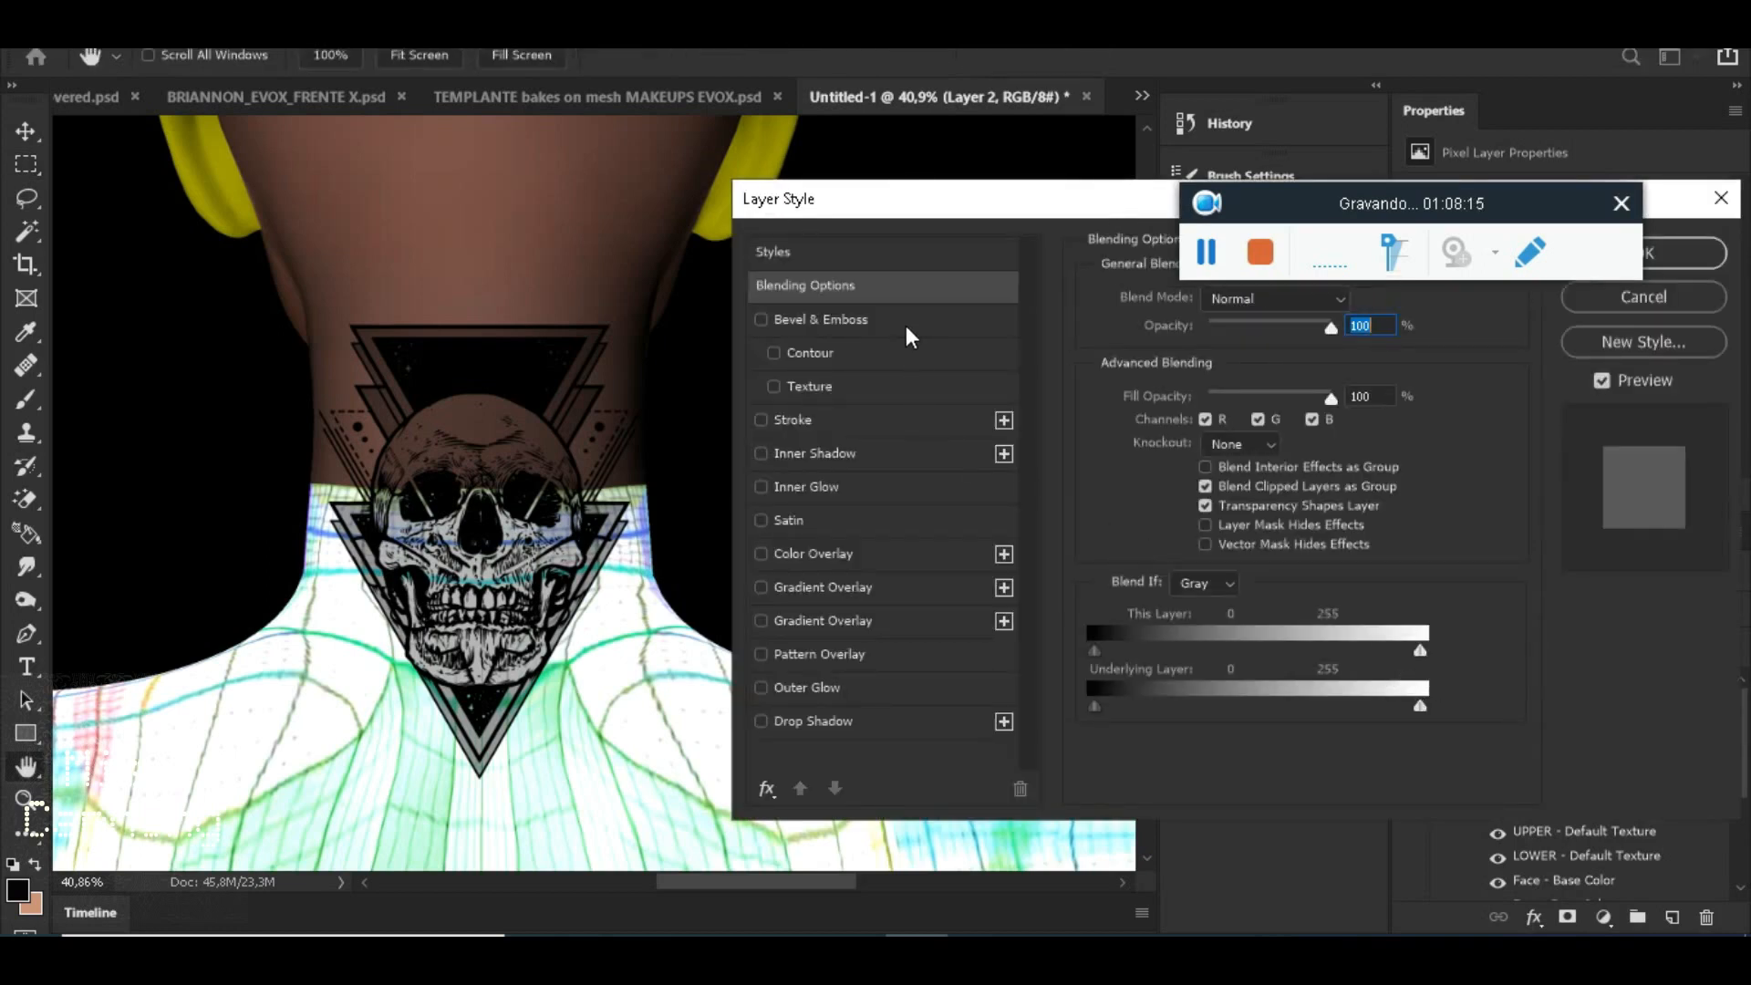
{"action": "left_click", "coordinate": [759, 319]}
{"action": "left_click", "coordinate": [772, 321]}
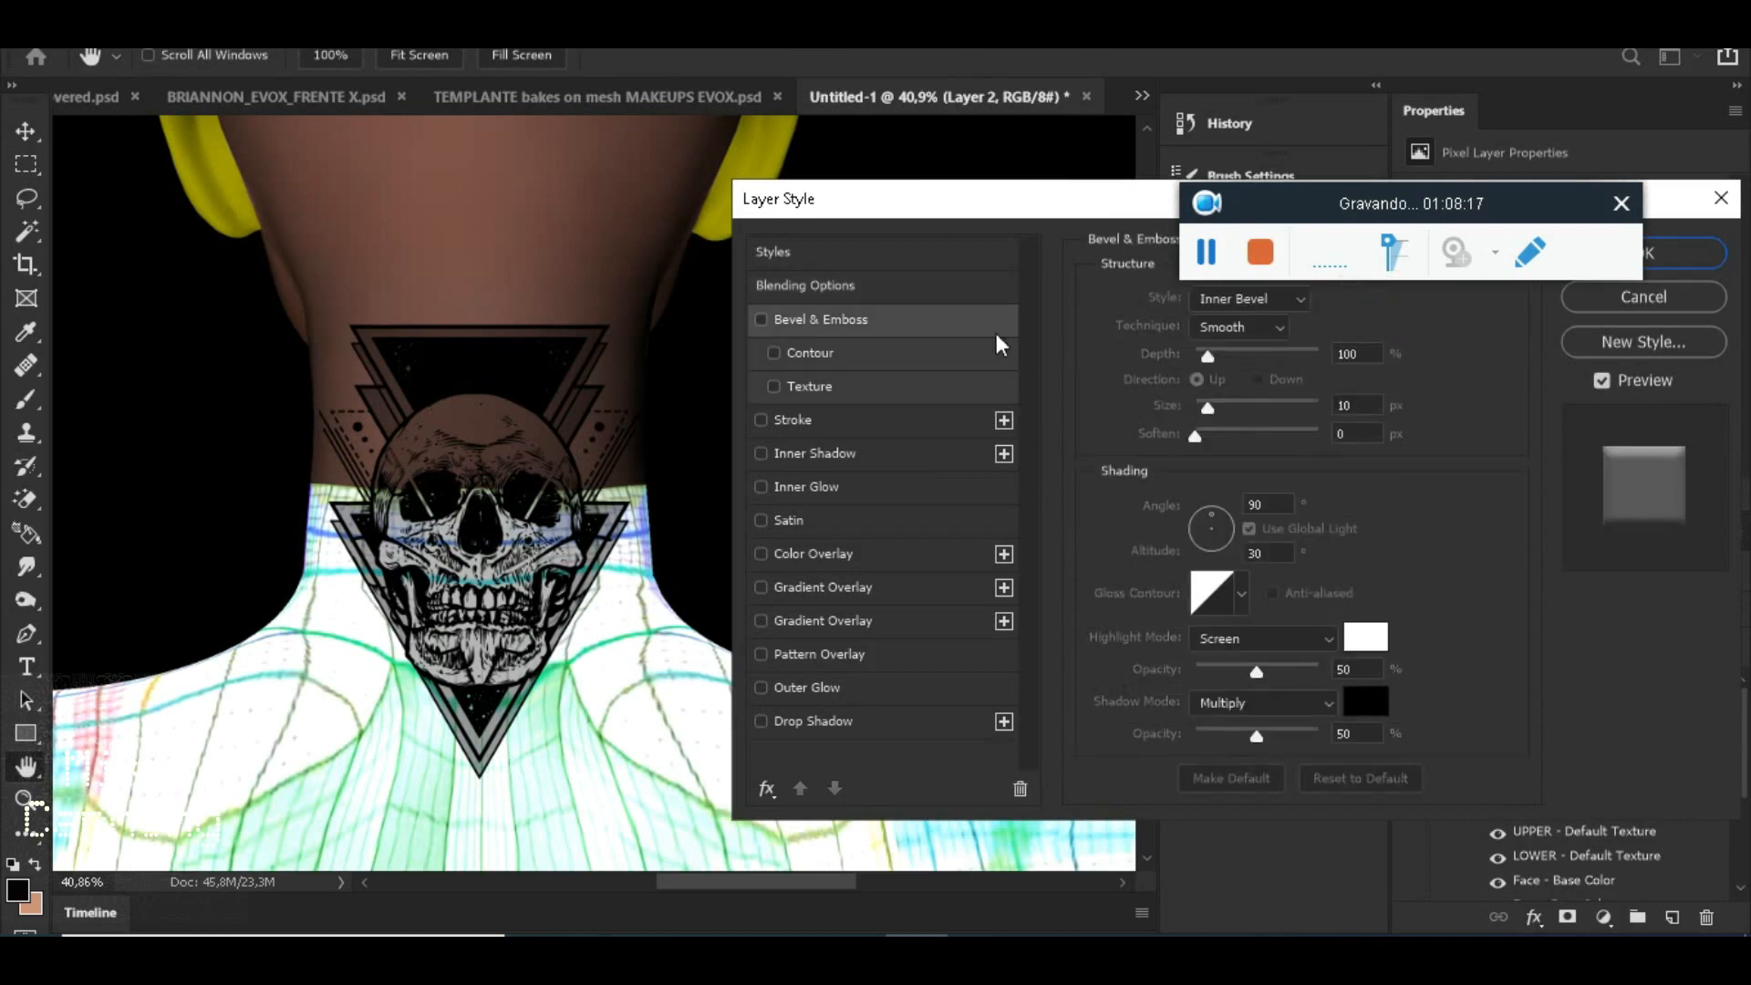
{"action": "left_click", "coordinate": [867, 323]}
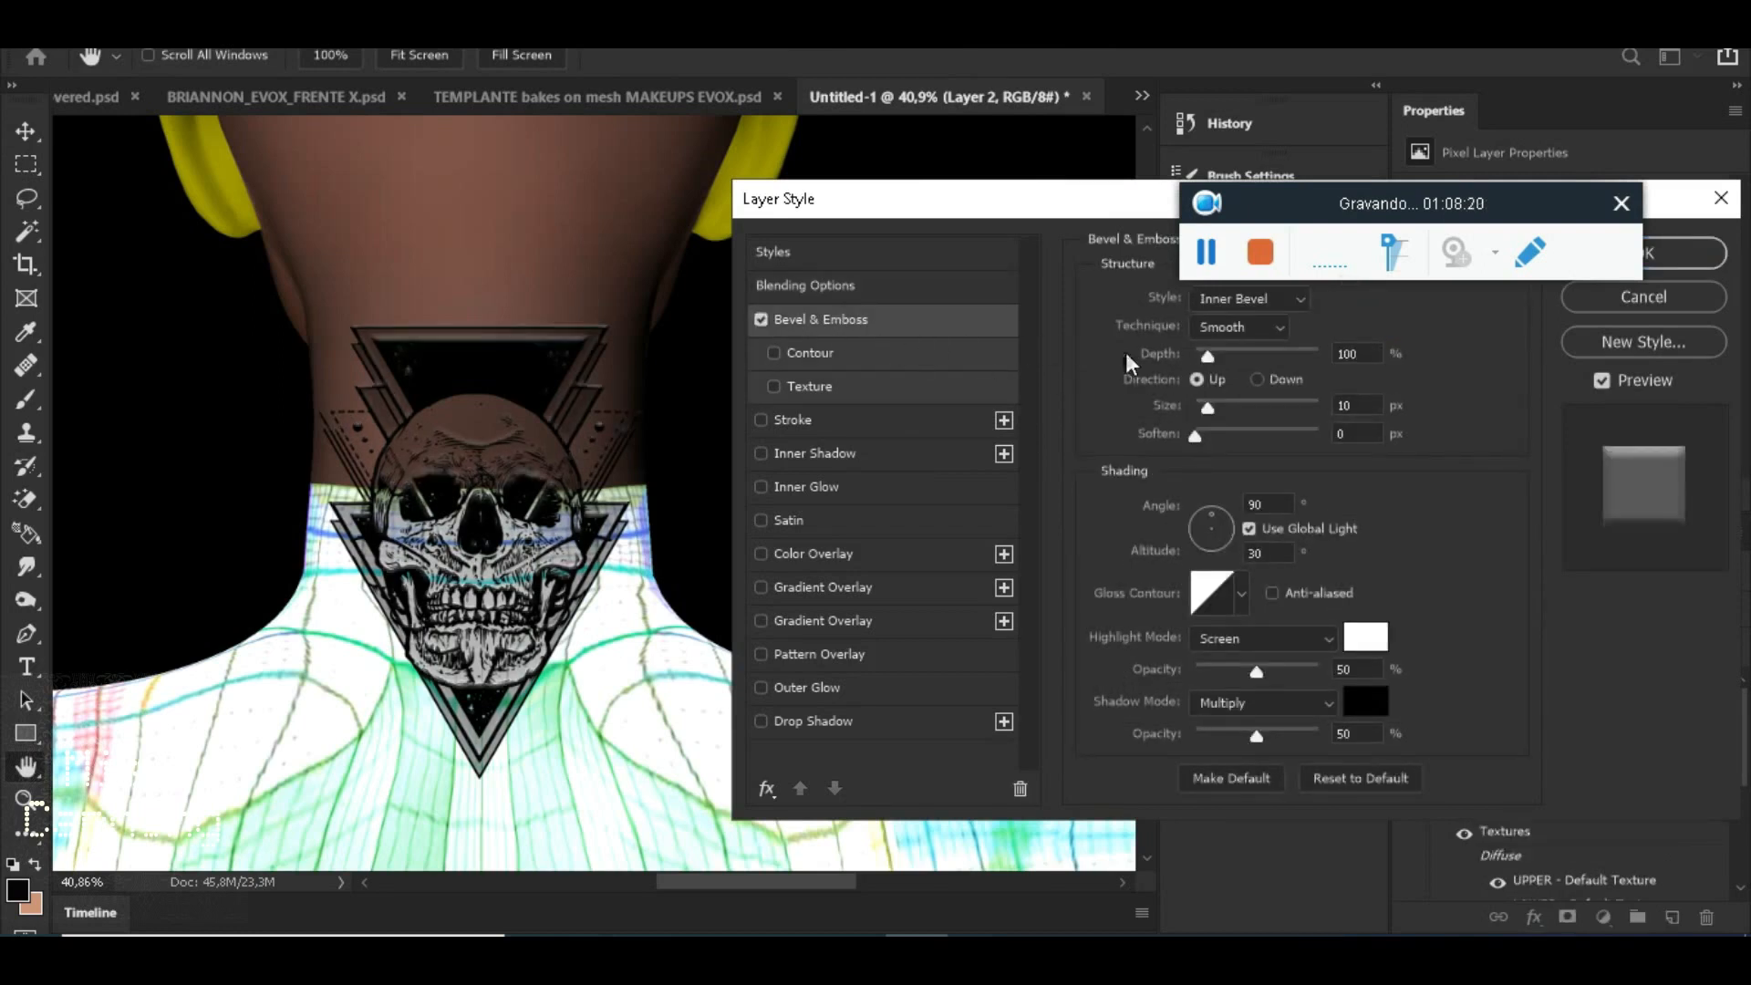
Set the bevel's style to Outer Bevel for the skull tattoo
{"action": "left_click", "coordinate": [1260, 252]}
{"action": "left_click_drag", "start_coordinate": [1288, 135], "coordinate": [1290, 137]}
{"action": "left_click", "coordinate": [1254, 292]}
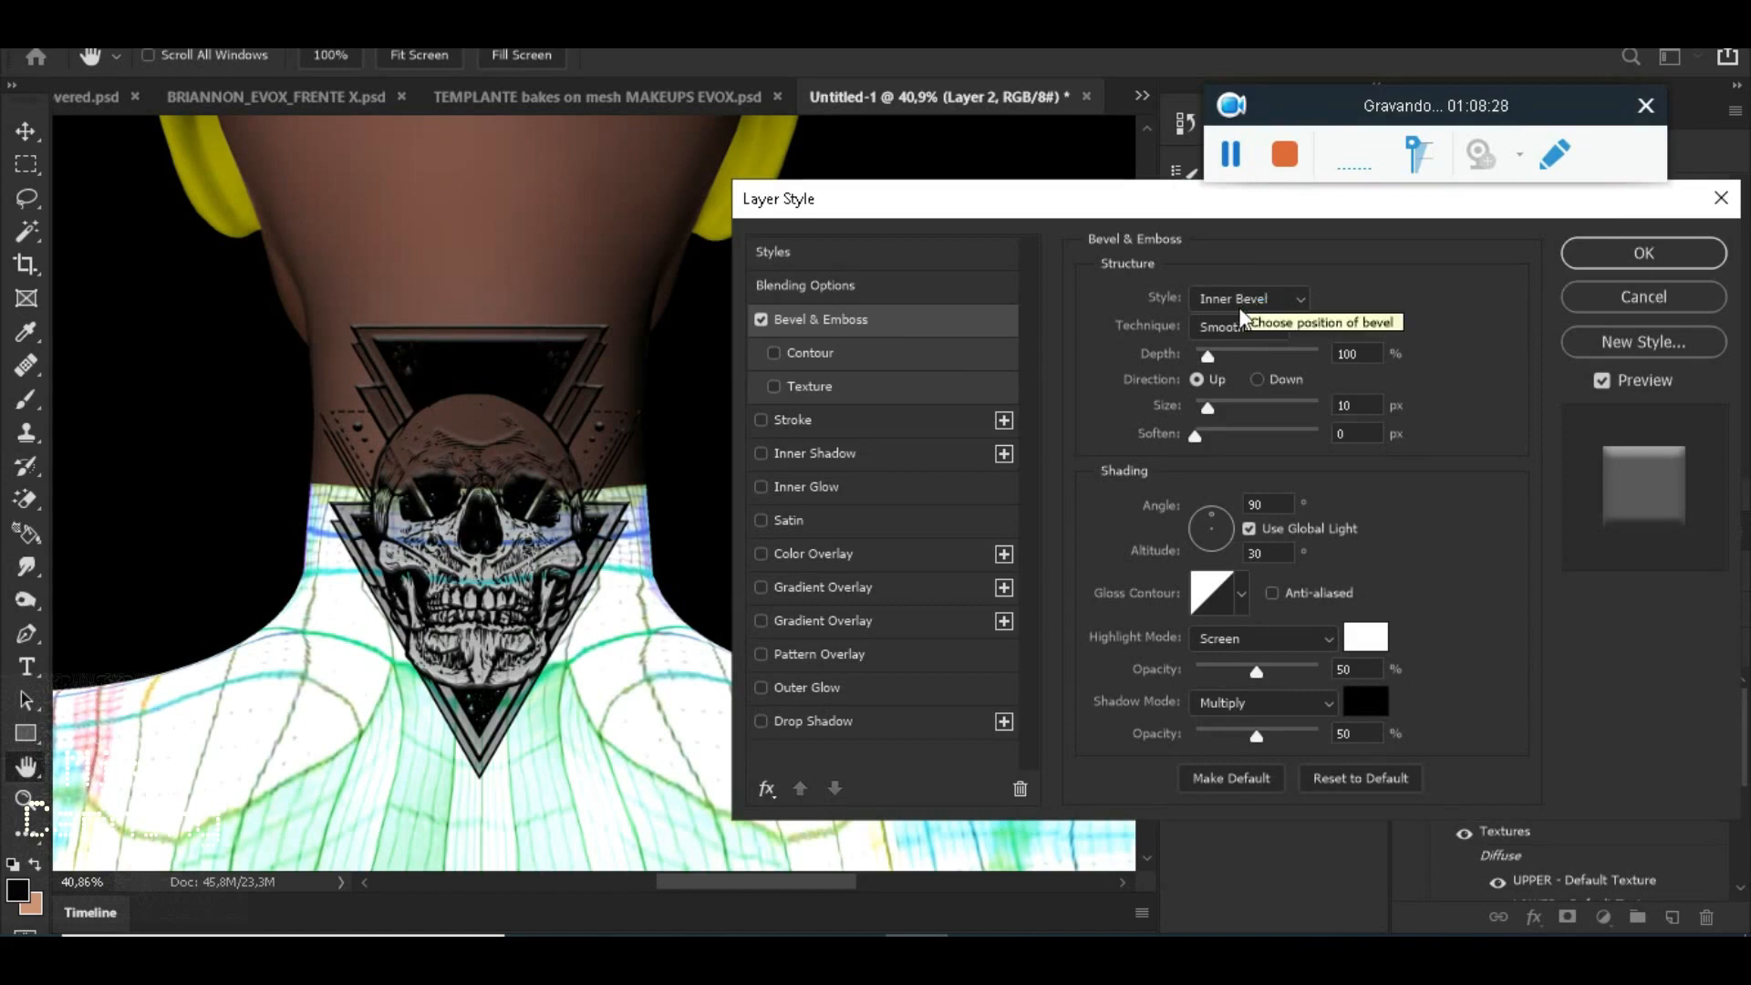
{"action": "left_click", "coordinate": [1232, 295]}
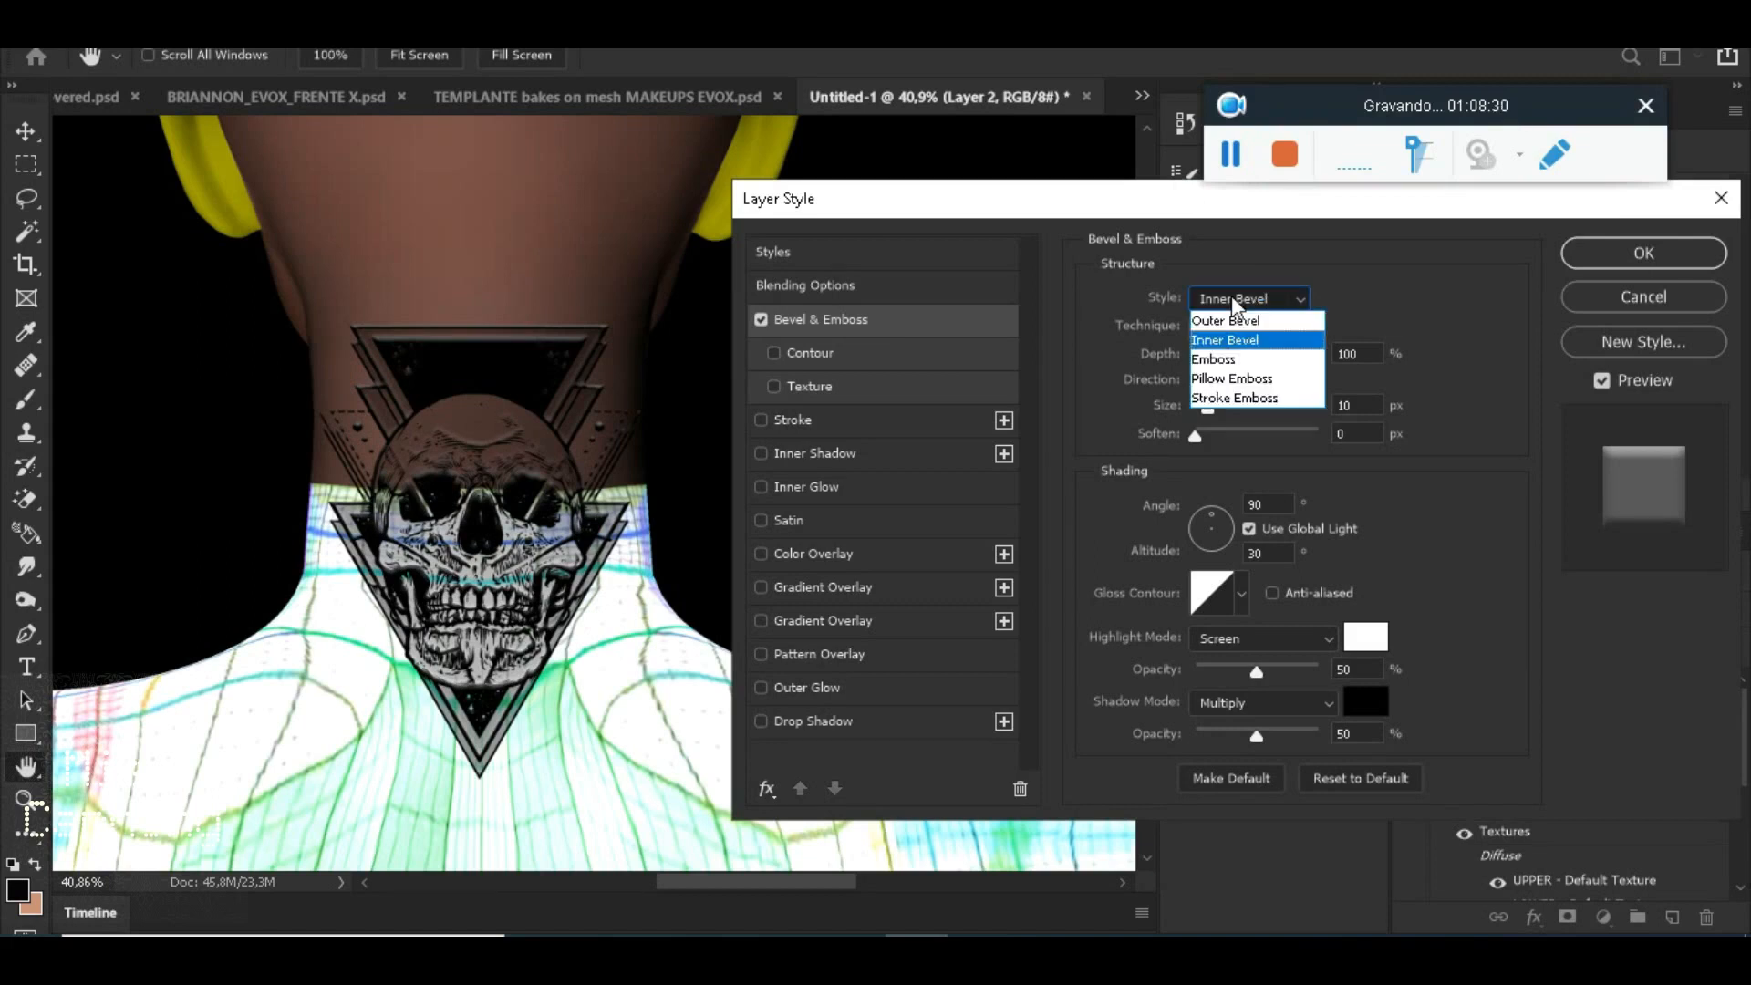
{"action": "left_click", "coordinate": [1249, 321]}
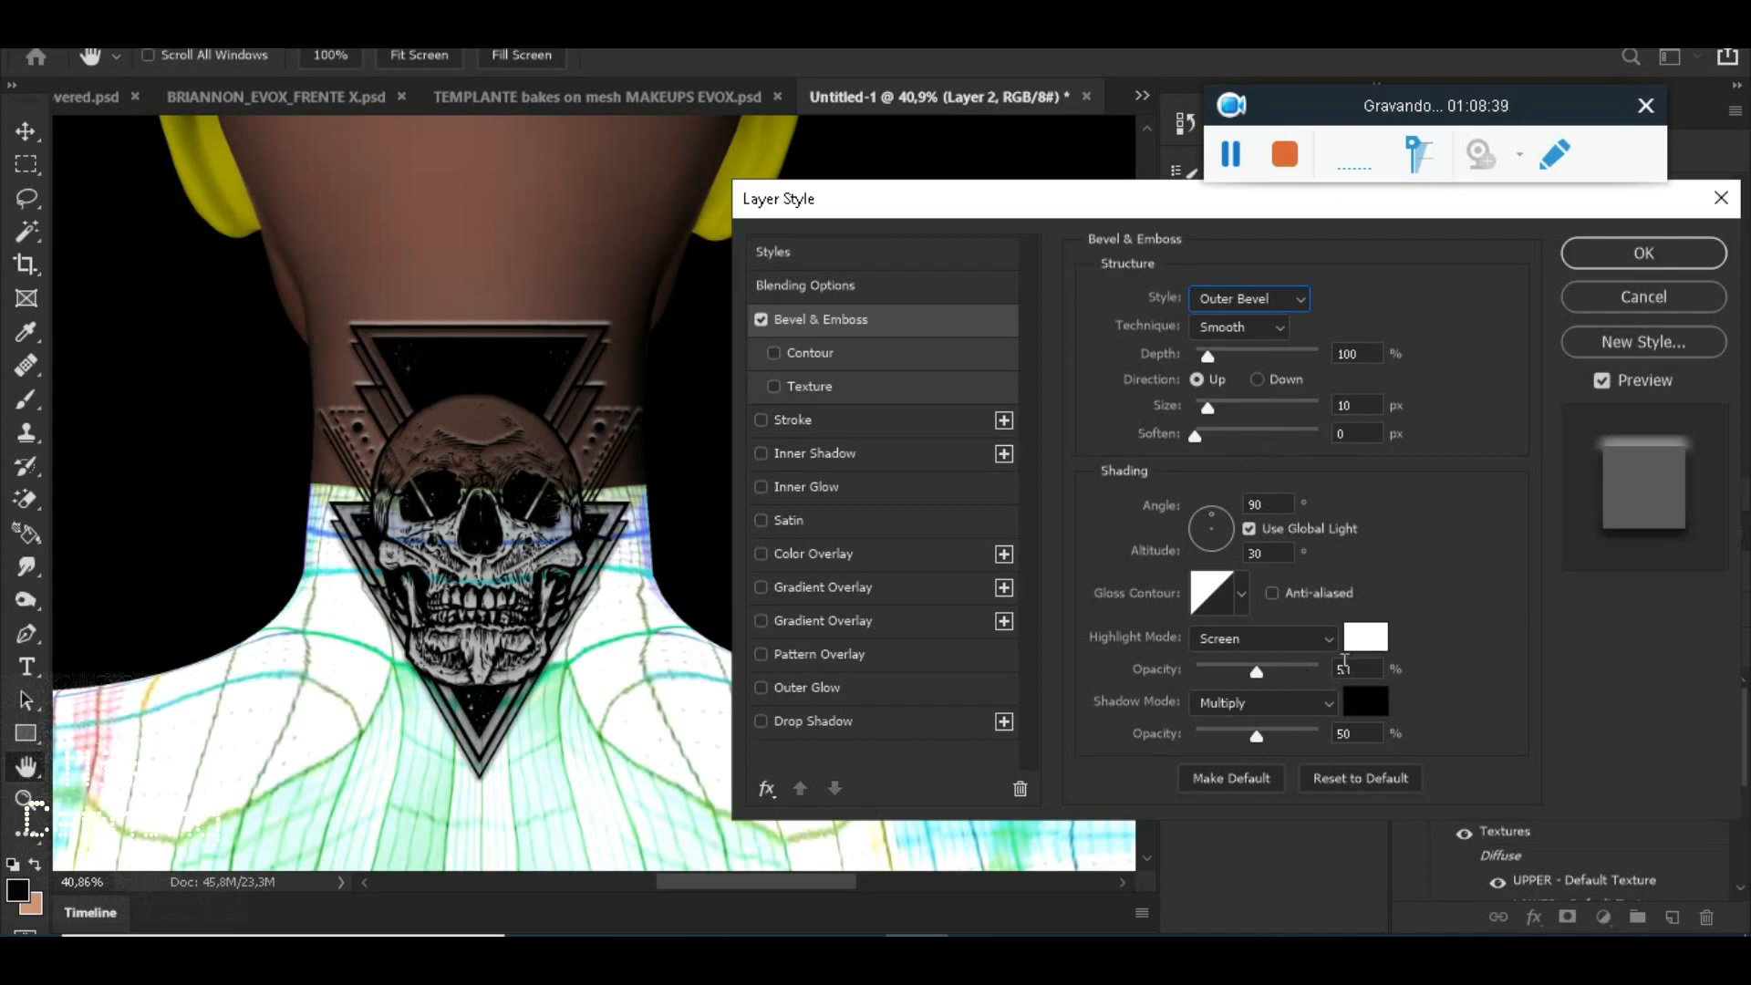
Set the bevel's highlight mode to Normal and look through the gloss contour presets
{"action": "left_click", "coordinate": [1306, 637]}
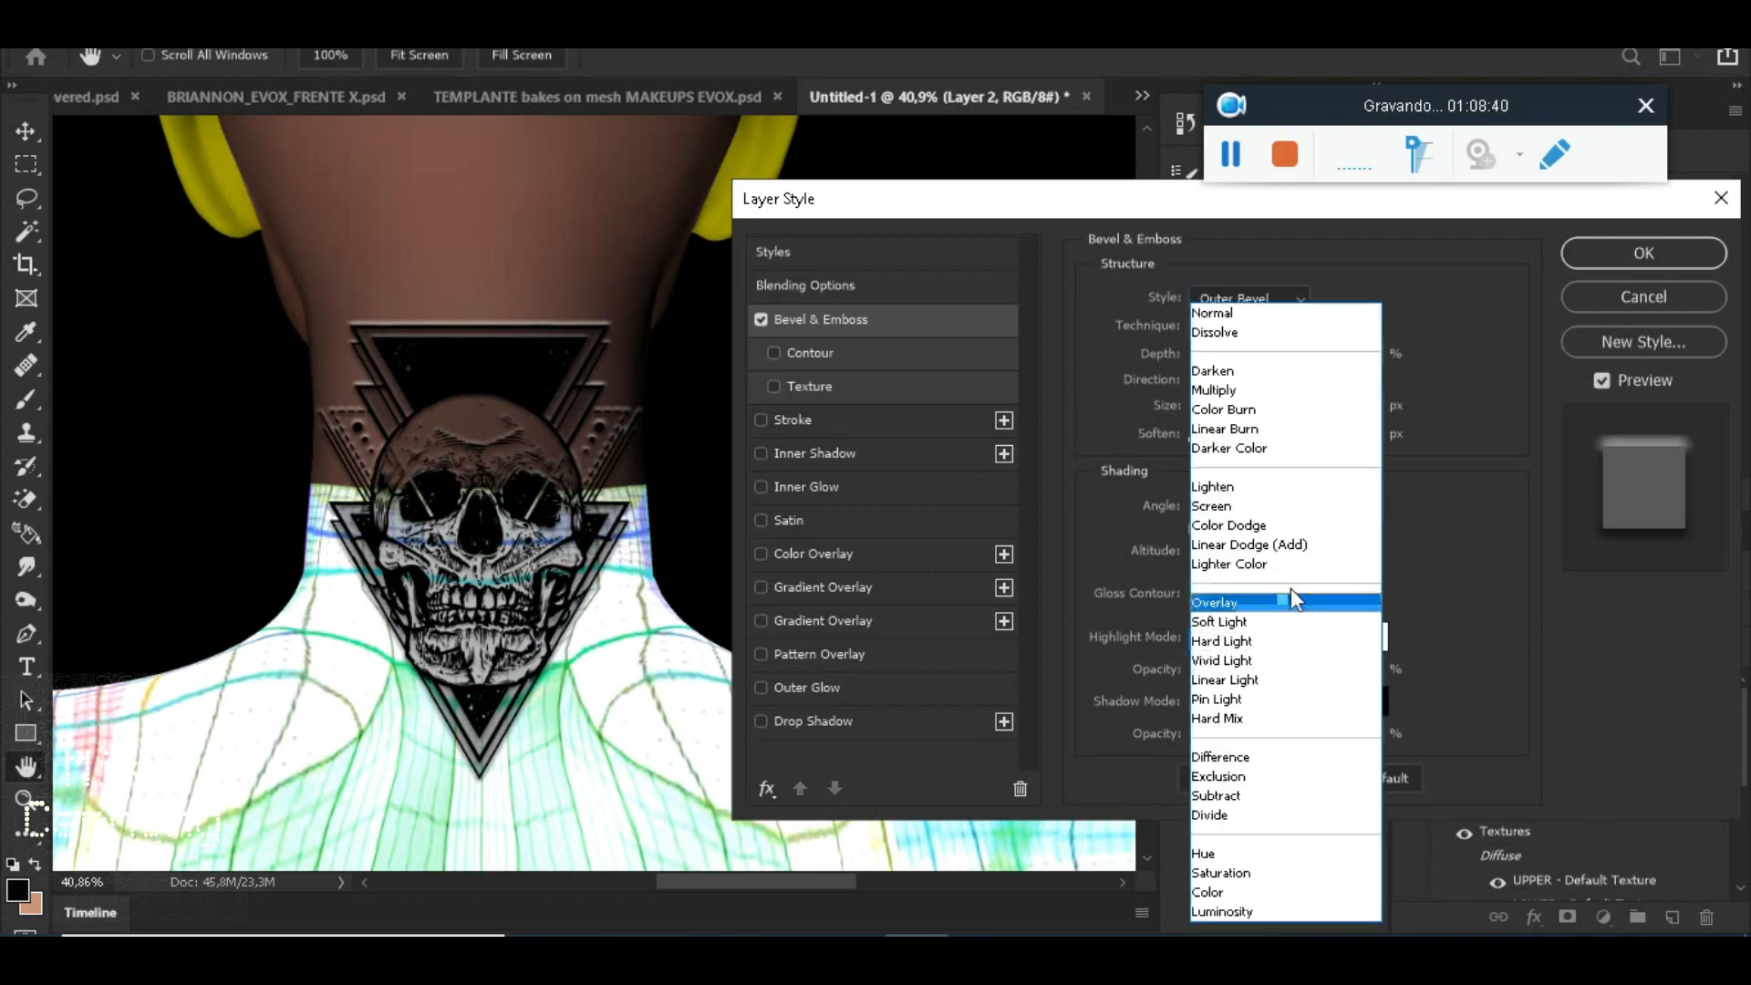
{"action": "left_click", "coordinate": [1250, 319]}
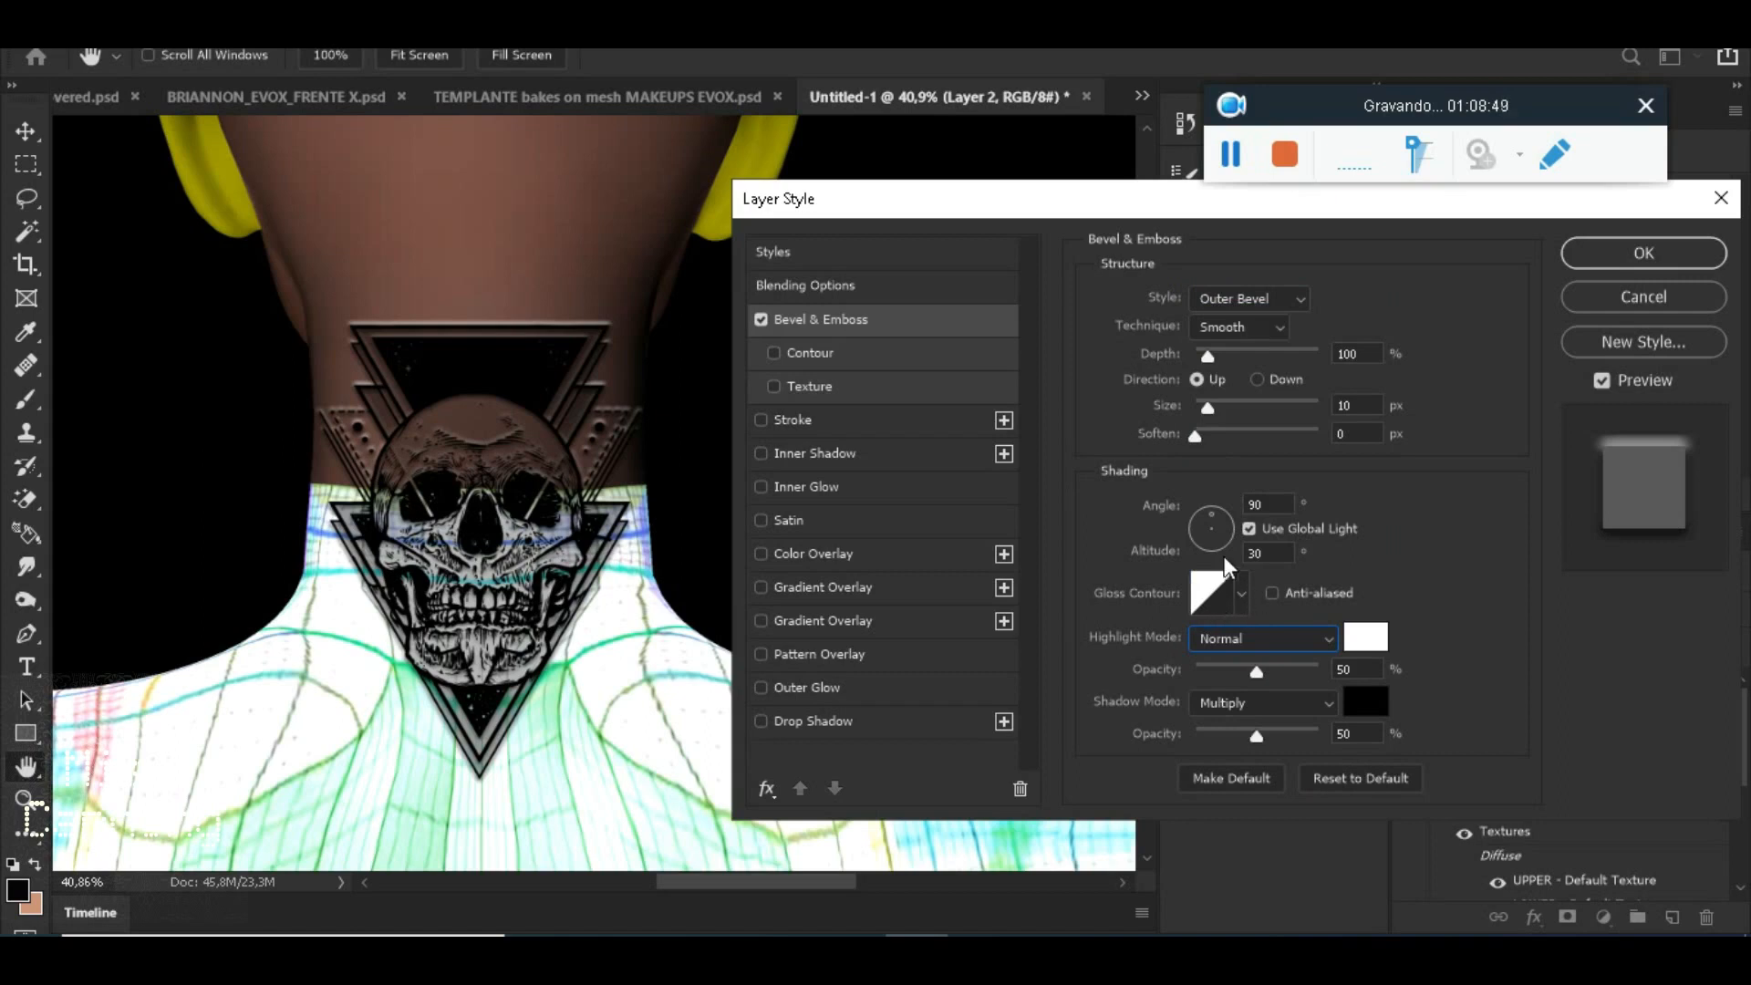
{"action": "left_click", "coordinate": [1240, 593]}
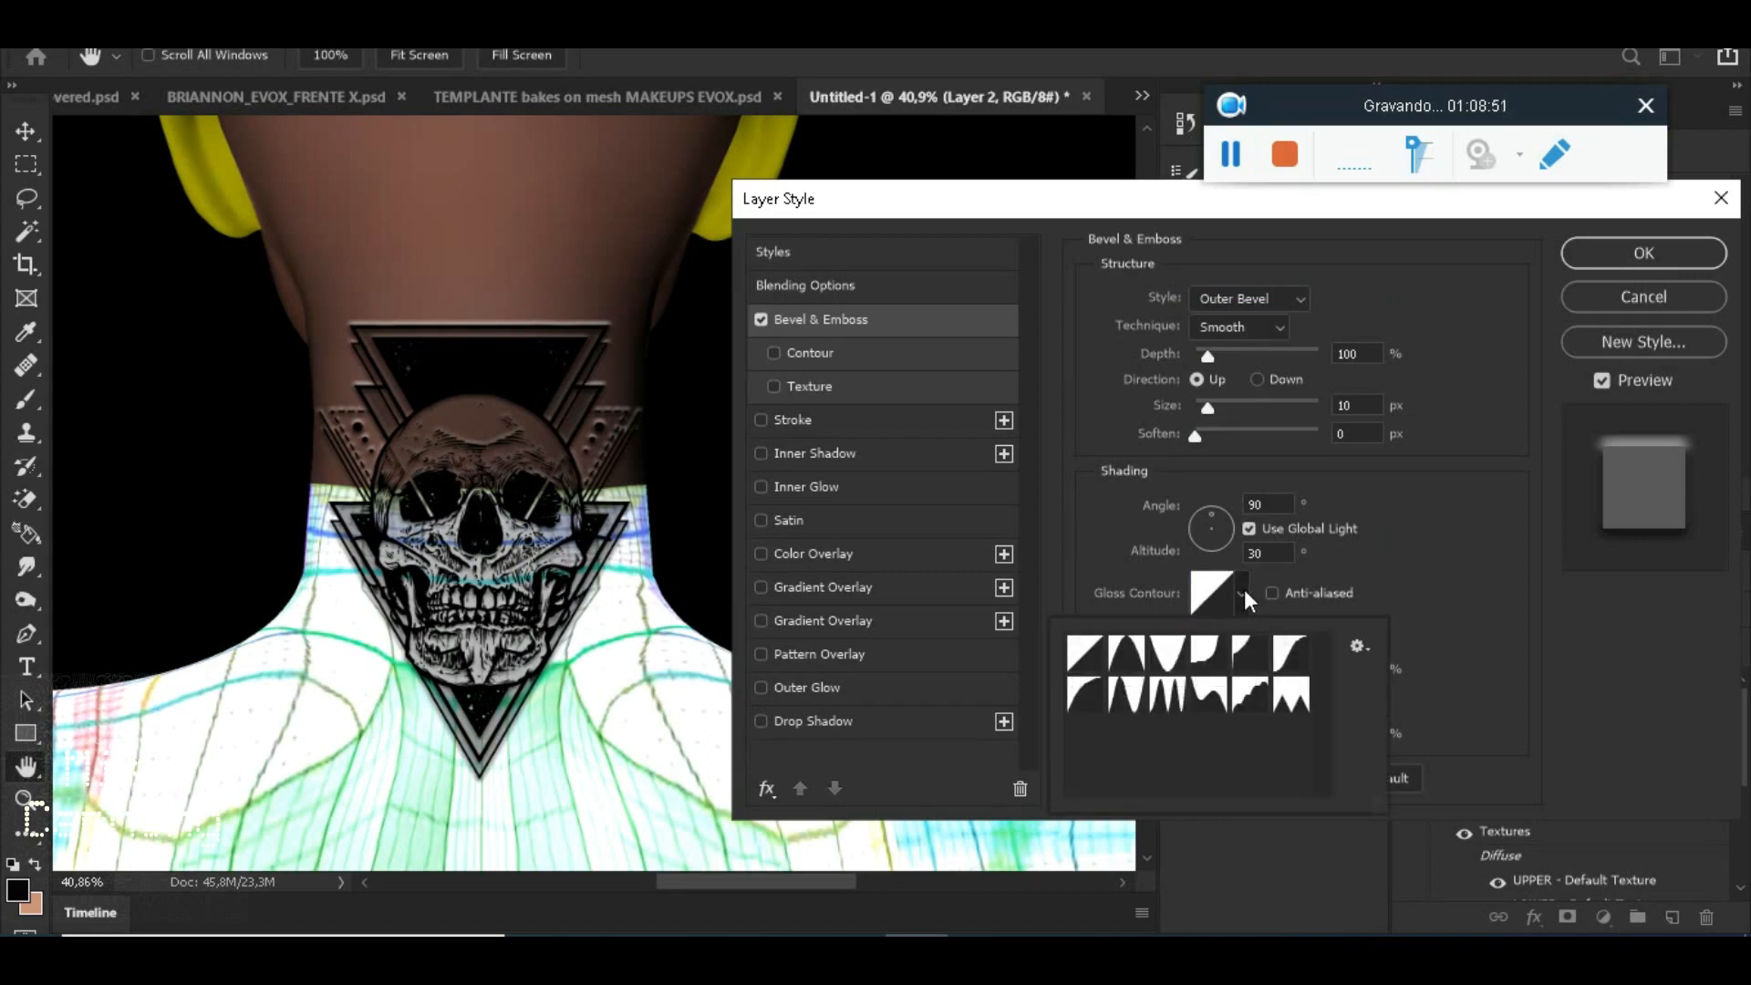
{"action": "left_click", "coordinate": [1371, 561]}
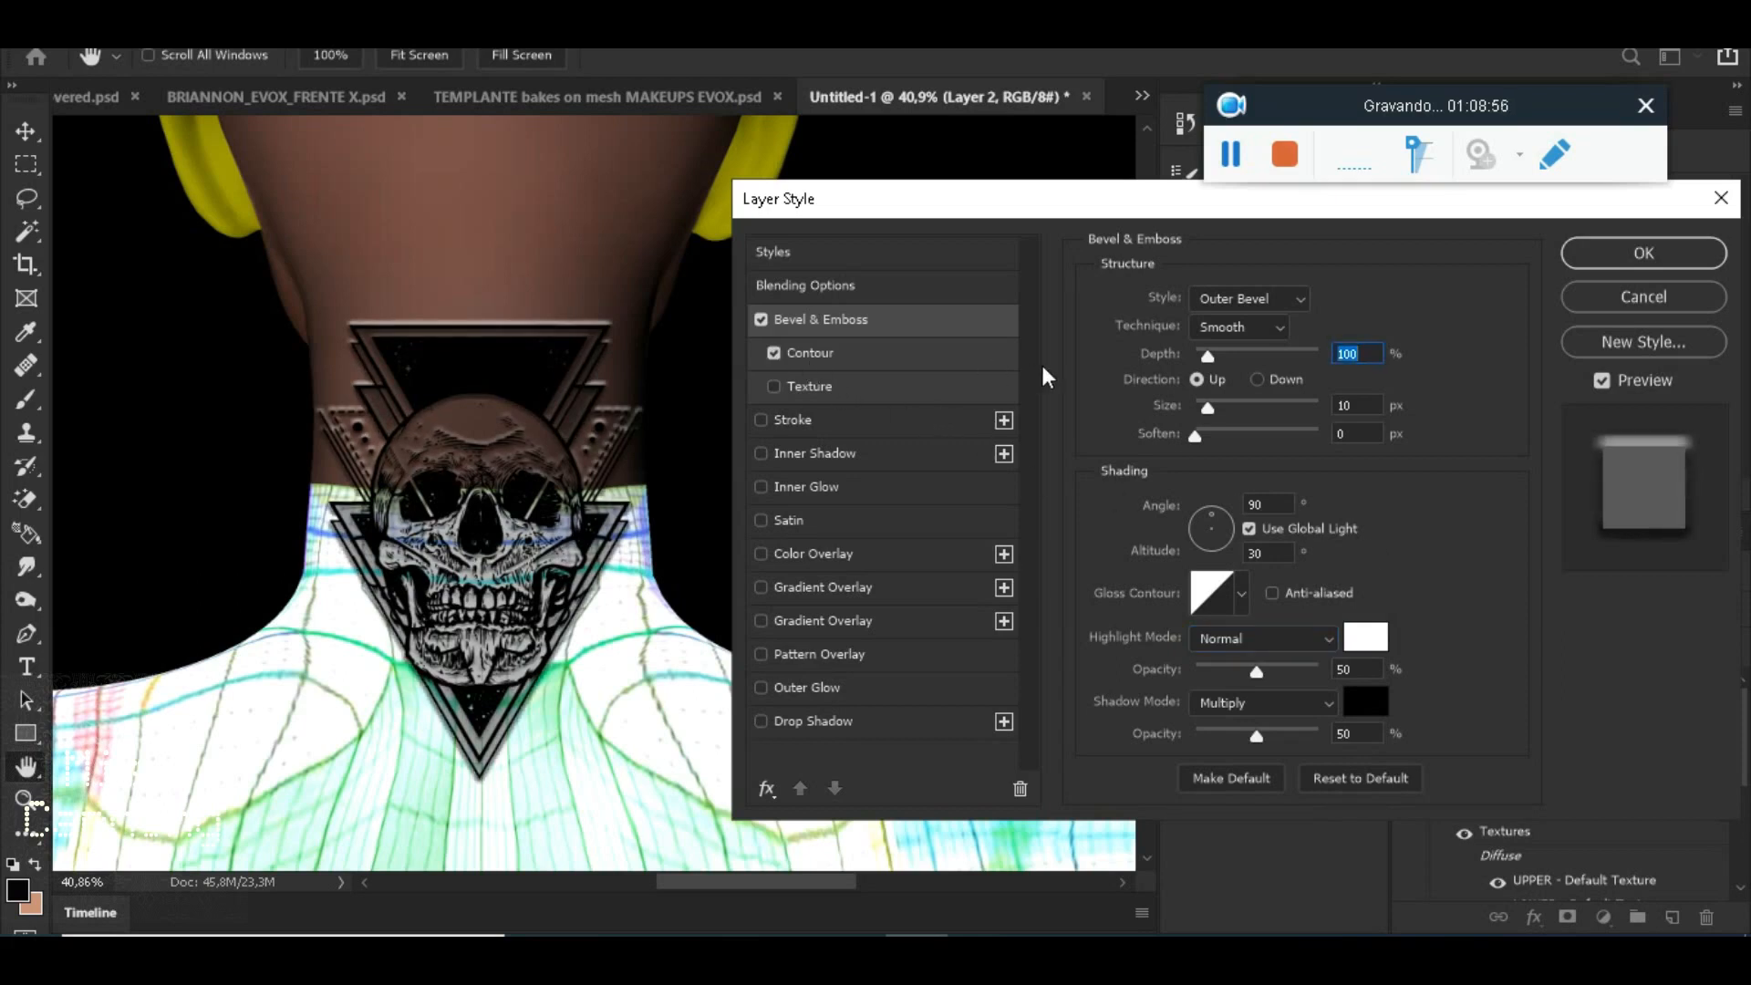
Enable the Contour option under Bevel & Emboss for the skull tattoo
{"action": "left_click", "coordinate": [974, 352]}
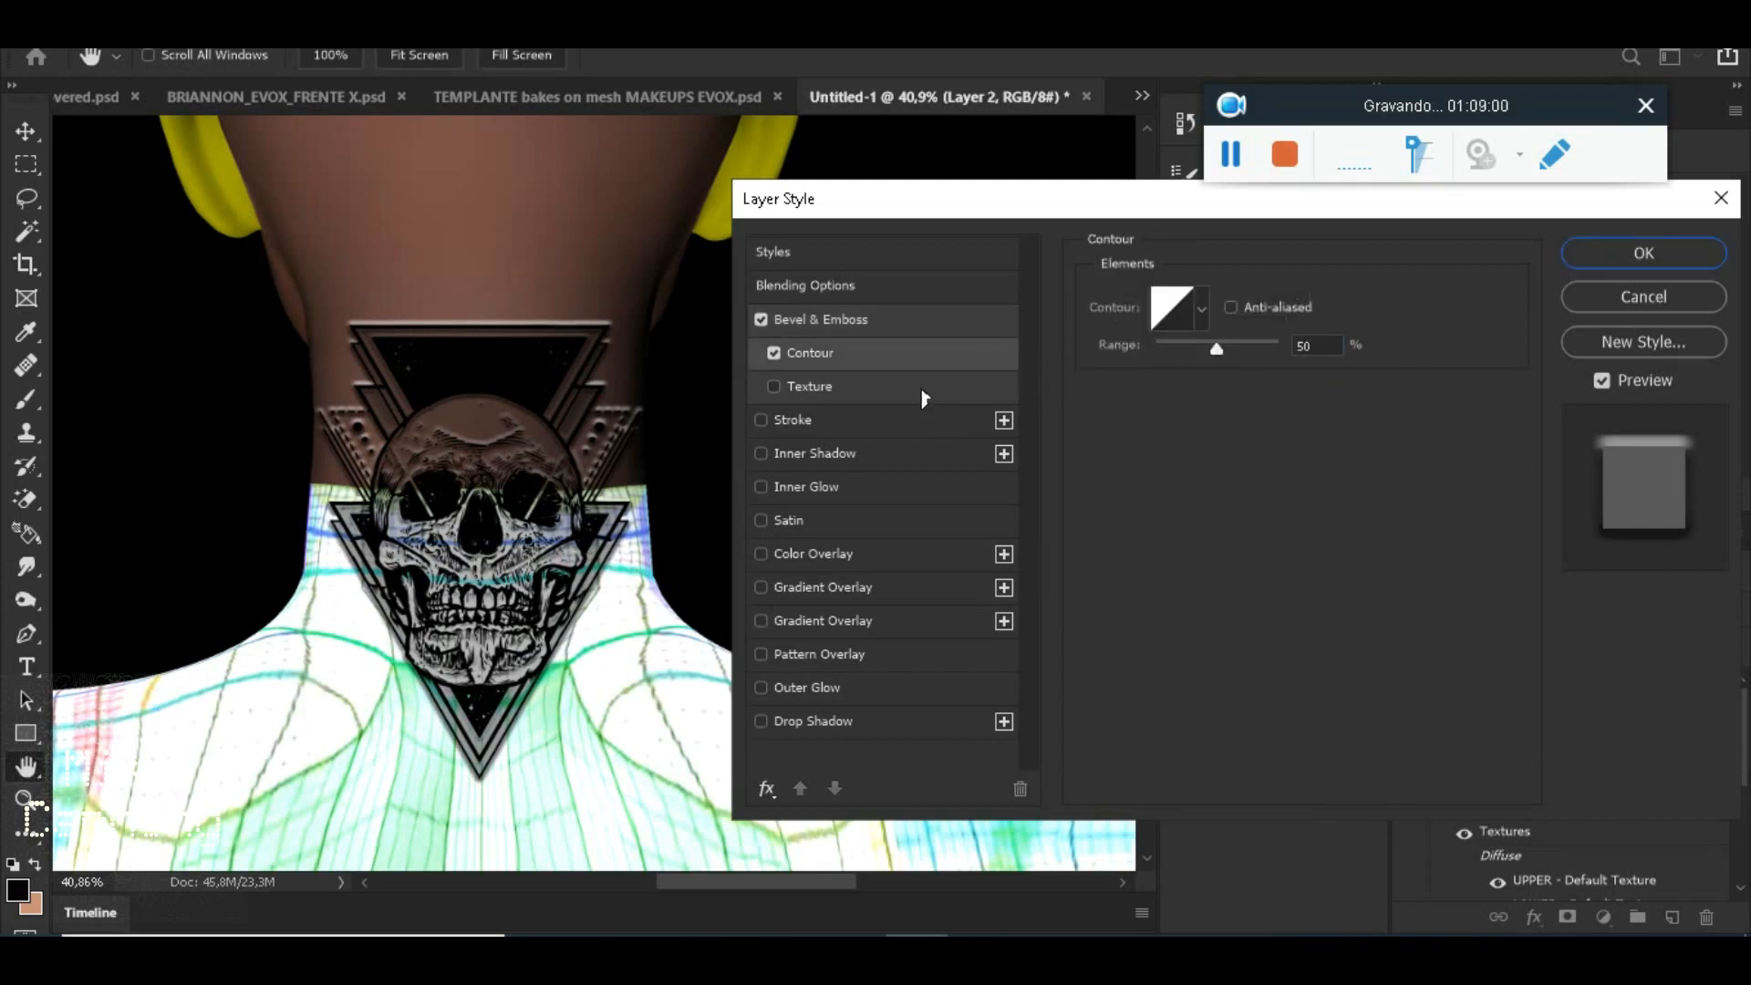
{"action": "left_click", "coordinate": [1202, 310]}
{"action": "left_click", "coordinate": [839, 319]}
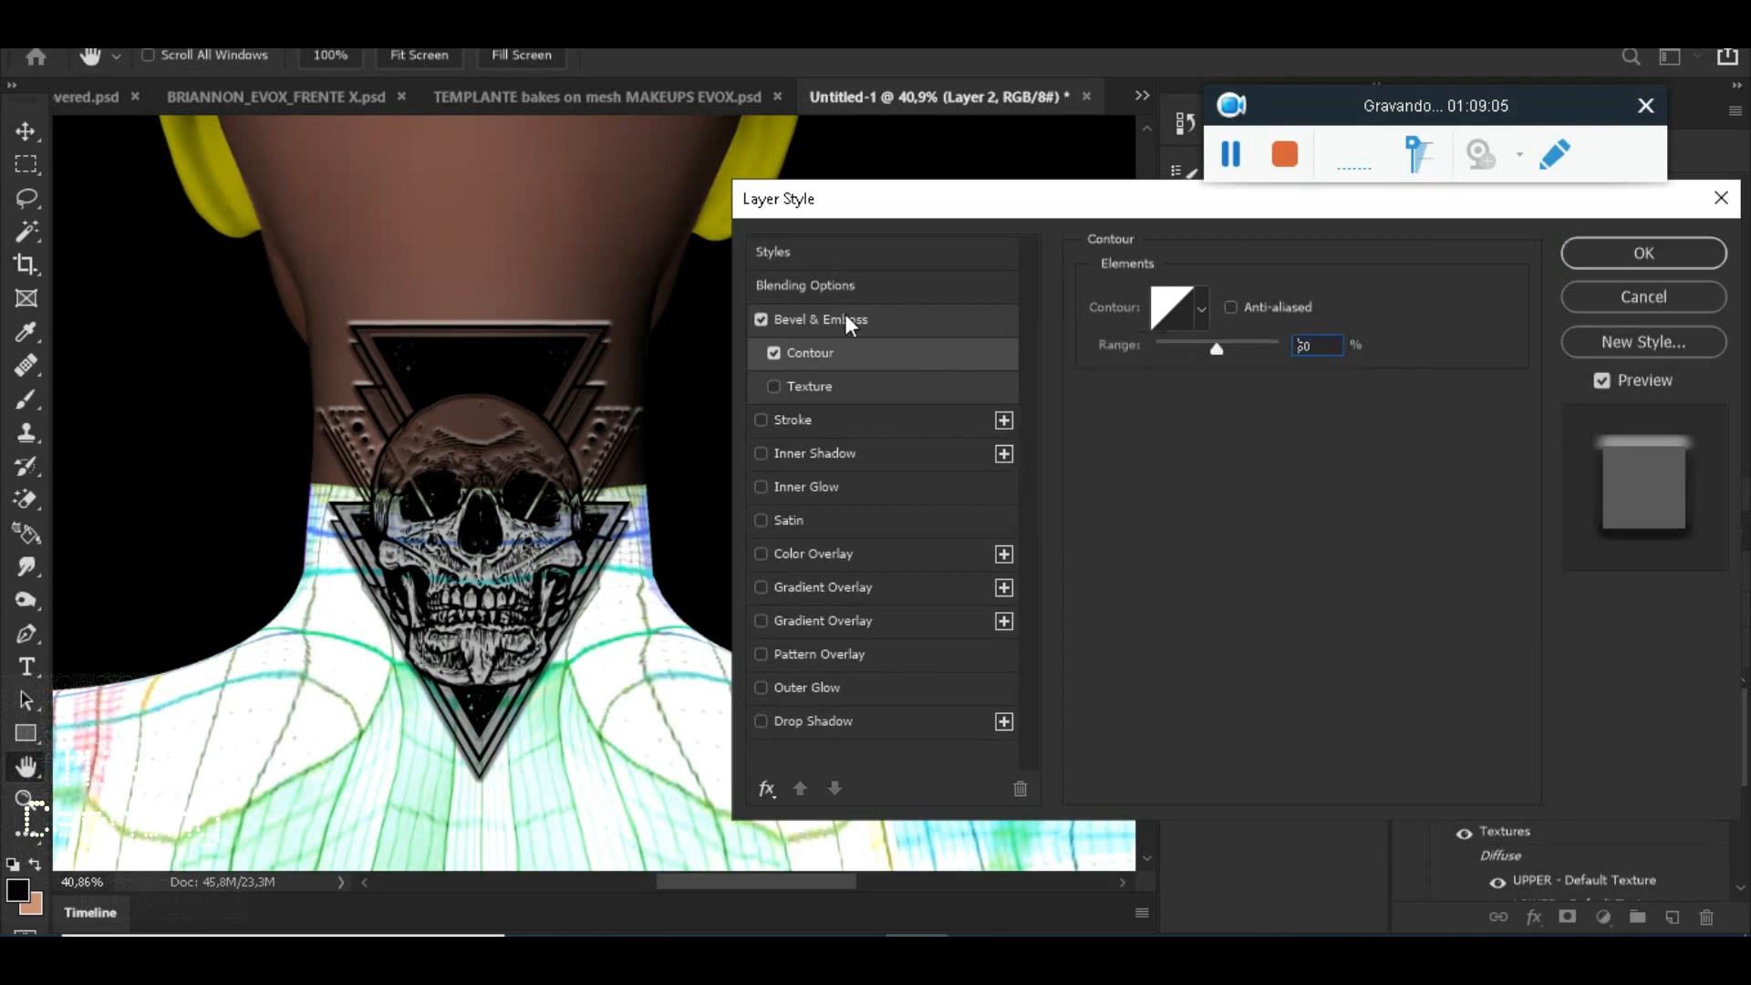
{"action": "left_click", "coordinate": [896, 321]}
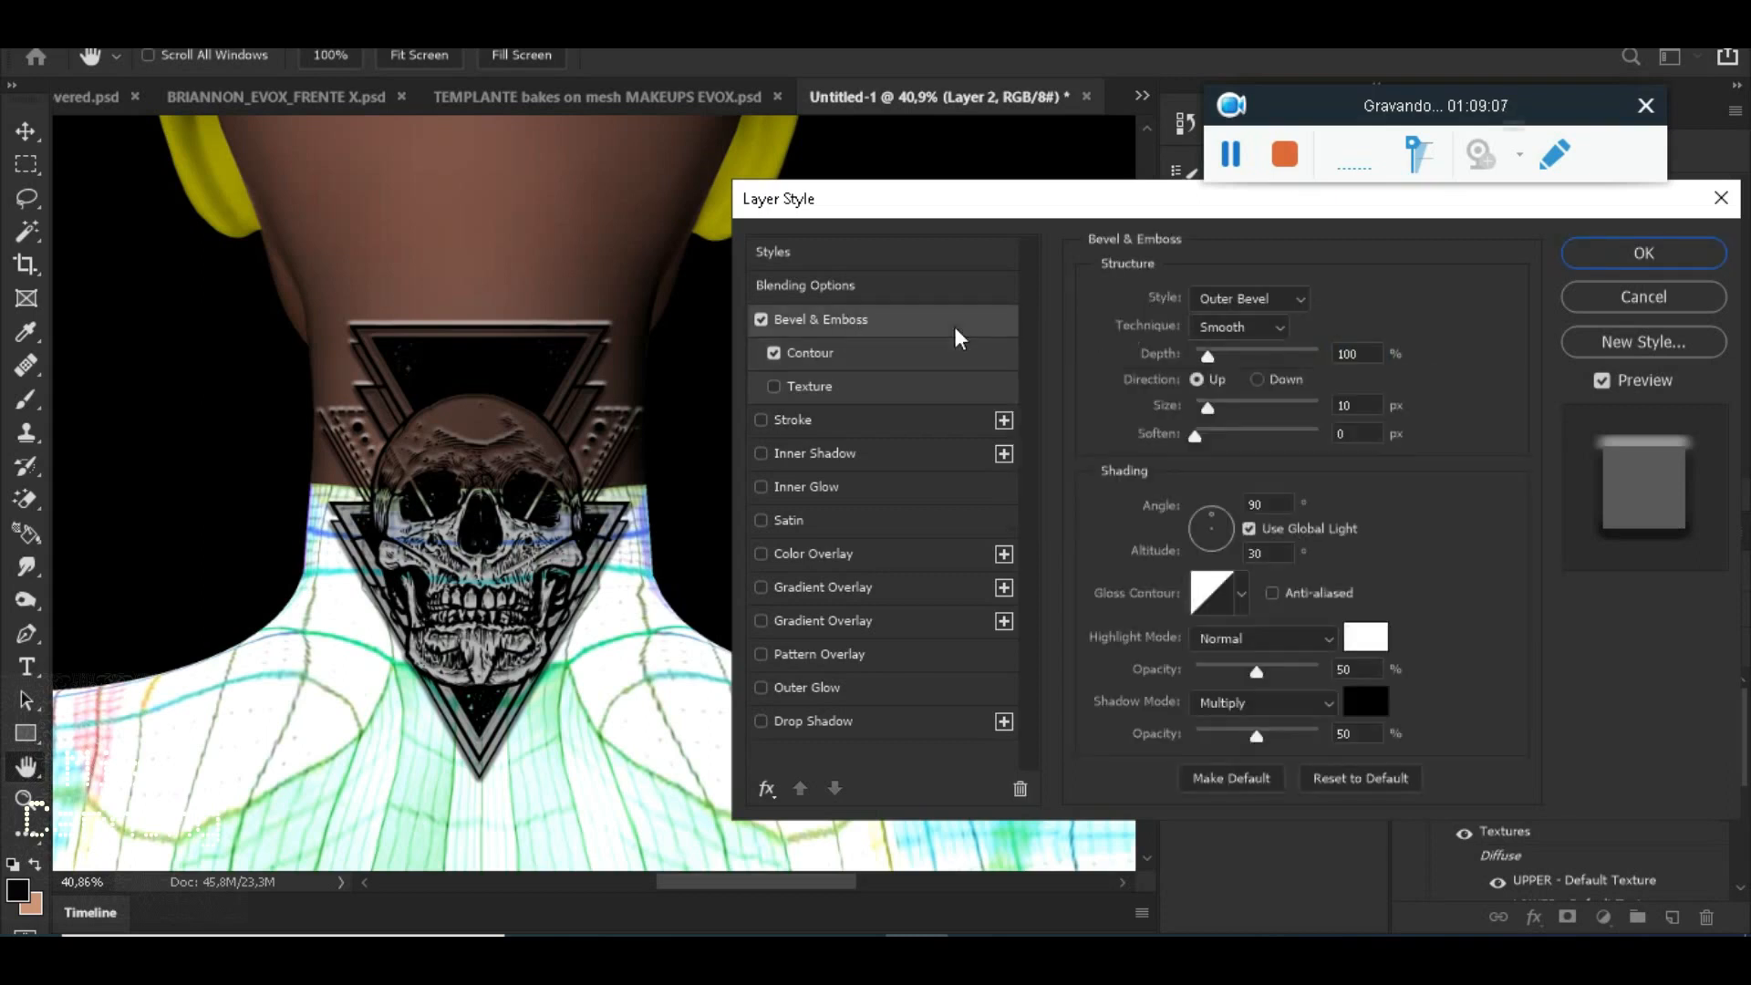
Change the bevel's shadow colour to ff0707 and its shadow opacity to 22%
{"action": "left_click", "coordinate": [1367, 699]}
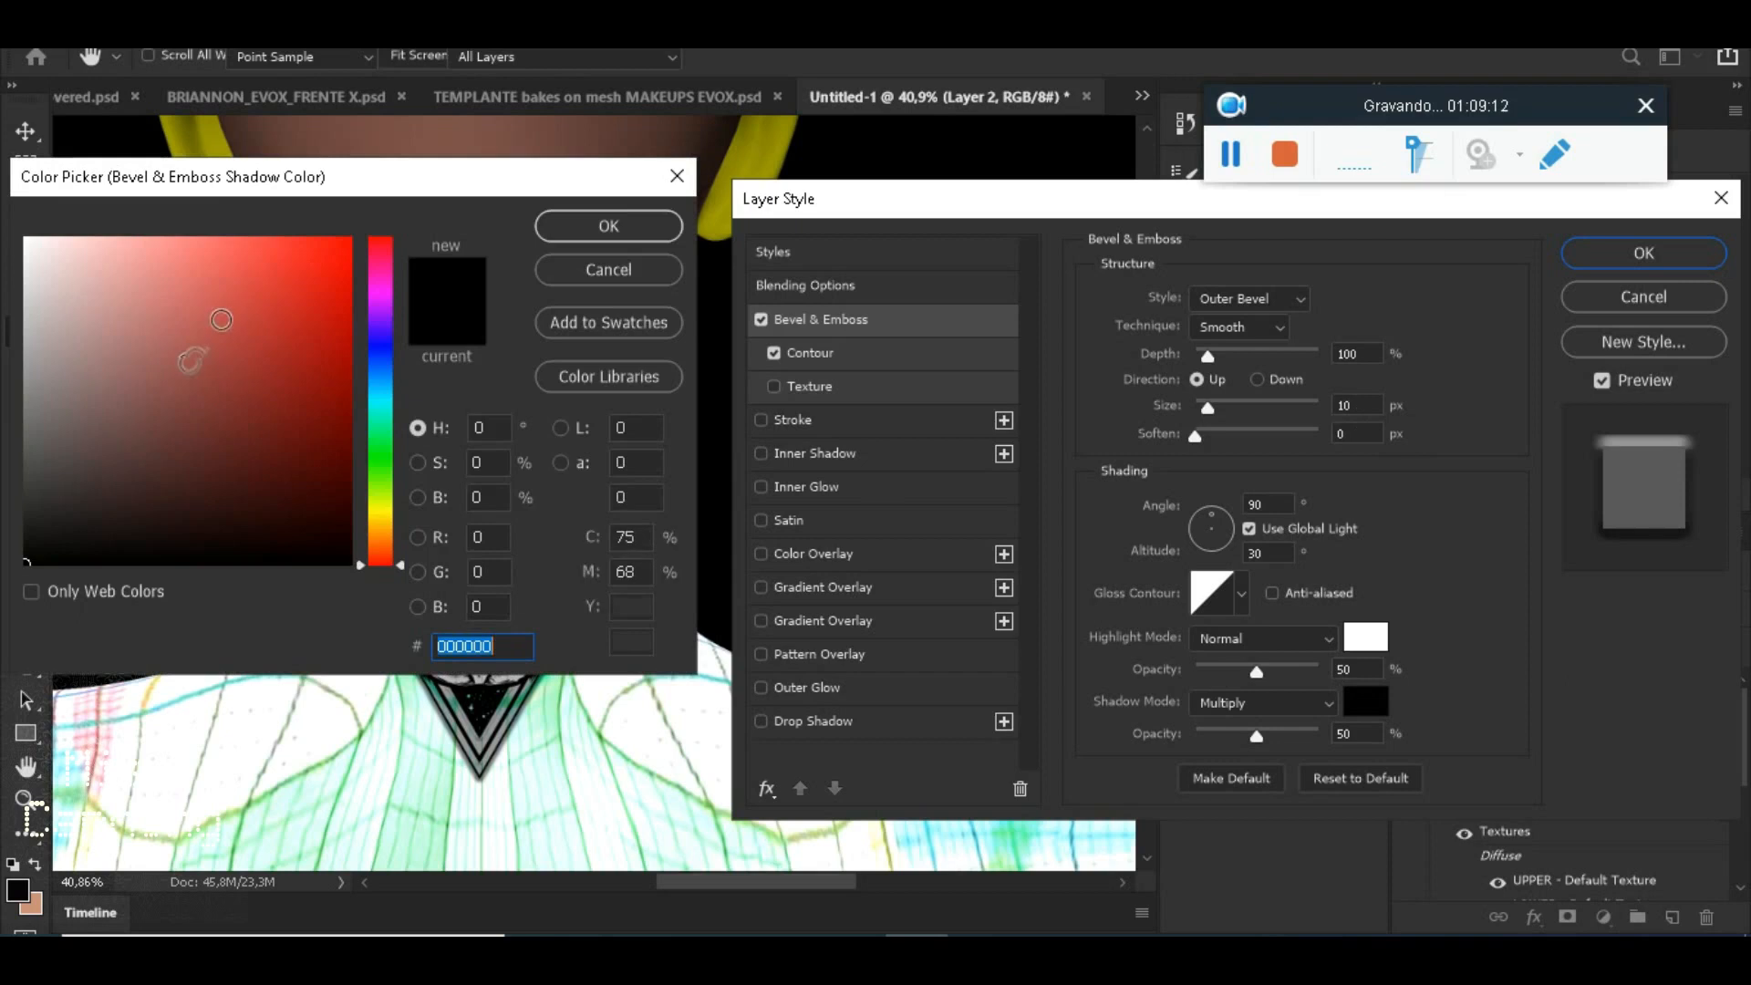
{"action": "type", "text": "ff0707"}
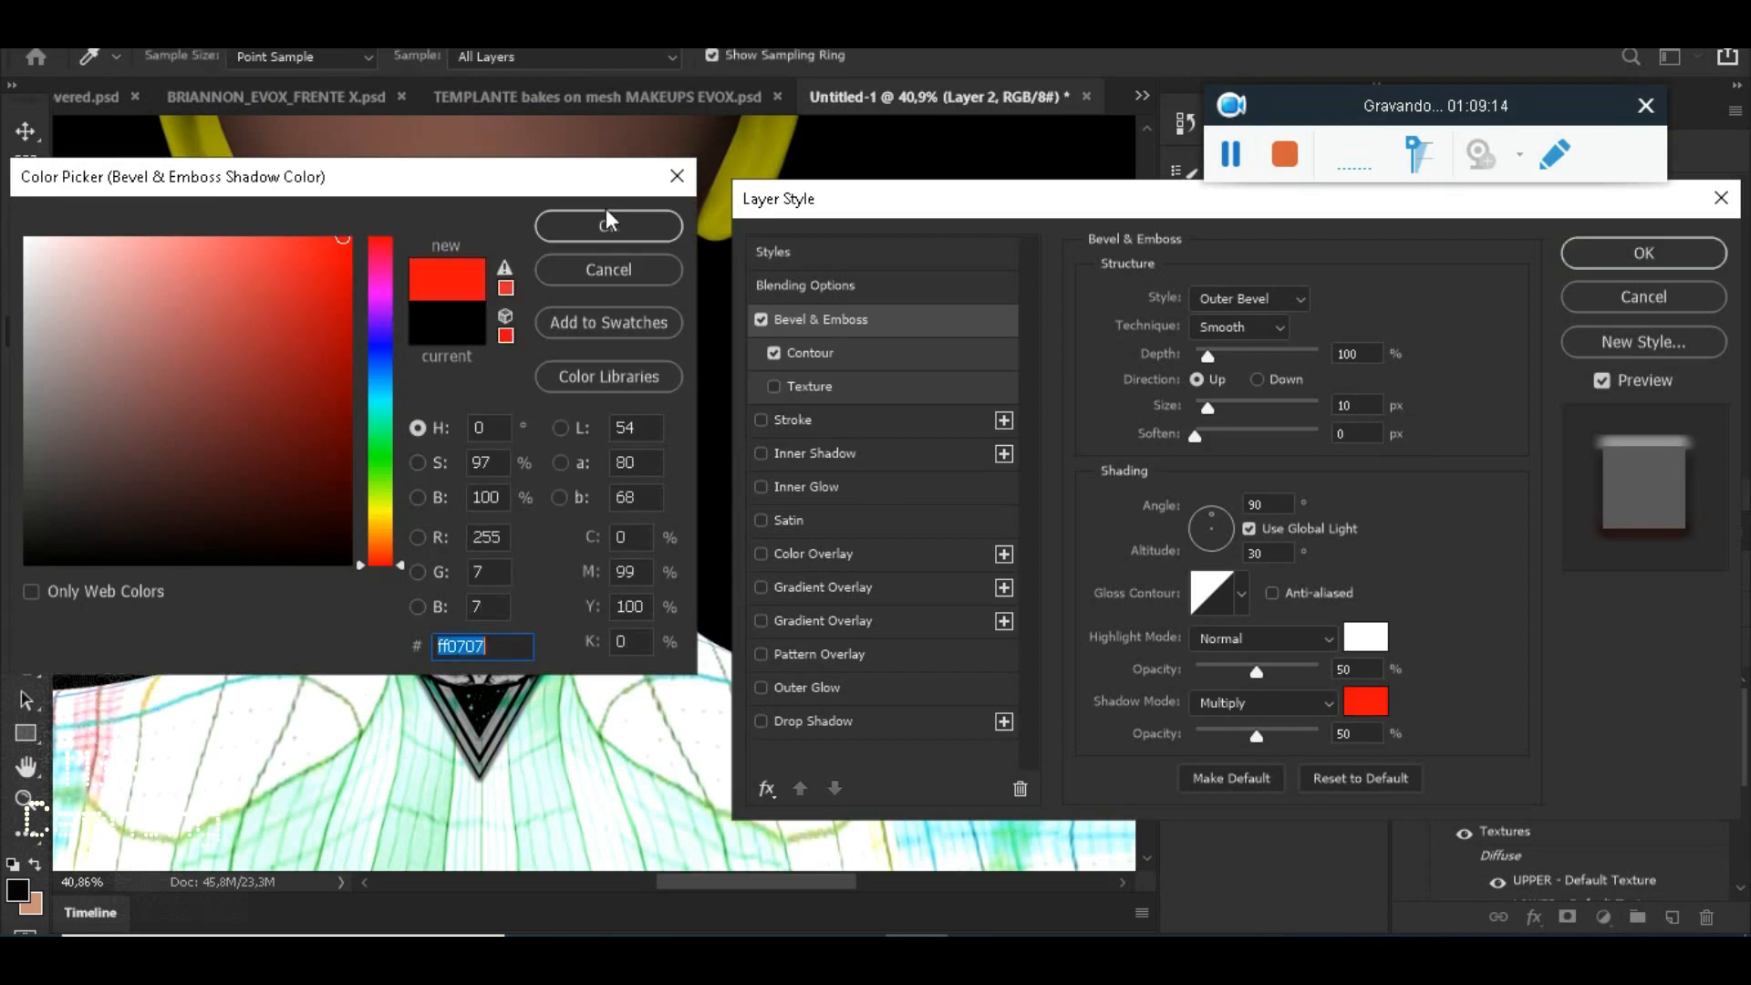
{"action": "left_click", "coordinate": [583, 237]}
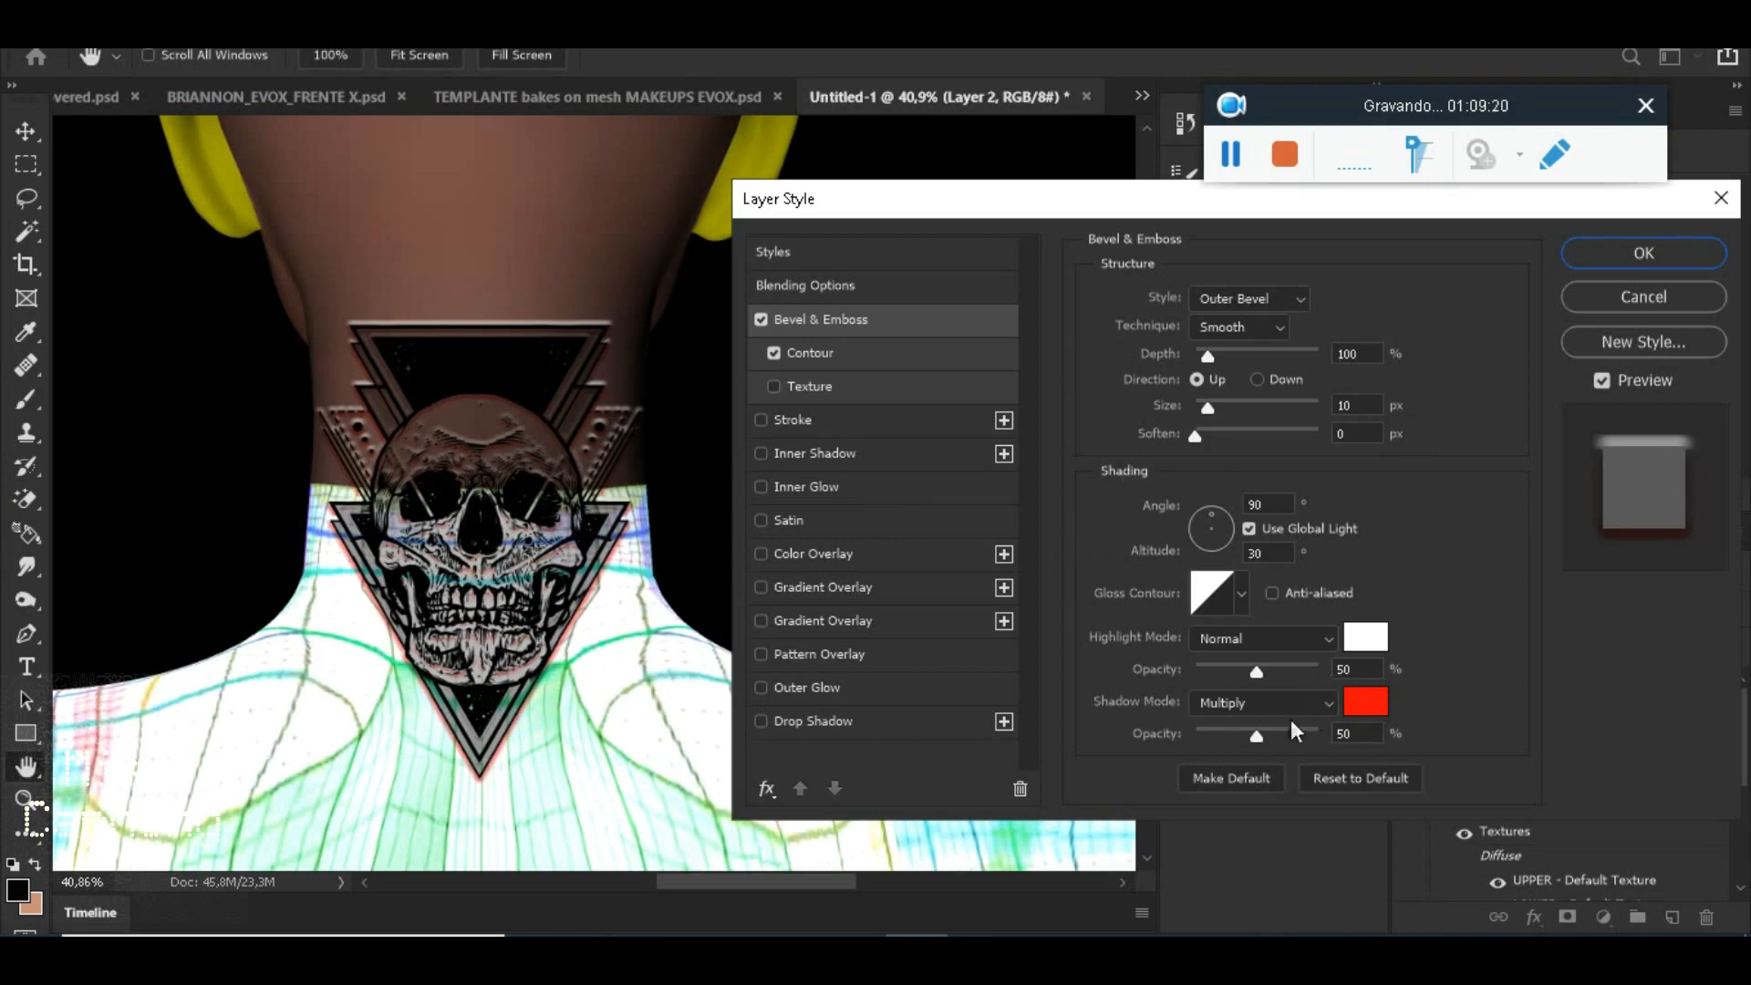
{"action": "left_click_drag", "start_coordinate": [1260, 742], "coordinate": [1222, 749]}
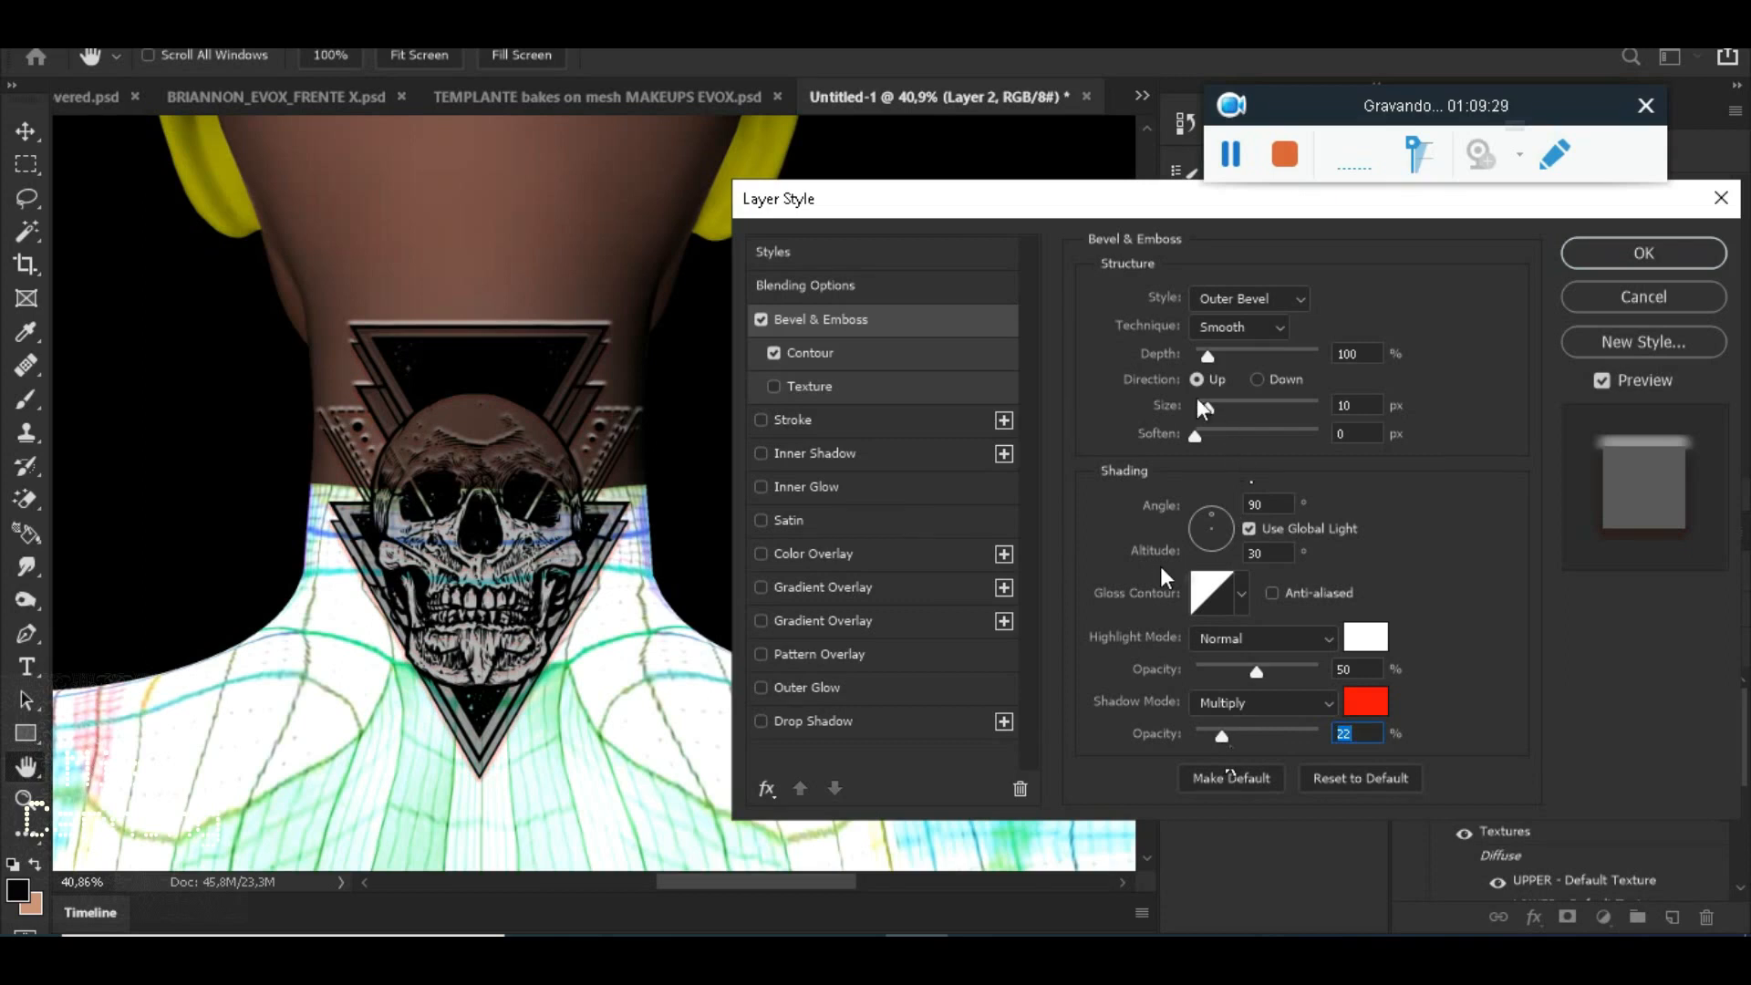
Try the Chisel Hard and Chisel Soft bevel techniques, then return the technique to Smooth
{"action": "left_click", "coordinate": [1241, 326]}
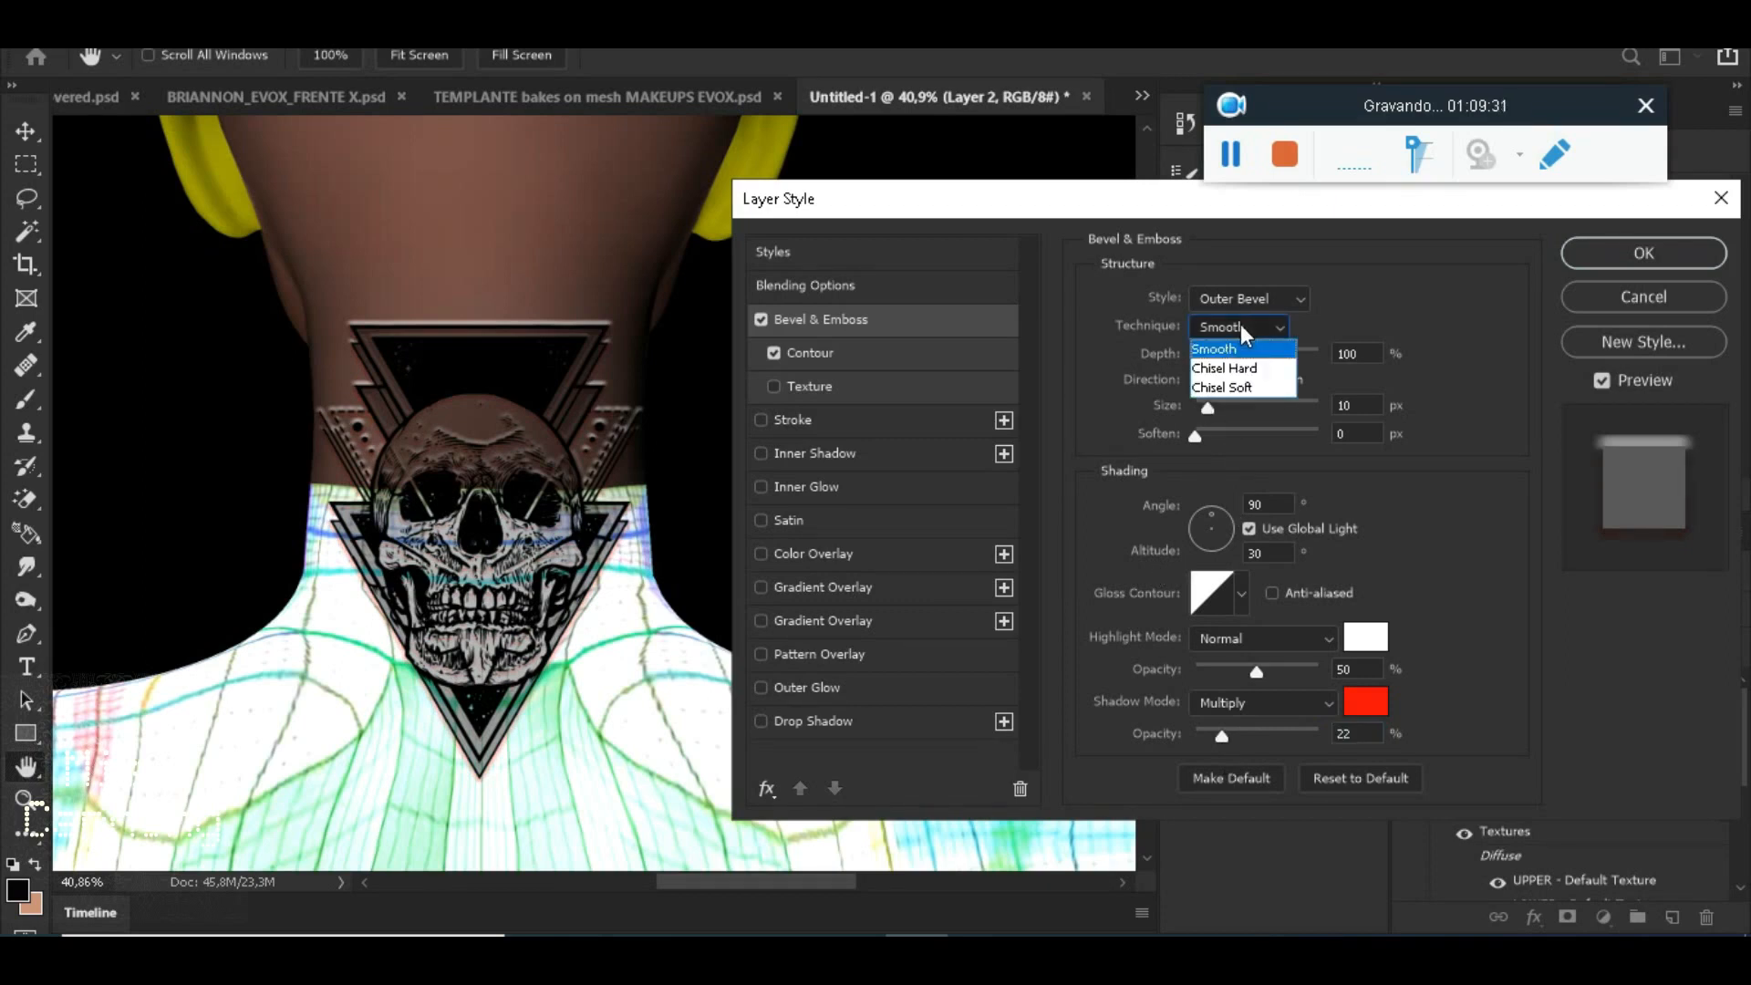
{"action": "left_click", "coordinate": [1236, 373]}
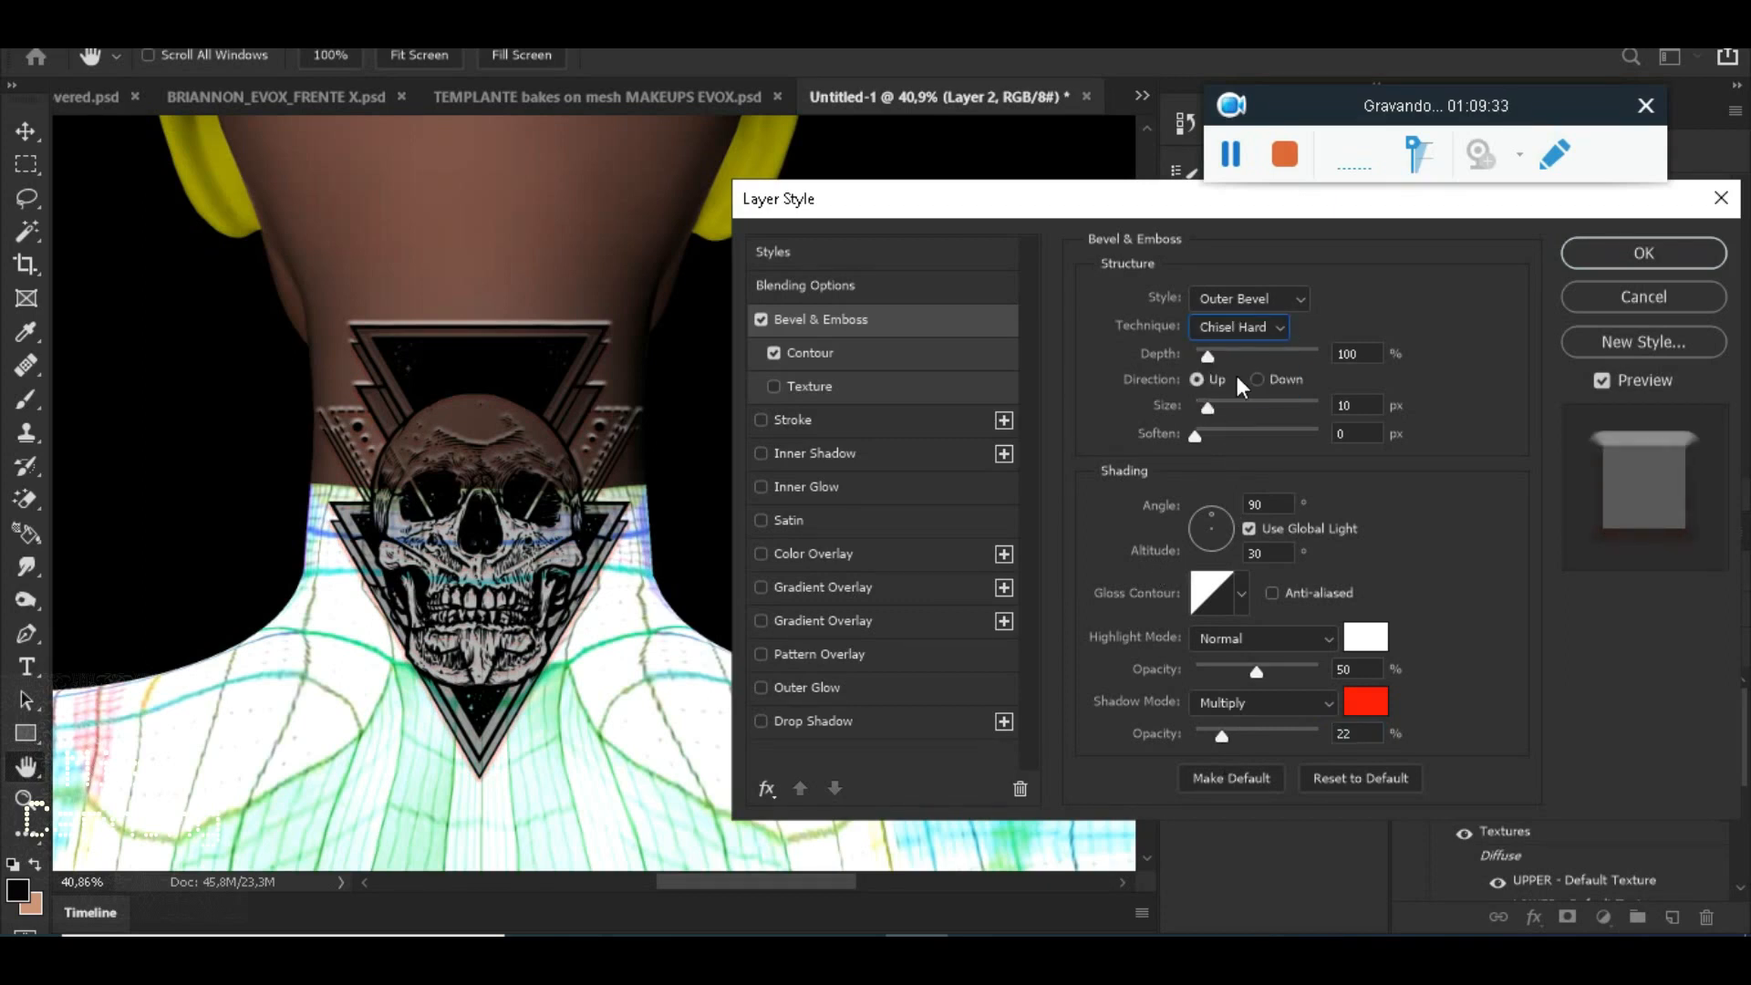
{"action": "left_click", "coordinate": [1254, 330]}
{"action": "left_click", "coordinate": [1246, 383]}
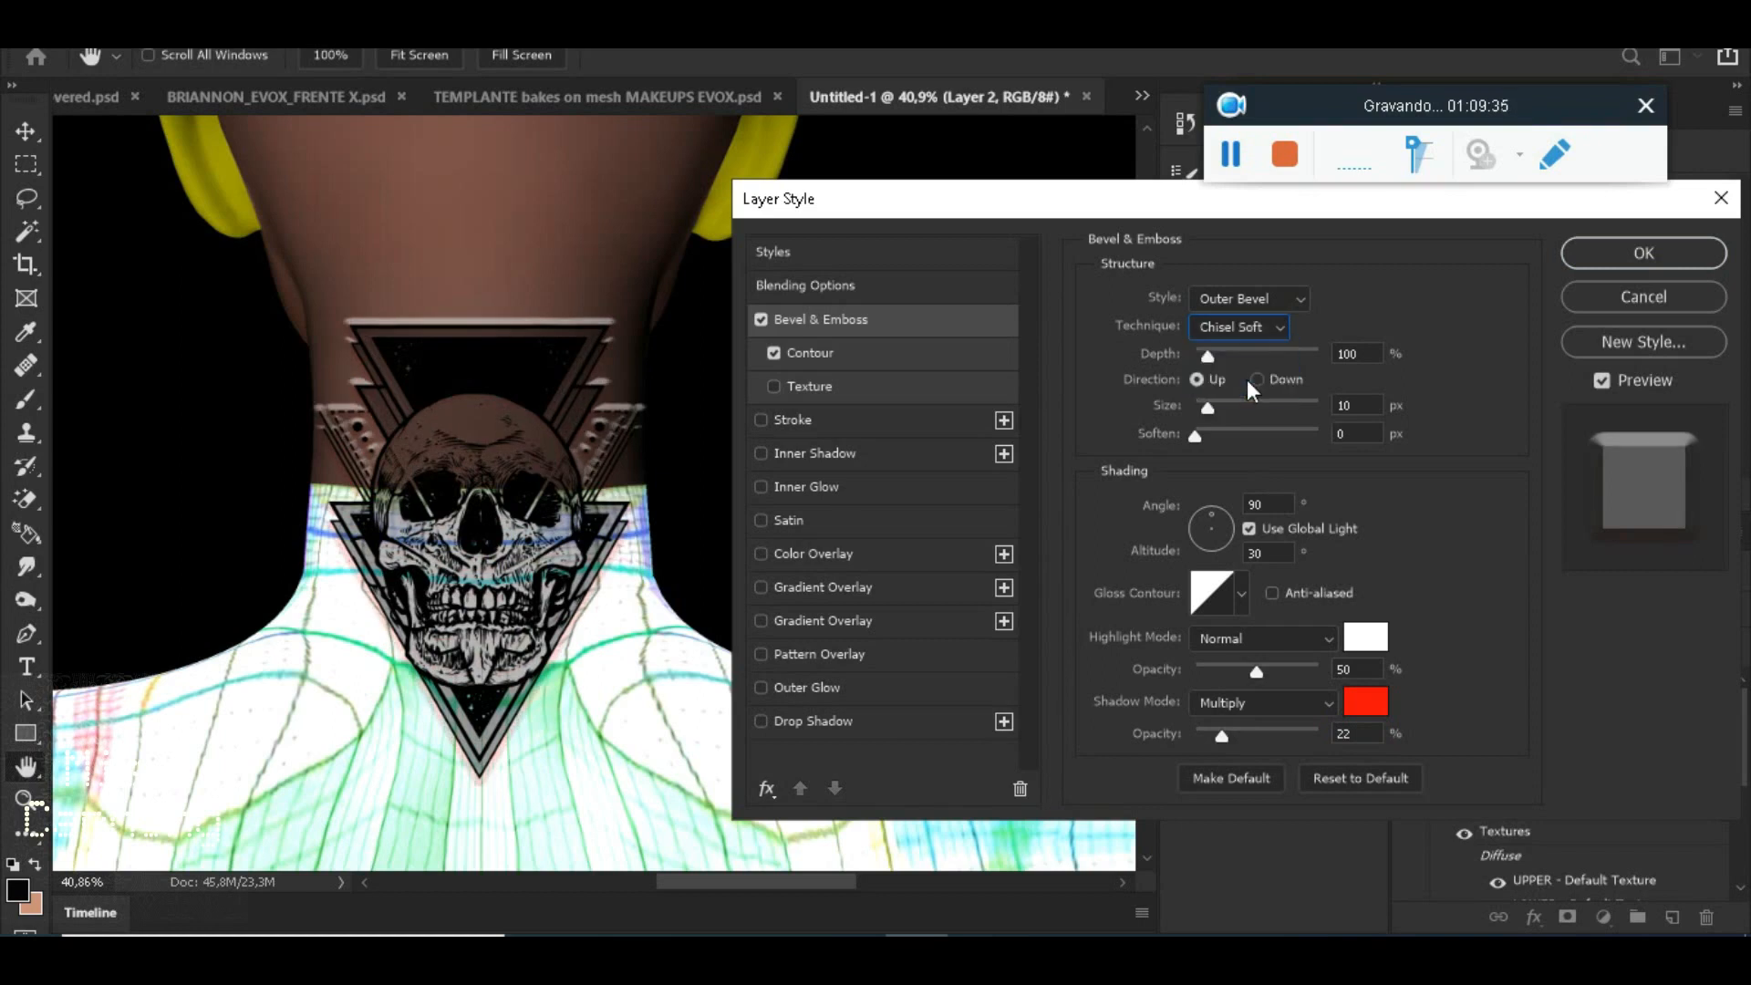
{"action": "left_click", "coordinate": [1248, 328]}
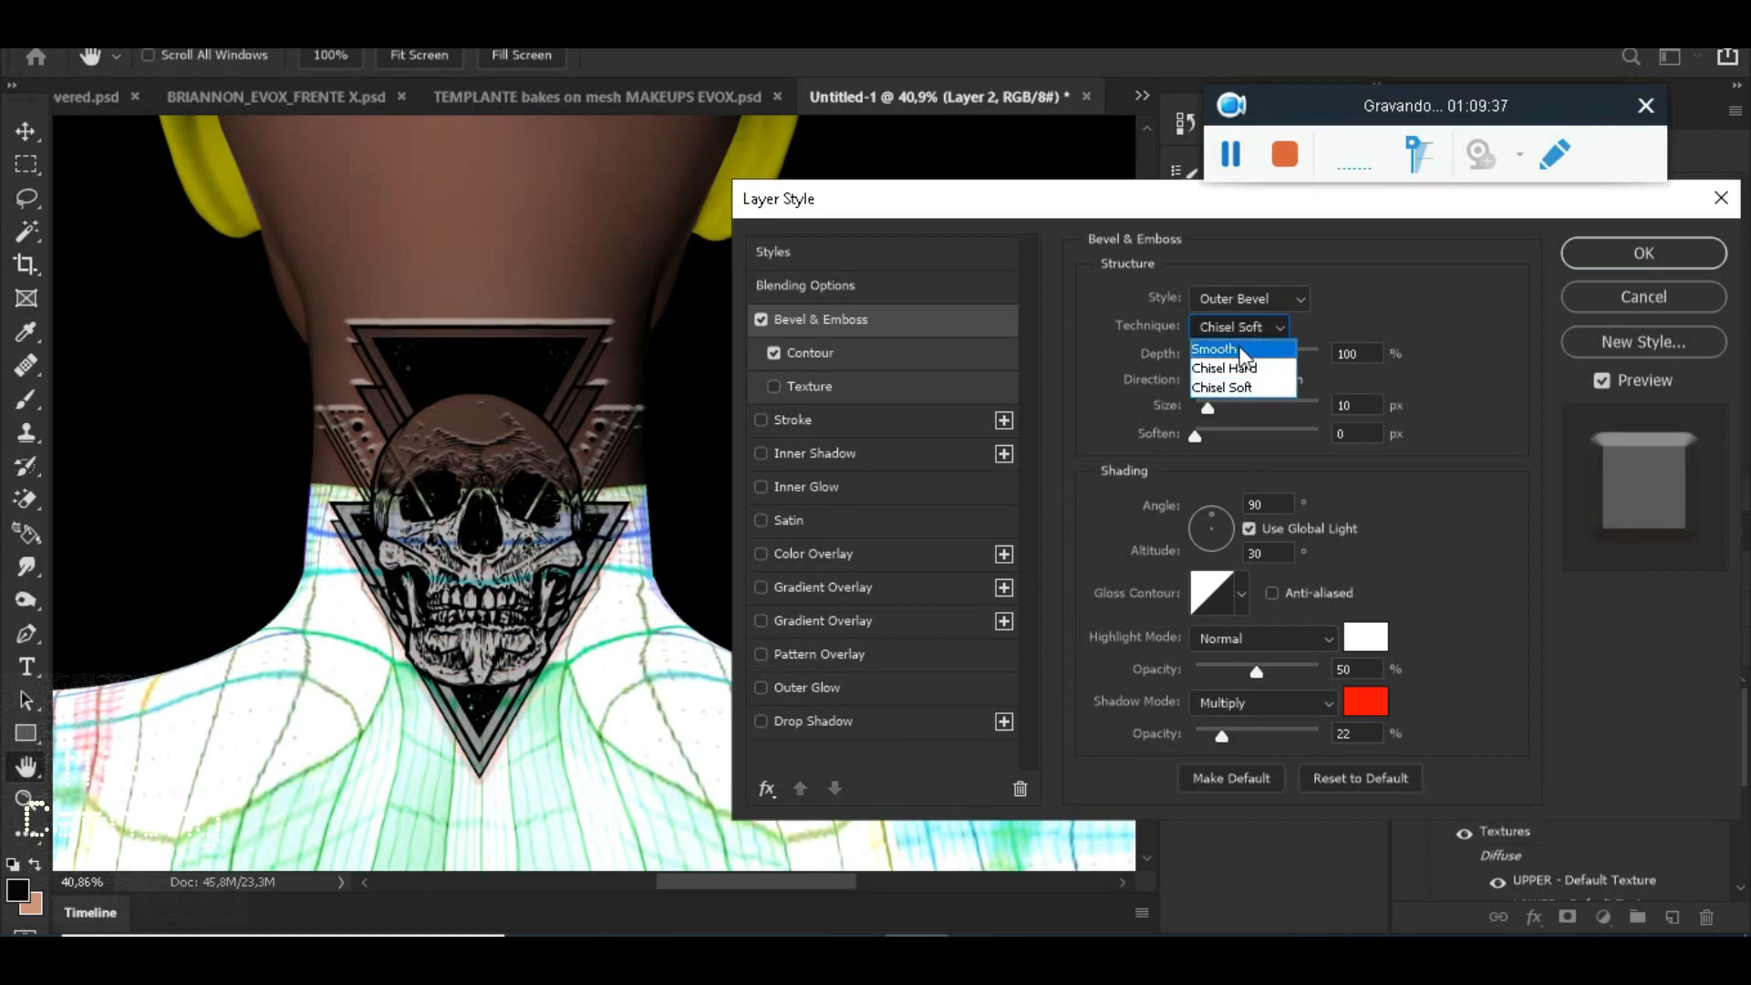
{"action": "left_click", "coordinate": [1238, 347]}
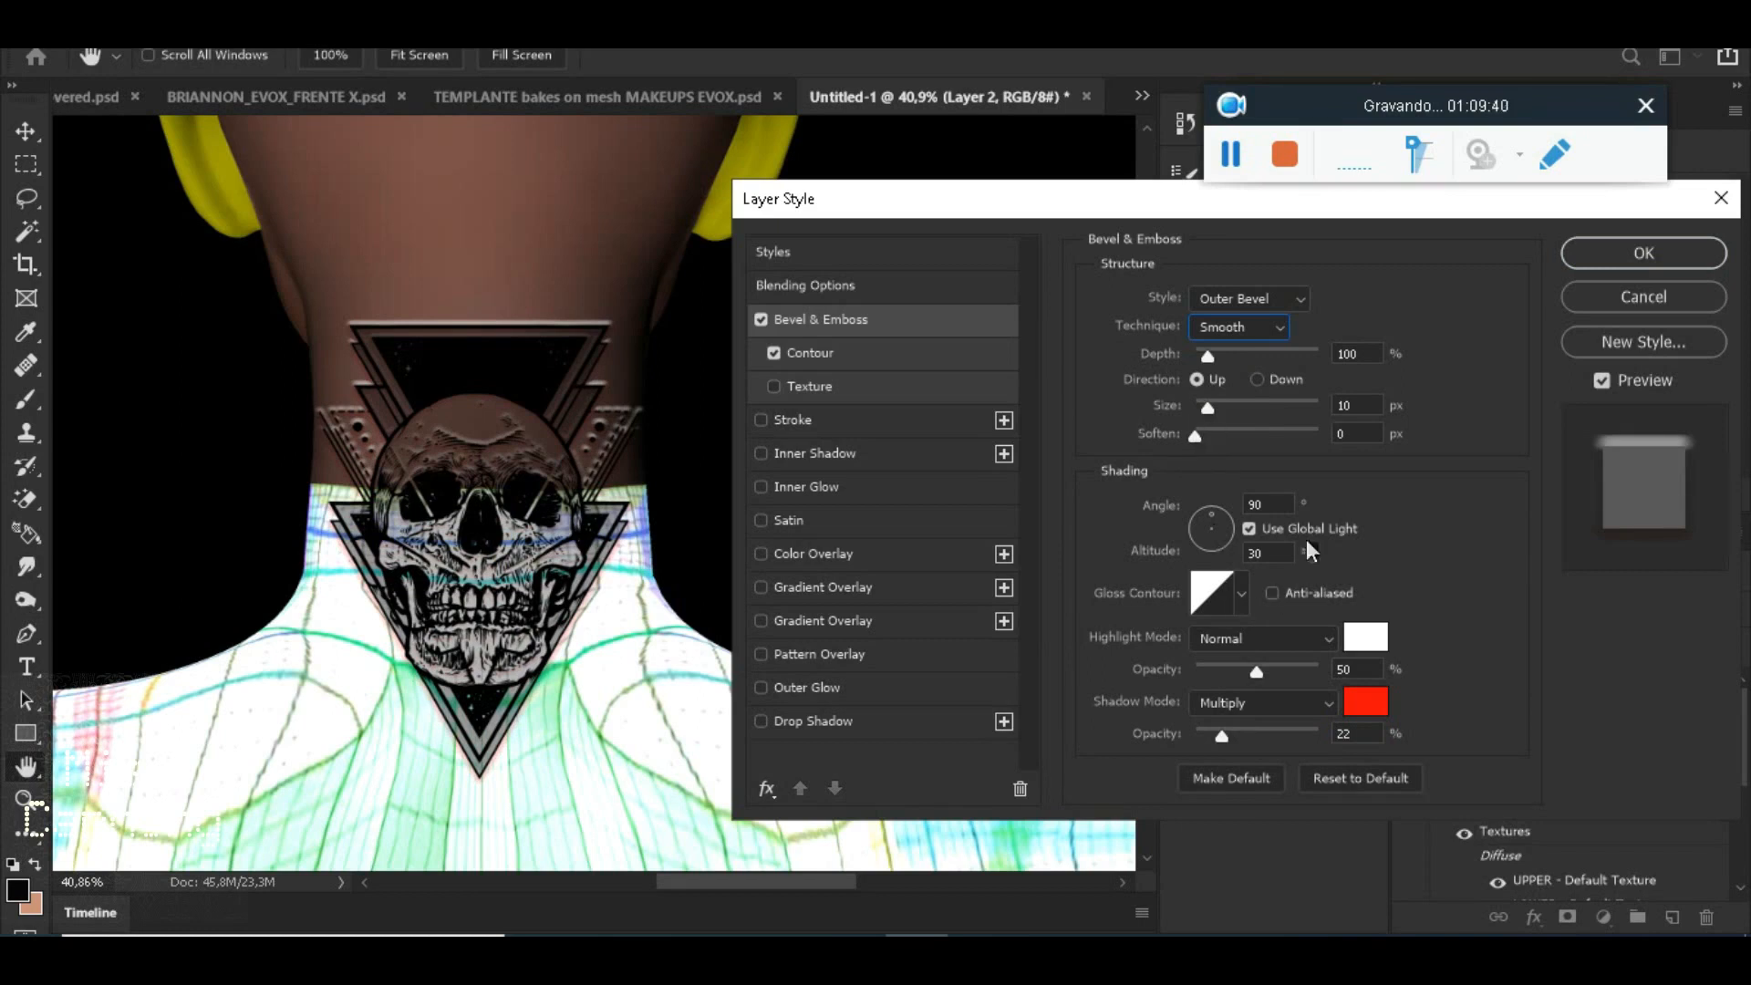
Set the bevel's shadow mode to Normal, its depth to 168% and its soften value to 16 px
{"action": "left_click", "coordinate": [1253, 707]}
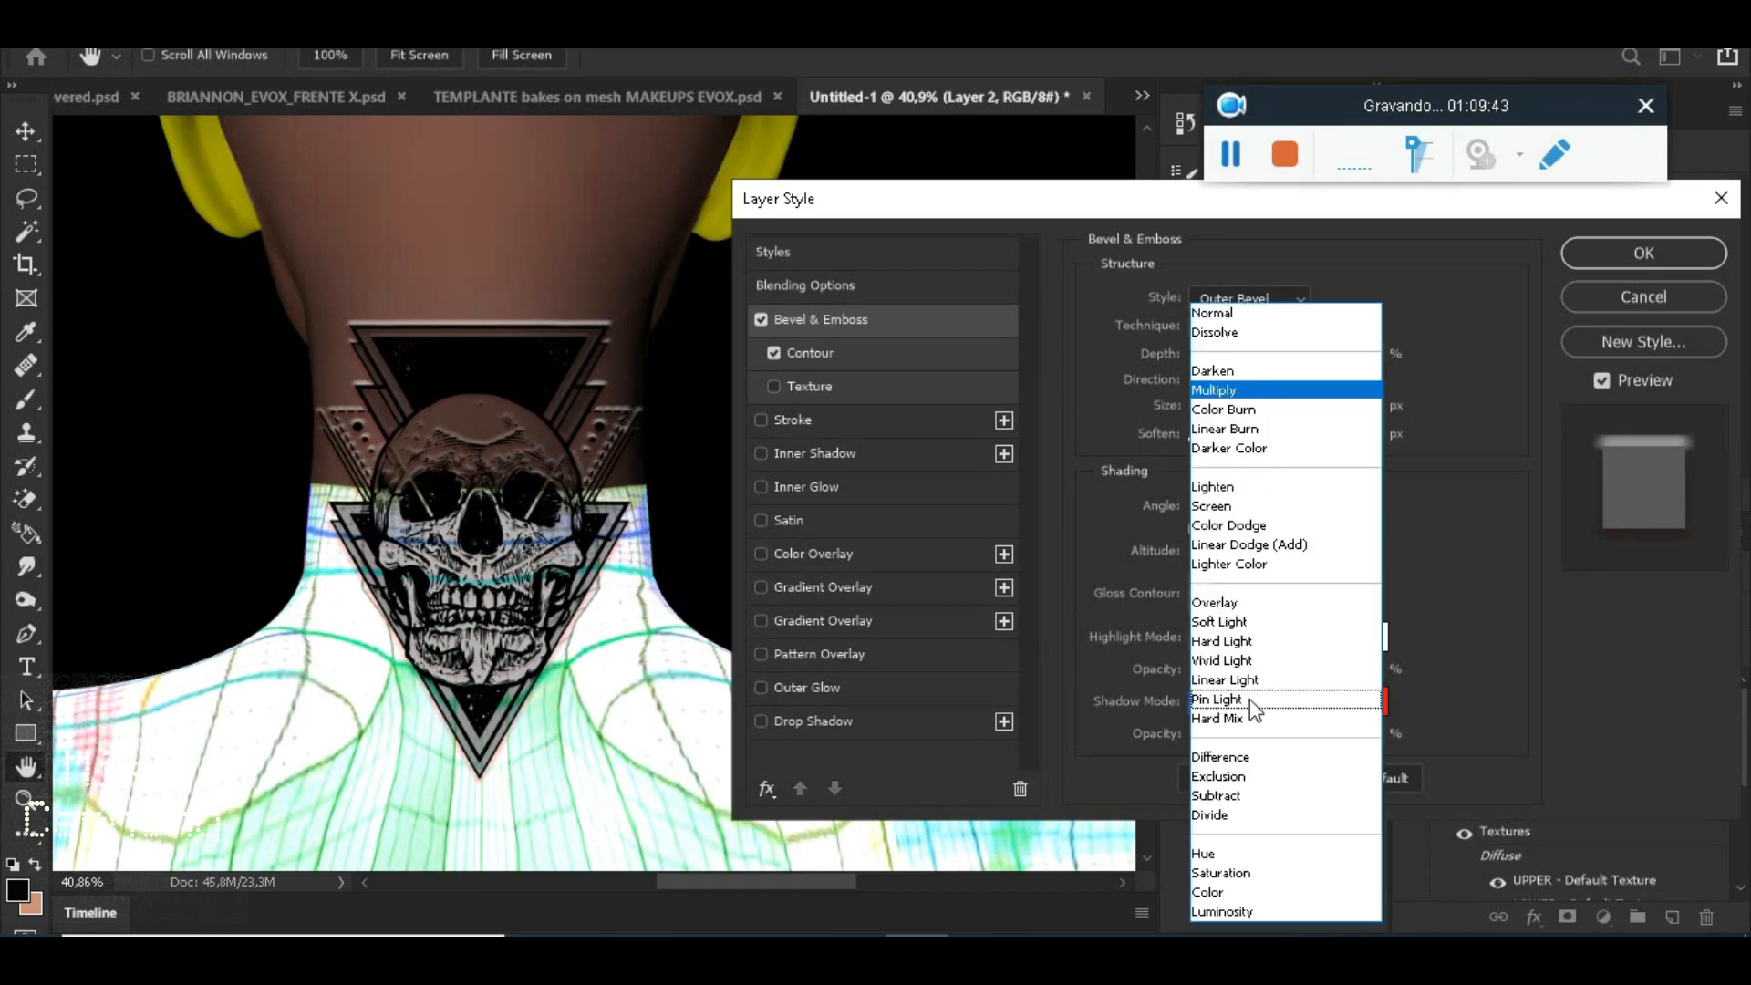
{"action": "left_click", "coordinate": [1222, 315]}
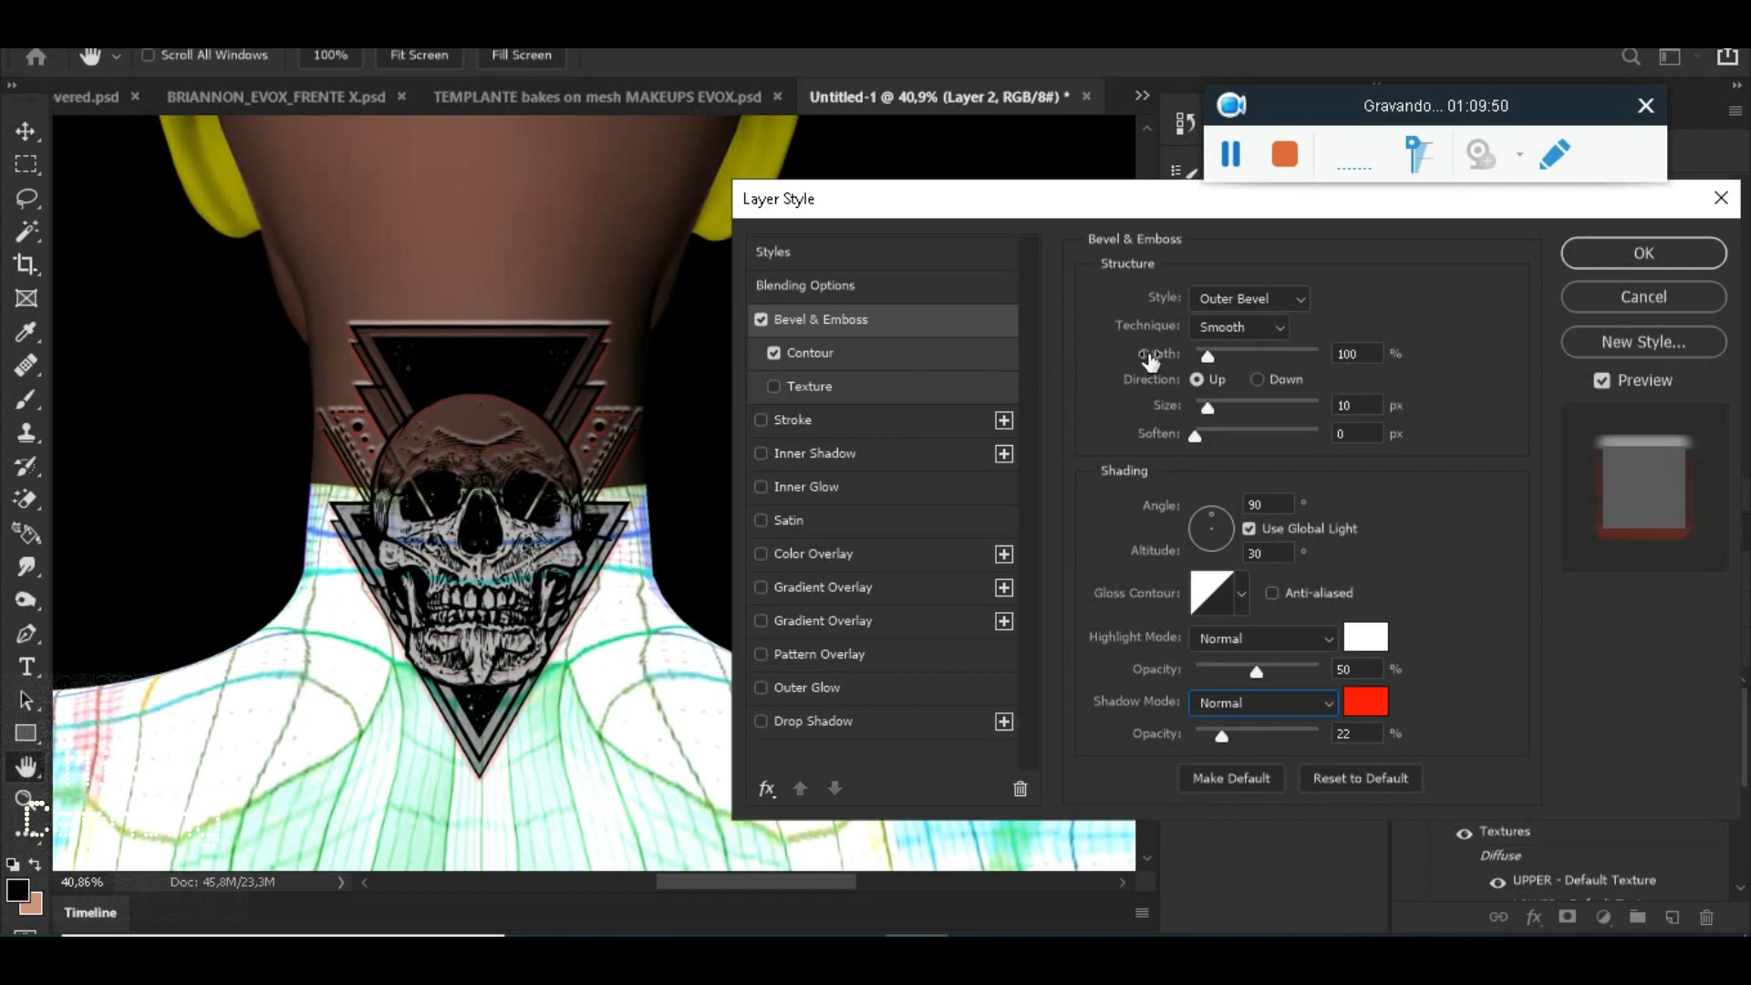
{"action": "mouse_move", "coordinate": [1202, 354]}
{"action": "left_mouse_down"}
{"action": "mouse_move", "coordinate": [1173, 363]}
{"action": "mouse_move", "coordinate": [1244, 348]}
{"action": "mouse_move", "coordinate": [1218, 358]}
{"action": "left_mouse_up"}
{"action": "left_click_drag", "start_coordinate": [1196, 438], "coordinate": [1293, 427]}
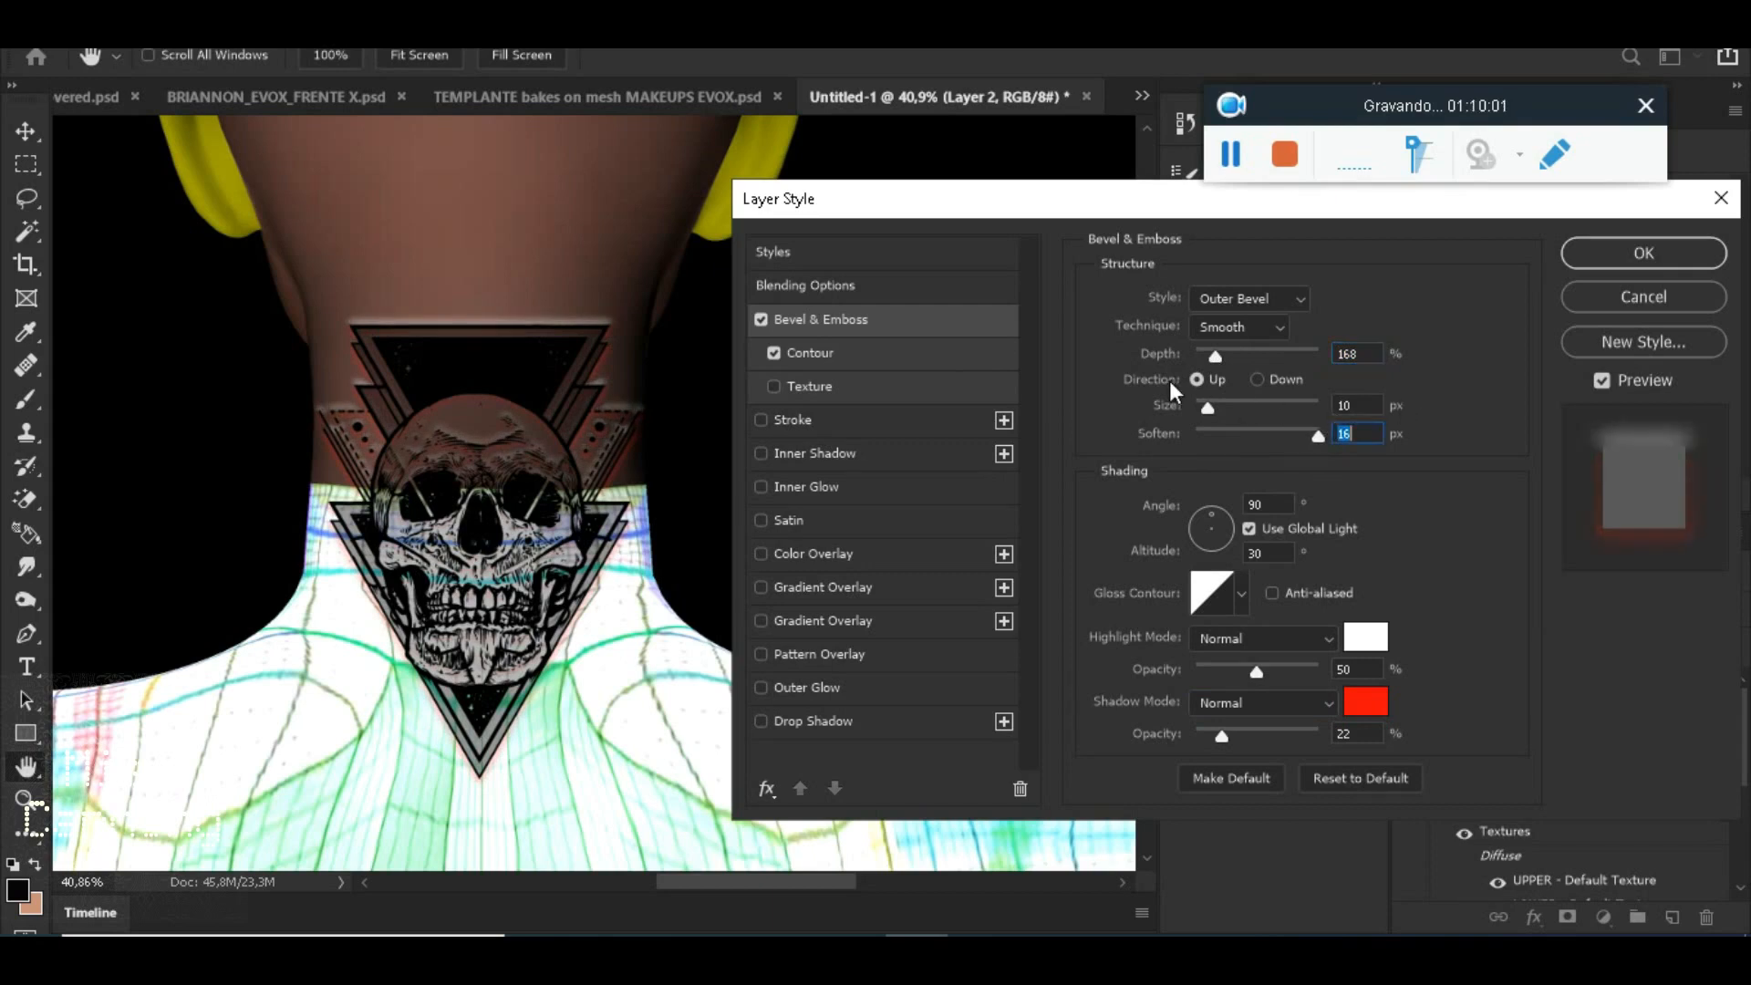
Set the bevel's size to 24 px and its direction to Down
{"action": "mouse_move", "coordinate": [1207, 409]}
{"action": "left_mouse_down"}
{"action": "mouse_move", "coordinate": [1259, 415]}
{"action": "mouse_move", "coordinate": [1178, 424]}
{"action": "left_mouse_up"}
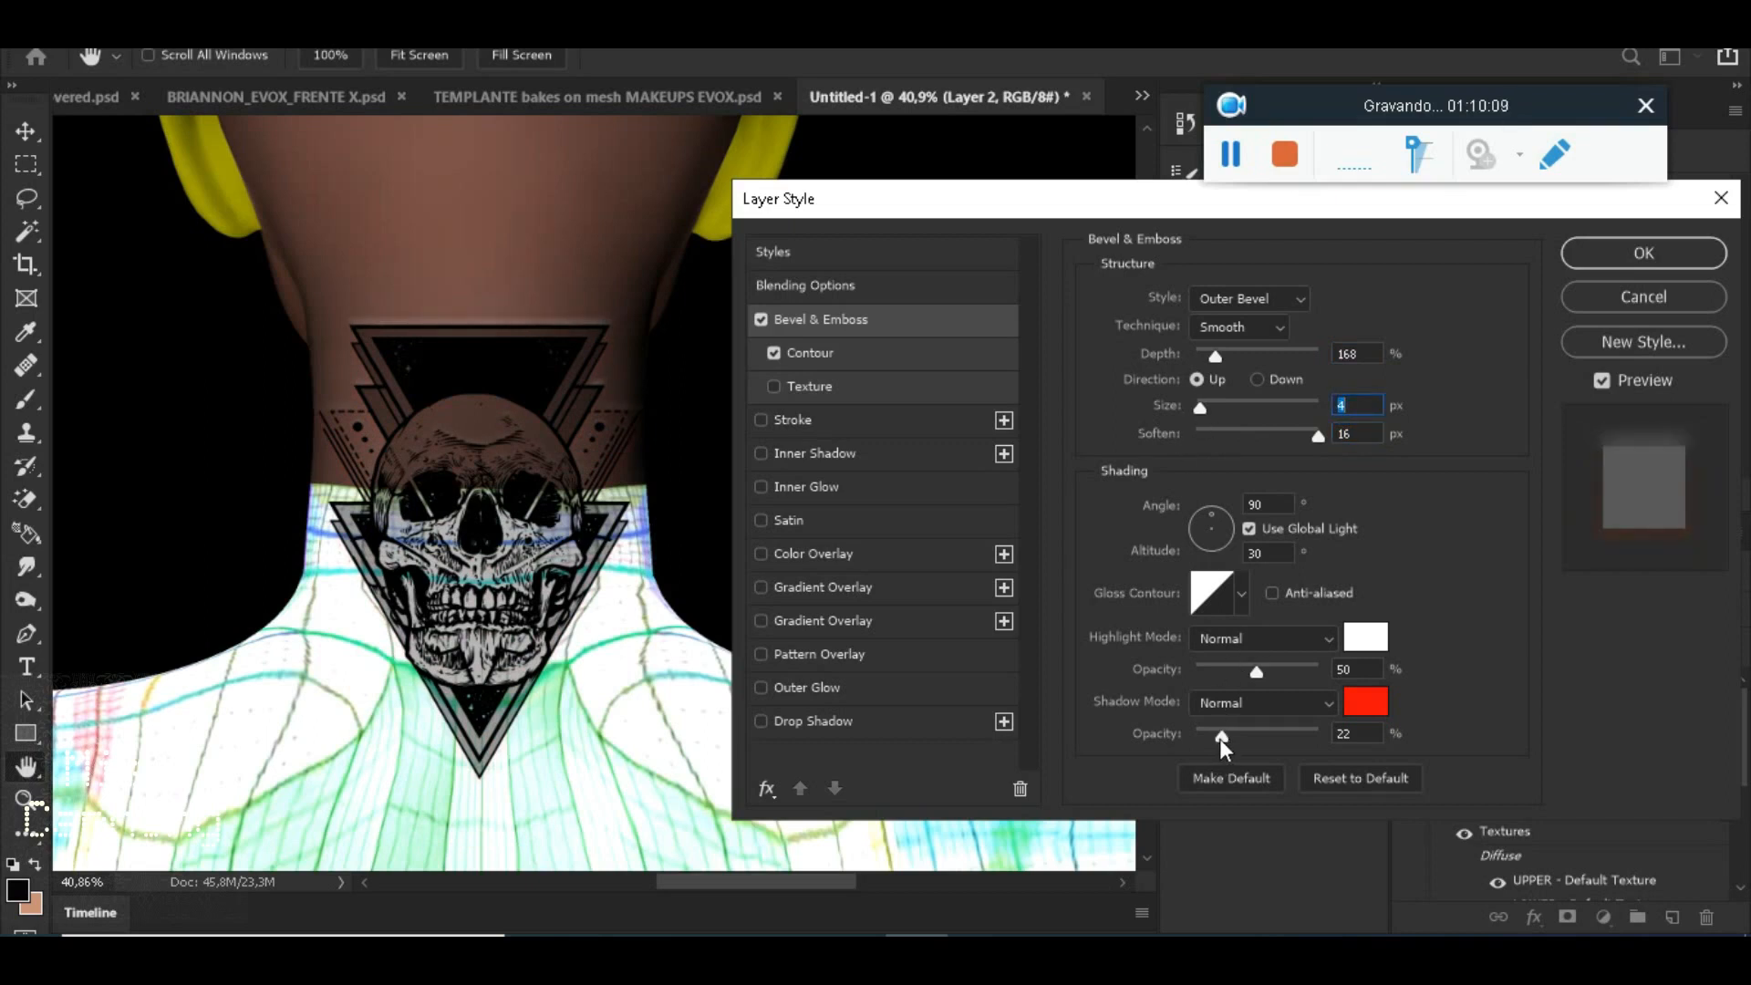
{"action": "left_click_drag", "start_coordinate": [1200, 410], "coordinate": [1216, 405]}
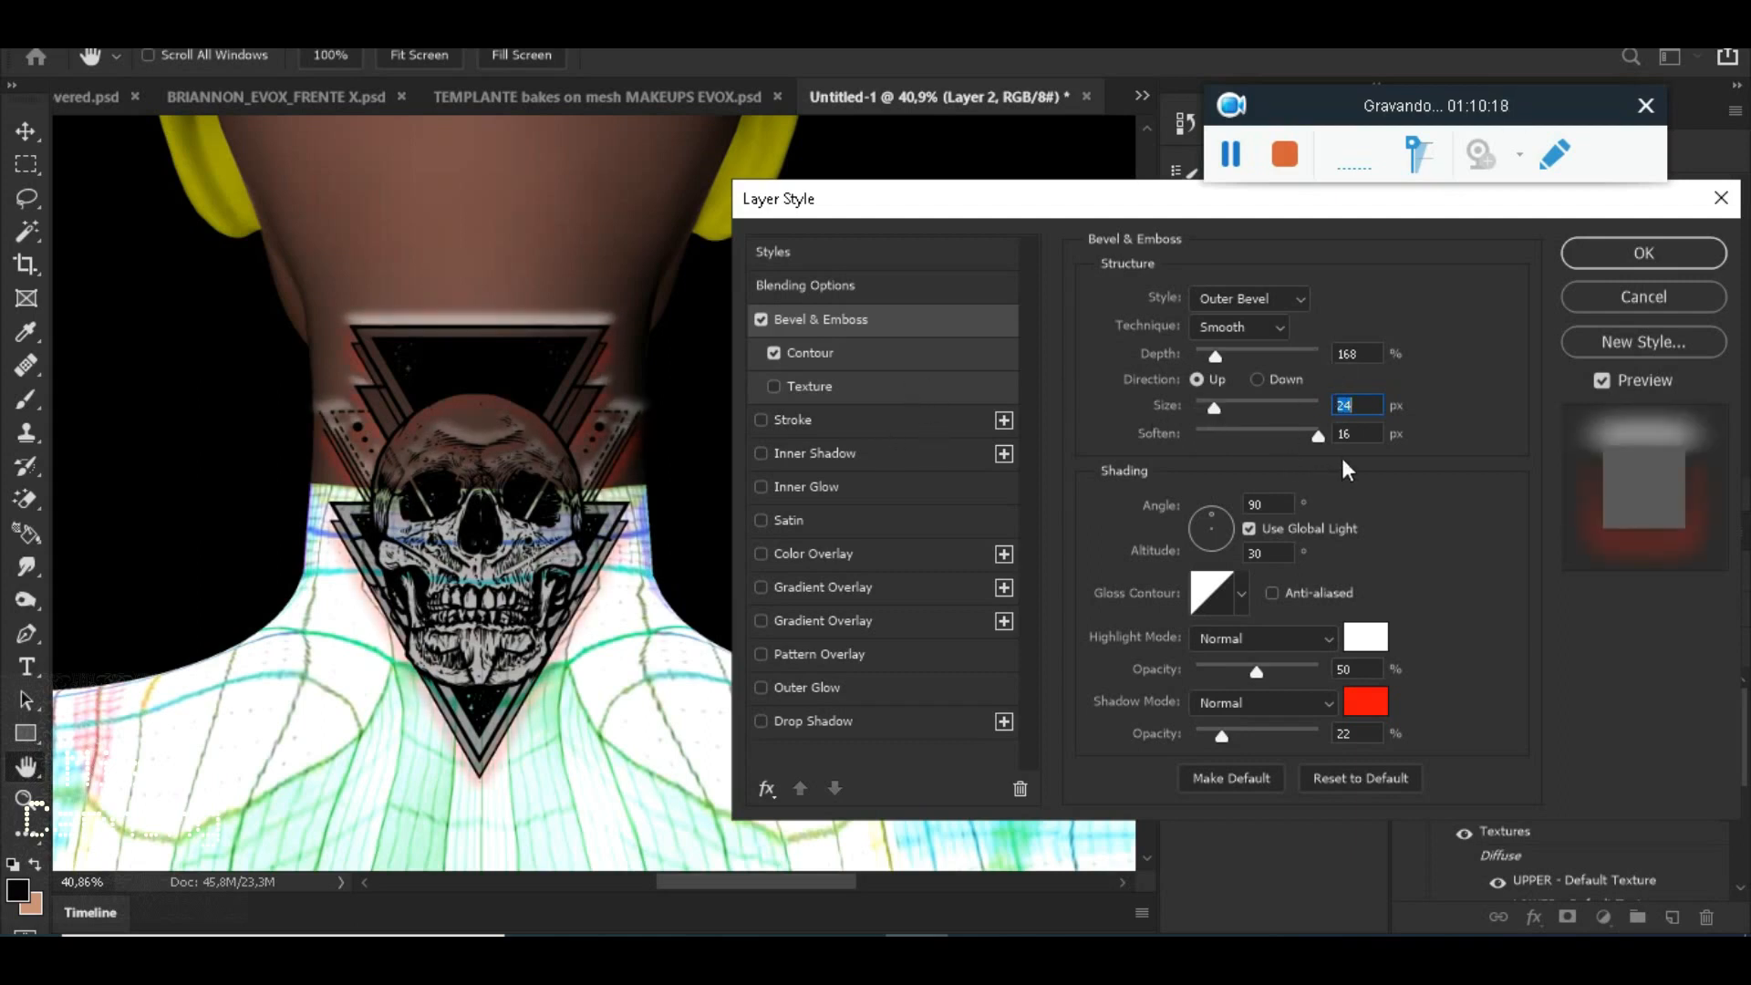
{"action": "left_click", "coordinate": [1256, 380]}
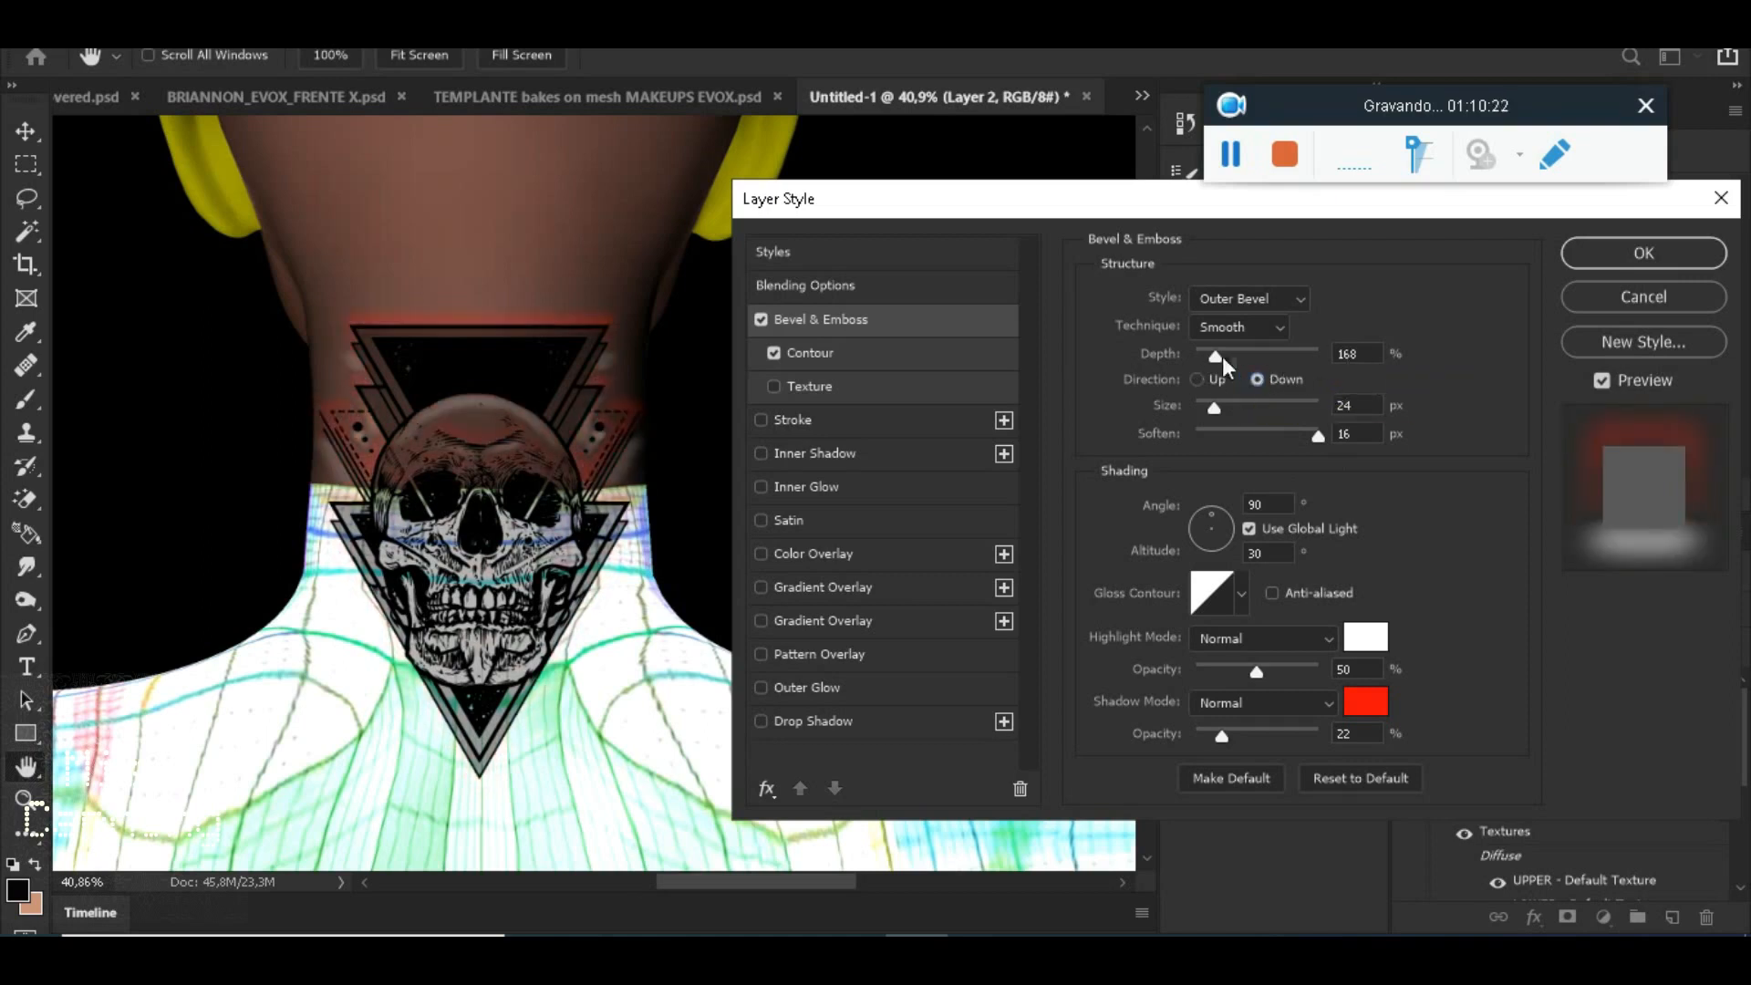
Reset all Bevel & Emboss settings to their defaults
{"action": "left_click", "coordinate": [1245, 636]}
{"action": "left_click", "coordinate": [1448, 589]}
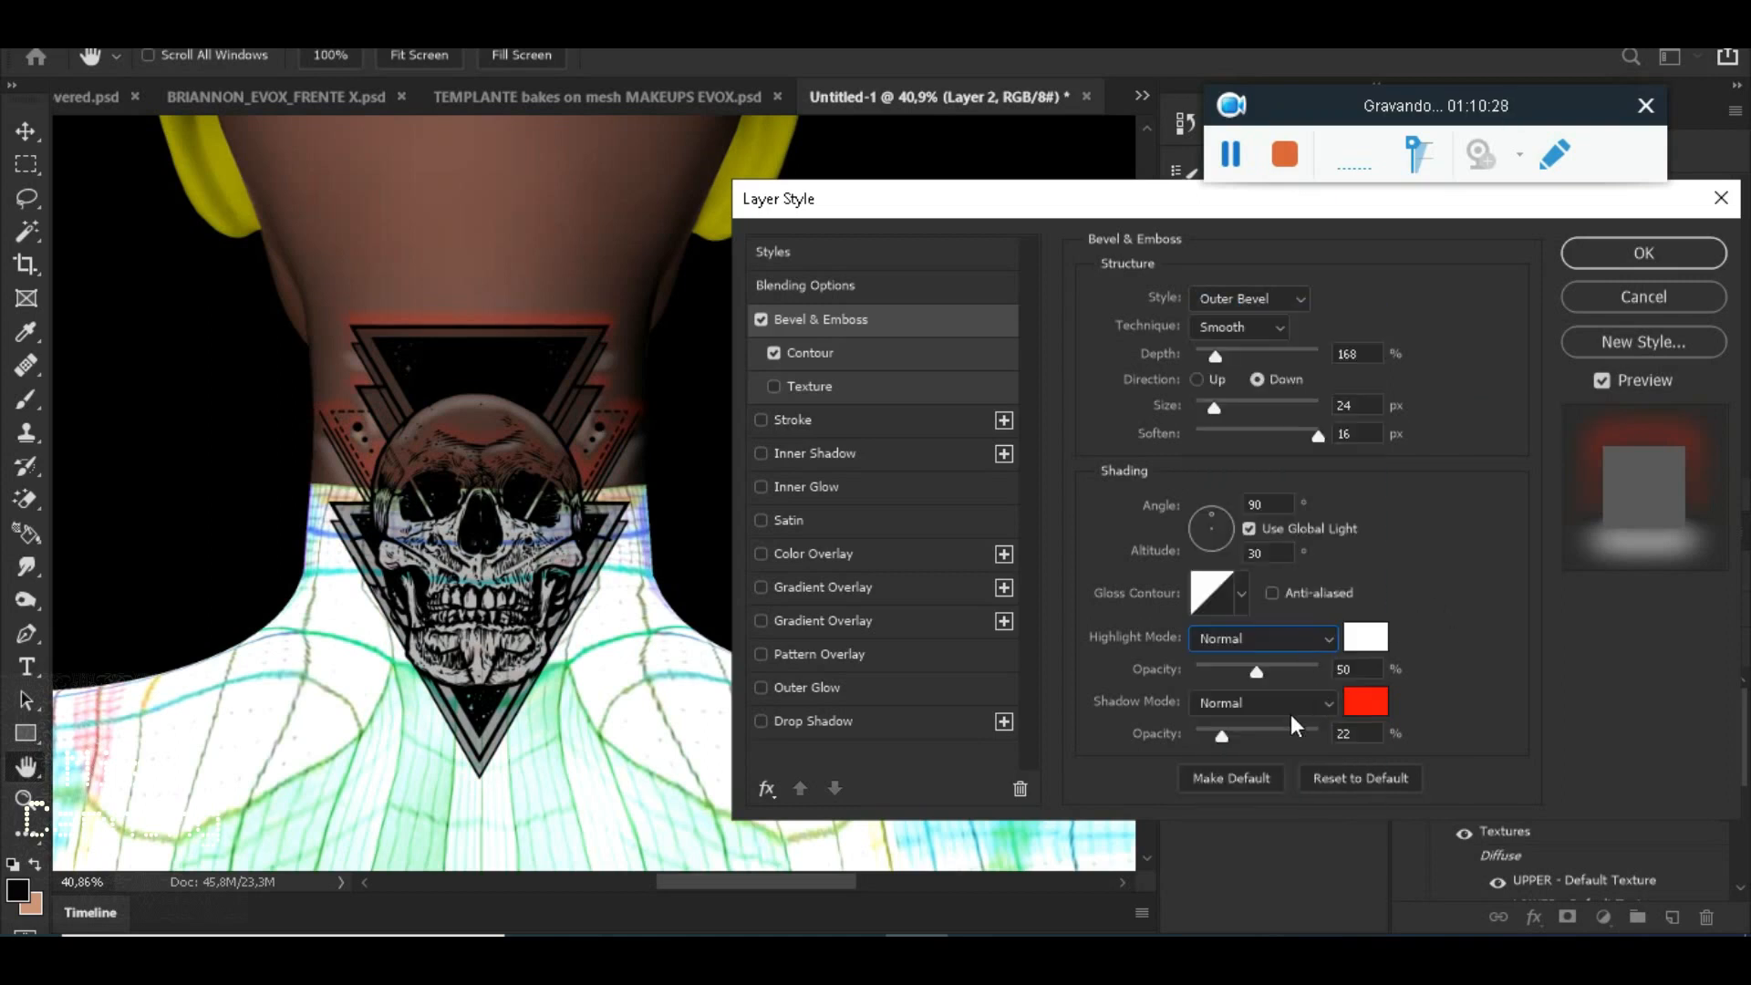
{"action": "left_click", "coordinate": [1368, 776]}
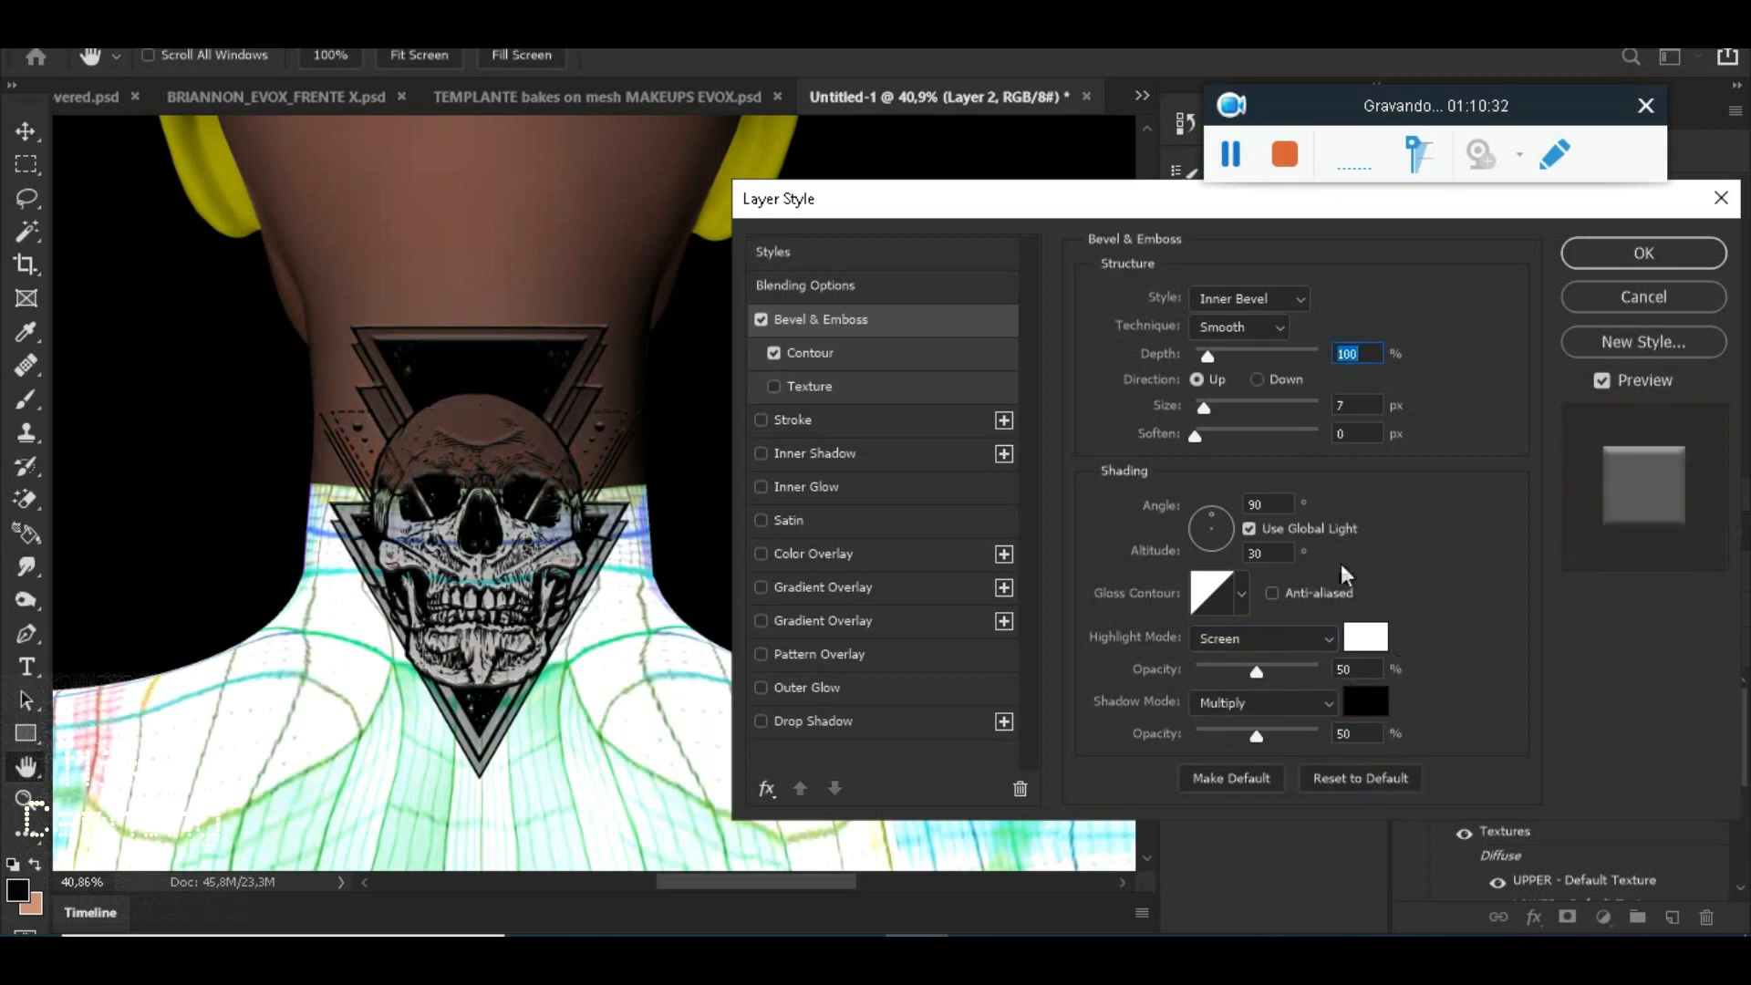
Compare the tattoo with and without the bevel's contour, and set the contour range to 100%
{"action": "left_click", "coordinate": [776, 353]}
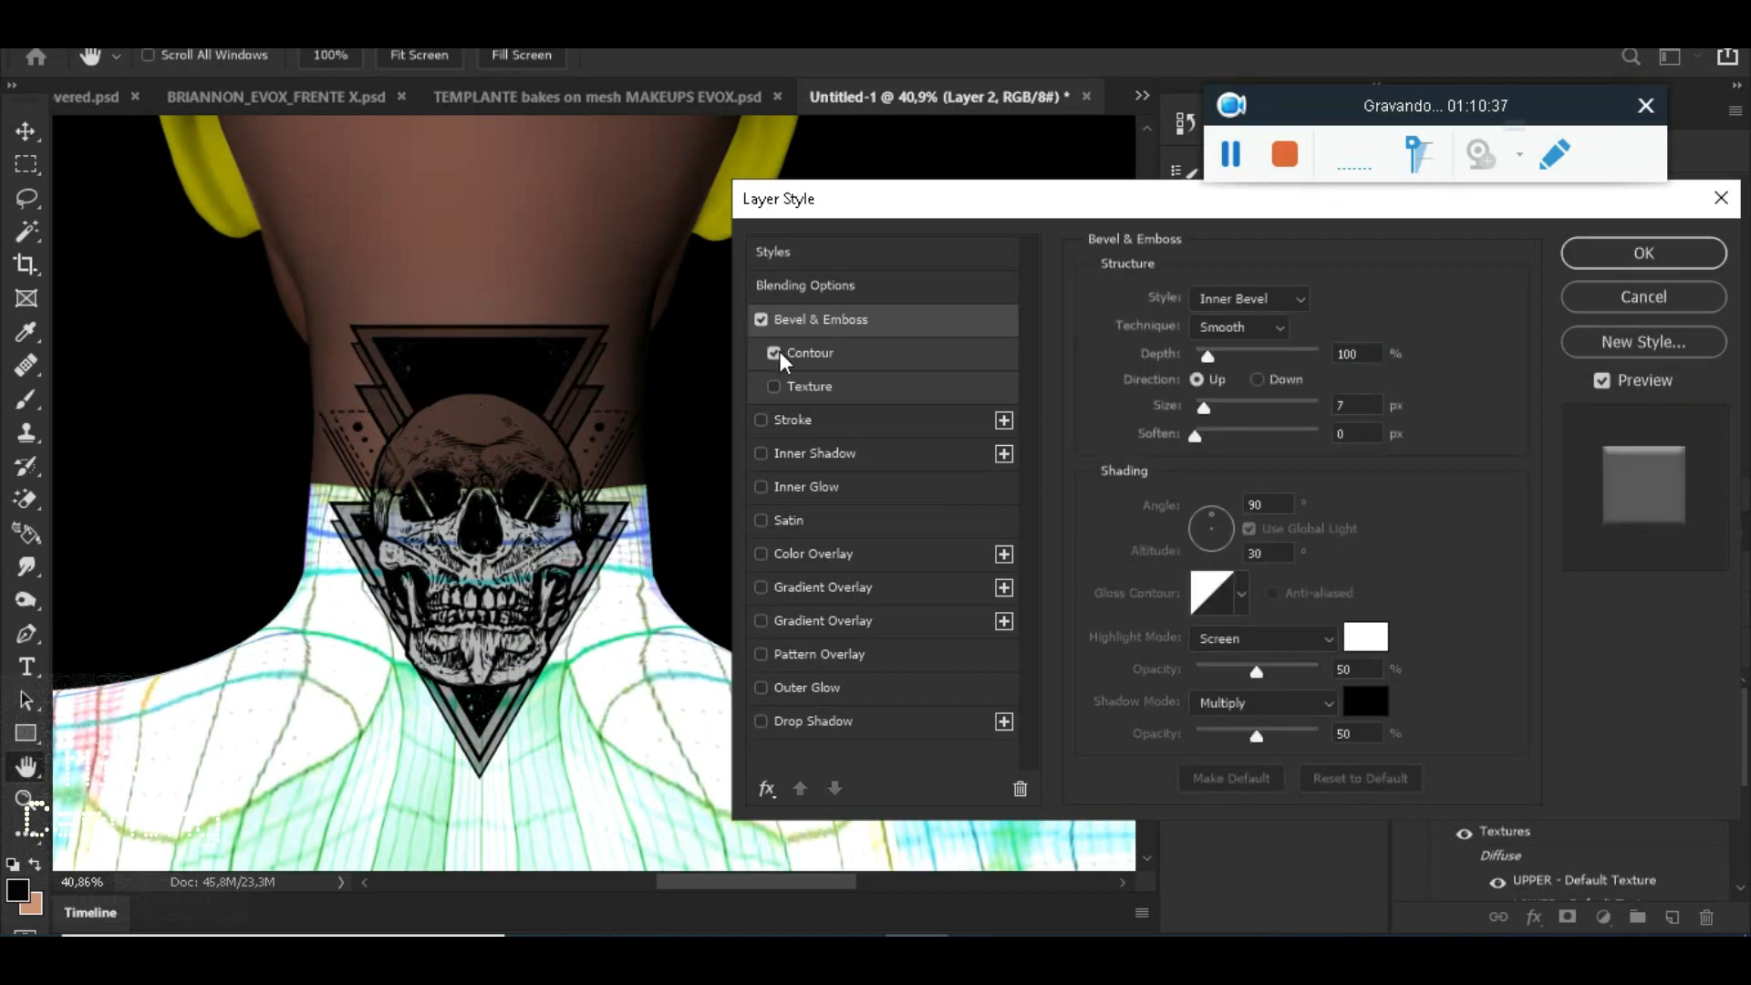
{"action": "left_click", "coordinate": [872, 356]}
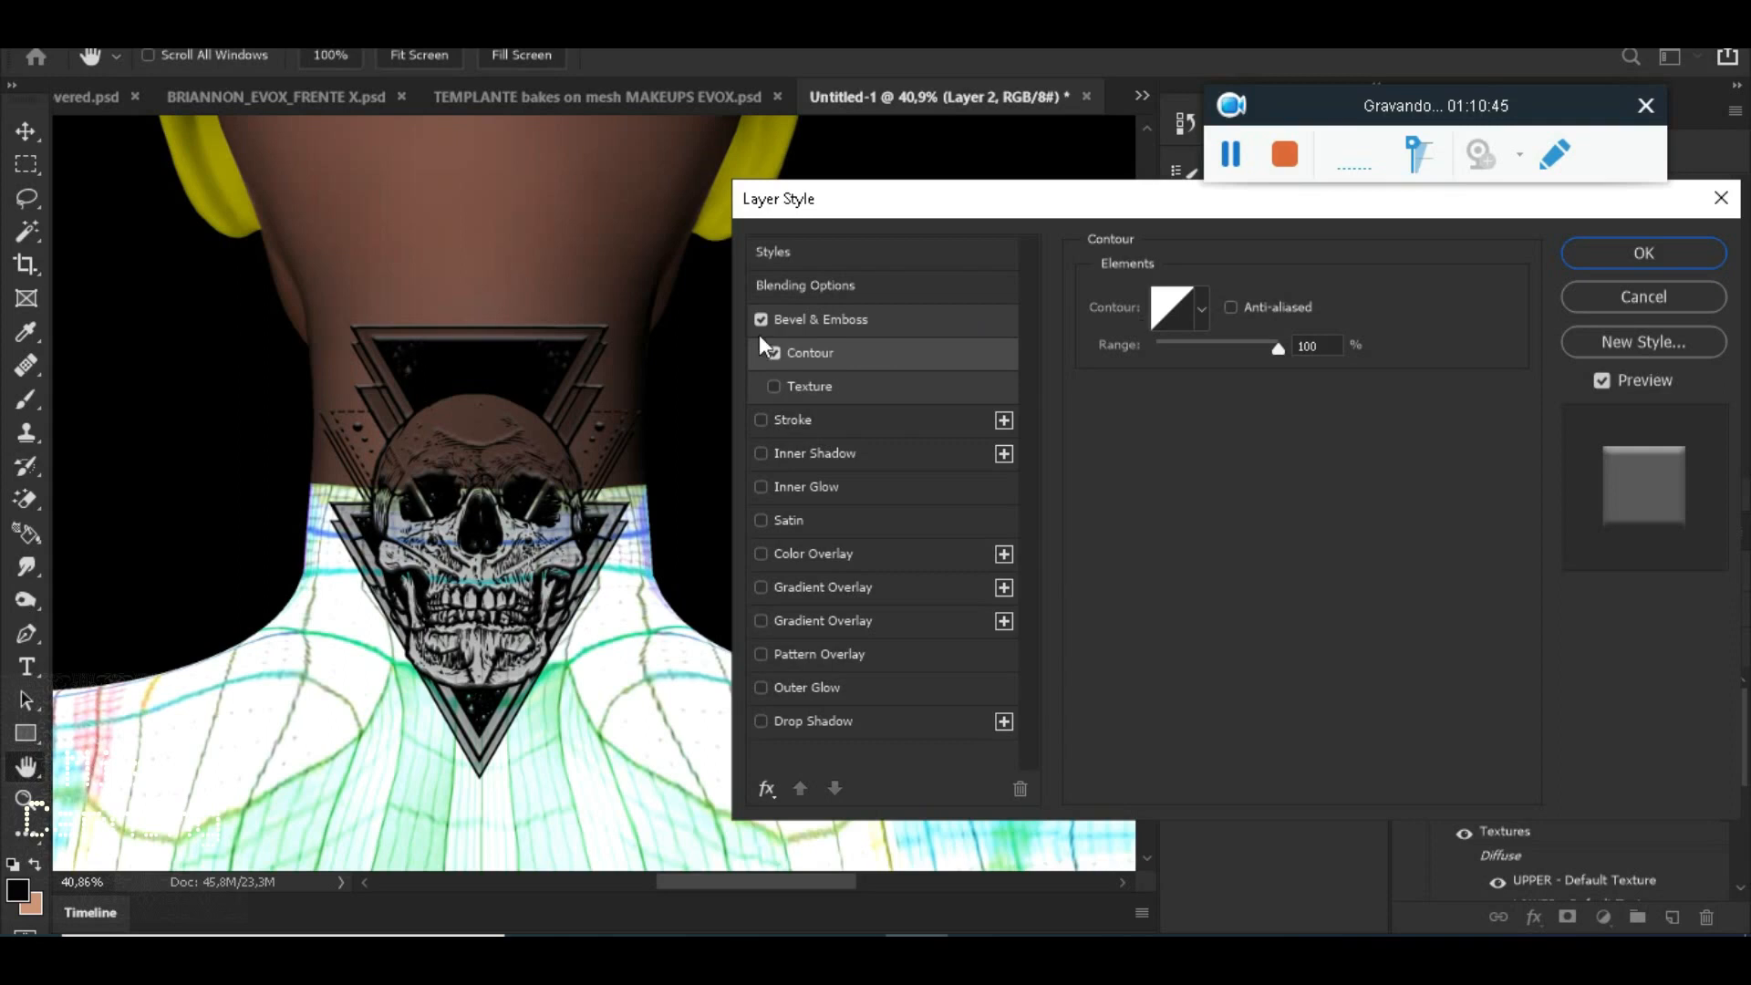
{"action": "left_click", "coordinate": [812, 320]}
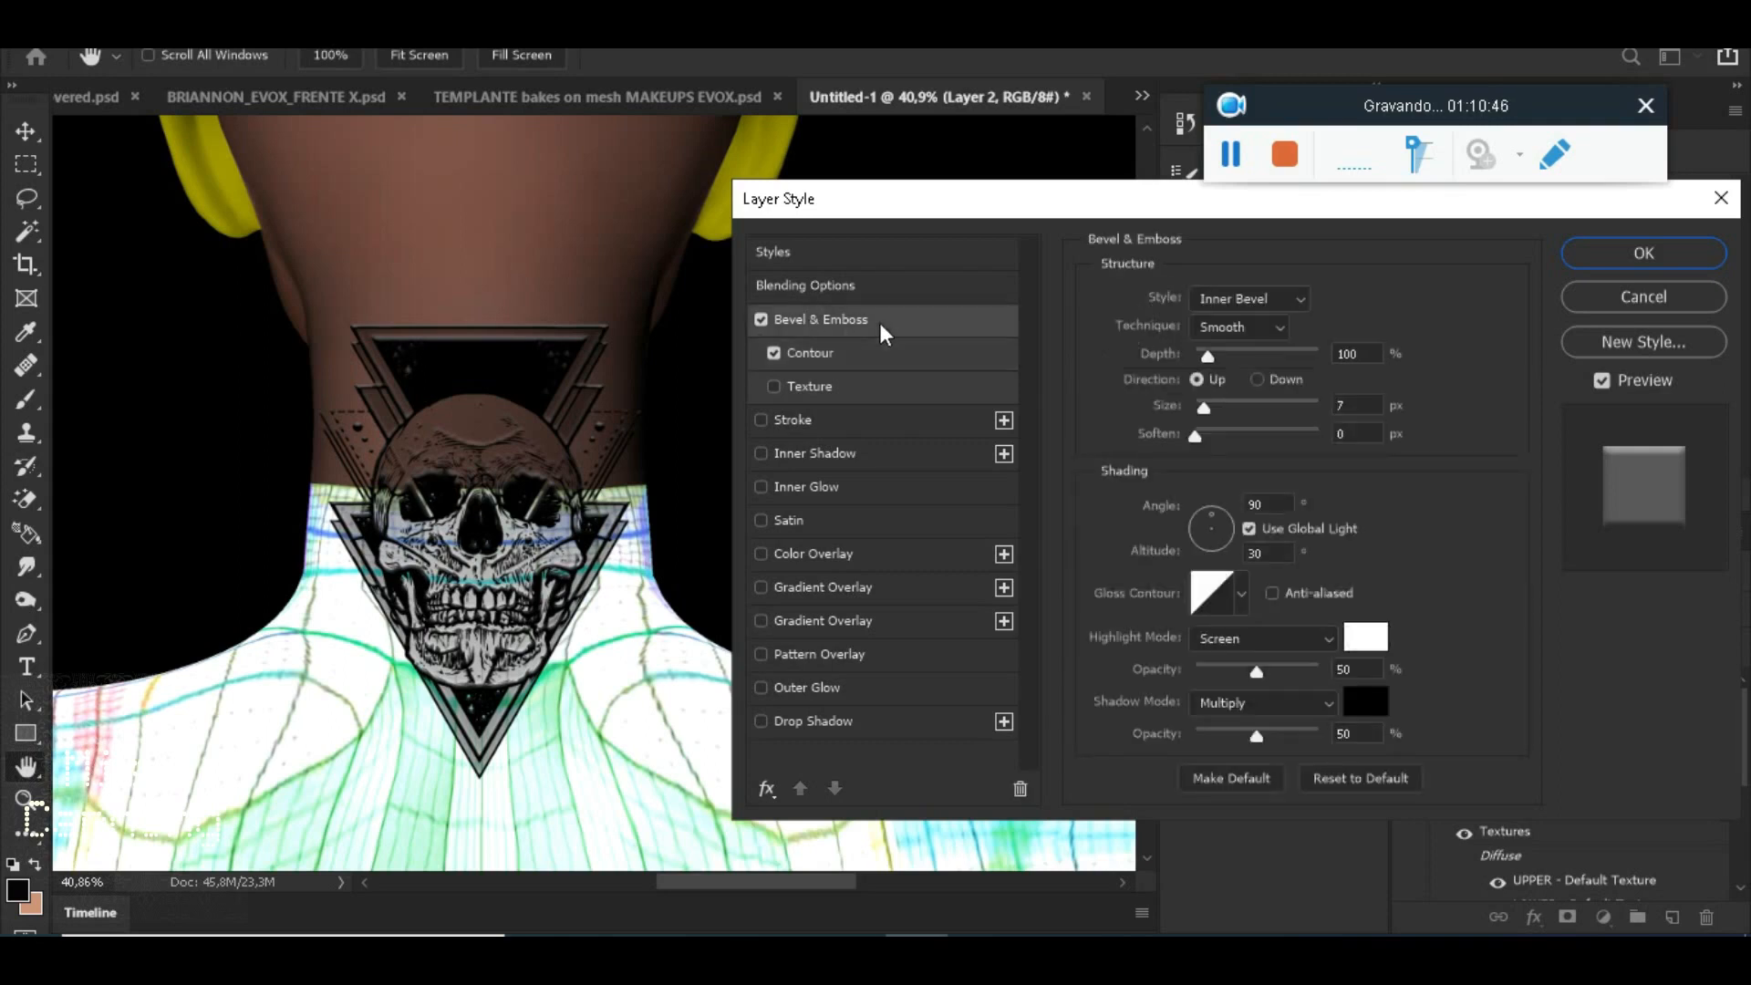
Change the bevel's shadow colour to bright red
{"action": "left_click", "coordinate": [1368, 707]}
{"action": "type", "text": "ff0000"}
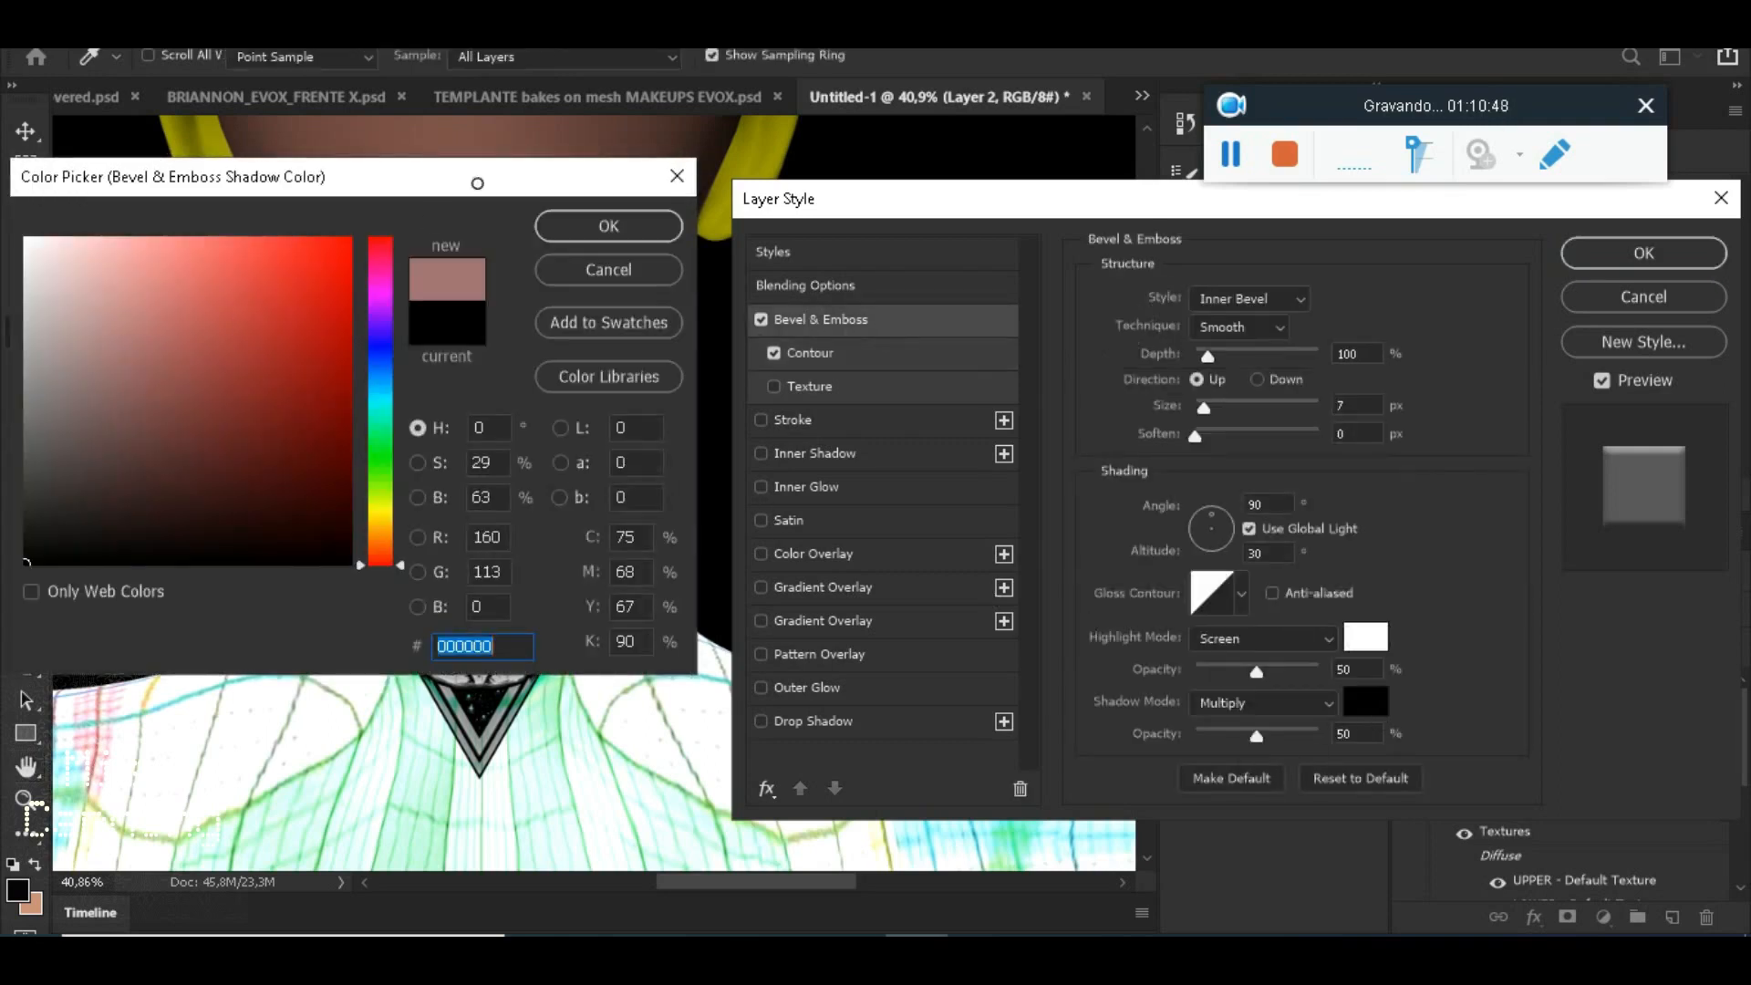
{"action": "left_click", "coordinate": [644, 239]}
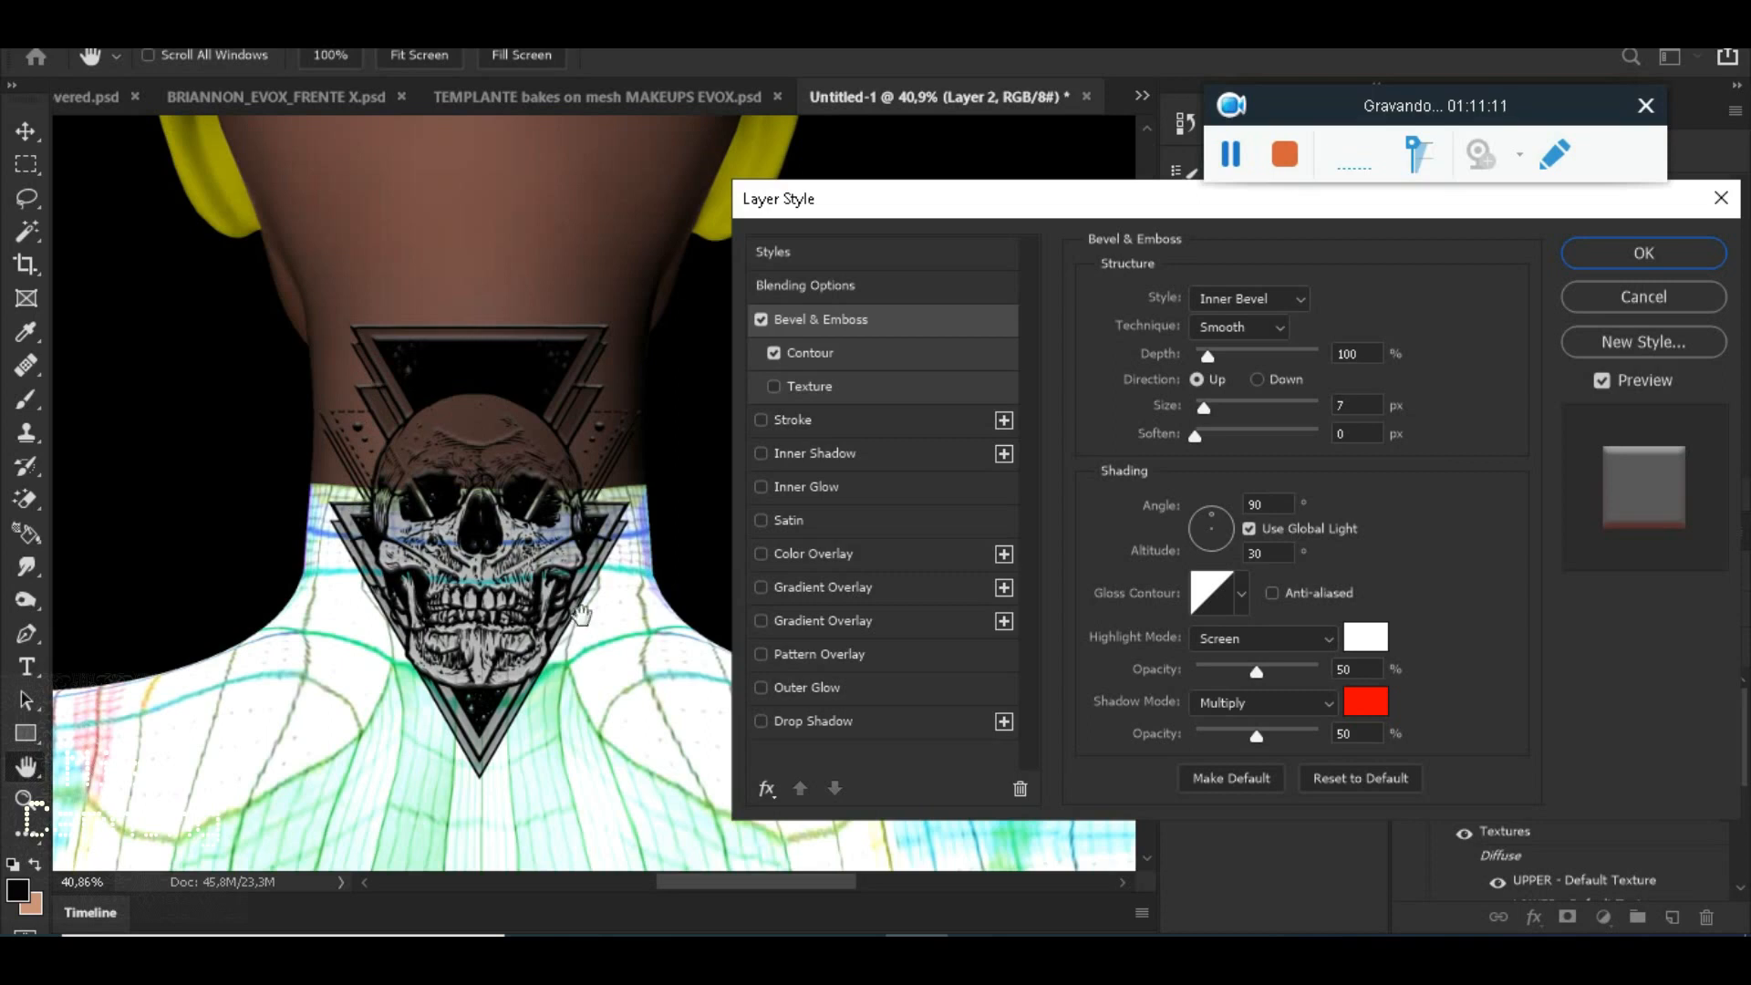
Discard the bevel changes and undo the Bevel & Emboss effect on Layer 2
{"action": "left_click", "coordinate": [1669, 293]}
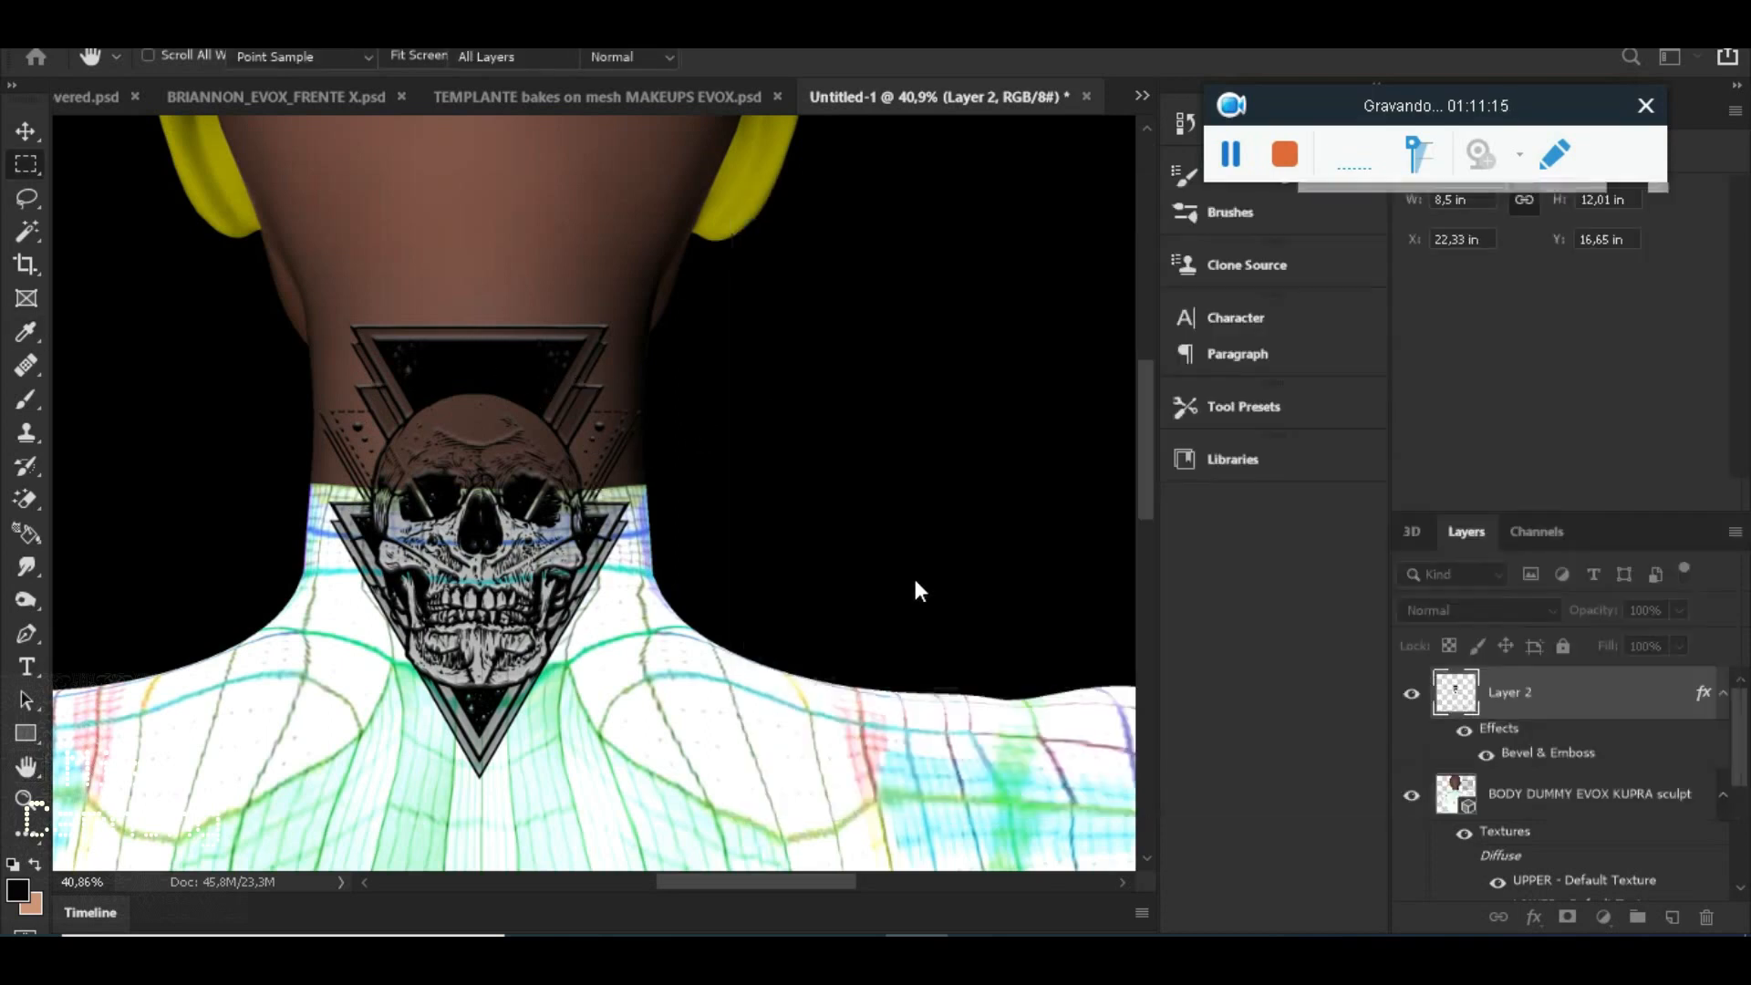
{"action": "key", "text": "ctrl+z"}
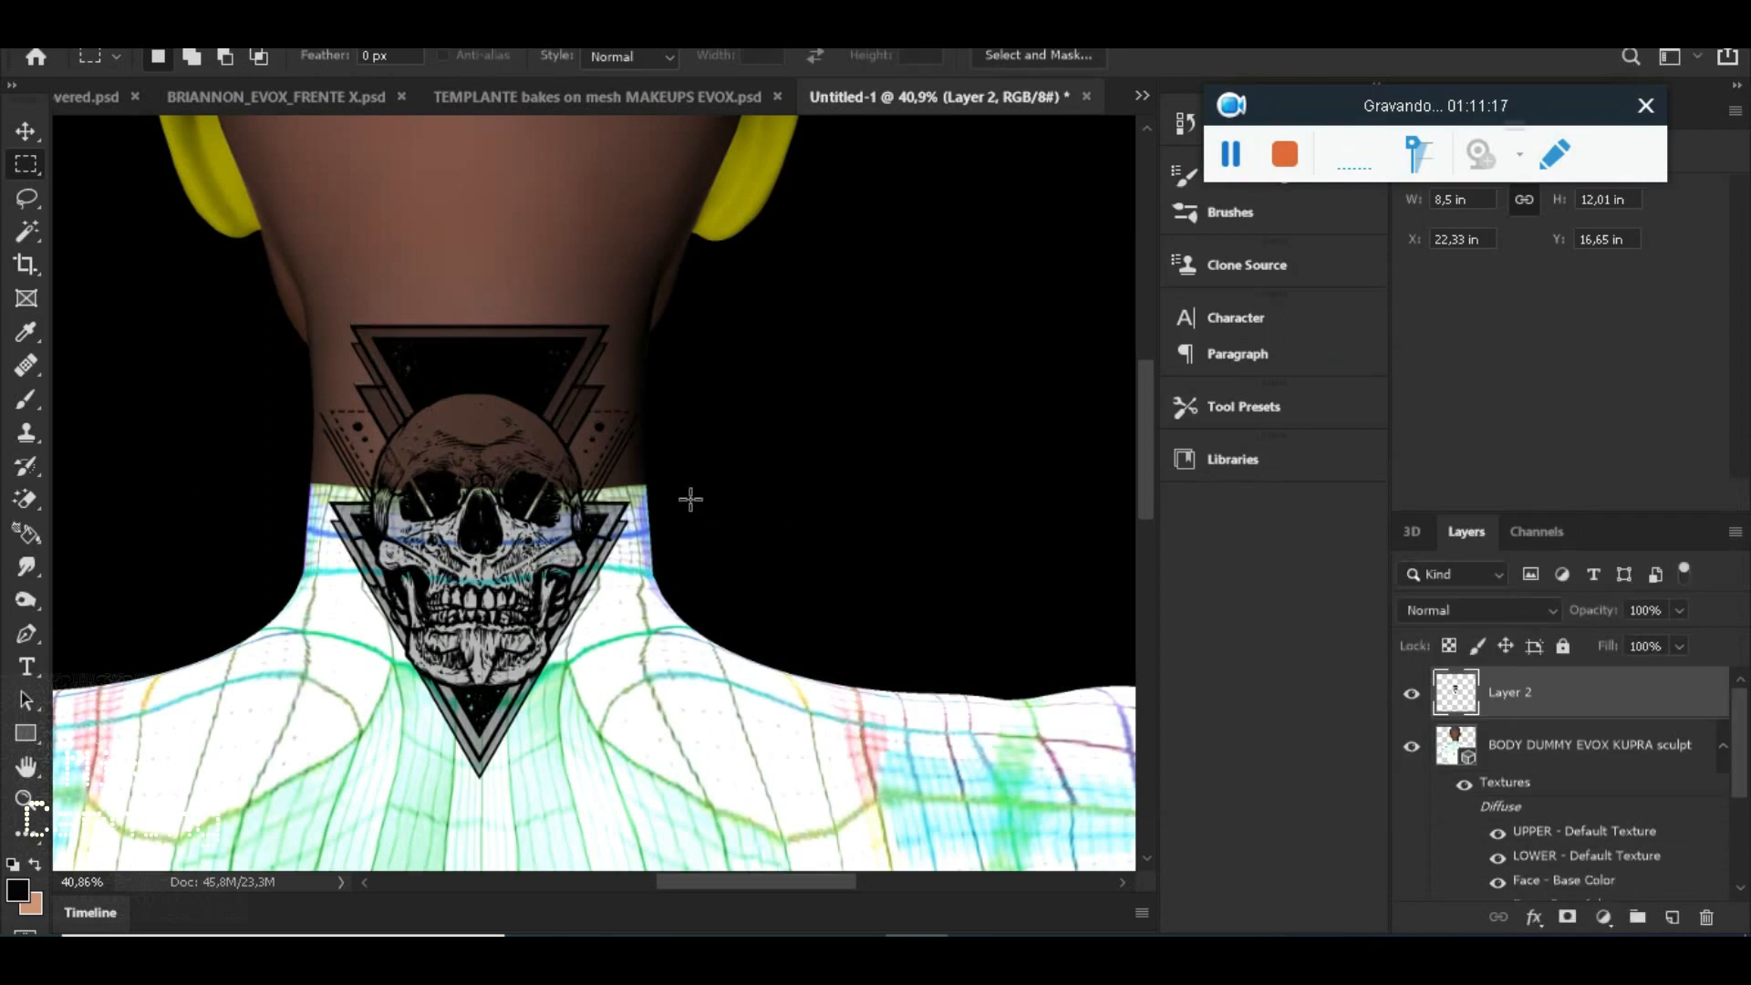
Try a bright red outer glow on Layer 2's tattoo, preview it up close, and discard the layer style
{"action": "scroll", "coordinate": [567, 497], "scroll_direction": "down", "scroll_amount": 3}
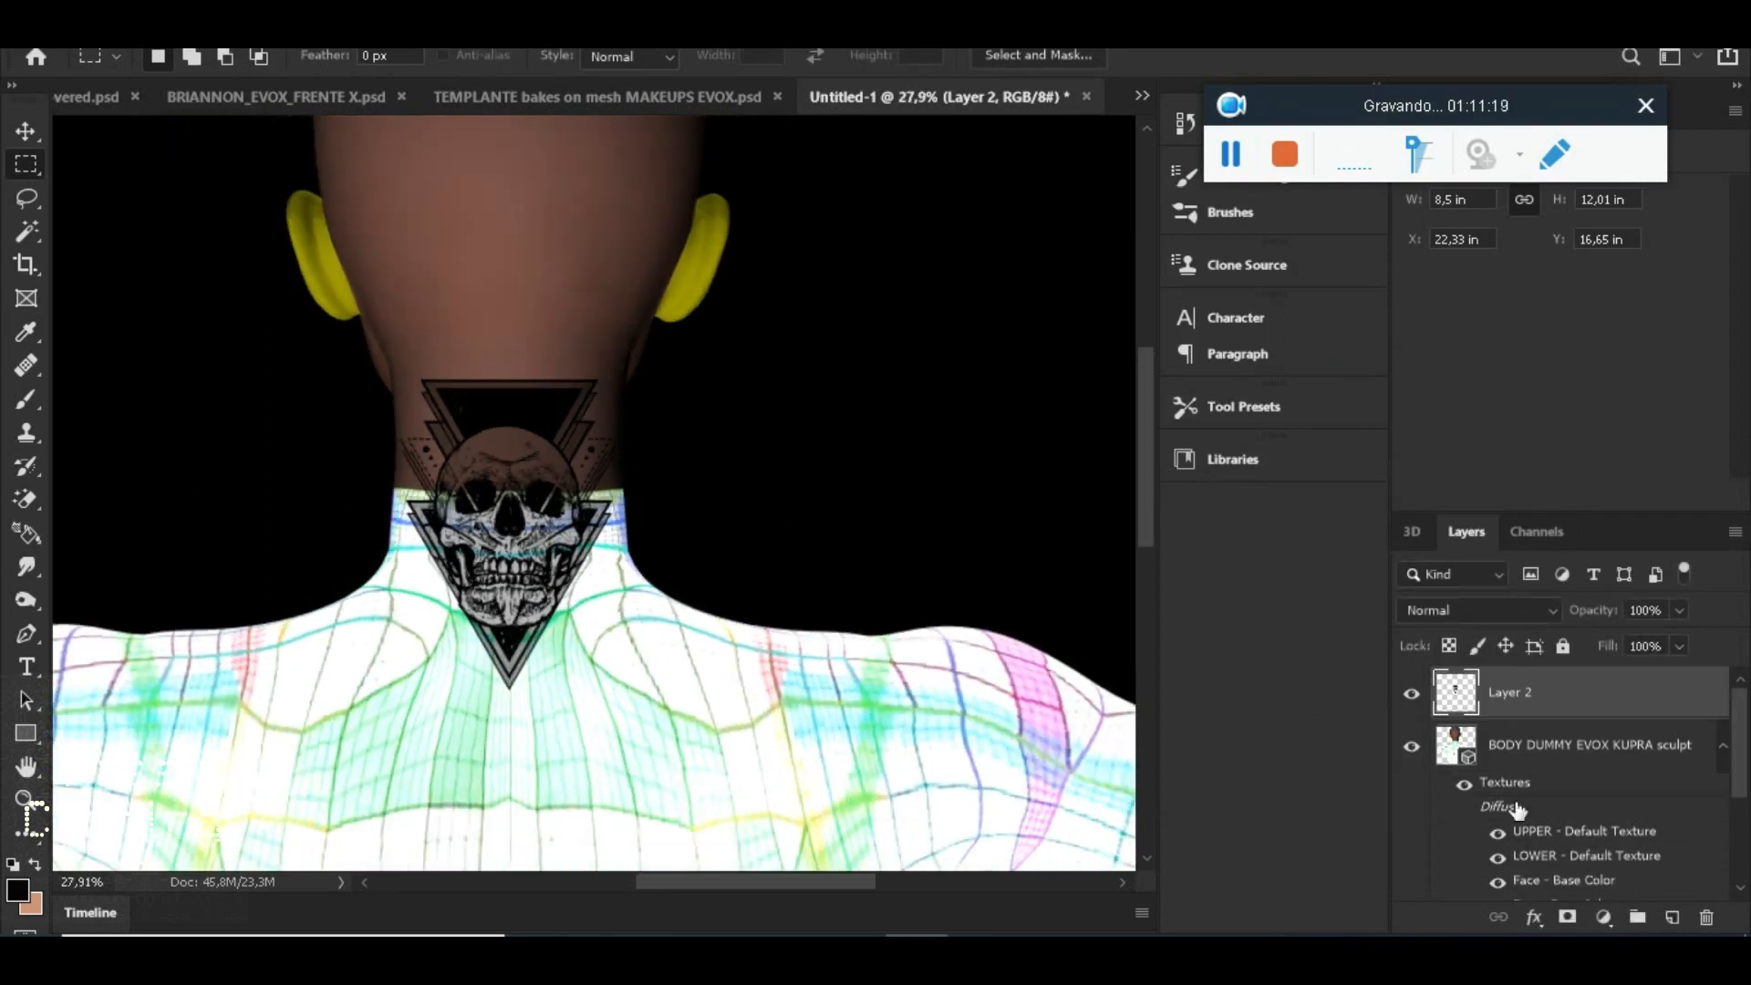
{"action": "double_click", "coordinate": [1506, 719]}
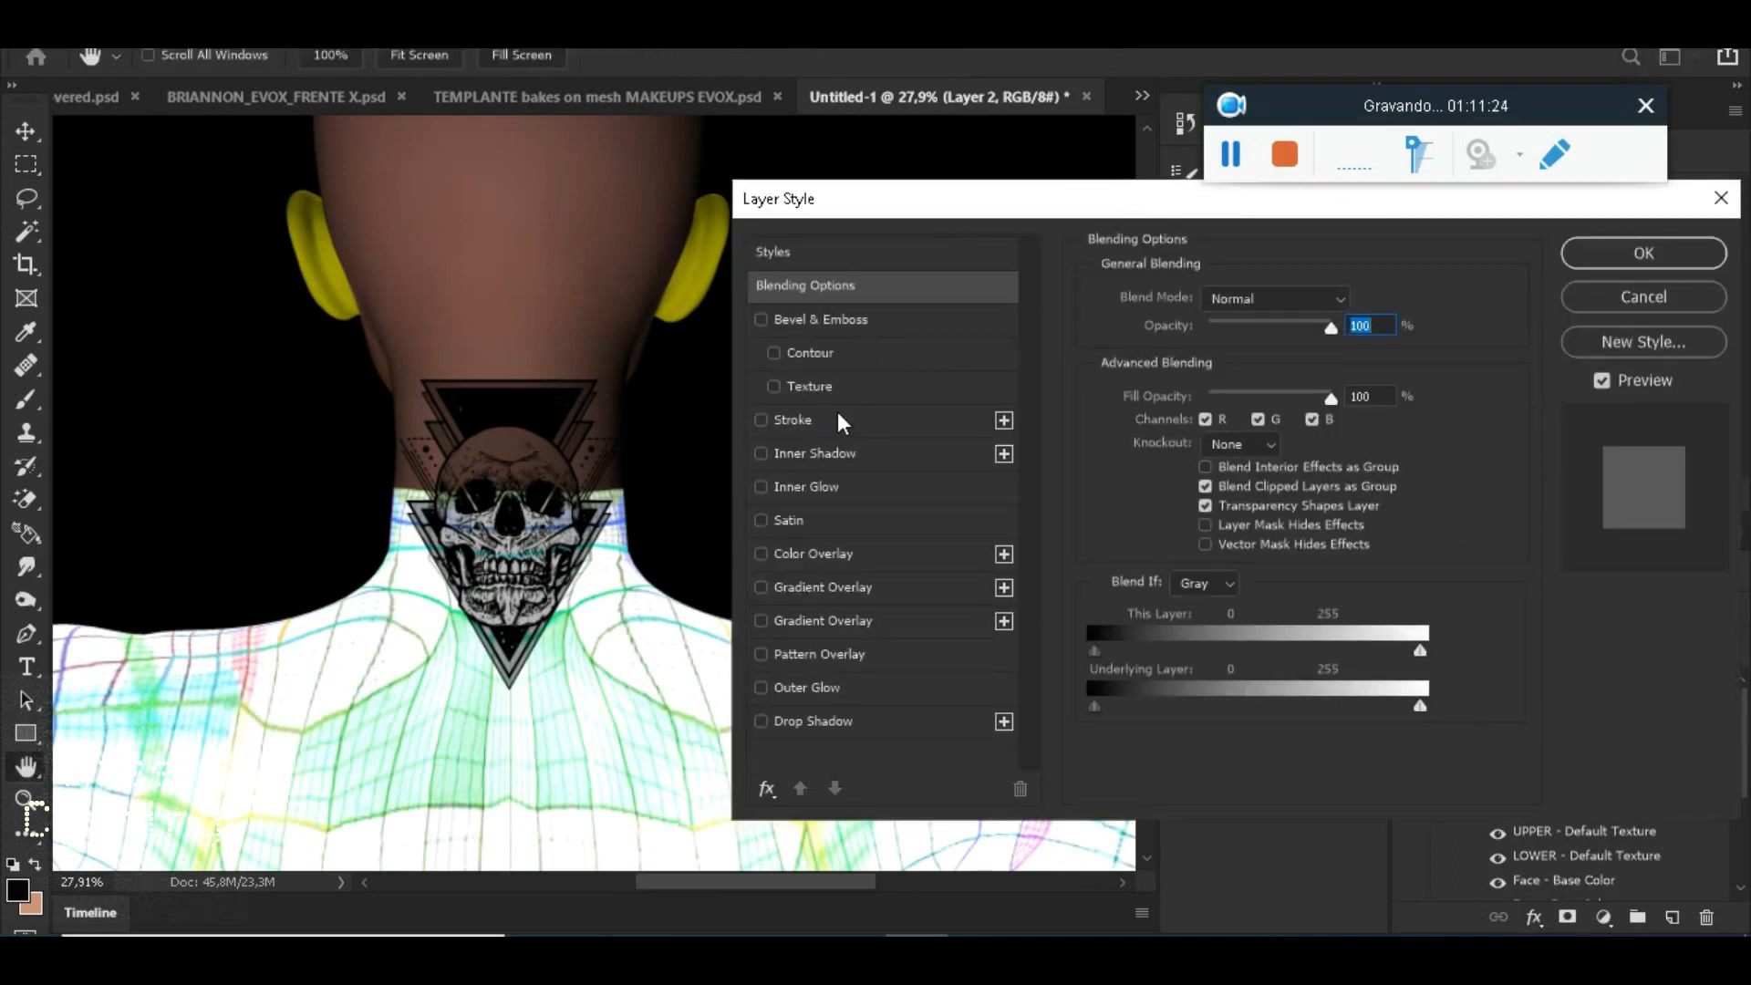
{"action": "left_click", "coordinate": [854, 688]}
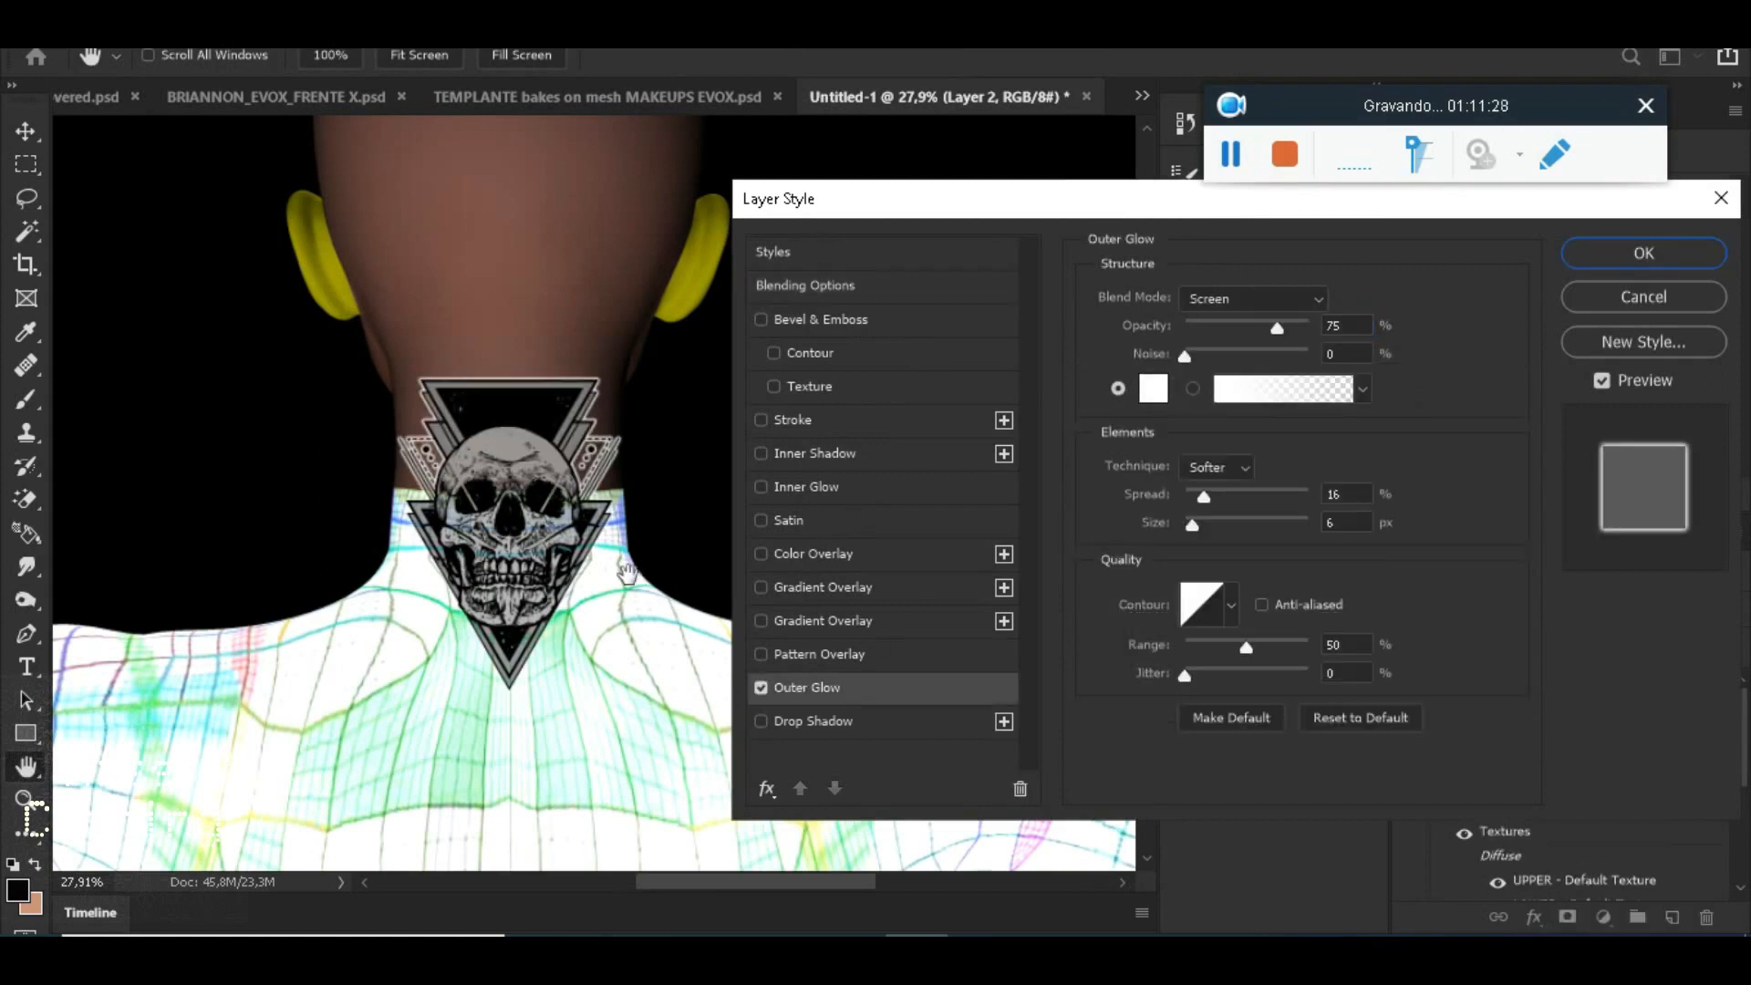
{"action": "left_click", "coordinate": [1155, 389]}
{"action": "type", "text": "ff0000"}
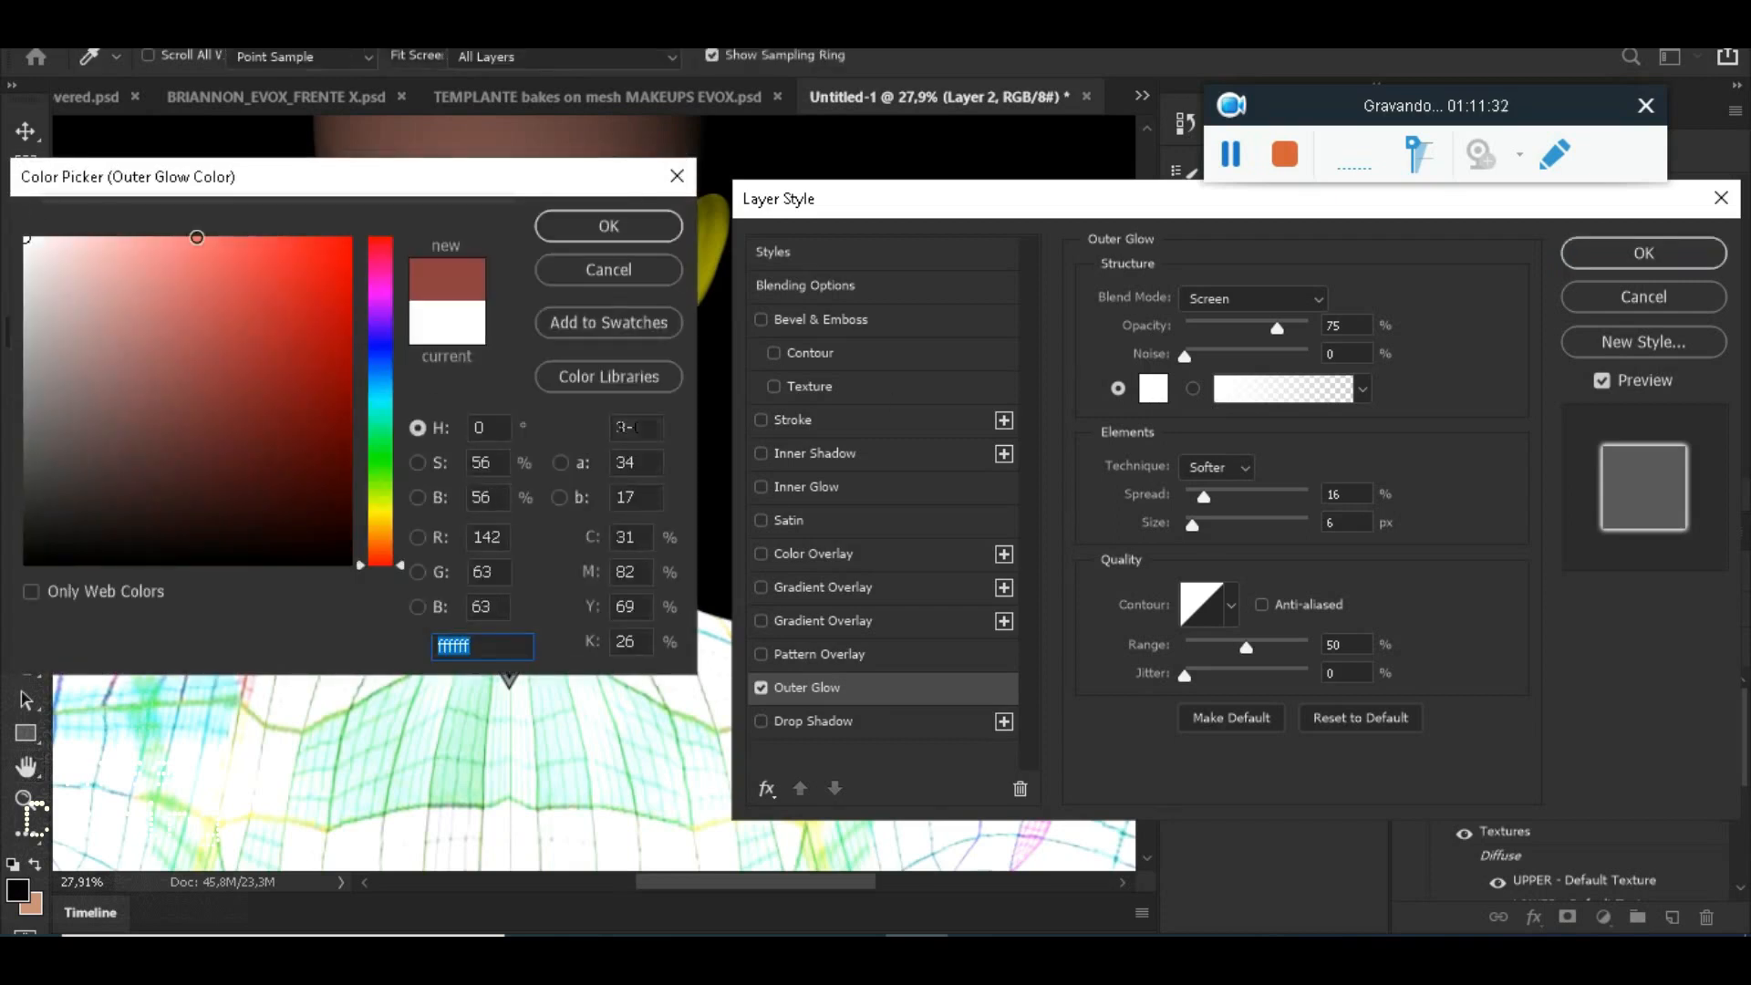
{"action": "left_click", "coordinate": [627, 225]}
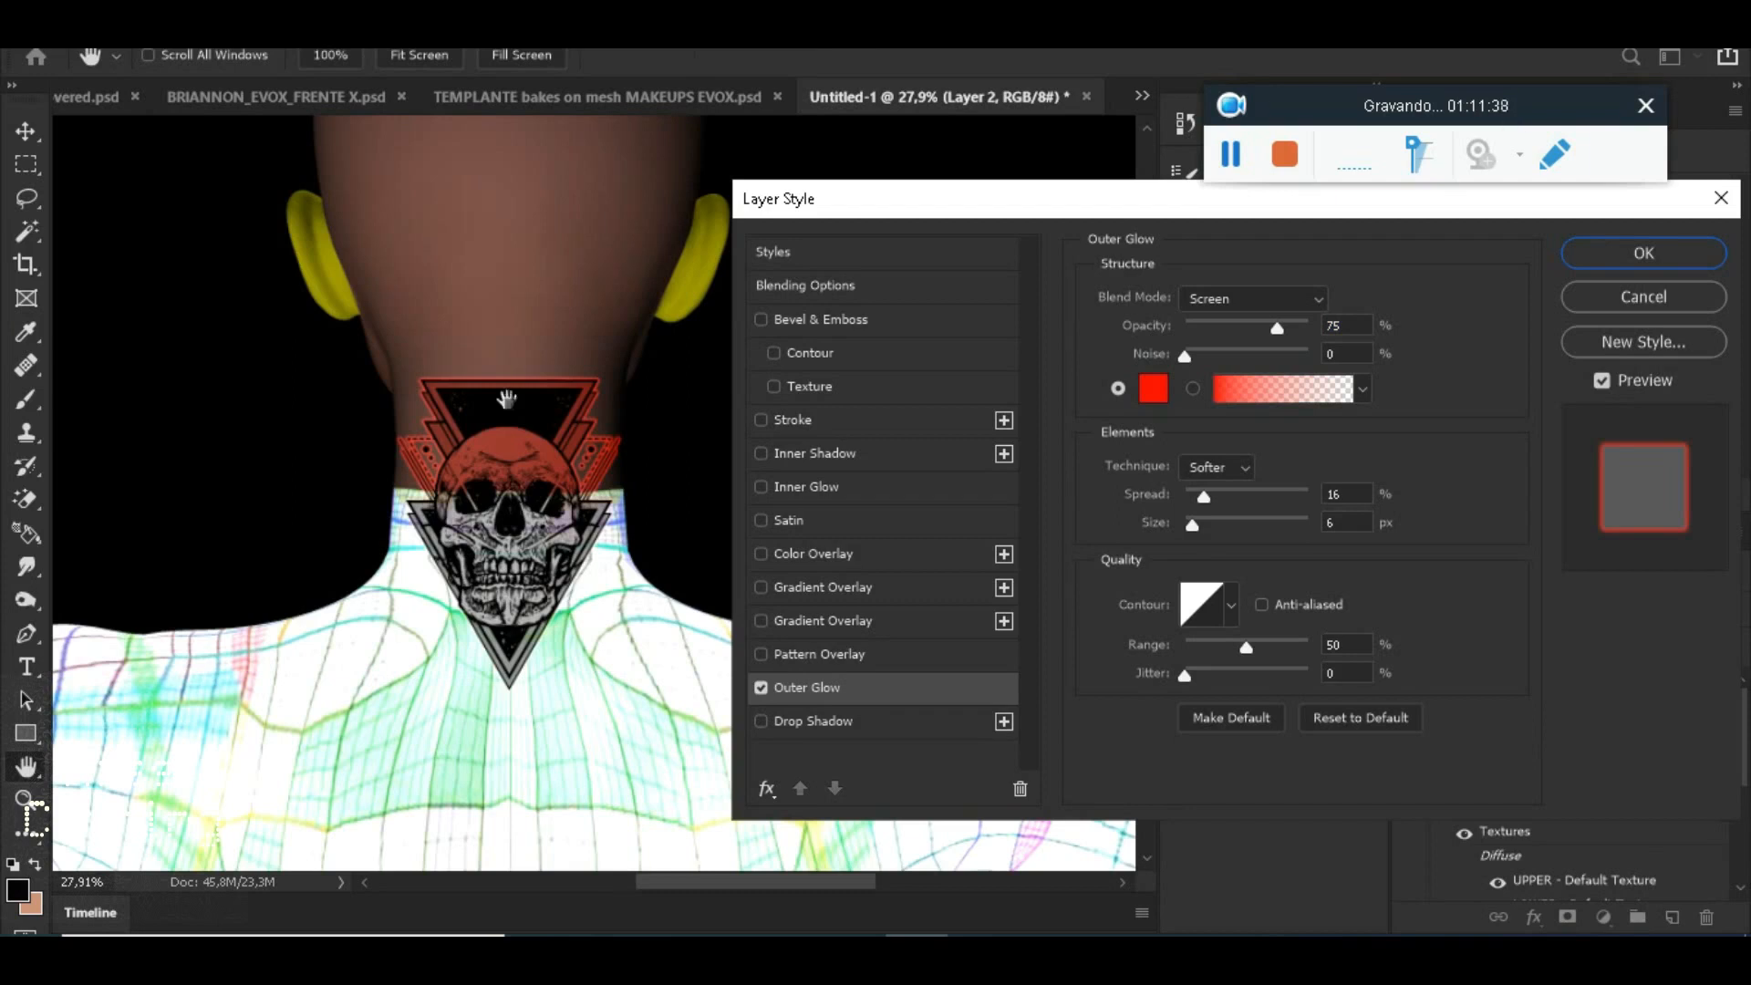
{"action": "scroll", "coordinate": [650, 512], "scroll_direction": "down", "scroll_amount": 2}
{"action": "scroll", "coordinate": [614, 508], "scroll_direction": "up", "scroll_amount": 2}
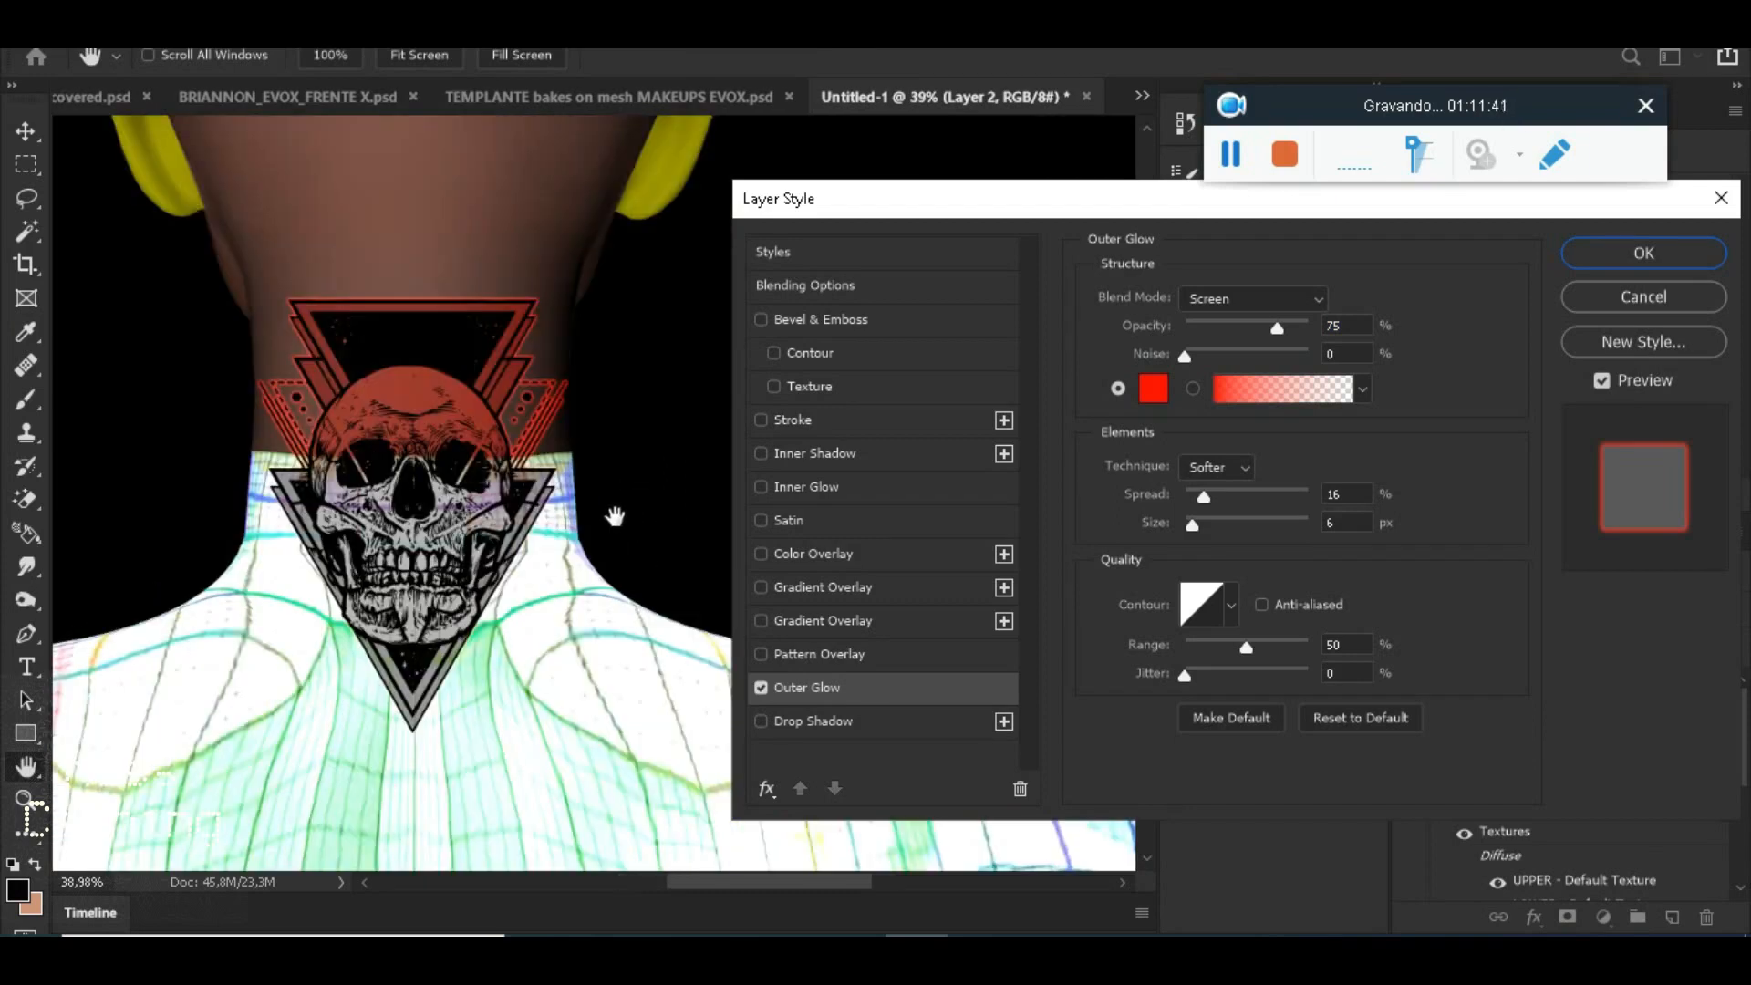
{"action": "scroll", "coordinate": [460, 499], "scroll_direction": "up", "scroll_amount": 2}
{"action": "scroll", "coordinate": [460, 499], "scroll_direction": "up", "scroll_amount": 1}
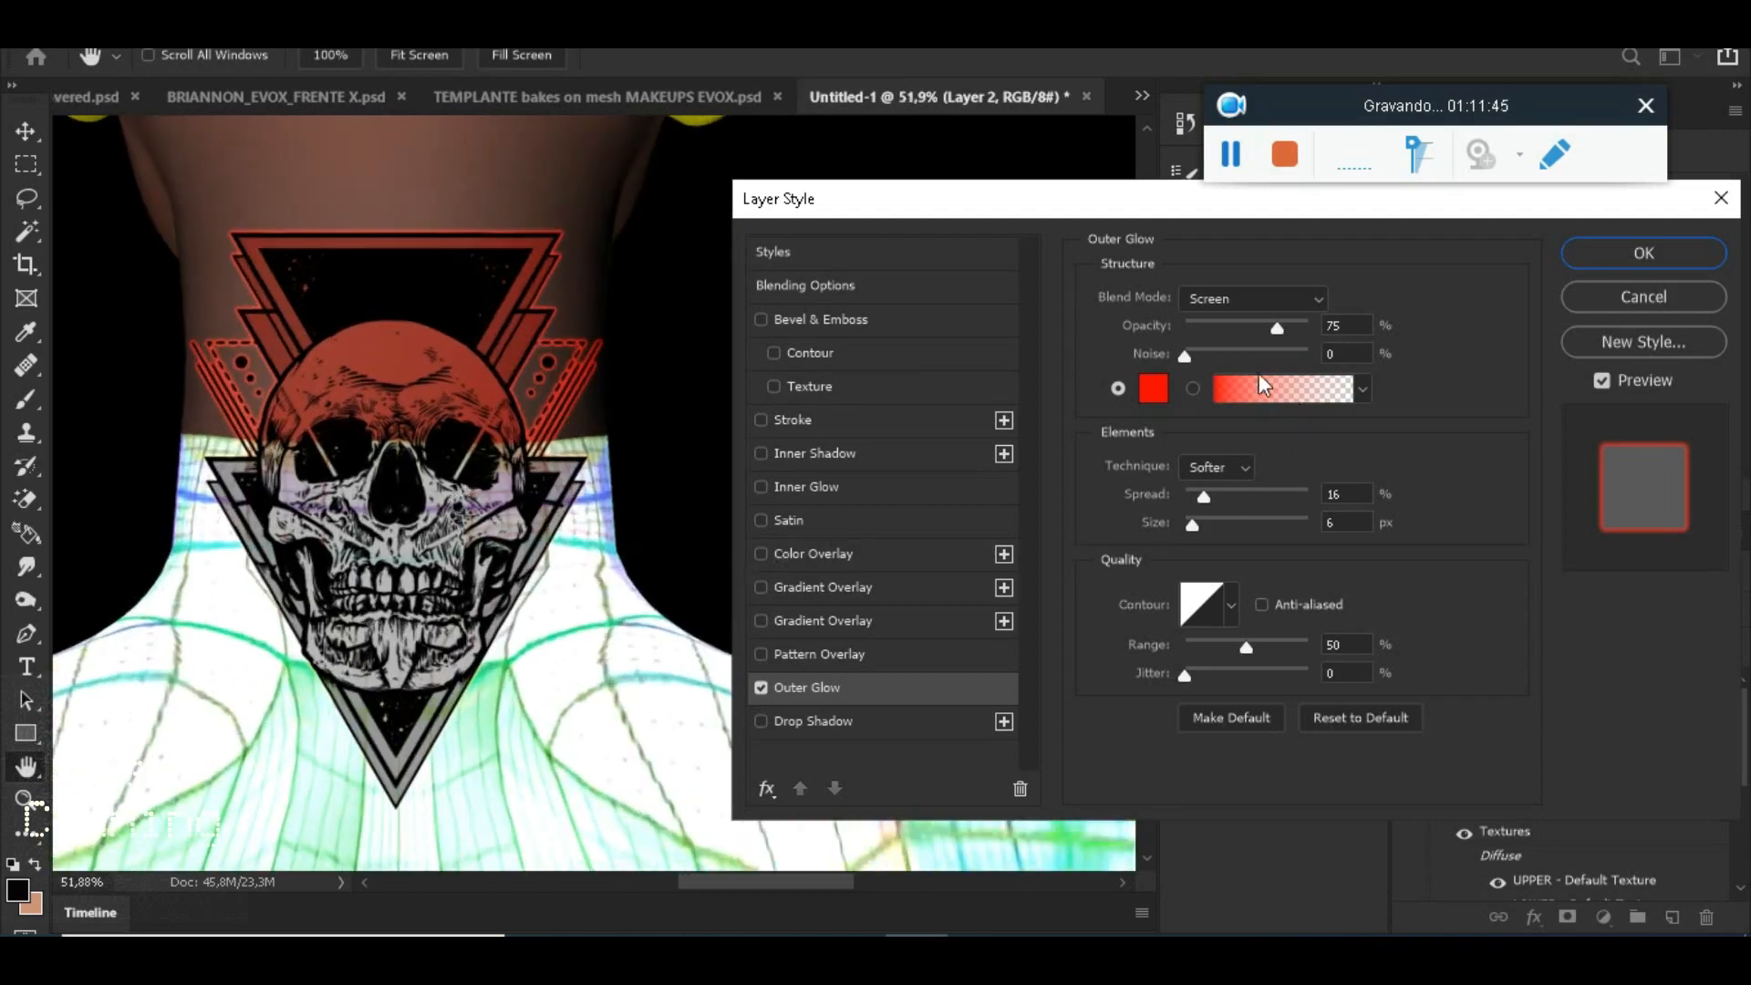
{"action": "left_click", "coordinate": [1633, 300]}
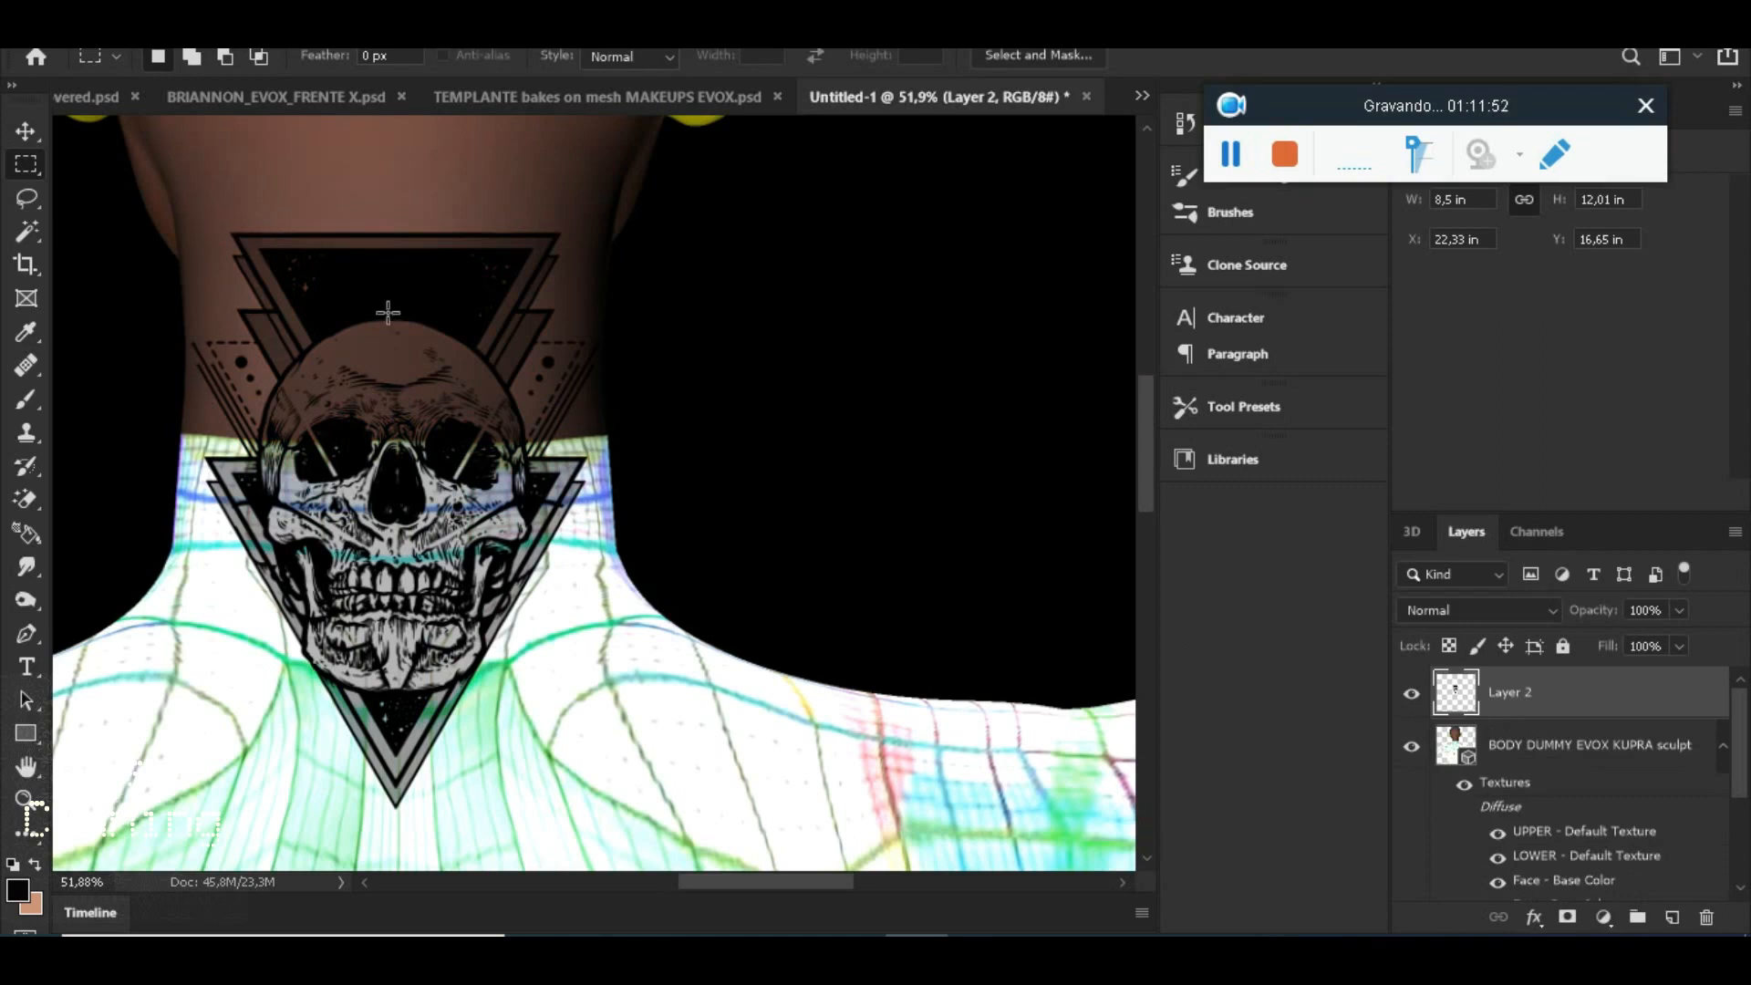
Merge Layer 2 down into the BODY DUMMY EVOX KUPRA sculpt layer and inspect the tattoo at the neck seam
{"action": "scroll", "coordinate": [948, 556], "scroll_direction": "down", "scroll_amount": 3}
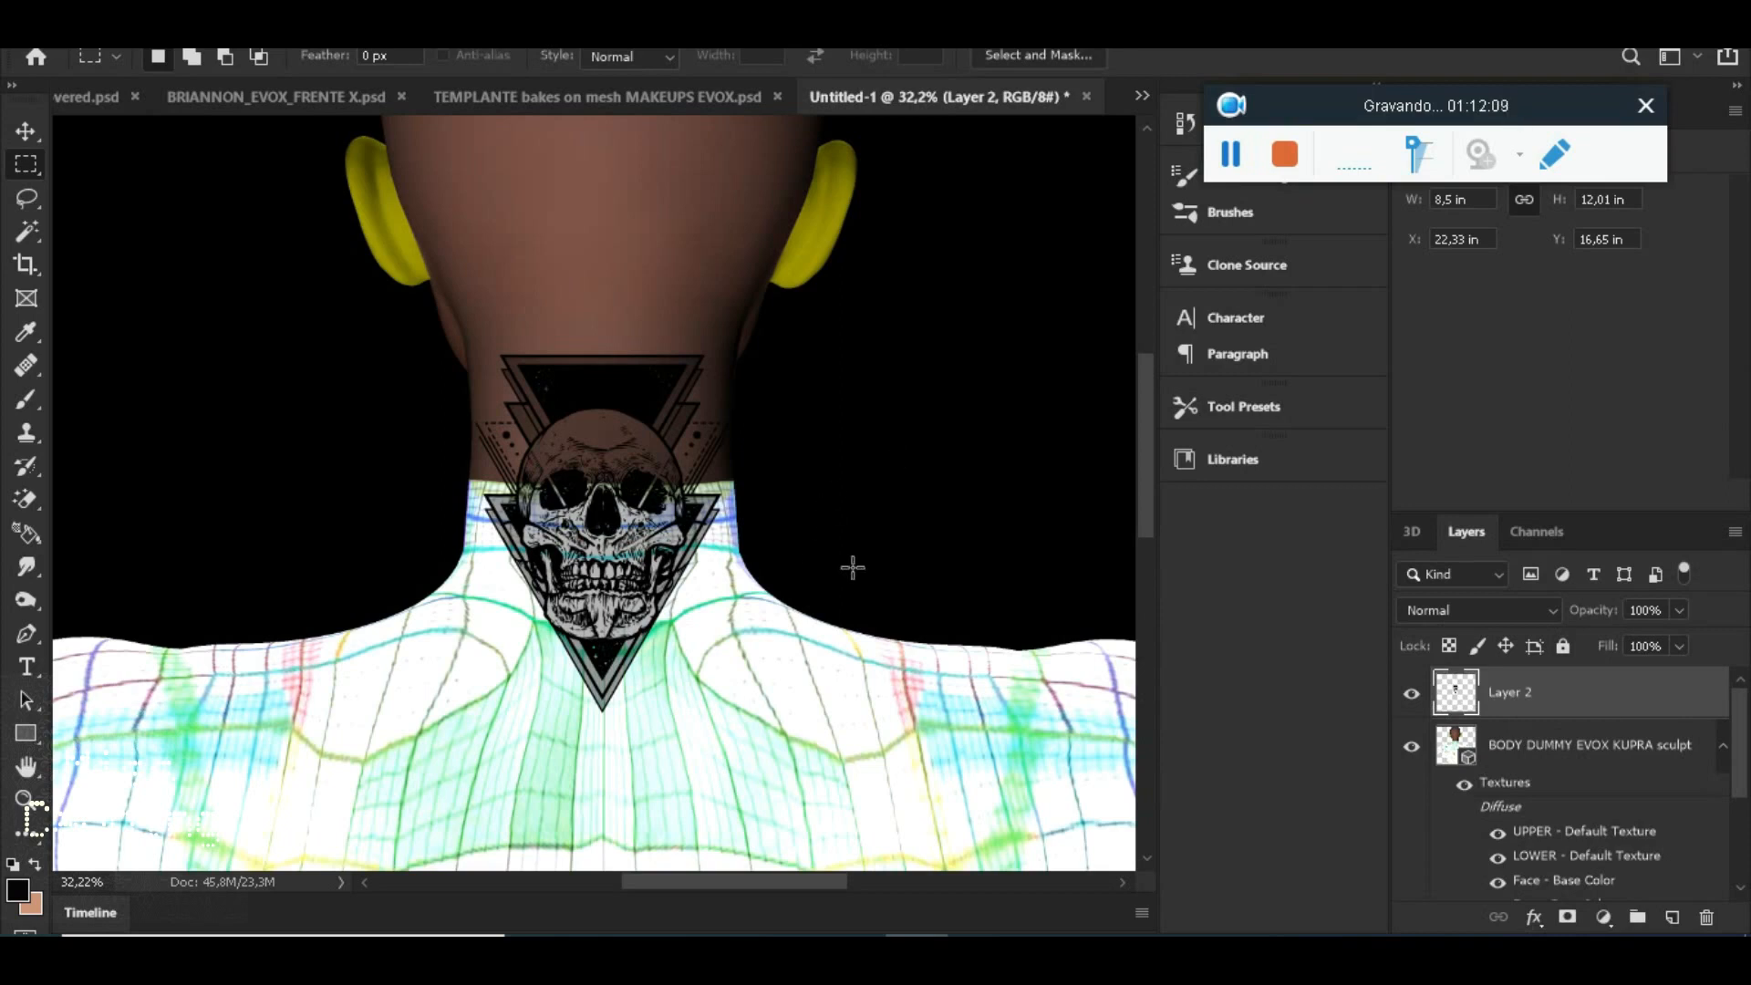
{"action": "right_click", "coordinate": [1517, 693]}
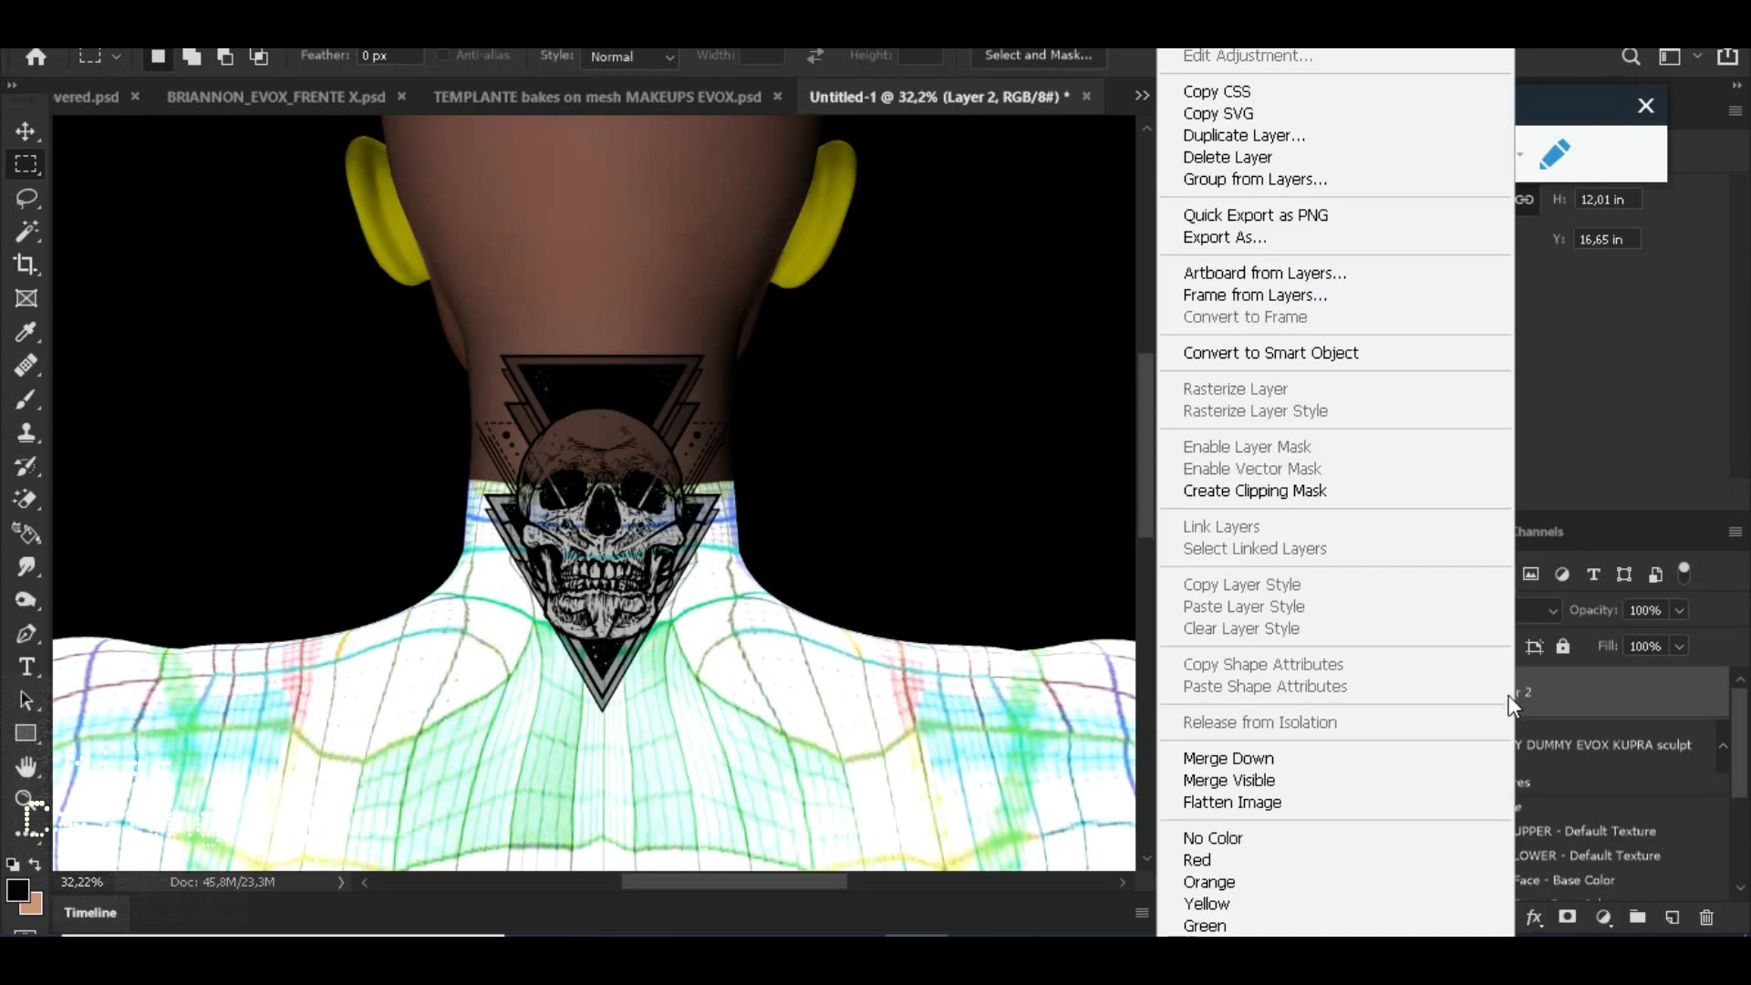
{"action": "left_click", "coordinate": [1276, 754]}
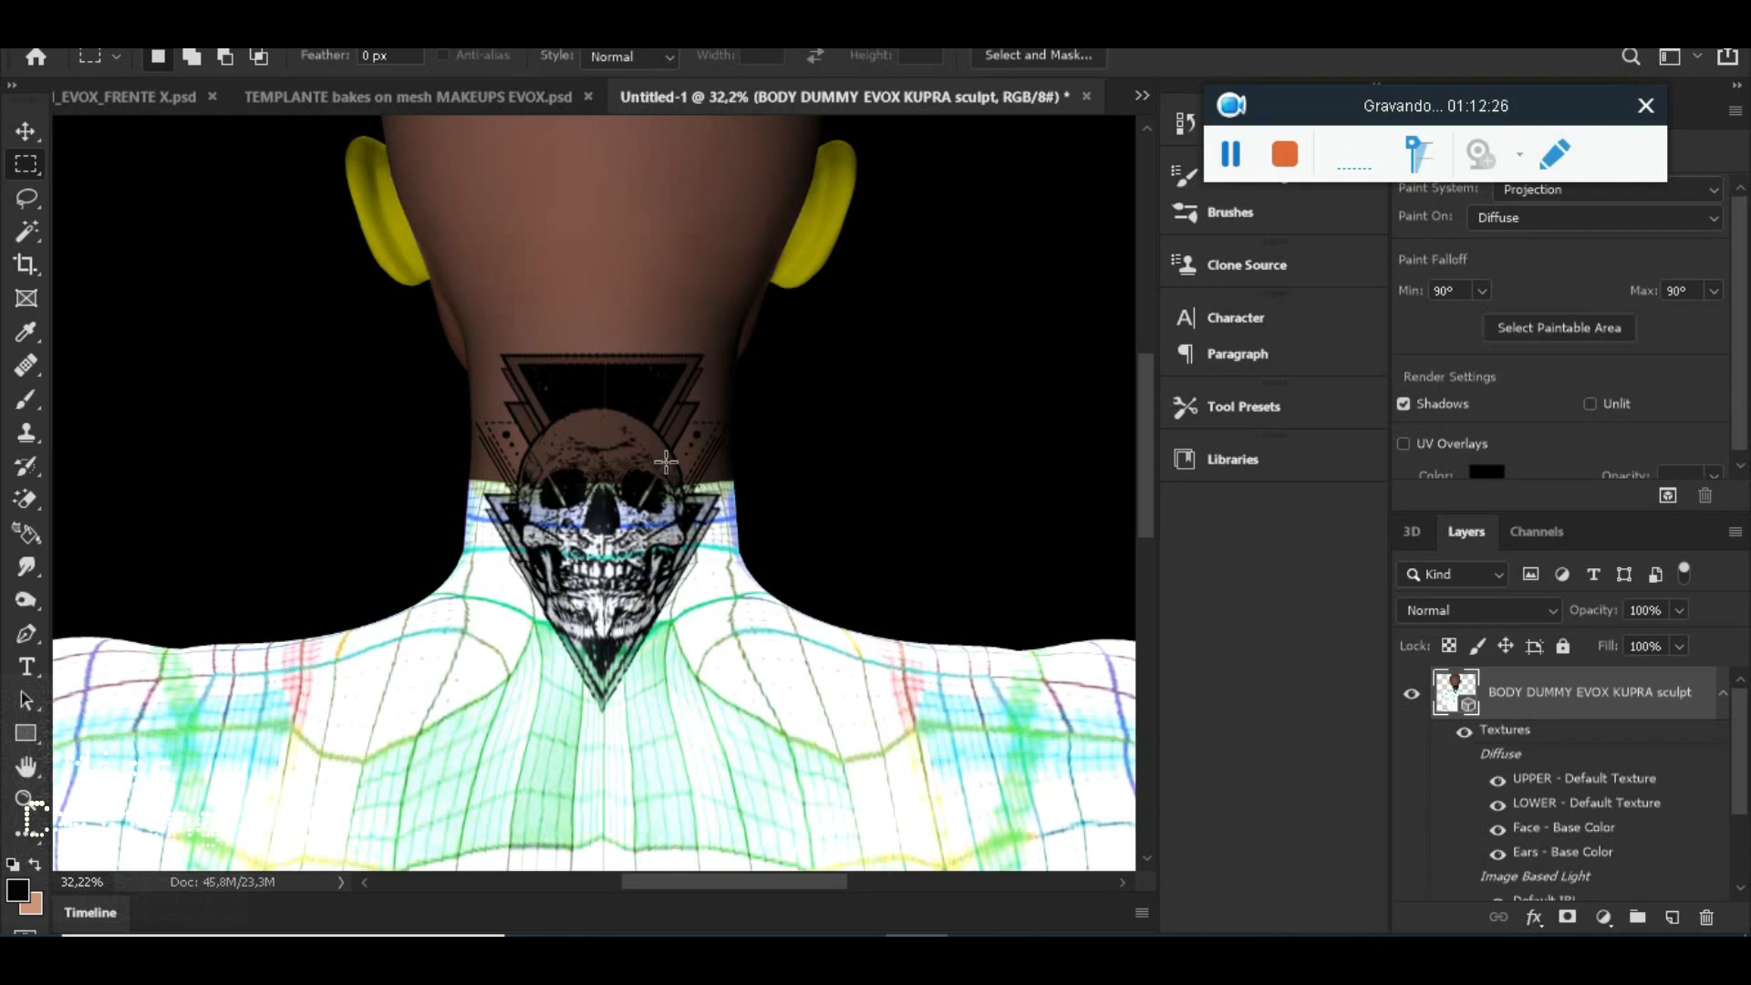
{"action": "scroll", "coordinate": [794, 547], "scroll_direction": "up", "scroll_amount": 3}
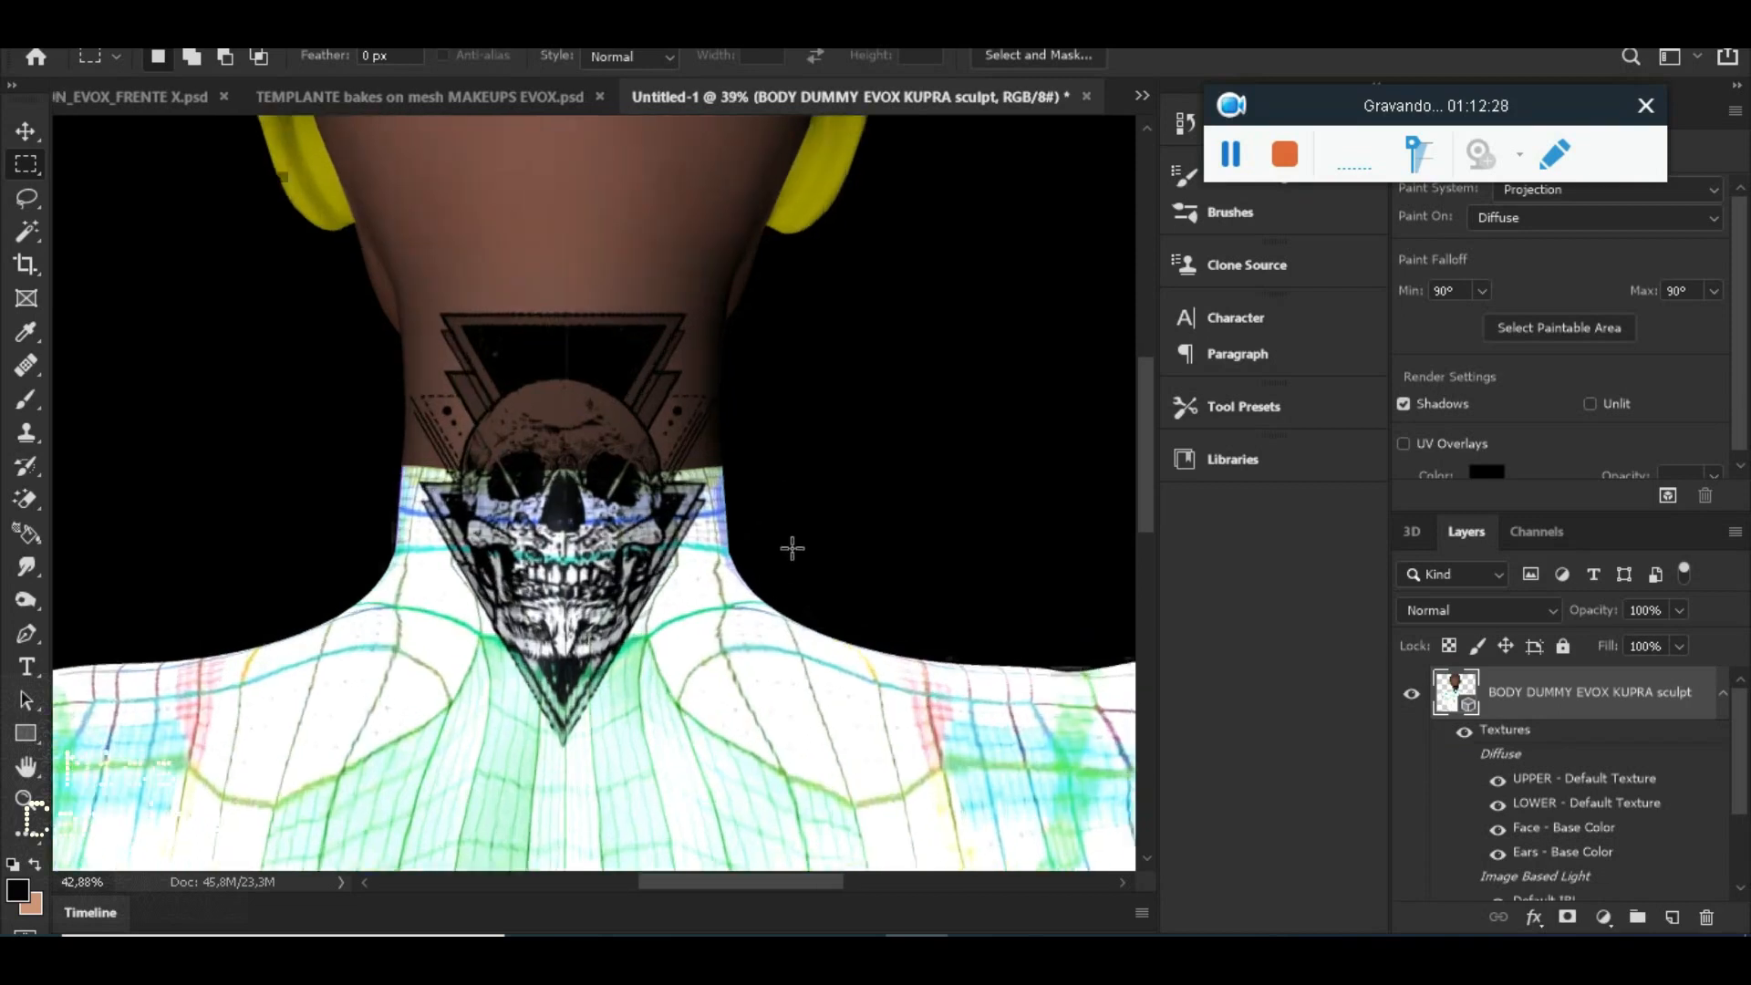
{"action": "scroll", "coordinate": [434, 430], "scroll_direction": "up", "scroll_amount": 2}
{"action": "scroll", "coordinate": [434, 430], "scroll_direction": "up", "scroll_amount": 3}
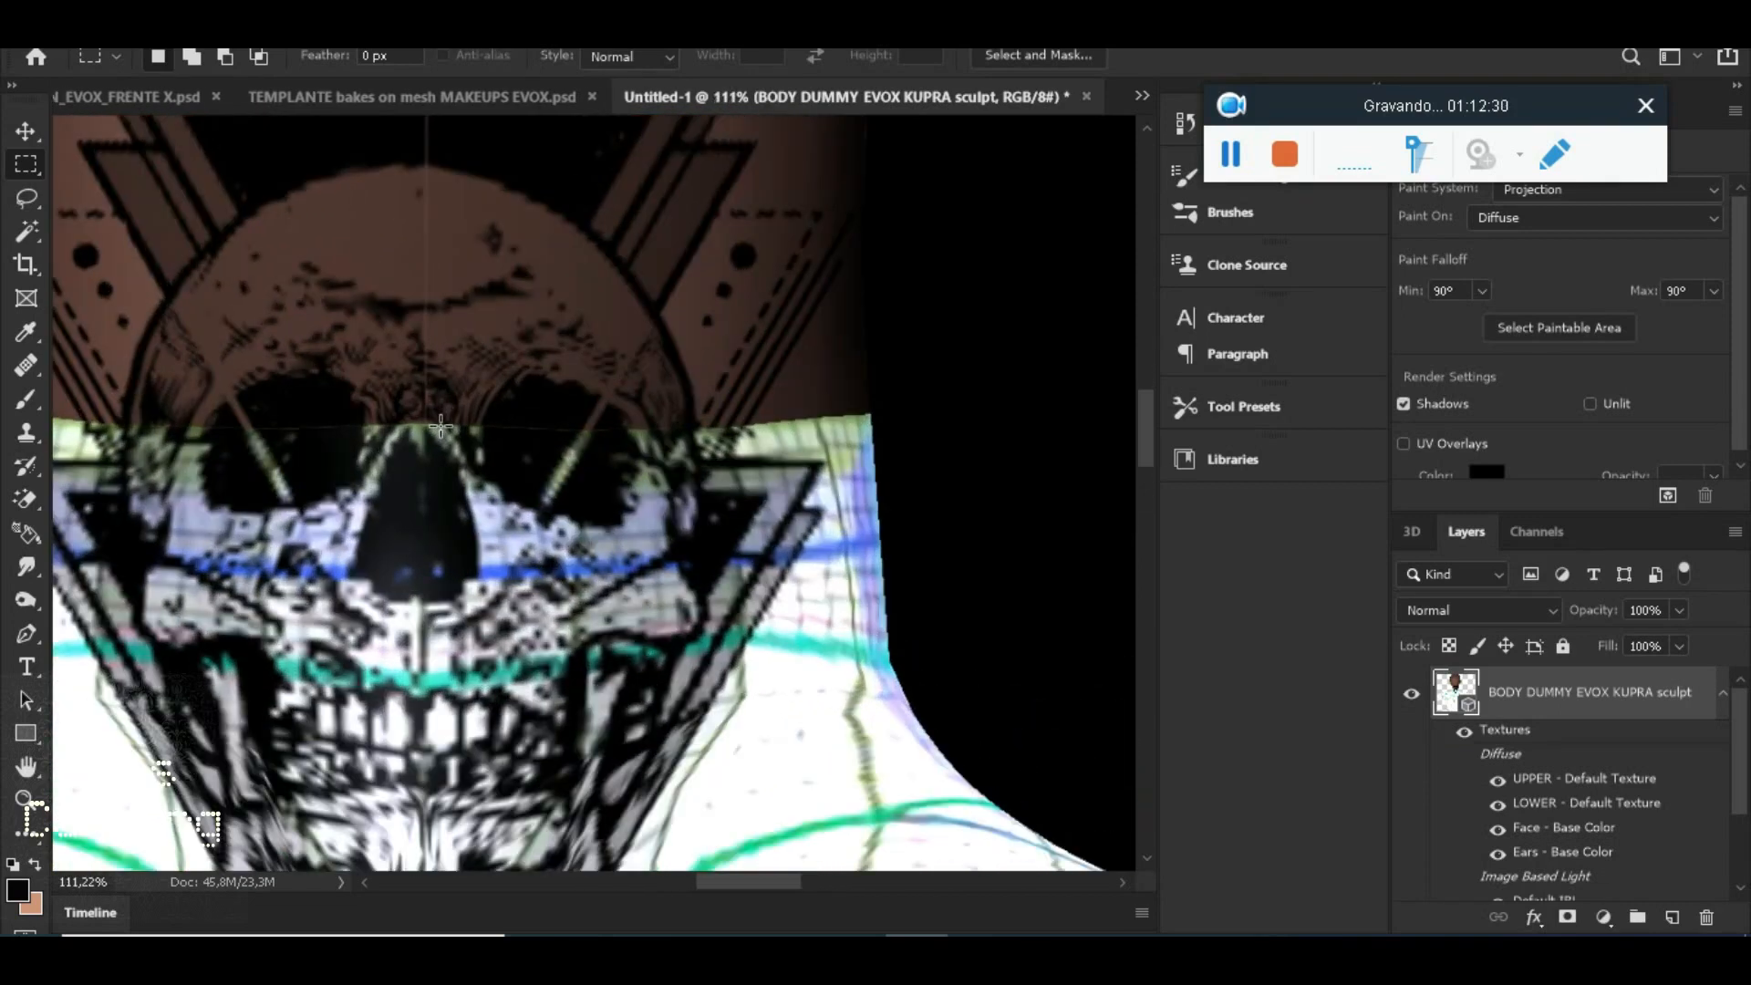
Open the Face - Base Color texture, hide the head tone 1 layer, and set up a PNG copy in the MOUNT BODY EXAMPLE folder
{"action": "scroll", "coordinate": [447, 434], "scroll_direction": "down", "scroll_amount": 7}
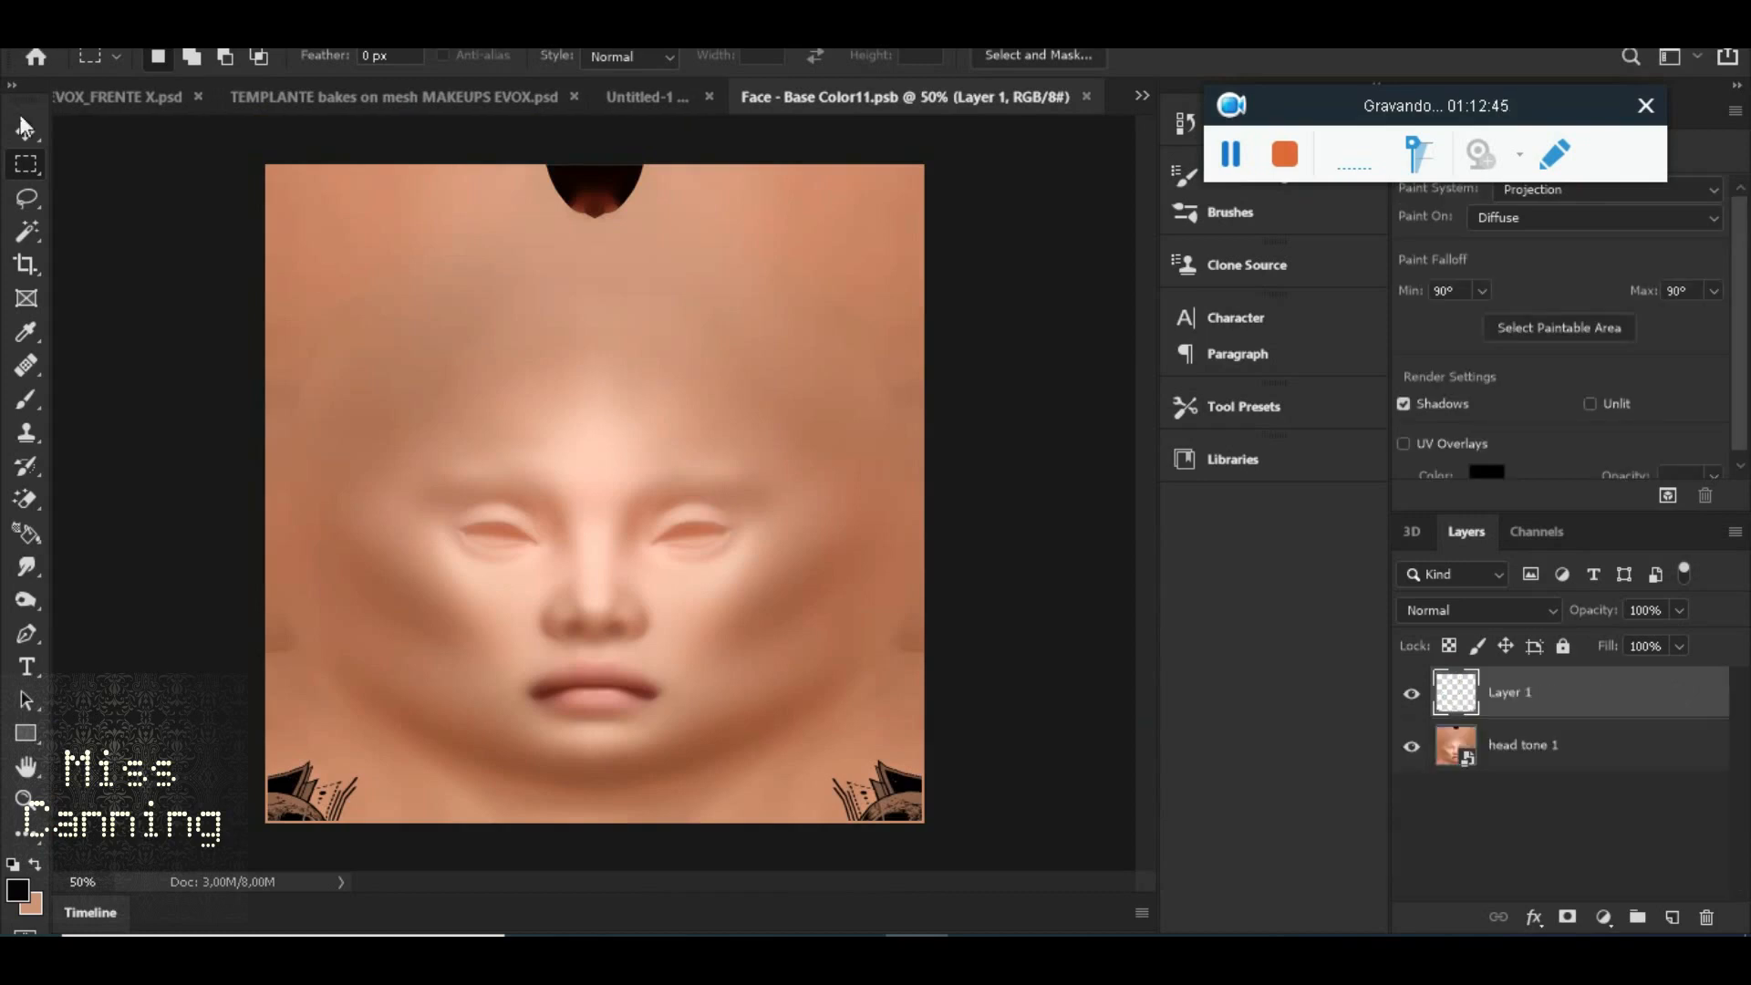
{"action": "left_click", "coordinate": [1412, 744]}
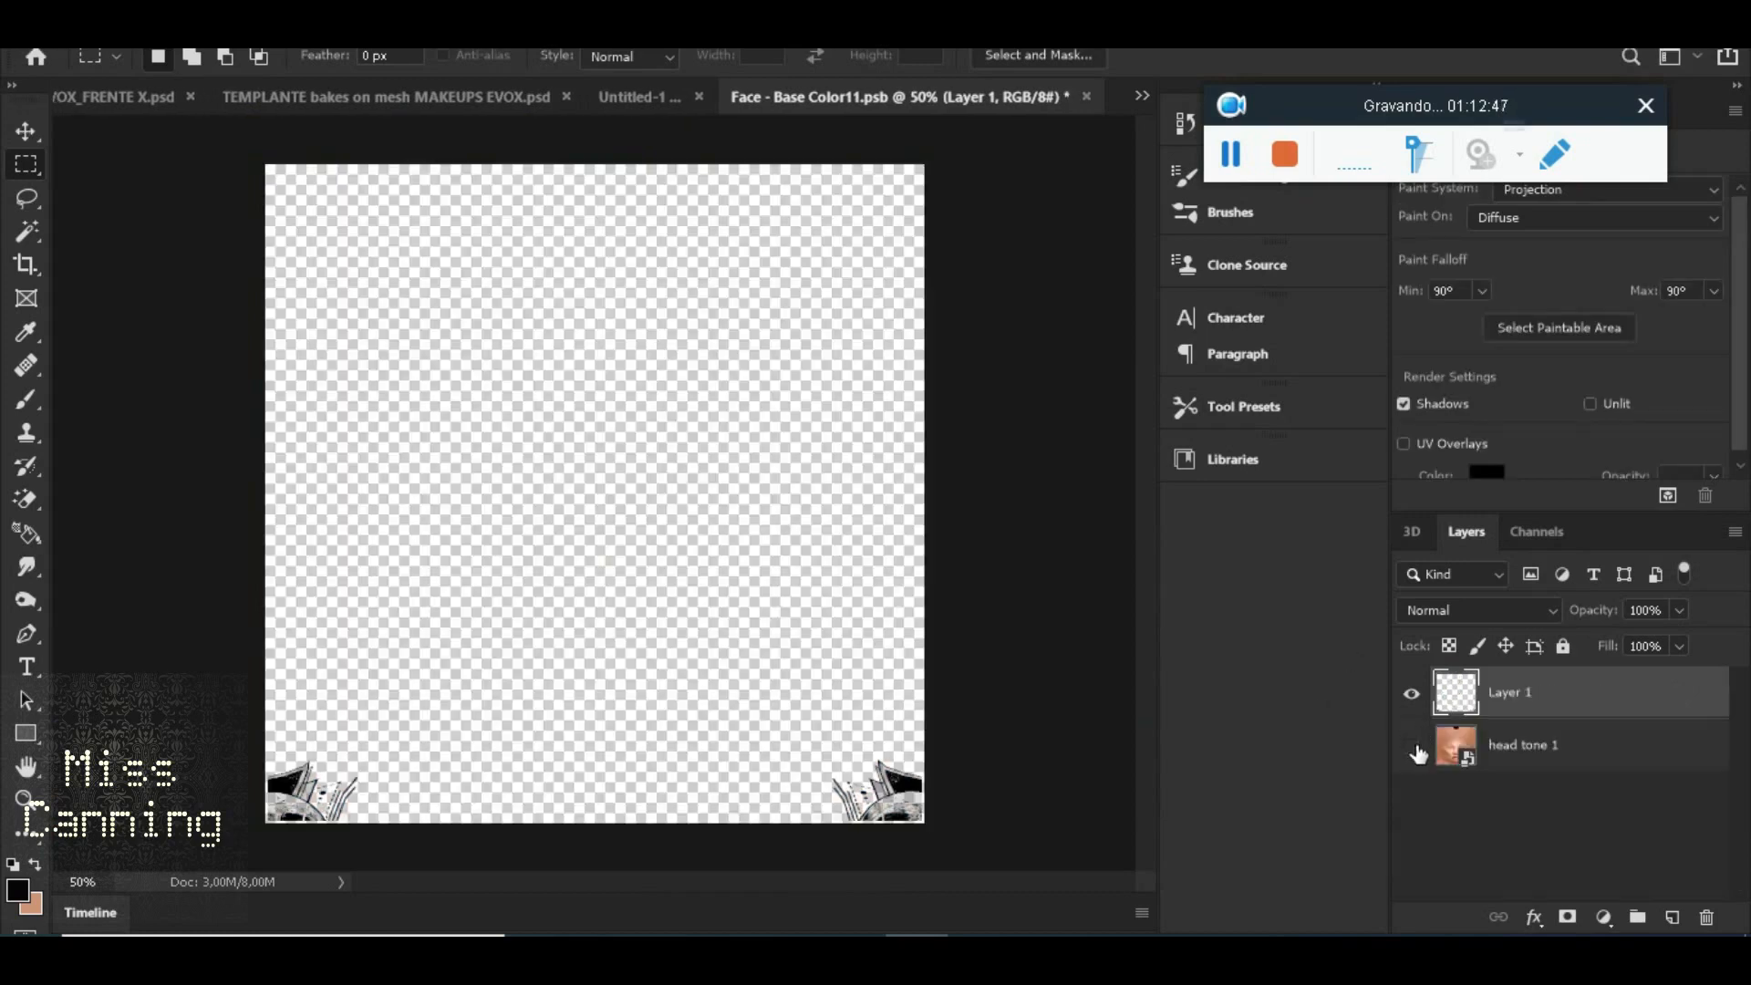
{"action": "left_click", "coordinate": [71, 39]}
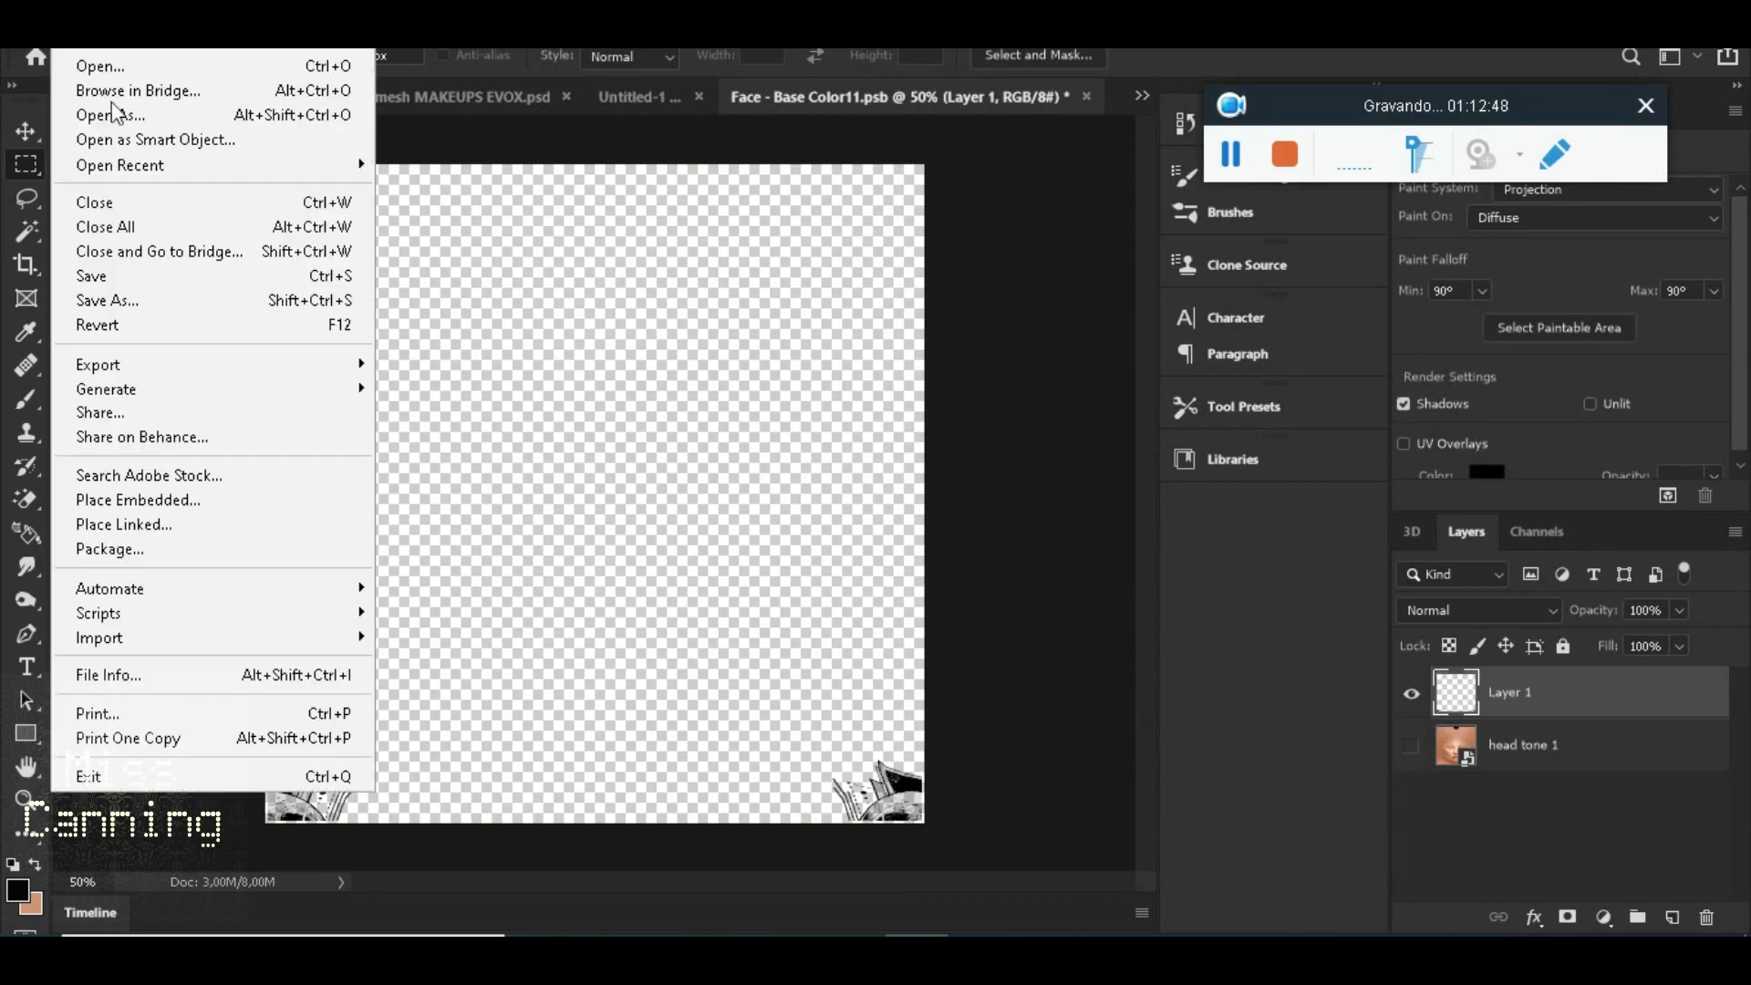
{"action": "left_click", "coordinate": [136, 298]}
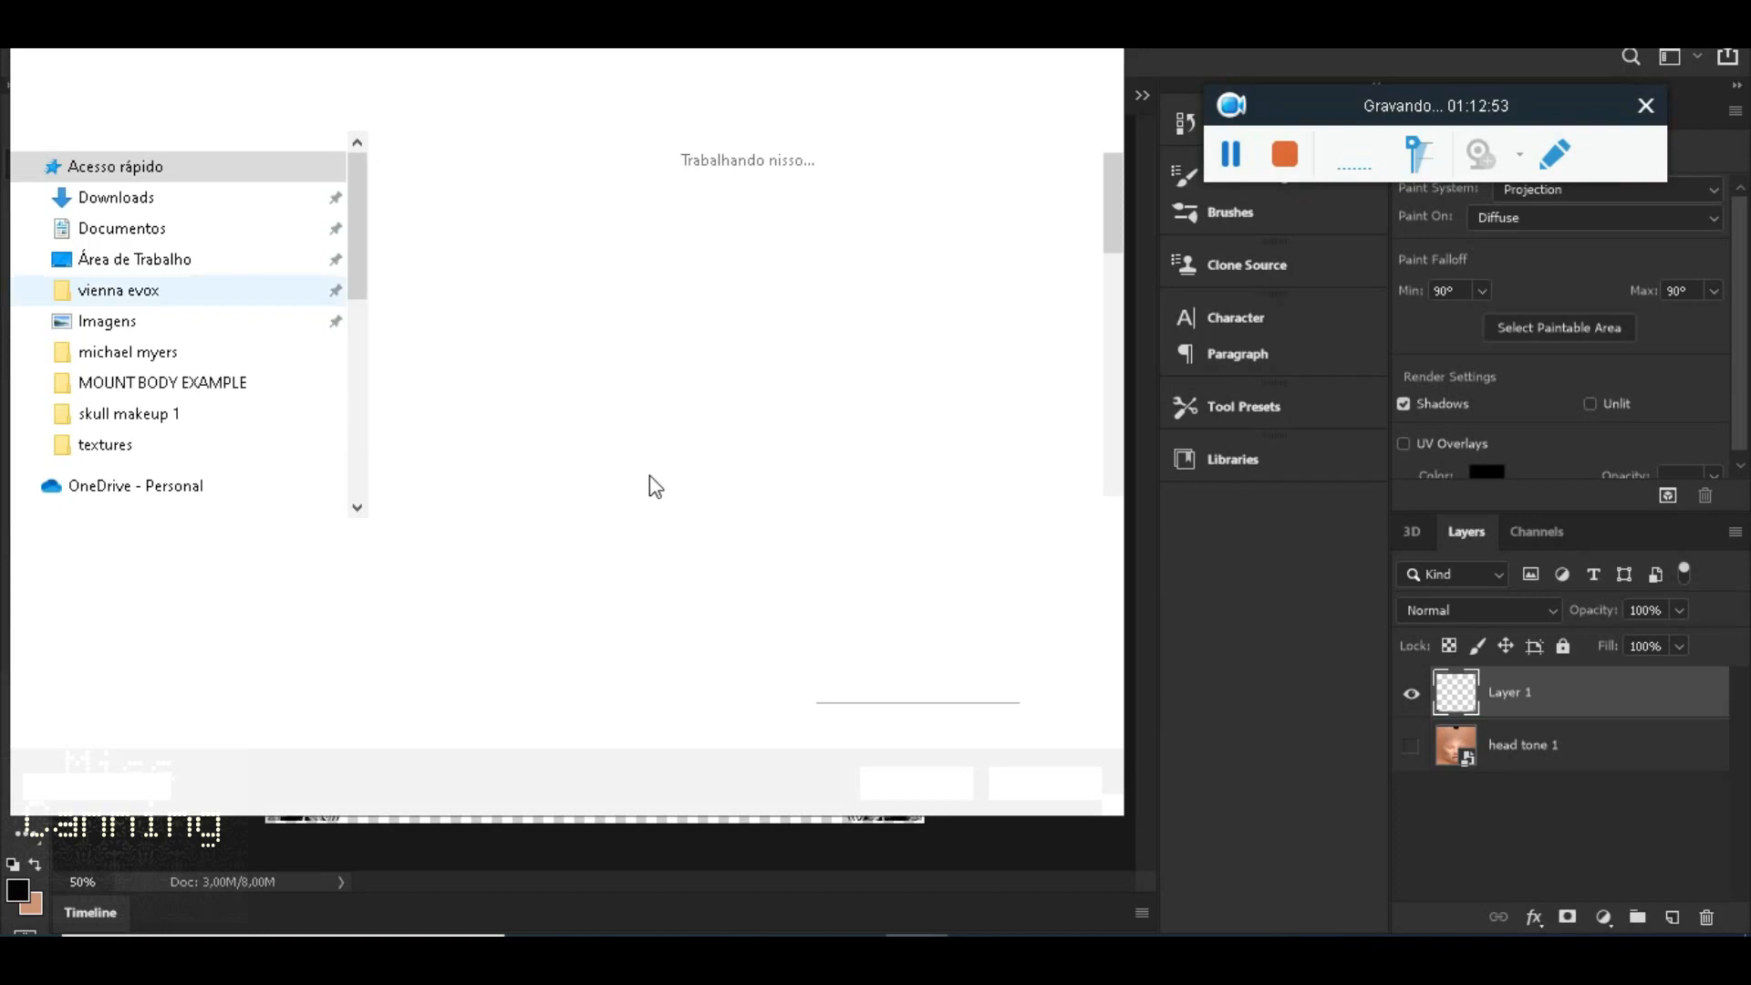
{"action": "left_click", "coordinate": [165, 383]}
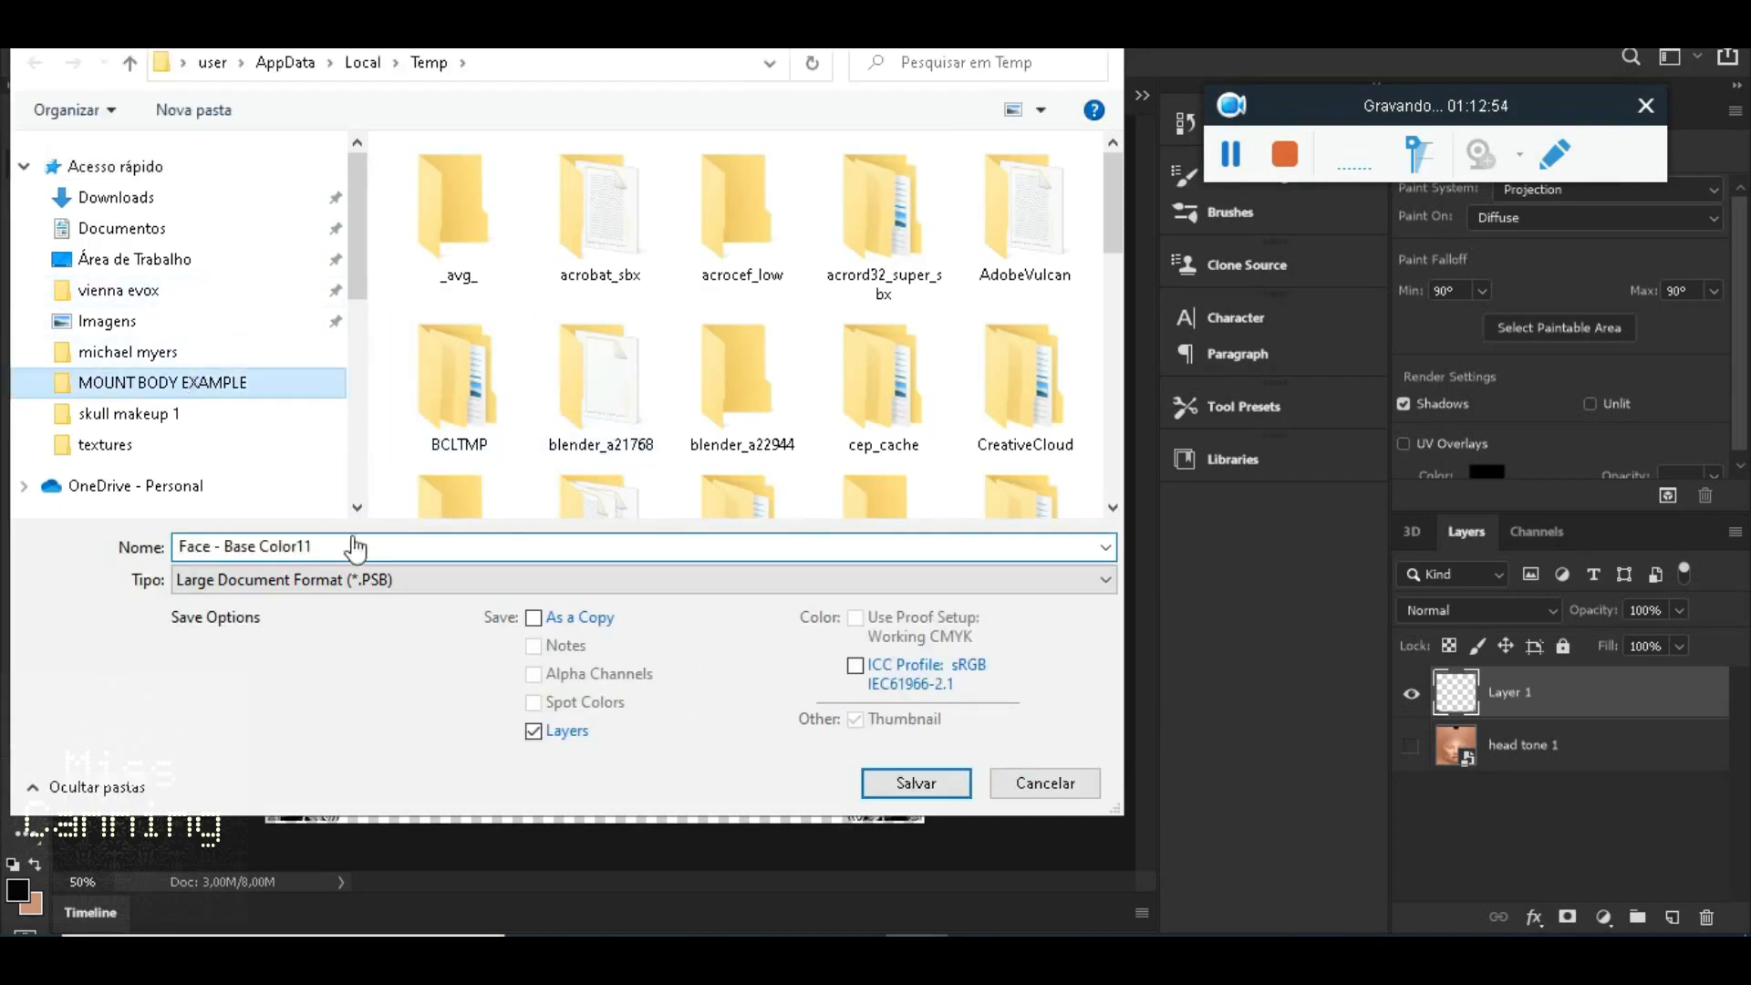
{"action": "left_click", "coordinate": [295, 594]}
{"action": "left_click", "coordinate": [251, 485]}
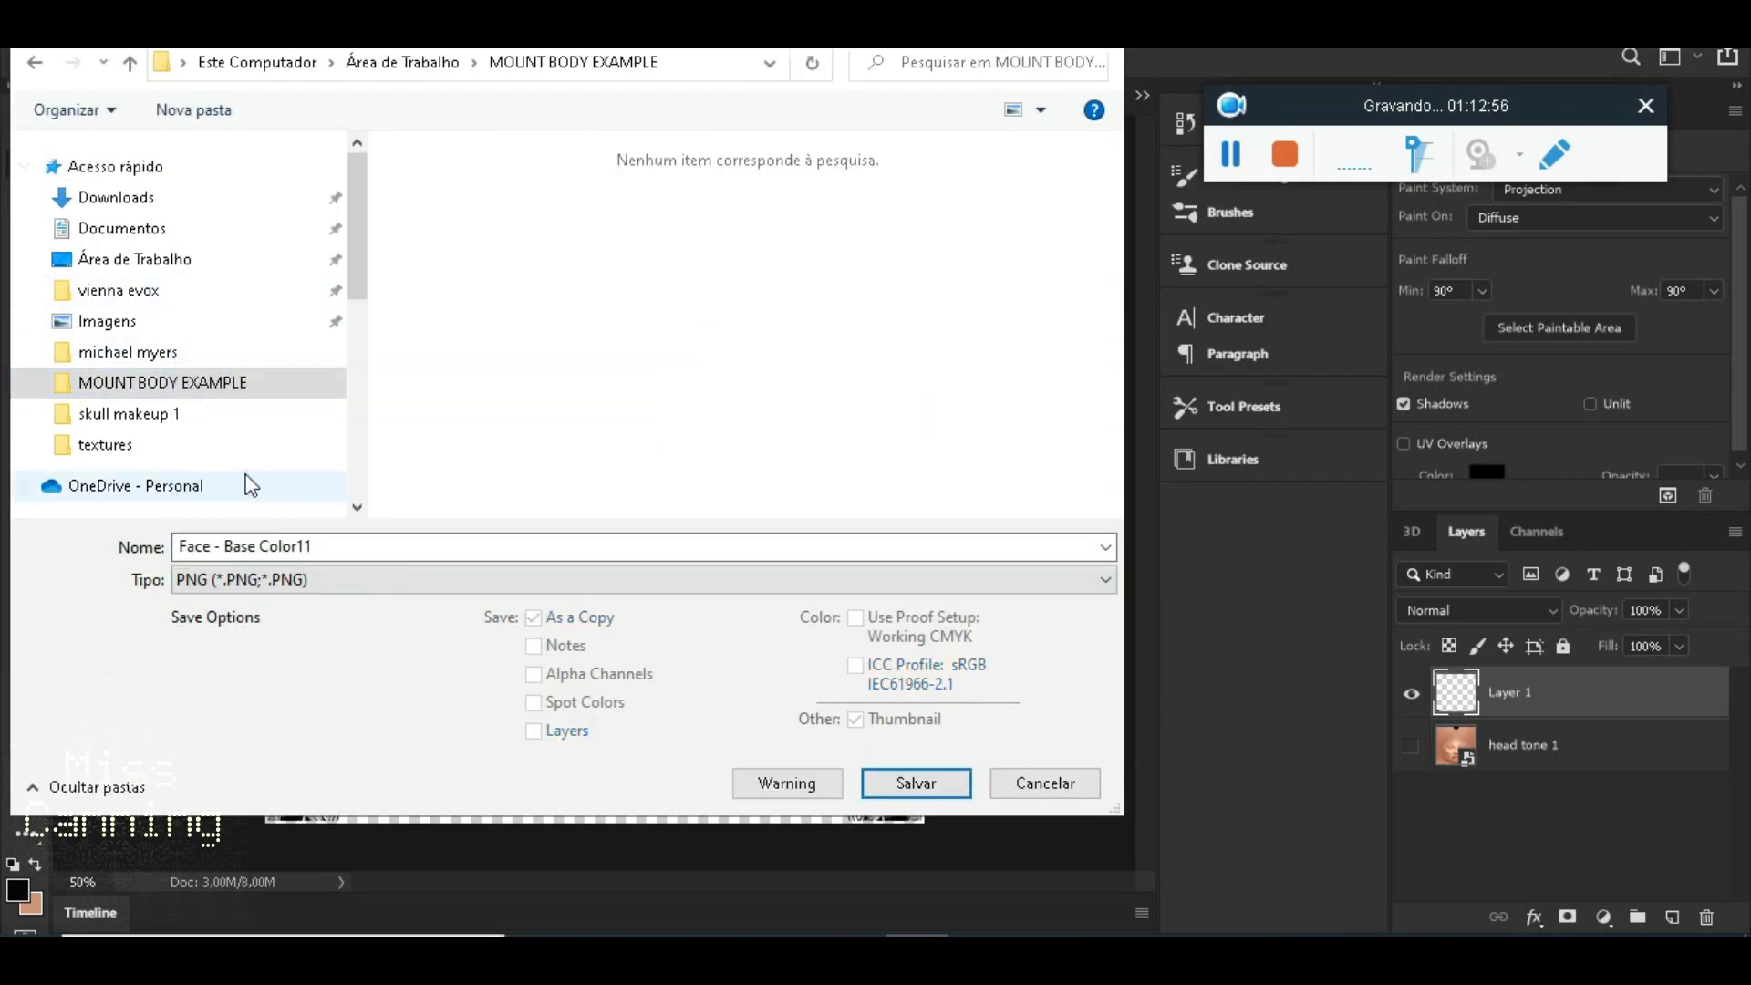
Name the PNG copy "skull tatoo head" and save it with the large file size option
{"action": "left_click", "coordinate": [292, 543]}
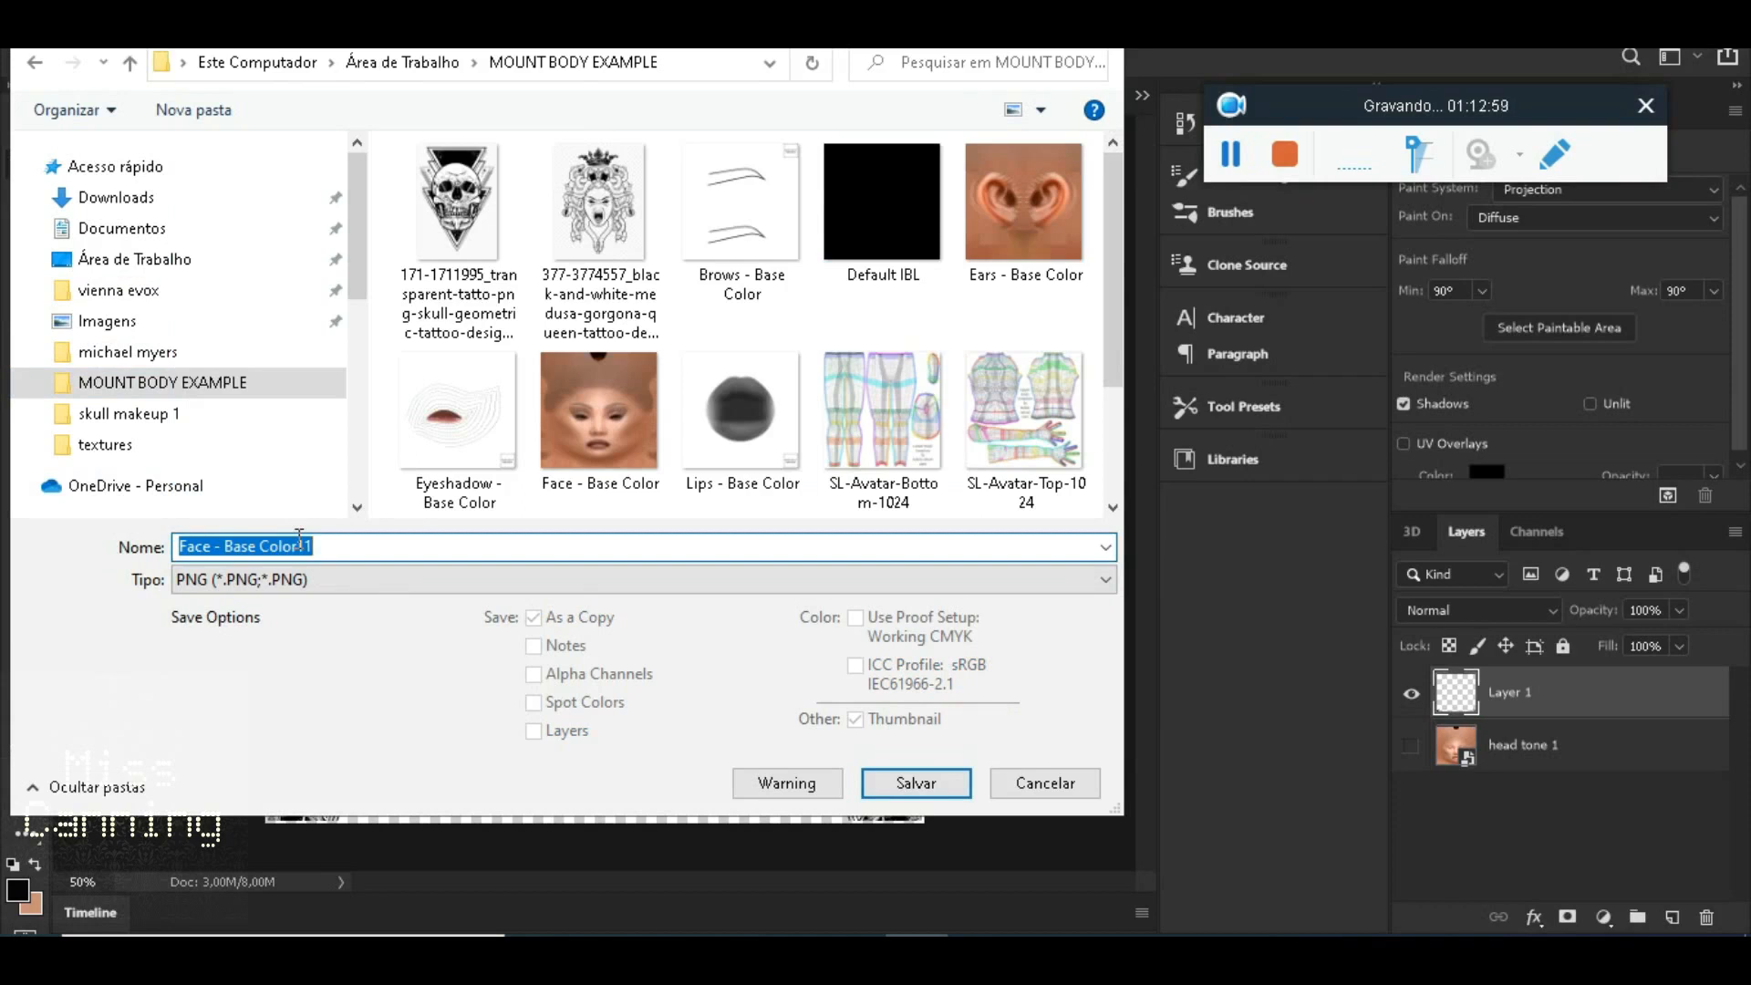
{"action": "type", "text": "sjull tatoo"}
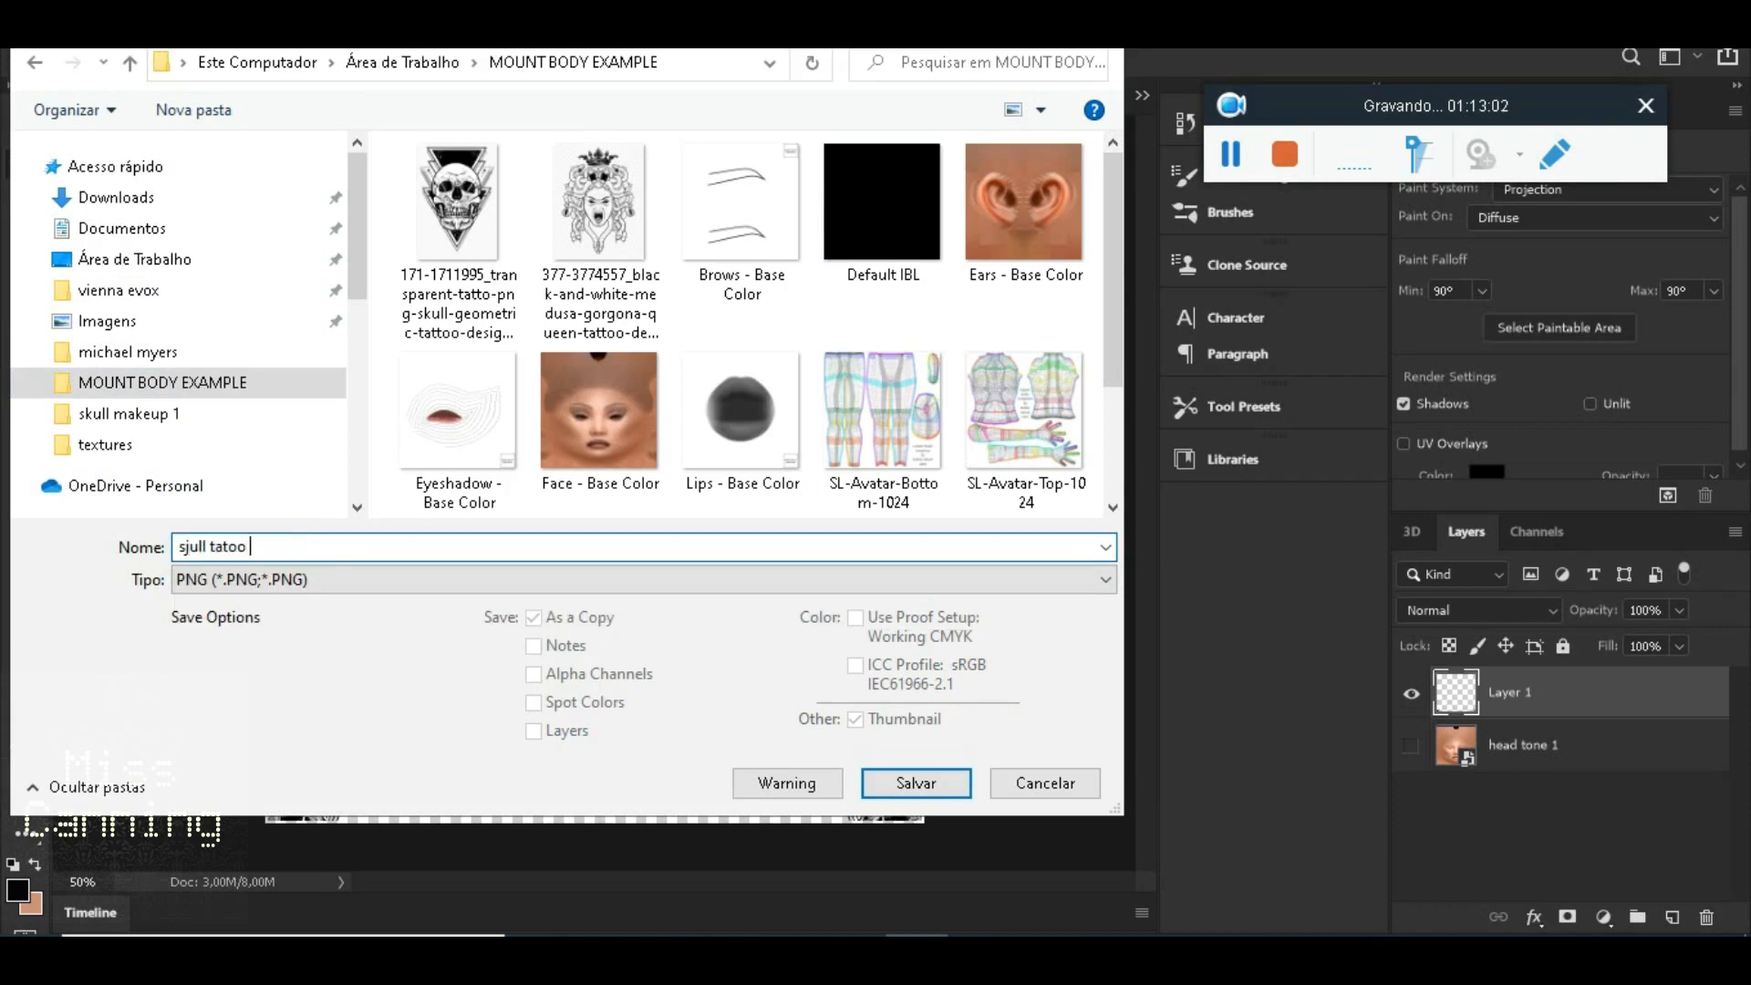
{"action": "type", "text": " head"}
{"action": "key", "text": "Home"}
{"action": "key", "text": "Right"}
{"action": "key", "text": "Right"}
{"action": "key", "text": "BackSpace"}
{"action": "type", "text": "k"}
{"action": "left_click", "coordinate": [956, 783]}
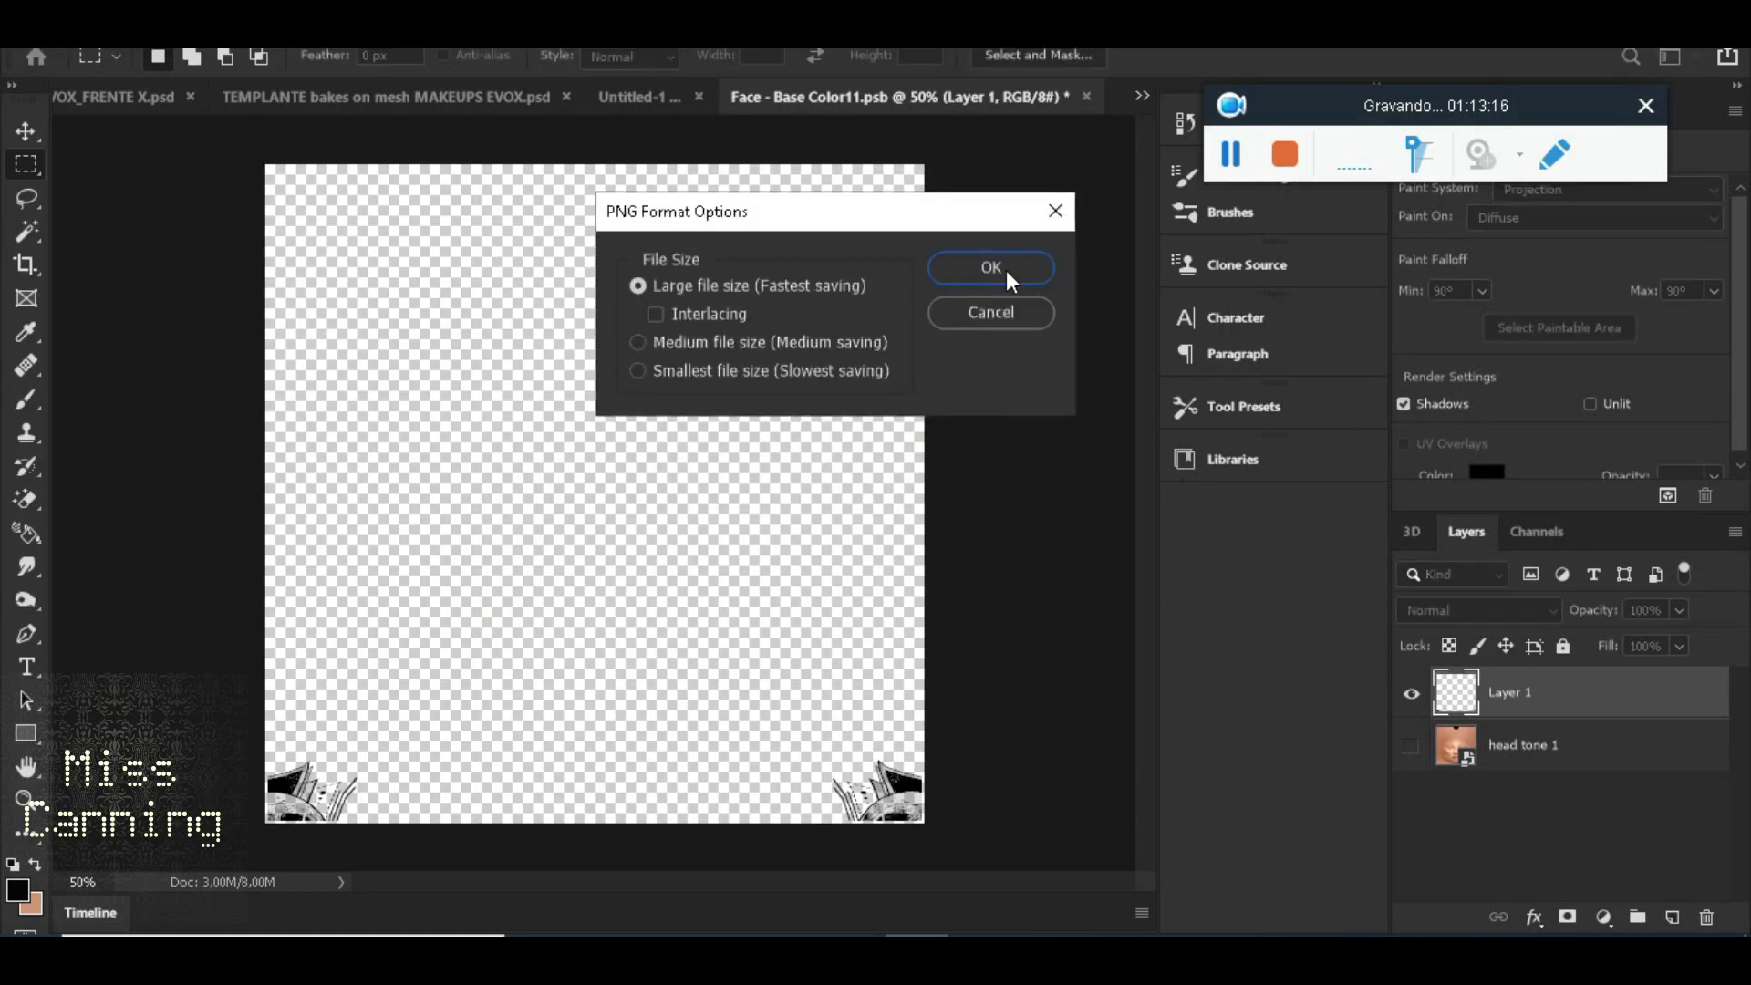
{"action": "left_click", "coordinate": [1005, 269]}
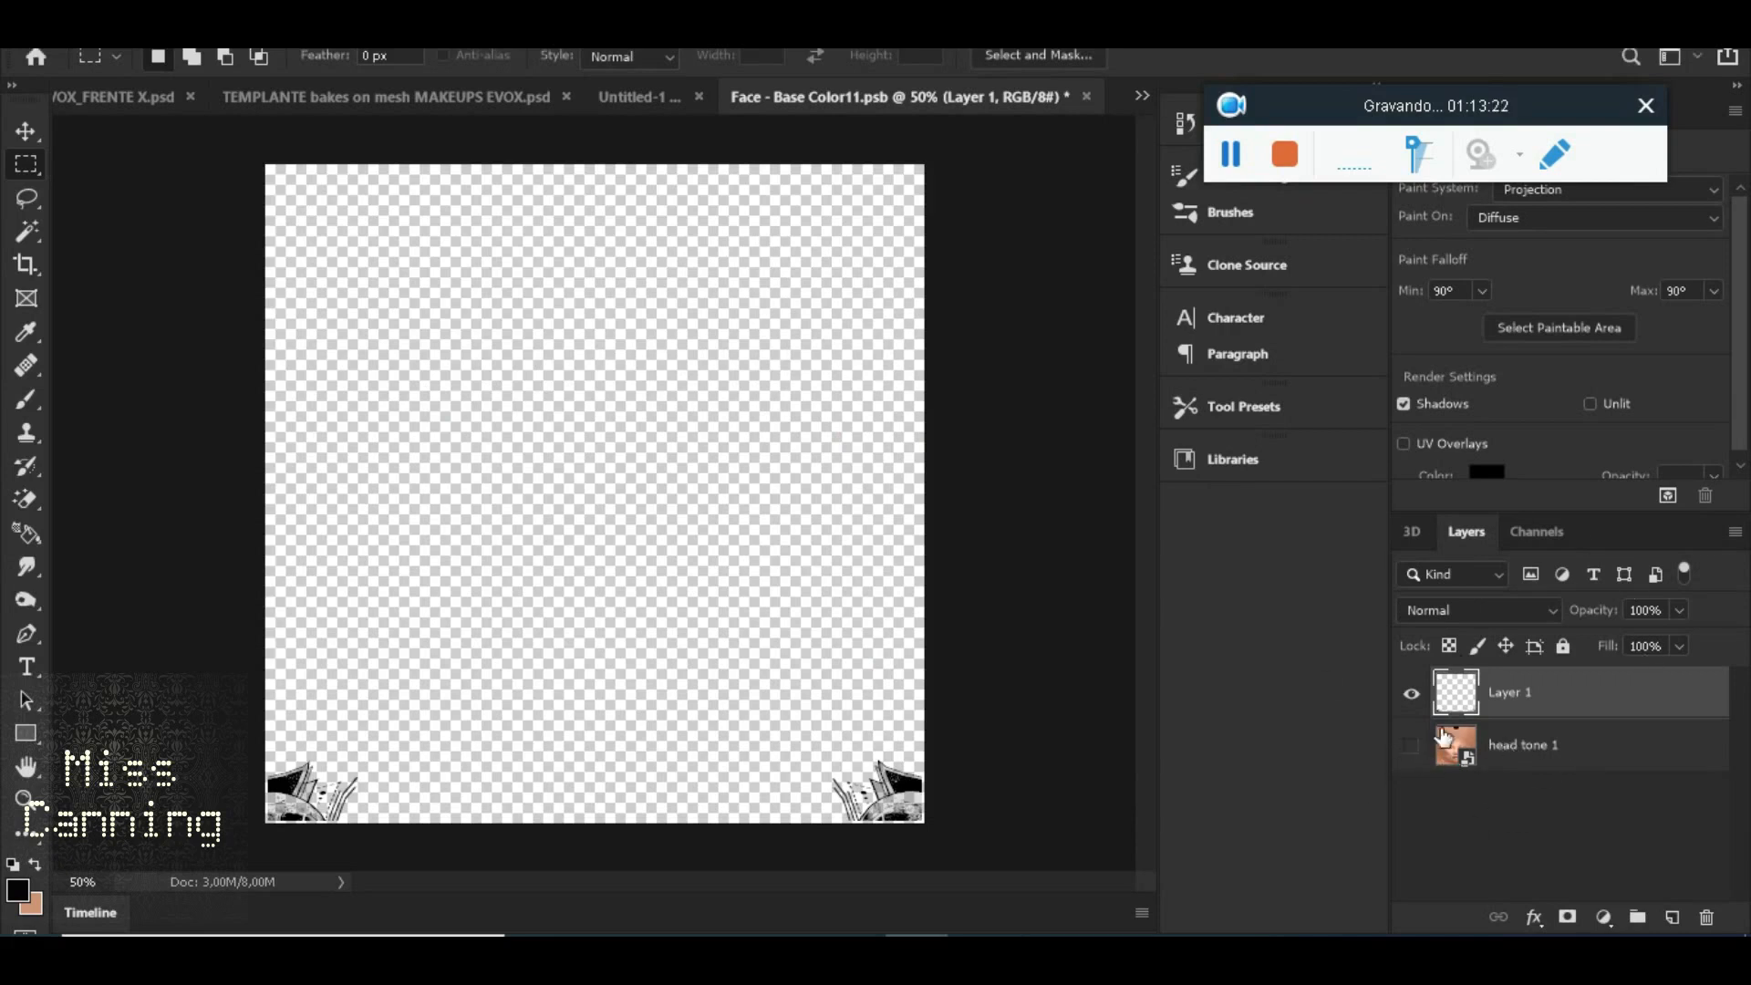
Show the head tone 1 layer again and close the Face - Base Color texture, saving its changes
{"action": "left_click", "coordinate": [1084, 95]}
{"action": "left_click", "coordinate": [997, 371]}
{"action": "left_click", "coordinate": [1089, 95]}
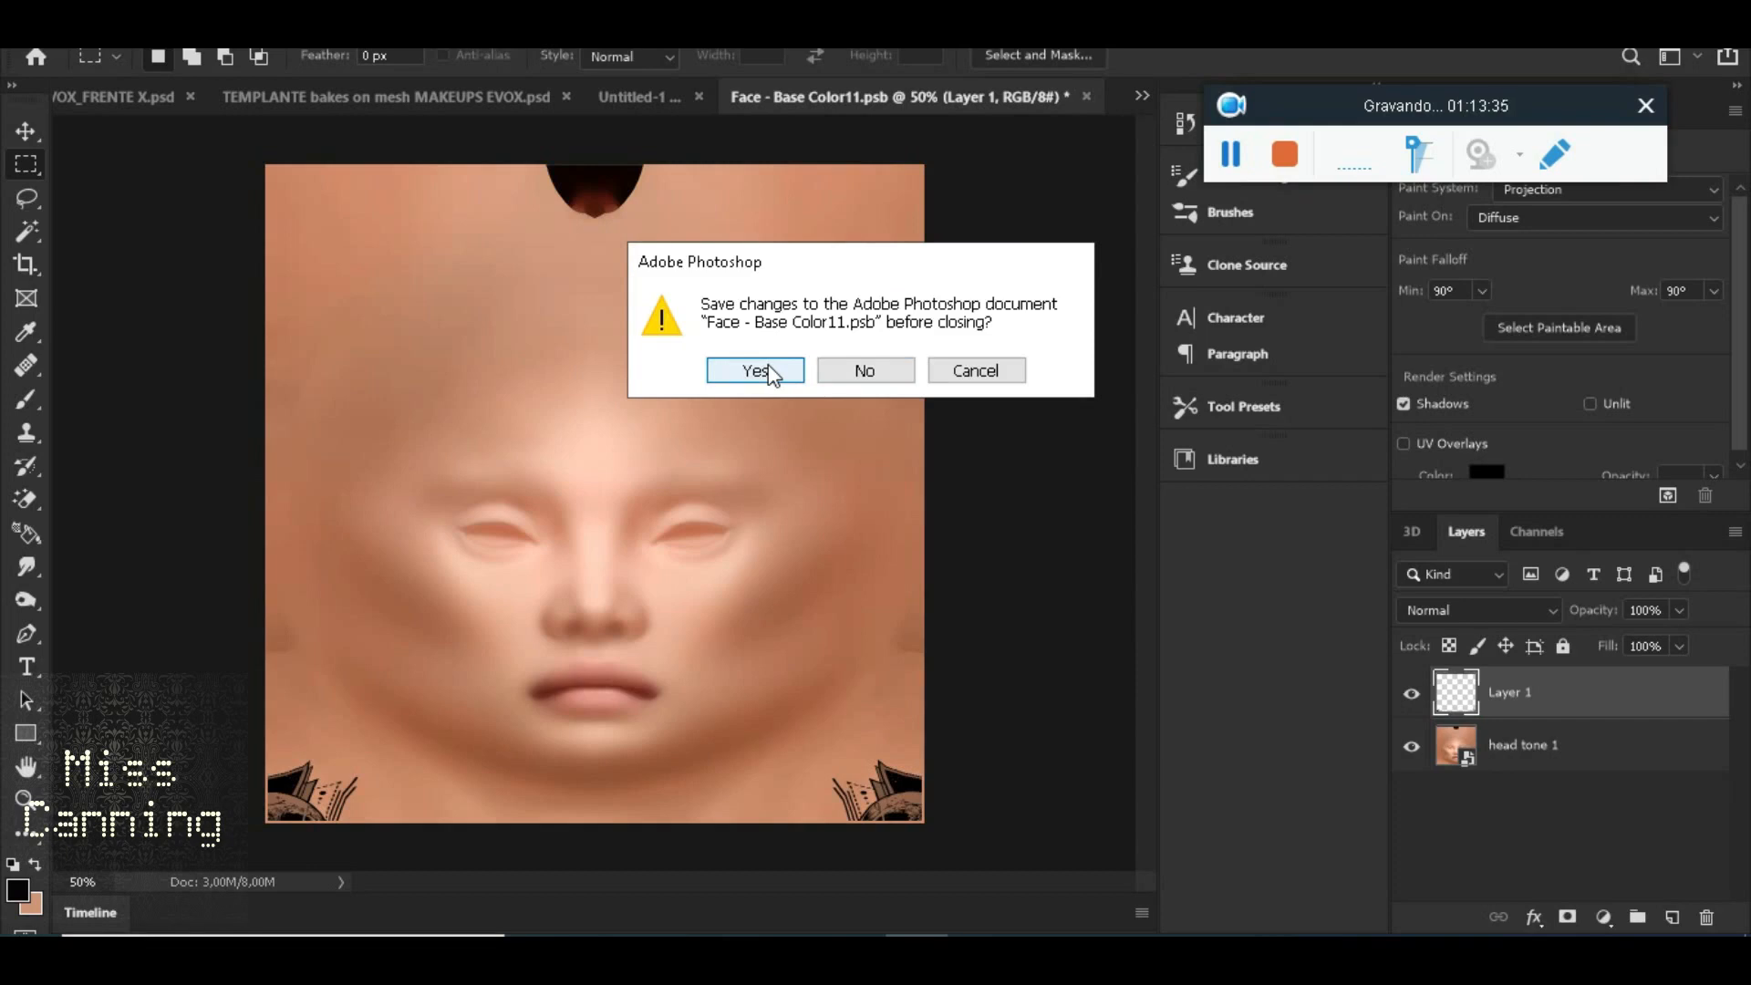
{"action": "left_click", "coordinate": [757, 370]}
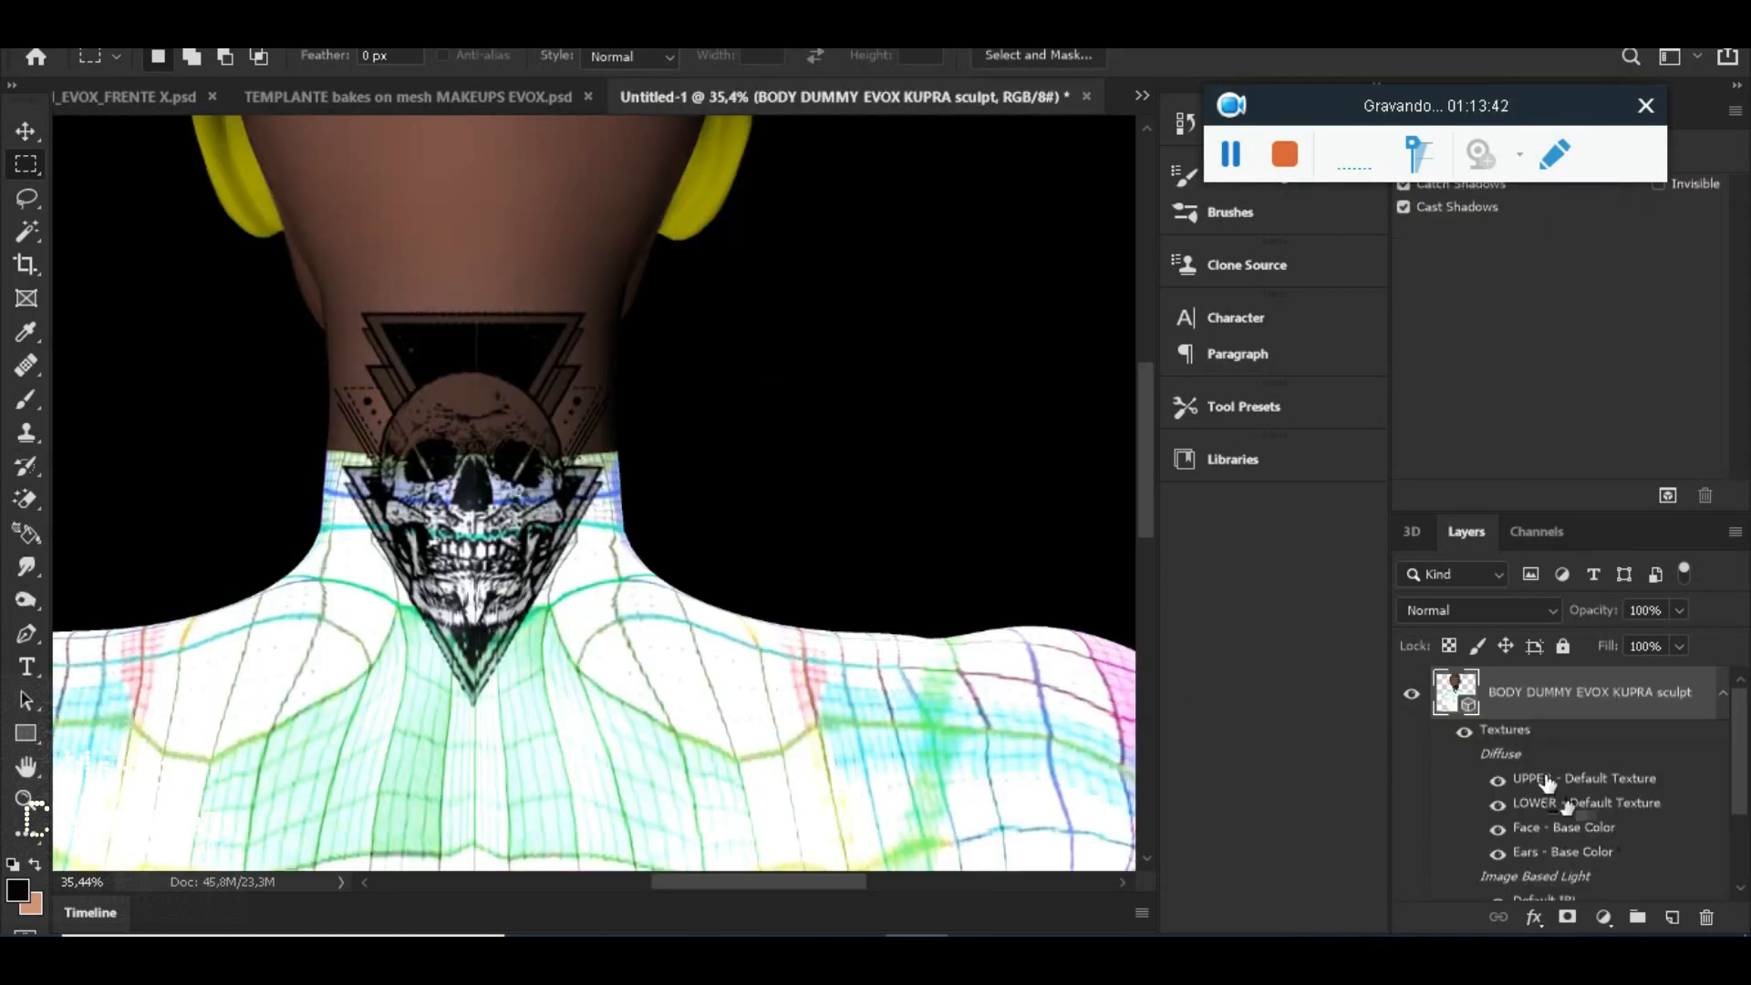
Open the UPPER - Default Texture and examine the tattoo part at the back of the neck
{"action": "double_click", "coordinate": [1545, 777]}
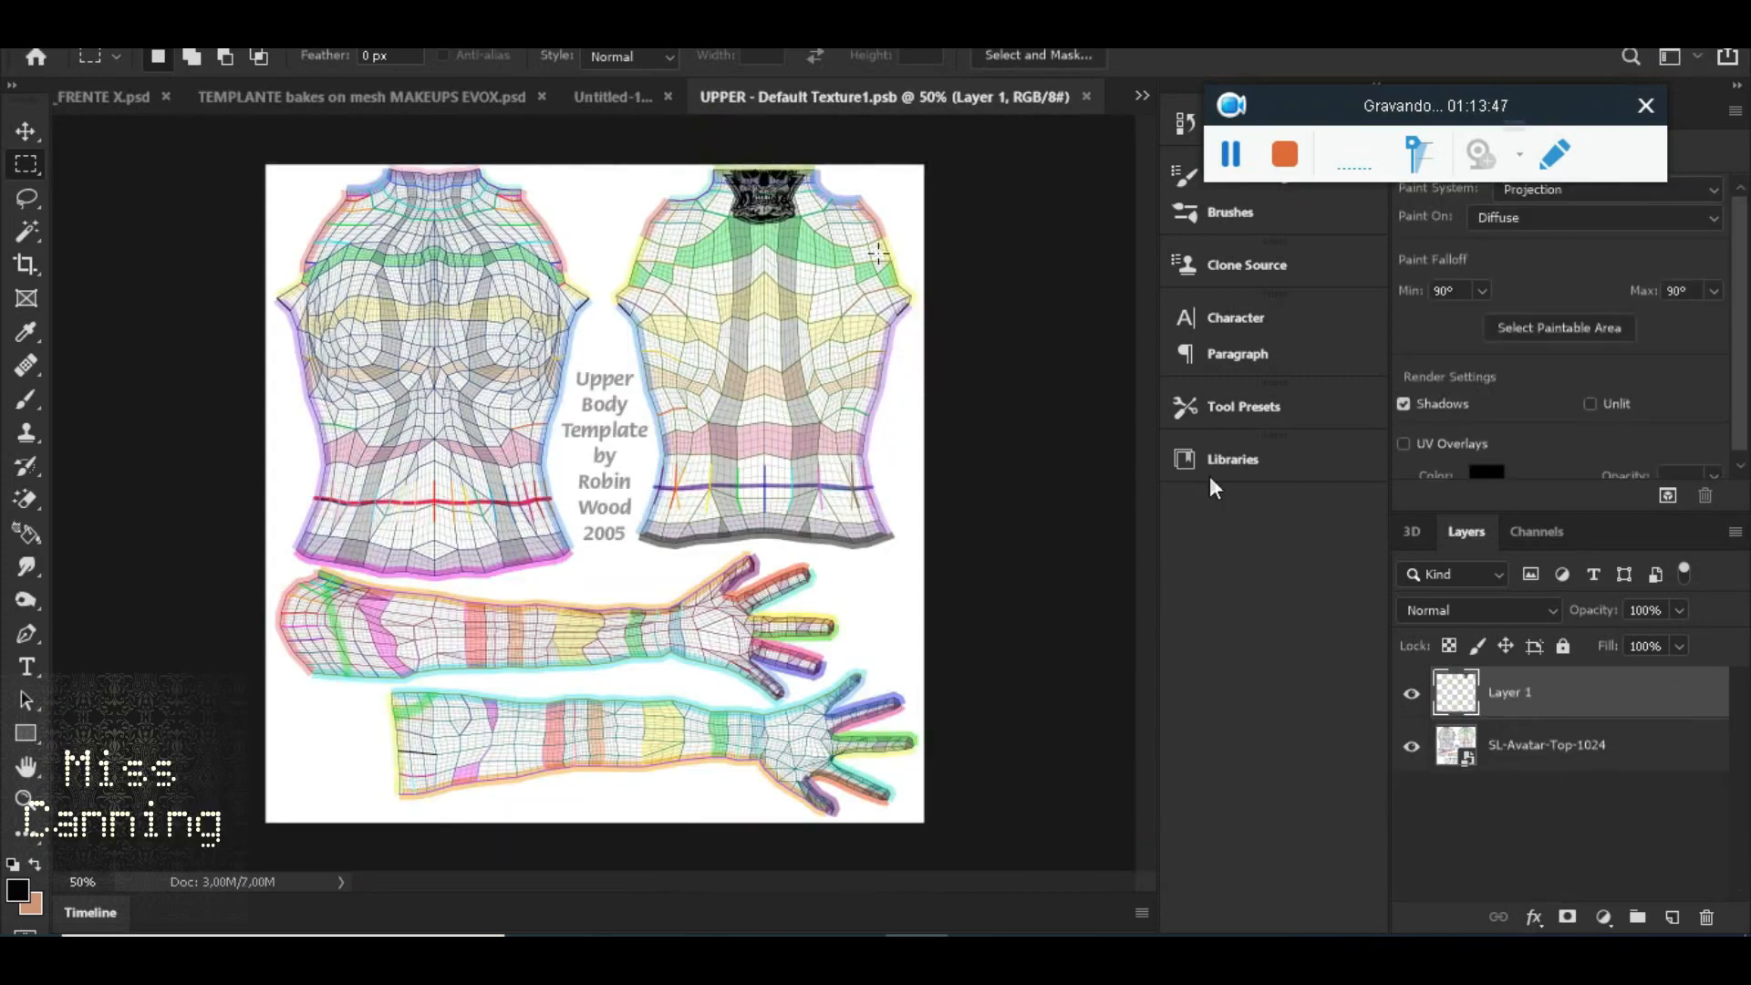
{"action": "scroll", "coordinate": [878, 254], "scroll_direction": "up", "scroll_amount": 11}
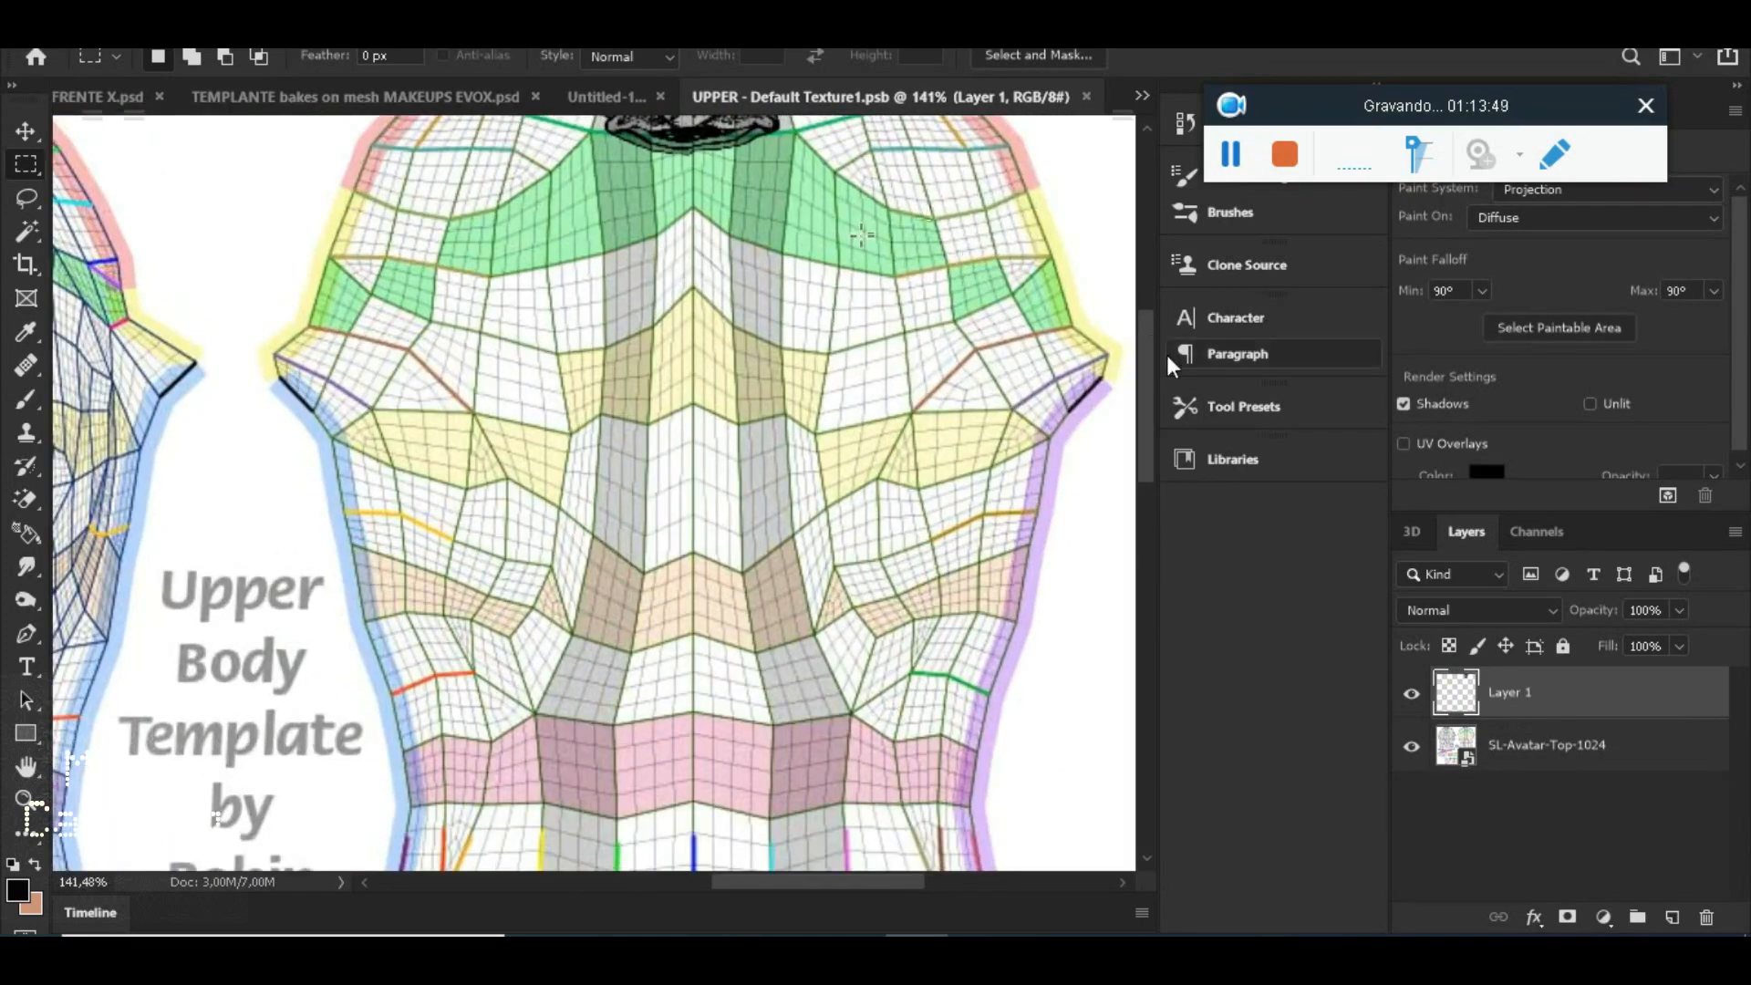
{"action": "scroll", "coordinate": [783, 577], "scroll_direction": "up", "scroll_amount": 6}
{"action": "scroll", "coordinate": [780, 664], "scroll_direction": "up", "scroll_amount": 4}
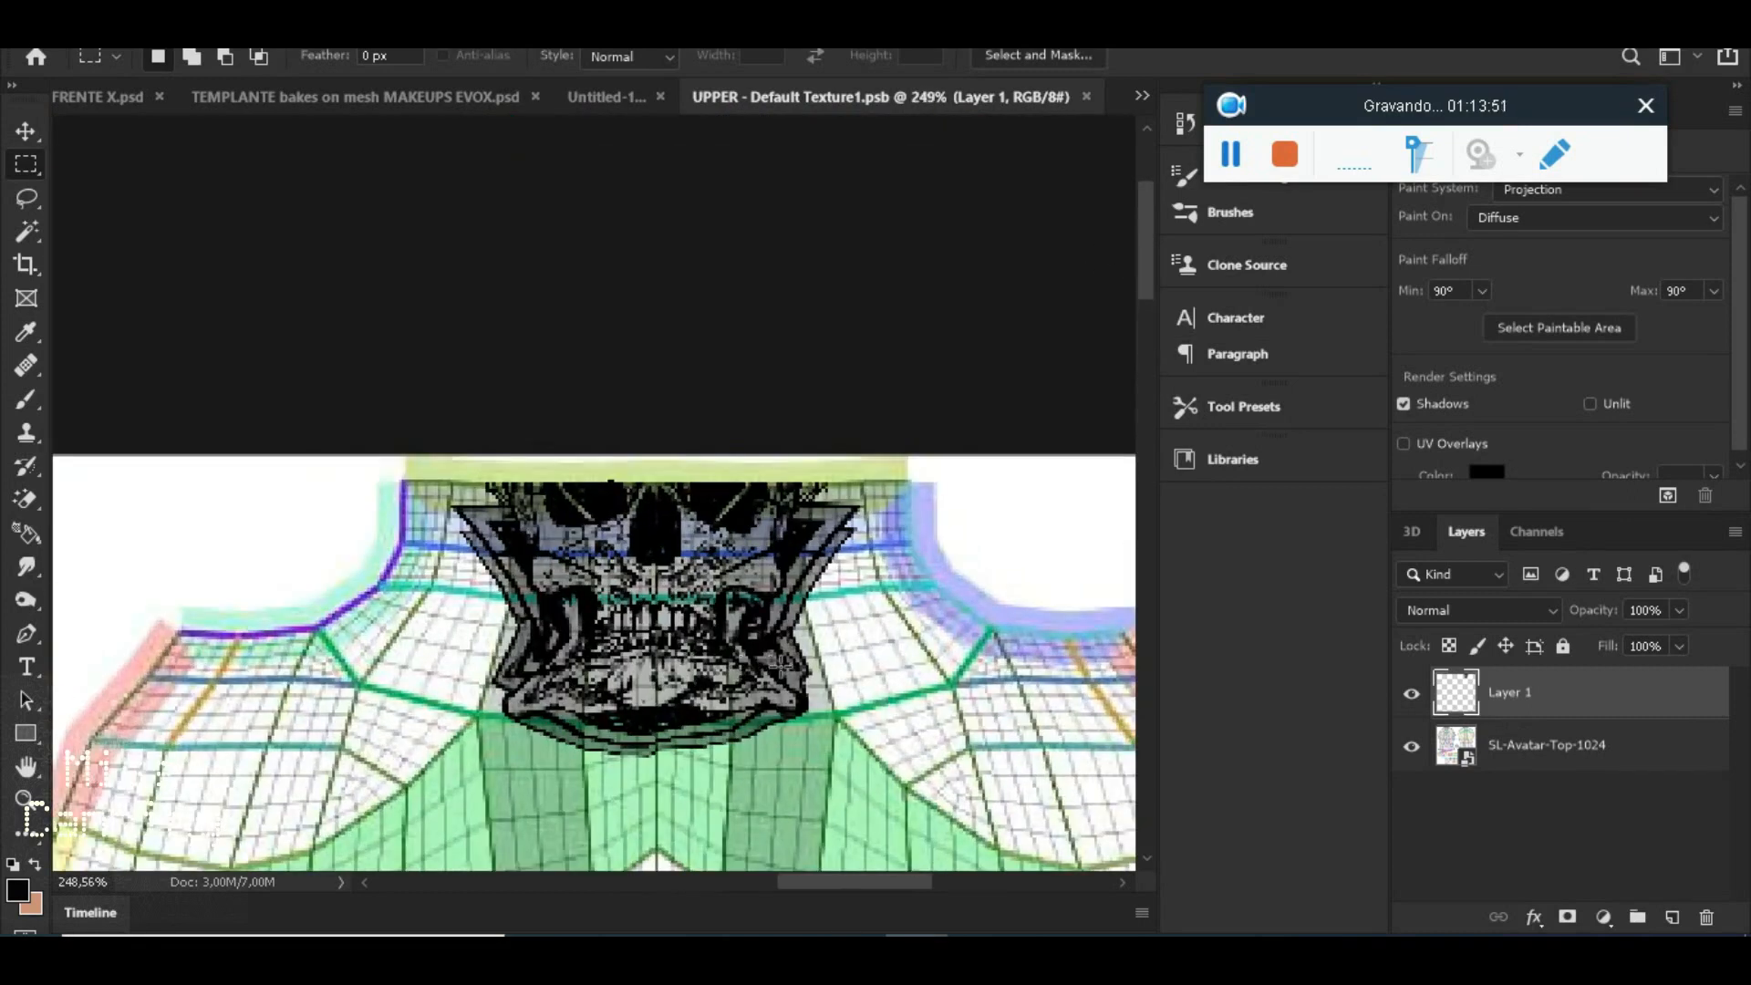
{"action": "scroll", "coordinate": [780, 664], "scroll_direction": "down", "scroll_amount": 9}
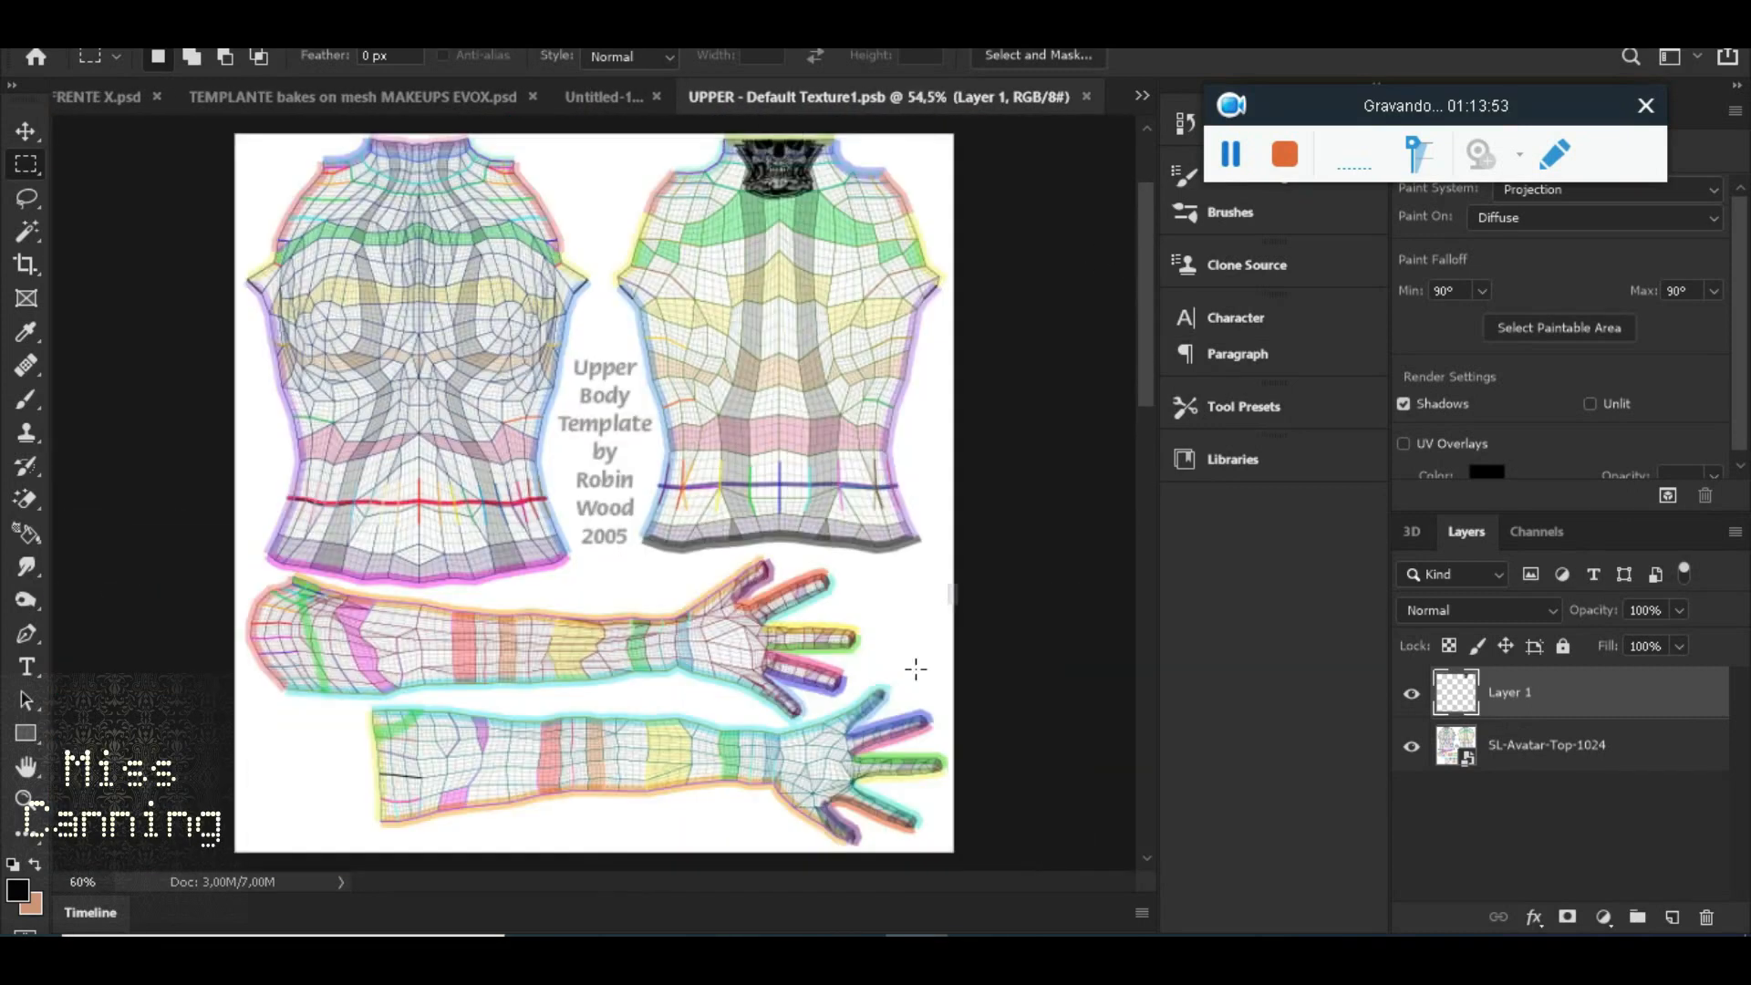
Resize the upper body texture image to 5000 x 5000 pixels
{"action": "left_click", "coordinate": [143, 37]}
{"action": "mouse_move", "coordinate": [232, 90]}
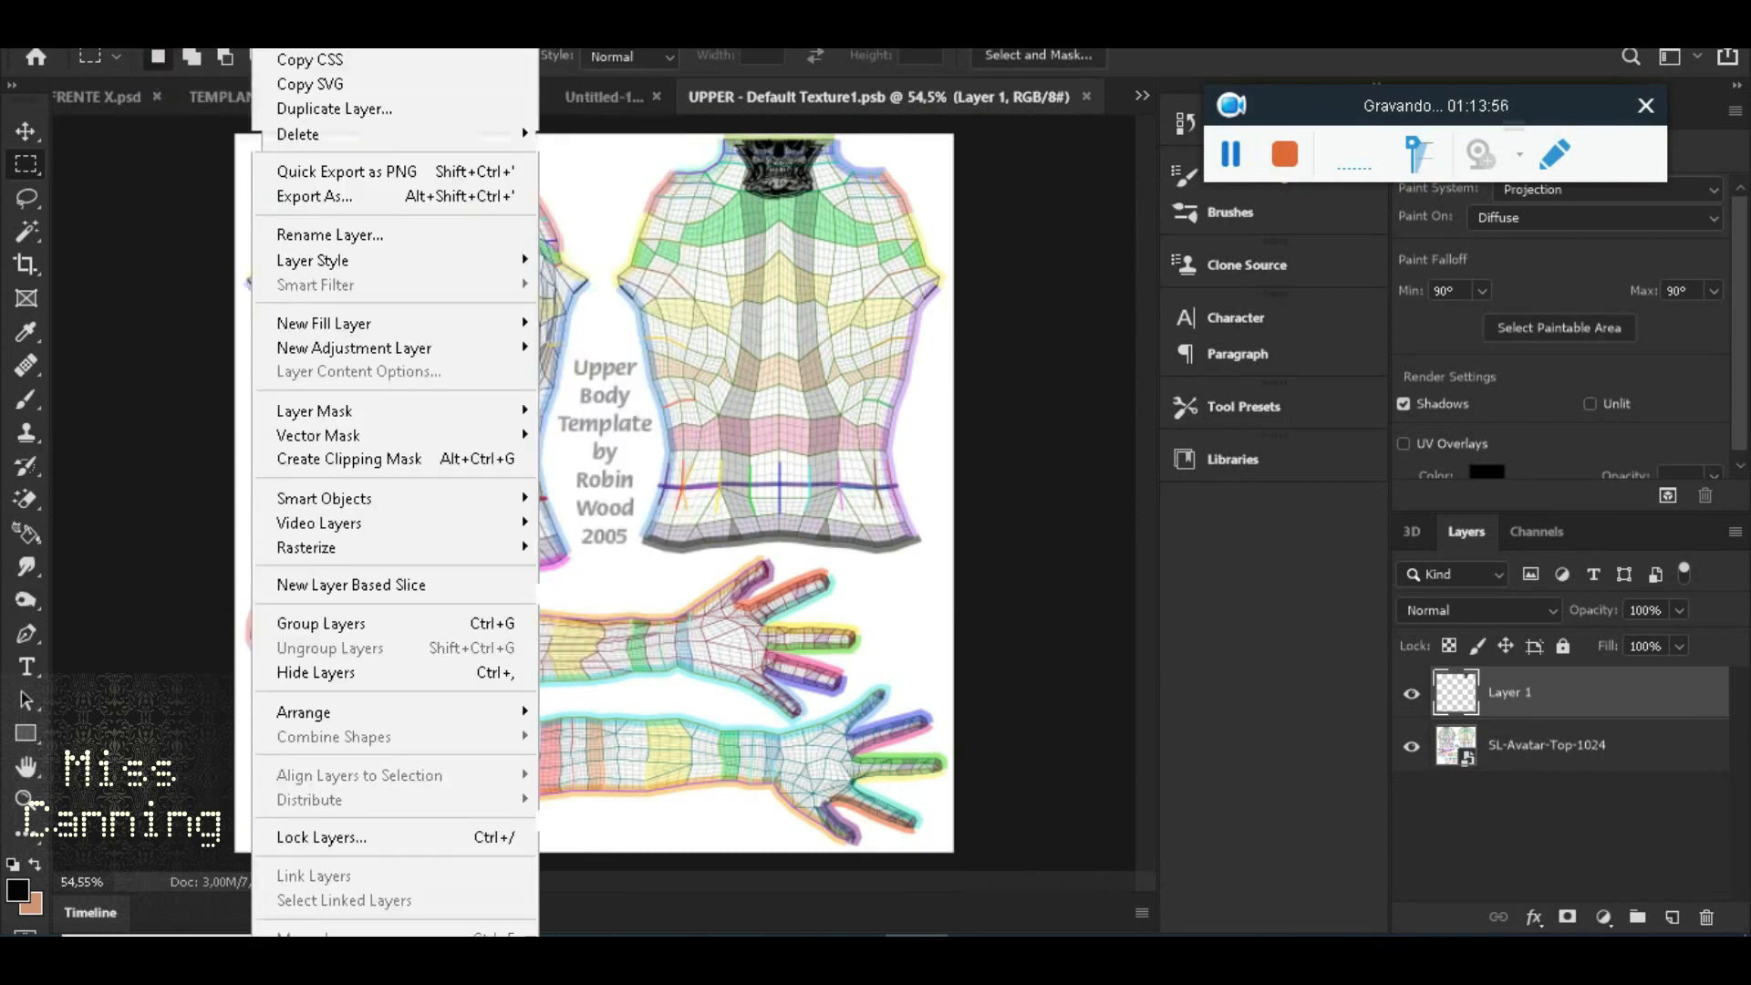
{"action": "left_click", "coordinate": [254, 209]}
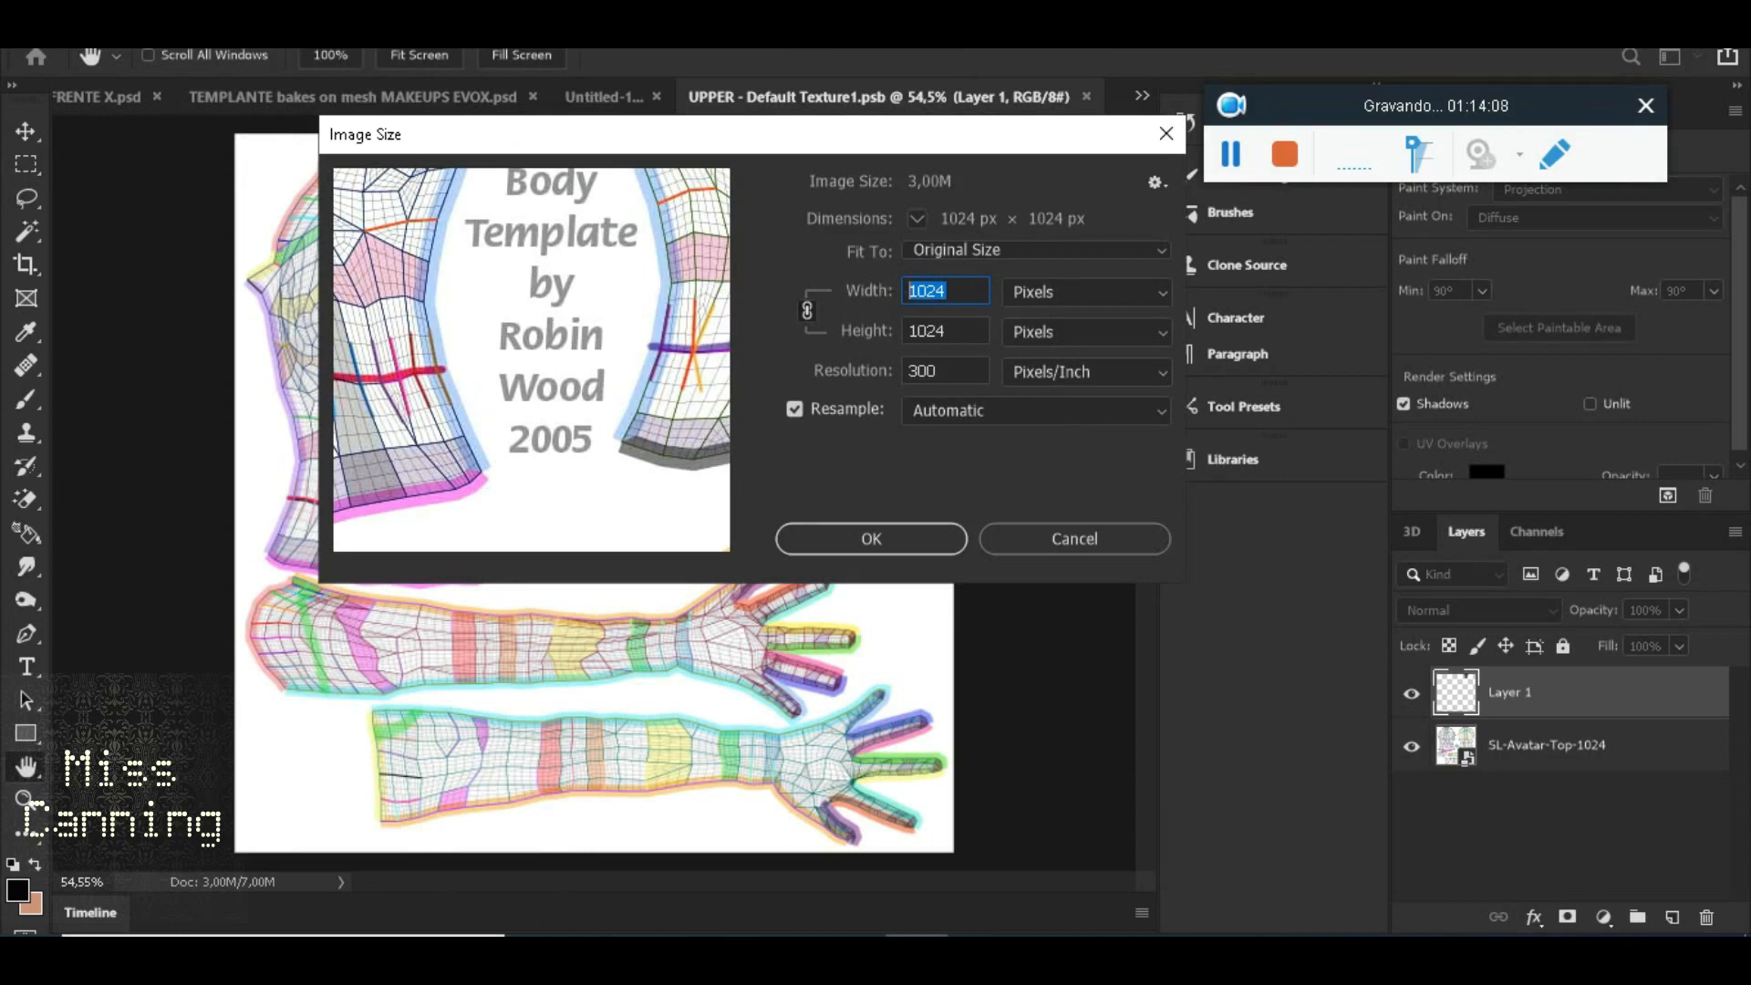
{"action": "type", "text": "5000"}
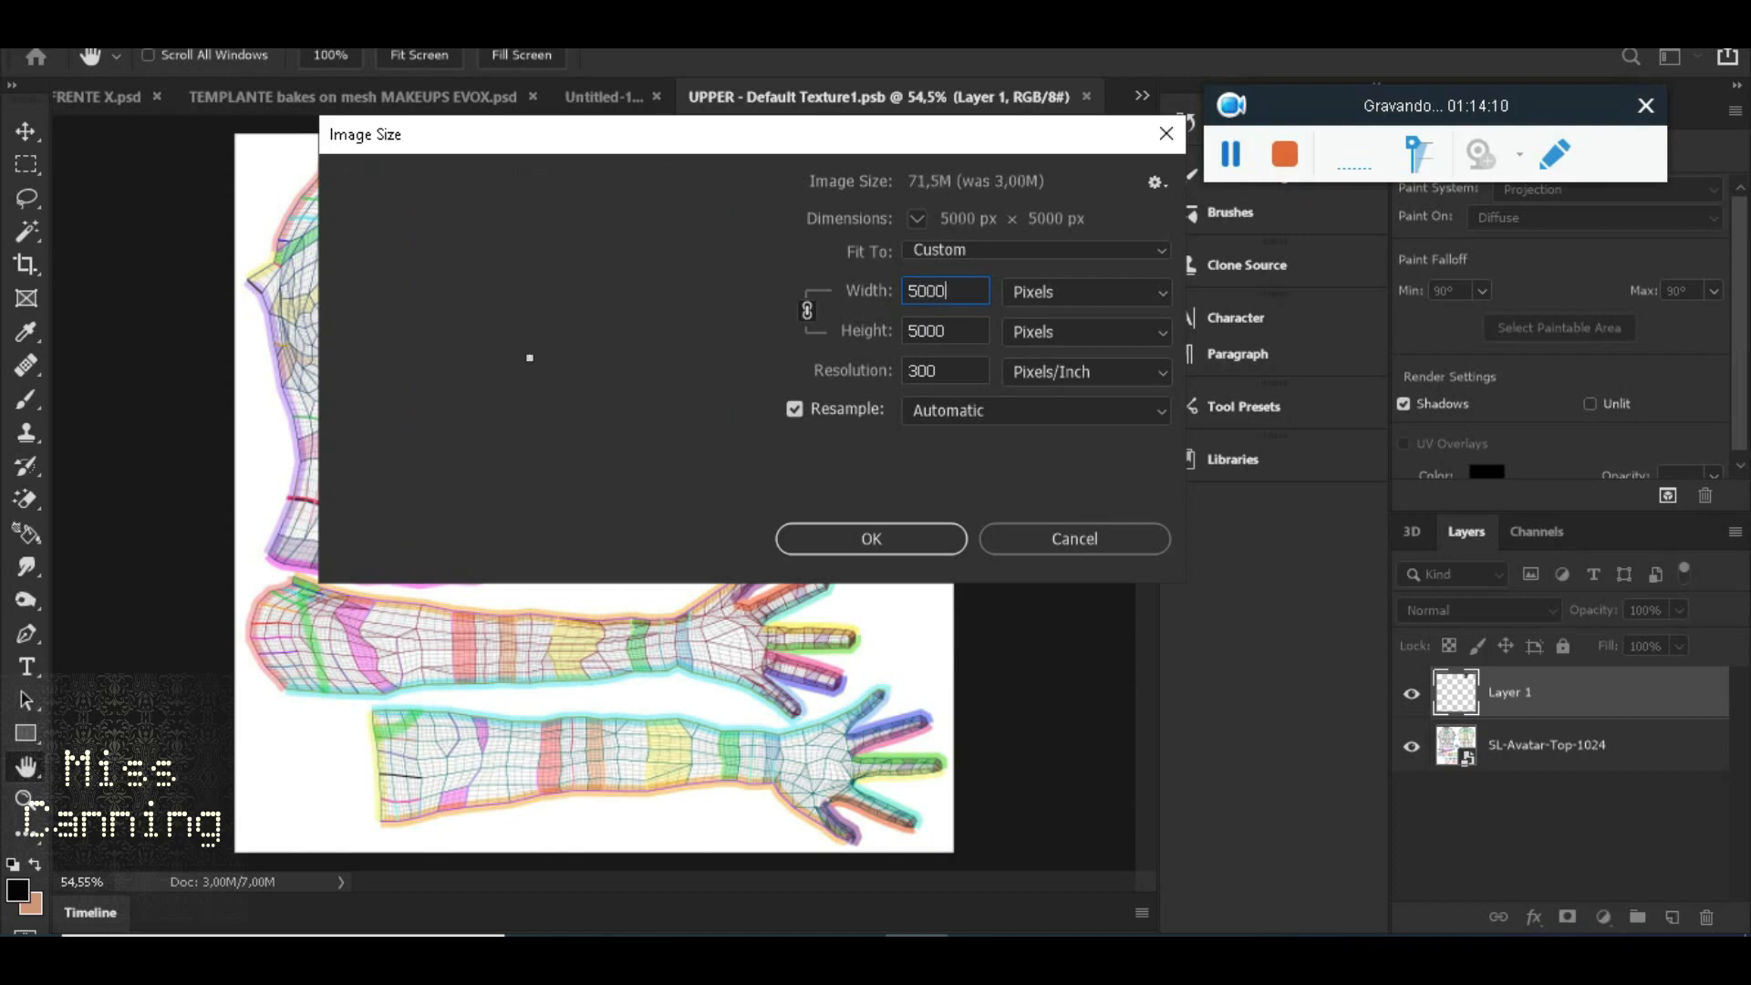
{"action": "left_click", "coordinate": [871, 537]}
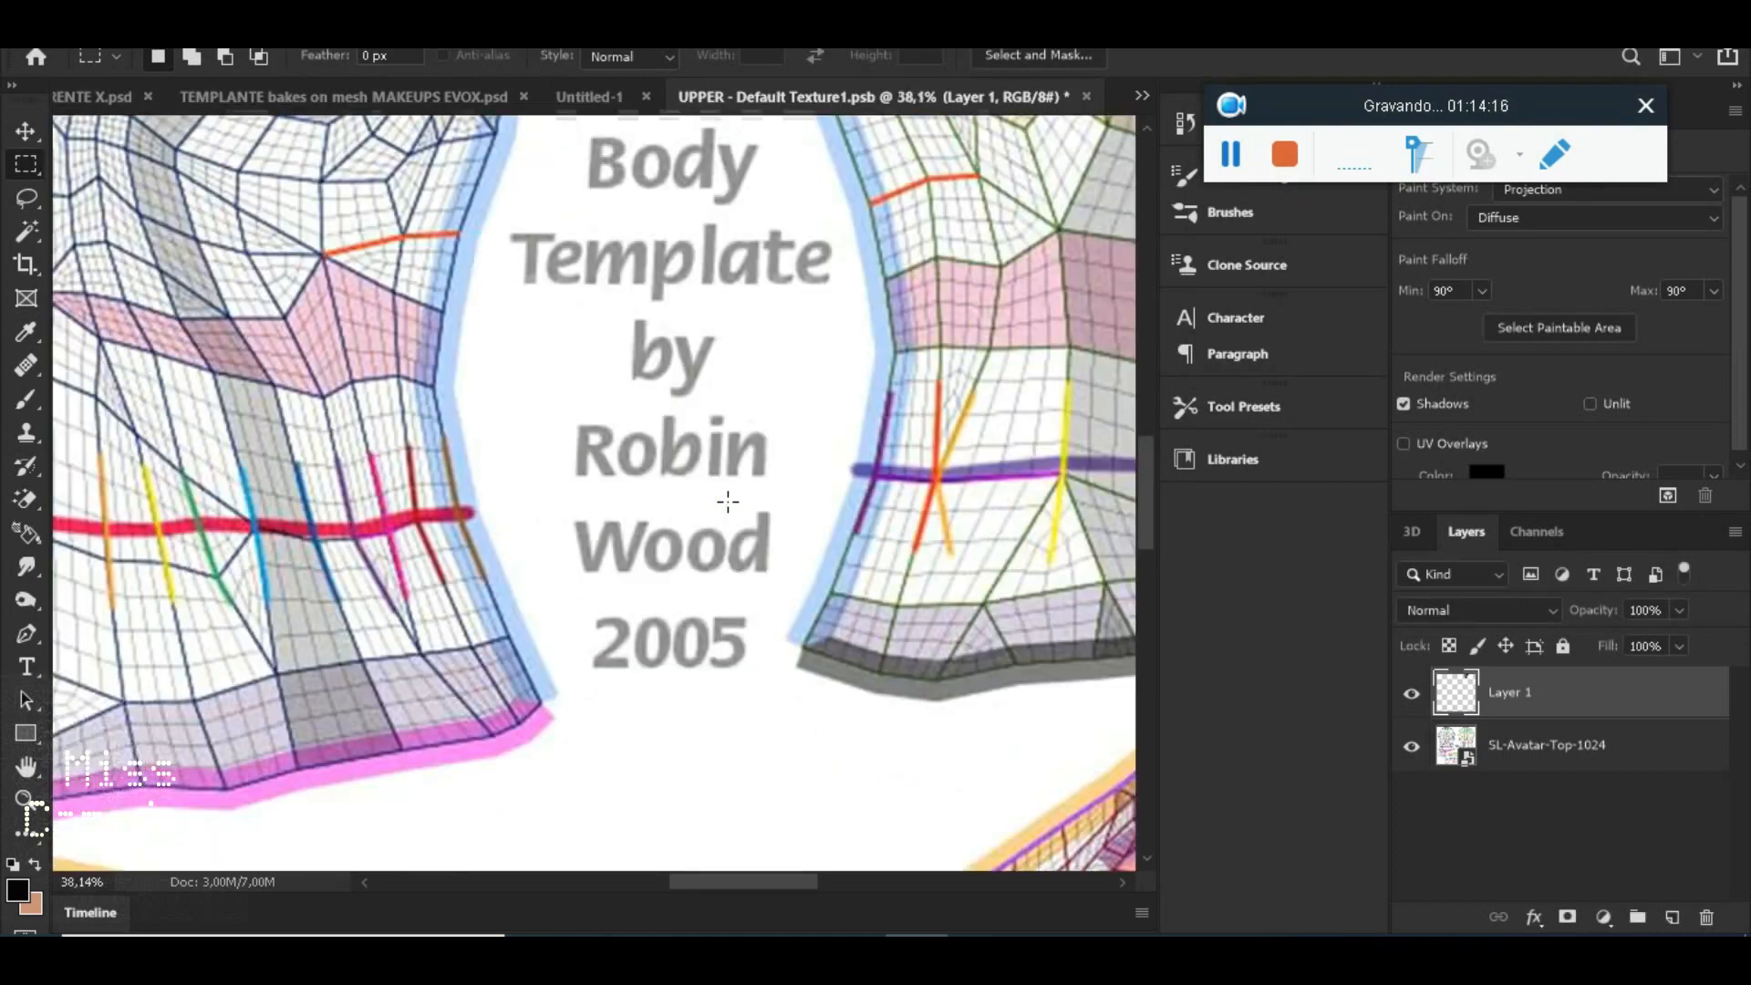
Close the resized UPPER - Default Texture, saving its changes to the 3D body
{"action": "scroll", "coordinate": [821, 488], "scroll_direction": "down", "scroll_amount": 6}
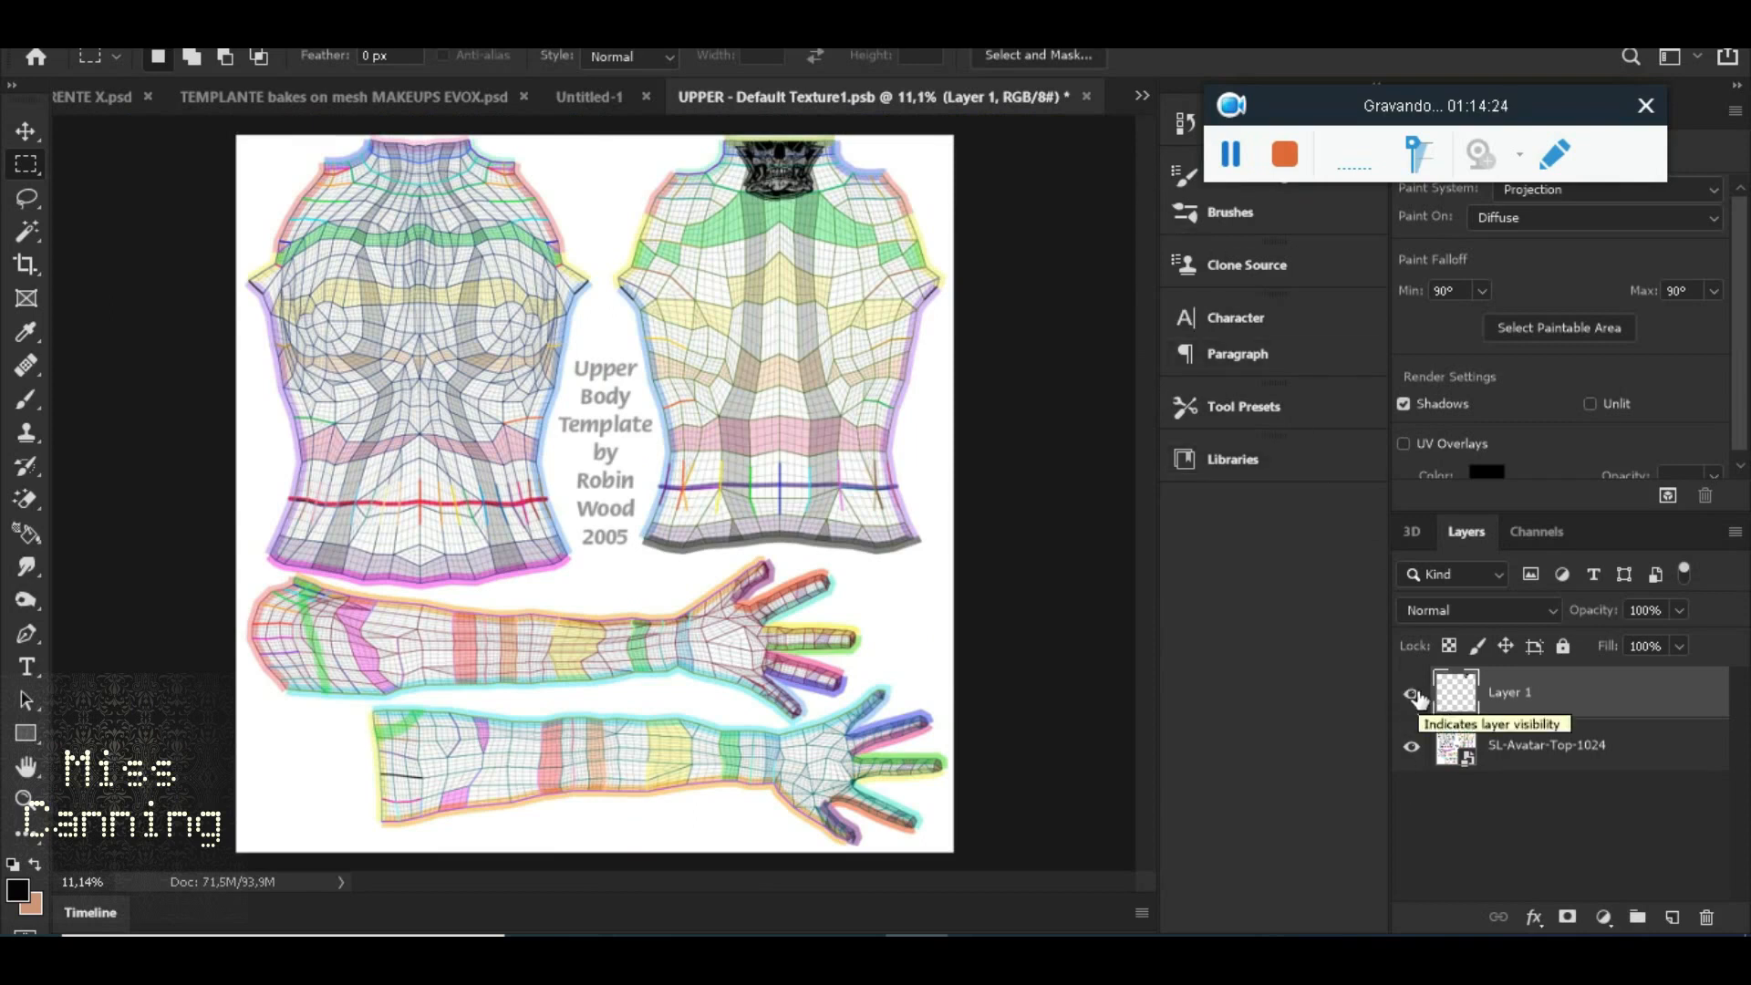
{"action": "left_click", "coordinate": [1086, 96]}
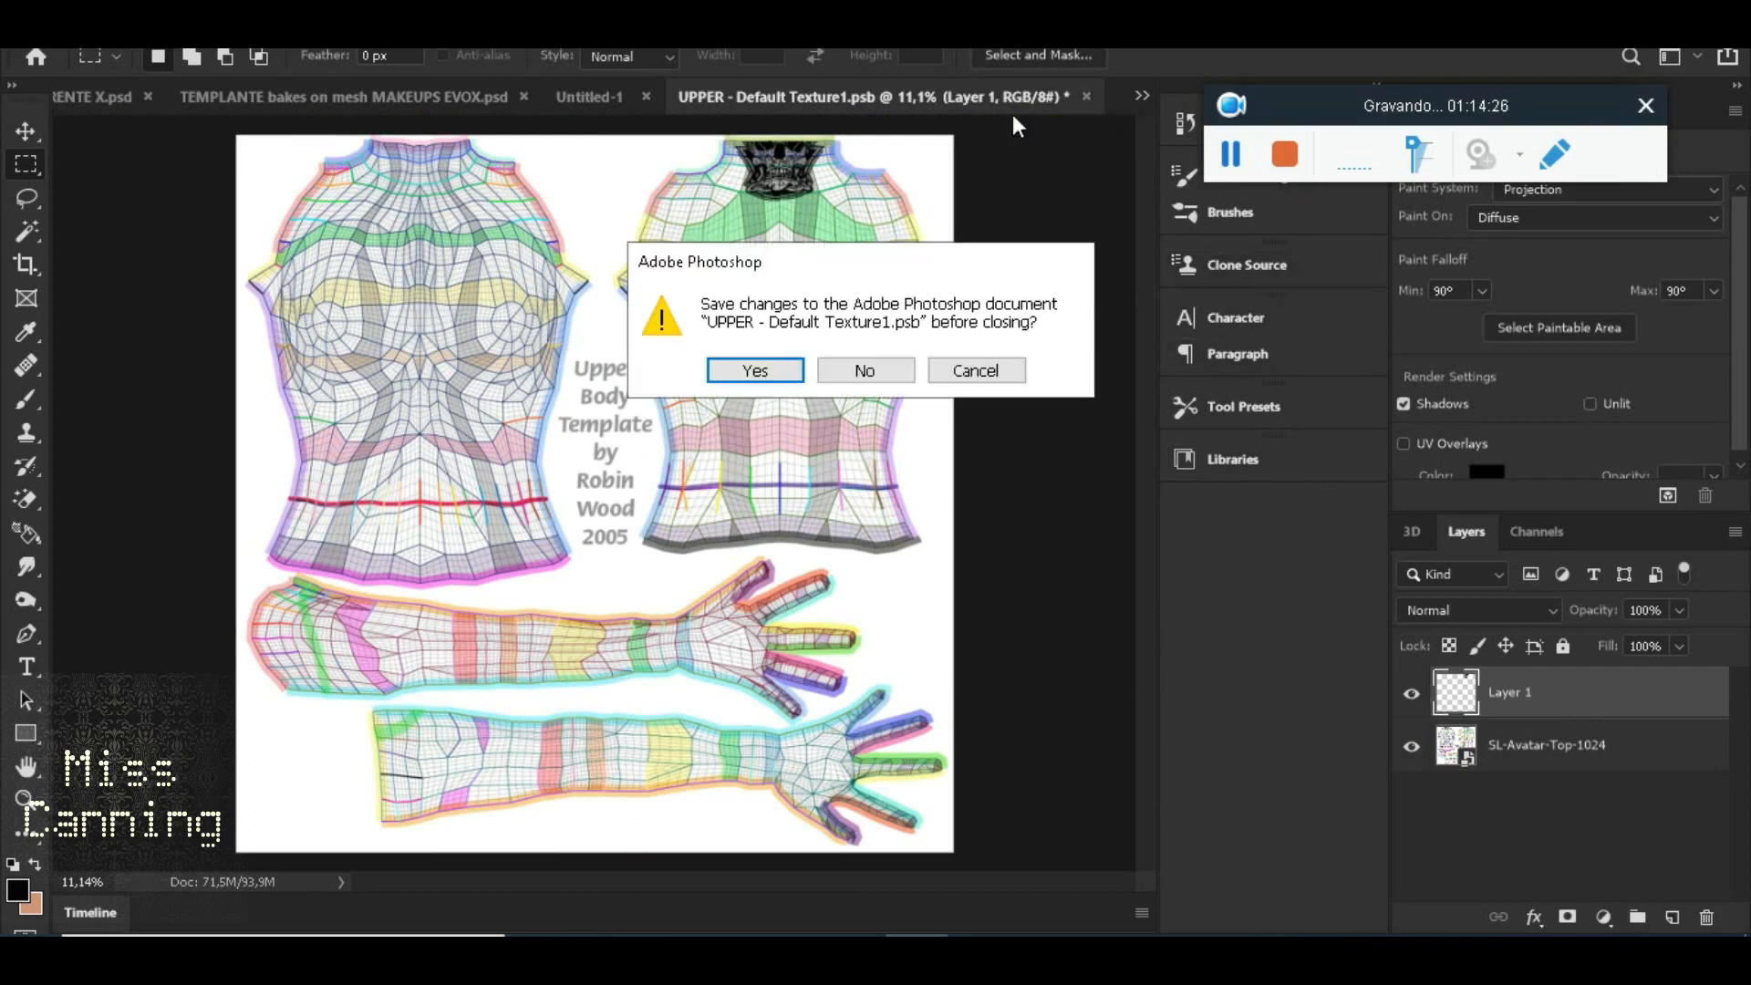
{"action": "left_click", "coordinate": [758, 369]}
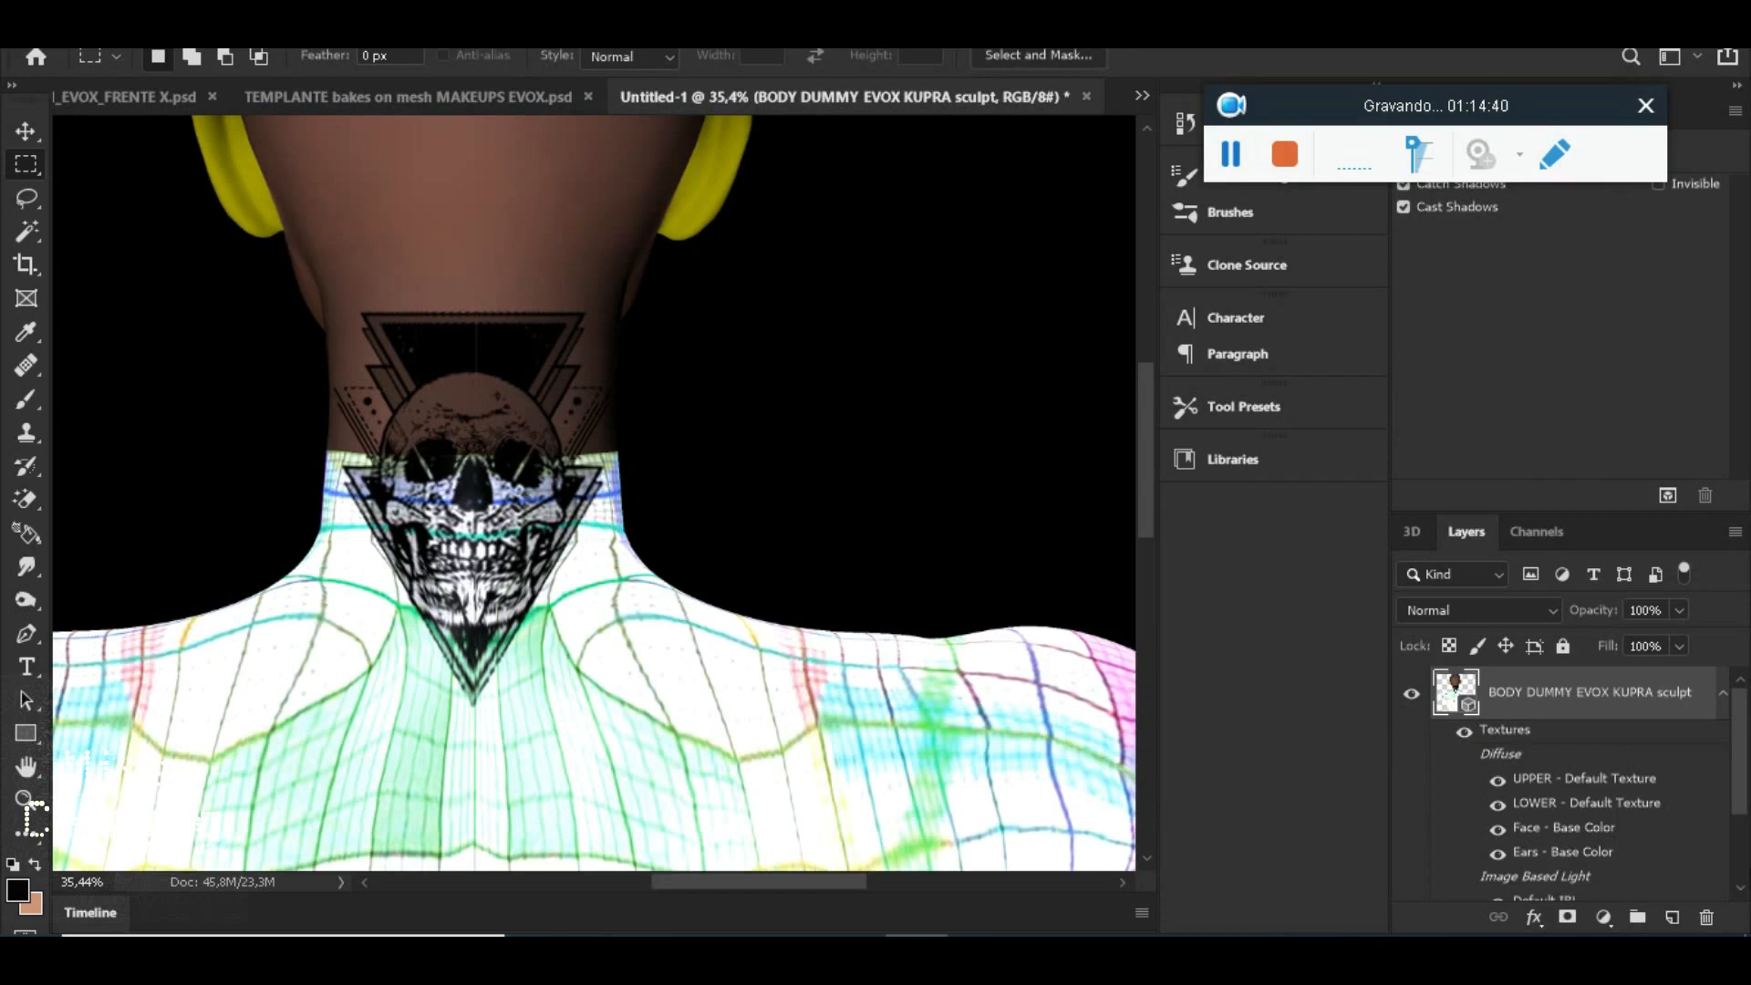
Undo the tattoo merge on the 3D body to get the separate Layer 2 back
{"action": "scroll", "coordinate": [574, 540], "scroll_direction": "down", "scroll_amount": 2}
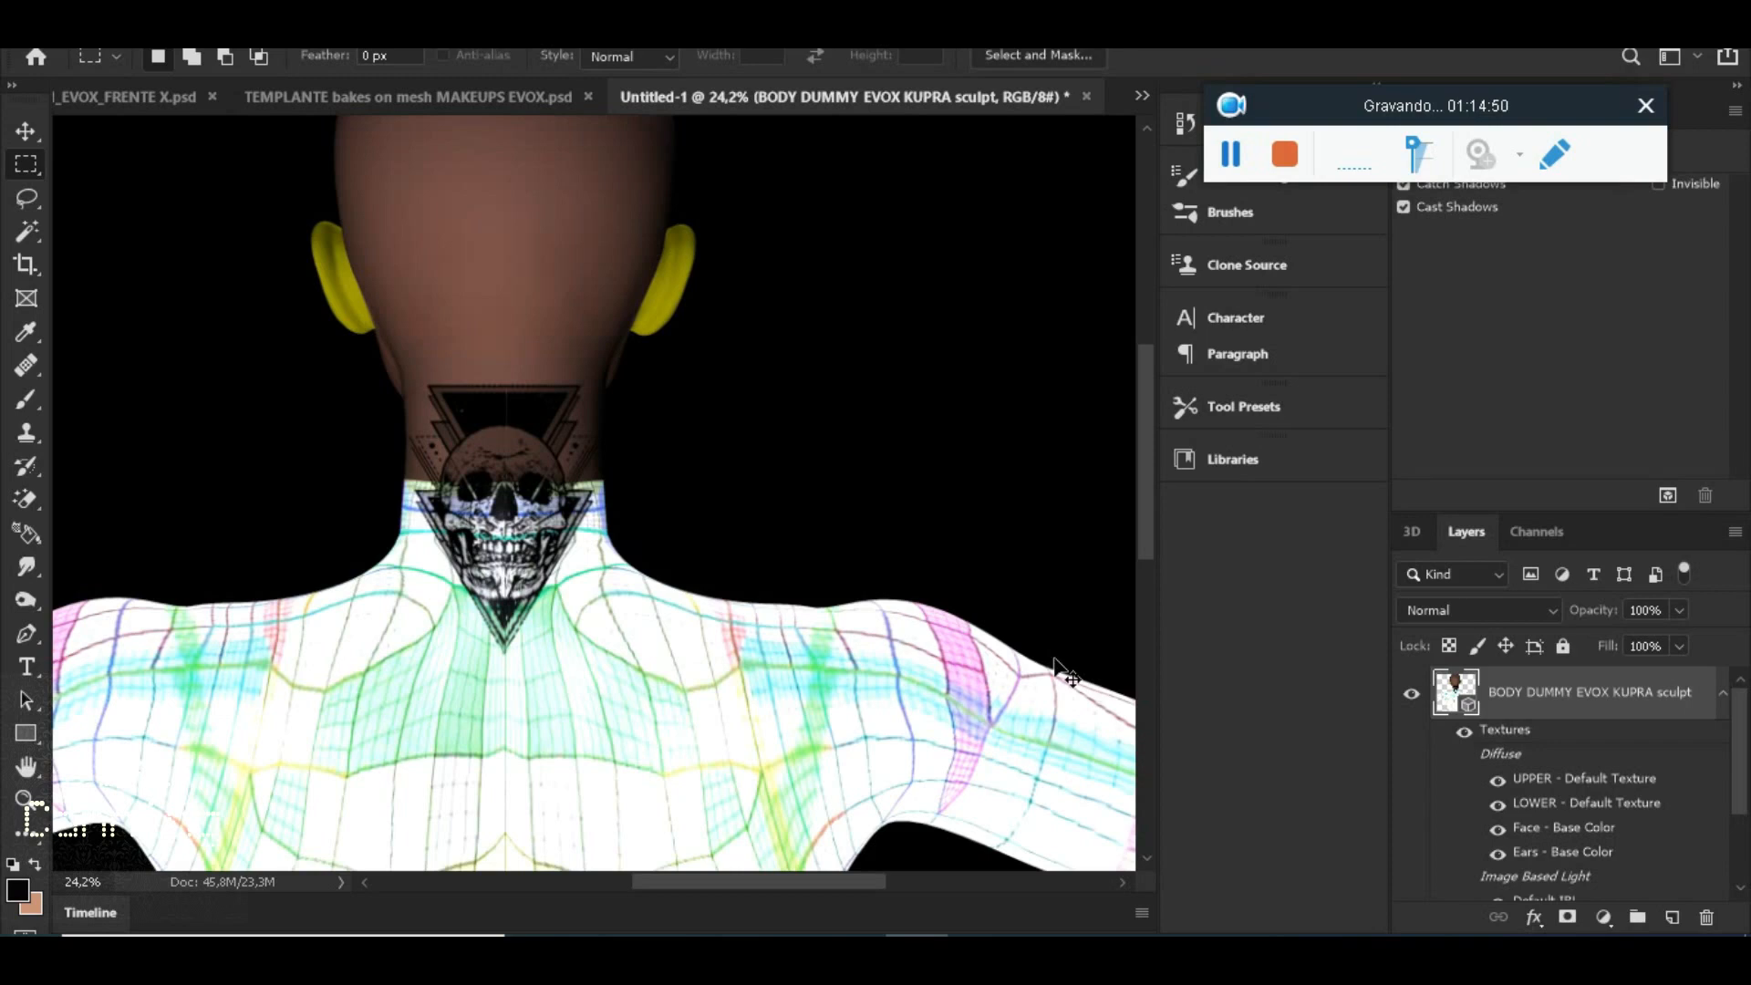
{"action": "key", "text": "ctrl+z"}
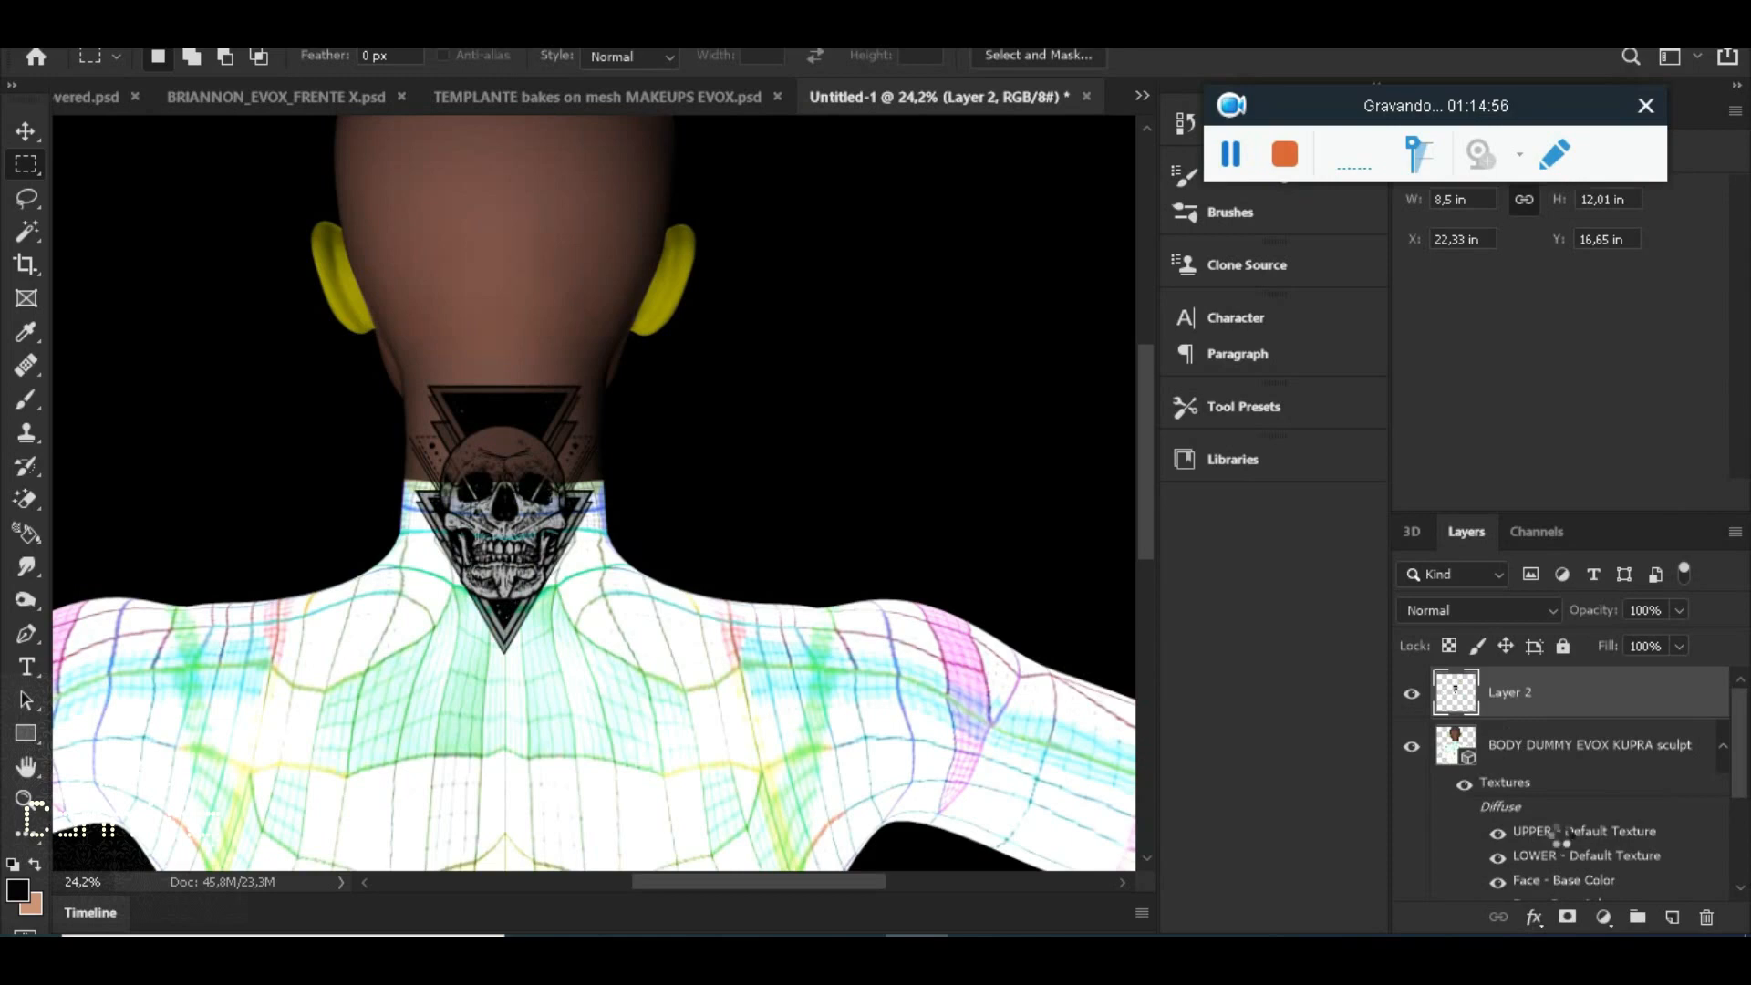
Open the UPPER - Default Texture and resize its image to 4000 x 4000 pixels
{"action": "key", "text": "ctrl+e"}
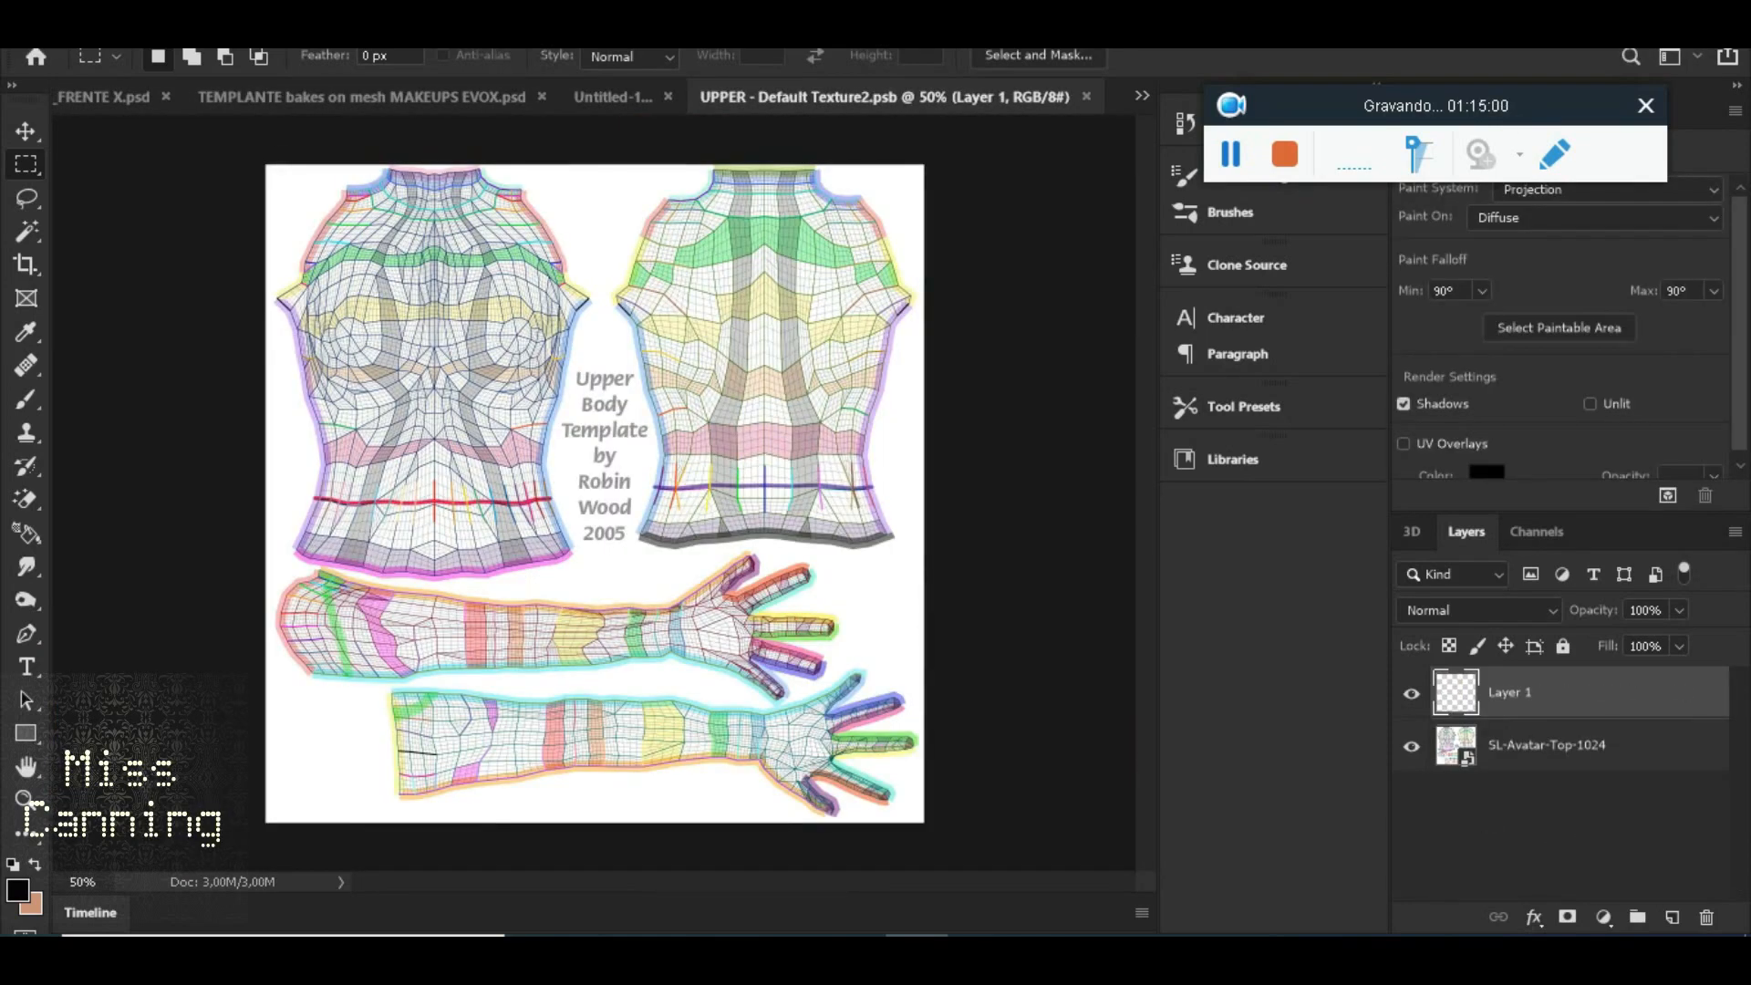
{"action": "left_click", "coordinate": [151, 27]}
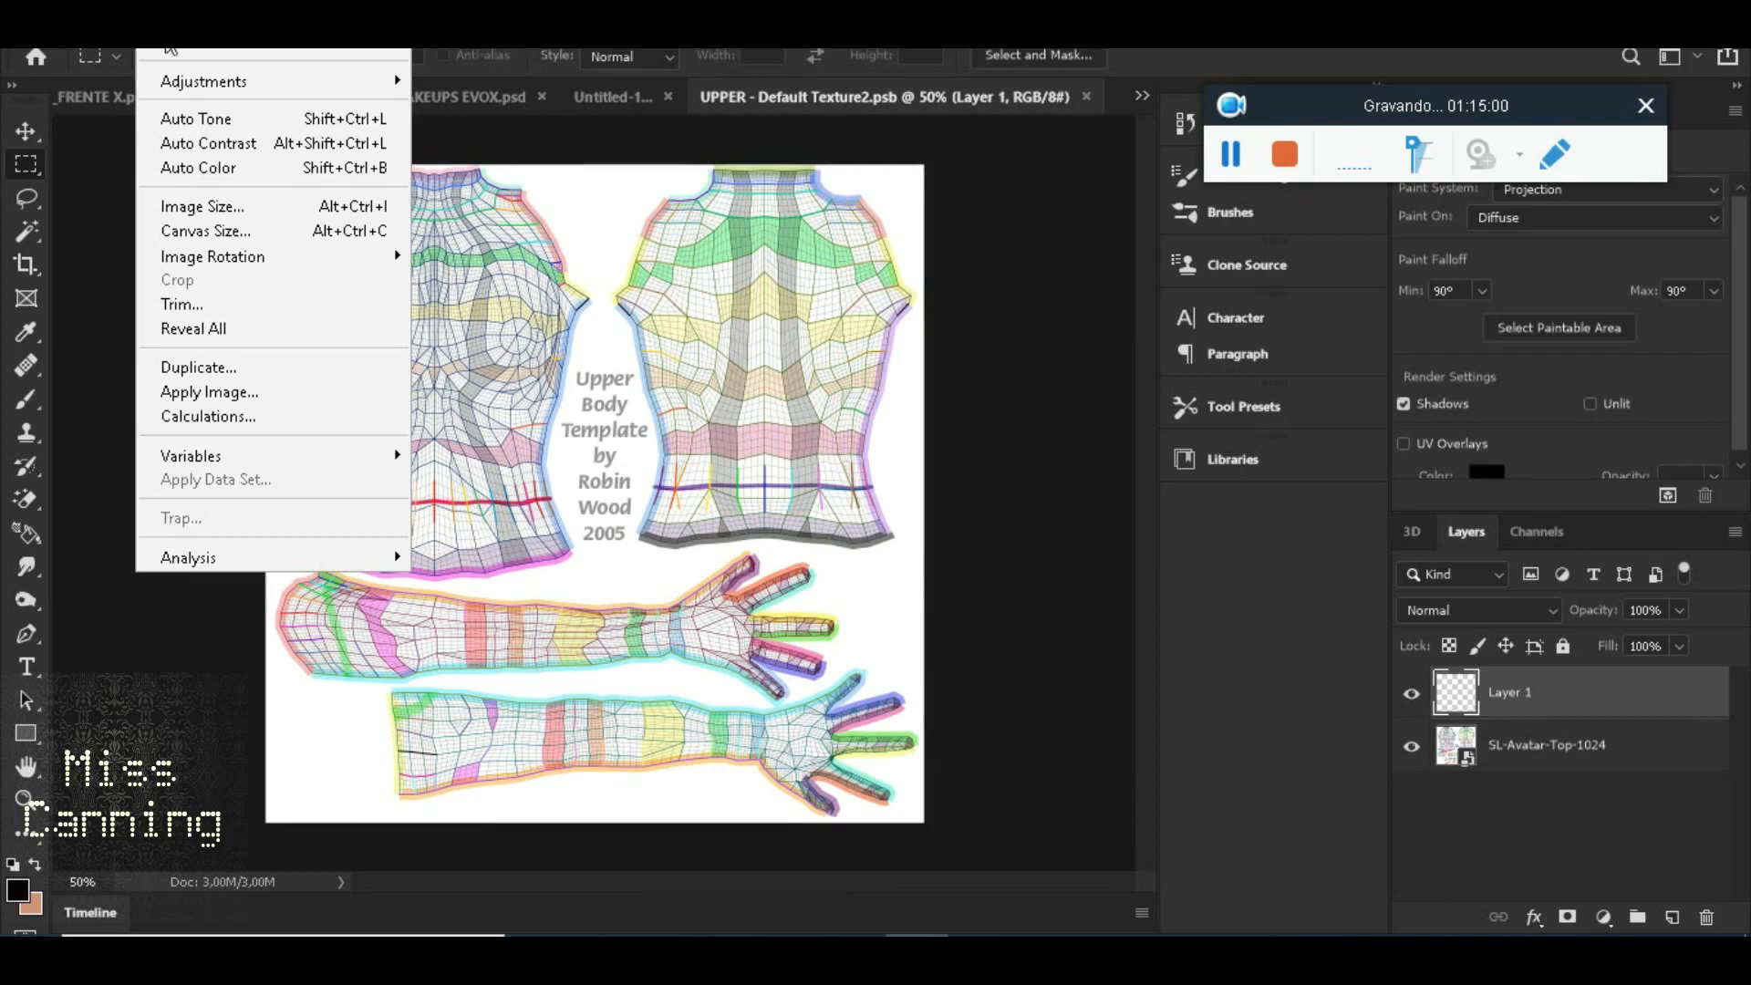
{"action": "left_click", "coordinate": [224, 203]}
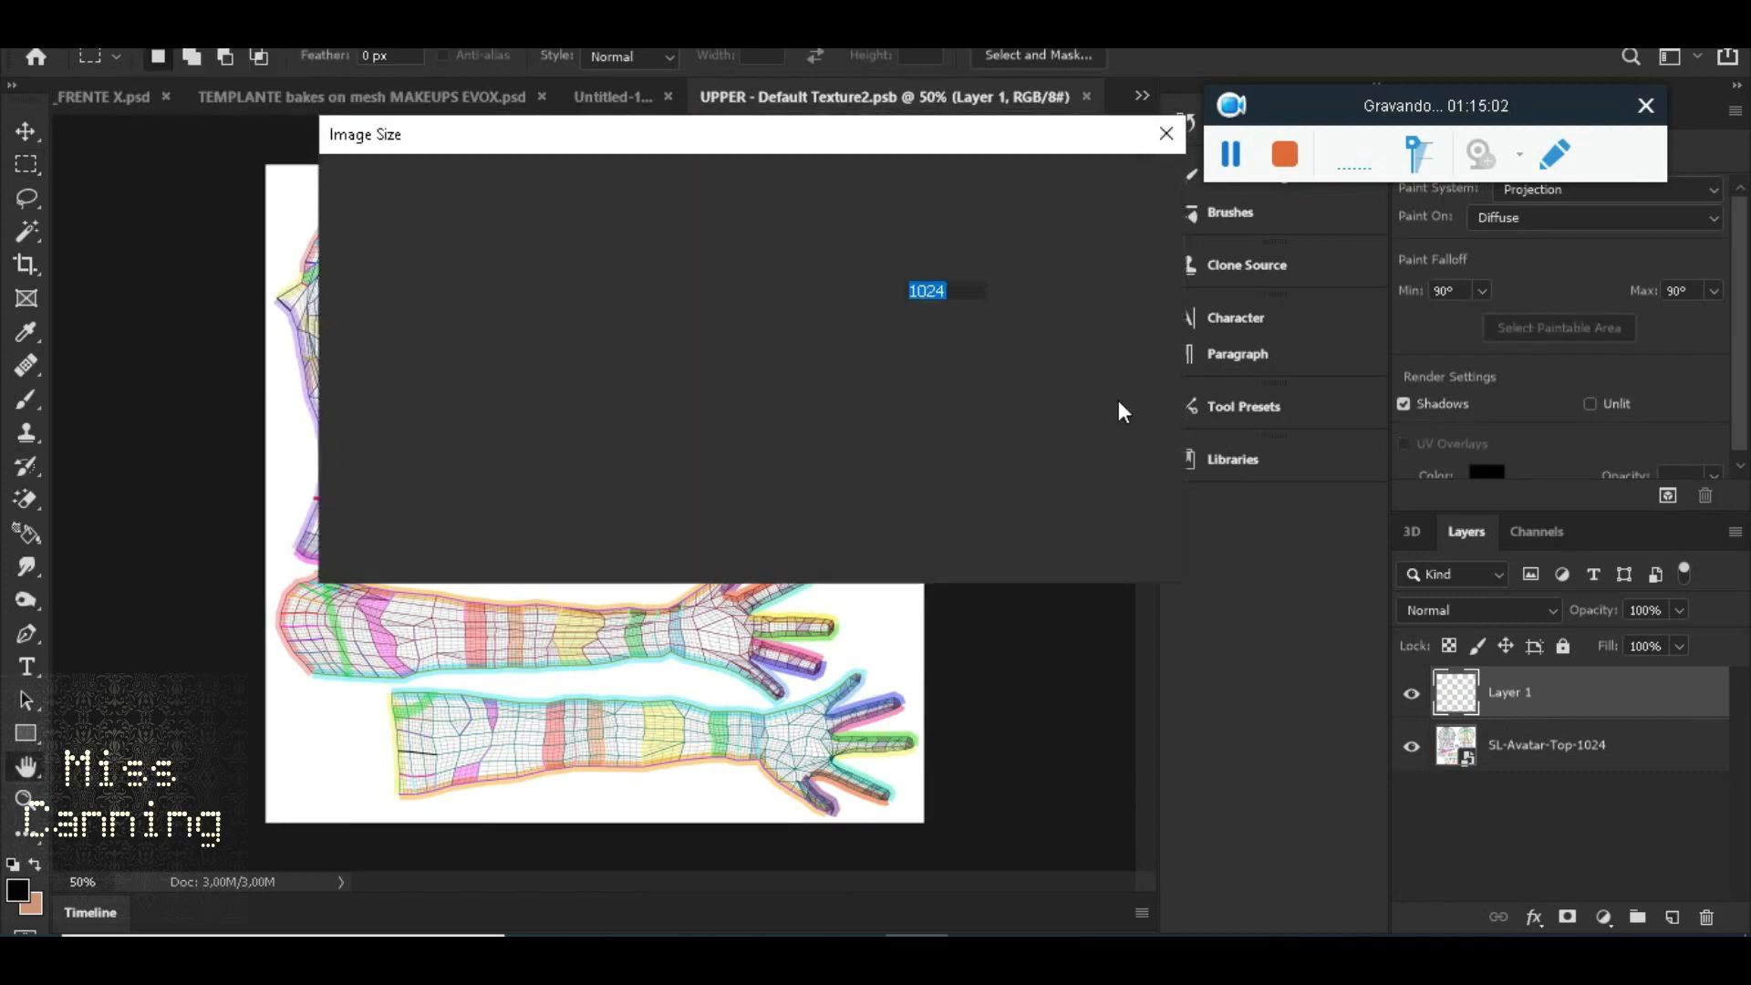
{"action": "type", "text": "4000"}
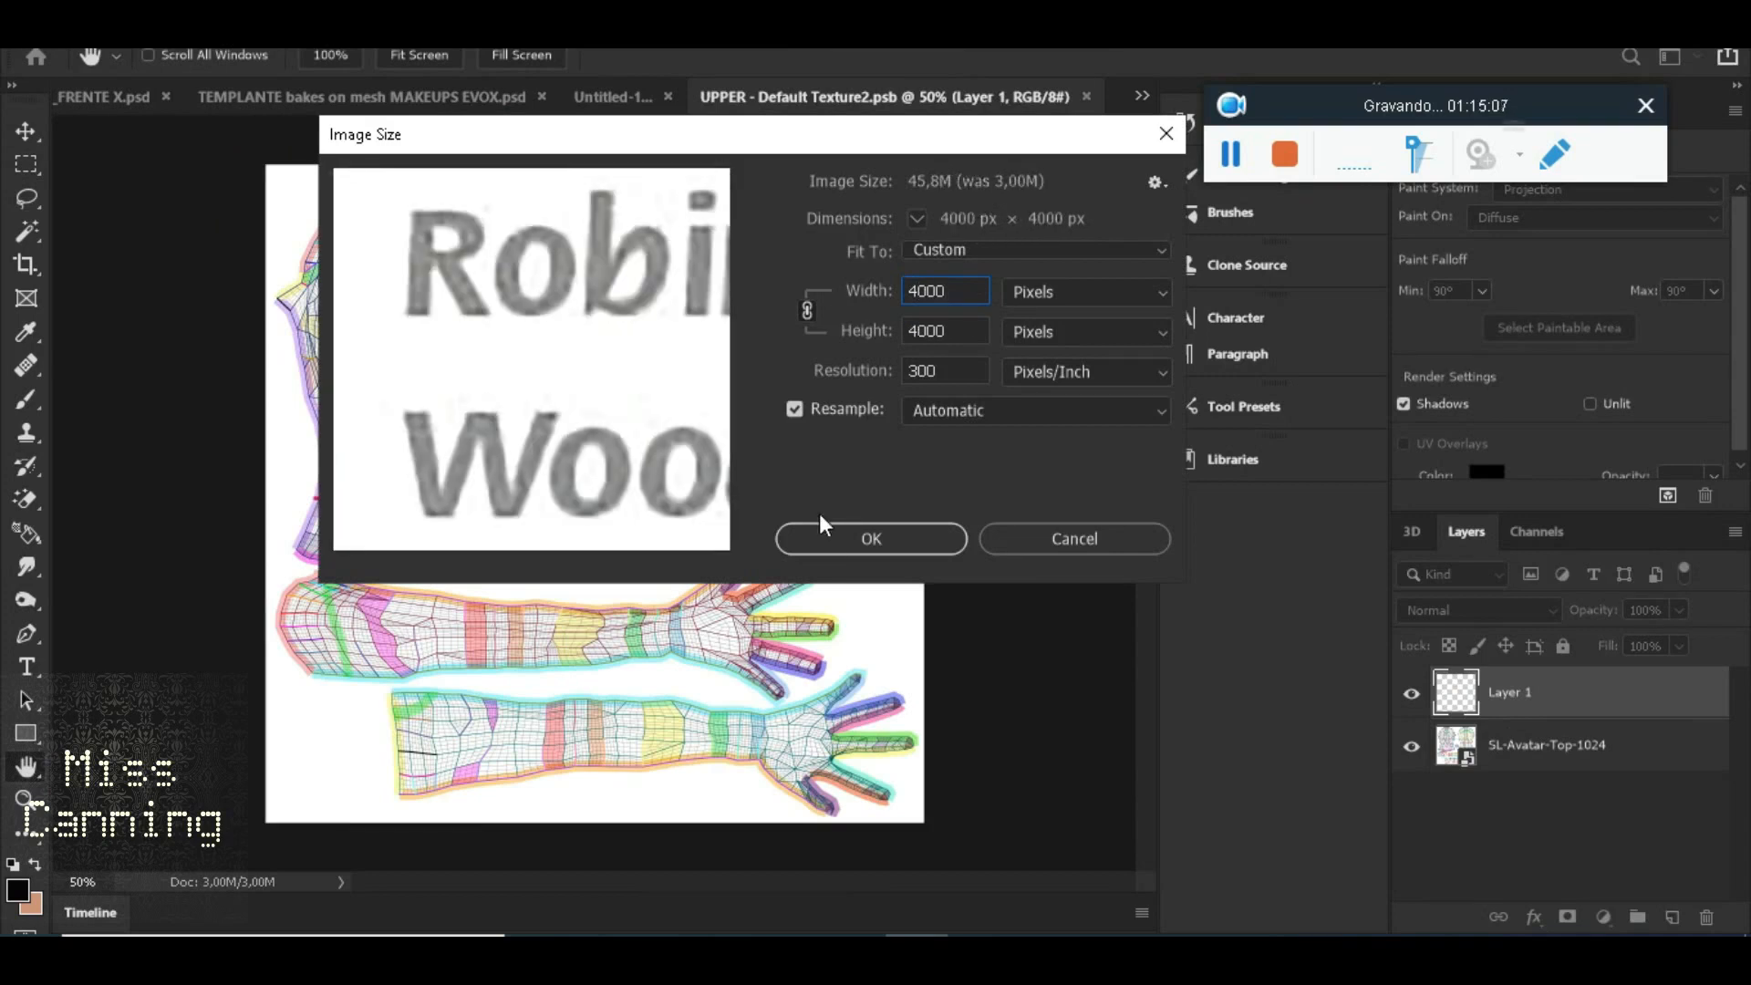
{"action": "left_click", "coordinate": [839, 542]}
{"action": "key", "text": "m"}
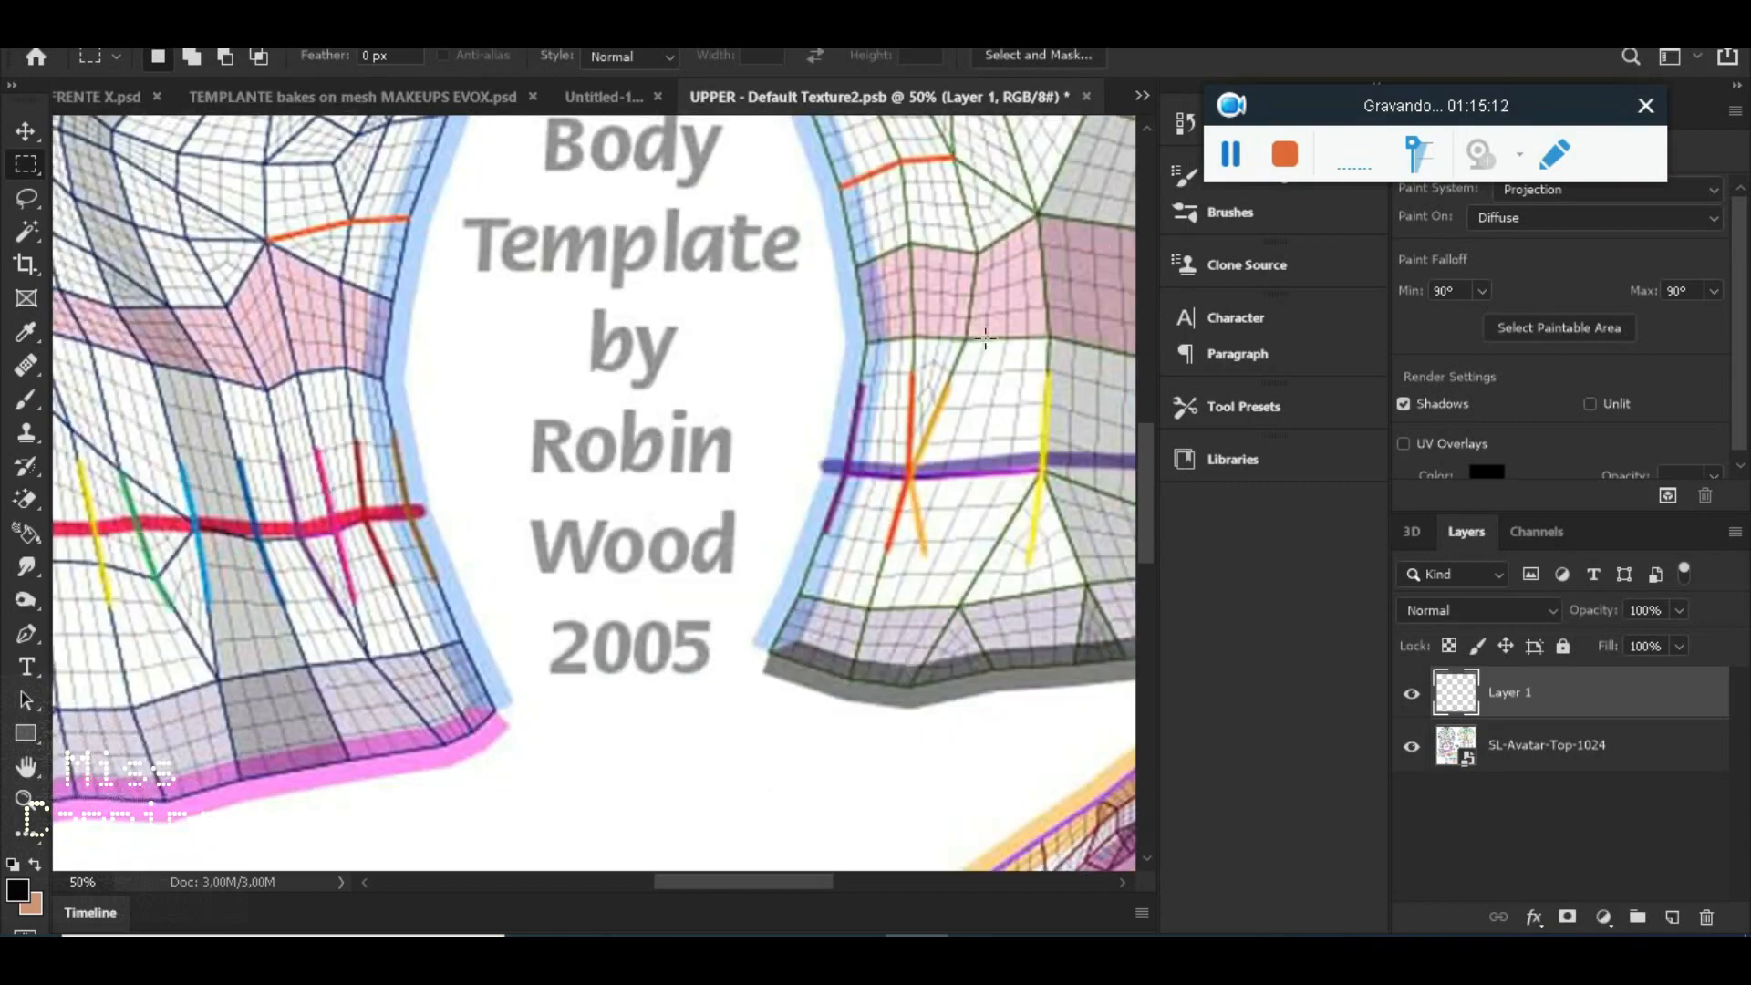
Save and close the 4000 x 4000 pixel upper body texture
{"action": "scroll", "coordinate": [985, 337], "scroll_direction": "down", "scroll_amount": 3}
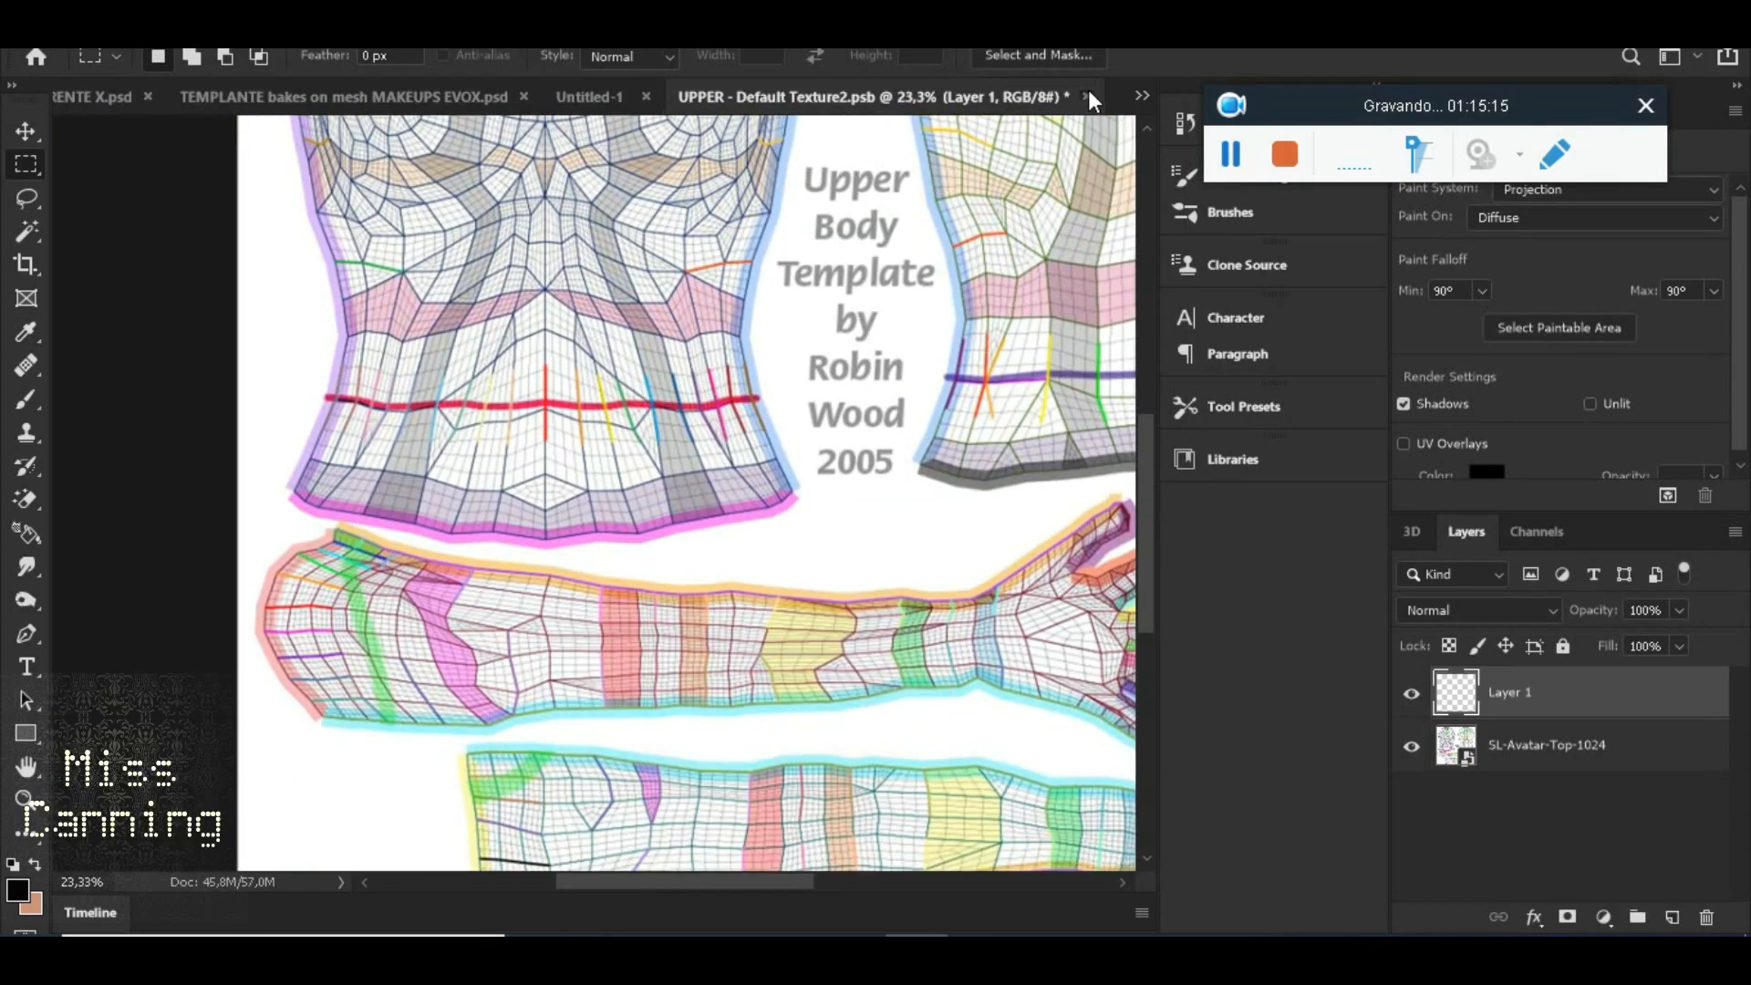
{"action": "left_click", "coordinate": [1086, 92]}
{"action": "left_click", "coordinate": [783, 376]}
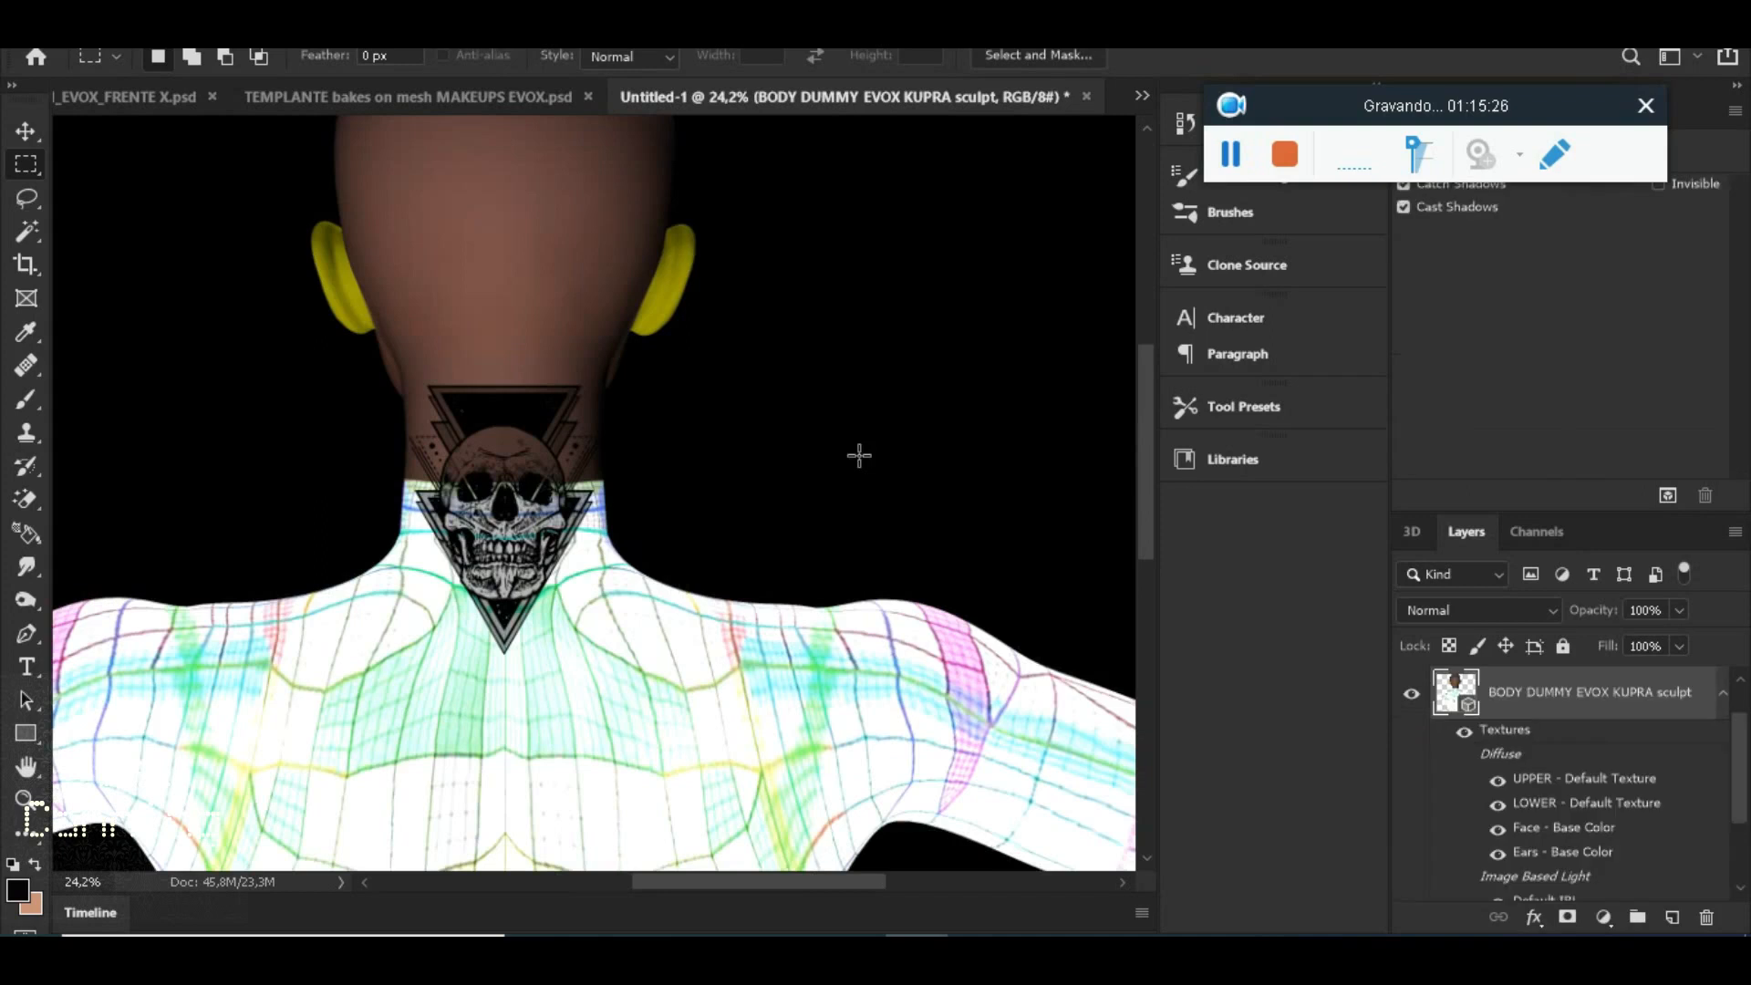
Merge the tattoo's Layer 2 down onto the BODY DUMMY EVOX KUPRA sculpt layer
{"action": "left_click", "coordinate": [1499, 743]}
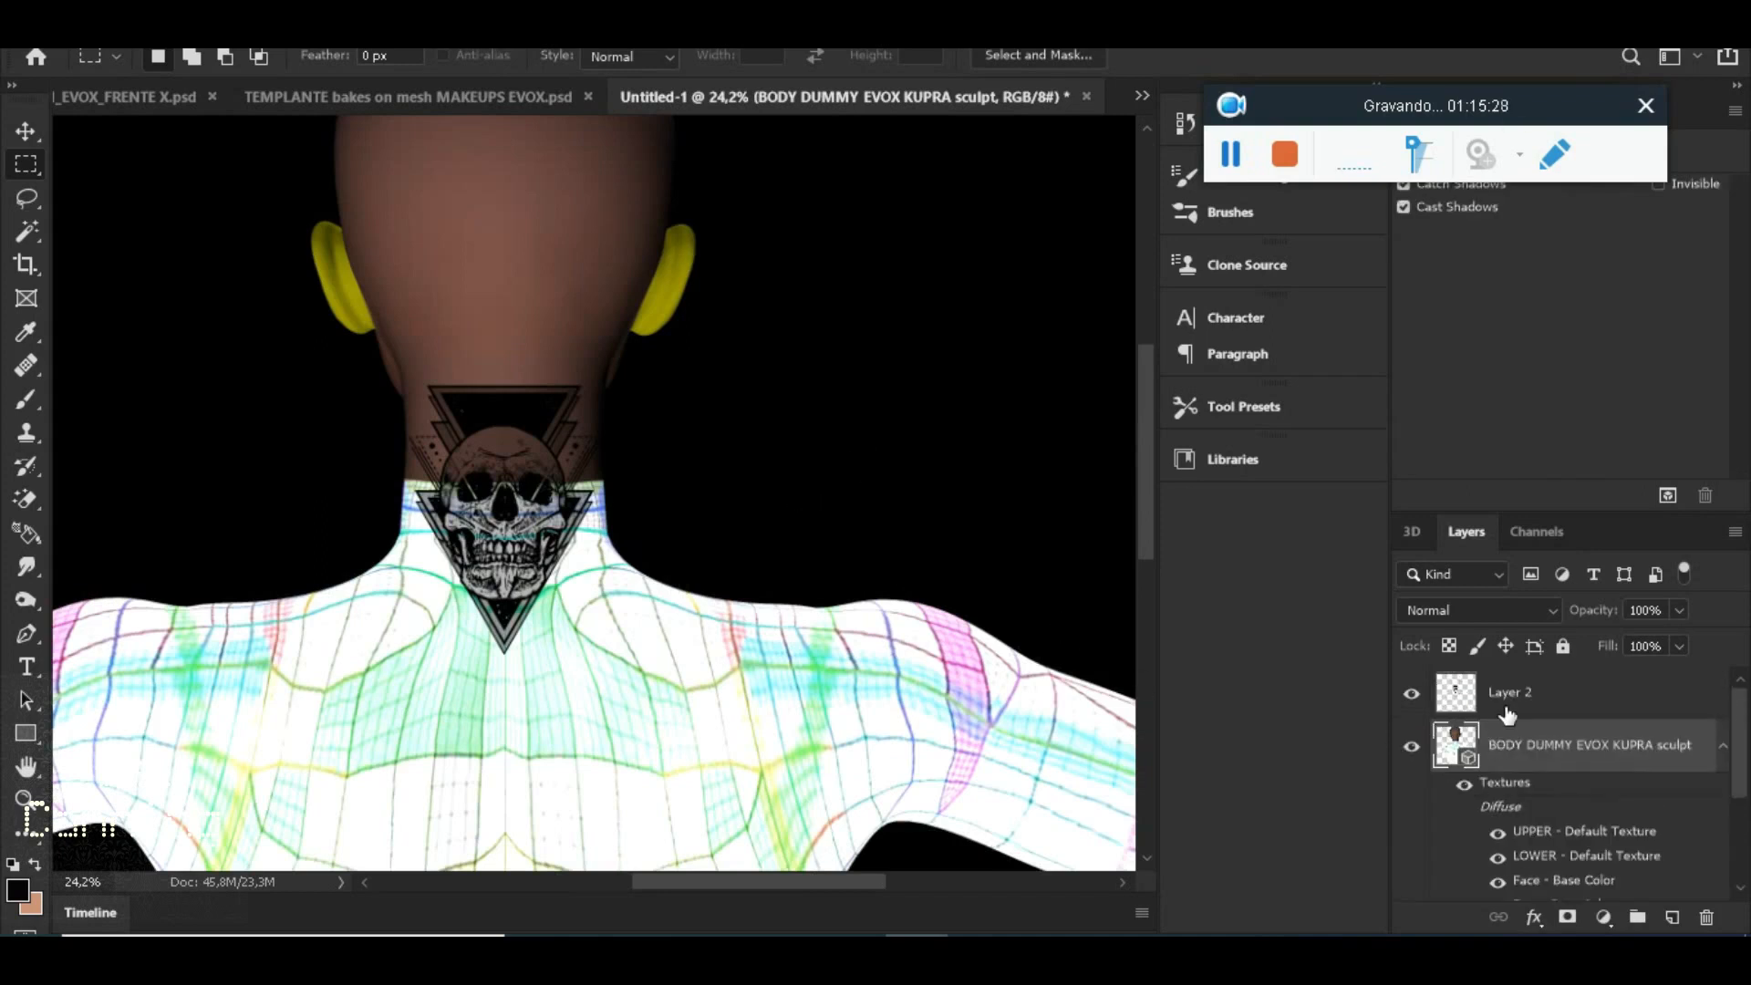
{"action": "left_click", "coordinate": [1507, 712]}
{"action": "scroll", "coordinate": [529, 618], "scroll_direction": "up", "scroll_amount": 4}
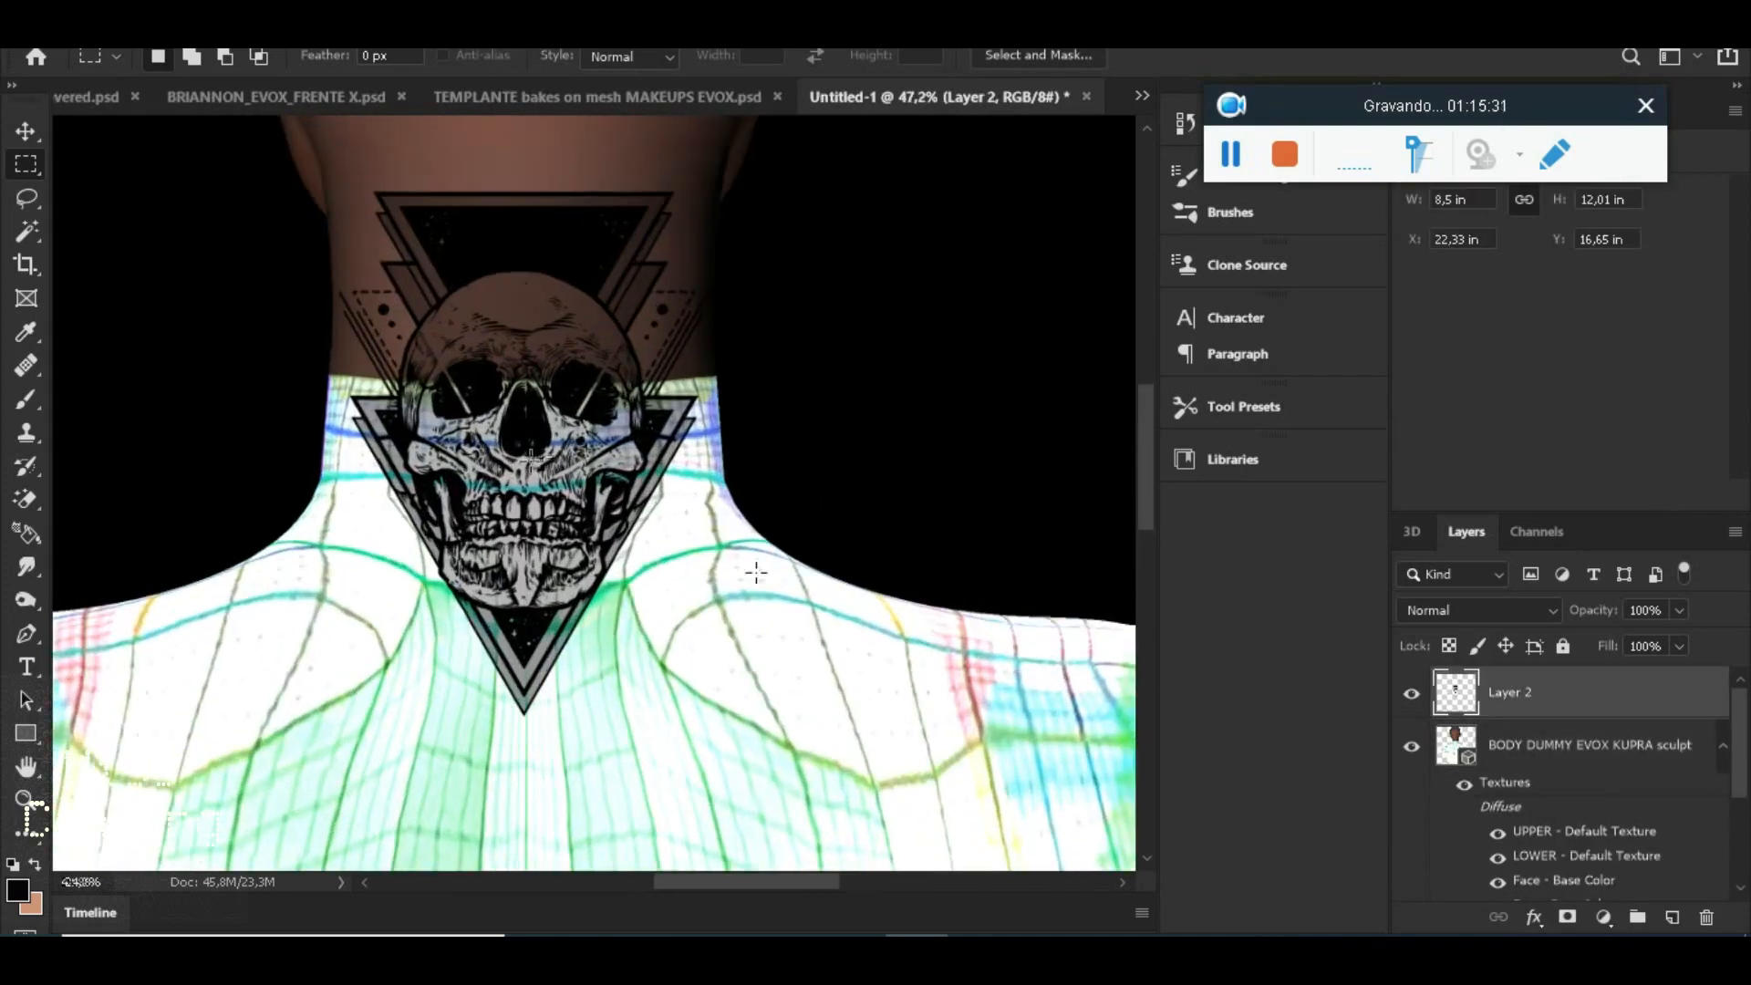
{"action": "right_click", "coordinate": [1547, 705]}
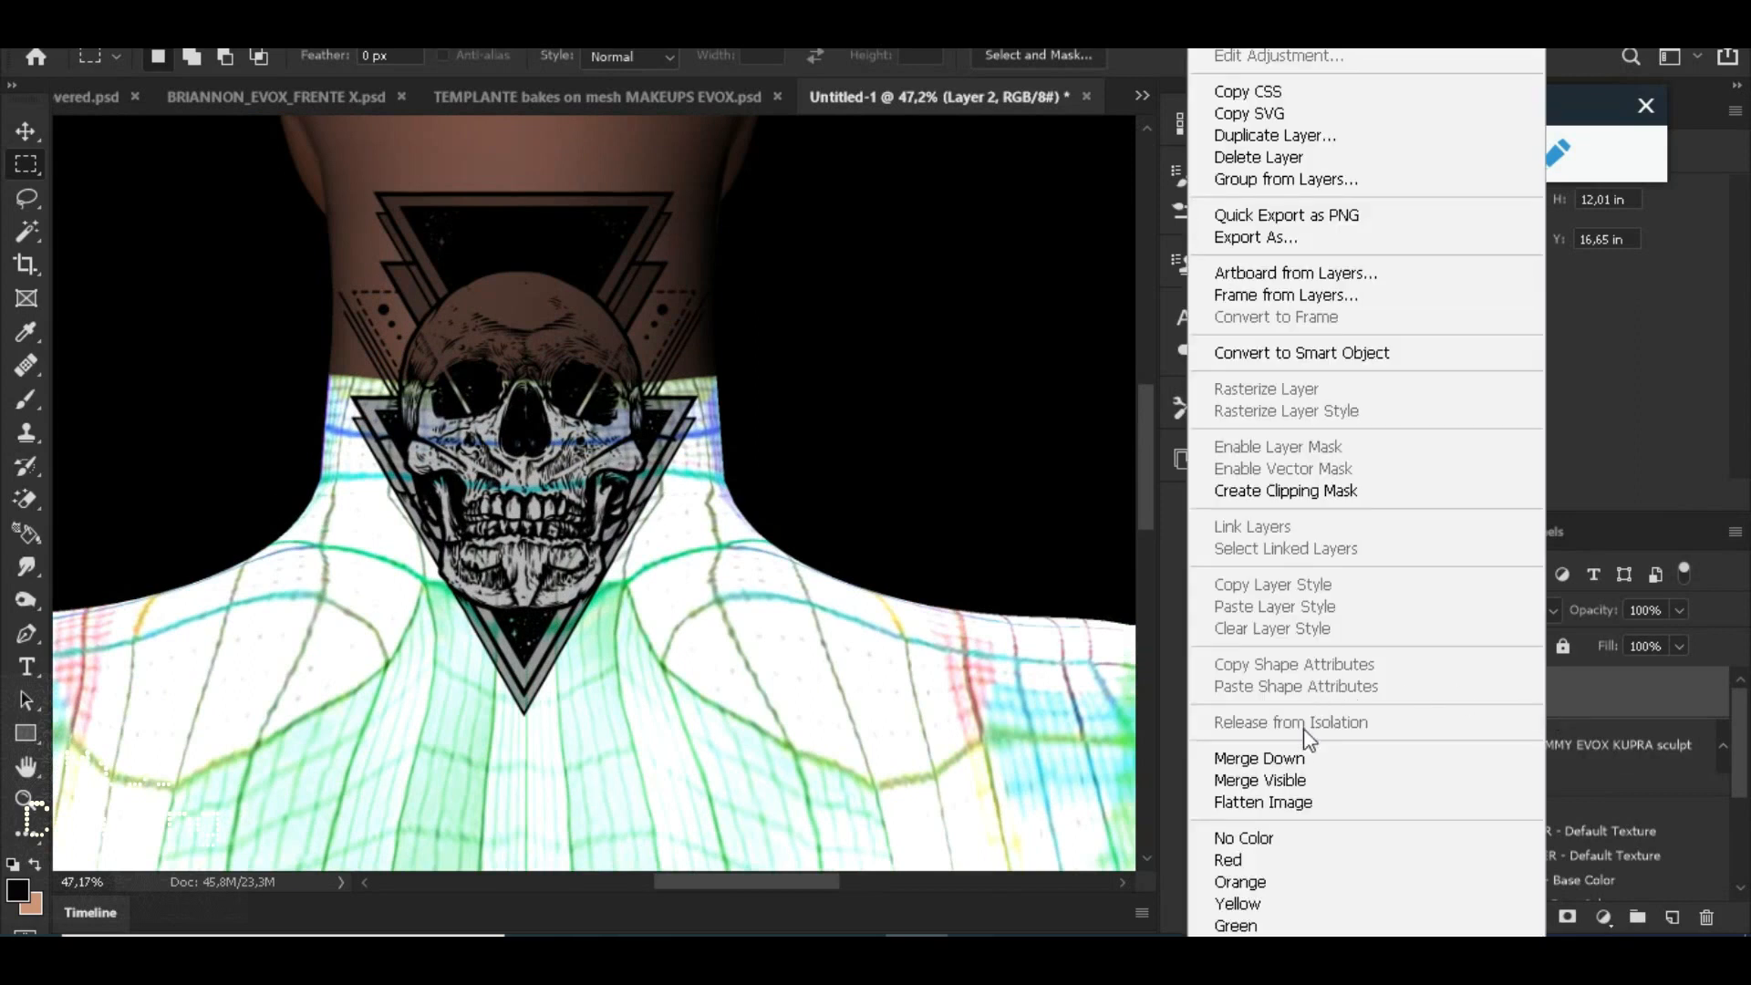
{"action": "left_click", "coordinate": [1295, 759]}
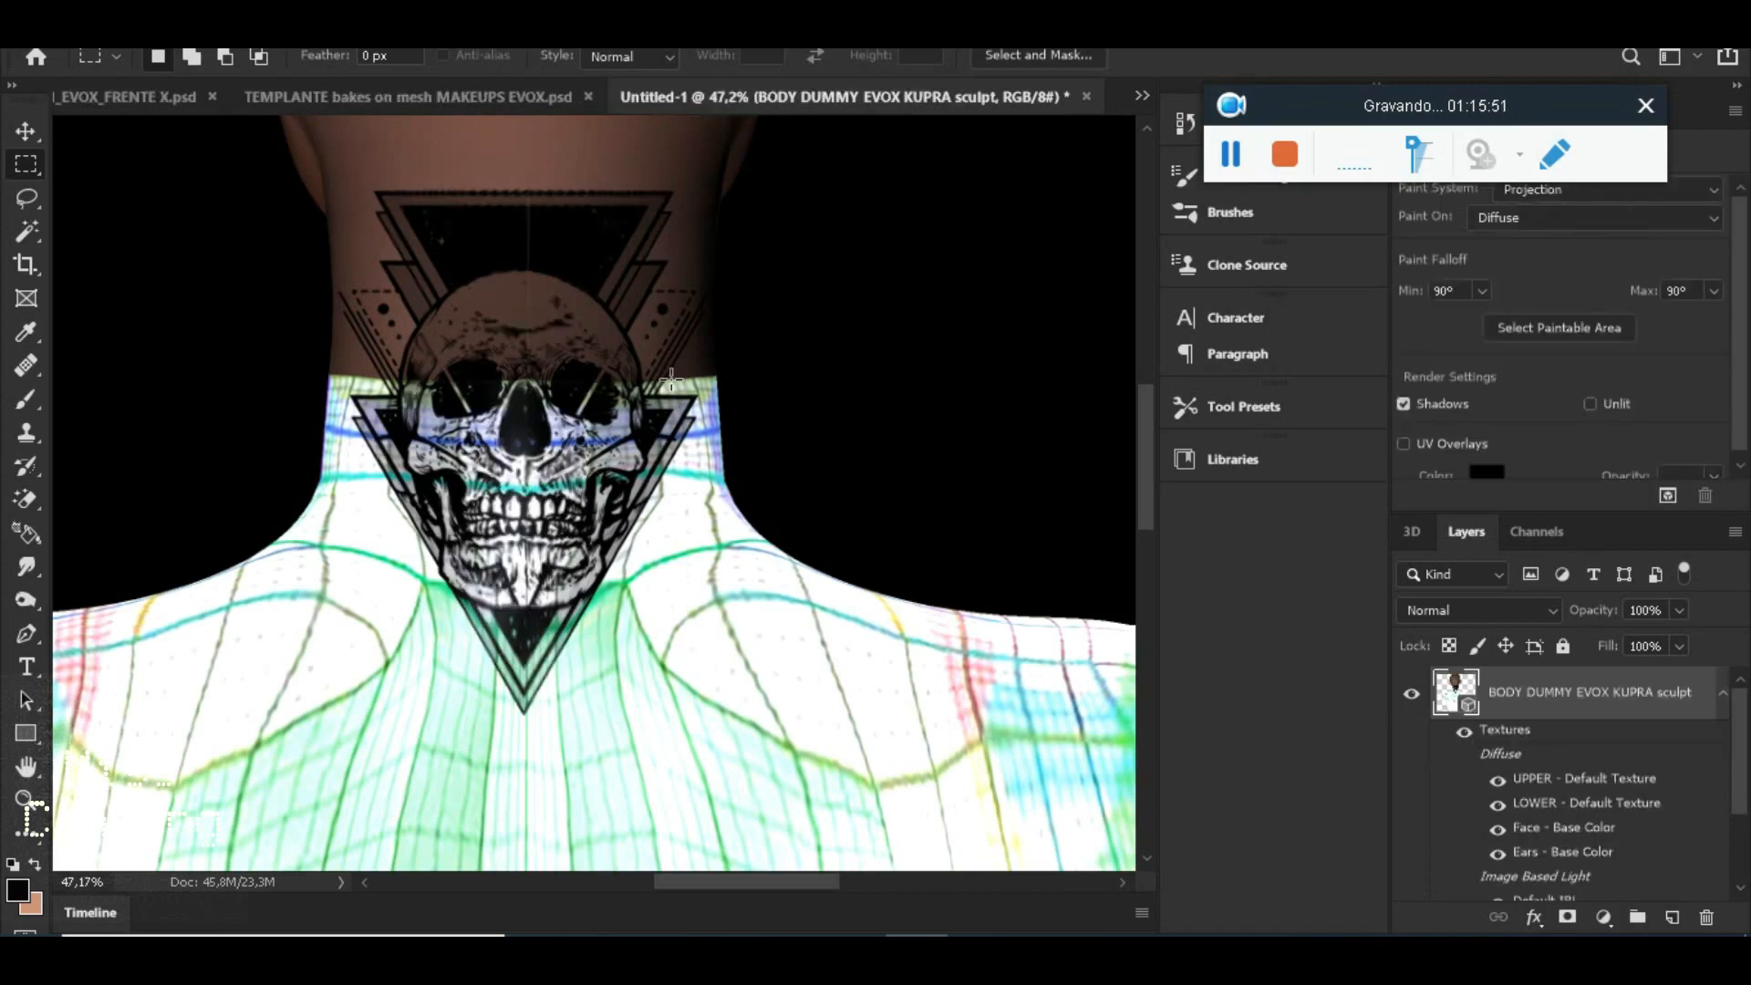
Examine the merged tattoo's sharpness on the neck and check the Untitled-1 document's image size without changing it
{"action": "scroll", "coordinate": [569, 404], "scroll_direction": "up", "scroll_amount": 3}
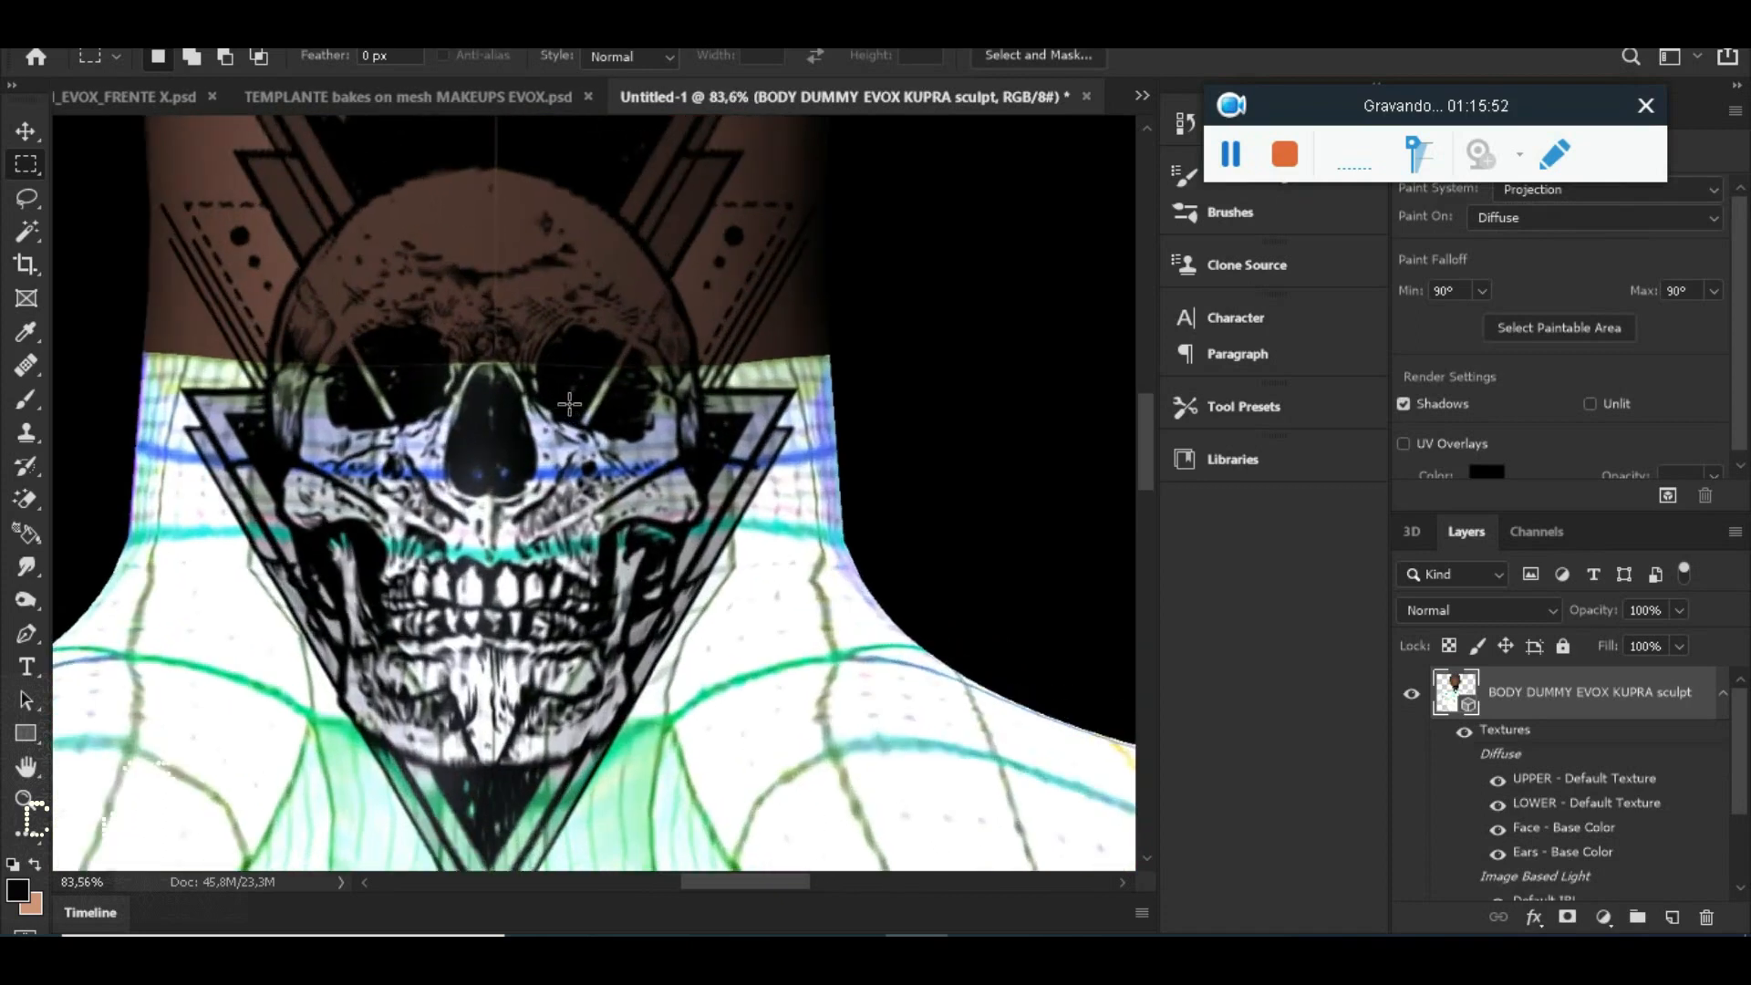
{"action": "scroll", "coordinate": [566, 465], "scroll_direction": "down", "scroll_amount": 5}
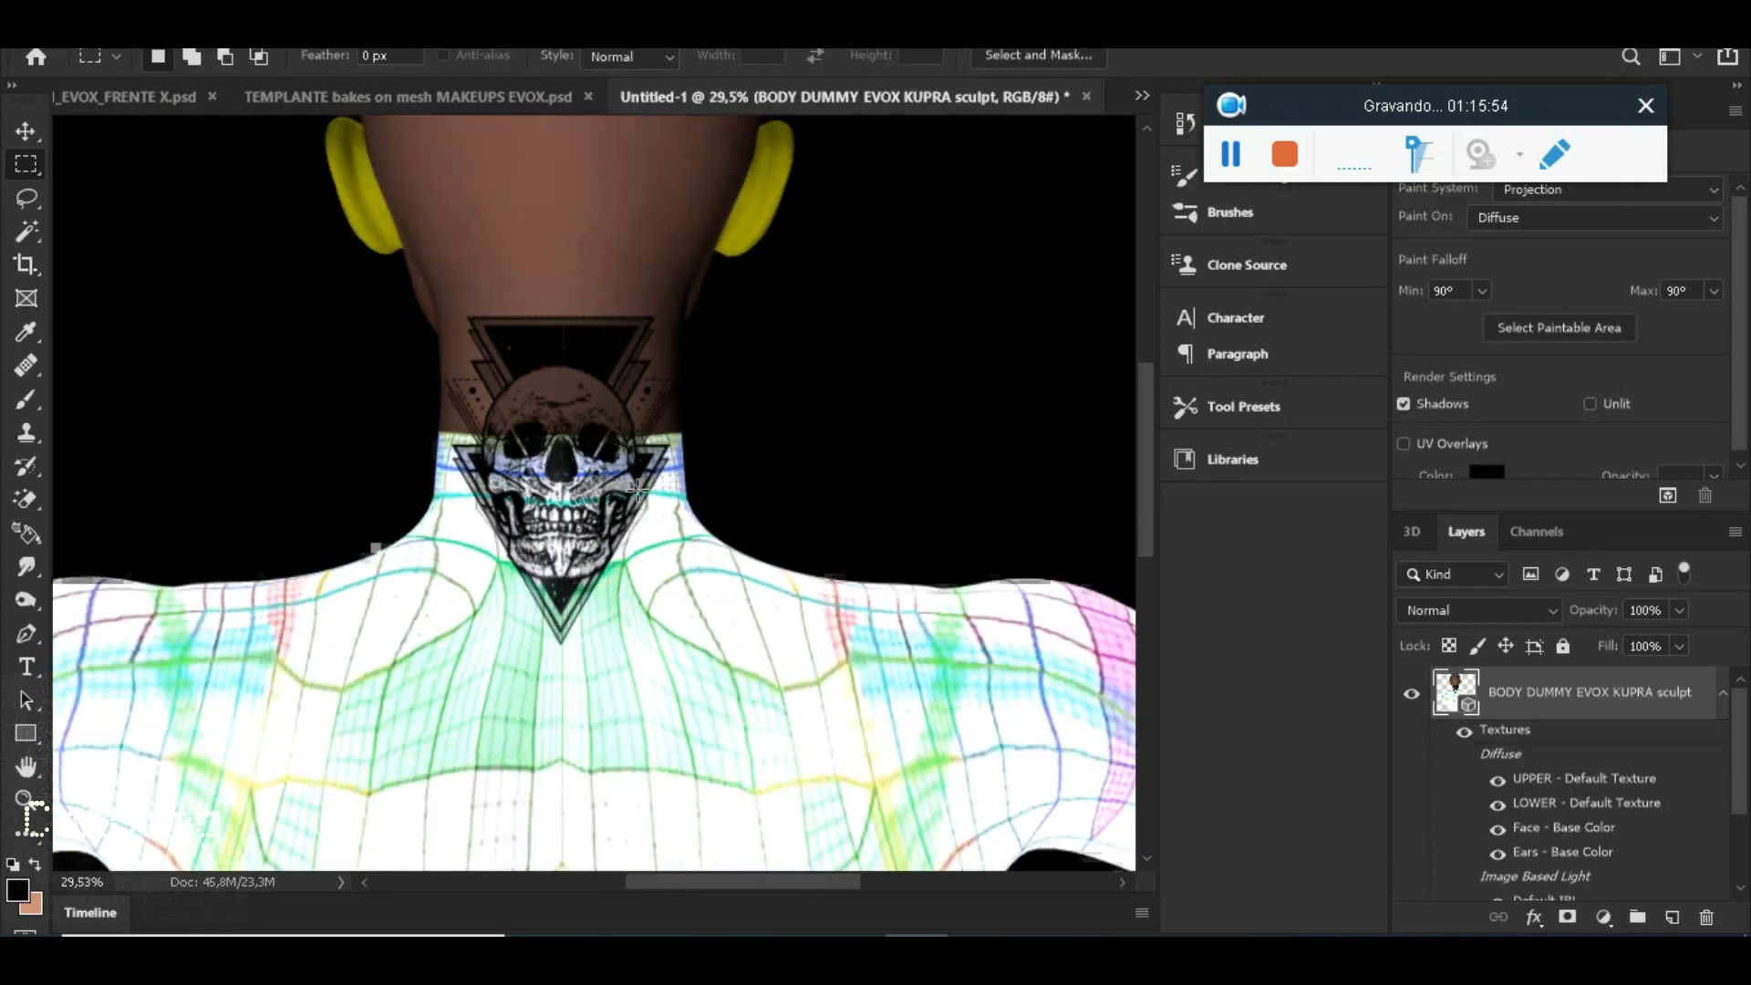
{"action": "key", "text": "alt+i"}
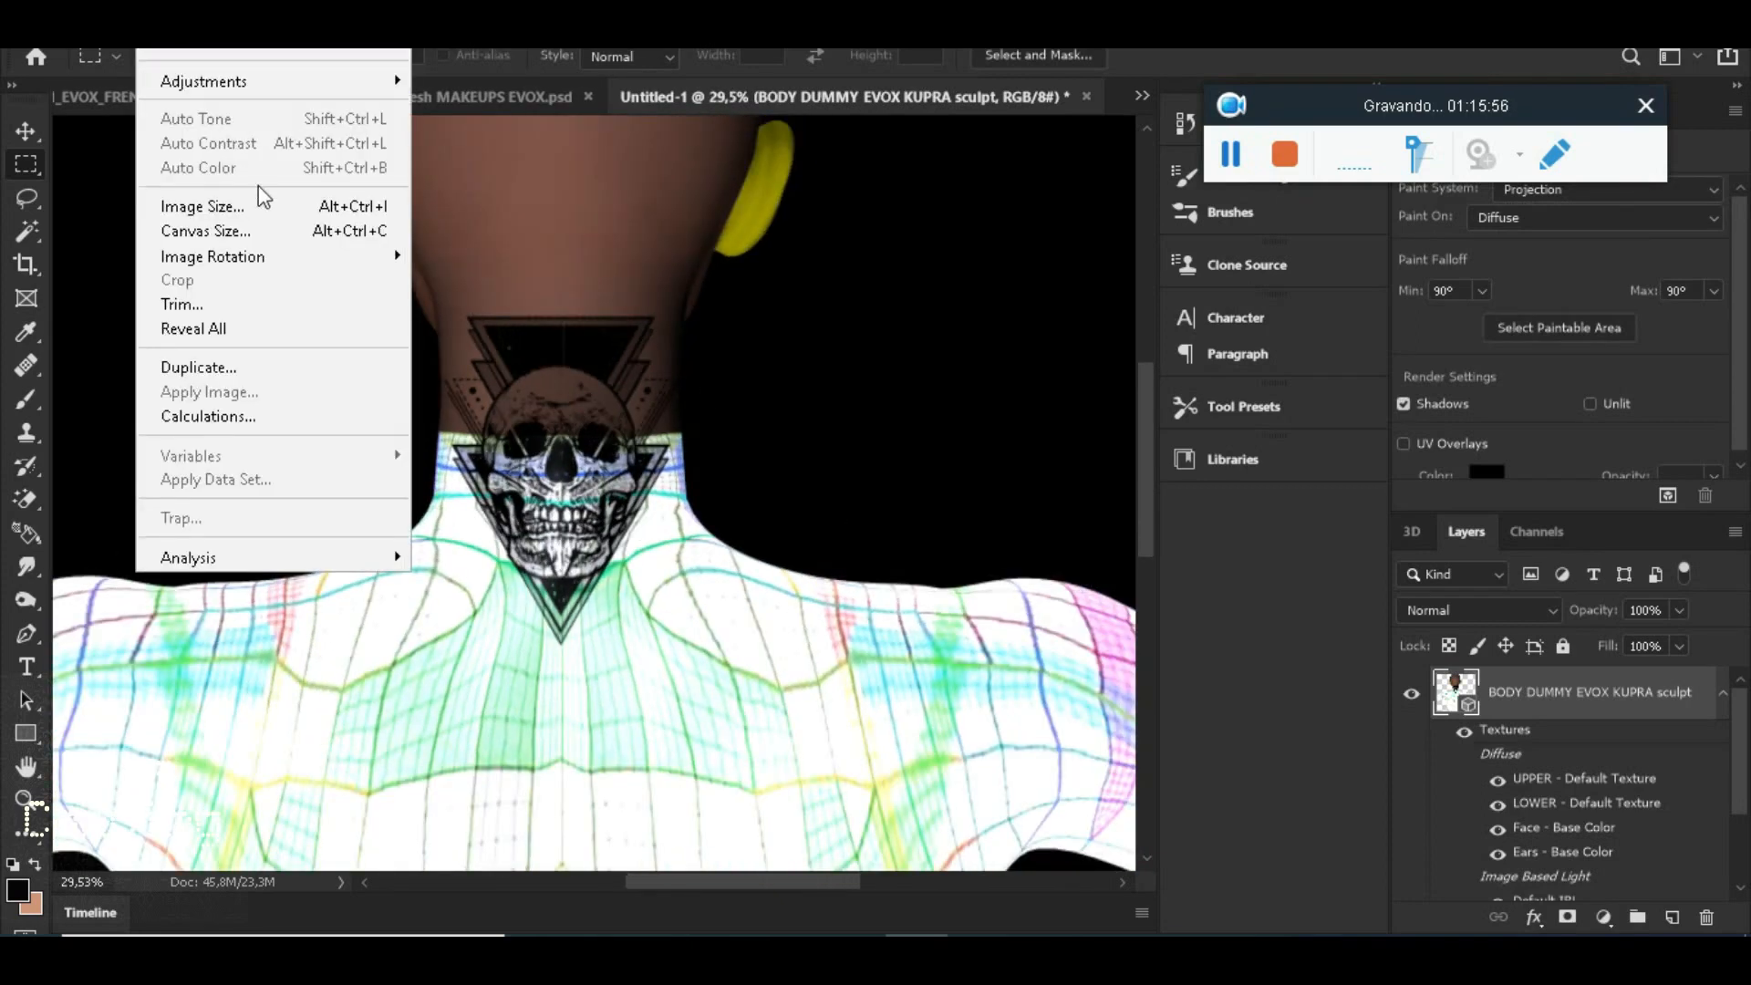
{"action": "left_click", "coordinate": [237, 206]}
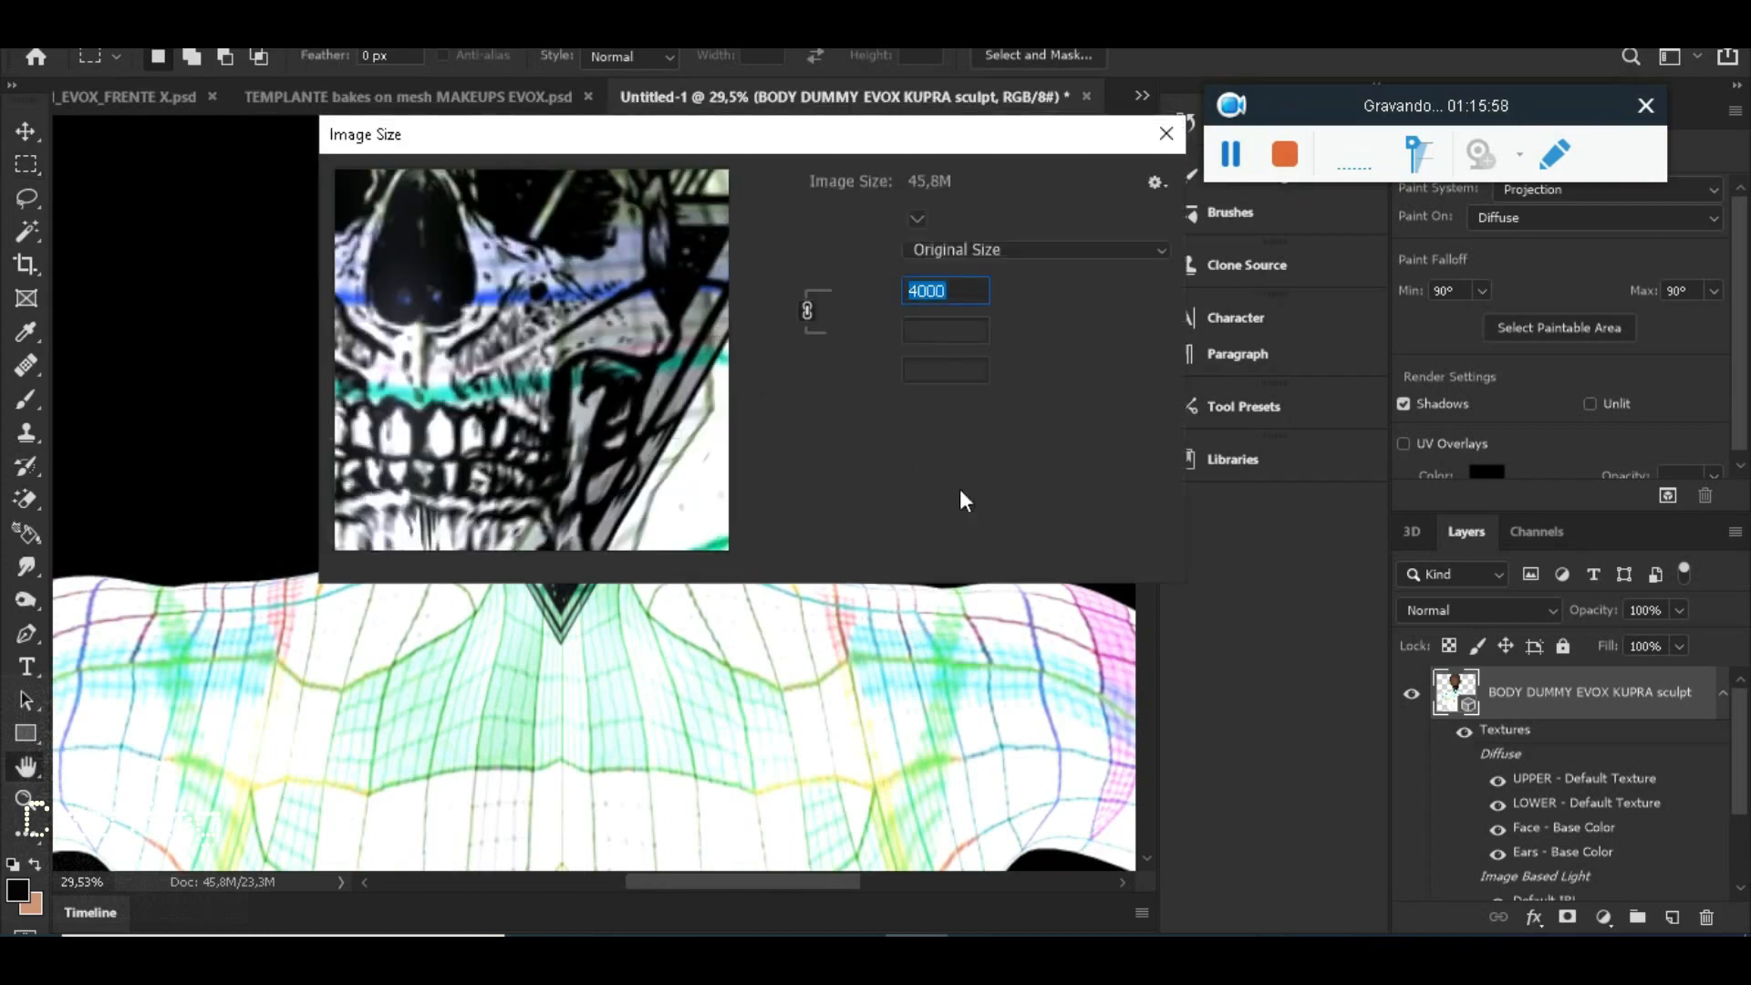
{"action": "left_click", "coordinate": [1090, 544]}
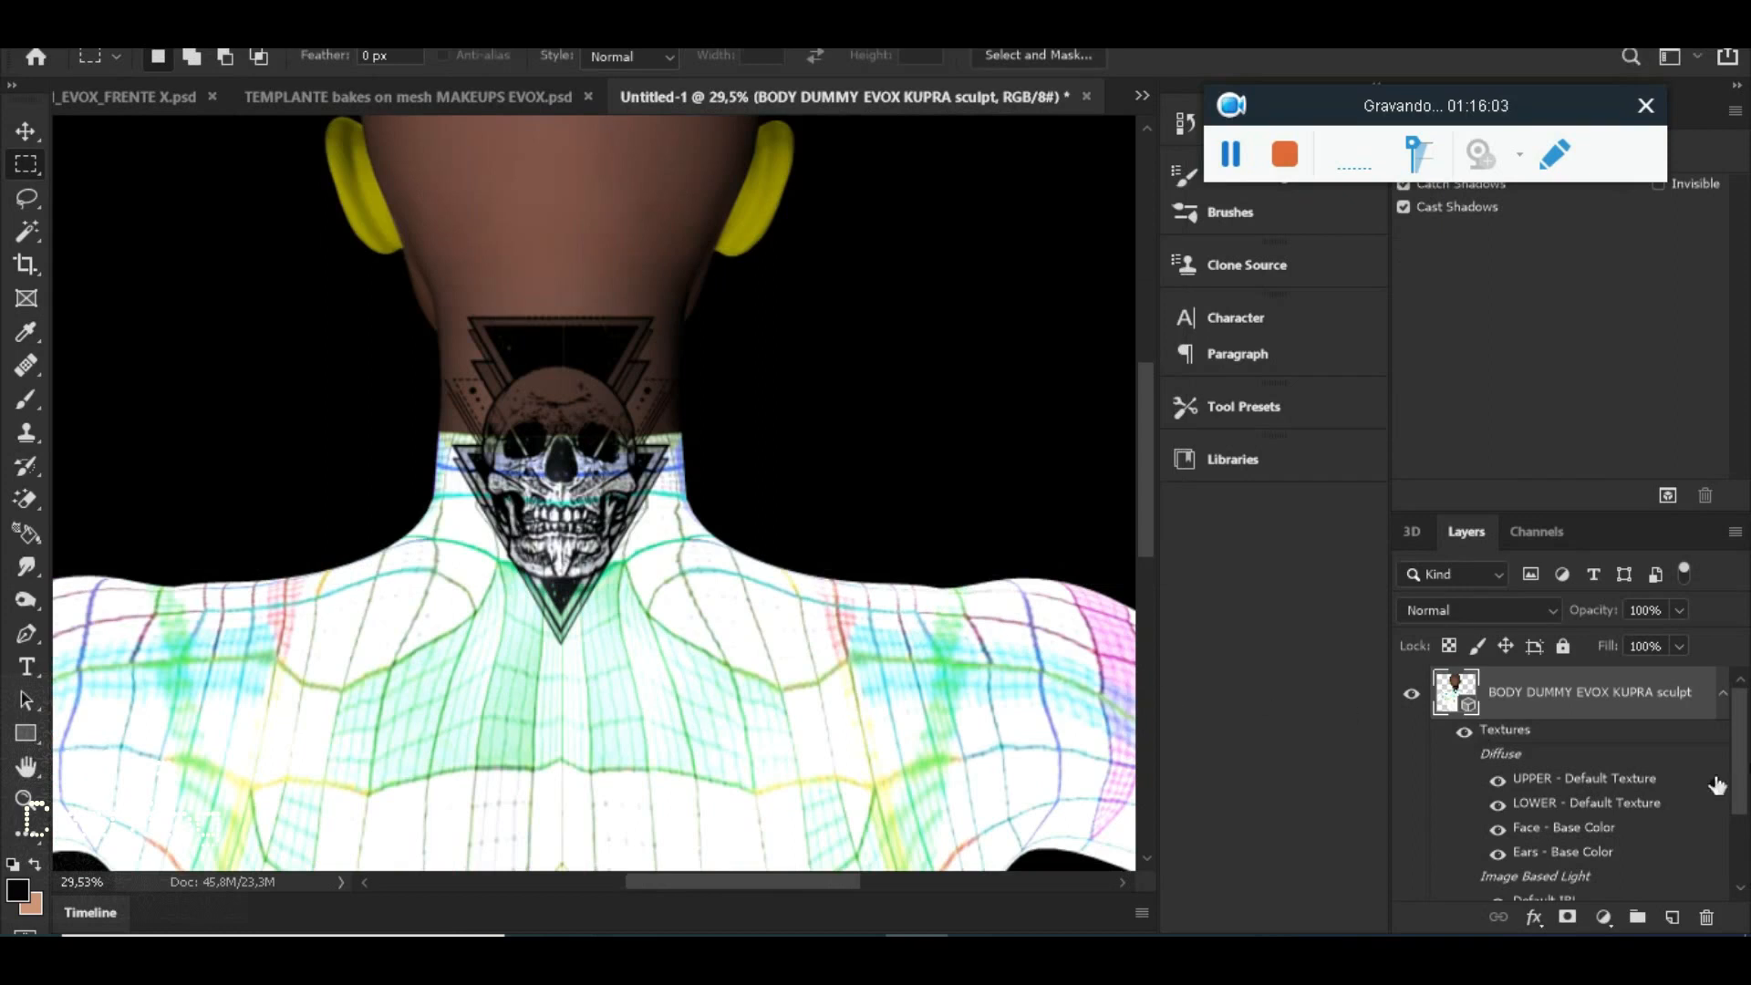
Check the Face - Base Color texture's image size with the head tone 1 layer hidden, and close the texture without saving
{"action": "double_click", "coordinate": [1562, 832]}
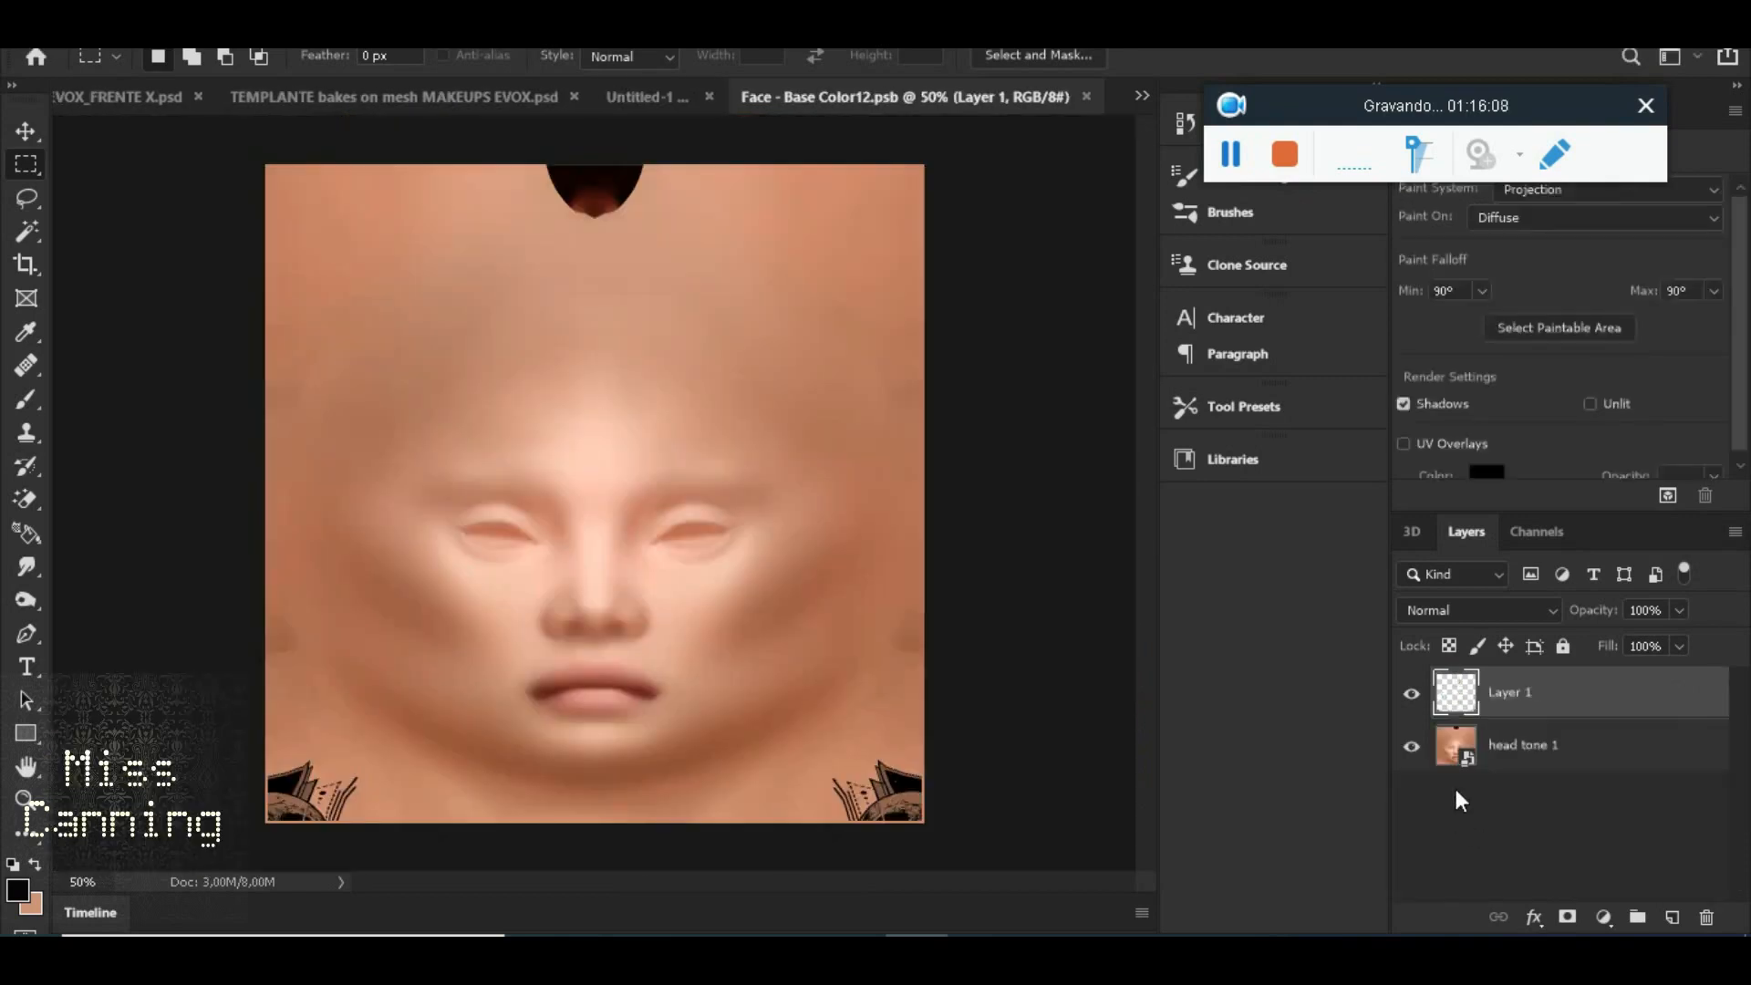
{"action": "left_click", "coordinate": [1414, 747]}
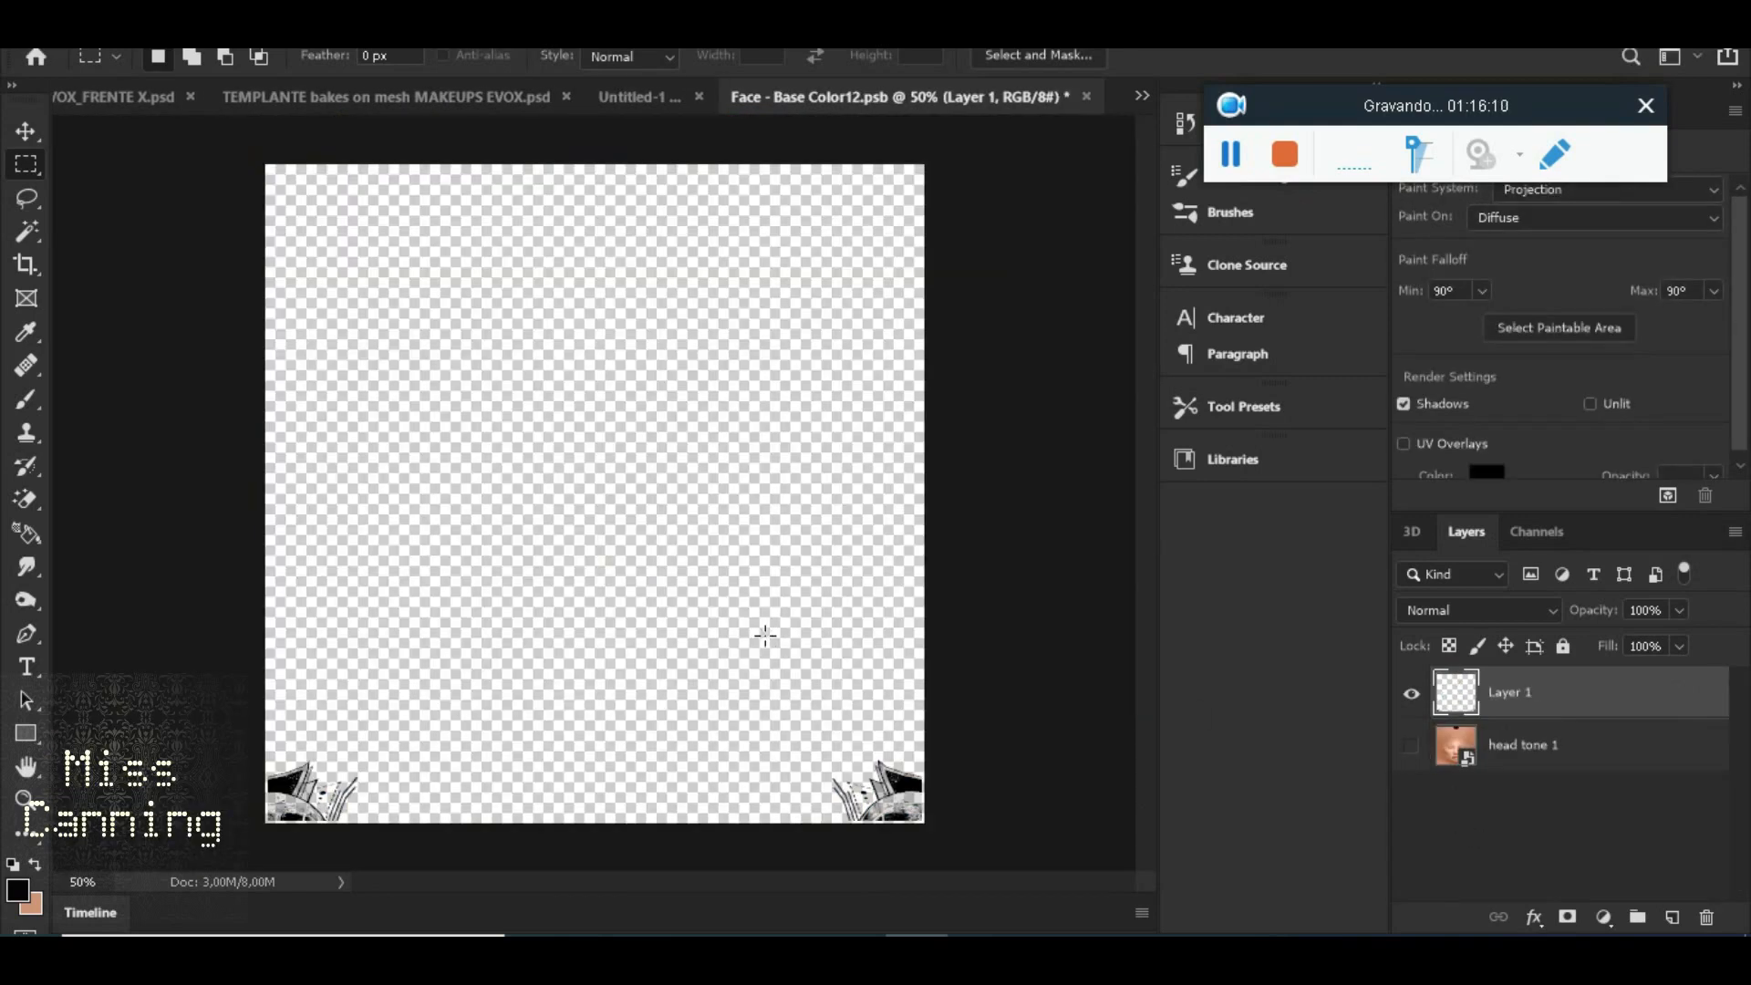
{"action": "left_click", "coordinate": [161, 32]}
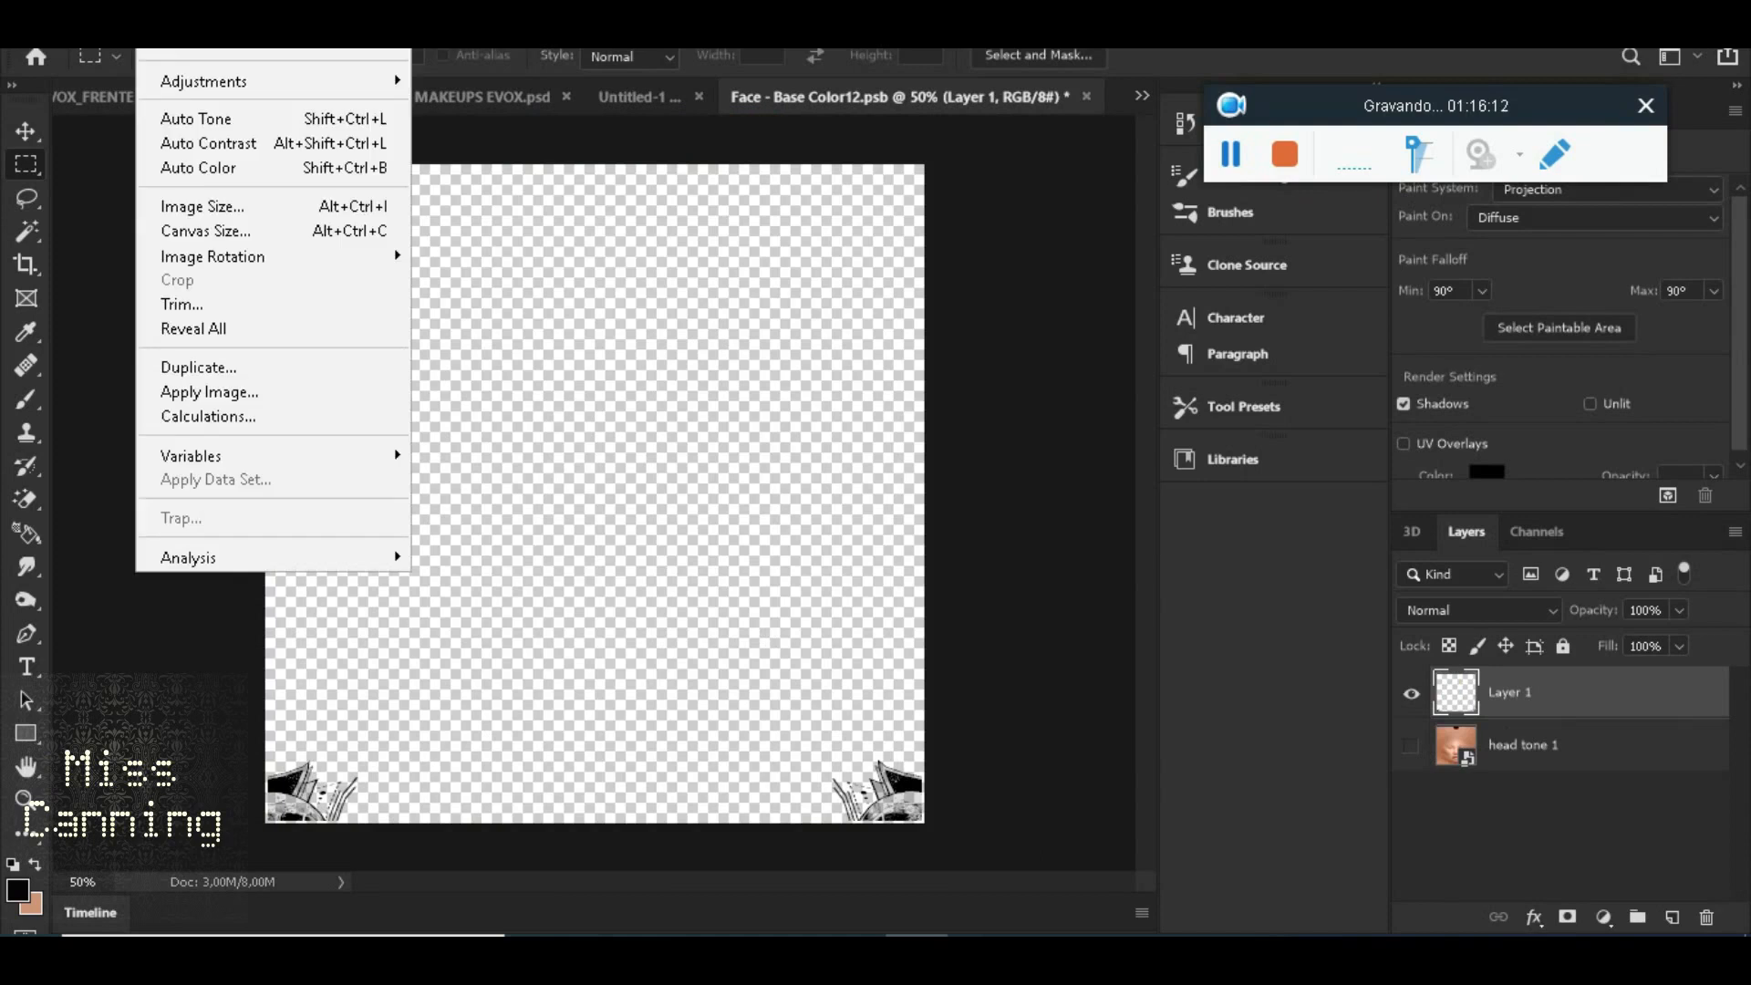
{"action": "left_click", "coordinate": [221, 206]}
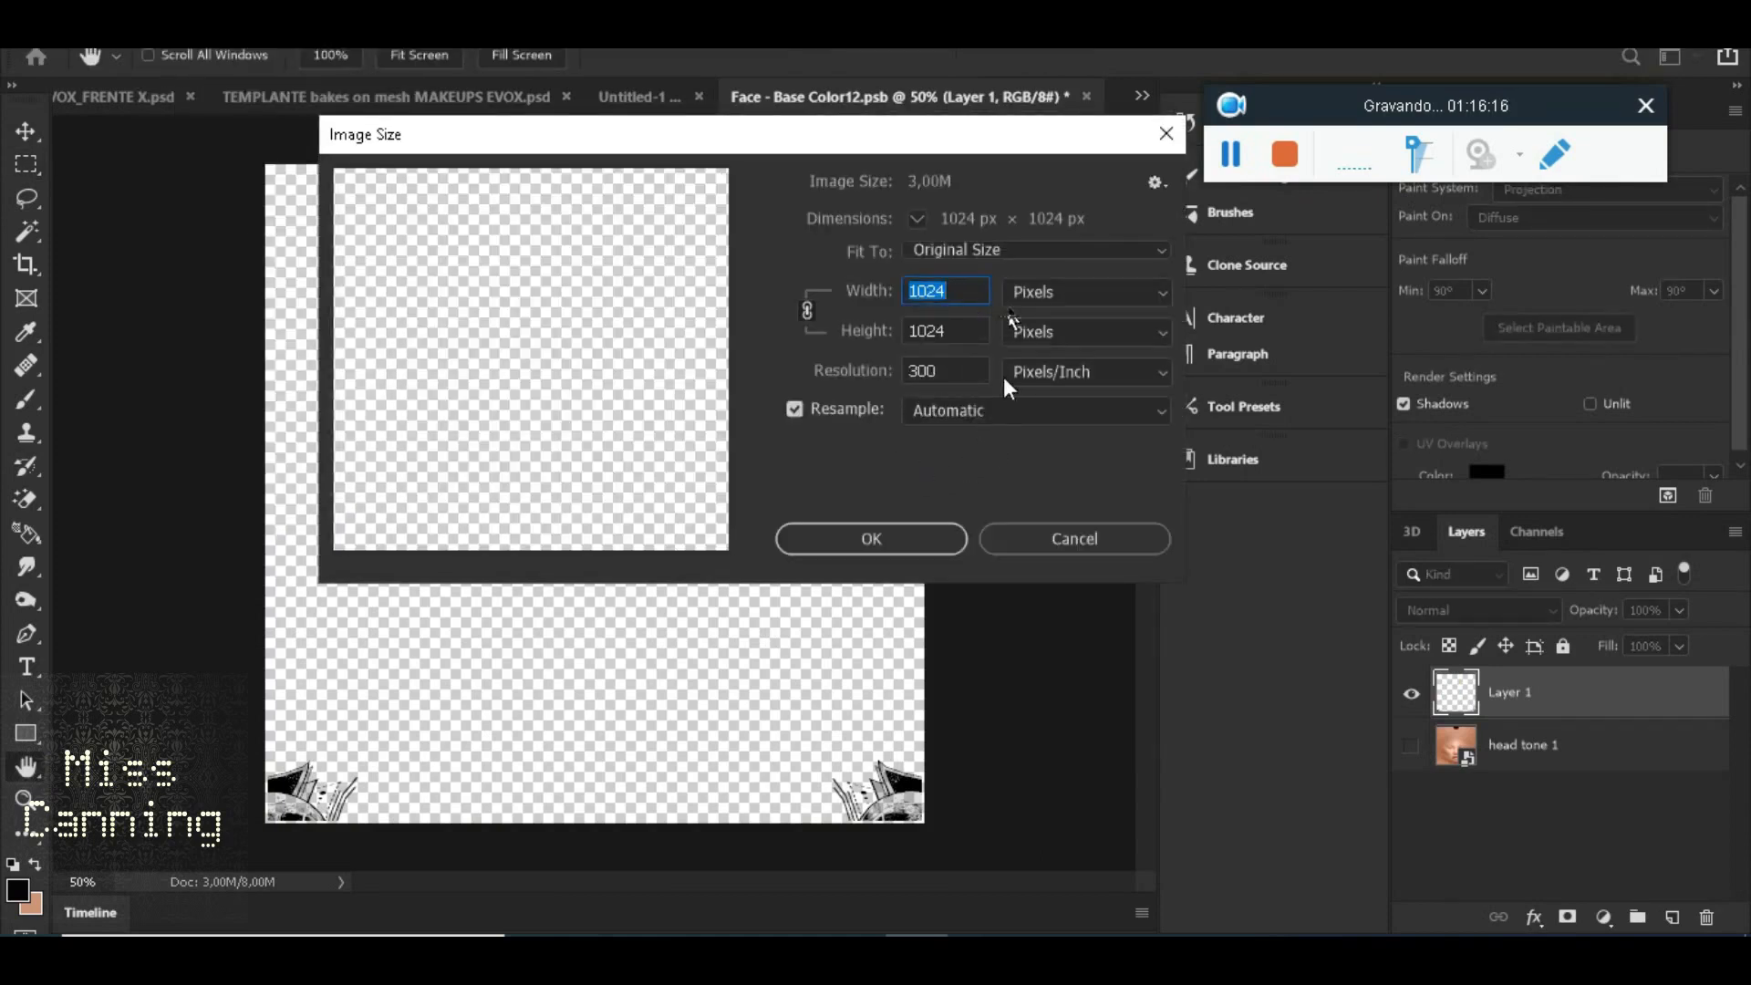
{"action": "left_click", "coordinate": [1092, 532]}
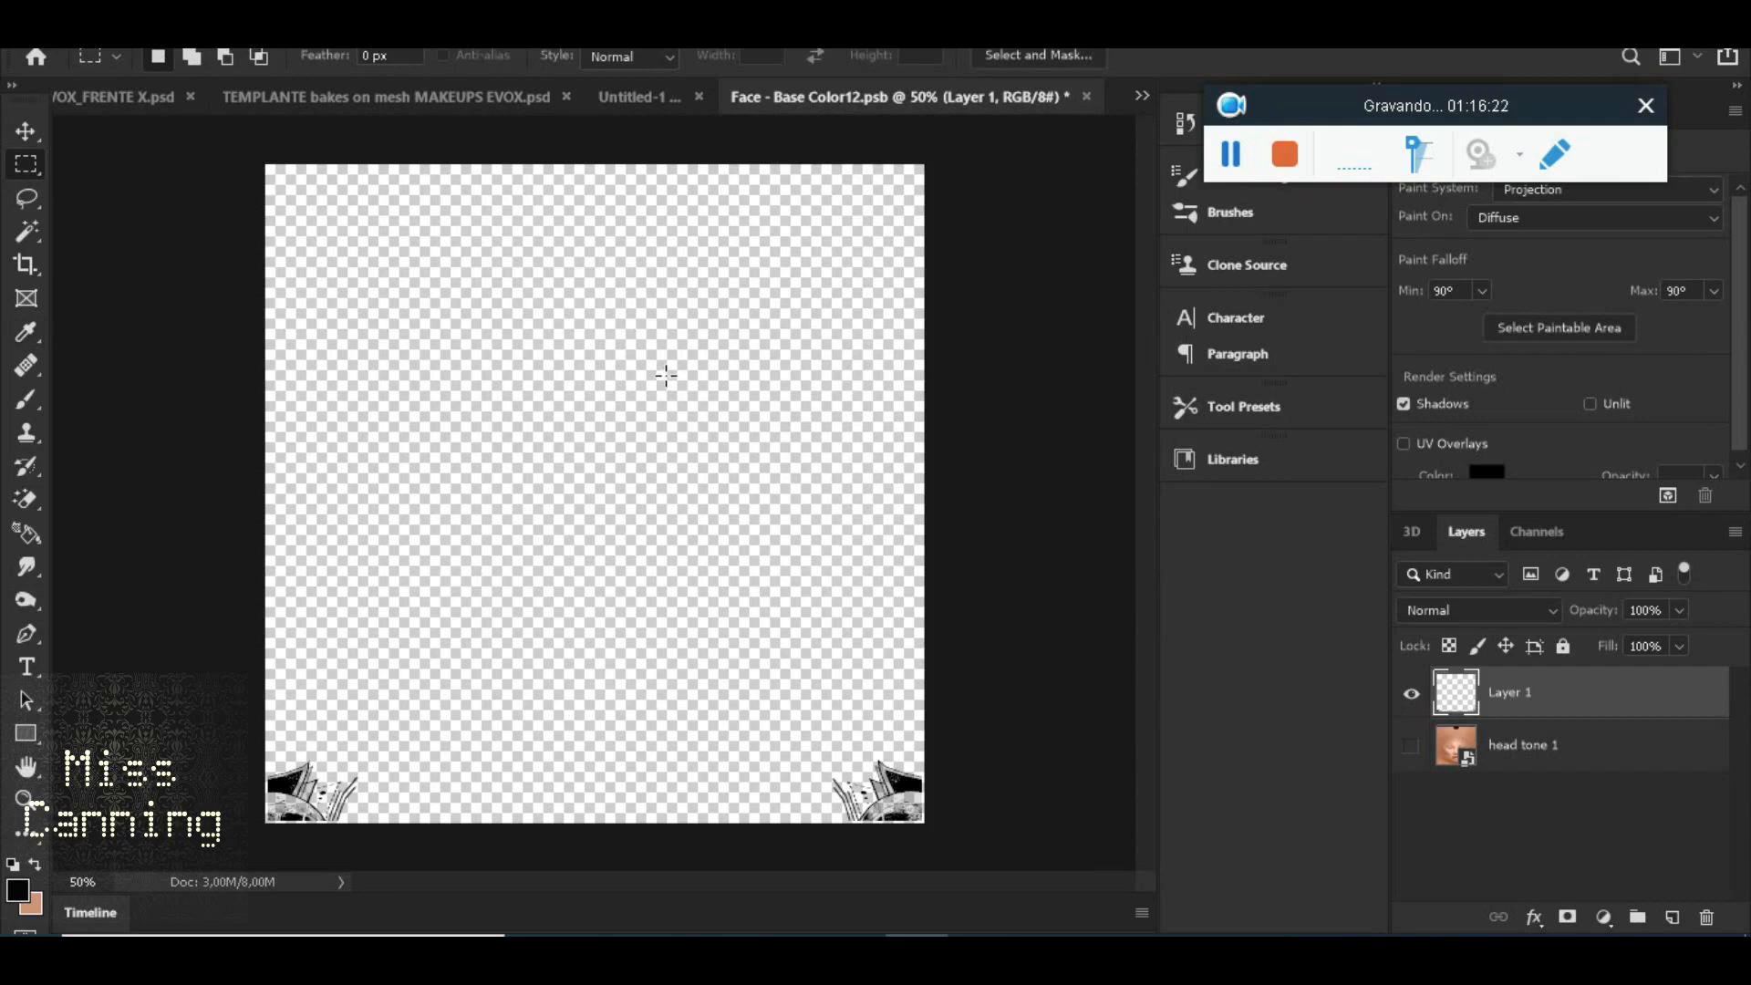
{"action": "left_click", "coordinate": [1085, 97]}
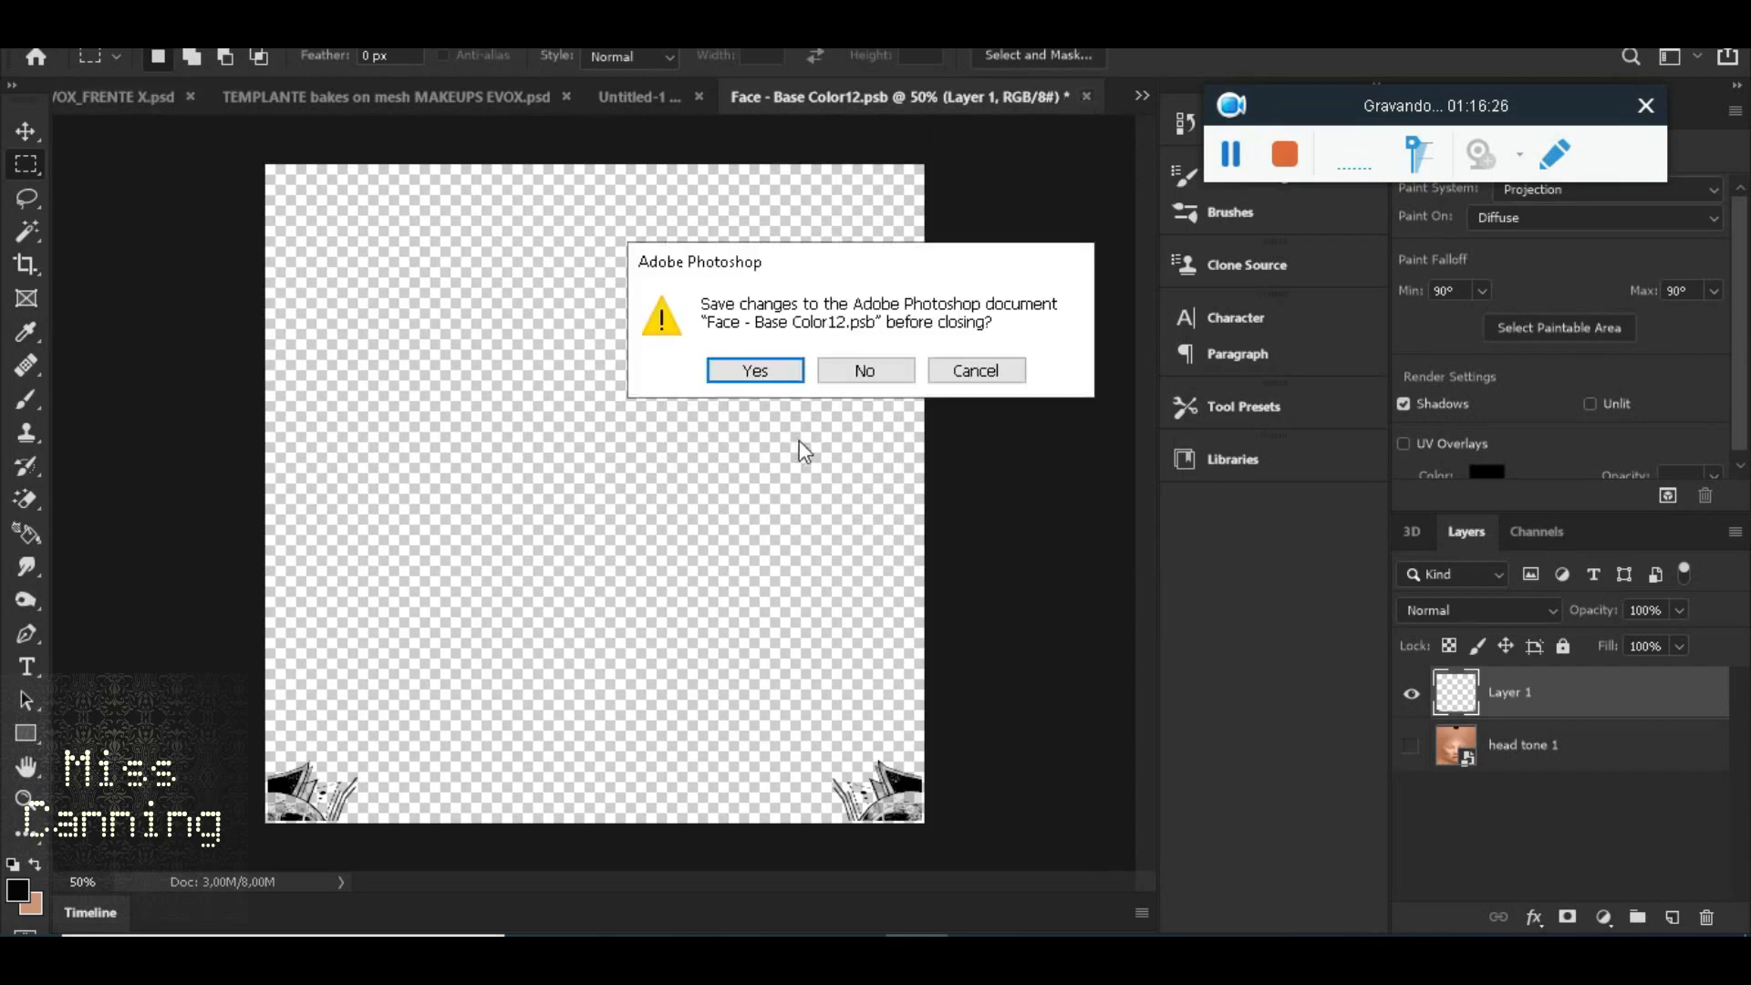
{"action": "left_click", "coordinate": [866, 372]}
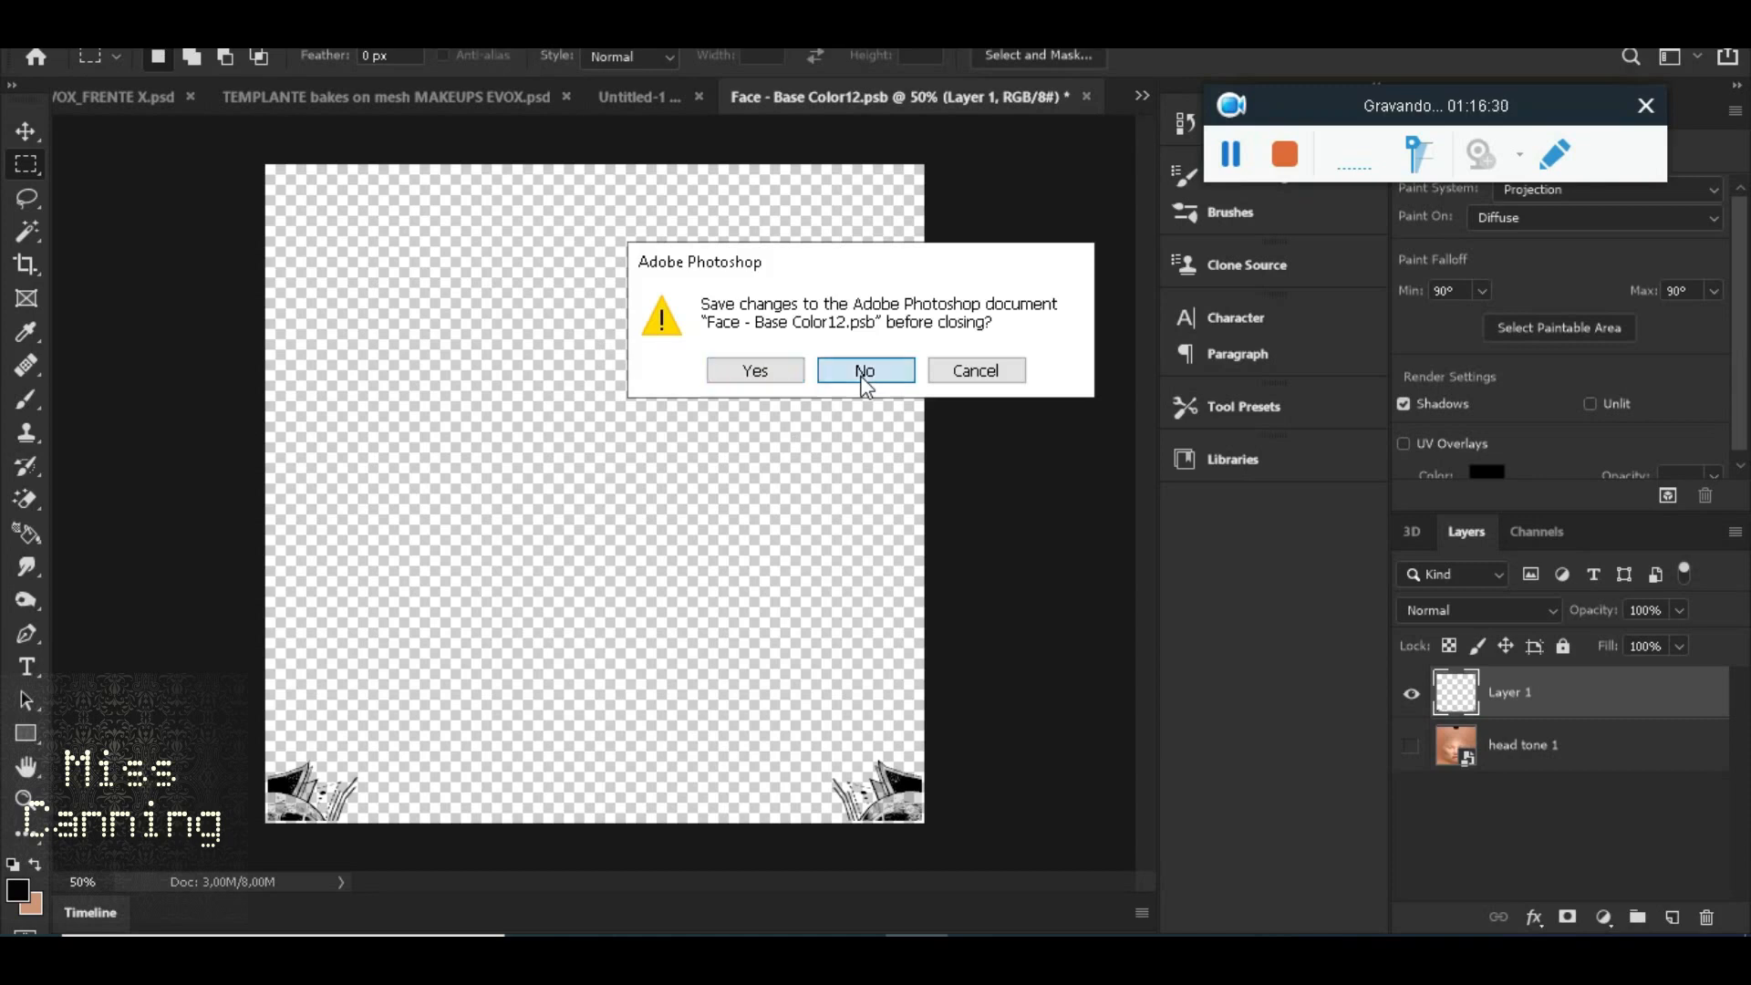
{"action": "left_click", "coordinate": [1085, 97]}
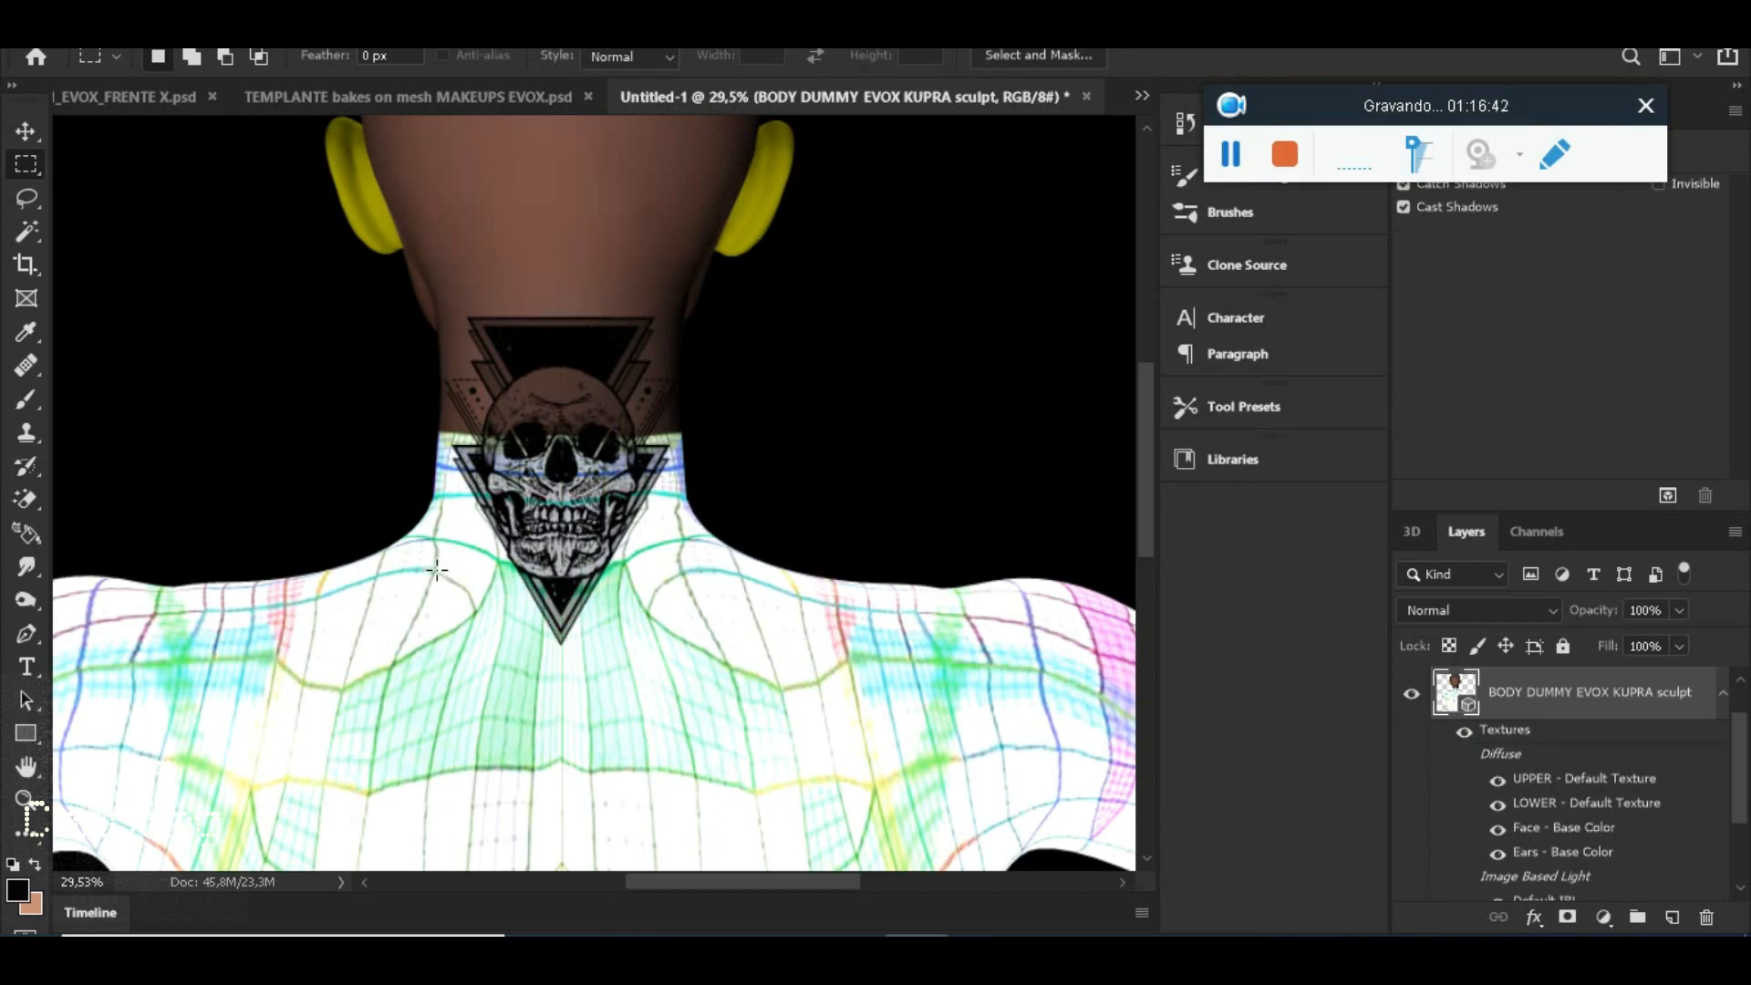
Undo the tattoo merge back past the free transform, and redo the free transform to keep the tattoo's smaller size
{"action": "key", "text": "ctrl+z"}
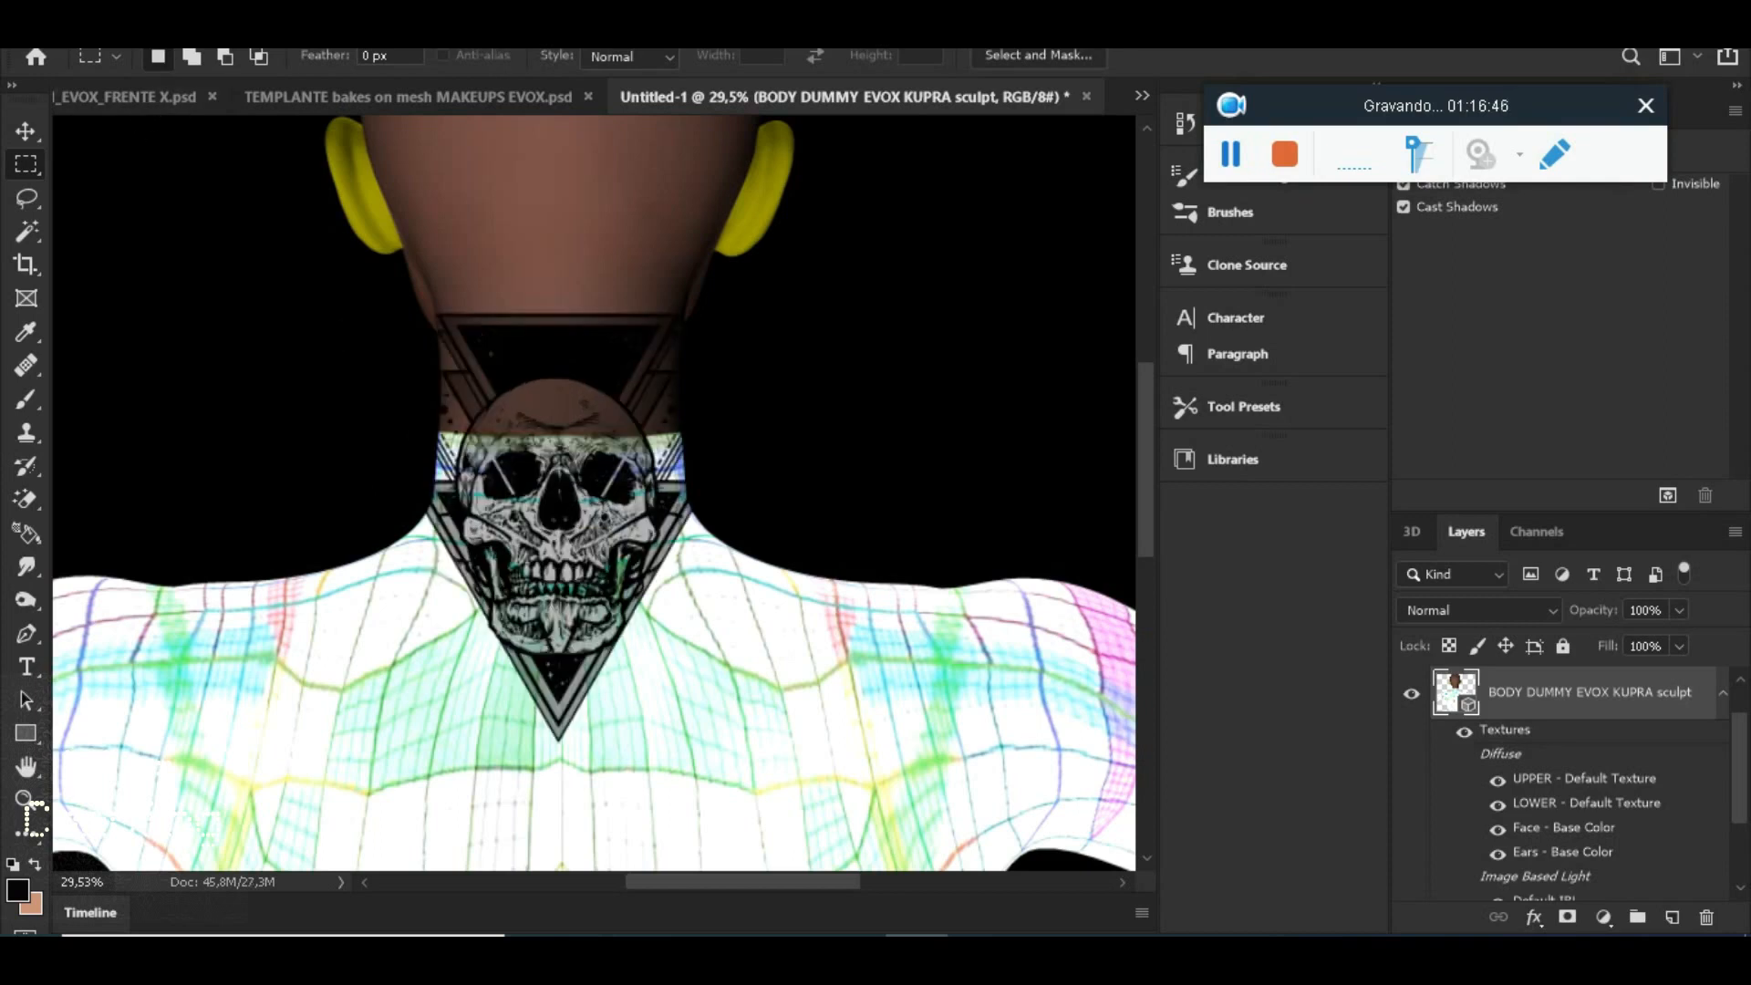
{"action": "left_click", "coordinate": [157, 16]}
{"action": "mouse_move", "coordinate": [113, 17]}
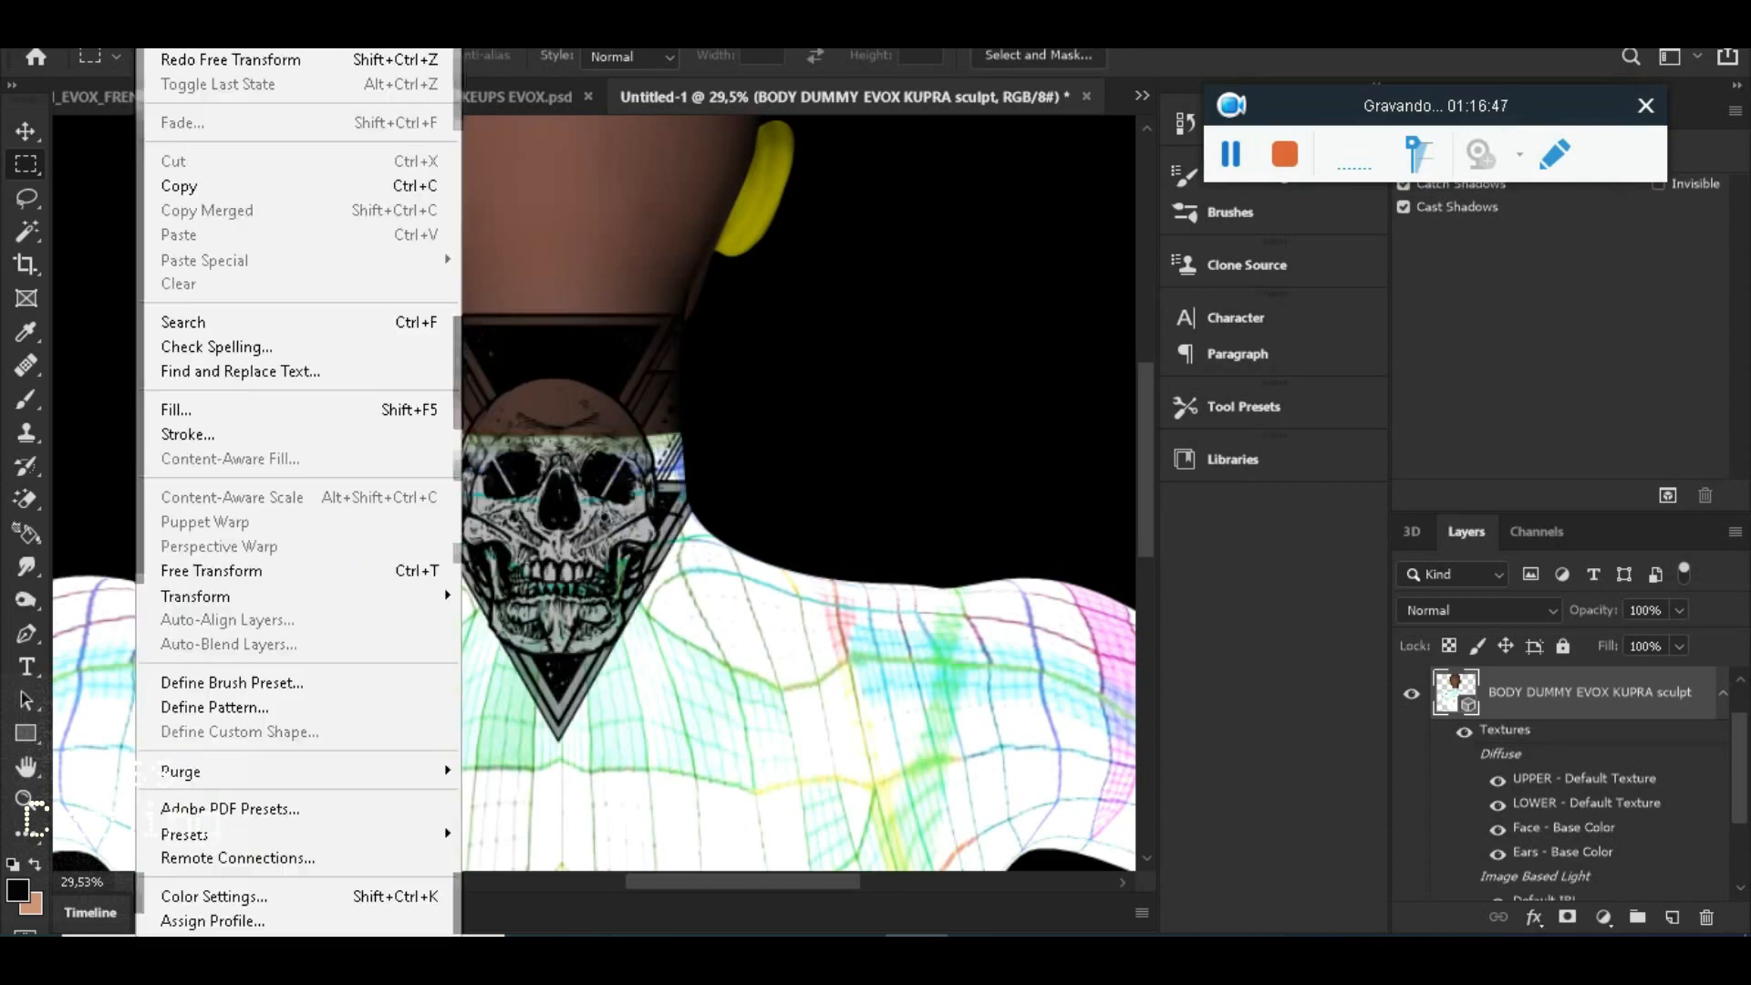
{"action": "left_click", "coordinate": [194, 59]}
{"action": "scroll", "coordinate": [648, 470], "scroll_direction": "up", "scroll_amount": 3}
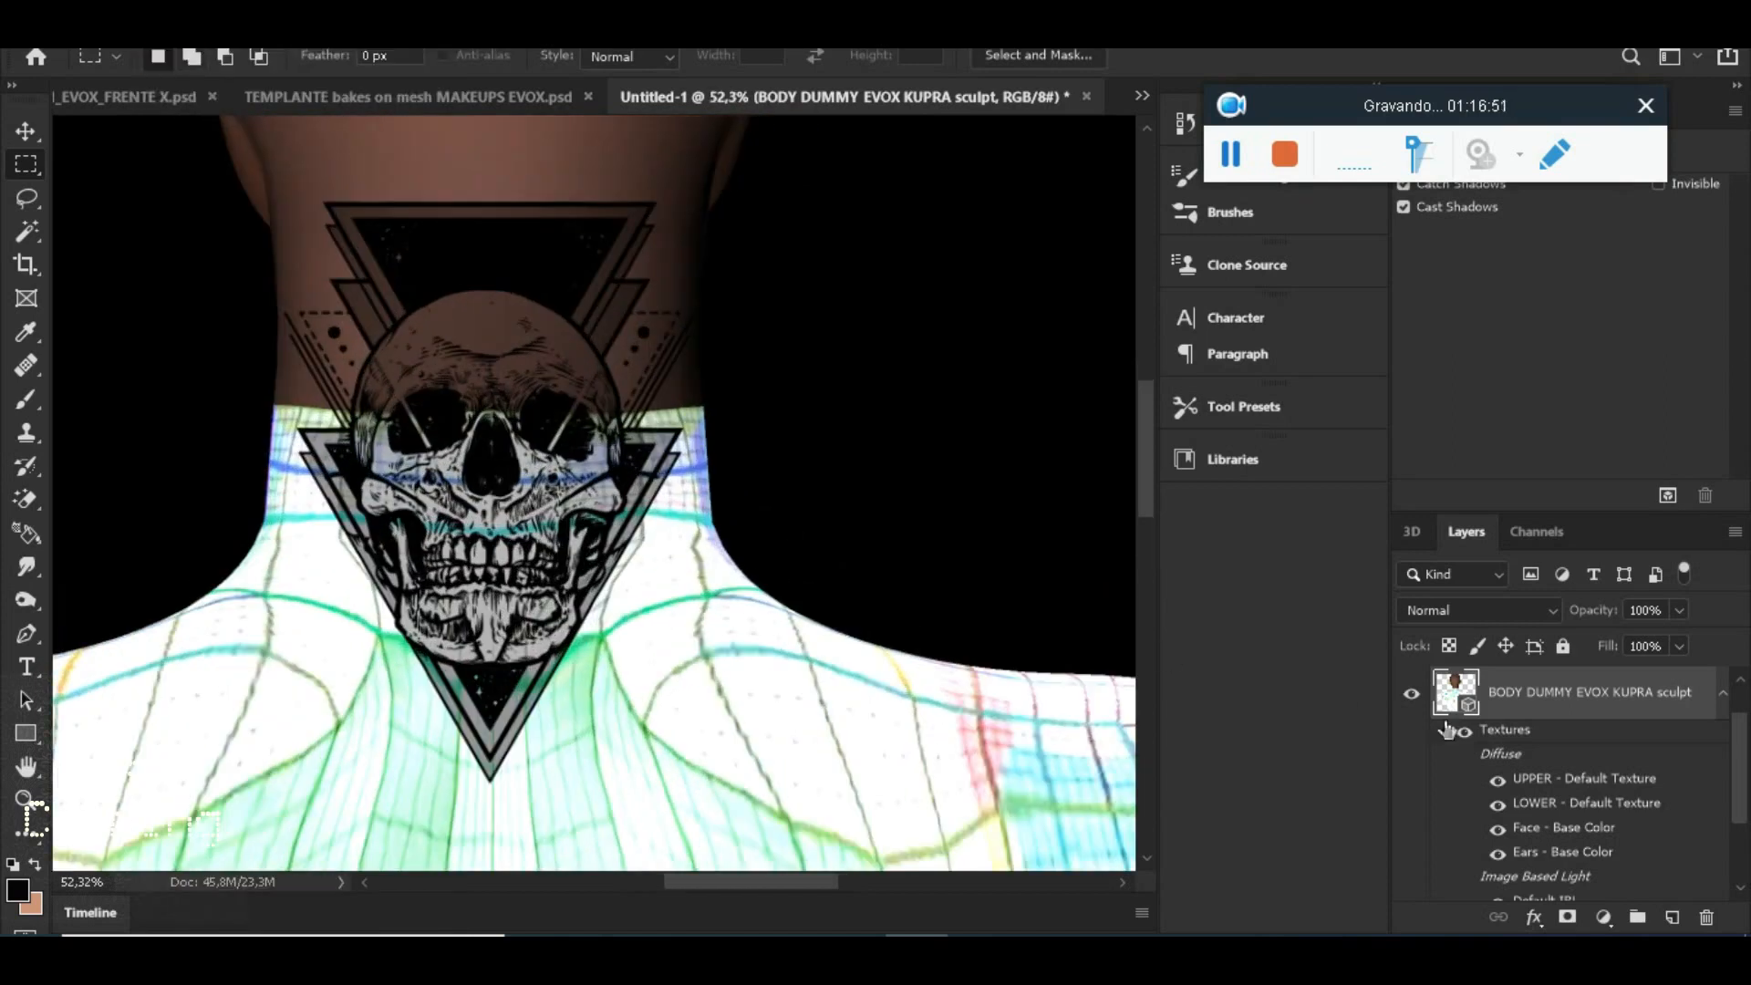
{"action": "scroll", "coordinate": [1447, 730], "scroll_direction": "up", "scroll_amount": 1}
{"action": "scroll", "coordinate": [1551, 770], "scroll_direction": "down", "scroll_amount": 2}
{"action": "scroll", "coordinate": [1555, 798], "scroll_direction": "up", "scroll_amount": 2}
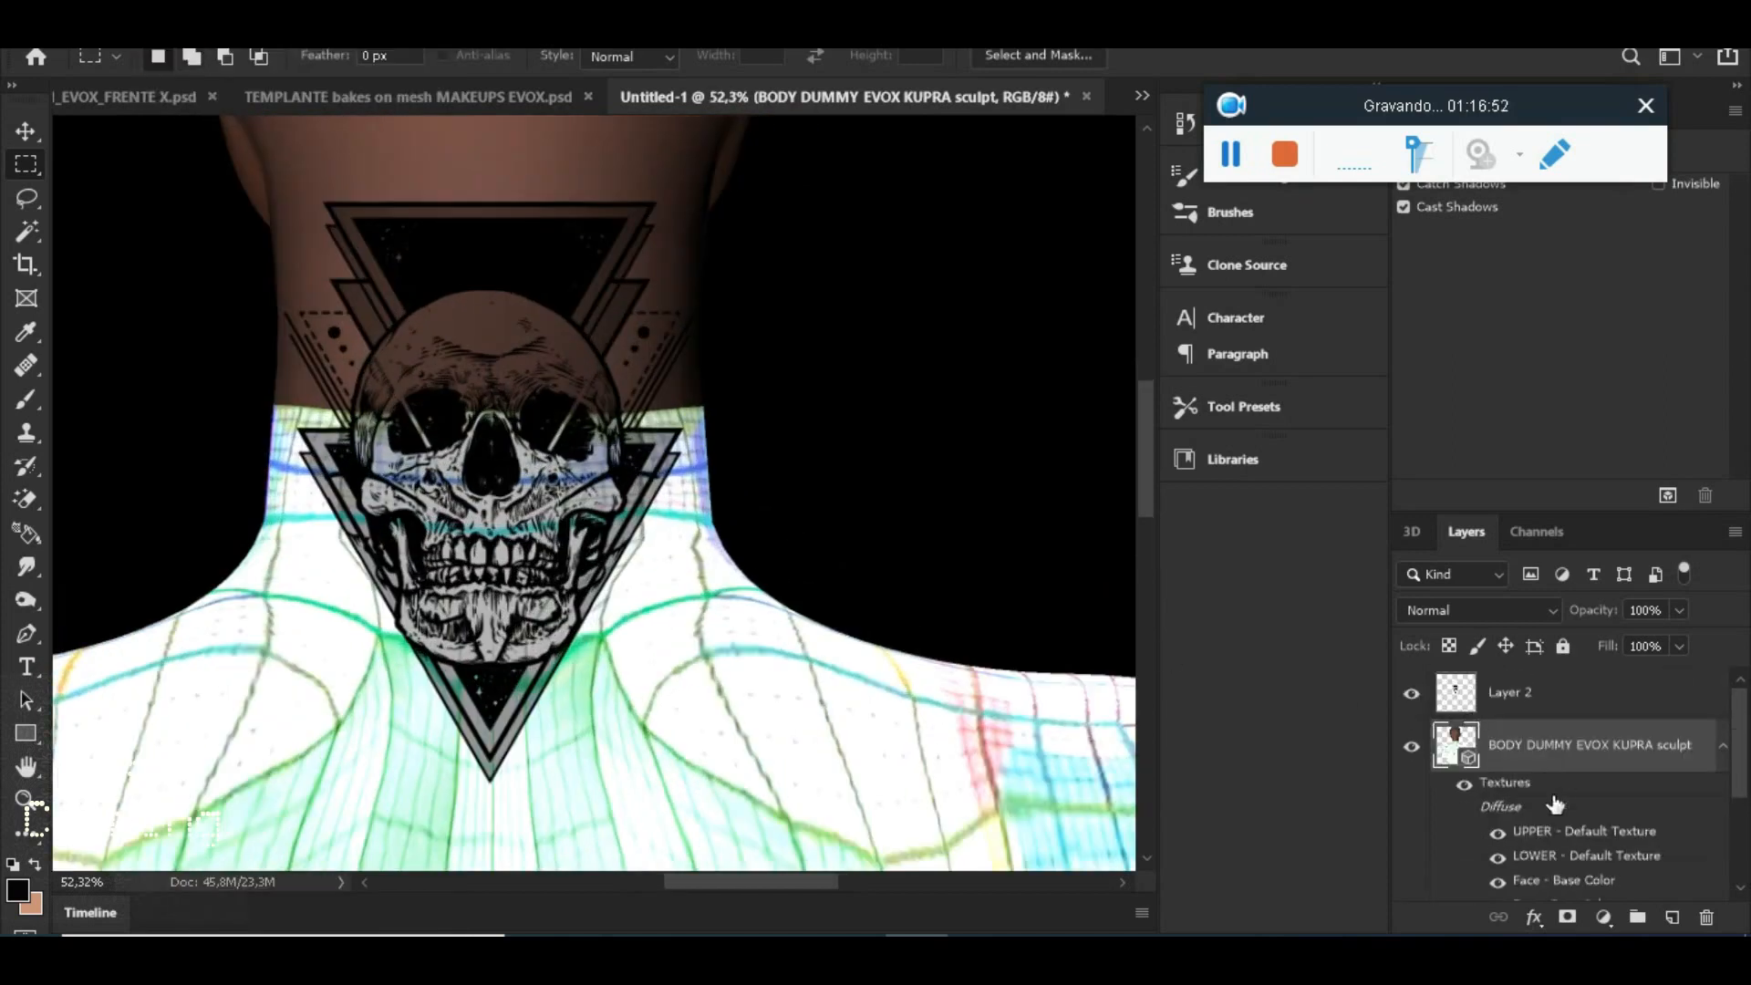
Enlarge the UPPER - Default Texture image to 4000 × 4000 pixels, then save and close the texture
{"action": "double_click", "coordinate": [1562, 839]}
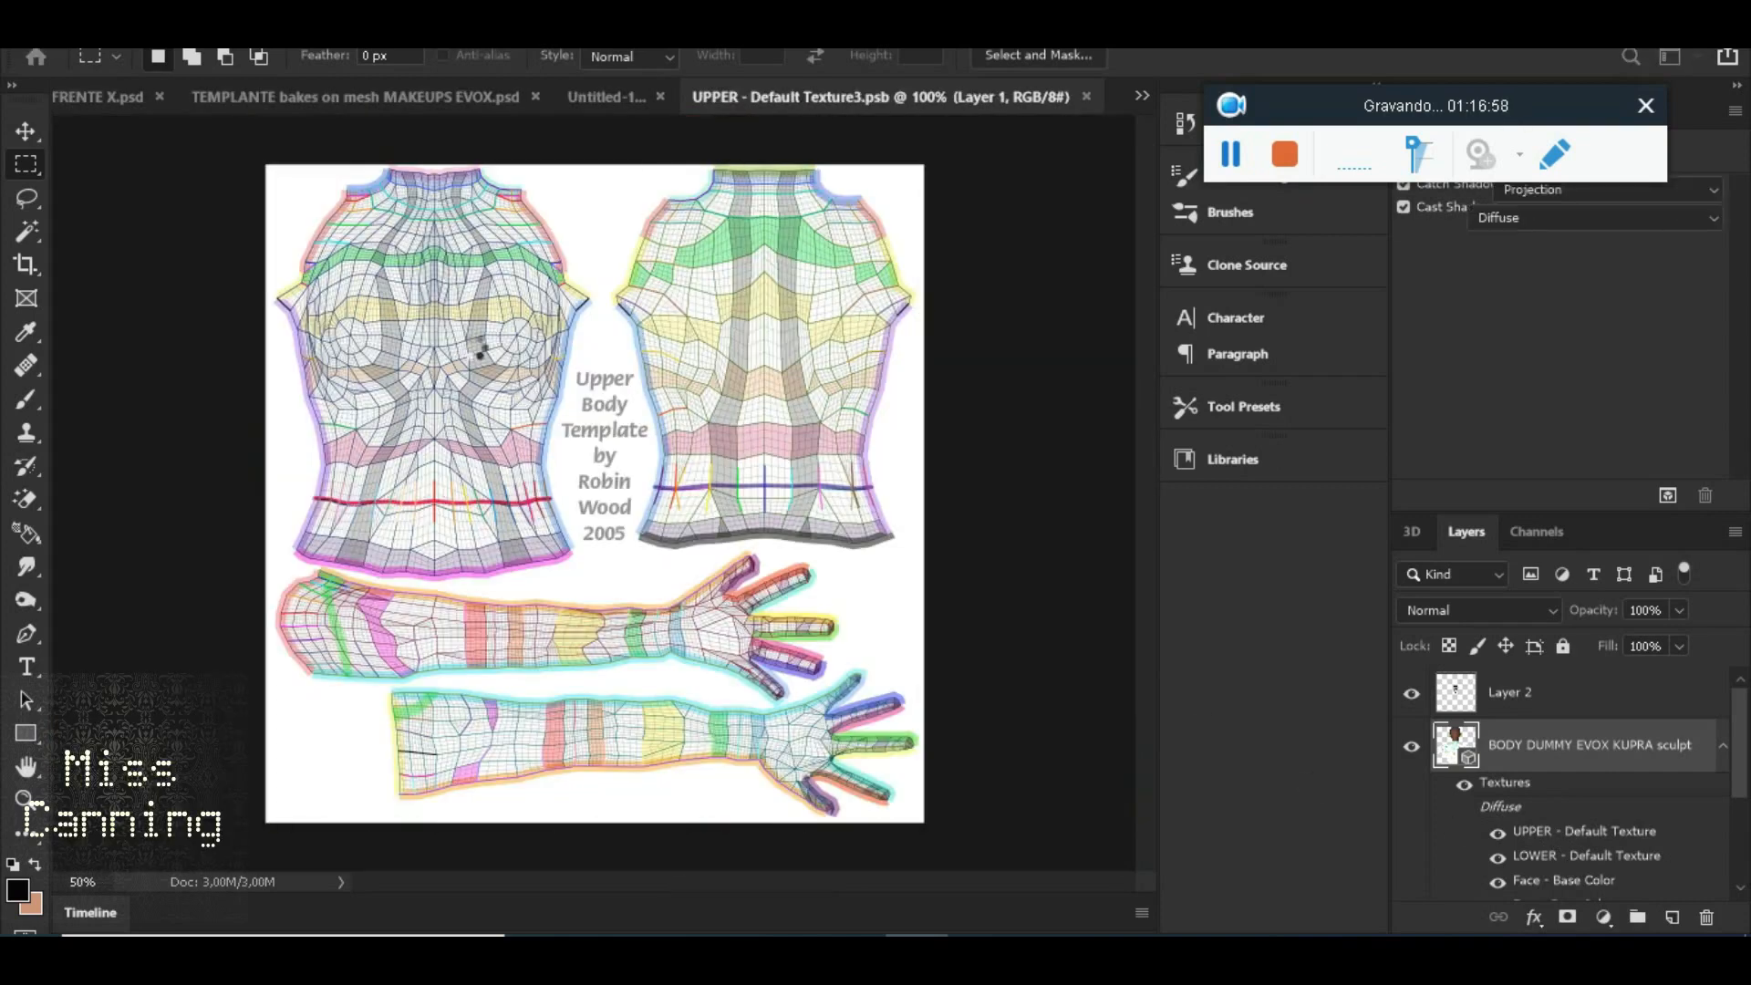
{"action": "left_click", "coordinate": [157, 38]}
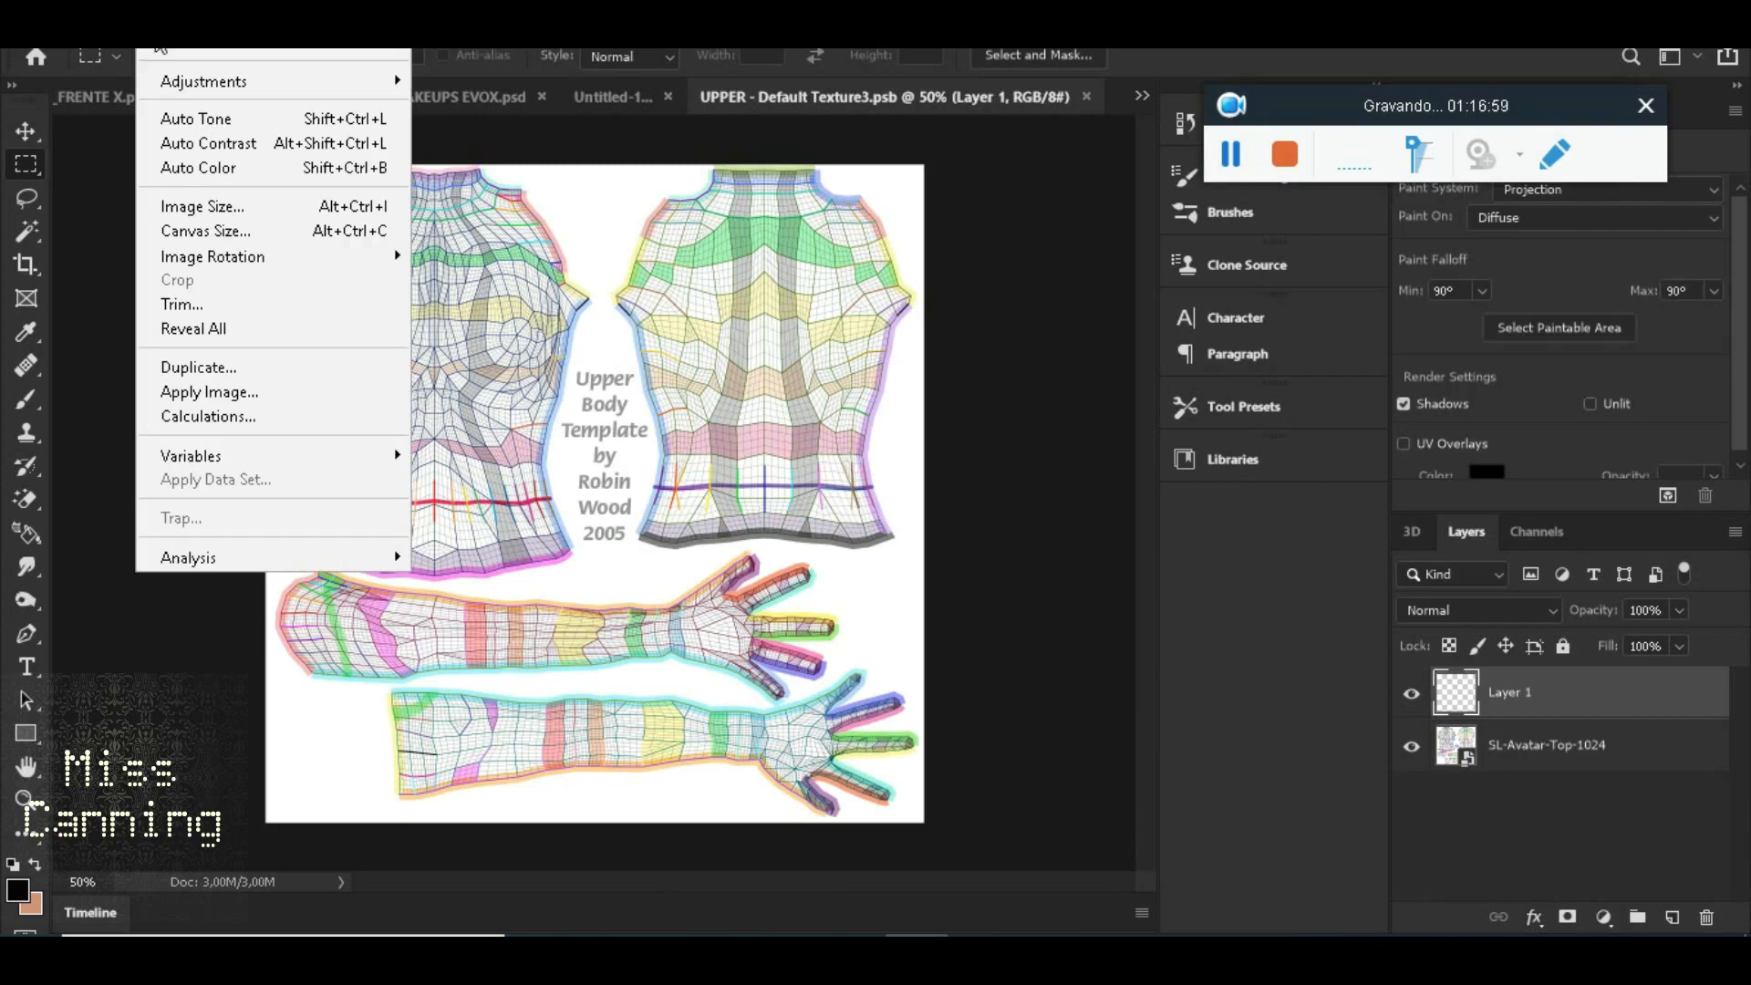
{"action": "left_click", "coordinate": [291, 216]}
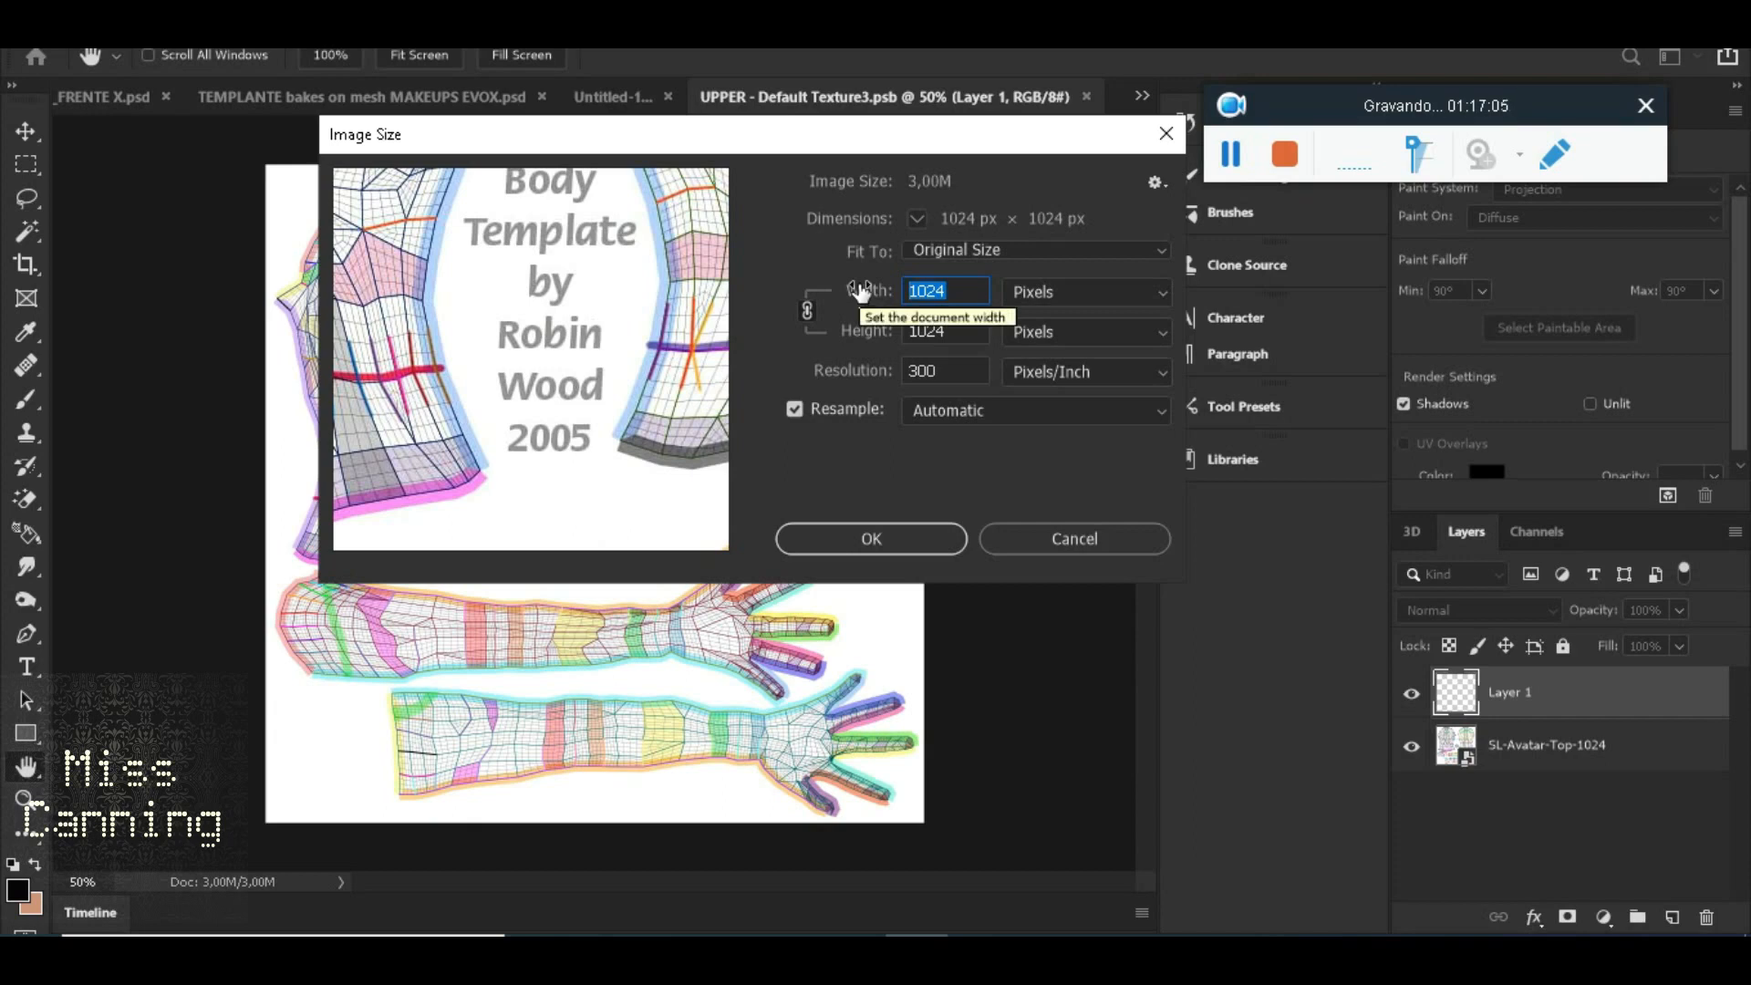
{"action": "type", "text": "4000"}
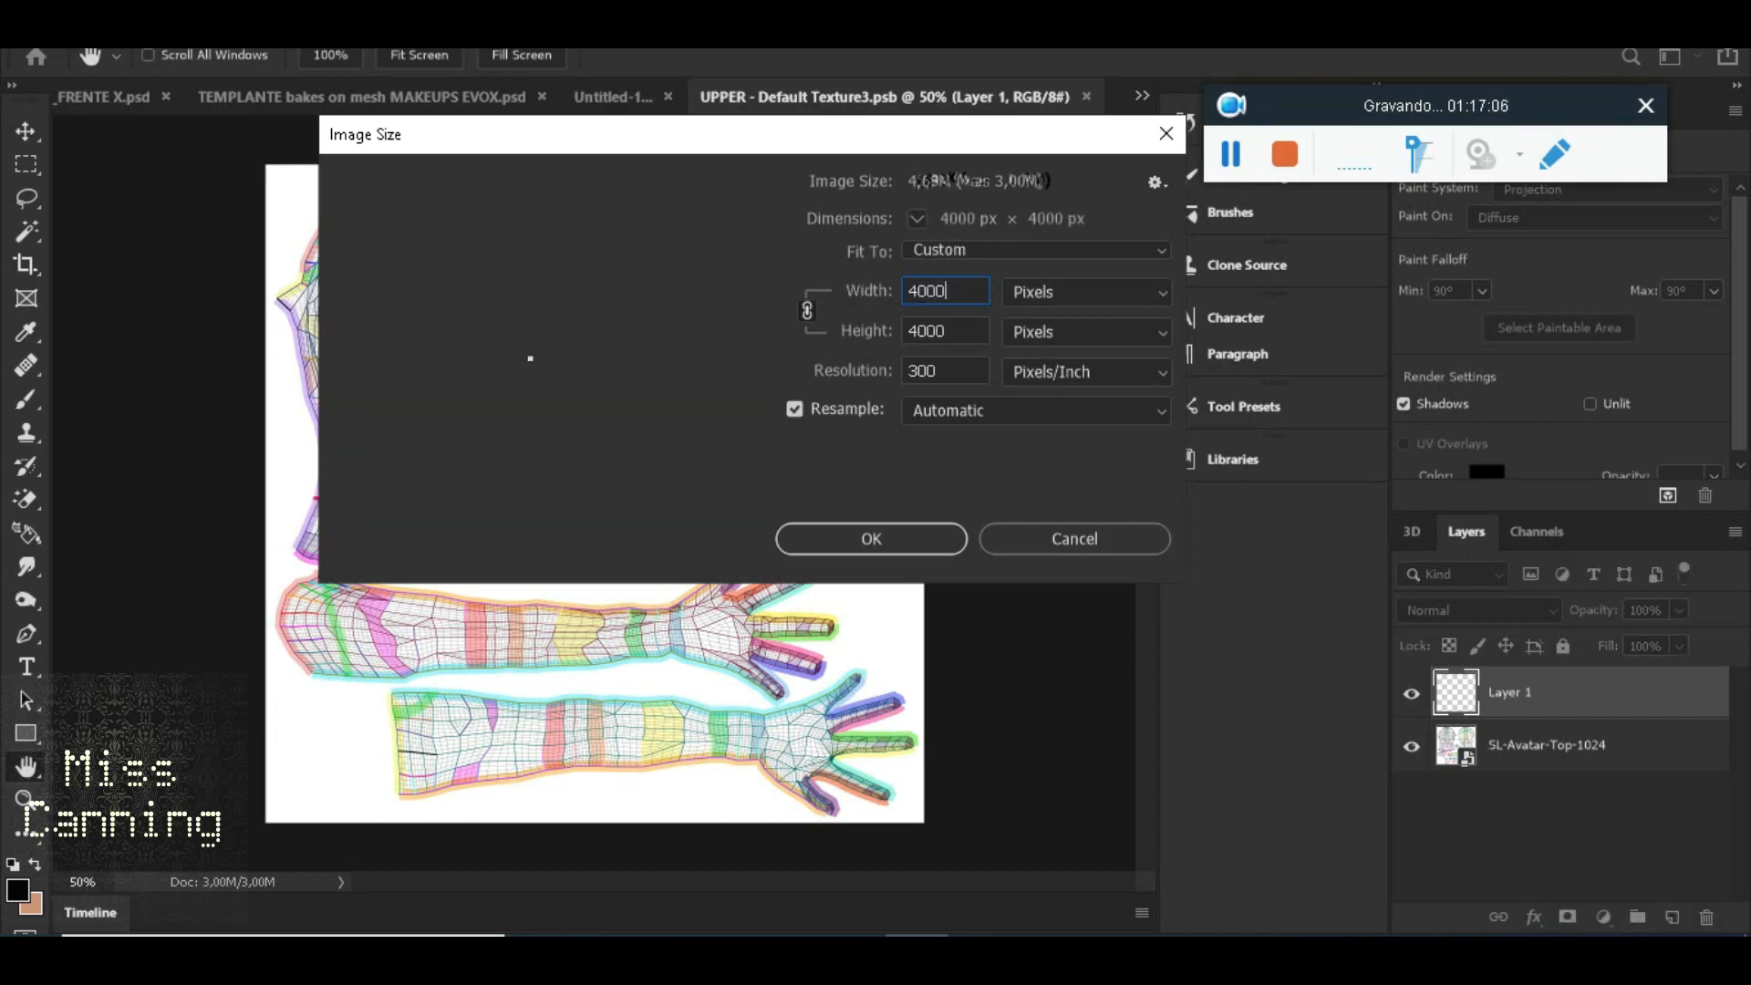
{"action": "left_click", "coordinate": [884, 533]}
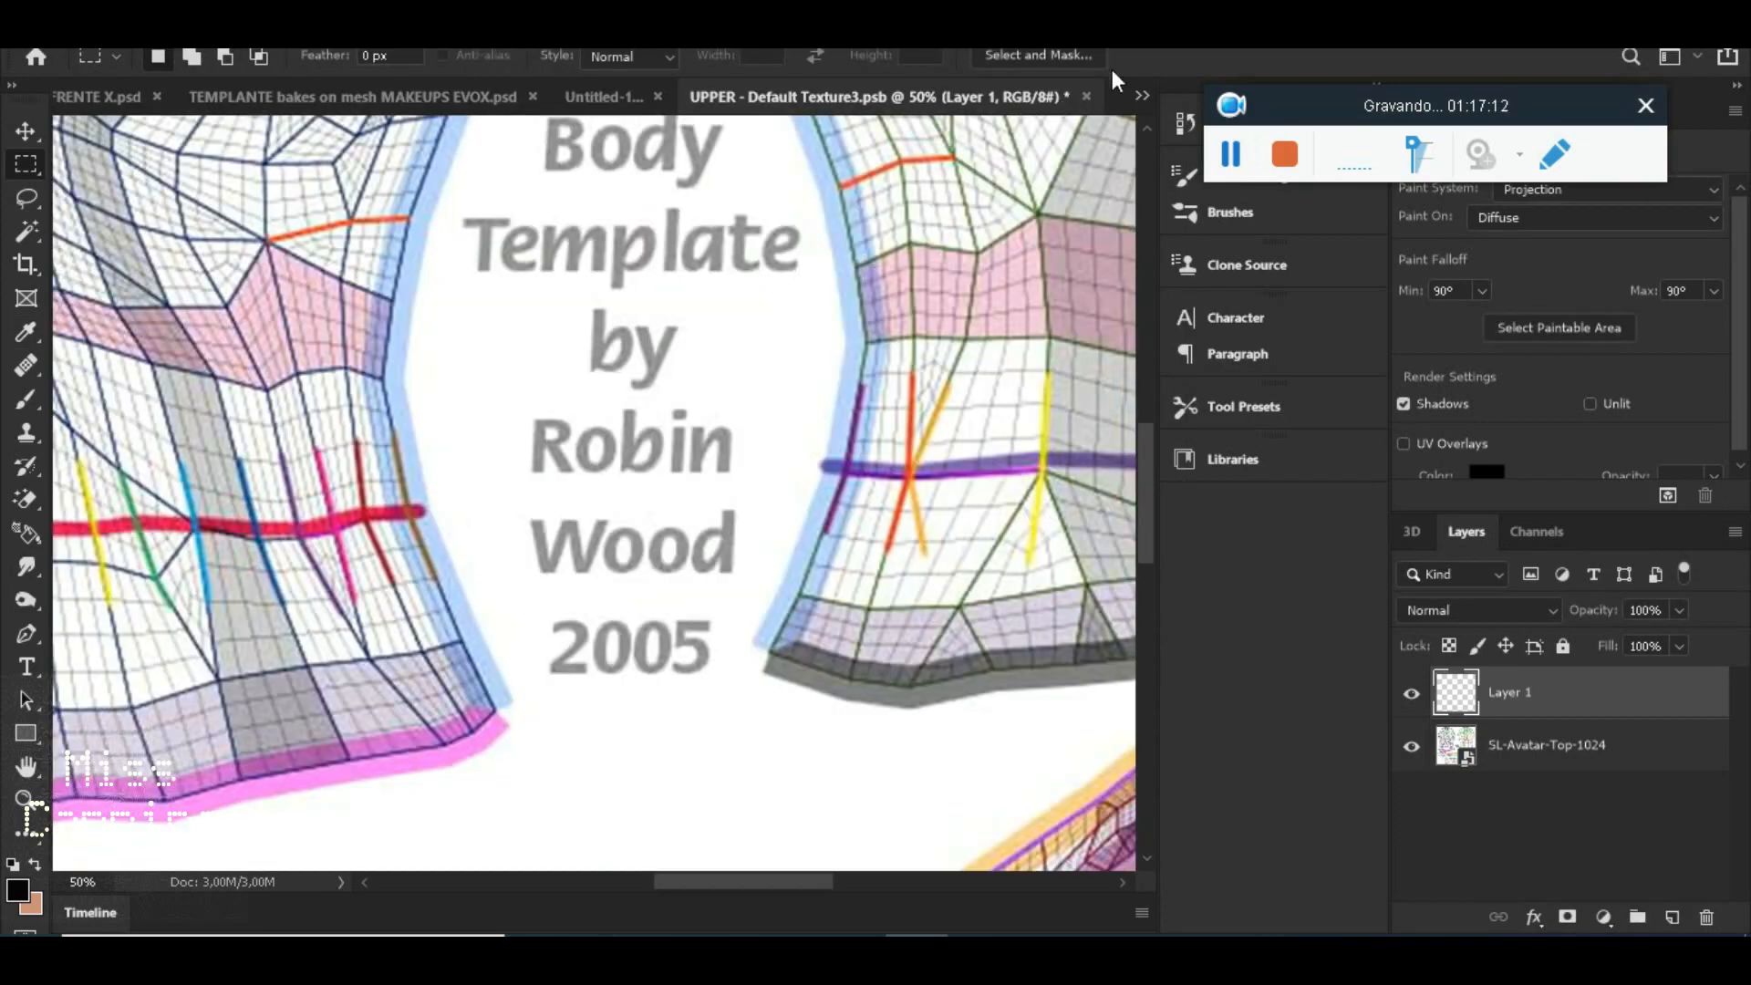
{"action": "left_click", "coordinate": [1085, 95]}
{"action": "left_click", "coordinate": [766, 372]}
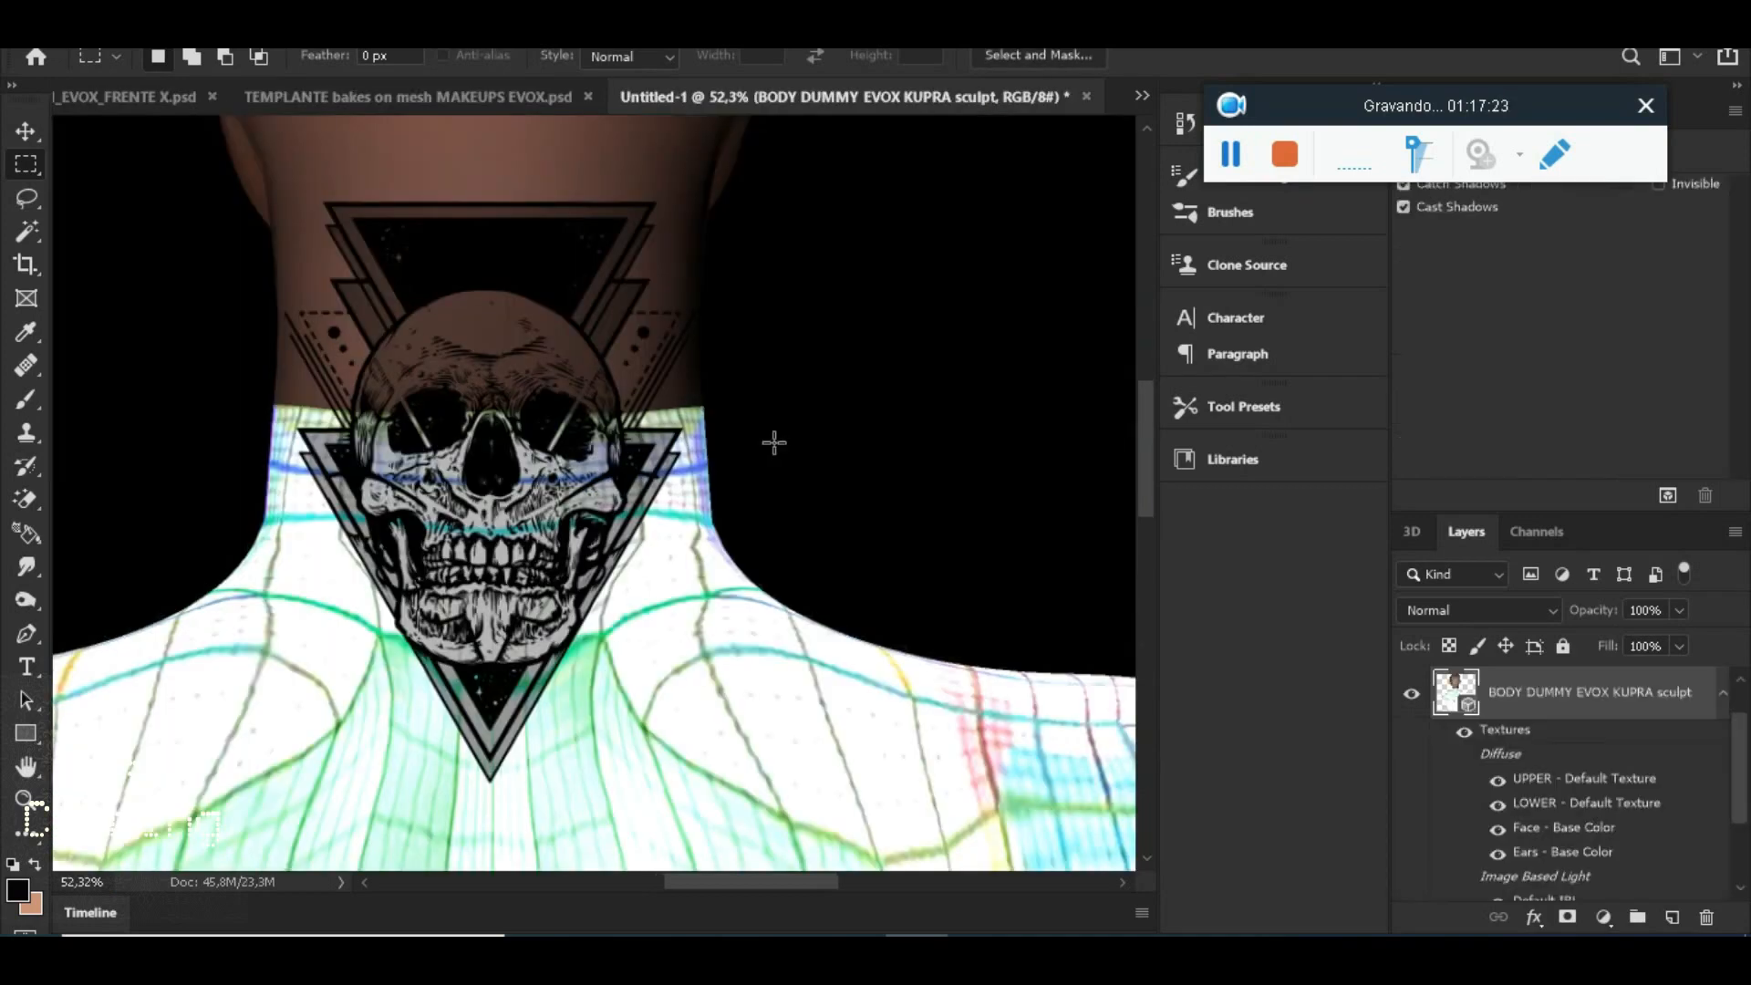
Enlarge the Face - Base Color texture image to 4000 × 4000 pixels, then save and close the texture
{"action": "scroll", "coordinate": [1604, 769], "scroll_direction": "down", "scroll_amount": 1}
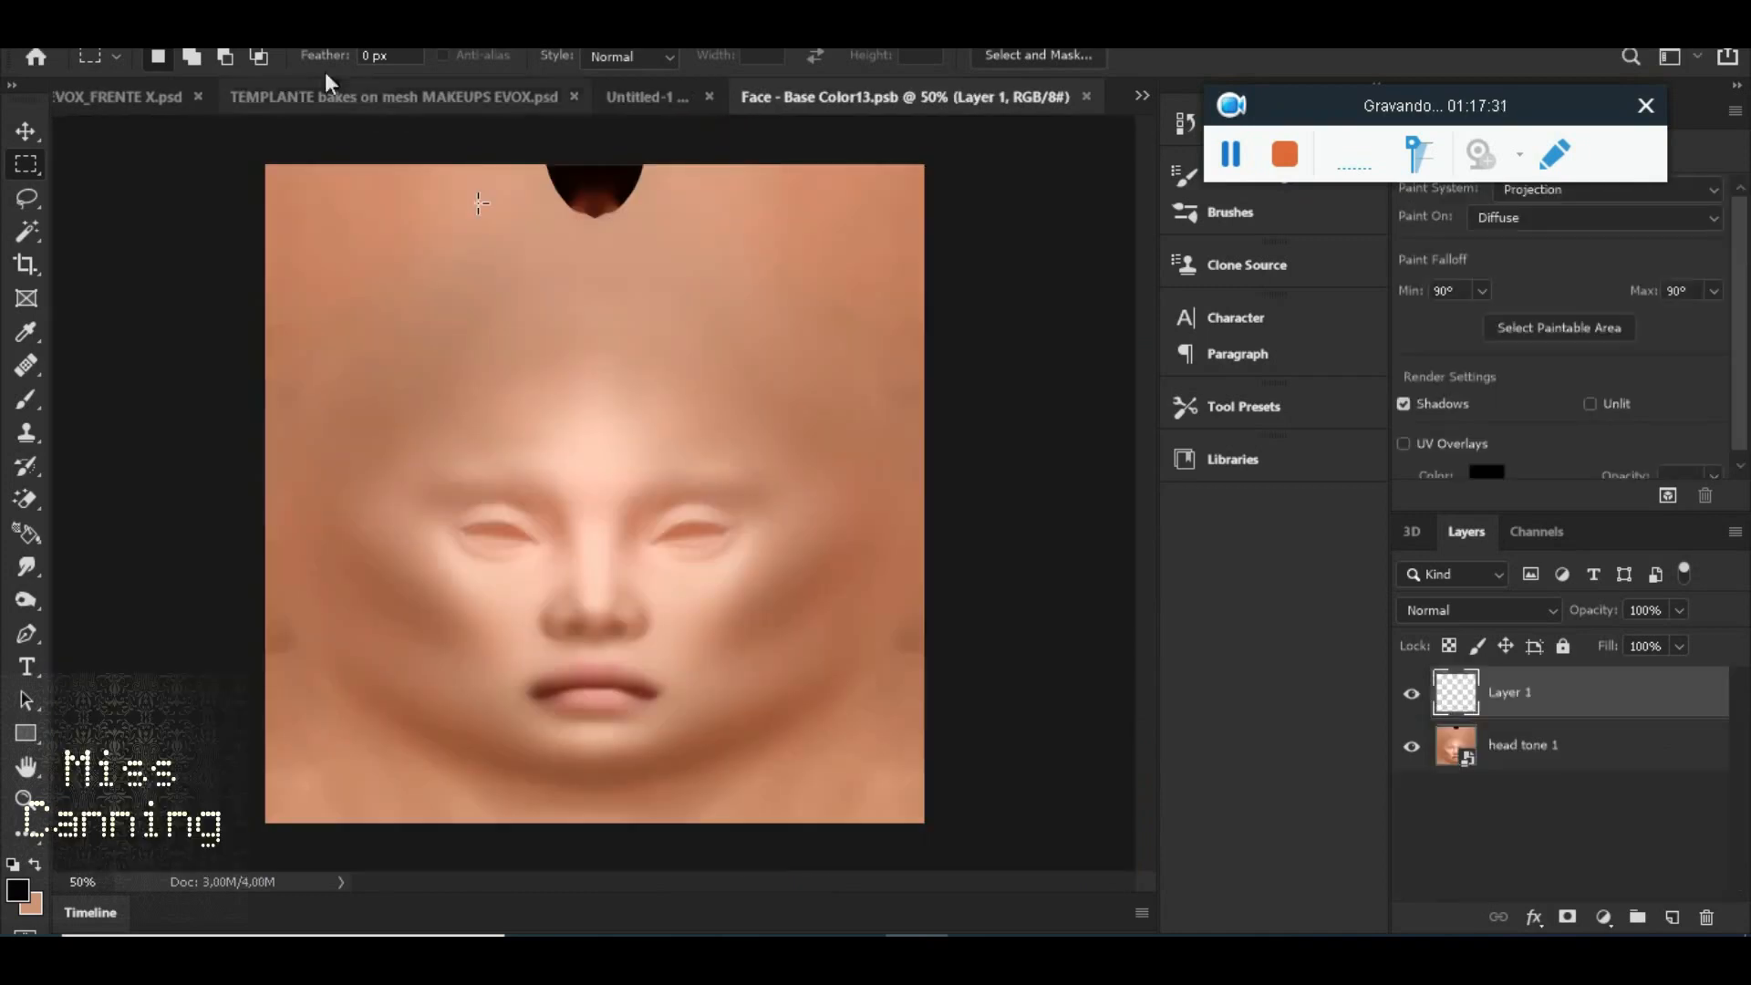
{"action": "left_click", "coordinate": [157, 38]}
{"action": "left_click", "coordinate": [225, 209]}
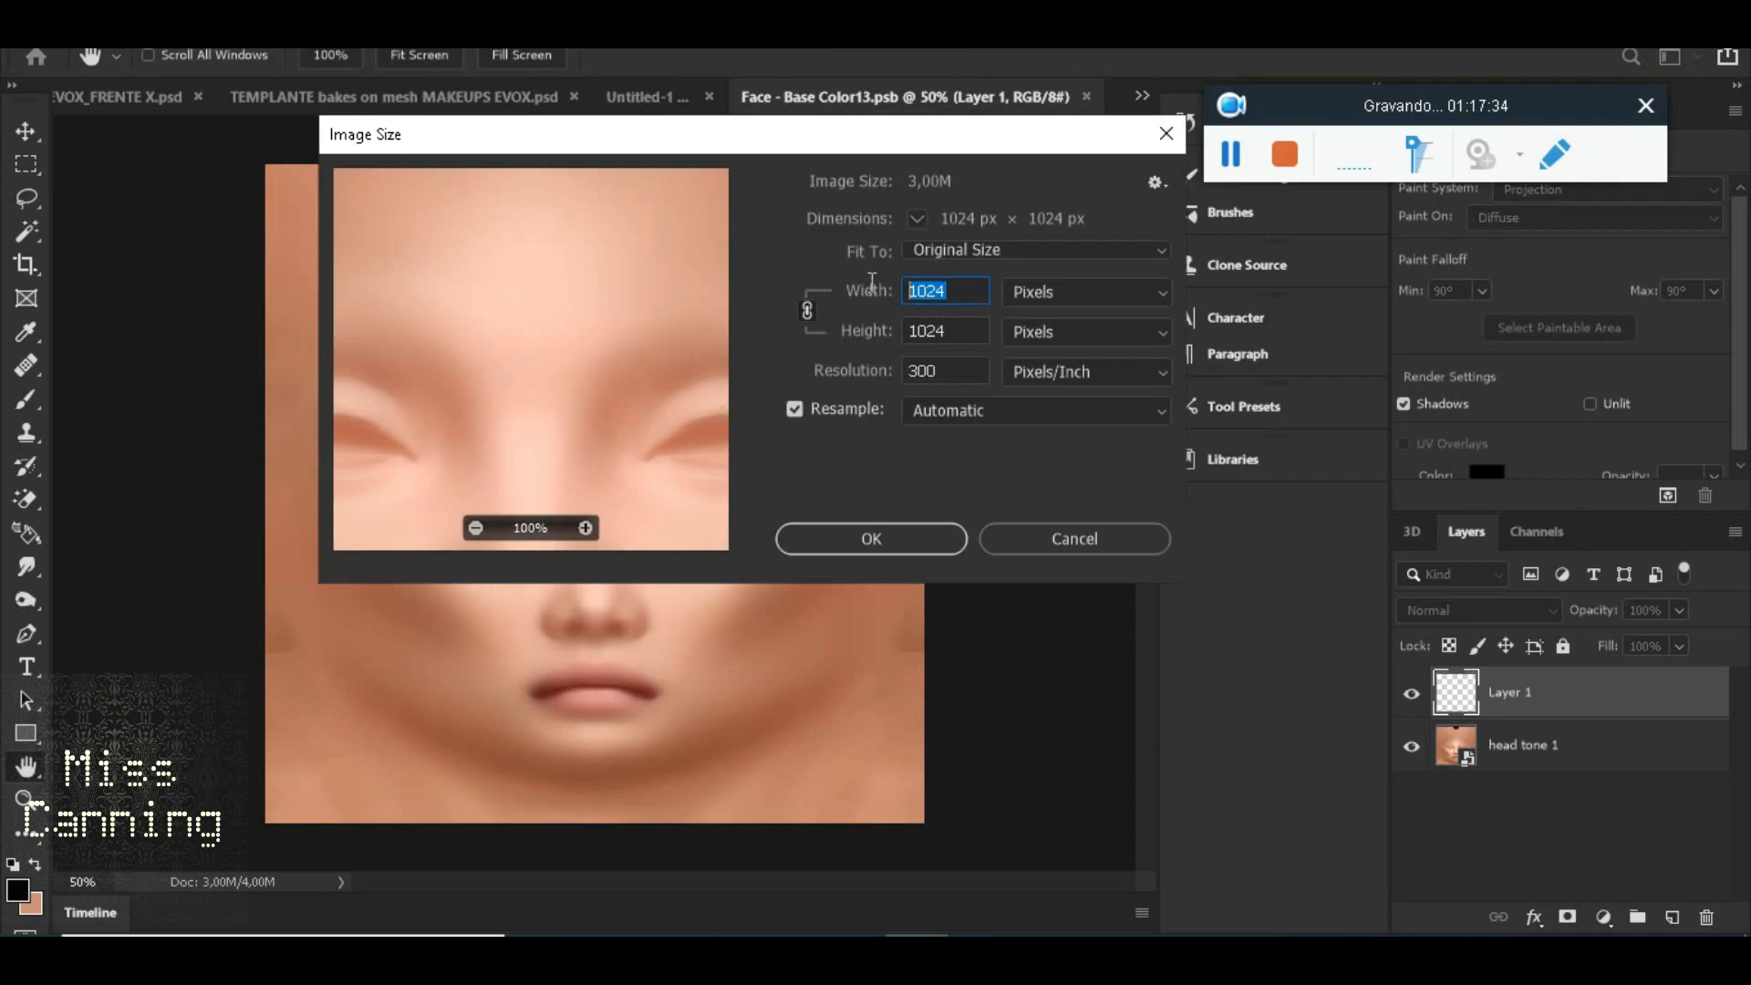
{"action": "type", "text": "4000"}
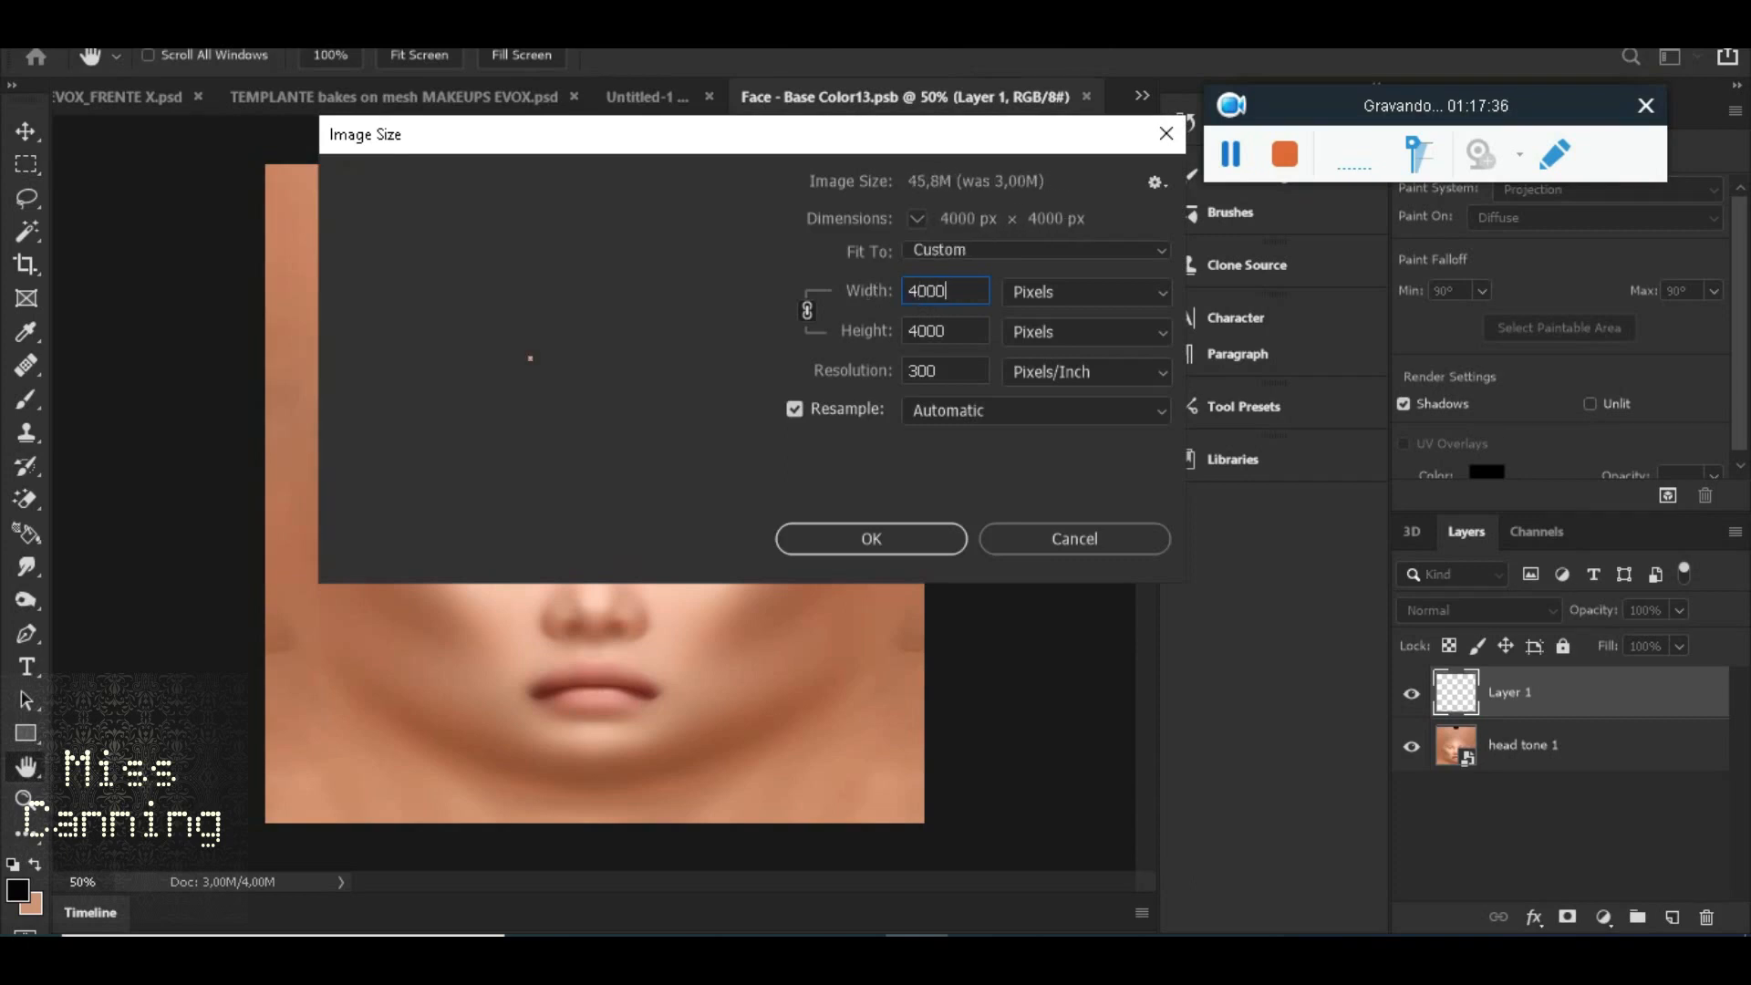
{"action": "left_click", "coordinate": [899, 539]}
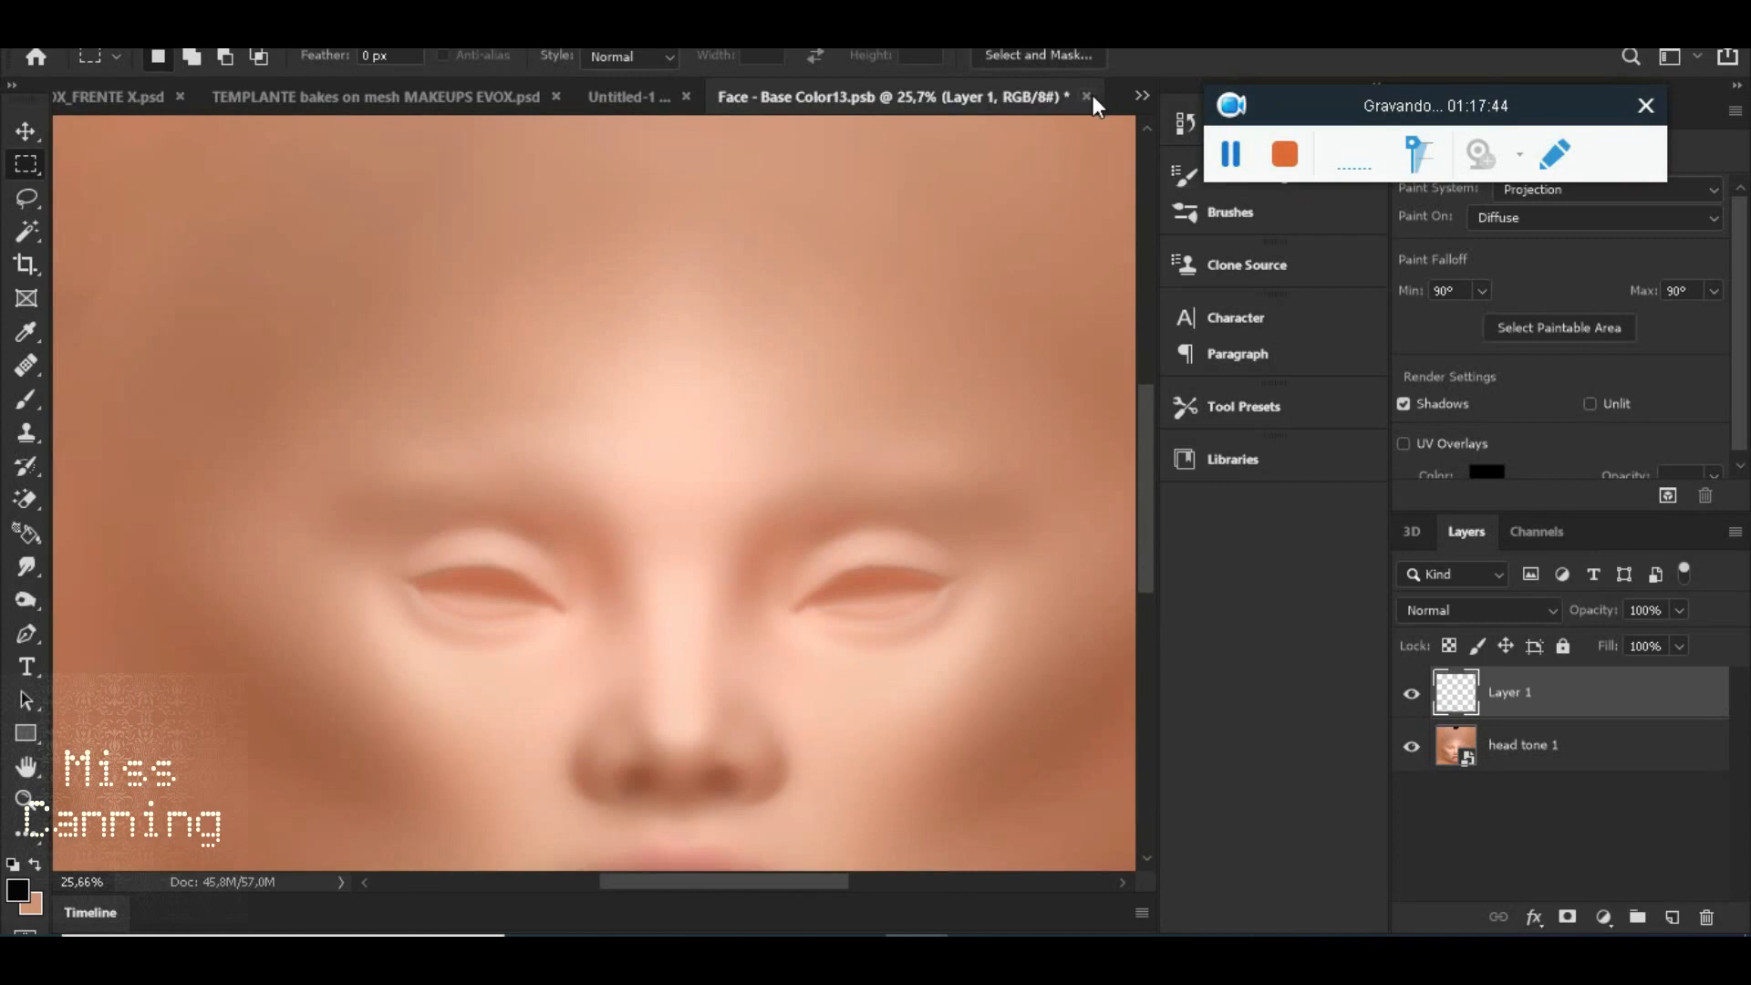
{"action": "left_click", "coordinate": [1093, 94]}
{"action": "left_click", "coordinate": [750, 369]}
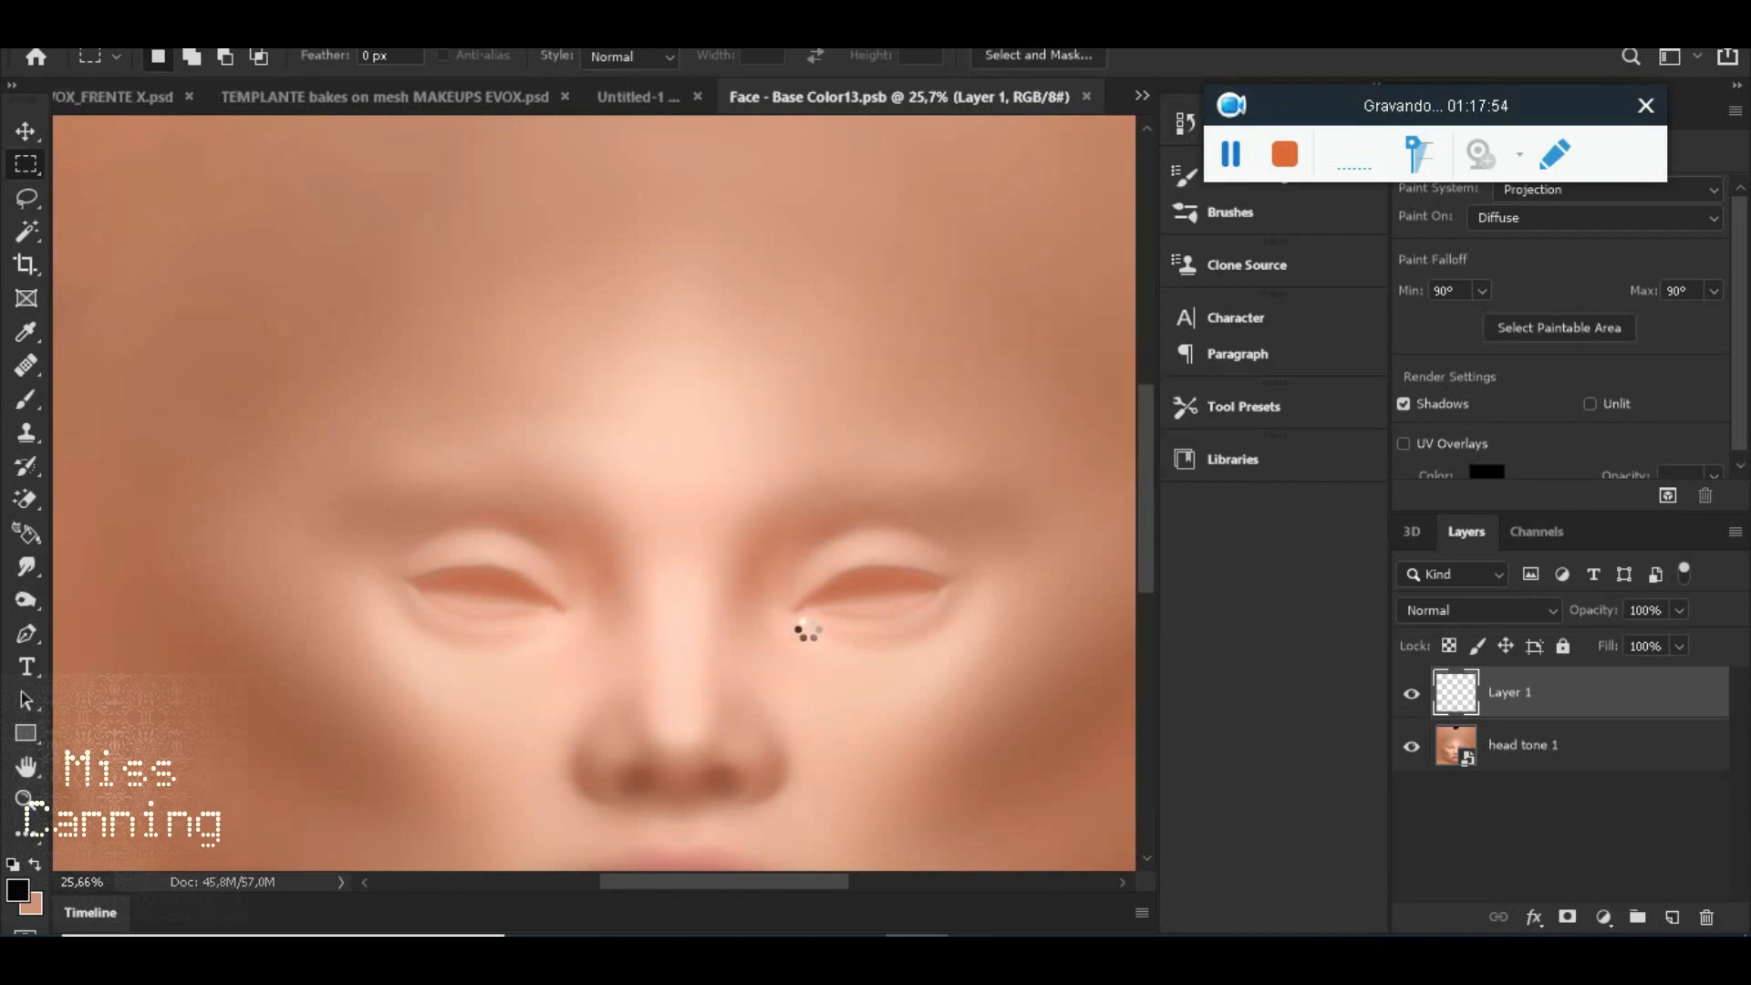
{"action": "key", "text": "ctrl+w"}
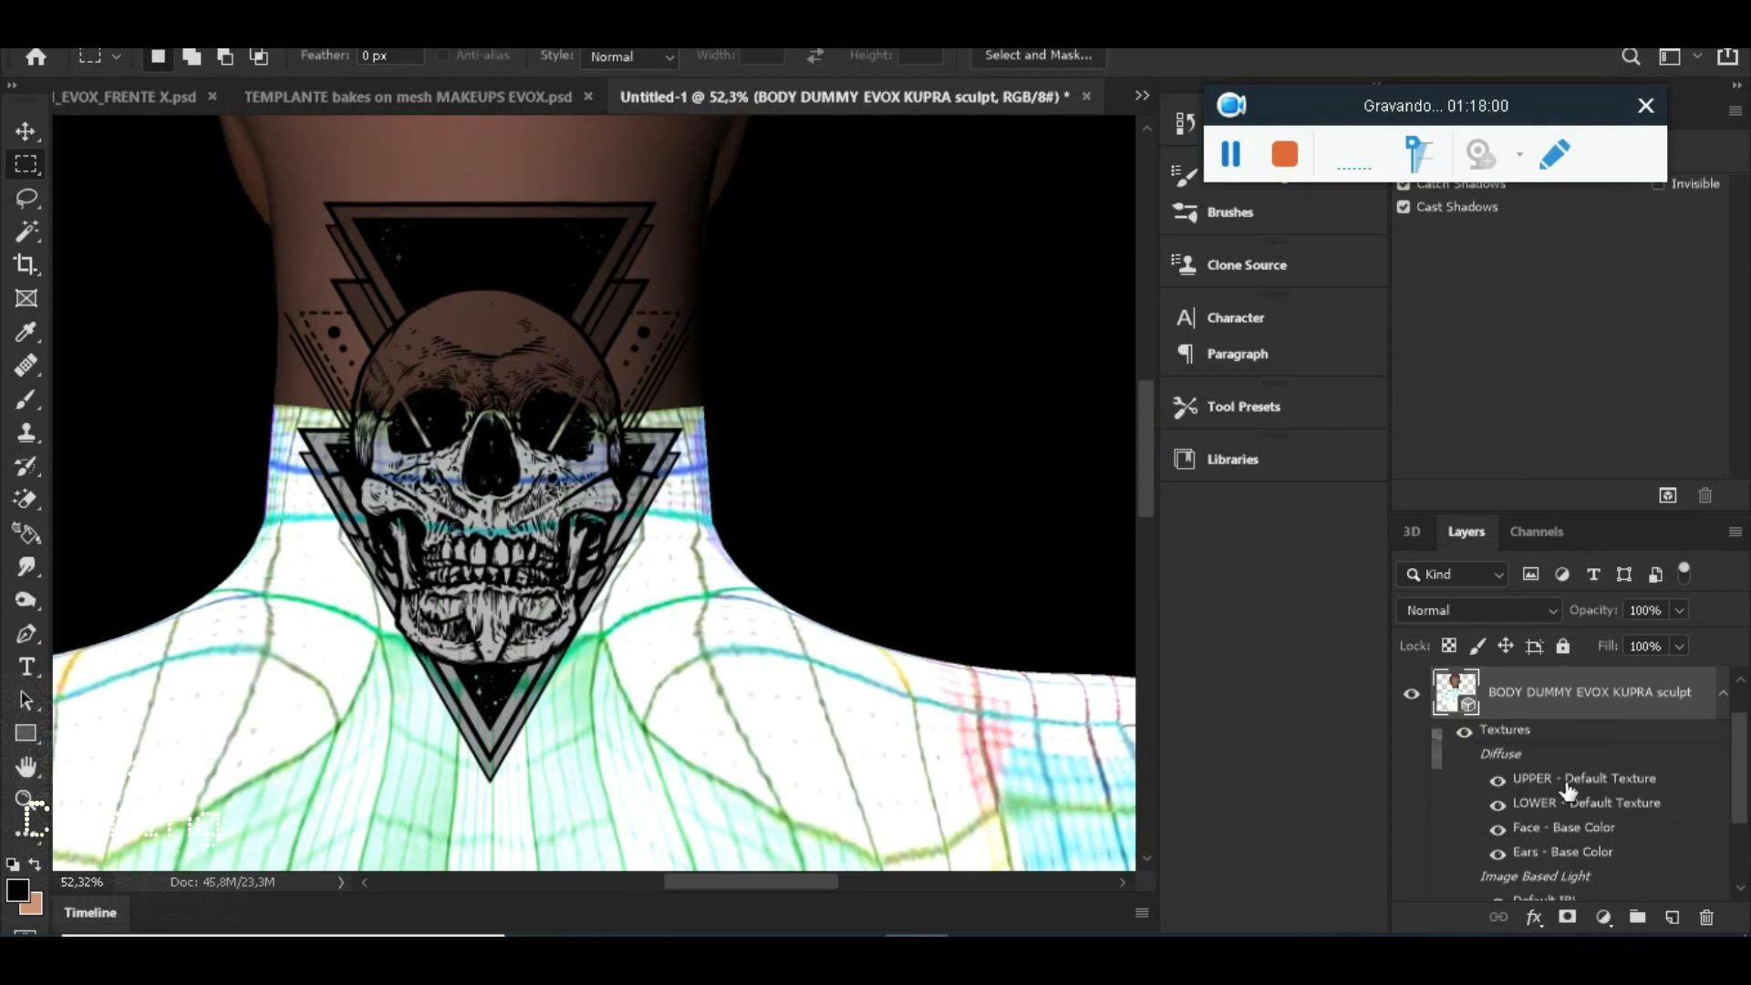
Merge the tattoo's Layer 2 down onto the BODY DUMMY EVOX KUPRA sculpt layer and inspect the result on the neck
{"action": "scroll", "coordinate": [1540, 719], "scroll_direction": "up", "scroll_amount": 1}
{"action": "left_click", "coordinate": [1514, 702]}
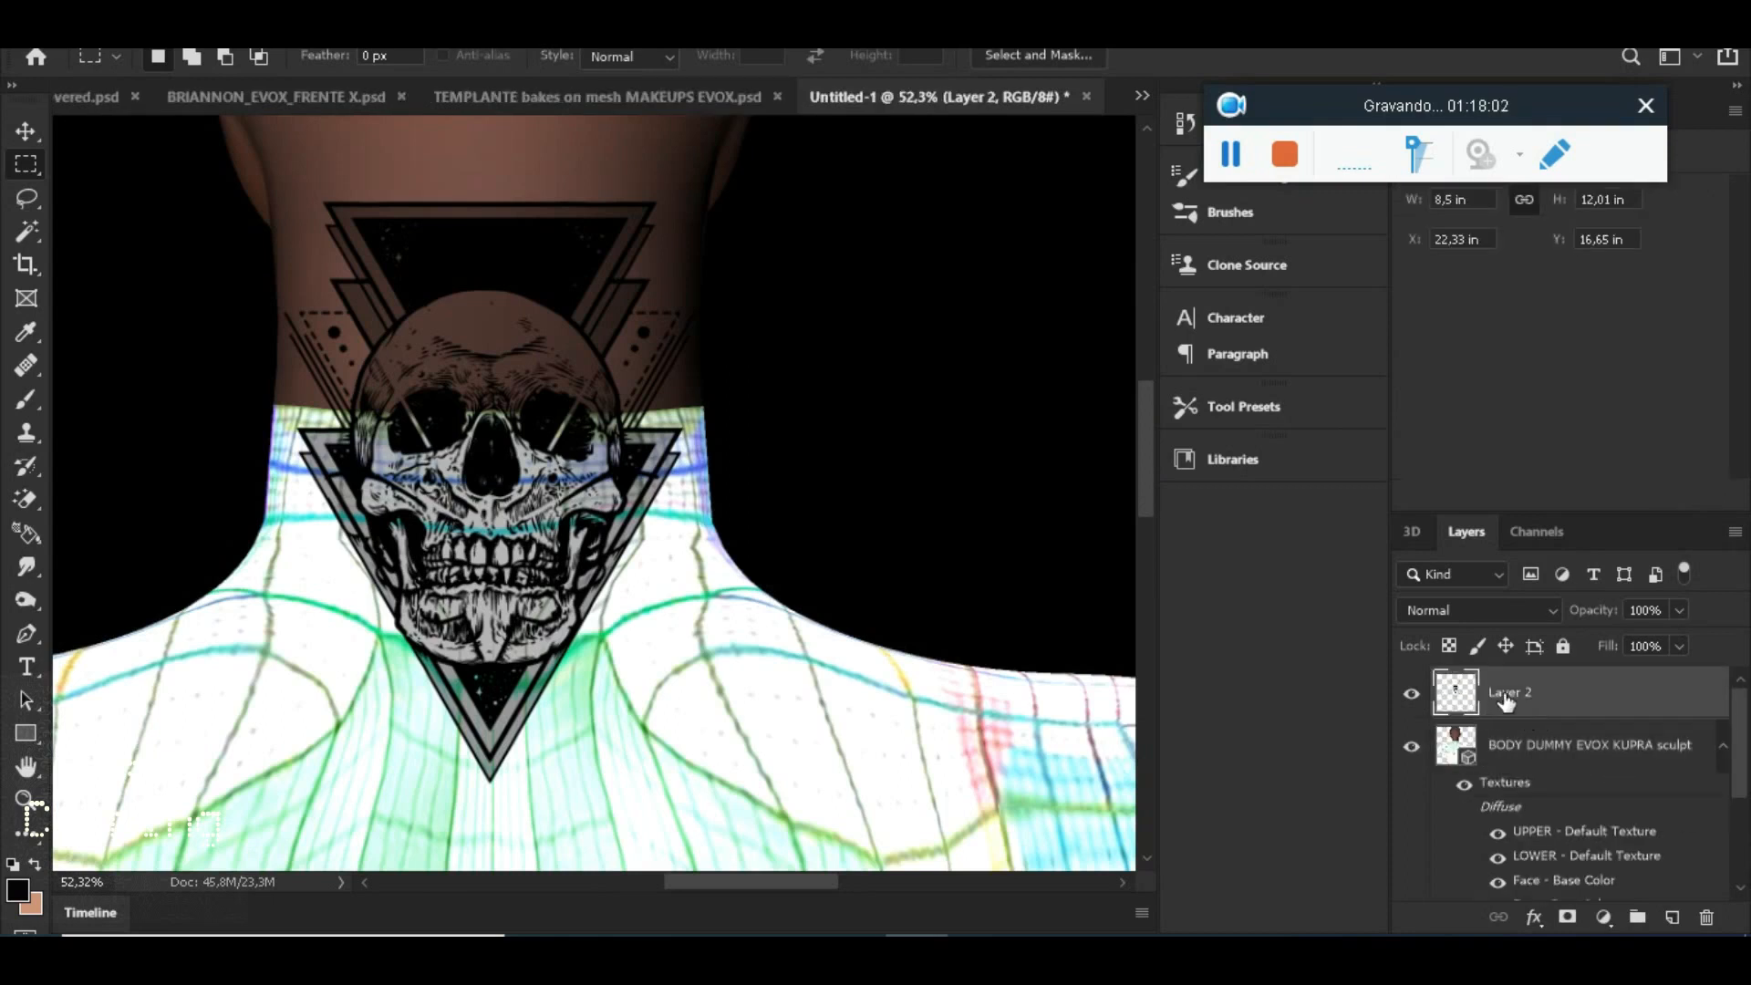
{"action": "right_click", "coordinate": [1511, 697]}
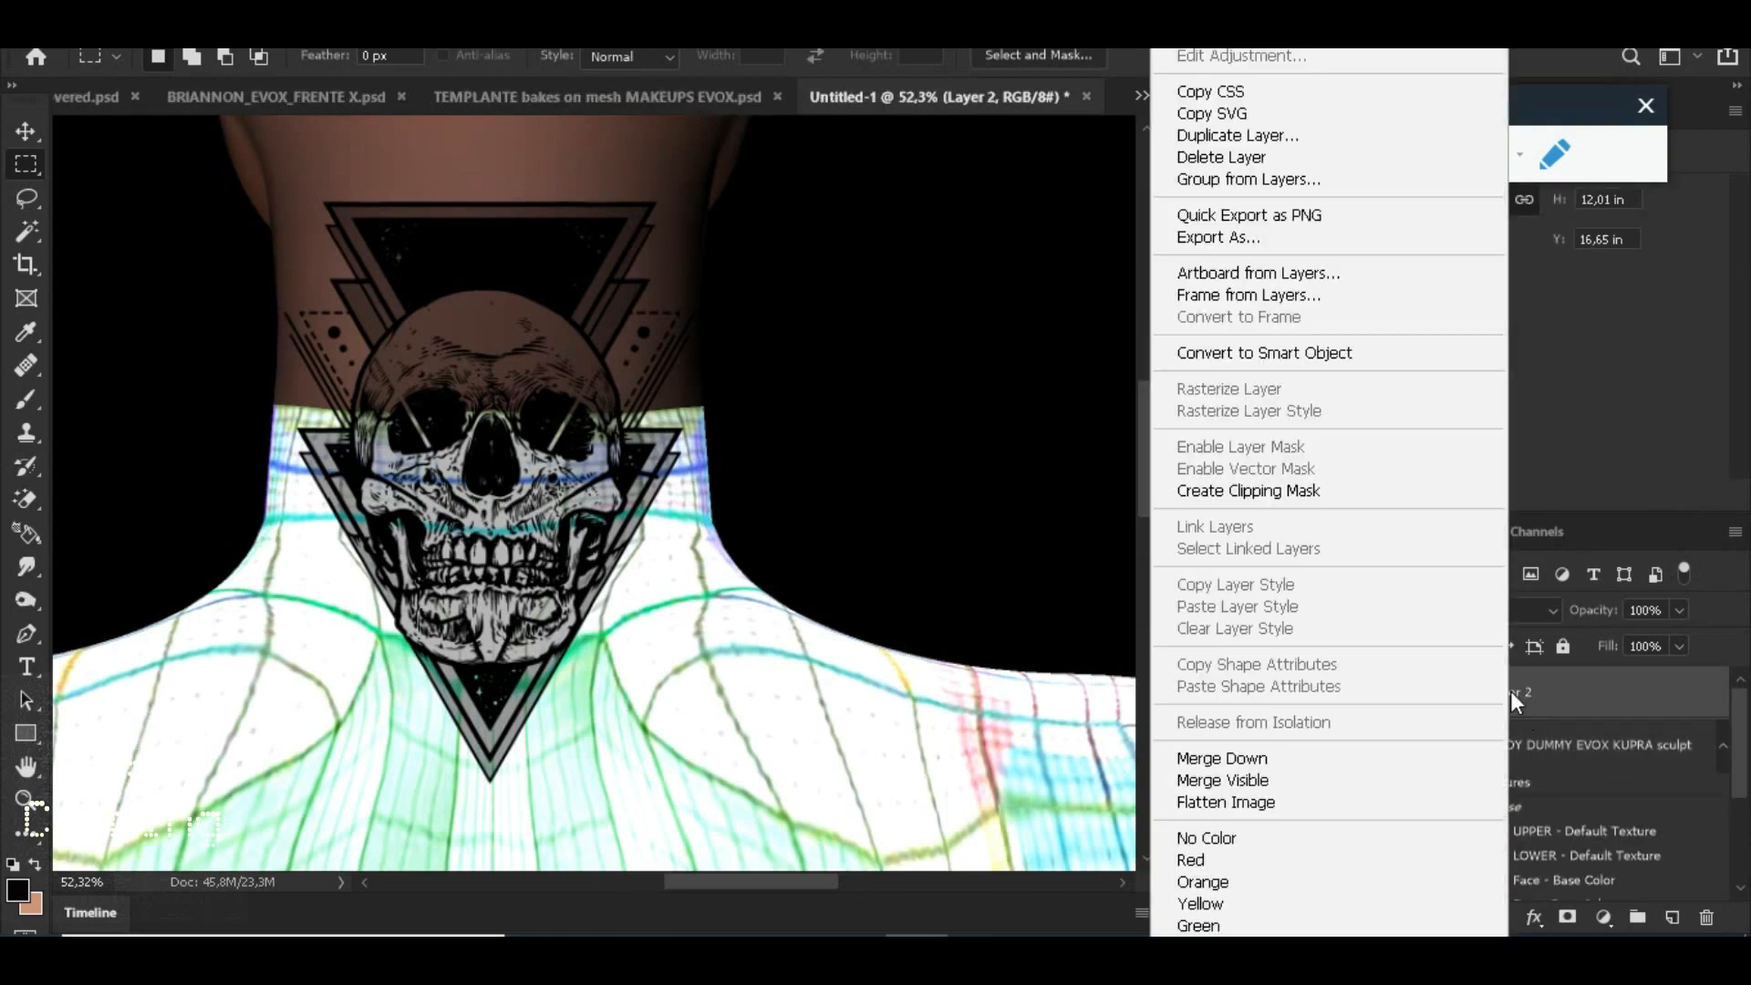
{"action": "left_click", "coordinate": [1286, 749]}
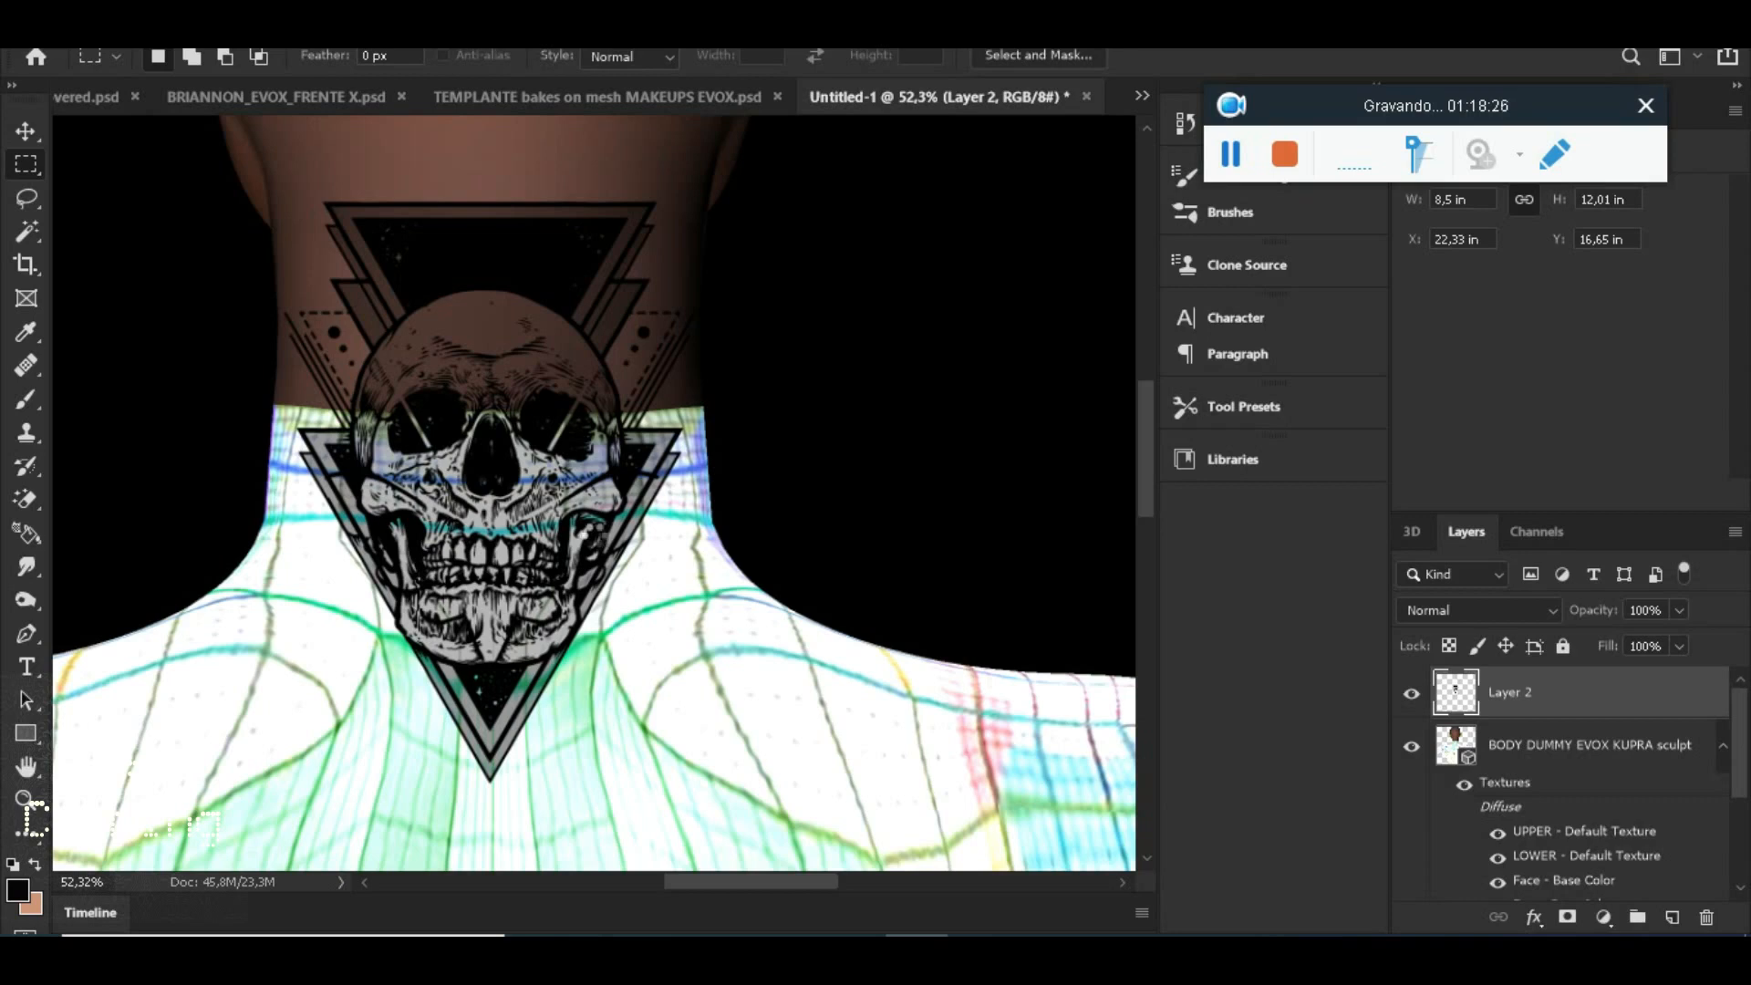
{"action": "key", "text": "ctrl+e"}
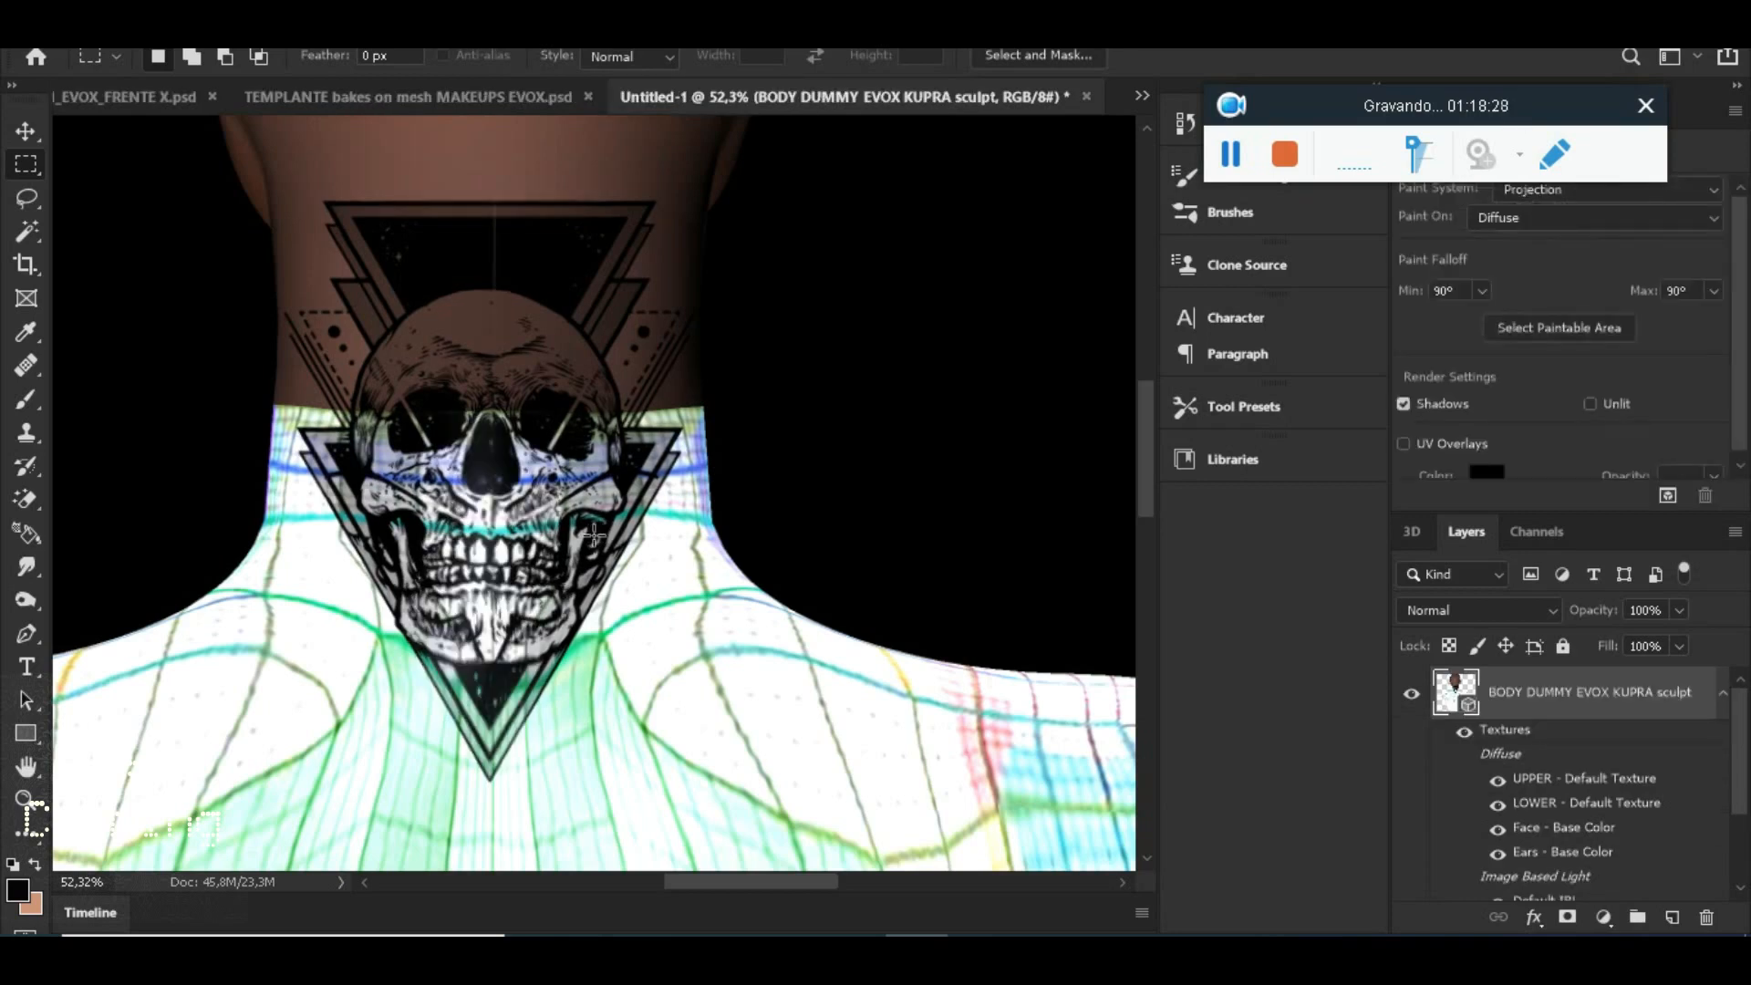
{"action": "scroll", "coordinate": [594, 536], "scroll_direction": "down", "scroll_amount": 3}
{"action": "scroll", "coordinate": [575, 520], "scroll_direction": "up", "scroll_amount": 5}
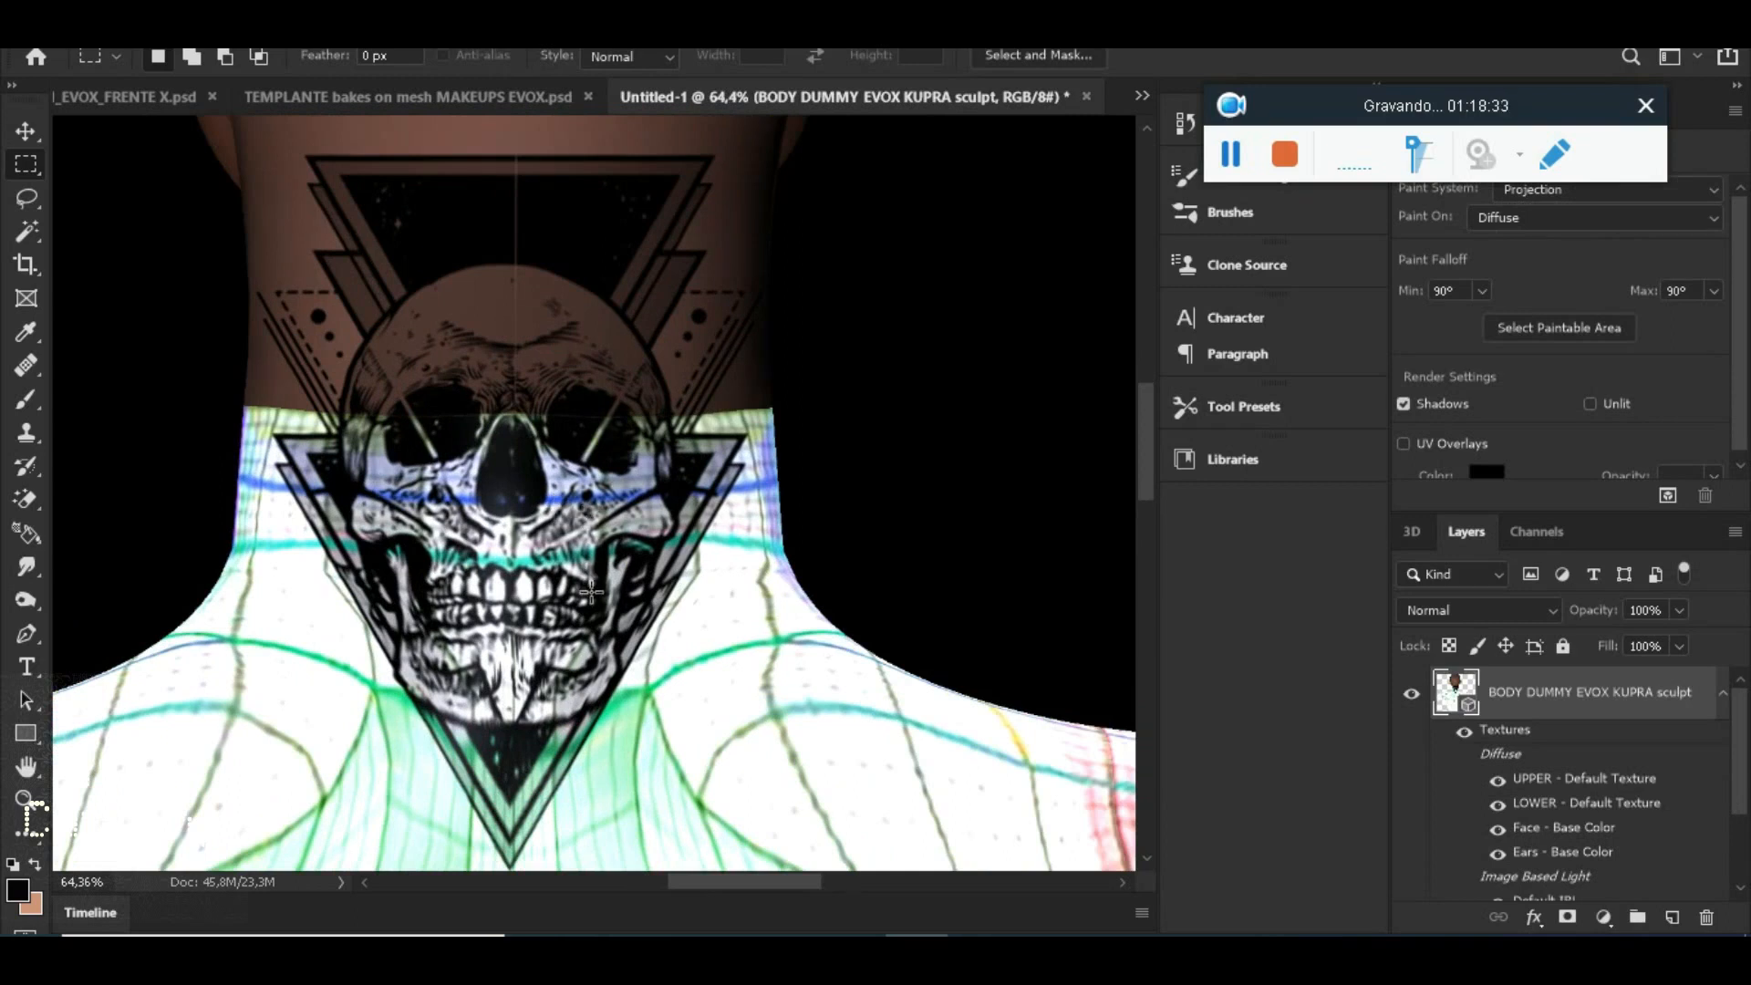
{"action": "scroll", "coordinate": [591, 592], "scroll_direction": "up", "scroll_amount": 4}
{"action": "scroll", "coordinate": [591, 592], "scroll_direction": "down", "scroll_amount": 4}
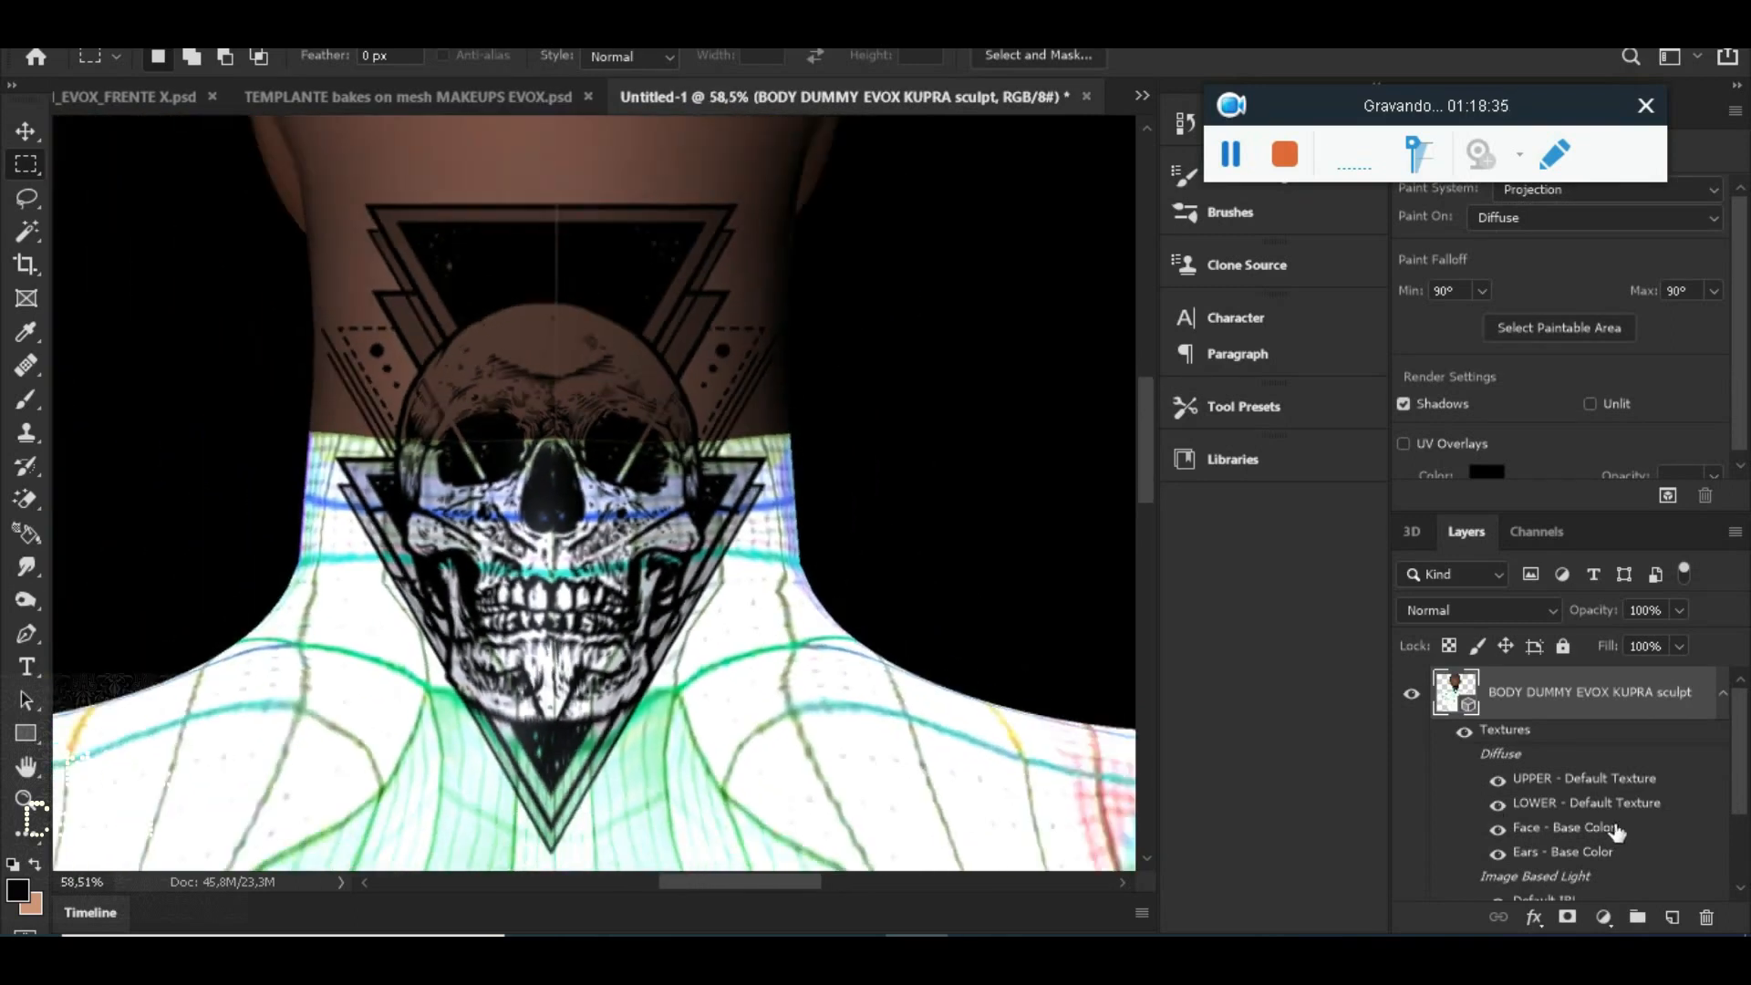
Open the Face - Base Color texture, hide its head tone 1 layer and resize the image to 2048 × 2048 pixels
{"action": "double_click", "coordinate": [1583, 835]}
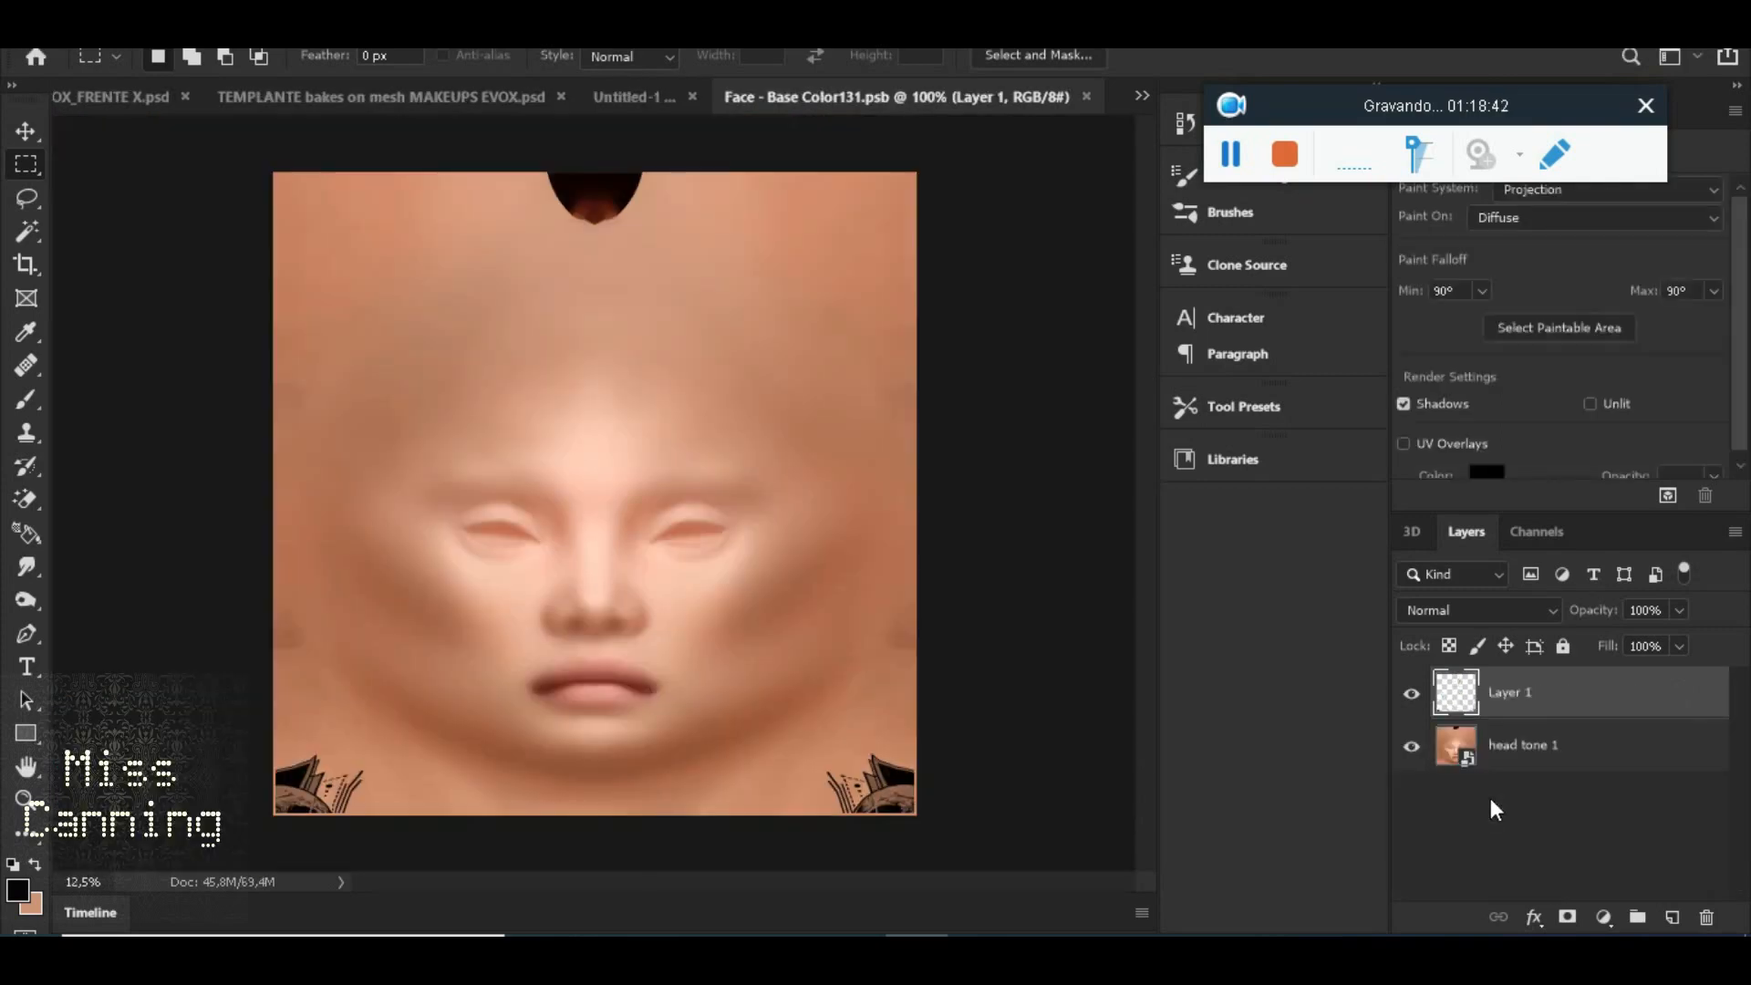
{"action": "left_click", "coordinate": [1411, 746]}
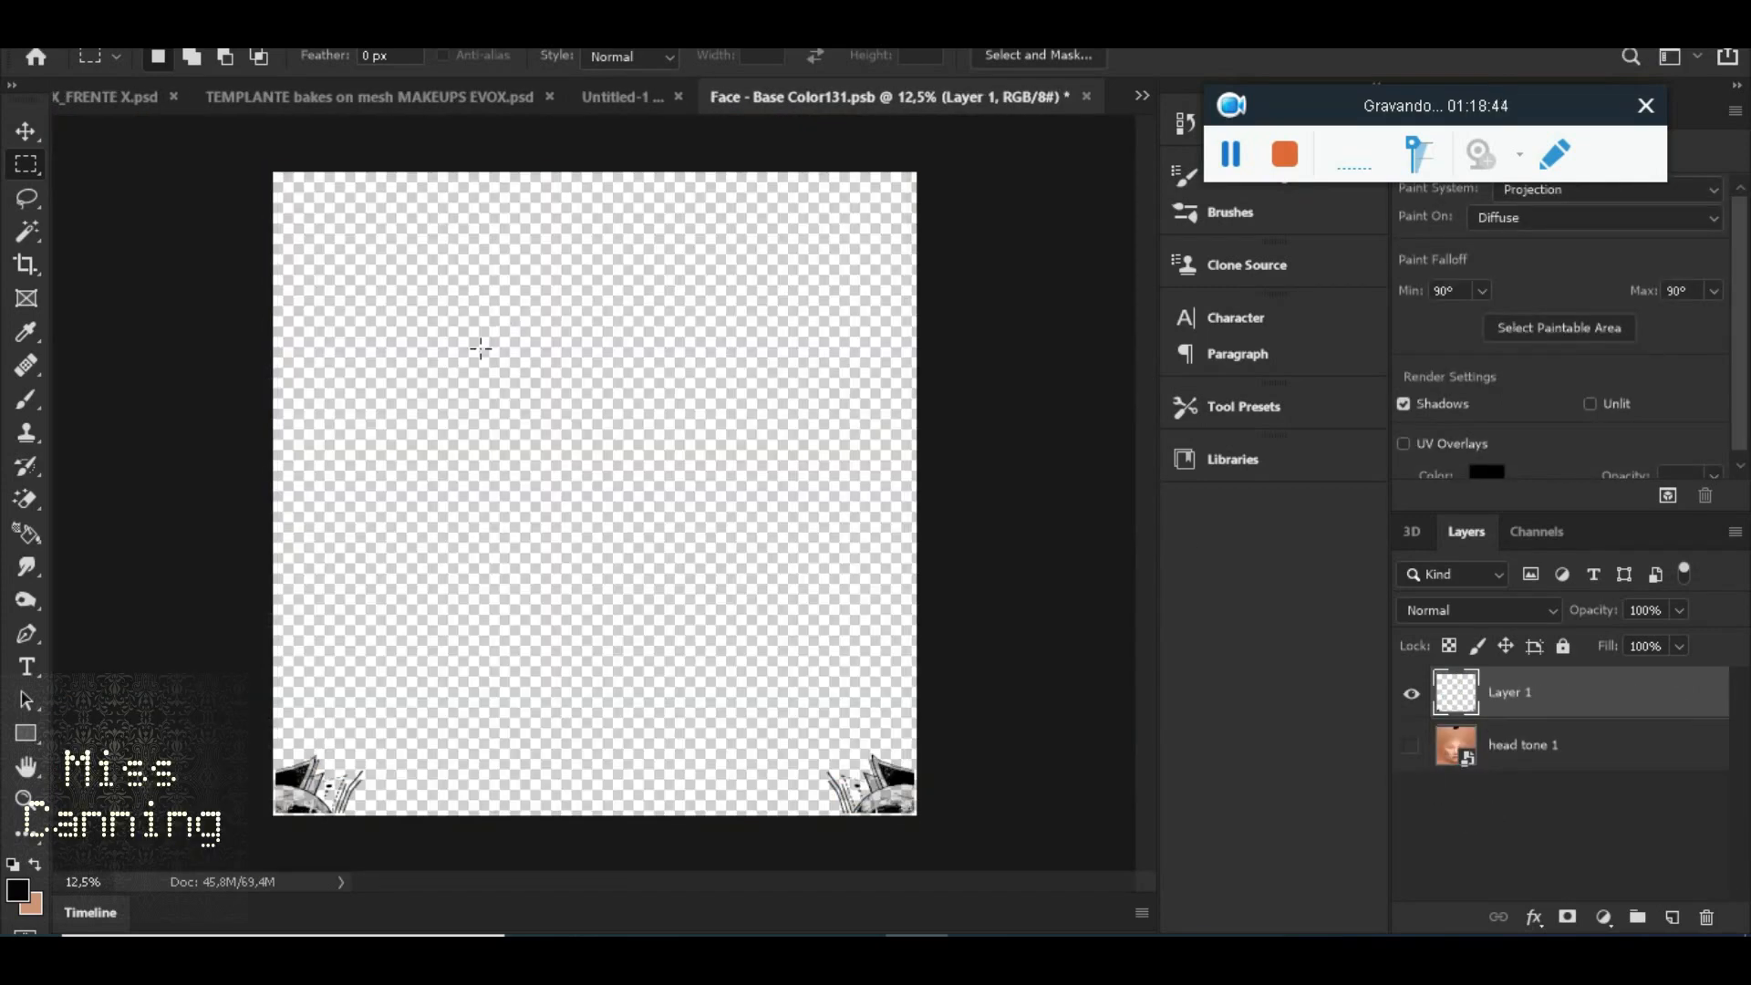
{"action": "key", "text": "alt+i"}
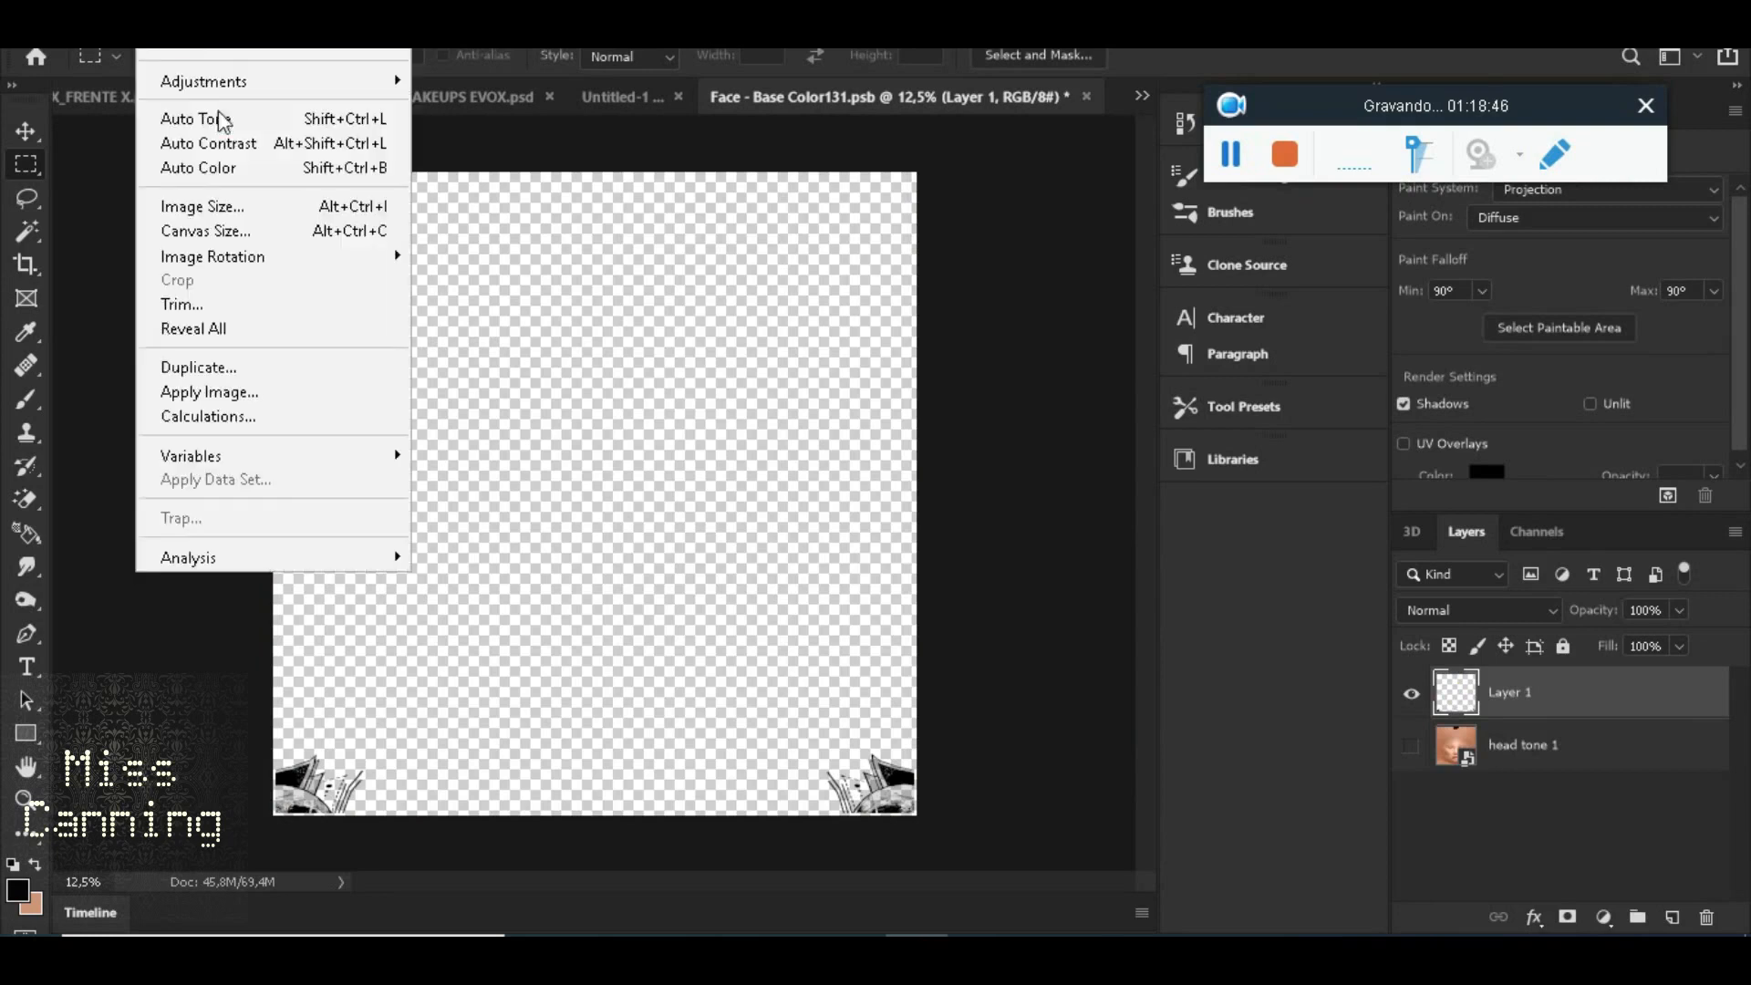
{"action": "left_click", "coordinate": [219, 203]}
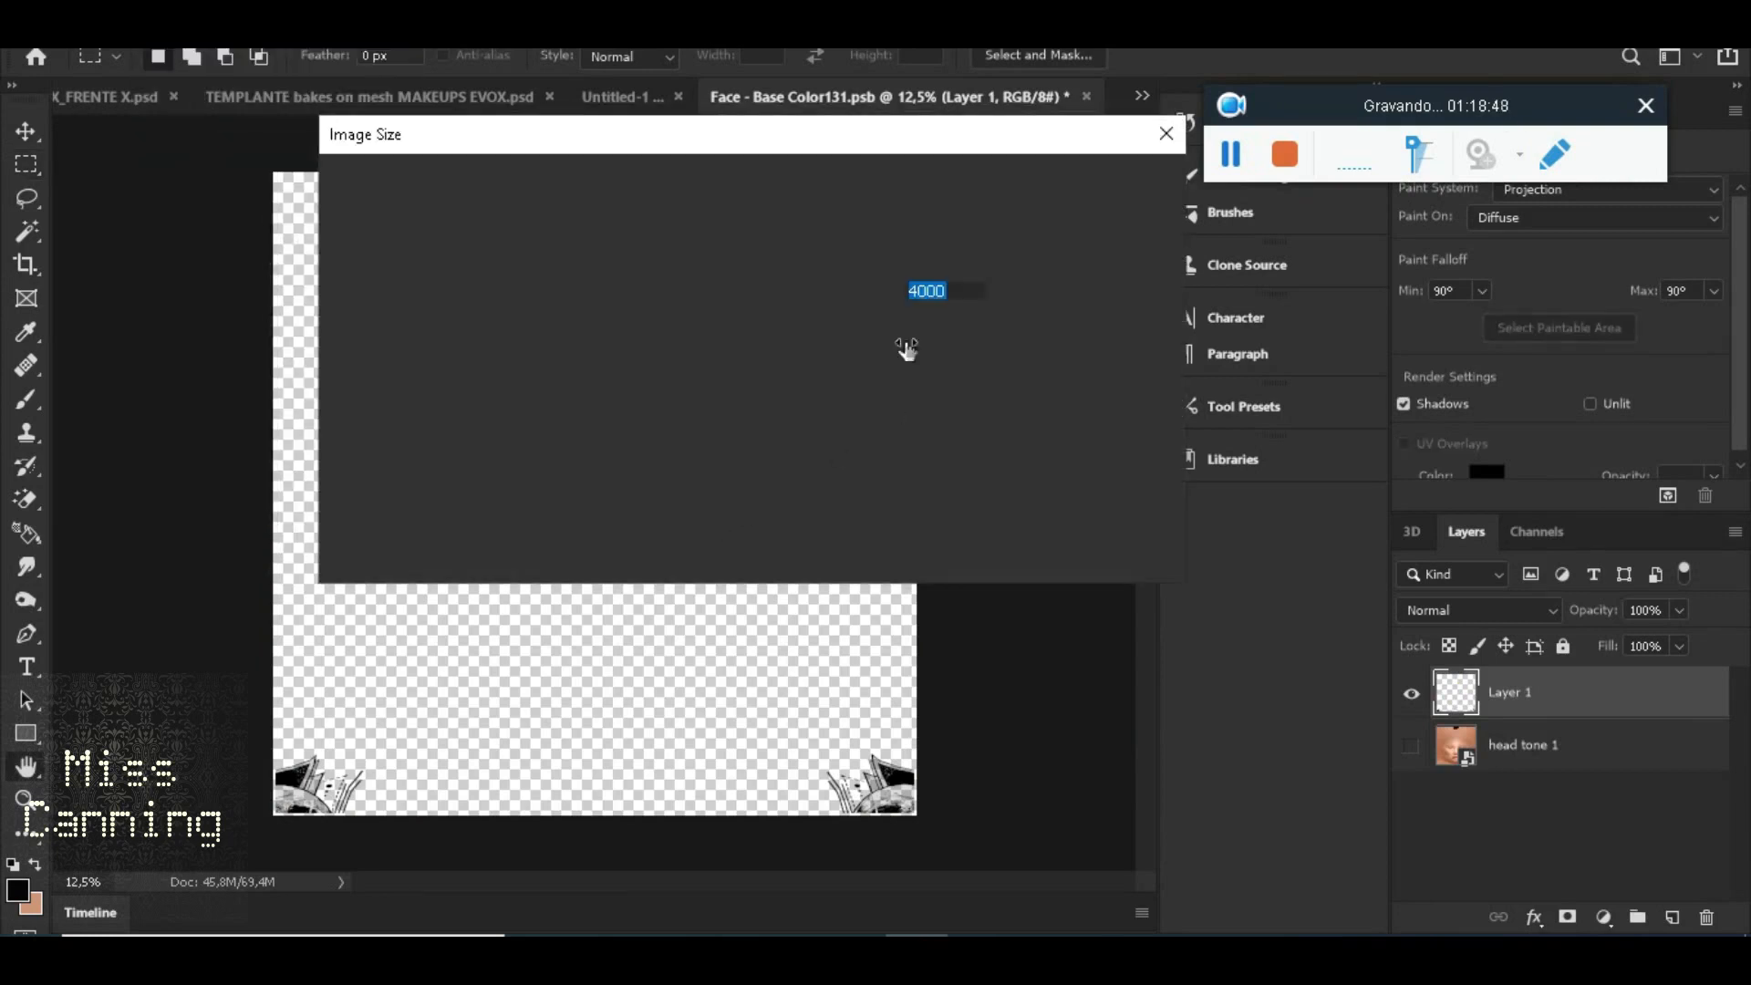
{"action": "type", "text": "2048"}
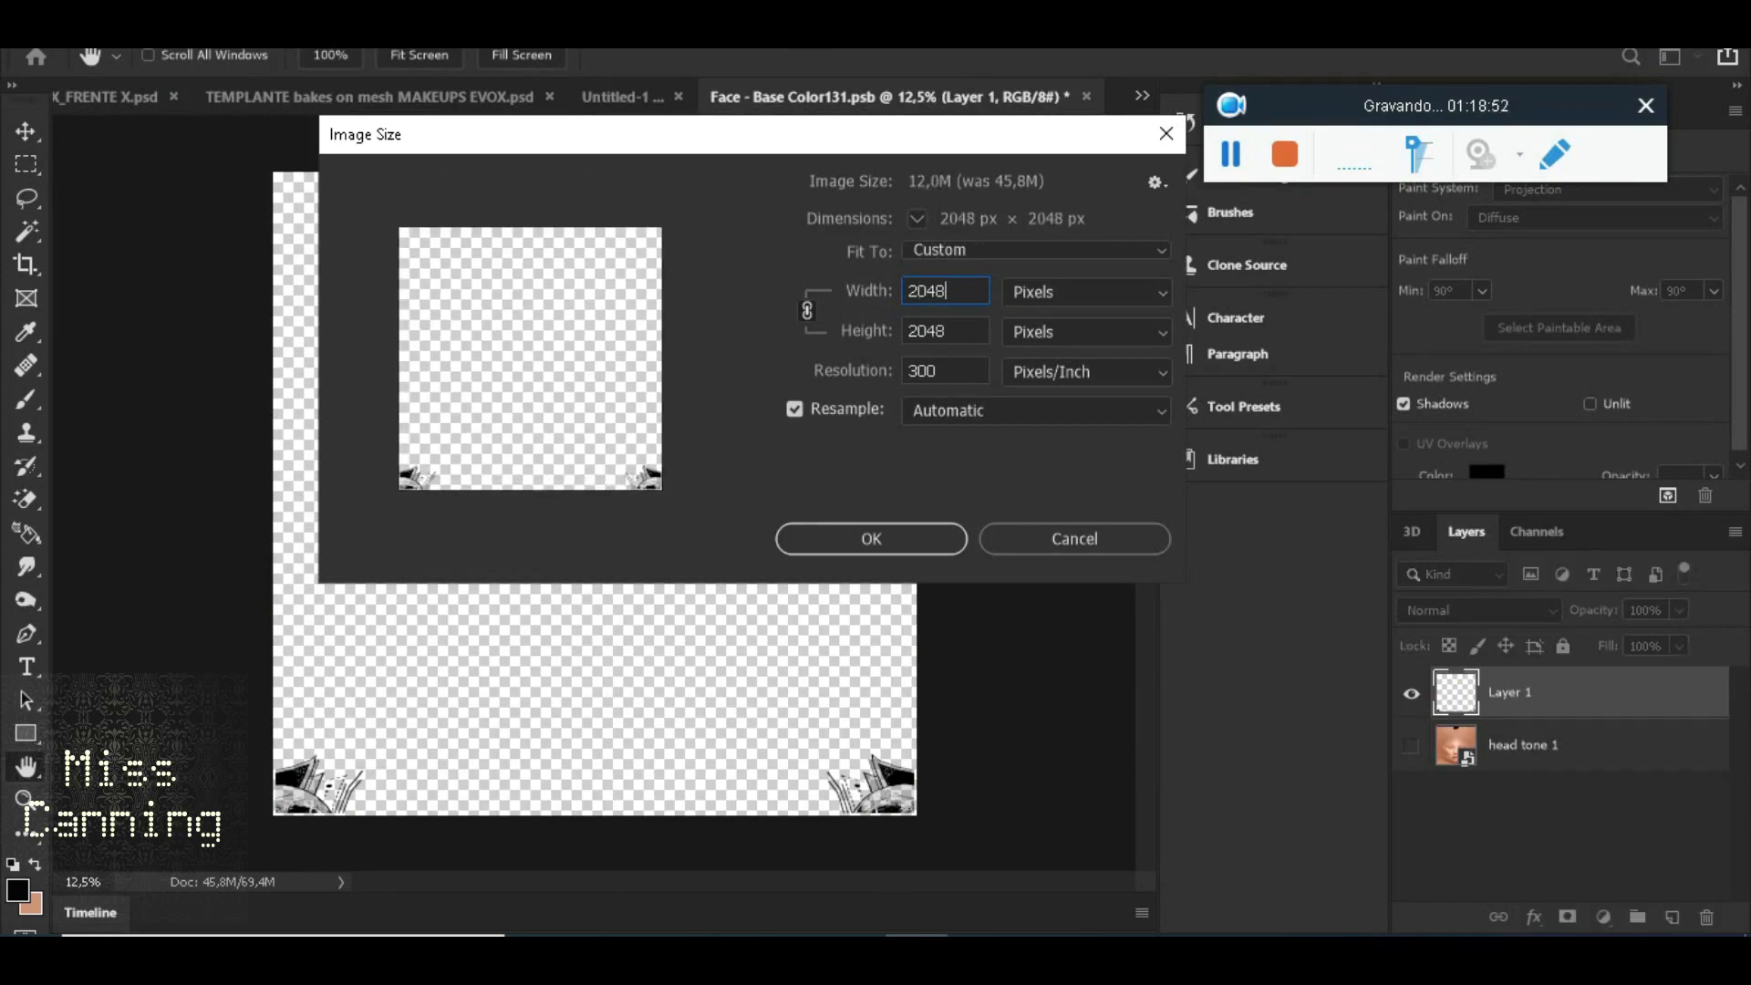
{"action": "left_click", "coordinate": [847, 538]}
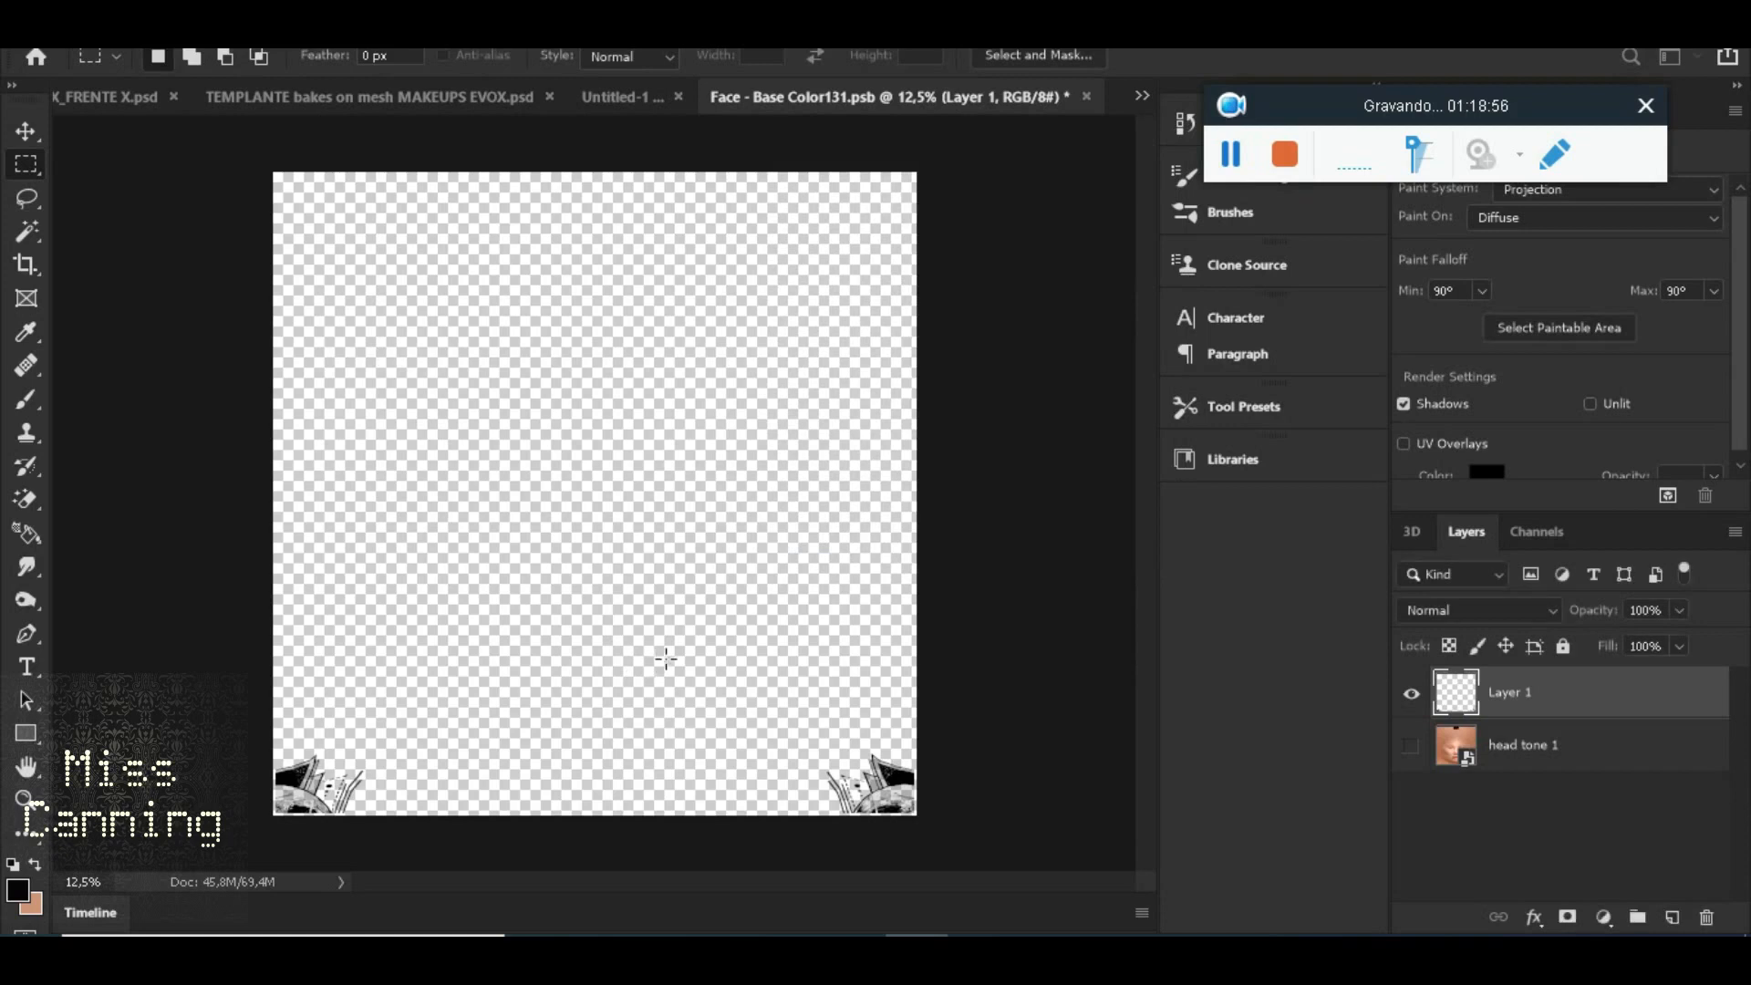
Save the face tattoo as a PNG over skull tatoo head in the MOUNT BODY EXAMPLE folder, and close the texture without saving
{"action": "left_click", "coordinate": [68, 38]}
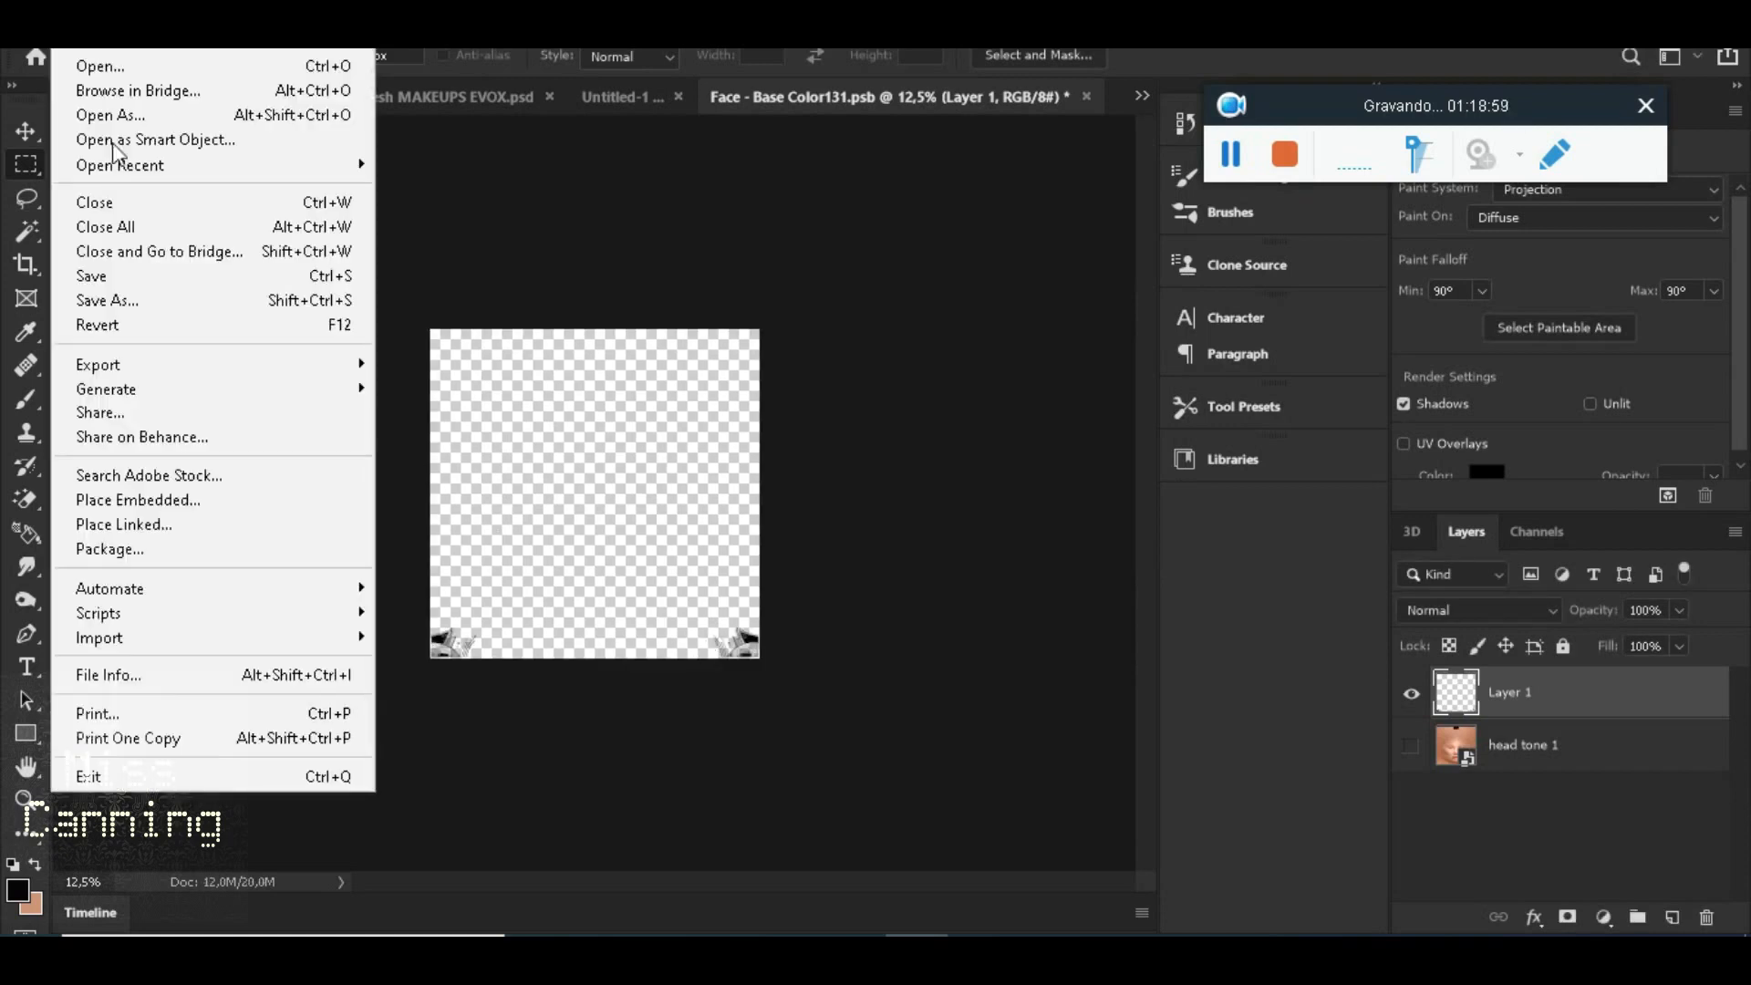
{"action": "left_click", "coordinate": [141, 305]}
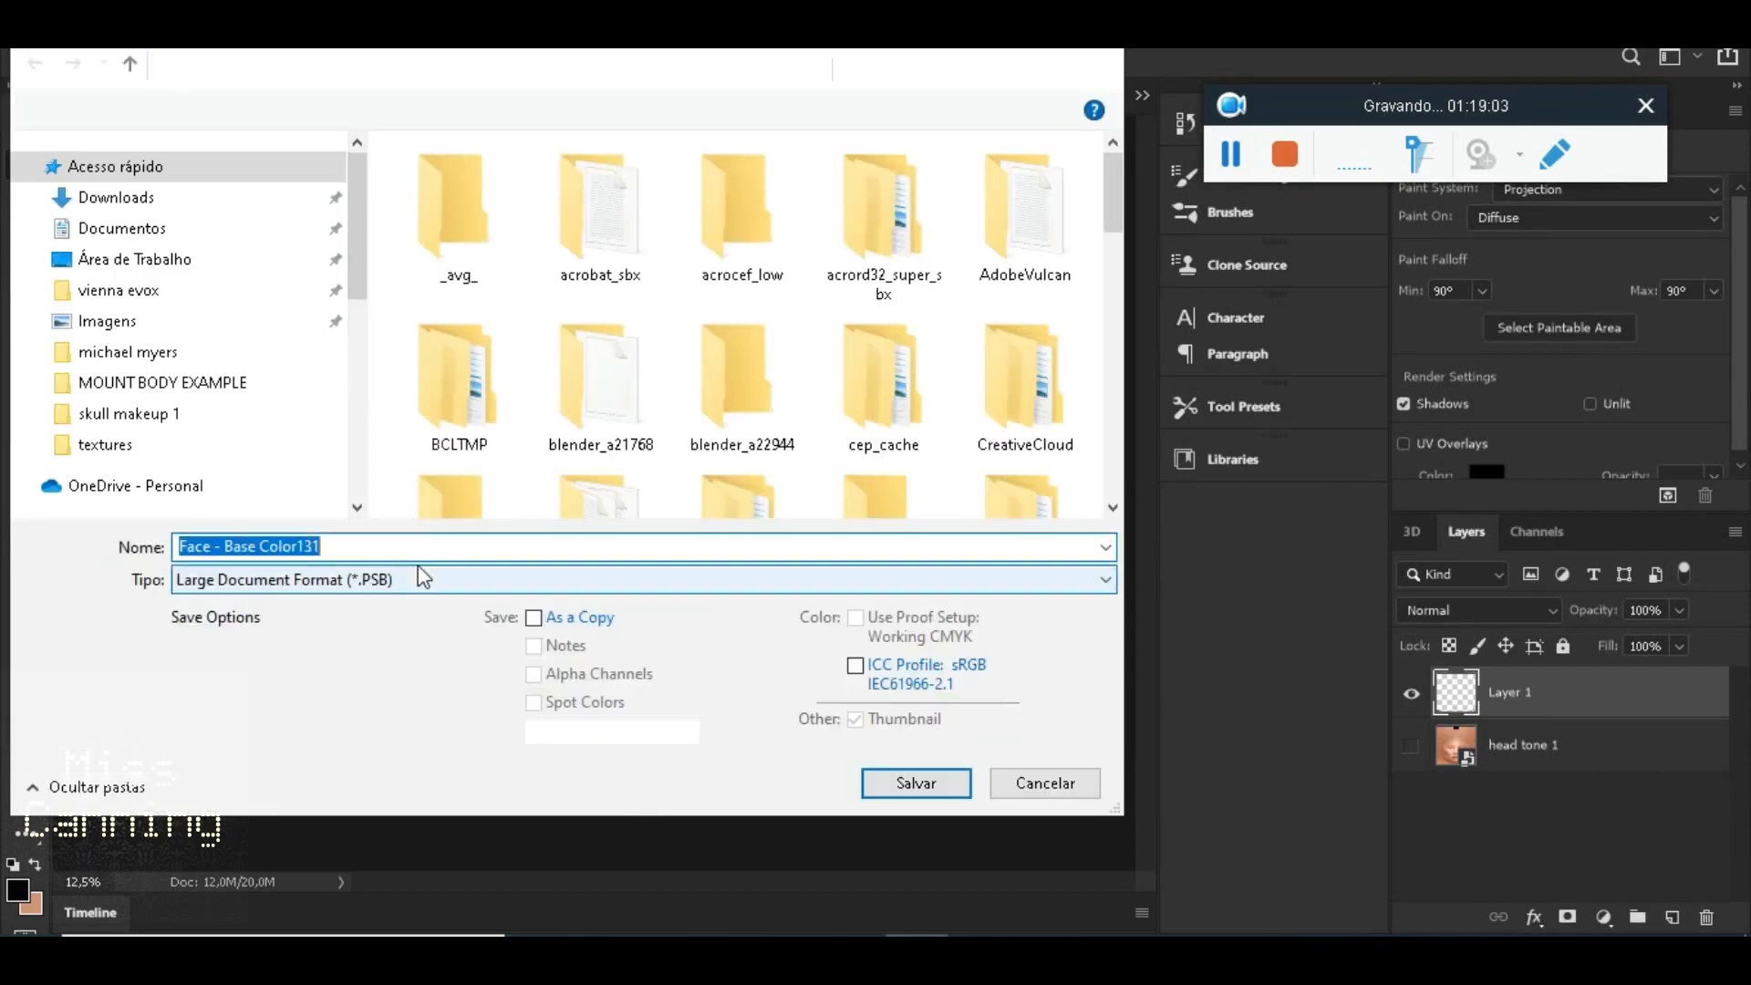
{"action": "left_click", "coordinate": [310, 580]}
{"action": "left_click", "coordinate": [304, 517]}
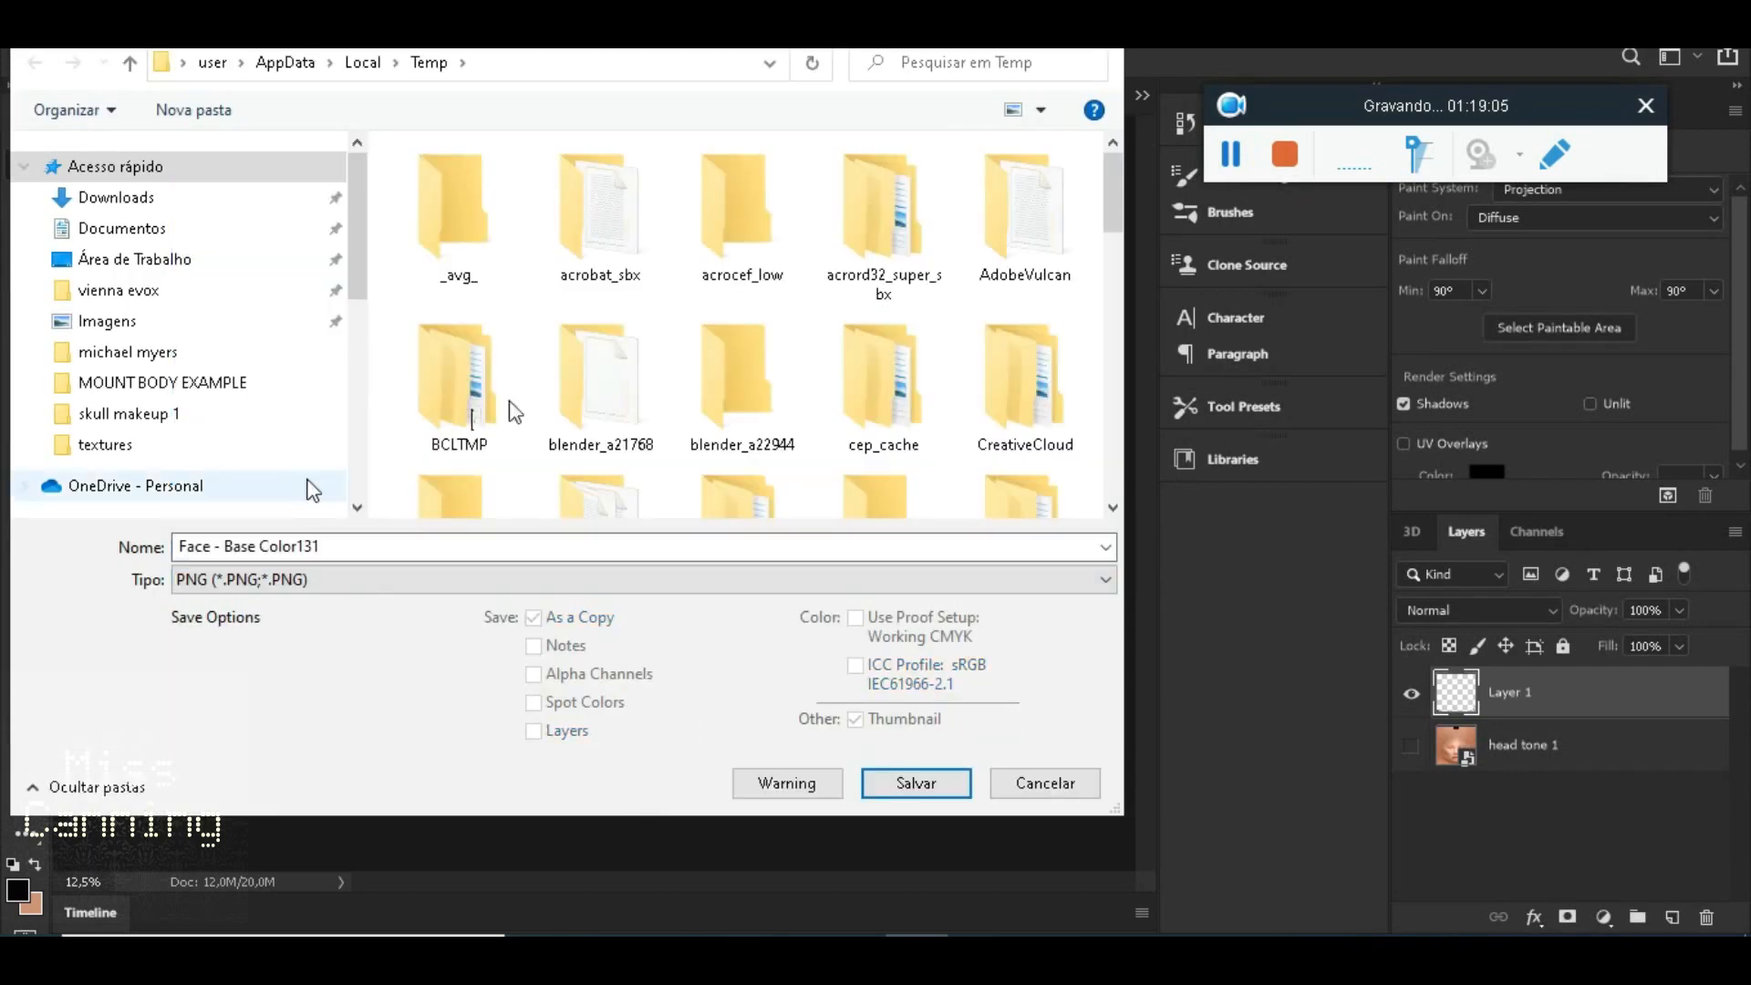
{"action": "left_click", "coordinate": [199, 384]}
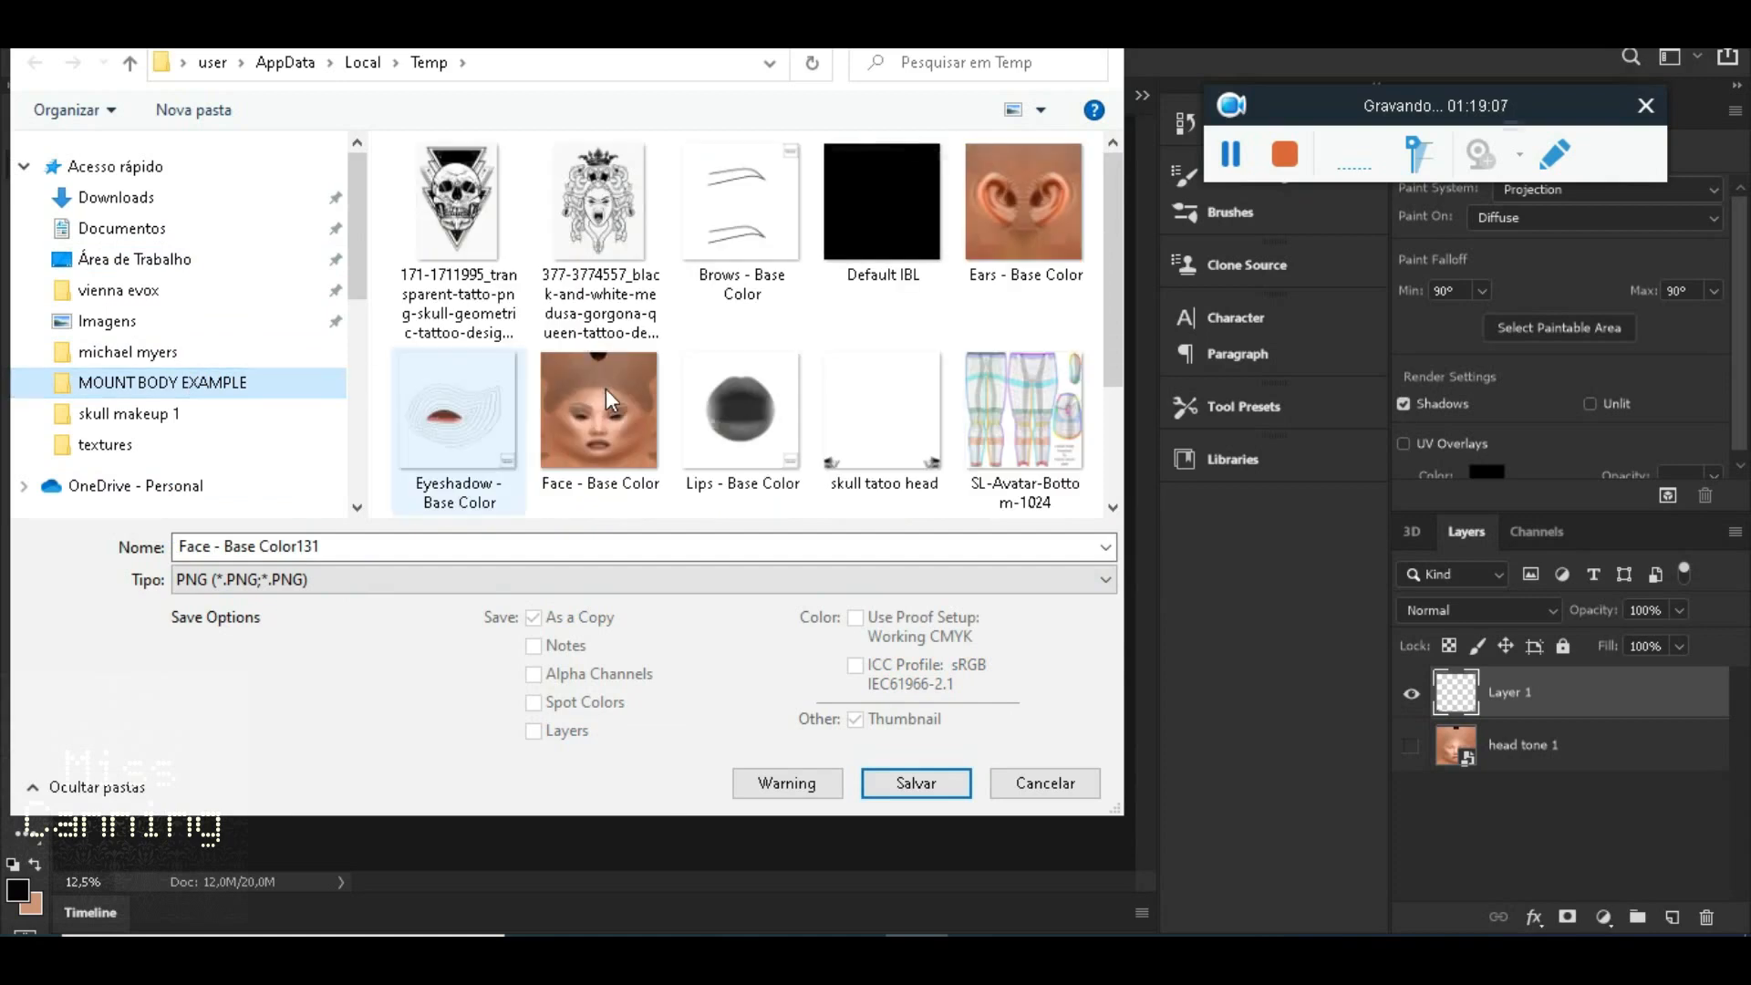
{"action": "scroll", "coordinate": [939, 392], "scroll_direction": "down", "scroll_amount": 2}
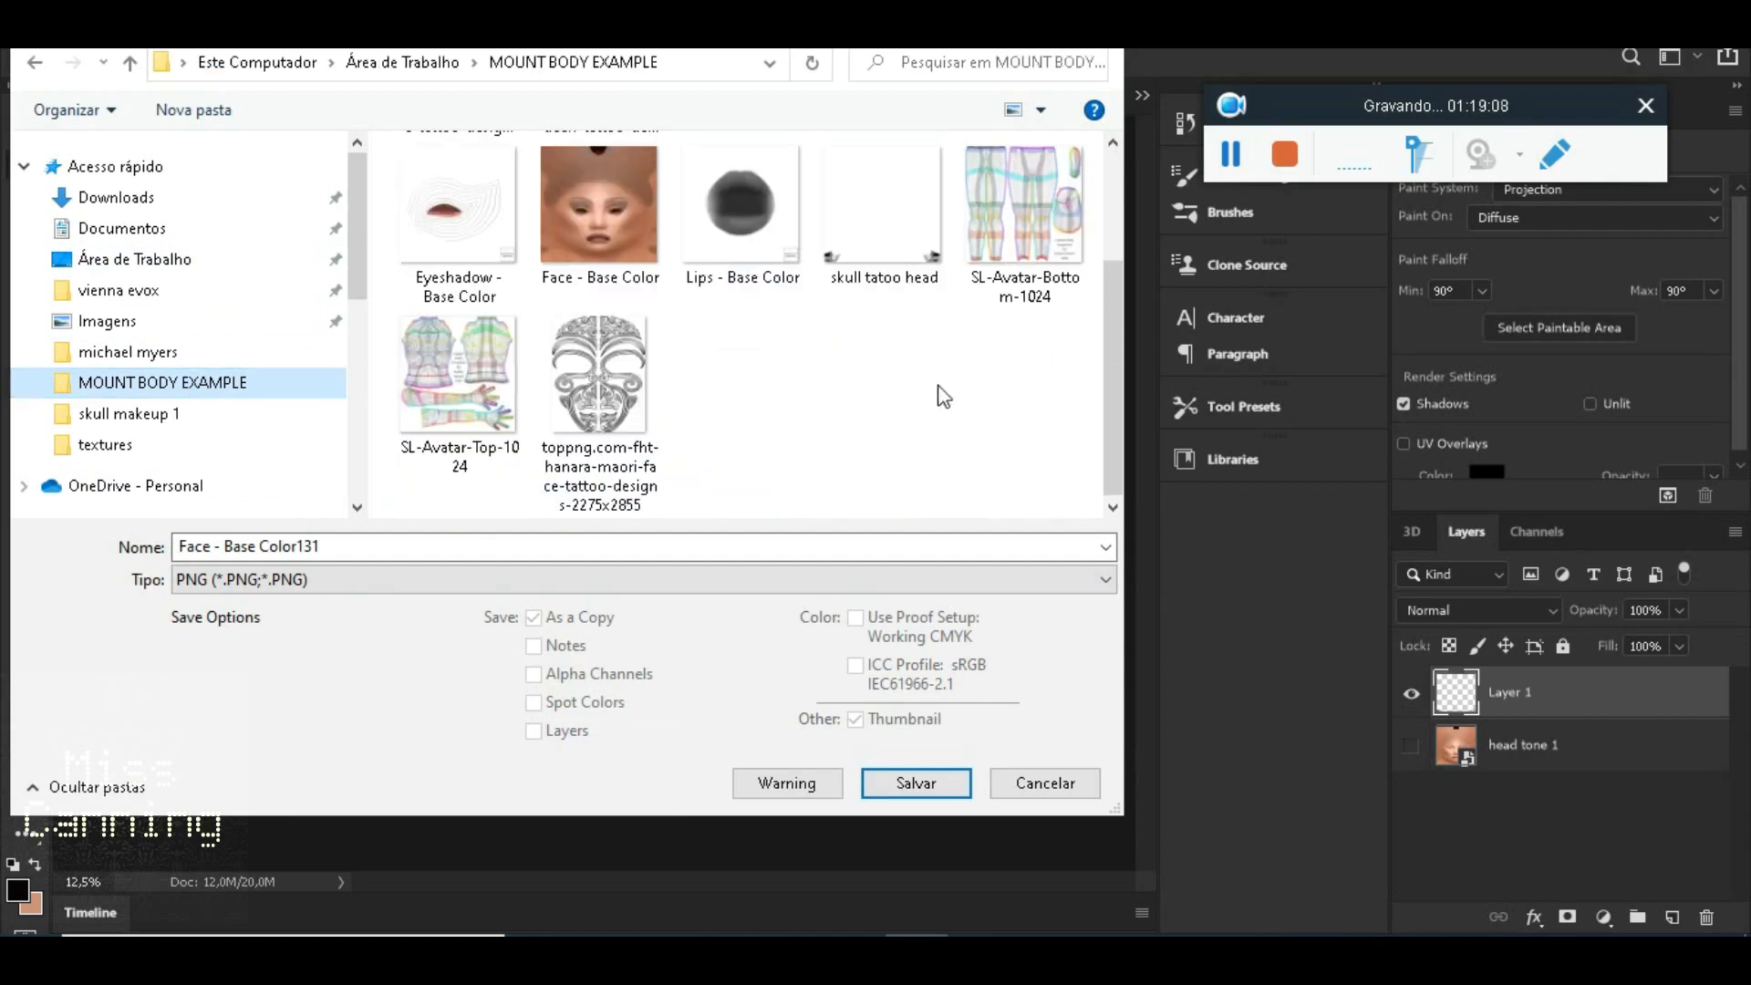
{"action": "left_click", "coordinate": [903, 239]}
{"action": "left_click", "coordinate": [898, 771]}
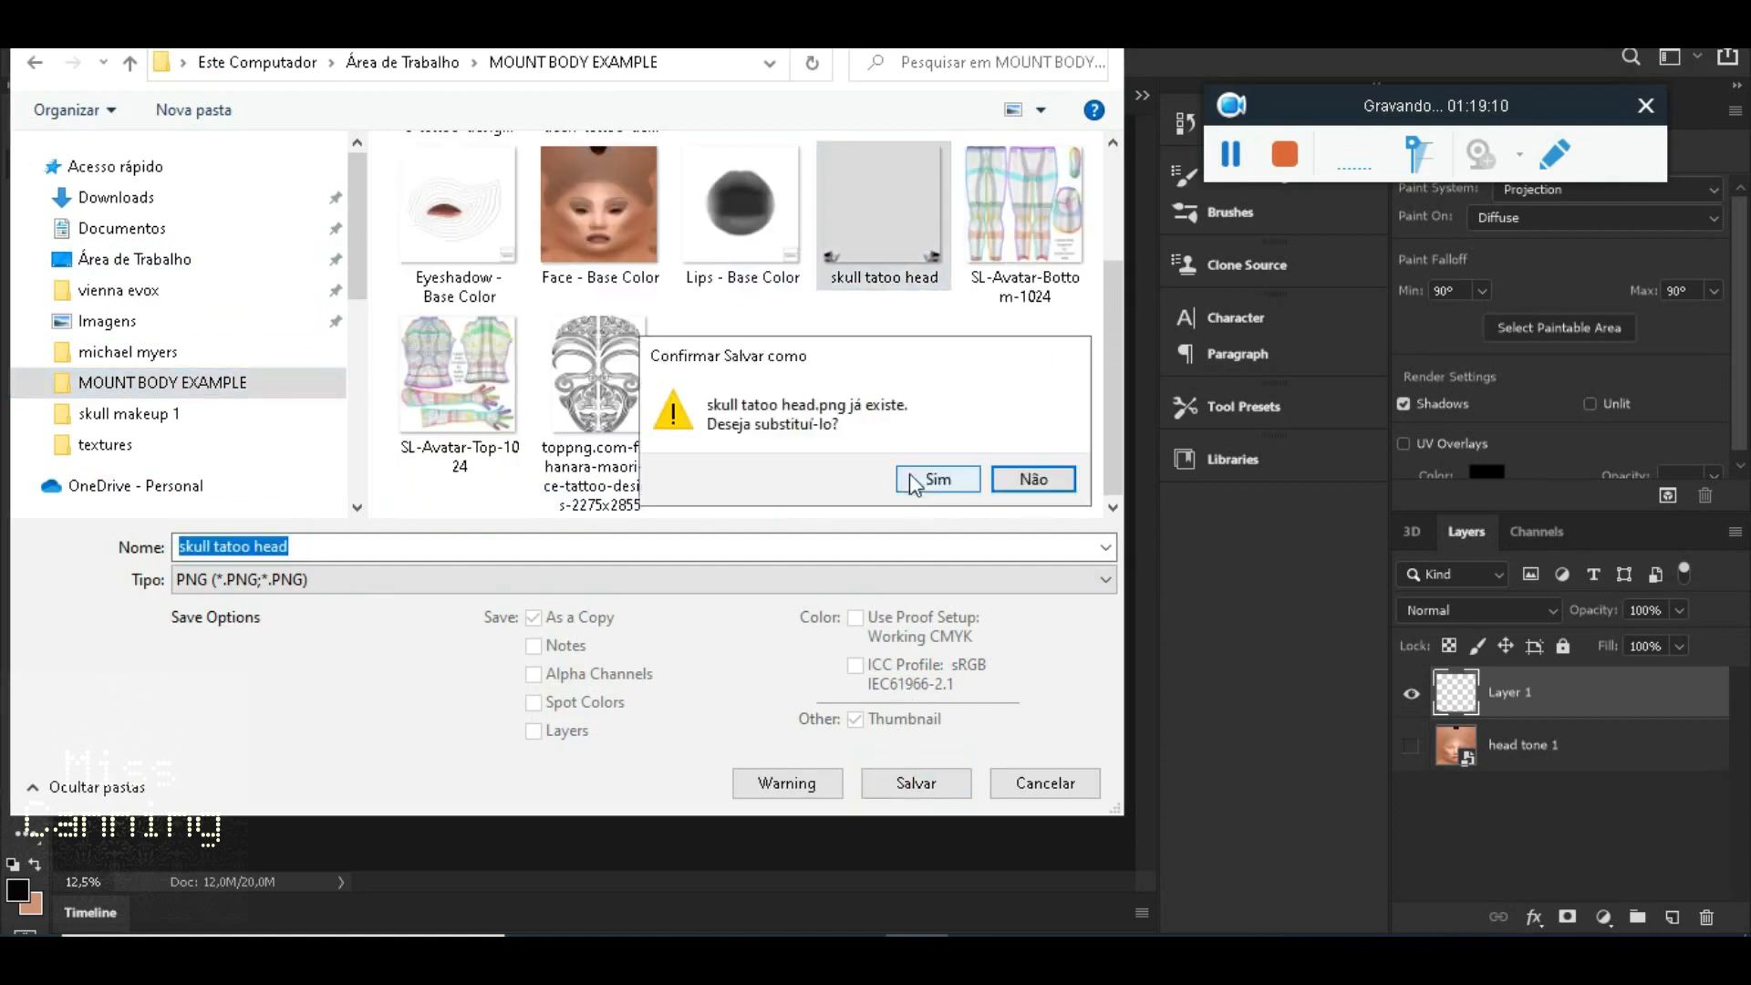
{"action": "left_click", "coordinate": [932, 478]}
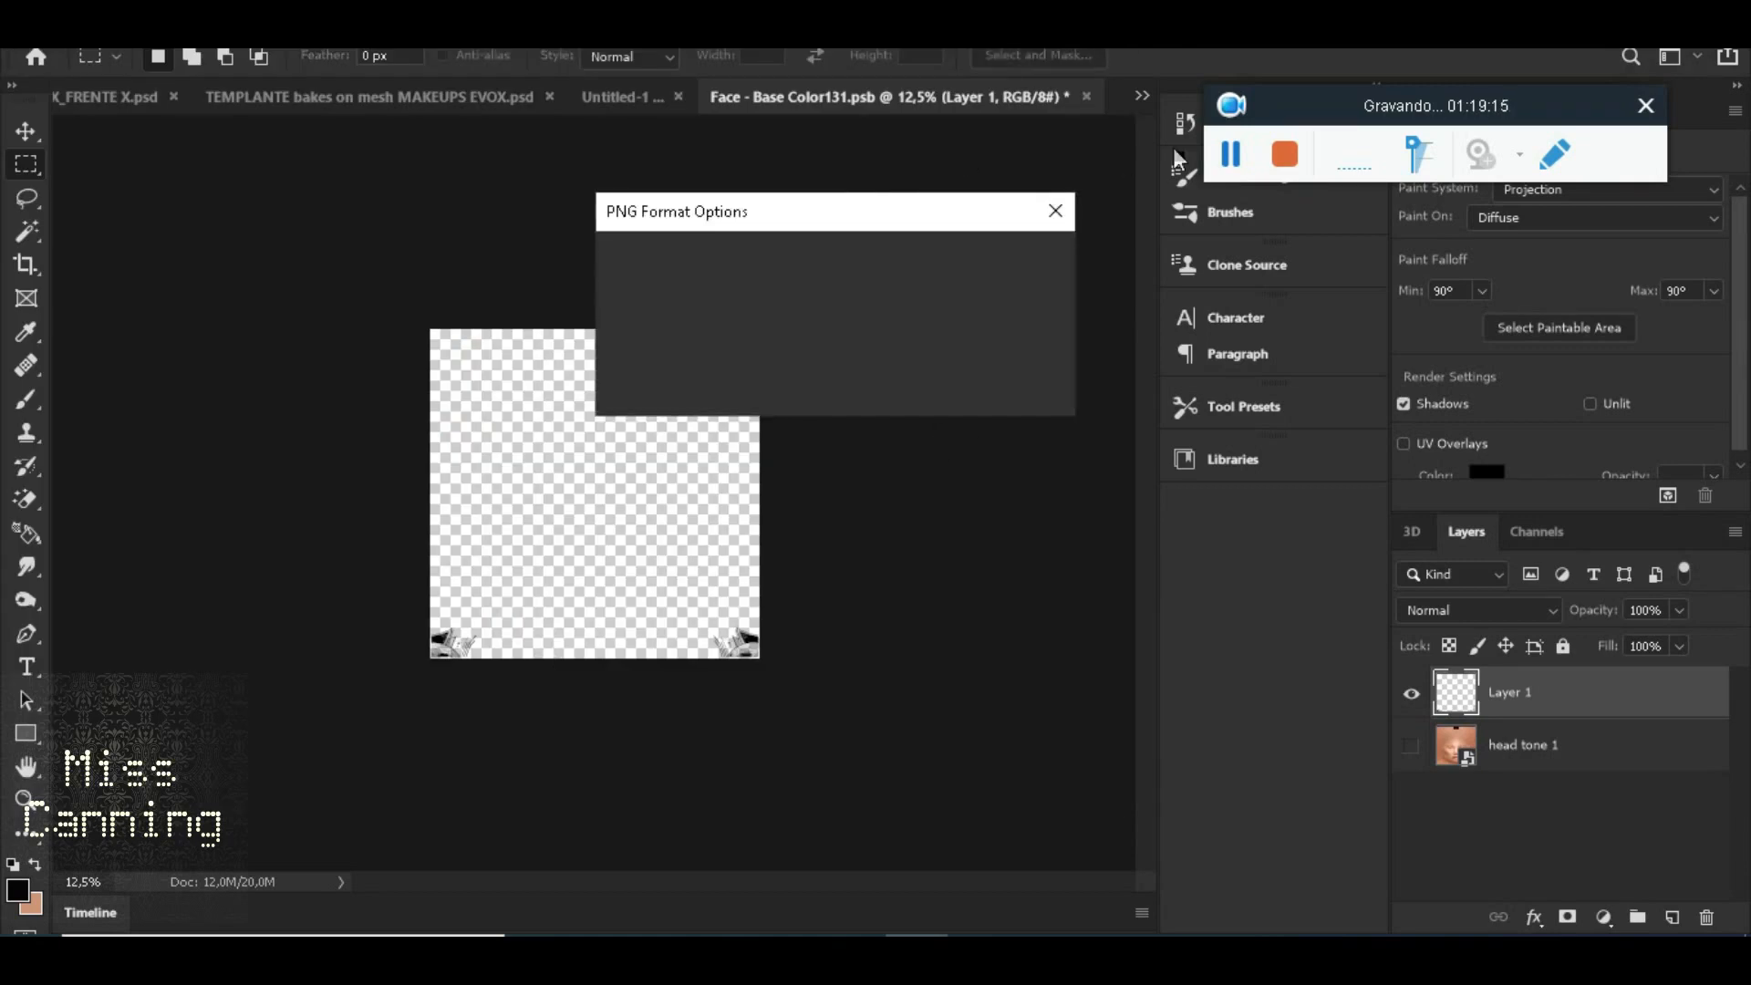
{"action": "left_click", "coordinate": [983, 267]}
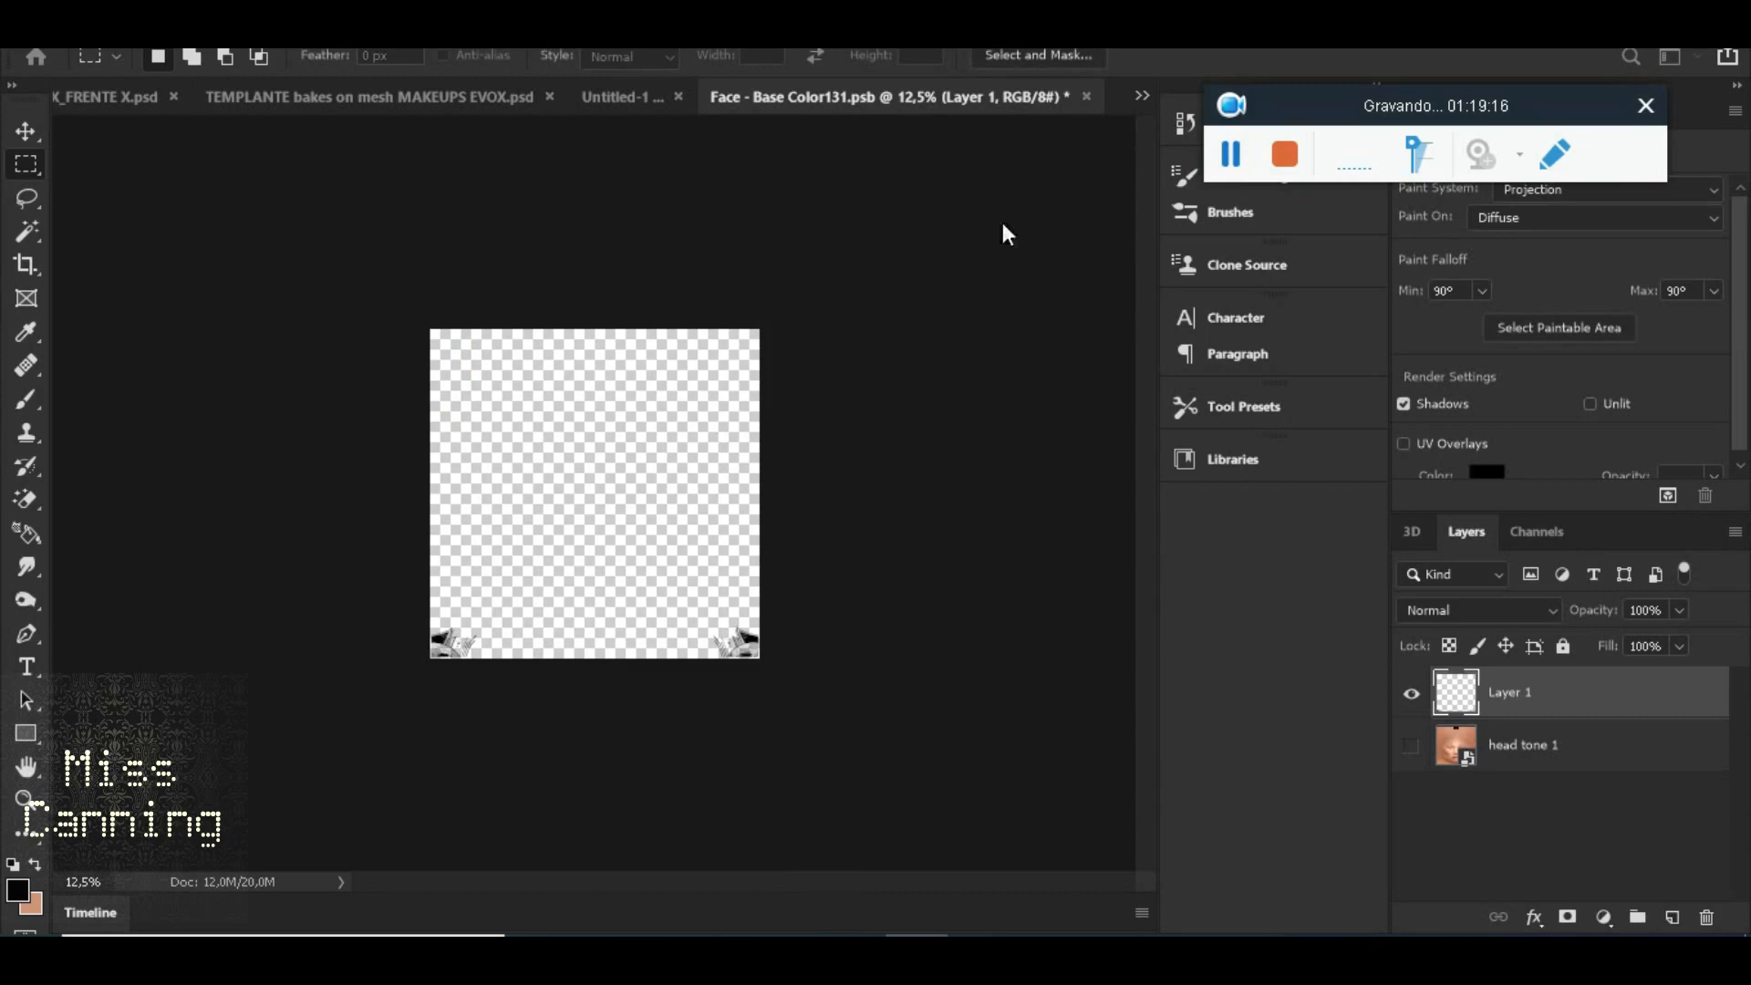
{"action": "left_click", "coordinate": [1086, 97]}
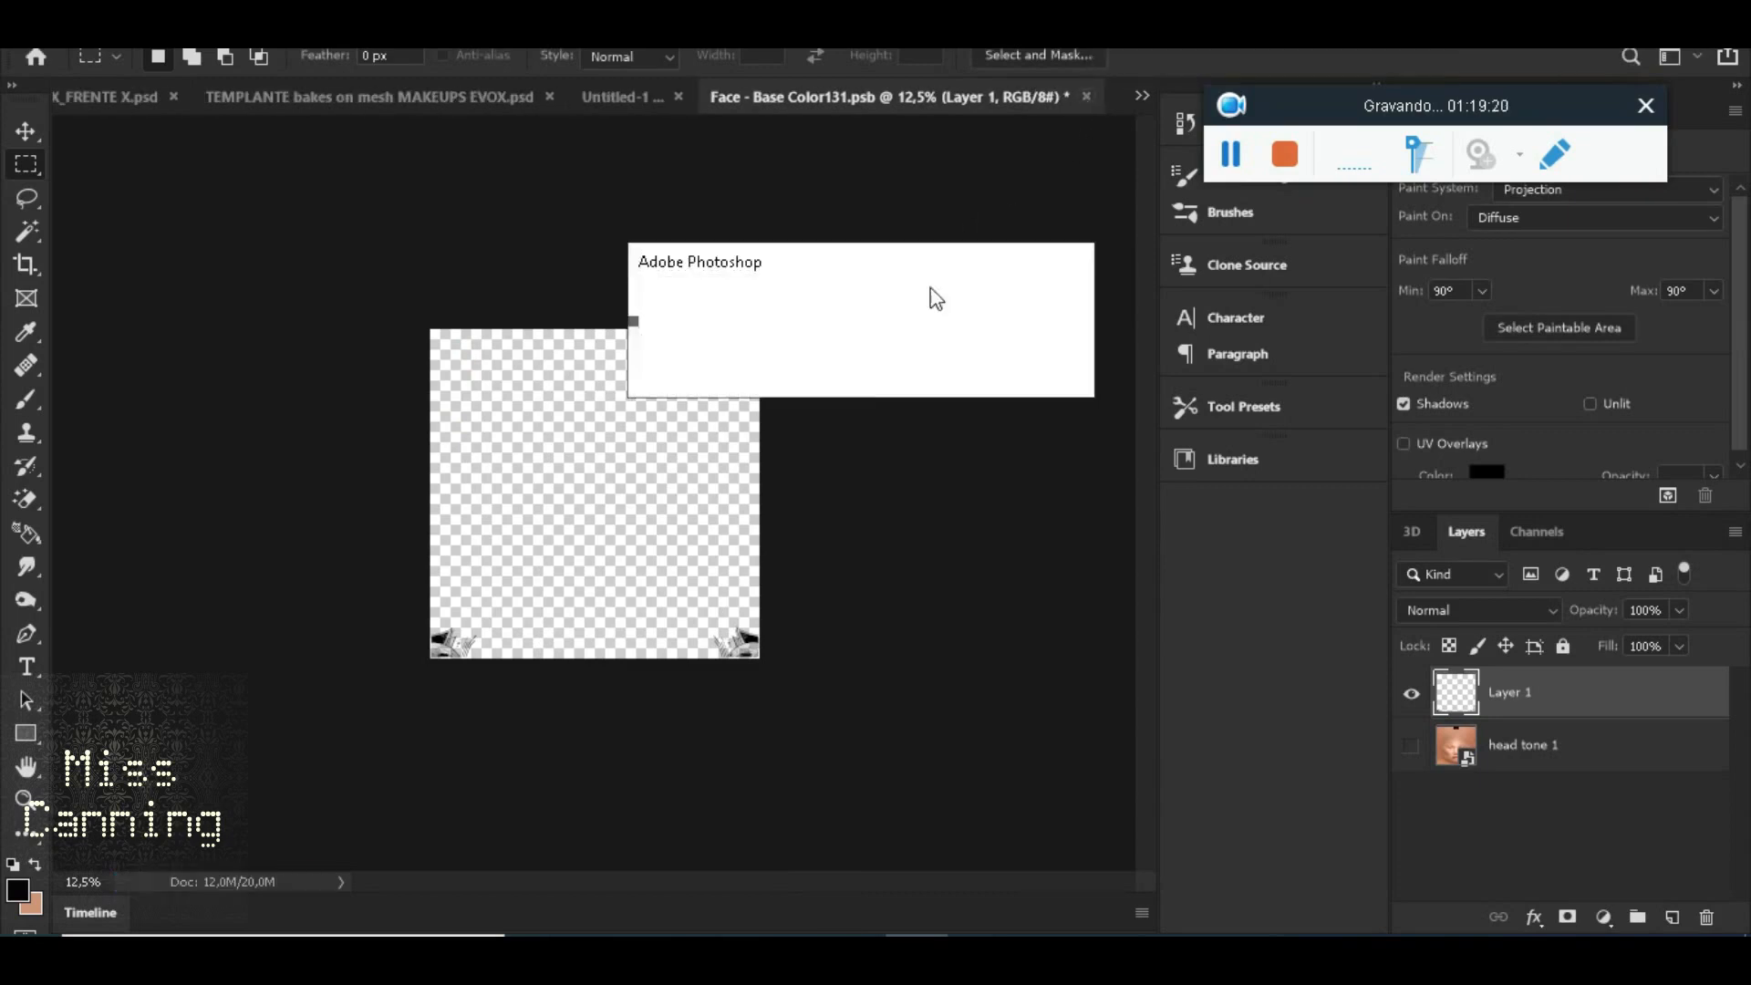
{"action": "left_click", "coordinate": [883, 371]}
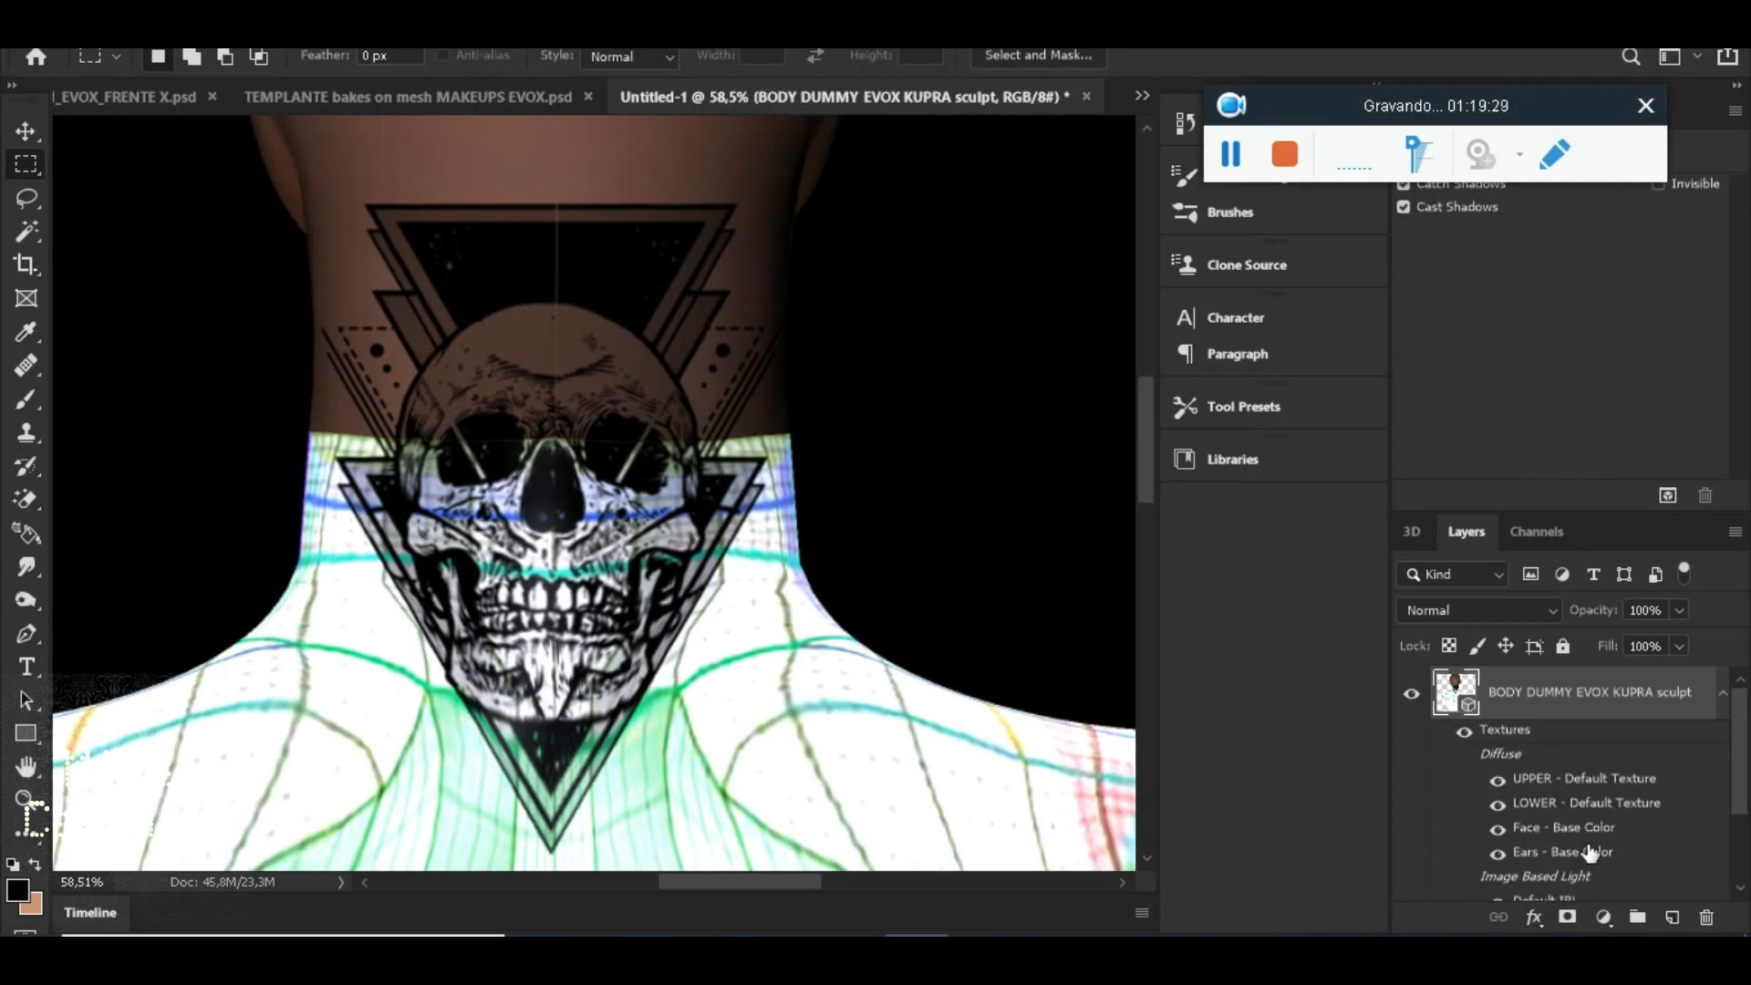
Open the UPPER - Default Texture, hide its SL-Avatar-Top-1024 template layer and leave only the tattoo layer visible
{"action": "double_click", "coordinate": [1566, 807]}
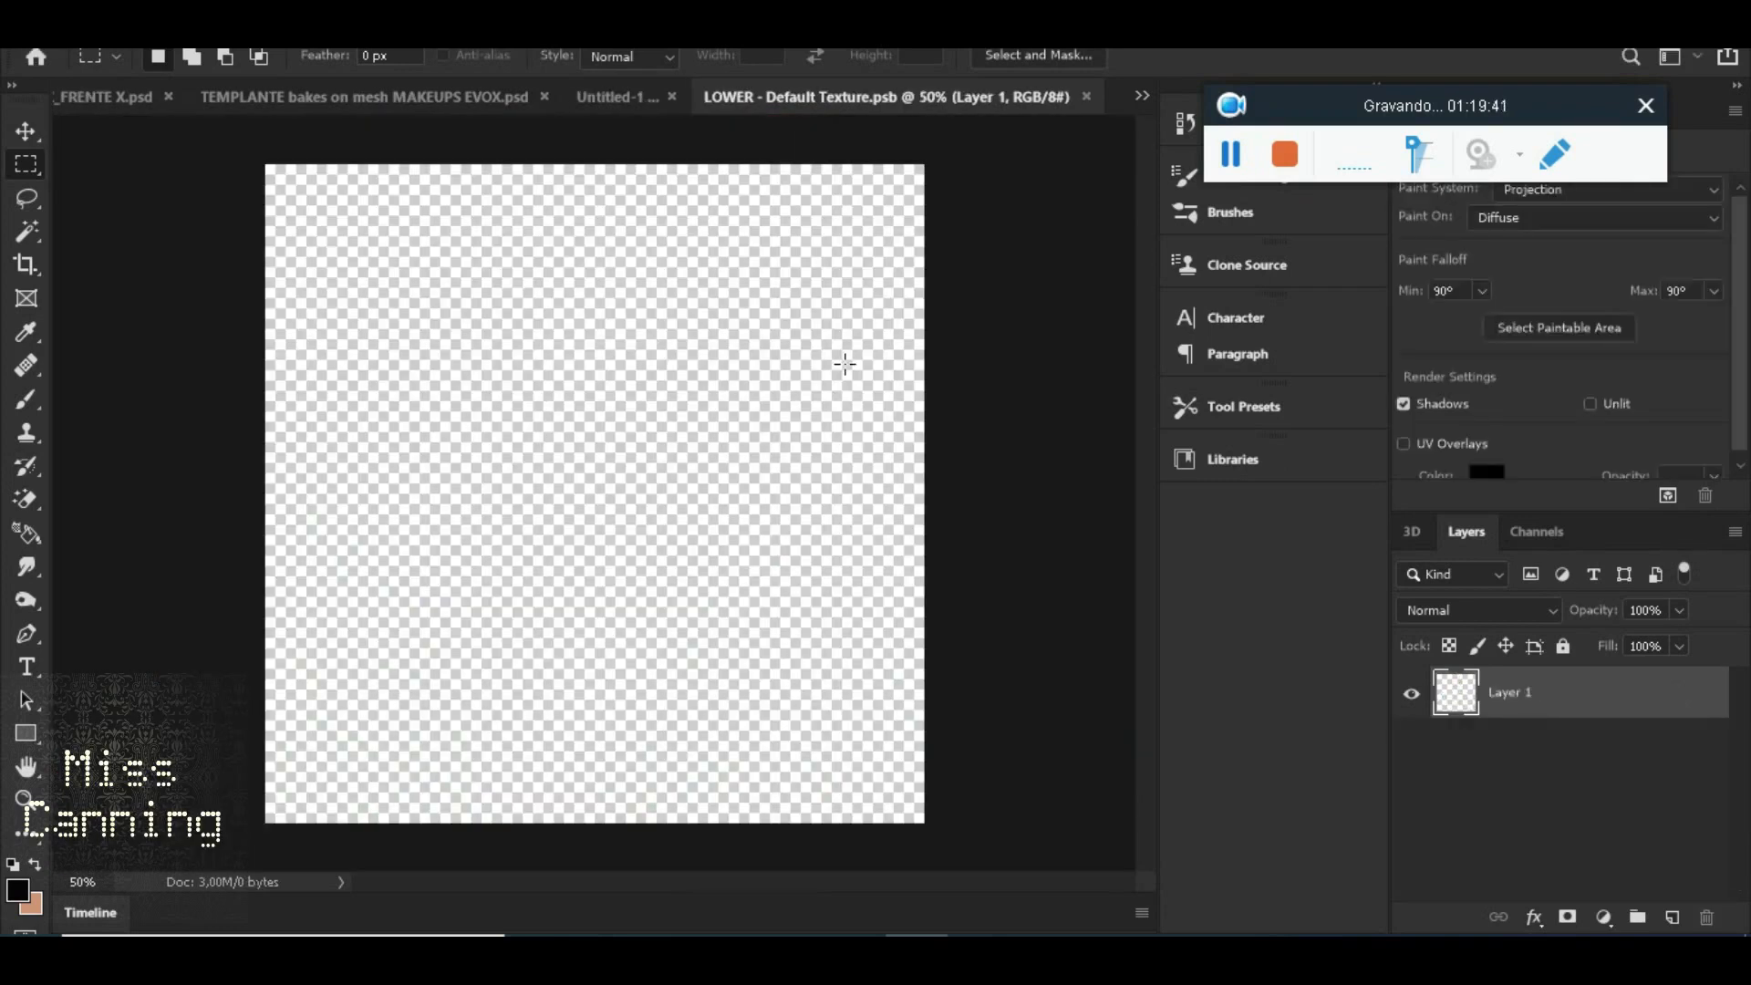
{"action": "left_click", "coordinate": [1087, 95]}
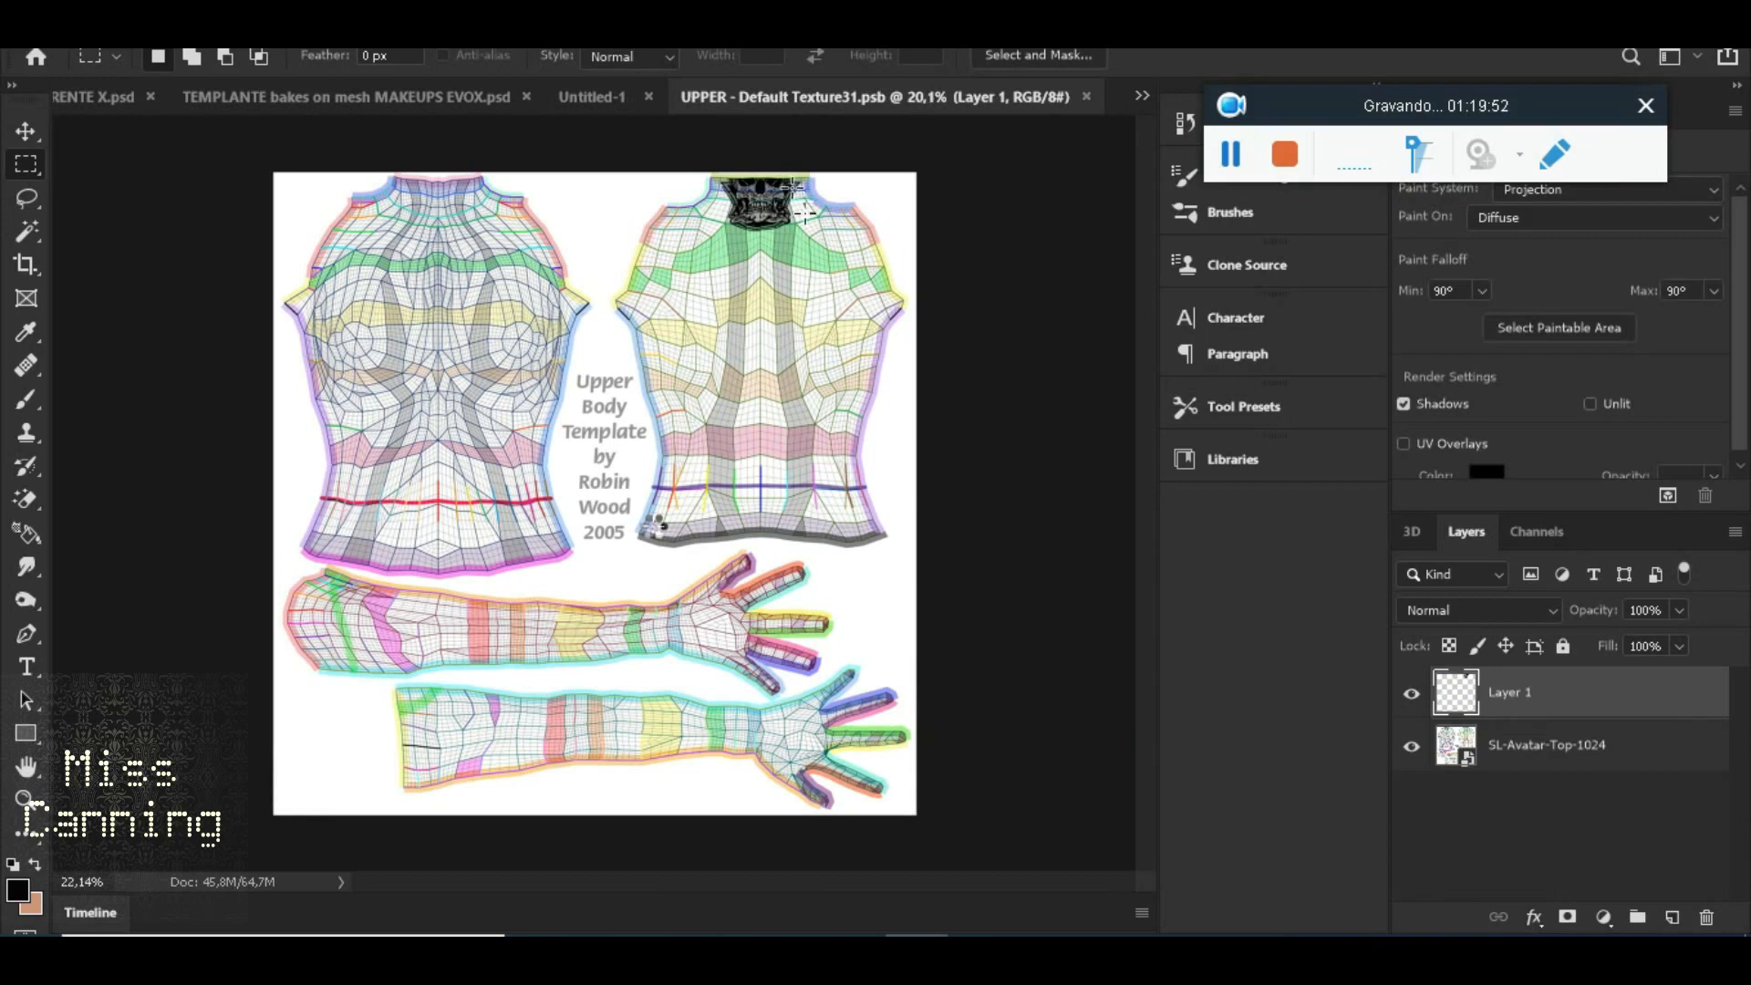
{"action": "scroll", "coordinate": [805, 212], "scroll_direction": "up", "scroll_amount": 3}
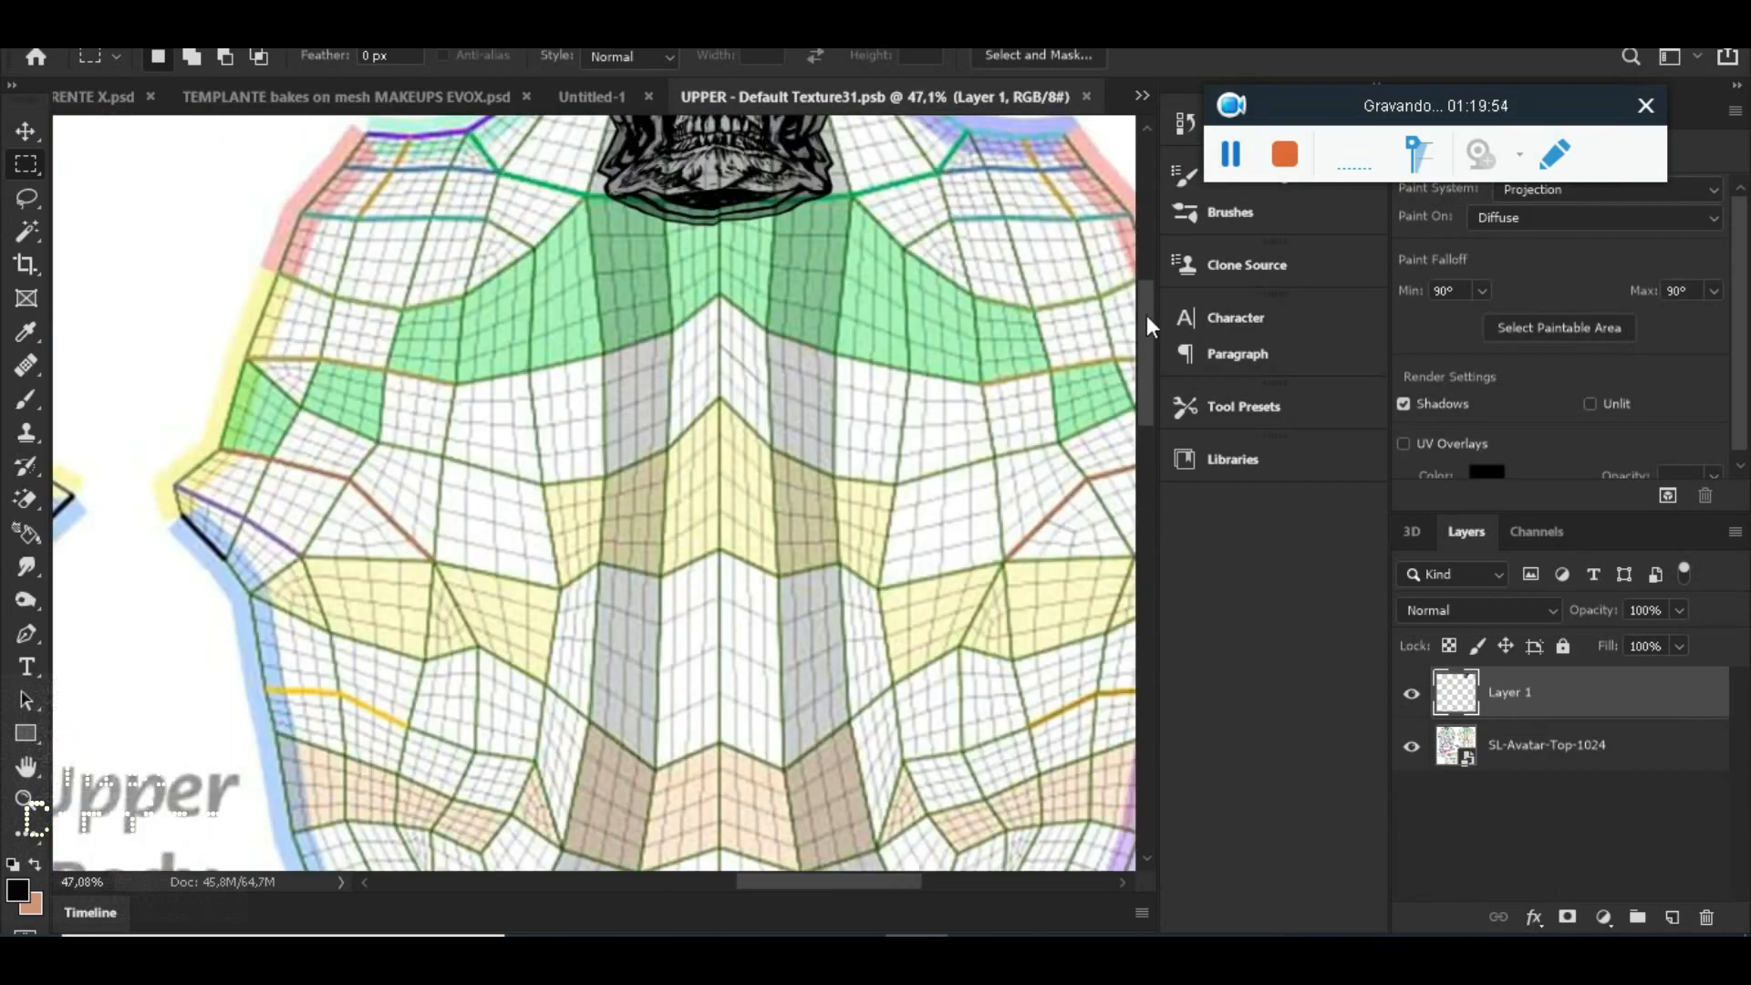
{"action": "left_click_drag", "start_coordinate": [1146, 314], "coordinate": [1149, 263]}
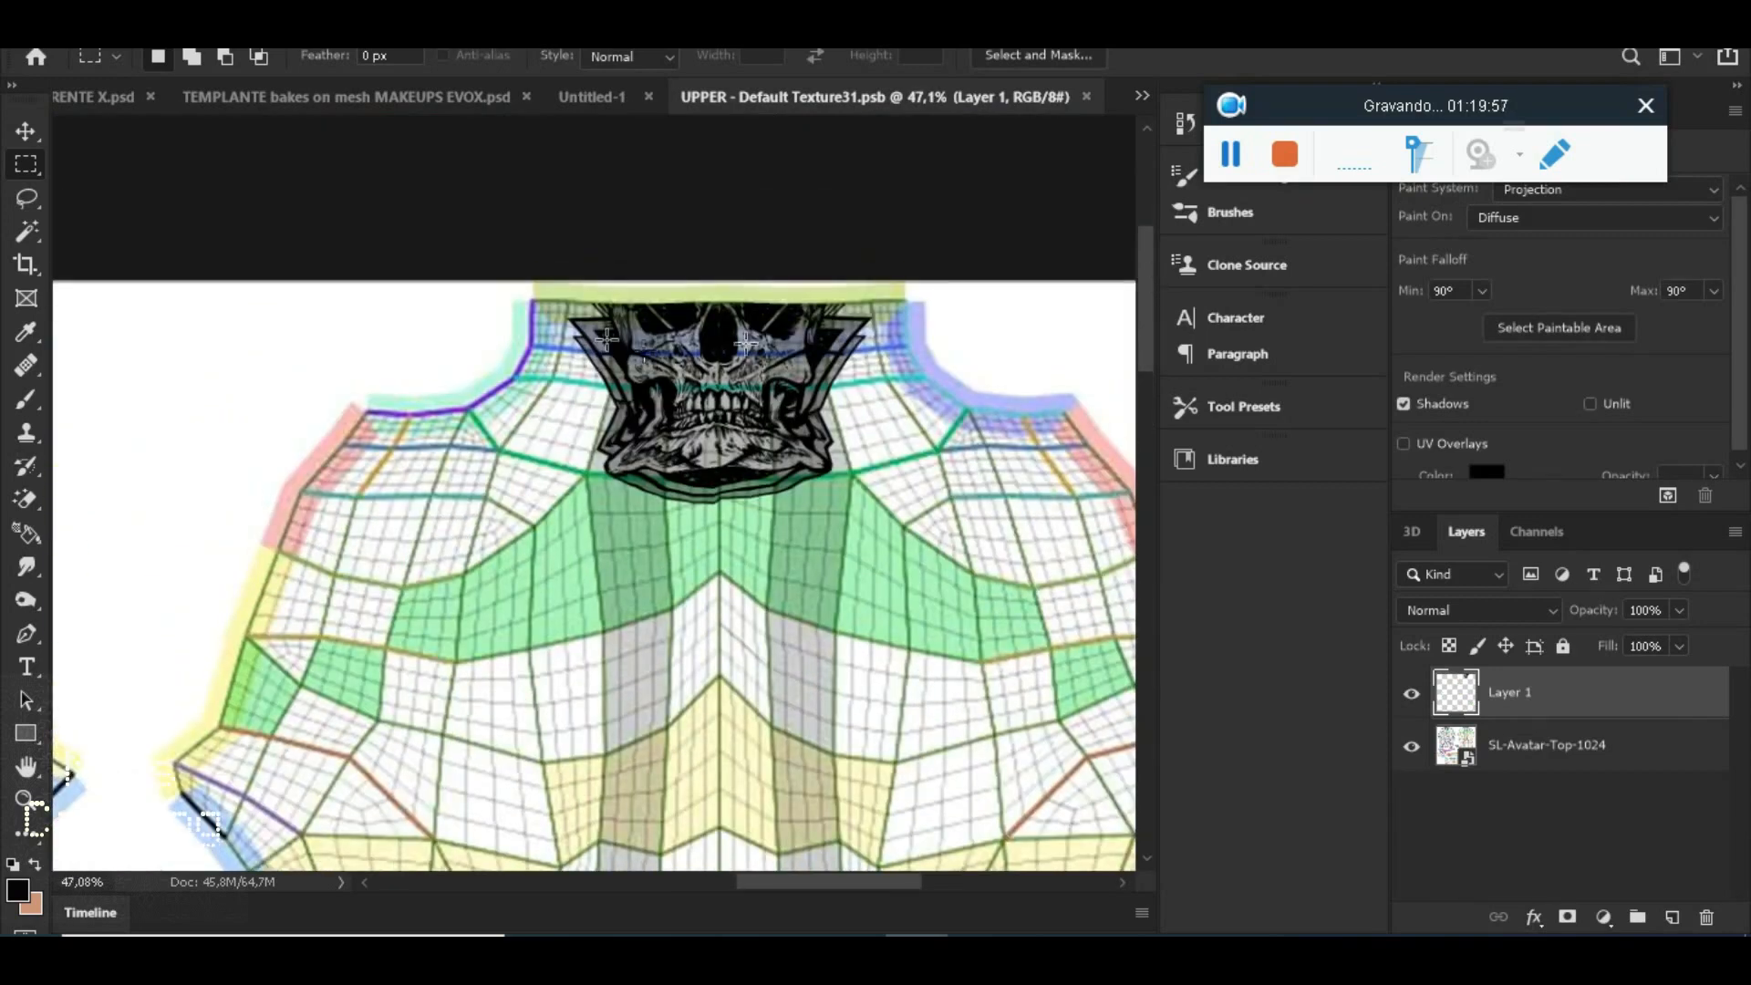
{"action": "scroll", "coordinate": [781, 267], "scroll_direction": "up", "scroll_amount": 2}
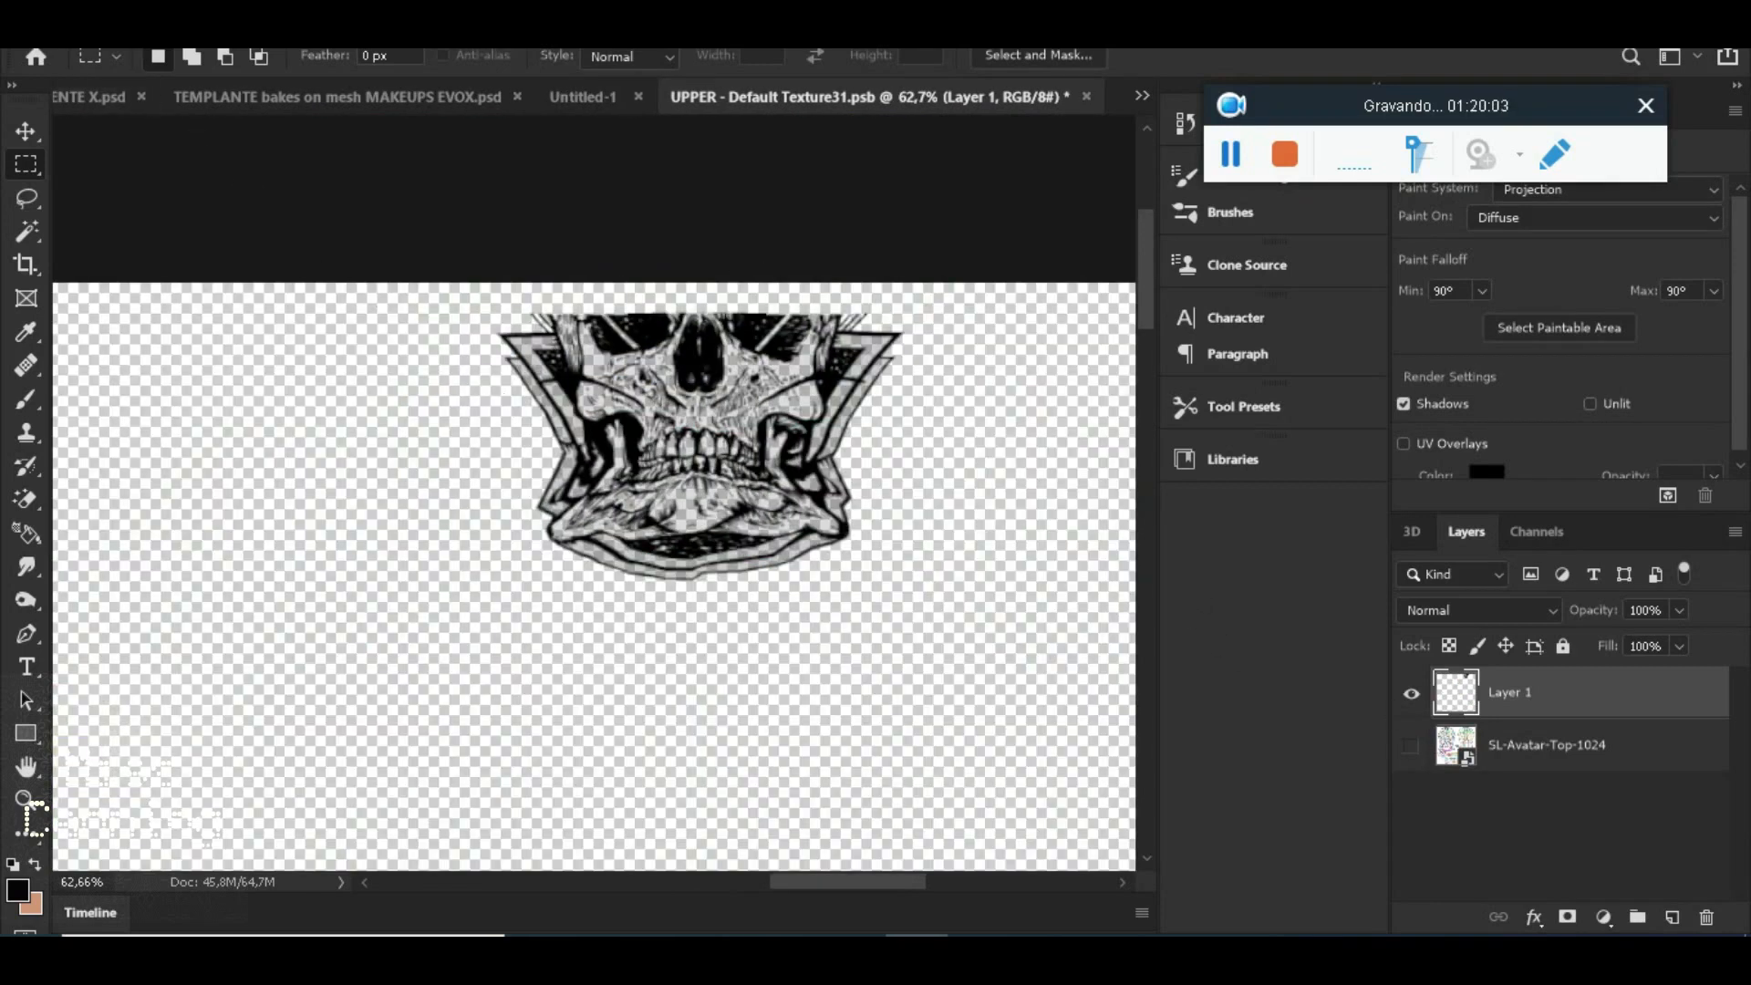
Resize the upper-body texture image to 2048 × 2048 pixels and inspect the sharpness of the skull tattoo
{"action": "key", "text": "alt+i"}
{"action": "left_click", "coordinate": [250, 216]}
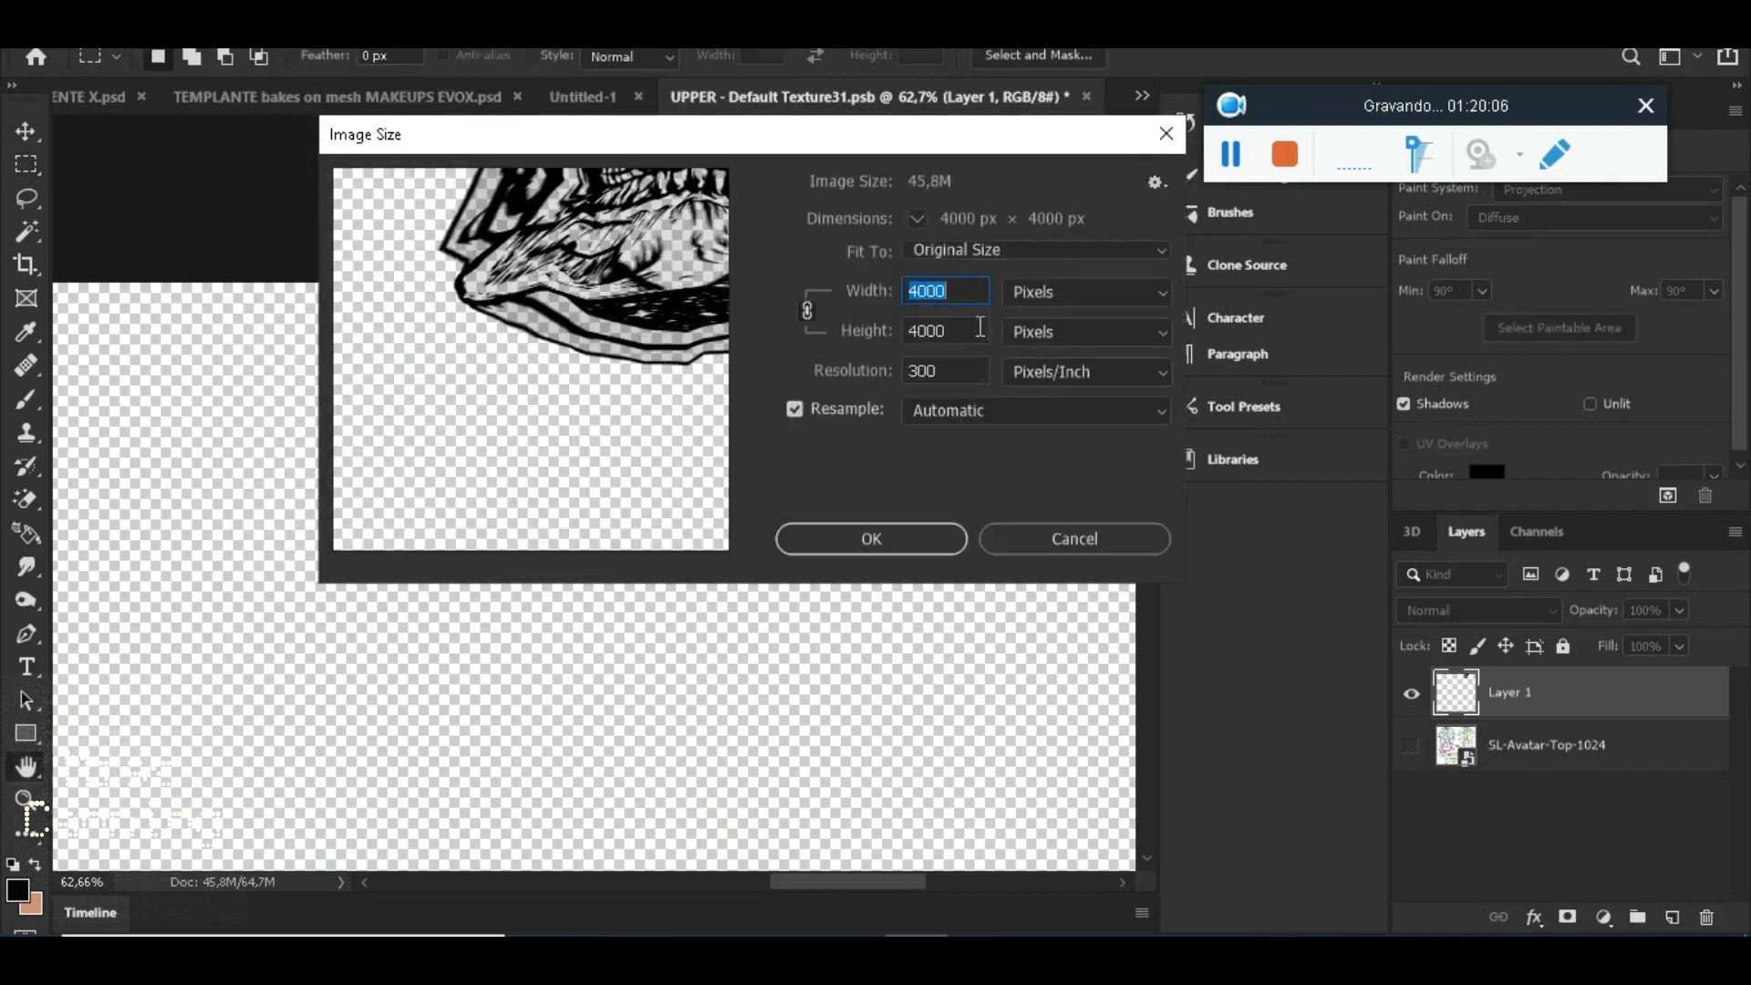
{"action": "type", "text": "2048"}
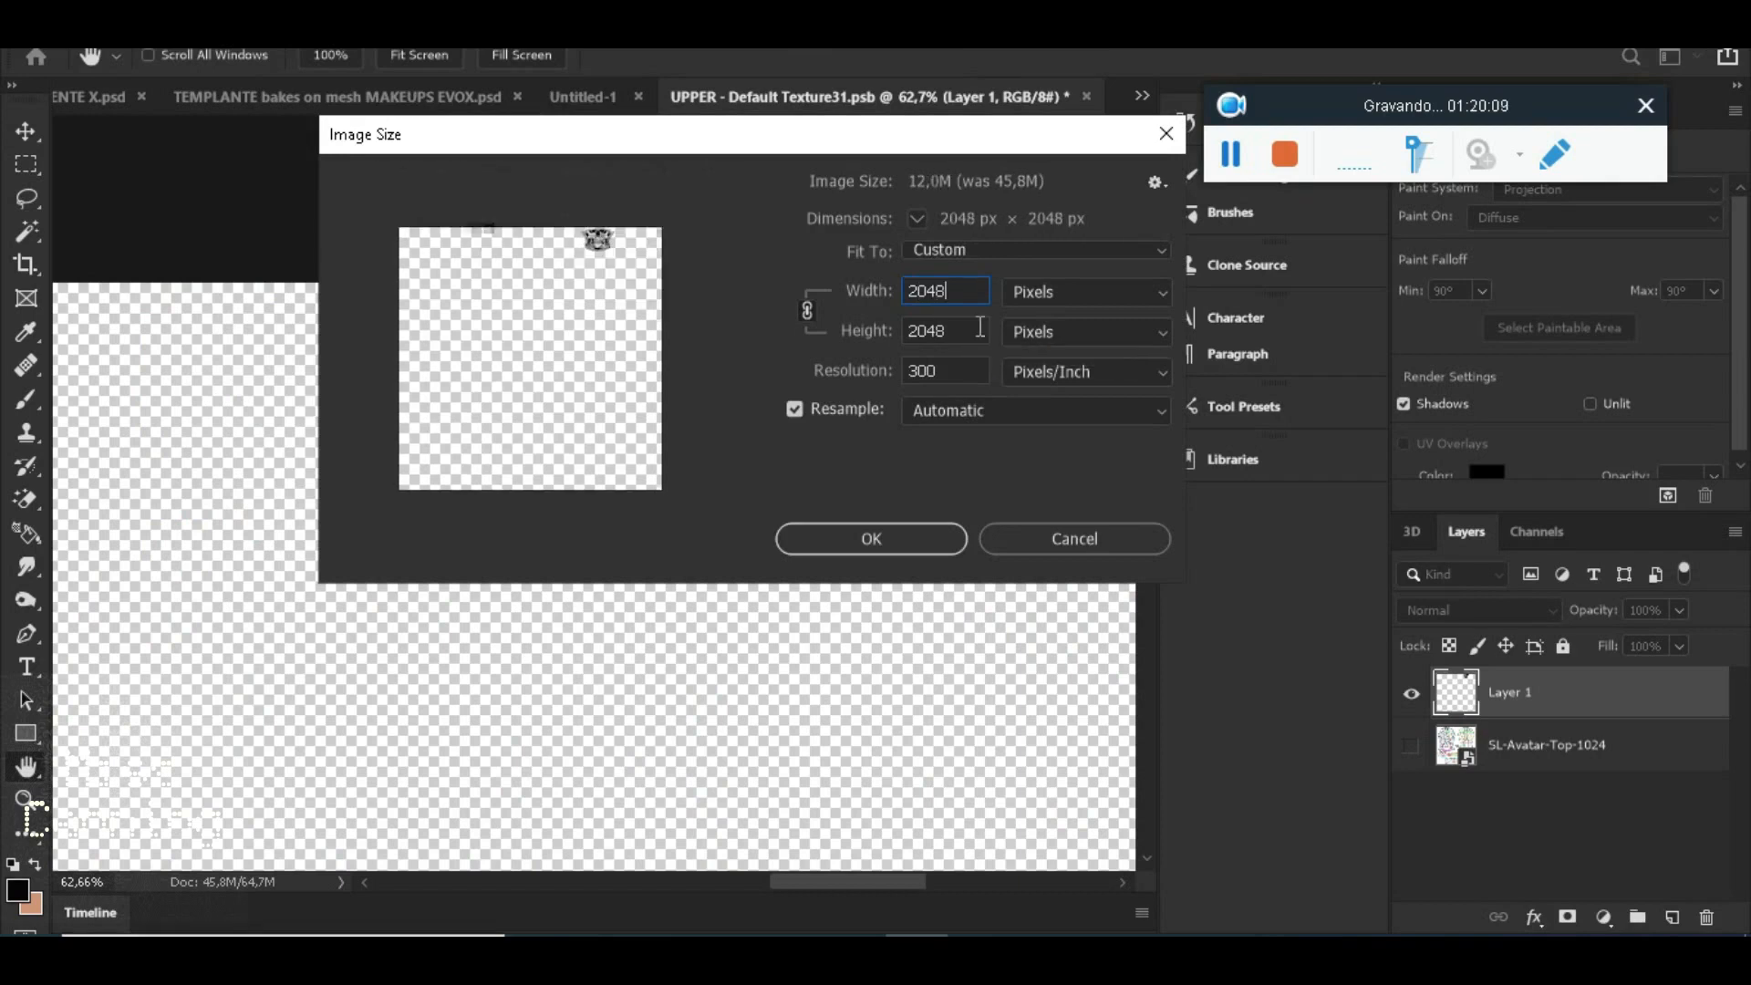
{"action": "left_click", "coordinate": [868, 536]}
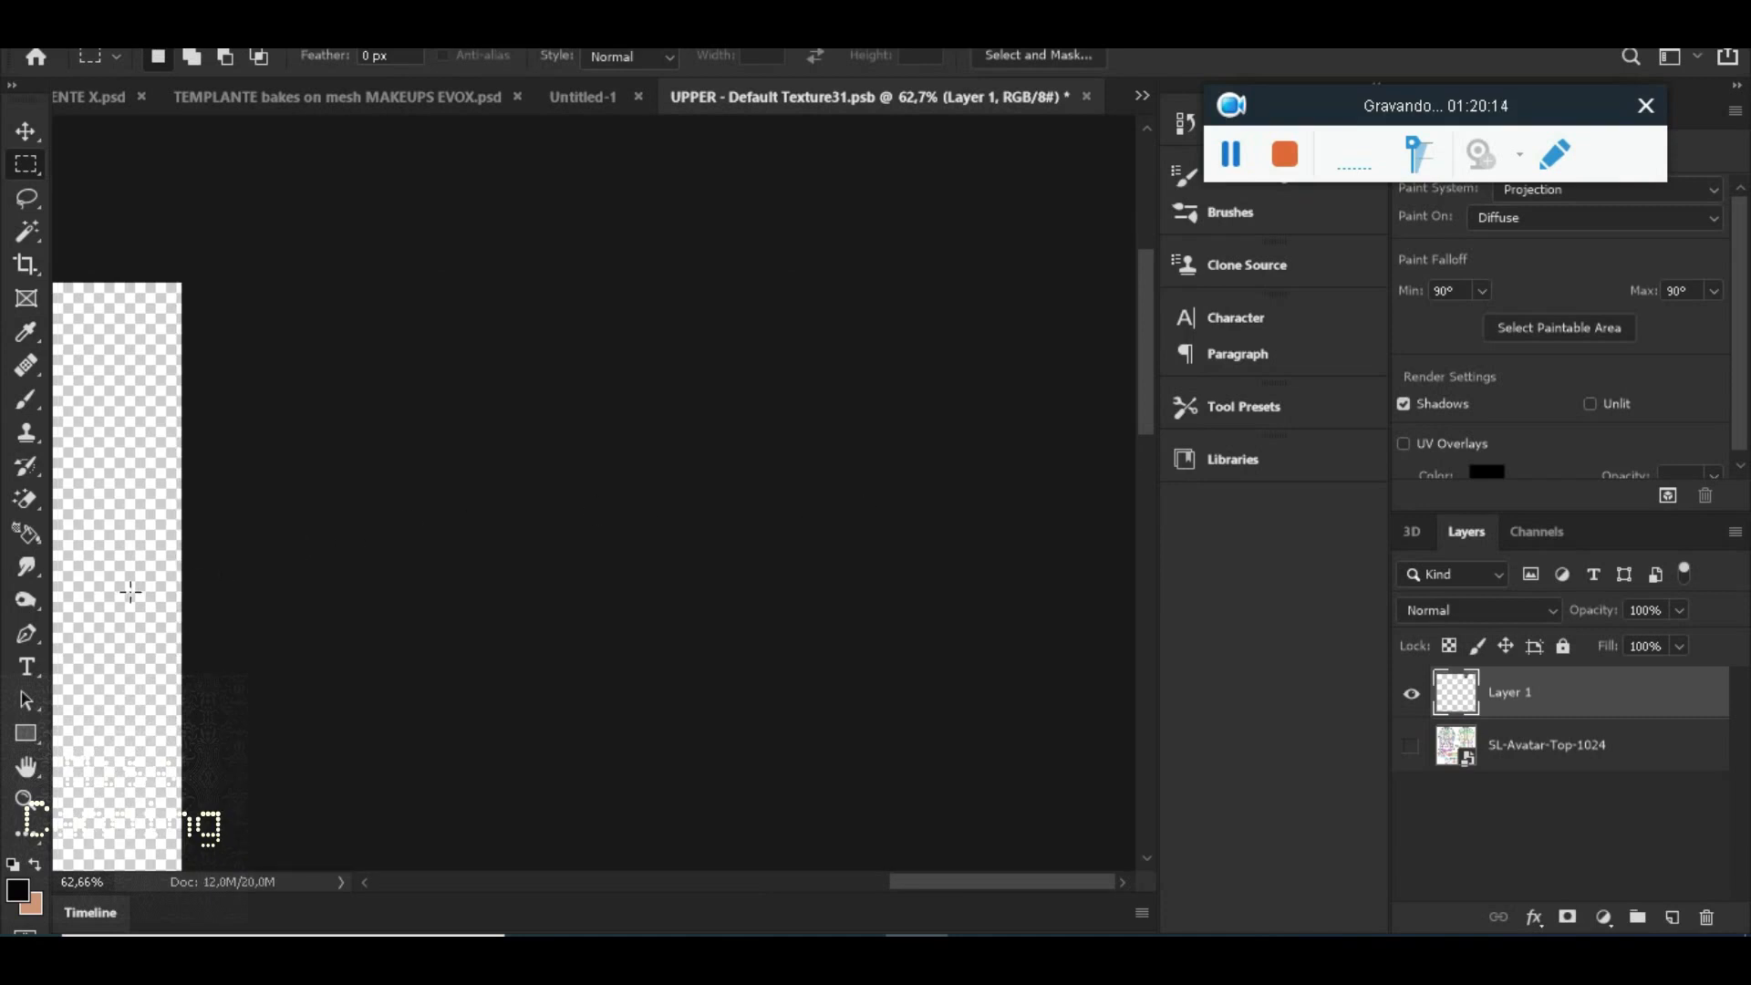
{"action": "scroll", "coordinate": [666, 567], "scroll_direction": "down", "scroll_amount": 6}
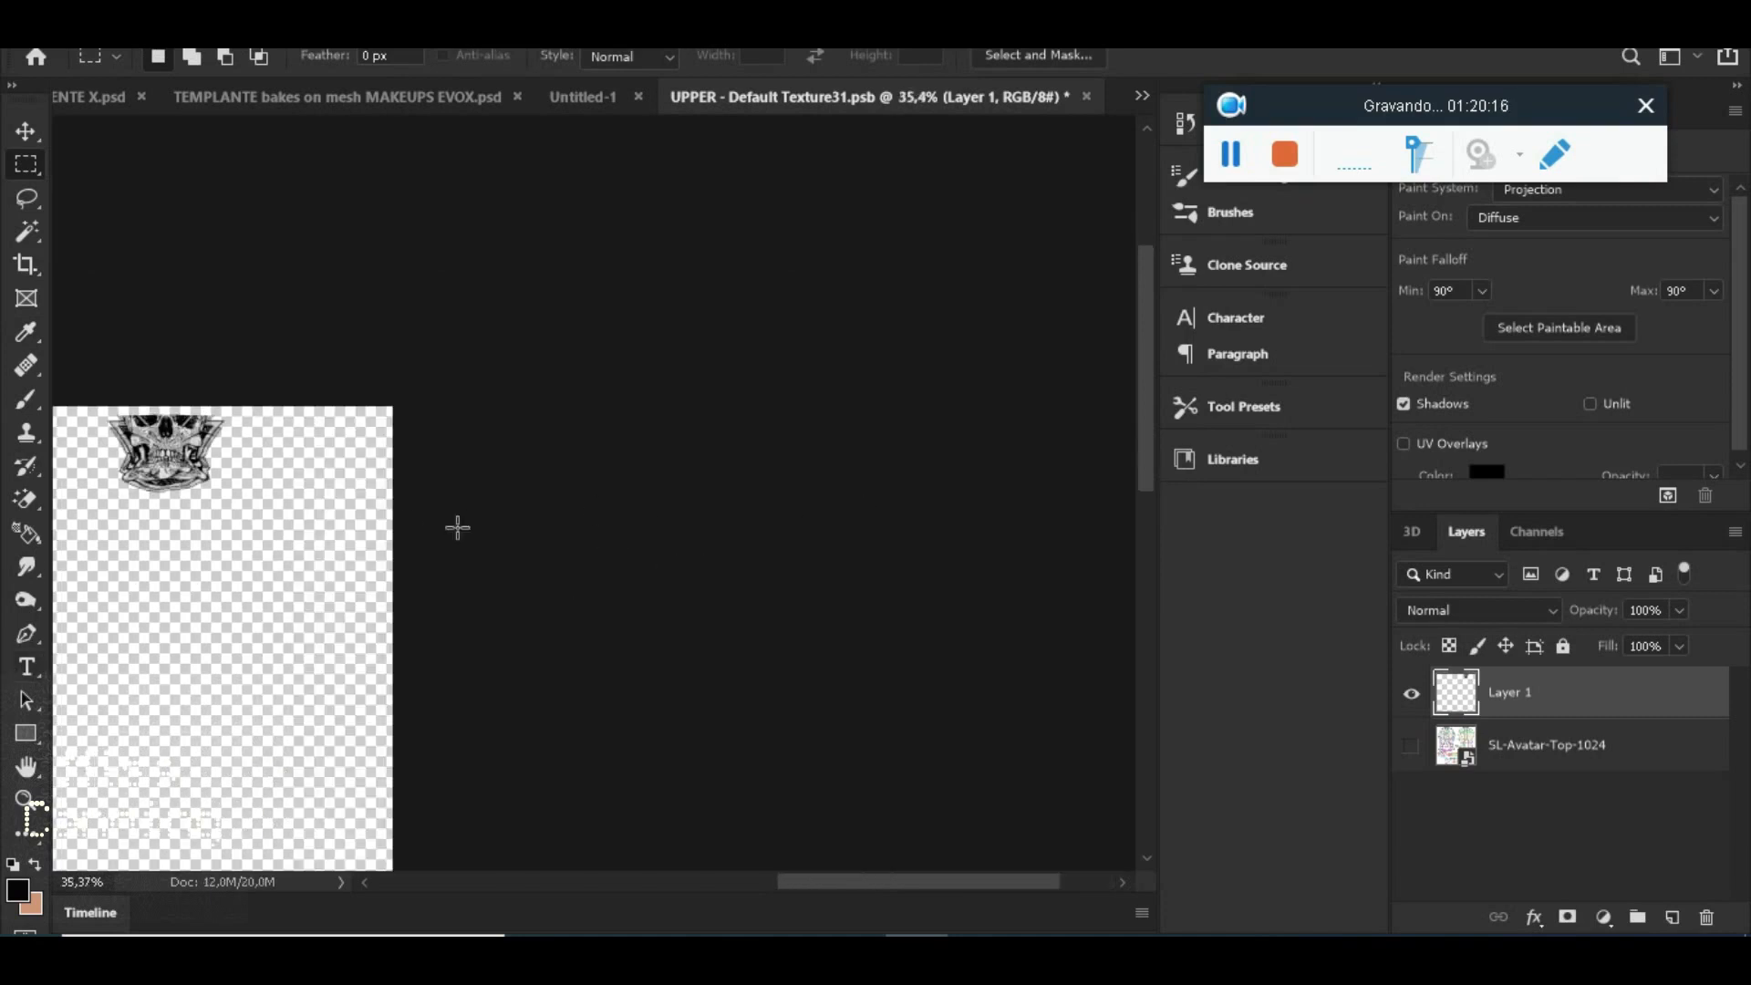
{"action": "scroll", "coordinate": [535, 406], "scroll_direction": "up", "scroll_amount": 4}
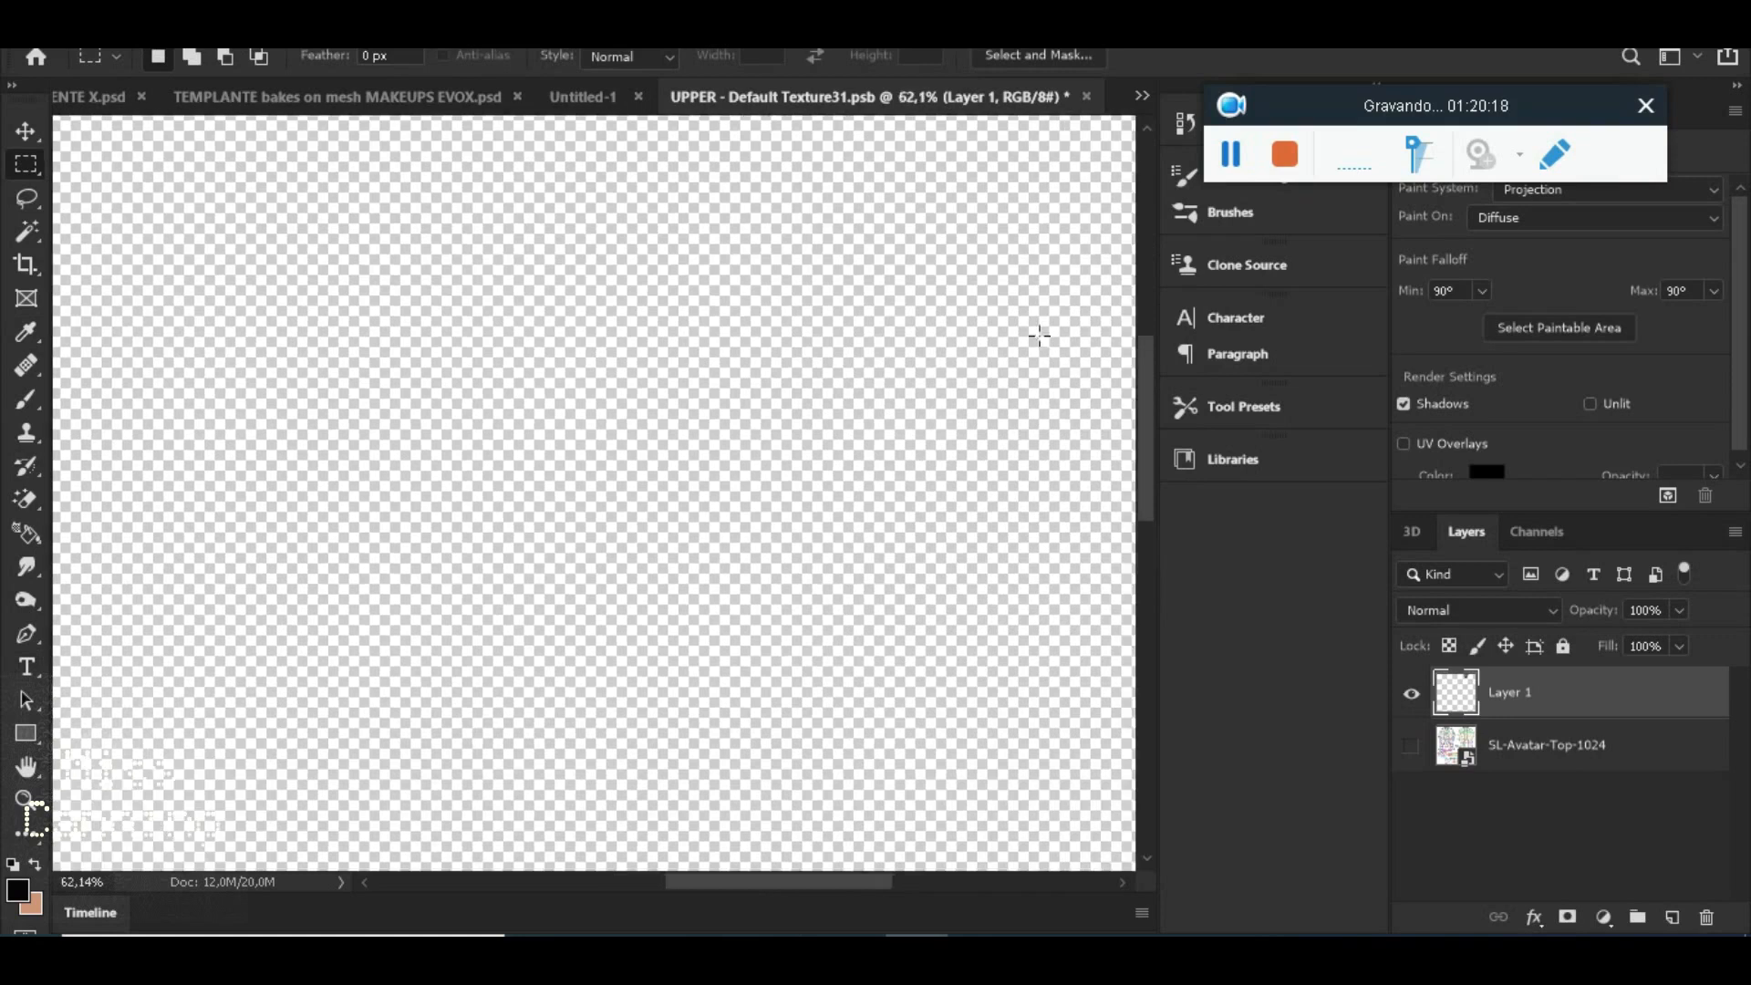
{"action": "left_click_drag", "start_coordinate": [1153, 392], "coordinate": [1152, 293]}
{"action": "scroll", "coordinate": [847, 325], "scroll_direction": "up", "scroll_amount": 5}
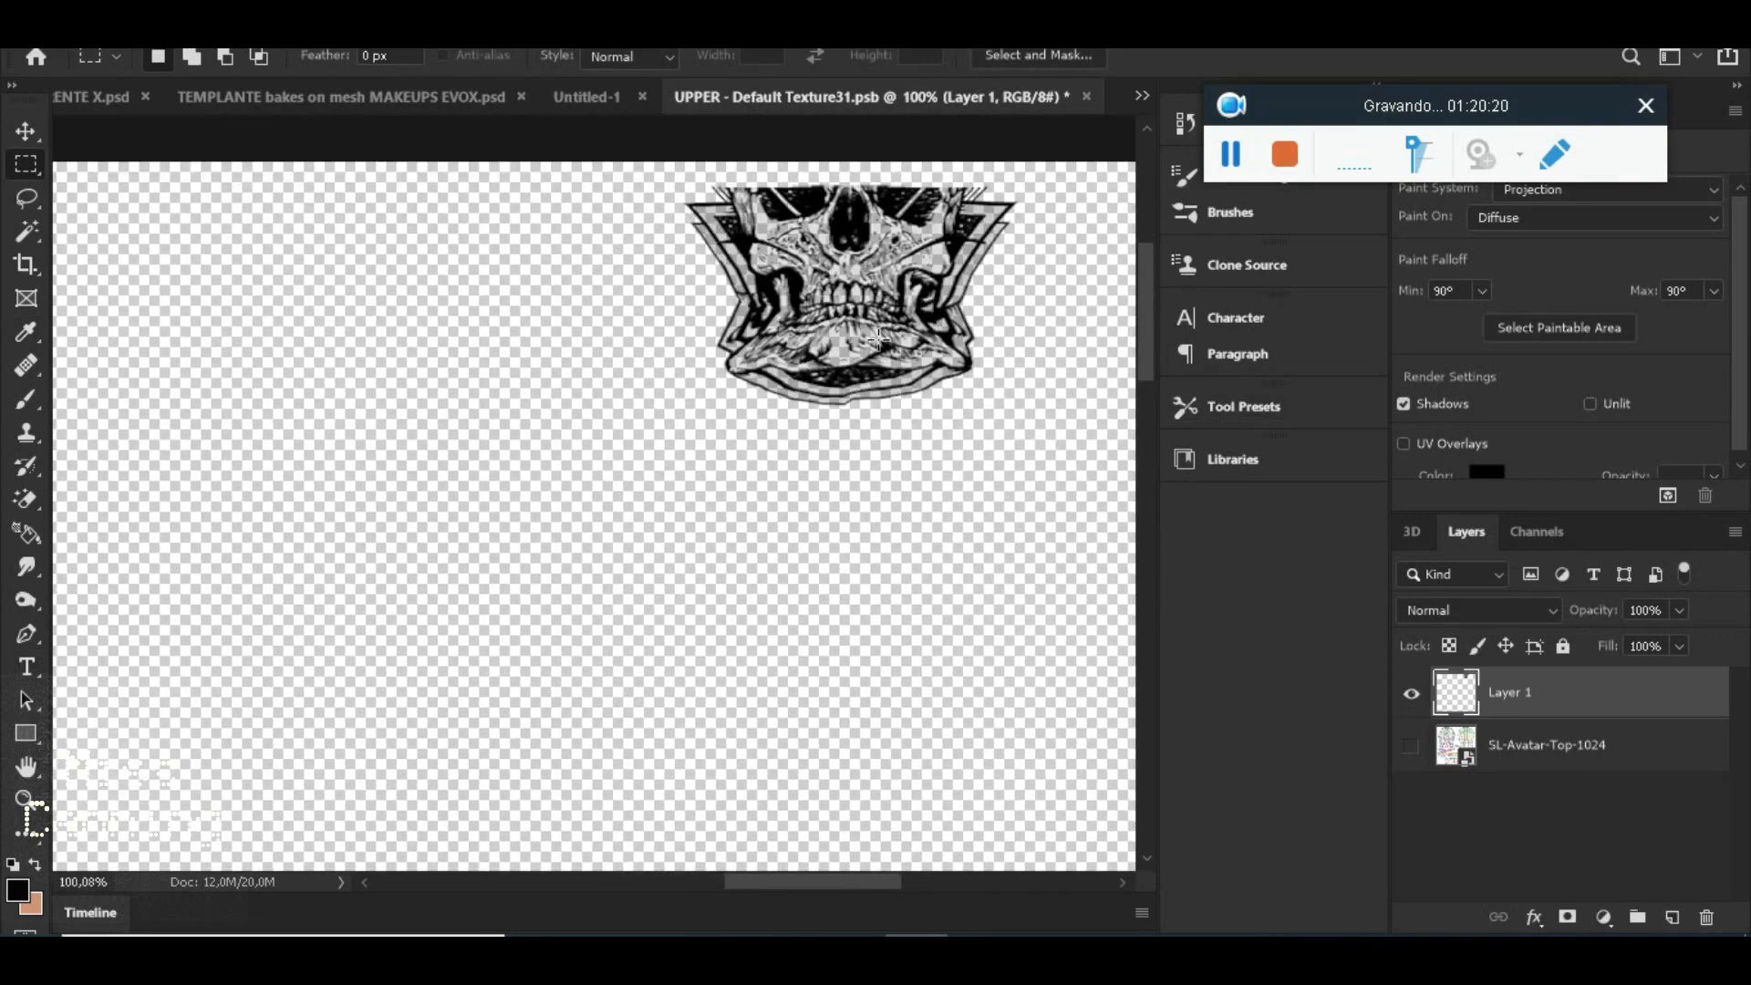
Save the upper-body tattoo as PNG skull tatoo body in the MOUNT BODY EXAMPLE folder, and close the texture without saving
{"action": "left_click", "coordinate": [64, 27]}
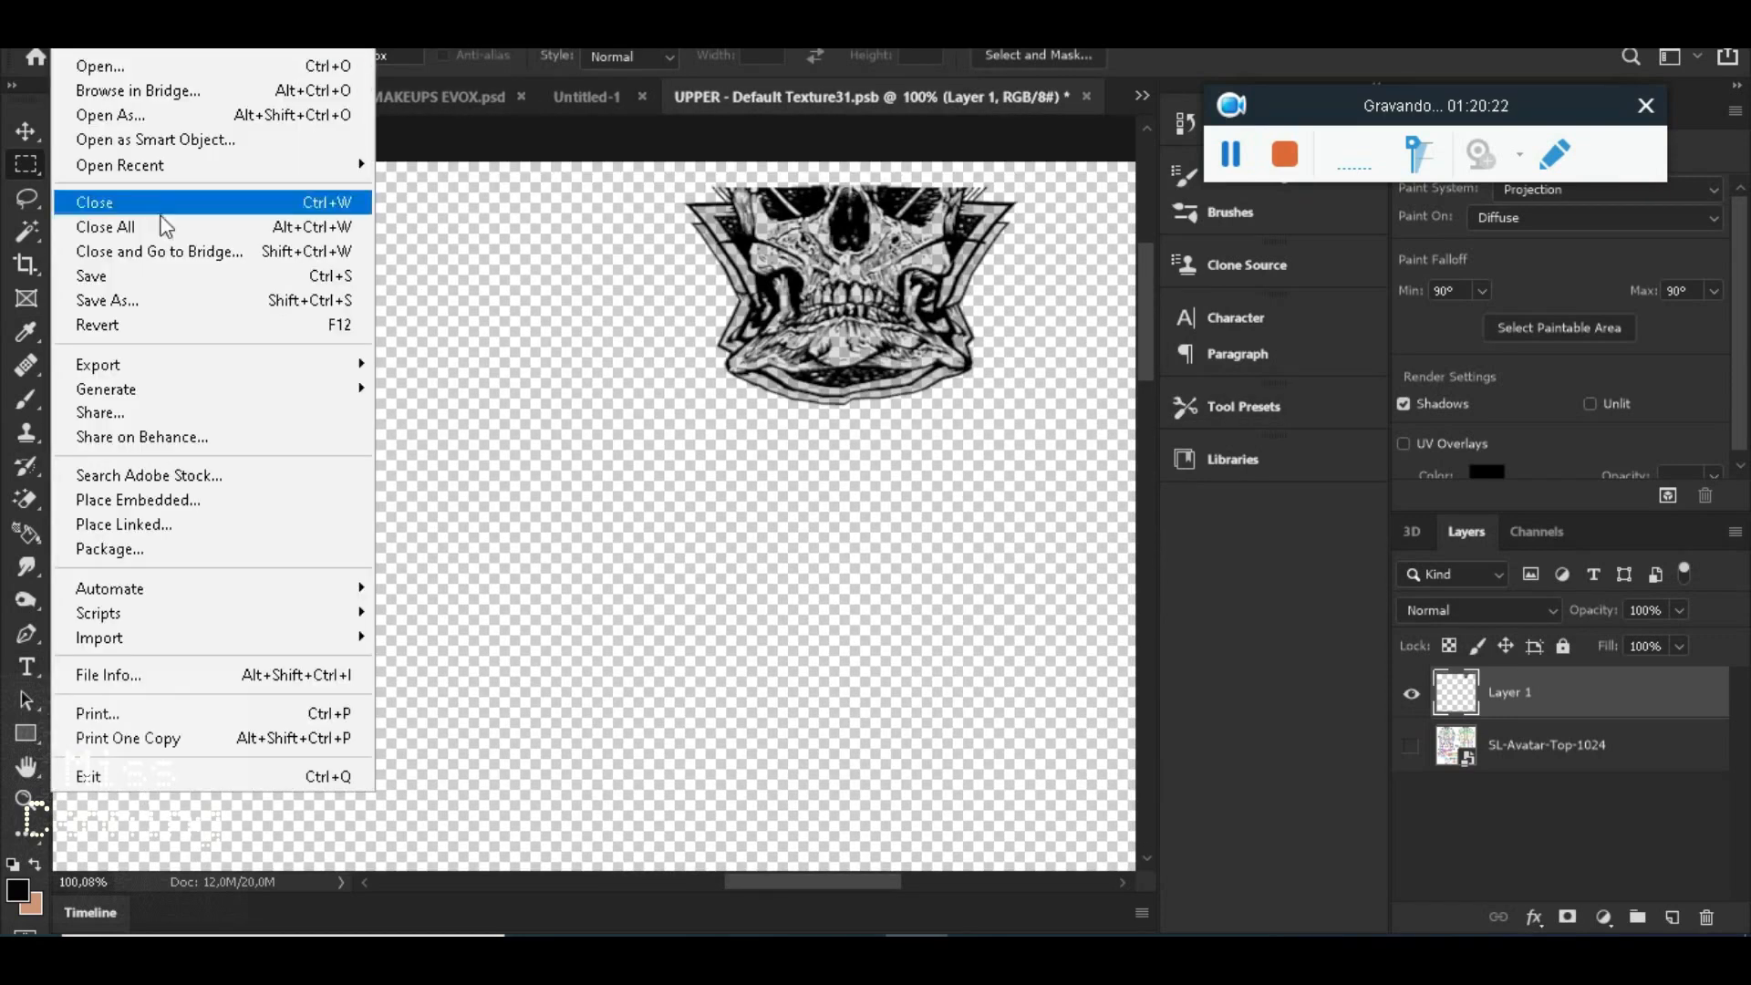
{"action": "left_click", "coordinate": [159, 294]}
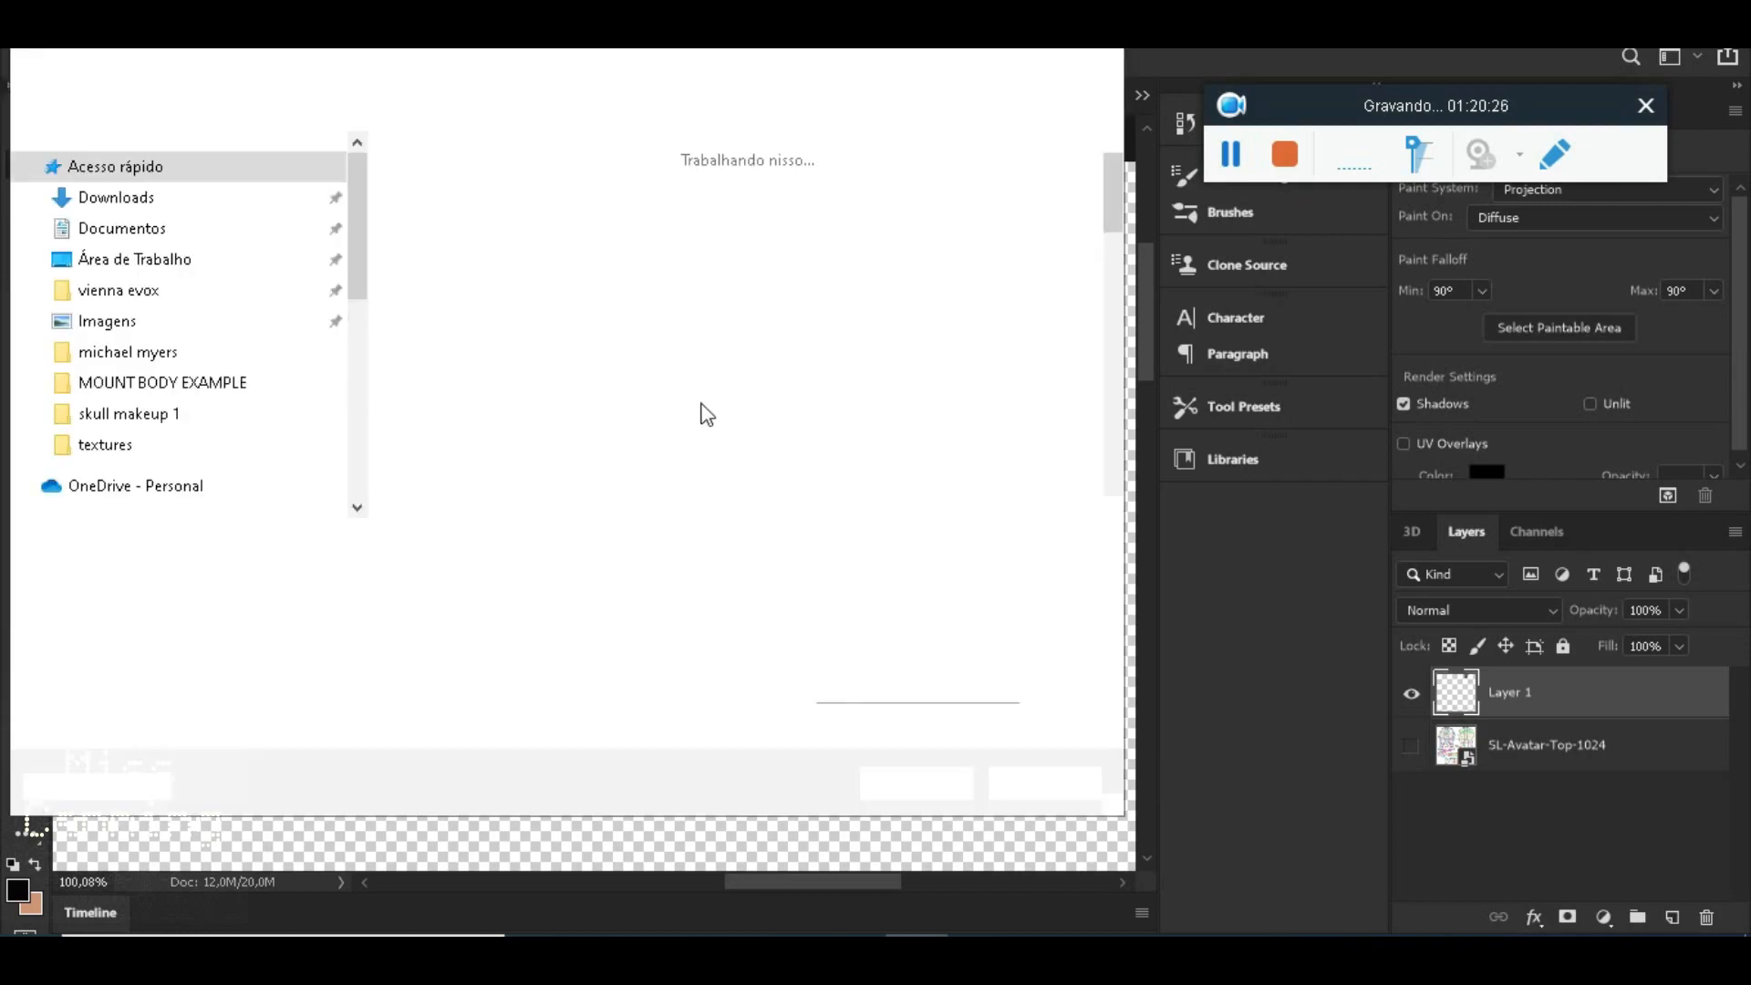
{"action": "left_click_drag", "start_coordinate": [1113, 192], "coordinate": [1090, 352]}
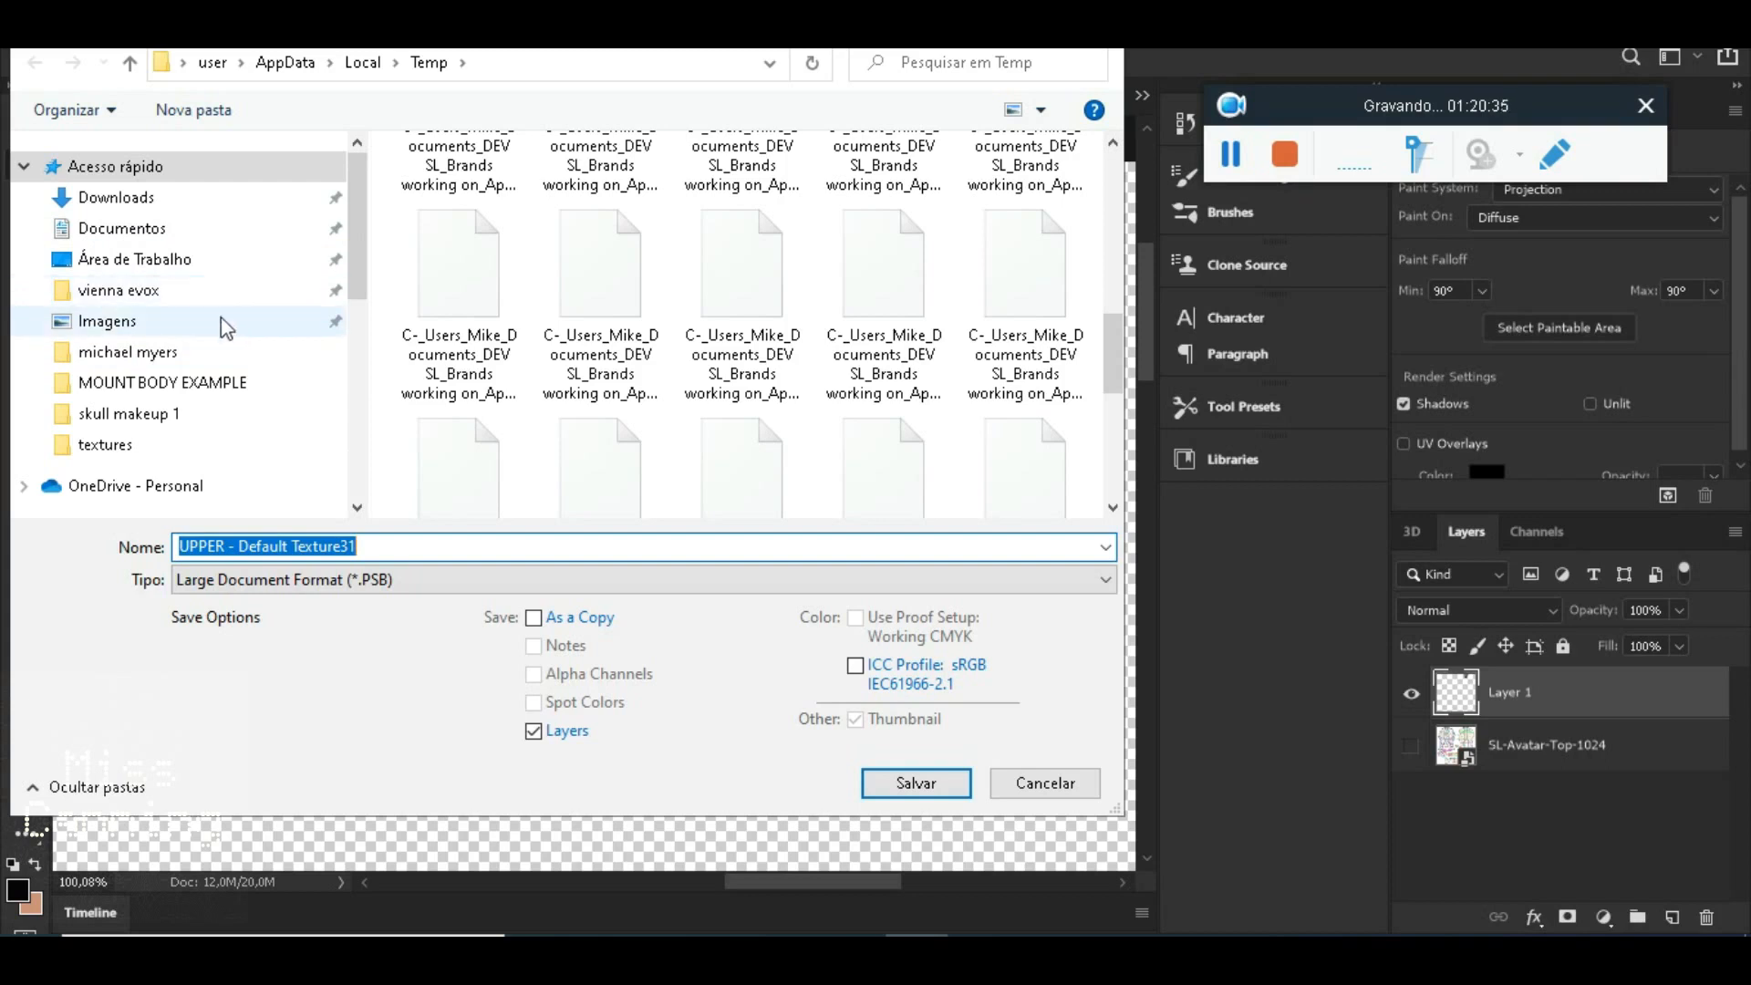
{"action": "left_click", "coordinate": [239, 383]}
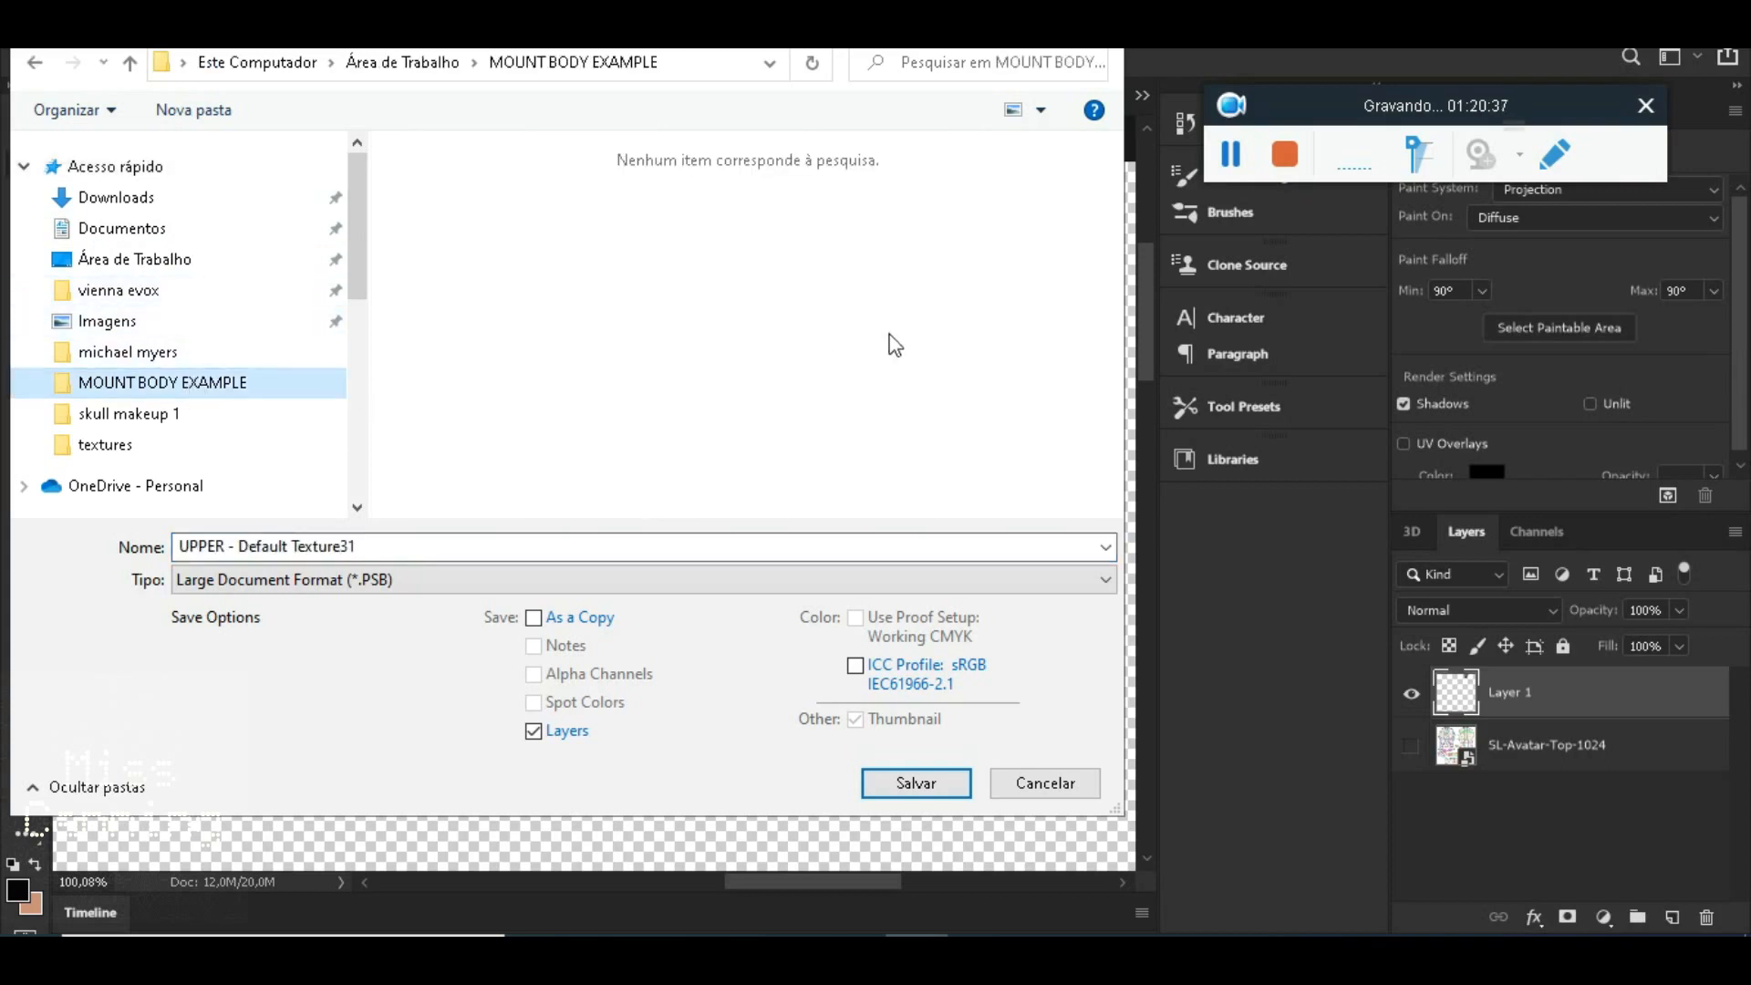
{"action": "left_click", "coordinate": [270, 576]}
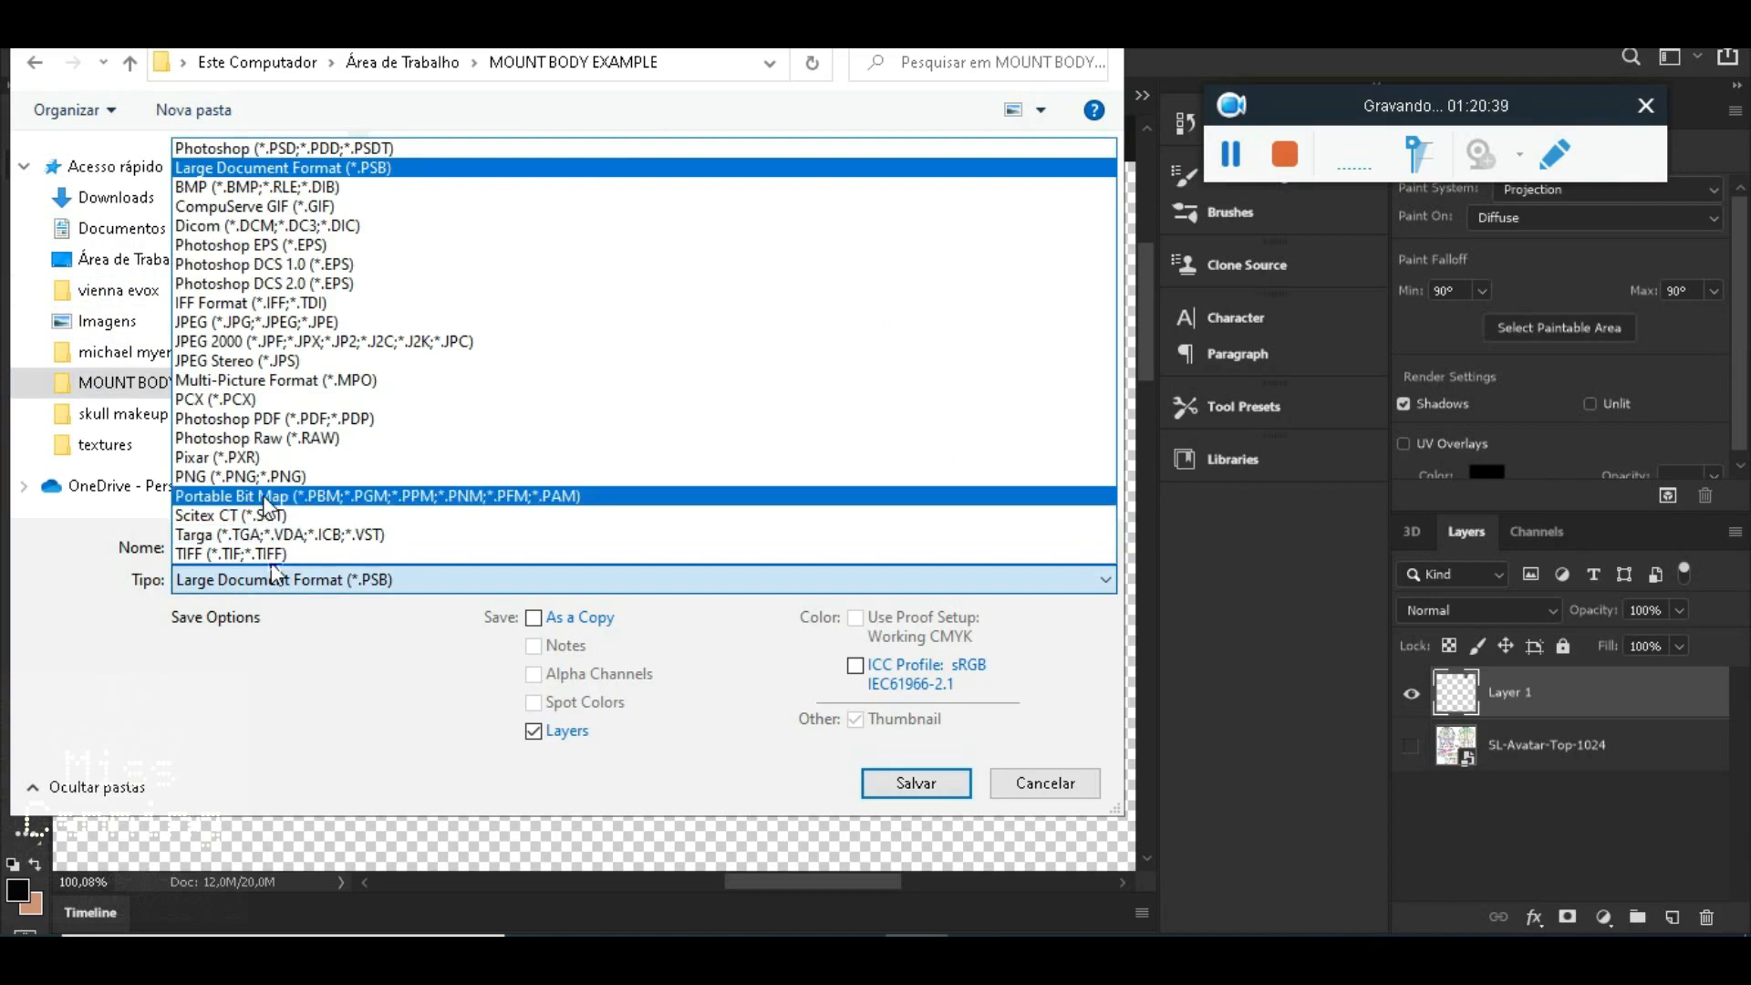
{"action": "left_click", "coordinate": [270, 476]}
{"action": "left_click", "coordinate": [905, 262]}
{"action": "double_click", "coordinate": [373, 542]}
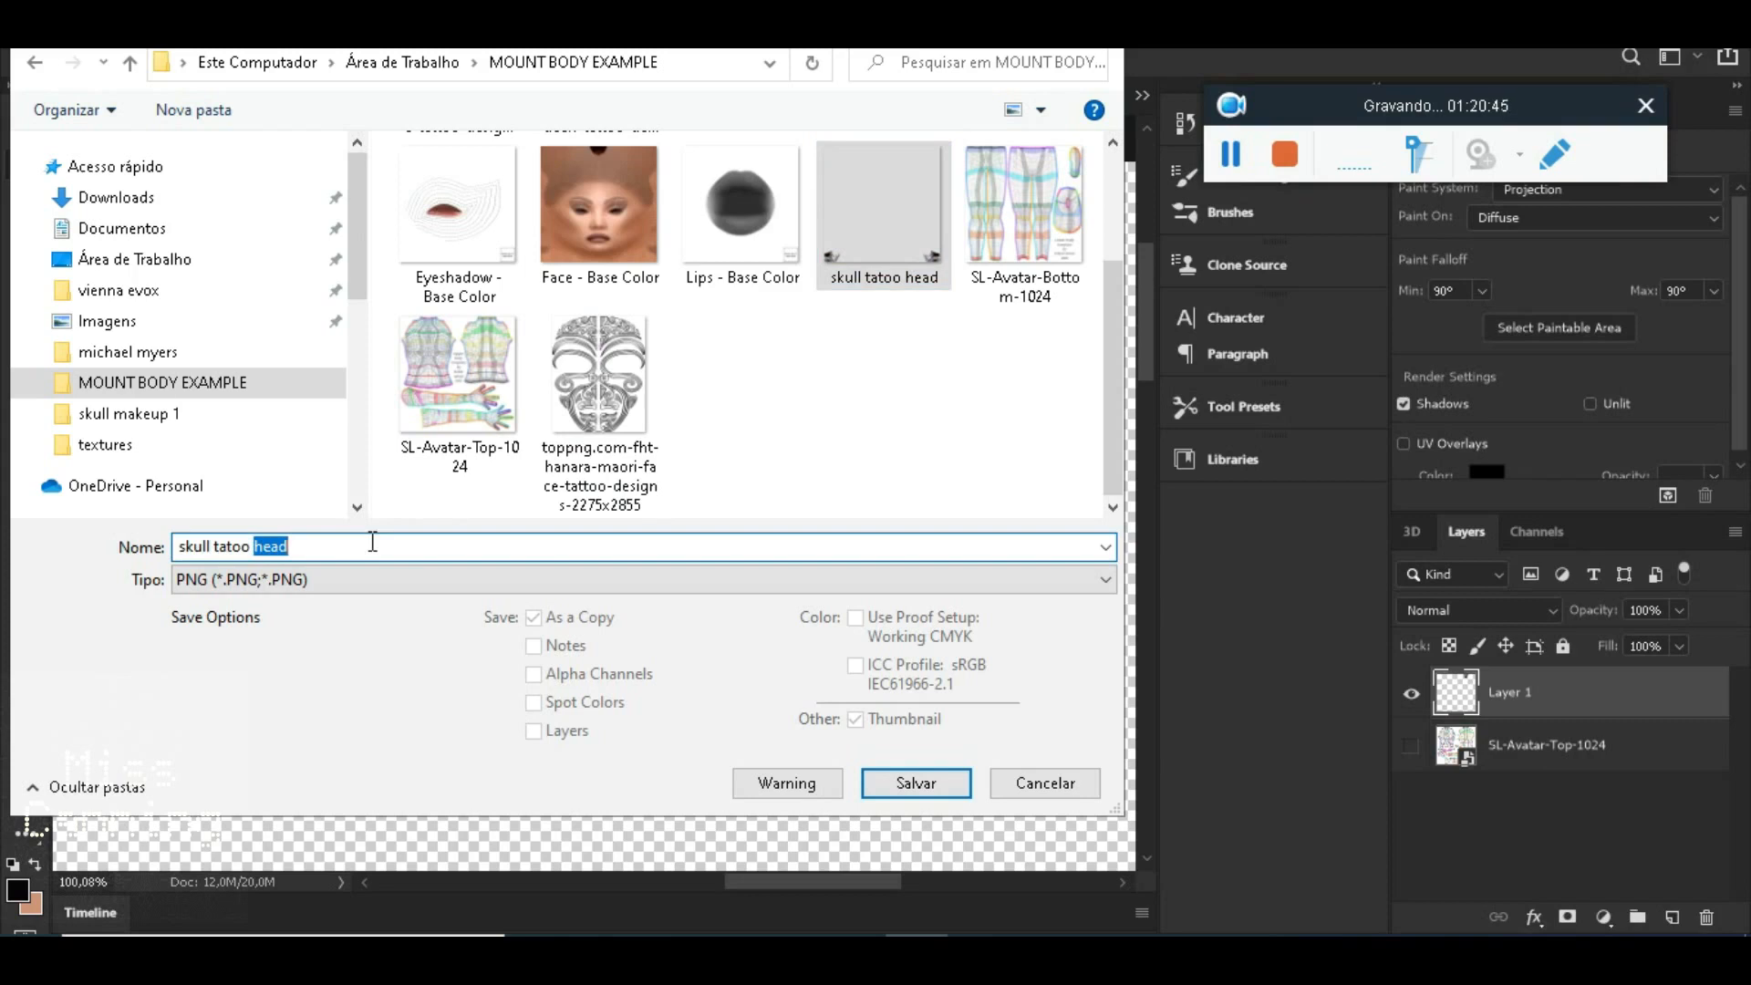
{"action": "type", "text": "body"}
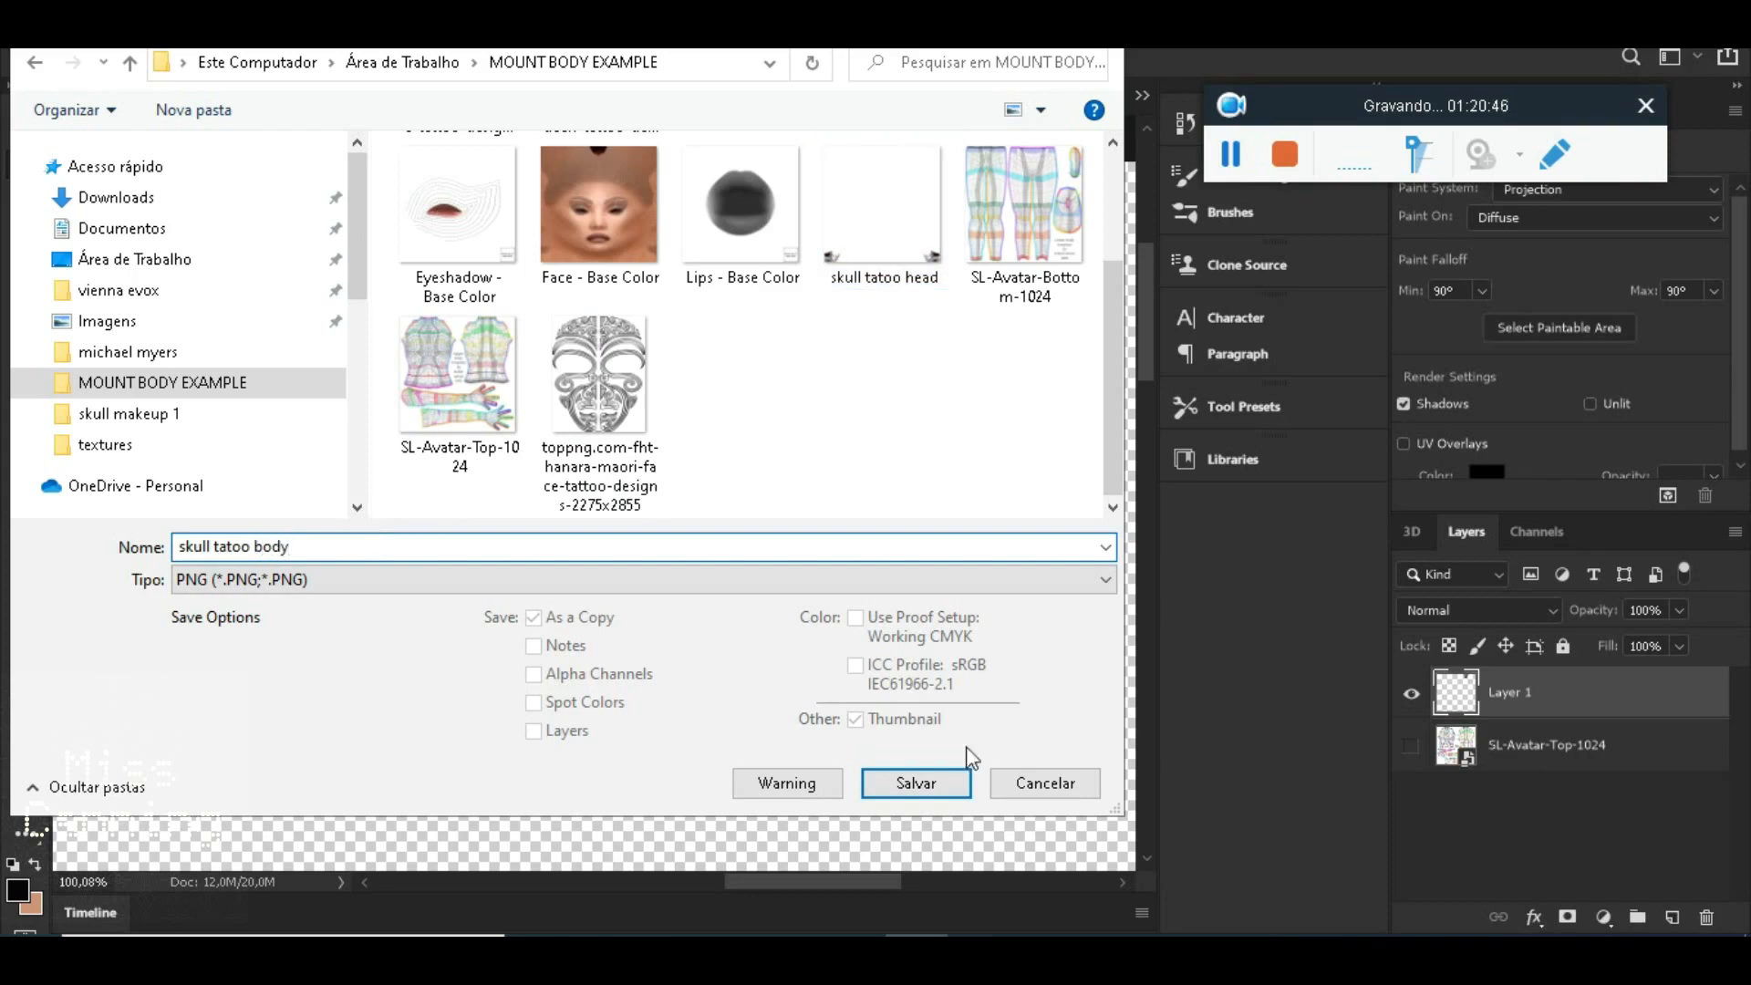
{"action": "left_click", "coordinate": [916, 784]}
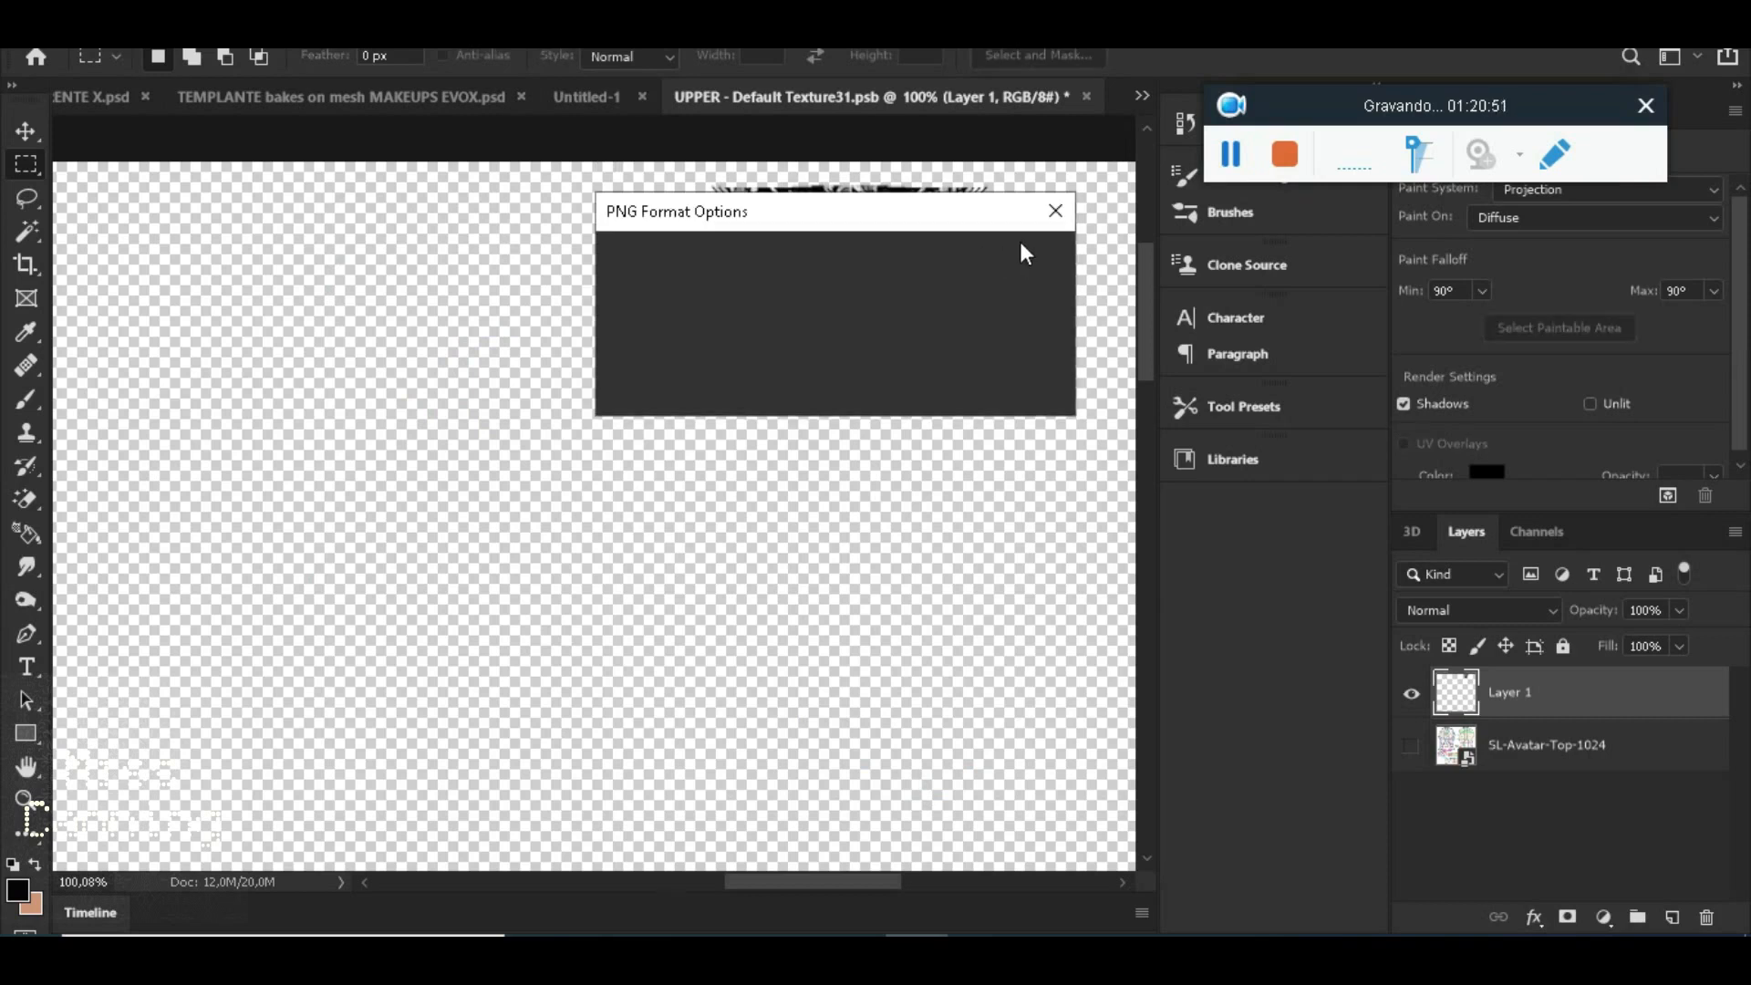
{"action": "left_click", "coordinate": [992, 269]}
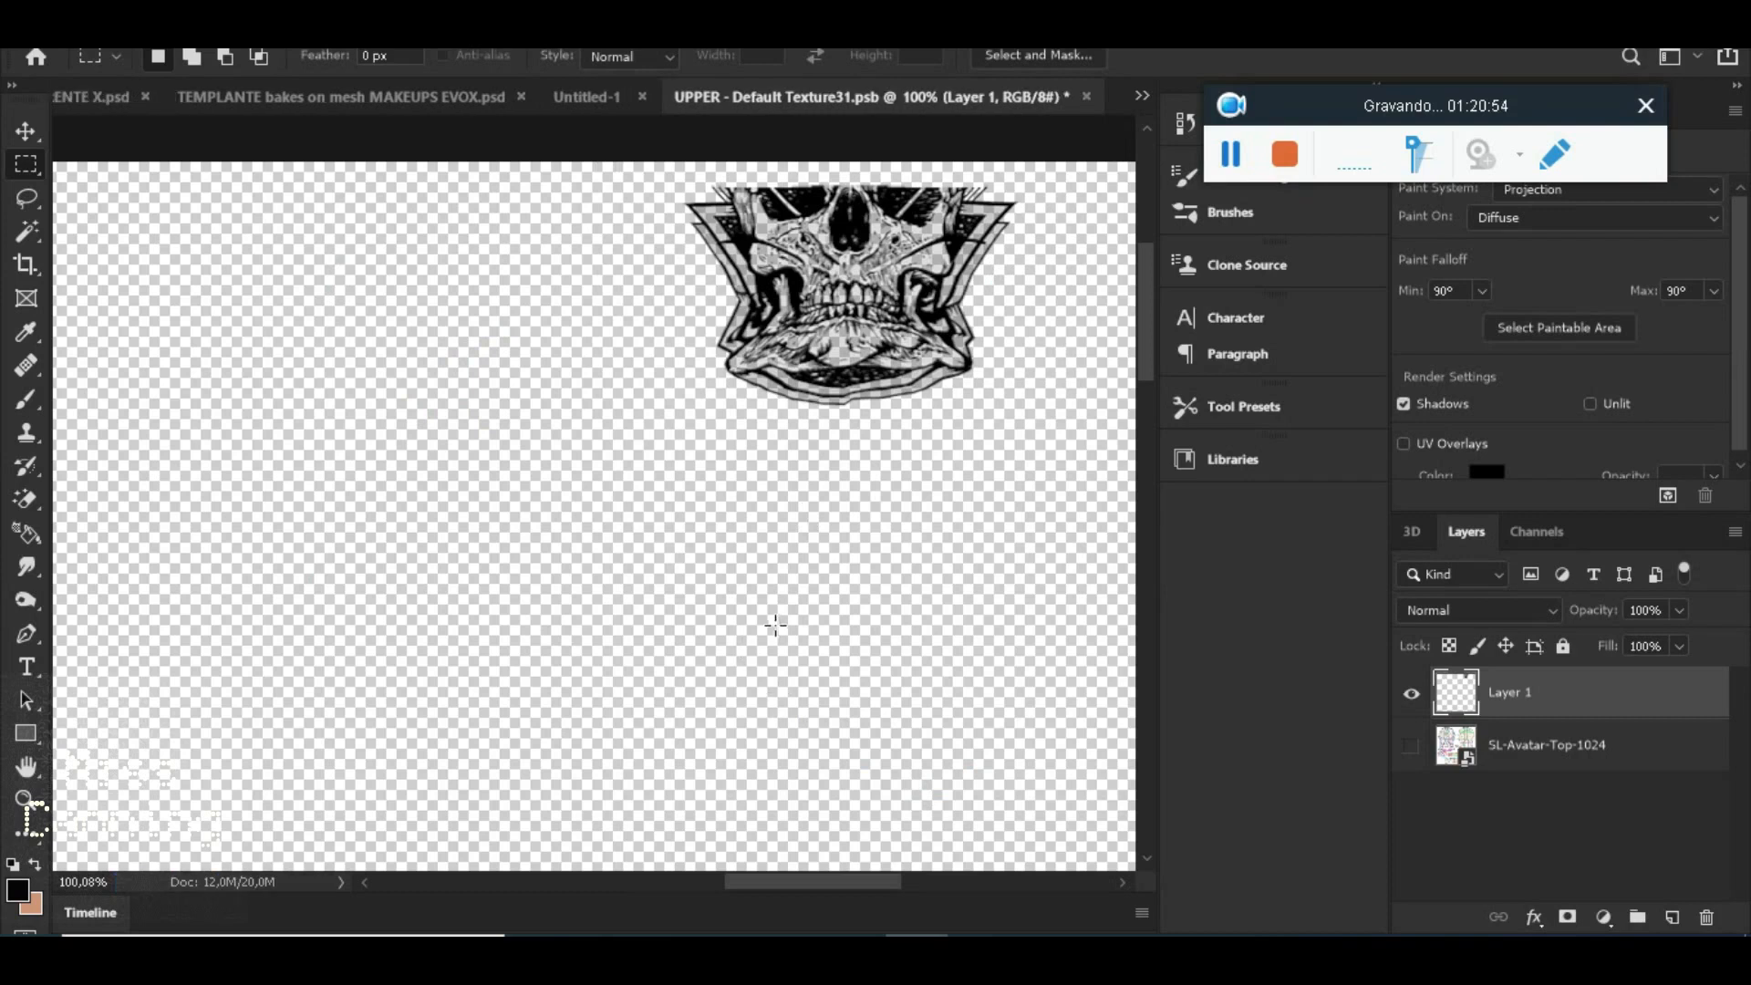
{"action": "left_click", "coordinate": [1085, 97]}
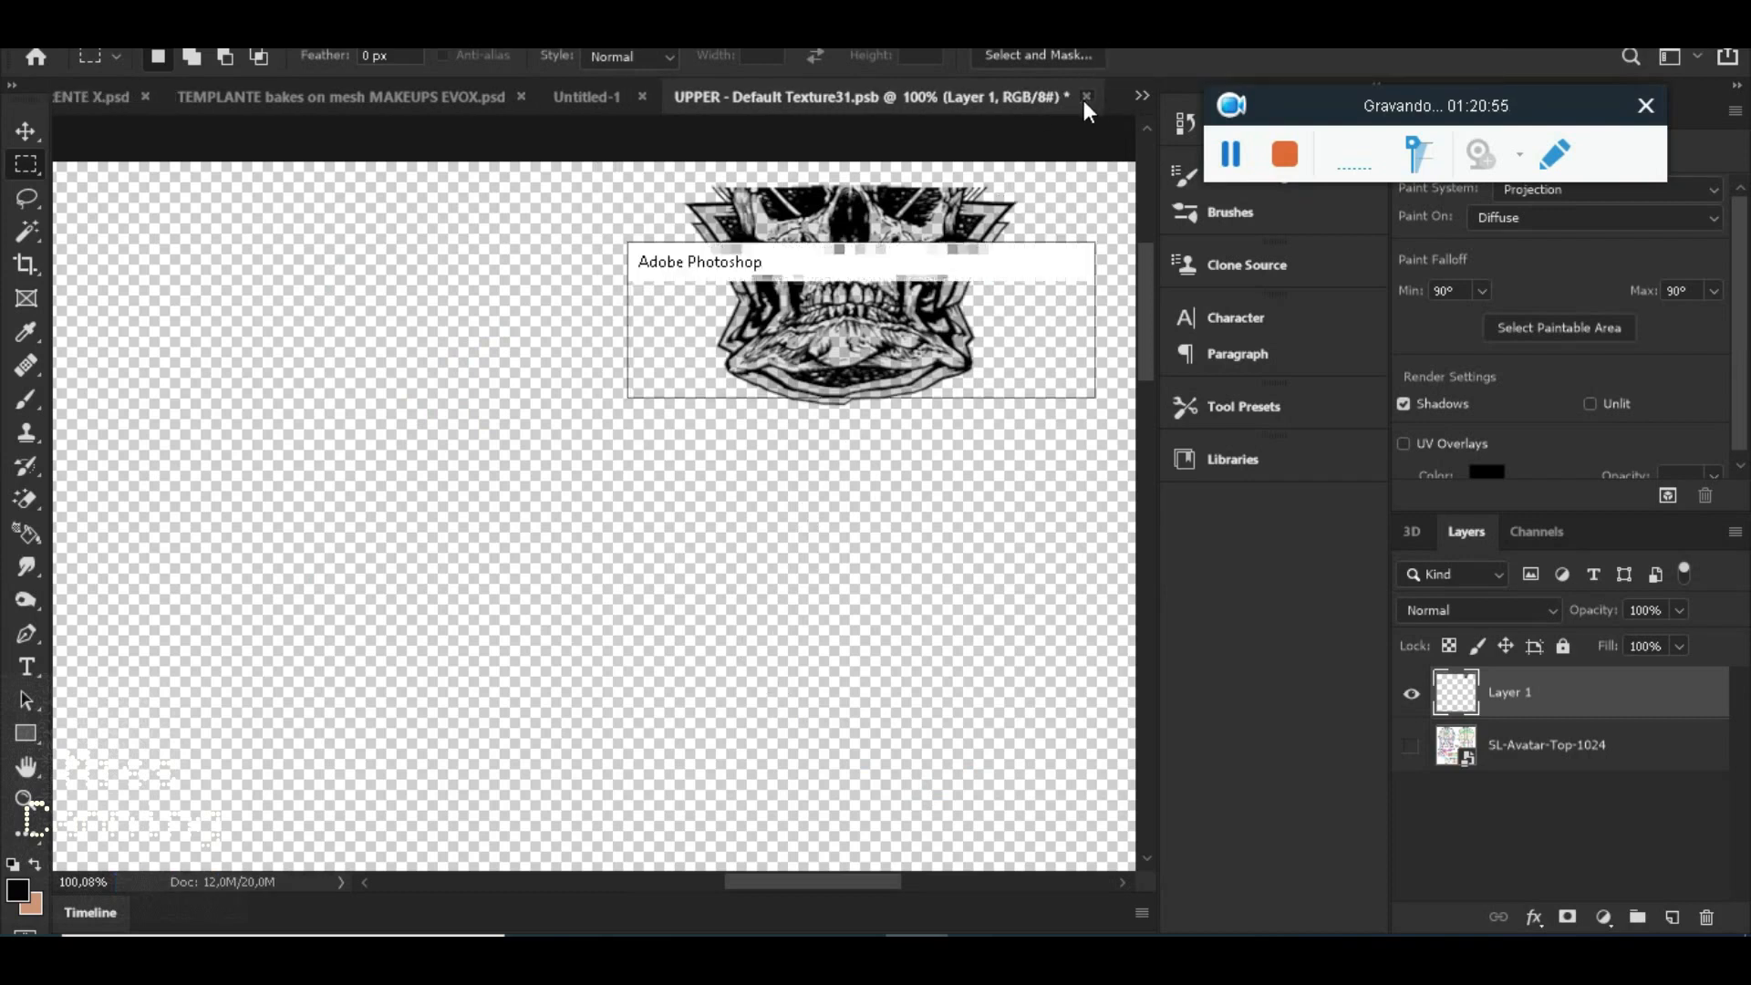
{"action": "left_click", "coordinate": [899, 377]}
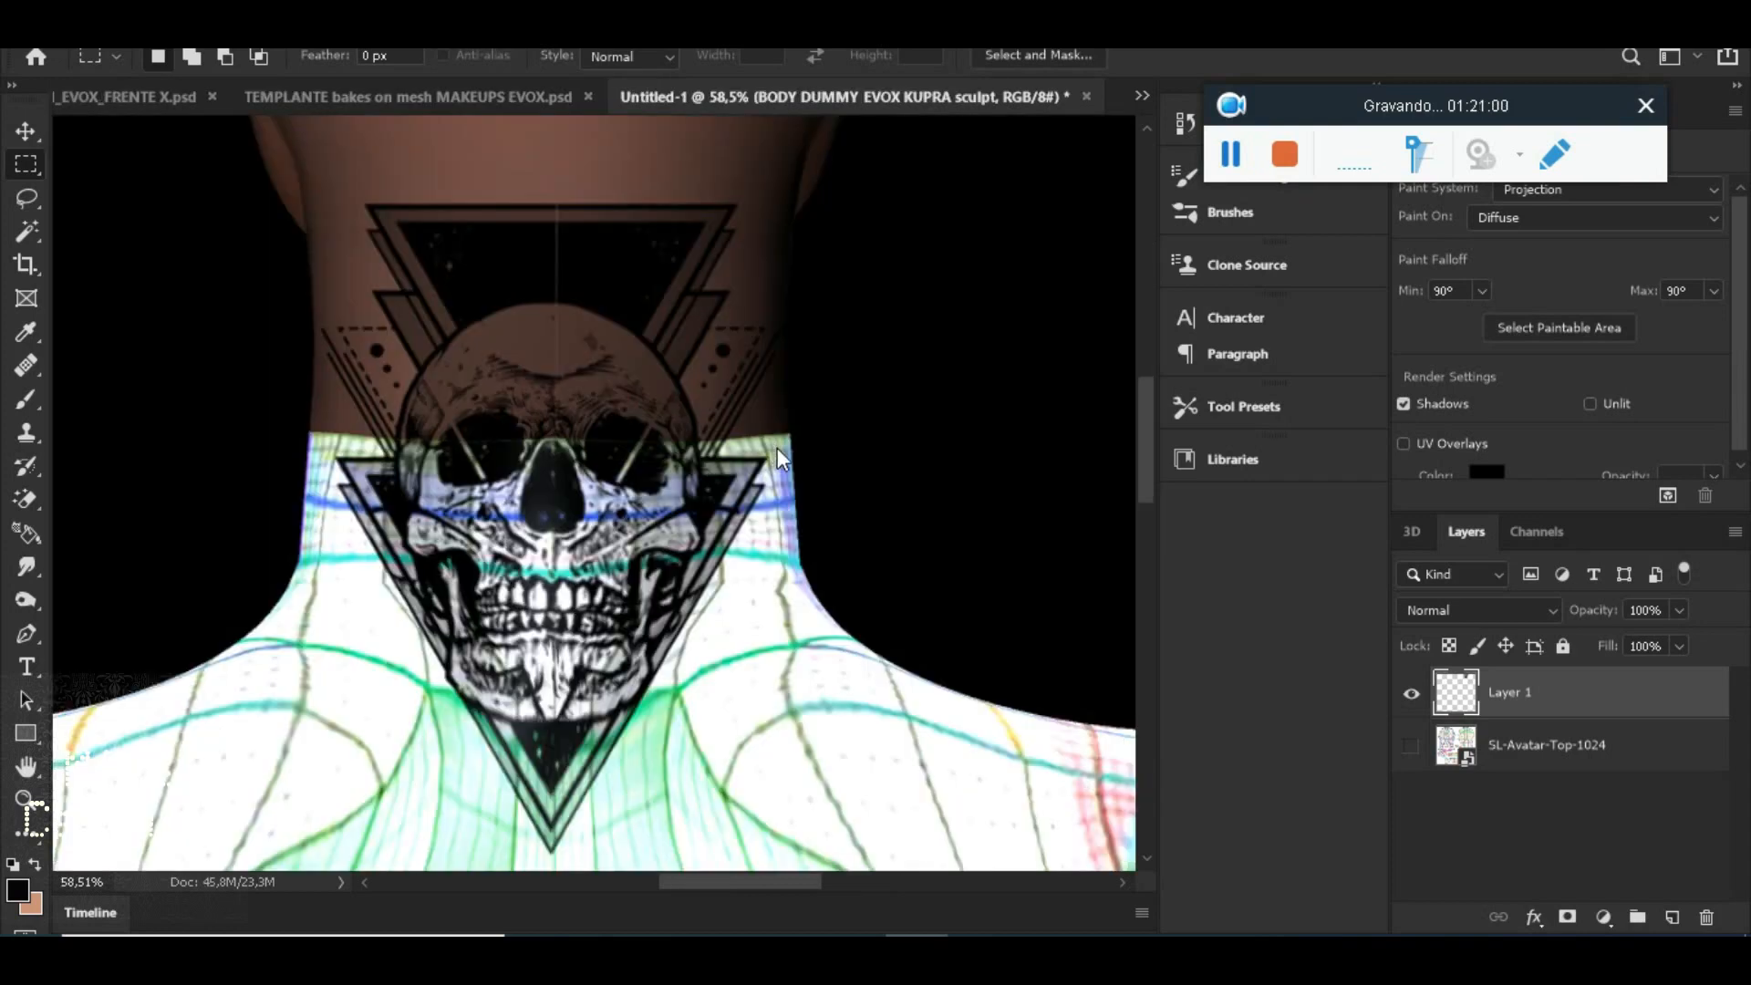
Switch to the Second Life viewer, add the HEAD SKIN ( Universal ) item to the avatar and open it for editing
{"action": "scroll", "coordinate": [790, 475], "scroll_direction": "down", "scroll_amount": 5}
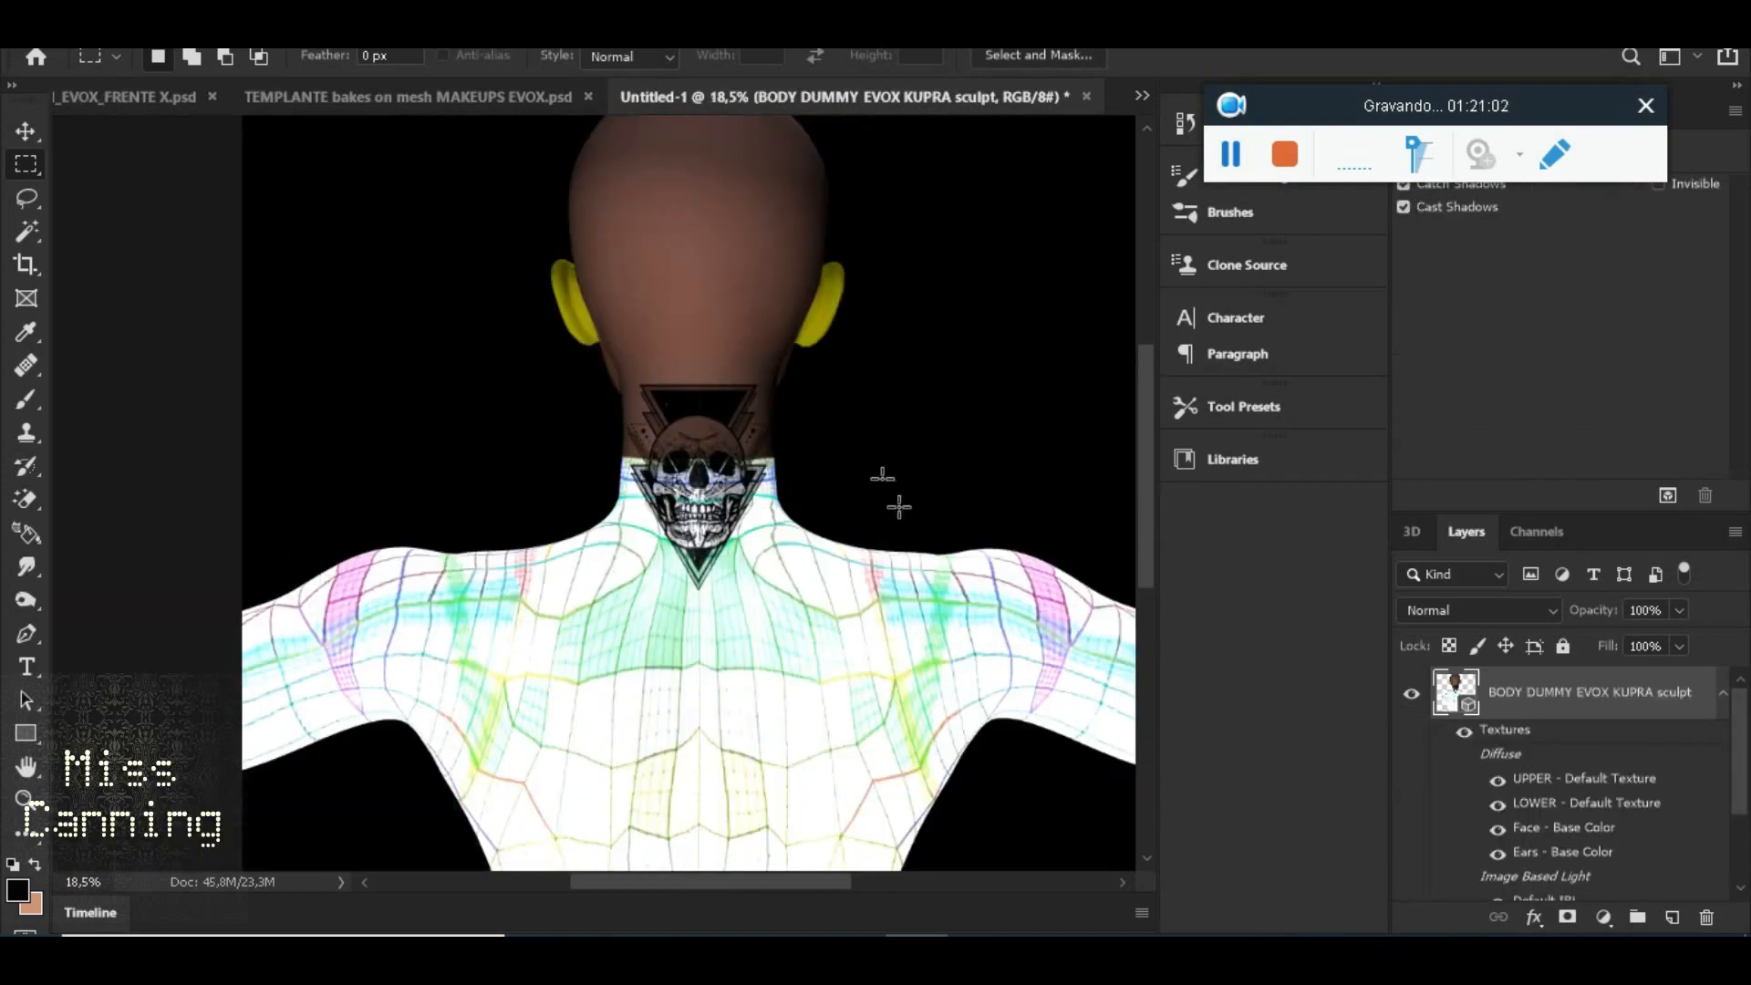
{"action": "mouse_move", "coordinate": [1228, 934]}
{"action": "left_click", "coordinate": [1393, 832]}
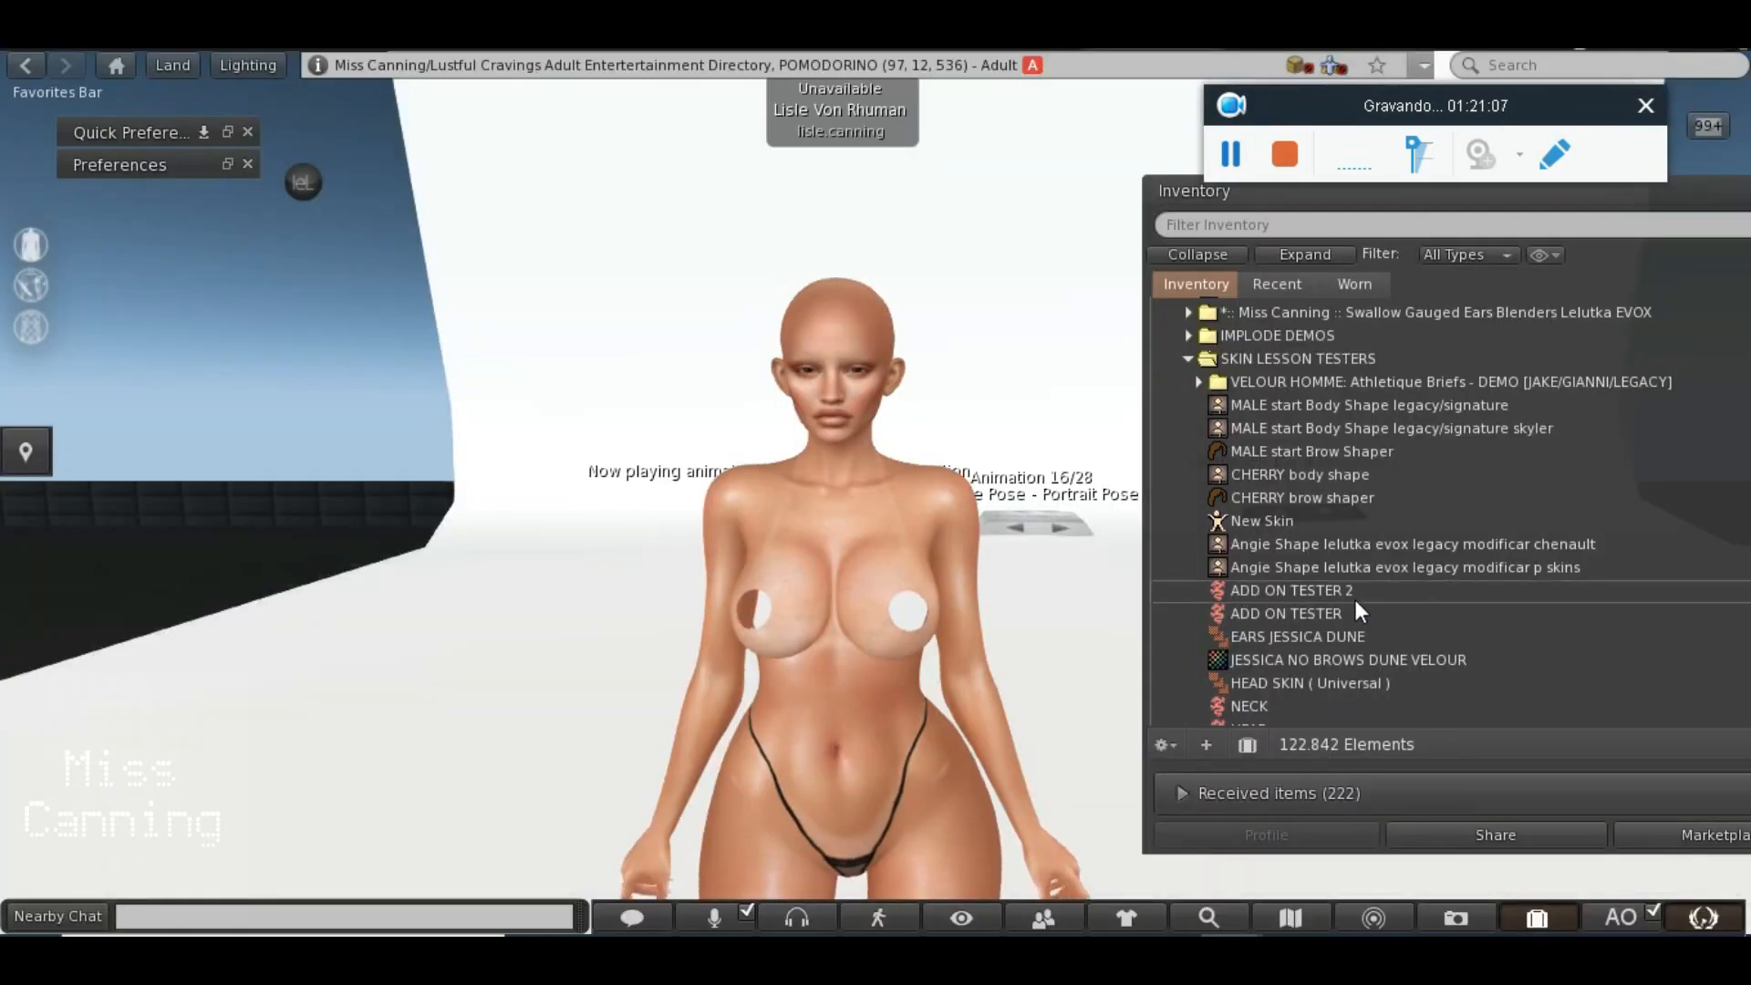
{"action": "right_click", "coordinate": [1322, 681]}
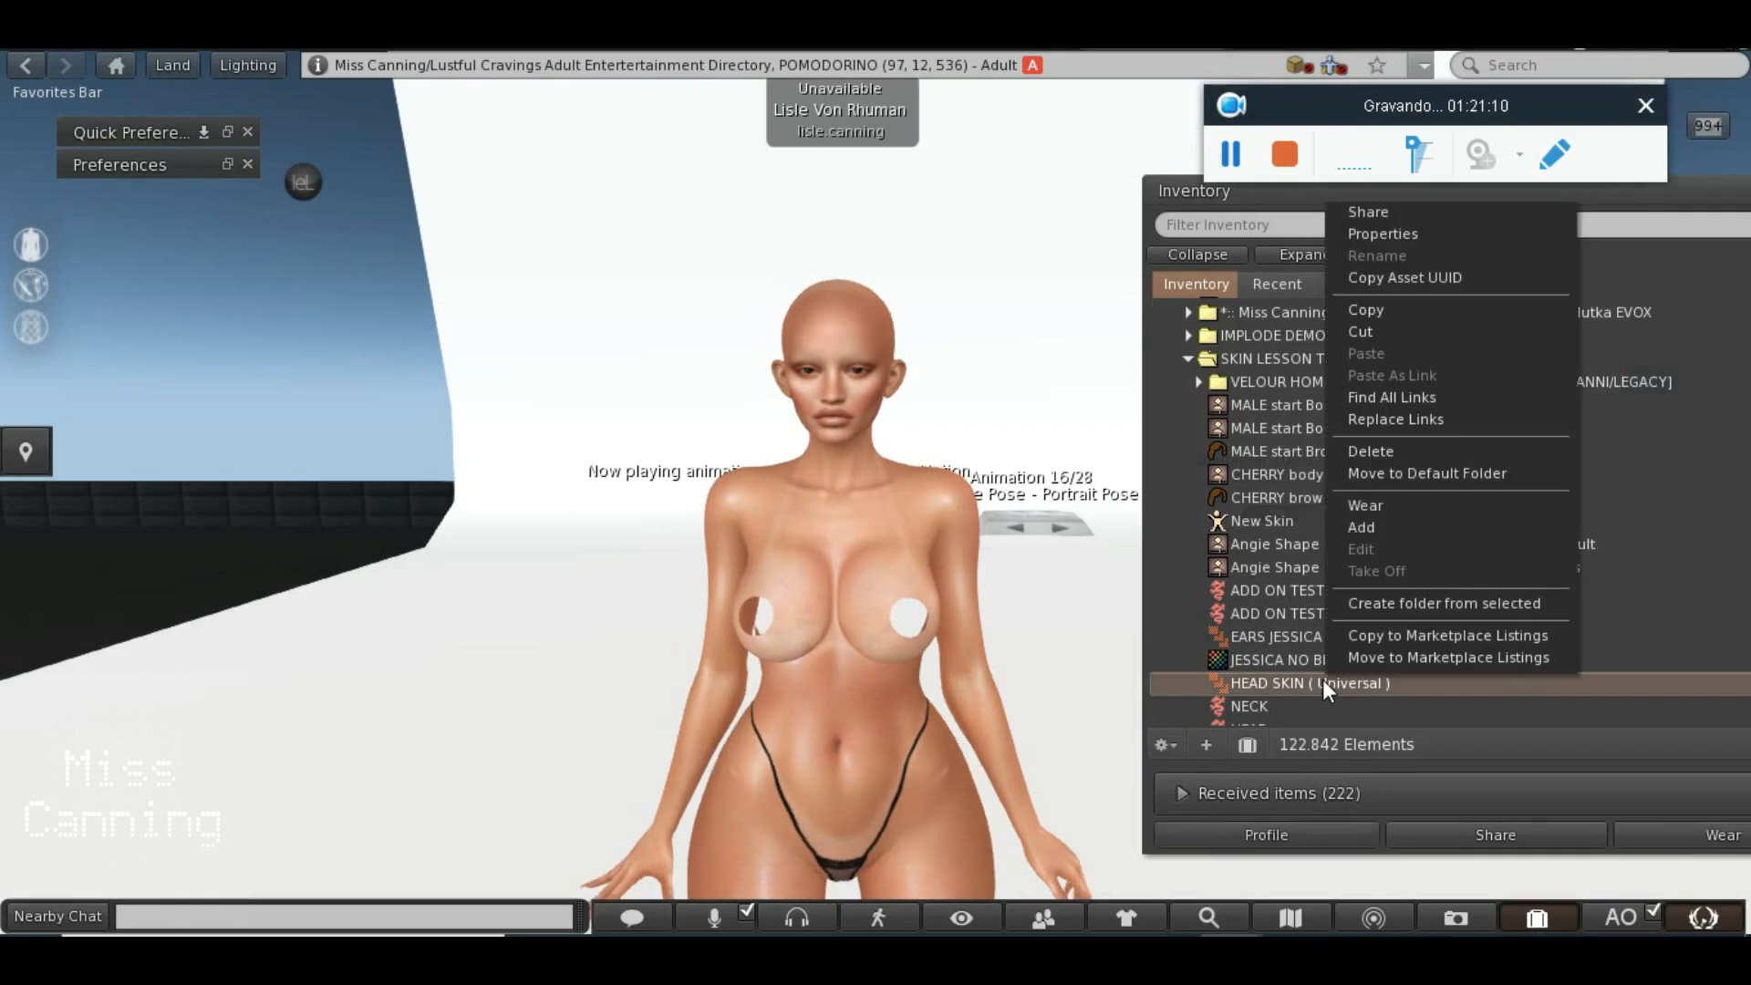
{"action": "left_click", "coordinate": [1376, 527]}
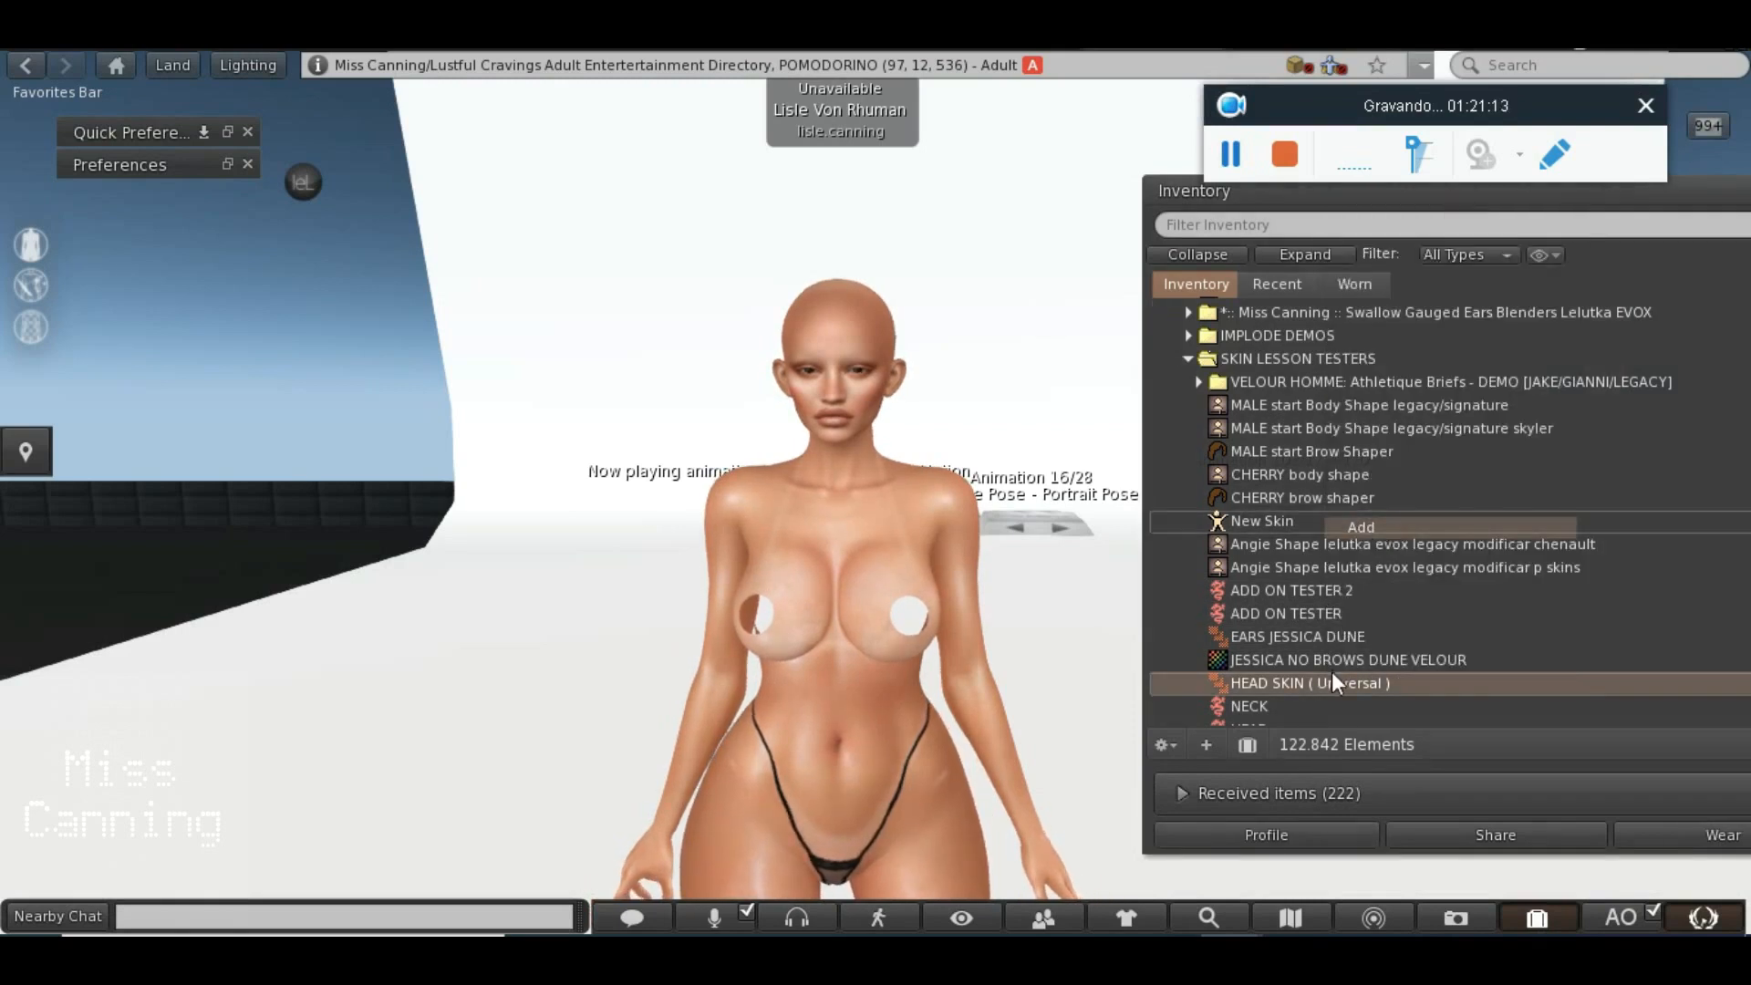
{"action": "right_click", "coordinate": [1310, 682]}
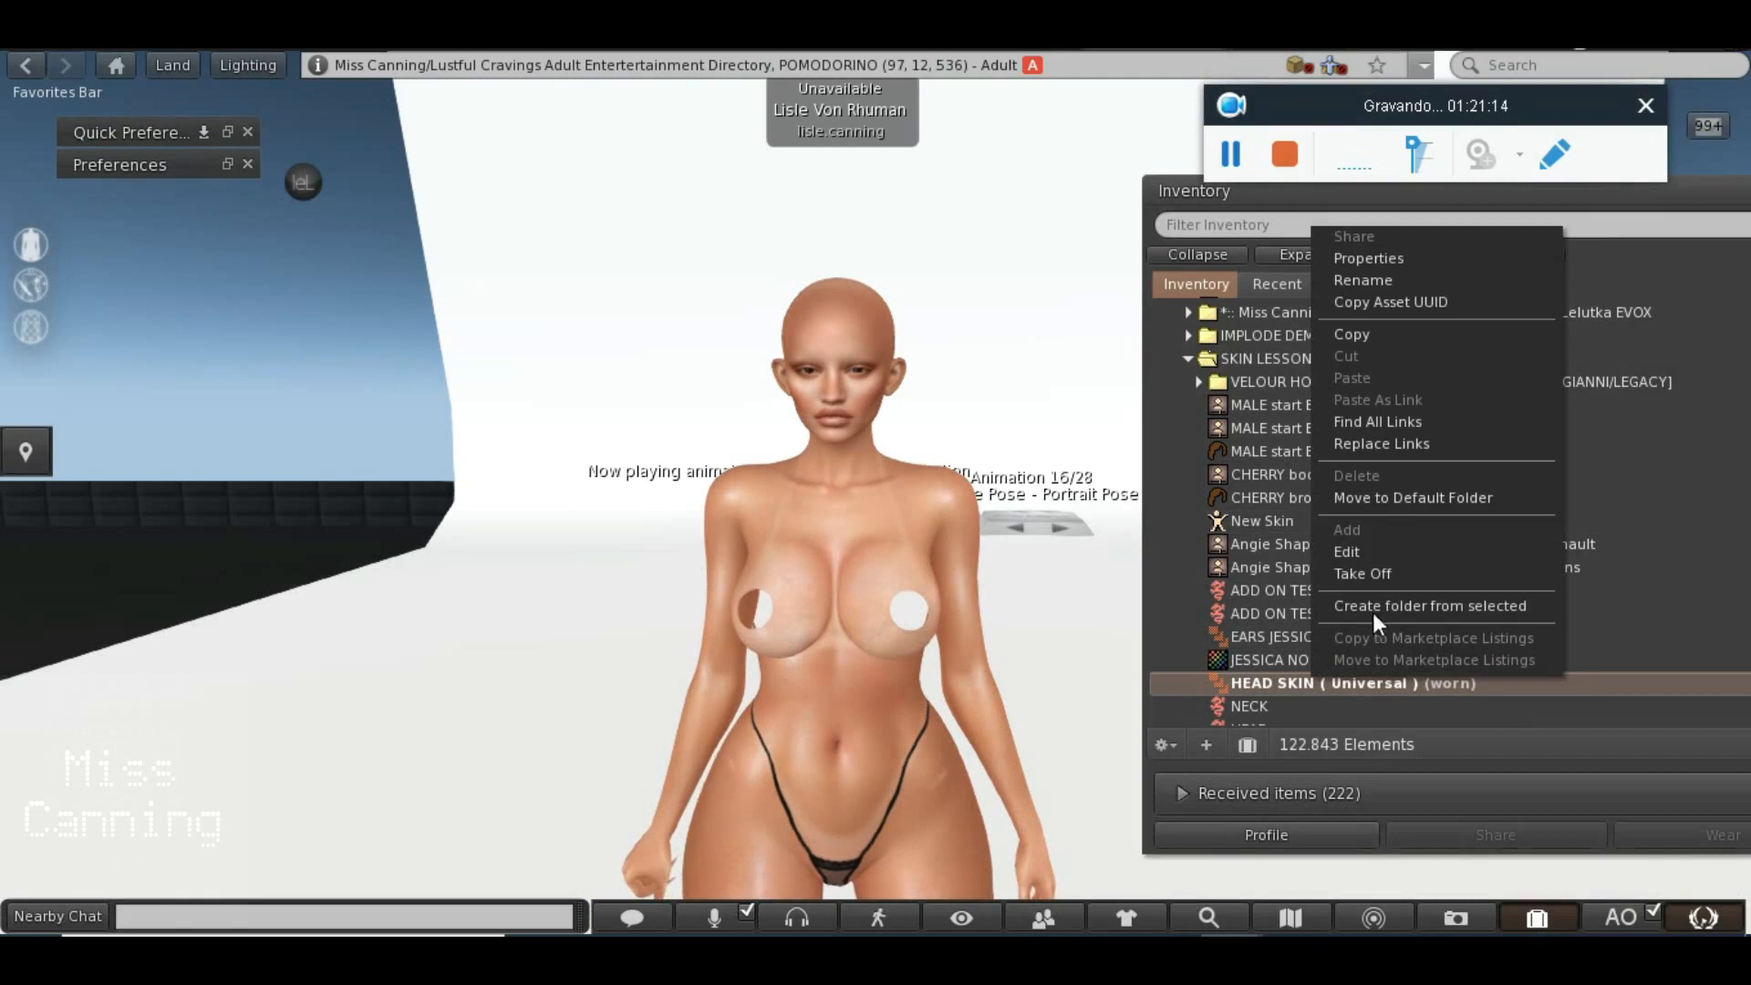
{"action": "left_click", "coordinate": [1372, 554]}
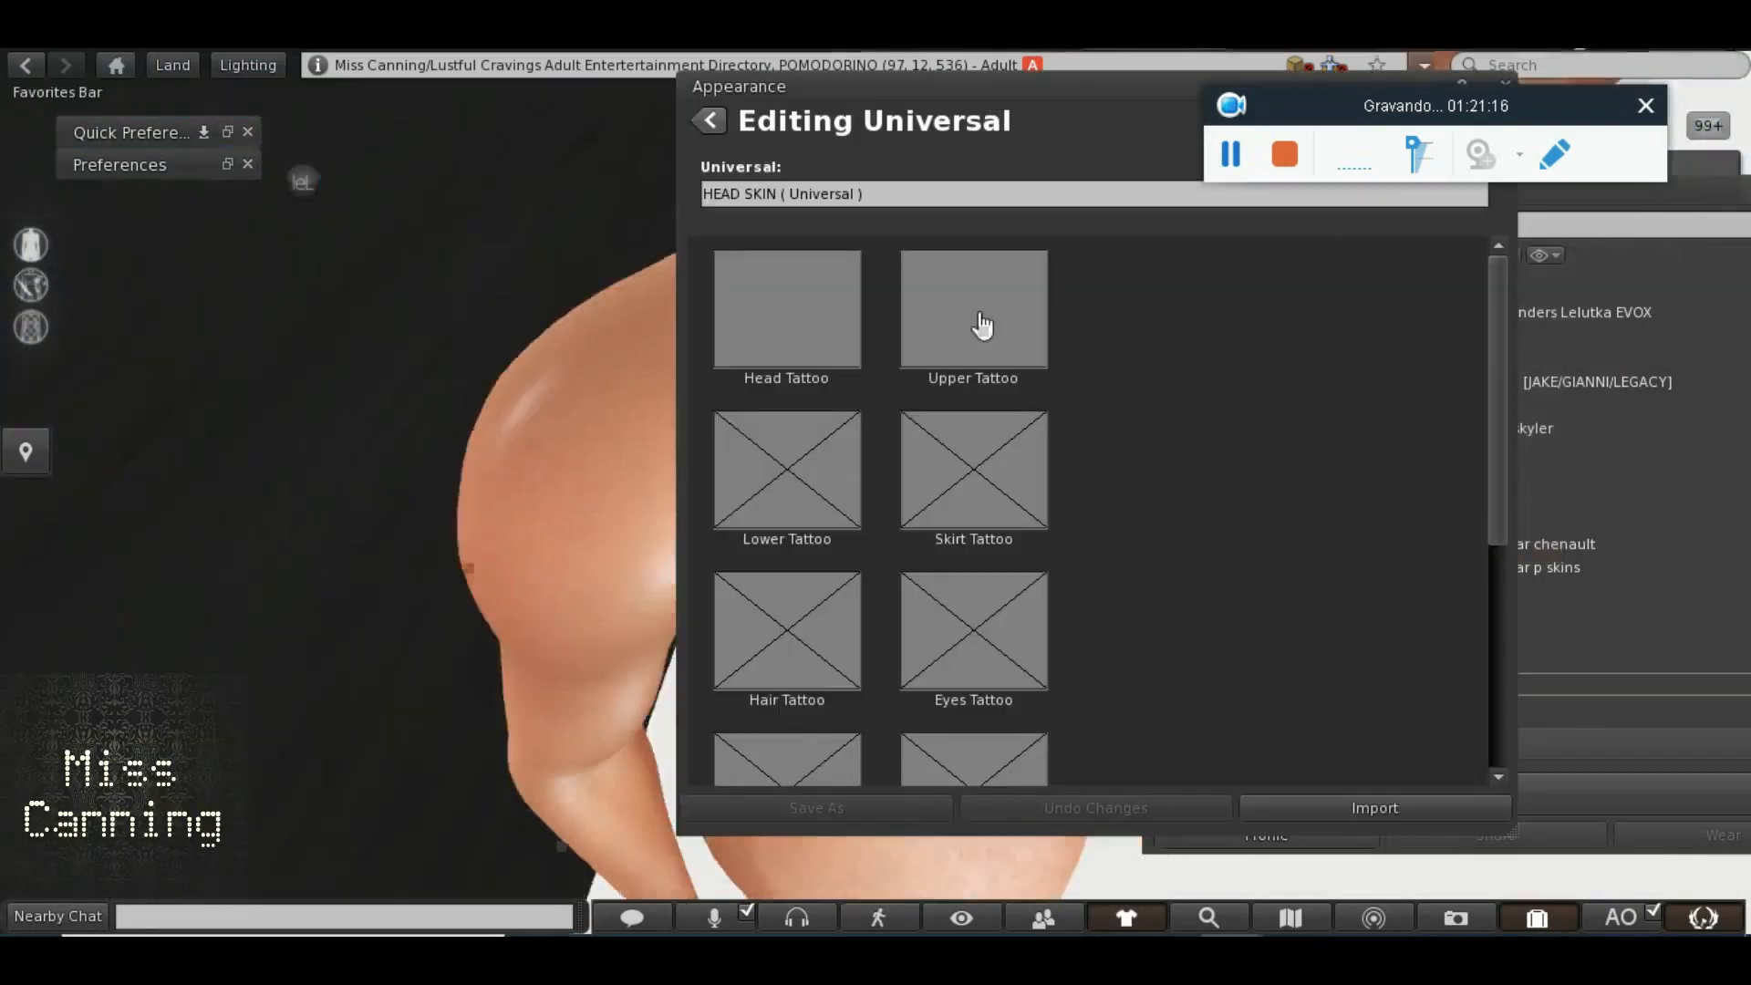
Load skull tatoo head and skull tatoo body from MOUNT BODY EXAMPLE as local textures, and assign skull tatoo head to Head Tattoo
{"action": "left_click_drag", "start_coordinate": [863, 79], "coordinate": [1062, 189]}
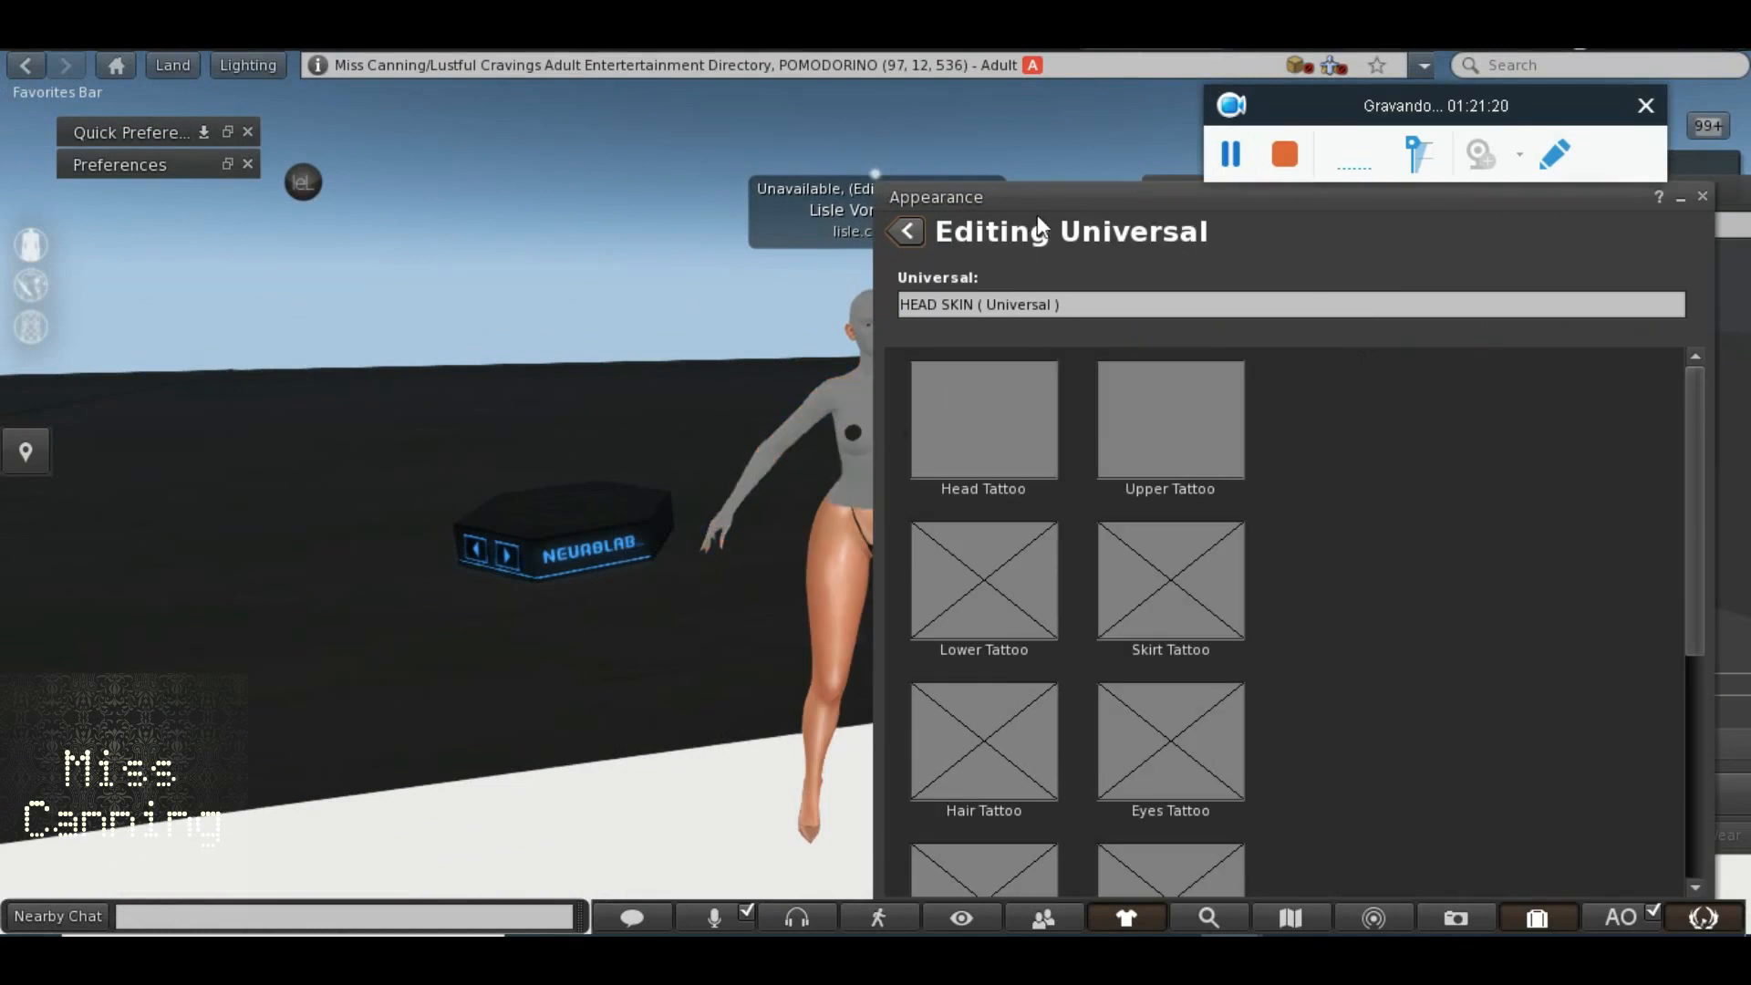
{"action": "left_click", "coordinate": [986, 463]}
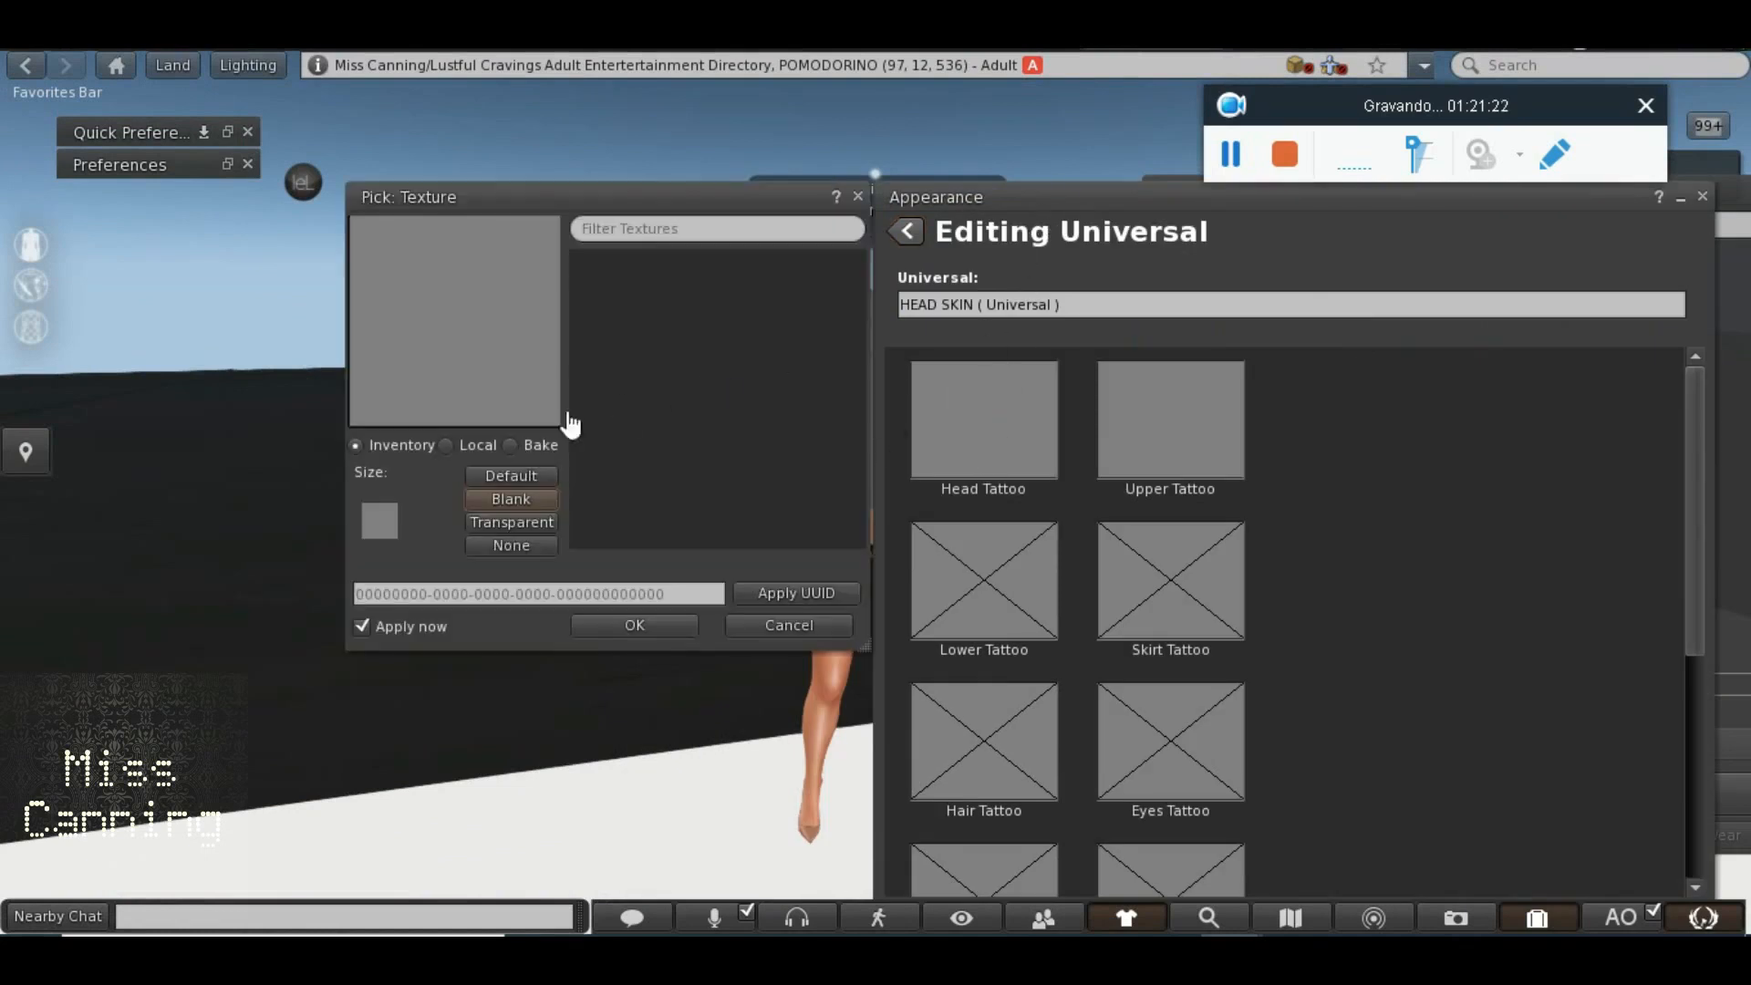
{"action": "left_click", "coordinate": [462, 444]}
{"action": "left_click", "coordinate": [524, 471]}
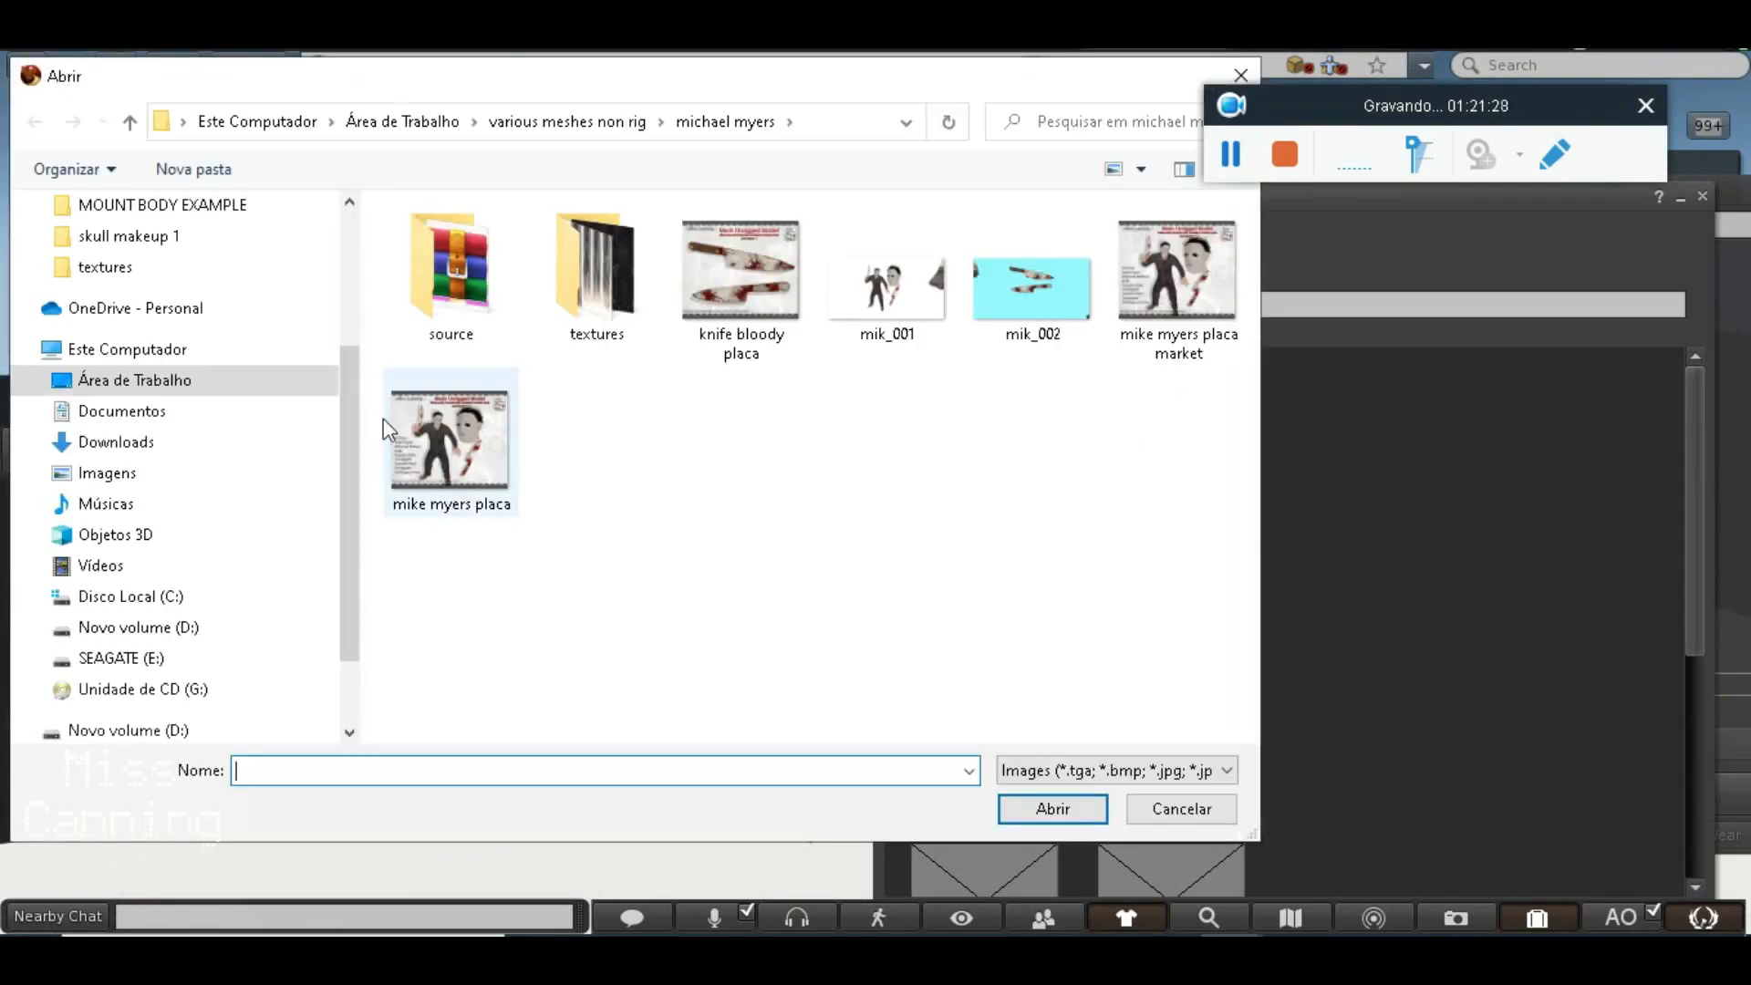
{"action": "left_click", "coordinate": [166, 208]}
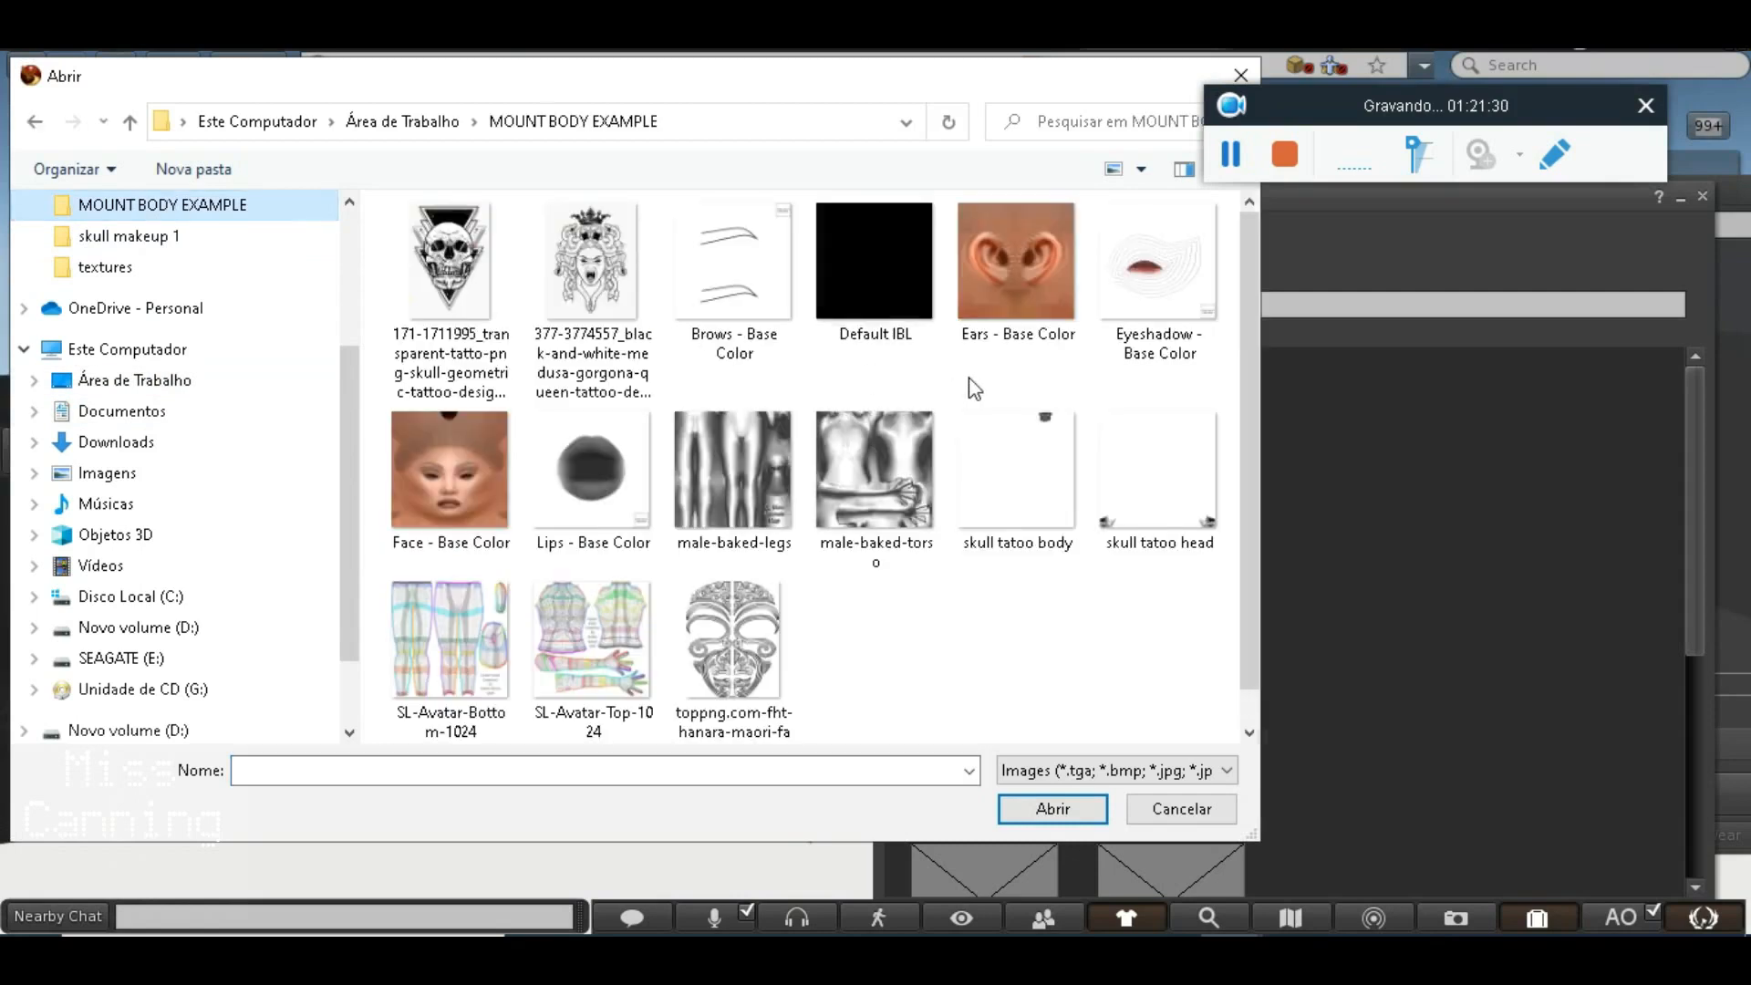
{"action": "left_click", "coordinate": [1166, 507]}
{"action": "left_click", "coordinate": [1063, 503], "text": "ctrl"}
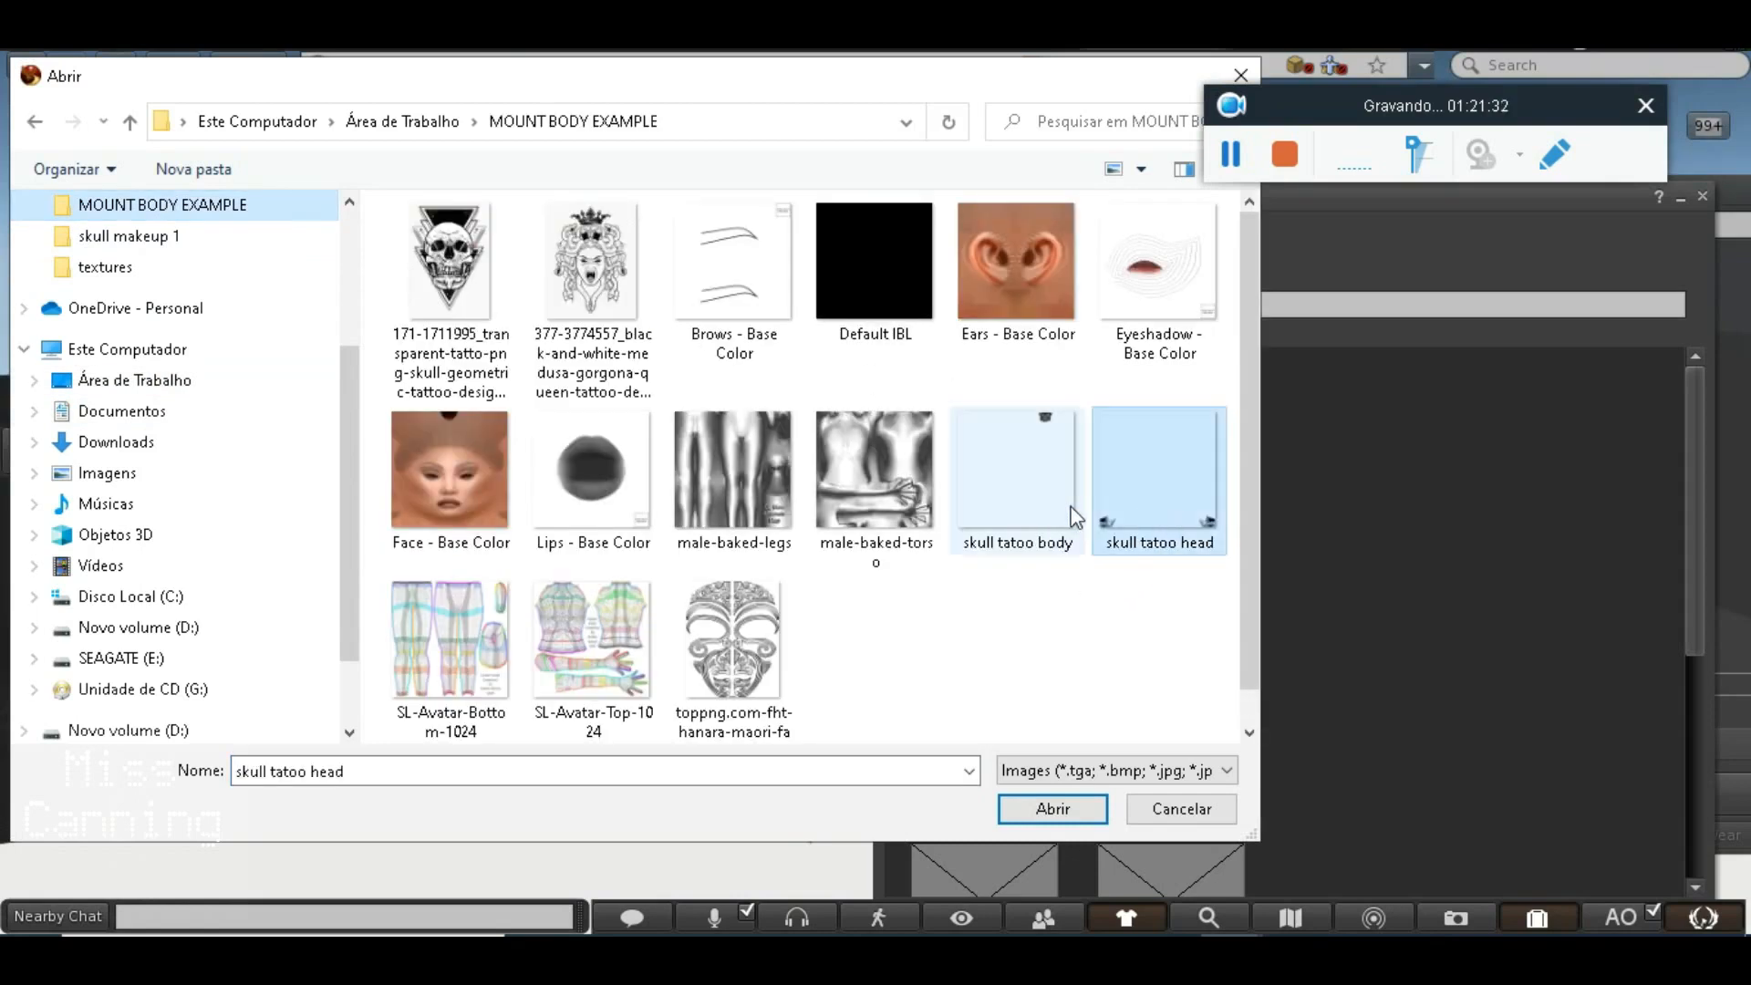
{"action": "left_click", "coordinate": [1051, 808]}
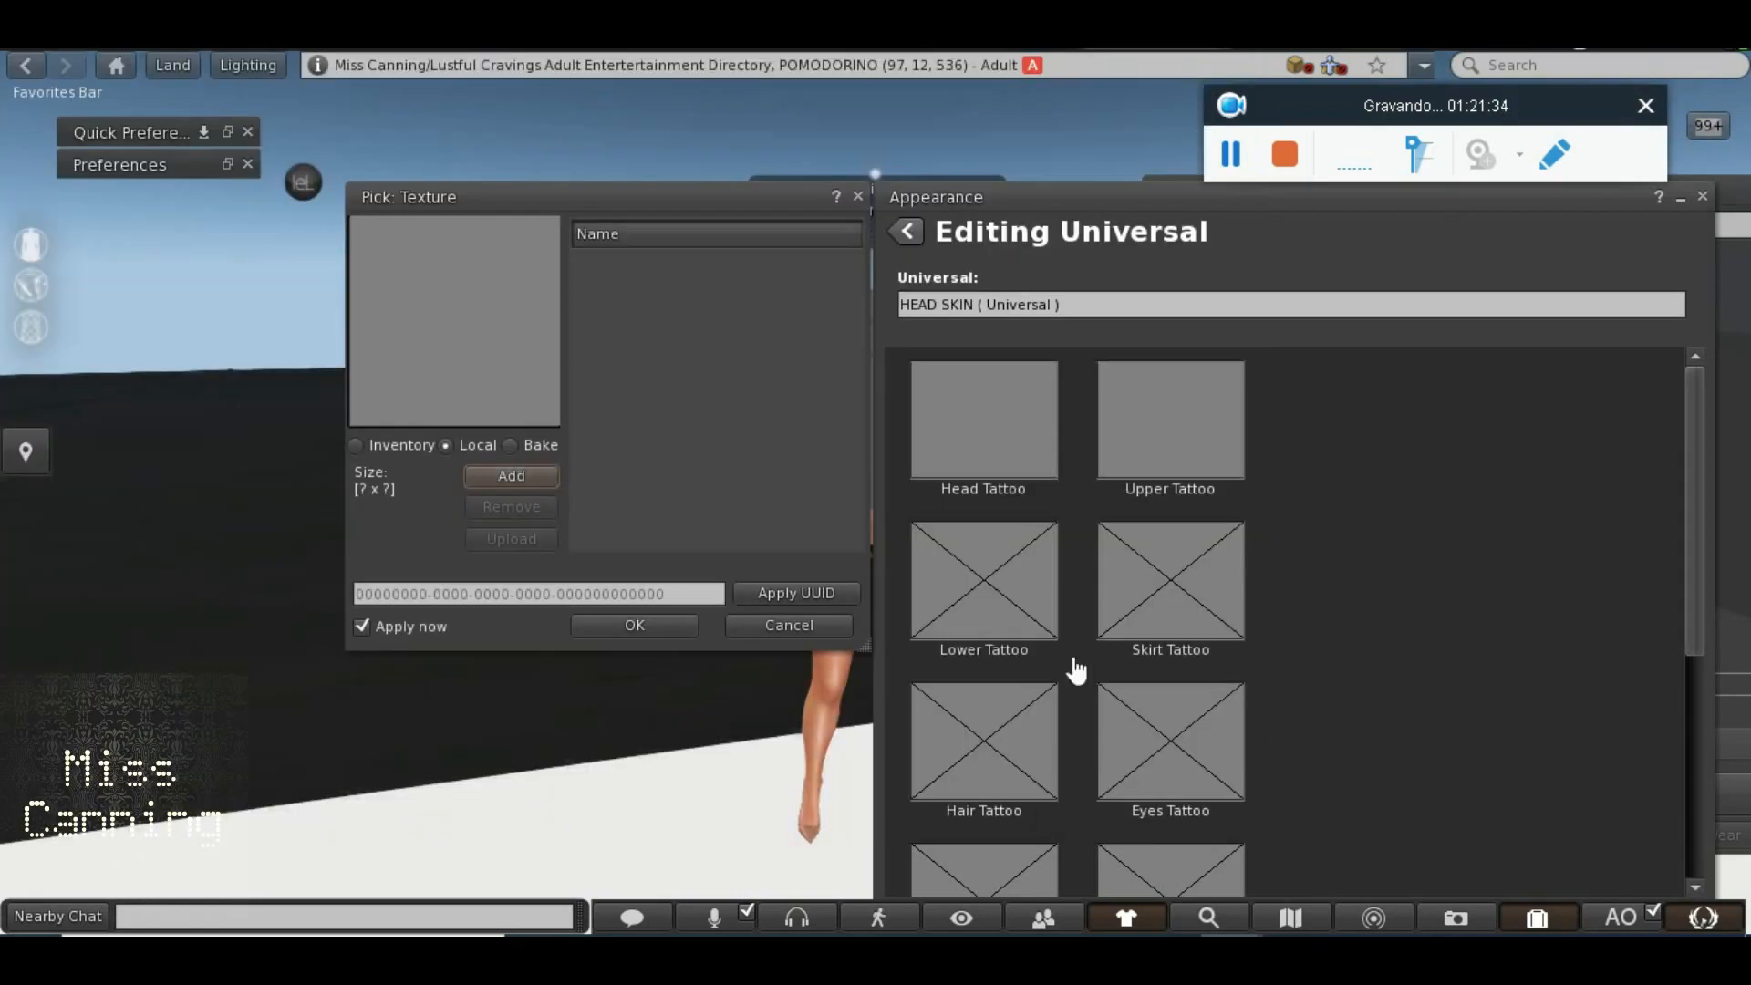
{"action": "left_click", "coordinate": [660, 278]}
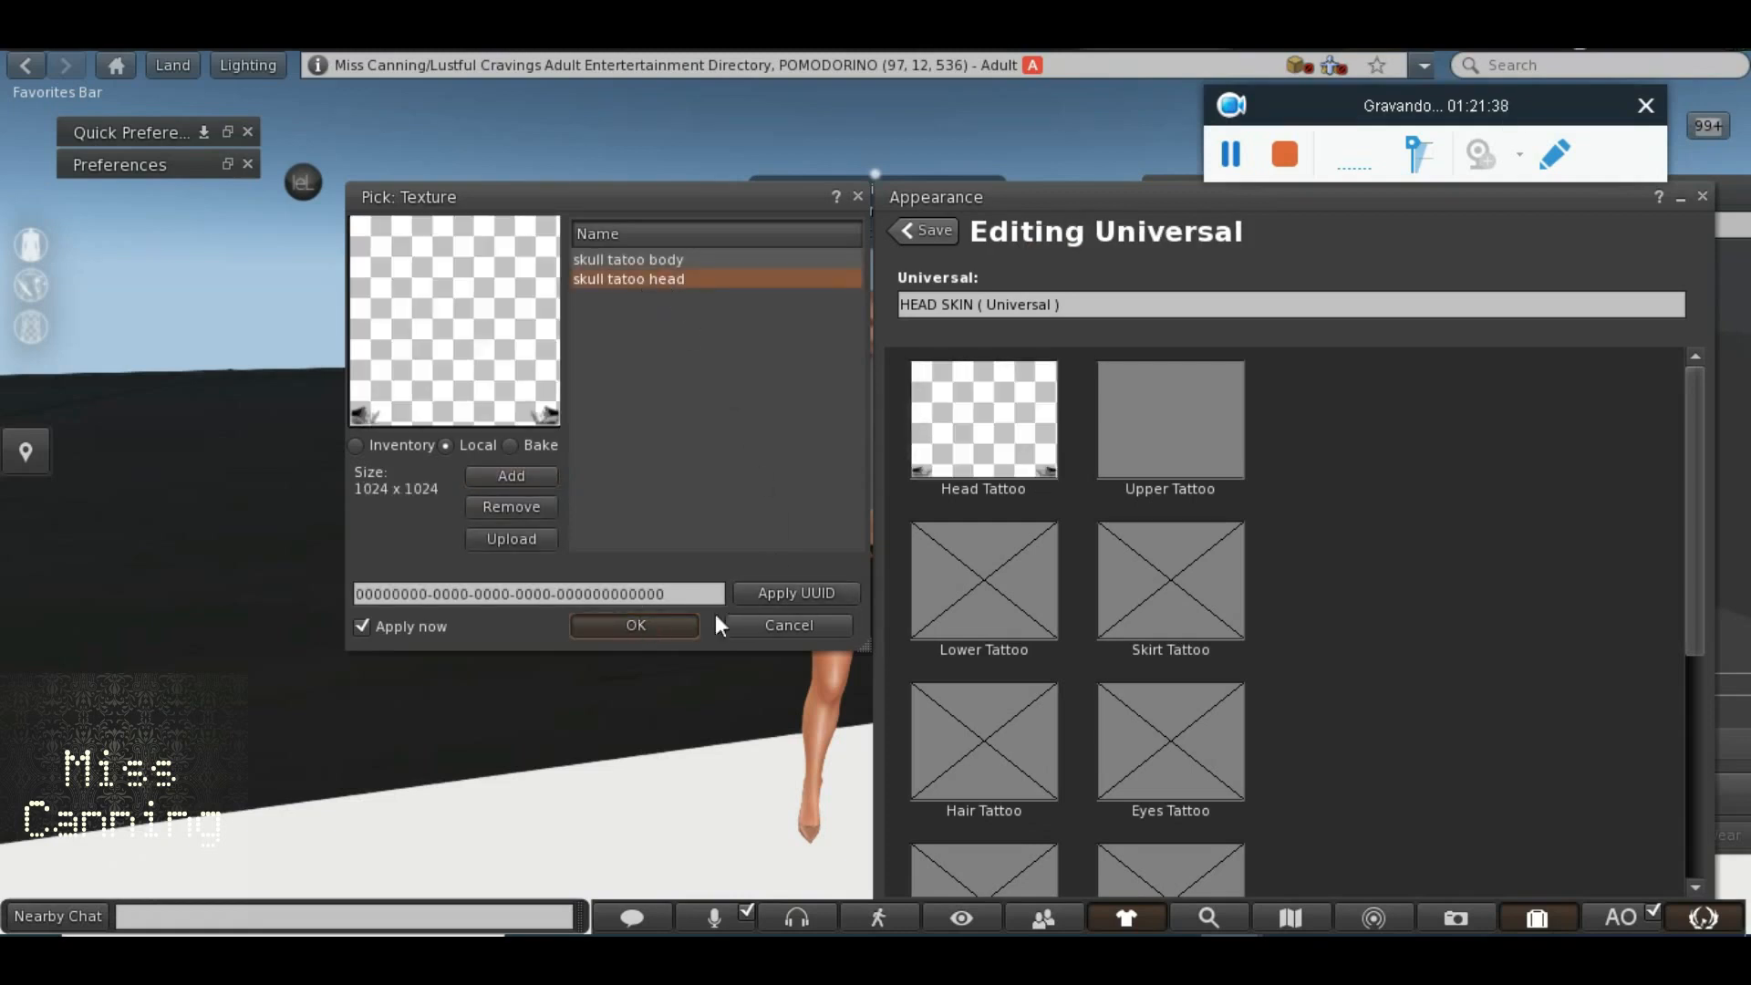
Assign the local texture skull tatoo body to Upper Tattoo in the HEAD SKIN ( Universal ) layer
{"action": "left_click", "coordinate": [1194, 437]}
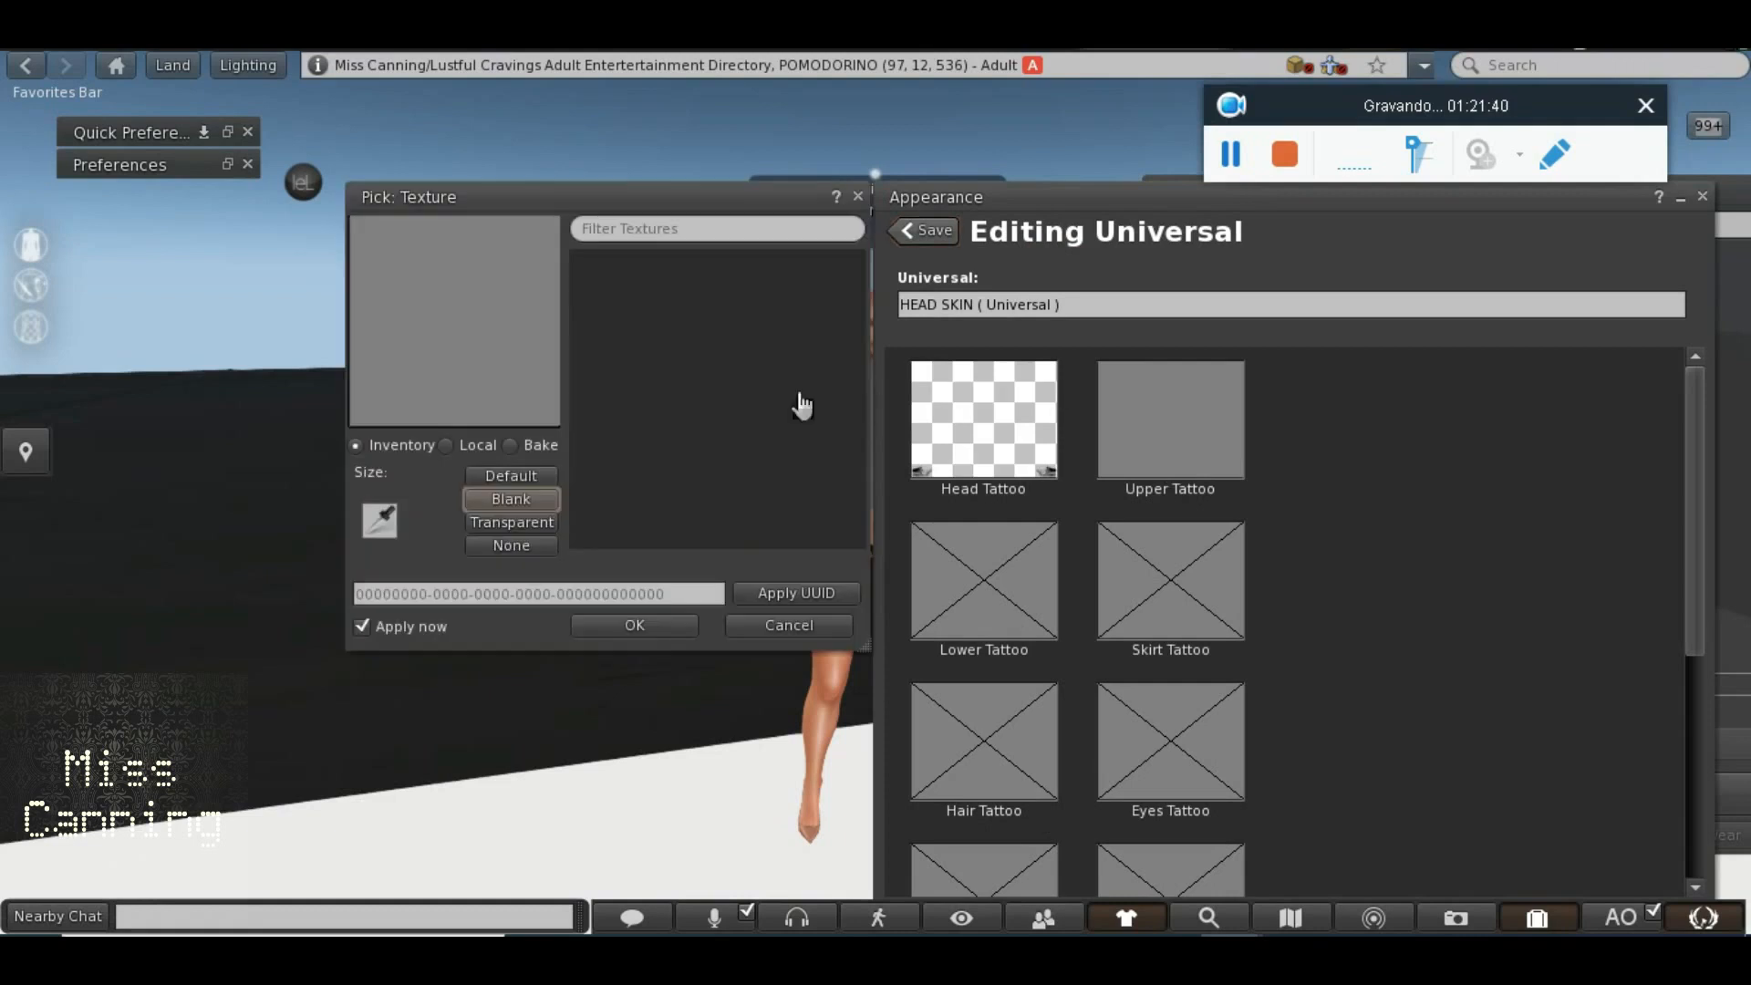
{"action": "left_click", "coordinate": [457, 450]}
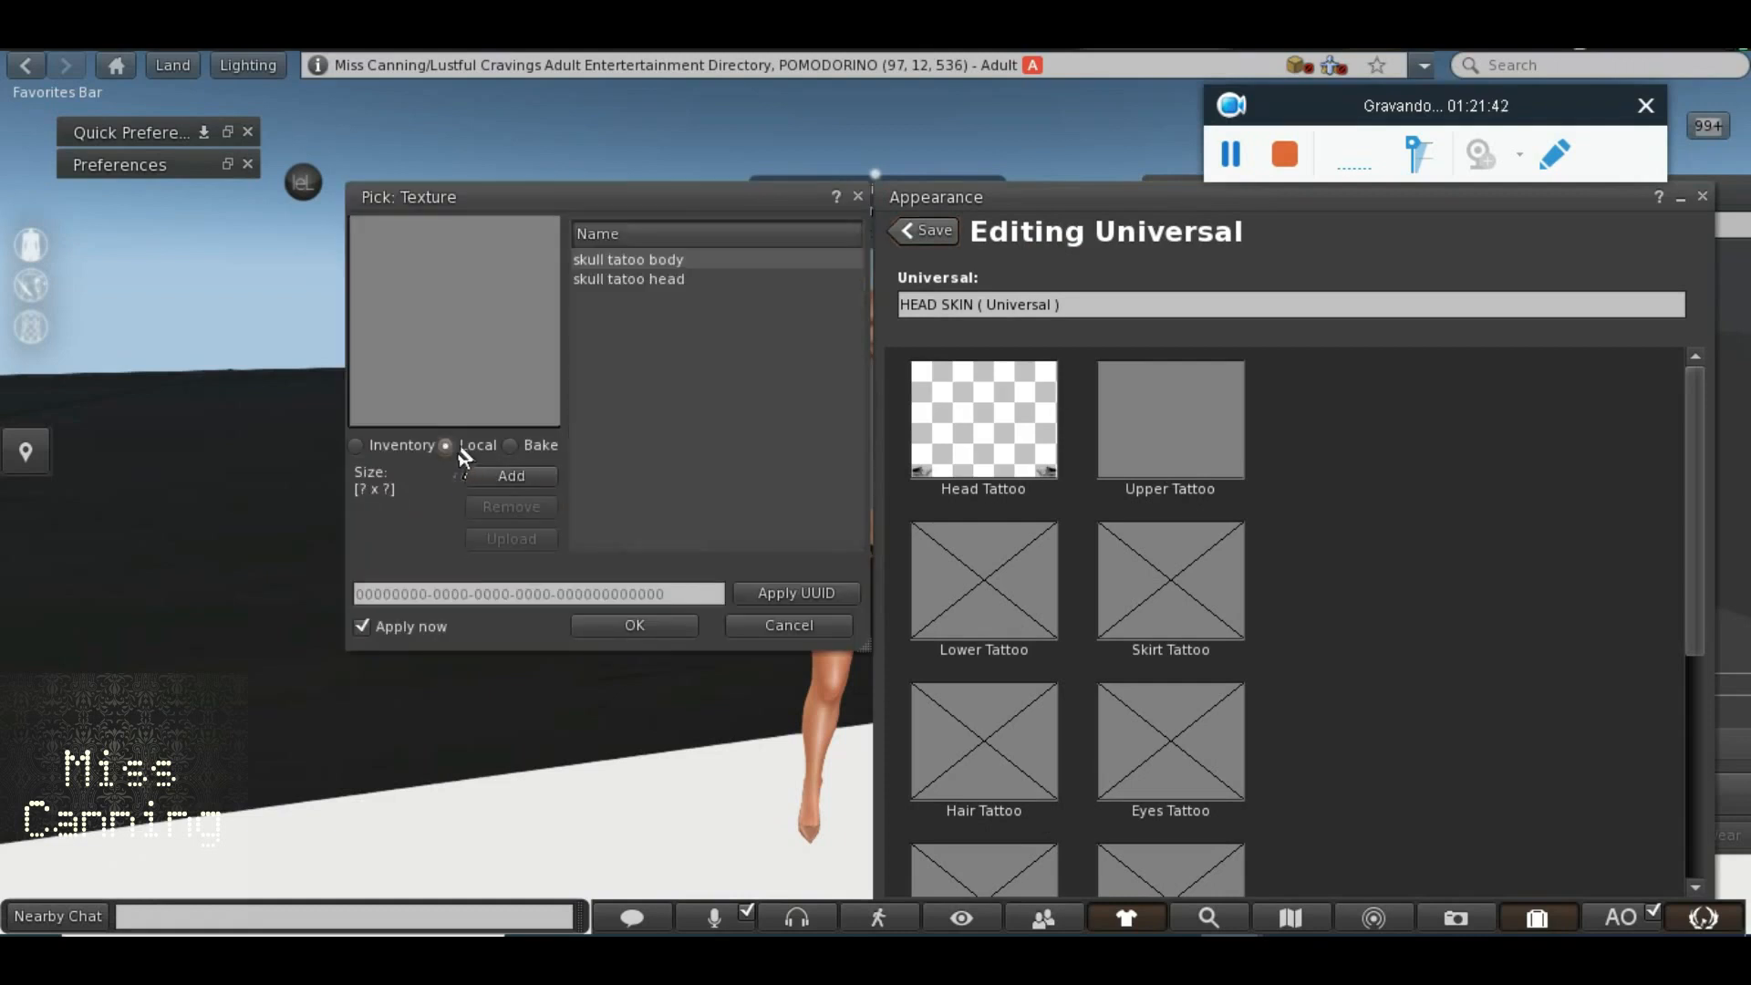
{"action": "left_click", "coordinate": [675, 283]}
{"action": "left_click", "coordinate": [677, 261]}
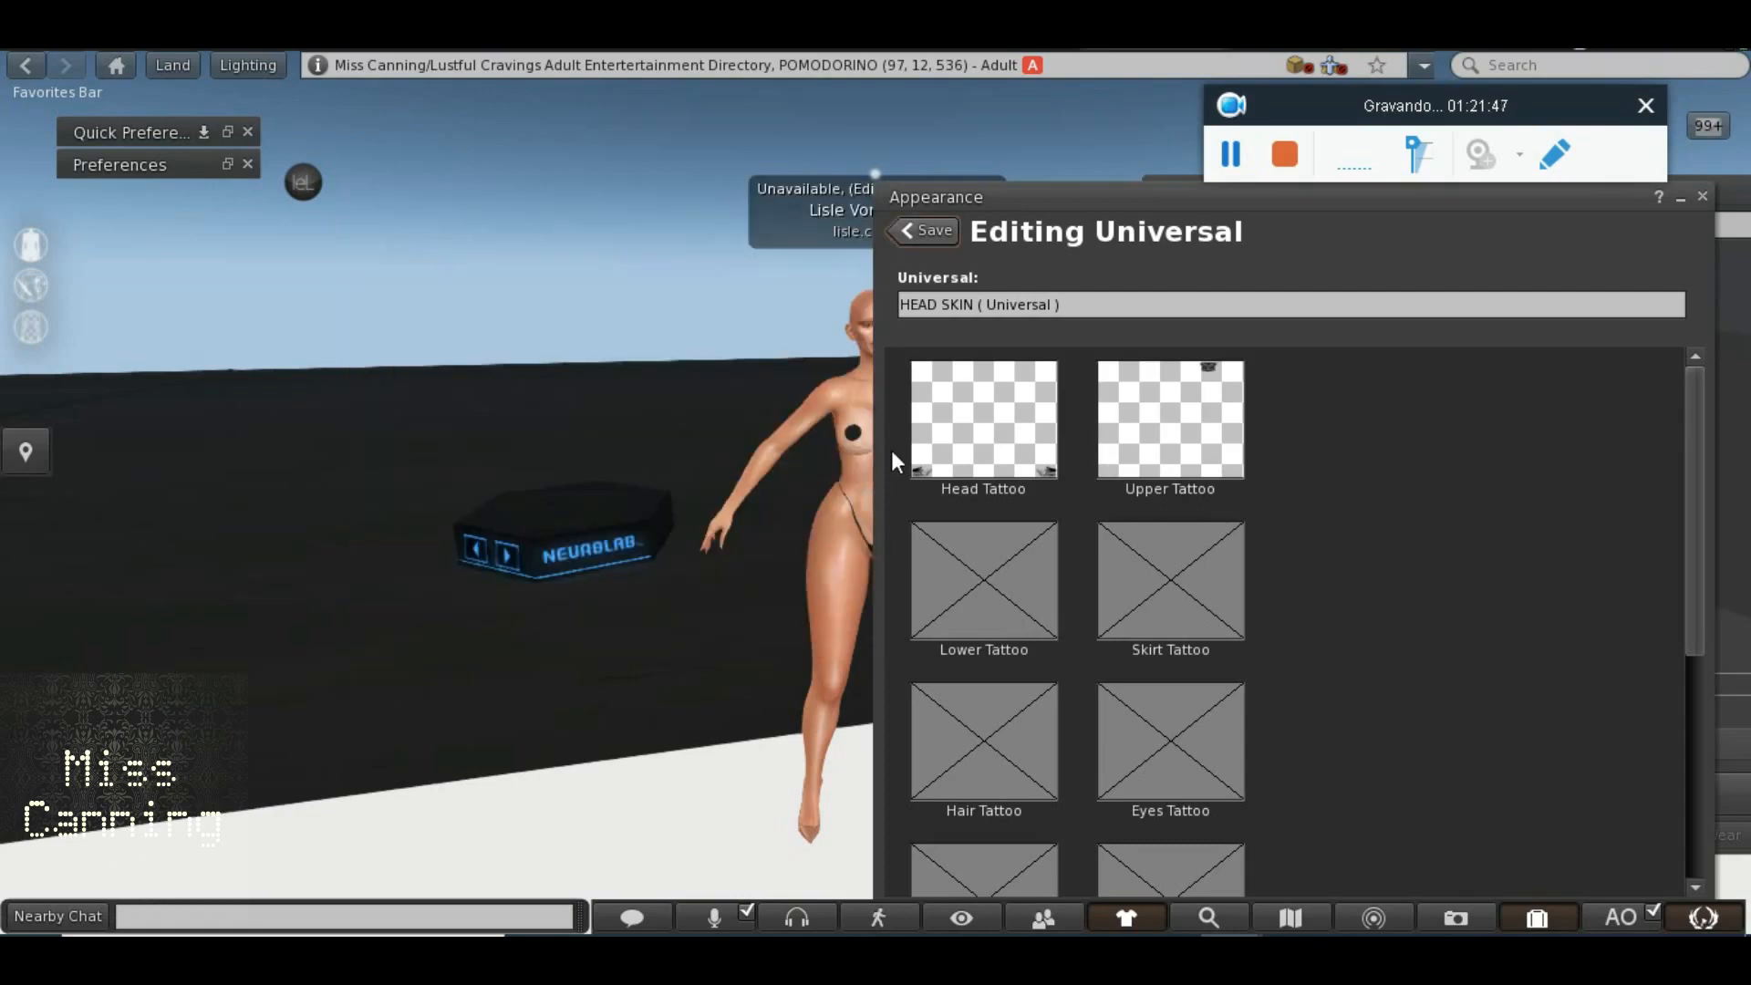
Move the Appearance window clear of the avatar and inspect the skull tattoo on the back of the neck
{"action": "left_click_drag", "start_coordinate": [949, 210], "coordinate": [1112, 178]}
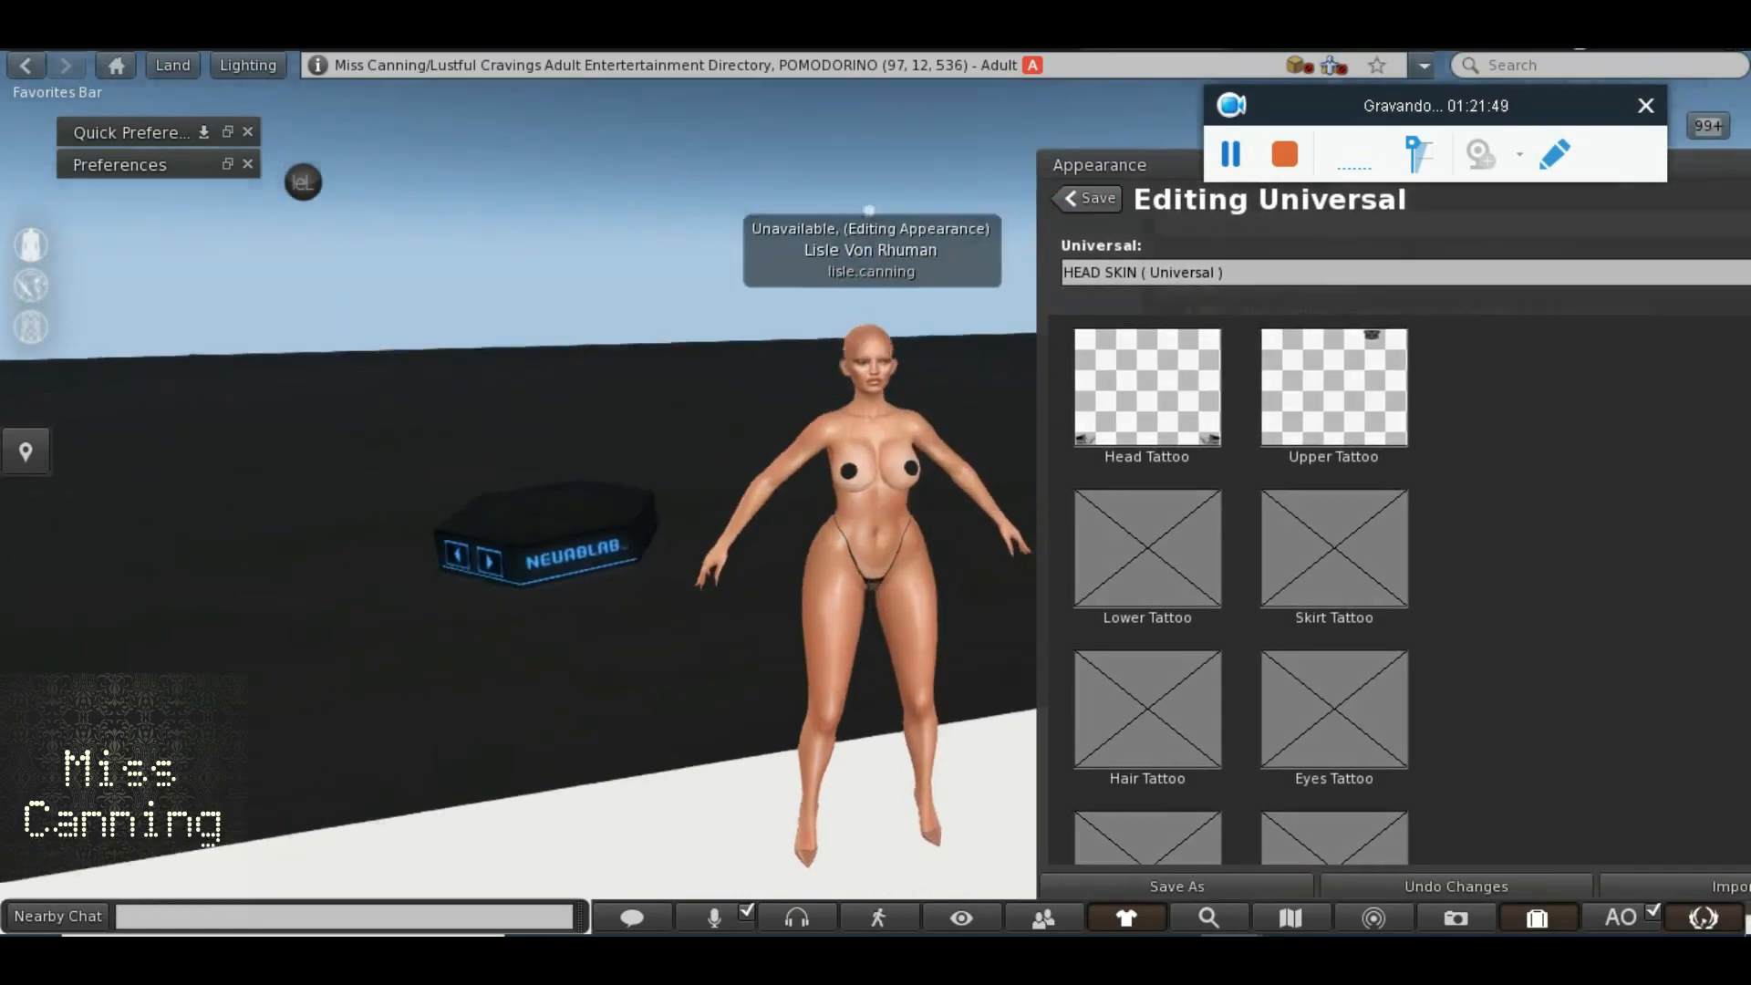
{"action": "left_click_drag", "start_coordinate": [844, 500], "coordinate": [903, 486]}
{"action": "scroll", "coordinate": [907, 493], "scroll_direction": "up", "scroll_amount": 3}
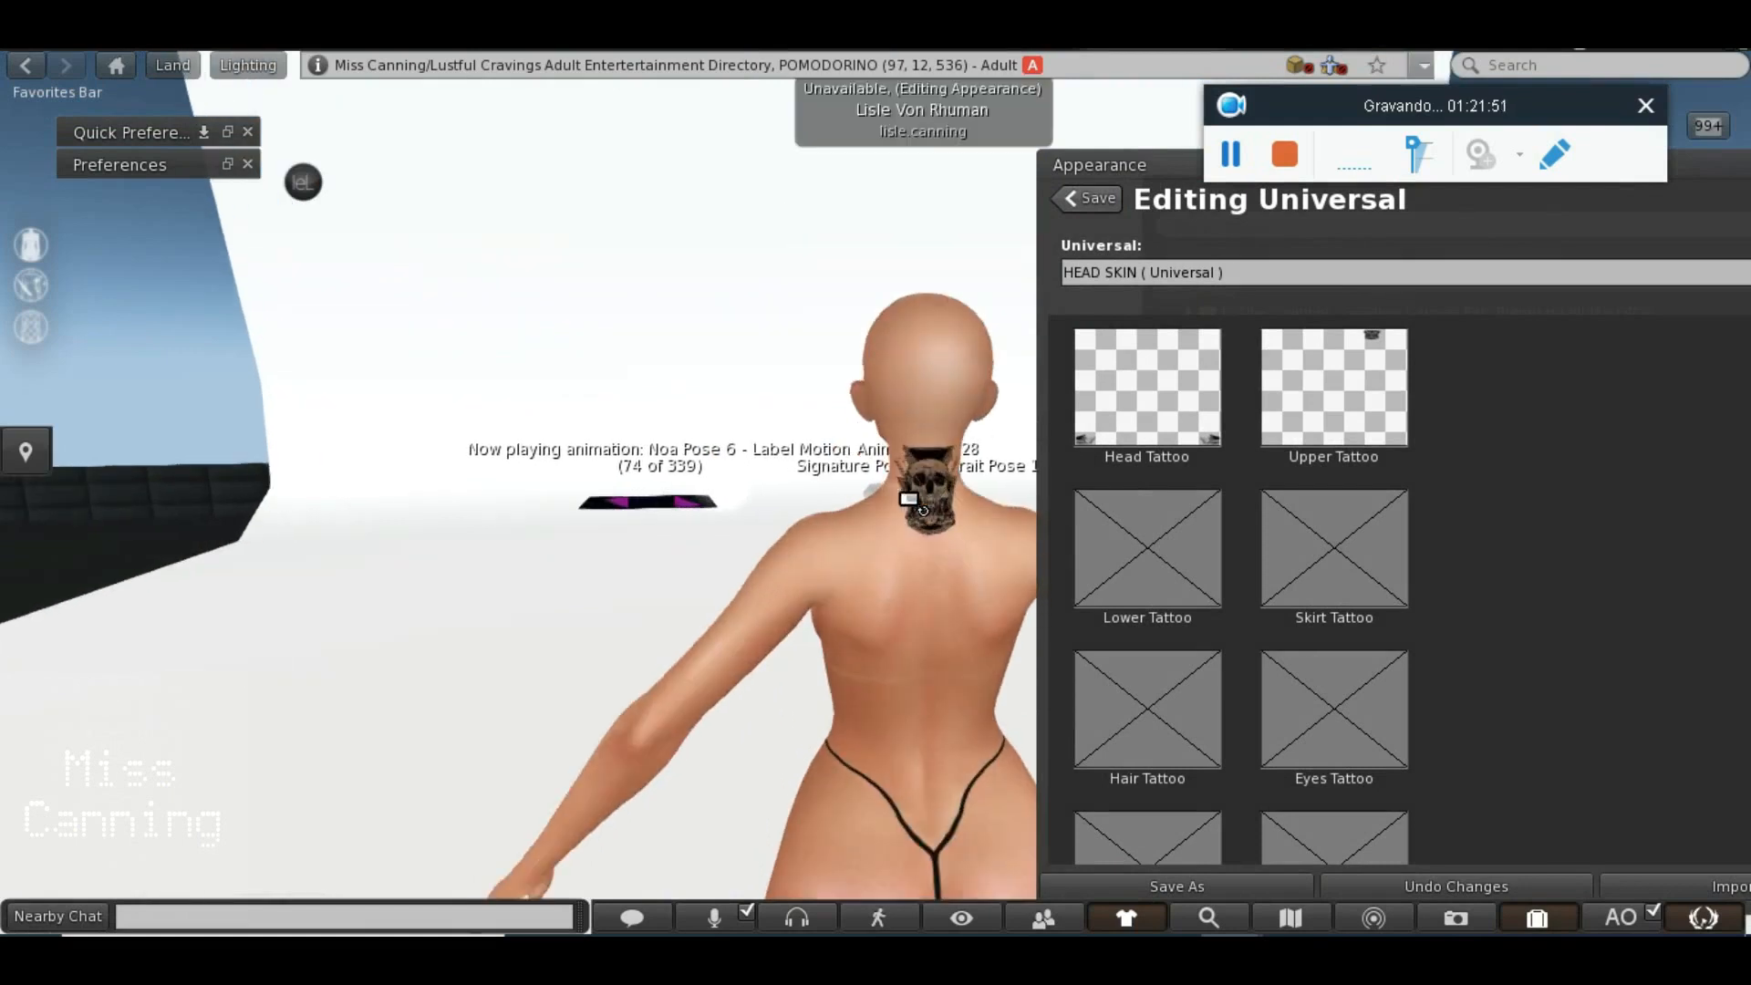
{"action": "scroll", "coordinate": [934, 550], "scroll_direction": "up", "scroll_amount": 3}
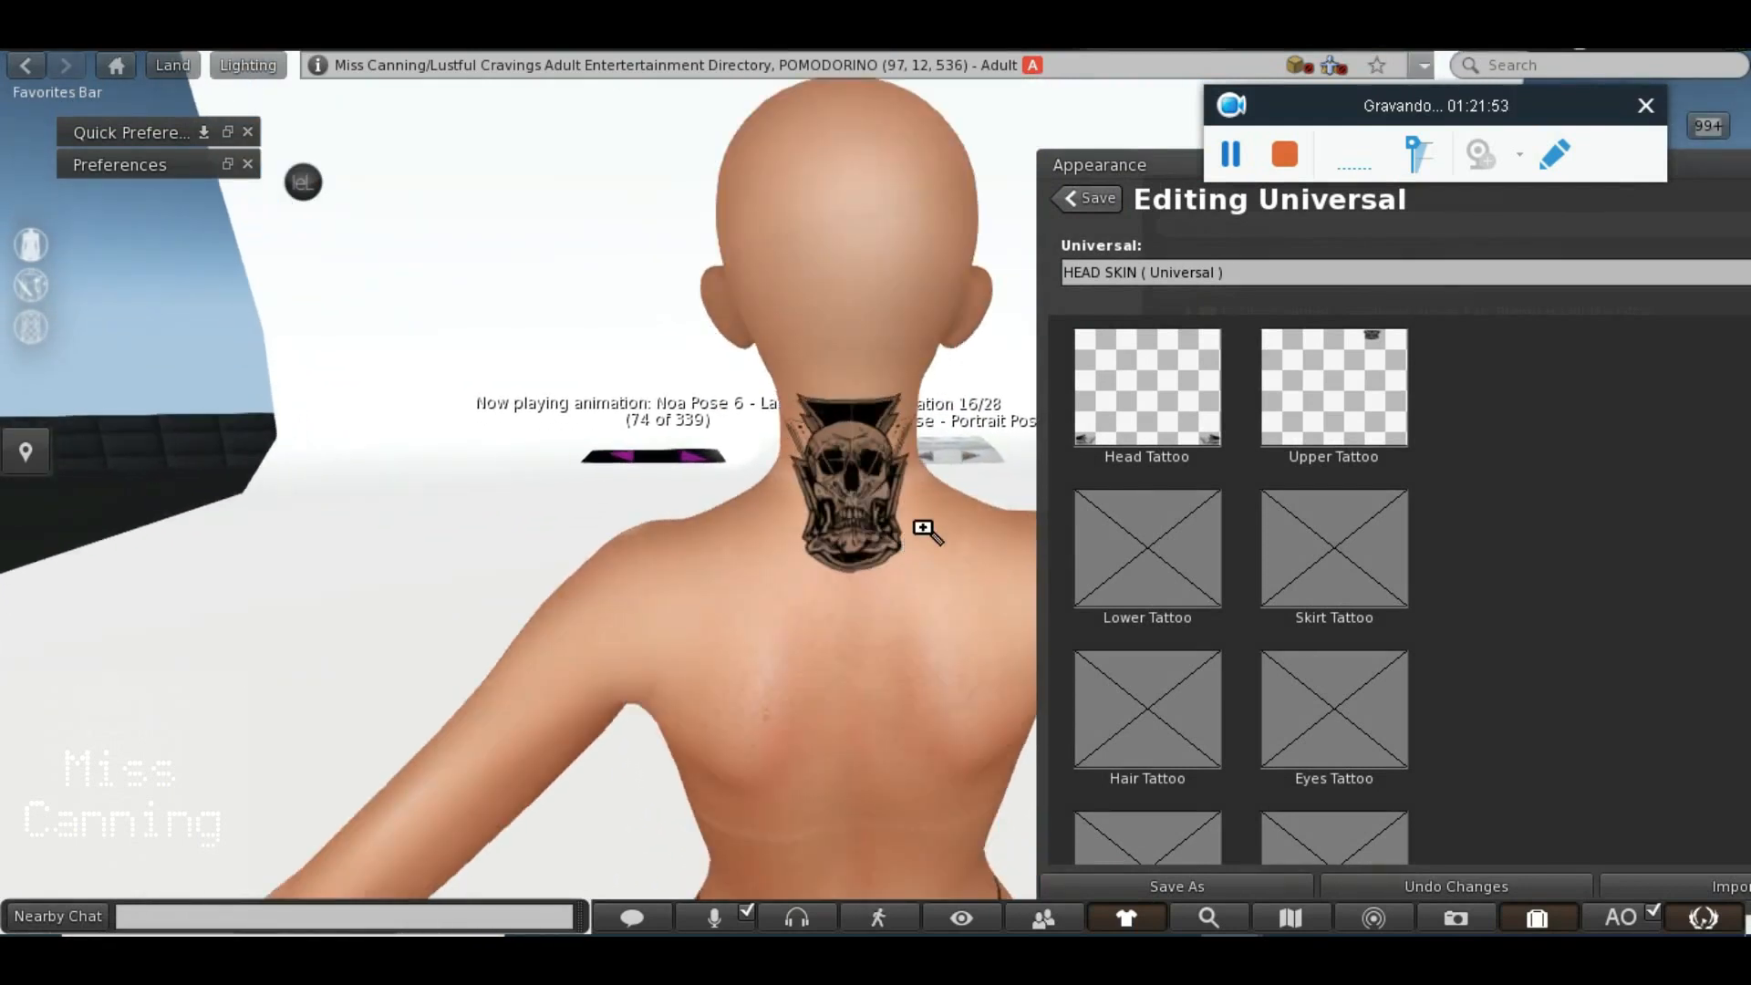
Save the HEAD SKIN ( Universal ) layer and minimize the Appearance window
{"action": "left_click", "coordinate": [1113, 208]}
{"action": "left_click_drag", "start_coordinate": [1153, 166], "coordinate": [172, 325]}
{"action": "left_click", "coordinate": [863, 324]}
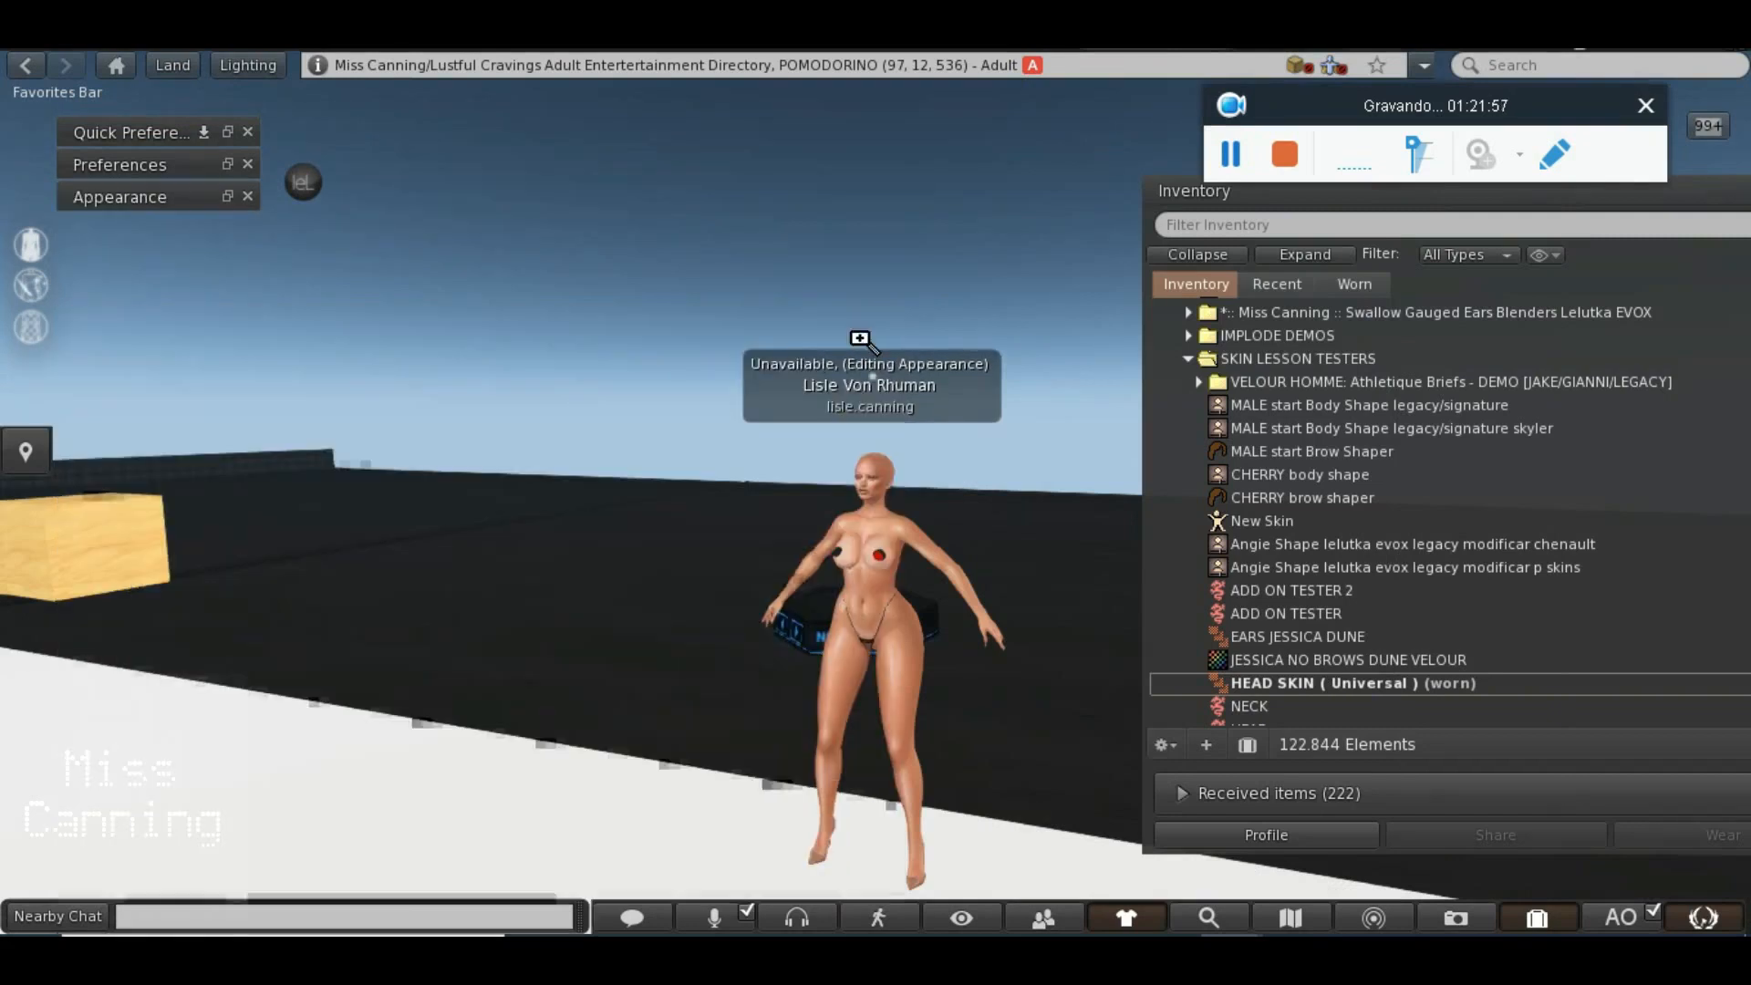
Inspect the skull tattoo on the avatar's nape from the side and close up from behind
{"action": "scroll", "coordinate": [934, 625], "scroll_direction": "up", "scroll_amount": 5}
{"action": "left_click_drag", "start_coordinate": [936, 625], "coordinate": [820, 684]}
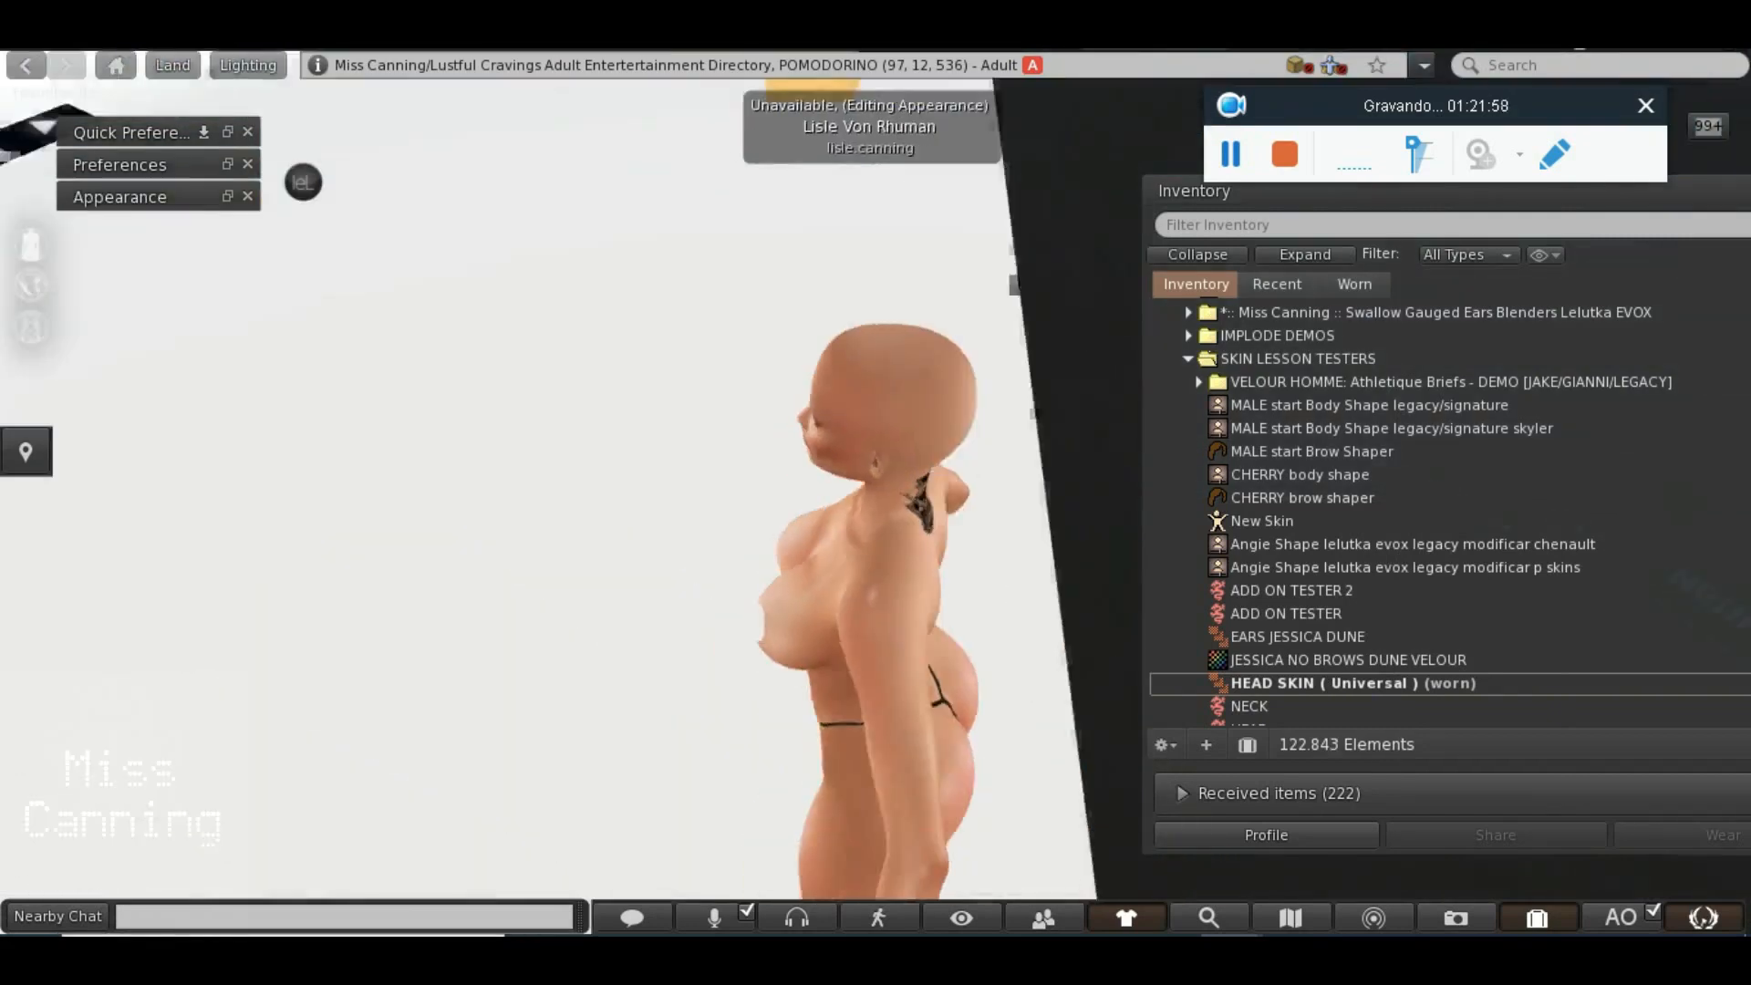
{"action": "left_click_drag", "start_coordinate": [877, 494], "coordinate": [437, 494]}
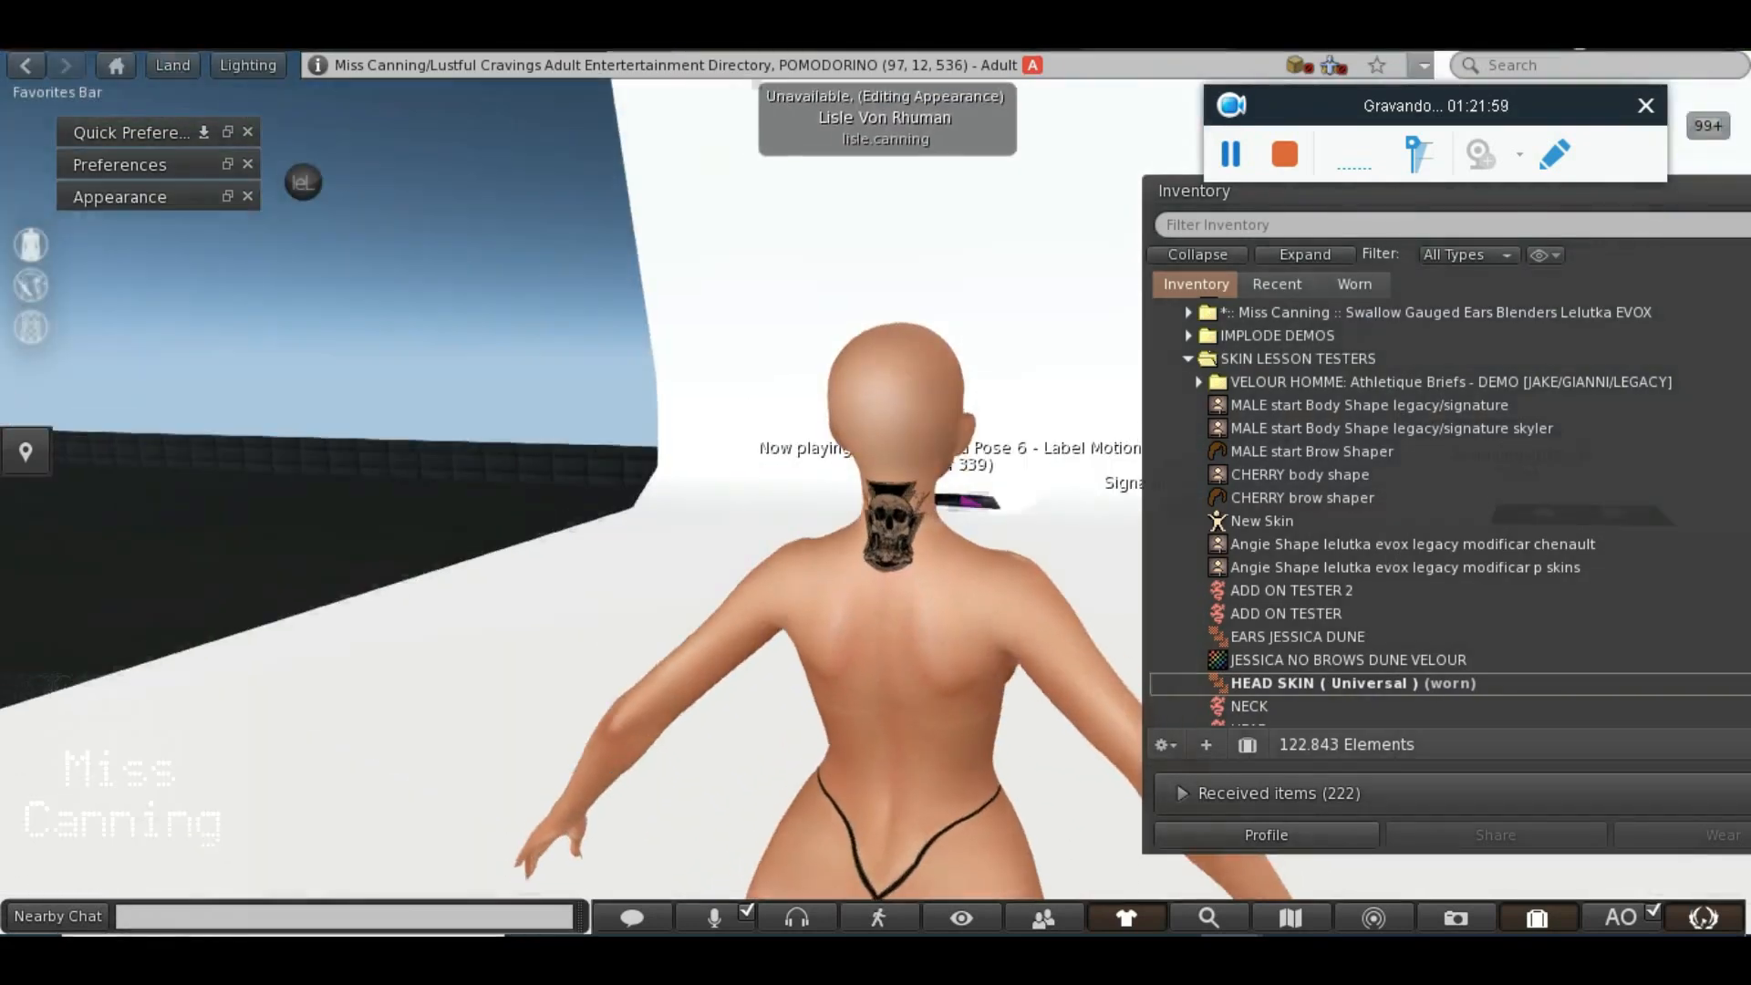
{"action": "scroll", "coordinate": [878, 494], "scroll_direction": "up", "scroll_amount": 5}
{"action": "mouse_move", "coordinate": [877, 495]}
{"action": "left_mouse_down"}
{"action": "mouse_move", "coordinate": [891, 424]}
{"action": "mouse_move", "coordinate": [1368, 424]}
{"action": "mouse_move", "coordinate": [862, 424]}
{"action": "mouse_move", "coordinate": [898, 406]}
{"action": "mouse_move", "coordinate": [825, 406]}
{"action": "mouse_move", "coordinate": [1117, 410]}
{"action": "mouse_move", "coordinate": [898, 410]}
{"action": "mouse_move", "coordinate": [1040, 434]}
{"action": "mouse_move", "coordinate": [898, 438]}
{"action": "mouse_move", "coordinate": [930, 442]}
{"action": "mouse_move", "coordinate": [863, 496]}
{"action": "left_mouse_up"}
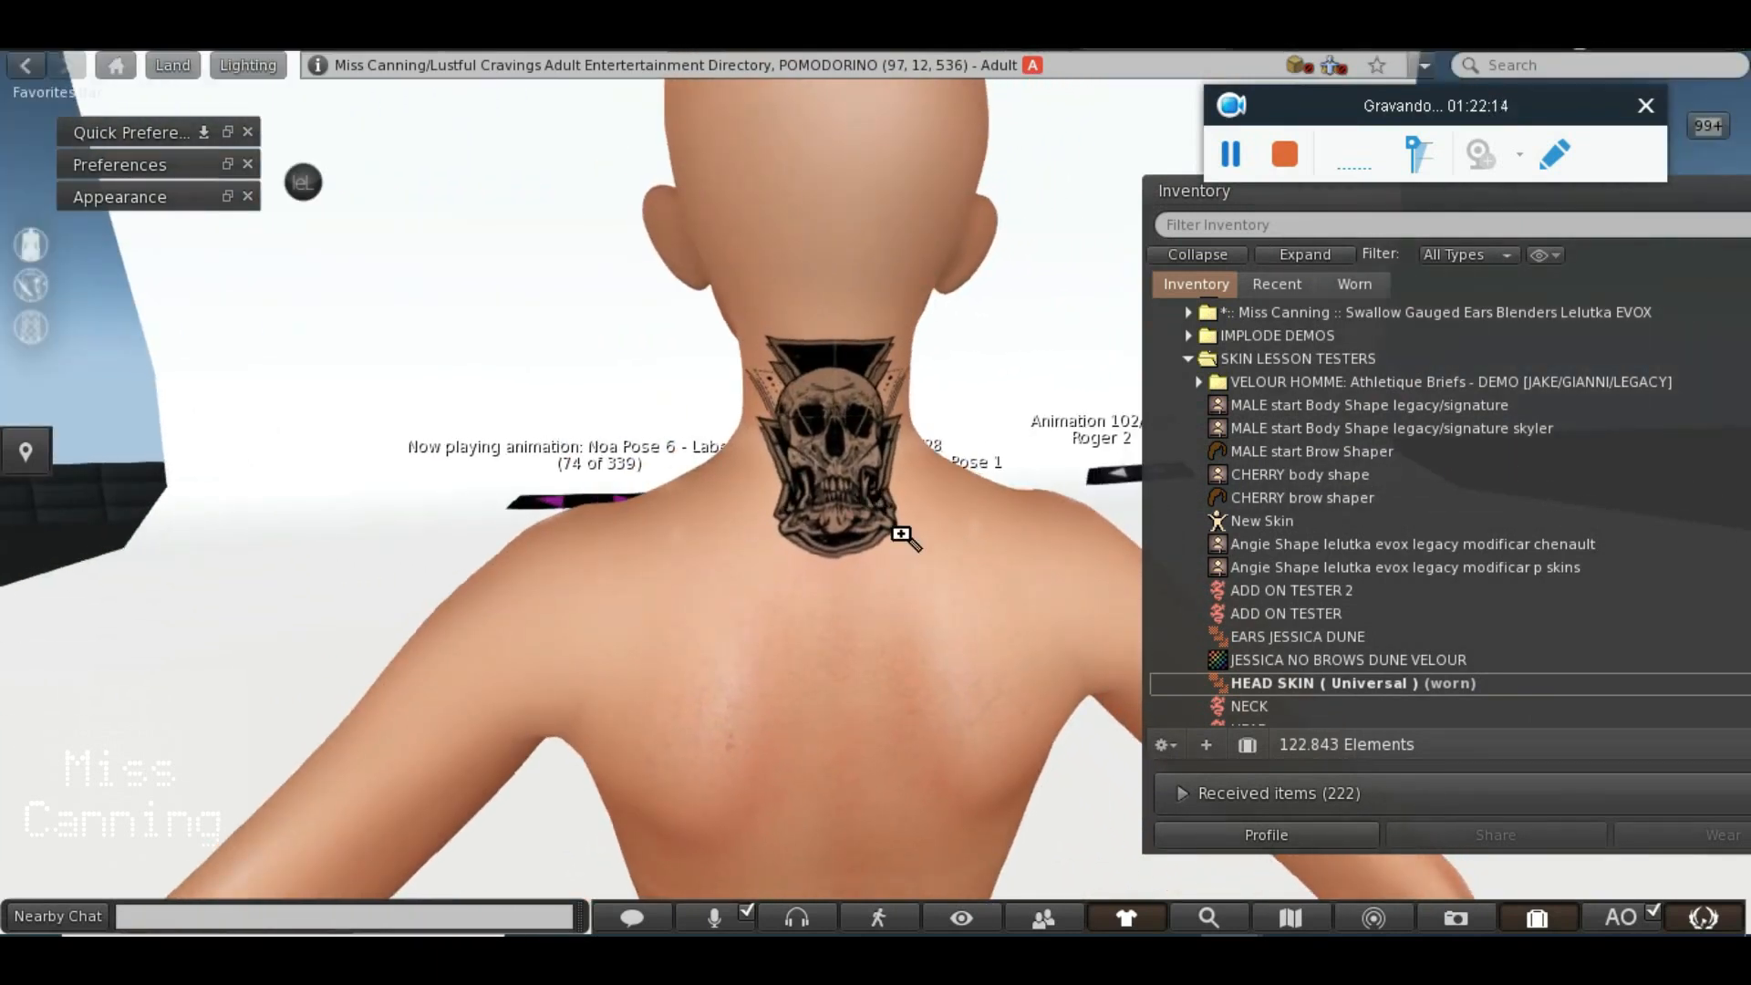
Switch to Photoshop to compare the tattoo on the 3D body dummy, and return to the Second Life viewer
{"action": "left_click", "coordinate": [917, 867]}
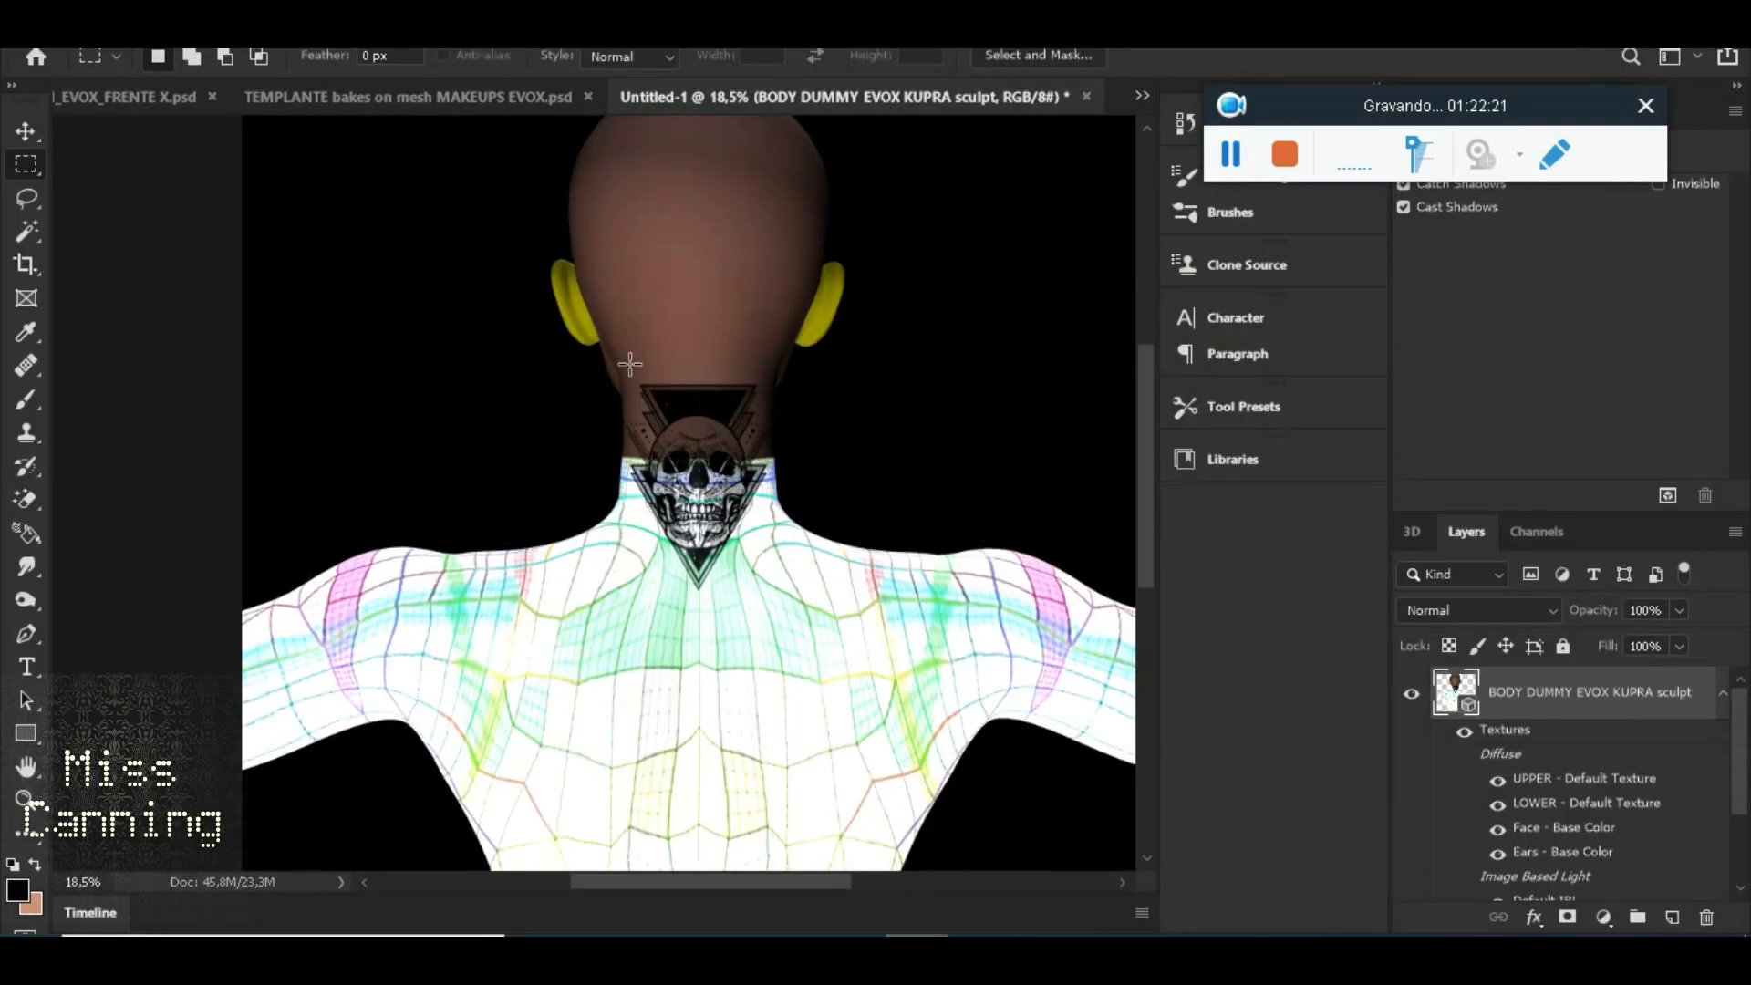
{"action": "left_click", "coordinate": [25, 132]}
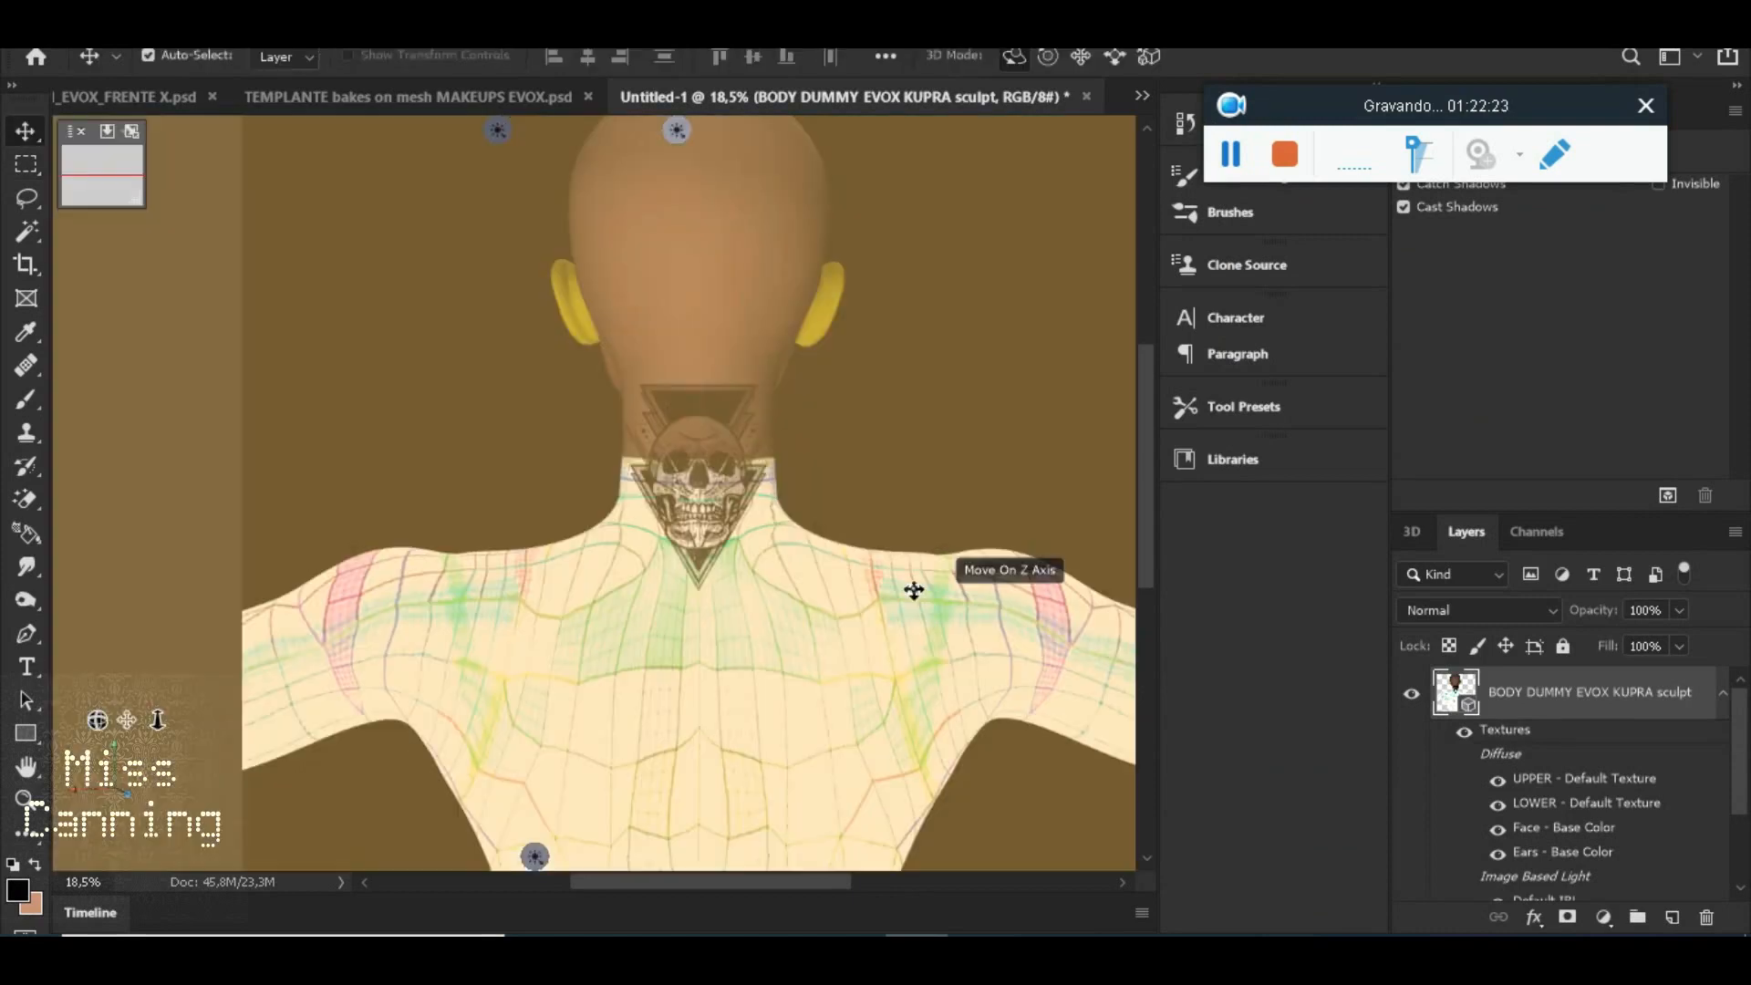
{"action": "mouse_move", "coordinate": [1233, 940]}
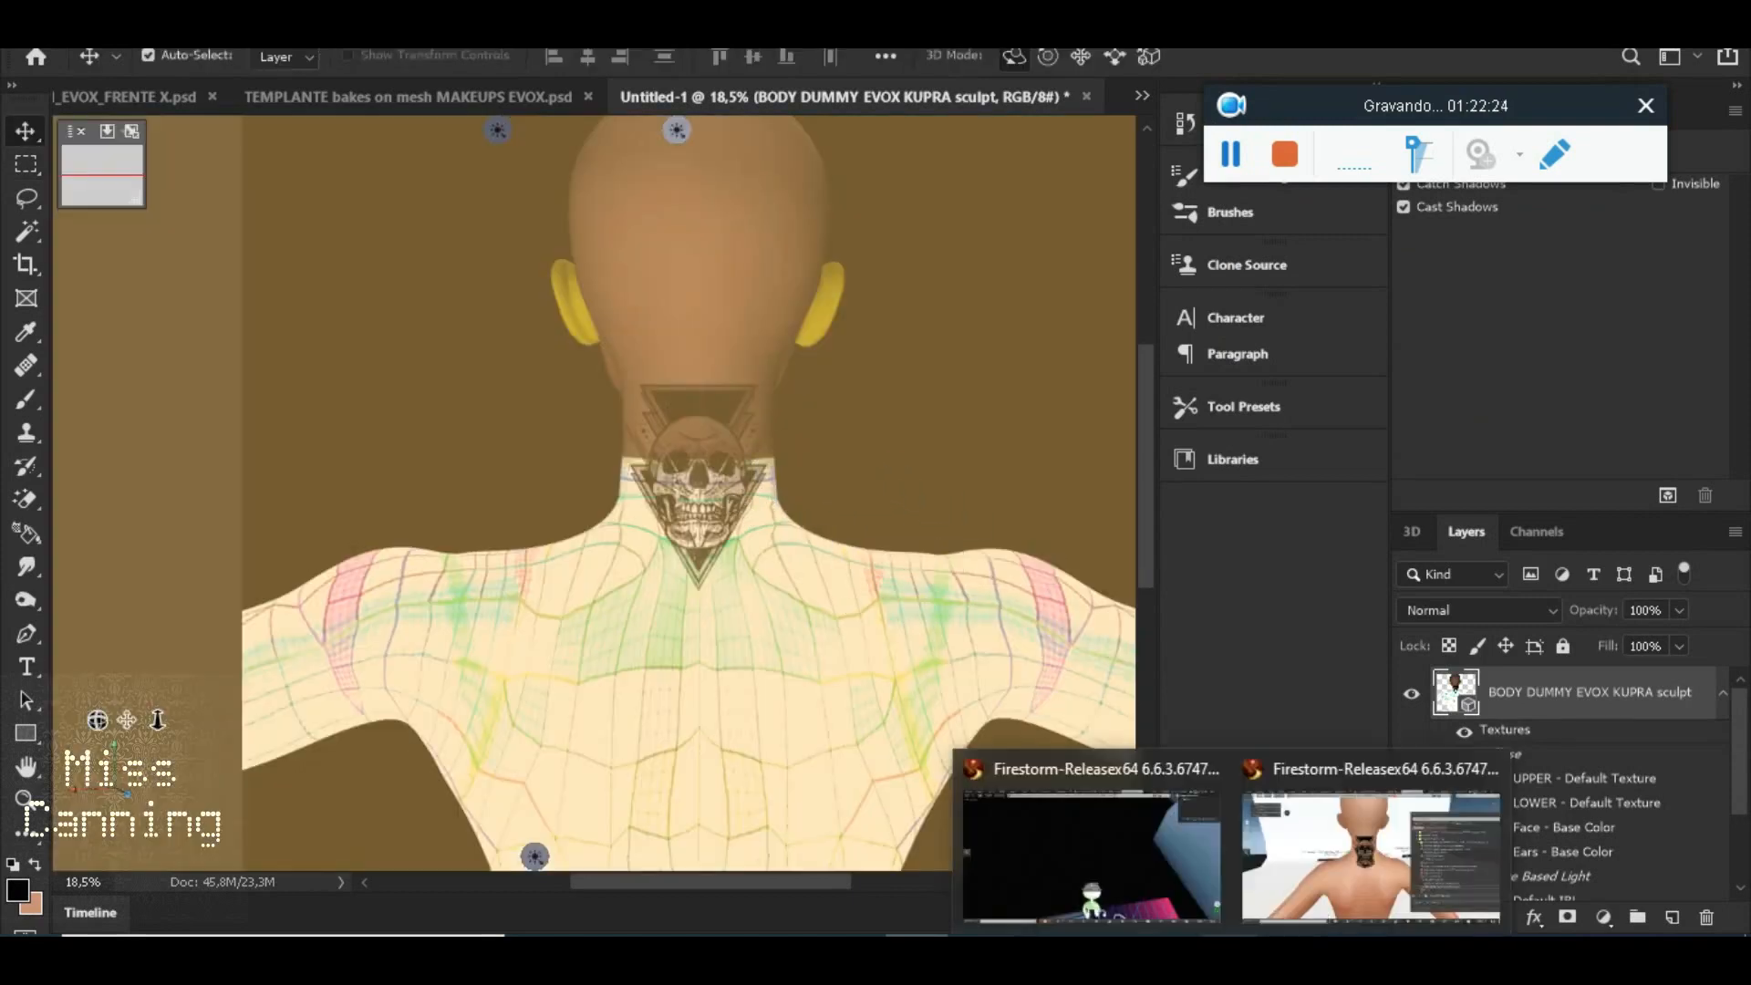
{"action": "left_click", "coordinate": [1342, 878]}
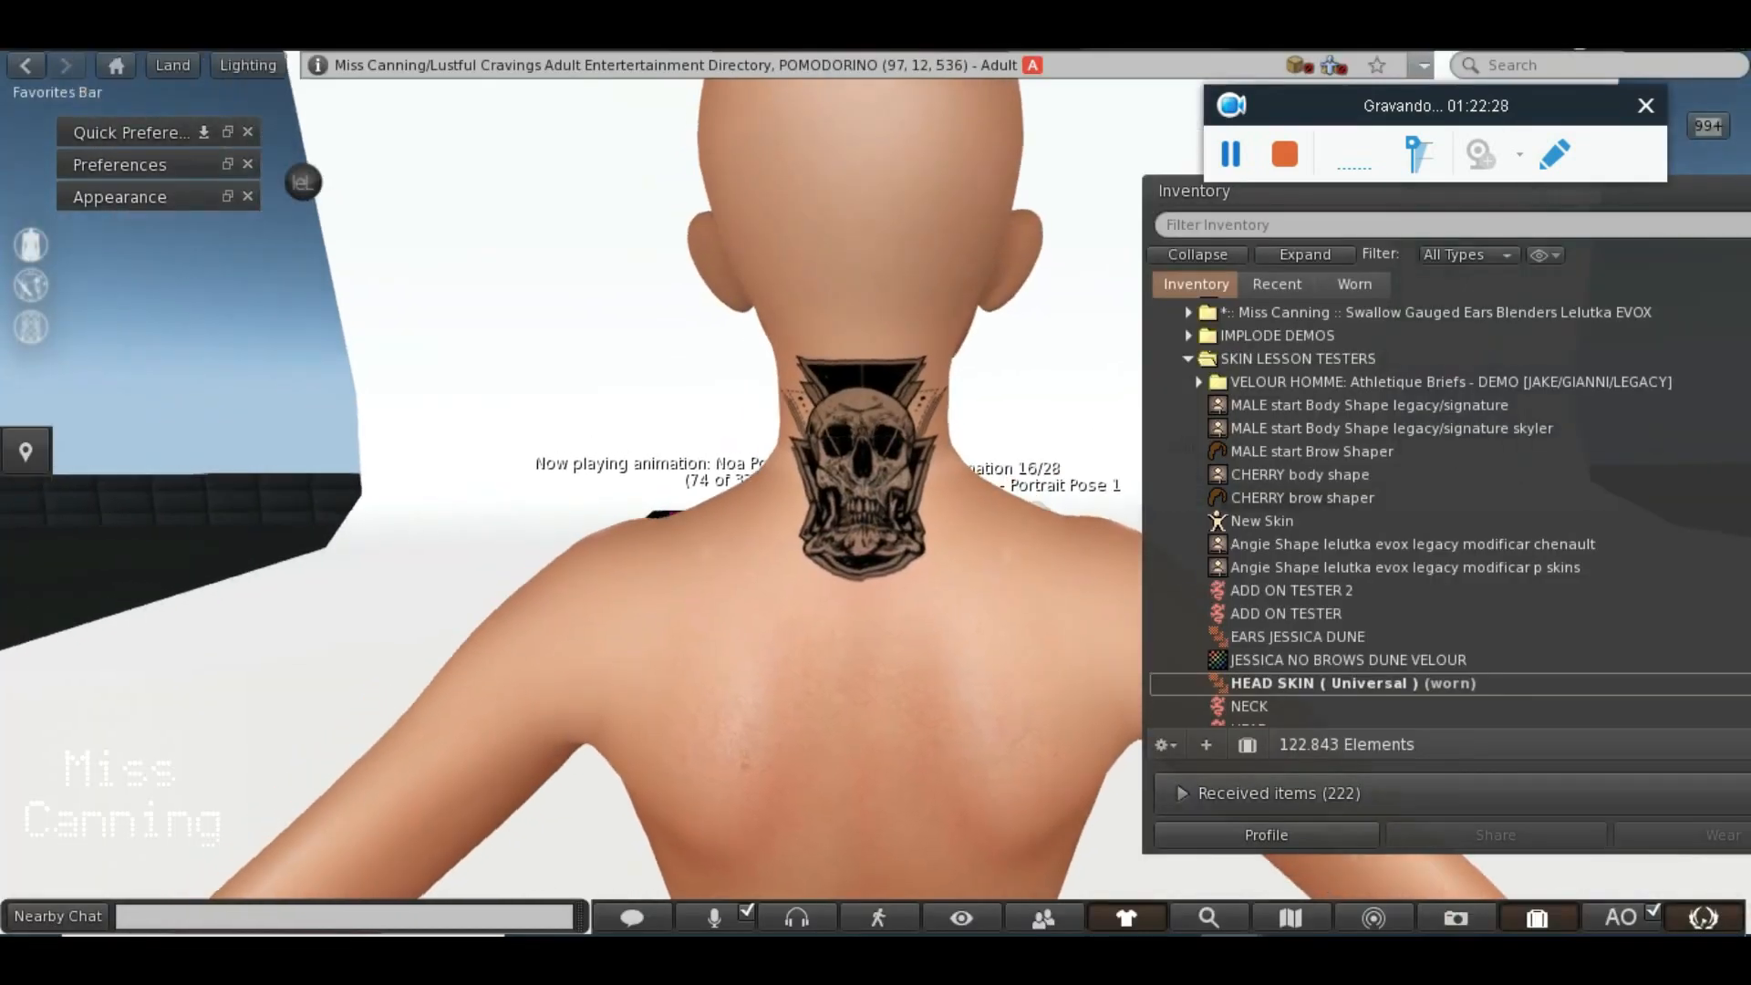
Examine how the skull tattoo crosses the avatar's neck seam from different distances and angles
{"action": "left_click_drag", "start_coordinate": [932, 516], "coordinate": [896, 472]}
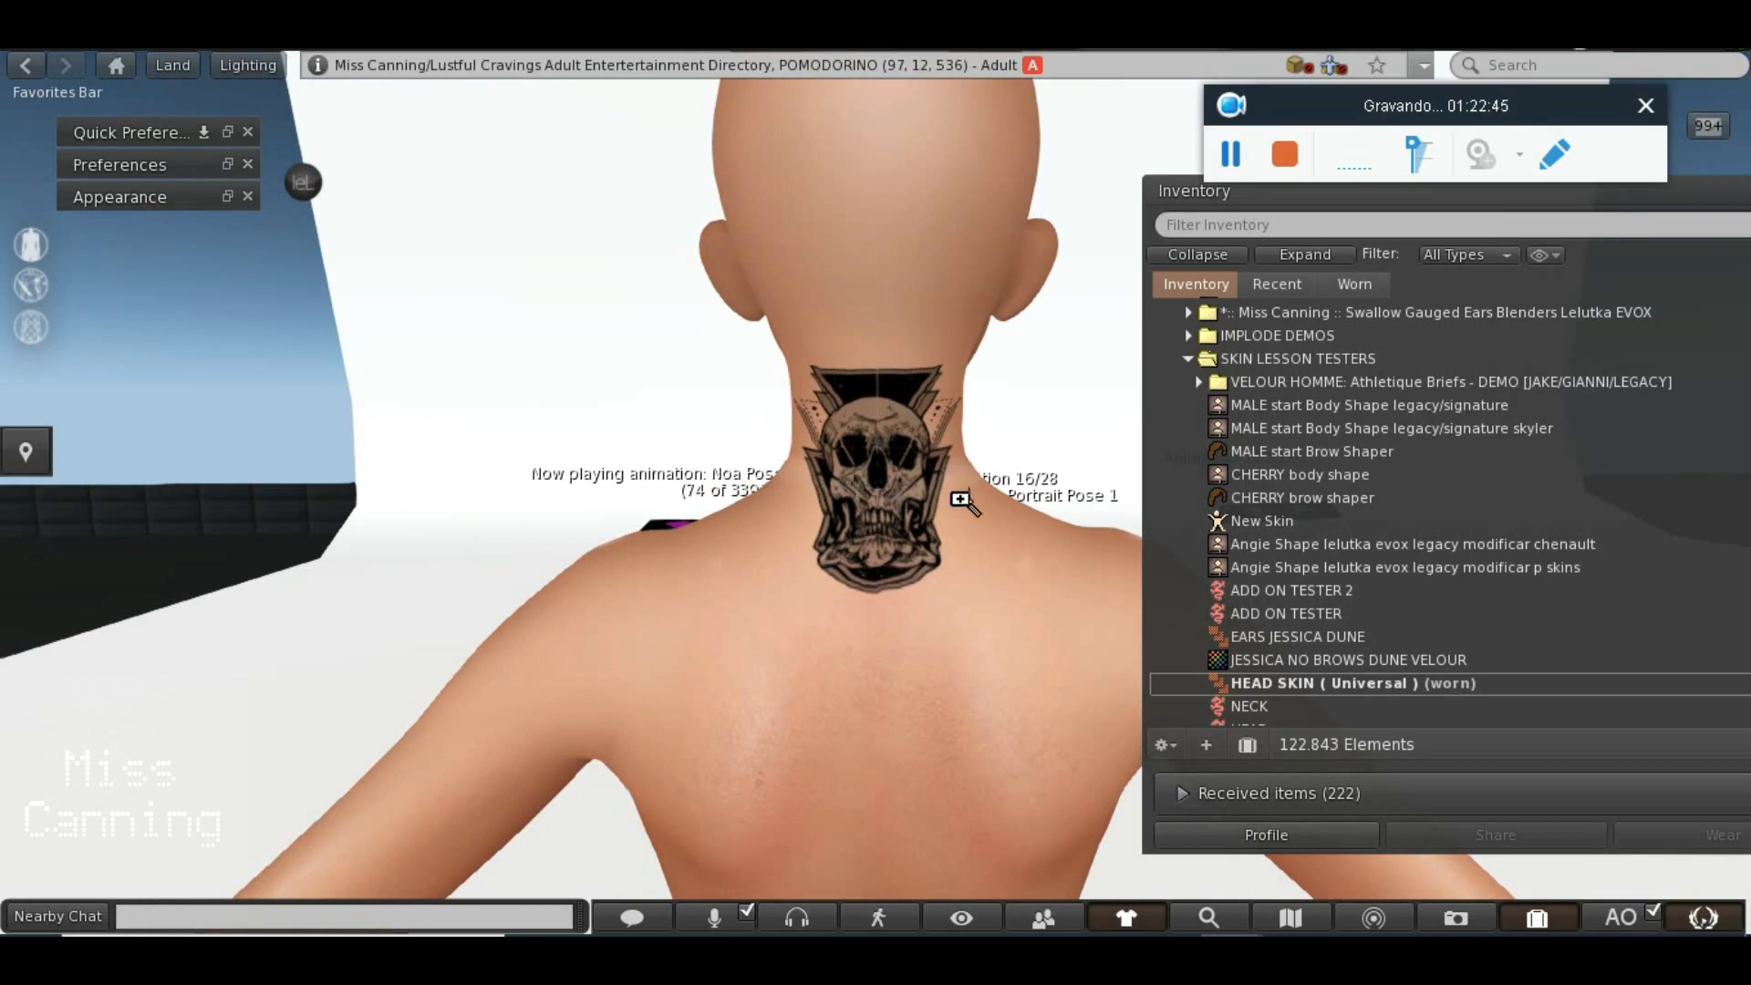
{"action": "left_click_drag", "start_coordinate": [895, 563], "coordinate": [871, 478]}
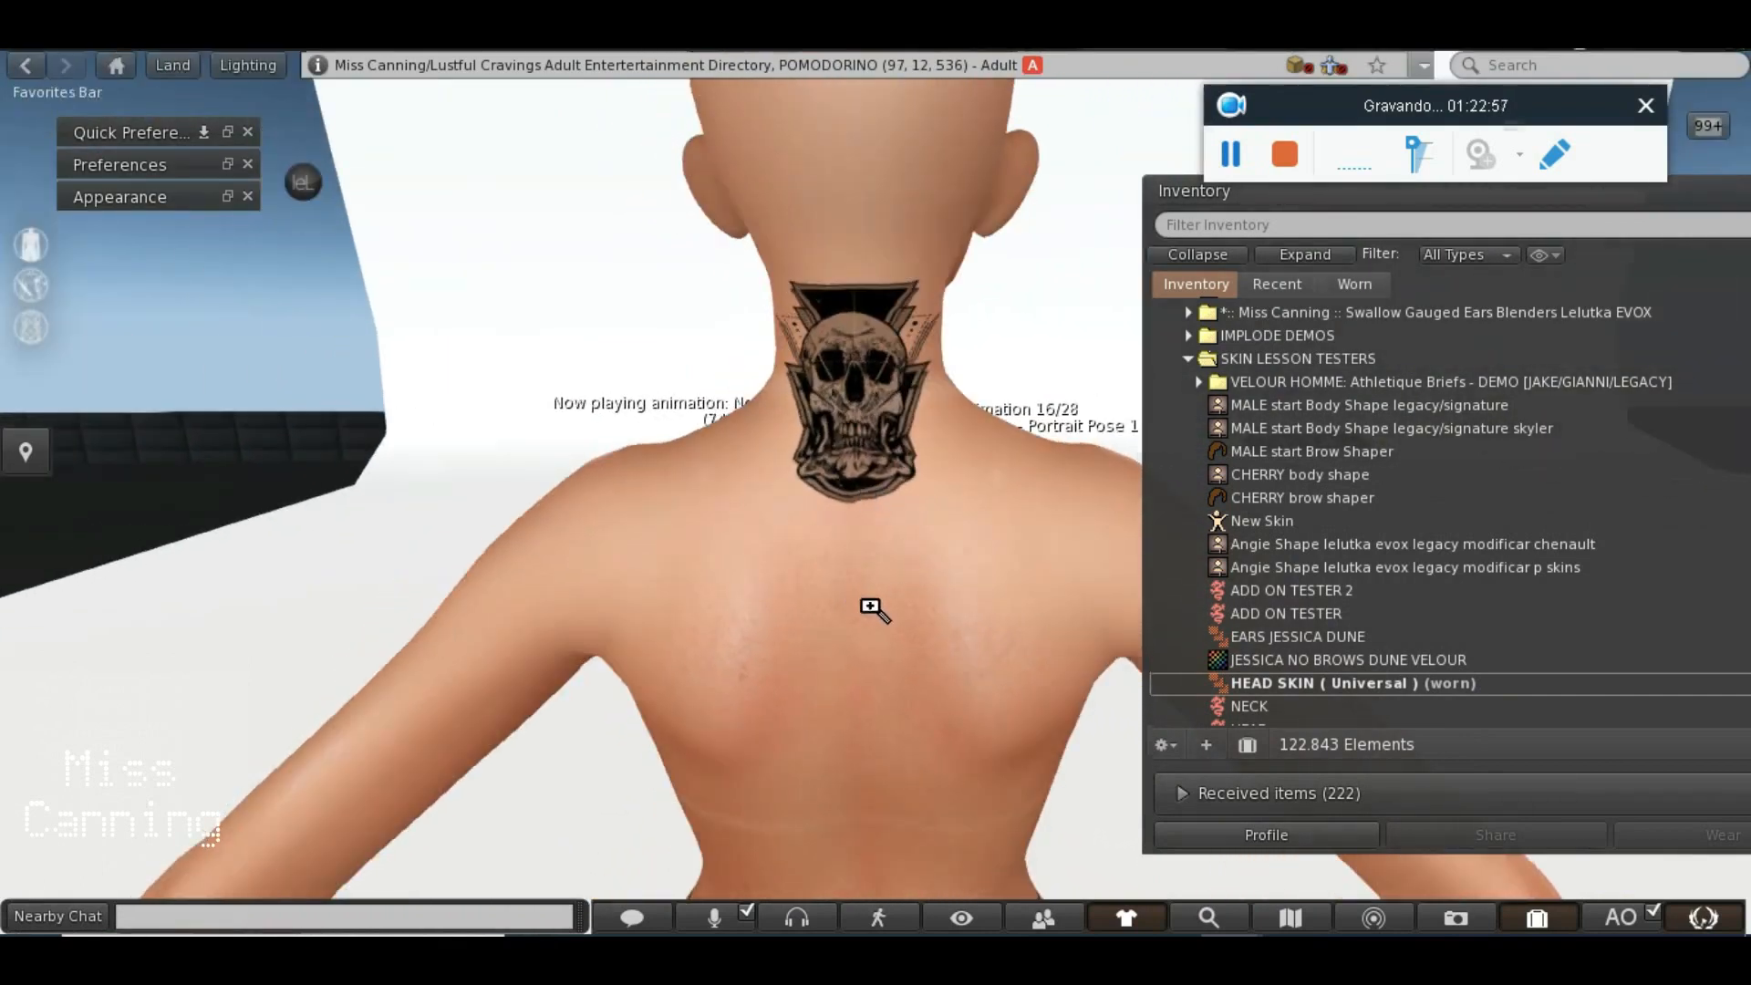
{"action": "scroll", "coordinate": [923, 620], "scroll_direction": "down", "scroll_amount": 5}
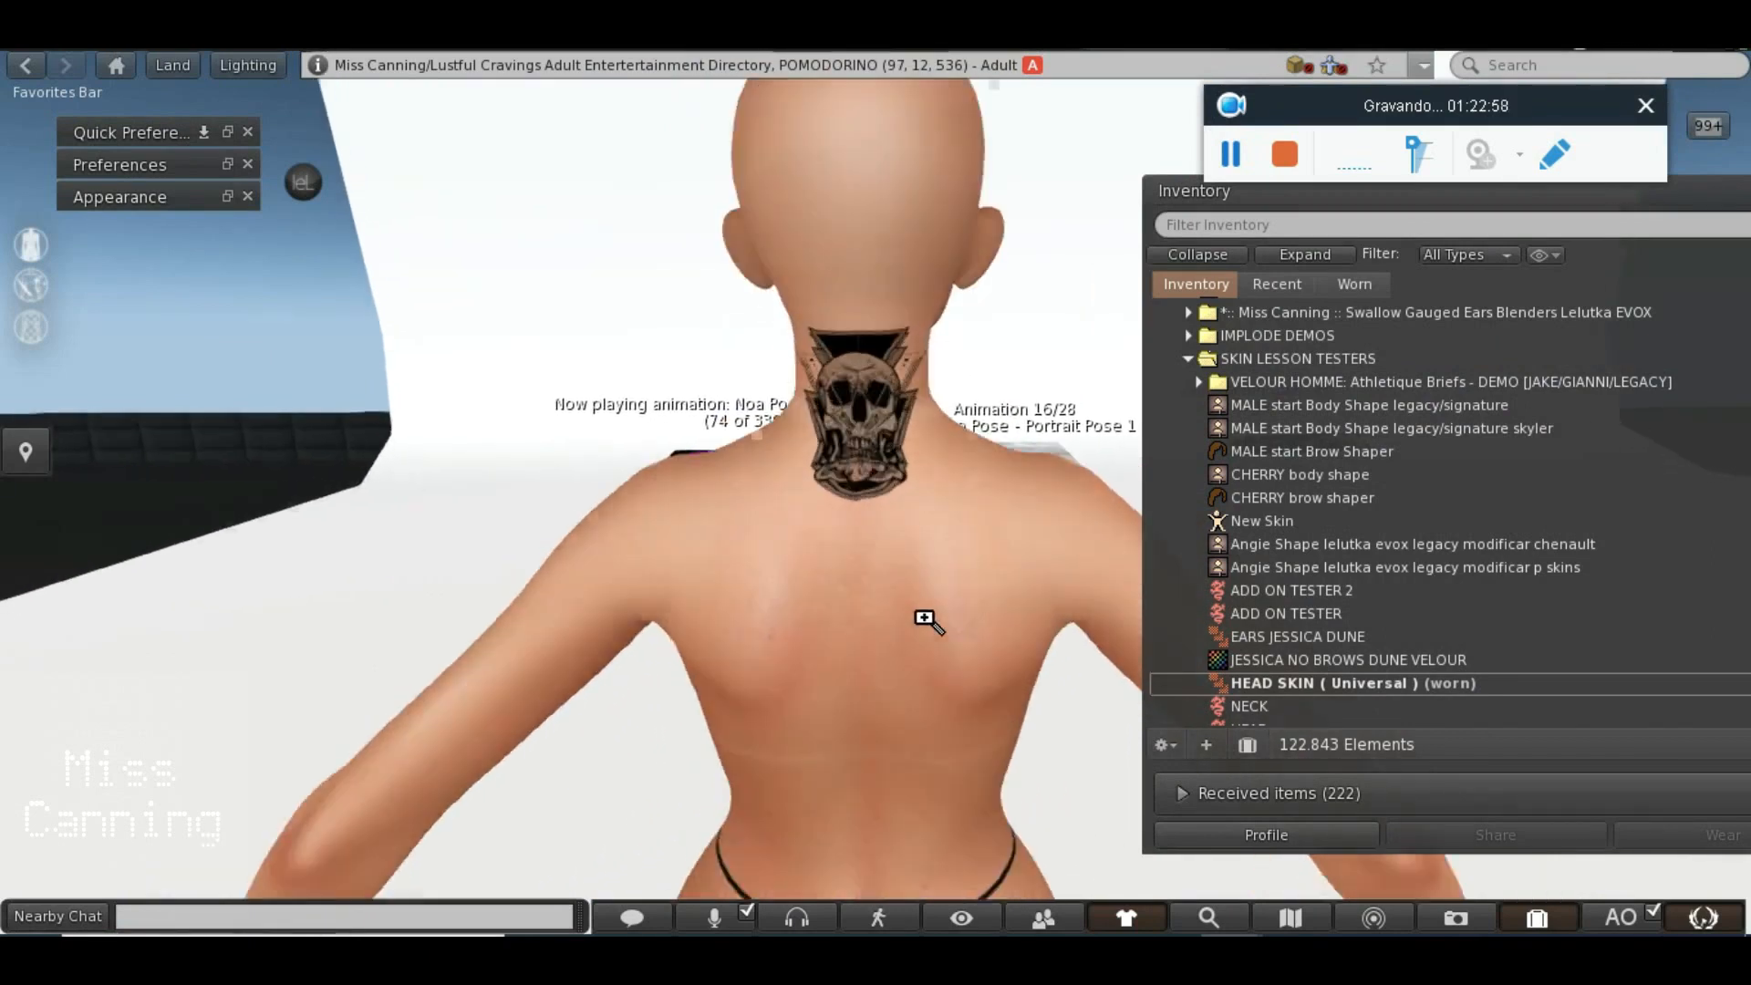
{"action": "scroll", "coordinate": [917, 606], "scroll_direction": "up", "scroll_amount": 5}
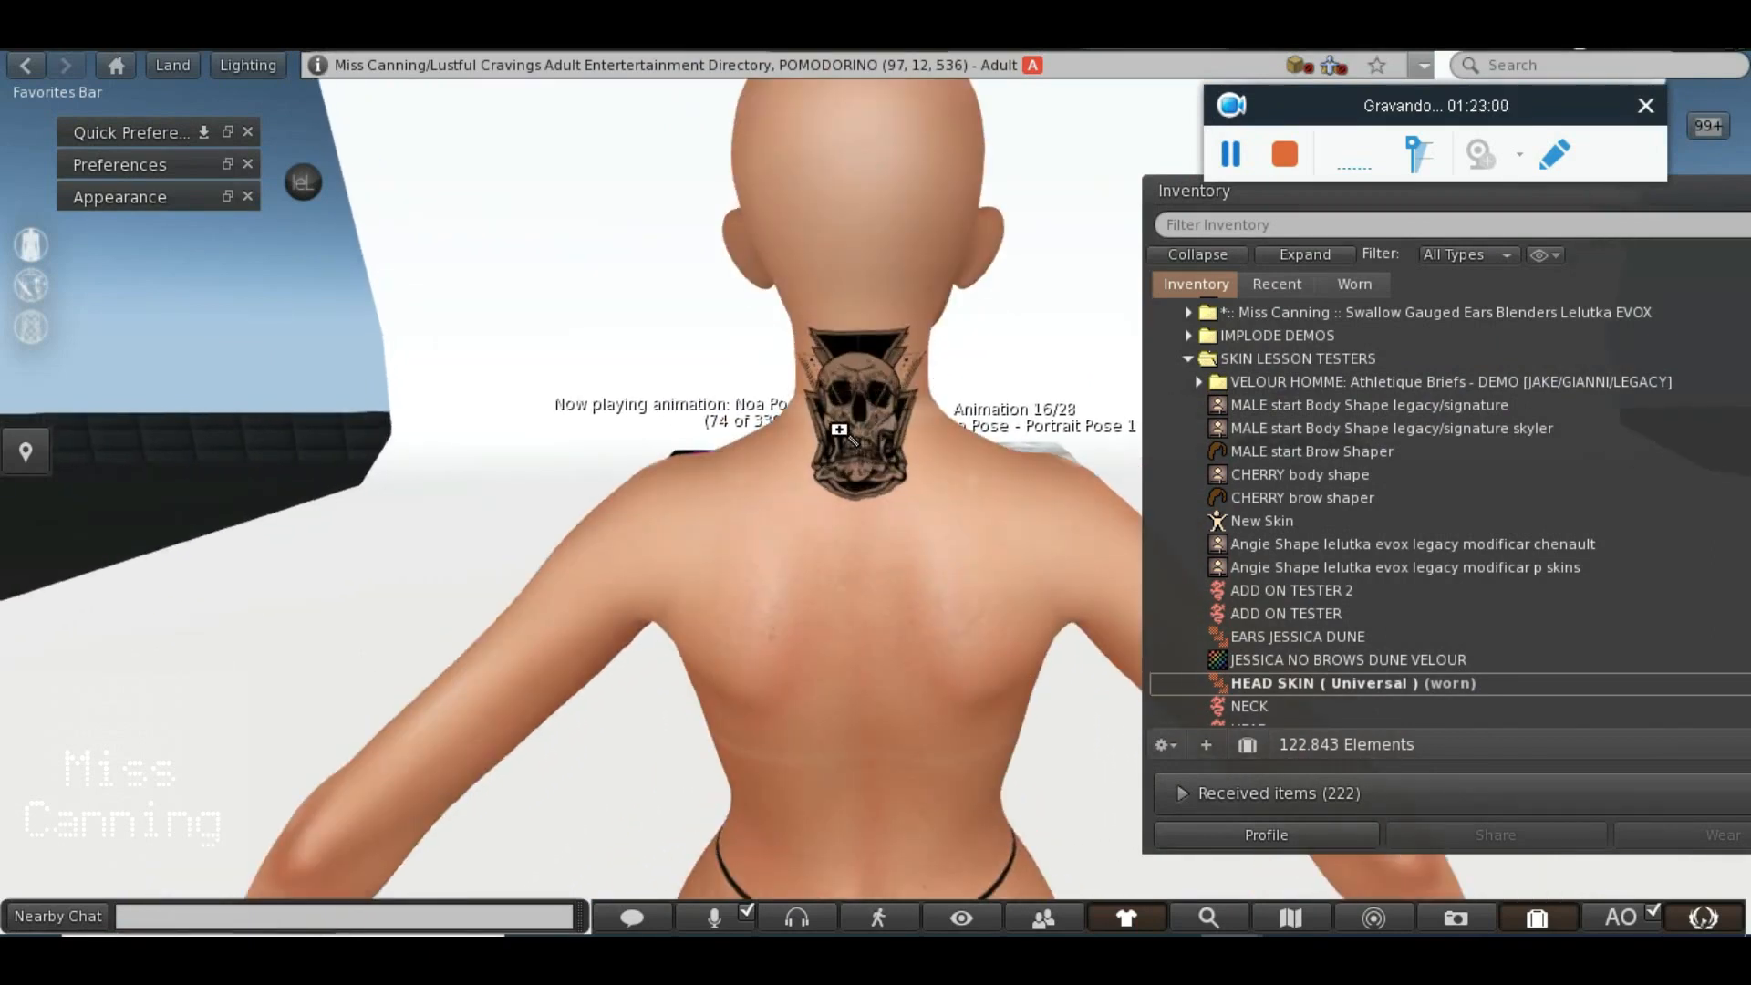
{"action": "scroll", "coordinate": [839, 429], "scroll_direction": "down", "scroll_amount": 2}
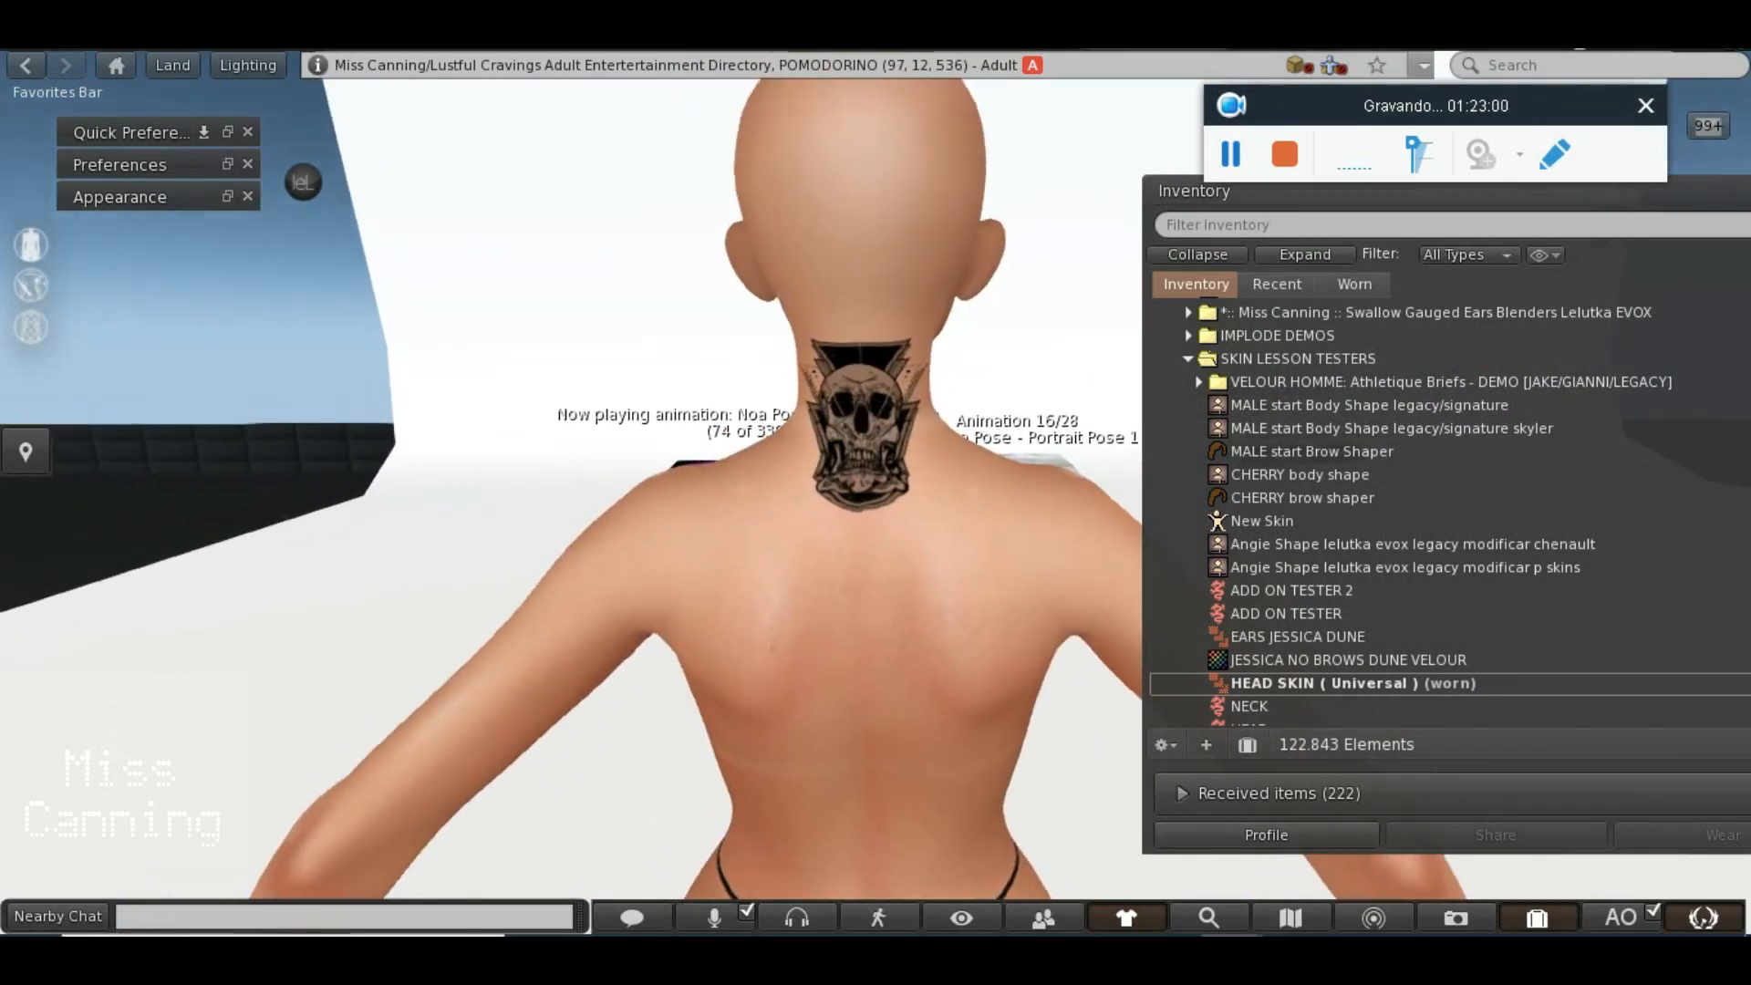
{"action": "scroll", "coordinate": [839, 430], "scroll_direction": "up", "scroll_amount": 2}
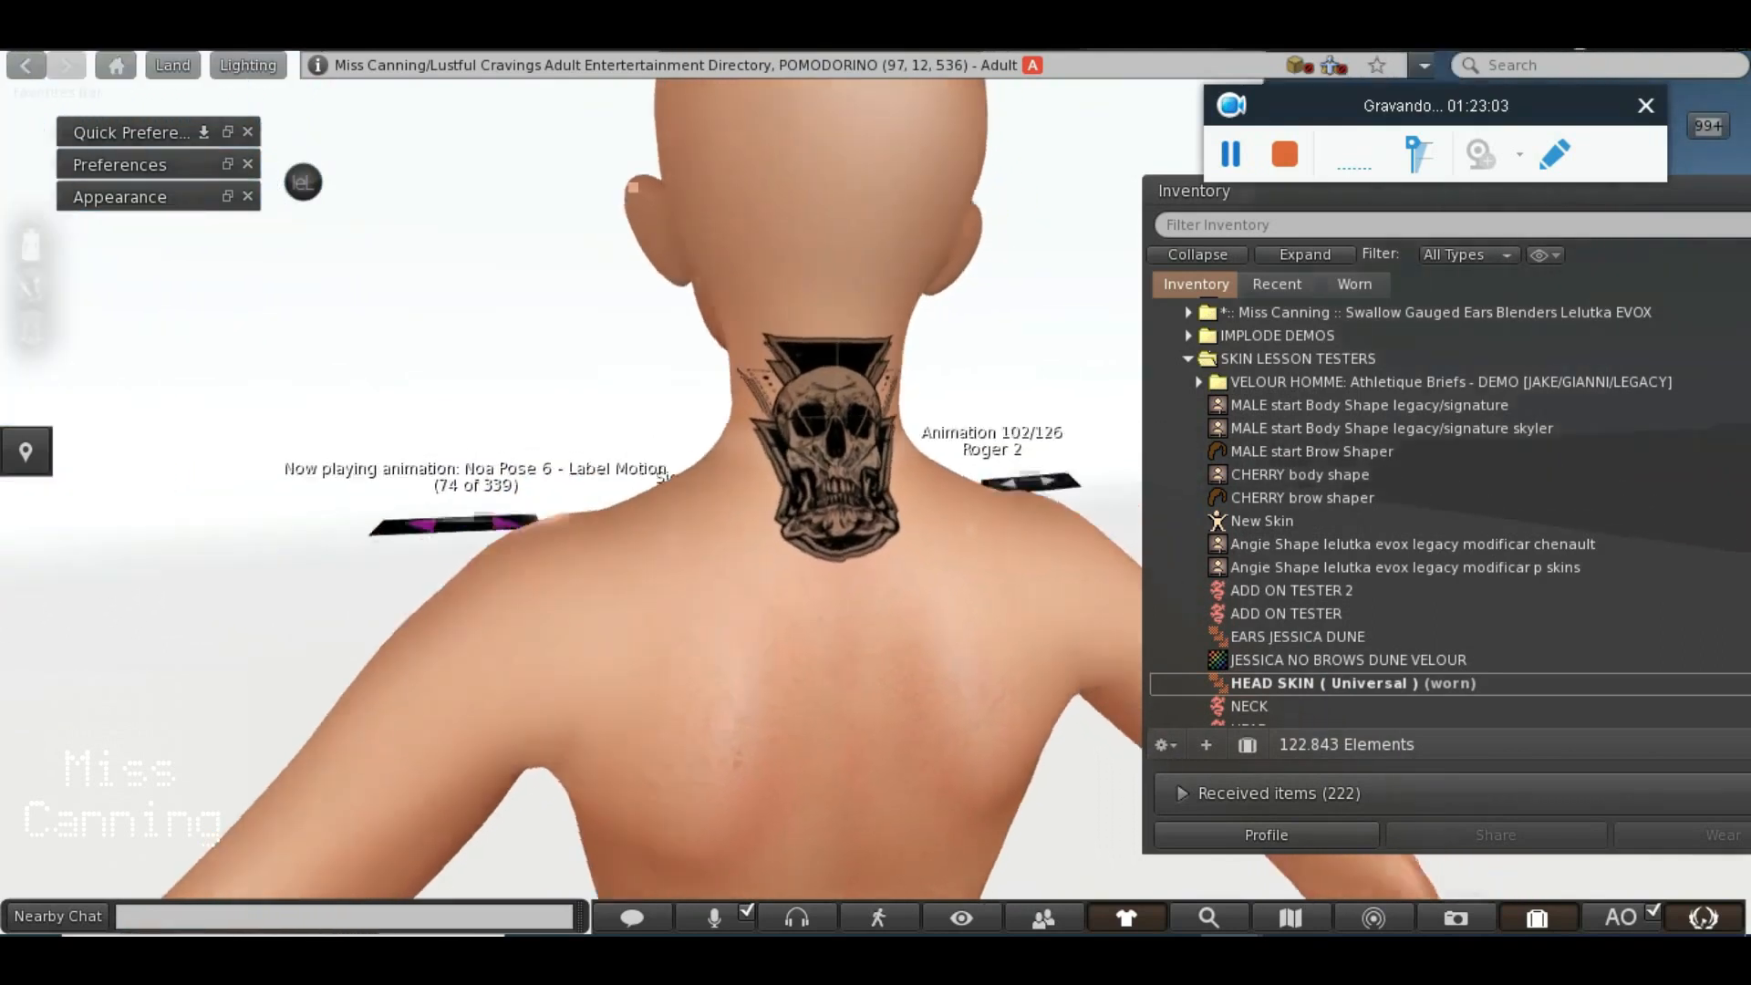
{"action": "left_click_drag", "start_coordinate": [839, 430], "coordinate": [872, 492]}
Switch to Photoshop and examine the skull tattoo at the neck seam of the BODY DUMMY EVOX KUPRA sculpt model at about 100% zoom
{"action": "left_click", "coordinate": [919, 937]}
{"action": "left_click", "coordinate": [25, 164]}
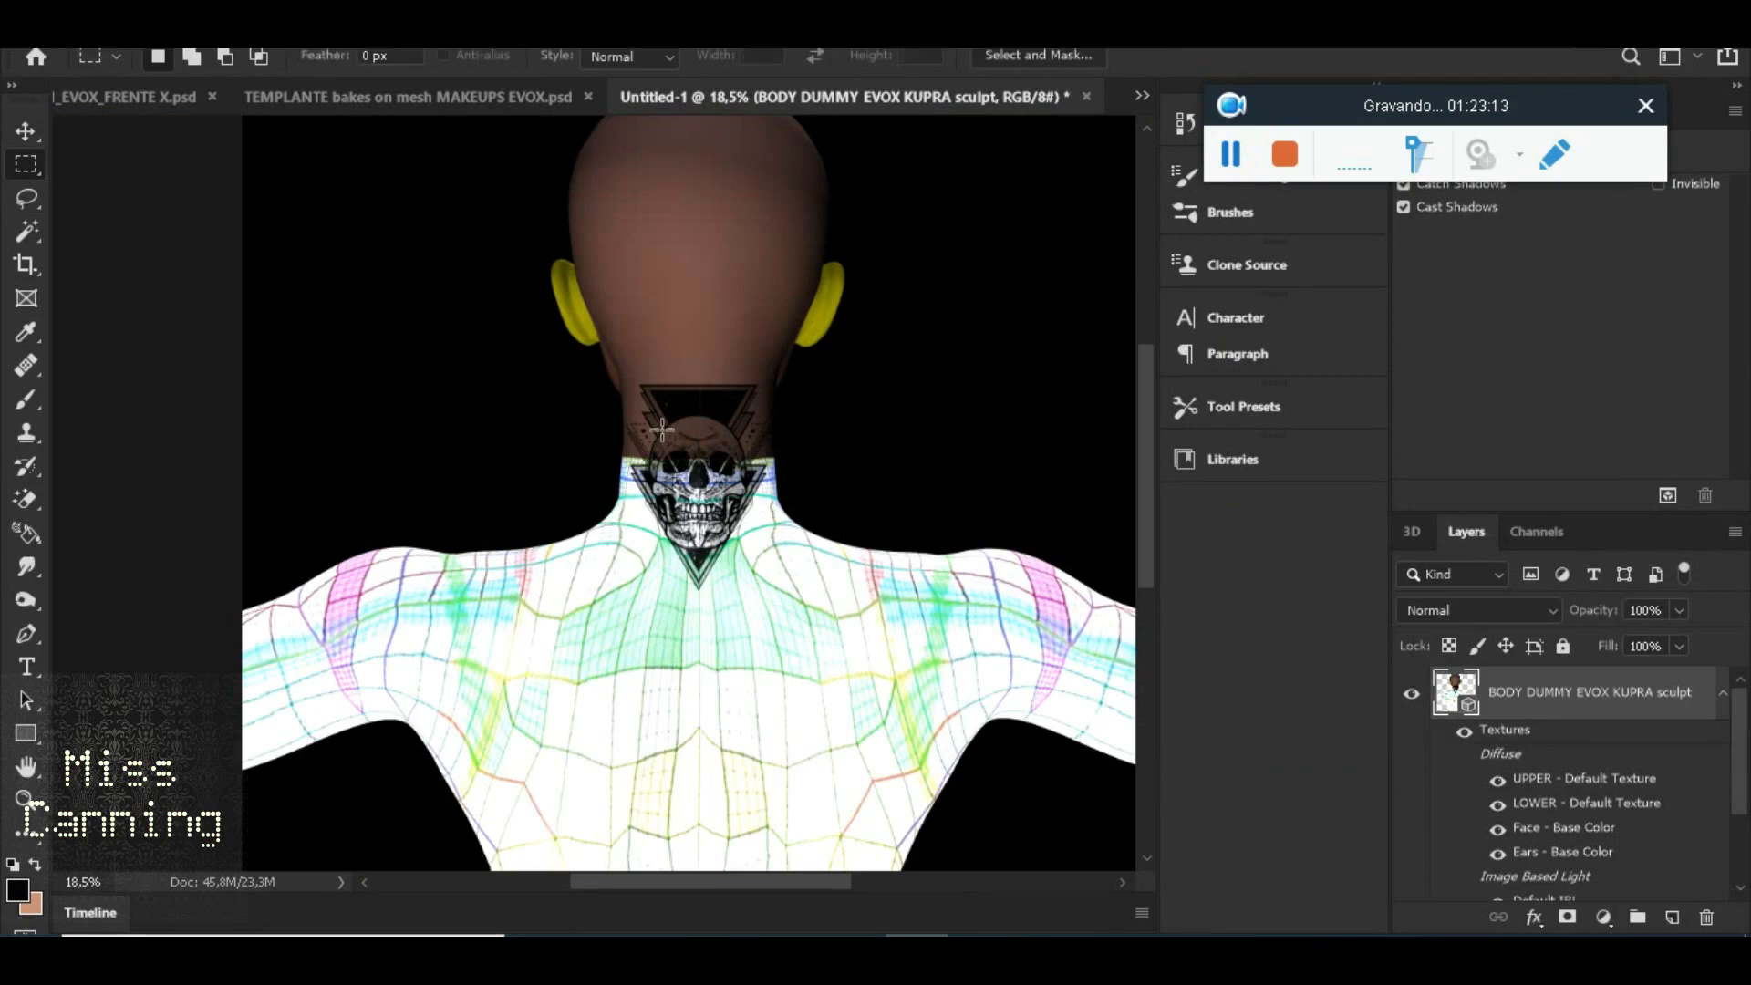
{"action": "scroll", "coordinate": [663, 427], "scroll_direction": "up", "scroll_amount": 3}
{"action": "scroll", "coordinate": [903, 627], "scroll_direction": "up", "scroll_amount": 2}
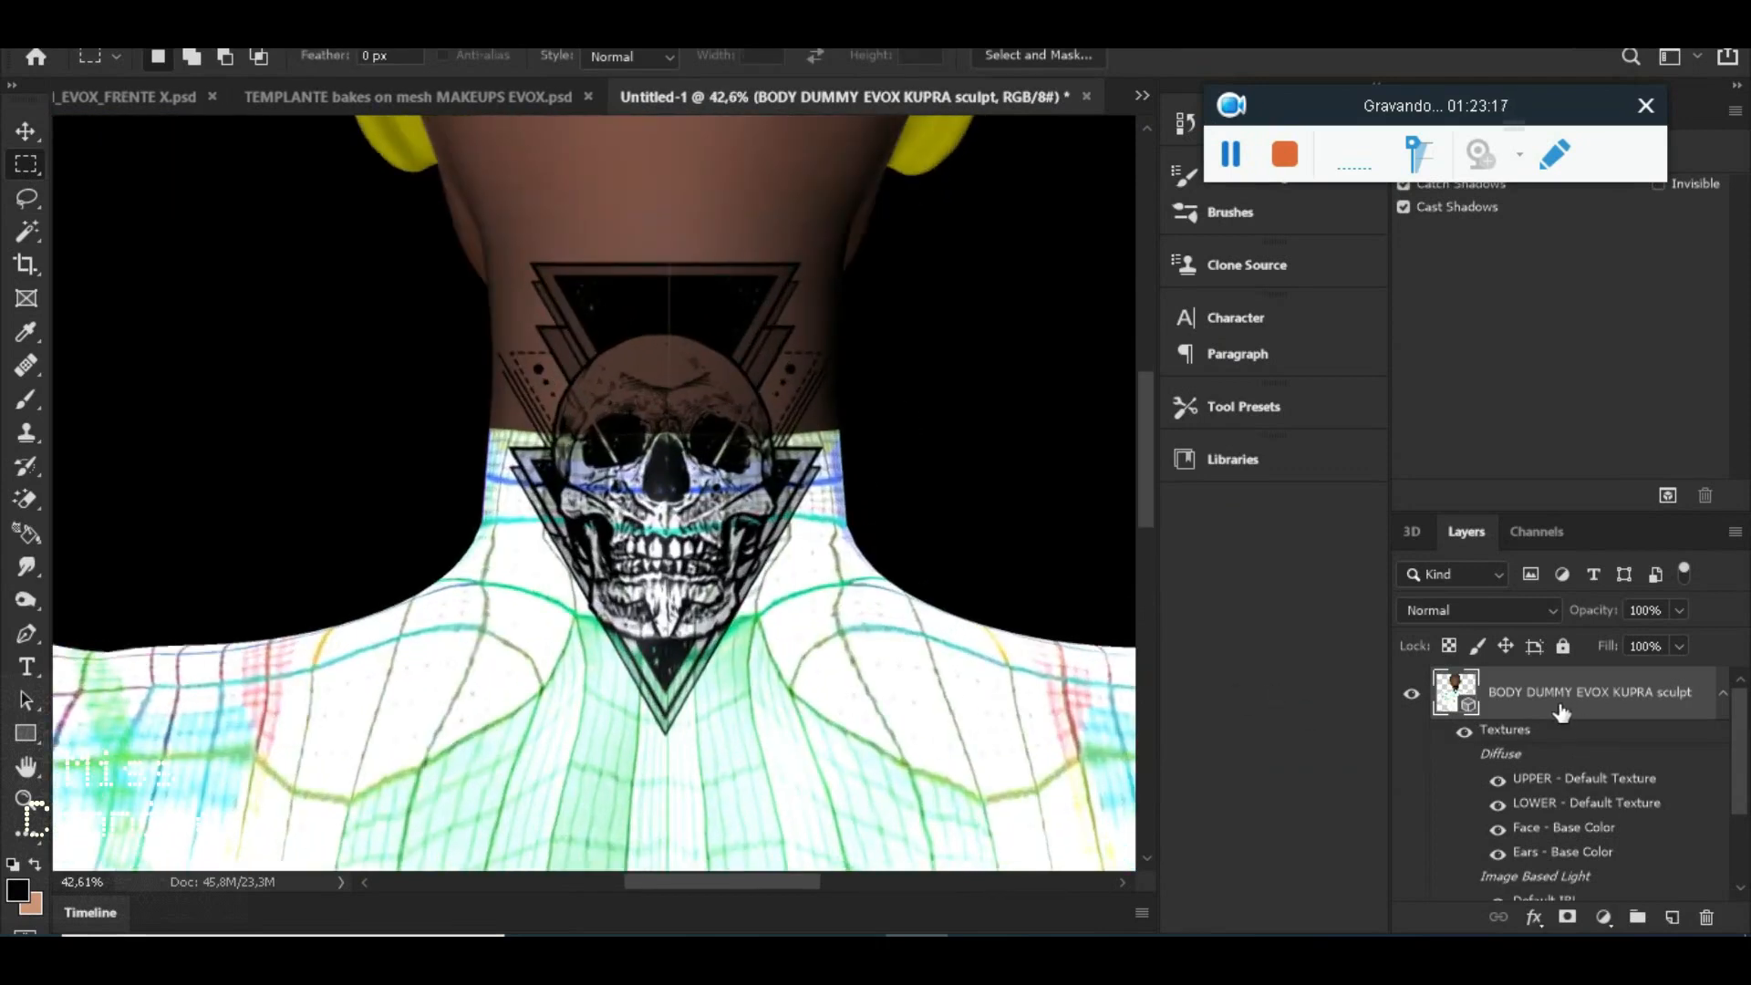
{"action": "scroll", "coordinate": [696, 352], "scroll_direction": "up", "scroll_amount": 4}
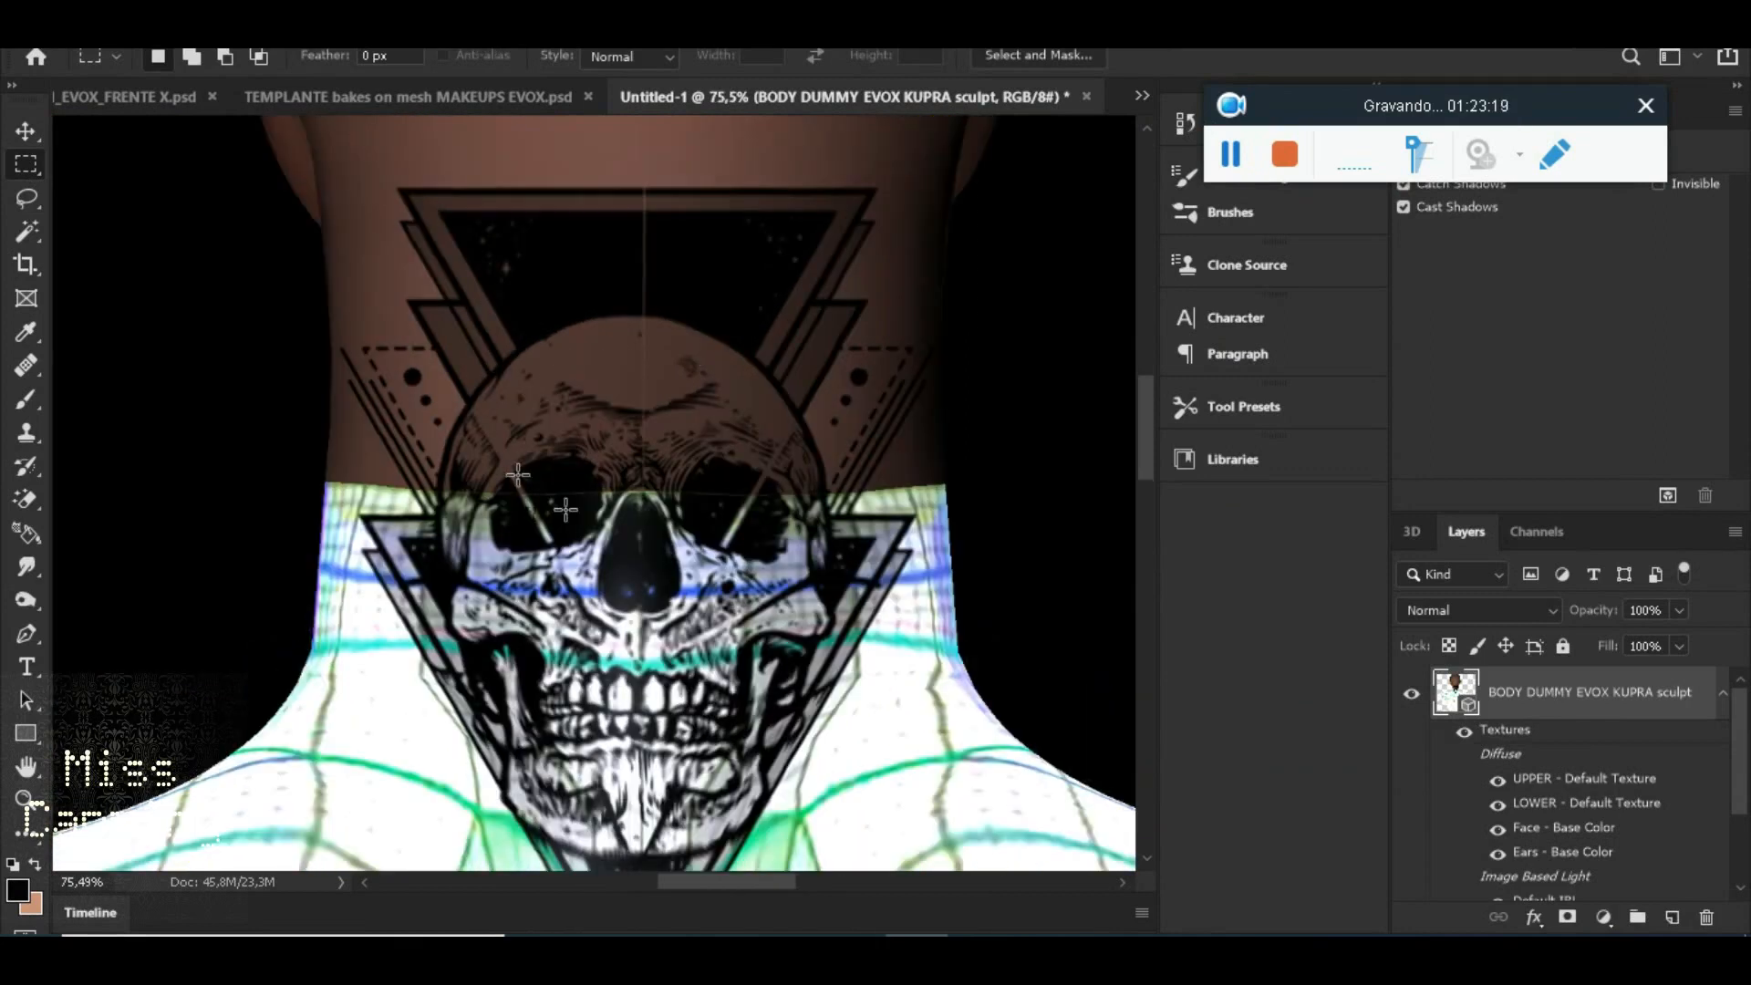
{"action": "scroll", "coordinate": [566, 509], "scroll_direction": "up", "scroll_amount": 2}
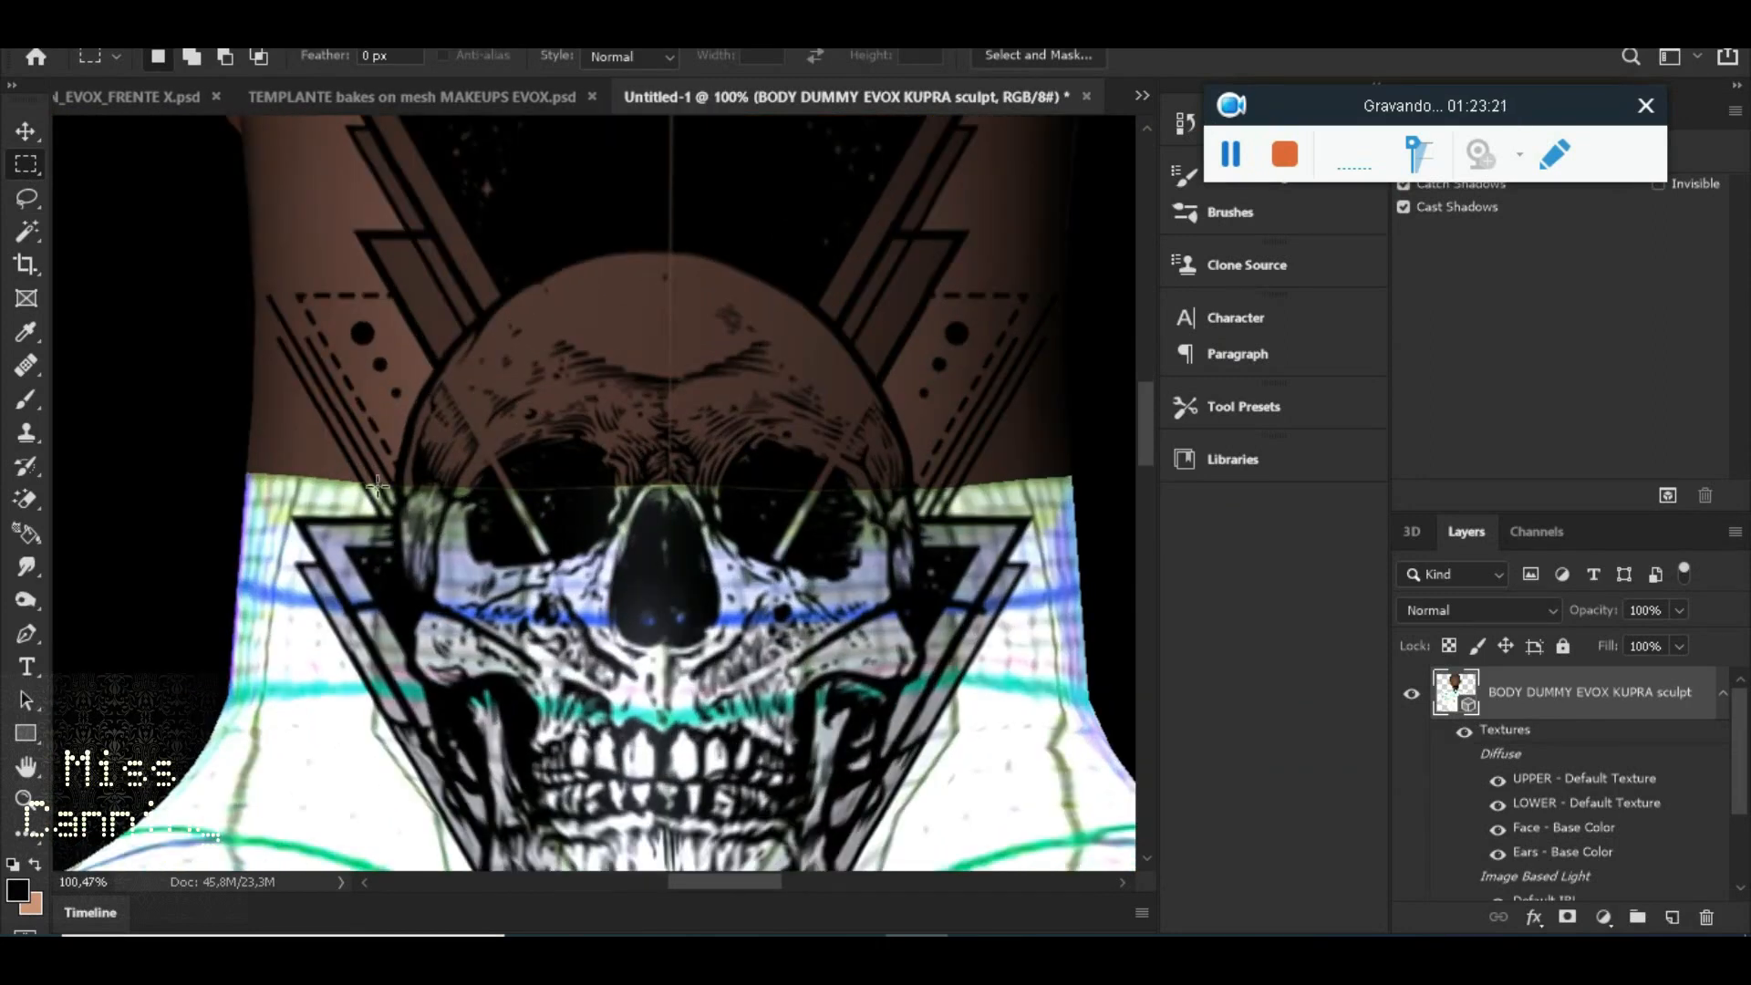
{"action": "scroll", "coordinate": [701, 677], "scroll_direction": "down", "scroll_amount": 1}
{"action": "scroll", "coordinate": [529, 428], "scroll_direction": "up", "scroll_amount": 1}
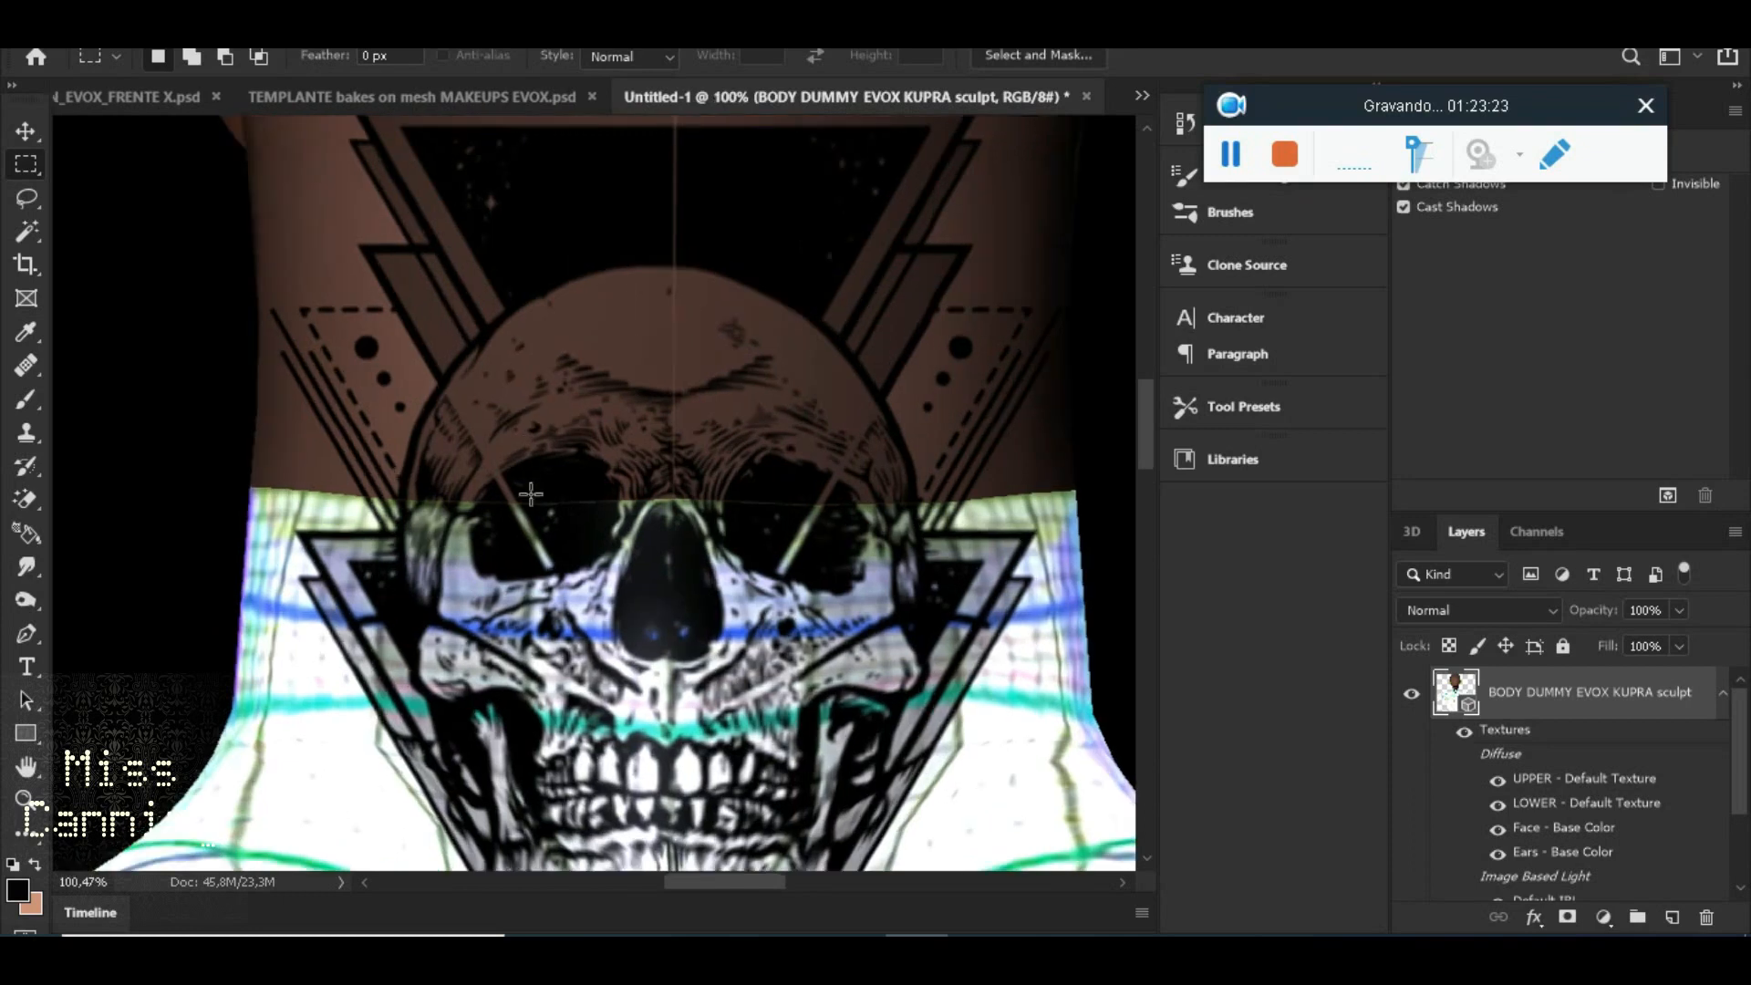
Scale the skull tattoo on Layer 2 to 90.69% width and 92.72% height and shift it slightly up the neck
{"action": "scroll", "coordinate": [903, 607], "scroll_direction": "down", "scroll_amount": 2}
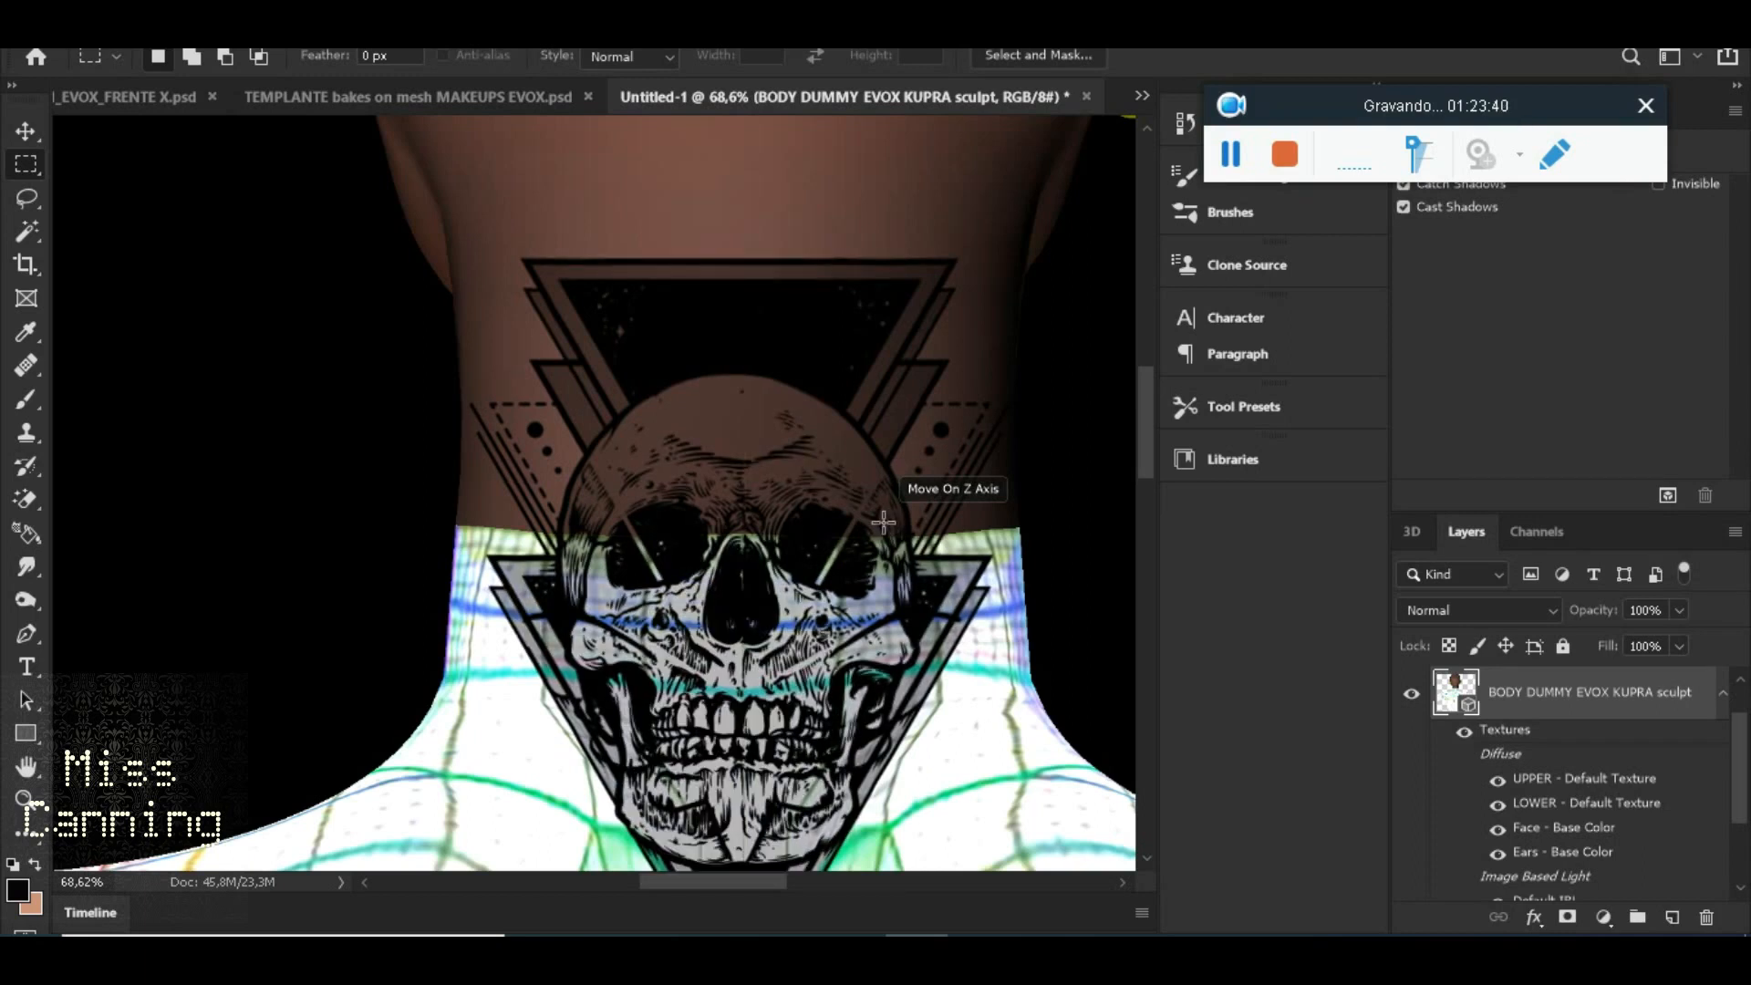
{"action": "scroll", "coordinate": [832, 671], "scroll_direction": "down", "scroll_amount": 3}
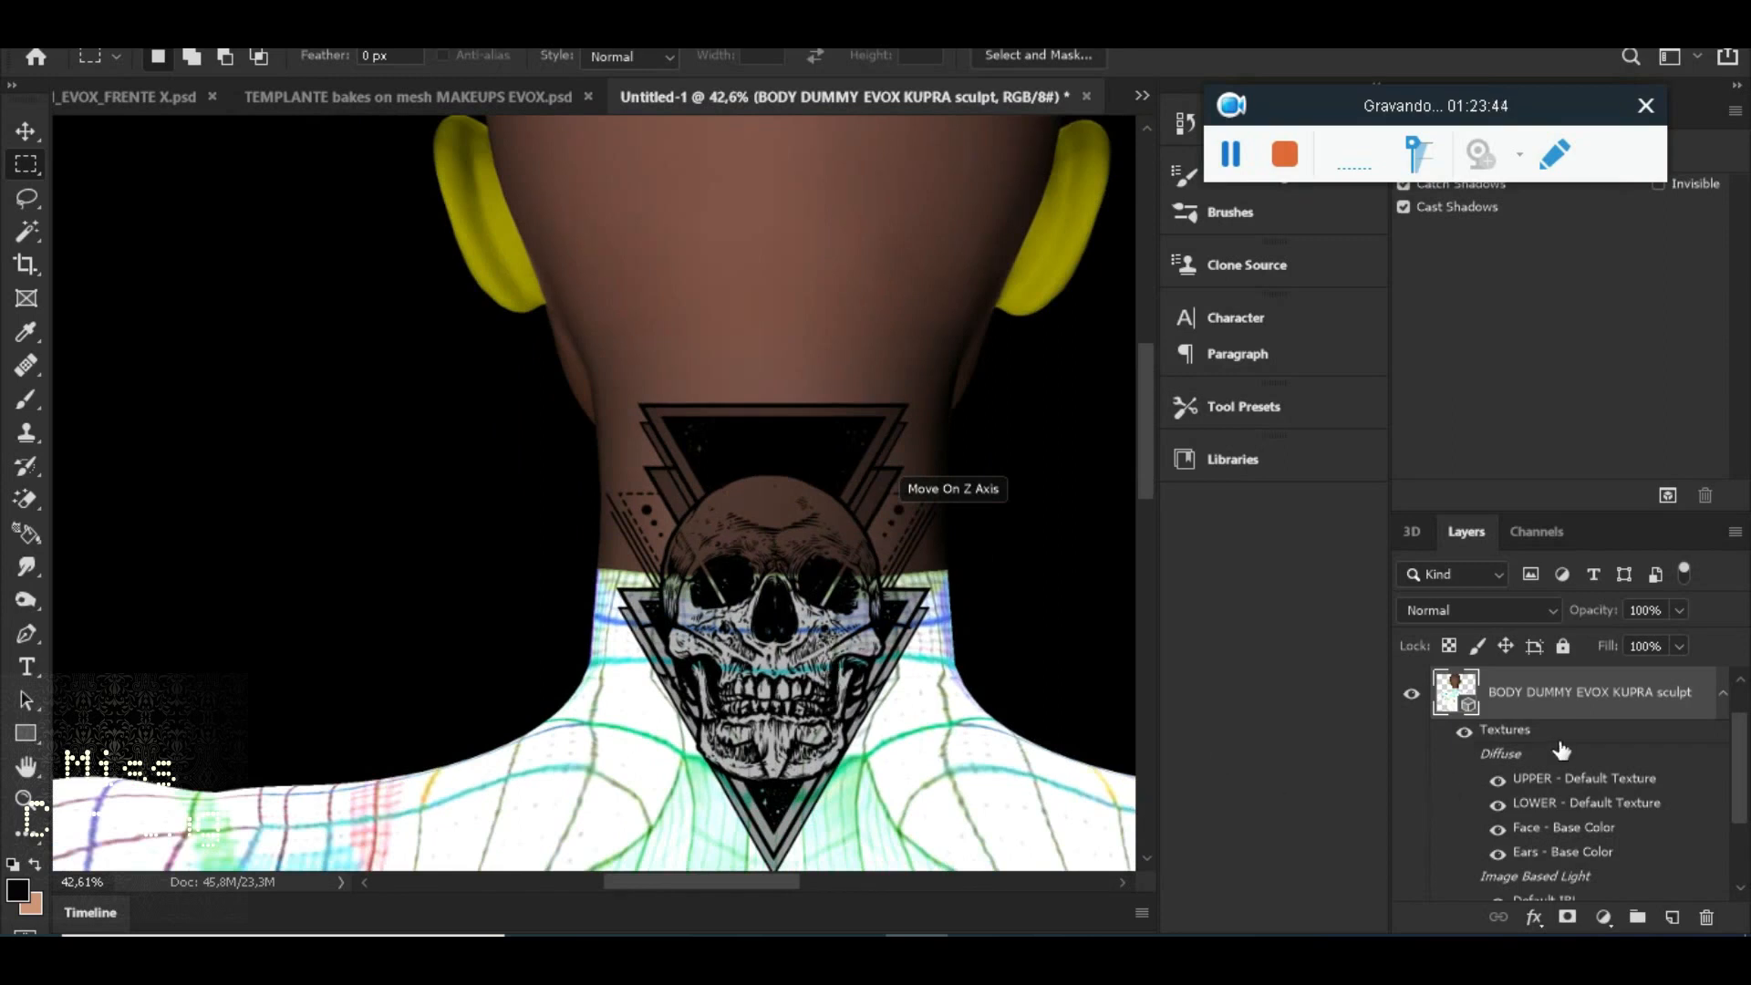
{"action": "scroll", "coordinate": [1559, 750], "scroll_direction": "up", "scroll_amount": 1}
{"action": "left_click", "coordinate": [1521, 702]}
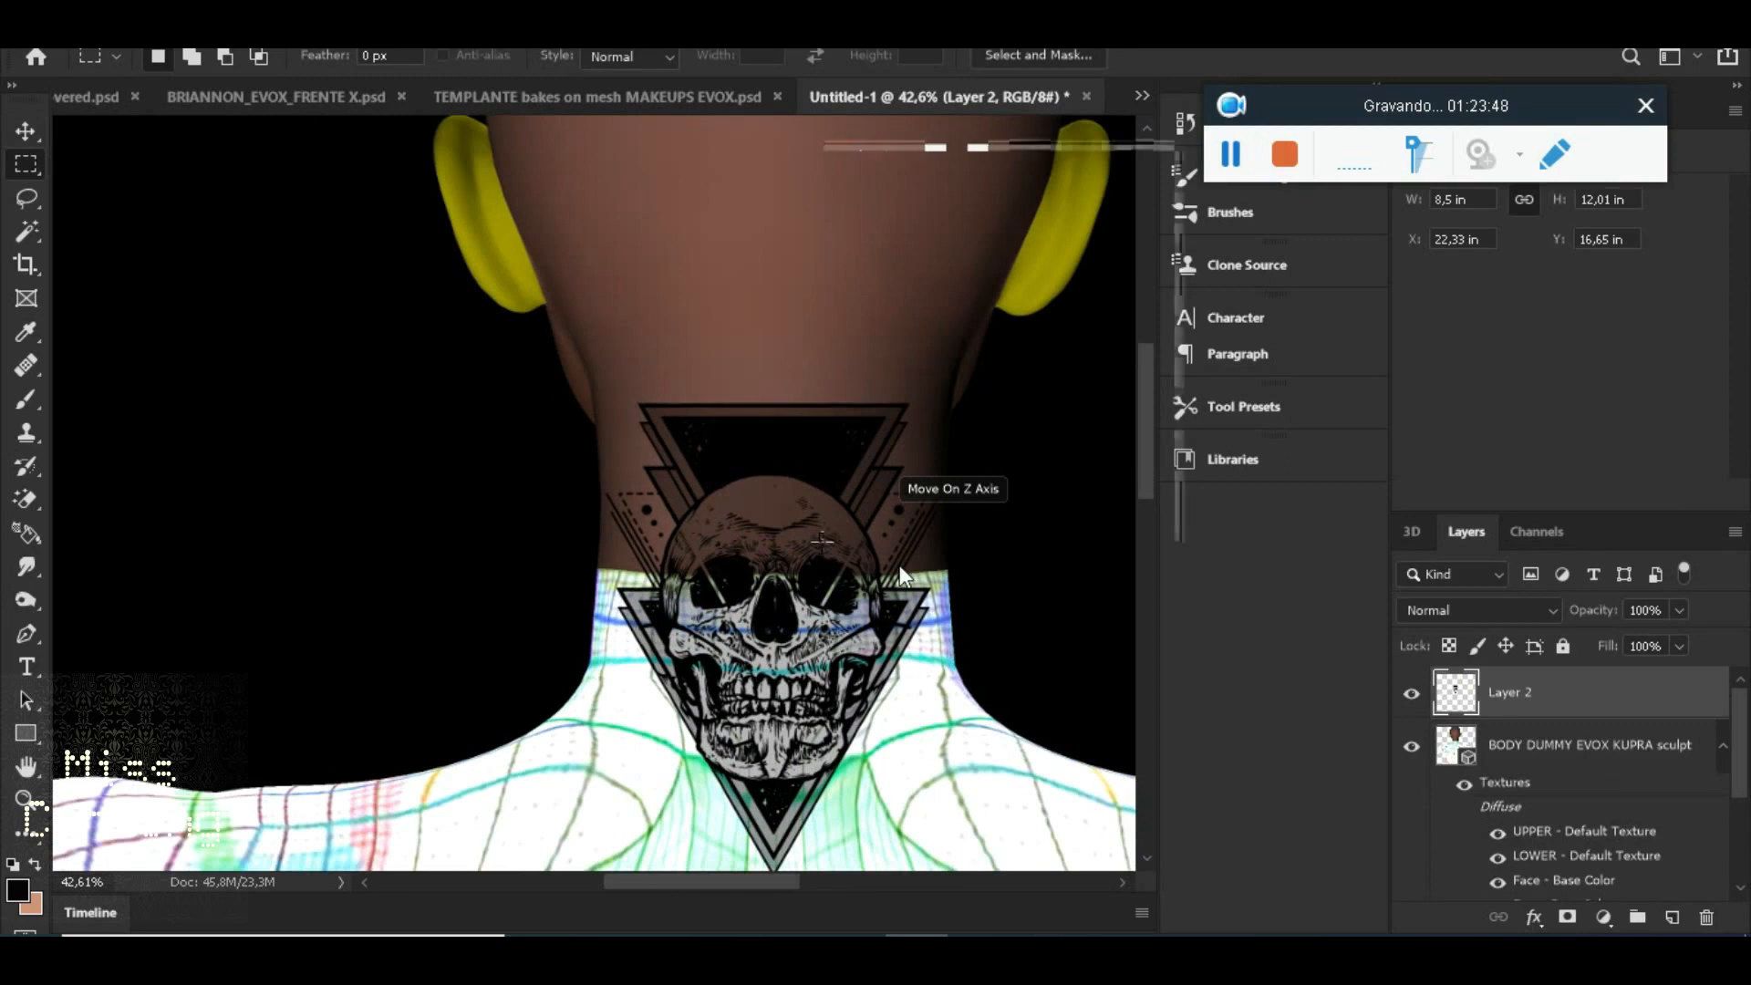
{"action": "right_click", "coordinate": [825, 544]}
{"action": "left_click", "coordinate": [909, 368]}
{"action": "scroll", "coordinate": [873, 643], "scroll_direction": "down", "scroll_amount": 2}
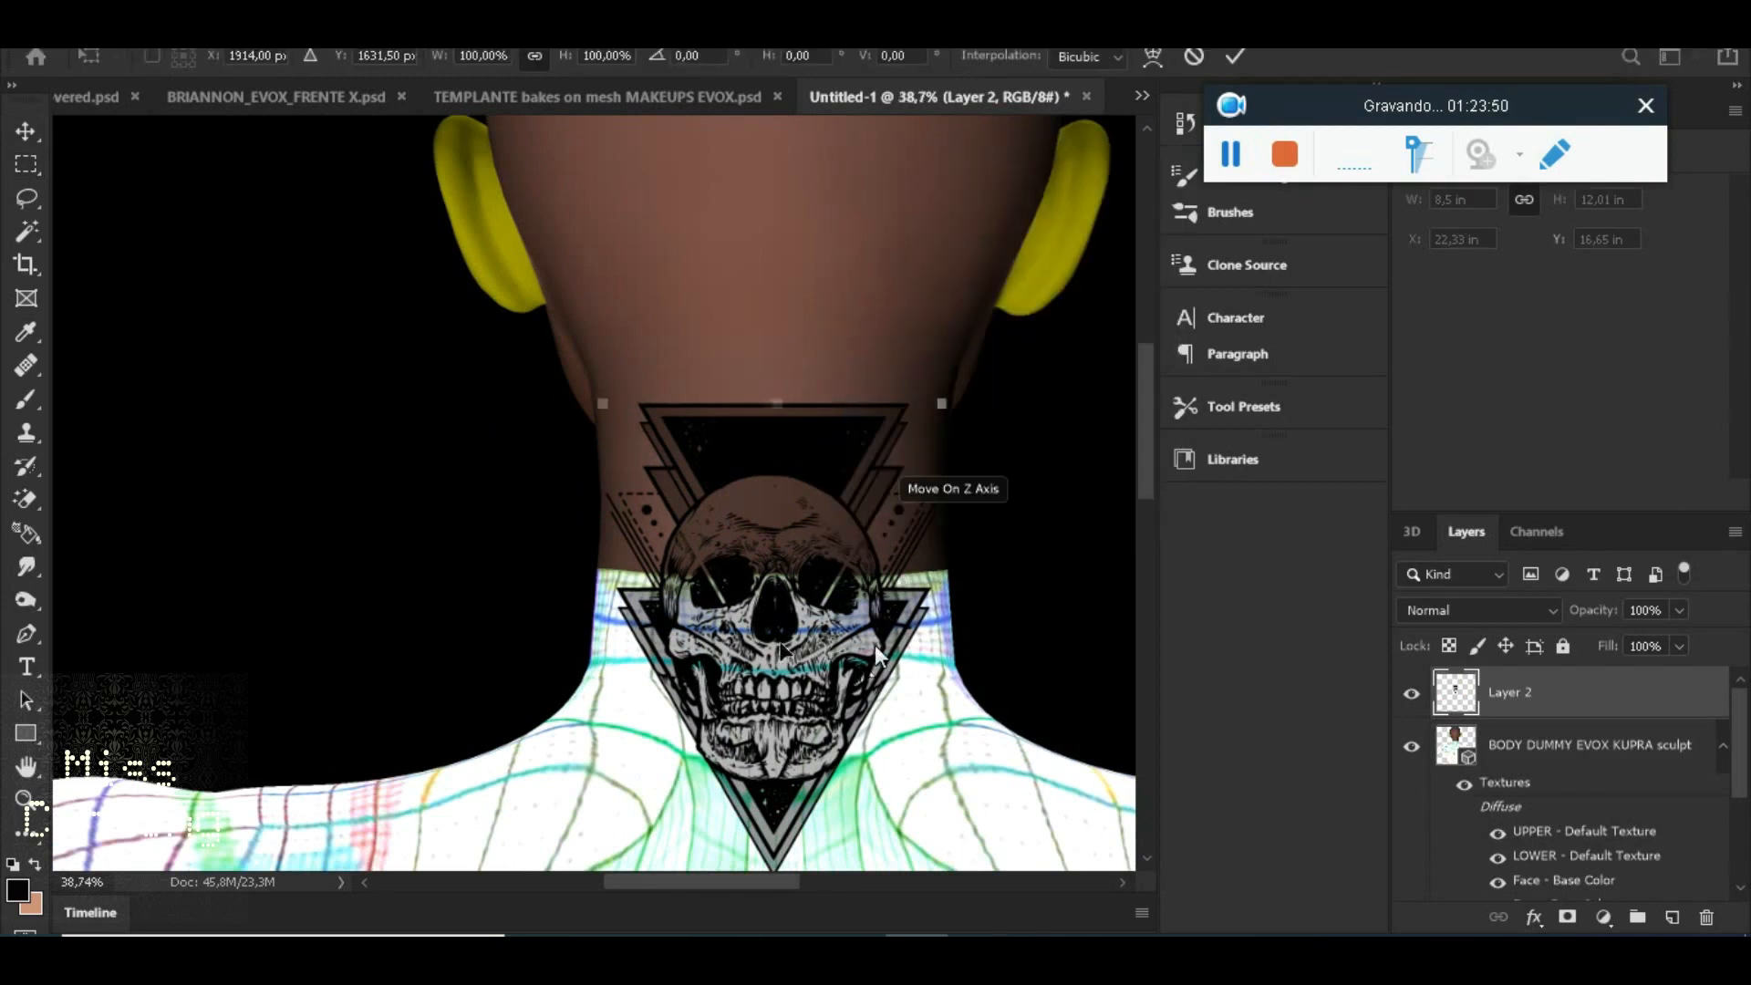
{"action": "left_click_drag", "start_coordinate": [769, 832], "coordinate": [774, 824]}
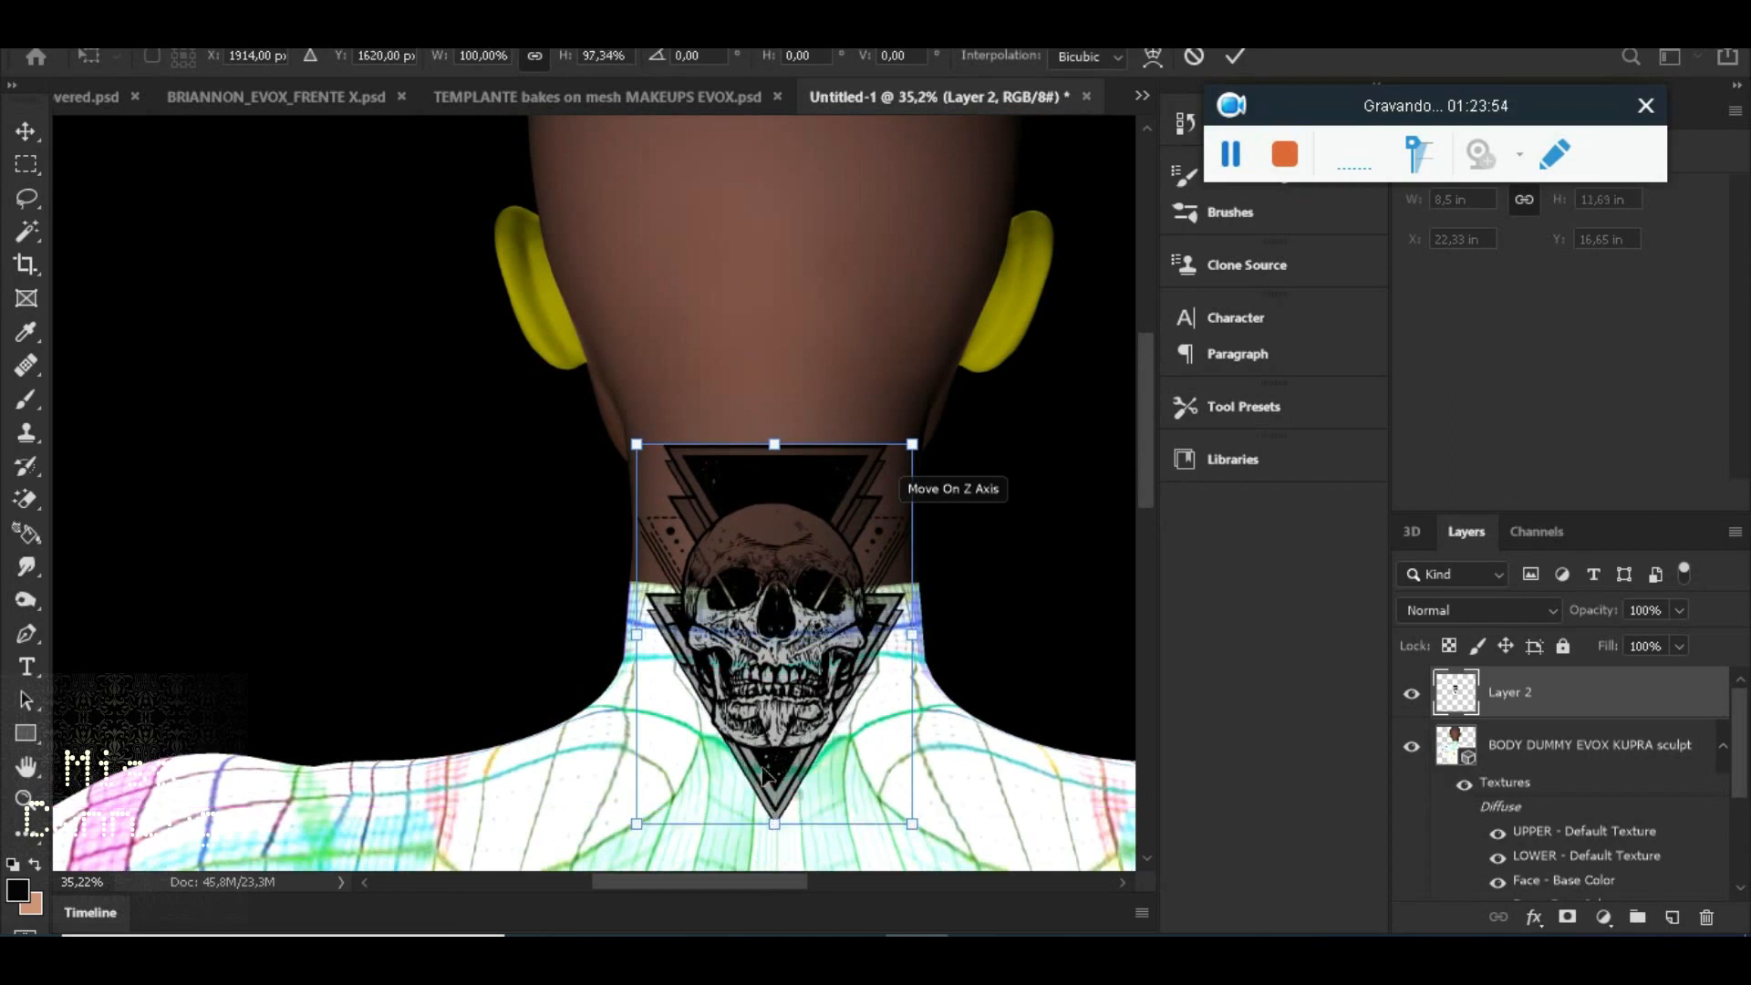
{"action": "left_click_drag", "start_coordinate": [636, 444], "coordinate": [650, 450]}
{"action": "left_click_drag", "start_coordinate": [910, 449], "coordinate": [899, 461]}
{"action": "left_click_drag", "start_coordinate": [815, 636], "coordinate": [815, 619]}
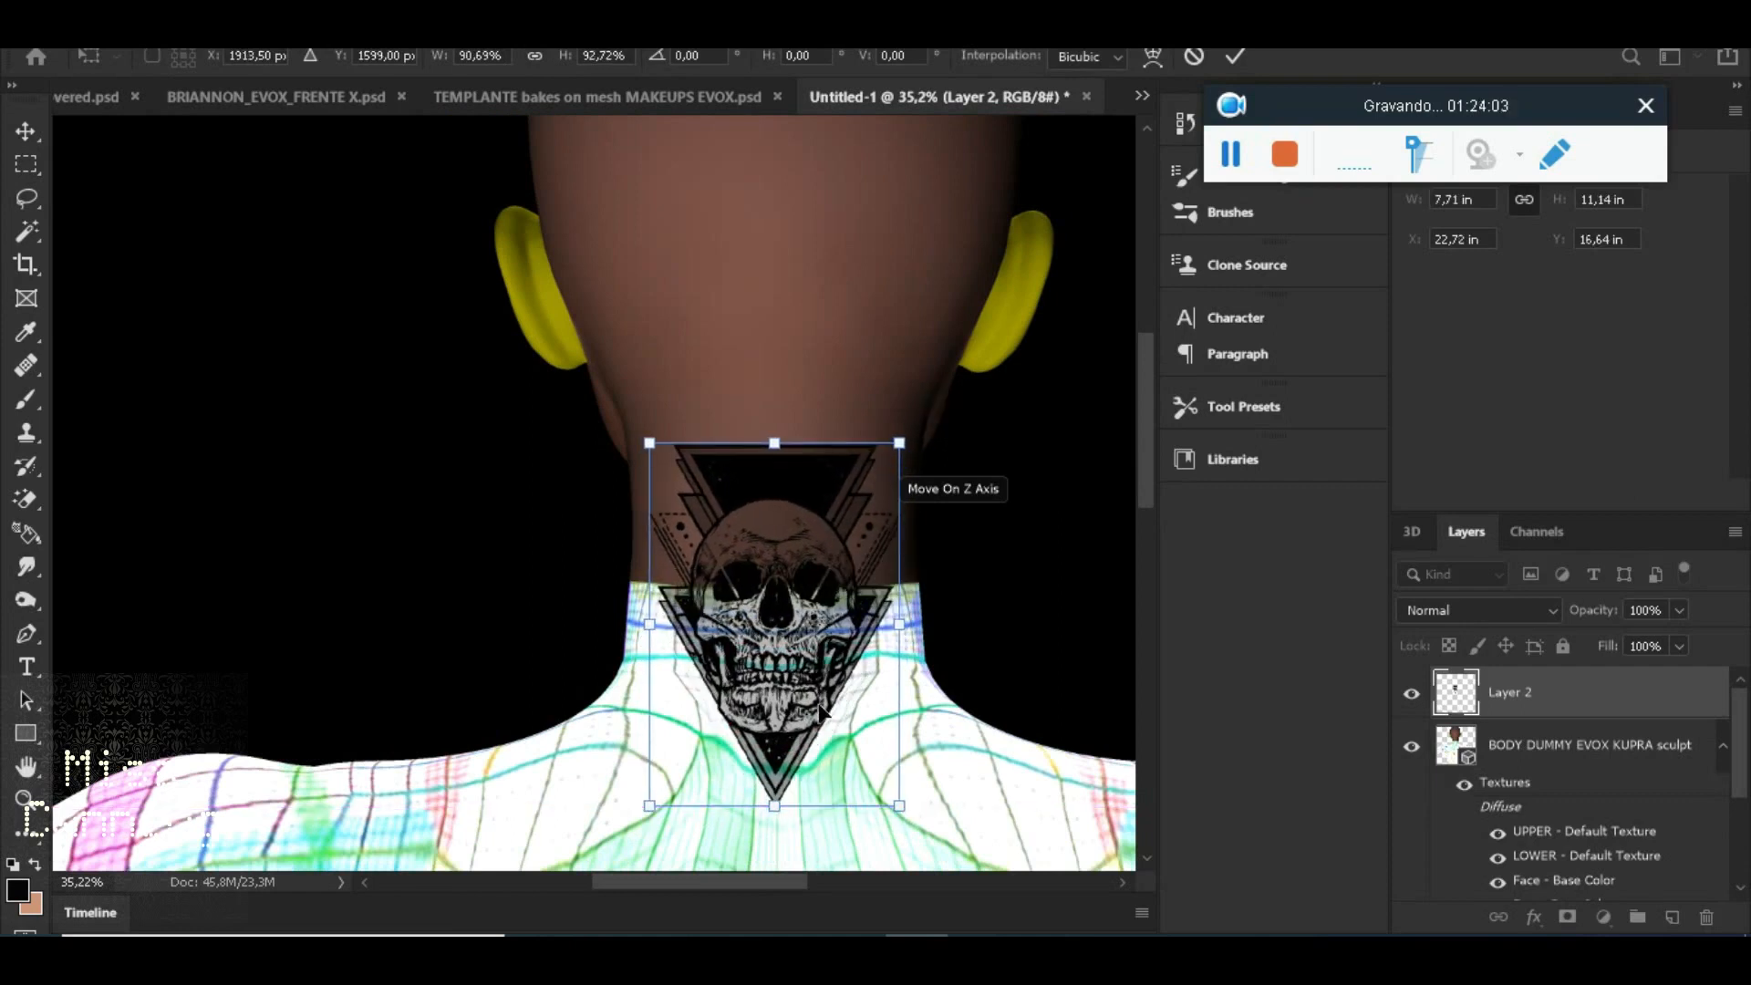
{"action": "left_click", "coordinate": [1234, 56]}
{"action": "scroll", "coordinate": [865, 708], "scroll_direction": "up", "scroll_amount": 3}
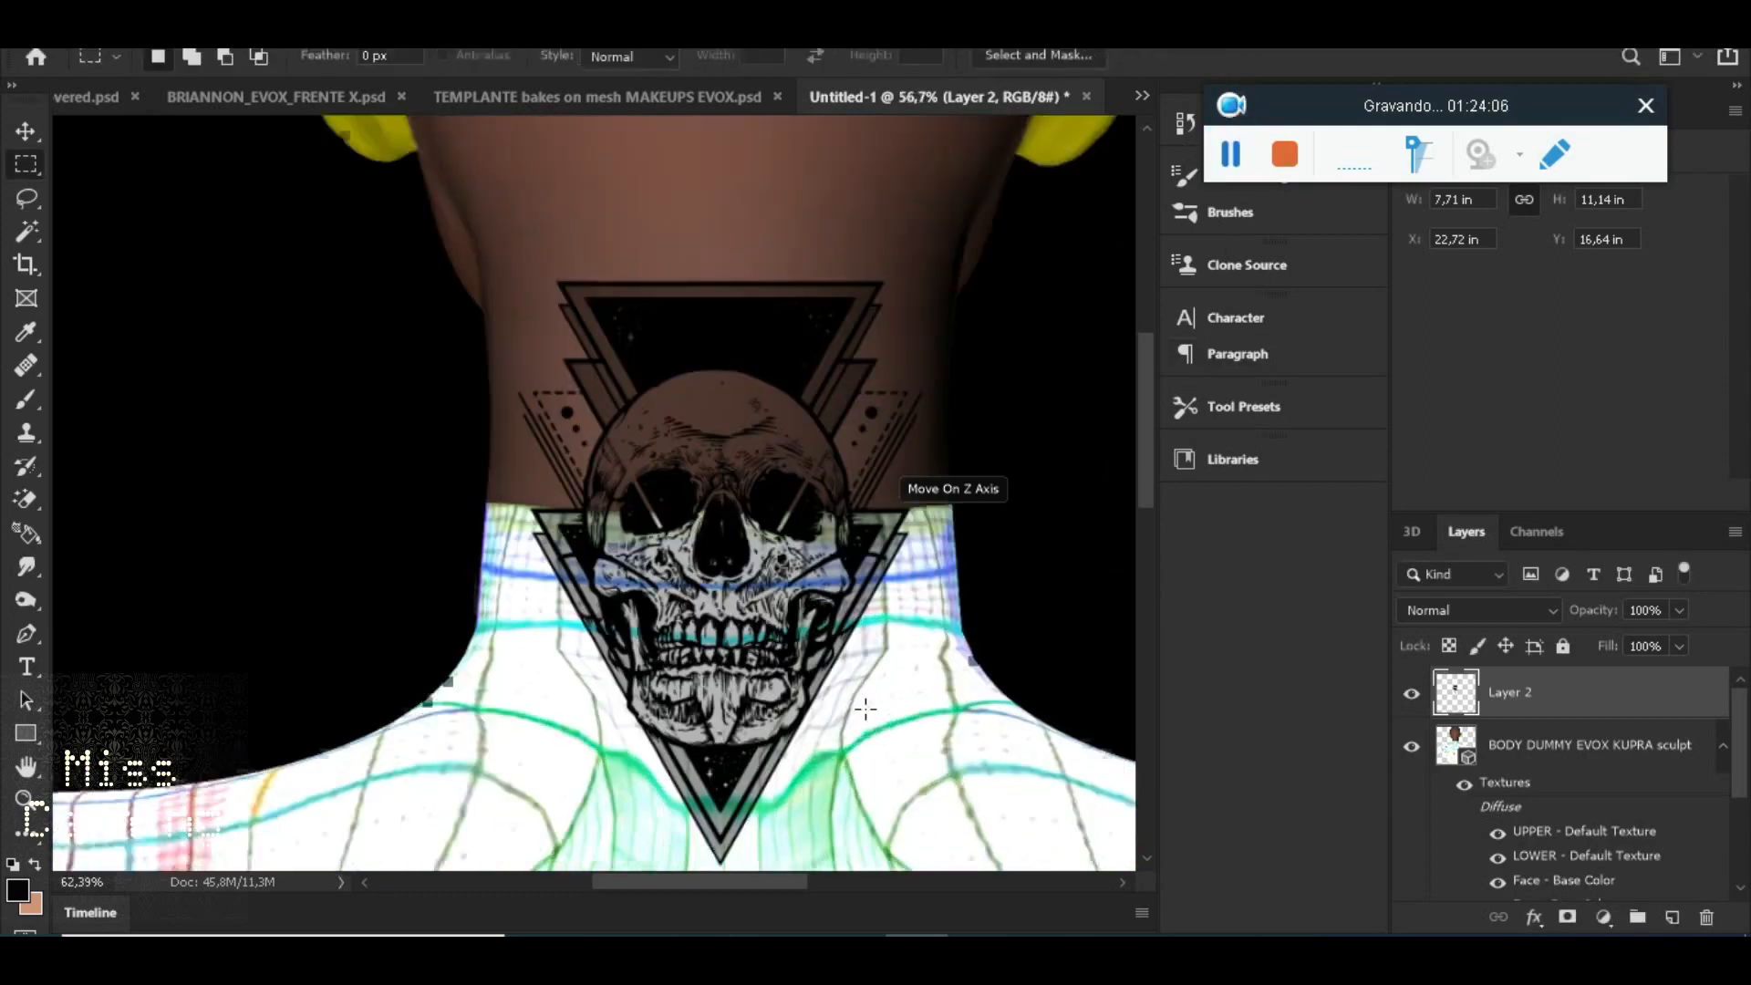
Switch to the Firestorm viewer and examine the avatar's neck tattoo from behind and from both sides
{"action": "left_click", "coordinate": [1322, 880]}
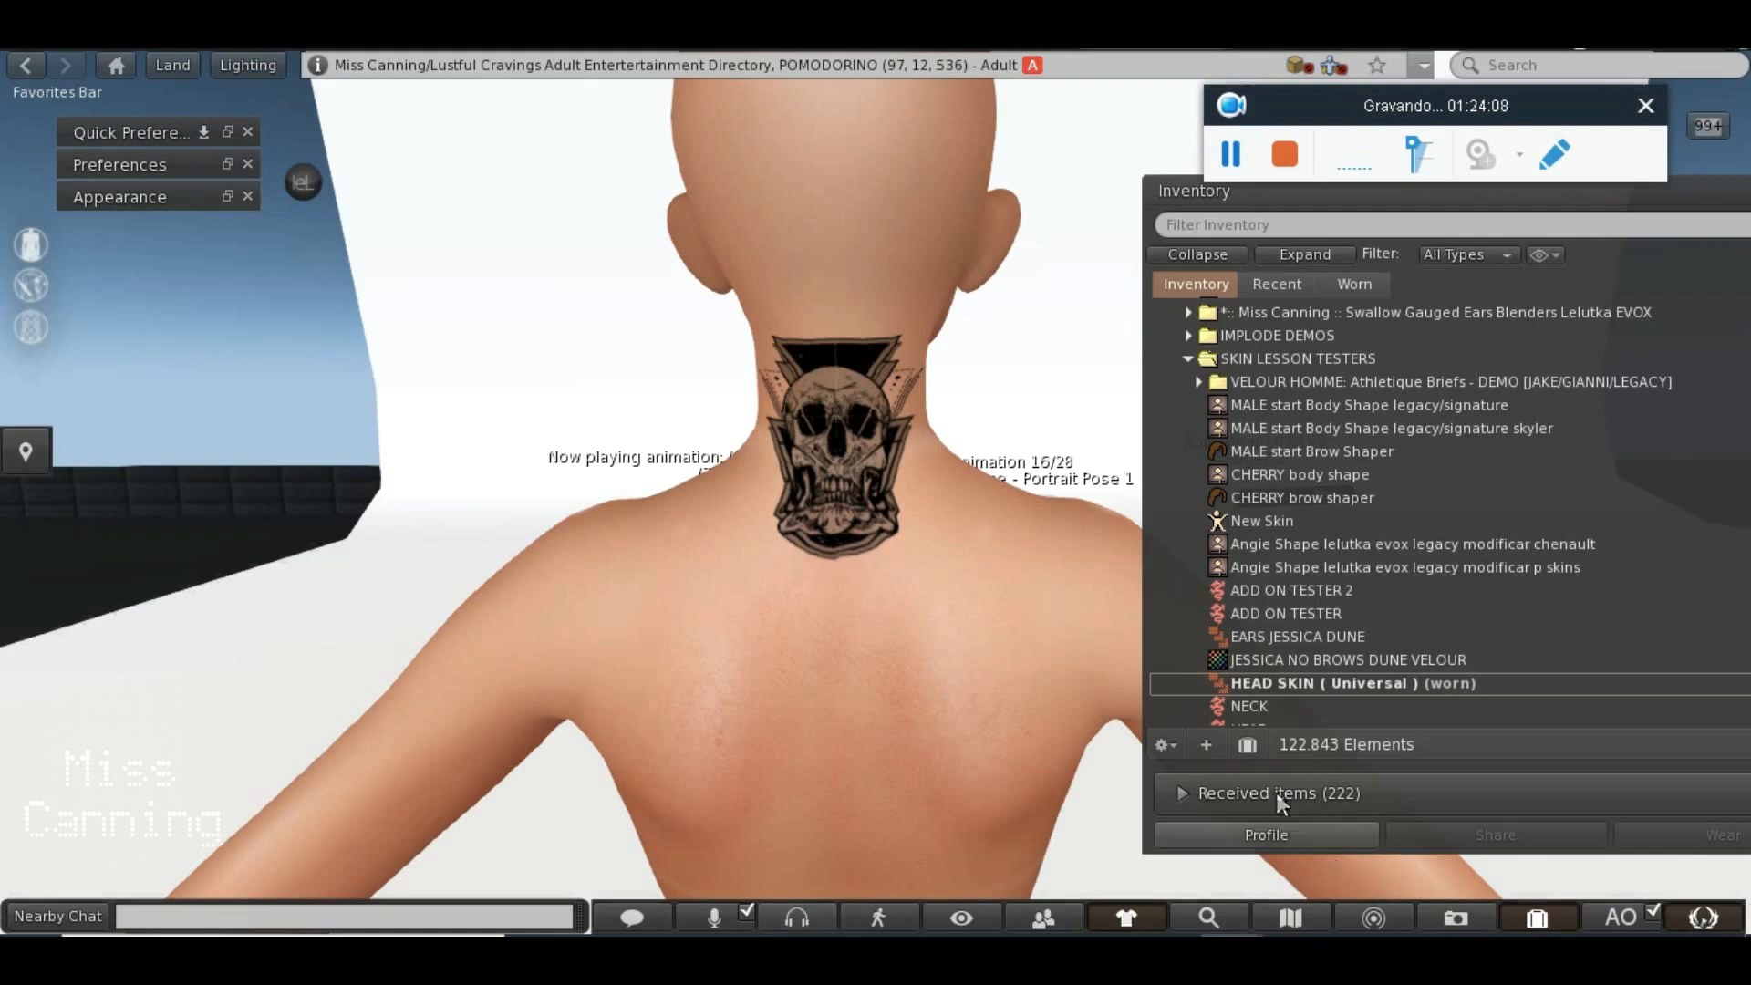
{"action": "left_click_drag", "start_coordinate": [879, 450], "coordinate": [301, 429]}
{"action": "left_click_drag", "start_coordinate": [567, 611], "coordinate": [958, 648]}
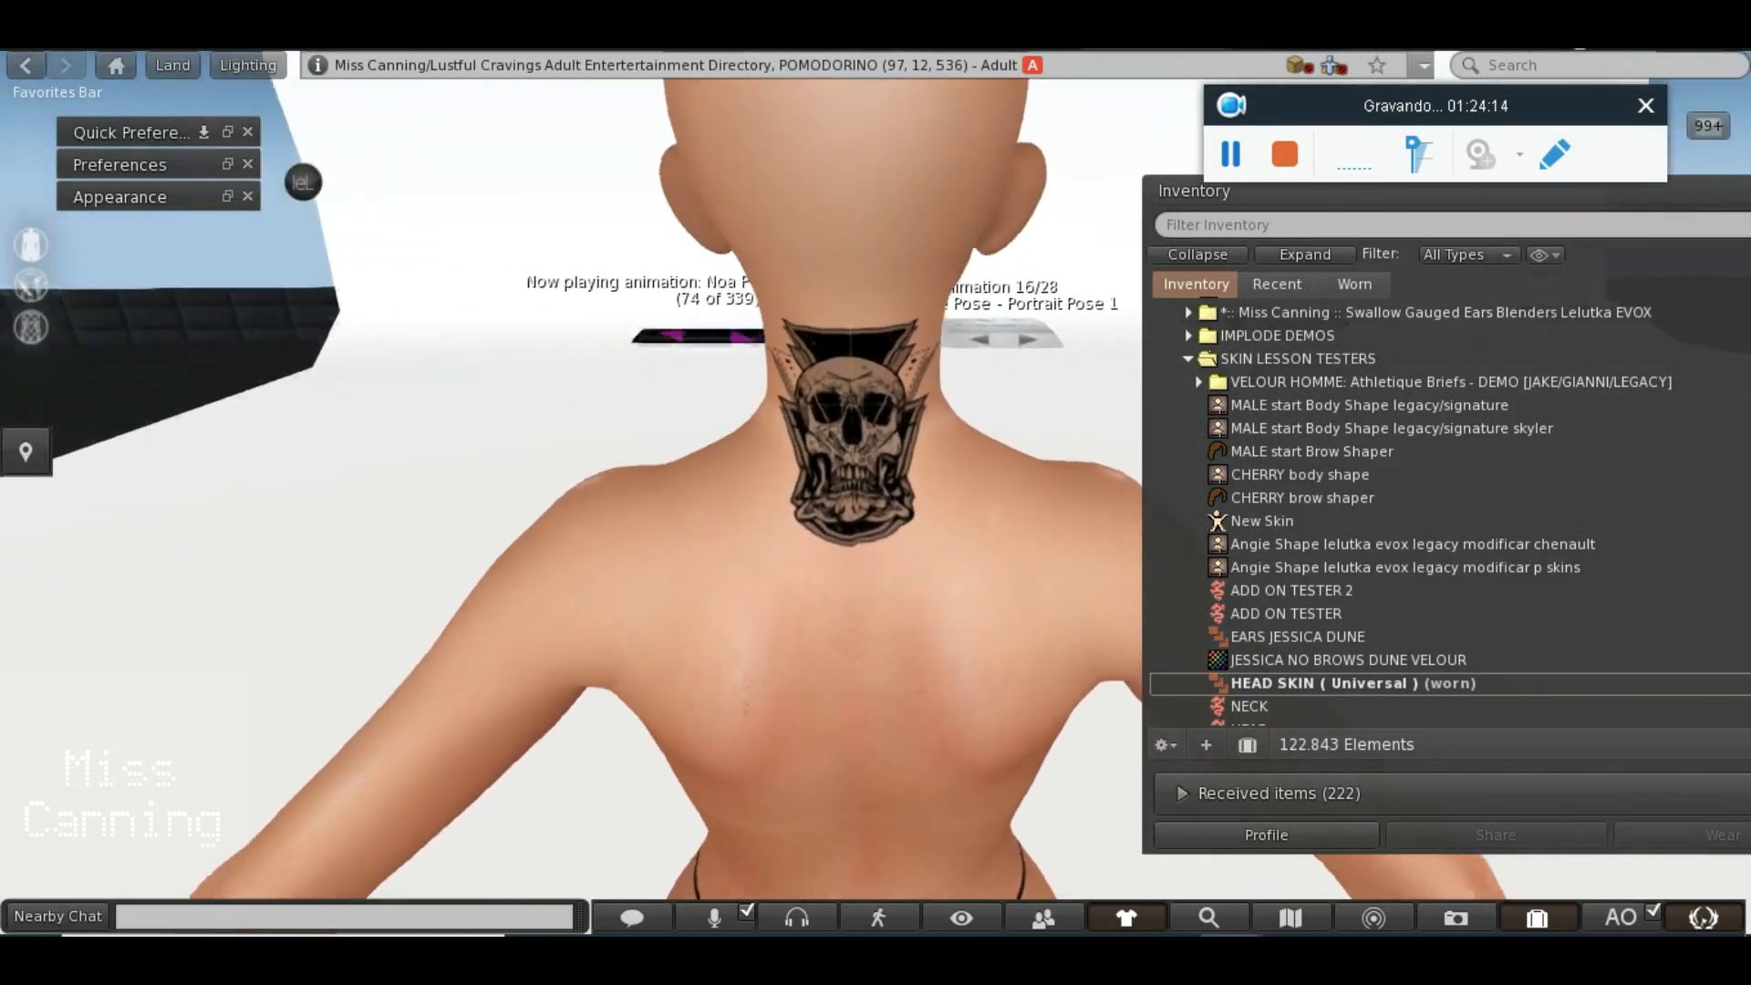
{"action": "left_click_drag", "start_coordinate": [863, 456], "coordinate": [871, 369]}
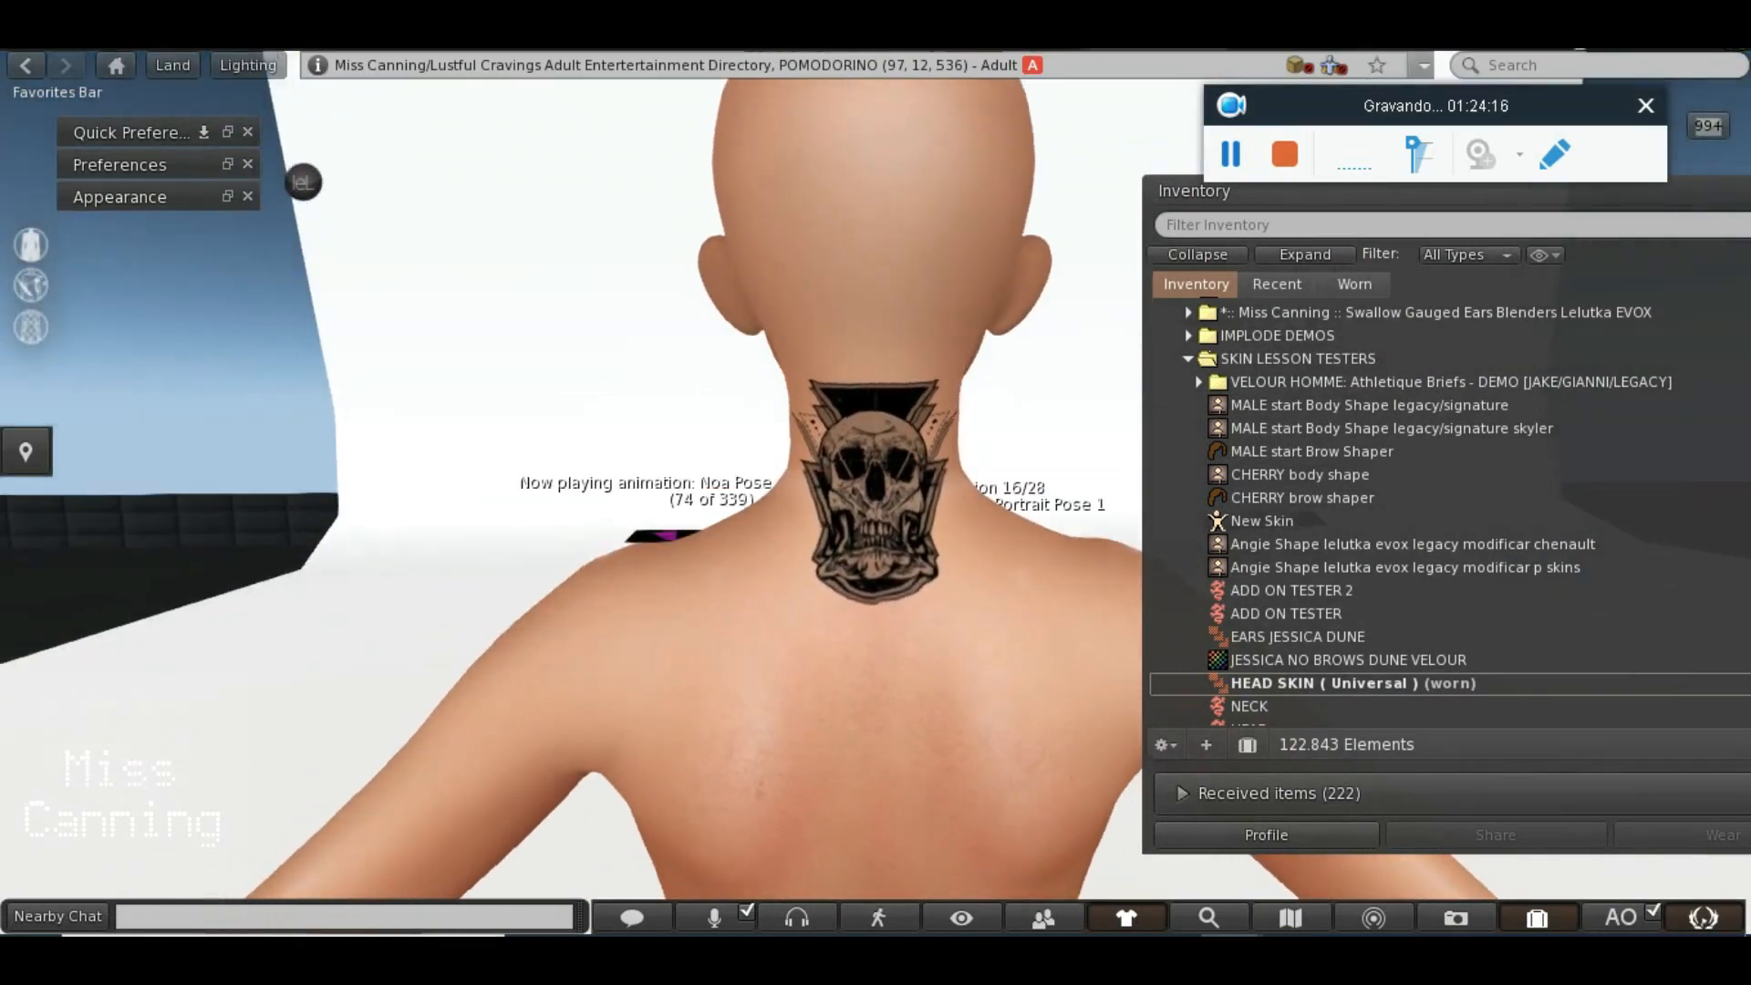
{"action": "left_click_drag", "start_coordinate": [885, 501], "coordinate": [1144, 495]}
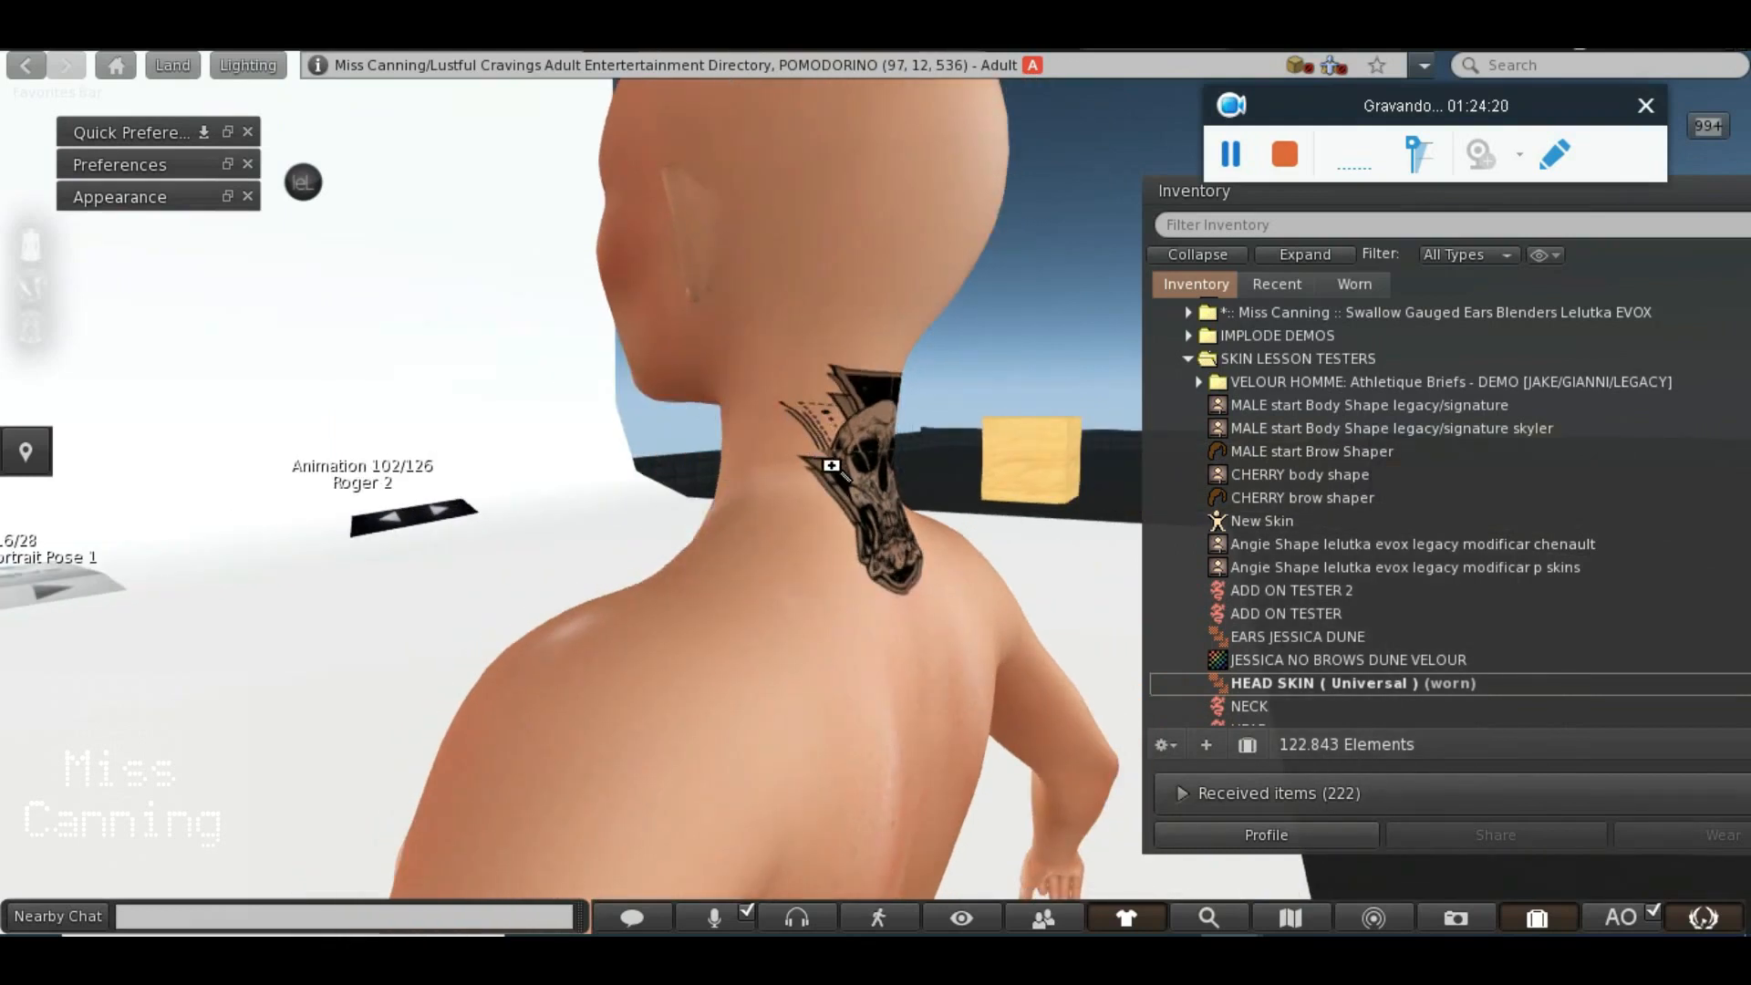
{"action": "left_click_drag", "start_coordinate": [849, 488], "coordinate": [456, 495]}
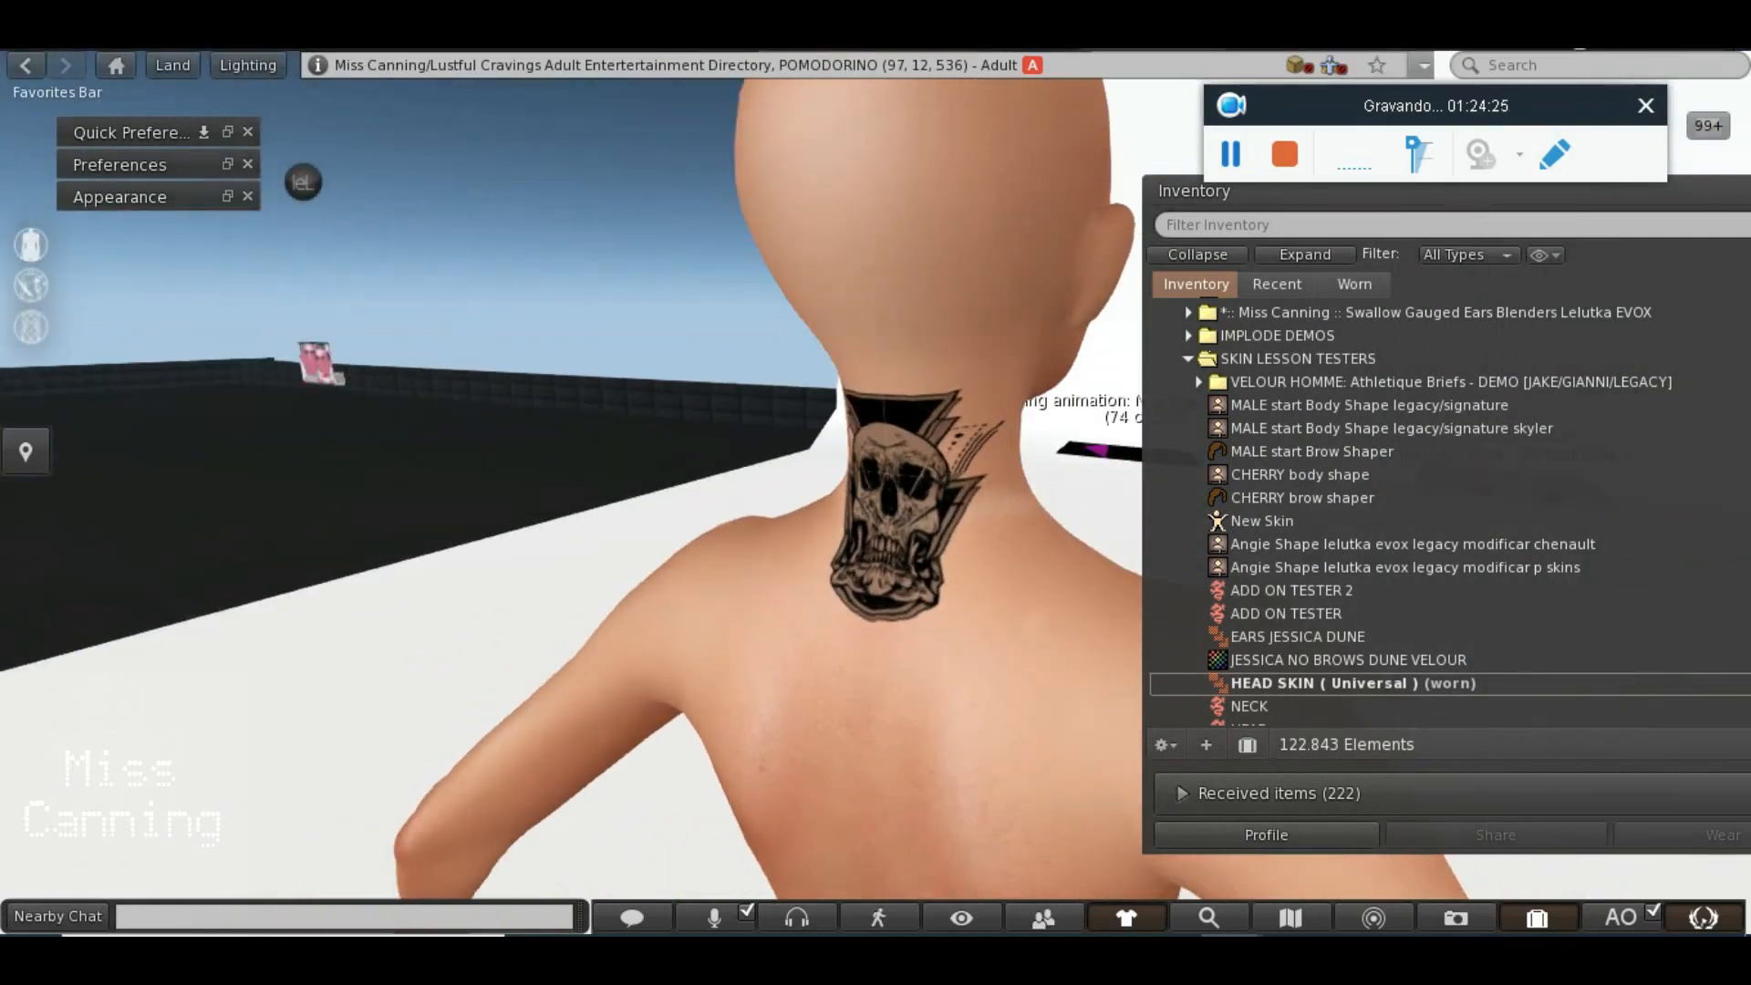
Switch back to Photoshop and examine the resized skull tattoo across the neck seam
{"action": "left_click", "coordinate": [883, 926]}
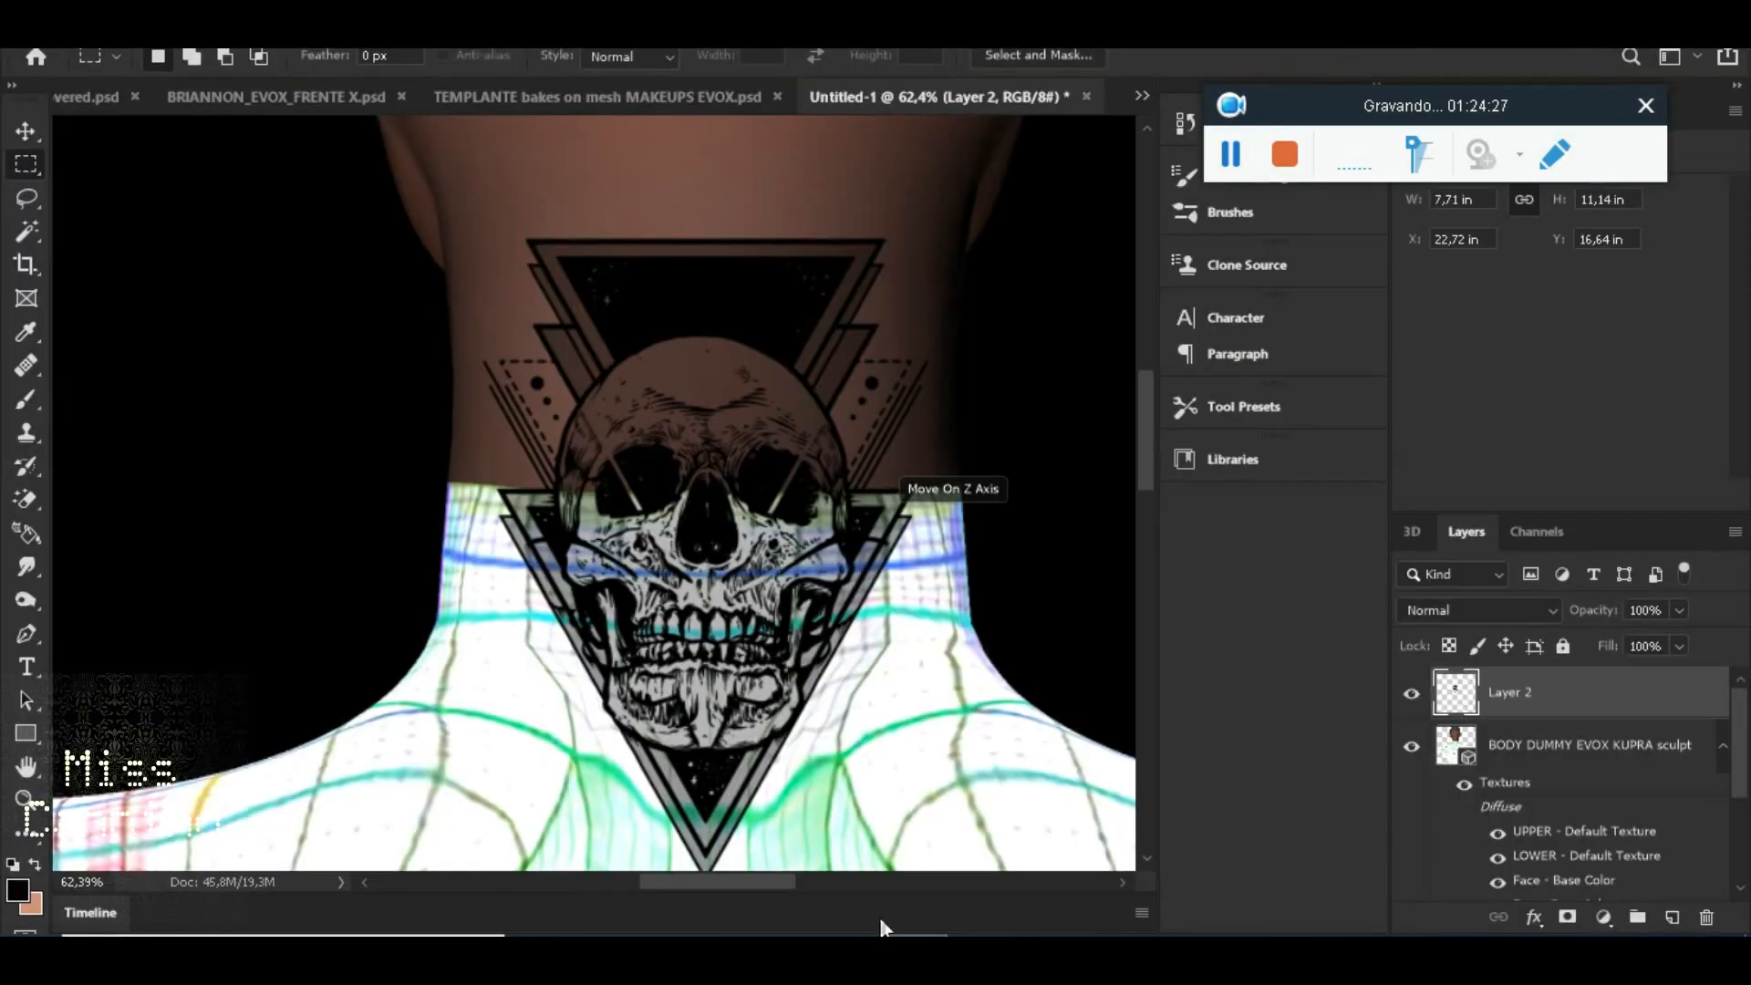
{"action": "scroll", "coordinate": [706, 614], "scroll_direction": "down", "scroll_amount": 3}
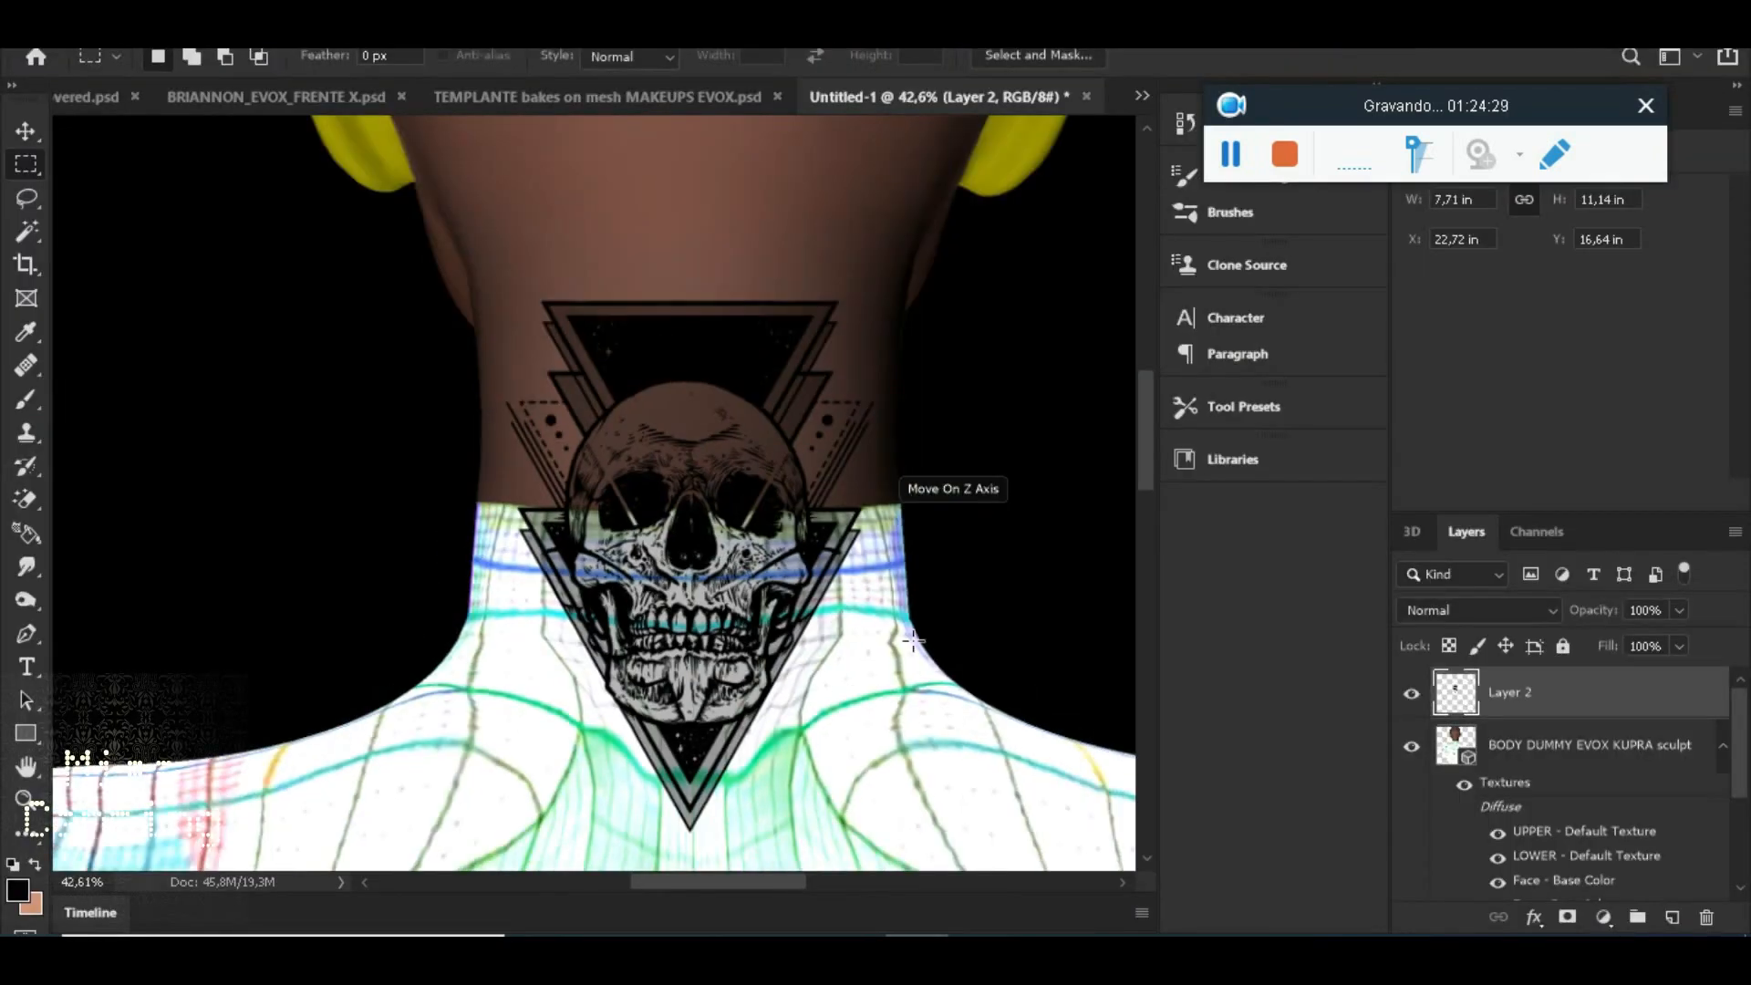
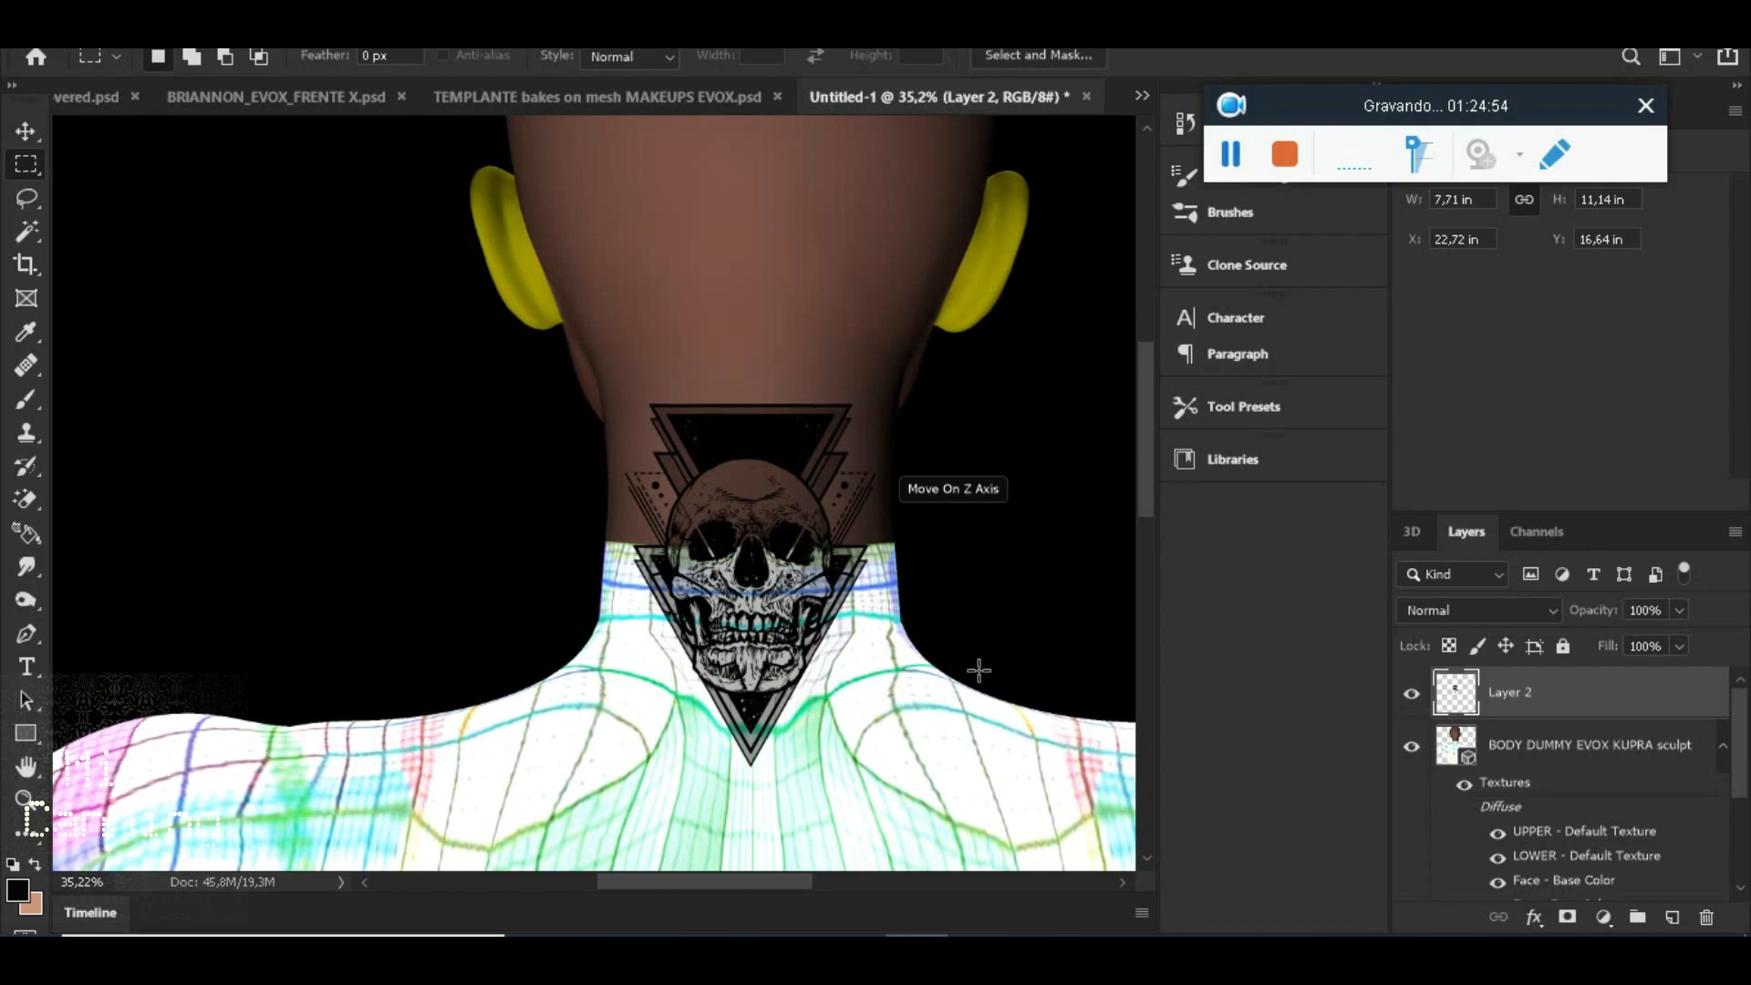
{"action": "scroll", "coordinate": [978, 675], "scroll_direction": "up", "scroll_amount": 3}
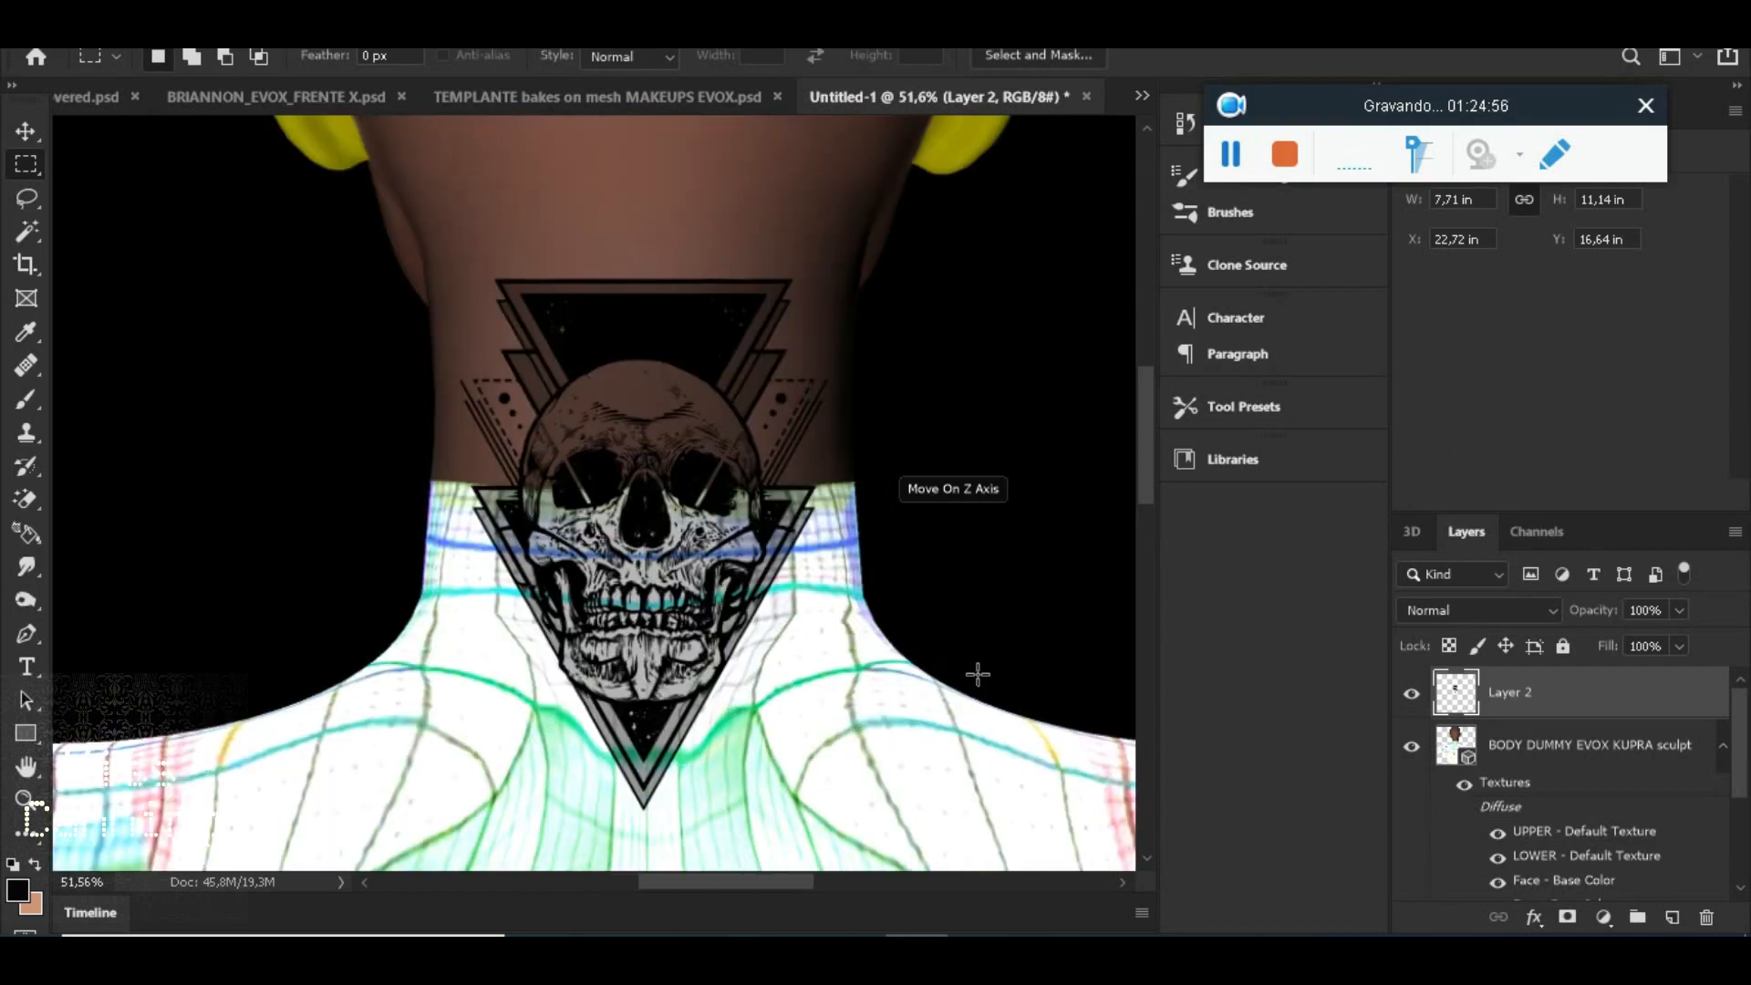
{"action": "scroll", "coordinate": [672, 567], "scroll_direction": "up", "scroll_amount": 2}
{"action": "scroll", "coordinate": [729, 511], "scroll_direction": "down", "scroll_amount": 1}
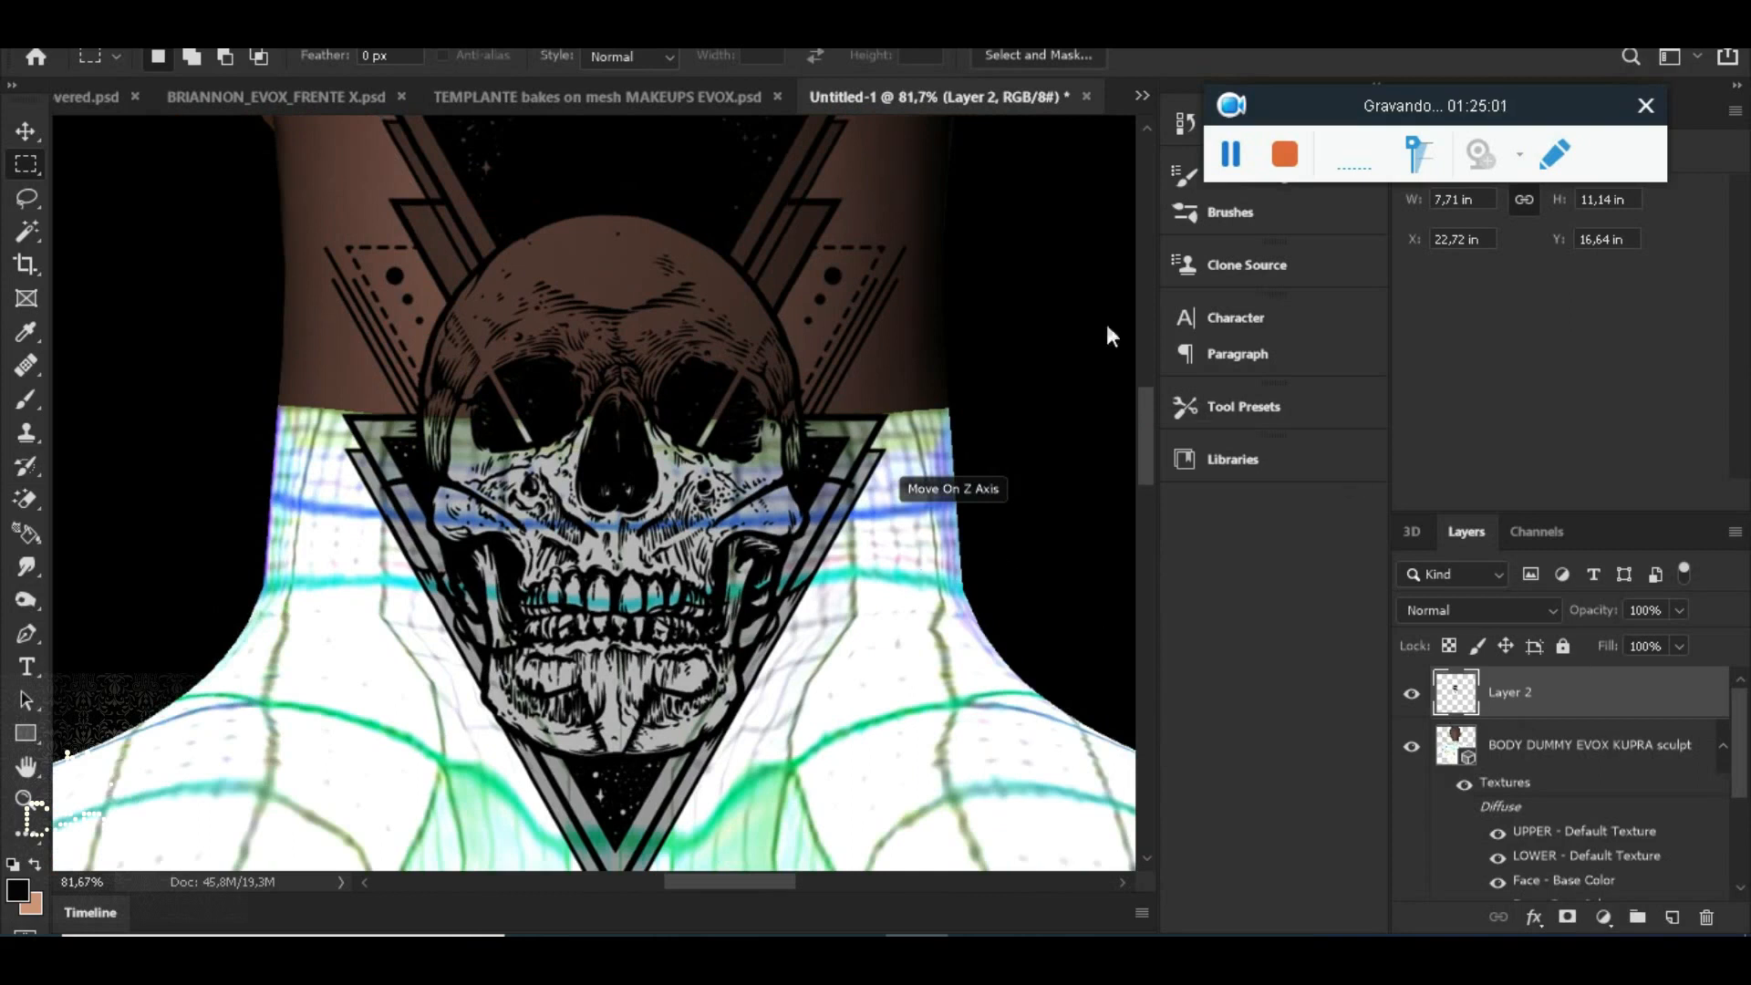
{"action": "scroll", "coordinate": [821, 592], "scroll_direction": "down", "scroll_amount": 2}
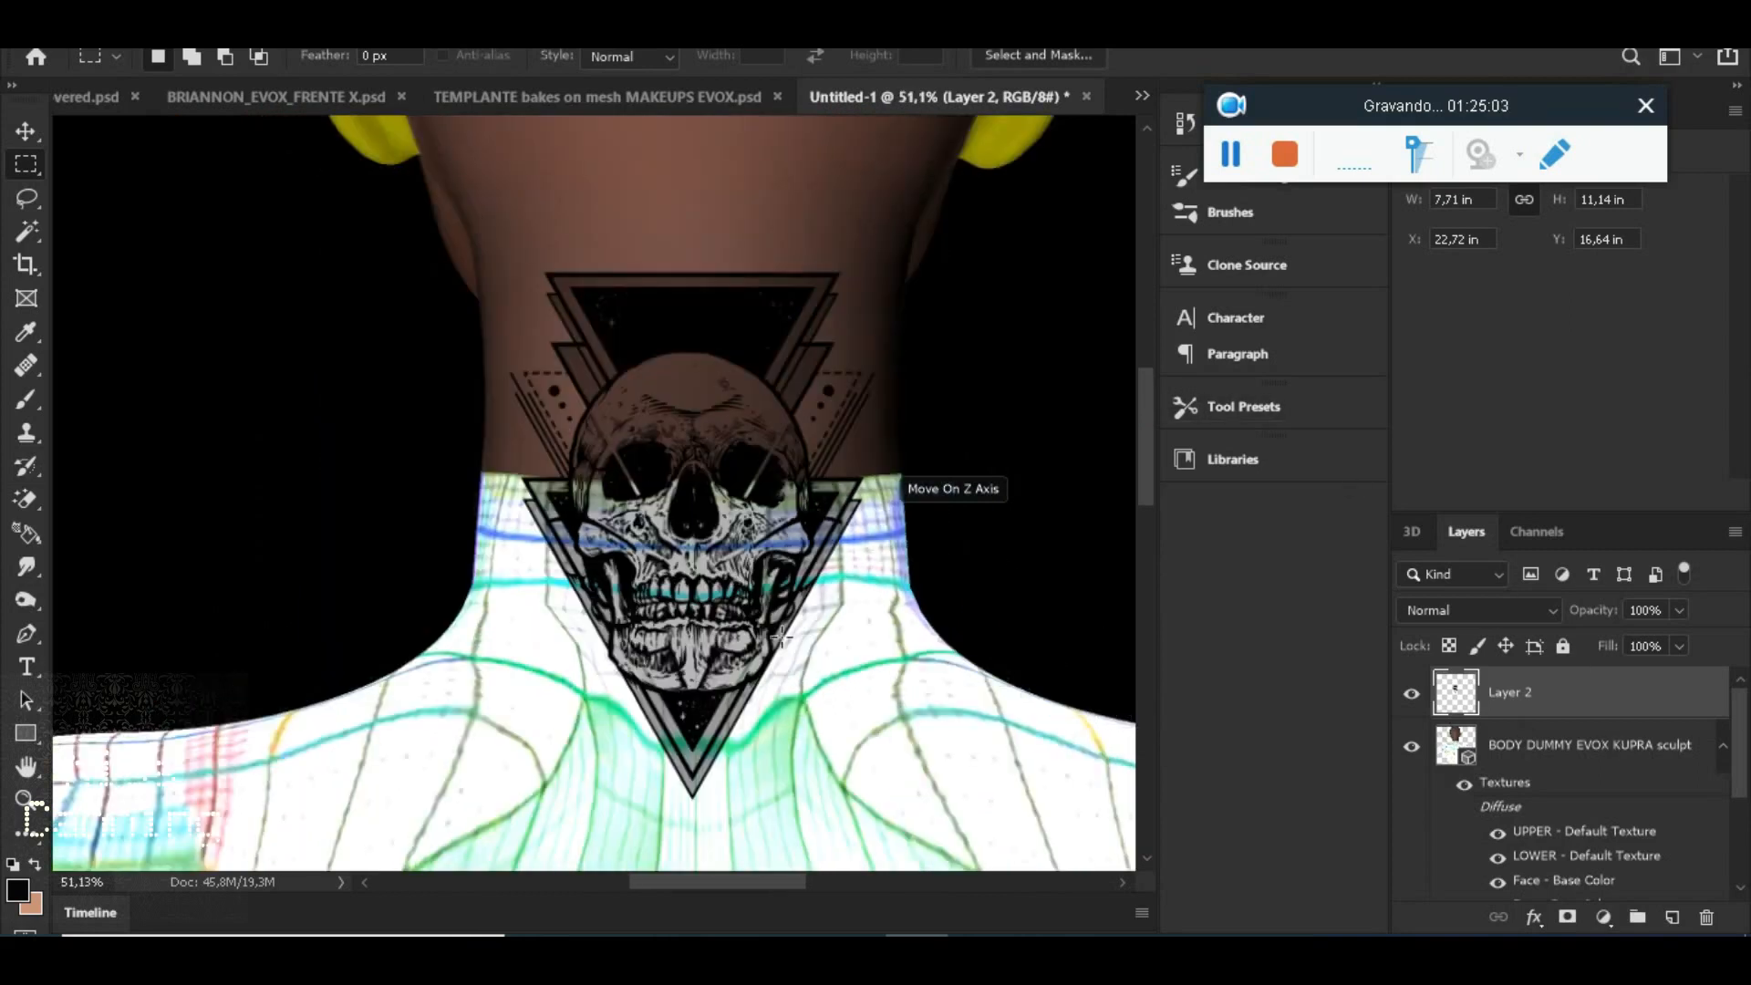
Switch to the Firestorm viewer and check the tattoo's size against the avatar's whole back
{"action": "mouse_move", "coordinate": [1213, 928]}
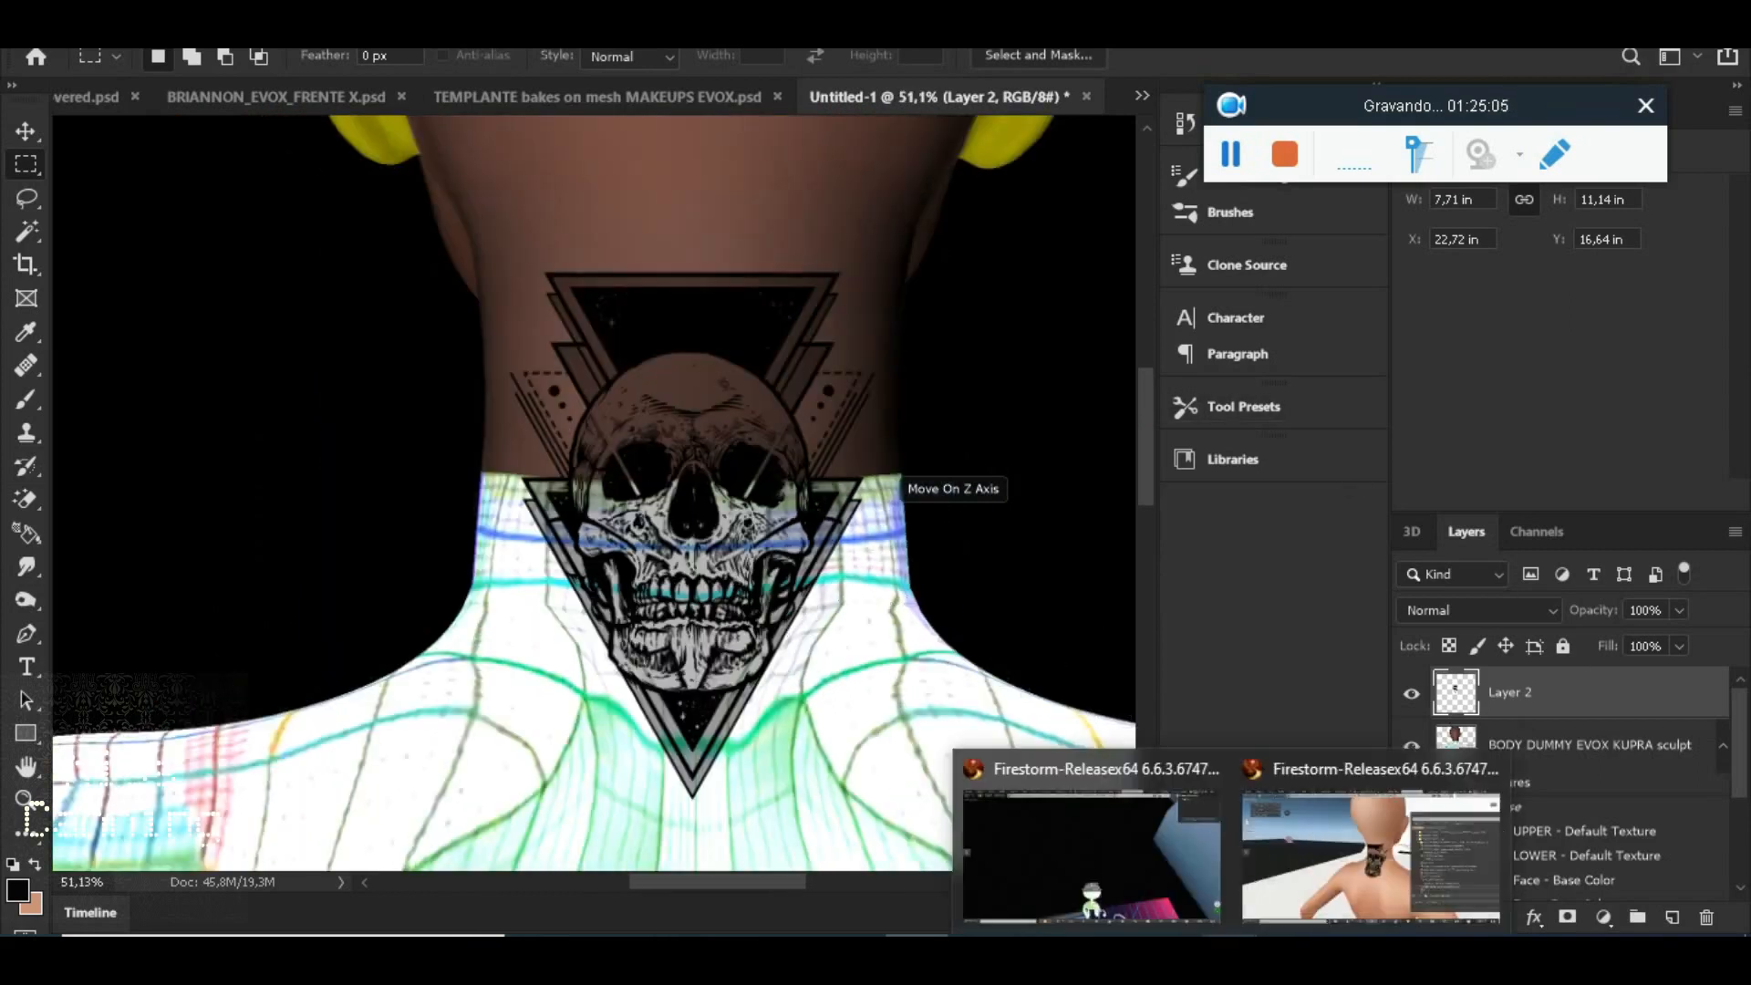
{"action": "left_click", "coordinate": [1316, 861]}
{"action": "scroll", "coordinate": [945, 534], "scroll_direction": "down", "scroll_amount": 4}
{"action": "left_click_drag", "start_coordinate": [945, 534], "coordinate": [925, 502]}
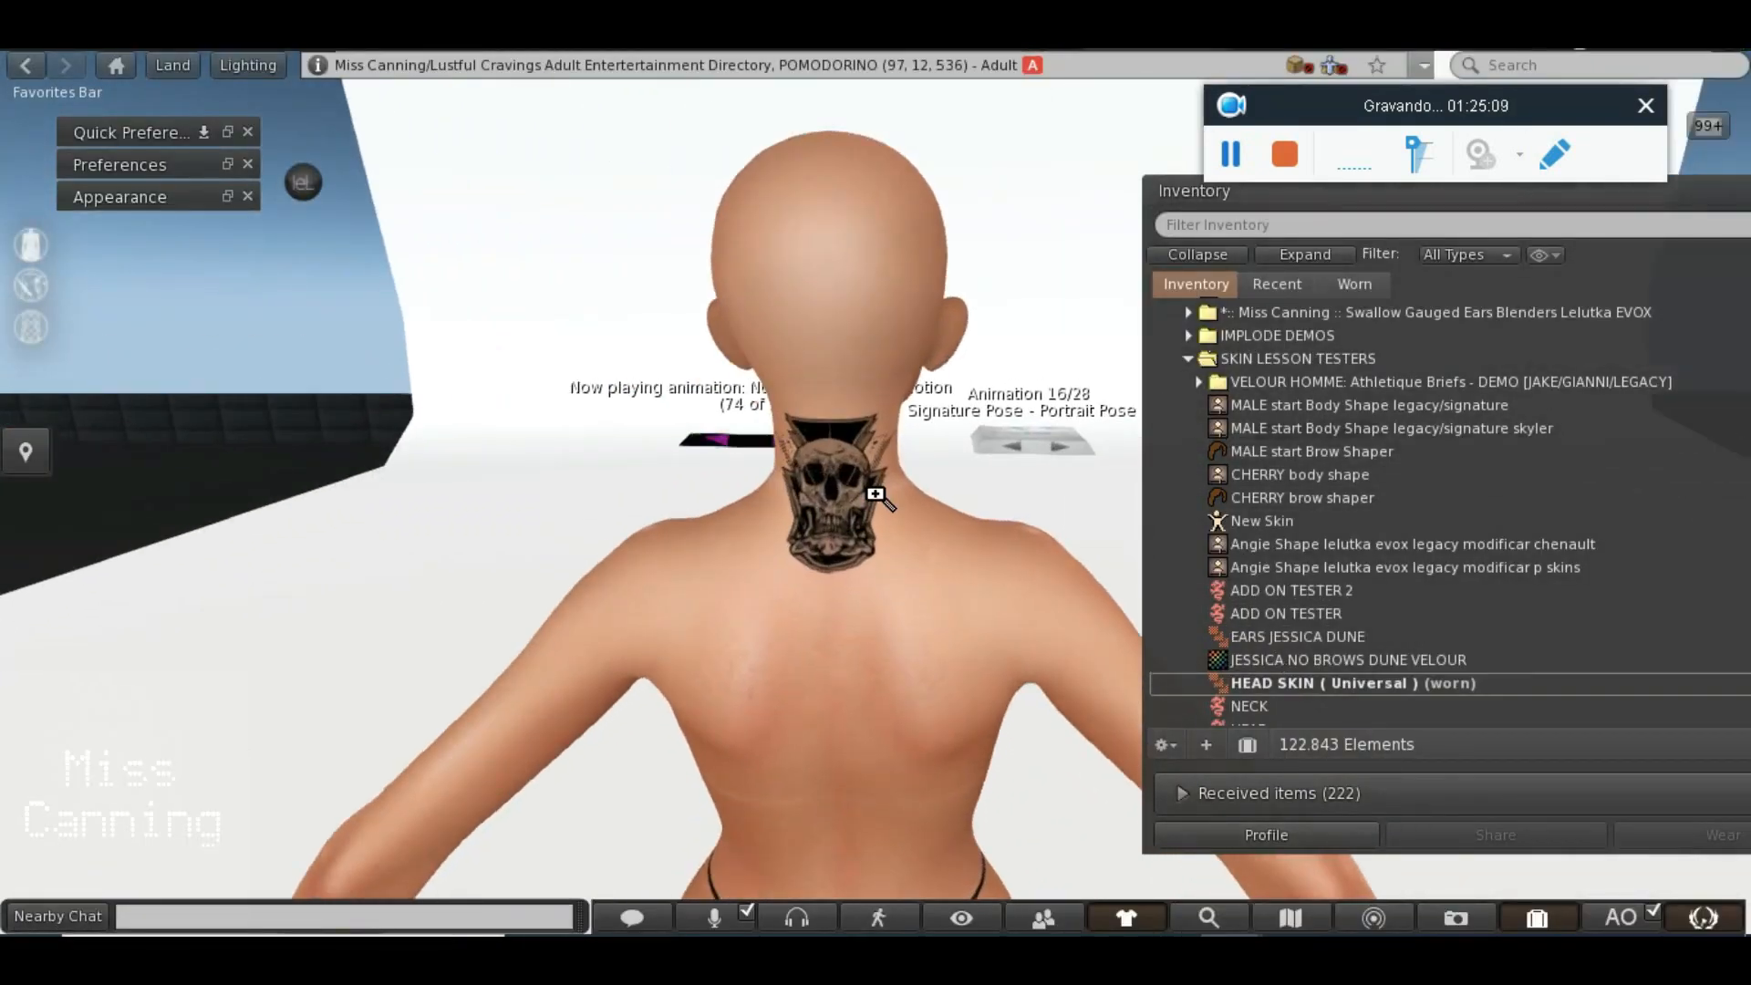
{"action": "scroll", "coordinate": [875, 494], "scroll_direction": "down", "scroll_amount": 2}
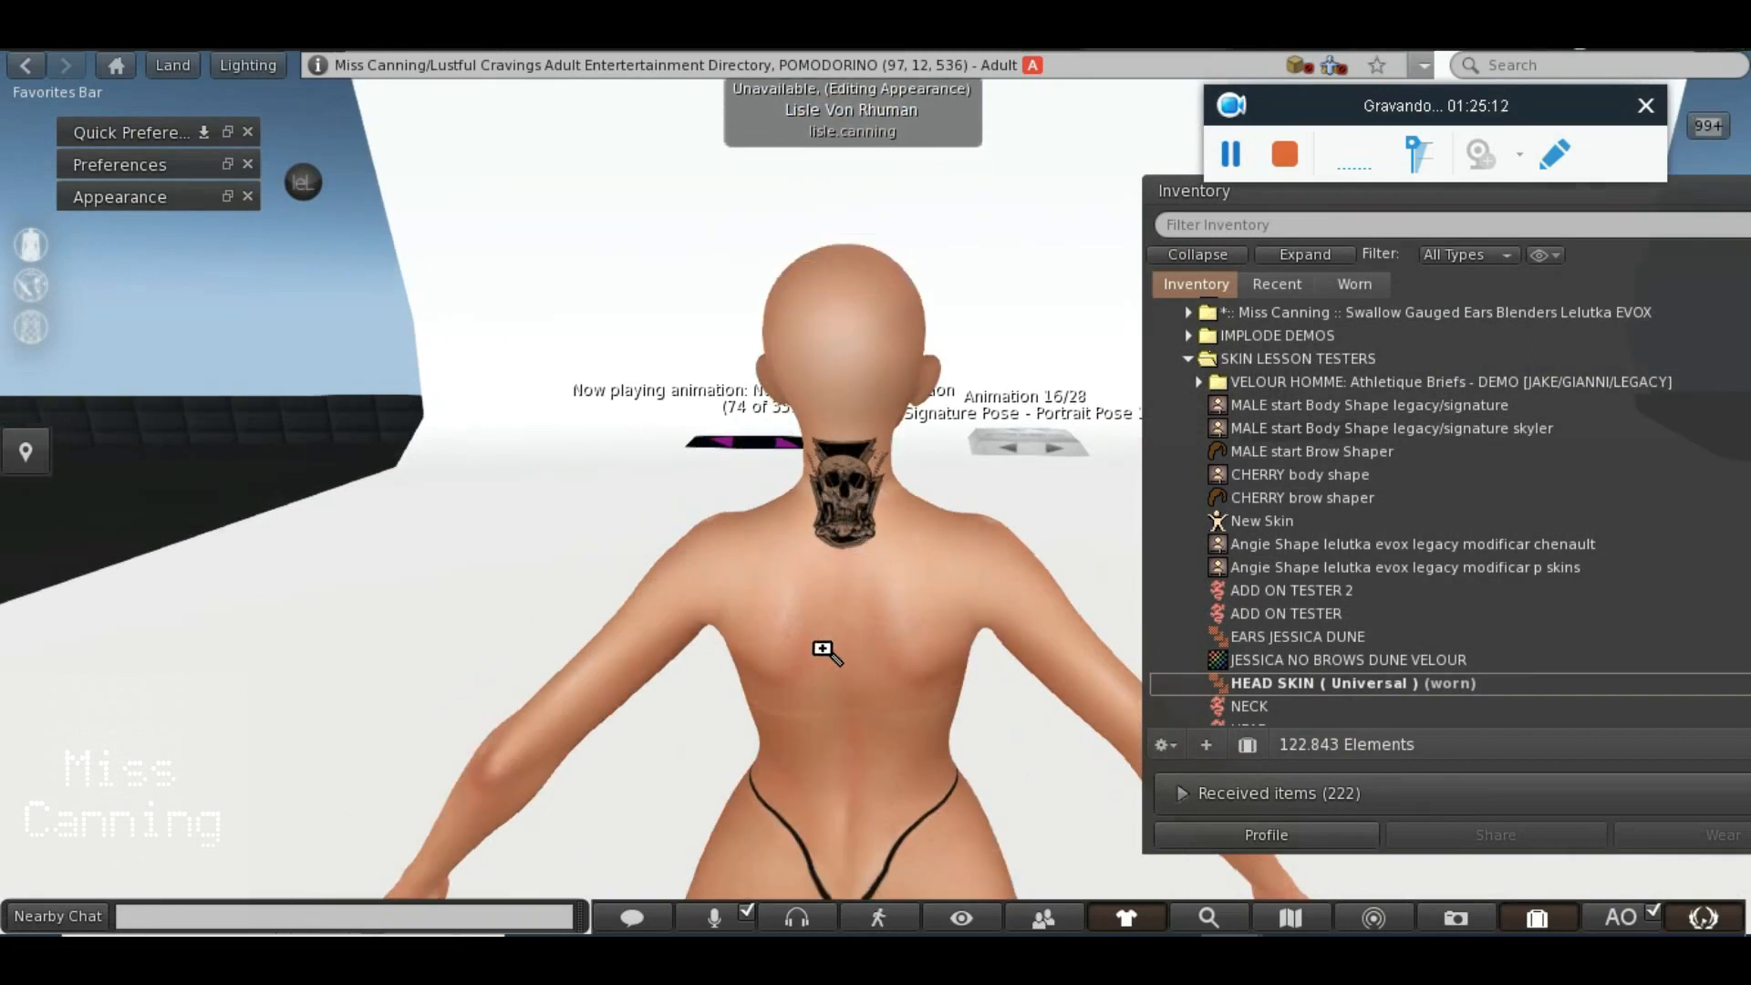
Return to Photoshop, open the body model's UPPER default texture, and set its image size to 5000 × 5000 pixels
{"action": "mouse_move", "coordinate": [1557, 41]}
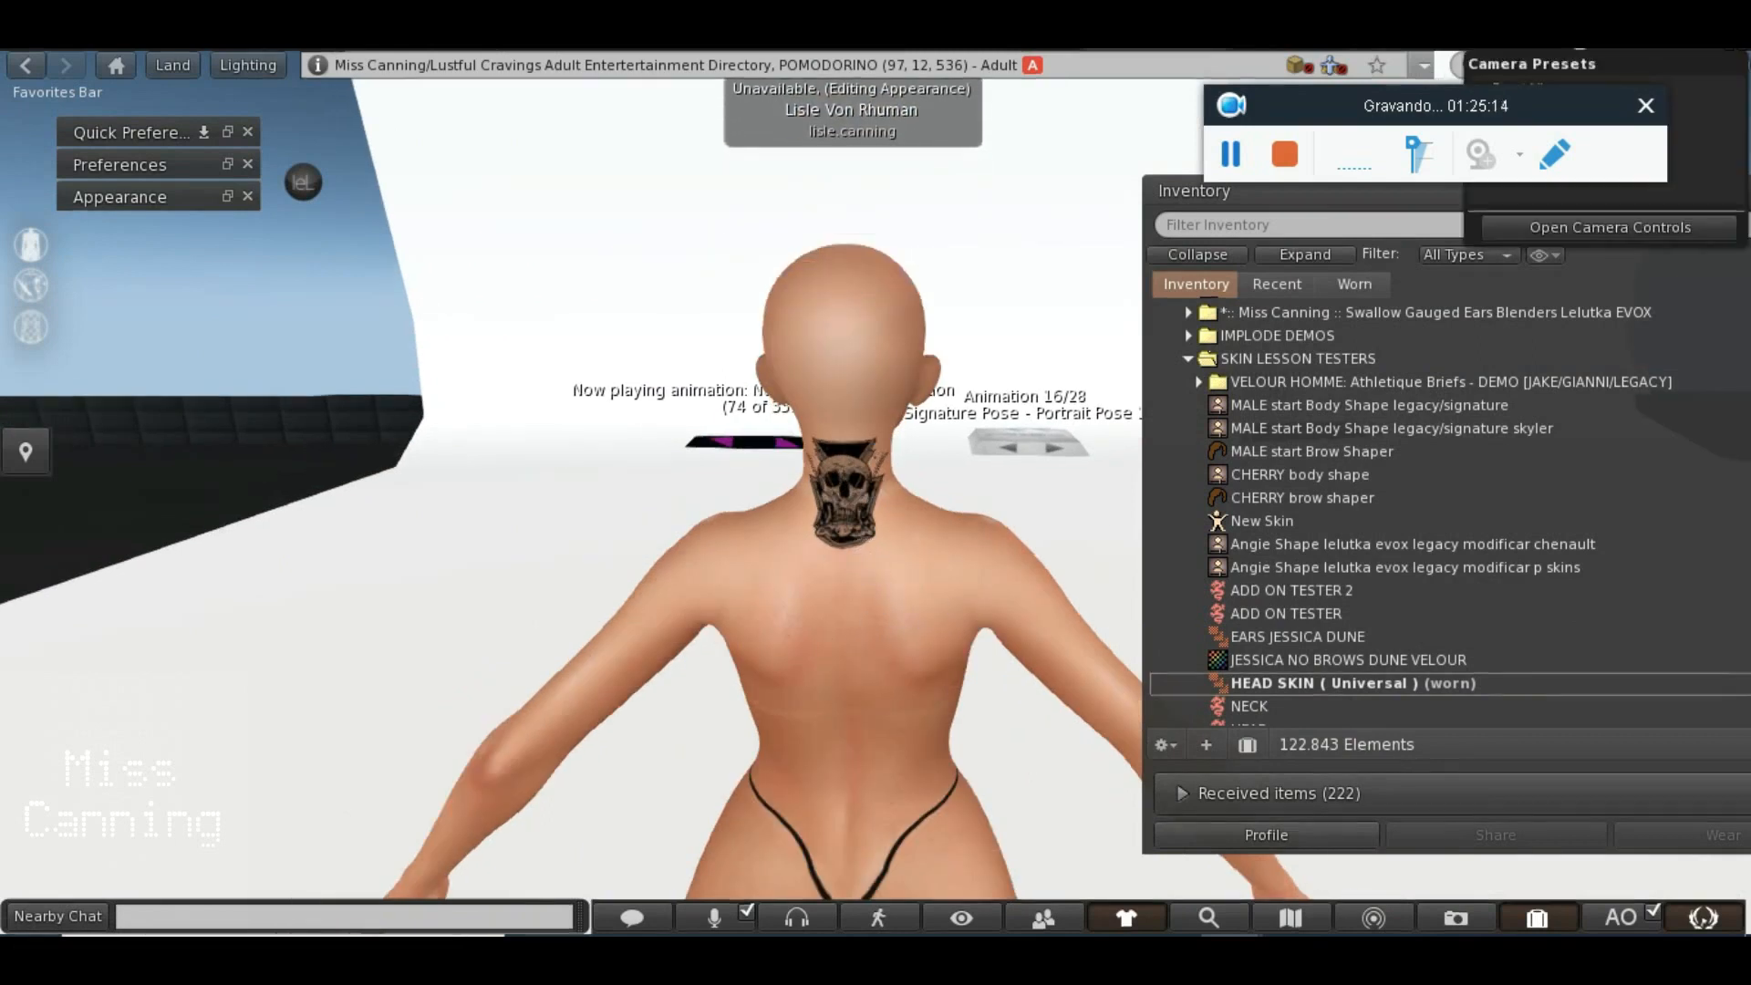
{"action": "key", "text": "alt+Tab"}
{"action": "scroll", "coordinate": [840, 512], "scroll_direction": "up", "scroll_amount": 3}
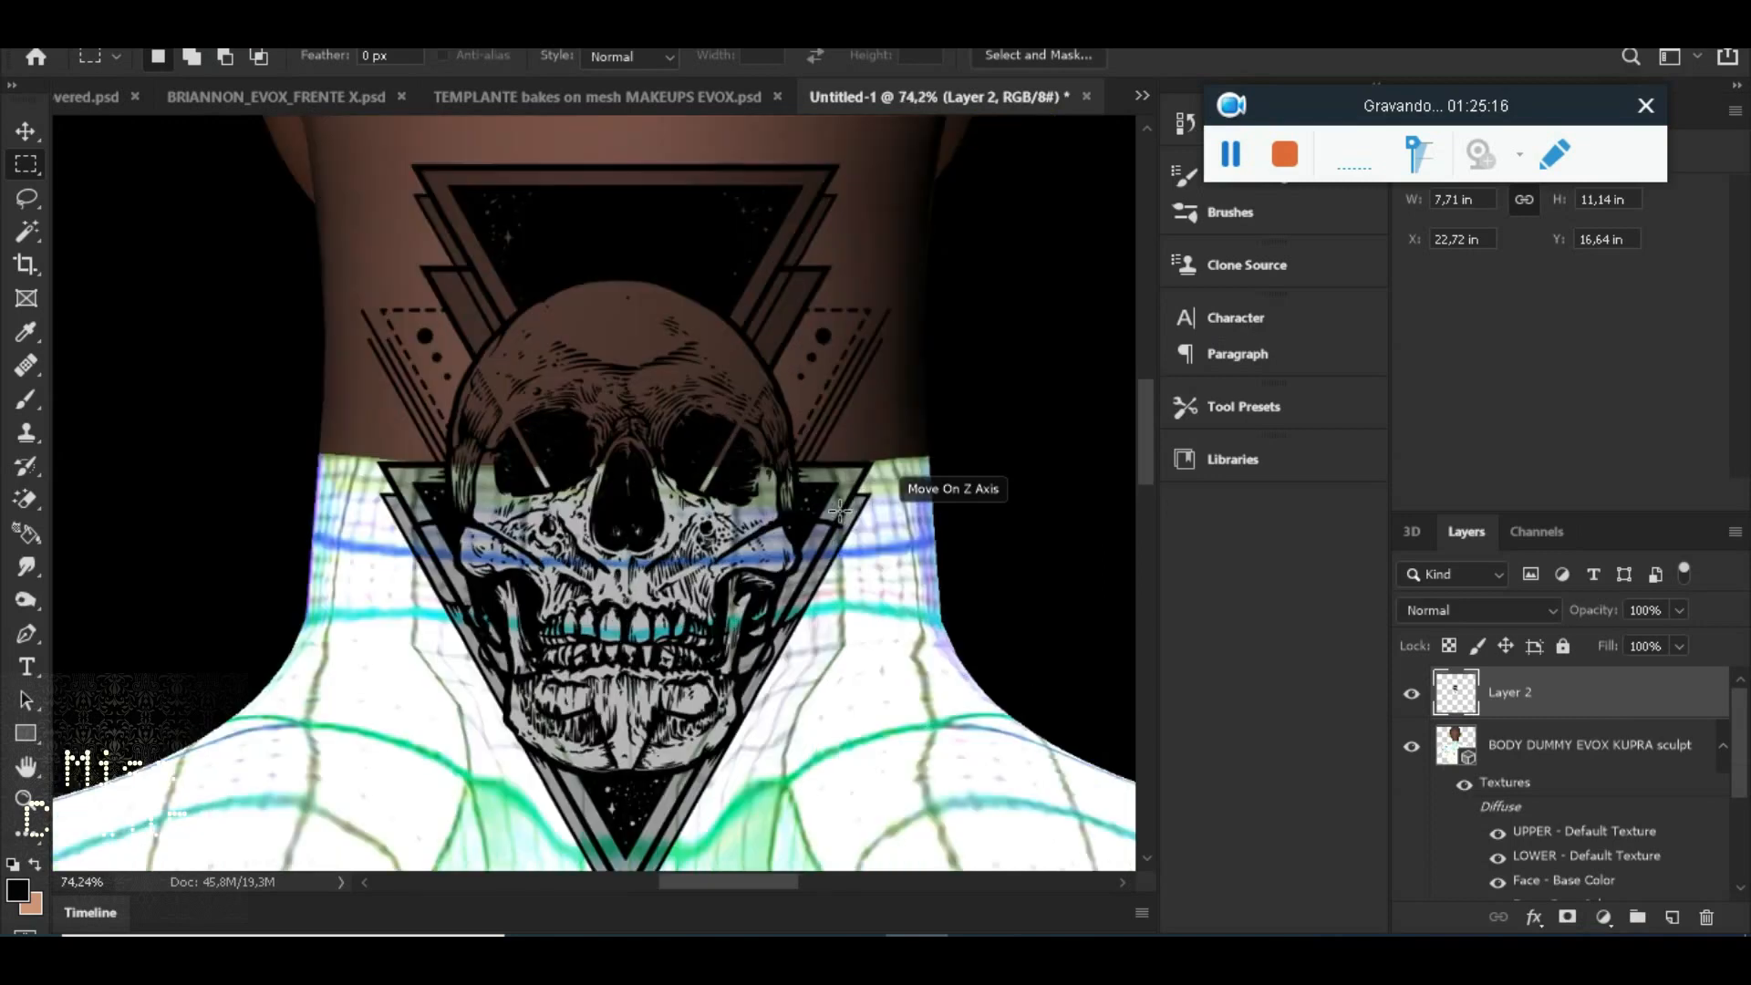
{"action": "scroll", "coordinate": [810, 580], "scroll_direction": "down", "scroll_amount": 1}
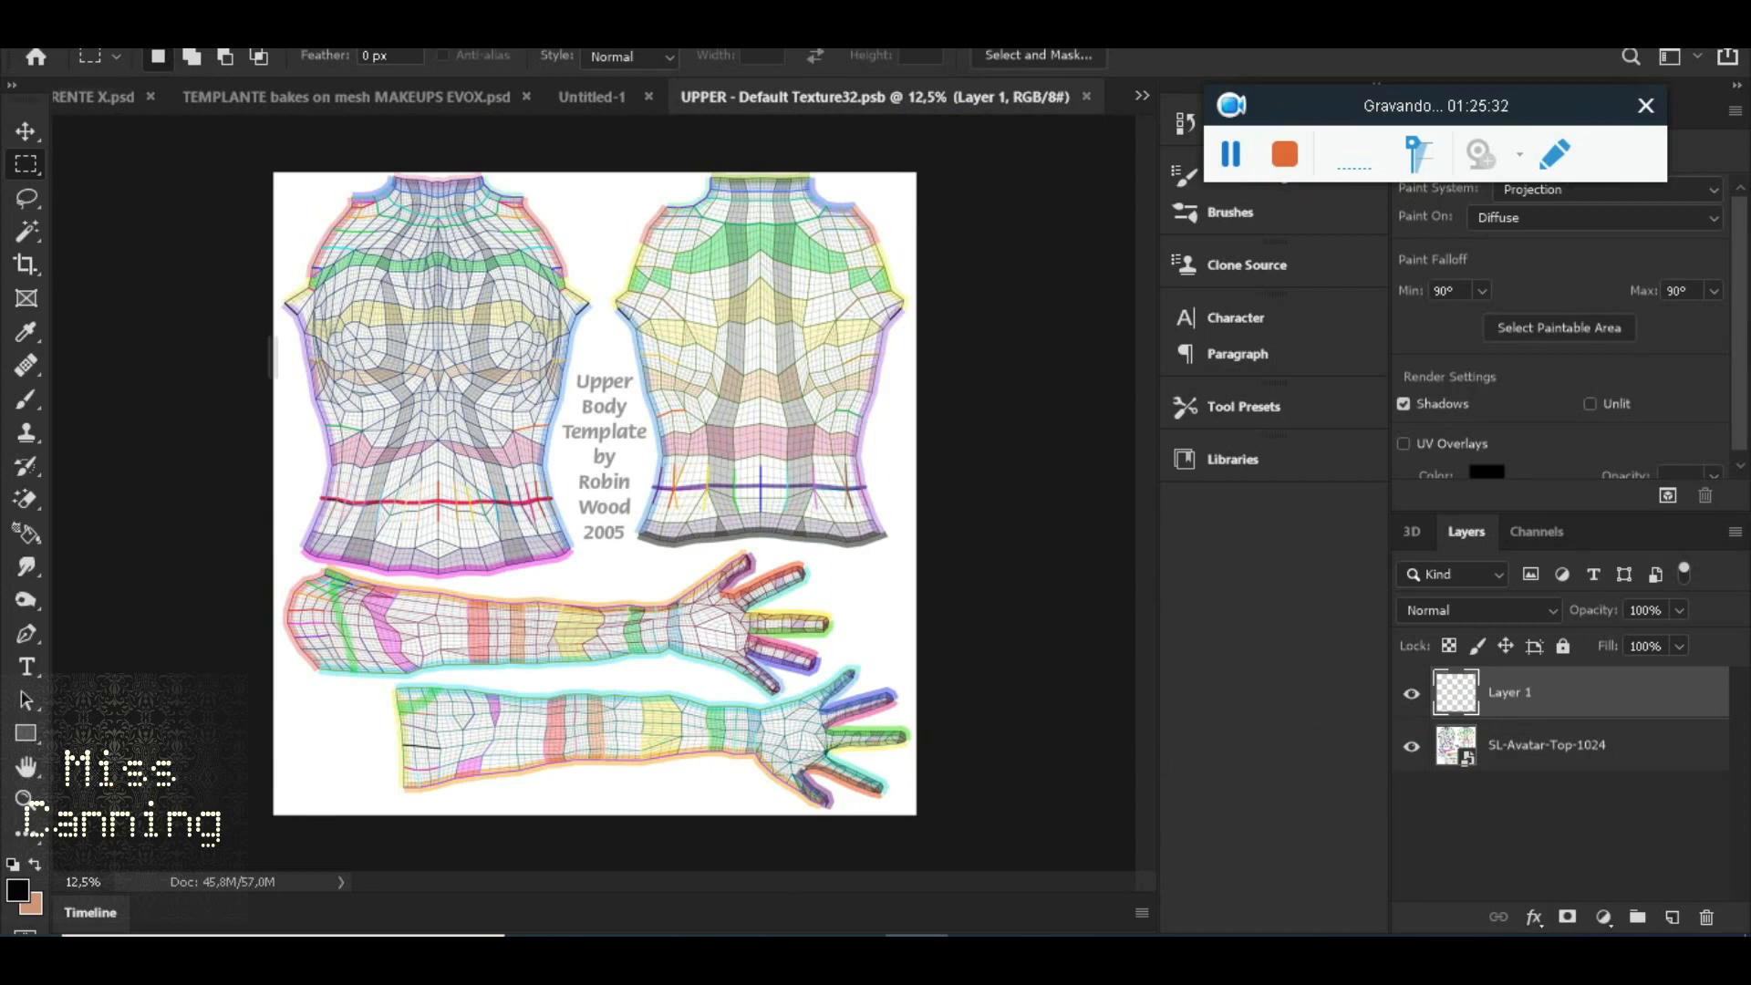
{"action": "left_click", "coordinate": [160, 27]}
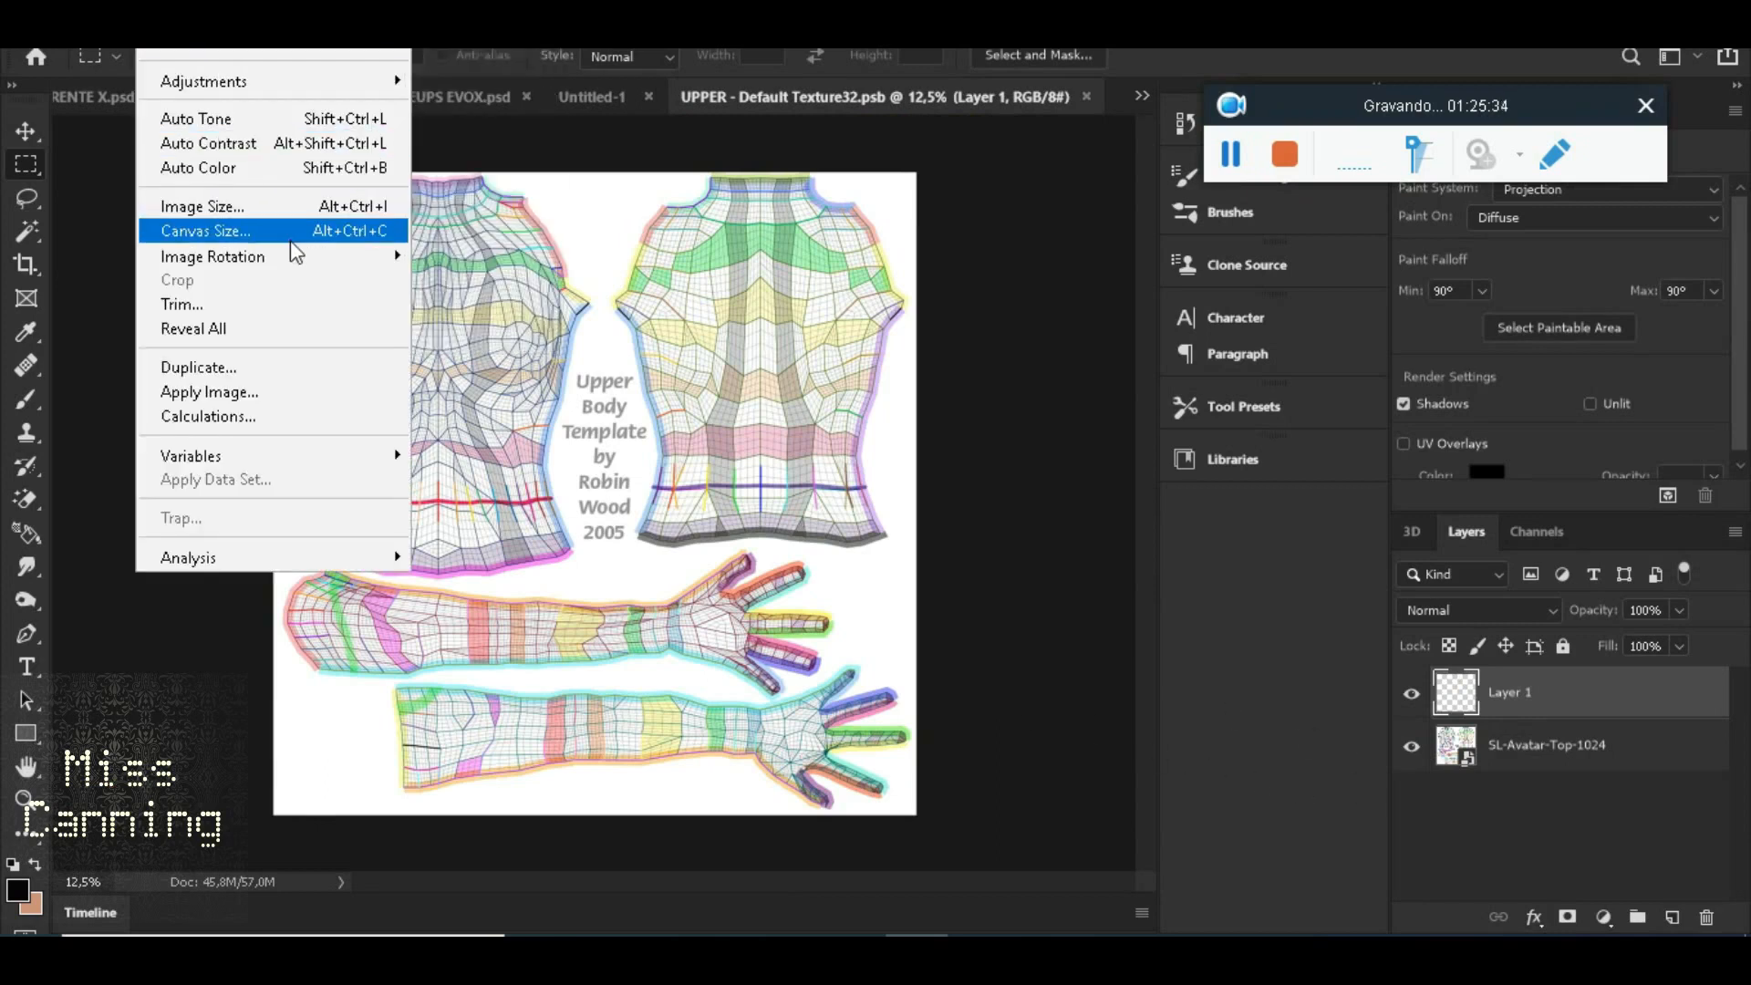
{"action": "left_click", "coordinate": [299, 230]}
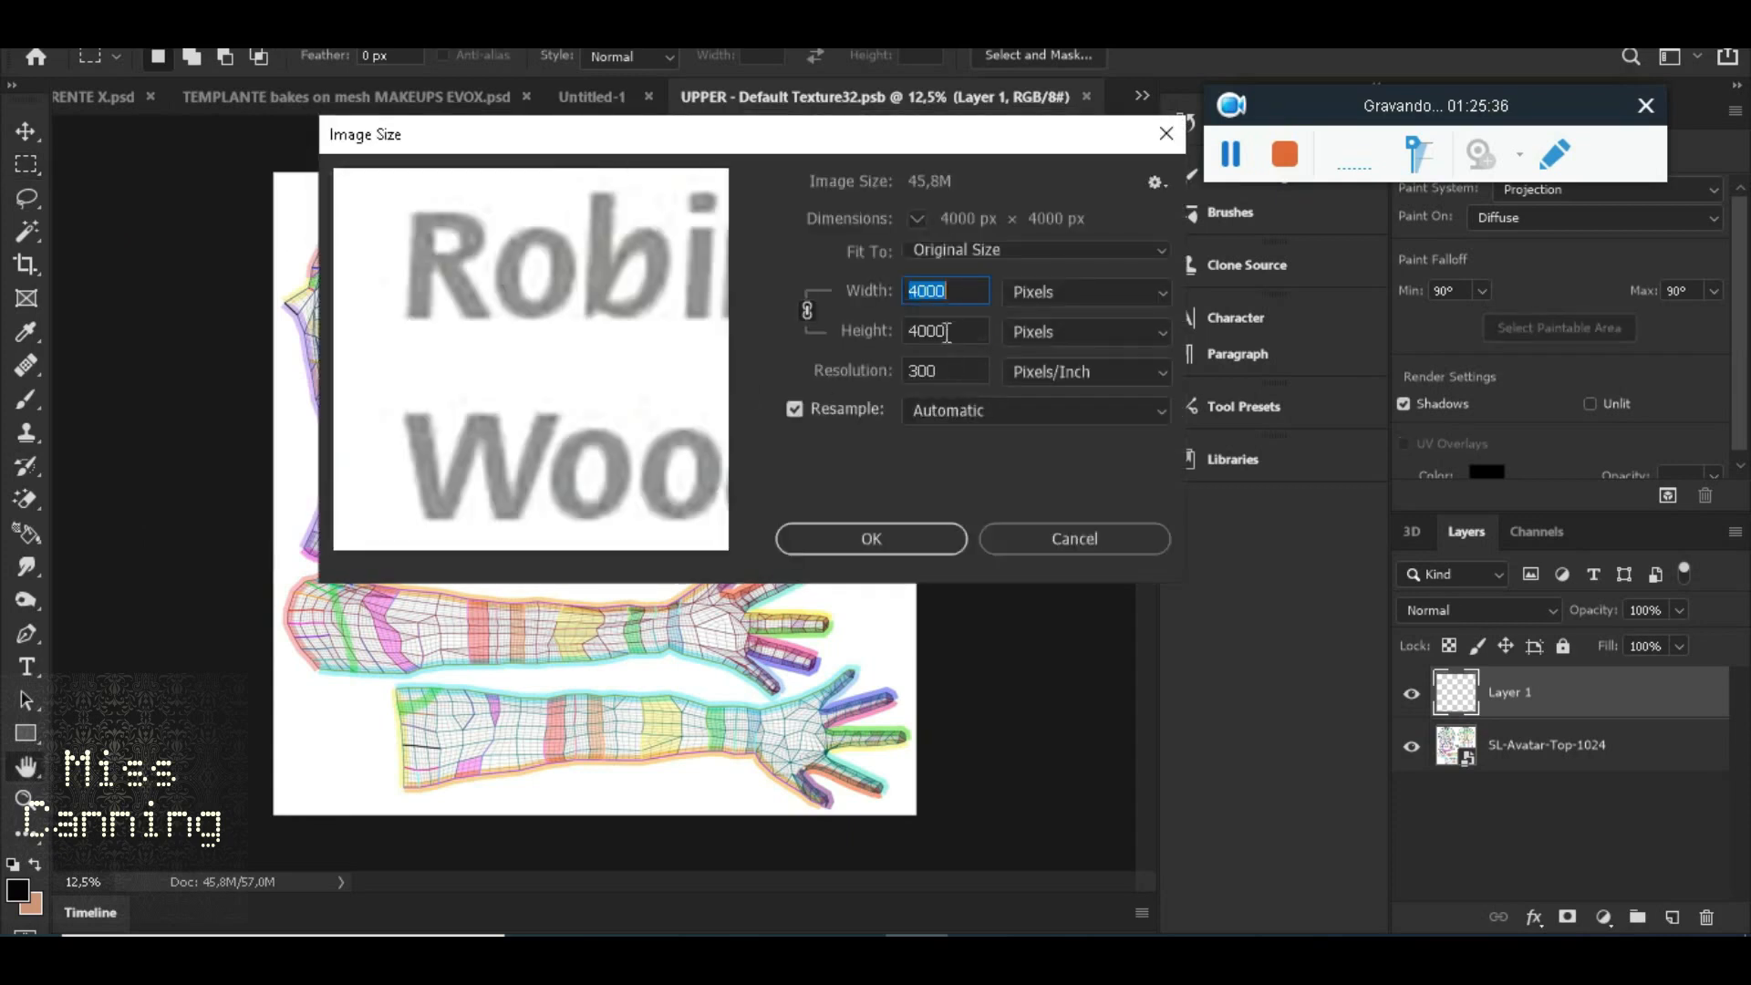
{"action": "left_click", "coordinate": [956, 290]}
{"action": "double_click", "coordinate": [956, 290]}
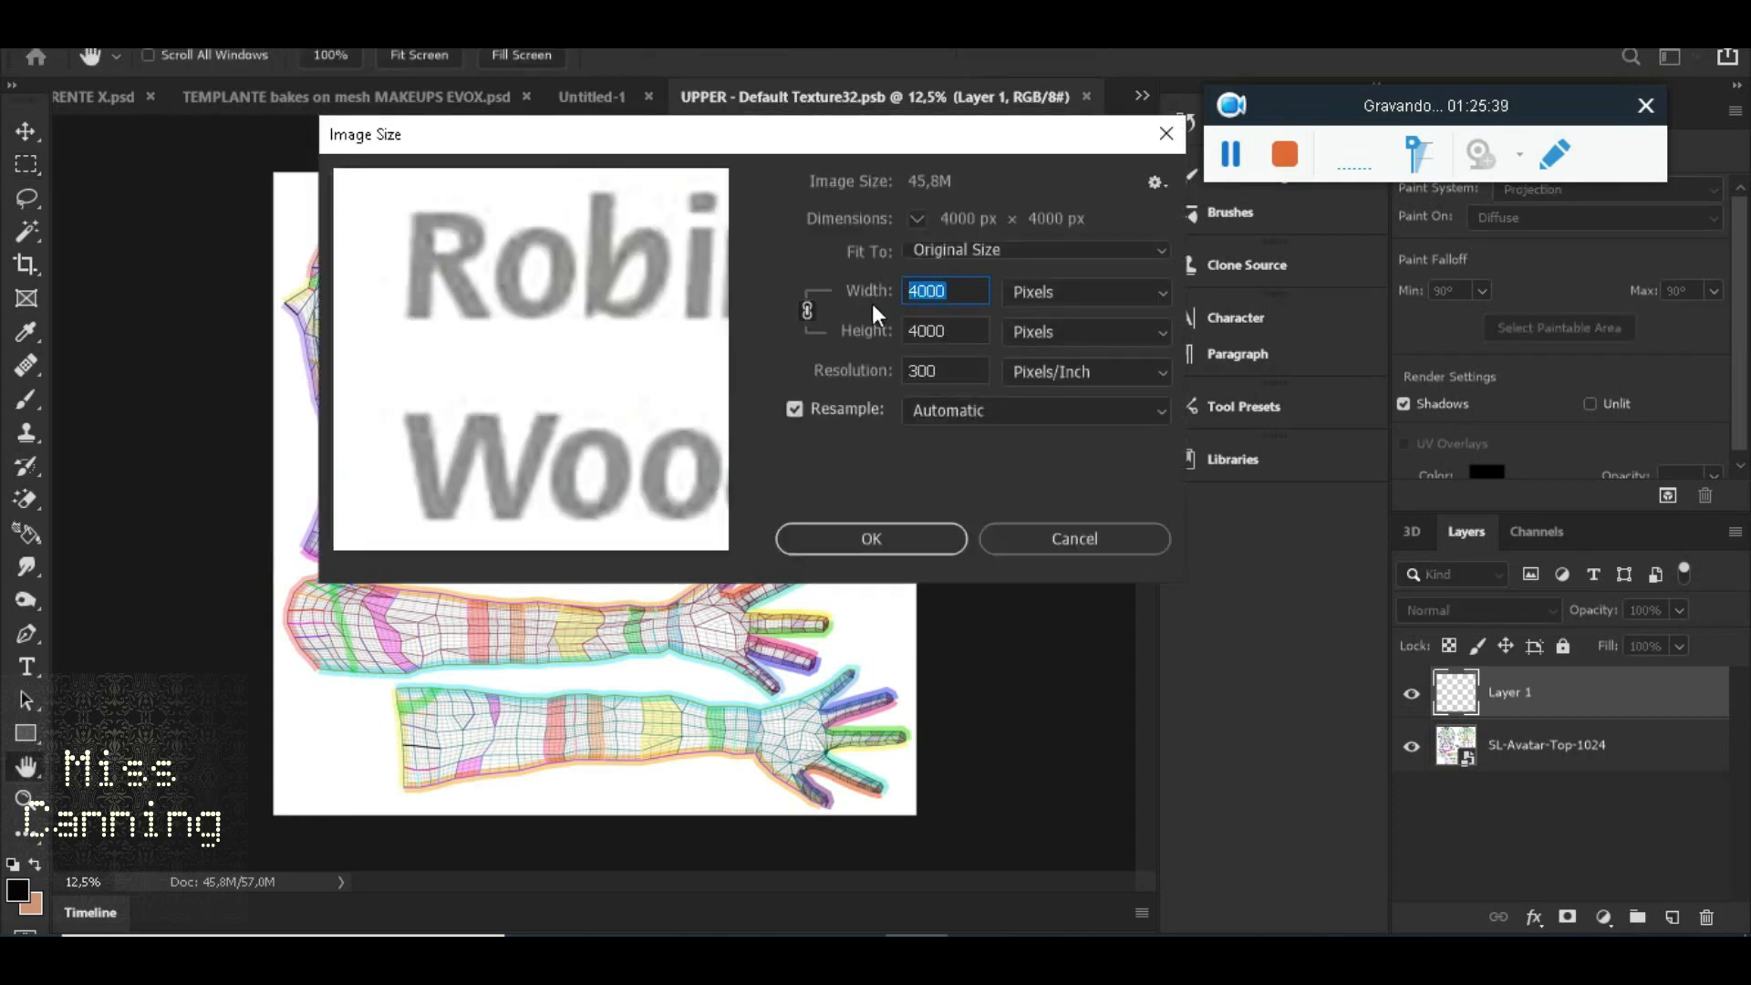
{"action": "type", "text": "5000"}
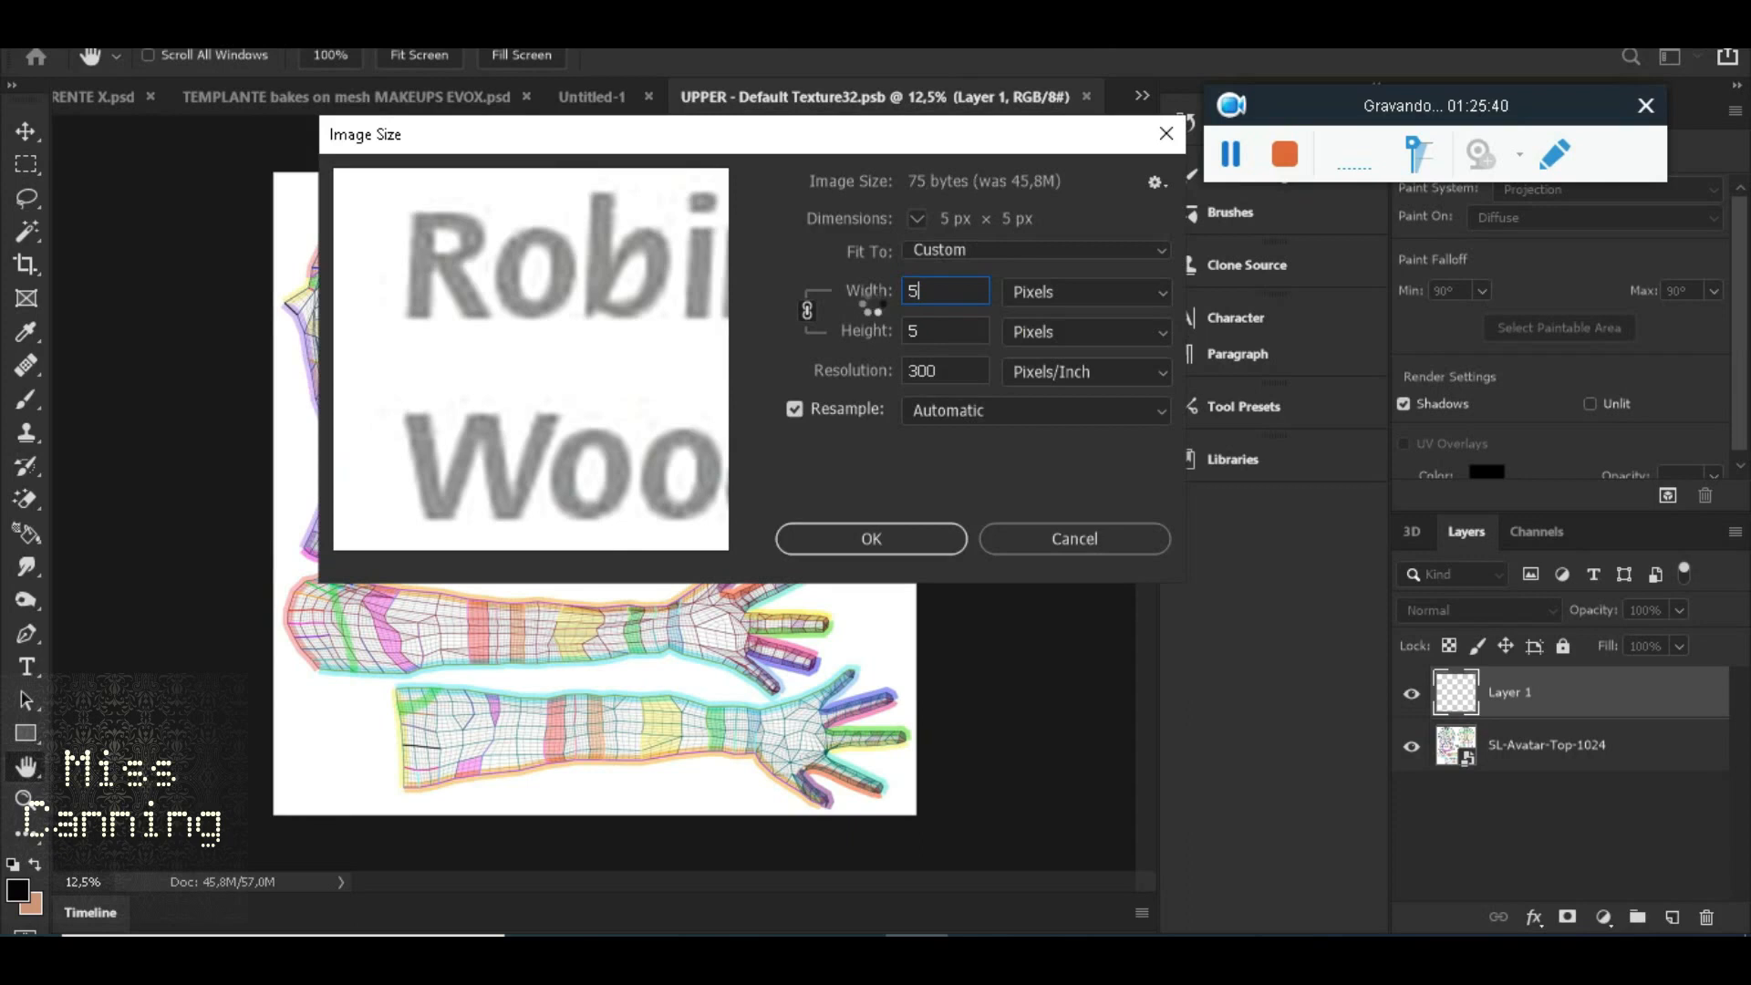
{"action": "left_click", "coordinate": [883, 542]}
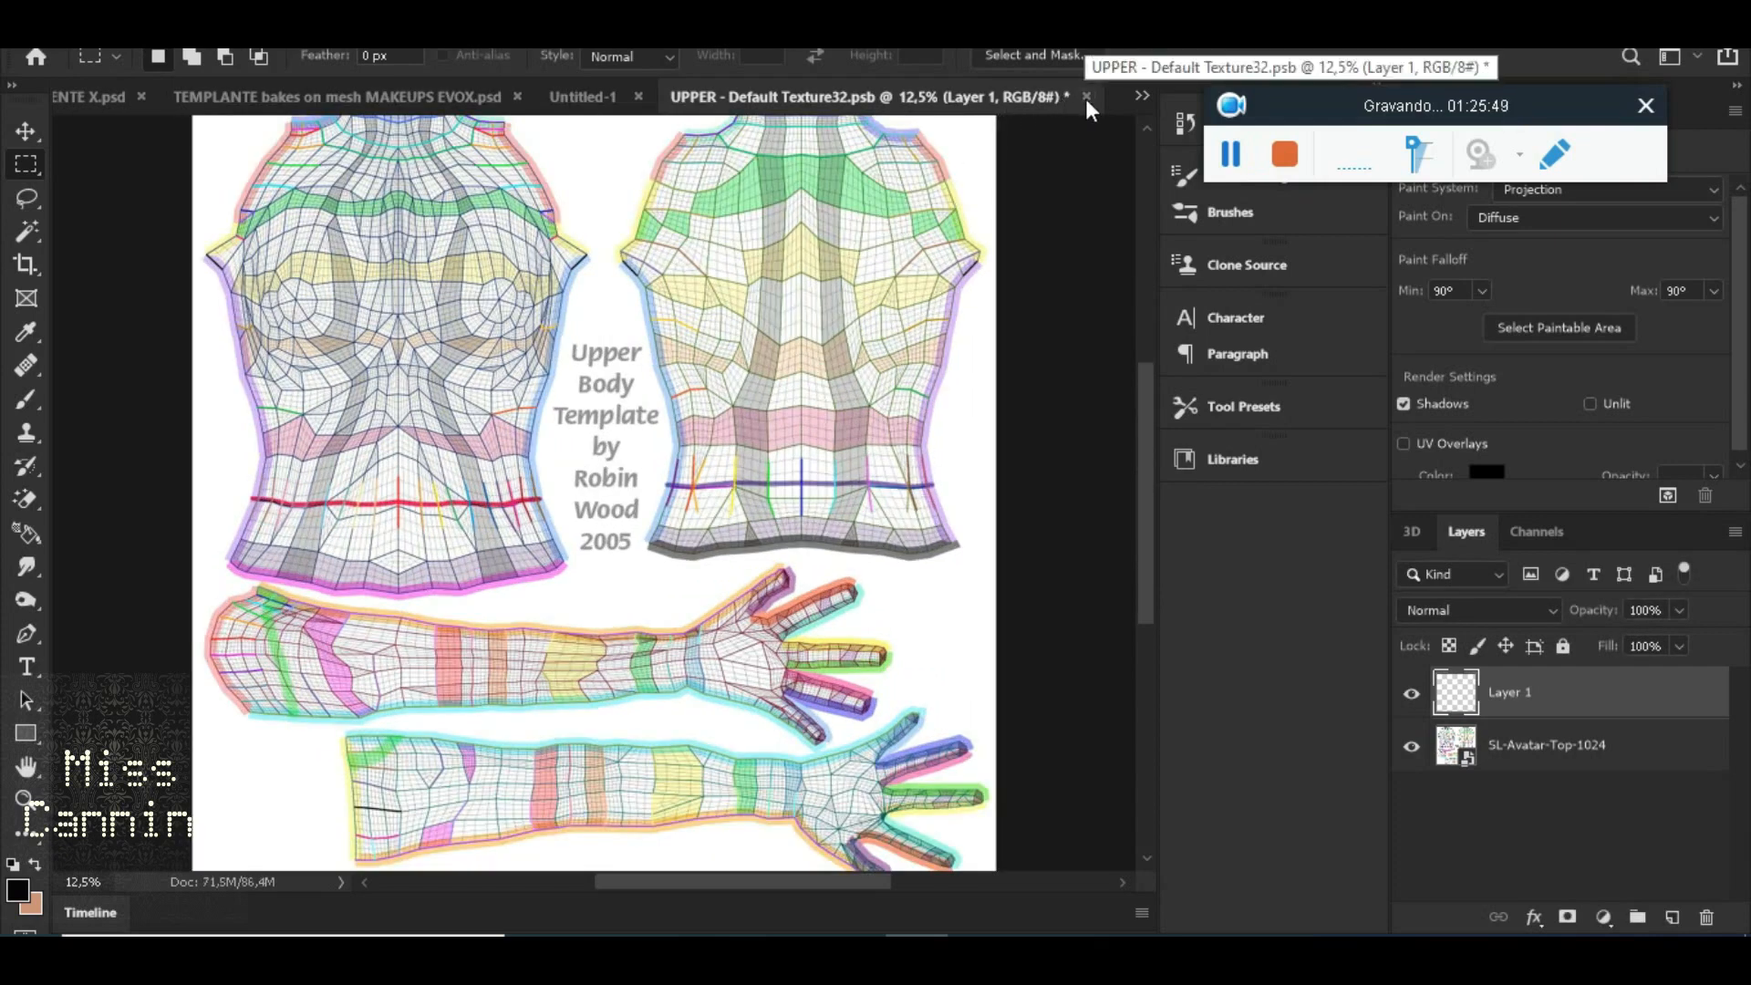
Save the changes to the UPPER default texture and close its document
{"action": "left_click", "coordinate": [1086, 96]}
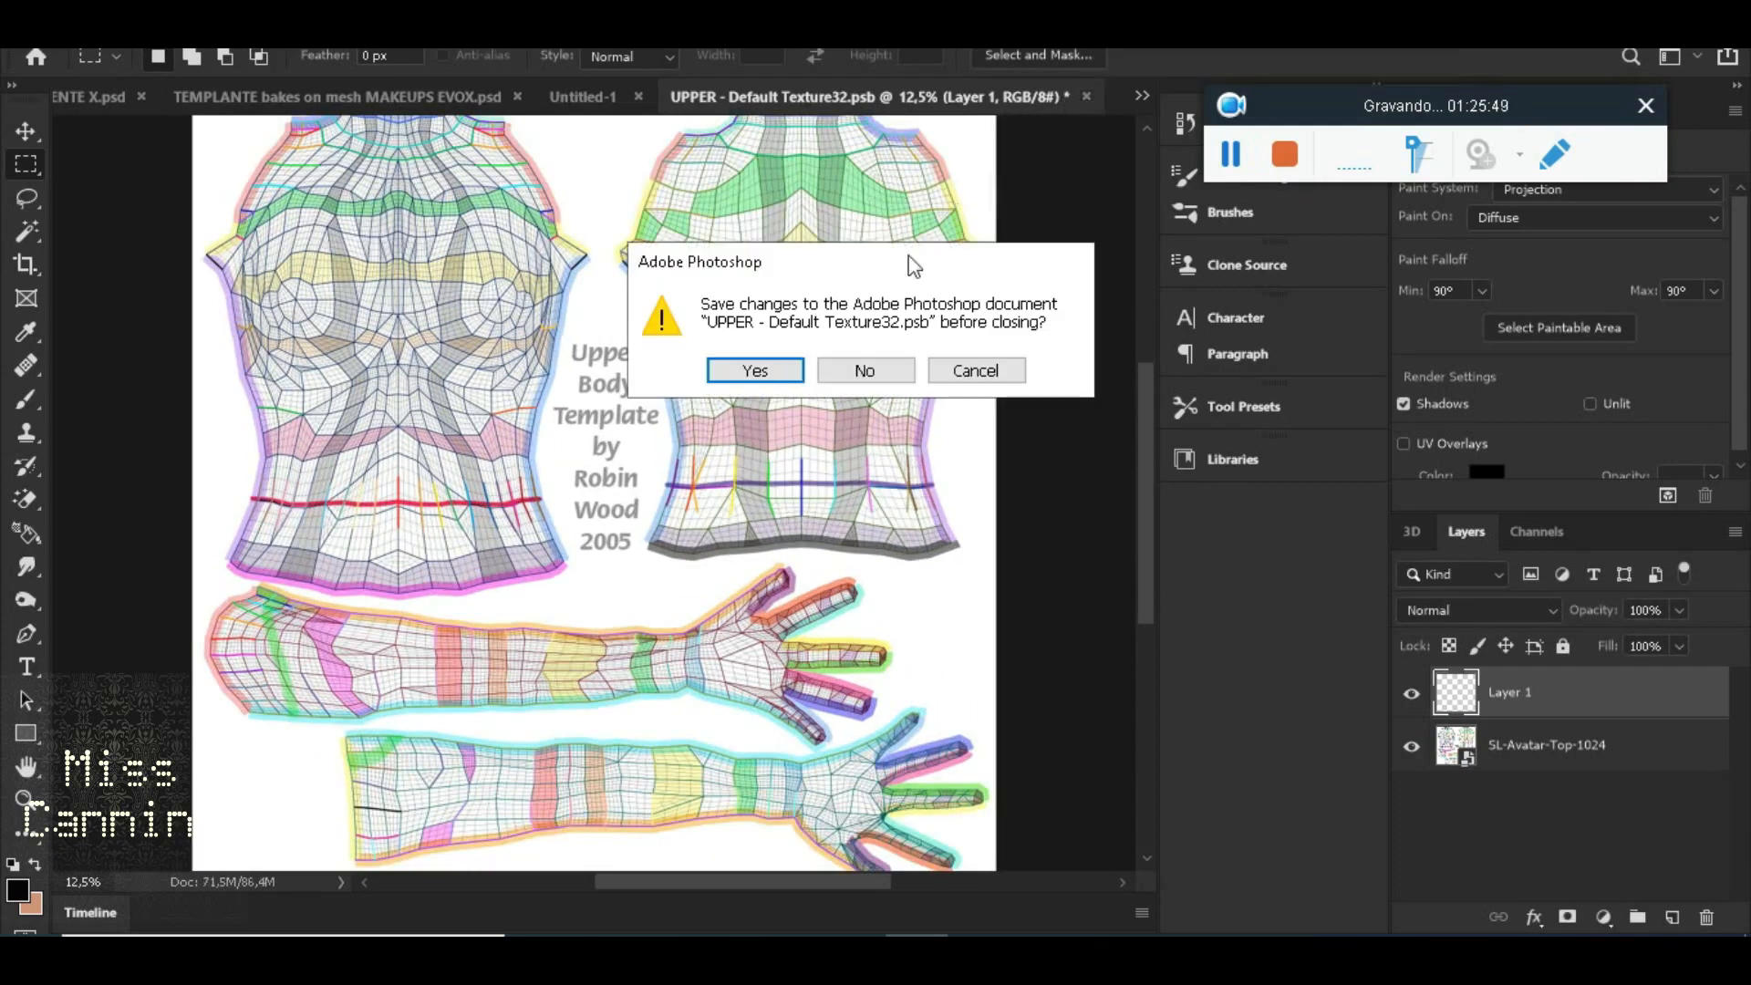
{"action": "left_click", "coordinate": [786, 371]}
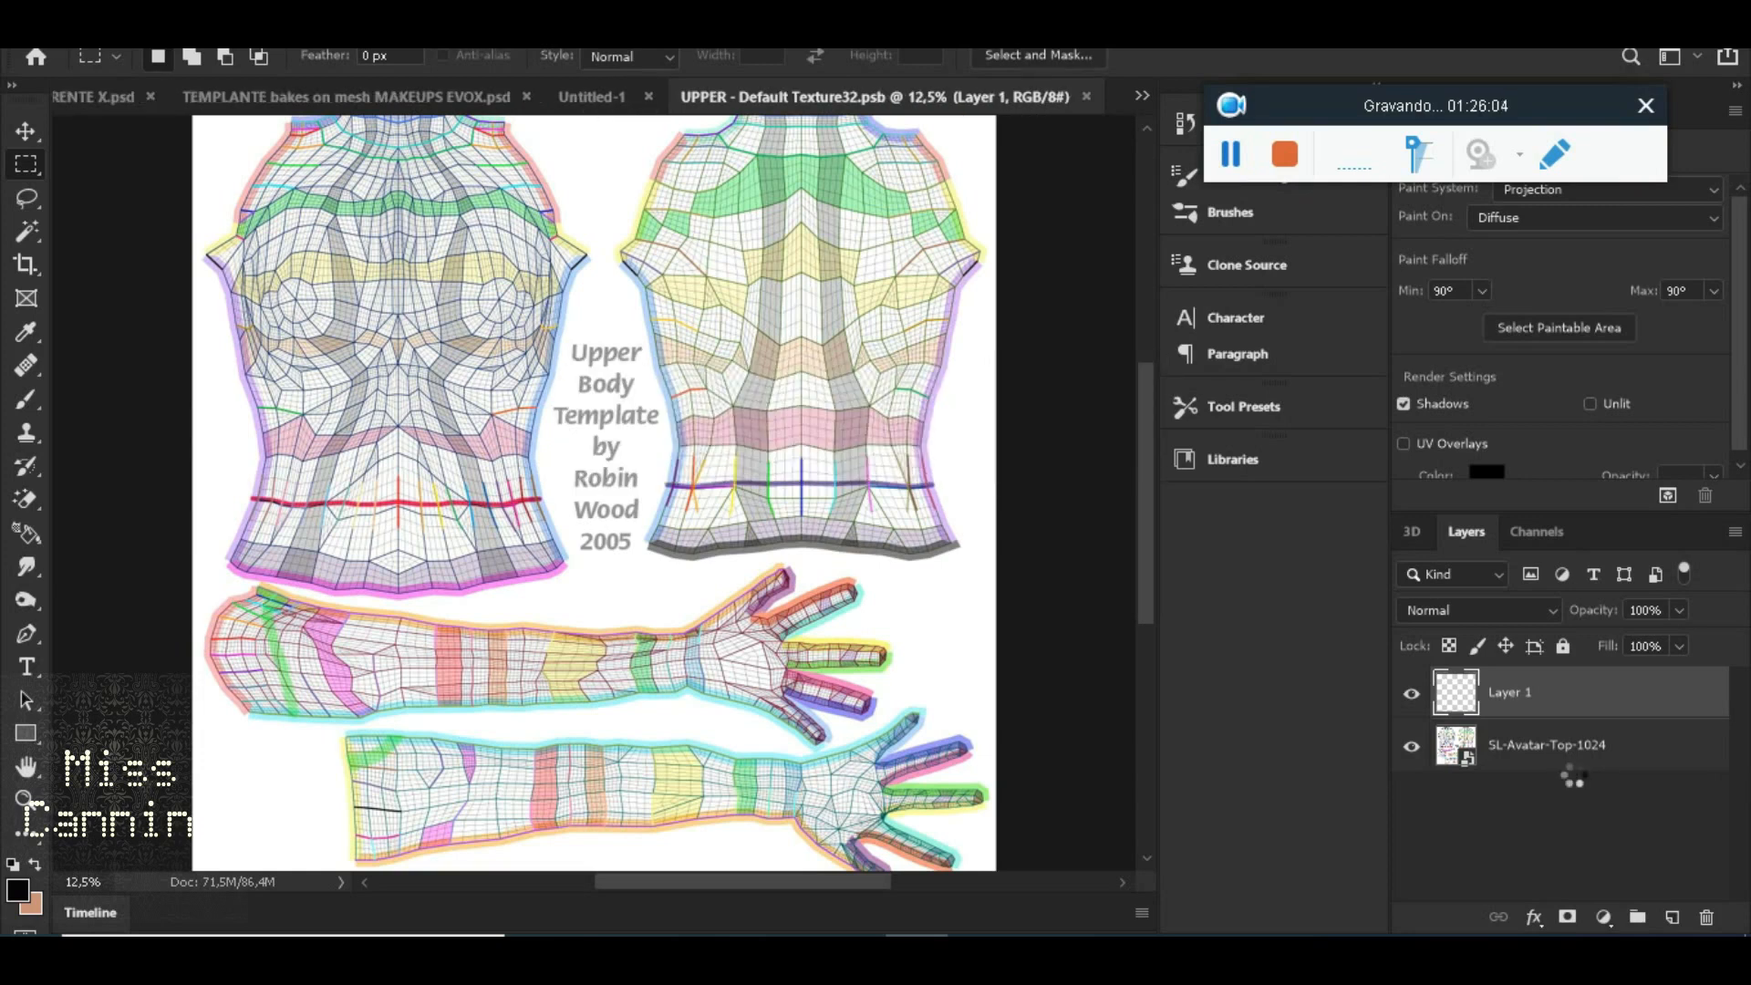
{"action": "key", "text": "ctrl+w"}
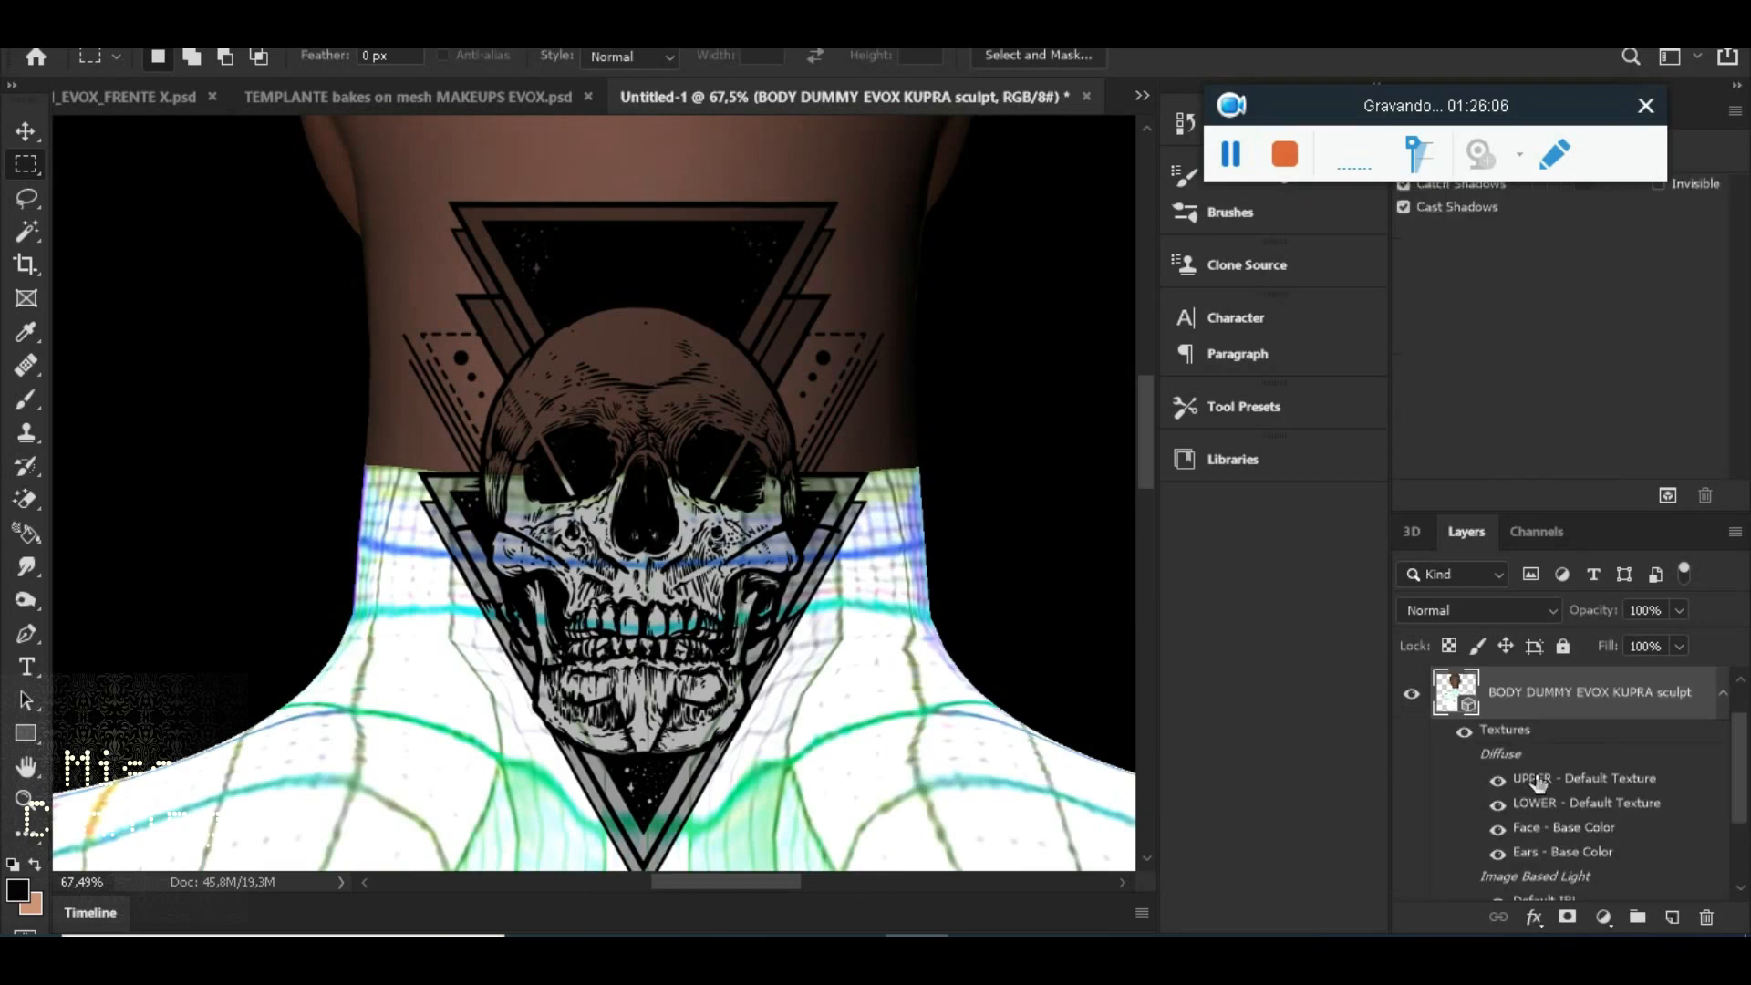
Open the body model's Face base color texture and set its image size to 5000 × 5000 pixels
{"action": "double_click", "coordinate": [1552, 828]}
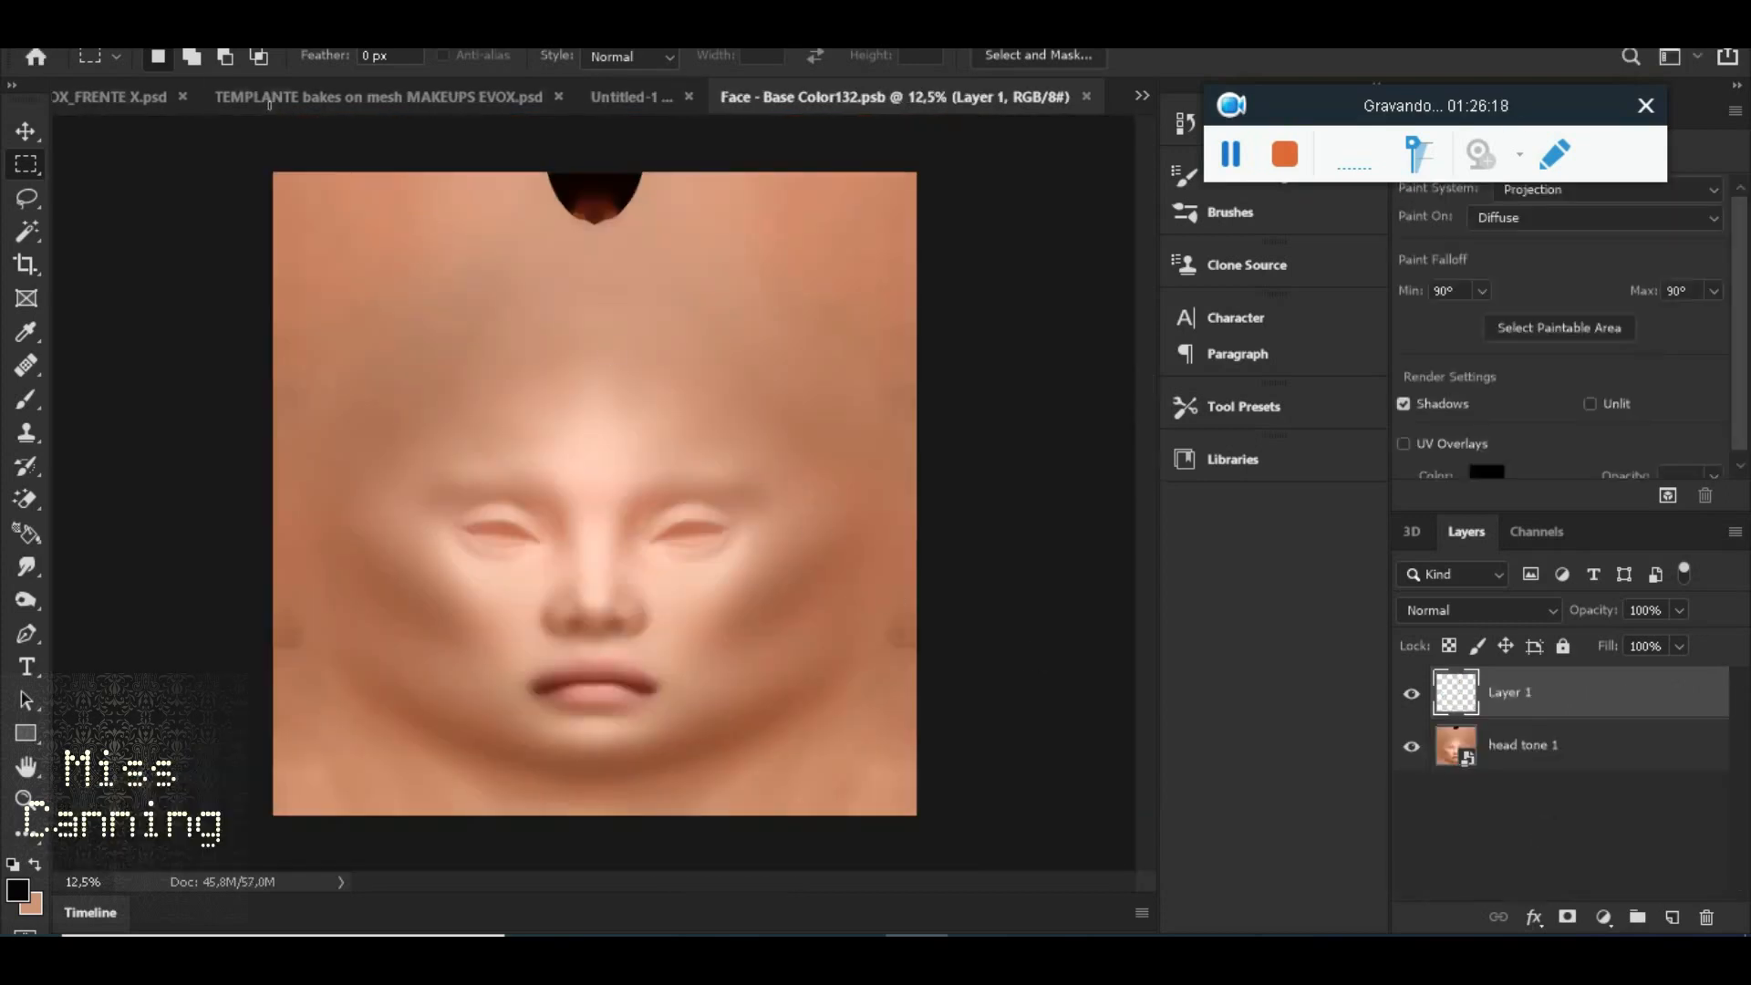
{"action": "left_click", "coordinate": [157, 20]}
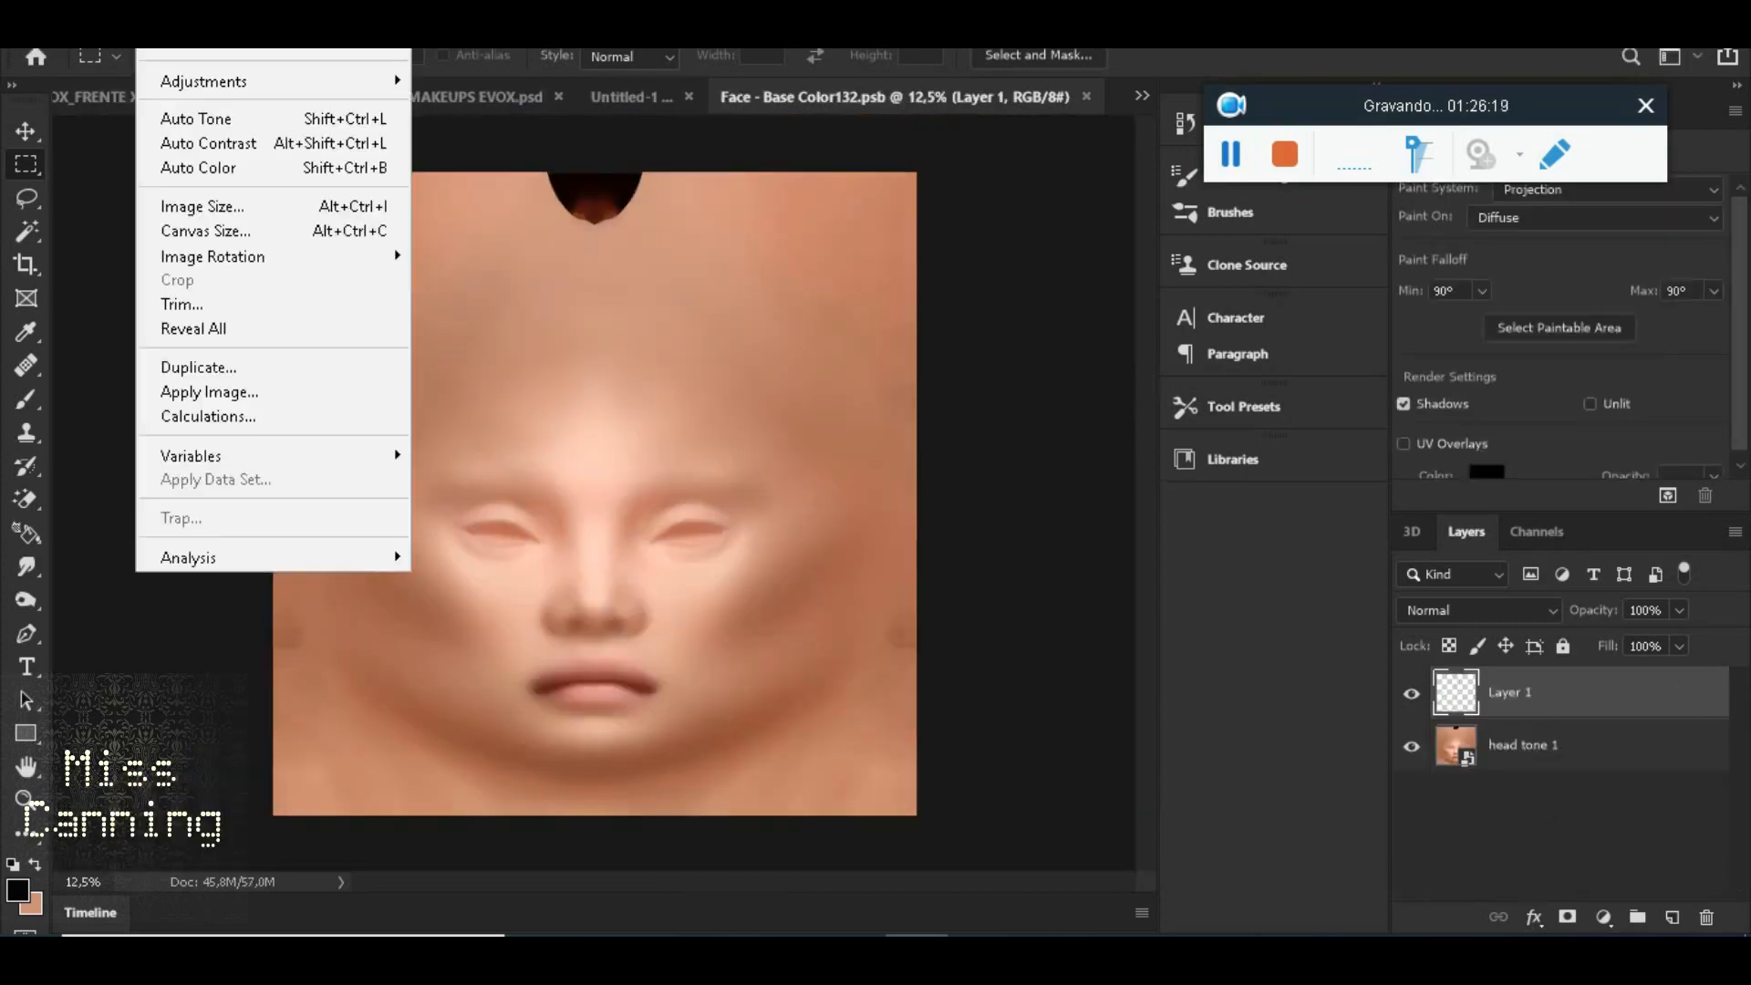
{"action": "left_click", "coordinate": [250, 206]}
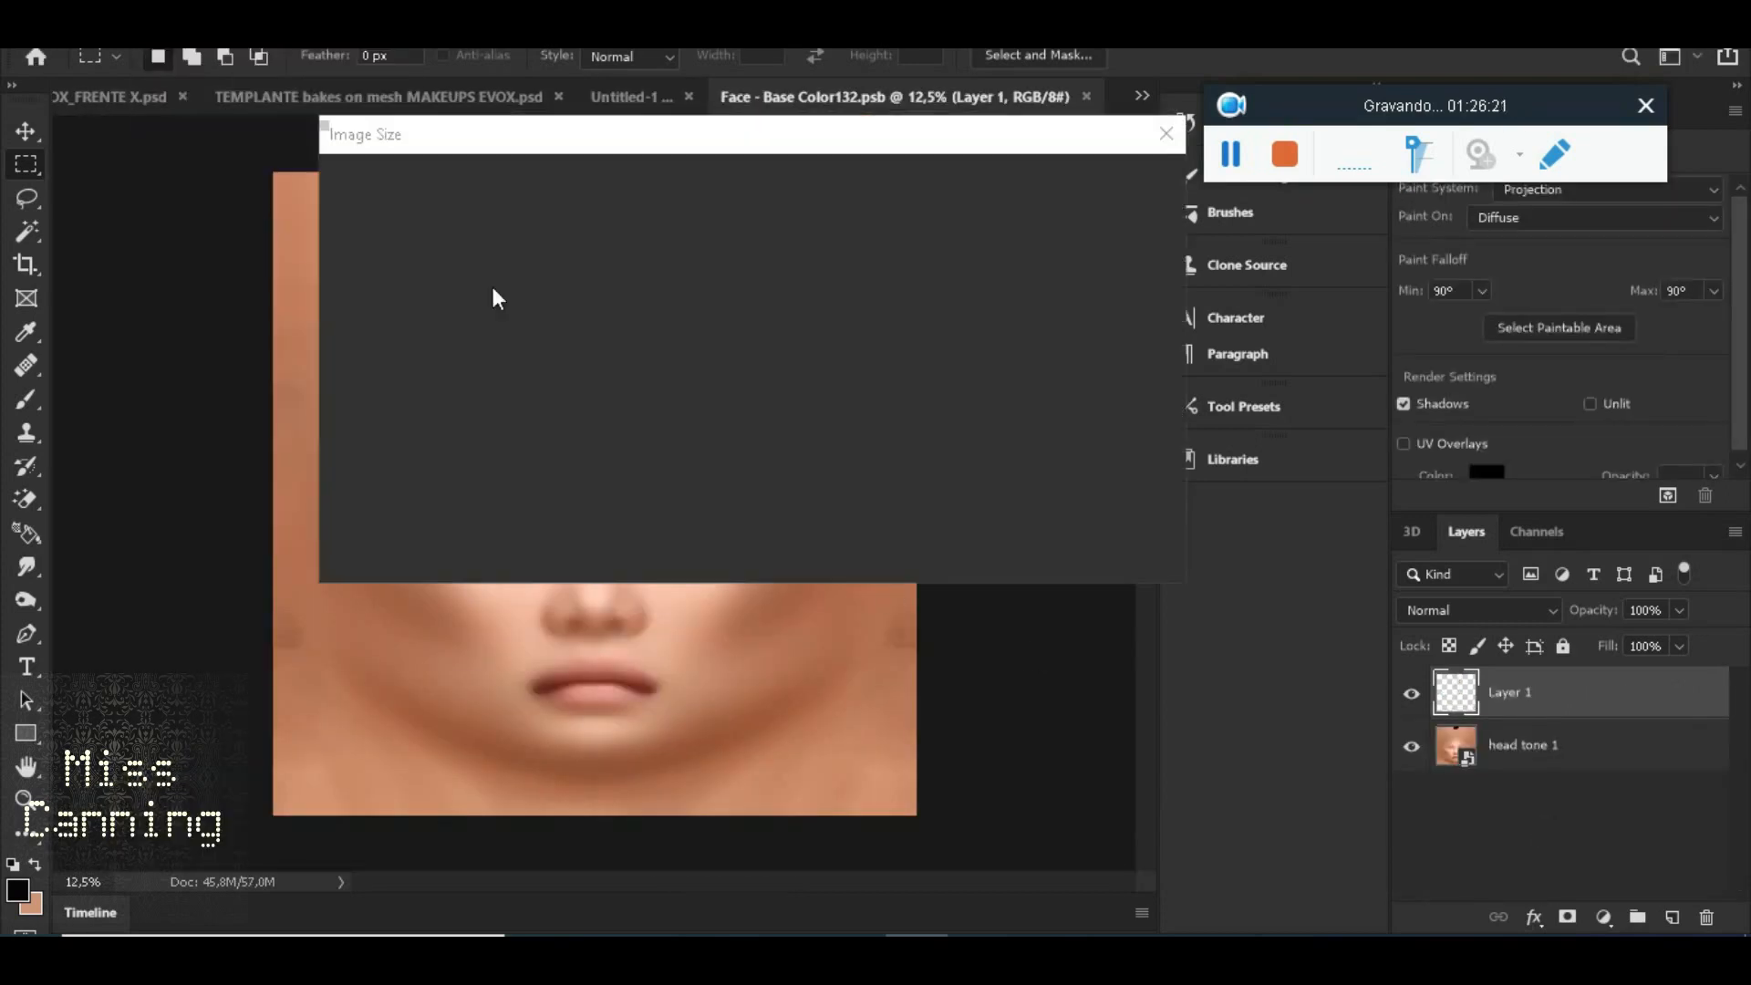
{"action": "type", "text": "5"}
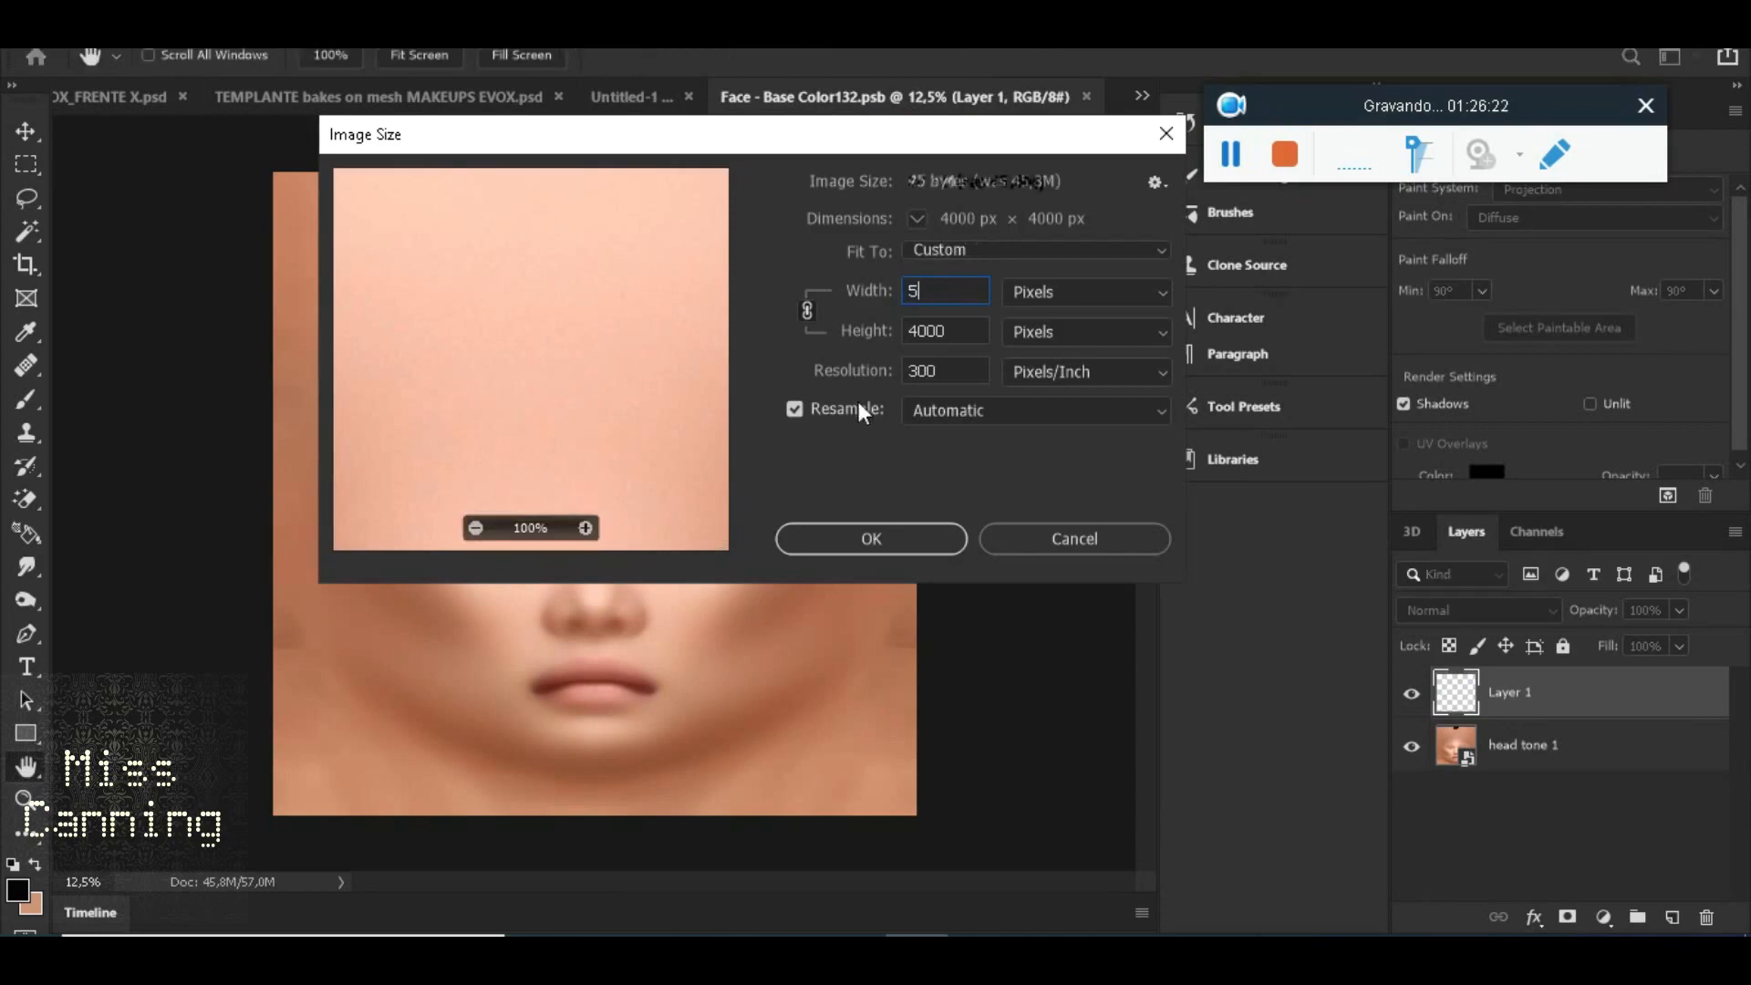
{"action": "type", "text": "000"}
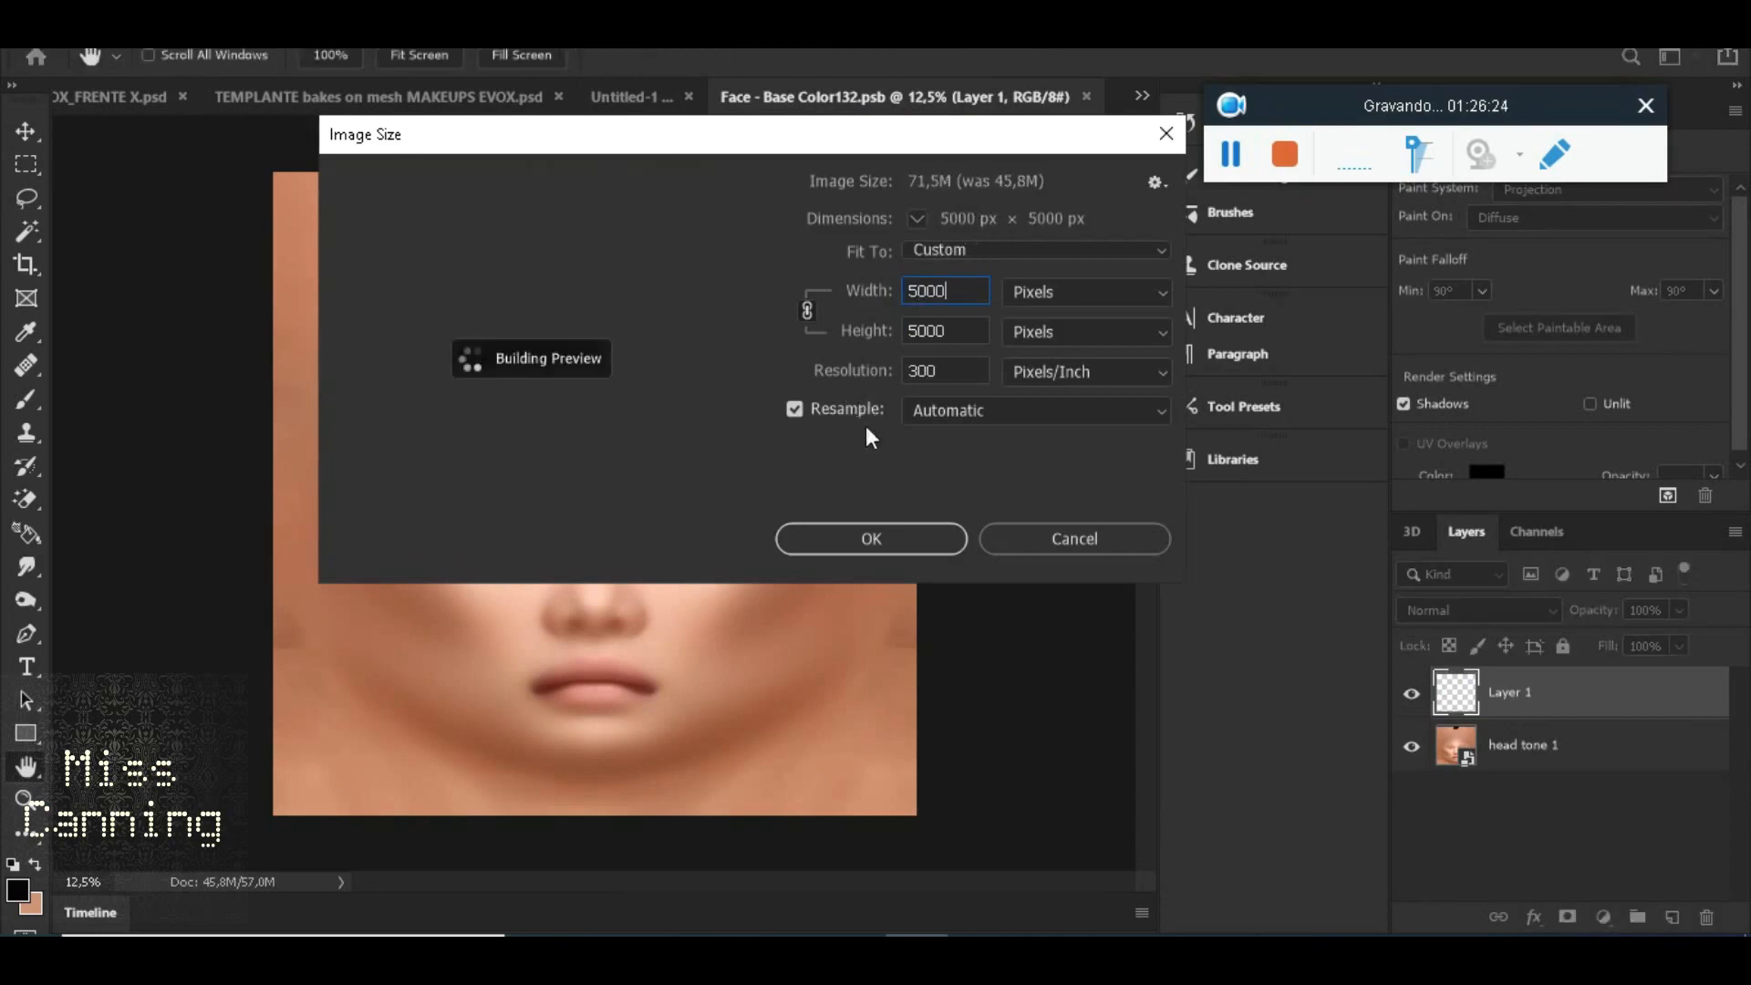
{"action": "left_click", "coordinate": [871, 540]}
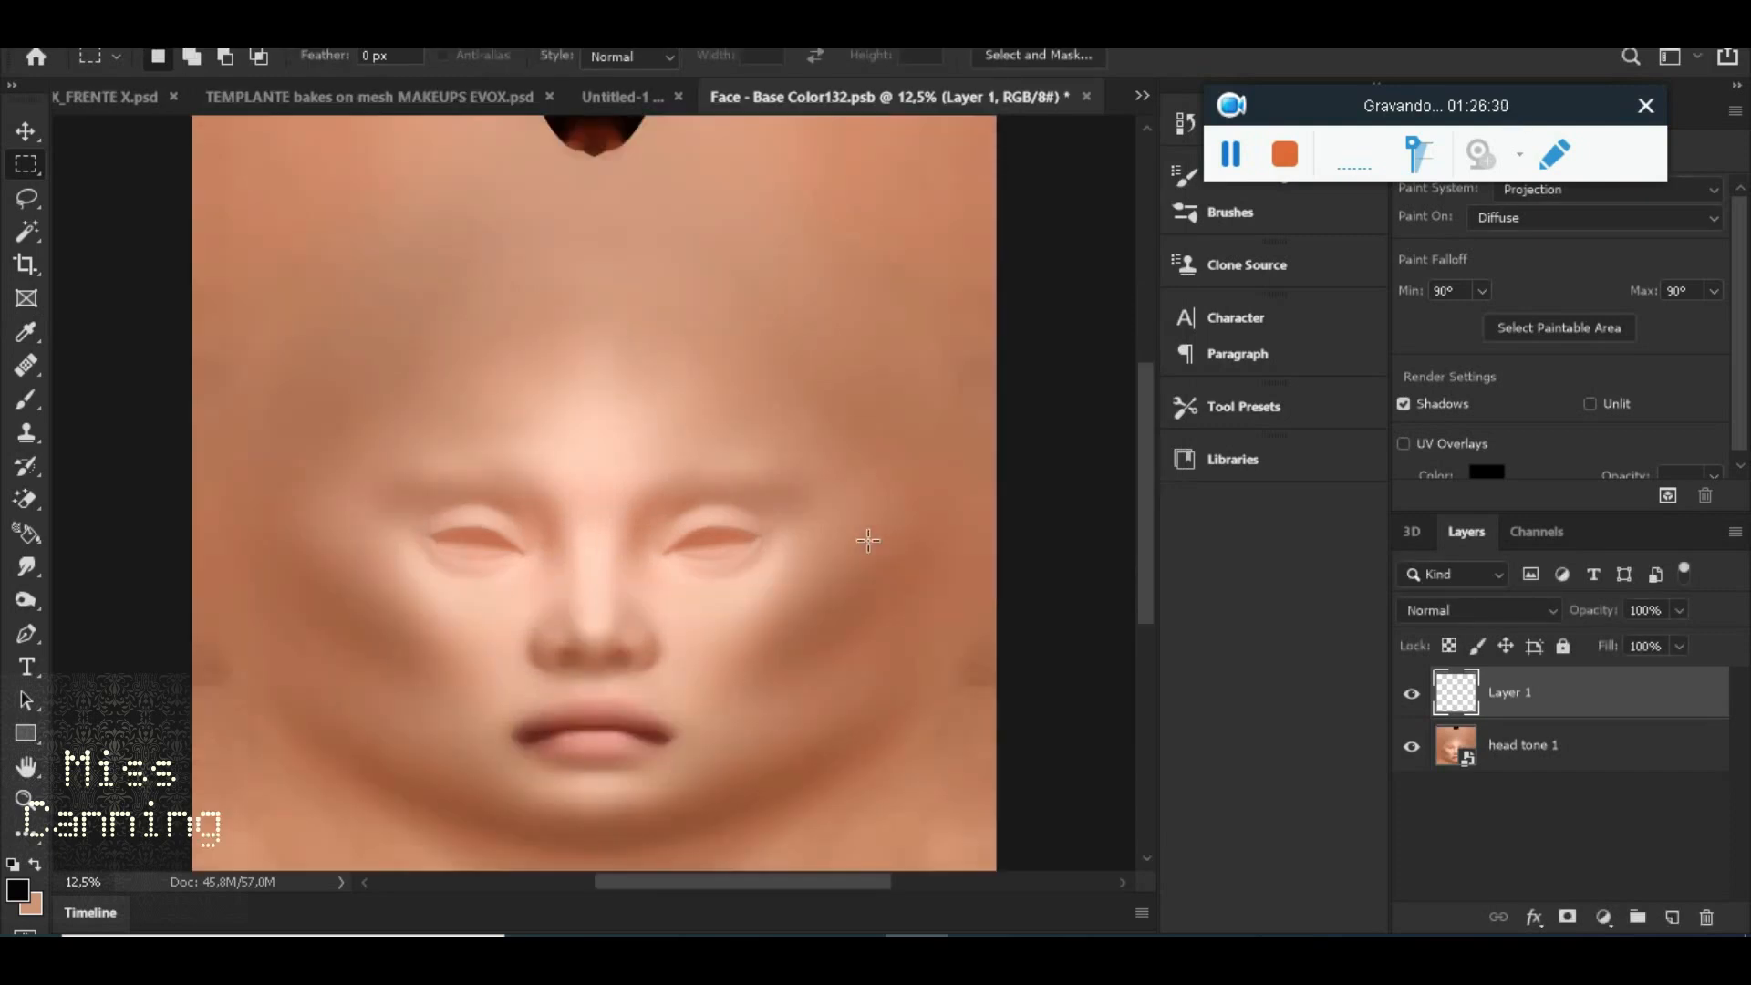
Save the changes to the Face base color texture and close its document
{"action": "left_click", "coordinate": [1085, 97]}
{"action": "left_click", "coordinate": [757, 371]}
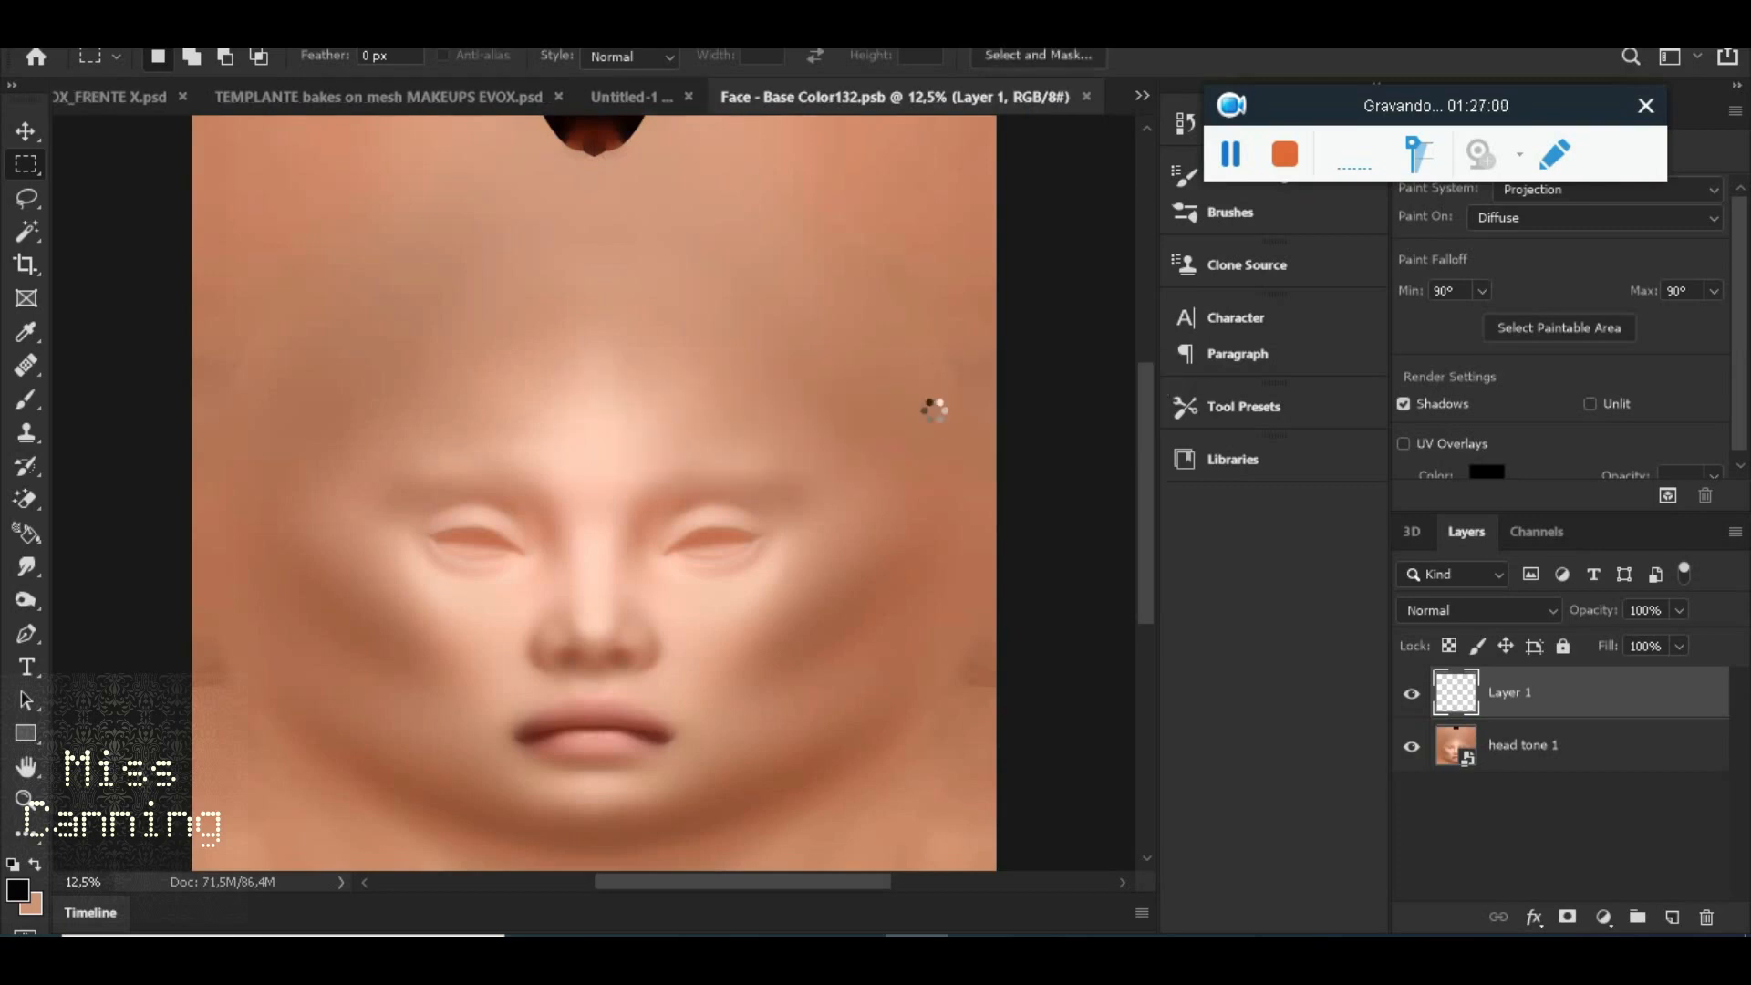
{"action": "key", "text": "ctrl+w"}
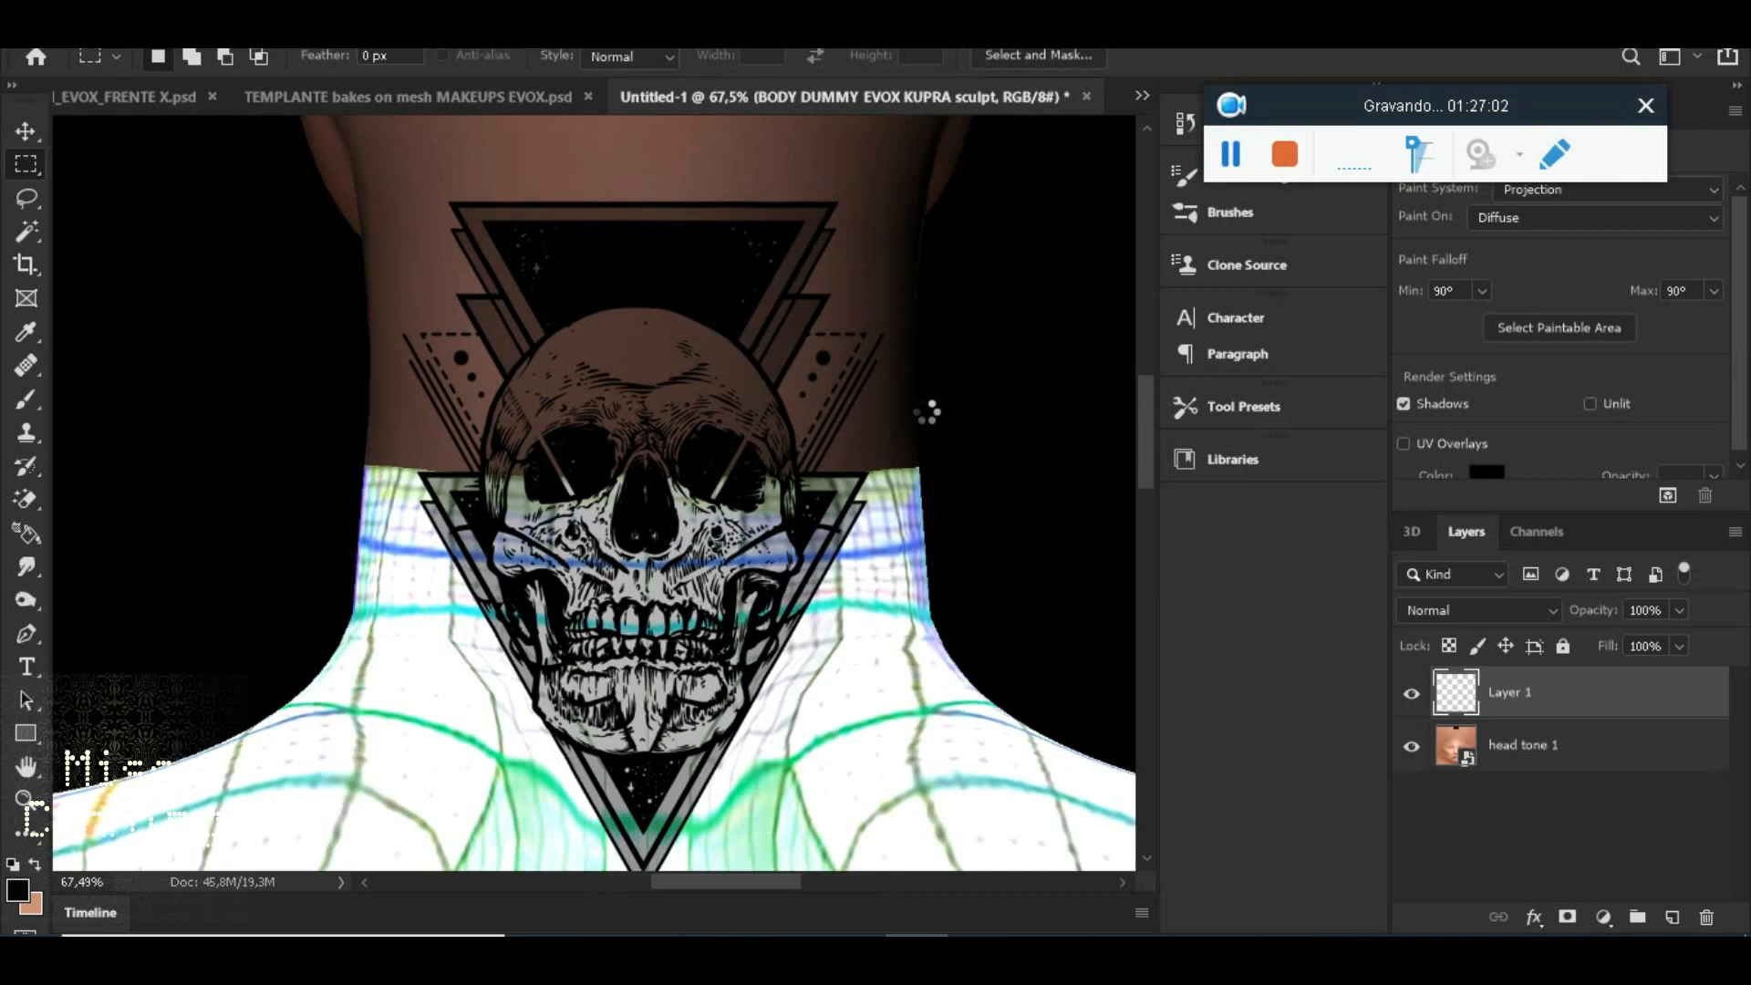
Set the image size of the main Untitled-1 document with the 3D body to 5000 × 5000 pixels
{"action": "scroll", "coordinate": [925, 406], "scroll_direction": "down", "scroll_amount": 2}
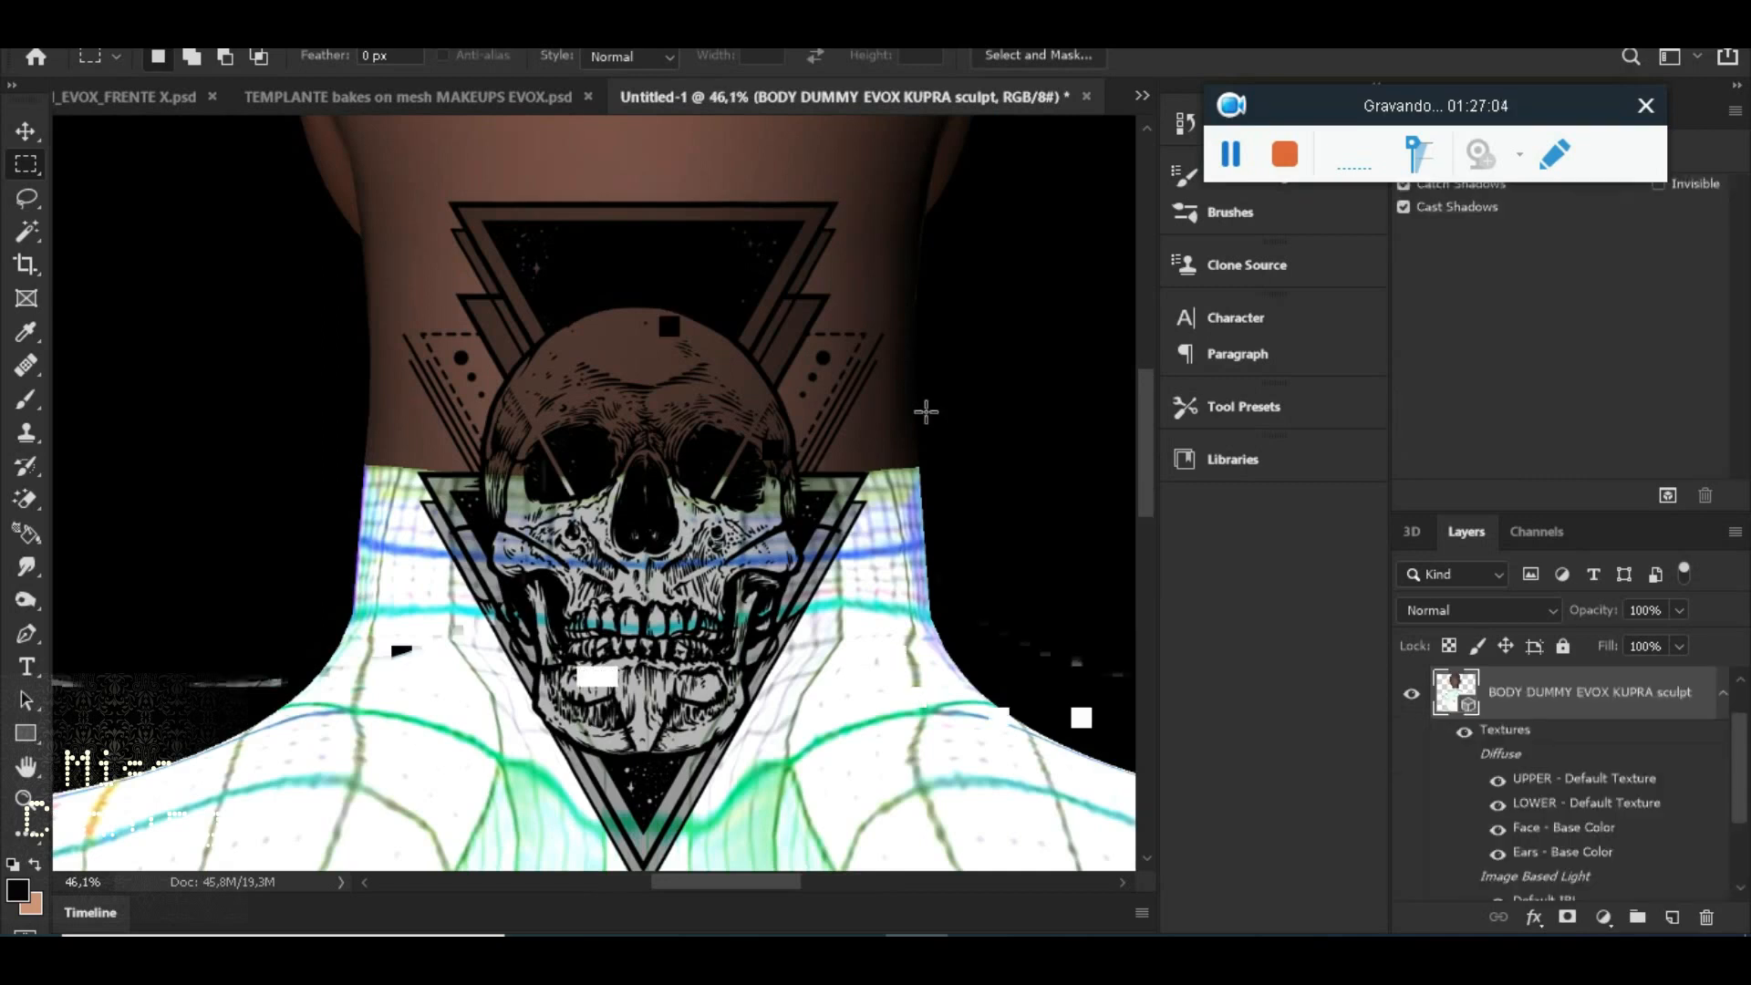
{"action": "left_click", "coordinate": [183, 36]}
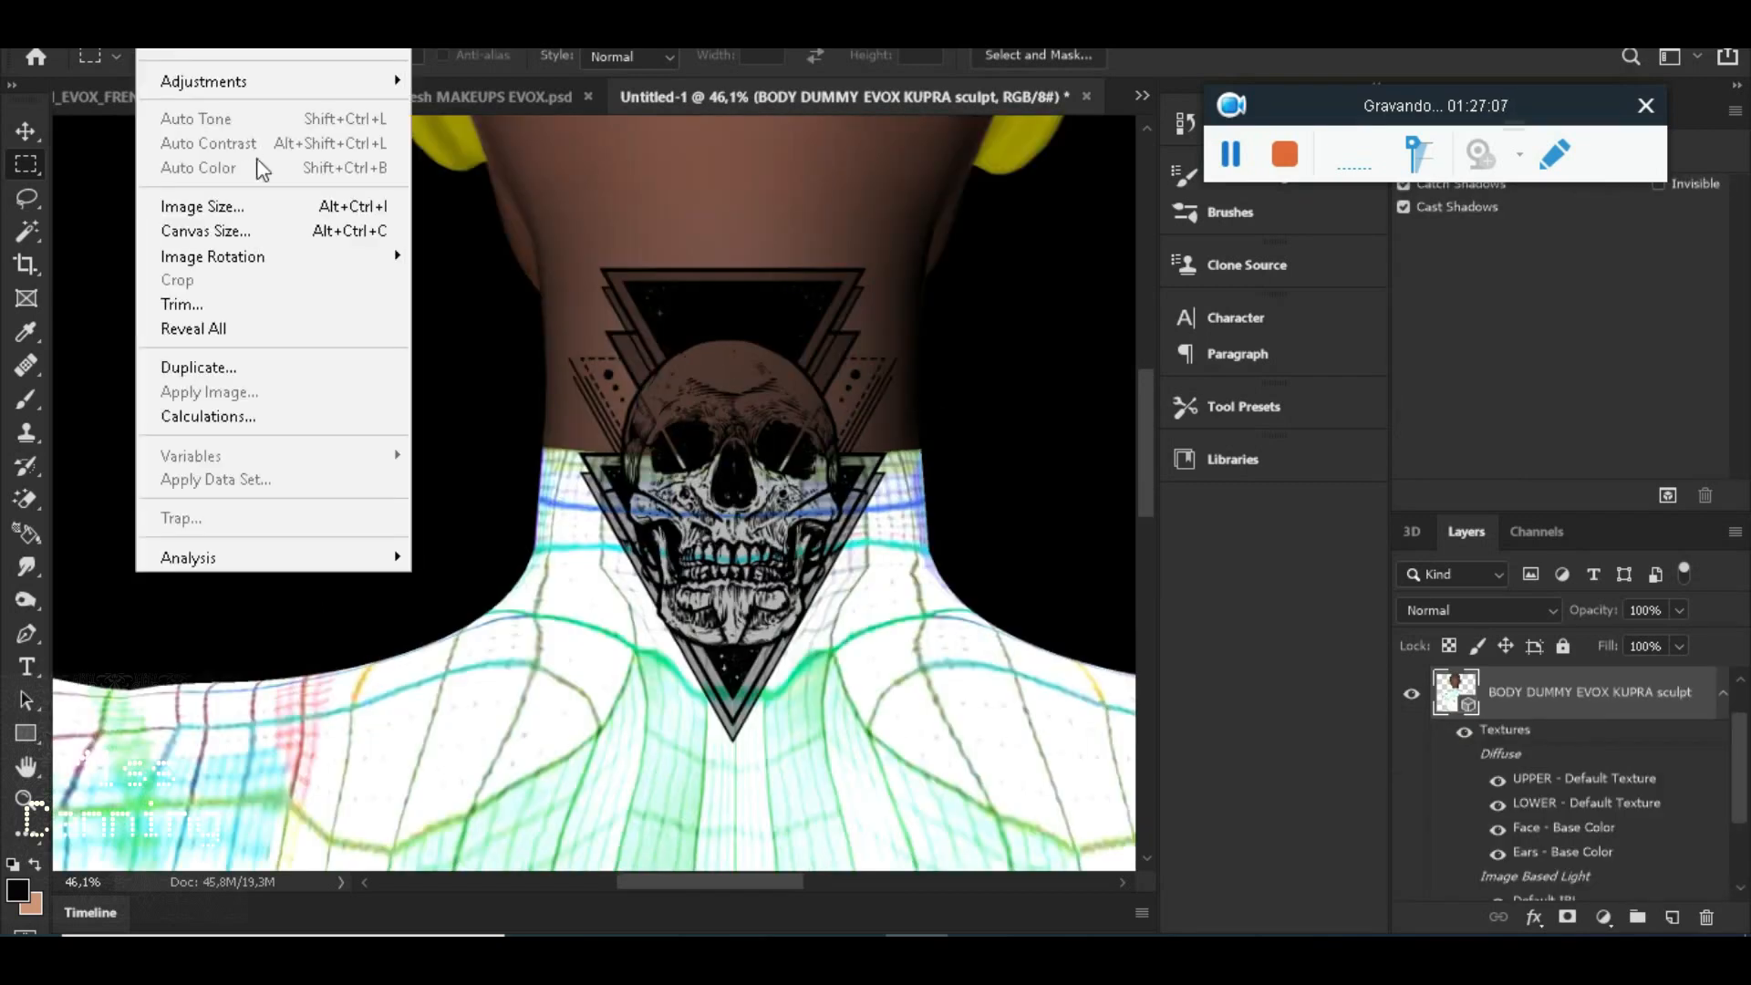
{"action": "left_click", "coordinate": [262, 211]}
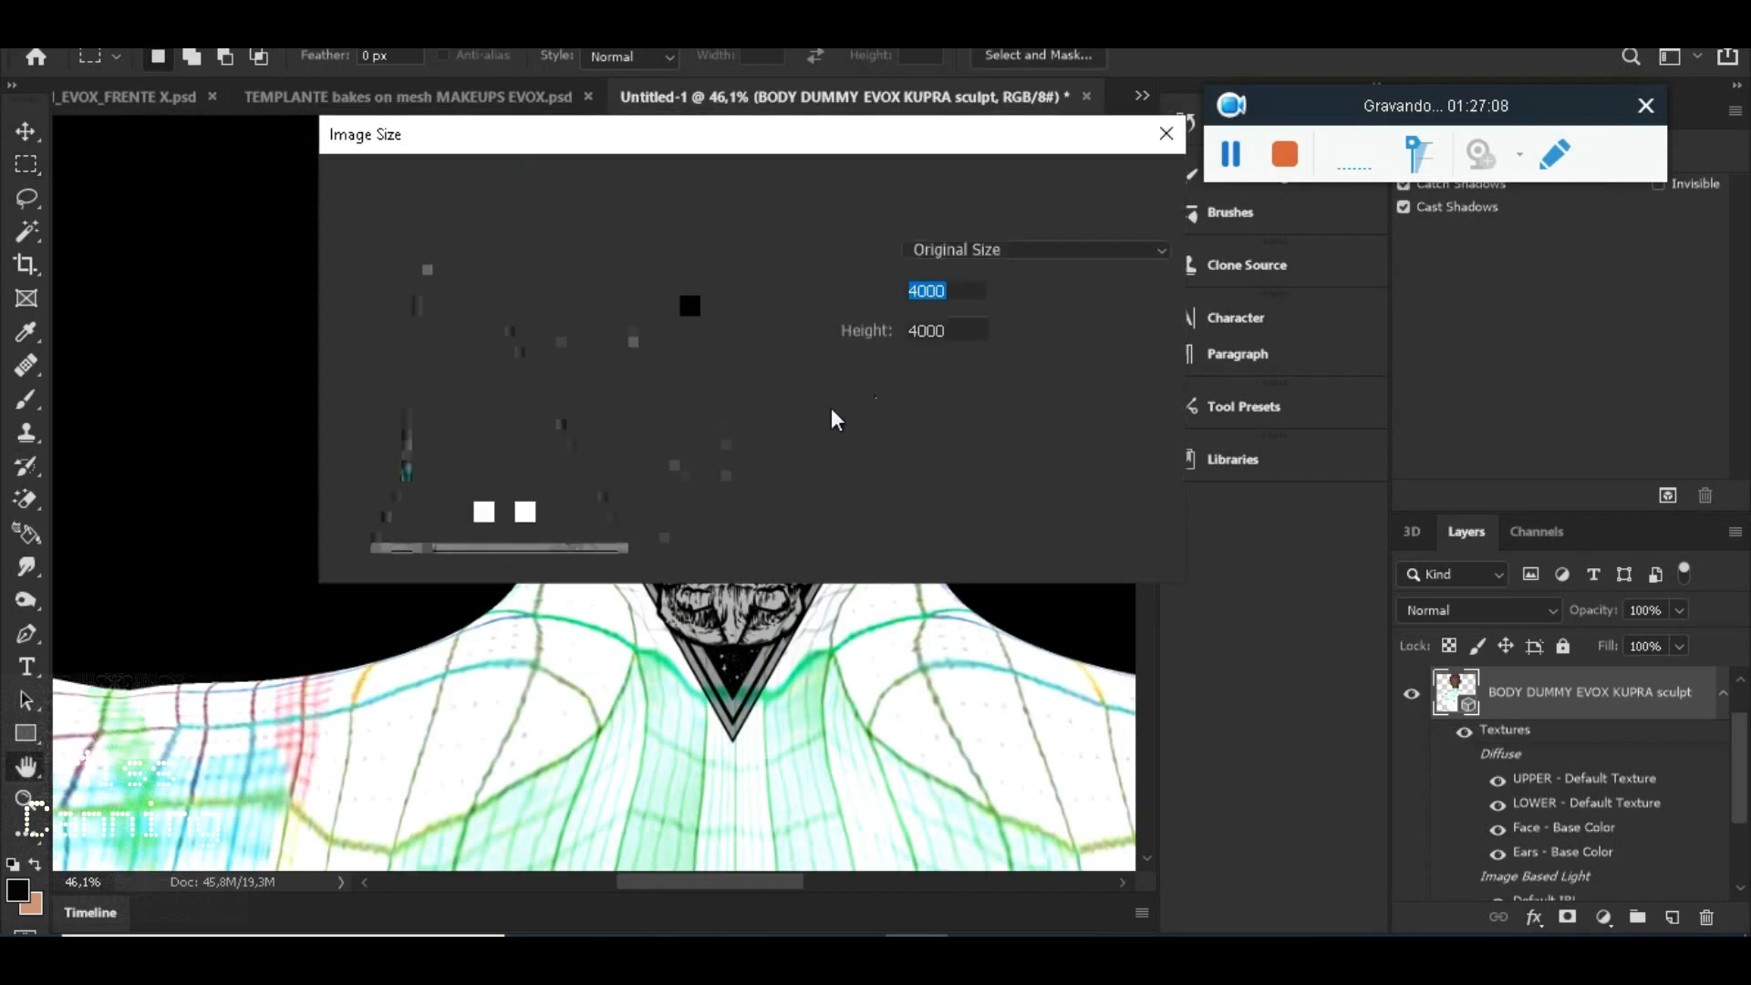
{"action": "left_click_drag", "start_coordinate": [947, 288], "coordinate": [906, 294]}
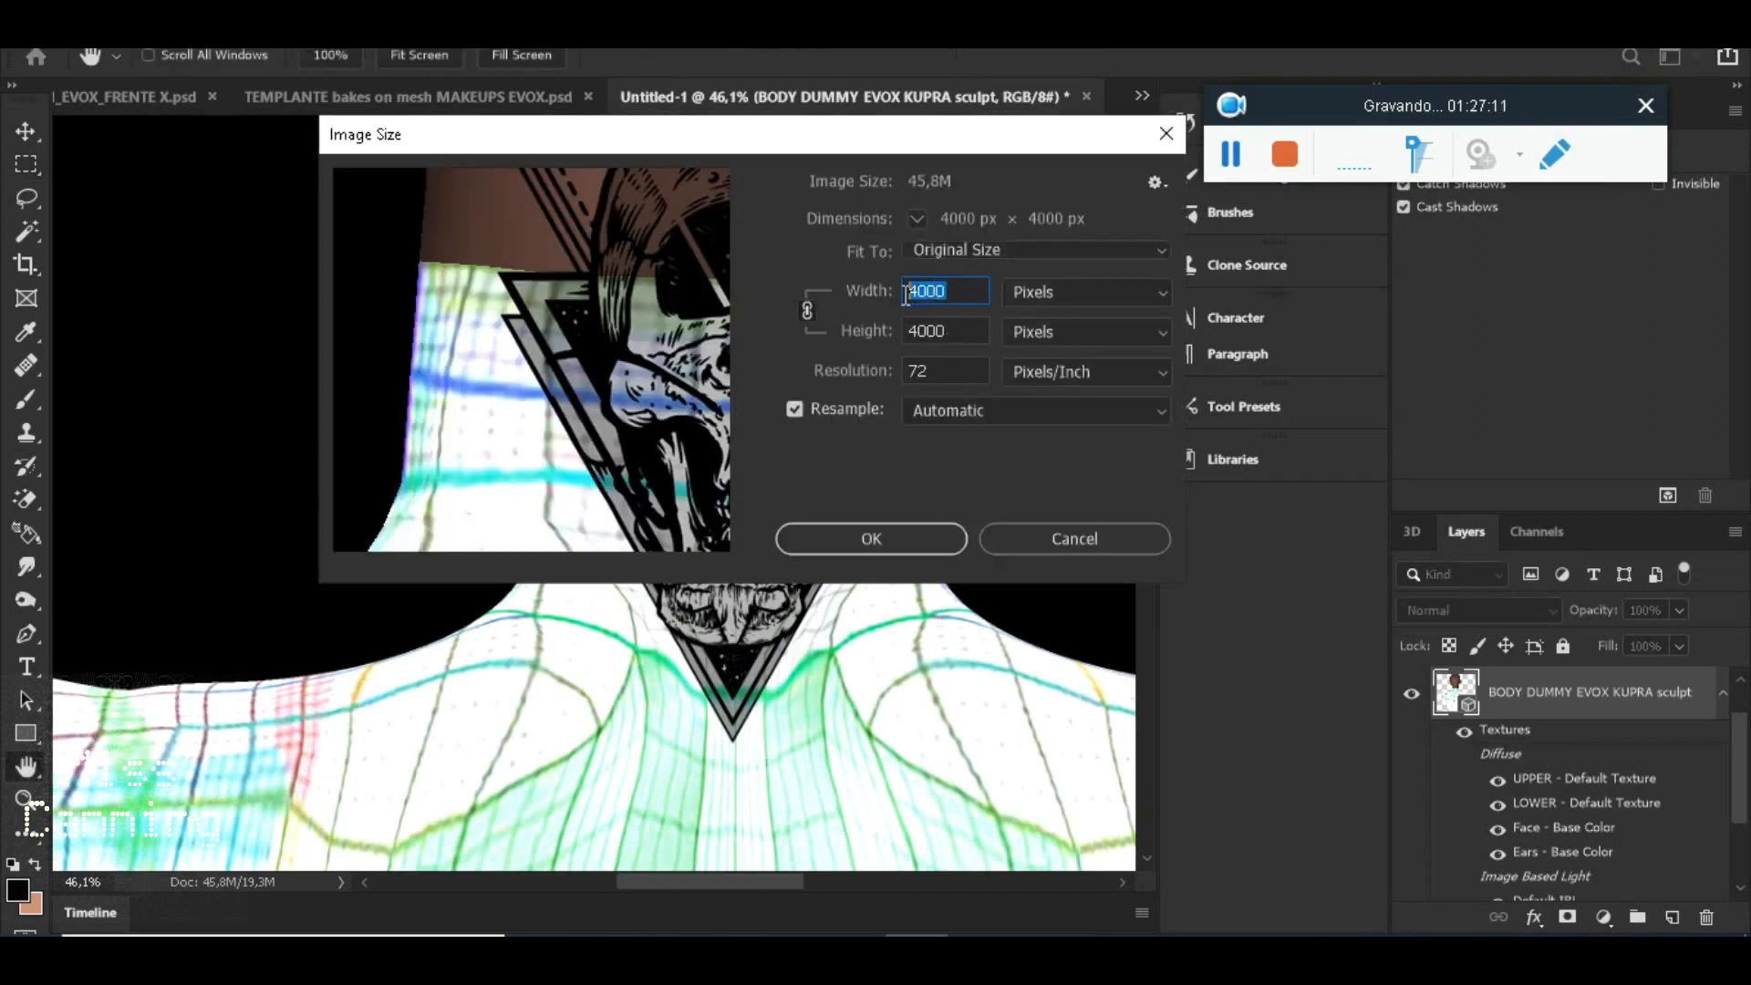
{"action": "type", "text": "5000"}
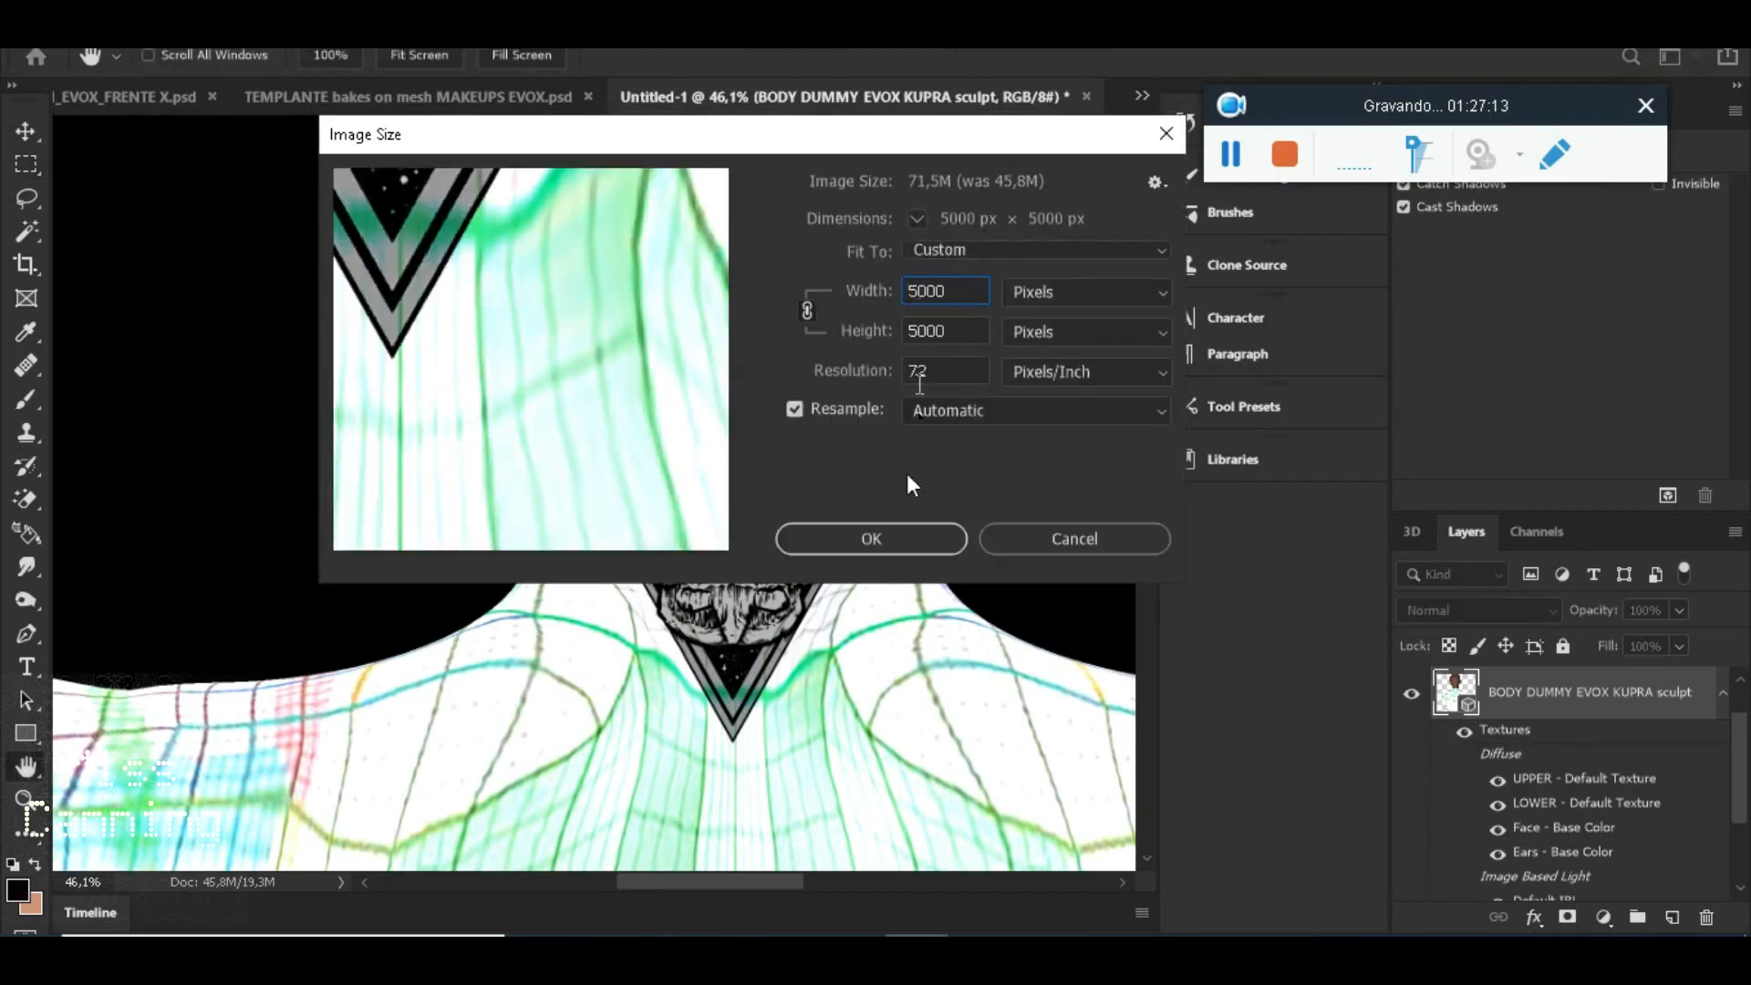
{"action": "left_click", "coordinate": [871, 539]}
{"action": "key", "text": "m"}
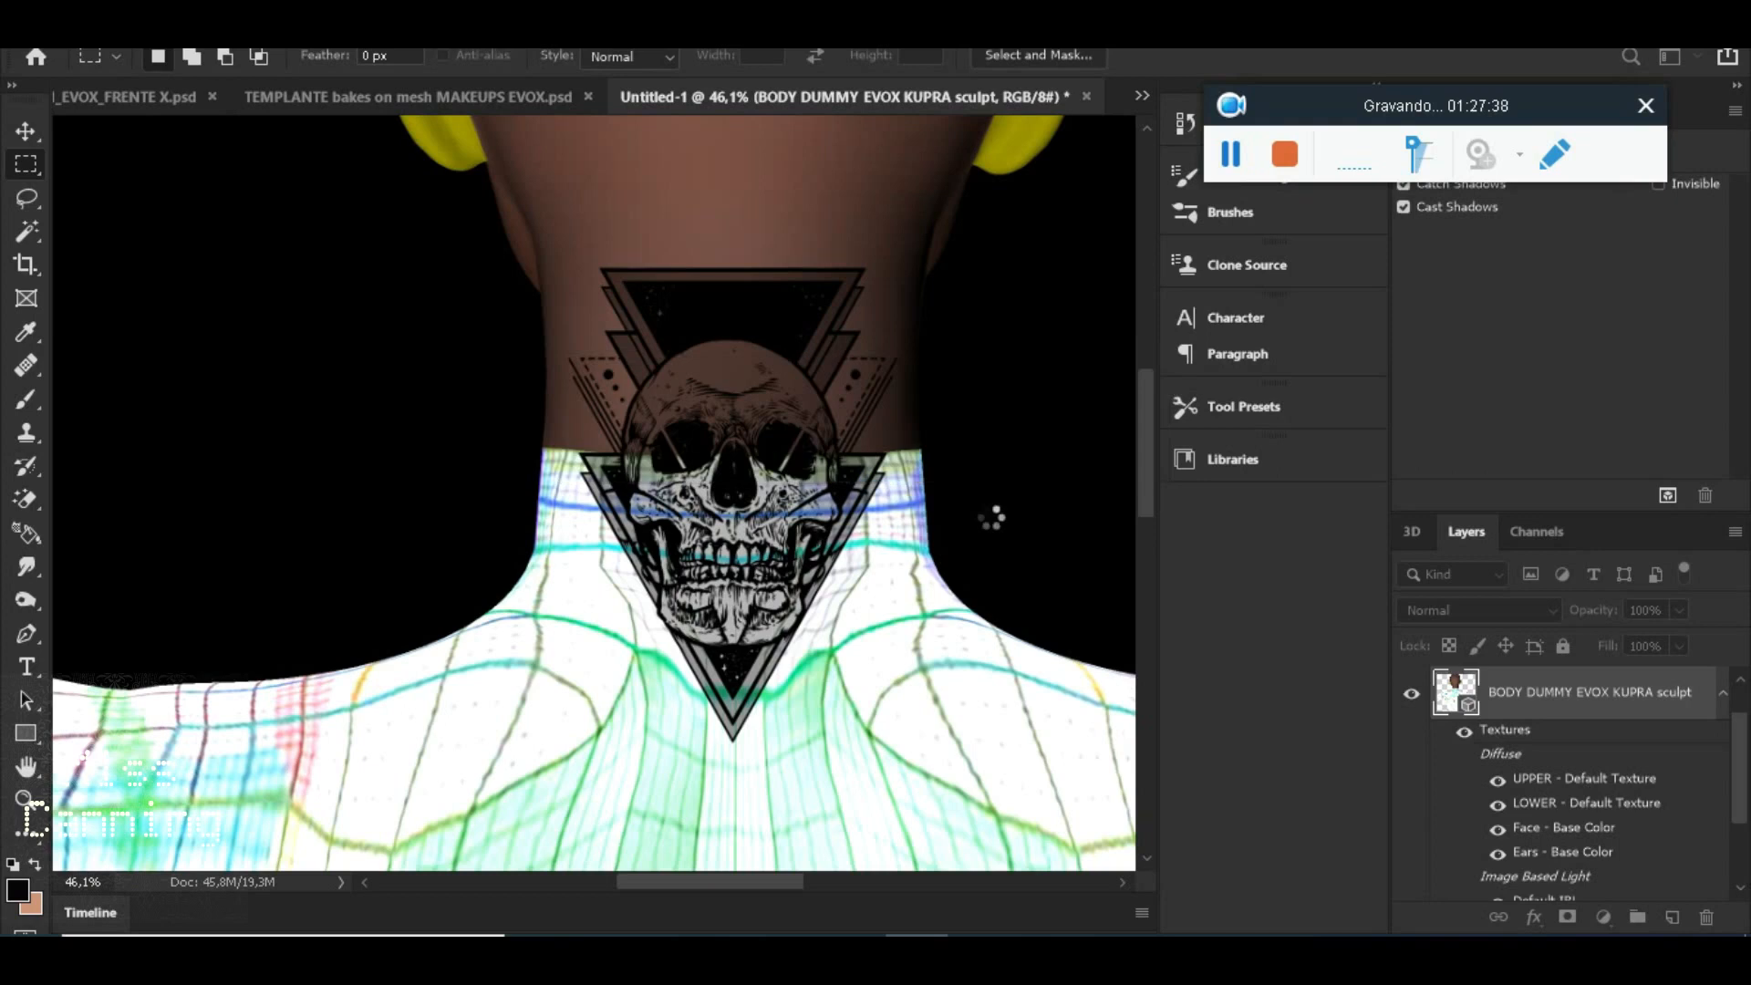
Merge the skull tattoo on Layer 2 down into the BODY DUMMY EVOX KUPRA sculpt layer
{"action": "scroll", "coordinate": [991, 517], "scroll_direction": "down", "scroll_amount": 5}
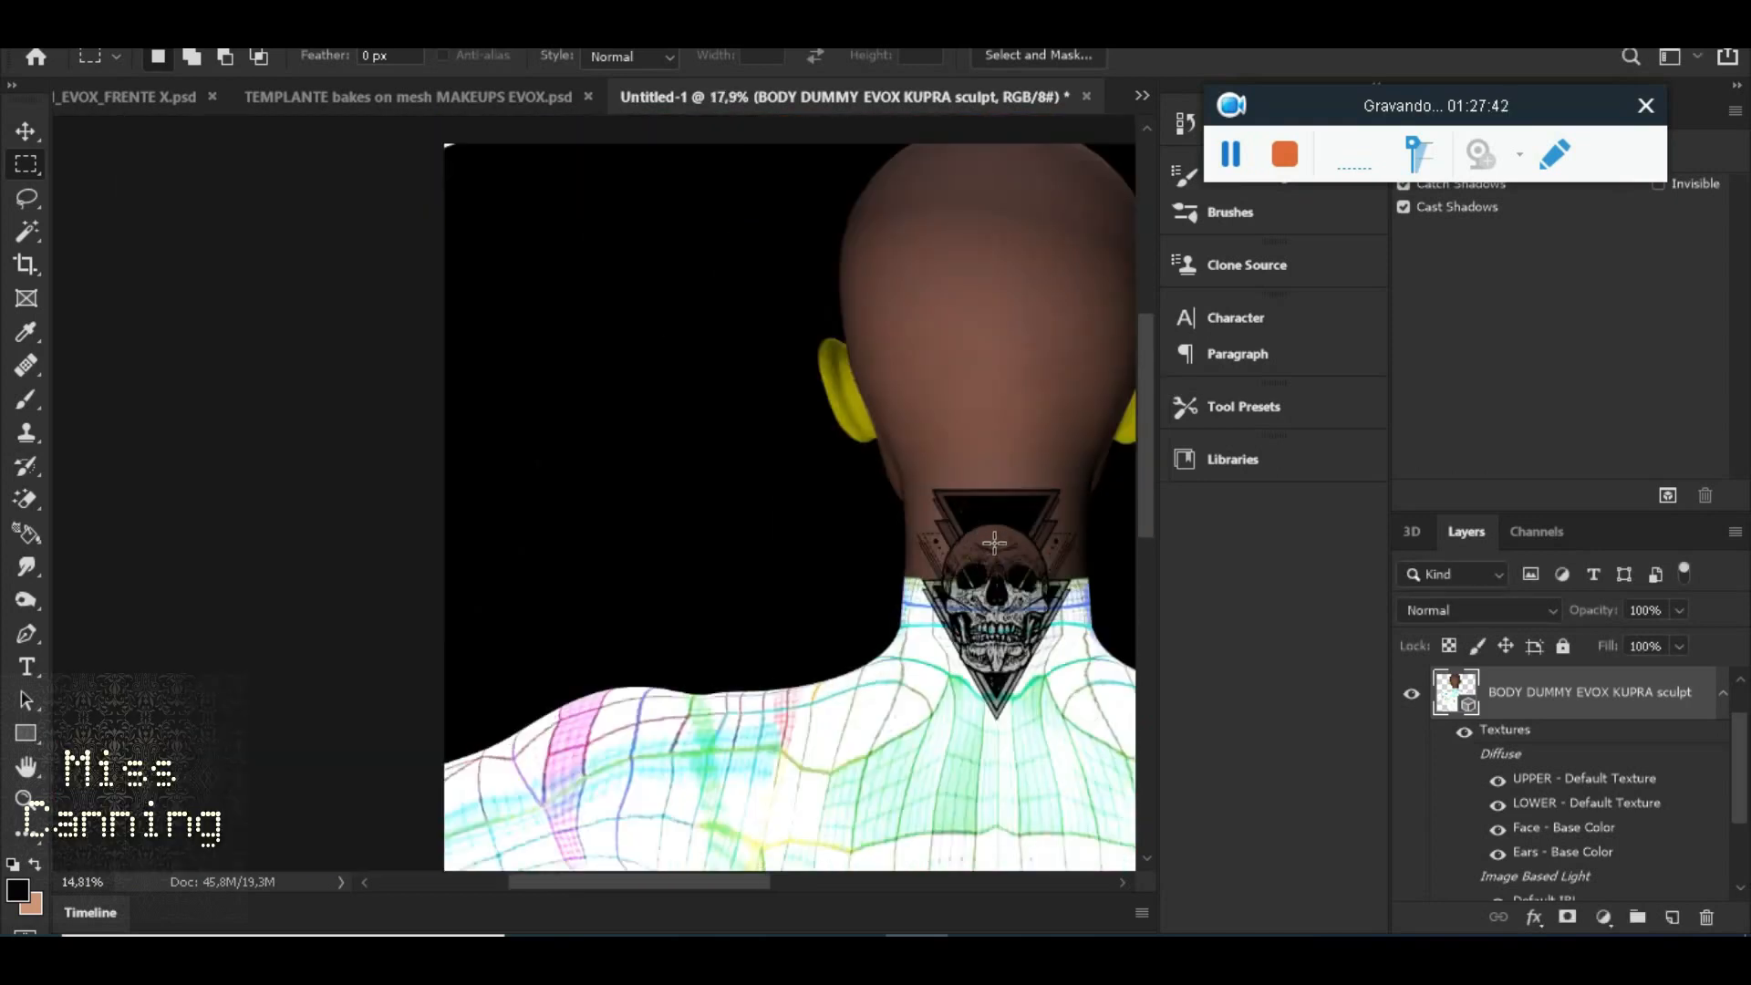
{"action": "scroll", "coordinate": [936, 538], "scroll_direction": "down", "scroll_amount": 2}
{"action": "scroll", "coordinate": [626, 441], "scroll_direction": "up", "scroll_amount": 7}
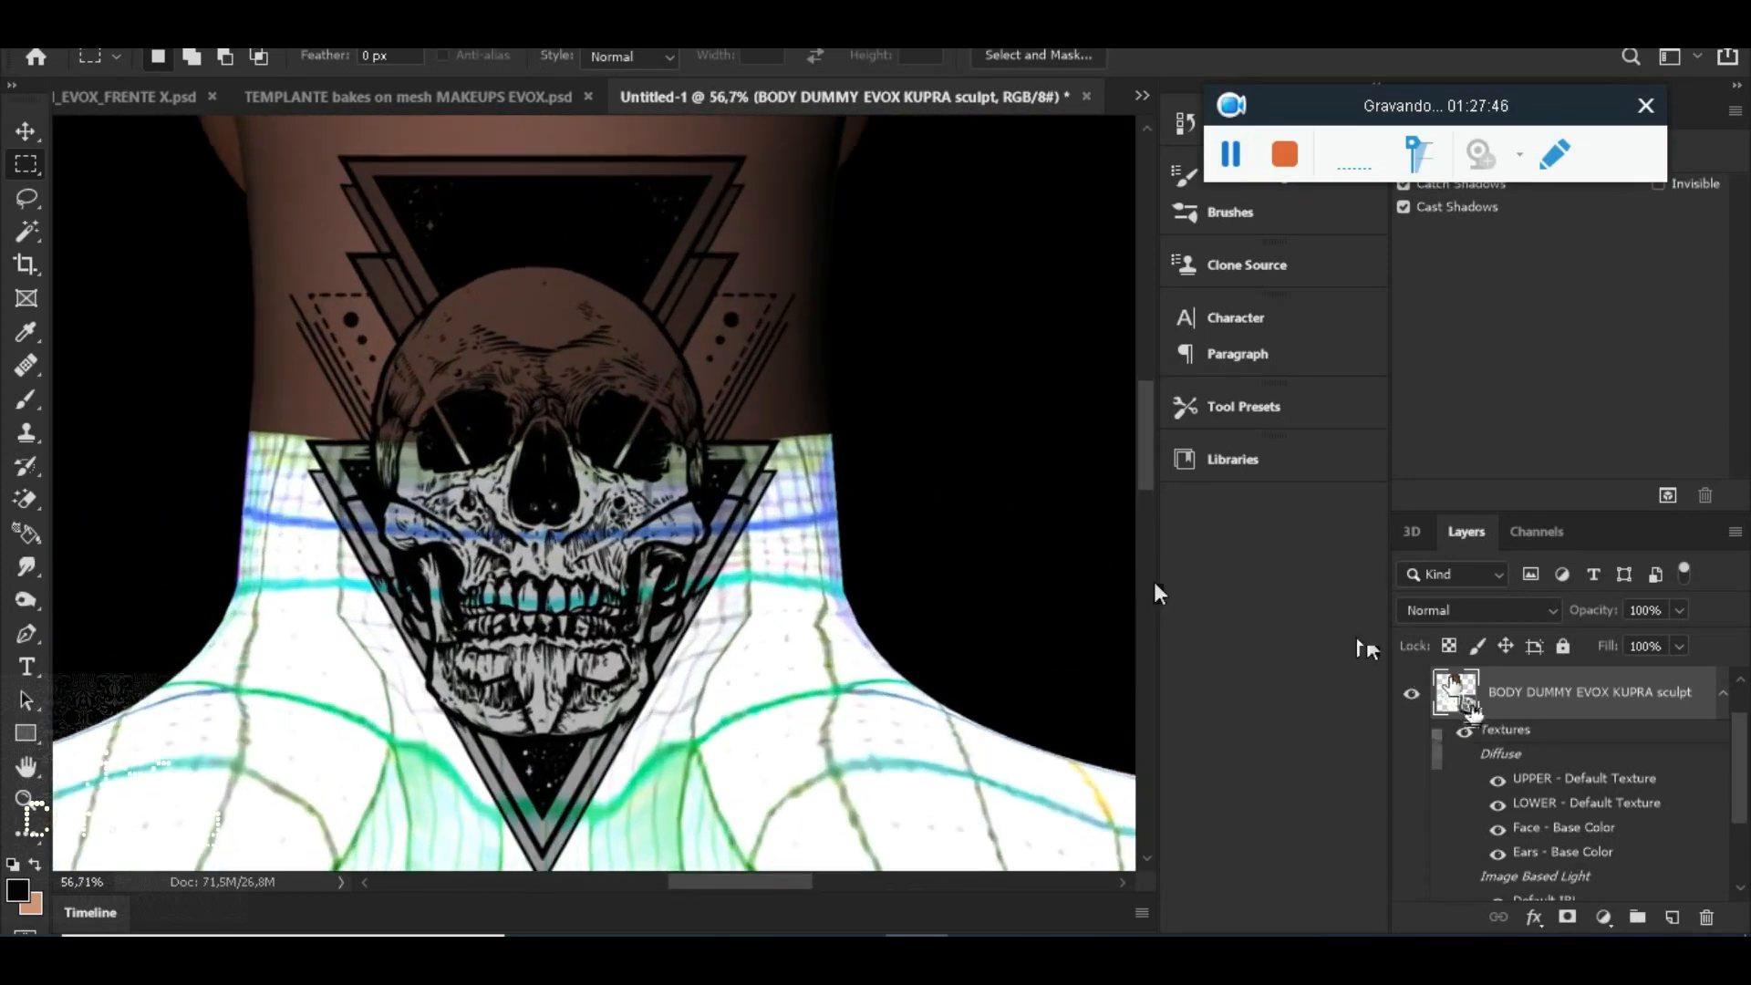
{"action": "scroll", "coordinate": [1466, 713], "scroll_direction": "up", "scroll_amount": 1}
{"action": "left_click", "coordinate": [1531, 699]}
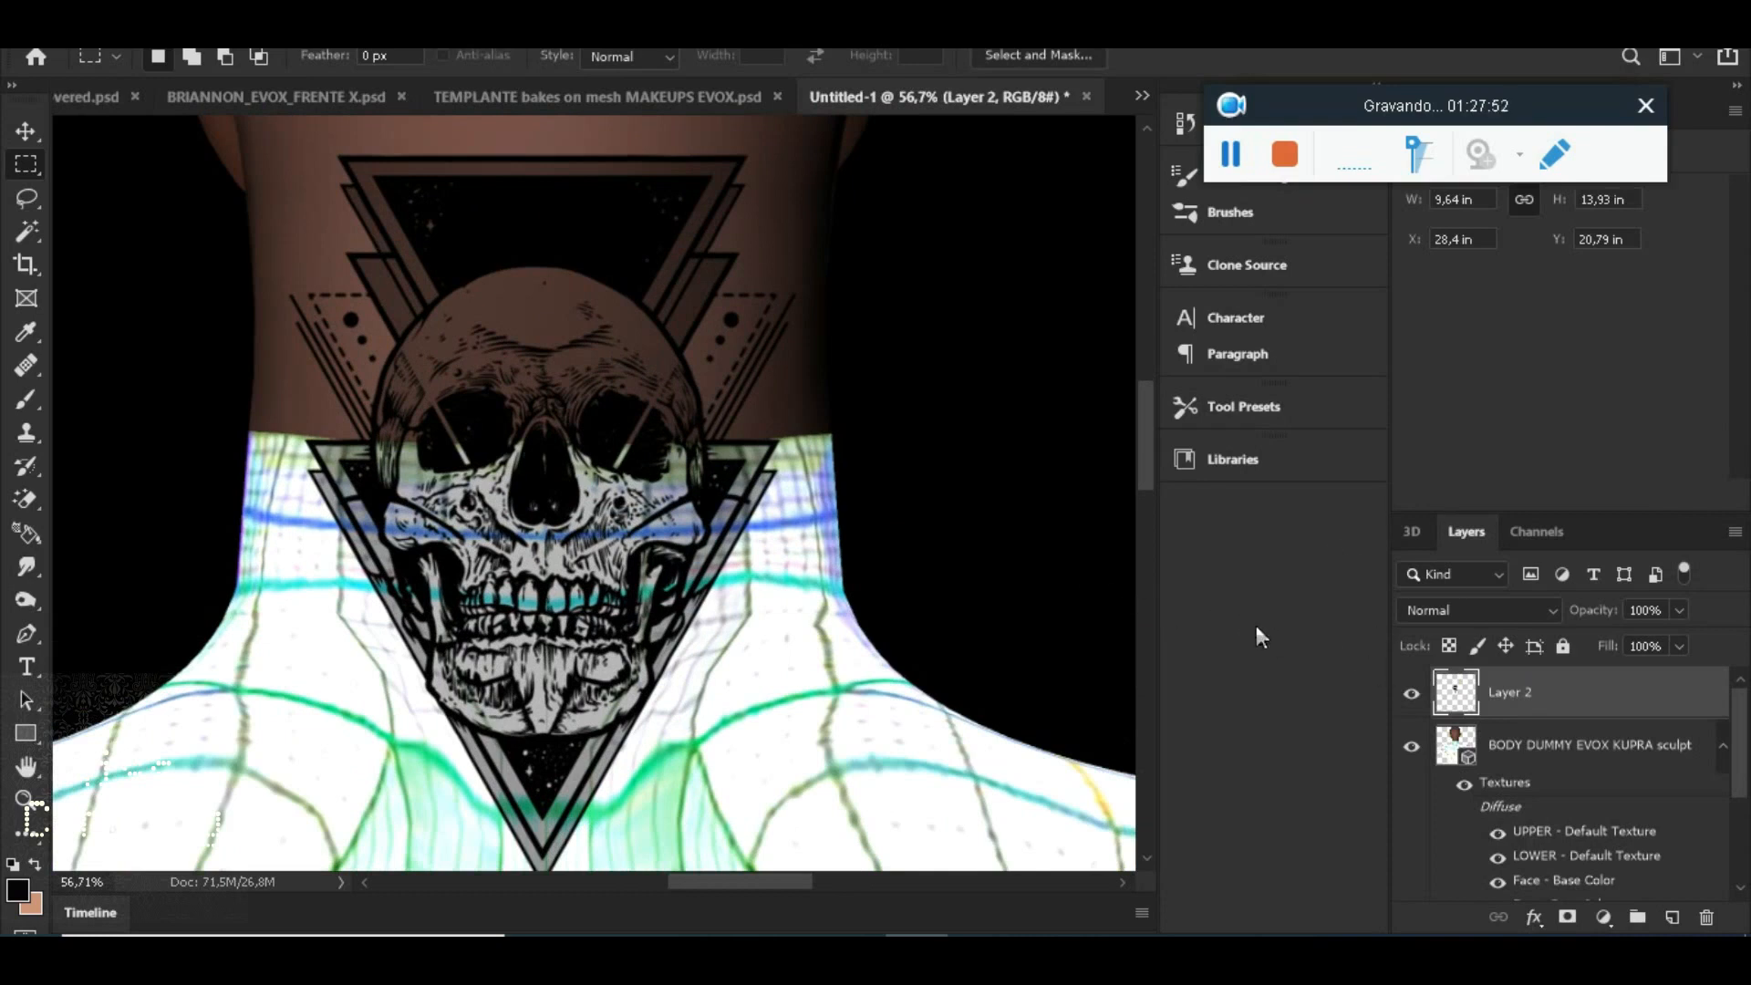
{"action": "right_click", "coordinate": [1537, 697]}
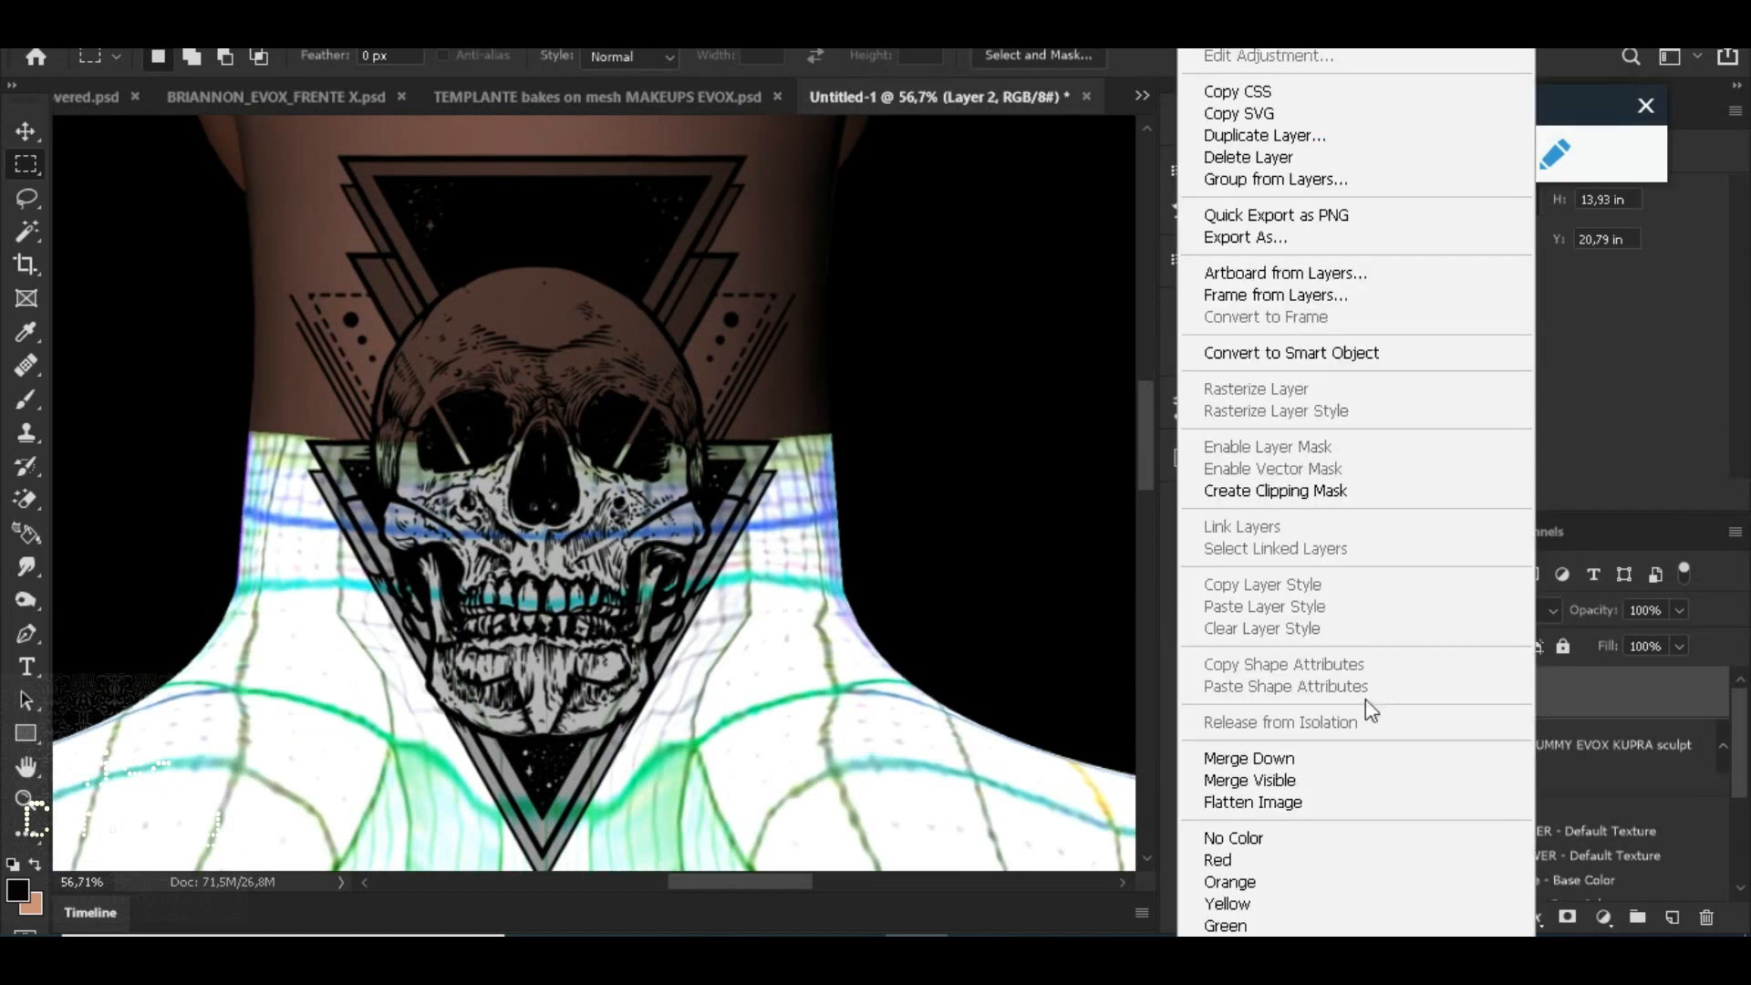
{"action": "left_click", "coordinate": [1298, 766]}
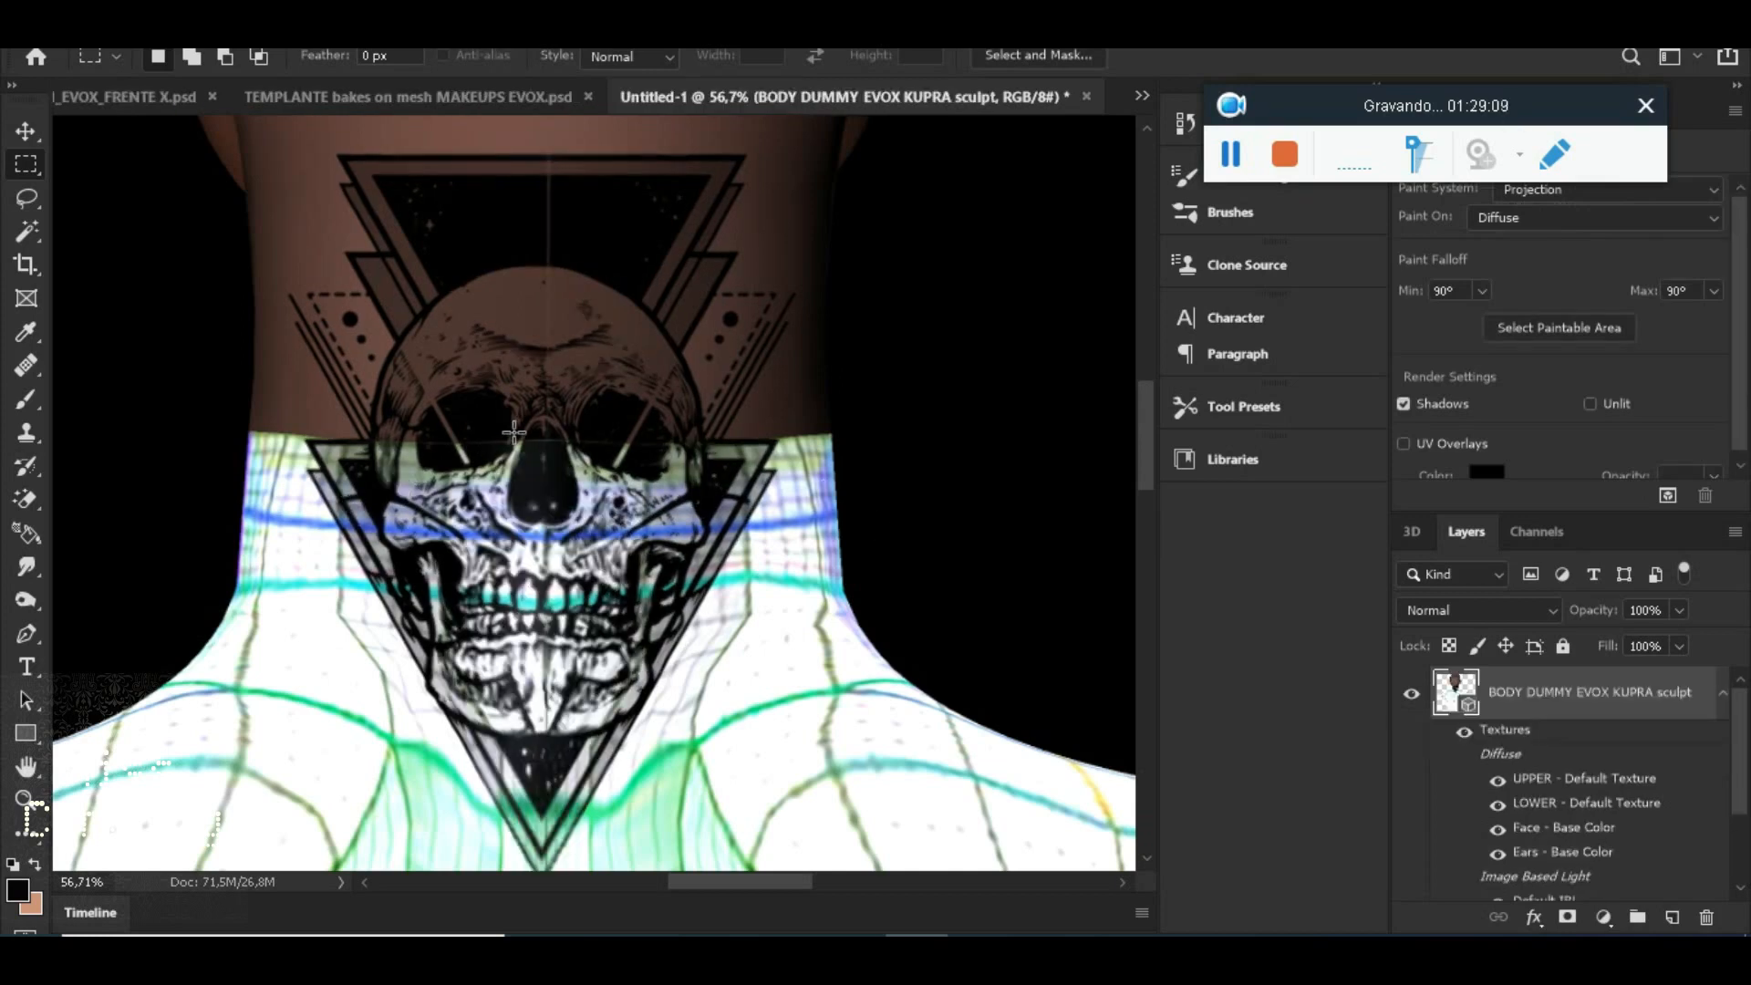
Examine the merged skull tattoo on the neck up close and against the whole back, checking its sharpness and the seam
{"action": "scroll", "coordinate": [513, 433], "scroll_direction": "down", "scroll_amount": 5}
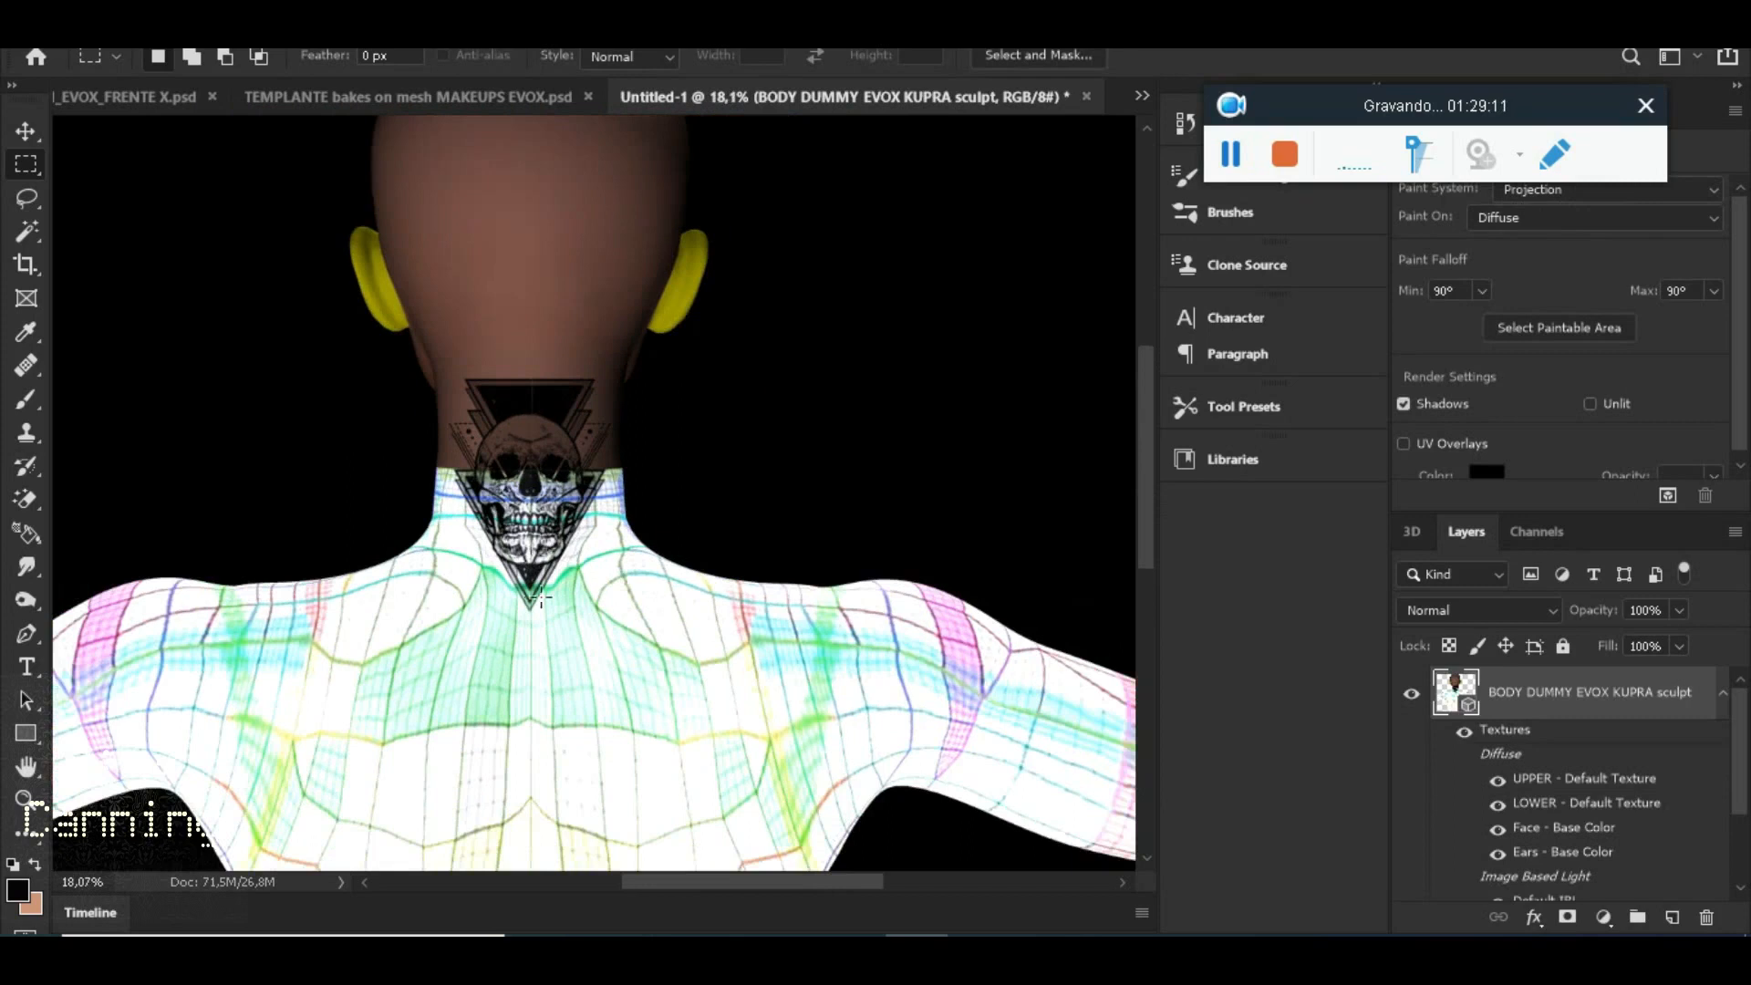
{"action": "scroll", "coordinate": [595, 656], "scroll_direction": "down", "scroll_amount": 2}
{"action": "scroll", "coordinate": [677, 579], "scroll_direction": "up", "scroll_amount": 4}
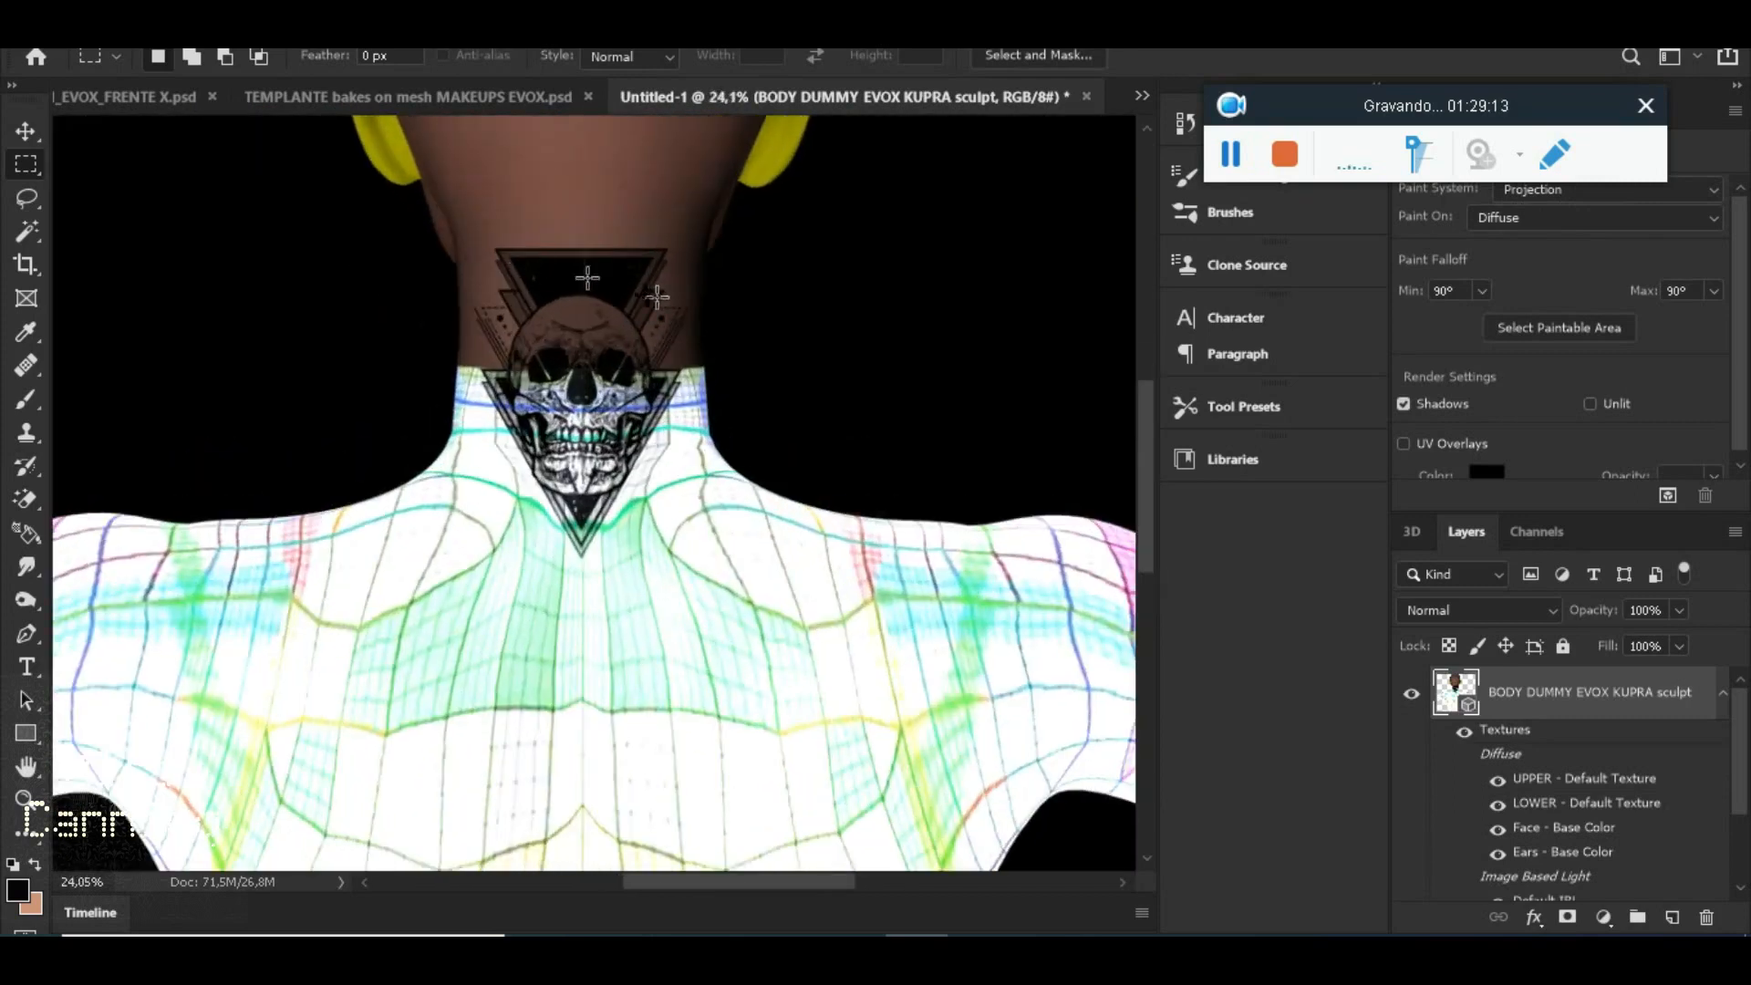
{"action": "scroll", "coordinate": [657, 296], "scroll_direction": "up", "scroll_amount": 3}
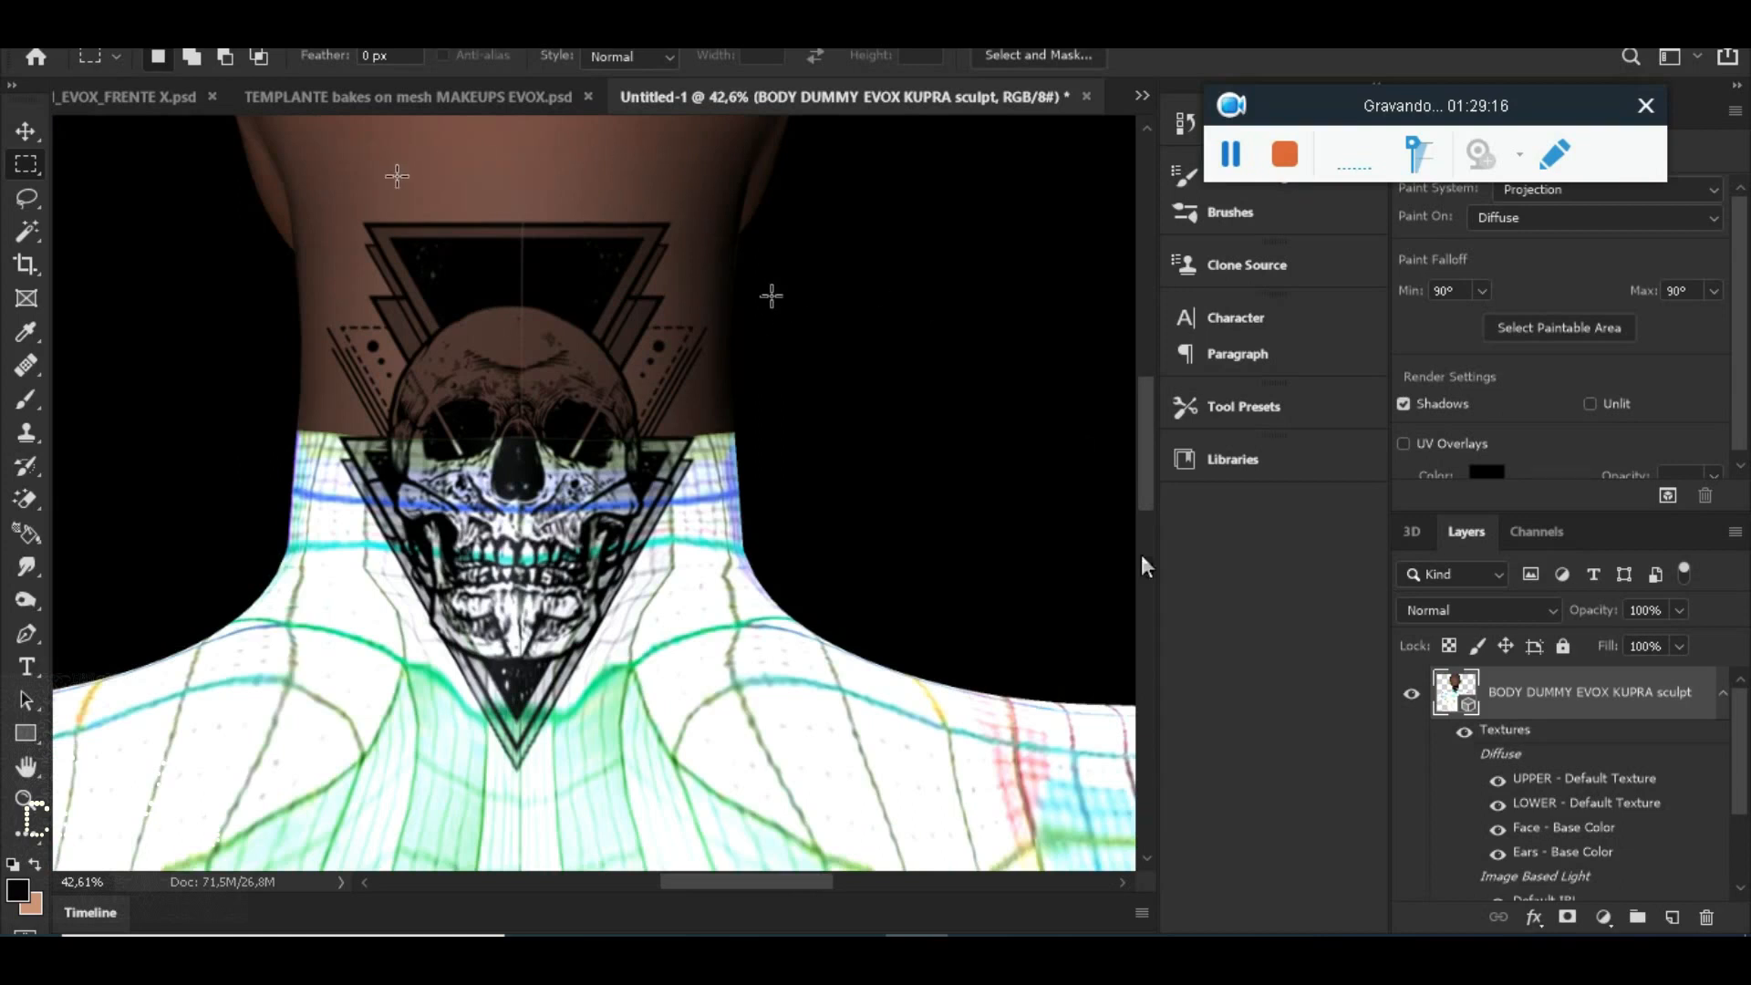
{"action": "scroll", "coordinate": [799, 688], "scroll_direction": "down", "scroll_amount": 2}
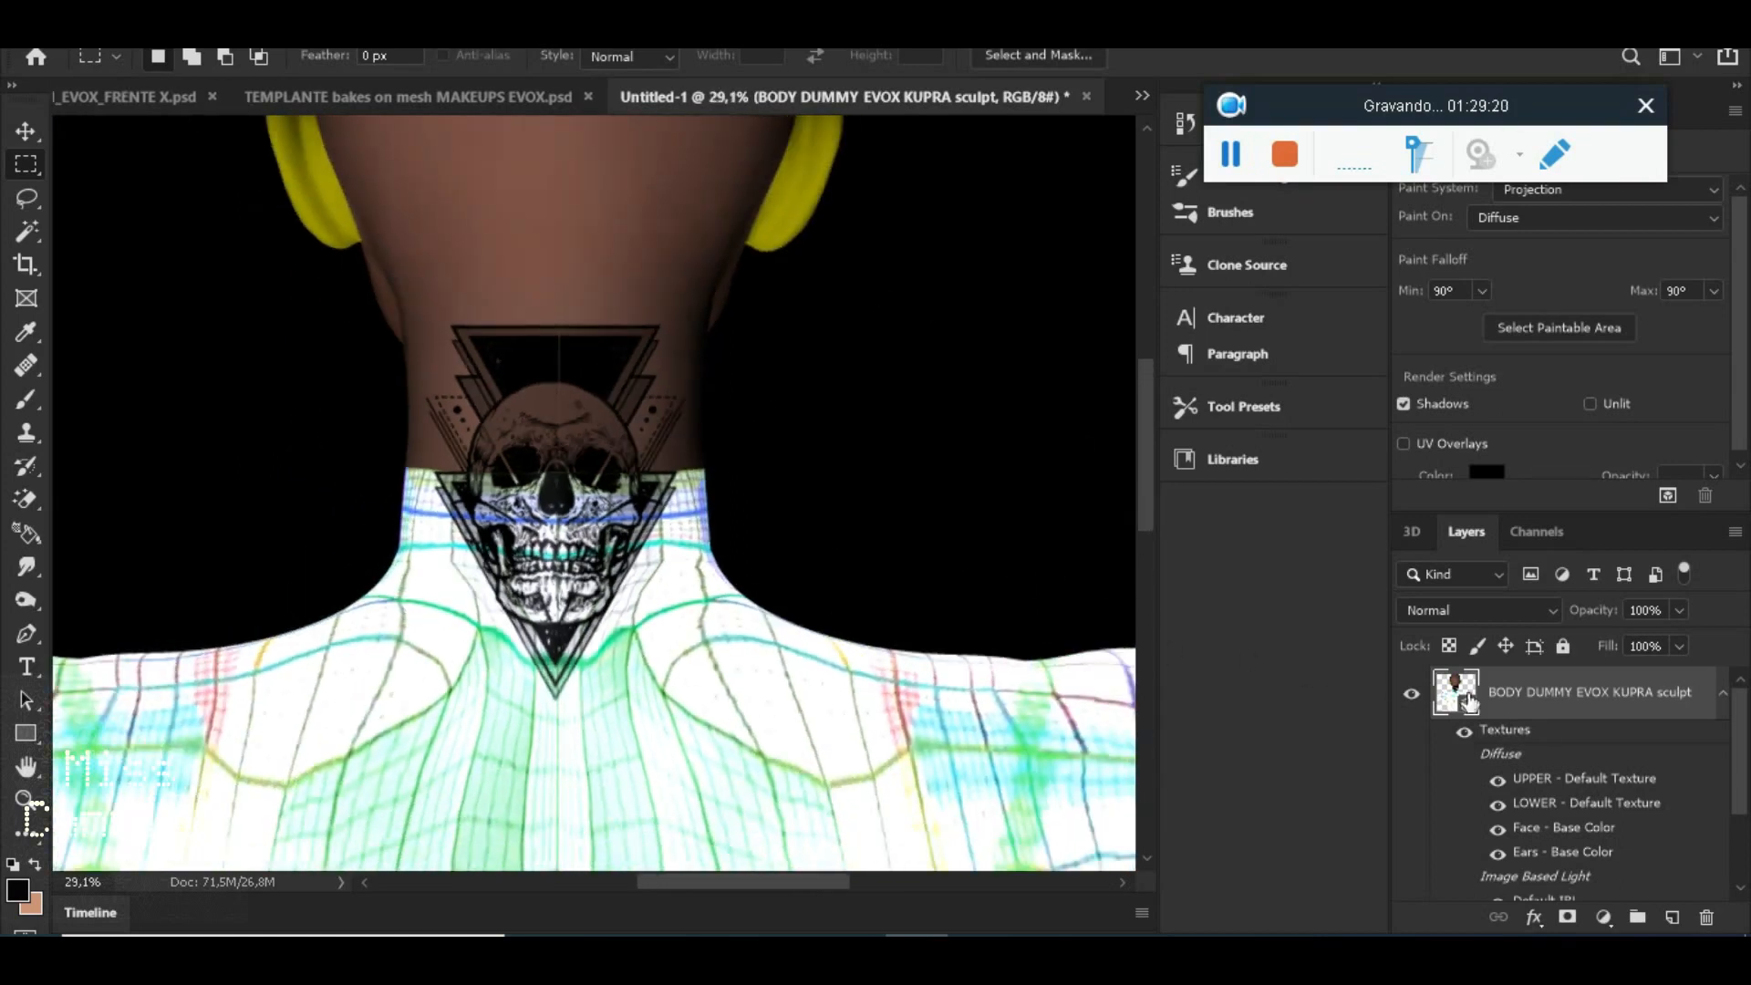
{"action": "scroll", "coordinate": [637, 540], "scroll_direction": "up", "scroll_amount": 2}
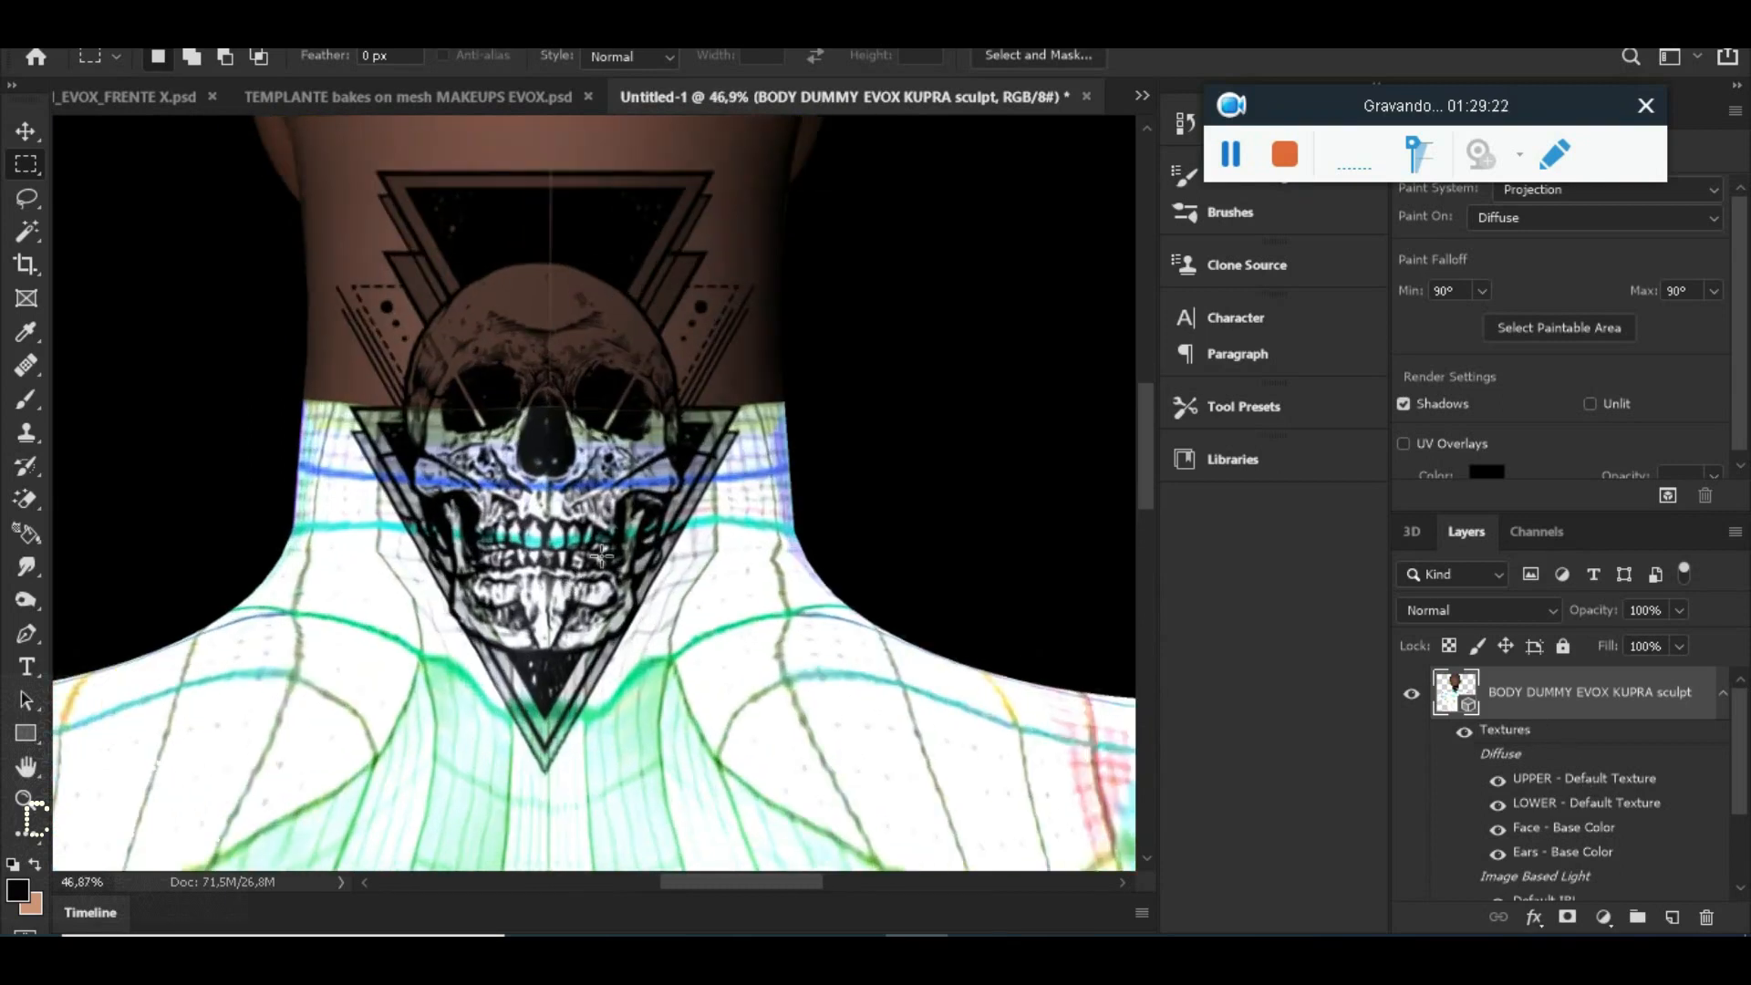
{"action": "scroll", "coordinate": [601, 554], "scroll_direction": "up", "scroll_amount": 1}
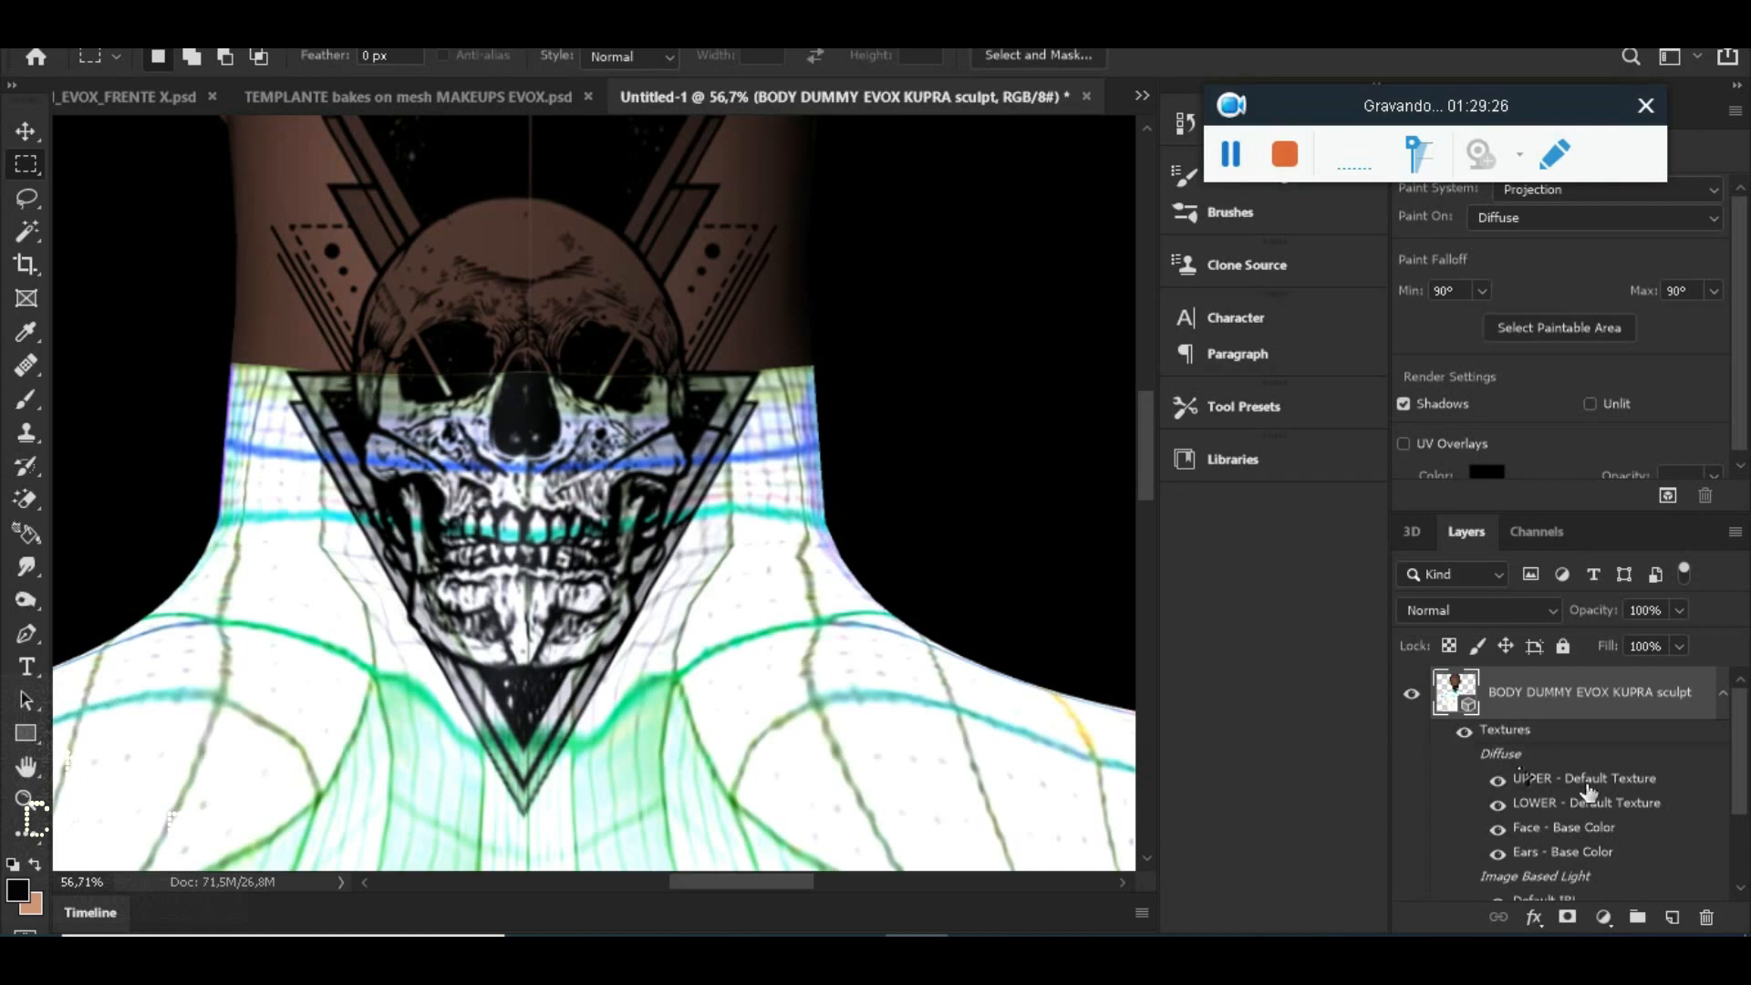
{"action": "scroll", "coordinate": [770, 436], "scroll_direction": "down", "scroll_amount": 1}
{"action": "scroll", "coordinate": [766, 428], "scroll_direction": "down", "scroll_amount": 4}
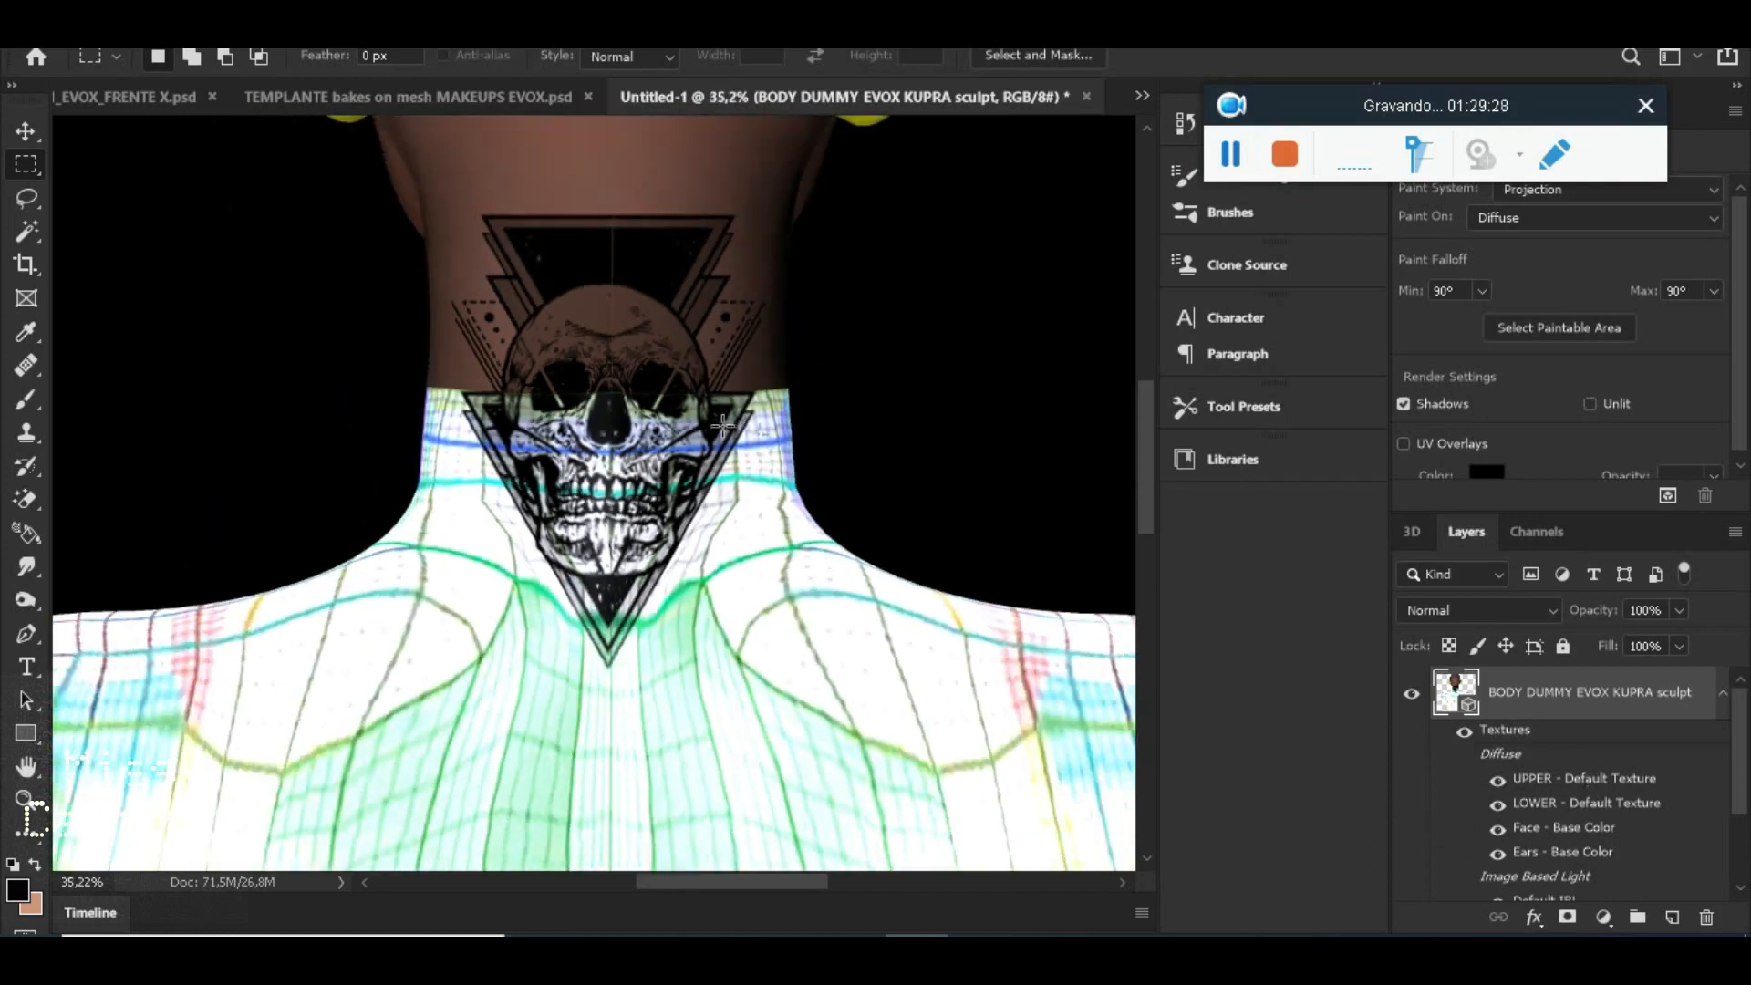
{"action": "scroll", "coordinate": [687, 354], "scroll_direction": "down", "scroll_amount": 1}
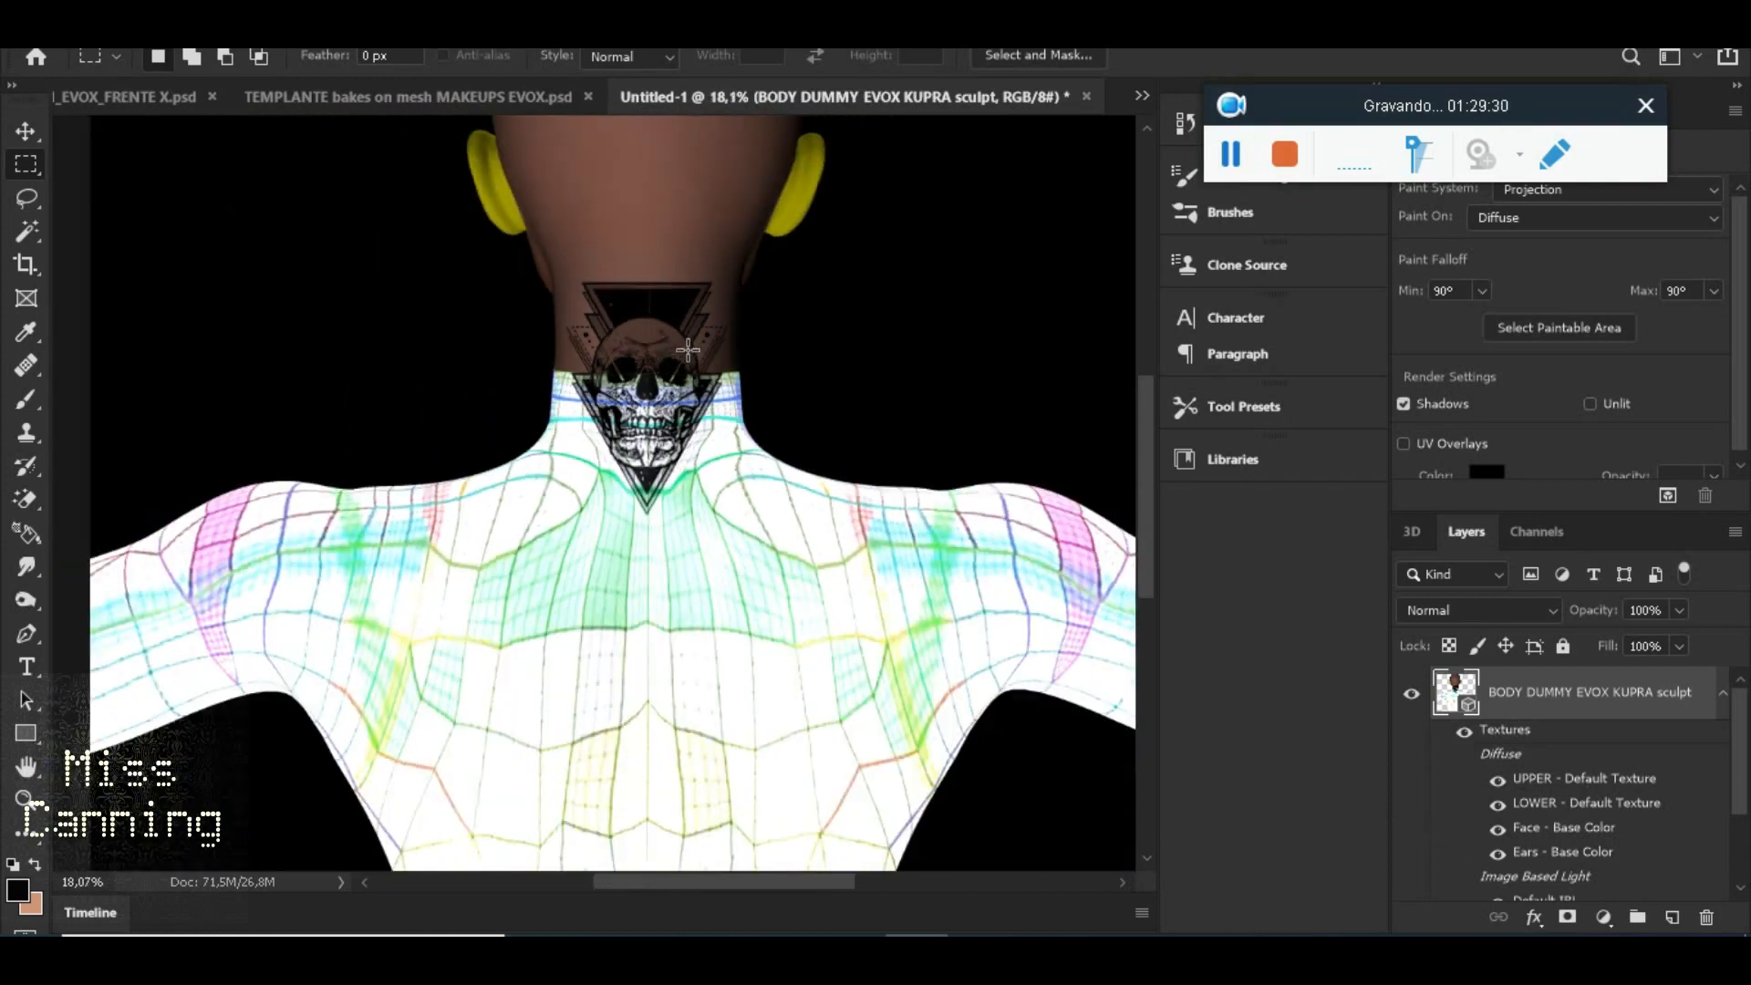
{"action": "scroll", "coordinate": [751, 392], "scroll_direction": "up", "scroll_amount": 3}
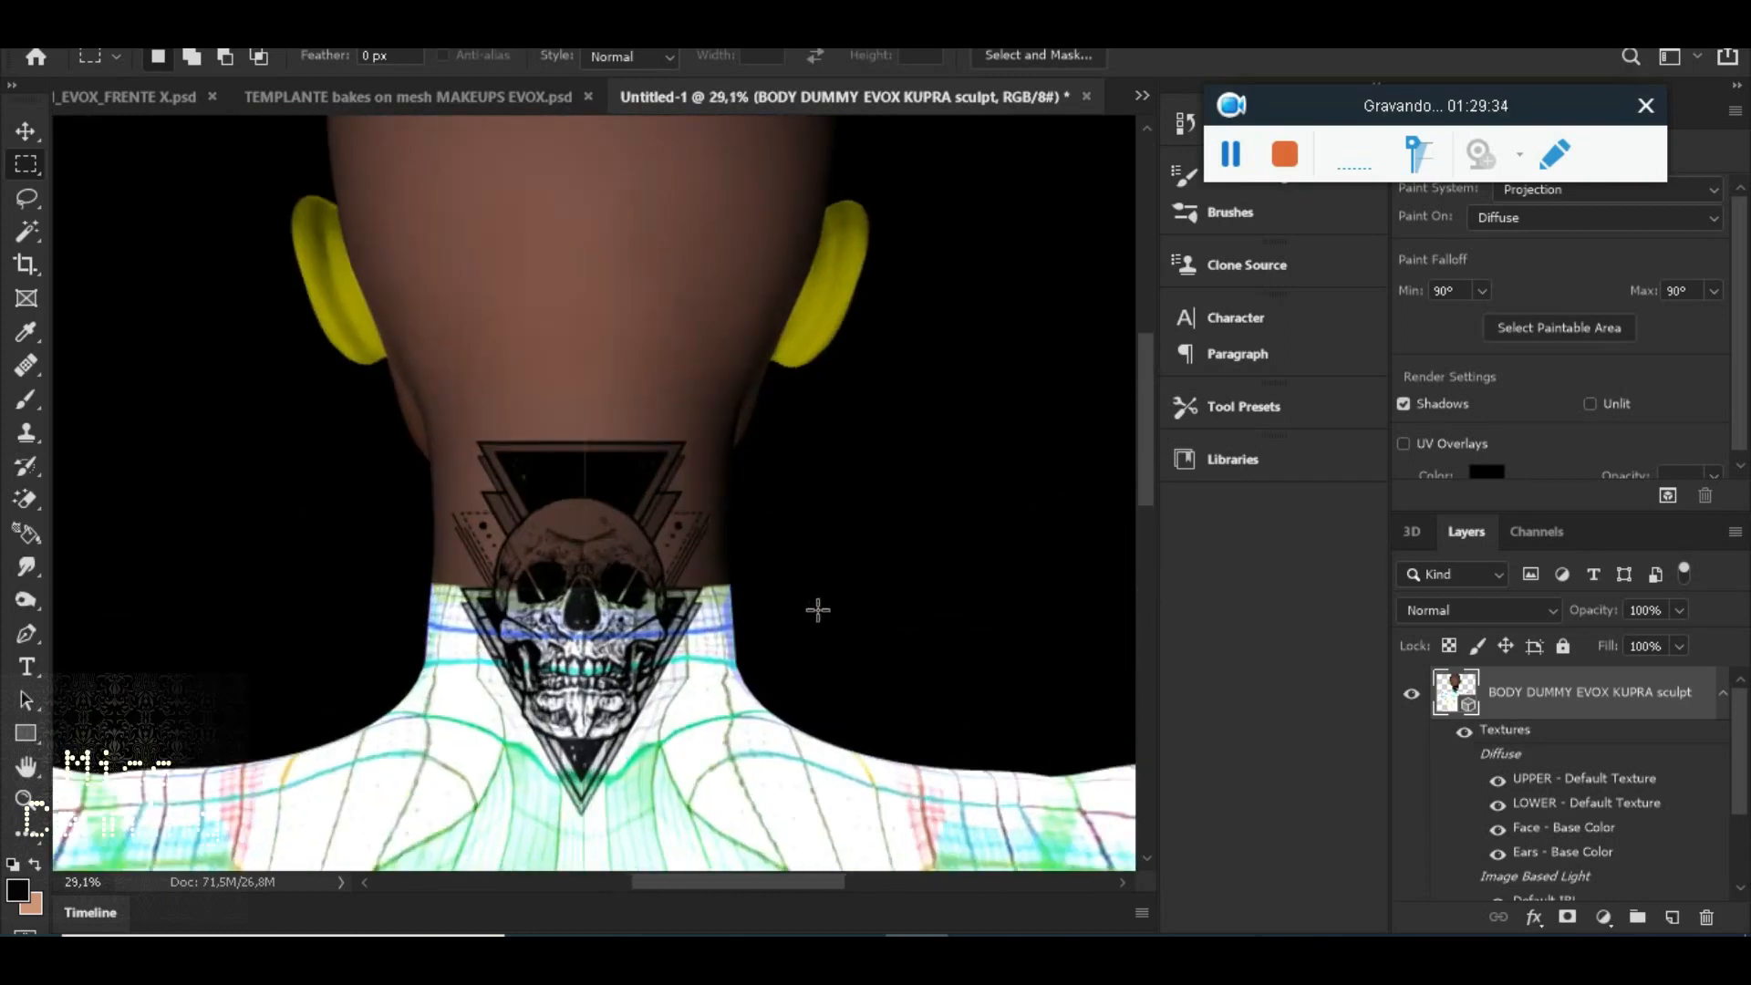
{"action": "scroll", "coordinate": [817, 610], "scroll_direction": "up", "scroll_amount": 2}
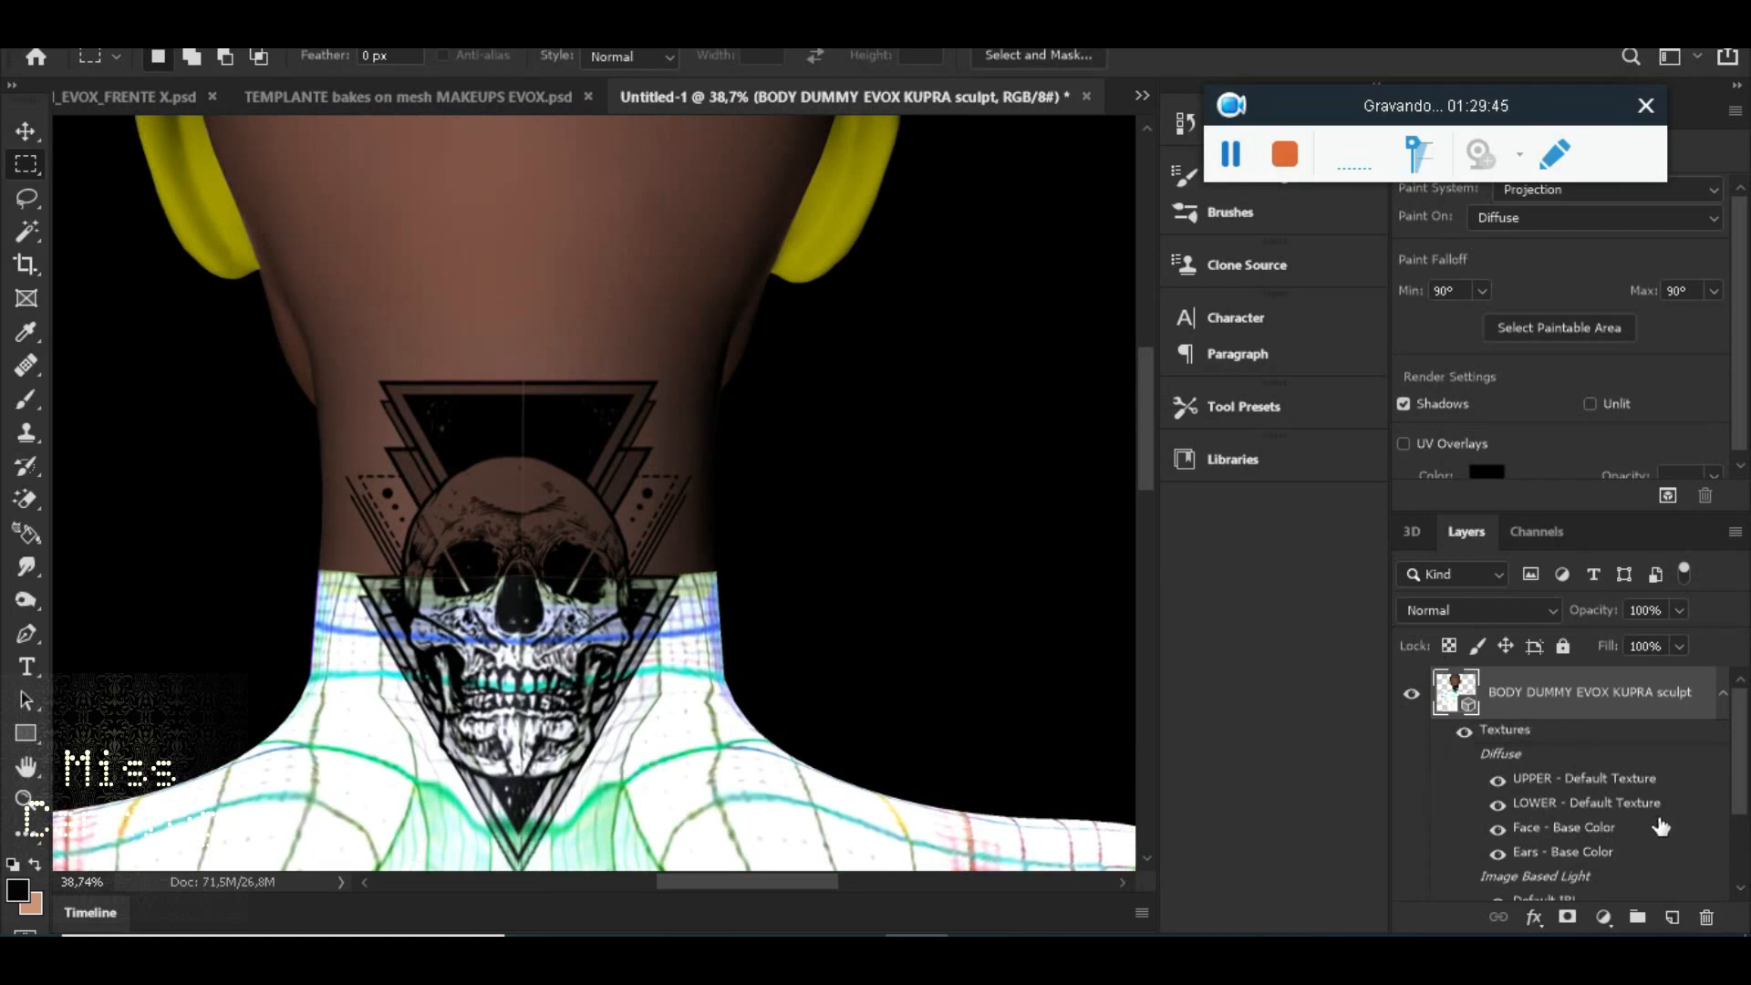
Open the Face base color texture and hide its head tone 1 layer
{"action": "double_click", "coordinate": [1555, 829]}
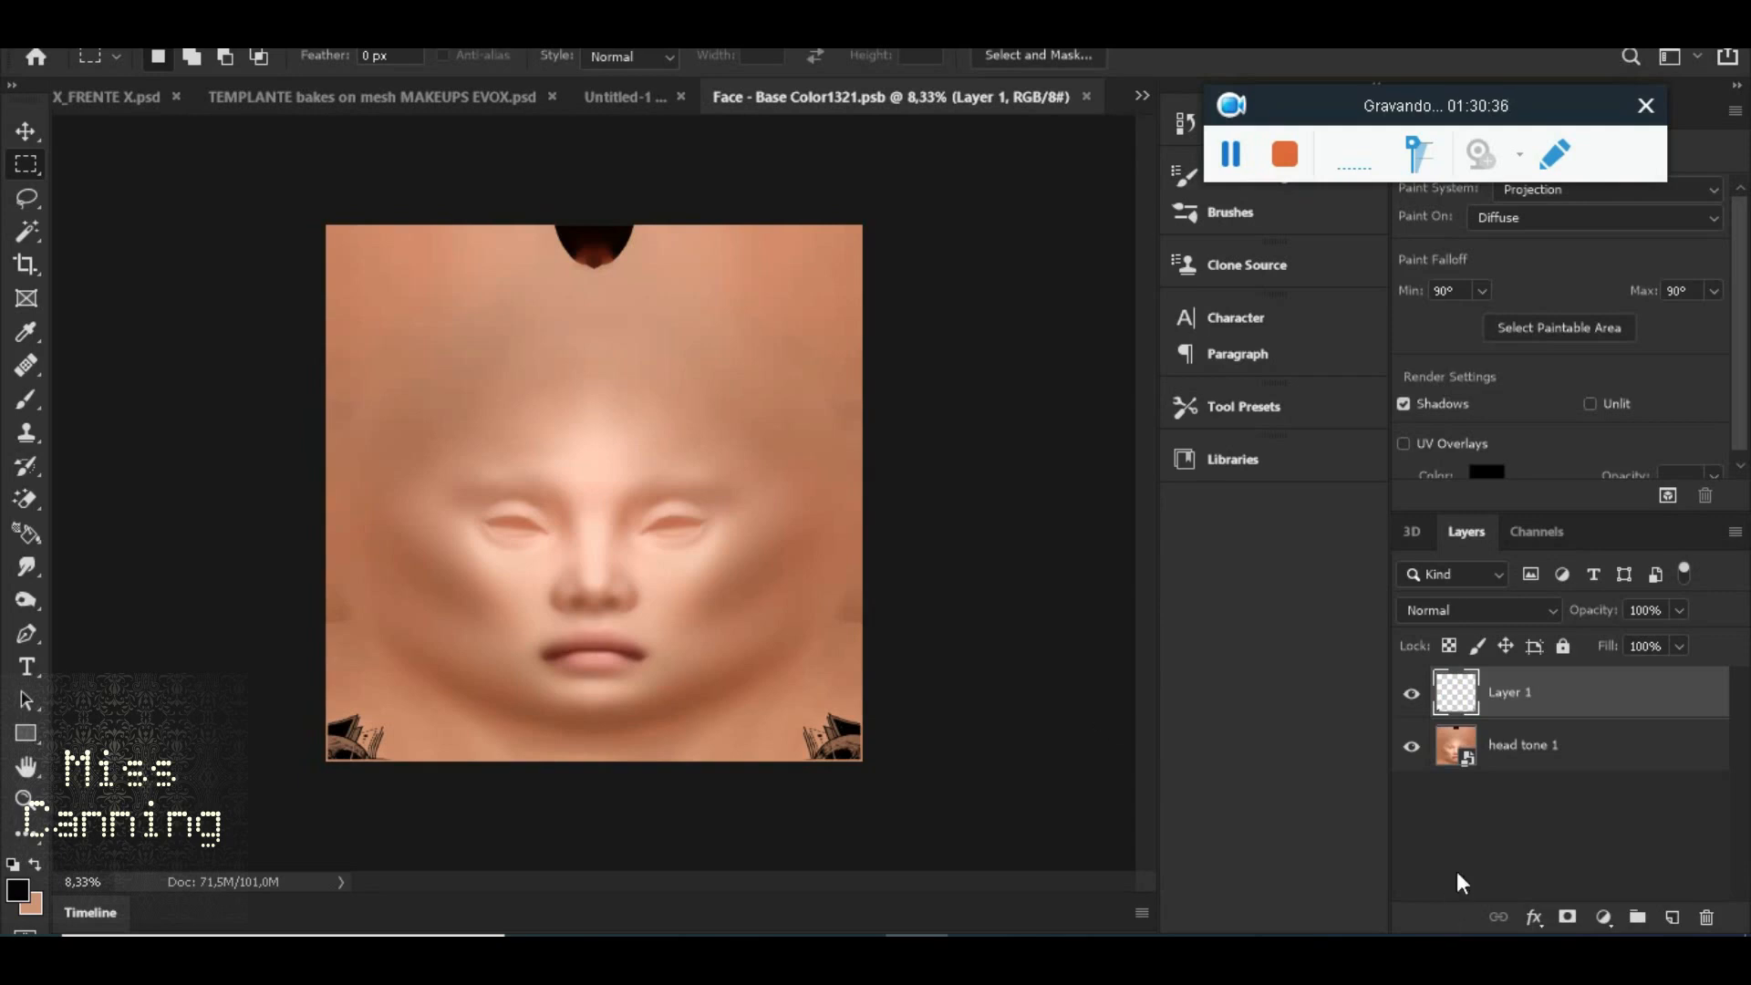
{"action": "left_click", "coordinate": [1412, 746]}
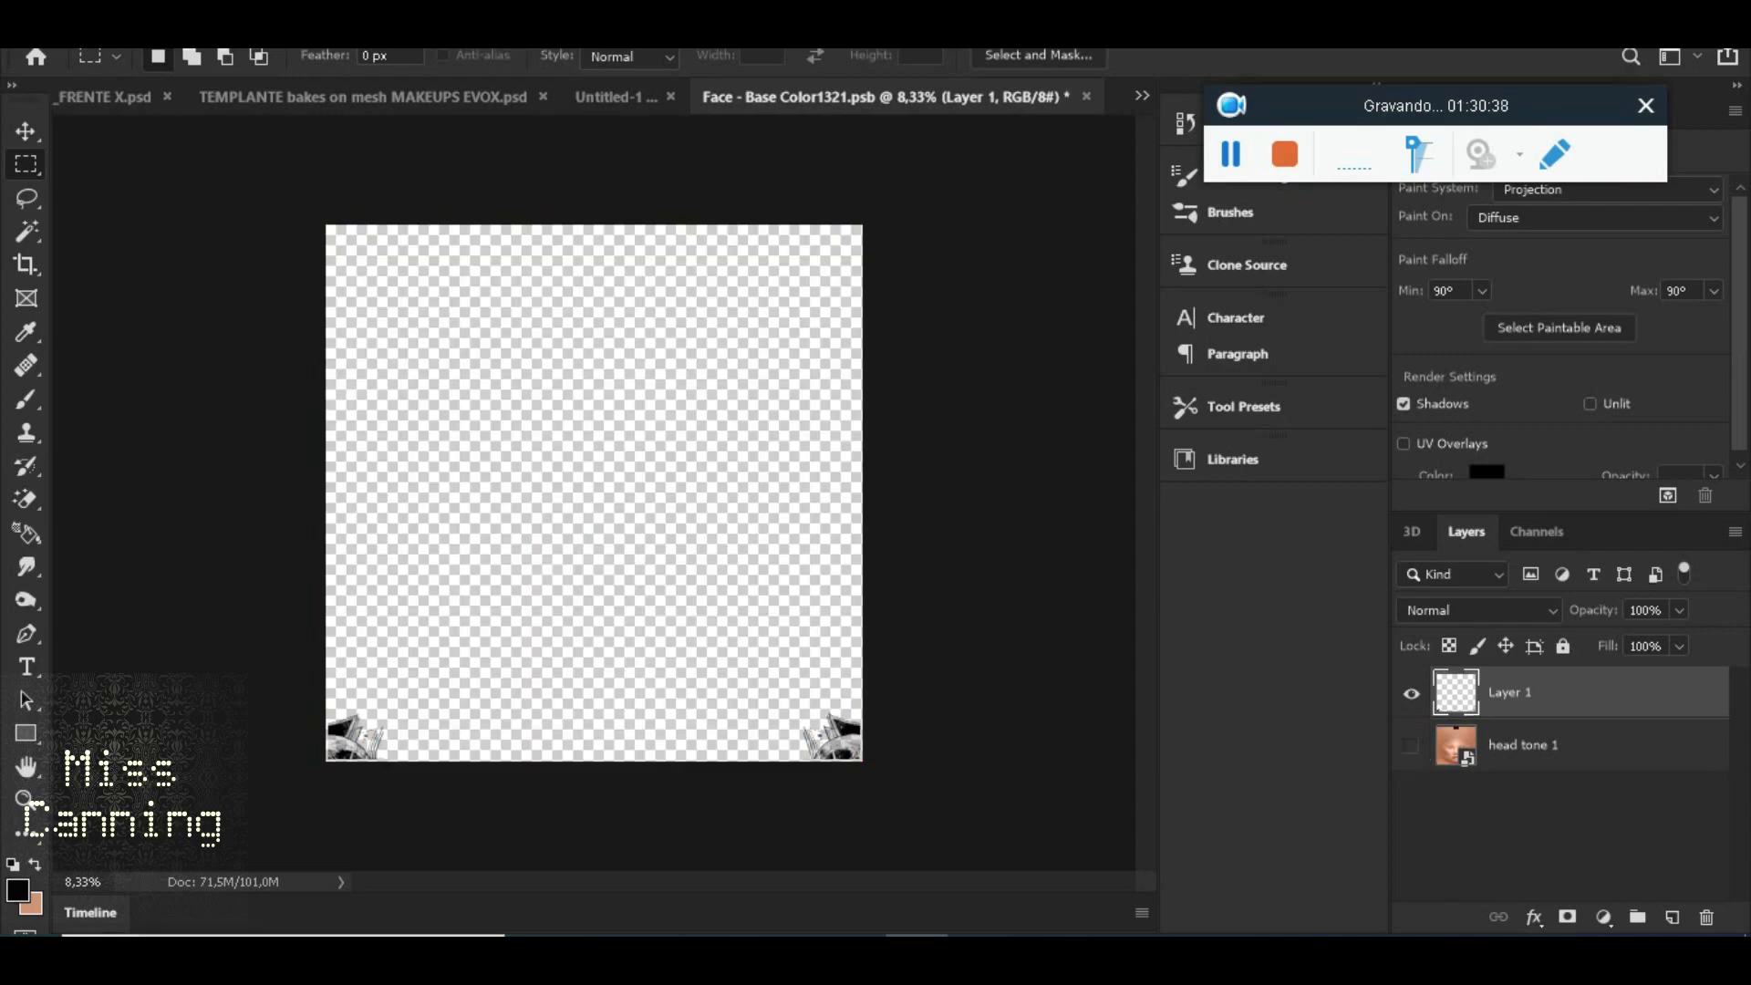
{"action": "left_click", "coordinate": [150, 28]}
{"action": "left_click", "coordinate": [210, 203]}
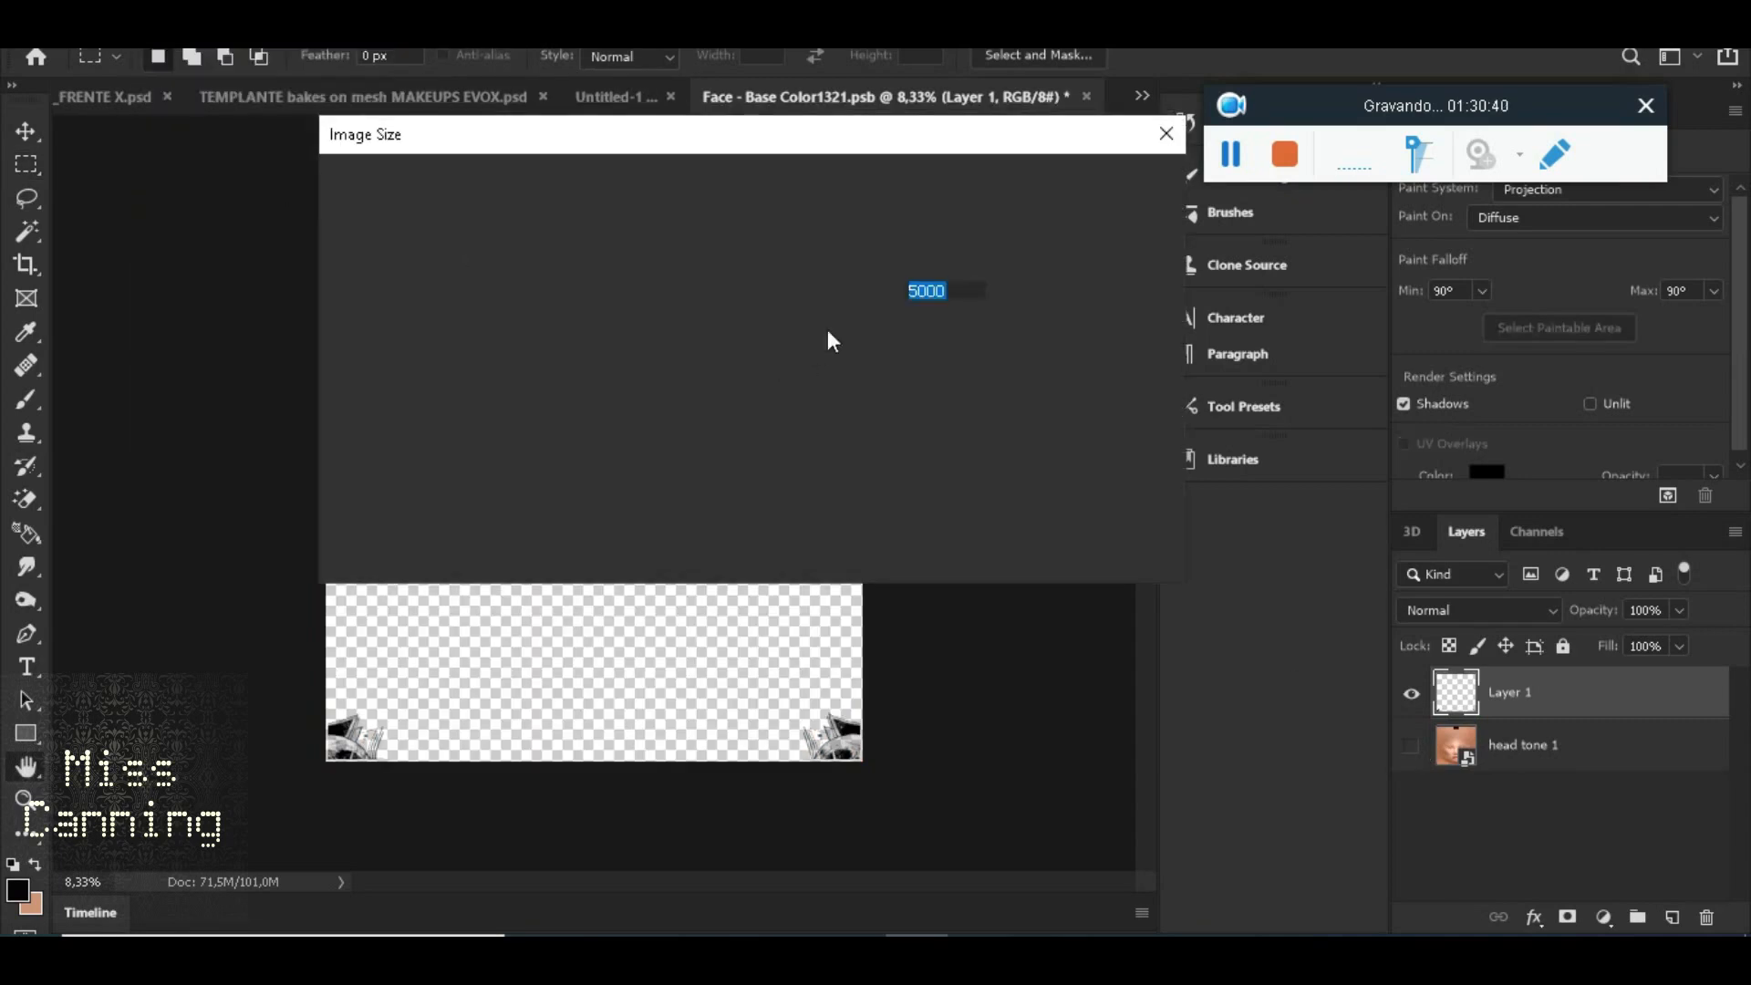
{"action": "type", "text": "2"}
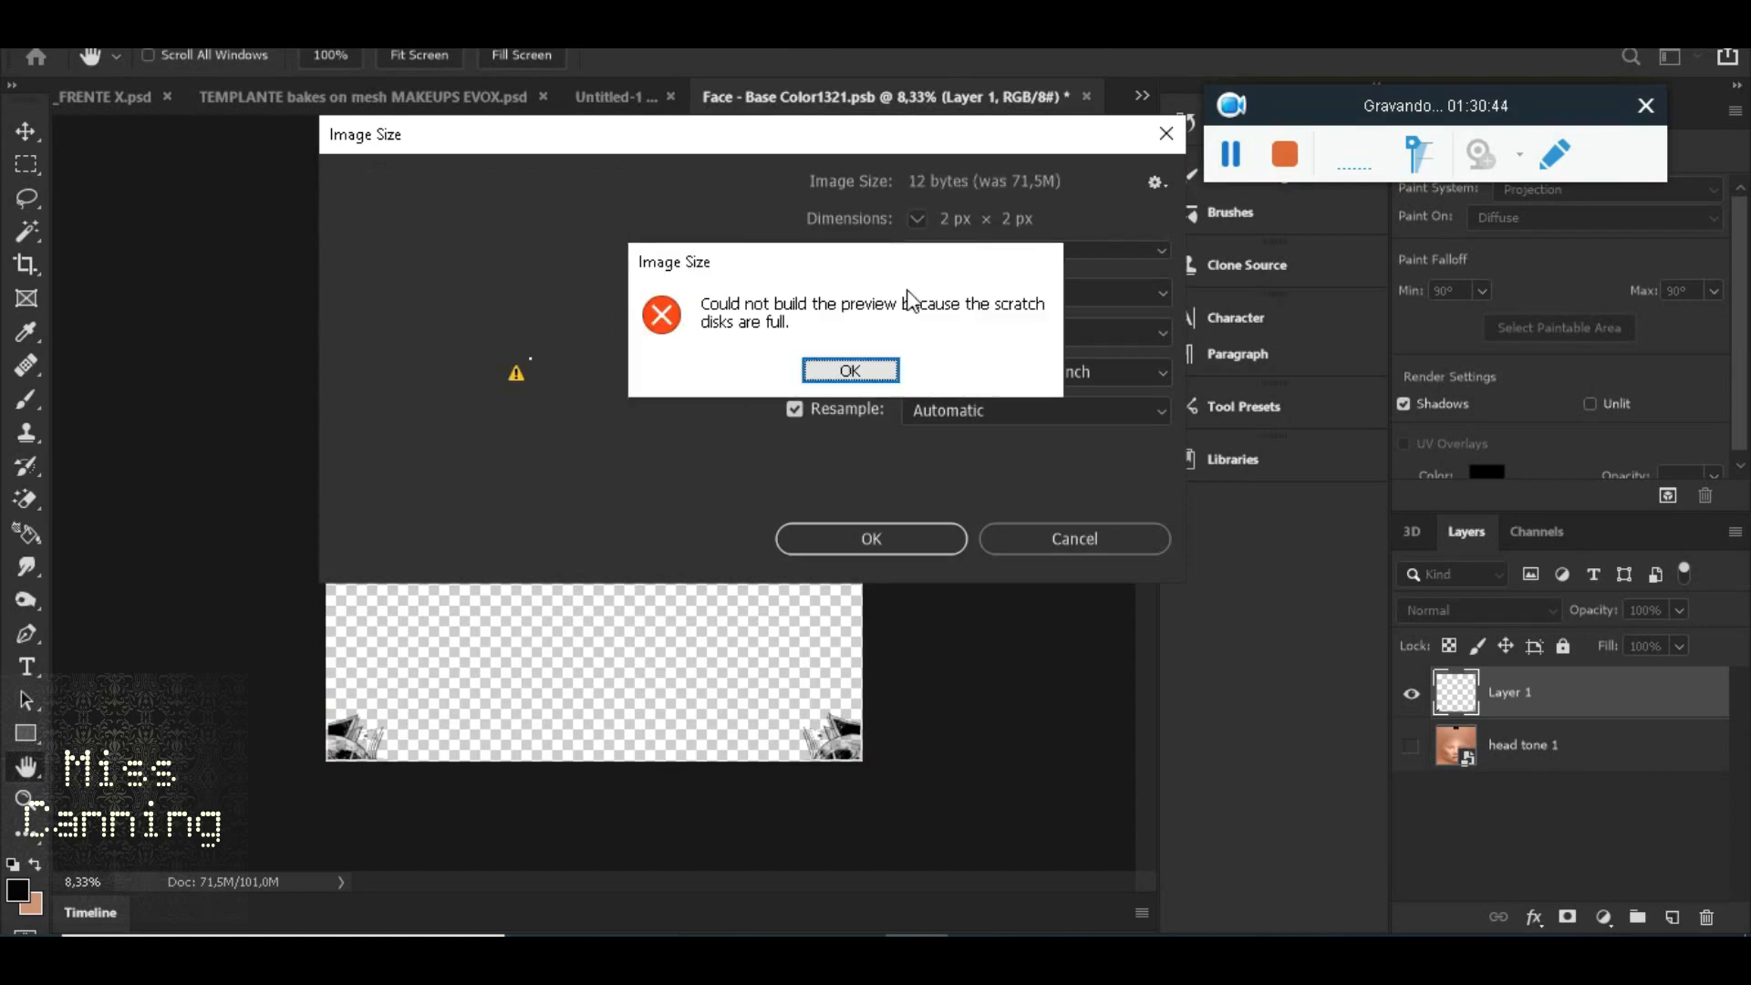
{"action": "left_click", "coordinate": [837, 376]}
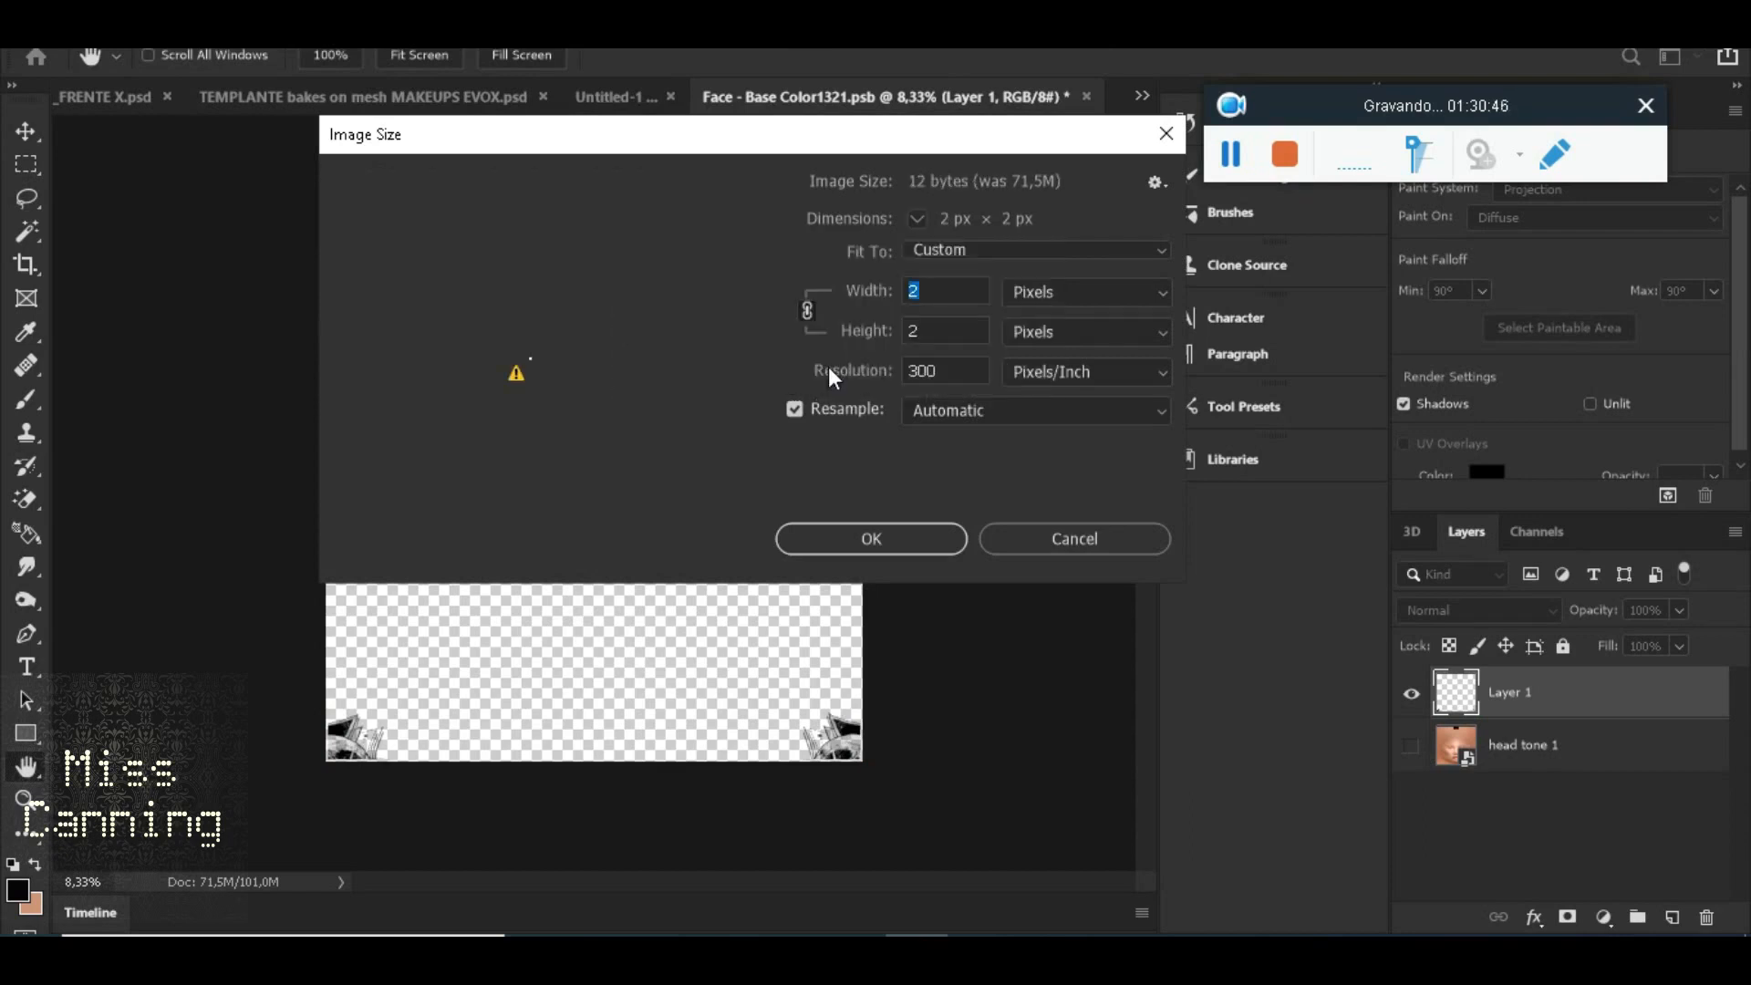
{"action": "left_click", "coordinate": [937, 292]}
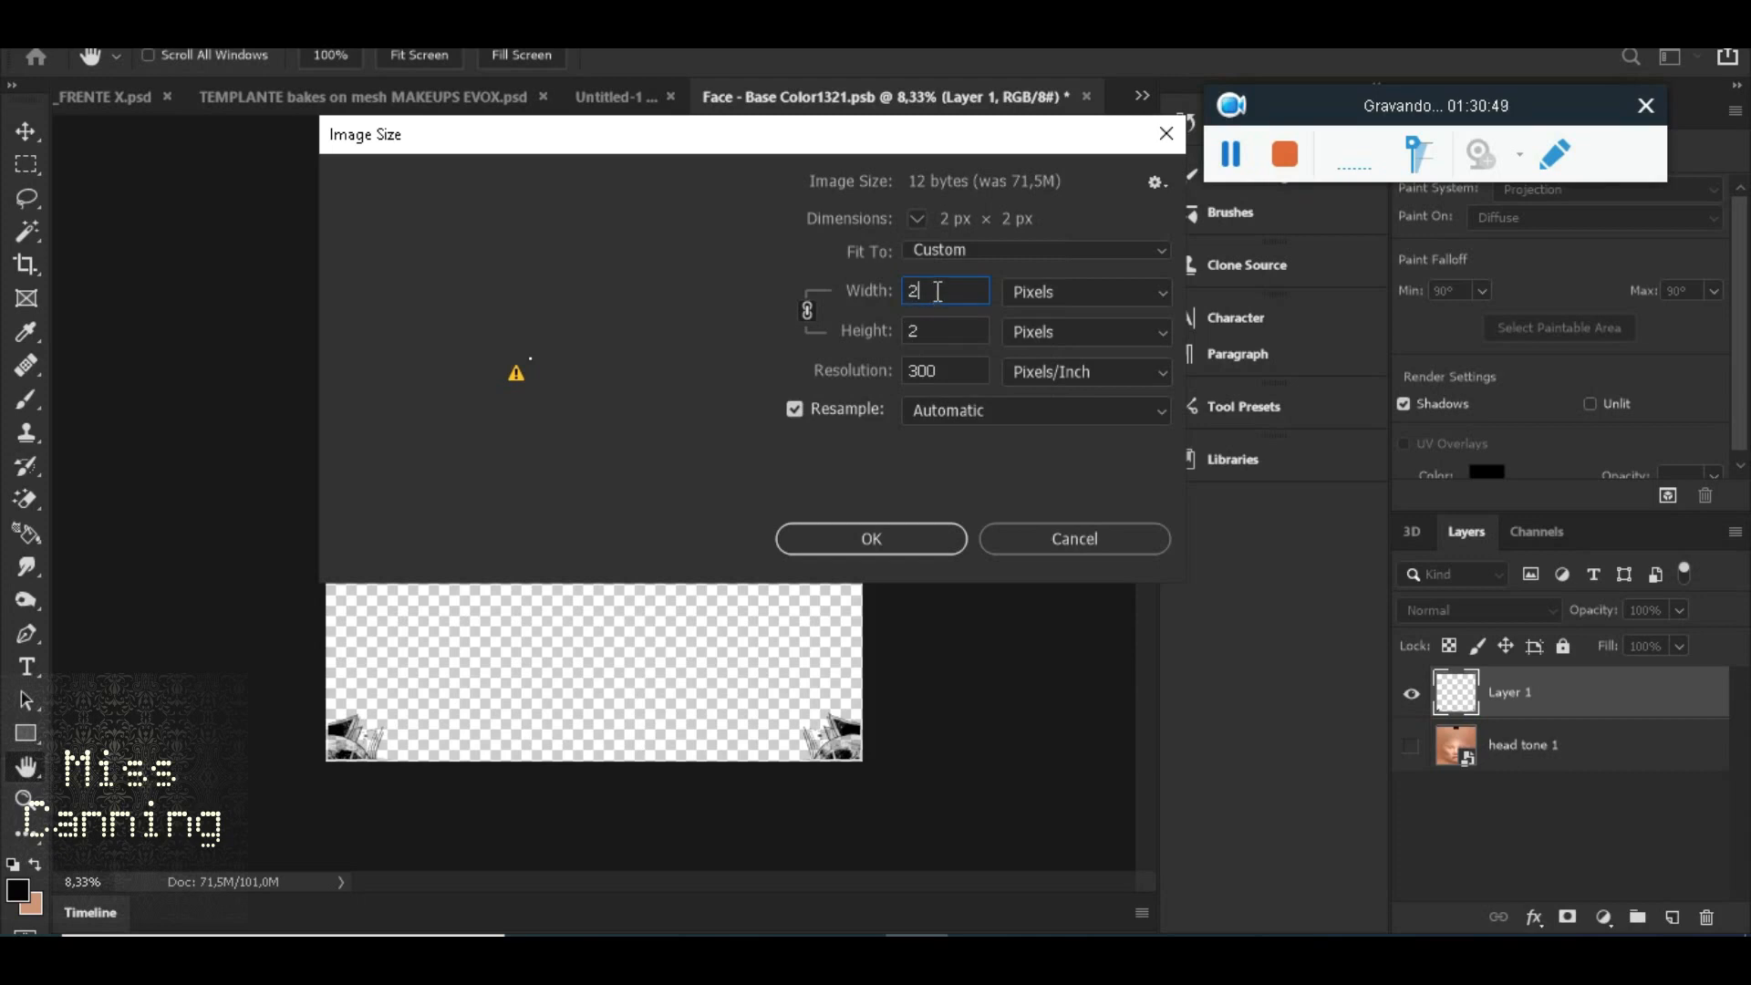
{"action": "type", "text": "0"}
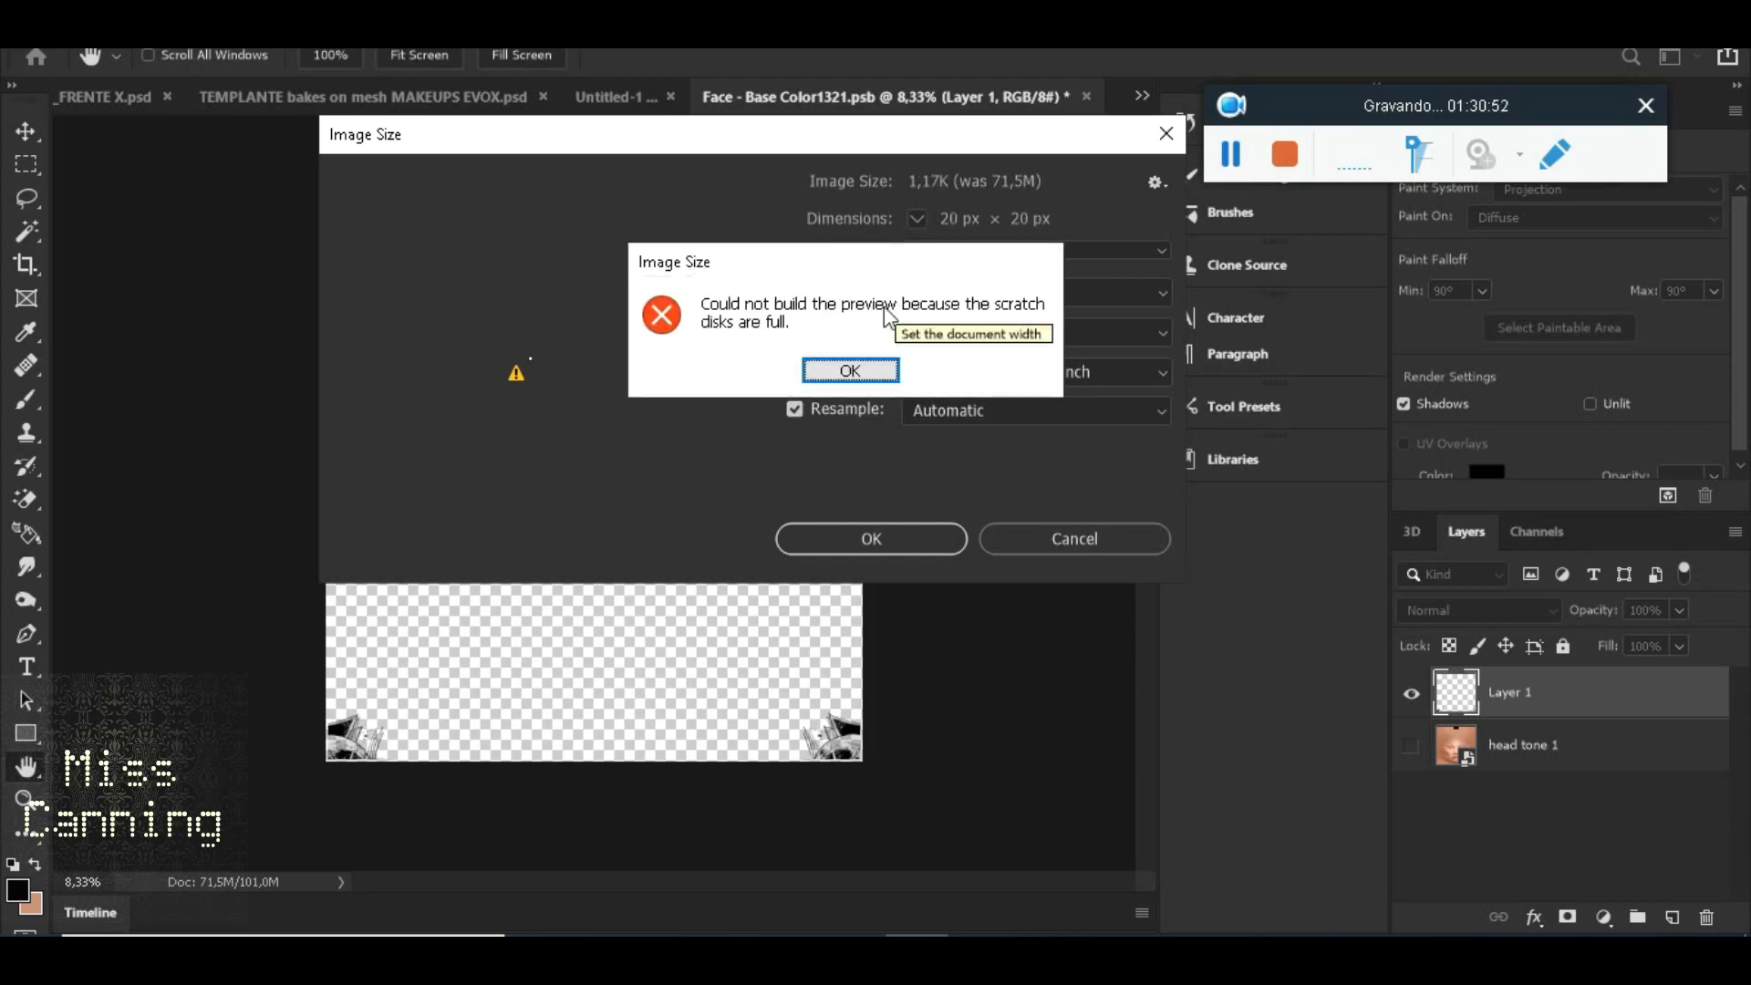
{"action": "left_click", "coordinate": [834, 374]}
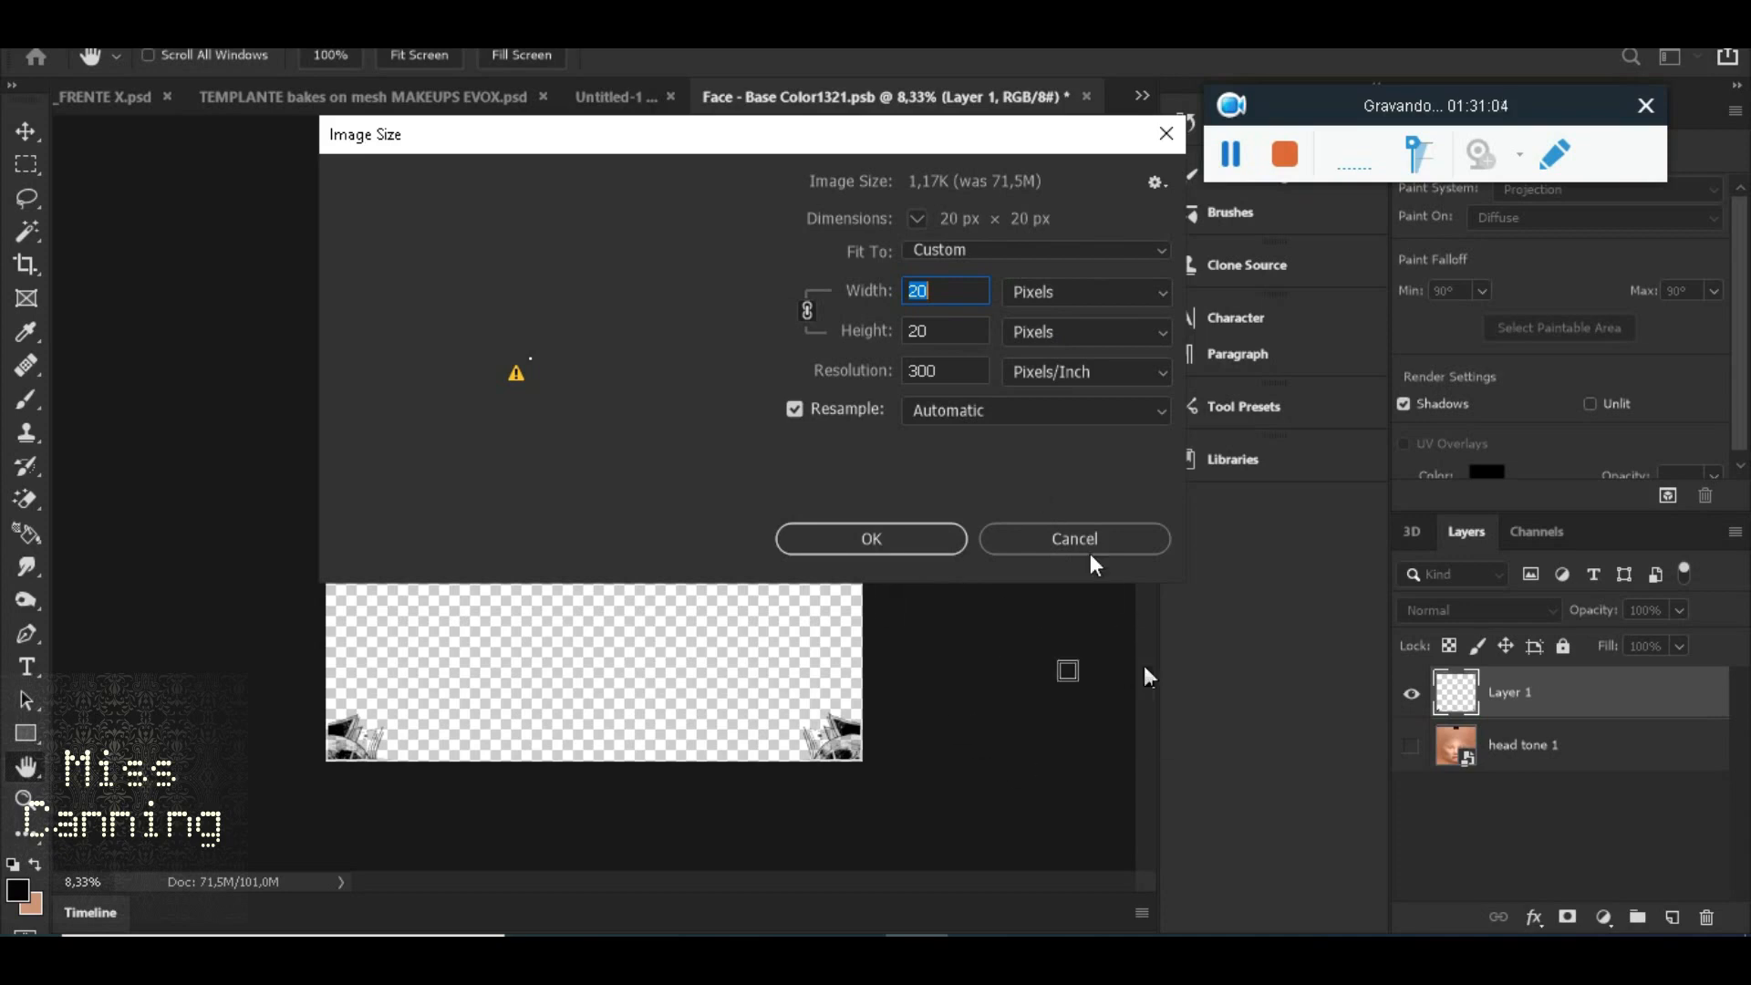
{"action": "left_click", "coordinate": [1022, 538]}
{"action": "left_click", "coordinate": [1224, 153]}
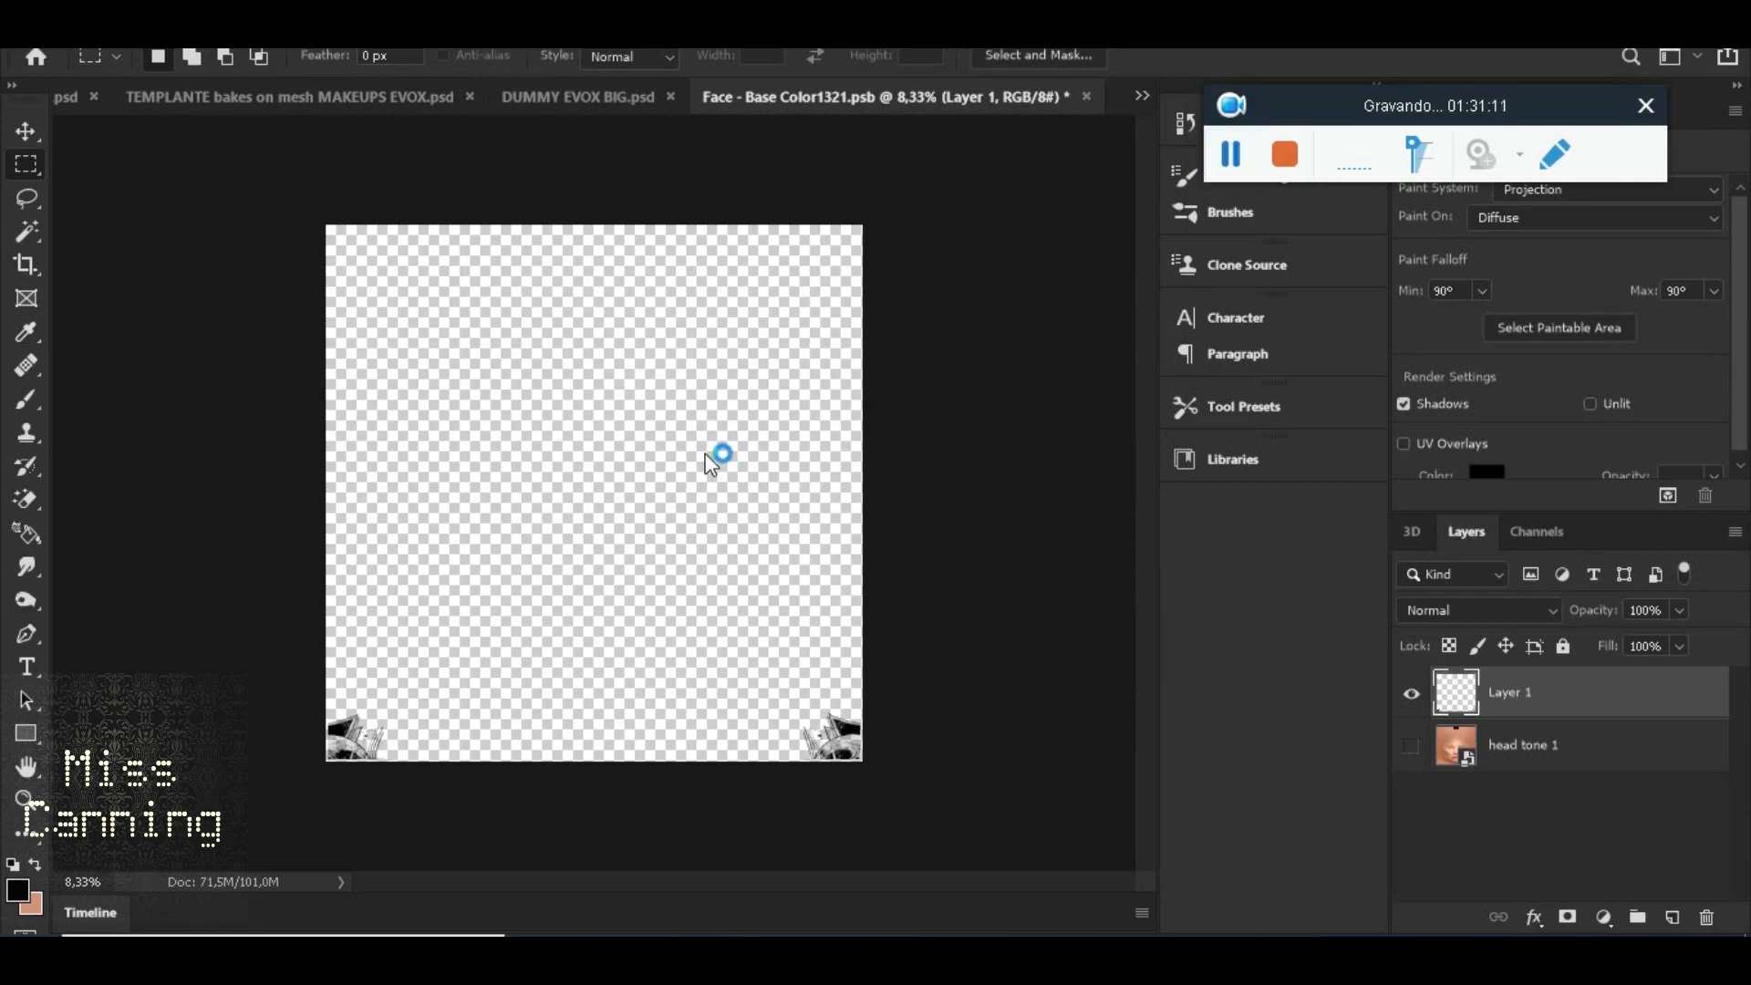
Resize the Face base color texture to 2048 × 2048 pixels
{"action": "left_click", "coordinate": [157, 38]}
{"action": "left_click", "coordinate": [247, 199]}
{"action": "type", "text": "2"}
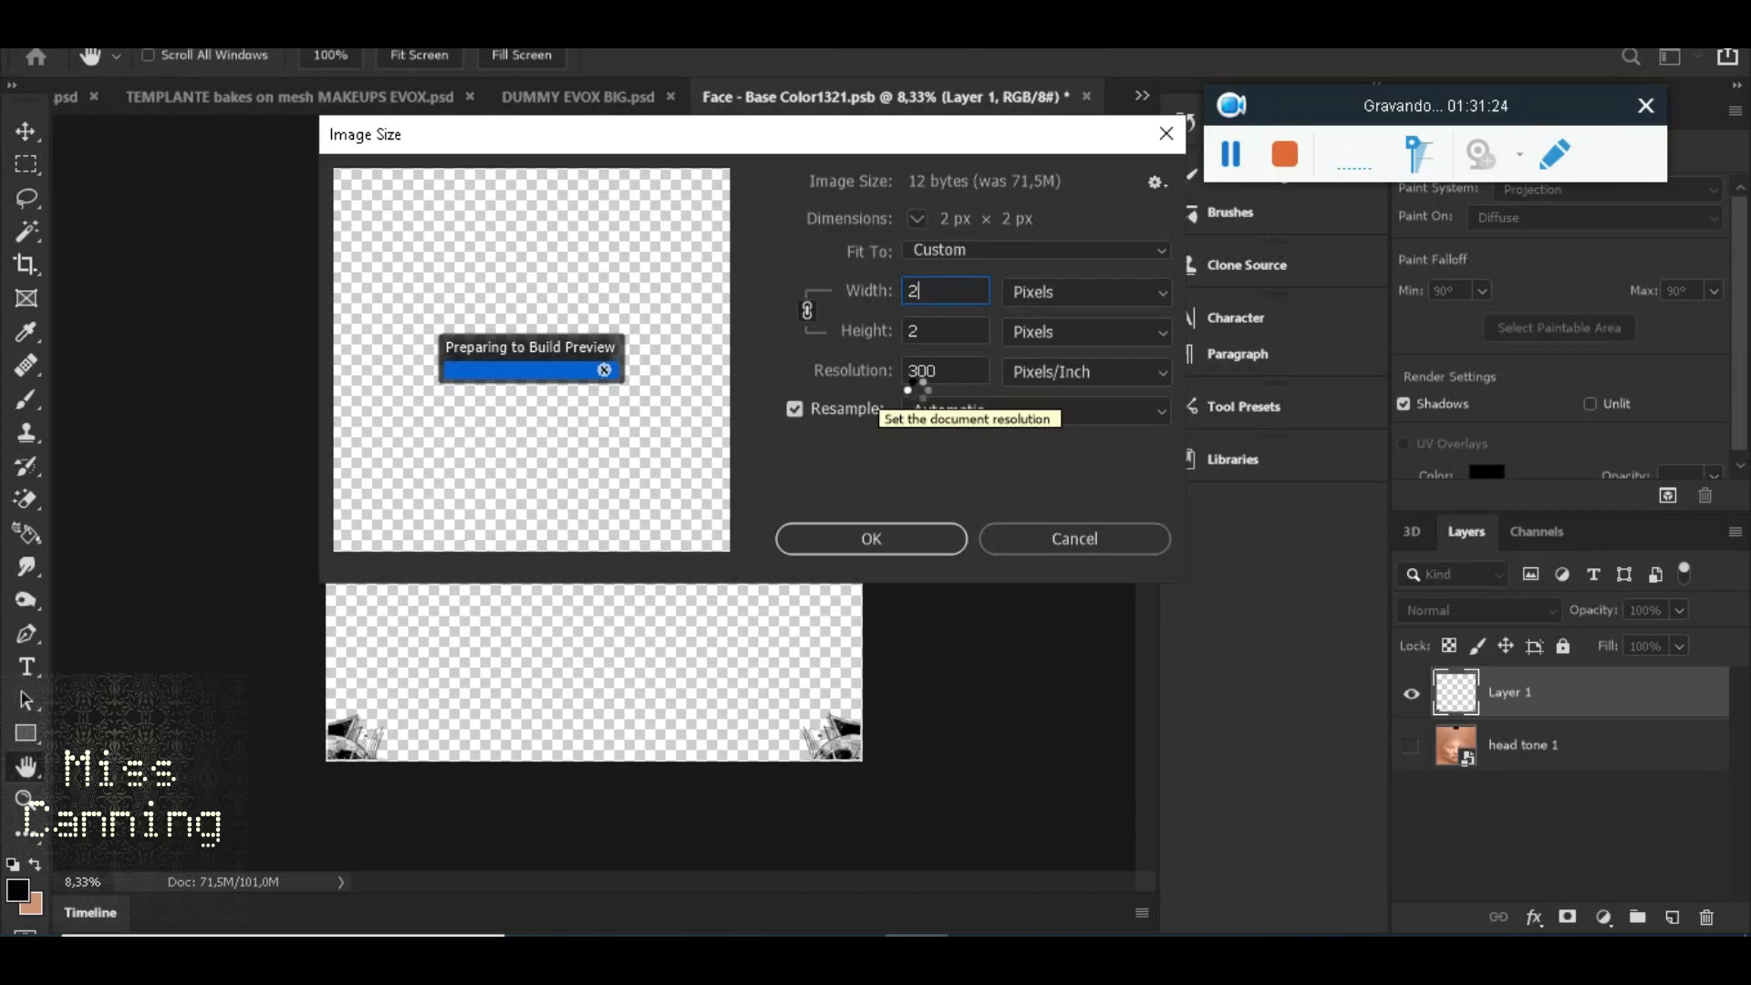
{"action": "type", "text": "048"}
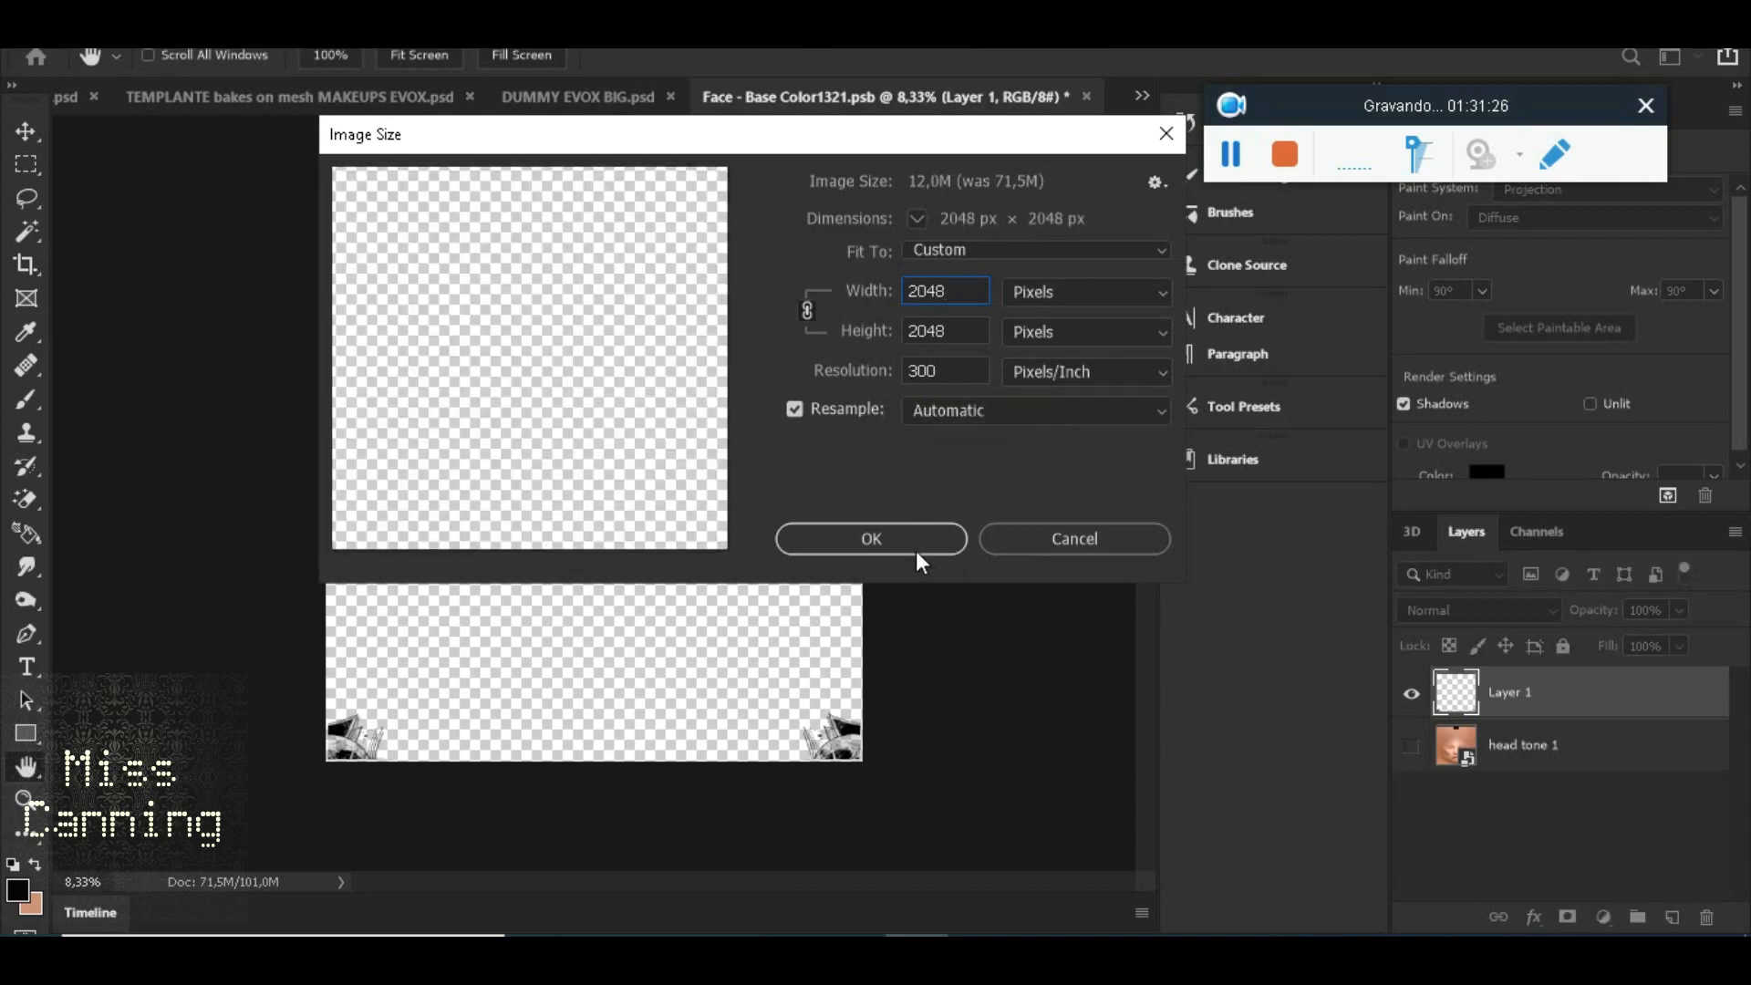
{"action": "left_click", "coordinate": [912, 545]}
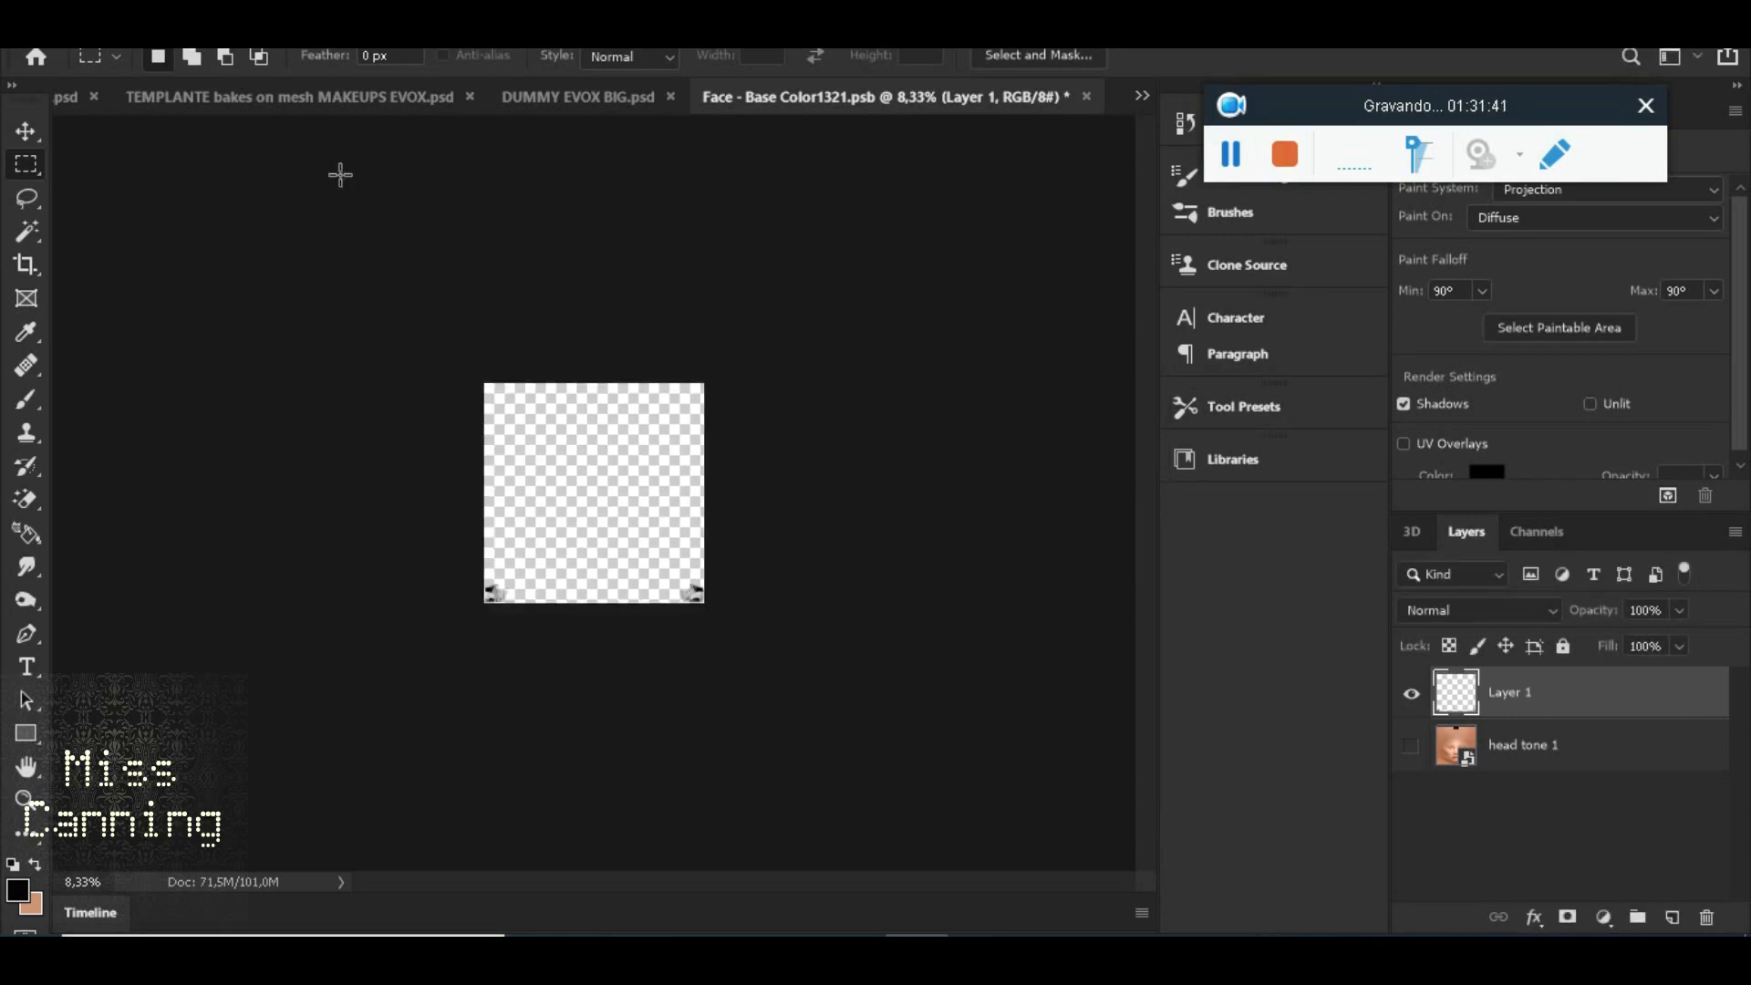
Save the face tattoo texture as a PNG over skull tatoo head in the MOUNT BODY EXAMPLE folder, and close the texture document
{"action": "left_click", "coordinate": [69, 38]}
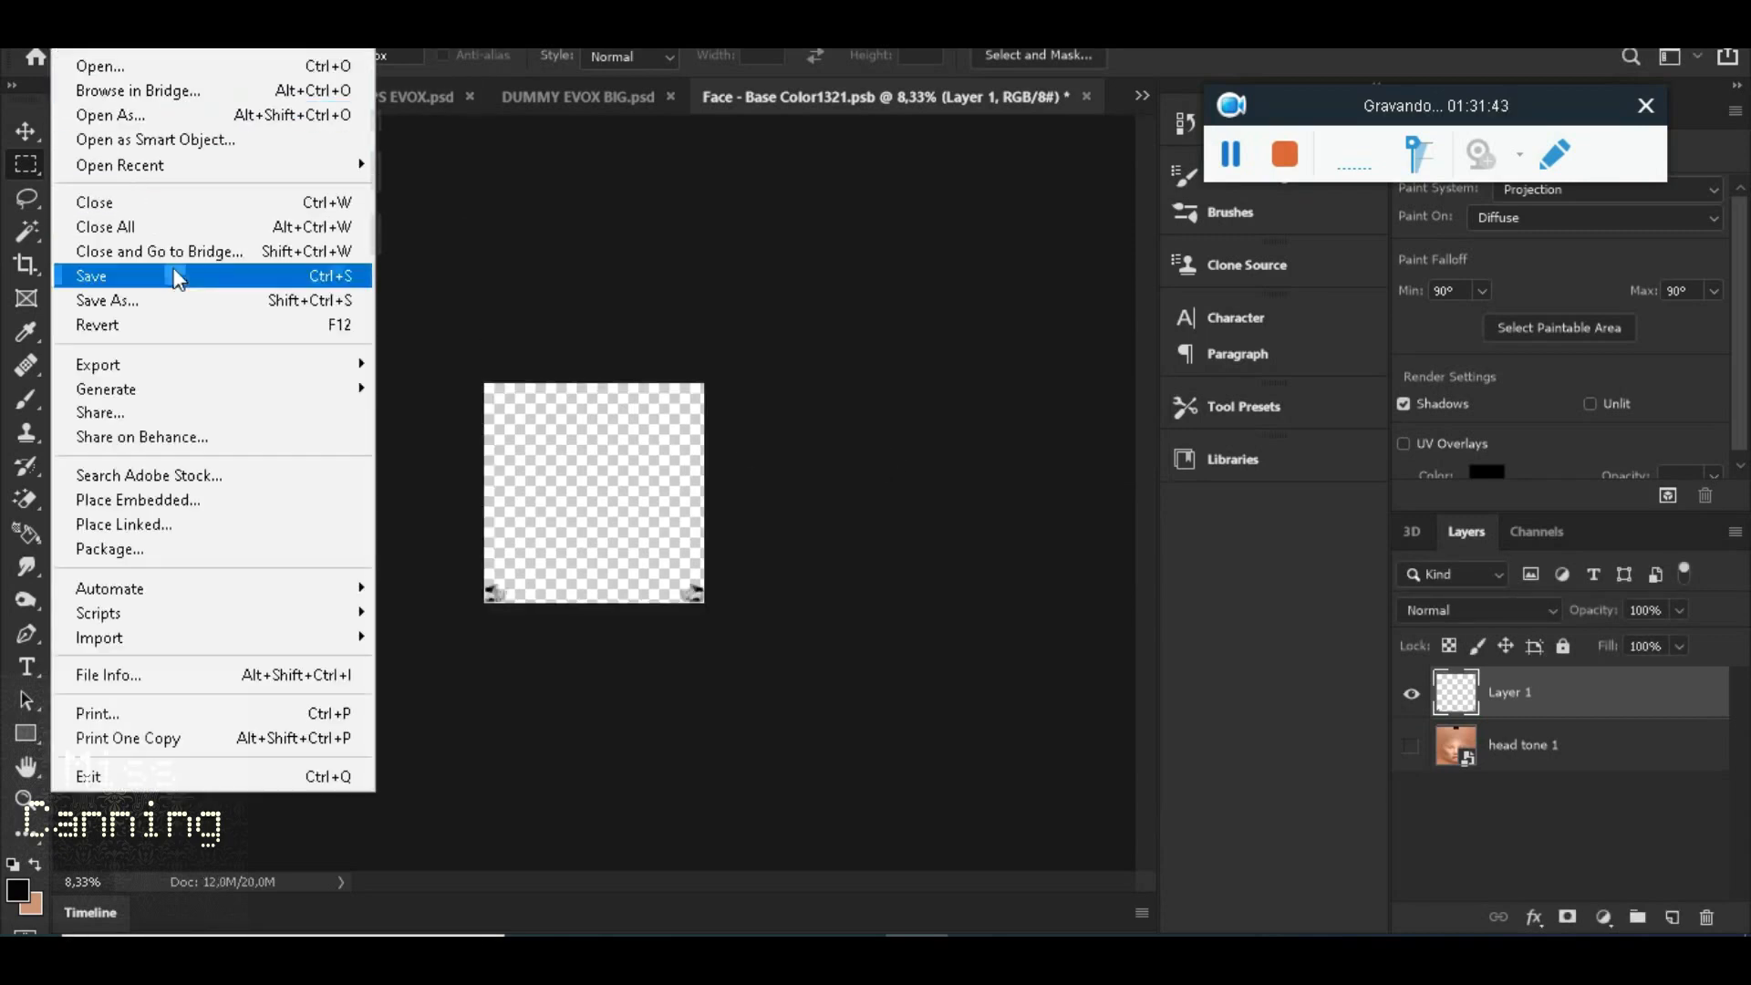
{"action": "left_click", "coordinate": [166, 298]}
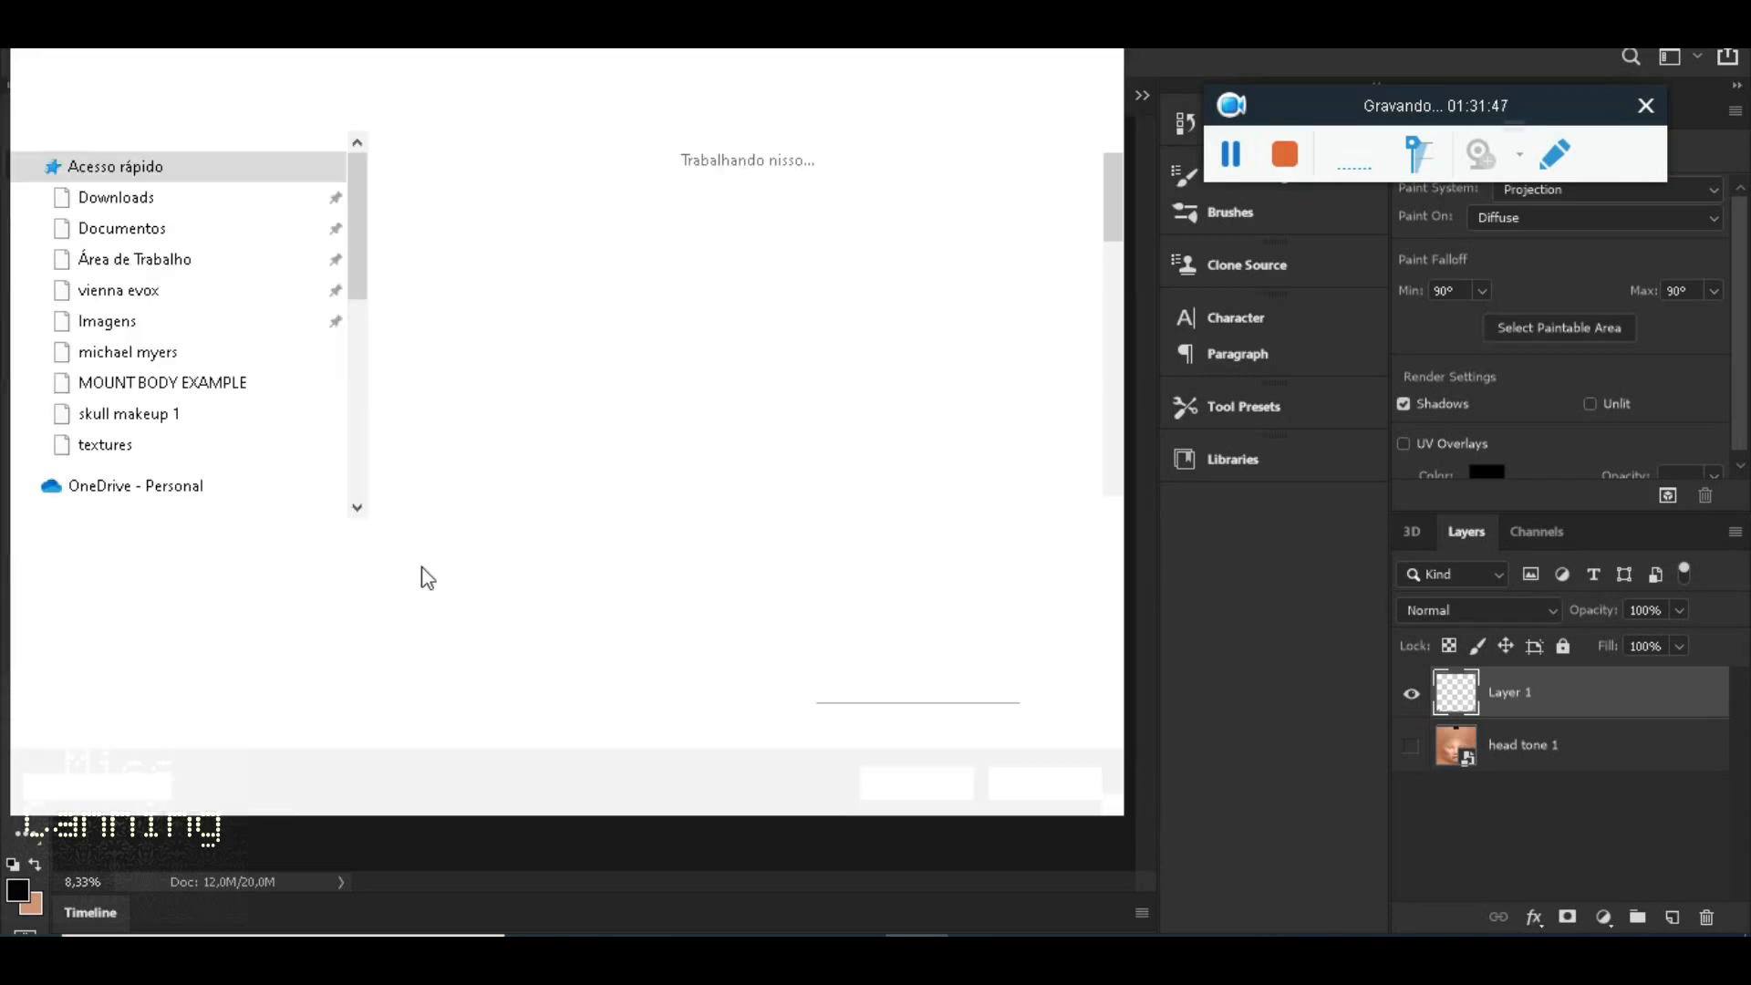
{"action": "left_click", "coordinate": [179, 394]}
{"action": "left_click", "coordinate": [288, 588]}
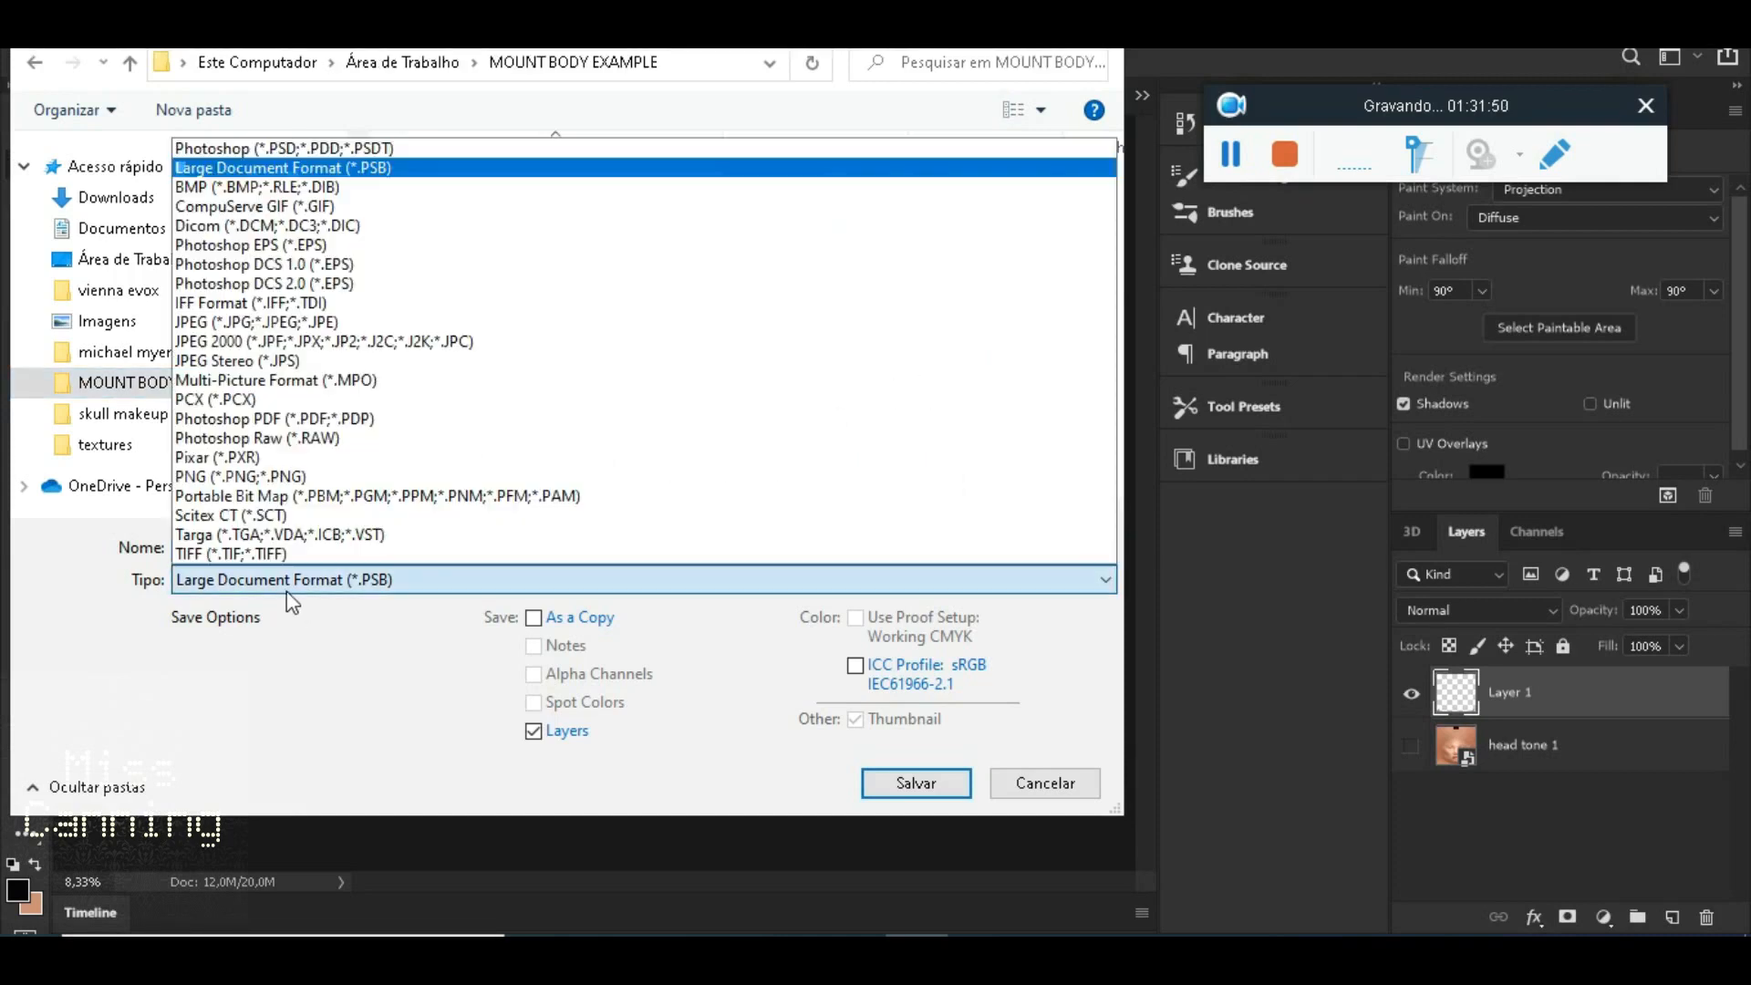
{"action": "left_click", "coordinate": [241, 476]}
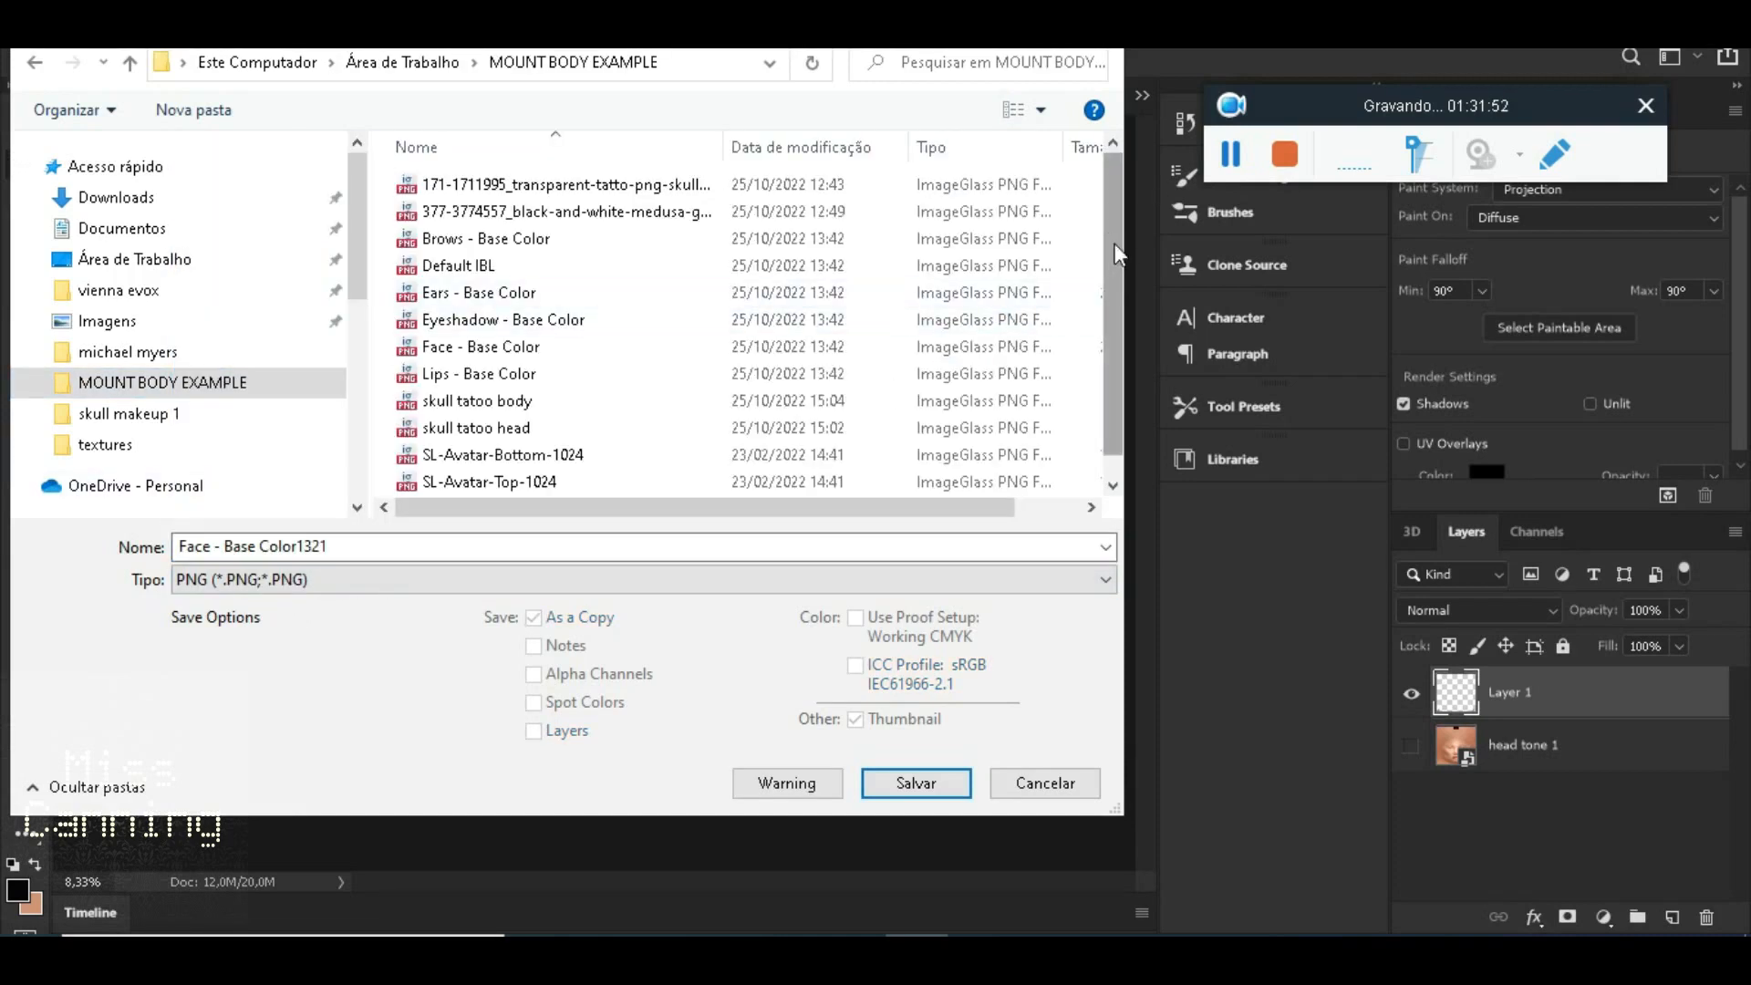
{"action": "left_click", "coordinate": [1013, 110]}
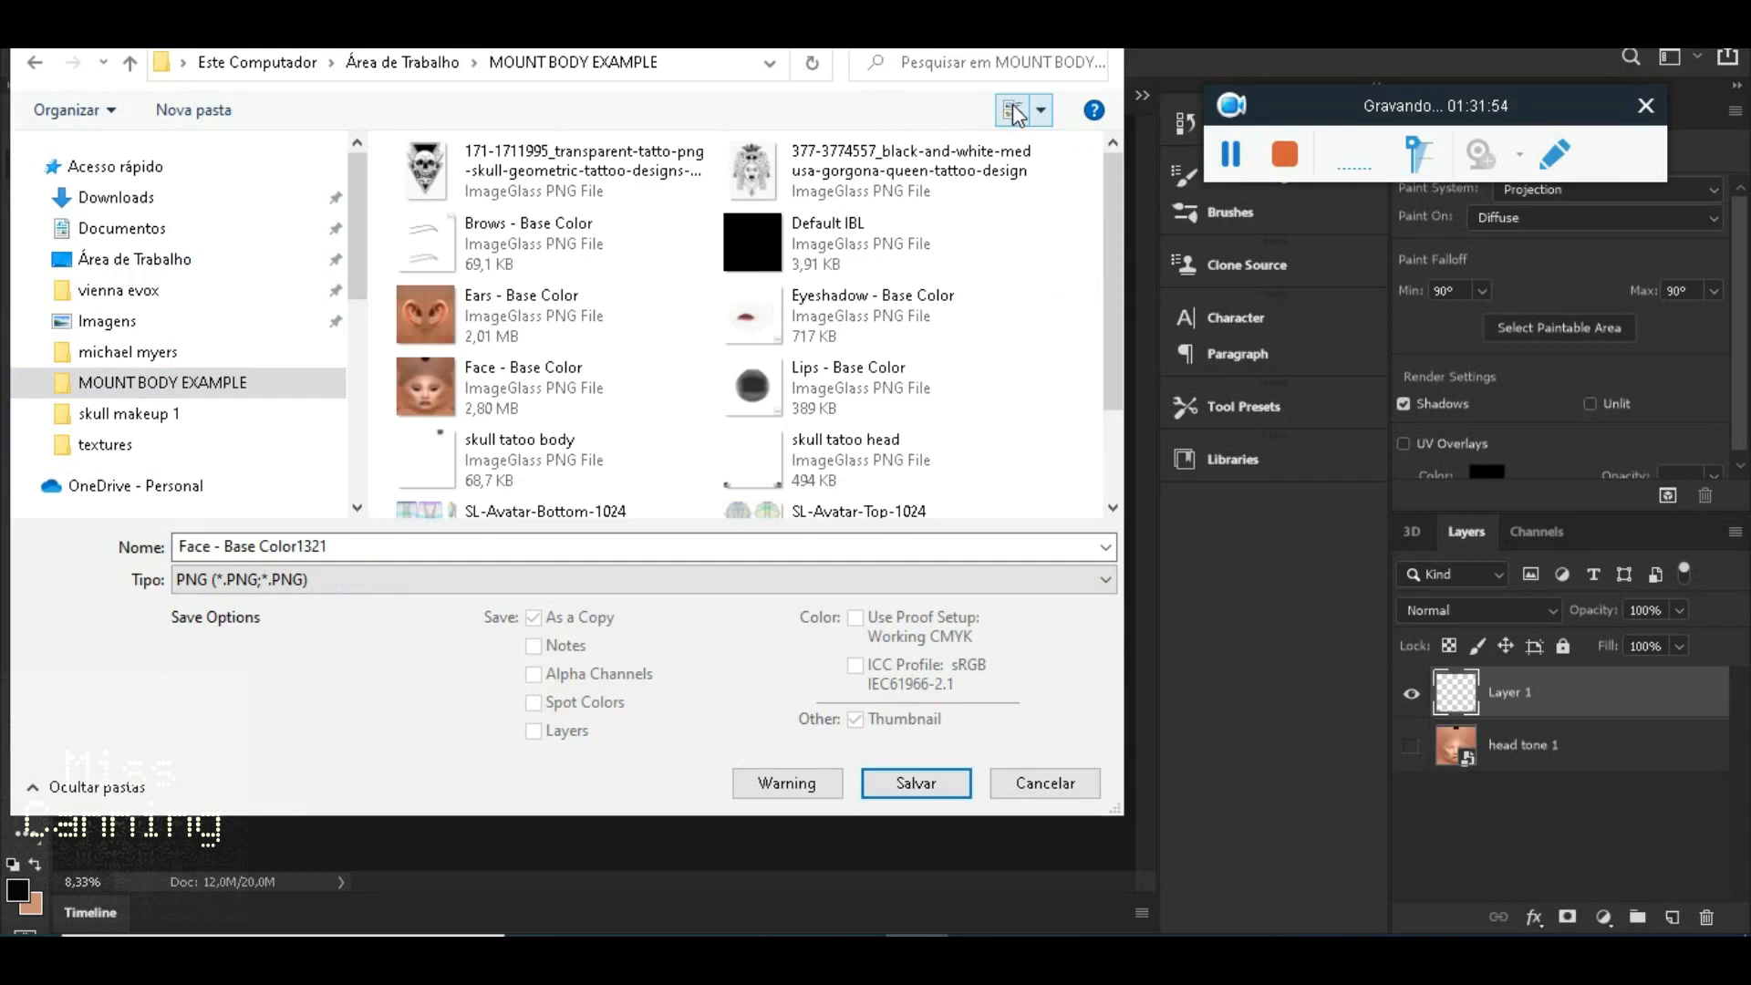
{"action": "scroll", "coordinate": [1114, 274], "scroll_direction": "down", "scroll_amount": 1}
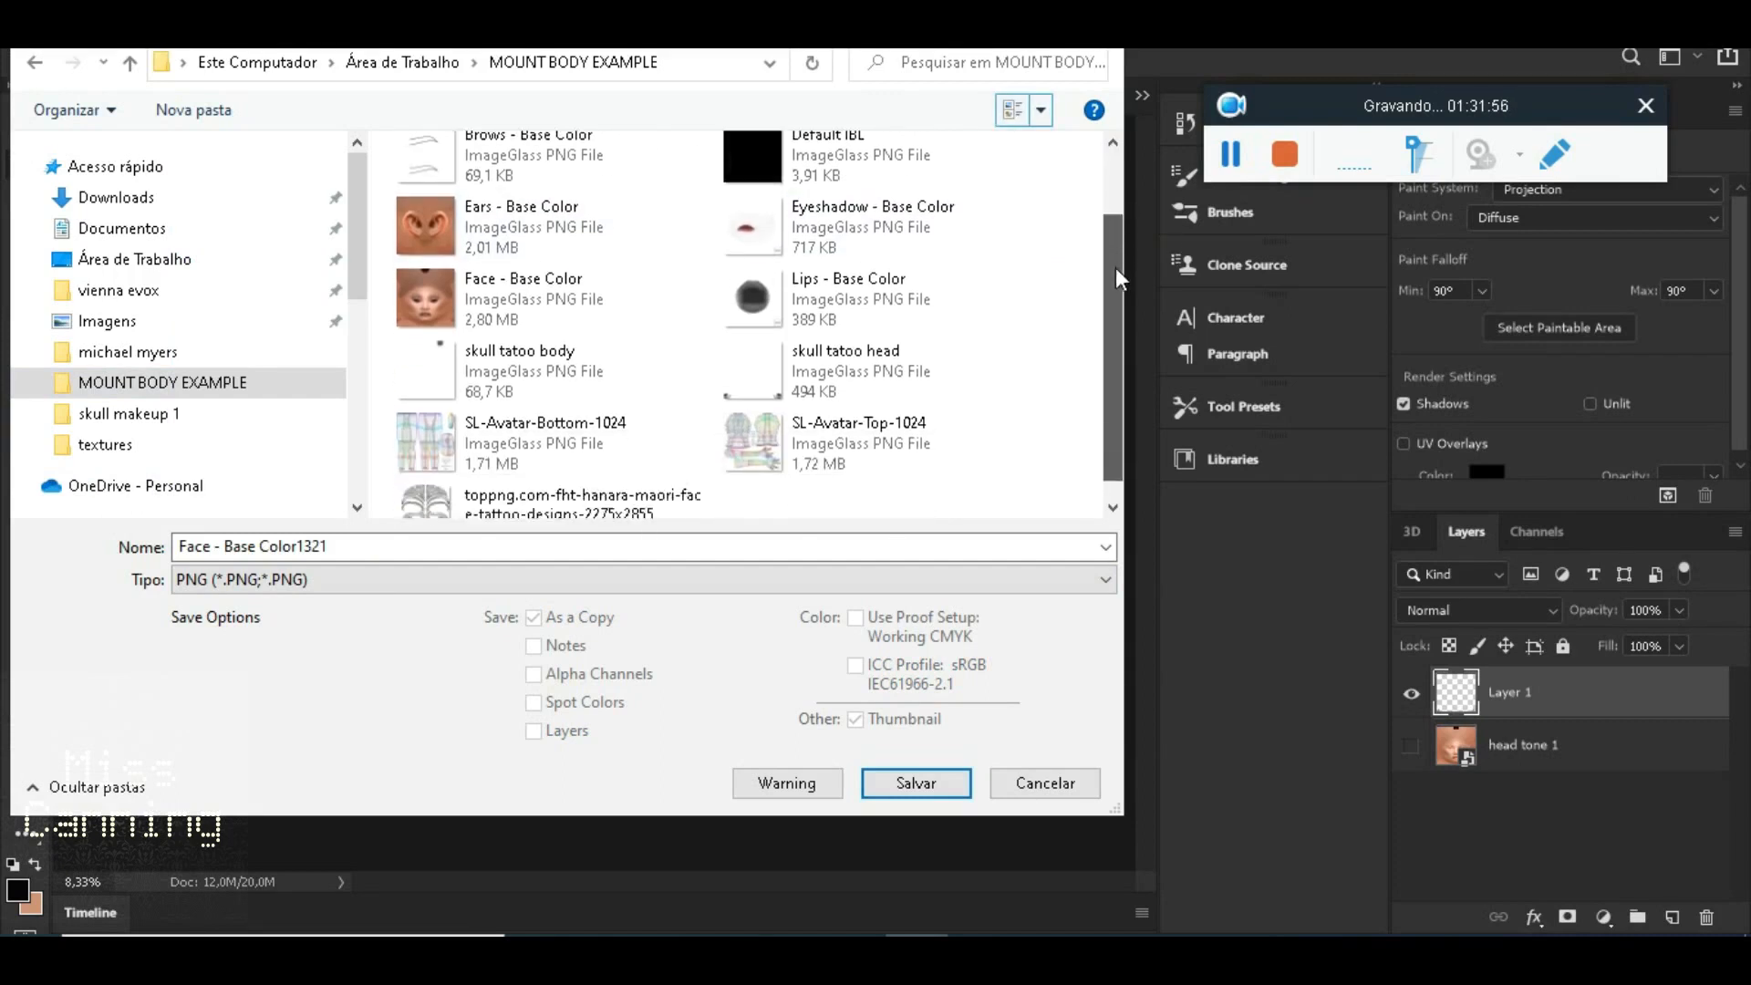
{"action": "left_click", "coordinate": [890, 358]}
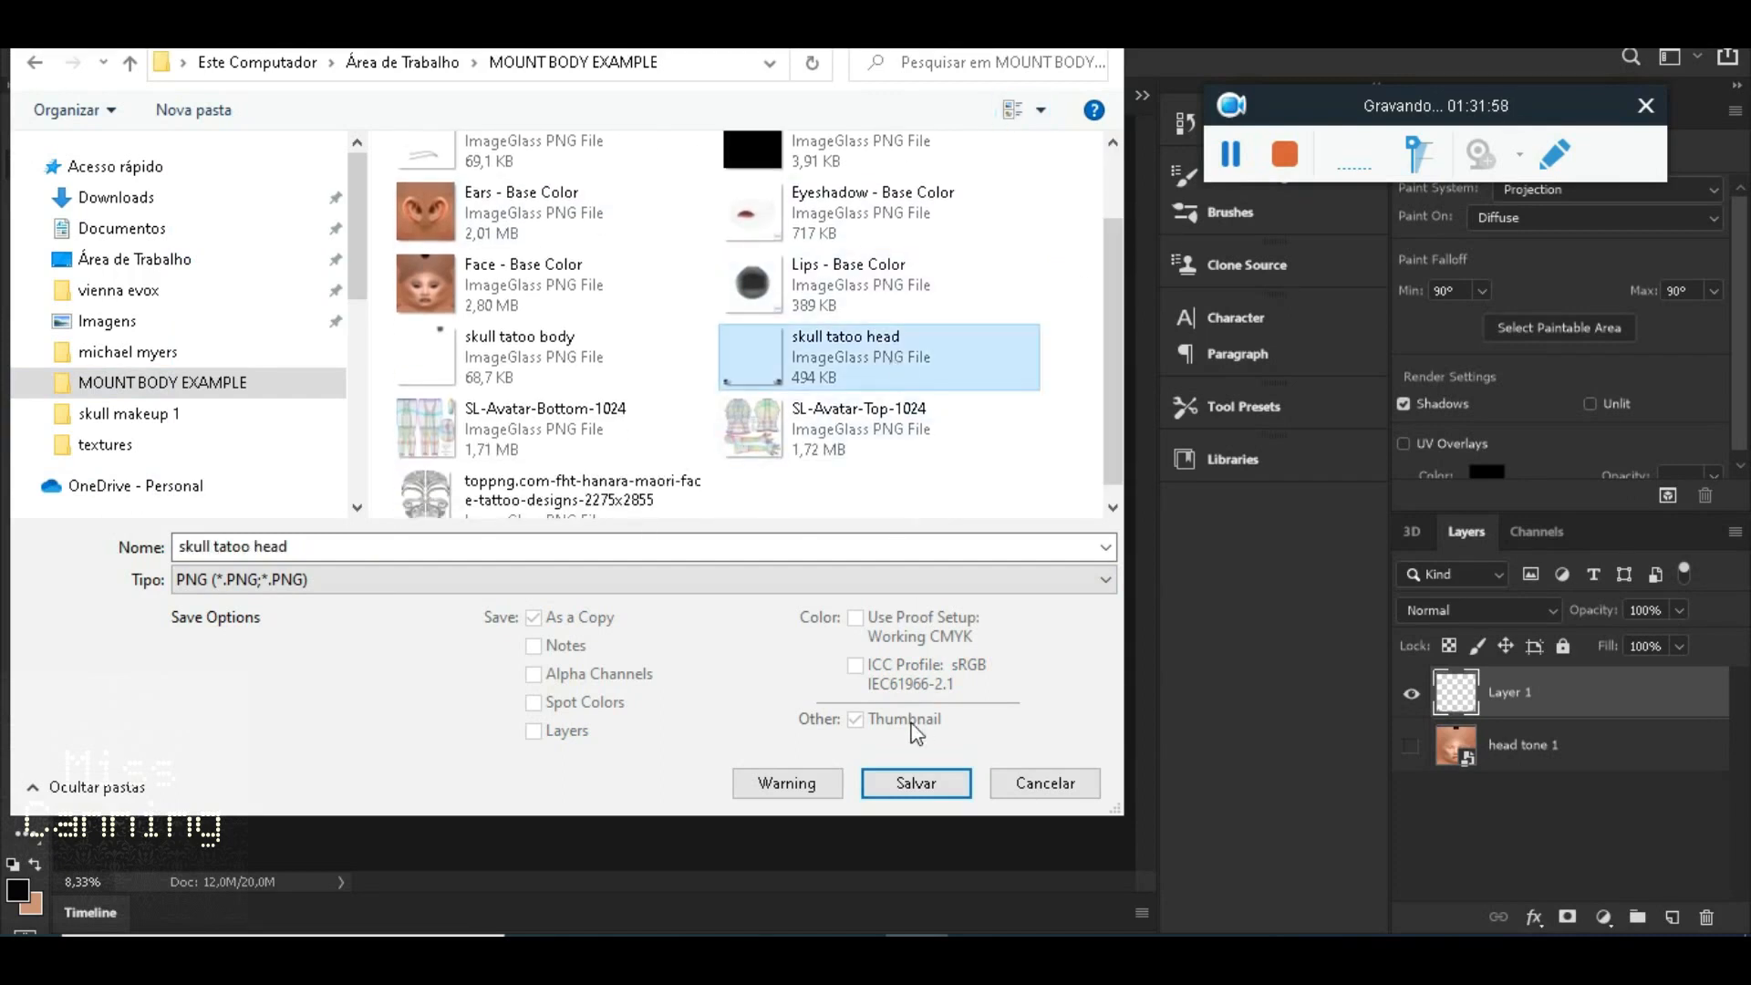
{"action": "left_click", "coordinate": [916, 783]}
{"action": "left_click", "coordinate": [912, 482]}
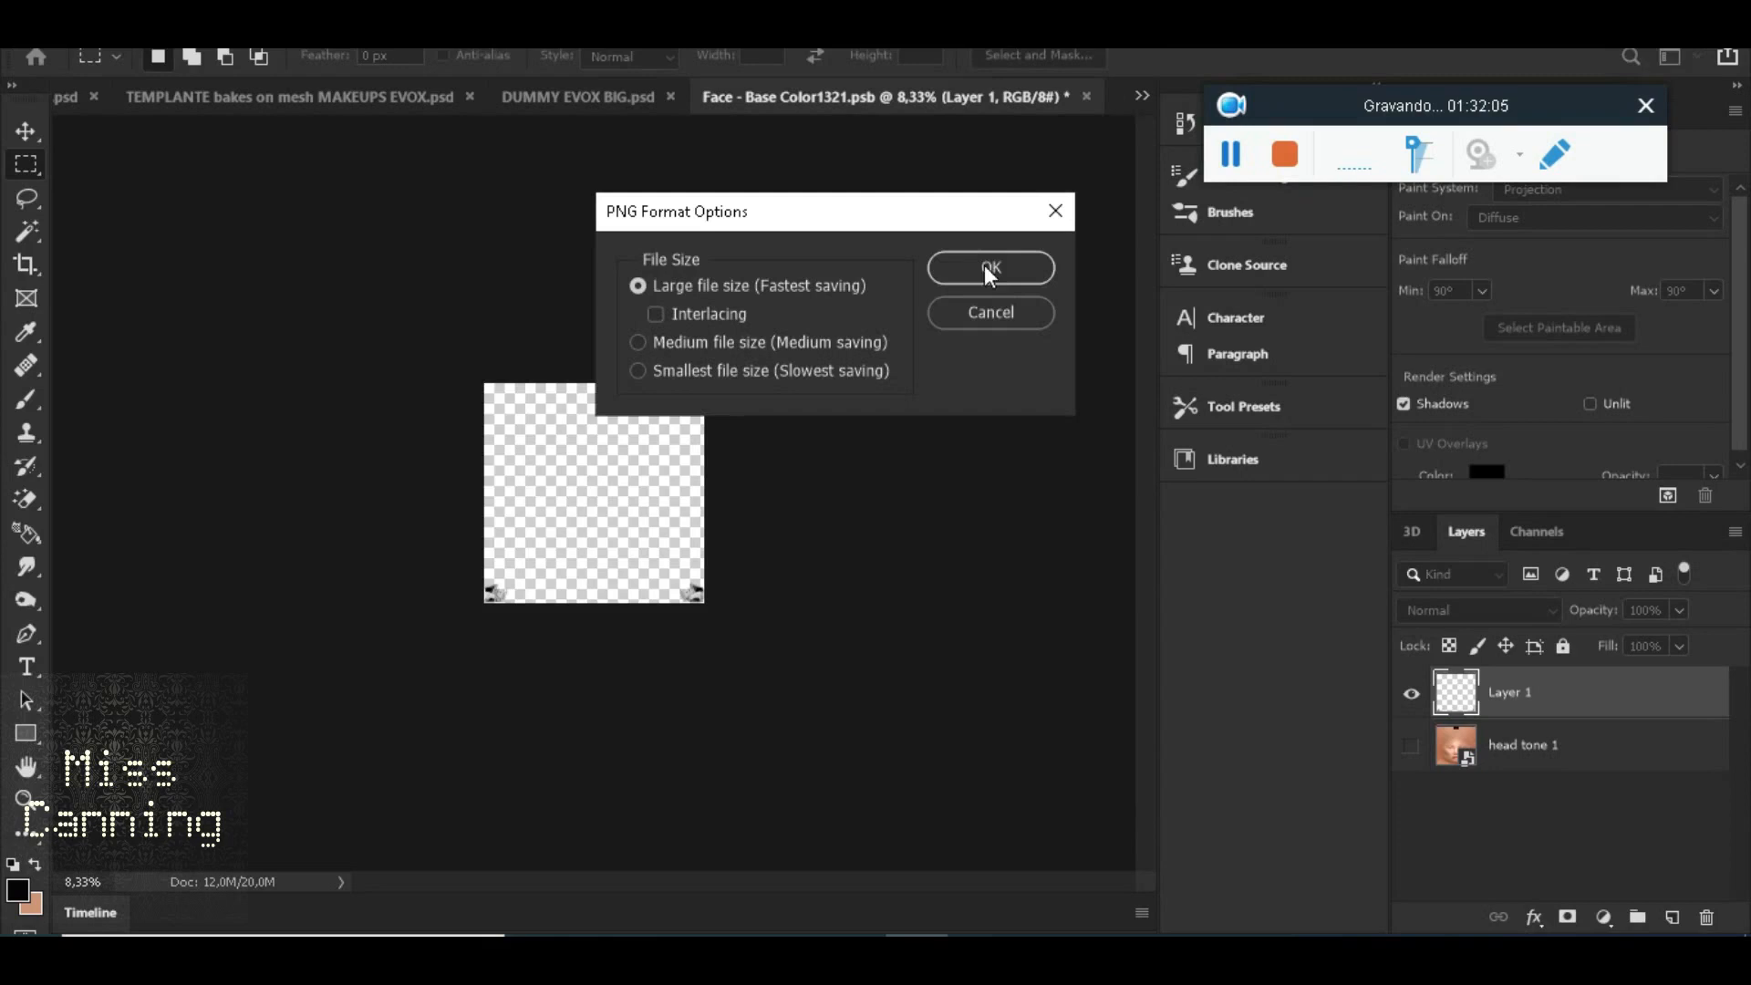
{"action": "left_click", "coordinate": [985, 267]}
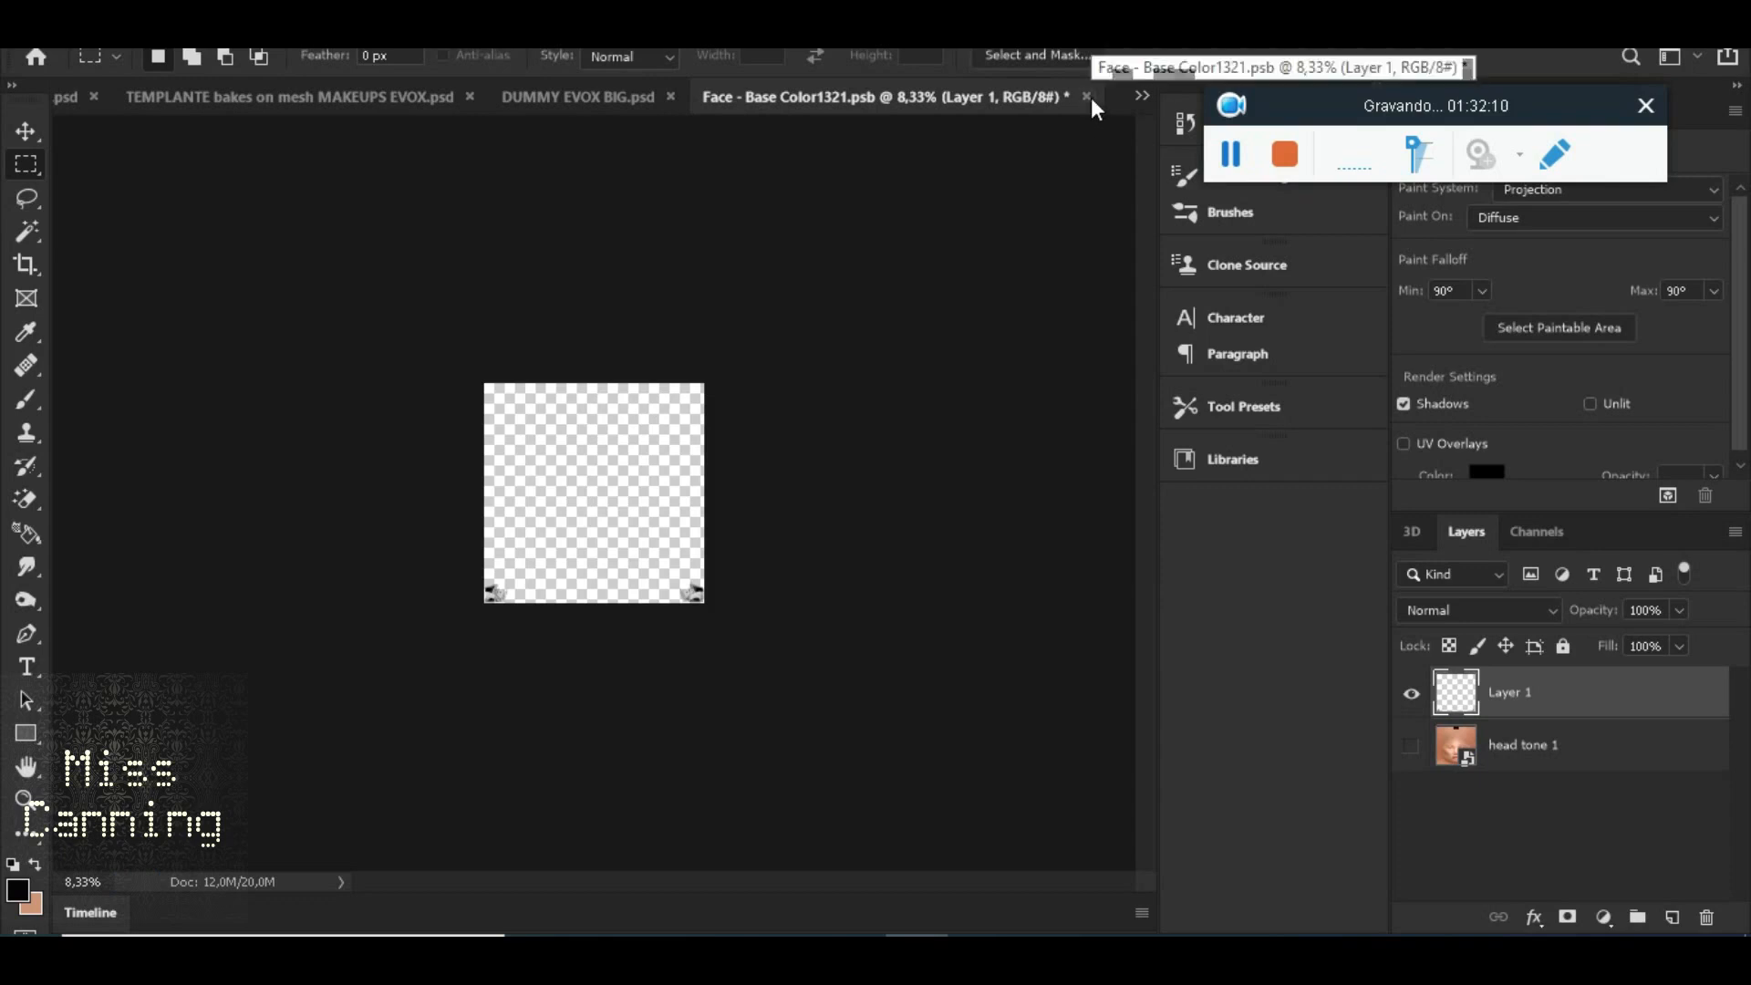
{"action": "left_click", "coordinate": [863, 376]}
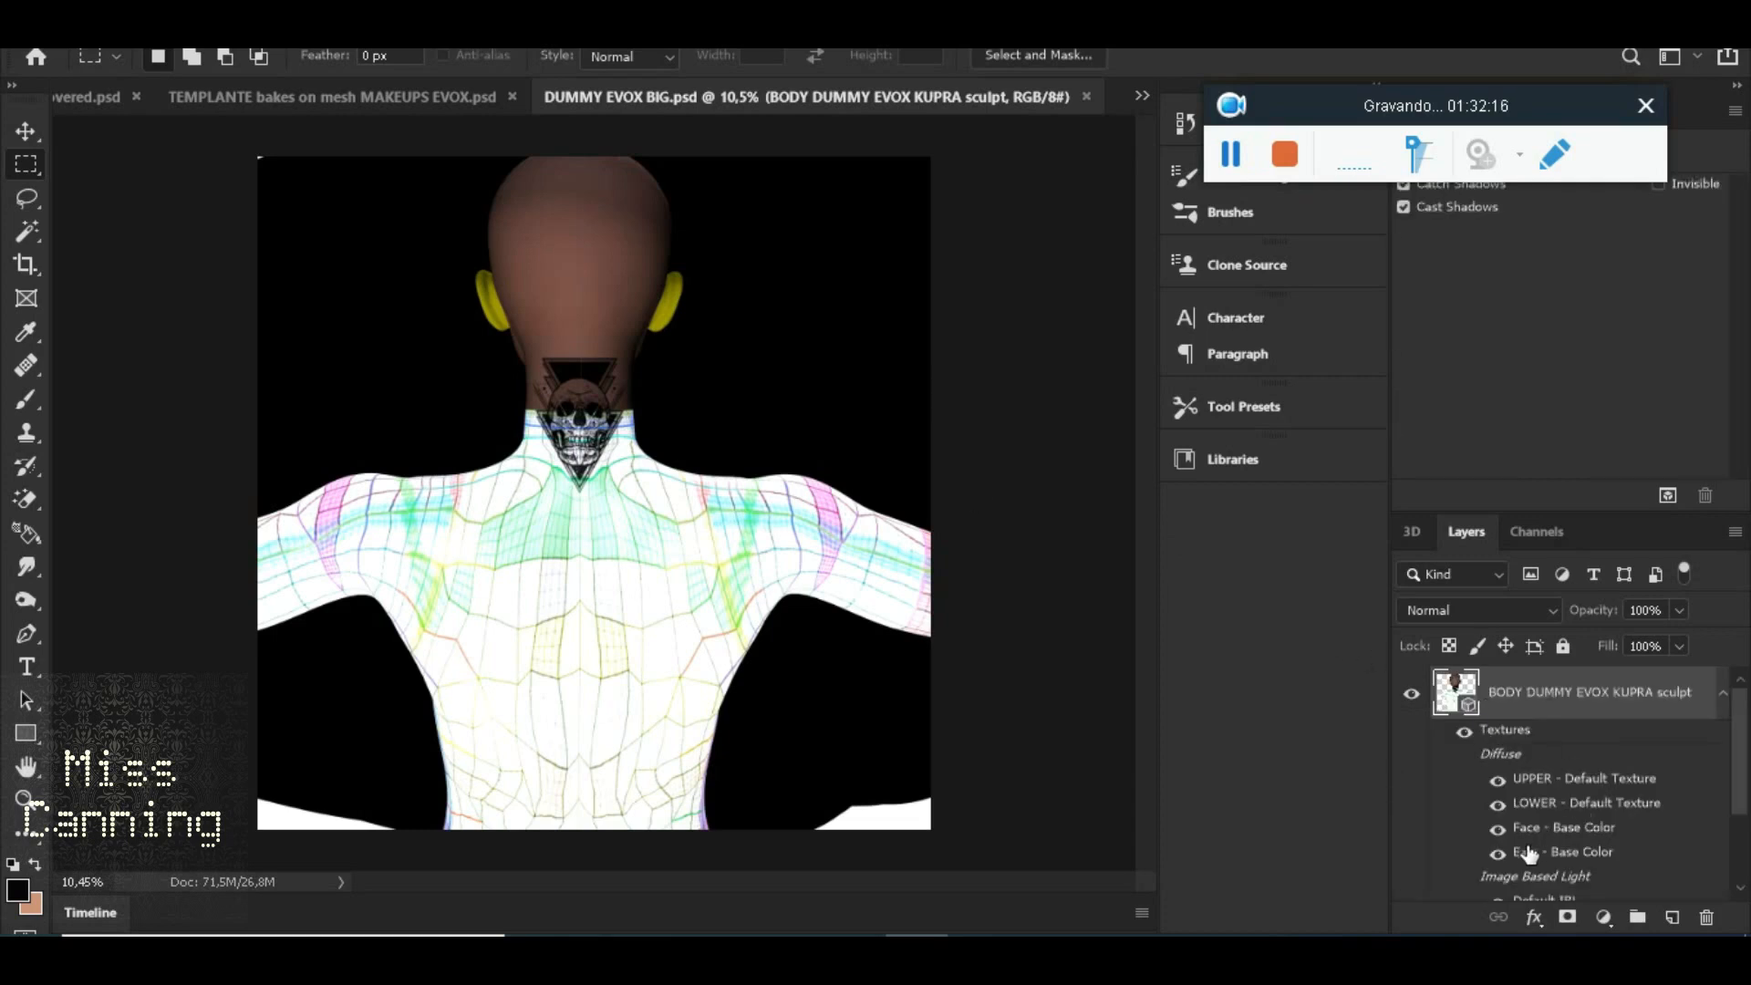
Open the UPPER default texture of the body model and hide its SL-Avatar-Top-1024 layer
{"action": "double_click", "coordinate": [1550, 780]}
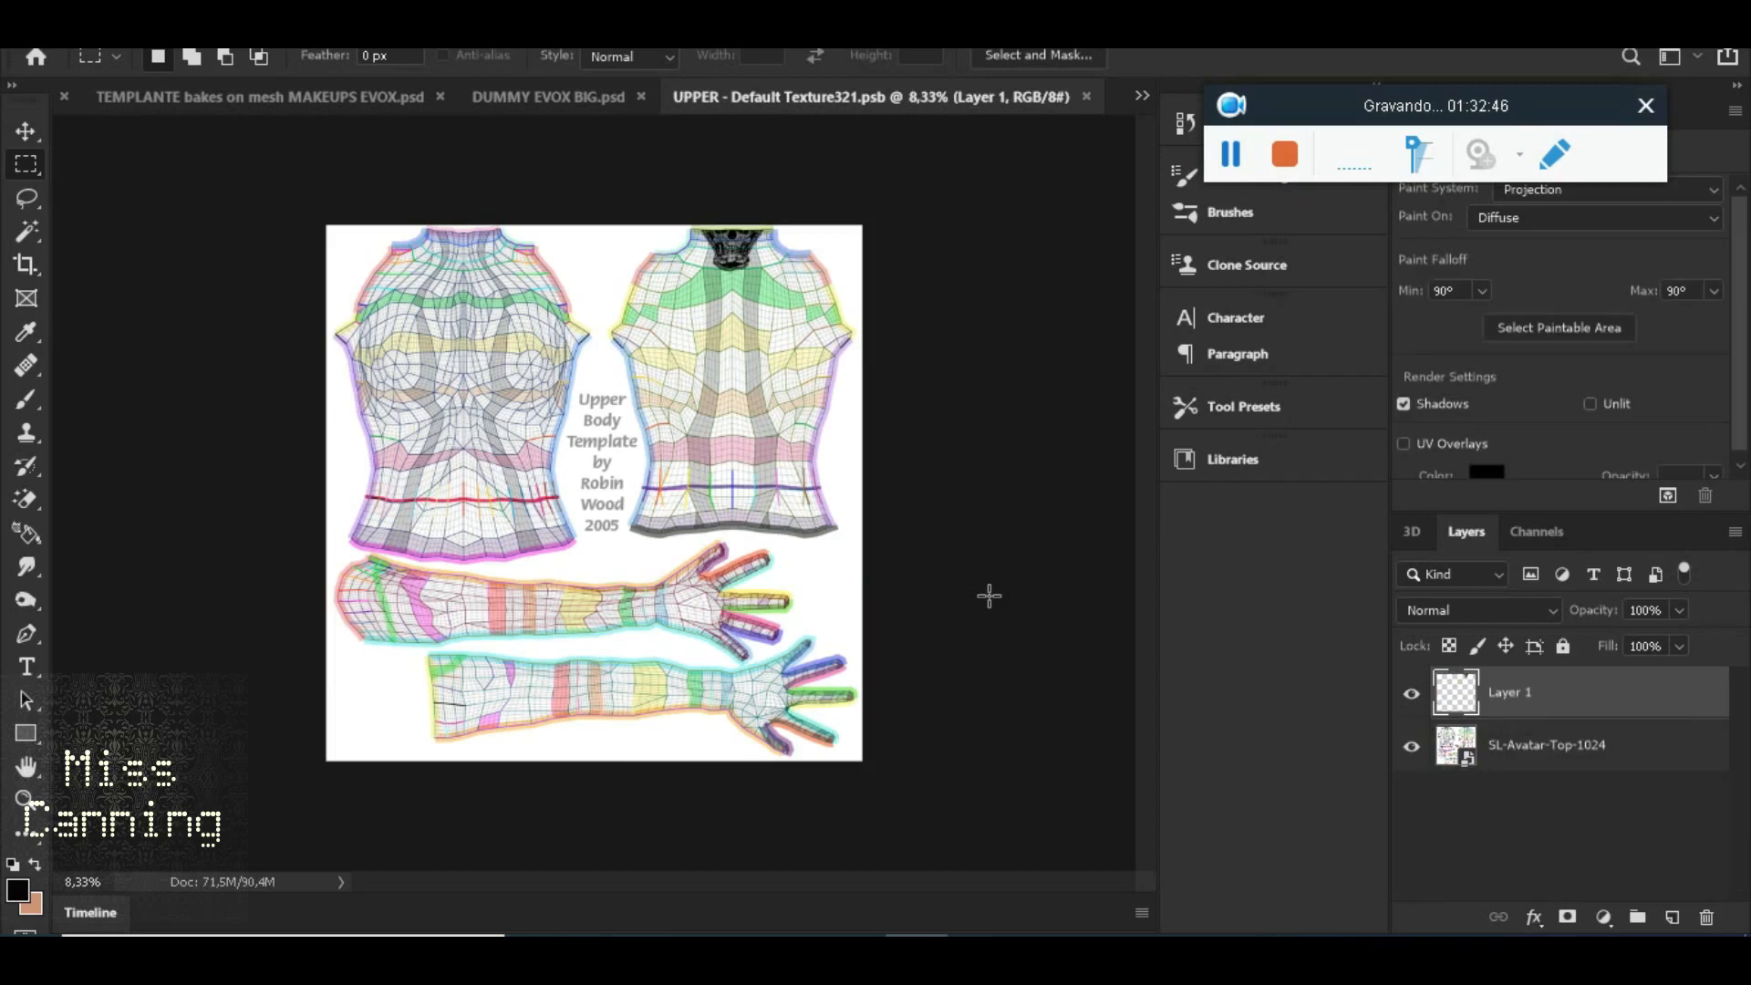
{"action": "left_click", "coordinate": [1411, 746]}
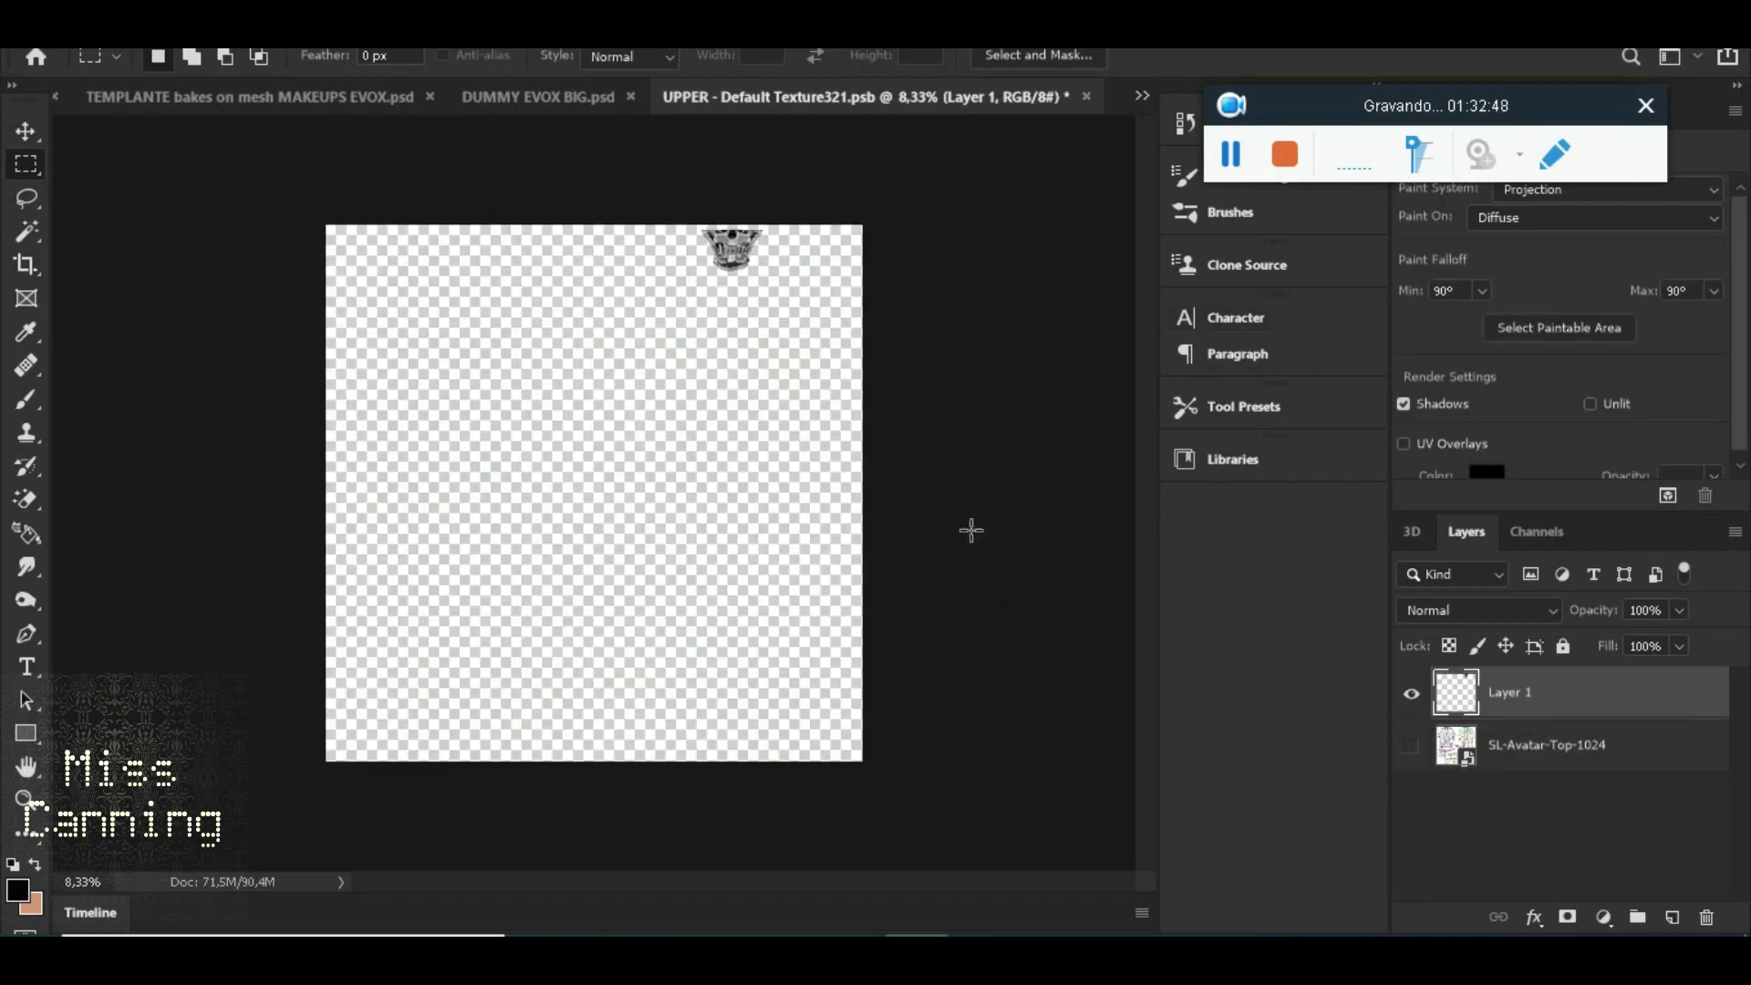
{"action": "left_click", "coordinate": [69, 38]}
{"action": "left_click", "coordinate": [197, 302]}
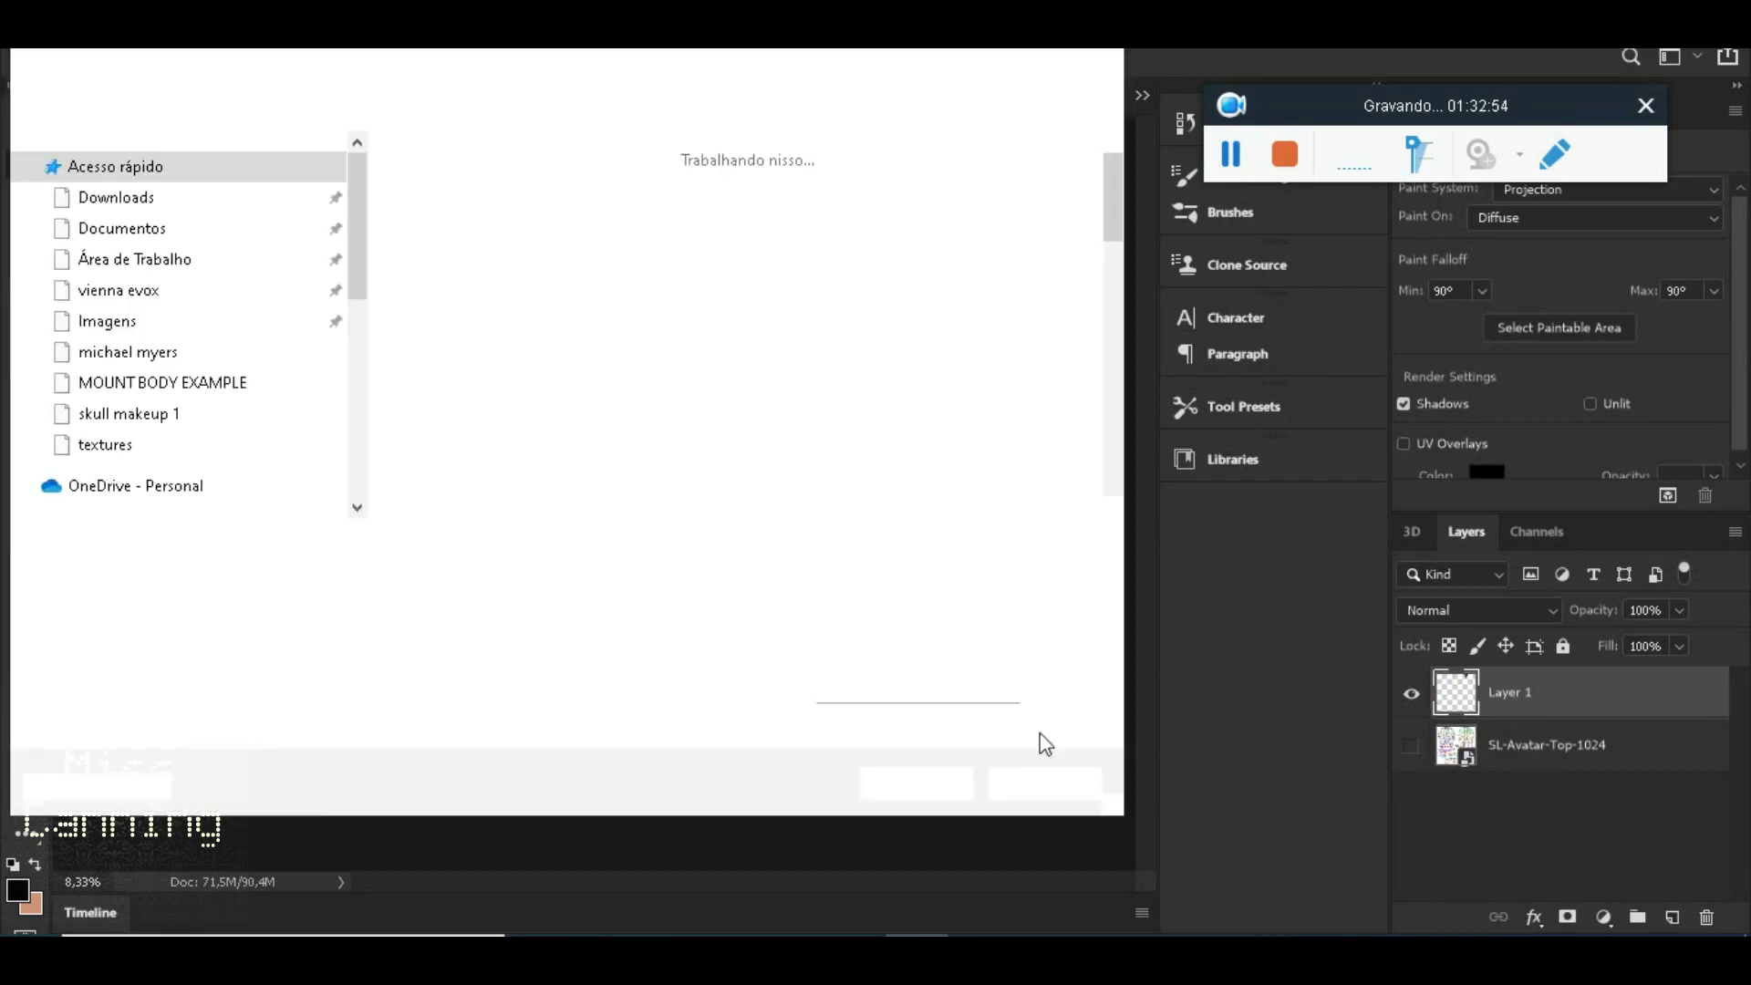
{"action": "left_click", "coordinate": [1042, 784]}
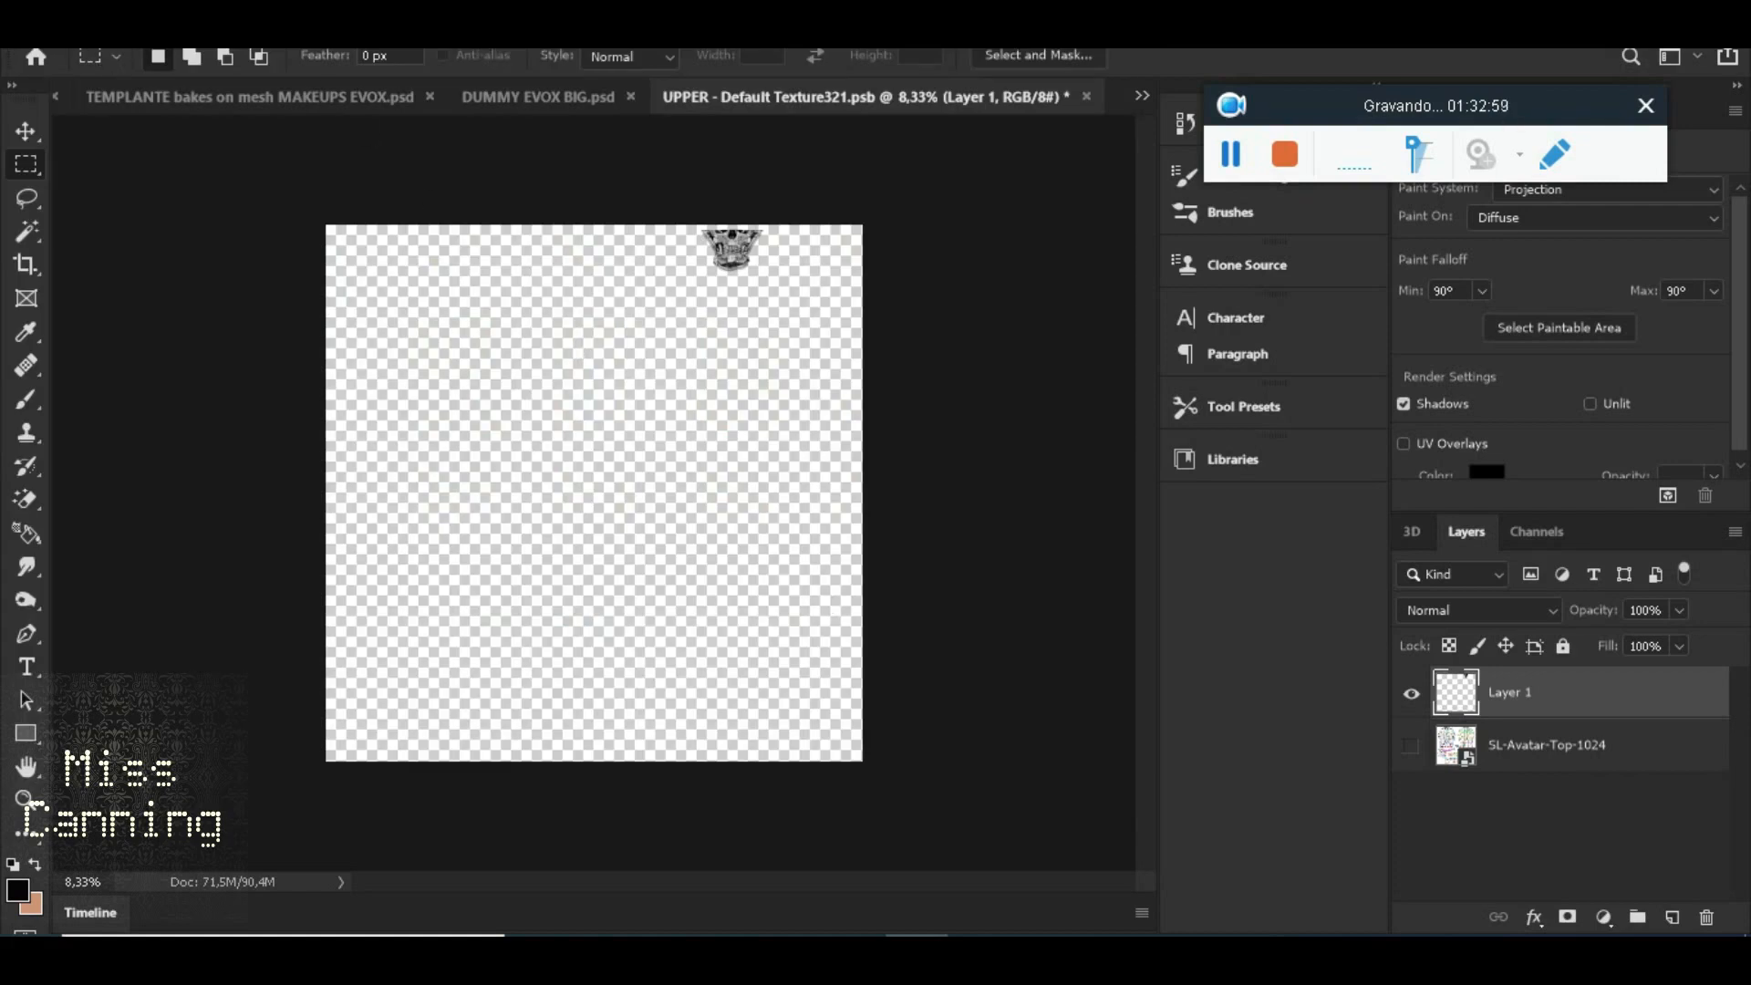
Resize the UPPER default texture to 2048 × 2048 pixels
{"action": "left_click", "coordinate": [155, 36]}
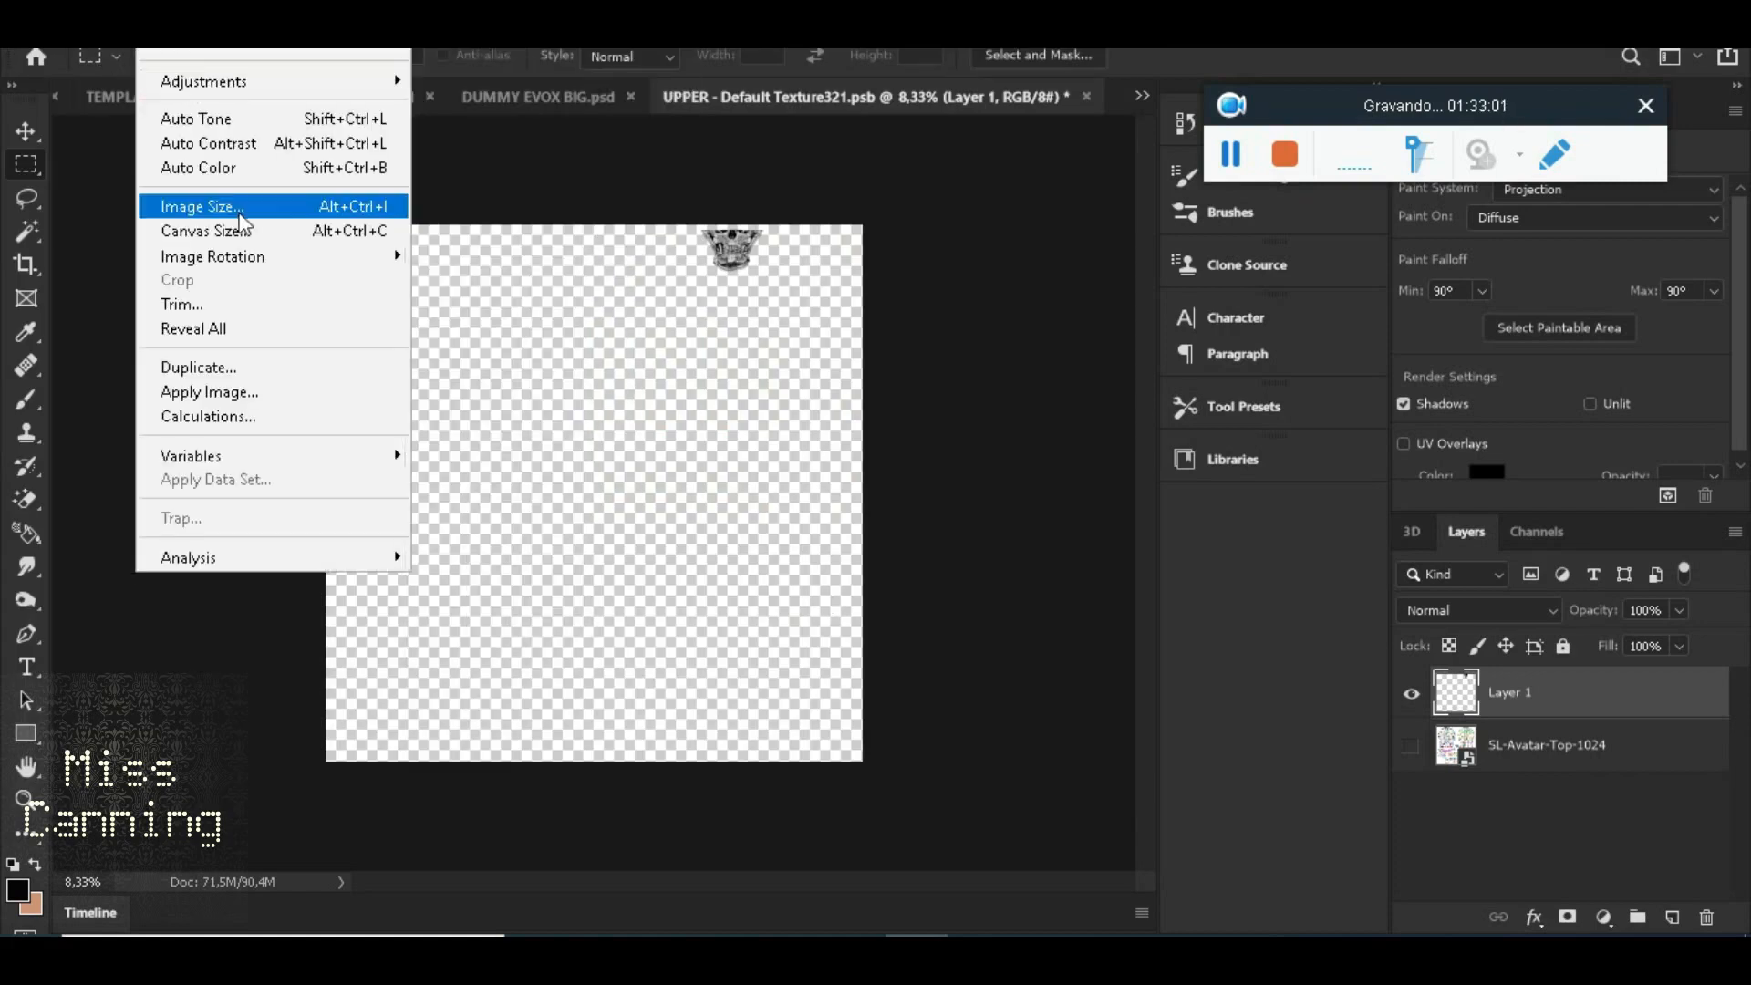
{"action": "left_click", "coordinate": [237, 211]}
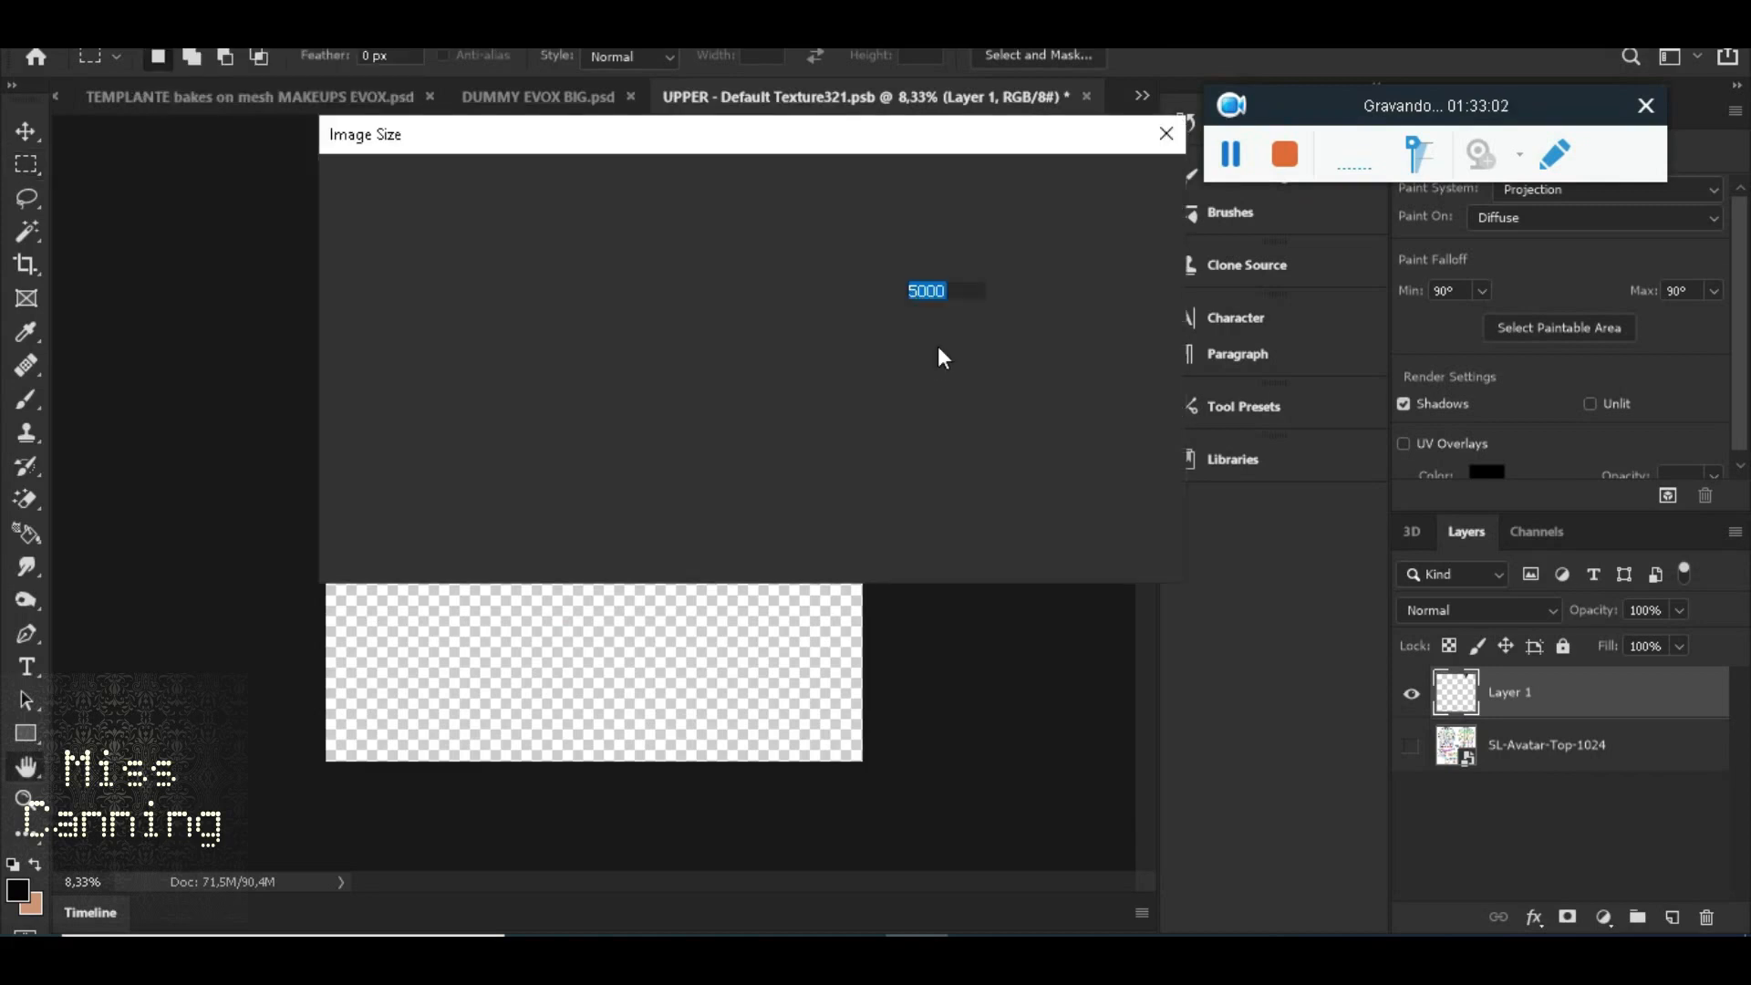
{"action": "type", "text": "2048"}
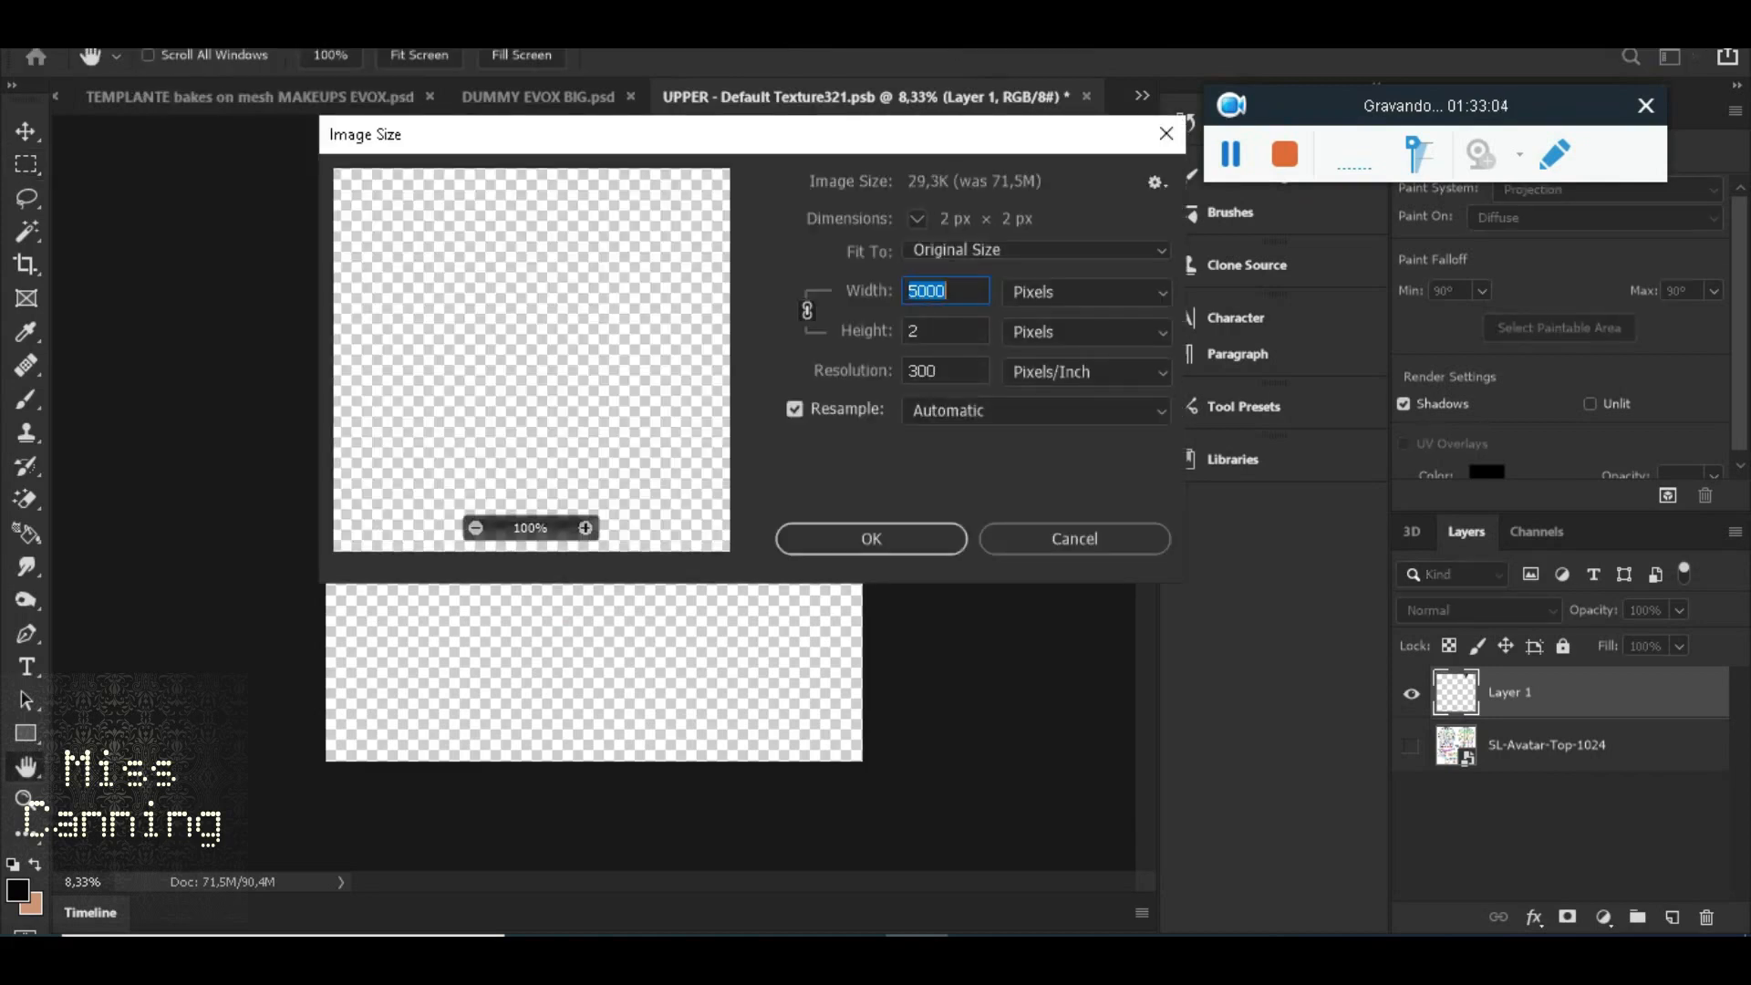
{"action": "left_click", "coordinate": [840, 532]}
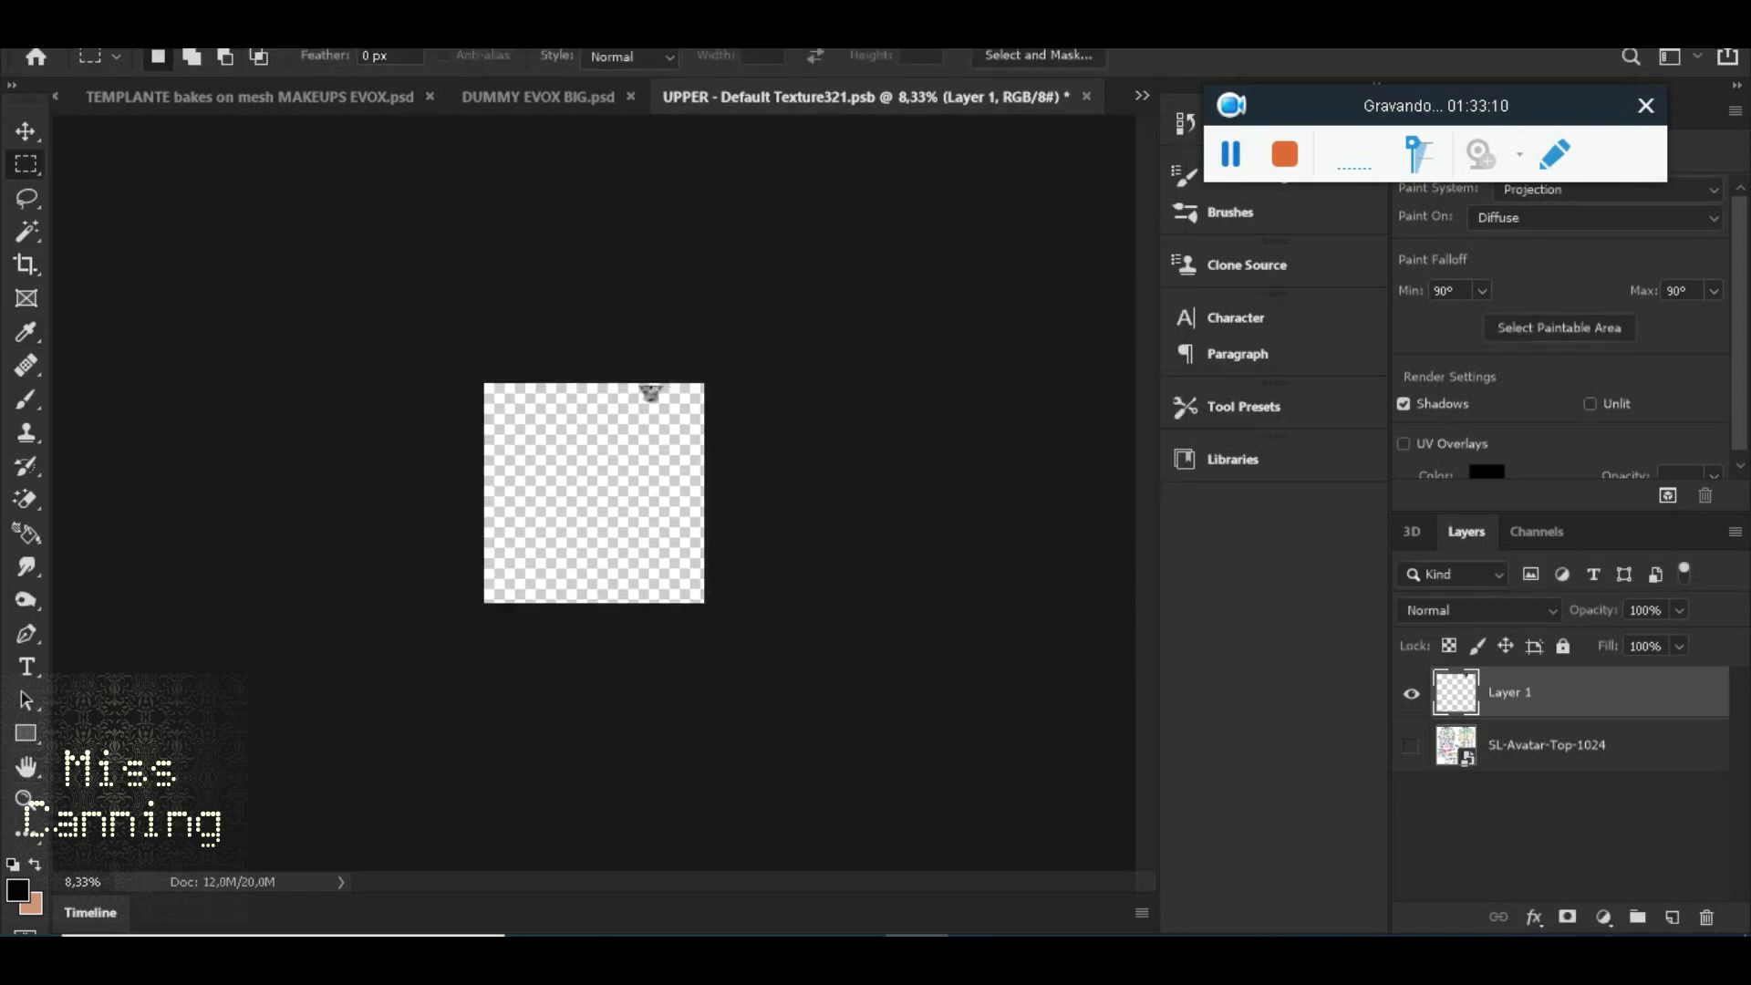
Save the upper body tattoo texture as a PNG over skull tatoo body in the MOUNT BODY EXAMPLE folder
{"action": "left_click", "coordinate": [70, 37]}
{"action": "left_click", "coordinate": [141, 303]}
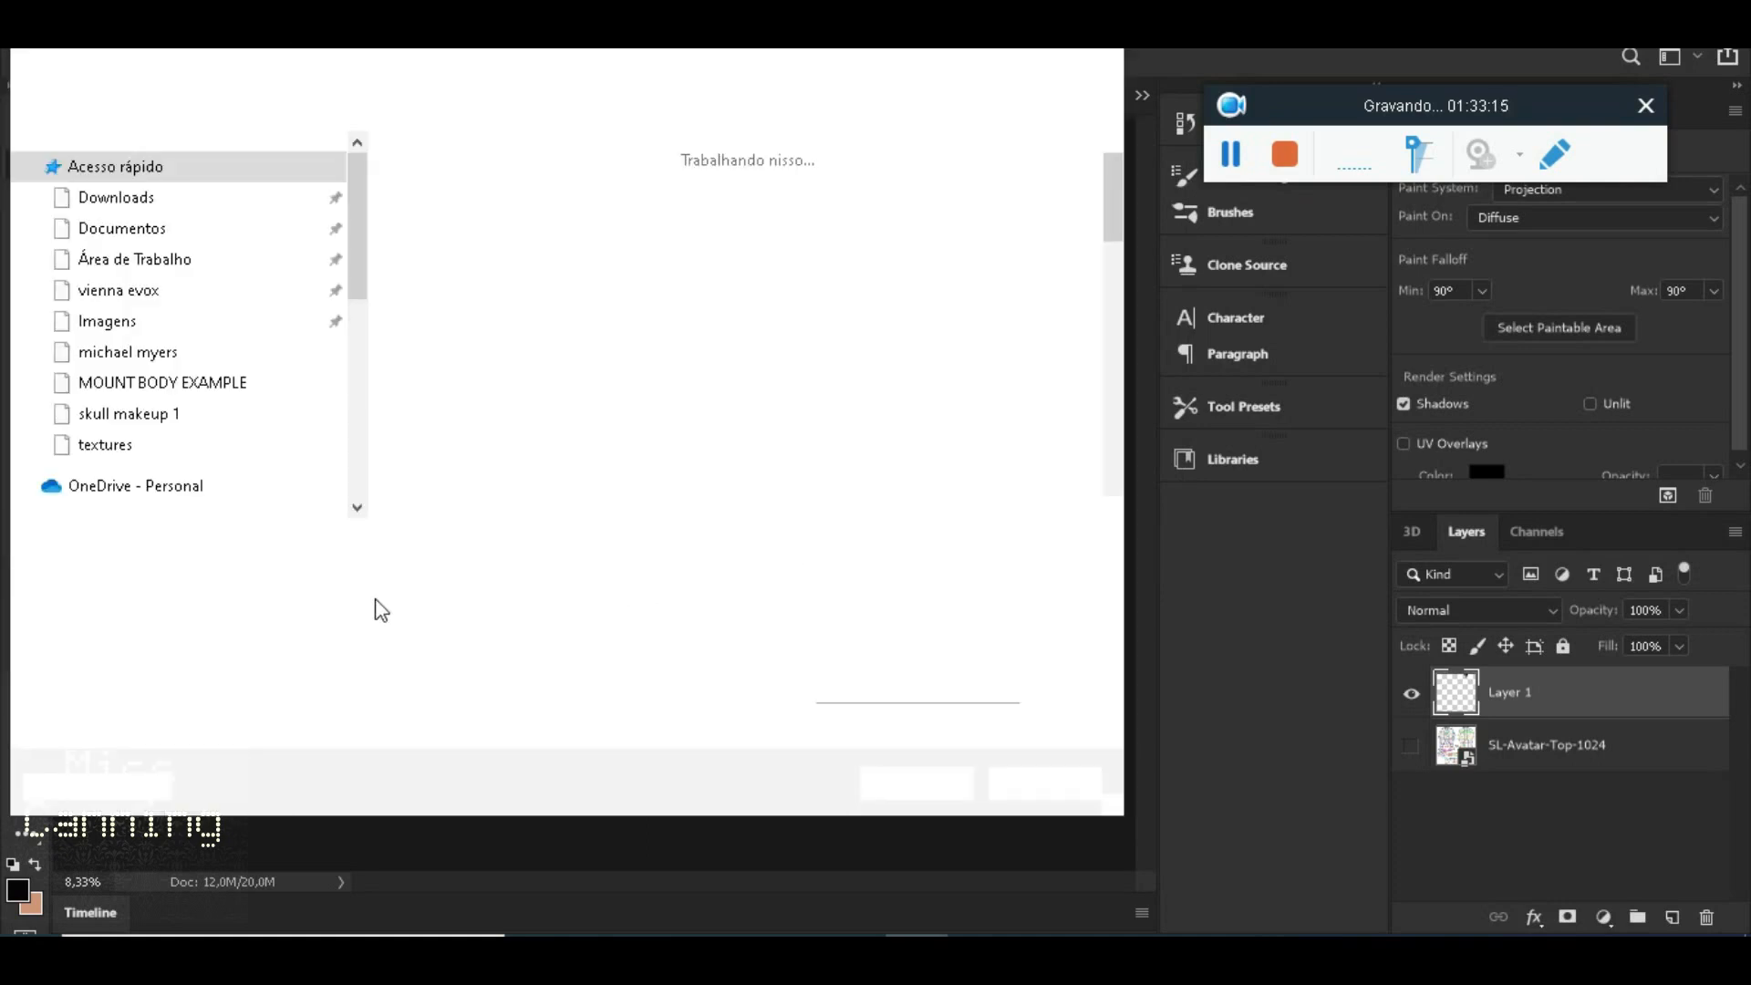
{"action": "left_click", "coordinate": [319, 579]}
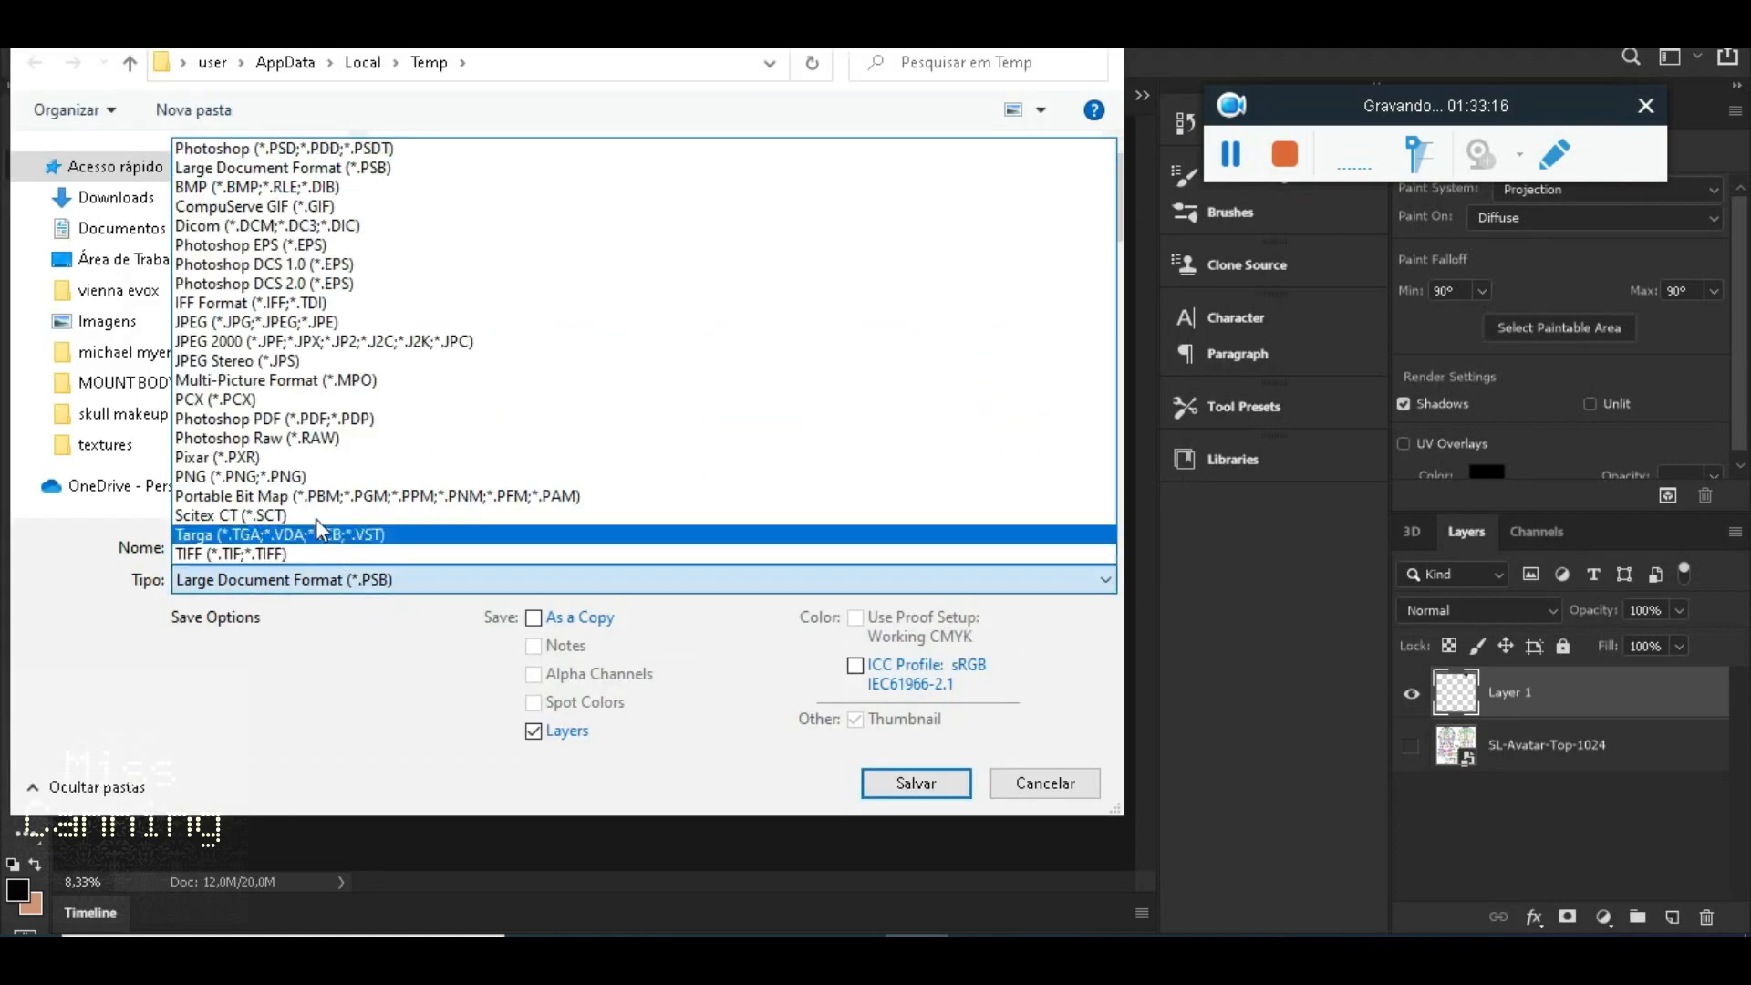
{"action": "left_click", "coordinate": [317, 470]}
{"action": "left_click_drag", "start_coordinate": [1119, 171], "coordinate": [1090, 358]}
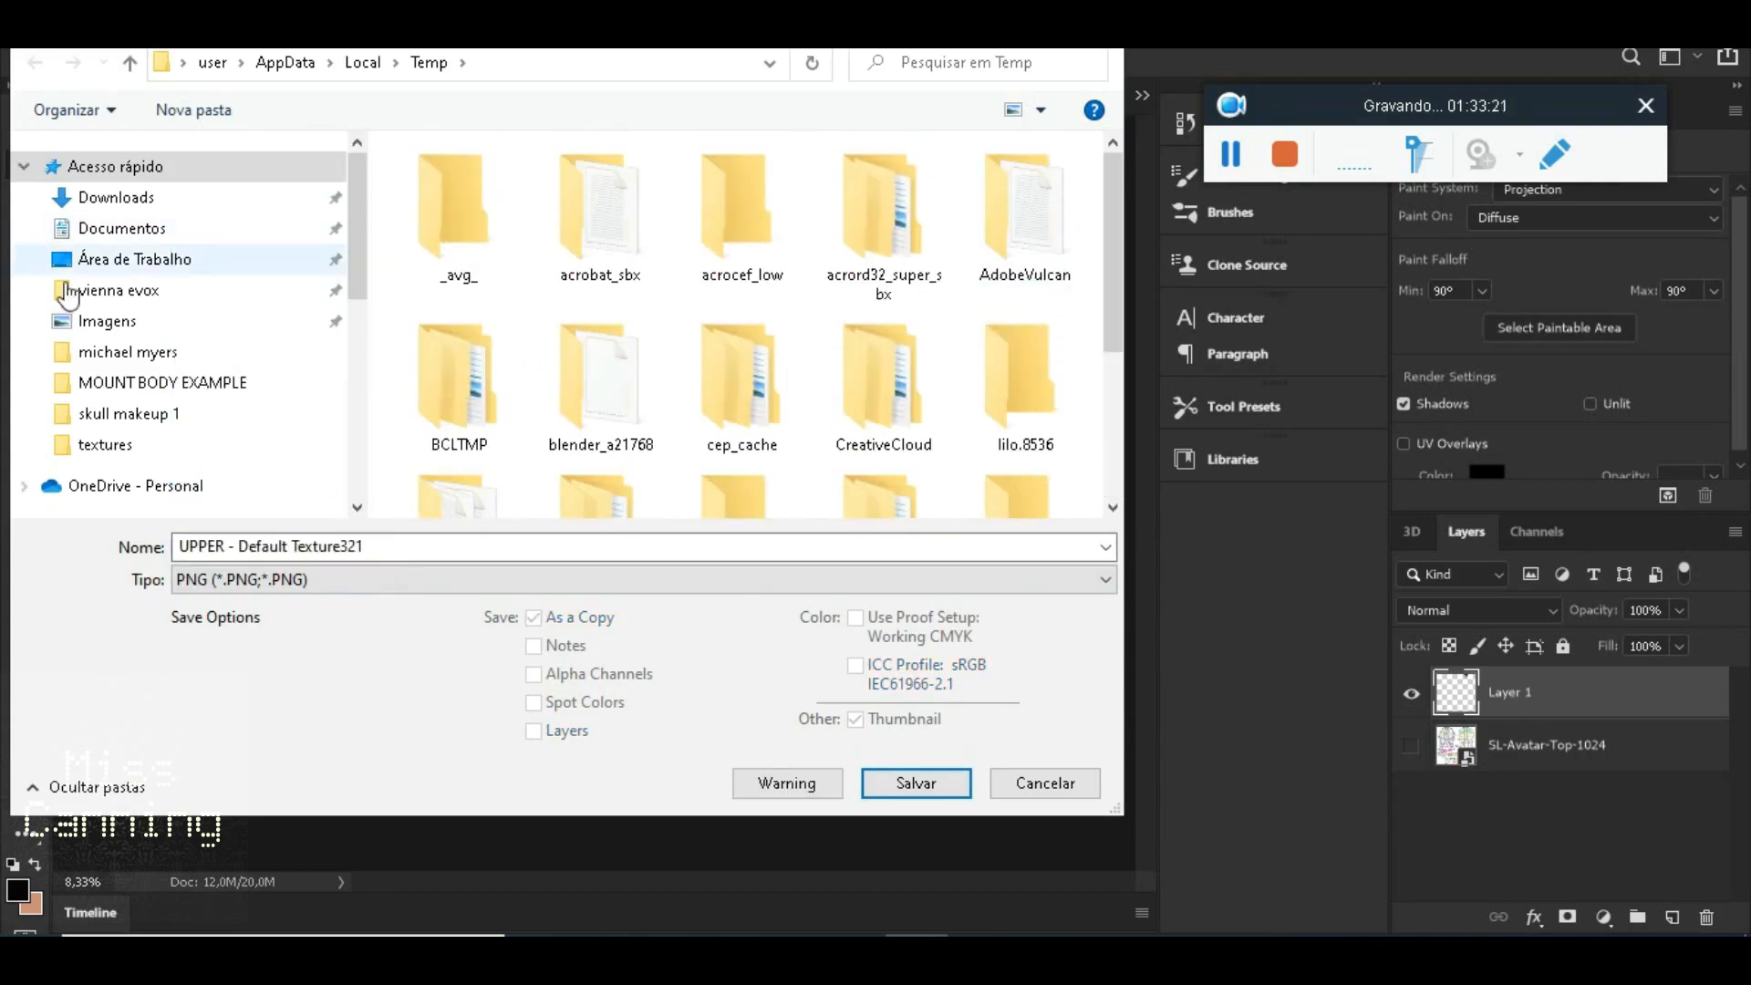
{"action": "left_click", "coordinate": [128, 413]}
{"action": "left_click", "coordinate": [174, 381]}
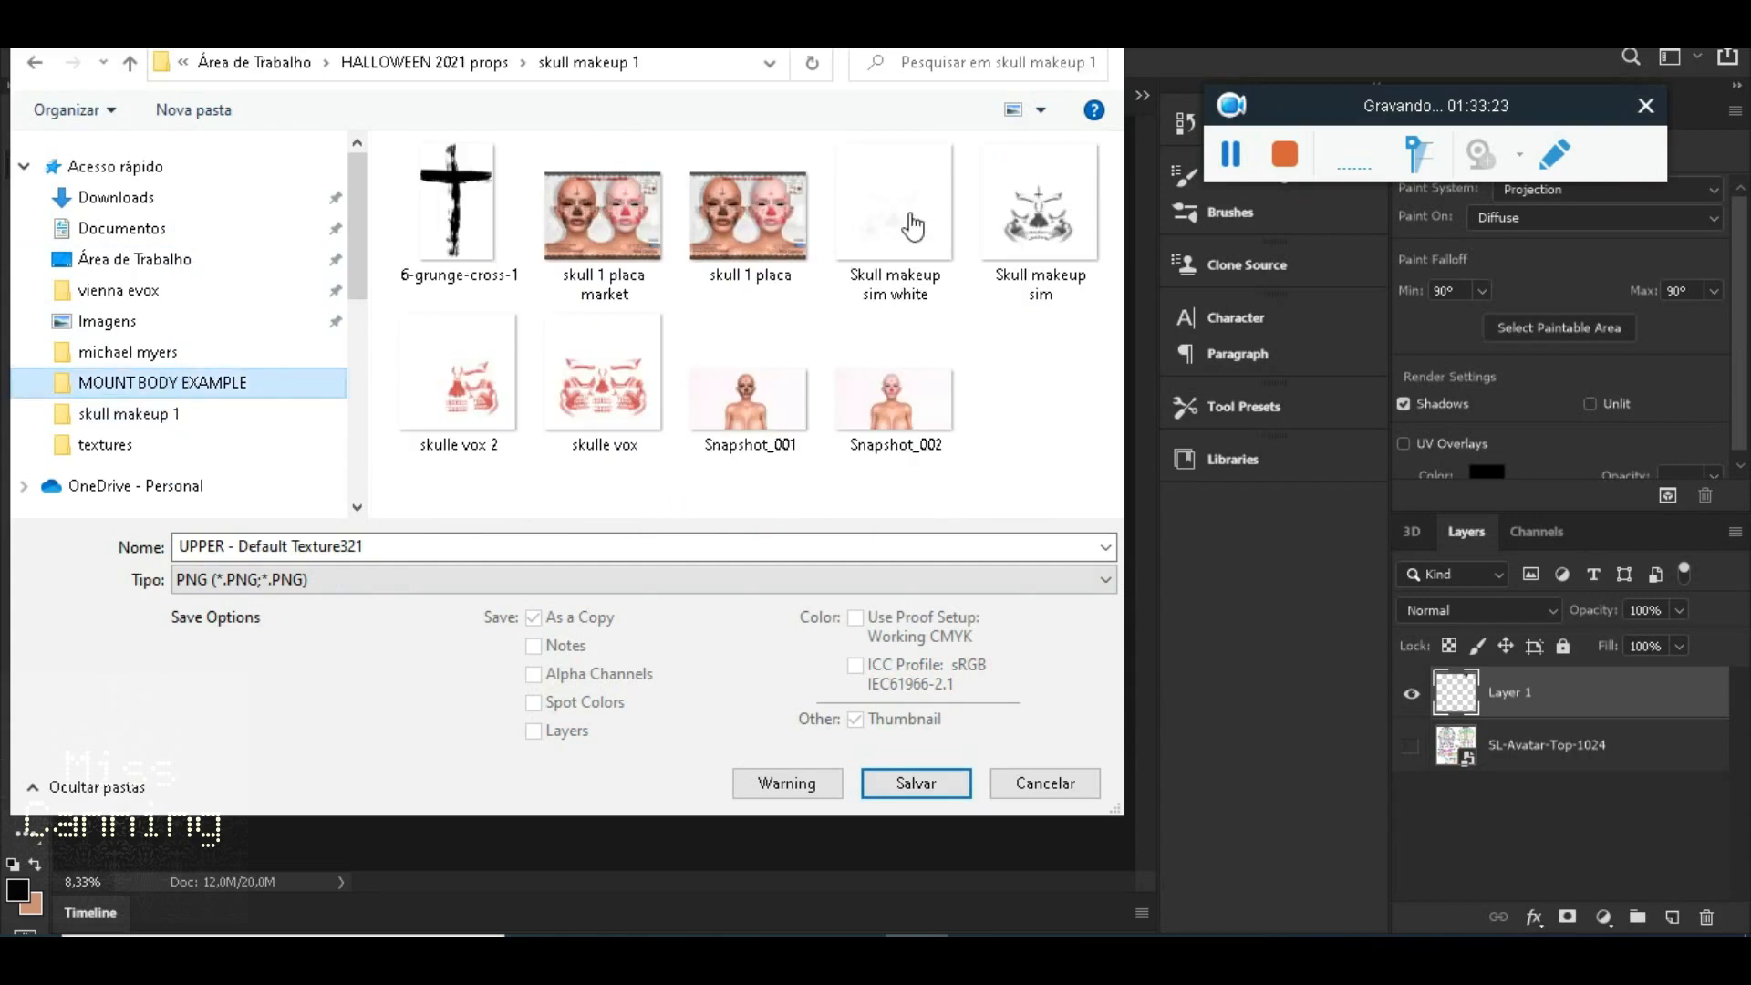
{"action": "left_click_drag", "start_coordinate": [1105, 209], "coordinate": [1102, 240]}
{"action": "left_click", "coordinate": [903, 347]}
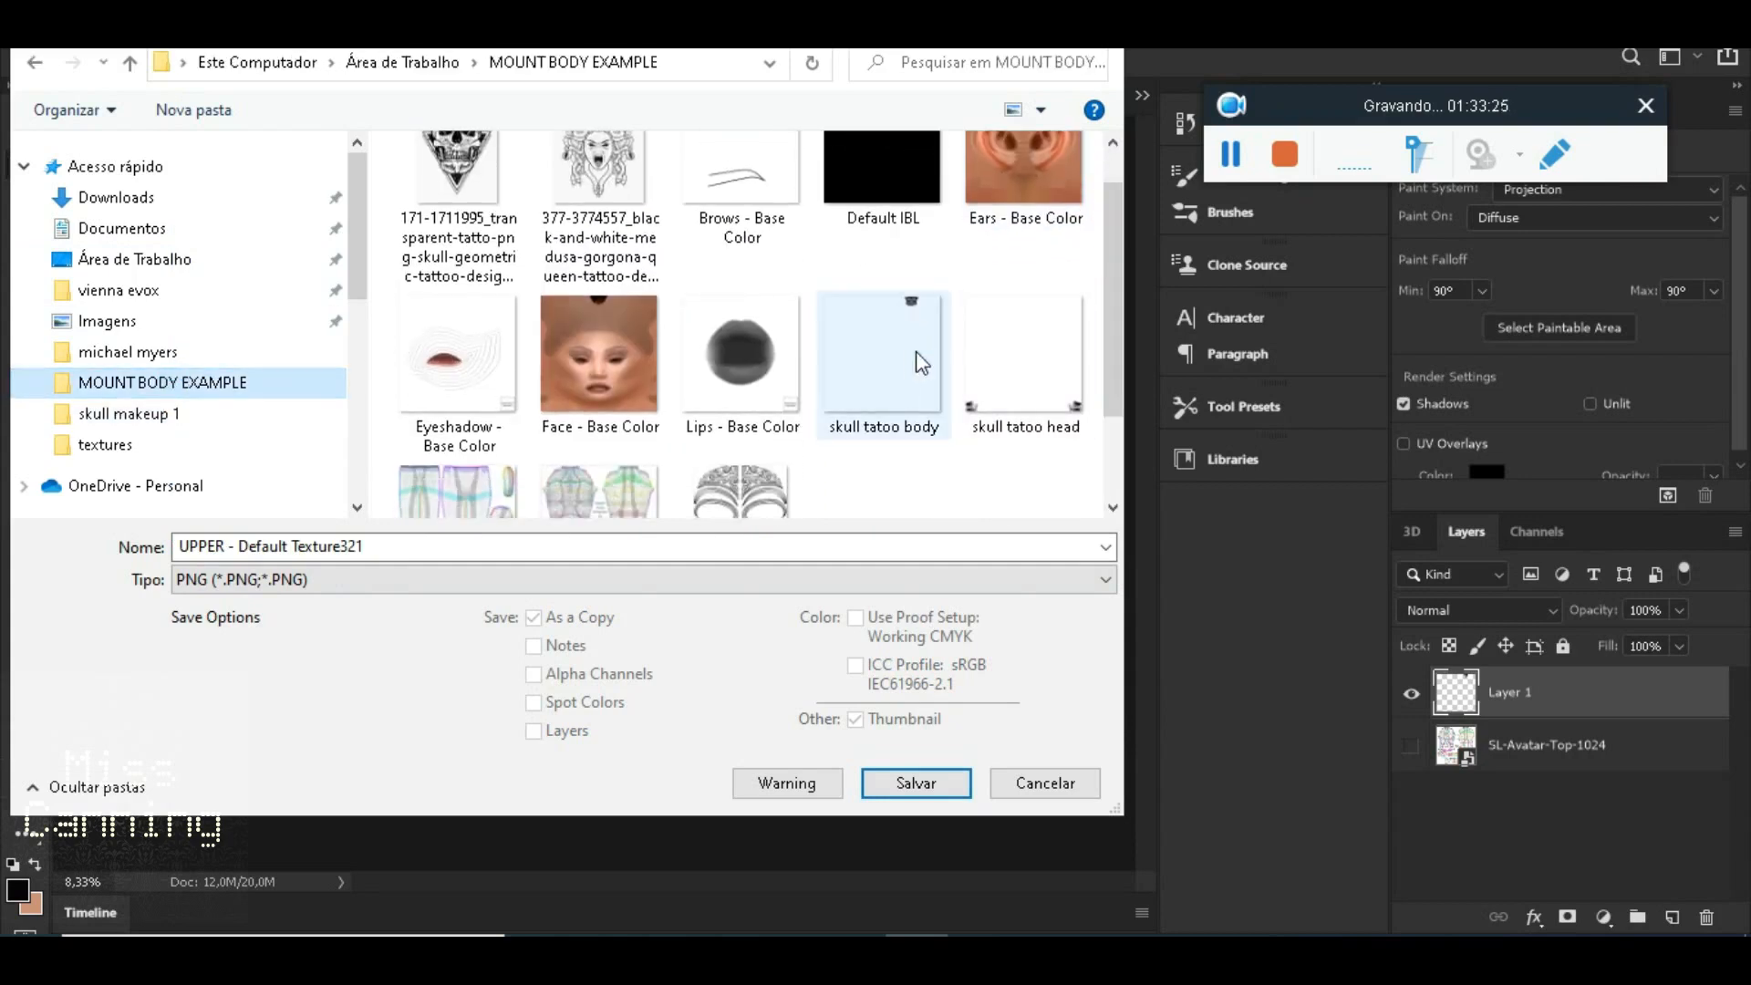
{"action": "left_click", "coordinate": [920, 781]}
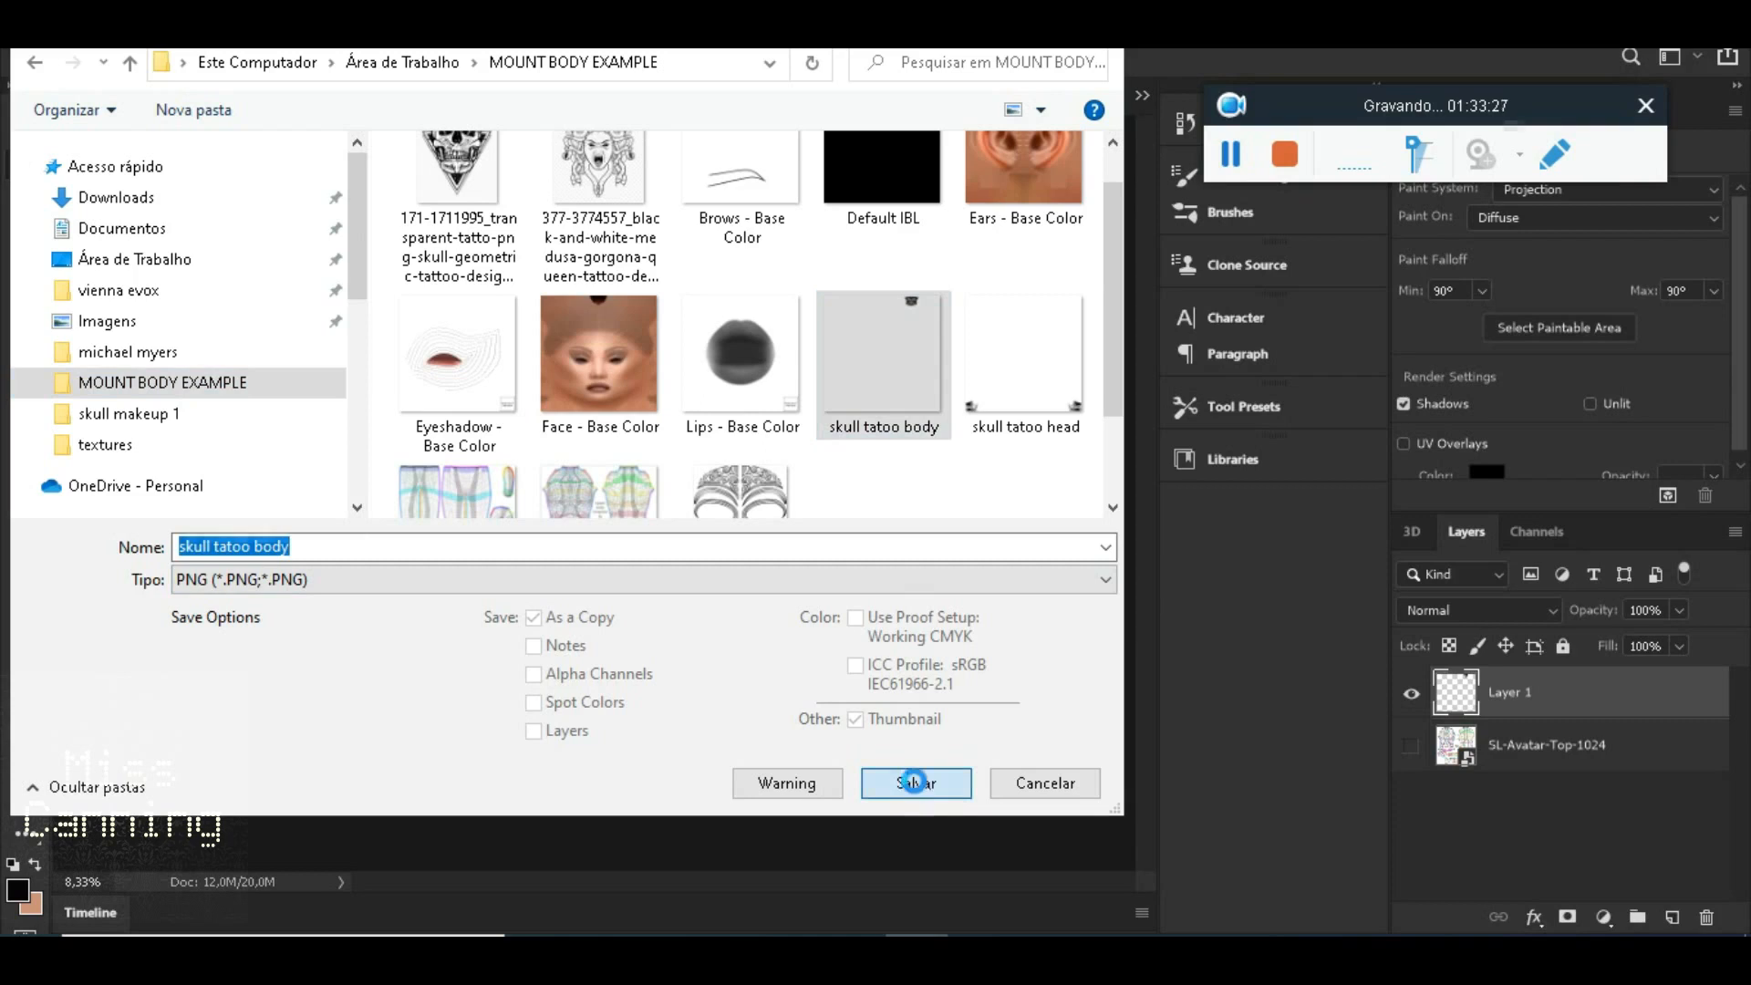
{"action": "left_click", "coordinate": [944, 484]}
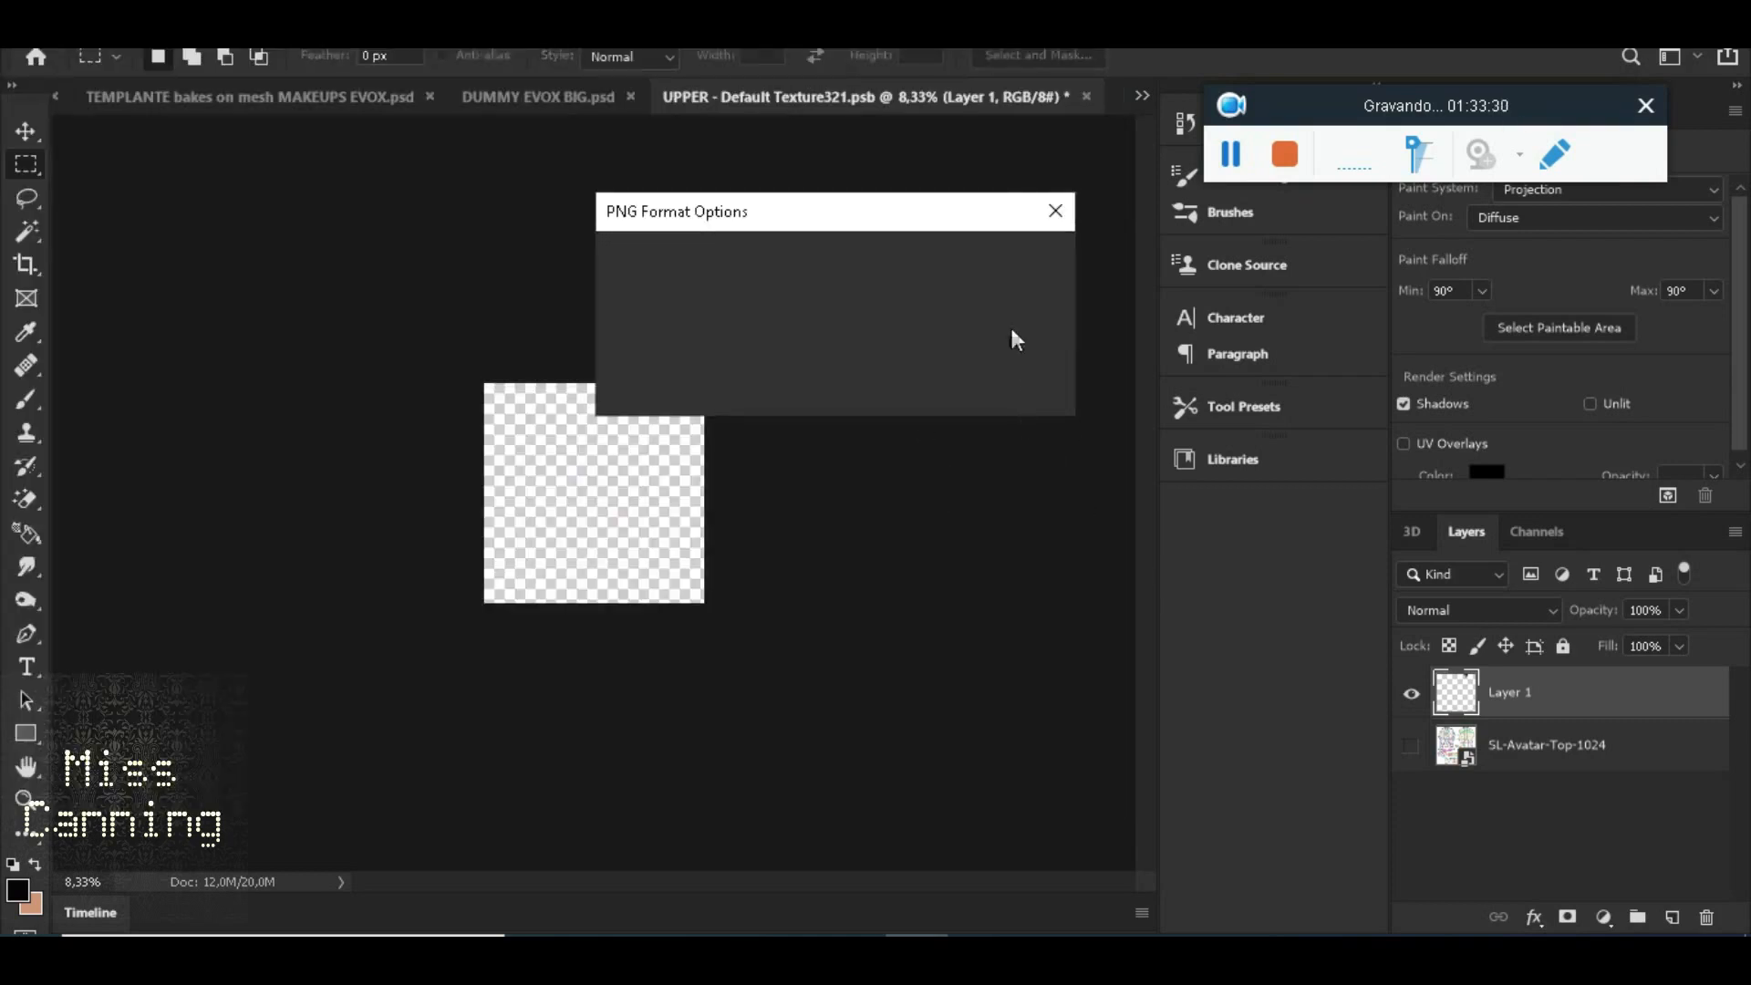
{"action": "left_click", "coordinate": [1001, 265]}
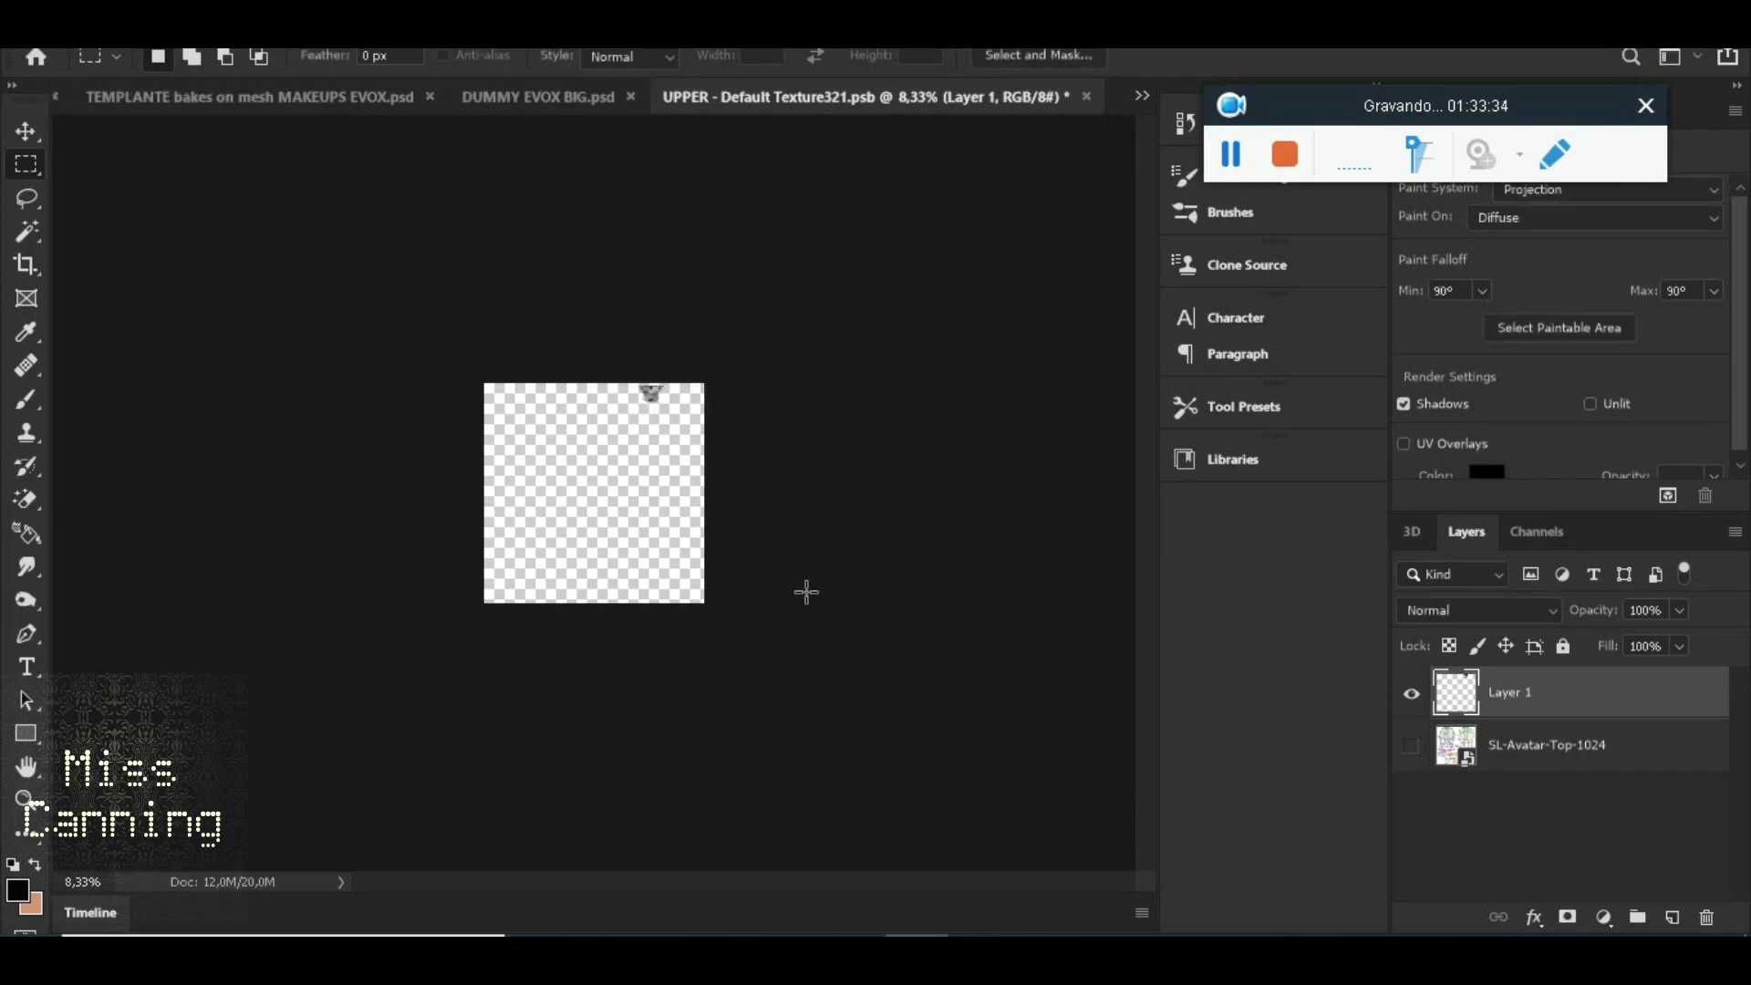
Switch to Firestorm and inspect the skull tattoo on the back of the avatar's neck
{"action": "left_click", "coordinate": [1337, 887]}
{"action": "mouse_move", "coordinate": [848, 511]}
{"action": "left_mouse_down", "text": "alt"}
{"action": "mouse_move", "coordinate": [849, 415]}
{"action": "mouse_move", "coordinate": [949, 415]}
{"action": "mouse_move", "coordinate": [899, 383]}
{"action": "mouse_move", "coordinate": [858, 402]}
{"action": "mouse_move", "coordinate": [875, 383]}
{"action": "mouse_move", "coordinate": [871, 428]}
{"action": "mouse_move", "coordinate": [442, 424]}
{"action": "mouse_move", "coordinate": [912, 456]}
{"action": "mouse_move", "coordinate": [875, 493]}
{"action": "mouse_move", "coordinate": [867, 480]}
{"action": "mouse_move", "coordinate": [858, 534]}
{"action": "mouse_move", "coordinate": [851, 488]}
{"action": "mouse_move", "coordinate": [1235, 479]}
{"action": "mouse_move", "coordinate": [789, 484]}
{"action": "mouse_move", "coordinate": [867, 531]}
{"action": "left_mouse_up", "text": "alt"}
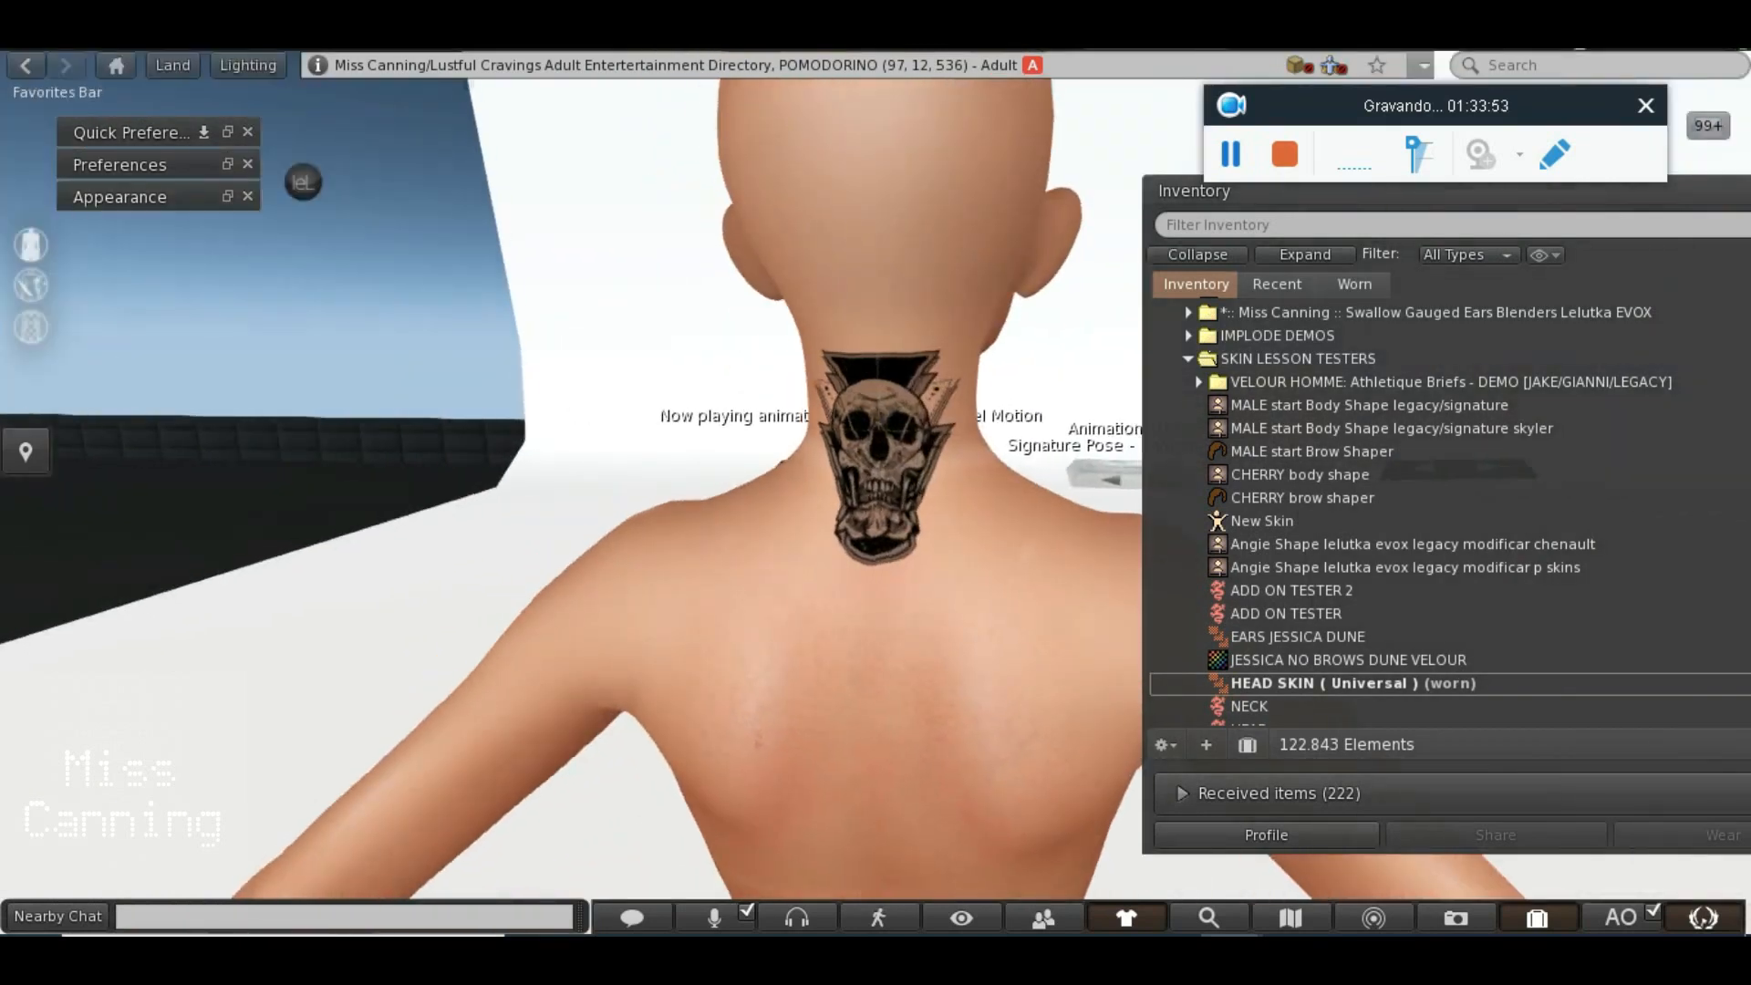
Return to Photoshop and close the UPPER default texture document
{"action": "mouse_move", "coordinate": [858, 935]}
{"action": "left_click", "coordinate": [917, 935]}
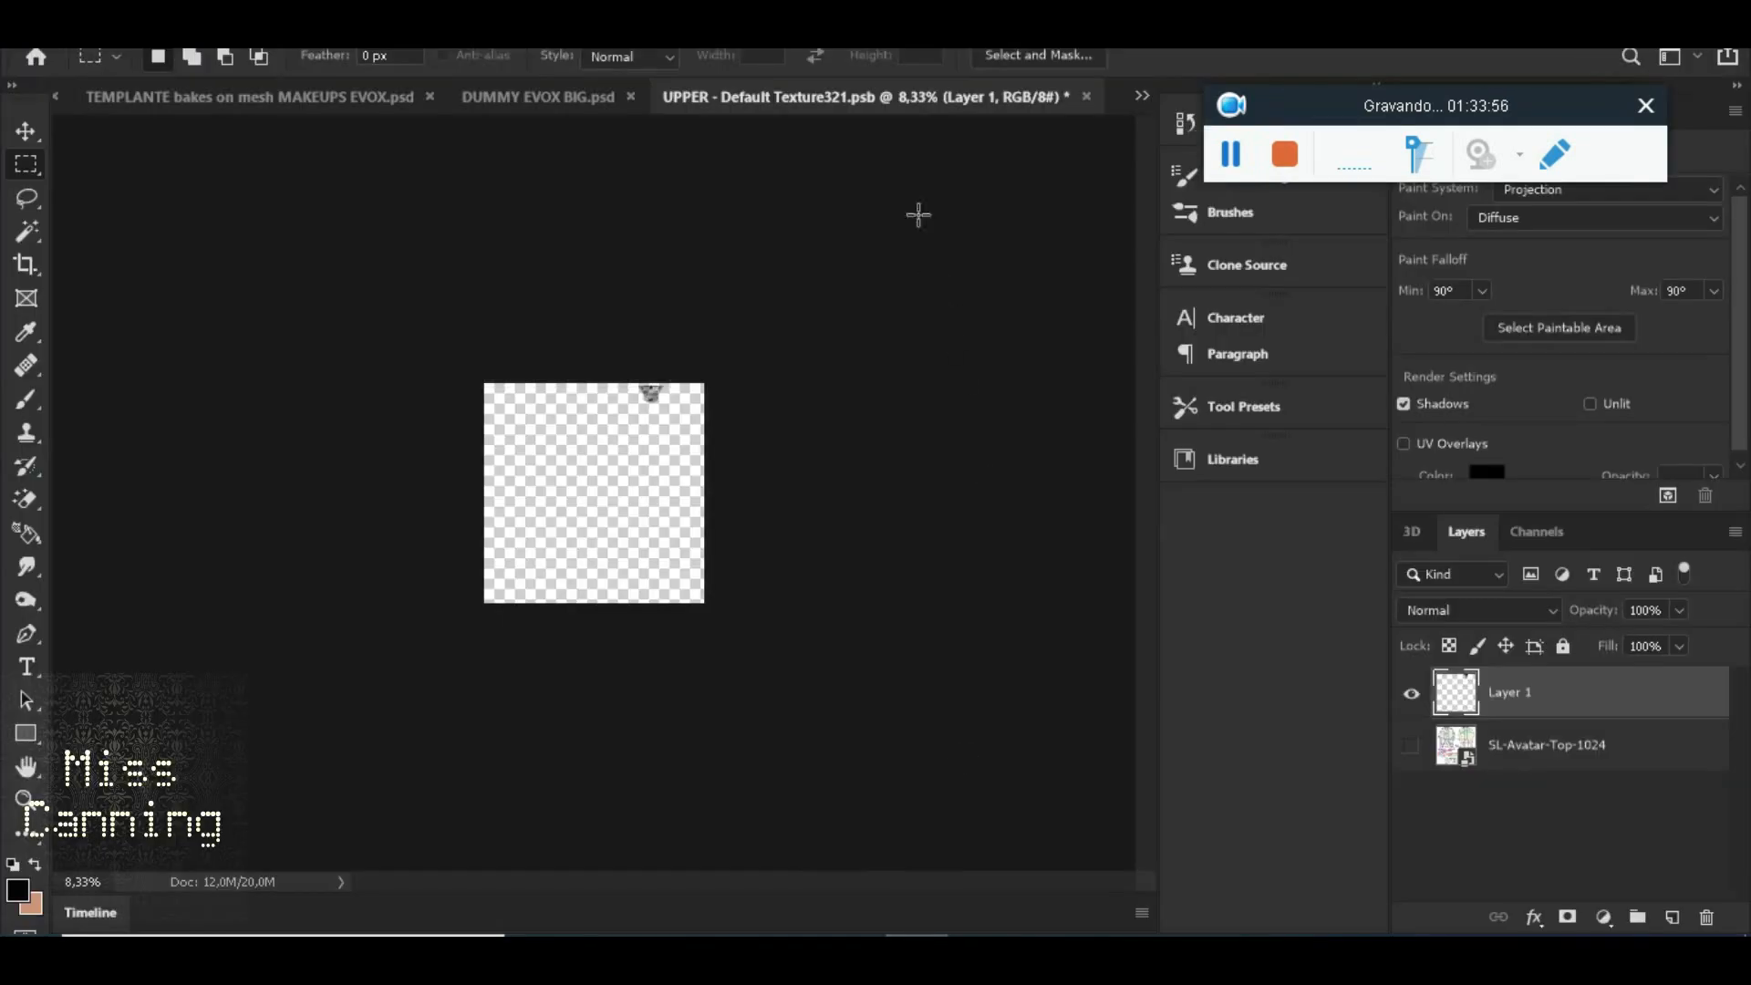
{"action": "left_click", "coordinate": [1085, 97]}
{"action": "key", "text": "Escape"}
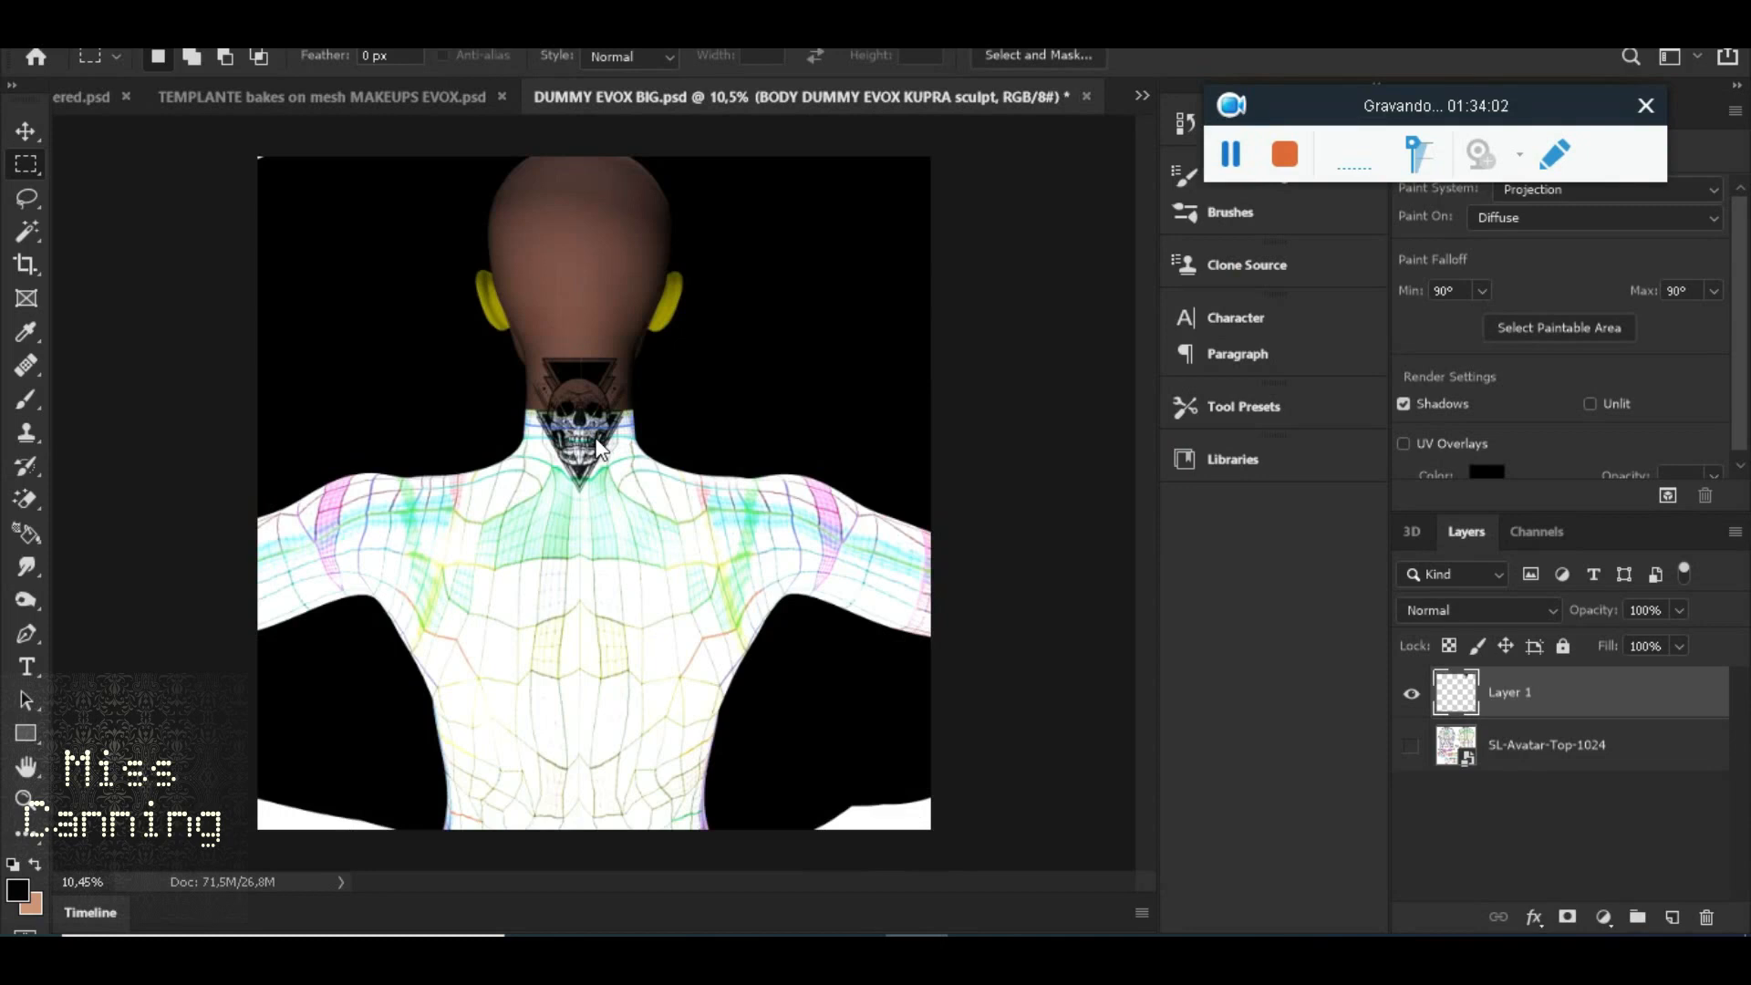
Compare the skull tattoo on the body dummy's neck in Photoshop with the one on the avatar in Firestorm
{"action": "scroll", "coordinate": [652, 426], "scroll_direction": "up", "scroll_amount": 2}
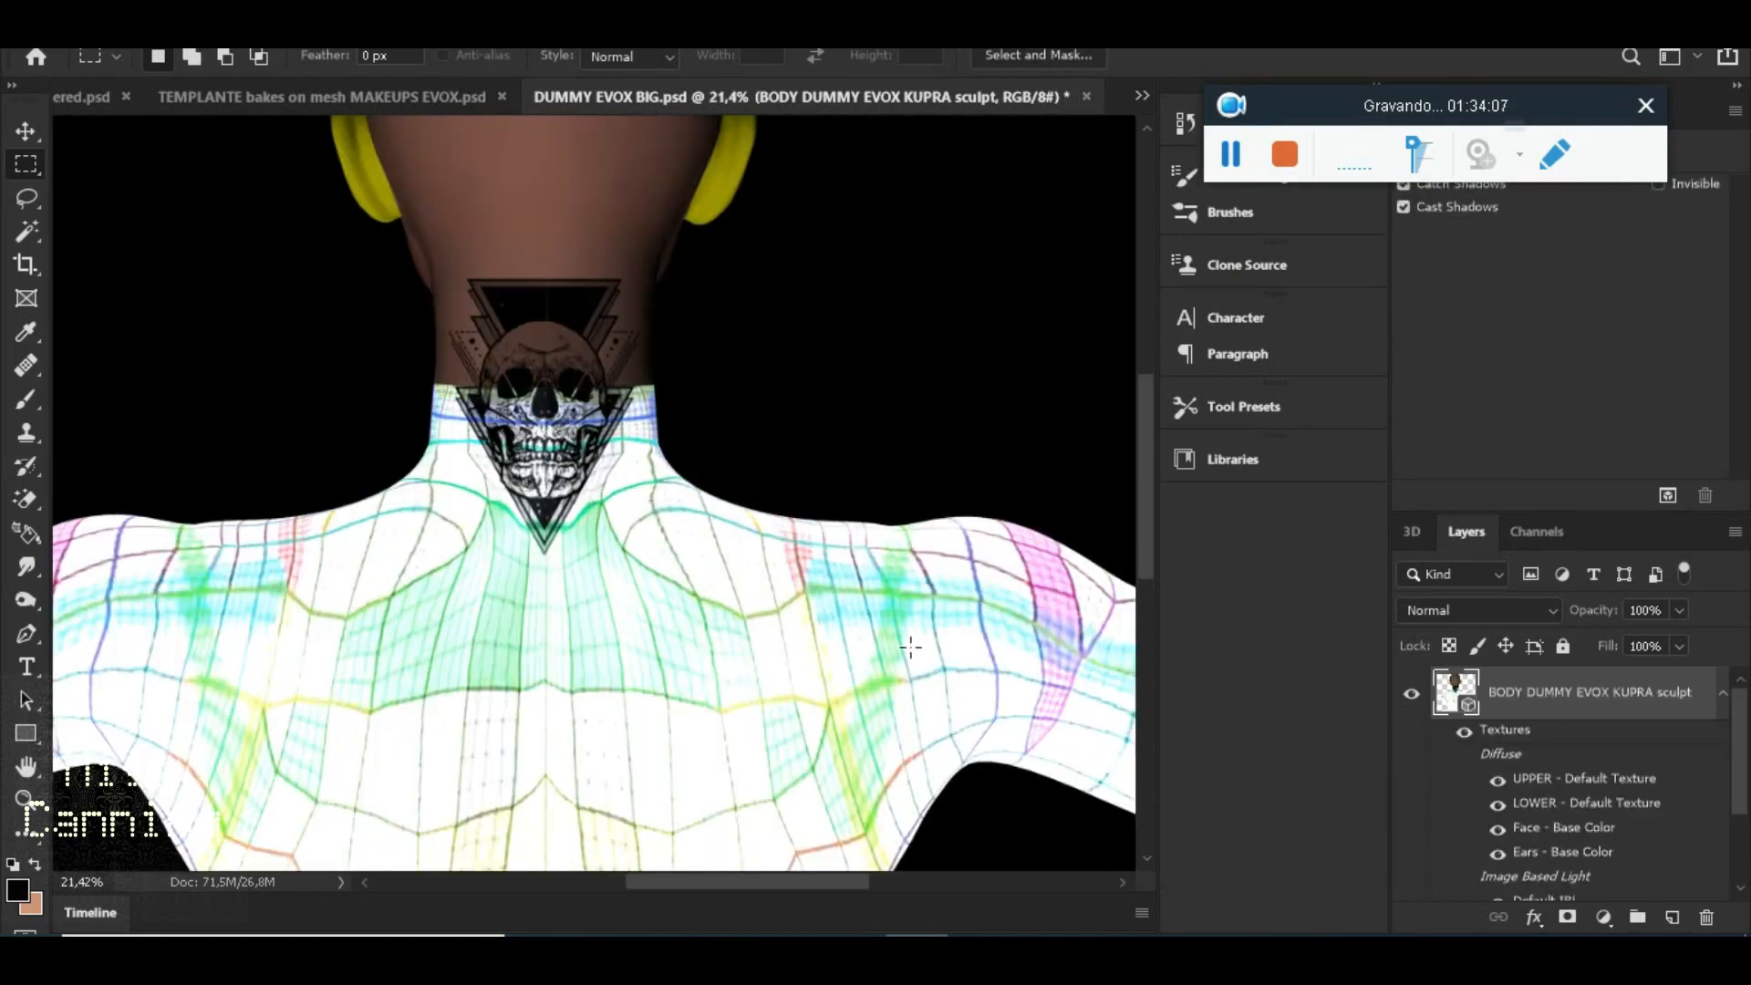
{"action": "mouse_move", "coordinate": [1228, 944]}
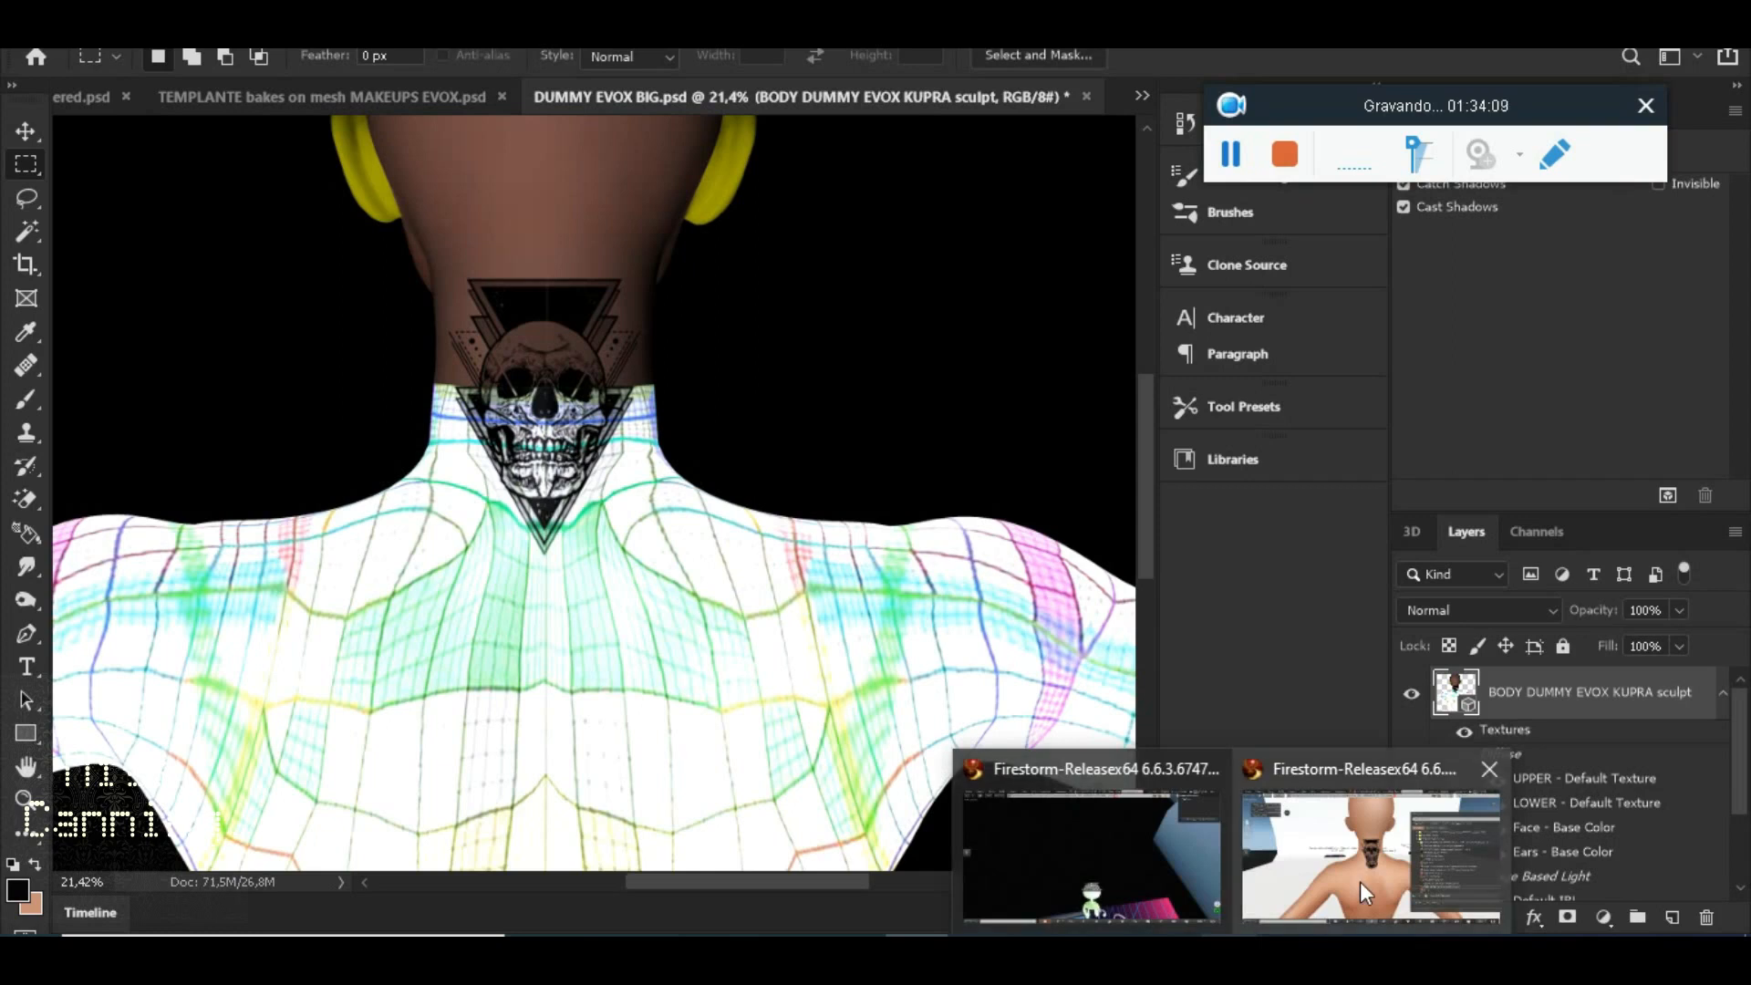
{"action": "left_click", "coordinate": [1360, 881]}
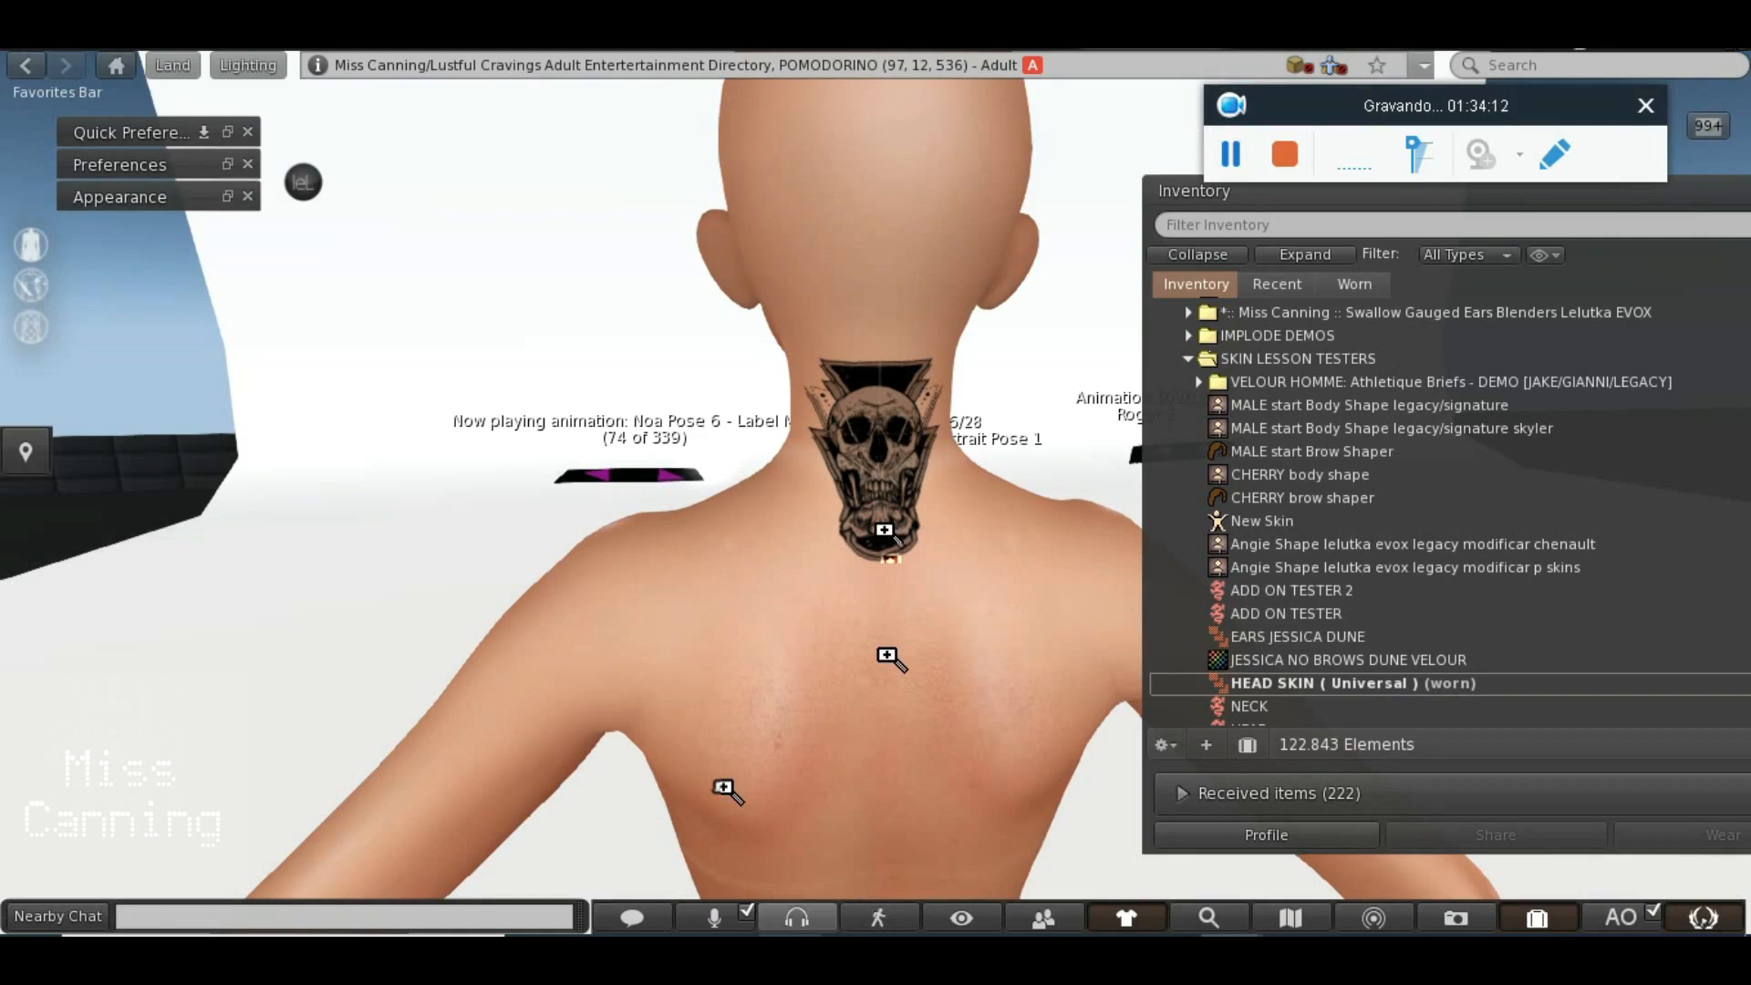
{"action": "mouse_move", "coordinate": [790, 948]}
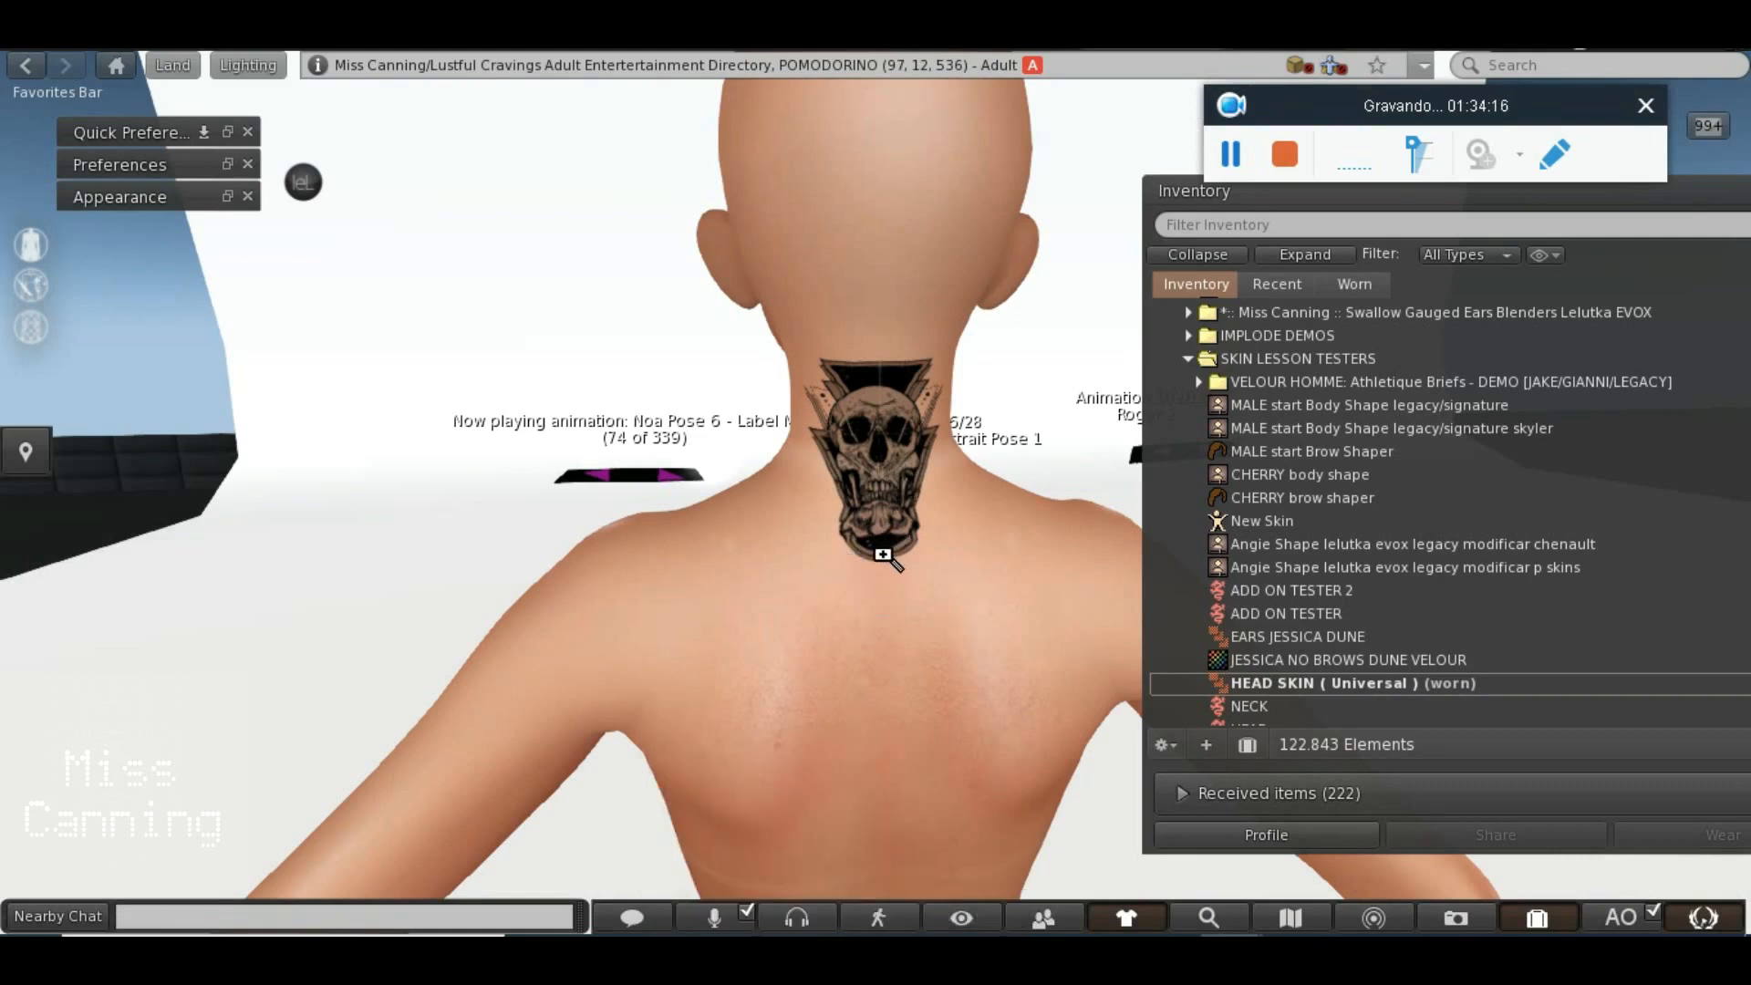
{"action": "mouse_move", "coordinate": [730, 953]}
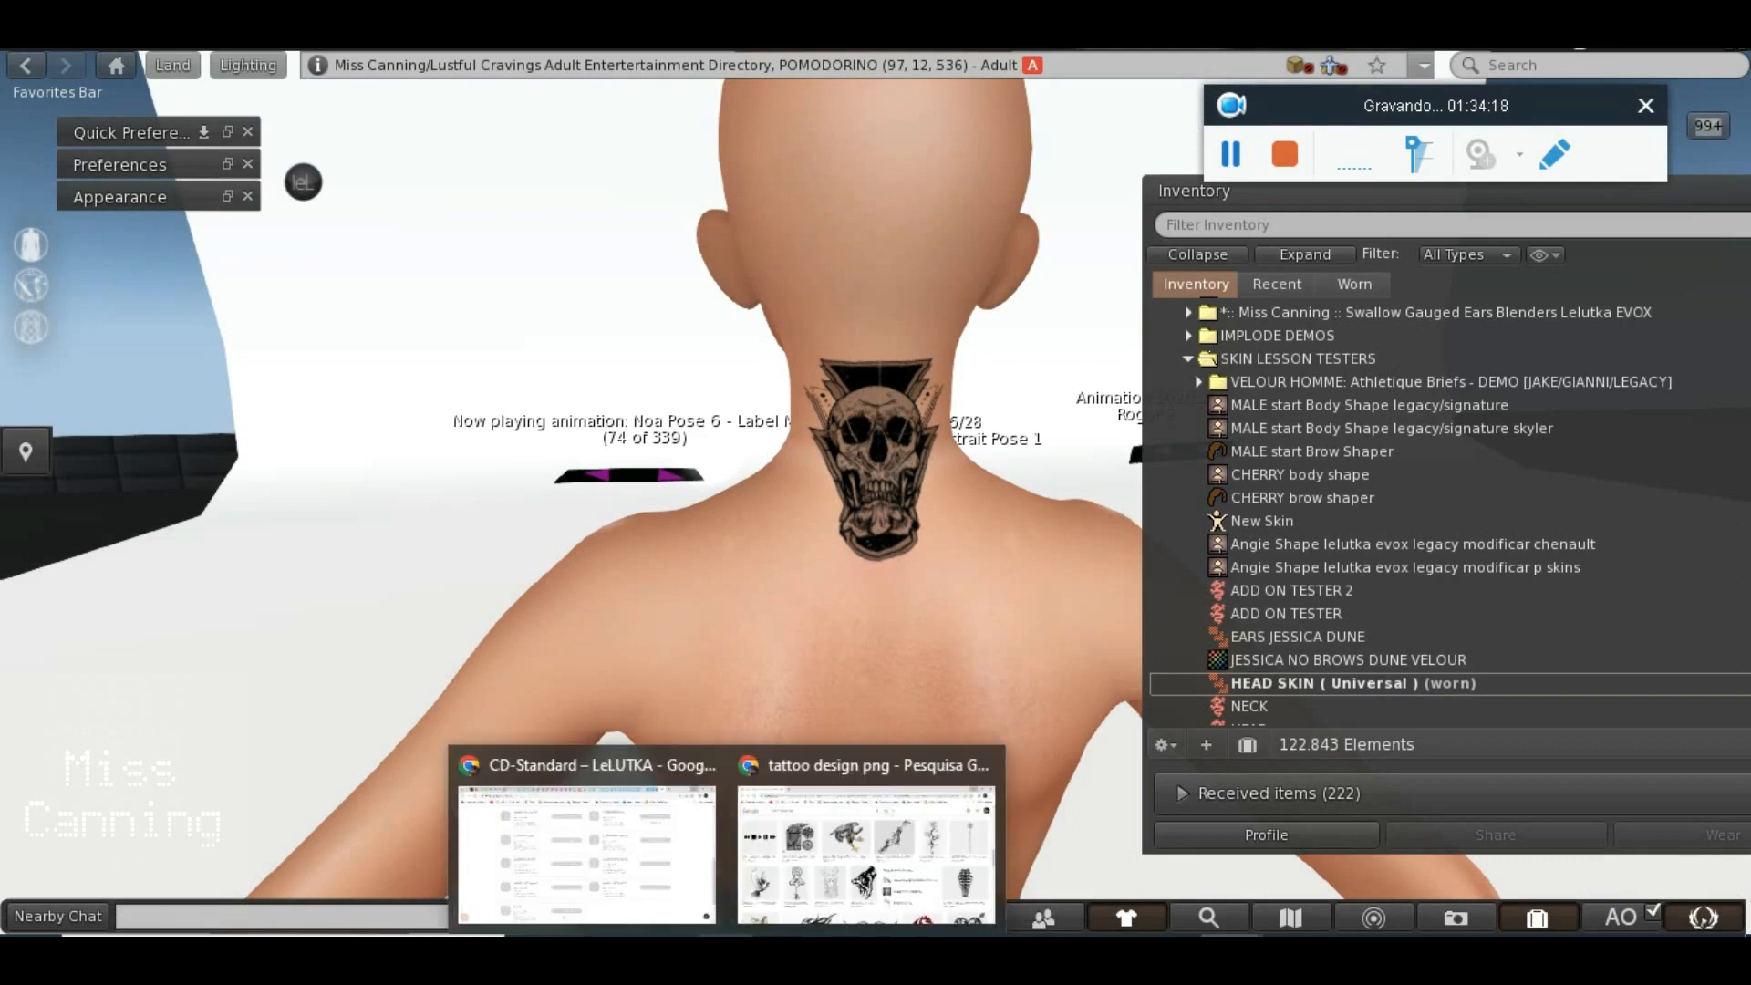
{"action": "mouse_move", "coordinate": [917, 953]}
{"action": "left_click", "coordinate": [804, 877]}
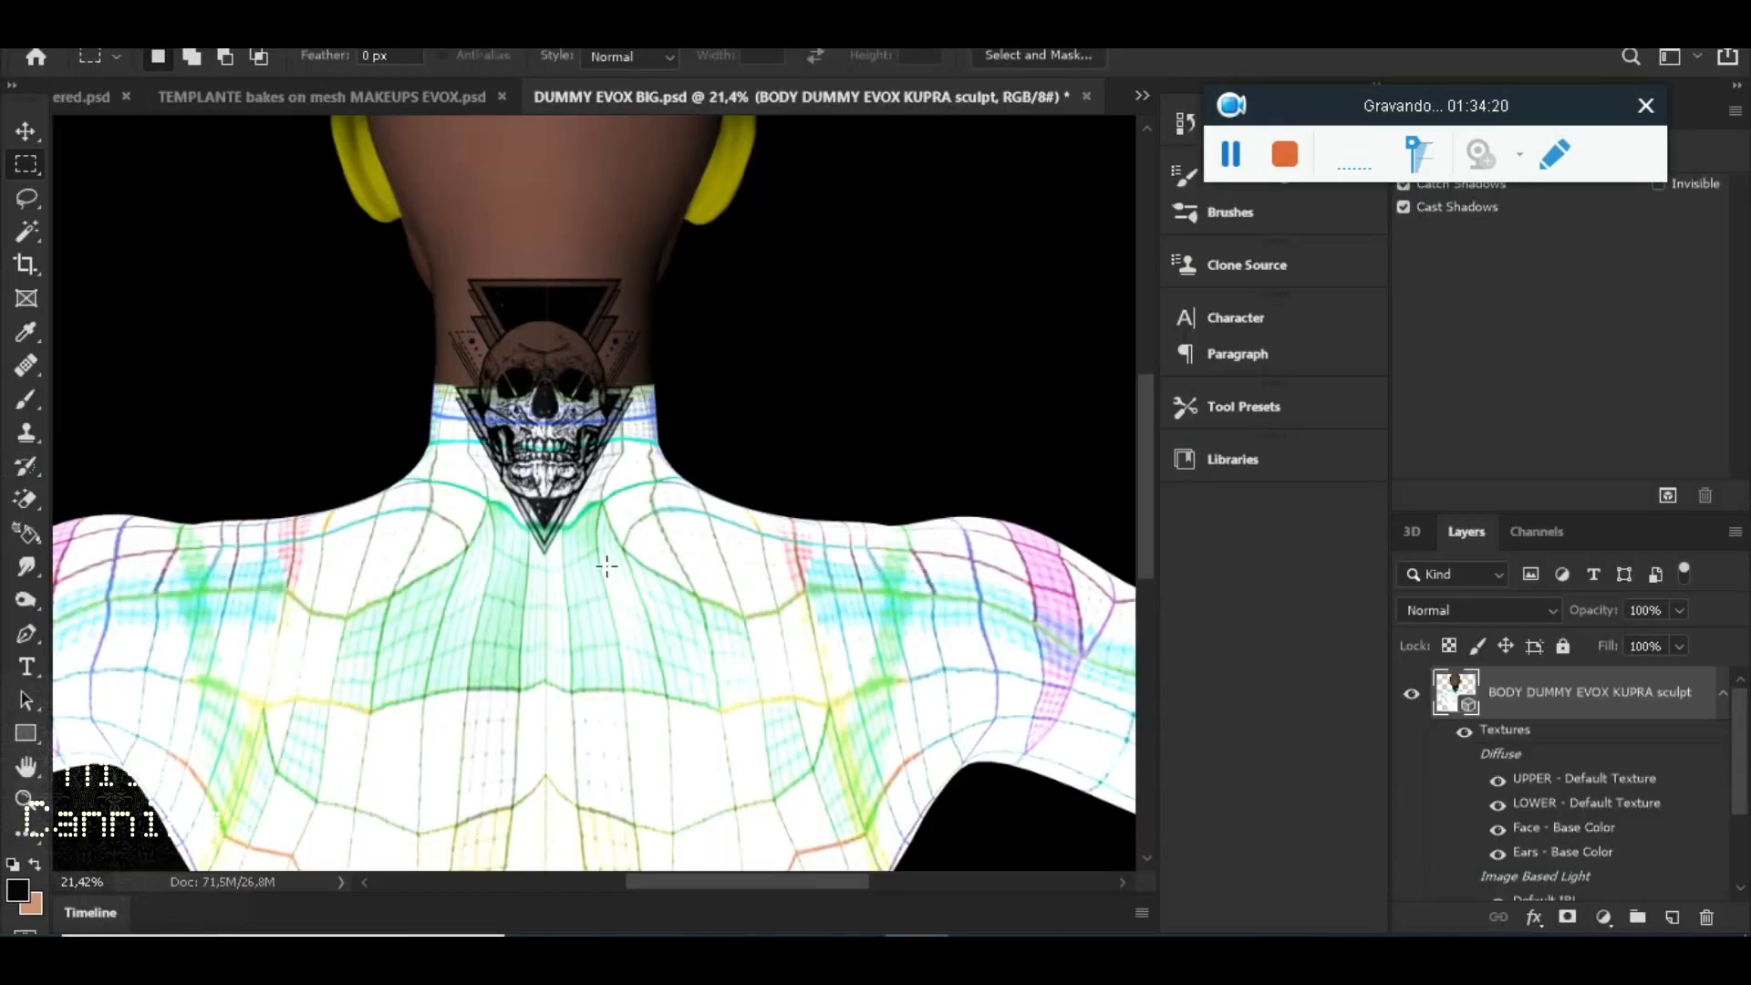
Smudge the vertical seam line in the tattoo's upper black triangle with a 45-pixel Smudge tool brush
{"action": "scroll", "coordinate": [586, 405], "scroll_direction": "up", "scroll_amount": 3}
{"action": "scroll", "coordinate": [538, 356], "scroll_direction": "up", "scroll_amount": 3}
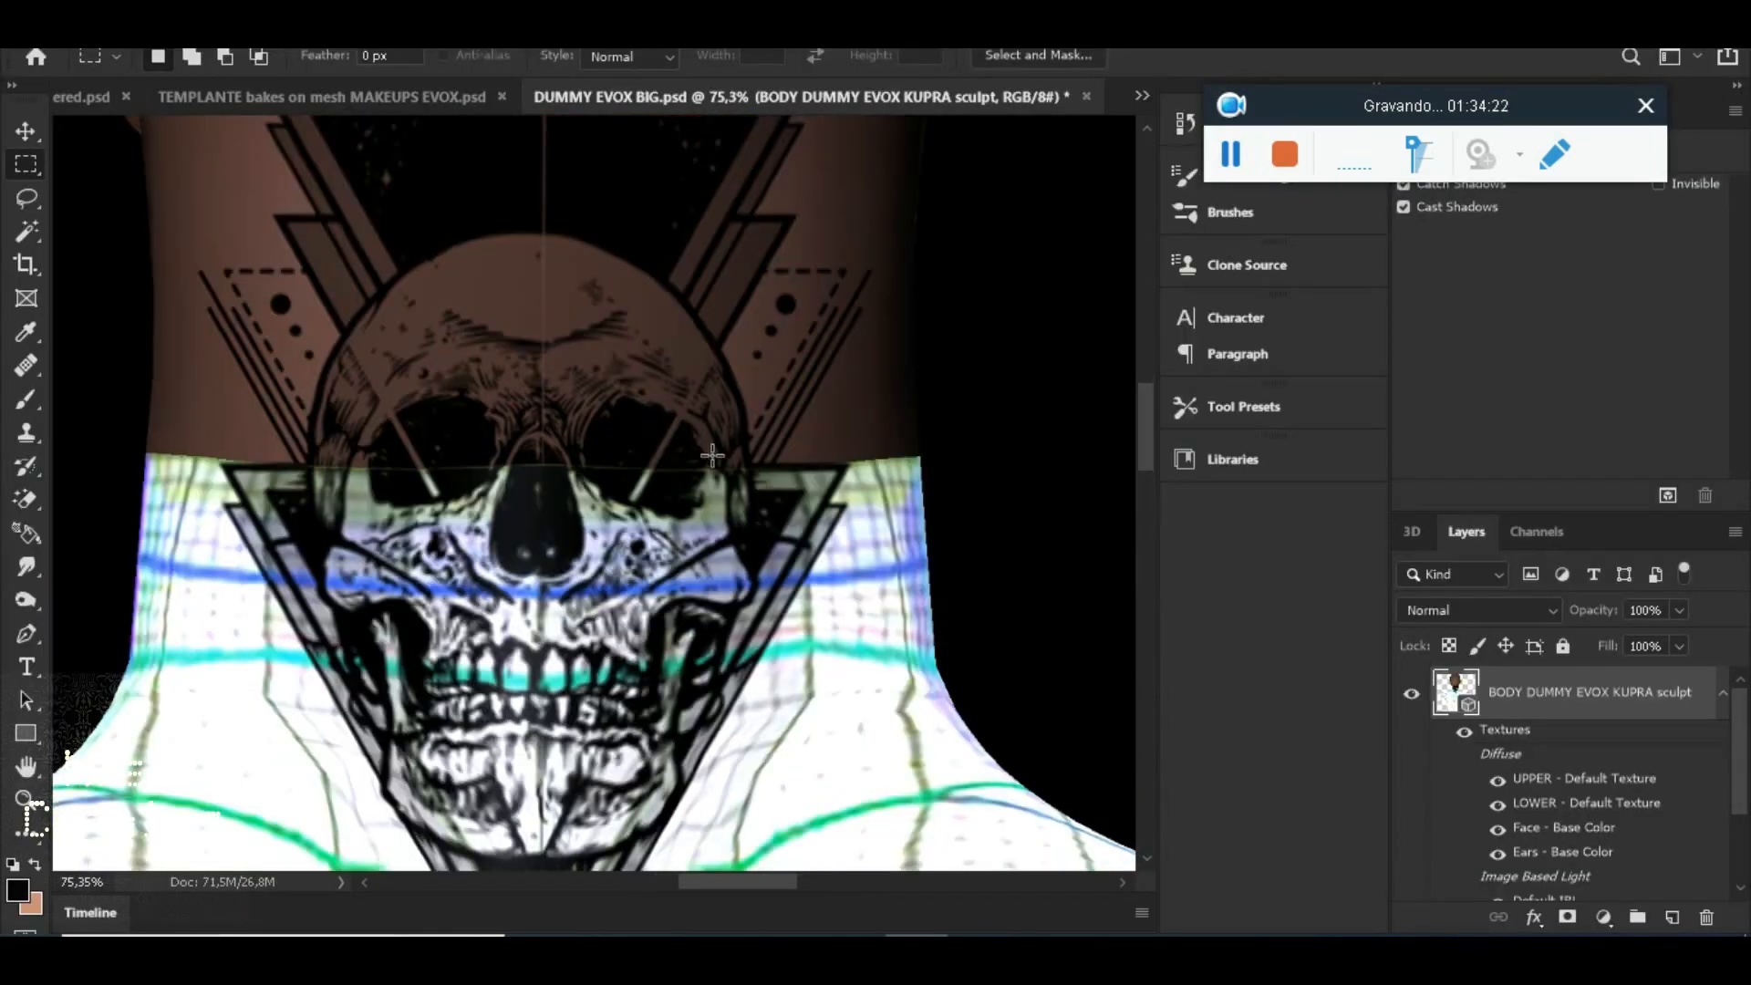
{"action": "scroll", "coordinate": [359, 475], "scroll_direction": "up", "scroll_amount": 1}
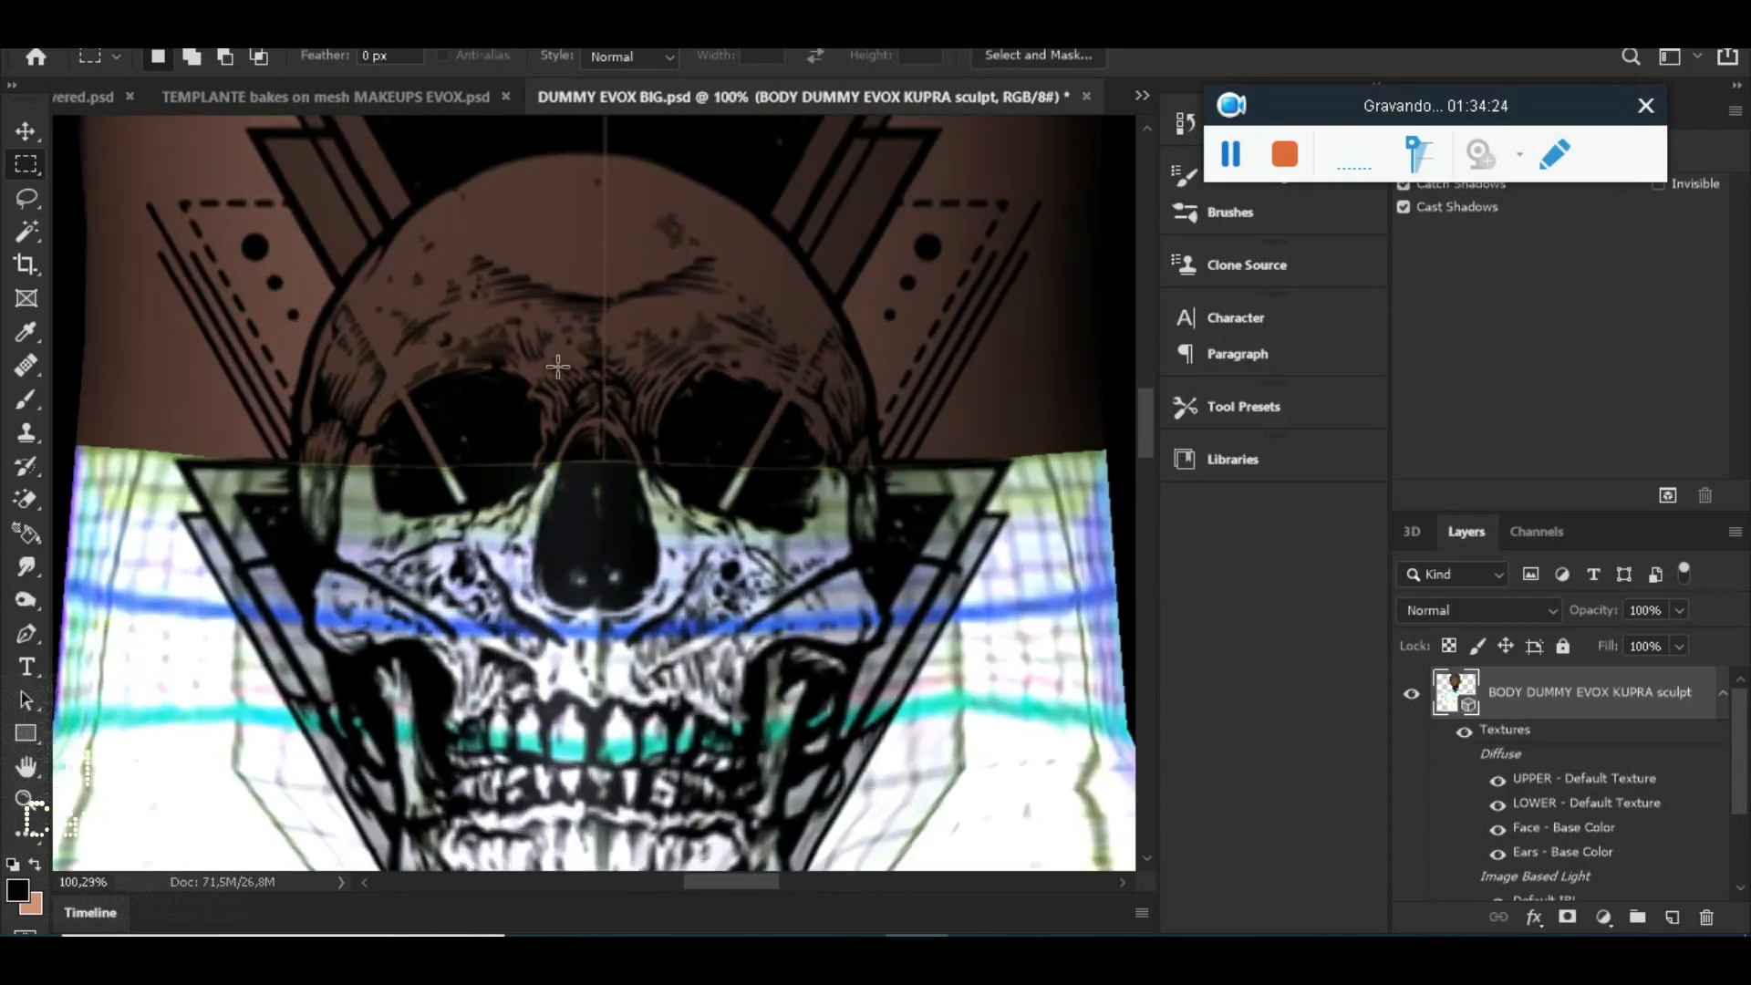
{"action": "mouse_move", "coordinate": [1146, 429]}
{"action": "left_mouse_down"}
{"action": "mouse_move", "coordinate": [1144, 387]}
{"action": "mouse_move", "coordinate": [1135, 397]}
{"action": "left_mouse_up"}
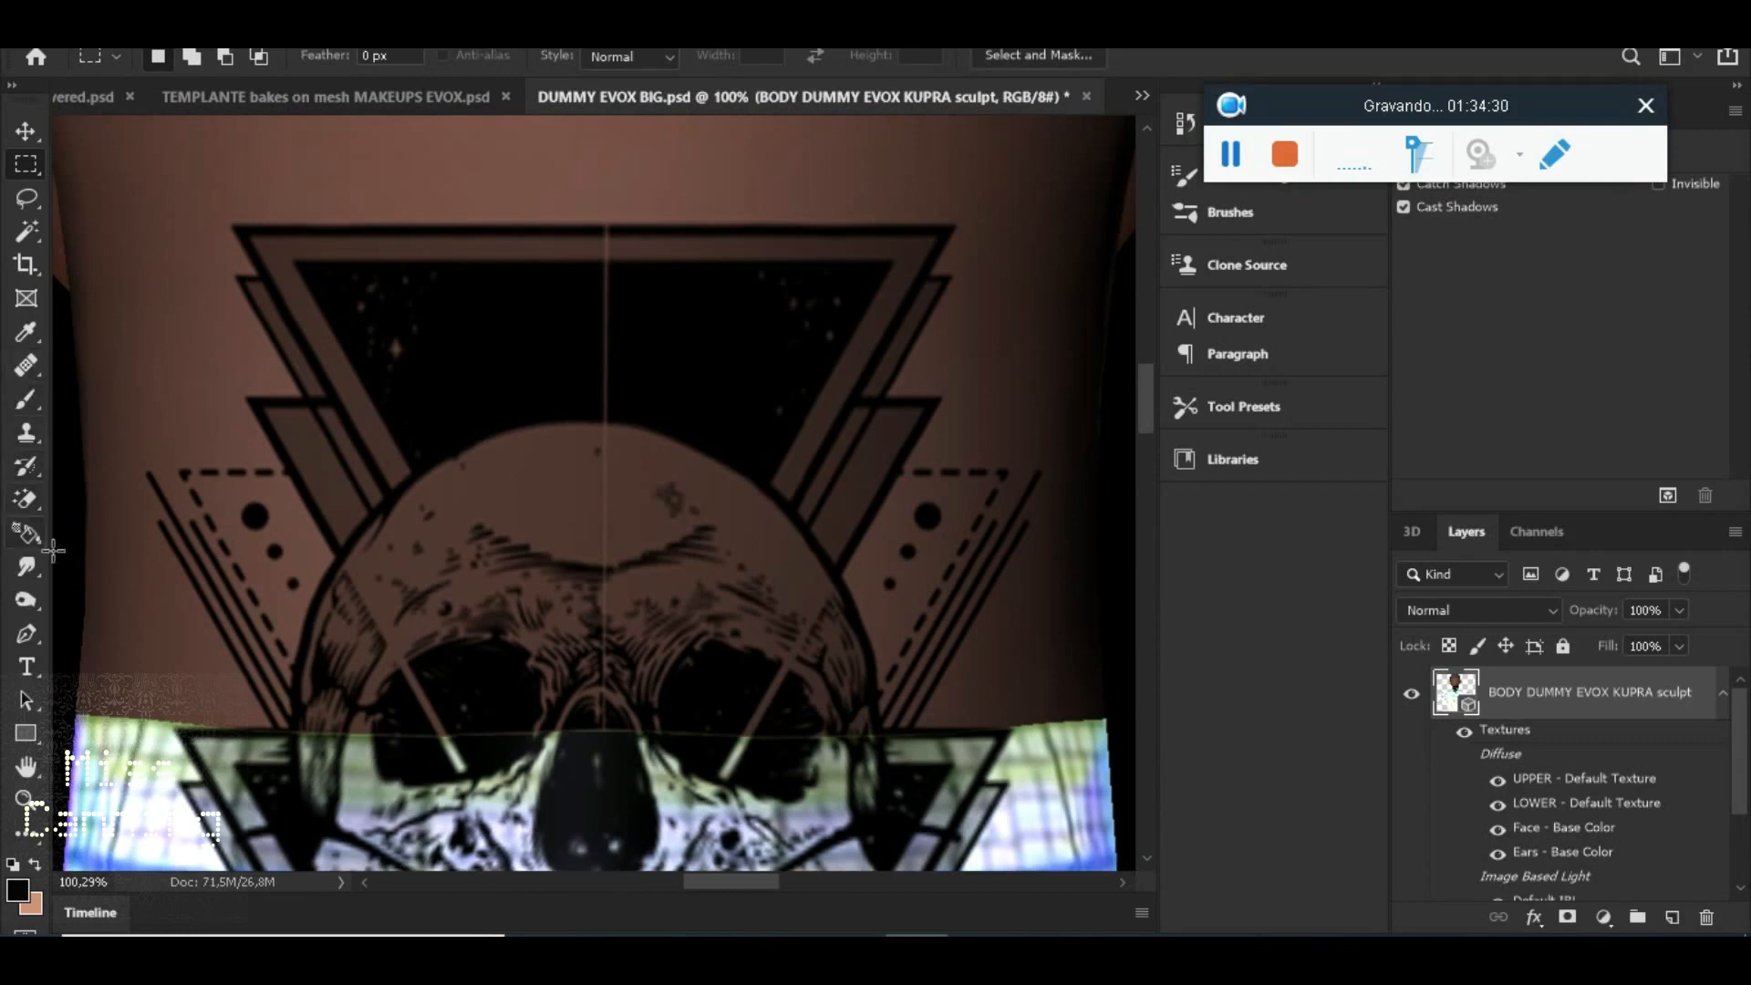
{"action": "left_click", "coordinate": [28, 565]}
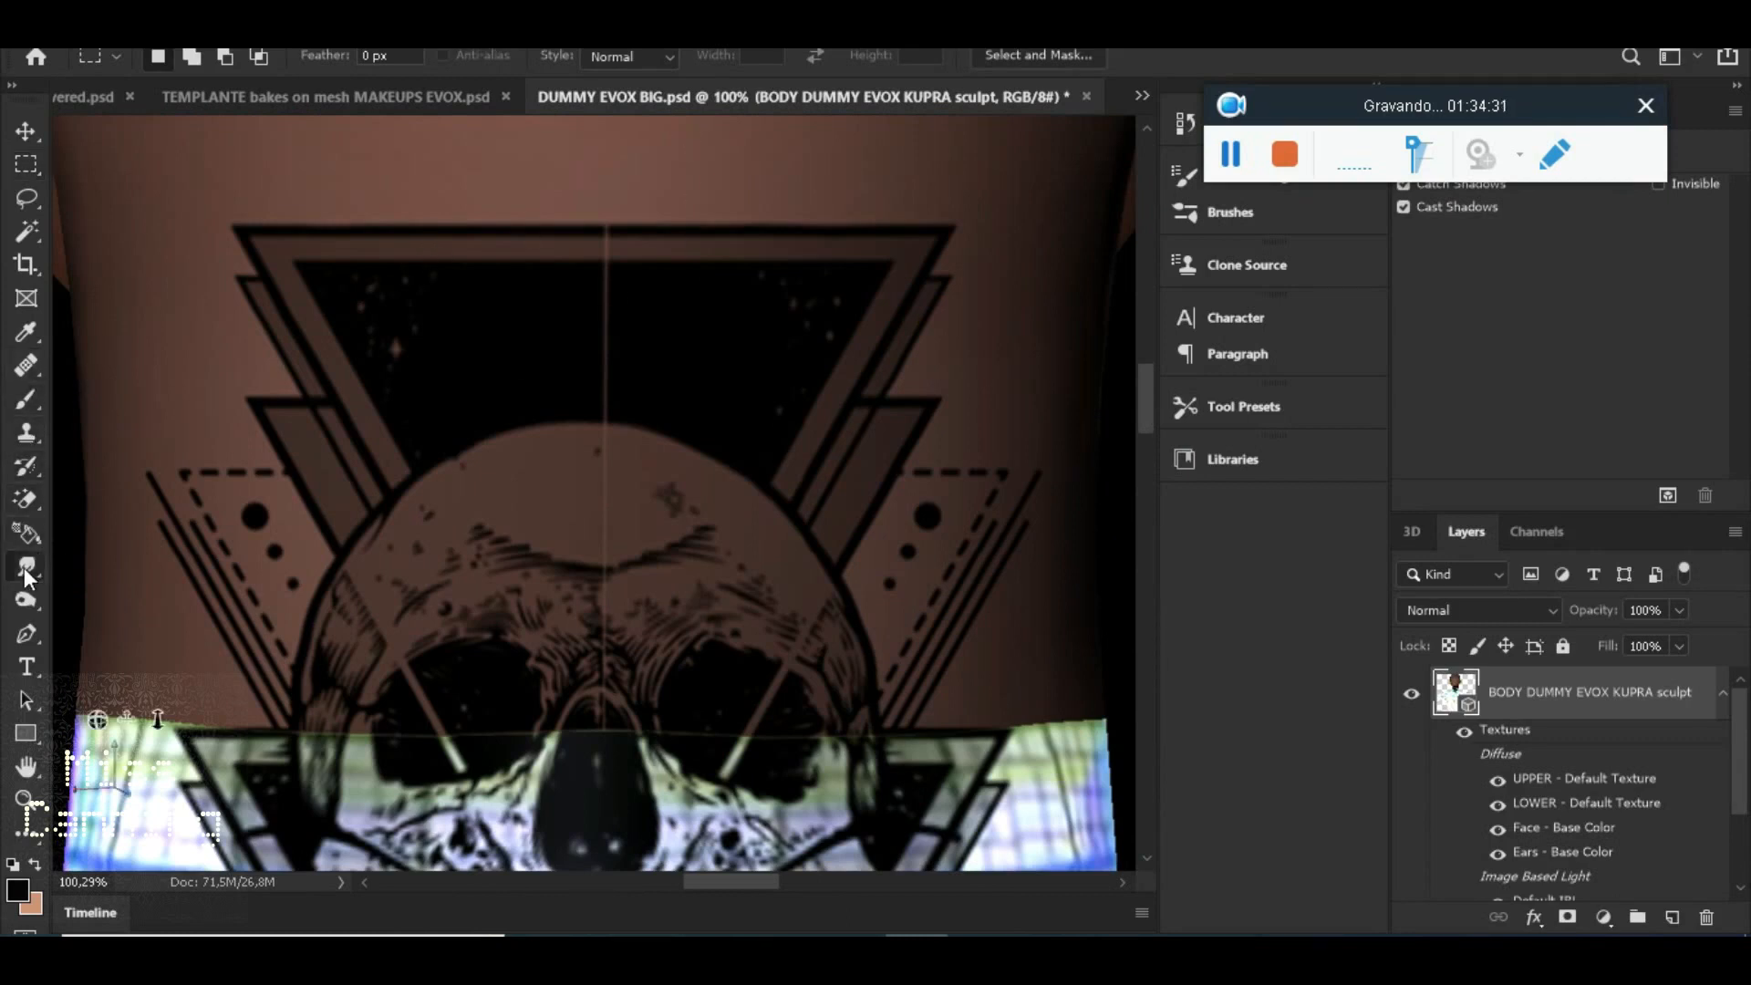
{"action": "right_click", "coordinate": [752, 342]}
{"action": "left_click_drag", "start_coordinate": [911, 403], "coordinate": [927, 412]}
{"action": "left_click", "coordinate": [602, 301]}
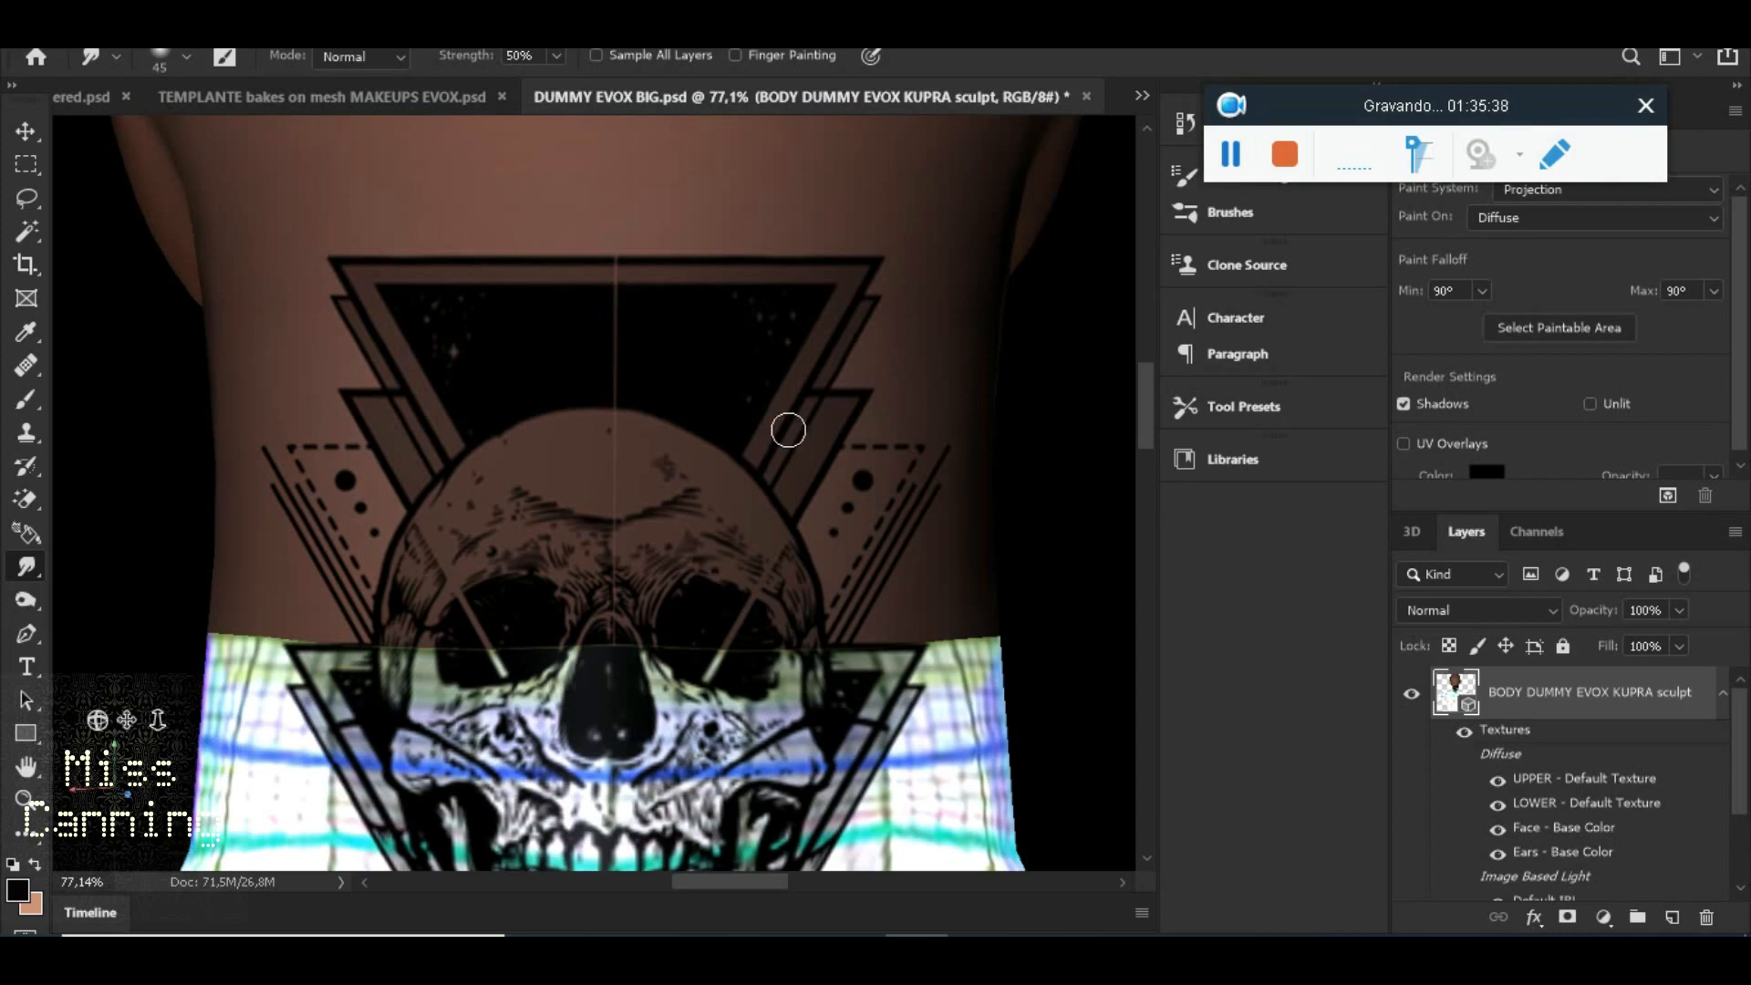
Check the neck tattoo as a whole on the dummy and against the avatar's tattoo in Firestorm
{"action": "scroll", "coordinate": [786, 427], "scroll_direction": "down", "scroll_amount": 3}
{"action": "scroll", "coordinate": [843, 468], "scroll_direction": "down", "scroll_amount": 3}
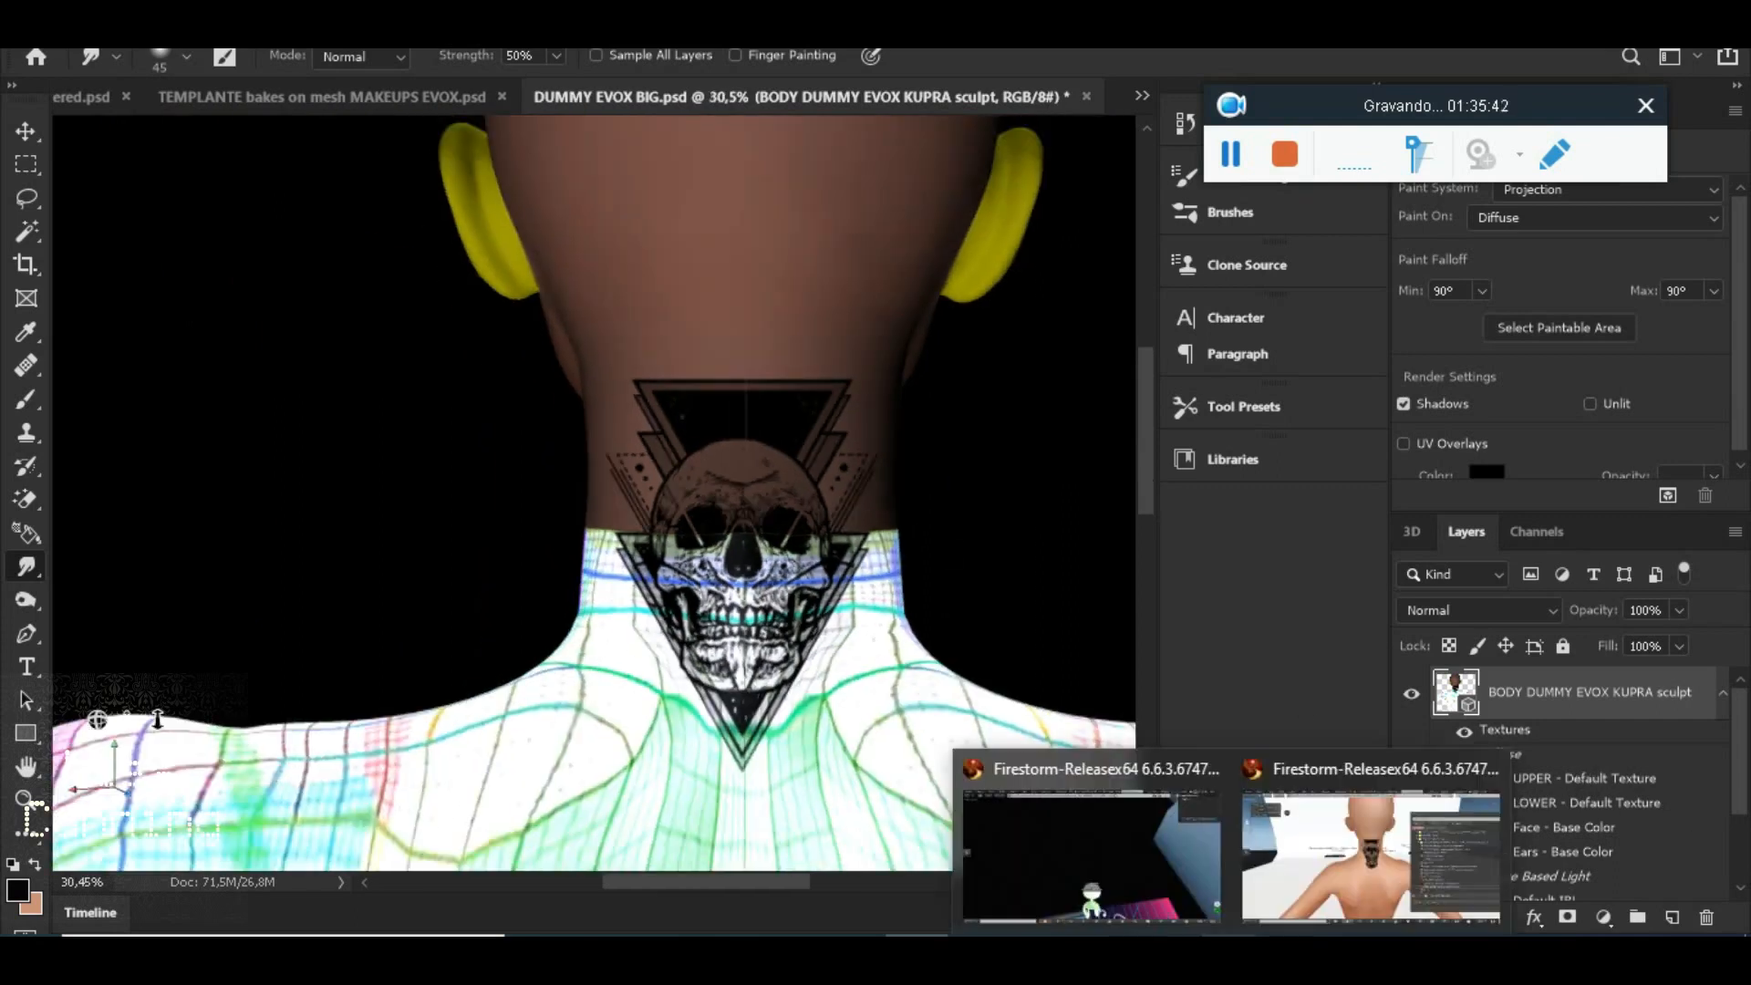
{"action": "left_click", "coordinate": [1346, 868]}
{"action": "left_click", "coordinate": [923, 483], "text": "alt"}
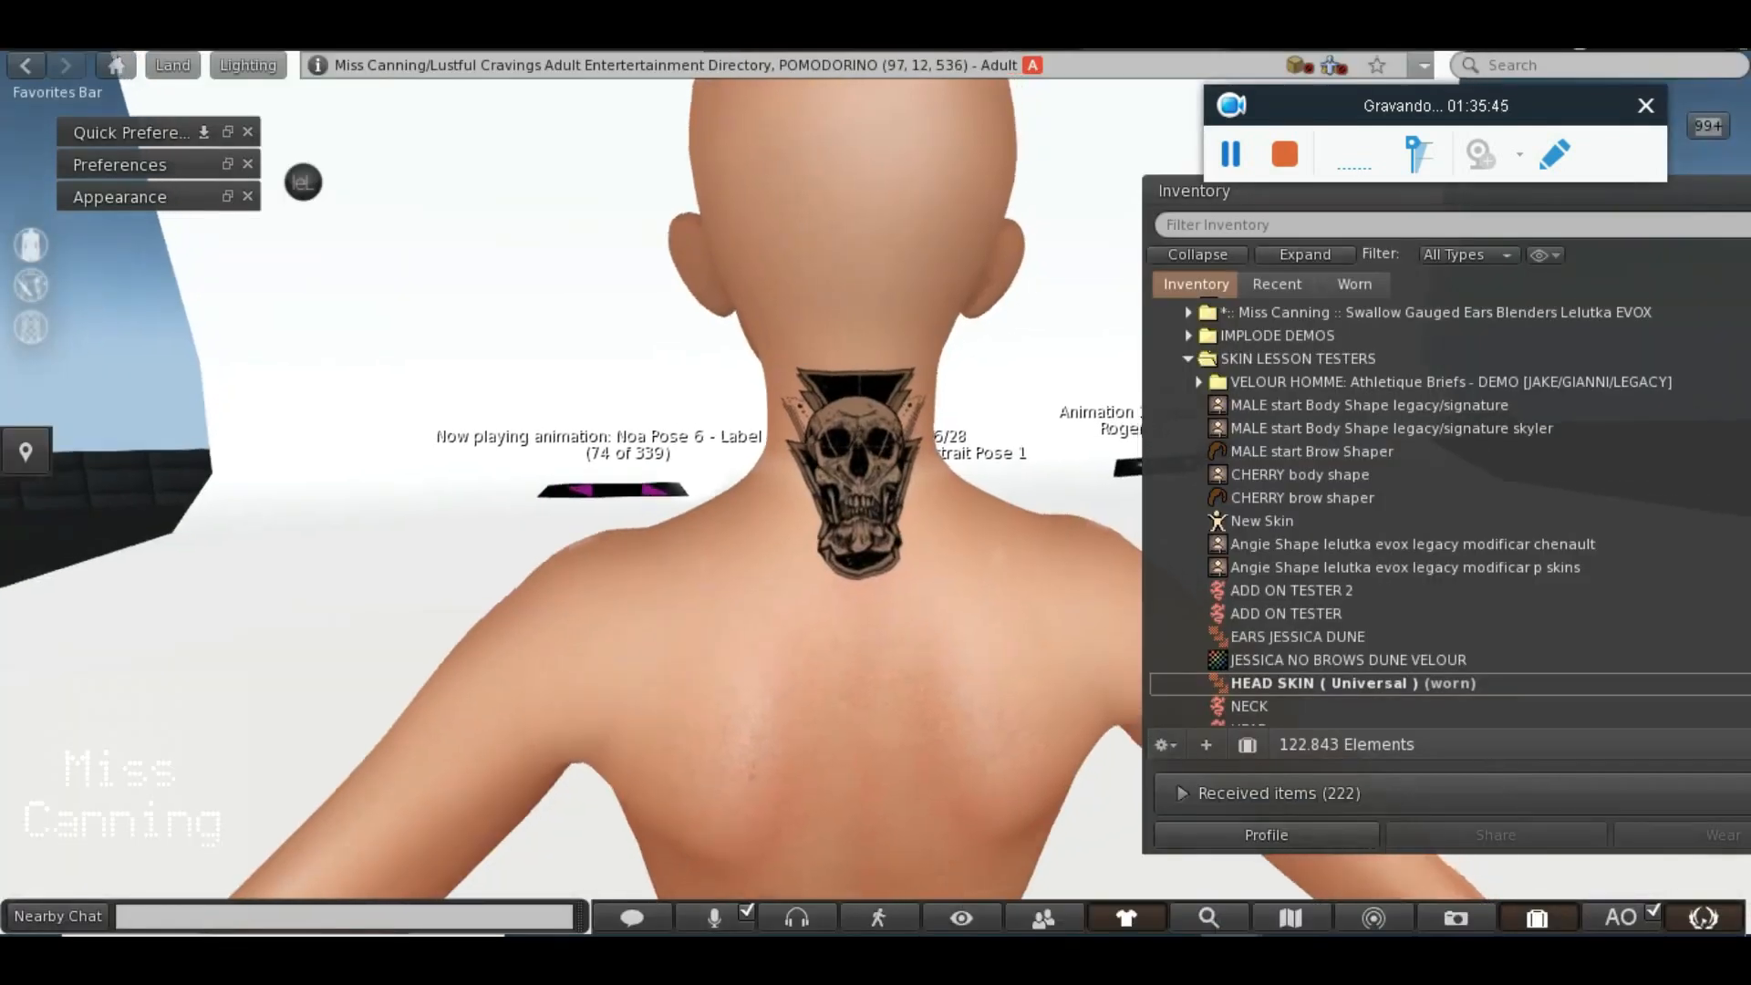
{"action": "left_click_drag", "start_coordinate": [869, 688], "coordinate": [869, 635]}
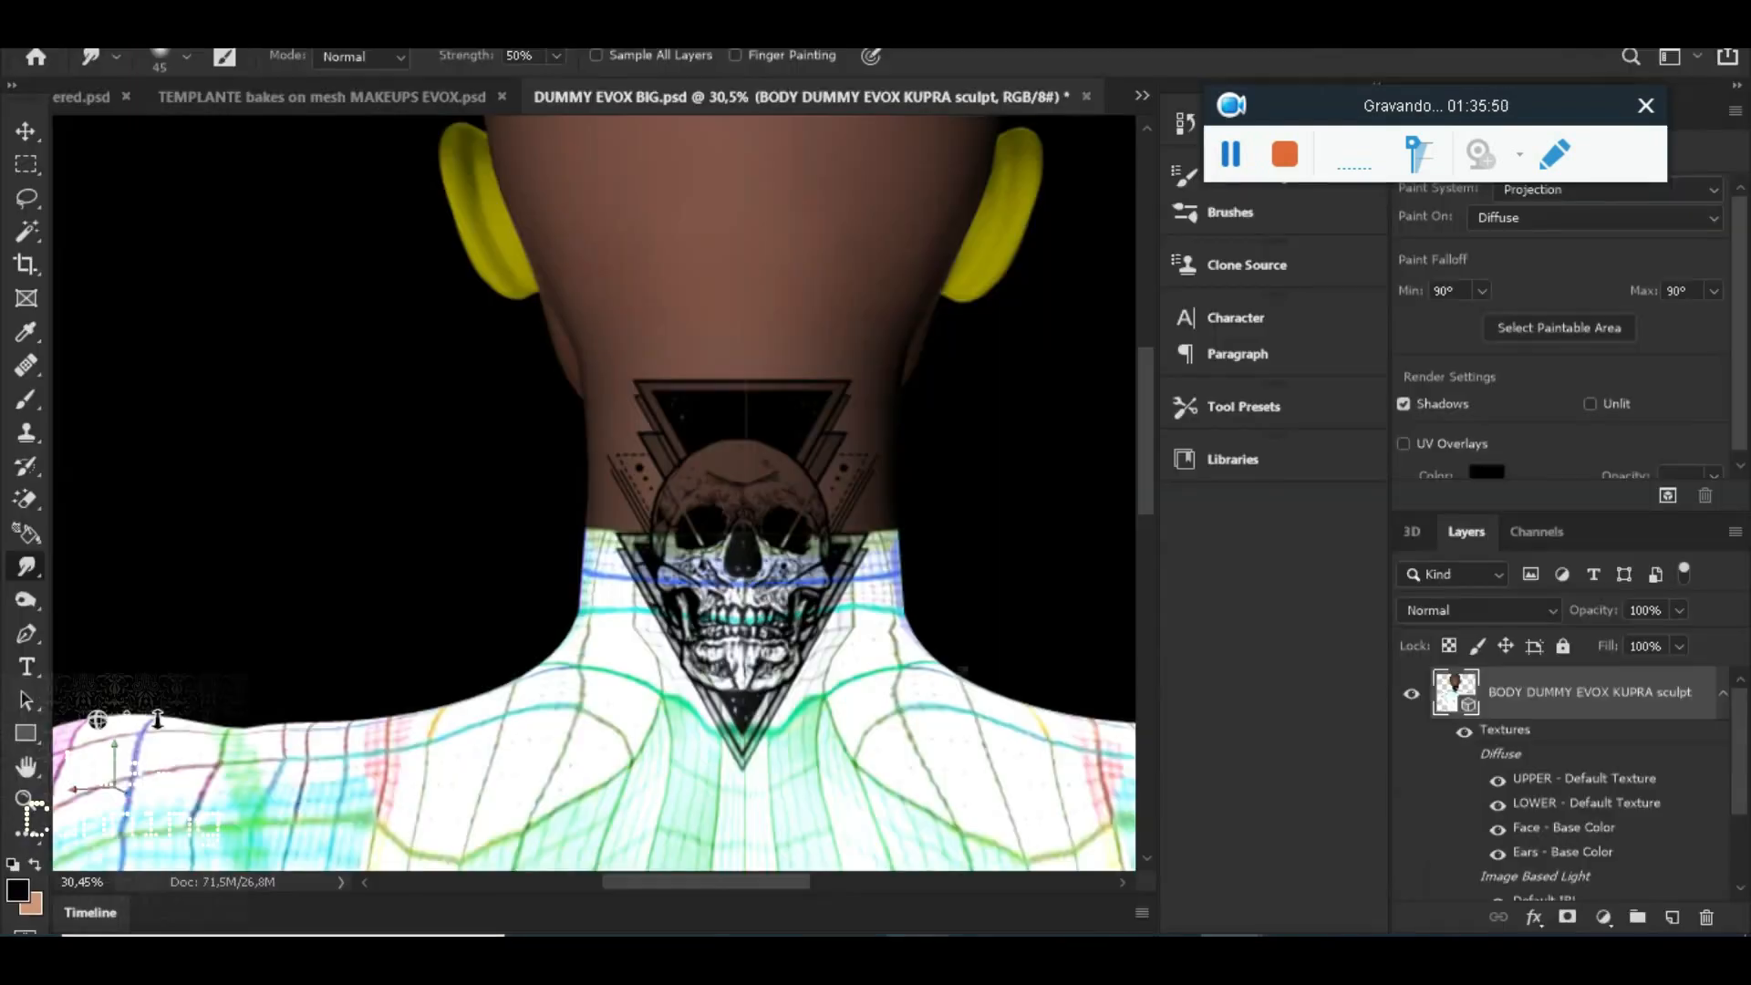
Return to Photoshop and examine the neck tattoo and the back of the 3D body dummy from near and far
{"action": "left_click", "coordinate": [917, 821]}
{"action": "key", "text": "v"}
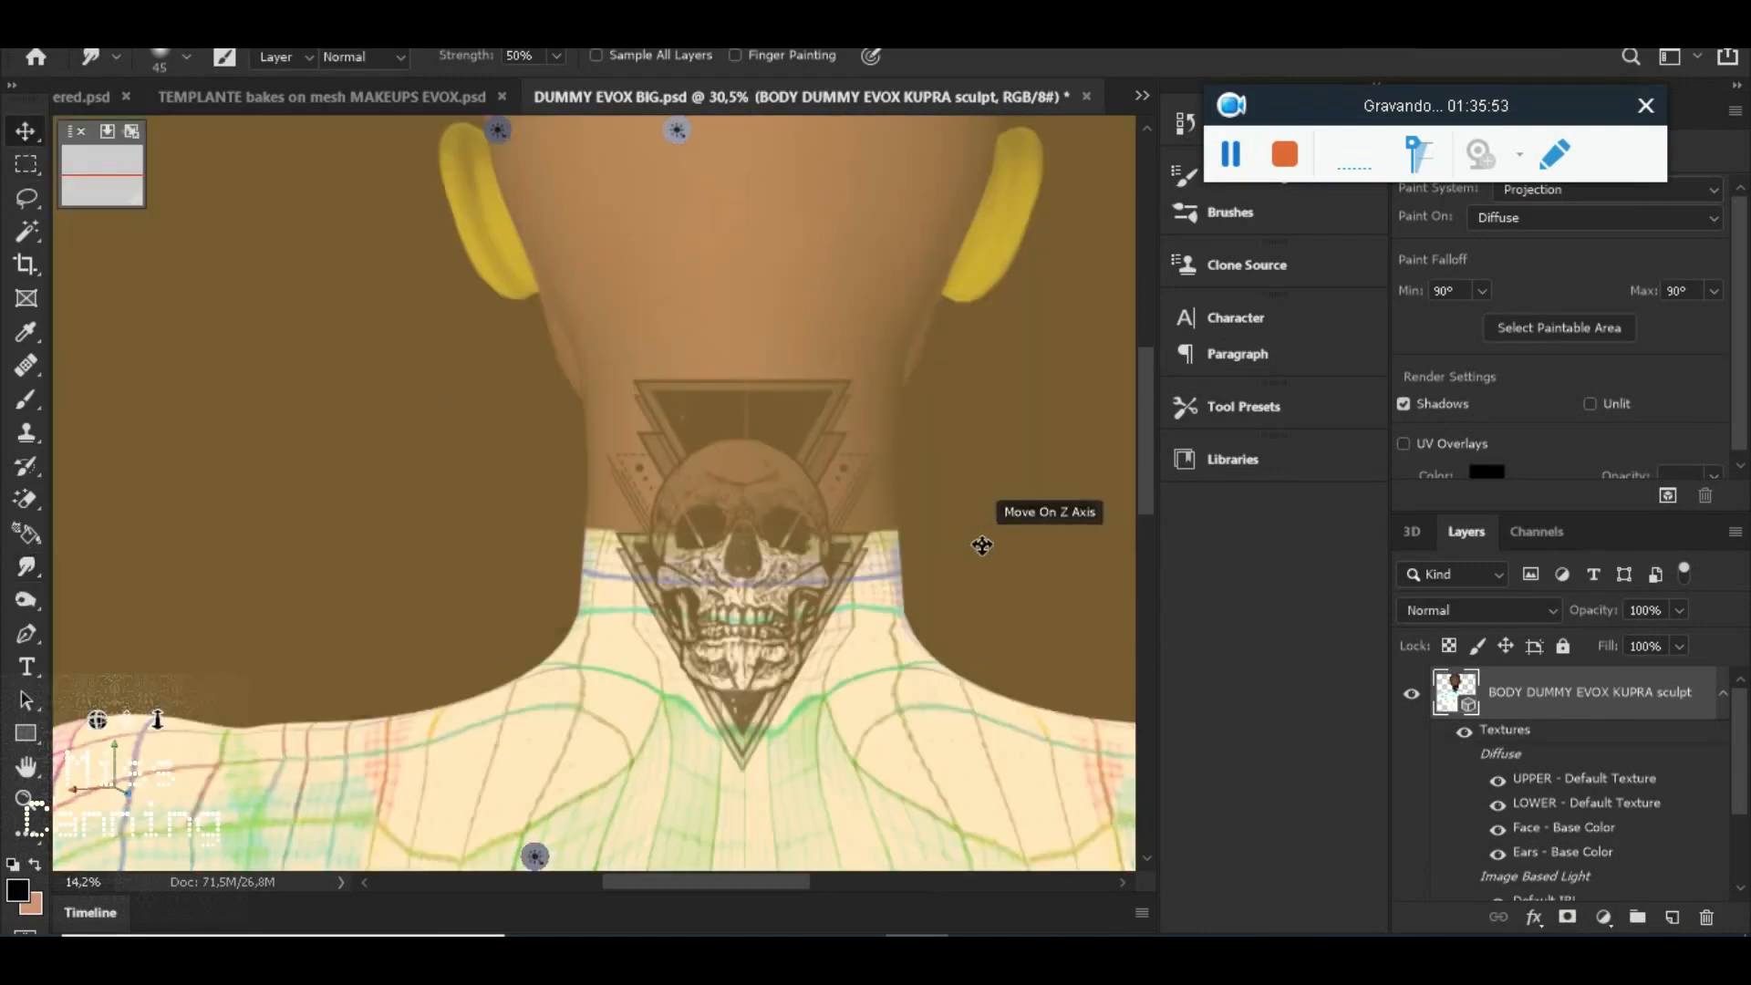
{"action": "left_click", "coordinate": [983, 548]}
{"action": "scroll", "coordinate": [1011, 570], "scroll_direction": "down", "scroll_amount": 7}
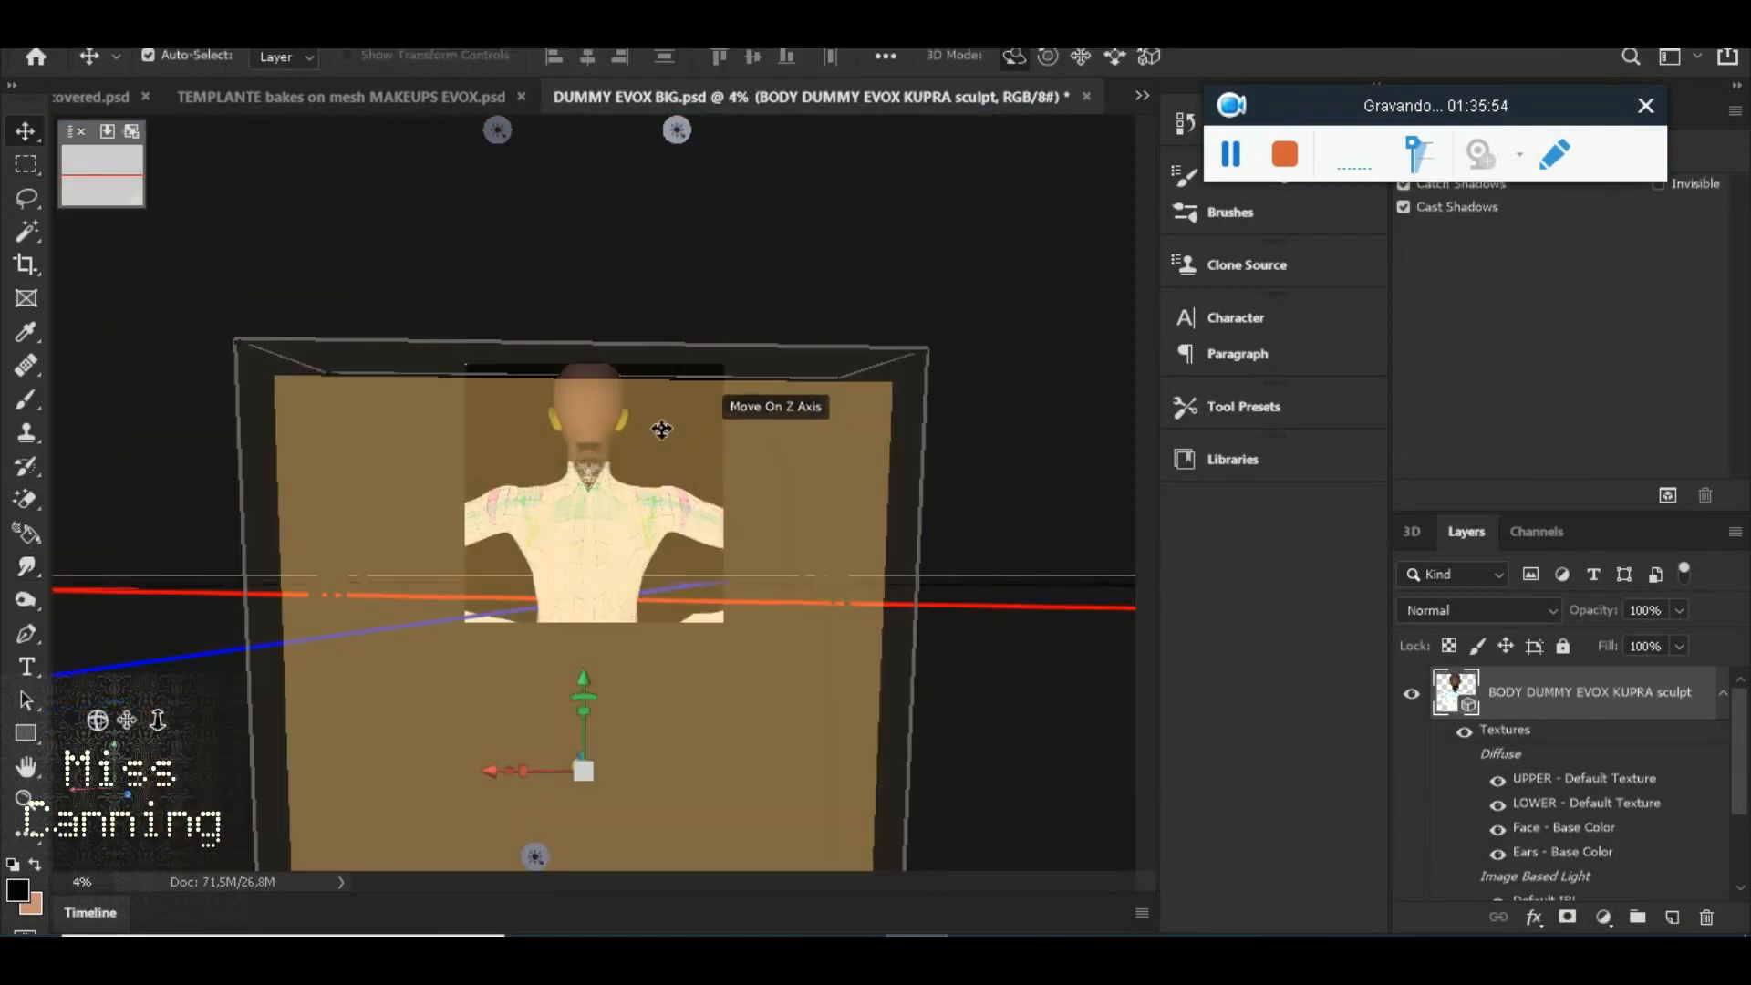
{"action": "mouse_move", "coordinate": [936, 395]}
{"action": "left_mouse_down"}
{"action": "mouse_move", "coordinate": [922, 375]}
{"action": "mouse_move", "coordinate": [762, 407]}
{"action": "mouse_move", "coordinate": [932, 383]}
{"action": "mouse_move", "coordinate": [933, 368]}
{"action": "mouse_move", "coordinate": [926, 387]}
{"action": "left_mouse_up"}
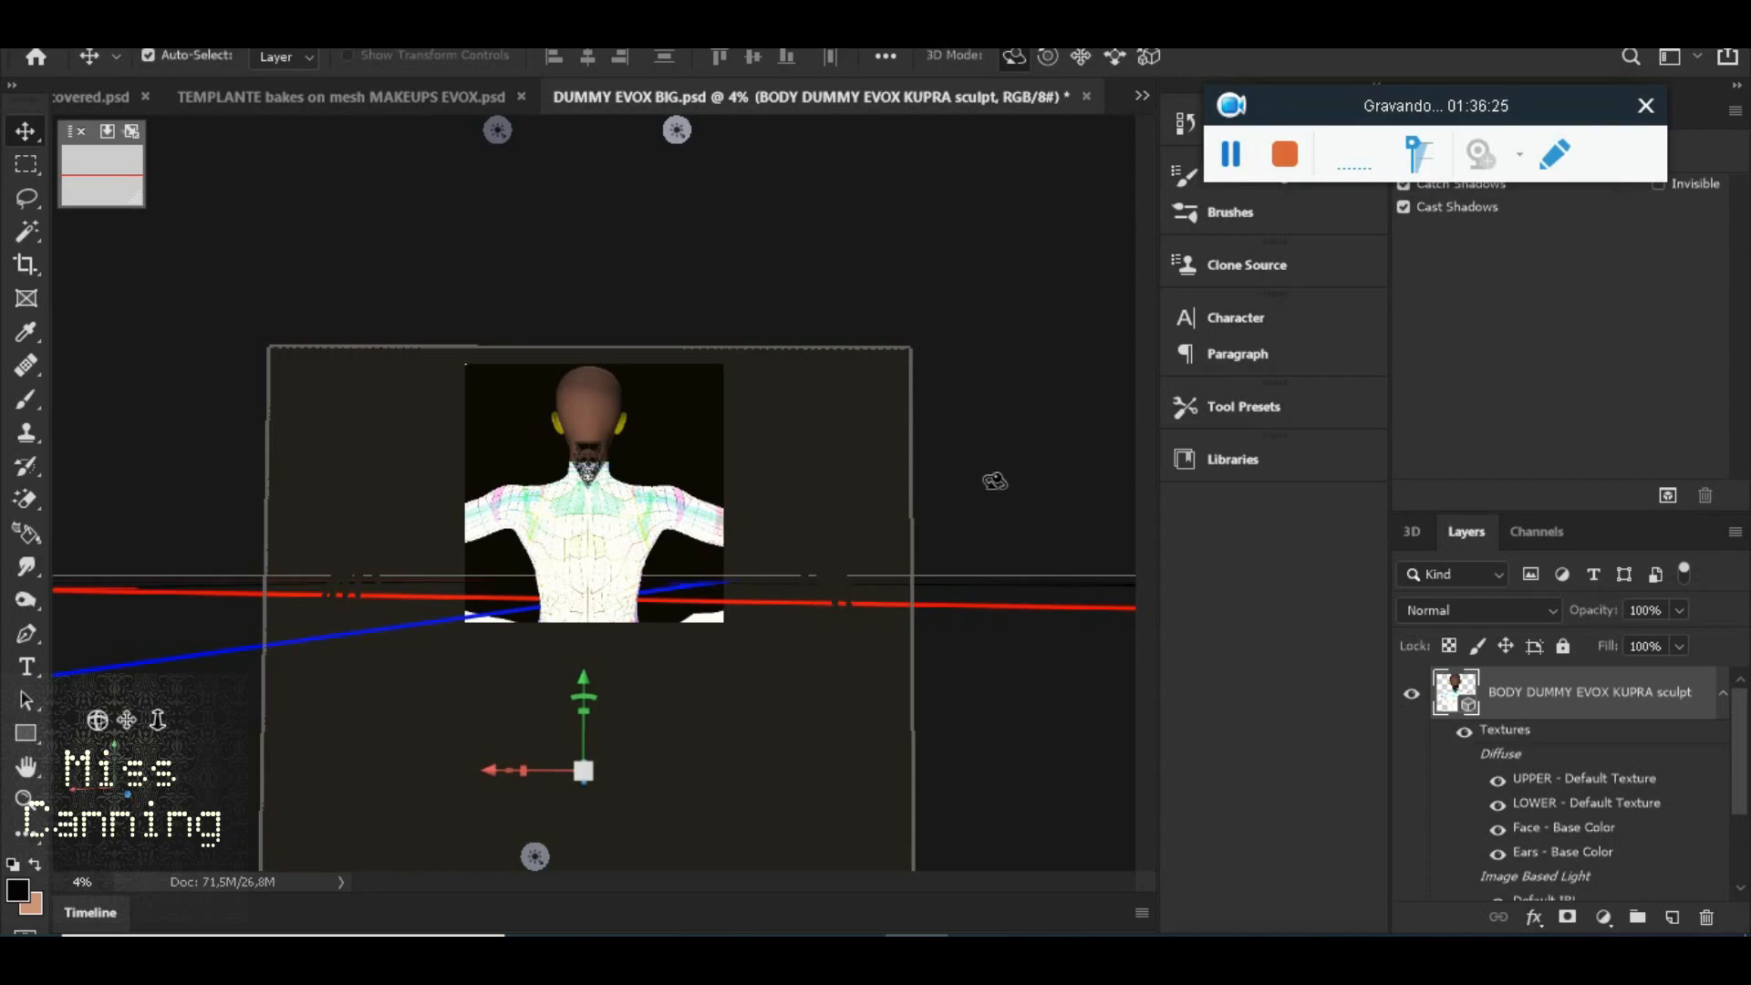
{"action": "scroll", "coordinate": [968, 481], "scroll_direction": "up", "scroll_amount": 10}
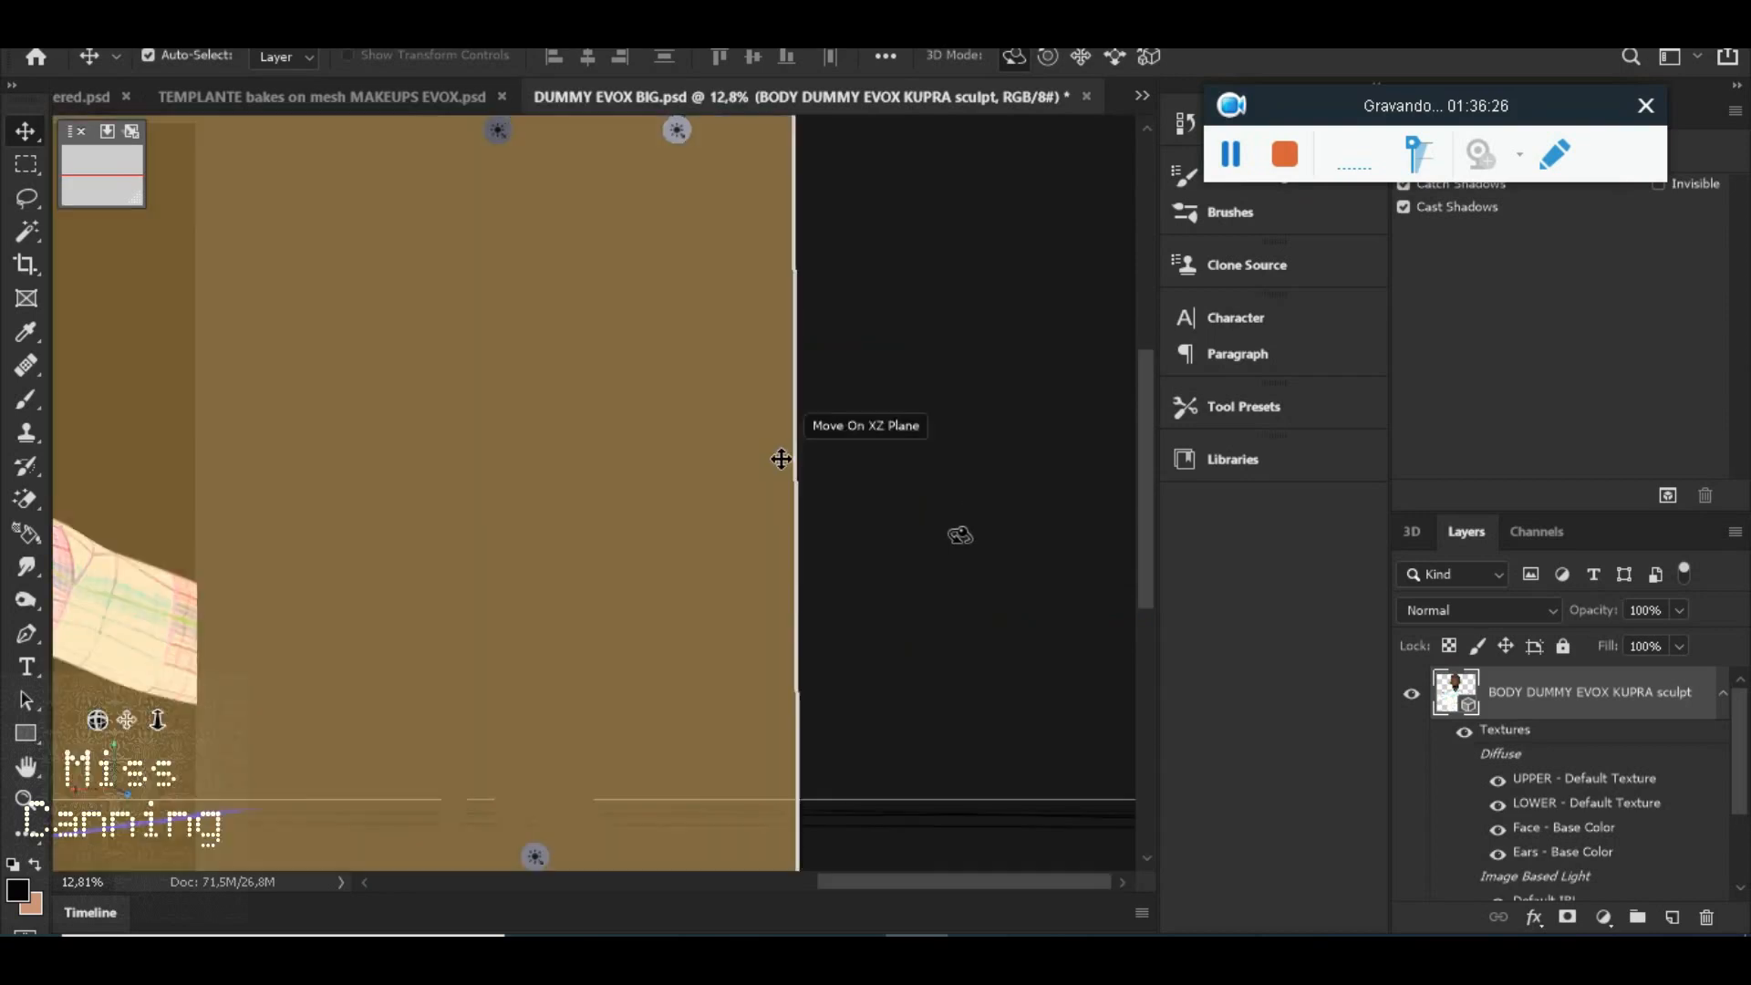
{"action": "scroll", "coordinate": [840, 453], "scroll_direction": "down", "scroll_amount": 6}
{"action": "scroll", "coordinate": [648, 440], "scroll_direction": "up", "scroll_amount": 7}
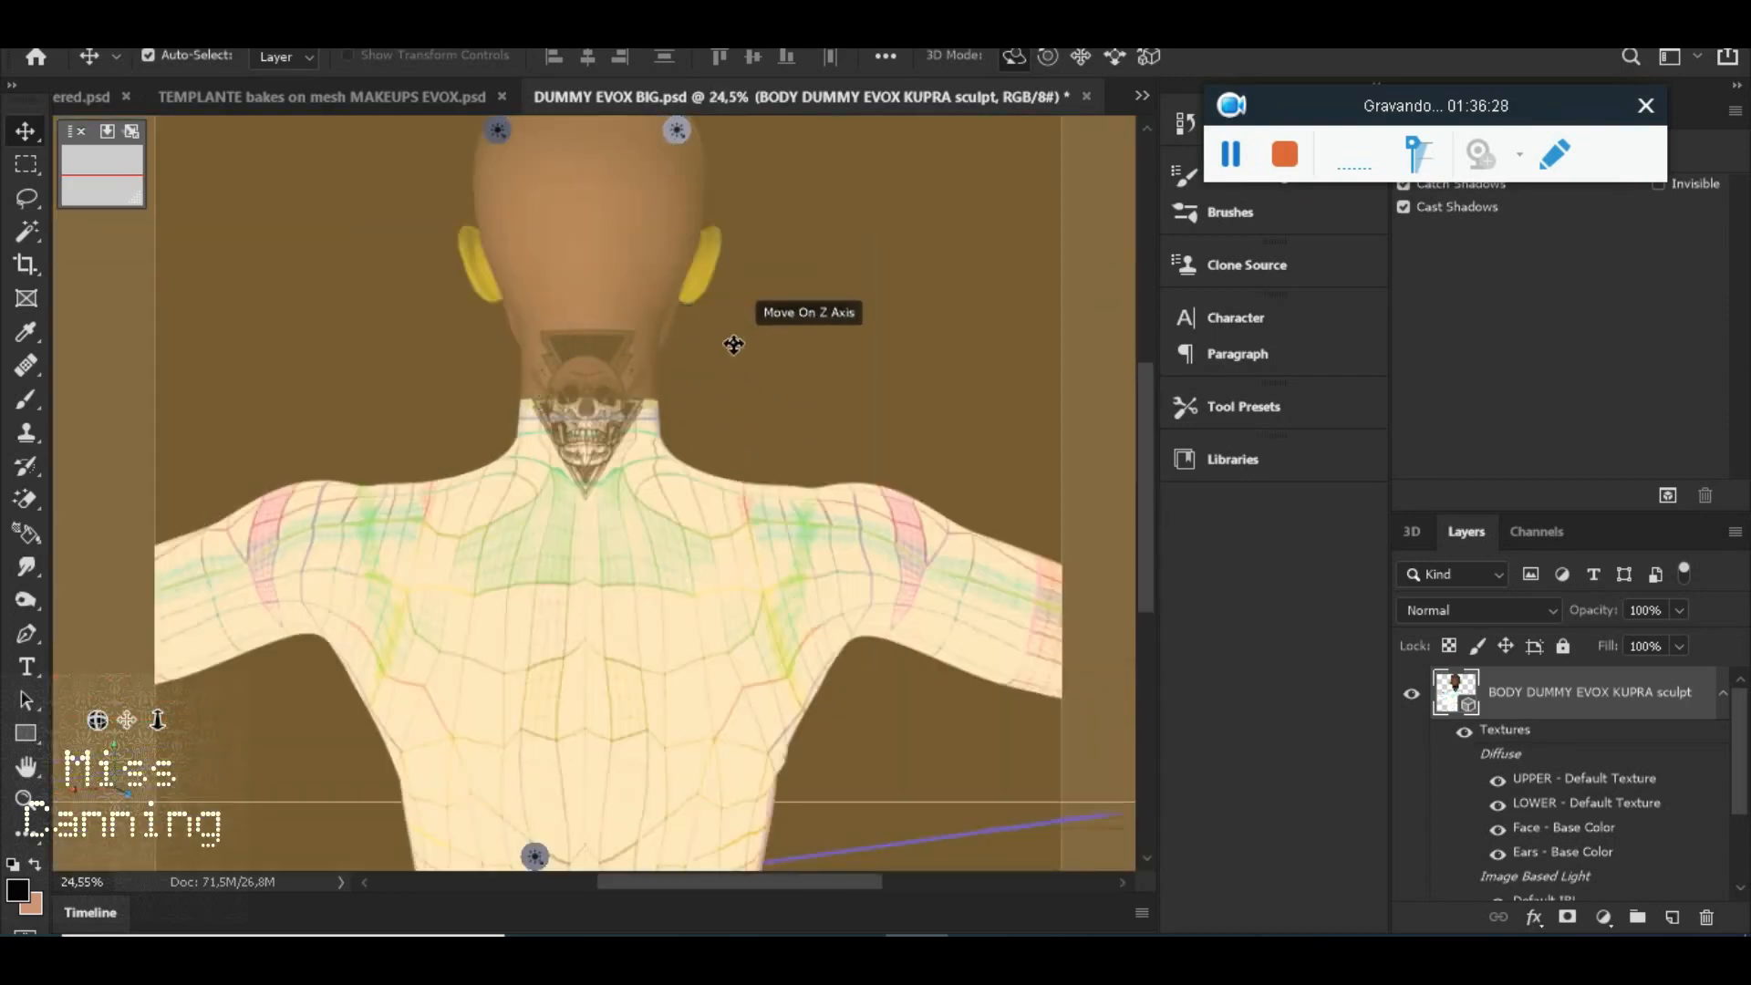
{"action": "scroll", "coordinate": [730, 344], "scroll_direction": "up", "scroll_amount": 3}
{"action": "left_click", "coordinate": [26, 164]}
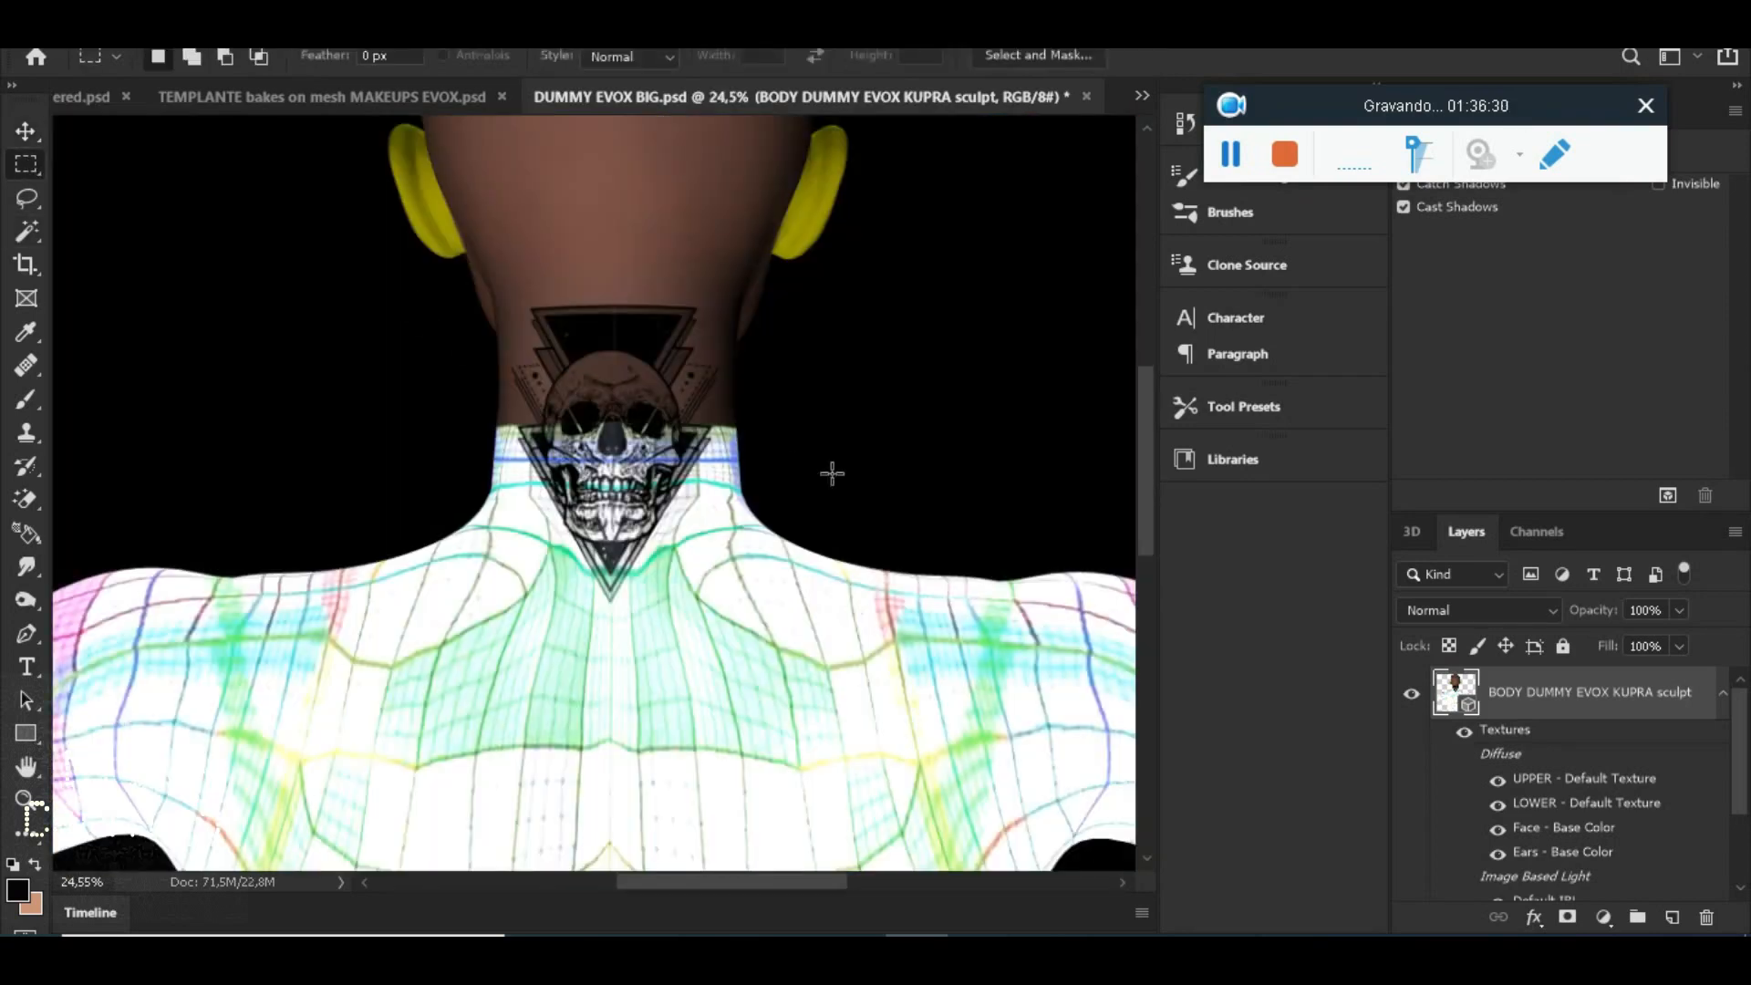
{"action": "scroll", "coordinate": [833, 474], "scroll_direction": "up", "scroll_amount": 3}
{"action": "scroll", "coordinate": [378, 339], "scroll_direction": "down", "scroll_amount": 2}
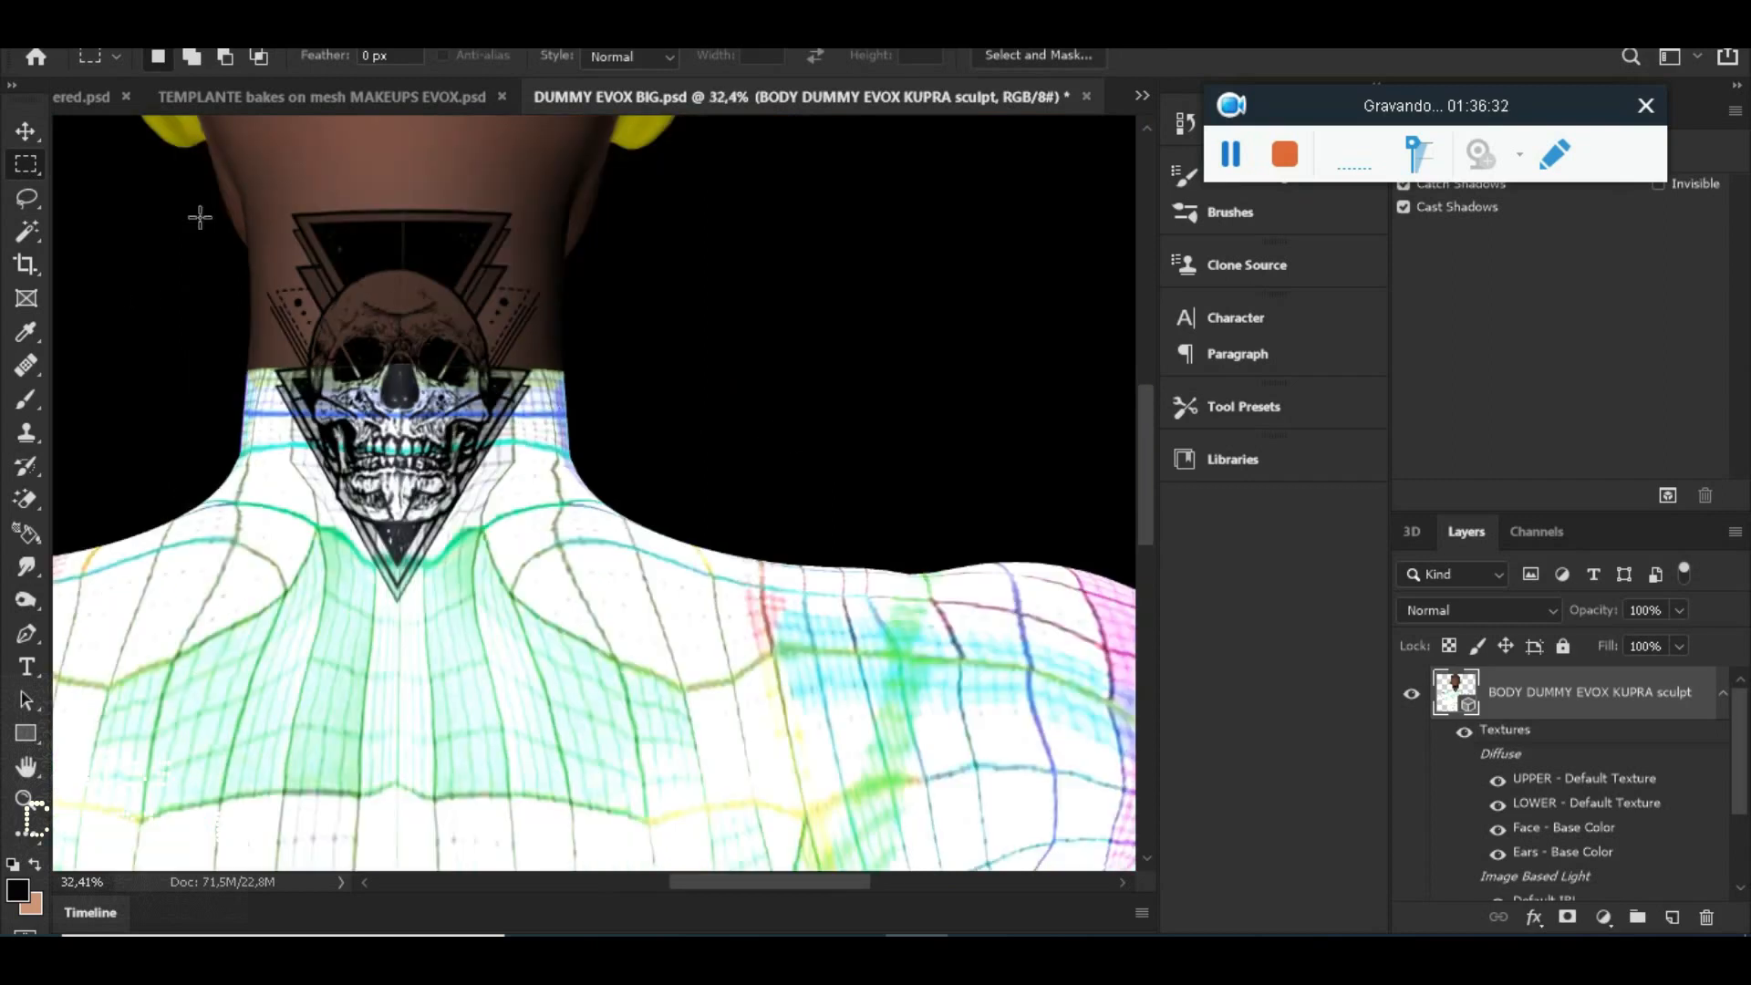
{"action": "scroll", "coordinate": [547, 410], "scroll_direction": "down", "scroll_amount": 4}
{"action": "scroll", "coordinate": [713, 488], "scroll_direction": "down", "scroll_amount": 2}
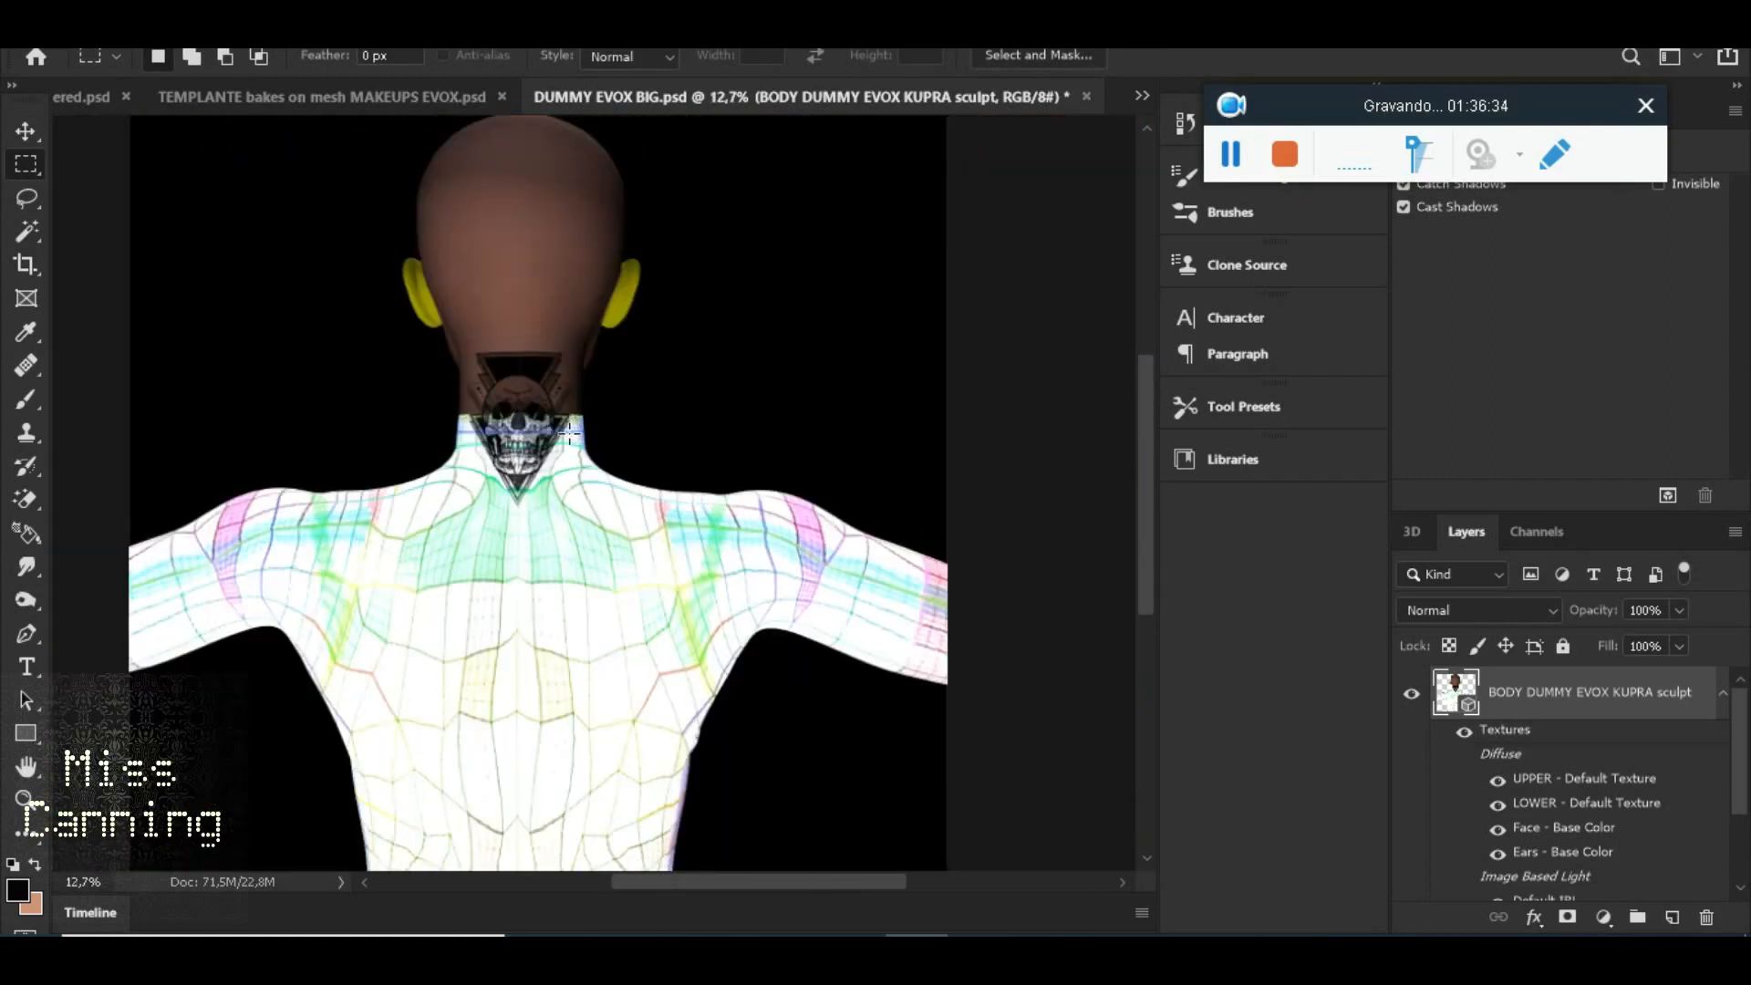
{"action": "left_click", "coordinate": [25, 130]}
{"action": "scroll", "coordinate": [618, 360], "scroll_direction": "down", "scroll_amount": 2}
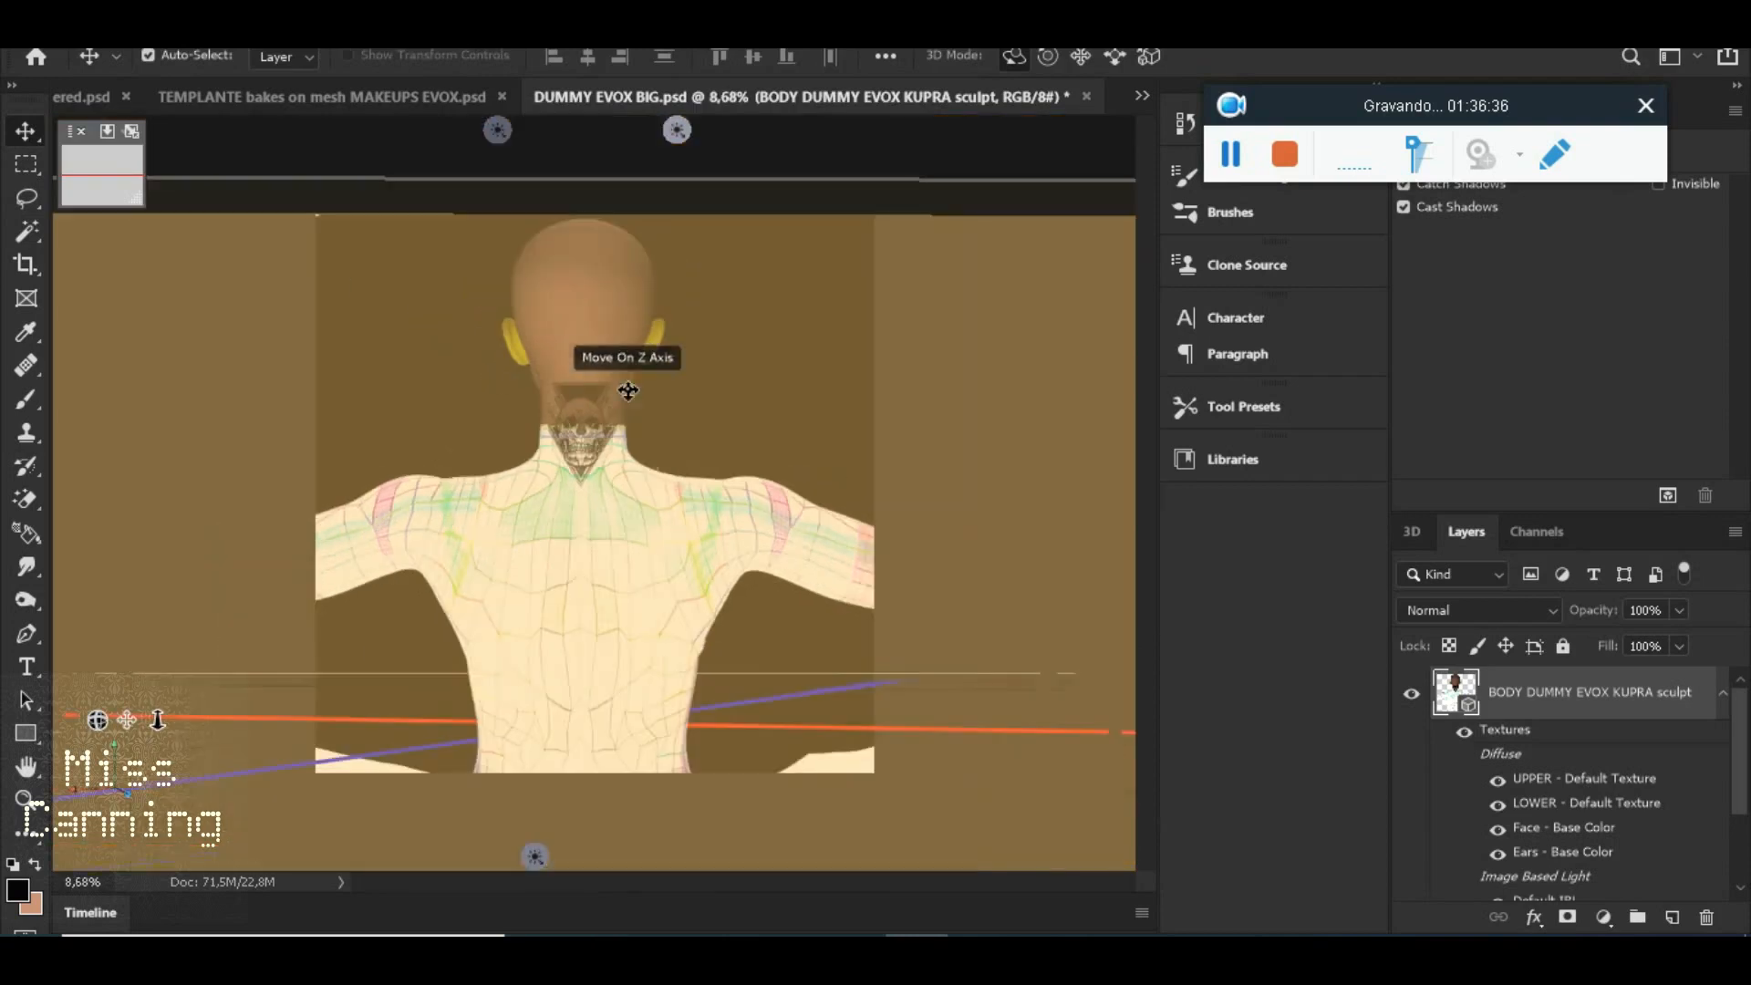
{"action": "scroll", "coordinate": [881, 408], "scroll_direction": "down", "scroll_amount": 1}
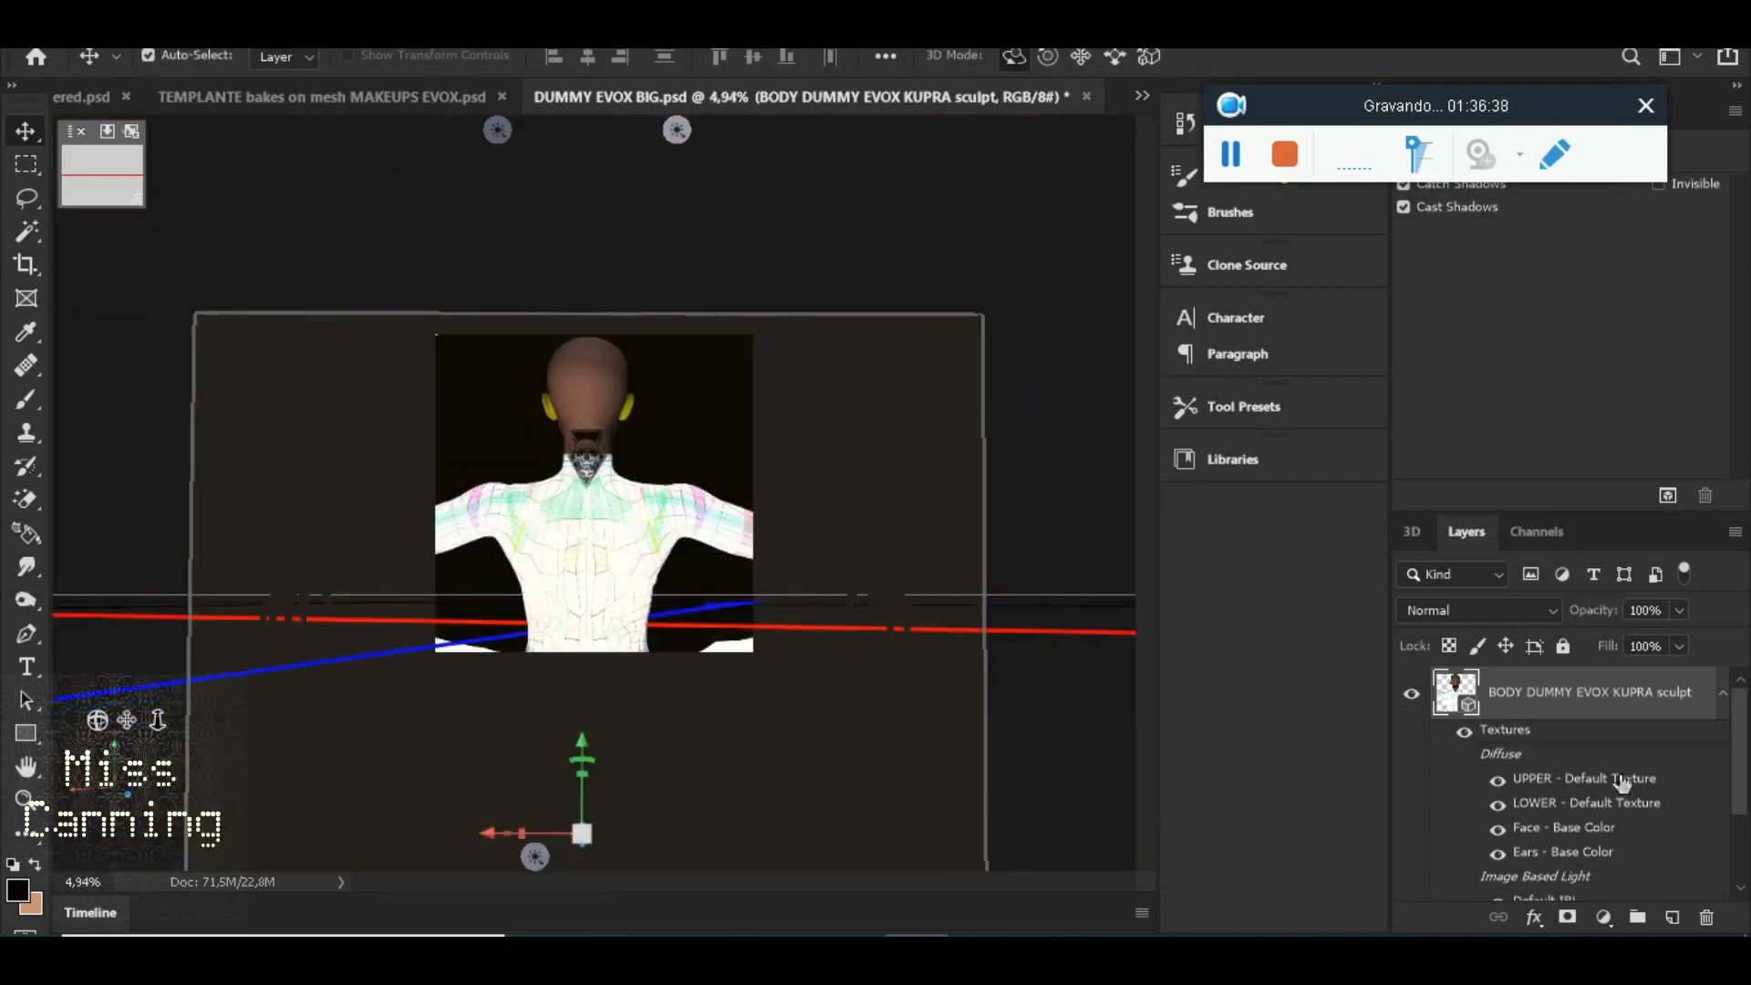
Turn the 3D body dummy around to its front and frame the head, neck and chest
{"action": "left_click_drag", "start_coordinate": [1181, 509], "coordinate": [1318, 508]}
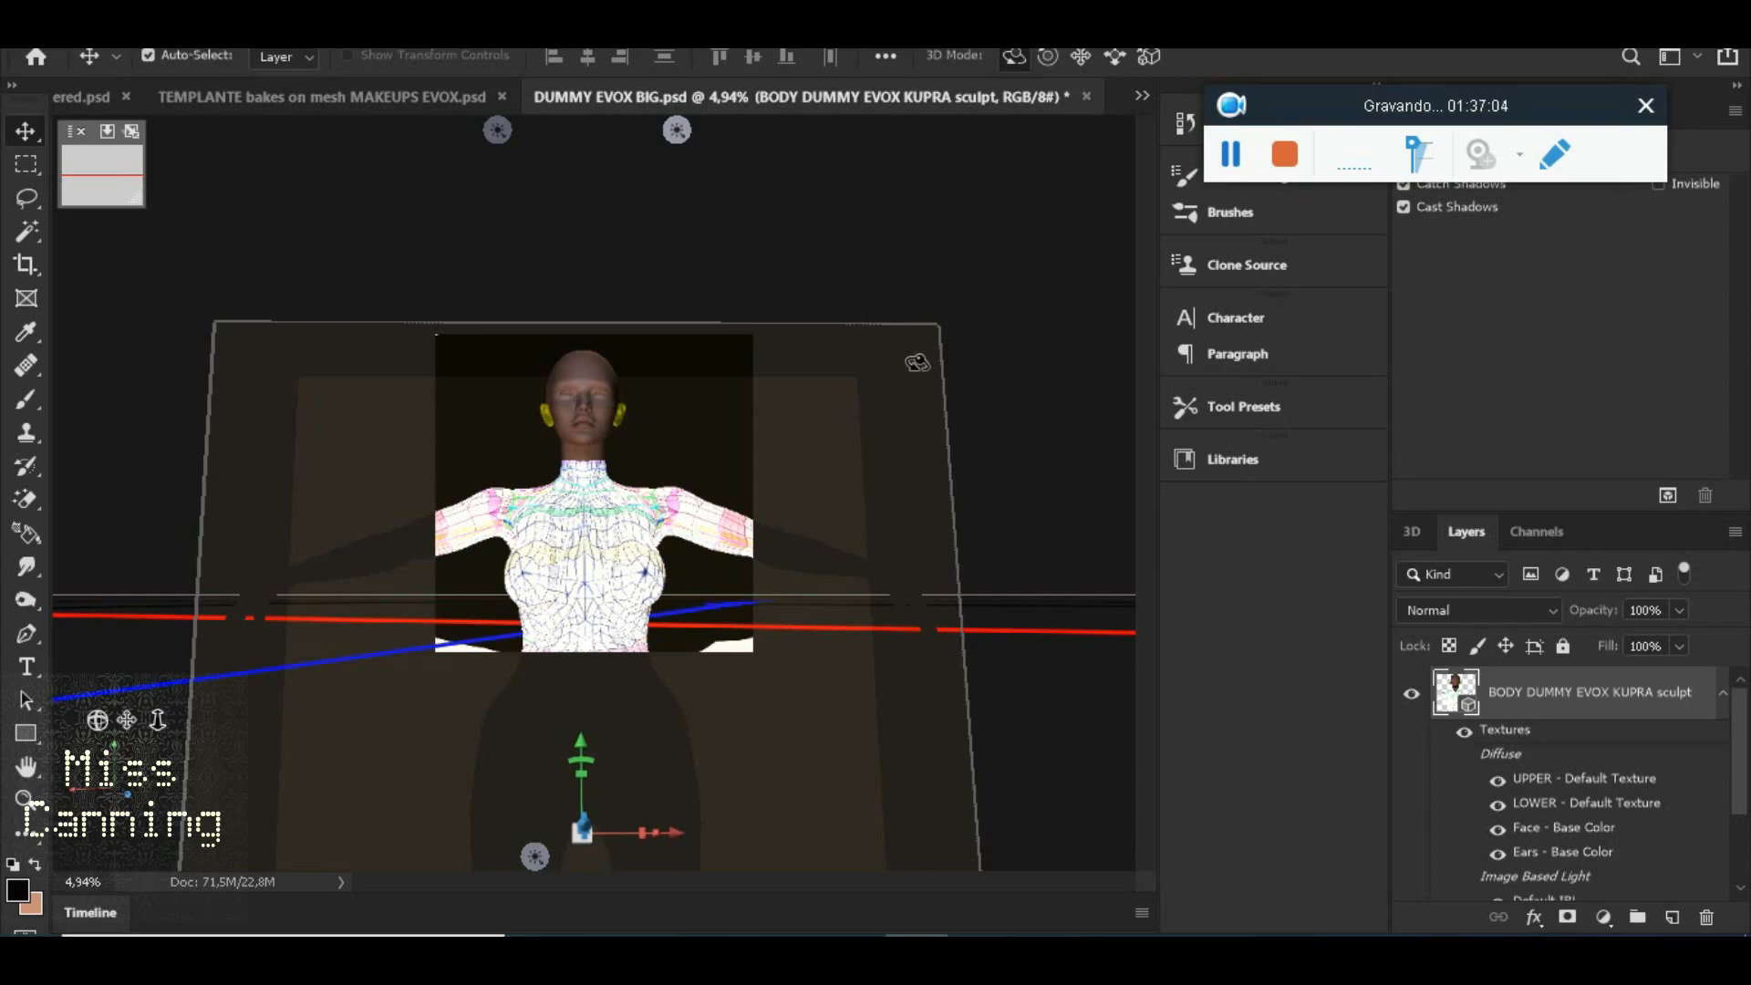
{"action": "left_click", "coordinate": [916, 362]}
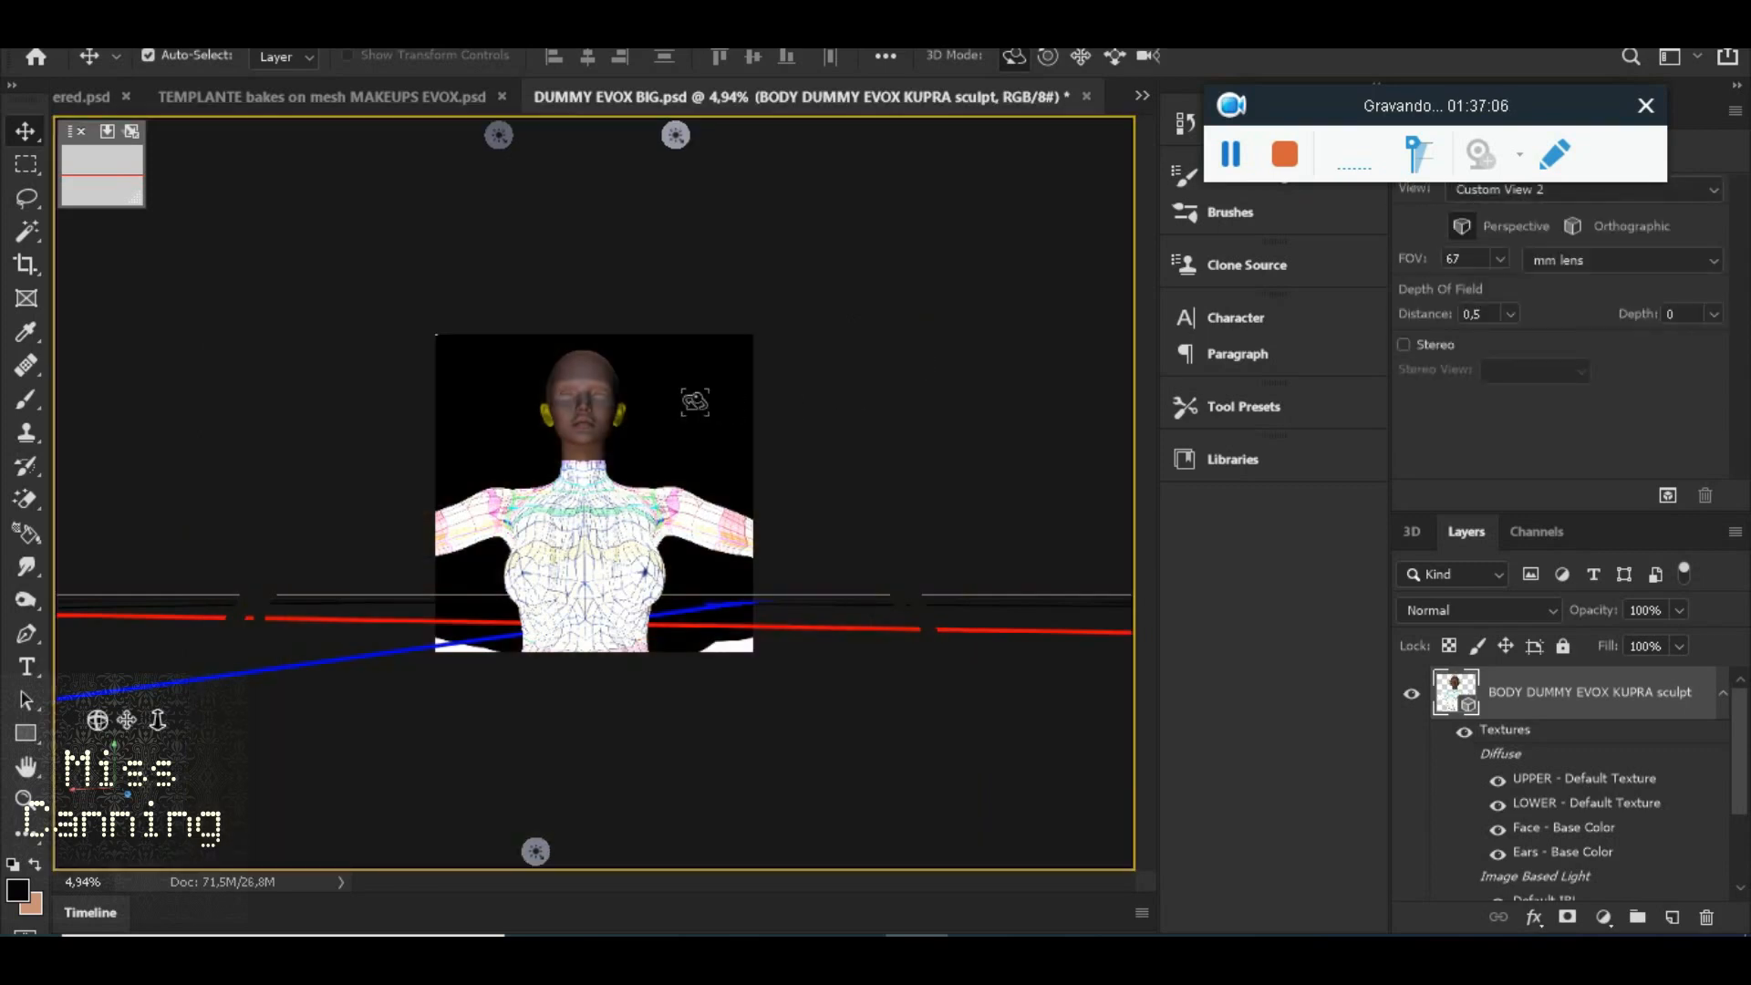
{"action": "scroll", "coordinate": [795, 375], "scroll_direction": "down", "scroll_amount": 3}
{"action": "left_click_drag", "start_coordinate": [633, 350], "coordinate": [641, 350]}
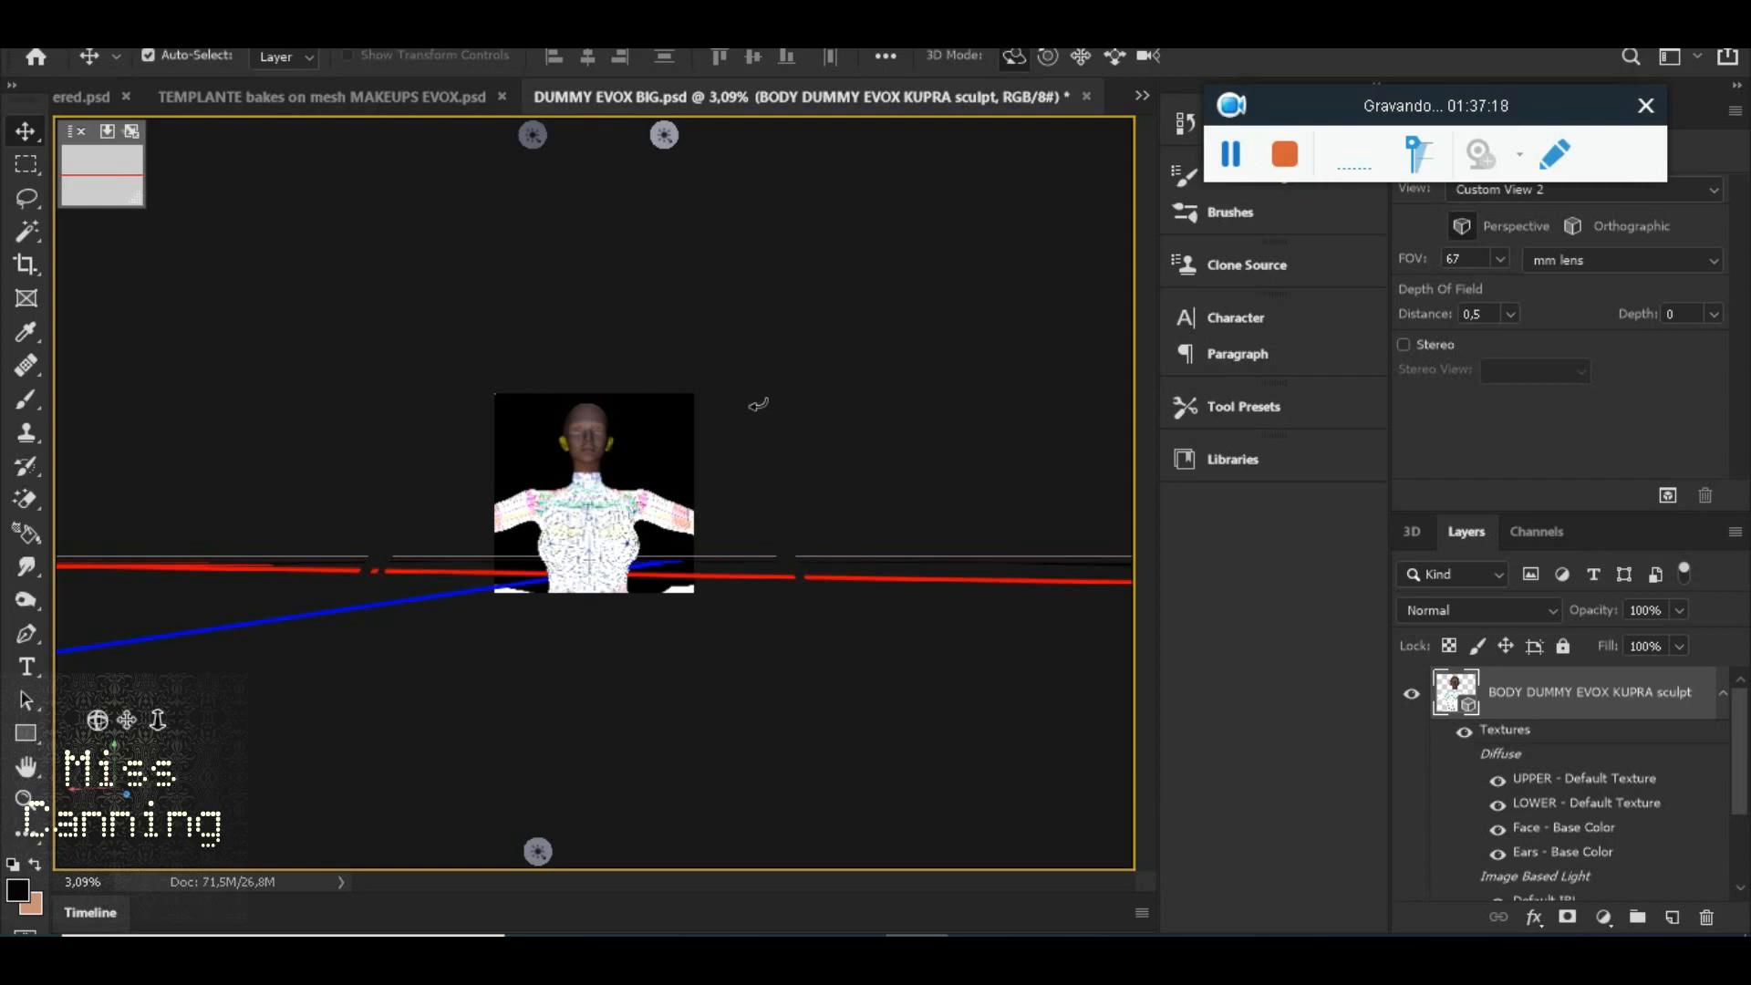
{"action": "scroll", "coordinate": [755, 406], "scroll_direction": "down", "scroll_amount": 2}
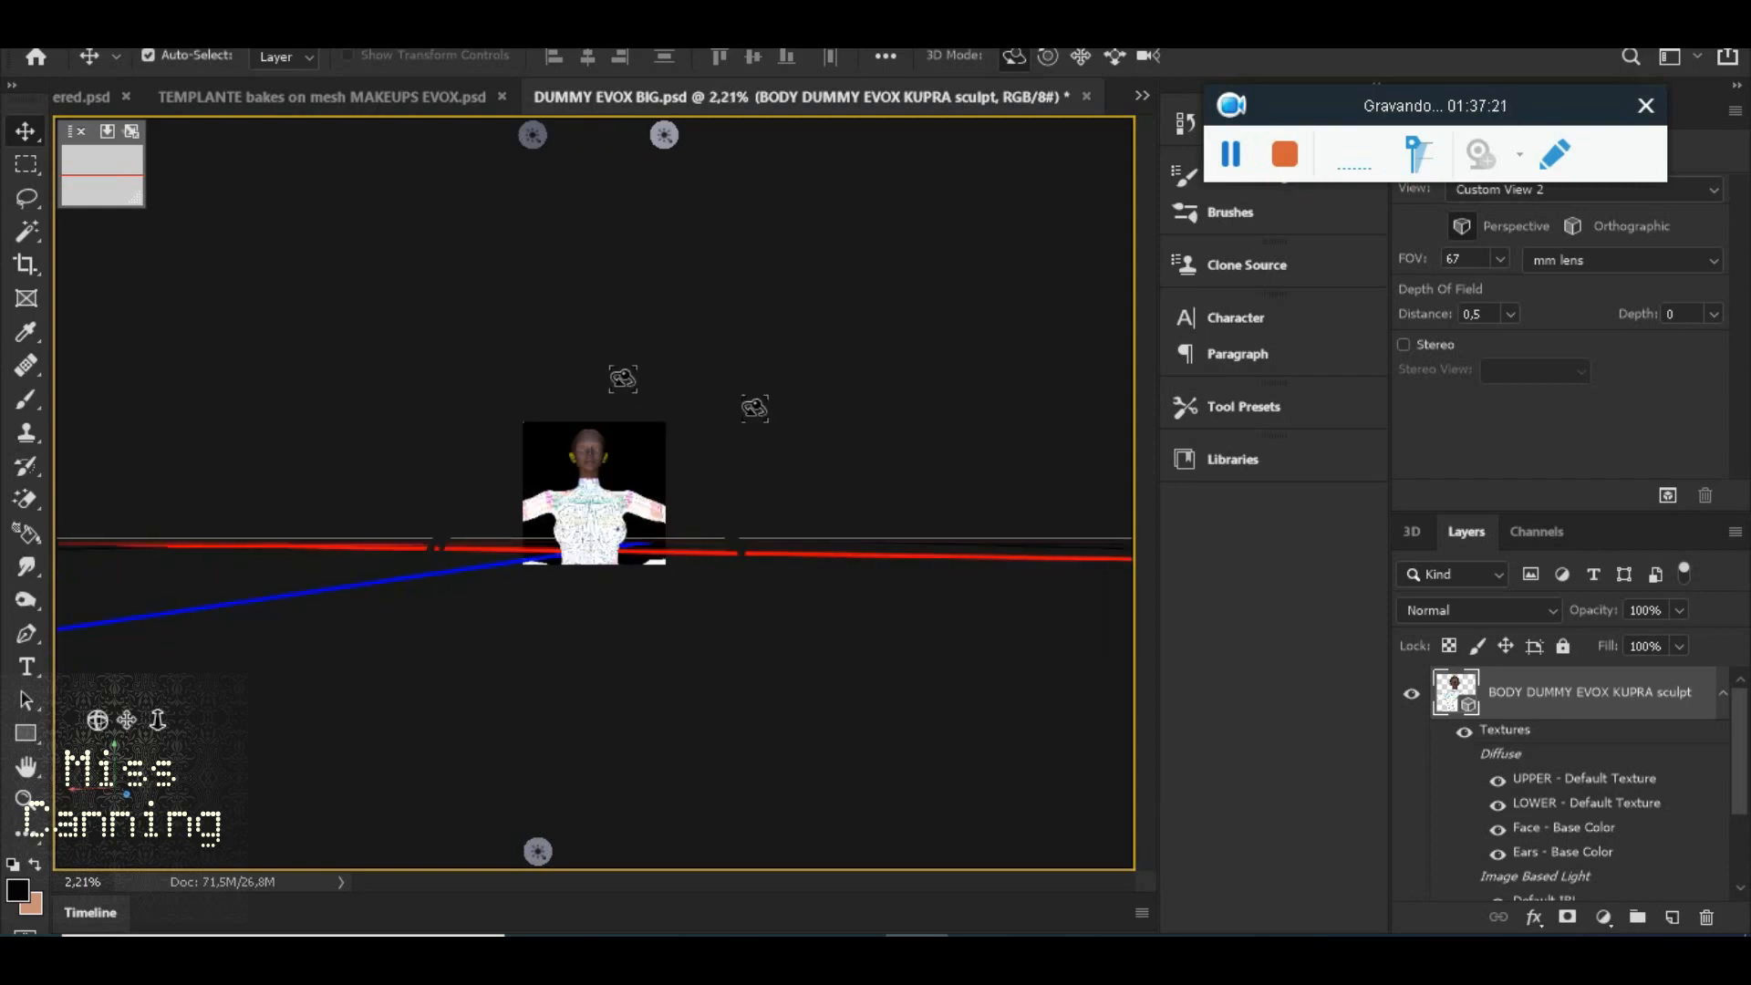
{"action": "scroll", "coordinate": [622, 378], "scroll_direction": "up", "scroll_amount": 5}
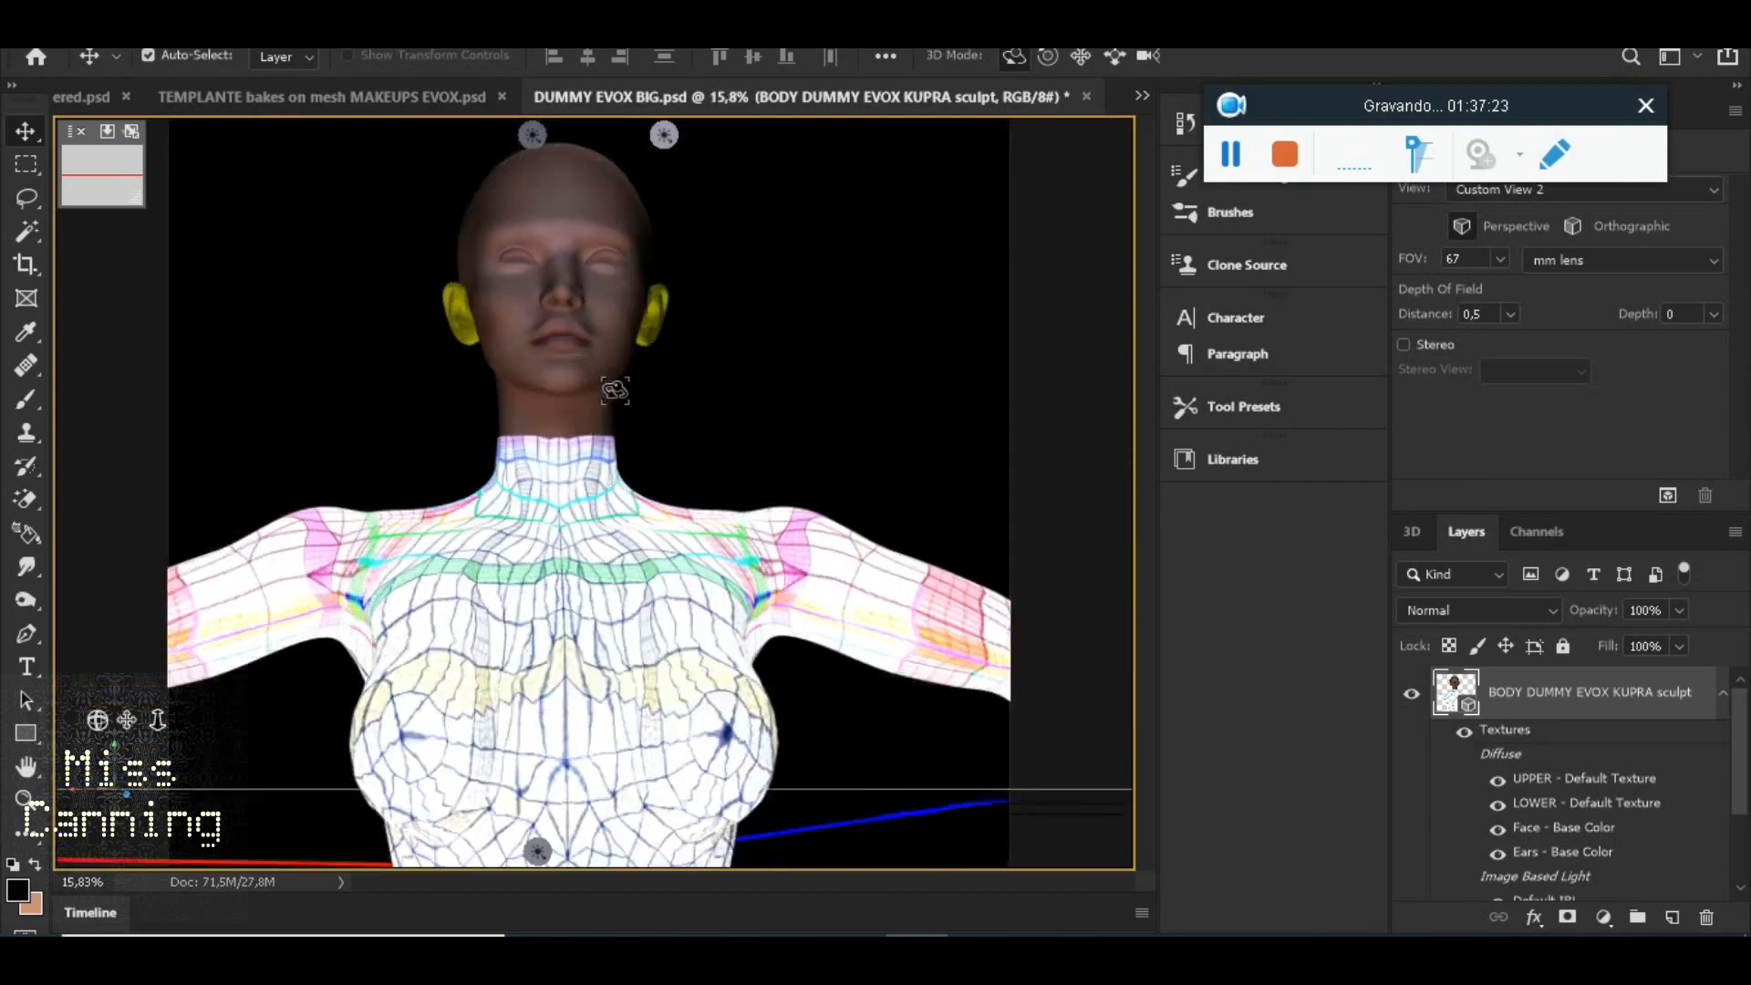
{"action": "scroll", "coordinate": [611, 422], "scroll_direction": "up", "scroll_amount": 1}
{"action": "left_click_drag", "start_coordinate": [609, 454], "coordinate": [602, 445]}
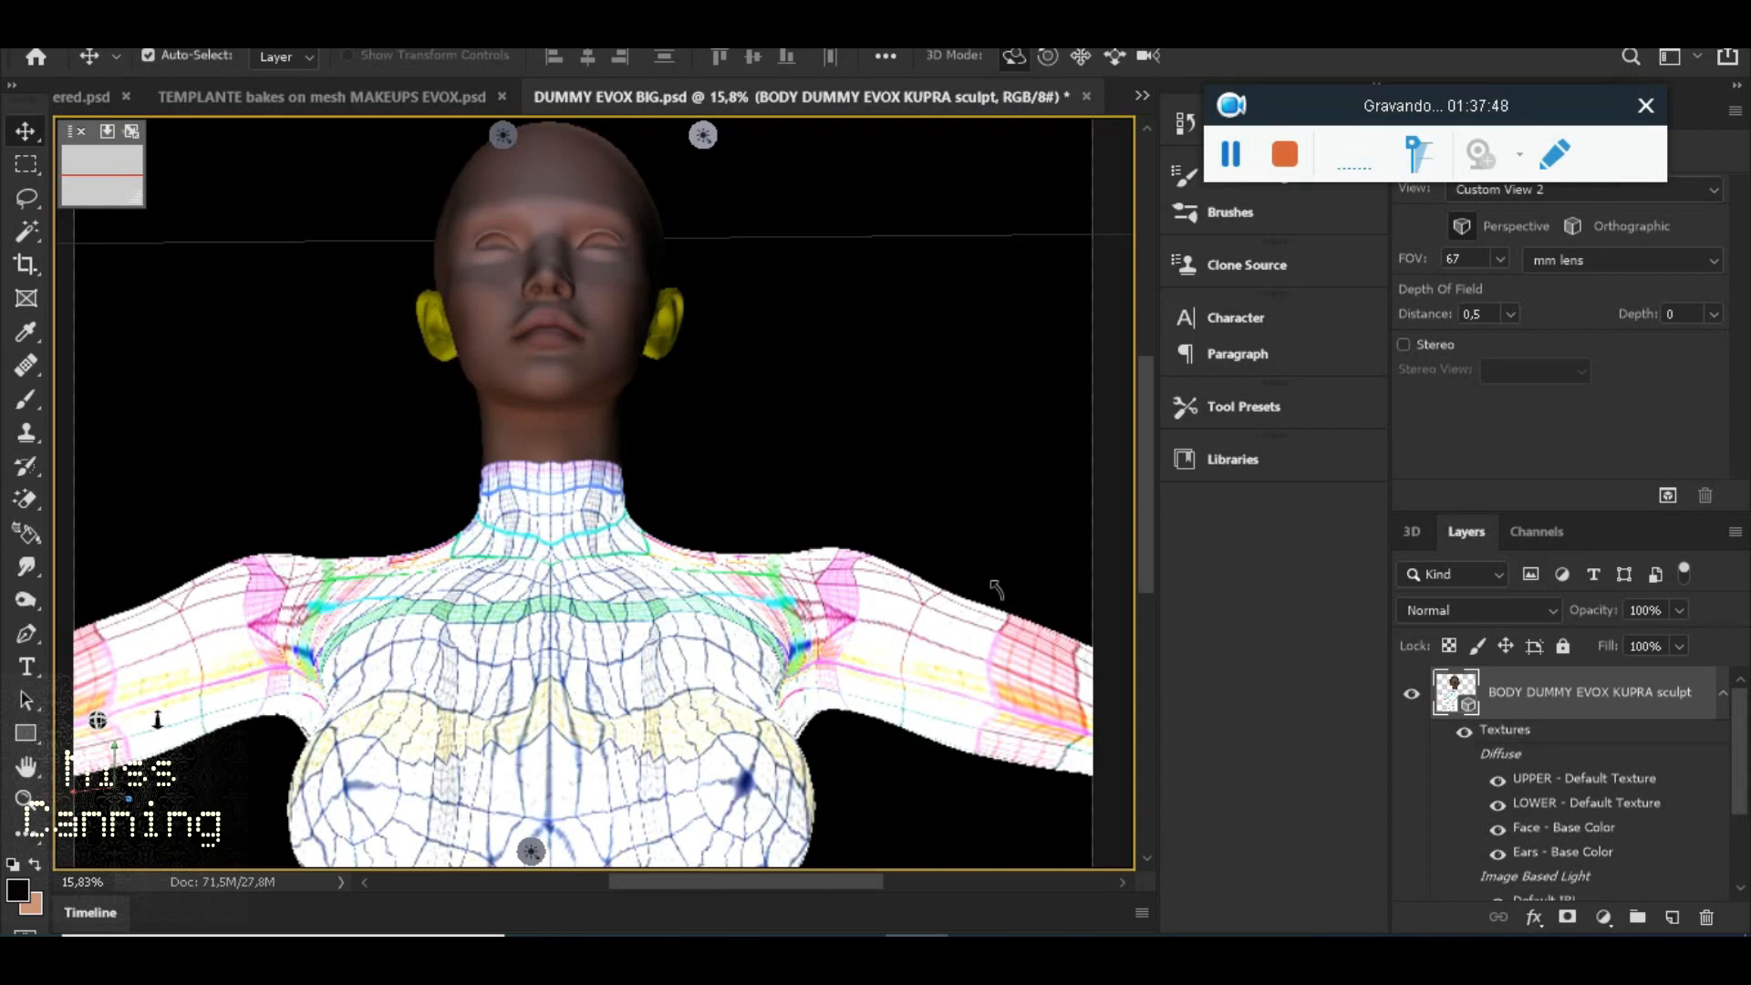
{"action": "key", "text": "ctrl+0"}
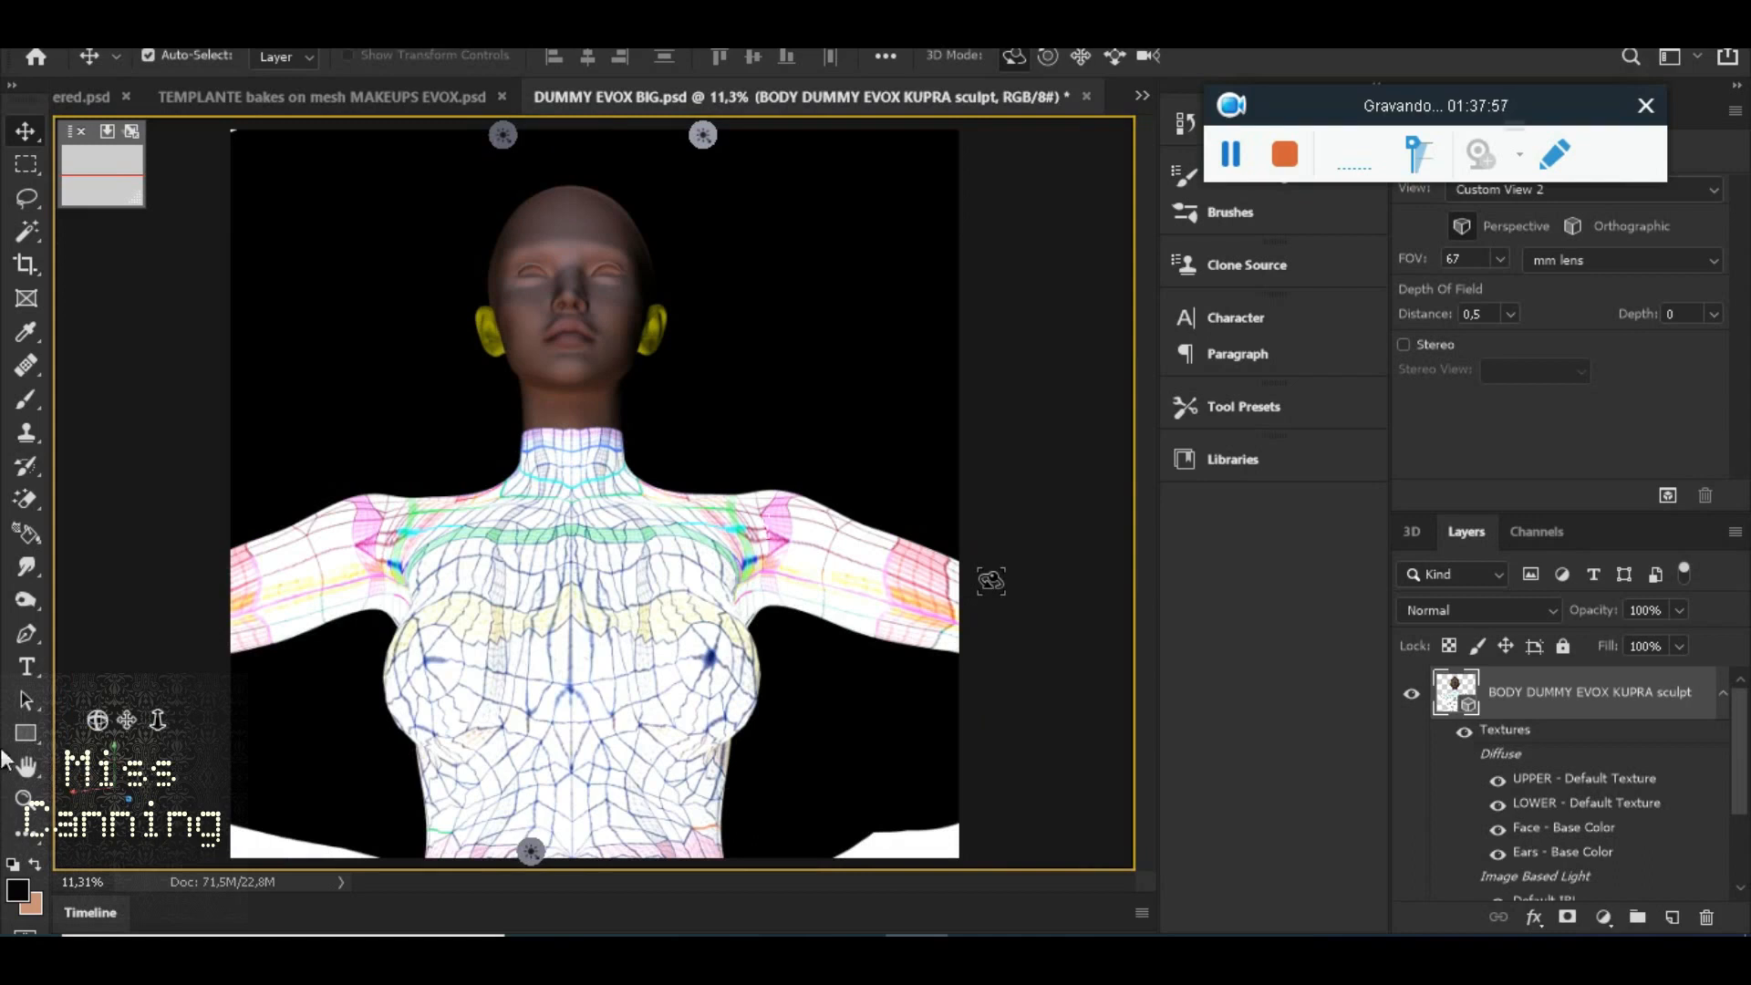
Stamp the skull tattoo across the front neck seam using the skulls 2 brush at 1102 px
{"action": "left_click", "coordinate": [26, 399]}
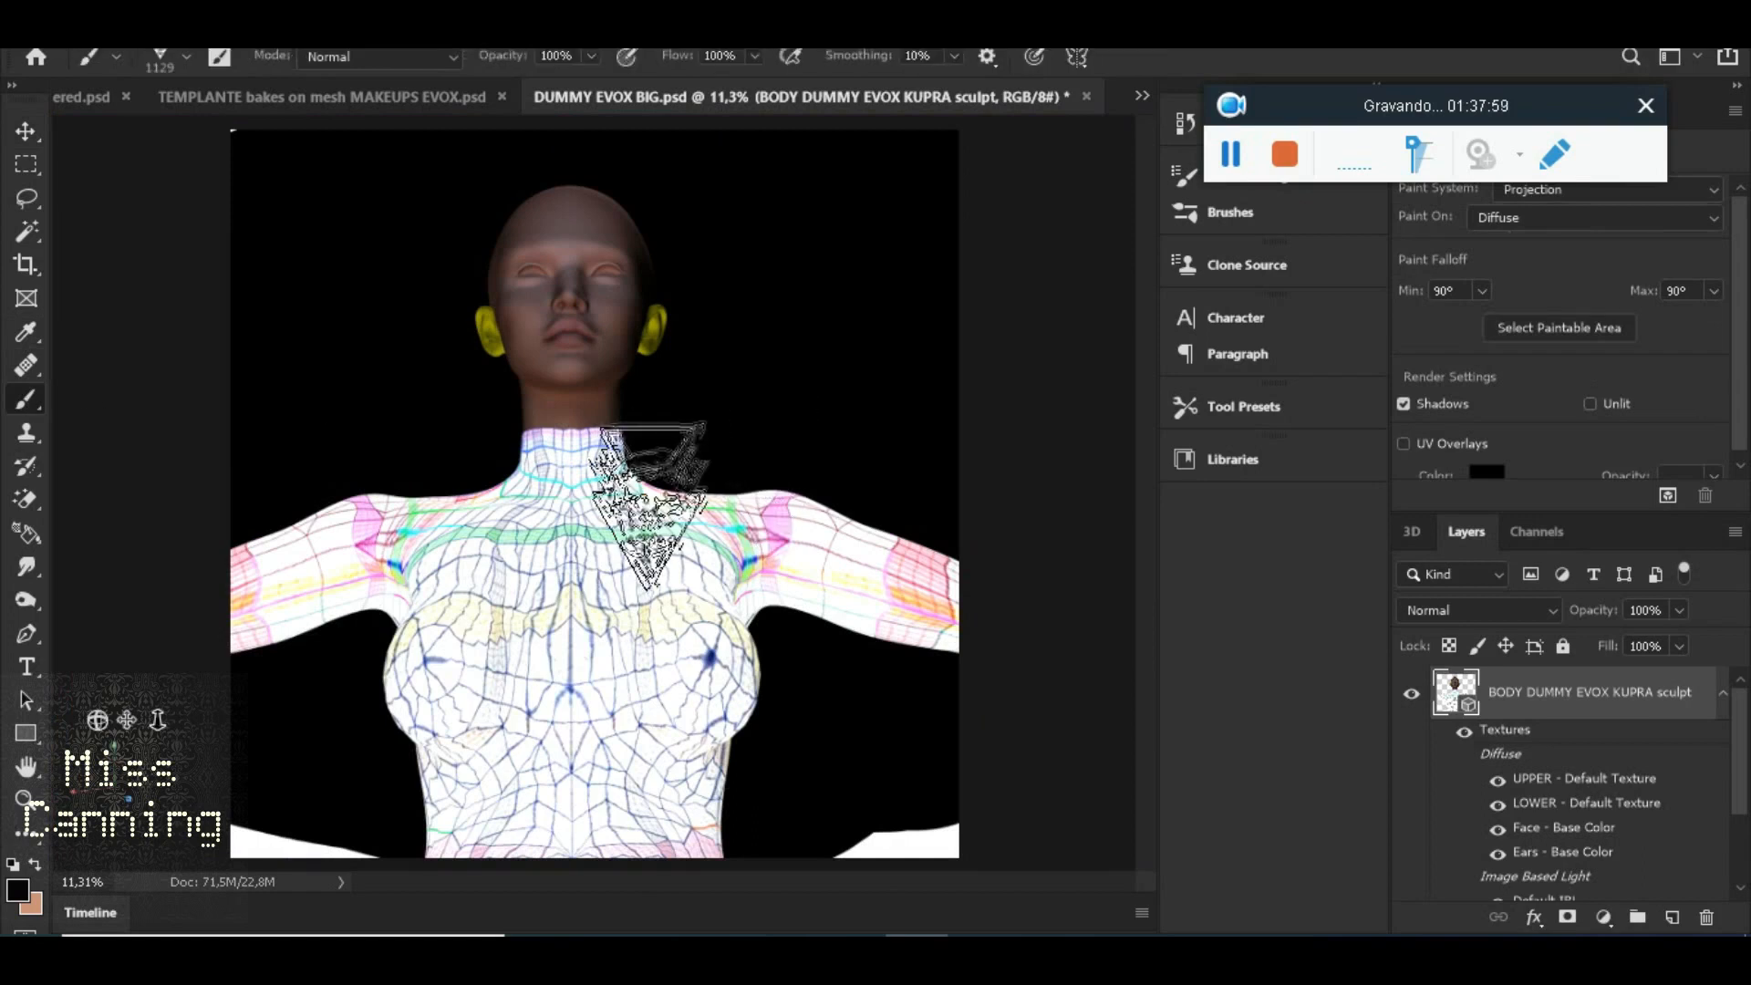
{"action": "scroll", "coordinate": [570, 474], "scroll_direction": "up", "scroll_amount": 3}
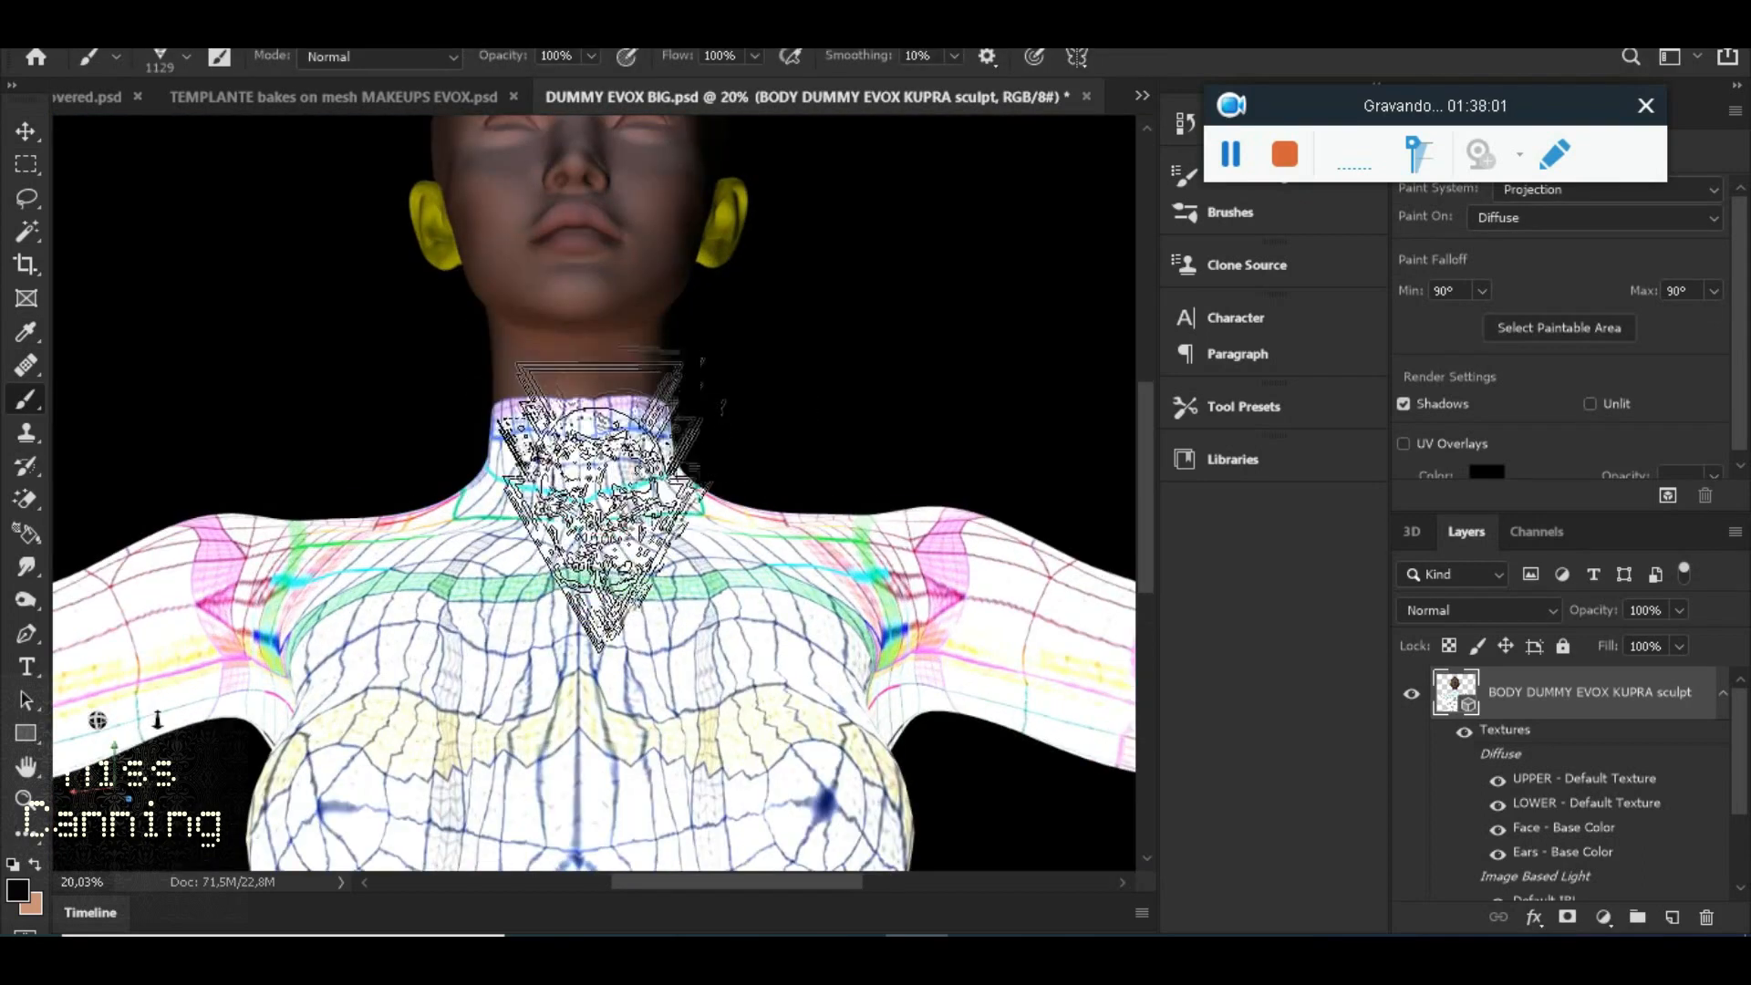
{"action": "scroll", "coordinate": [568, 474], "scroll_direction": "up", "scroll_amount": 2}
{"action": "scroll", "coordinate": [574, 485], "scroll_direction": "up", "scroll_amount": 1}
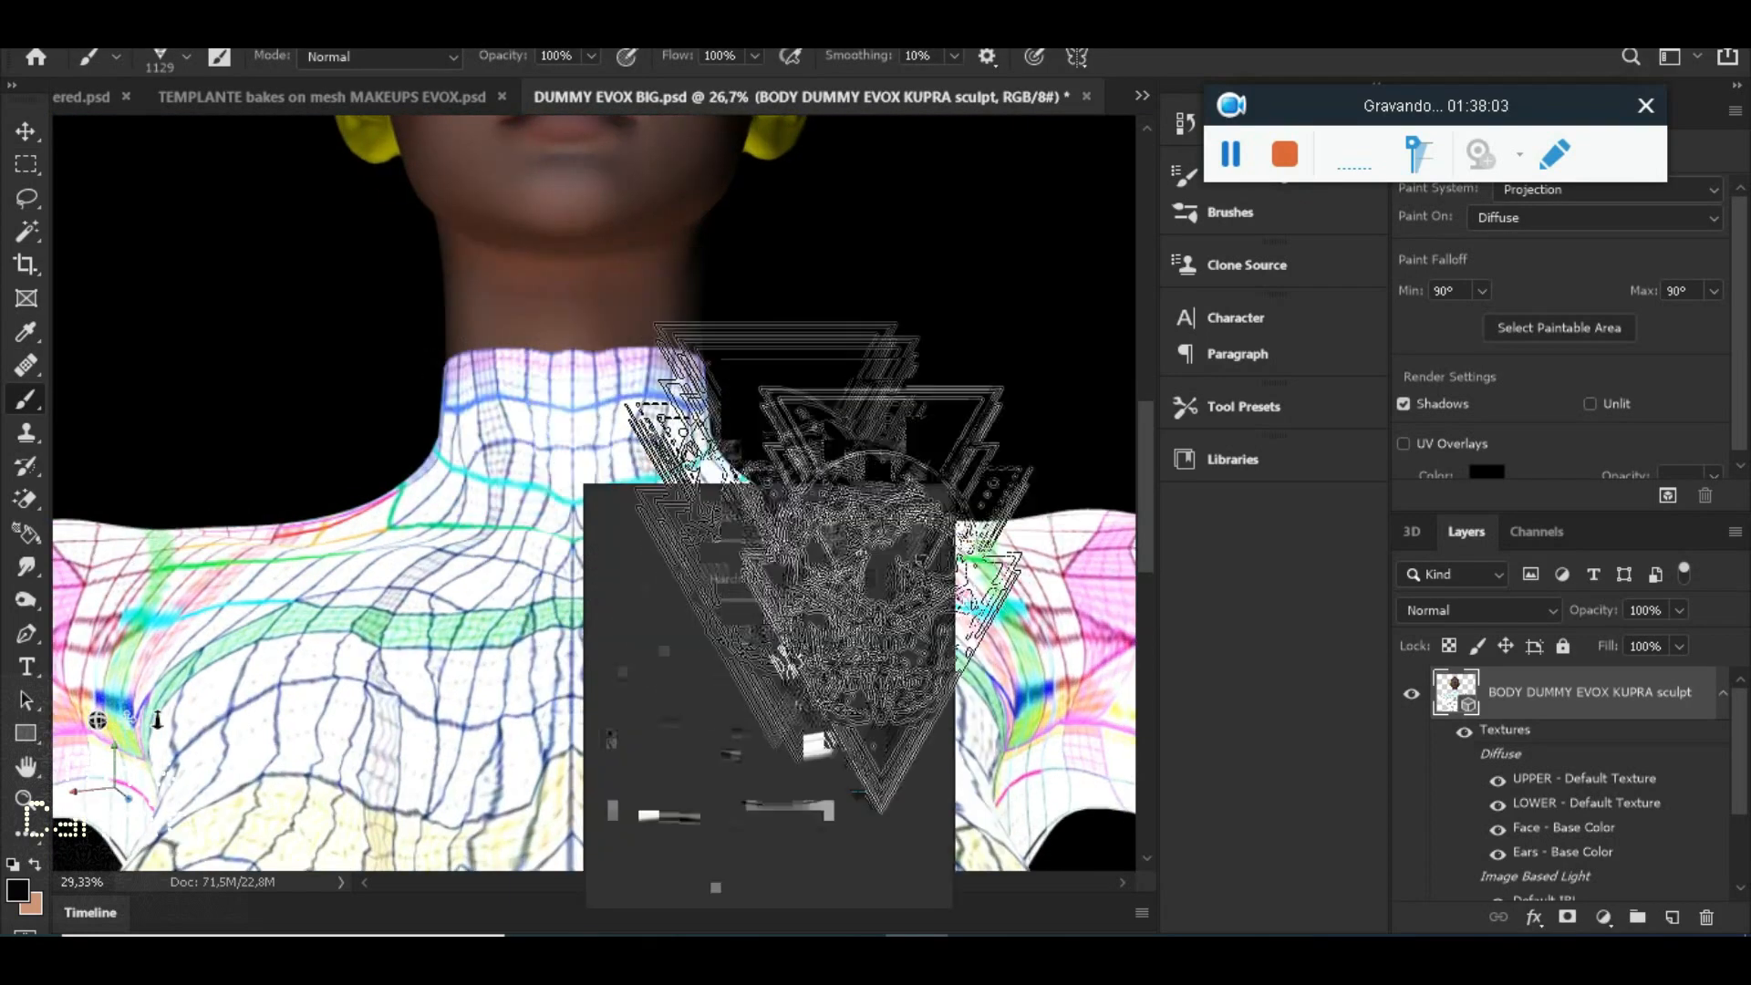
{"action": "left_click_drag", "start_coordinate": [853, 555], "coordinate": [847, 555]}
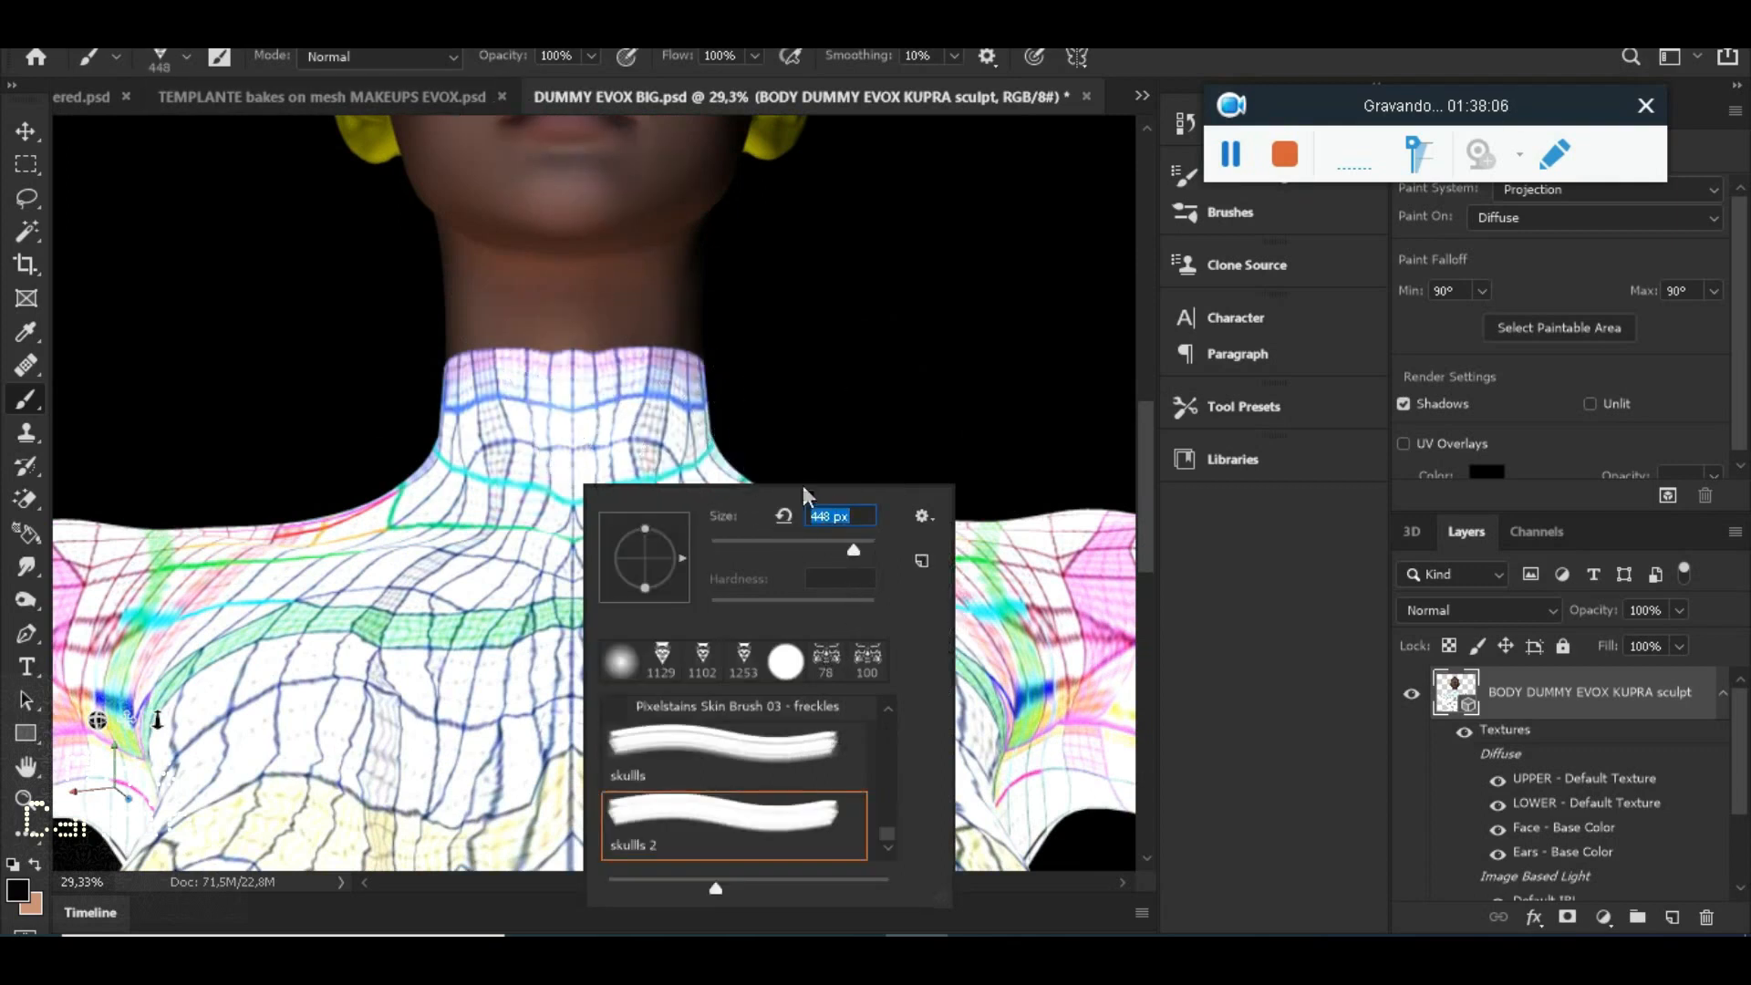
{"action": "left_click_drag", "start_coordinate": [857, 548], "coordinate": [860, 549]}
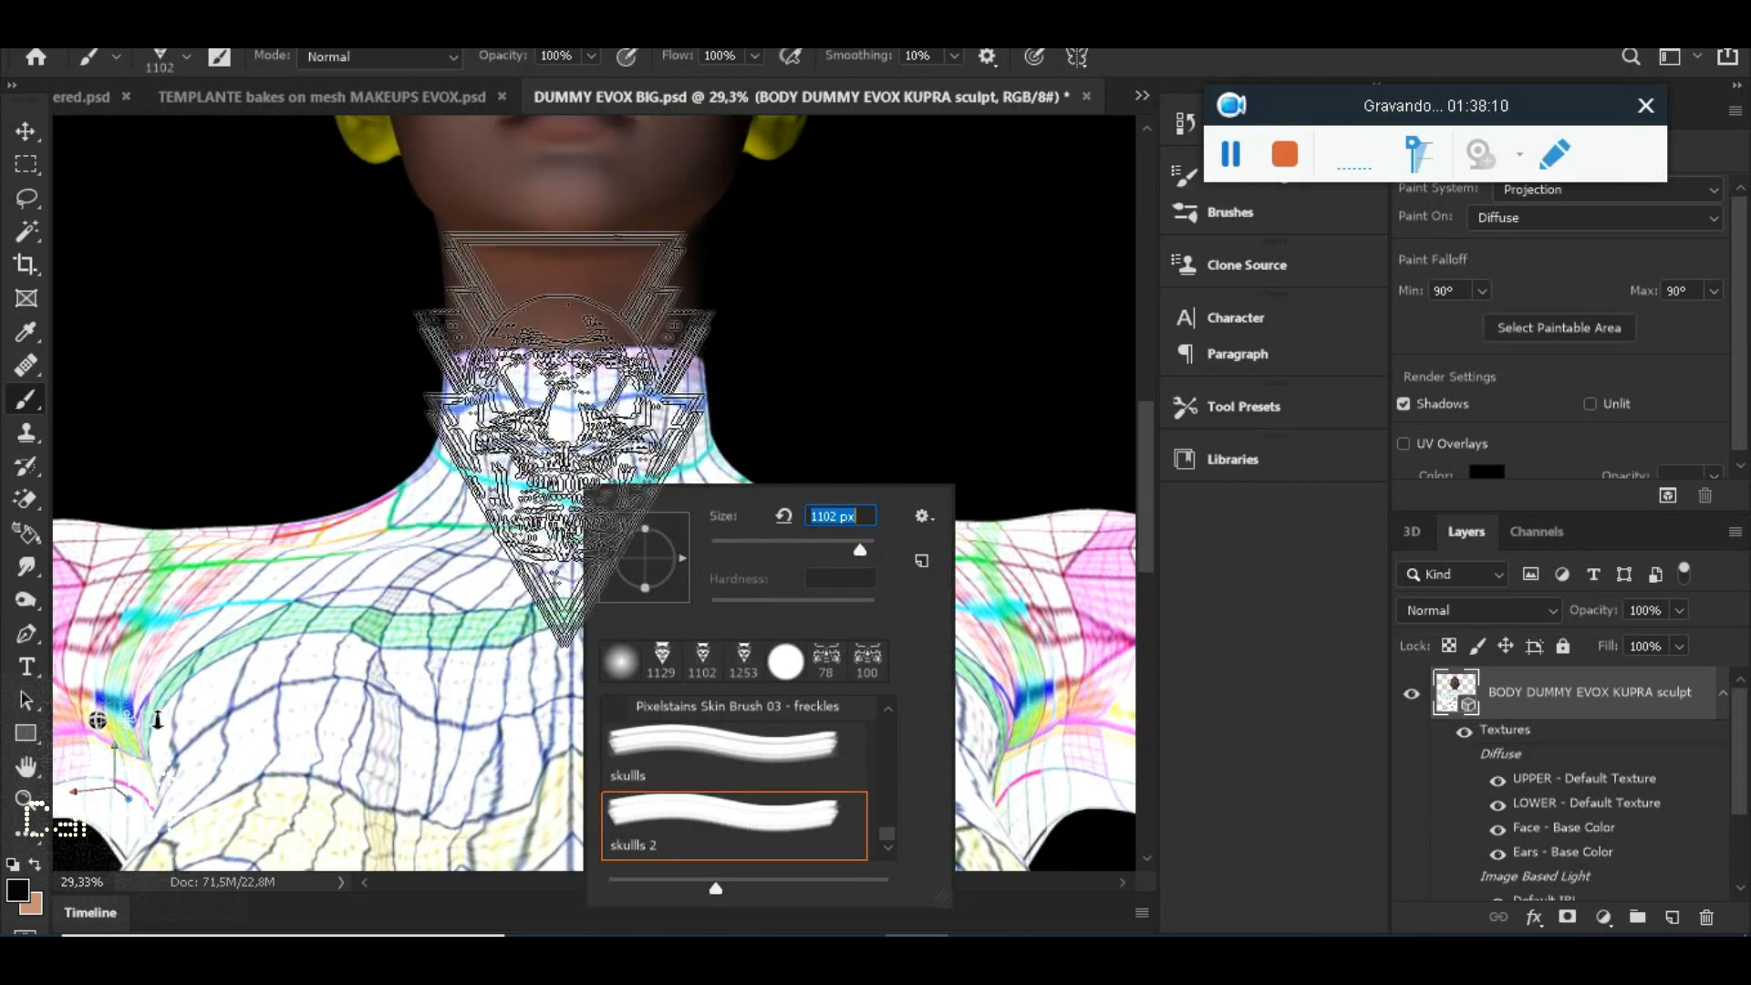
{"action": "left_click", "coordinate": [1173, 513]}
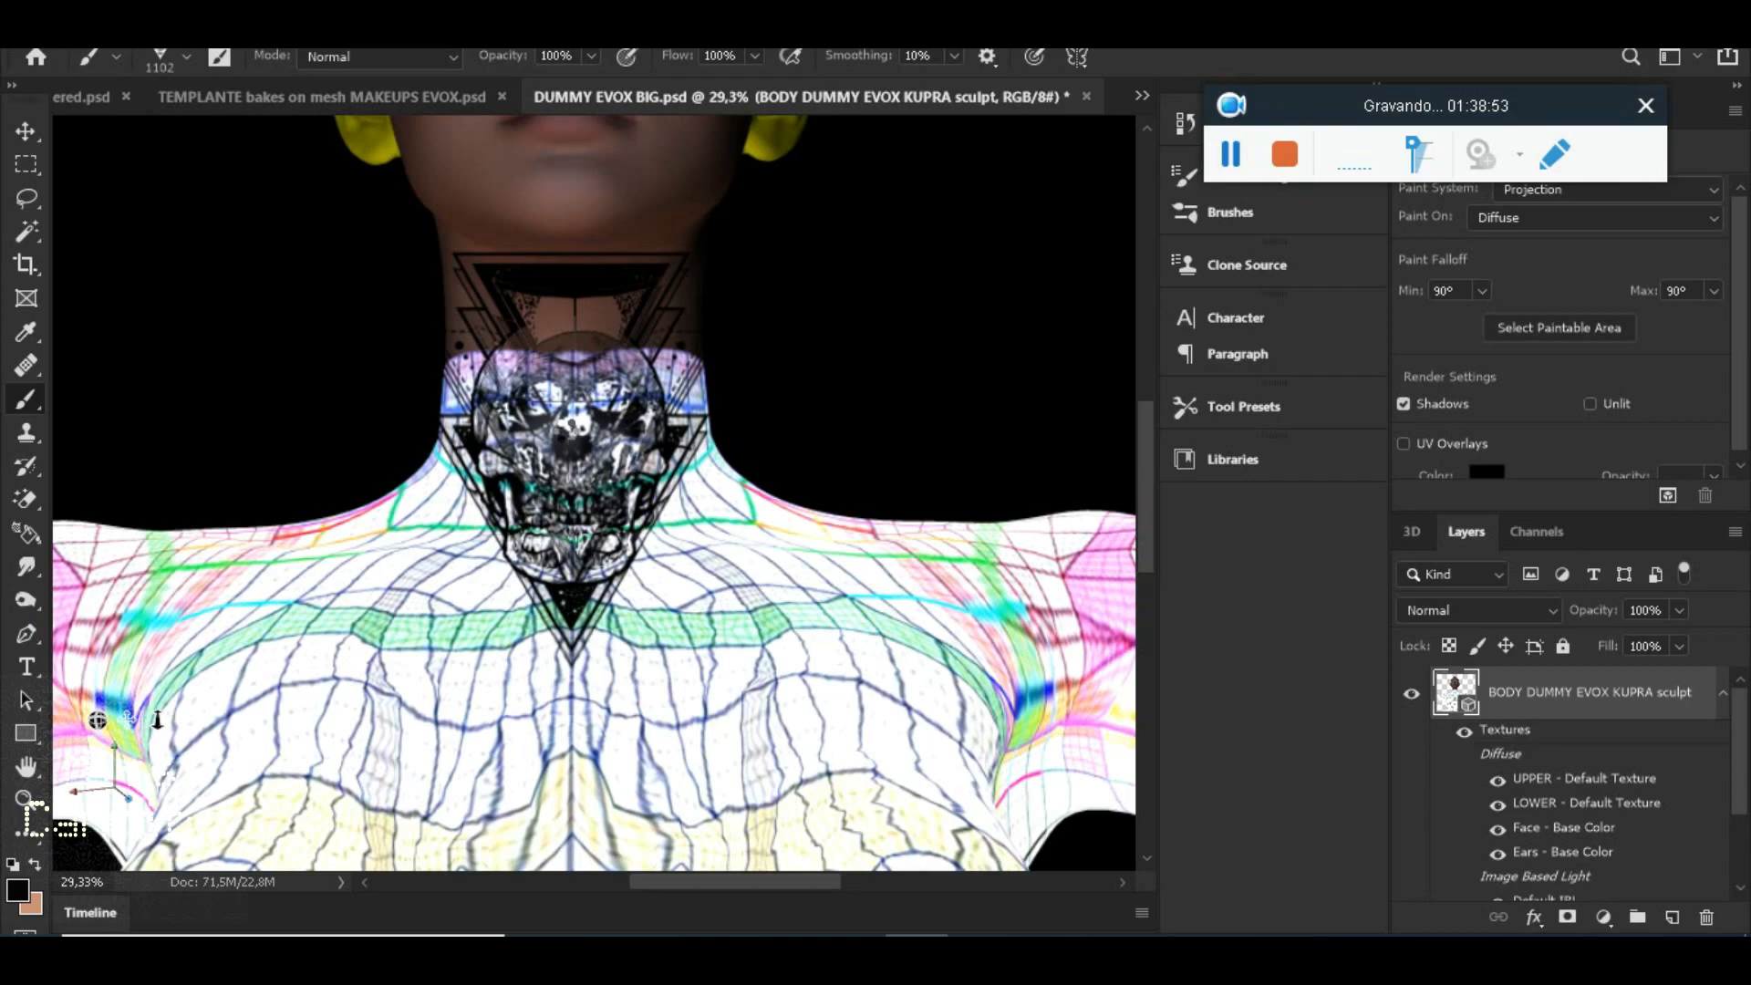
Examine the front neck tattoo up close, from afar and in profile, checking how it wraps around the sides of the neck
{"action": "key", "text": "ctrl+plus"}
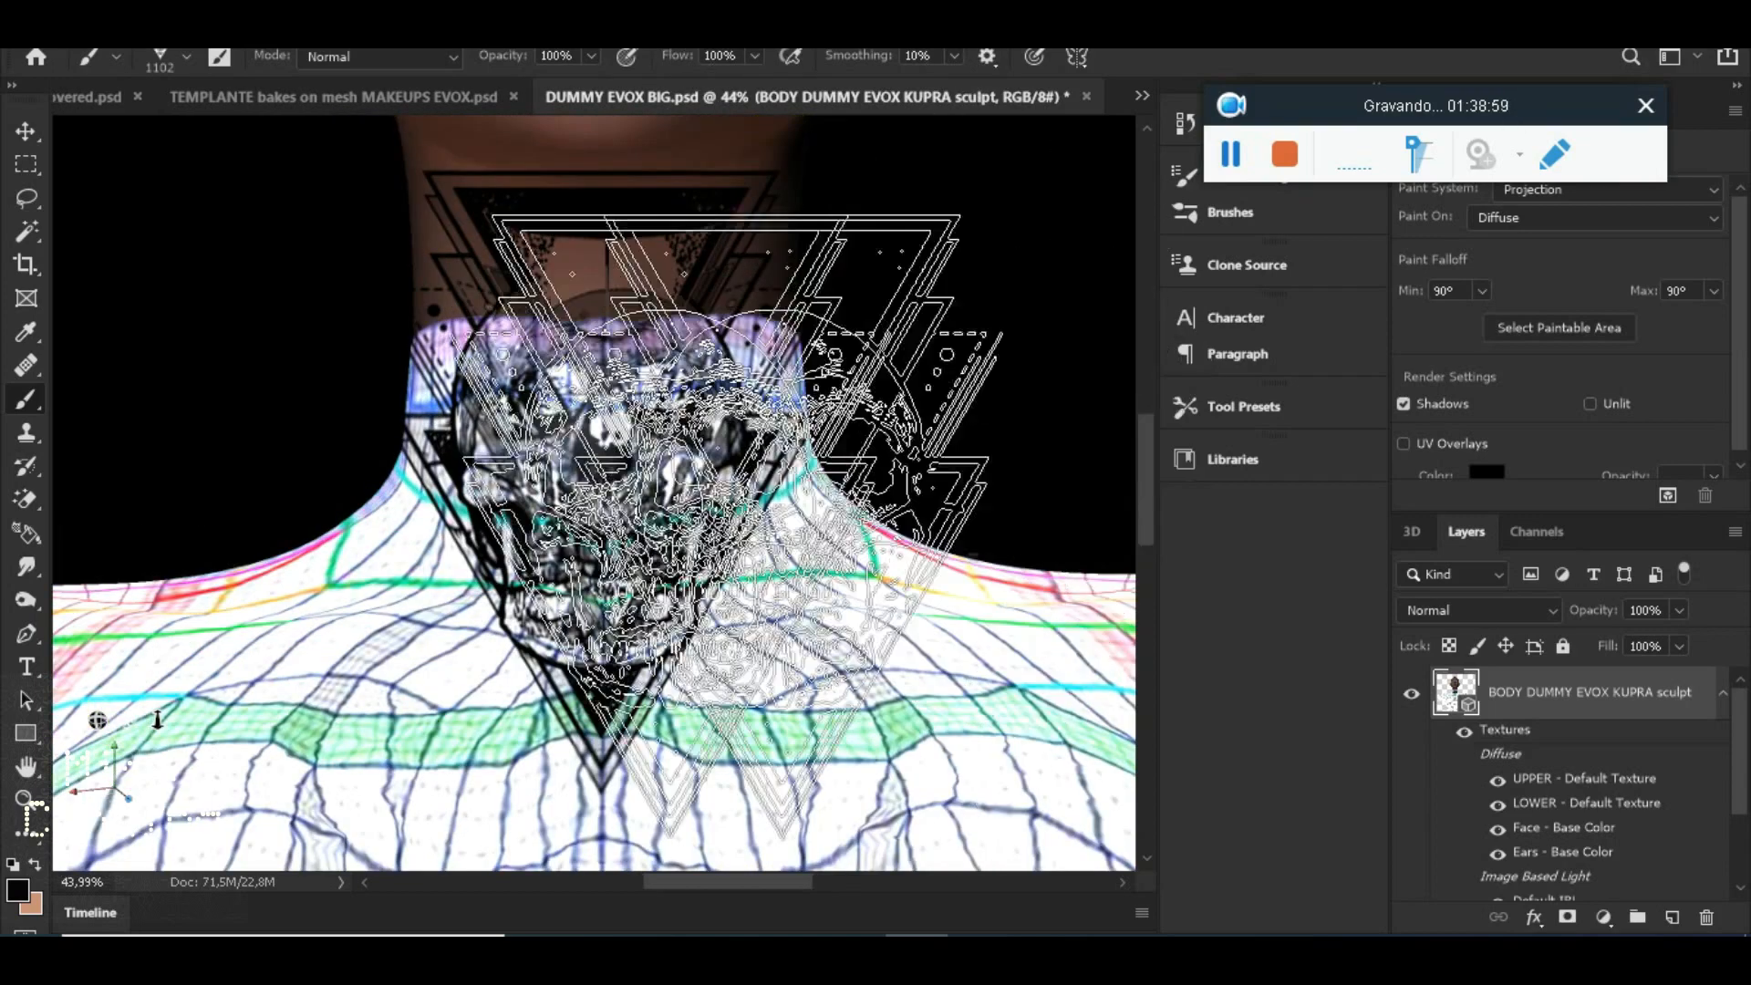
{"action": "scroll", "coordinate": [788, 384], "scroll_direction": "up", "scroll_amount": 4}
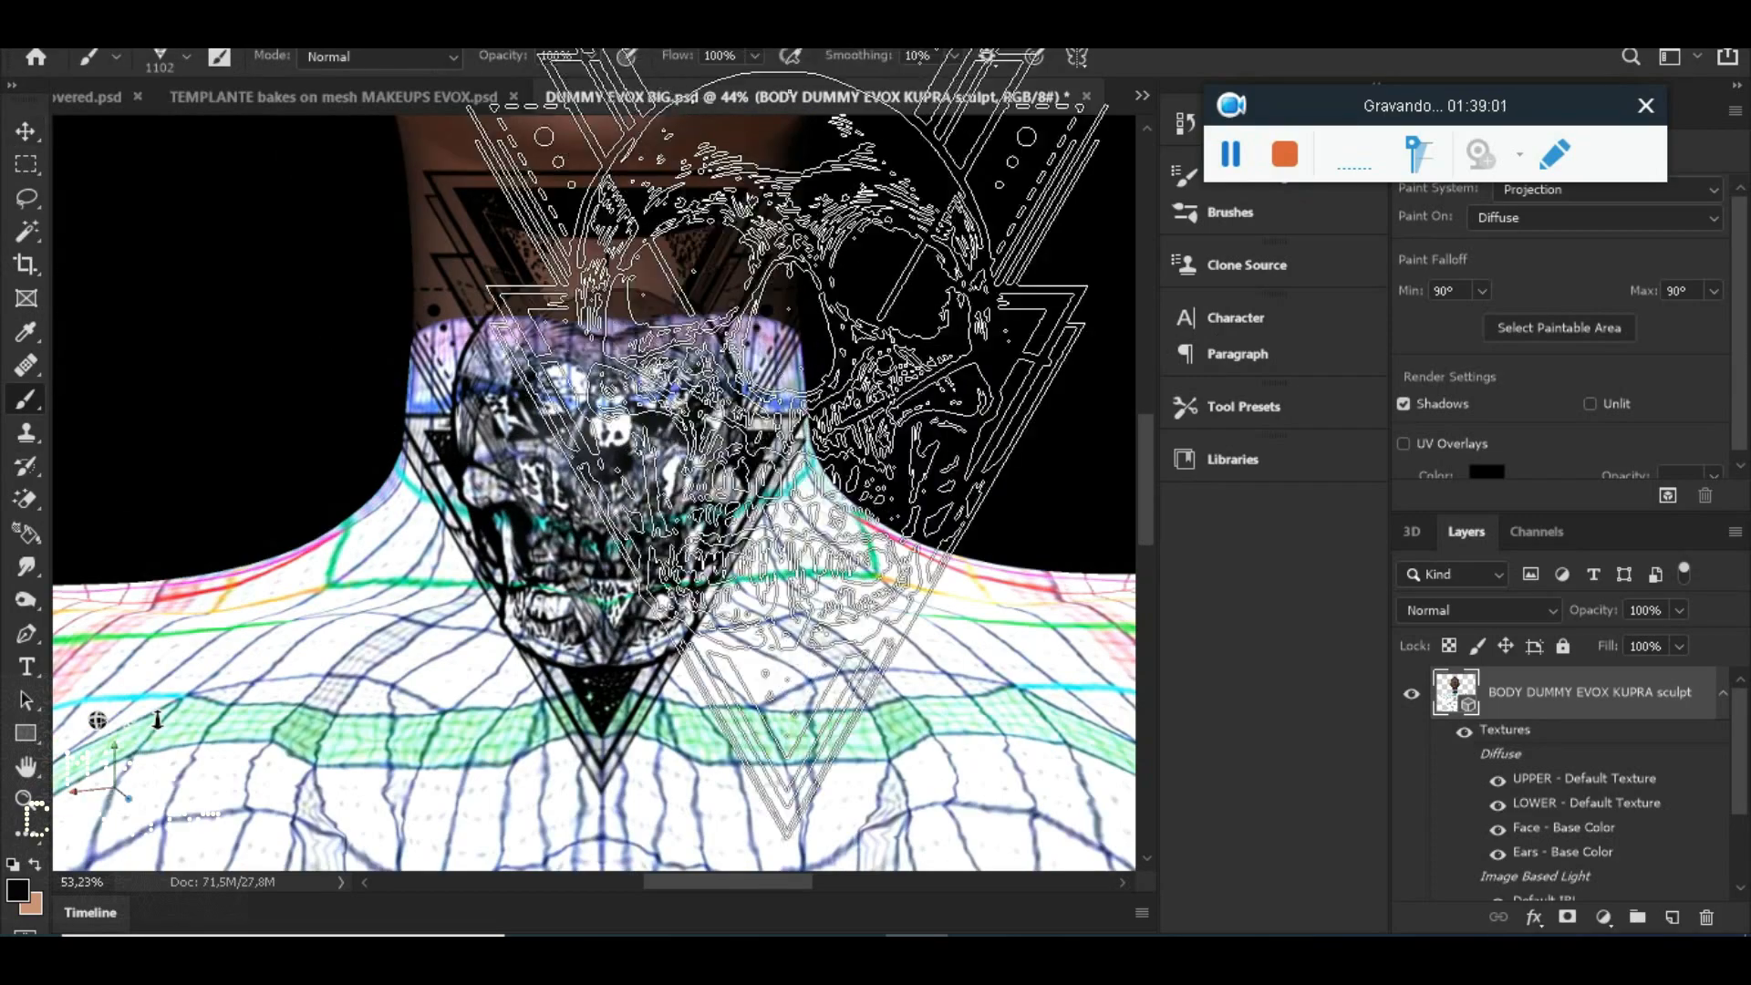
{"action": "scroll", "coordinate": [784, 383], "scroll_direction": "up", "scroll_amount": 1}
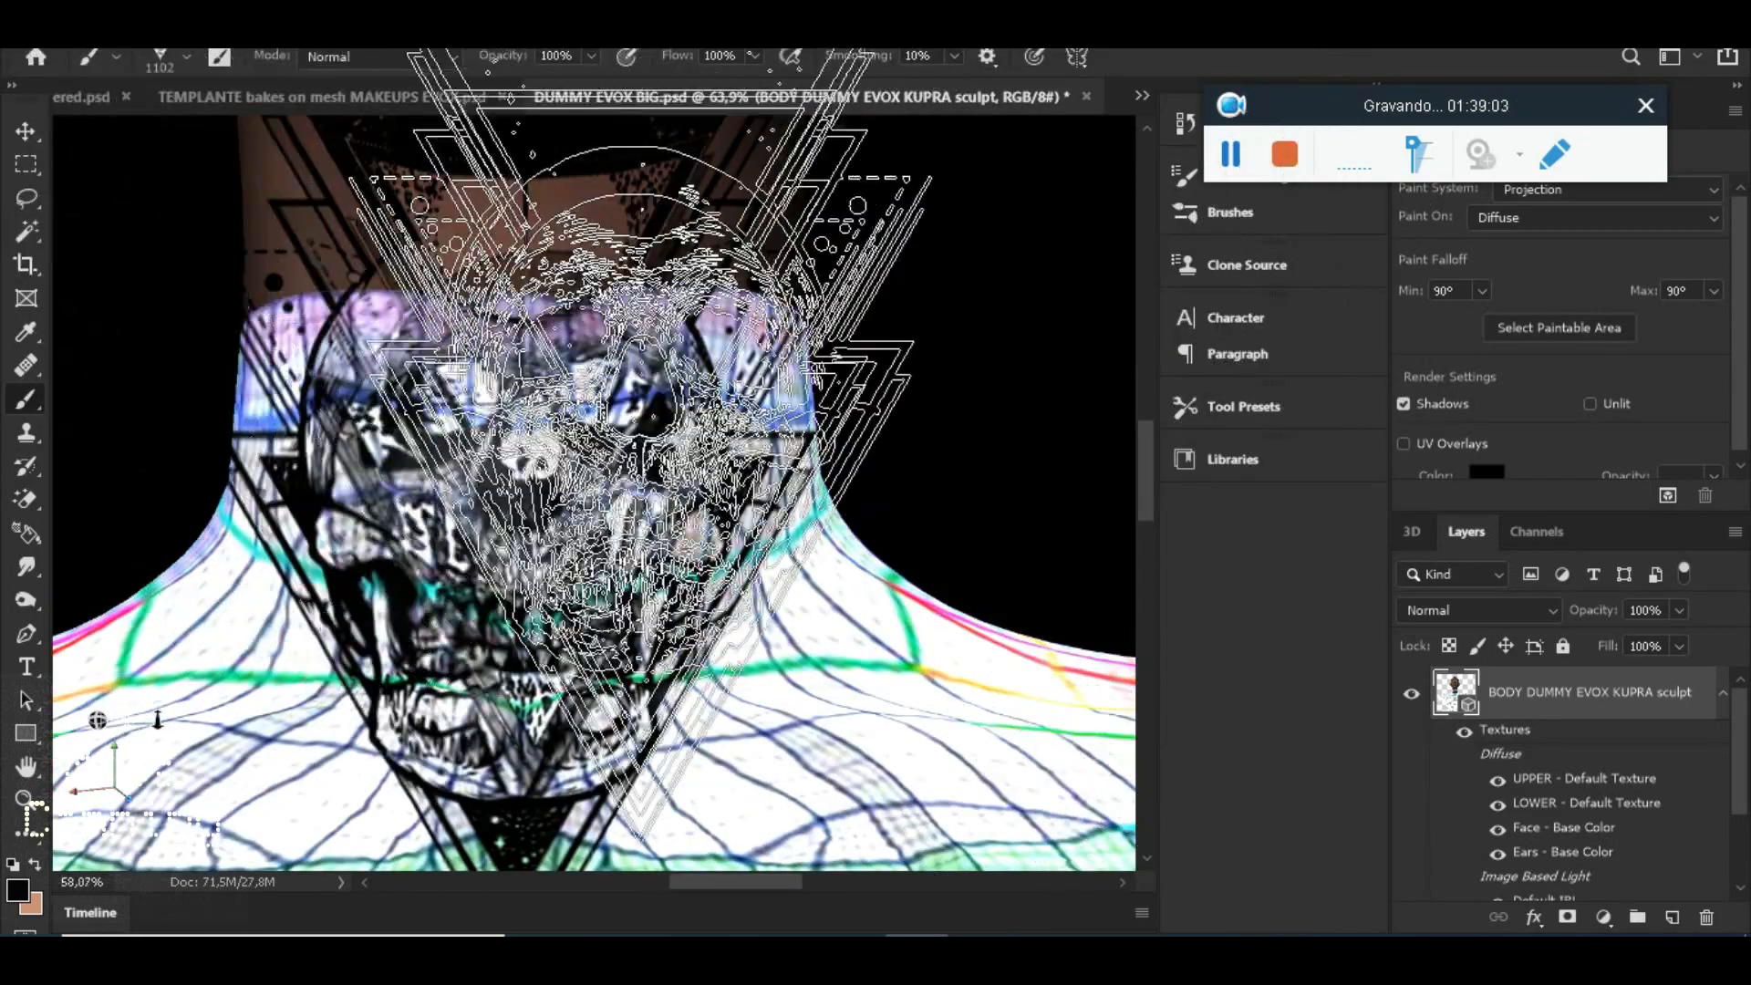
{"action": "scroll", "coordinate": [638, 438], "scroll_direction": "down", "scroll_amount": 8}
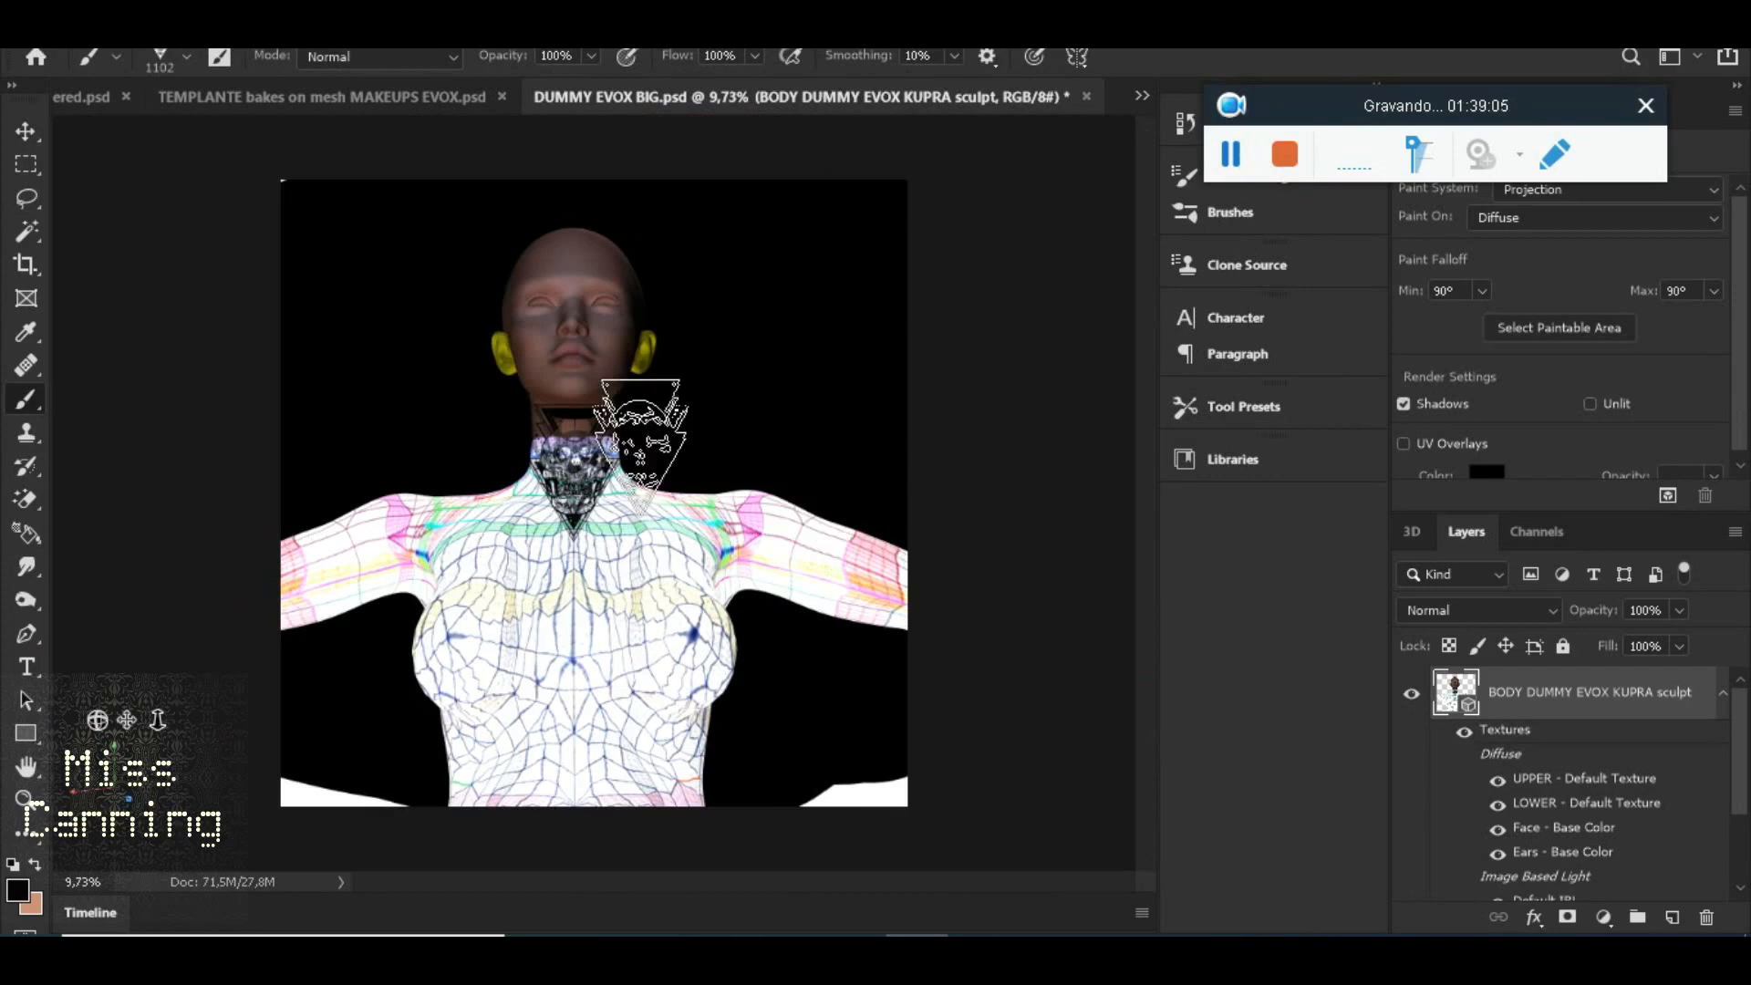
{"action": "left_click", "coordinate": [25, 130]}
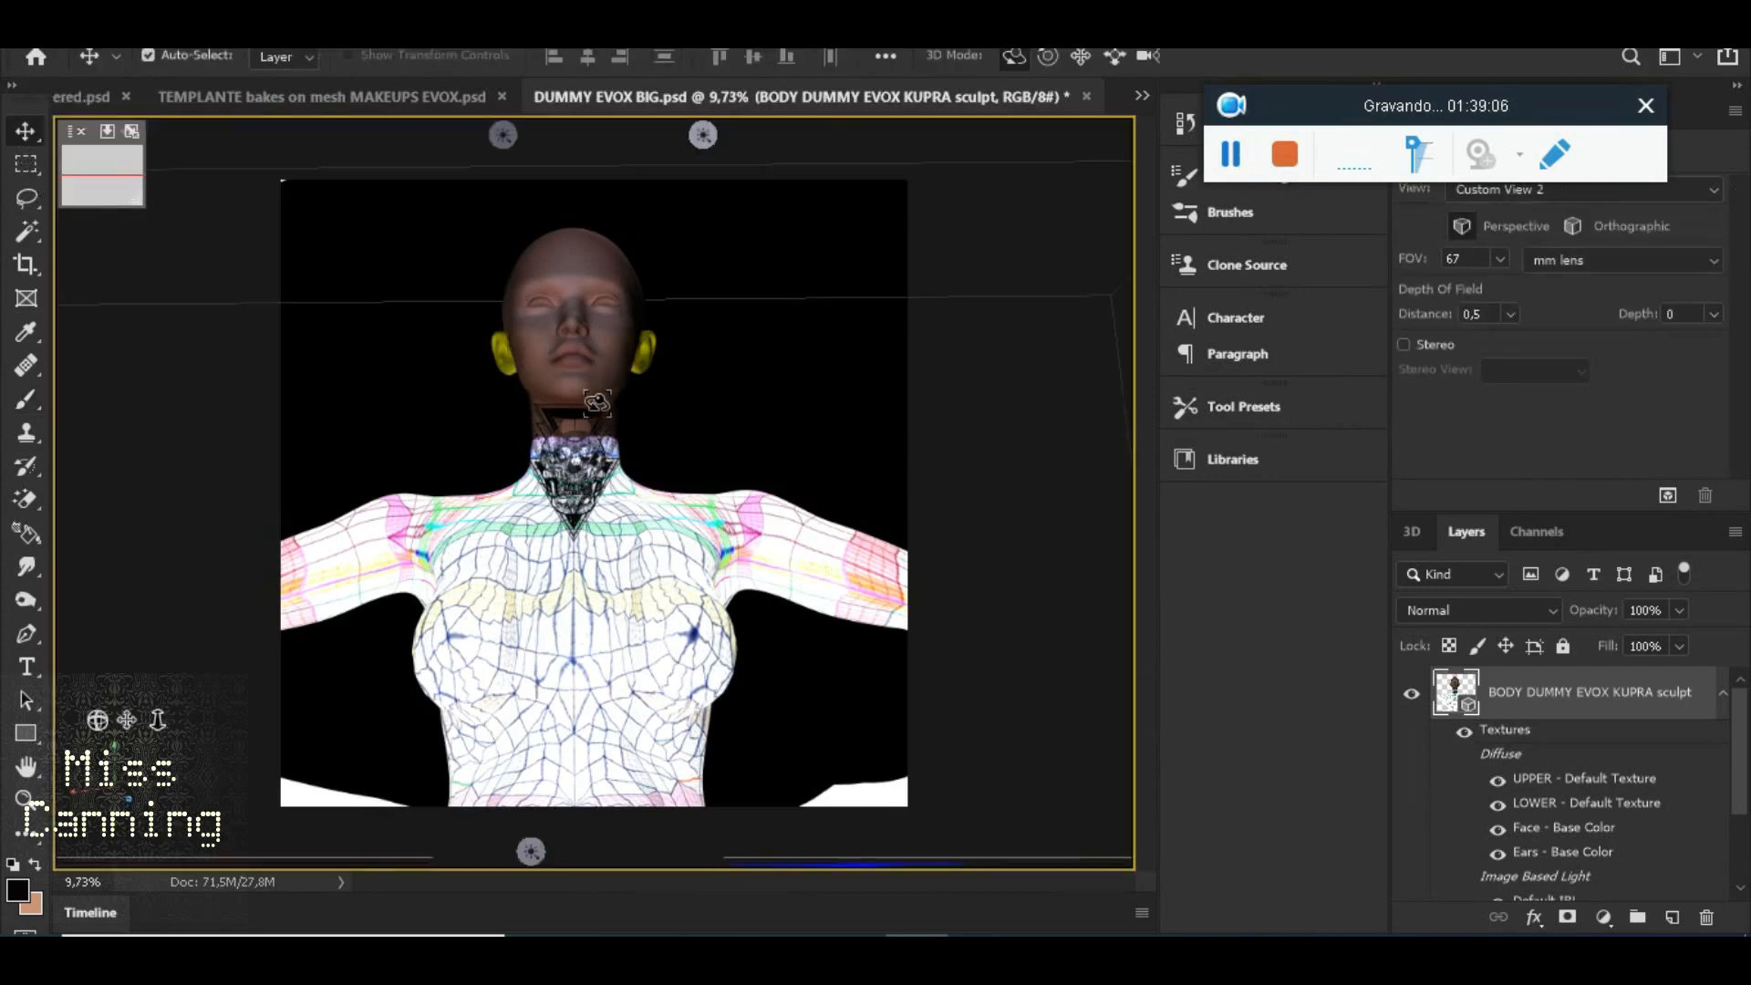
{"action": "left_click_drag", "start_coordinate": [597, 402], "coordinate": [826, 451]}
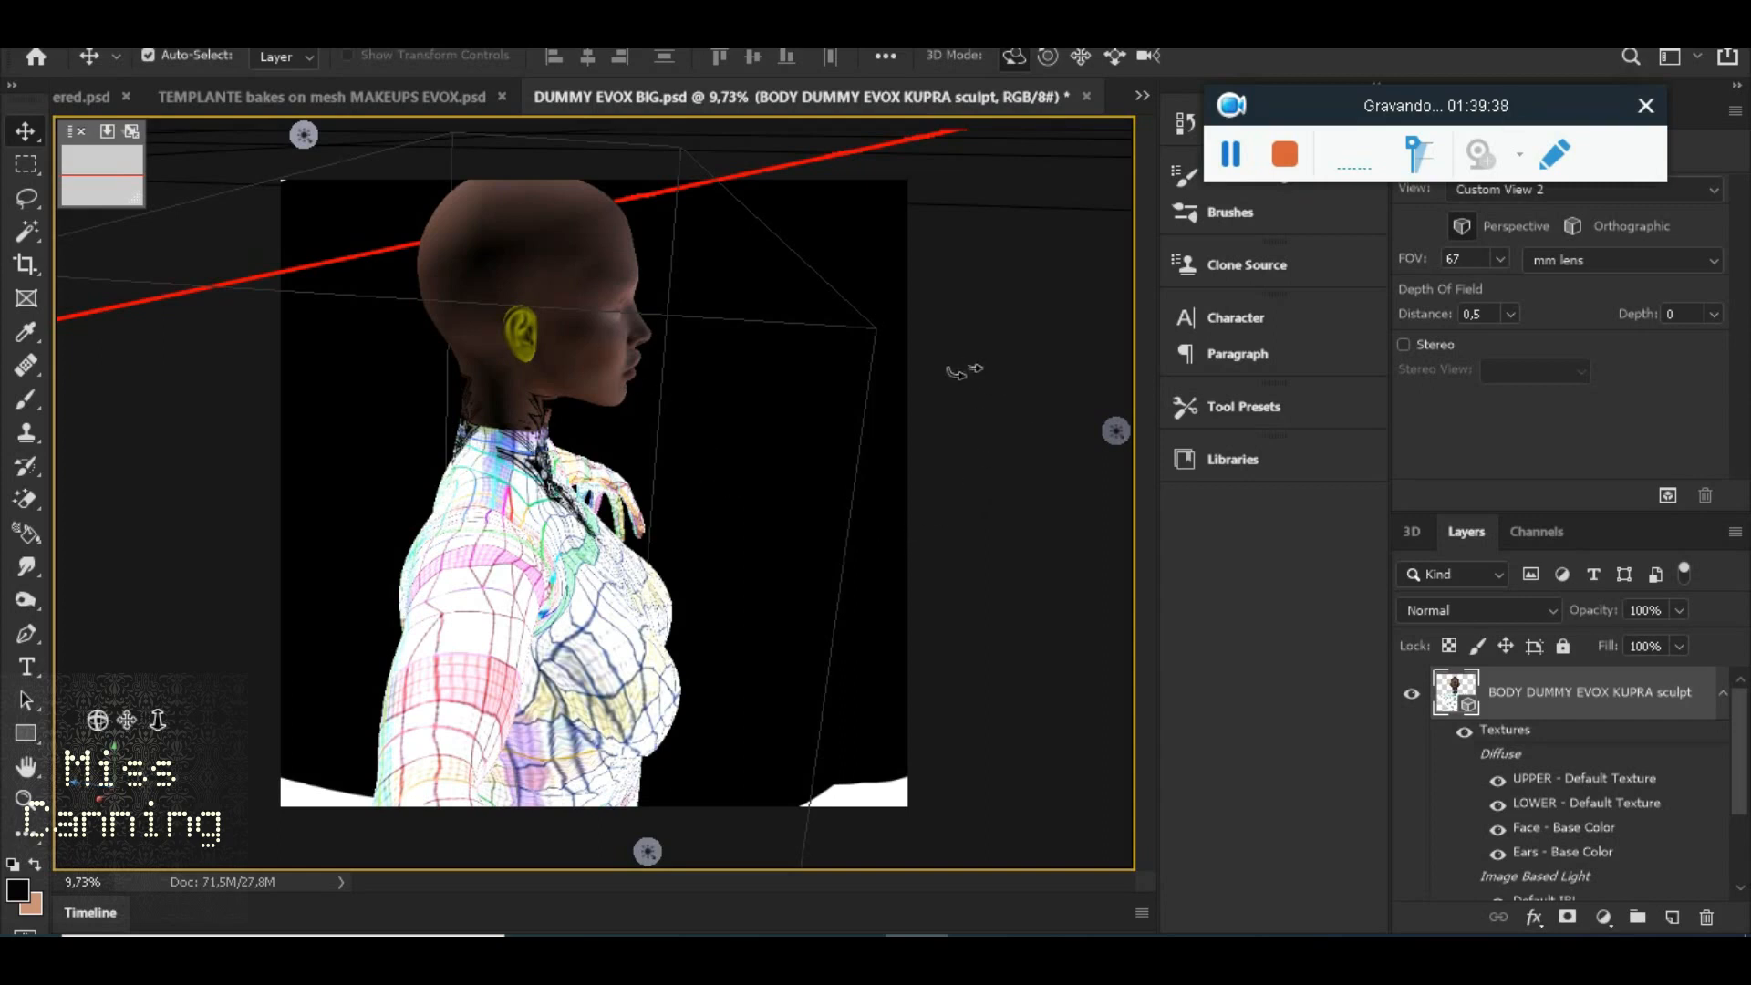
{"action": "scroll", "coordinate": [1123, 371], "scroll_direction": "up", "scroll_amount": 4}
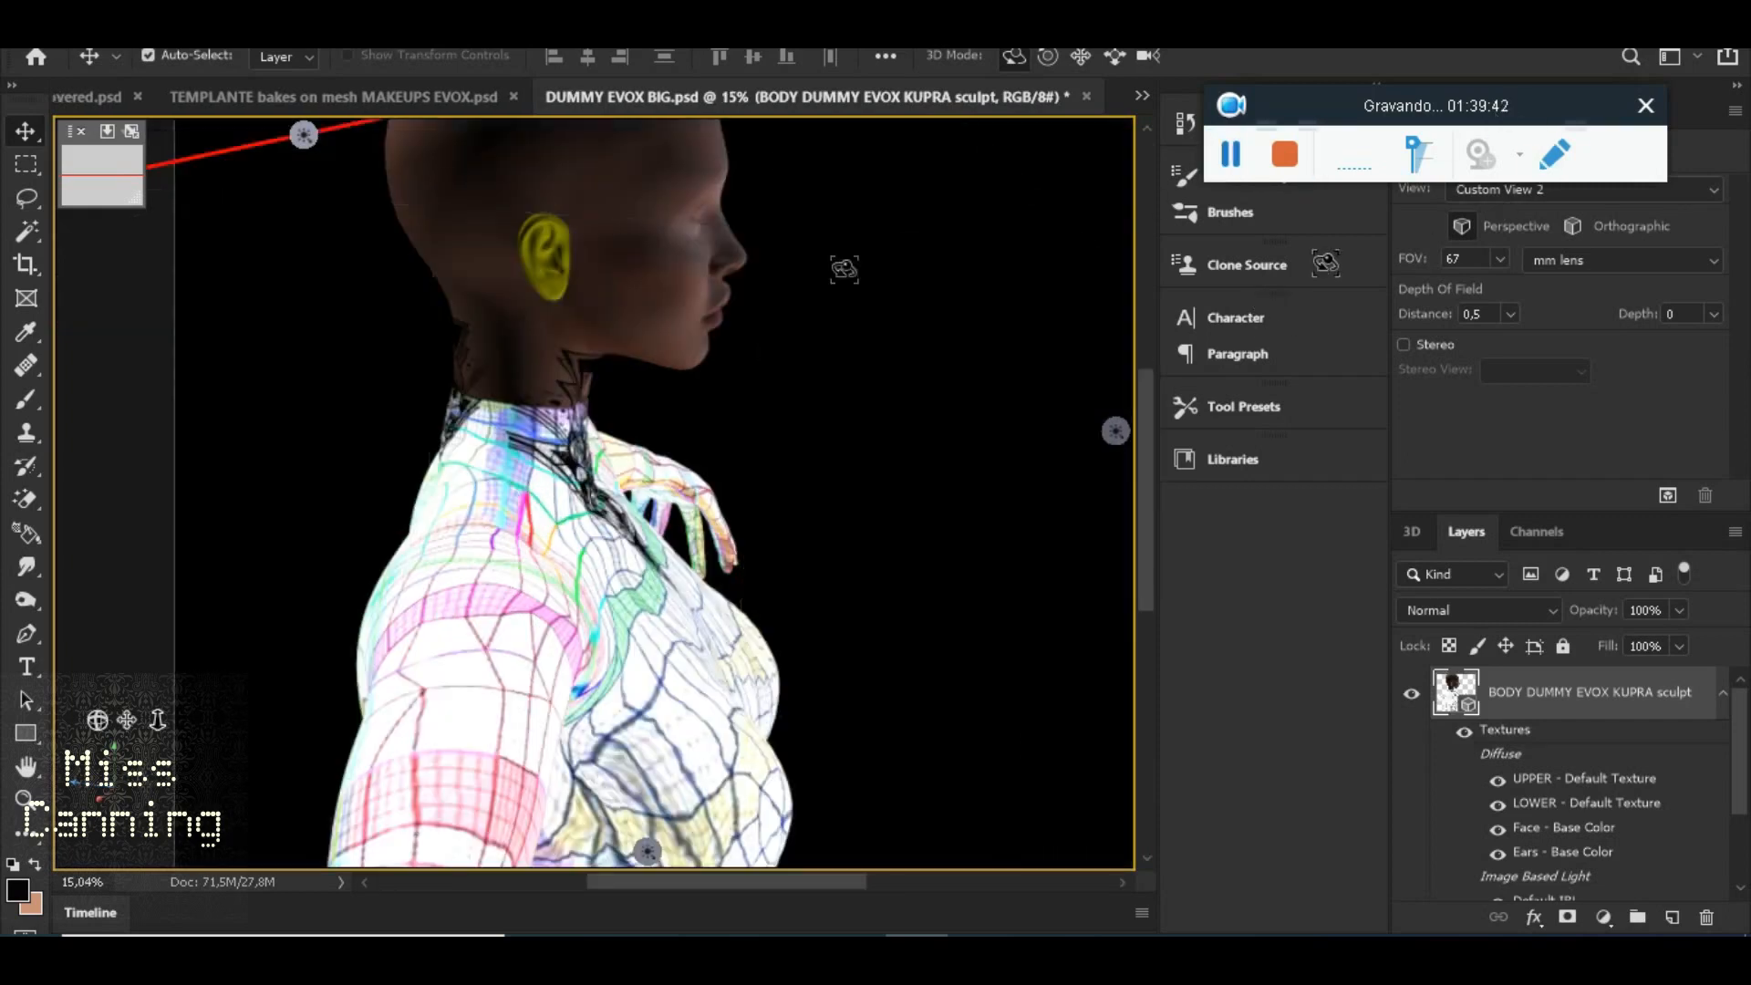
{"action": "scroll", "coordinate": [740, 312], "scroll_direction": "down", "scroll_amount": 2}
{"action": "left_click_drag", "start_coordinate": [620, 408], "coordinate": [323, 398]}
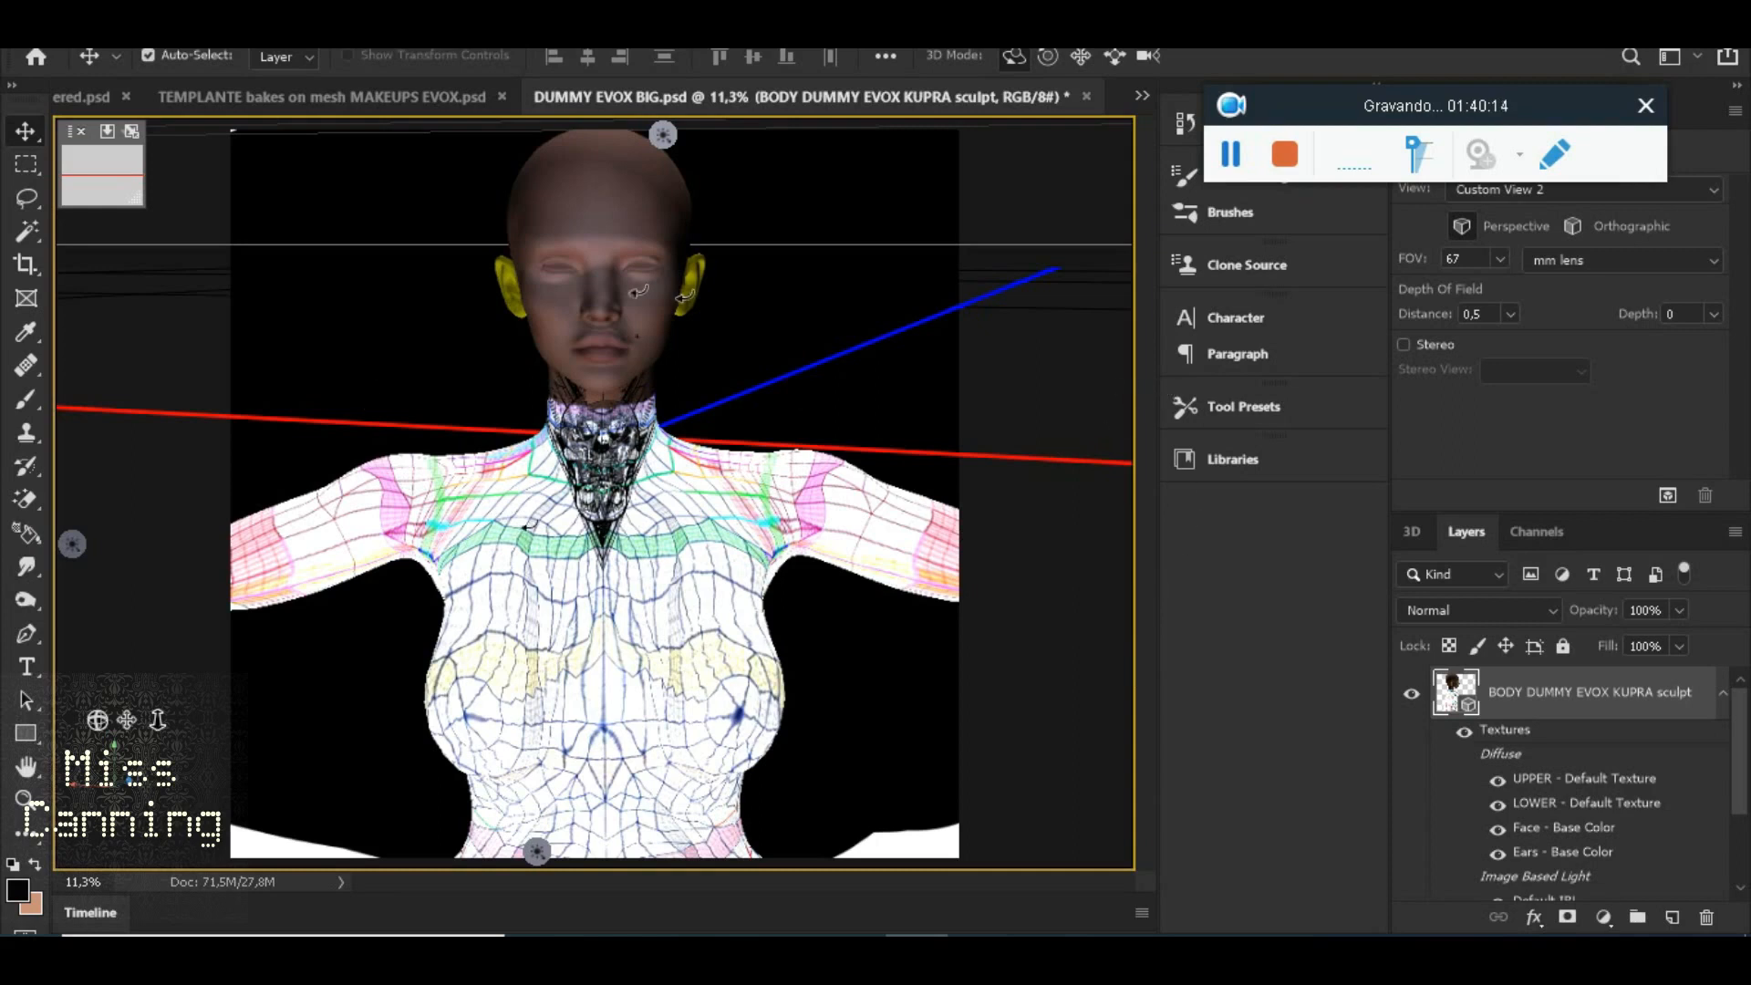
{"action": "scroll", "coordinate": [676, 419], "scroll_direction": "down", "scroll_amount": 2}
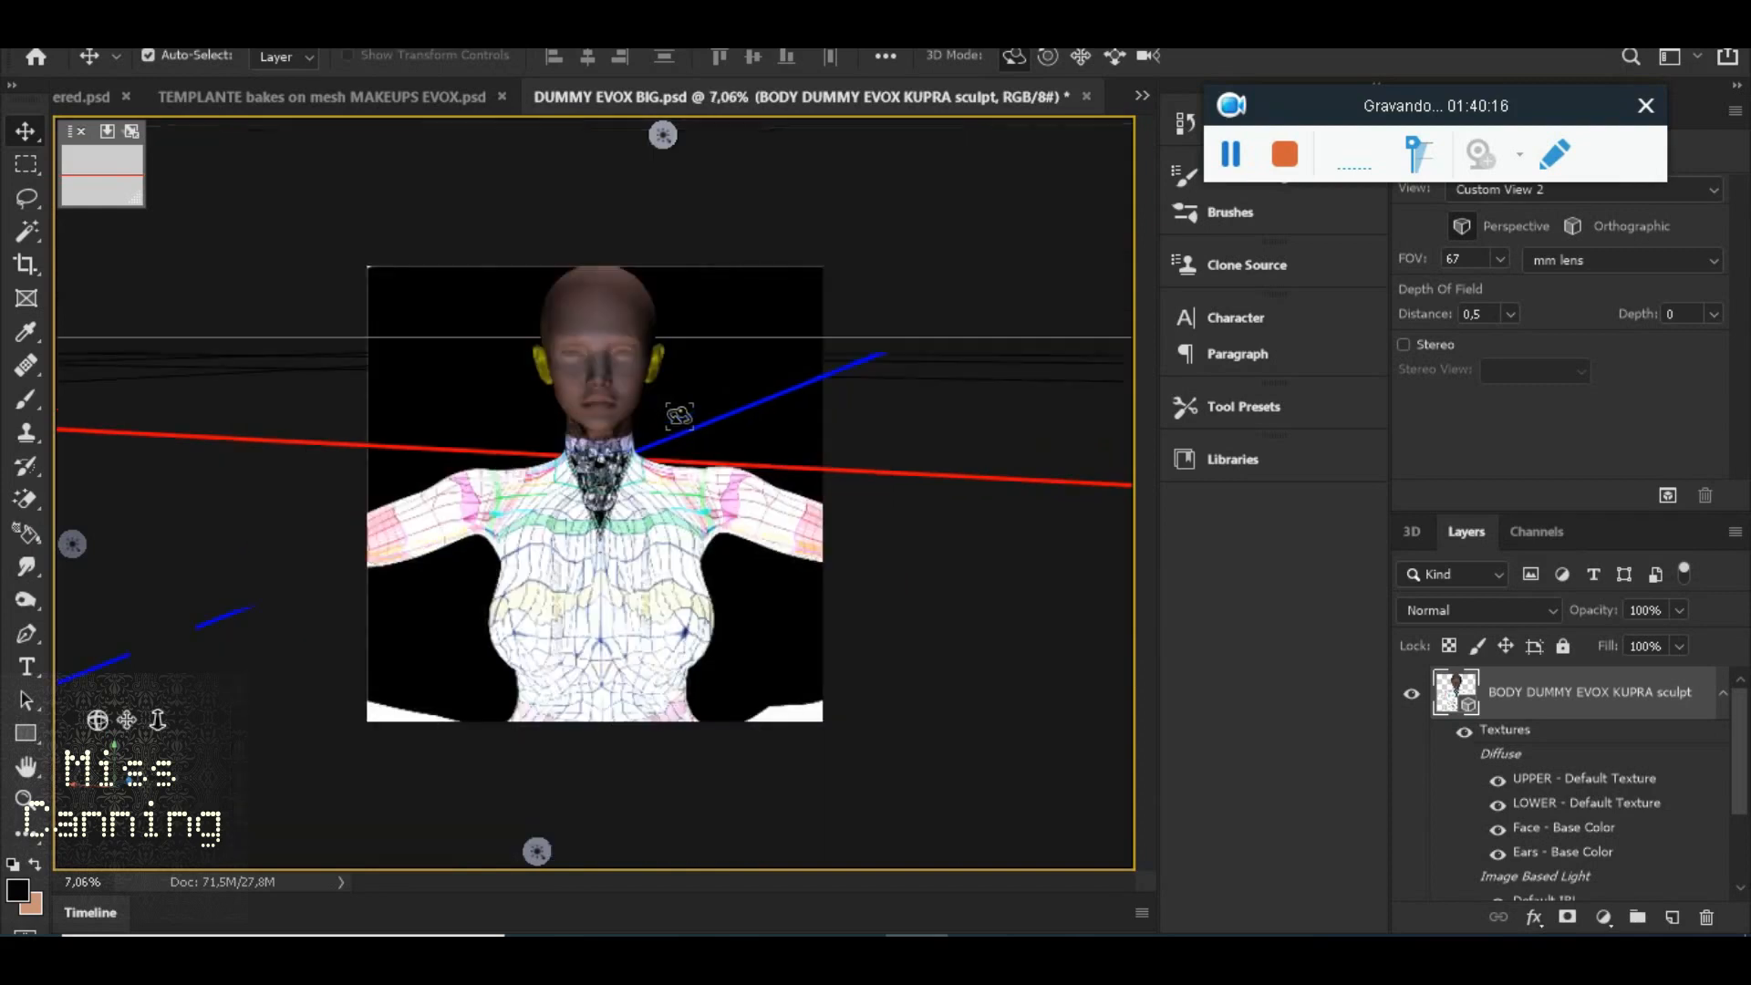
{"action": "scroll", "coordinate": [608, 413], "scroll_direction": "up", "scroll_amount": 4}
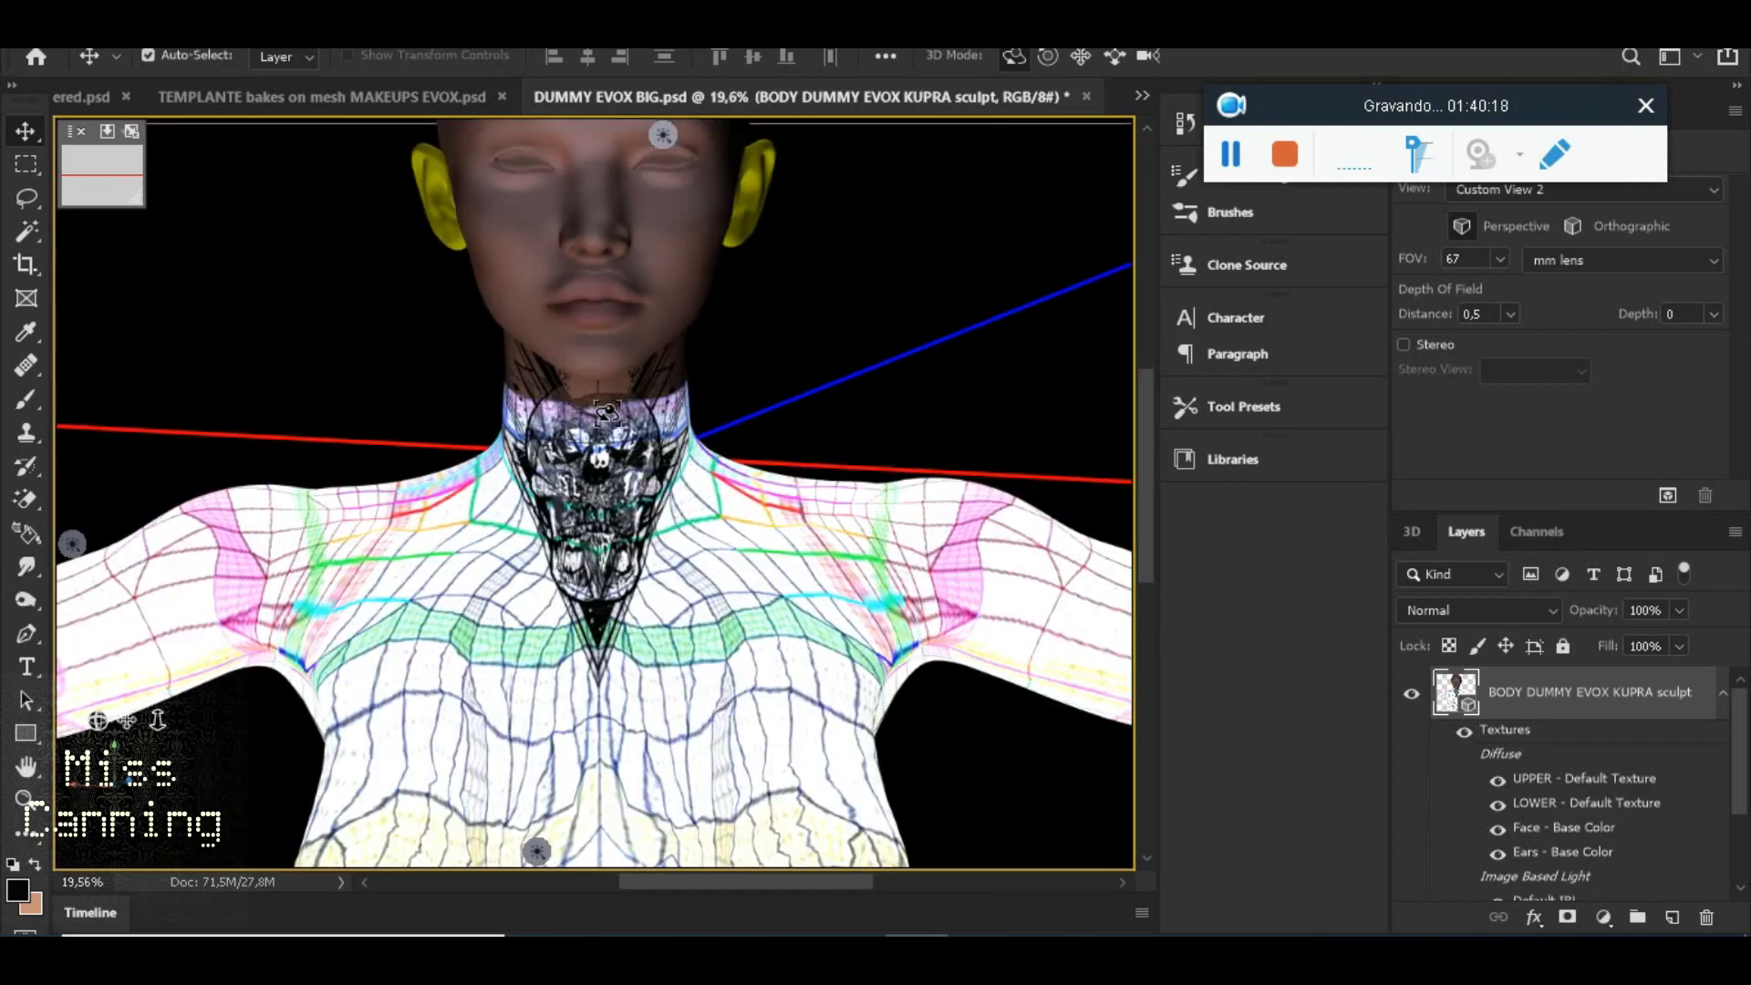
{"action": "mouse_move", "coordinate": [617, 466]}
{"action": "left_mouse_down"}
{"action": "mouse_move", "coordinate": [714, 438]}
{"action": "mouse_move", "coordinate": [766, 449]}
{"action": "mouse_move", "coordinate": [628, 488]}
{"action": "left_mouse_up"}
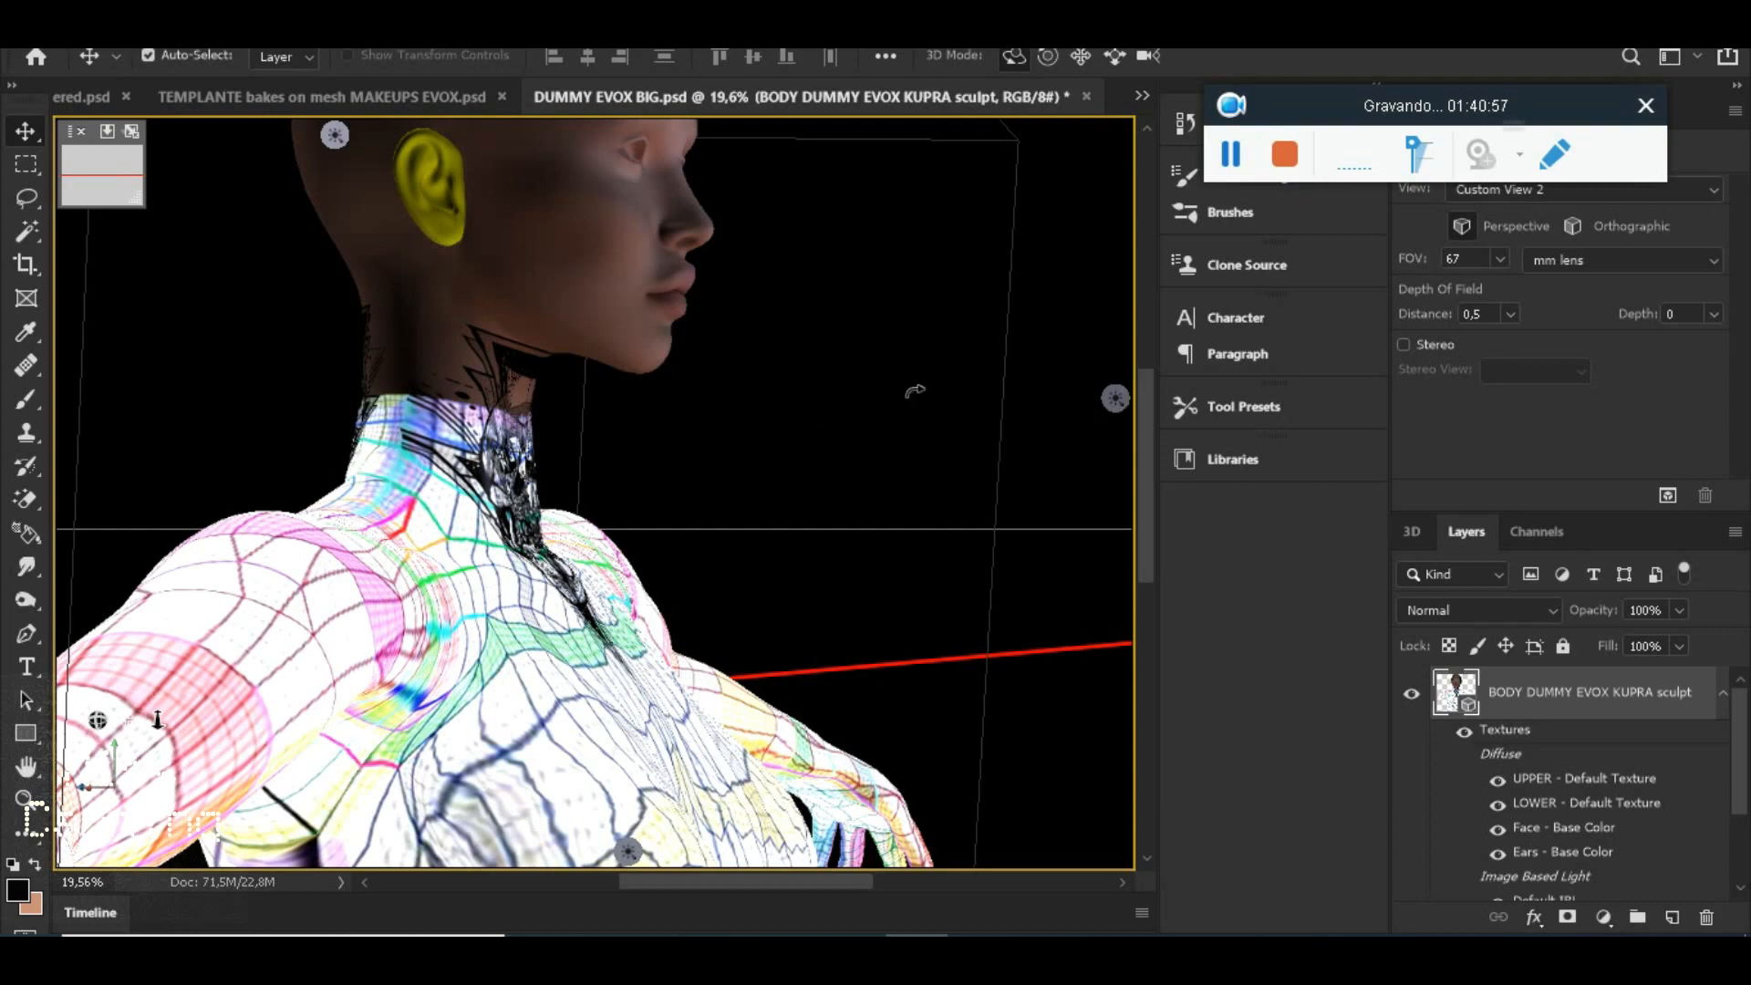
{"action": "left_click", "coordinate": [915, 391]}
{"action": "left_click", "coordinate": [842, 371]}
{"action": "left_click", "coordinate": [916, 440]}
{"action": "left_click", "coordinate": [854, 372]}
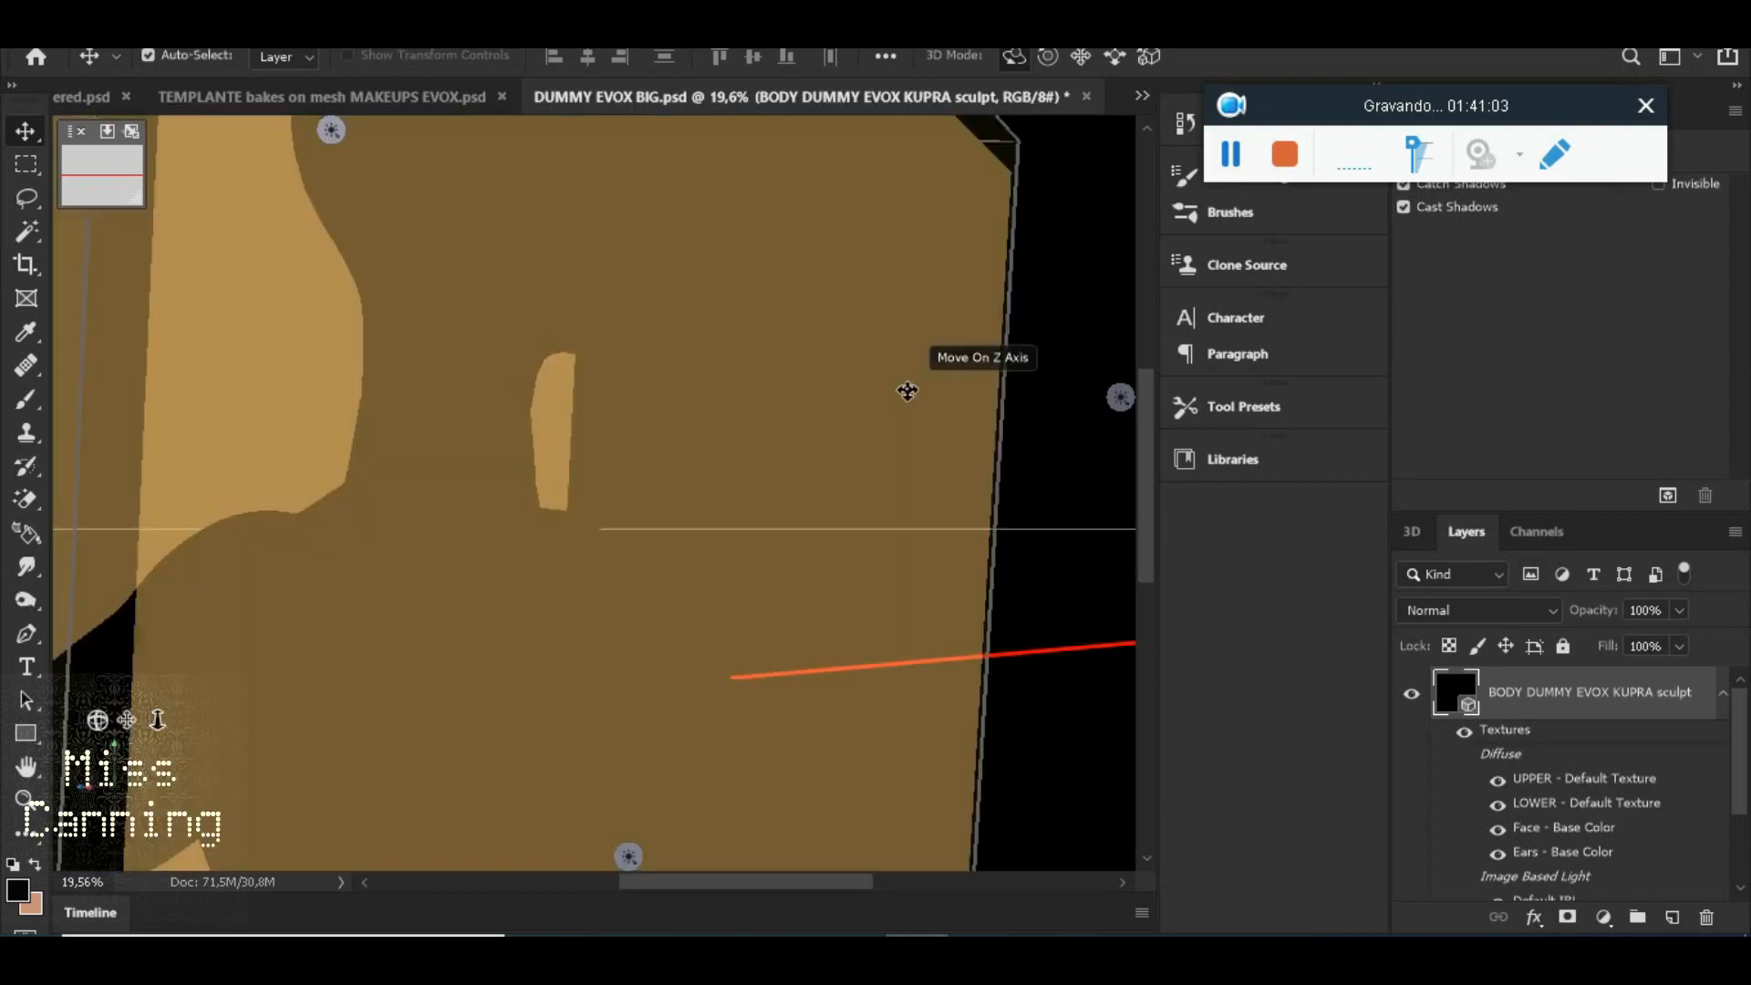
{"action": "scroll", "coordinate": [955, 450], "scroll_direction": "down", "scroll_amount": 3}
{"action": "scroll", "coordinate": [955, 450], "scroll_direction": "down", "scroll_amount": 4}
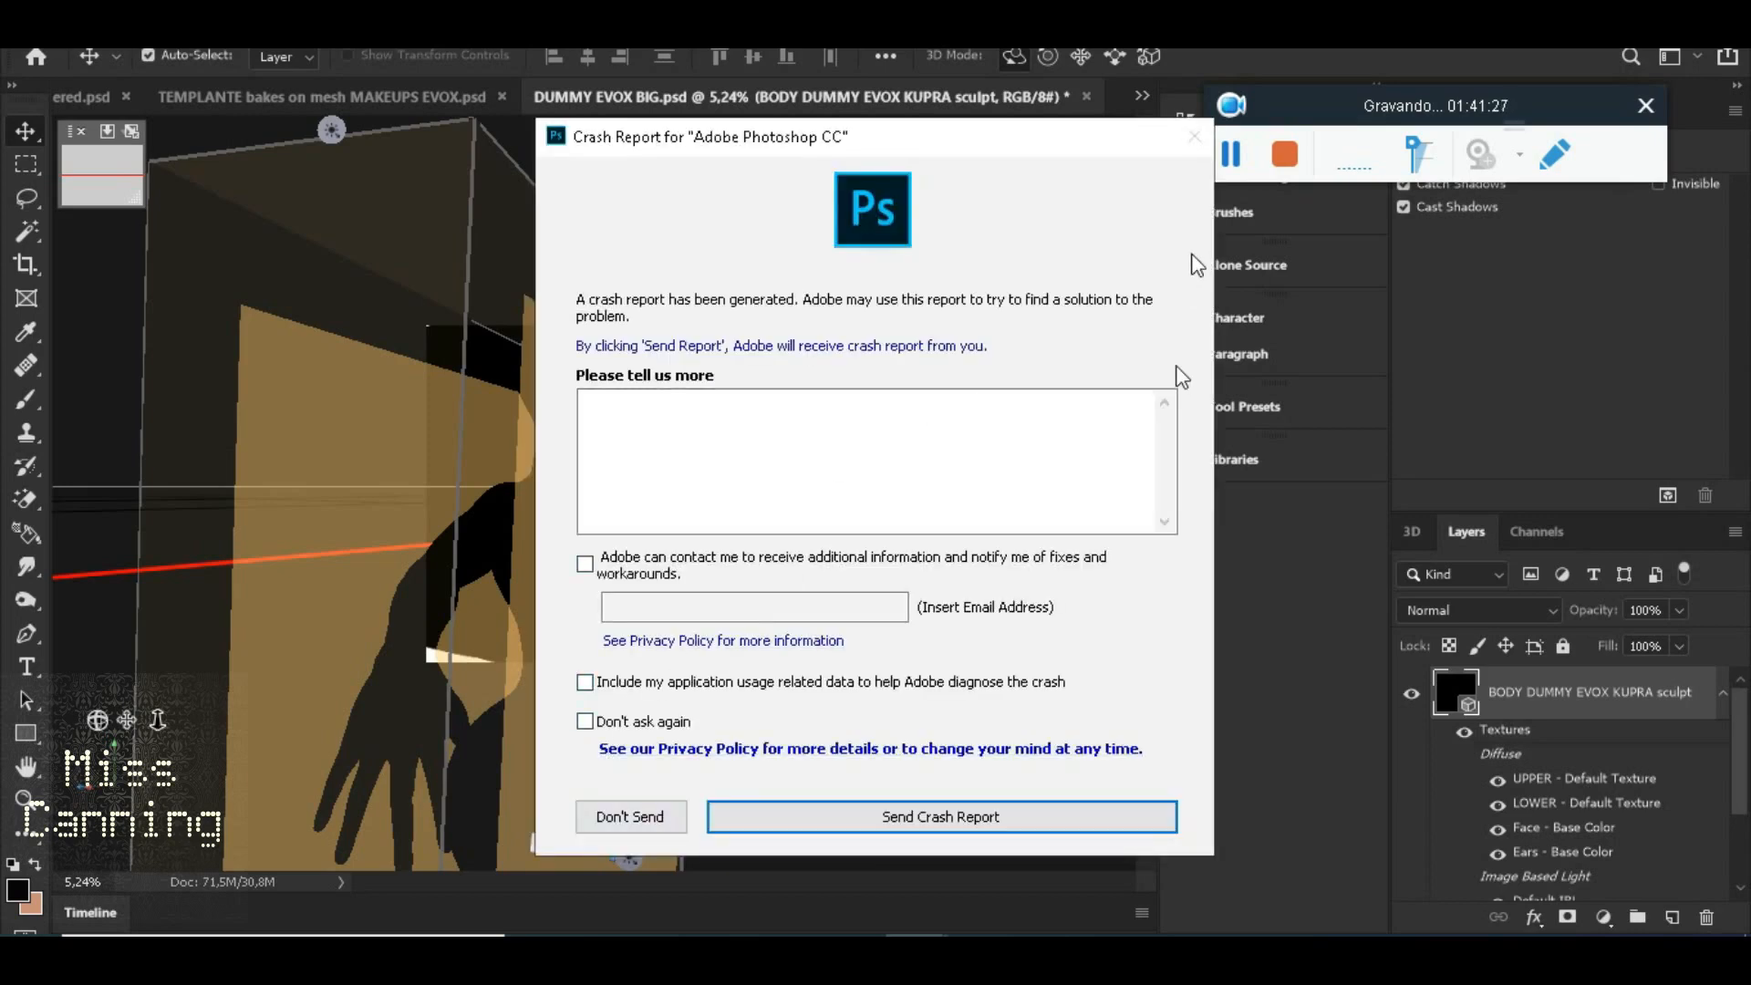
{"action": "left_click", "coordinate": [1230, 153]}
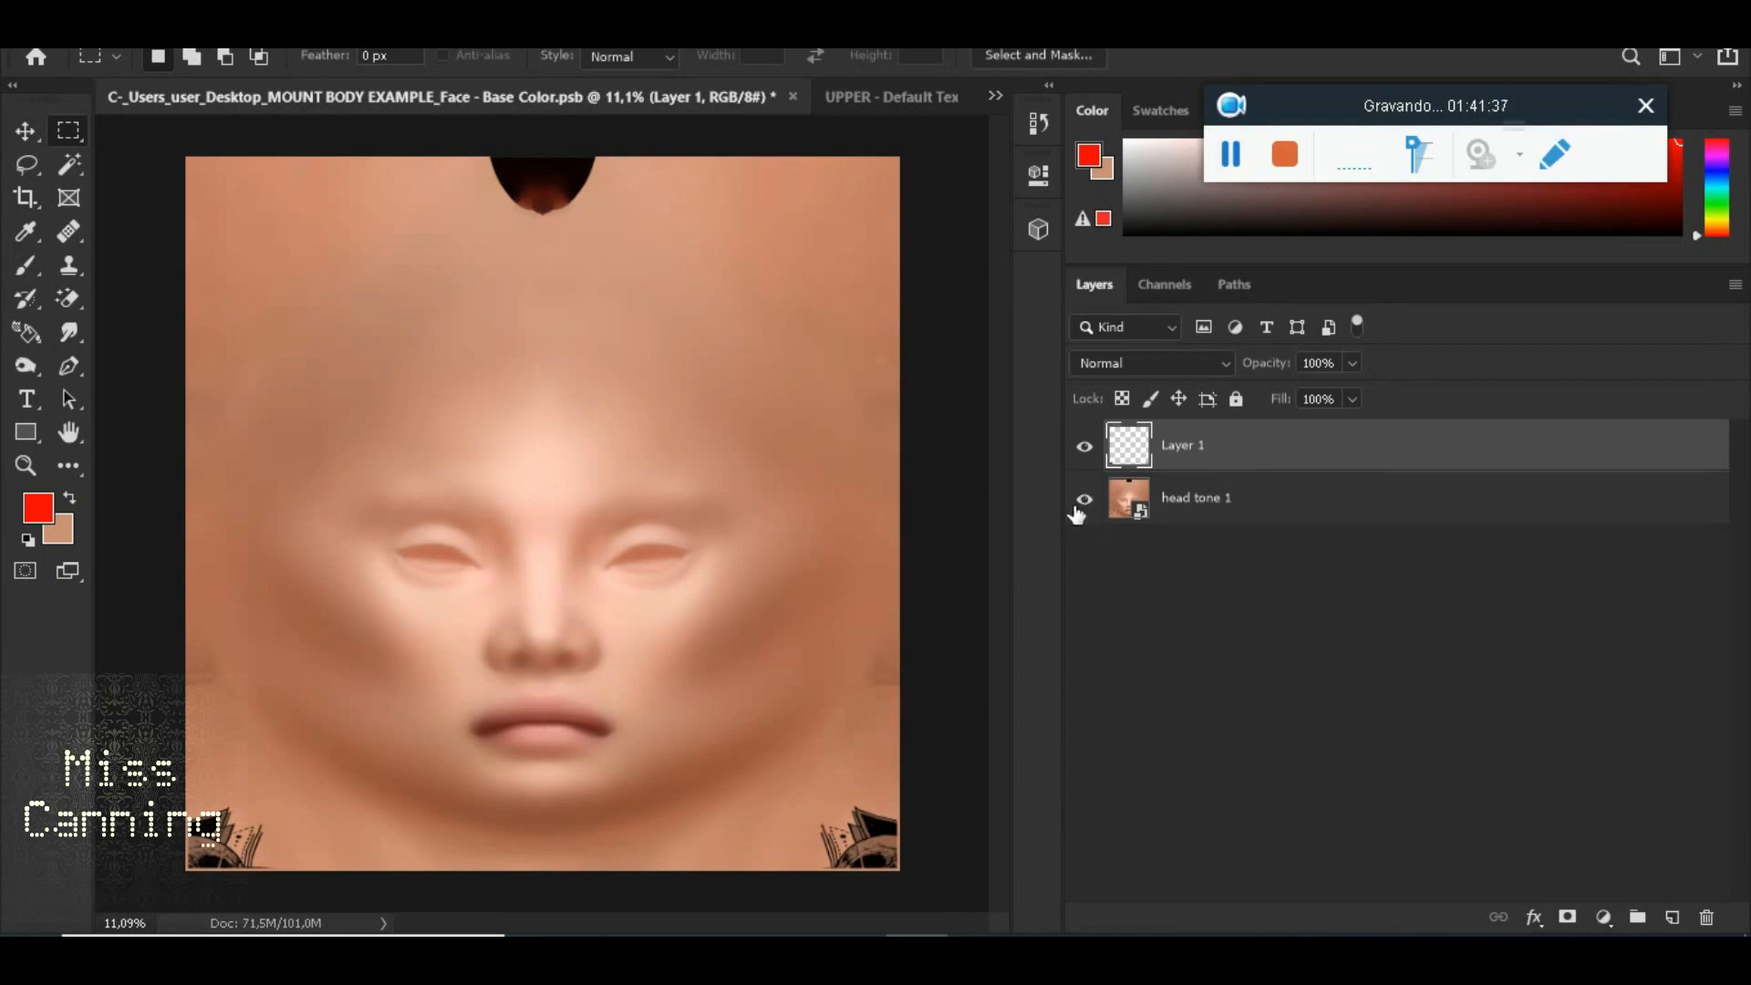
Inspect the tattoo pieces in the Face - Base Color texture and at the neck of the UPPER - Default Texture4.psb texture
{"action": "scroll", "coordinate": [800, 517], "scroll_direction": "down", "scroll_amount": 1}
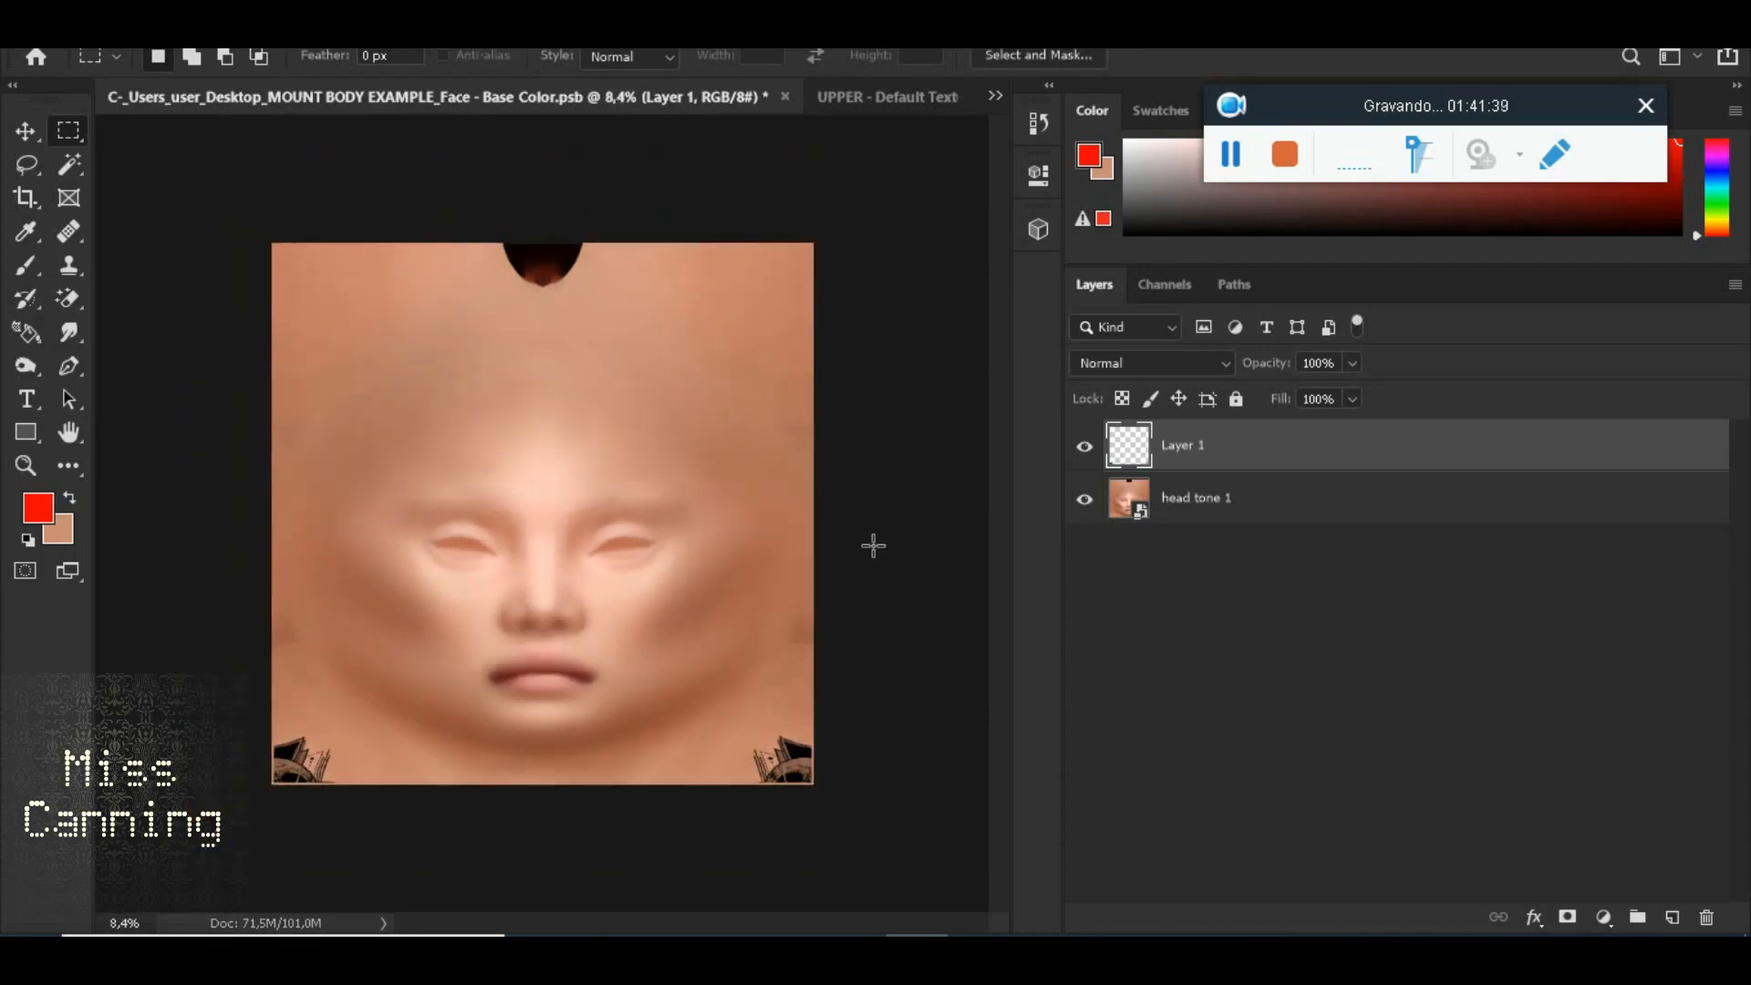
{"action": "scroll", "coordinate": [826, 472], "scroll_direction": "up", "scroll_amount": 1}
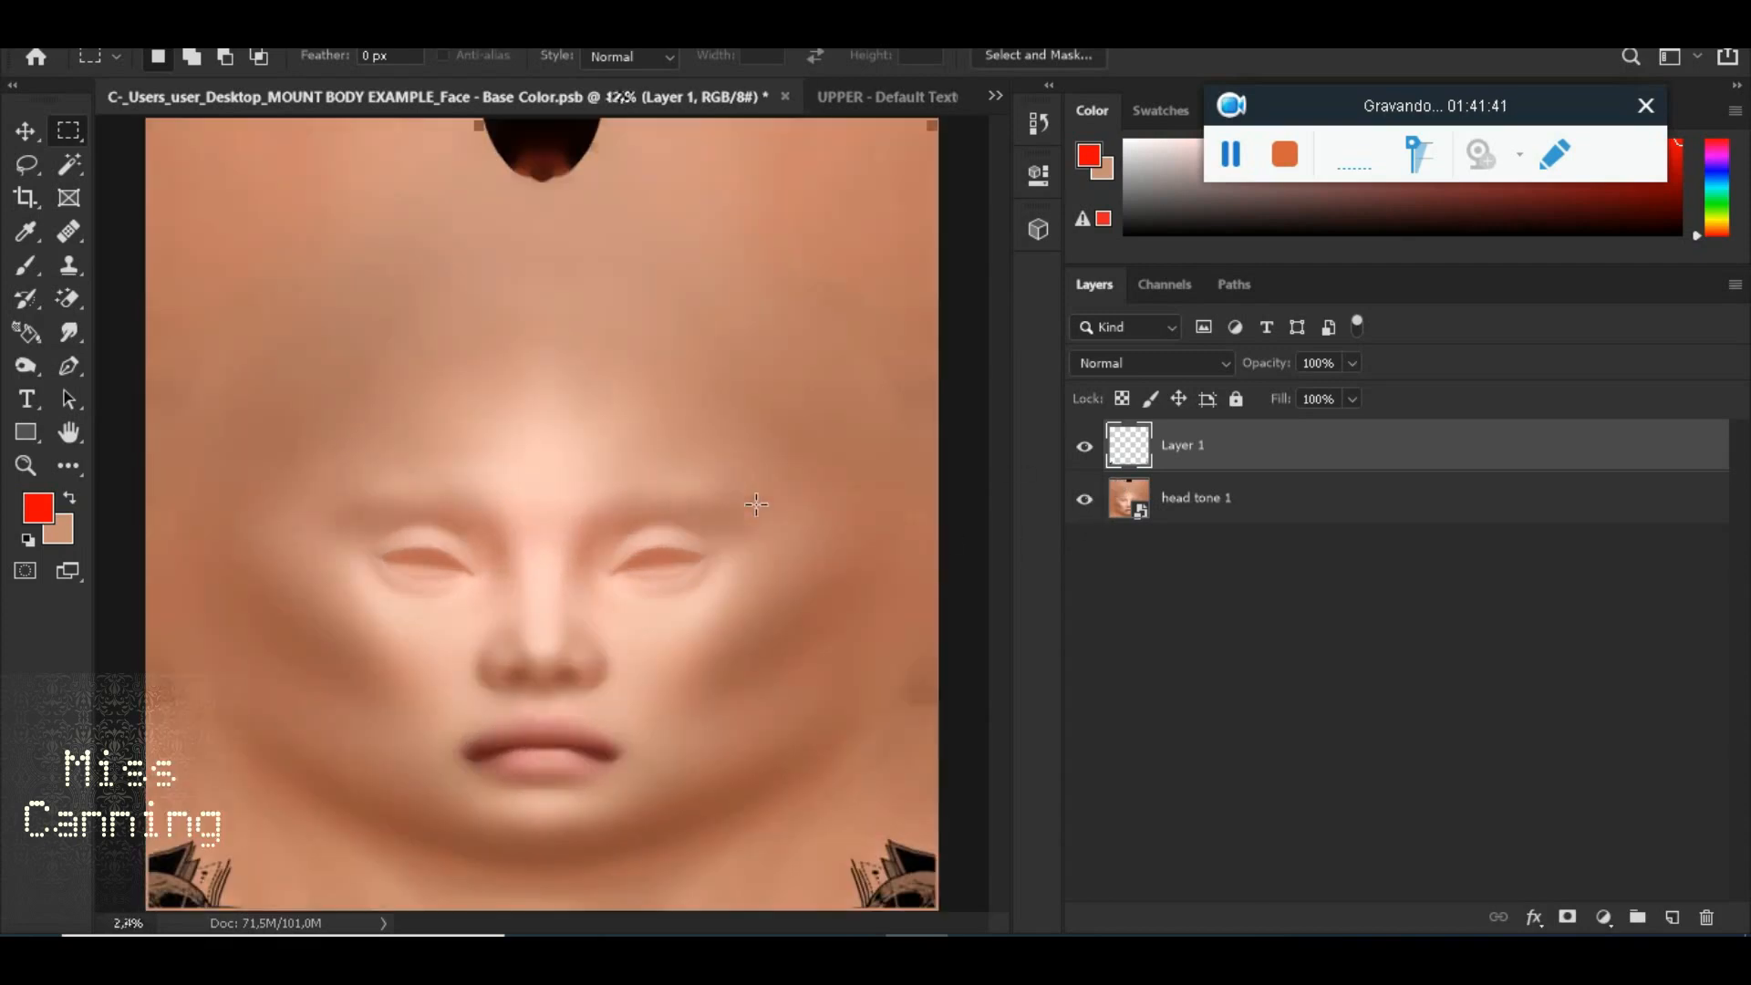
{"action": "left_click", "coordinate": [882, 97]}
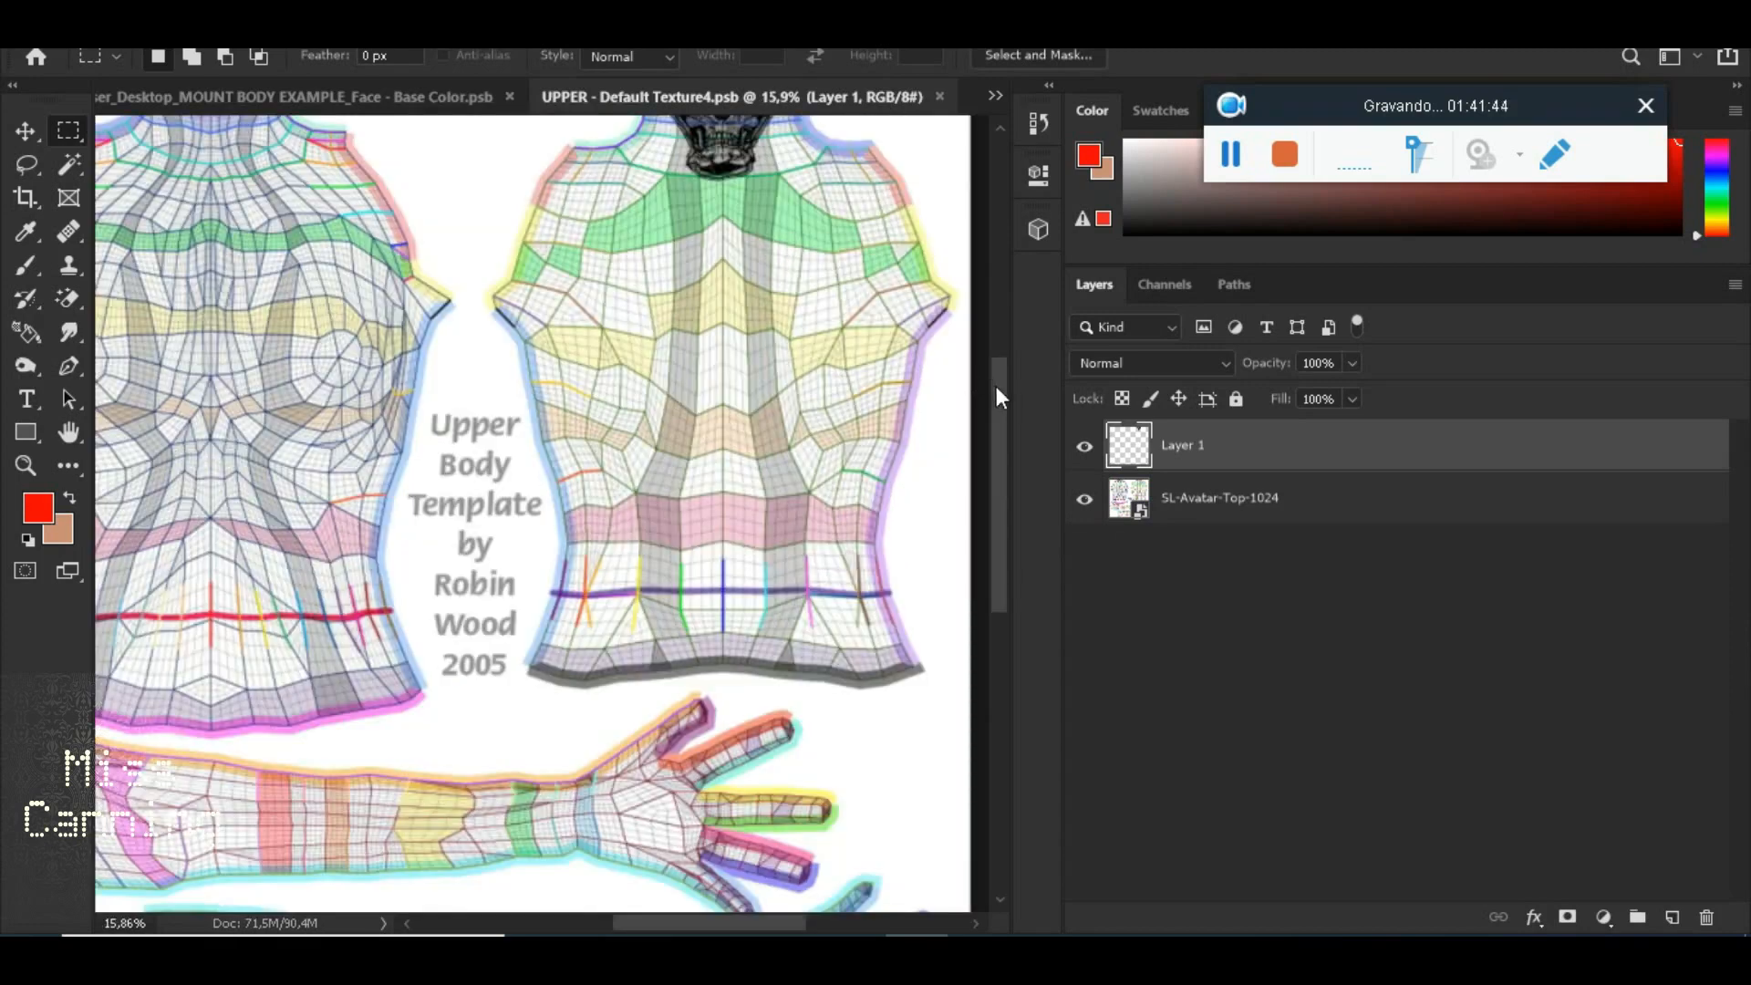
{"action": "left_click_drag", "start_coordinate": [998, 387], "coordinate": [999, 308]}
{"action": "scroll", "coordinate": [799, 285], "scroll_direction": "up", "scroll_amount": 2}
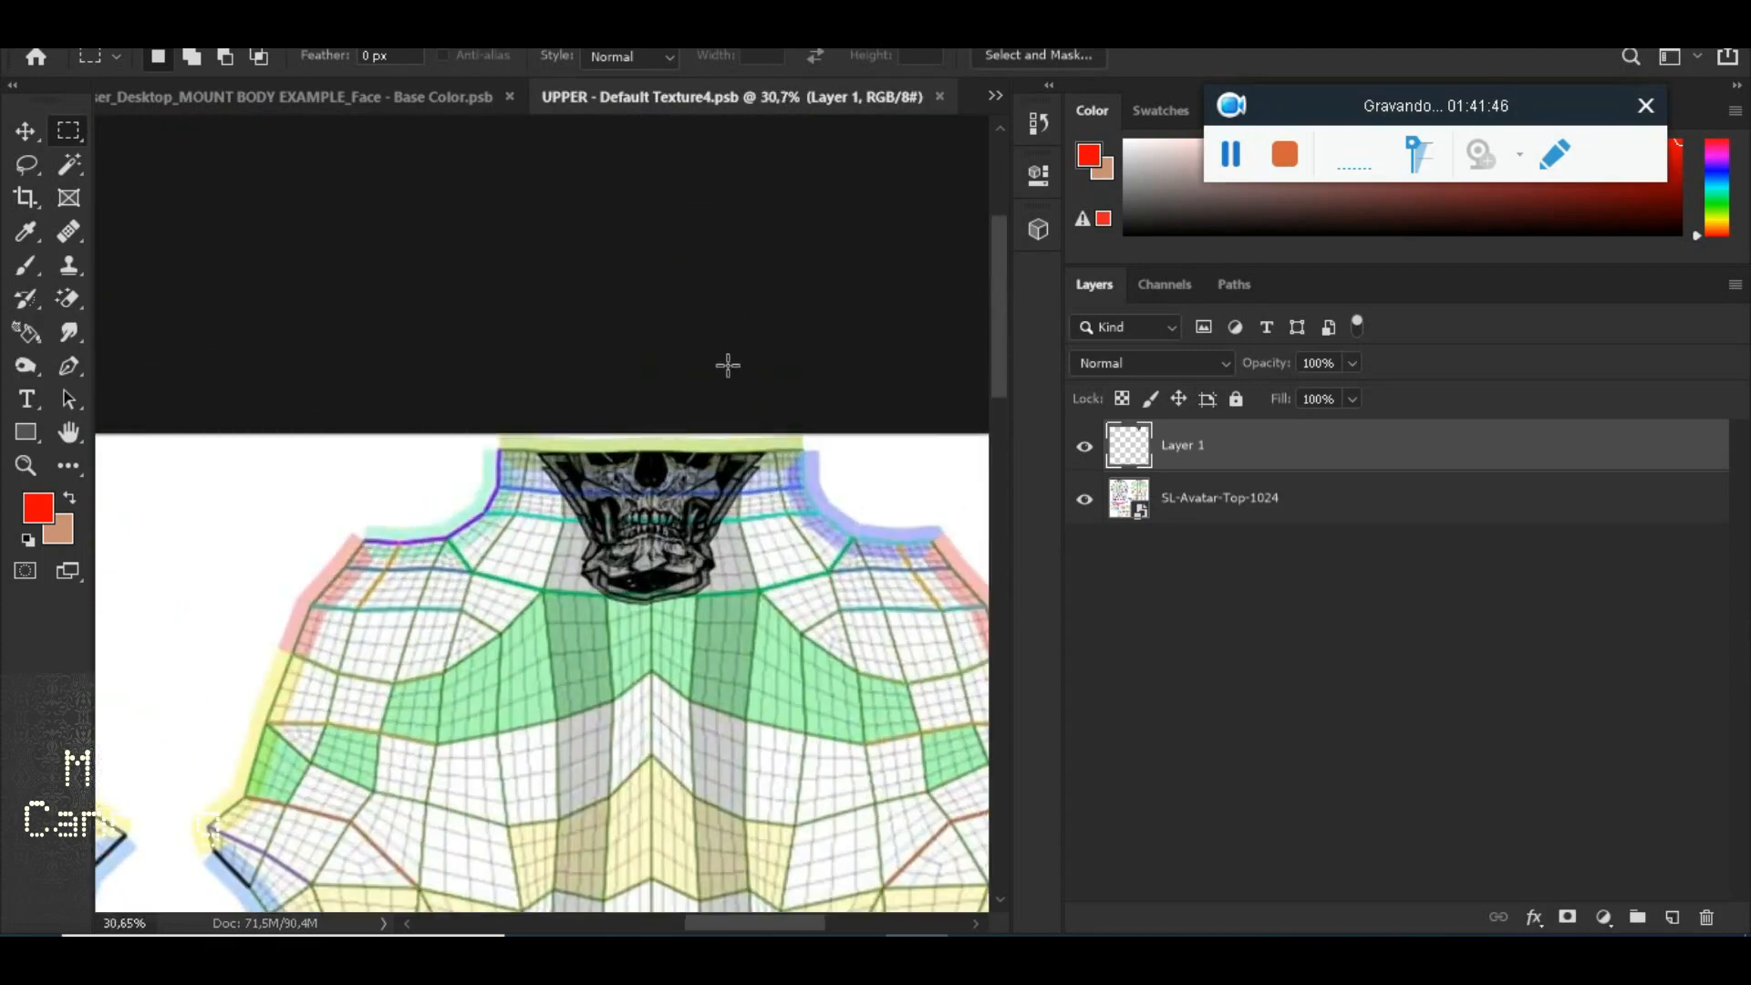
{"action": "scroll", "coordinate": [720, 474], "scroll_direction": "up", "scroll_amount": 1}
{"action": "scroll", "coordinate": [711, 569], "scroll_direction": "up", "scroll_amount": 1}
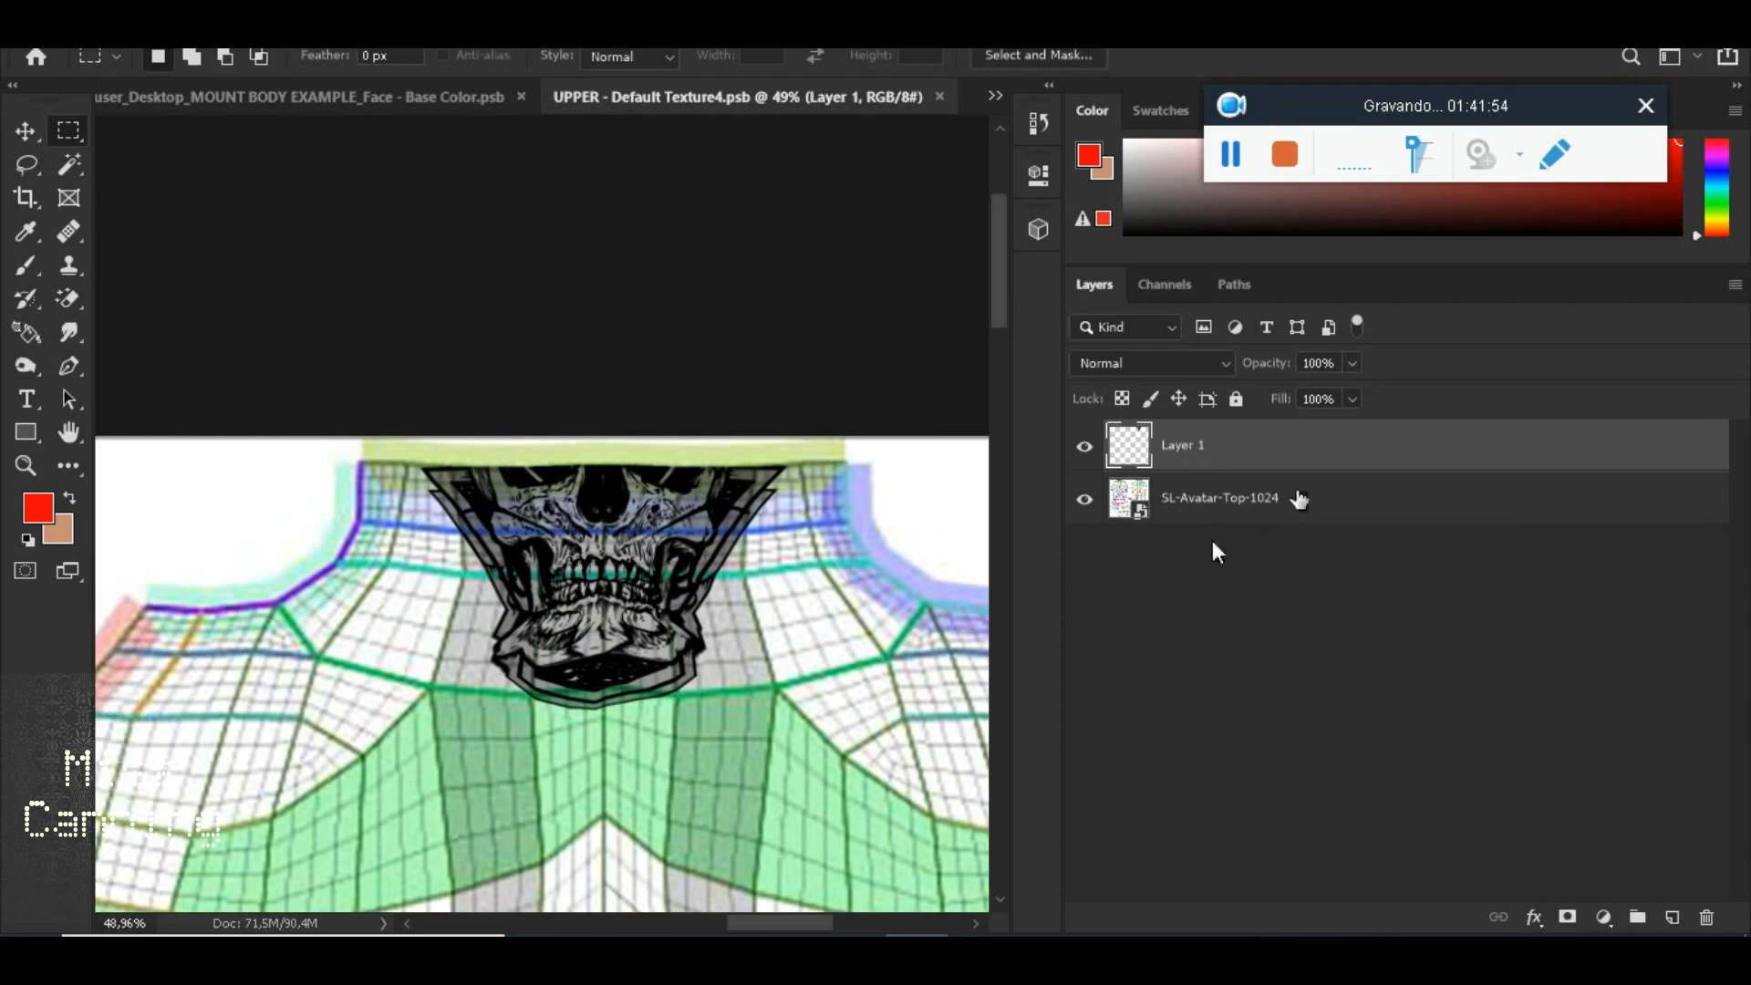
Duplicate Layer 1, which holds the tattoo, within the upper body texture document
{"action": "right_click", "coordinate": [1191, 445]}
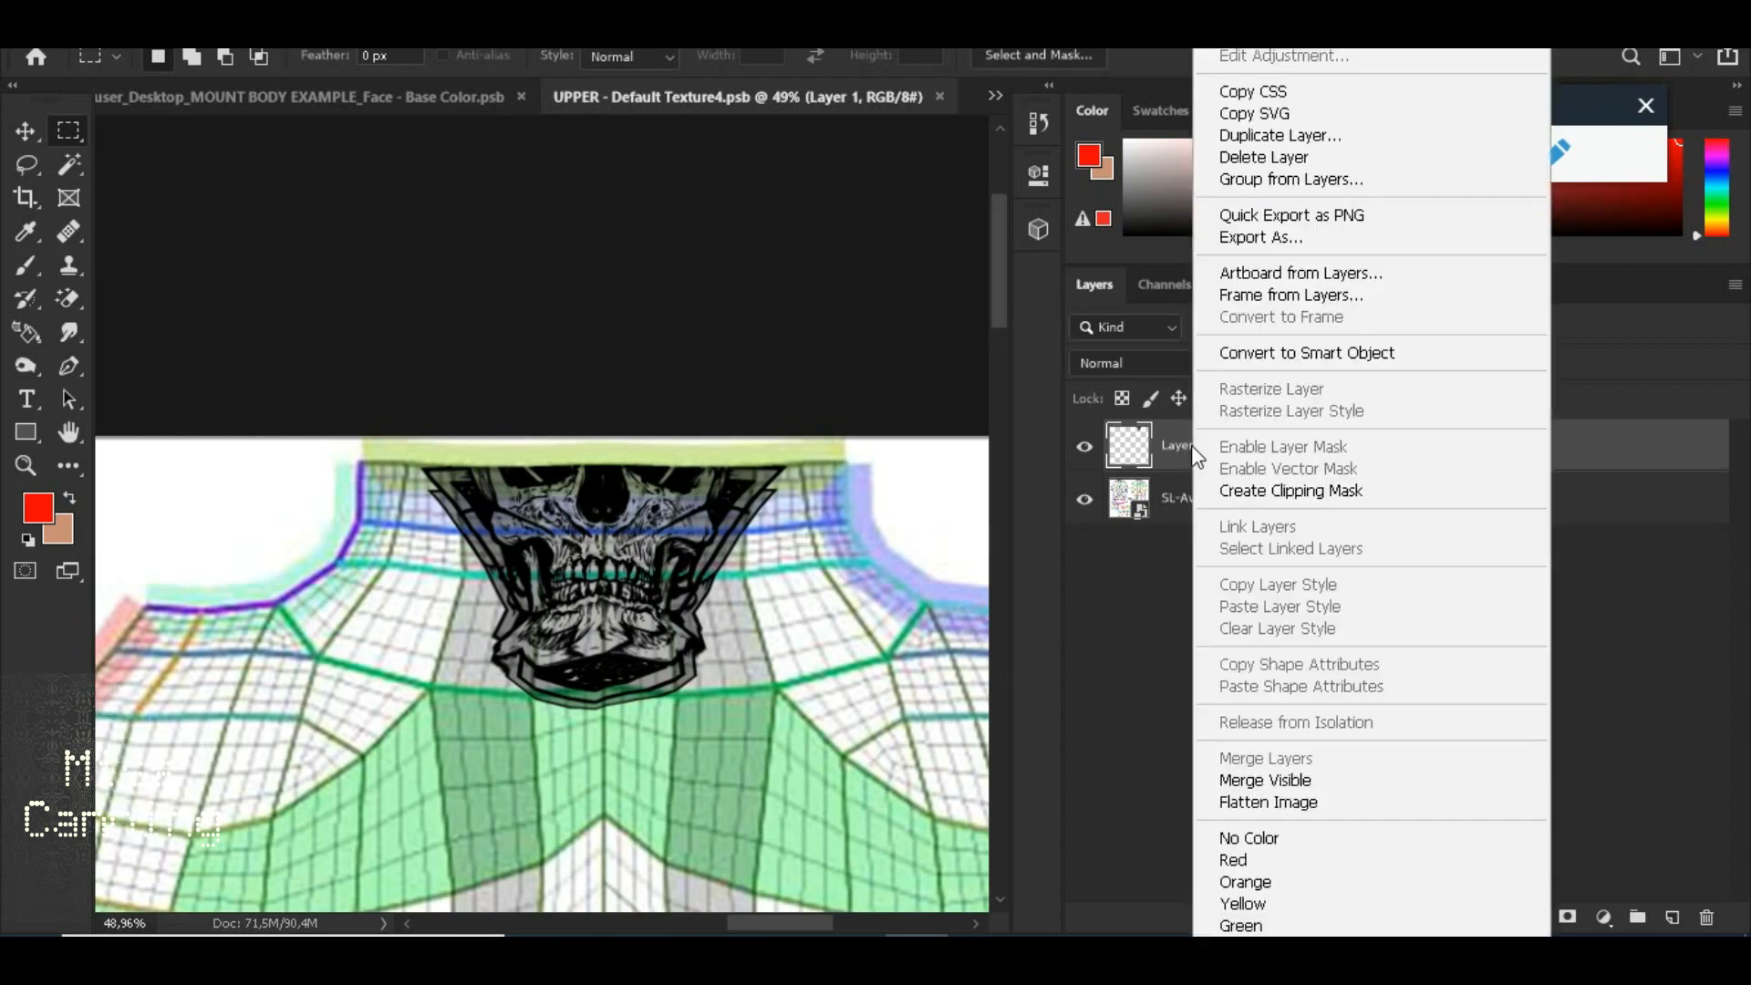
{"action": "left_click", "coordinate": [1231, 135]}
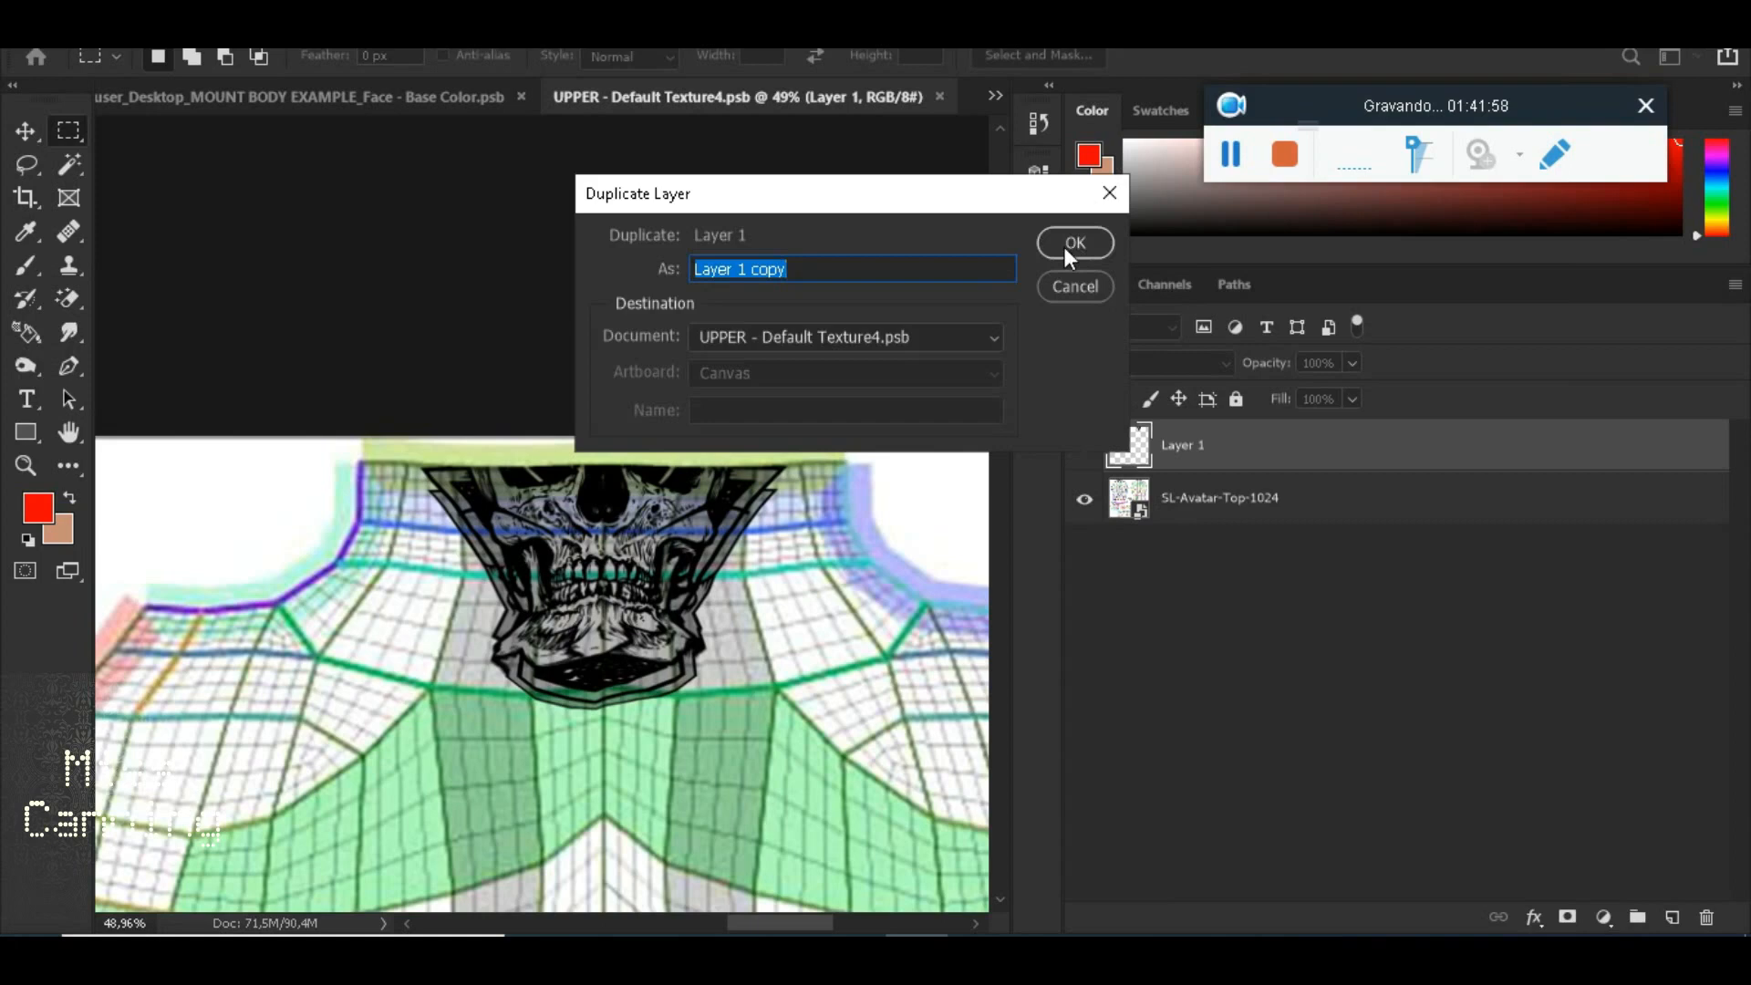
{"action": "left_click", "coordinate": [1064, 247]}
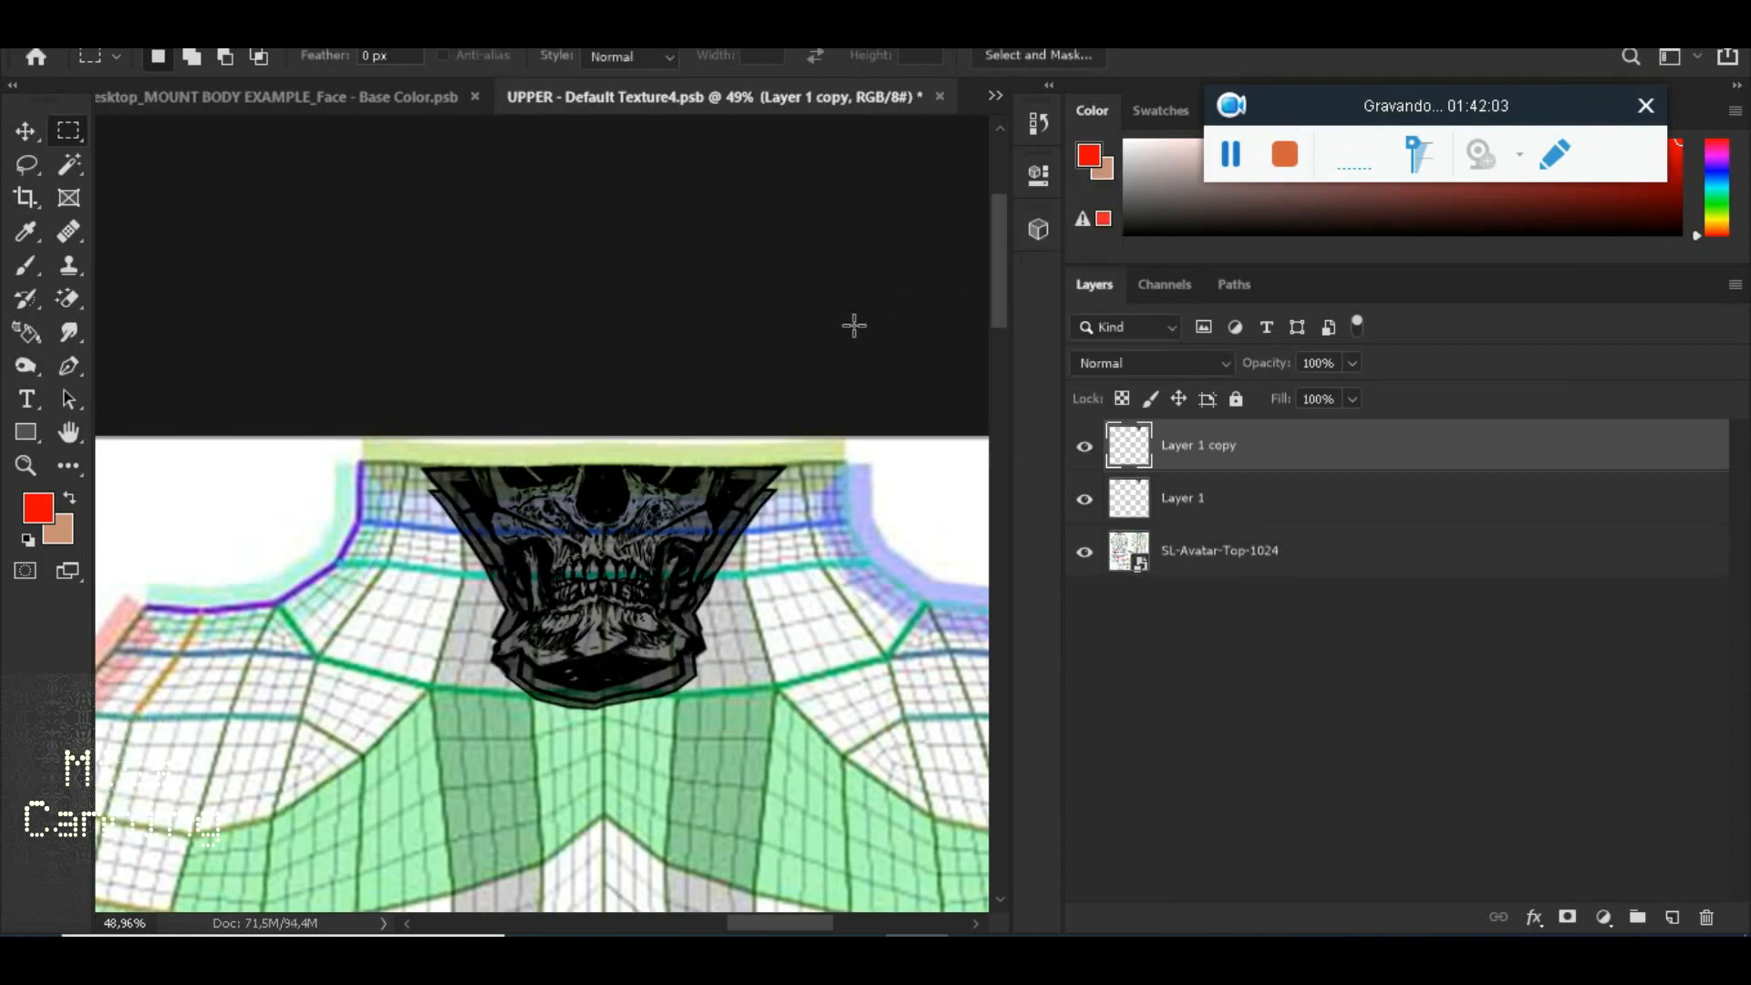
Hide the SL-Avatar-Top-1024 template layer in the upper body texture document
{"action": "left_click", "coordinate": [1085, 552]}
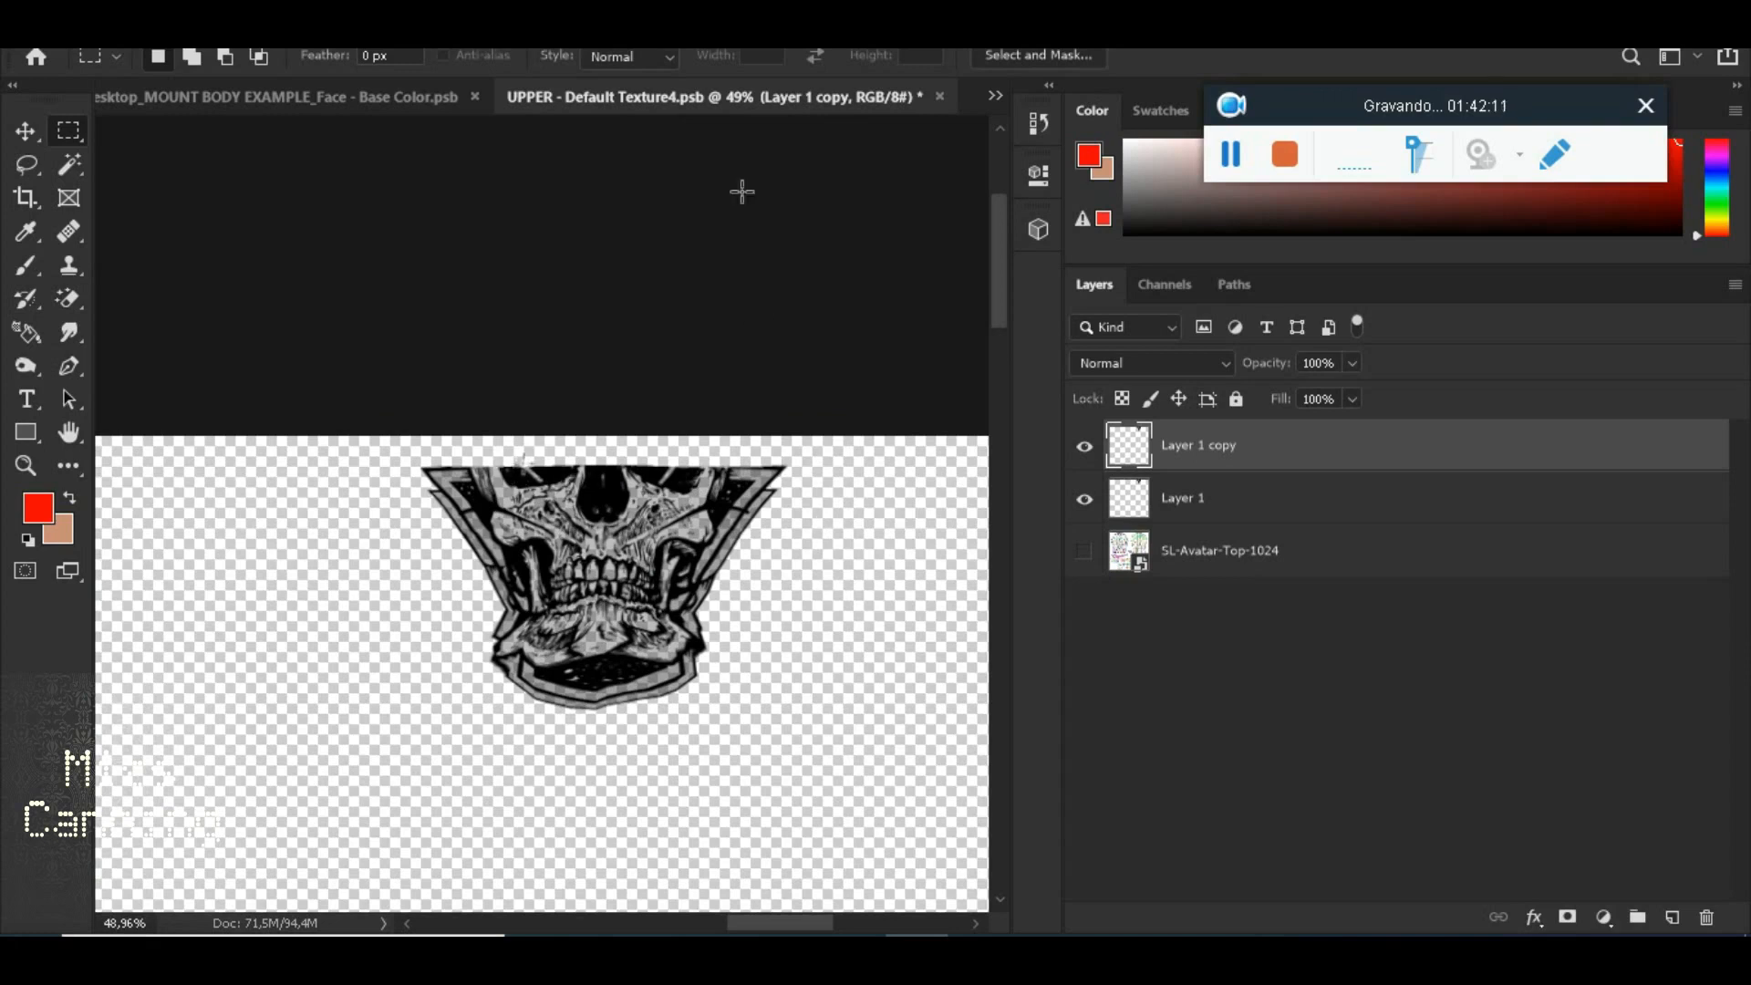
Duplicate Layer 1 in the Face - Base Color document and hide the head tone 1 layer
{"action": "left_click", "coordinate": [381, 115]}
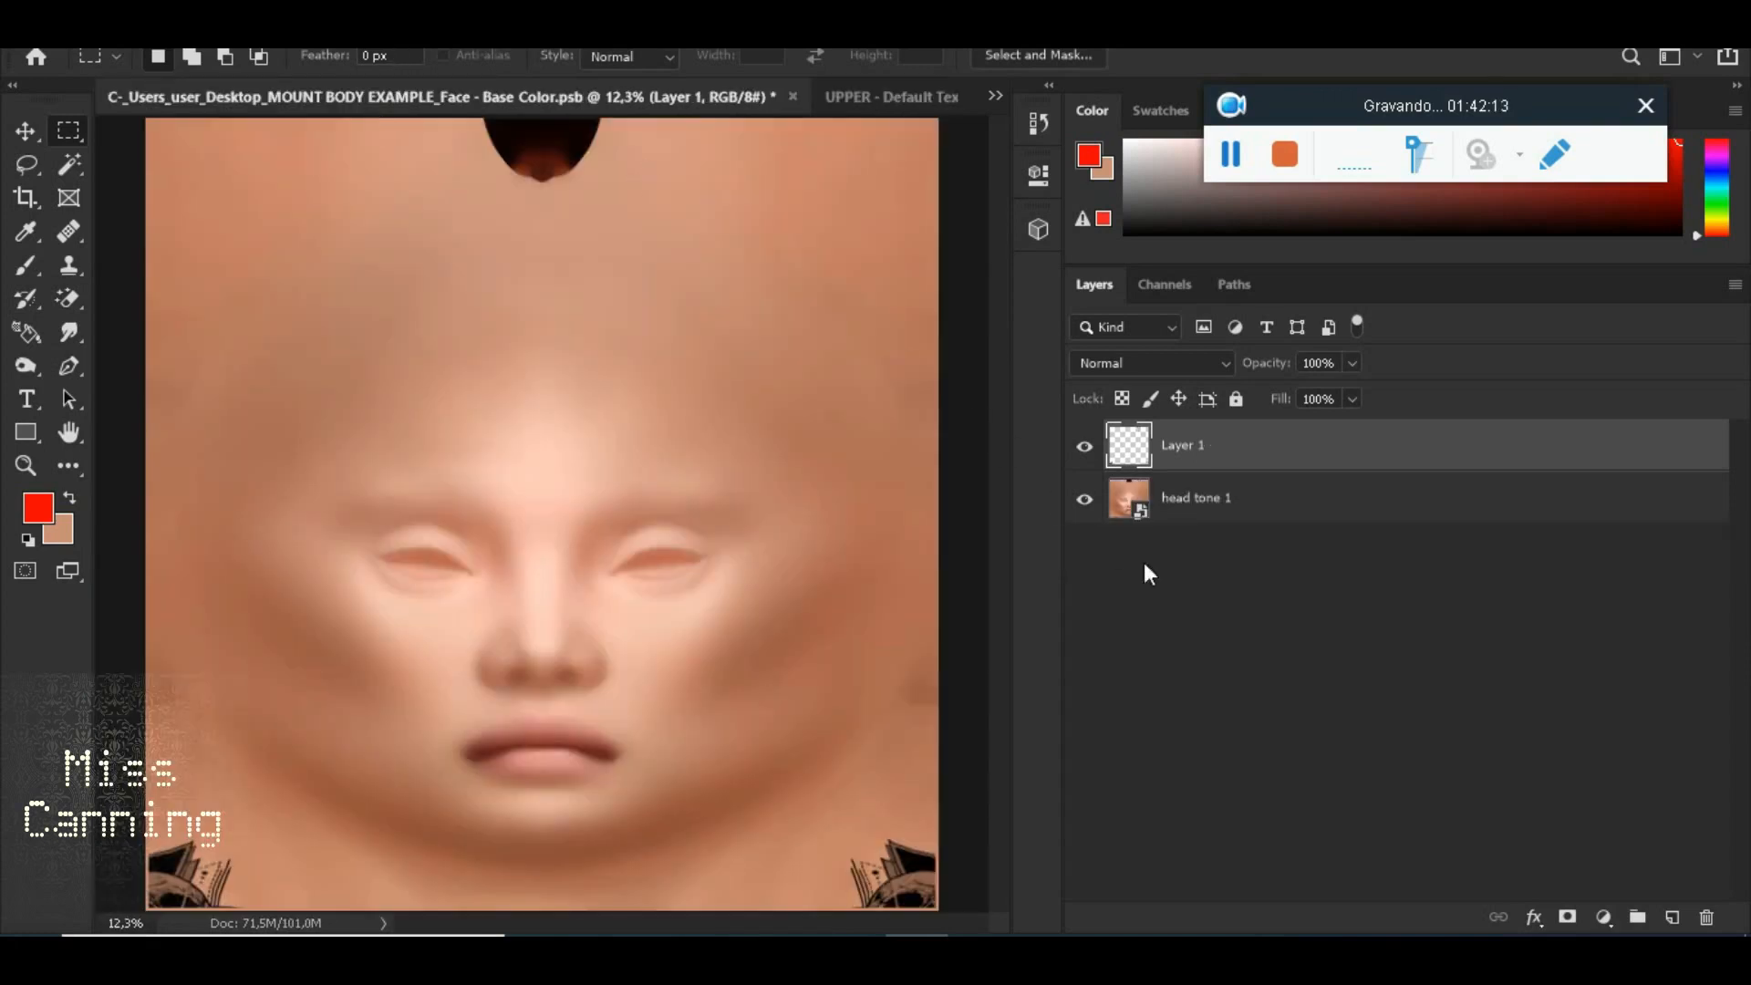
{"action": "scroll", "coordinate": [782, 672], "scroll_direction": "down", "scroll_amount": 6}
{"action": "scroll", "coordinate": [781, 672], "scroll_direction": "up", "scroll_amount": 9}
{"action": "left_click_drag", "start_coordinate": [997, 488], "coordinate": [997, 598]}
{"action": "scroll", "coordinate": [921, 620], "scroll_direction": "up", "scroll_amount": 3}
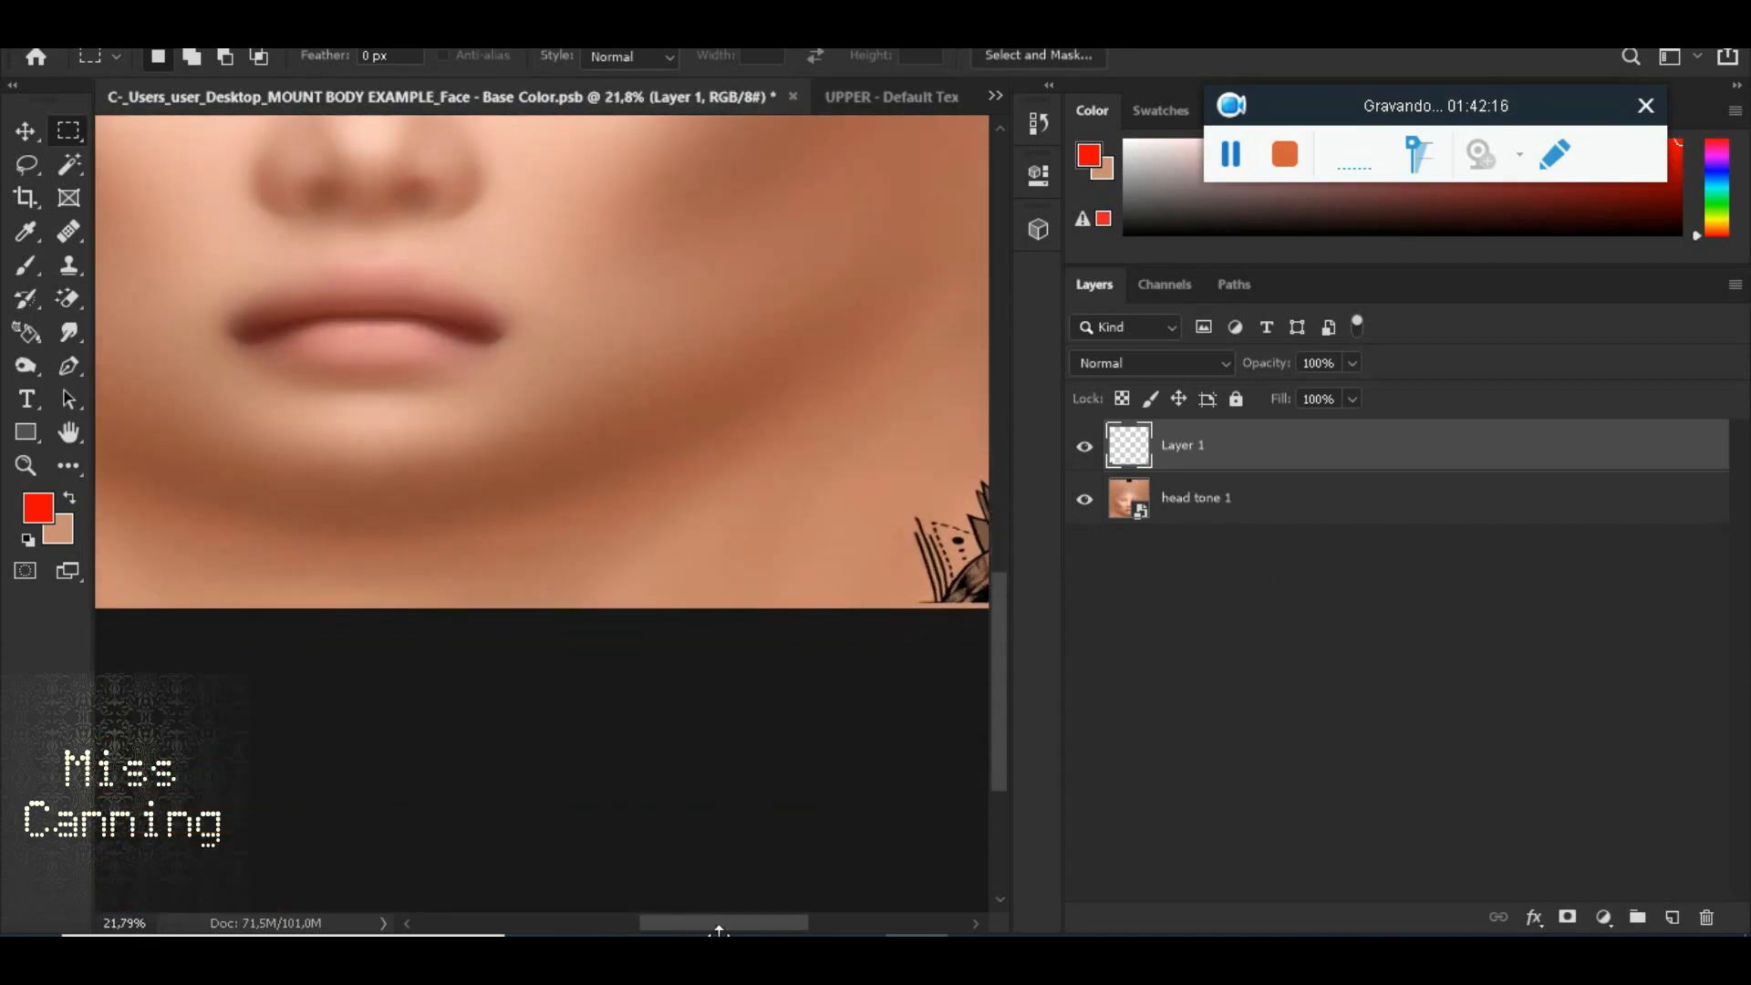
{"action": "left_click_drag", "start_coordinate": [712, 928], "coordinate": [791, 922]}
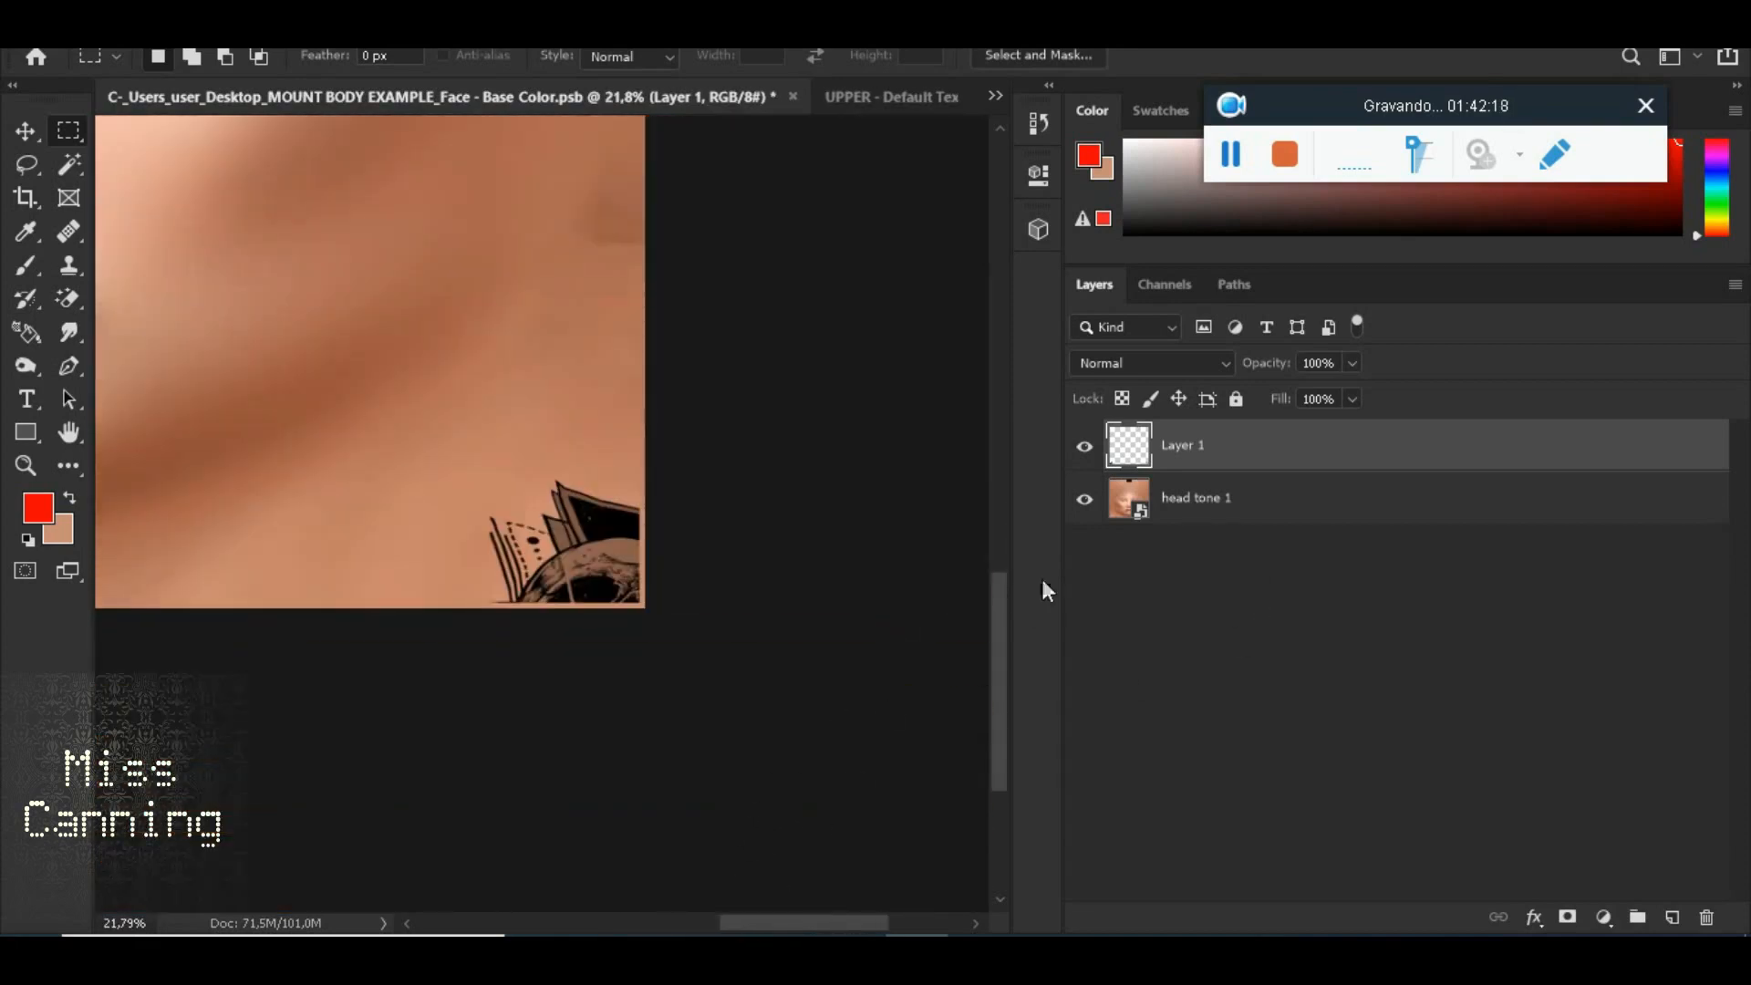
{"action": "right_click", "coordinate": [1188, 462]}
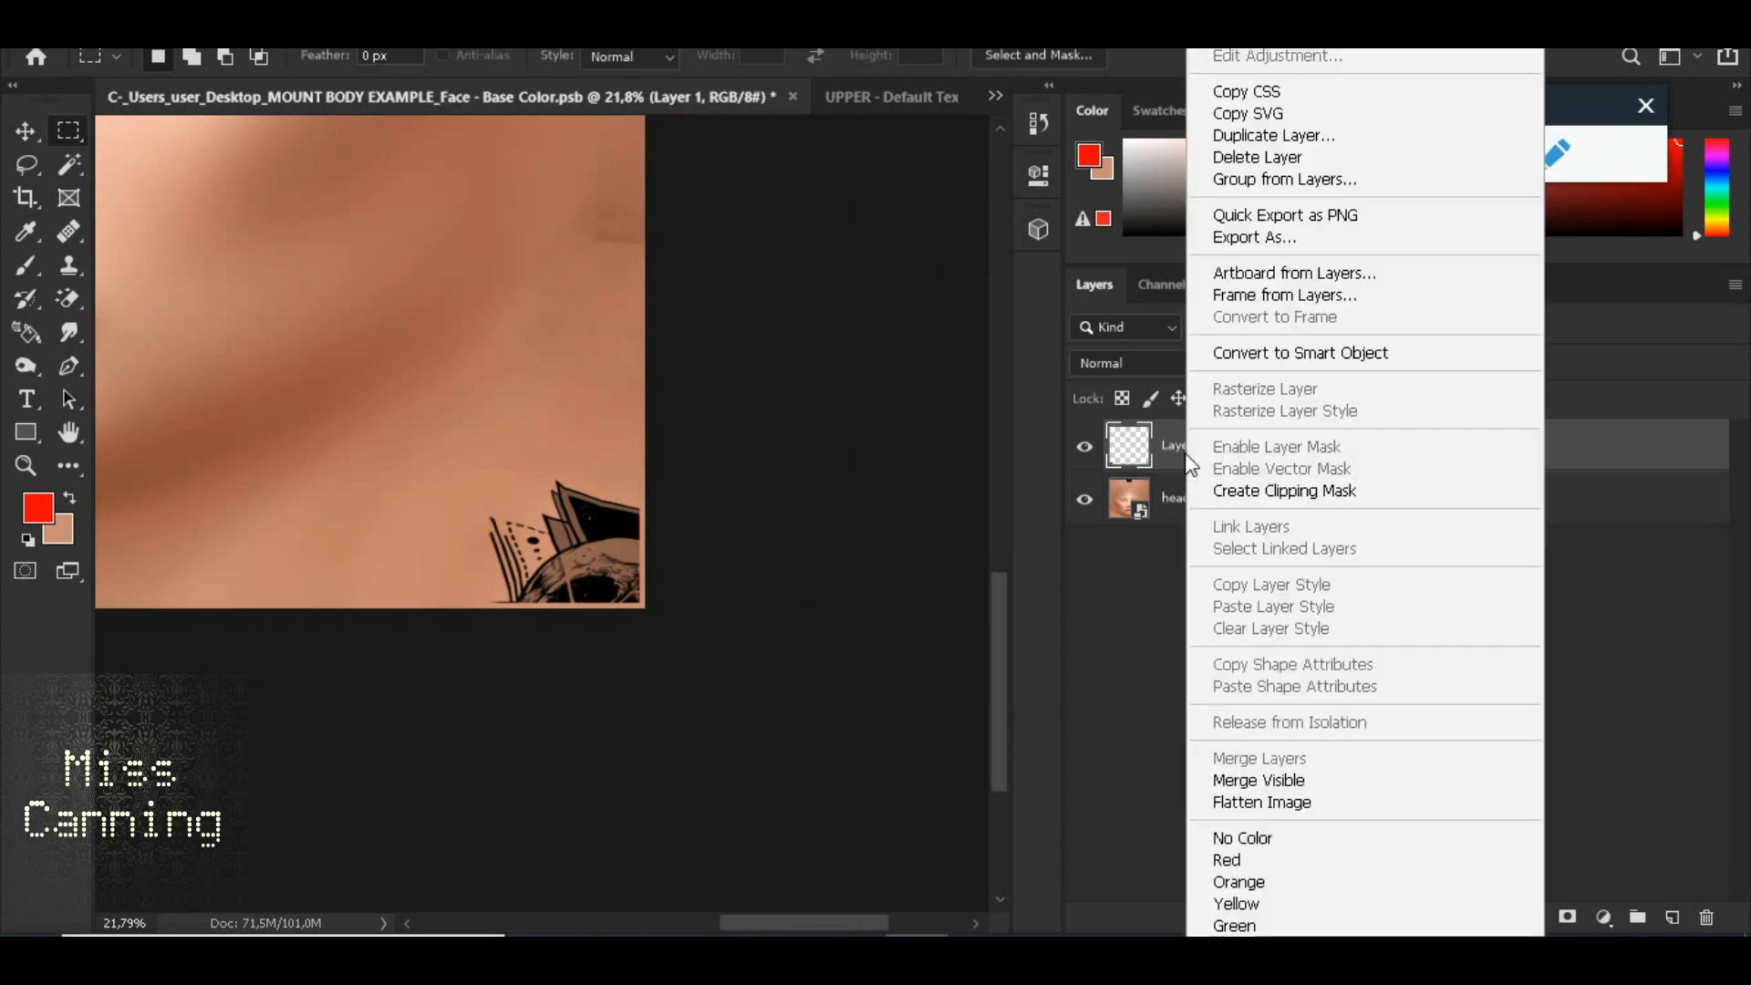
{"action": "left_click", "coordinate": [1324, 135]}
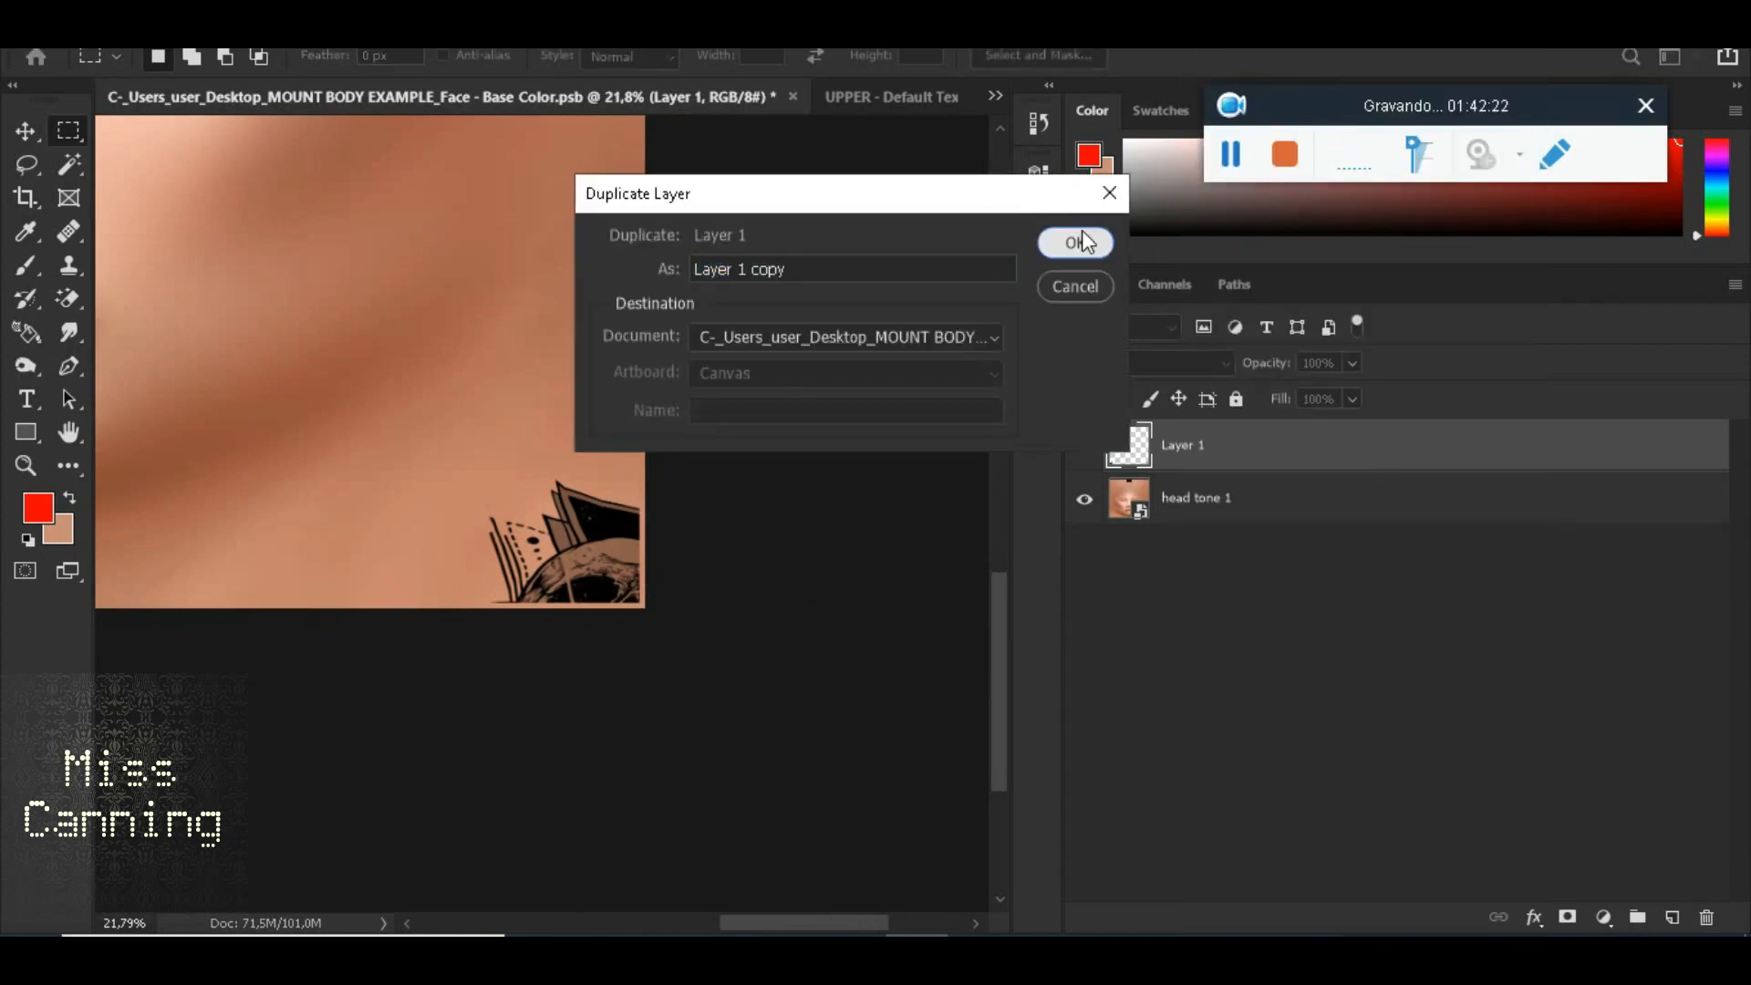
{"action": "left_click", "coordinate": [1080, 235]}
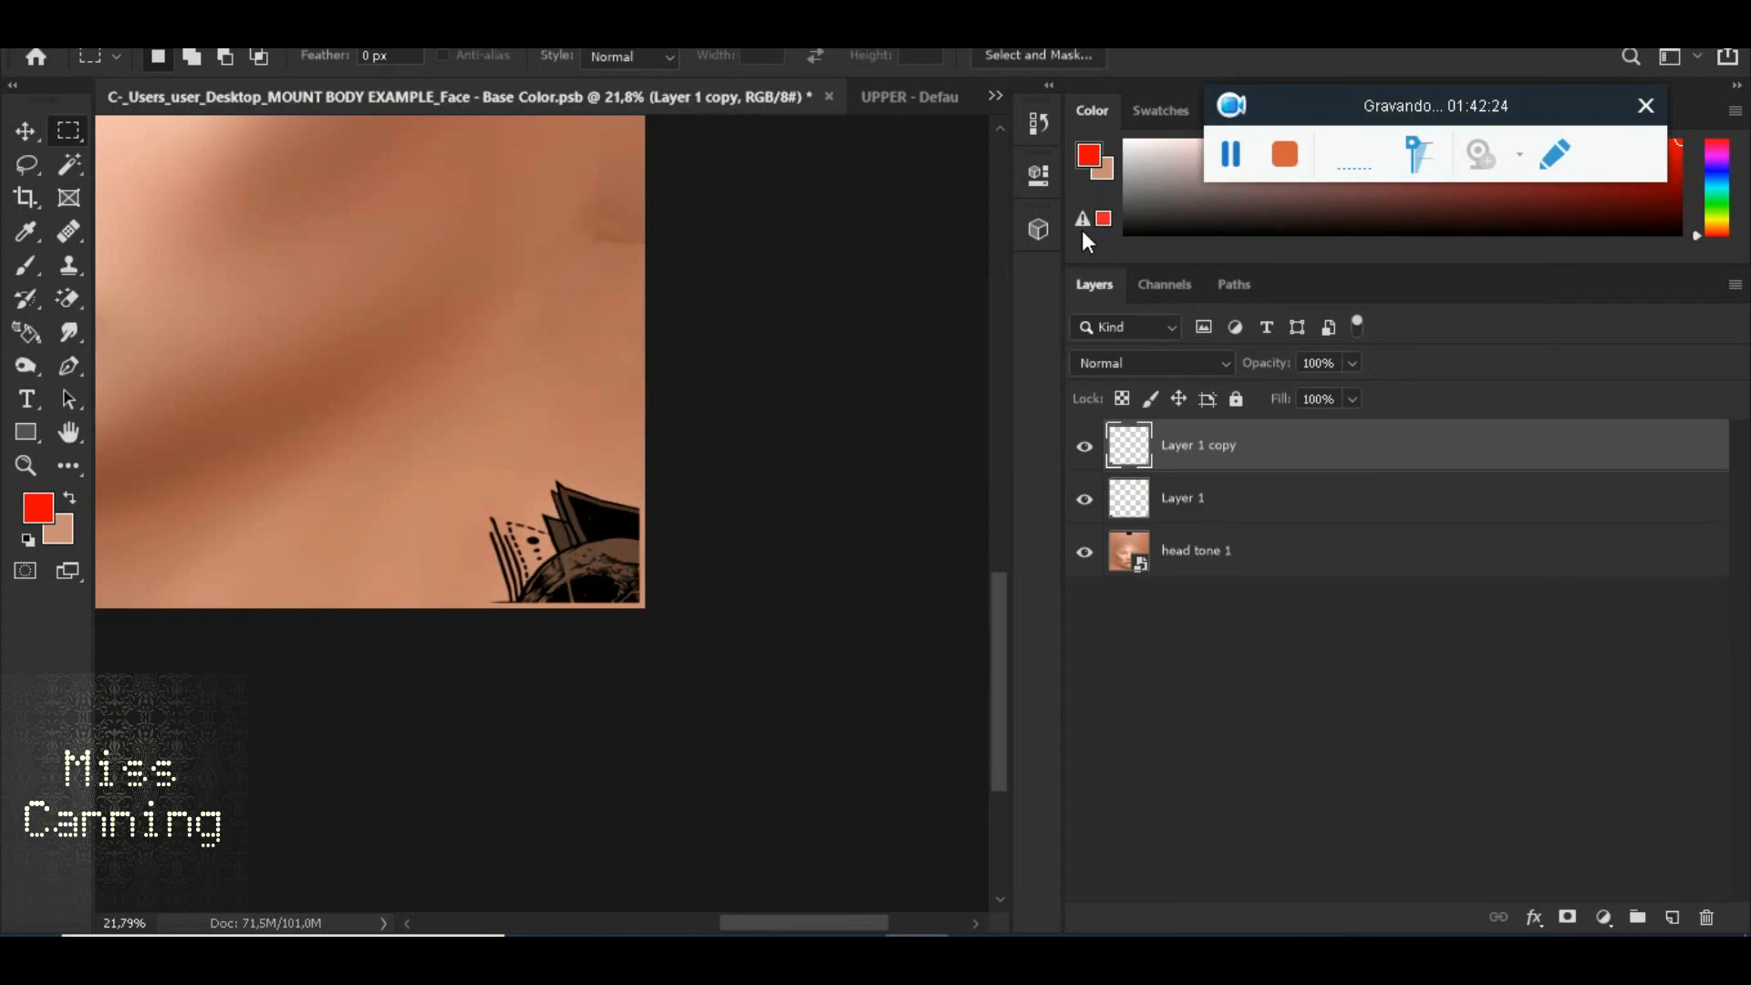
{"action": "left_click", "coordinate": [1085, 554]}
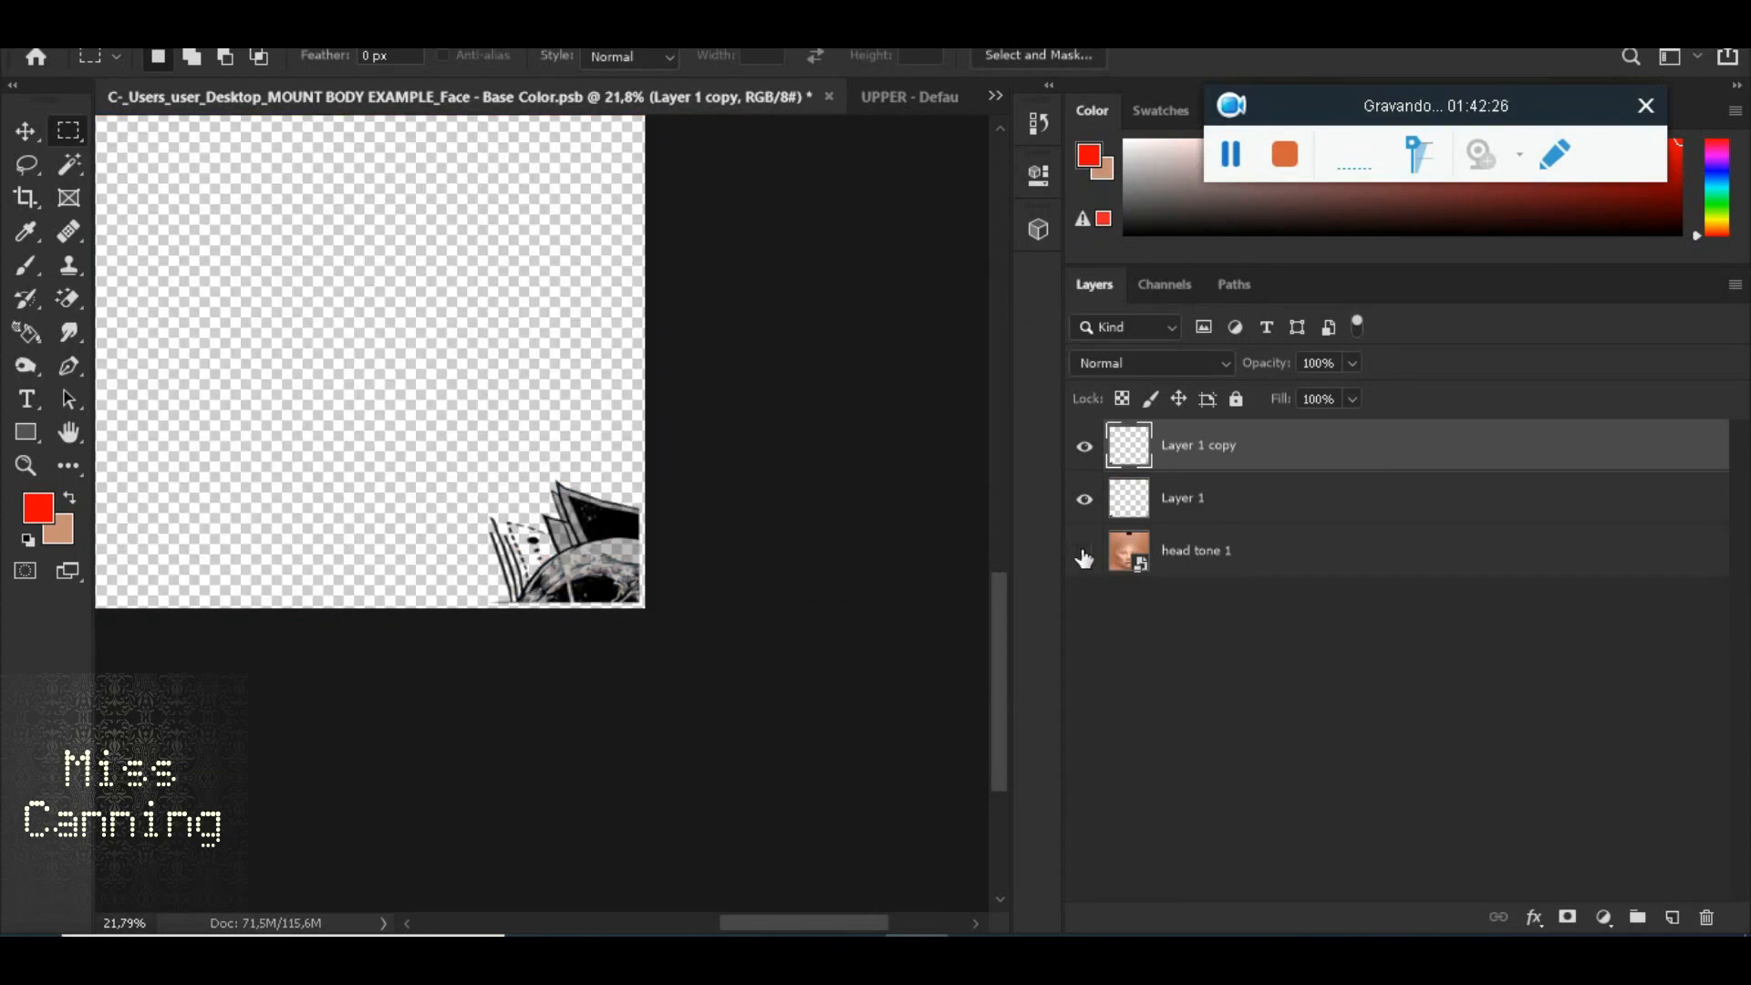
Resize the Face - Base Color image to 2048 × 2048 pixels
{"action": "scroll", "coordinate": [612, 421], "scroll_direction": "down", "scroll_amount": 5}
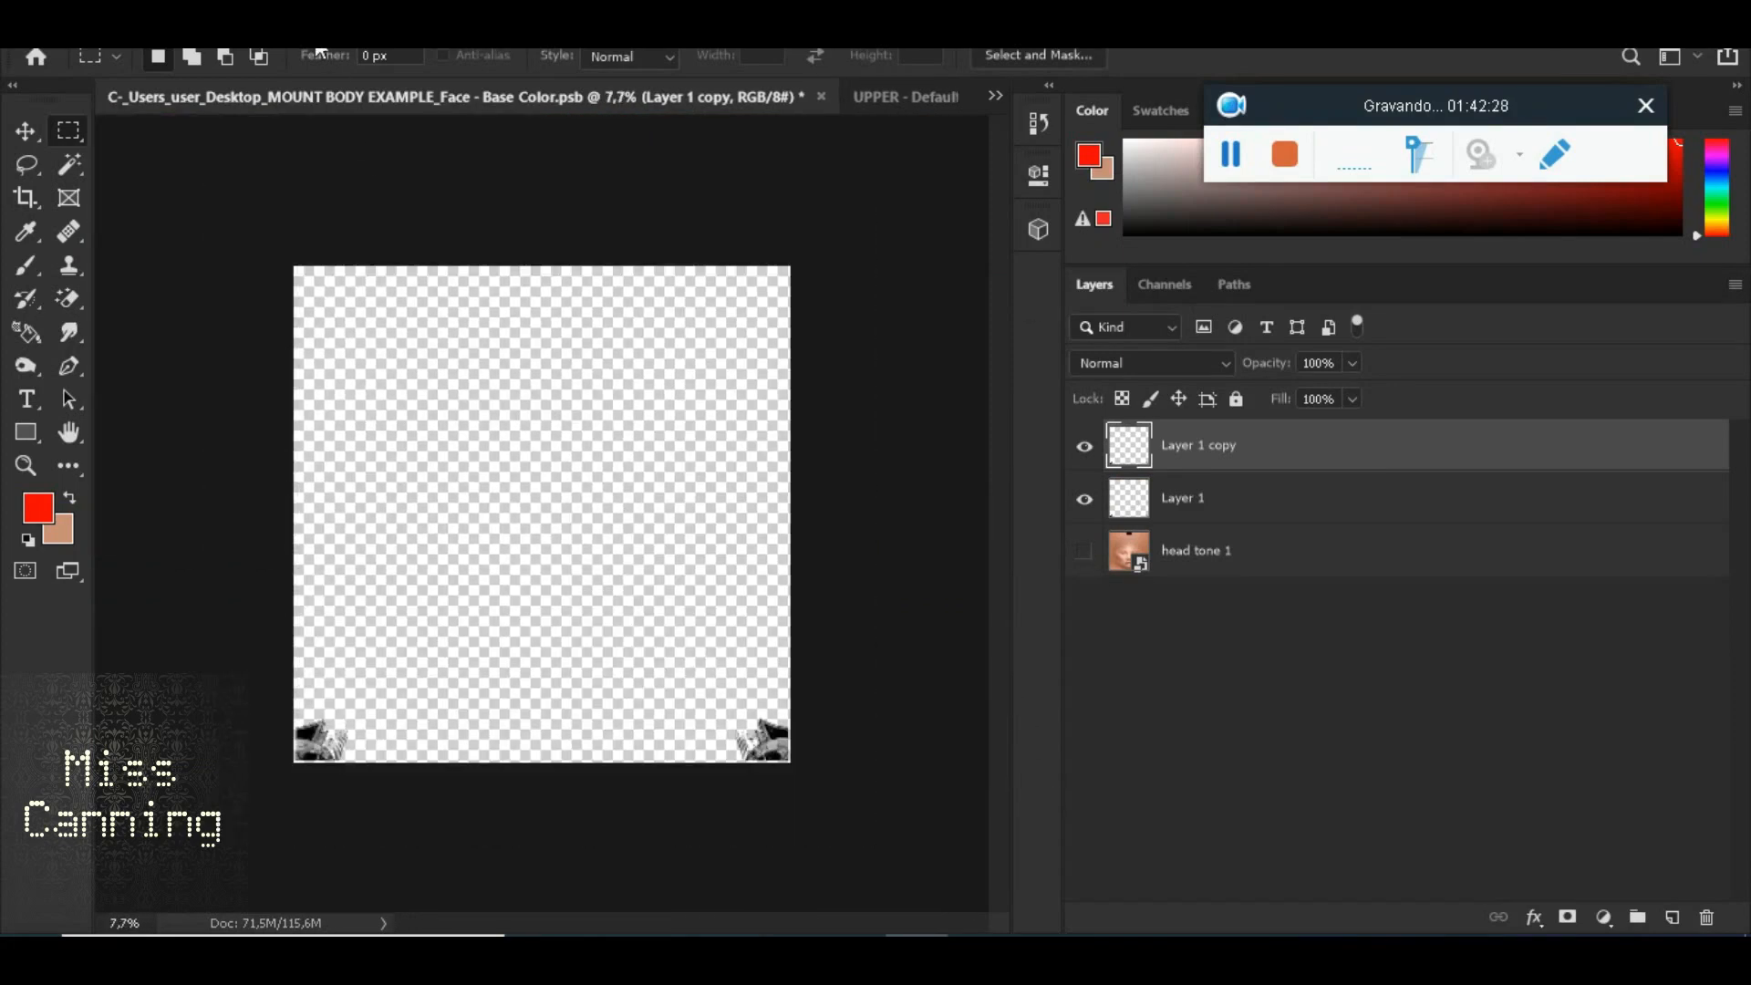
{"action": "left_click", "coordinate": [162, 41]}
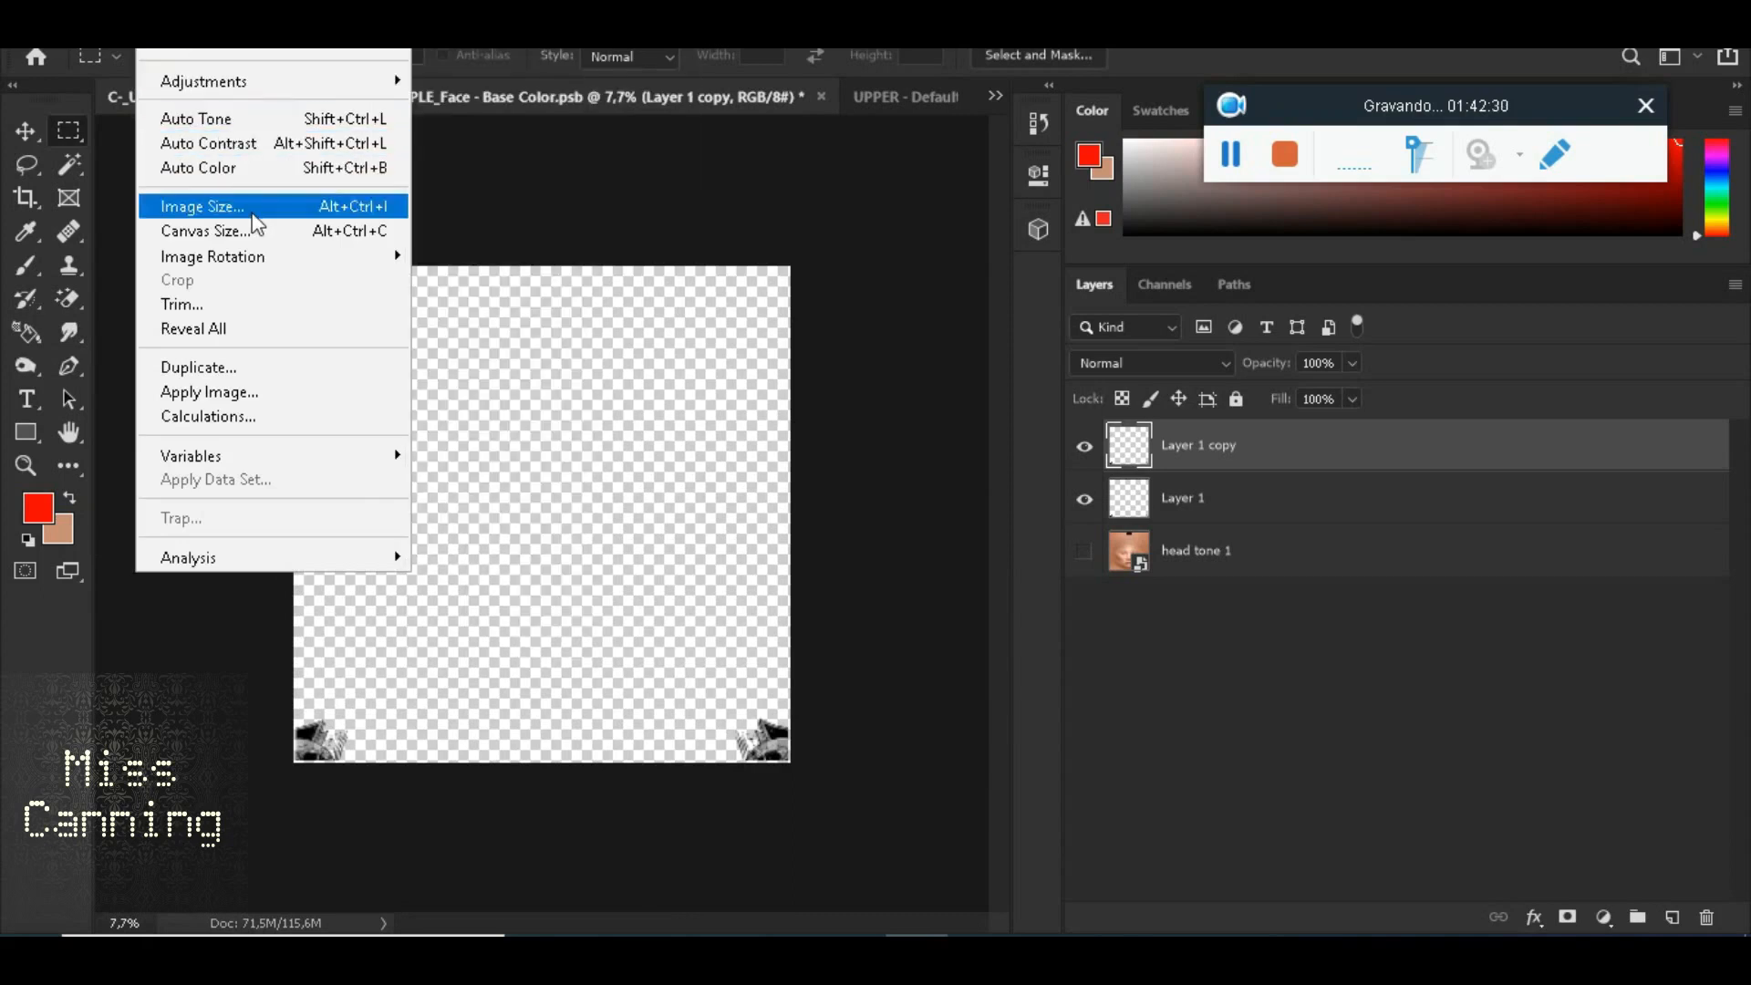
{"action": "left_click", "coordinate": [250, 205]}
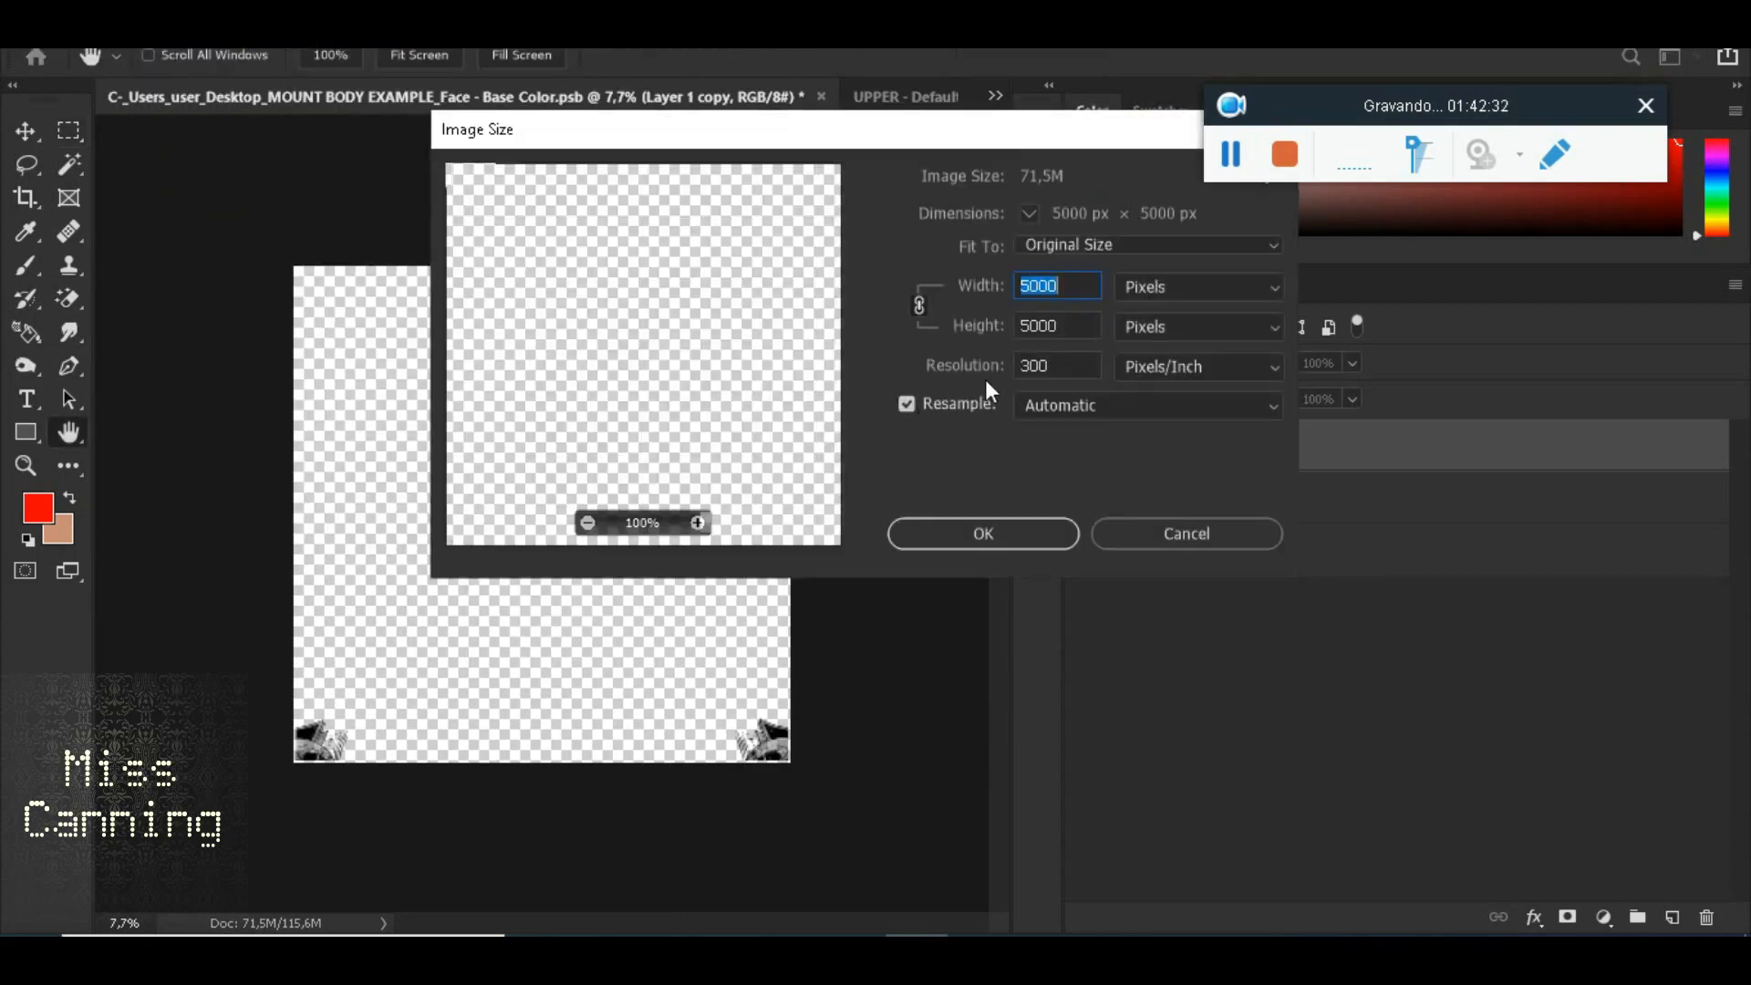
{"action": "type", "text": "2048"}
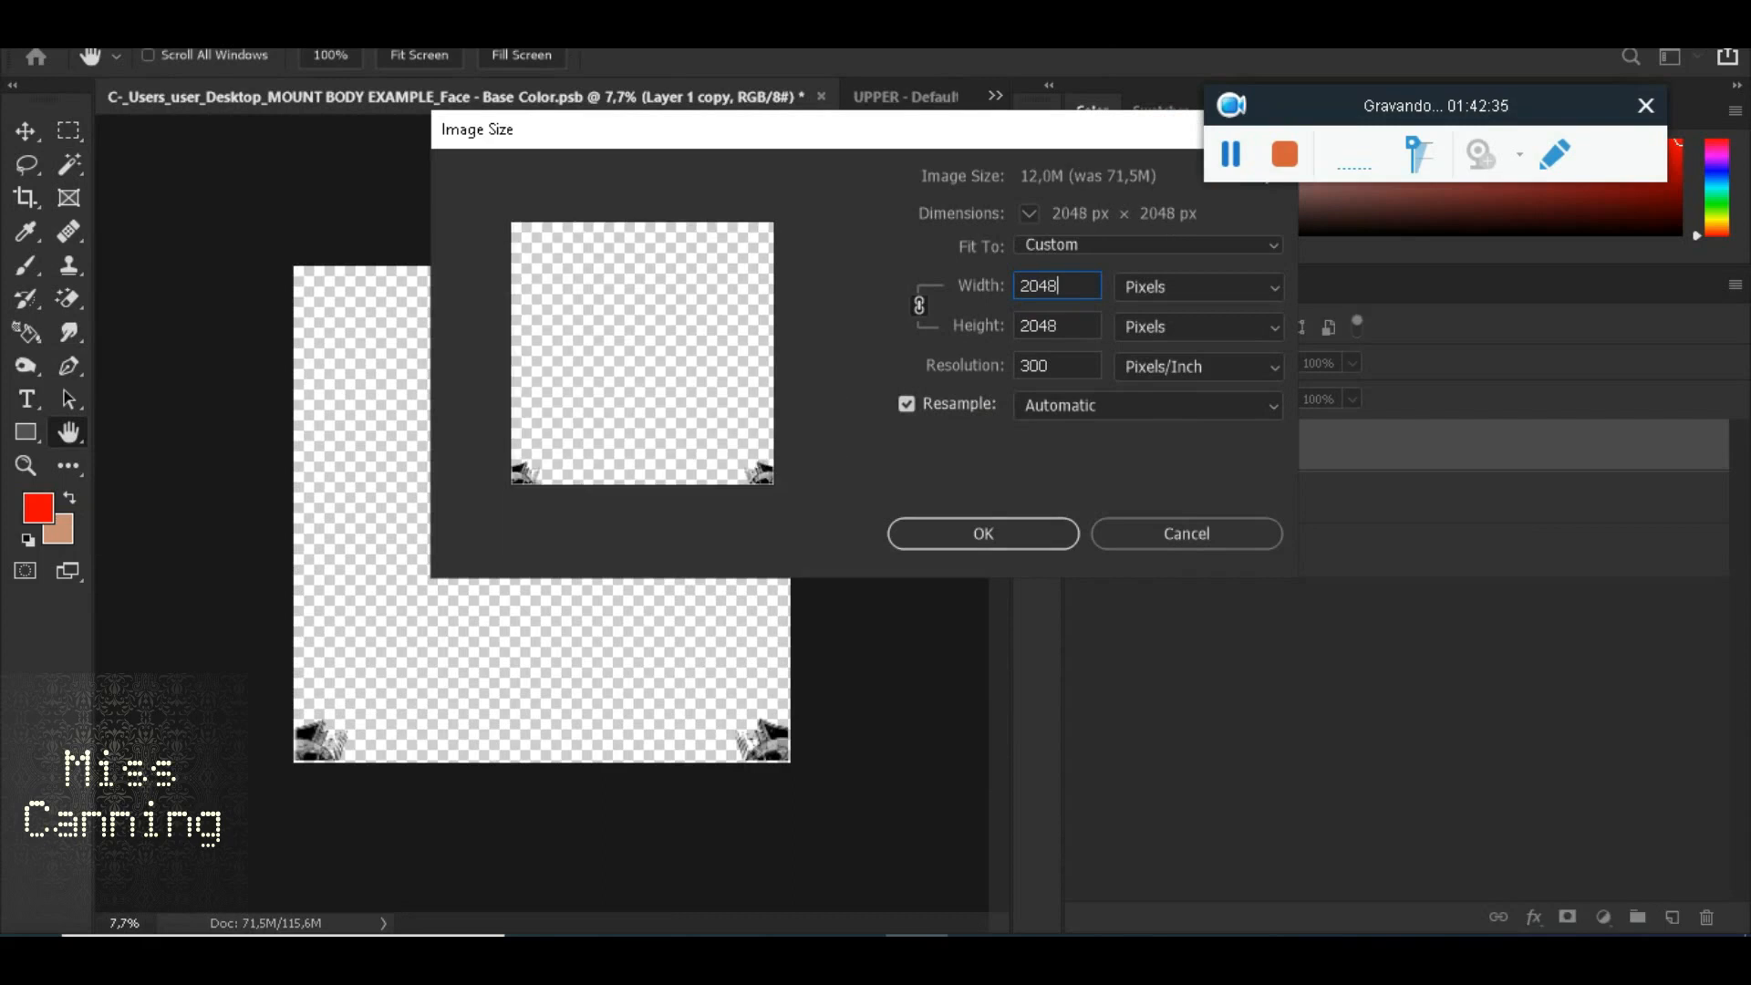
{"action": "left_click", "coordinate": [1003, 544]}
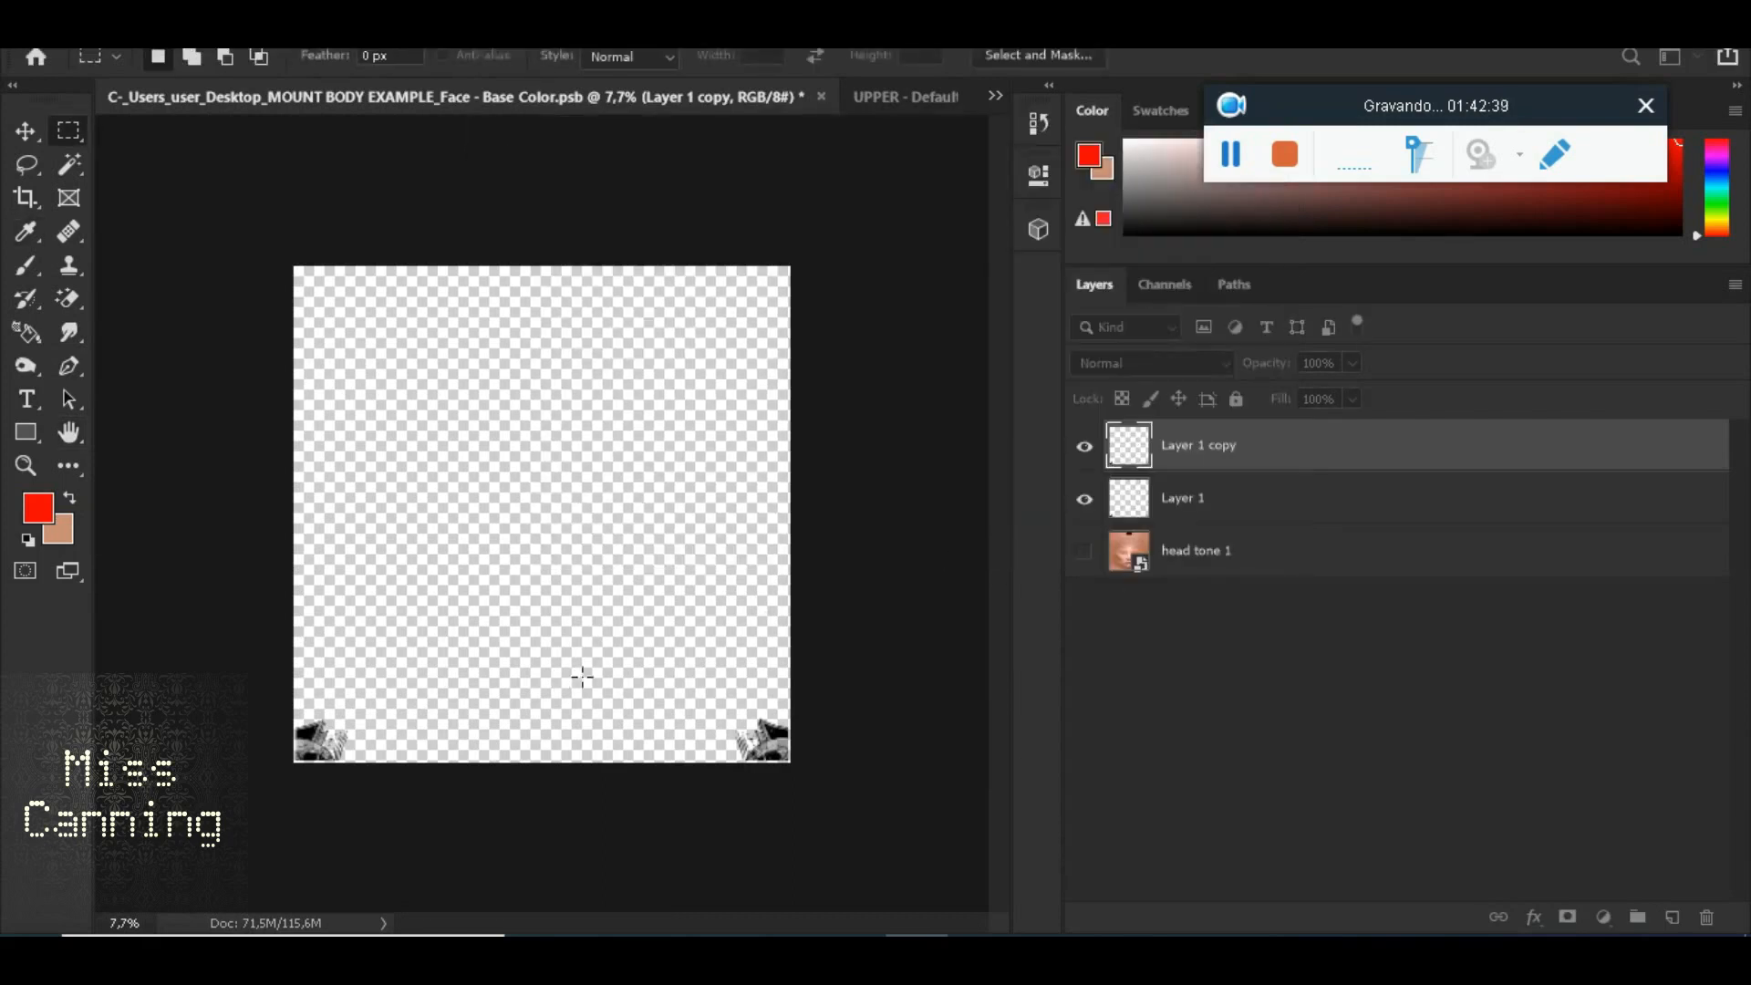
{"action": "scroll", "coordinate": [684, 593], "scroll_direction": "up", "scroll_amount": 5}
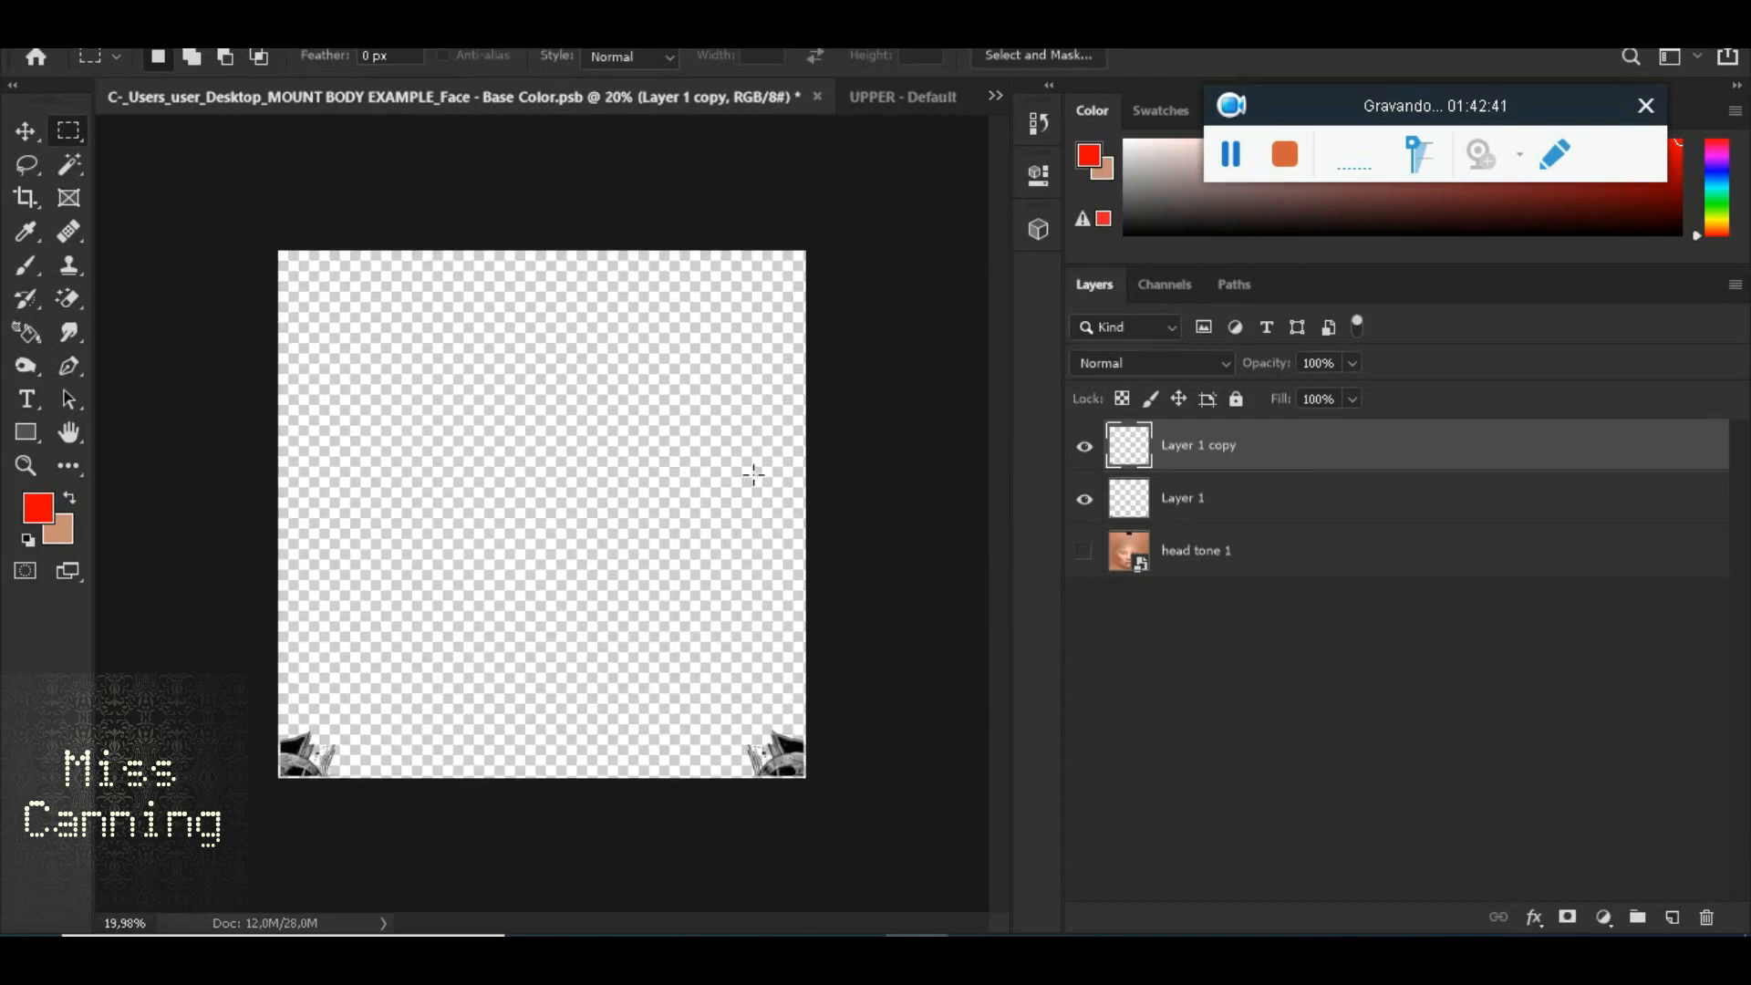
{"action": "scroll", "coordinate": [757, 467], "scroll_direction": "up", "scroll_amount": 1}
Resize the UPPER - Default Texture4.psb image to 2048 × 2048 pixels
{"action": "left_click", "coordinate": [903, 96]}
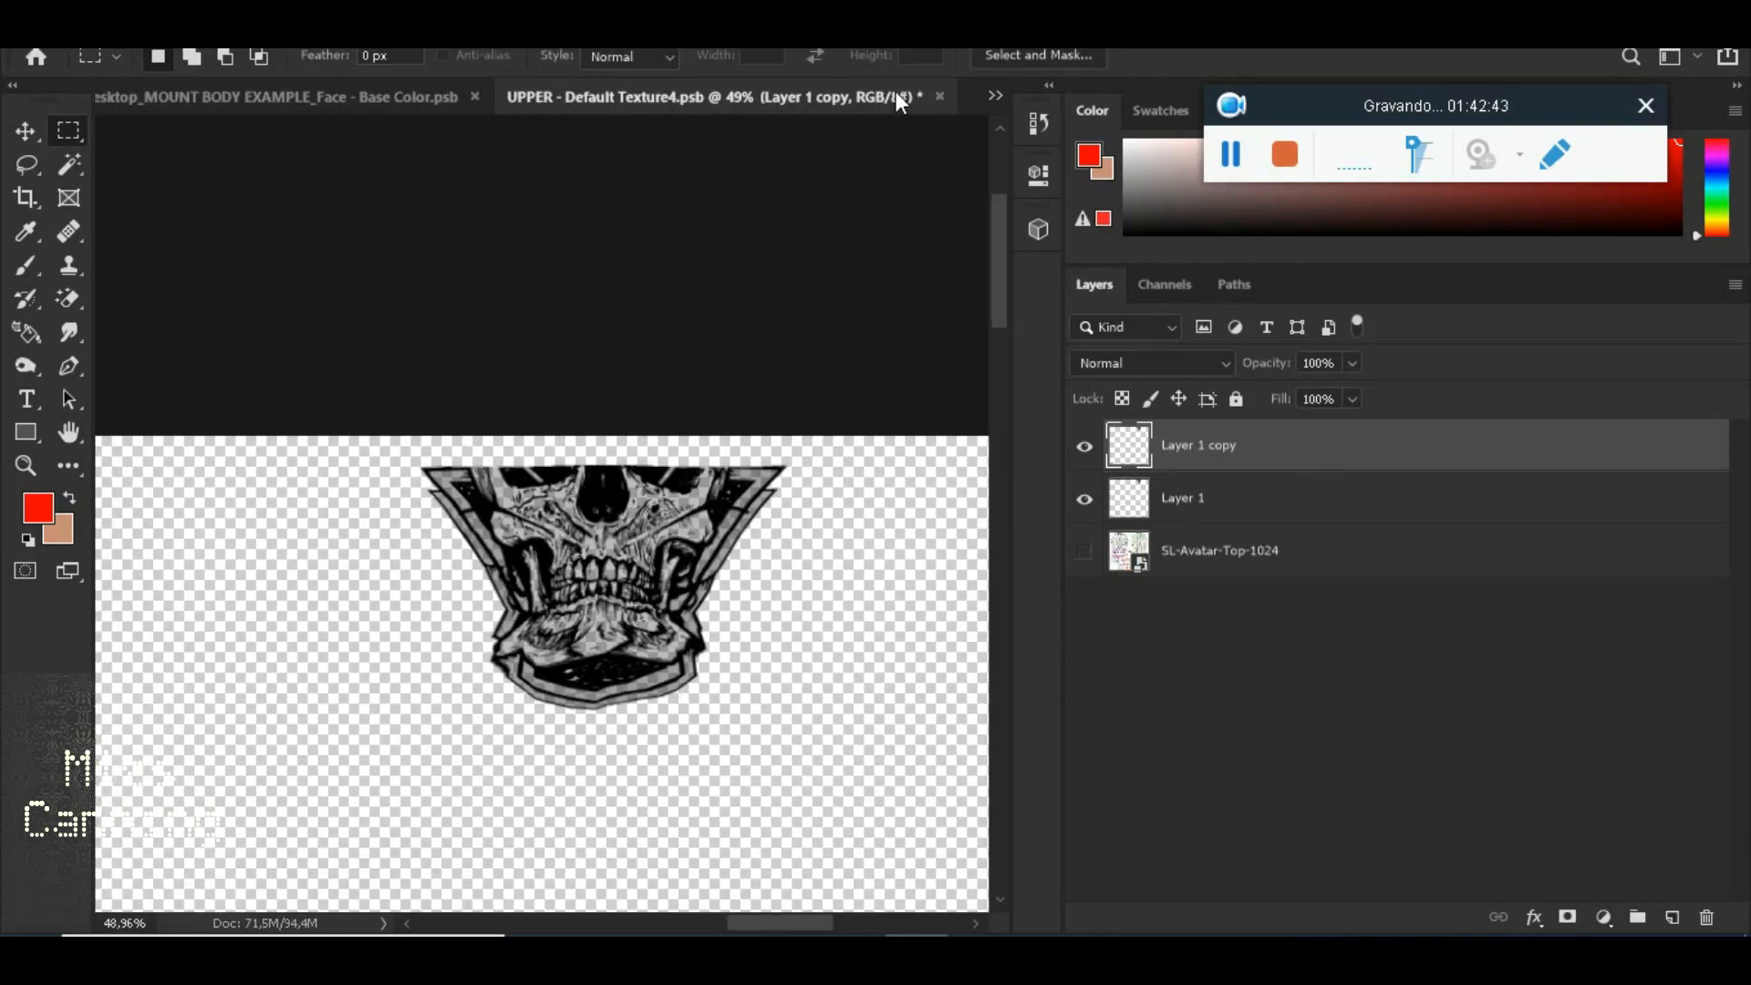
{"action": "left_click", "coordinate": [166, 36]}
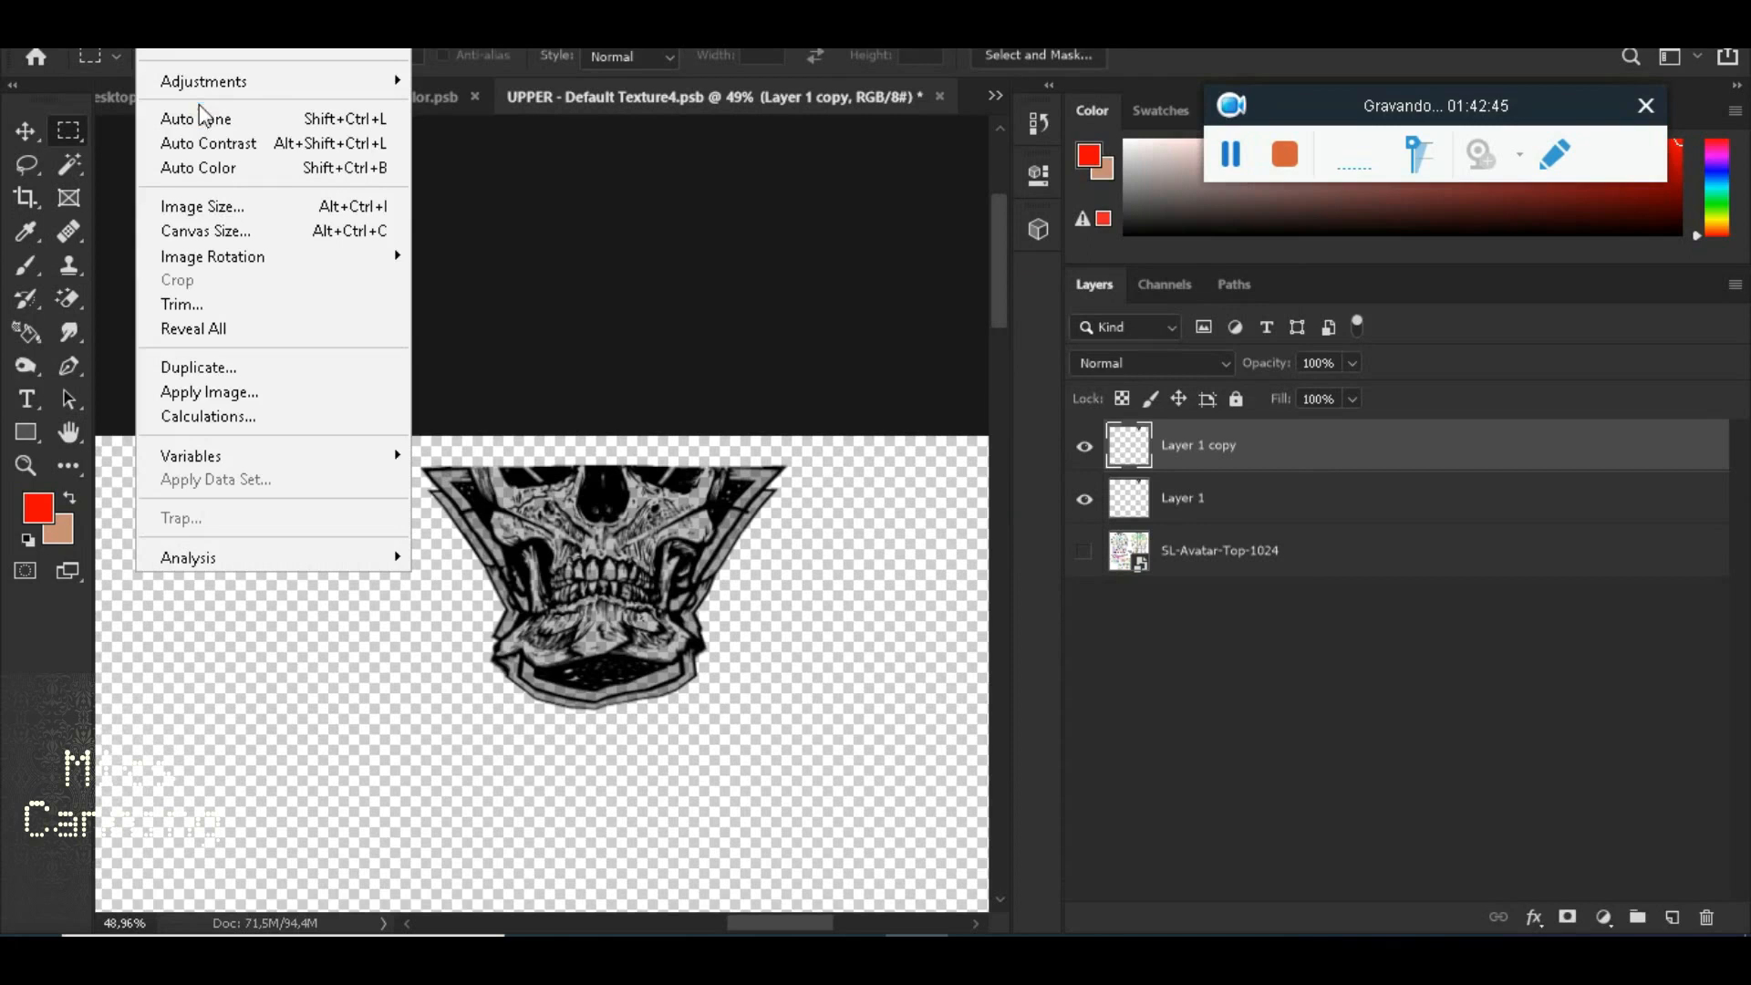
{"action": "left_click", "coordinate": [244, 211]}
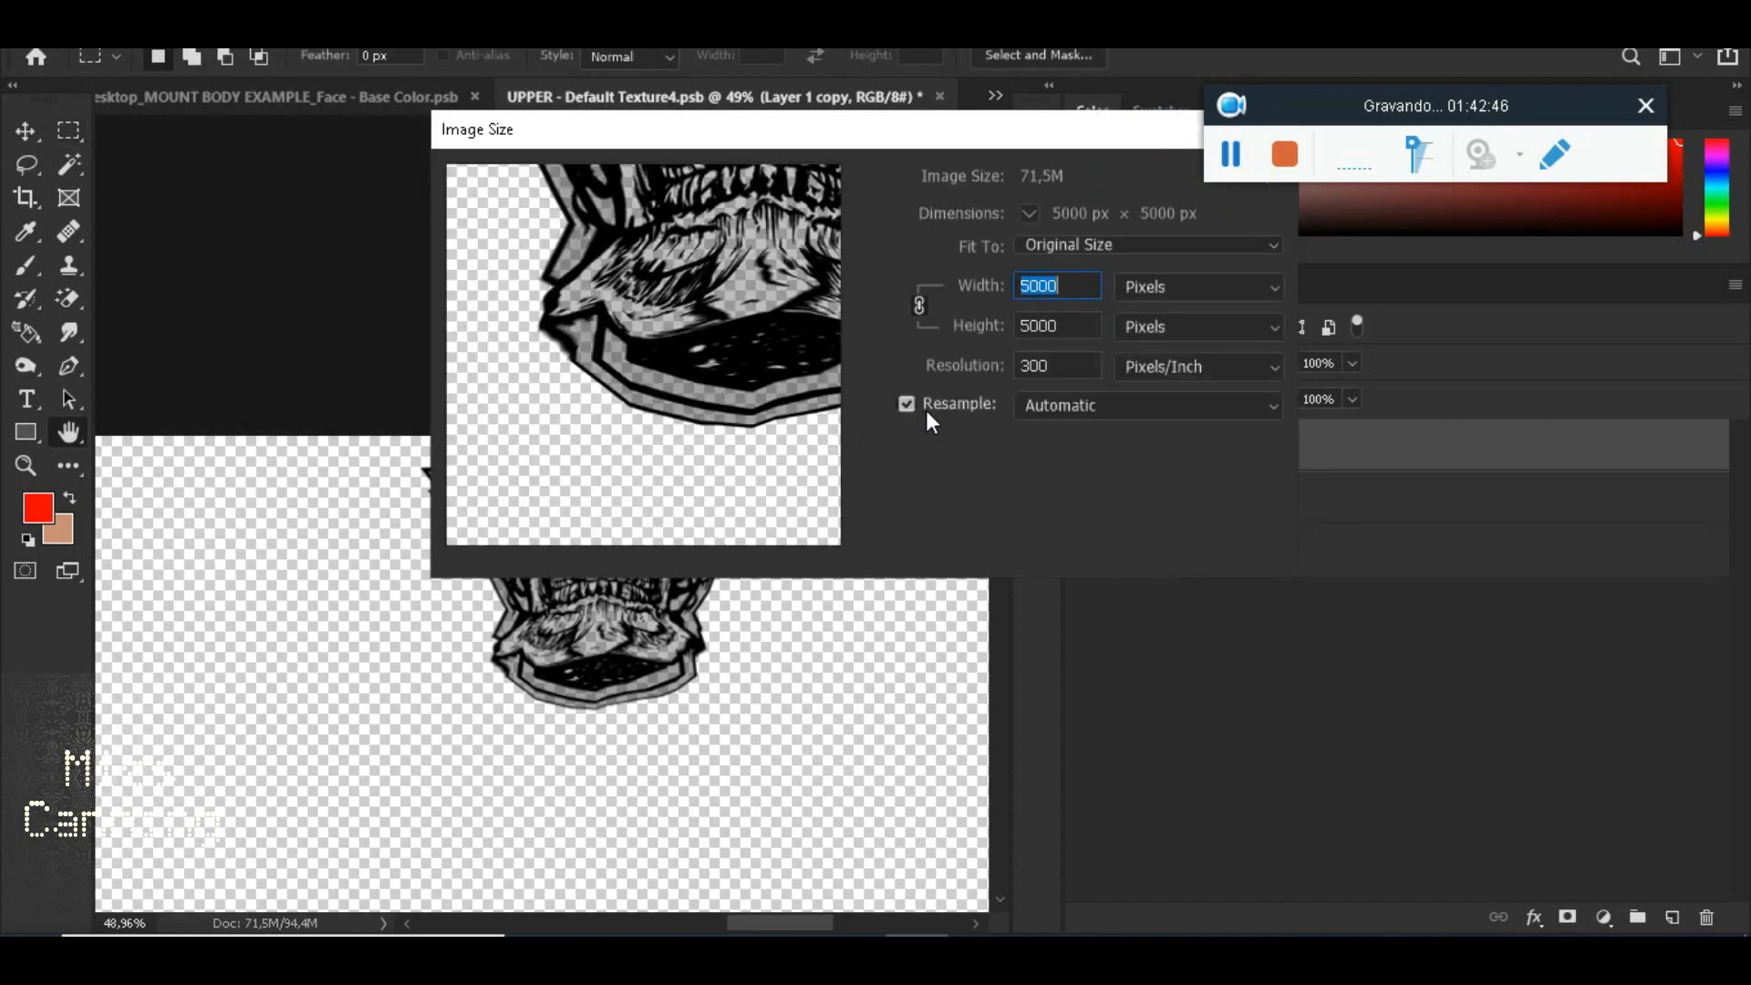
{"action": "type", "text": "2048"}
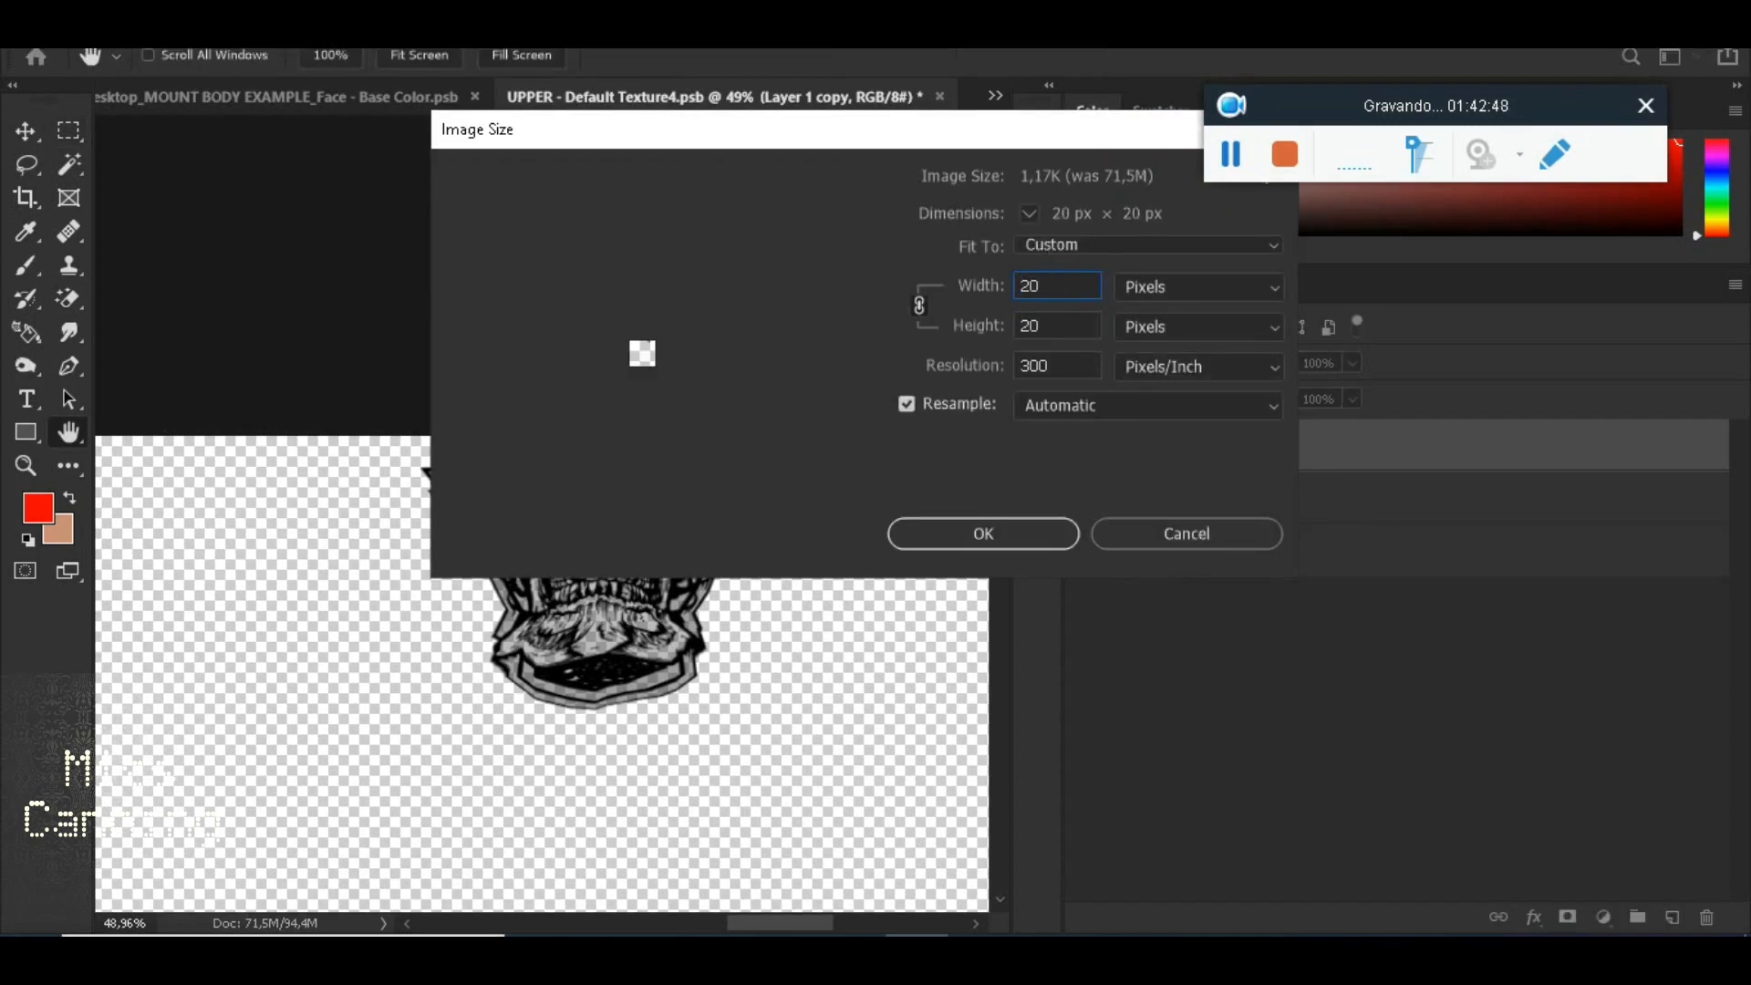
{"action": "left_click", "coordinate": [938, 535]}
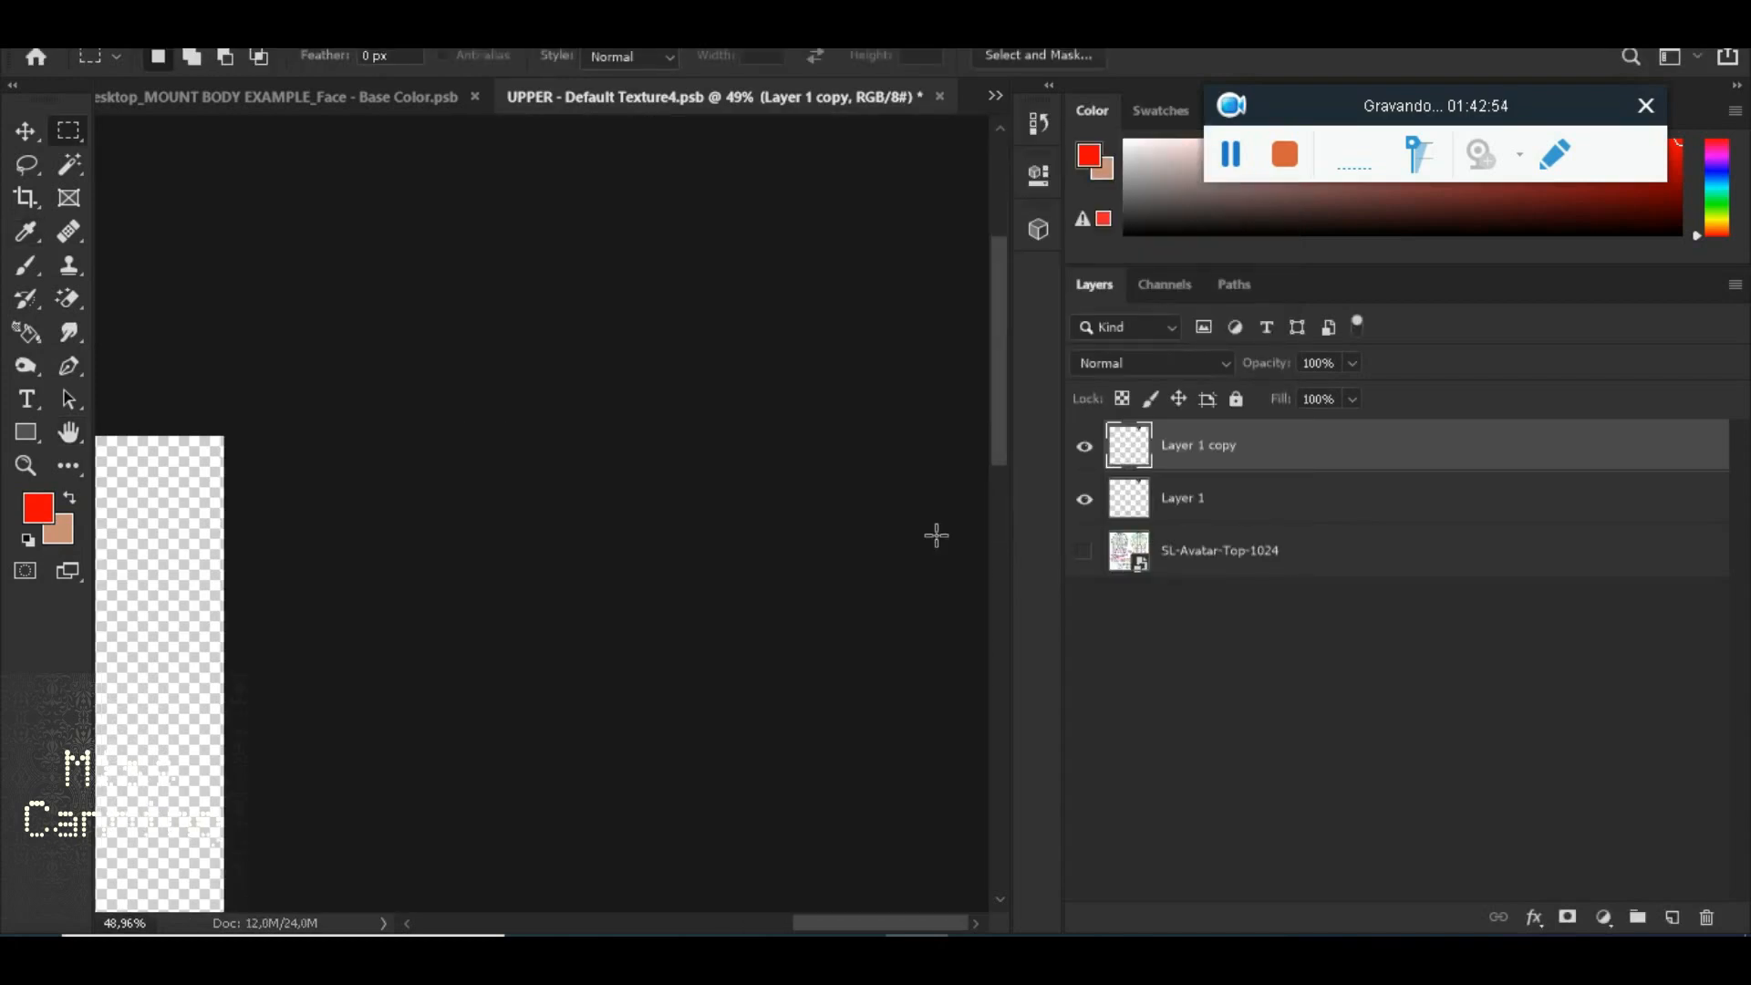
{"action": "key", "text": "ctrl+0"}
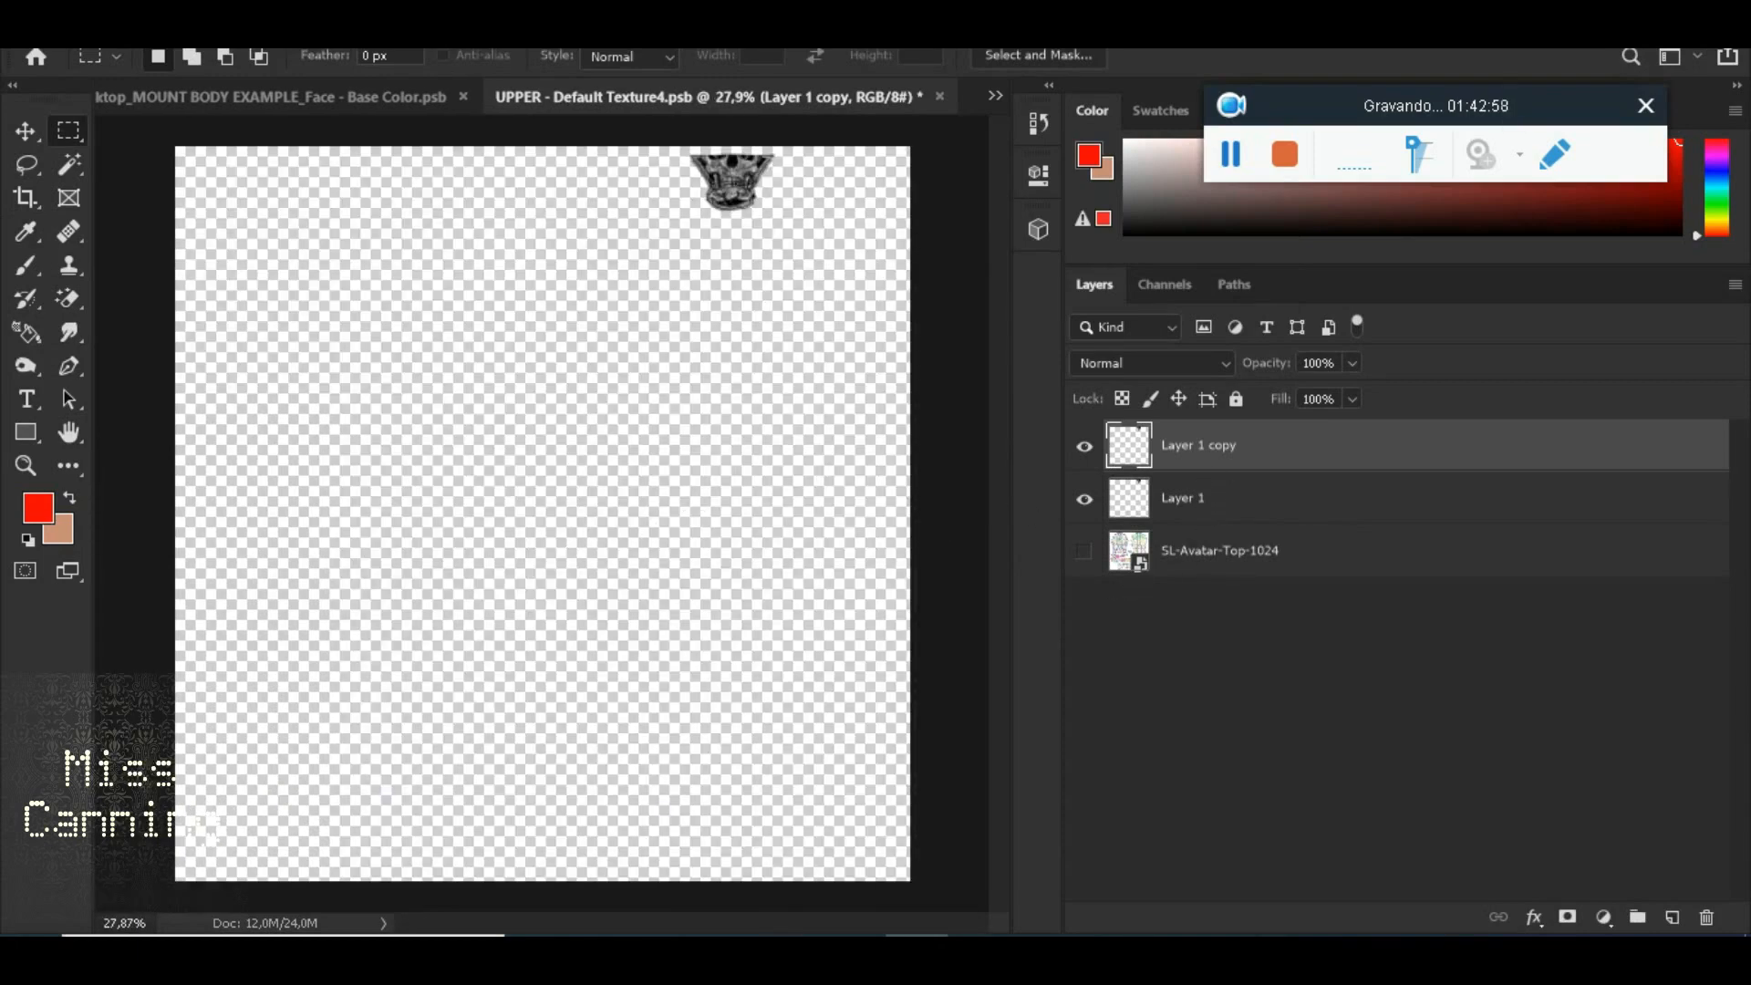
Save the upper body texture as a large-file-size PNG in the MOUNT BODY EXAMPLE folder, replacing skull tatoo body
{"action": "left_click", "coordinate": [68, 41]}
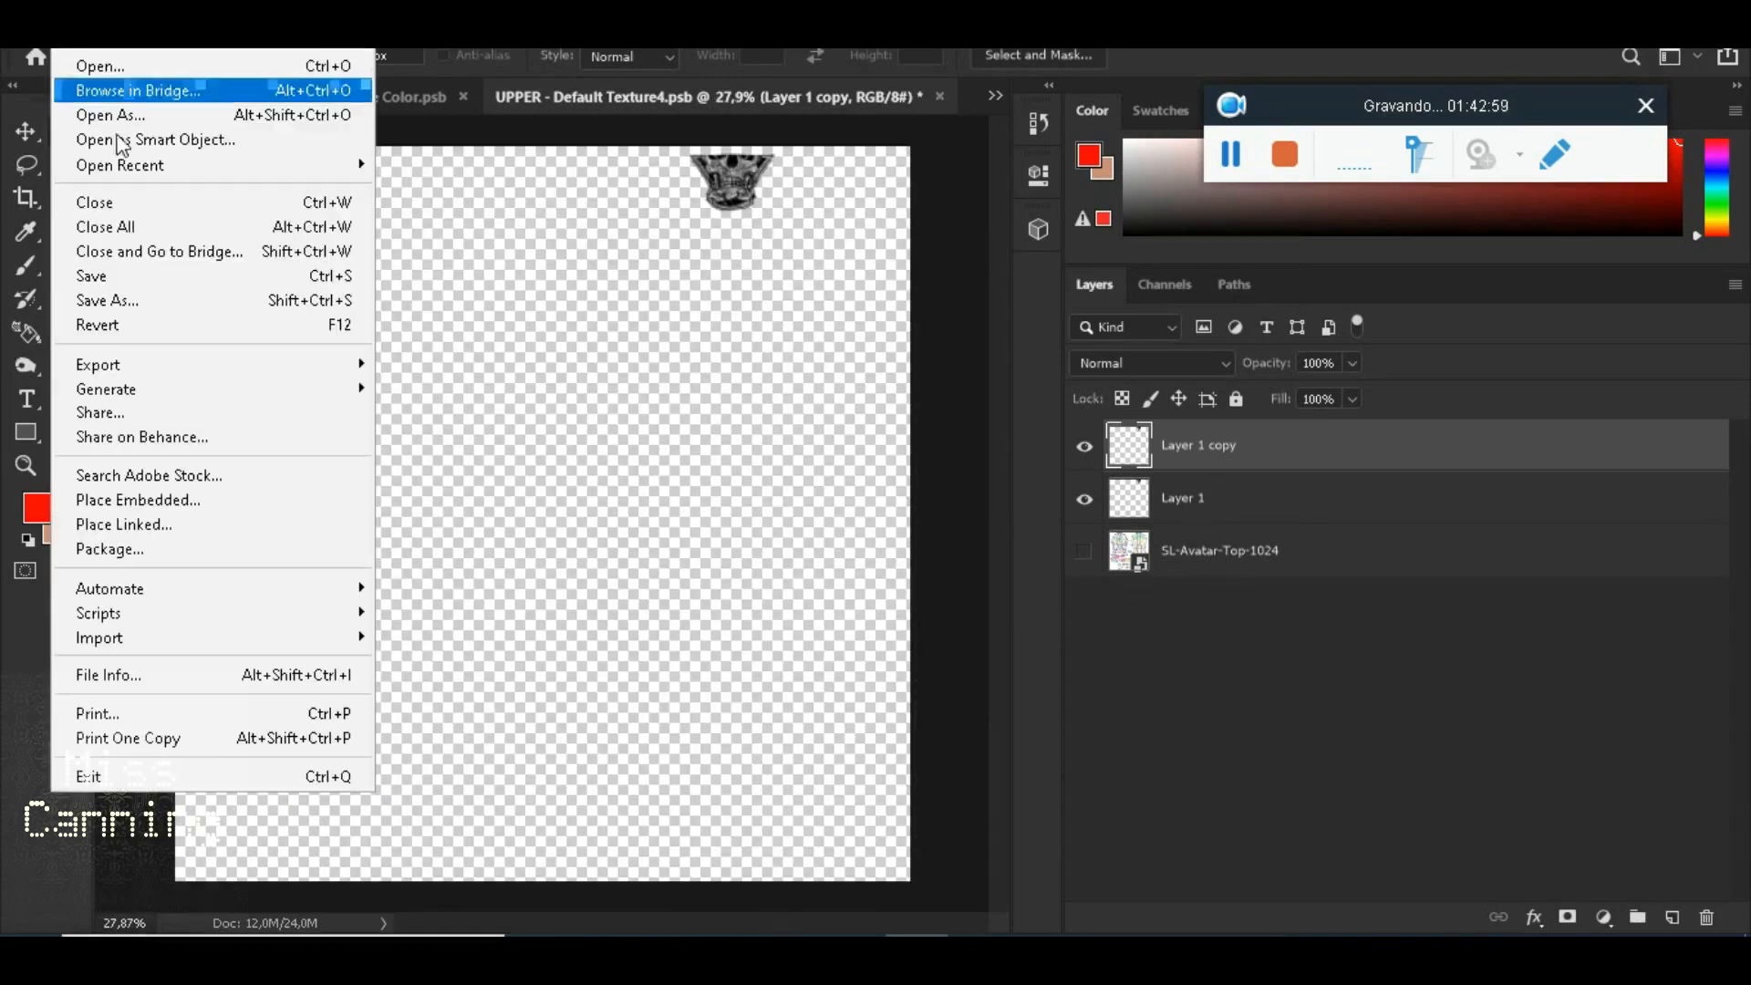
{"action": "left_click", "coordinate": [149, 300]}
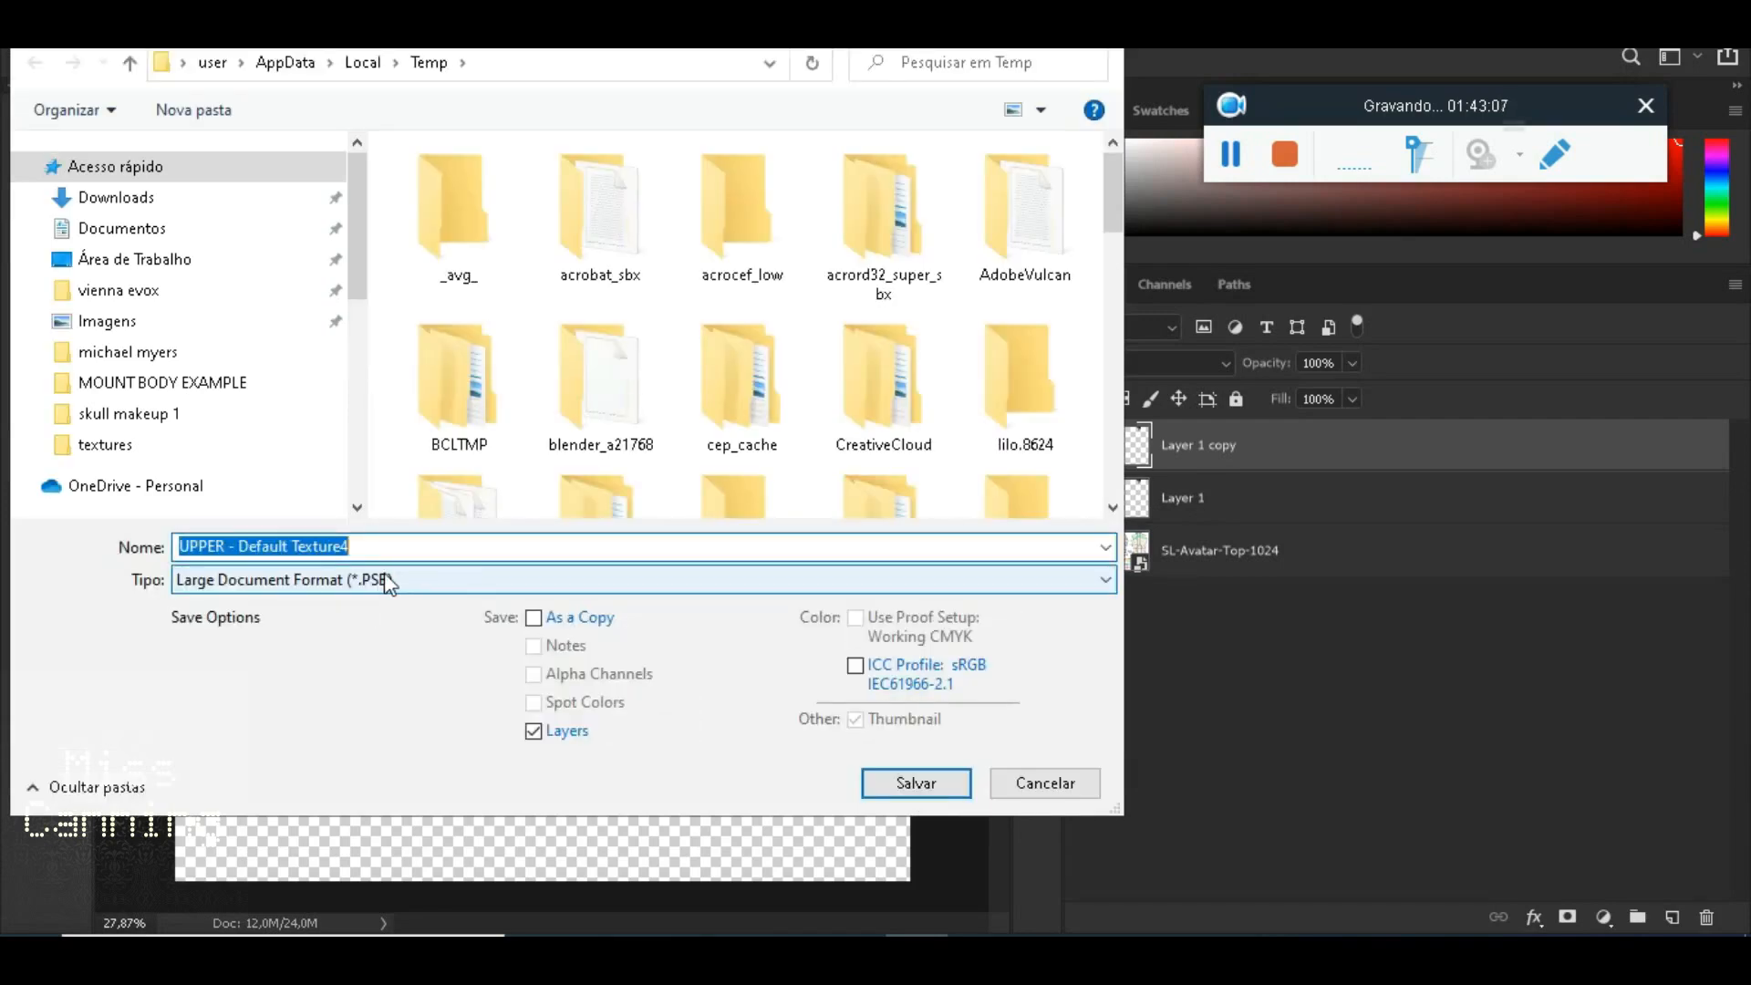
{"action": "left_click", "coordinate": [458, 583]}
{"action": "left_click", "coordinate": [337, 478]}
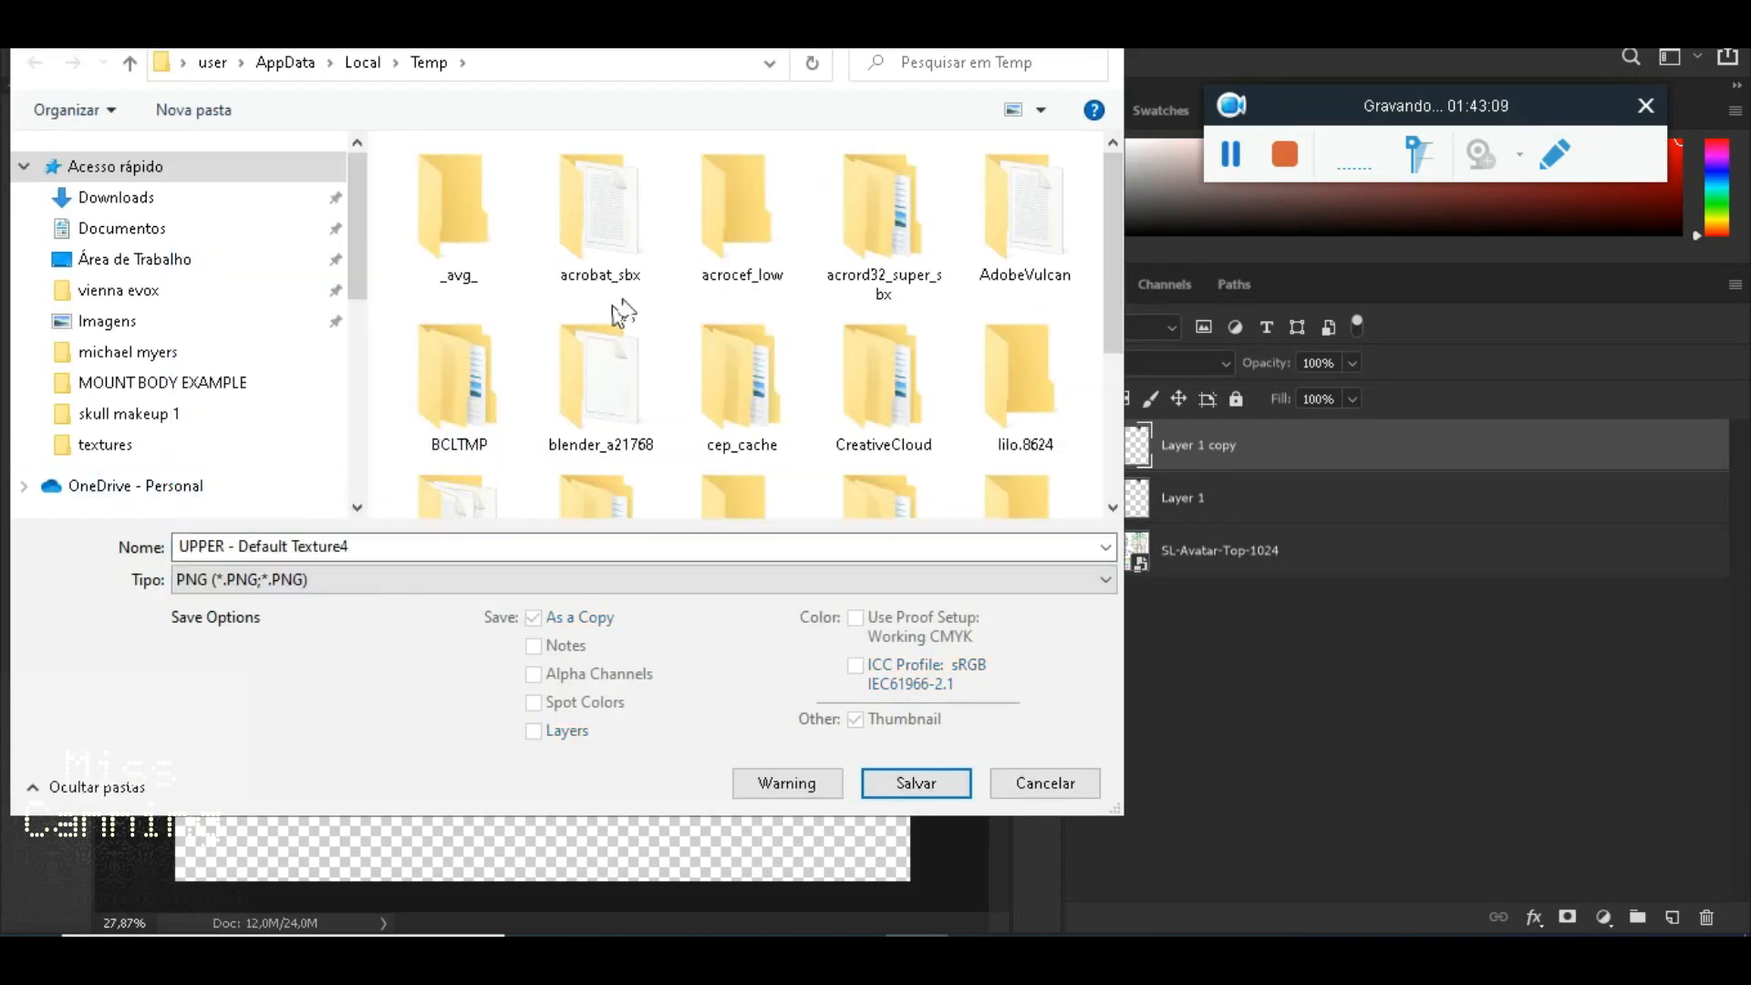
{"action": "scroll", "coordinate": [1067, 310], "scroll_direction": "down", "scroll_amount": 3}
{"action": "scroll", "coordinate": [700, 361], "scroll_direction": "up", "scroll_amount": 3}
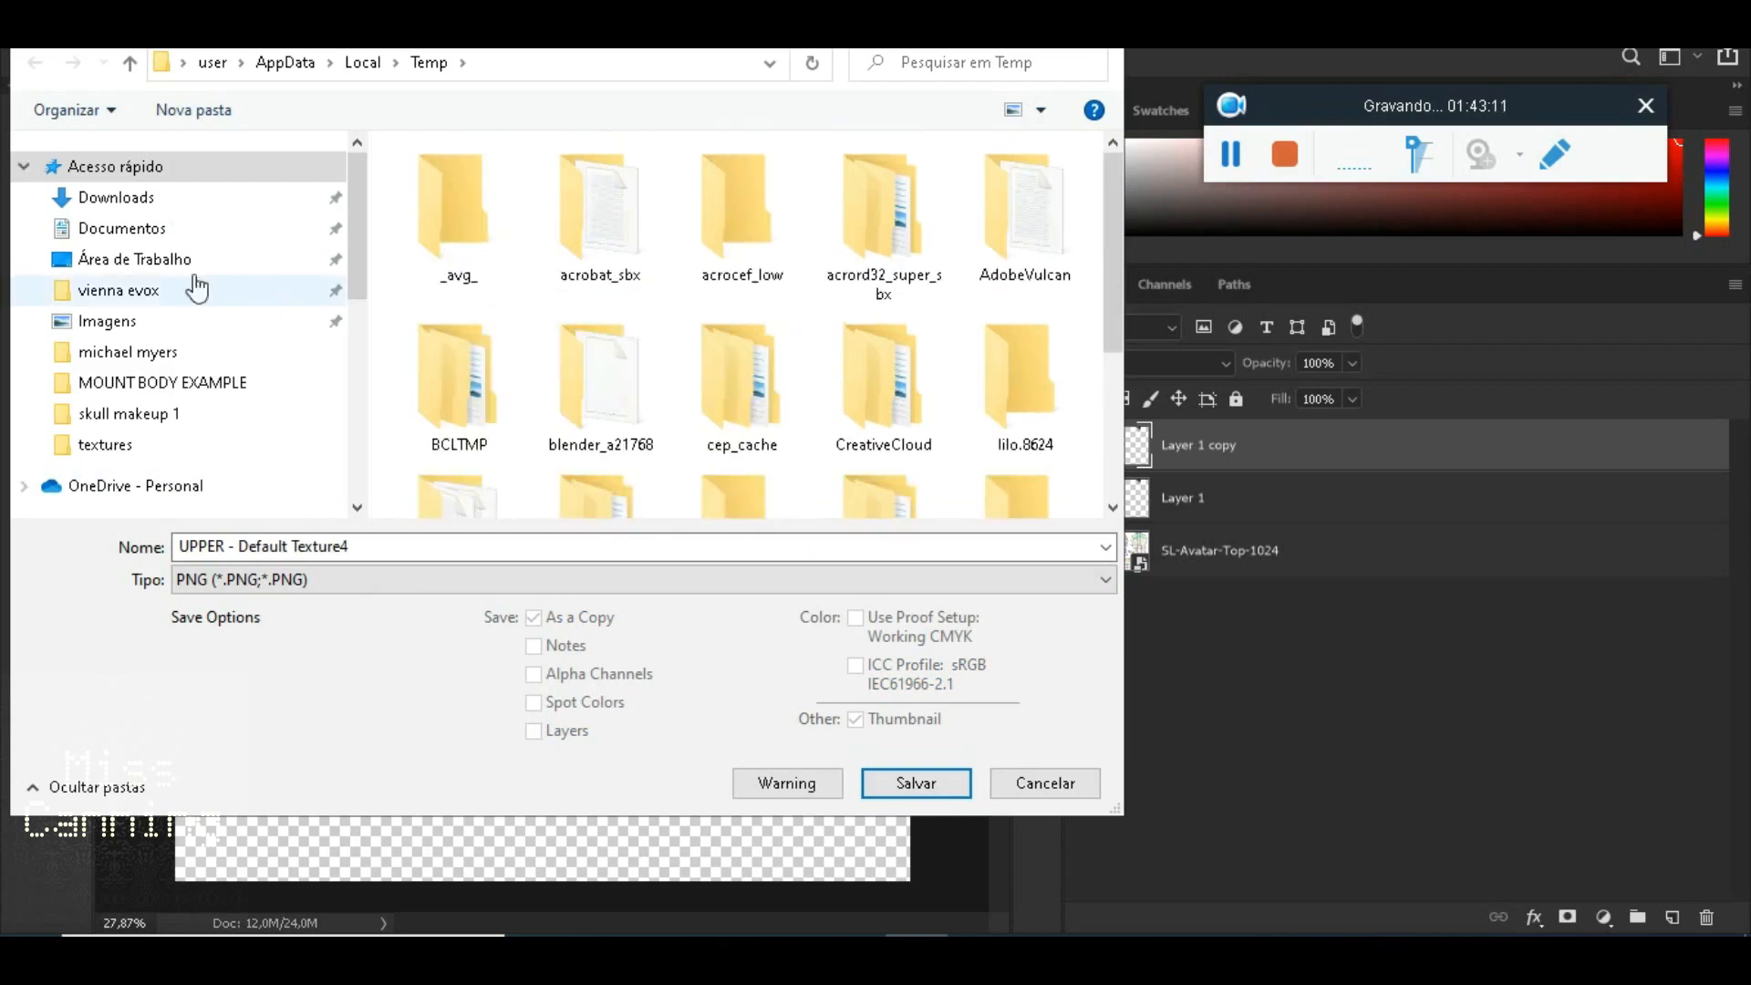
{"action": "left_click", "coordinate": [146, 383]}
{"action": "left_click_drag", "start_coordinate": [1113, 222], "coordinate": [1109, 260]}
{"action": "left_click", "coordinate": [881, 351]}
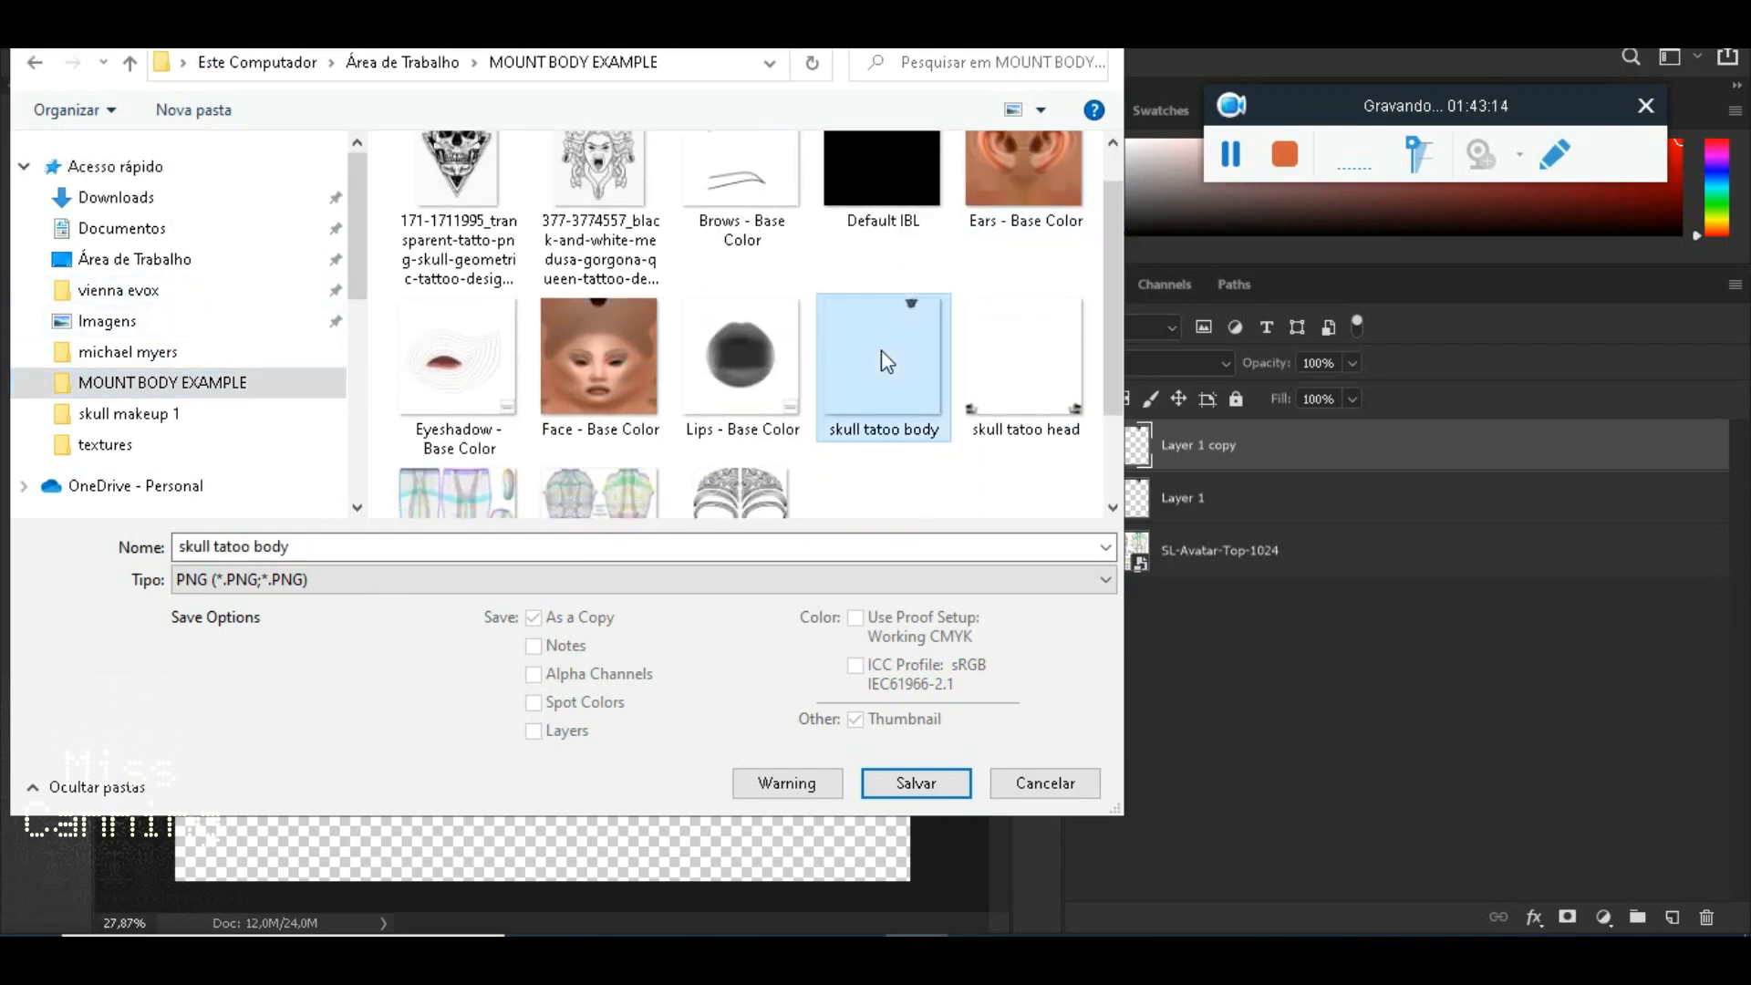
{"action": "left_click", "coordinate": [916, 782]}
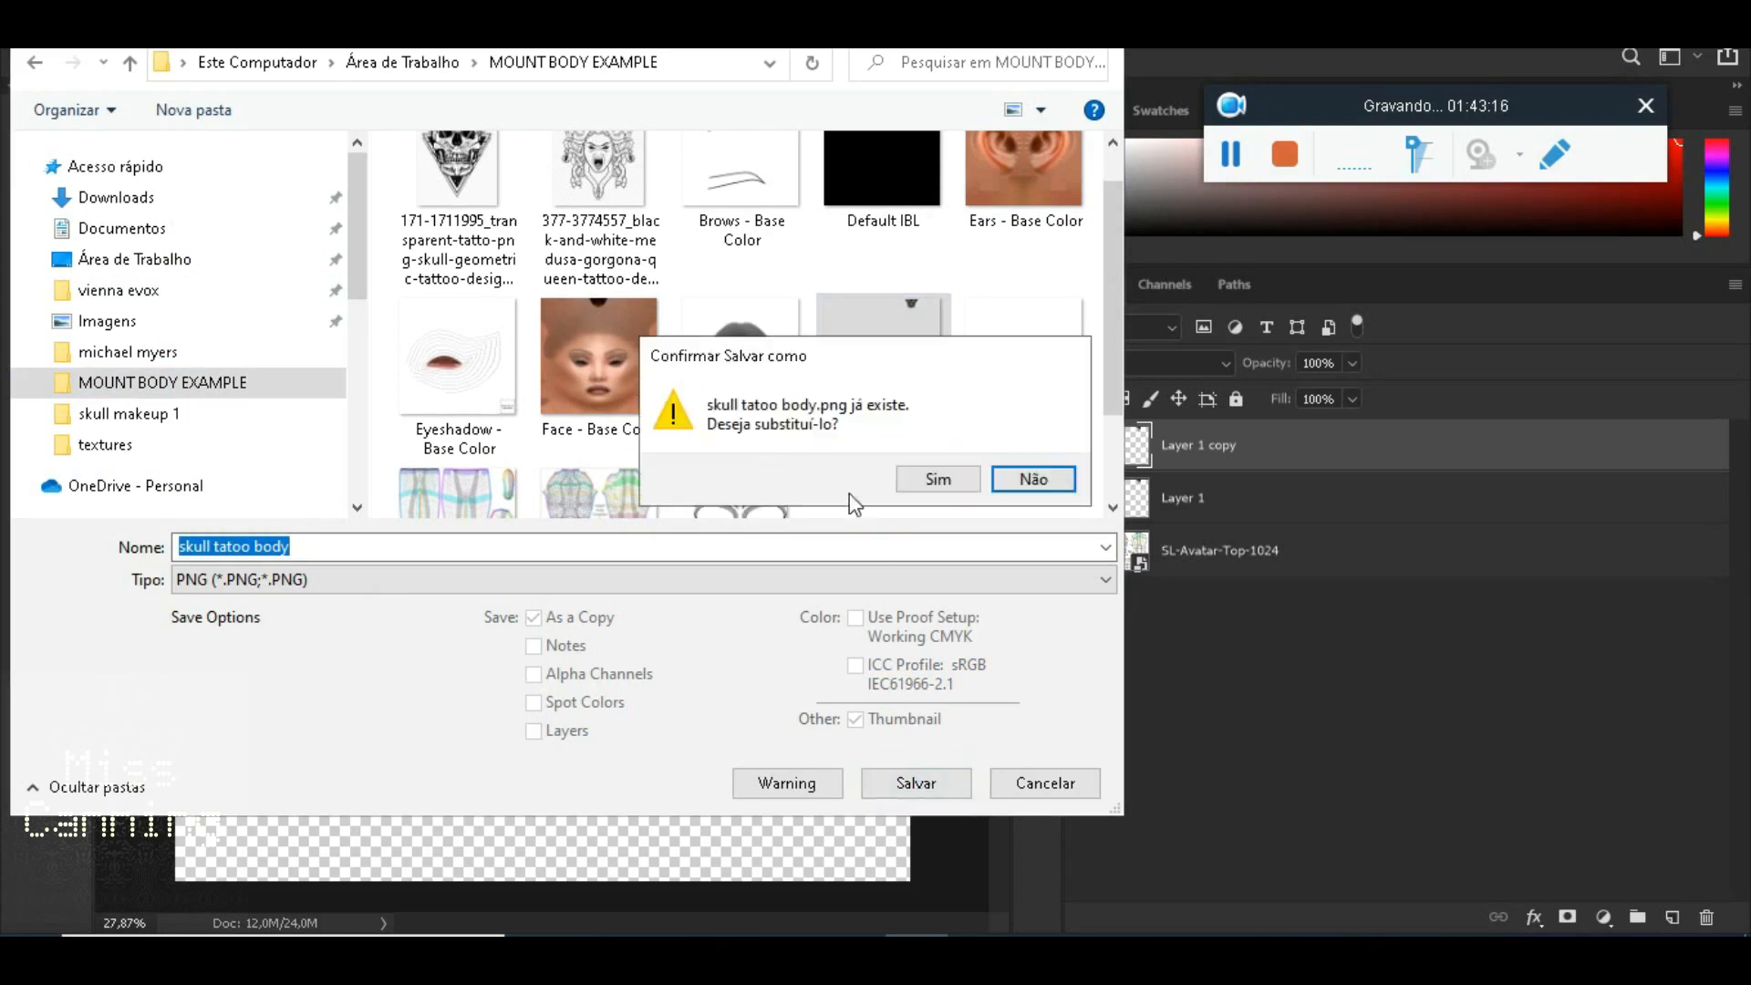
{"action": "left_click", "coordinate": [937, 477]}
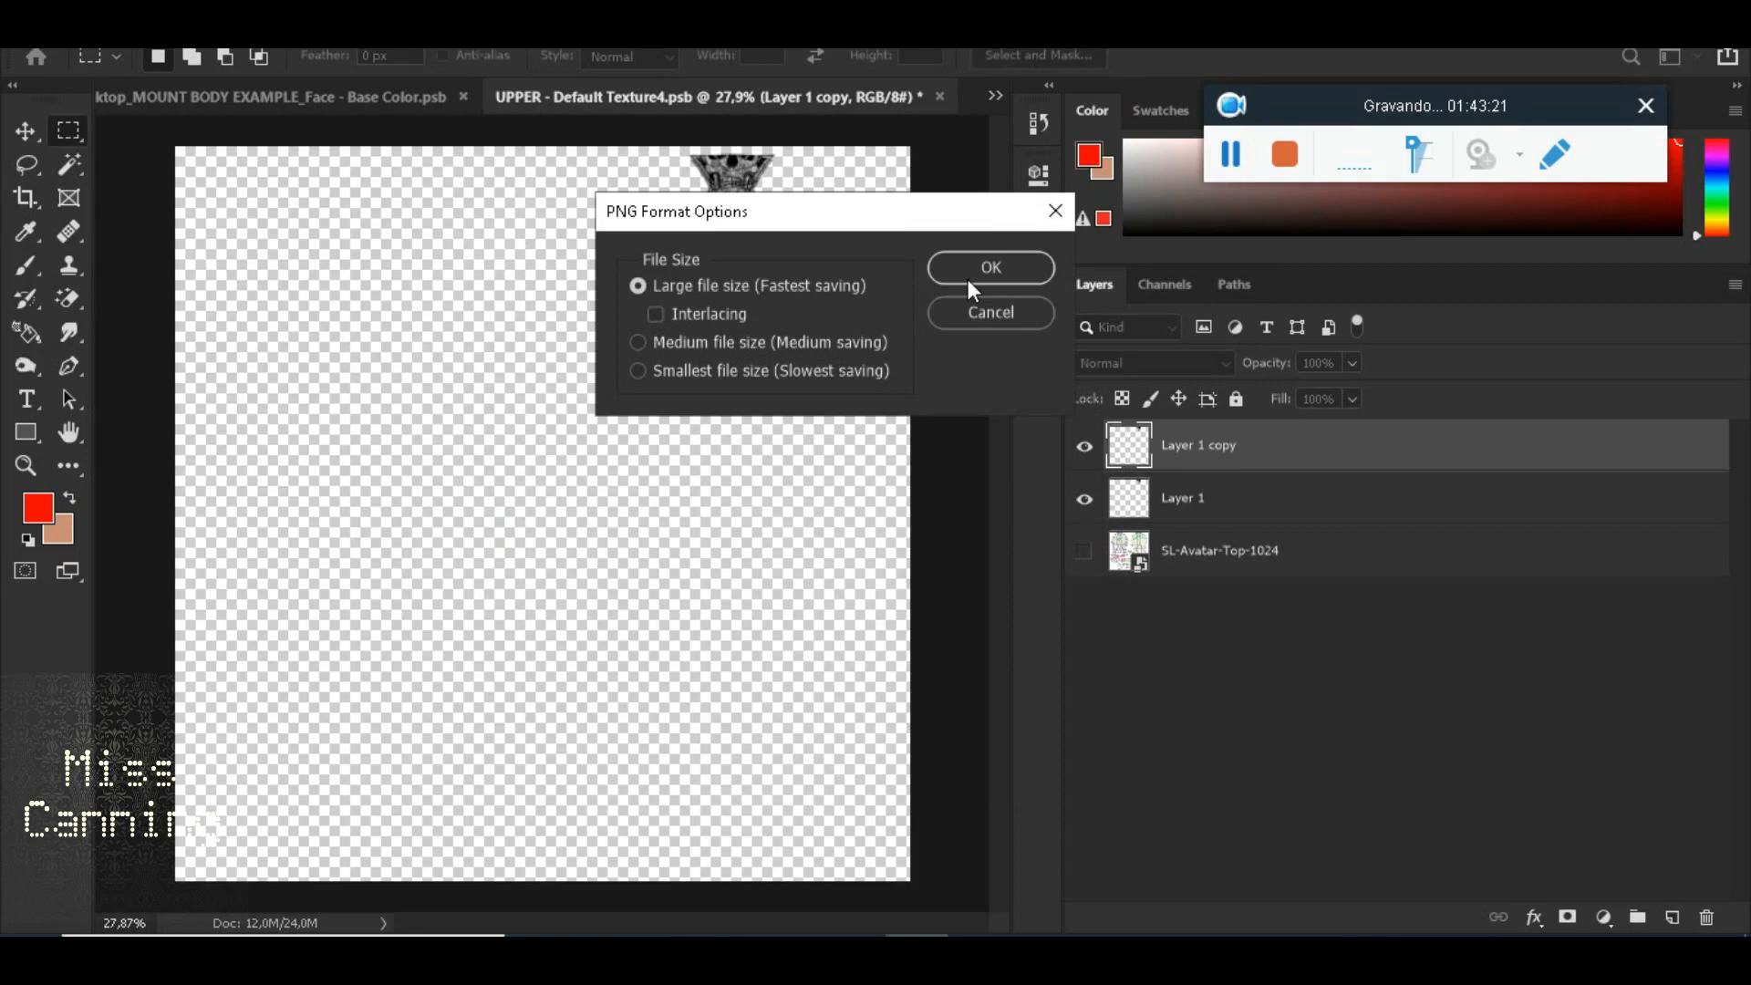
{"action": "left_click", "coordinate": [967, 277]}
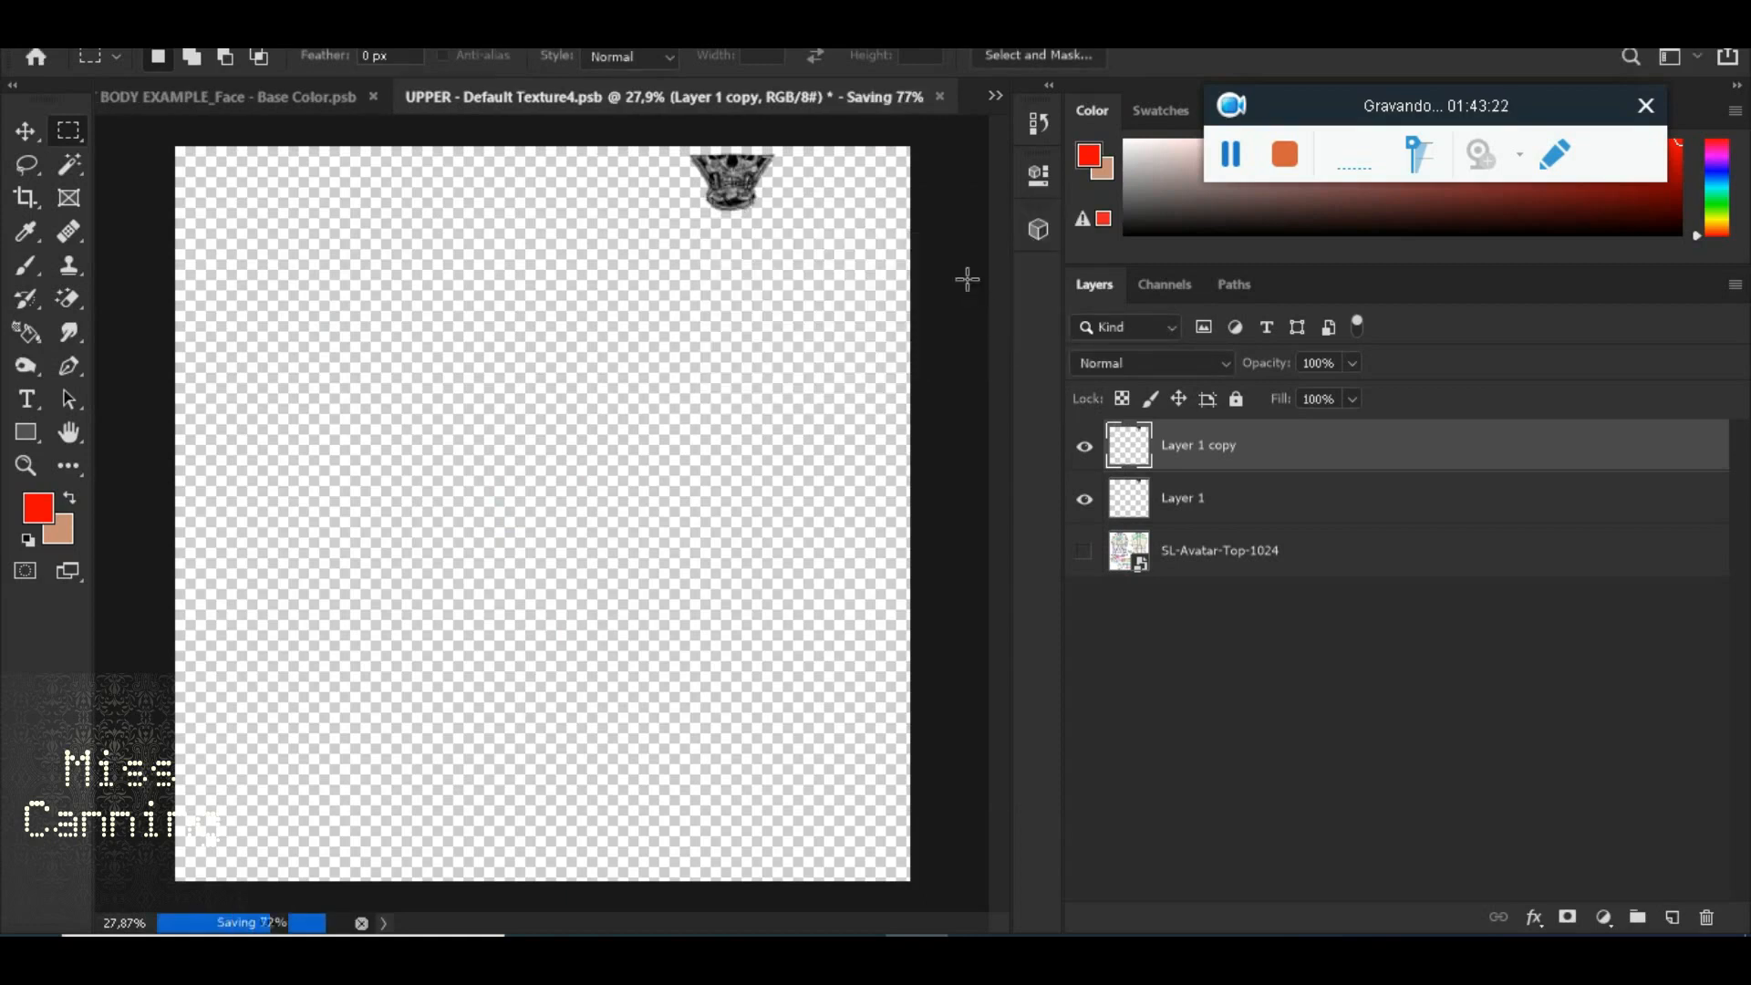
Save the Face - Base Color document as a PNG in the MOUNT BODY EXAMPLE folder, replacing skull tatoo head
{"action": "left_click", "coordinate": [990, 93]}
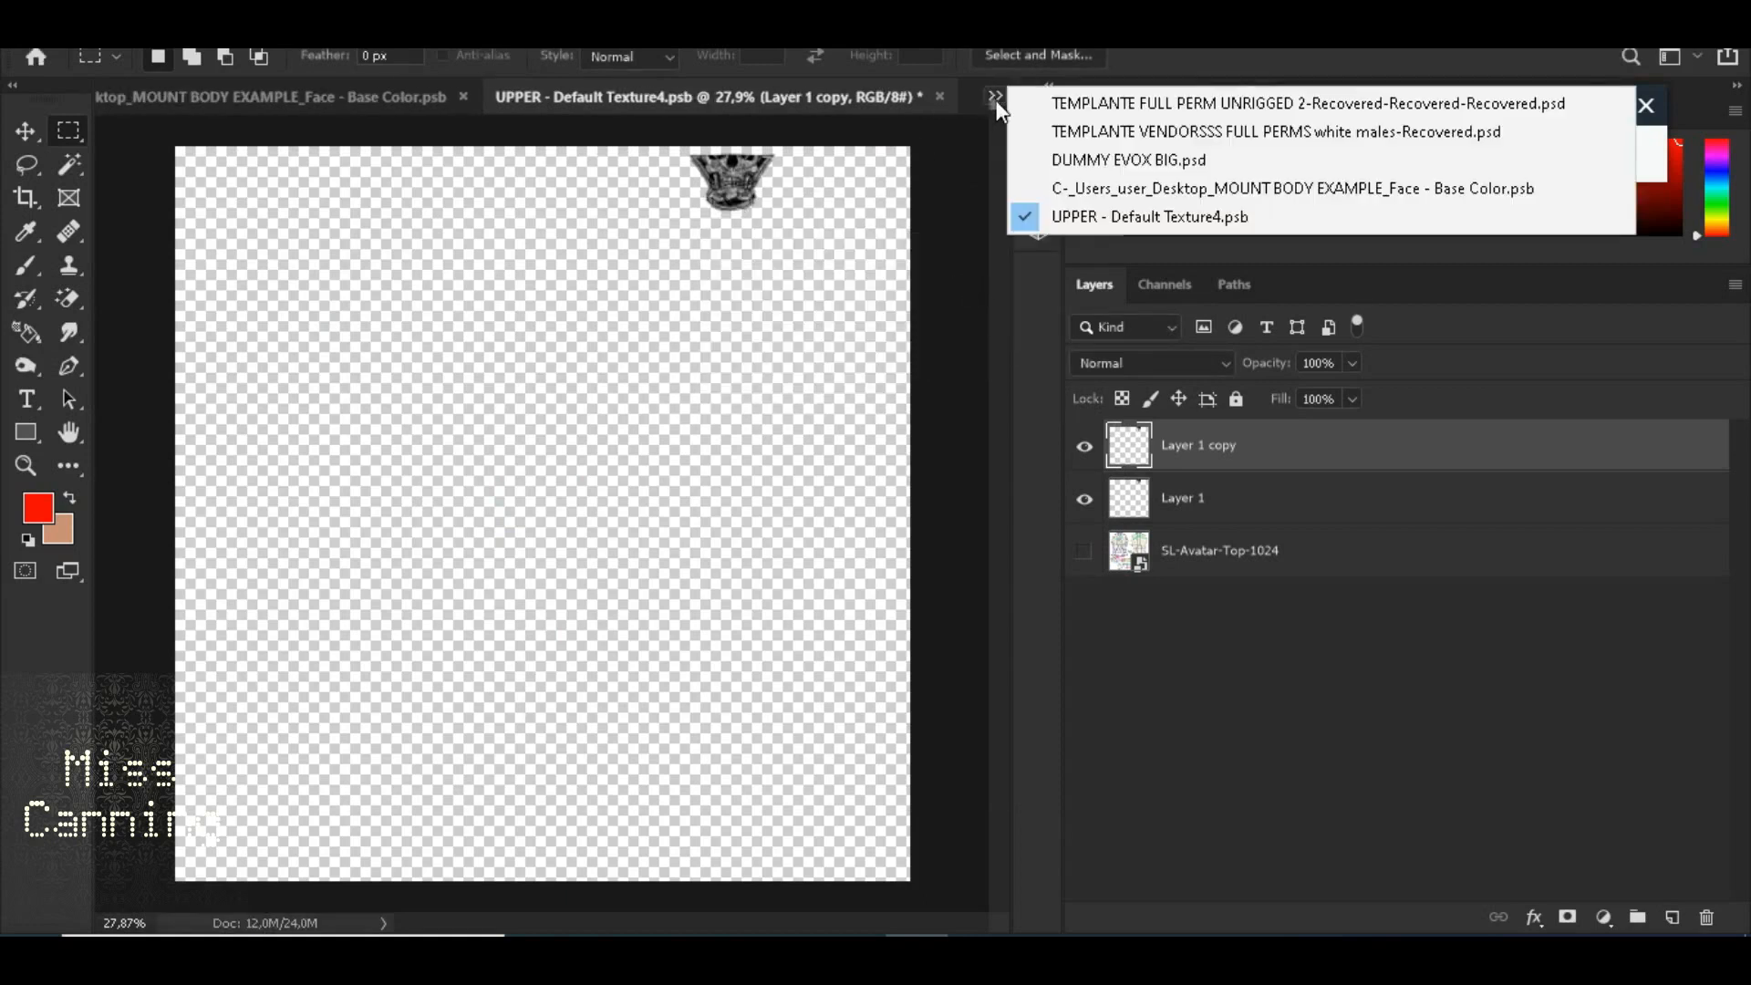
{"action": "left_click", "coordinate": [1095, 189]}
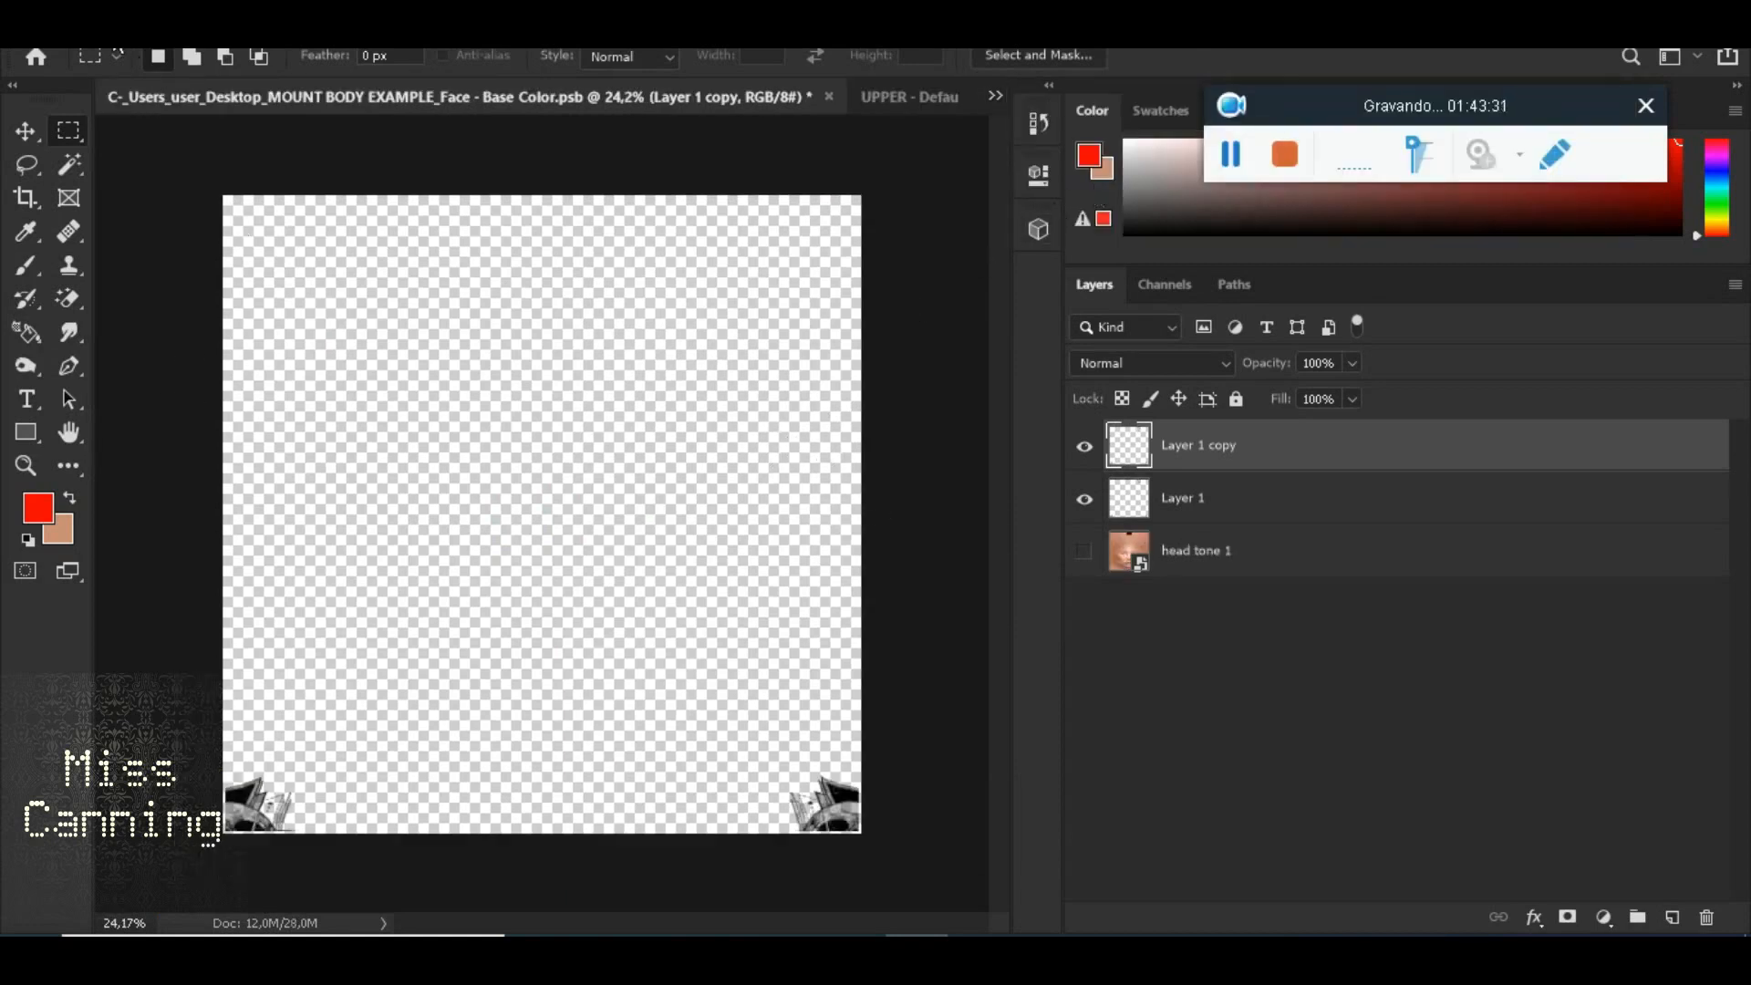
{"action": "left_click", "coordinate": [69, 41]}
{"action": "left_click", "coordinate": [133, 305]}
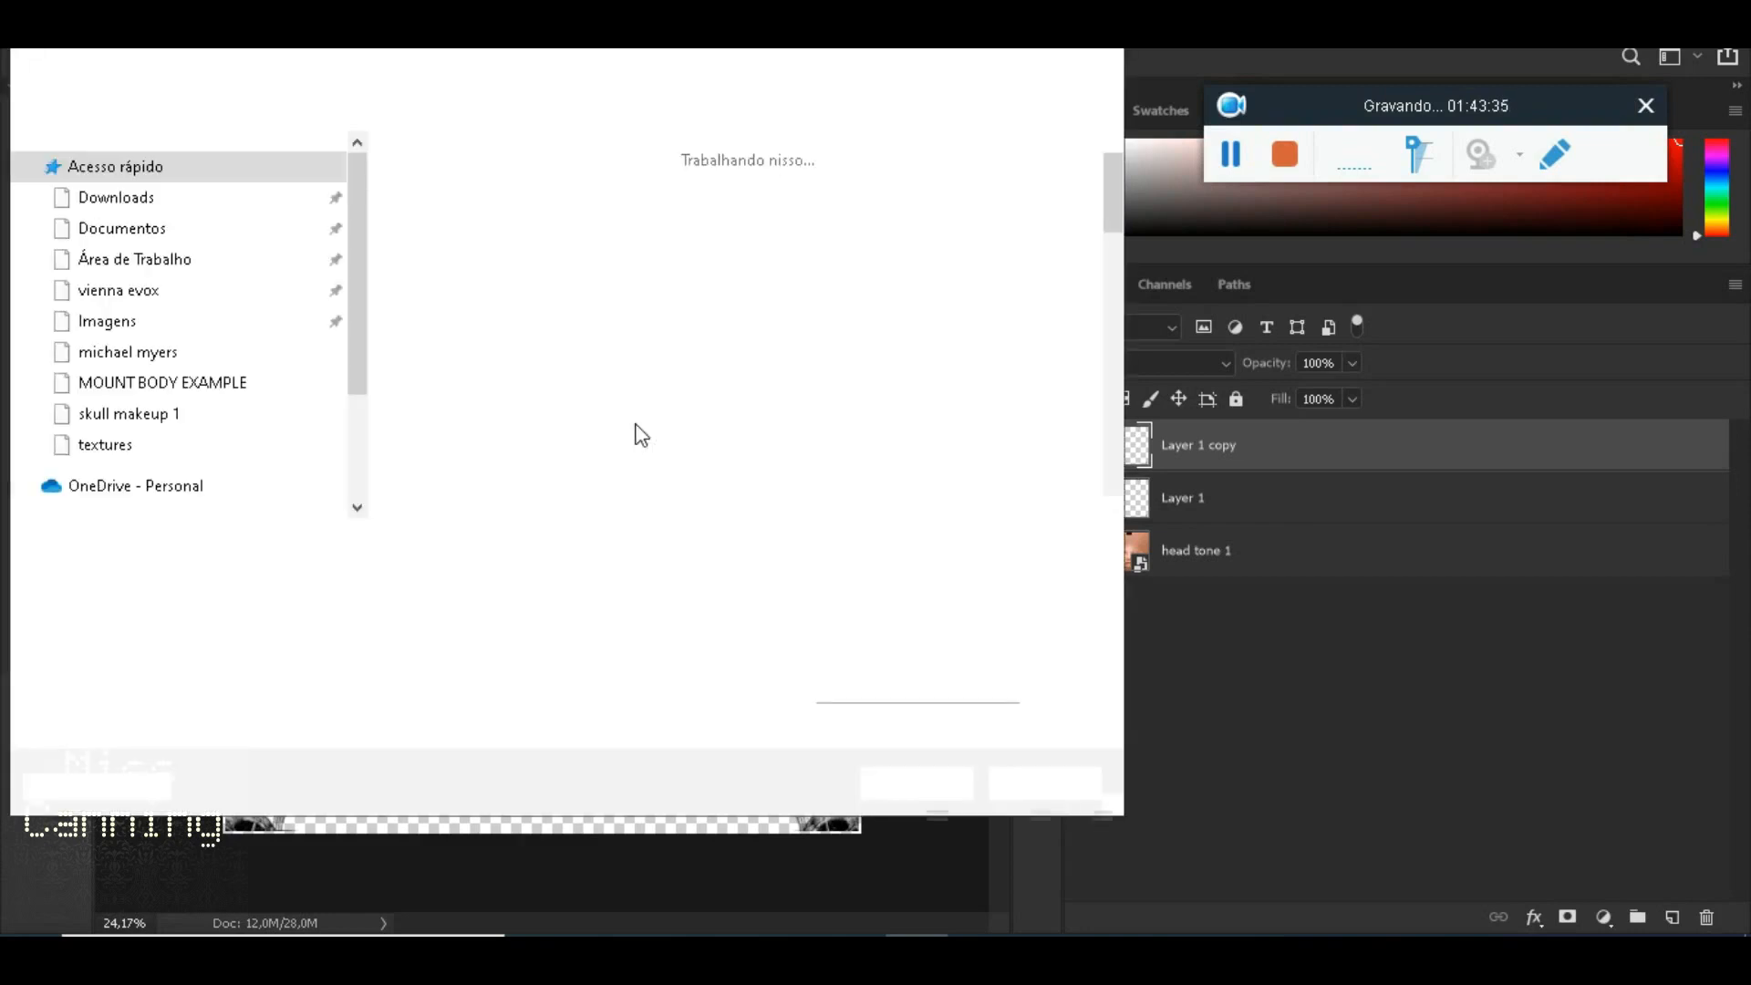
{"action": "left_click", "coordinate": [389, 580]}
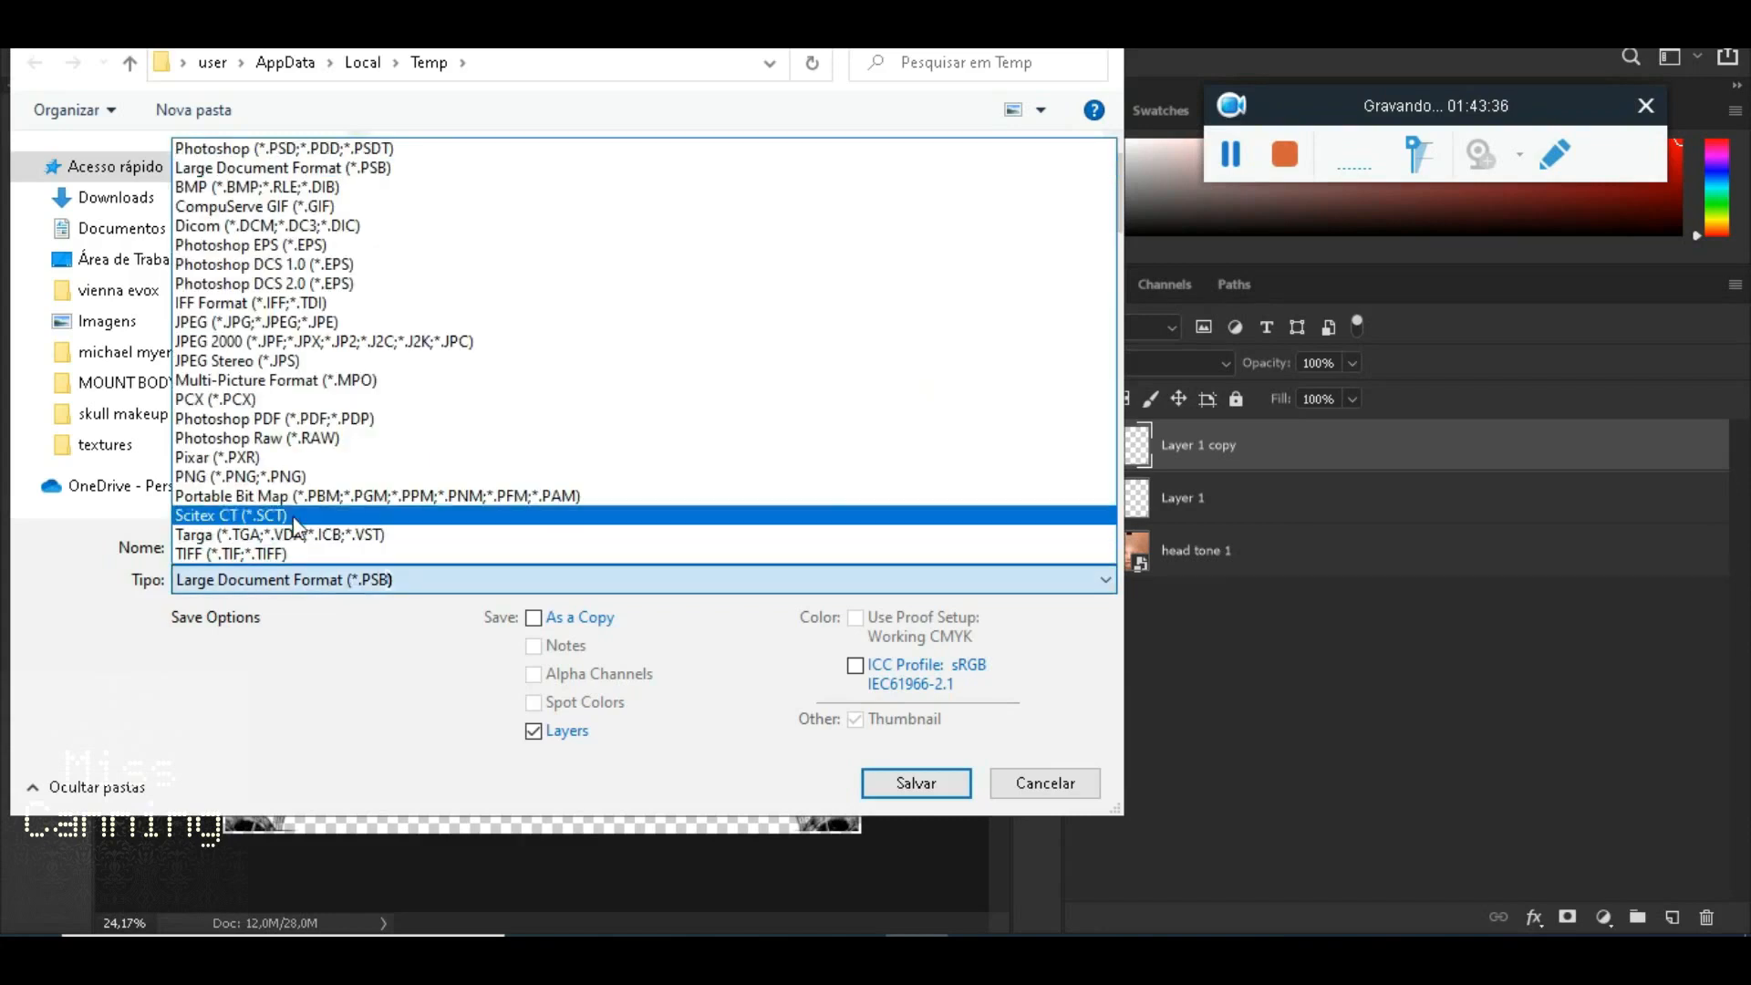
{"action": "left_click", "coordinate": [292, 476]}
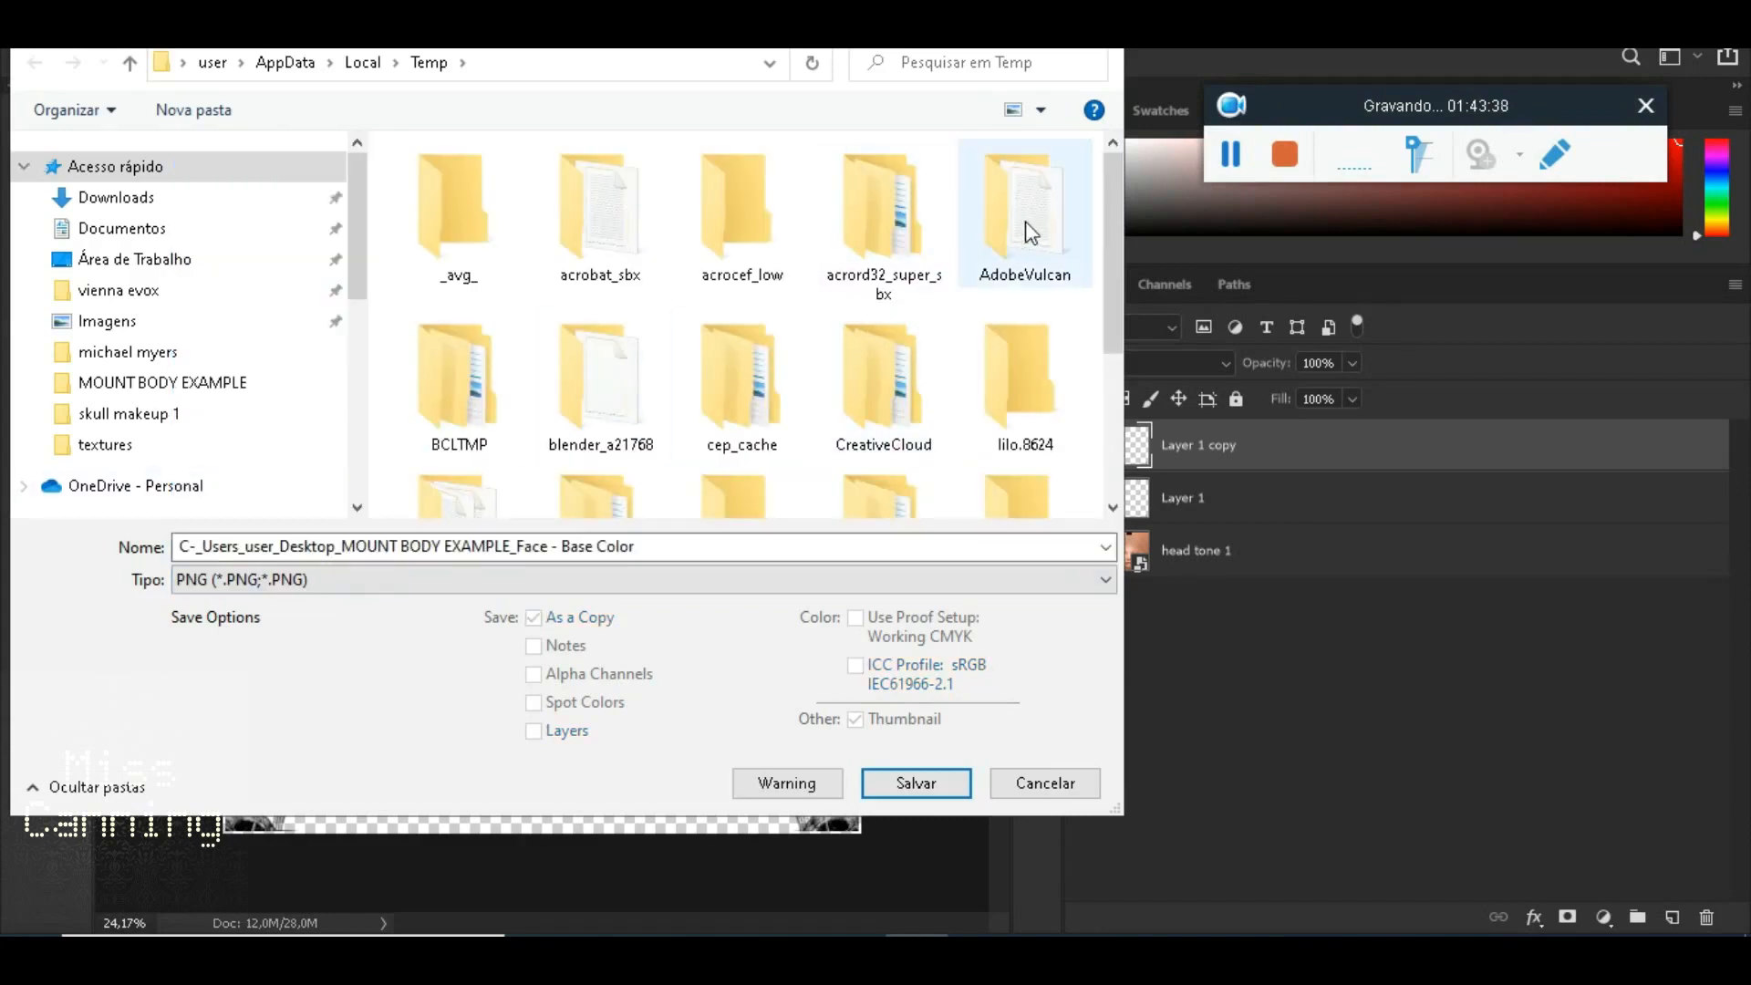
{"action": "left_click", "coordinate": [178, 383]}
{"action": "scroll", "coordinate": [1102, 264], "scroll_direction": "down", "scroll_amount": 2}
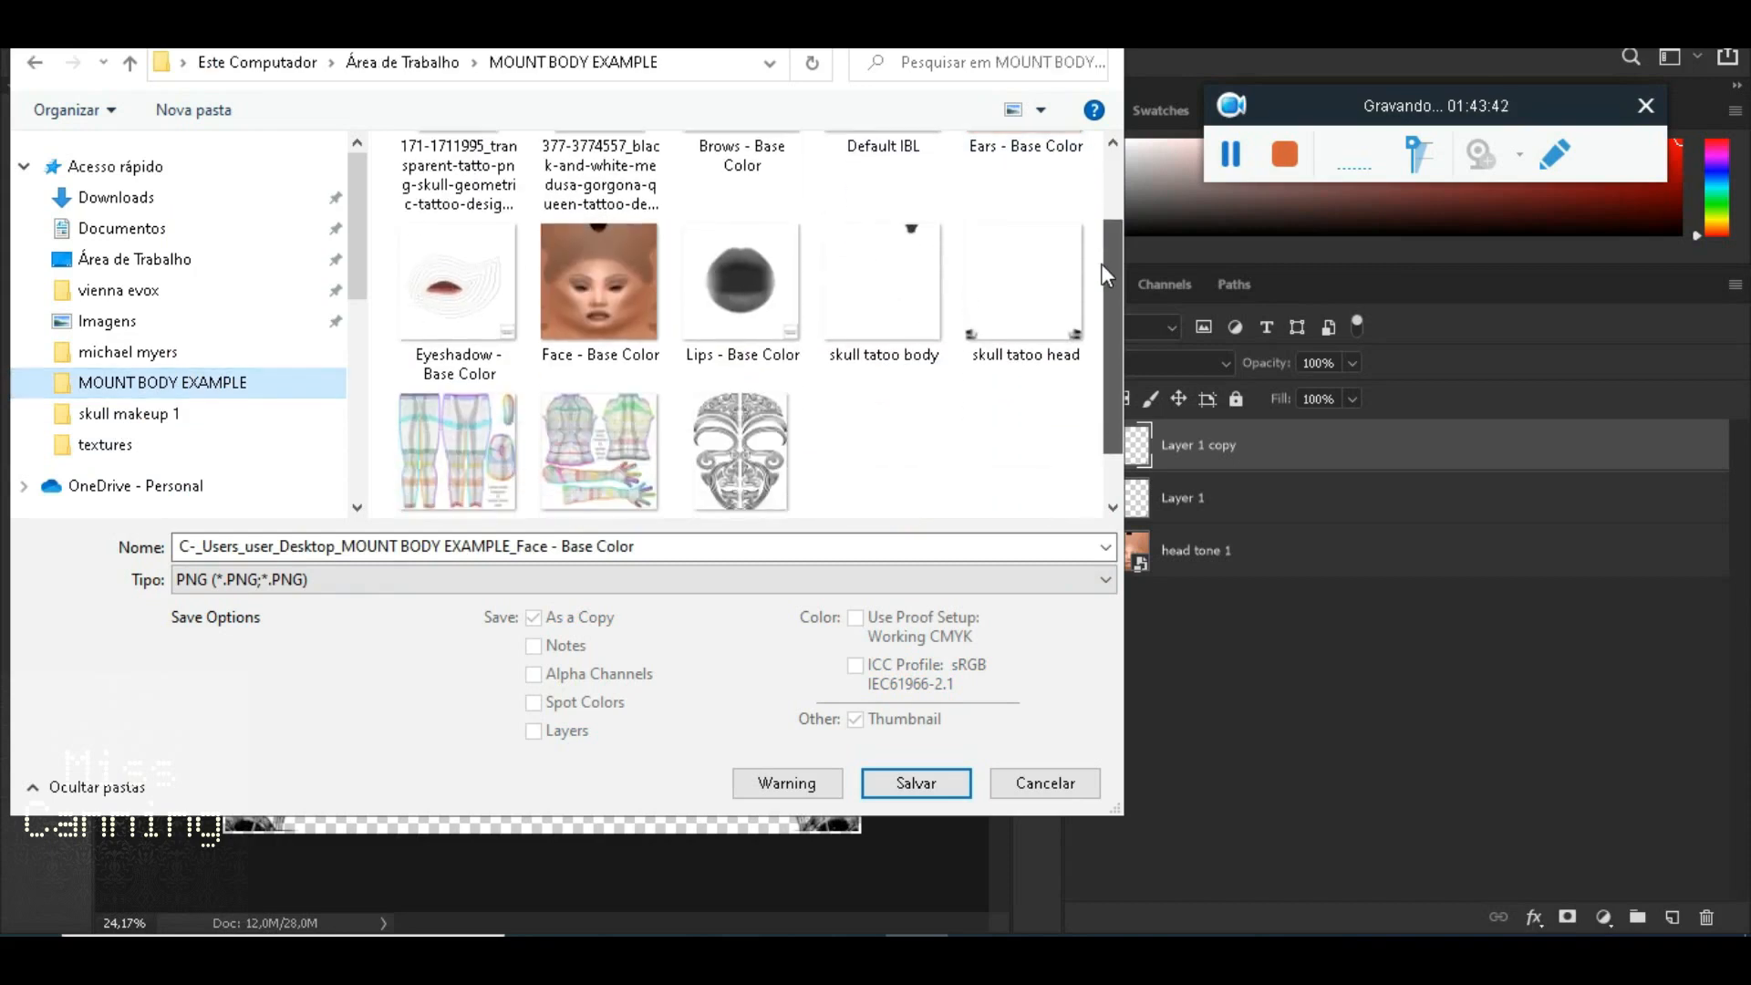
{"action": "left_click", "coordinate": [1027, 315]}
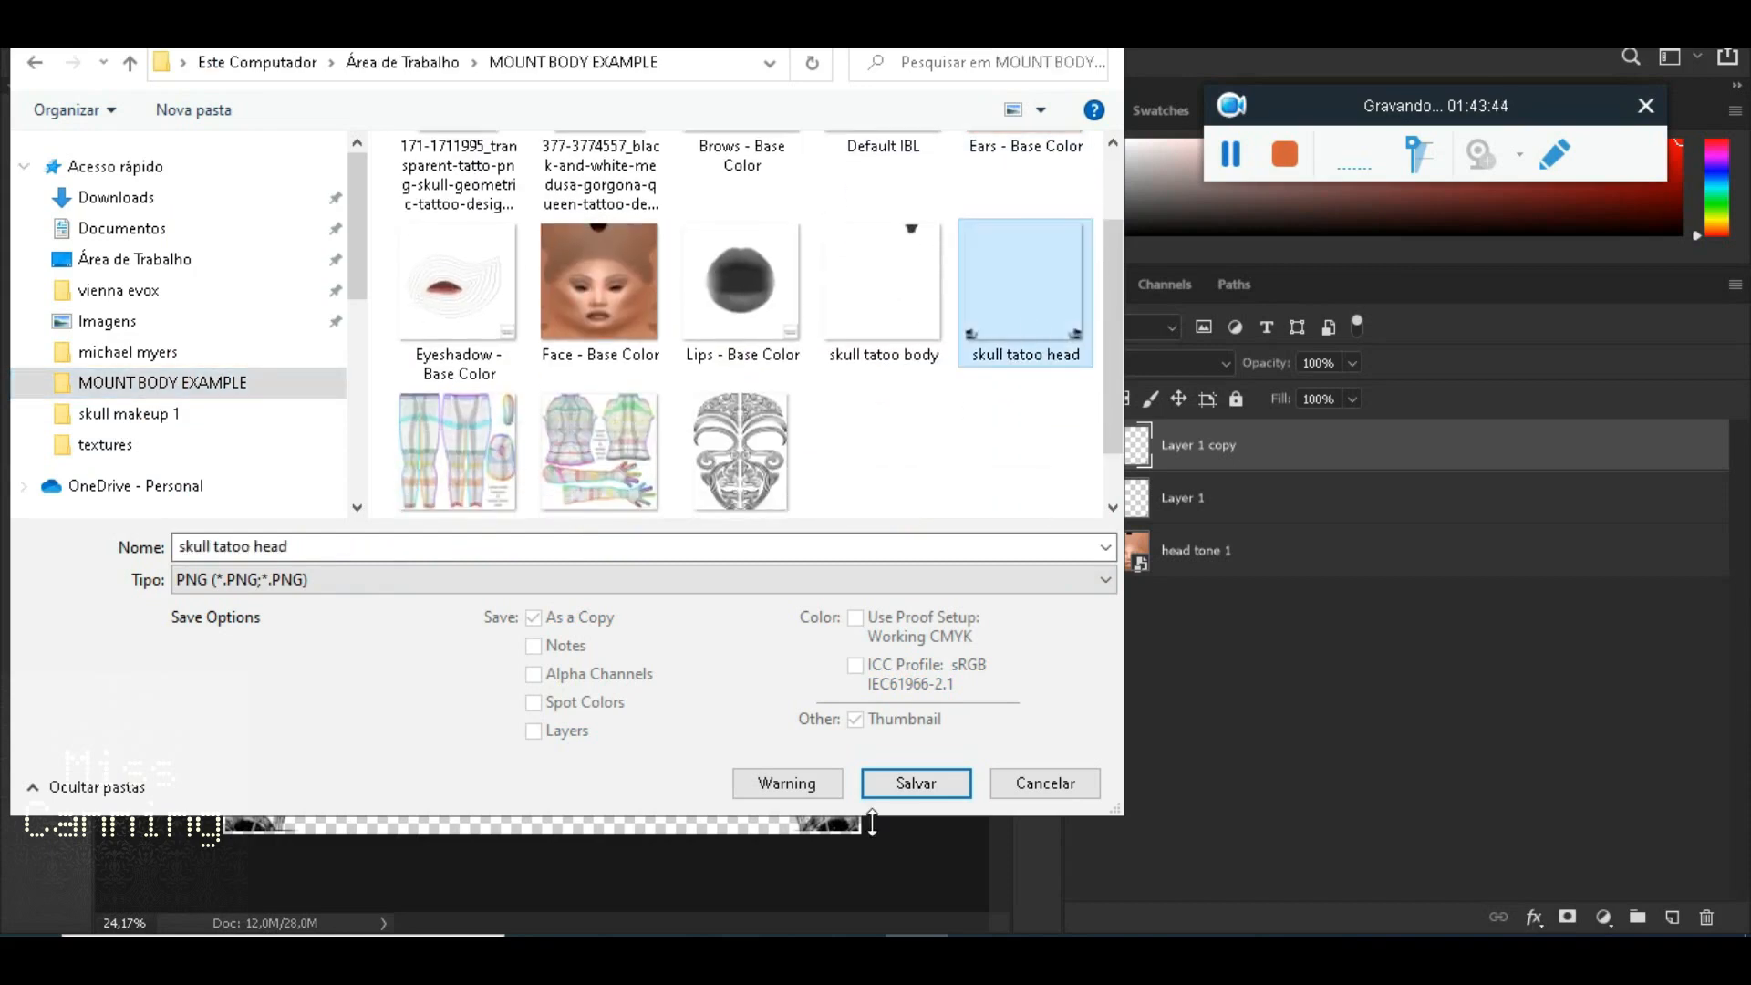
{"action": "left_click", "coordinate": [907, 782]}
{"action": "left_click", "coordinate": [927, 477]}
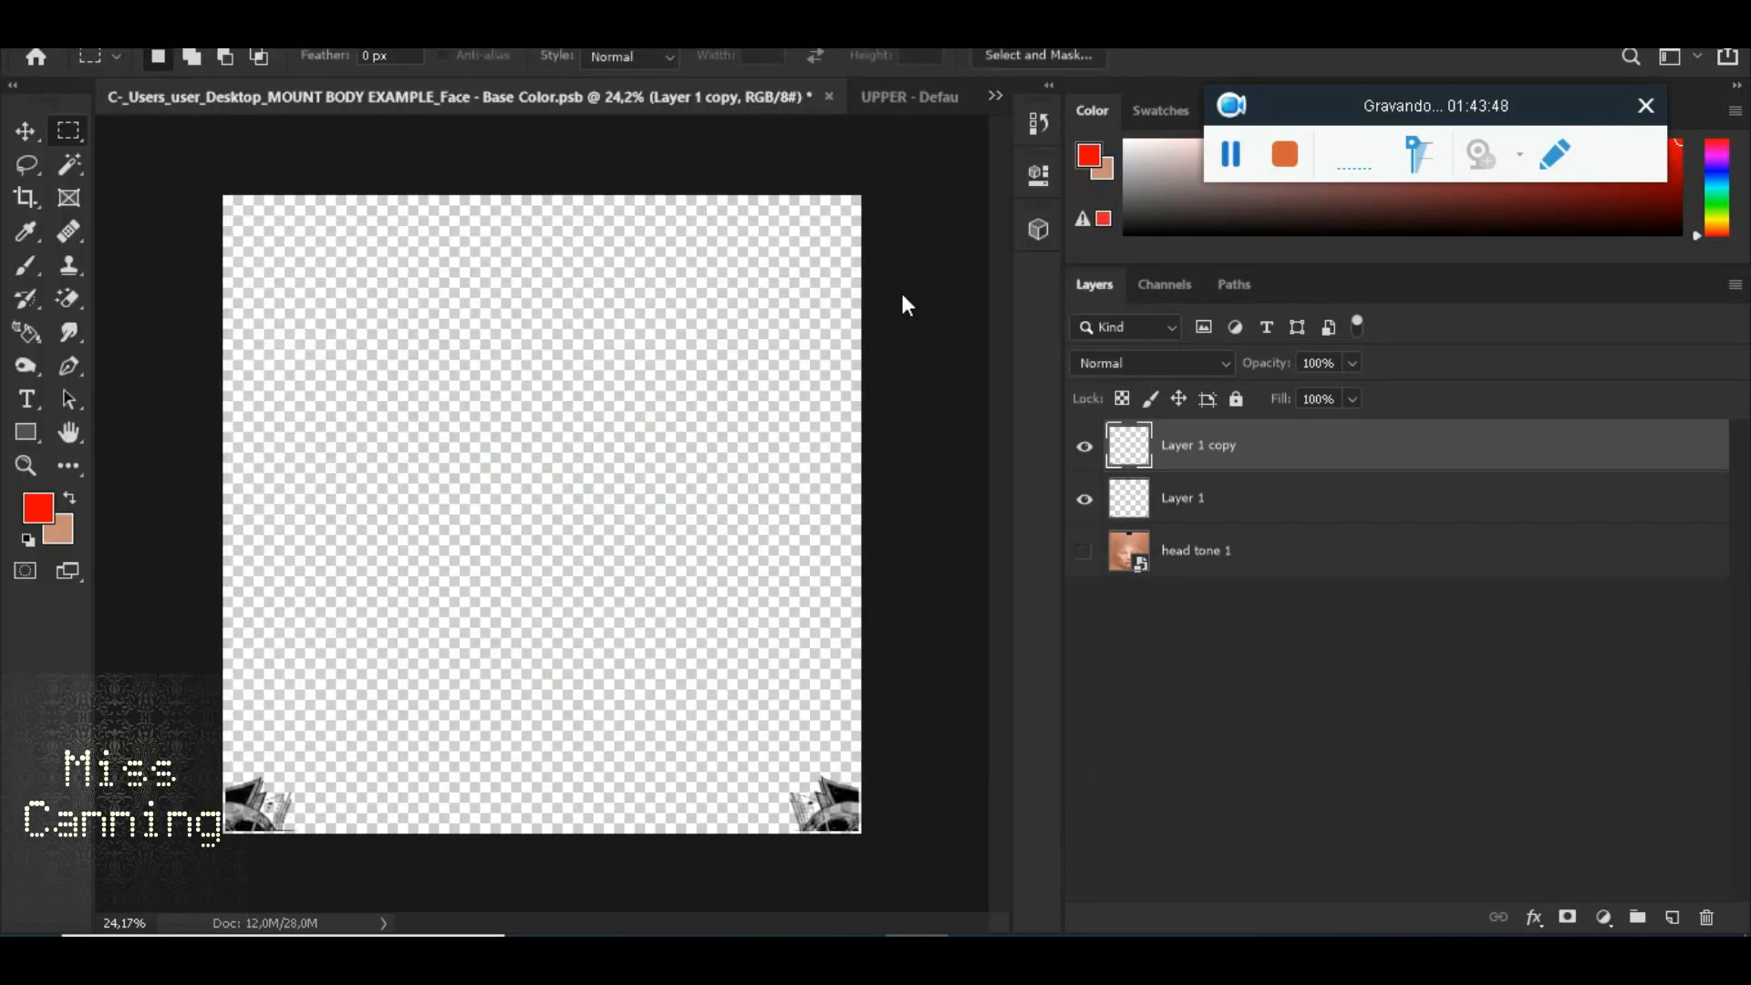
{"action": "left_click", "coordinate": [966, 269]}
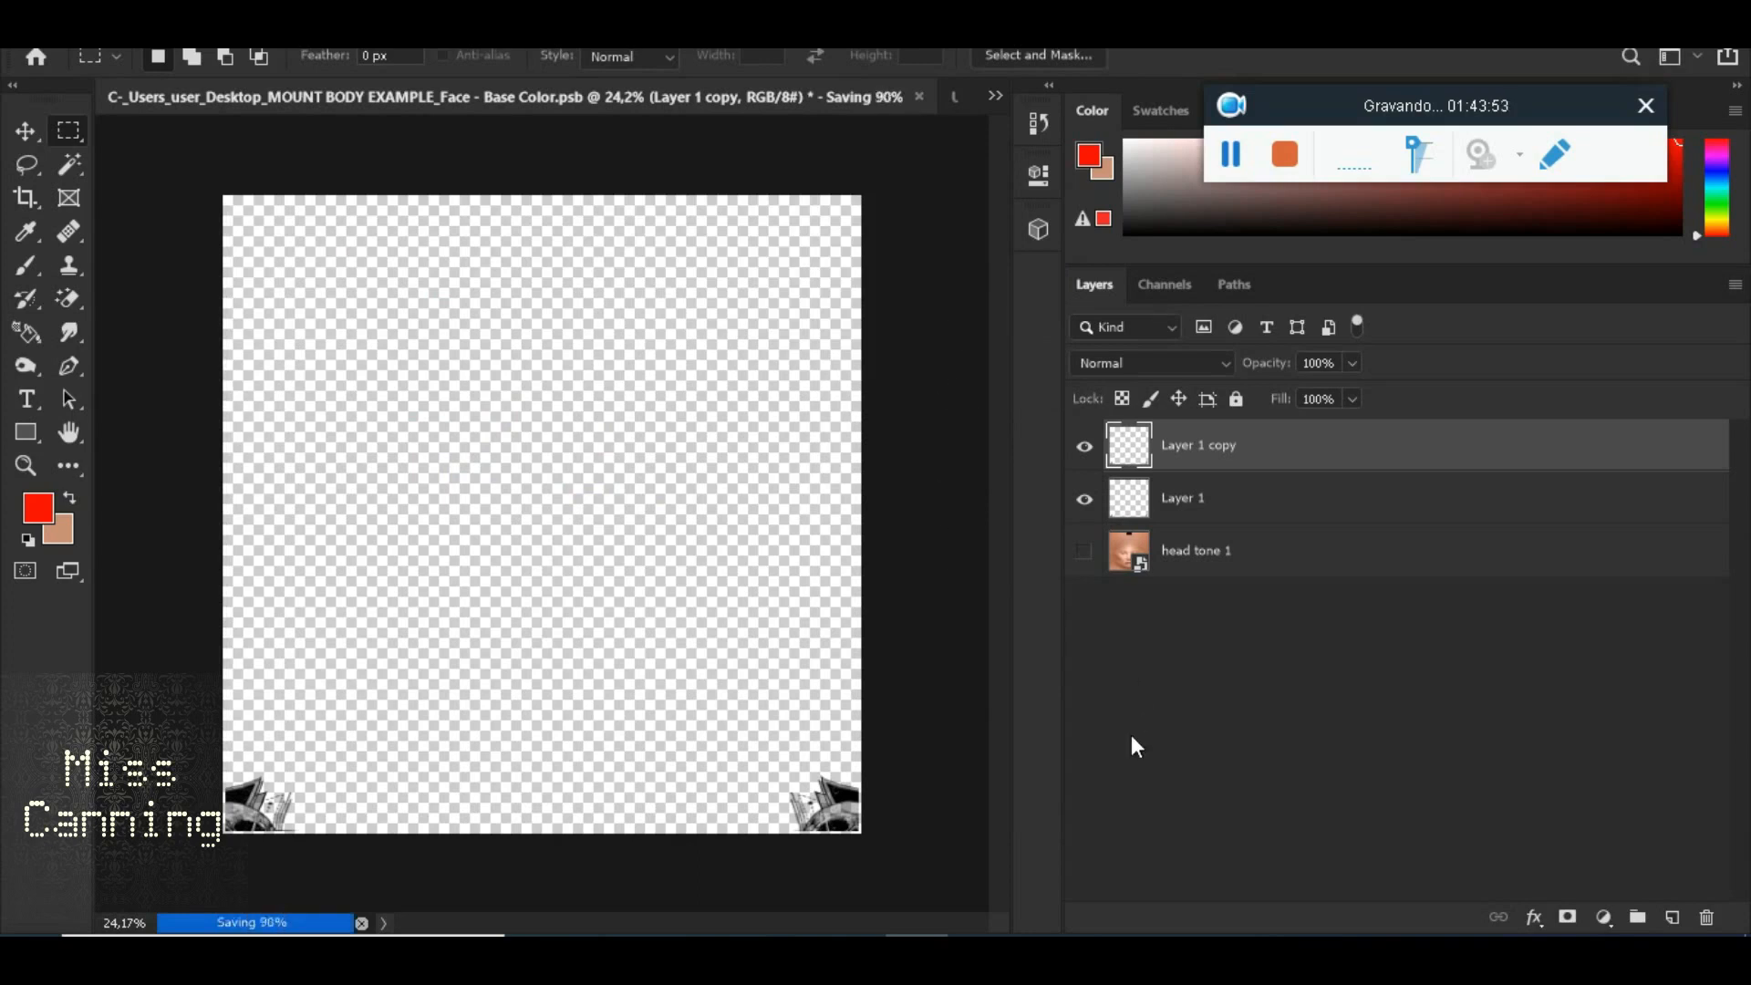
Switch to the Second Life viewer and examine the skull tattoo where it crosses the avatar's neck seam
{"action": "mouse_move", "coordinate": [1231, 954]}
{"action": "left_click", "coordinate": [1332, 890]}
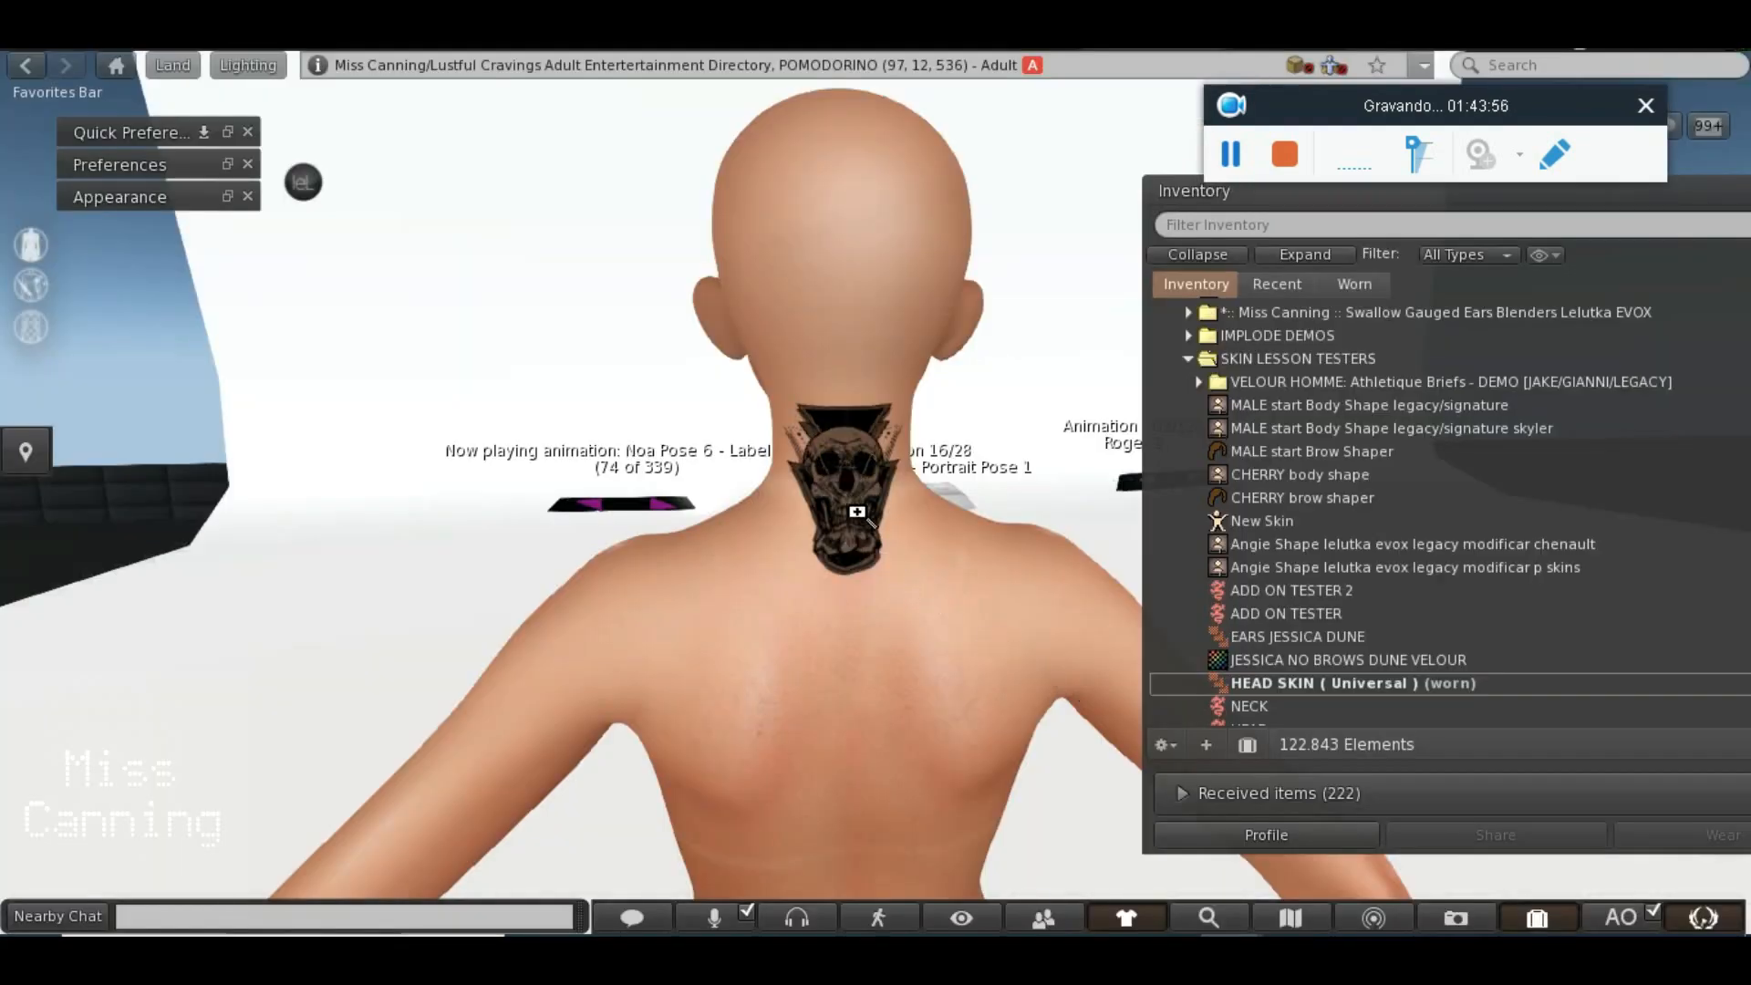
{"action": "left_click_drag", "start_coordinate": [857, 511], "coordinate": [877, 360]}
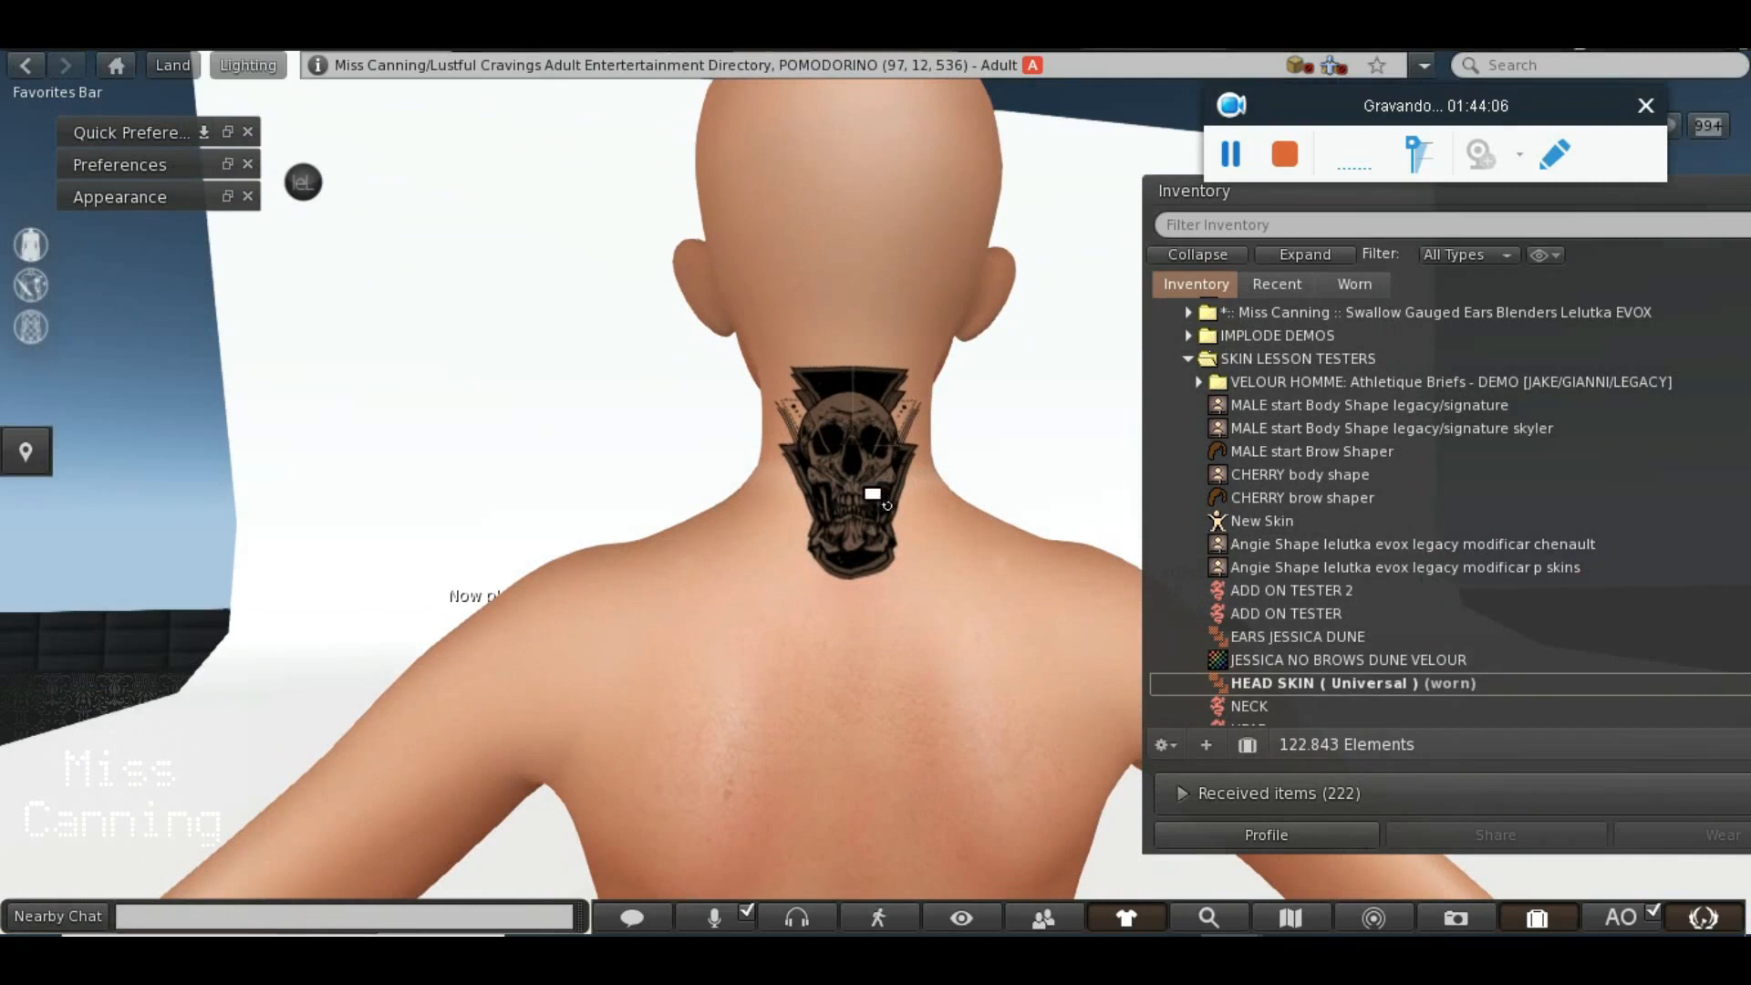
Preview the neck tattoo with graphics quality at Ultra, and return the quality to the level between Mid and High
{"action": "left_click", "coordinate": [228, 163]}
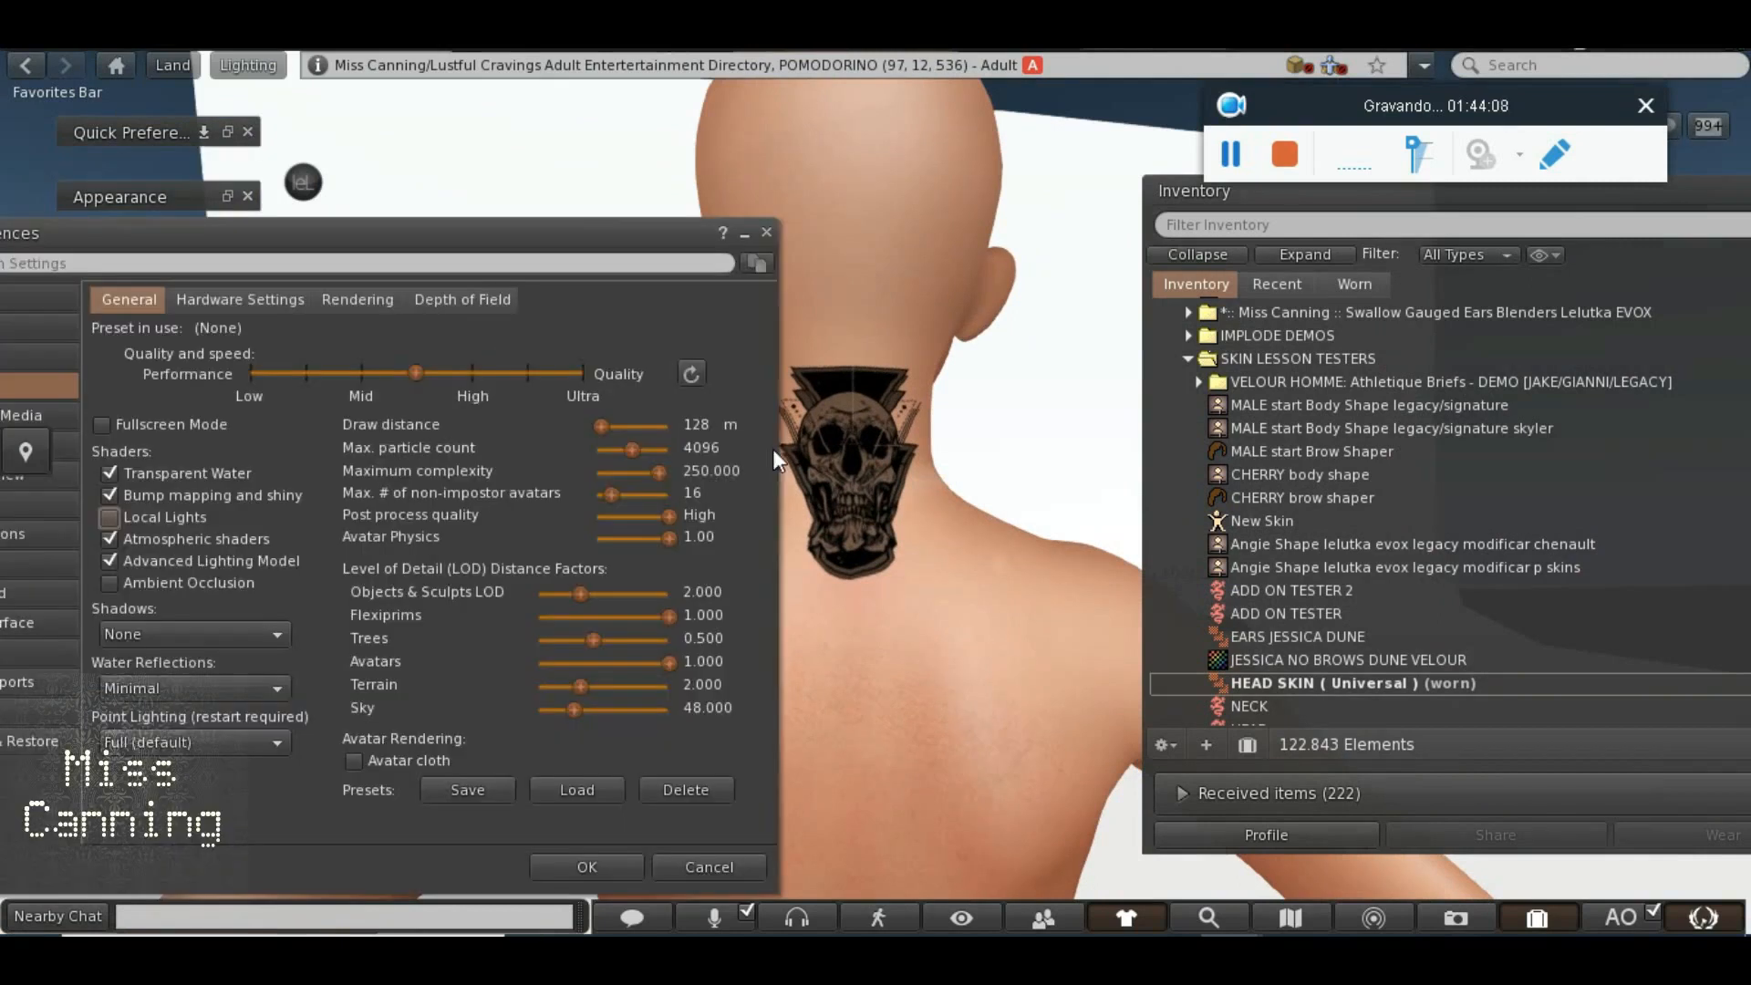
{"action": "left_click", "coordinate": [582, 374]}
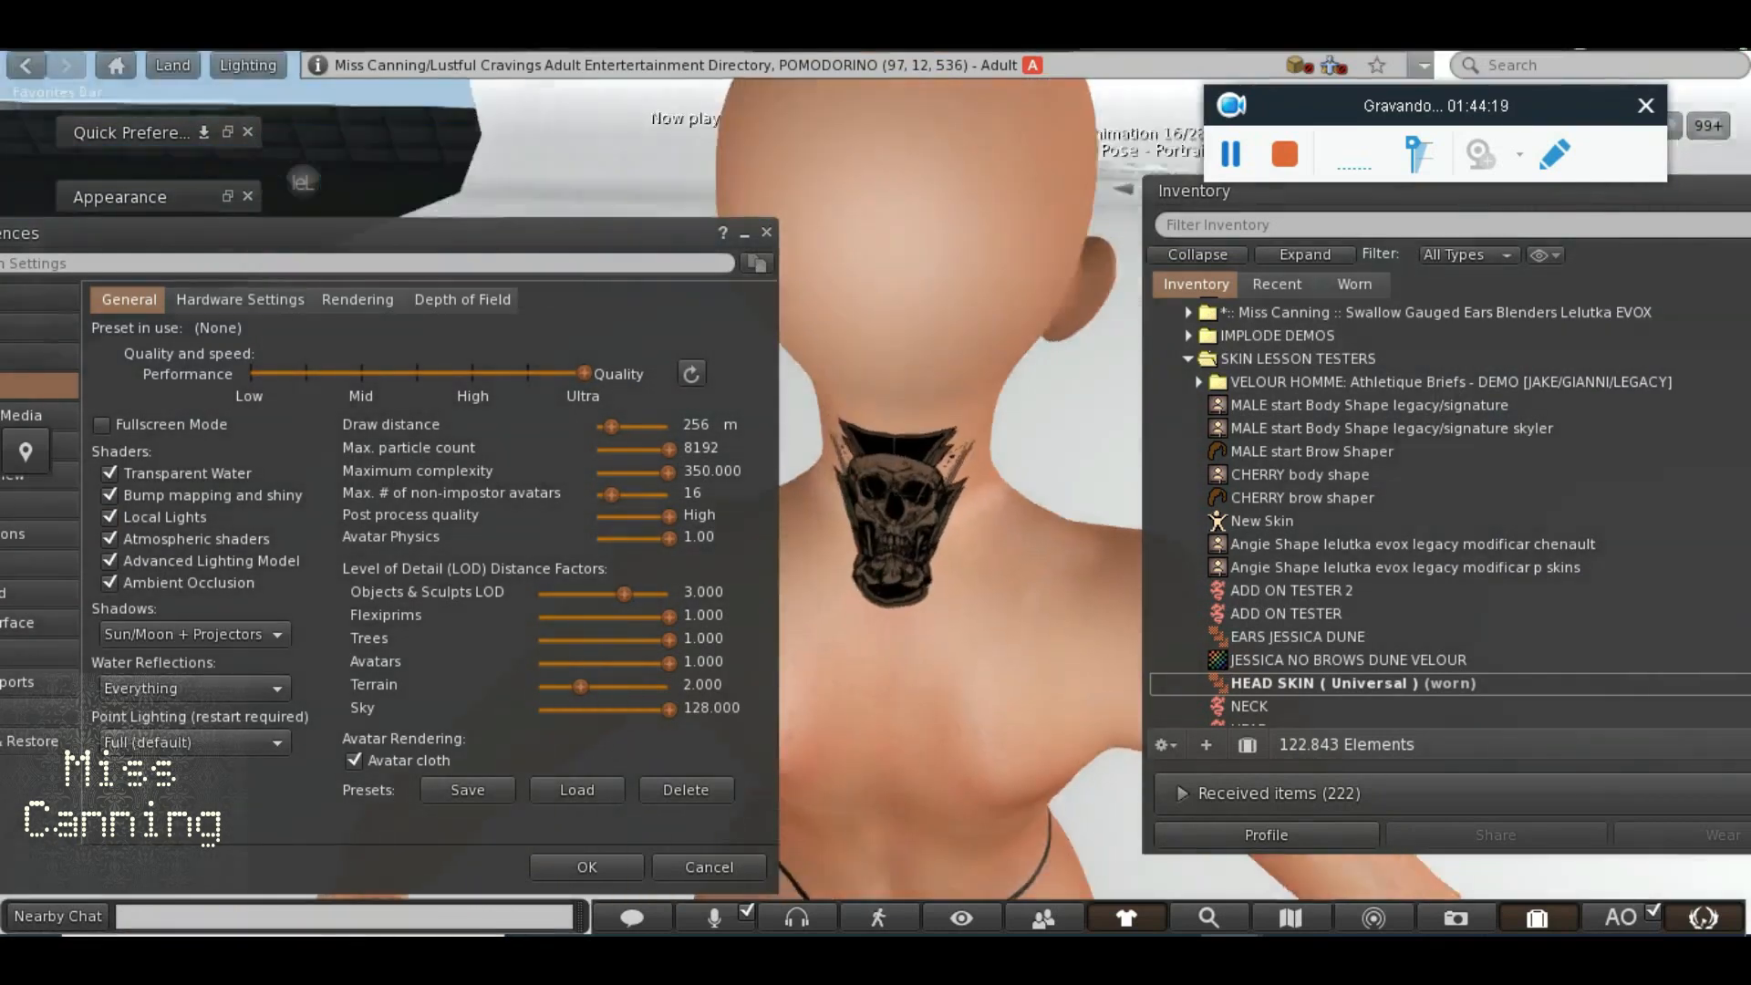
{"action": "left_click", "coordinate": [416, 374]}
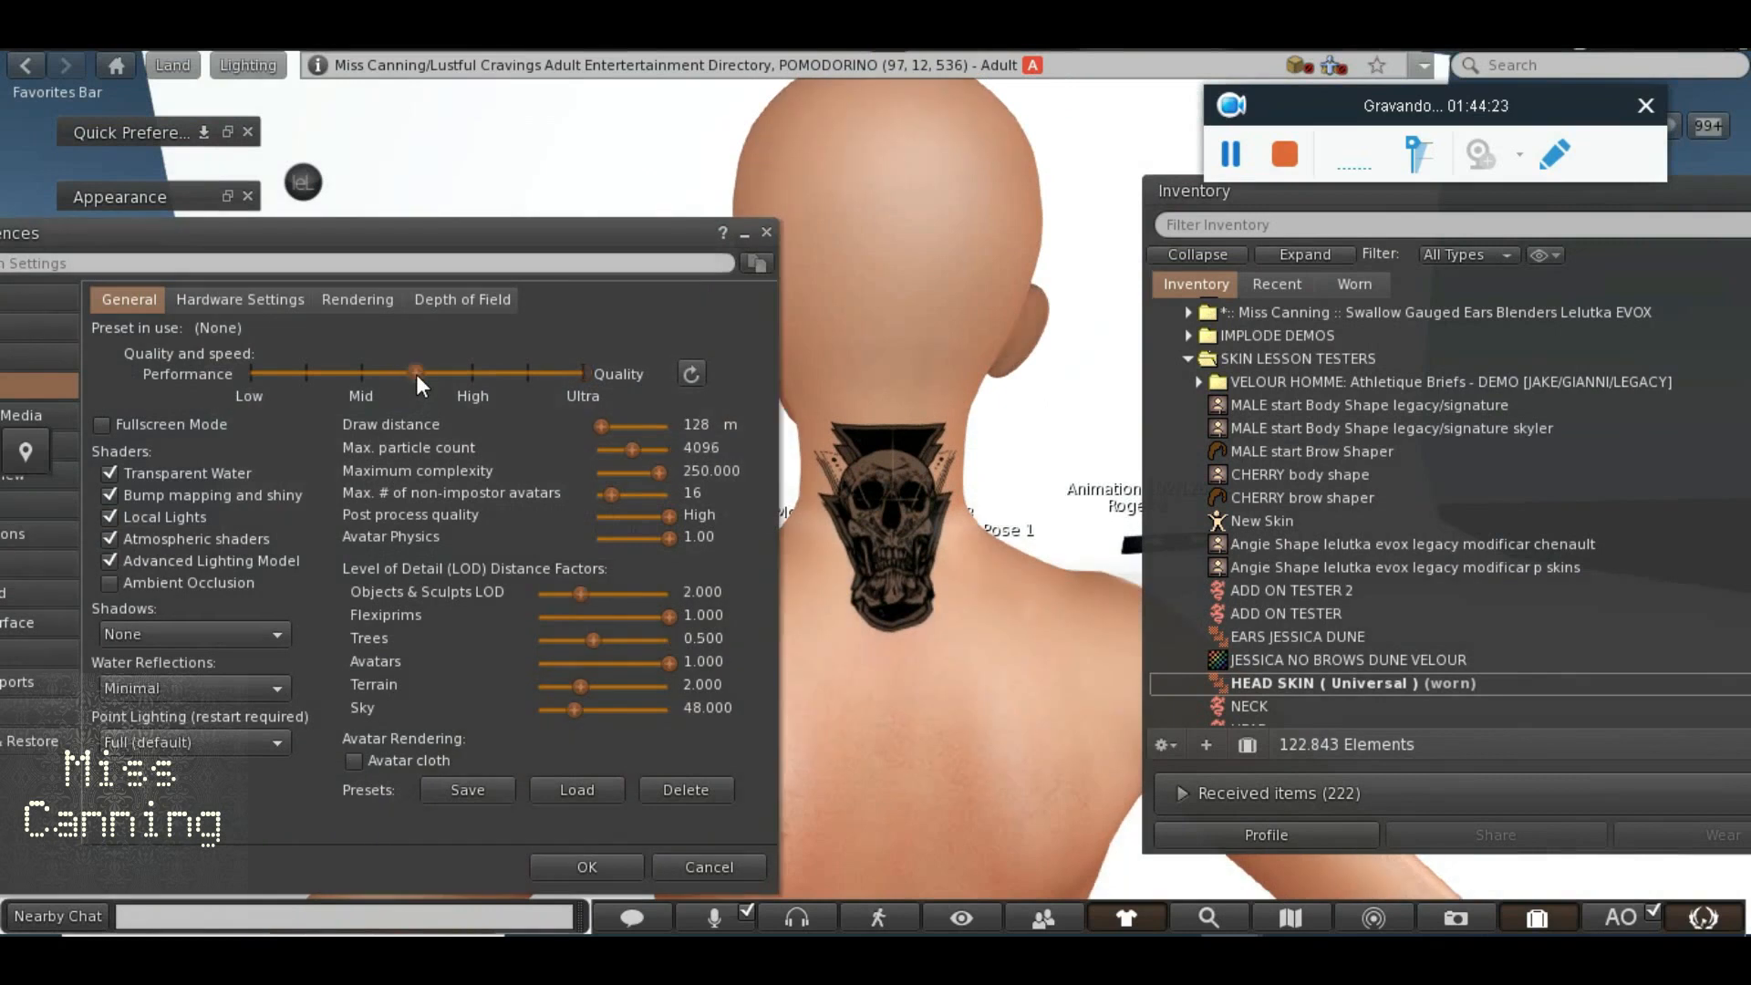
{"action": "left_click", "coordinate": [742, 237]}
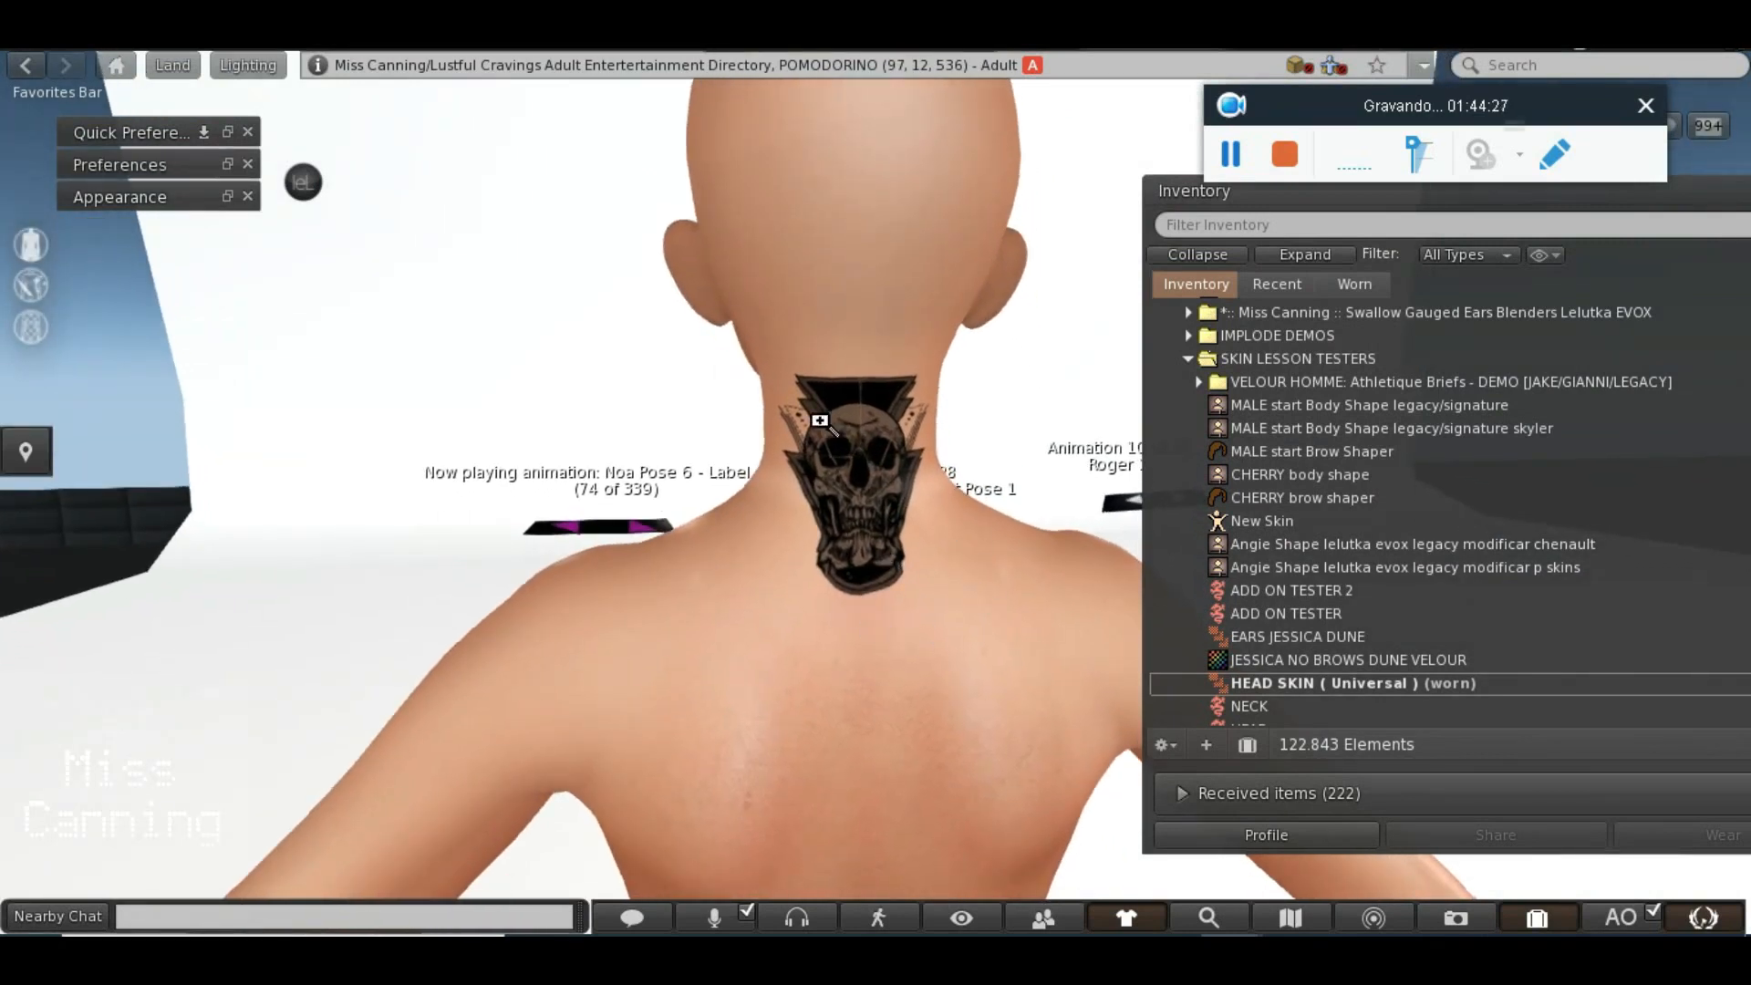
Switch to Photoshop and, in the Face - Base Color document, show head tone 1 and leave Layer 1 copy visible with Layer 1 hidden
{"action": "mouse_move", "coordinate": [916, 958]}
{"action": "left_click", "coordinate": [881, 884]}
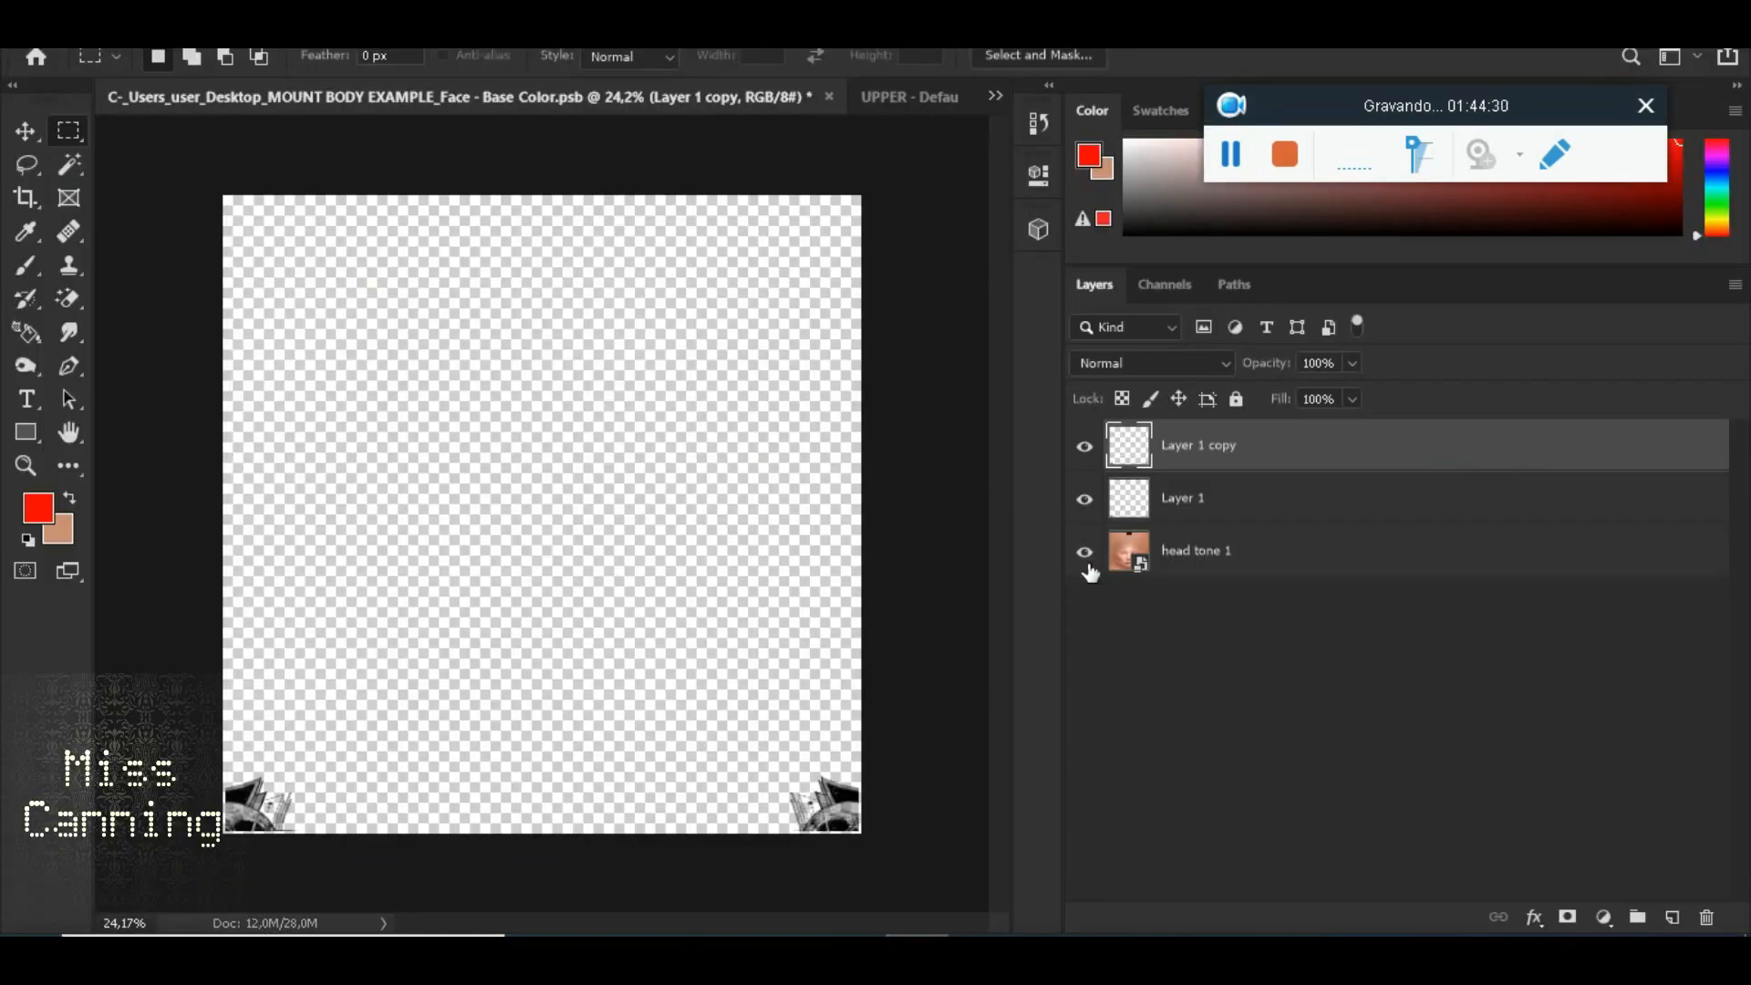
{"action": "scroll", "coordinate": [707, 802], "scroll_direction": "up", "scroll_amount": 3}
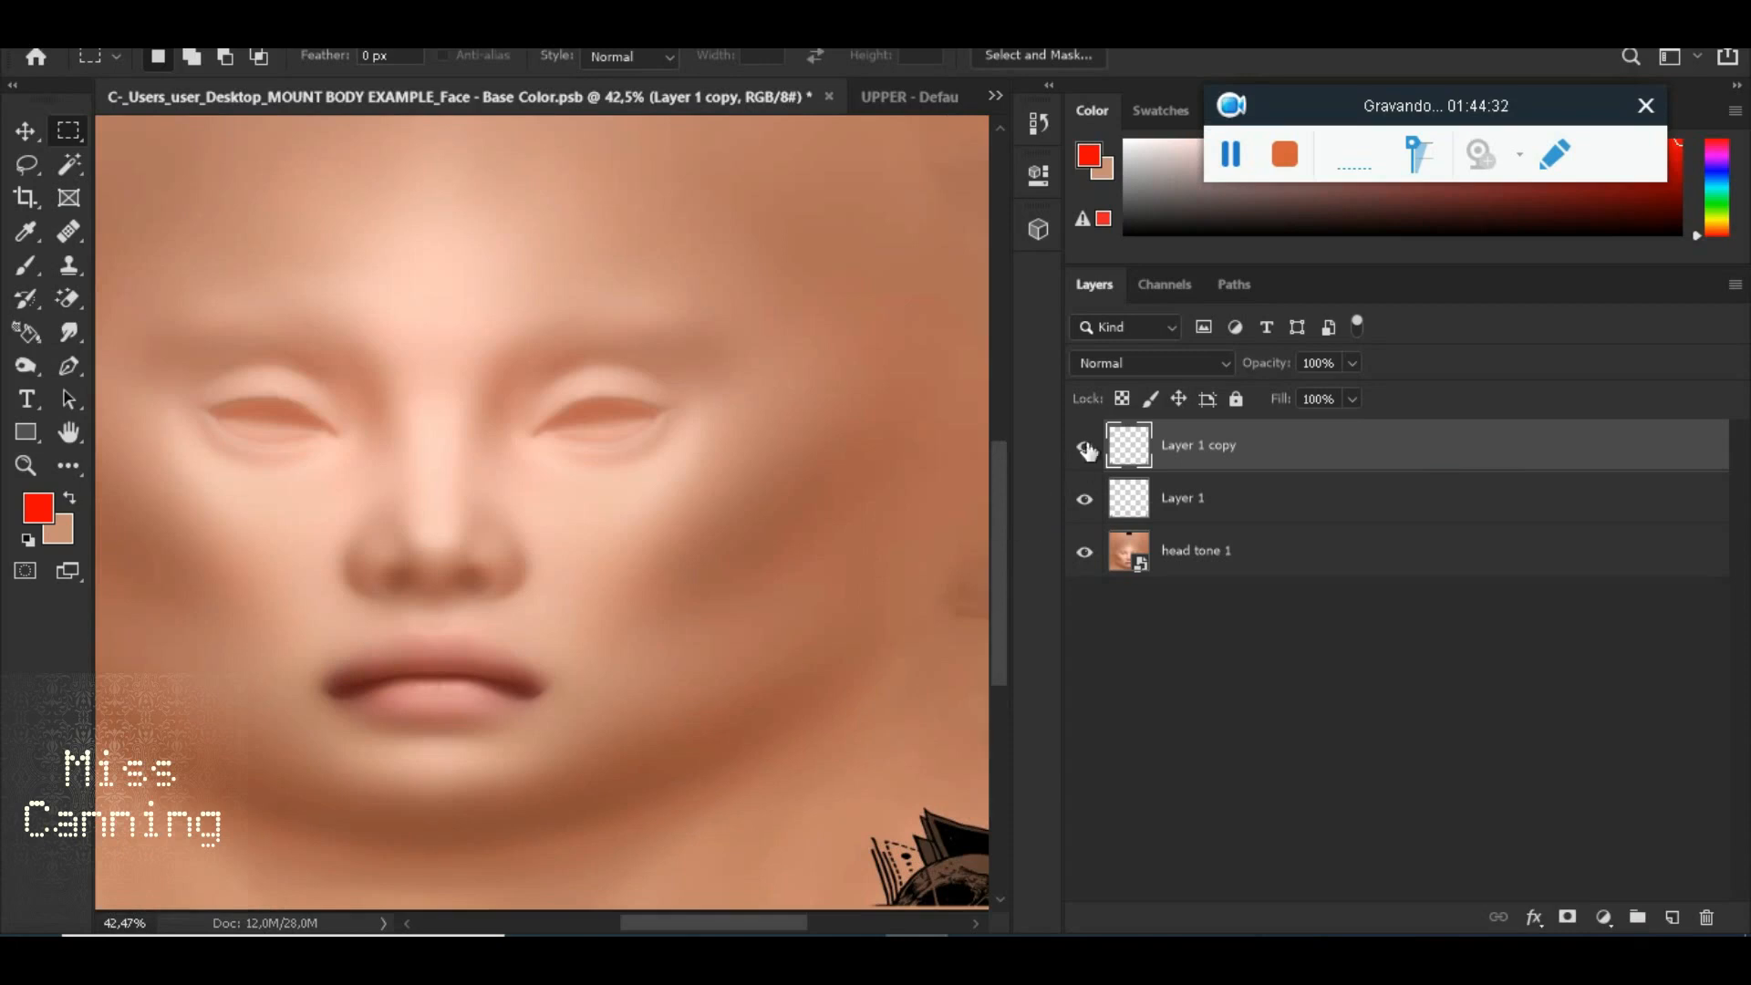
{"action": "left_click", "coordinate": [1084, 446]}
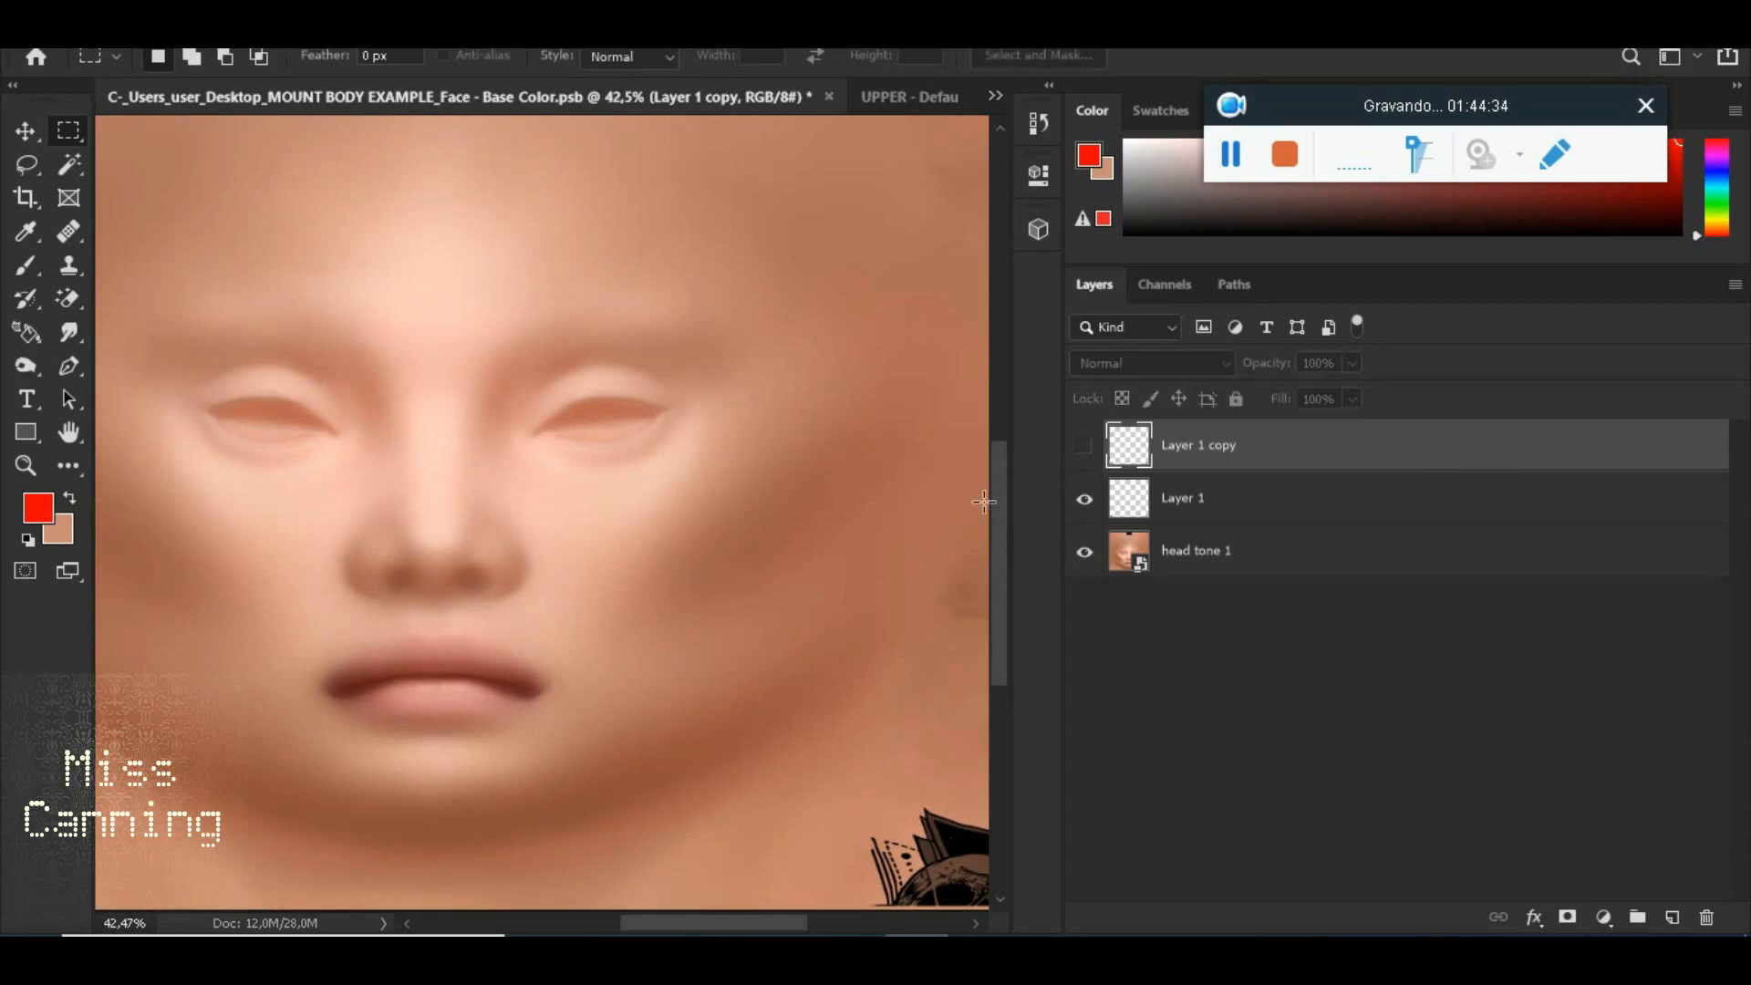
{"action": "left_click_drag", "start_coordinate": [1000, 480], "coordinate": [985, 538]}
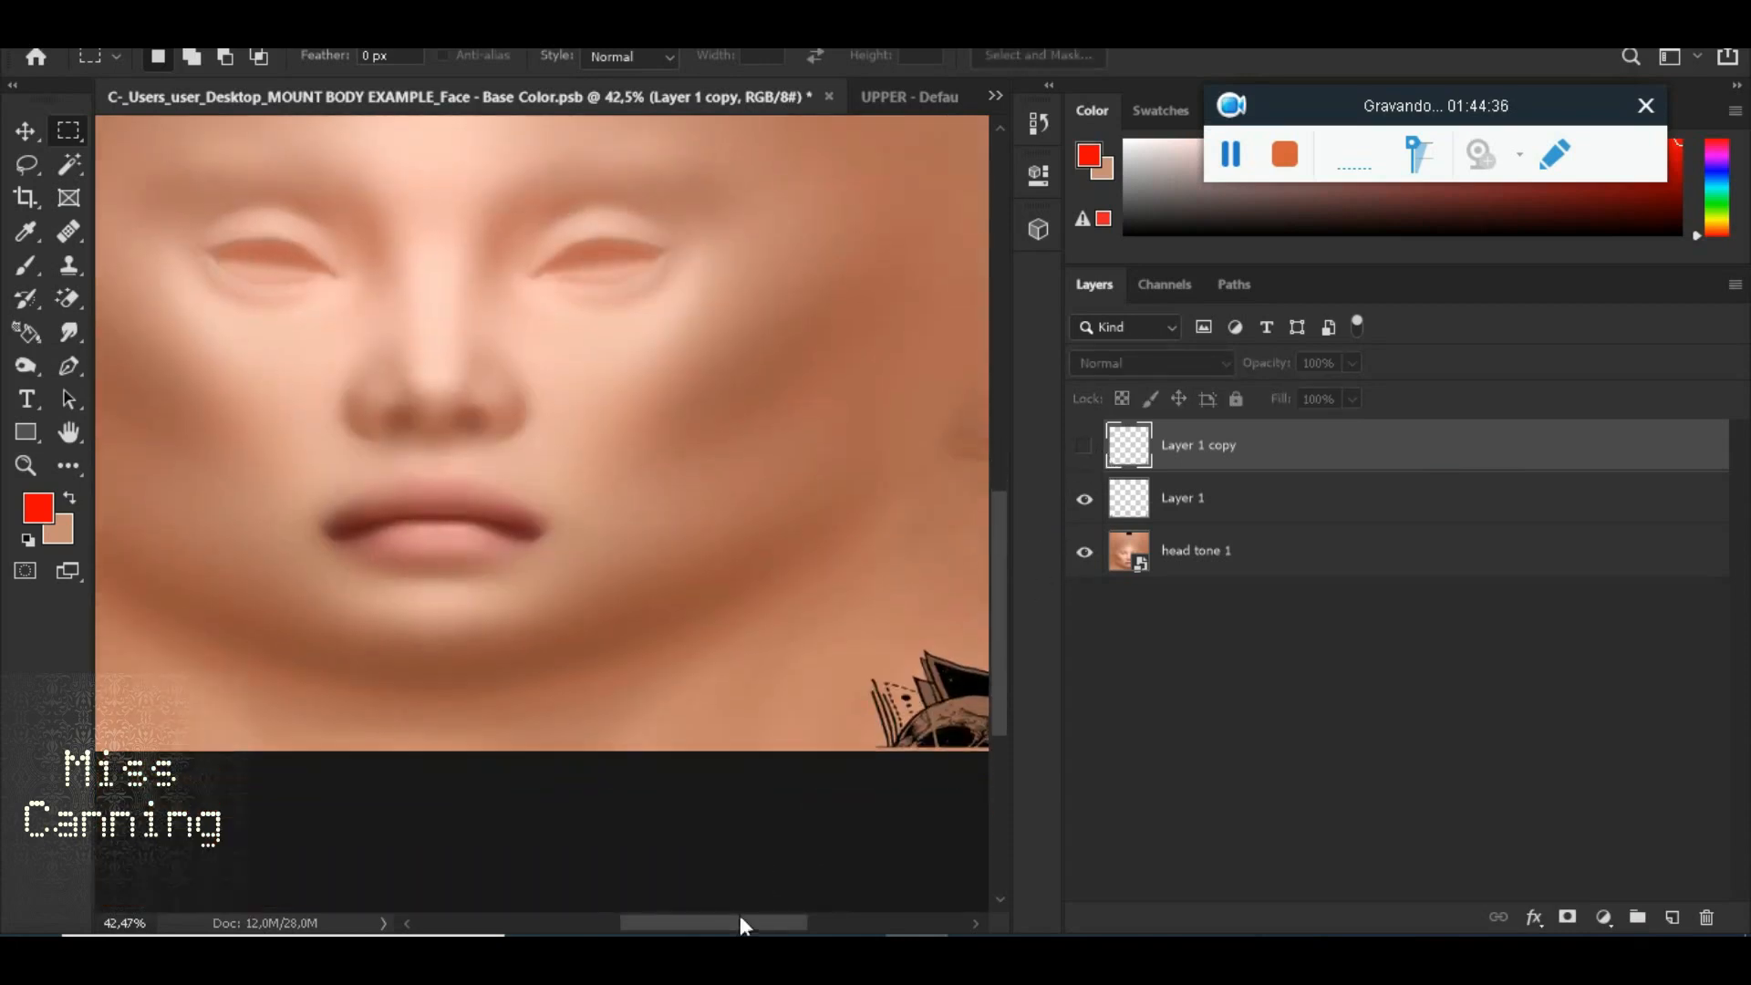
{"action": "left_click_drag", "start_coordinate": [744, 926], "coordinate": [764, 900]}
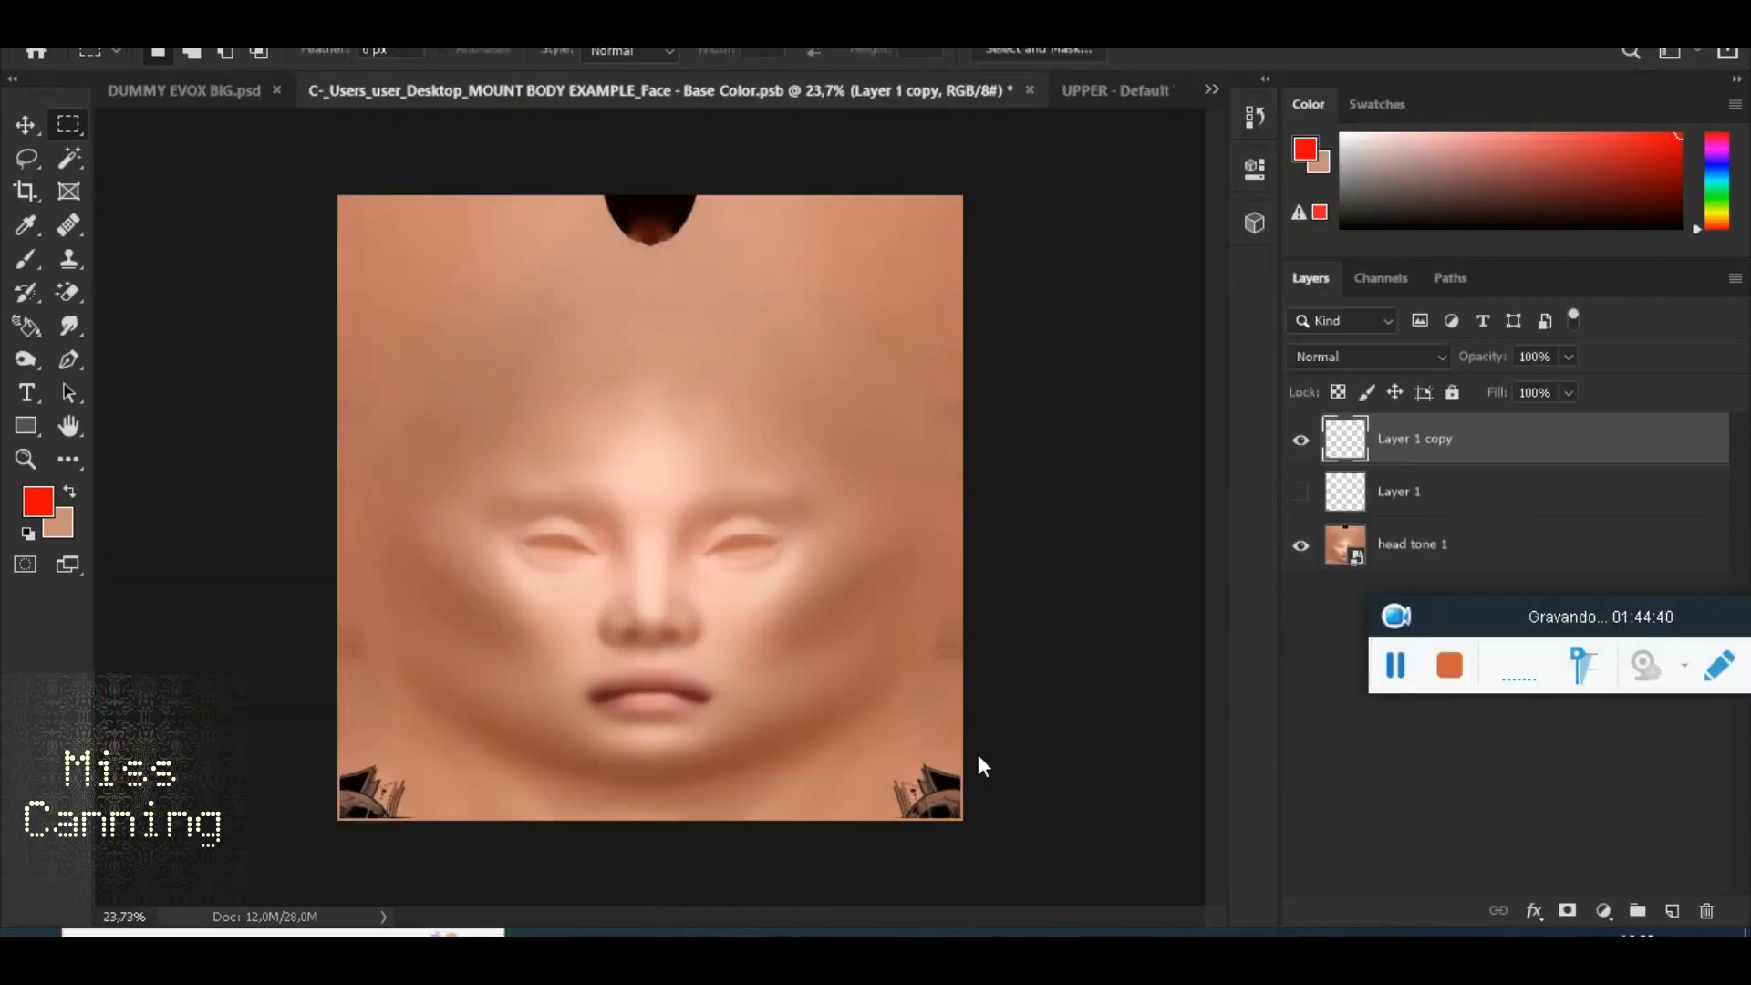
Free-transform Layer 1 copy, stretching its lower-right corner to the canvas corner, about 100.4% wide and 104.4% high
{"action": "scroll", "coordinate": [895, 812], "scroll_direction": "up", "scroll_amount": 1}
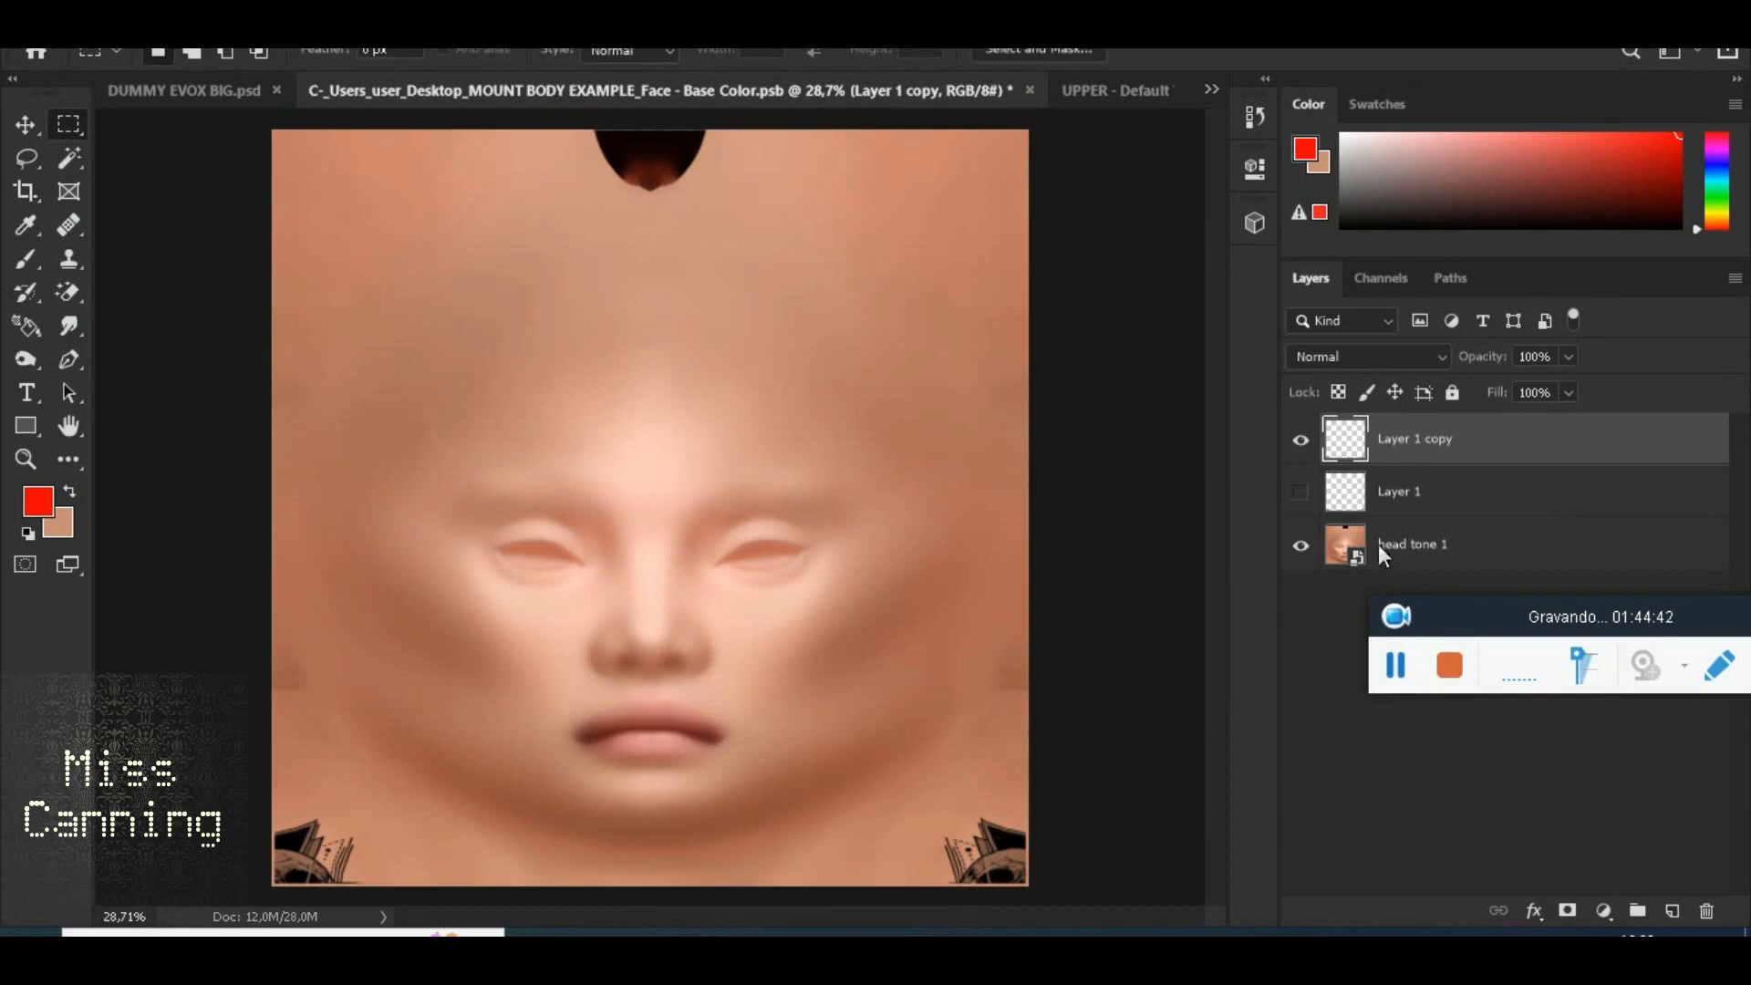
{"action": "scroll", "coordinate": [965, 739], "scroll_direction": "up", "scroll_amount": 2}
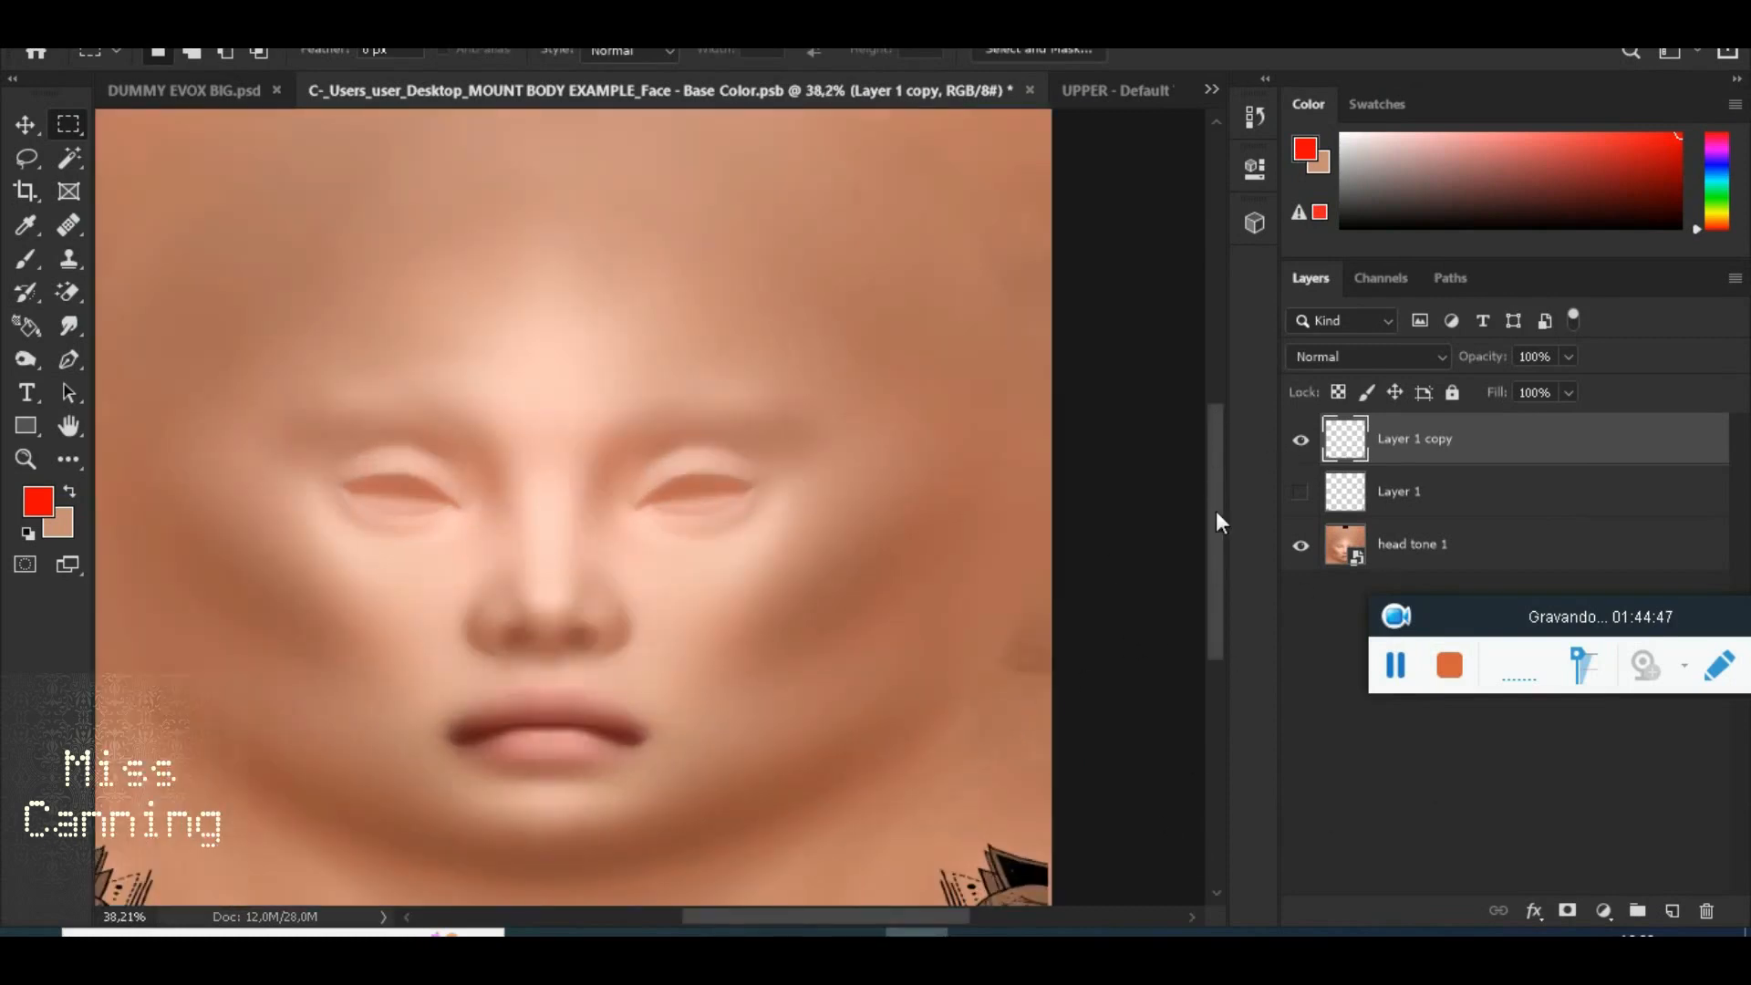
{"action": "scroll", "coordinate": [1218, 519], "scroll_direction": "down", "scroll_amount": 2}
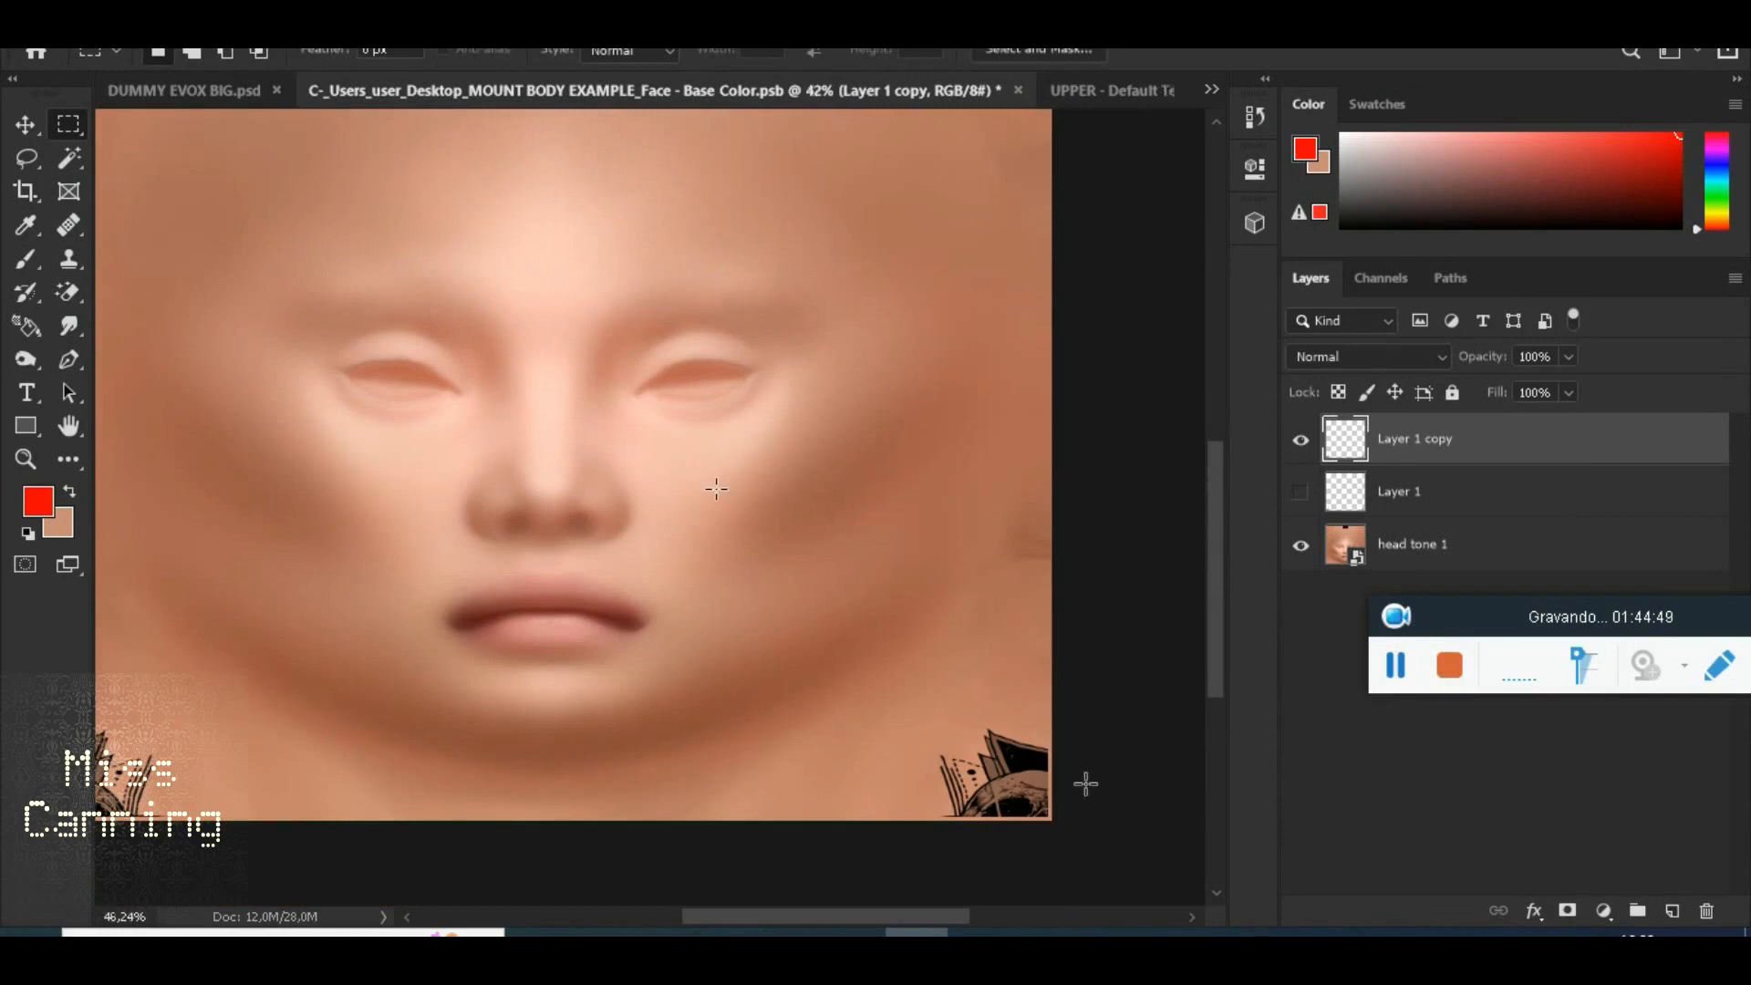
{"action": "scroll", "coordinate": [1082, 780], "scroll_direction": "up", "scroll_amount": 2}
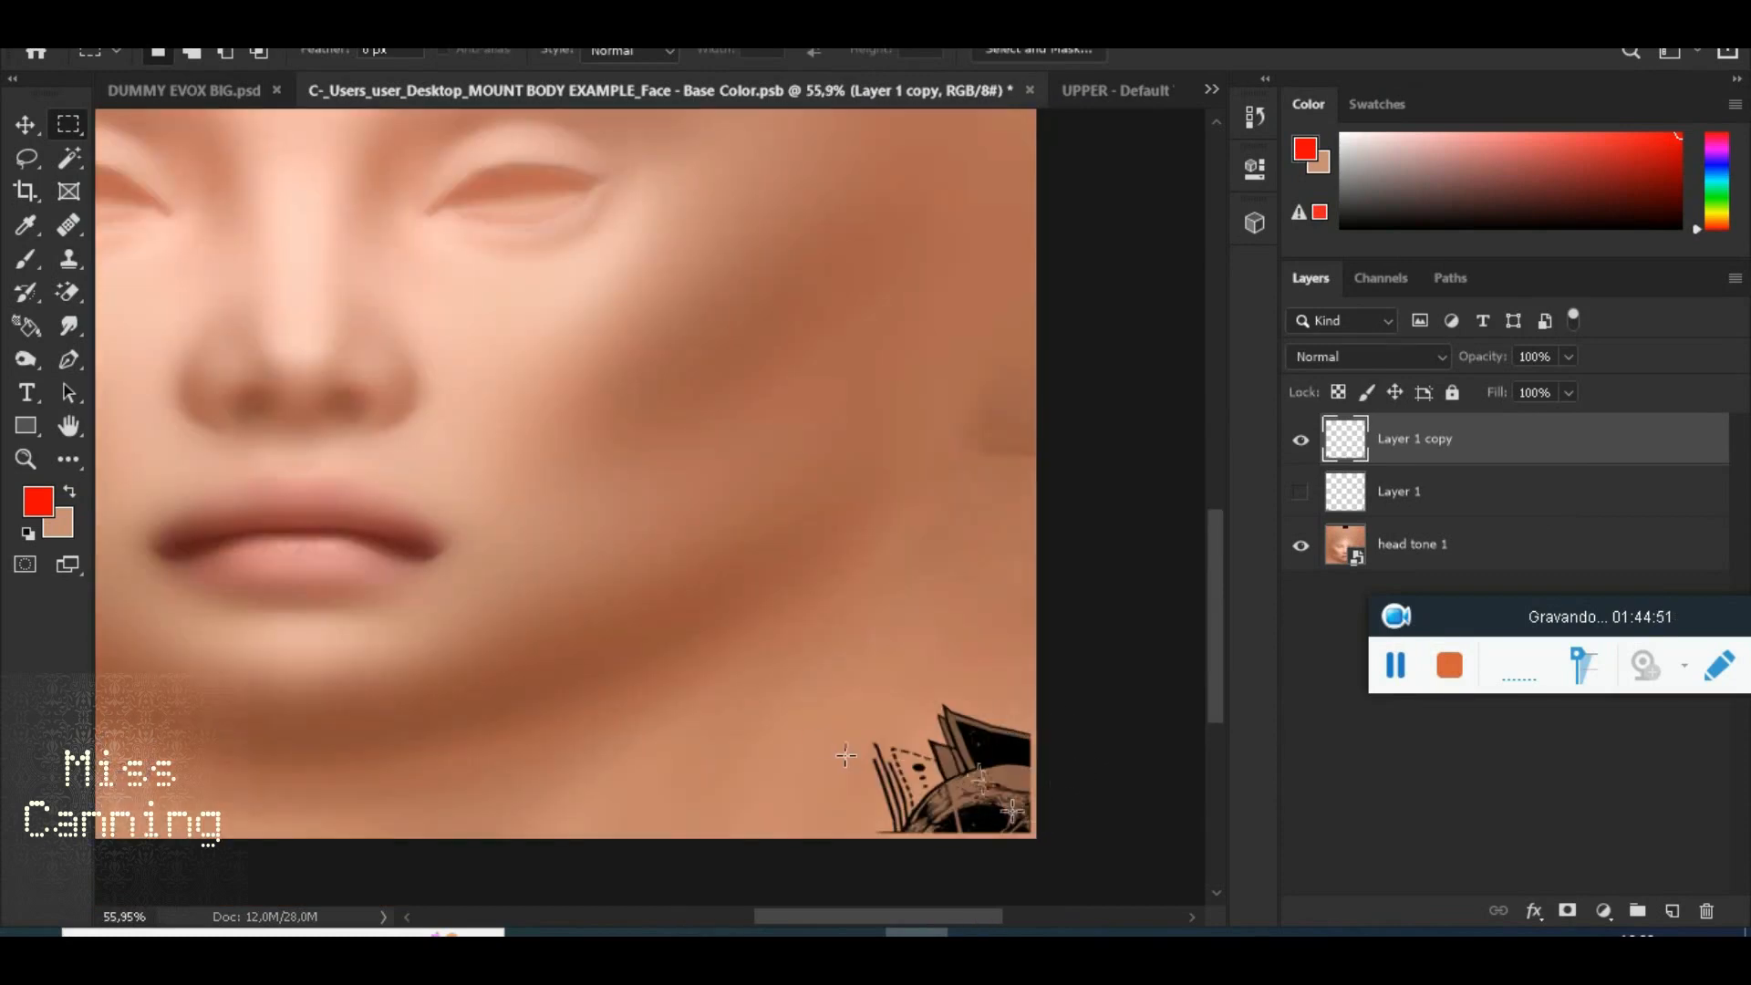
{"action": "scroll", "coordinate": [990, 780], "scroll_direction": "up", "scroll_amount": 1}
{"action": "scroll", "coordinate": [794, 707], "scroll_direction": "down", "scroll_amount": 4}
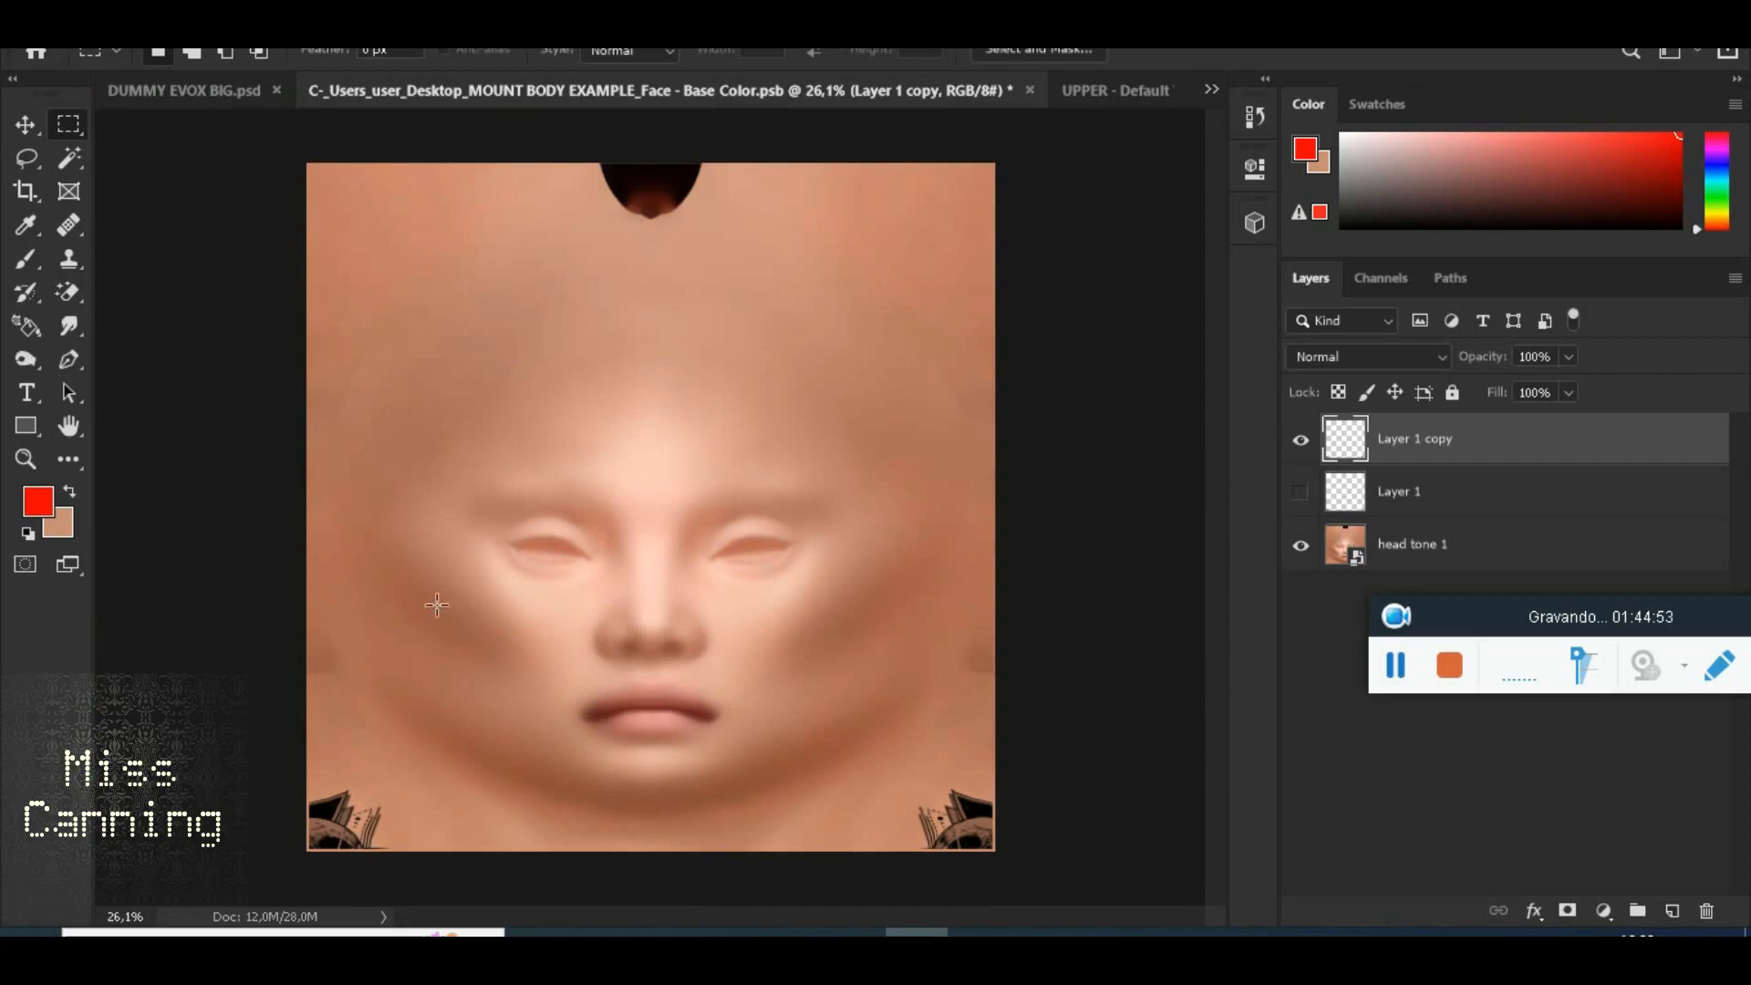
{"action": "right_click", "coordinate": [811, 524]}
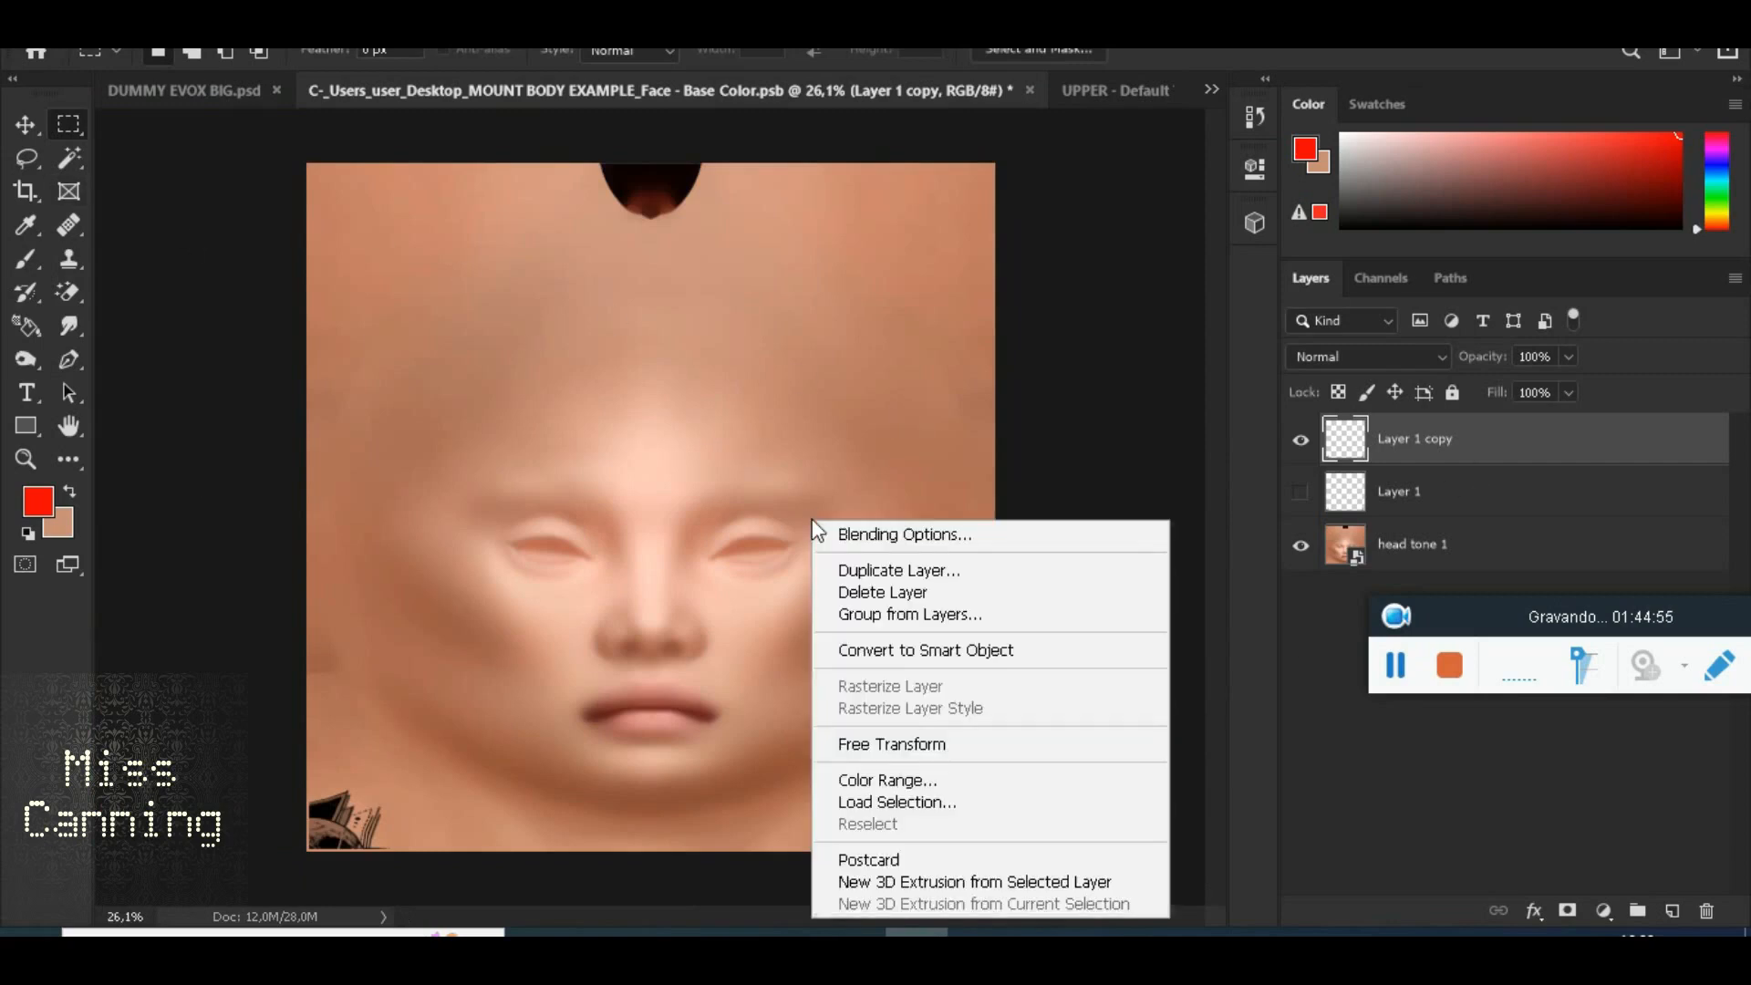
{"action": "left_click", "coordinate": [888, 744]}
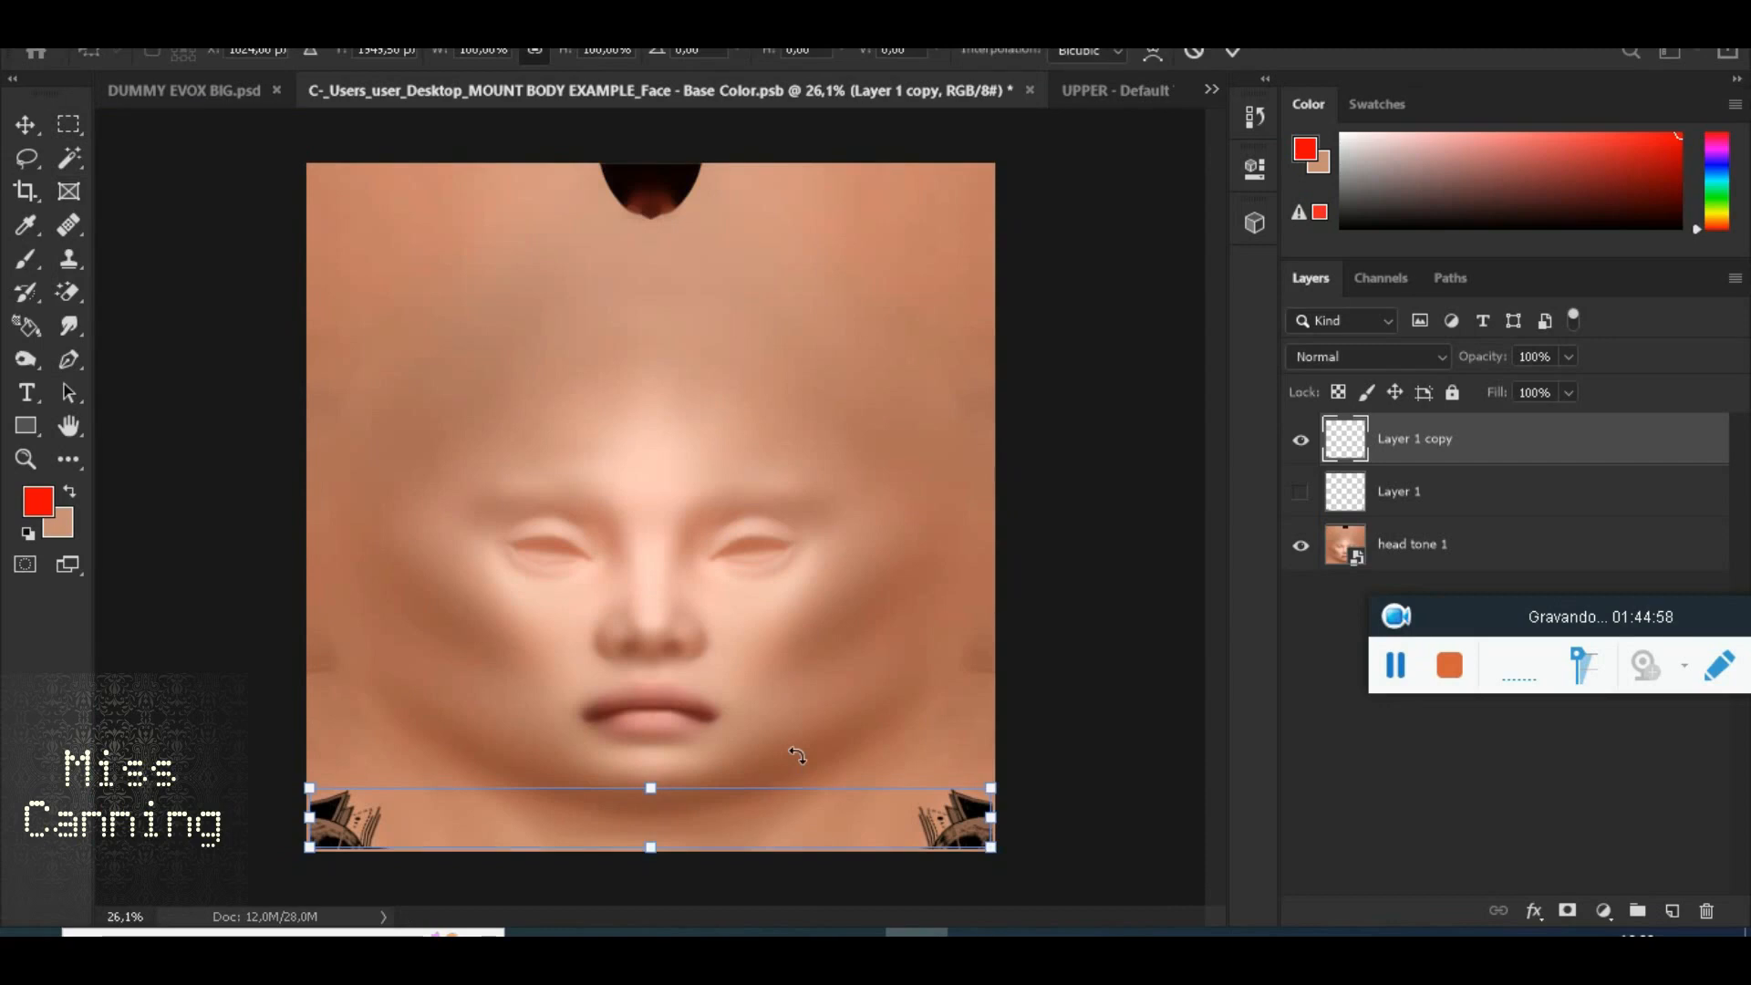
{"action": "scroll", "coordinate": [812, 766], "scroll_direction": "up", "scroll_amount": 2}
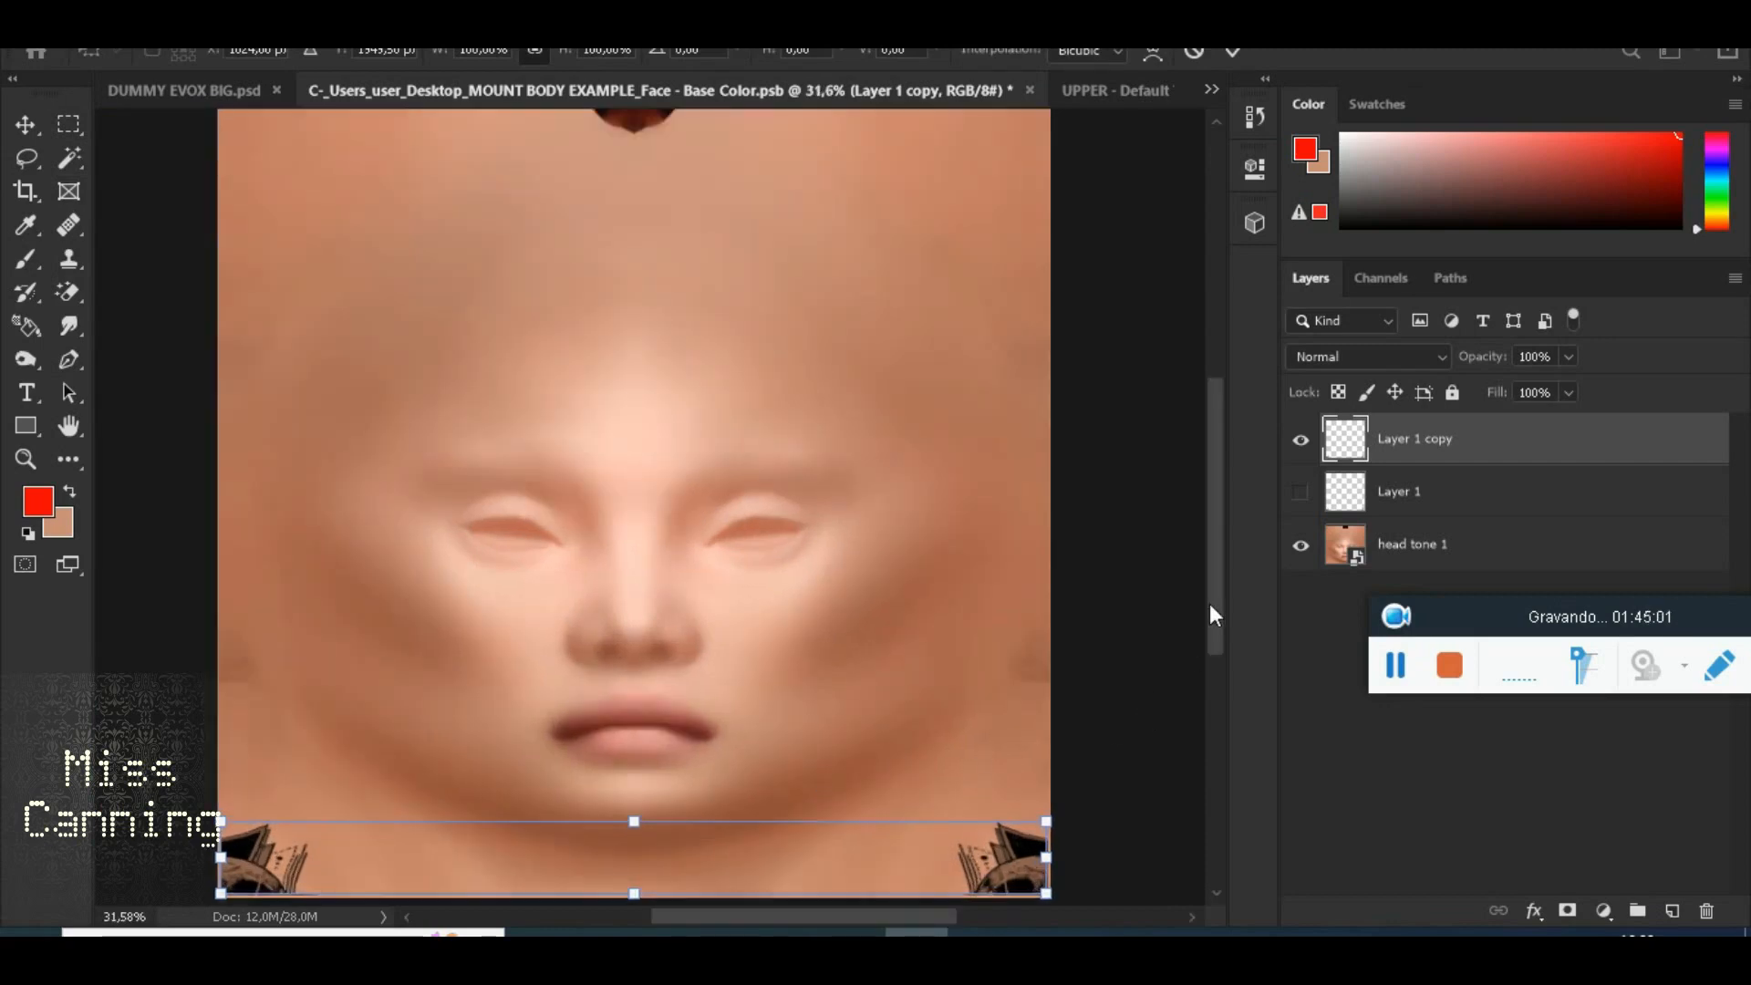
{"action": "left_click_drag", "start_coordinate": [1210, 604], "coordinate": [1213, 653]}
{"action": "scroll", "coordinate": [806, 715], "scroll_direction": "up", "scroll_amount": 2}
{"action": "scroll", "coordinate": [1118, 809], "scroll_direction": "up", "scroll_amount": 2}
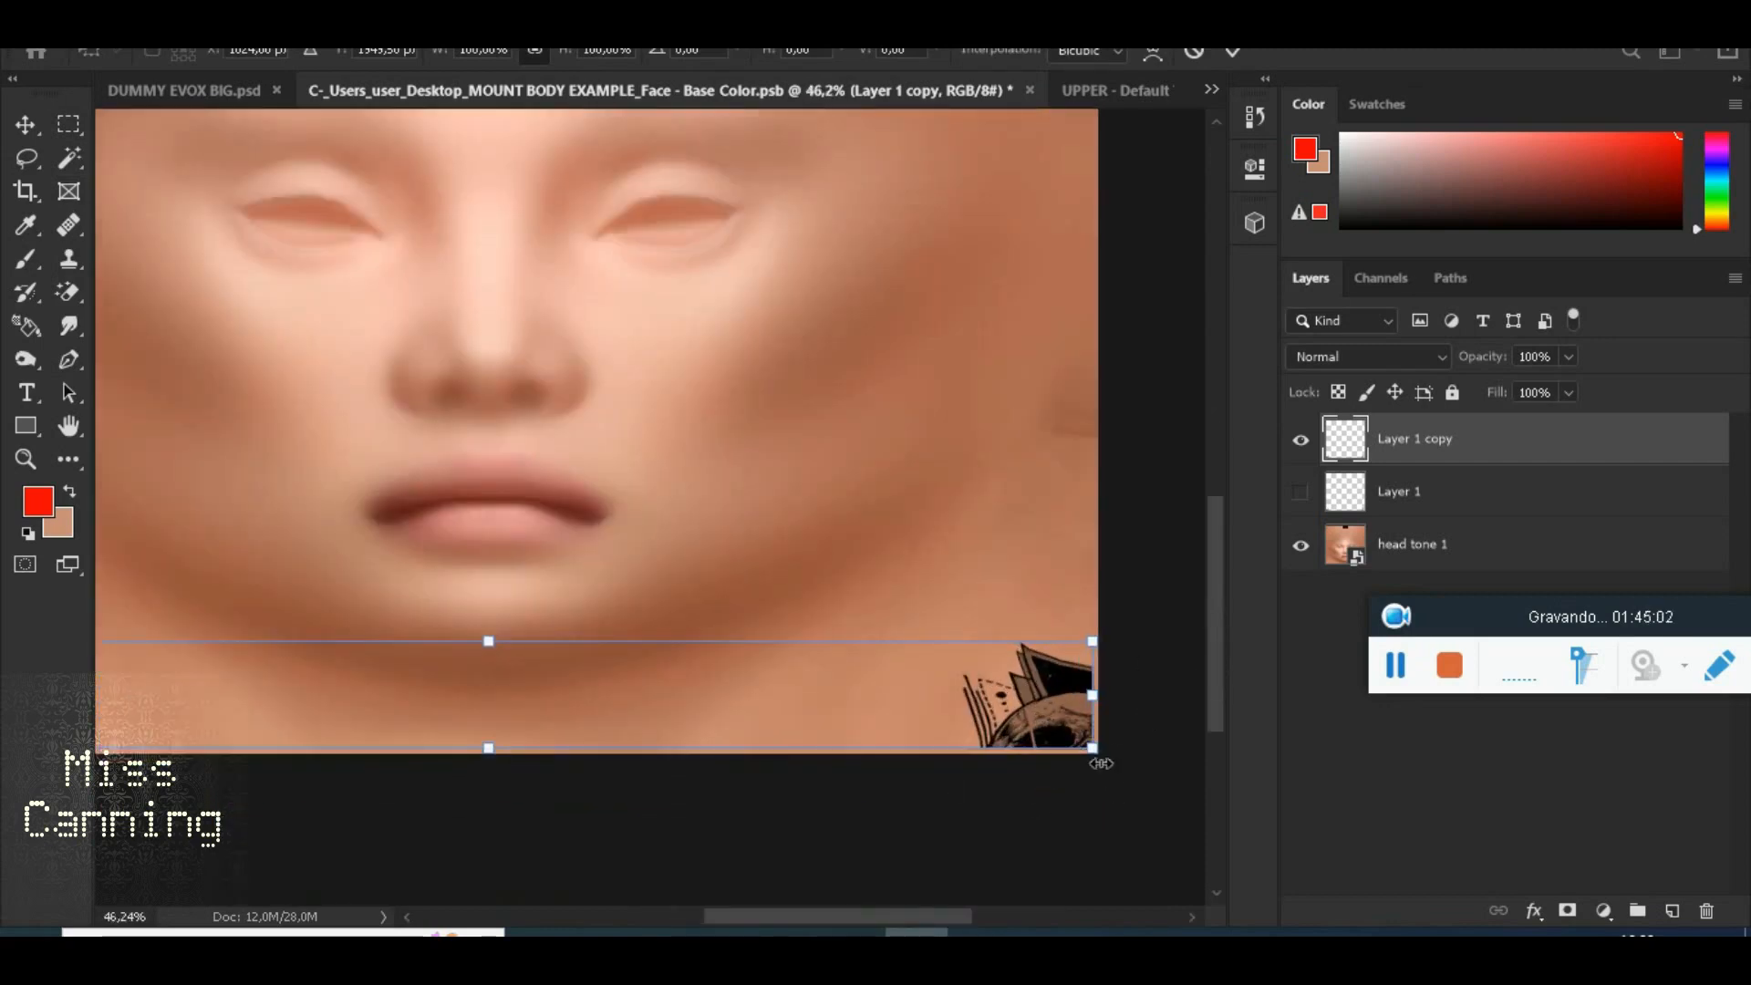
{"action": "left_click_drag", "start_coordinate": [1089, 749], "coordinate": [1098, 754]}
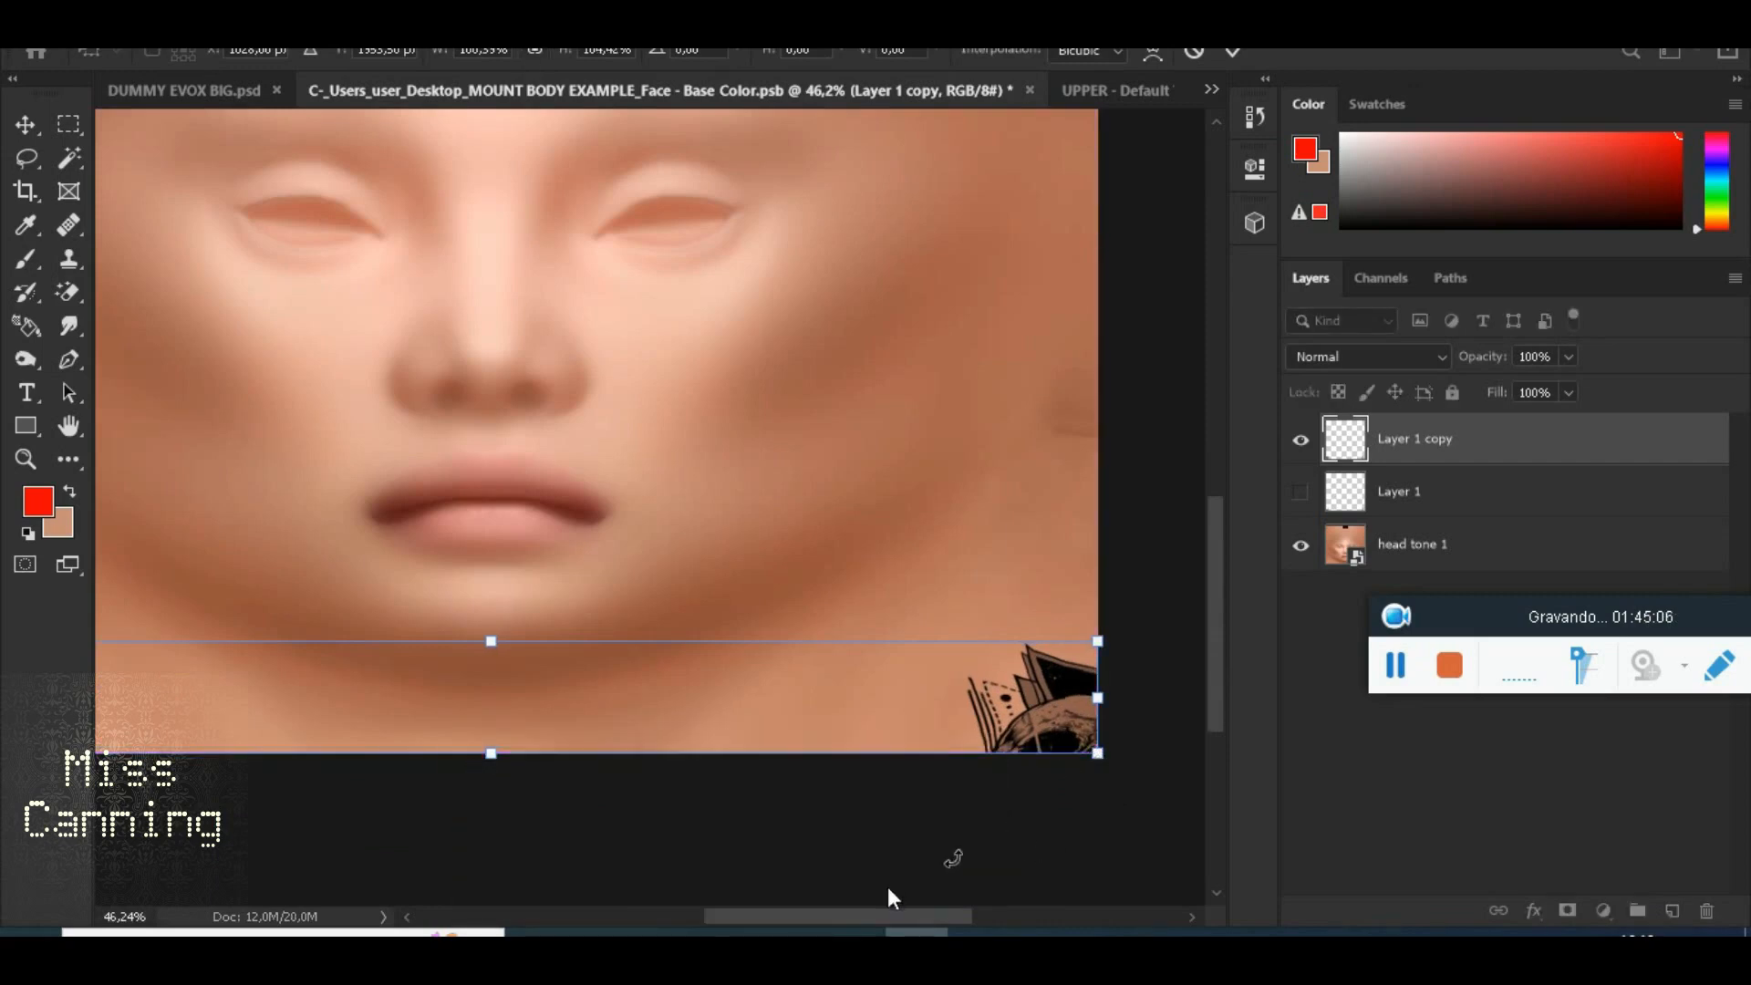
Stretch the tattoo's lower-left corner to the canvas's left edge, about 100.8% wide, and apply the transform
{"action": "left_click_drag", "start_coordinate": [863, 916], "coordinate": [724, 918]}
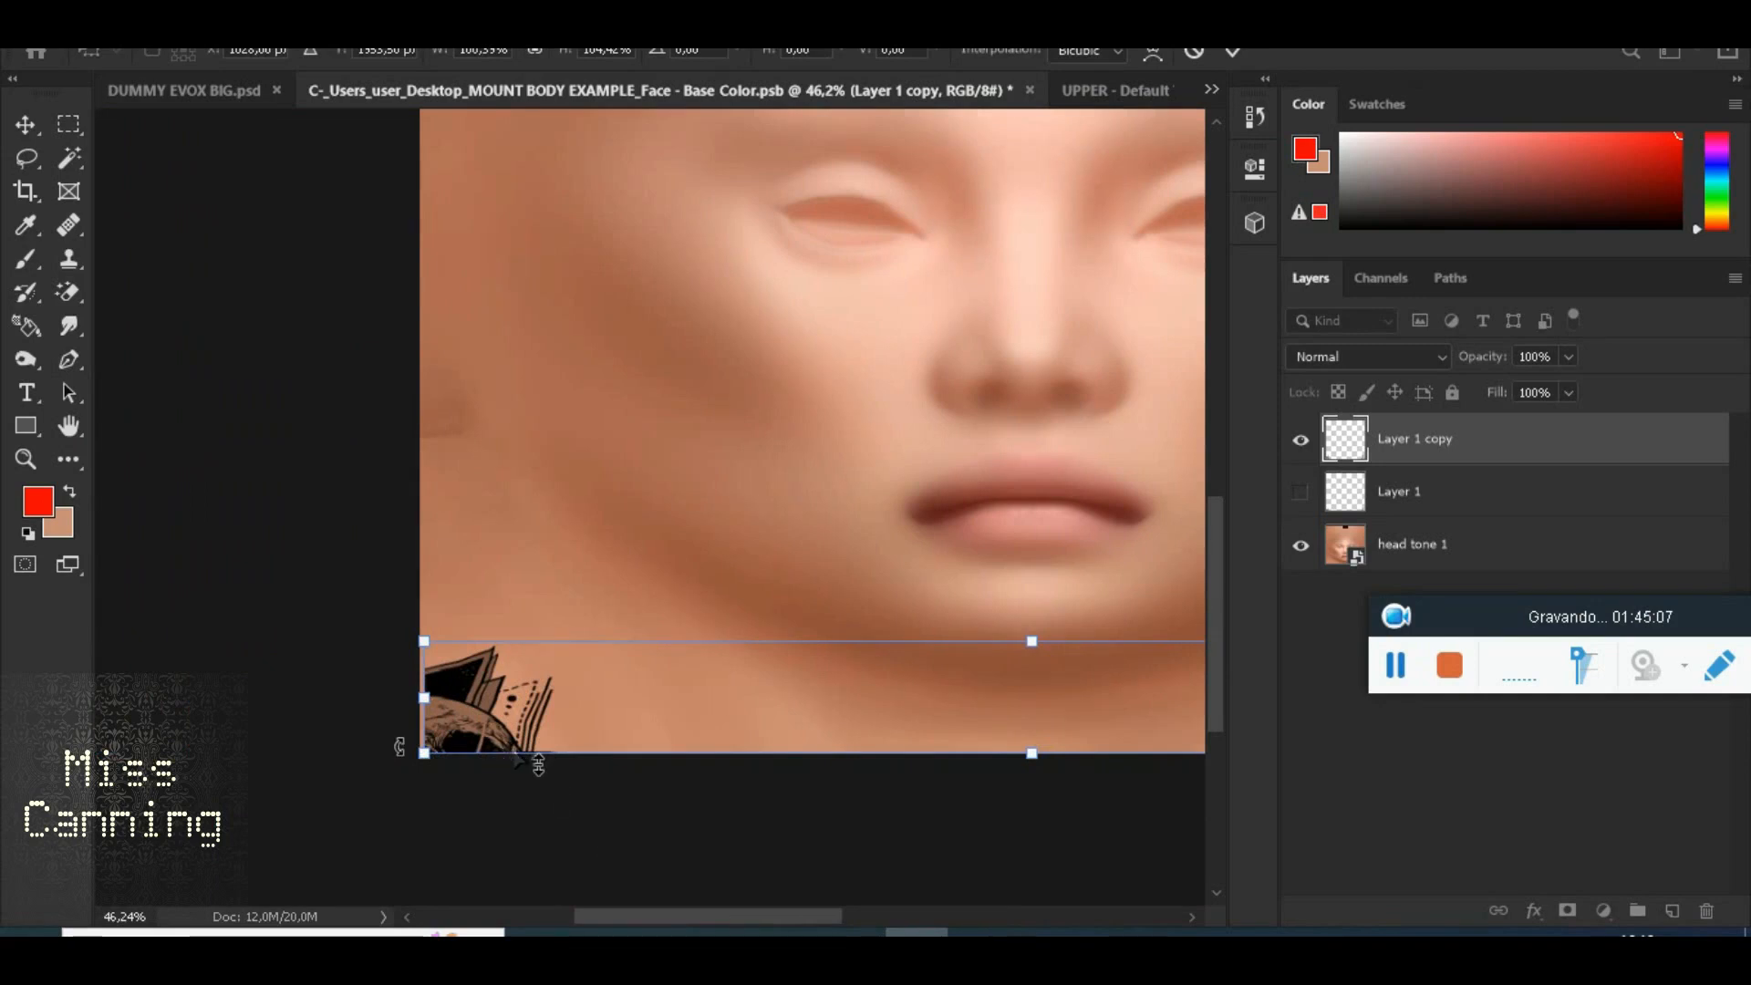
{"action": "left_click_drag", "start_coordinate": [424, 753], "coordinate": [419, 753]}
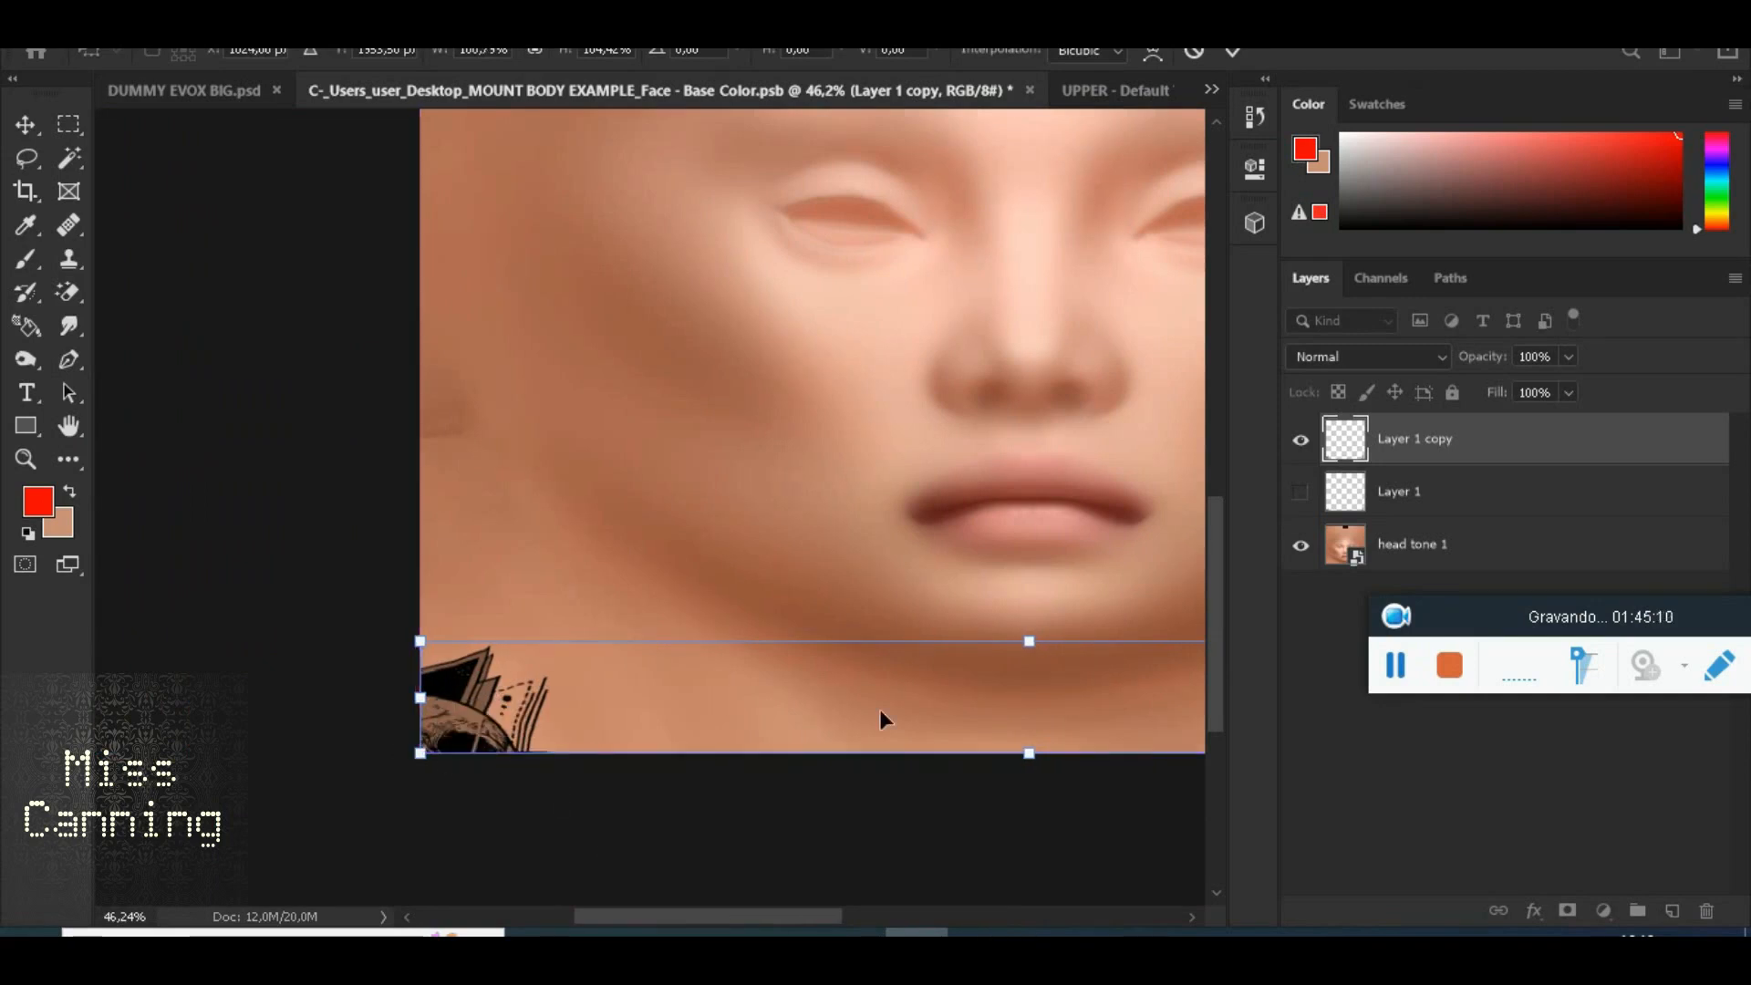
{"action": "left_click", "coordinate": [1234, 53]}
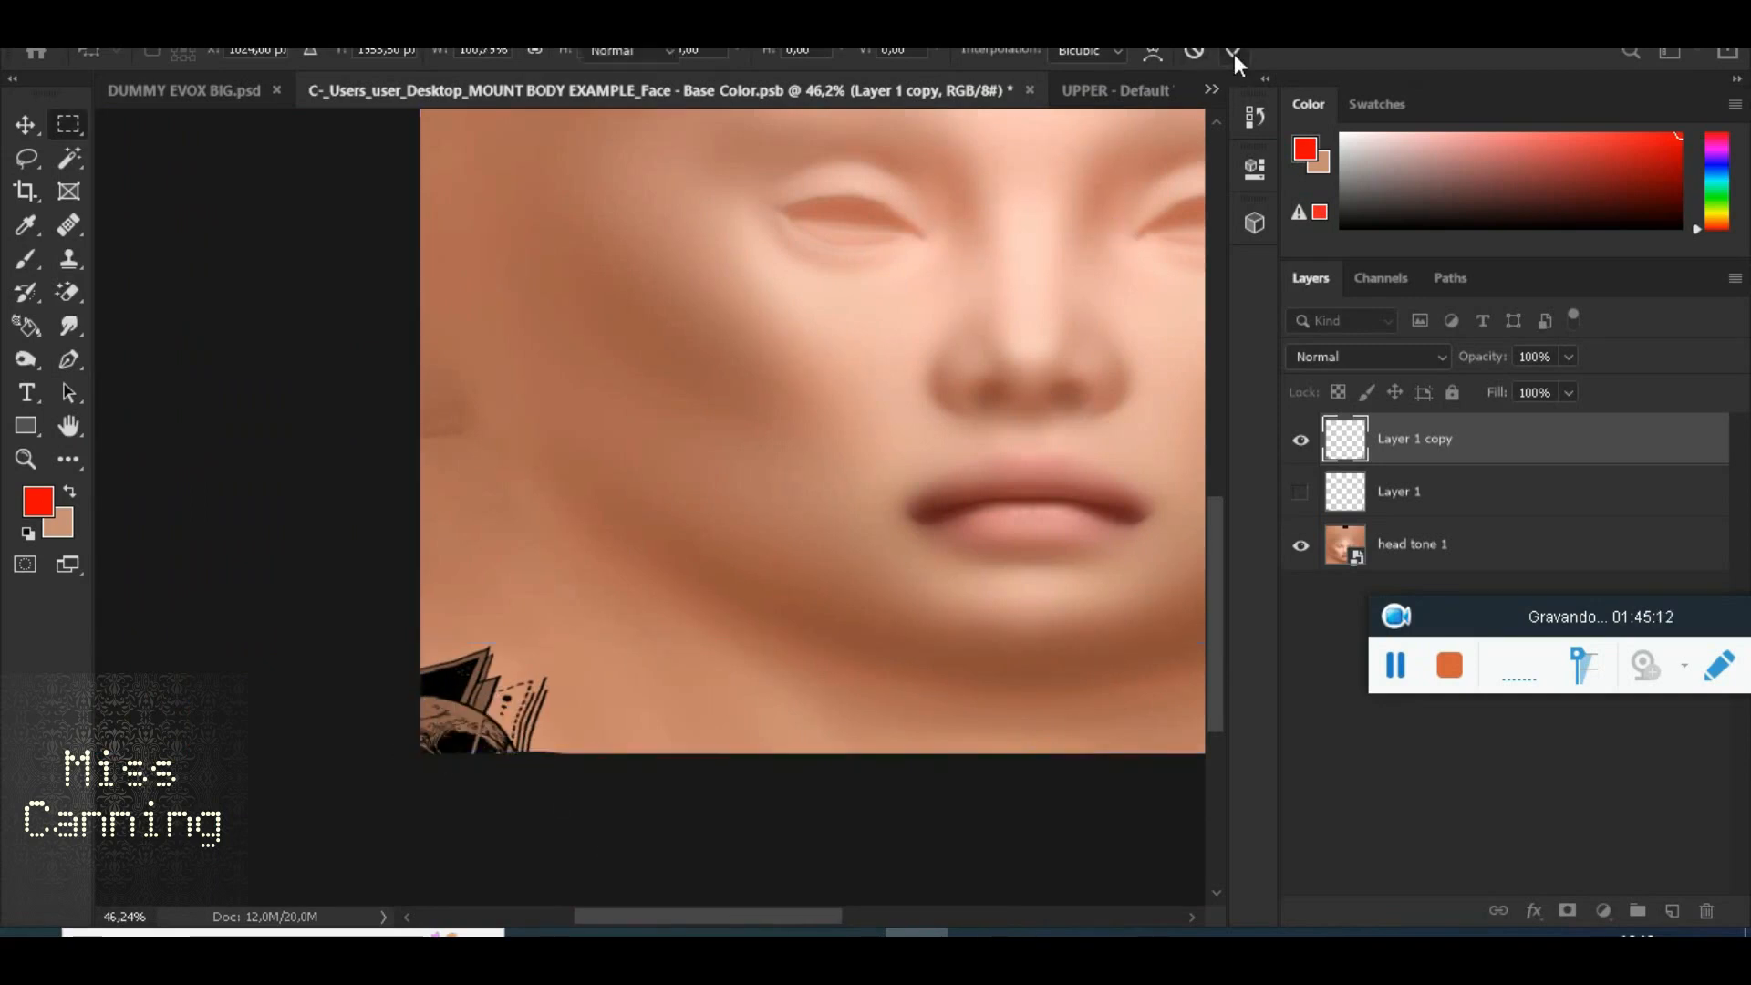
Hide head tone 1 and save the face texture as a large-file-size PNG, replacing skull tatoo head in MOUNT BODY EXAMPLE
{"action": "left_click", "coordinate": [1301, 545]}
{"action": "left_click", "coordinate": [69, 39]}
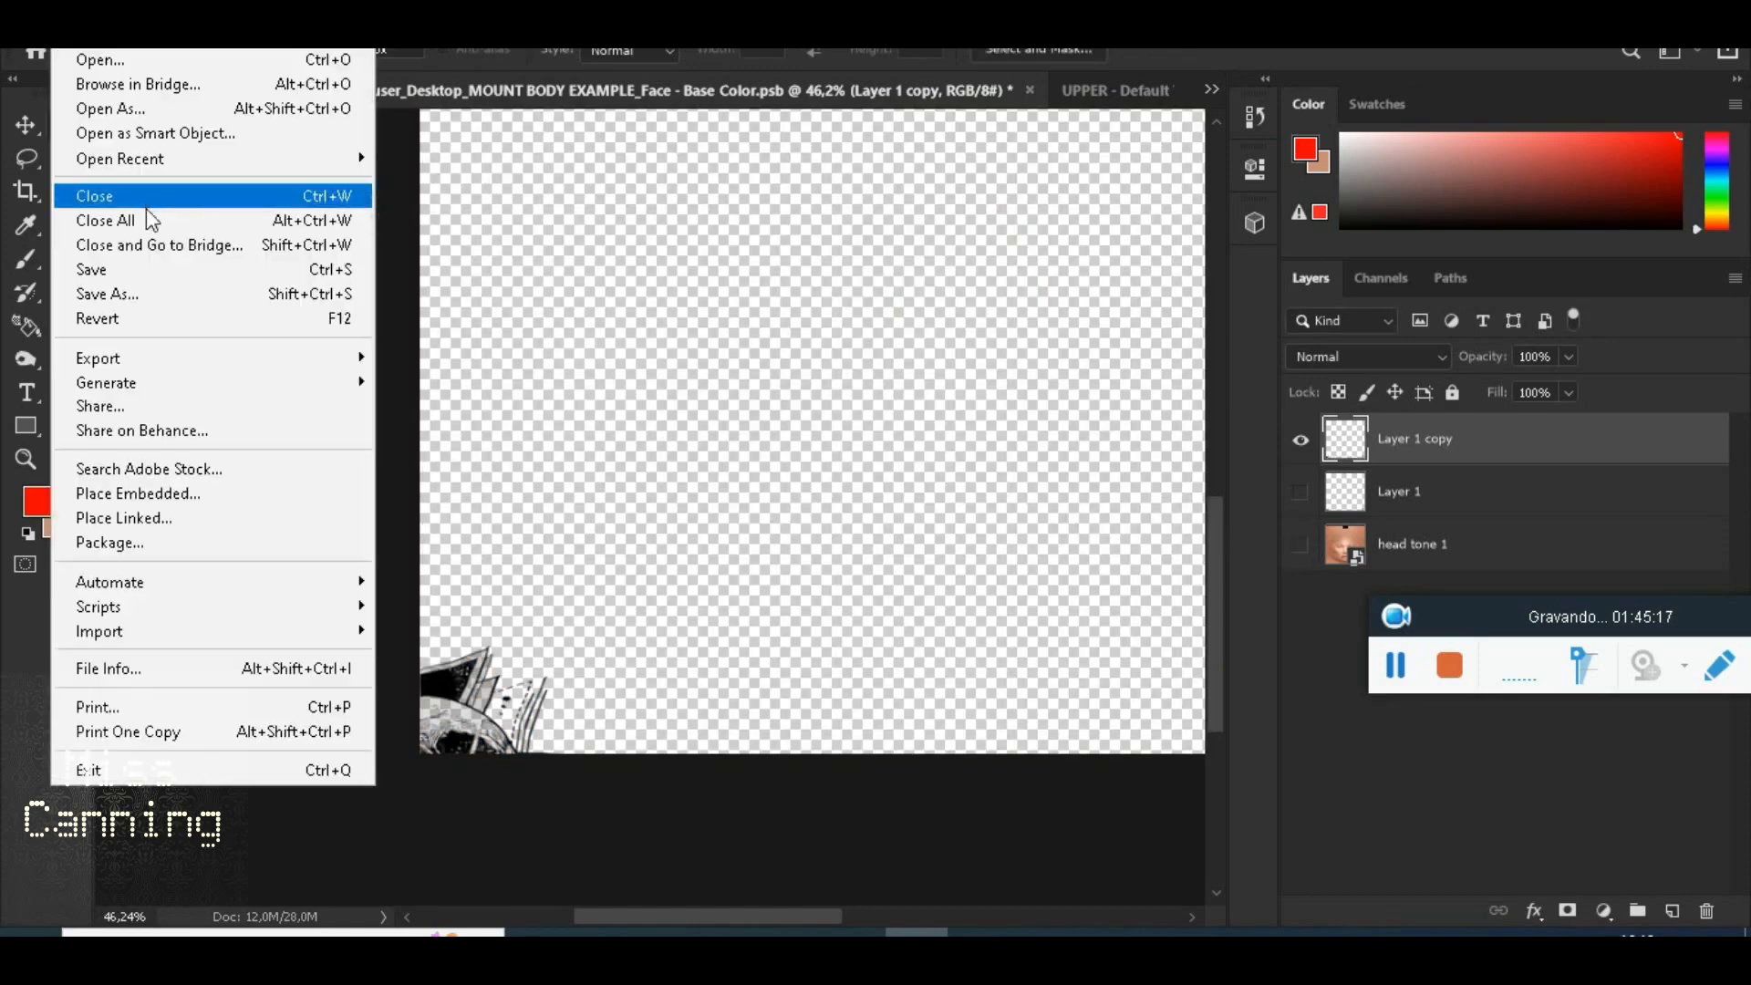
{"action": "left_click", "coordinate": [133, 290]}
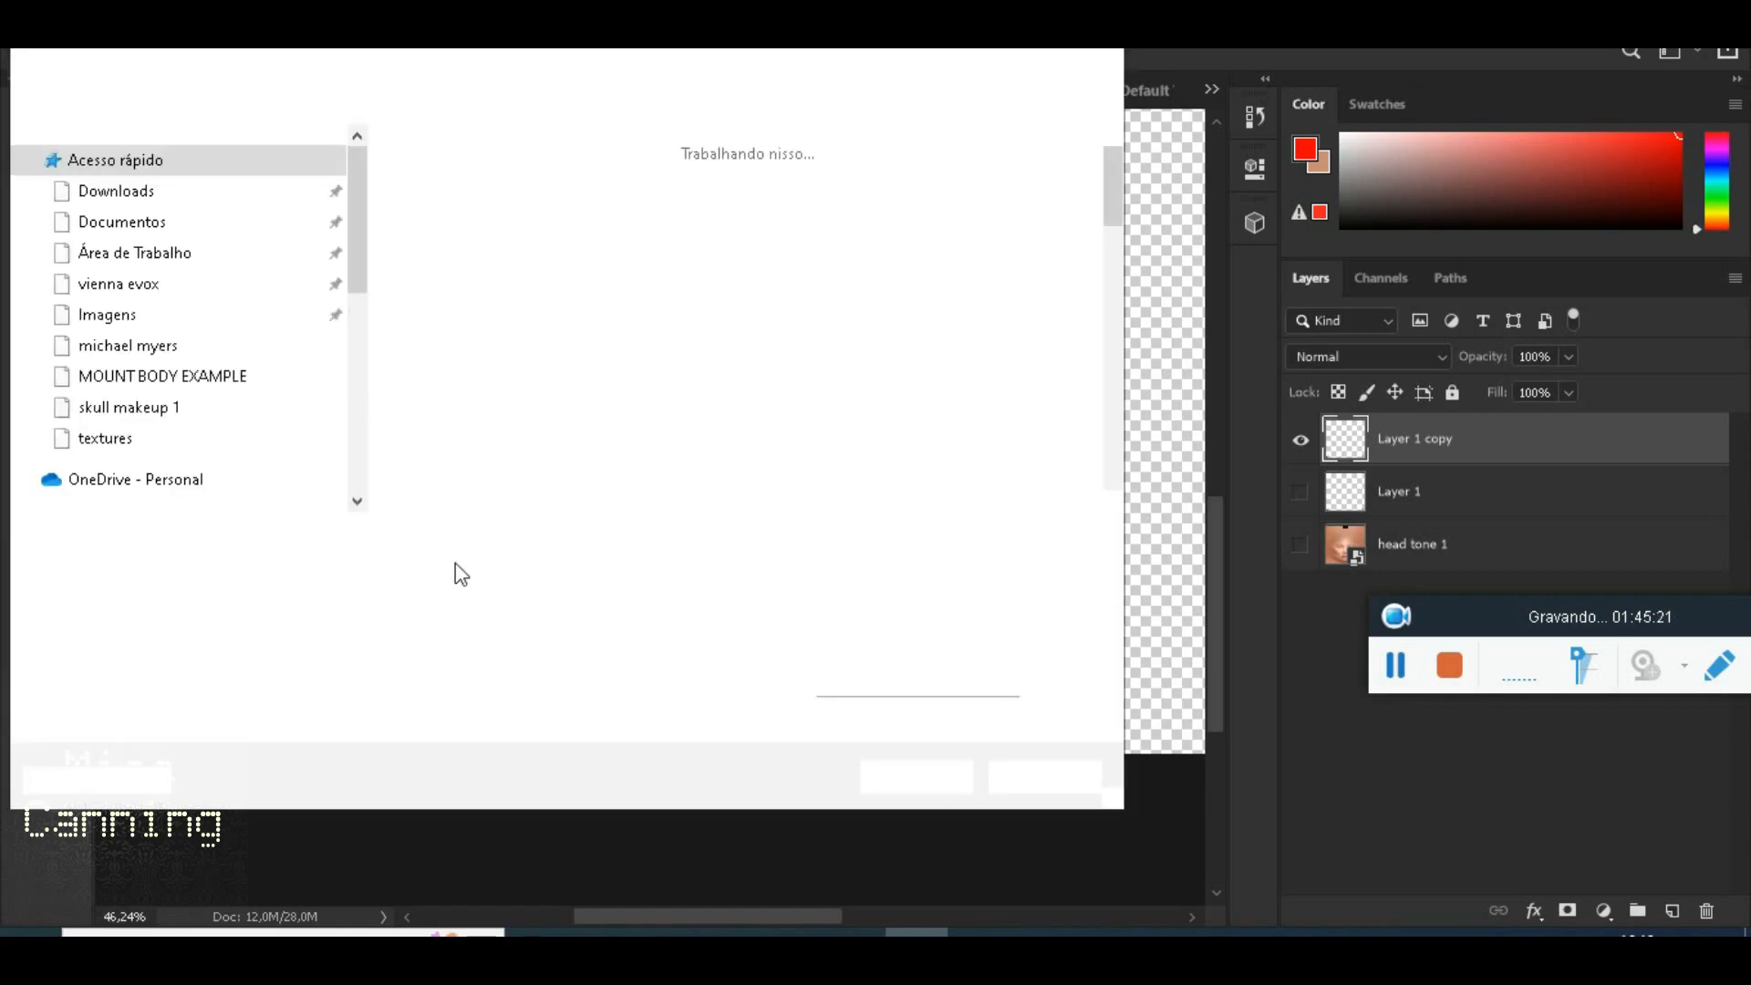
{"action": "left_click", "coordinate": [449, 584]}
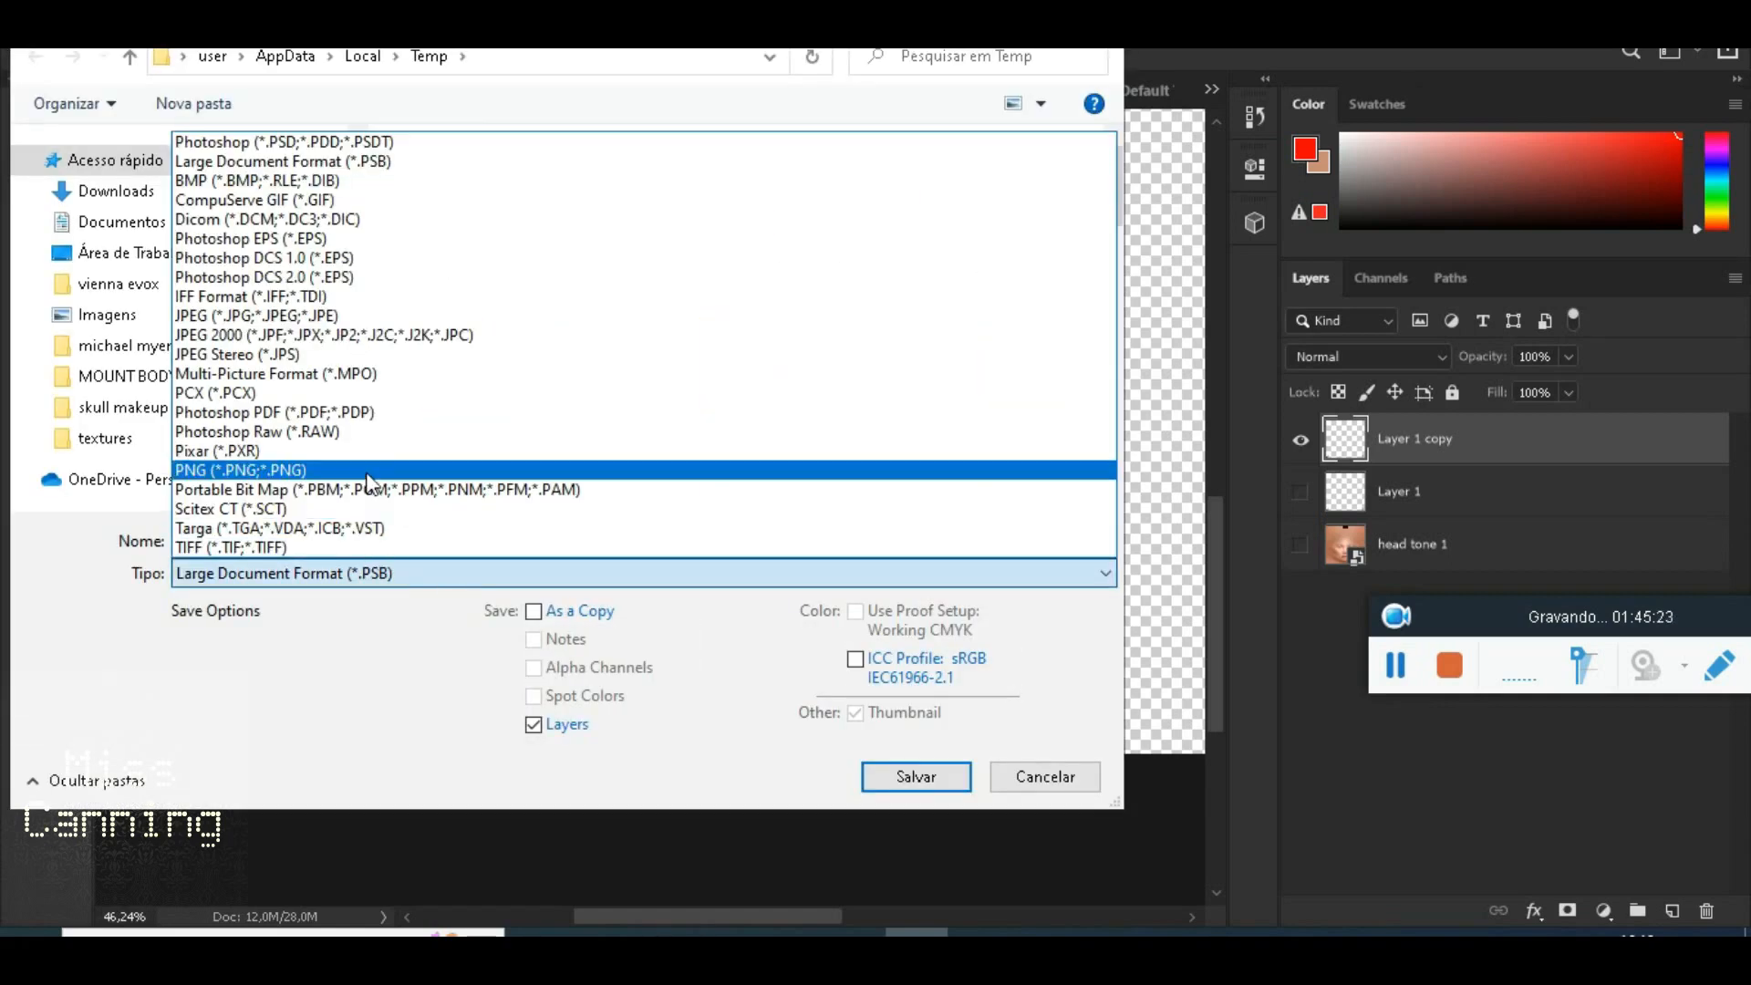
{"action": "left_click", "coordinate": [370, 471]}
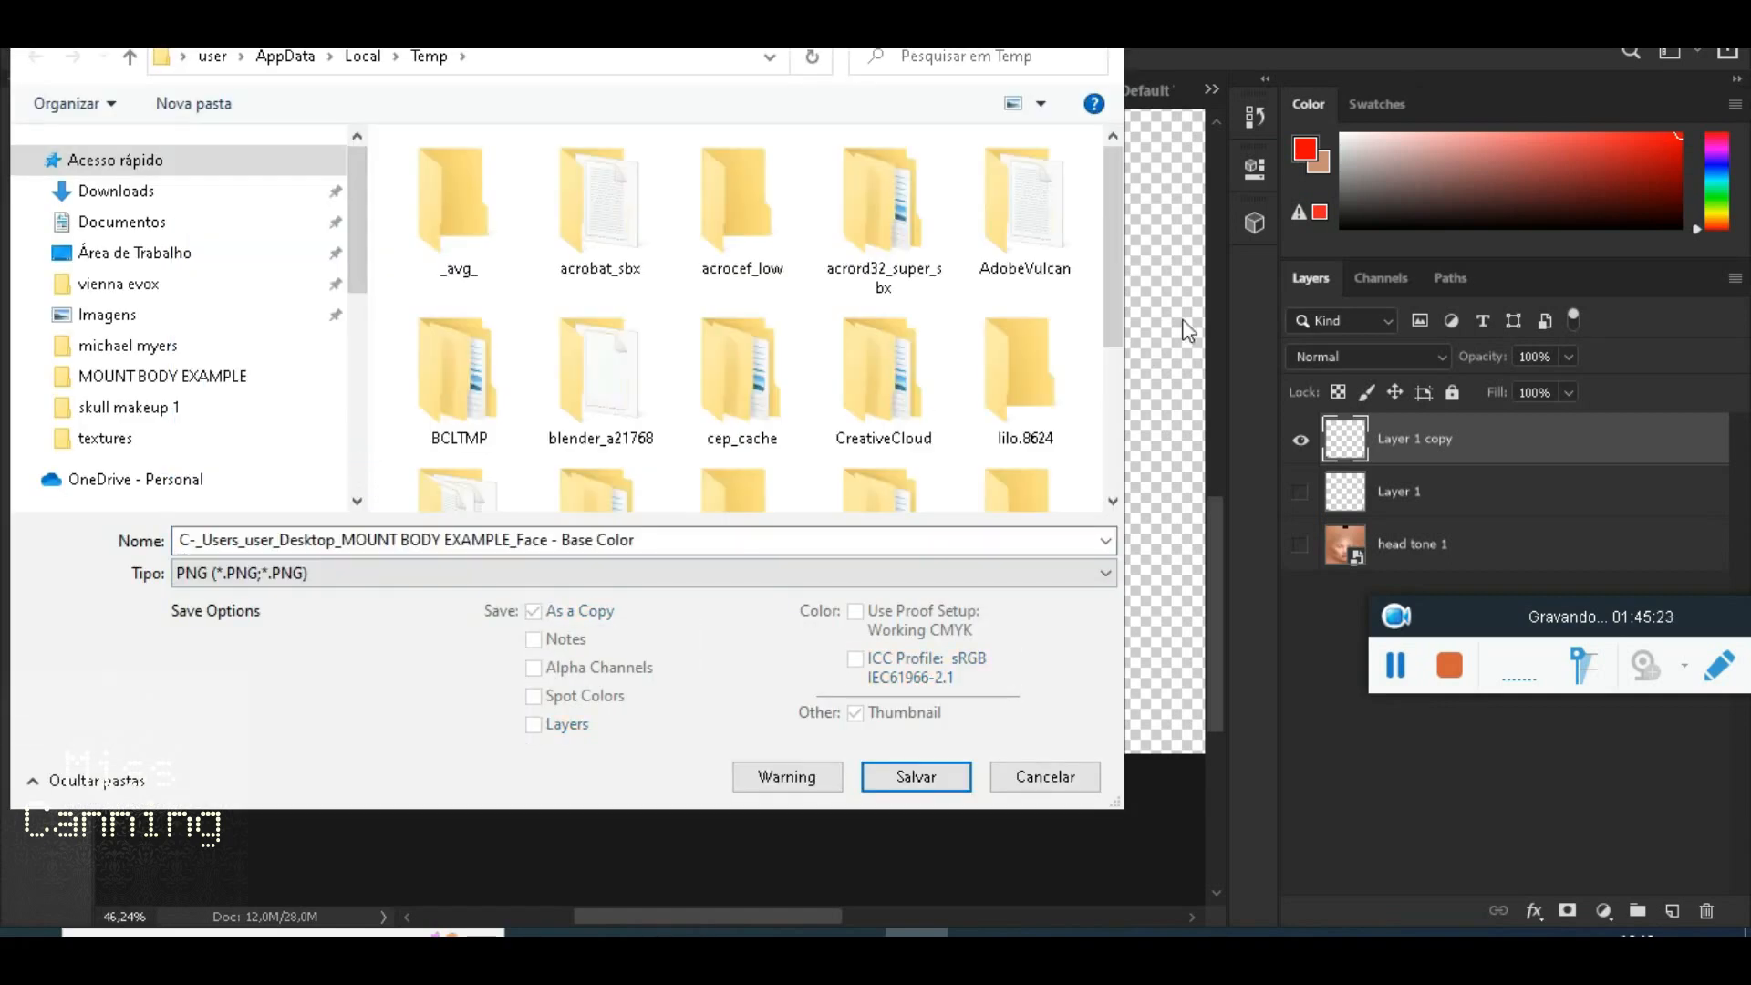
{"action": "left_click", "coordinate": [179, 378]}
{"action": "left_click", "coordinate": [1044, 413]}
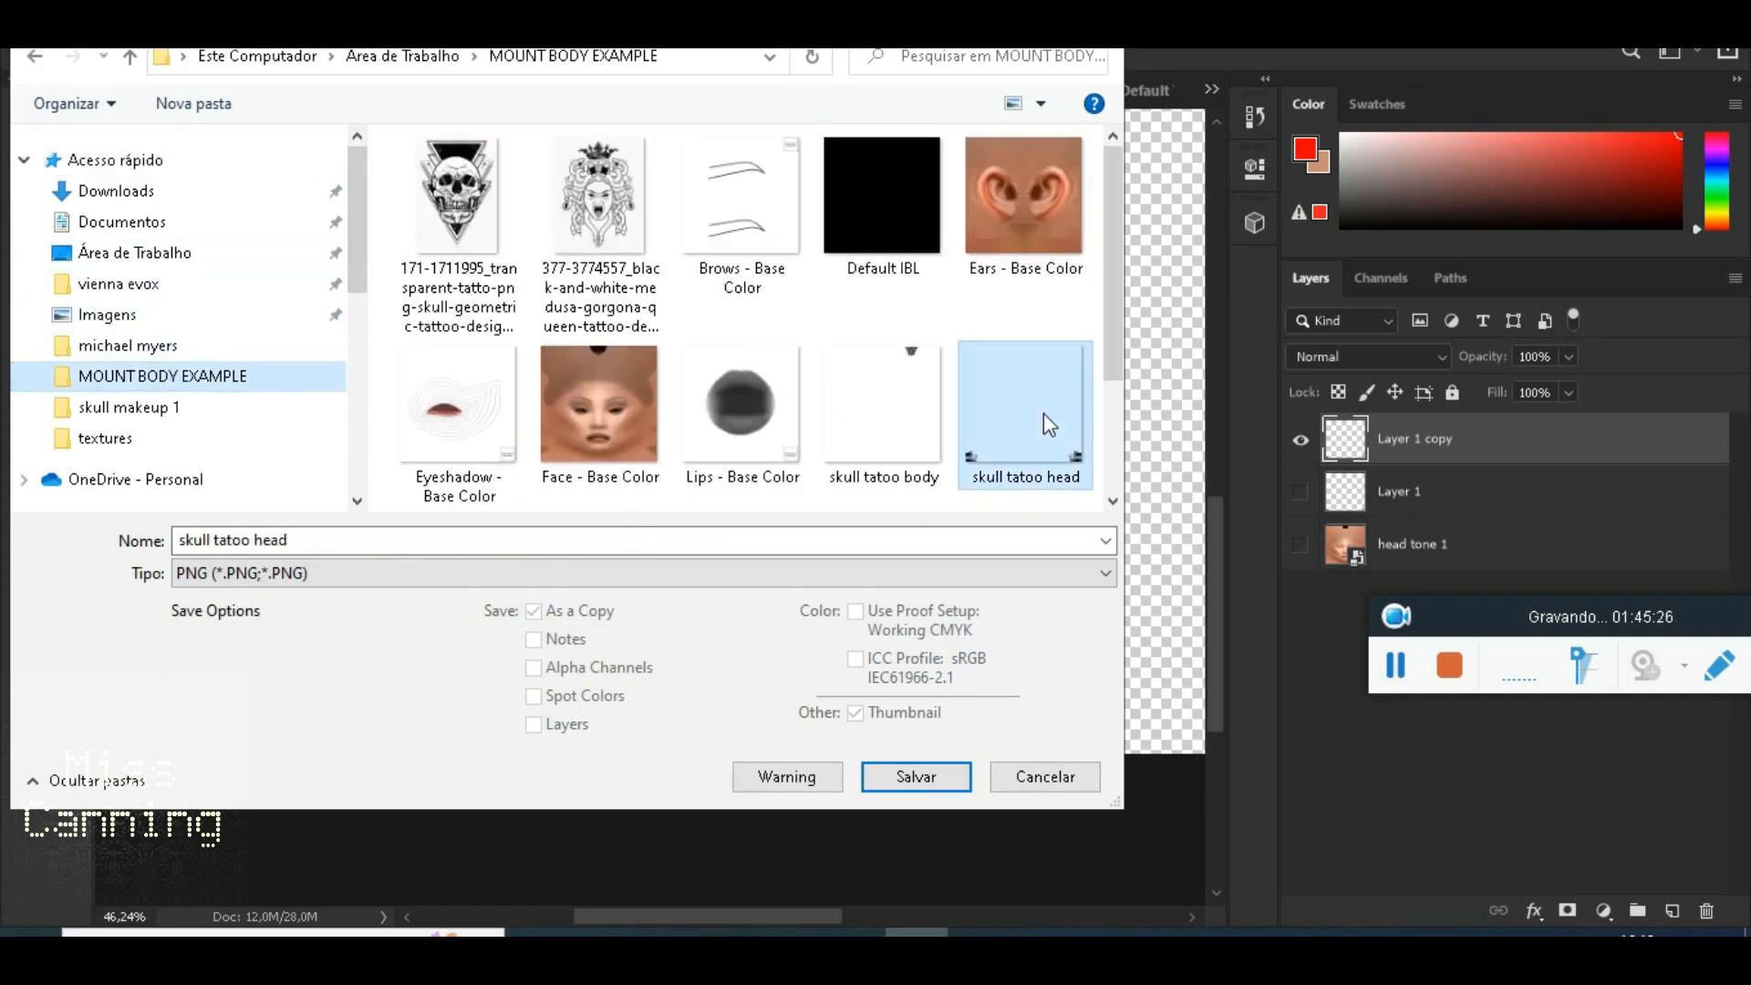
{"action": "left_click", "coordinate": [946, 766]}
{"action": "left_click", "coordinate": [946, 464]}
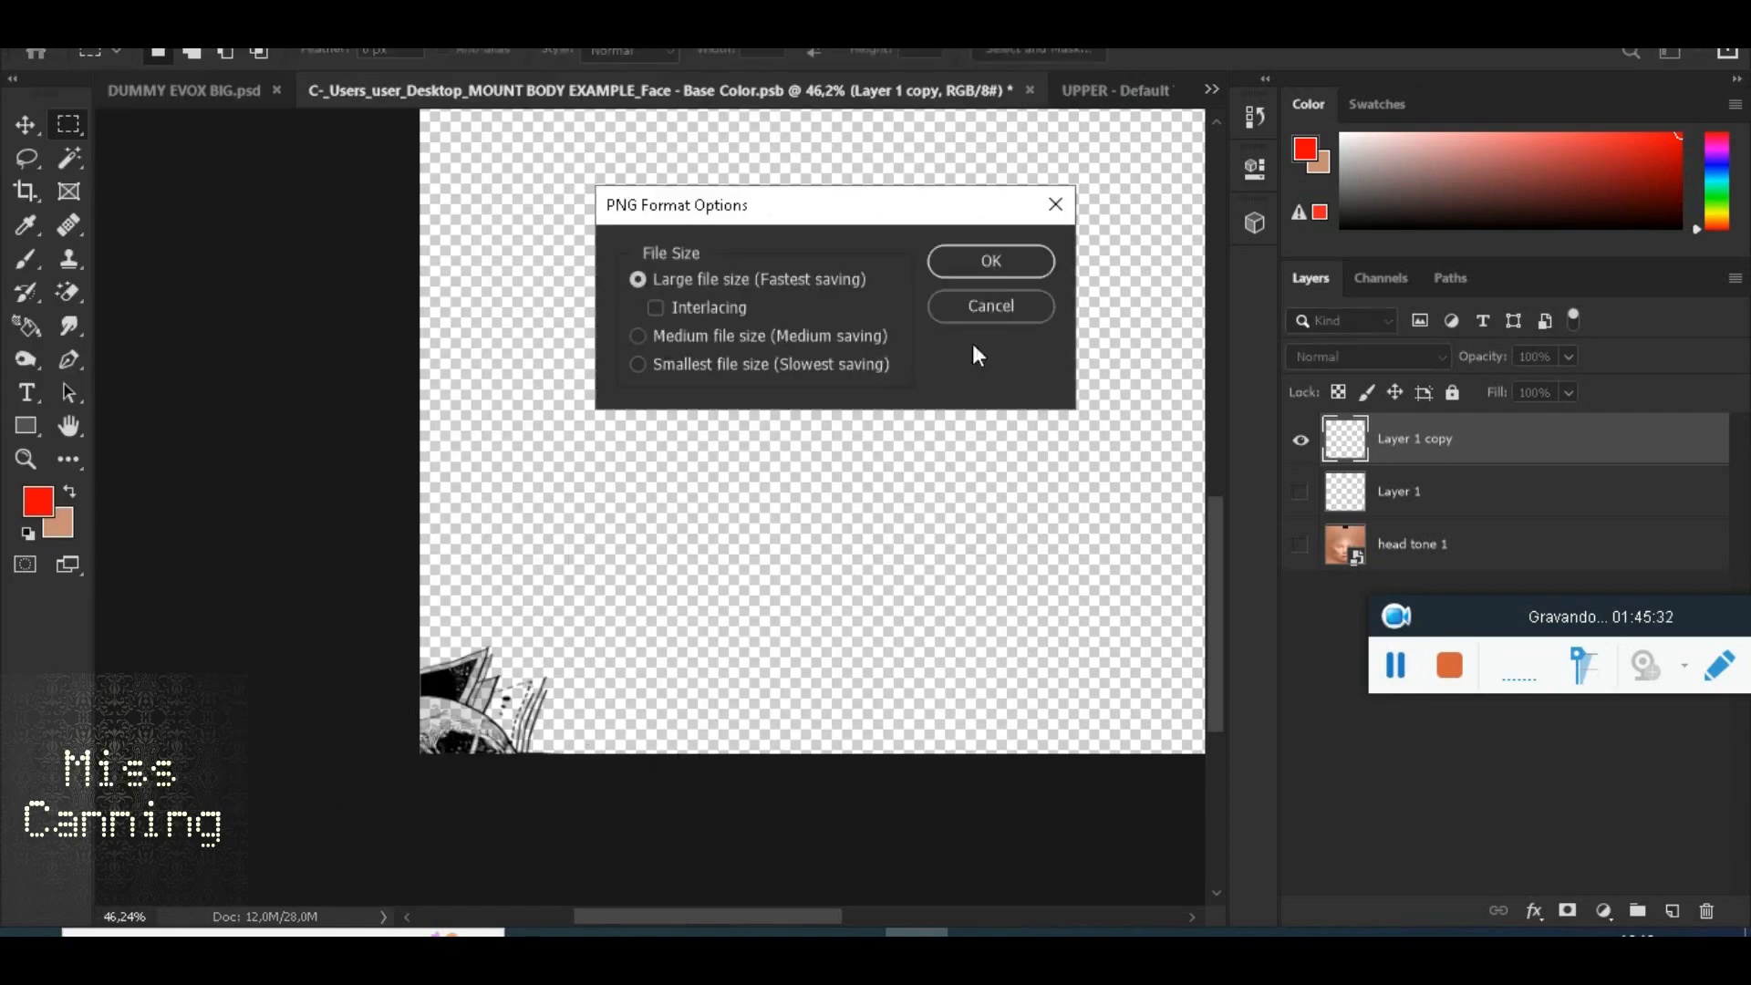
{"action": "left_click", "coordinate": [989, 264]}
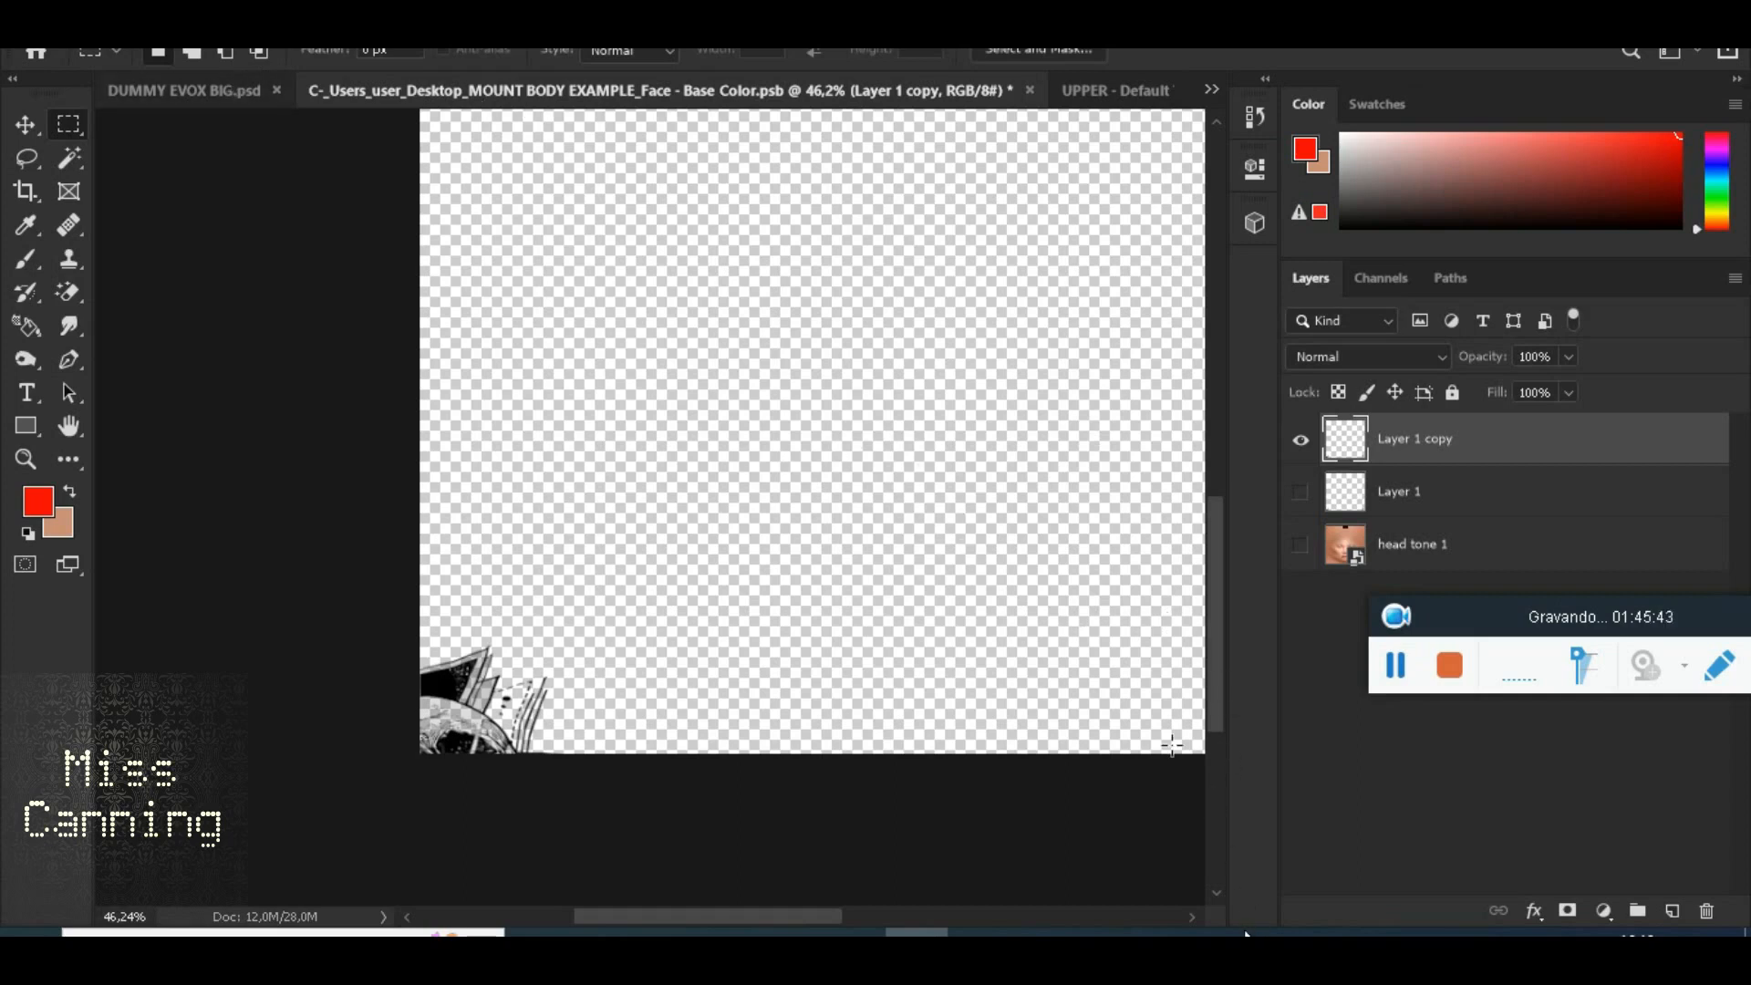
Switch to the Second Life viewer to check the tattoo across the neck seam, and return to Photoshop
{"action": "mouse_move", "coordinate": [1342, 906]}
{"action": "left_click", "coordinate": [1353, 865]}
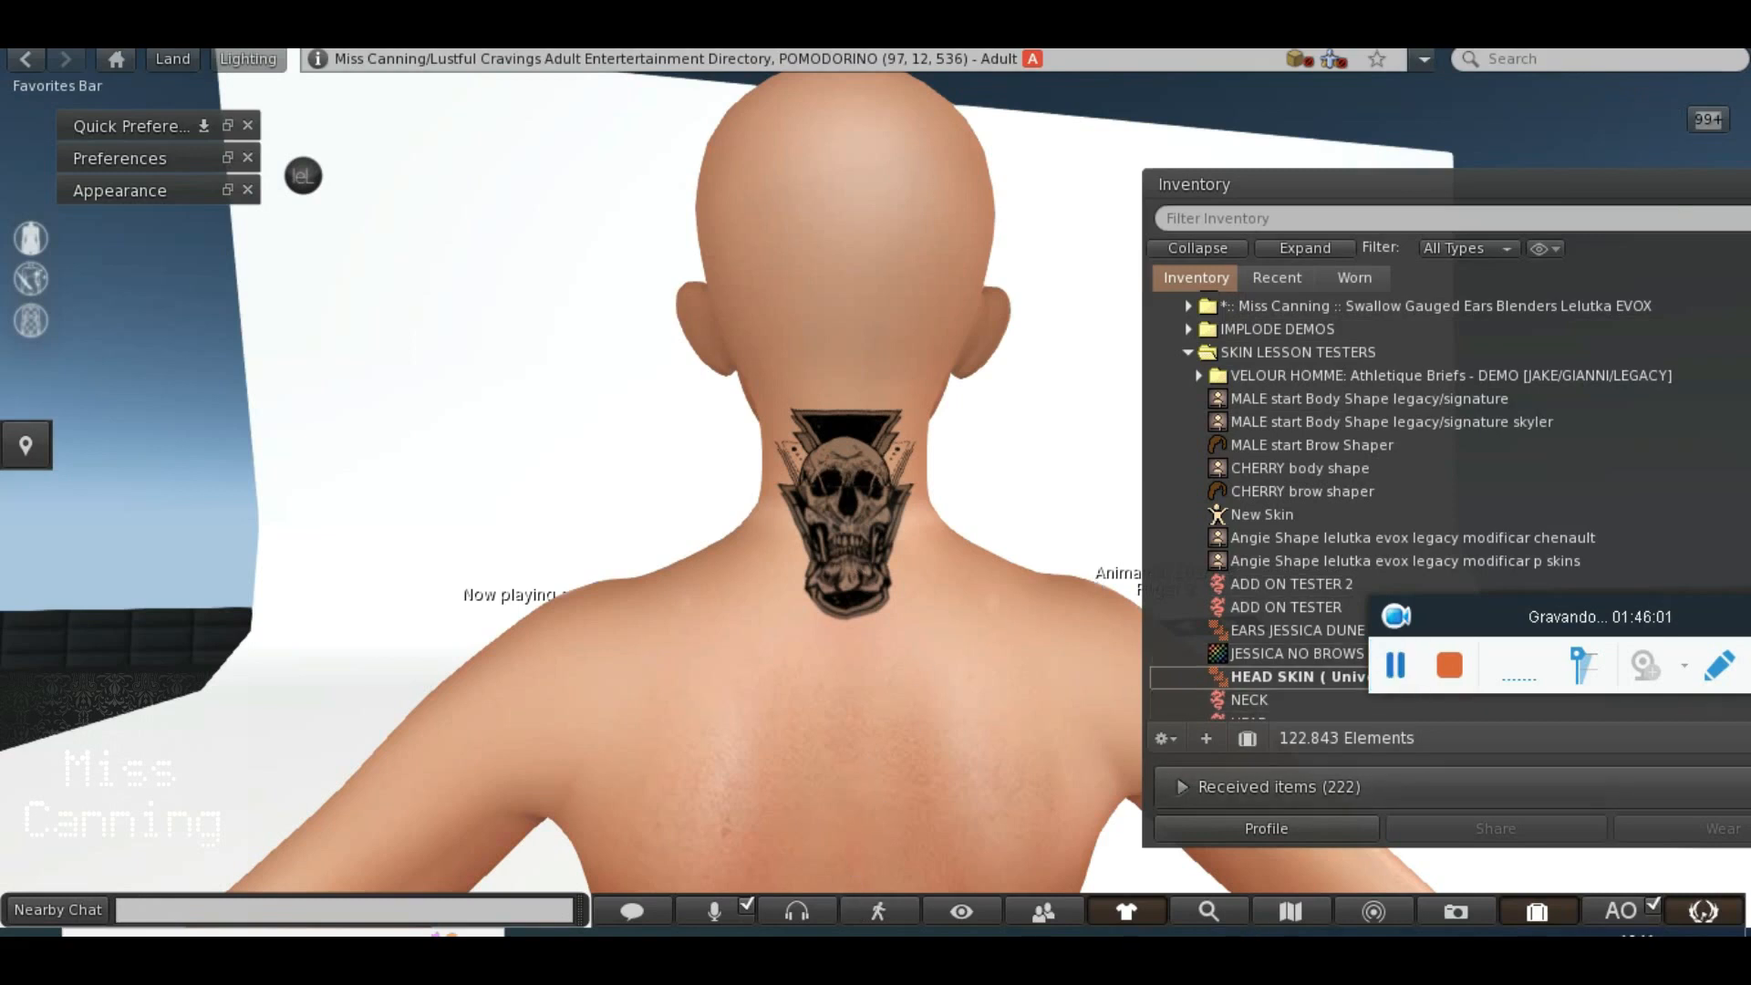
{"action": "mouse_move", "coordinate": [917, 930]}
{"action": "left_click", "coordinate": [857, 883]}
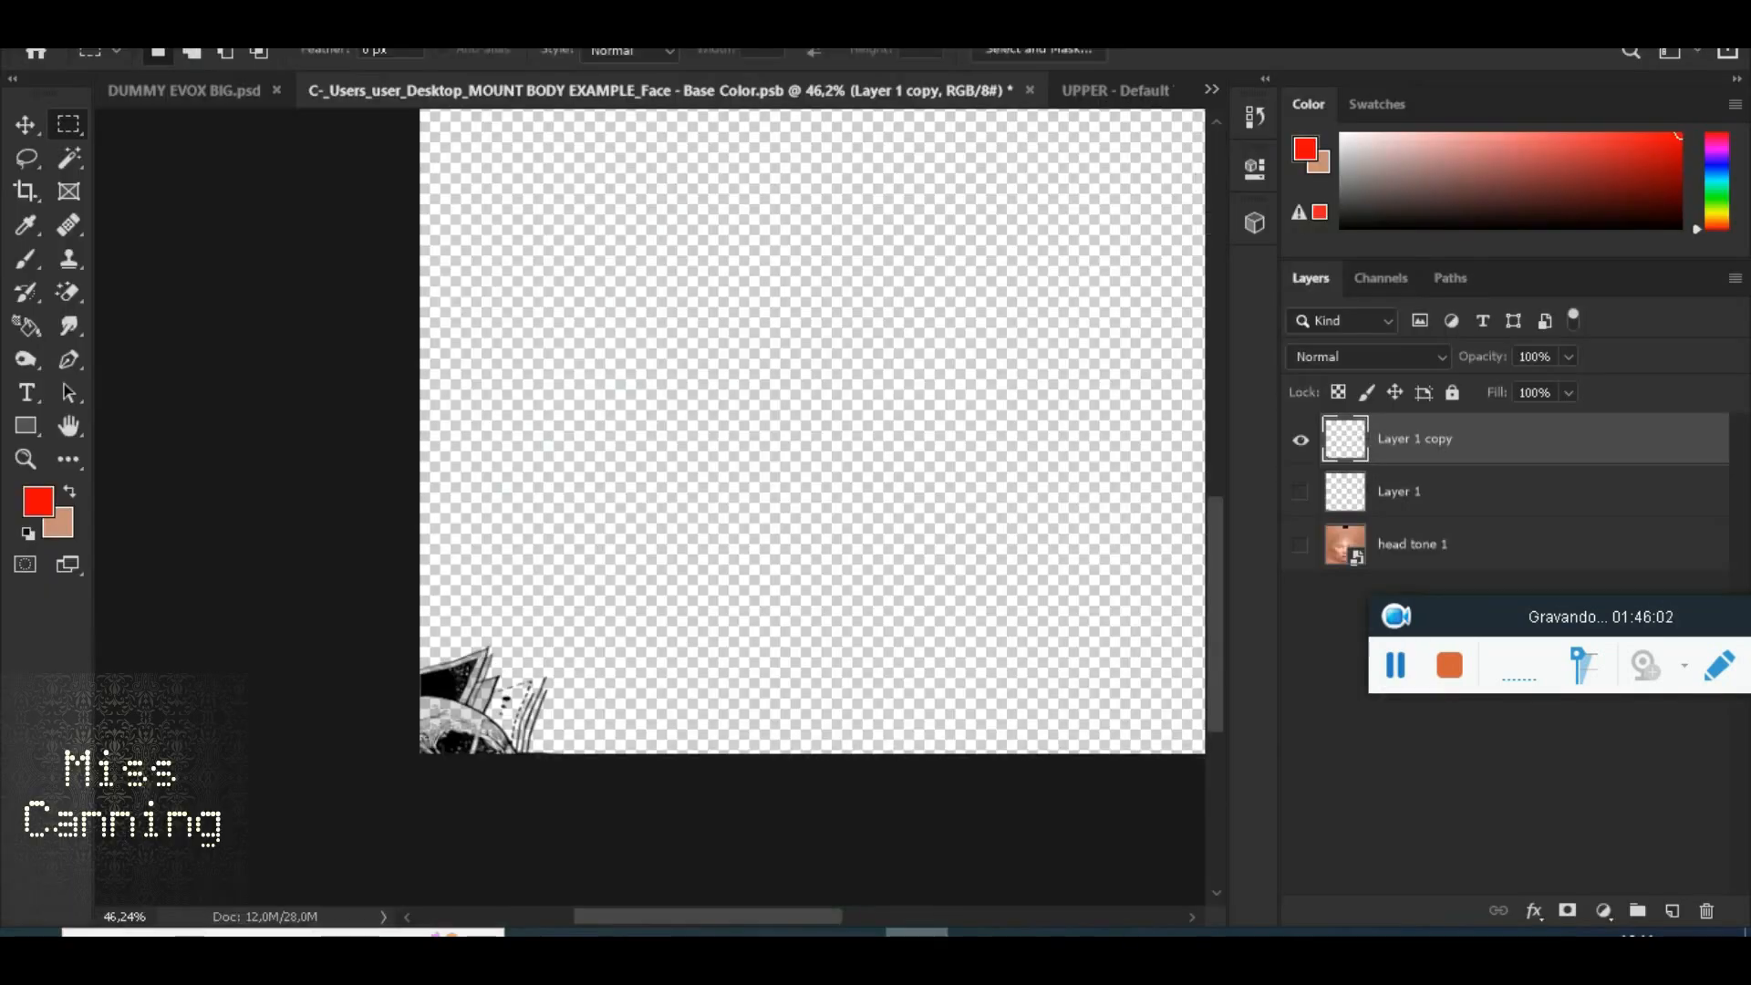
In UPPER - Default Texture4, free-transform Layer 1 by raising its lower edge to about 84% height, comparing with the avatar, and apply it
{"action": "left_click", "coordinate": [1213, 89]}
{"action": "left_click", "coordinate": [757, 213]}
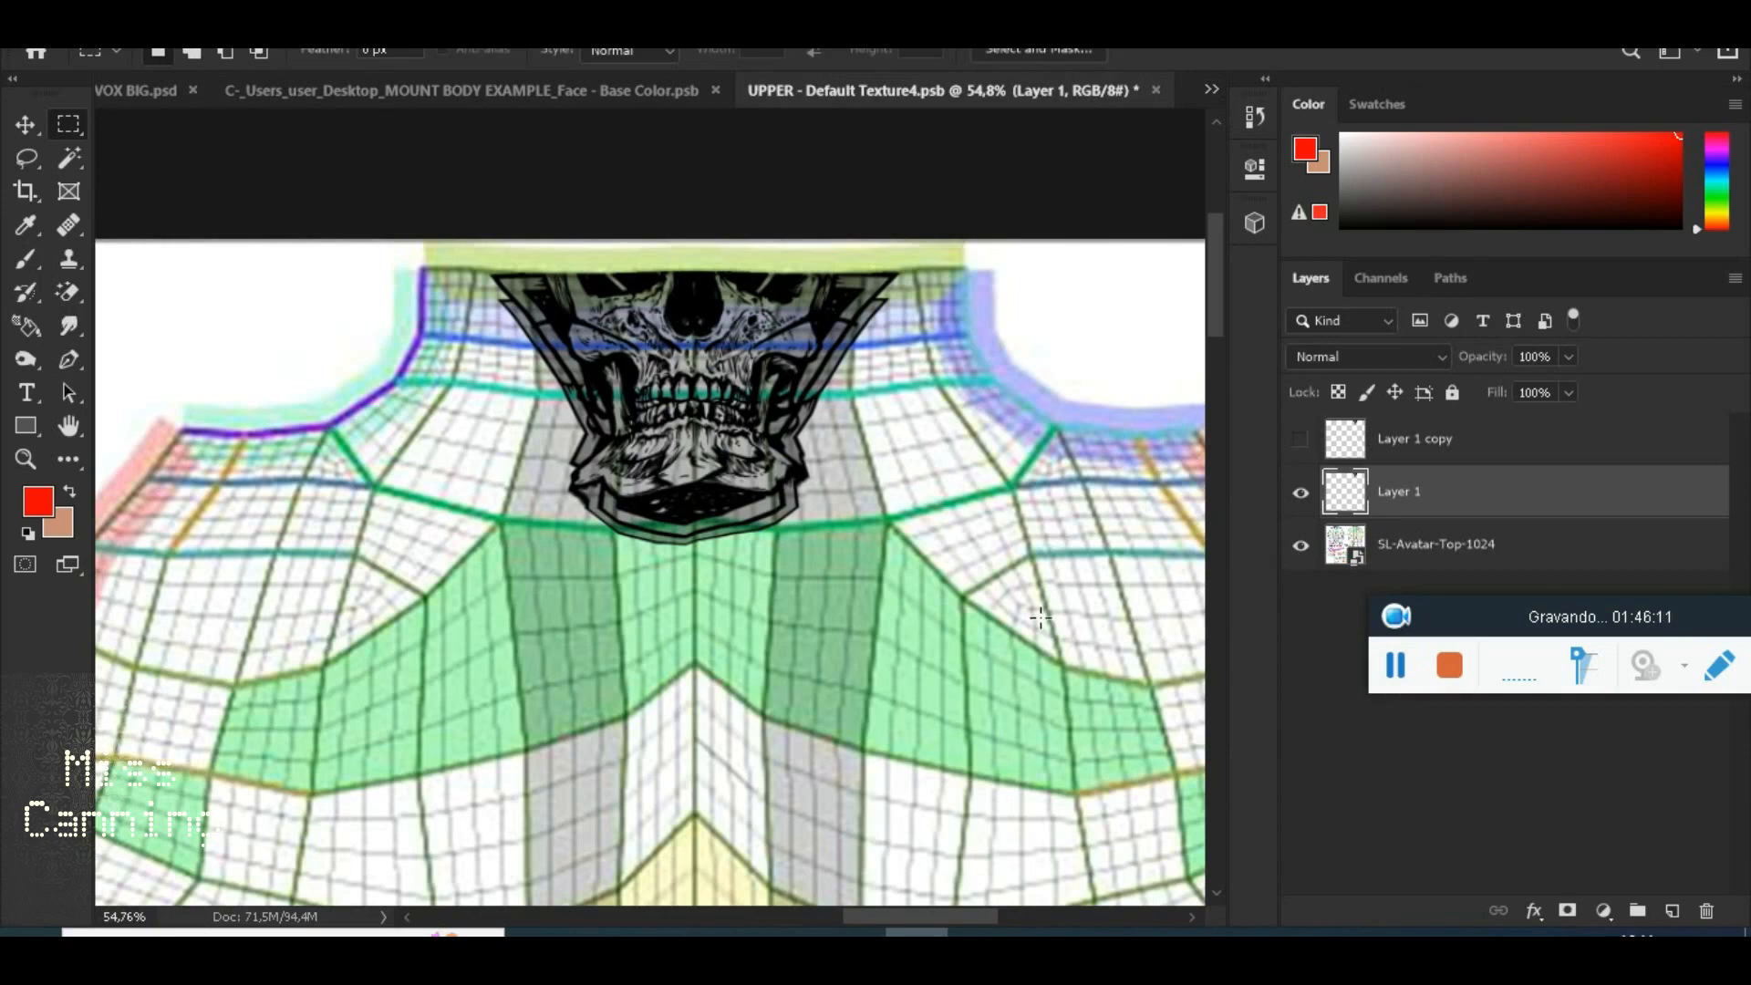
{"action": "right_click", "coordinate": [872, 344]}
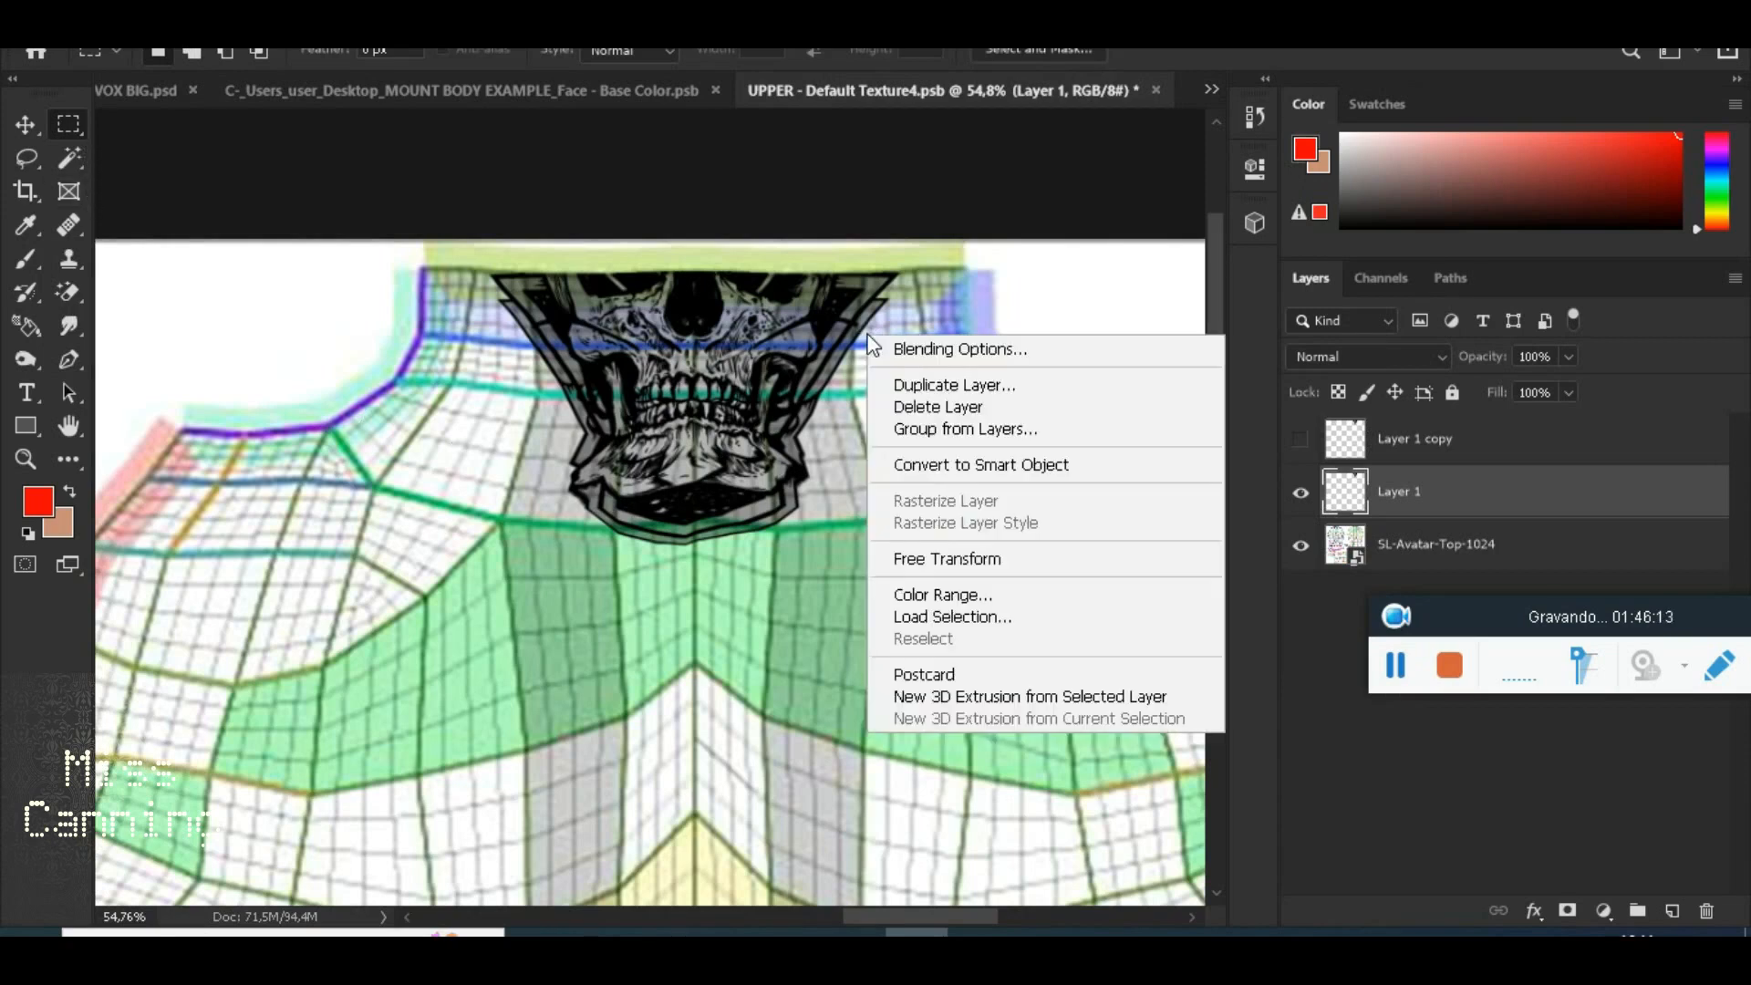
{"action": "left_click", "coordinate": [1016, 558]}
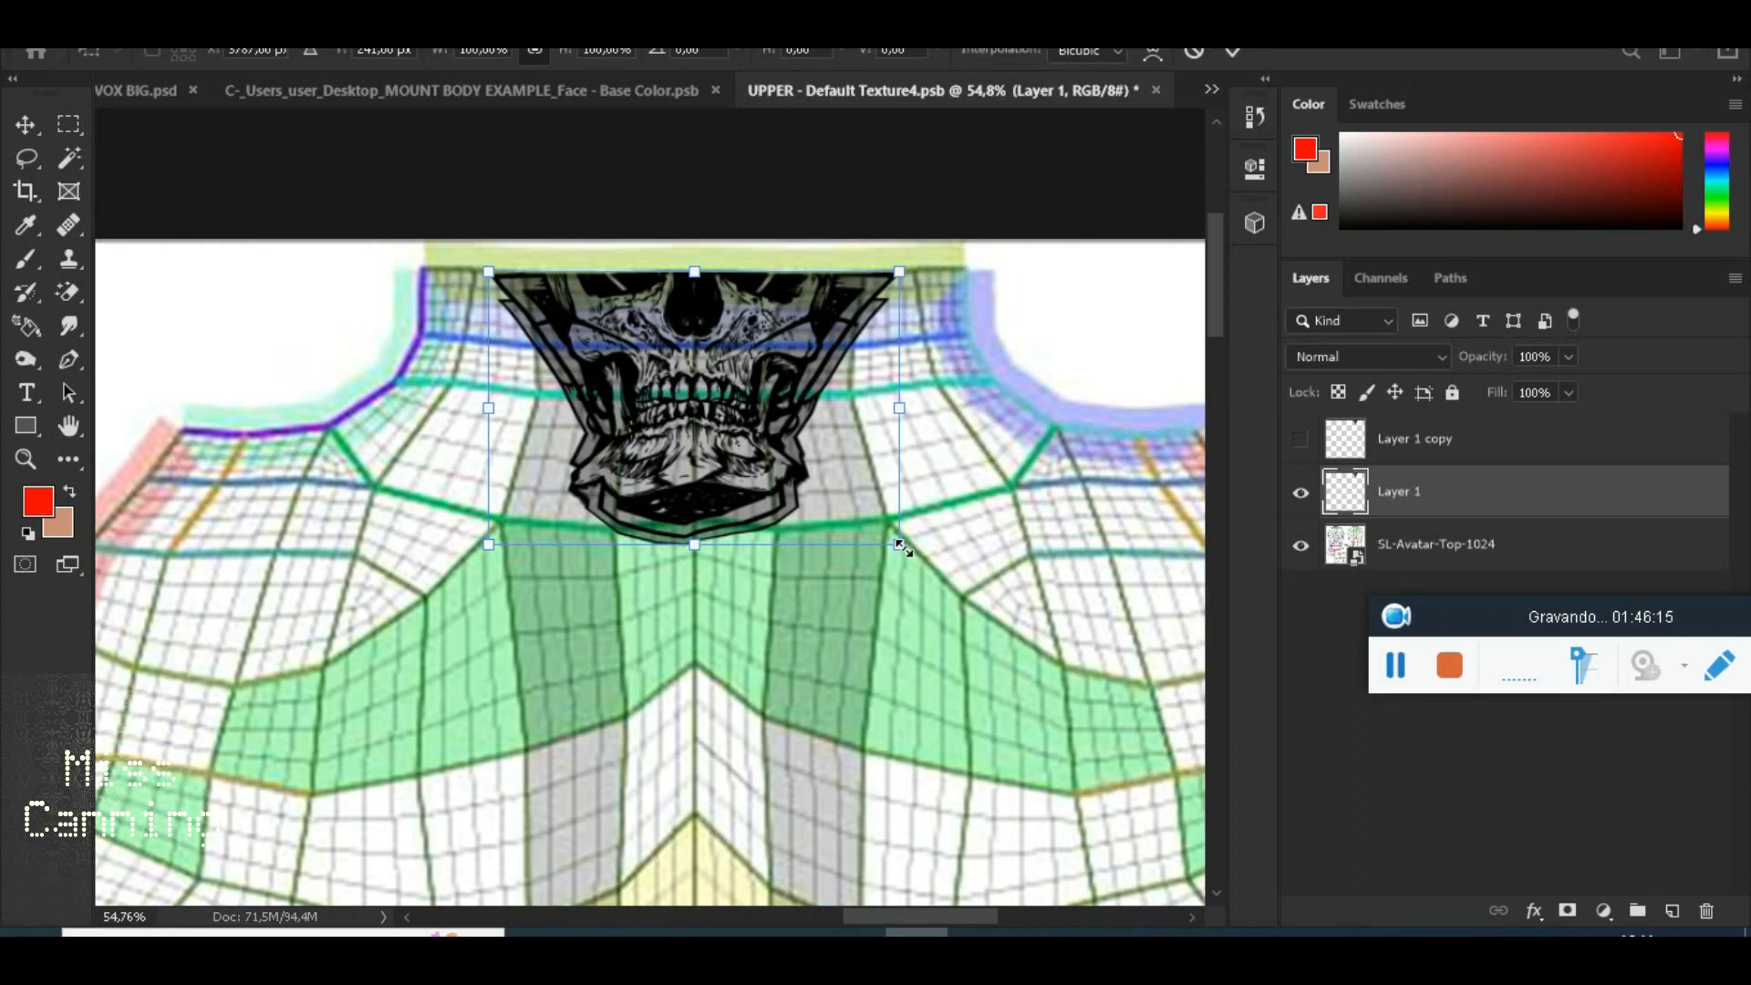
{"action": "mouse_move", "coordinate": [1232, 932]}
{"action": "left_click", "coordinate": [1365, 889]}
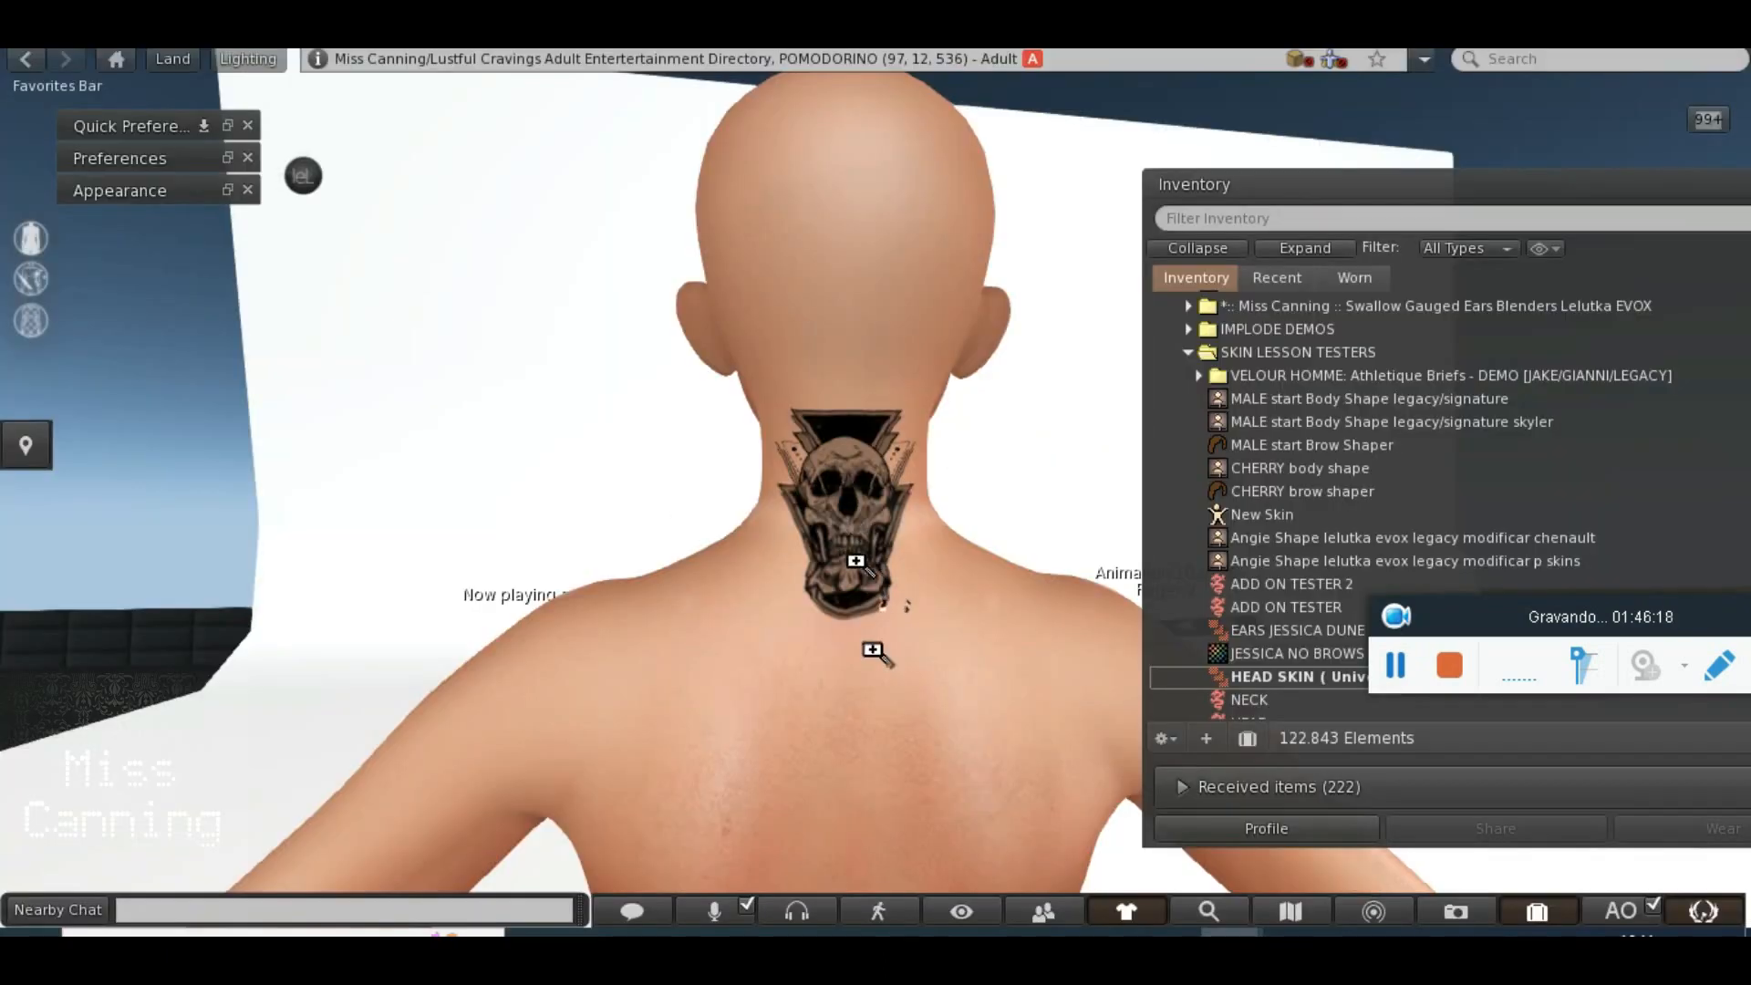
{"action": "mouse_move", "coordinate": [958, 930]}
{"action": "left_click", "coordinate": [922, 848]}
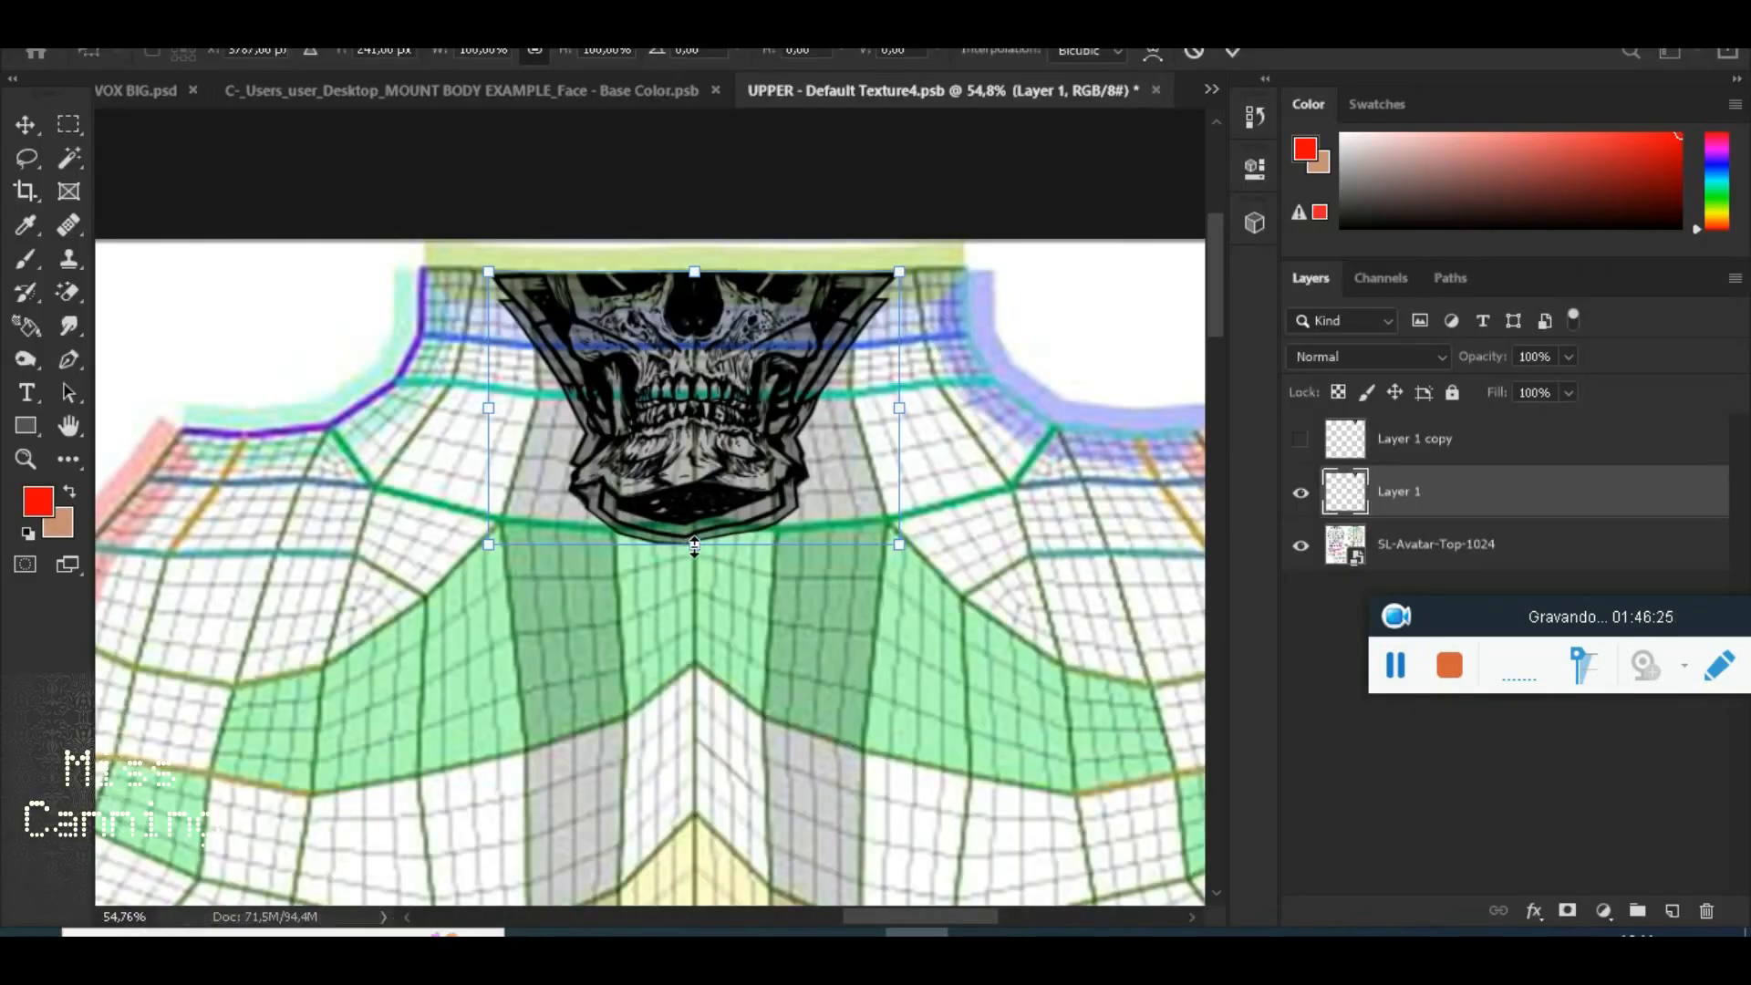
{"action": "left_click_drag", "start_coordinate": [695, 547], "coordinate": [702, 501]}
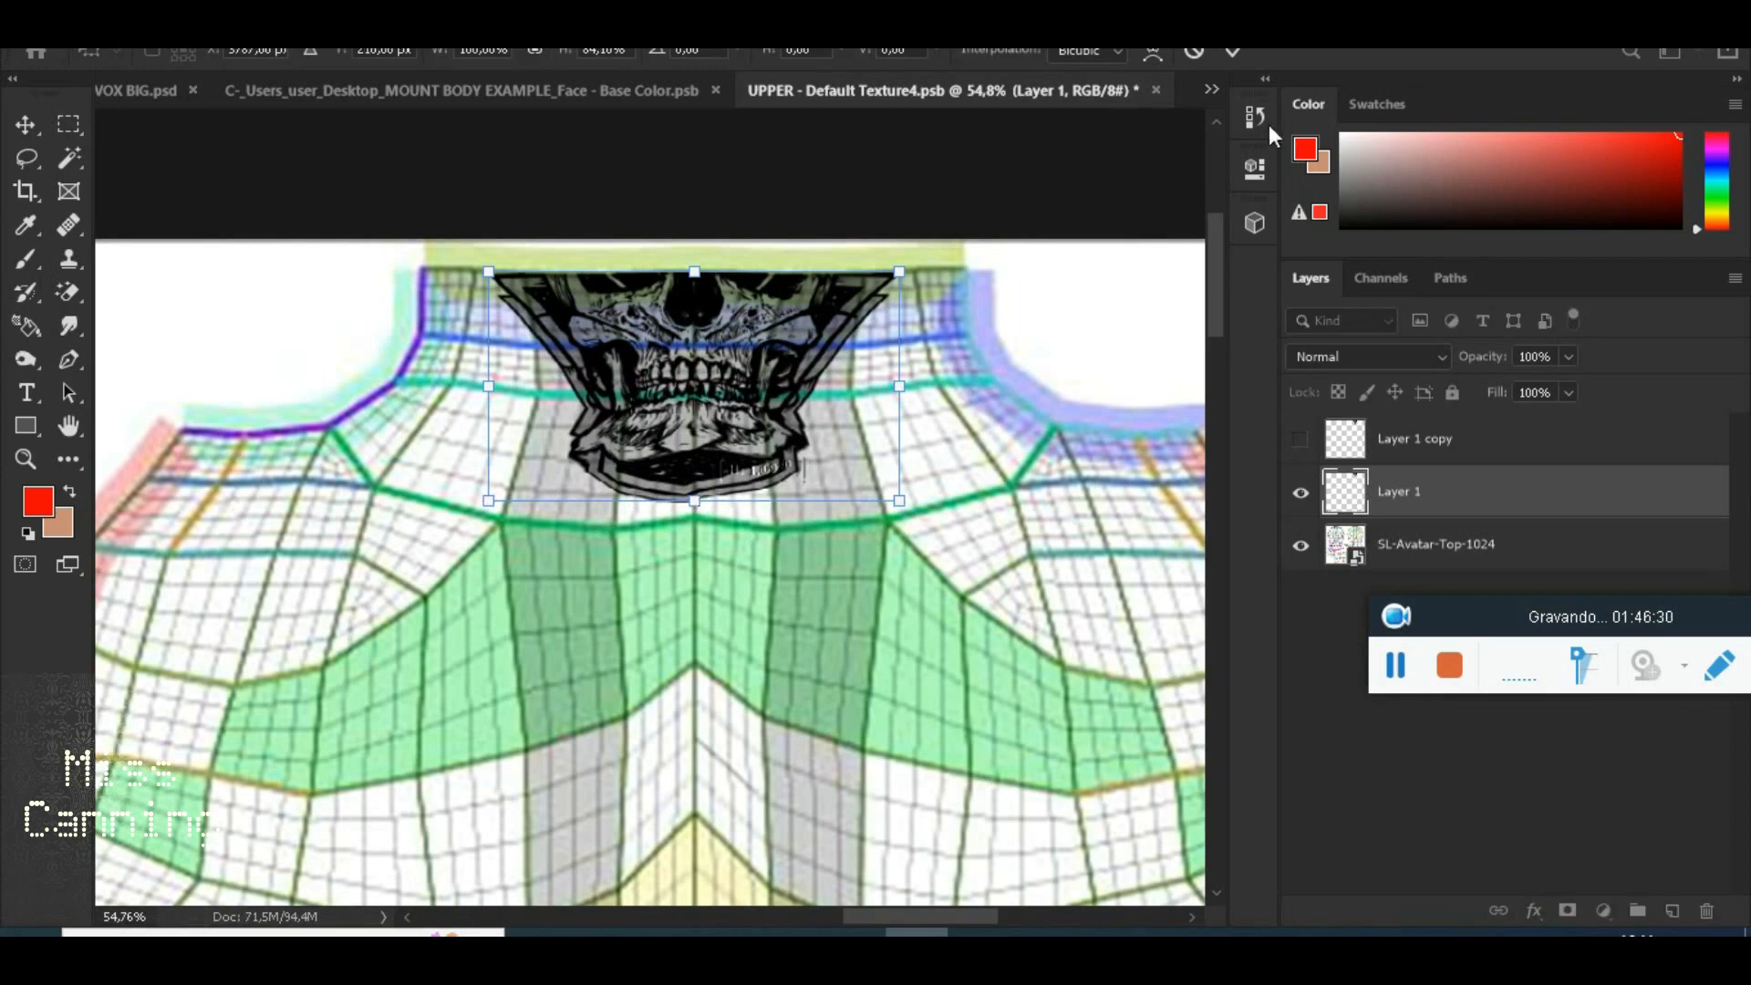
{"action": "left_click", "coordinate": [1239, 56]}
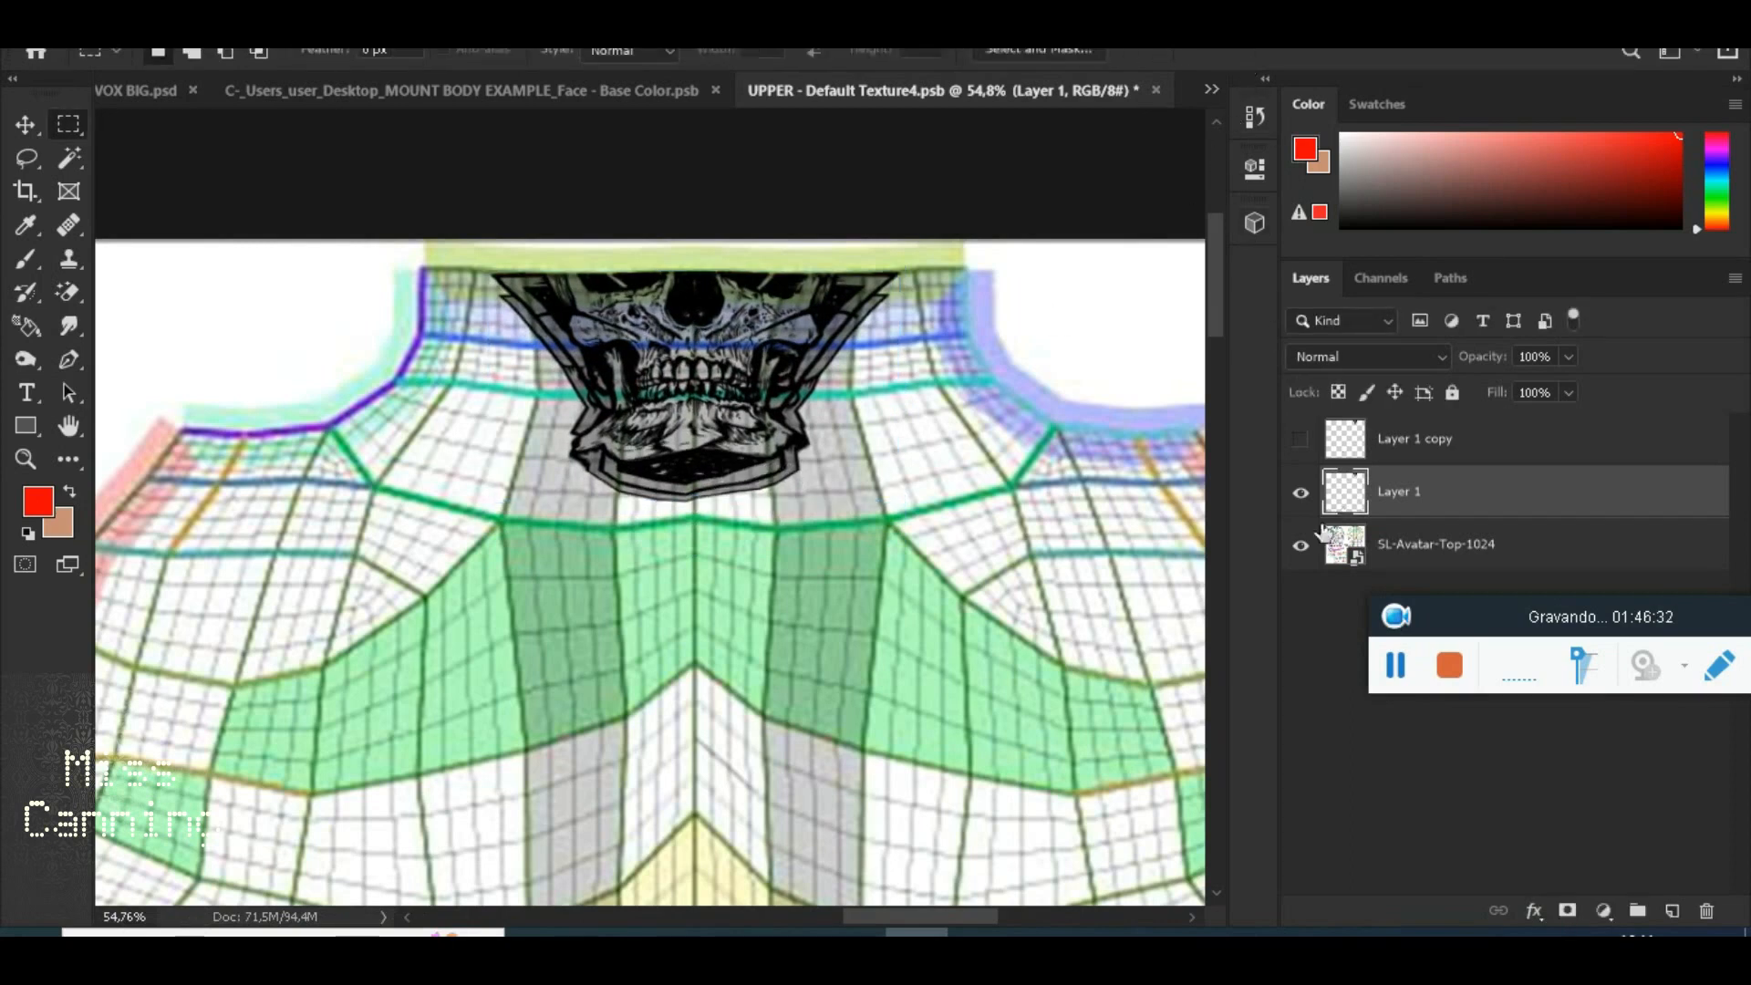
Hide SL-Avatar-Top-1024 and save the upper body texture as a large-file-size PNG, replacing skull tatoo body in MOUNT BODY EXAMPLE
{"action": "left_click", "coordinate": [1298, 545]}
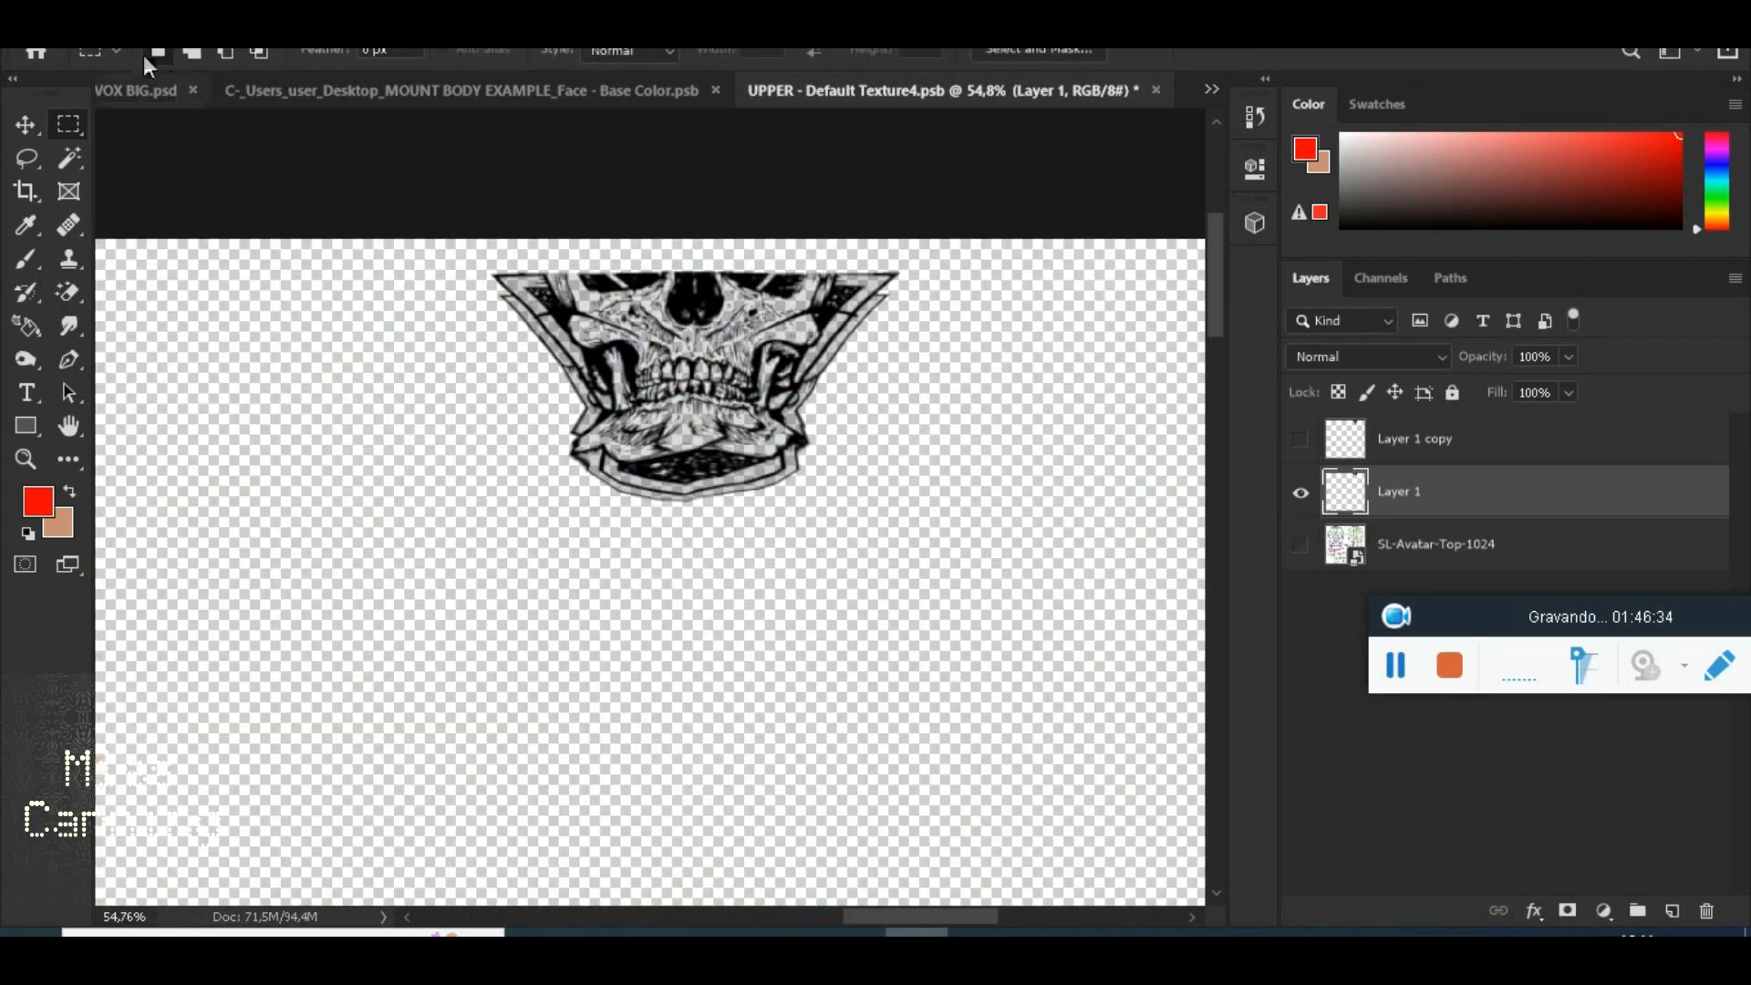
{"action": "left_click", "coordinate": [57, 27]}
{"action": "left_click", "coordinate": [136, 293]}
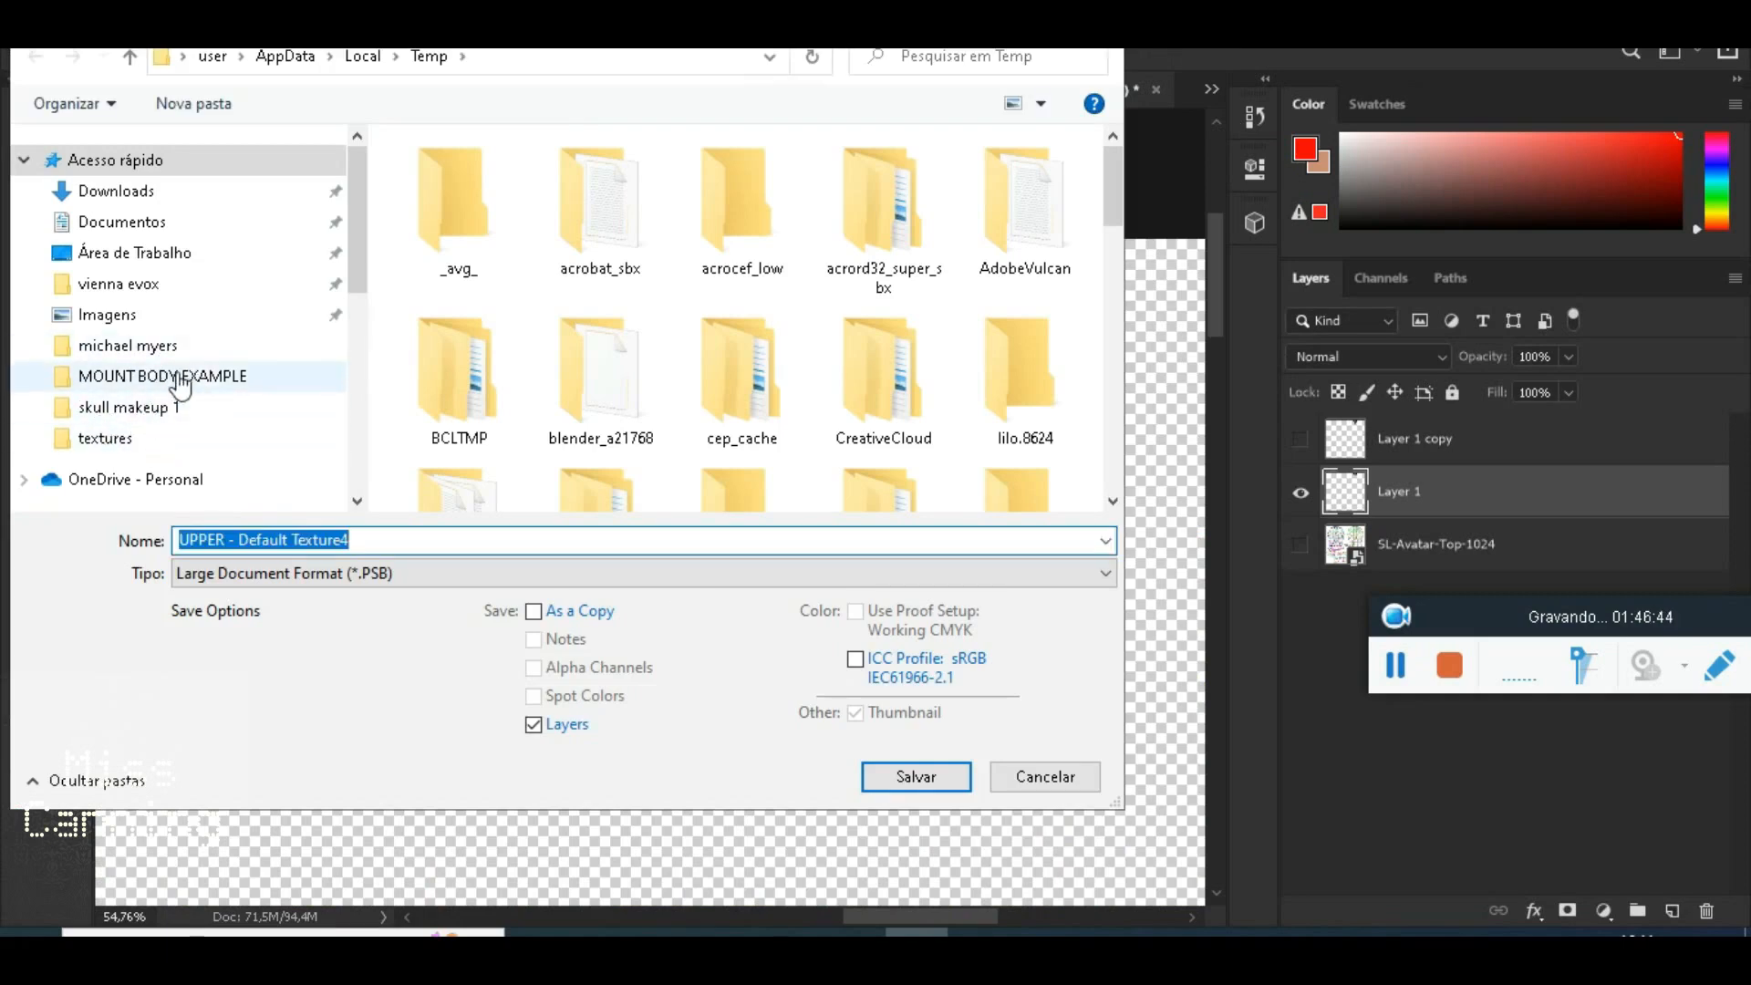
{"action": "left_click", "coordinate": [146, 376]}
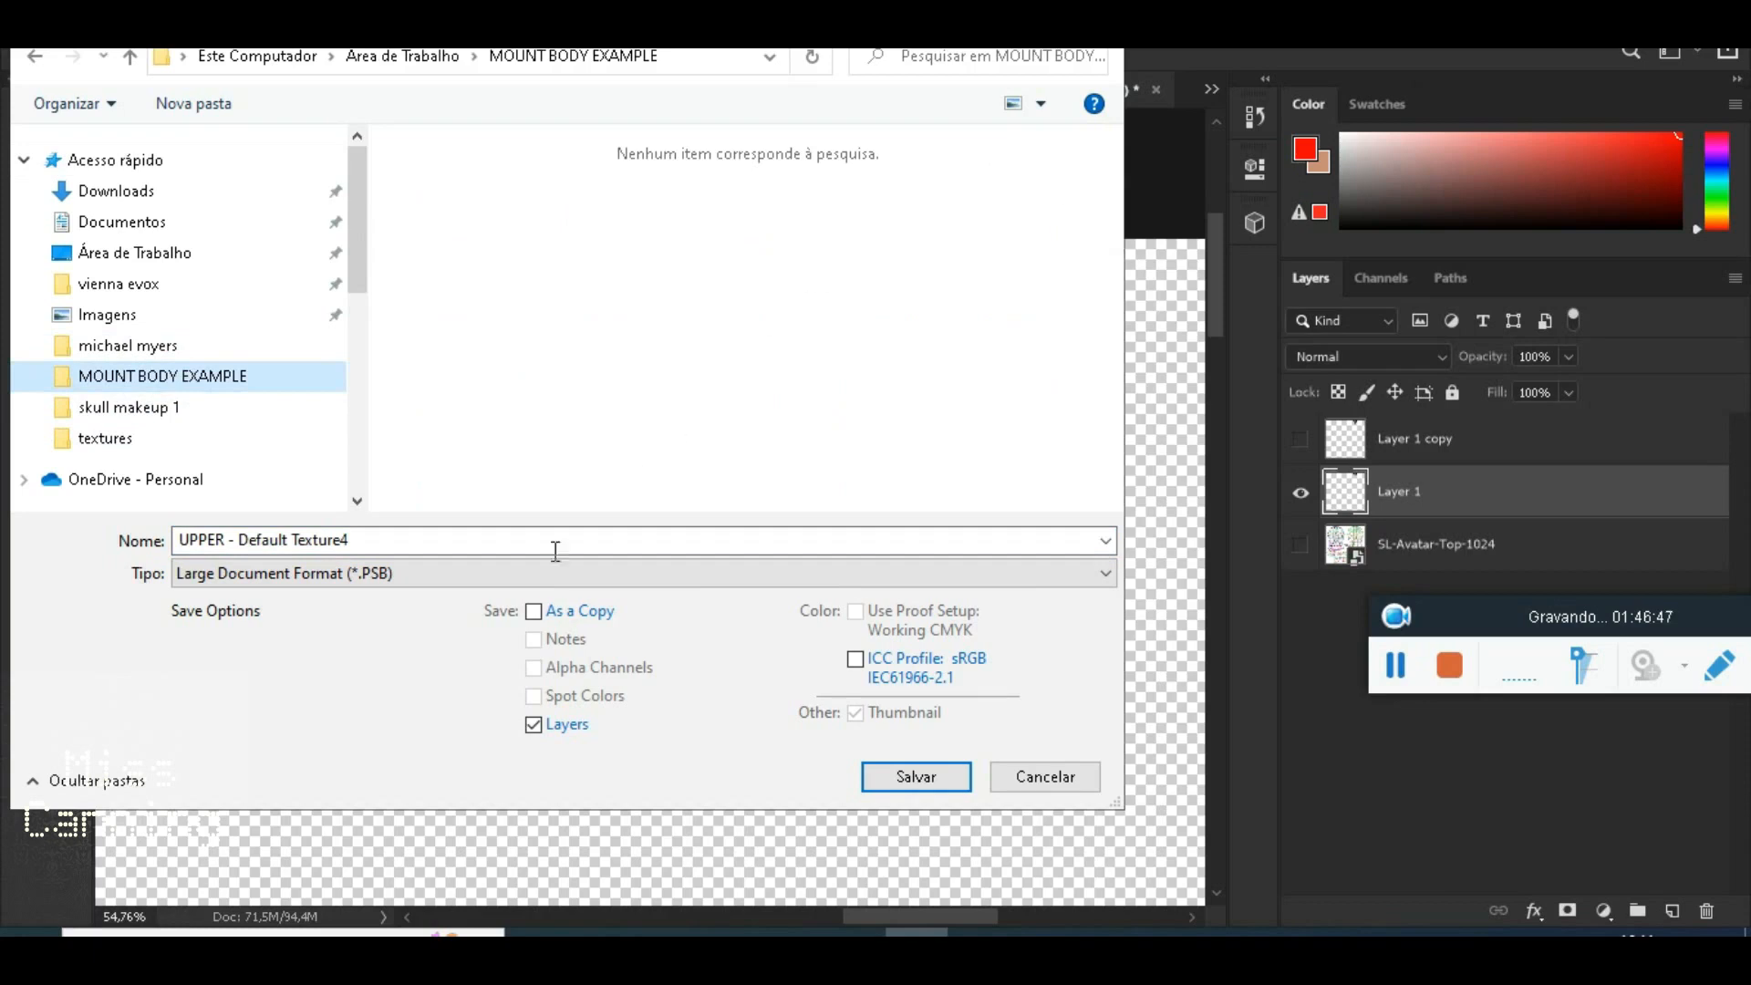
{"action": "left_click", "coordinate": [524, 573]}
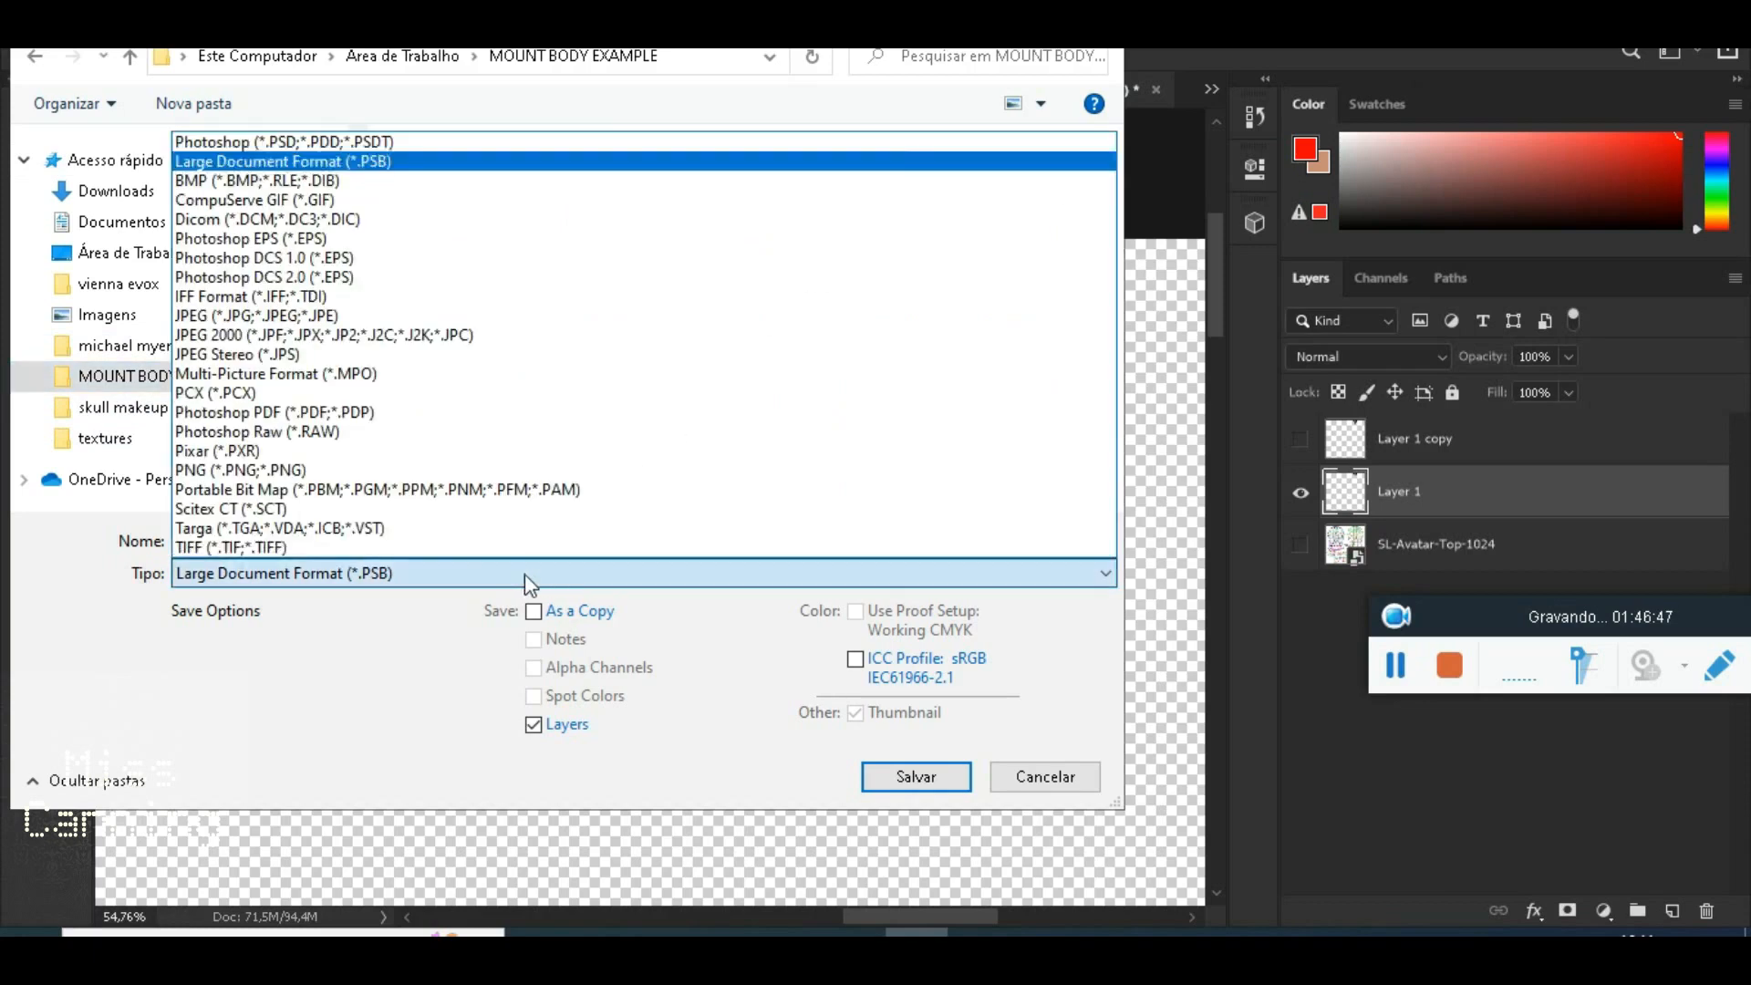
{"action": "left_click", "coordinate": [317, 470]}
{"action": "left_click_drag", "start_coordinate": [1117, 259], "coordinate": [1120, 328]}
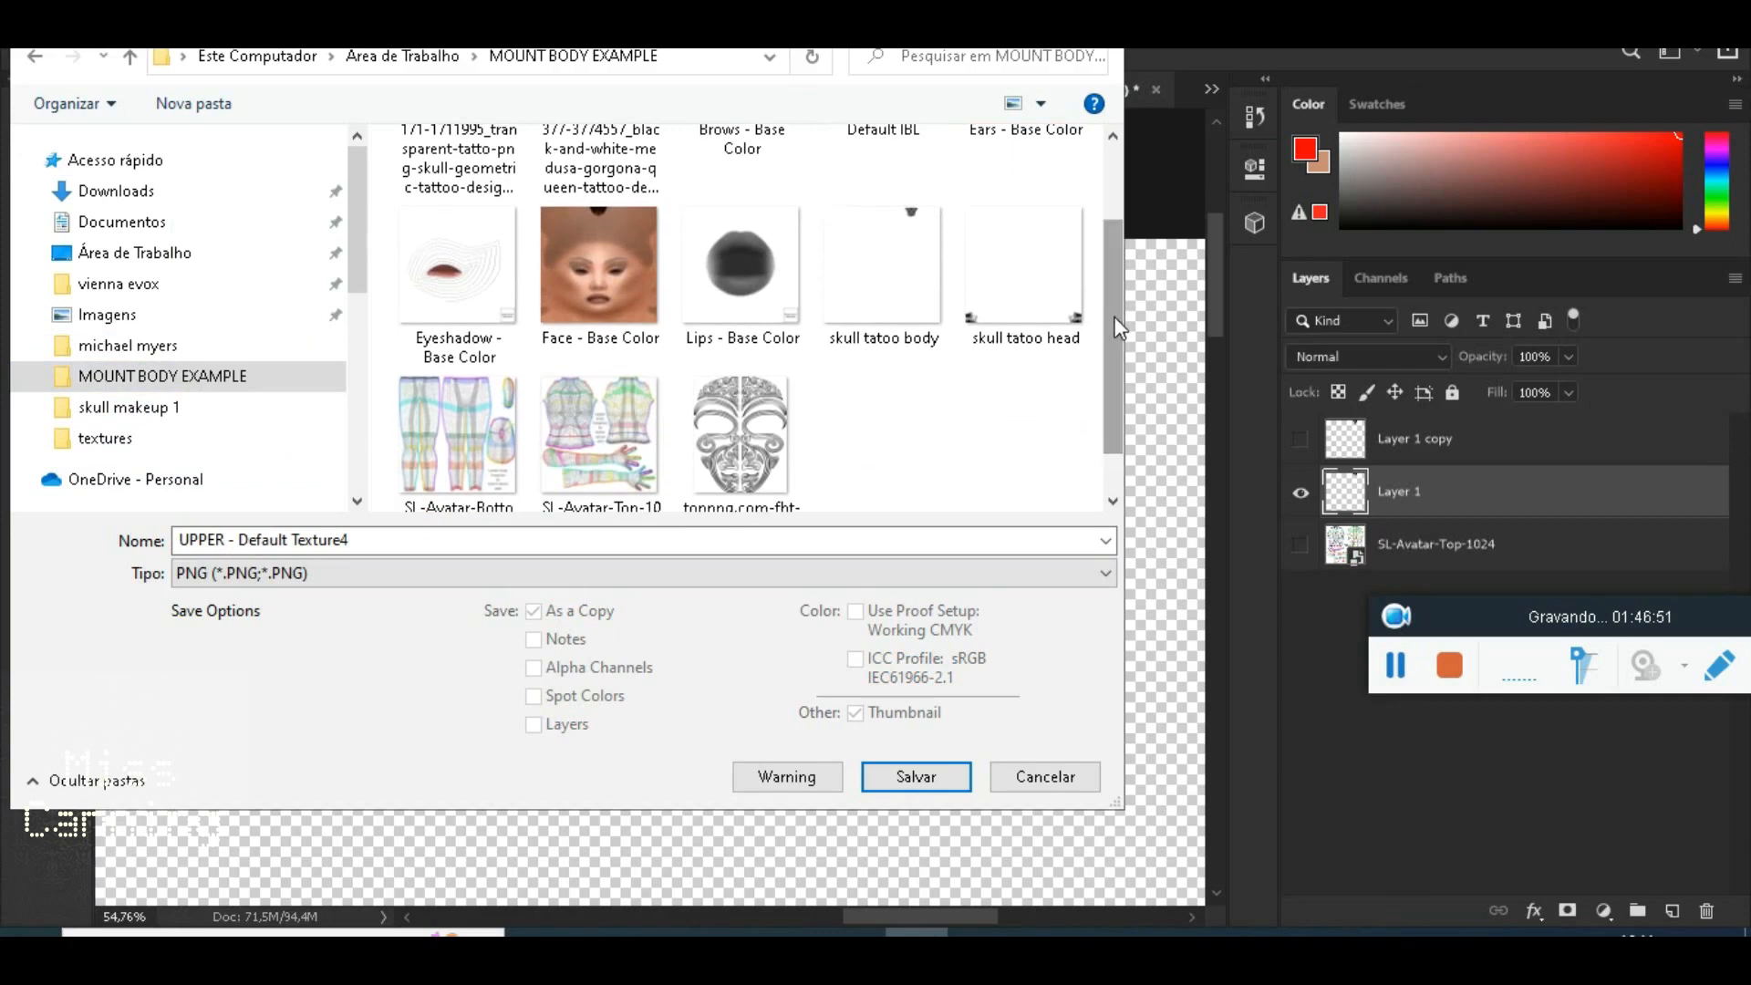
{"action": "left_click", "coordinate": [876, 282]}
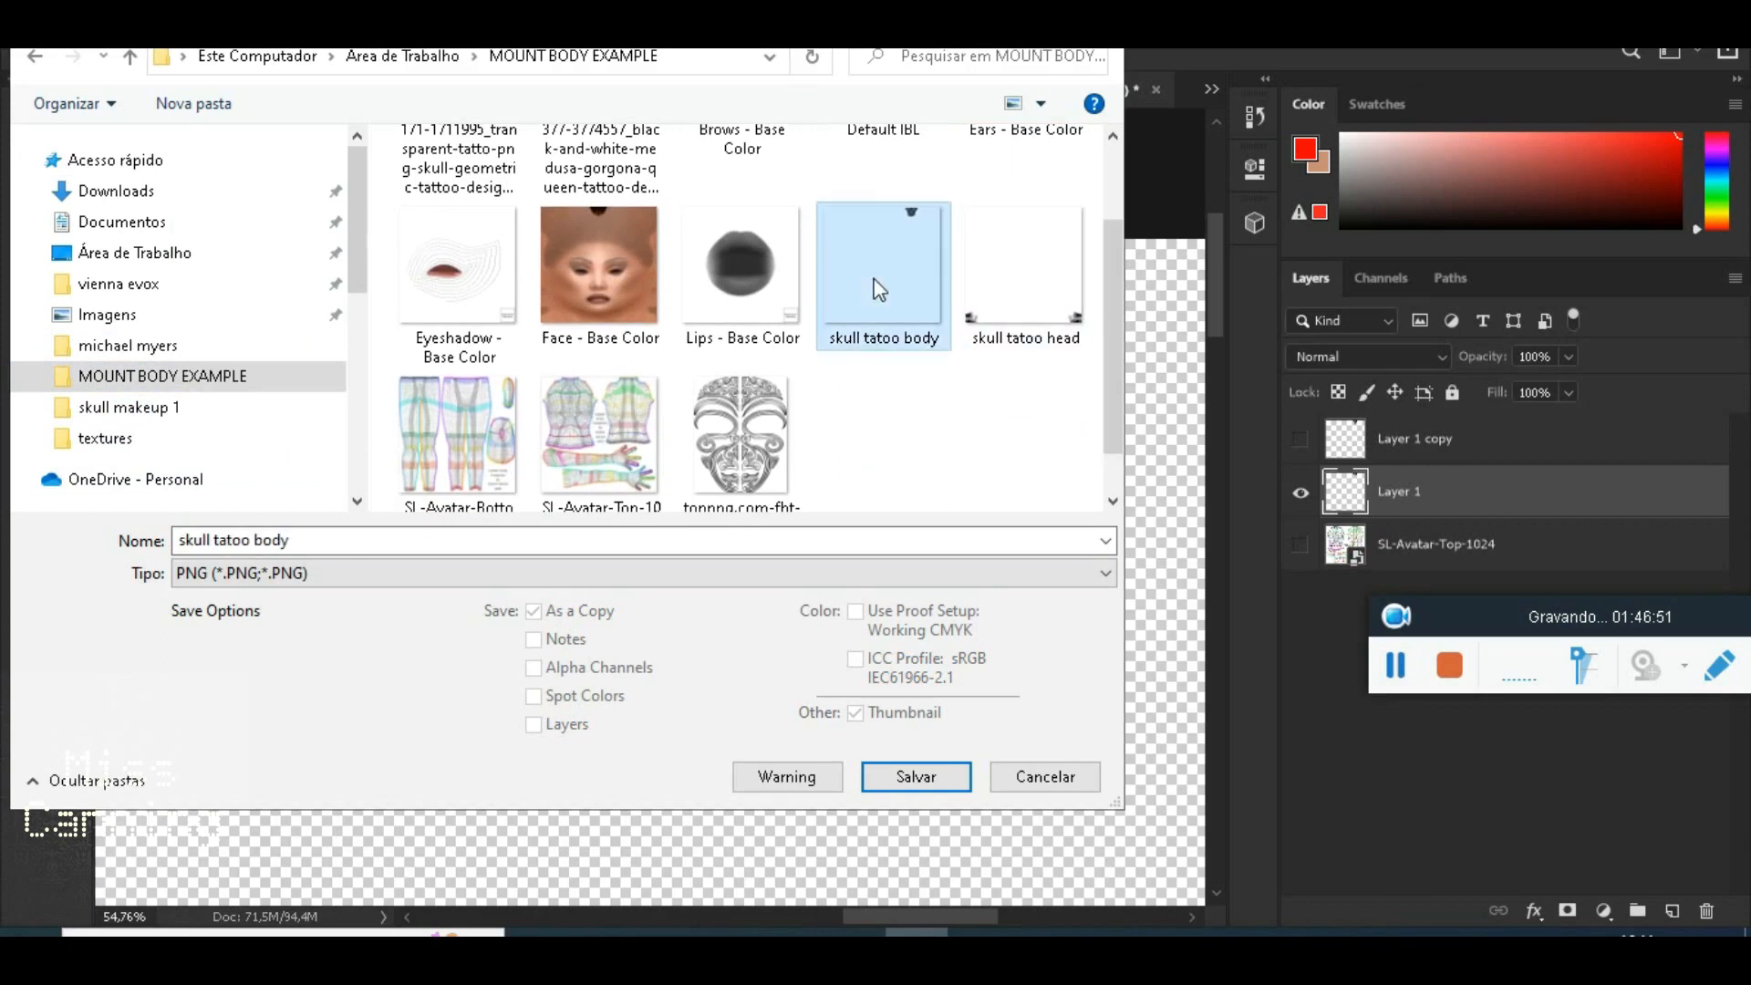
{"action": "left_click", "coordinate": [915, 776]}
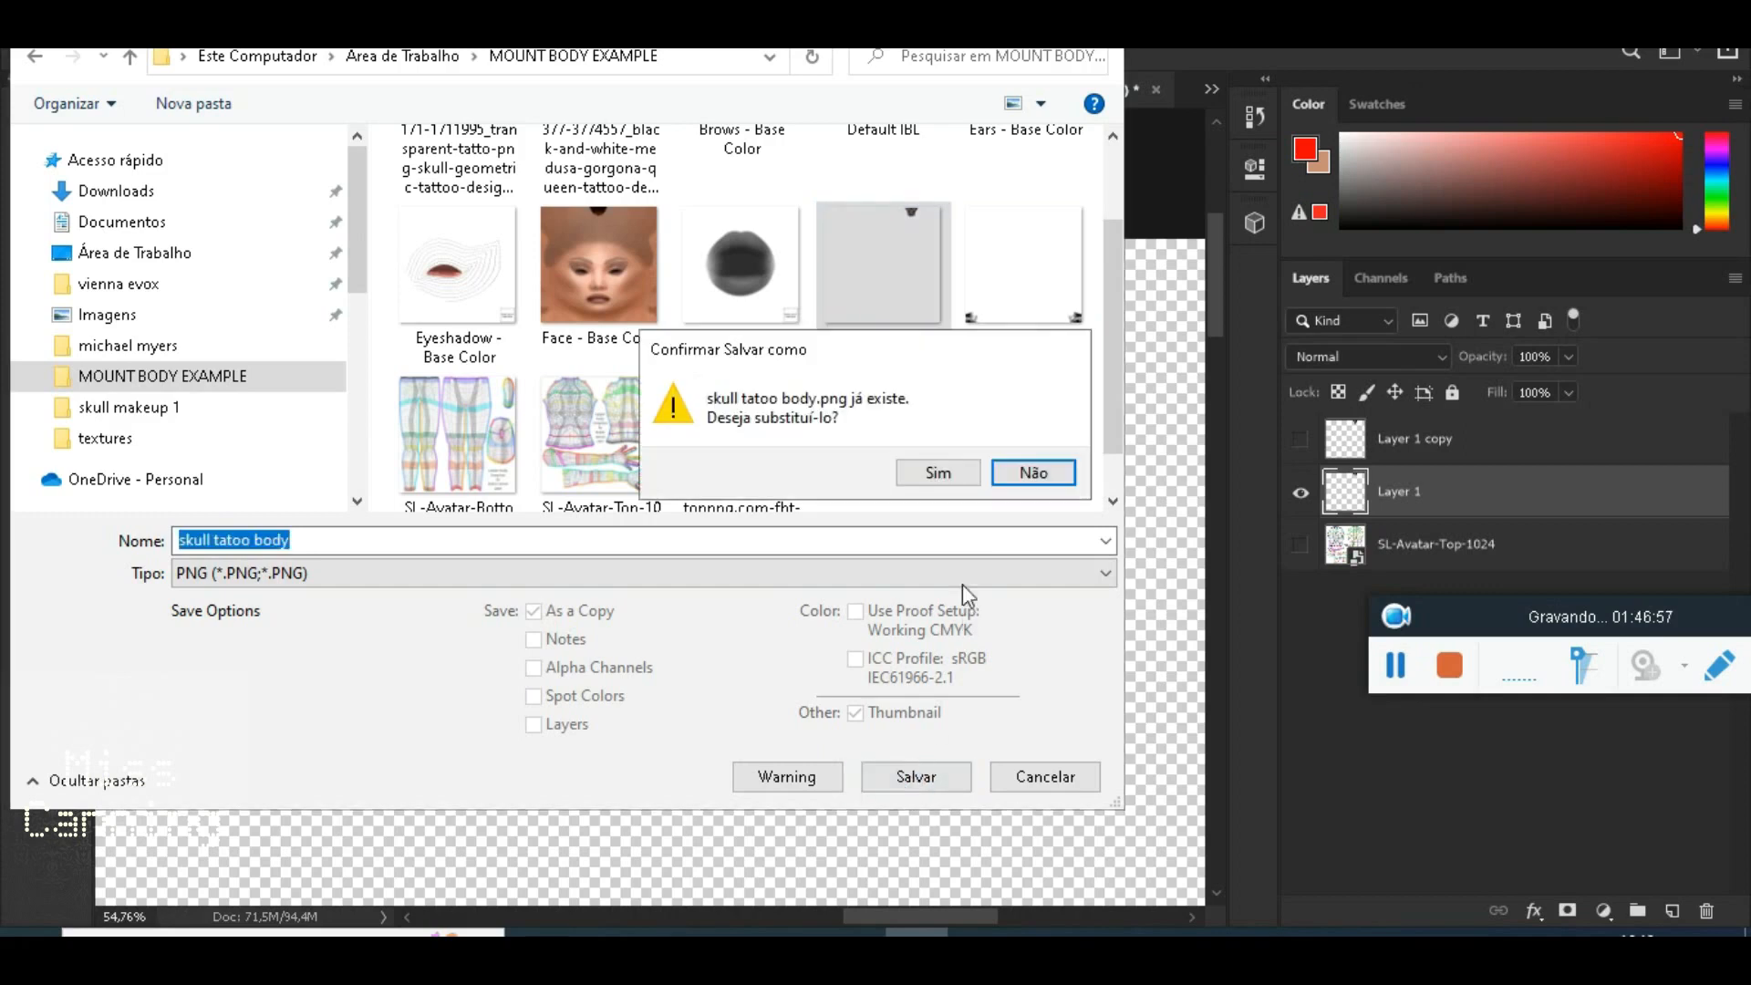
{"action": "left_click", "coordinate": [947, 481]}
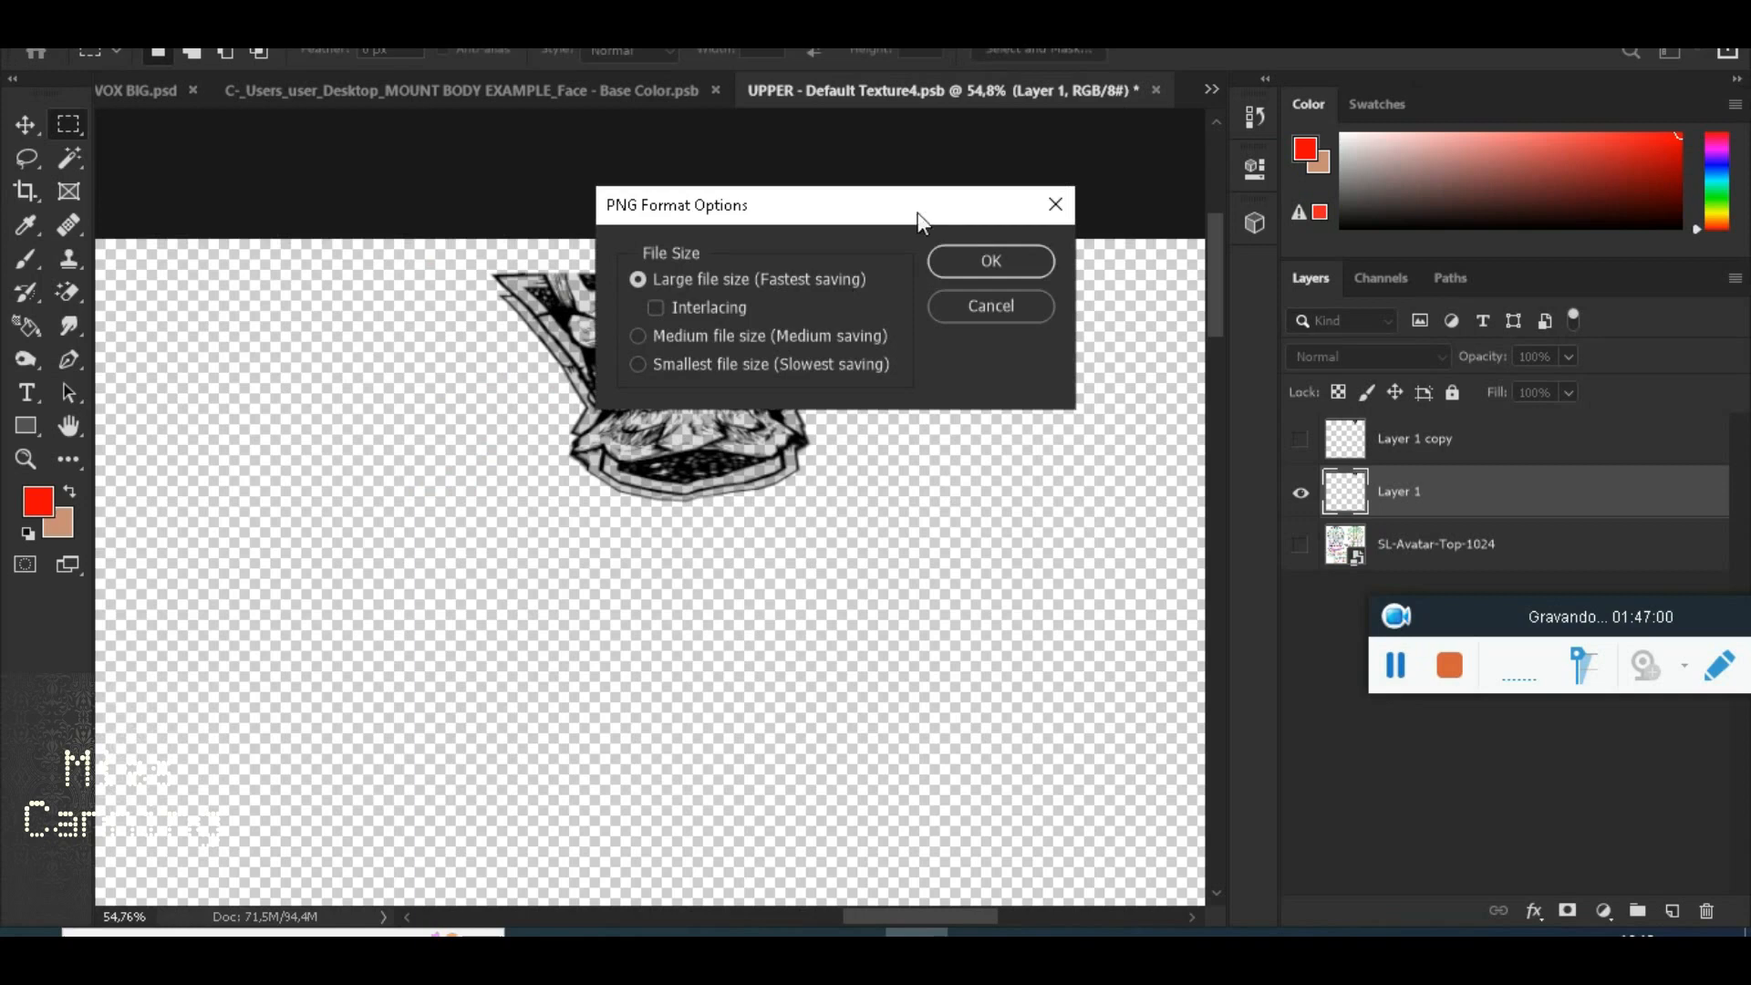
{"action": "left_click", "coordinate": [978, 244]}
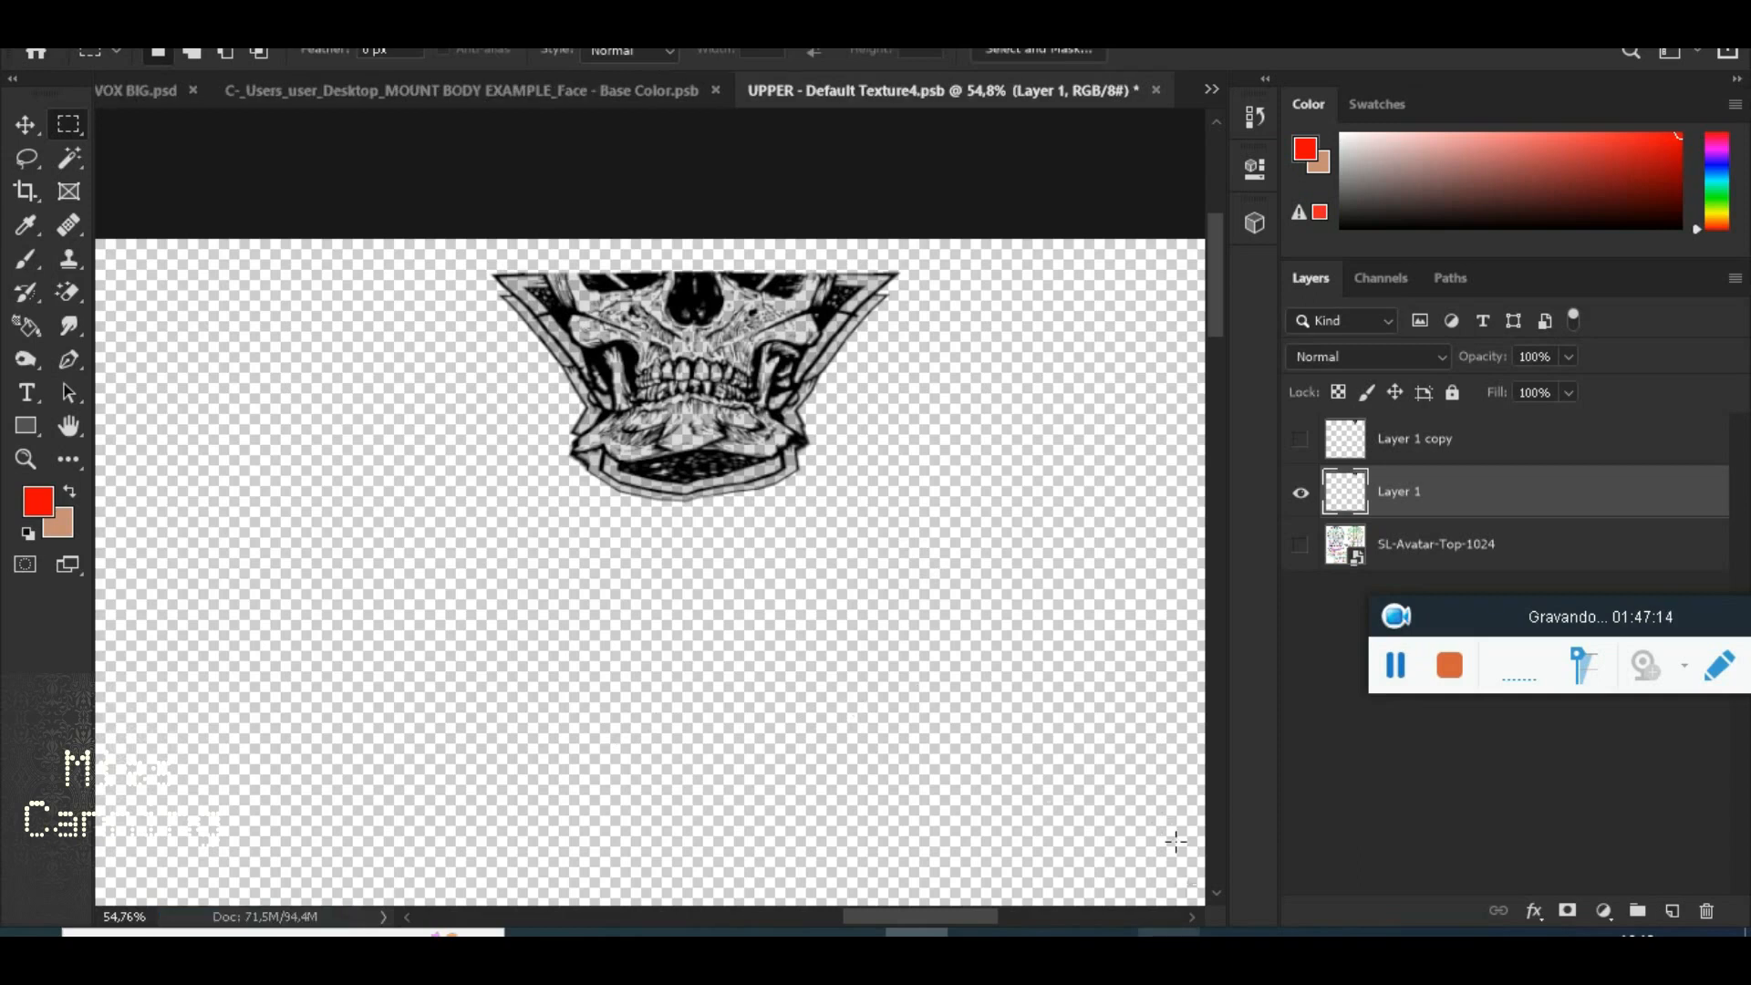
Switch to the Second Life viewer, examine the shortened tattoo on the avatar's neck and upper back, and return to Photoshop
{"action": "mouse_move", "coordinate": [1268, 914]}
{"action": "left_click", "coordinate": [1306, 881]}
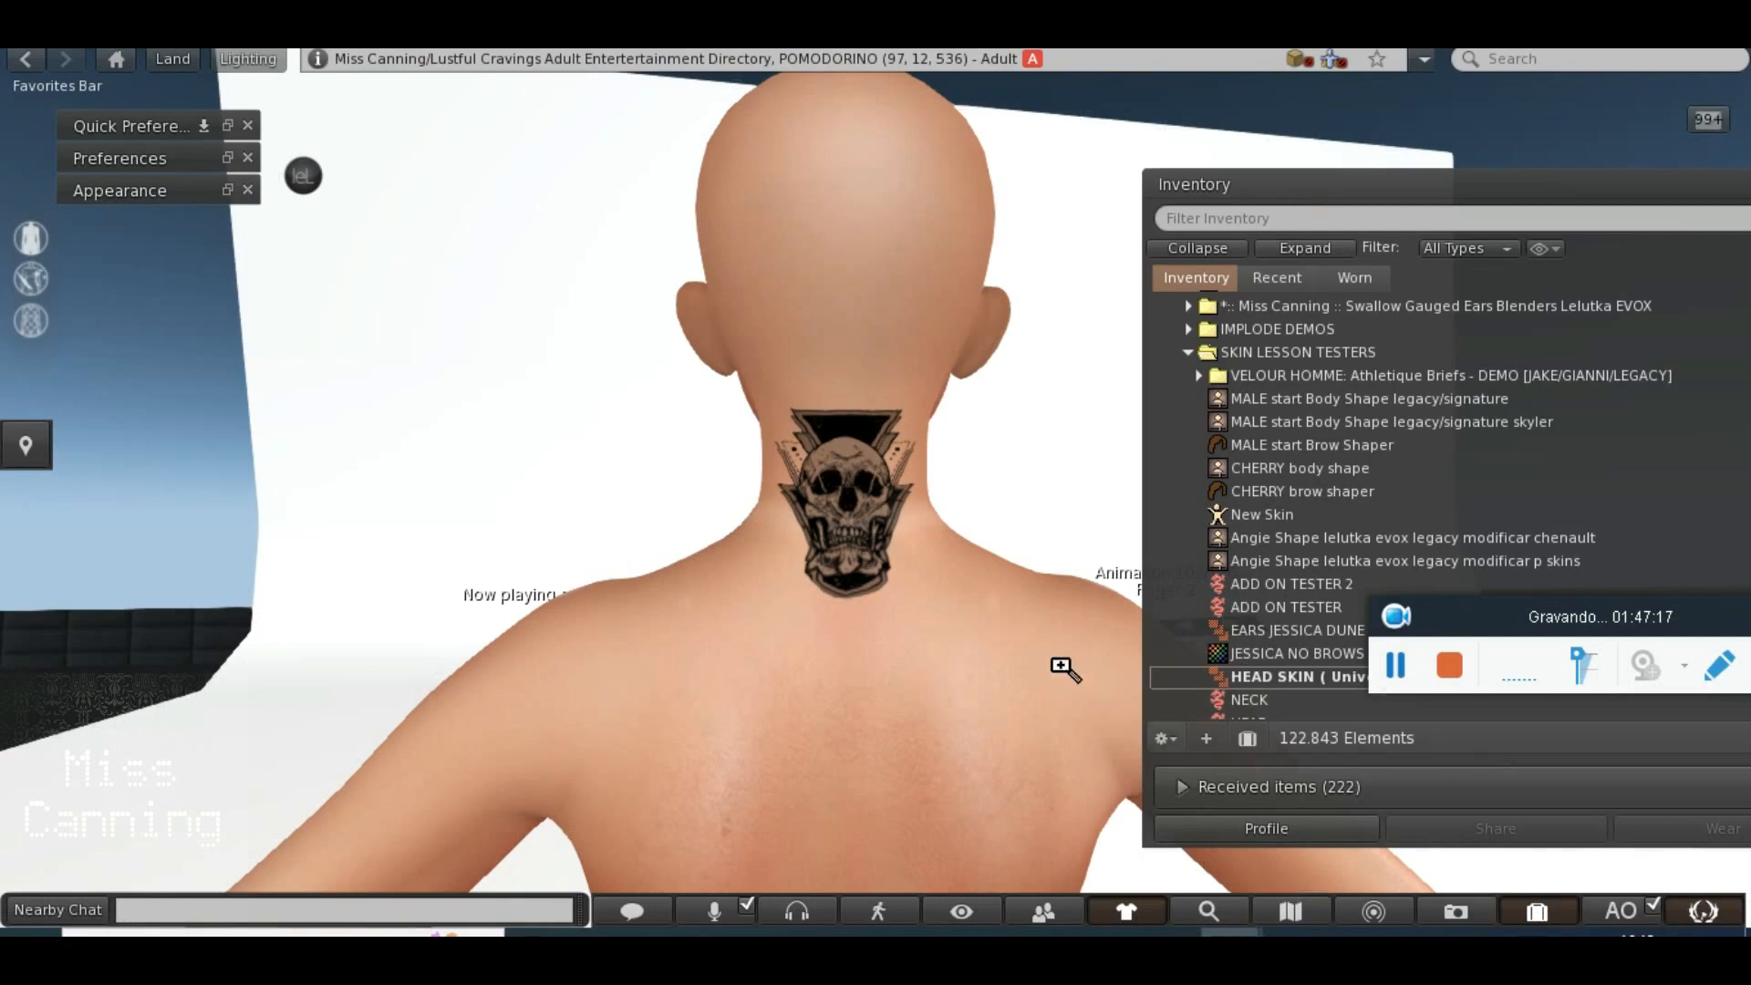
{"action": "left_click_drag", "start_coordinate": [868, 593], "coordinate": [821, 591]}
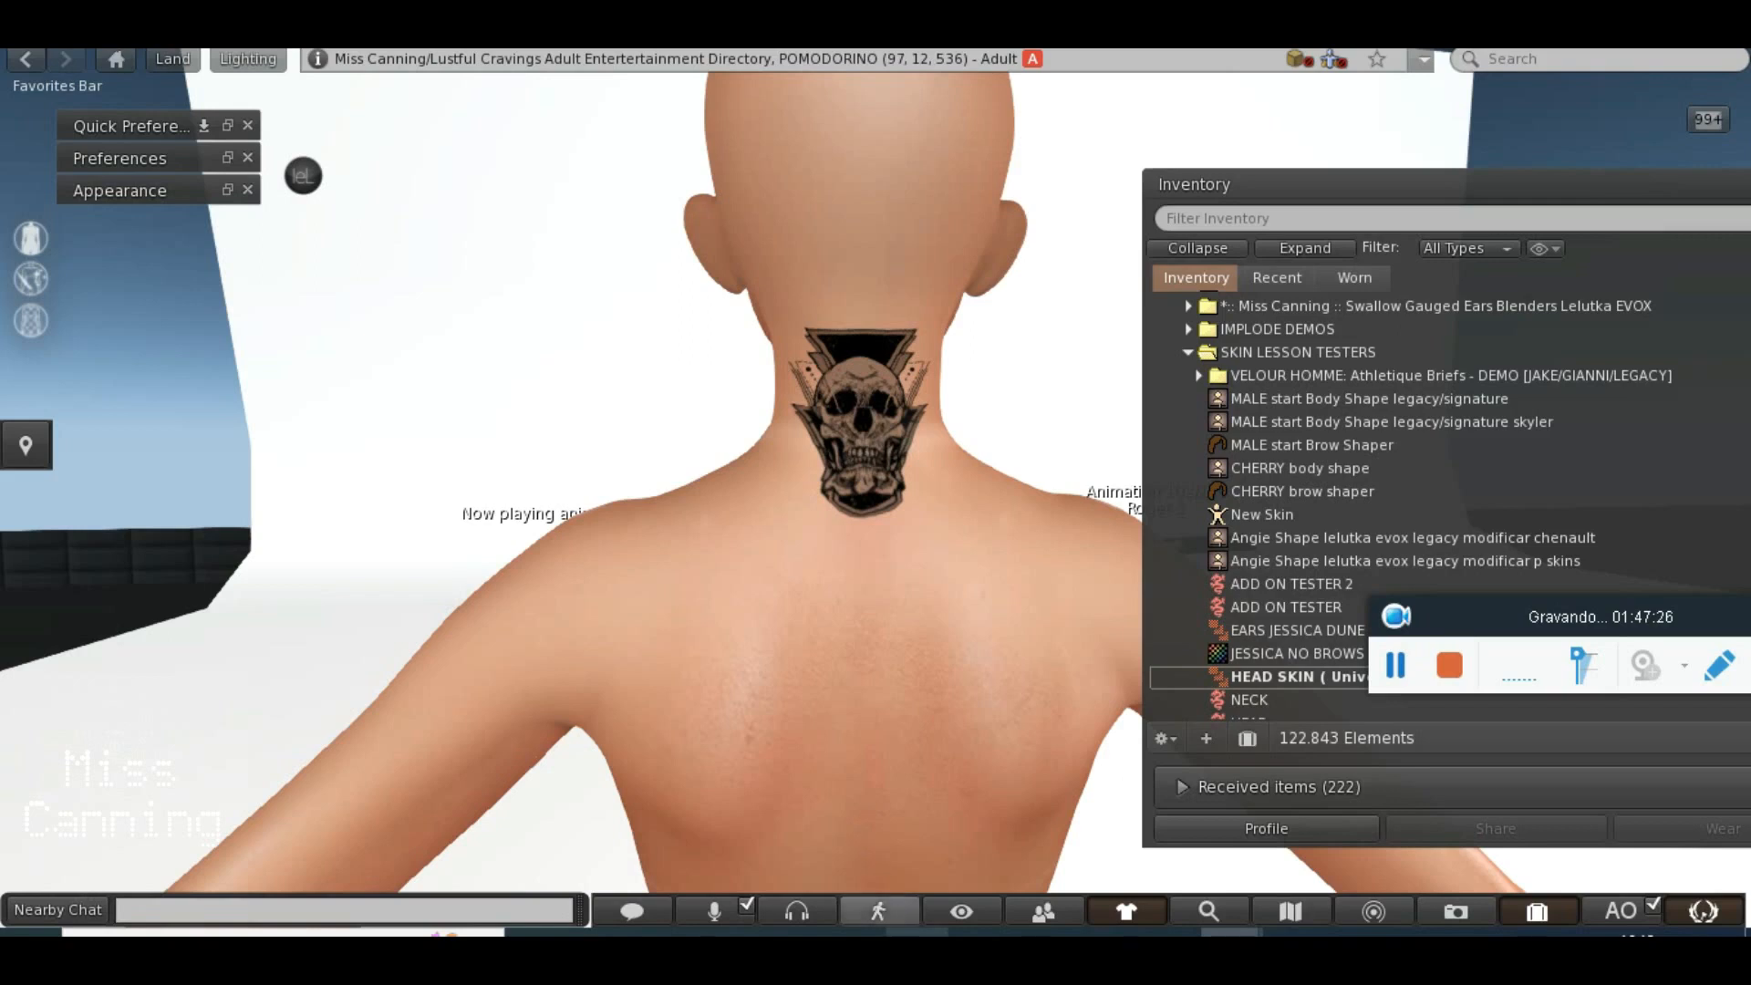
{"action": "left_click", "coordinate": [919, 949]}
Show SL-Avatar-Top-1024 and free-transform Layer 1, raising the tattoo's lower edge to about 95% height
{"action": "left_click", "coordinate": [1300, 545]}
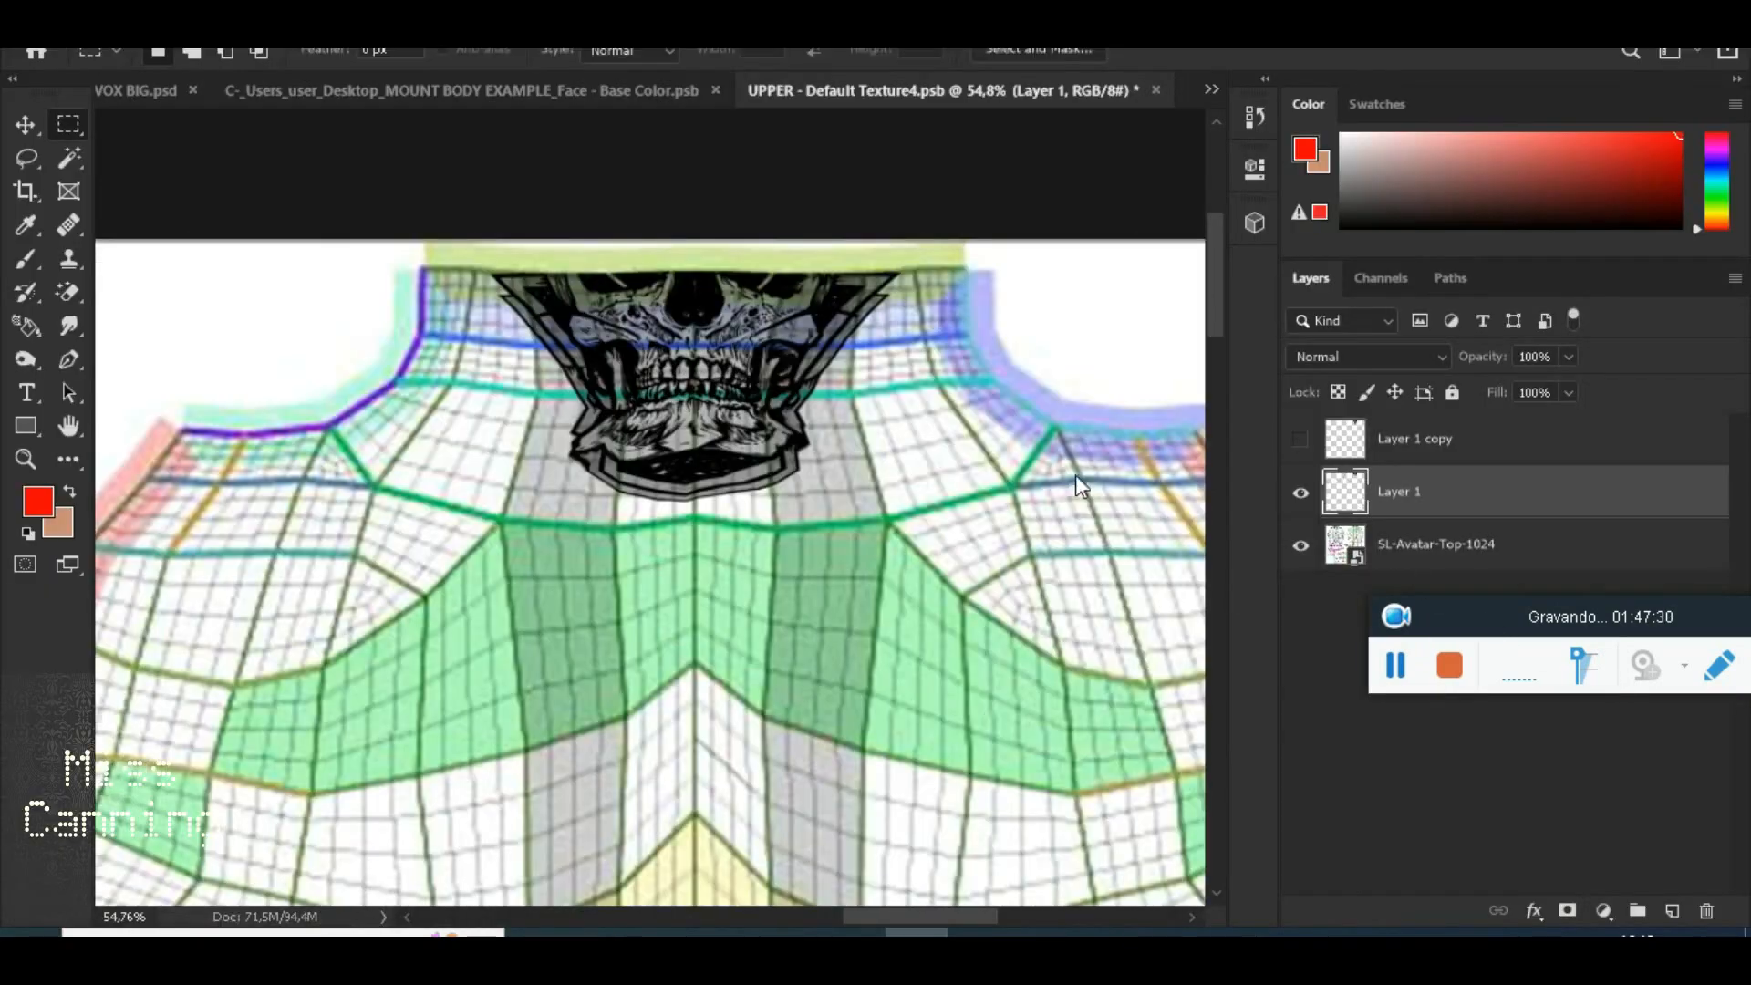
{"action": "right_click", "coordinate": [731, 359]}
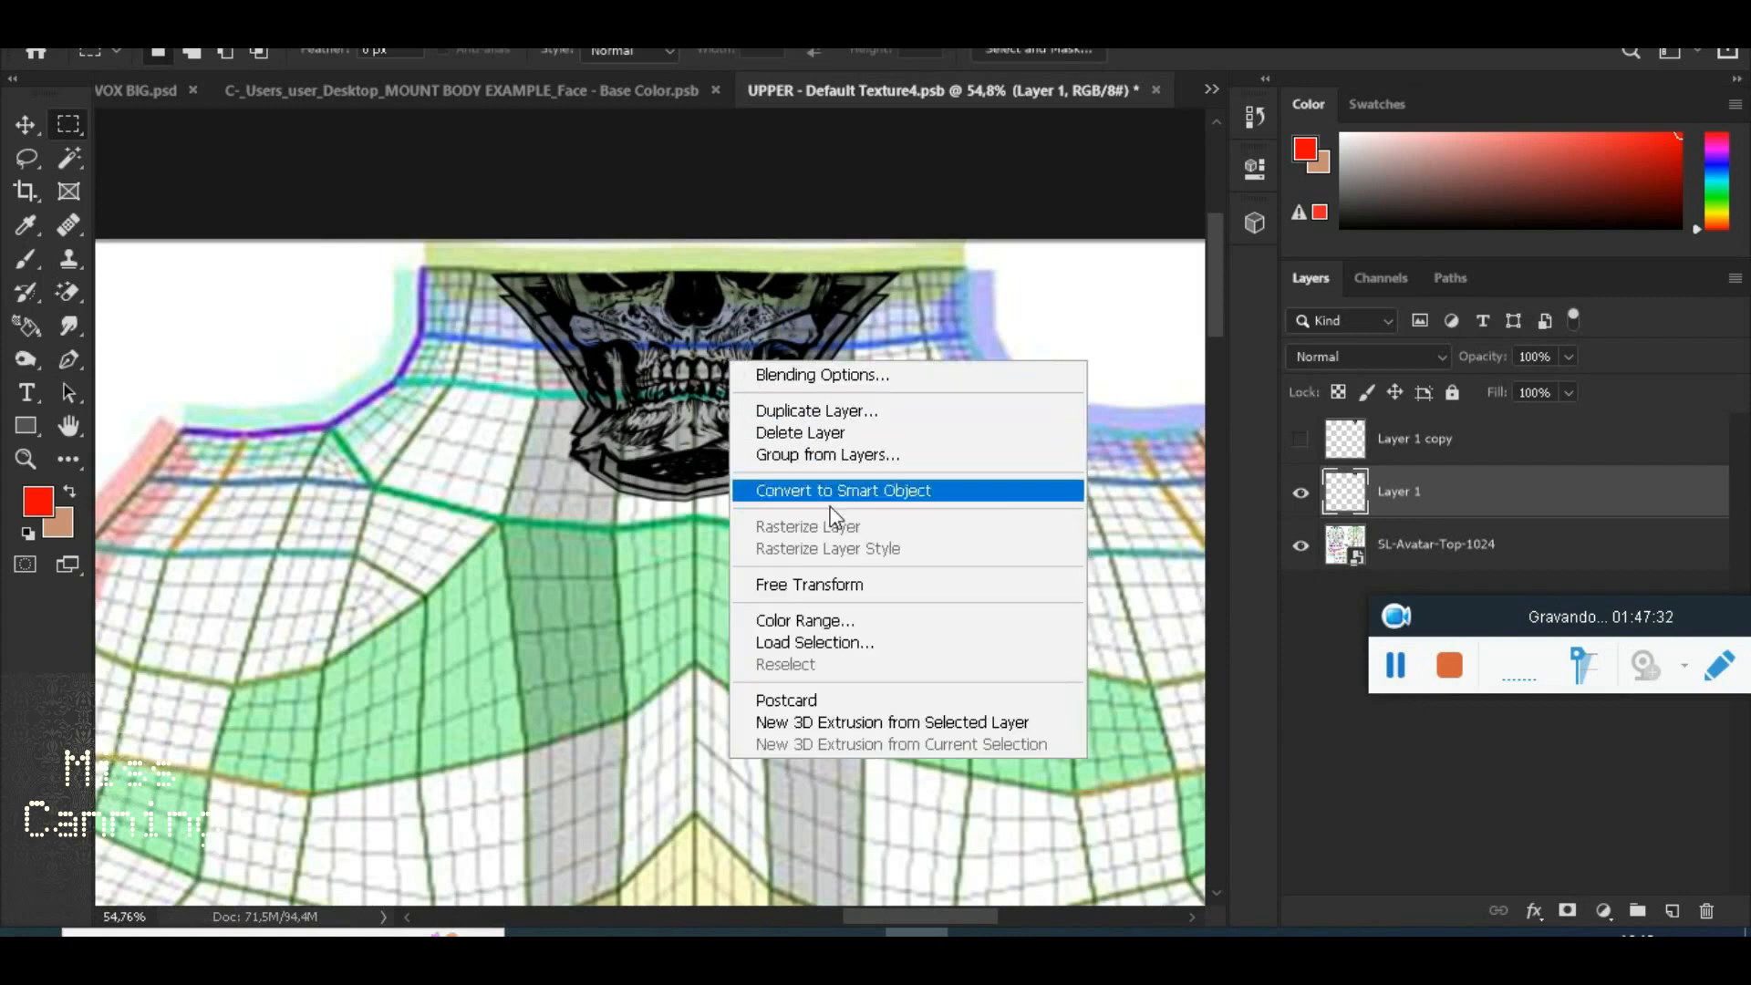
{"action": "left_click", "coordinate": [809, 593]}
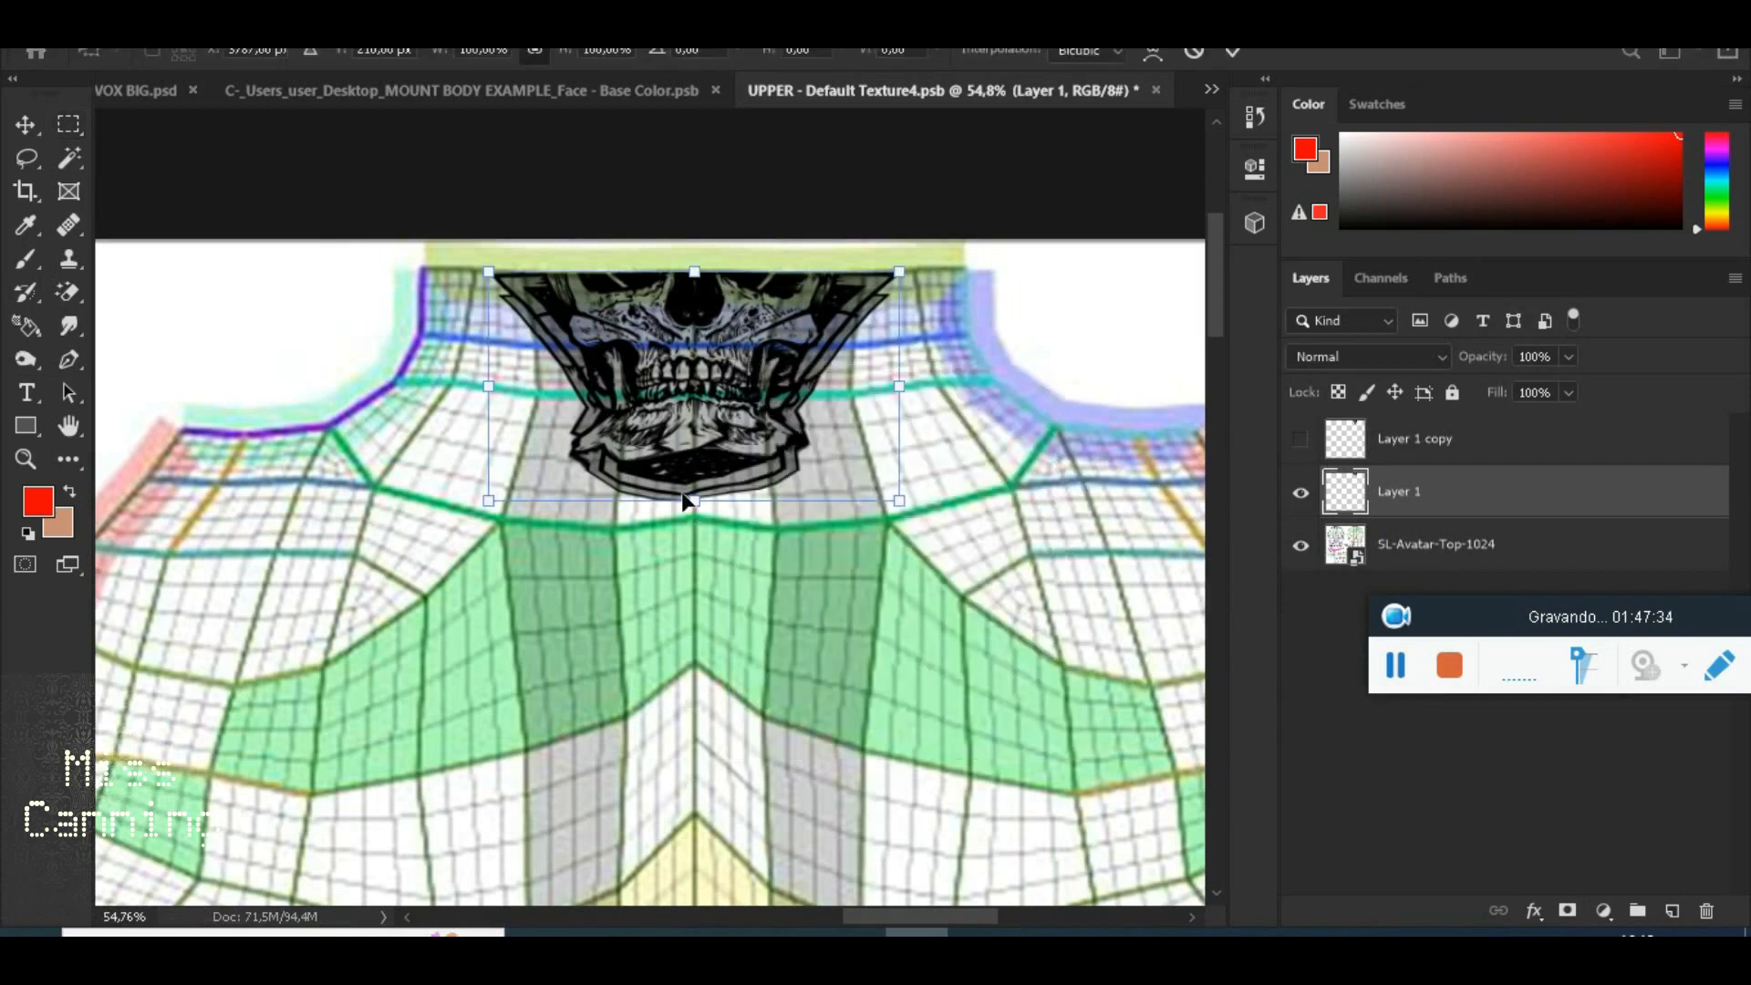
{"action": "left_click_drag", "start_coordinate": [697, 500], "coordinate": [696, 490]}
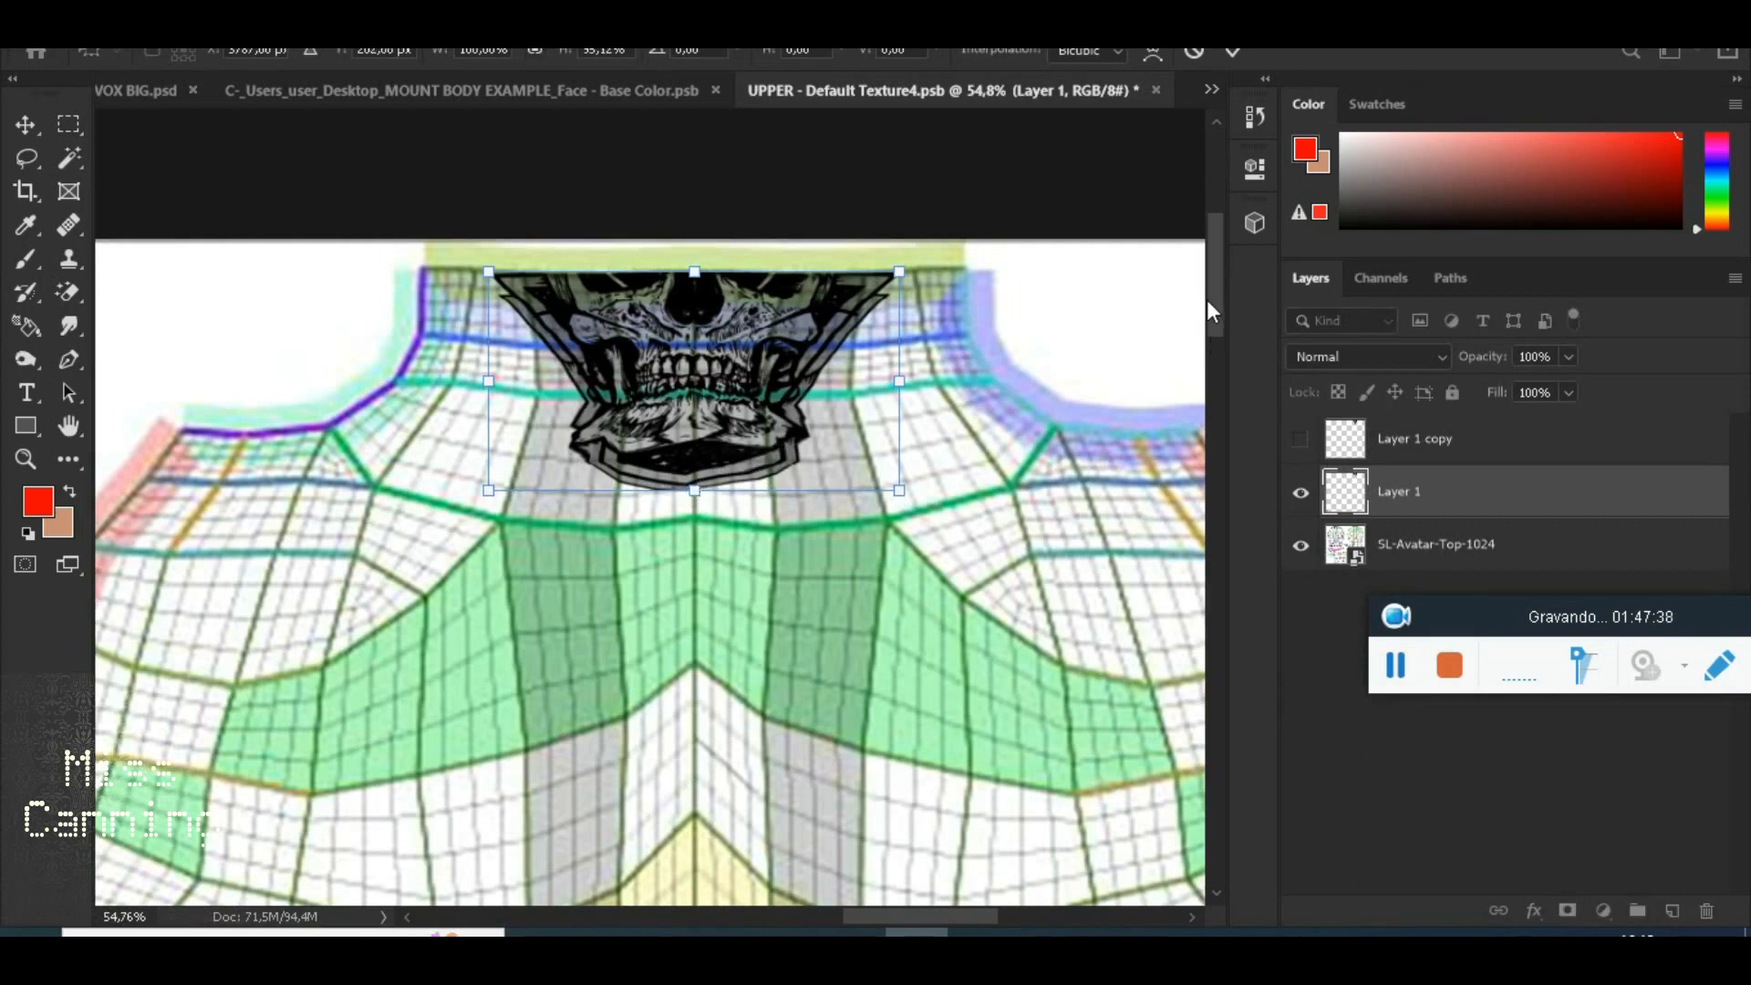
Raise the tattoo's upper edge slightly to about 96% height, apply the transform and hide SL-Avatar-Top-1024
{"action": "left_click_drag", "start_coordinate": [1207, 299], "coordinate": [1211, 276]}
{"action": "scroll", "coordinate": [676, 314], "scroll_direction": "up", "scroll_amount": 3}
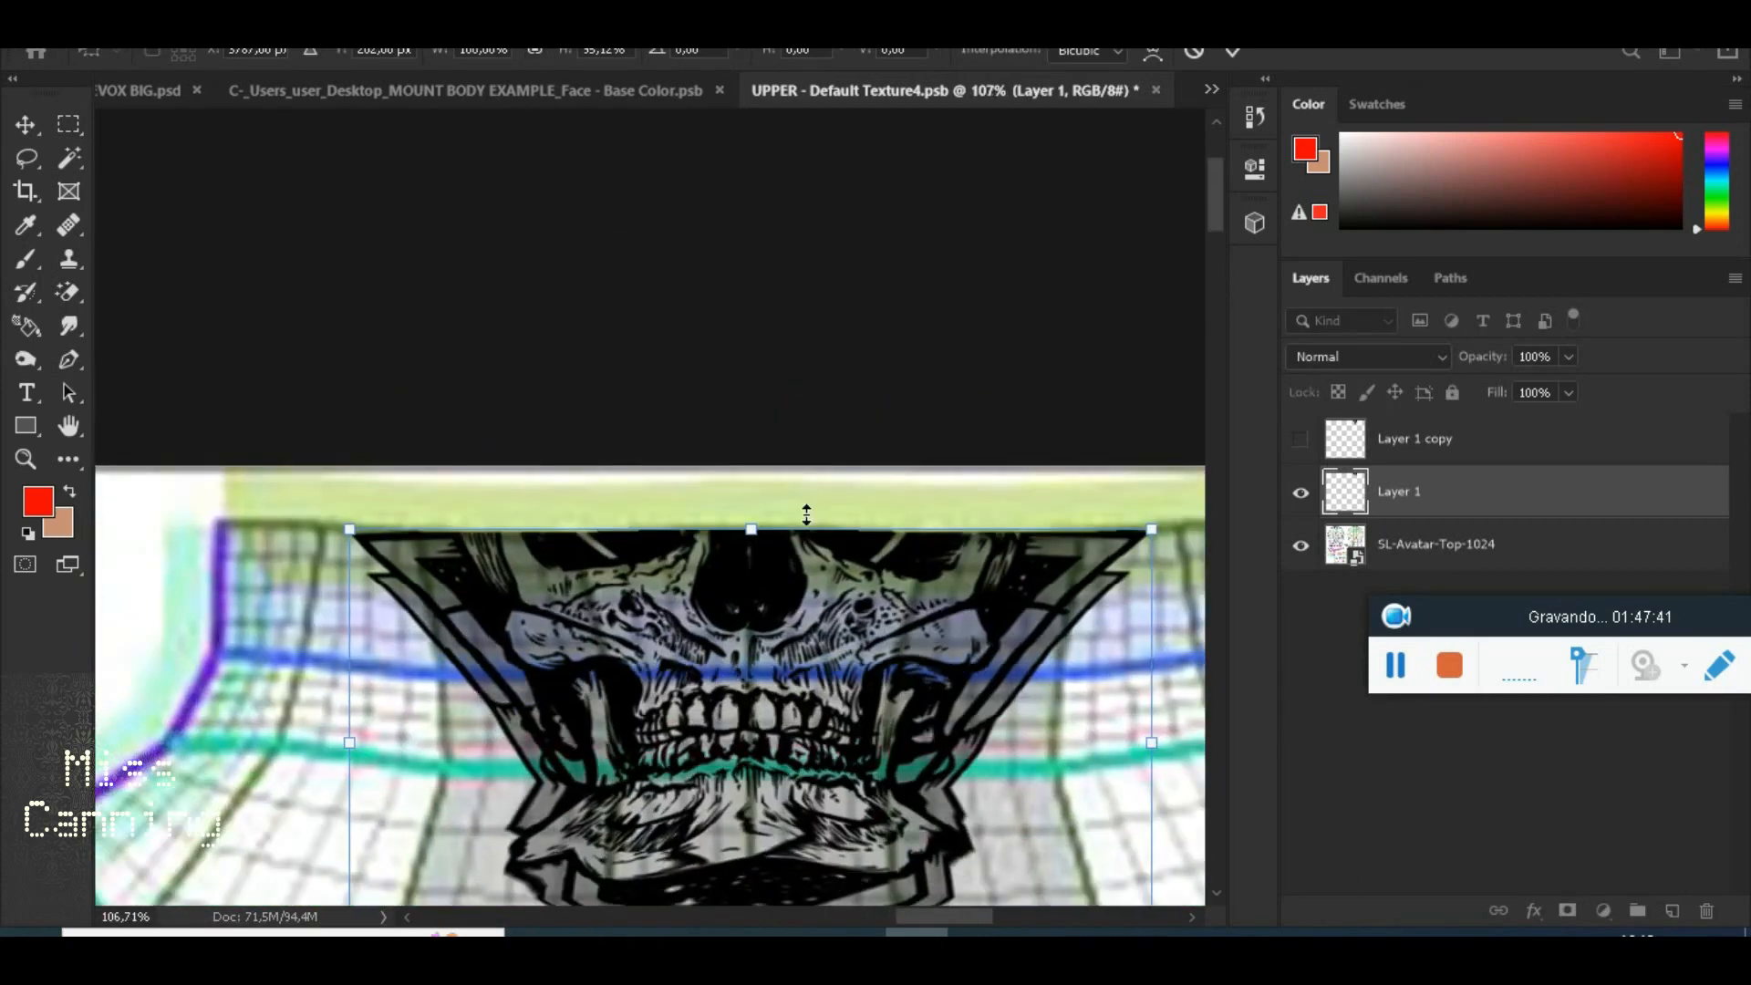
{"action": "scroll", "coordinate": [806, 515], "scroll_direction": "up", "scroll_amount": 1}
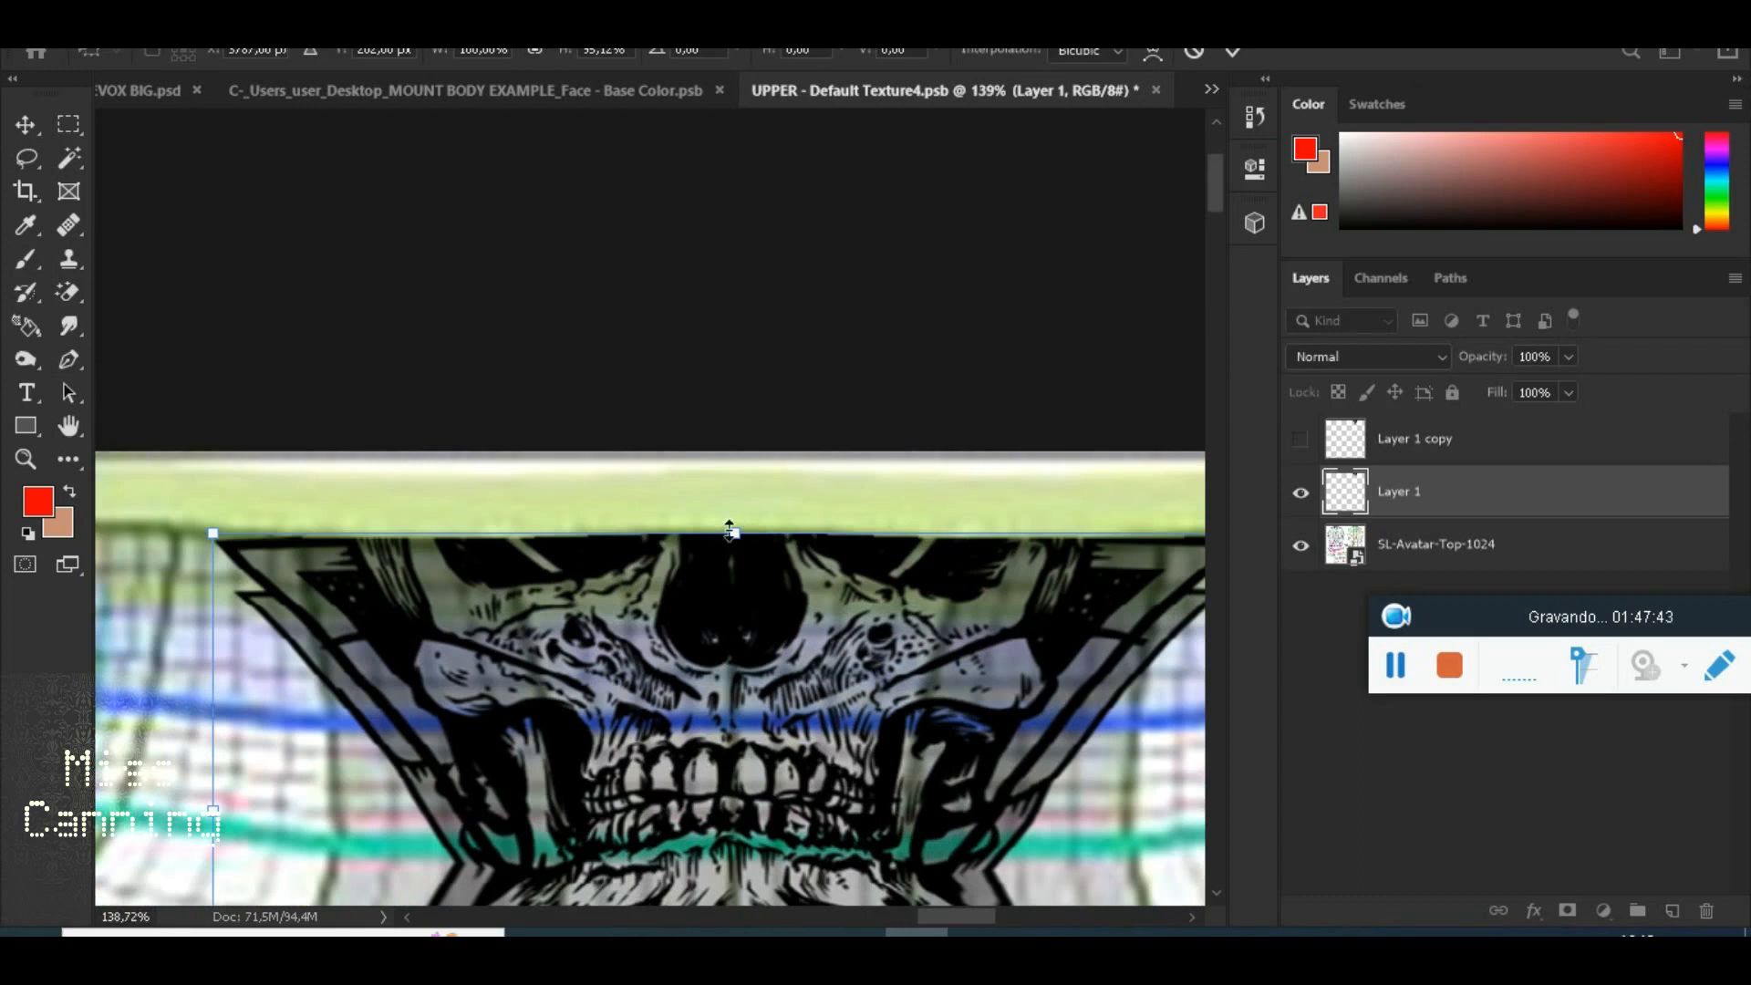
{"action": "left_click_drag", "start_coordinate": [733, 530], "coordinate": [740, 526]}
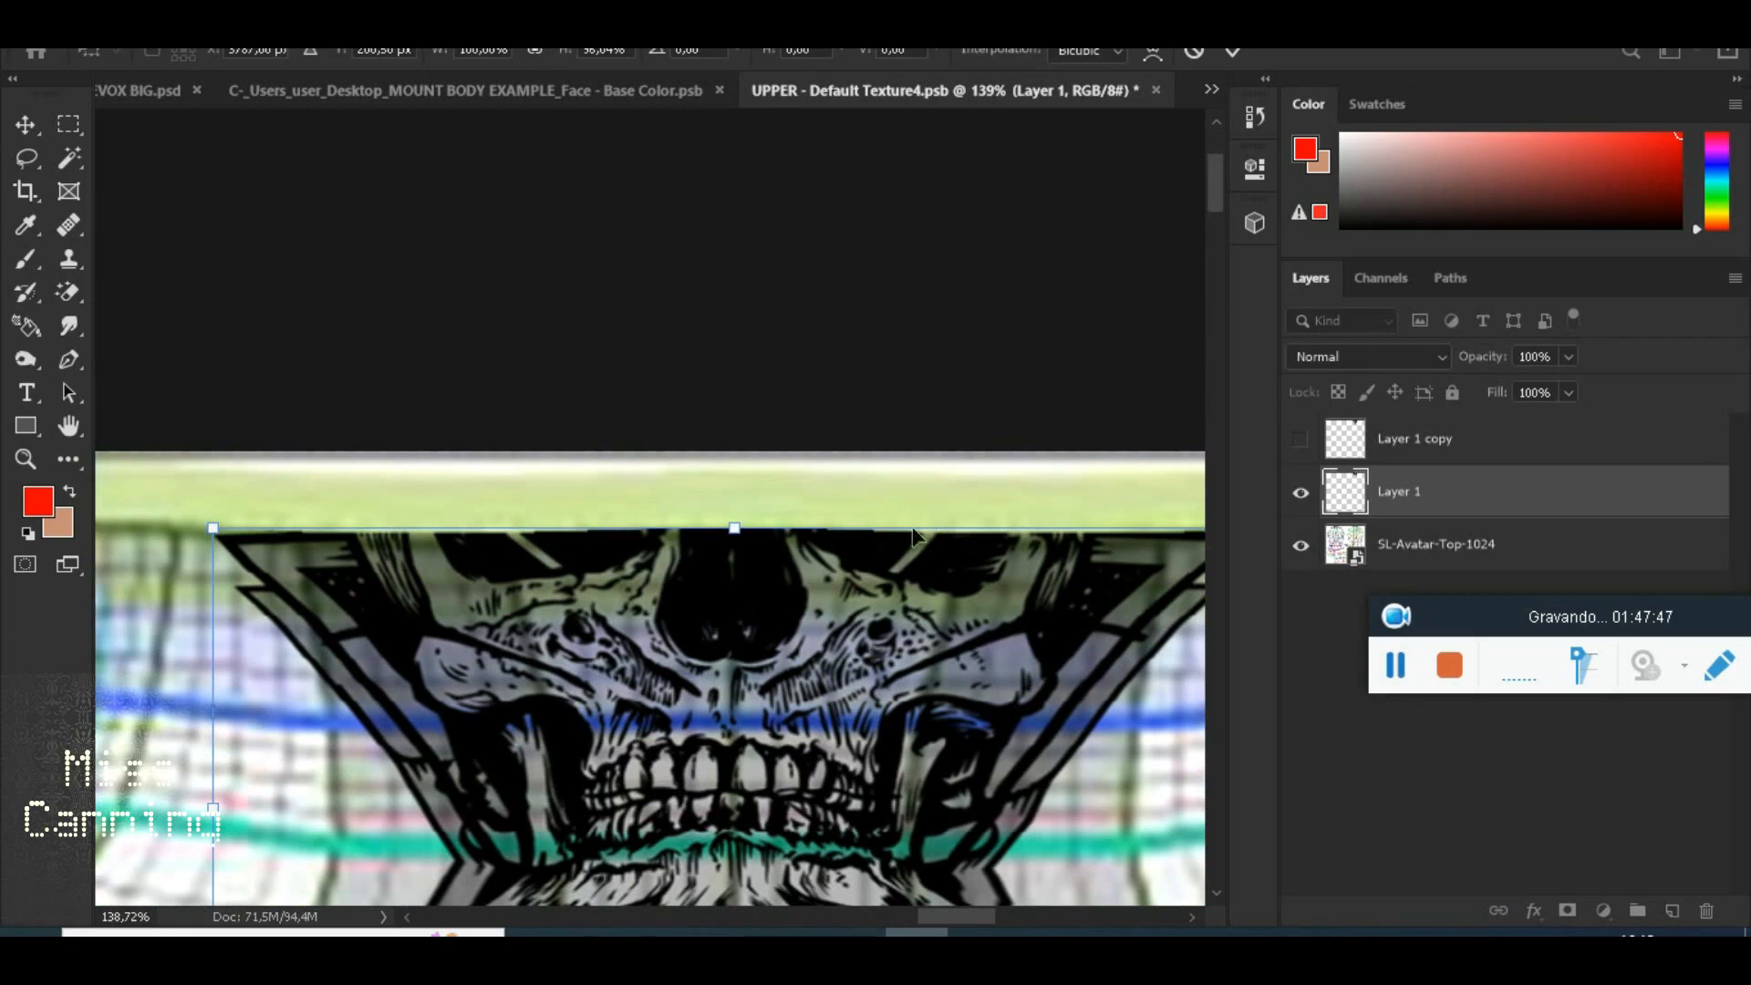
{"action": "left_click", "coordinate": [1231, 53]}
{"action": "left_click", "coordinate": [1293, 548]}
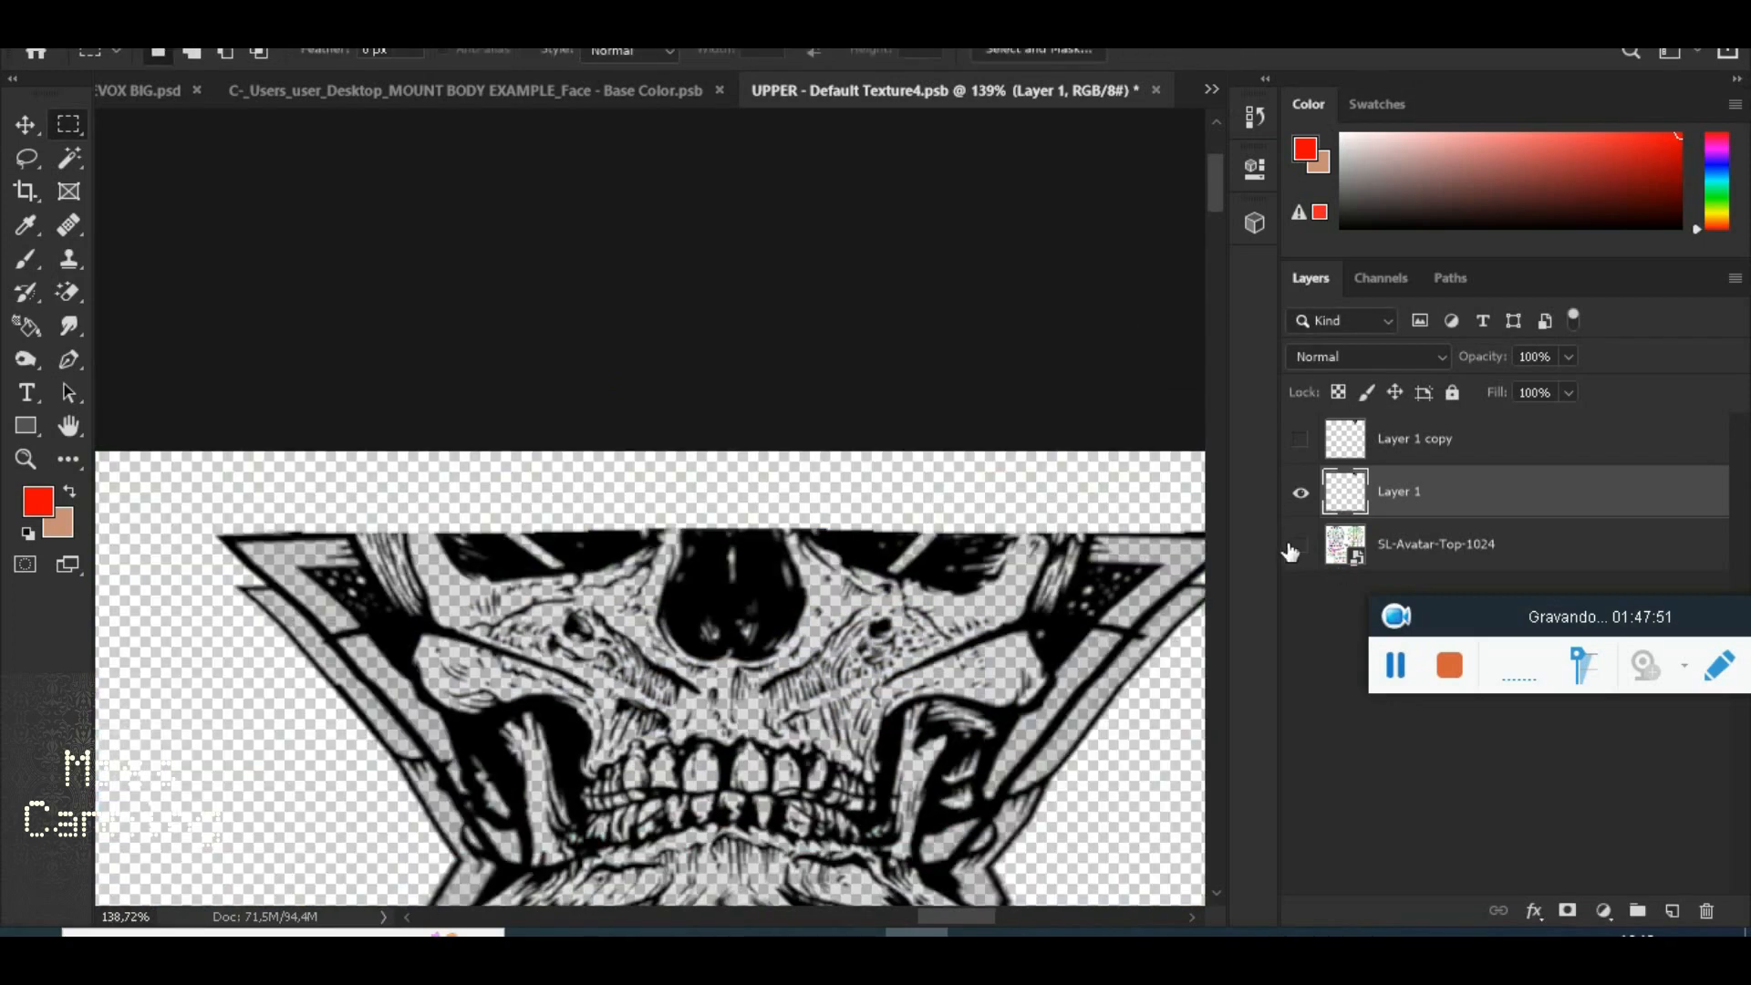
Save the upper body texture as a PNG in MOUNT BODY EXAMPLE, replacing the existing skull tatoo body file
{"action": "left_click", "coordinate": [69, 37]}
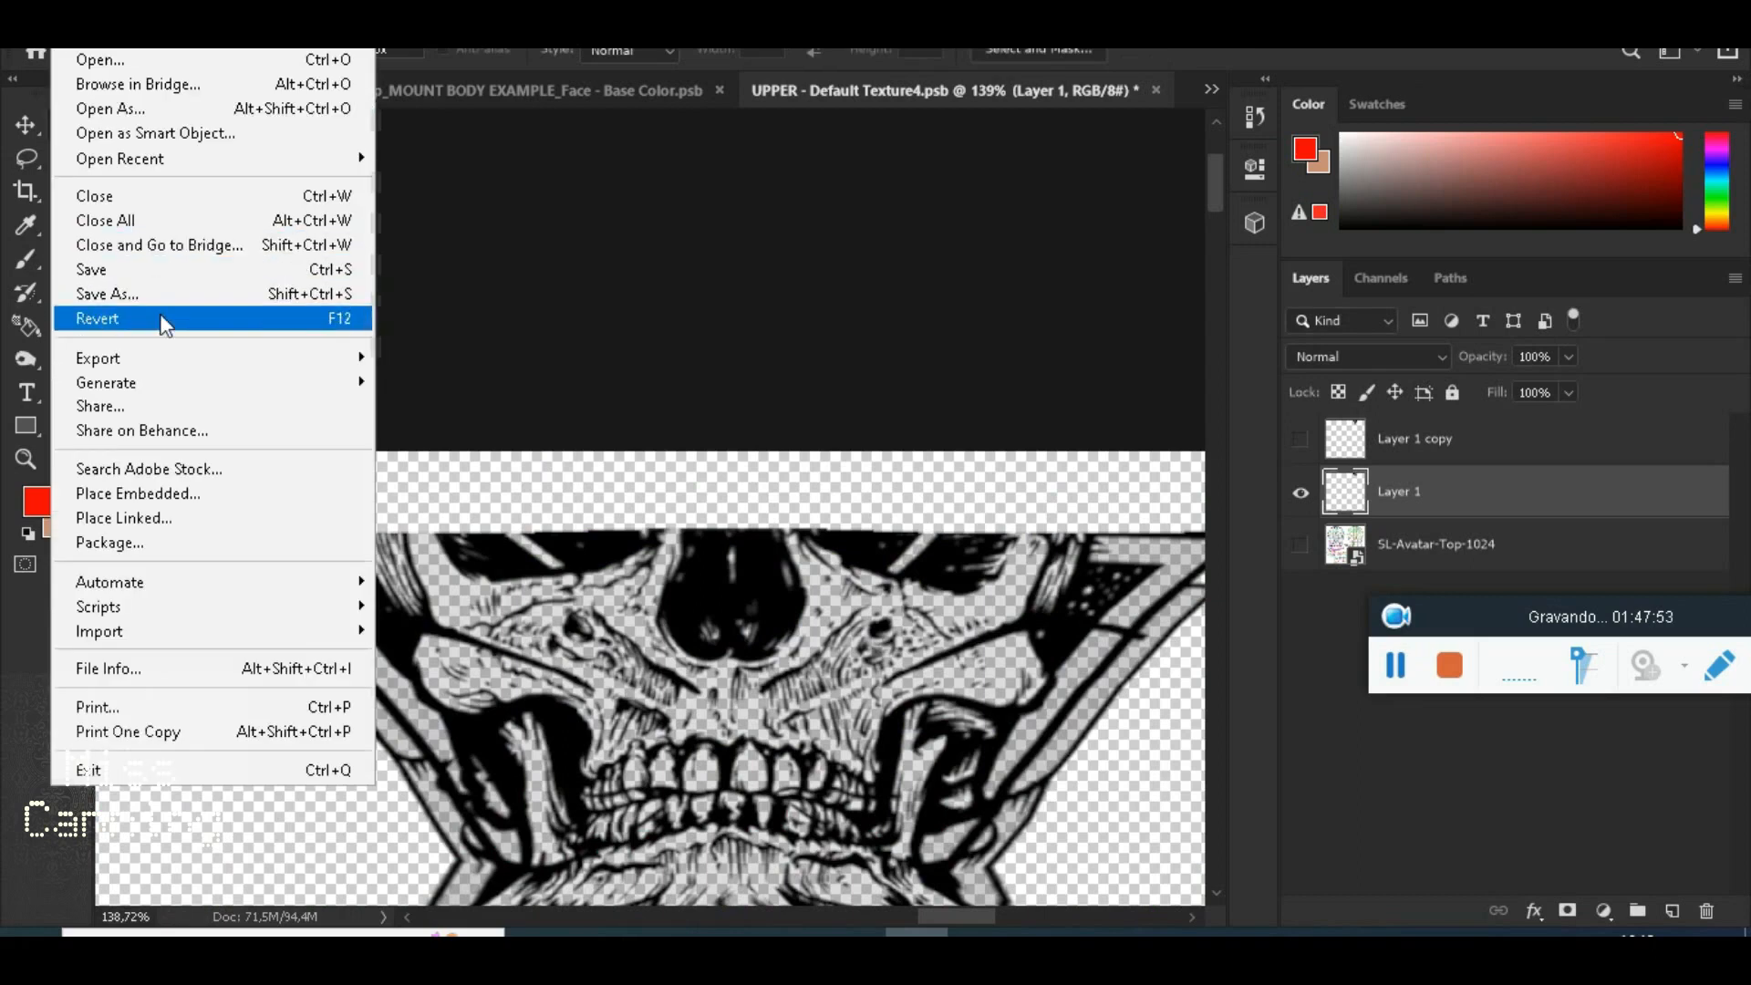
{"action": "left_click", "coordinate": [144, 294]}
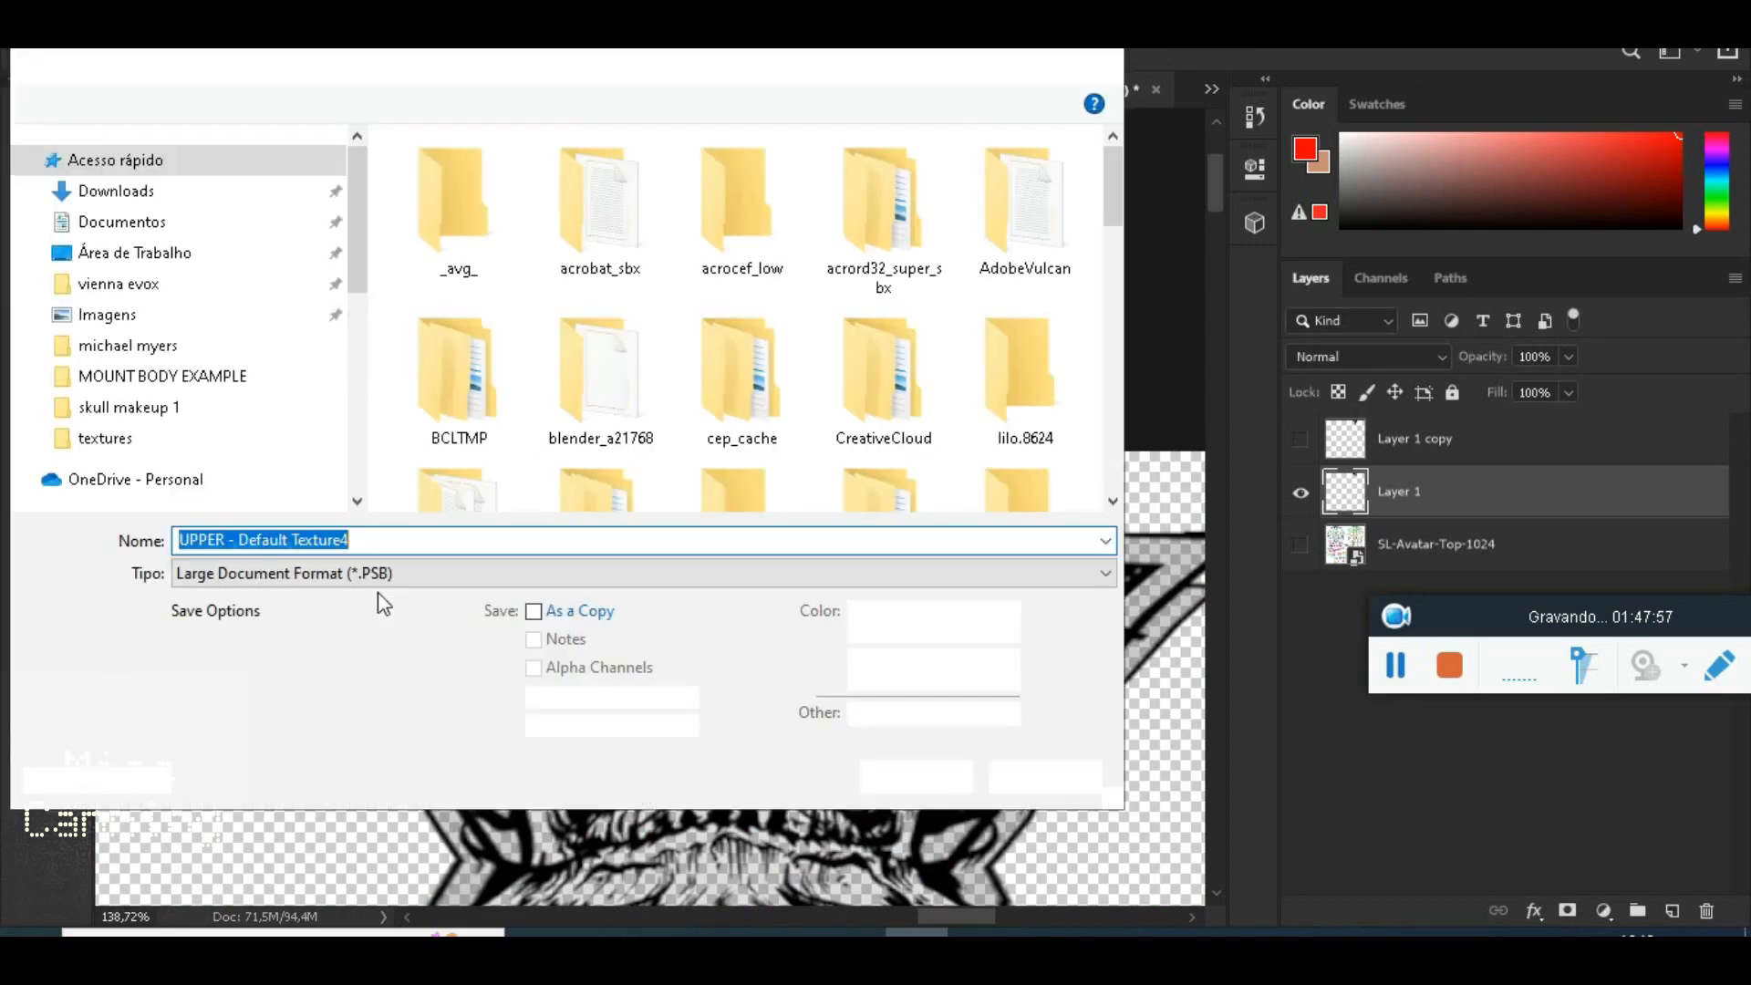
{"action": "left_click", "coordinate": [391, 575]}
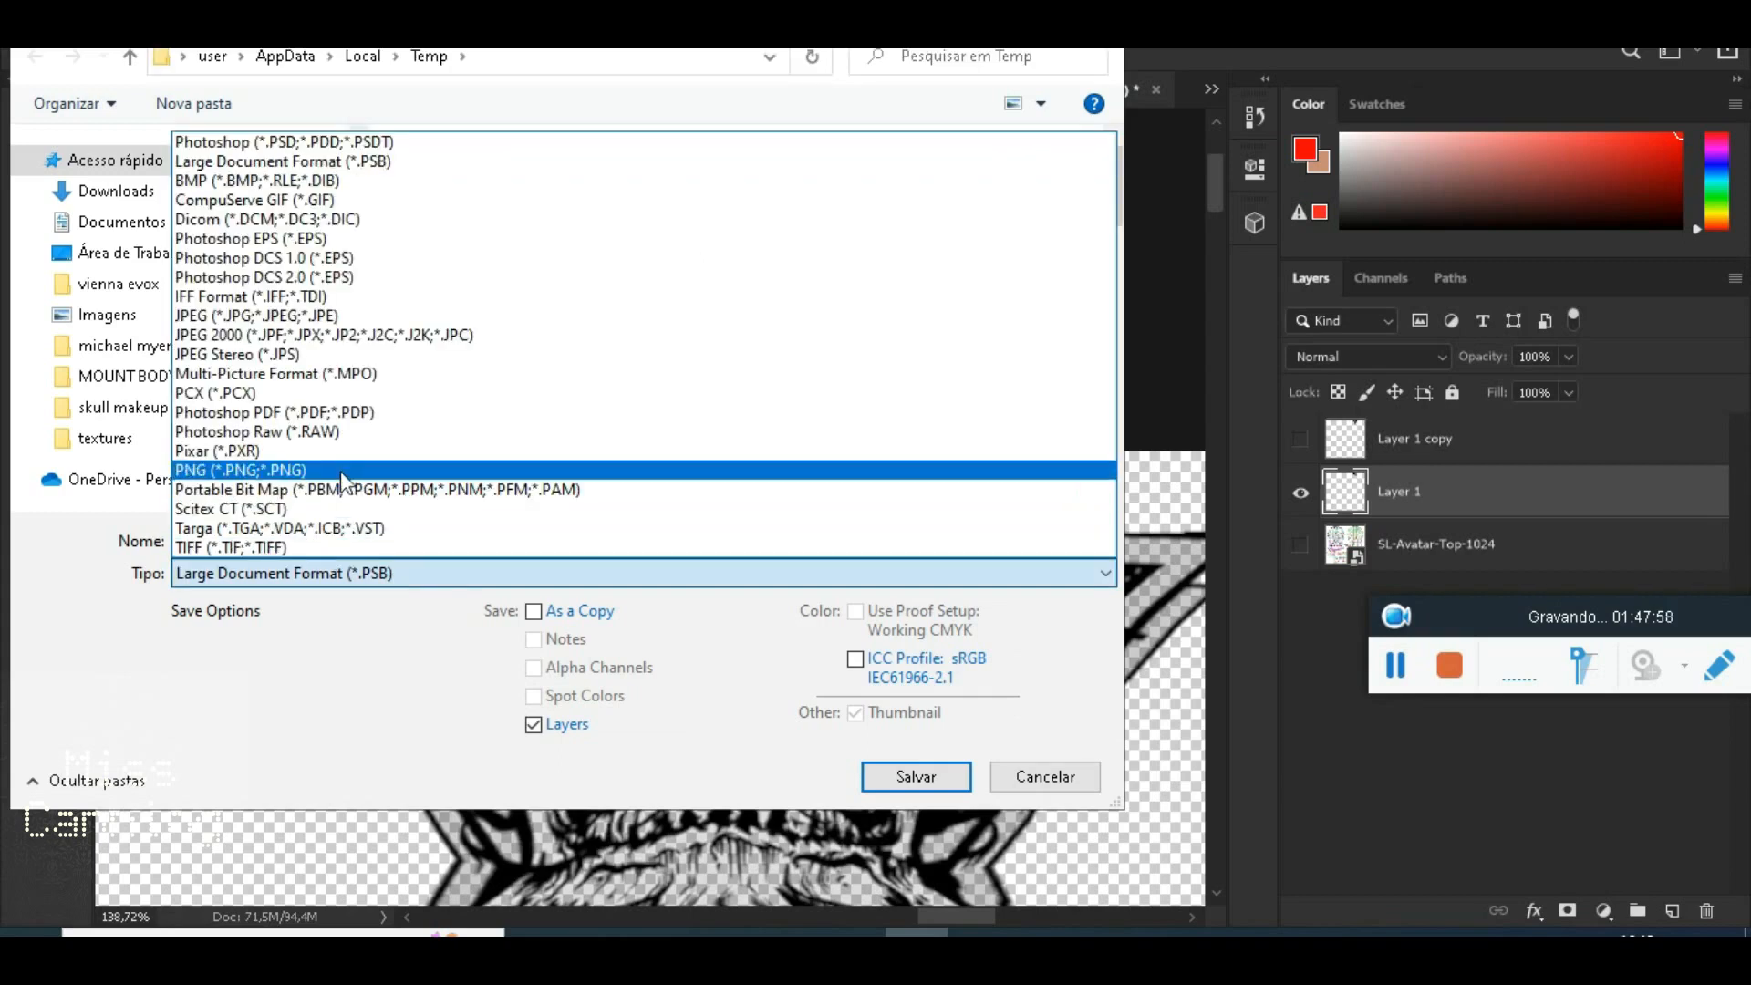
{"action": "left_click", "coordinate": [310, 470]}
{"action": "left_click", "coordinate": [191, 376]}
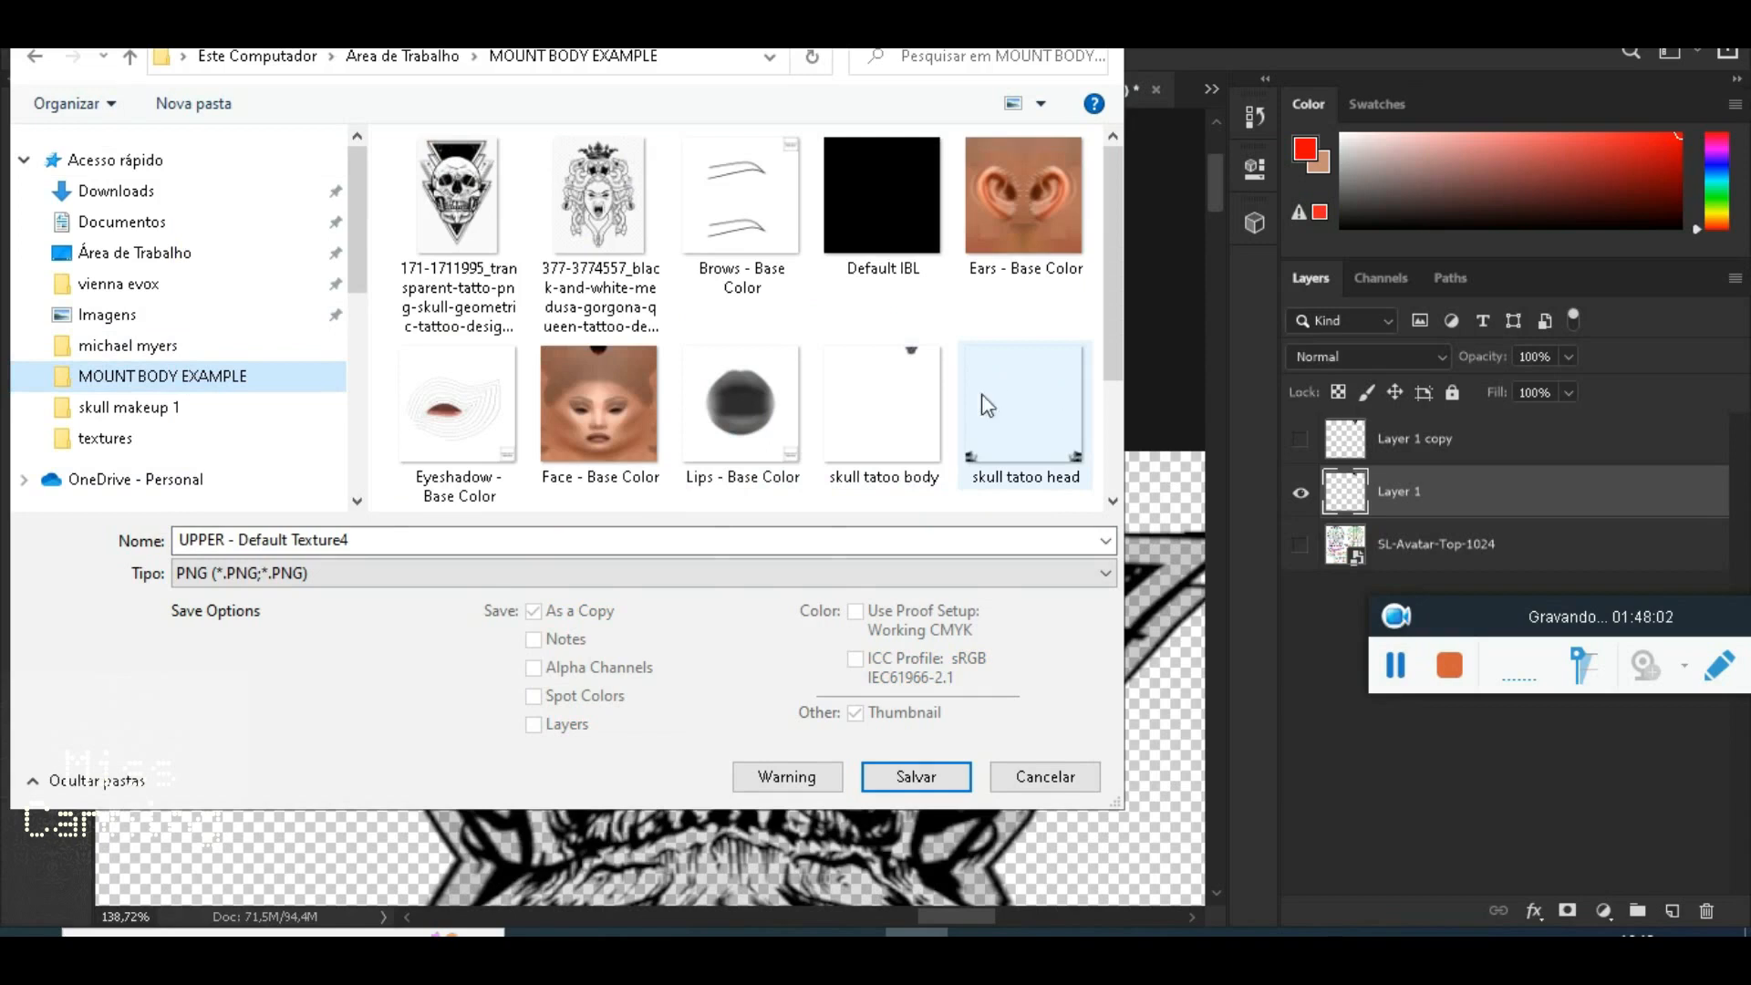
{"action": "left_click", "coordinate": [922, 422]}
{"action": "left_click", "coordinate": [944, 786]}
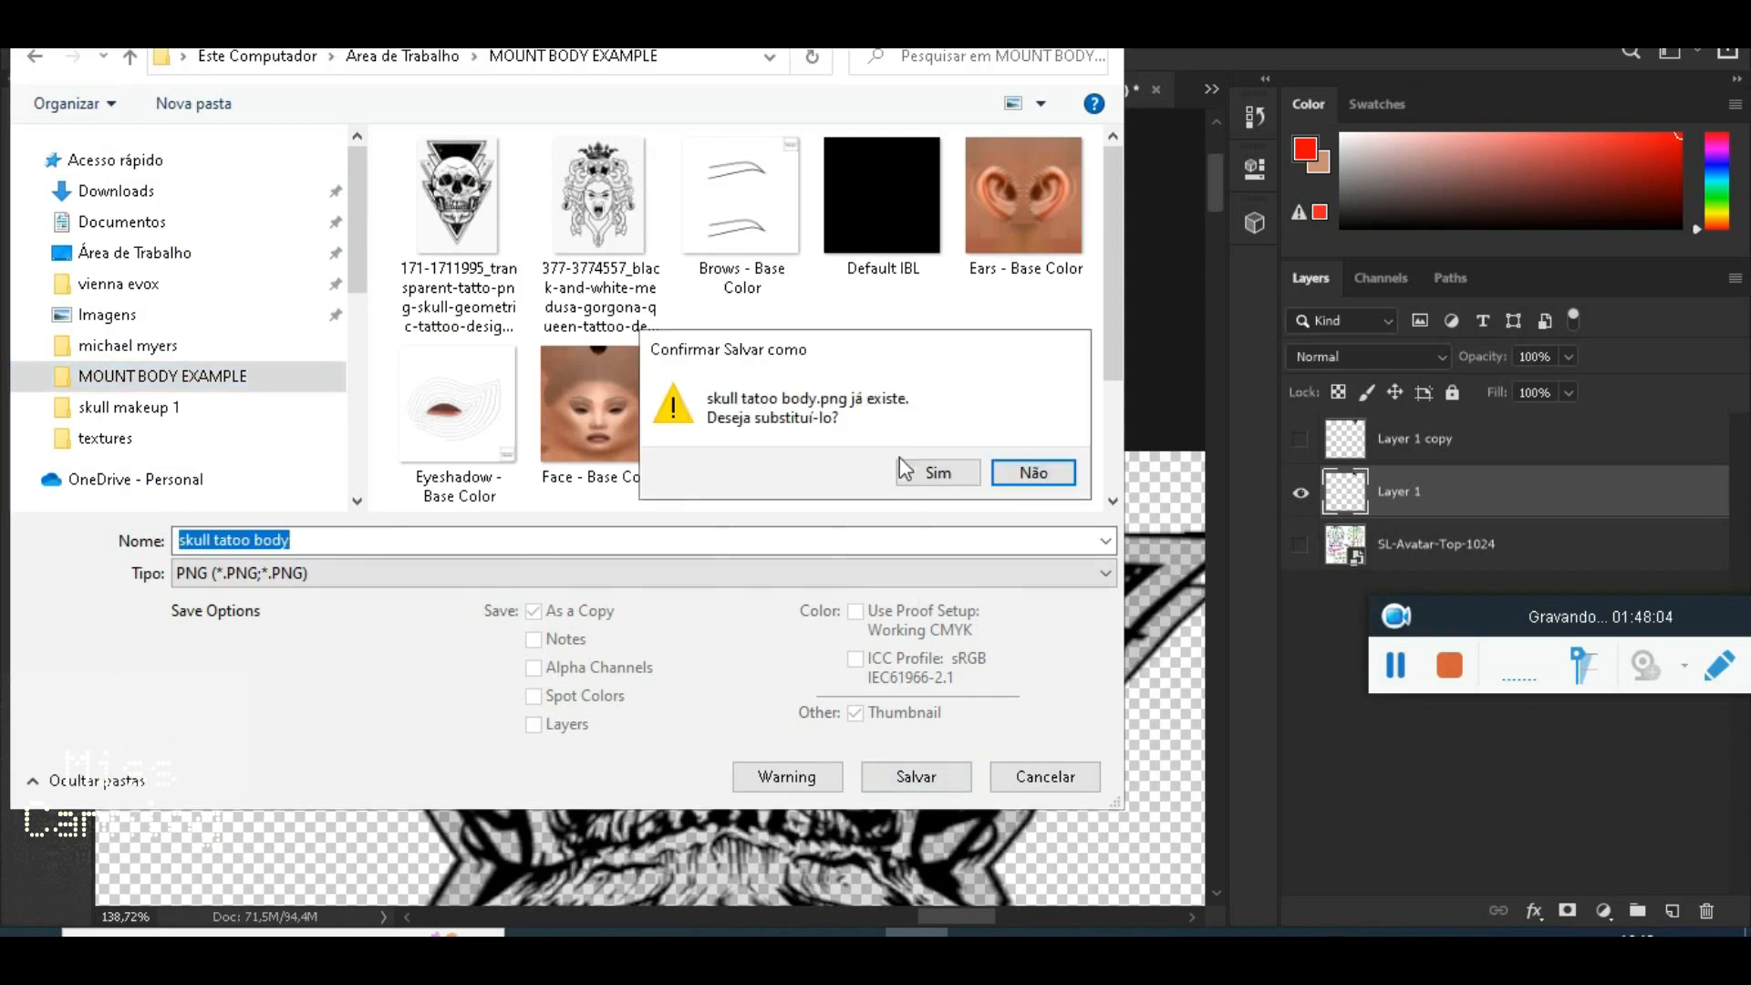
{"action": "left_click", "coordinate": [934, 470]}
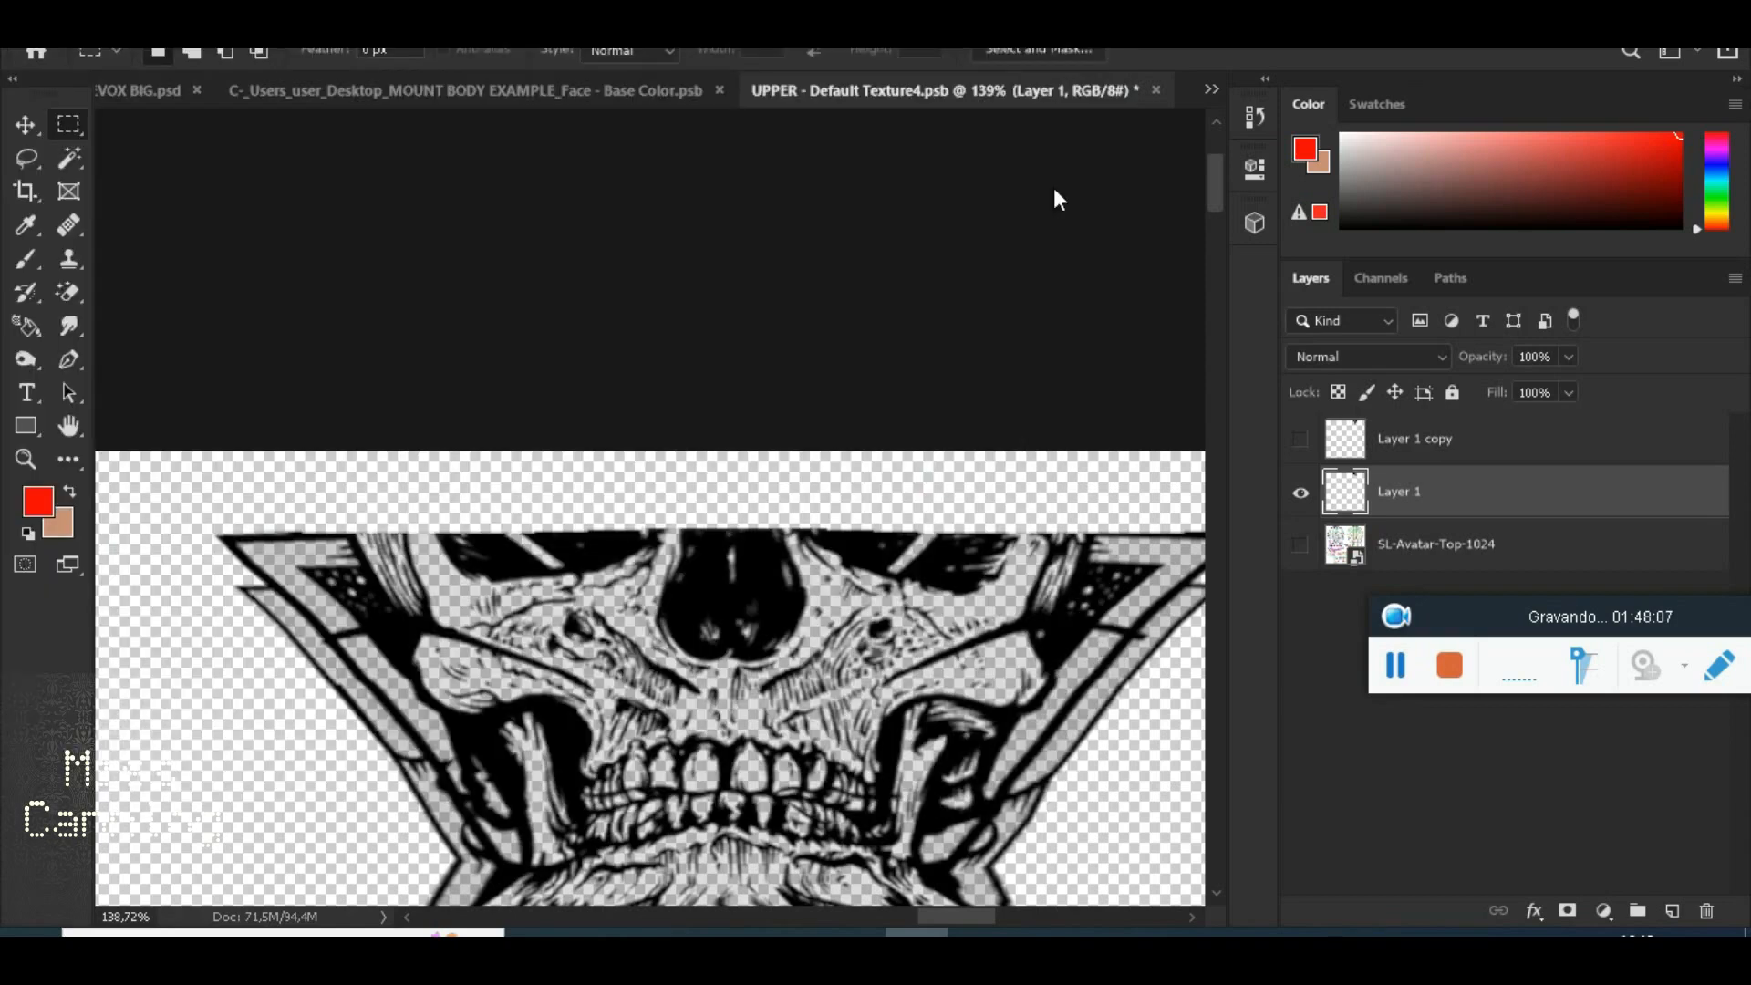
{"action": "left_click", "coordinate": [1028, 260]}
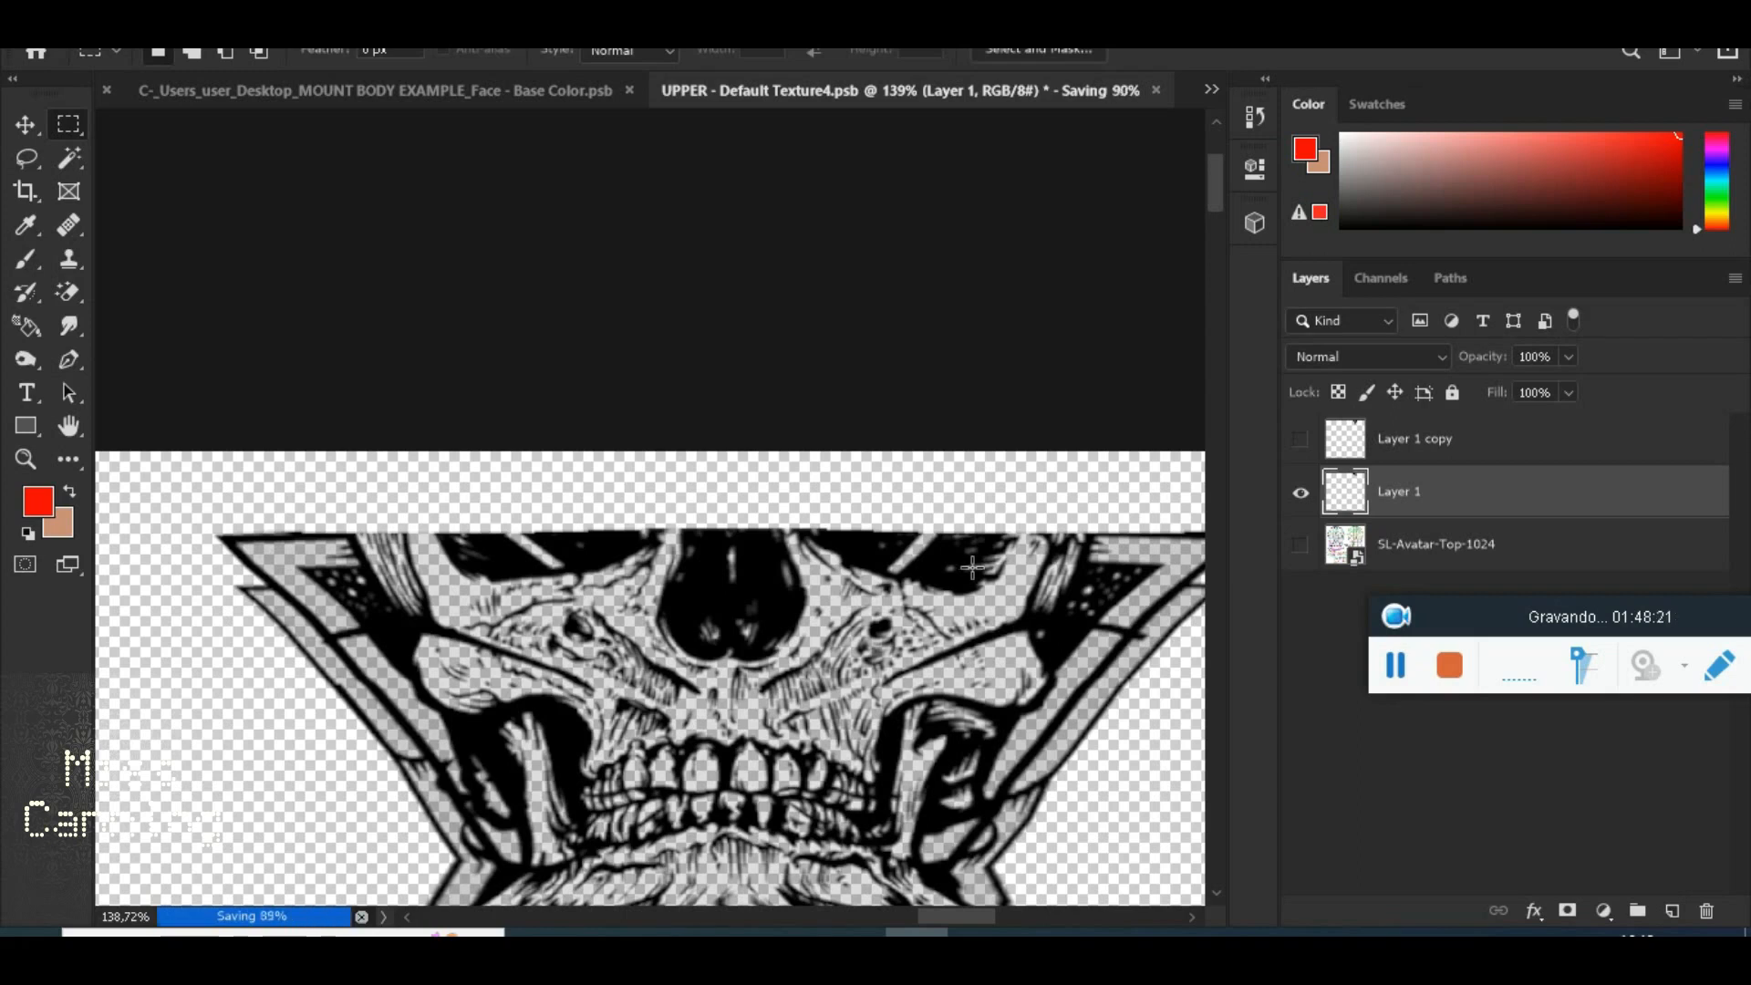
Switch to the Firestorm viewer, examine the tattoo across the avatar's neck seam from several angles, and return to Photoshop
{"action": "mouse_move", "coordinate": [1230, 932]}
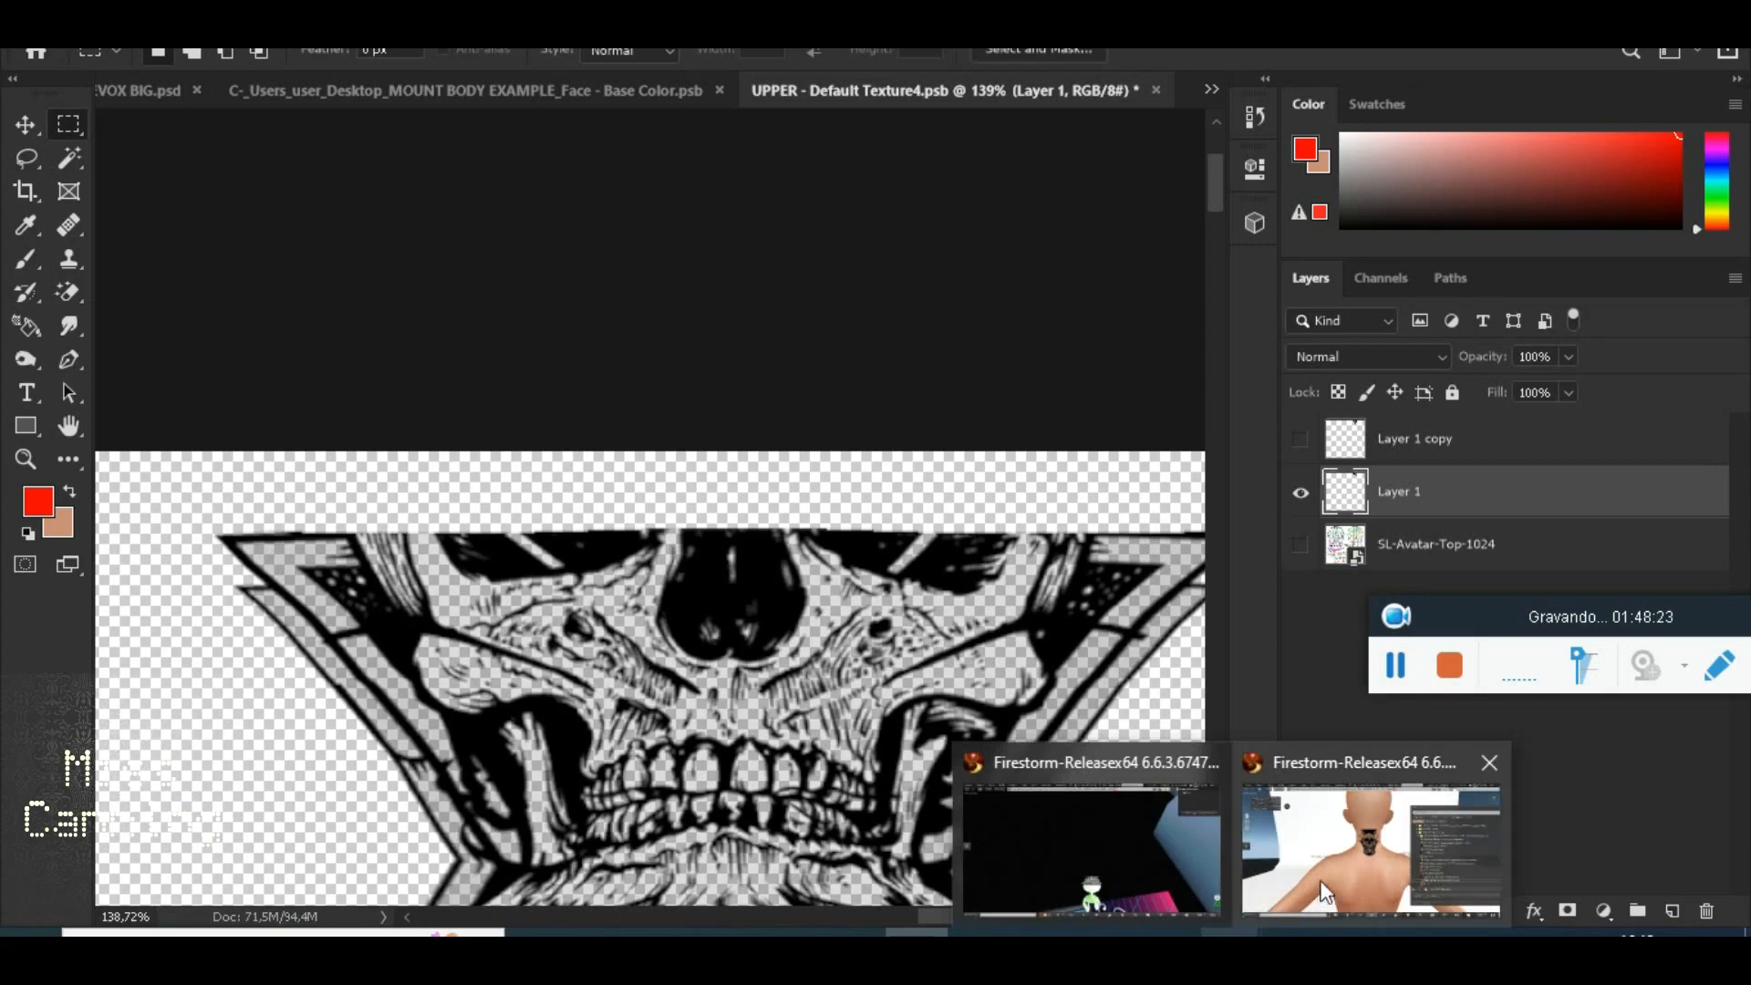
{"action": "left_click", "coordinate": [1348, 866]}
{"action": "left_click_drag", "start_coordinate": [859, 463], "coordinate": [912, 514], "text": "alt"}
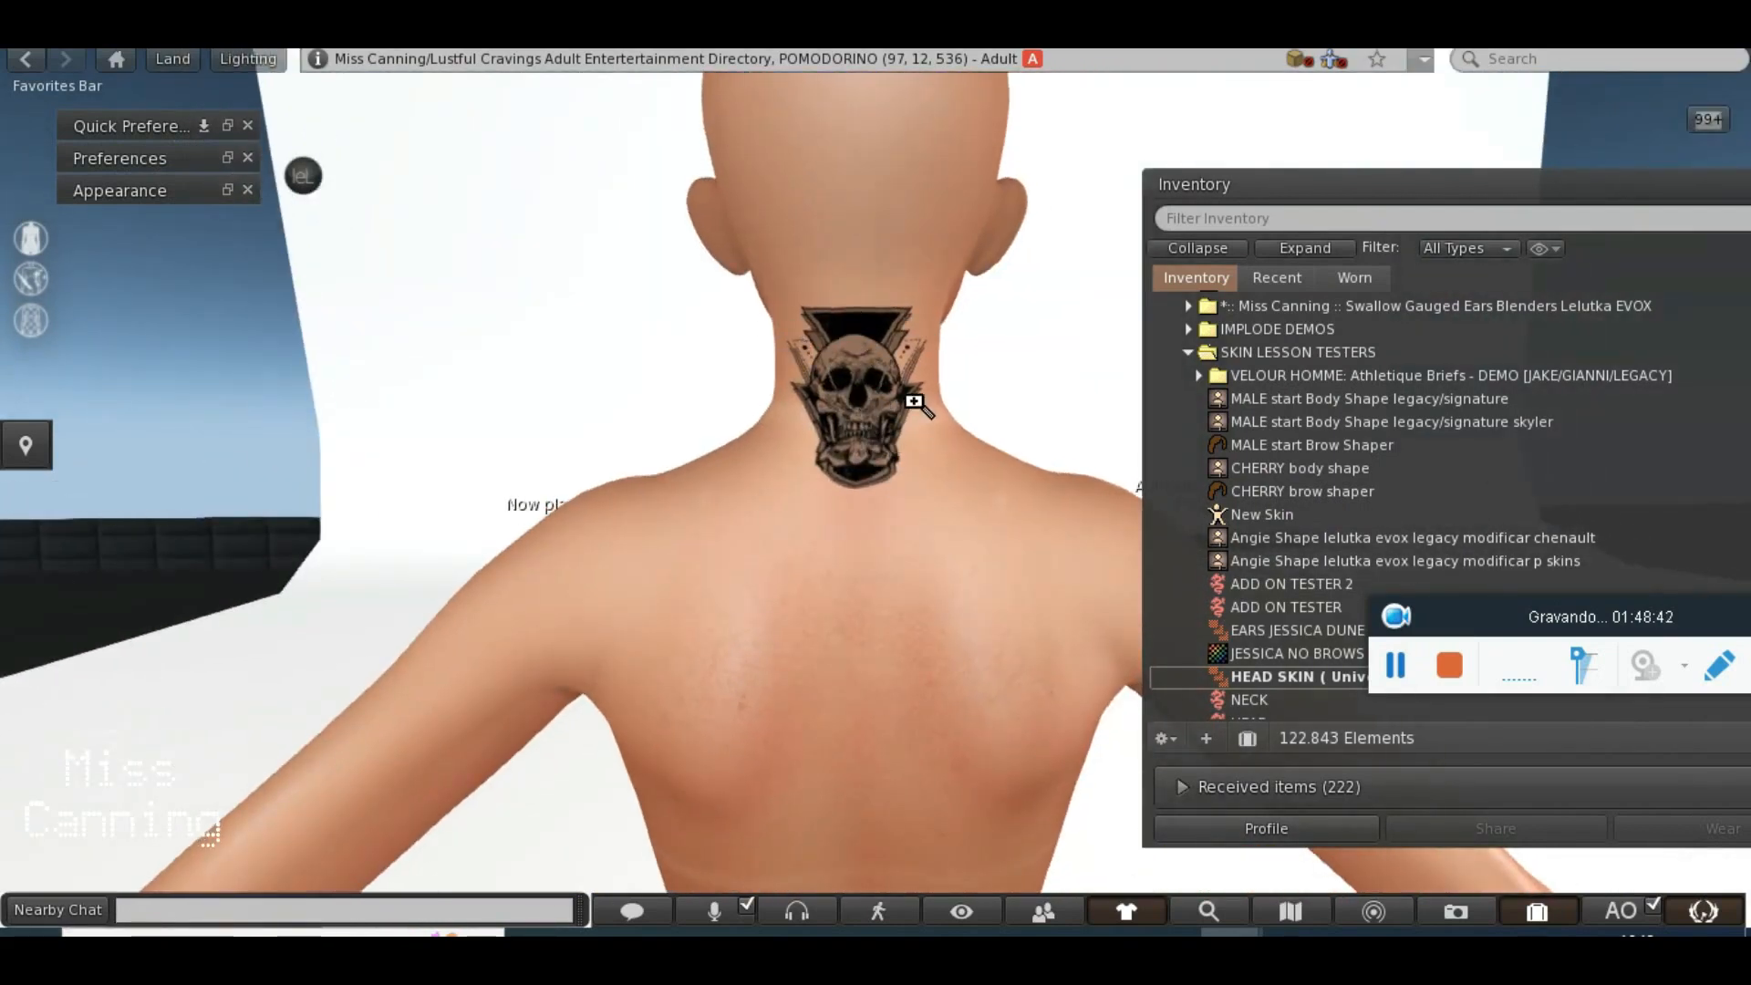
{"action": "left_click_drag", "start_coordinate": [864, 375], "coordinate": [781, 348], "text": "alt"}
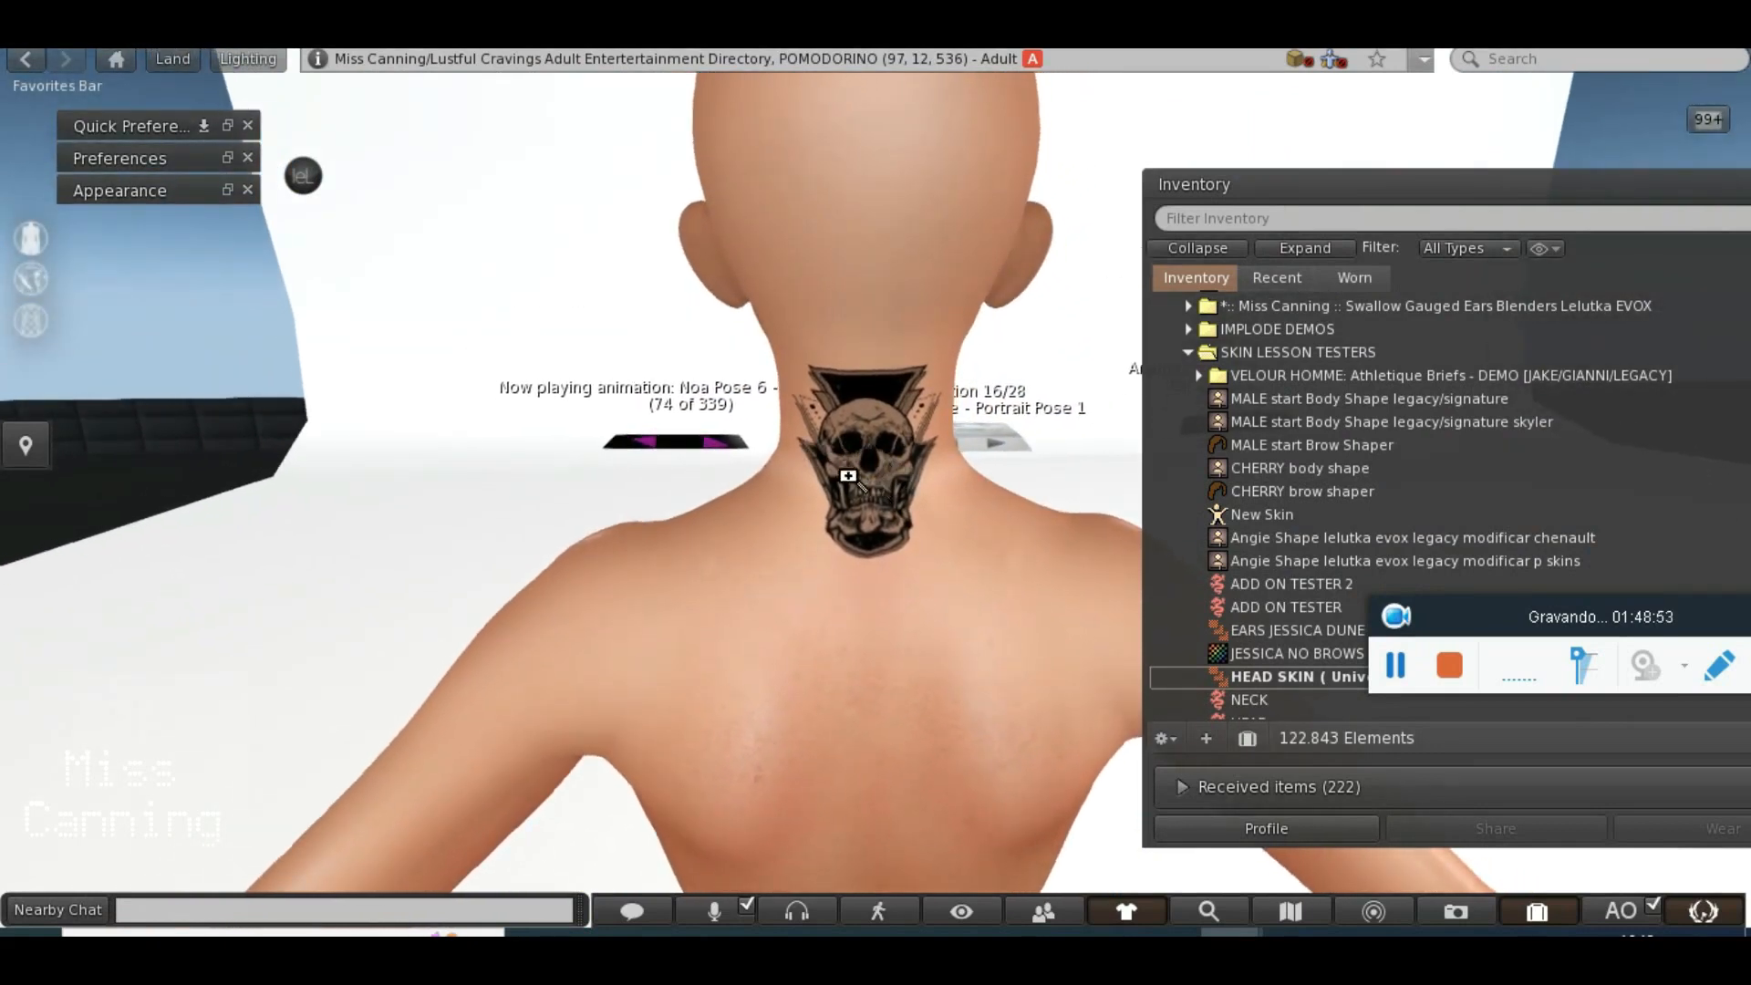
{"action": "left_click_drag", "start_coordinate": [891, 472], "coordinate": [929, 629]}
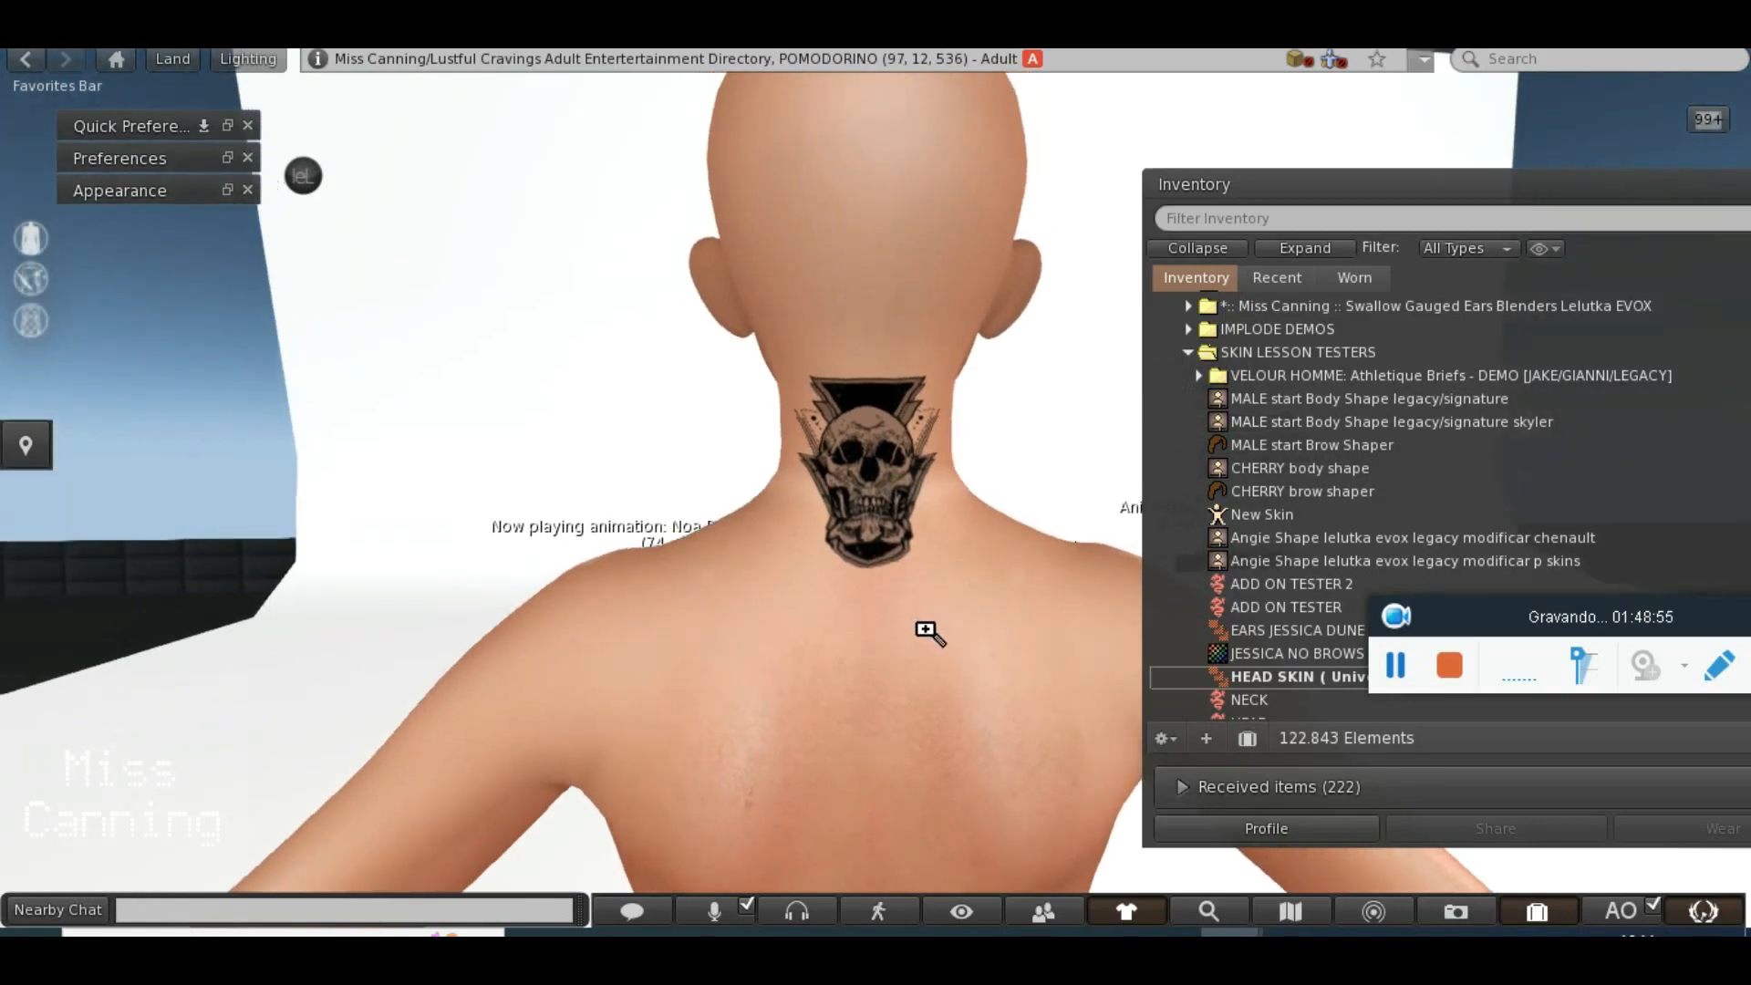
{"action": "scroll", "coordinate": [906, 574], "scroll_direction": "down", "scroll_amount": 3}
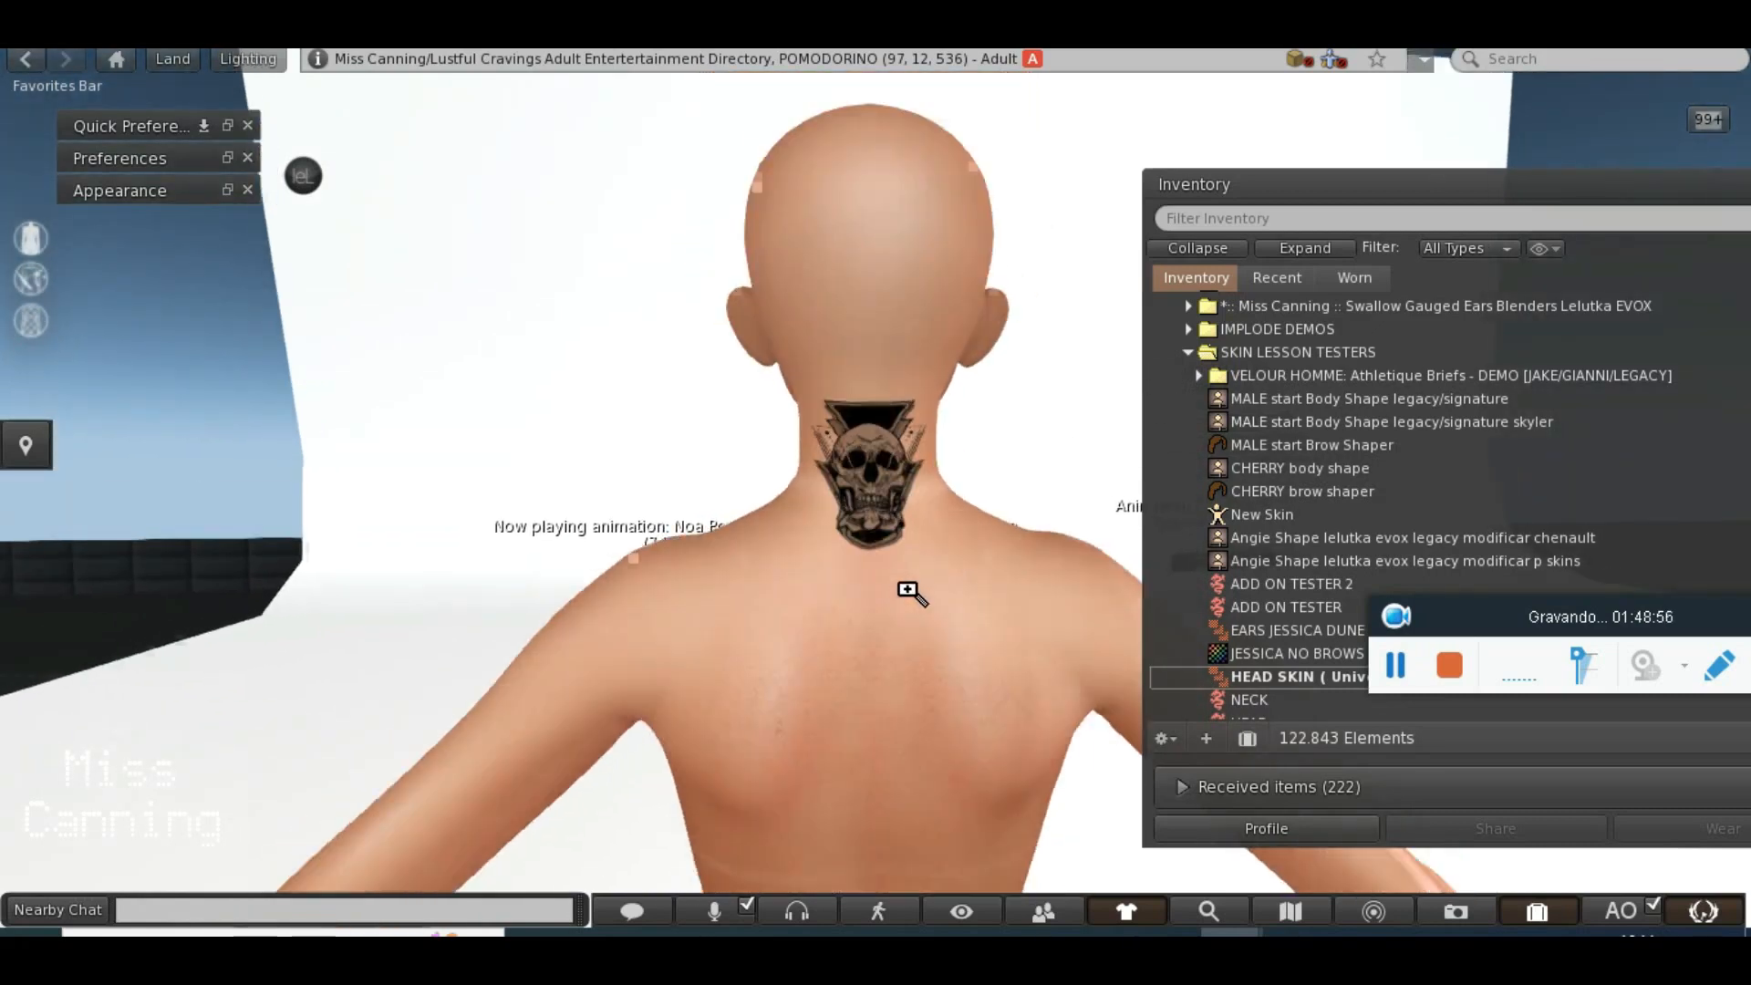
{"action": "scroll", "coordinate": [912, 566], "scroll_direction": "up", "scroll_amount": 5}
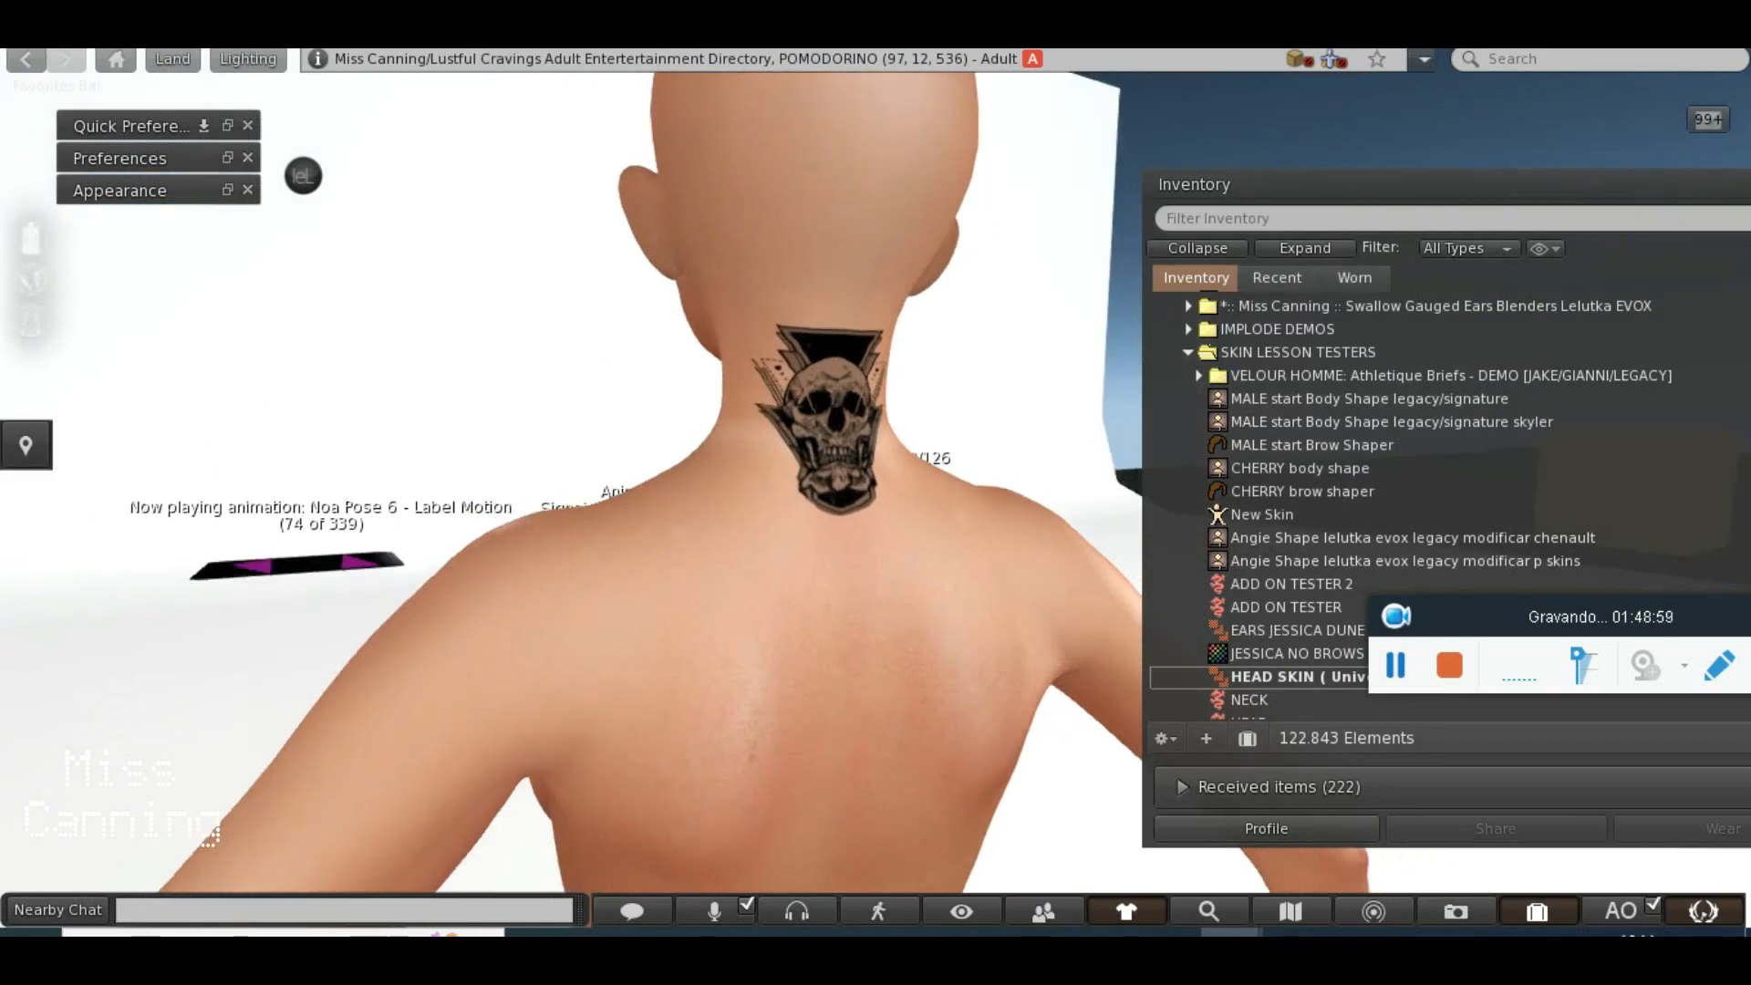
{"action": "left_click_drag", "start_coordinate": [850, 497], "coordinate": [786, 497]}
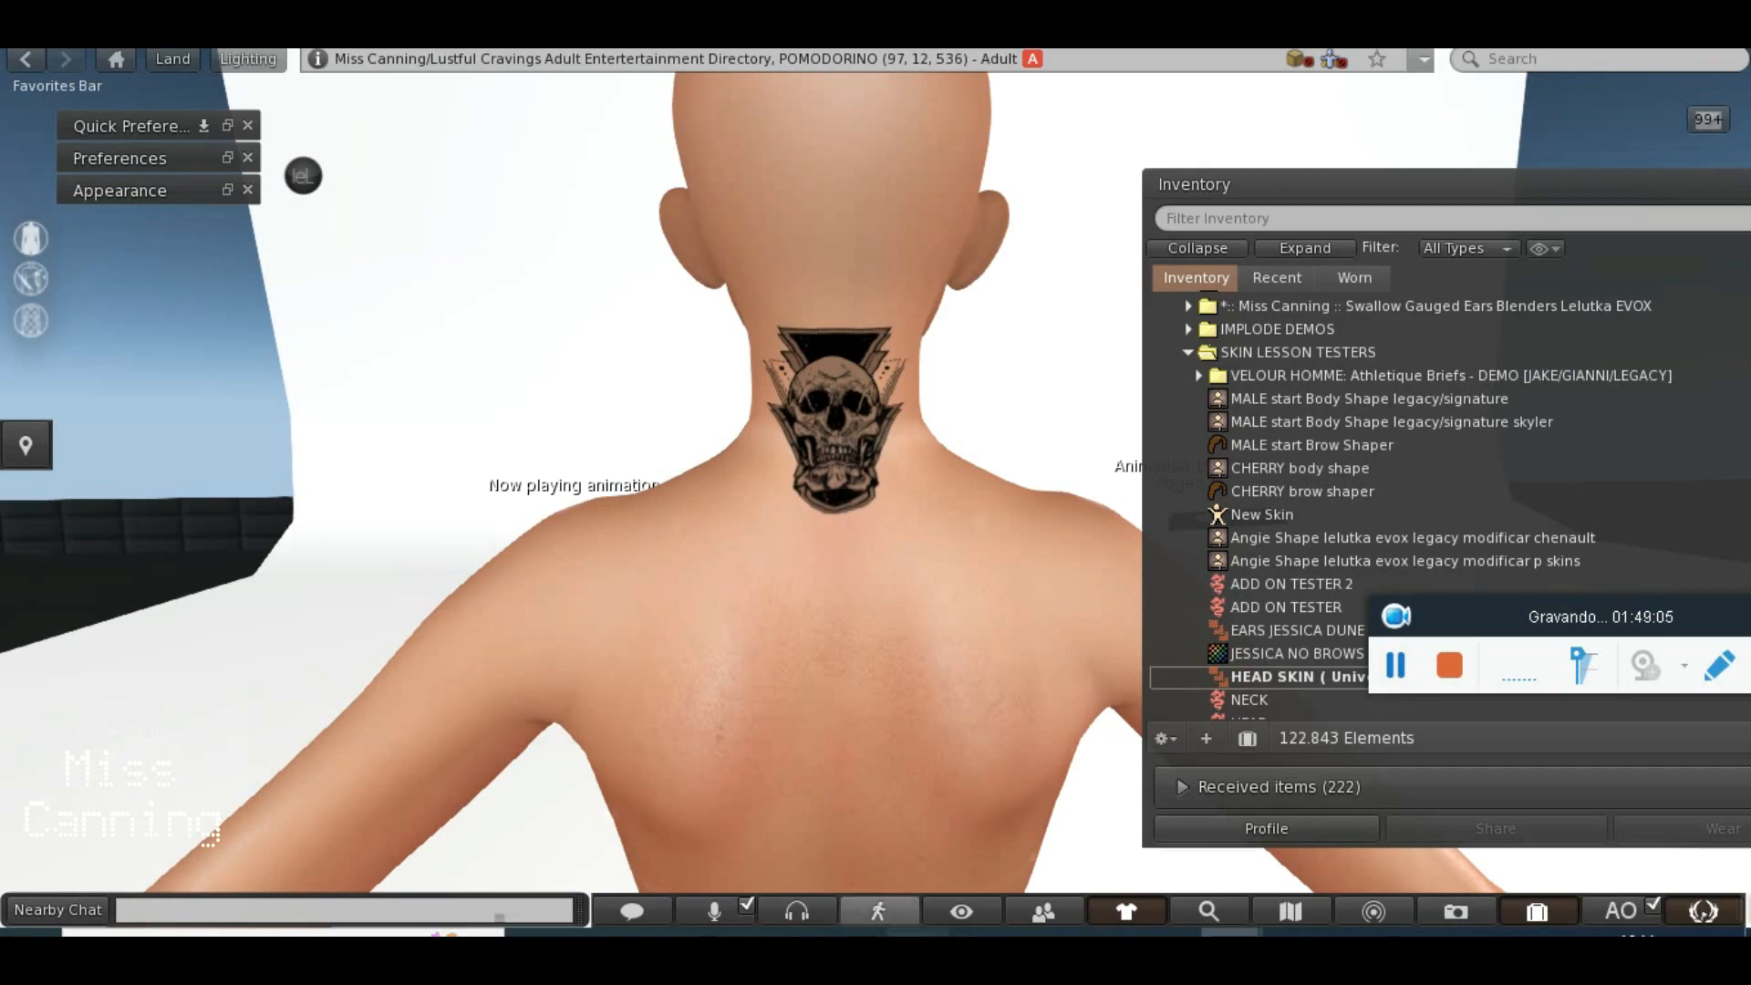
{"action": "left_click", "coordinate": [917, 931]}
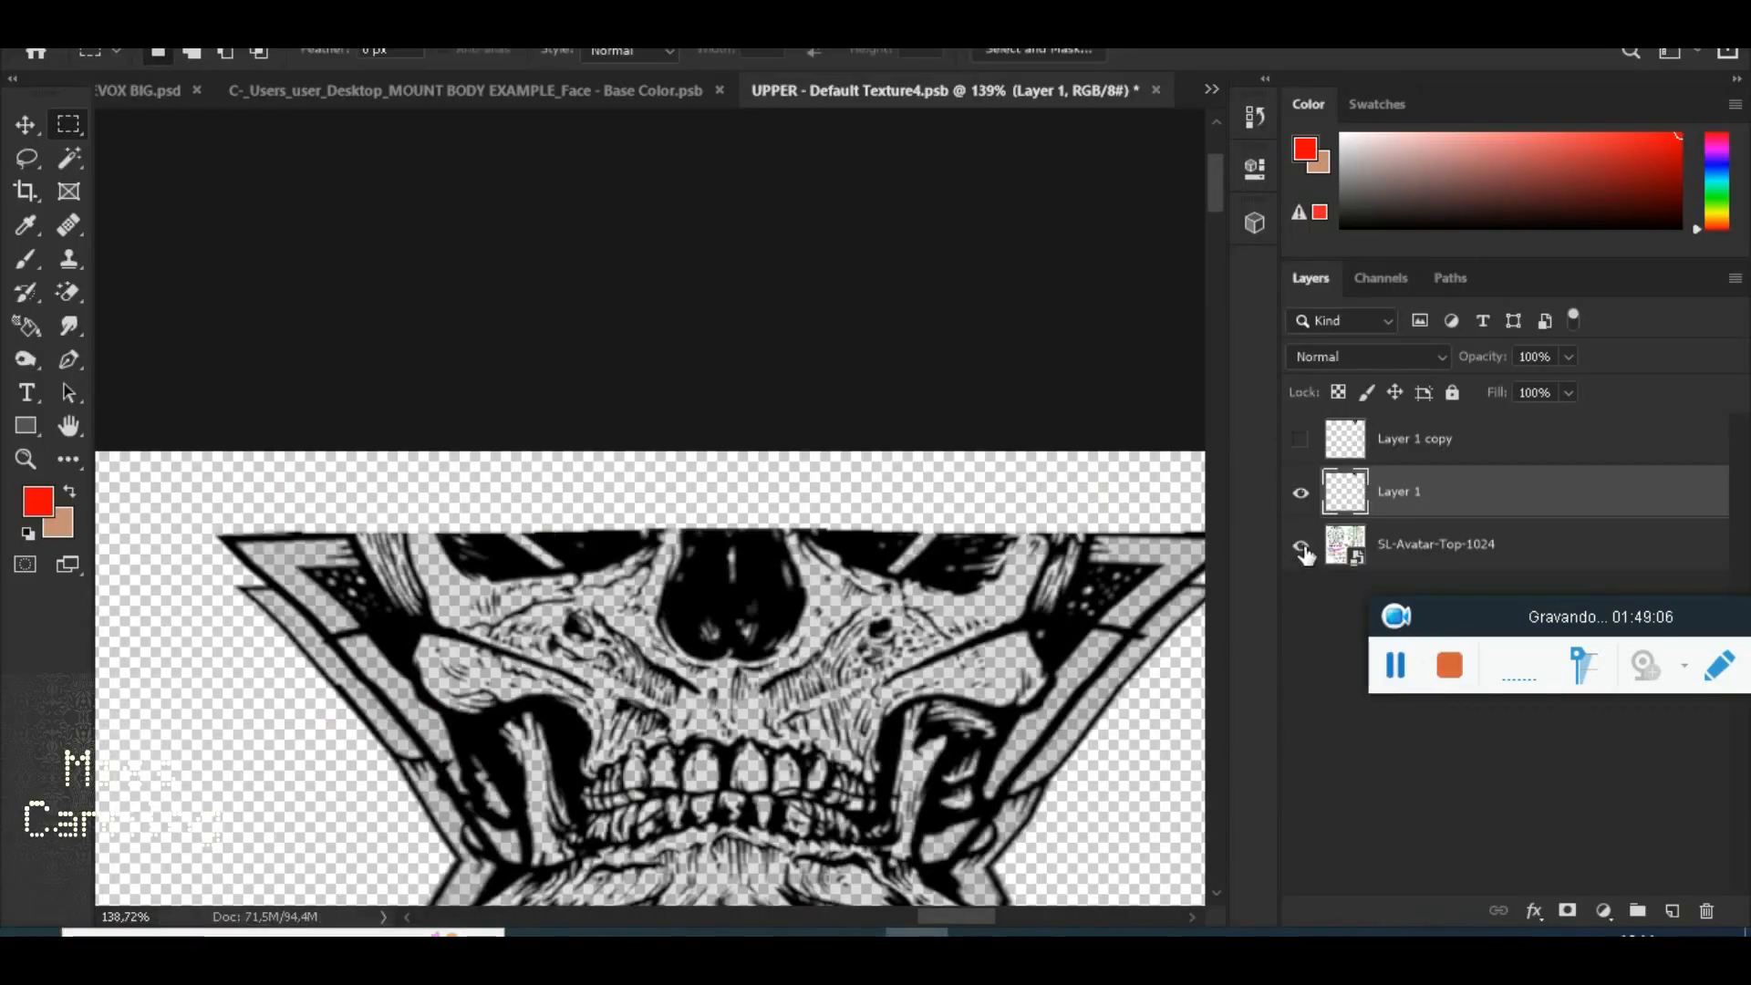
Show SL-Avatar-Top-1024 and free-transform Layer 1, raising the tattoo's lower edge to about 95% height
{"action": "scroll", "coordinate": [826, 675], "scroll_direction": "down", "scroll_amount": 4}
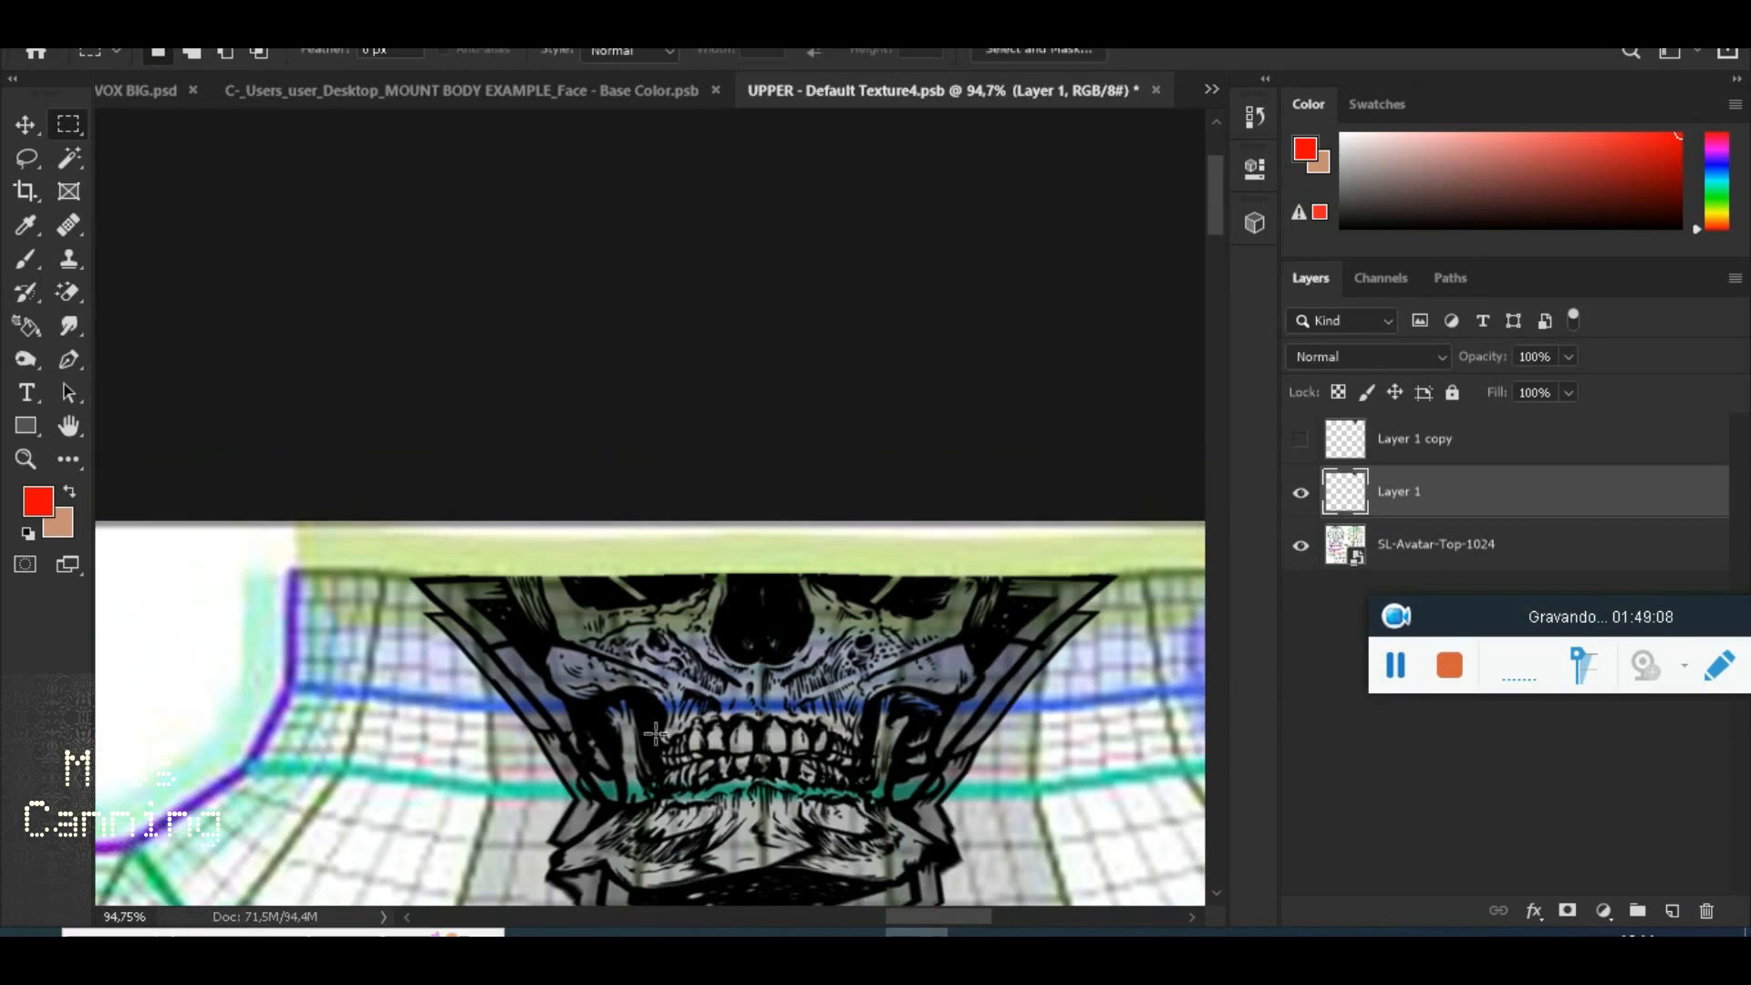
{"action": "scroll", "coordinate": [655, 733], "scroll_direction": "down", "scroll_amount": 2}
{"action": "scroll", "coordinate": [693, 751], "scroll_direction": "down", "scroll_amount": 5}
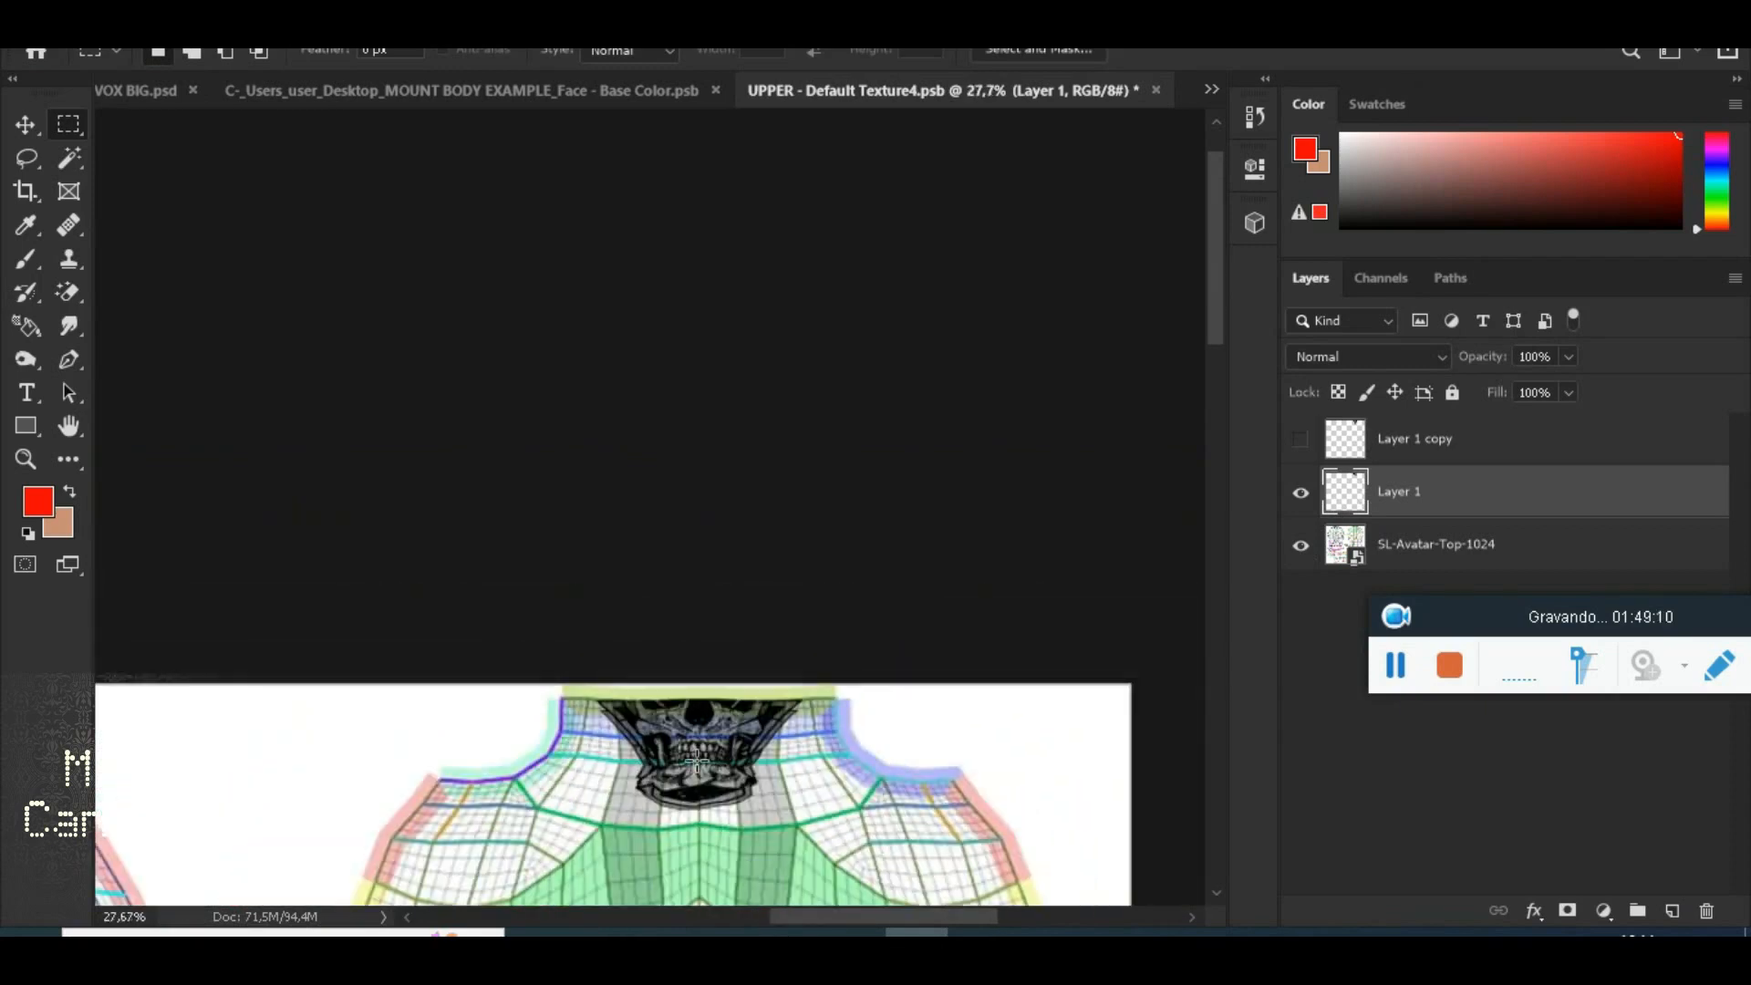
{"action": "scroll", "coordinate": [695, 774], "scroll_direction": "down", "scroll_amount": 2}
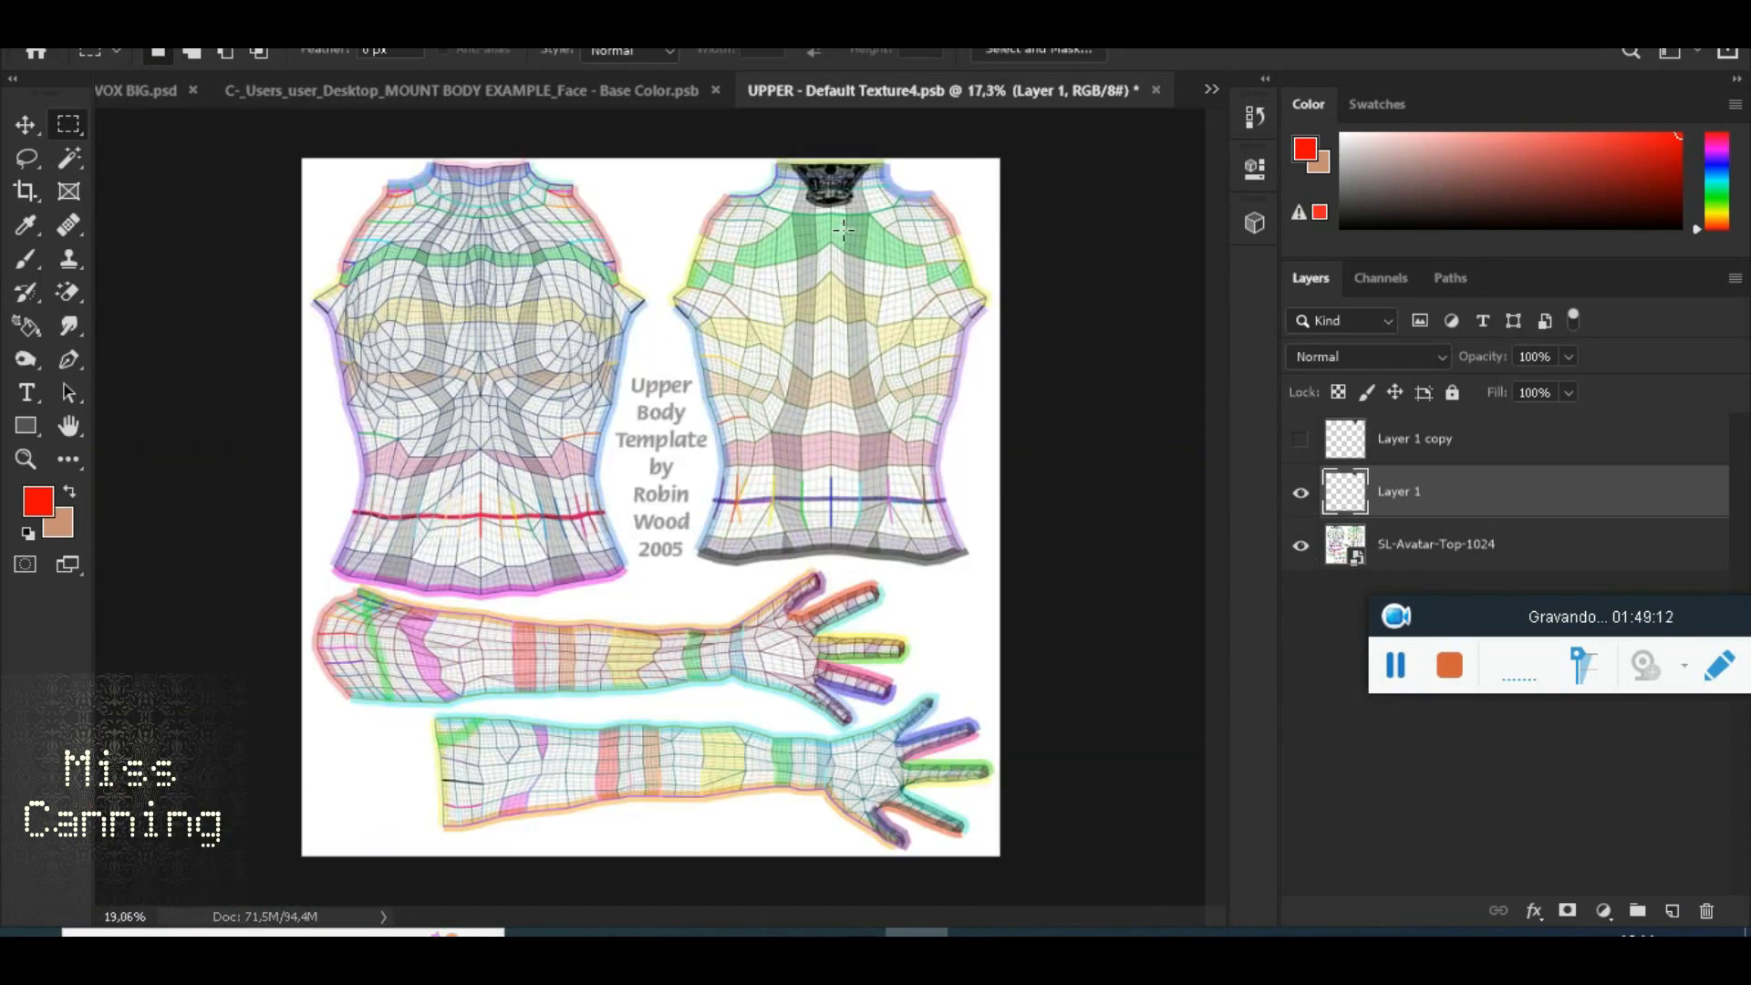
{"action": "scroll", "coordinate": [843, 229], "scroll_direction": "up", "scroll_amount": 2}
{"action": "left_click_drag", "start_coordinate": [1213, 383], "coordinate": [1222, 271]}
{"action": "scroll", "coordinate": [870, 421], "scroll_direction": "up", "scroll_amount": 2}
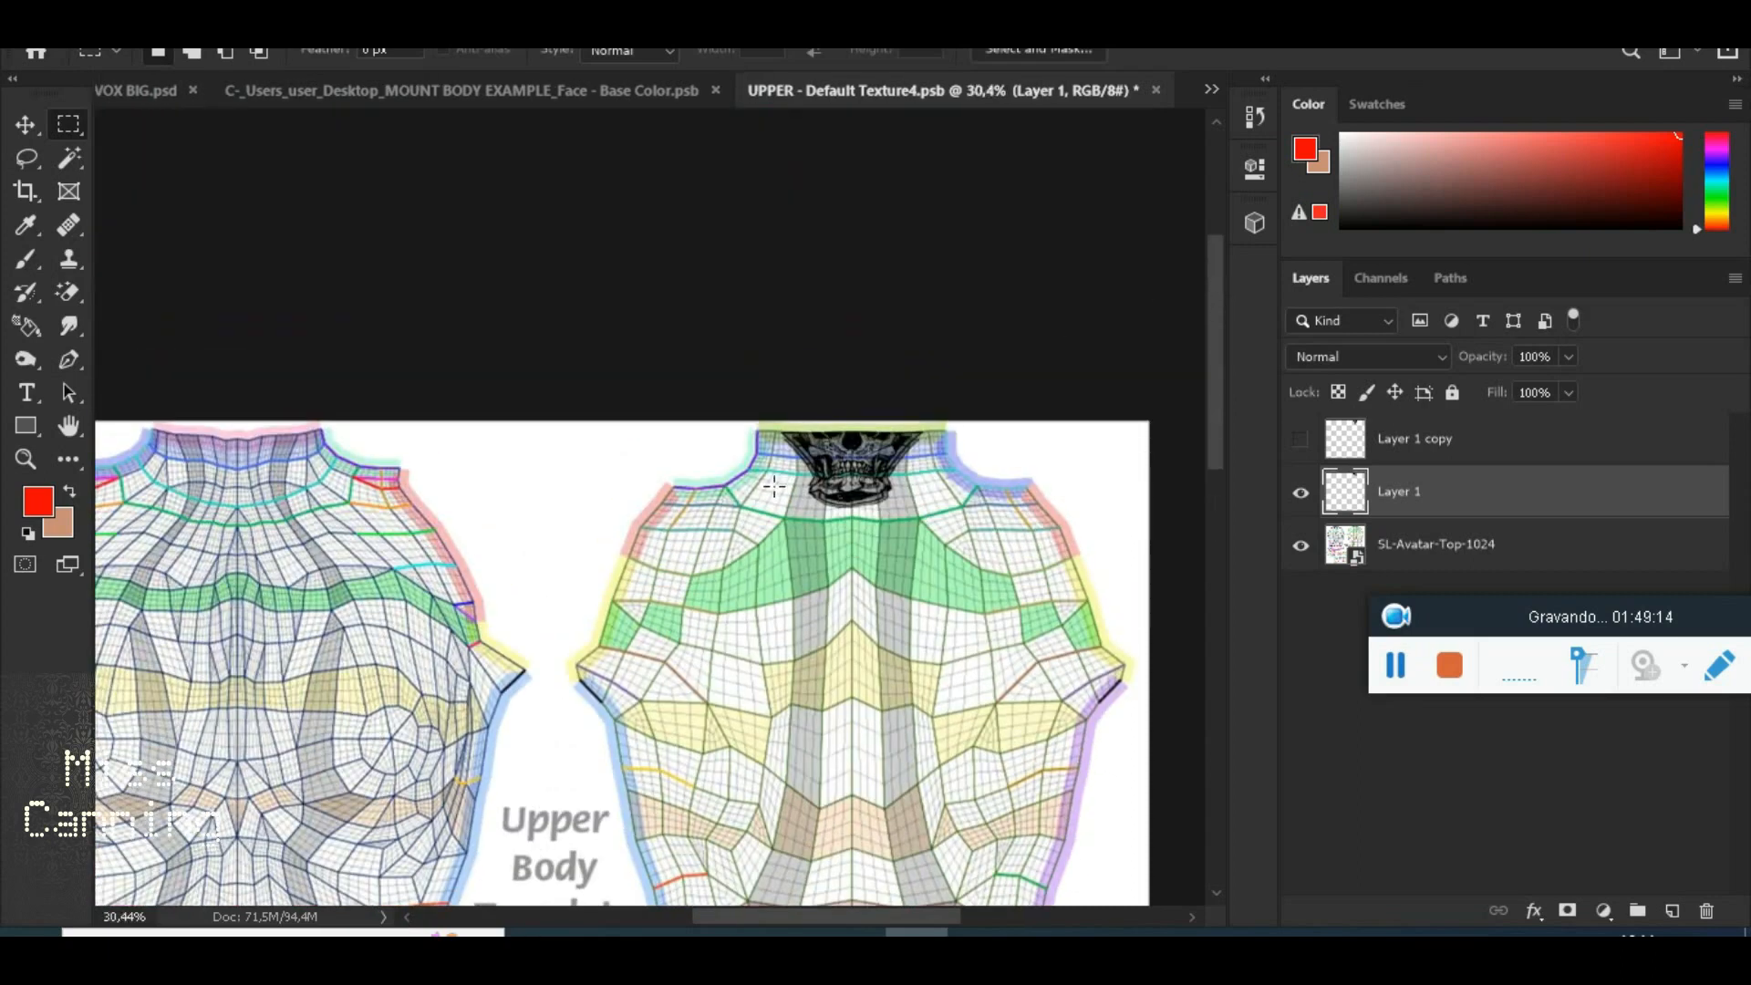
{"action": "scroll", "coordinate": [899, 415], "scroll_direction": "up", "scroll_amount": 2}
{"action": "right_click", "coordinate": [872, 441]}
{"action": "left_click", "coordinate": [1006, 665]}
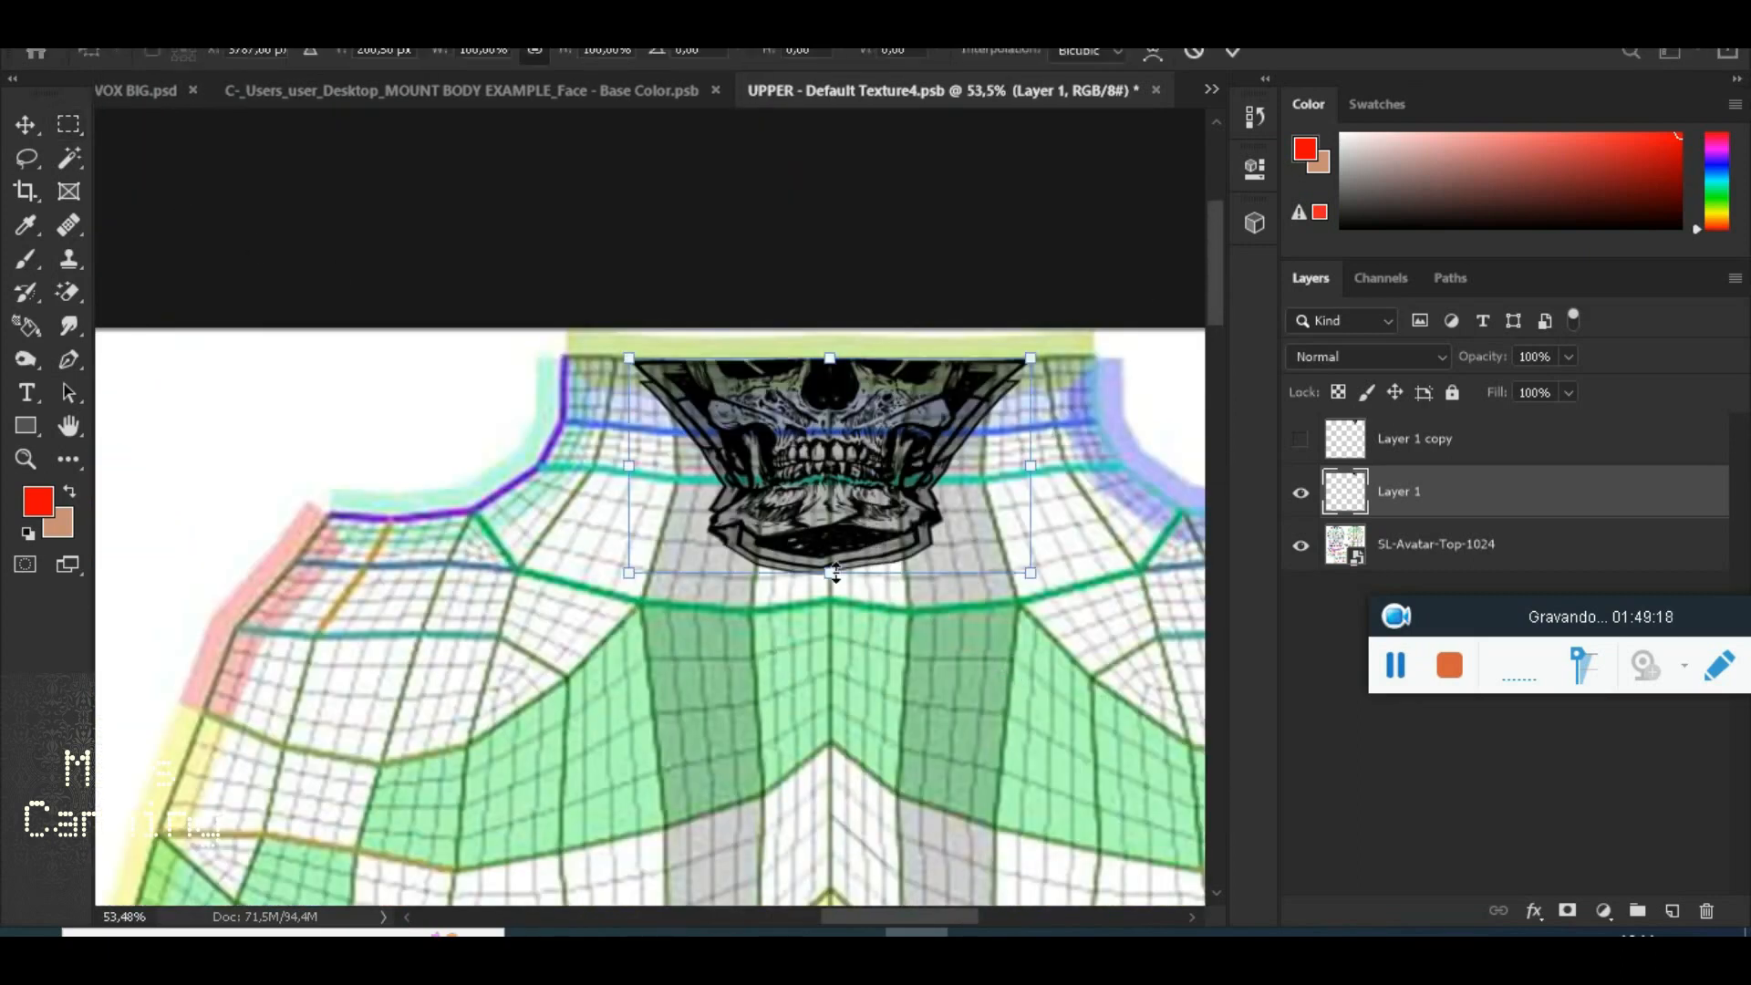
{"action": "left_click_drag", "start_coordinate": [830, 572], "coordinate": [836, 561]}
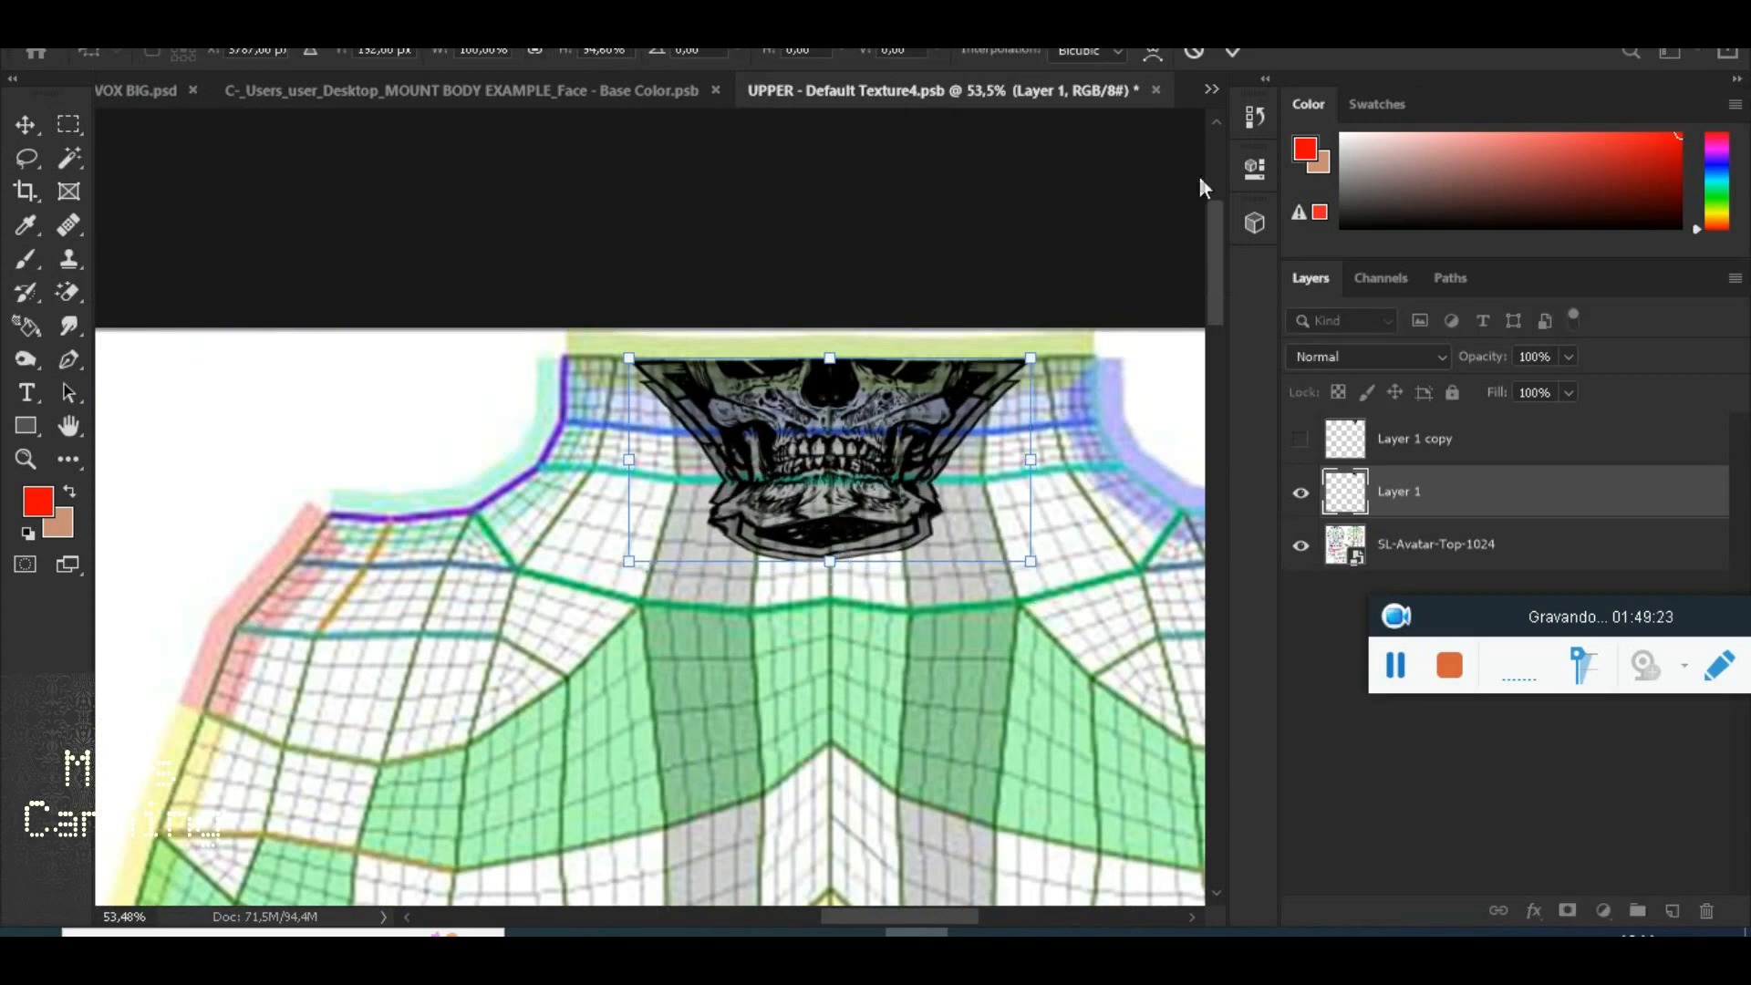
{"action": "left_click", "coordinate": [1235, 56]}
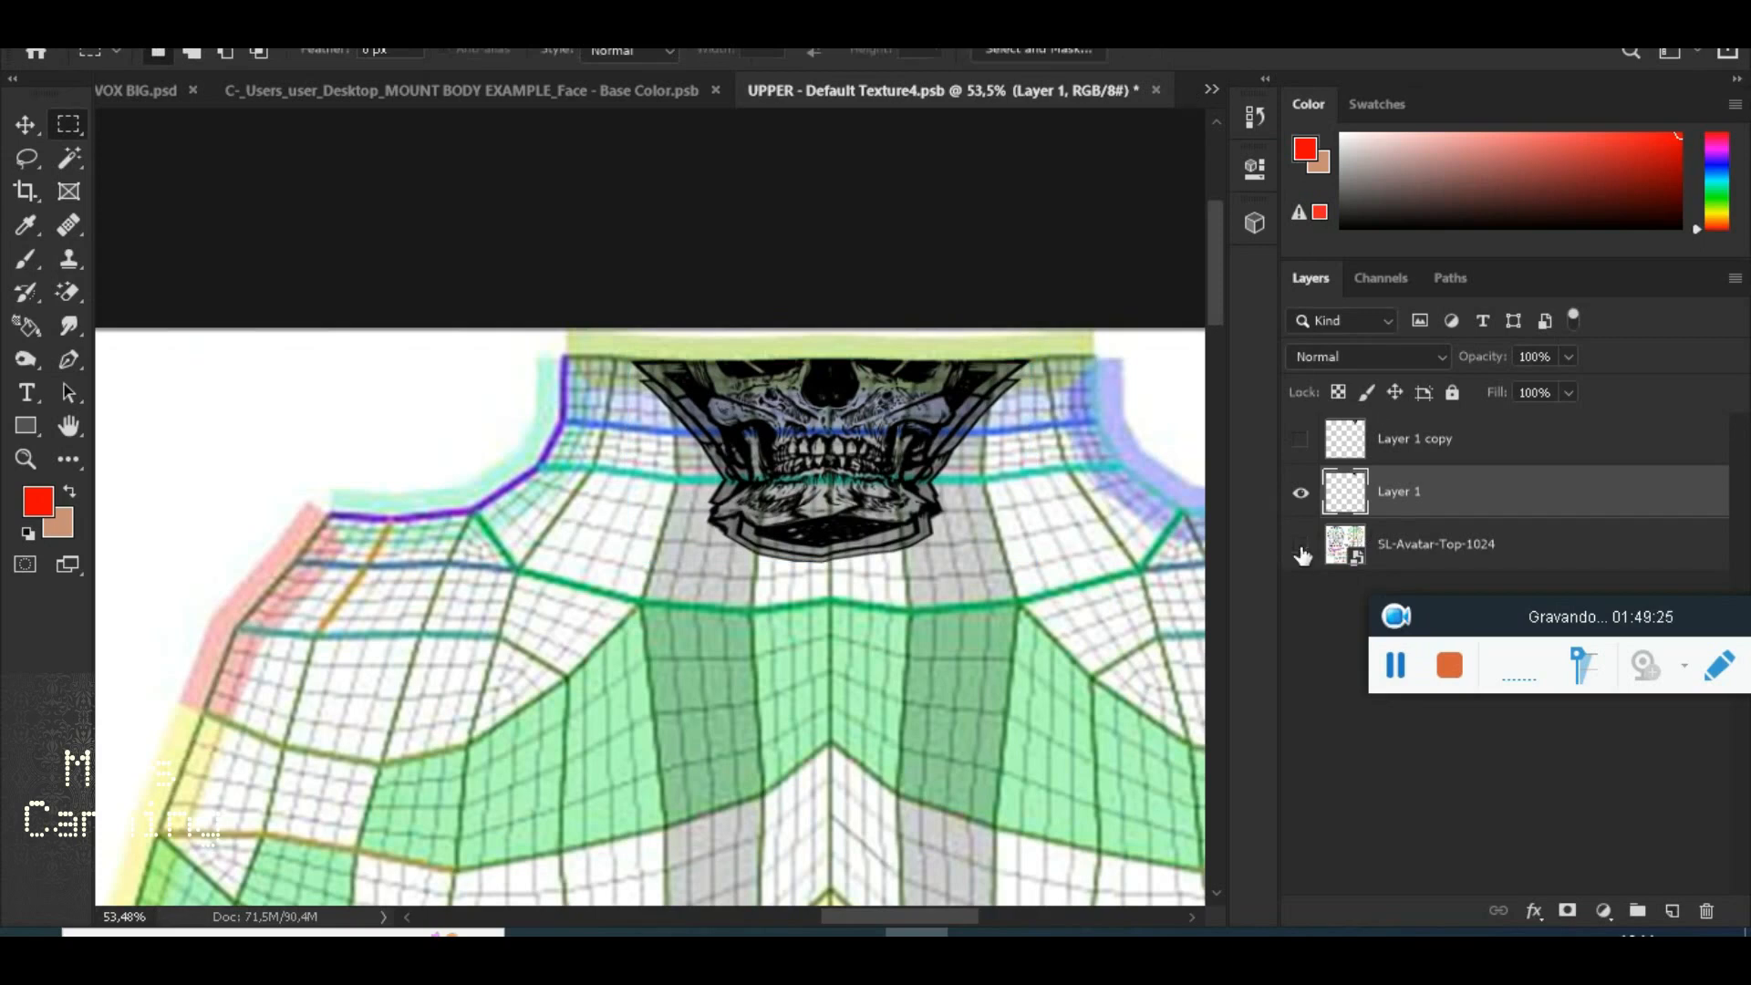
Hide SL-Avatar-Top-1024 and set Layer 1's opacity to 90%
{"action": "left_click", "coordinate": [1301, 547]}
{"action": "left_click", "coordinate": [1568, 357]}
{"action": "left_click_drag", "start_coordinate": [1567, 385], "coordinate": [1557, 389]}
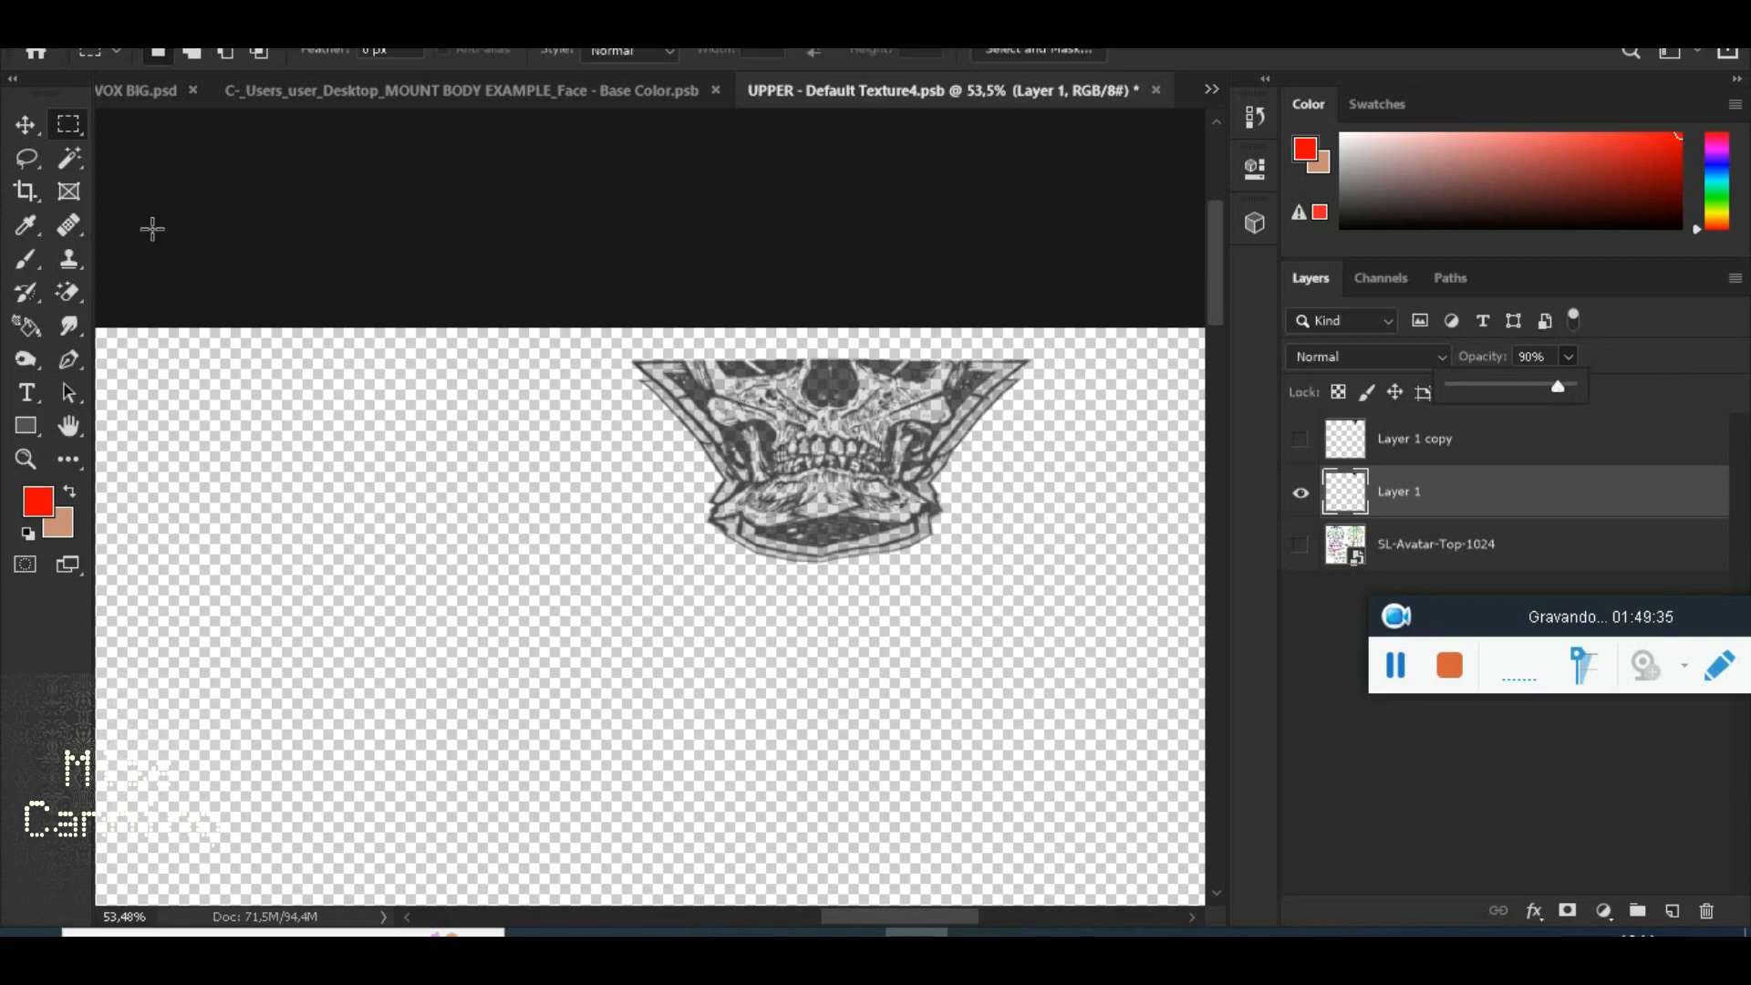
Save the faded upper body tattoo as a large-file-size PNG, overwriting skull tatoo body in MOUNT BODY EXAMPLE
{"action": "left_click", "coordinate": [70, 11]}
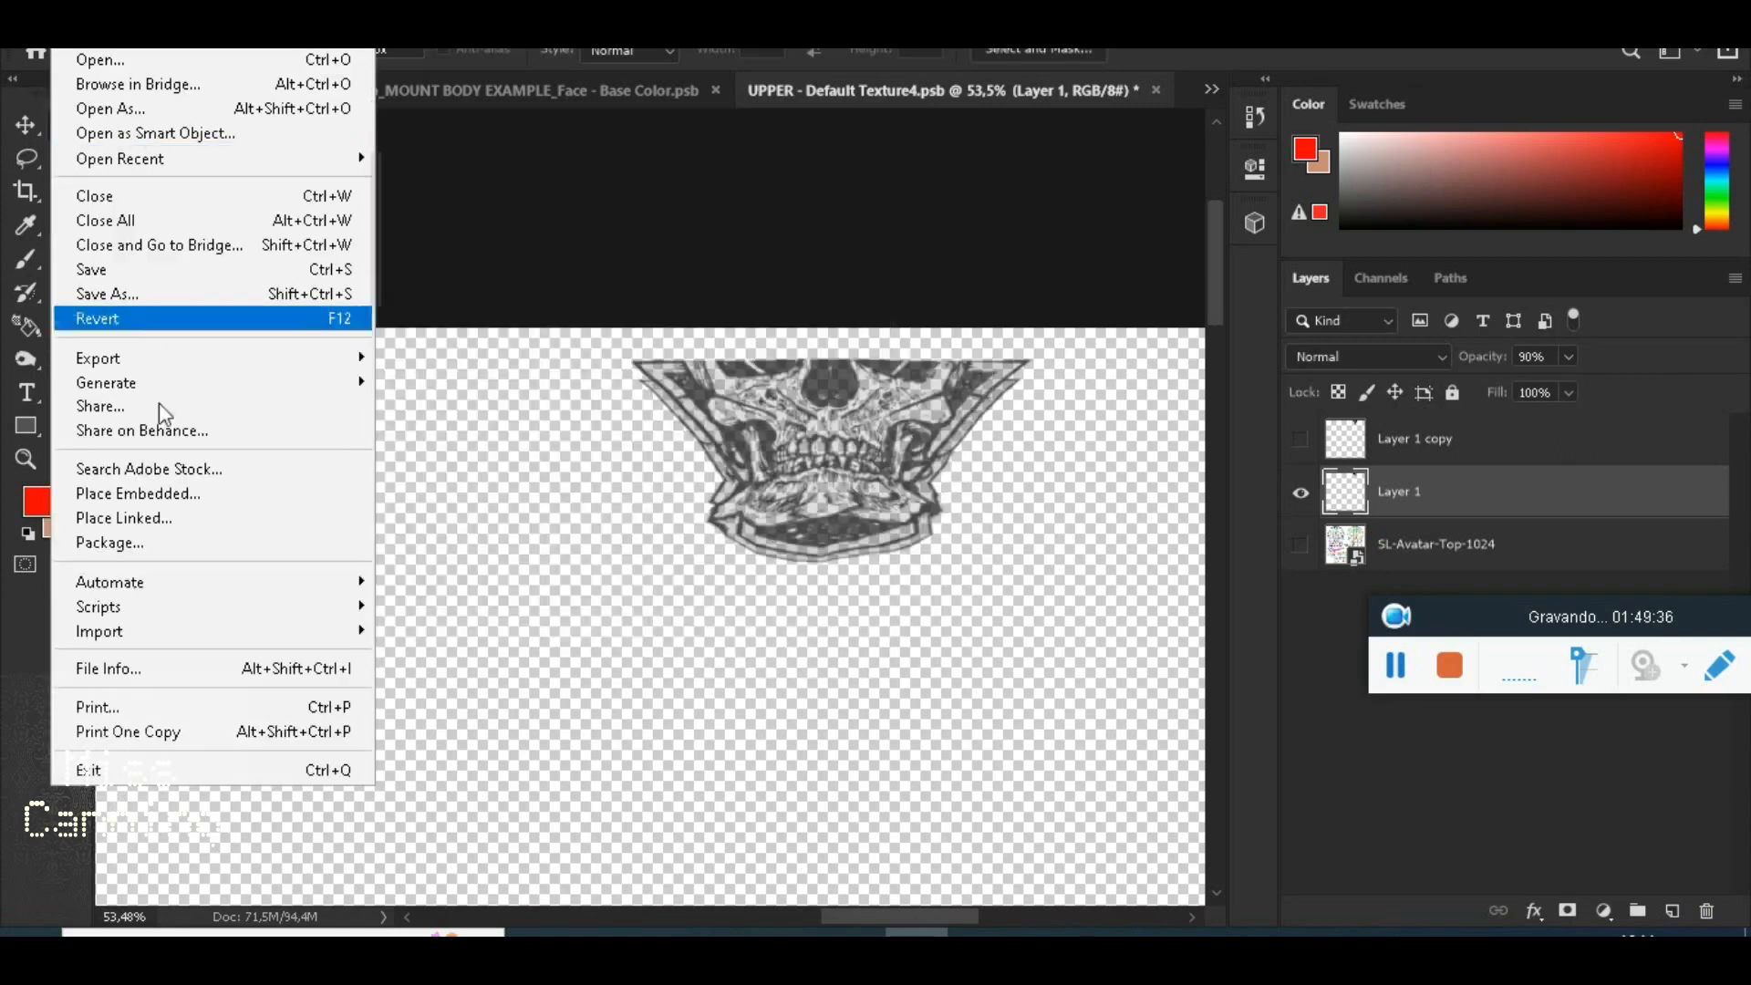
{"action": "left_click", "coordinate": [166, 298]}
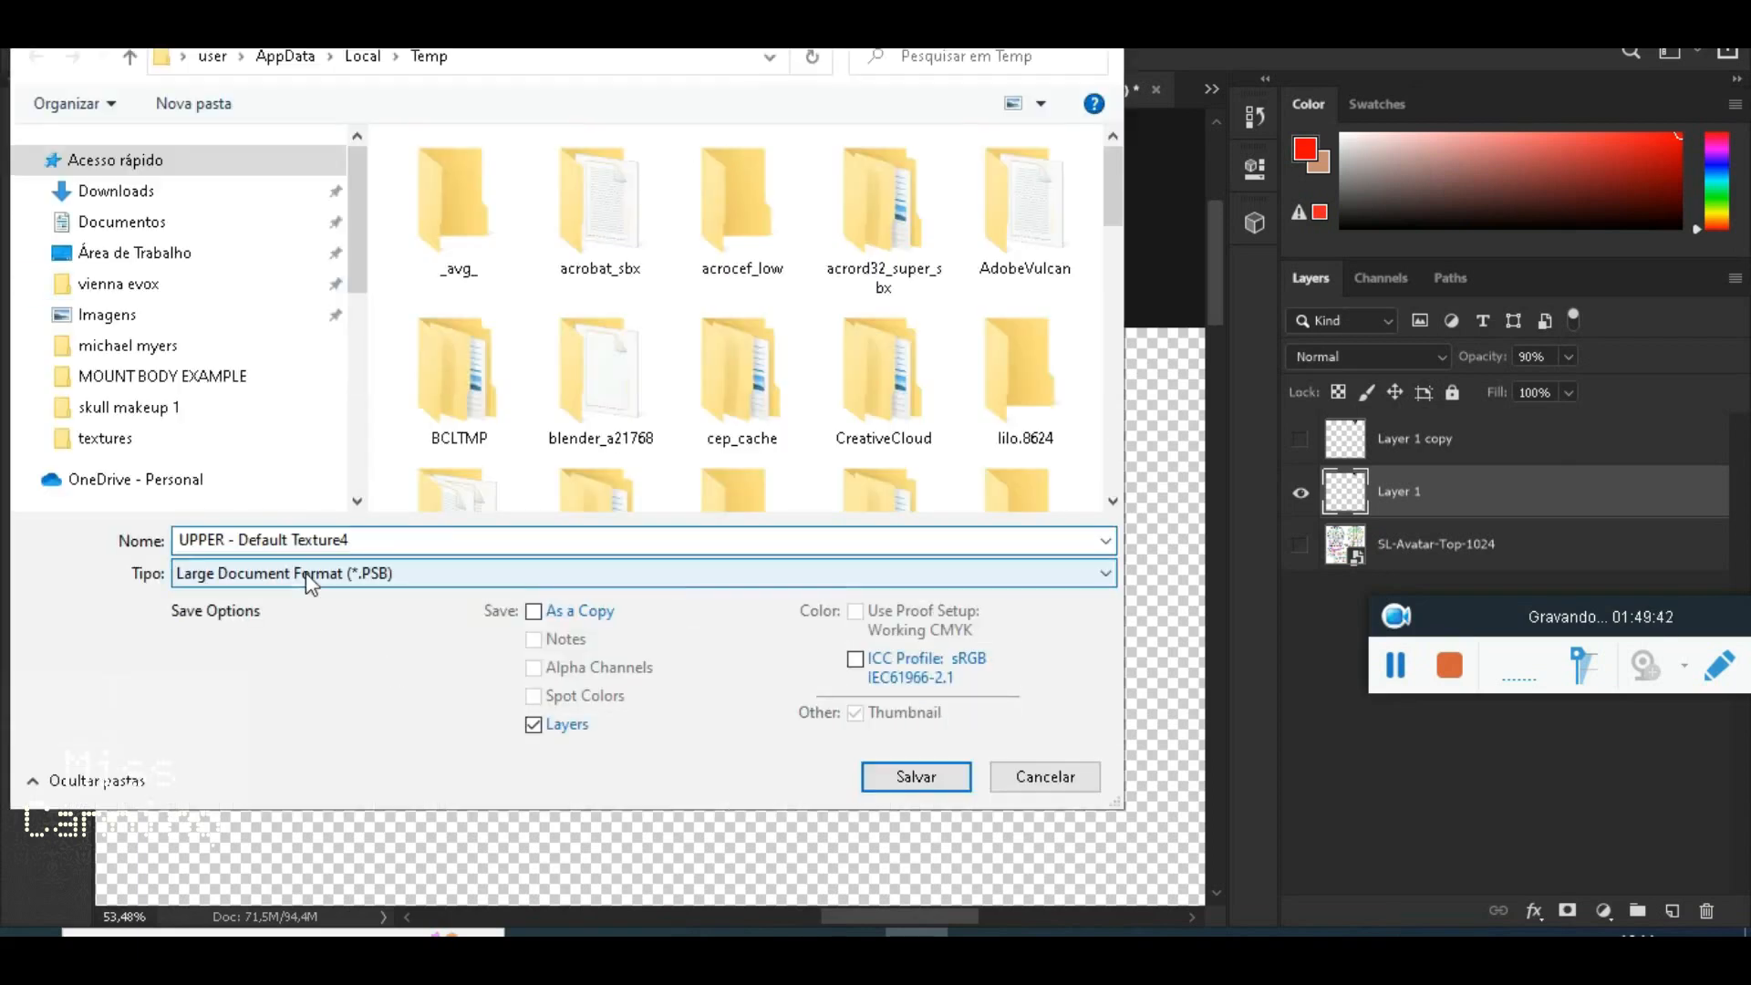
{"action": "left_click", "coordinate": [305, 573]}
{"action": "left_click", "coordinate": [305, 468]}
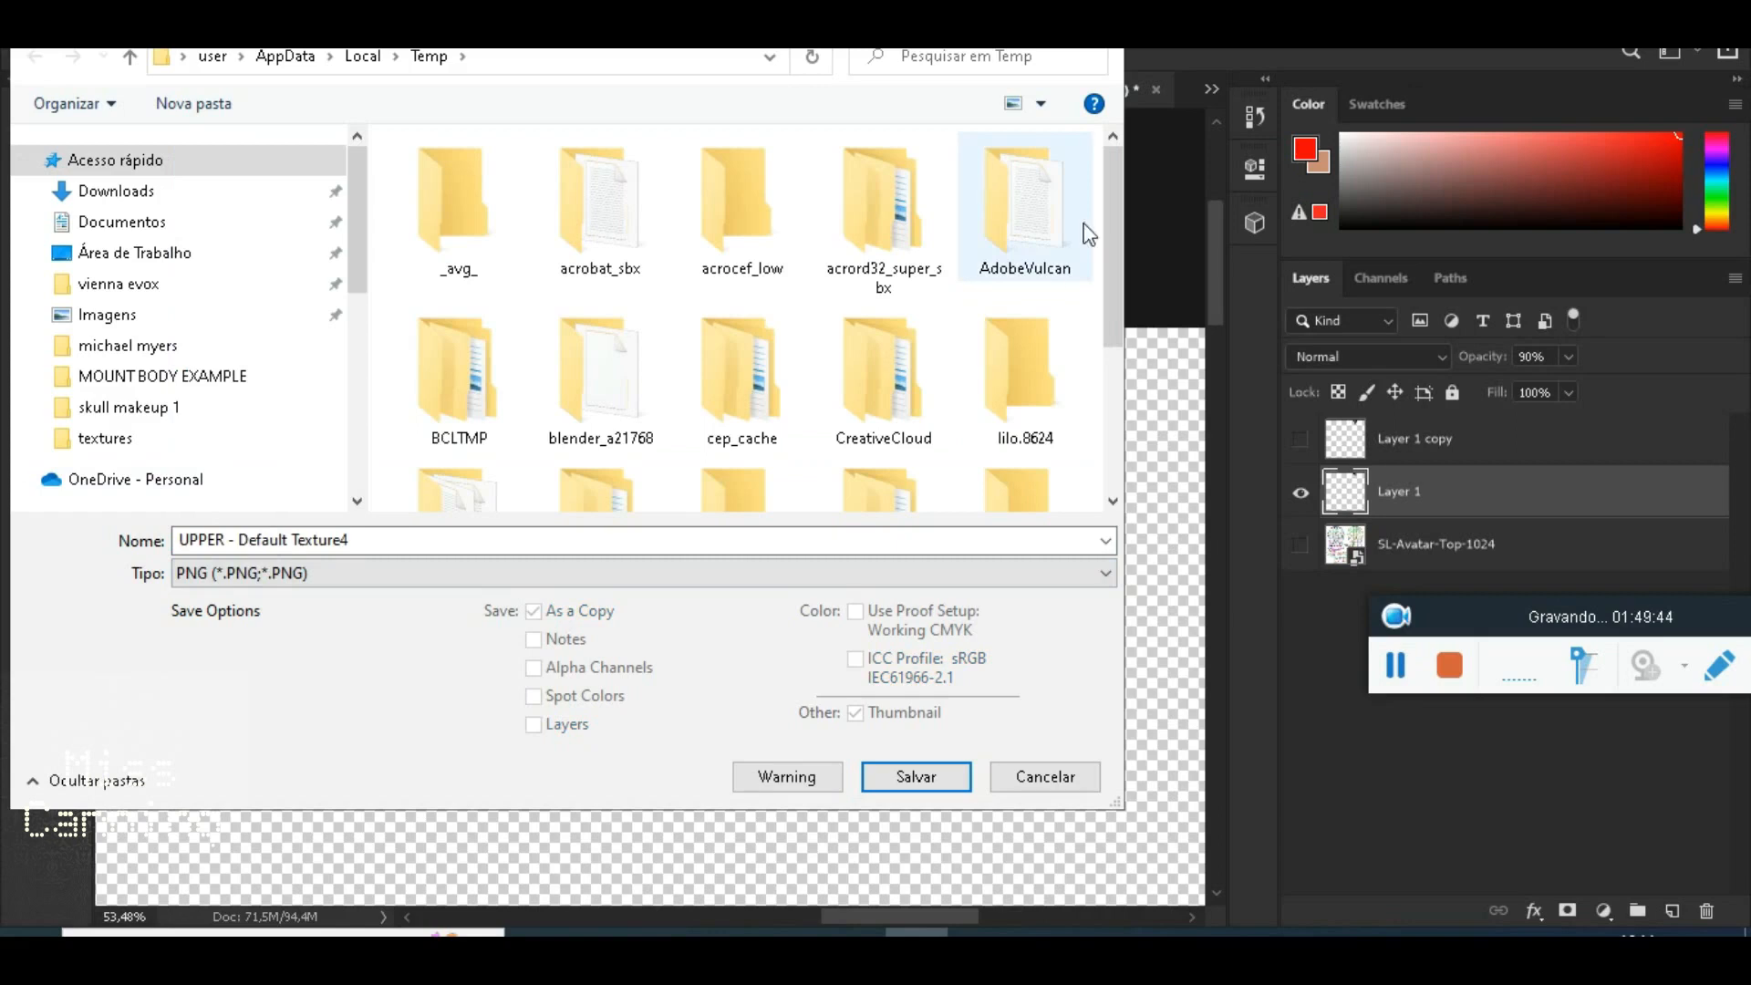
{"action": "left_click", "coordinate": [163, 376]}
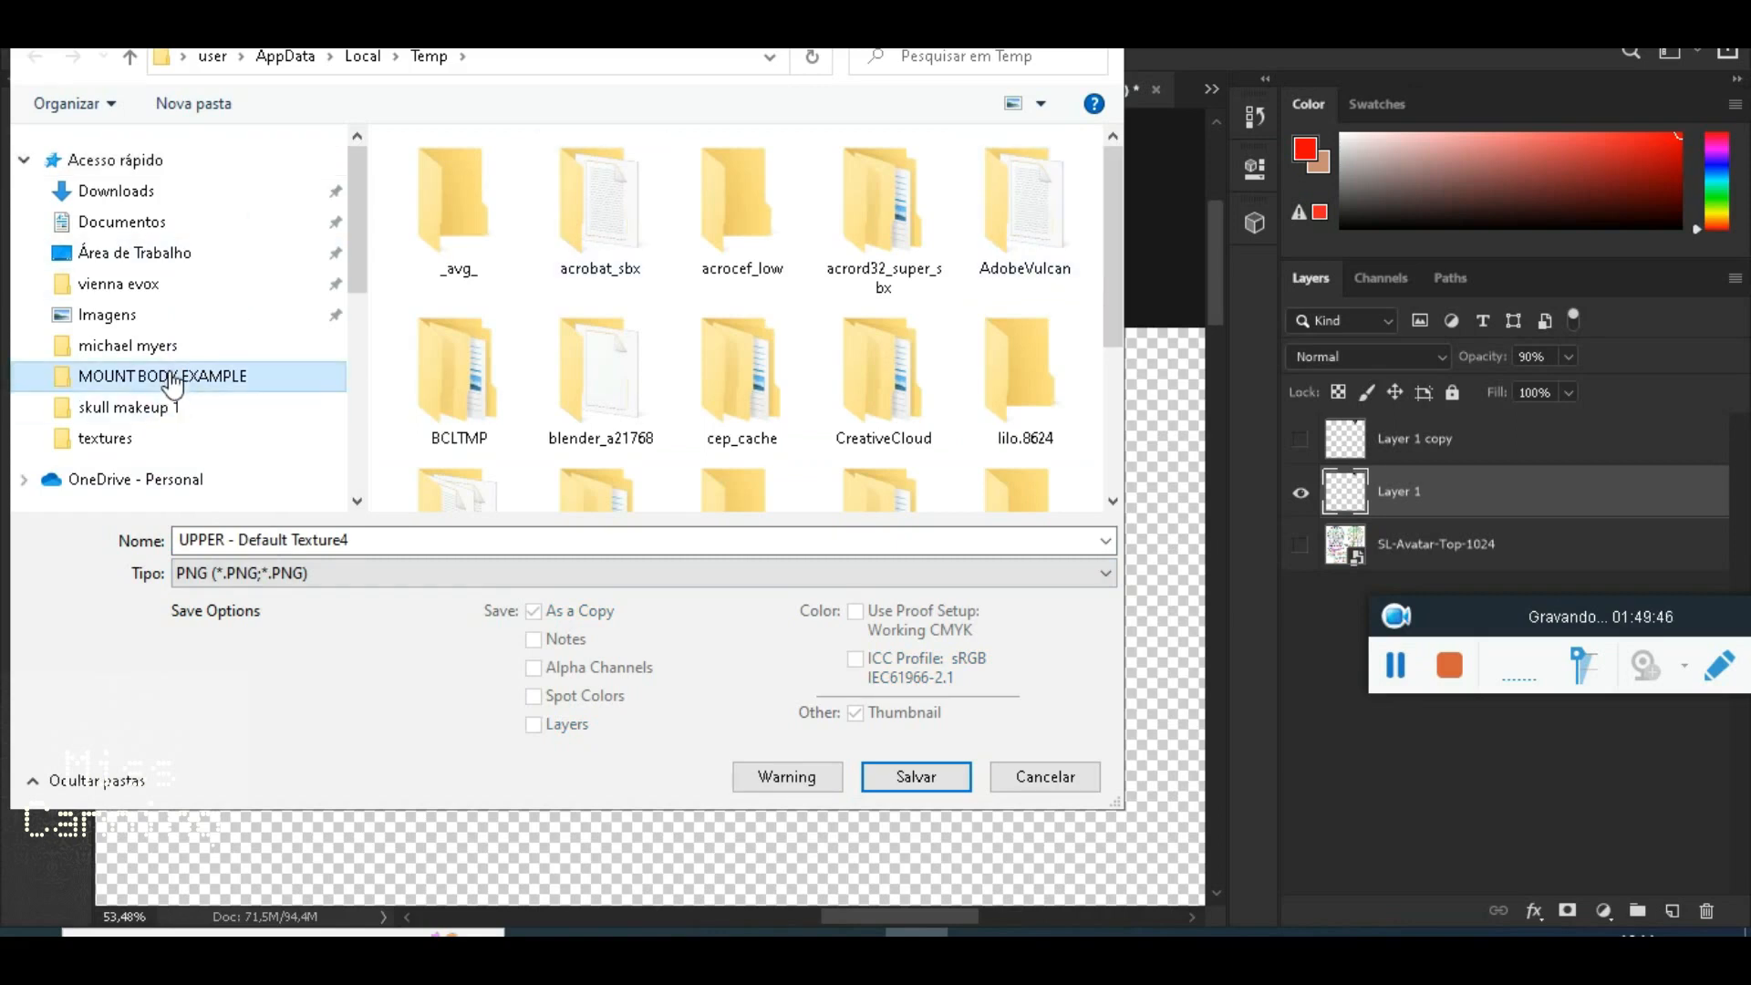
{"action": "left_click_drag", "start_coordinate": [1108, 206], "coordinate": [1116, 321]}
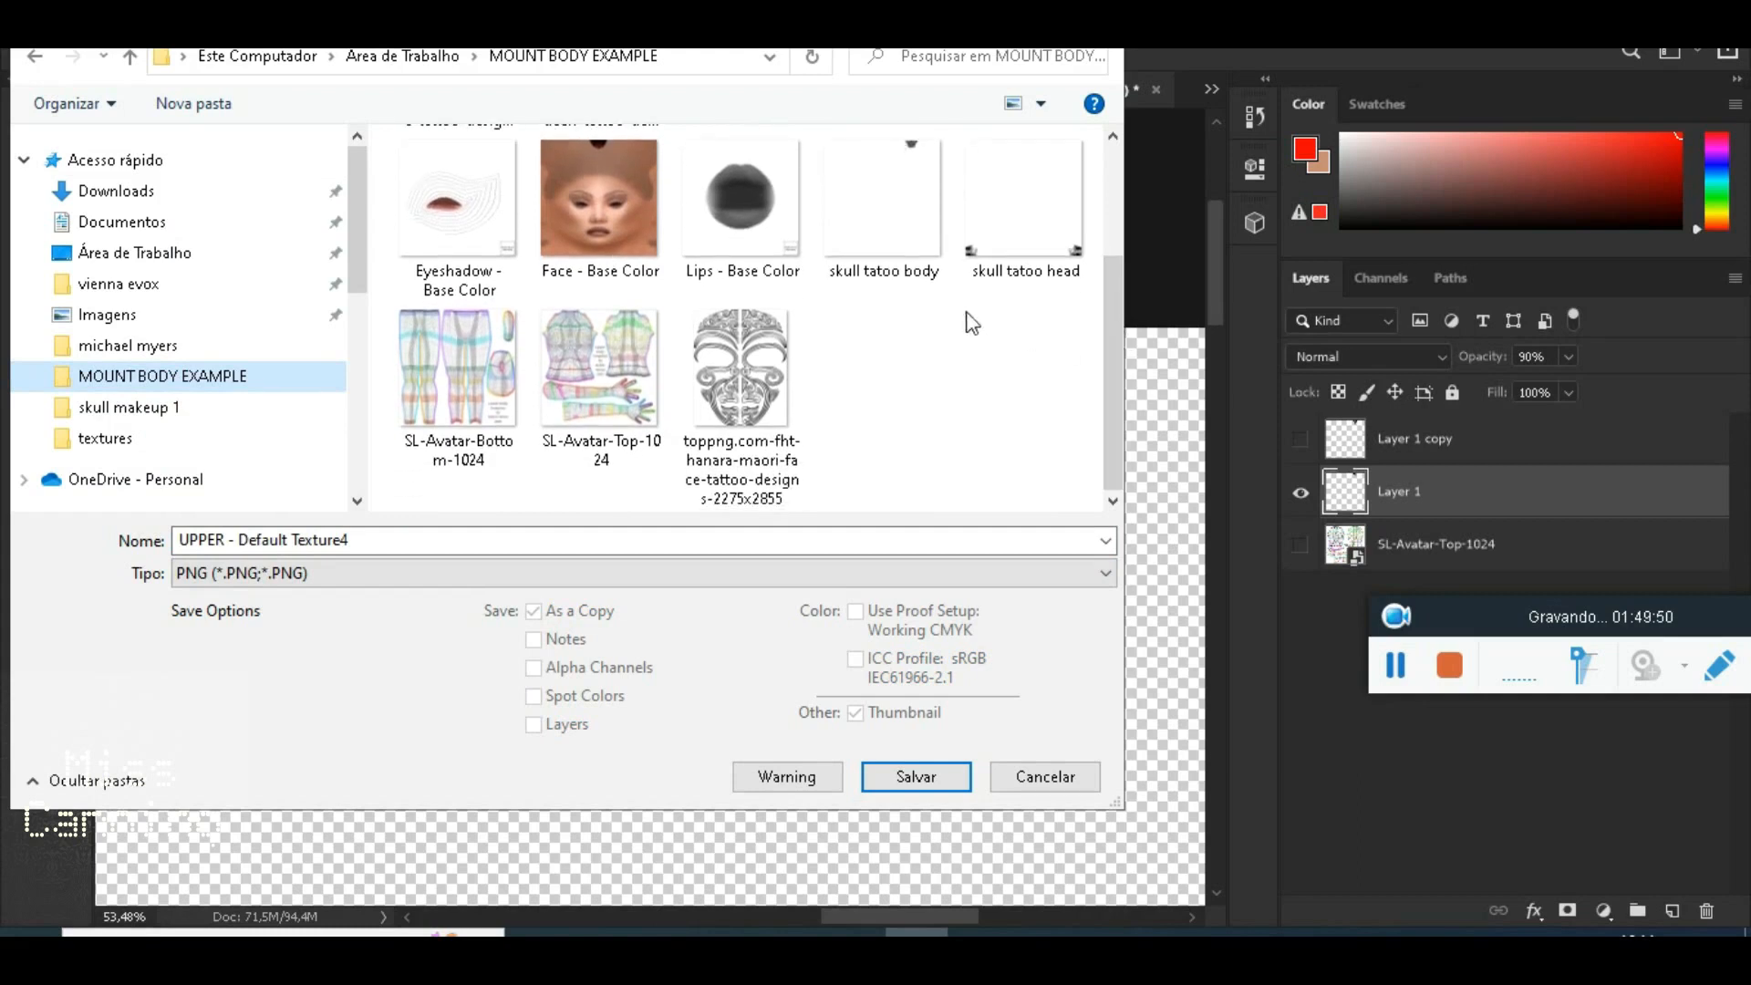
{"action": "left_click", "coordinate": [910, 274]}
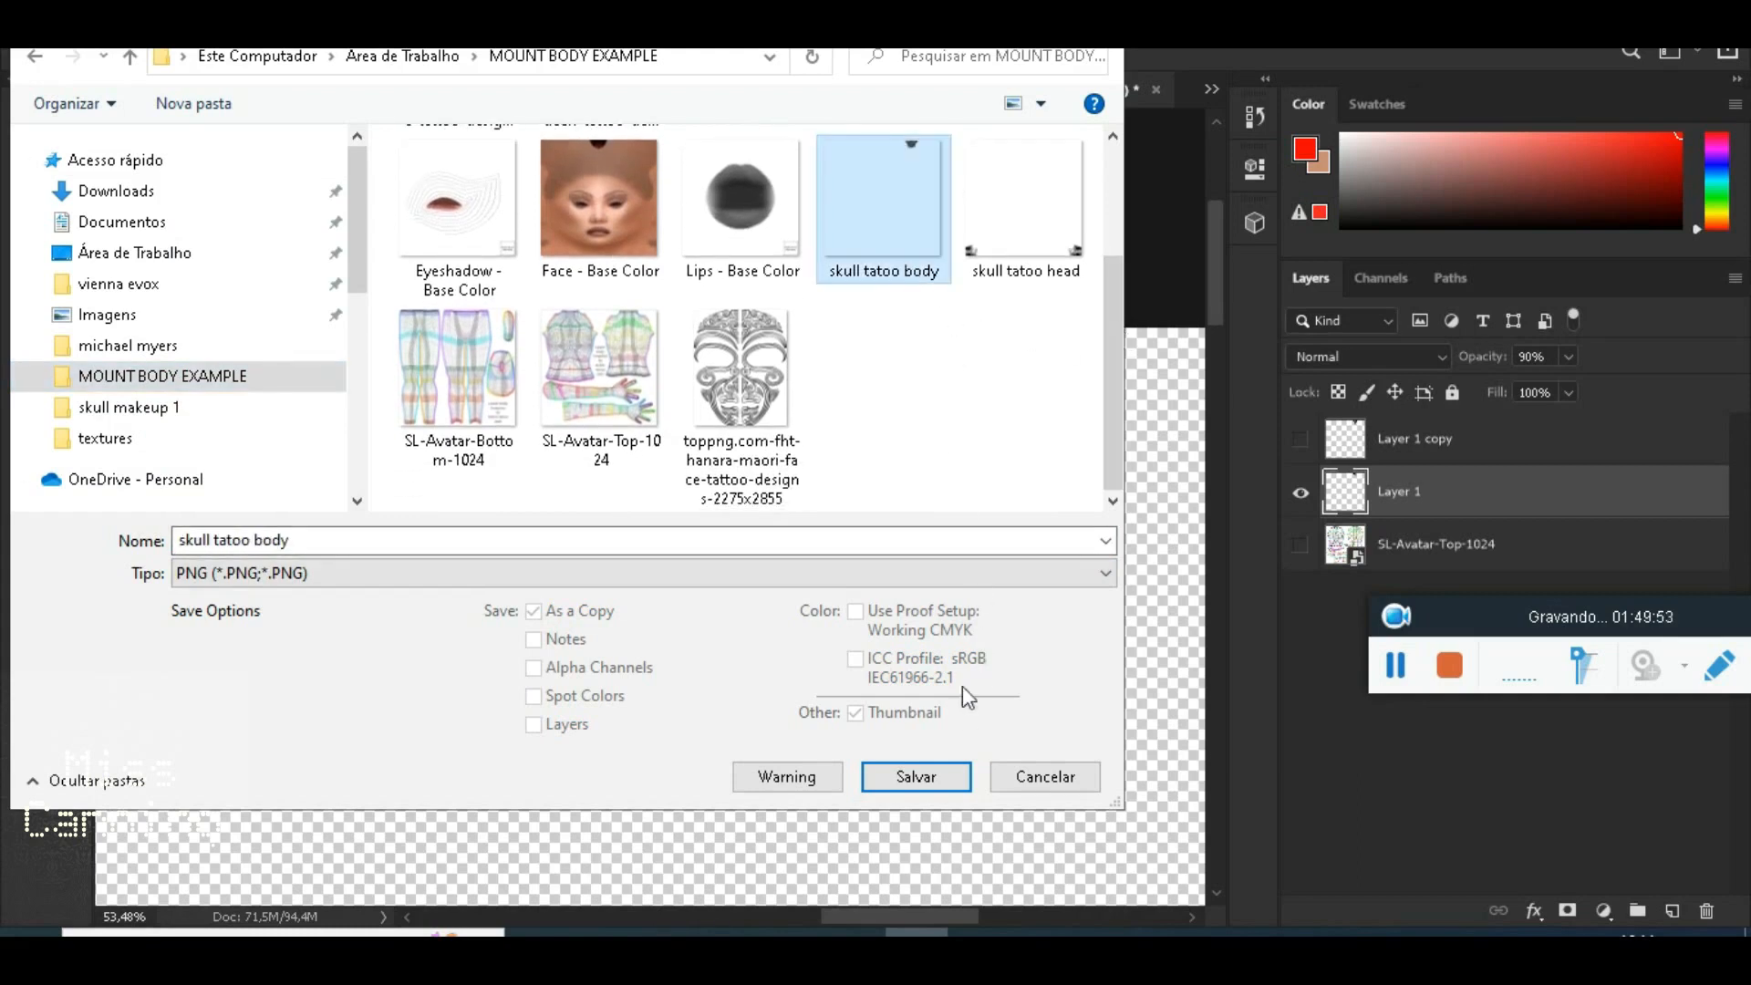
{"action": "left_click", "coordinate": [913, 774]}
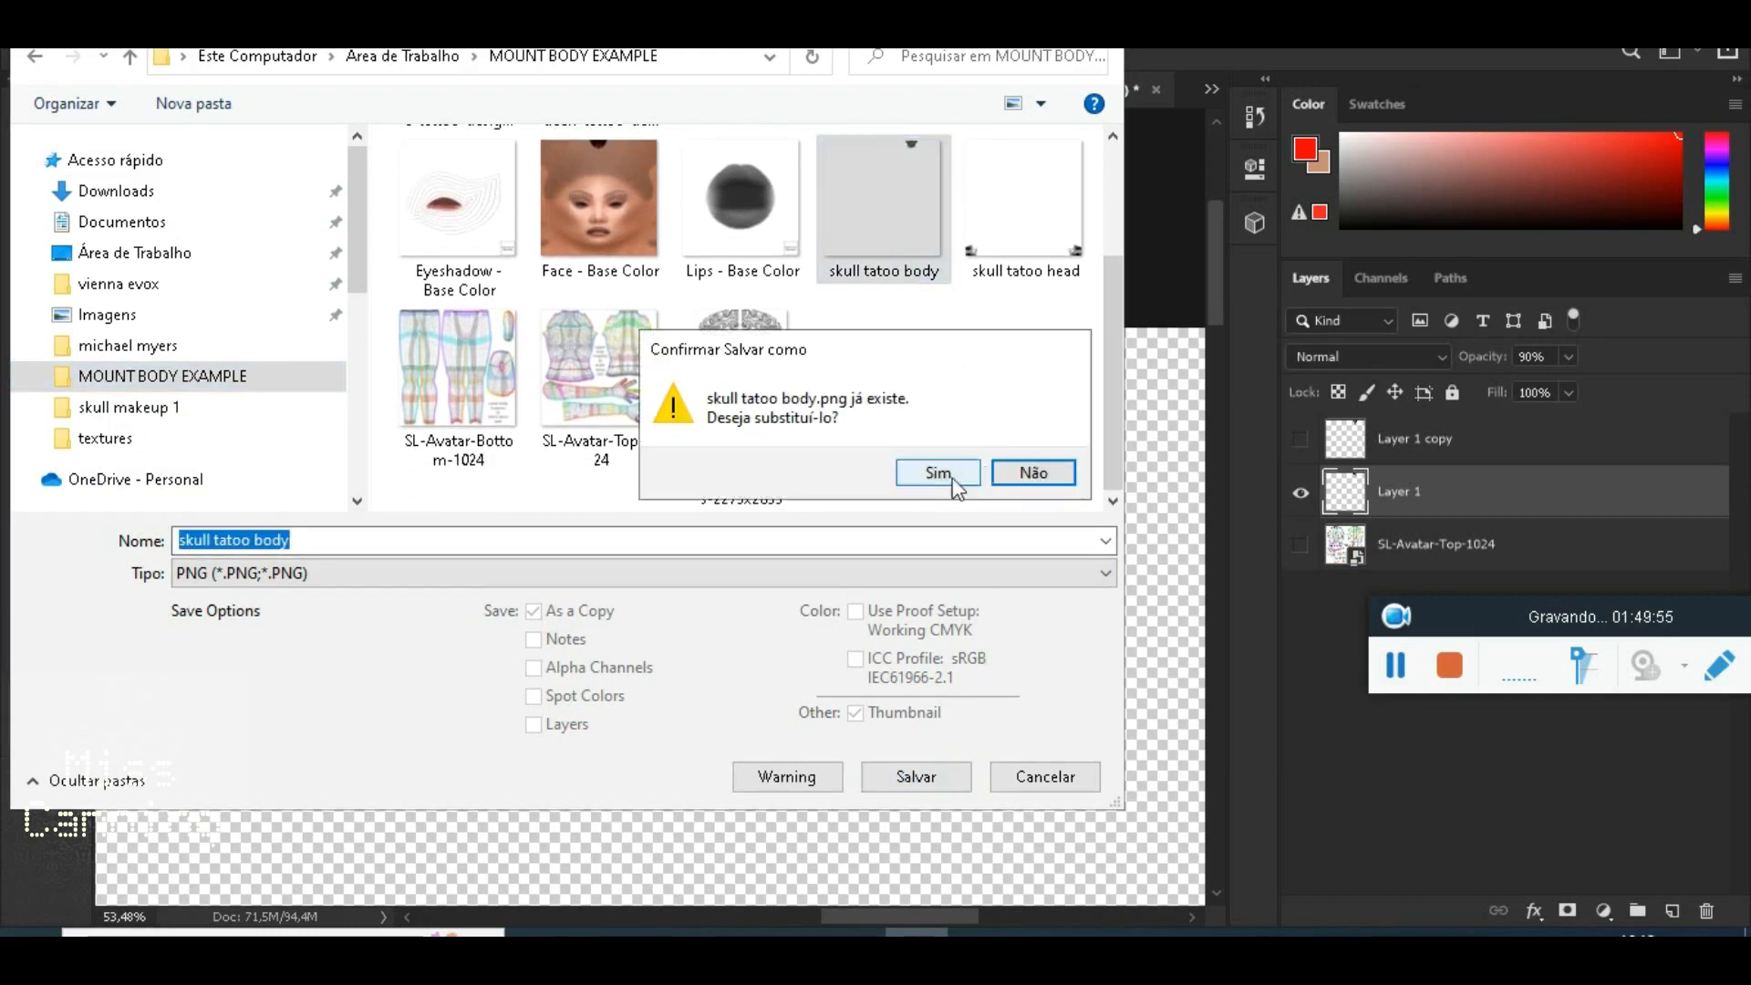
{"action": "left_click", "coordinate": [939, 474]}
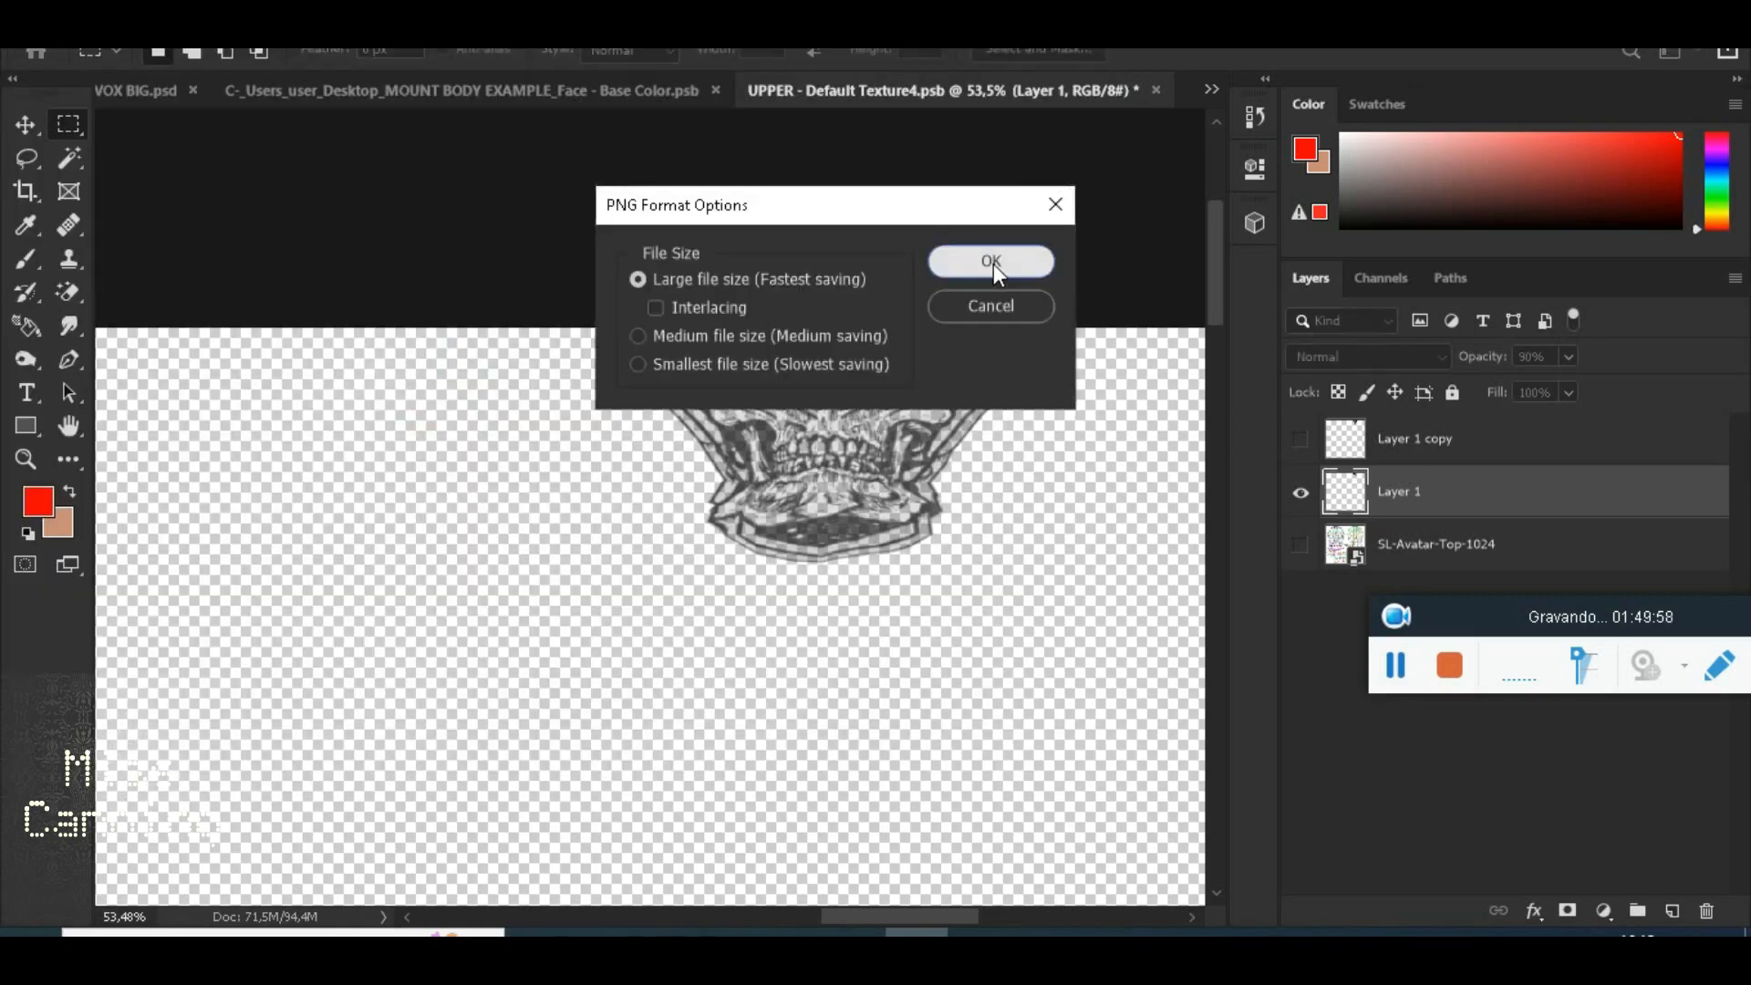
{"action": "left_click", "coordinate": [993, 264]}
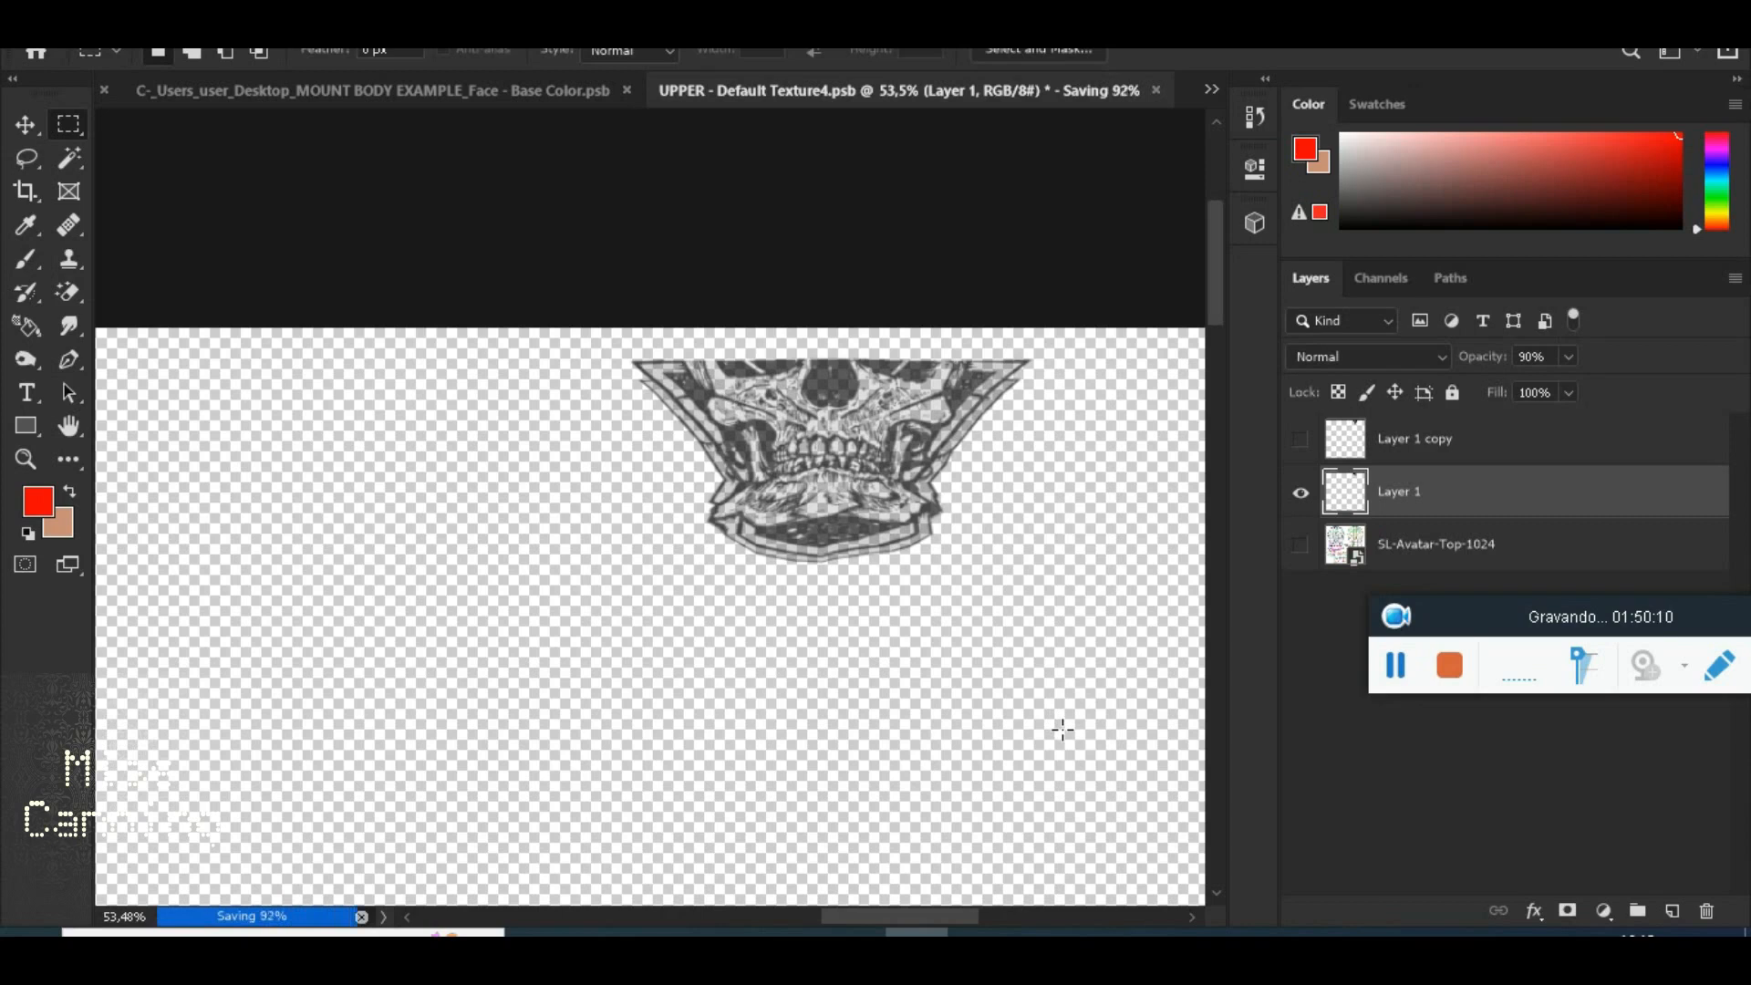
Switch to the Face - Base Color document and set Layer 1 copy's opacity to 90%
{"action": "left_click", "coordinate": [562, 88]}
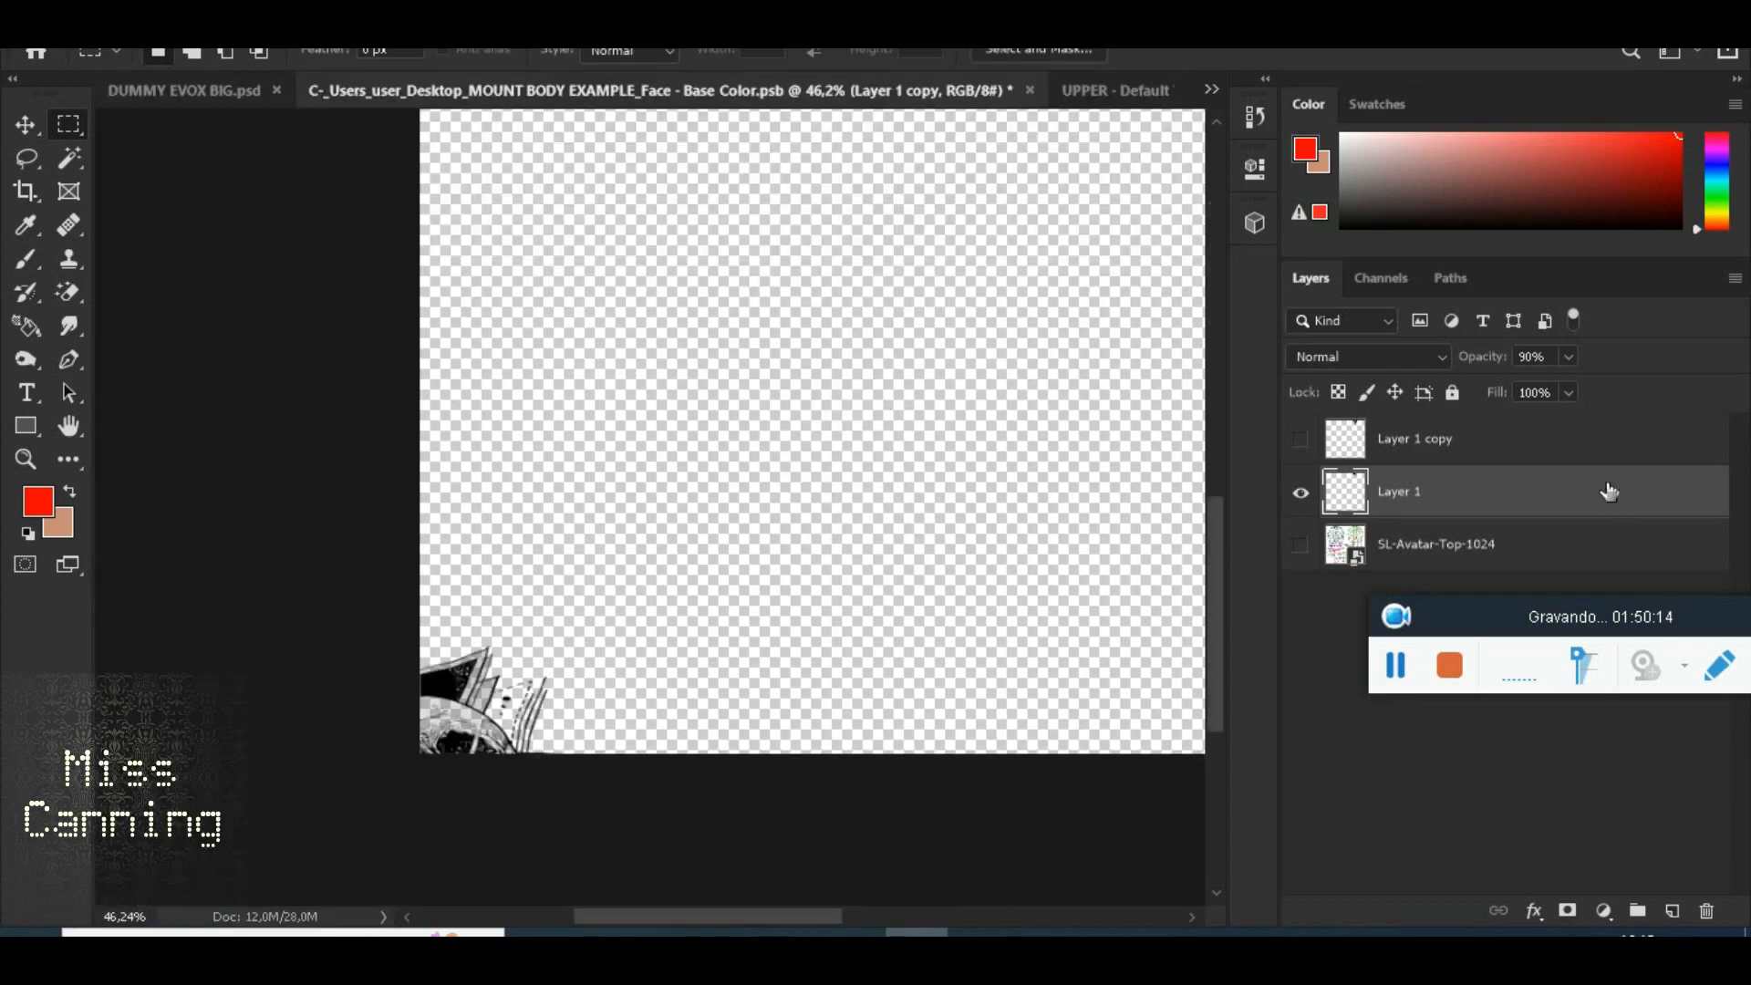
{"action": "left_click", "coordinate": [1567, 352]}
{"action": "left_click_drag", "start_coordinate": [1572, 384], "coordinate": [1557, 385]}
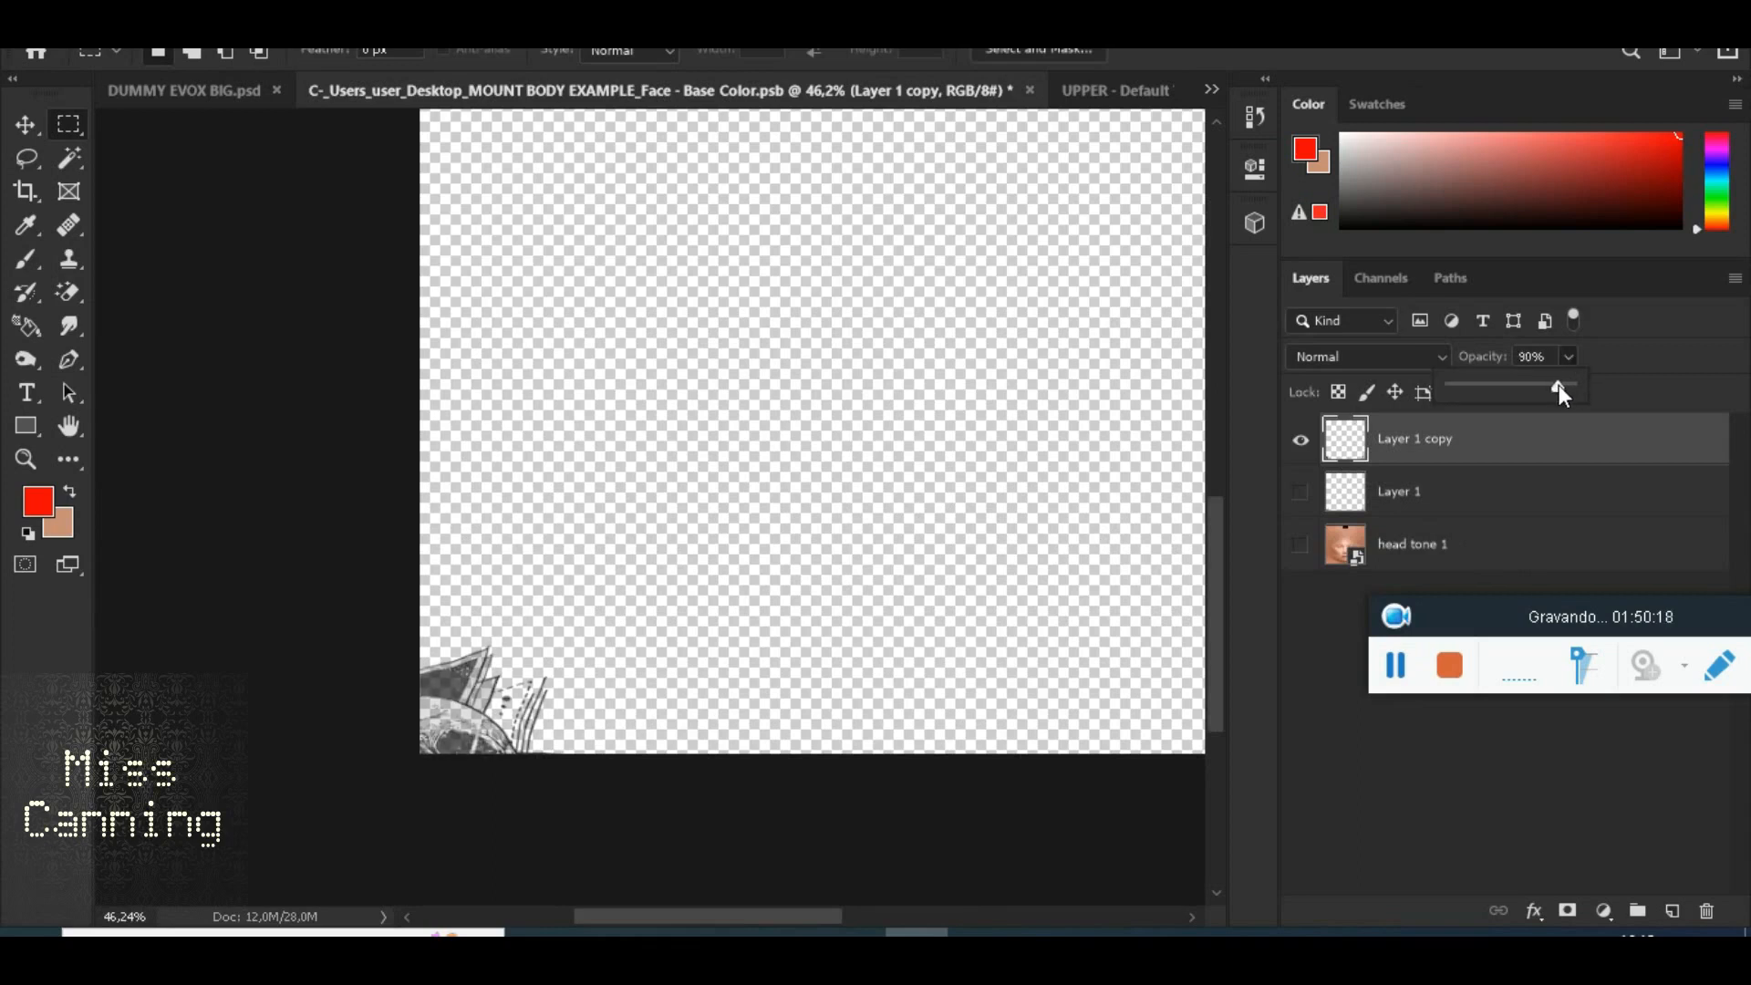
Save the faded head tattoo as a PNG, overwriting skull tatoo head in the MOUNT BODY EXAMPLE folder
{"action": "left_click", "coordinate": [73, 41]}
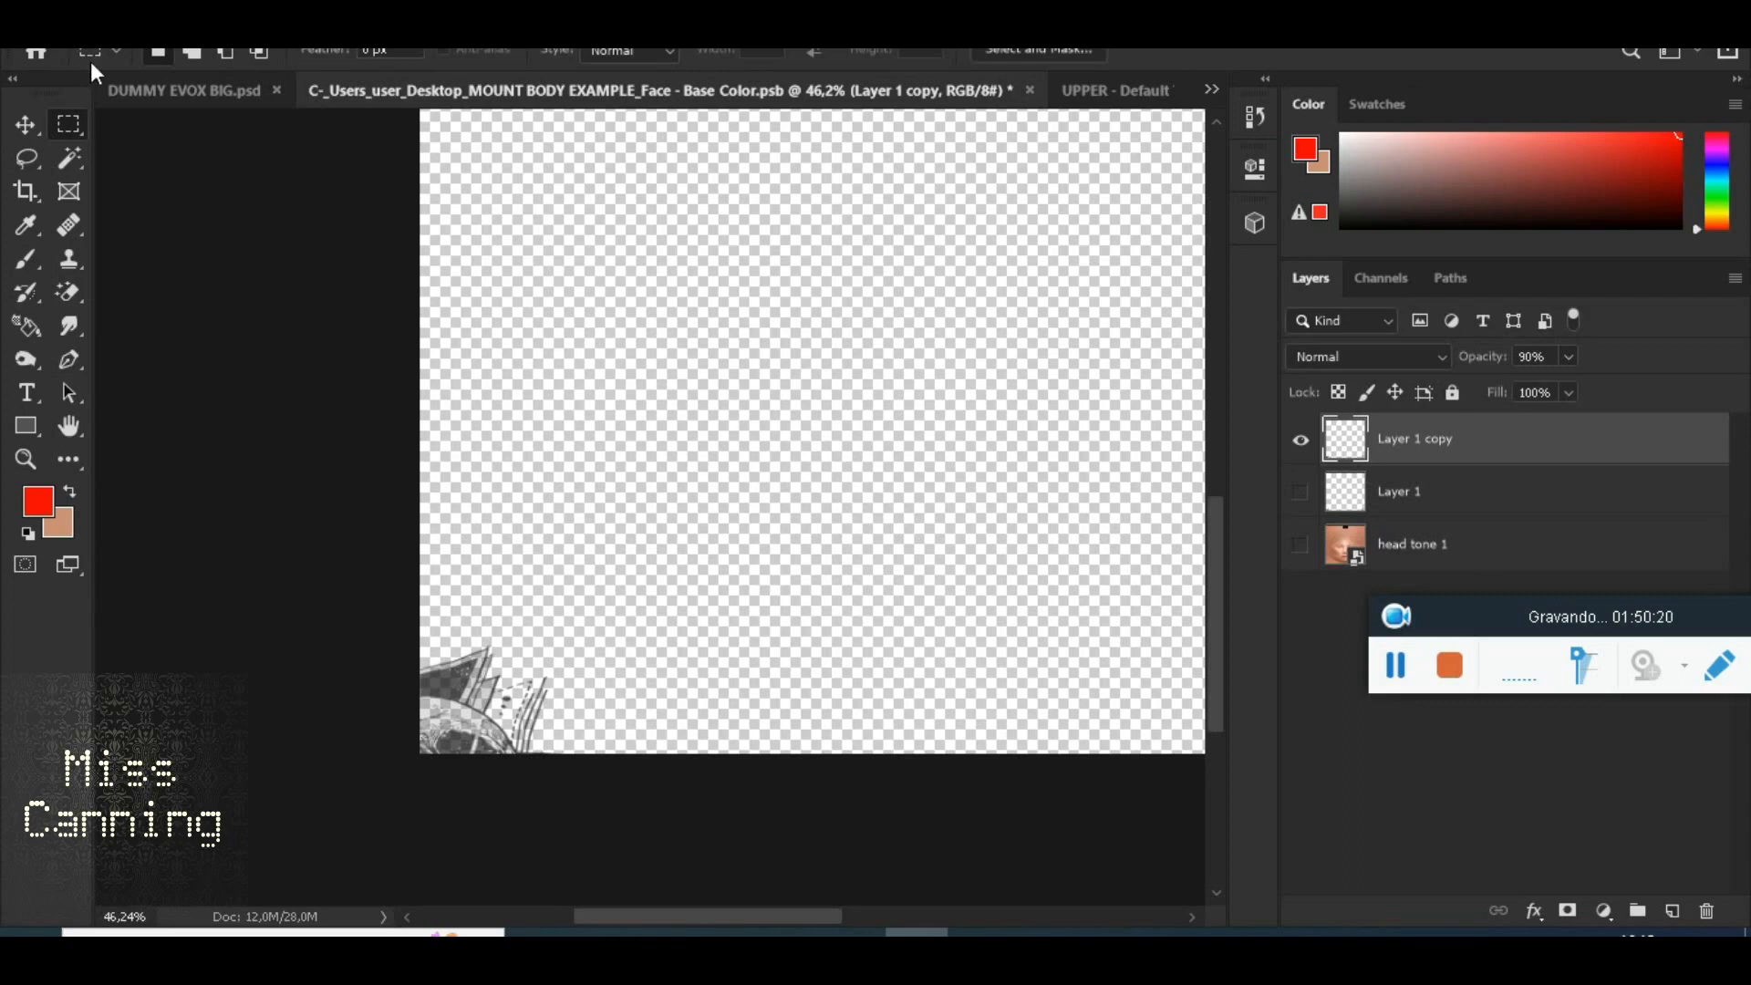
{"action": "left_click", "coordinate": [73, 41]}
{"action": "left_click", "coordinate": [182, 297]}
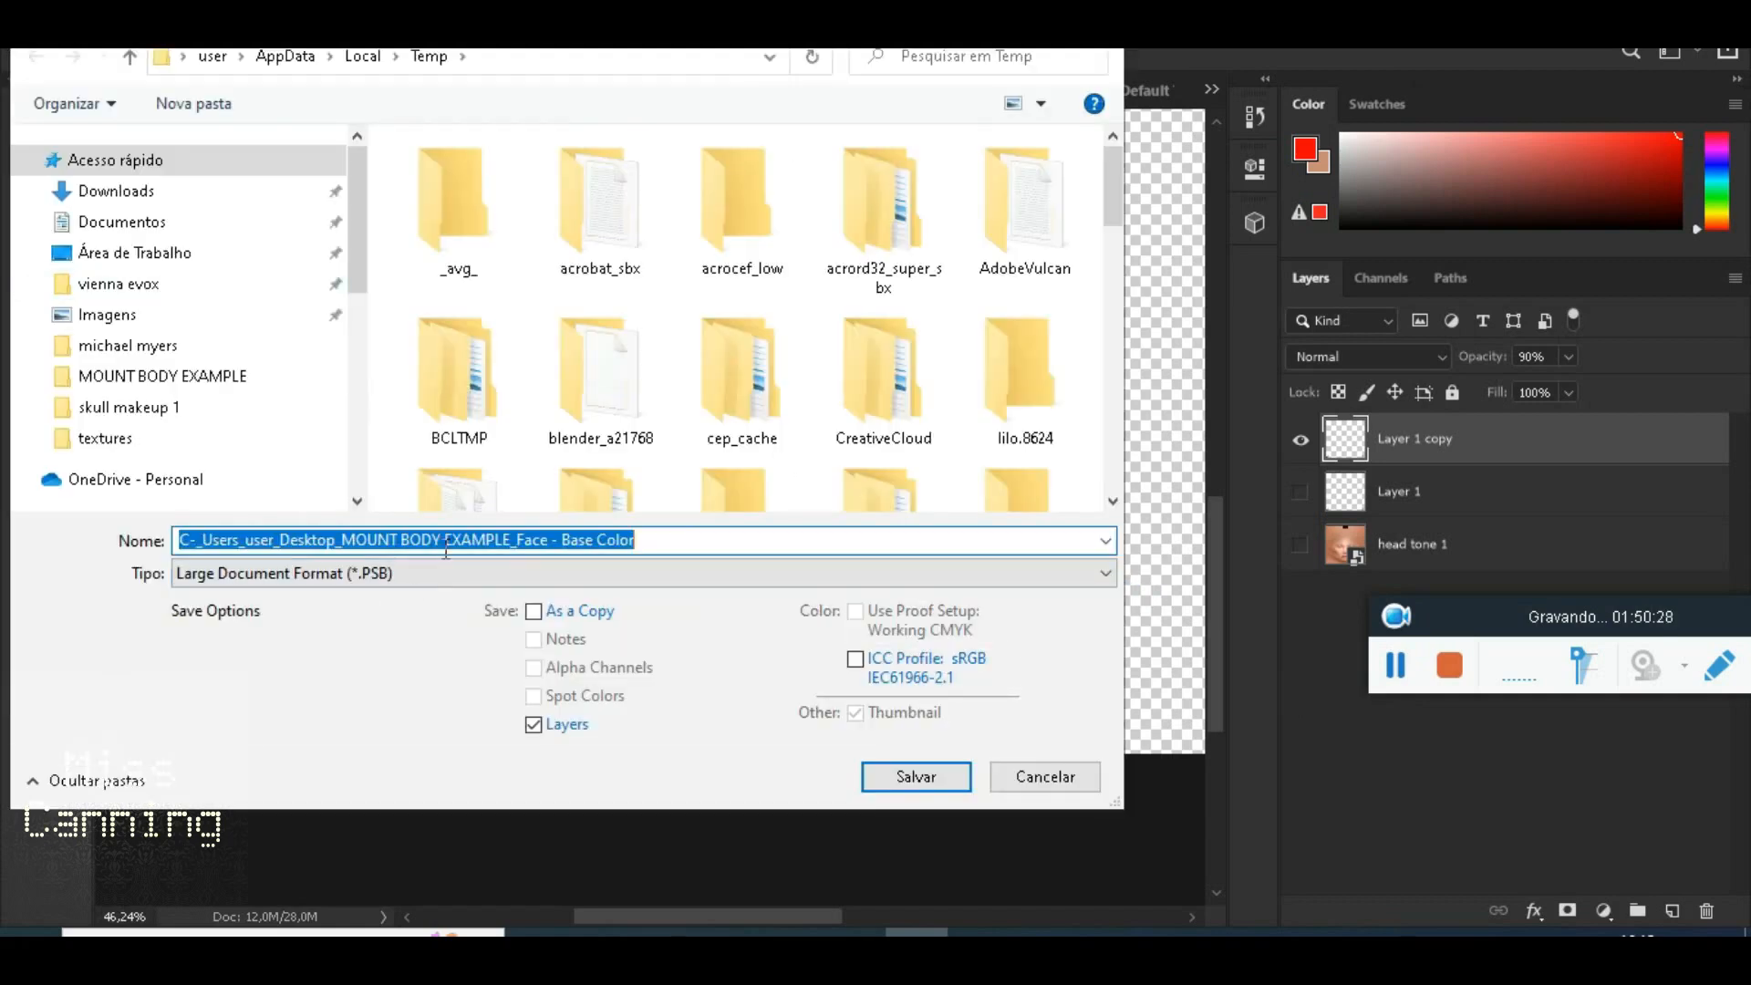
{"action": "left_click", "coordinate": [383, 573]}
{"action": "left_click", "coordinate": [310, 467]}
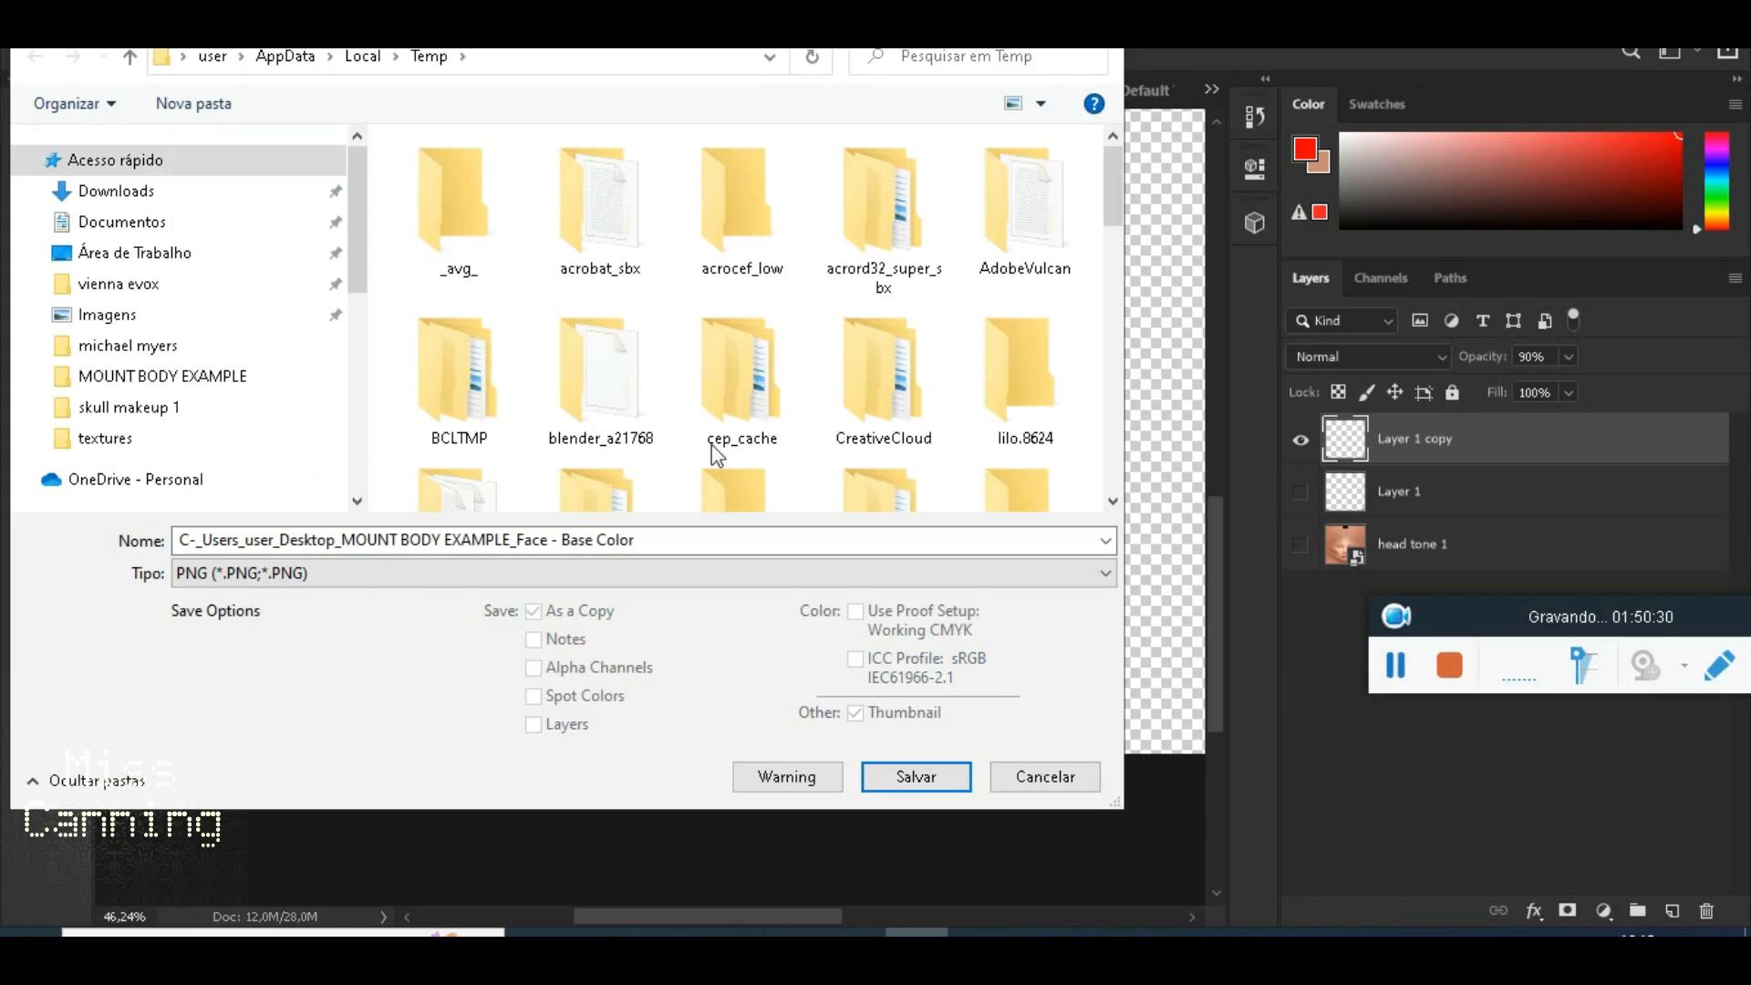
{"action": "left_click", "coordinate": [153, 383]}
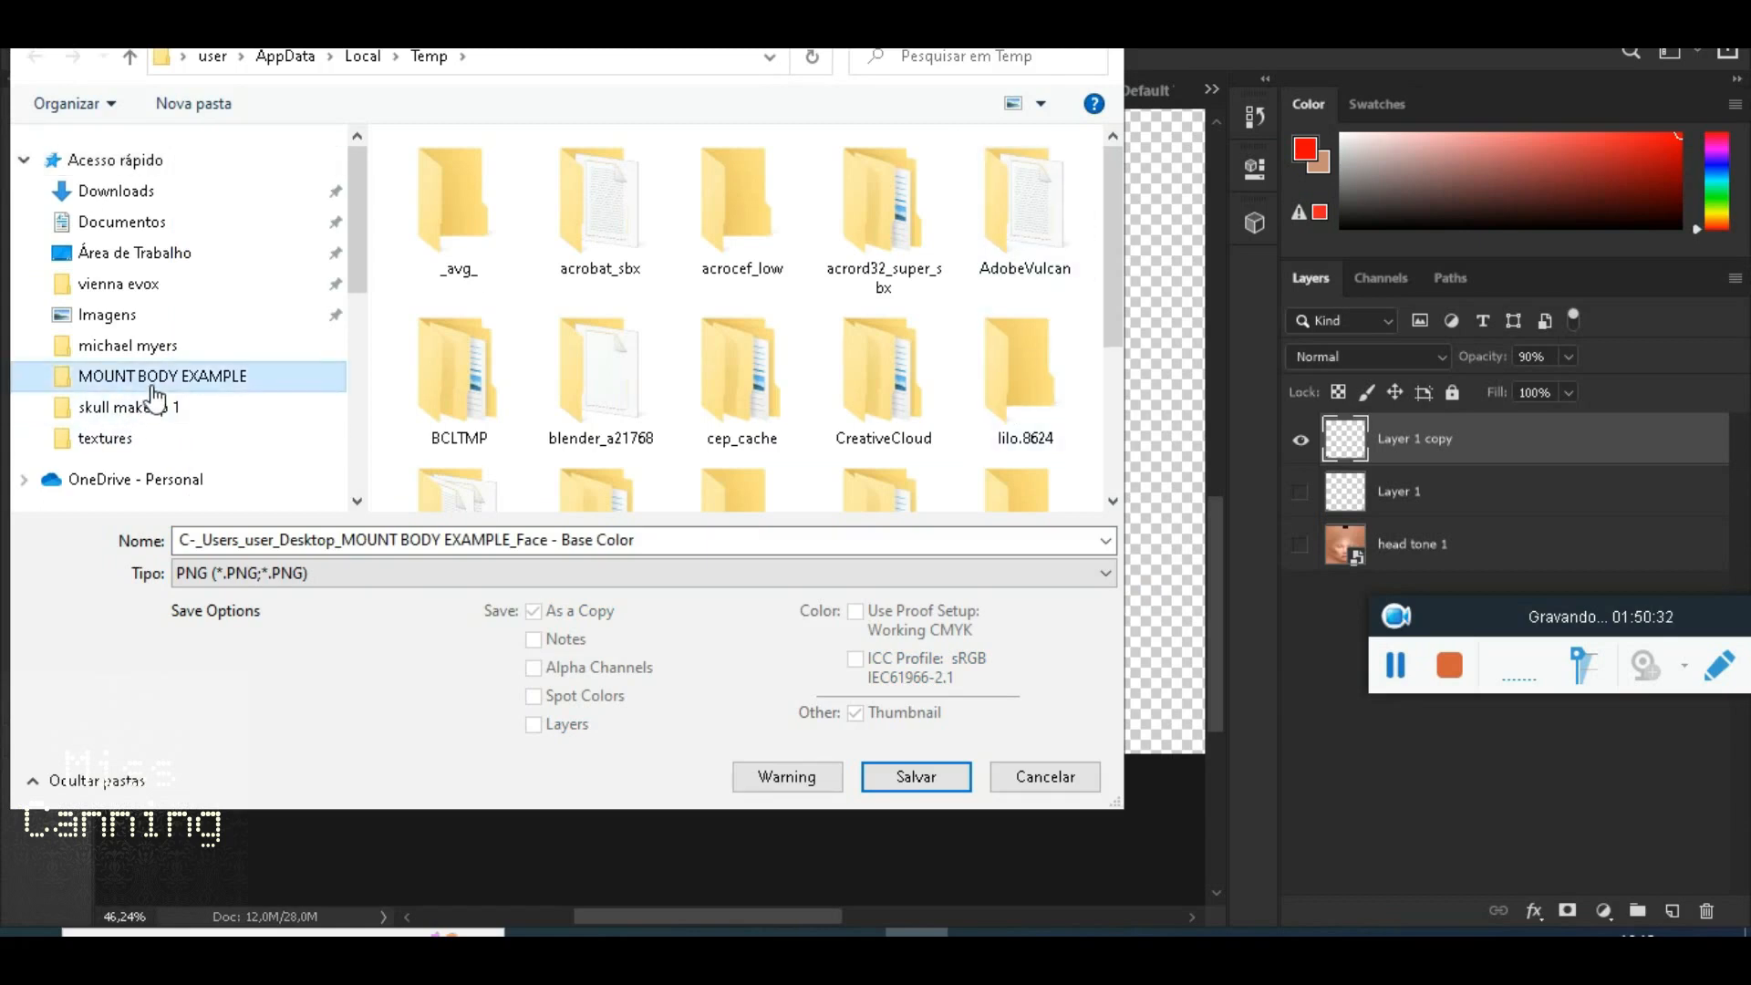
{"action": "left_click_drag", "start_coordinate": [1109, 221], "coordinate": [1107, 292]}
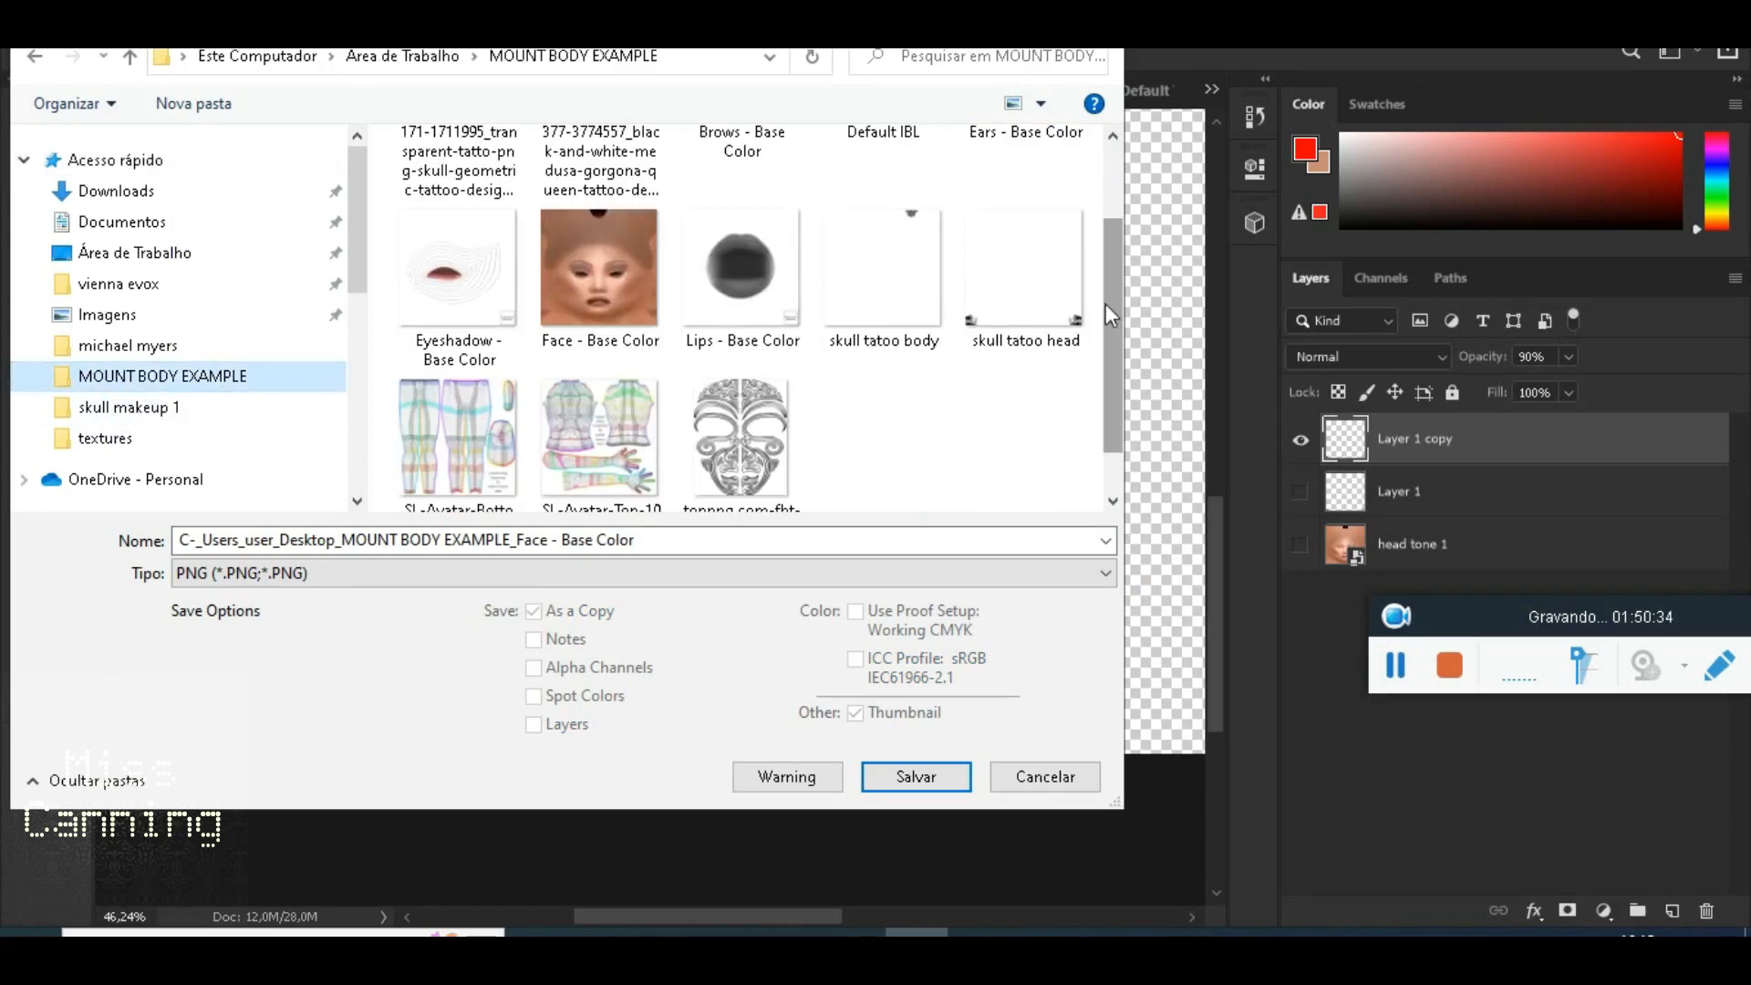
{"action": "left_click", "coordinate": [1033, 294]}
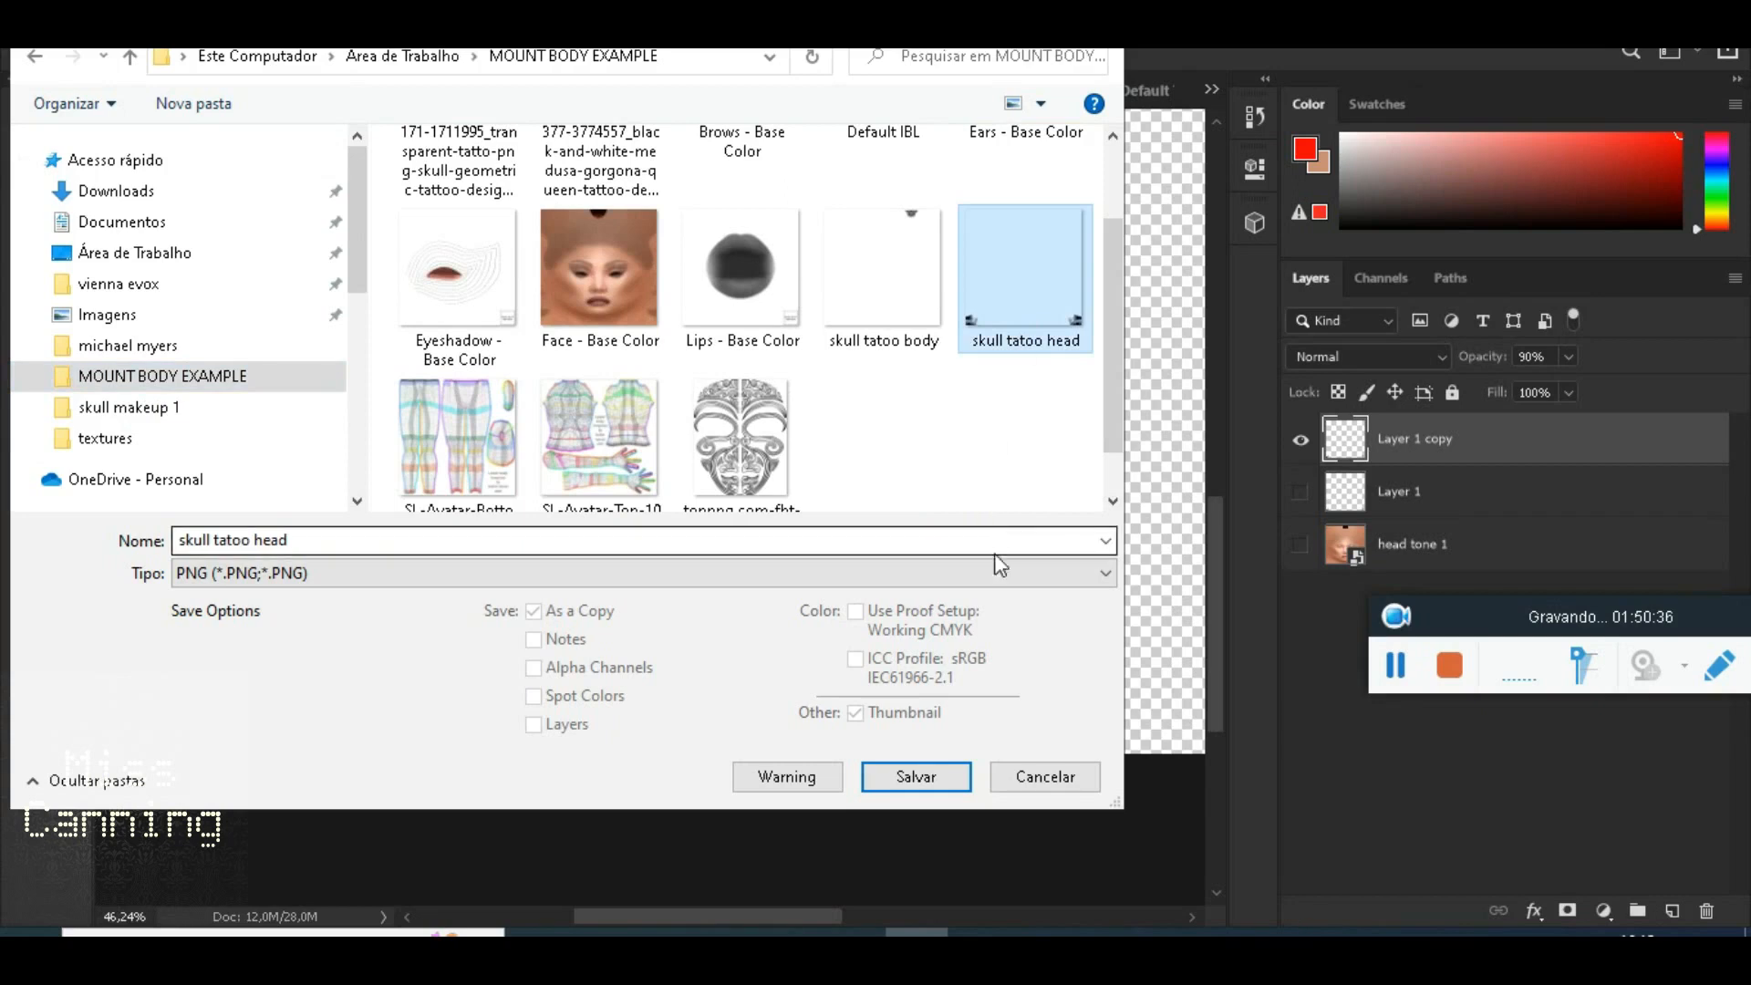
{"action": "left_click", "coordinate": [916, 777]}
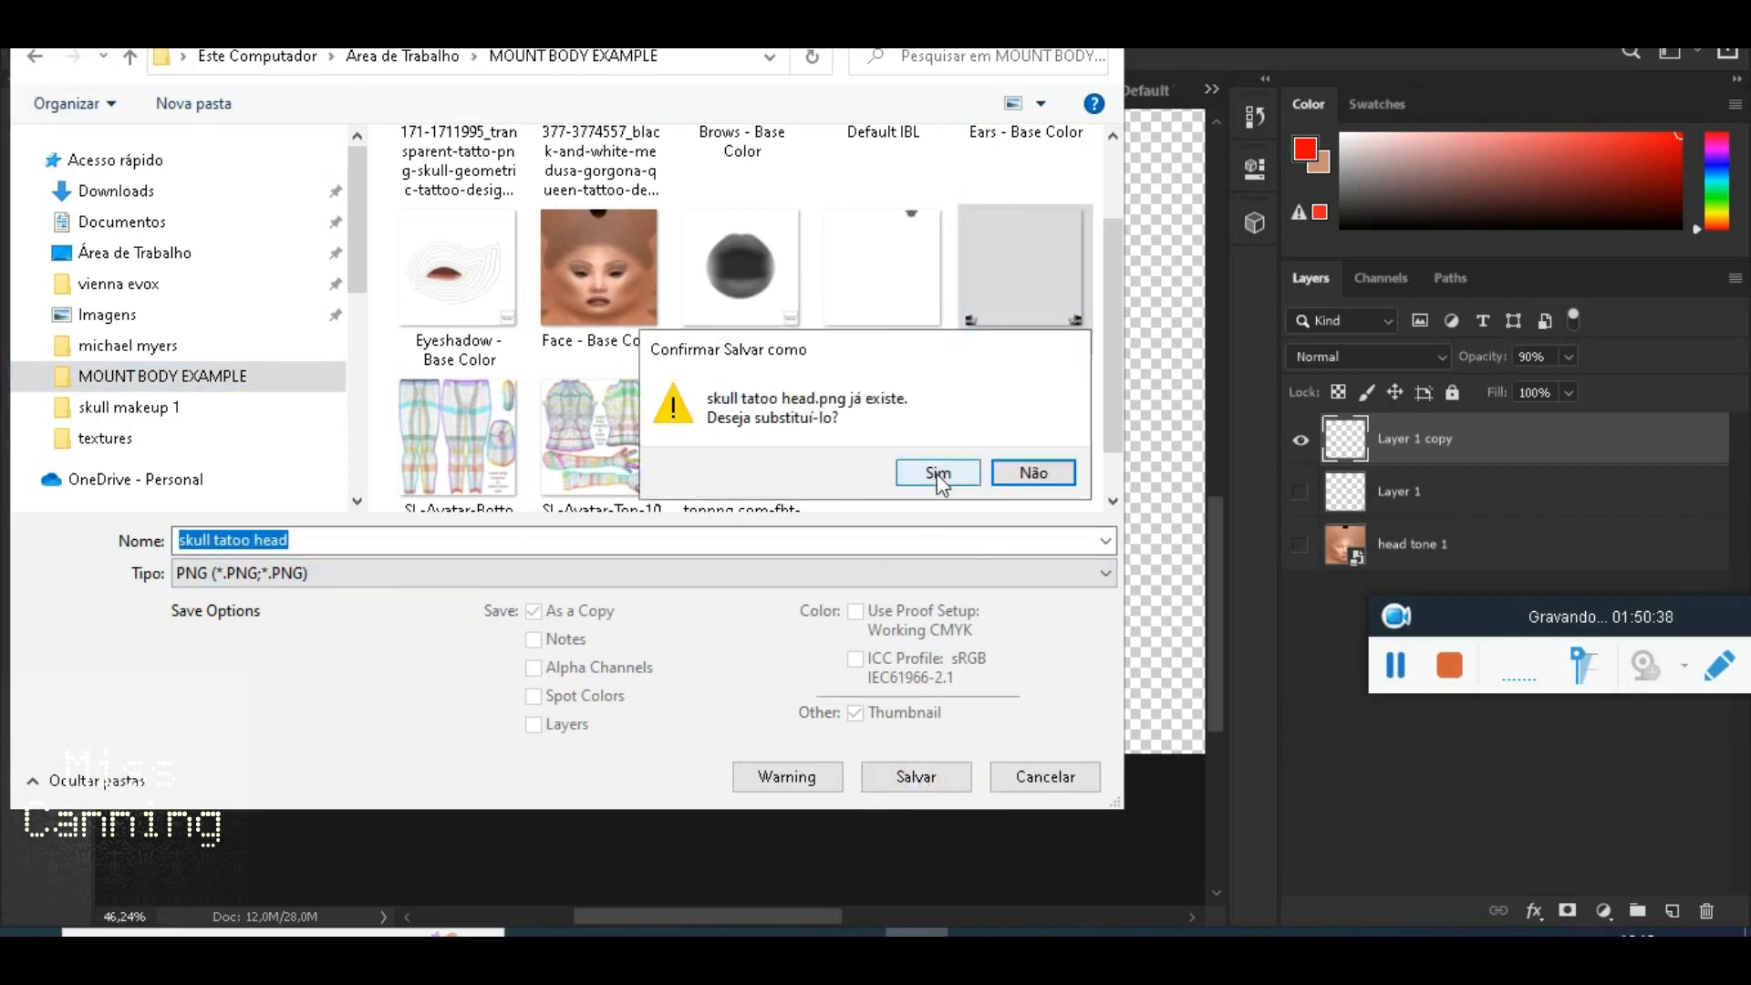
{"action": "left_click", "coordinate": [937, 473]}
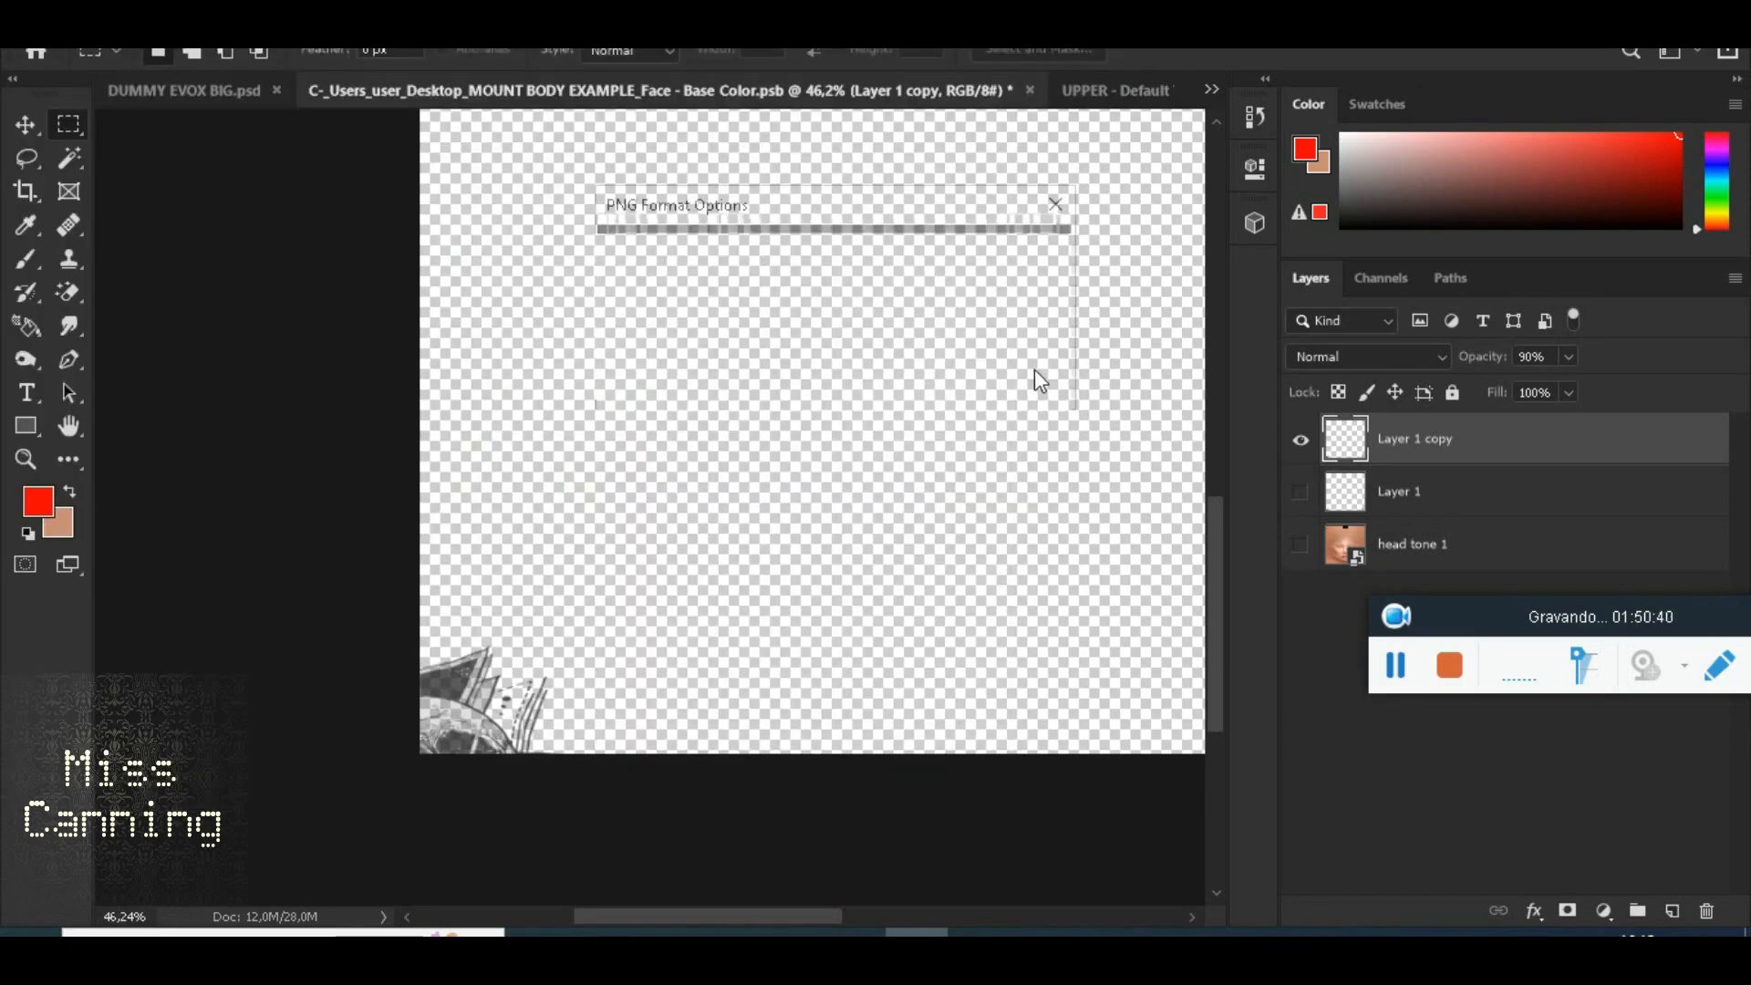
{"action": "left_click", "coordinate": [1019, 258]}
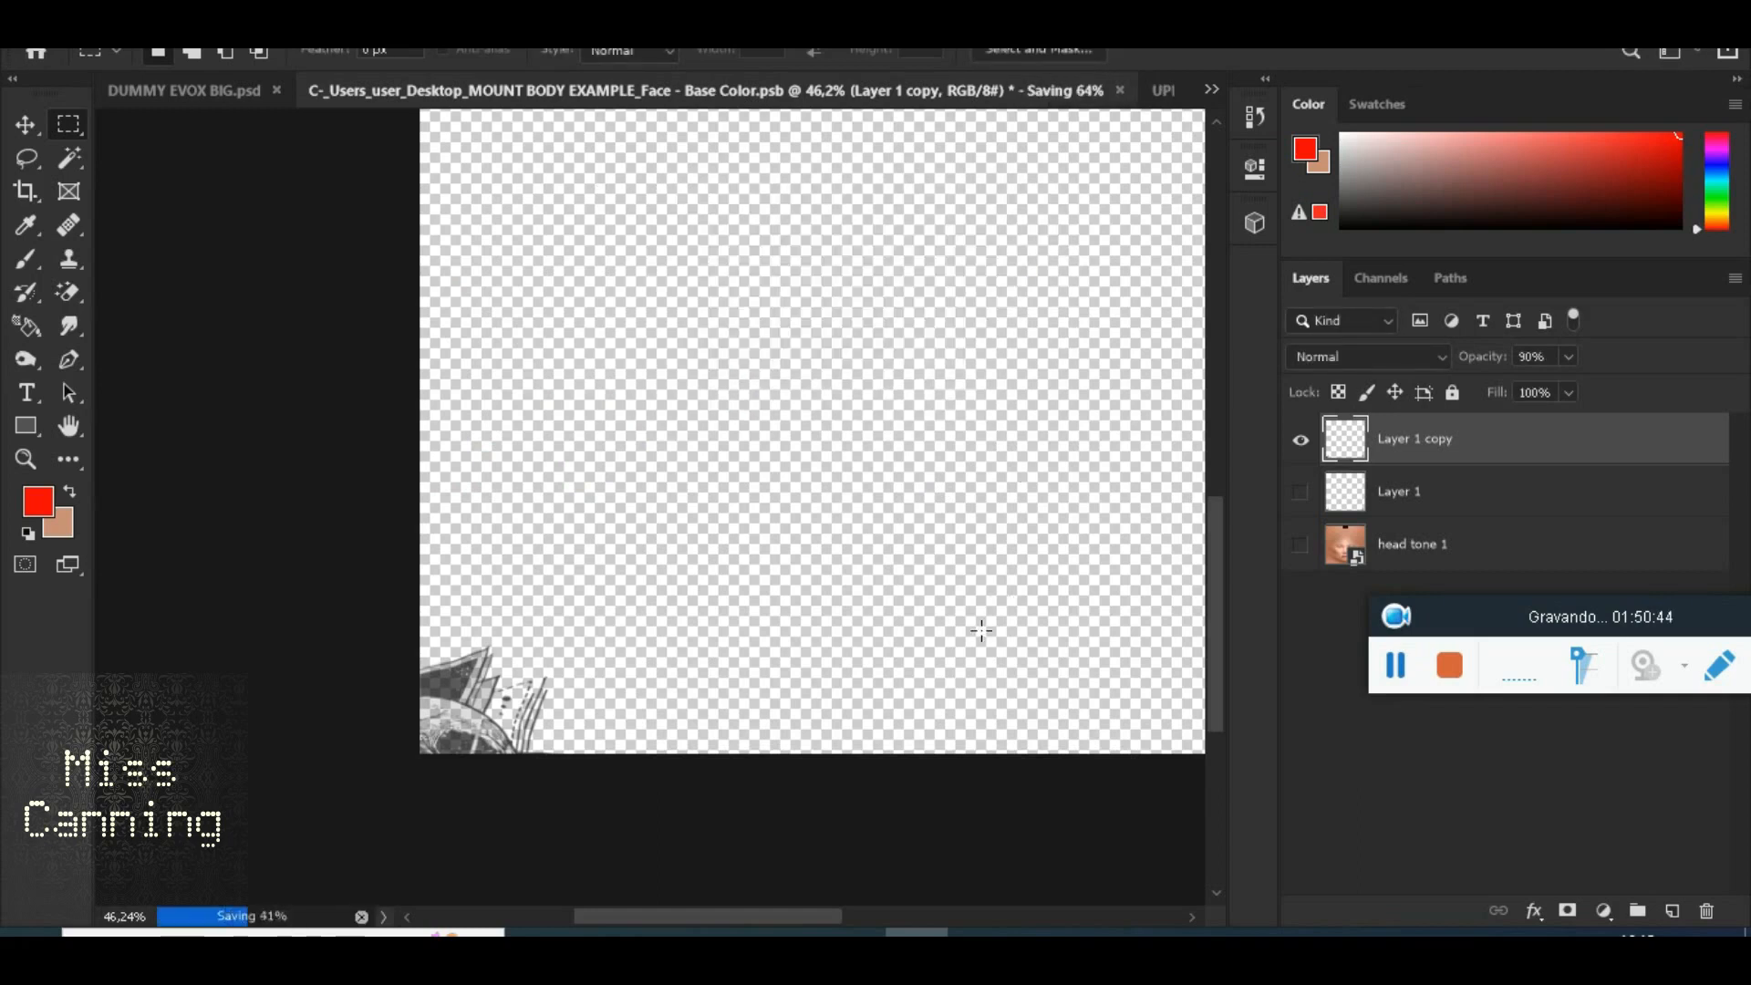
Switch to the Firestorm viewer and examine the neck tattoo's seam and fading on the avatar from behind and at an angle
{"action": "mouse_move", "coordinate": [1229, 932]}
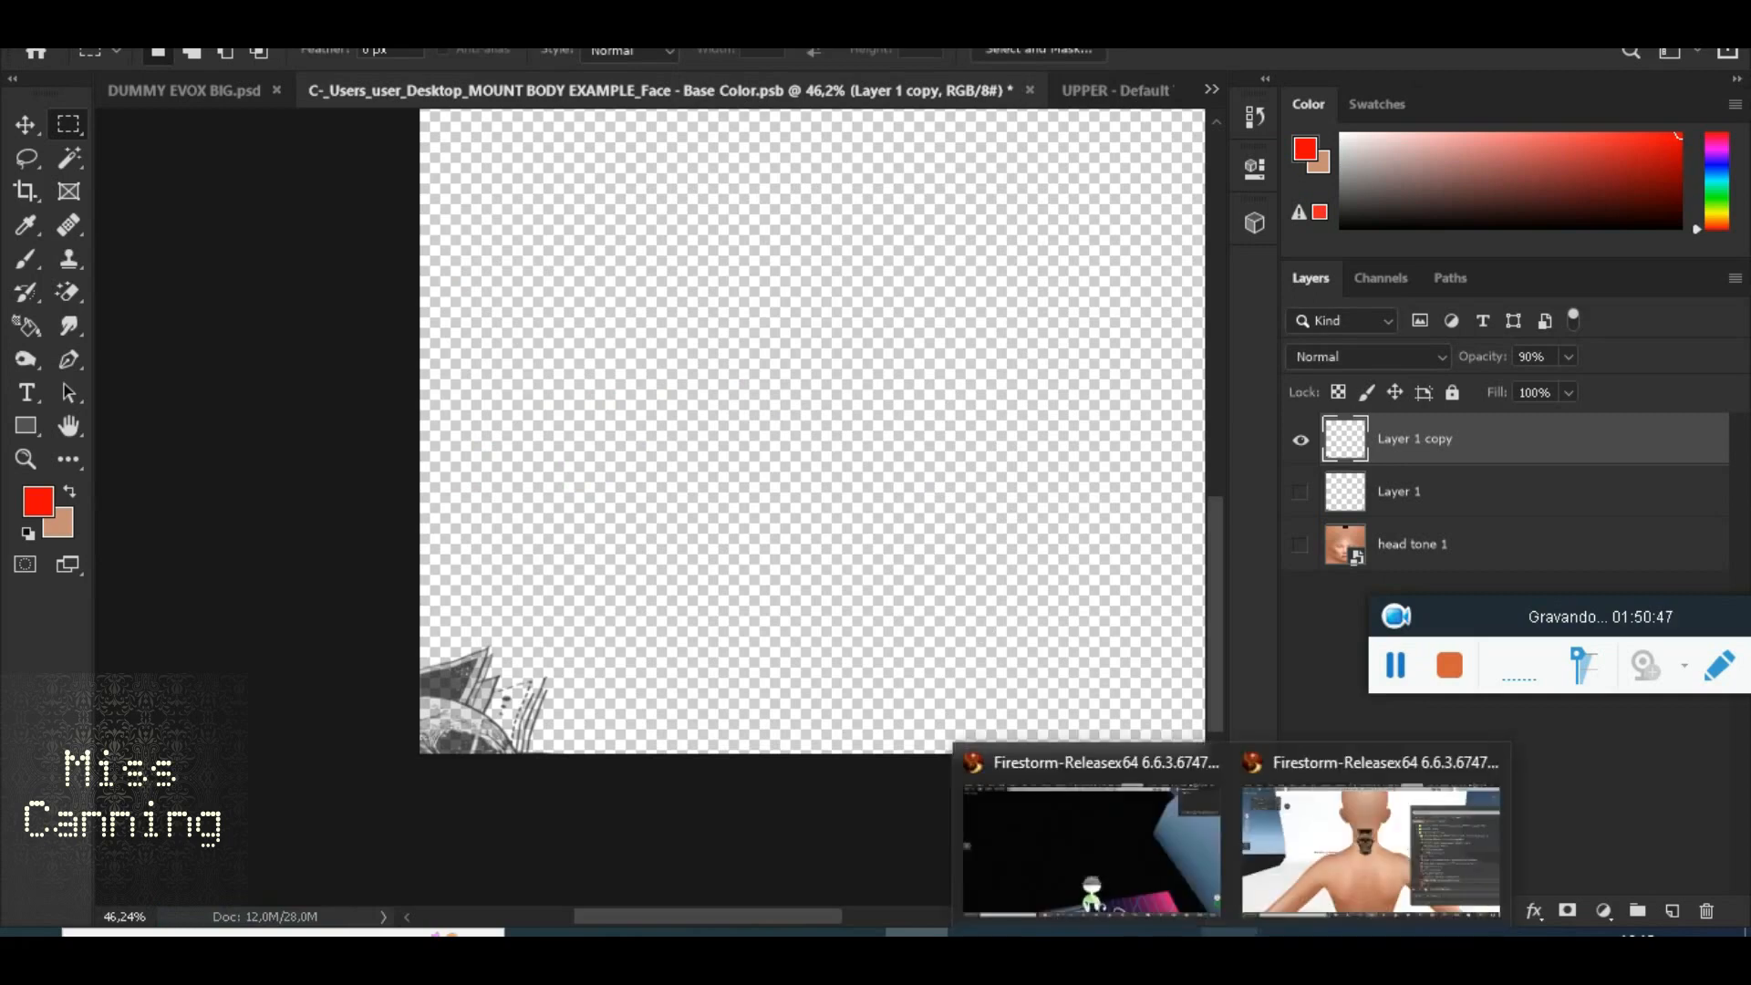
{"action": "left_click", "coordinate": [1418, 848]}
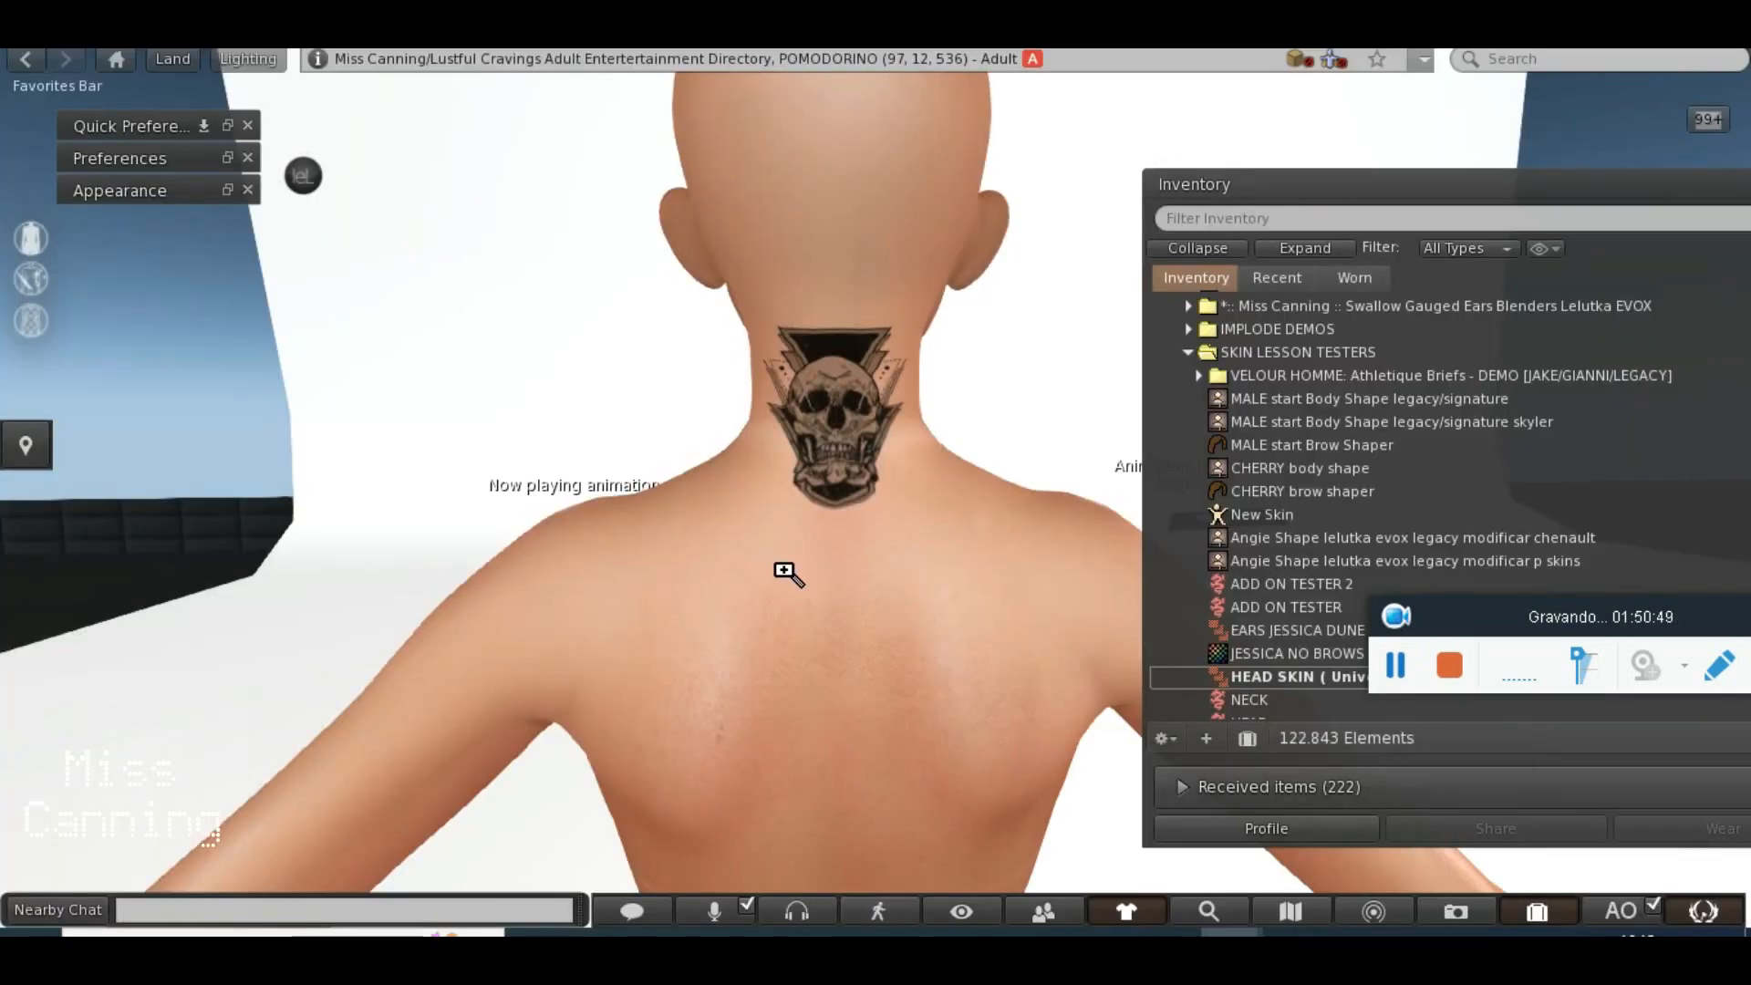
{"action": "mouse_move", "coordinate": [873, 488]}
{"action": "left_mouse_down", "text": "alt"}
{"action": "mouse_move", "coordinate": [1332, 488]}
{"action": "mouse_move", "coordinate": [893, 488]}
{"action": "mouse_move", "coordinate": [880, 458]}
{"action": "left_mouse_up", "text": "alt"}
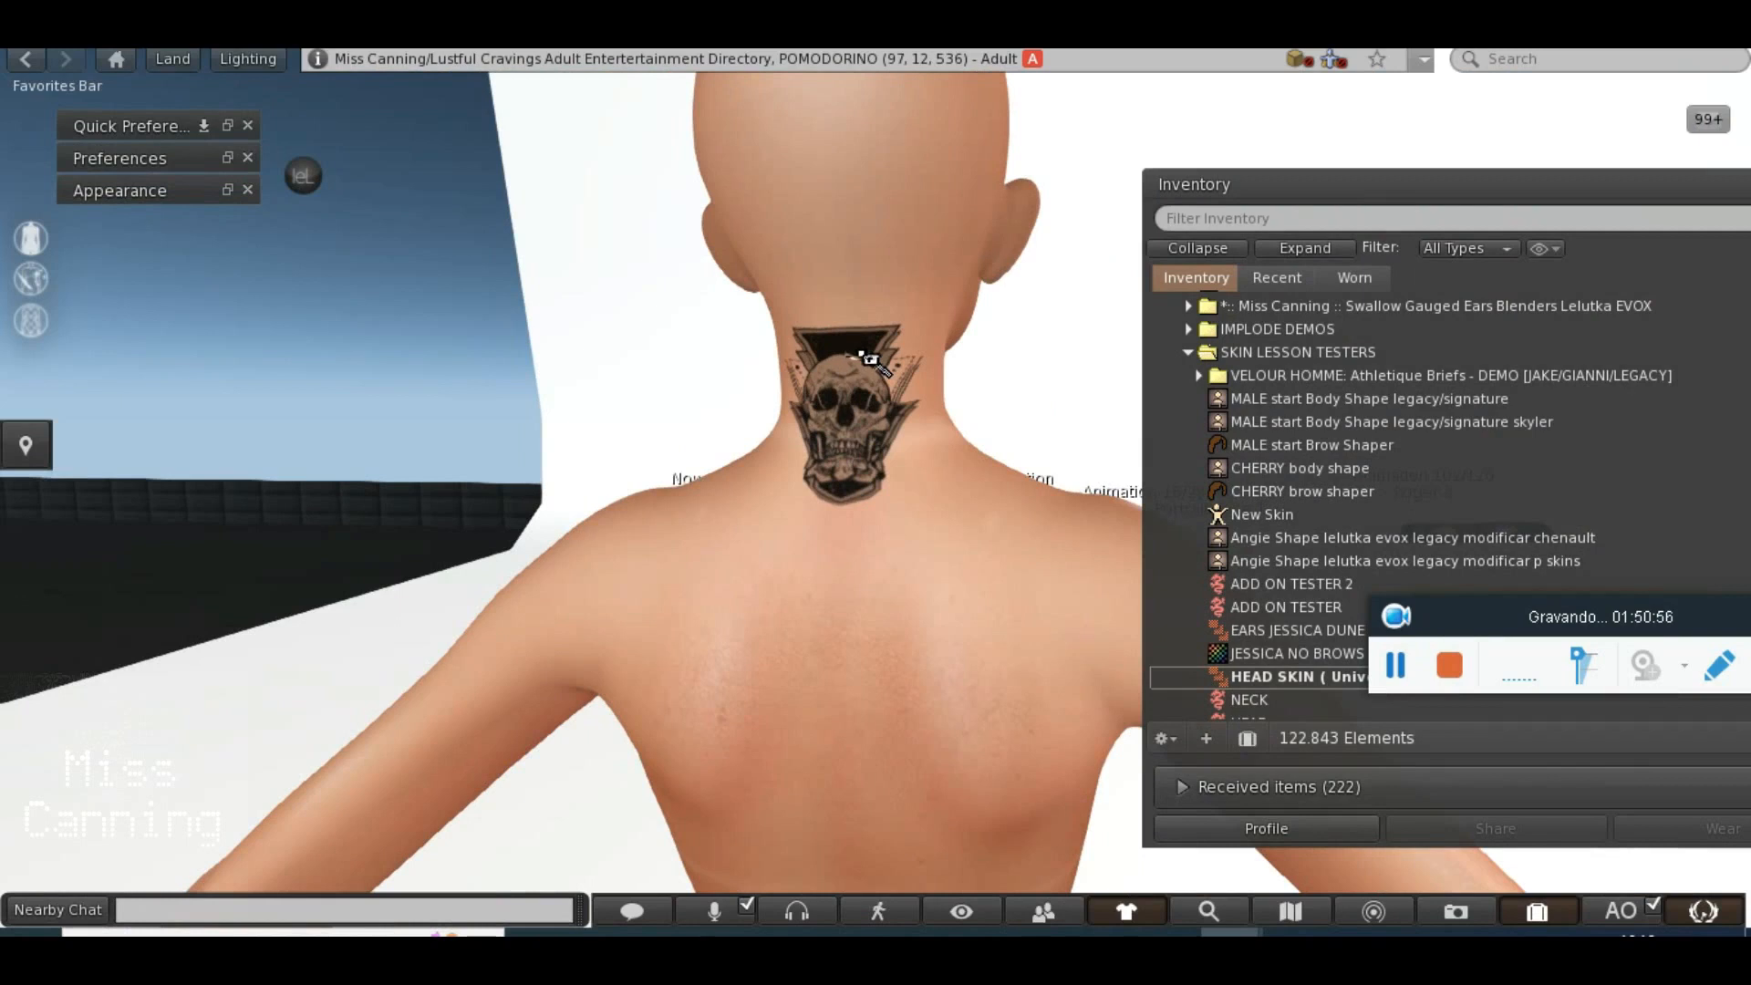
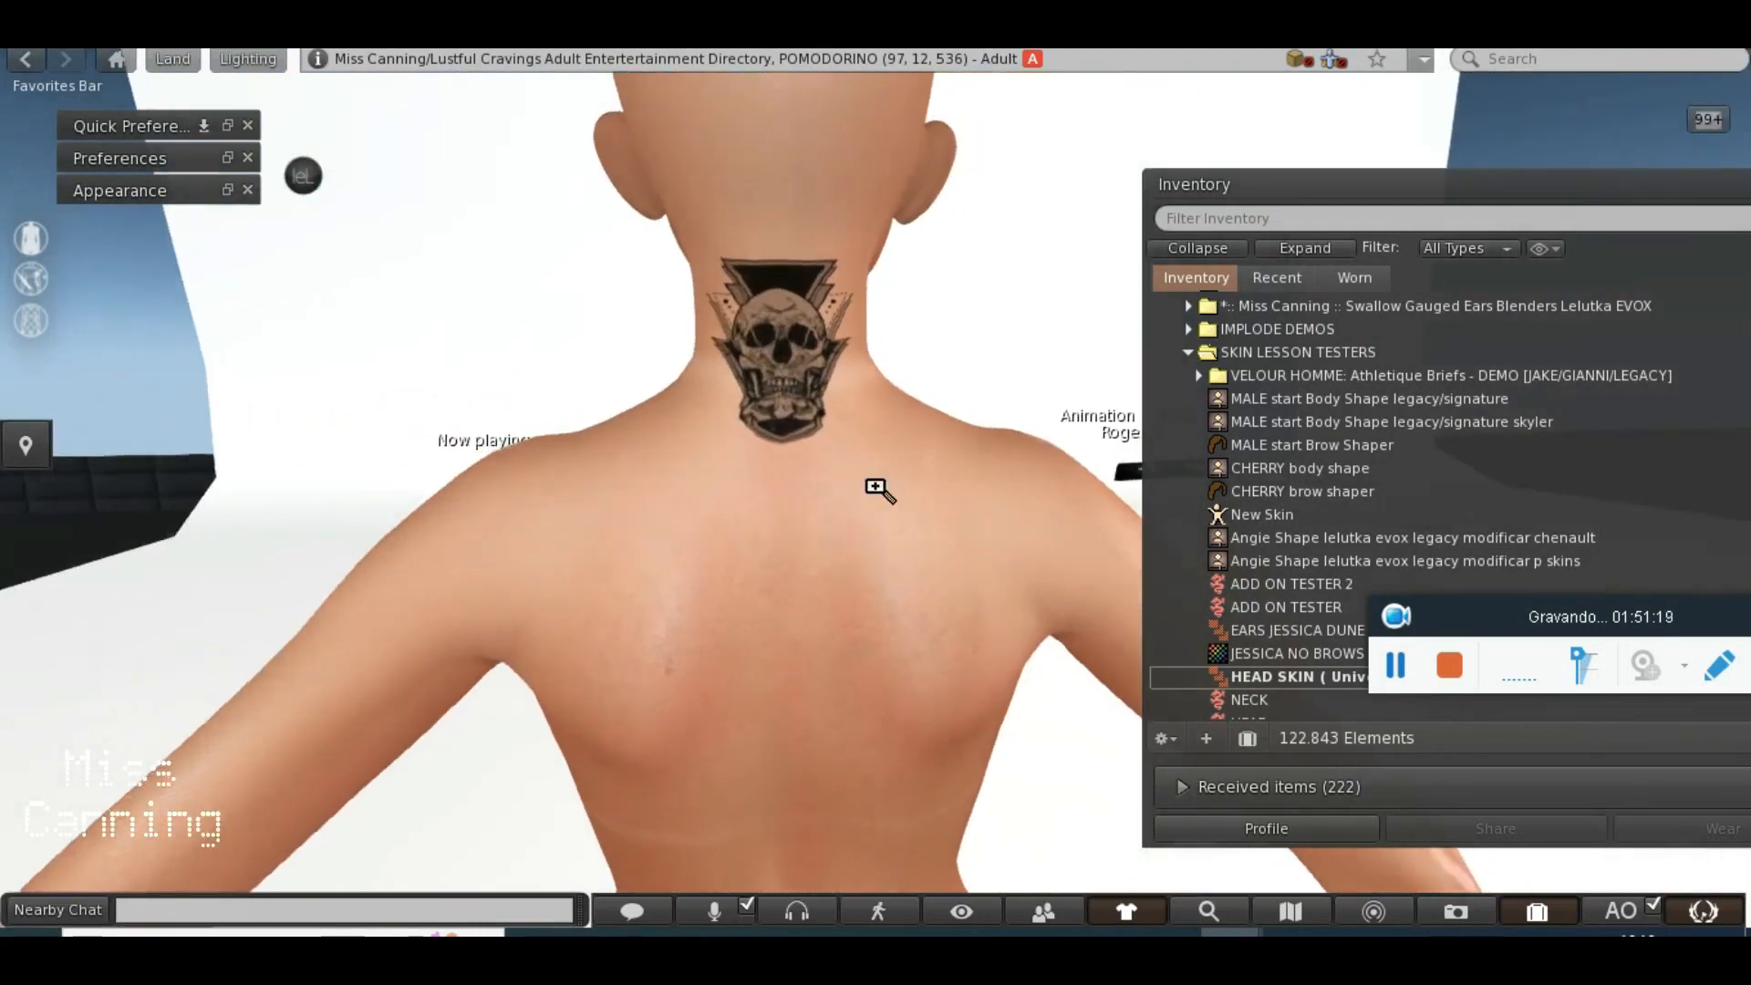
{"action": "left_click_drag", "start_coordinate": [835, 413], "coordinate": [835, 347]}
{"action": "left_click_drag", "start_coordinate": [872, 486], "coordinate": [903, 529]}
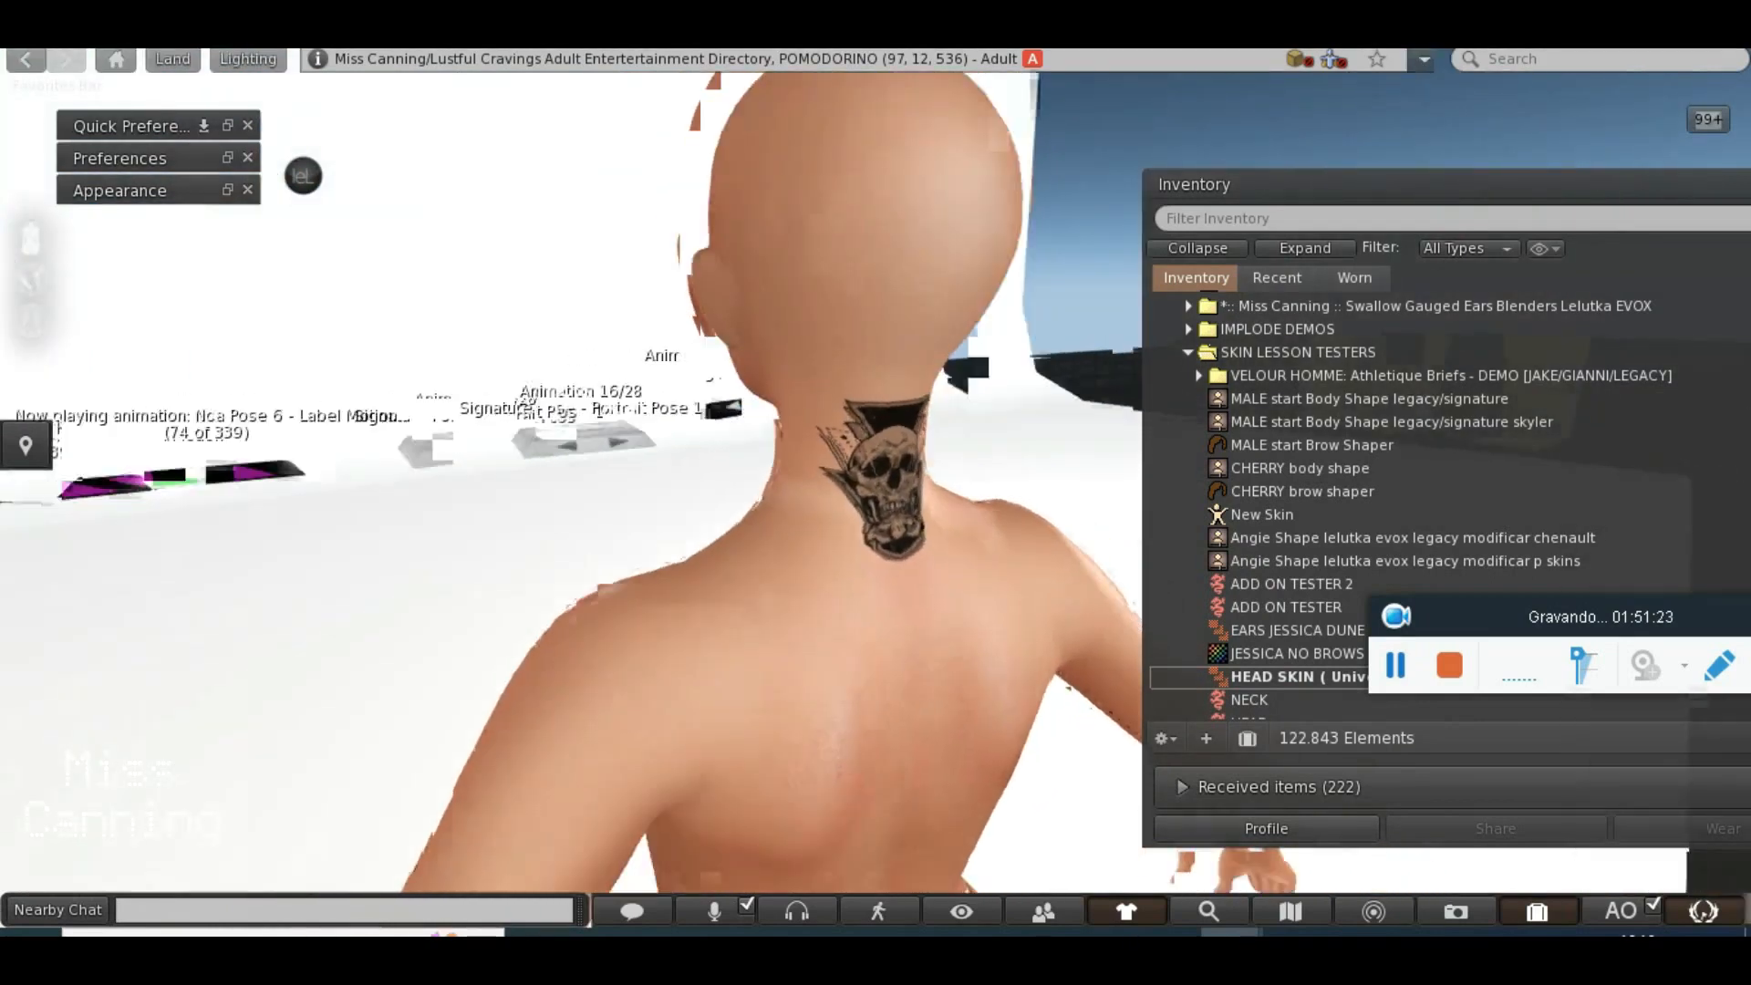
{"action": "key", "text": "Escape"}
Switch to Photoshop and review the tattoo pieces in the Face - Base Color and UPPER - Default Texture documents
{"action": "left_click", "coordinate": [917, 930]}
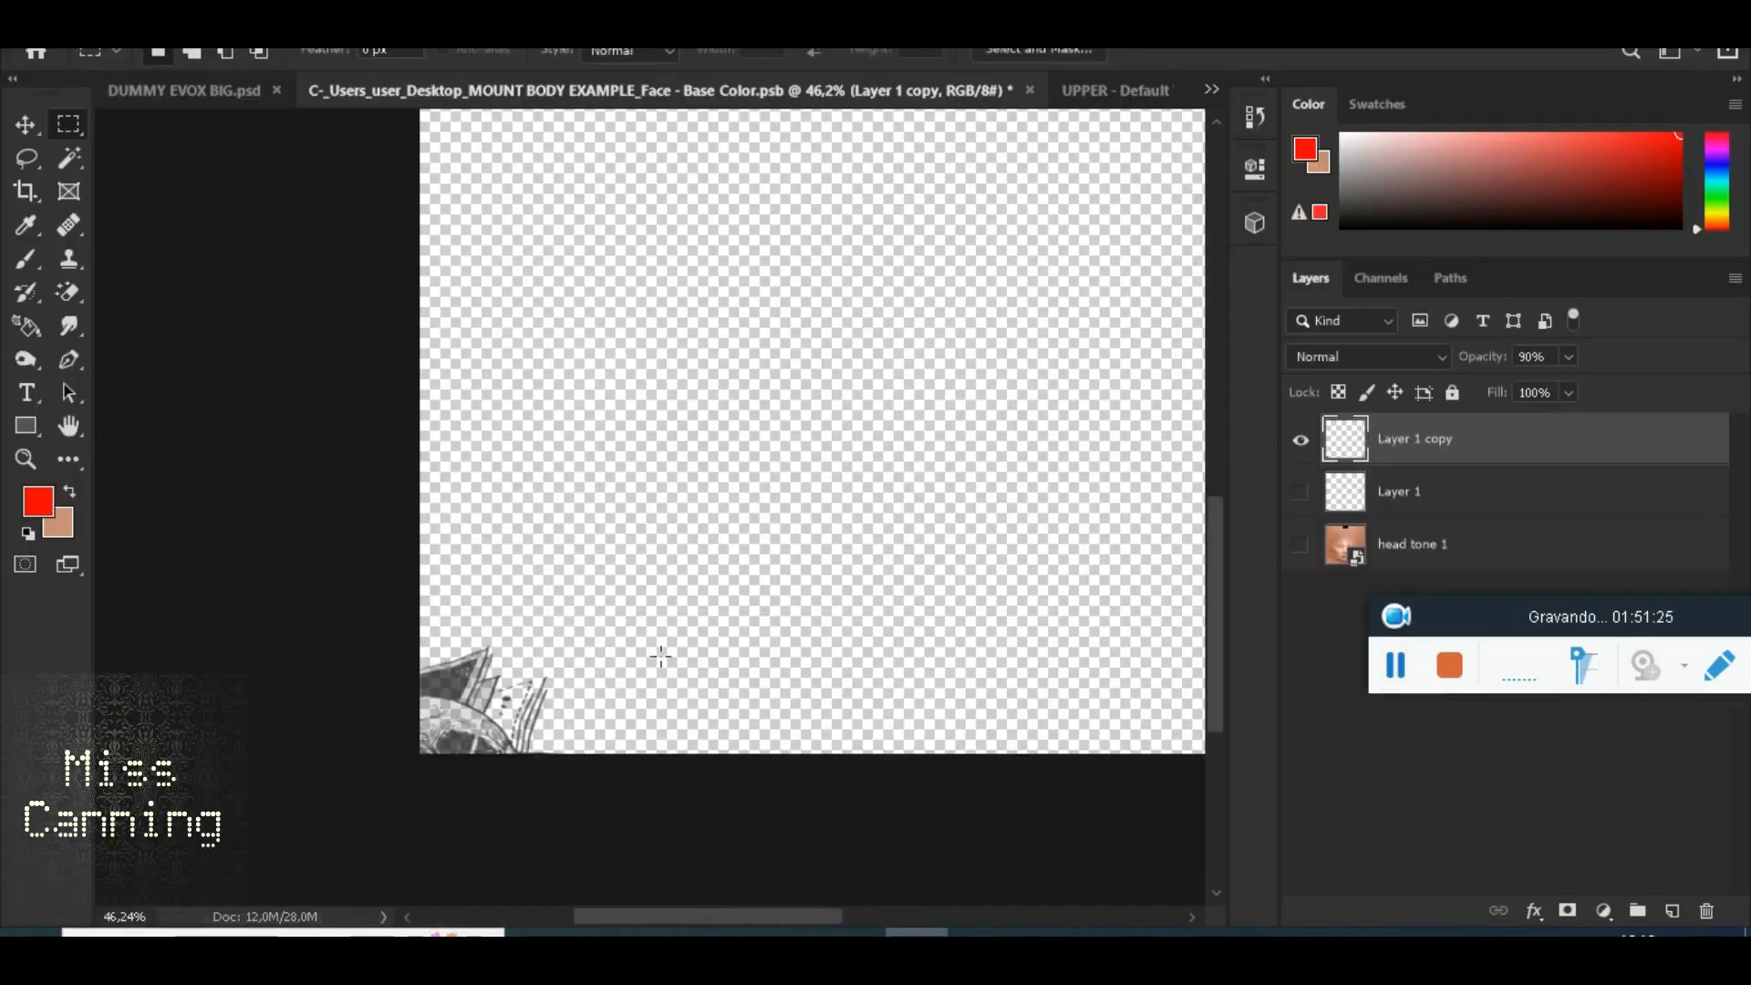
{"action": "scroll", "coordinate": [1049, 702], "scroll_direction": "down", "scroll_amount": 3}
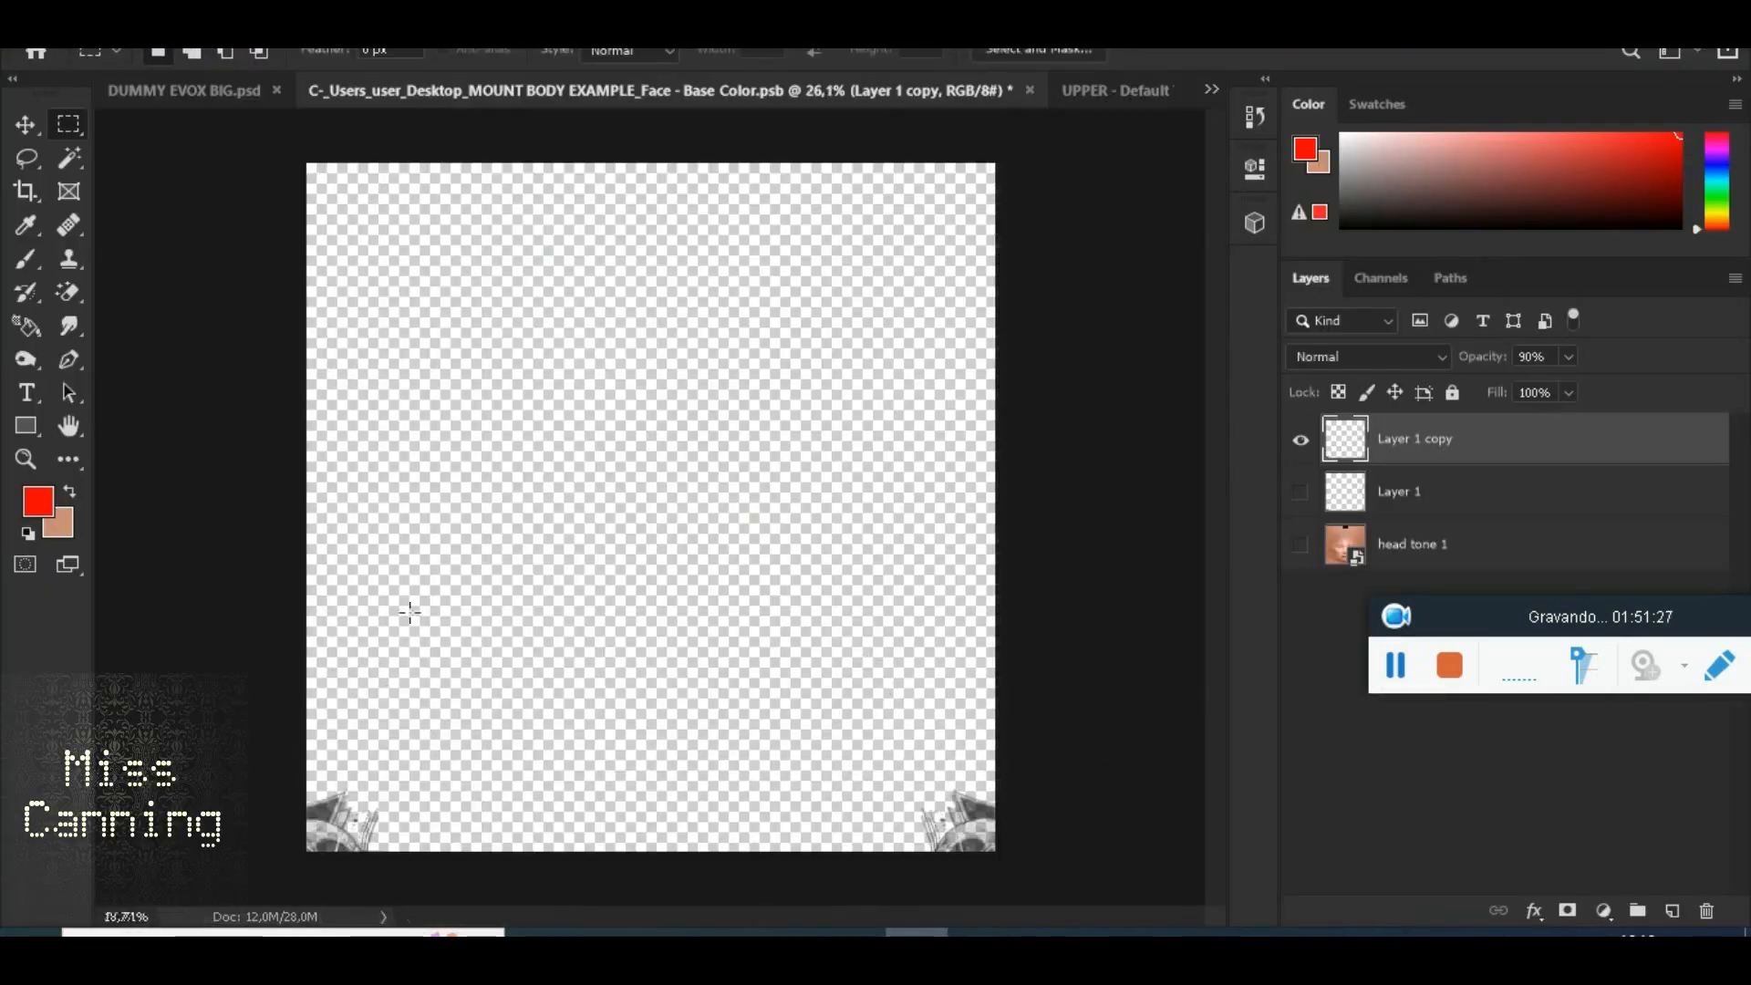
{"action": "scroll", "coordinate": [942, 787], "scroll_direction": "up", "scroll_amount": 2}
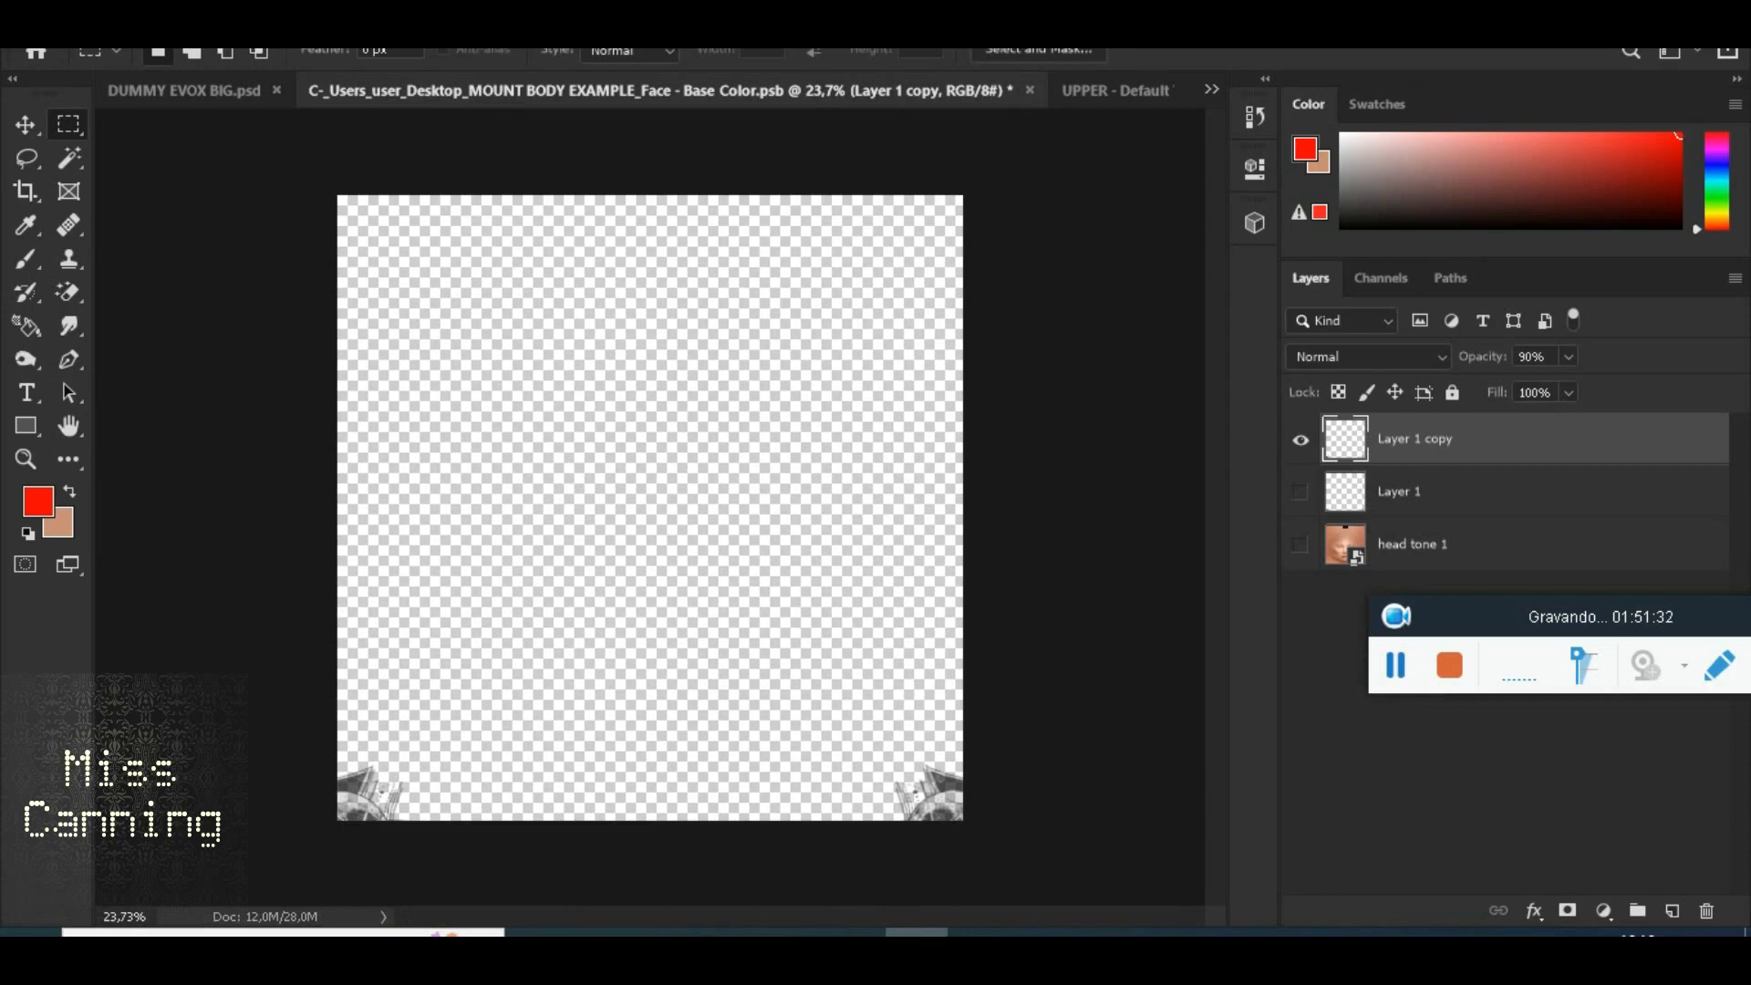
{"action": "left_click", "coordinate": [1087, 91]}
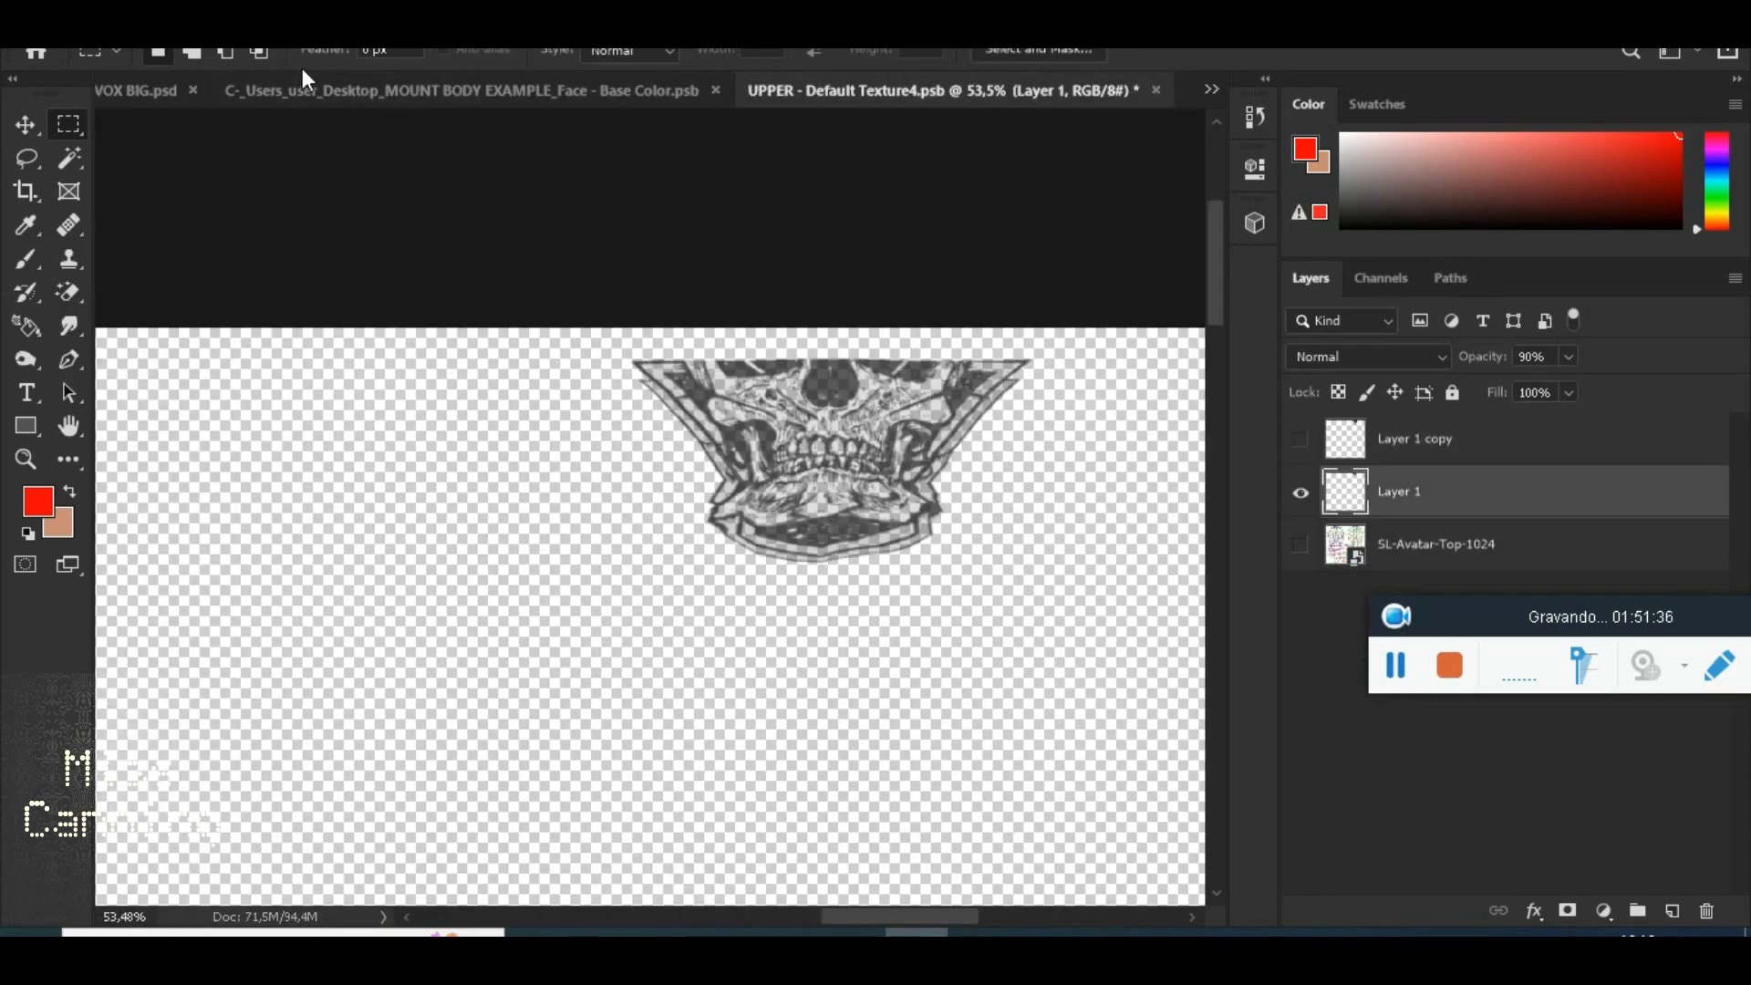
Show the DUMMY EVOX BIG document and rotate the 3D body dummy from its back to its front
{"action": "left_click", "coordinate": [142, 89]}
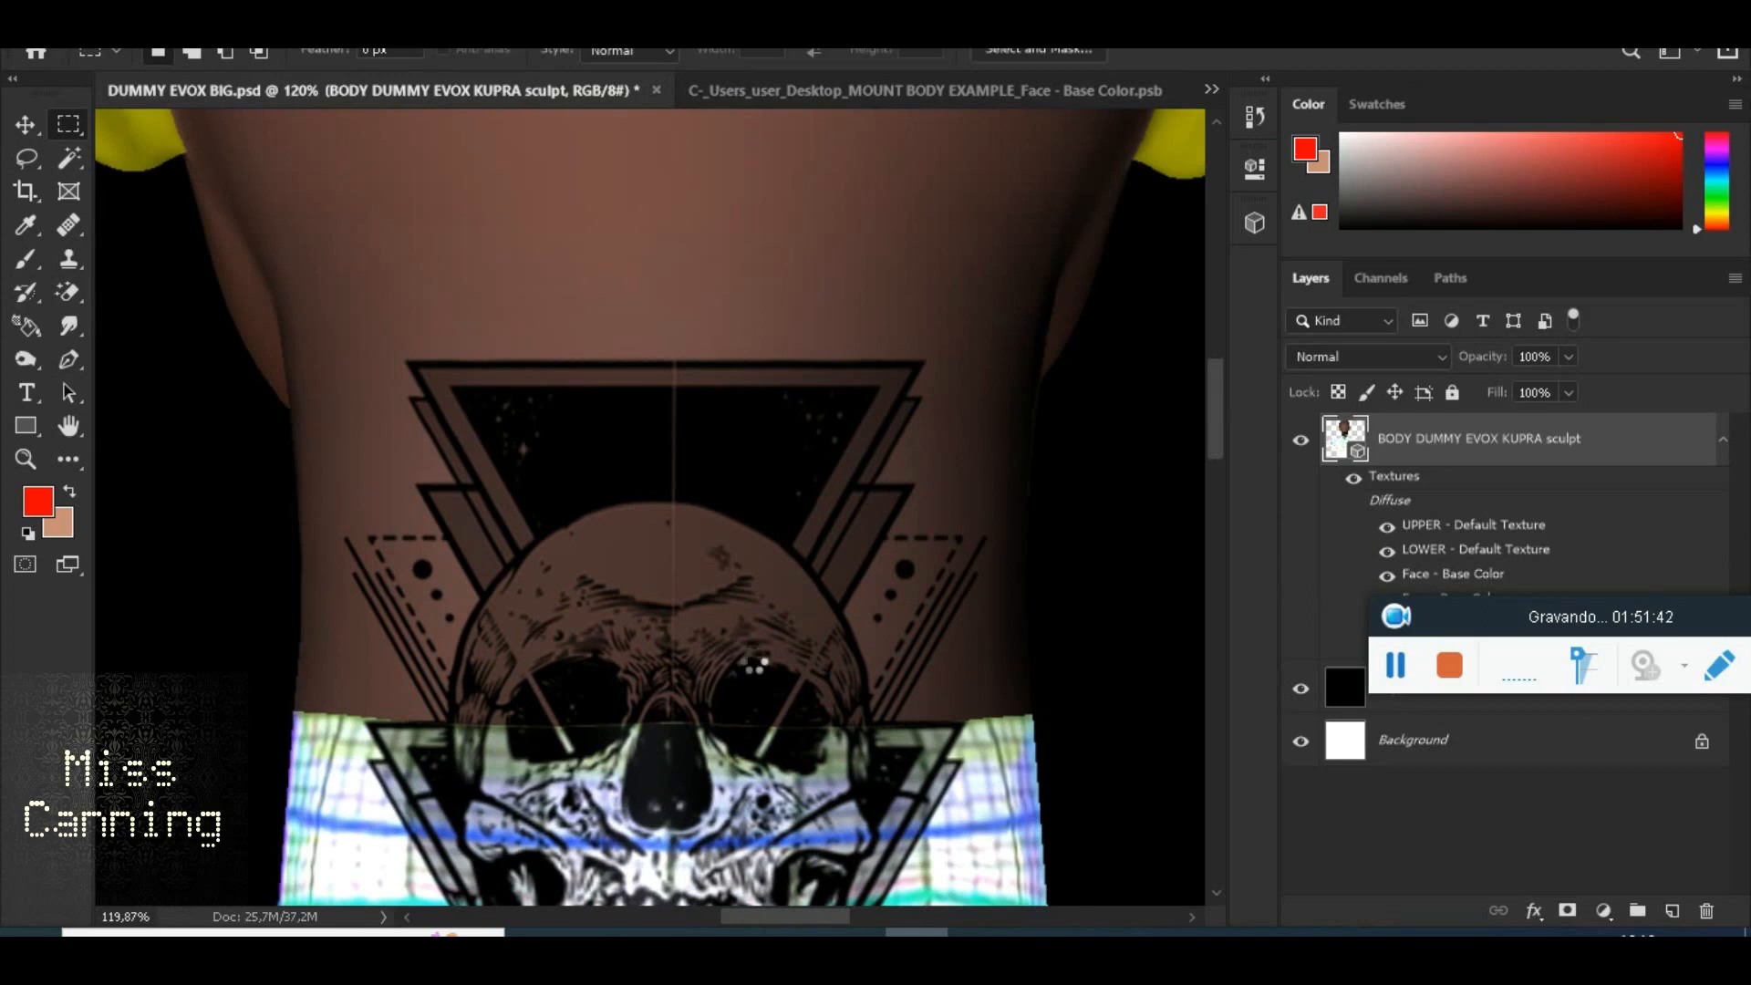
{"action": "scroll", "coordinate": [1004, 690], "scroll_direction": "down", "scroll_amount": 6}
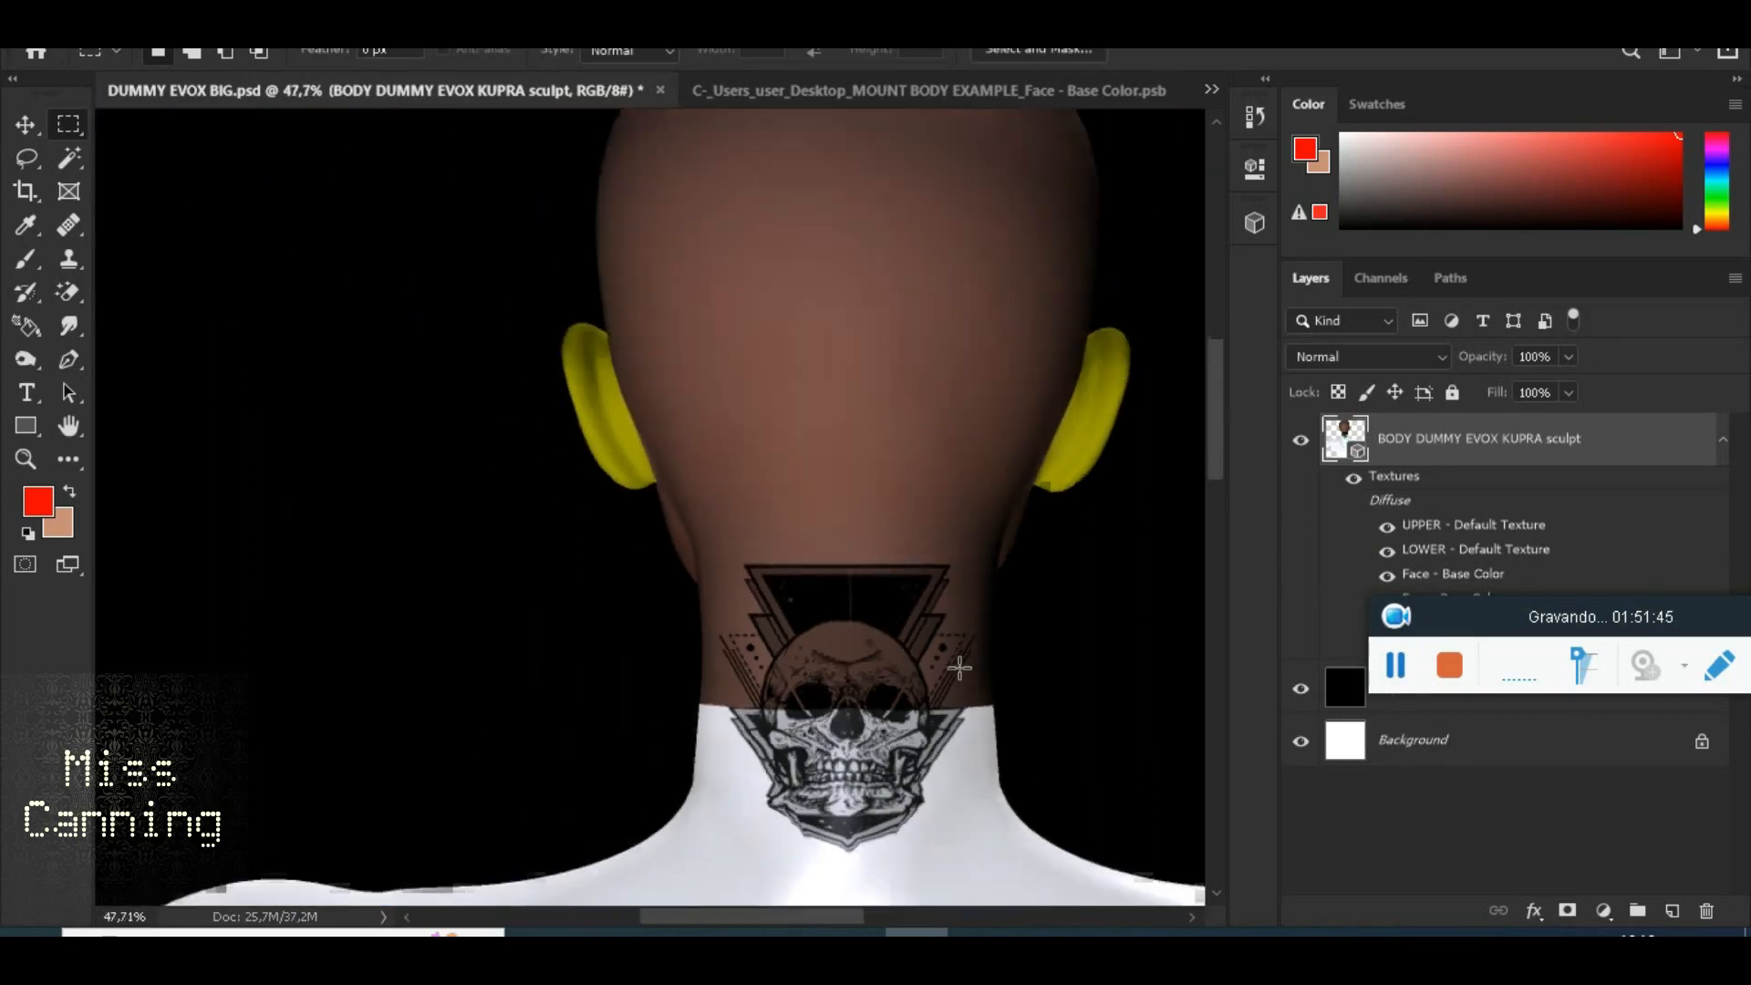
{"action": "scroll", "coordinate": [967, 705], "scroll_direction": "down", "scroll_amount": 2}
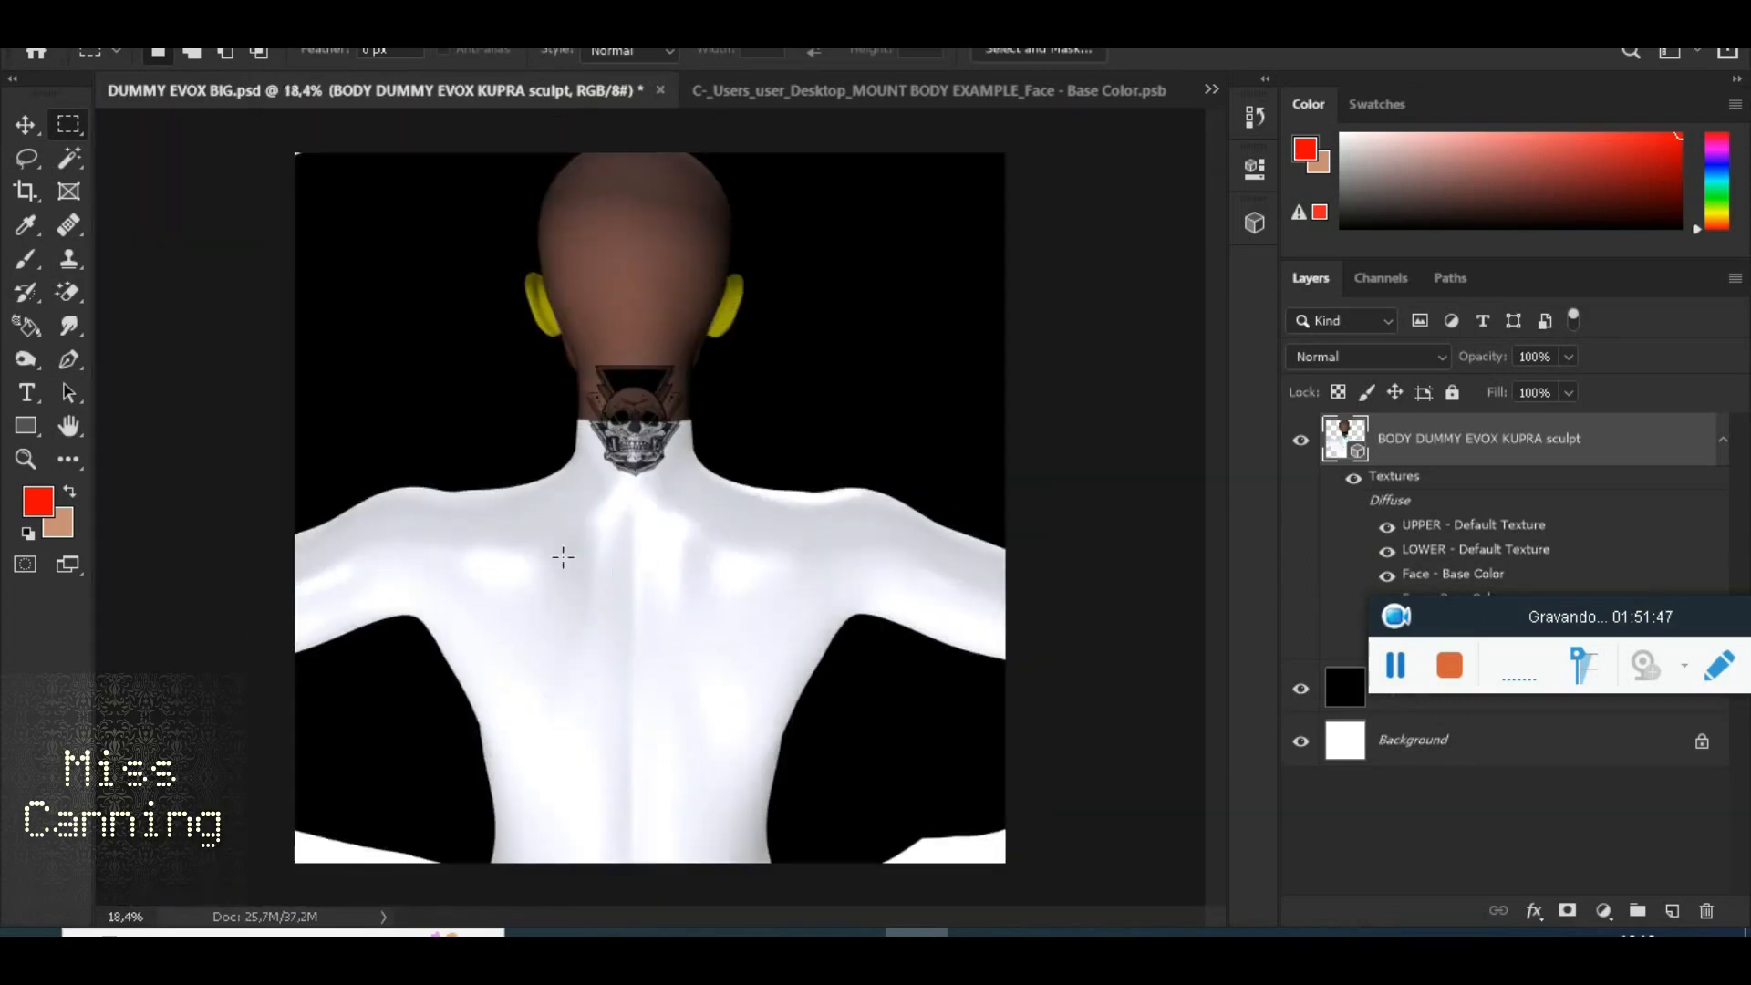
{"action": "left_click", "coordinate": [25, 124]}
{"action": "left_click_drag", "start_coordinate": [665, 488], "coordinate": [1111, 523]}
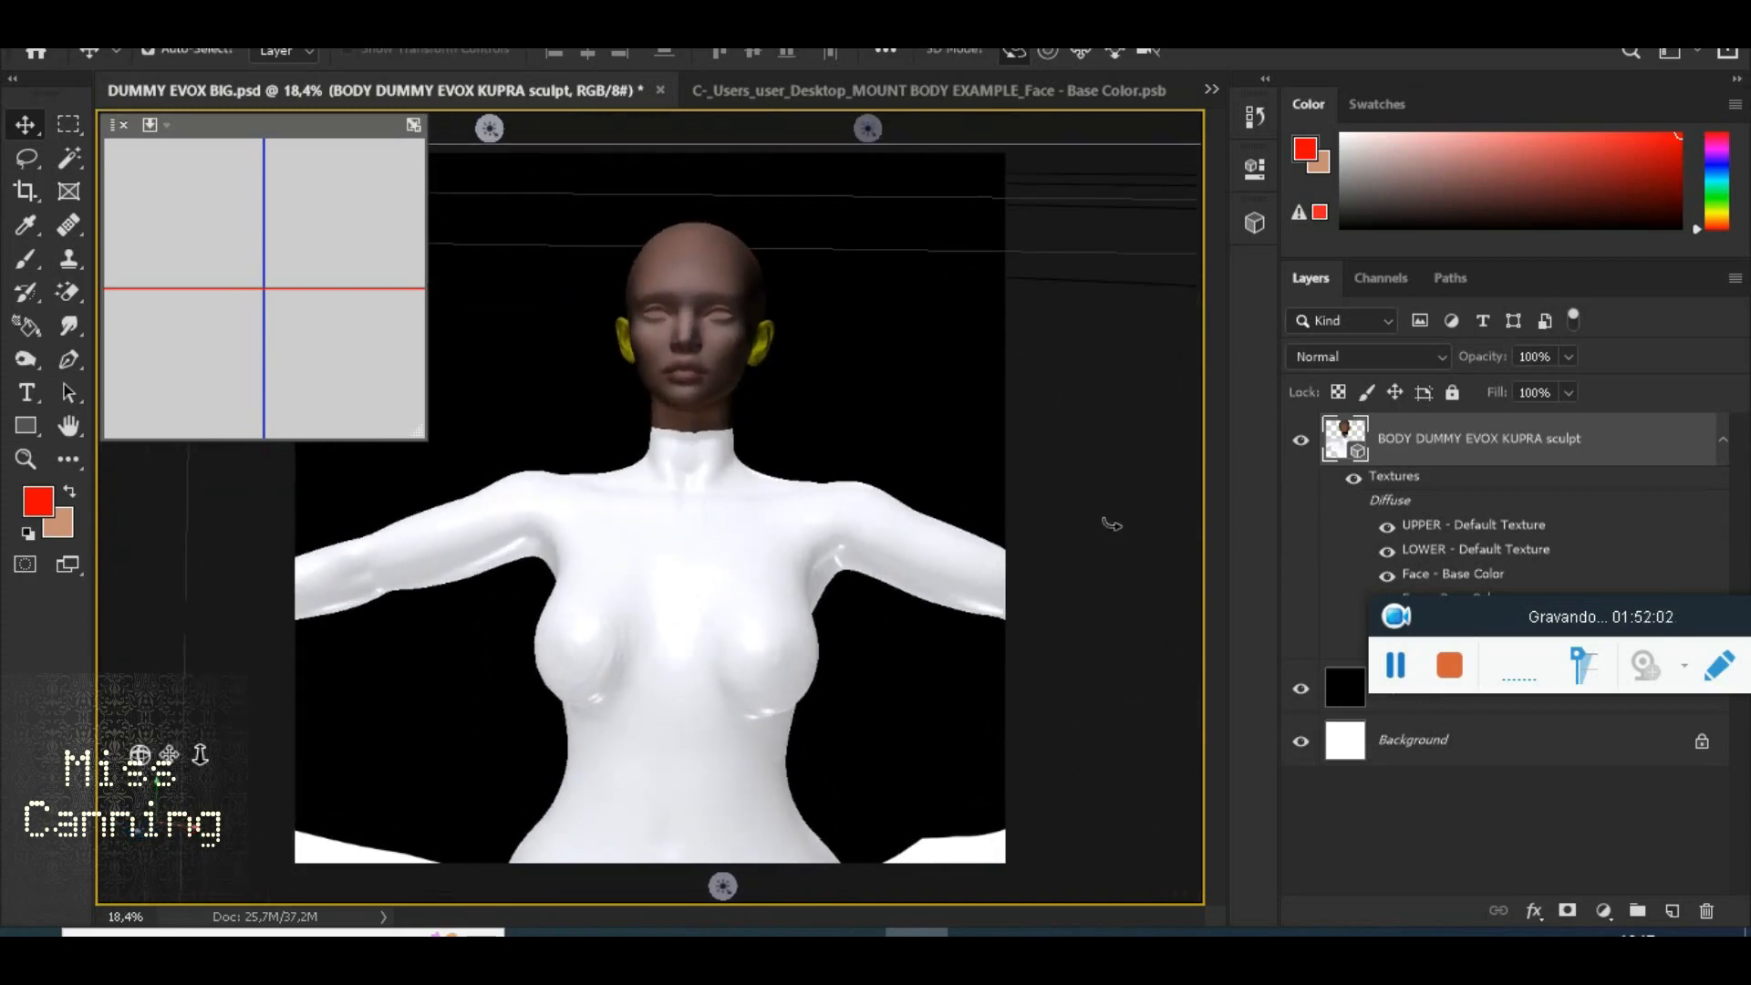
Switch to the Firestorm viewer and inspect the avatar from the tattooed neck around to the front of the body
{"action": "mouse_move", "coordinate": [1229, 934]}
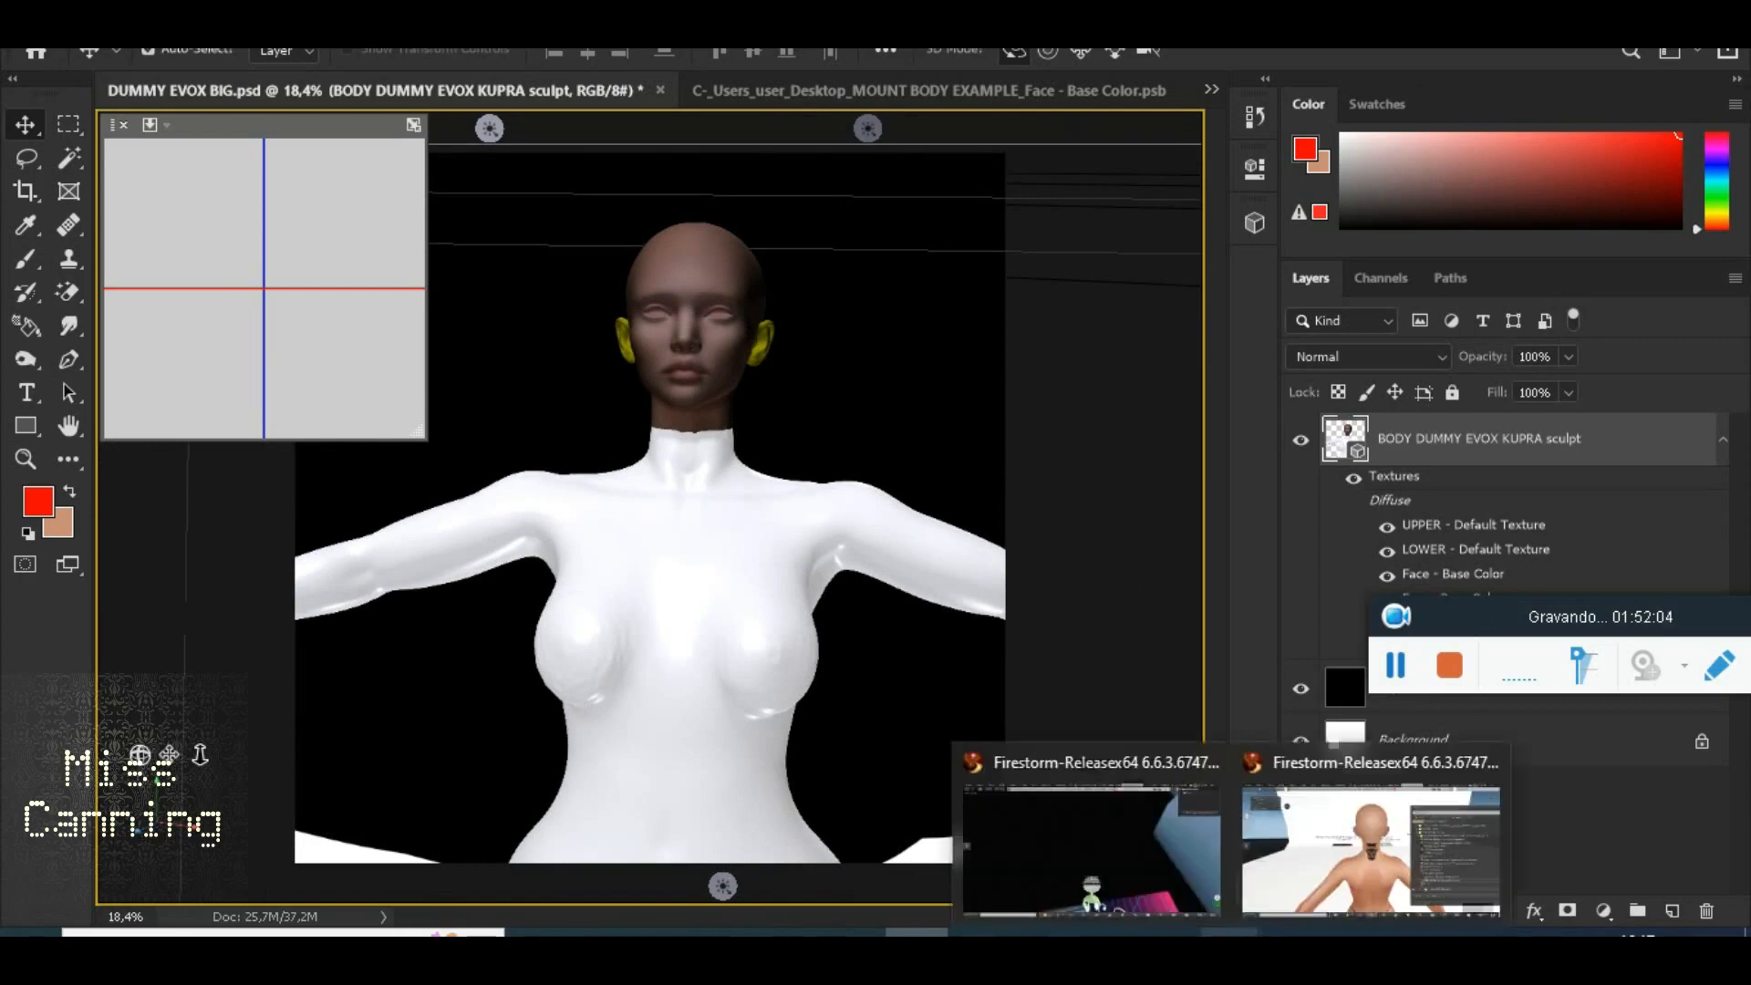
{"action": "left_click", "coordinate": [1325, 889]}
{"action": "left_click_drag", "start_coordinate": [916, 517], "coordinate": [859, 410], "text": "alt"}
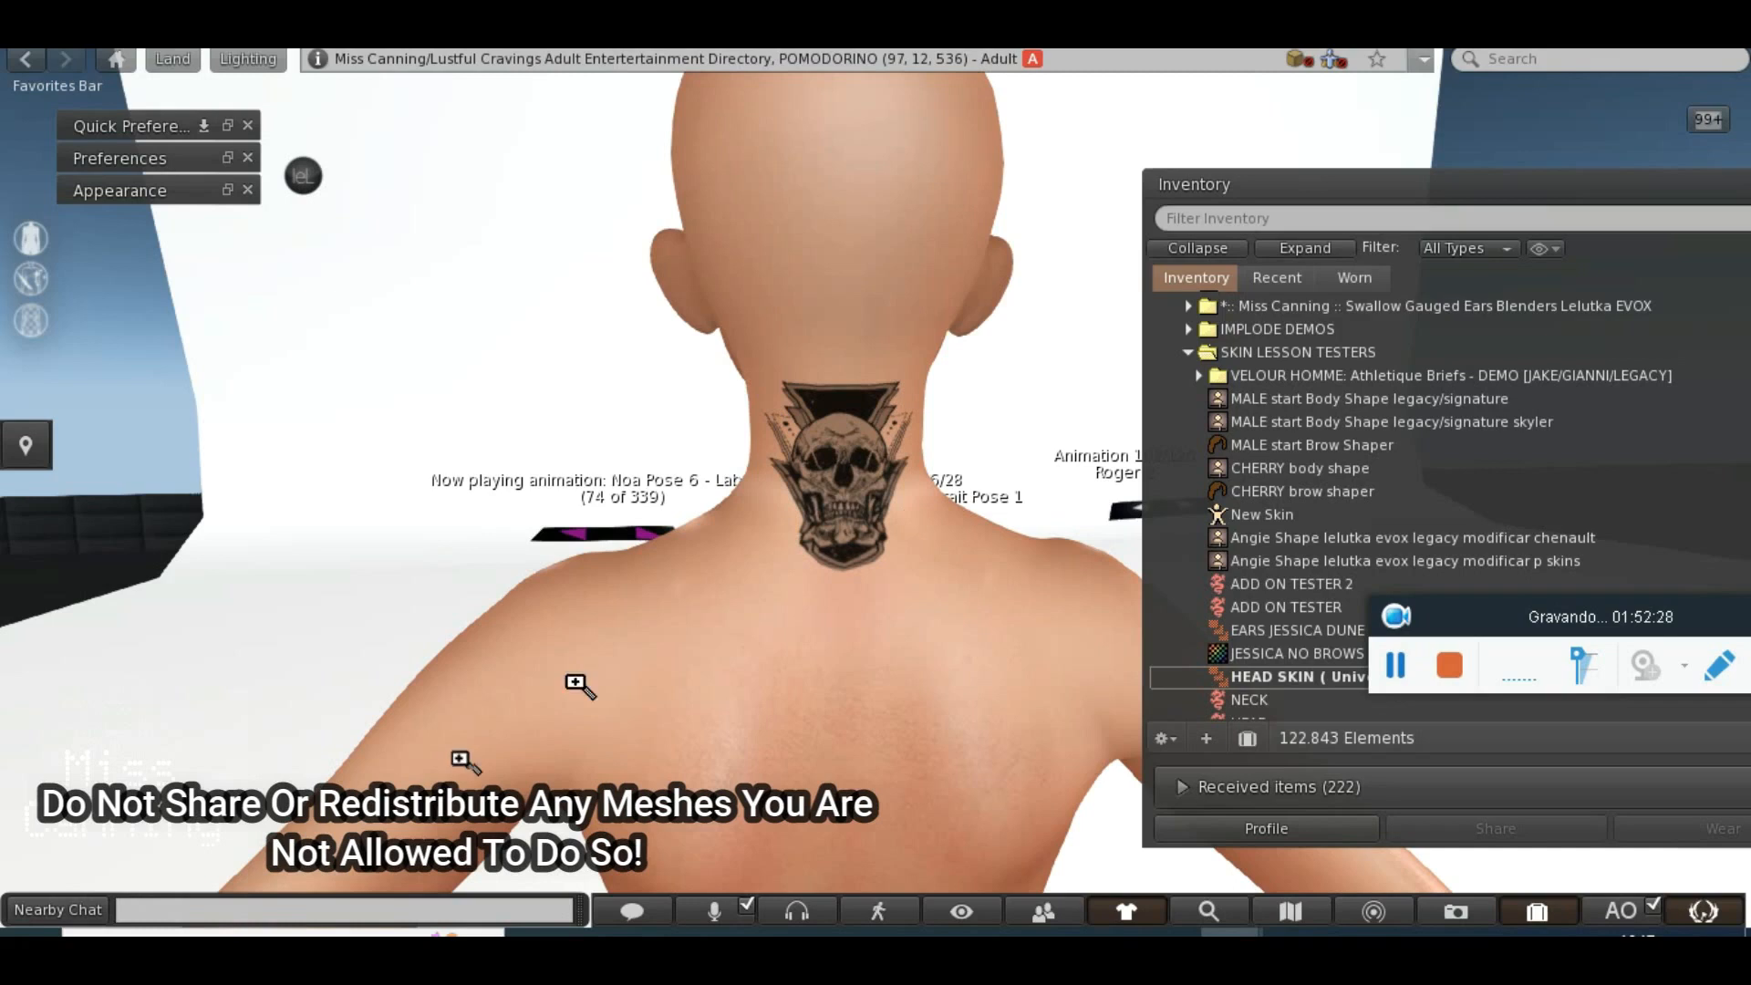
{"action": "left_click_drag", "start_coordinate": [610, 675], "coordinate": [1387, 439]}
{"action": "scroll", "coordinate": [1008, 450], "scroll_direction": "down", "scroll_amount": 5}
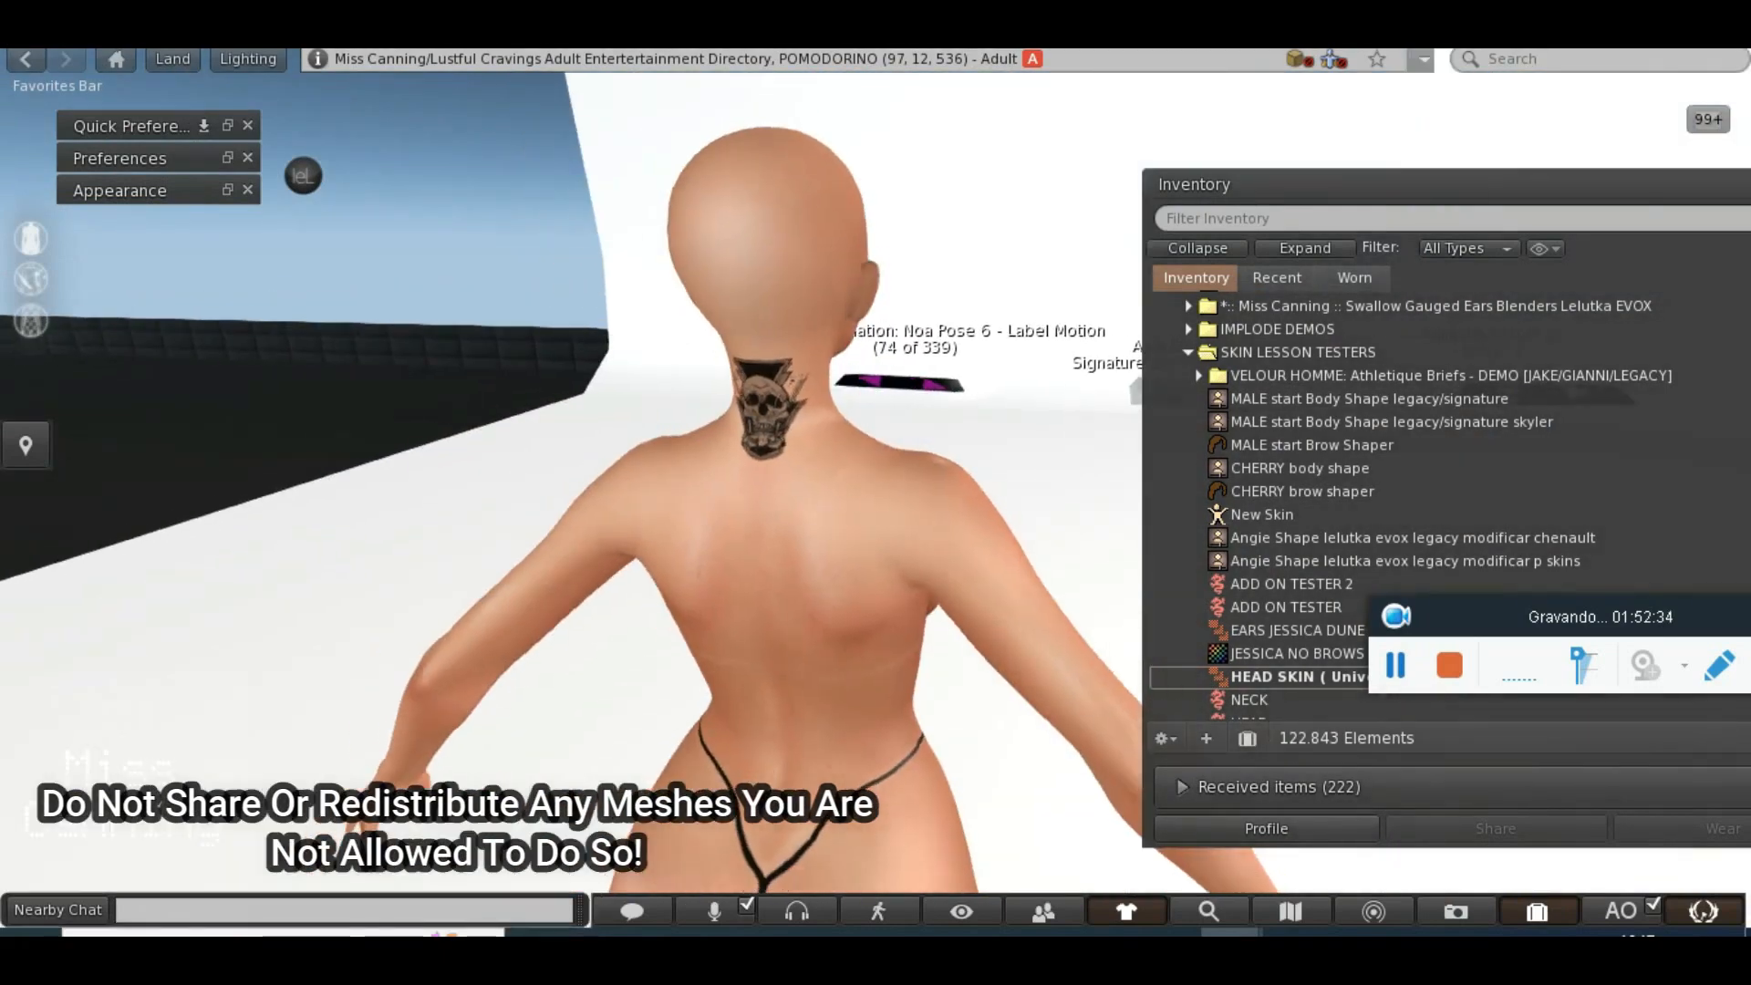
{"action": "left_click_drag", "start_coordinate": [873, 571], "coordinate": [237, 557]}
{"action": "left_click_drag", "start_coordinate": [1064, 448], "coordinate": [806, 633]}
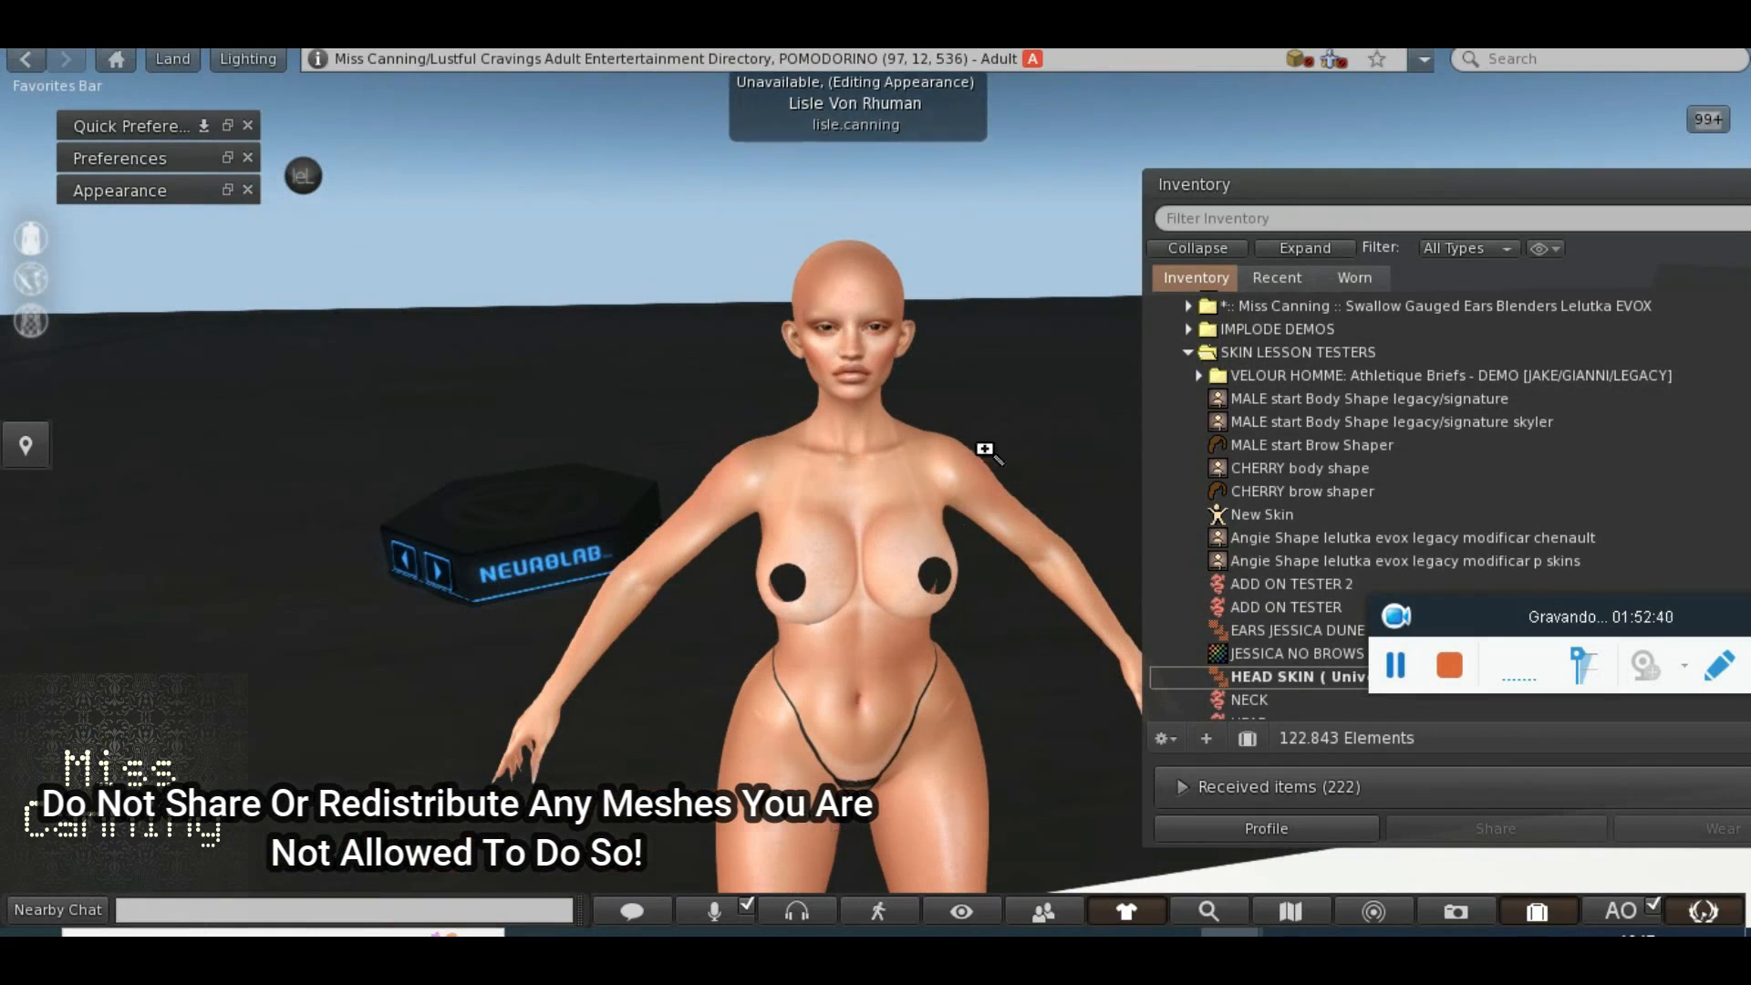
Return to the avatar's back and compare the neck tattoo from a distance and close up
{"action": "left_click_drag", "start_coordinate": [850, 511], "coordinate": [900, 539]}
{"action": "scroll", "coordinate": [886, 453], "scroll_direction": "down", "scroll_amount": 7}
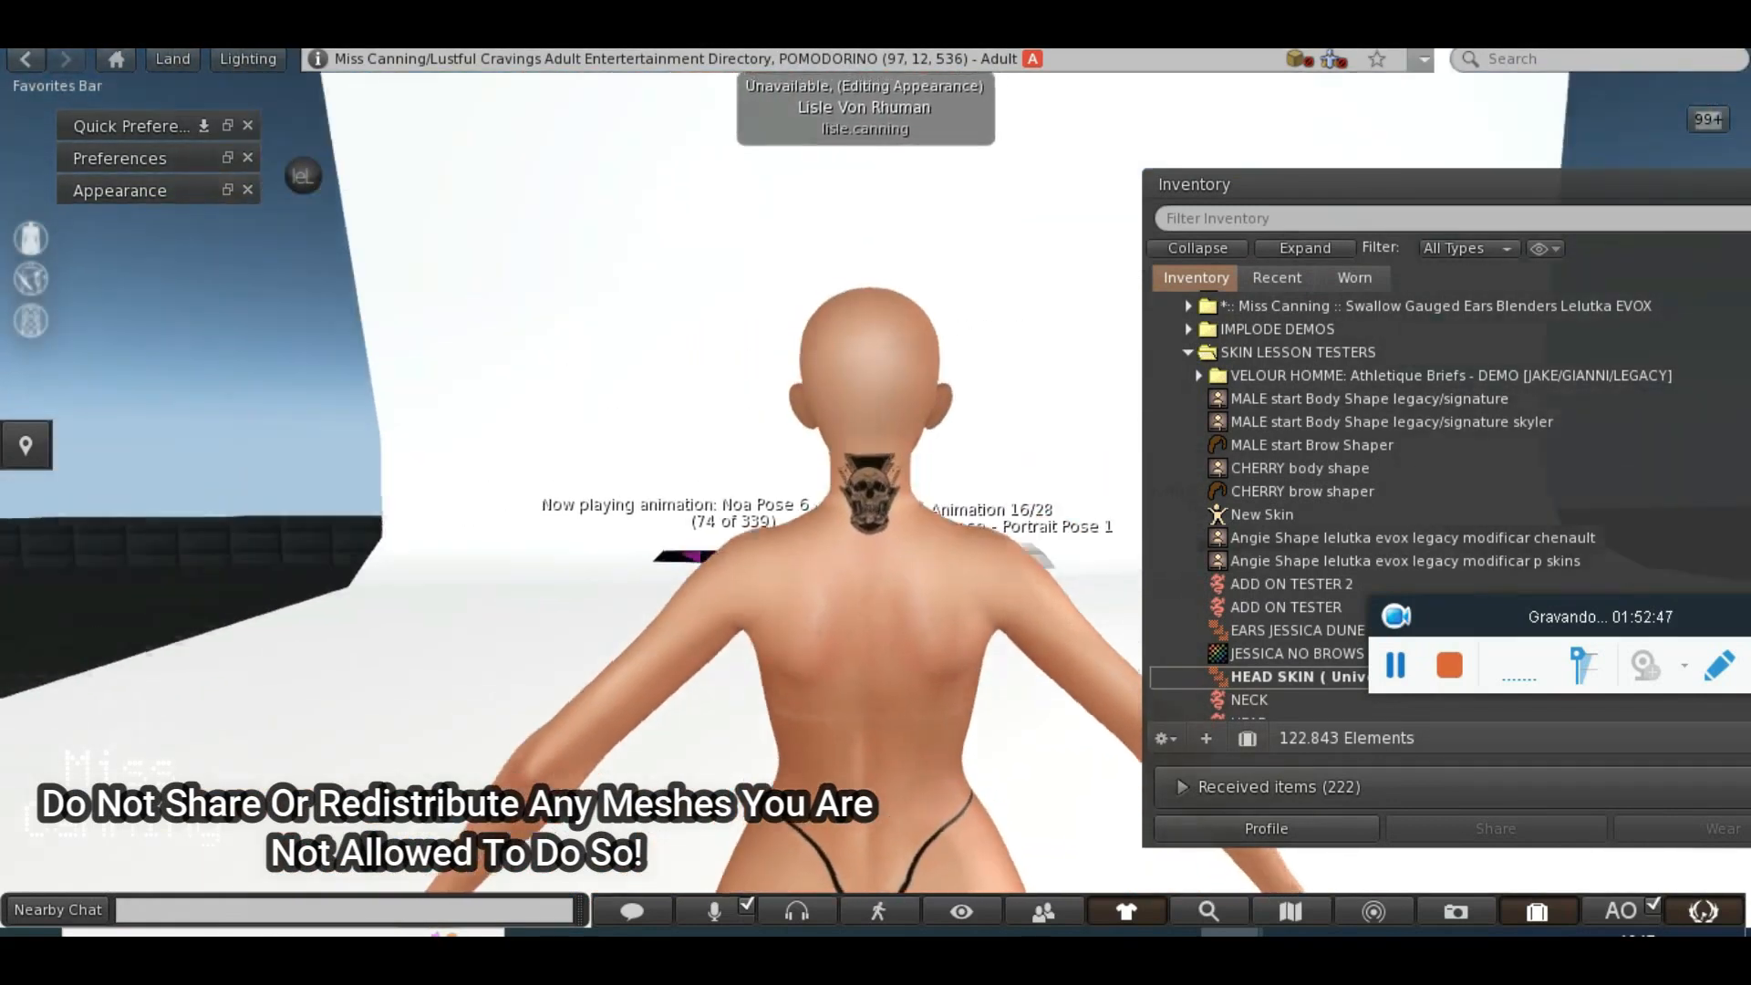
{"action": "scroll", "coordinate": [900, 539], "scroll_direction": "up", "scroll_amount": 4}
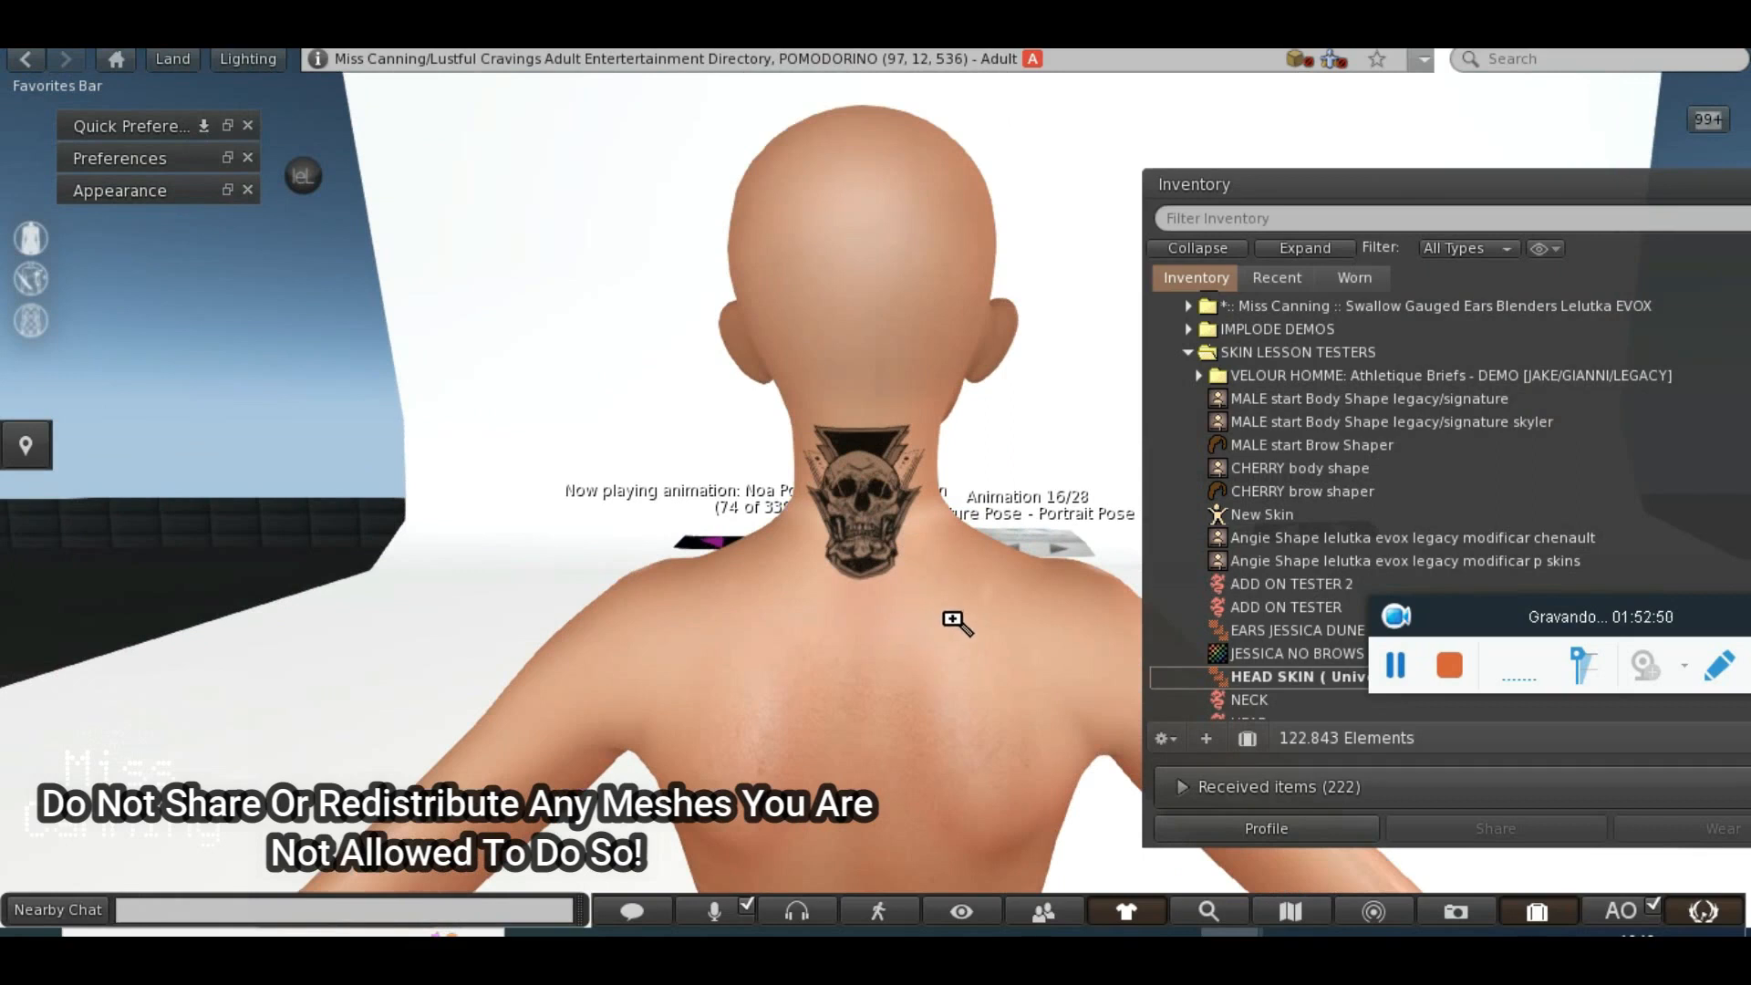
{"action": "scroll", "coordinate": [958, 588], "scroll_direction": "down", "scroll_amount": 3}
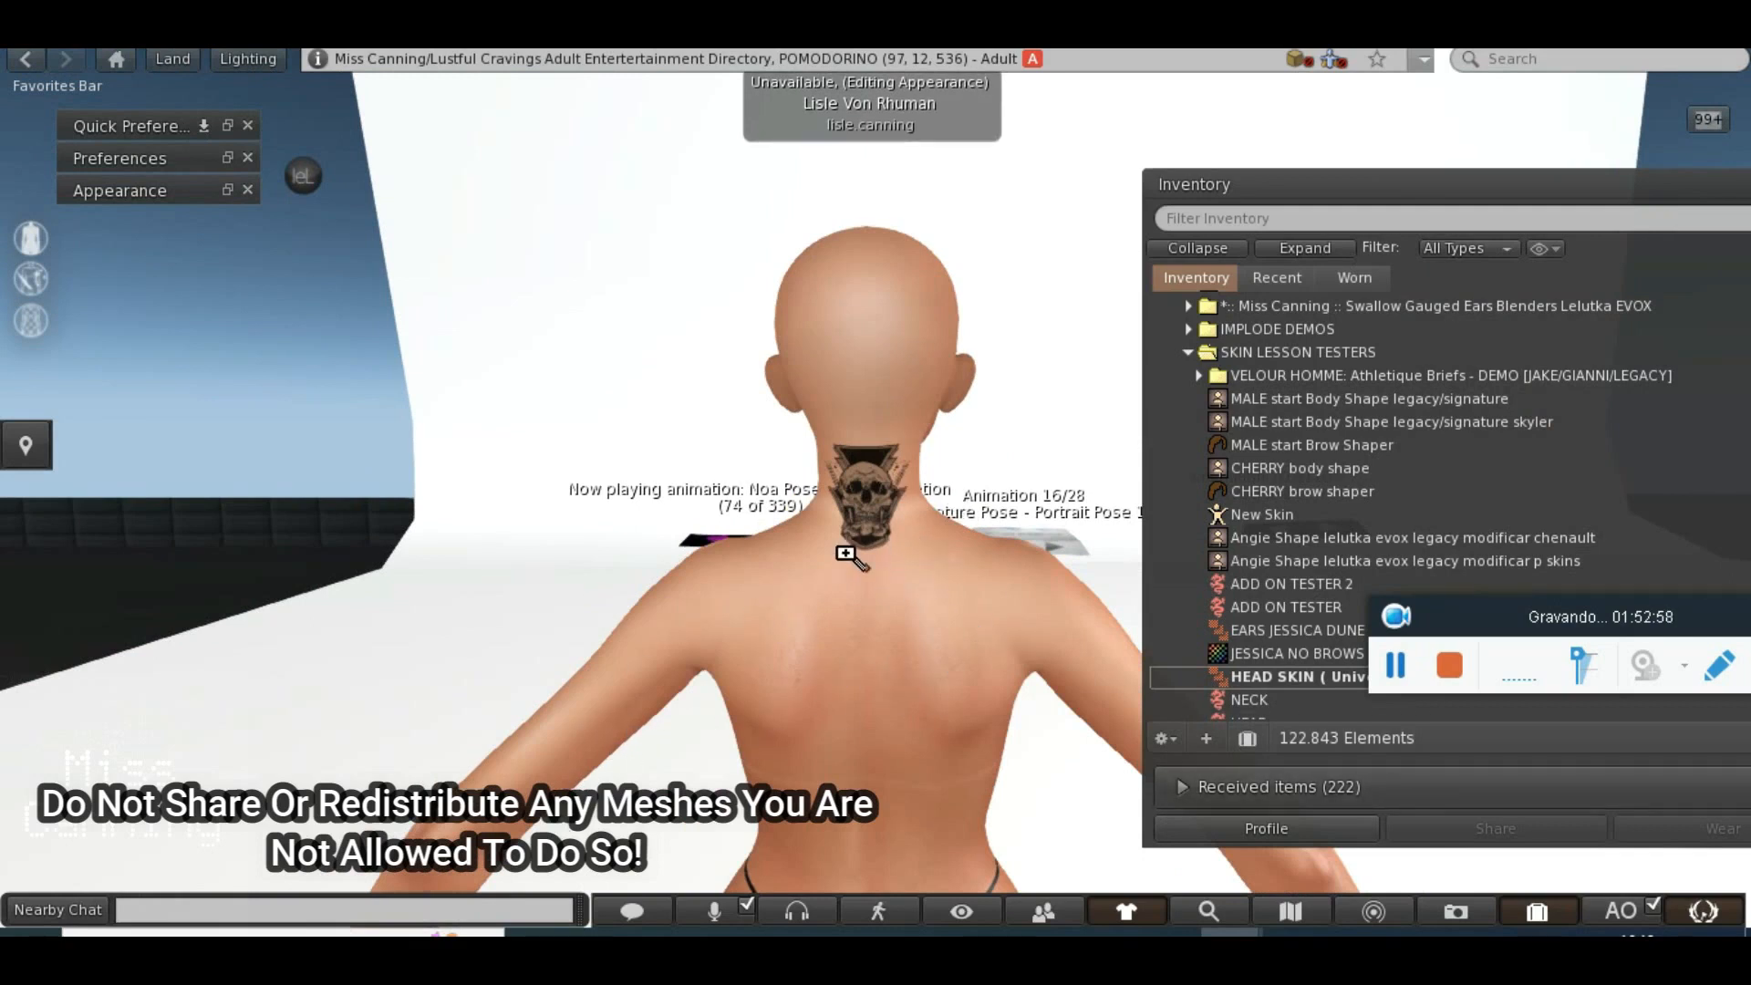
{"action": "left_click_drag", "start_coordinate": [879, 546], "coordinate": [880, 489]}
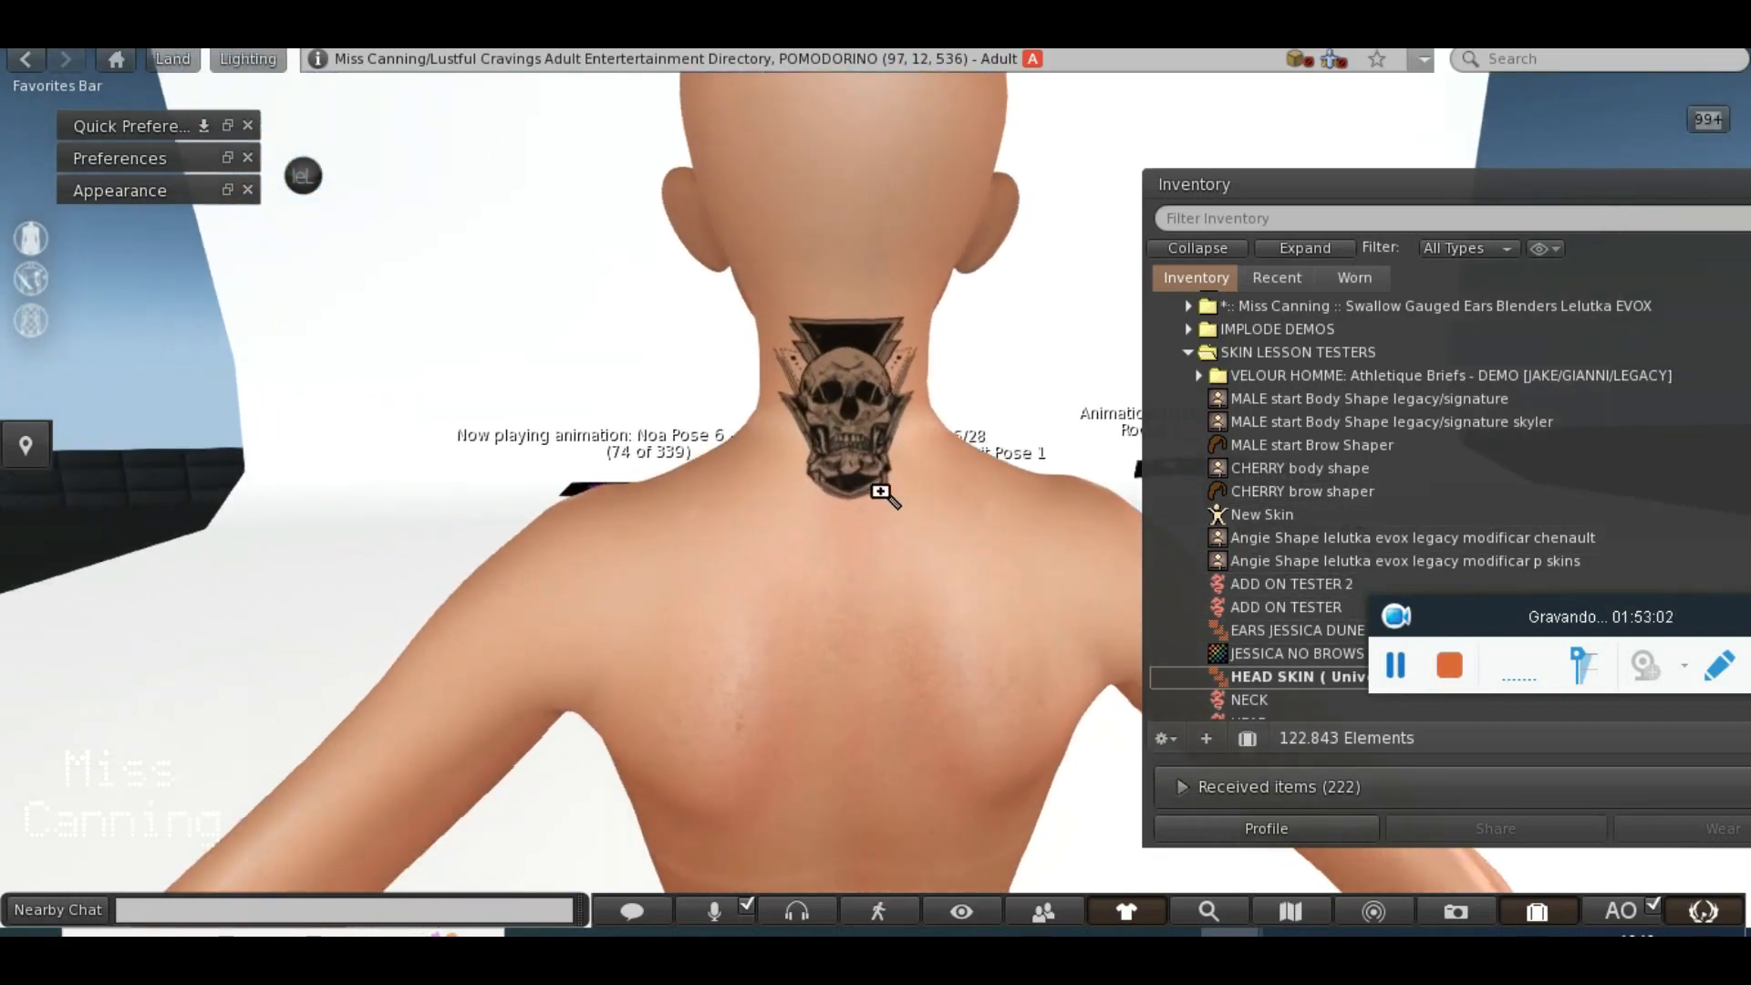